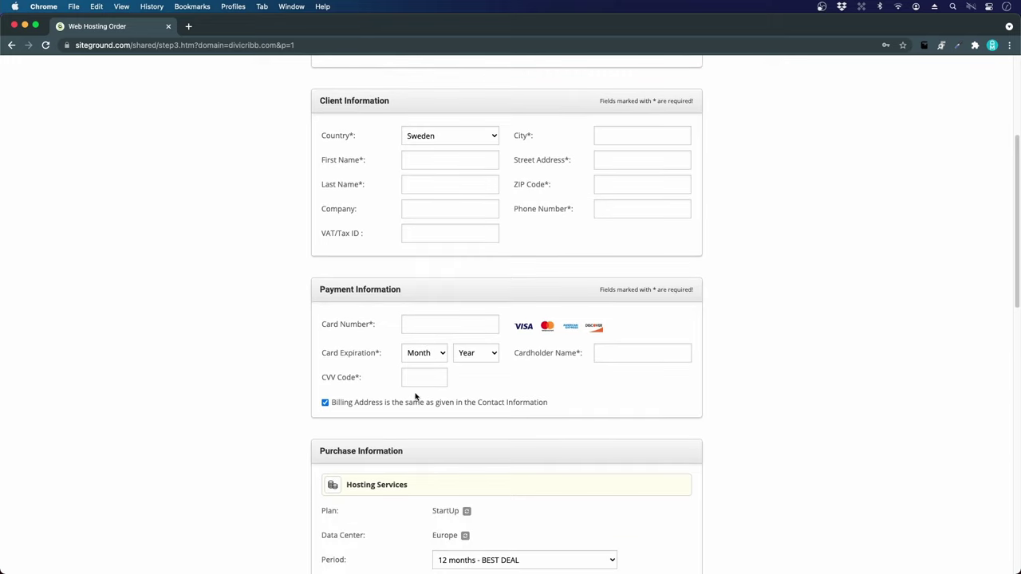
scroll(393, 372, "down", 5)
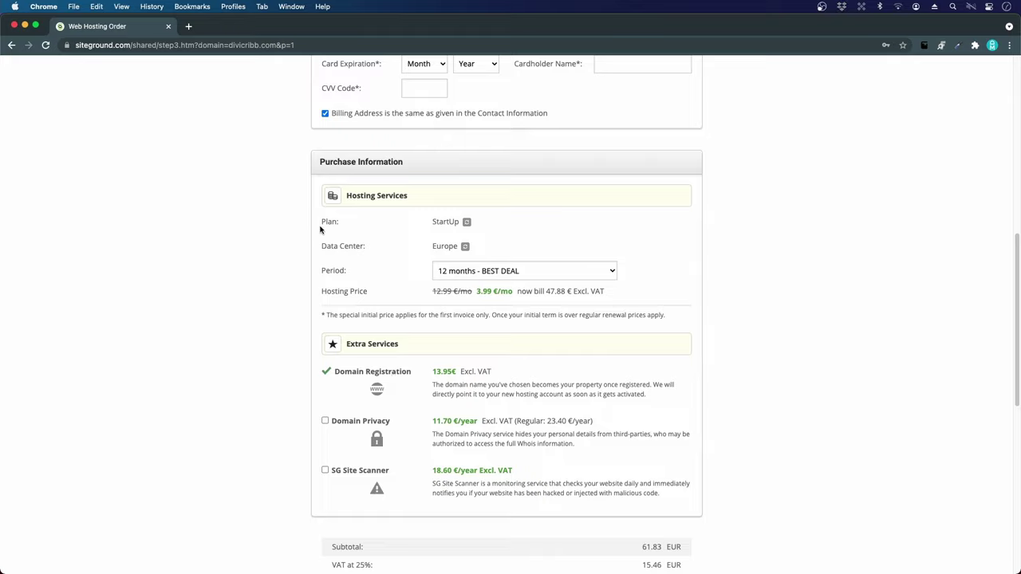
- Keep the StartUp Hosting Plan and change the data center to USA, Iowa
left_click(468, 223)
left_click(473, 224)
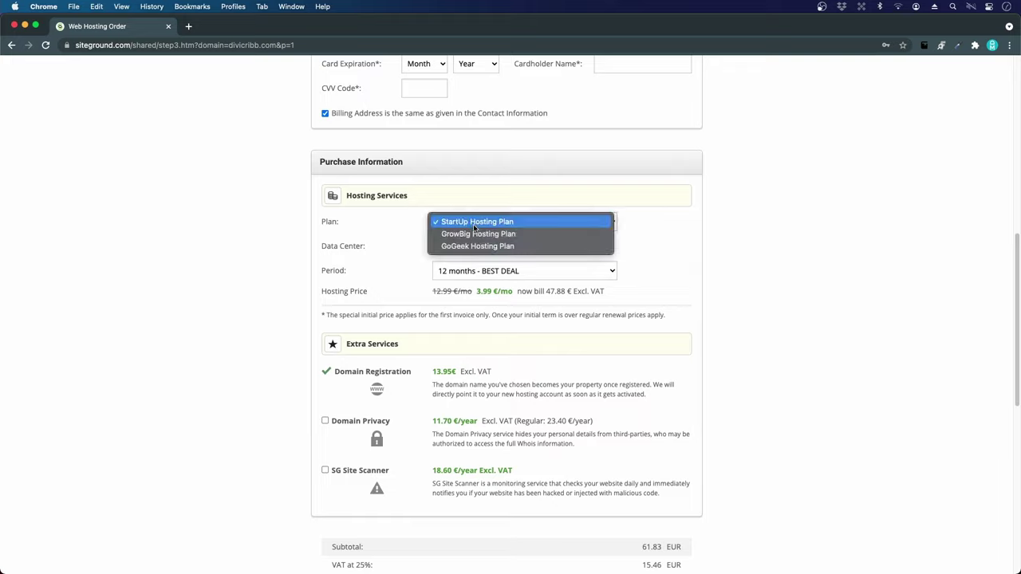
left_click(471, 223)
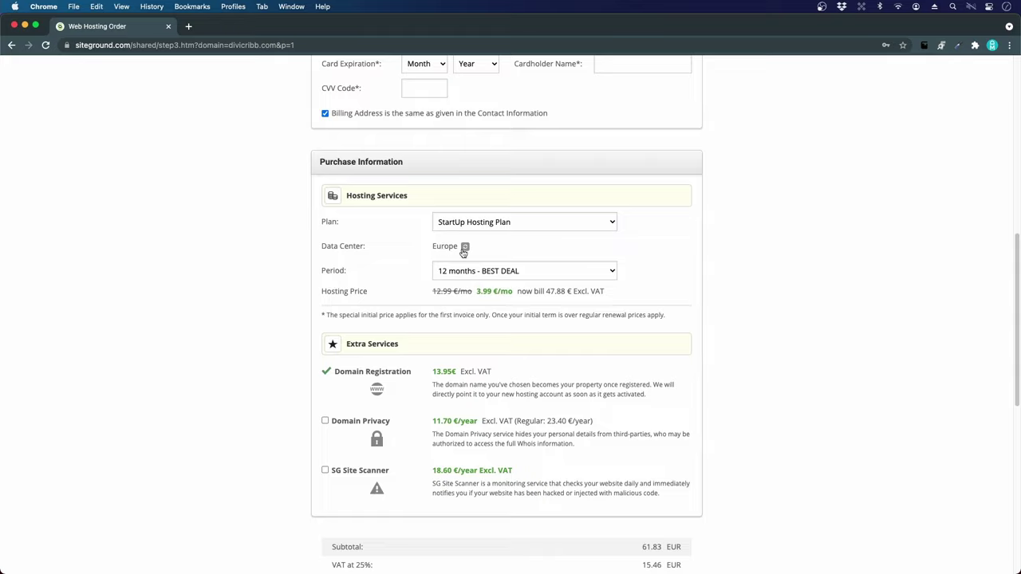
left_click(465, 248)
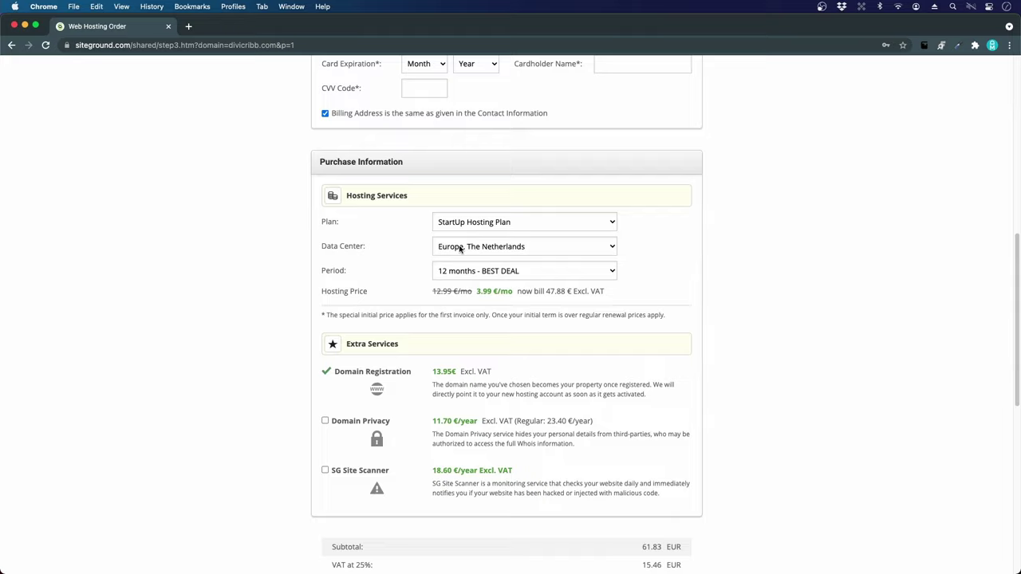
left_click(460, 249)
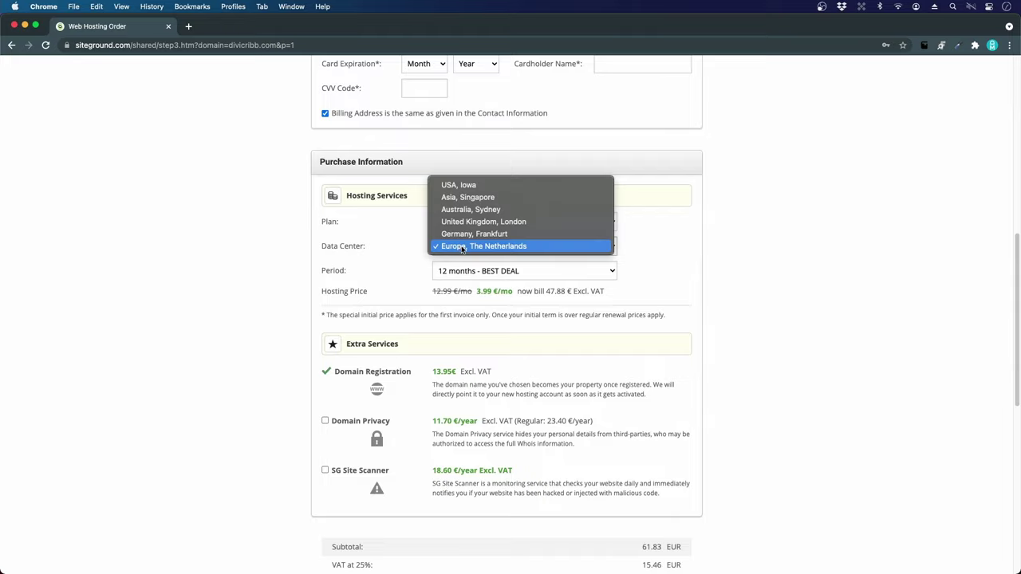
left_click(485, 186)
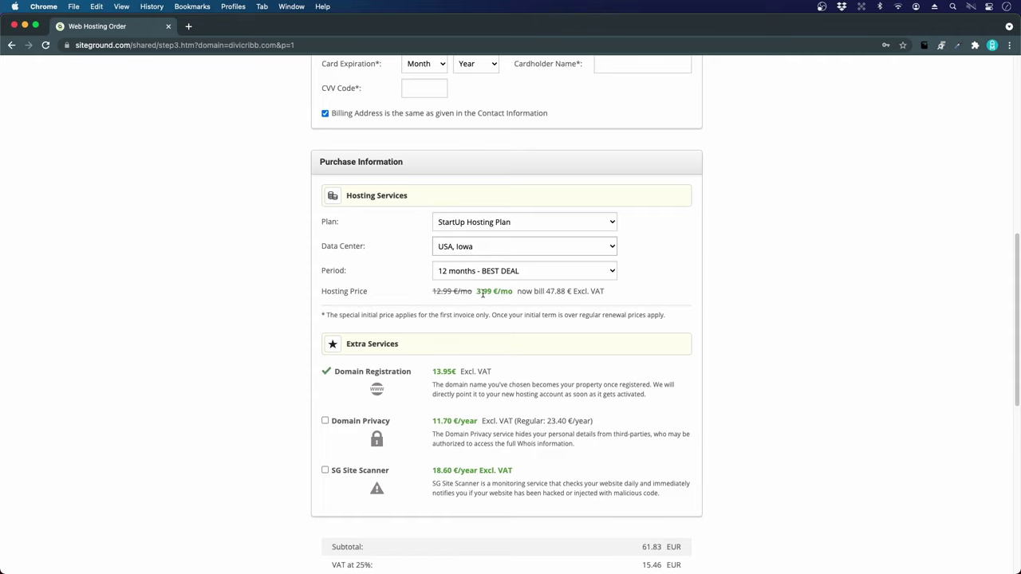
scroll(519, 291, "down", 3)
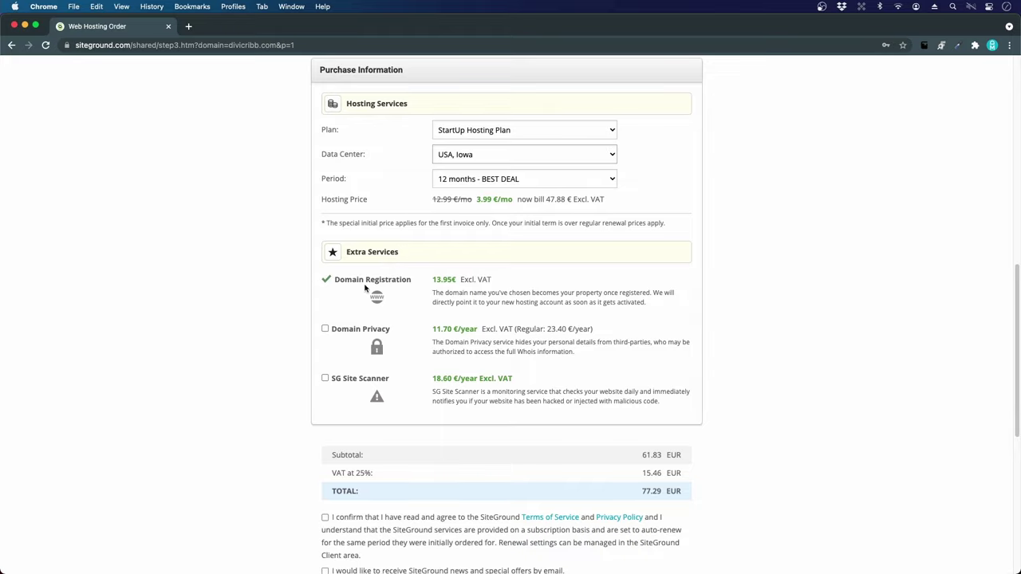
- Tick the Terms of Service confirmation and submit the hosting payment with PAY NOW
scroll(367, 292, "down", 1)
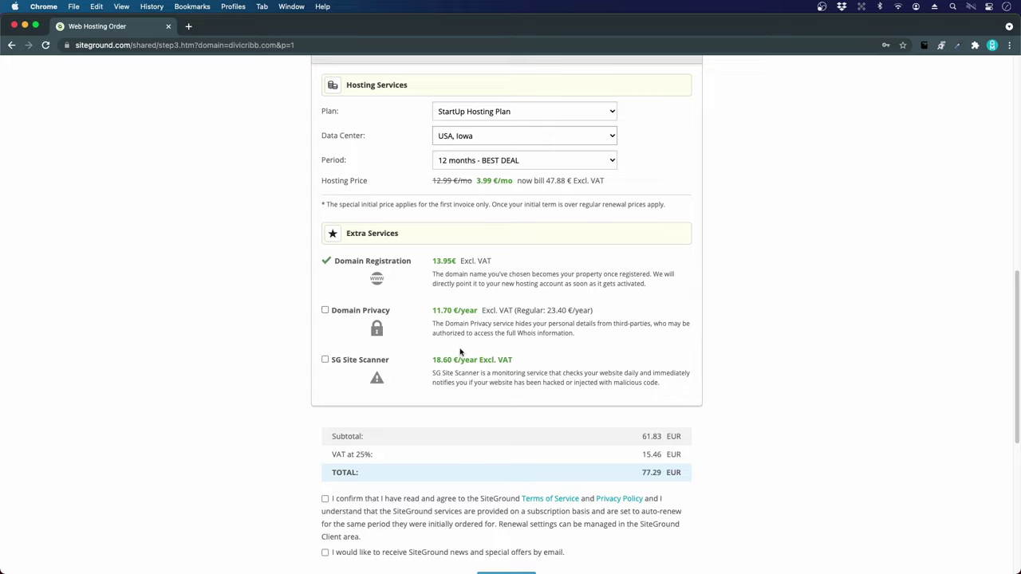
scroll(462, 355, "down", 3)
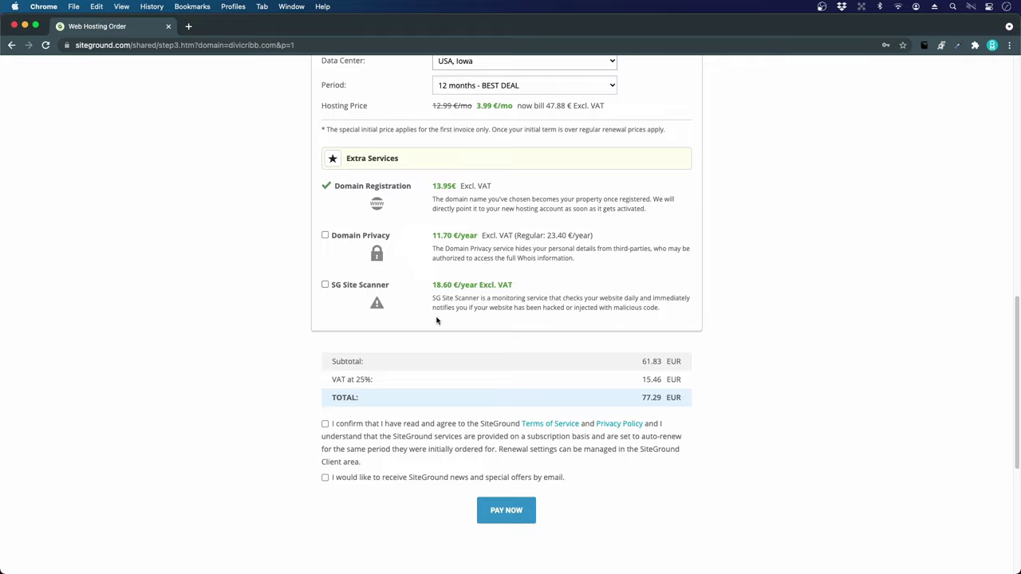
scroll(463, 341, "down", 1)
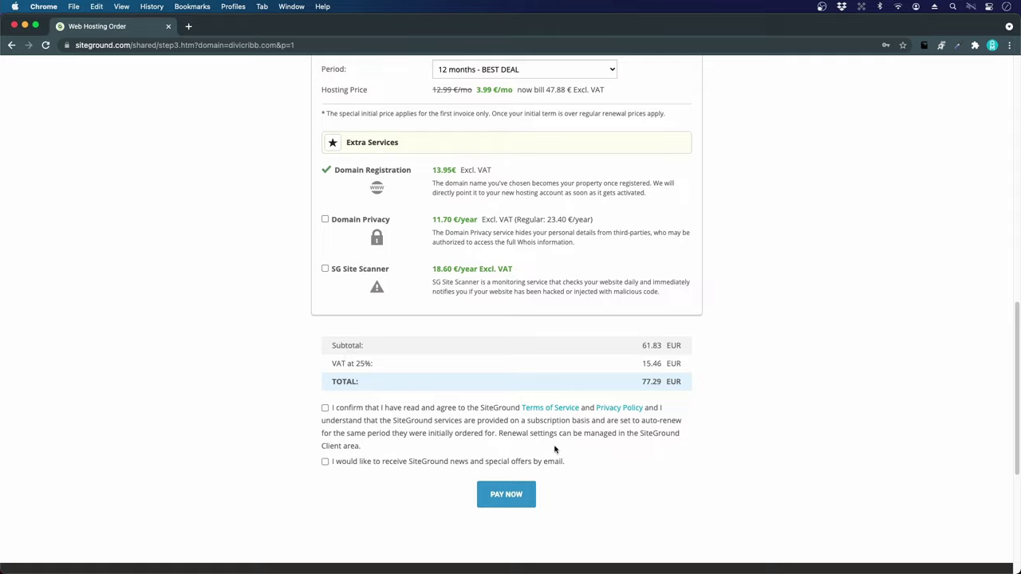
left_click(325, 408)
left_click(517, 503)
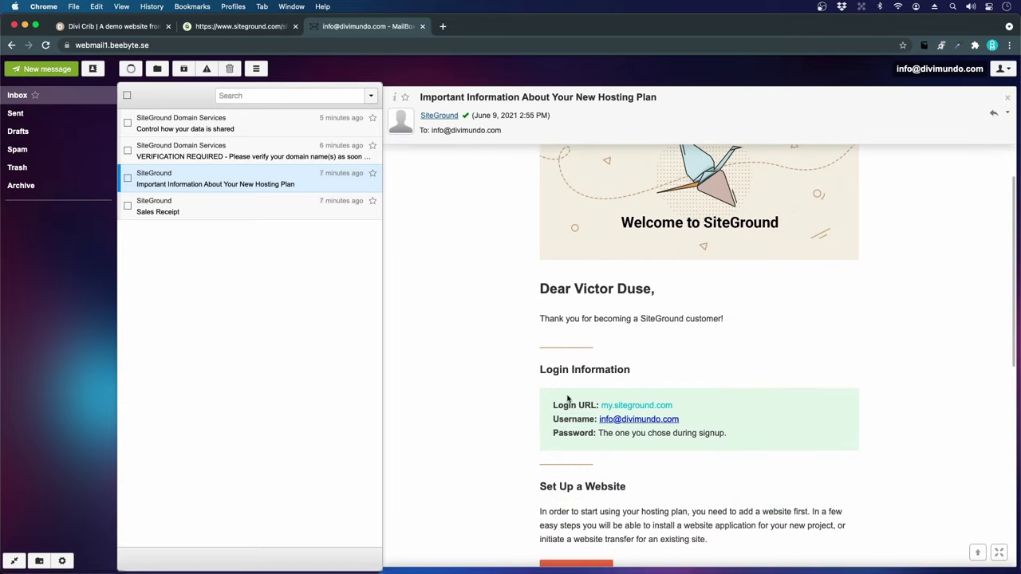
- Confirm the divicrib.com contact details through the verification email's link, then go back to SiteGround
left_click(180, 158)
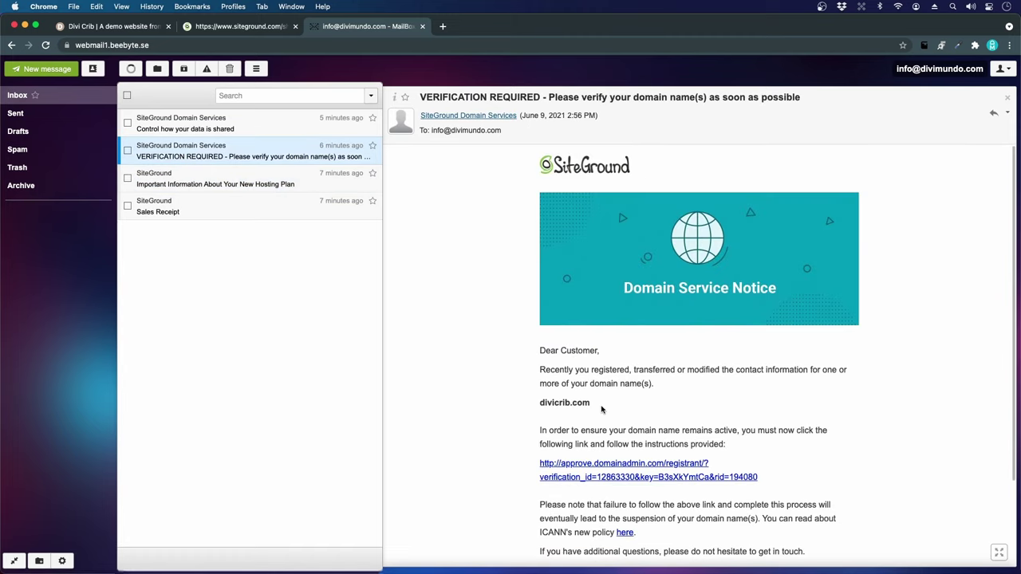
left_click(611, 479)
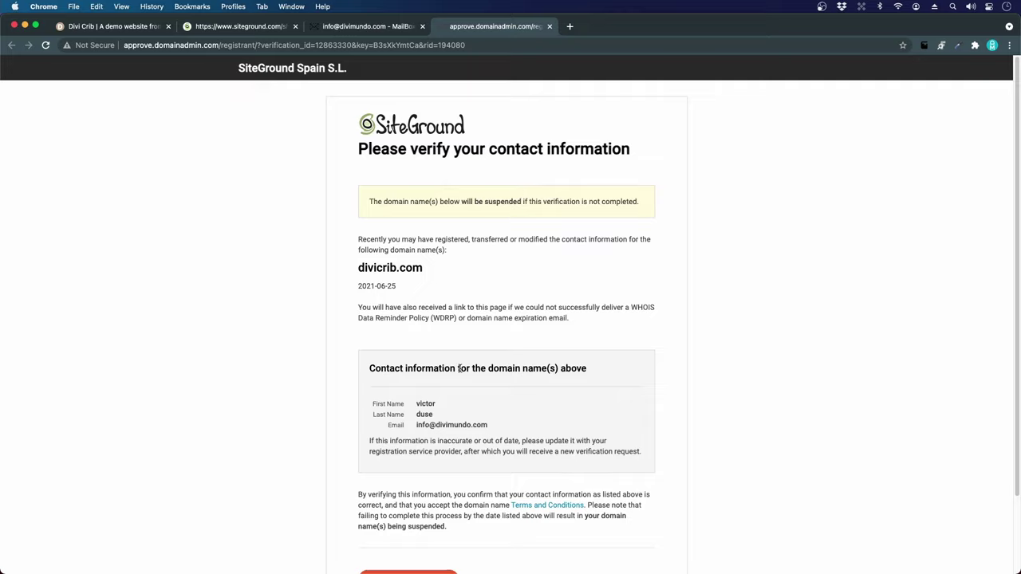
scroll(461, 369, "down", 3)
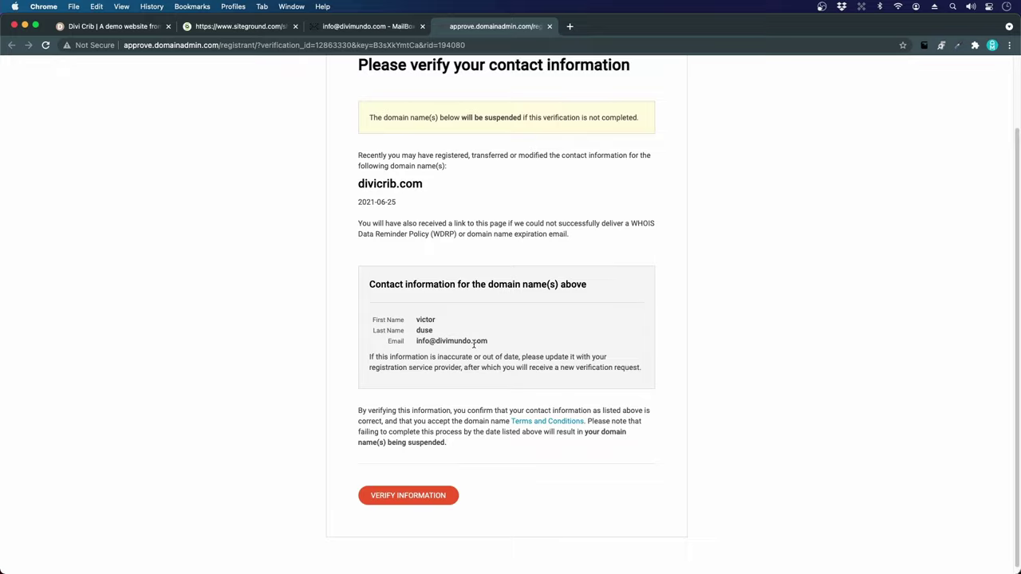
left_click(434, 503)
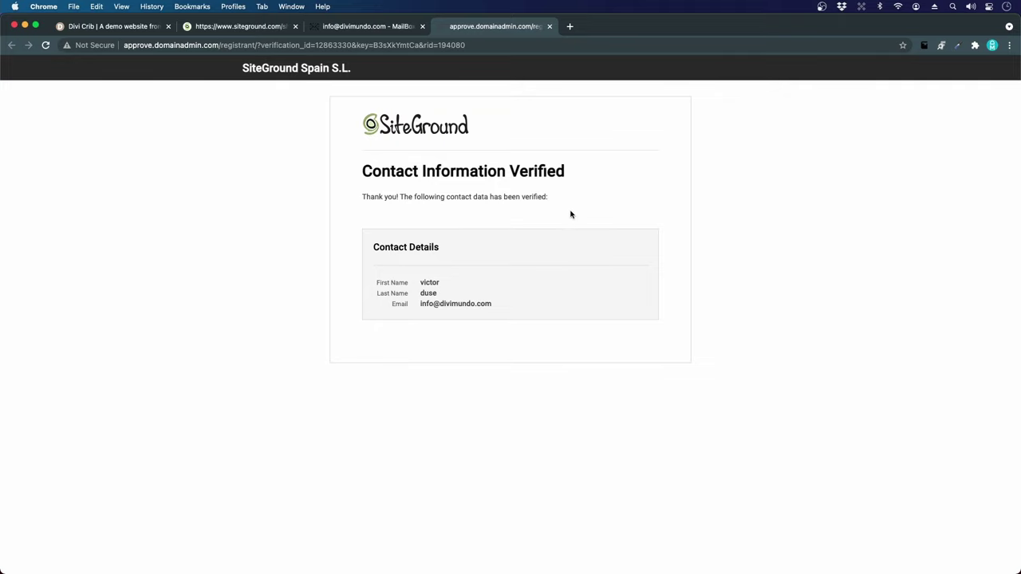
left_click(319, 27)
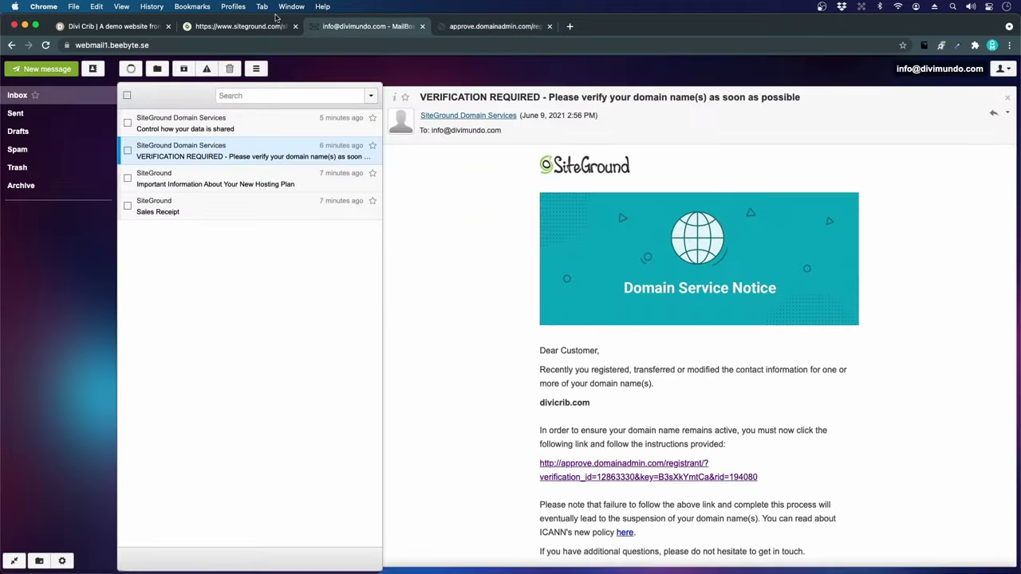
left_click(263, 26)
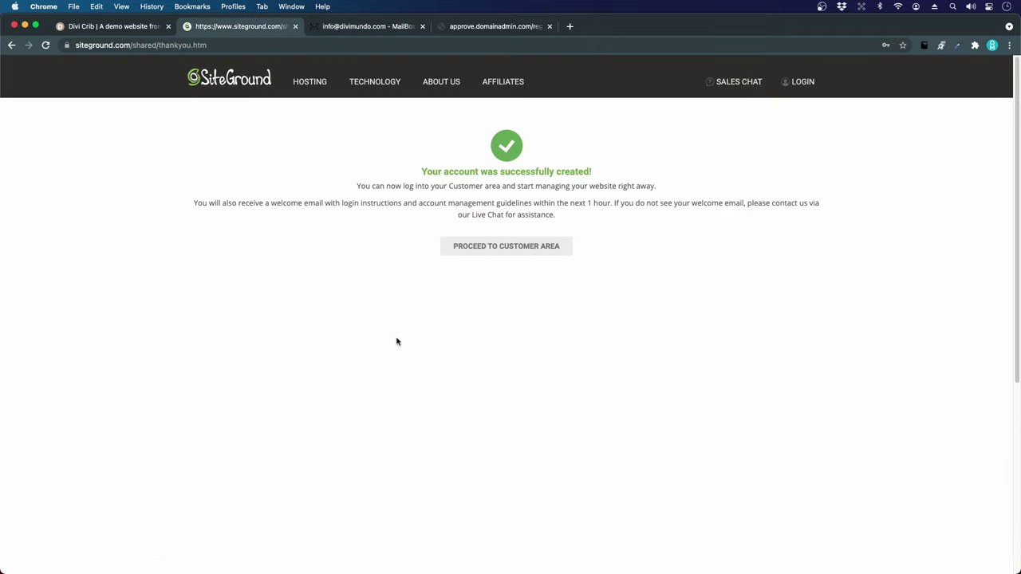
- Proceed from the account-created page to the SiteGround customer area
left_click(531, 246)
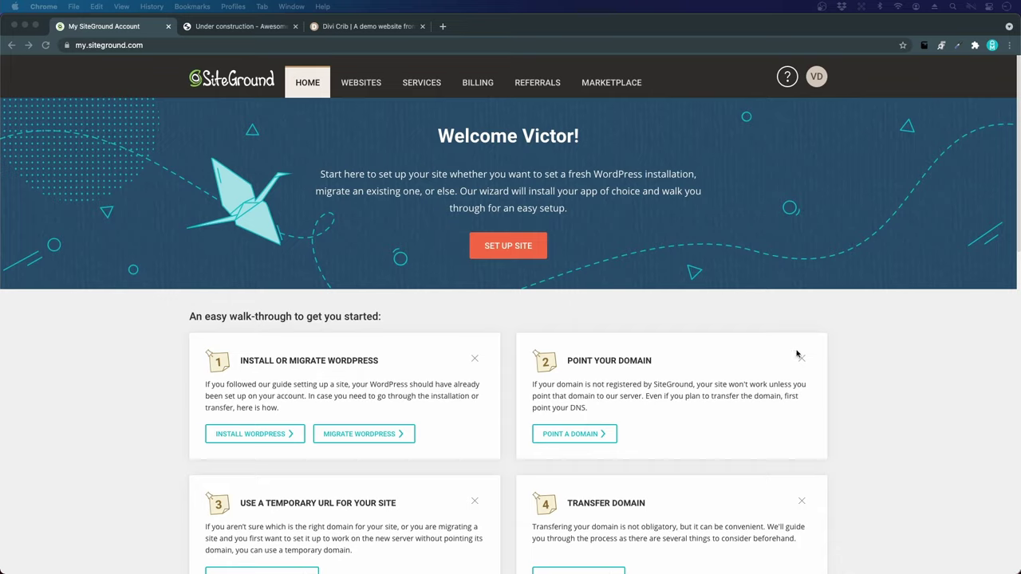
- Look over the divicrib.com placeholder and the Divi Crib demo page, then return to My SiteGround
left_click(190, 29)
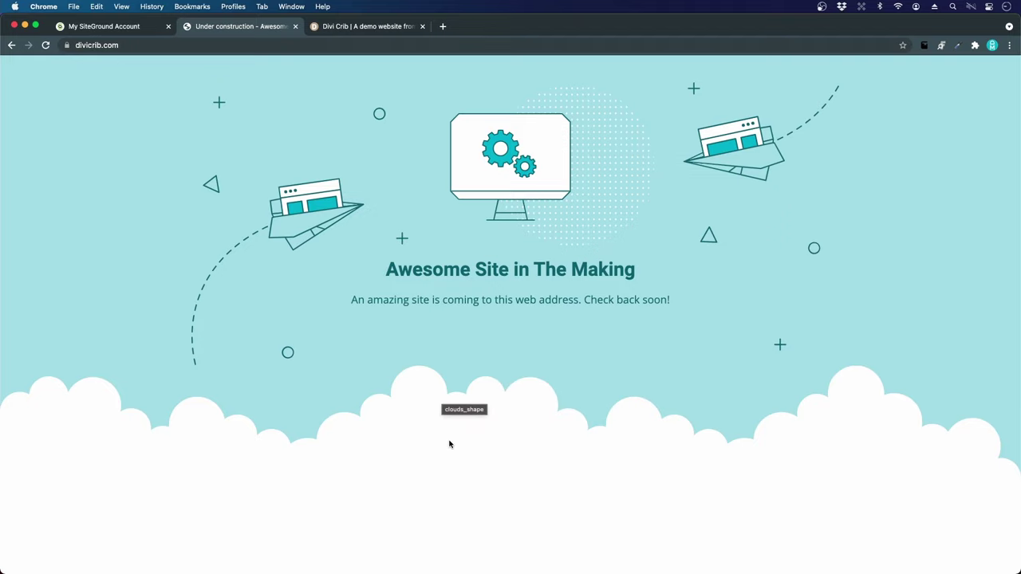
left_click(372, 32)
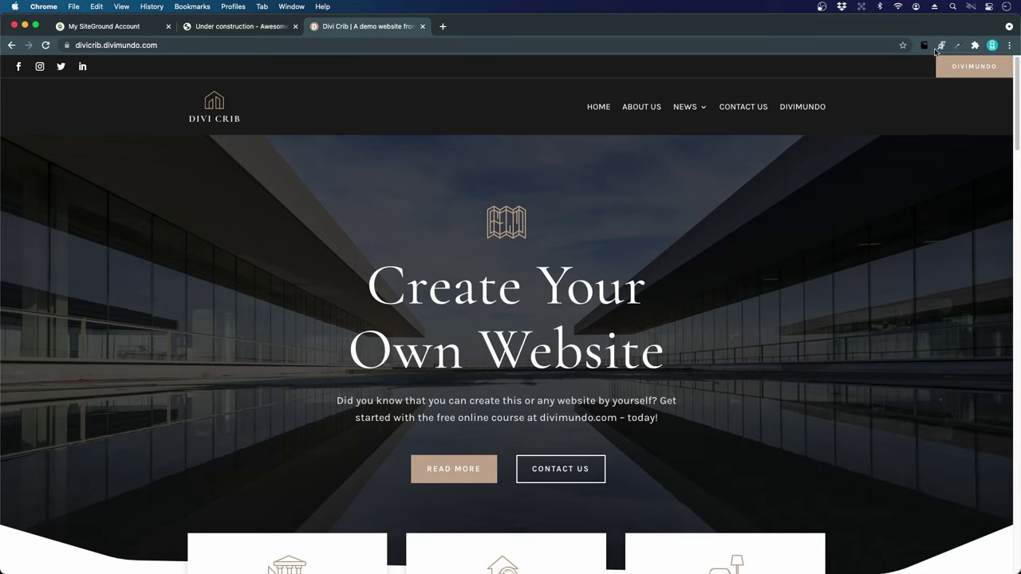
scroll(842, 278, "down", 5)
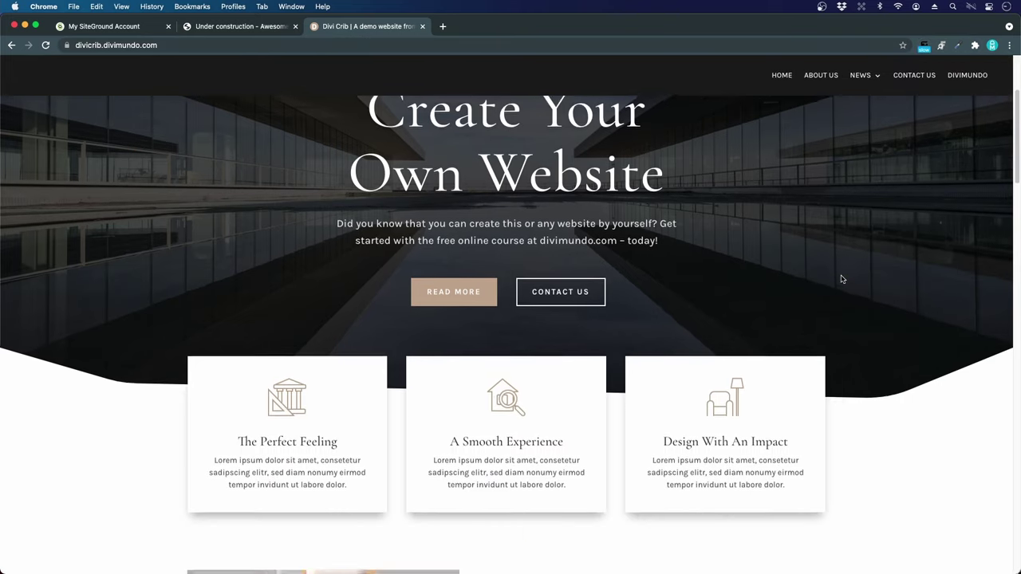
scroll(842, 278, "down", 6)
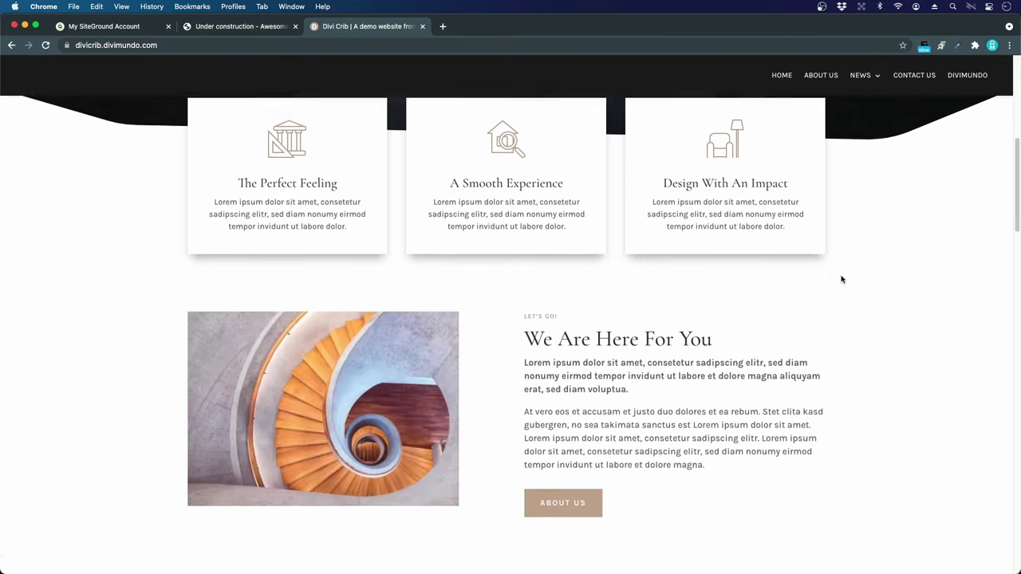
scroll(842, 279, "down", 6)
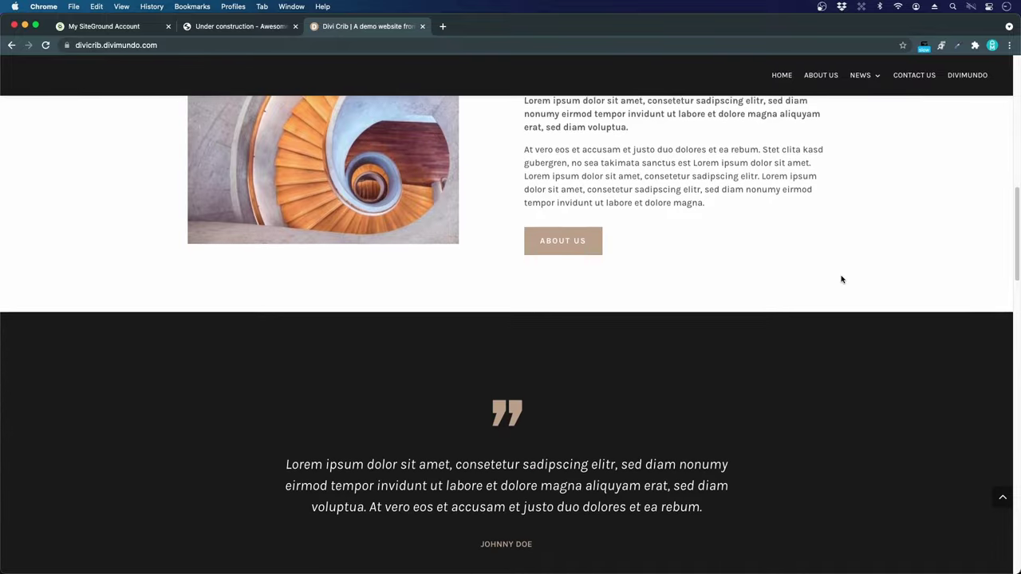
scroll(841, 279, "down", 6)
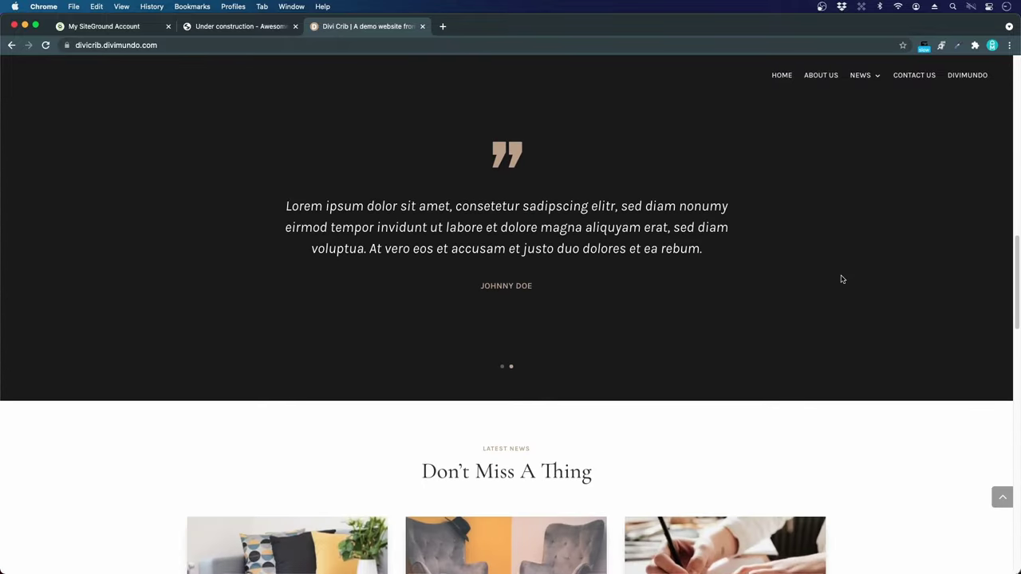
scroll(841, 279, "down", 6)
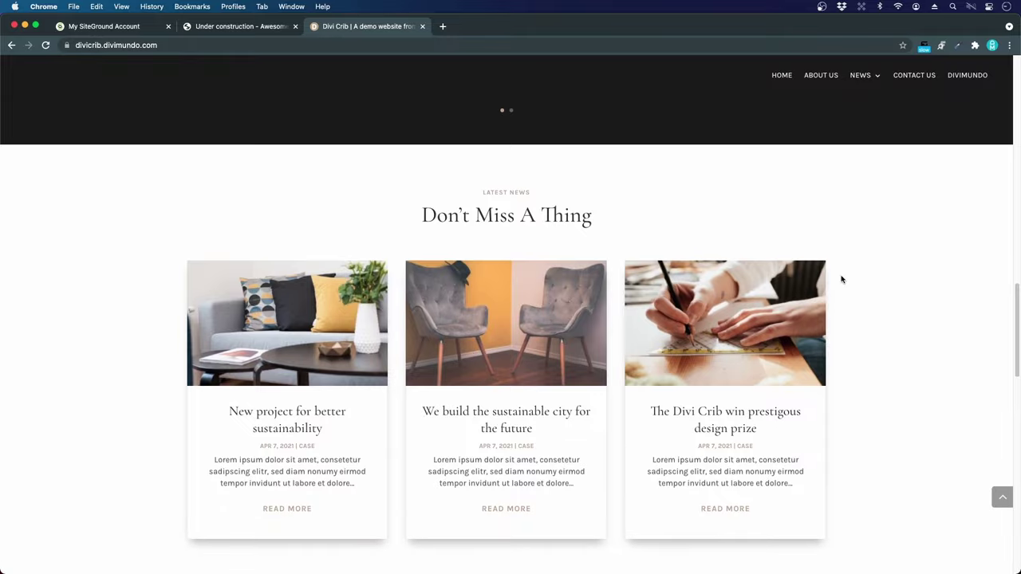
scroll(842, 280, "down", 6)
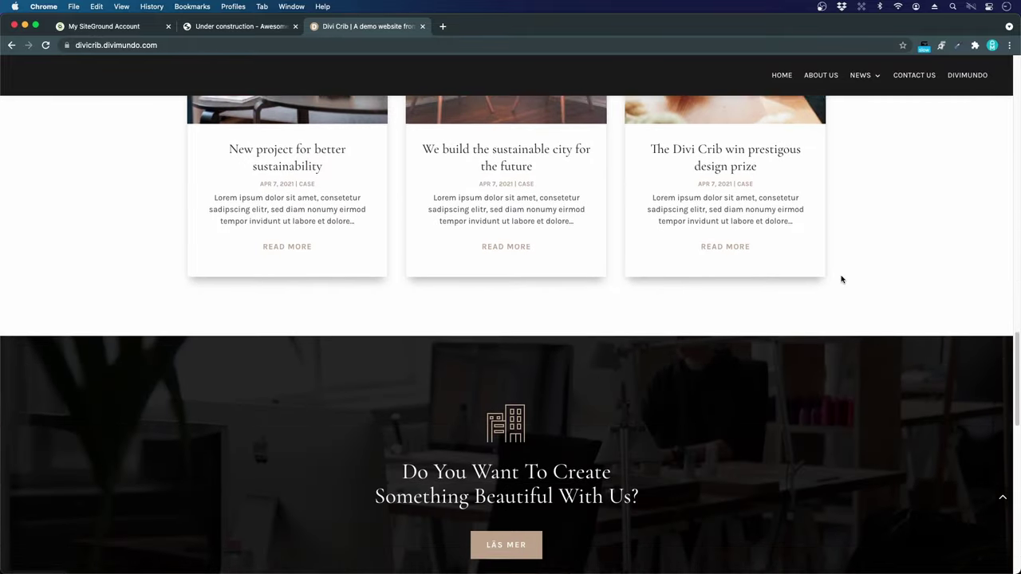
scroll(841, 279, "down", 6)
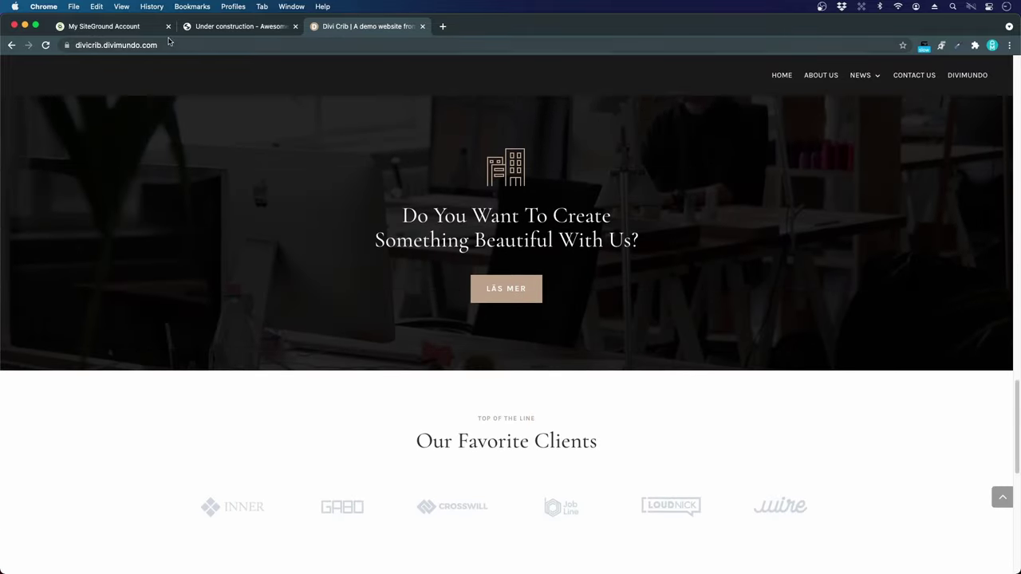
left_click(116, 27)
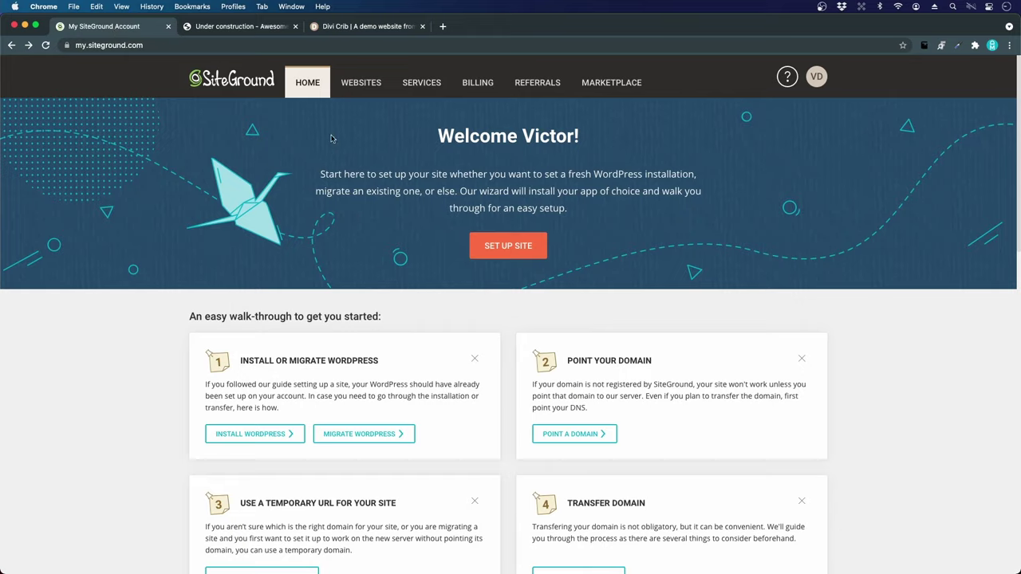
- Open the Websites list and choose COMPLETE on the pending divicrib.com card
left_click(362, 84)
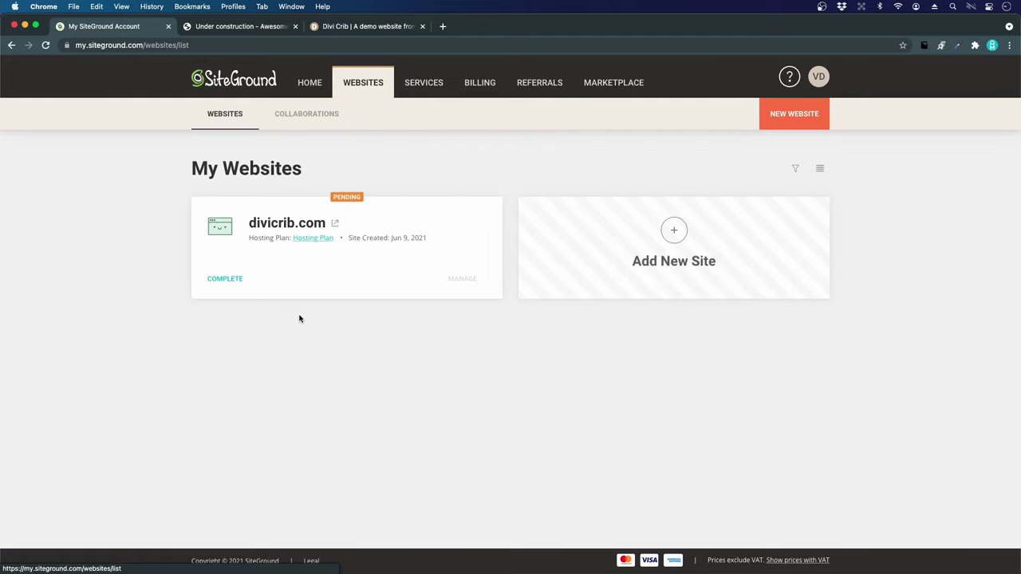
left_click(229, 280)
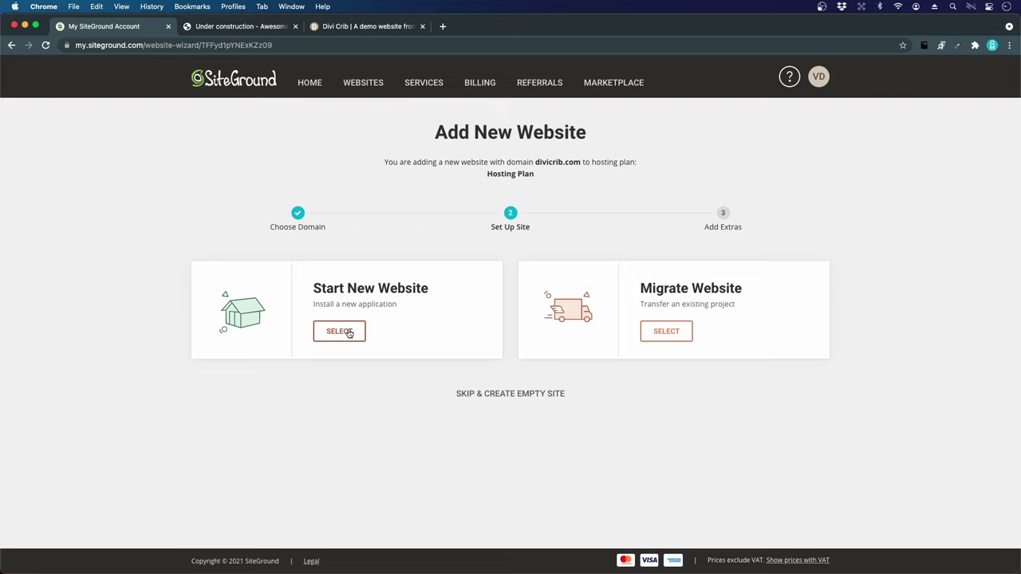
- Choose Start New Website with WordPress as the application to install
left_click(348, 333)
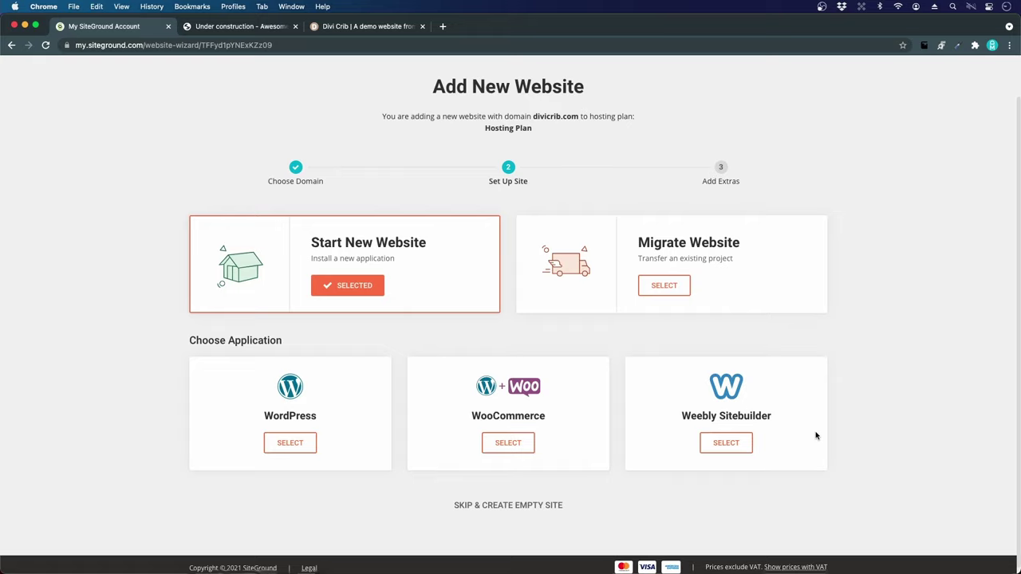
scroll(257, 473, "down", 1)
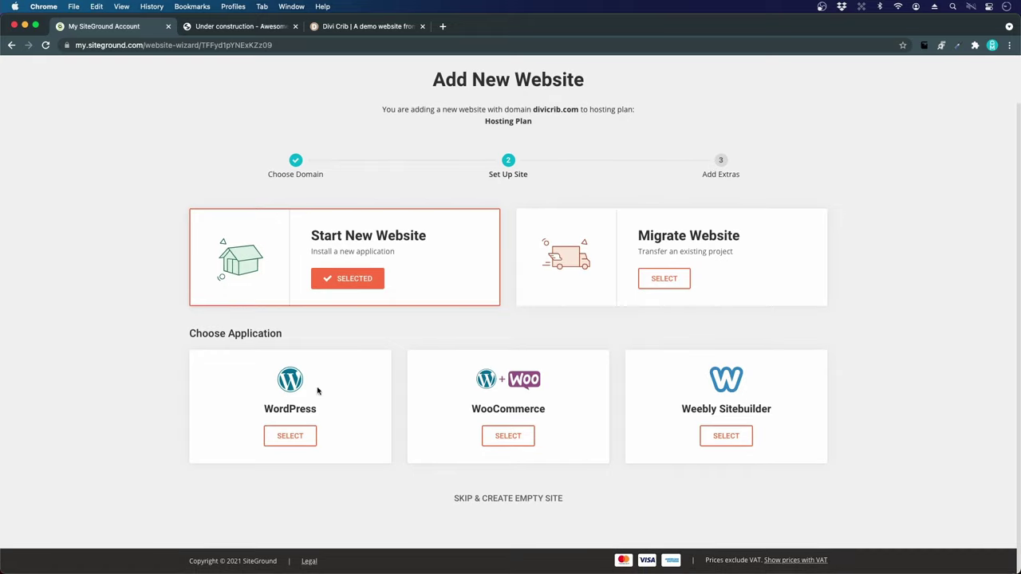
left_click(291, 443)
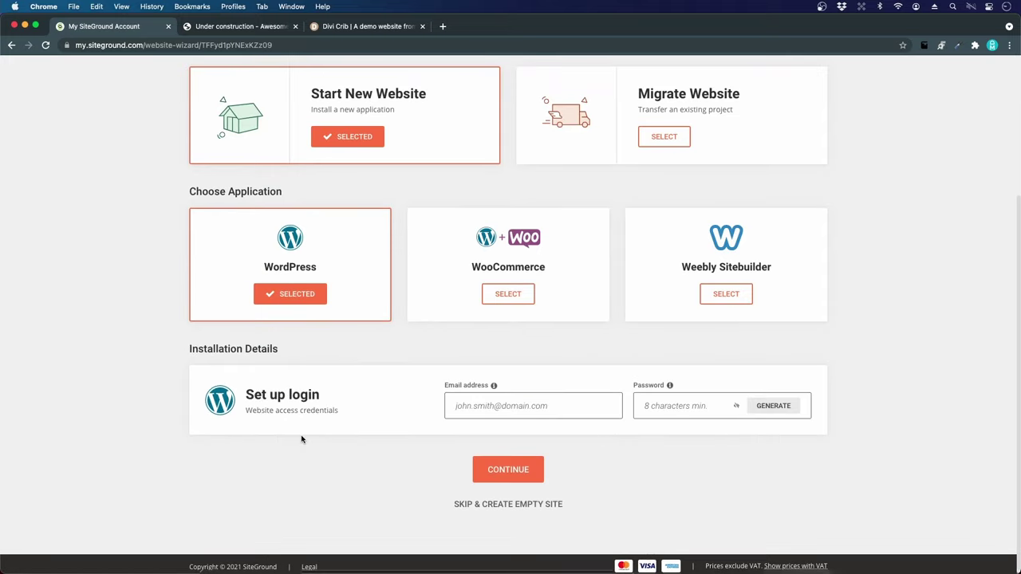
- Autofill the WordPress login e-mail and replace the password with a strong one
left_click(496, 405)
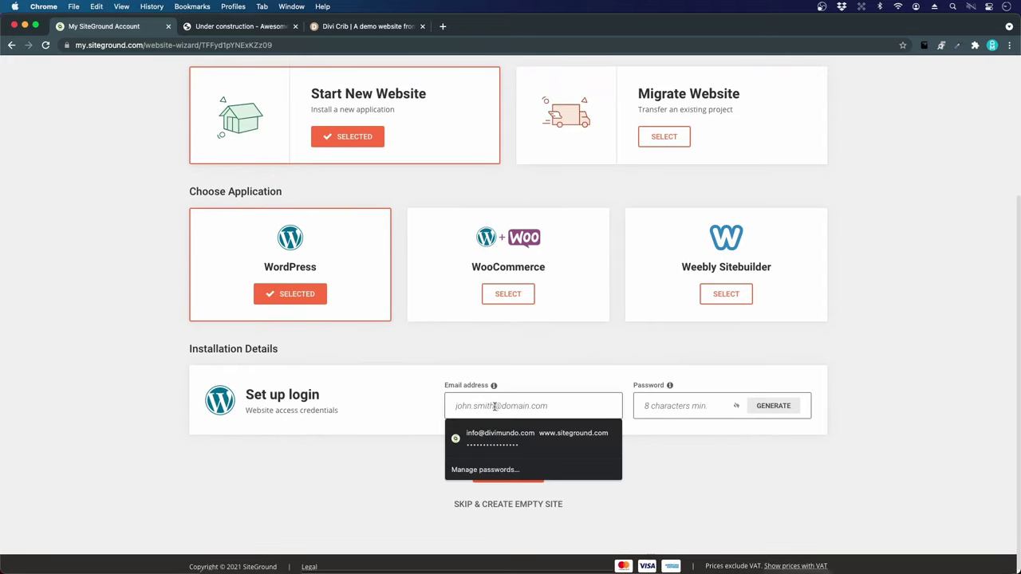
key("Down")
key("Return")
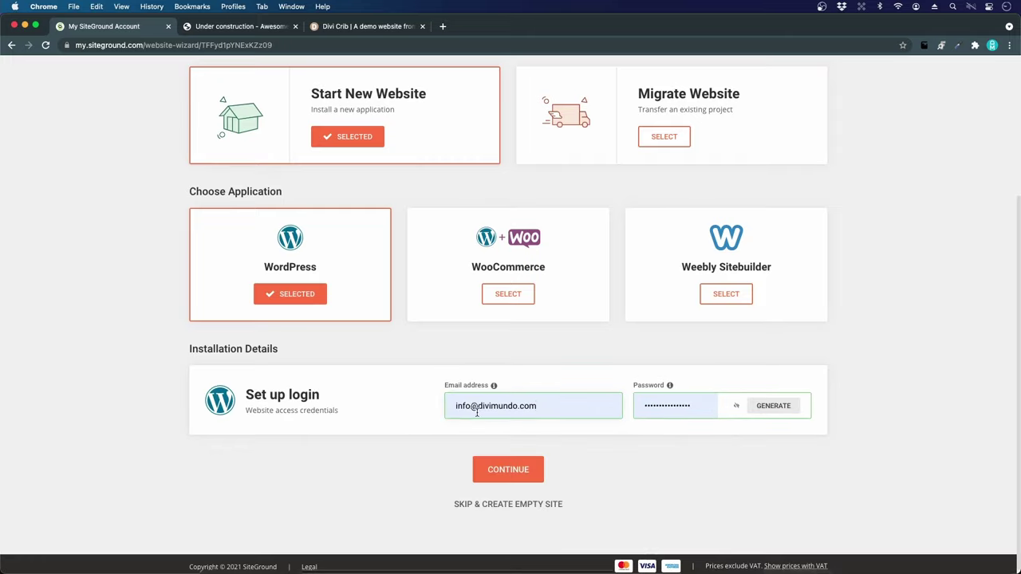
double_click(667, 407)
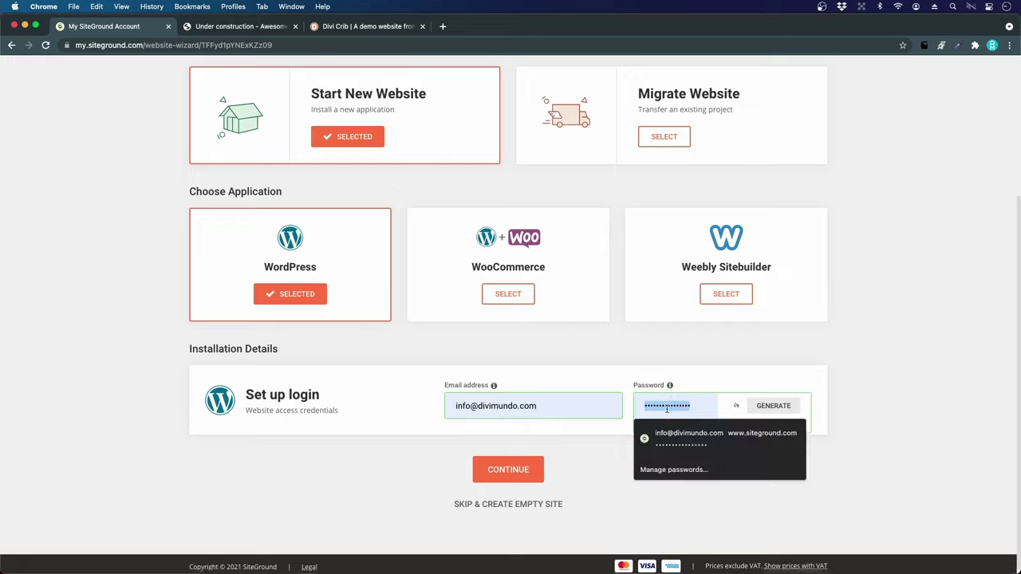
type("*****")
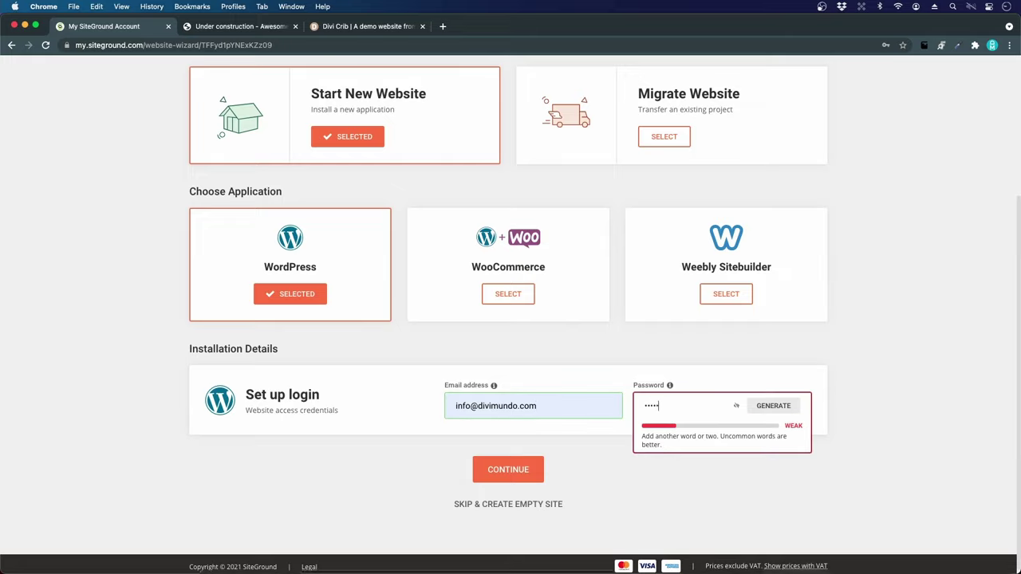
type("**********")
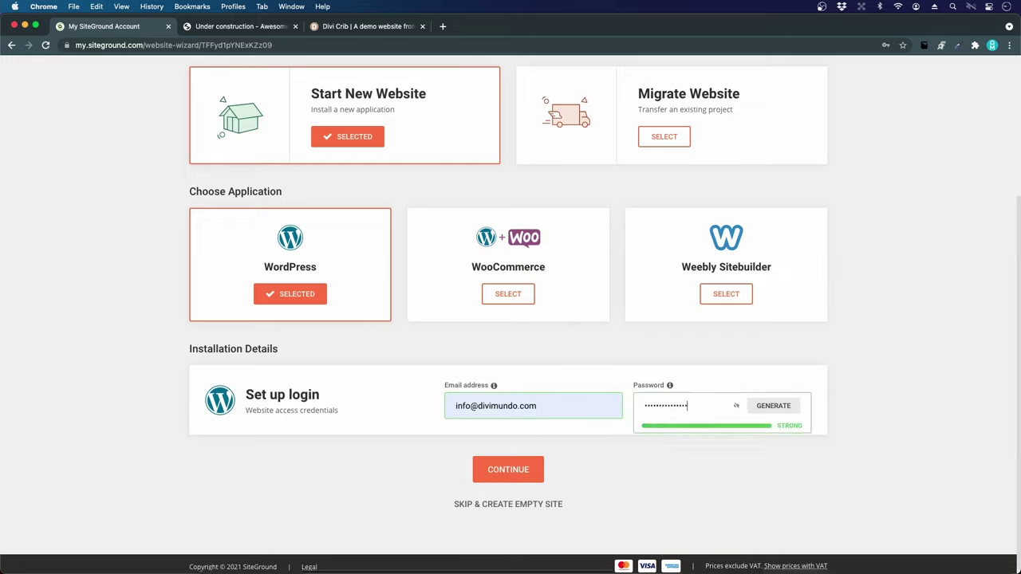
left_click(634, 471)
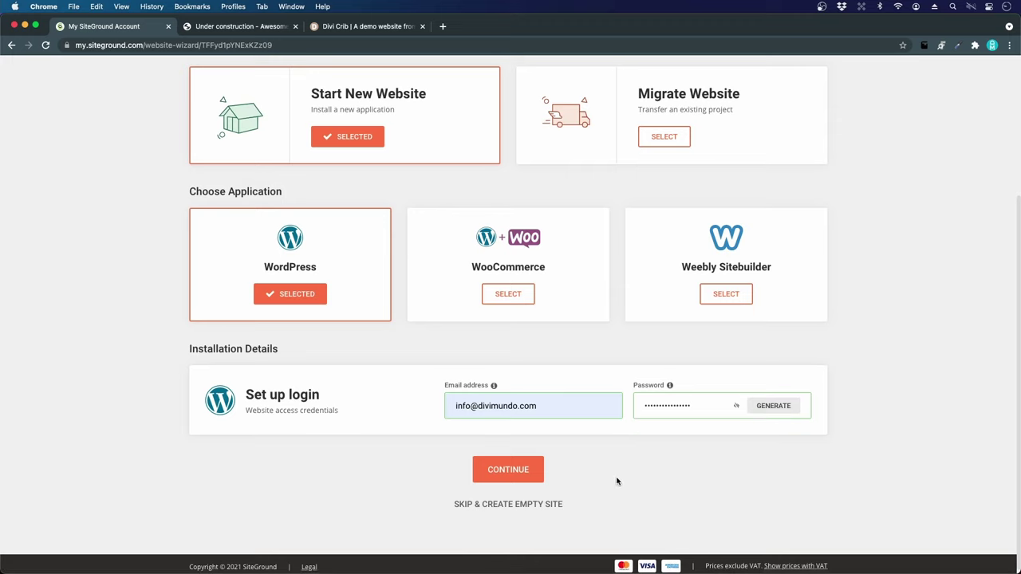
- Skip the SG Site Scanner and Domain Privacy extras and finish creating divicrib.com
left_click(494, 472)
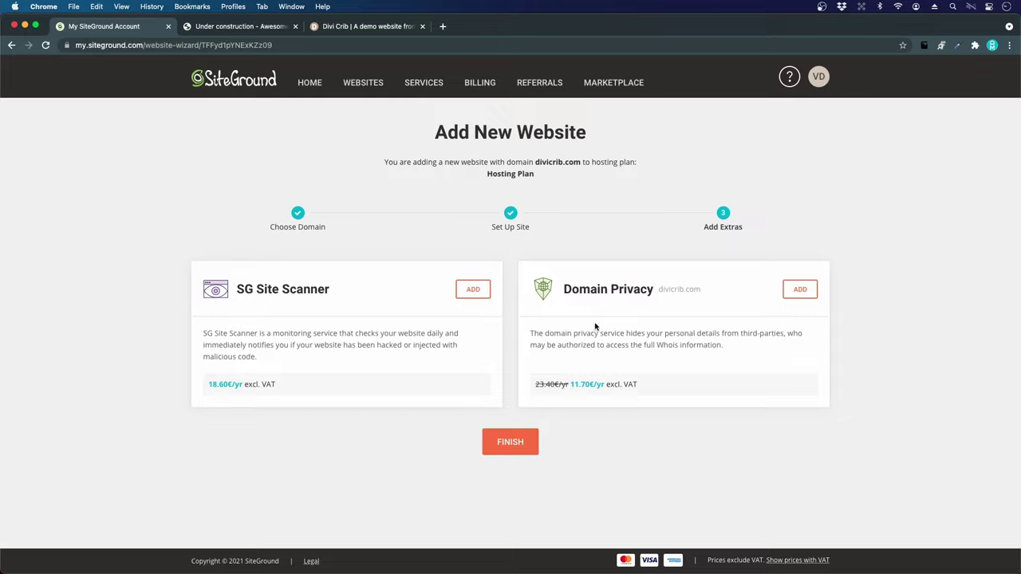
left_click(516, 443)
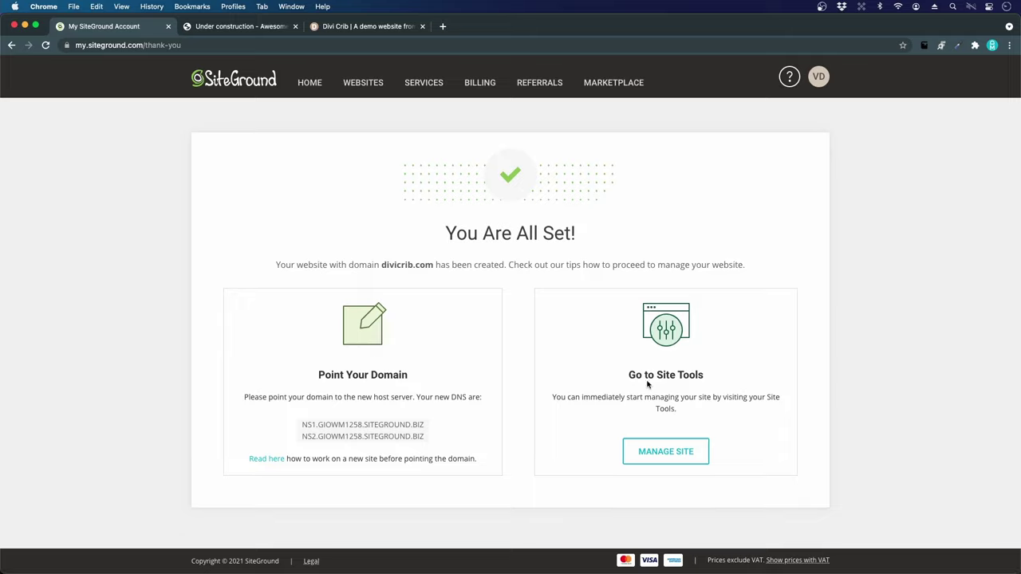
- Open divicrib.com's Site Tools, browse its files in File Manager, then open Security > Backups
left_click(676, 459)
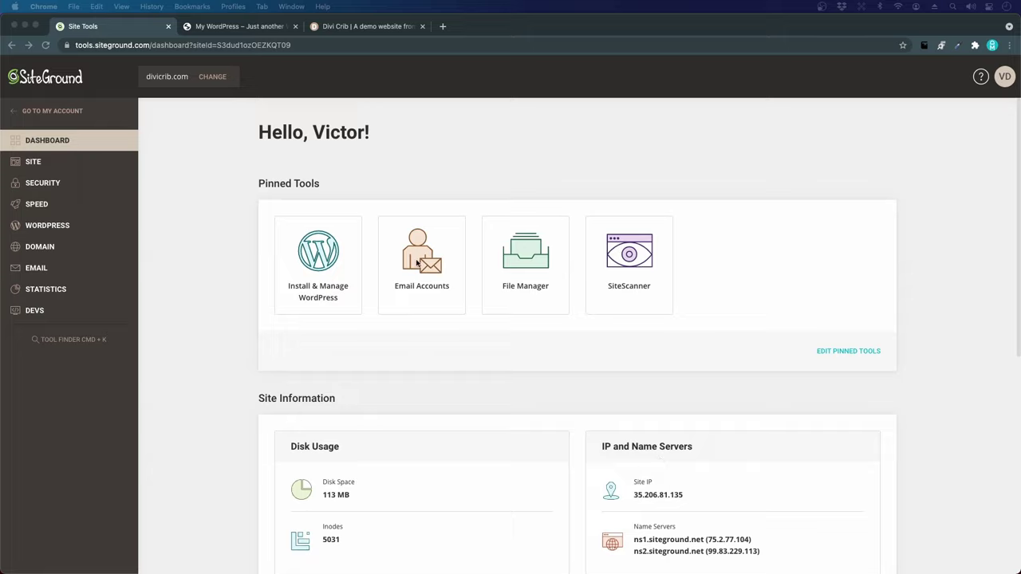
left_click(528, 253)
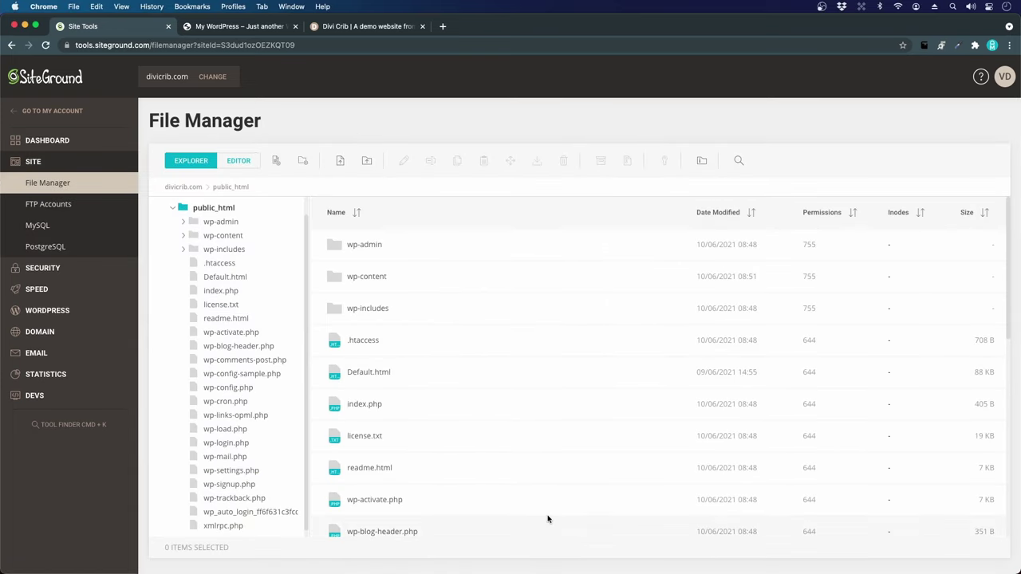
left_click(56, 268)
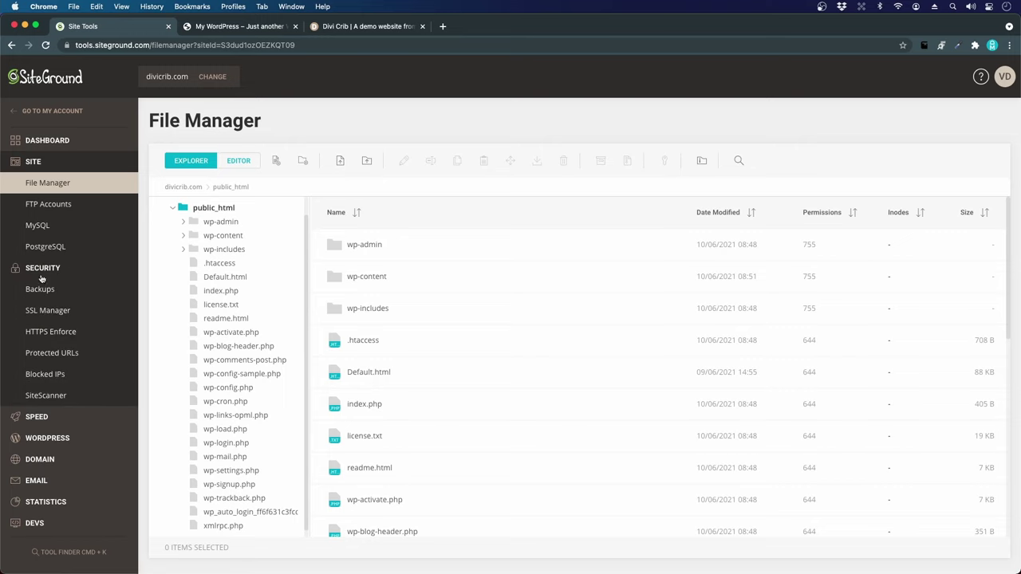
left_click(37, 290)
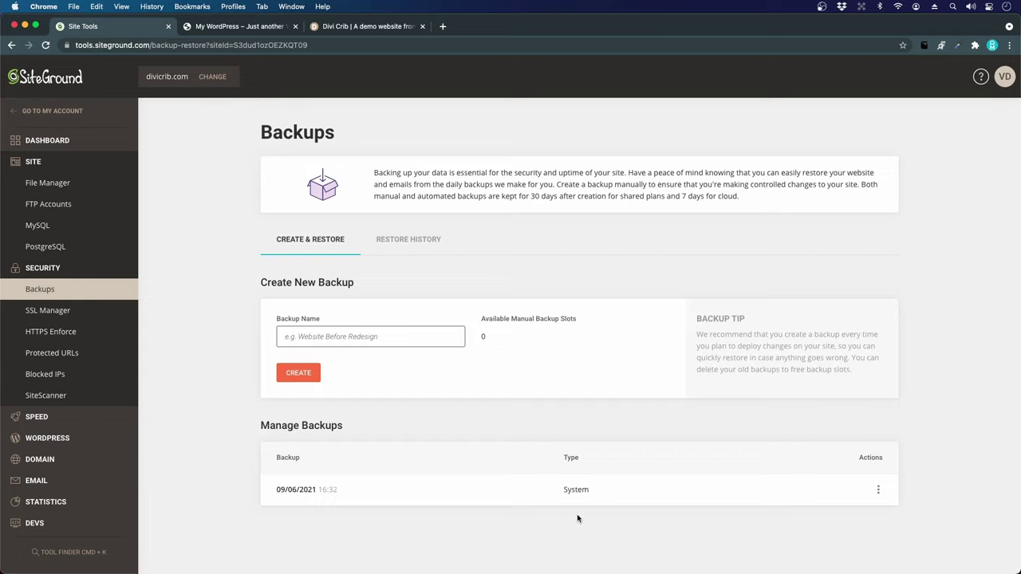
- View the new My WordPress site's 'Nothing here' page, then start appending /wp-a to its address
left_click(211, 28)
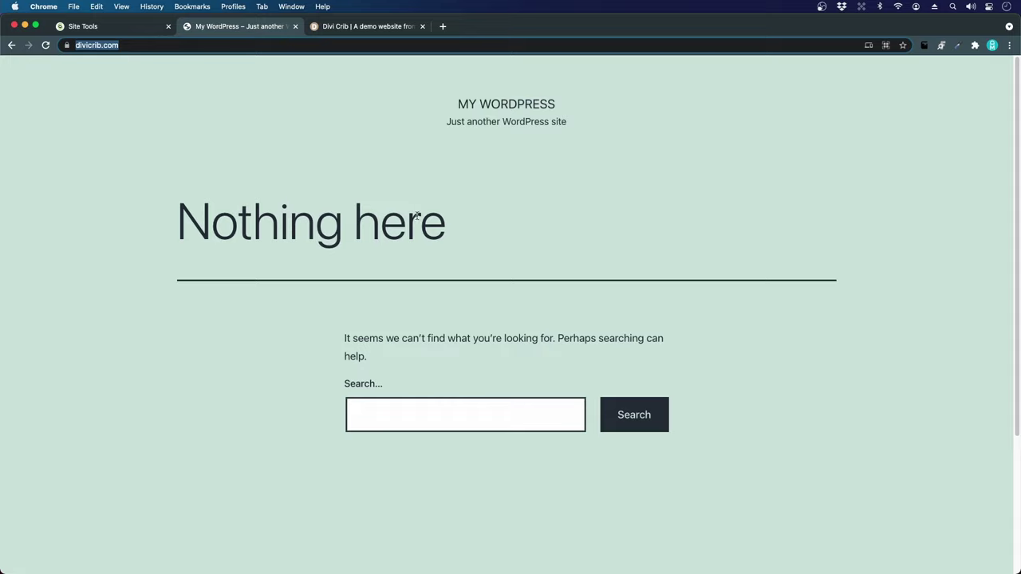
scroll(428, 291, "down", 5)
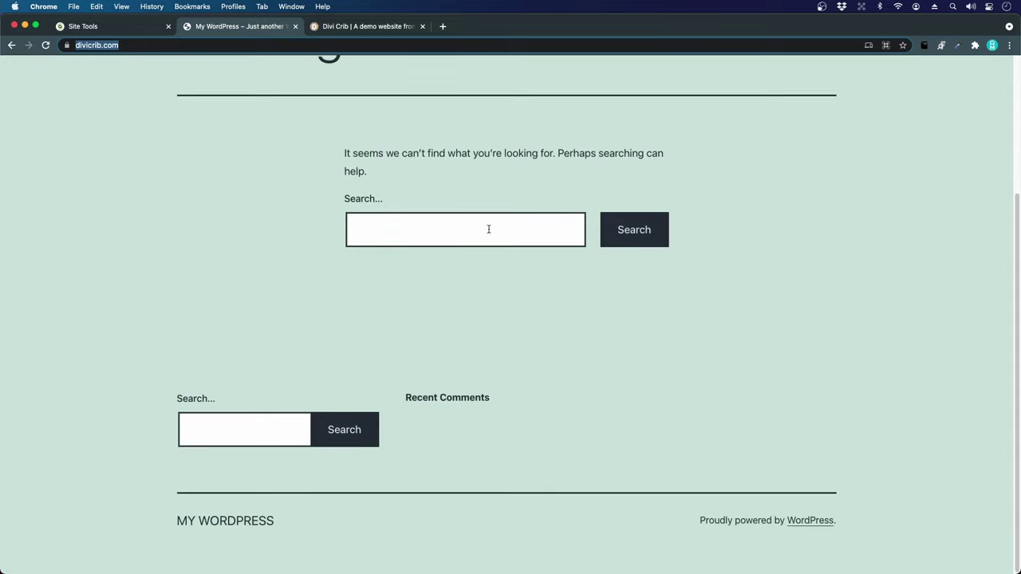
scroll(486, 228, "up", 5)
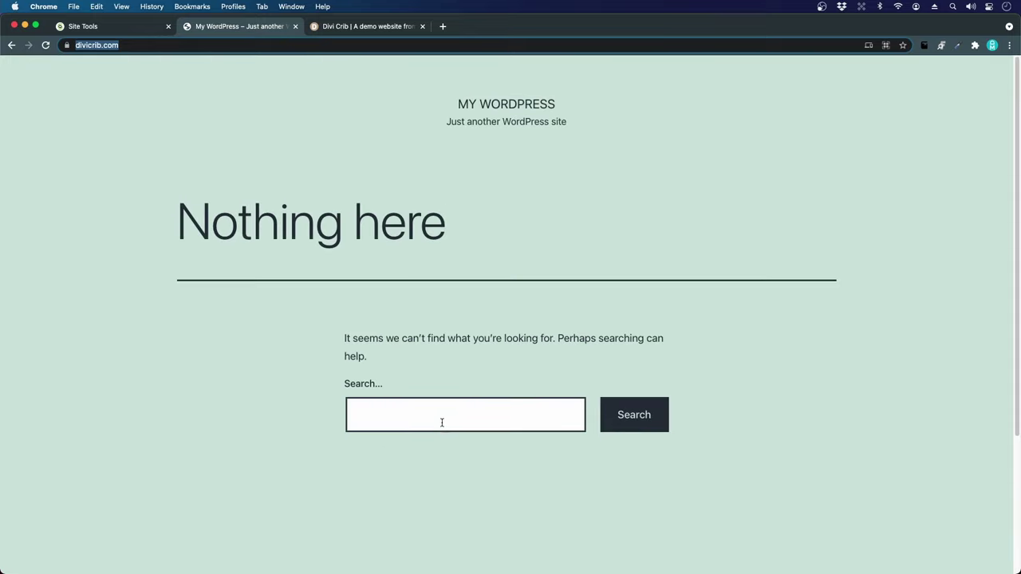
left_click(355, 135)
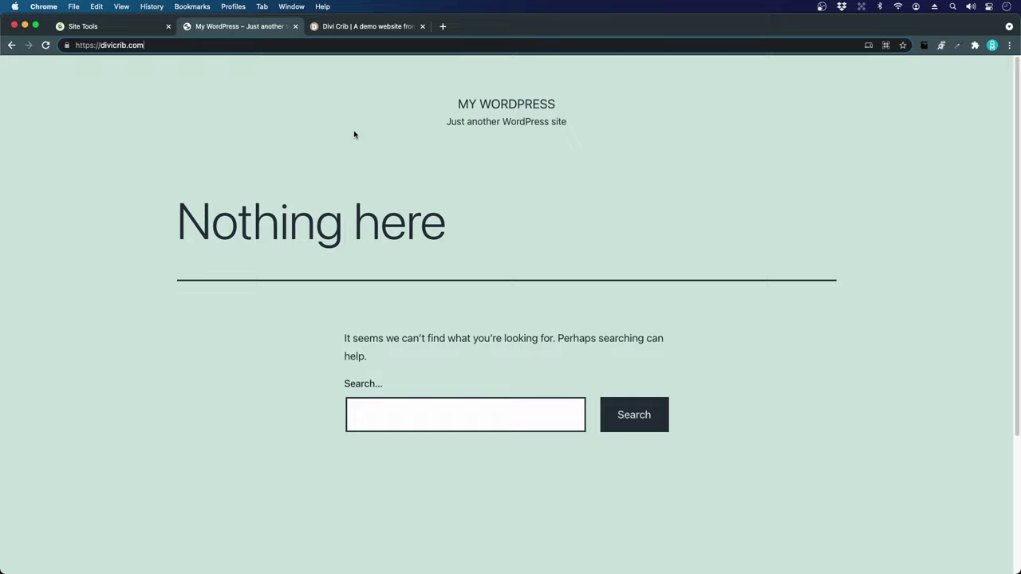
type("/wp")
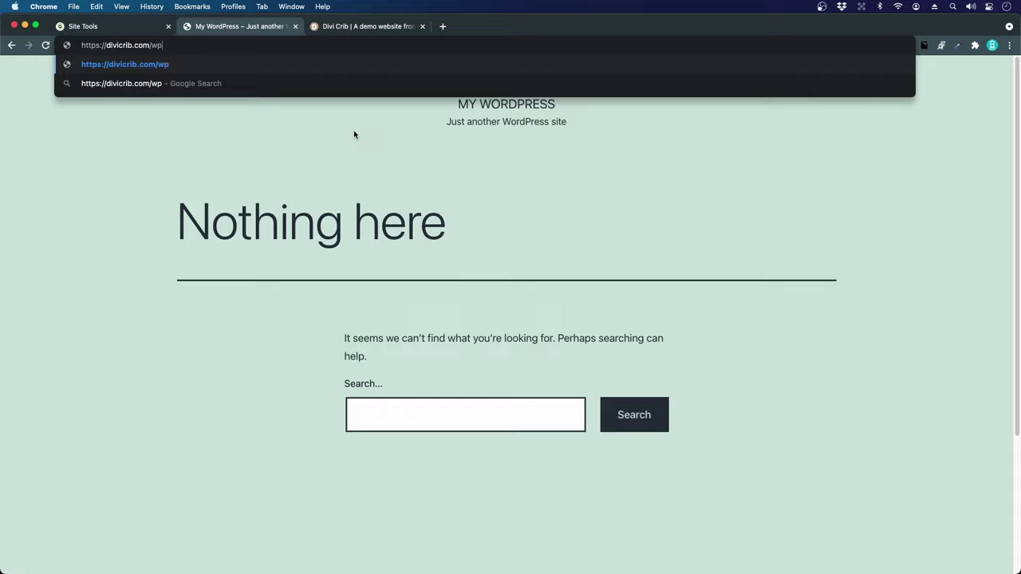
type("-")
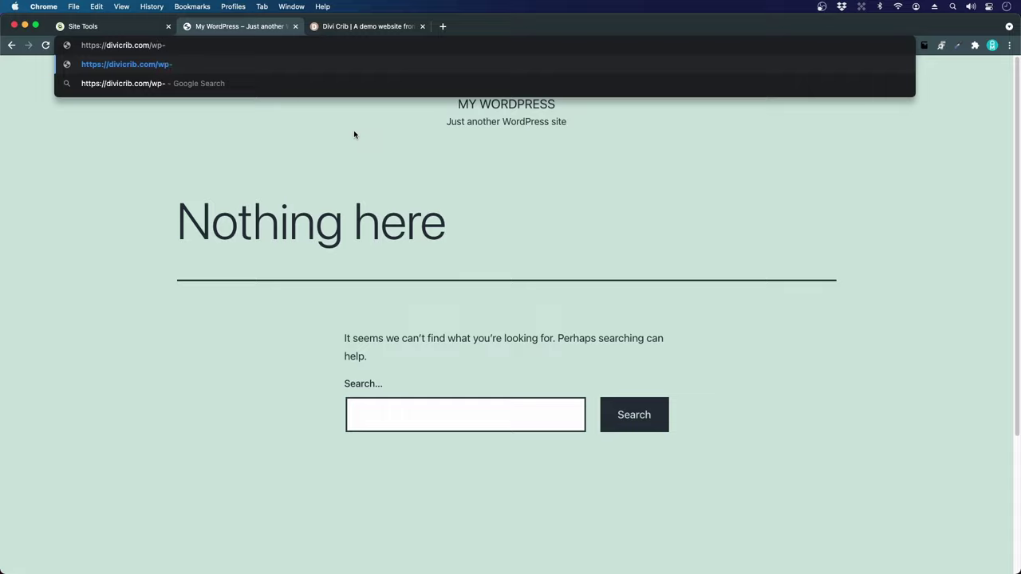
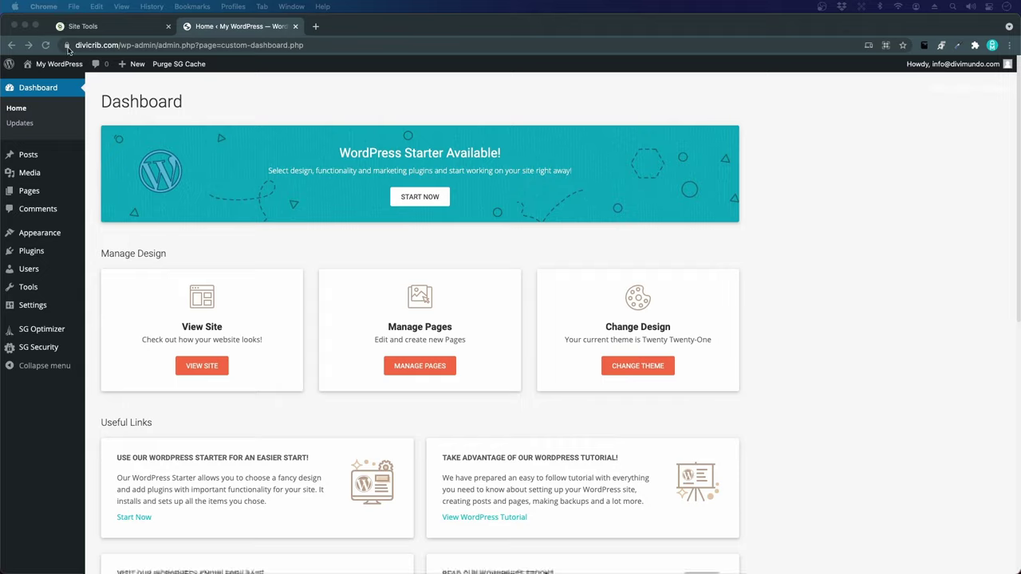
- Compare the admin connection's security with divicrib.com loaded over http, which shows Not Secure
left_click(68, 47)
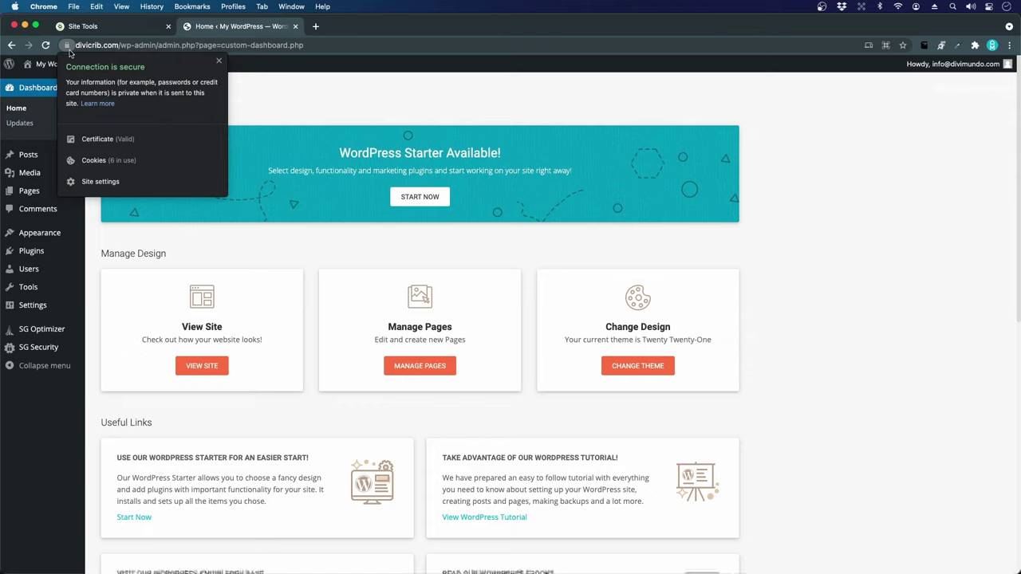
left_click(67, 47)
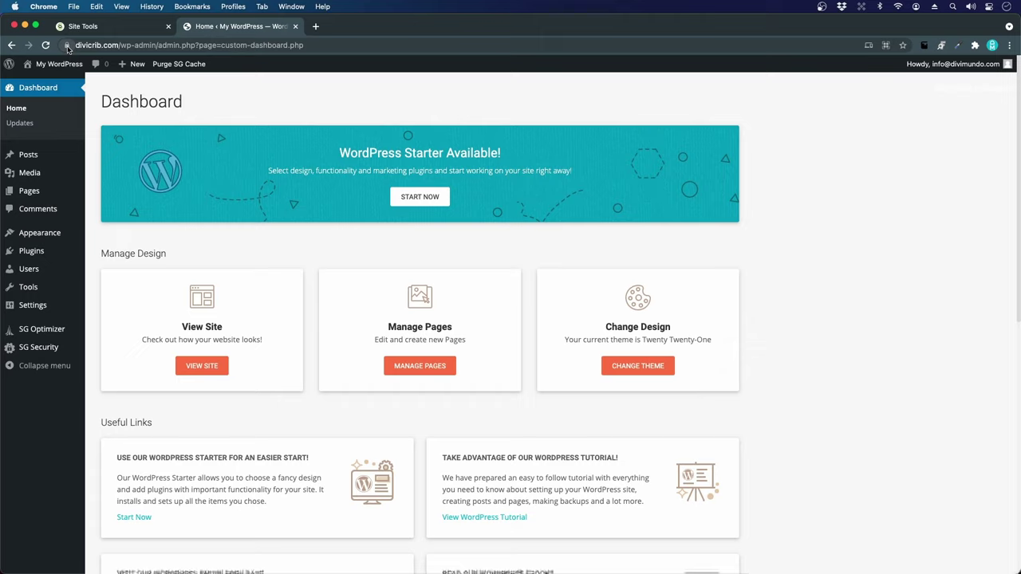
left_click(316, 27)
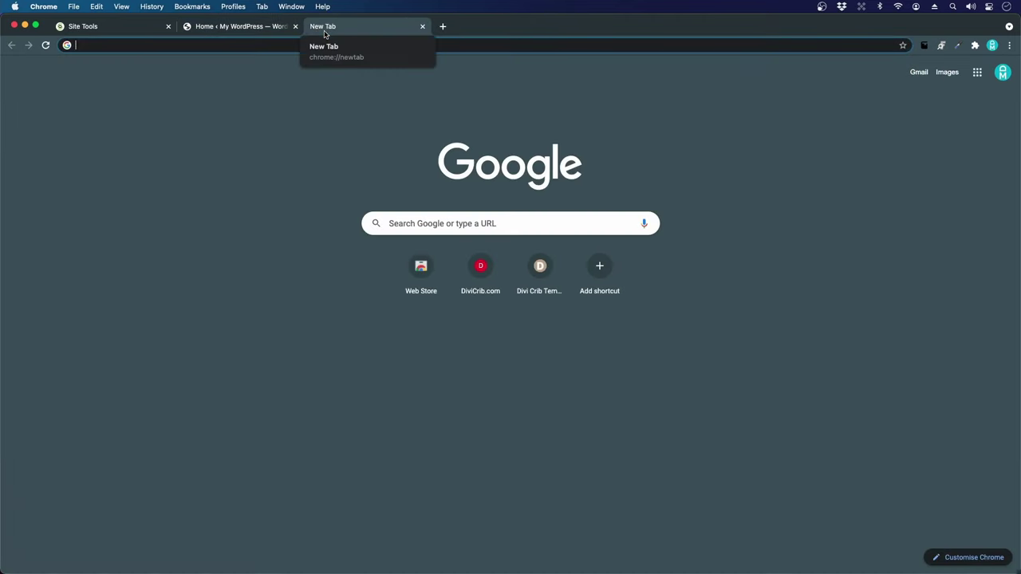
type("http://")
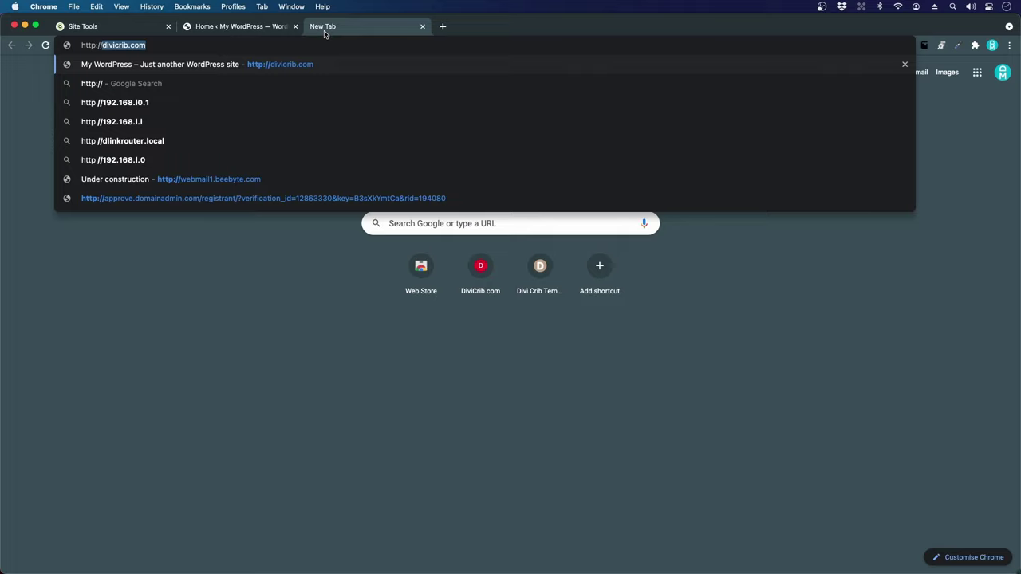
key("Return")
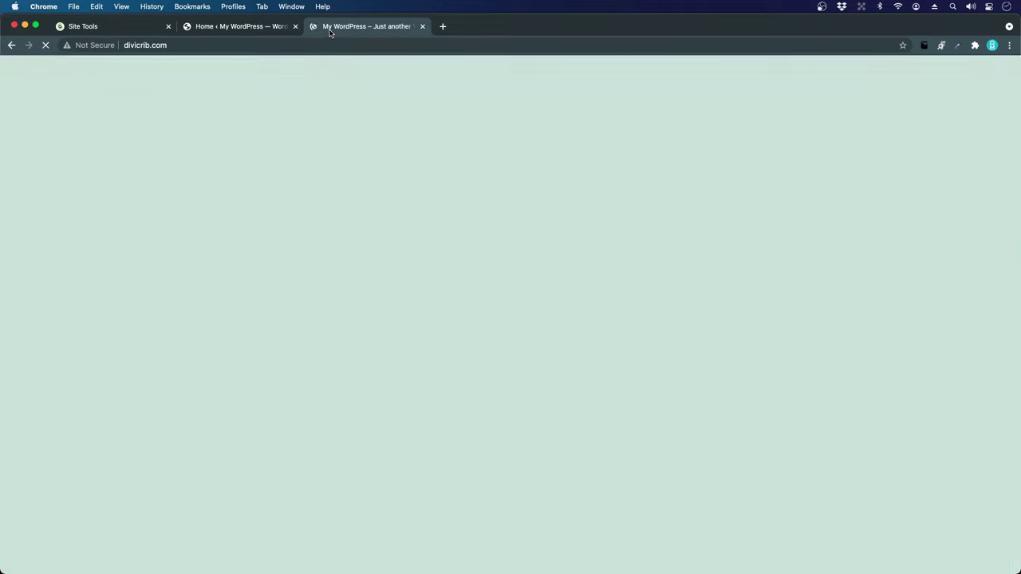
left_click(89, 46)
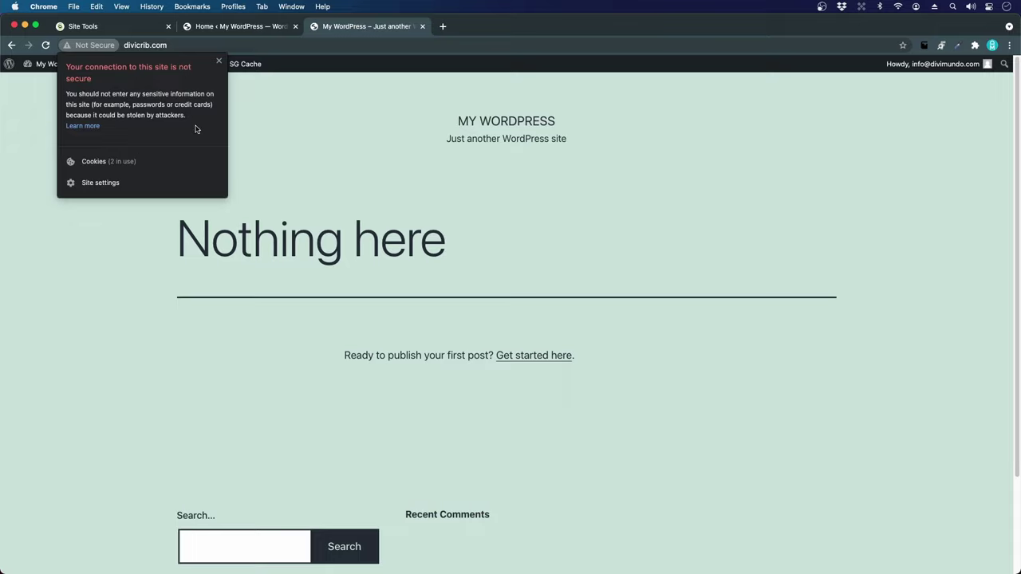
left_click(257, 125)
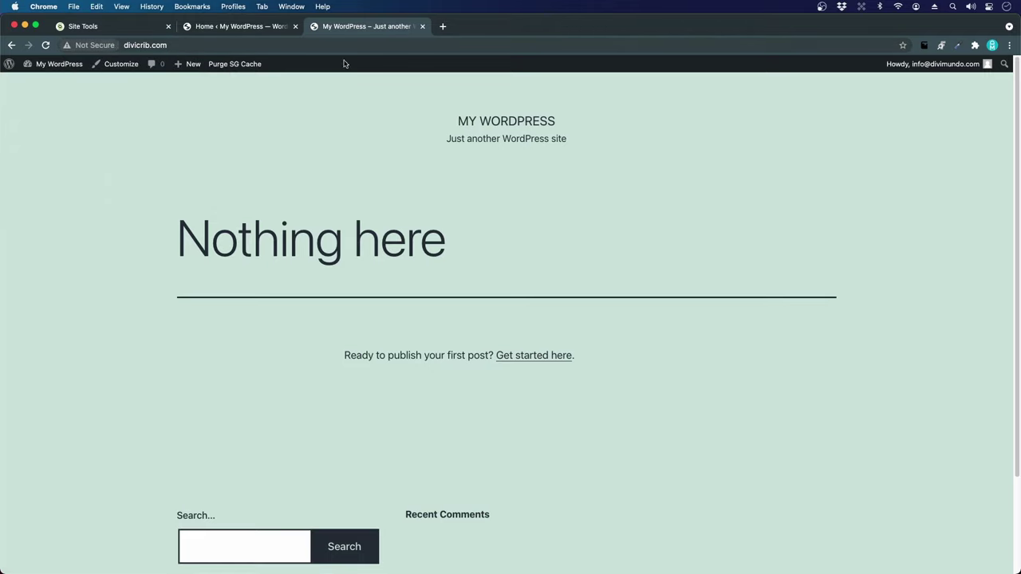
left_click(247, 30)
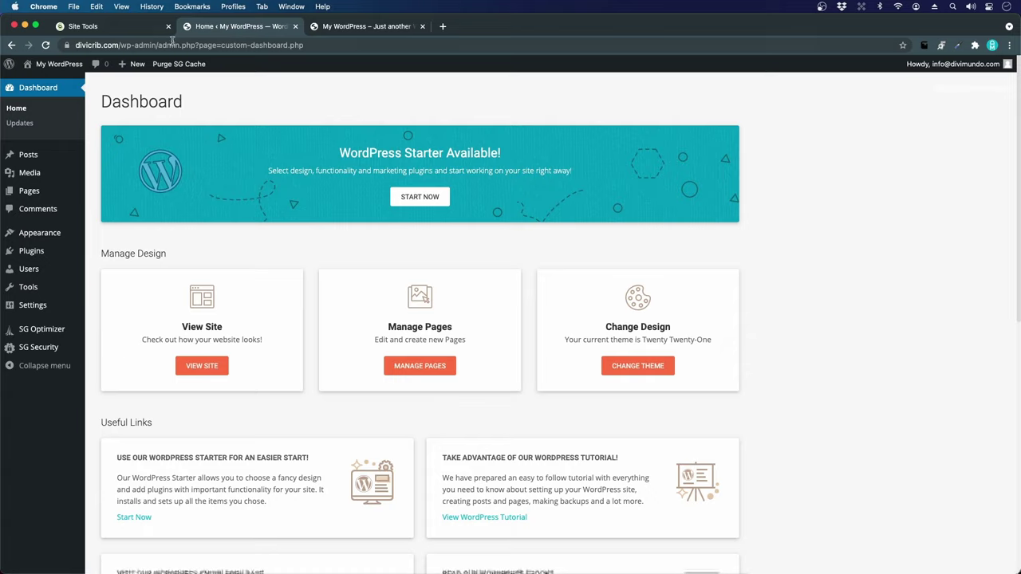
- Open Security > SSL Manager and review the Select SSL options alongside the active R3 certificate
left_click(106, 27)
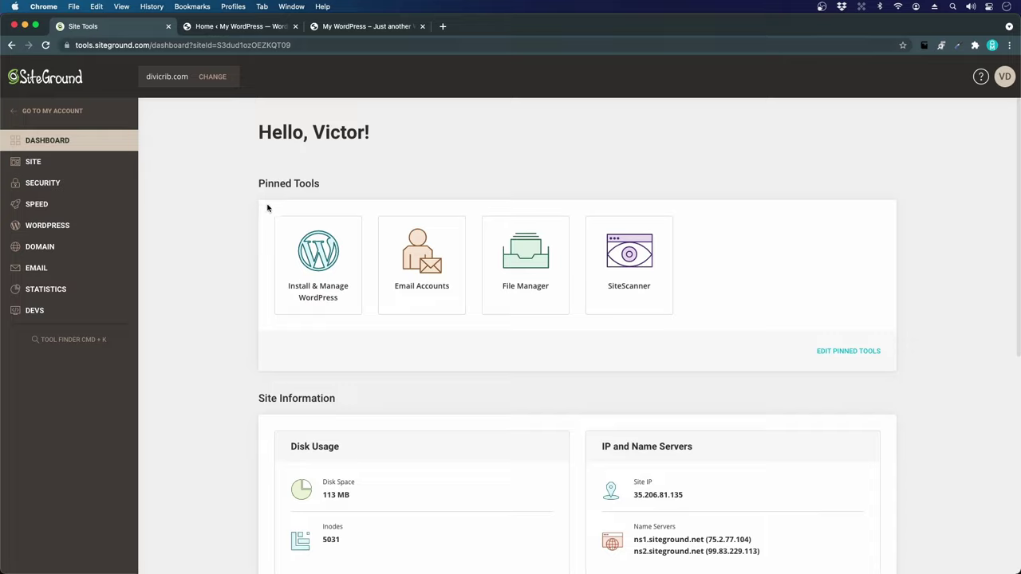
left_click(50, 183)
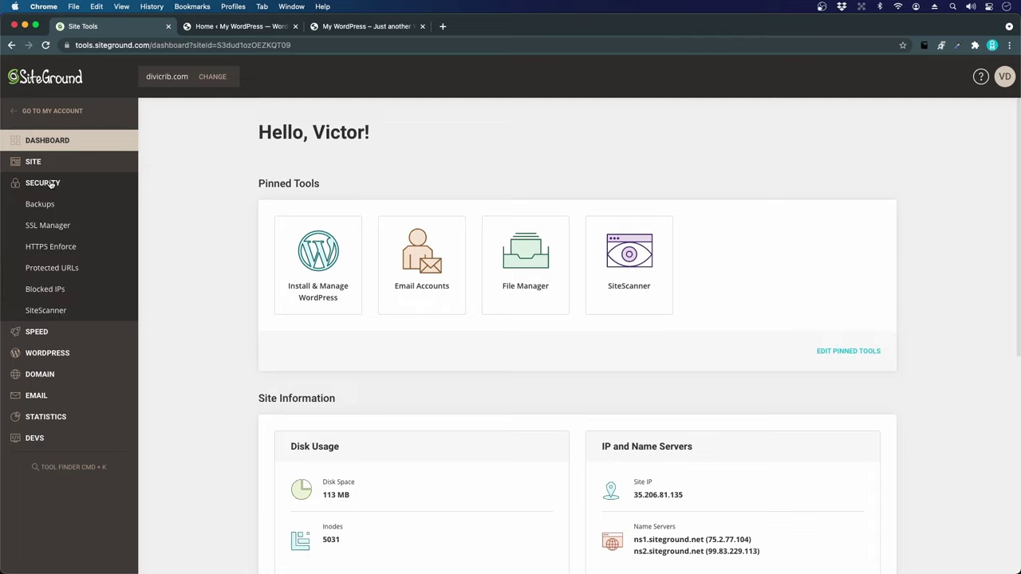
left_click(38, 228)
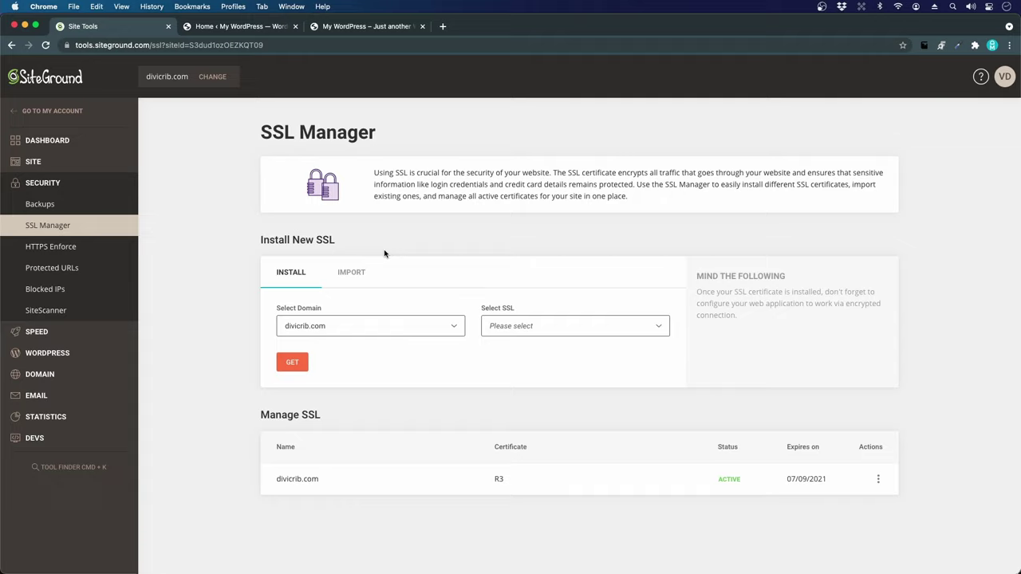
left_click(576, 329)
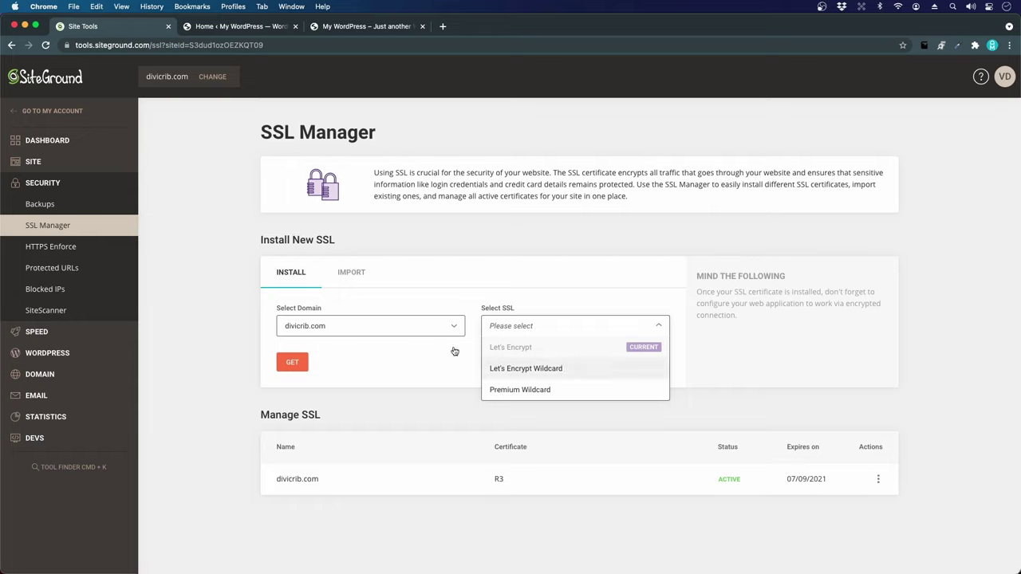
left_click(212, 235)
left_click(239, 26)
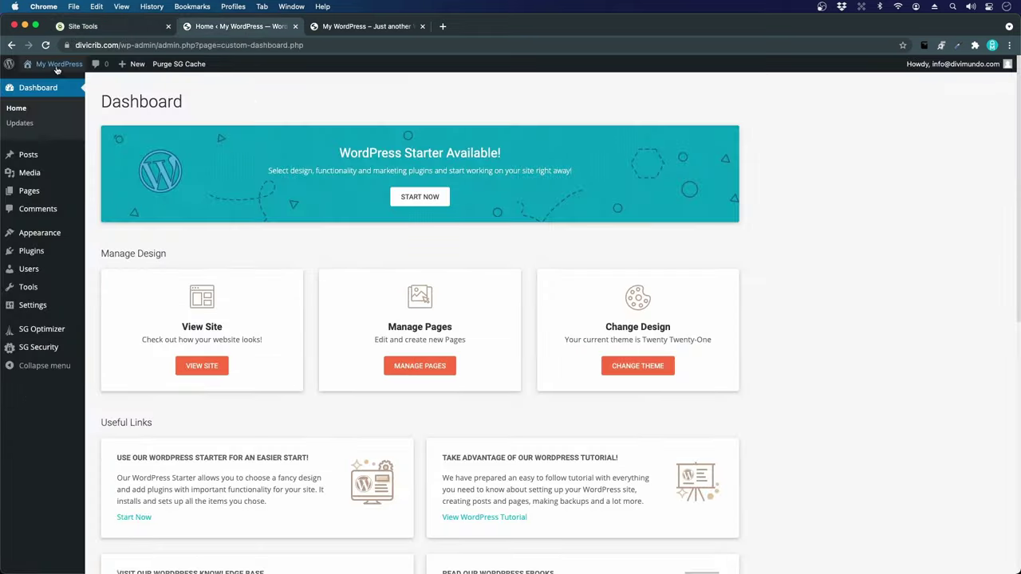
left_click(131, 26)
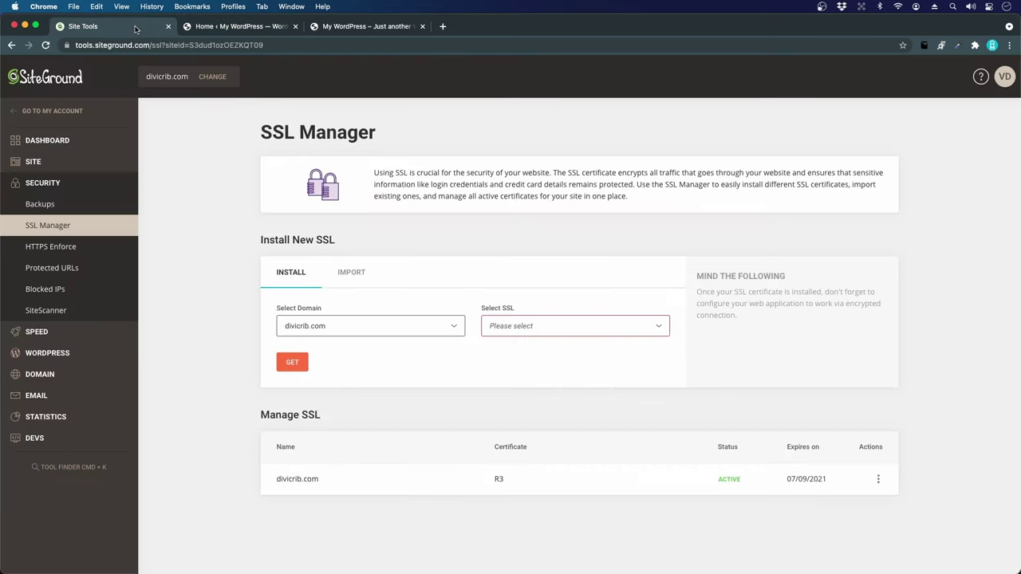
- Switch on the HTTPS Enforce toggle for divicrib.com under Security
left_click(50, 247)
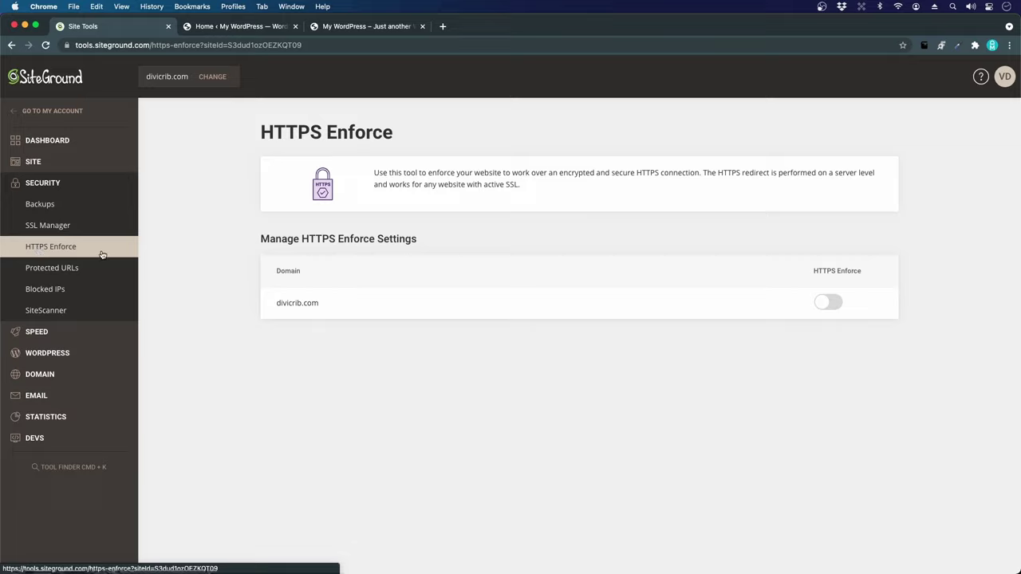
left_click(827, 303)
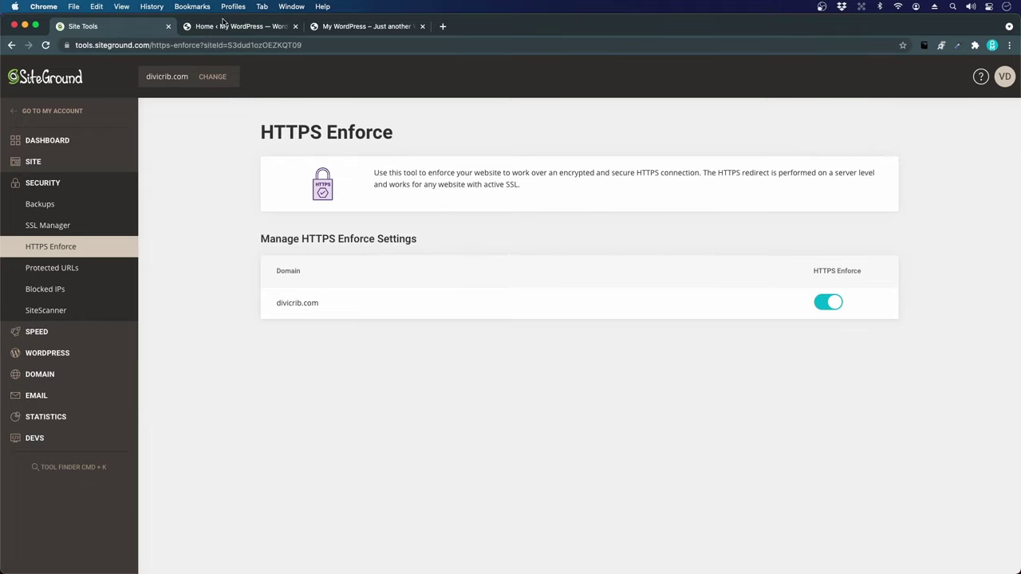
left_click(224, 24)
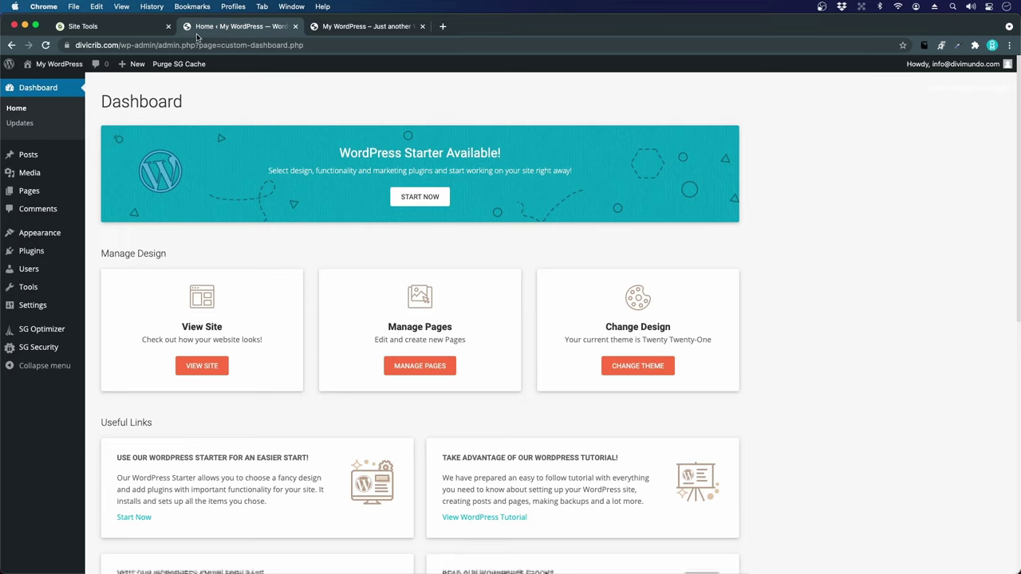
left_click(30, 307)
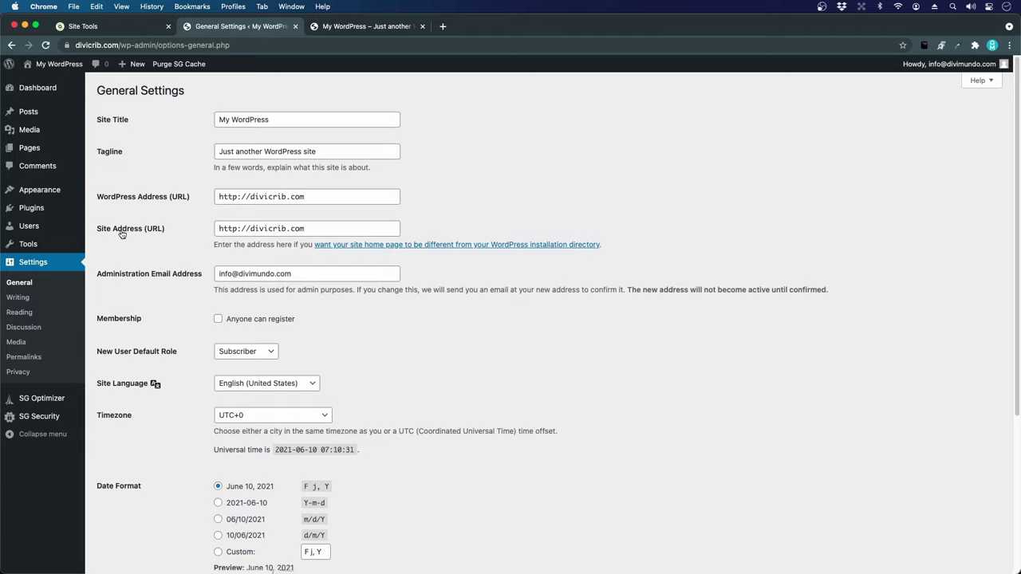
left_click(229, 197)
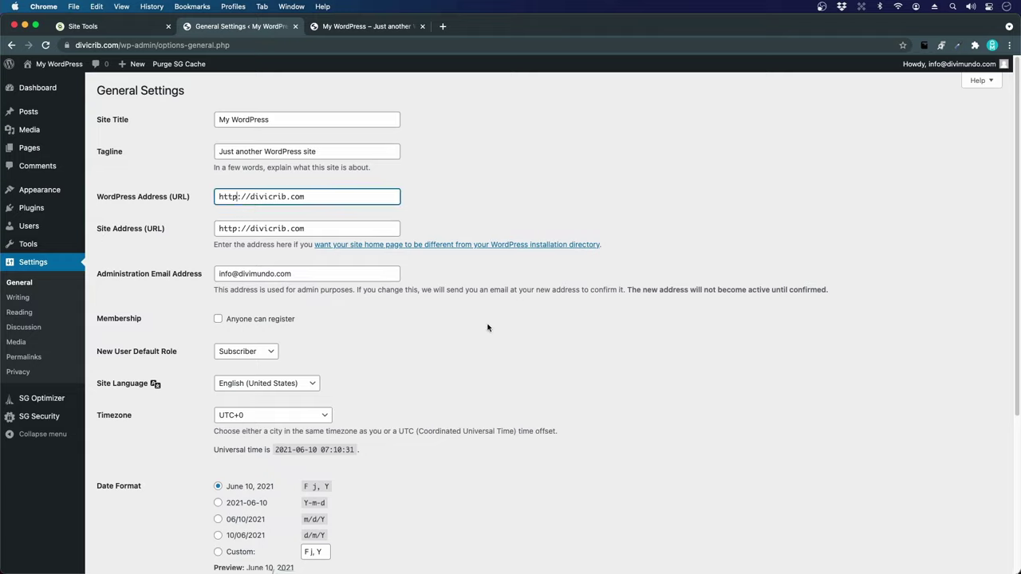
type("s")
left_click(233, 227)
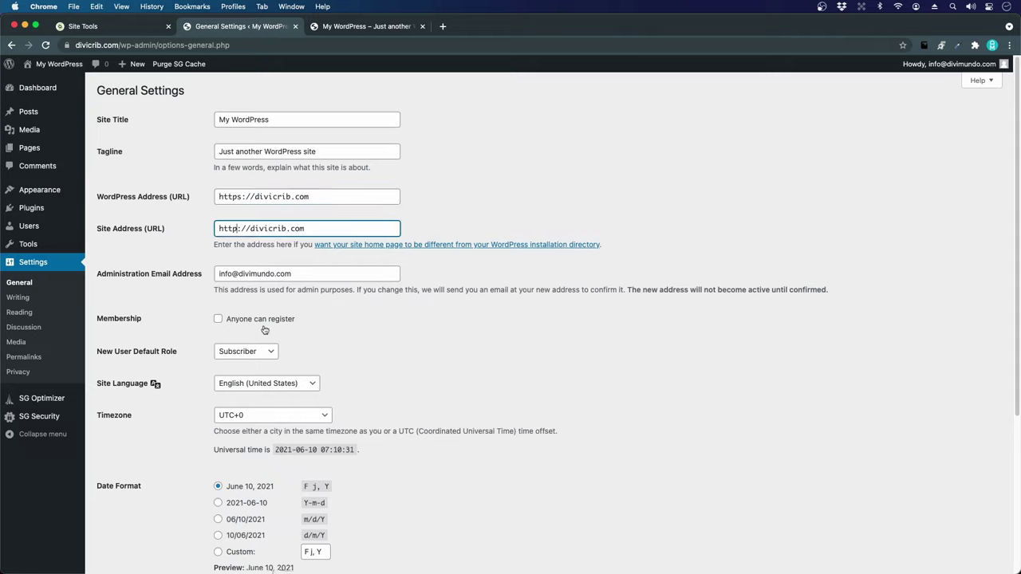
type("s")
scroll(150, 463, "down", 2)
scroll(150, 462, "down", 3)
left_click(142, 520)
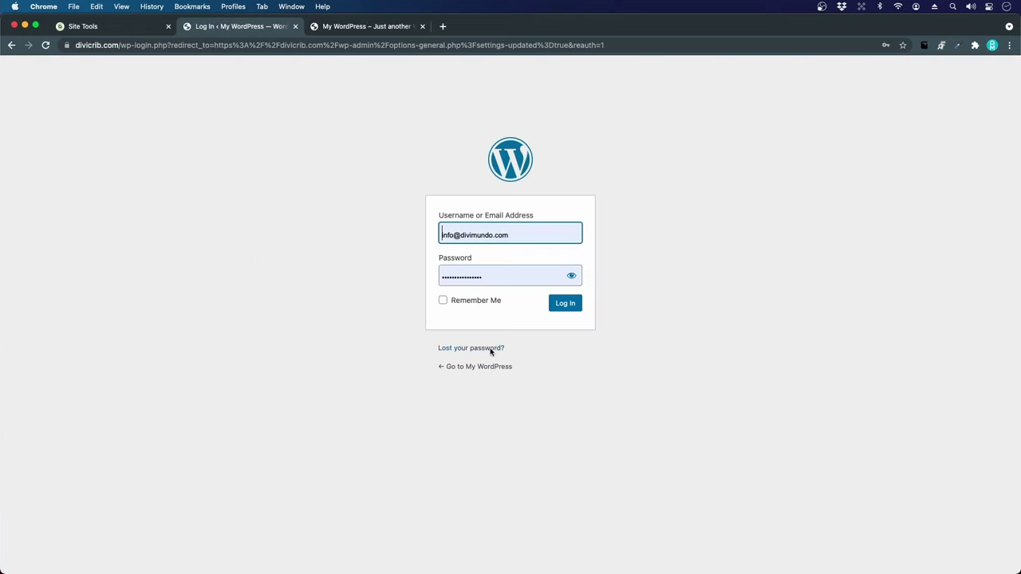
left_click(566, 304)
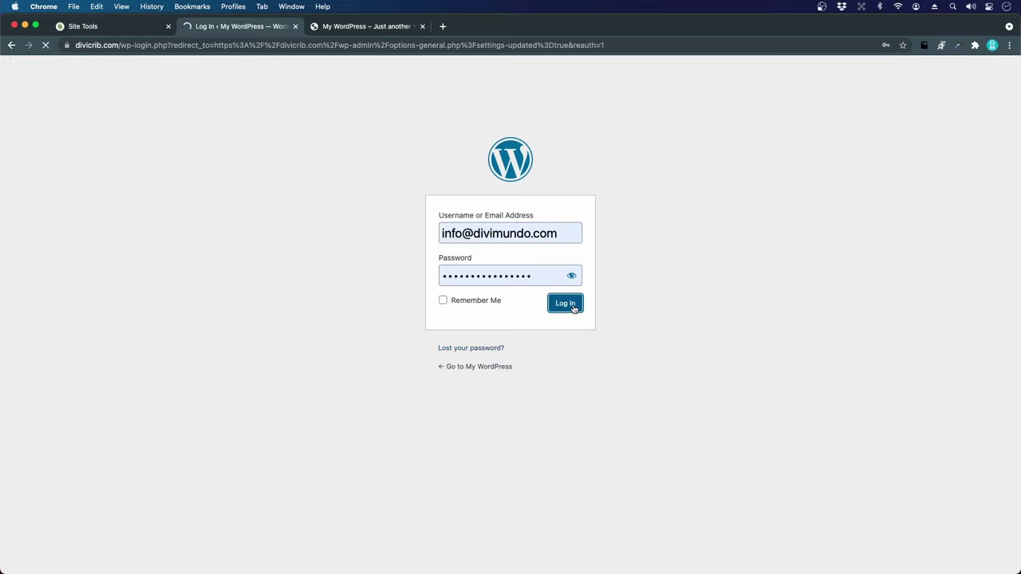
left_click(344, 32)
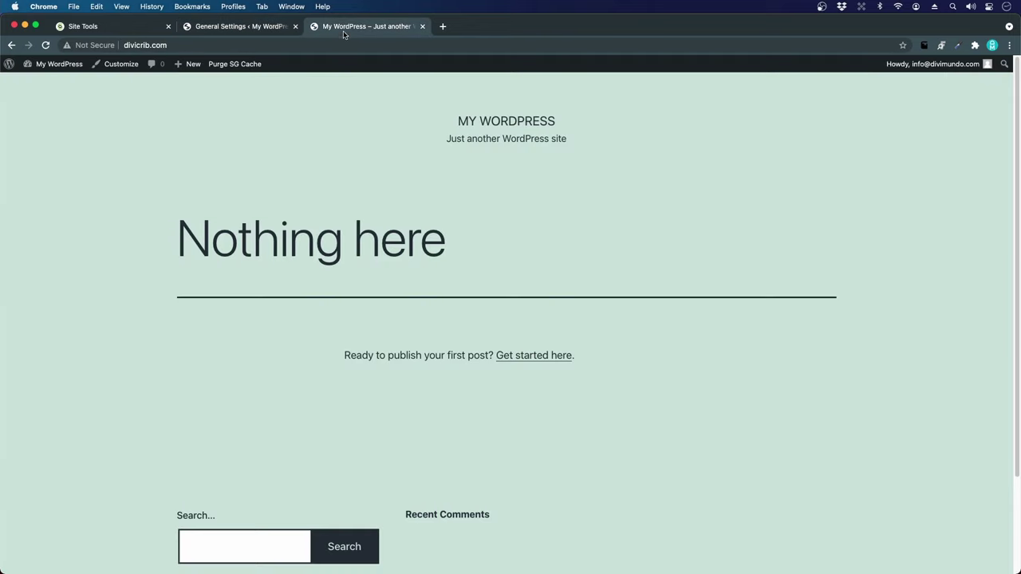
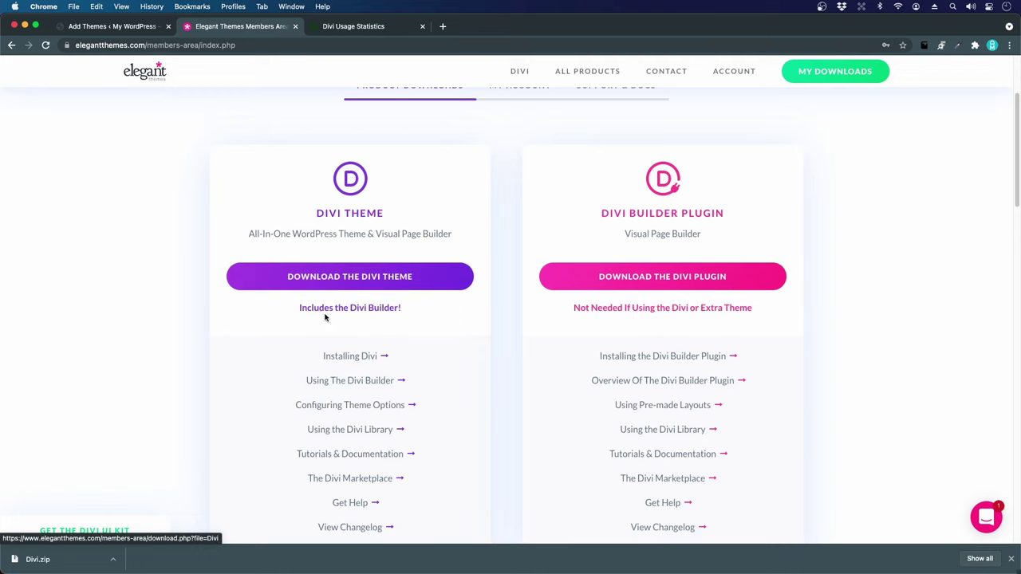
- Browse the Extra, Bloom and Monarch product cards, then go back to the WordPress Add Themes tab
scroll(399, 278, "down", 5)
scroll(400, 279, "down", 3)
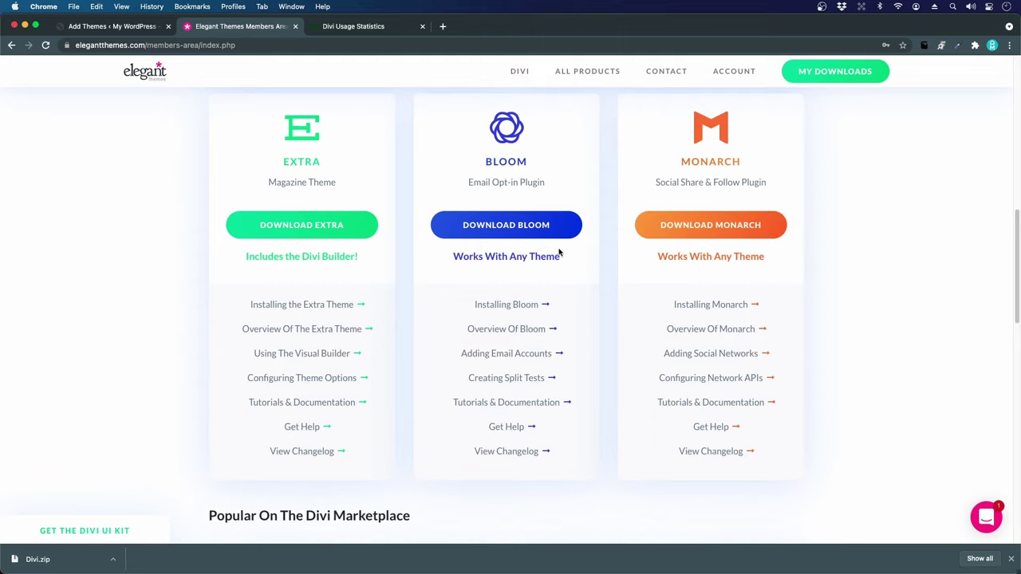
scroll(558, 256, "down", 2)
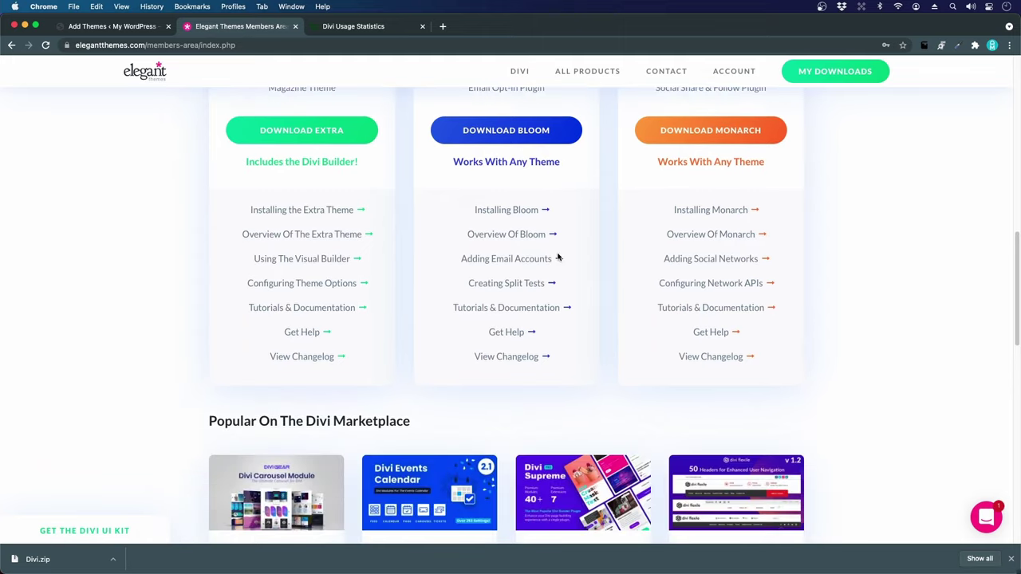
scroll(447, 59, "up", 10)
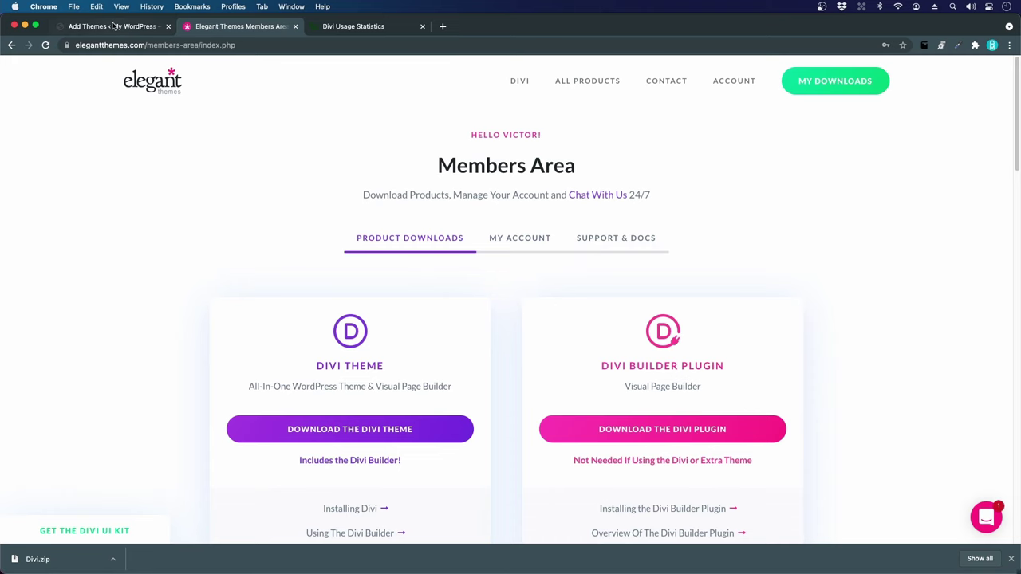
left_click(111, 25)
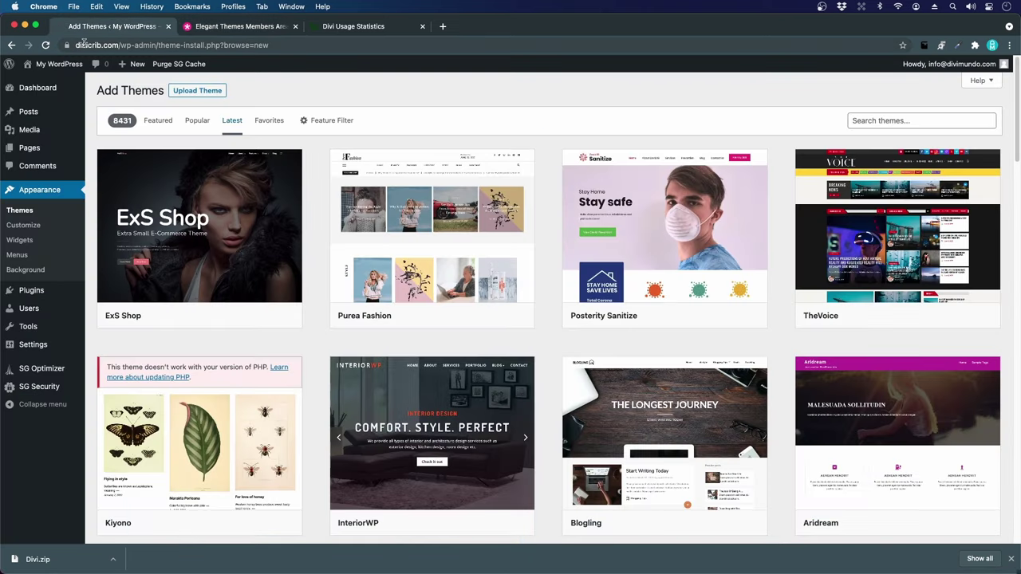
- Upload Divi.zip on the Add Themes upload form, install it and activate Divi
left_click(15, 87)
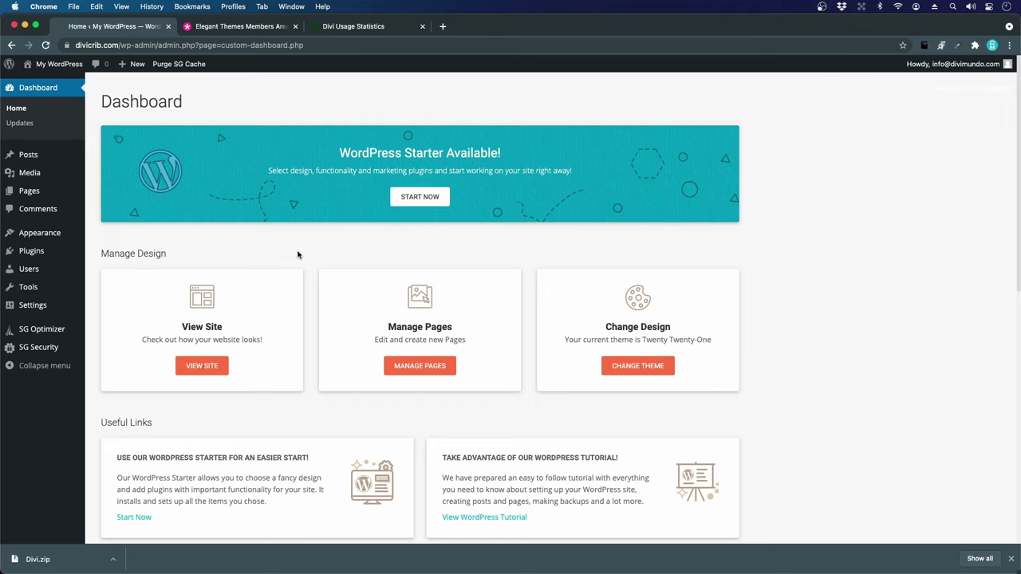
mouse_move(48, 233)
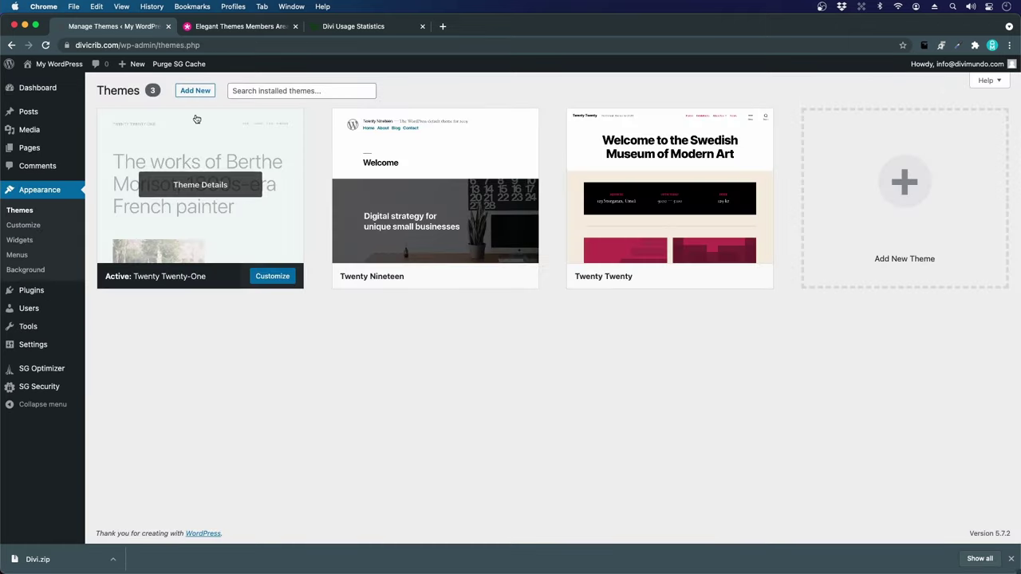
left_click(189, 94)
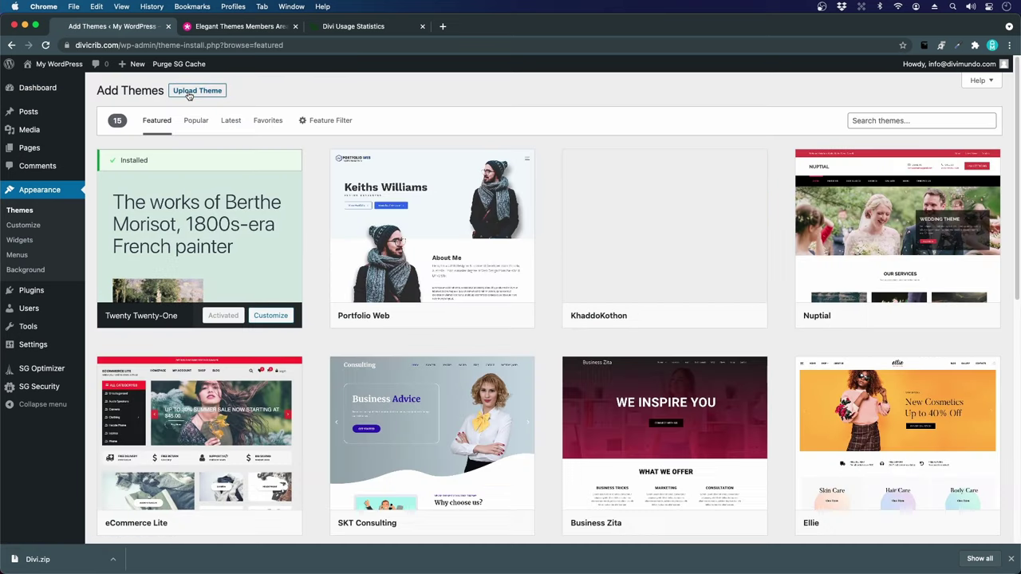
left_click(188, 94)
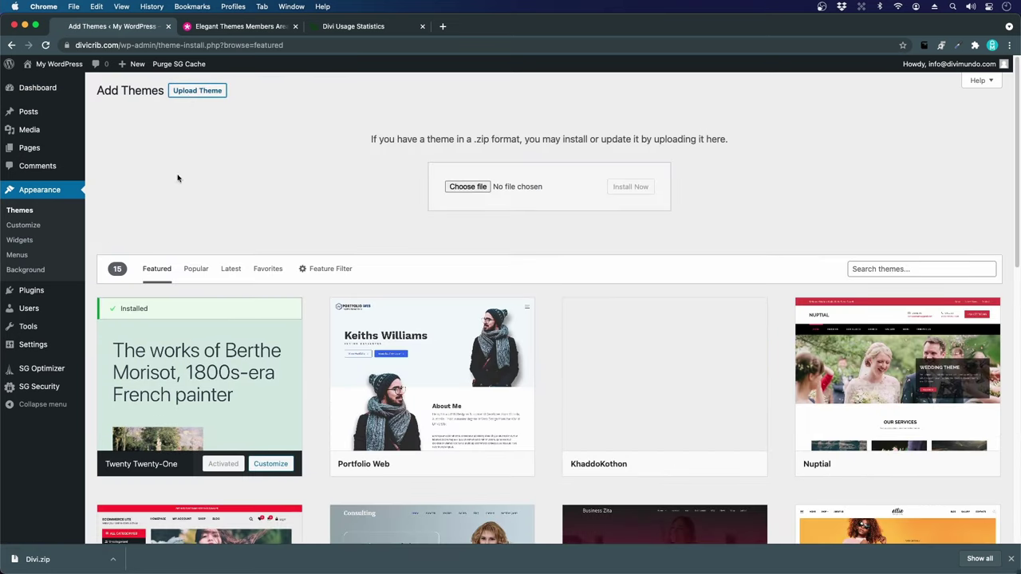
left_click_drag(38, 562, 477, 188)
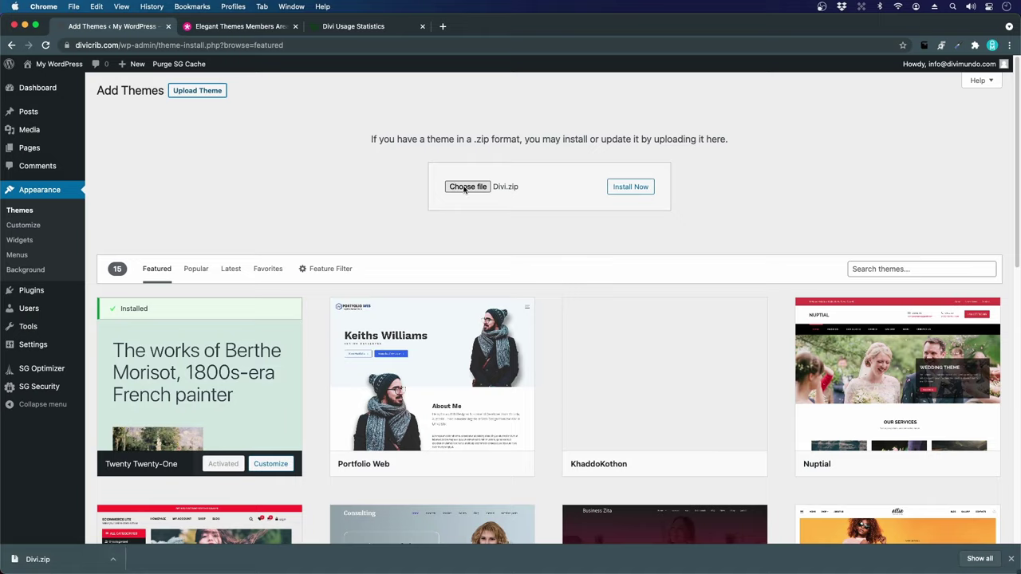
left_click(629, 188)
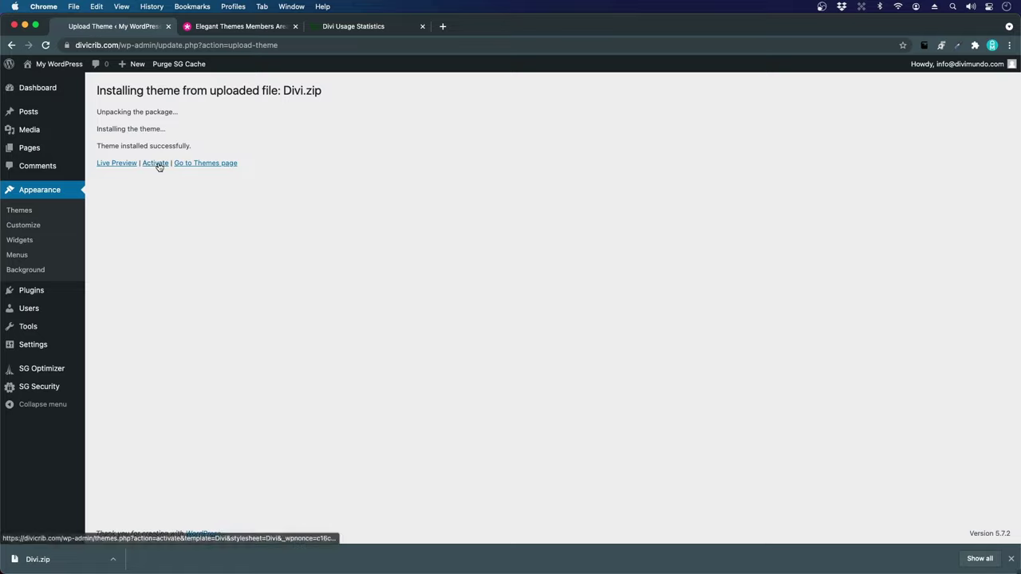
left_click(158, 165)
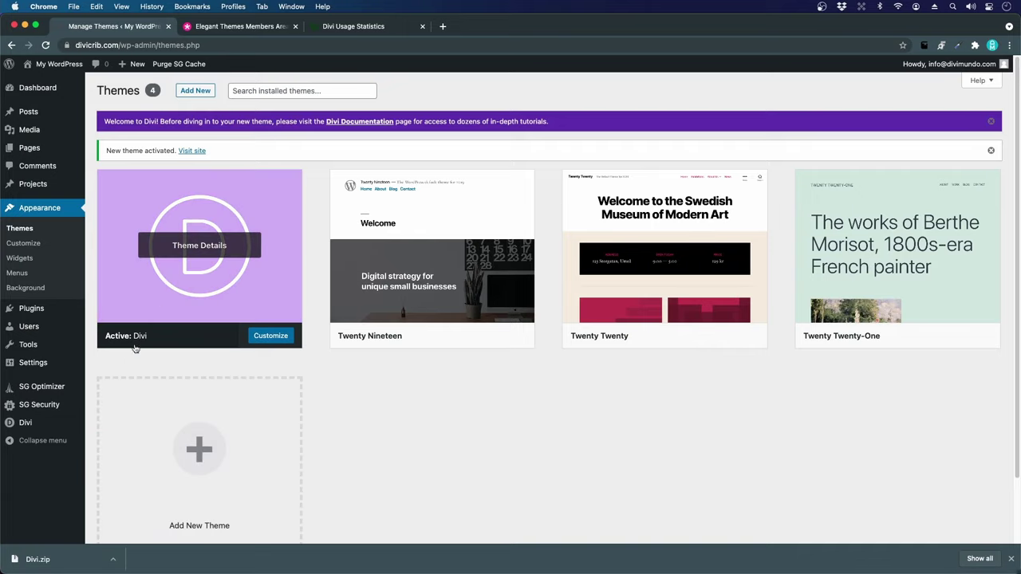
- Delete the Twenty Nineteen theme from its Theme Details and confirm
mouse_move(11, 429)
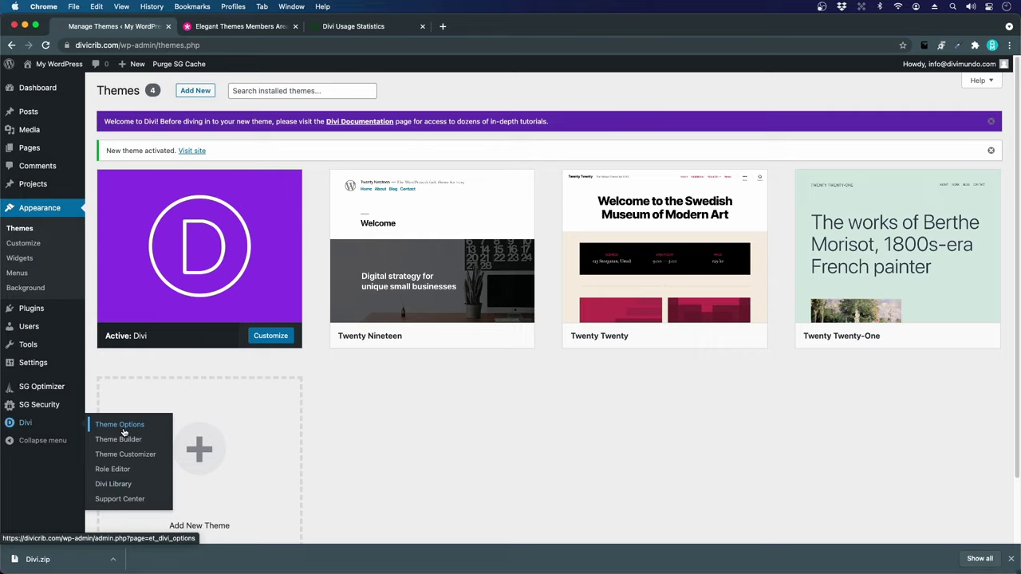
mouse_move(453, 234)
mouse_move(664, 220)
mouse_move(495, 309)
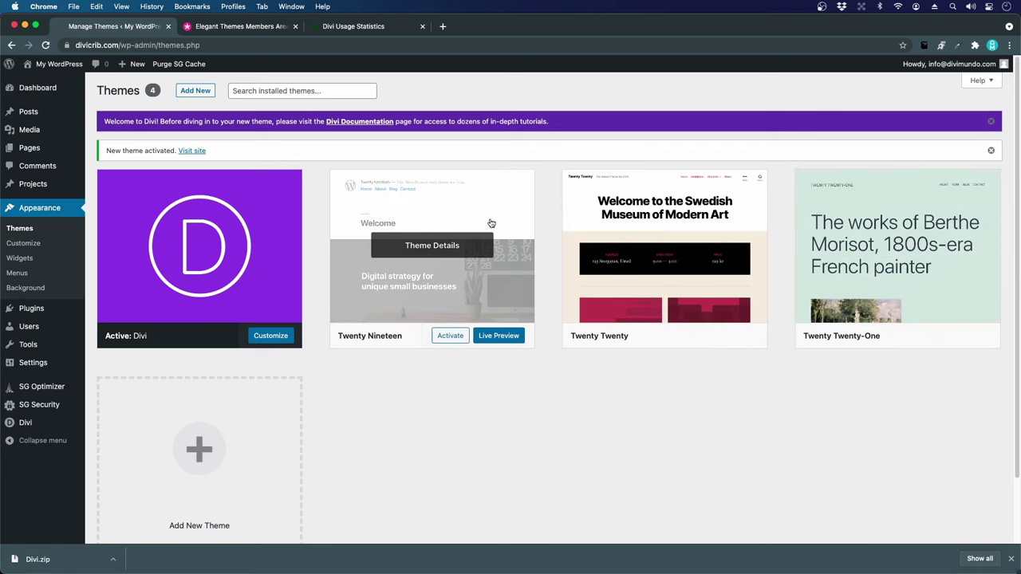
left_click(470, 202)
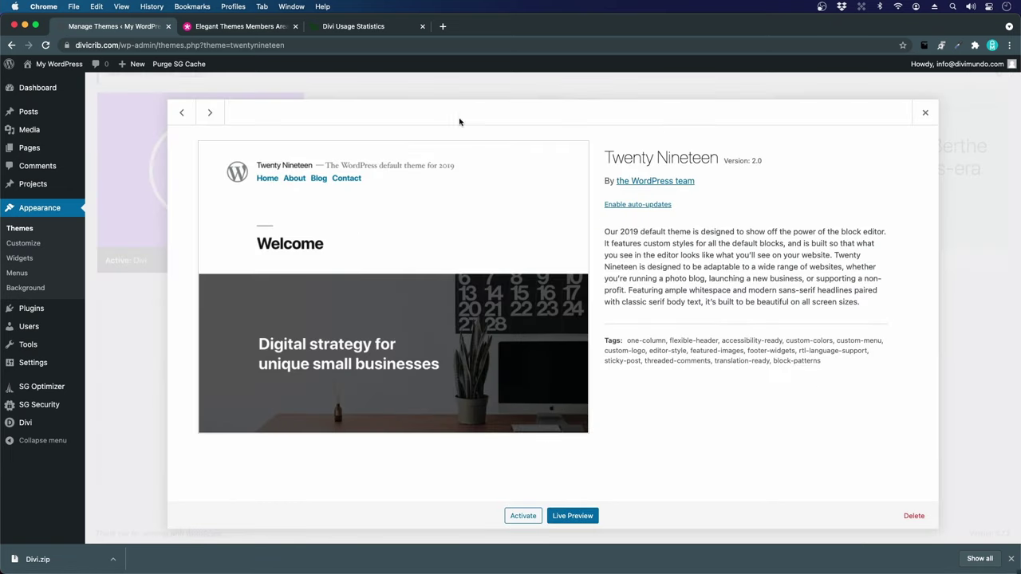
left_click(915, 517)
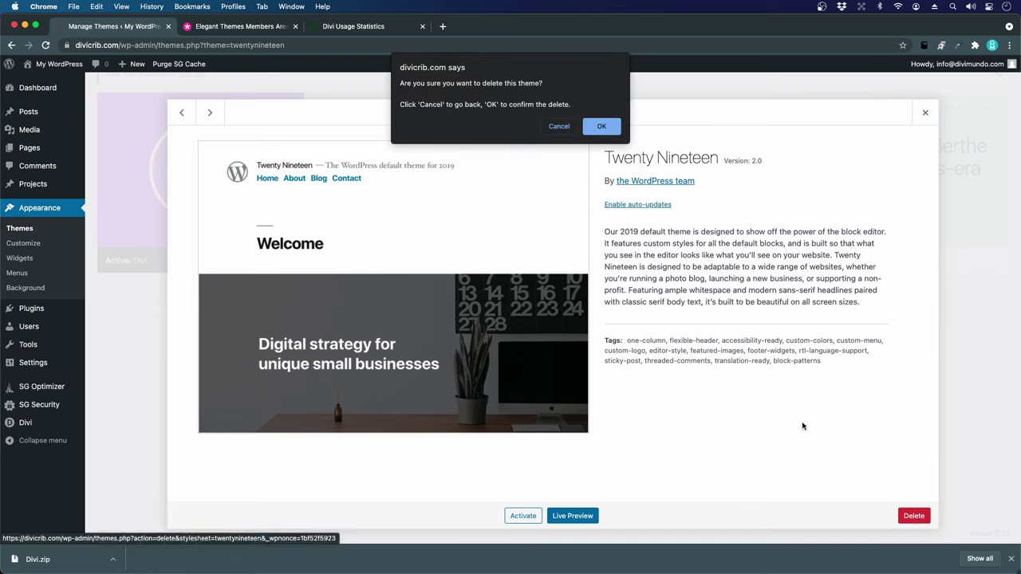
left_click(603, 127)
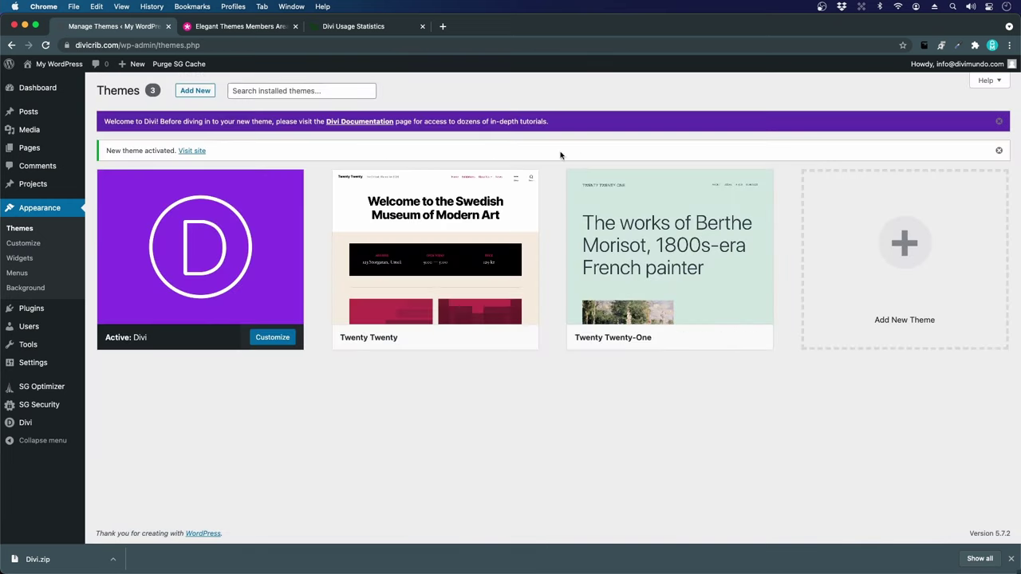
- Delete the Twenty Twenty and Twenty Twenty-One themes, confirming each deletion
left_click(500, 205)
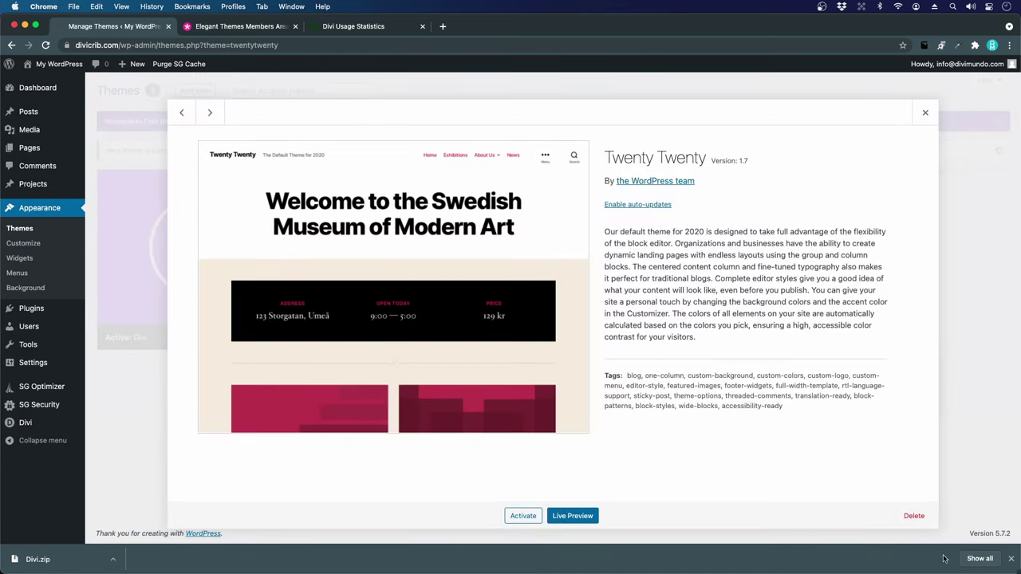
left_click(913, 516)
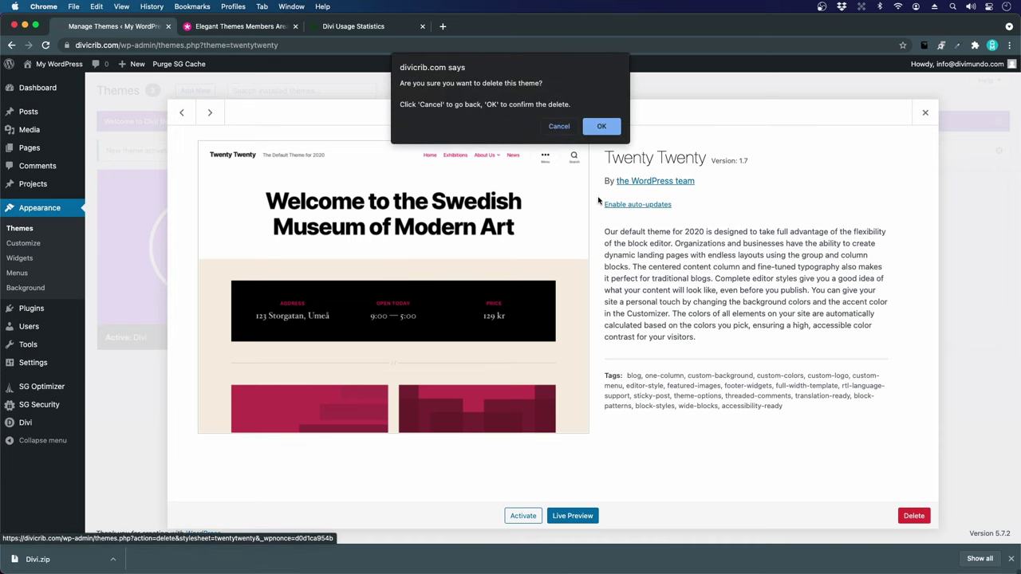
left_click(602, 125)
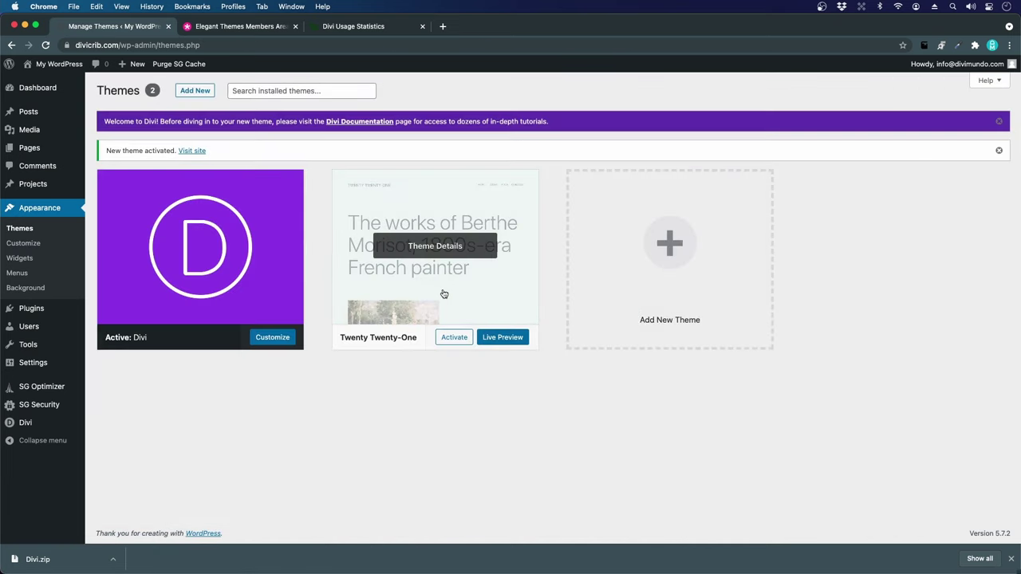
left_click(444, 294)
left_click(914, 516)
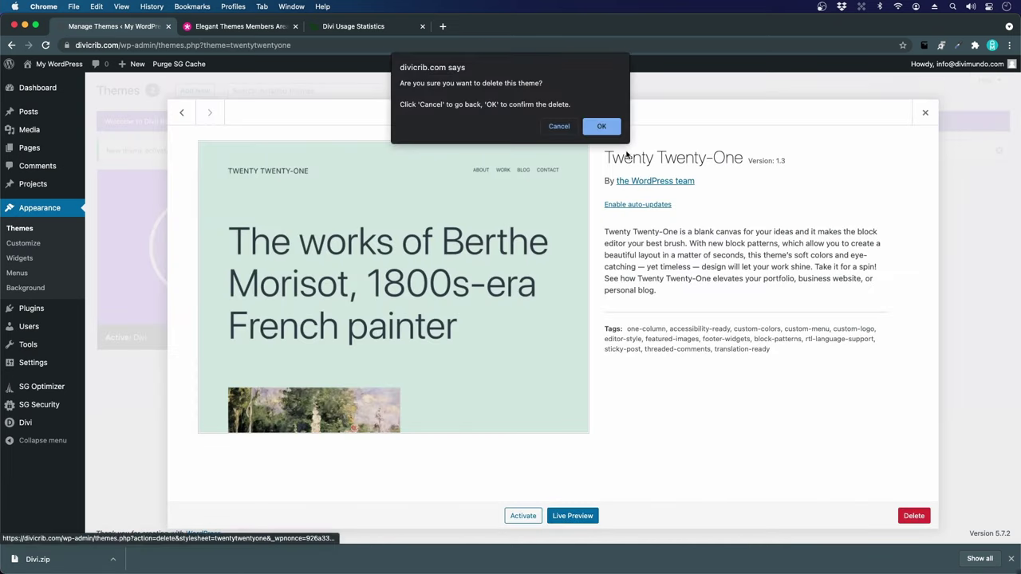
left_click(601, 125)
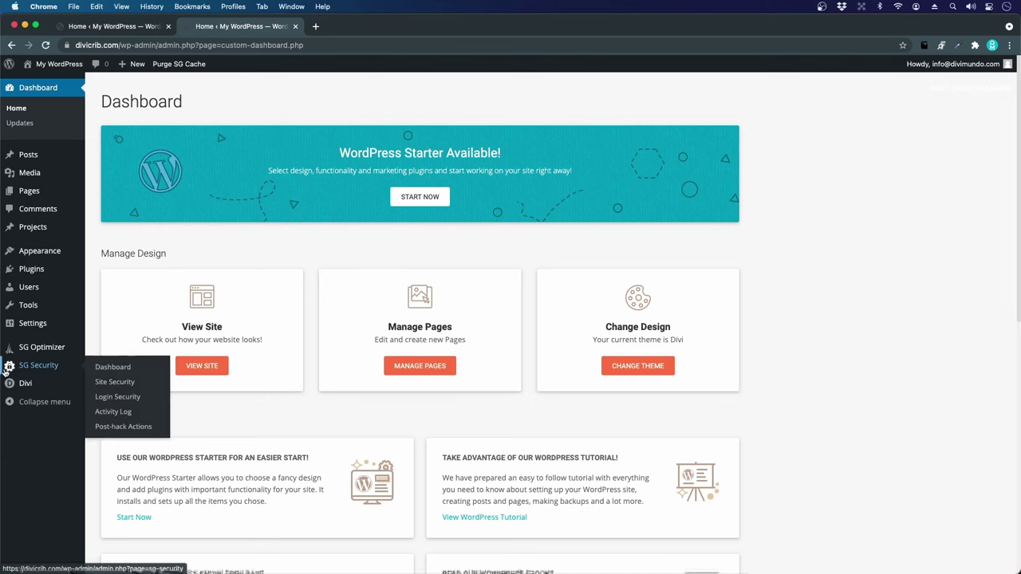
- Open Divi's Support Center from the sidebar and expand the full System Status report
mouse_move(14, 385)
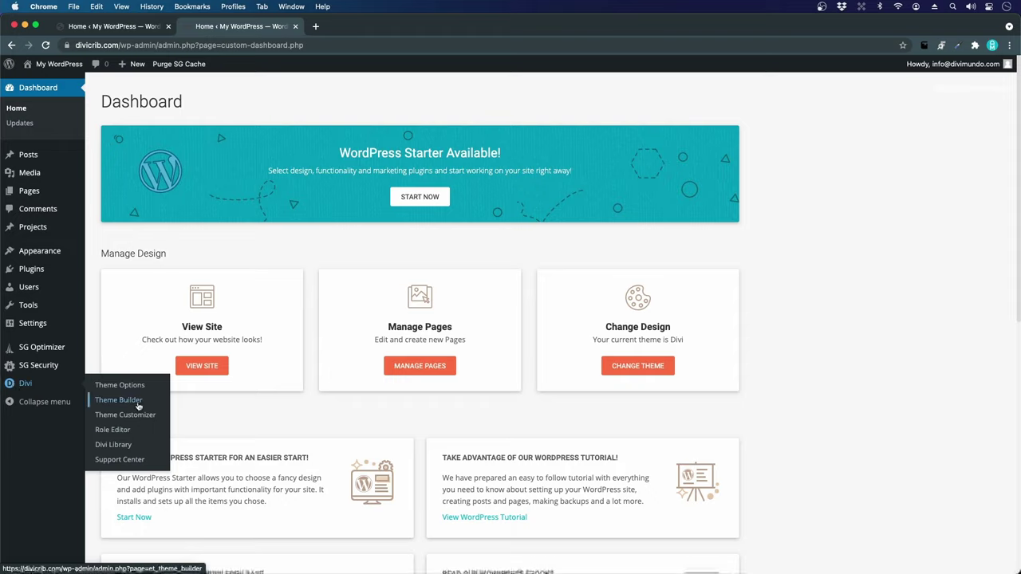
left_click(131, 461)
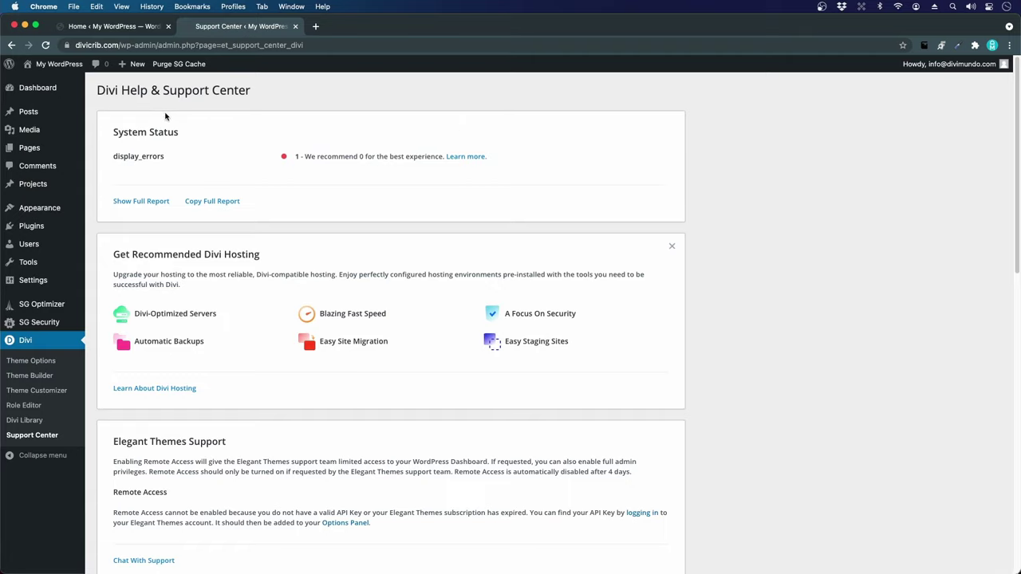
left_click(133, 205)
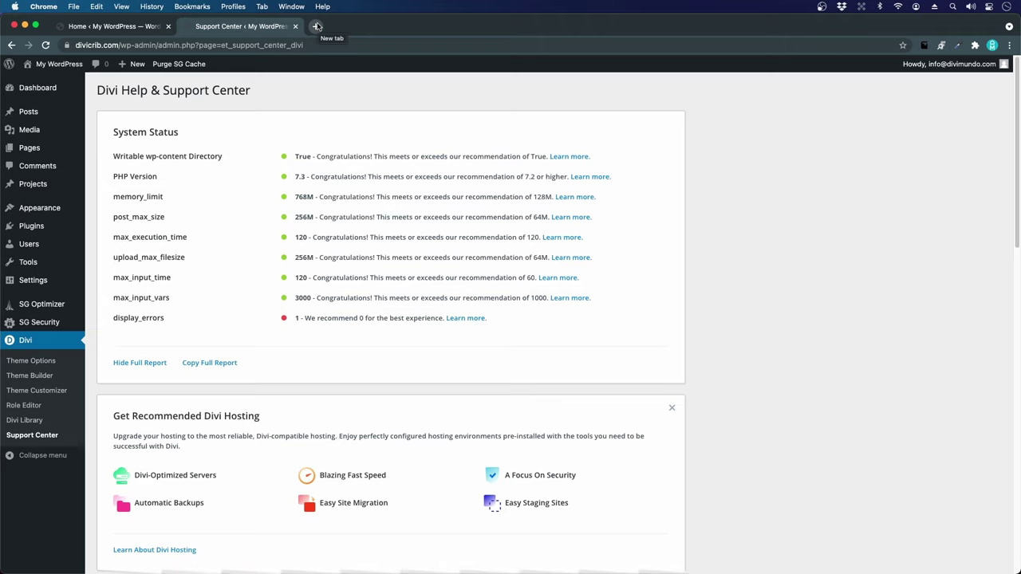
left_click(316, 26)
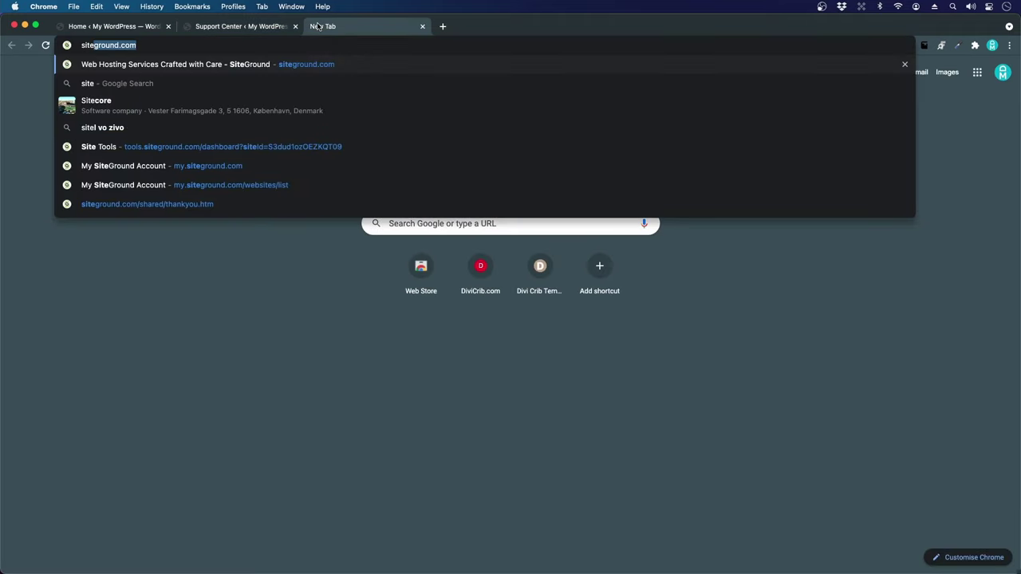
- Log in to SiteGround and open Site Tools for divicrib.com from the Websites list
key("Return")
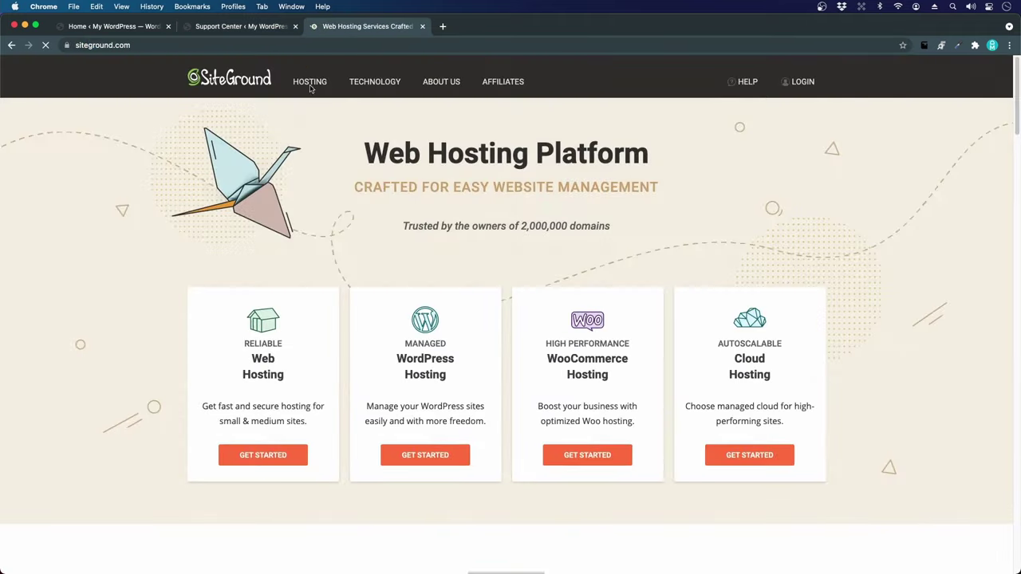
left_click(800, 83)
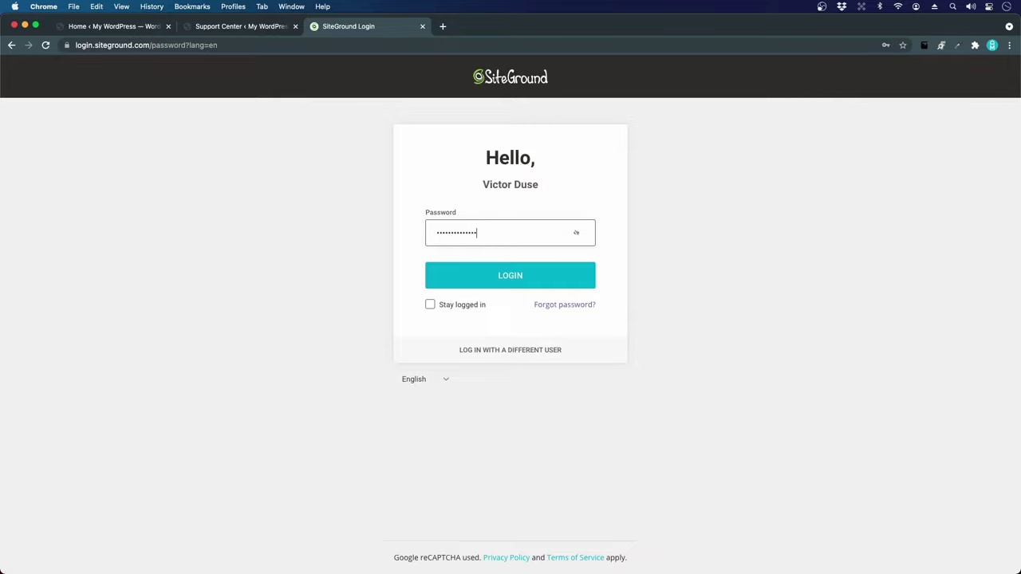
key("Return")
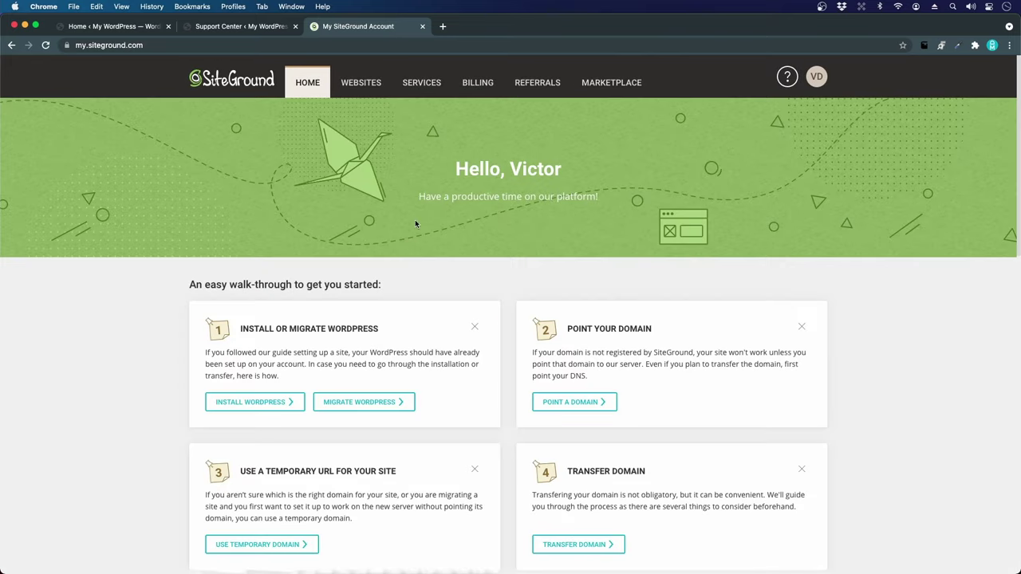
left_click(350, 86)
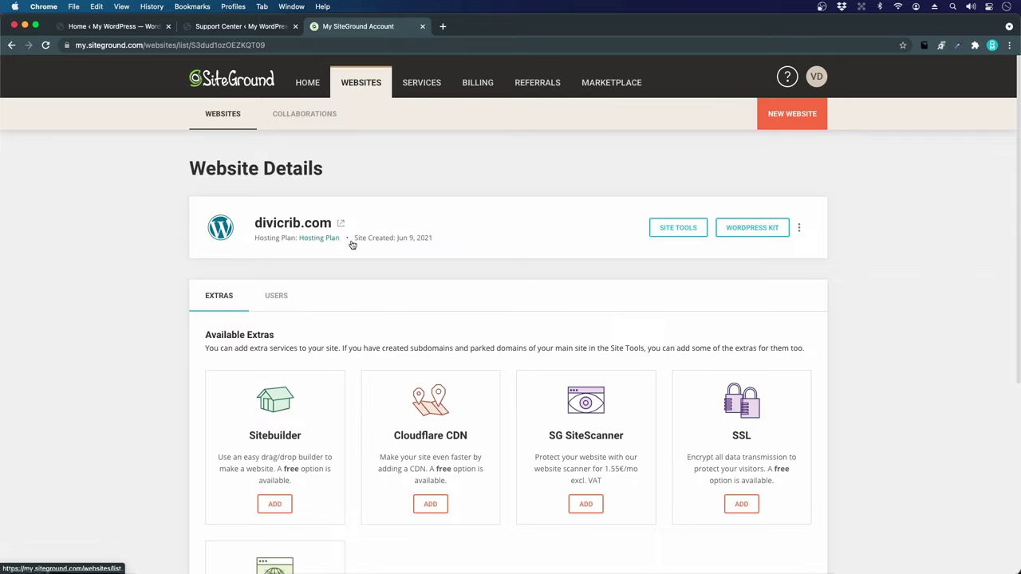
left_click(685, 234)
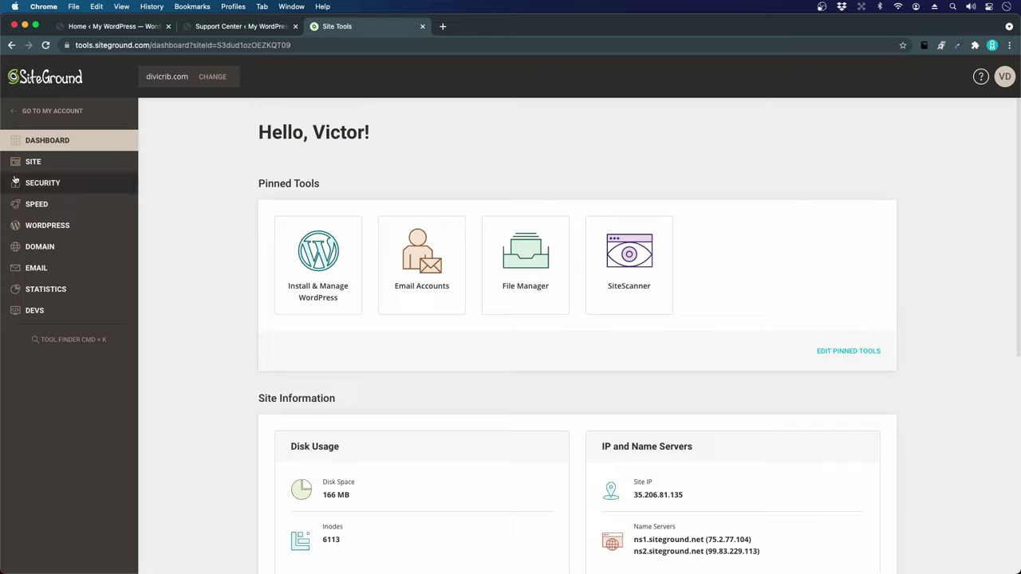
- Open Devs > PHP Manager and show the PHP Variables list for divicrib.com
left_click(34, 312)
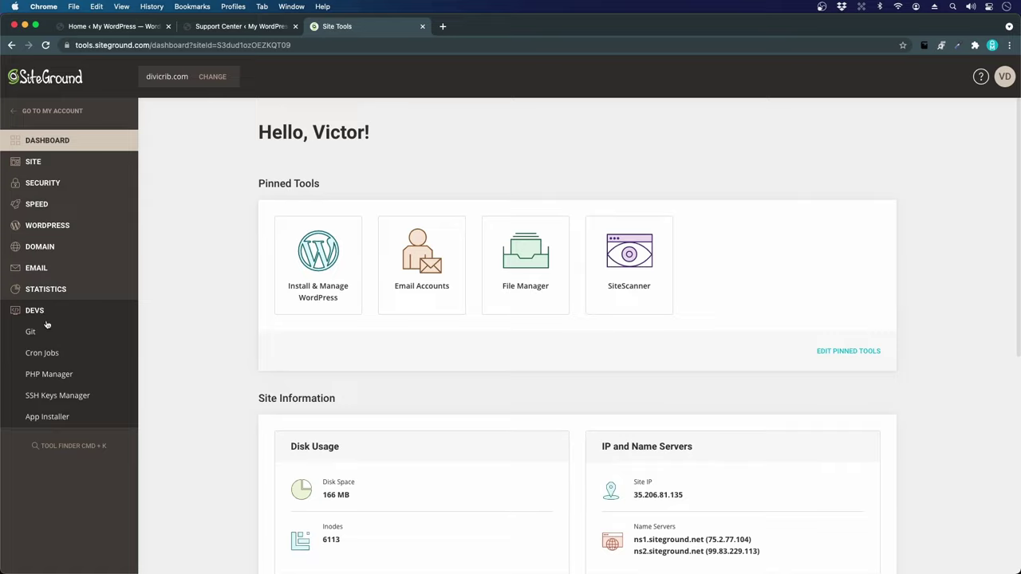
left_click(36, 376)
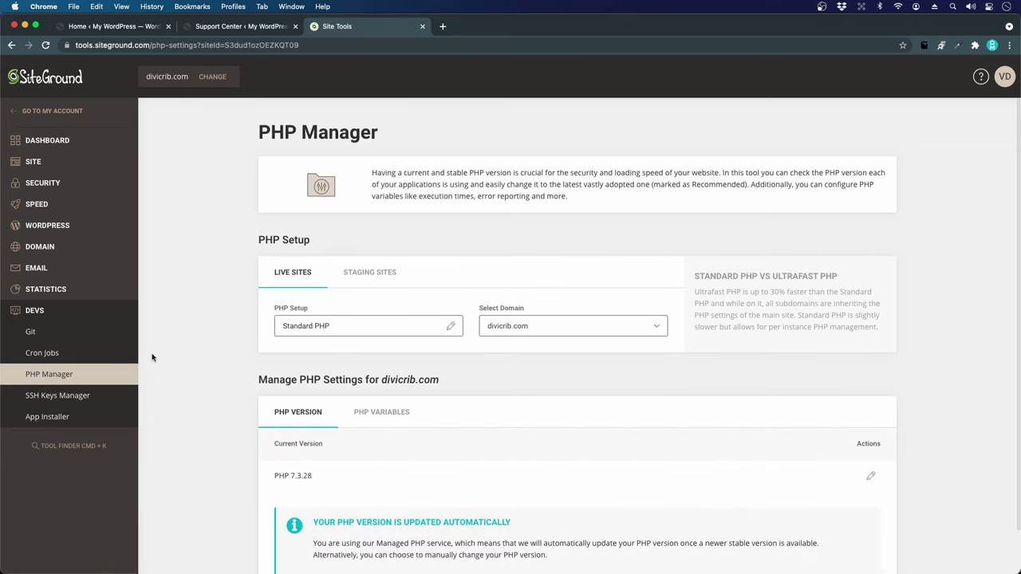
scroll(159, 355, "down", 2)
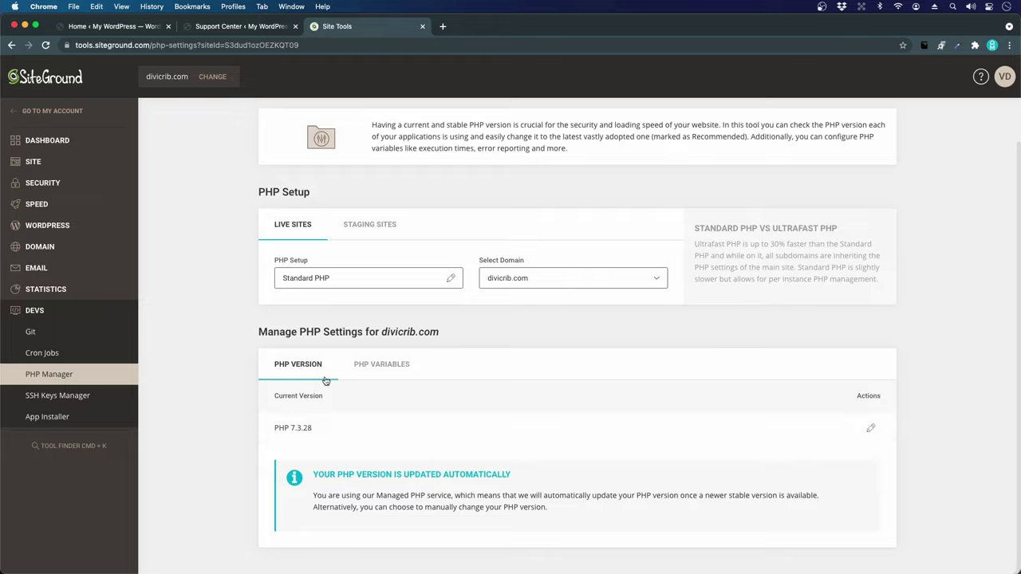
left_click(393, 370)
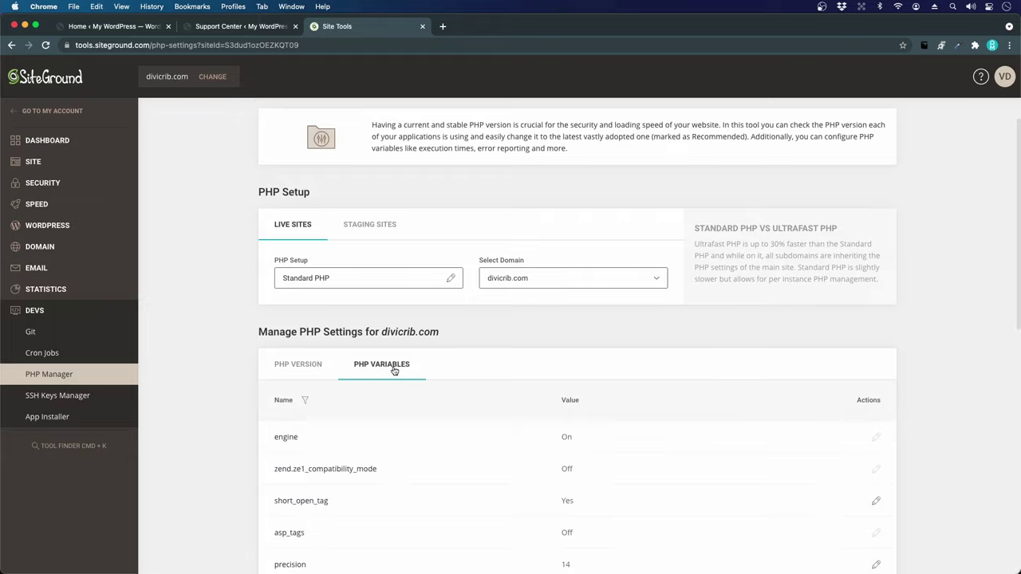
scroll(393, 371, "down", 2)
scroll(631, 410, "down", 10)
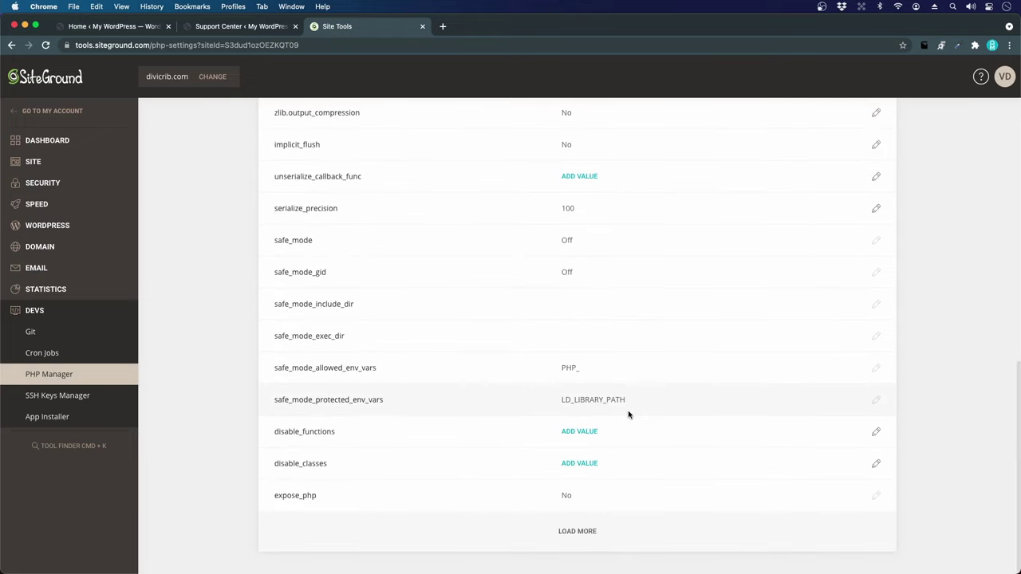
scroll(445, 402, "up", 5)
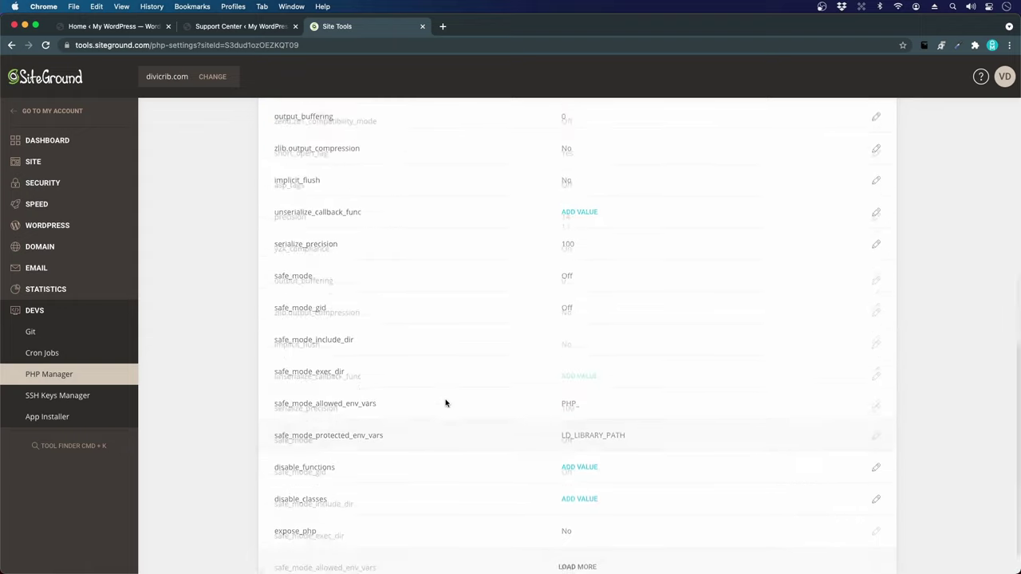
scroll(387, 454, "down", 5)
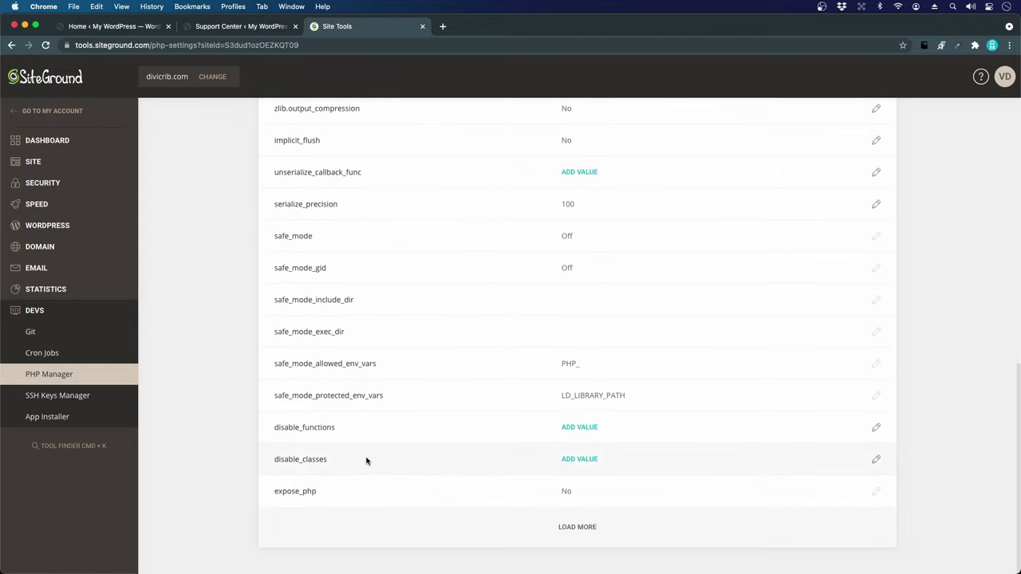
scroll(366, 461, "up", 15)
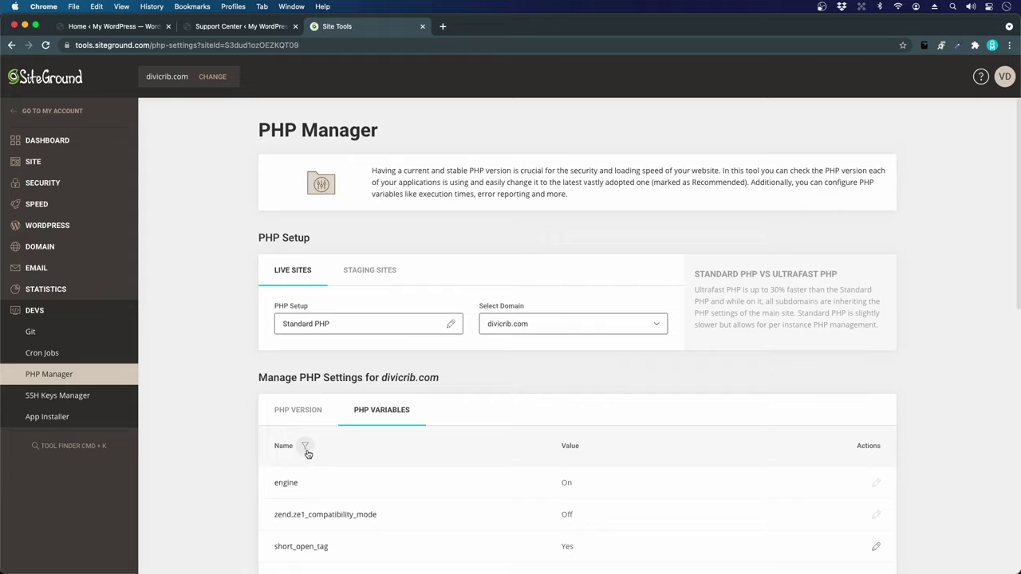
- Filter the PHP variables by 'error' and pick out display_errors, currently On
left_click(305, 447)
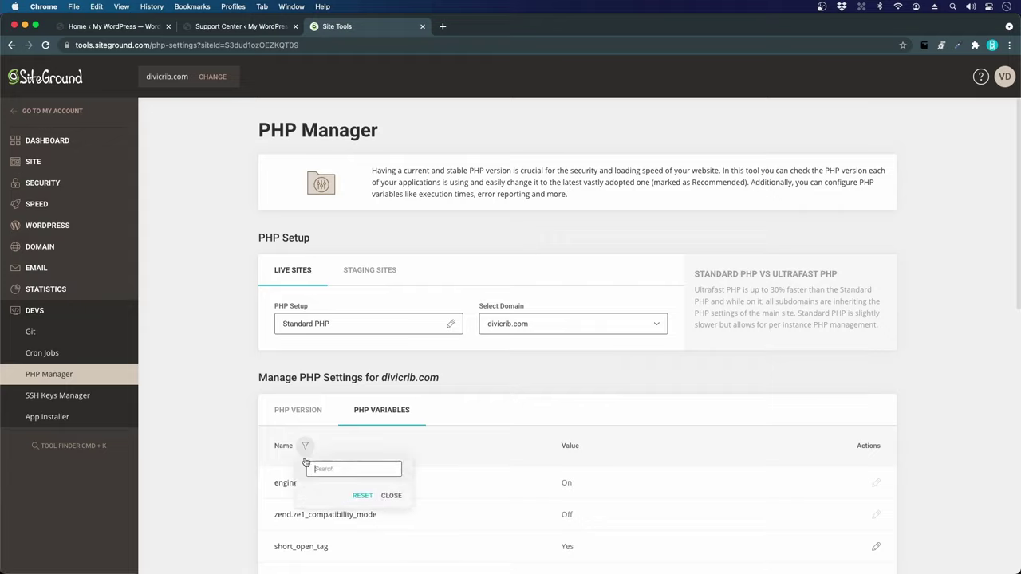
left_click(349, 471)
type("error")
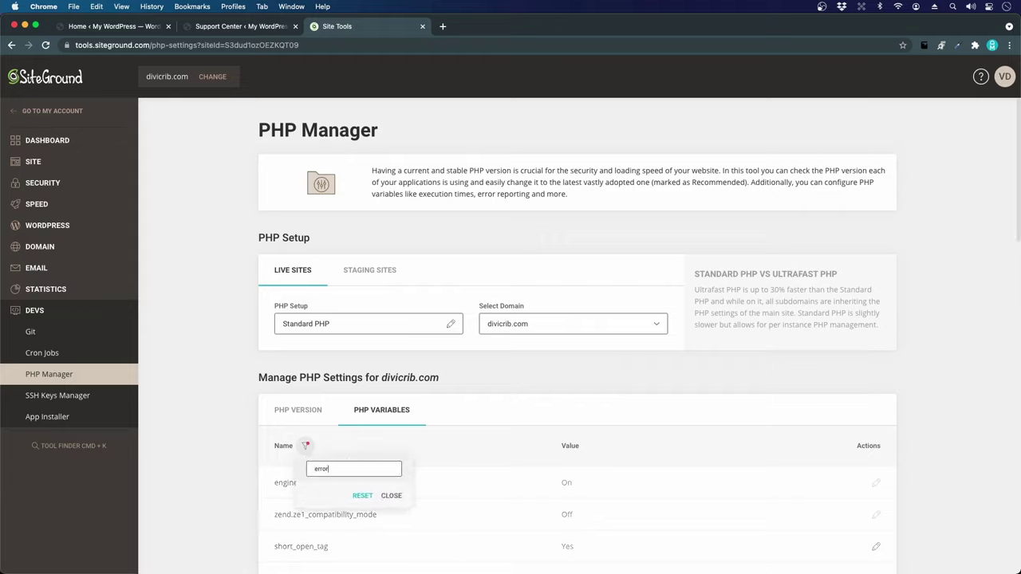
left_click(391, 496)
scroll(399, 489, "down", 2)
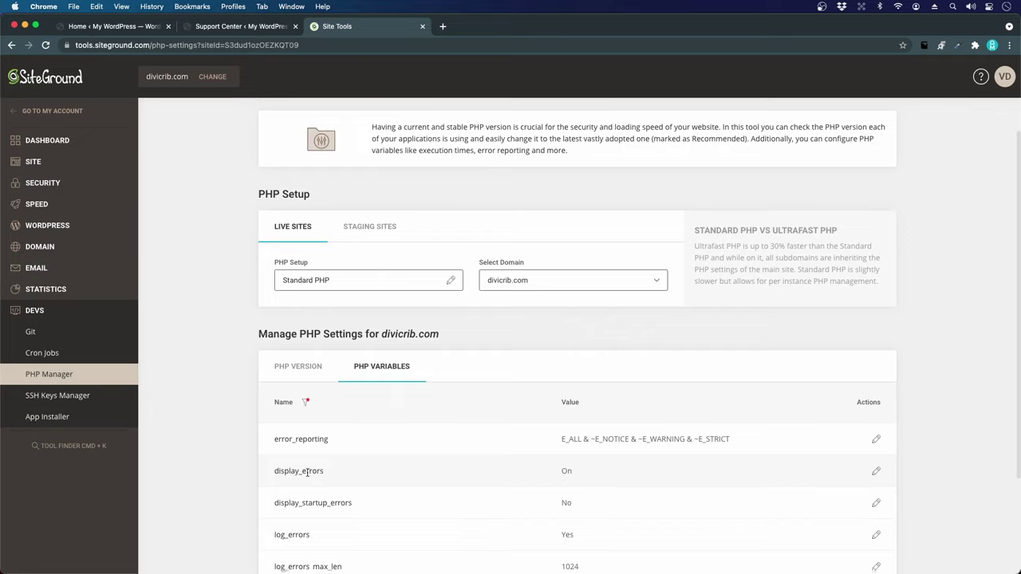
double_click(565, 469)
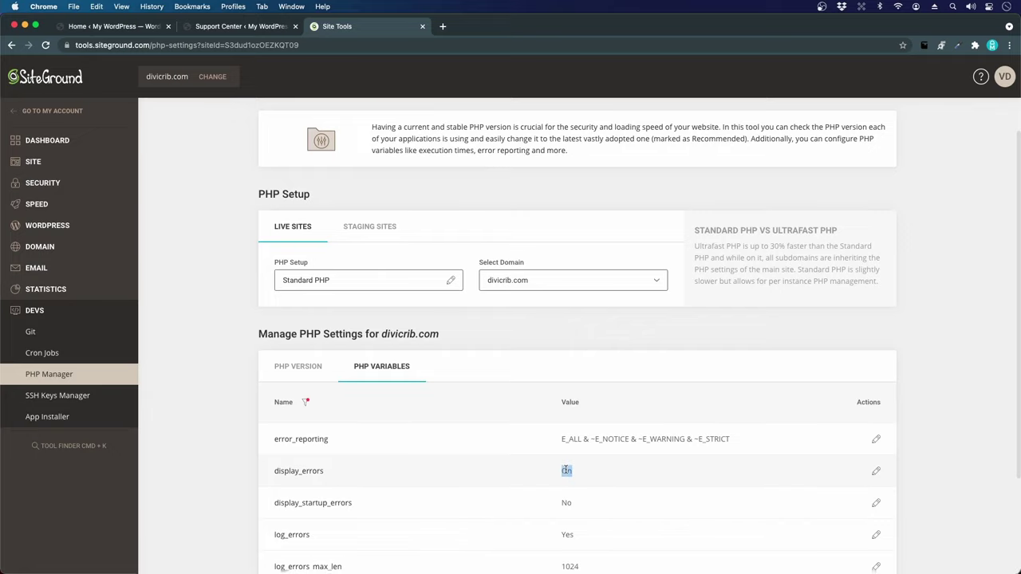
- Set display_errors to No, confirm it, and return to the Divi Support Center
left_click(256, 26)
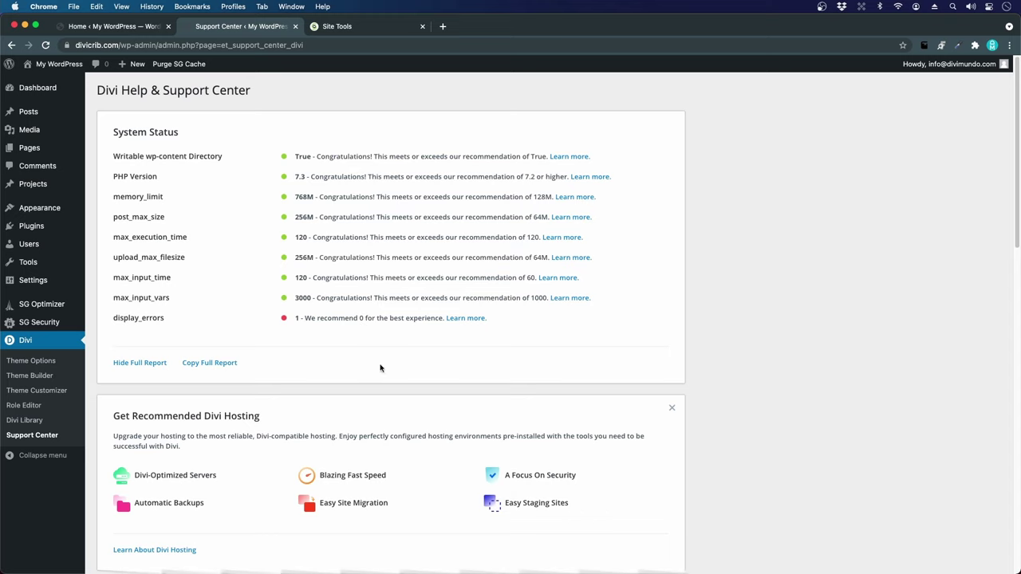
left_click(339, 26)
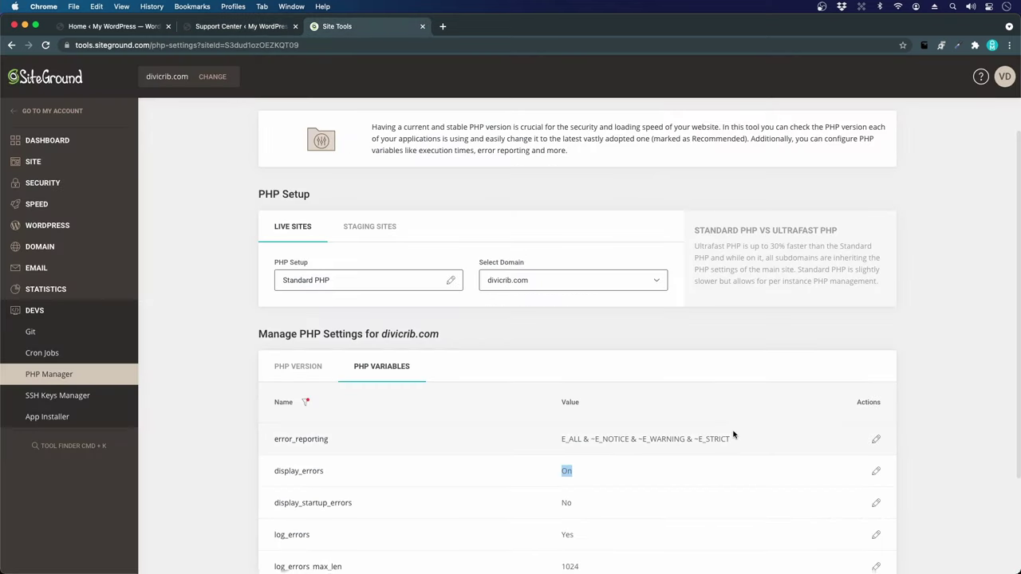
left_click(877, 472)
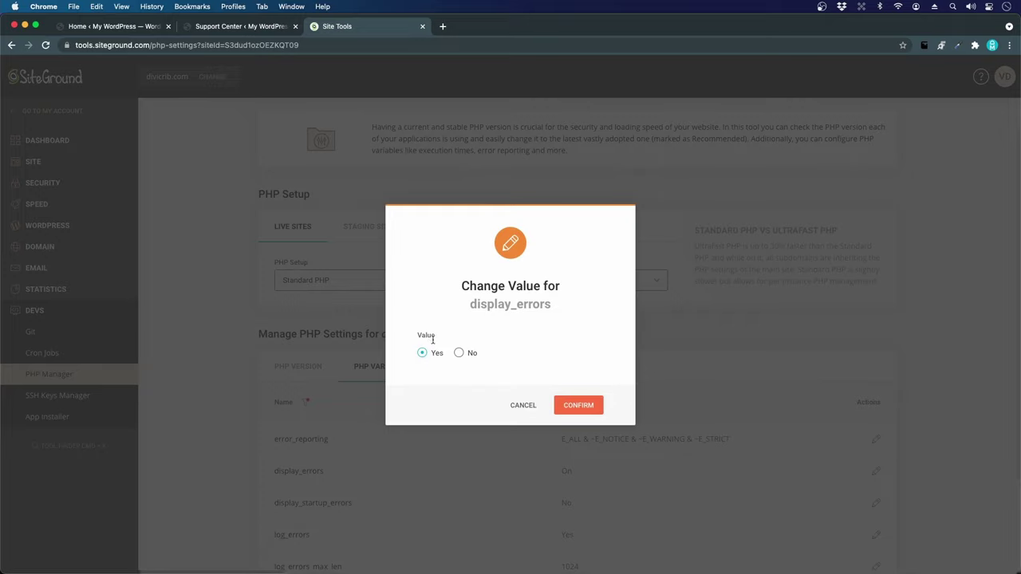
left_click(459, 353)
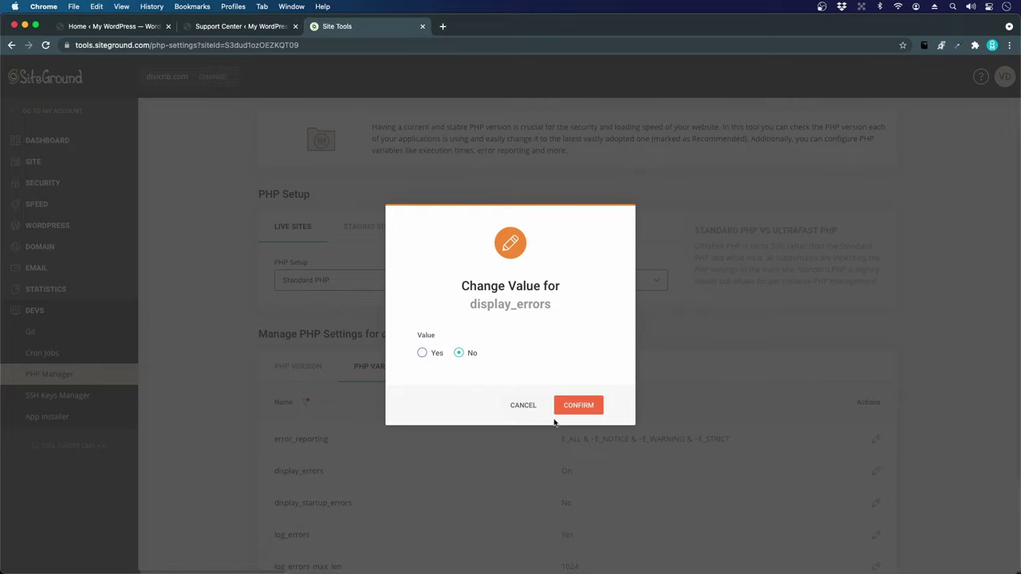
left_click(595, 409)
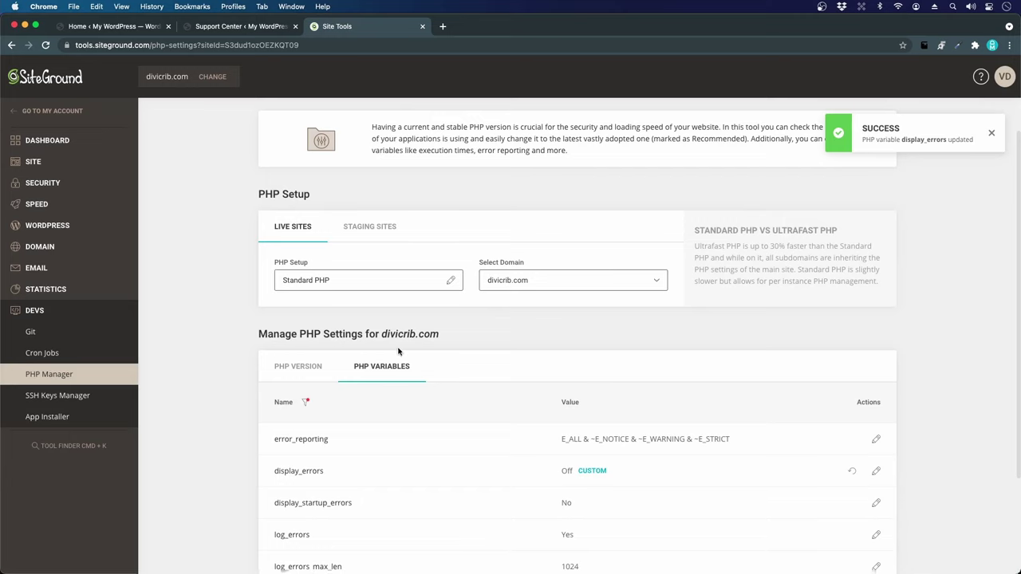
left_click(210, 29)
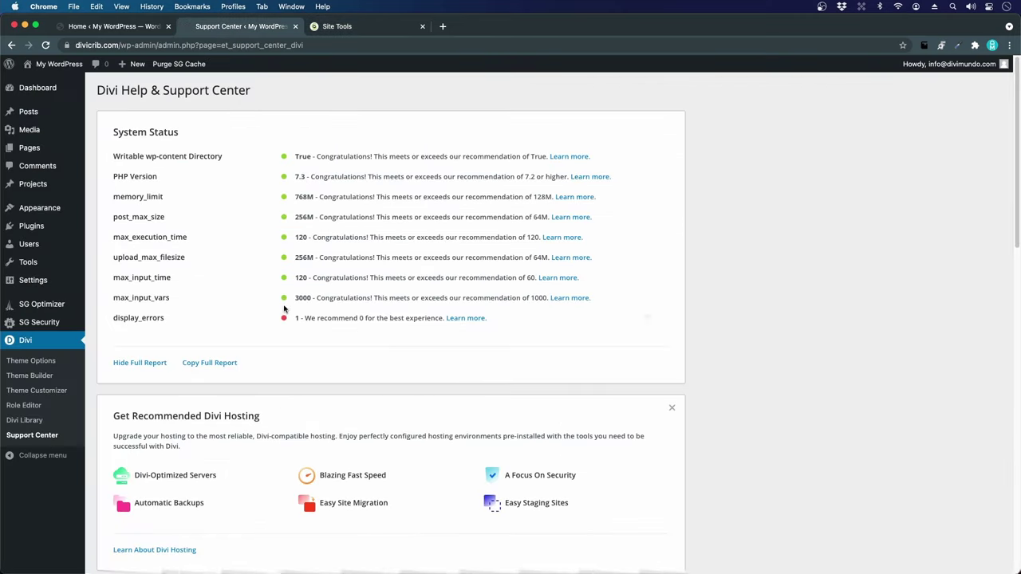
- Reload the Support Center and review the full System Status report with display_errors now 0
left_click(45, 46)
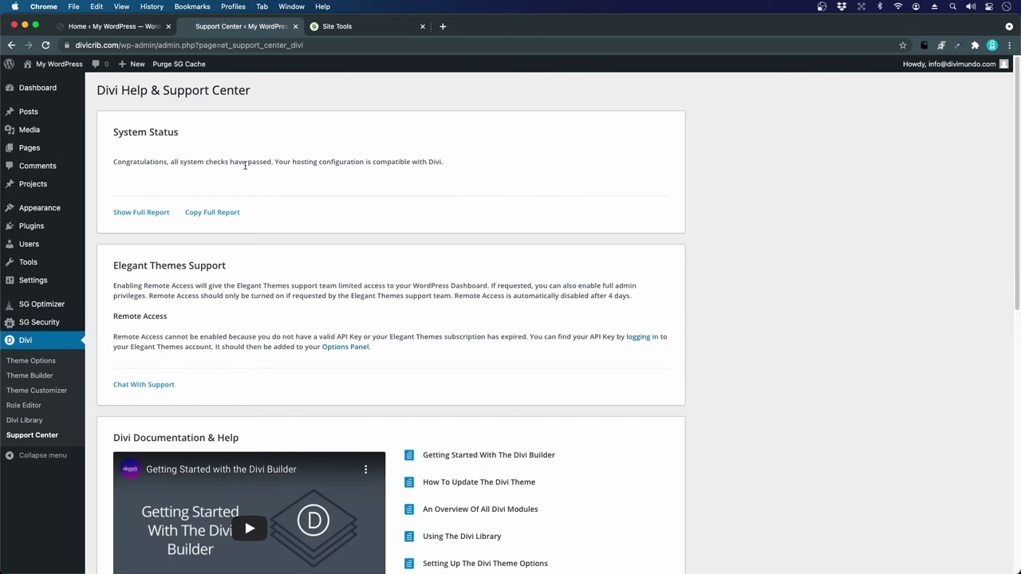
left_click(146, 212)
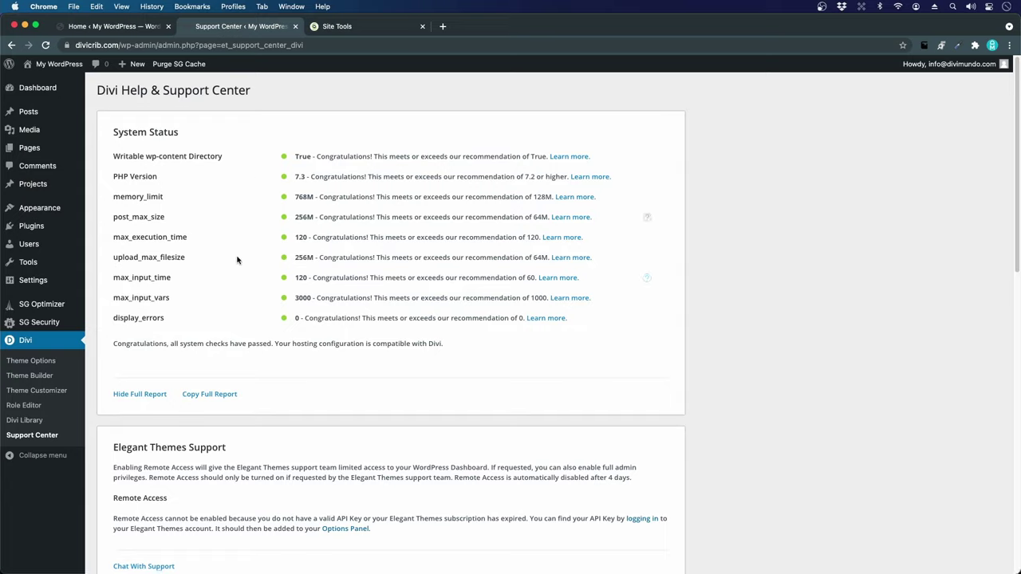
scroll(256, 286, "down", 3)
scroll(258, 285, "down", 10)
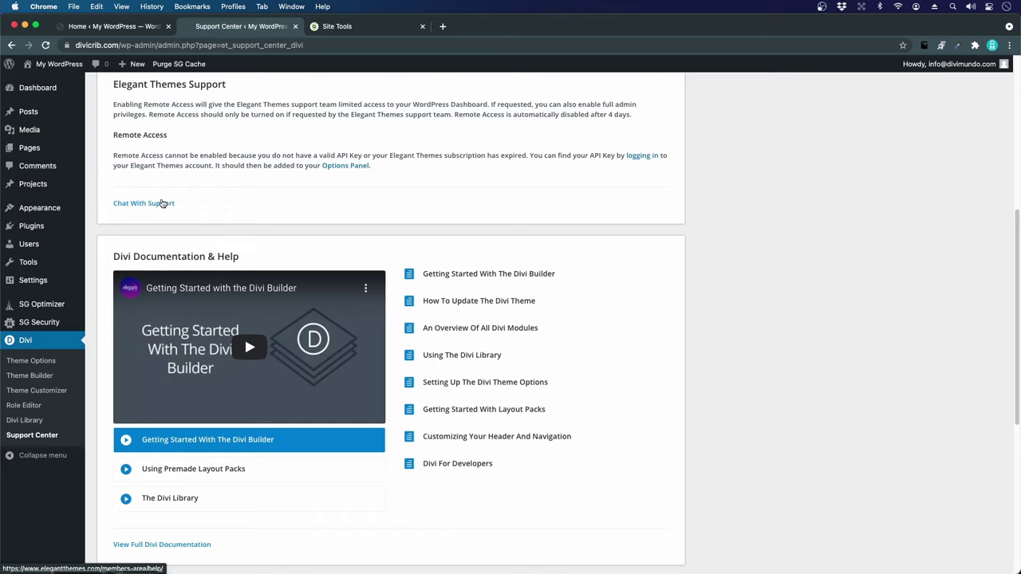
scroll(163, 203, "up", 1)
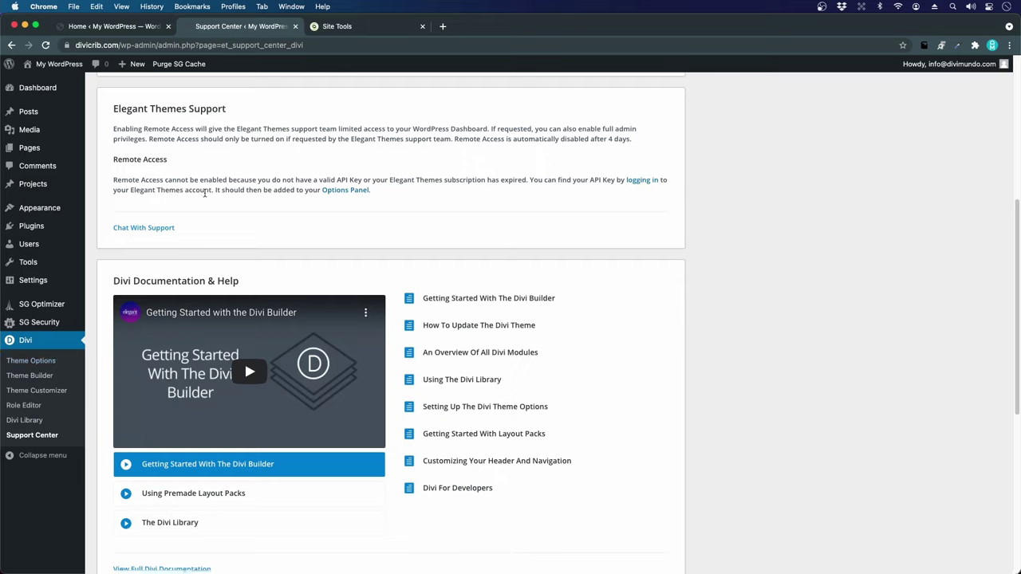
scroll(205, 196, "down", 3)
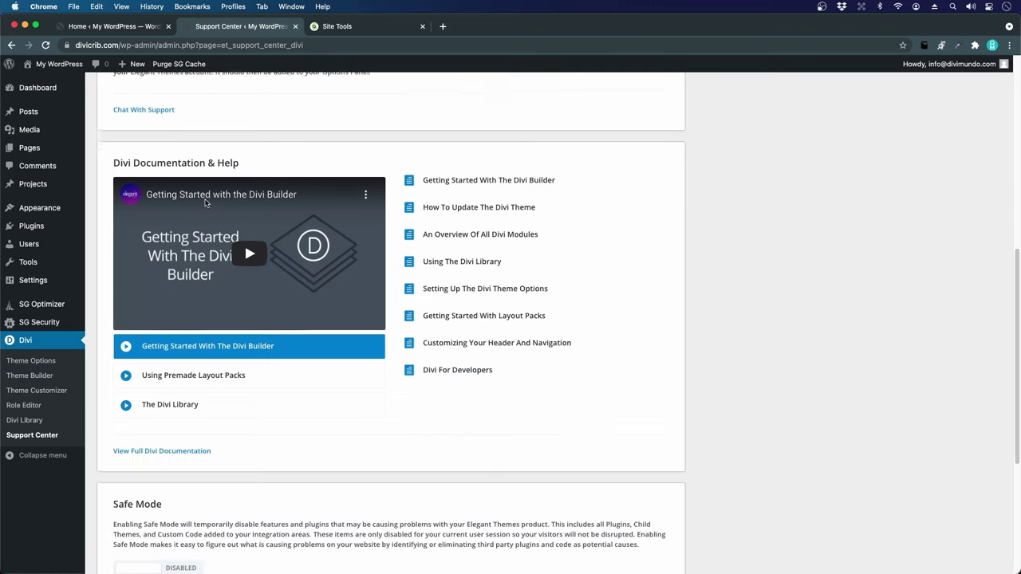
scroll(205, 203, "down", 6)
scroll(205, 204, "up", 6)
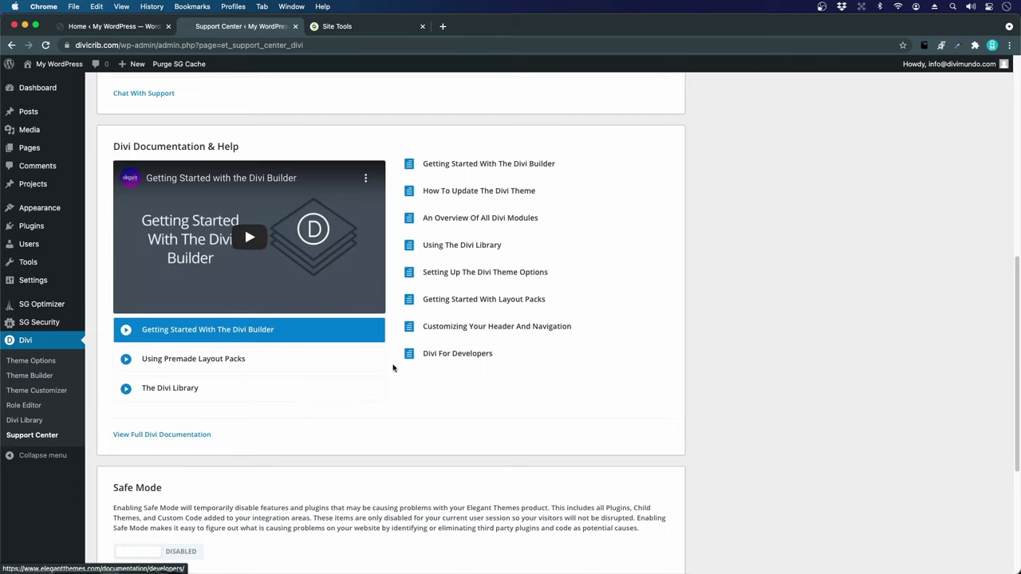
scroll(316, 397, "down", 1)
scroll(317, 397, "down", 6)
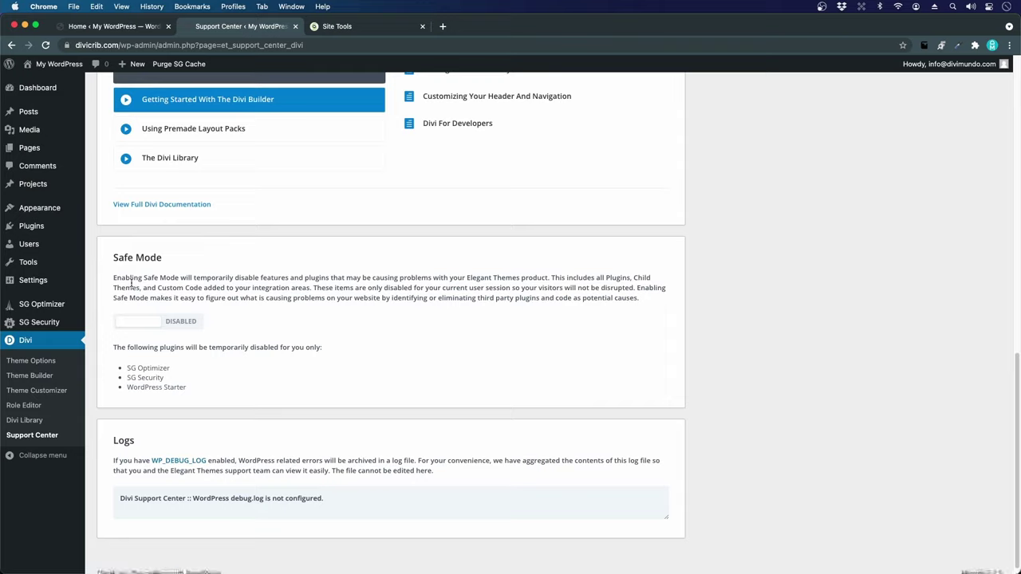
- Enable Divi Safe Mode, then disable it again
left_click(170, 327)
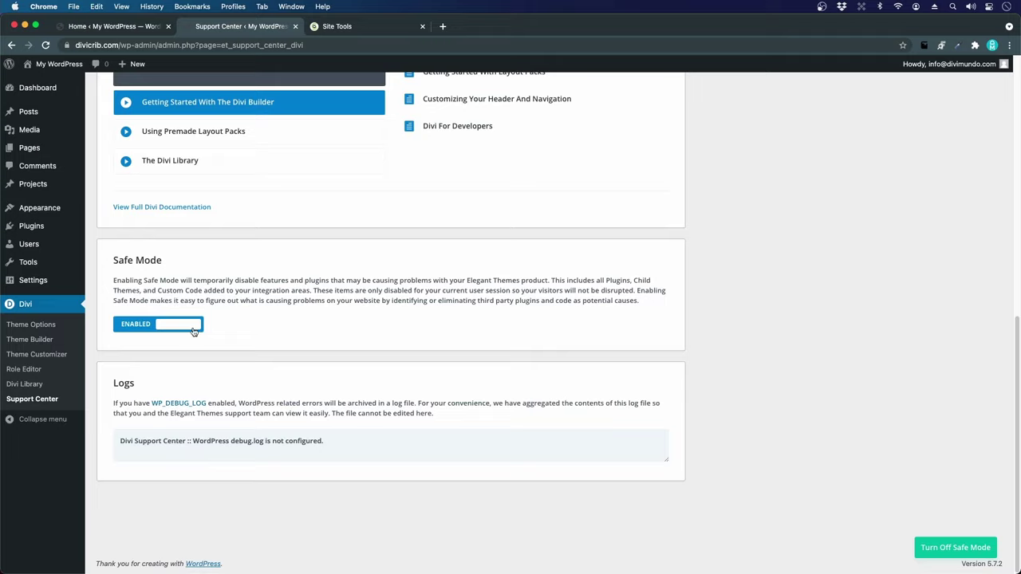
left_click(193, 331)
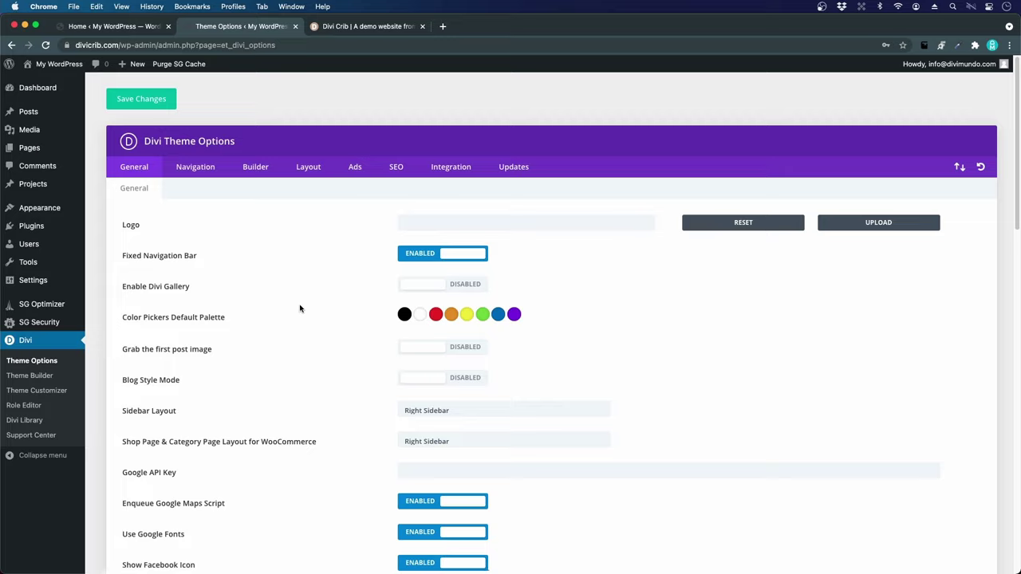
- Highlight the Color Pickers Default Palette setting, then view the Divi Crib demo homepage
scroll(299, 322, "down", 3)
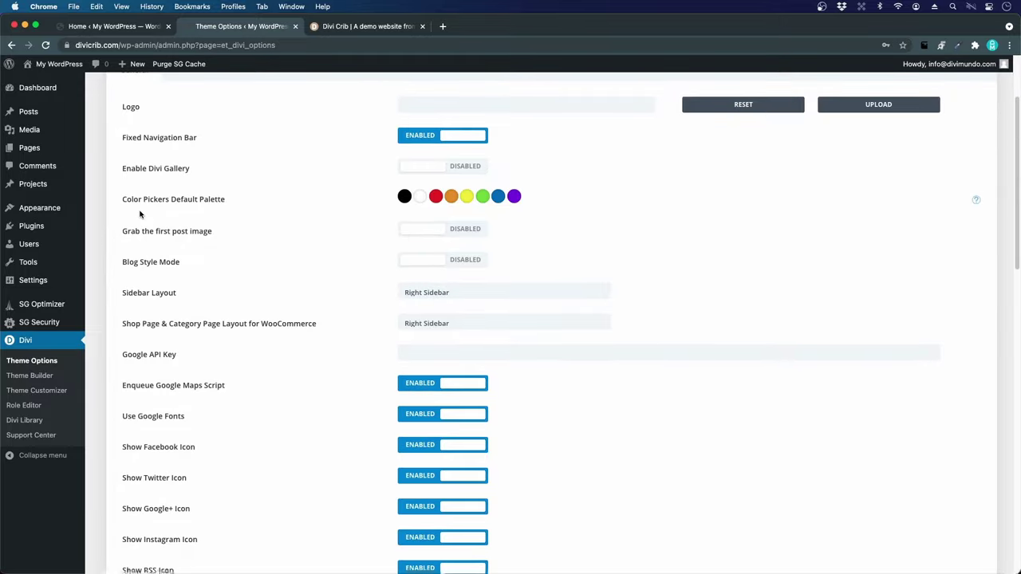
left_click_drag(244, 203, 121, 198)
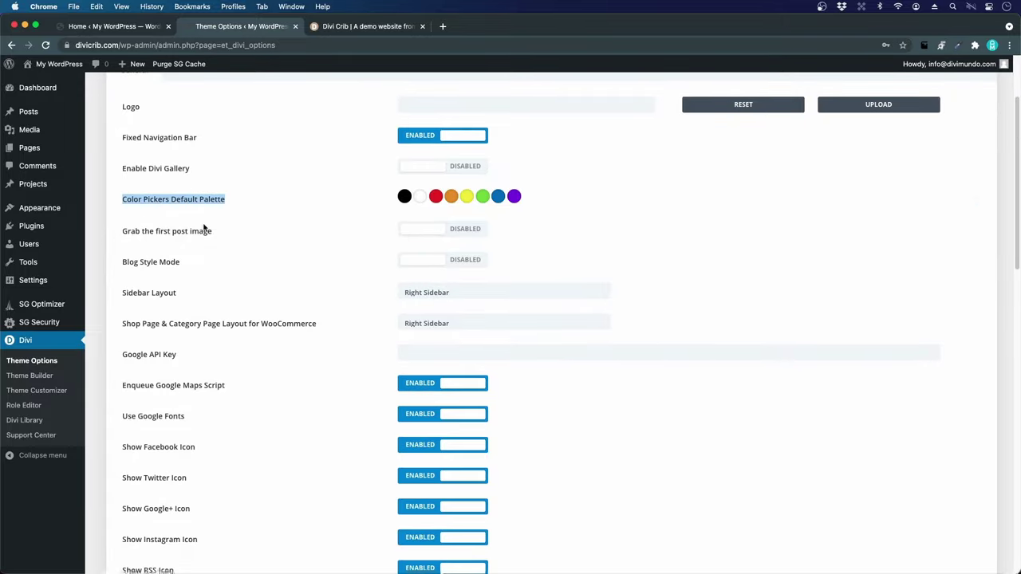
left_click(276, 206)
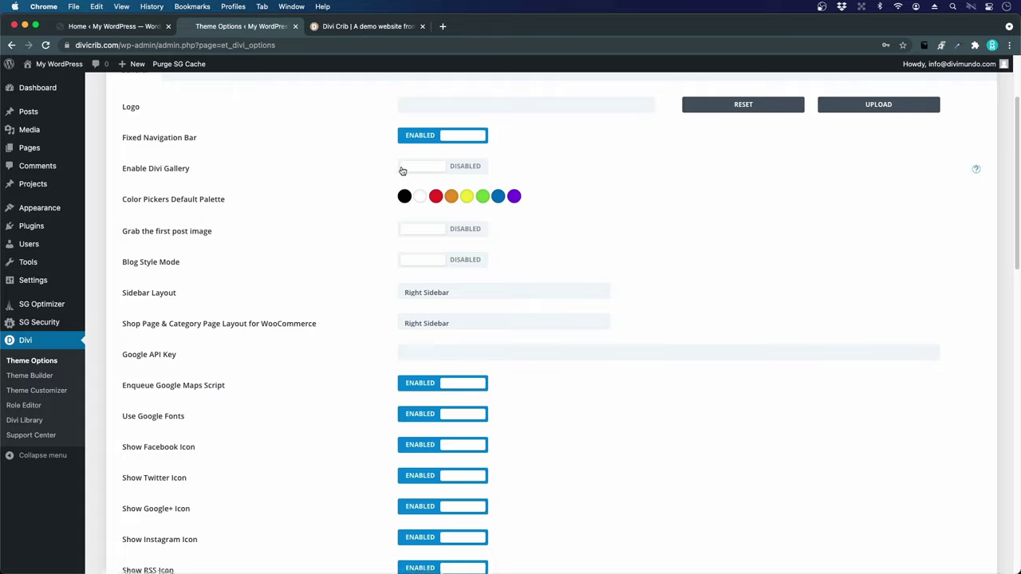
left_click(314, 29)
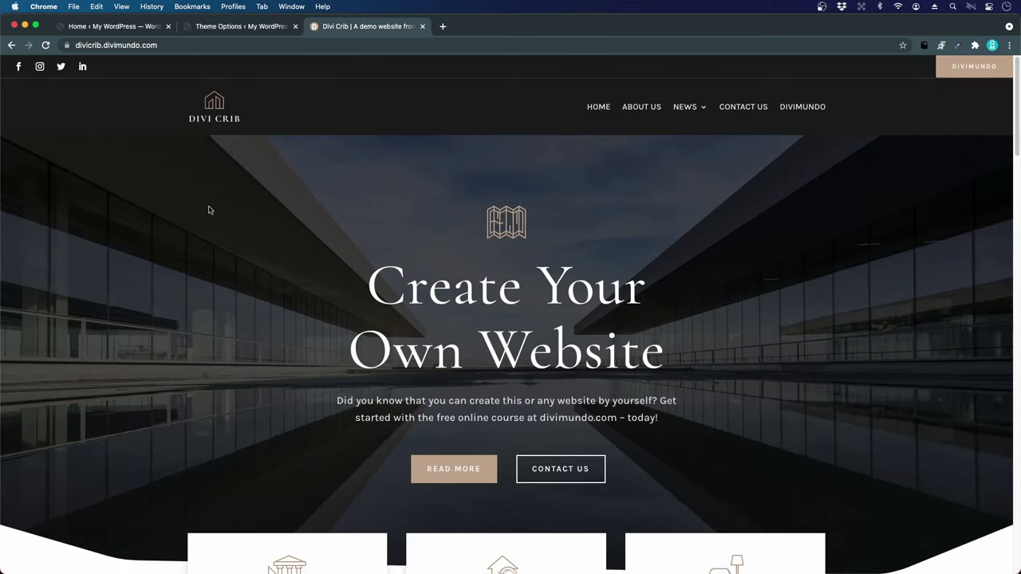
- Scroll the Divi Crib homepage to its footer reviewing colours, then return to Theme Options
scroll(389, 359, "down", 5)
scroll(390, 359, "up", 5)
scroll(224, 306, "down", 10)
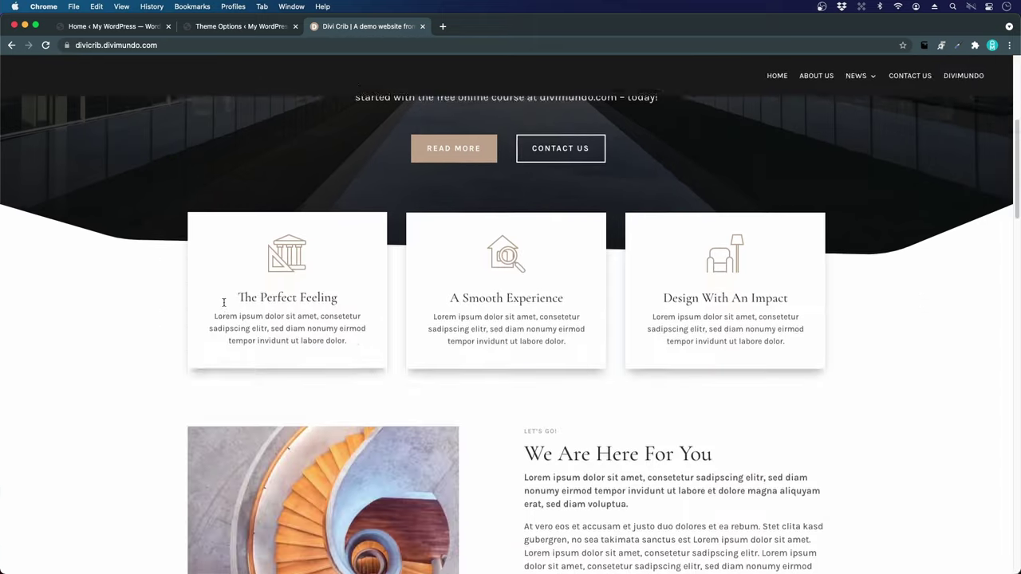
scroll(224, 306, "down", 9)
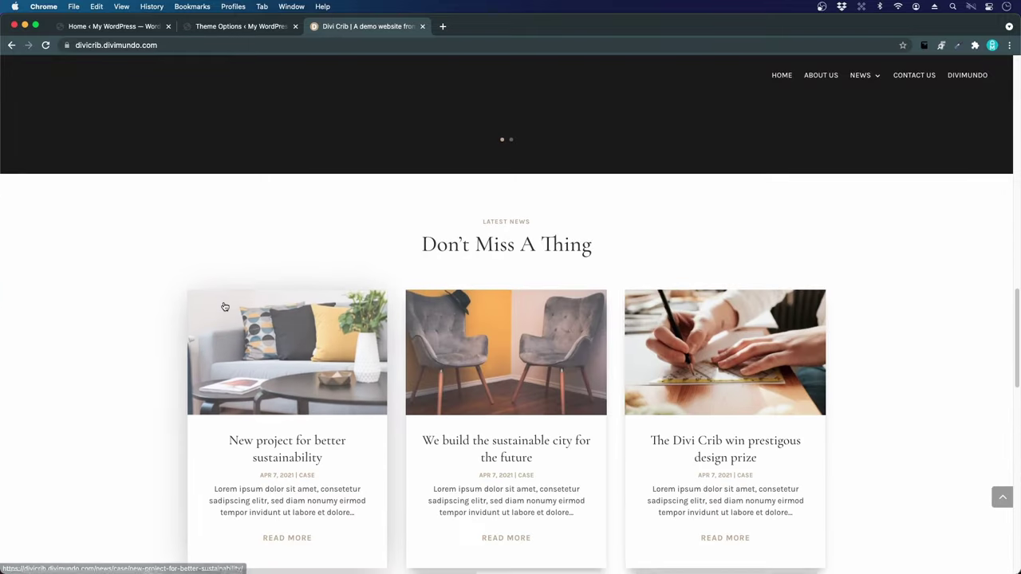
scroll(224, 306, "down", 8)
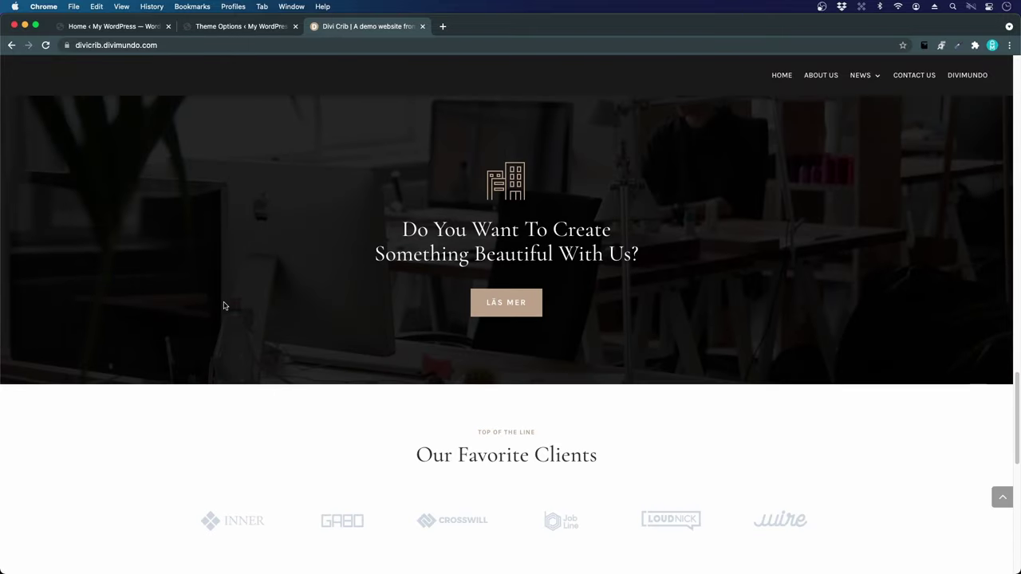
scroll(183, 223, "down", 1)
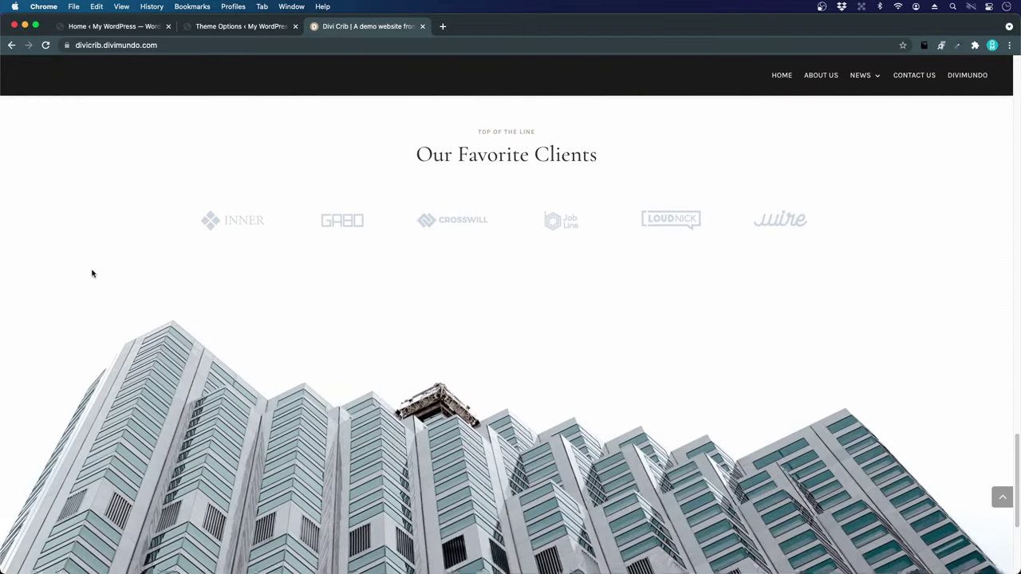
scroll(103, 295, "down", 4)
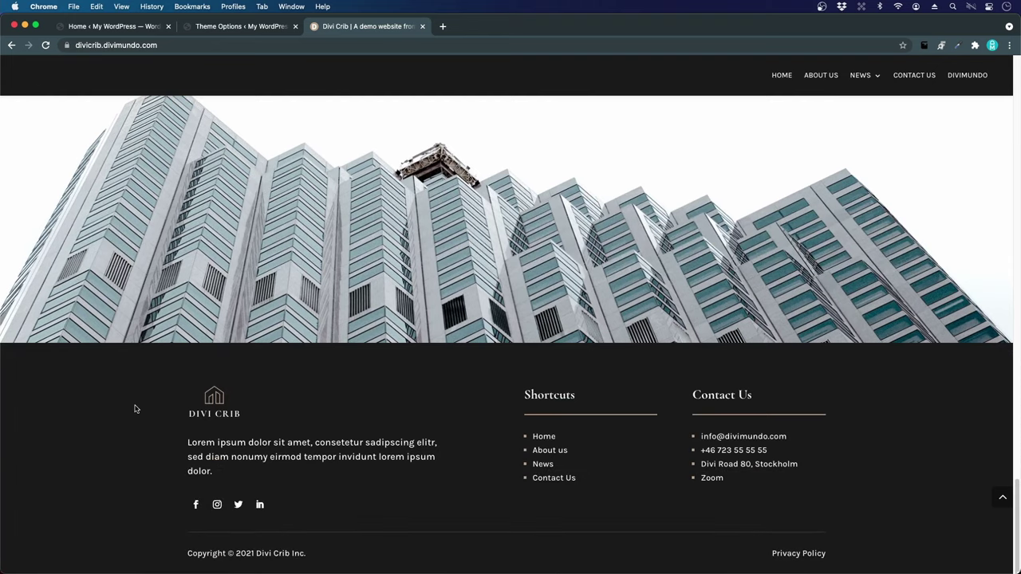
left_click(252, 29)
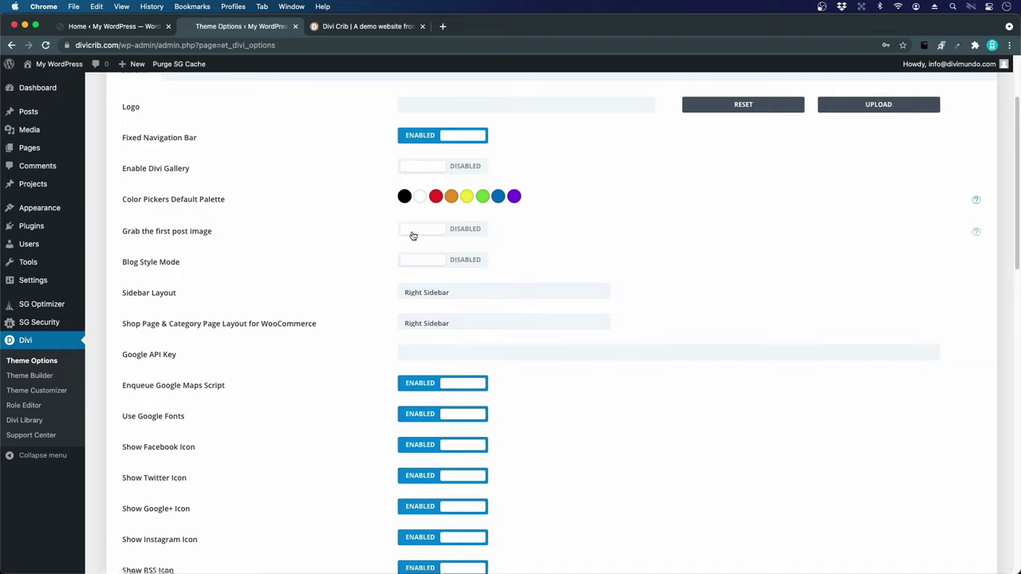
- Set the first two palette colours to #c2ab92 and #333333
left_click(404, 199)
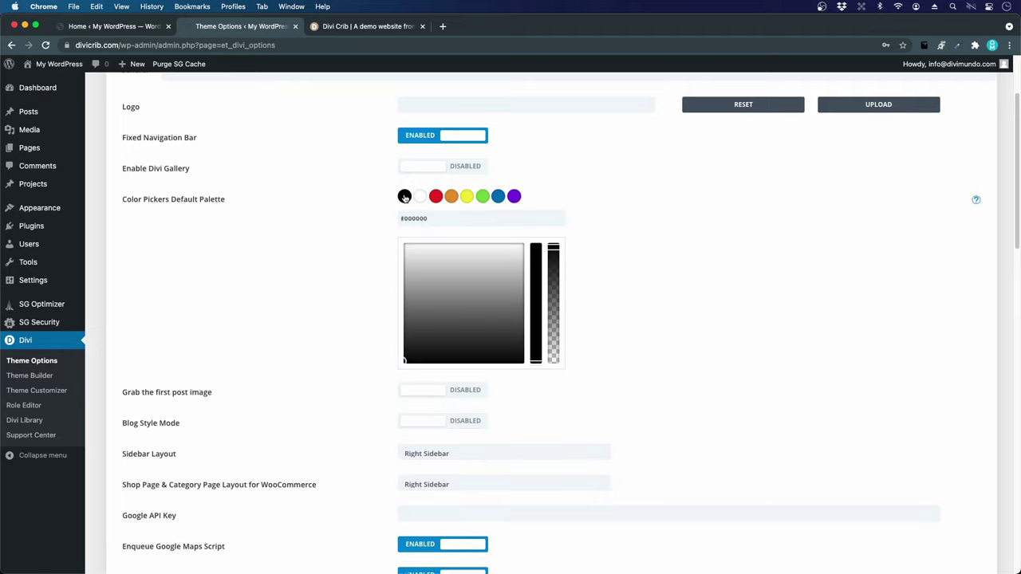
left_click(489, 222)
type("#c2ab92")
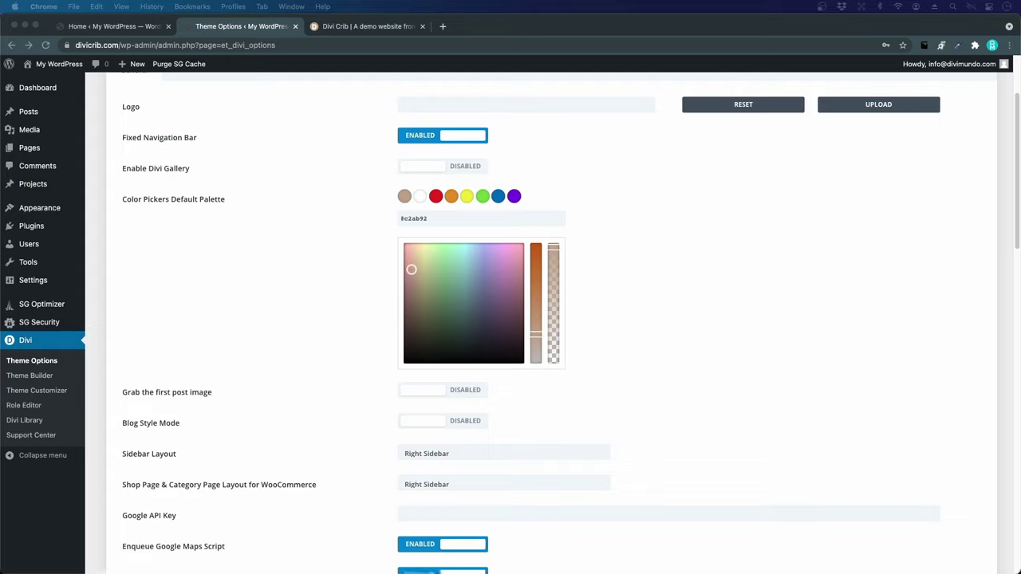
left_click(421, 196)
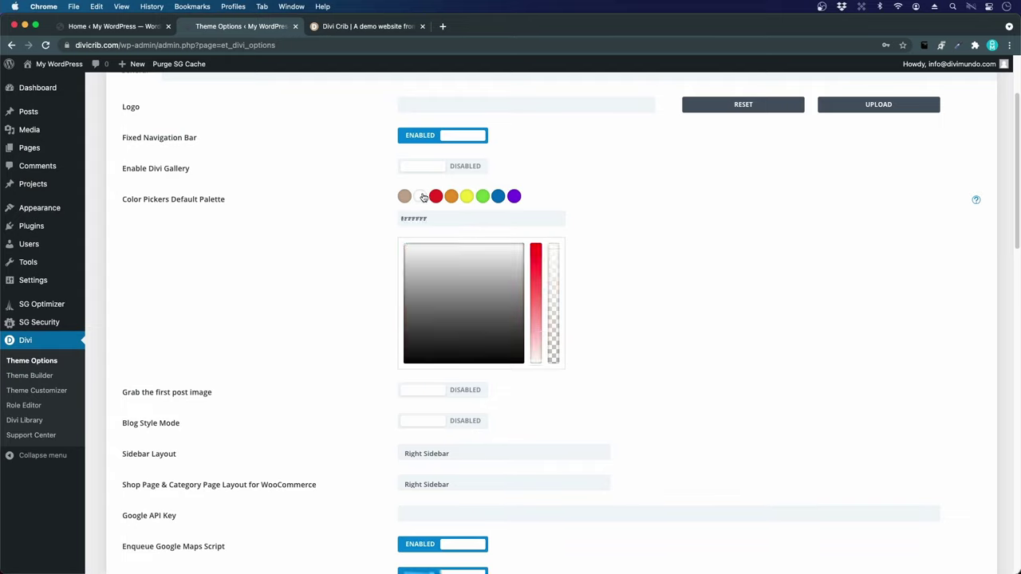
left_click(430, 218)
key("super+a")
type("#333333")
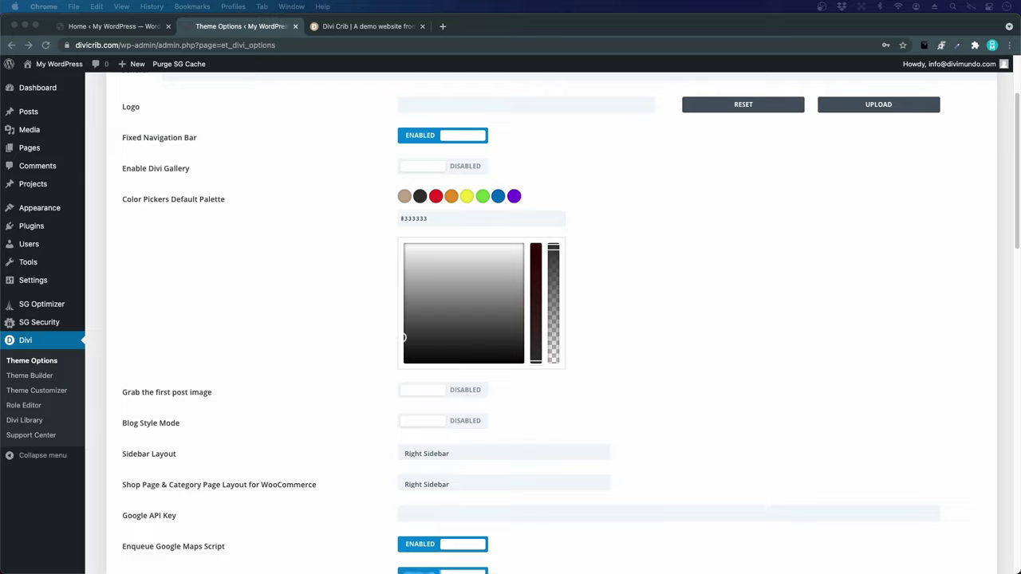
- Replace the red and orange palette colours with #666666 and #e5e5e5
left_click(437, 197)
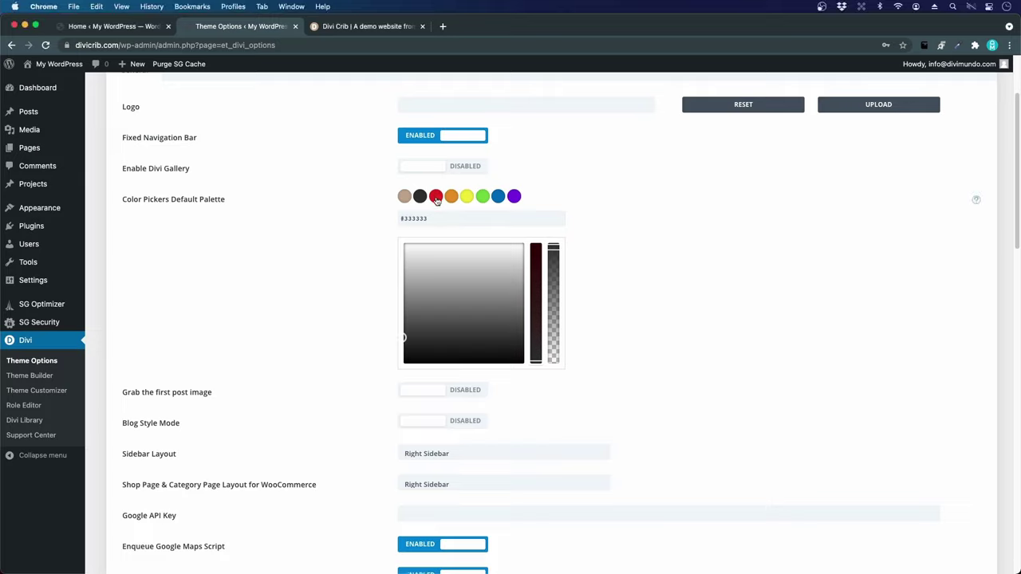
left_click(436, 196)
triple_click(435, 219)
type("#666666")
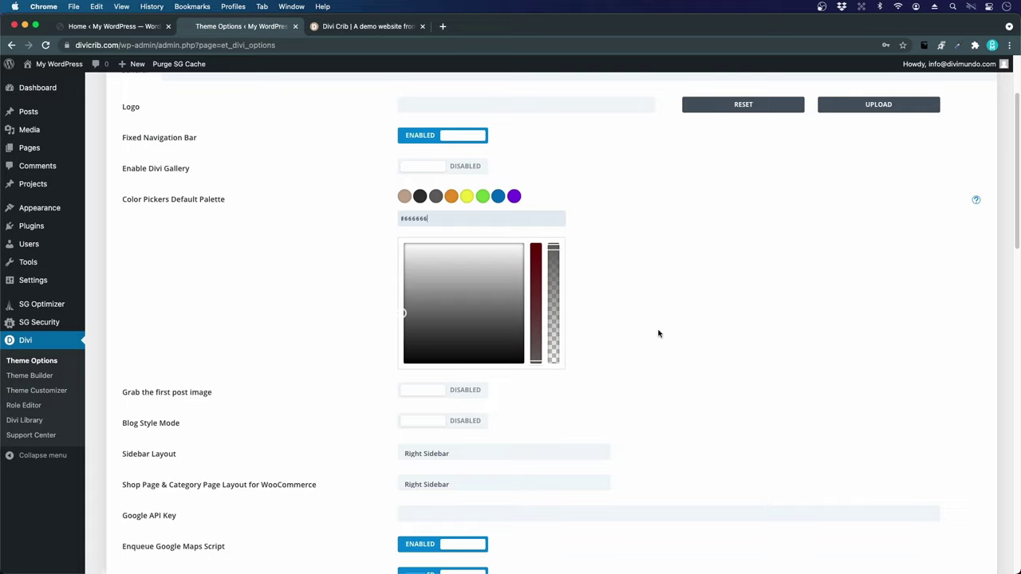
key("super+Tab")
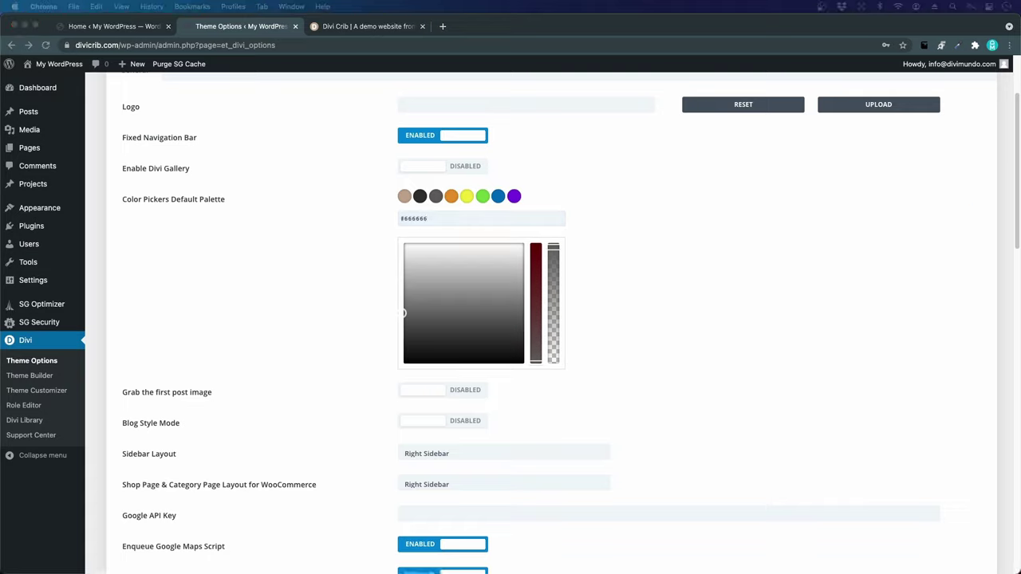
left_click(452, 197)
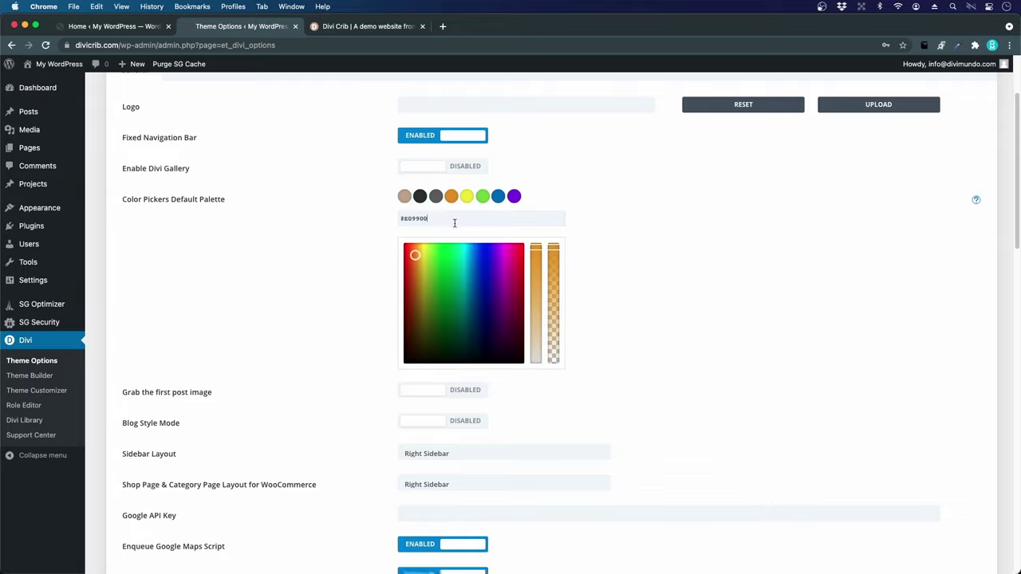
left_click(454, 222)
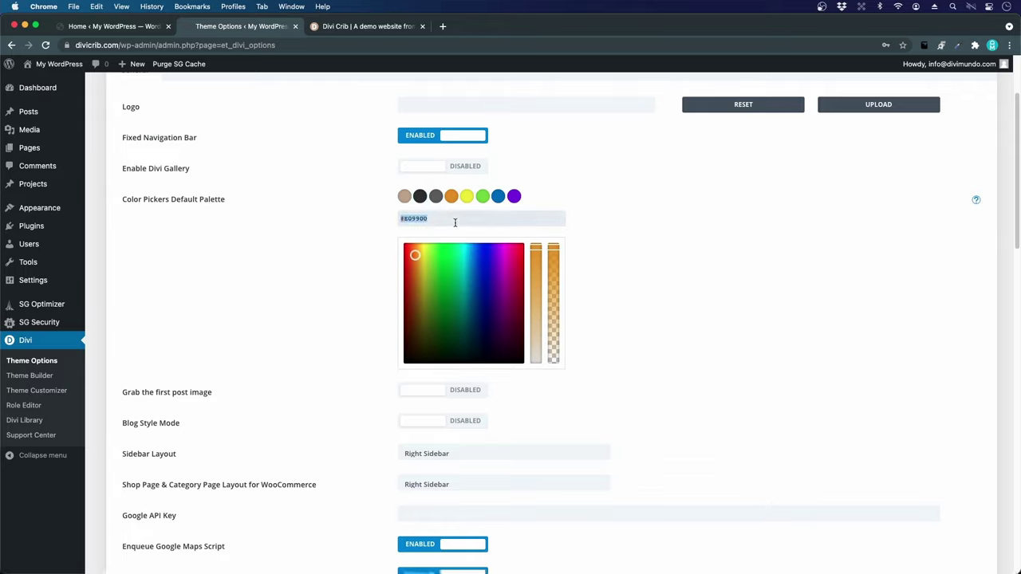
type("#e5e5e5")
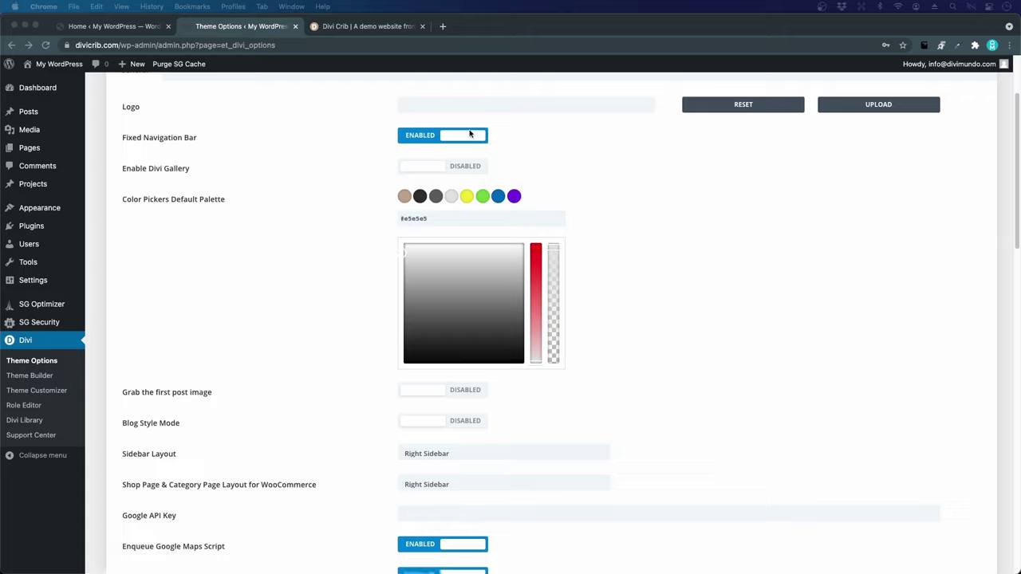
- Set the fifth (yellow) palette colour to near-black #1c1c1c, restoring it after trying other shades
left_click(586, 206)
left_click(466, 195)
triple_click(451, 216)
type("#1c1c1c")
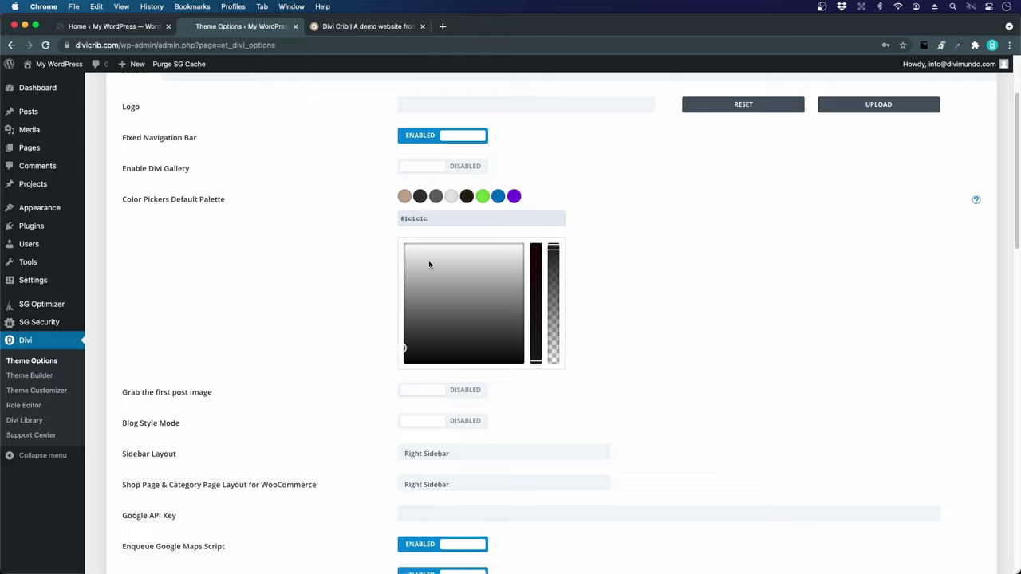
mouse_move(456, 284)
left_mouse_down()
mouse_move(446, 276)
mouse_move(436, 329)
mouse_move(480, 301)
mouse_move(474, 269)
mouse_move(454, 303)
mouse_move(461, 284)
left_mouse_up()
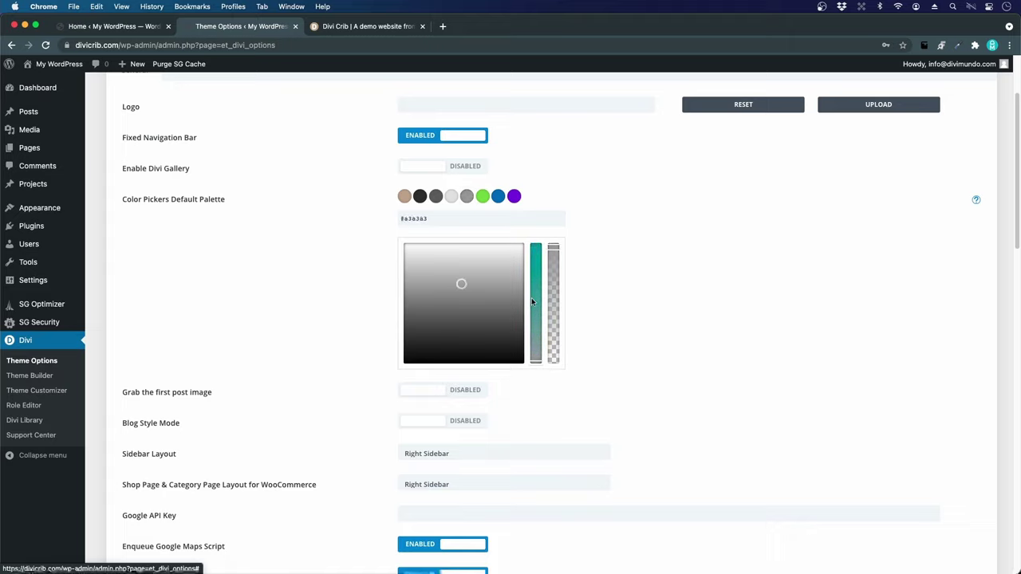
mouse_move(531, 298)
left_mouse_down()
mouse_move(532, 256)
mouse_move(545, 346)
mouse_move(551, 269)
mouse_move(550, 351)
mouse_move(550, 239)
left_mouse_up()
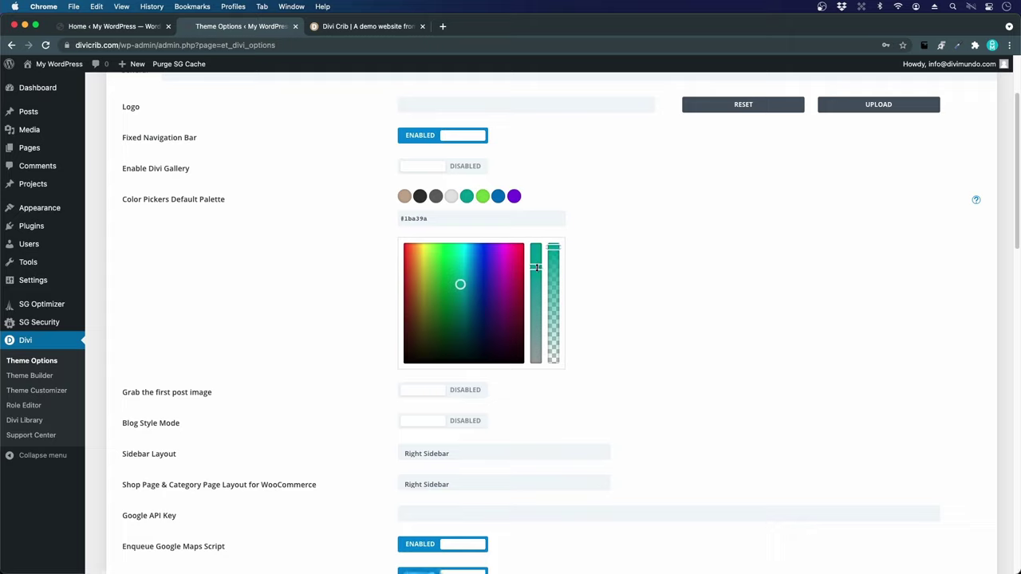
triple_click(421, 218)
type("#1c1c1c")
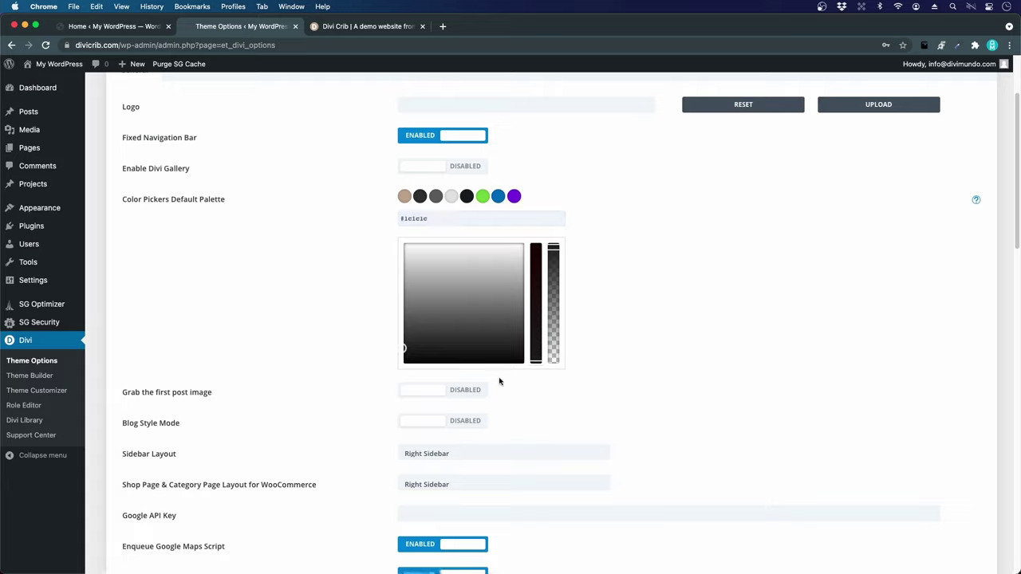
- Replace the green and blue palette colours with #000000 and #ffffff
left_click(482, 196)
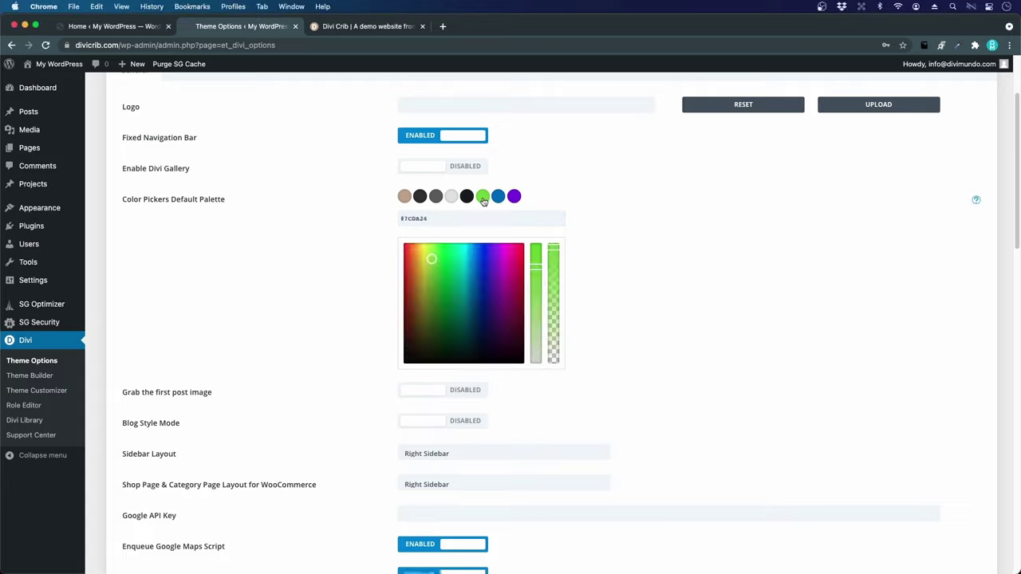
triple_click(418, 219)
type("#000000")
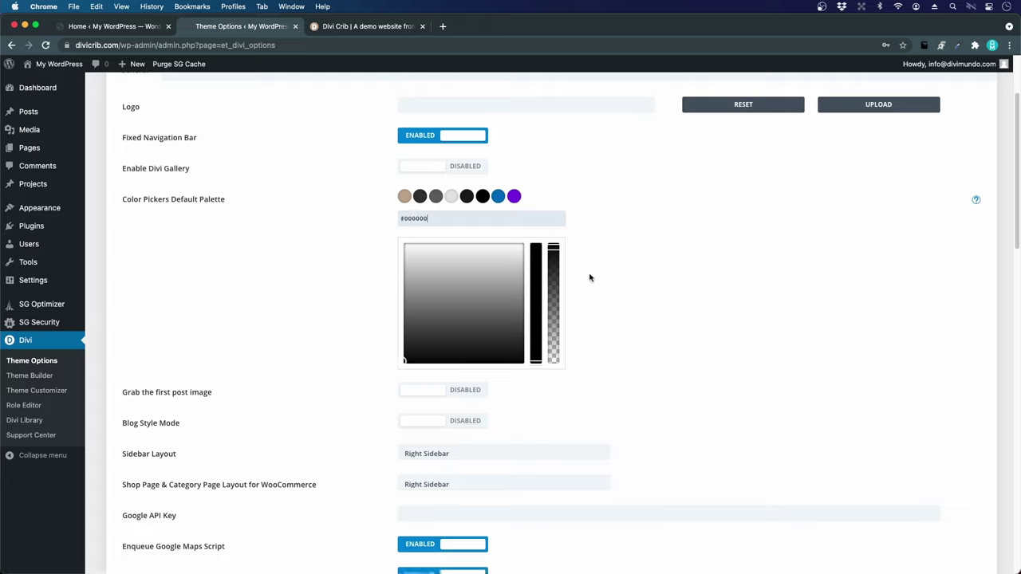
left_click(497, 196)
triple_click(422, 220)
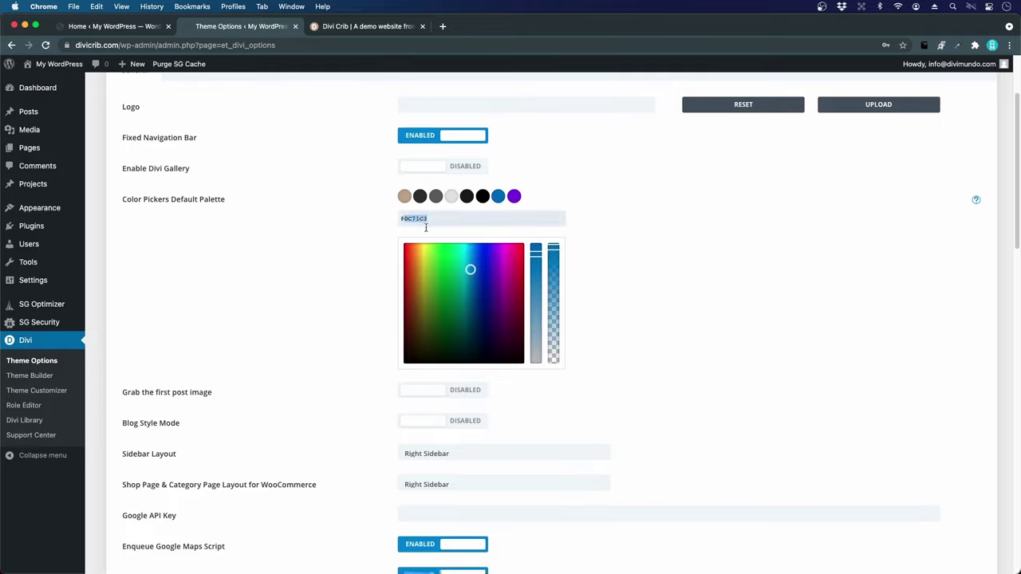
type("#ffffff")
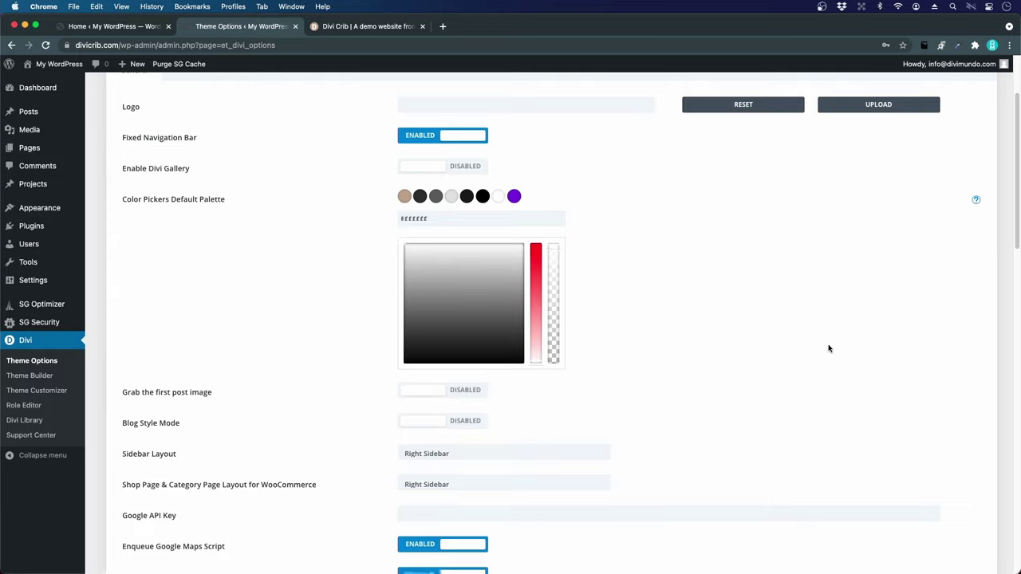
scroll(697, 410, "up", 1)
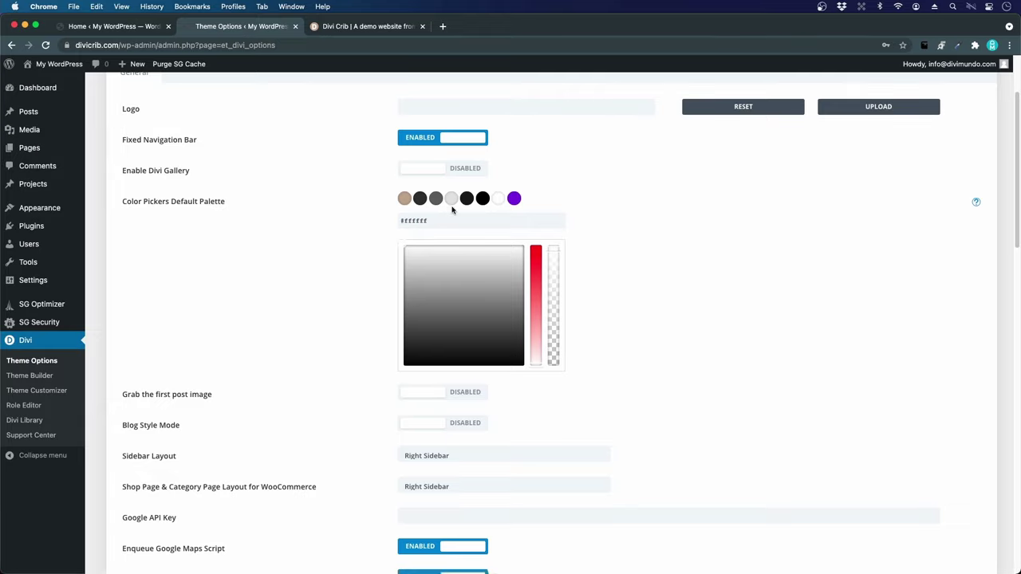
- Replace the Date format value M j, Y with Y-m-d
scroll(324, 347, "down", 3)
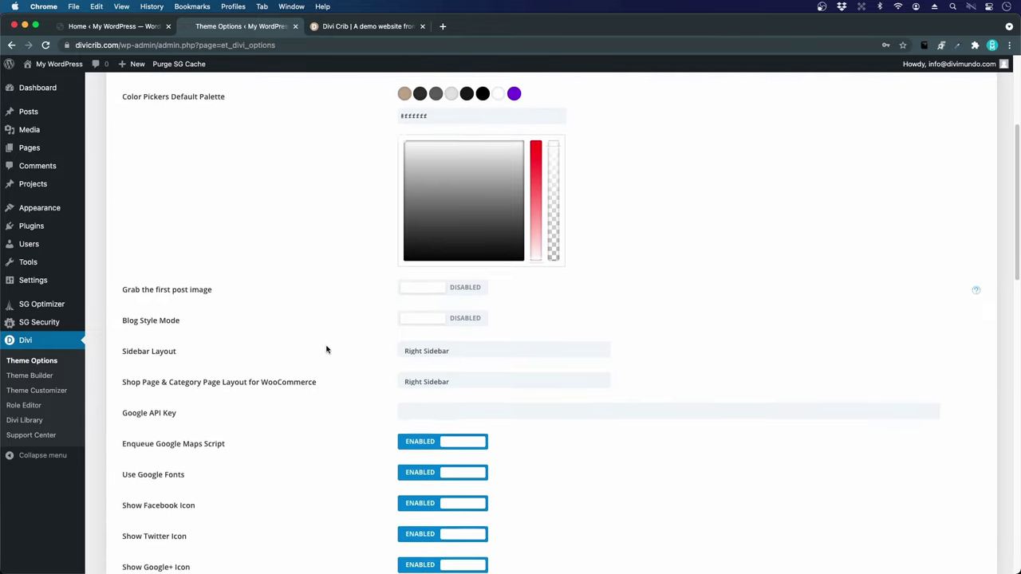
scroll(326, 348, "down", 5)
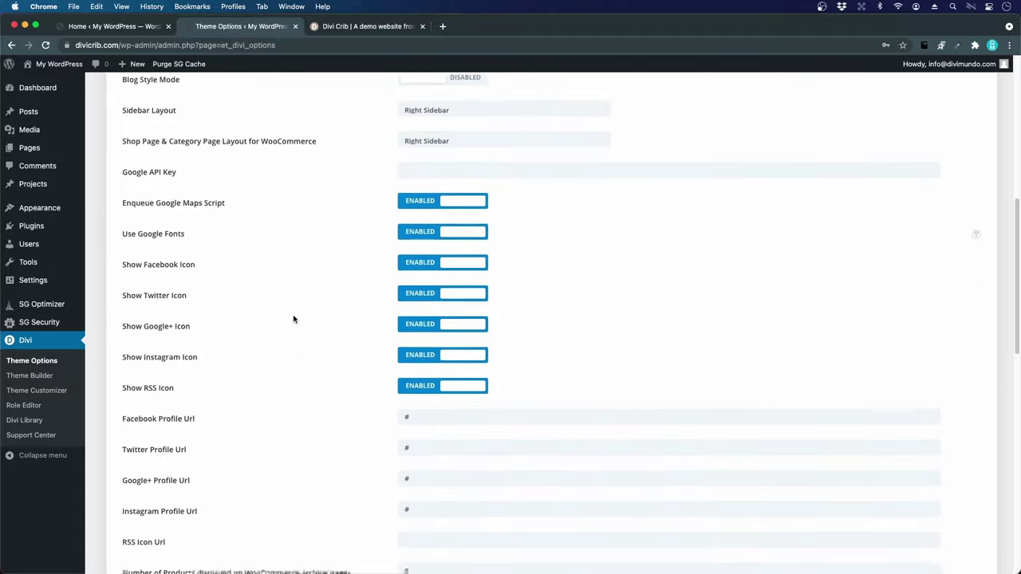
scroll(293, 320, "down", 4)
scroll(293, 319, "down", 2)
scroll(293, 319, "down", 2)
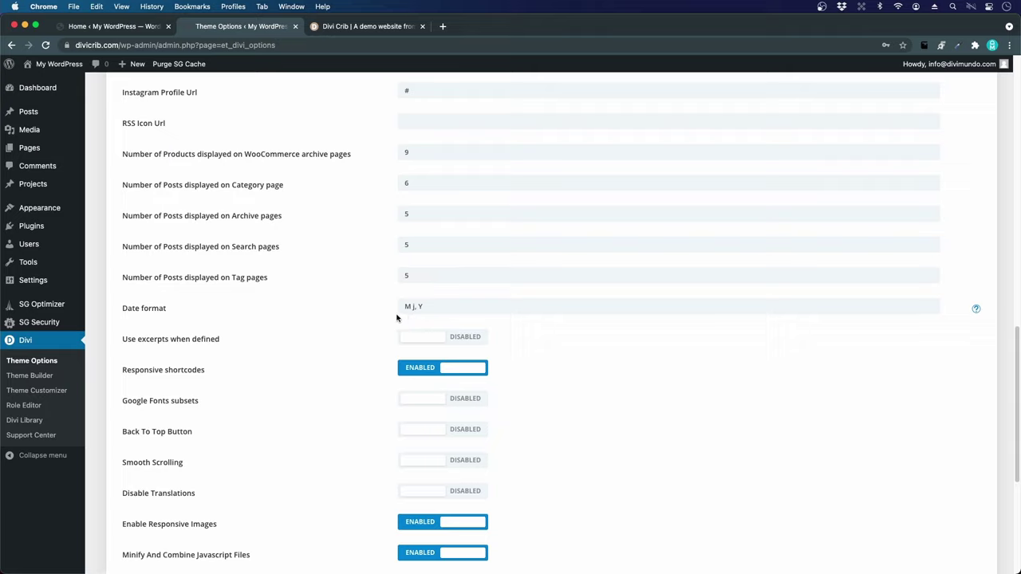
triple_click(475, 305)
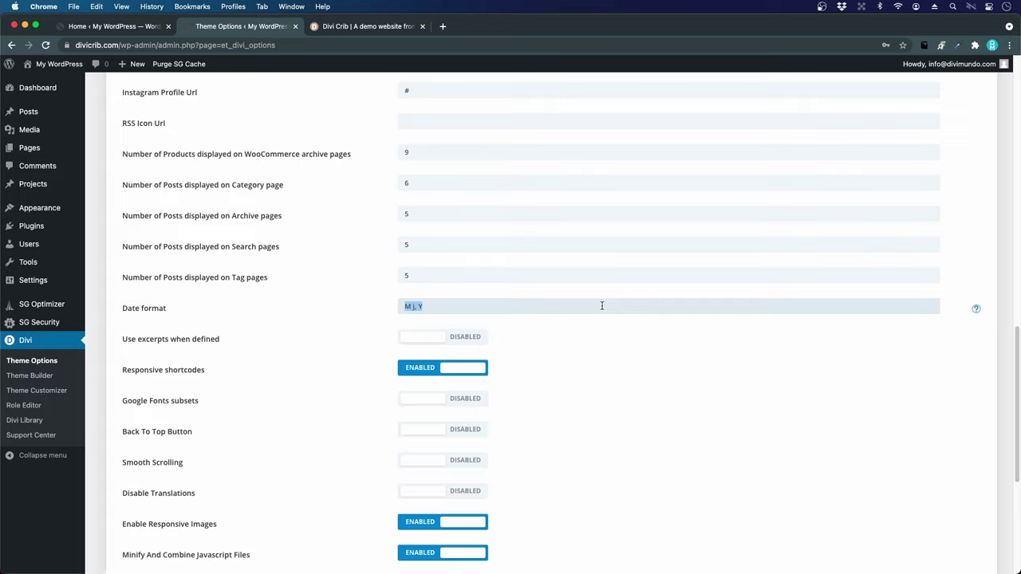
type("Y-m-d")
- Follow the Date format help link to the Formatting Date and Time documentation
left_click(976, 309)
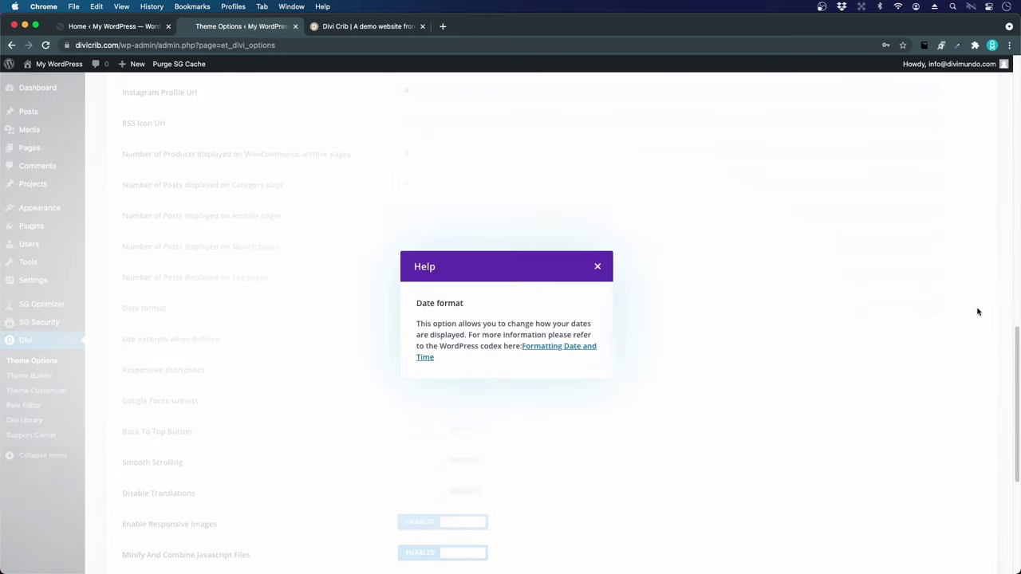
left_click(569, 351)
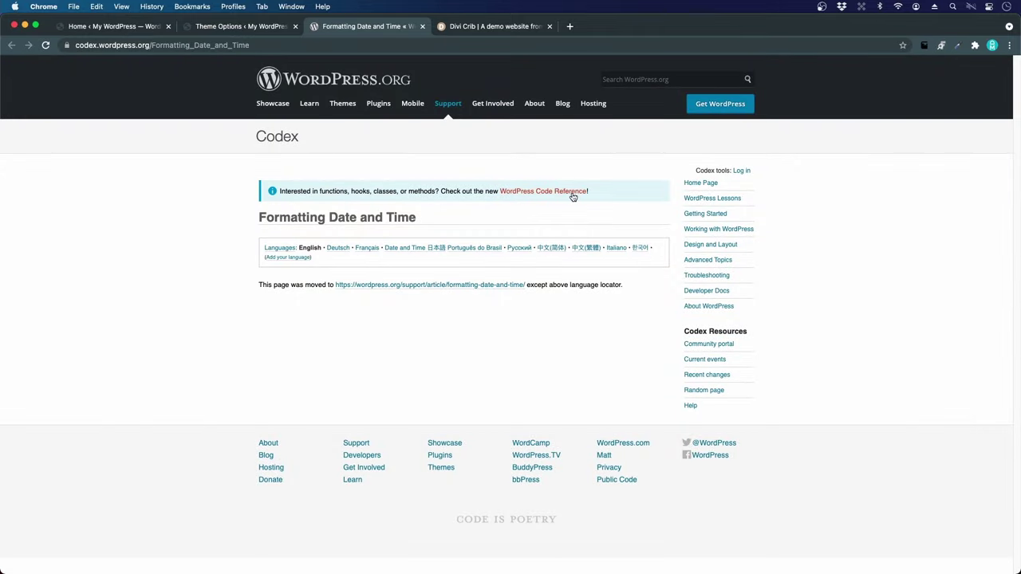
left_click(571, 197)
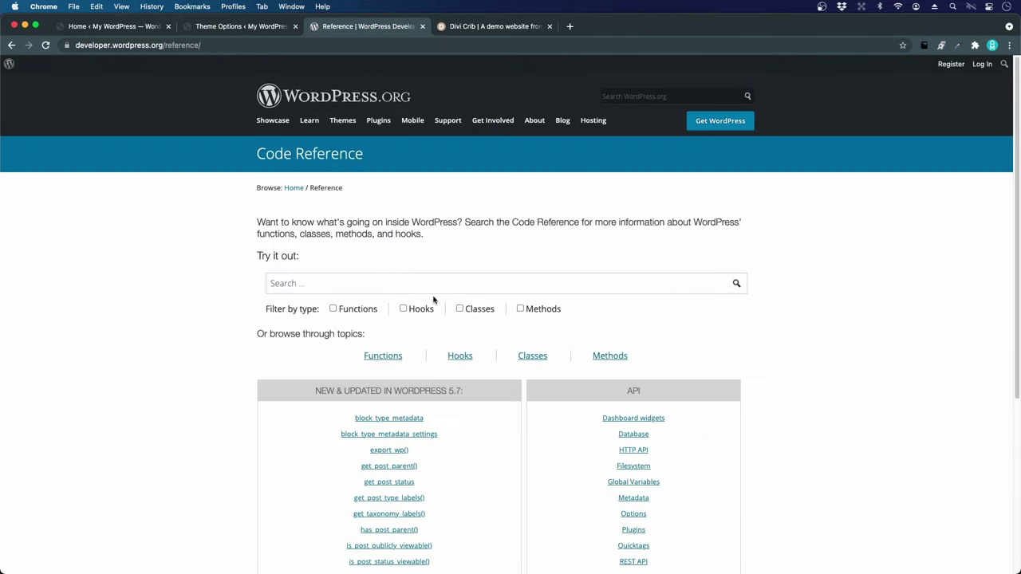
scroll(392, 406, "down", 5)
scroll(391, 406, "up", 5)
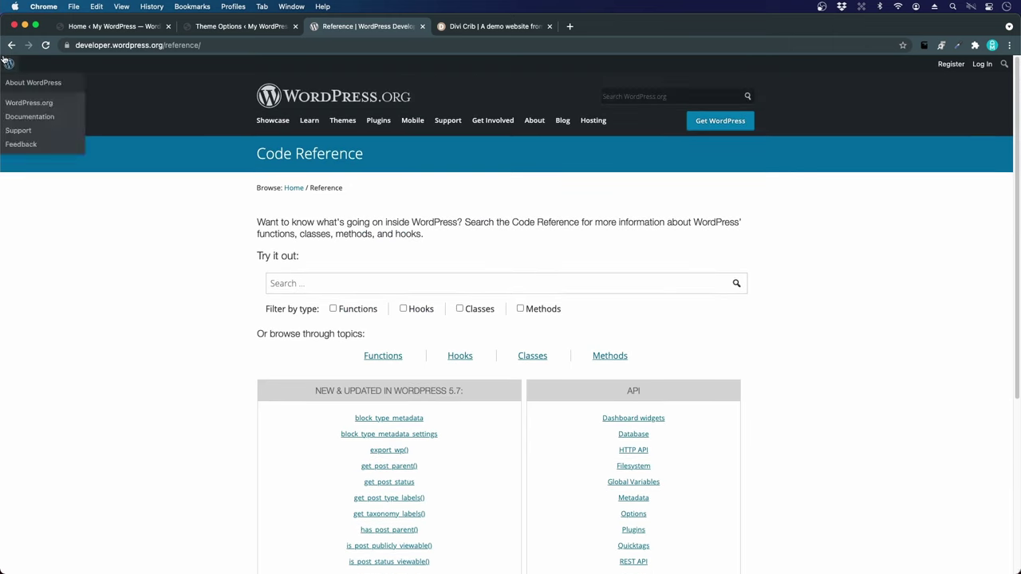
- Browse the moved date-formatting article, then close the Date format help in Divi Theme Options
left_click(10, 45)
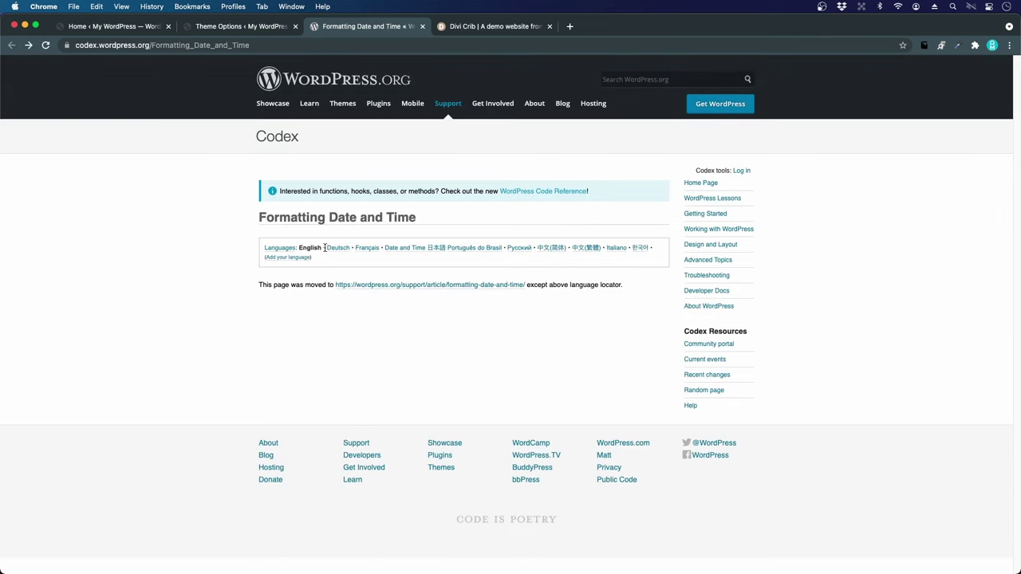
left_click(355, 285)
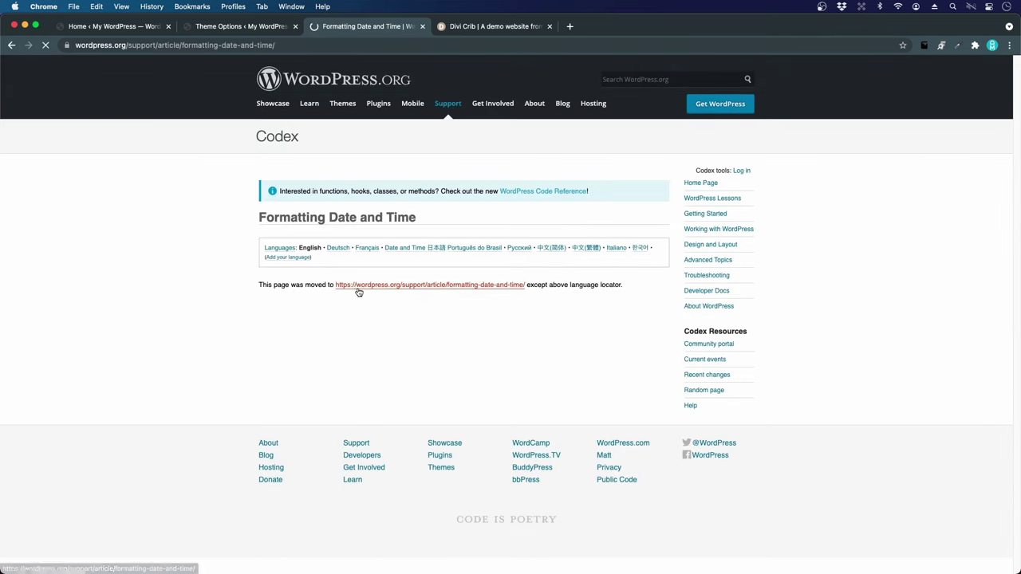
scroll(363, 294, "down", 20)
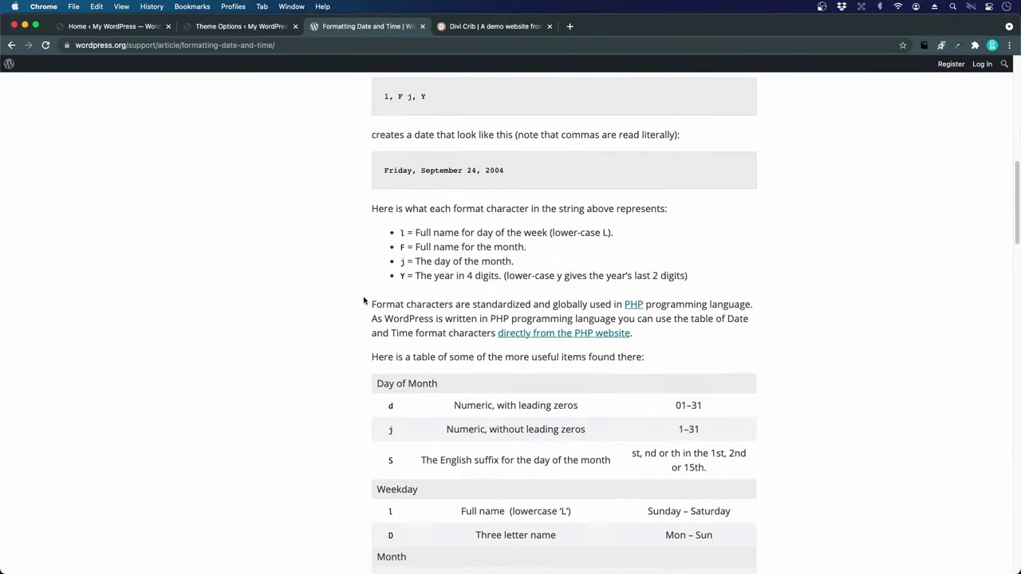
scroll(663, 311, "down", 5)
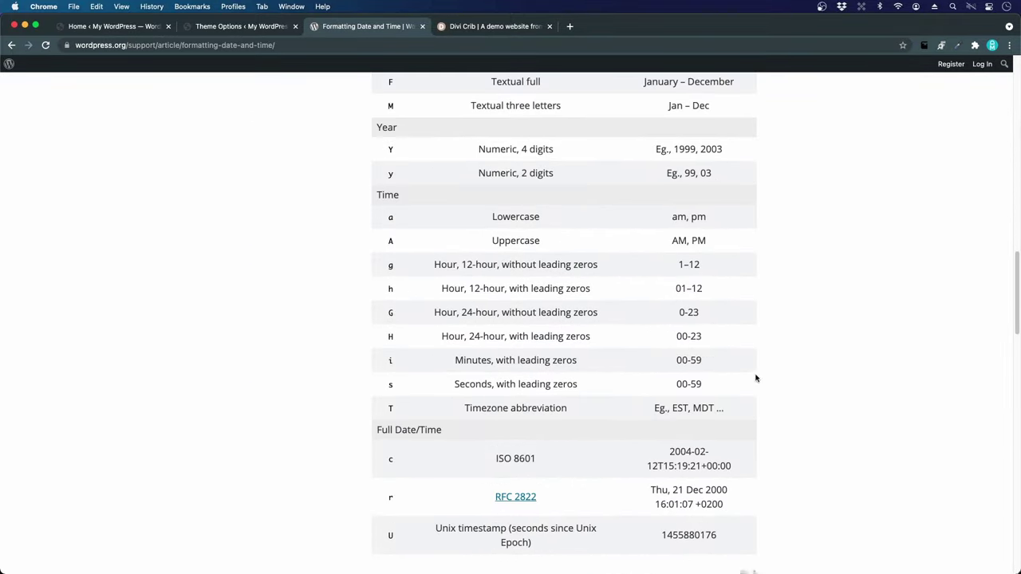
left_click(222, 26)
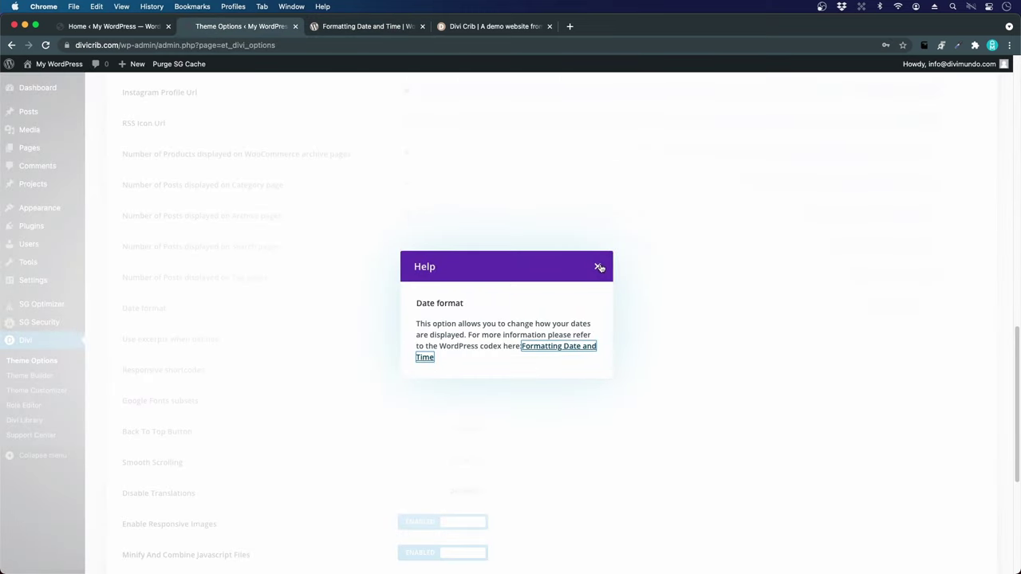
left_click(598, 268)
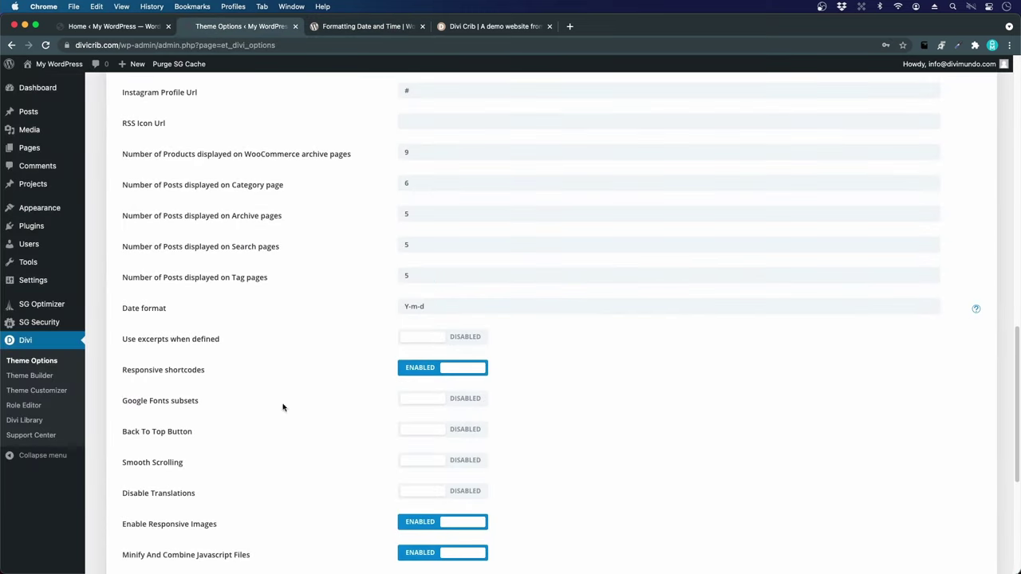
scroll(279, 403, "down", 2)
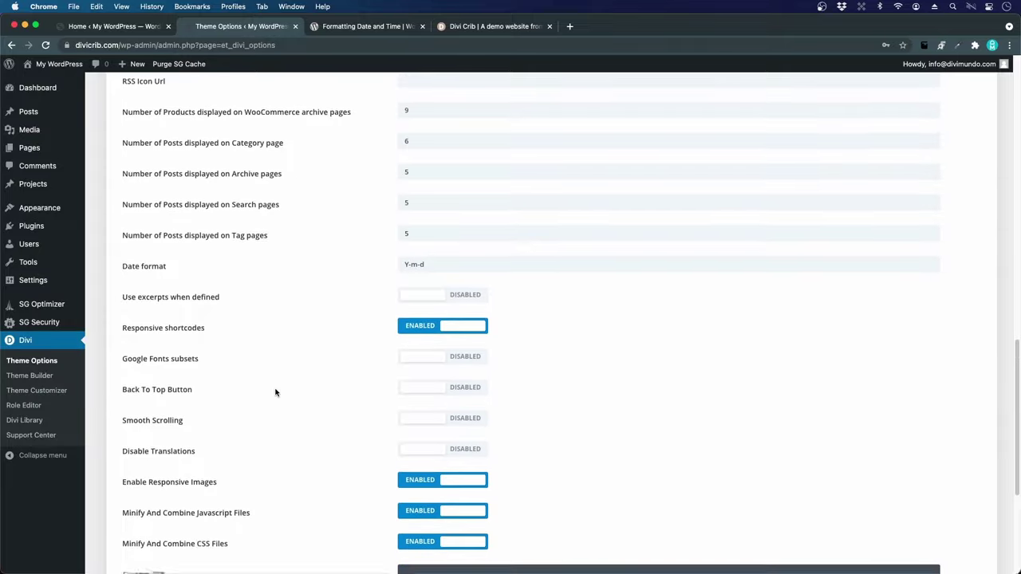
scroll(275, 391, "down", 3)
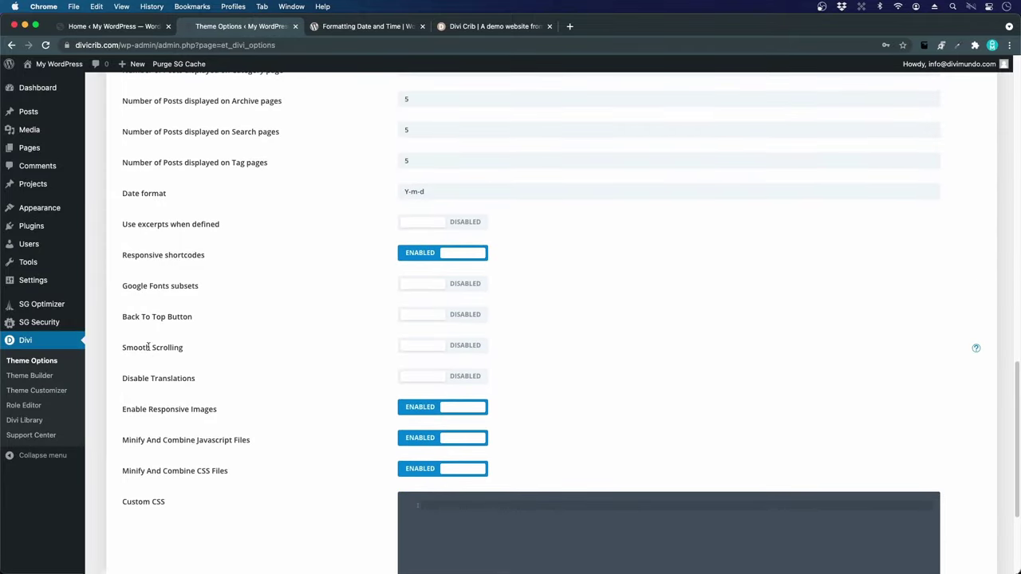
left_click_drag(123, 317, 193, 317)
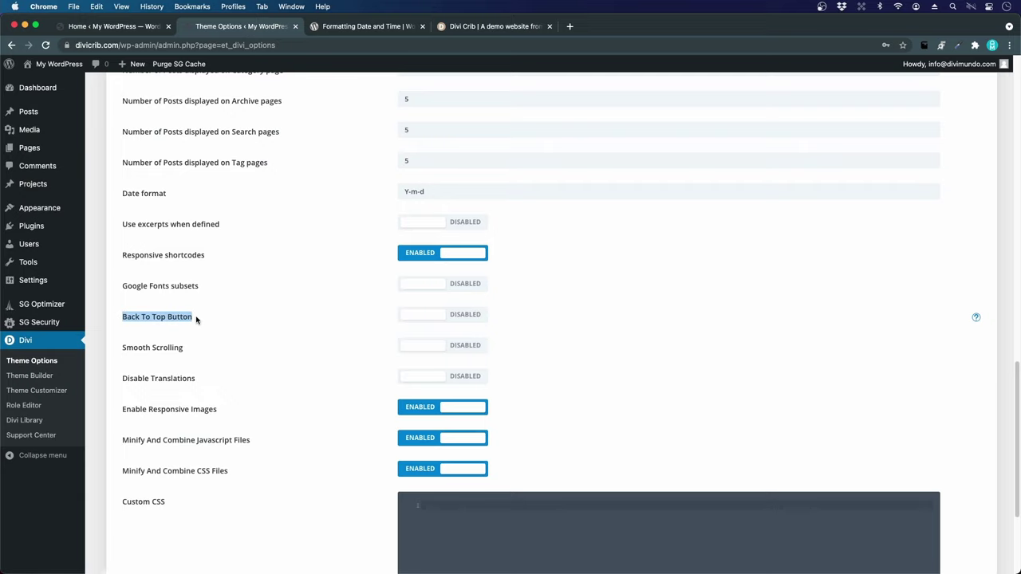
left_click(473, 27)
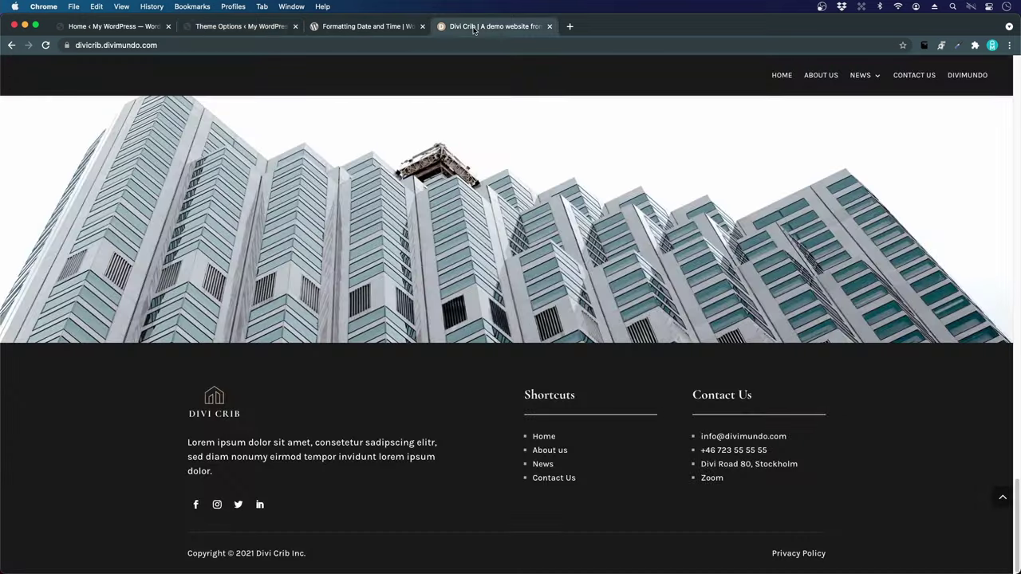
key("Home")
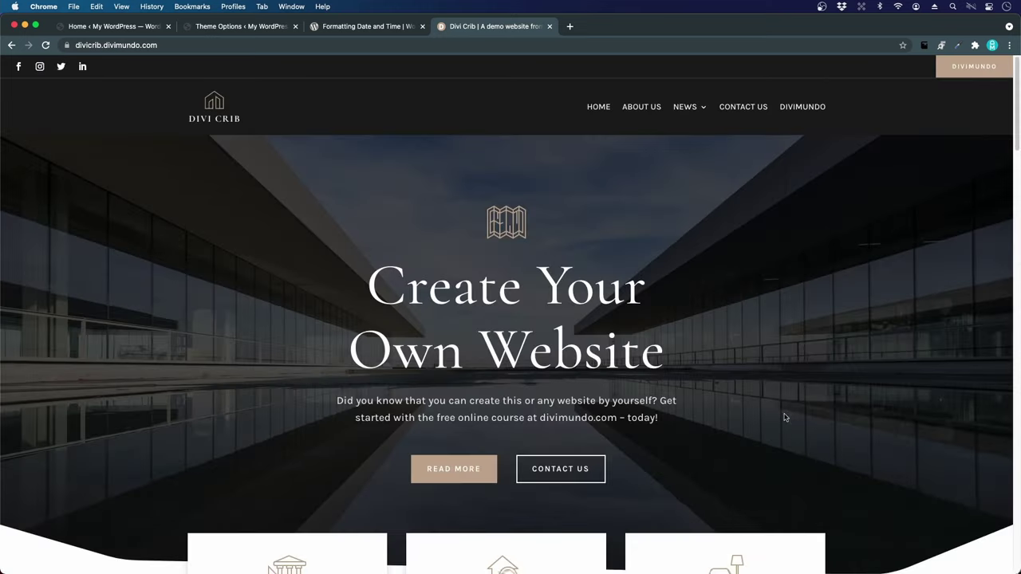
scroll(873, 431, "down", 5)
scroll(873, 432, "down", 6)
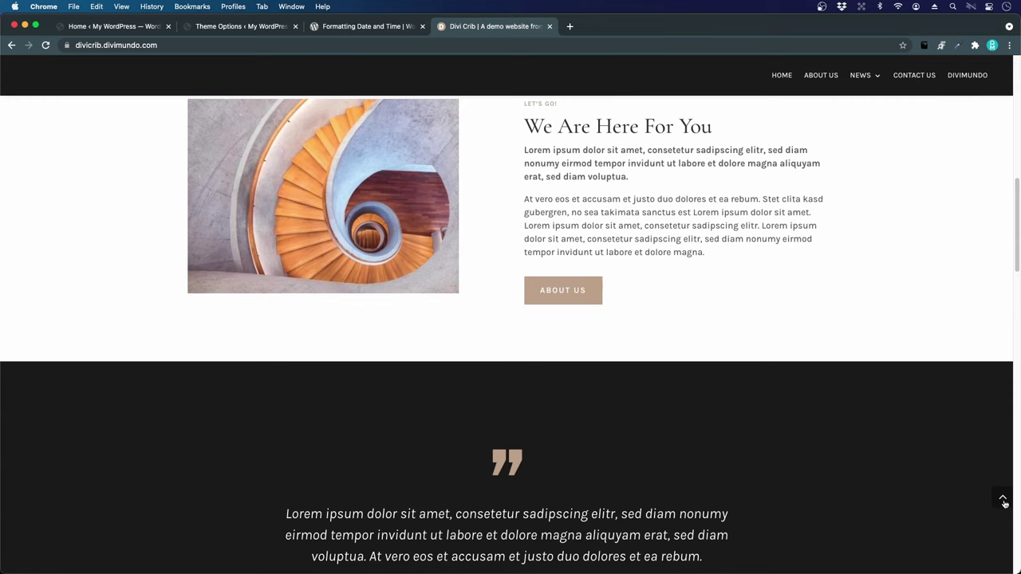
scroll(1003, 501, "down", 7)
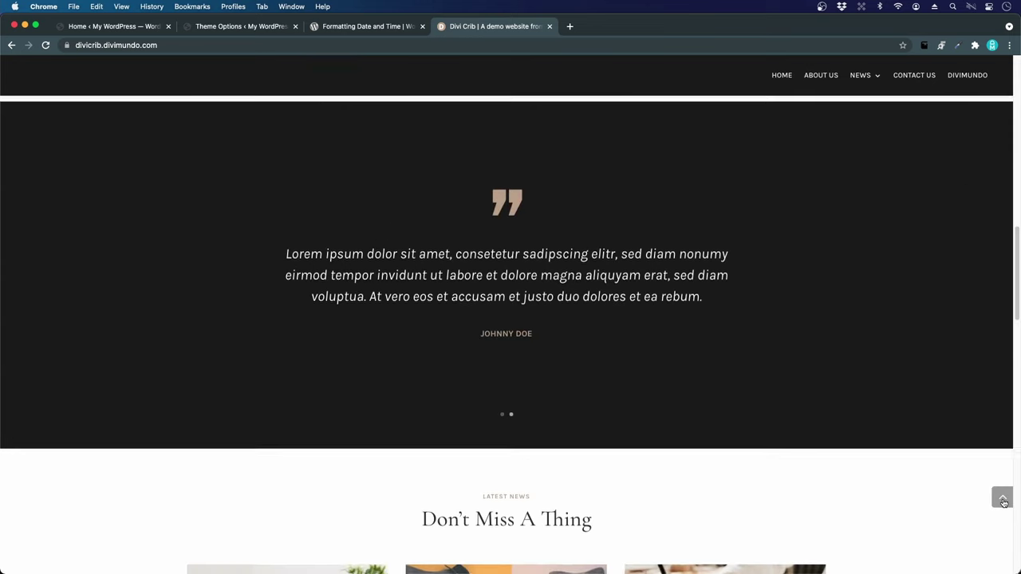
left_click(1002, 498)
key("End")
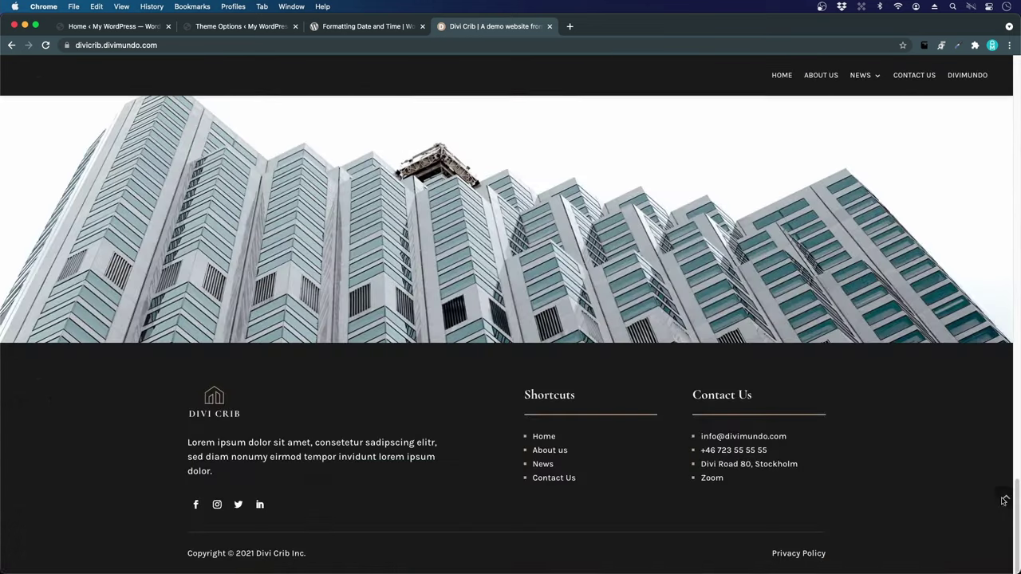
left_click(1003, 504)
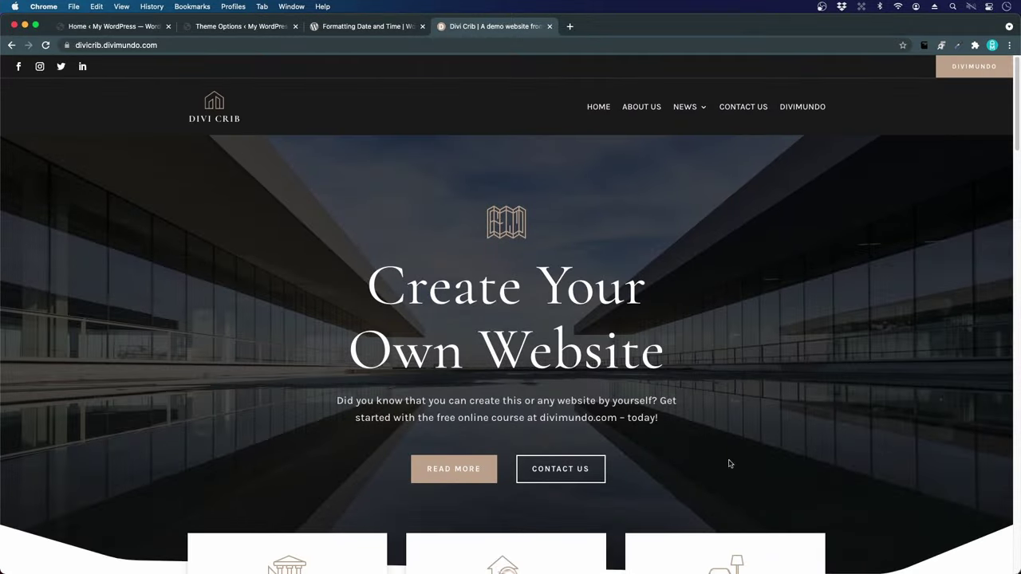
scroll(266, 376, "down", 8)
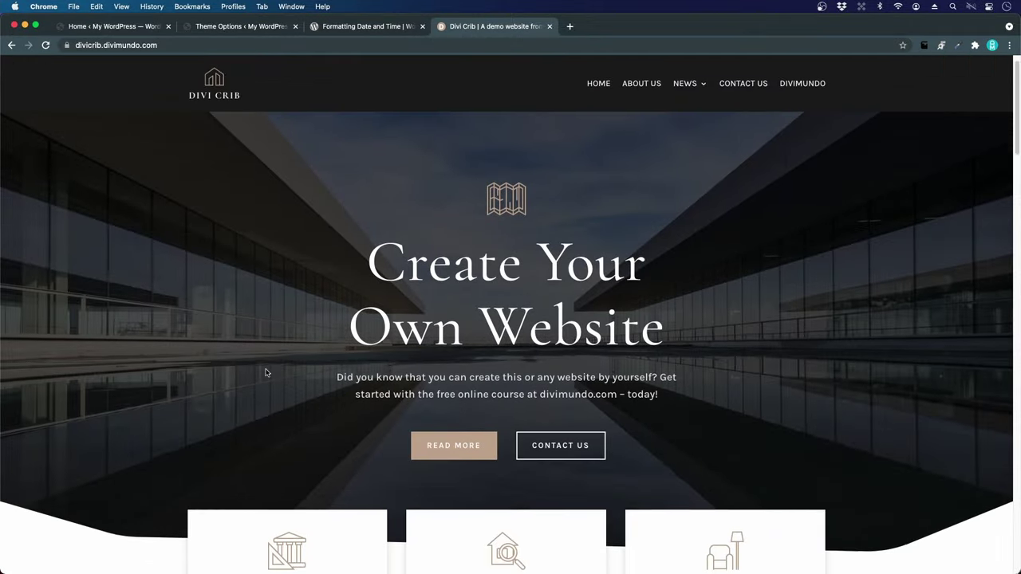
scroll(265, 372, "down", 10)
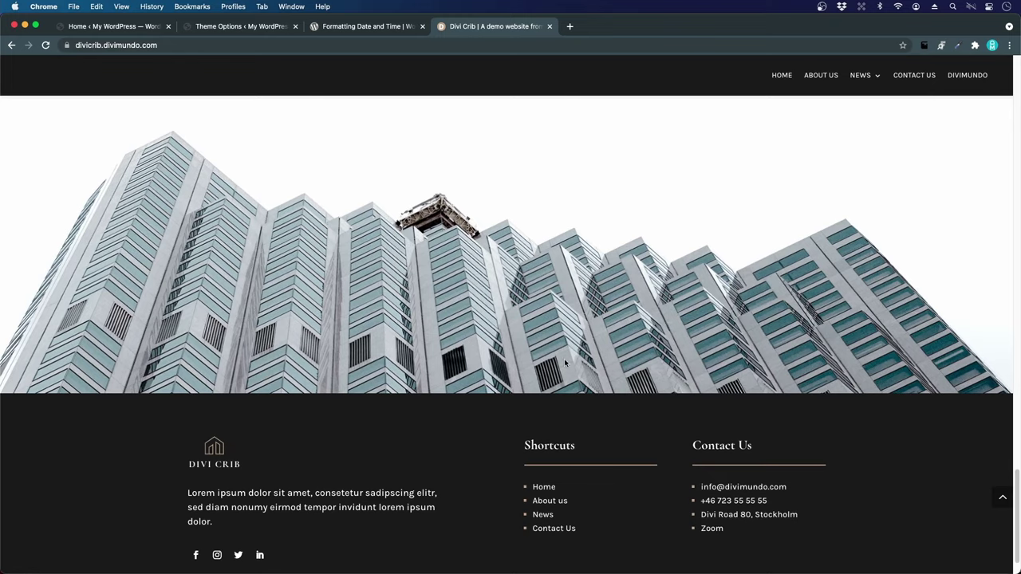
left_click(1004, 501)
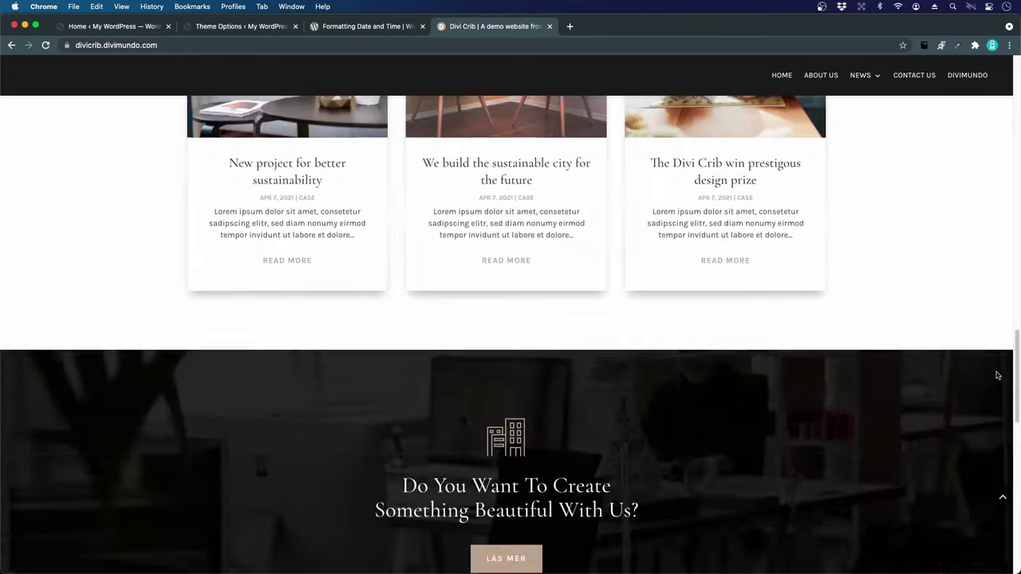
left_click(242, 32)
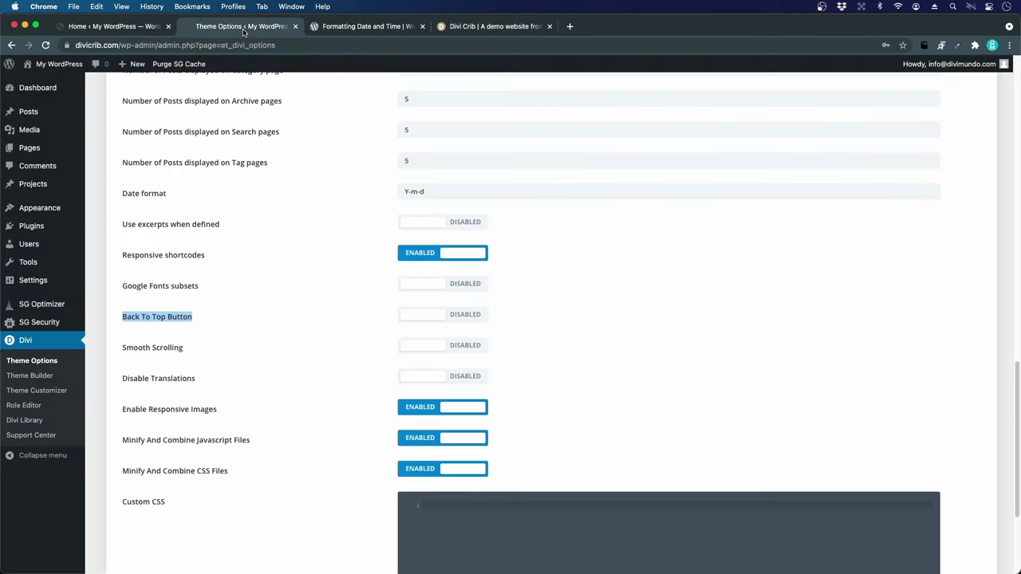
- Enable Back To Top Button and disable Minify And Combine JavaScript and CSS Files
left_click(441, 315)
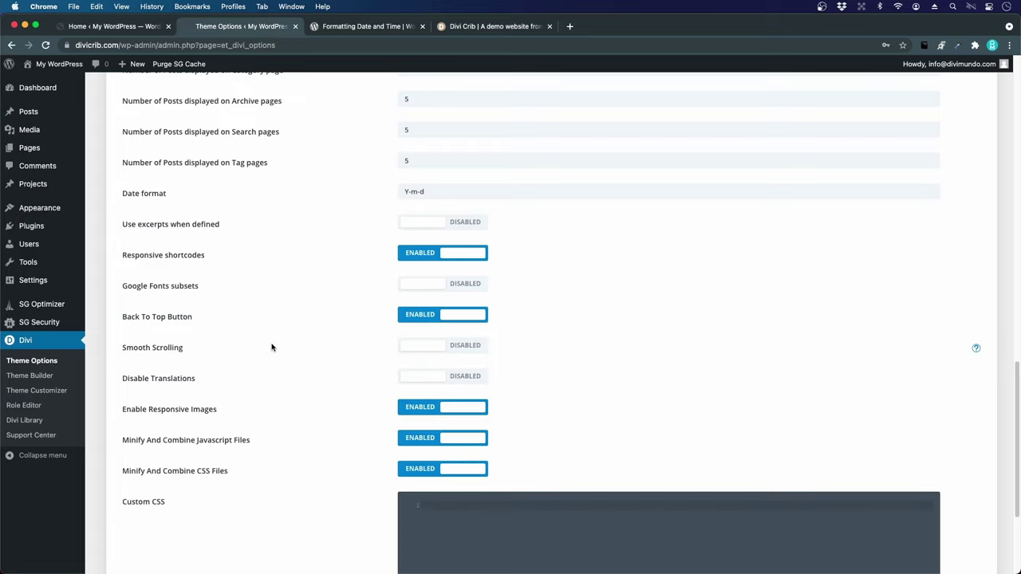
scroll(271, 346, "down", 2)
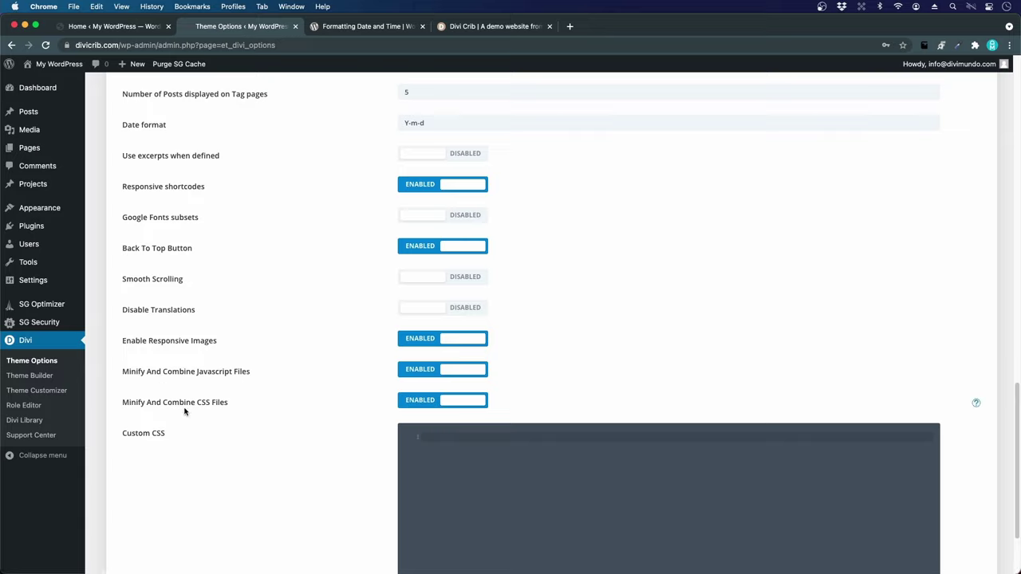
left_click(423, 373)
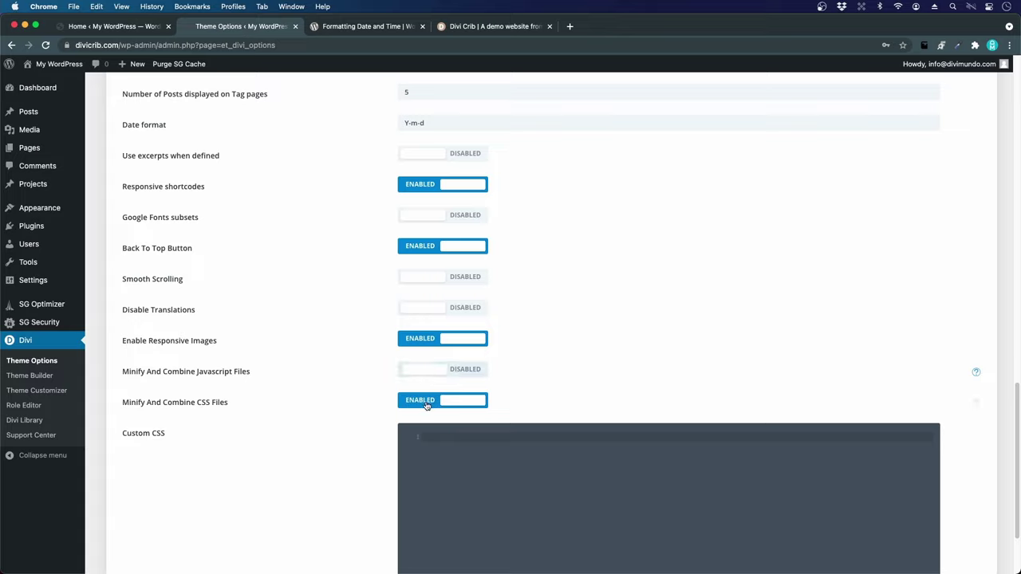
left_click(426, 405)
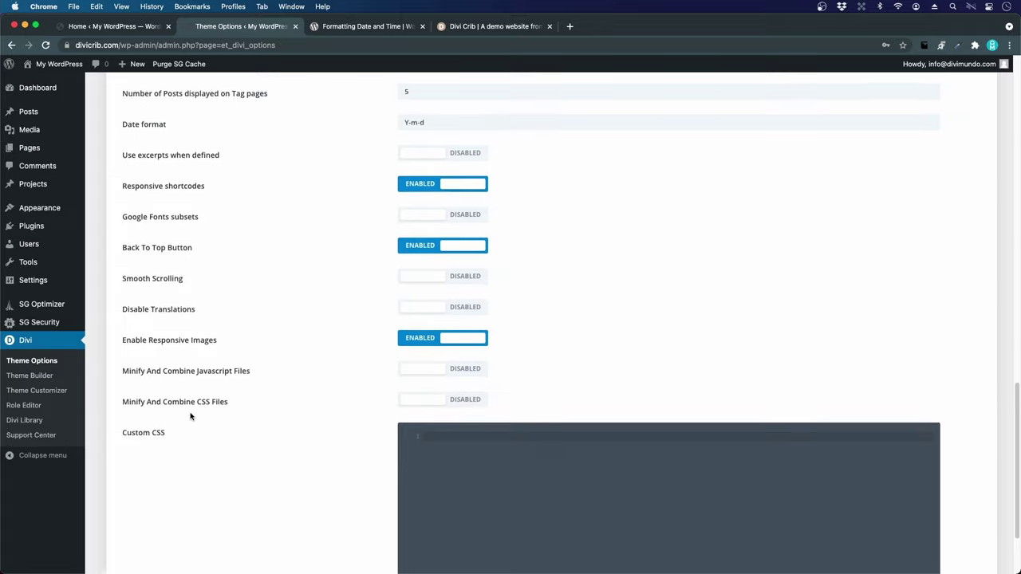
scroll(192, 411, "down", 1)
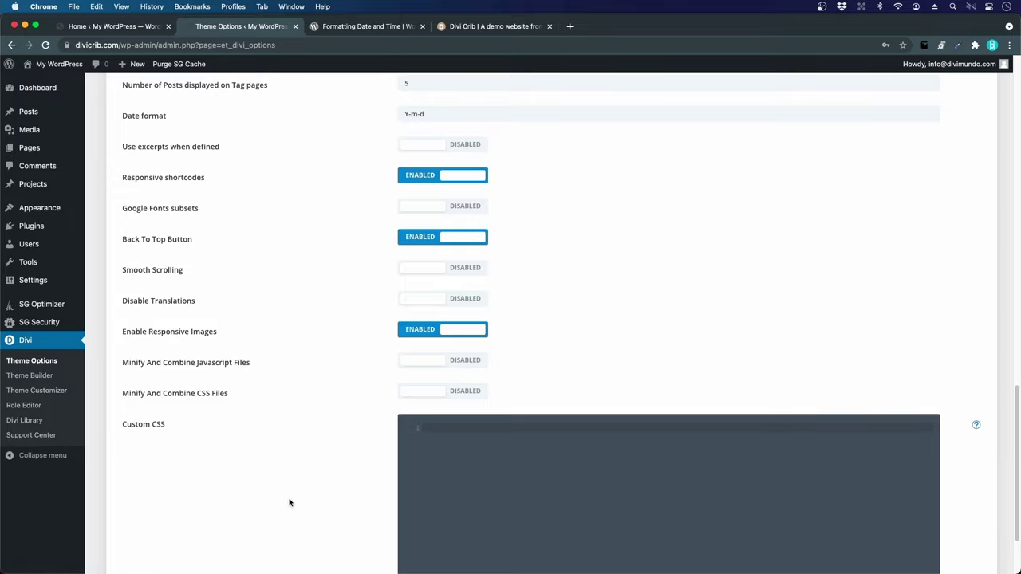
- Save the Divi Theme Options changes and return to the top of the page
scroll(292, 478, "down", 3)
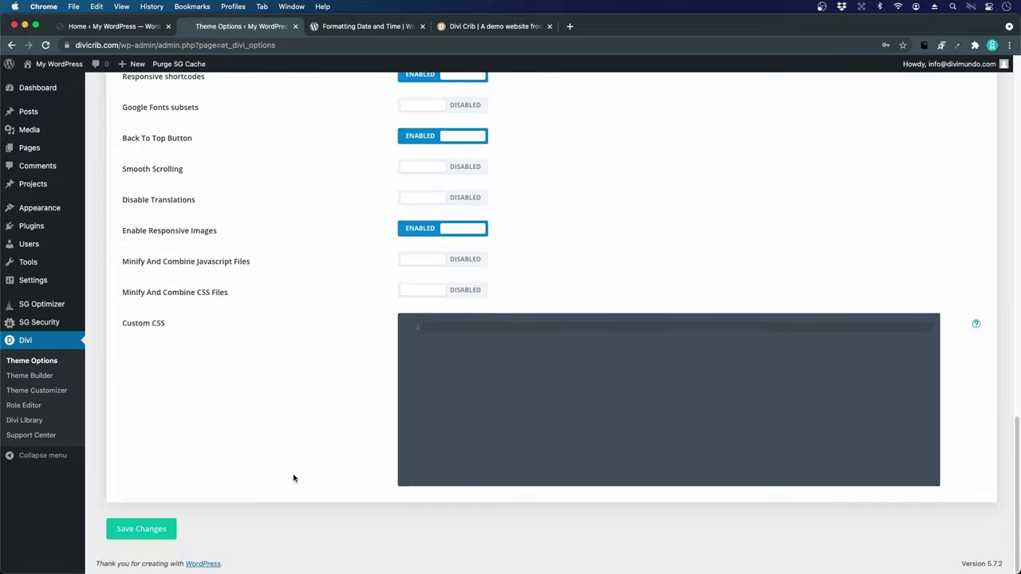
left_click(143, 530)
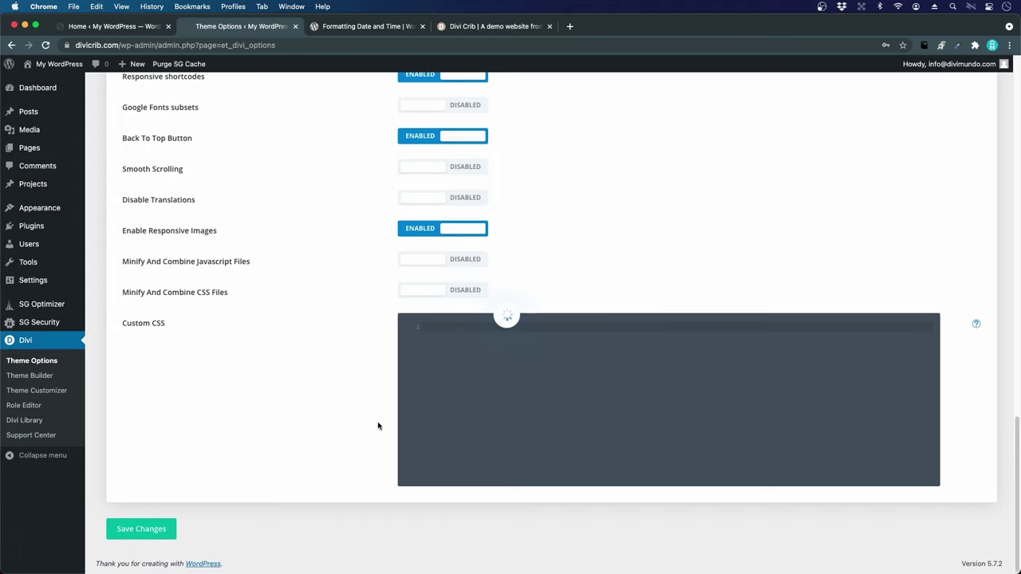
scroll(368, 428, "up", 20)
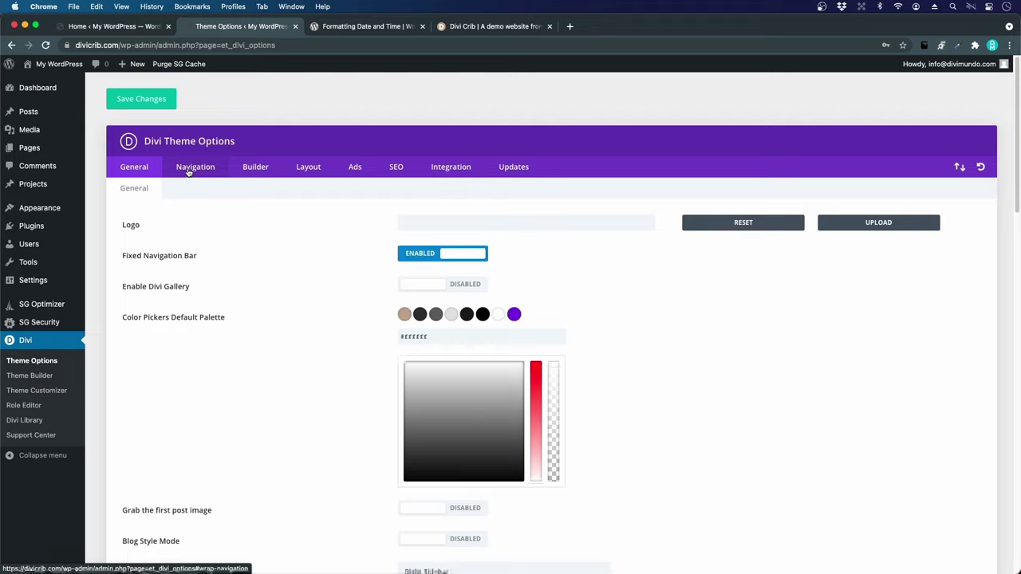
- Disable Static CSS File Generation and Product Tour under Builder > Advanced, then view Integration
left_click(258, 174)
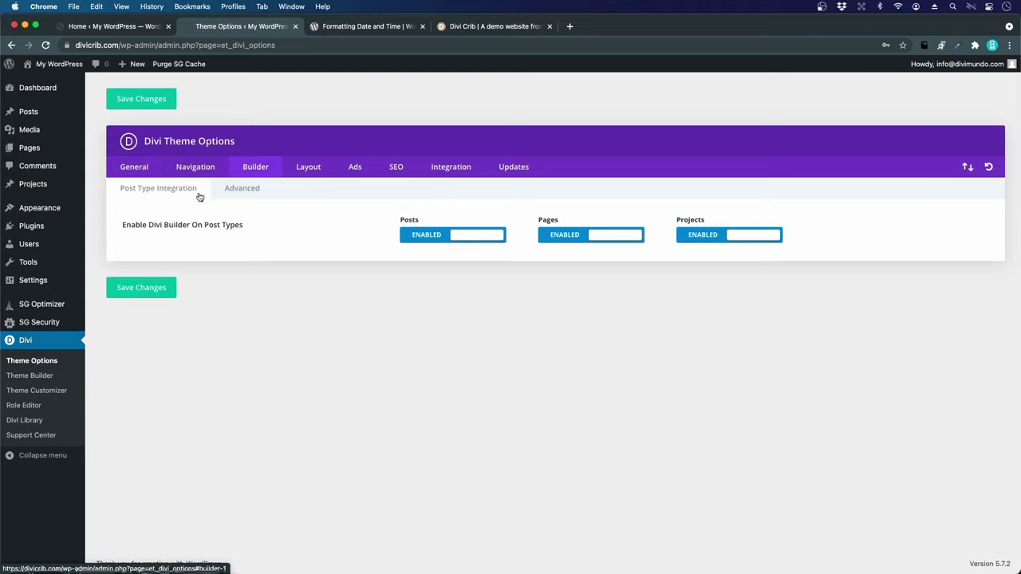
left_click(237, 192)
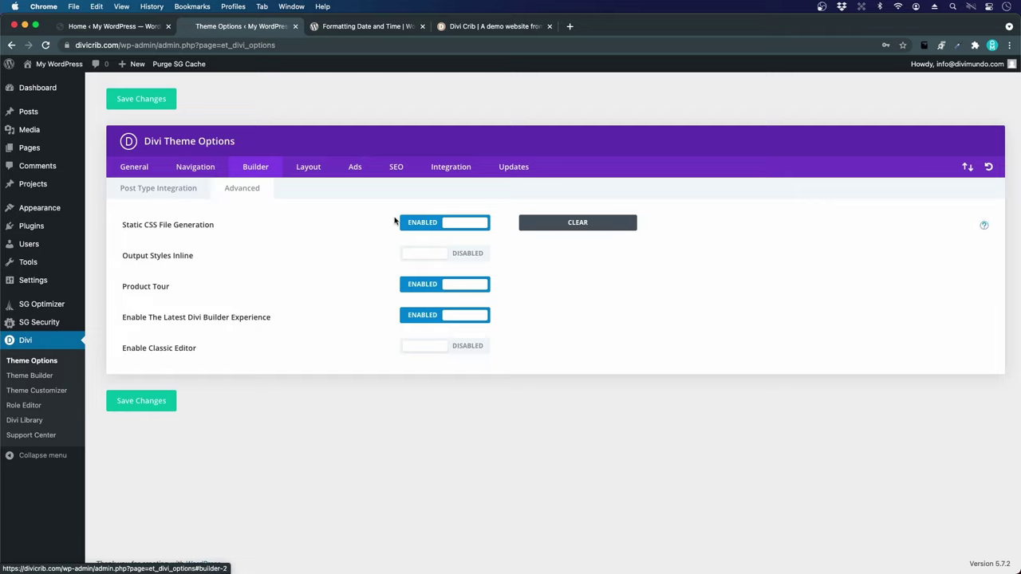
left_click(434, 230)
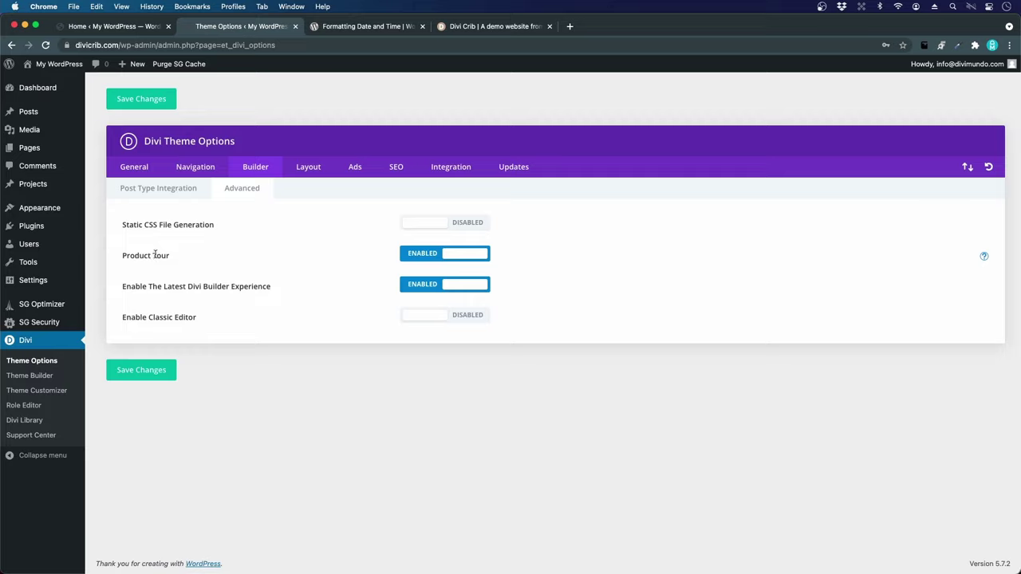
left_click(413, 262)
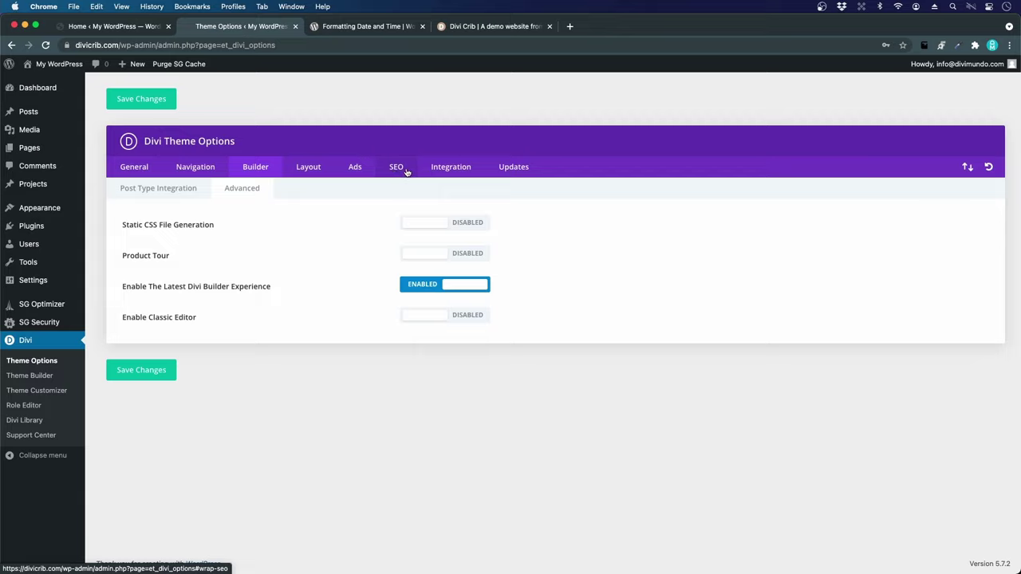
left_click(456, 172)
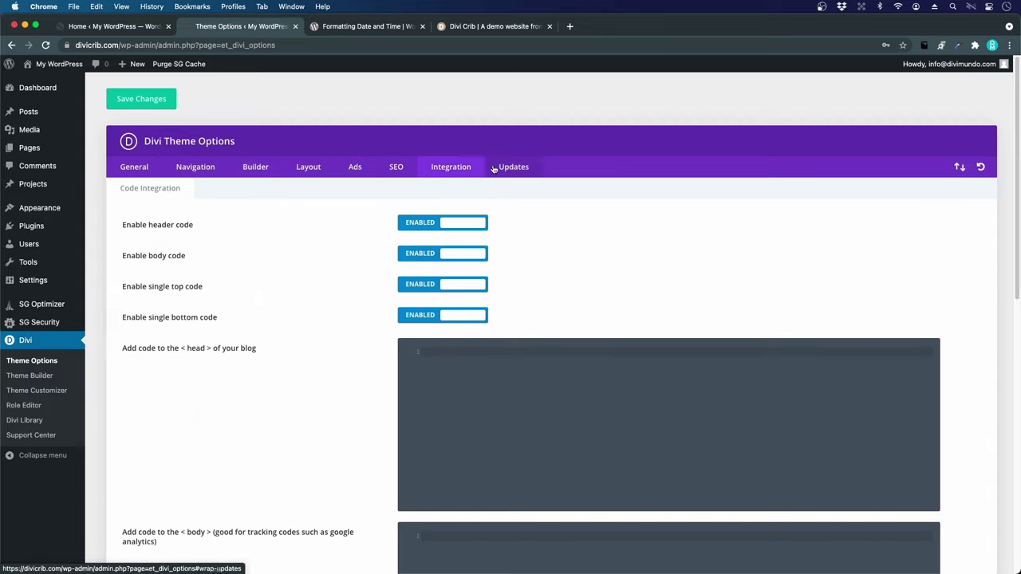
- Look over the Code Integration fields, then switch to the Updates tab
scroll(325, 390, "down", 3)
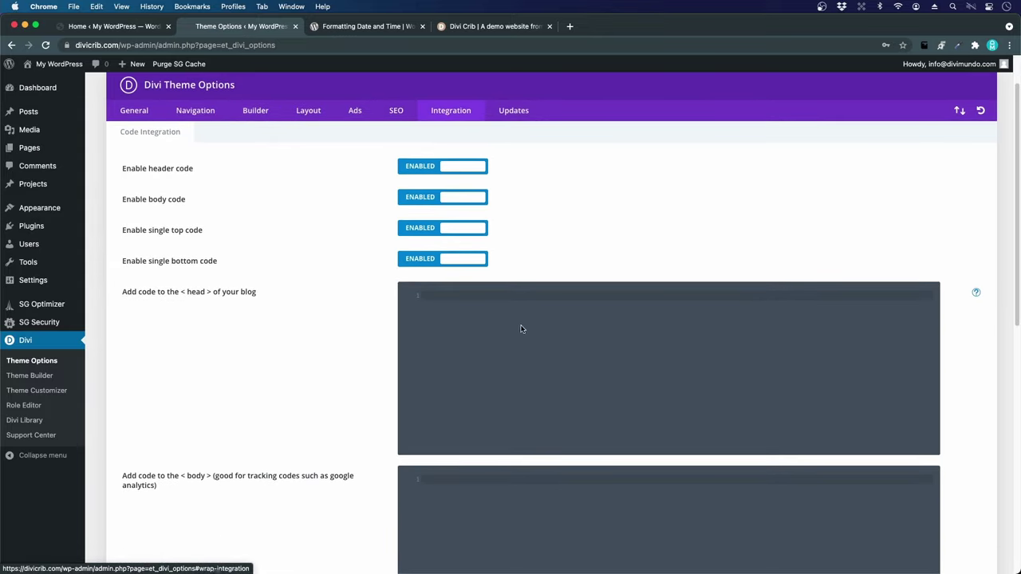
scroll(521, 327, "down", 5)
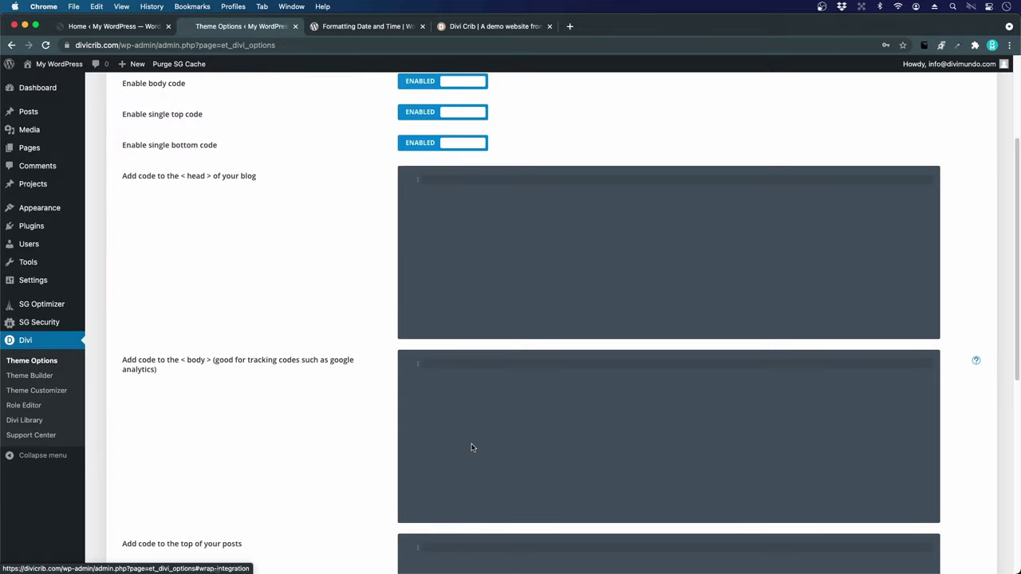
scroll(472, 451, "up", 4)
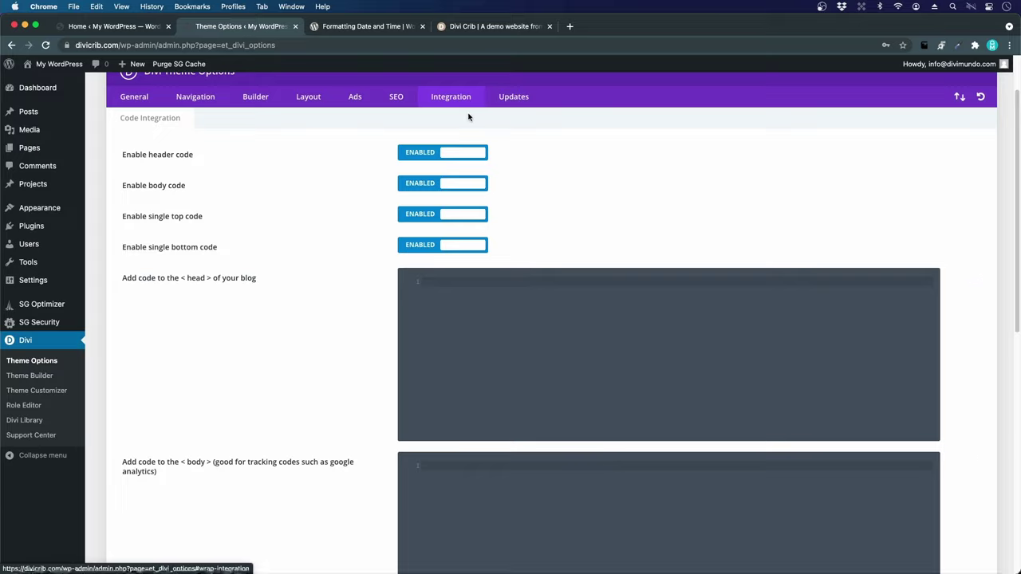
left_click(513, 97)
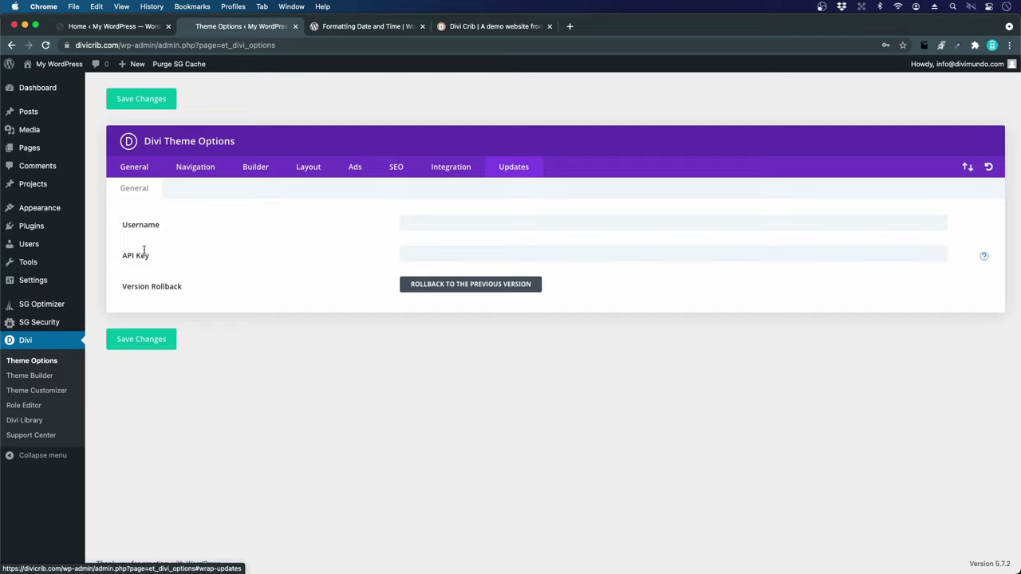
- Fill the Updates Username field from the saved autofill entry and open a new browser tab
left_click(477, 225)
key("Escape")
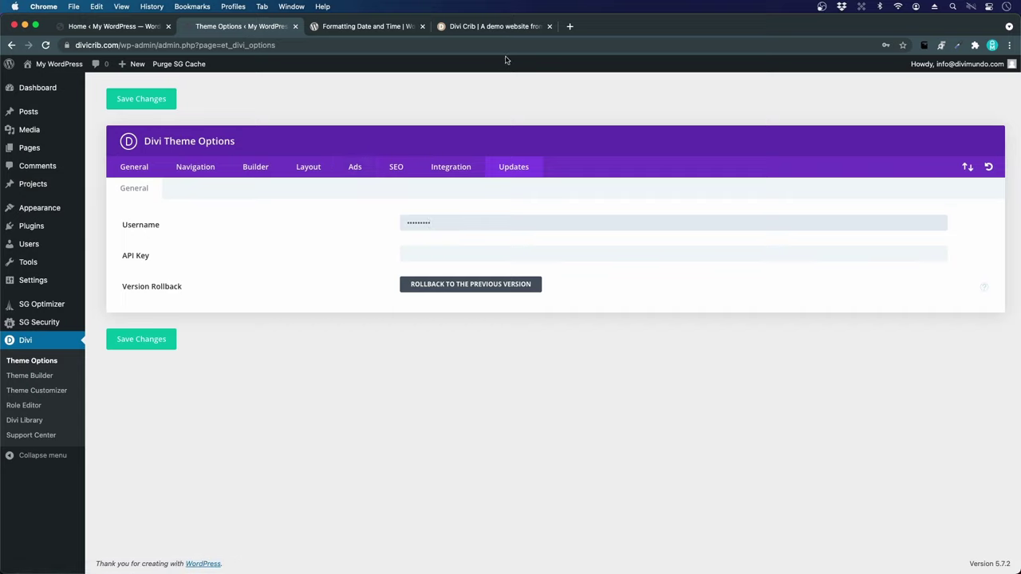
left_click(570, 26)
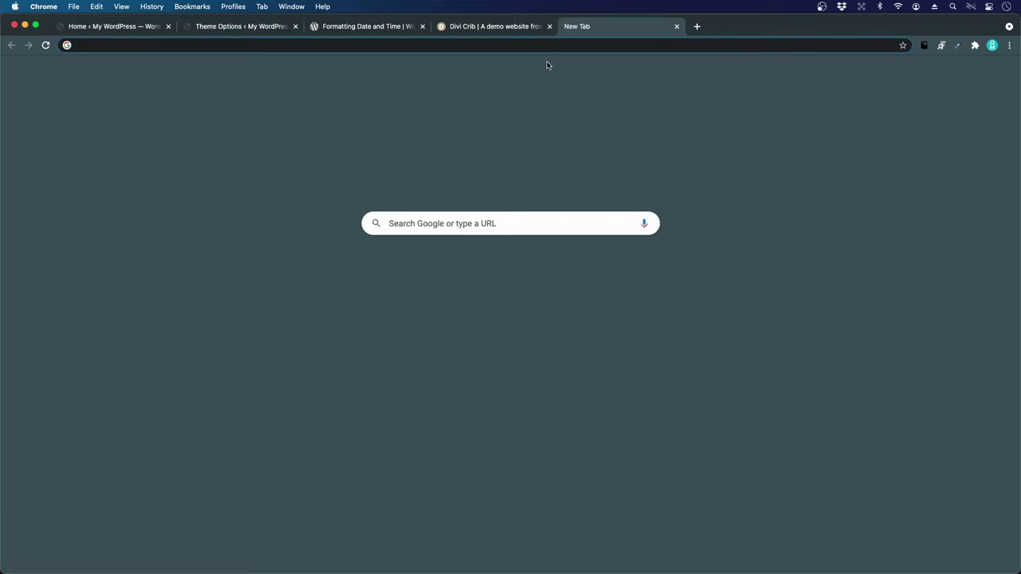
- On elegantthemes.com, go to Members Area > My Account > API Keys and copy the API key
type("elegantthemes.com")
key("Return")
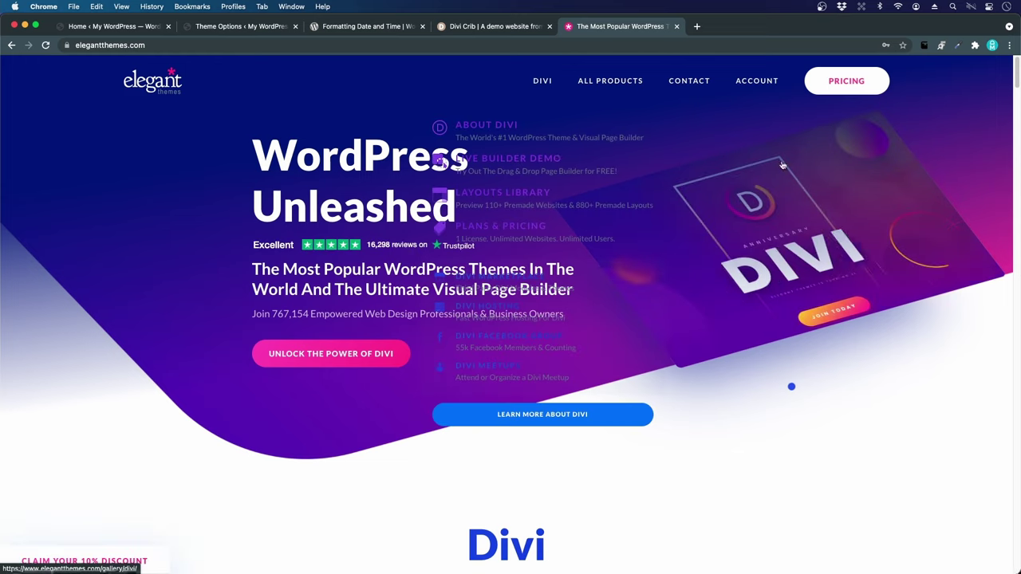
left_click(758, 82)
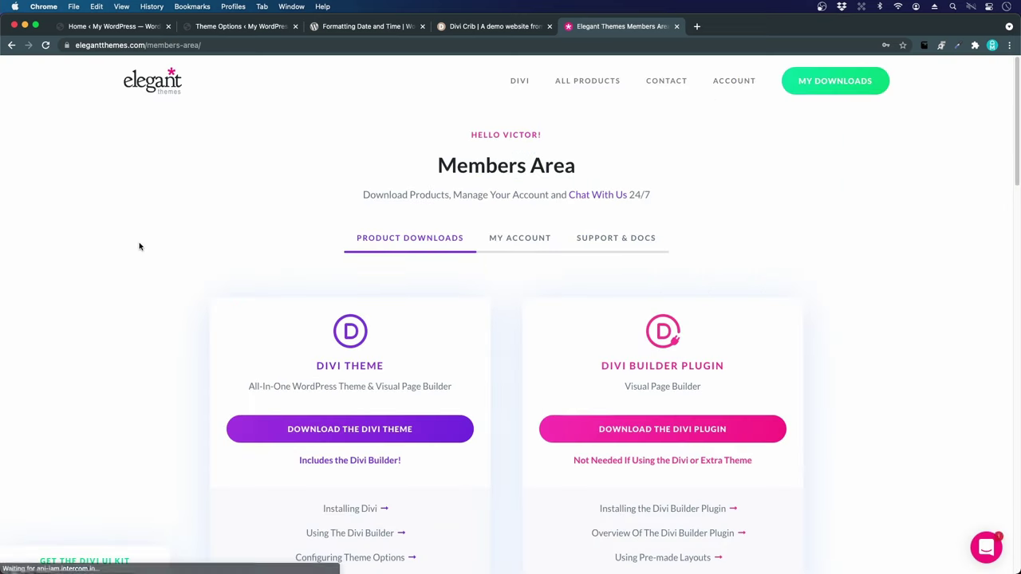
left_click(519, 239)
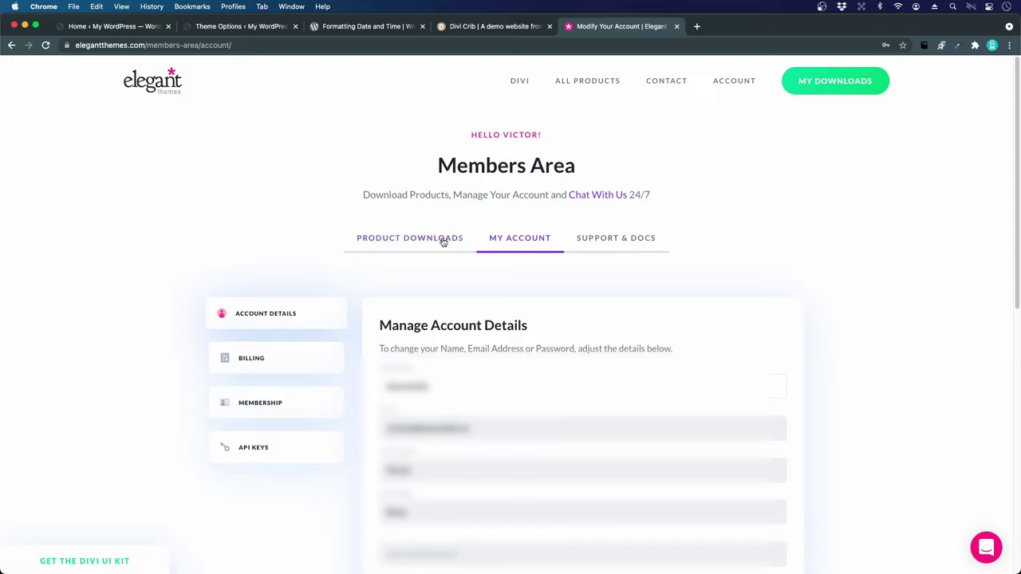
left_click(257, 459)
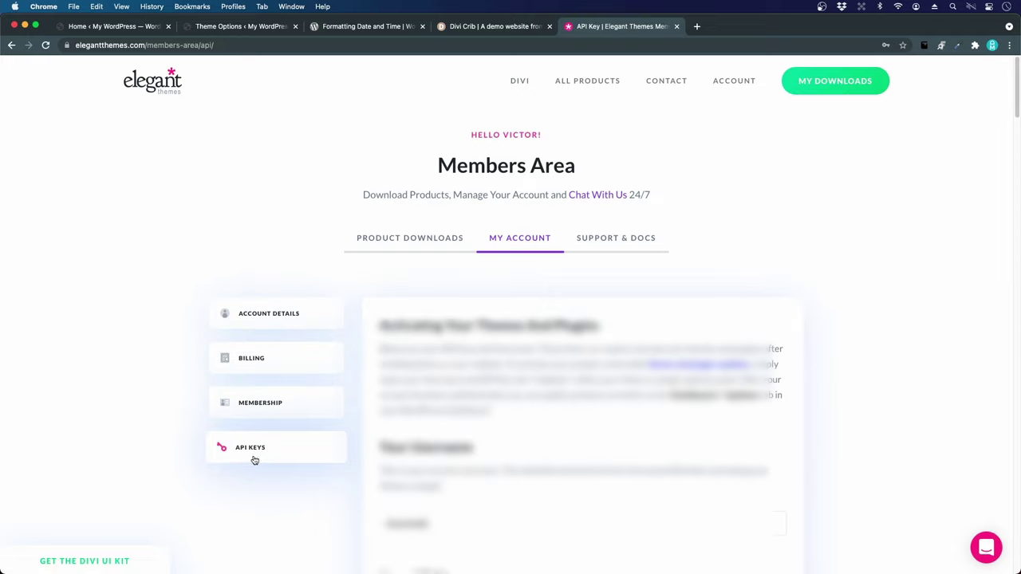
scroll(483, 431, "down", 3)
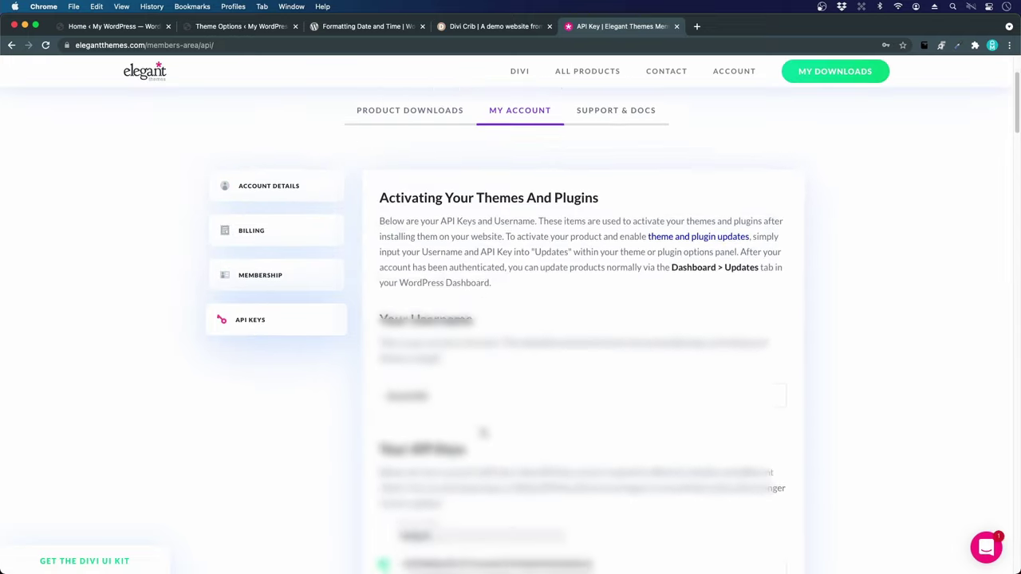
scroll(483, 432, "down", 2)
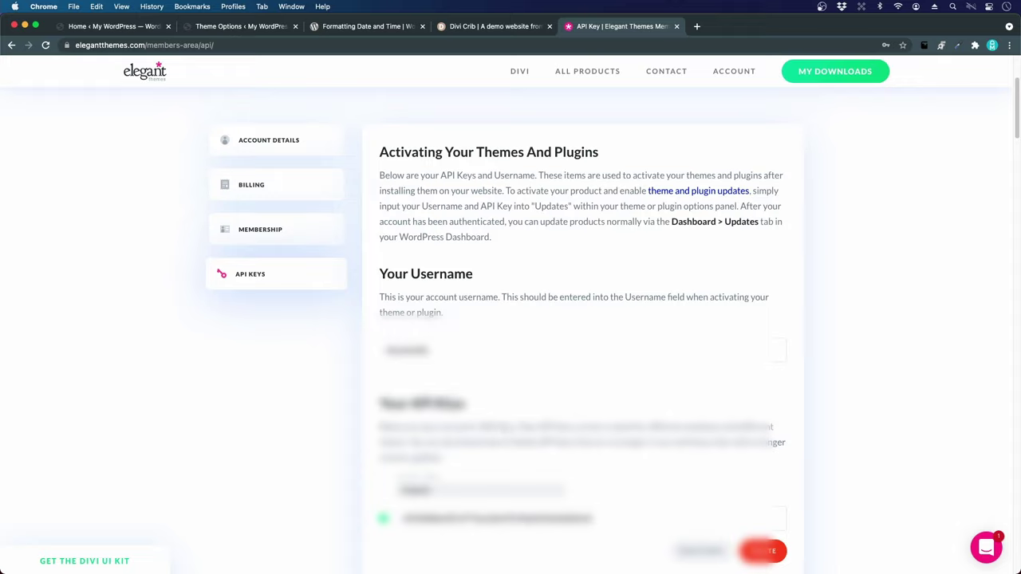
mouse_move(488, 518)
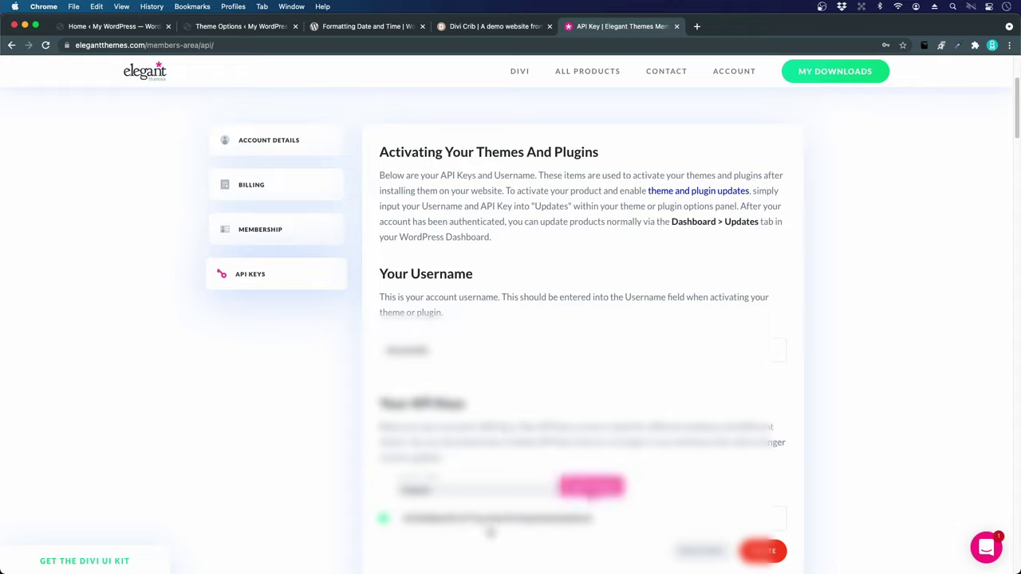
left_click(496, 519)
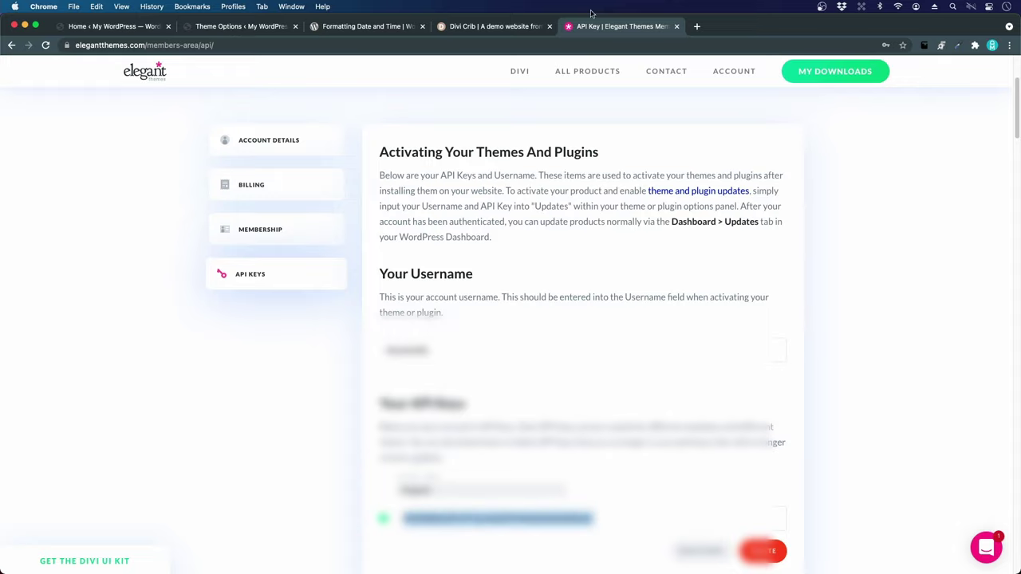
- Paste the Elegant Themes API key into Divi's Updates options and save the credentials
left_click(225, 27)
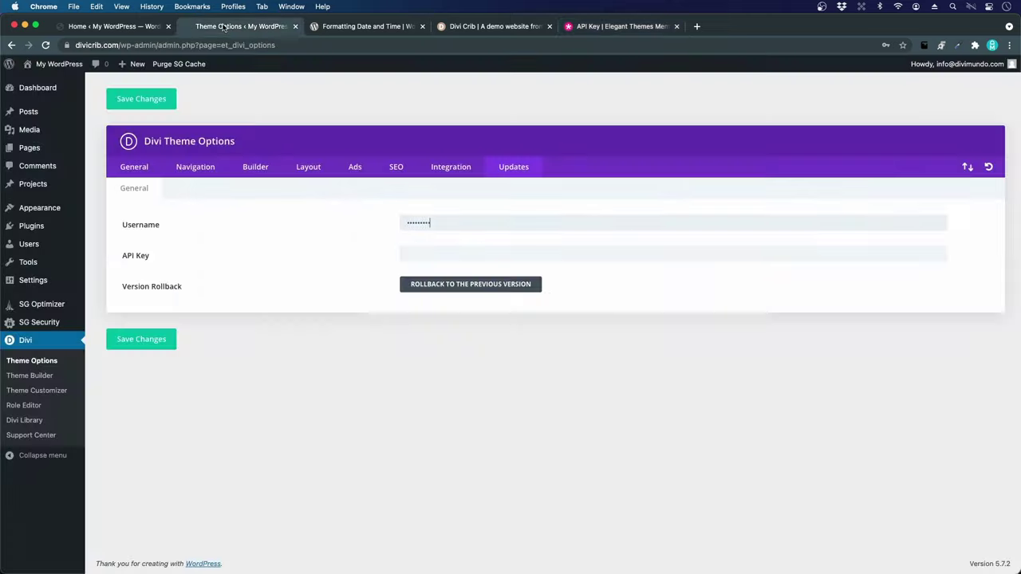
left_click(406, 249)
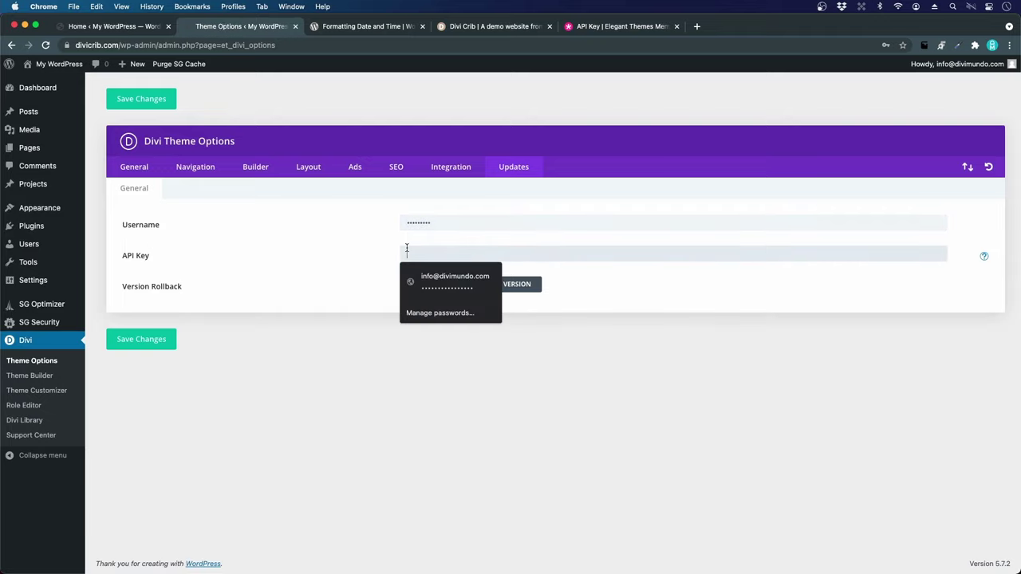
key("super+v")
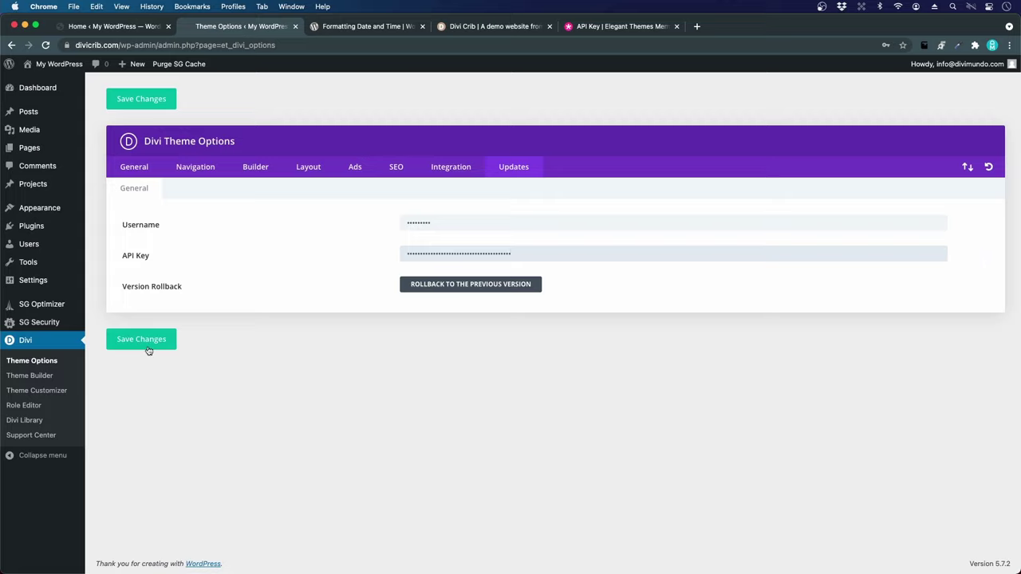
left_click(147, 349)
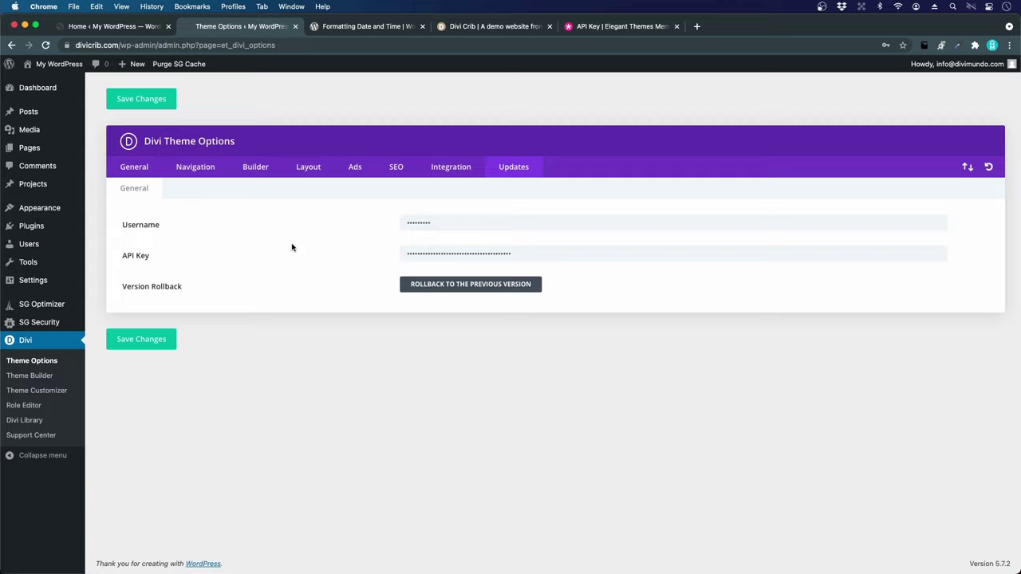
left_click(40, 439)
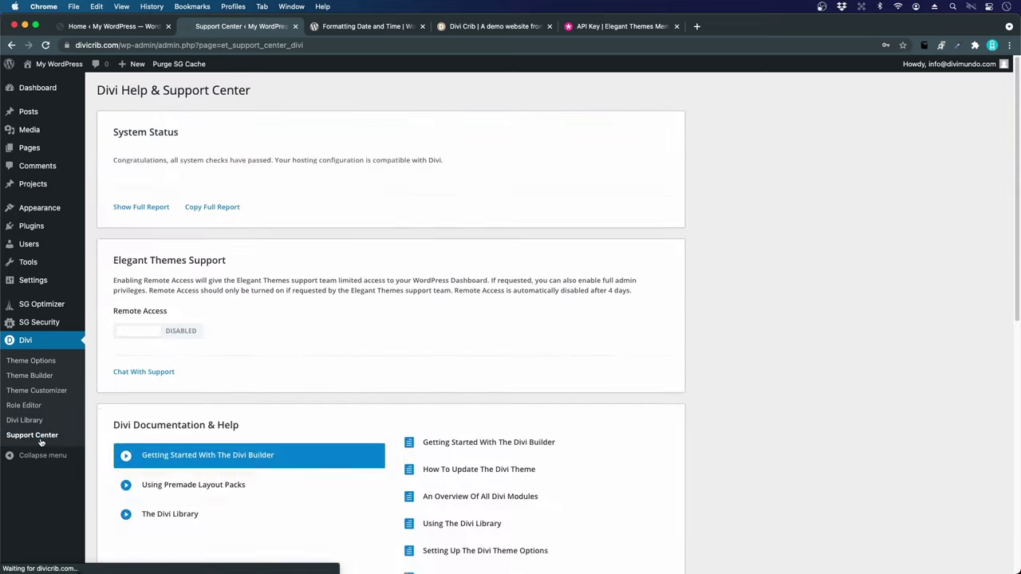
- Leave the Support Center via Theme Options and launch the Divi Theme Customizer
scroll(222, 351, "down", 1)
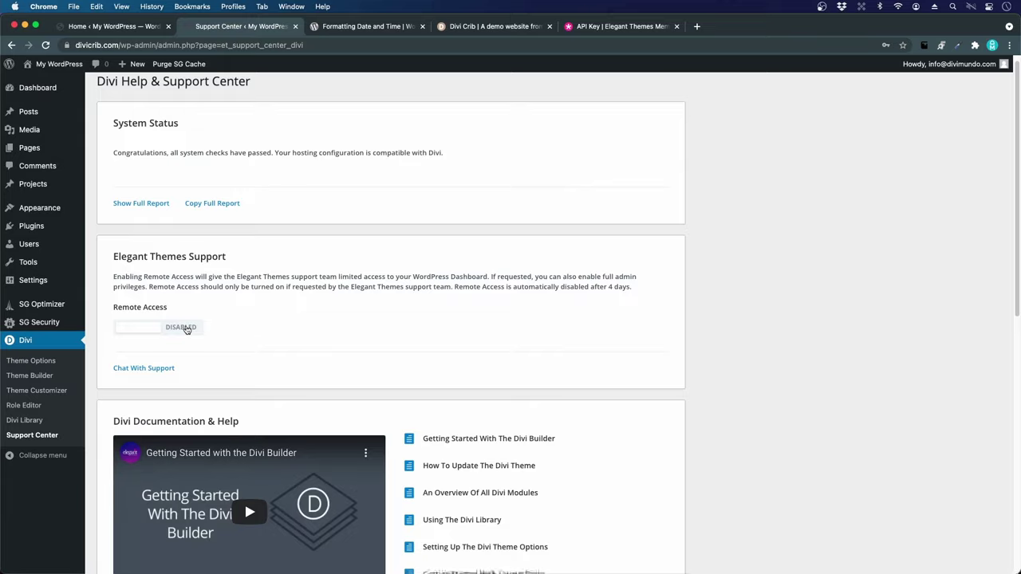
left_click(30, 361)
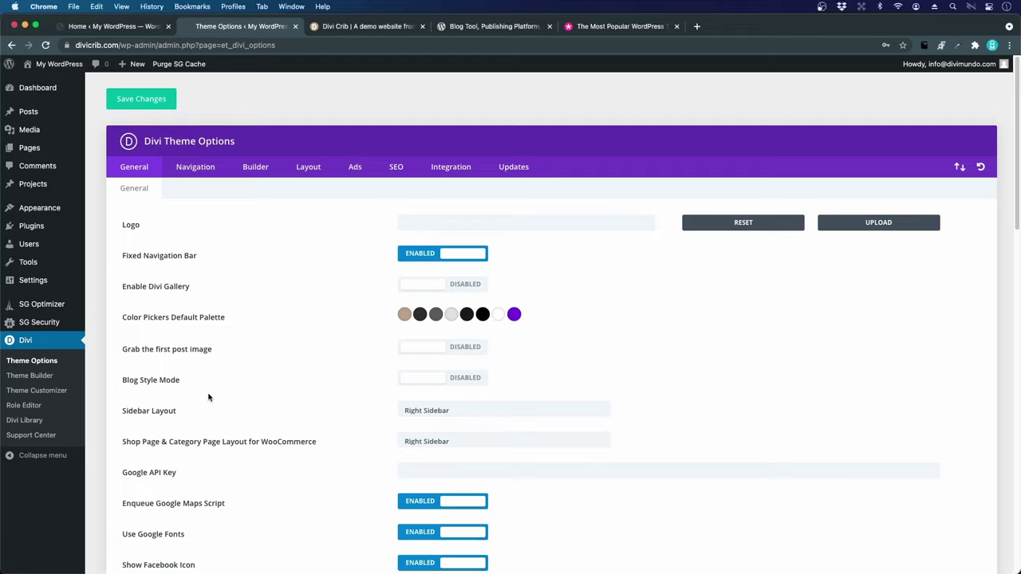
left_click(39, 392)
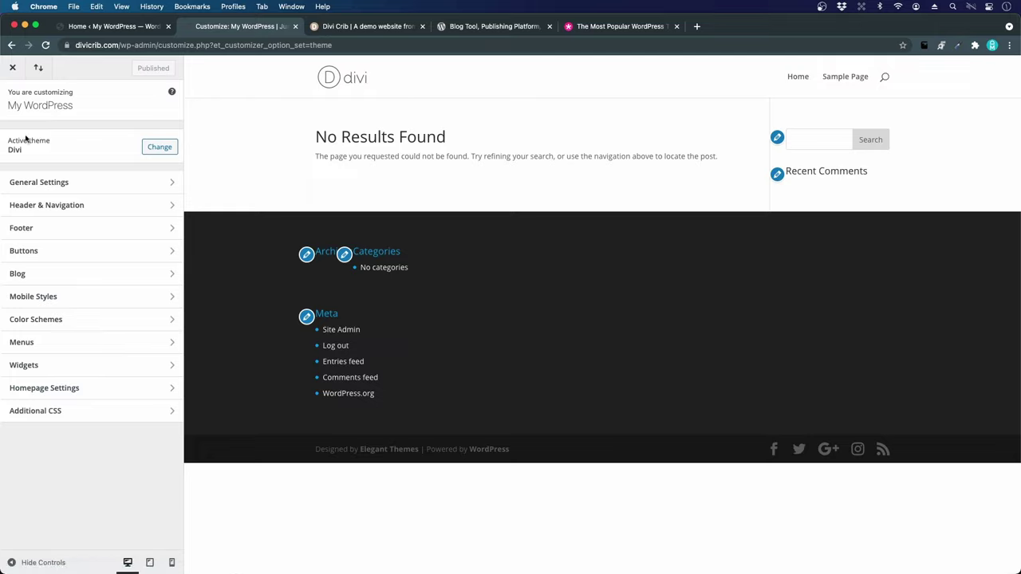
- In General Settings > Site Identity, change the site title to 'Divi Crib'
left_click(38, 188)
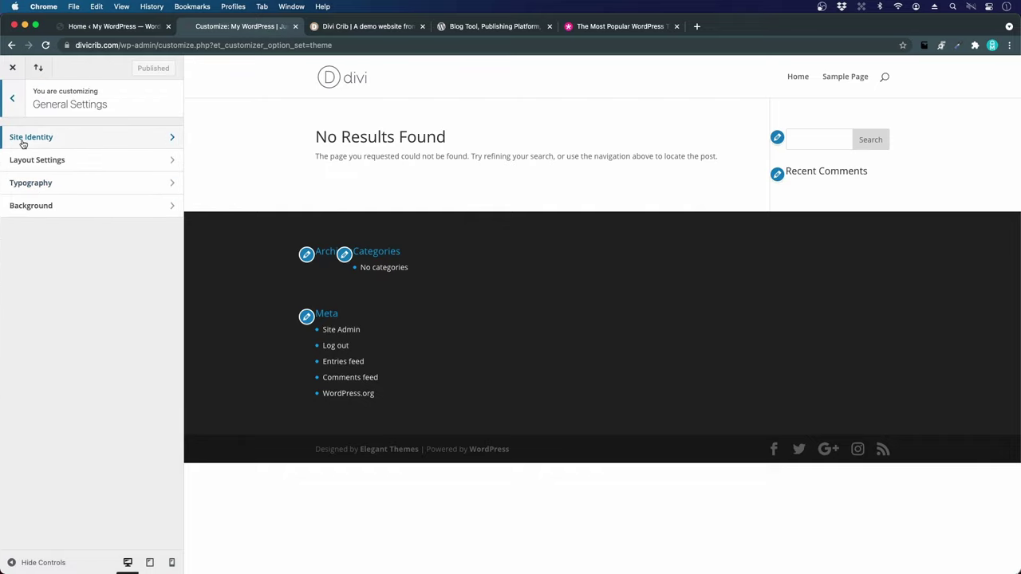
left_click(23, 139)
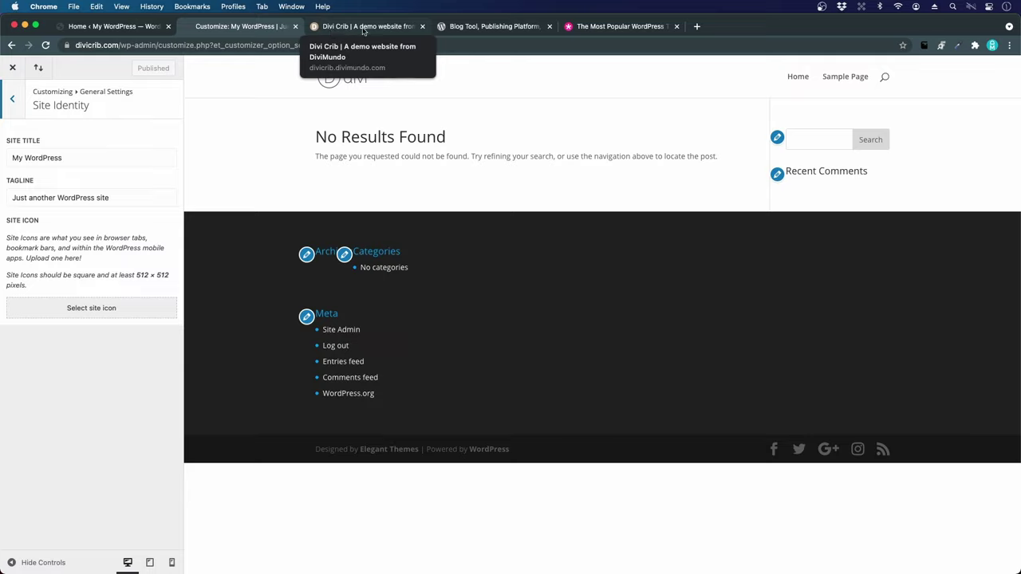
triple_click(92, 157)
type("Divi Crib")
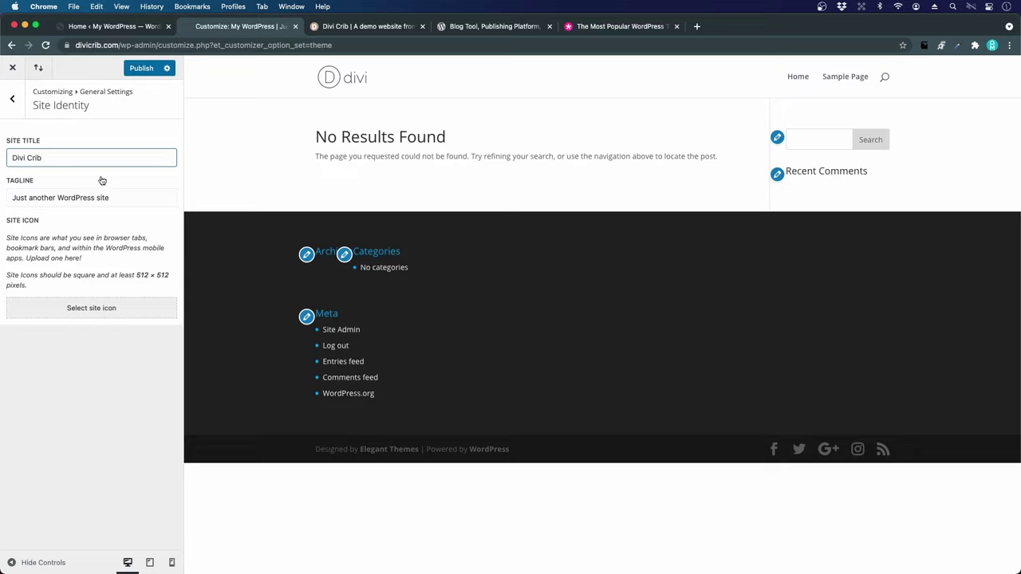
- Replace the tagline with 'A beautiful website for everyone'
triple_click(39, 197)
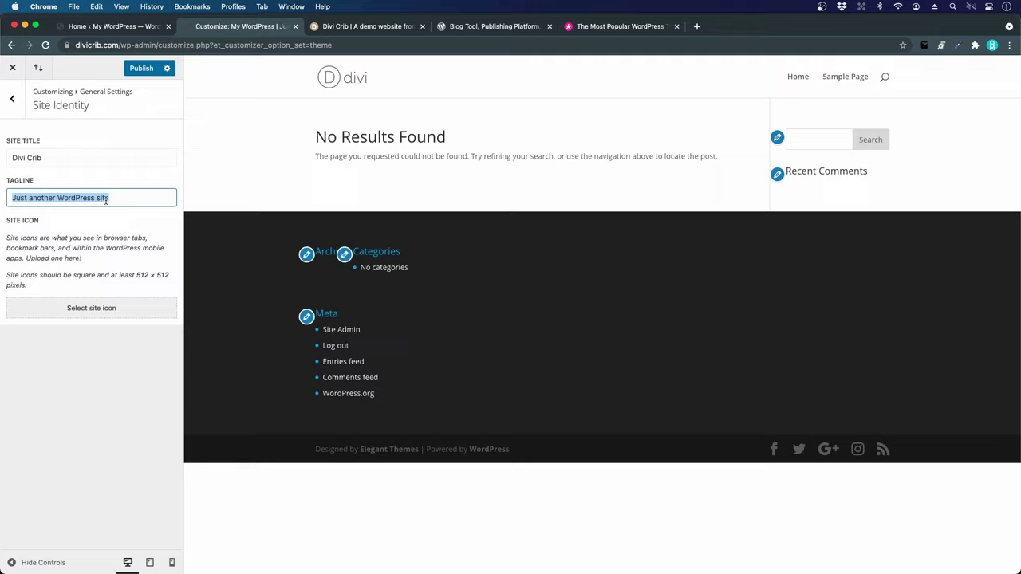
type("A bea")
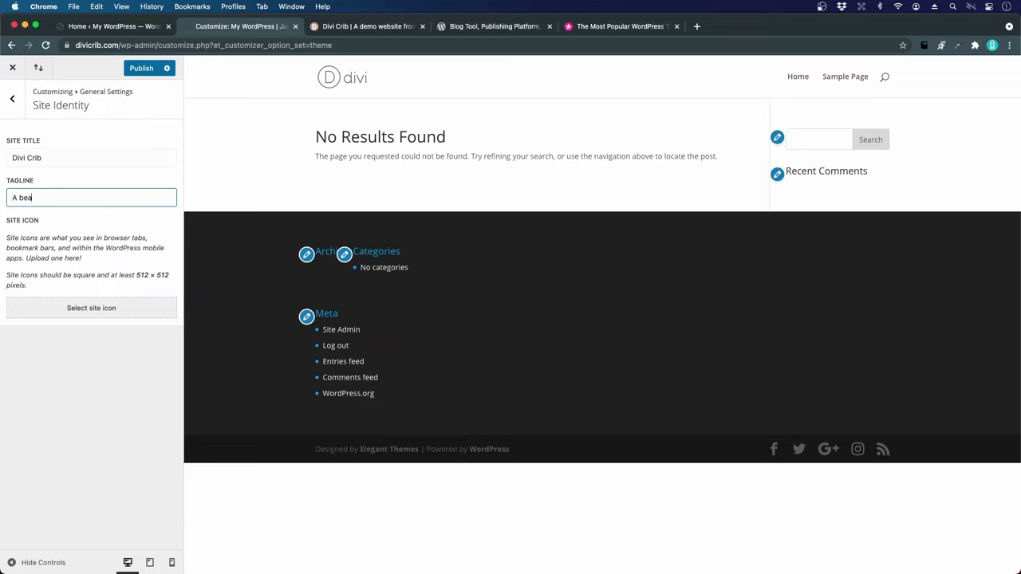
type("utiful website for everyone")
left_click(131, 225)
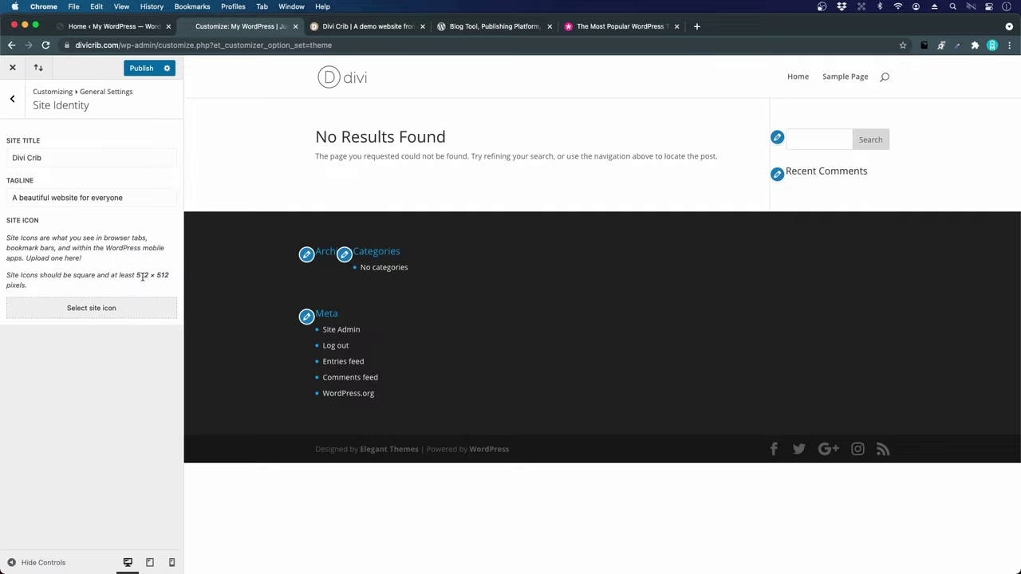
- Upload favicon.png and set it as the site icon without cropping
left_click(114, 306)
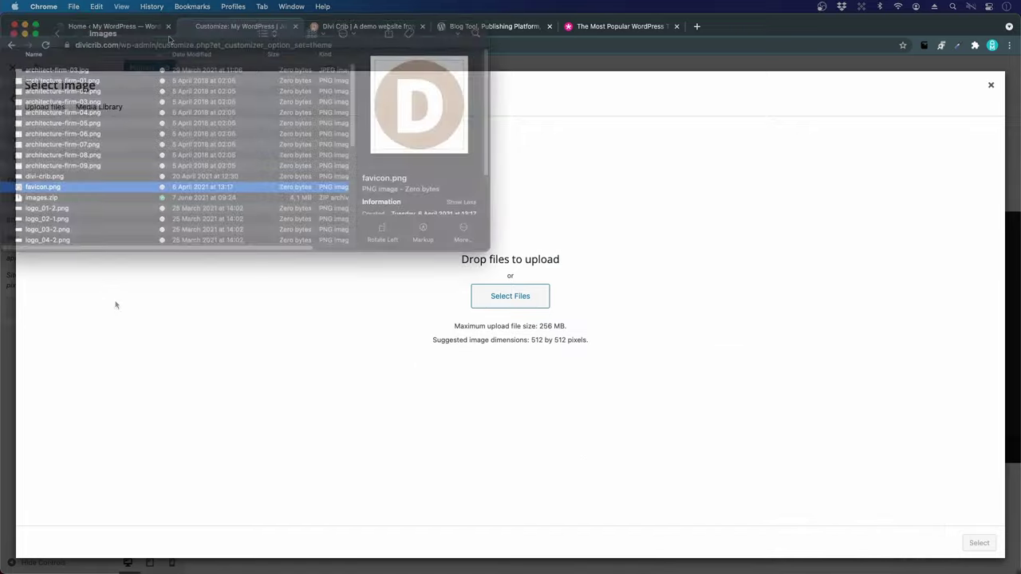
left_click_drag(176, 33, 210, 61)
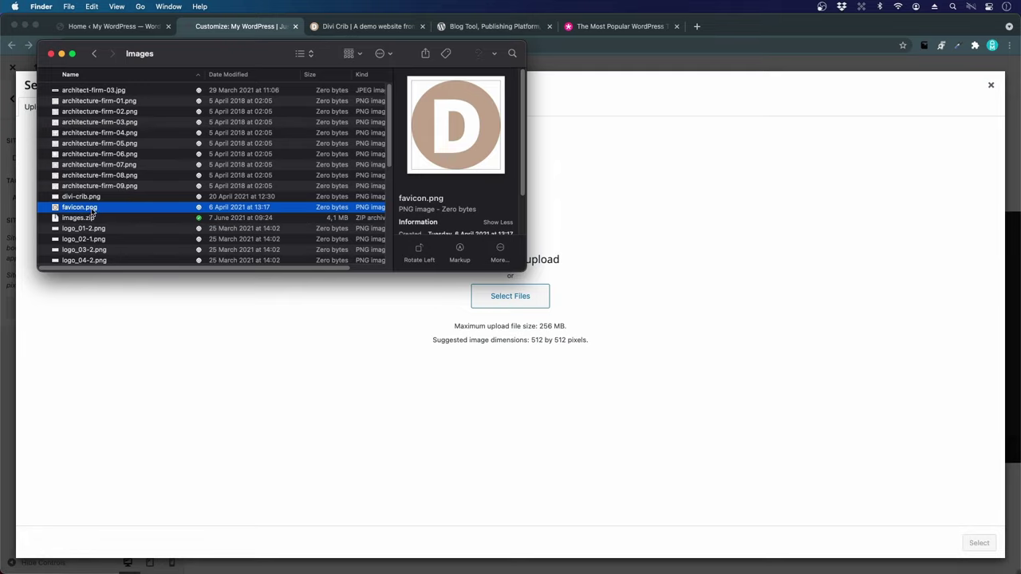
left_click_drag(66, 209, 539, 316)
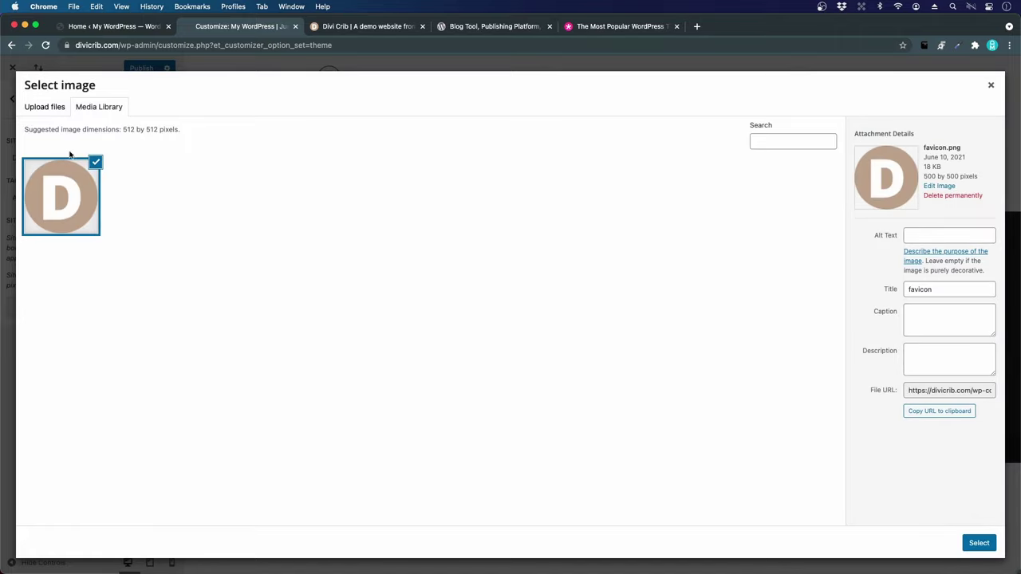
left_click(981, 543)
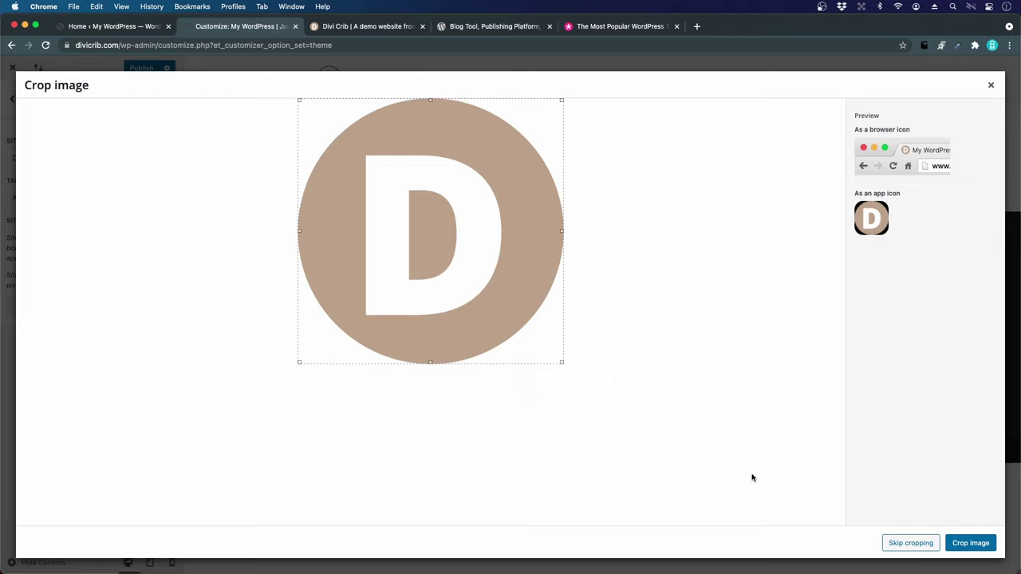
left_click(909, 543)
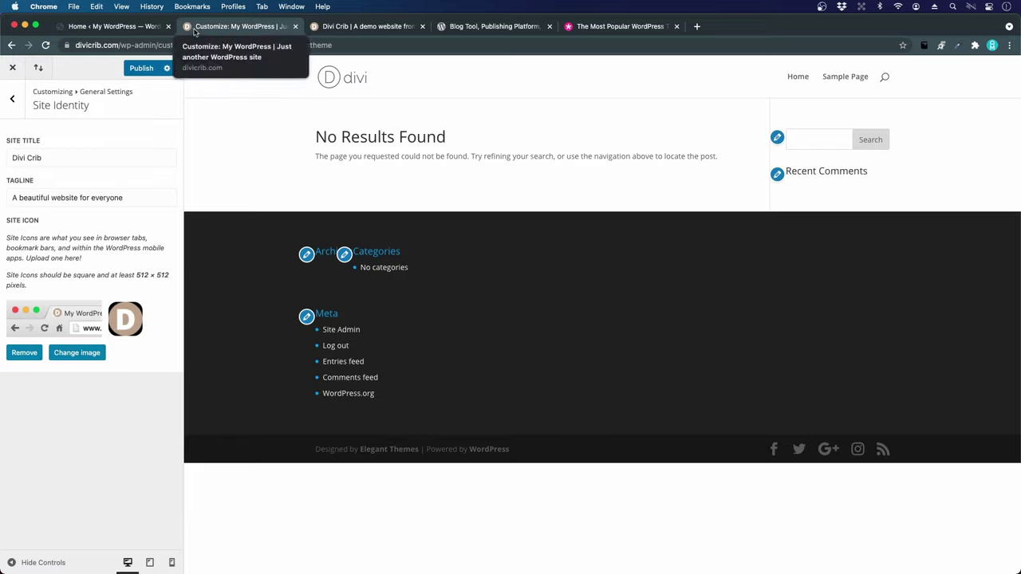
- Review Layout Settings and Typography, then back out to the top-level Customizer list
left_click(17, 106)
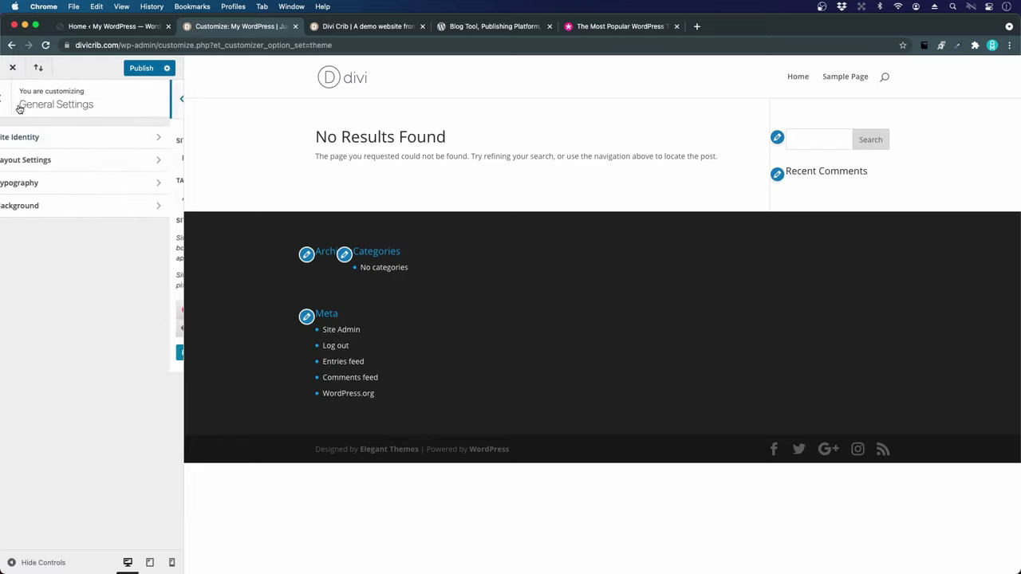
left_click(16, 160)
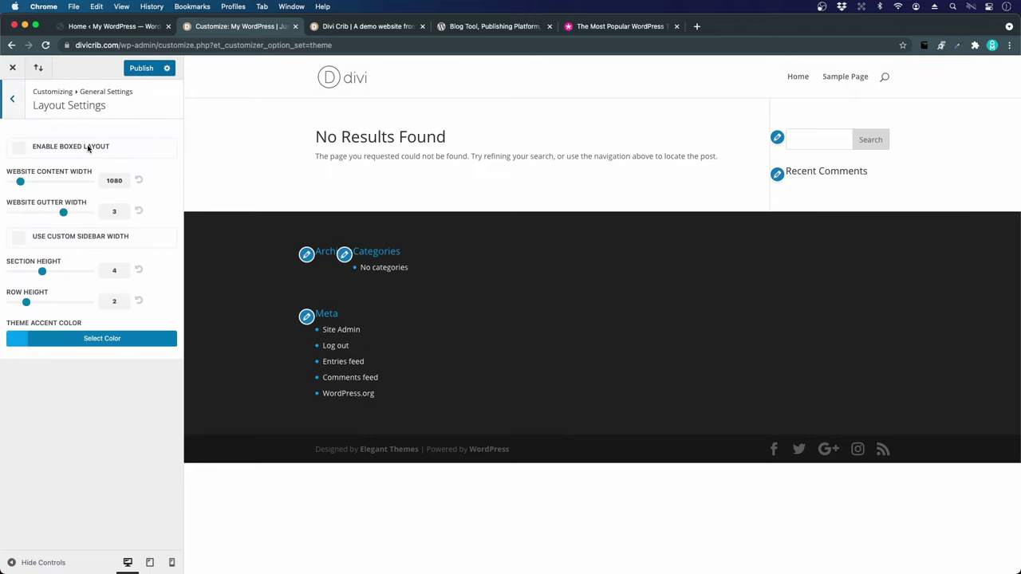
left_click(14, 104)
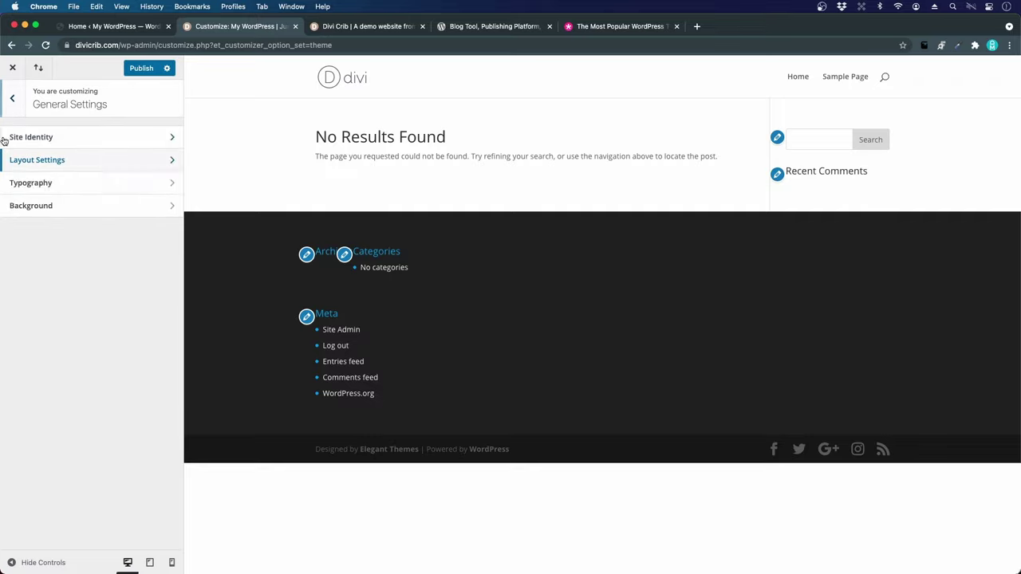
left_click(60, 182)
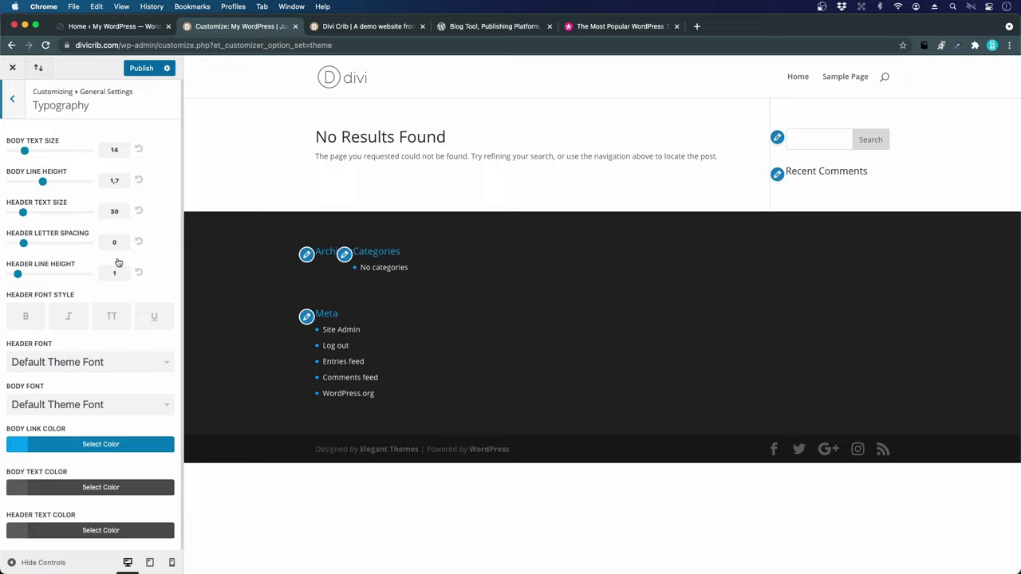
left_click(12, 98)
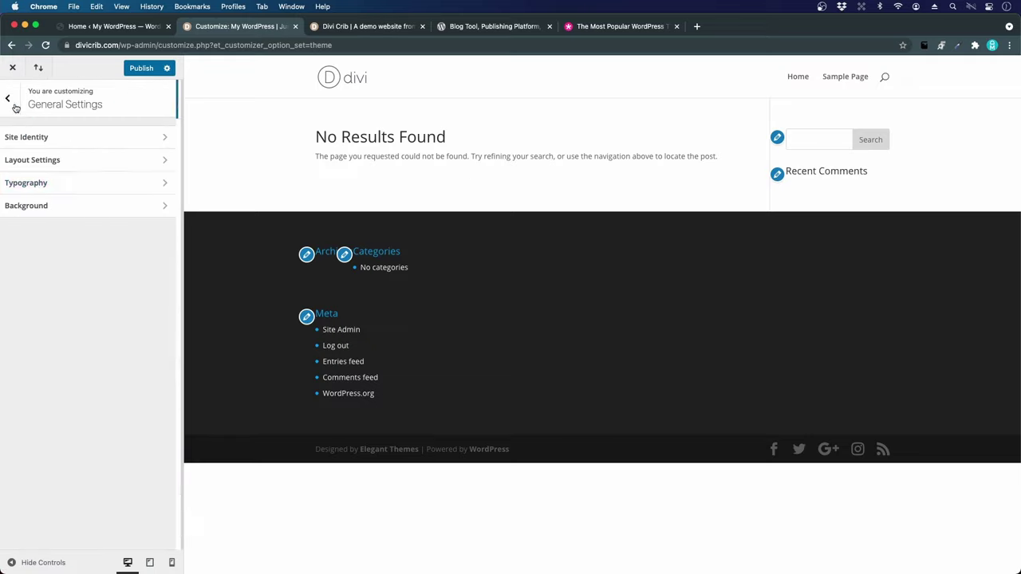
left_click(12, 102)
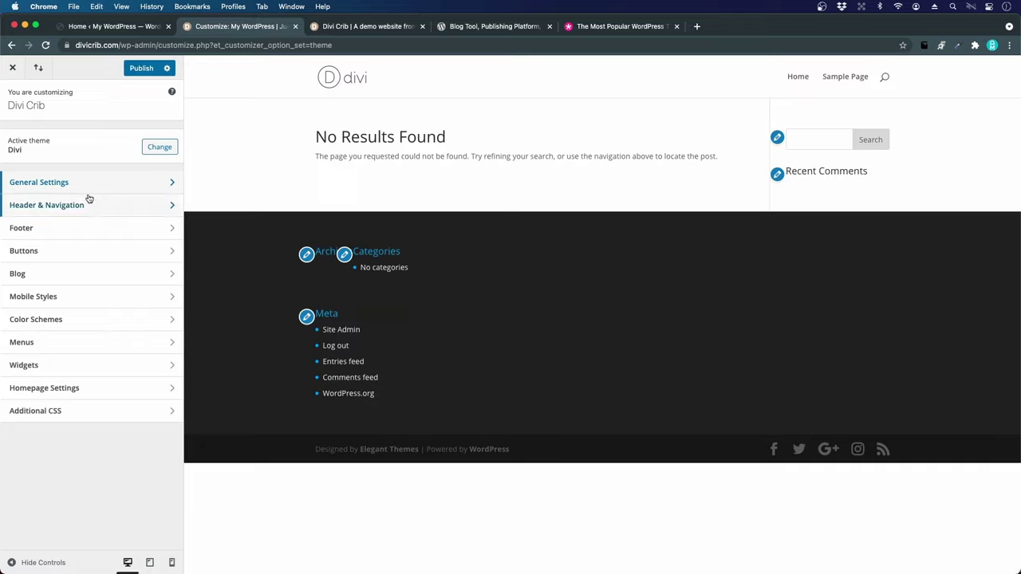
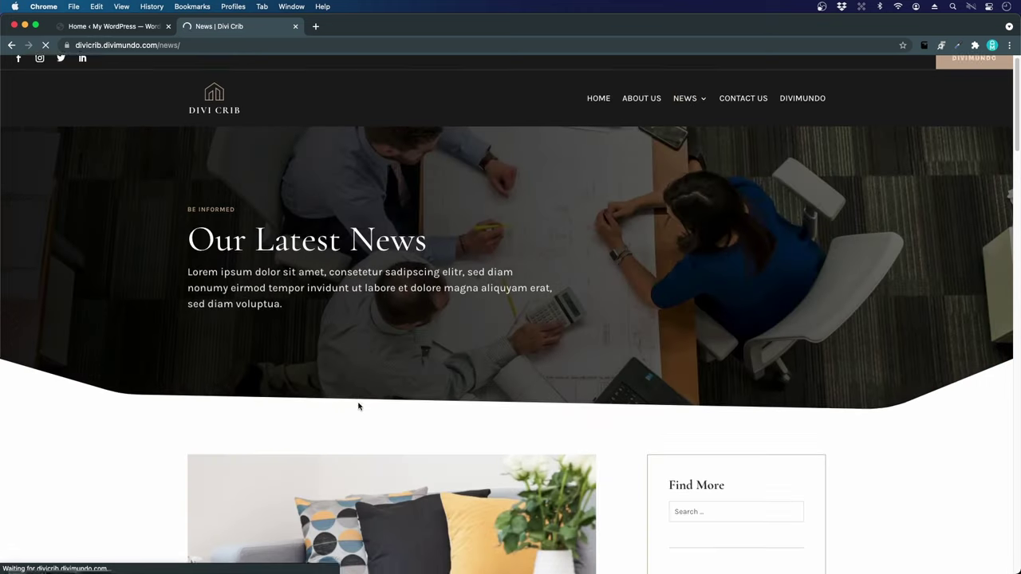
- Scroll down the Divi Crib demo's 'Our Latest News' page
scroll(358, 407, "down", 5)
- Browse the Divi Crib demo's Contact Us page, then switch back to the WordPress Dashboard
scroll(359, 410, "up", 6)
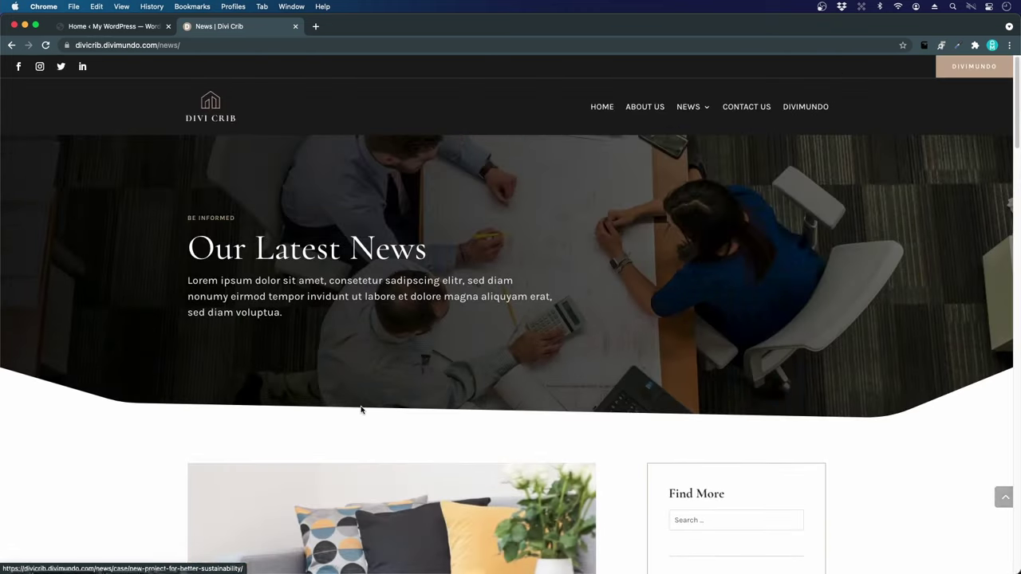
left_click(734, 108)
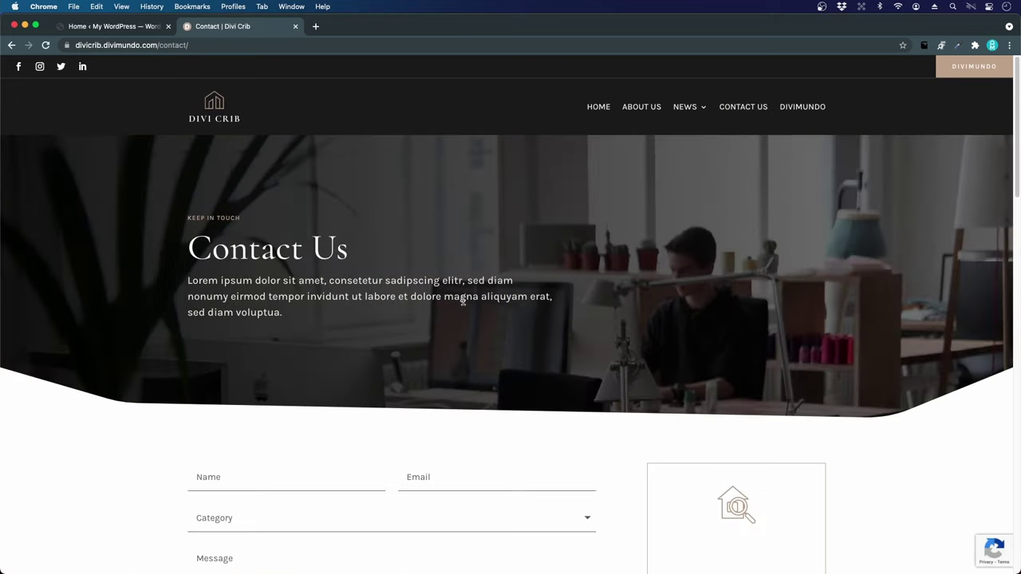
scroll(463, 303, "down", 3)
scroll(463, 306, "down", 15)
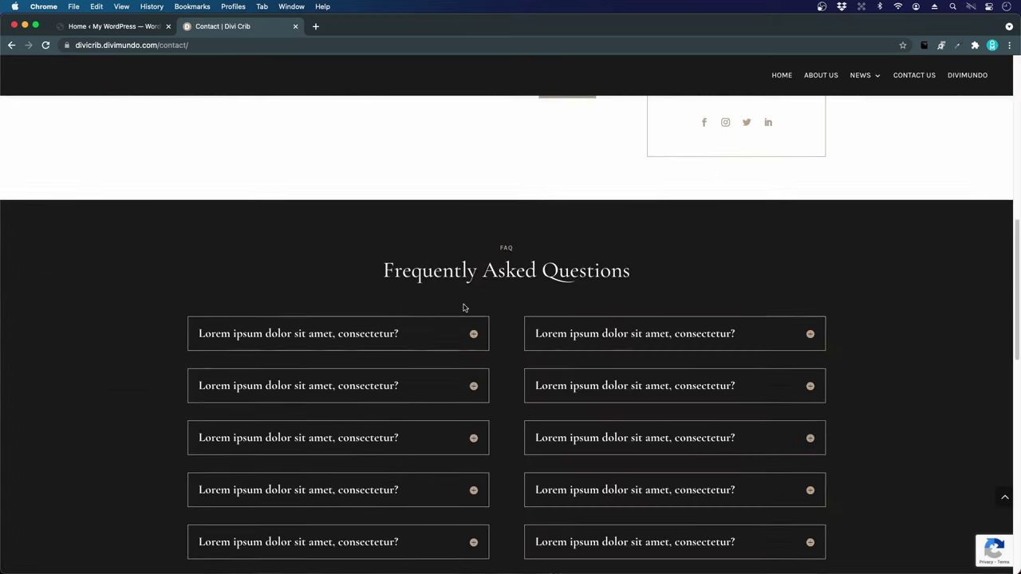
scroll(465, 311, "up", 10)
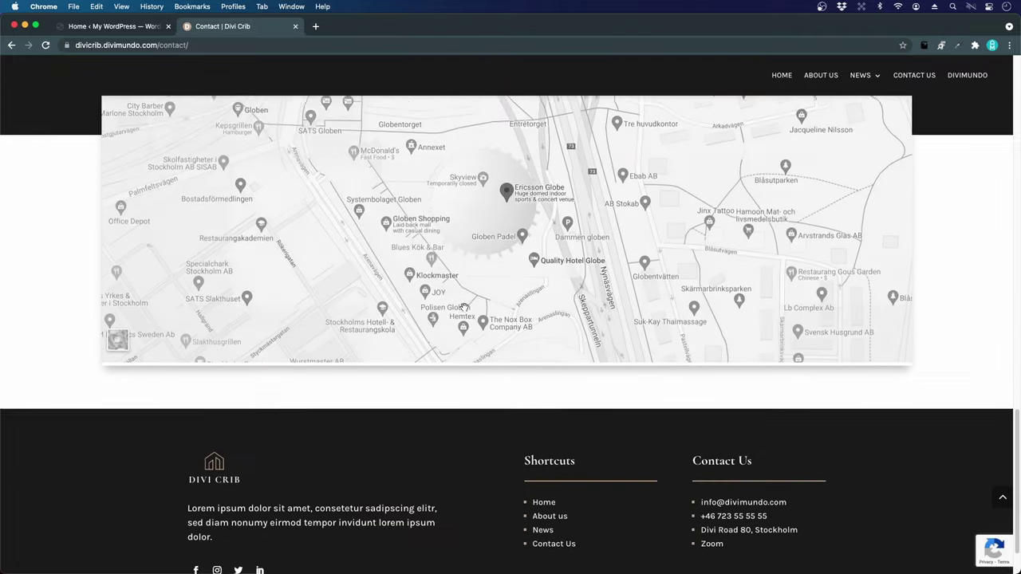
scroll(466, 311, "up", 10)
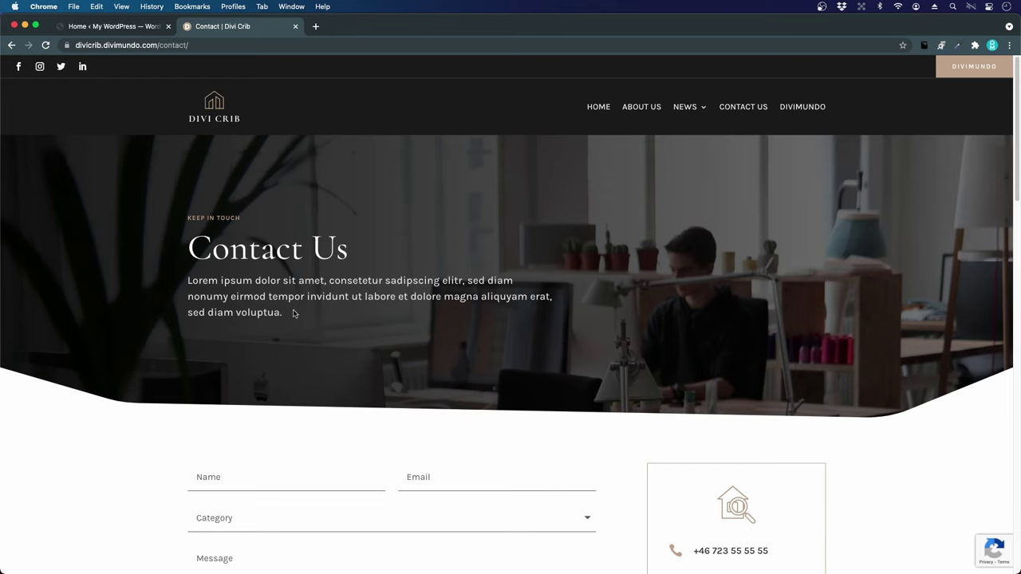
left_click(115, 26)
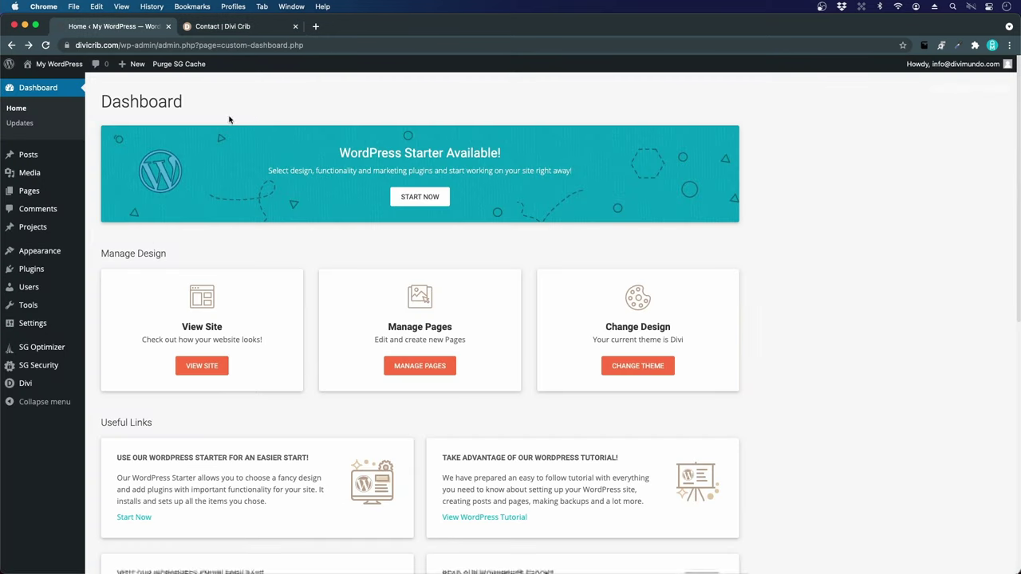
- Move the Sample Page from All Pages to the trash
left_click(40, 192)
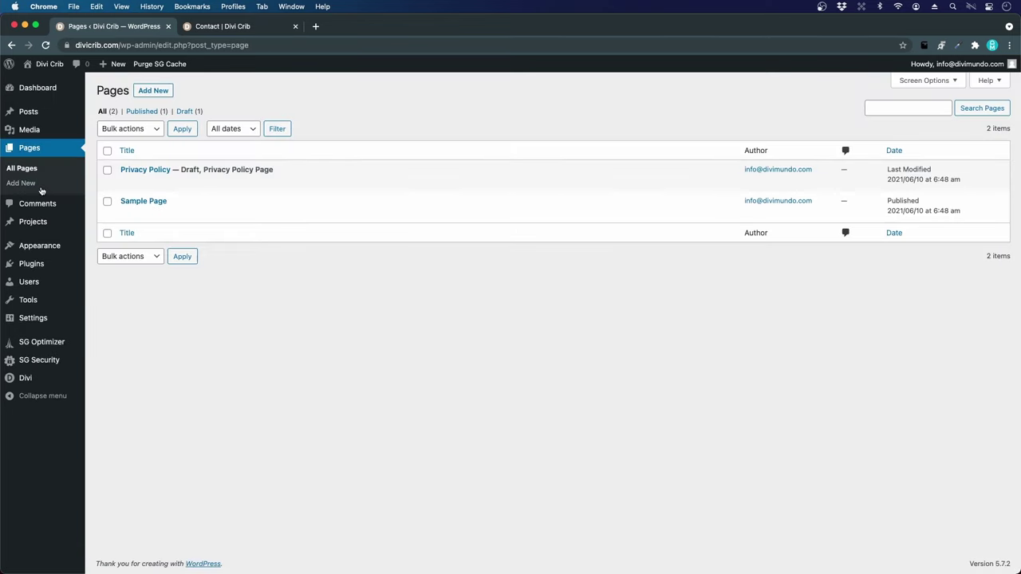
mouse_move(194, 214)
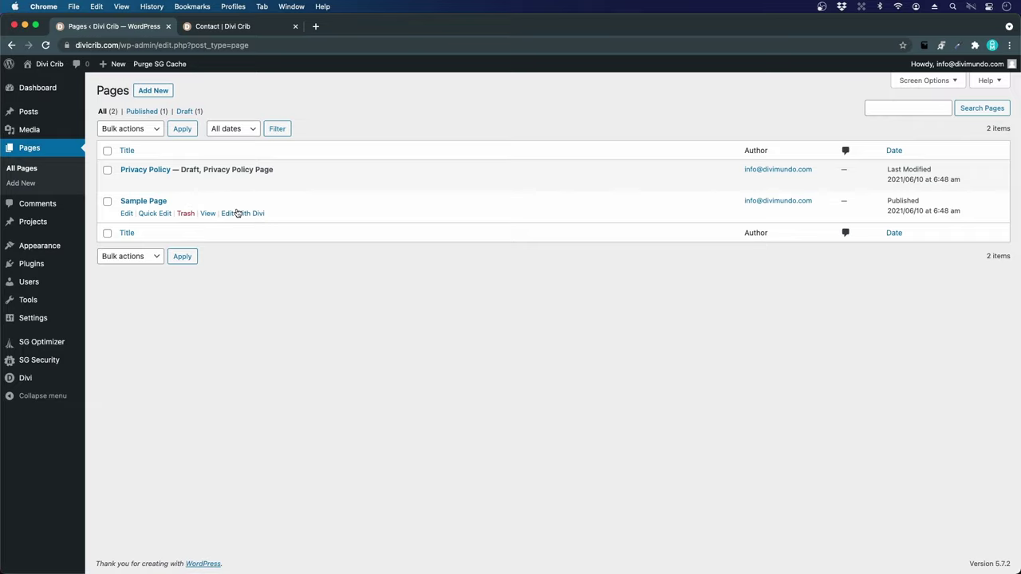
mouse_move(142, 185)
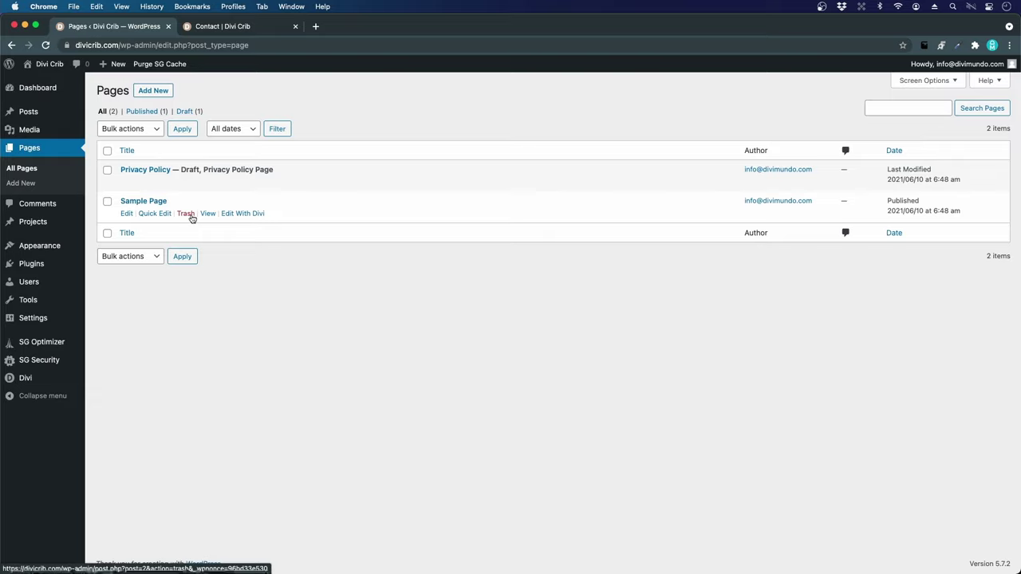
left_click(188, 214)
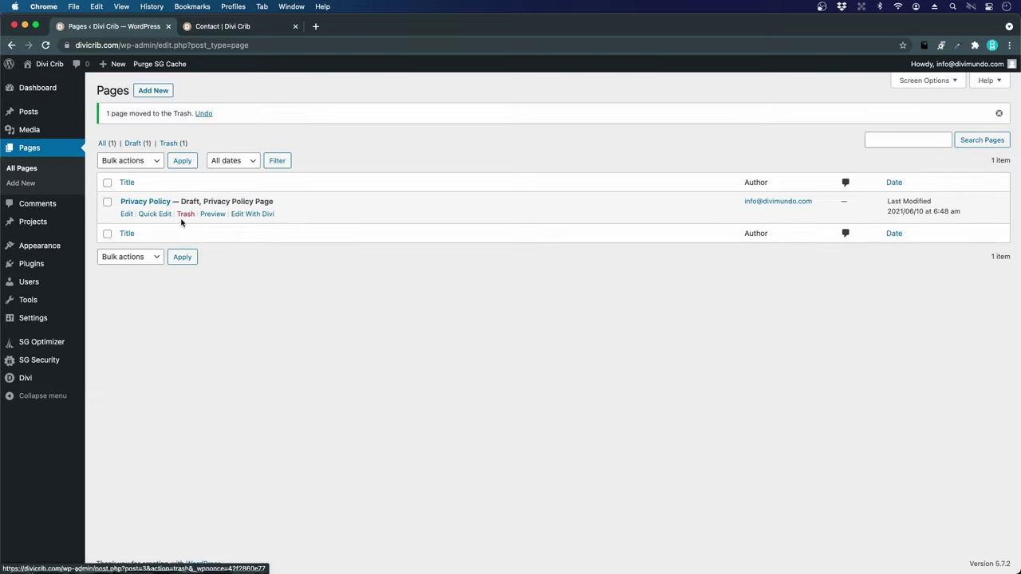
- Permanently delete everything in the Trash, then return to the All pages view
left_click(170, 146)
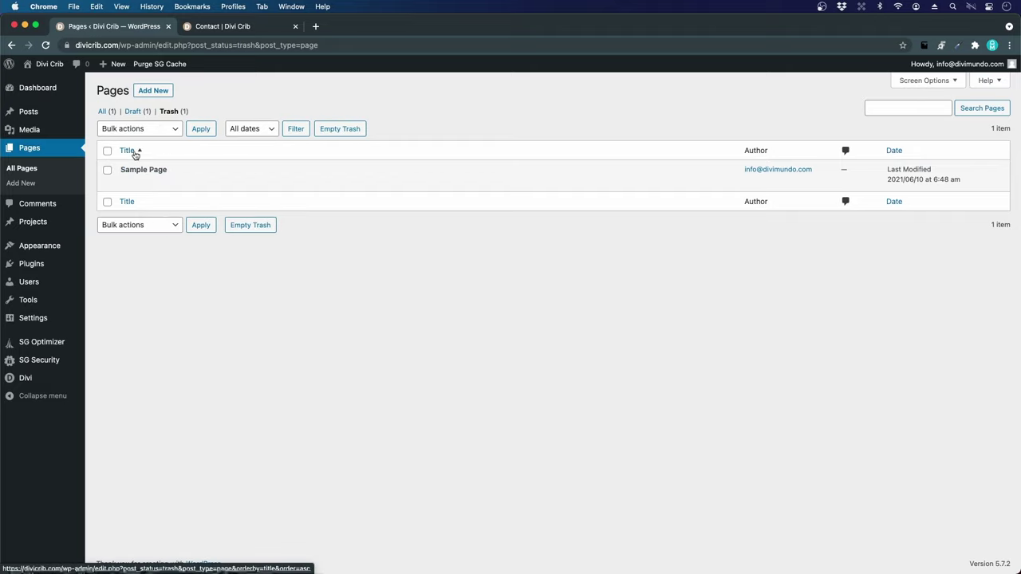
left_click(107, 150)
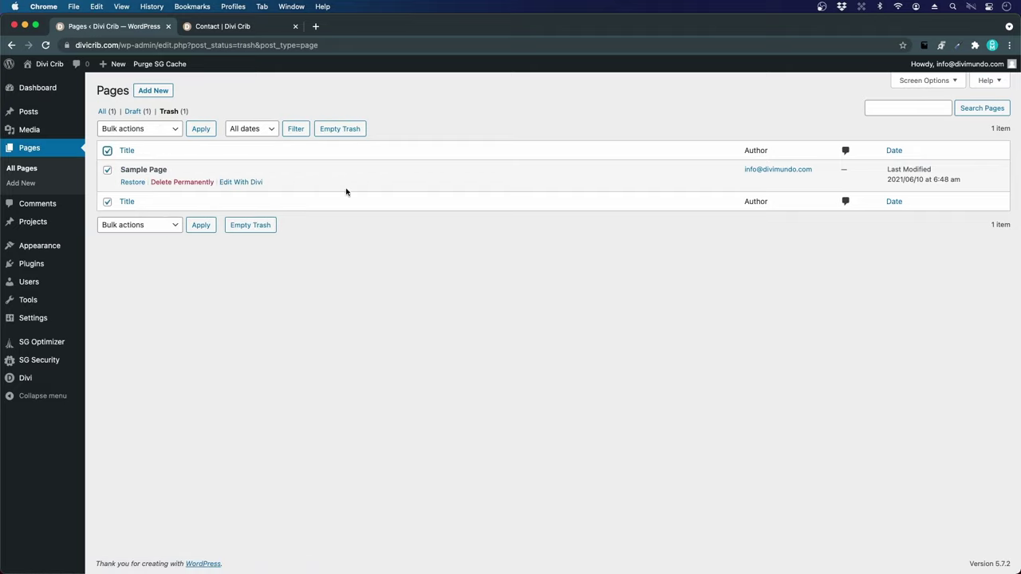
left_click(206, 183)
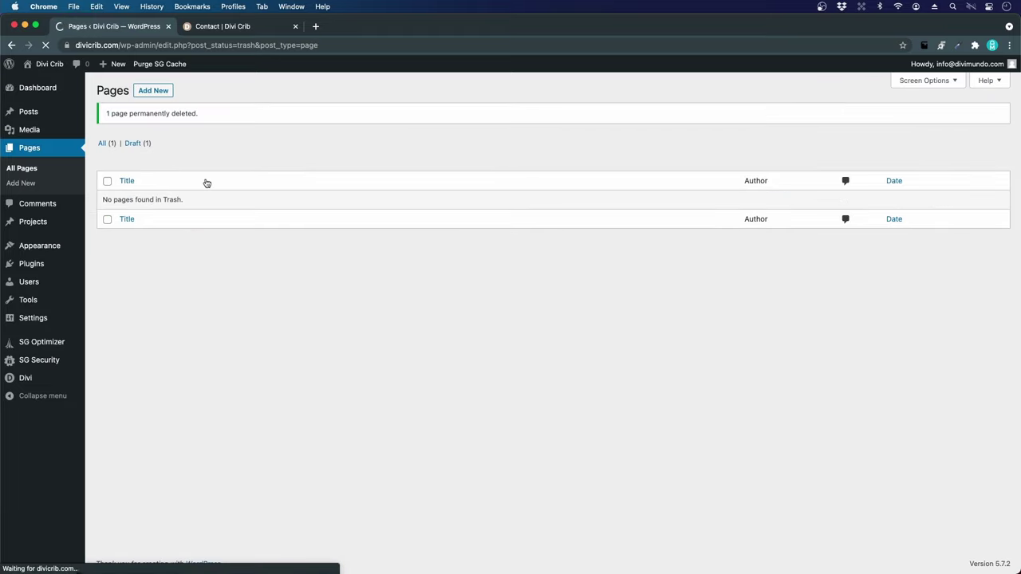
left_click(107, 143)
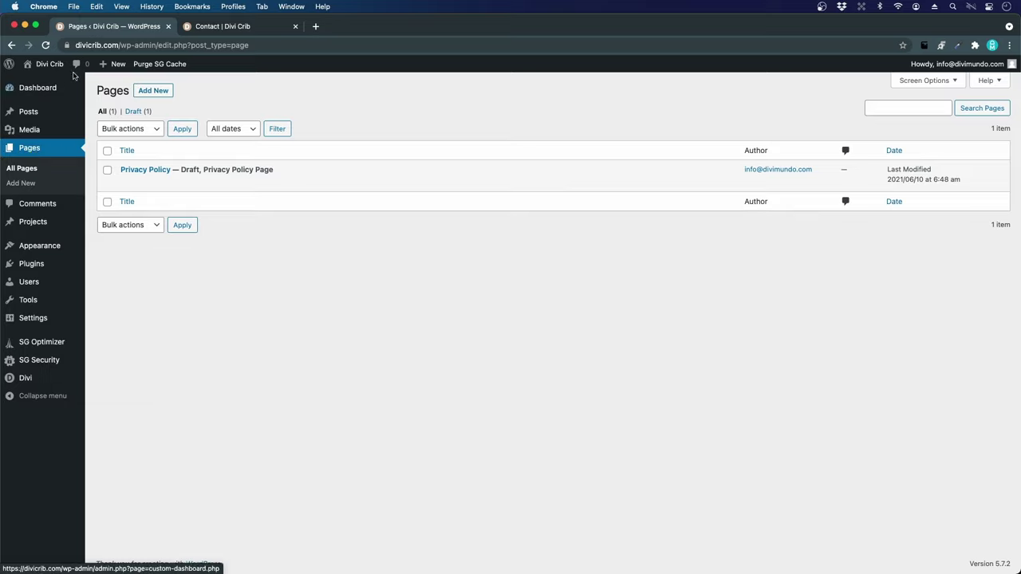
- Start a new page and dismiss the block editor welcome tour
mouse_move(118, 67)
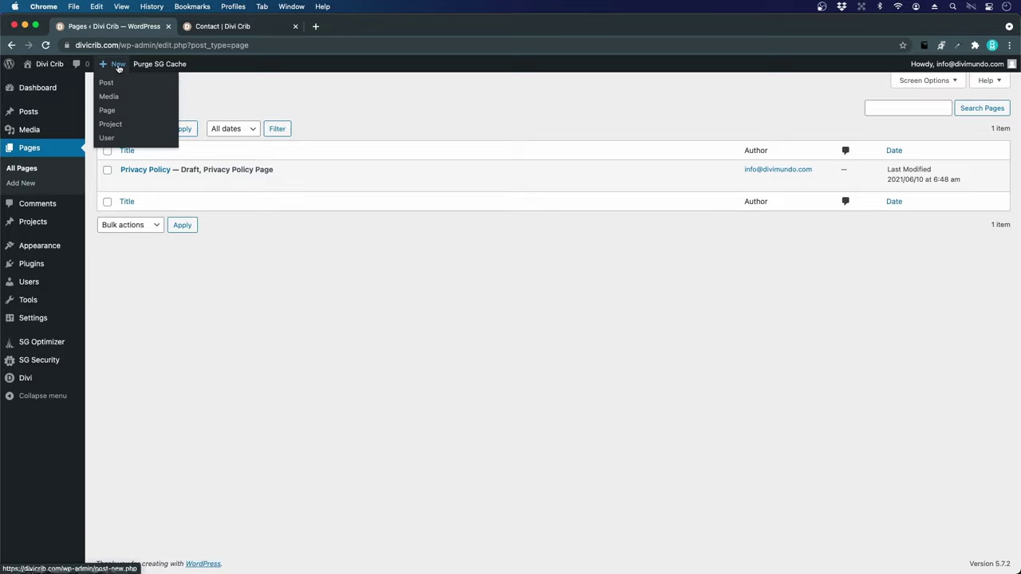
left_click(110, 111)
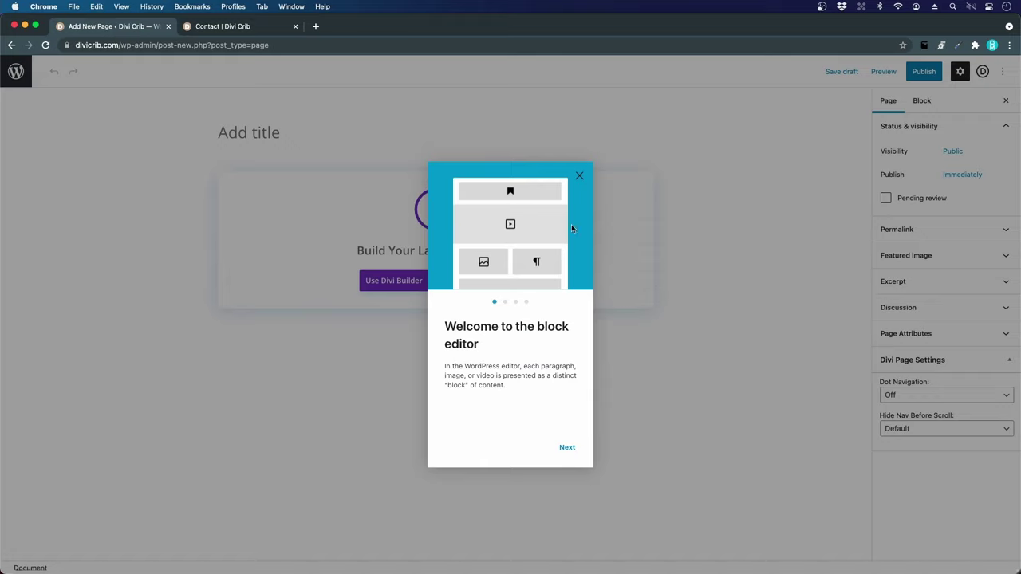
left_click(579, 176)
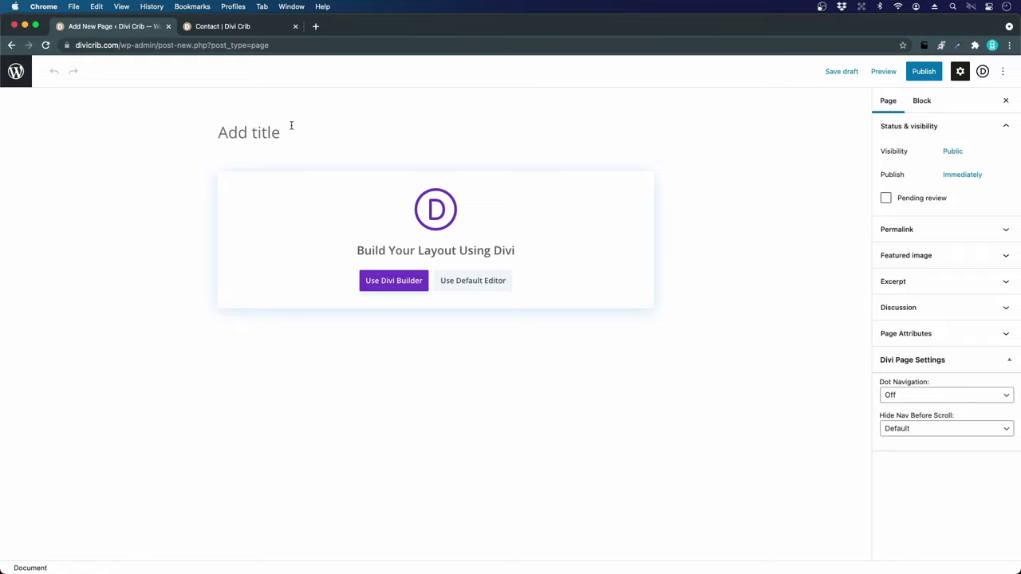
- Title the page 'Home', publish it, and return to the Pages list
type("Home")
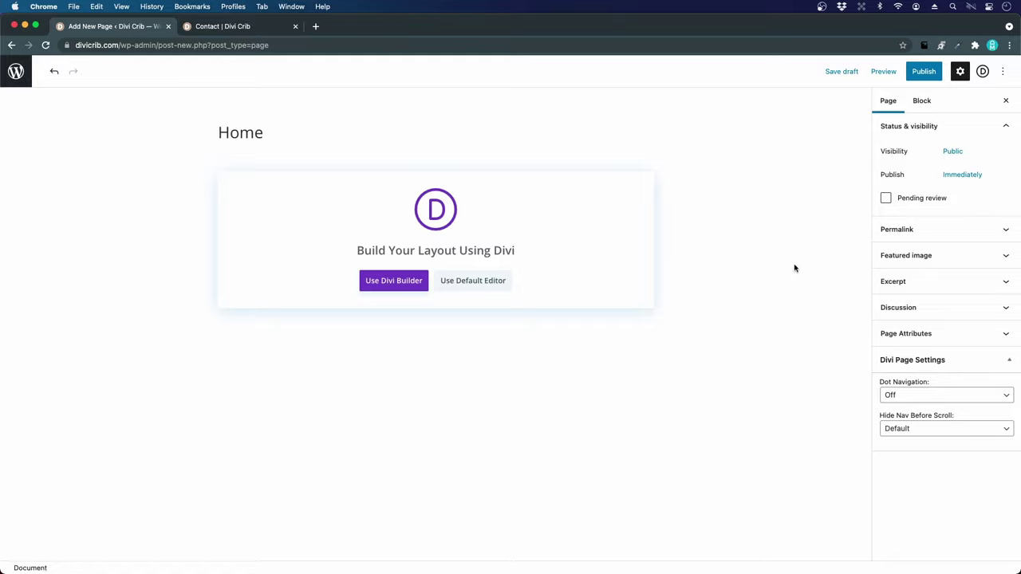
left_click(927, 72)
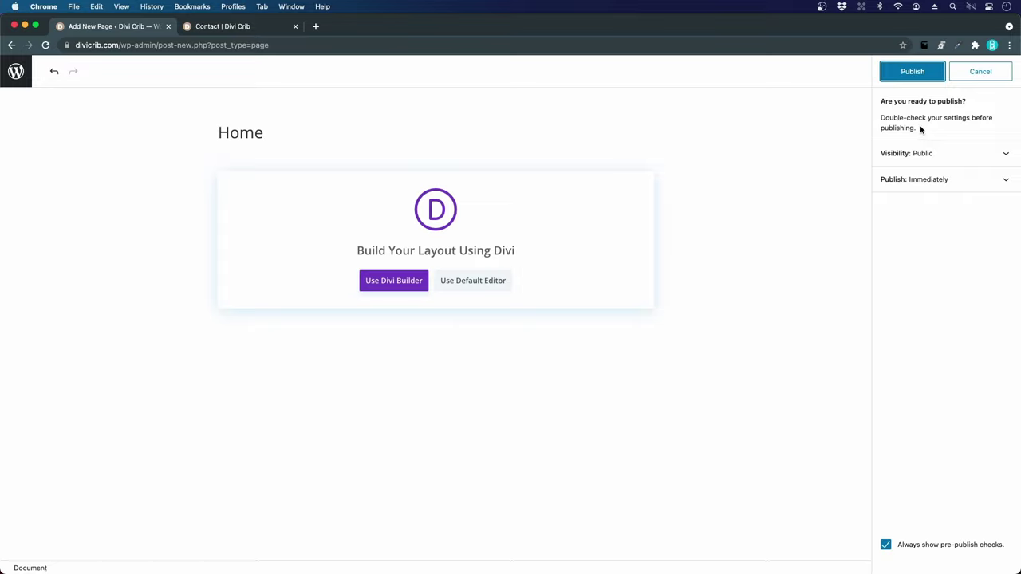
left_click(909, 73)
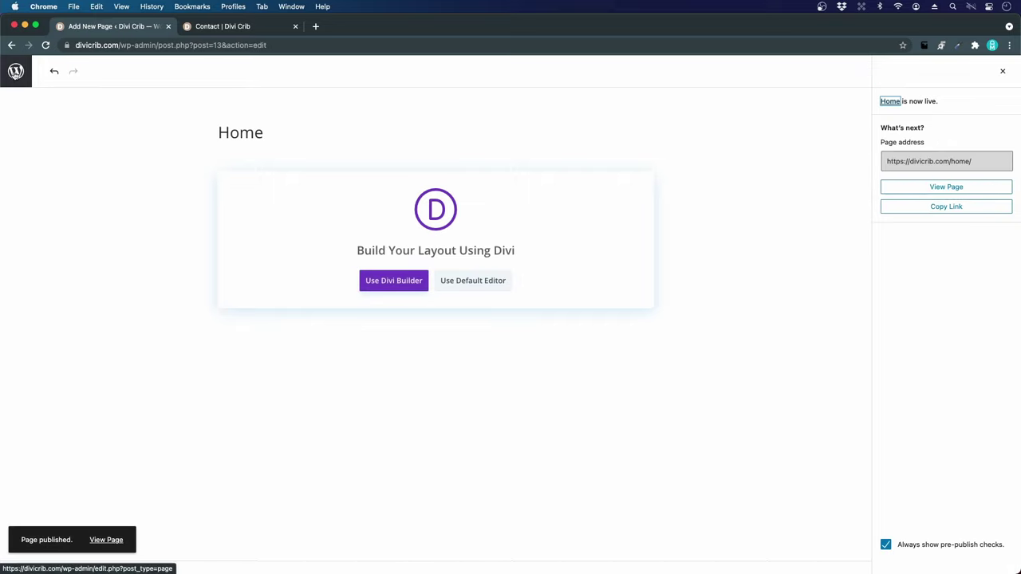
left_click(16, 73)
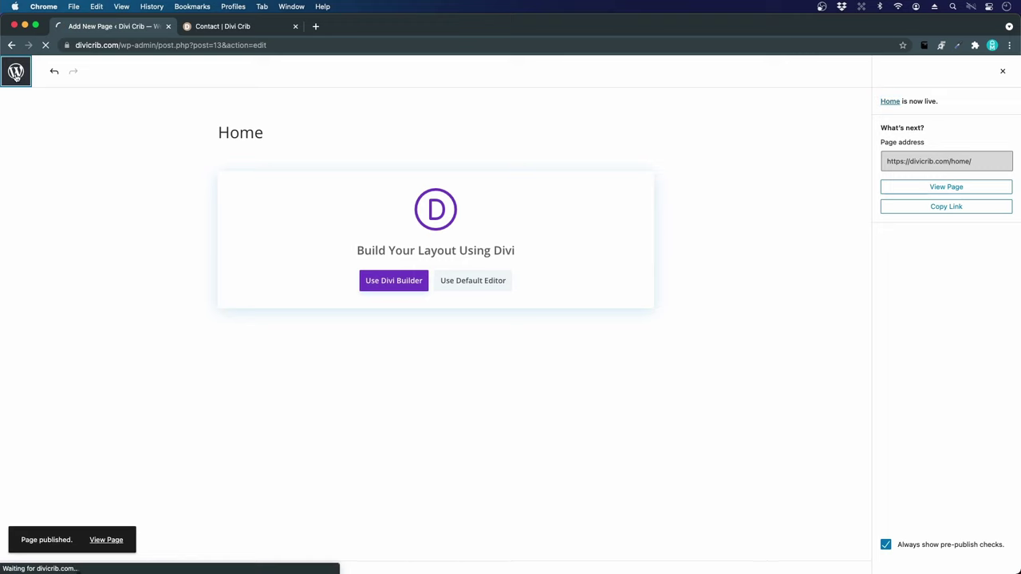
mouse_move(134, 172)
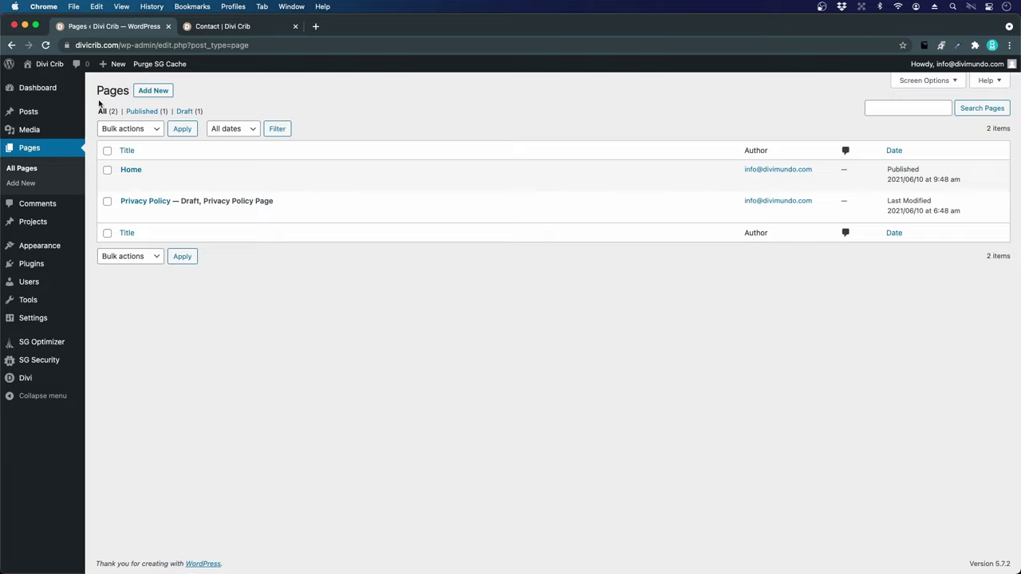
- Create a page titled 'About us', publish it, and return to All Pages
left_click(150, 93)
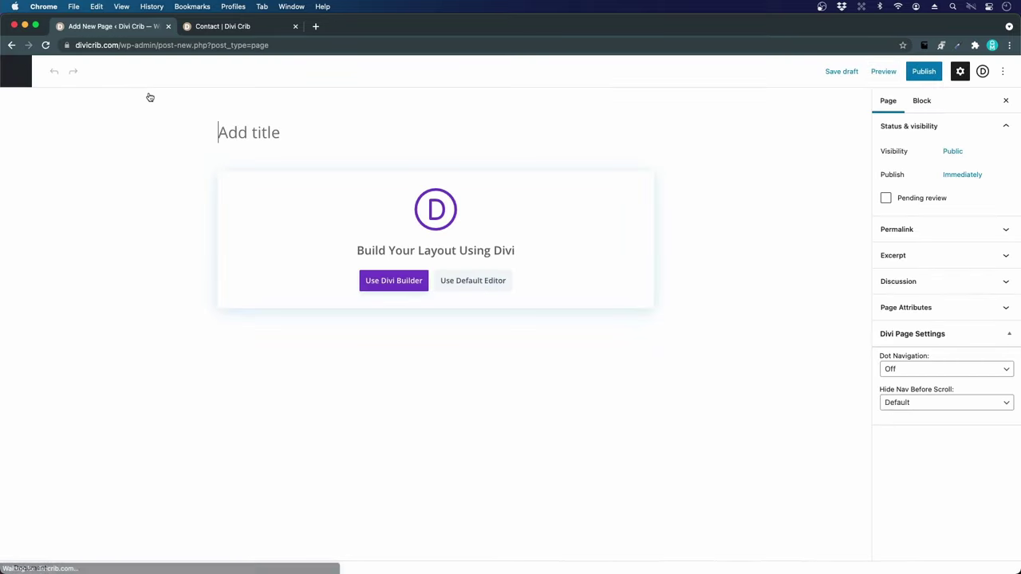
left_click(221, 26)
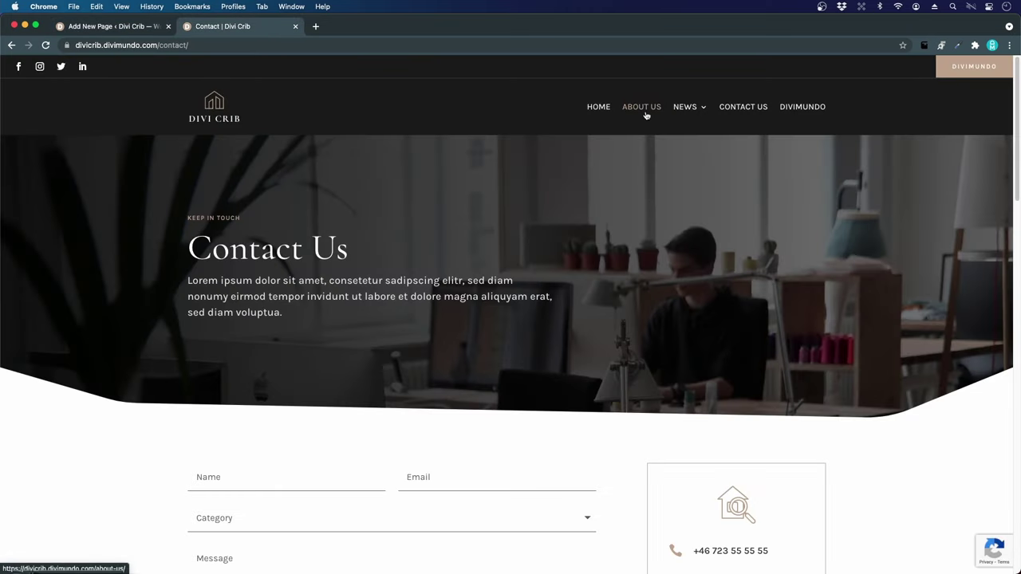
left_click(109, 32)
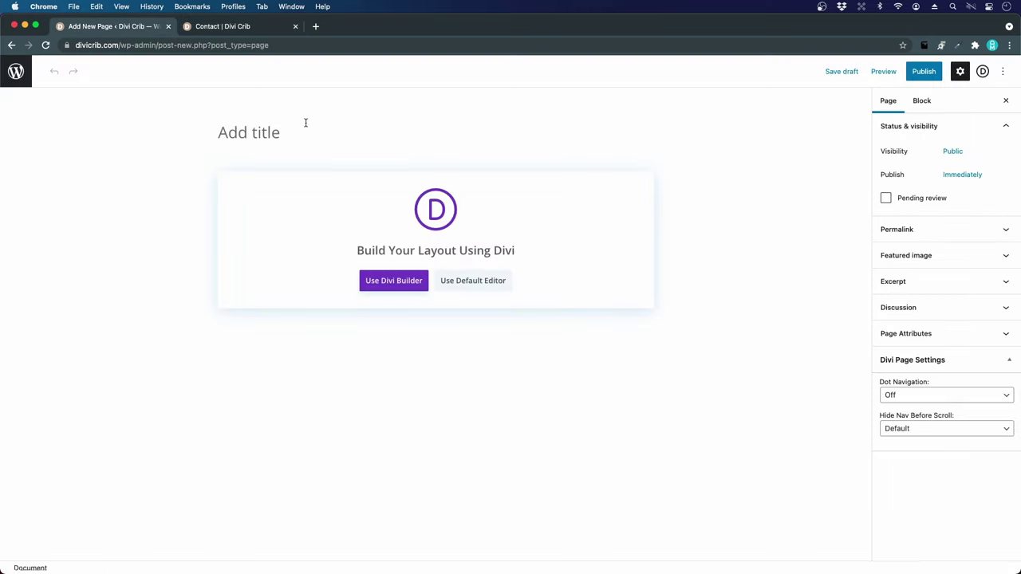
type("About us")
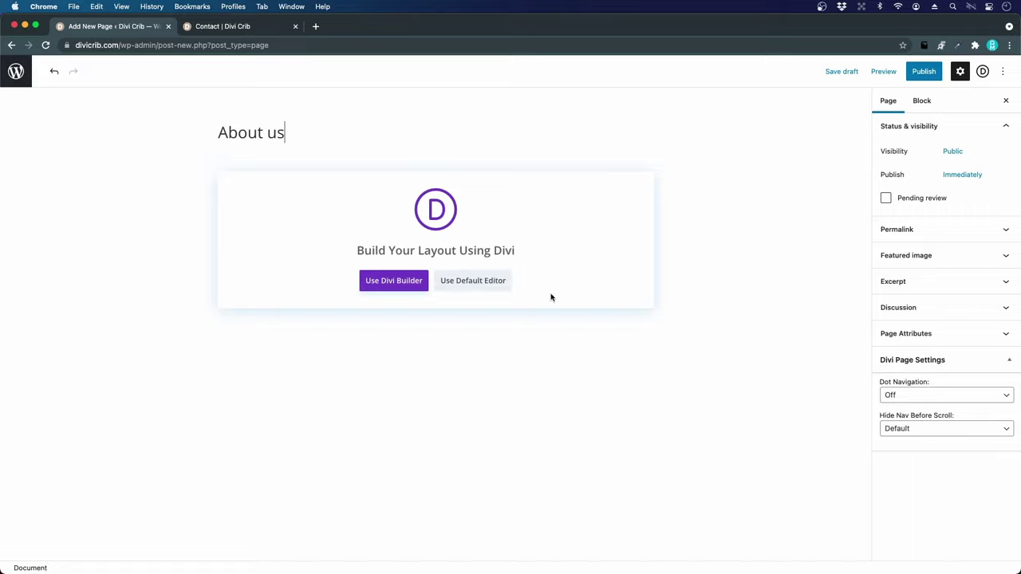
left_click(922, 72)
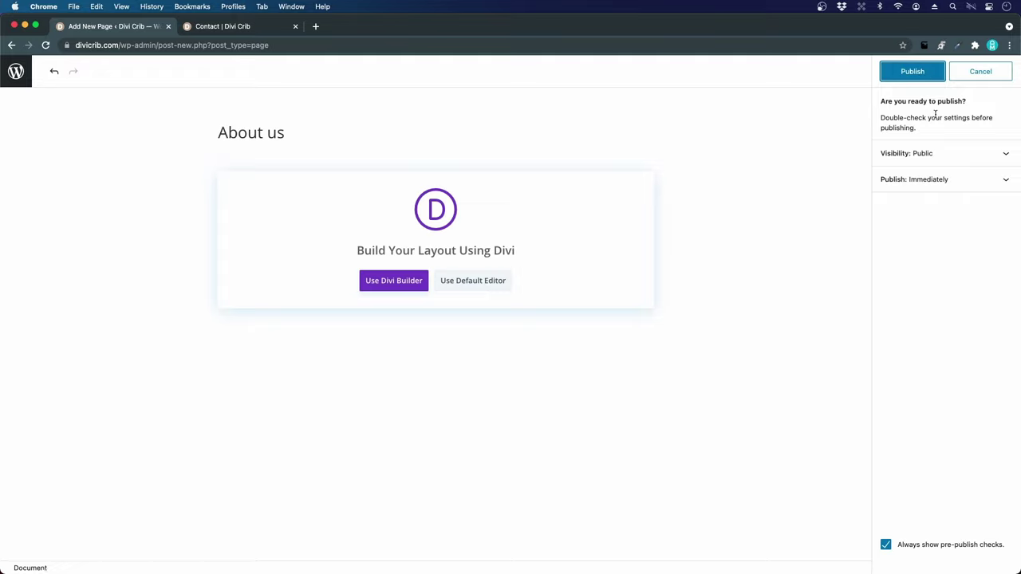
left_click(902, 71)
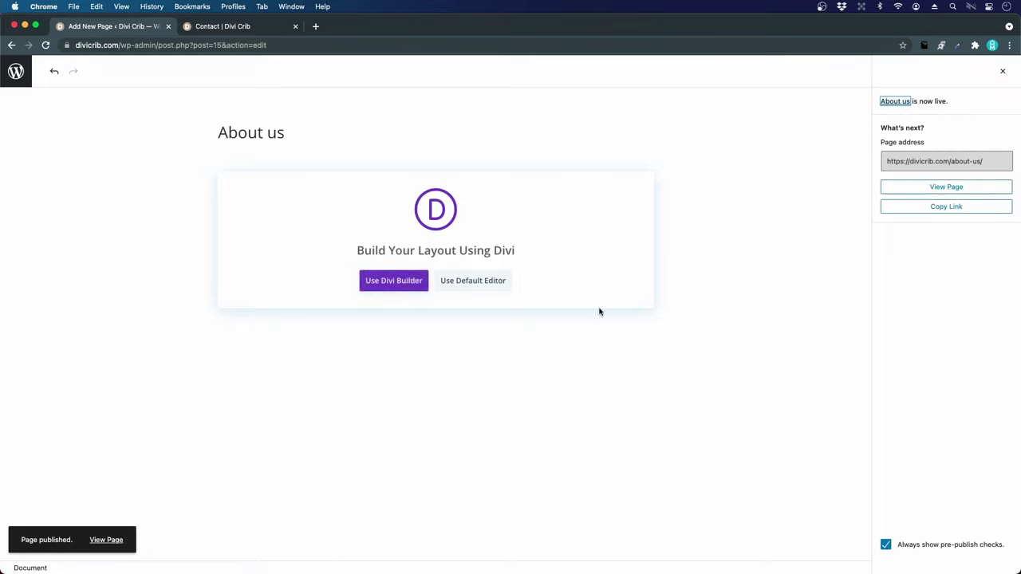
left_click(11, 82)
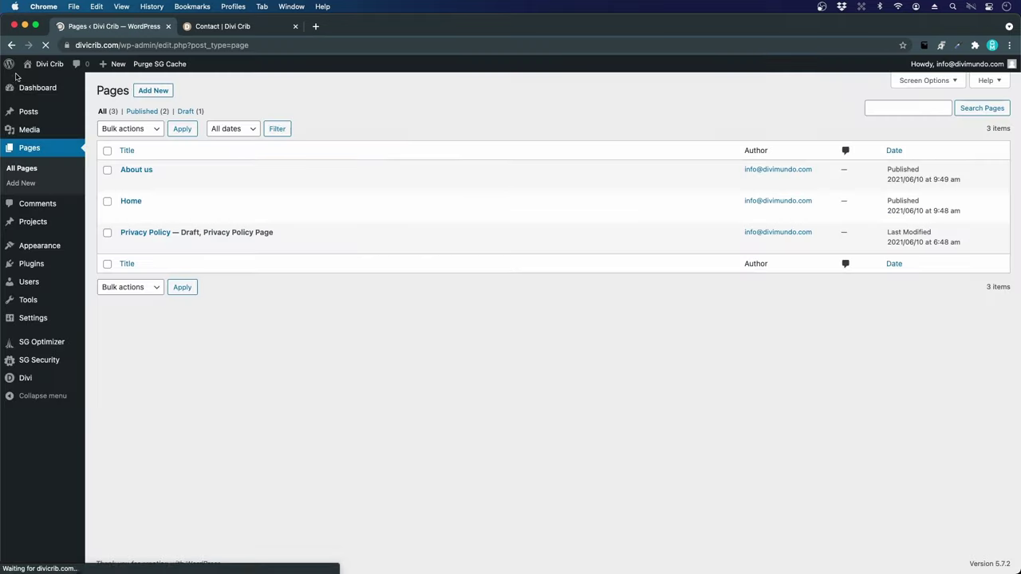
- Start a new page titled 'News', checking the demo site's menu for the name
left_click(155, 91)
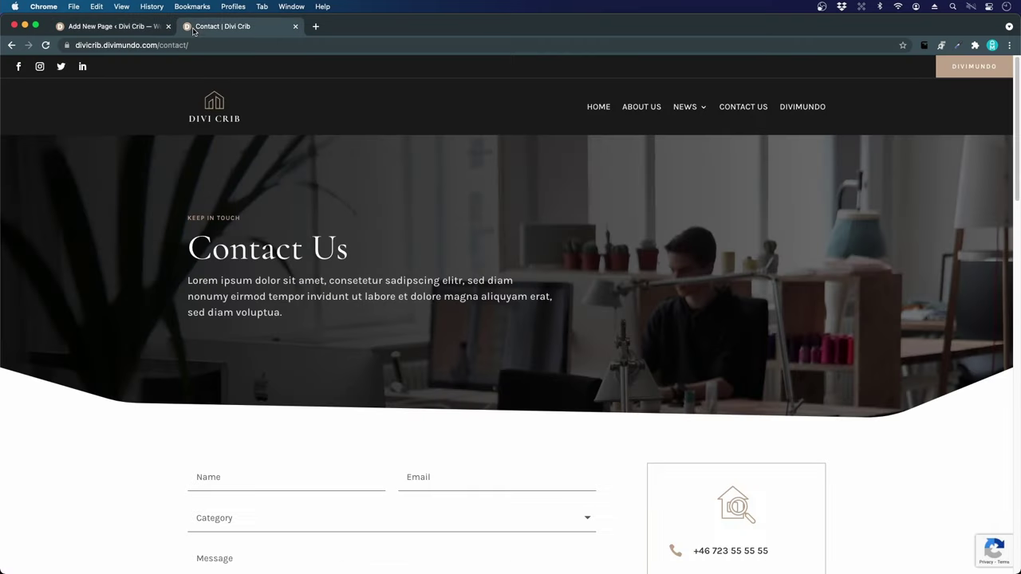
left_click(222, 26)
left_click(96, 26)
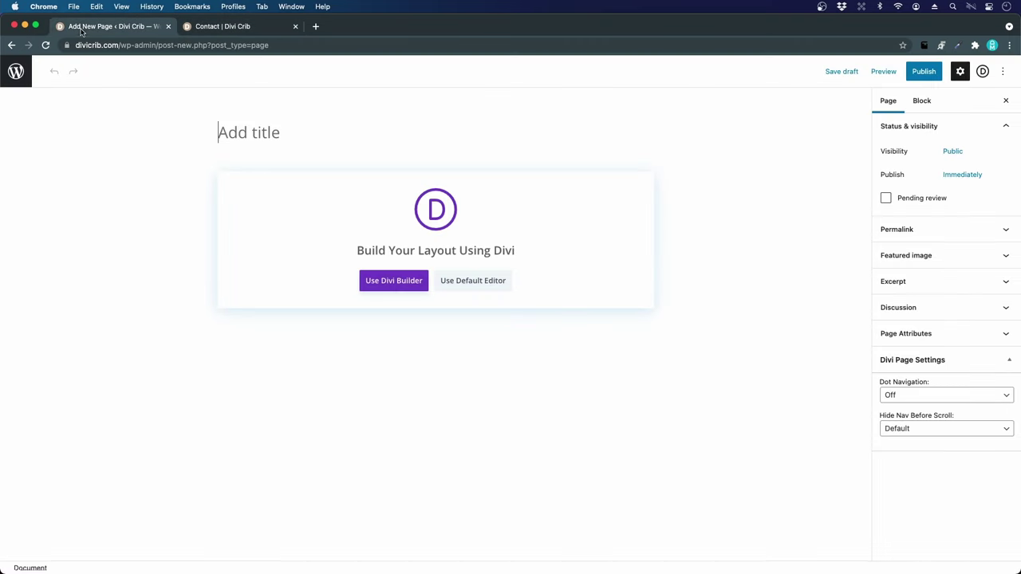
type("News")
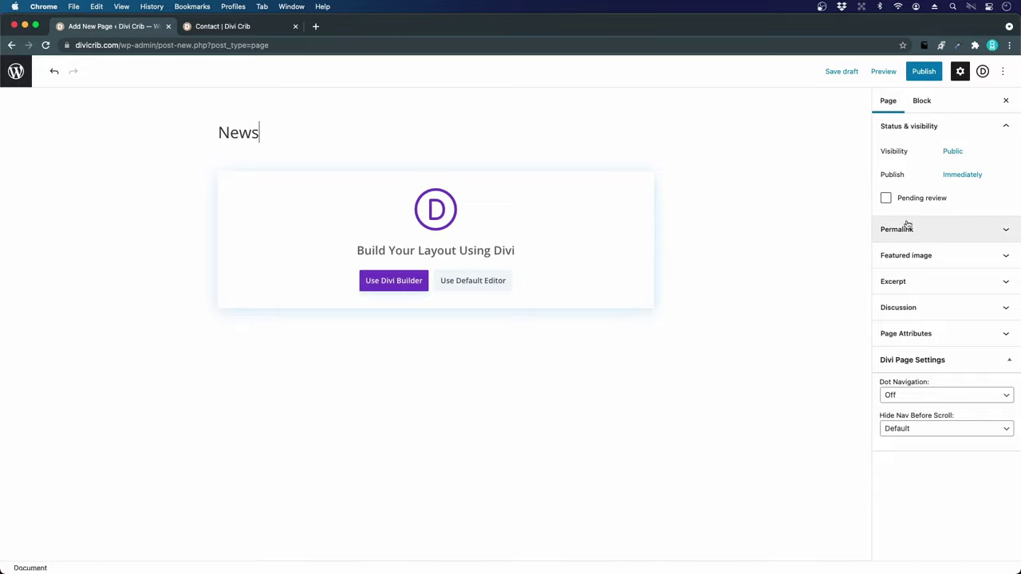
- Turn off the 'Include pre-publish checklist' option in the editor Preferences
left_click(1005, 72)
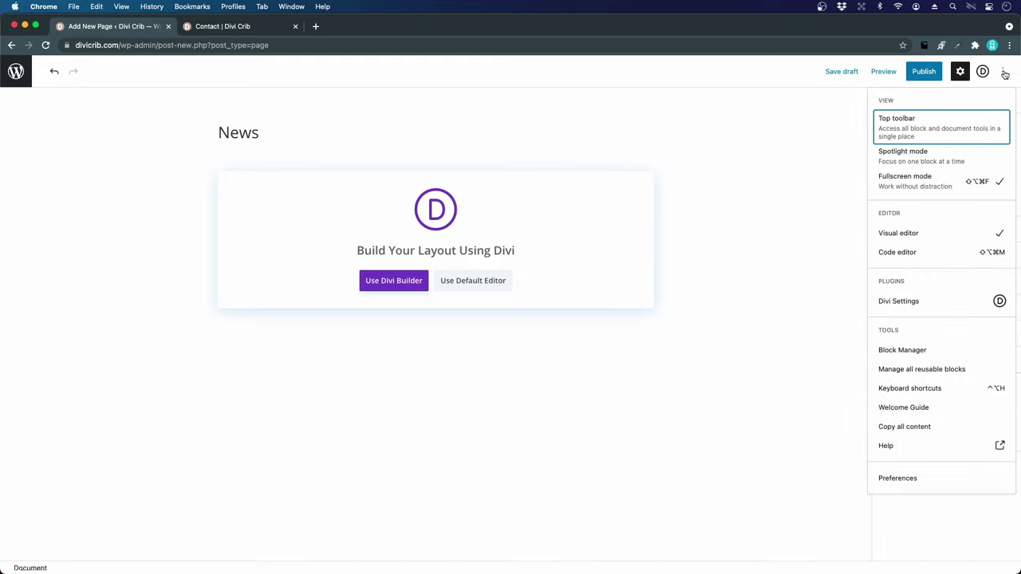
left_click(915, 478)
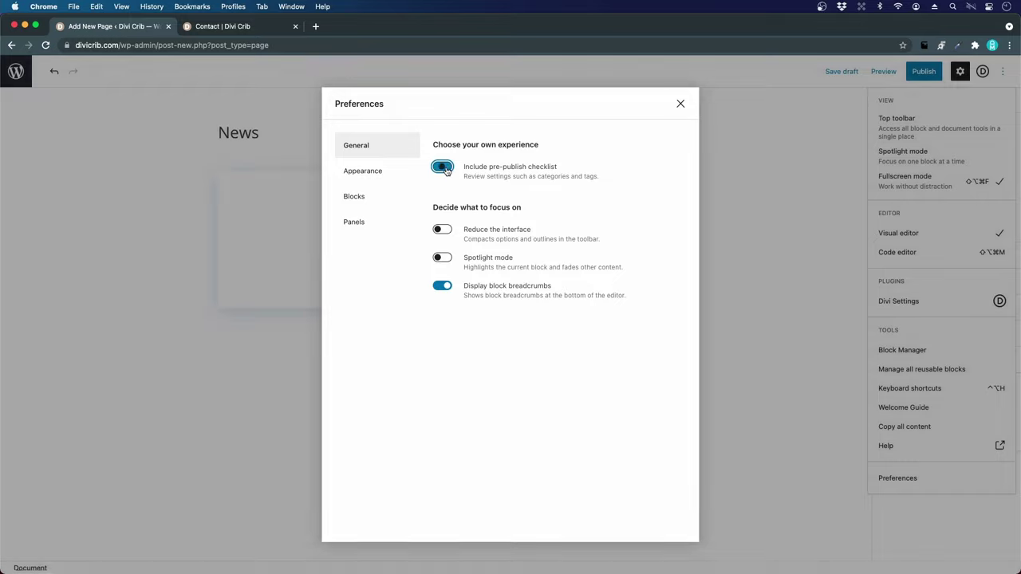
left_click(445, 172)
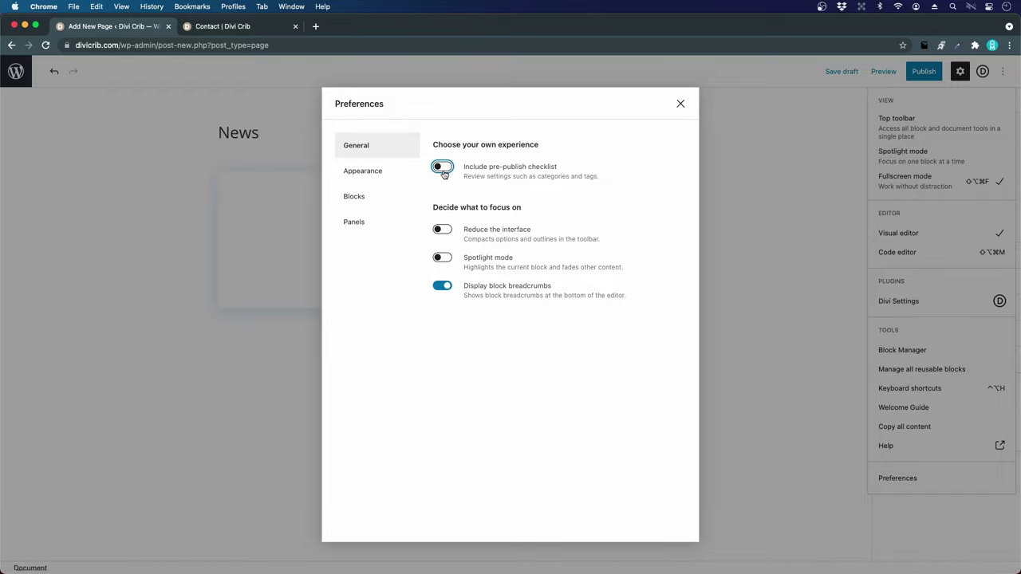
left_click(680, 104)
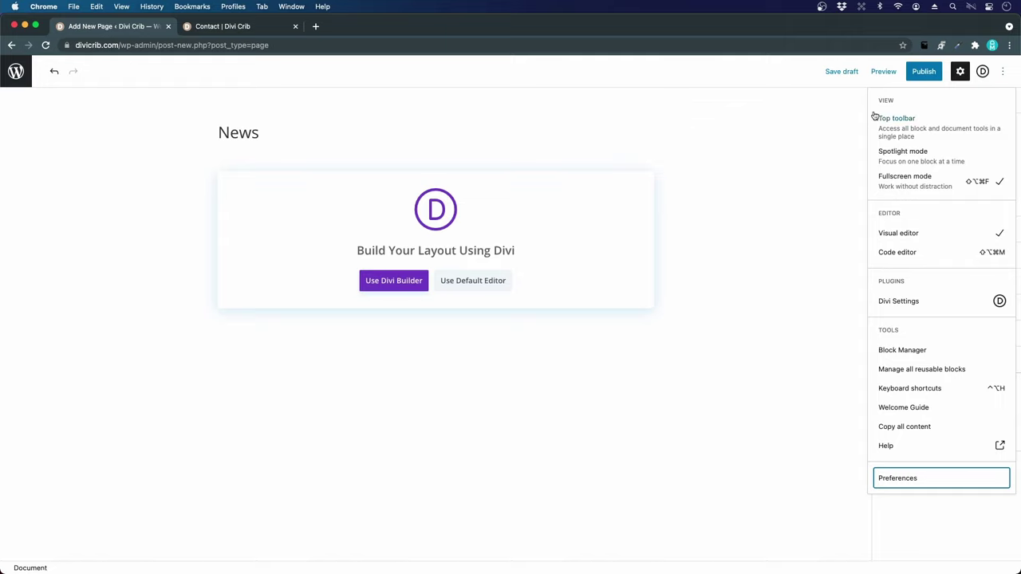
- Publish the News page, return to the Pages list, and view the demo's Contact page
left_click(923, 71)
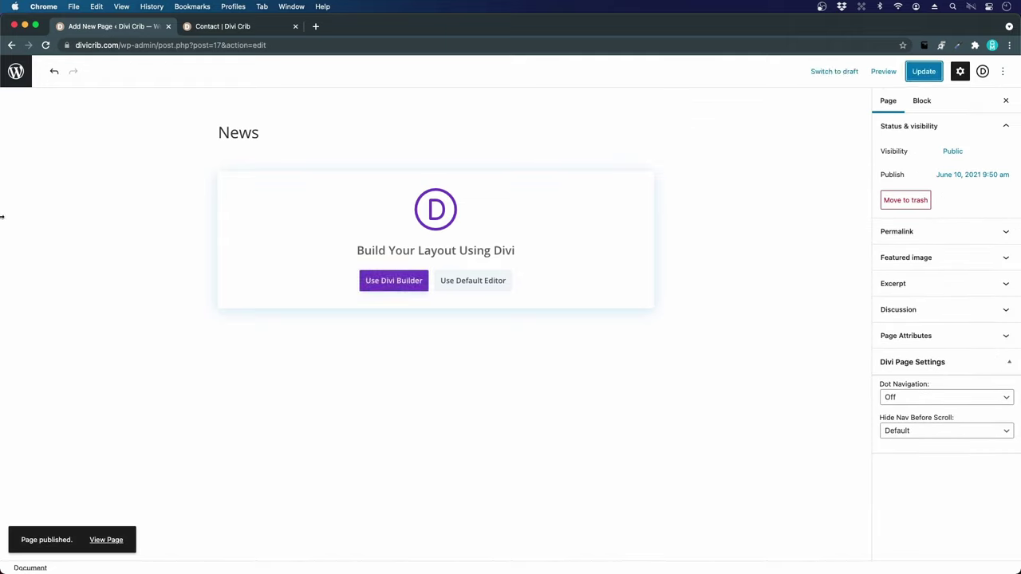
left_click(16, 72)
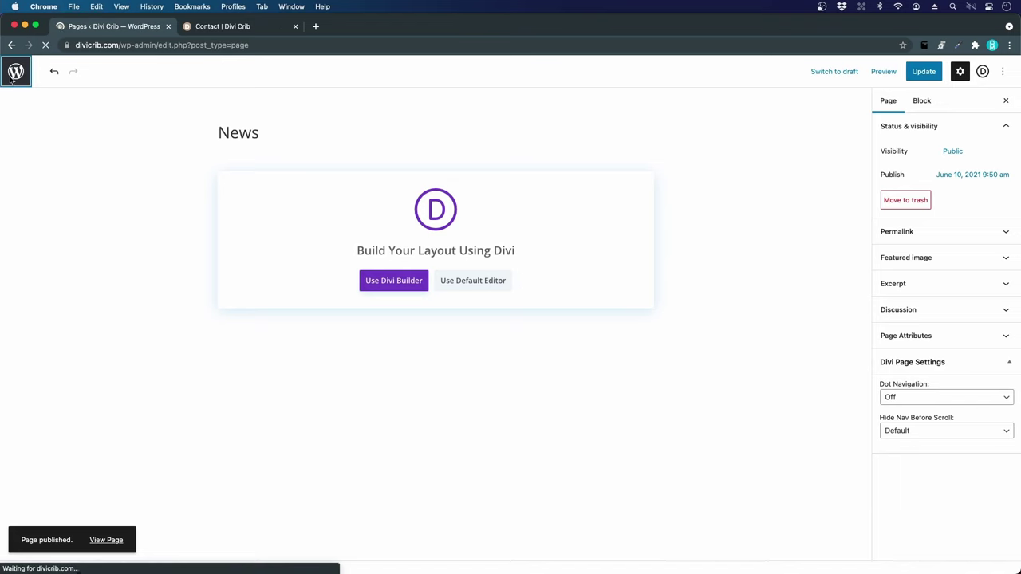
left_click(255, 28)
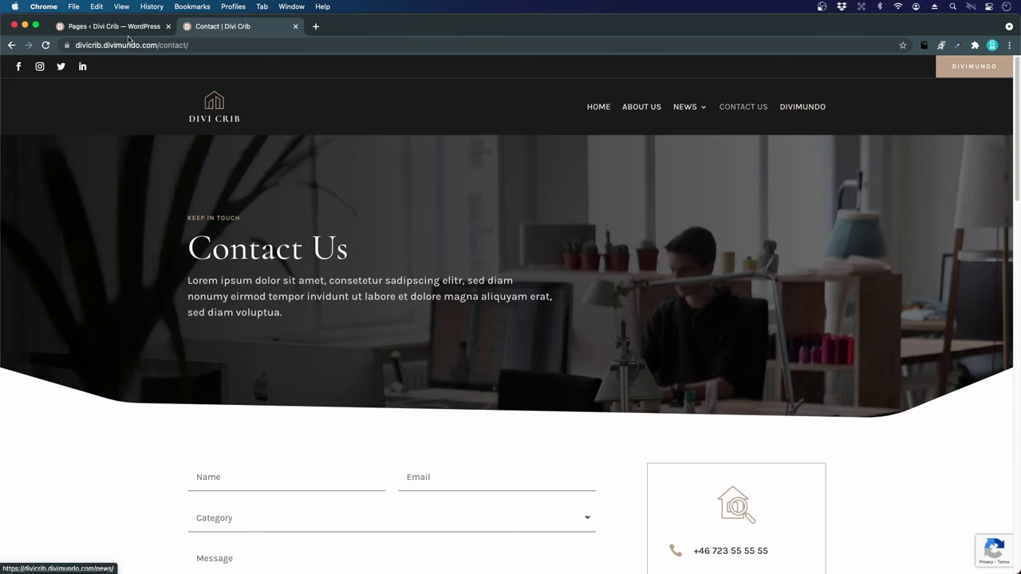
- Create a page titled 'Contact us', publish it, and return to All Pages
left_click(105, 25)
left_click(149, 91)
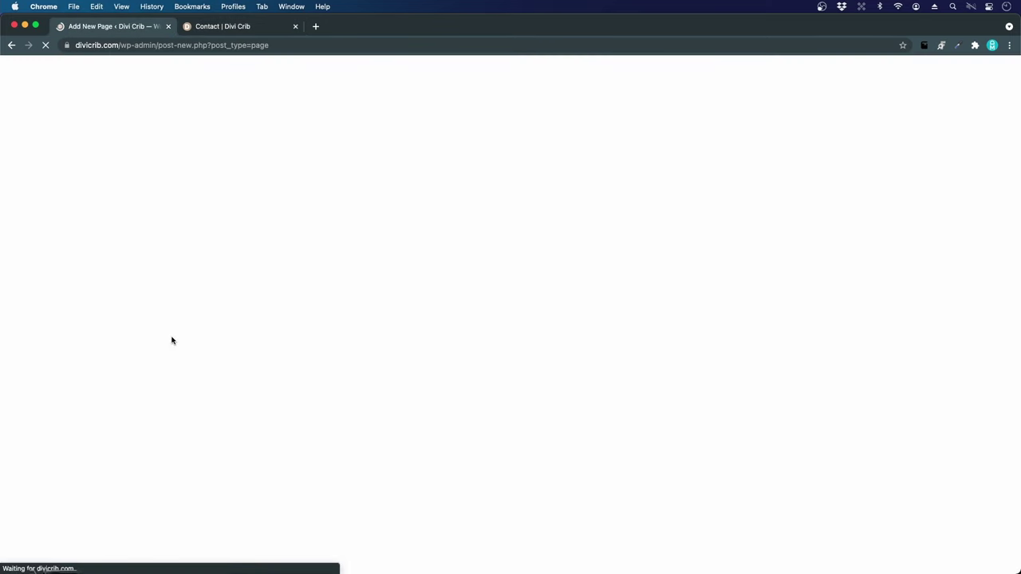
type("Contavt")
key("BackSpace")
key("BackSpace")
type("ct us")
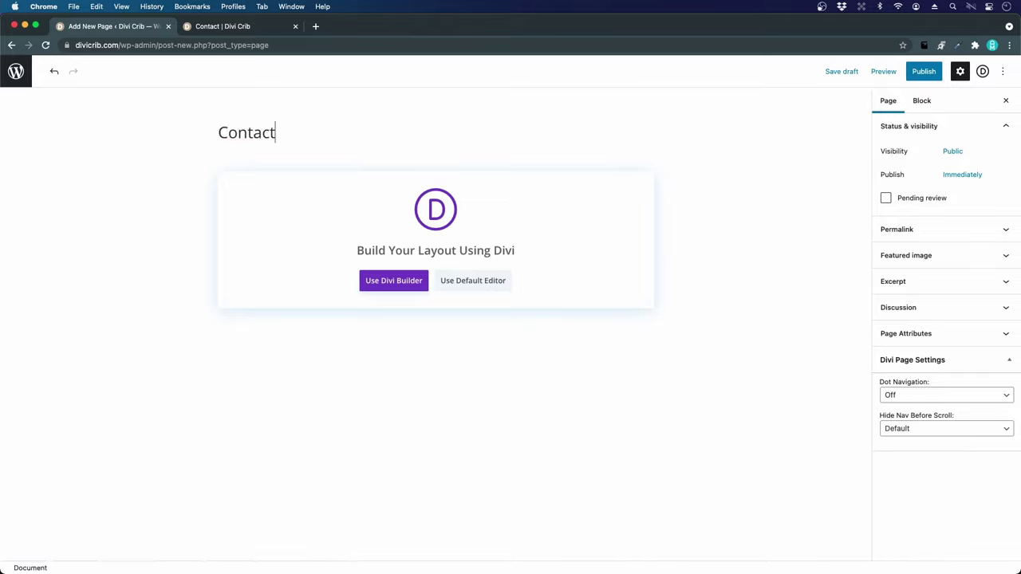
left_click(934, 73)
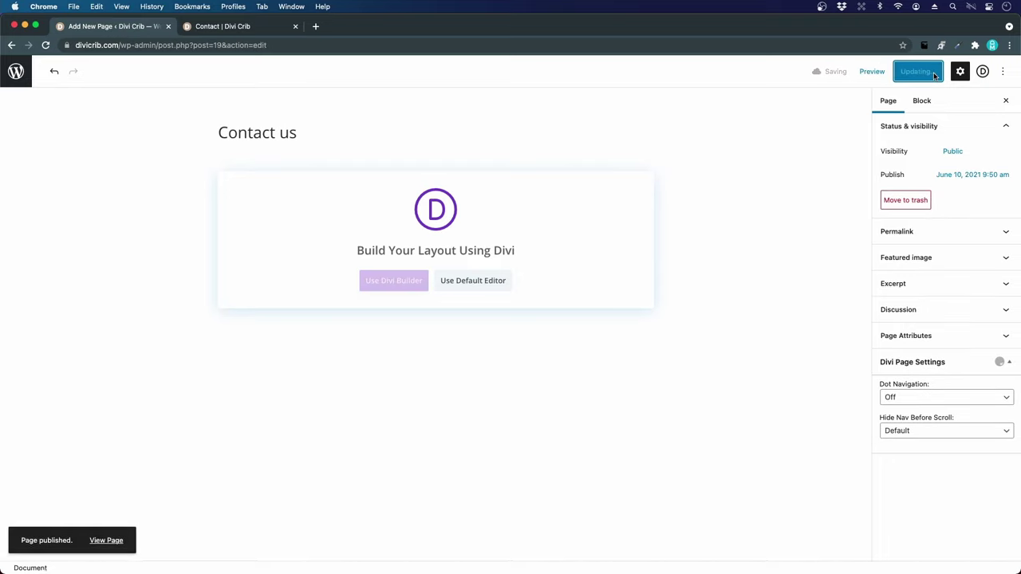
left_click(23, 78)
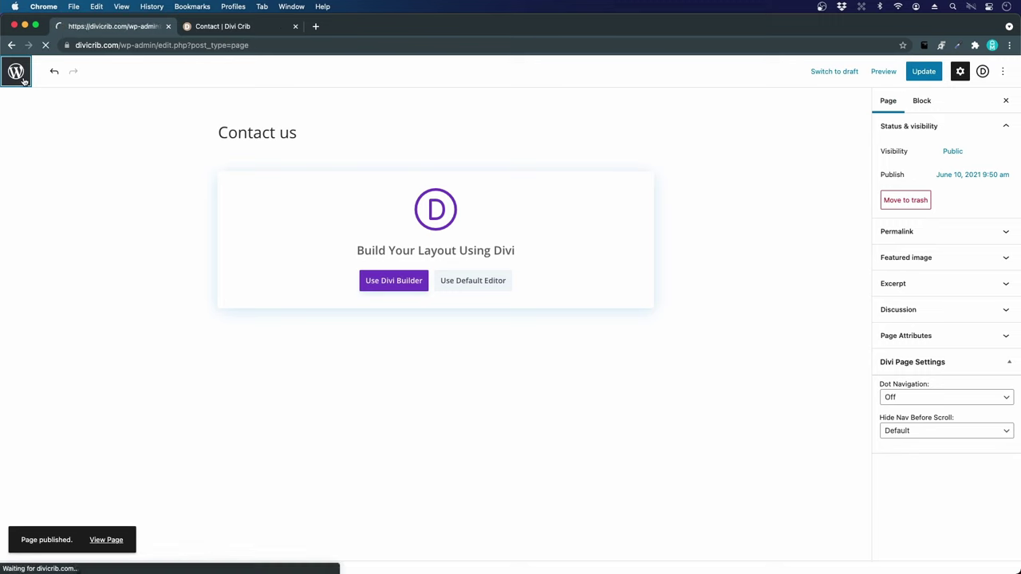
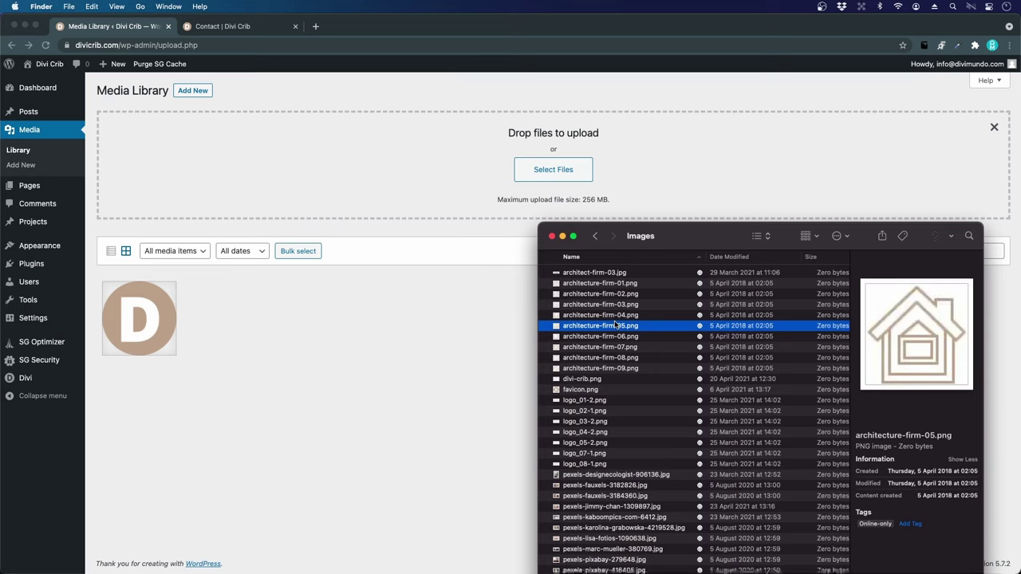
- Upload all 38 images in the Images folder except favicon.png to the Media Library
key("super+a")
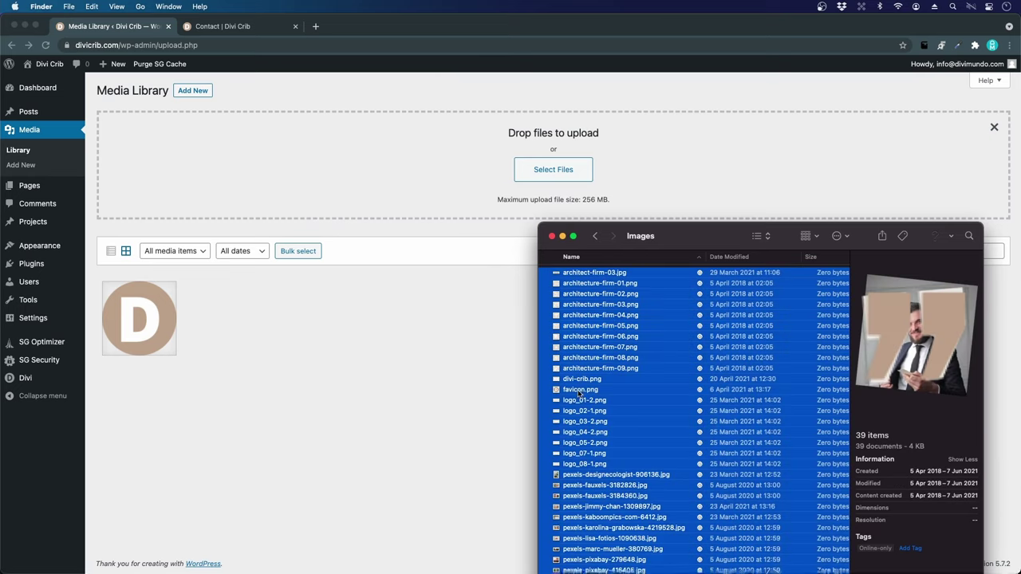
left_click(580, 391, "super")
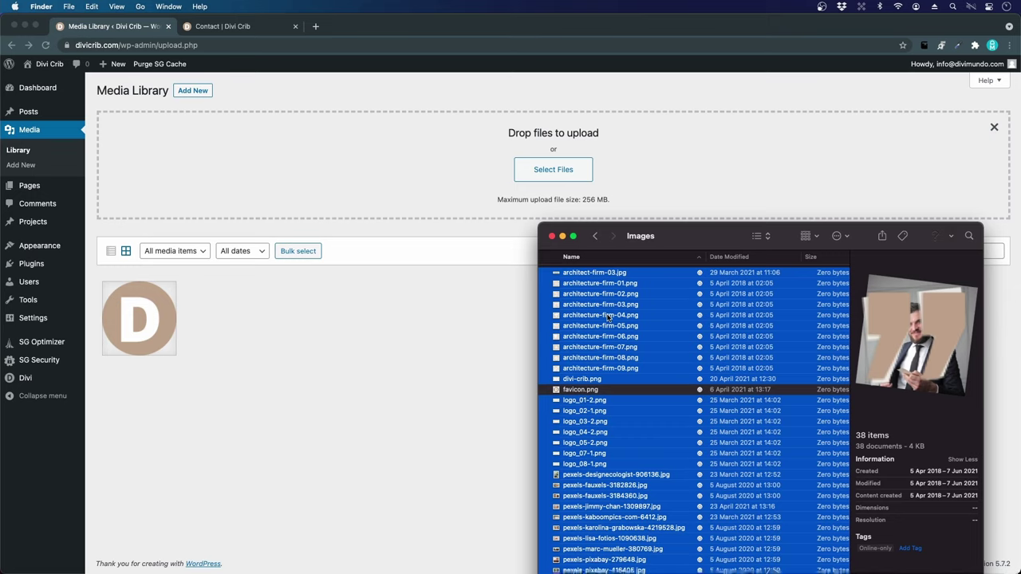
left_click_drag(575, 330, 465, 157)
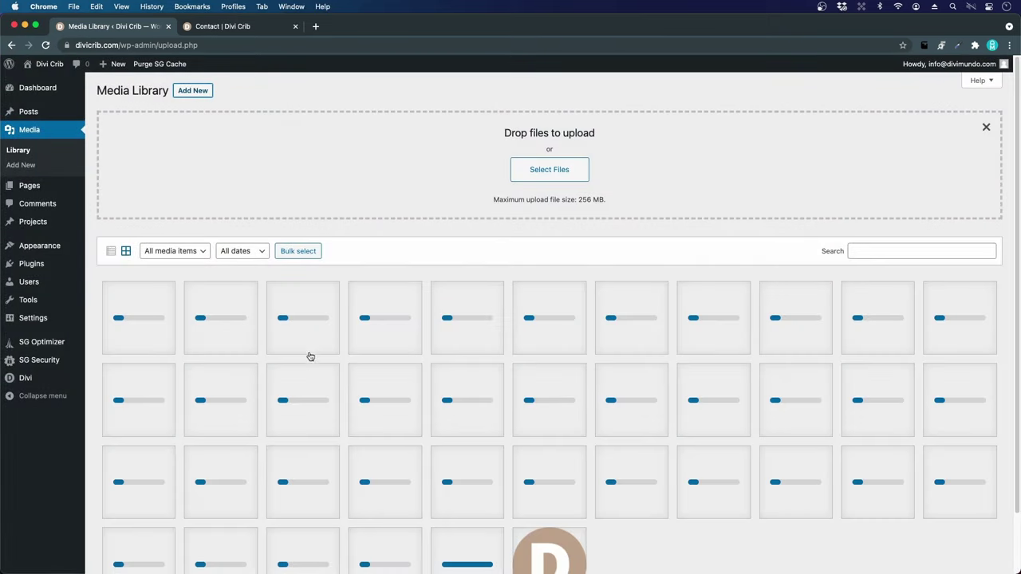
- Wait for all 38 uploads to finish, checking the photo, logo and icon thumbnails in the grid
scroll(271, 349, "down", 2)
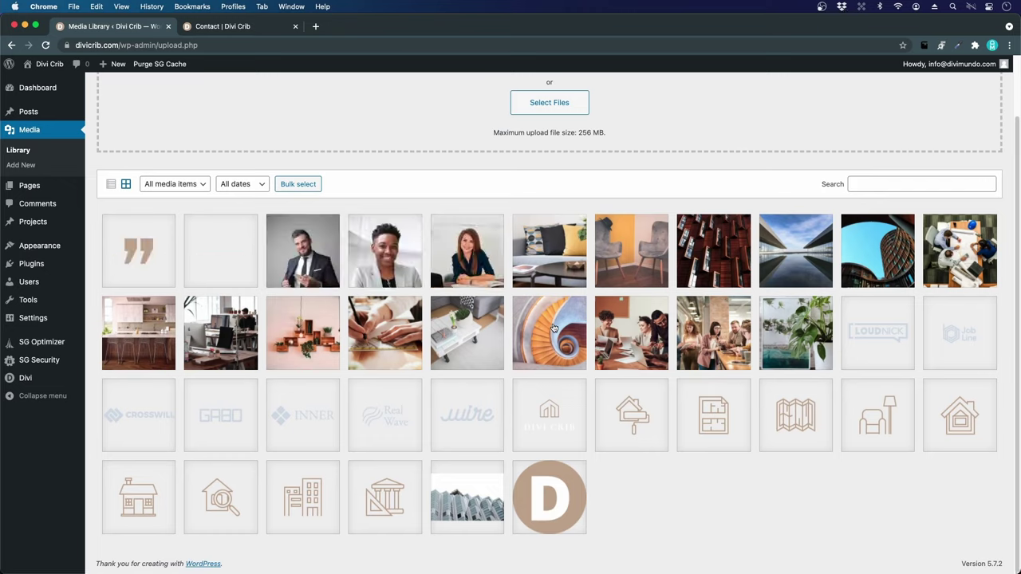
scroll(495, 318, "up", 2)
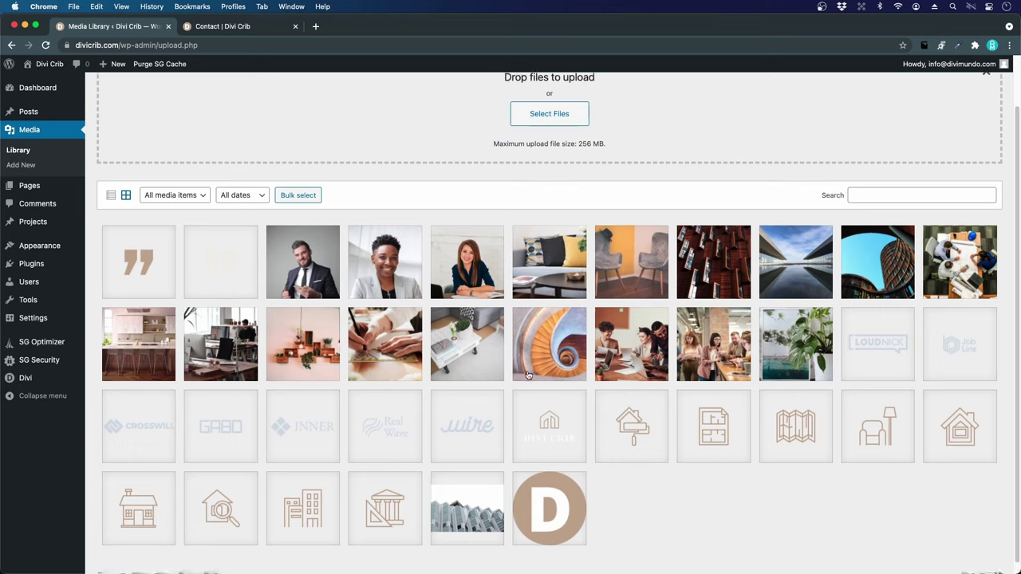
scroll(226, 408, "down", 2)
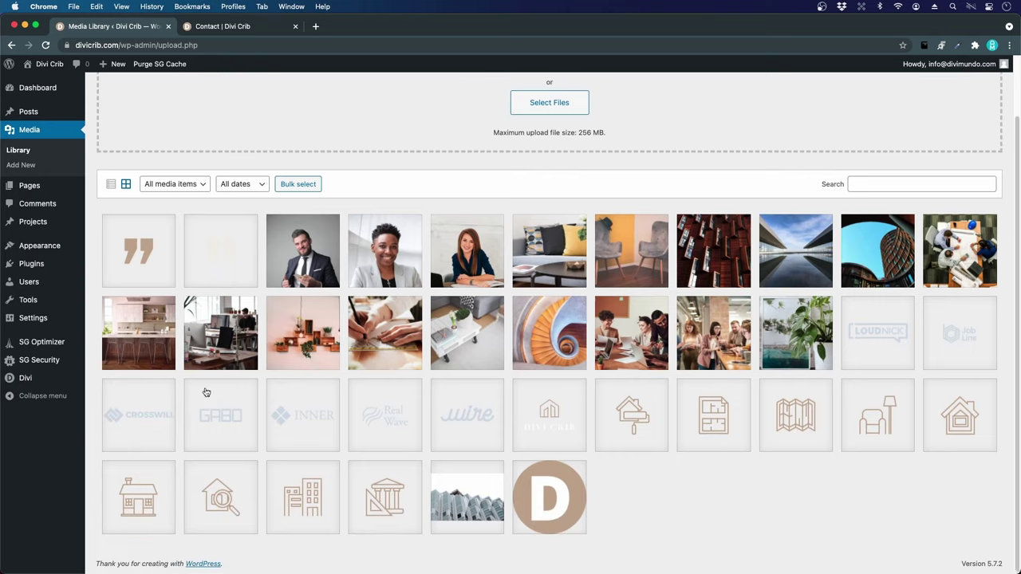
- Switch the Media Library to list view and open portraits-06's Edit Media page
left_click(111, 185)
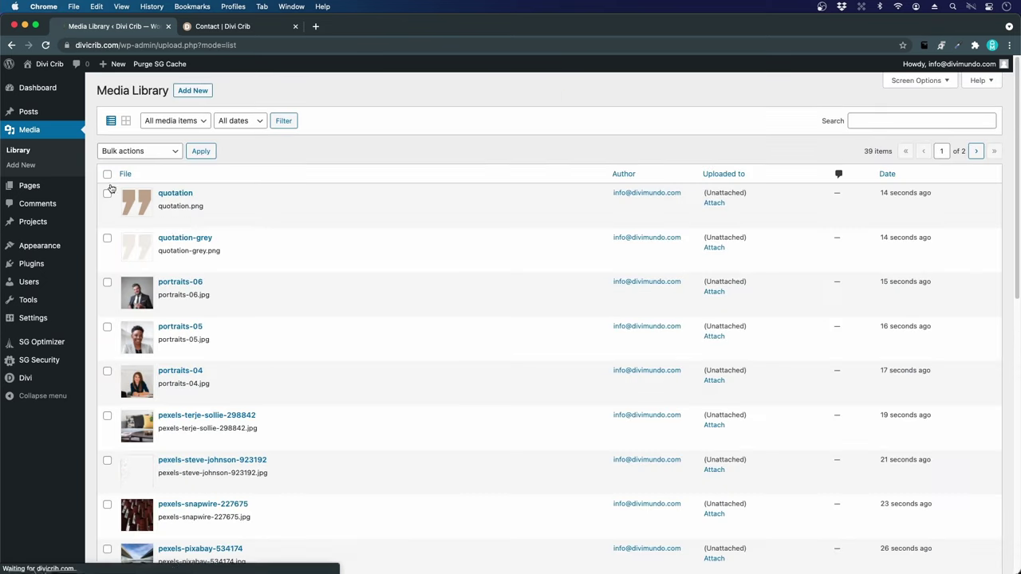
scroll(182, 234, "down", 10)
scroll(181, 233, "up", 10)
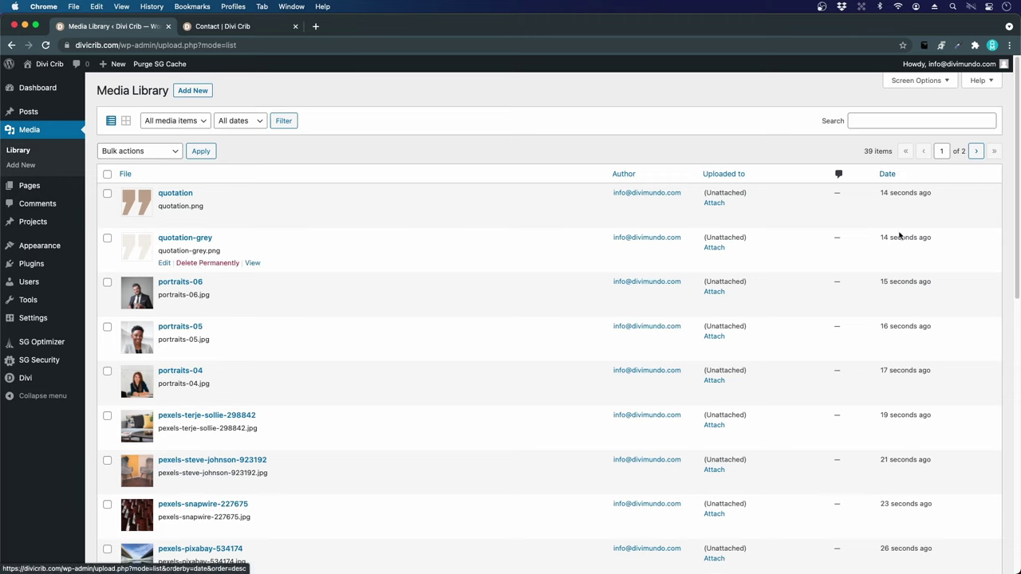
scroll(884, 357, "down", 10)
scroll(883, 360, "up", 10)
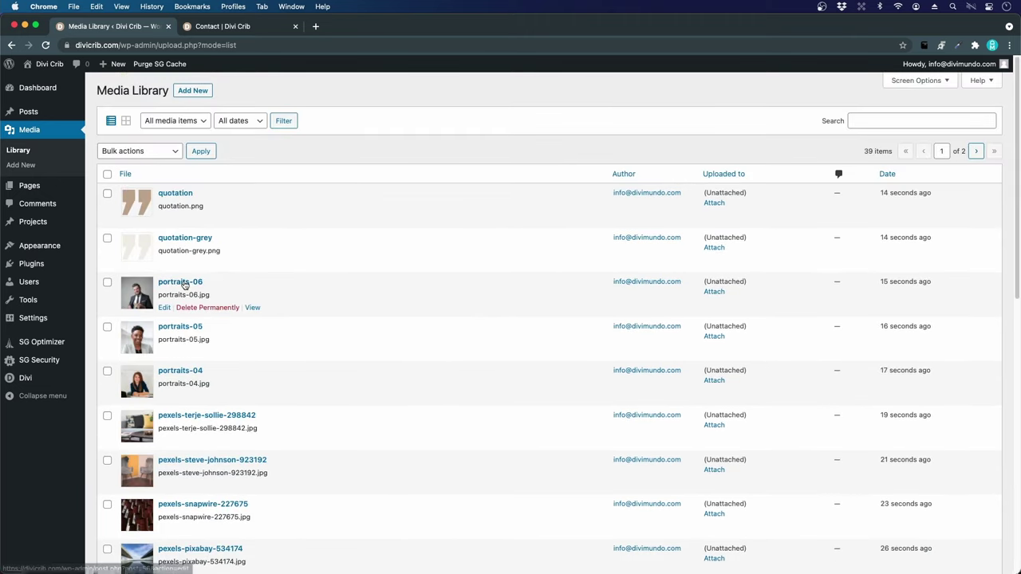
left_click(182, 284)
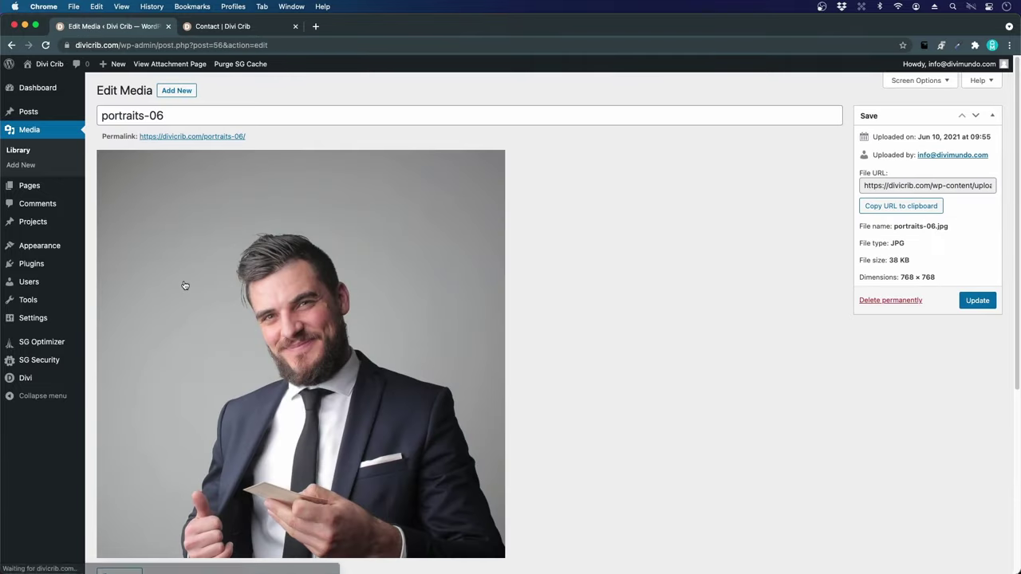
left_click_drag(911, 262, 938, 280)
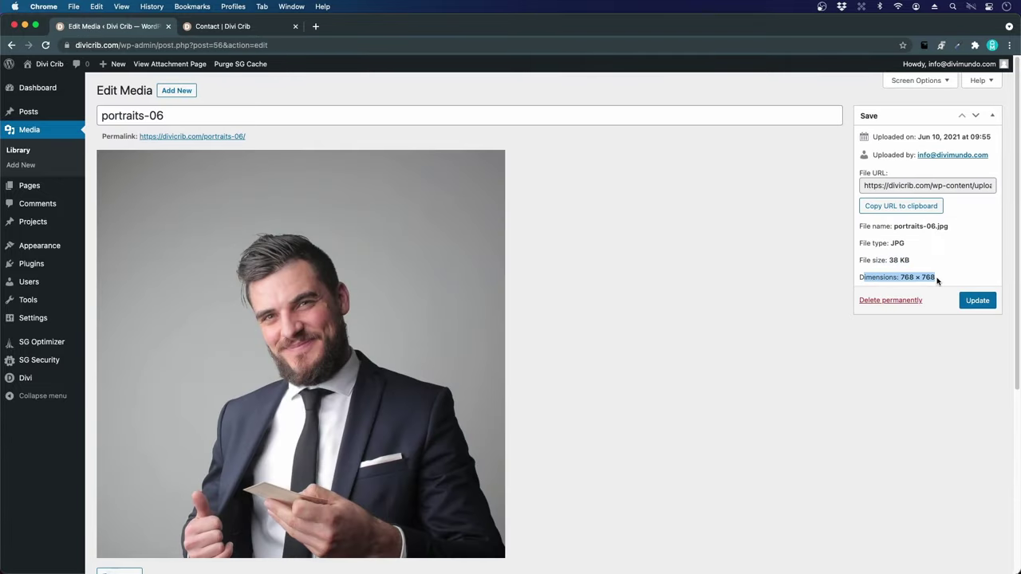
left_click(938, 280)
scroll(462, 359, "down", 4)
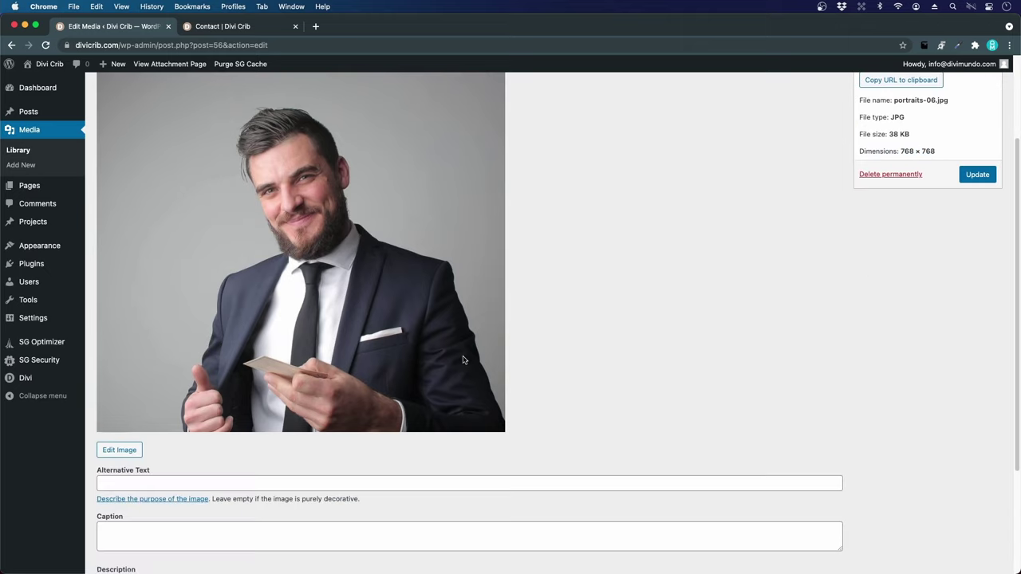
left_click(123, 451)
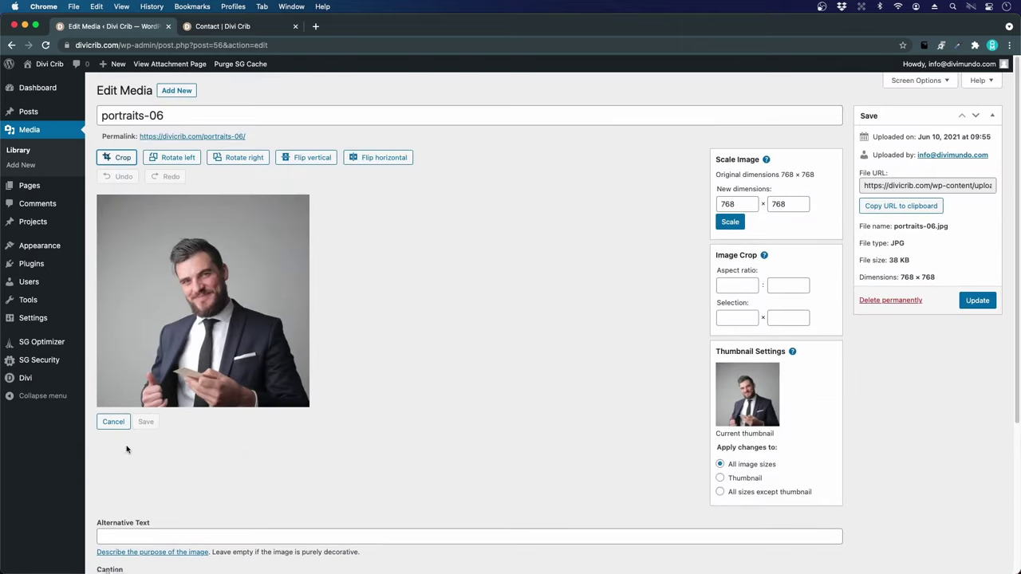
left_click(132, 160)
left_click_drag(307, 197, 231, 227)
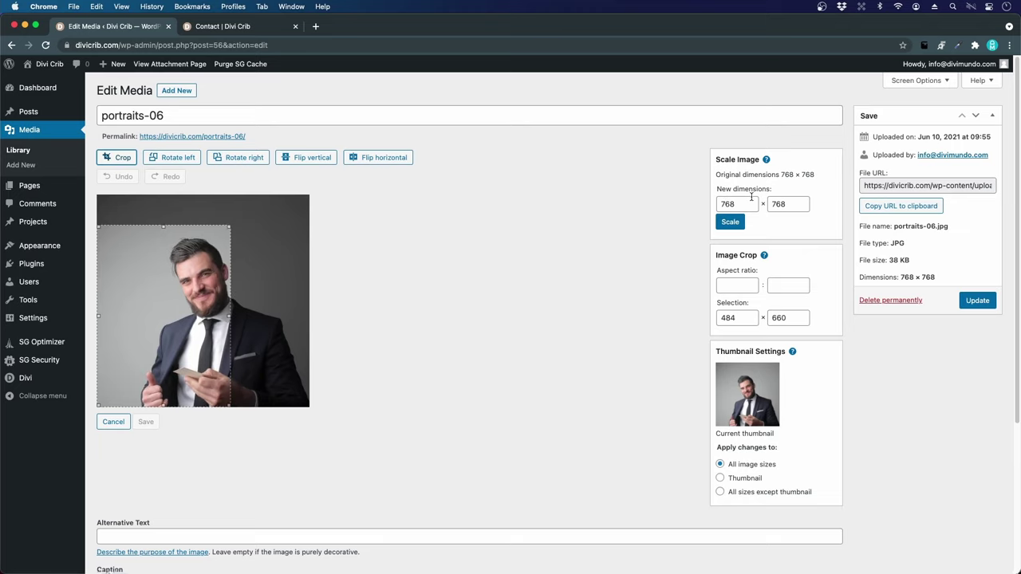
scroll(677, 417, "down", 2)
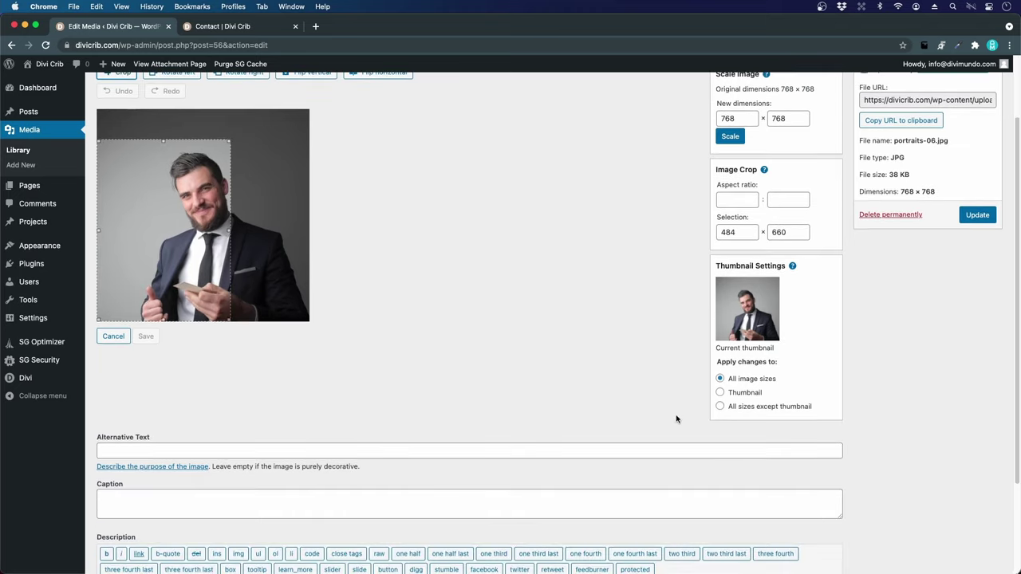
scroll(676, 417, "up", 2)
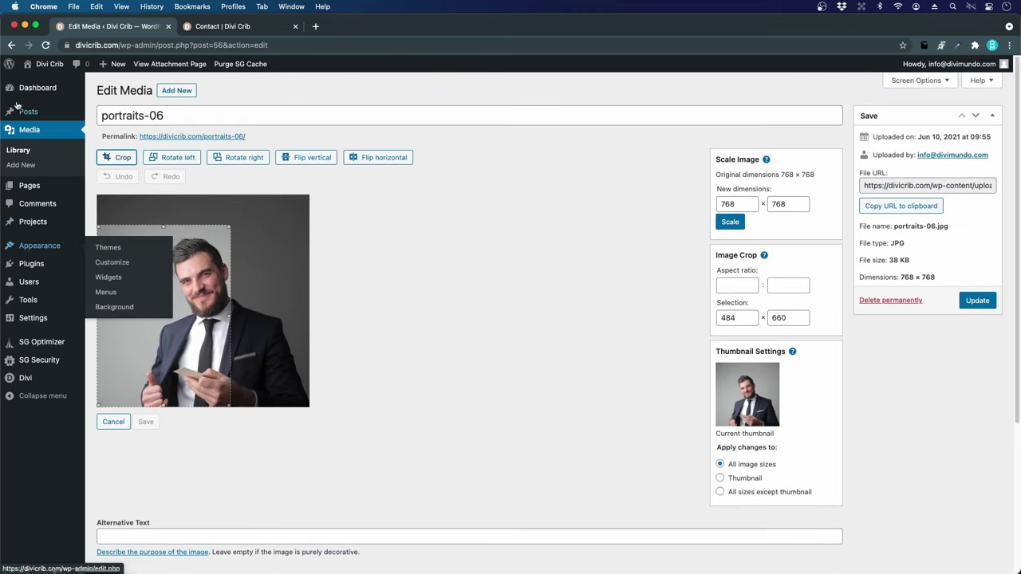
left_click(35, 136)
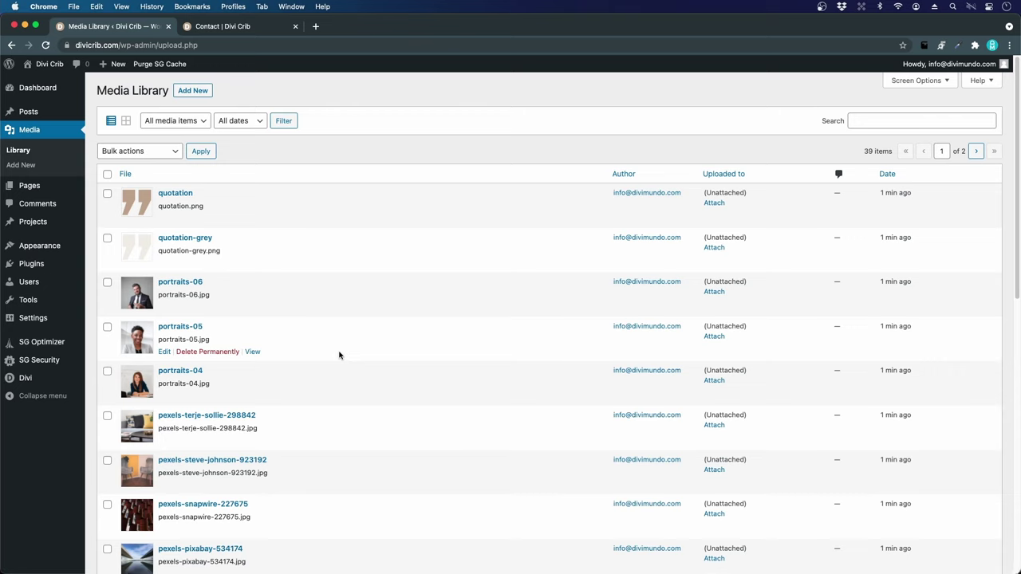
- Scroll through the Media Library file list to review the uploaded items
scroll(339, 355, "down", 5)
scroll(339, 355, "up", 5)
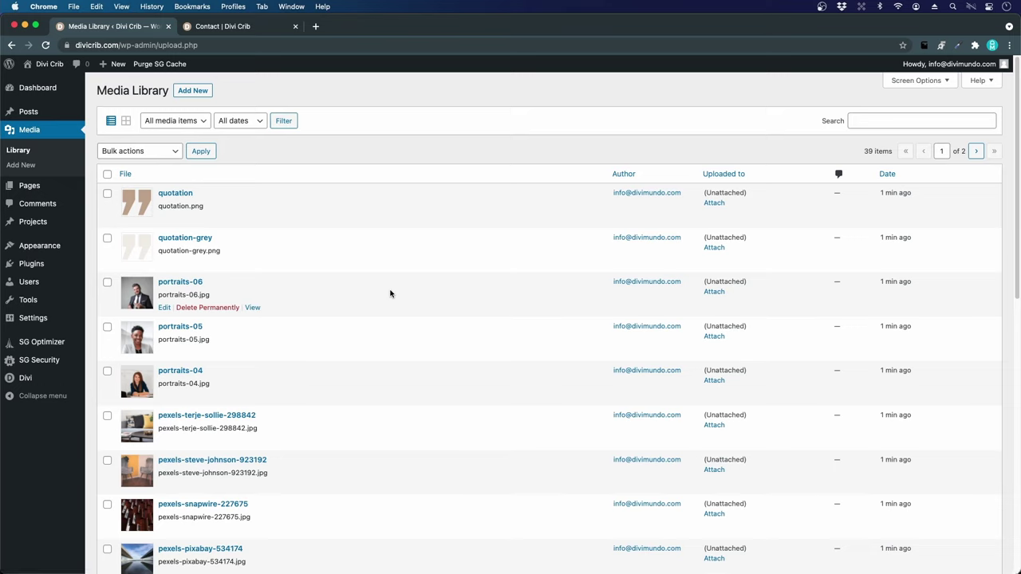
scroll(390, 294, "down", 1)
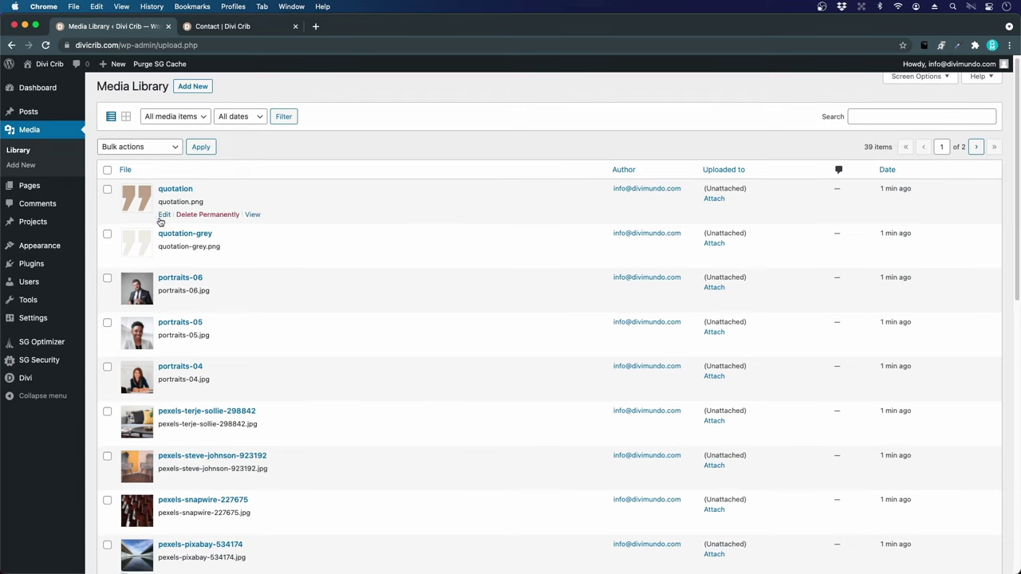
scroll(304, 401, "down", 10)
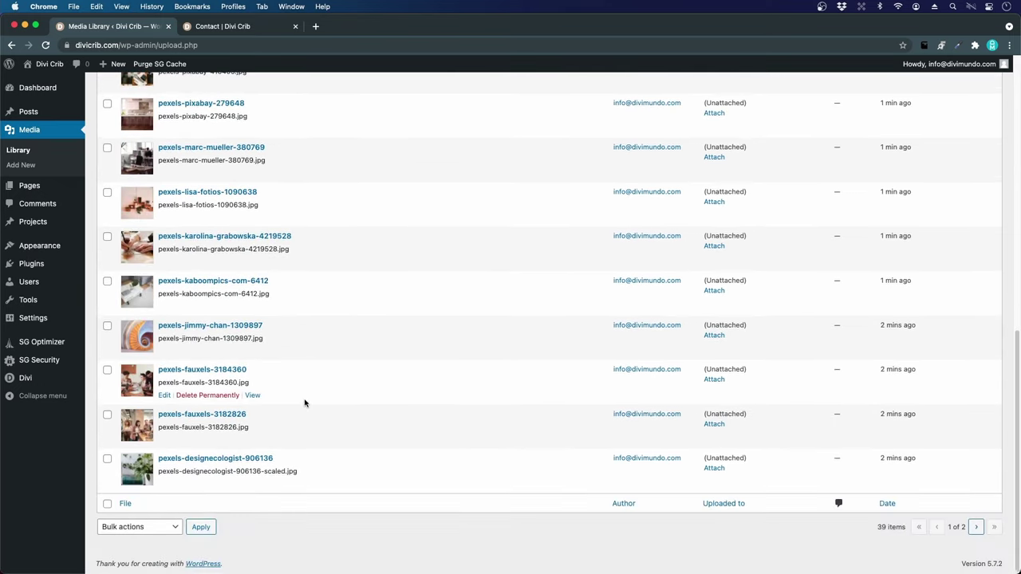
scroll(304, 403, "up", 10)
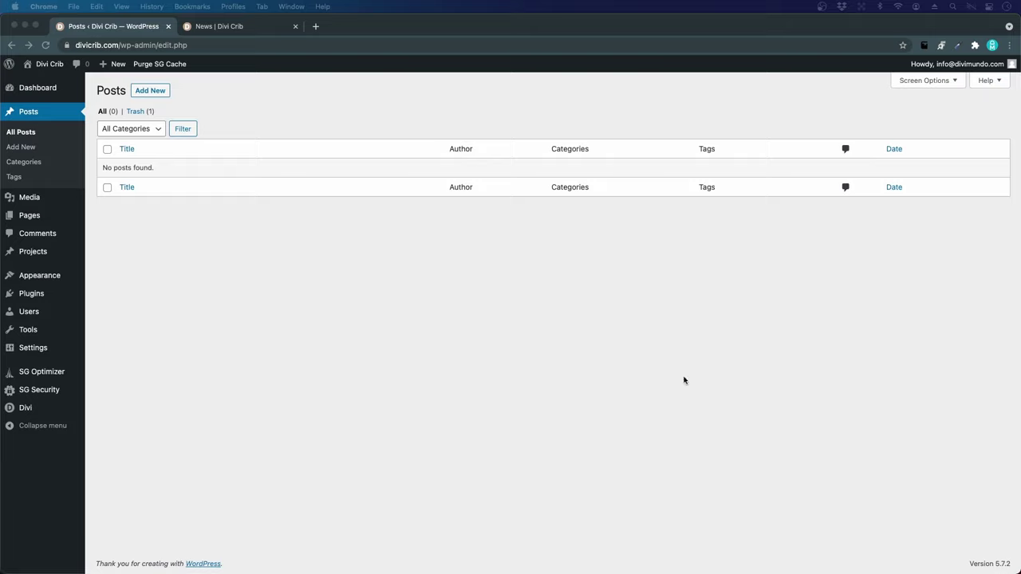
- Visit Pages and Posts, then open the Categories screen listing only Uncategorized
left_click(372, 308)
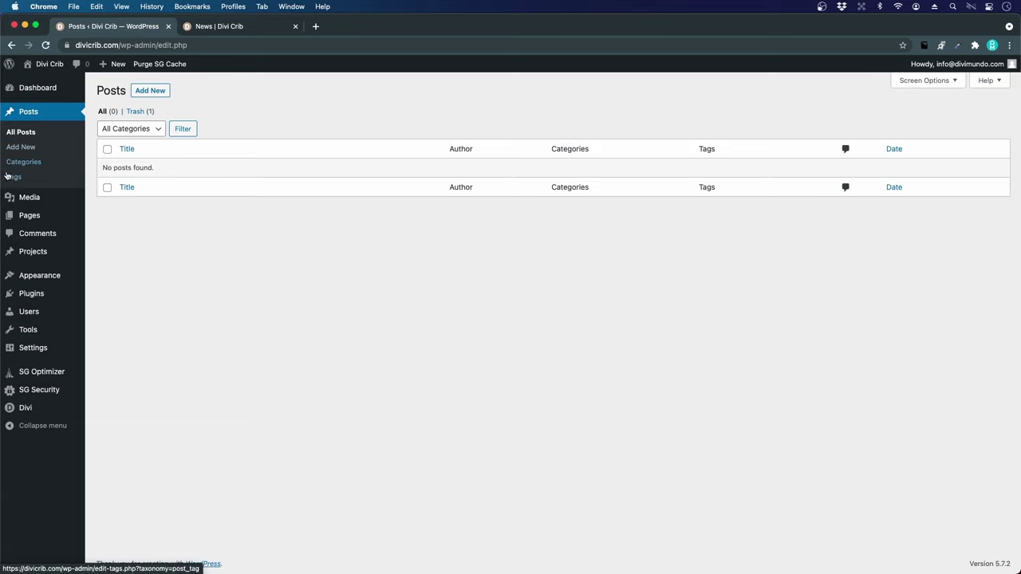
left_click(28, 217)
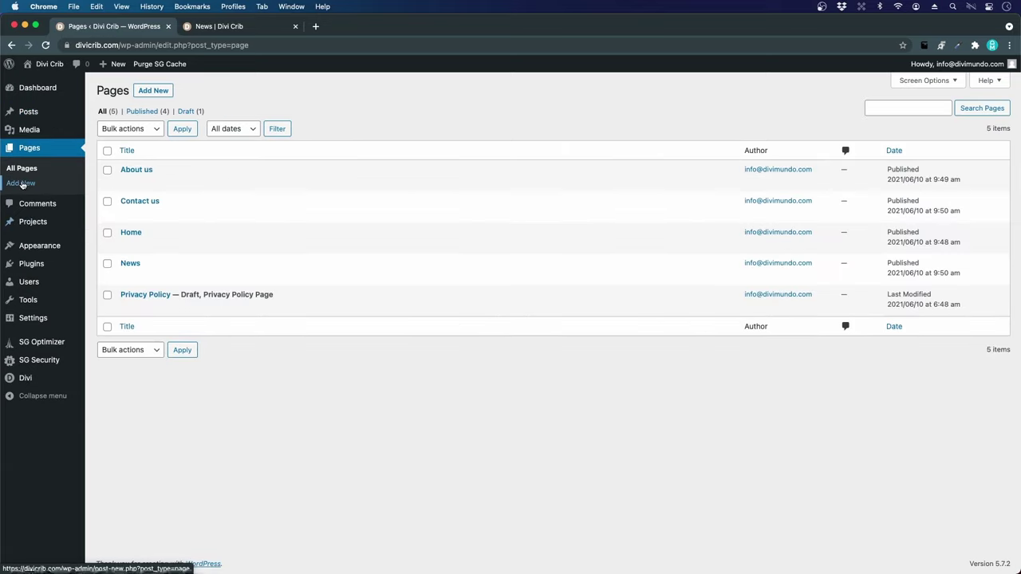
left_click(28, 112)
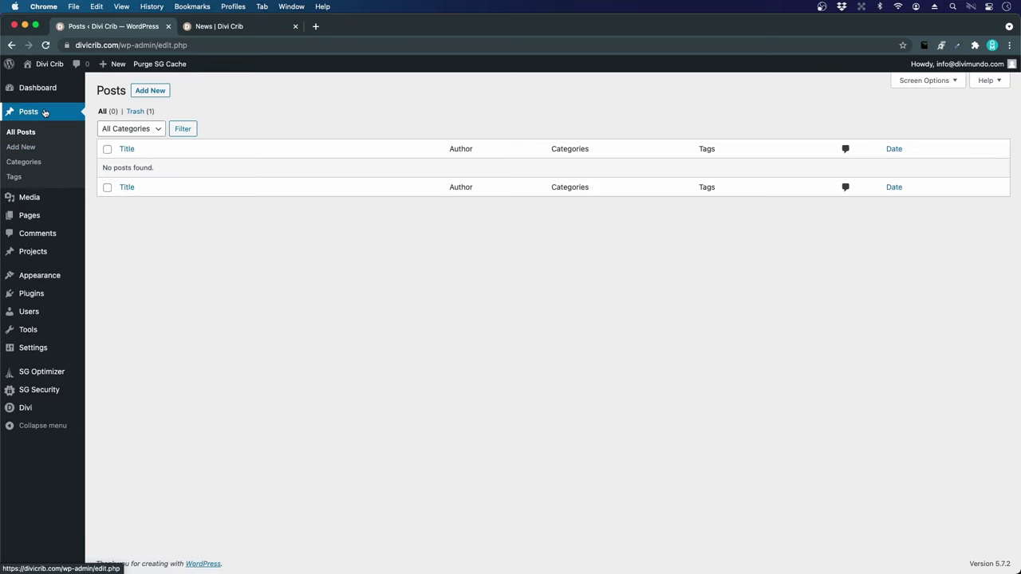
left_click(36, 166)
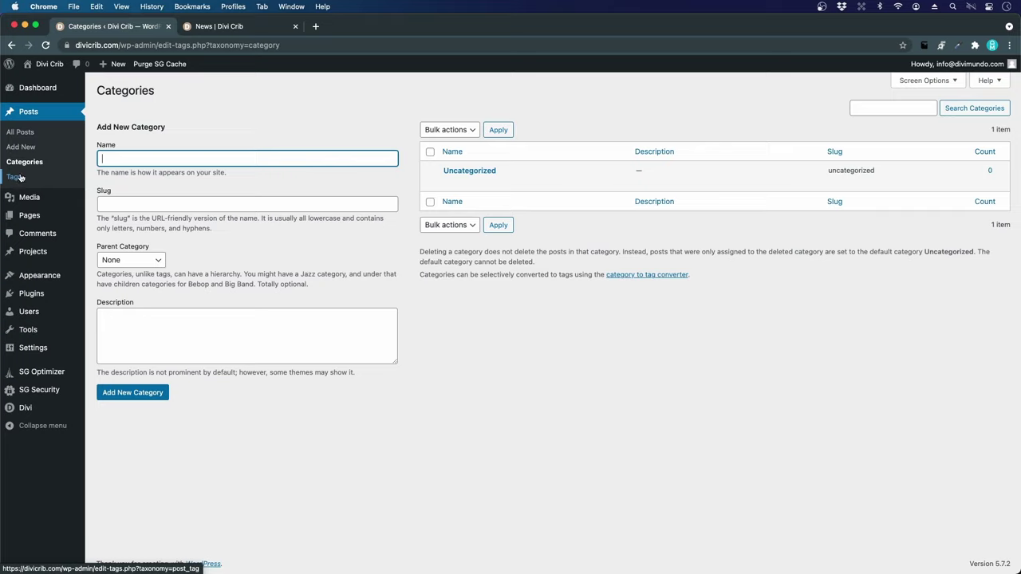
- Add the Case and Inspiration post categories, then return to All Posts
left_click(23, 163)
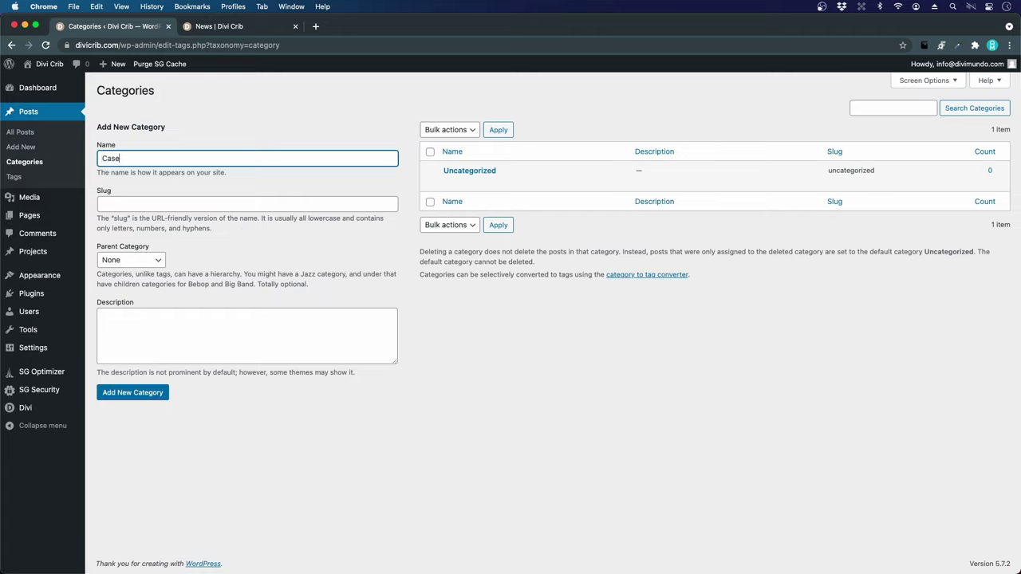
left_click(137, 401)
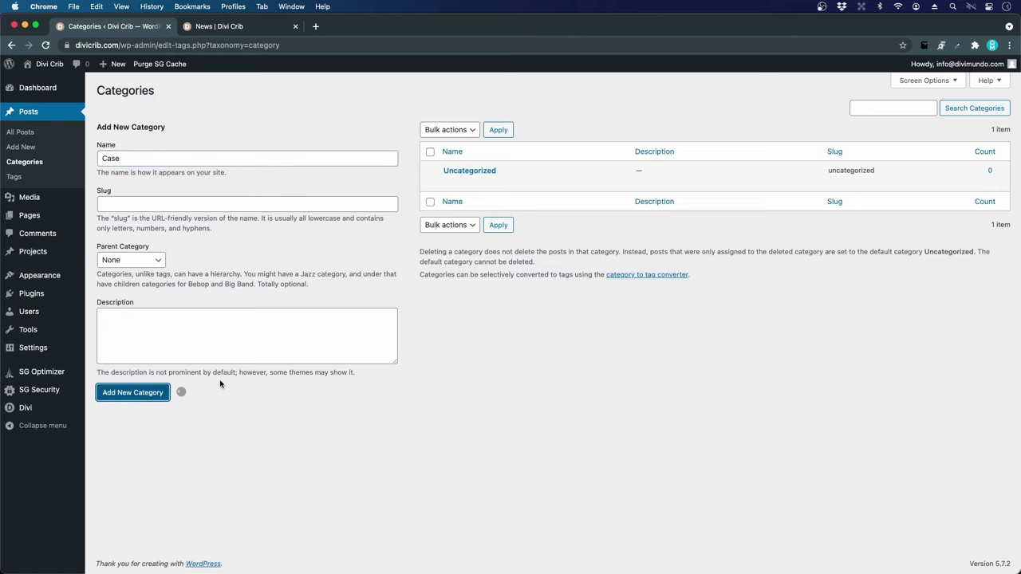
left_click(156, 160)
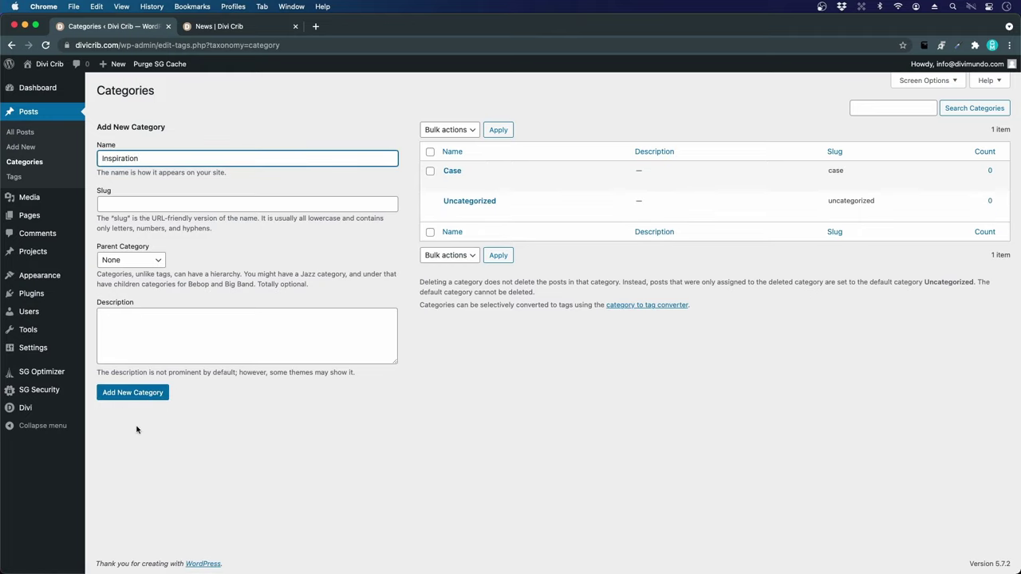
left_click(156, 393)
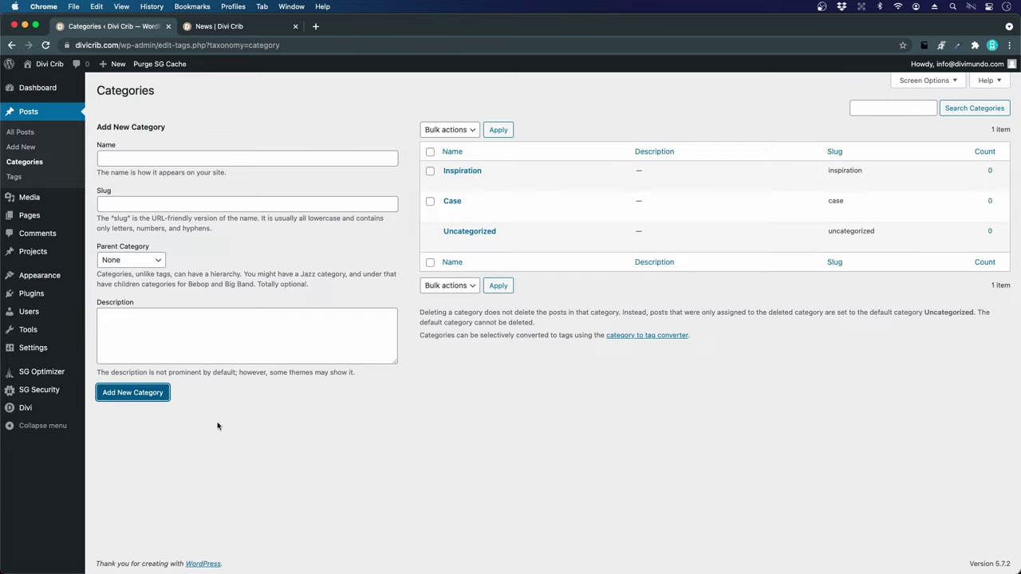
left_click(21, 132)
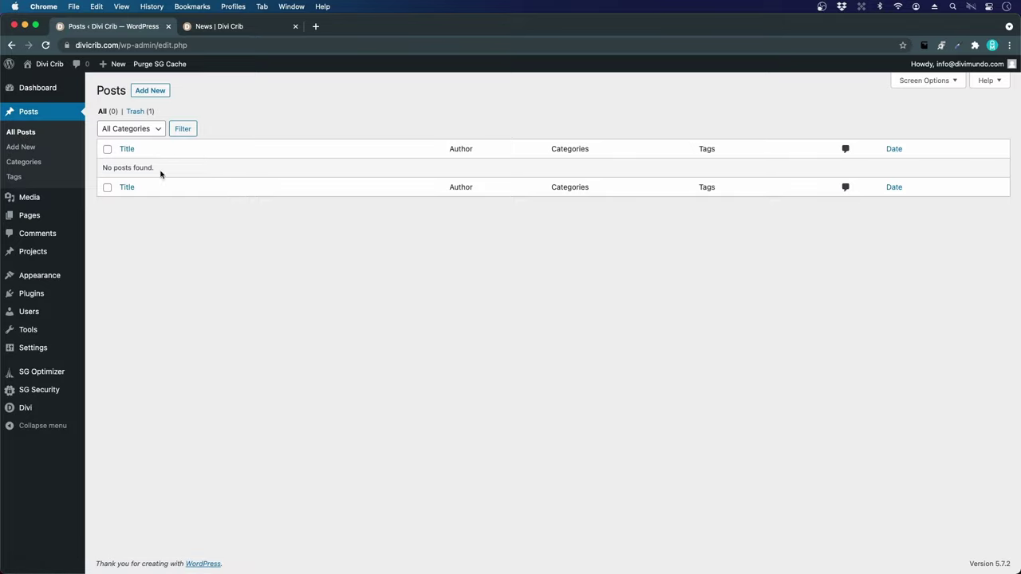
- From Trash (1), permanently delete Hello world! and start a new post
left_click(144, 115)
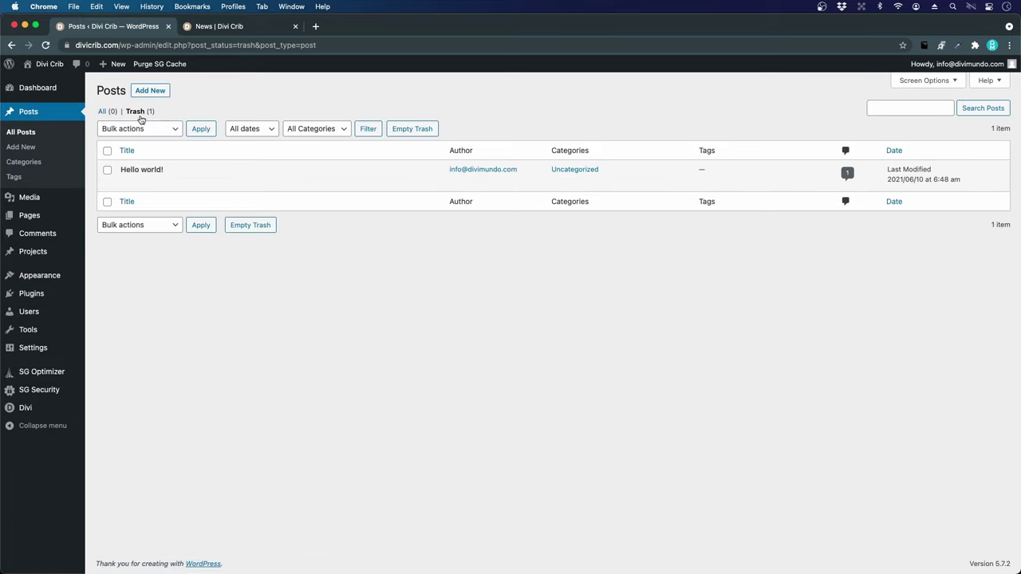
mouse_move(147, 173)
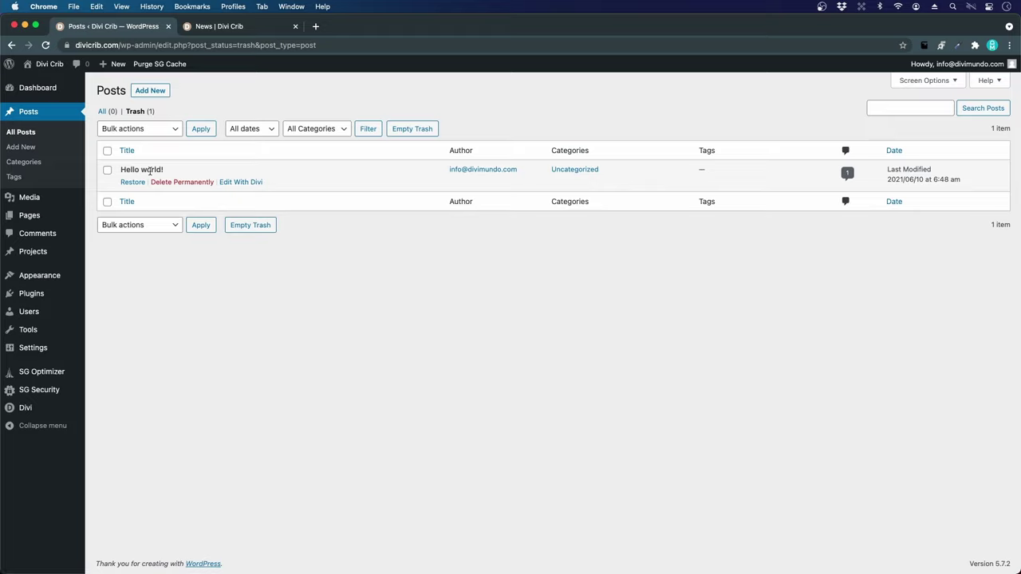
left_click(178, 182)
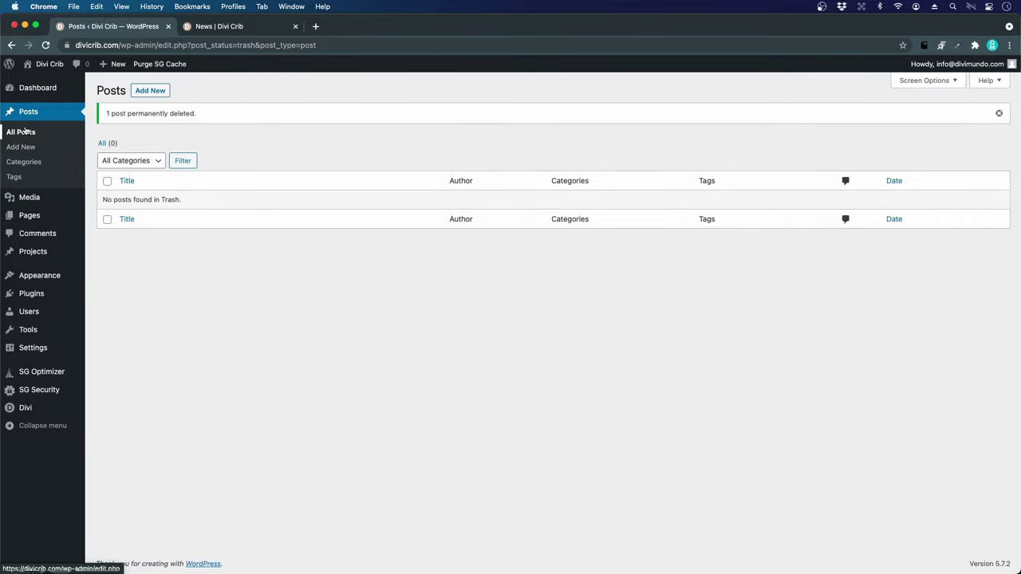
left_click(150, 91)
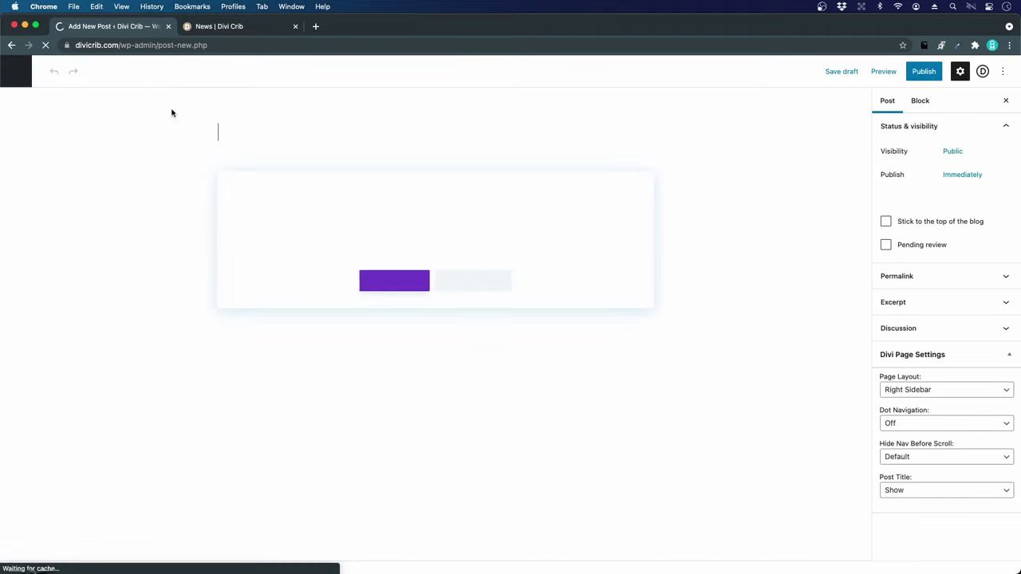
- On the live site's News page, open the 'New project for better sustainability' post
key("ctrl+Tab")
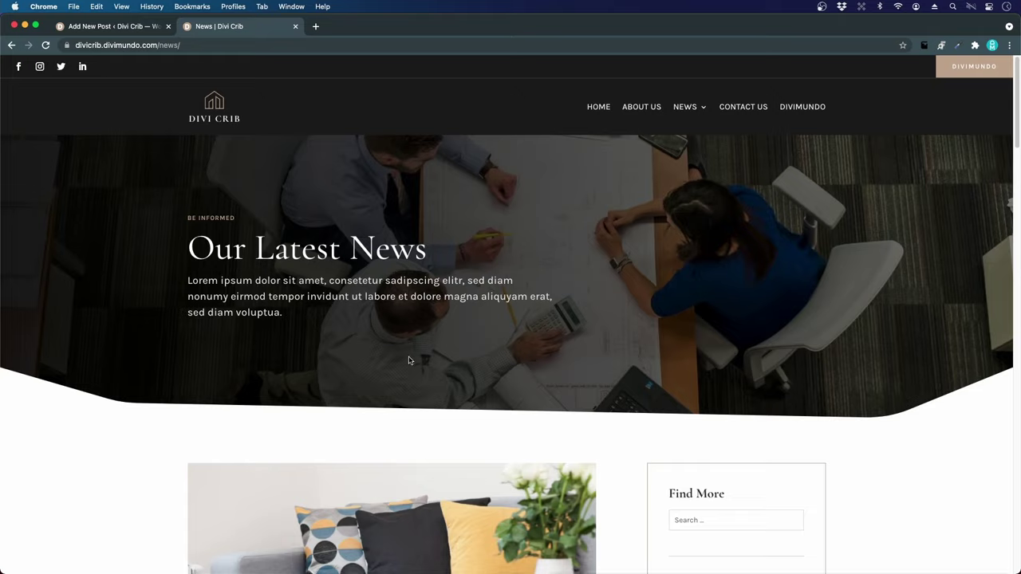
left_click(687, 111)
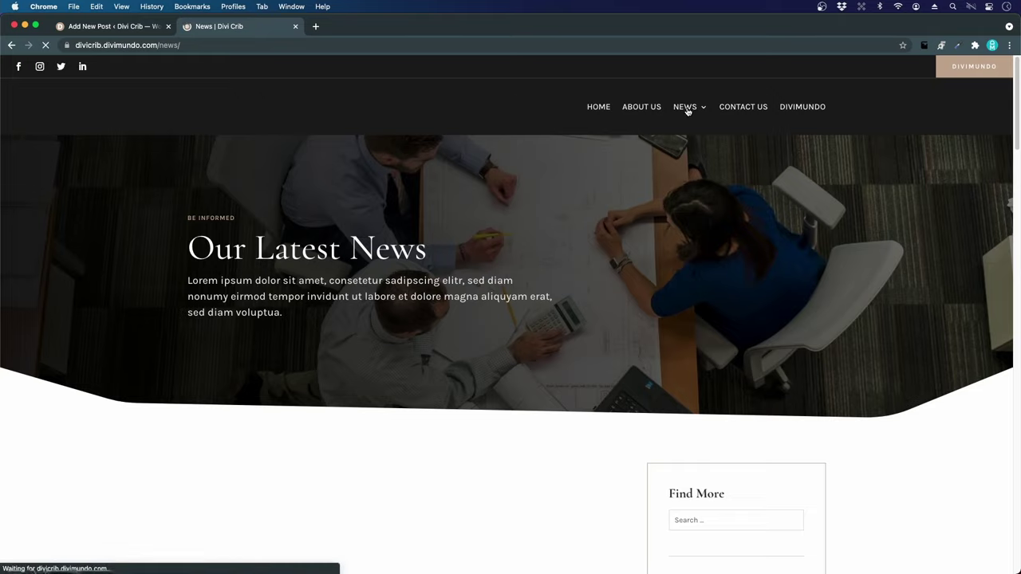
mouse_move(687, 111)
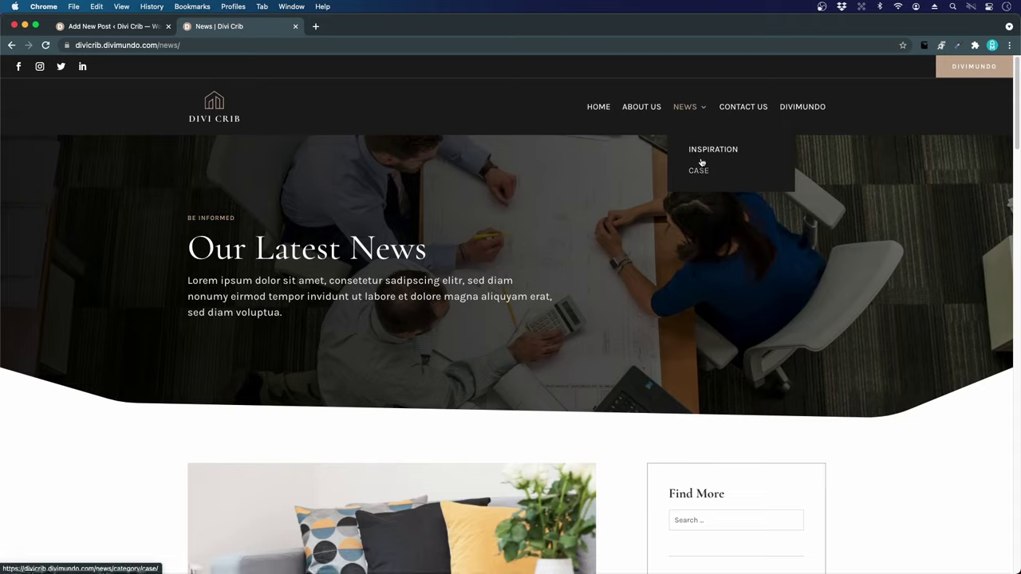
scroll(379, 298, "down", 3)
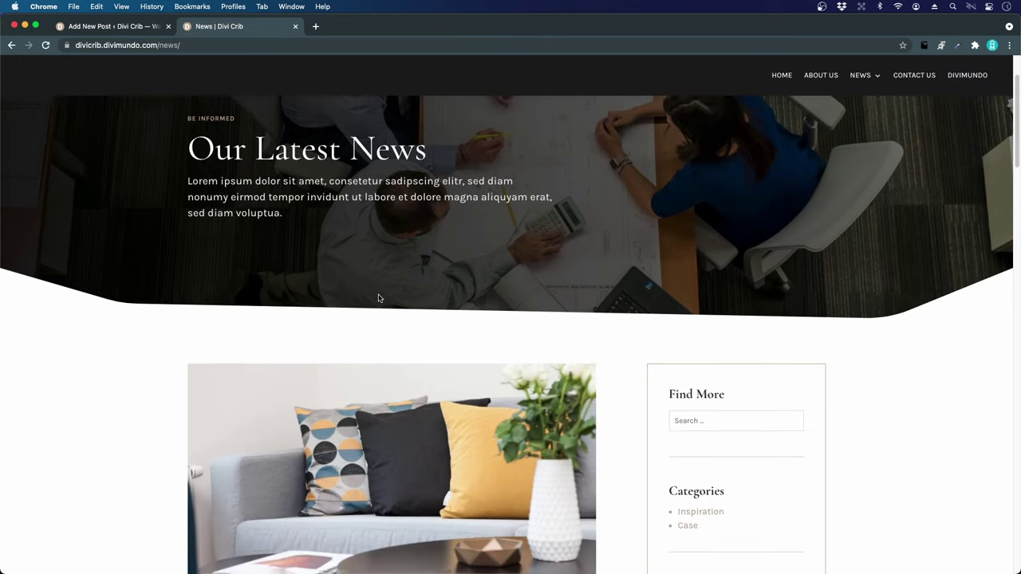
scroll(378, 298, "down", 5)
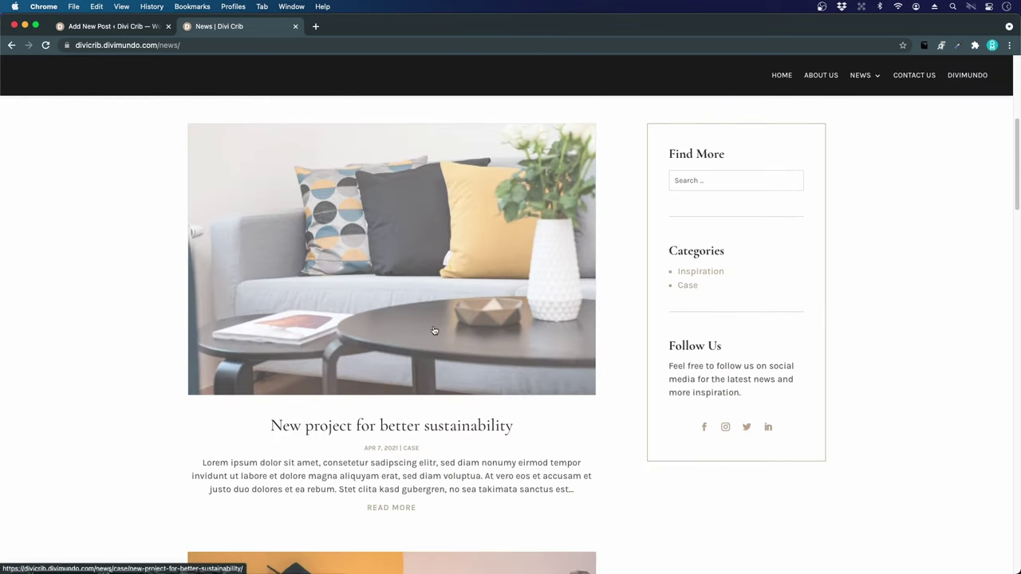
scroll(435, 330, "down", 3)
left_click(435, 330)
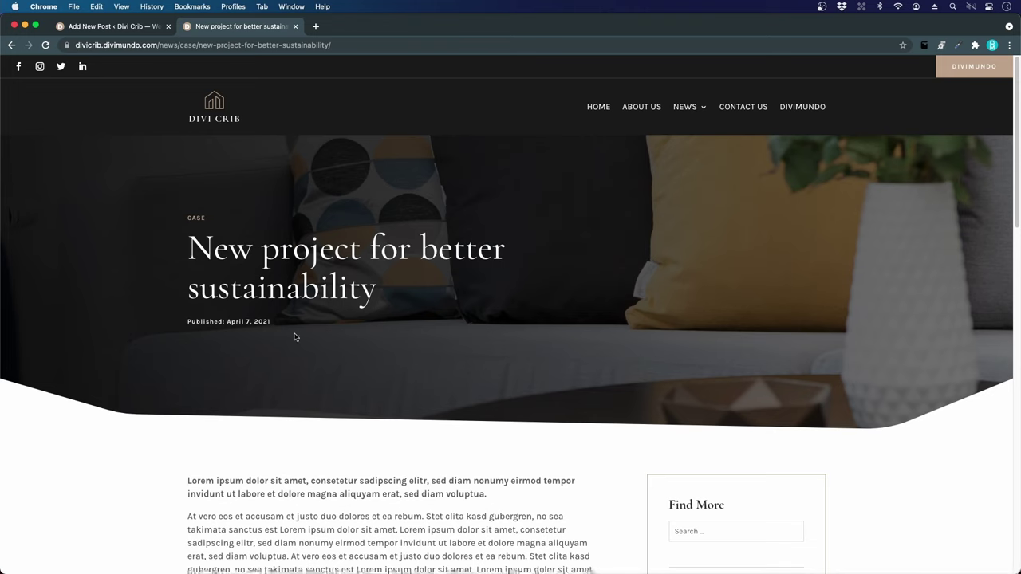
- Read through the post, confirming its /news/case/ URL, then return to the new-post editor
scroll(294, 337, "down", 5)
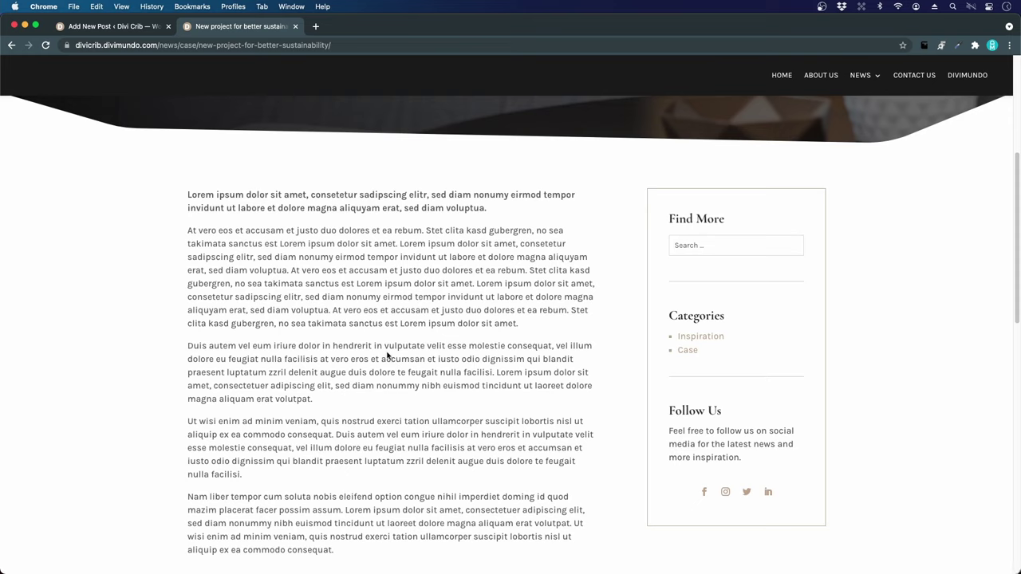
scroll(455, 351, "down", 1)
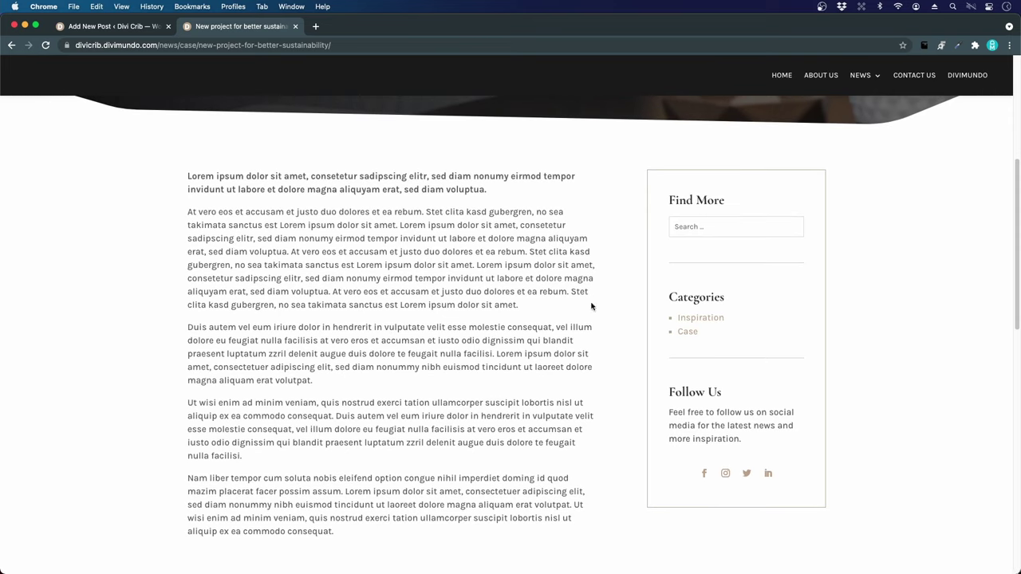
scroll(314, 328, "down", 6)
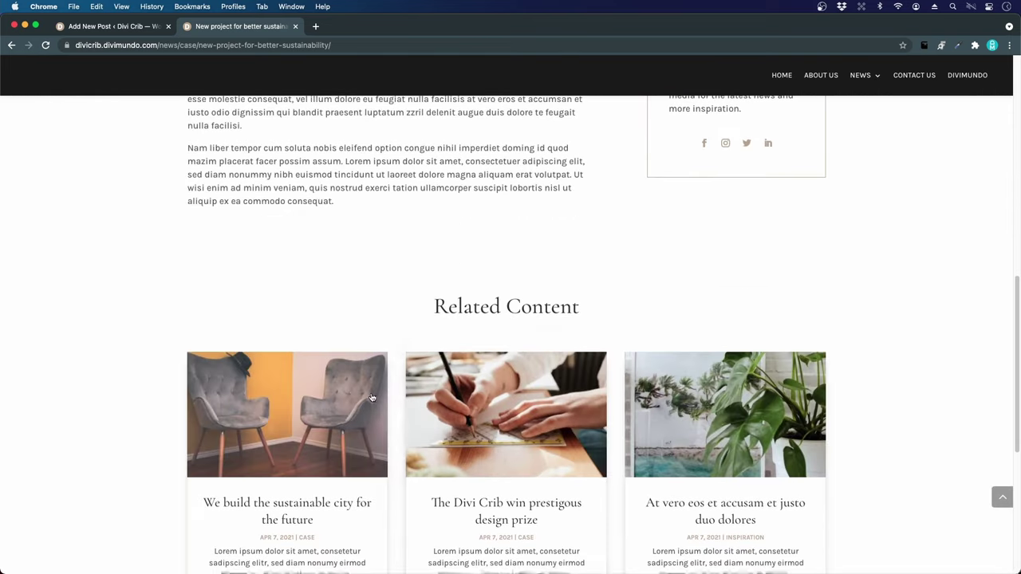
scroll(446, 396, "down", 2)
scroll(506, 406, "down", 5)
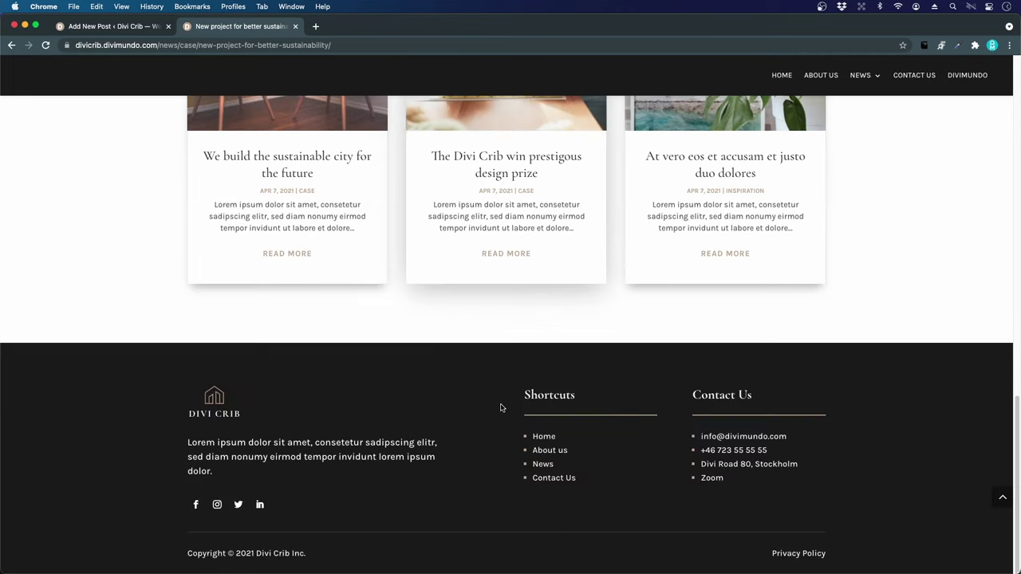
scroll(442, 454, "up", 10)
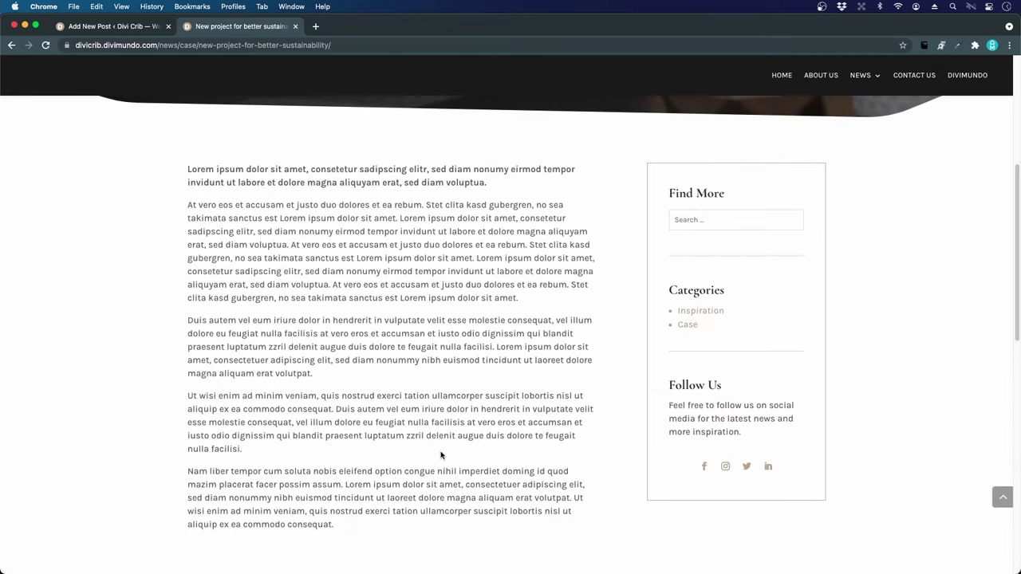
scroll(442, 455, "up", 4)
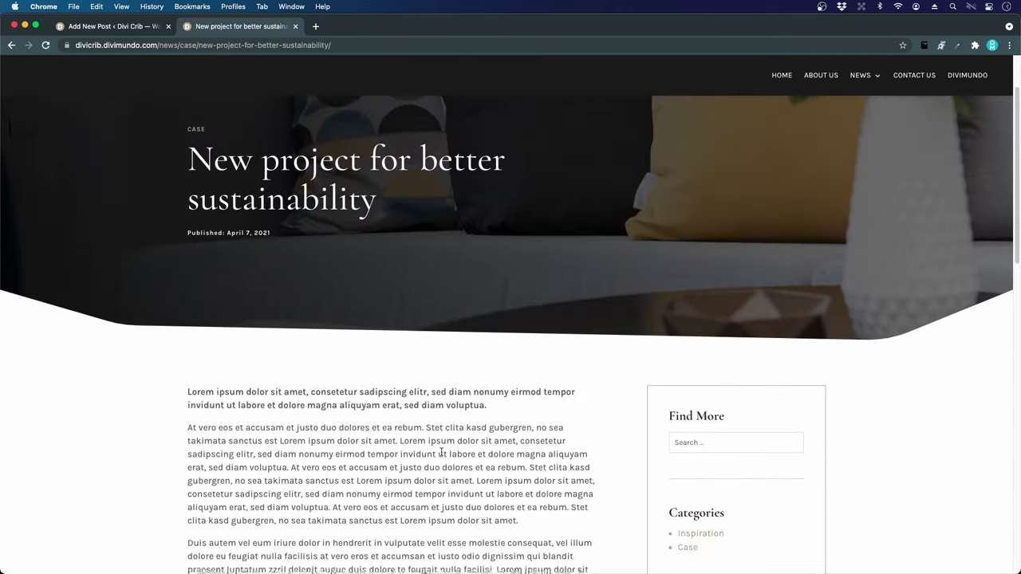
scroll(431, 451, "down", 1)
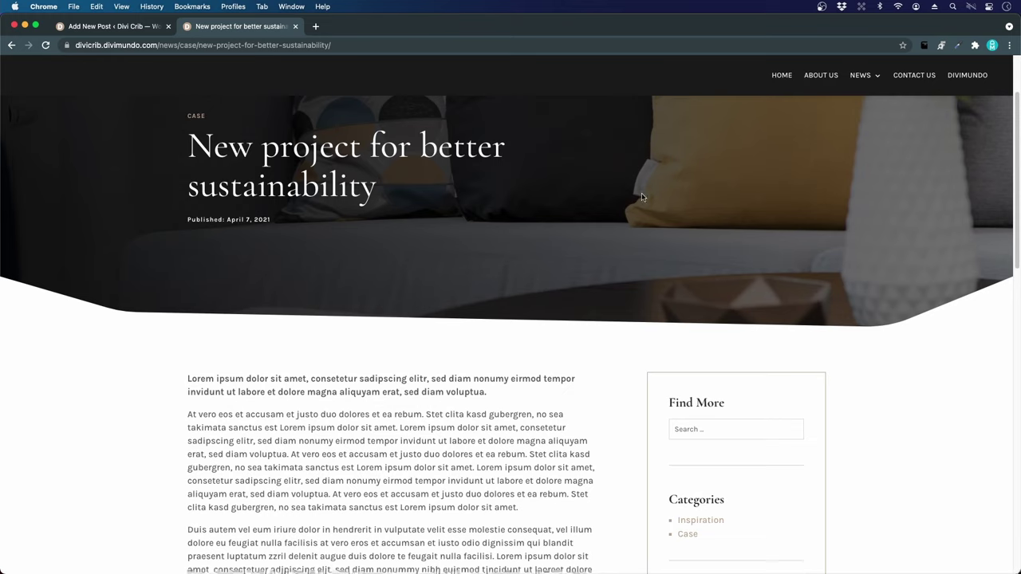
scroll(567, 269, "down", 5)
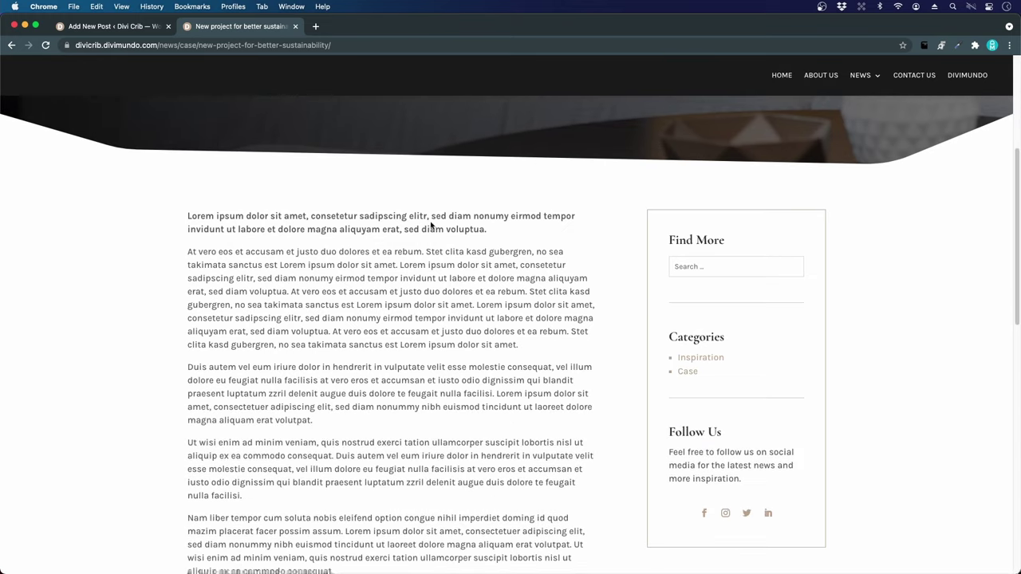
scroll(499, 351, "down", 3)
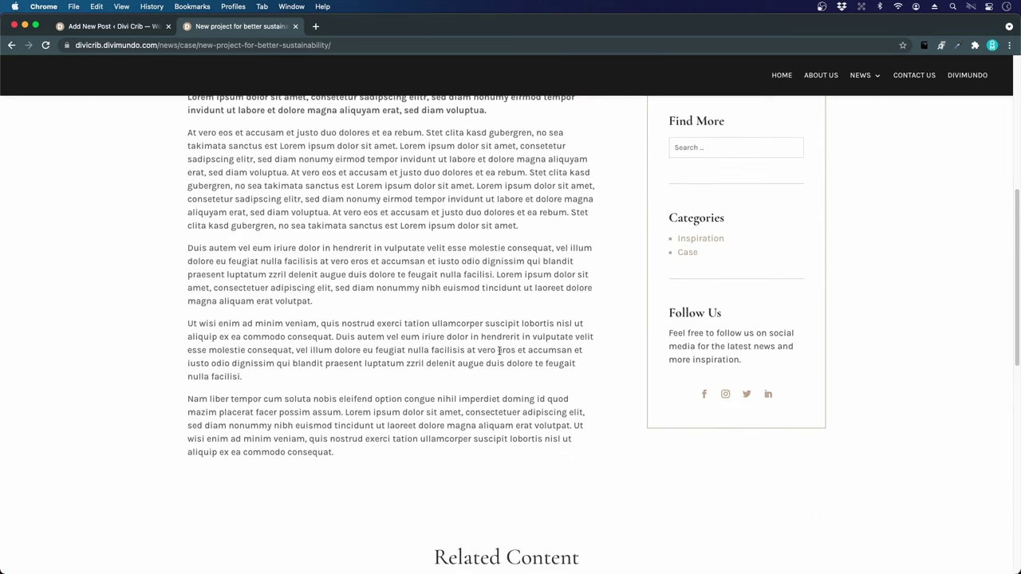
scroll(724, 288, "down", 8)
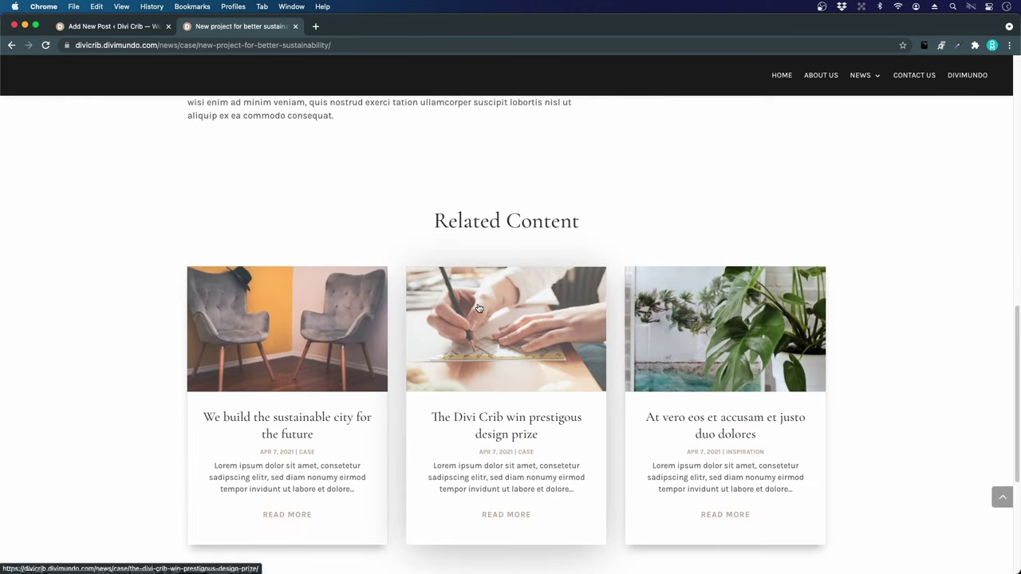
scroll(479, 308, "down", 6)
scroll(479, 364, "up", 10)
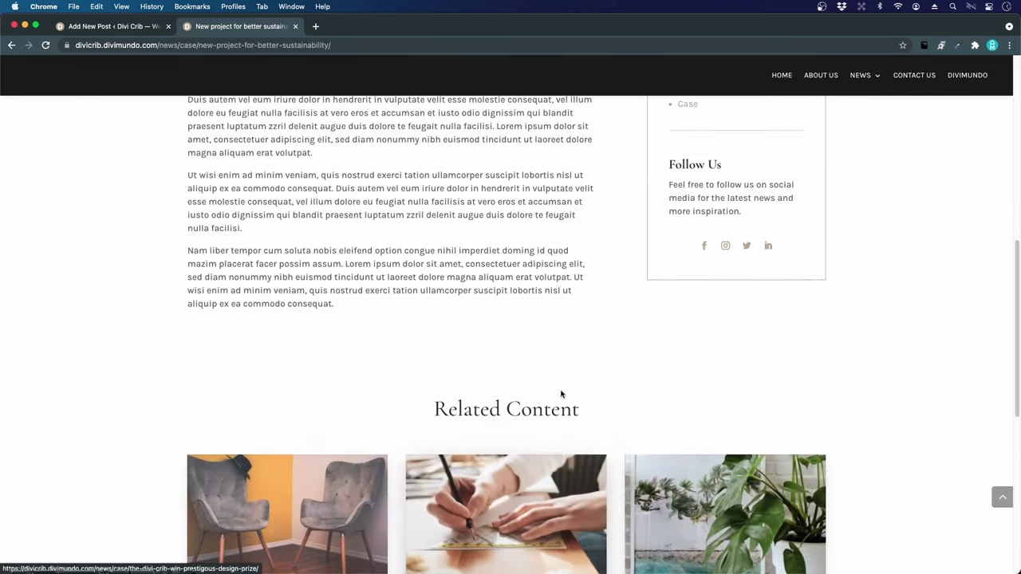
scroll(559, 395, "up", 2)
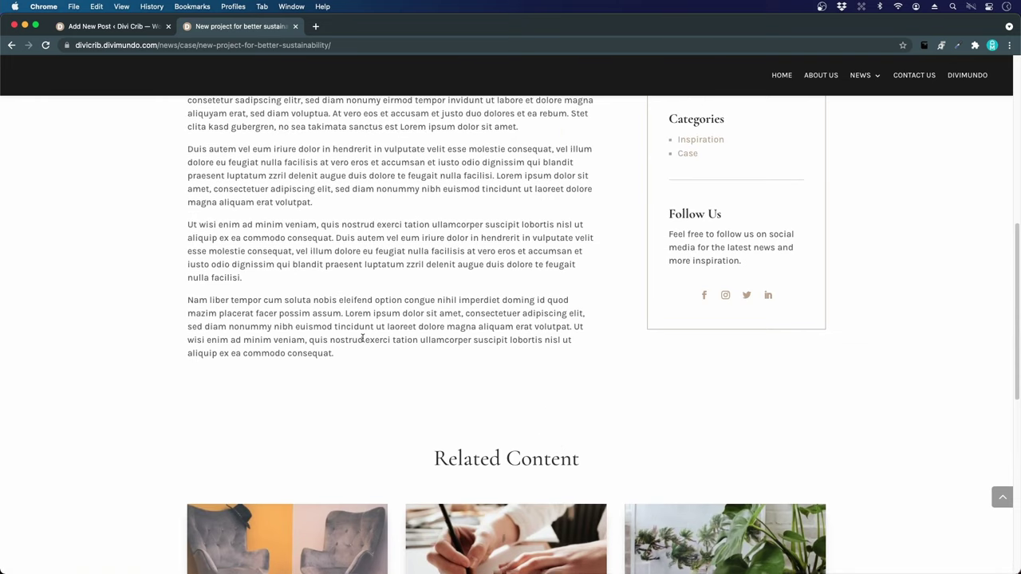
scroll(363, 338, "up", 5)
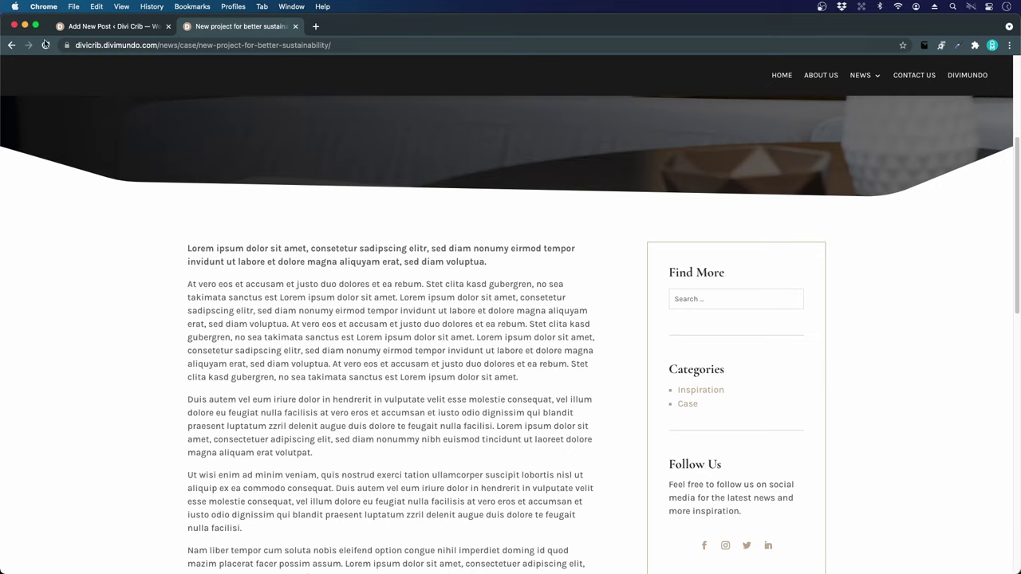
left_click(71, 29)
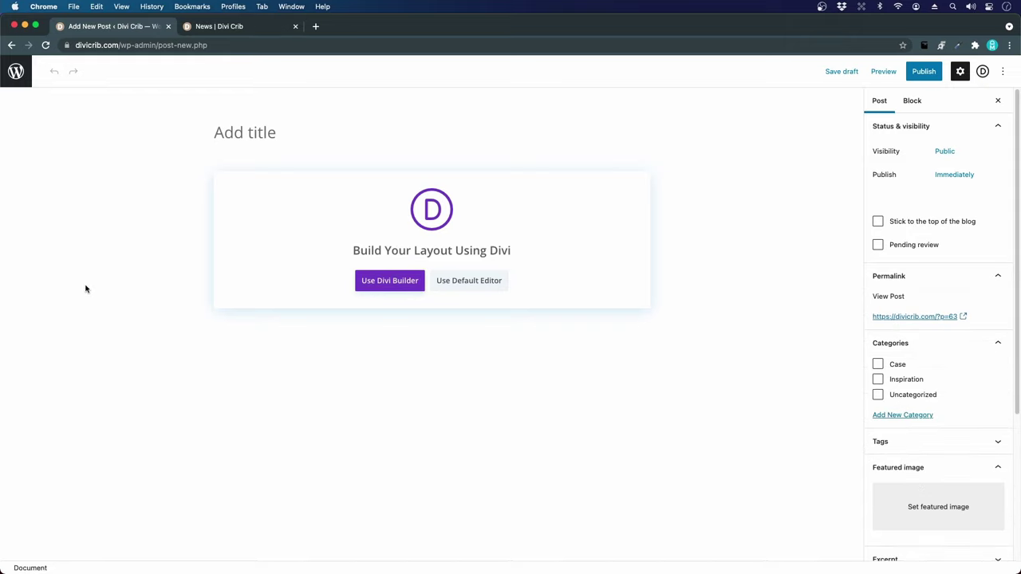
- Title the post 'Lorem ipsum my first post here', paste lorem ipsum paragraphs, and save the draft
type("Lorem ")
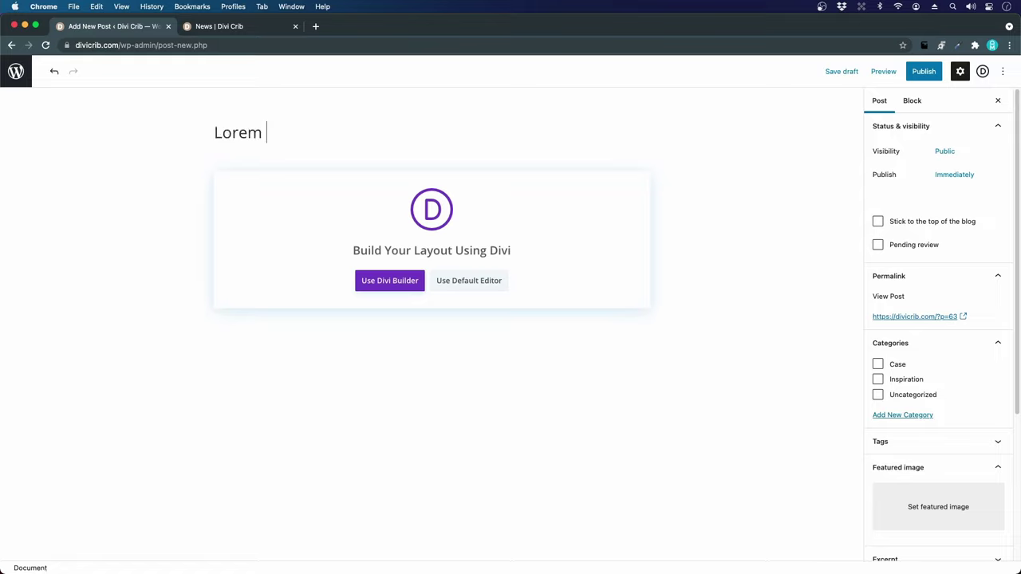
type("ipsum my first post he")
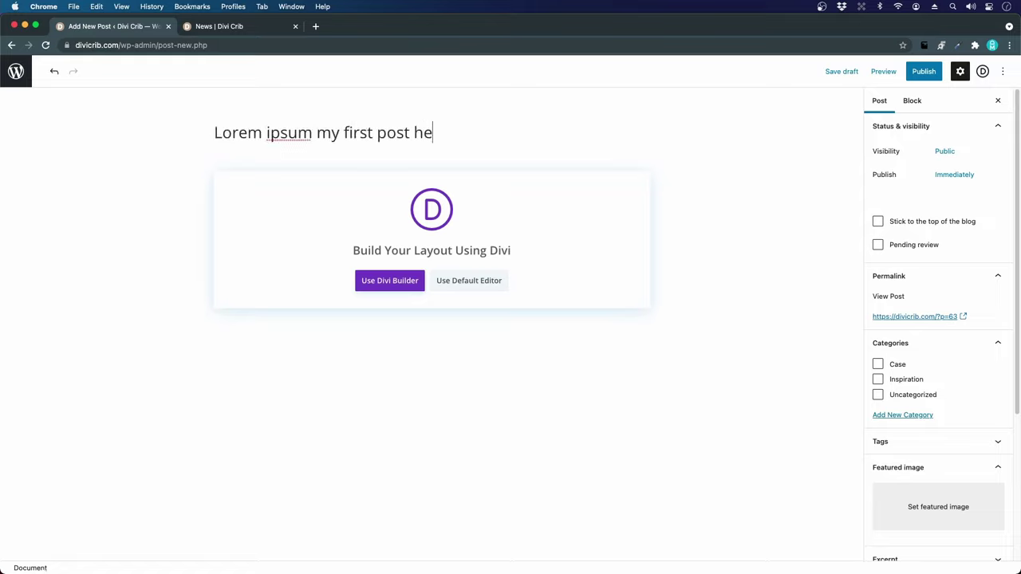
type("re")
left_click(492, 283)
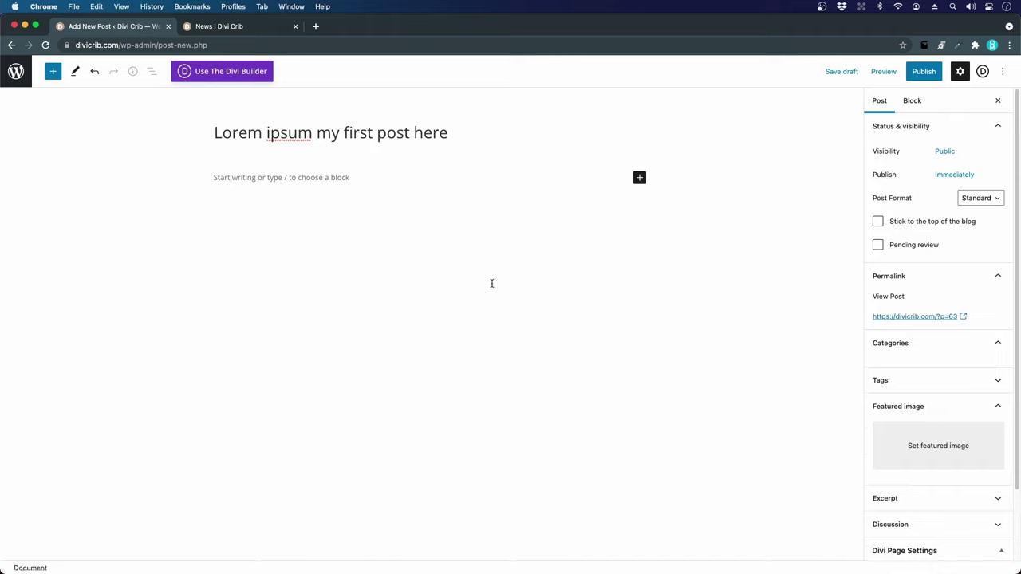
left_click(280, 176)
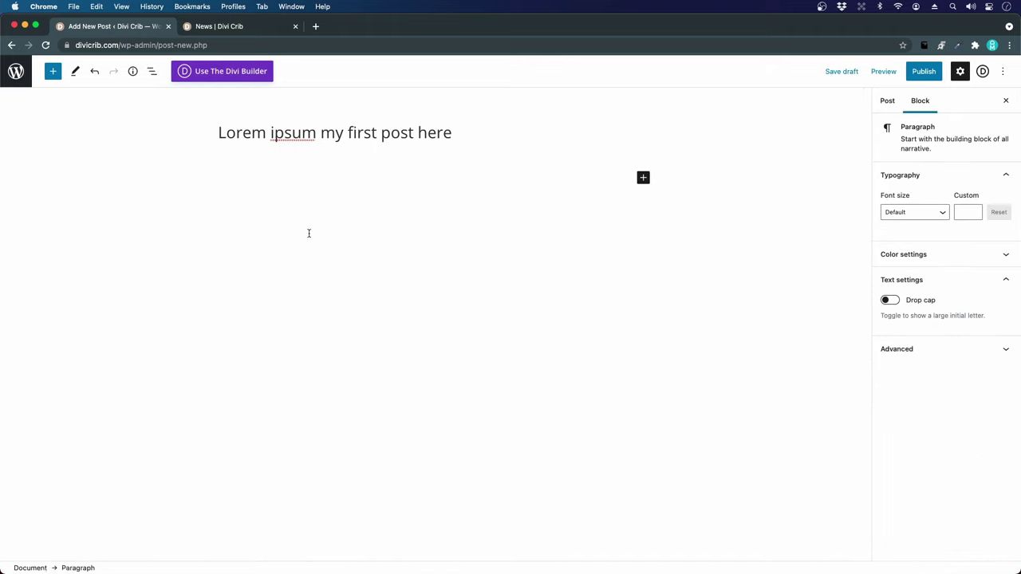
key("super+v")
left_click(183, 289)
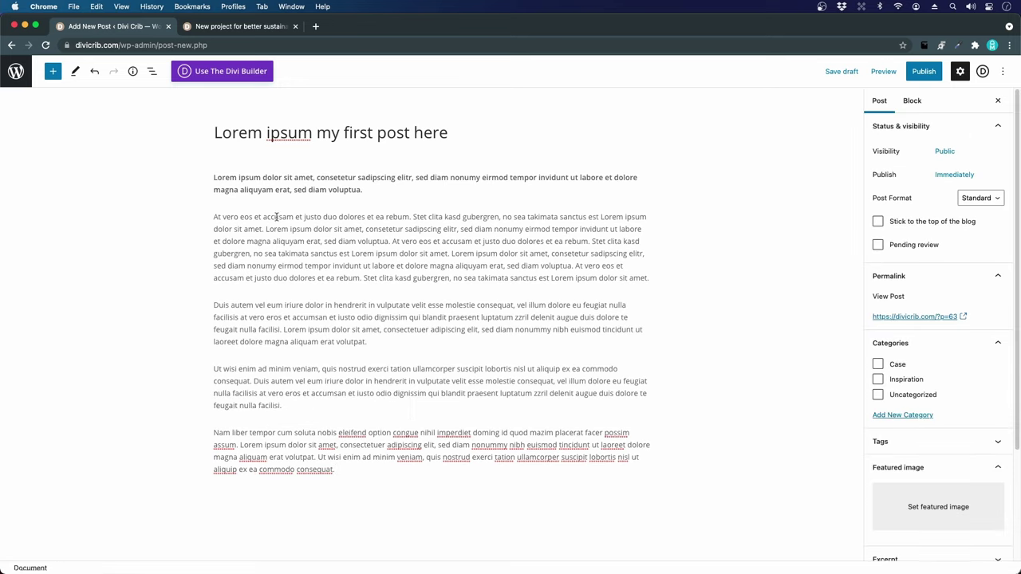
mouse_move(240, 204)
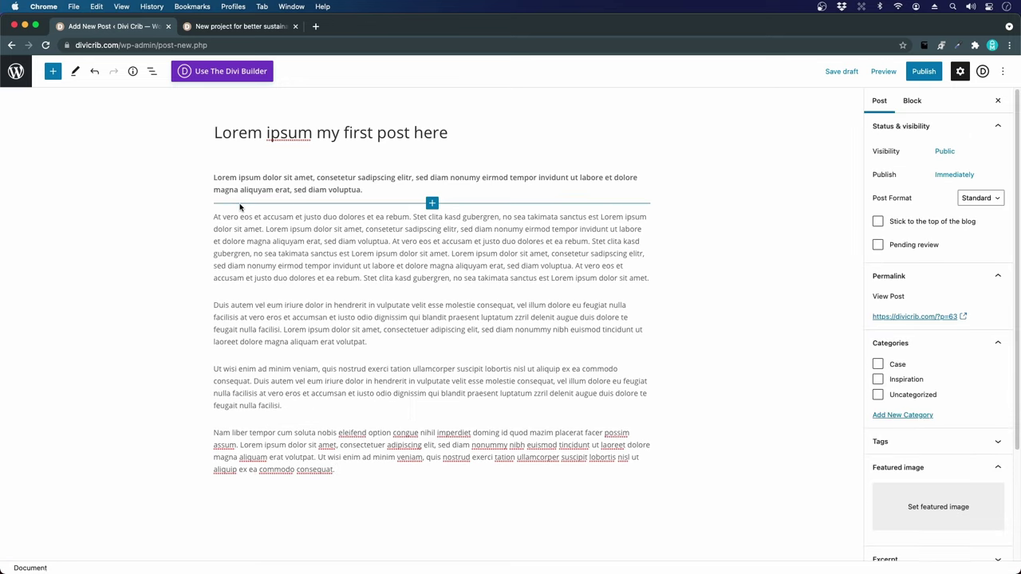
key("super+s")
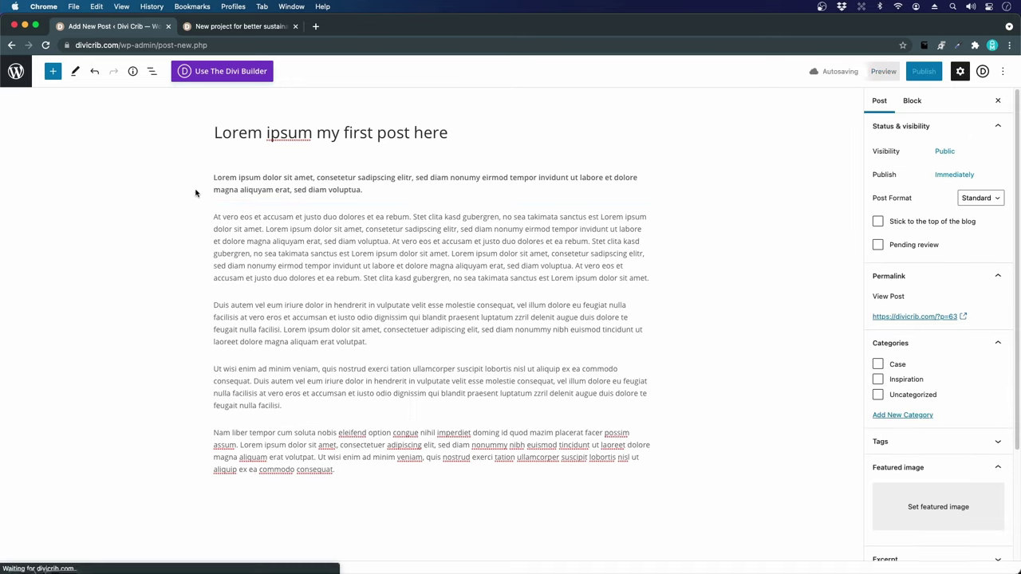
- Insert the office-meeting photo from the Media Library as an Image block between paragraphs two and three
left_click(53, 72)
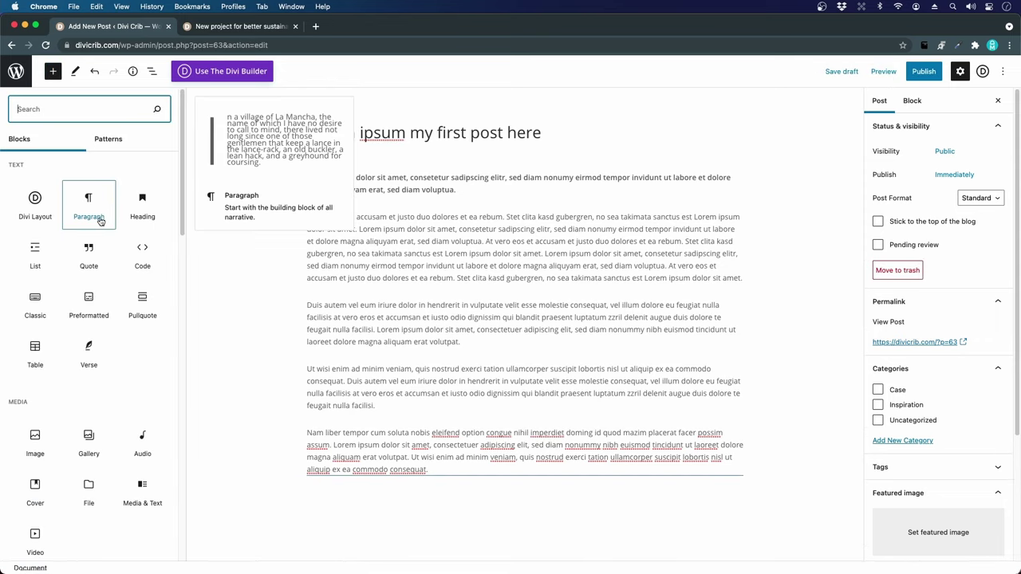
left_click_drag(35, 443, 568, 264)
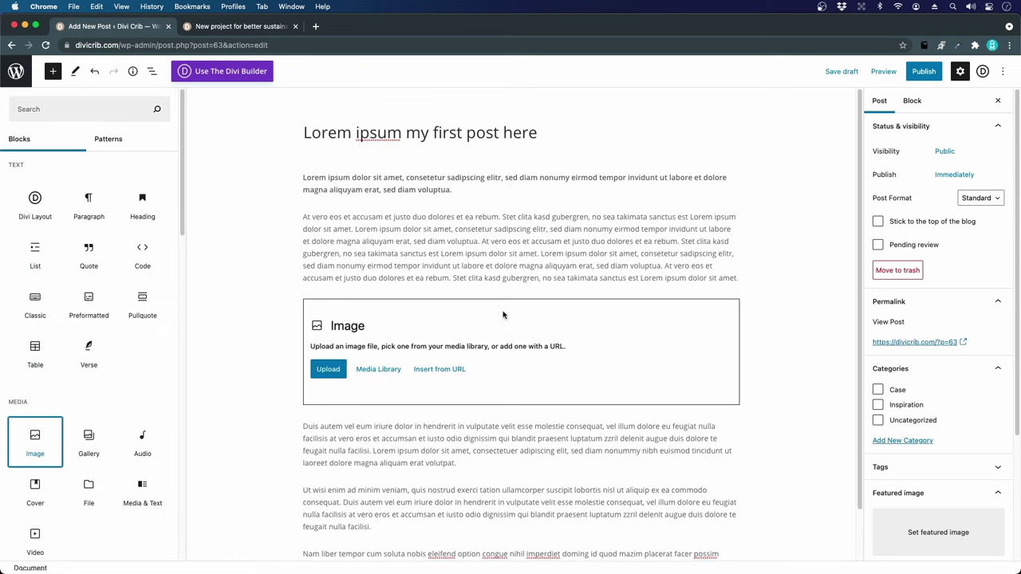
left_click(378, 369)
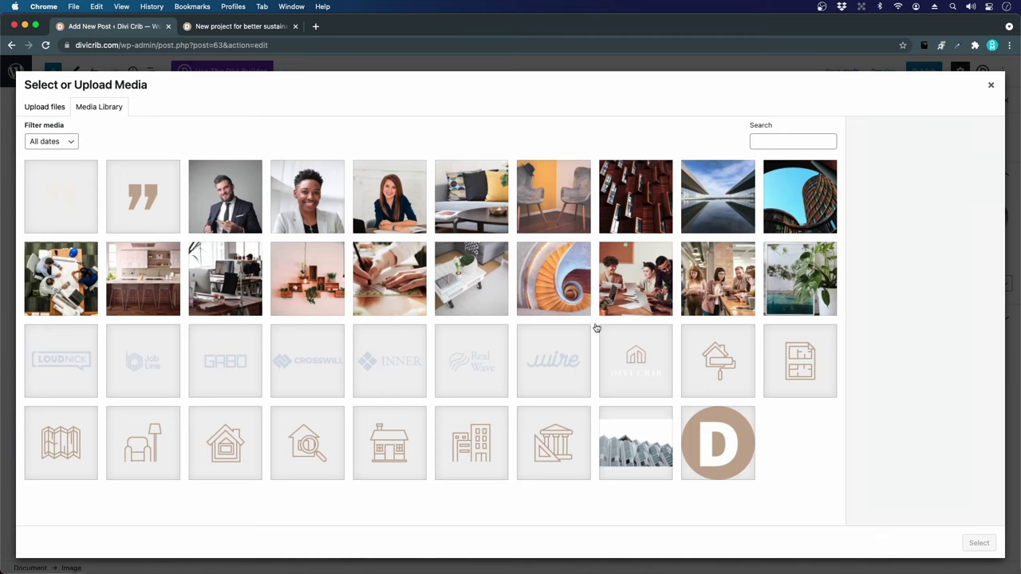
left_click(648, 289)
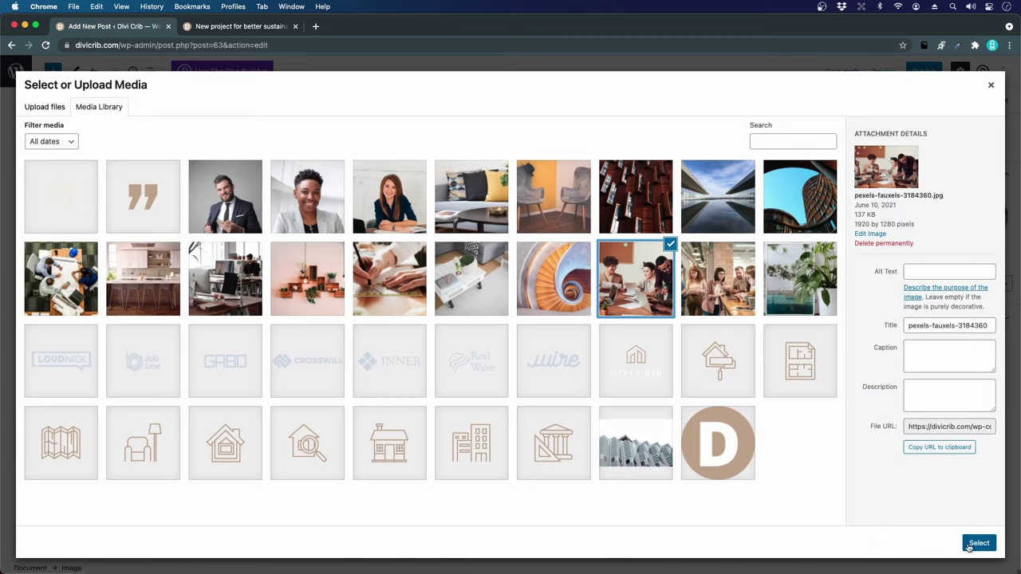
left_click(978, 544)
- Scroll the draft, browse the block inserter again, and close it to return to post settings
scroll(611, 394, "down", 5)
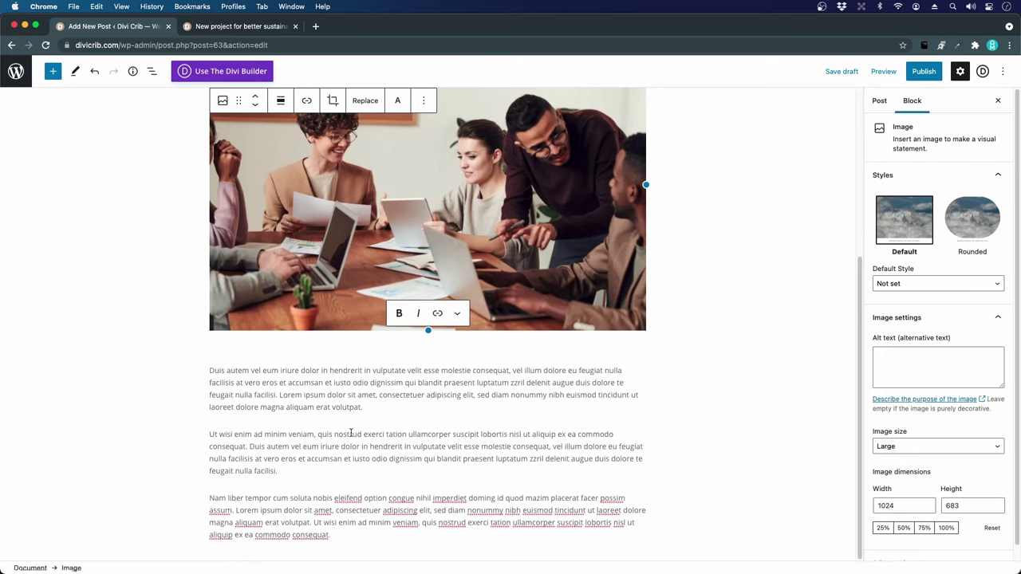
left_click(53, 73)
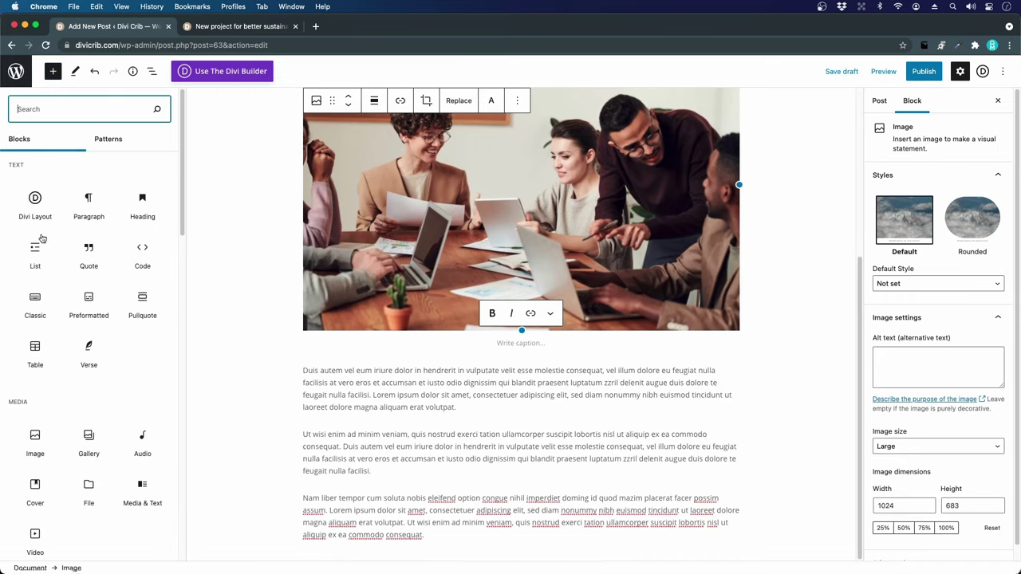
scroll(79, 343, "down", 3)
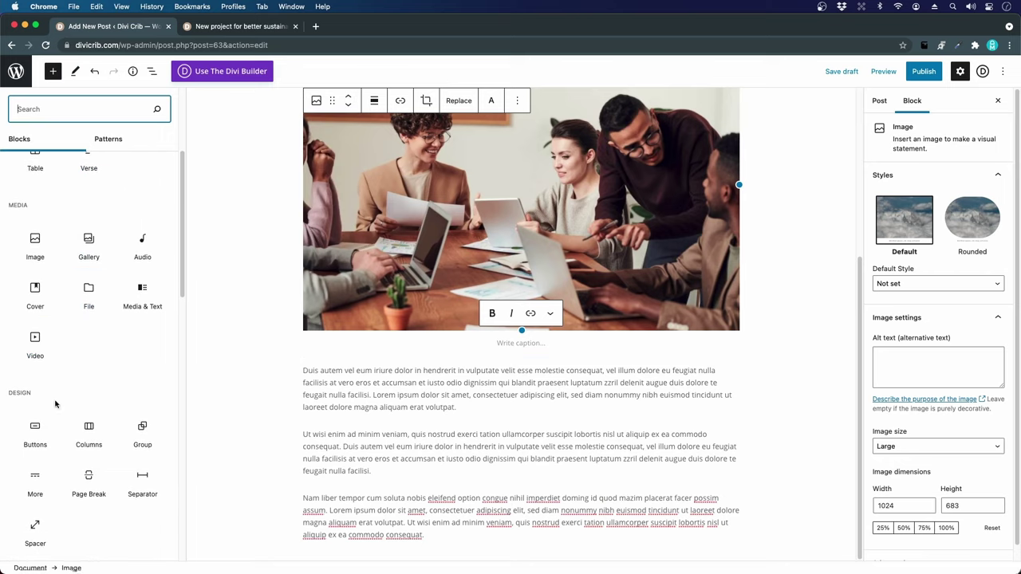
scroll(258, 490, "up", 5)
left_click(837, 209)
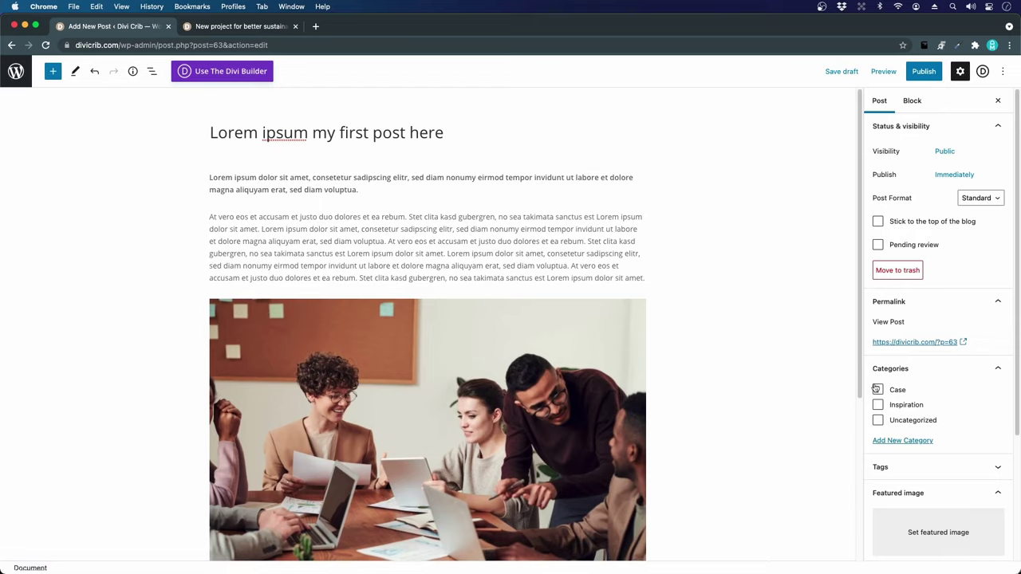
- File the draft post under the Case category in the Categories panel
left_click(893, 371)
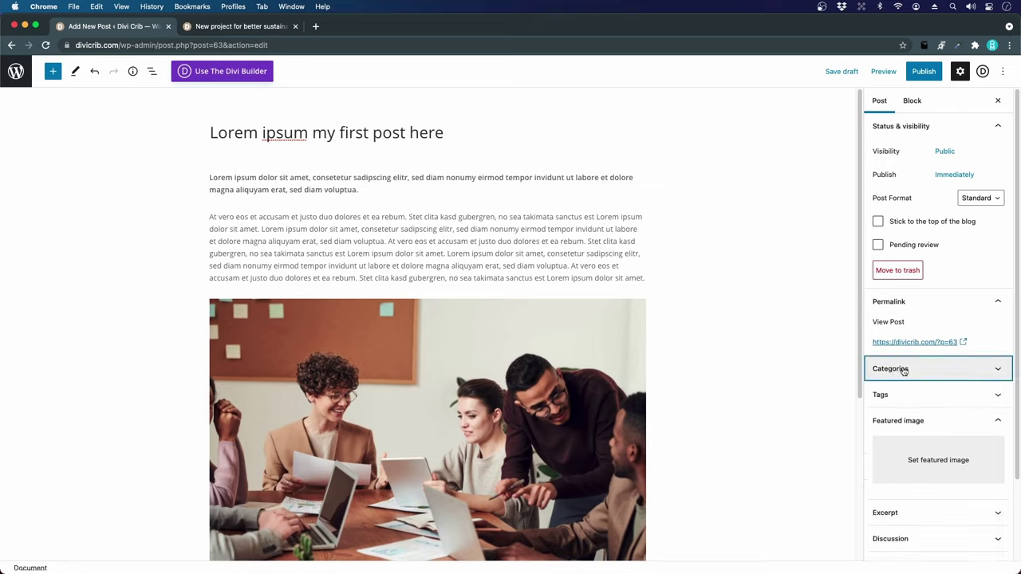
left_click(999, 372)
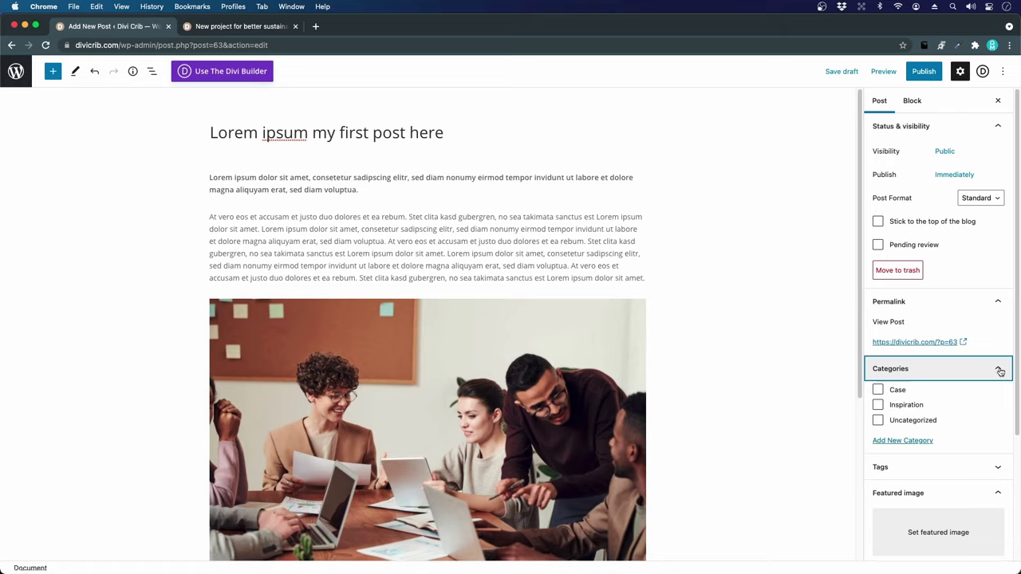
left_click(878, 390)
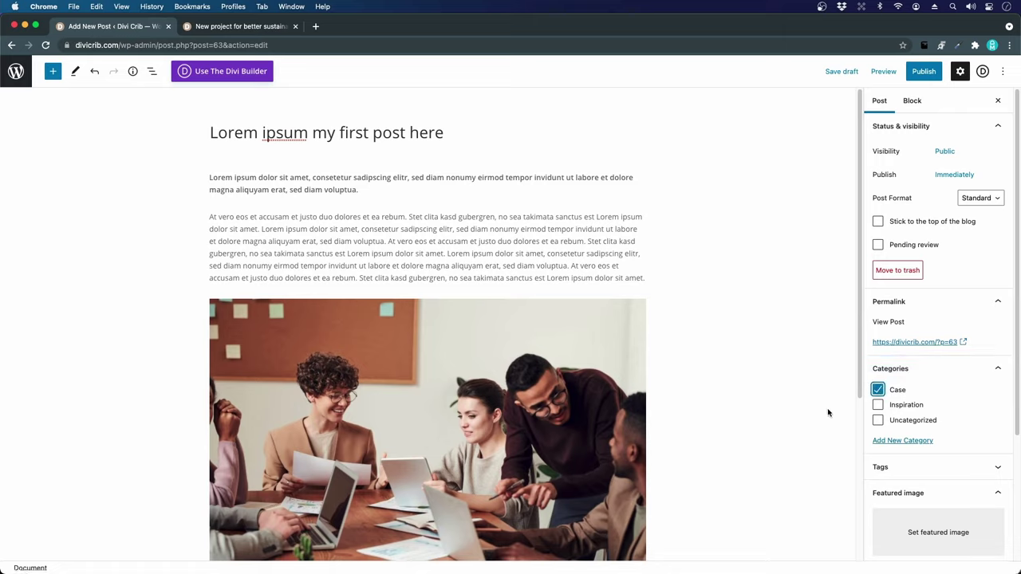
scroll(956, 425, "down", 3)
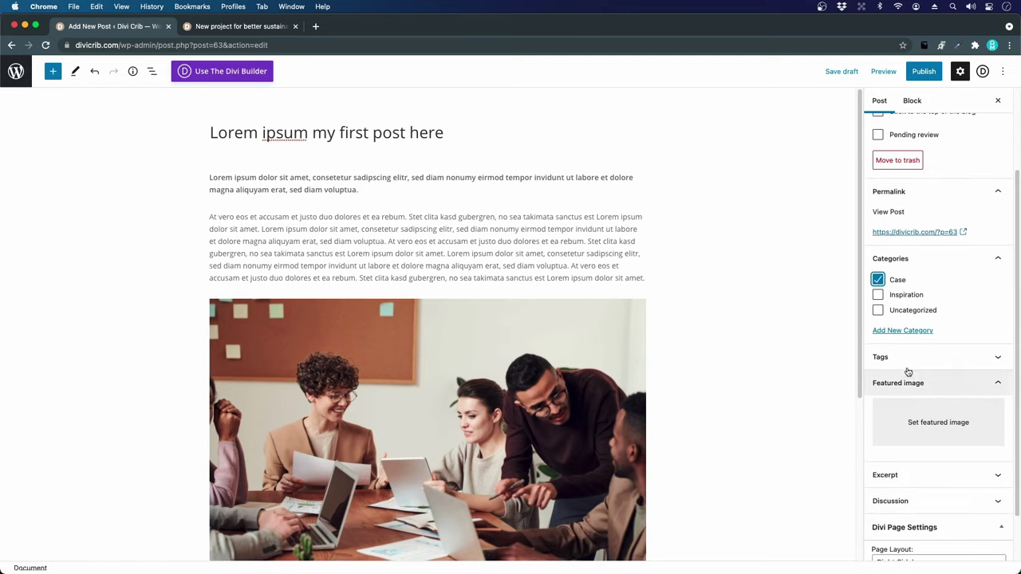
scroll(902, 415, "down", 2)
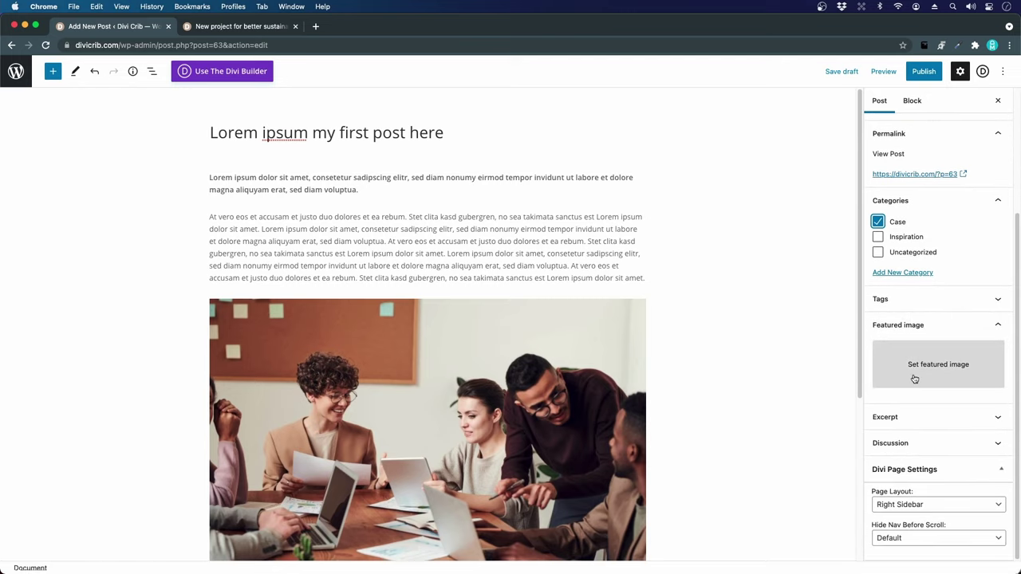
- Switch to the live 'New project for better sustainability' post in the other tab
left_click(243, 26)
scroll(273, 285, "up", 5)
left_click(441, 343)
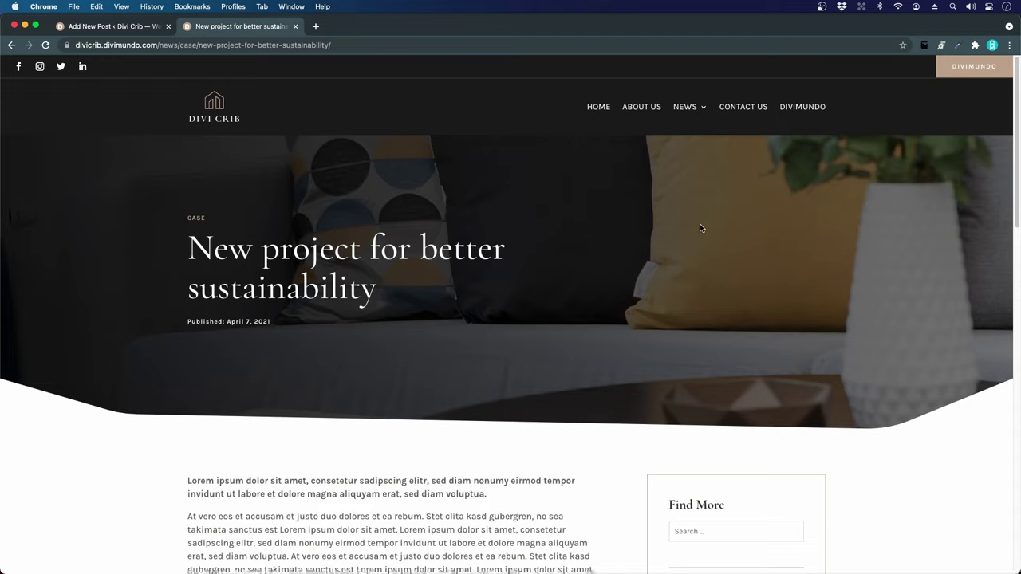
- Go to the Divi Crib homepage and scroll down to its news cards
left_click(226, 123)
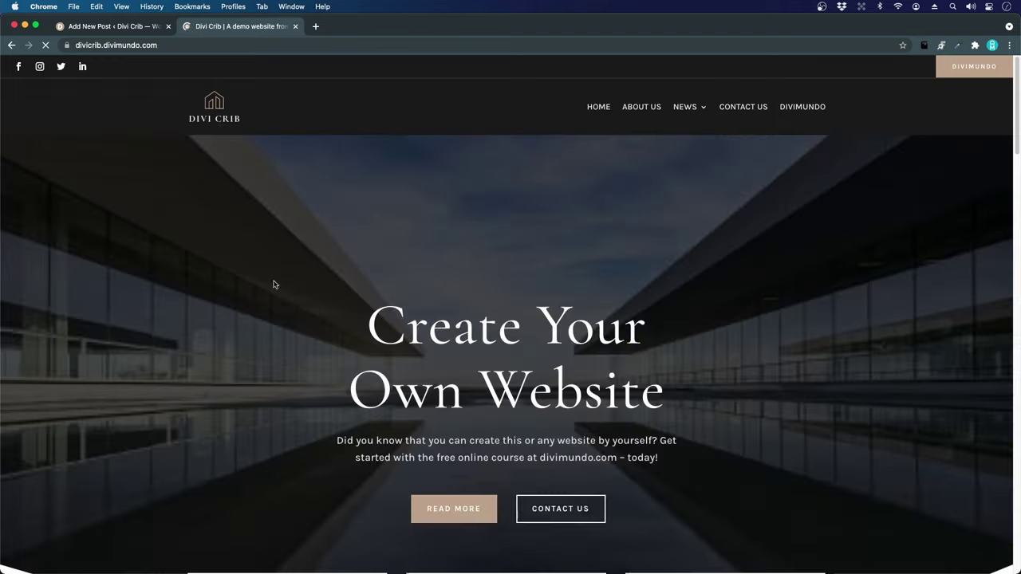
scroll(291, 303, "down", 5)
scroll(291, 303, "down", 15)
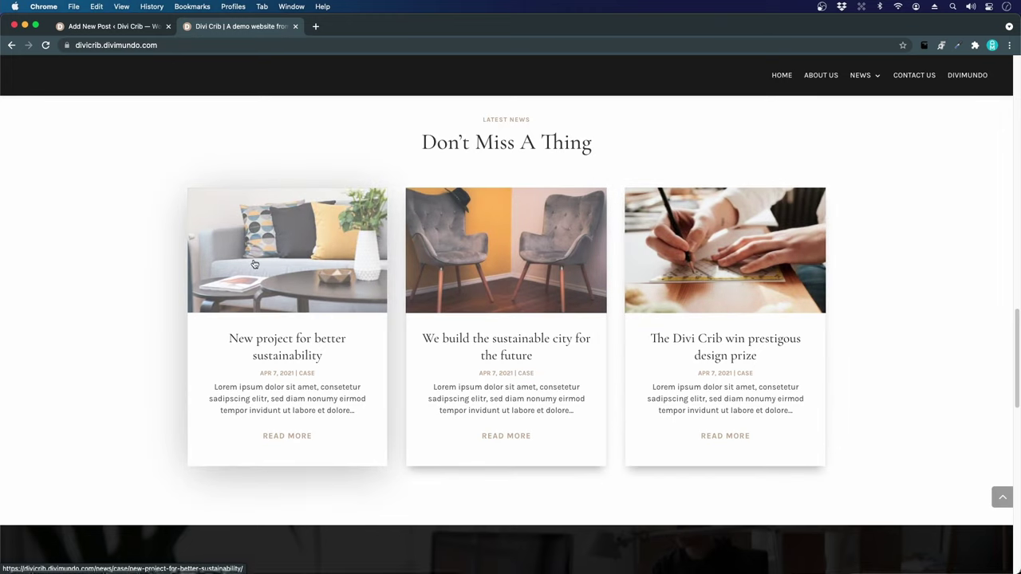
- Browse the posts on the live News page, then return to the post editor
left_click(859, 77)
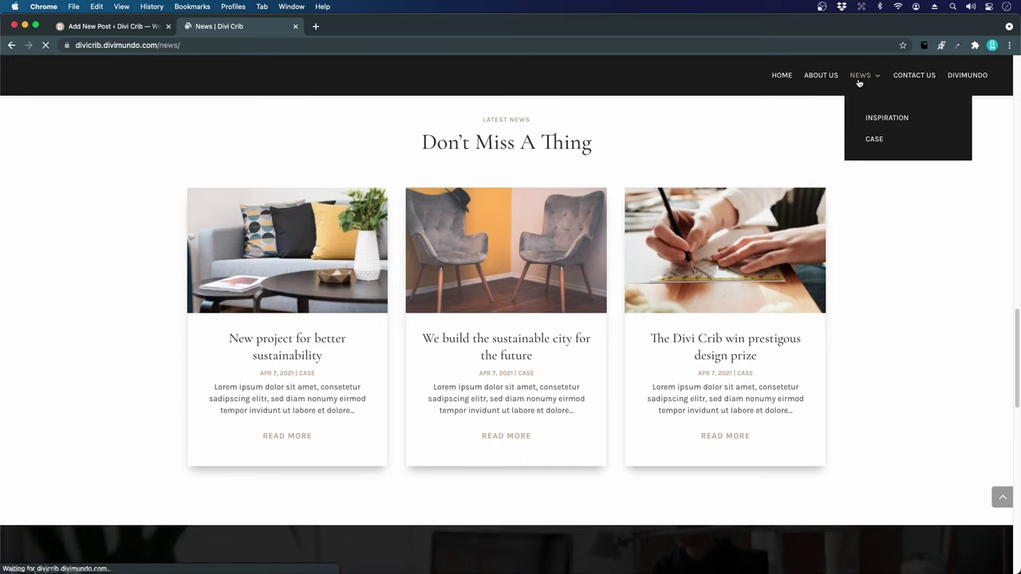
scroll(508, 291, "down", 5)
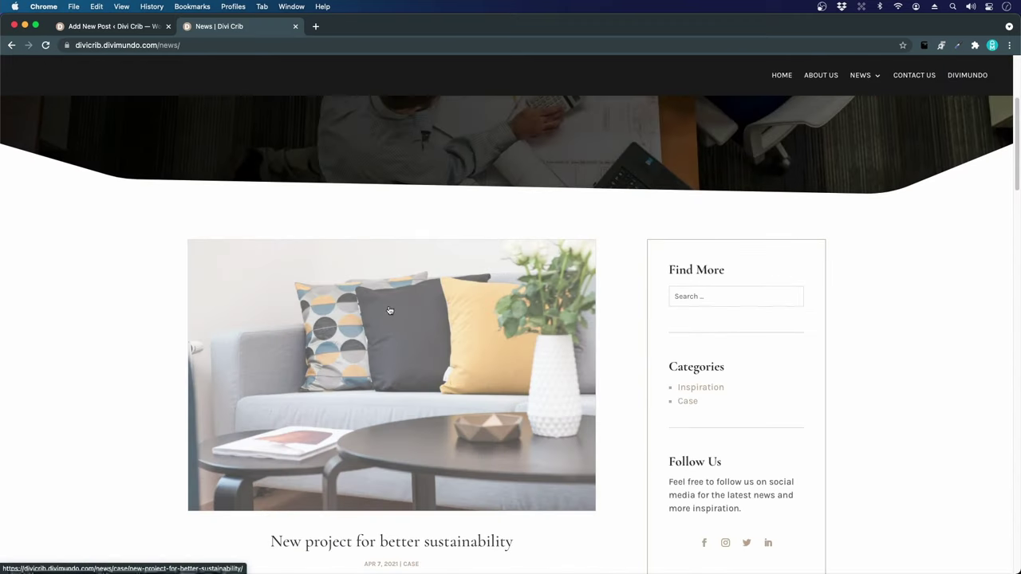
scroll(399, 327, "down", 7)
scroll(392, 450, "down", 3)
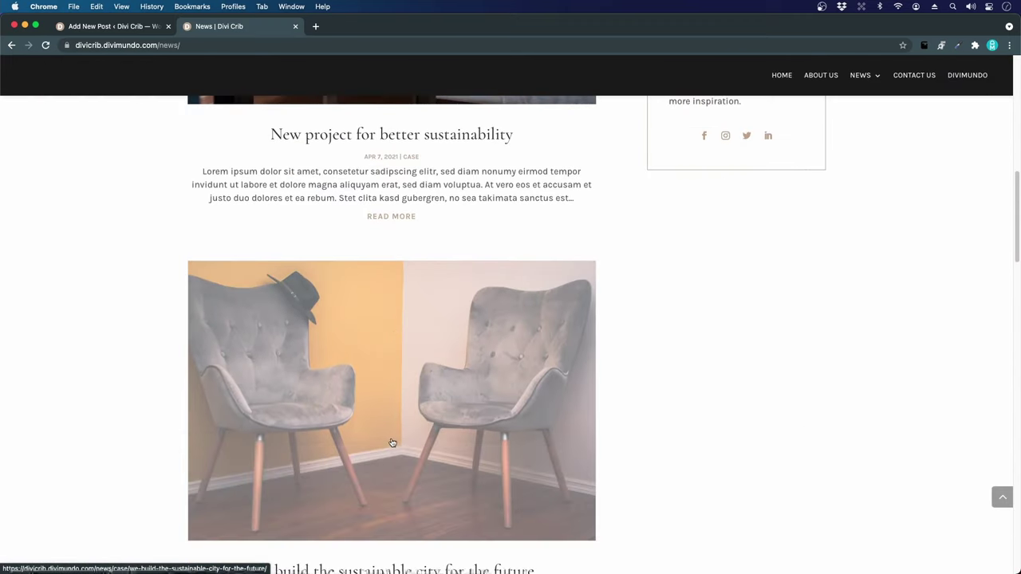
left_click(133, 25)
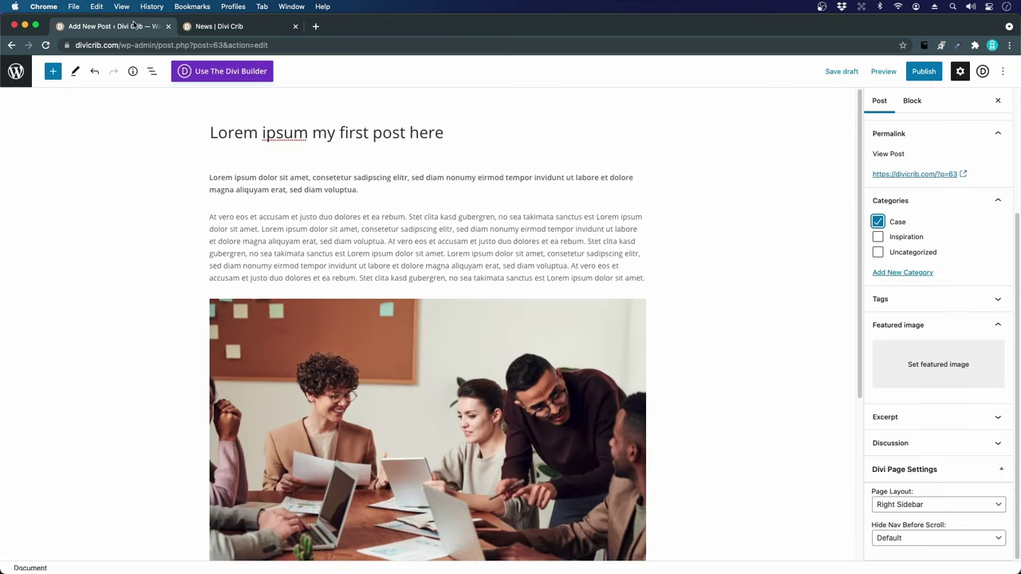
- Set the hands photo as the post's featured image
left_click(925, 367)
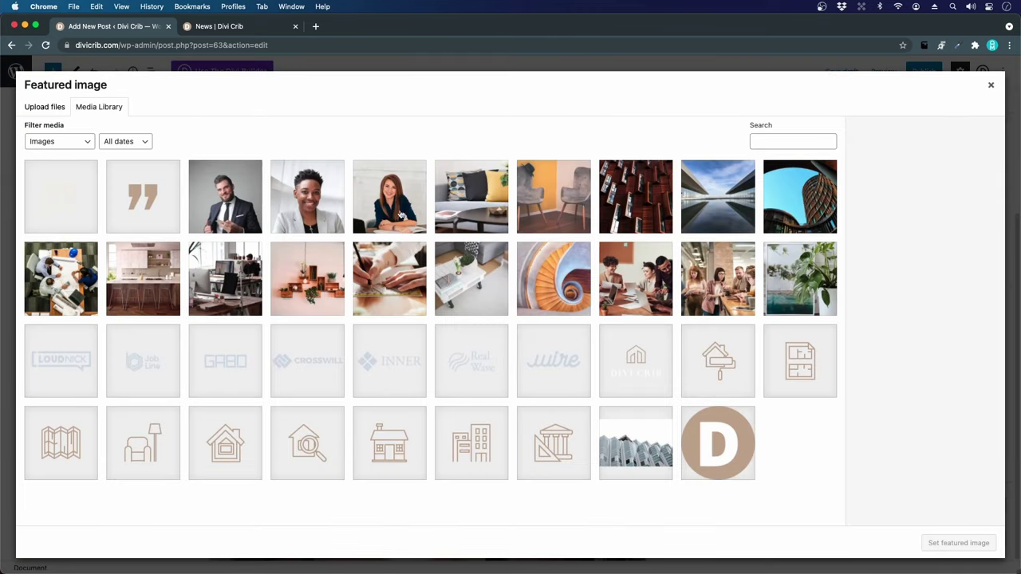
left_click(381, 265)
left_click(961, 541)
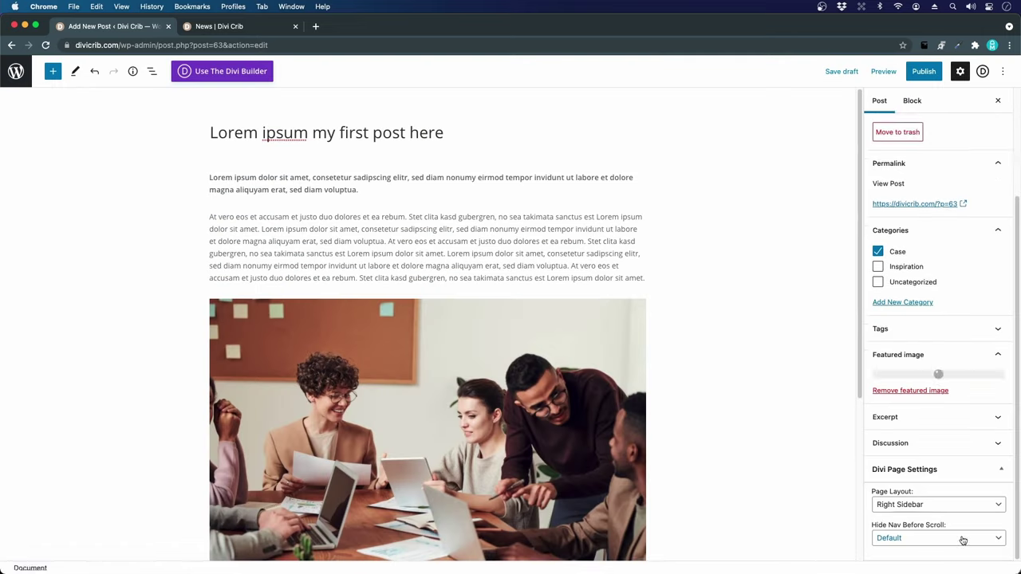
scroll(929, 374, "down", 2)
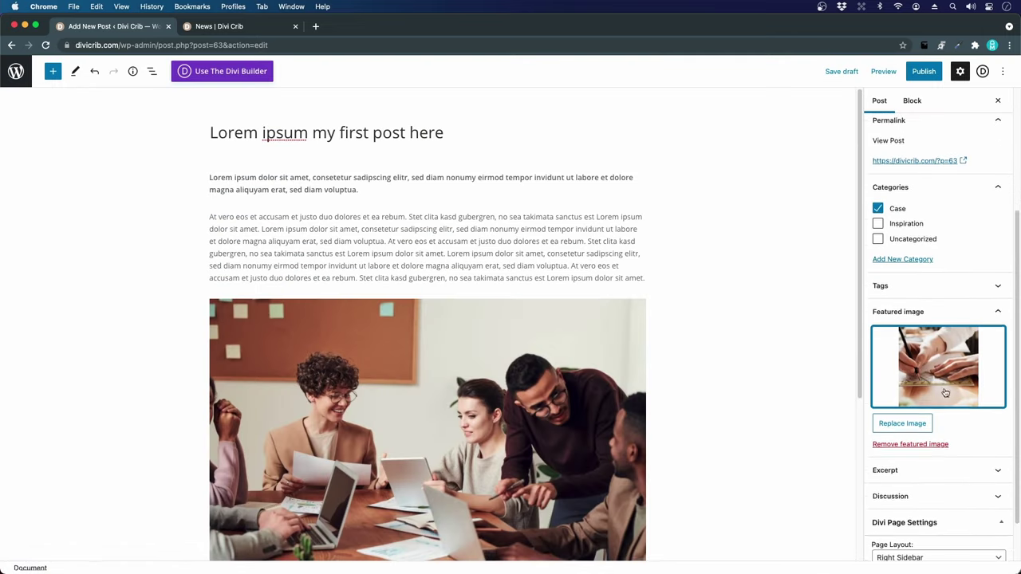
scroll(945, 391, "up", 5)
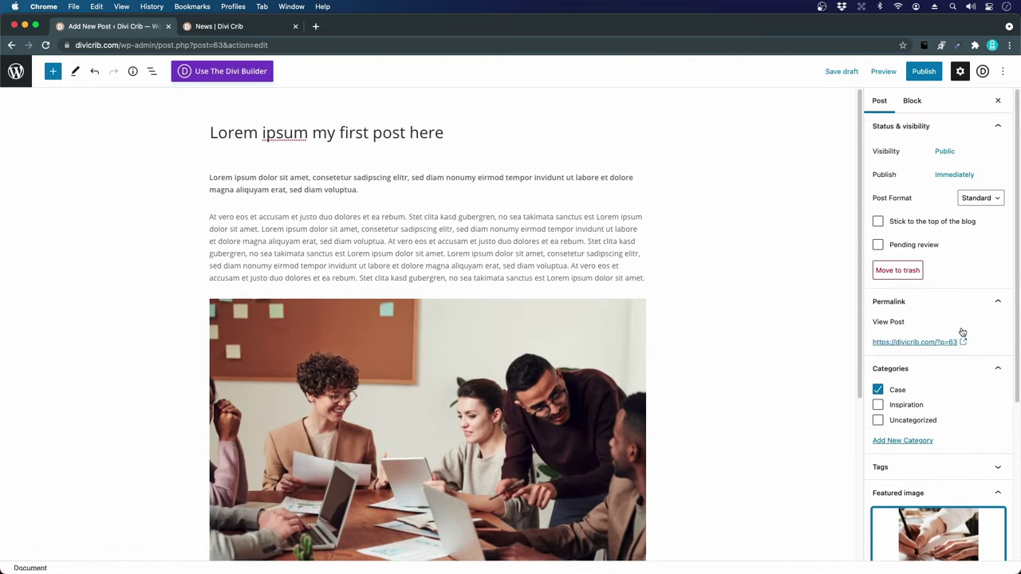
- Publish 'Lorem ipsum my first post here' and start a new post from Posts
left_click(923, 71)
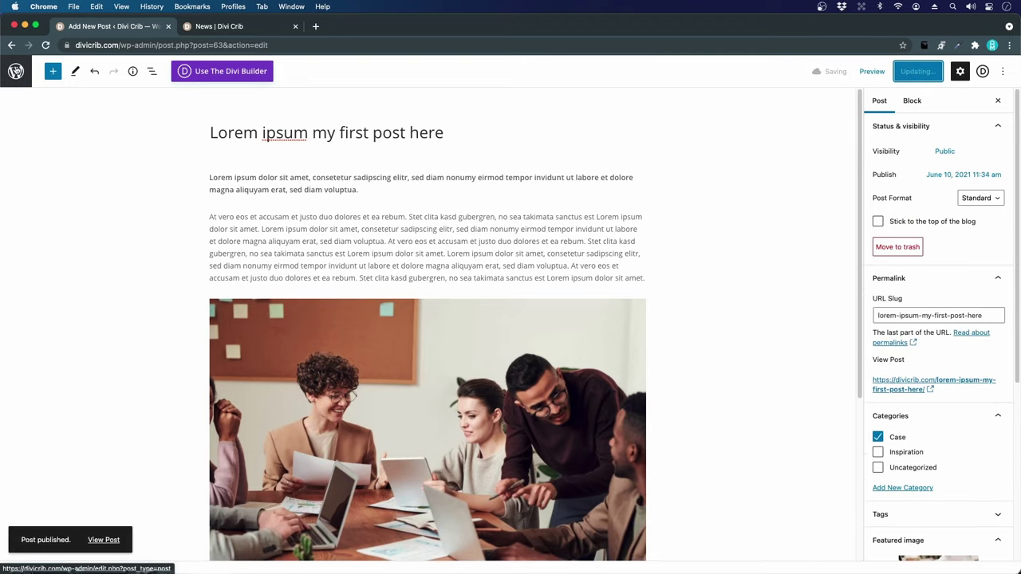
left_click(15, 71)
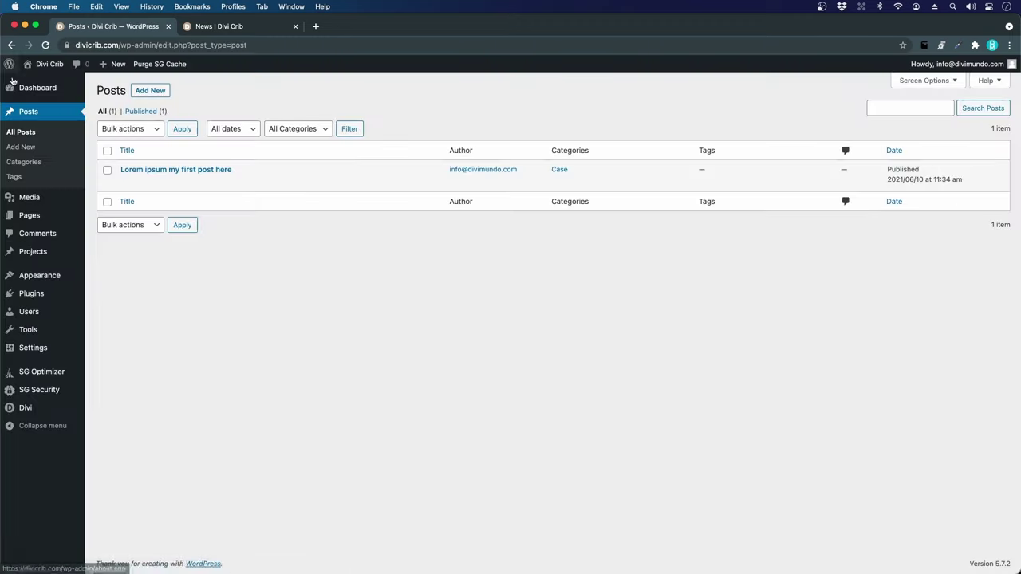
left_click(150, 91)
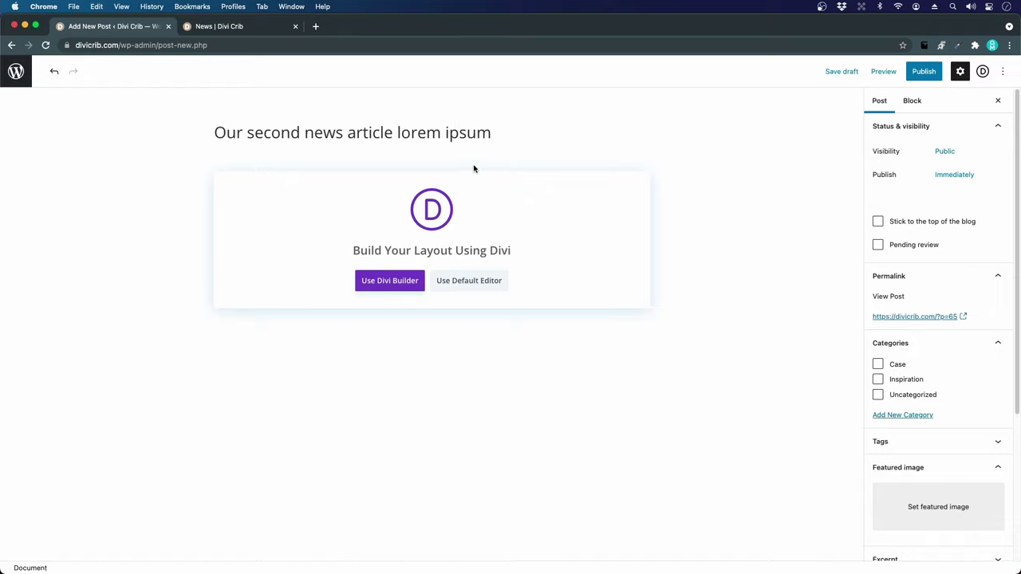
- Switch to the default block editor and set the kitchen photo as featured image
left_click(469, 281)
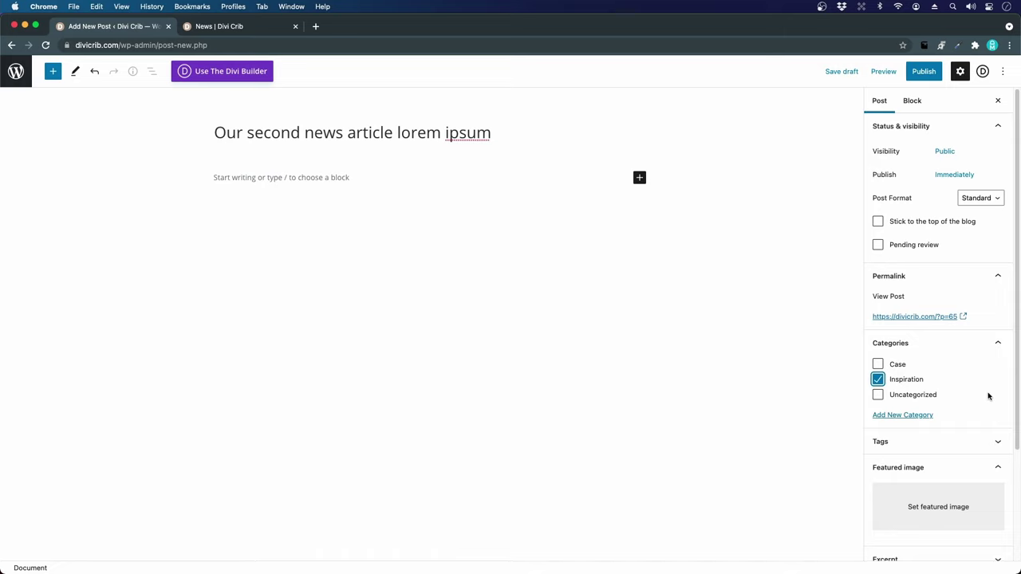
scroll(932, 369, "down", 2)
left_click(949, 464)
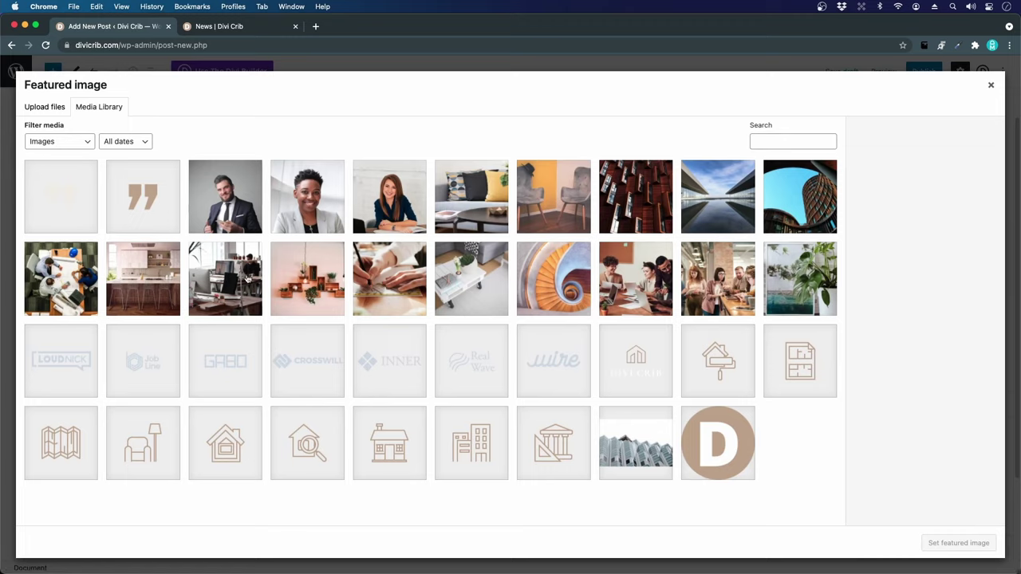
left_click(158, 282)
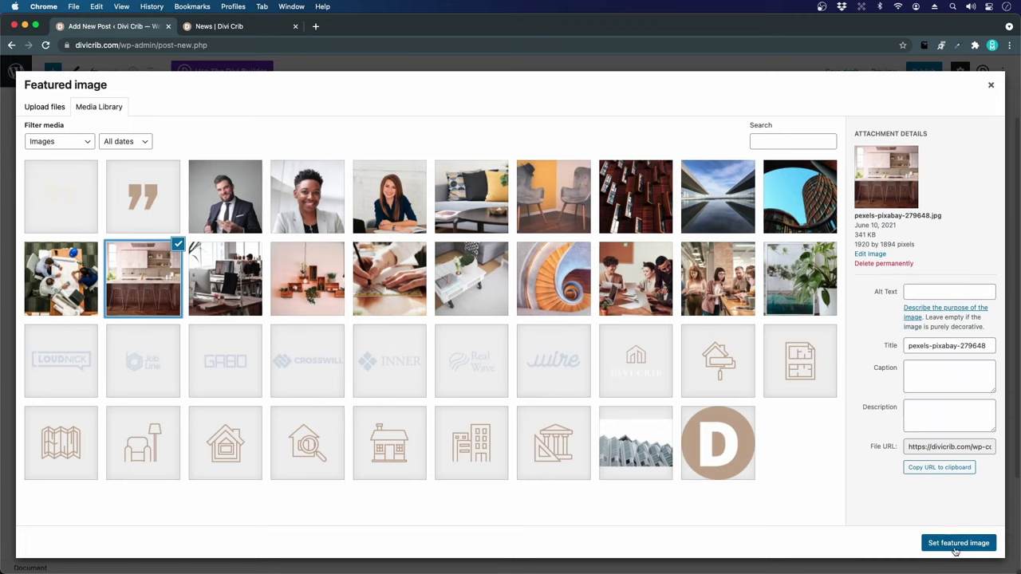
left_click(955, 545)
- Paste the lorem ipsum body text, publish the second article, and view the News page
left_click(383, 199)
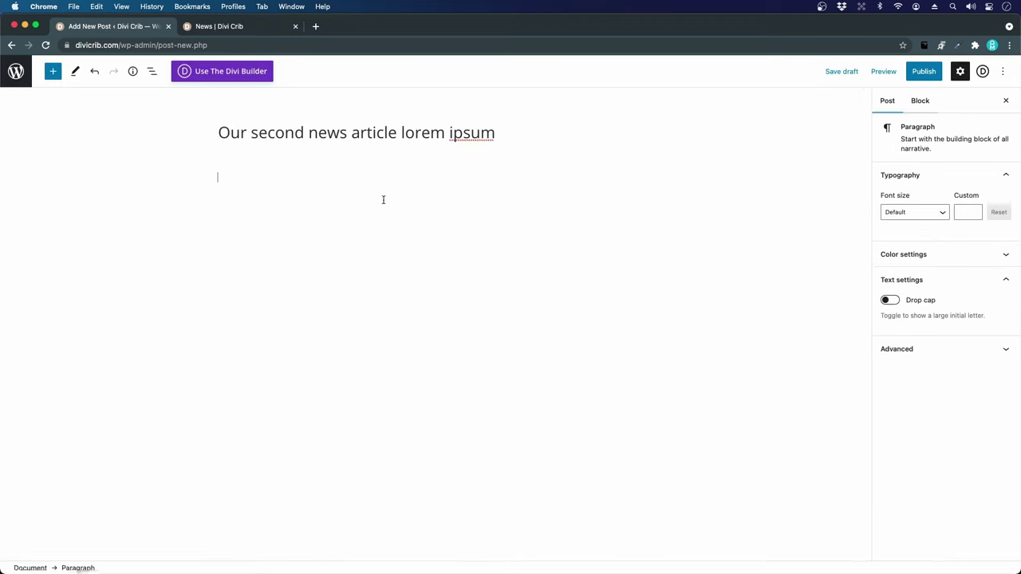
key("super+v")
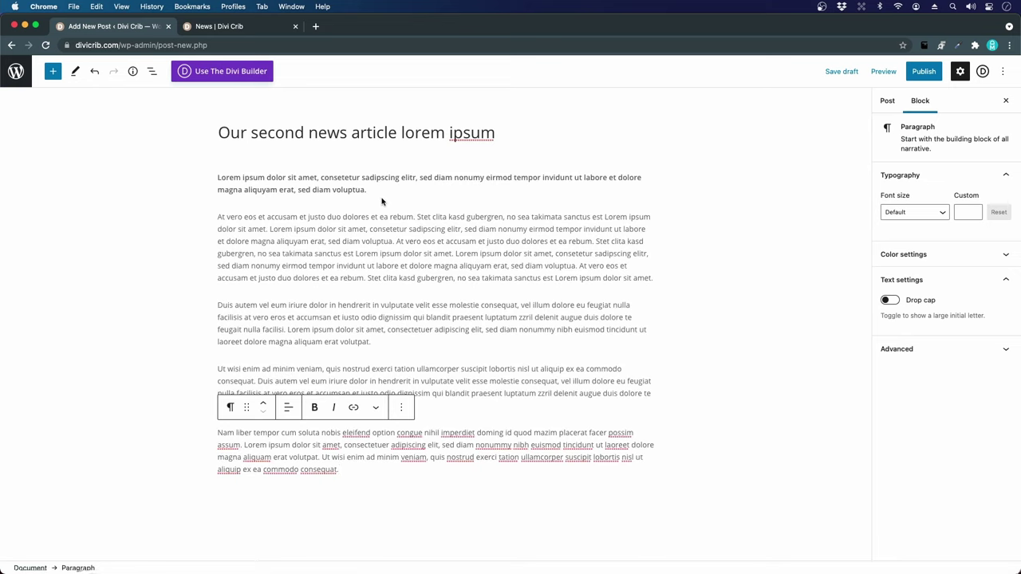
left_click(923, 72)
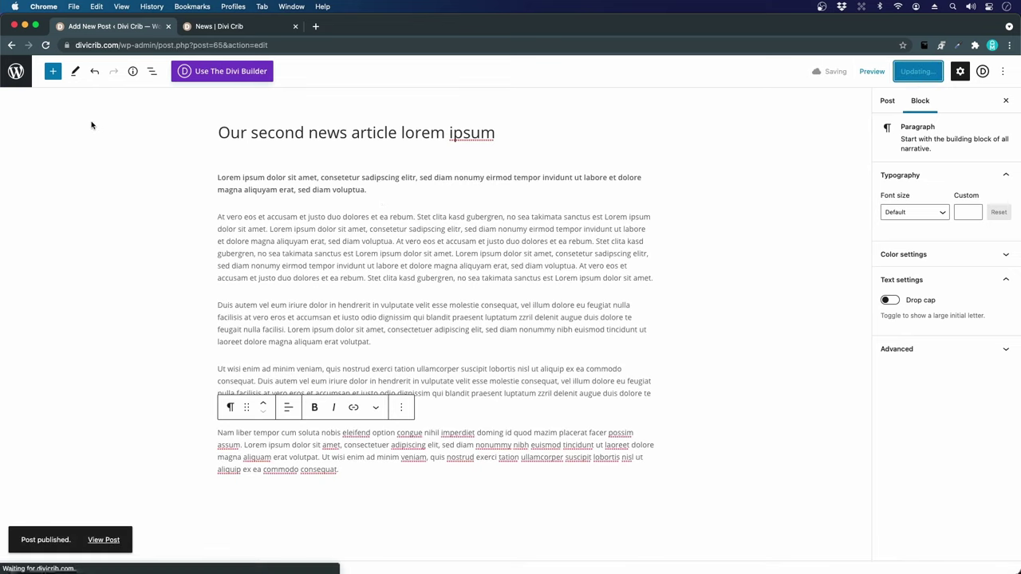
left_click(24, 72)
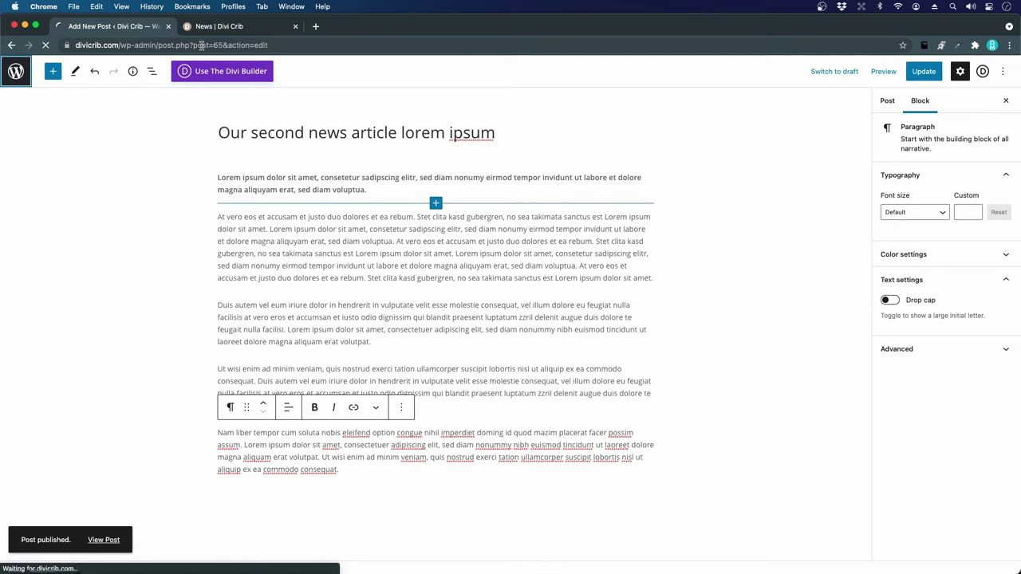
left_click(207, 29)
- Reload the News page, review the listed posts, and return to the Posts admin tab
key("super+r")
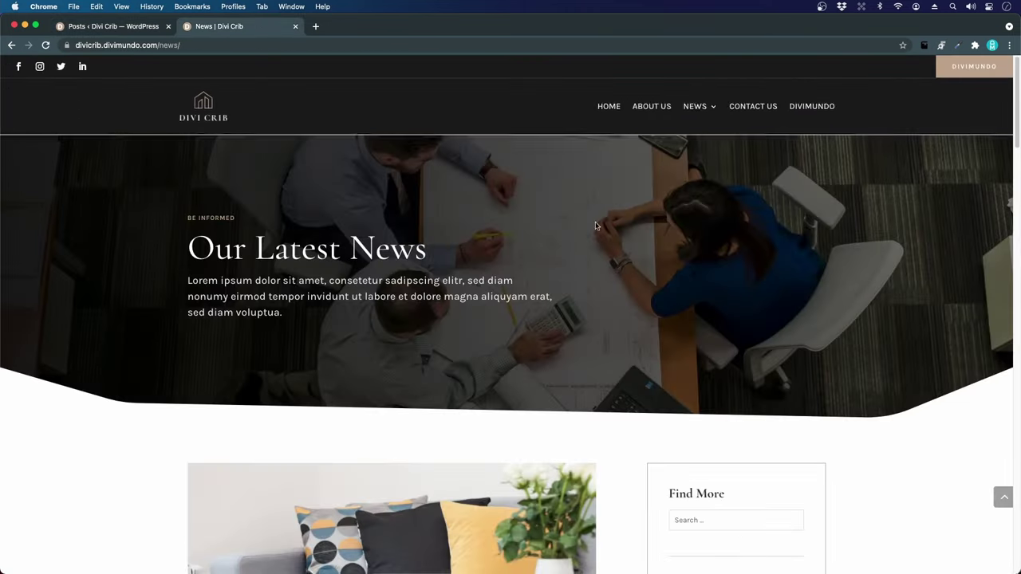
scroll(398, 372, "down", 10)
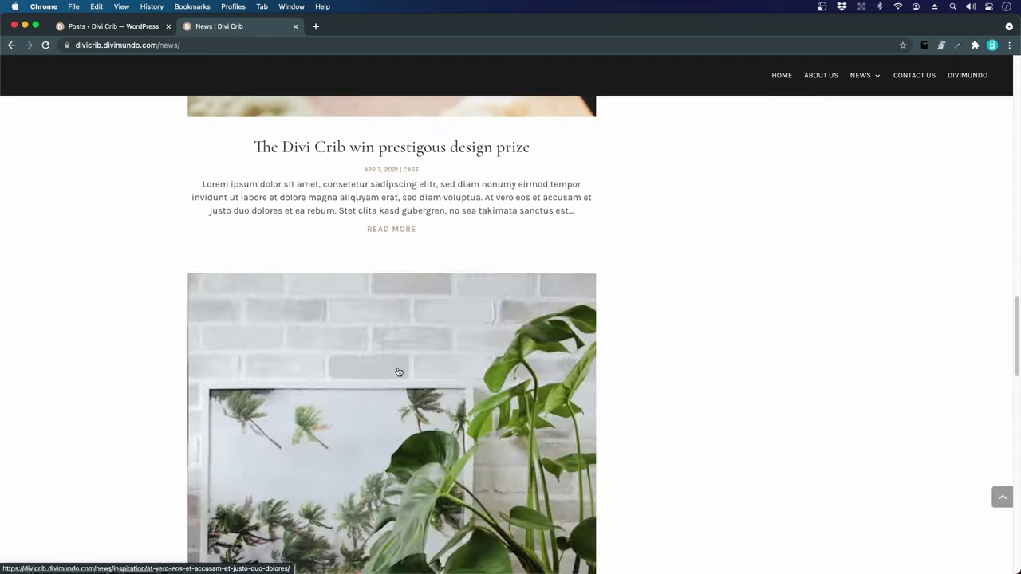
scroll(398, 372, "down", 2)
scroll(398, 372, "down", 9)
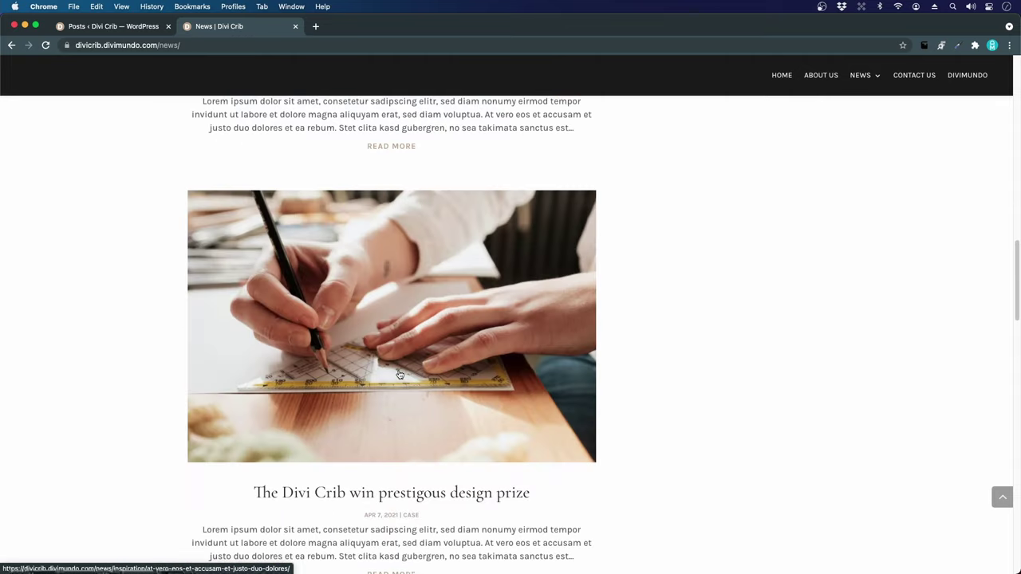
scroll(399, 374, "up", 2)
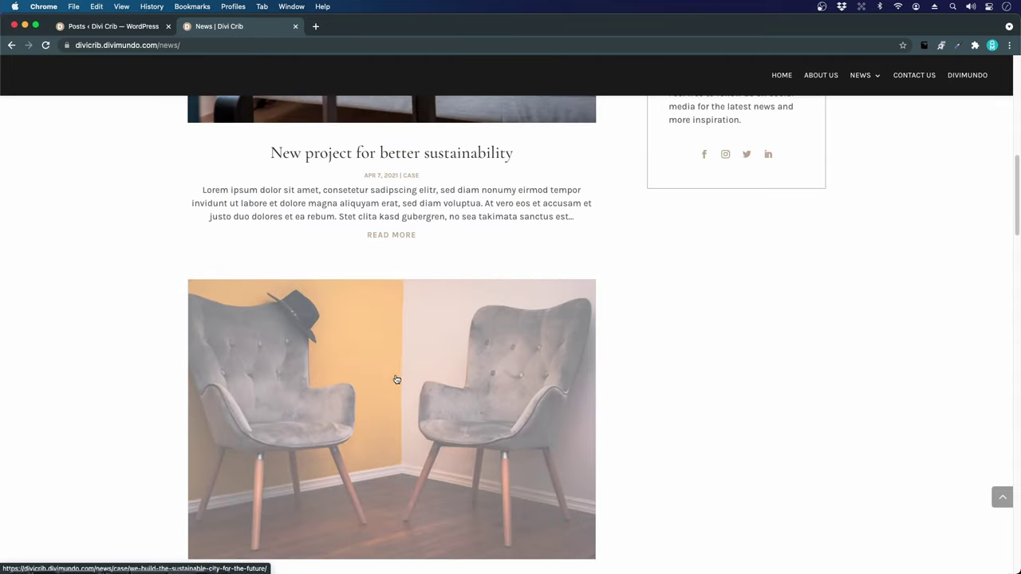
left_click(82, 27)
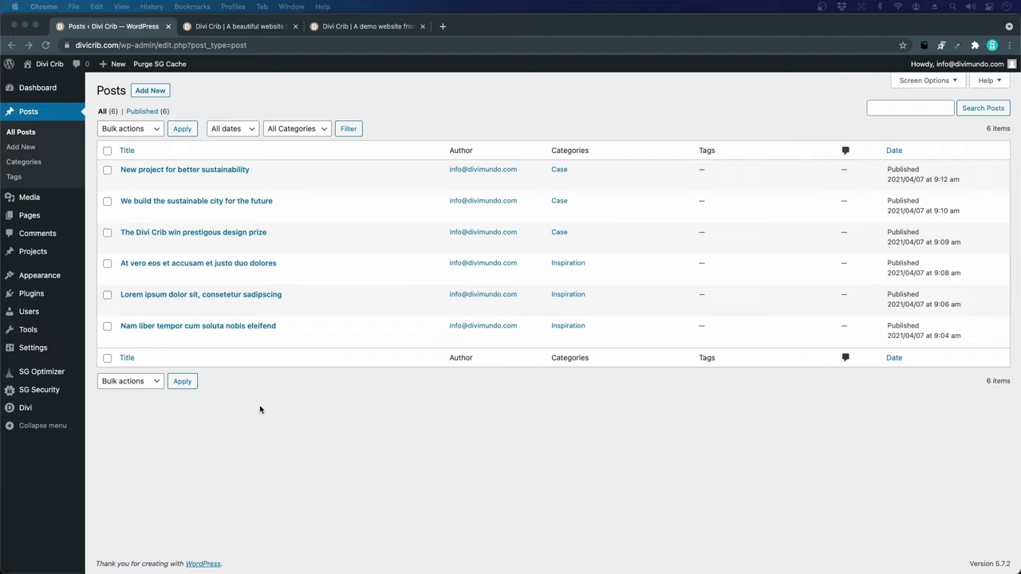
- View the divicrib.com homepage and scroll down to its posts
left_click(211, 27)
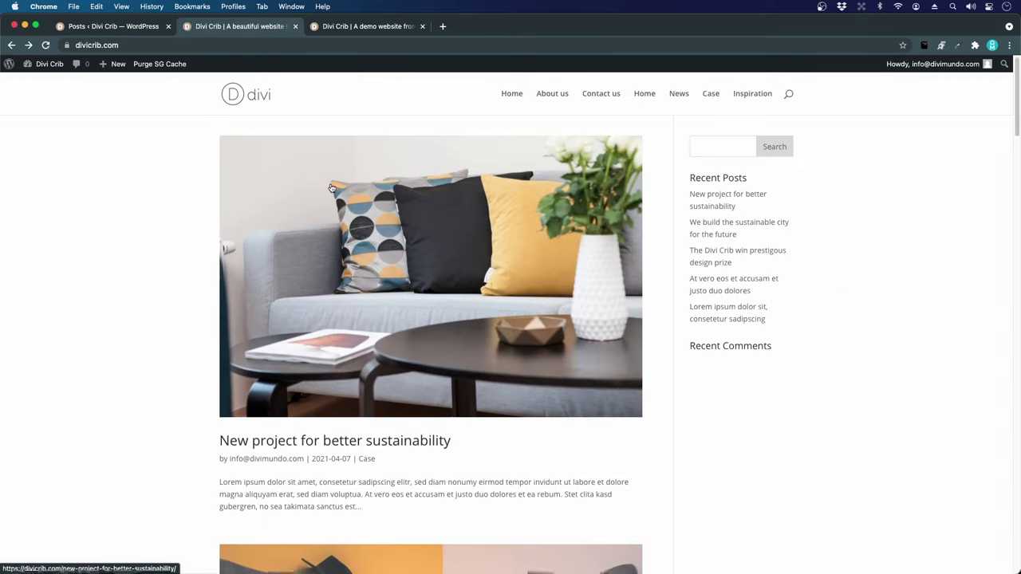
scroll(330, 193, "down", 5)
scroll(330, 191, "down", 3)
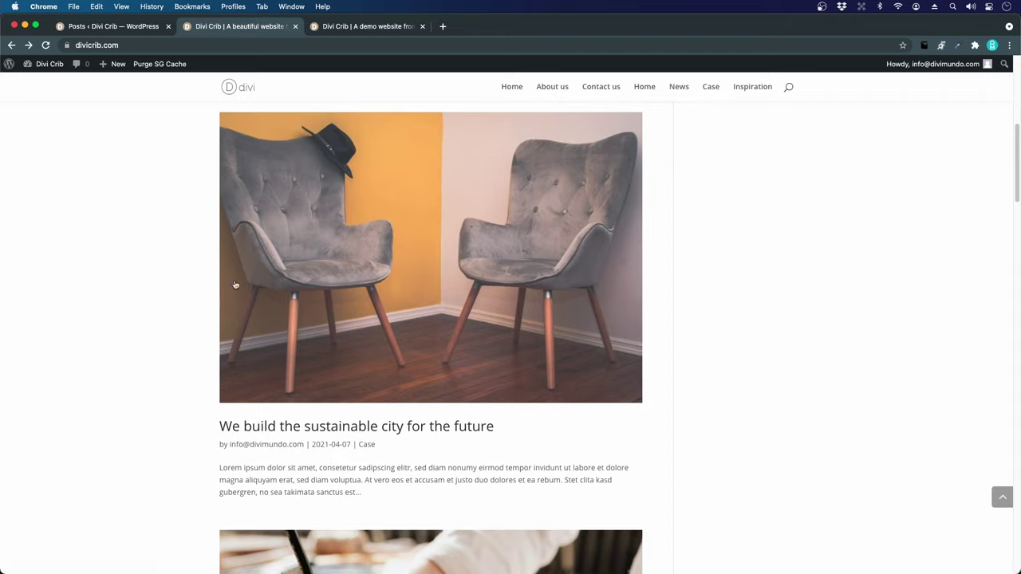
- Check the address of 'We build the sustainable city for the future', then return to the demo site
left_click(322, 237)
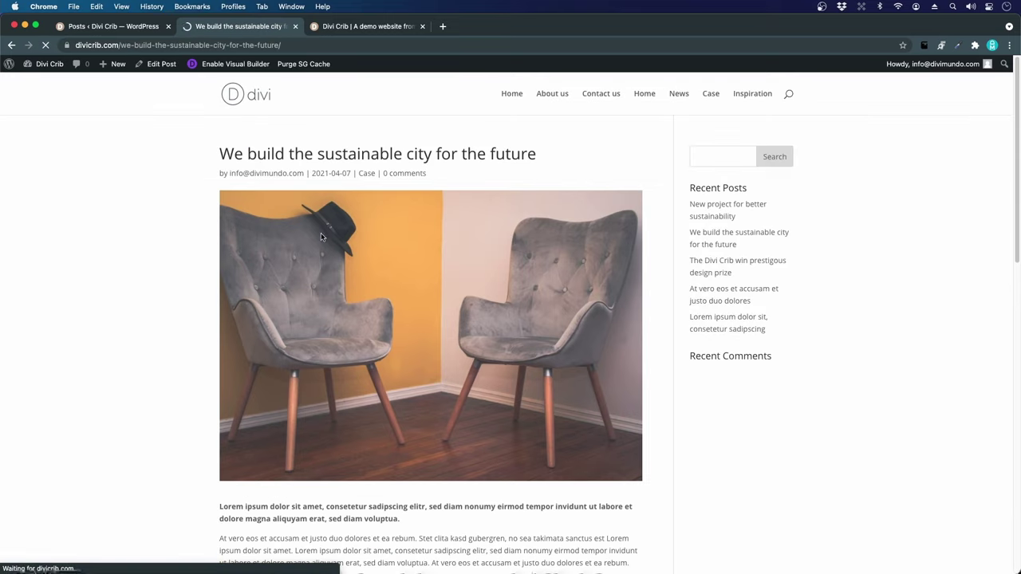
scroll(335, 239, "down", 10)
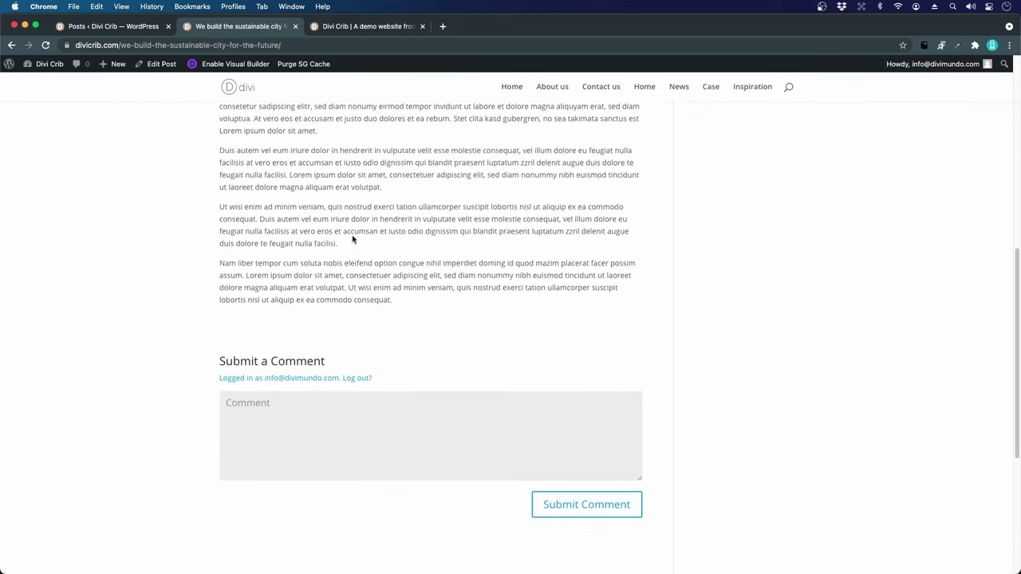
scroll(353, 239, "up", 10)
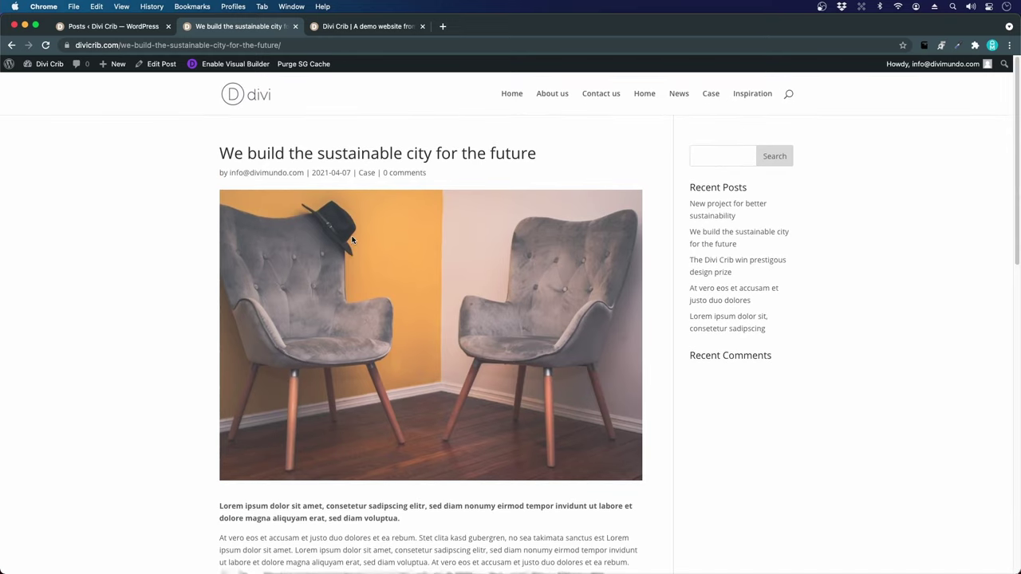
left_click(263, 98)
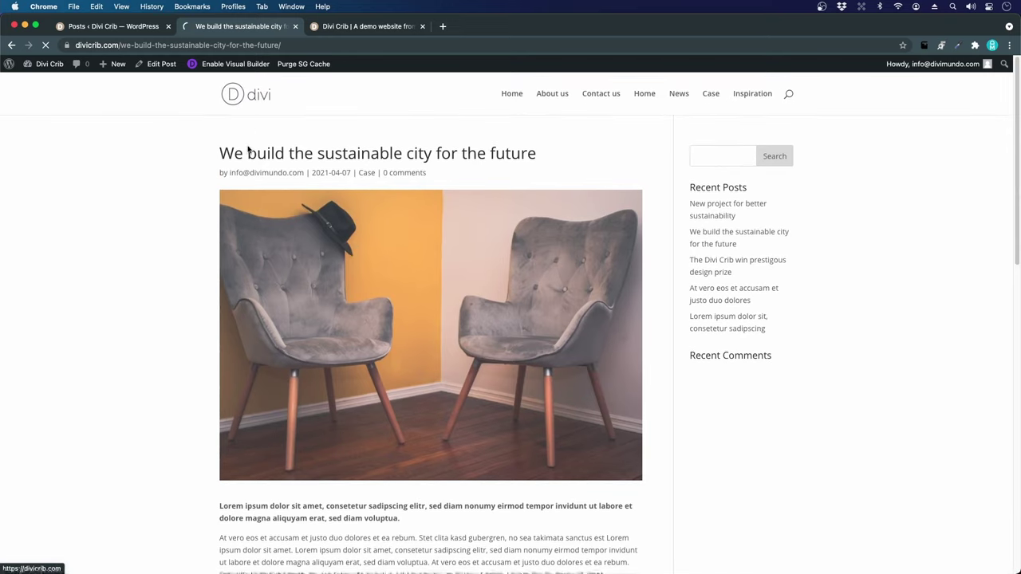
left_click(358, 30)
- Scroll the demo homepage and browse the posts on its News page
scroll(495, 307, "down", 15)
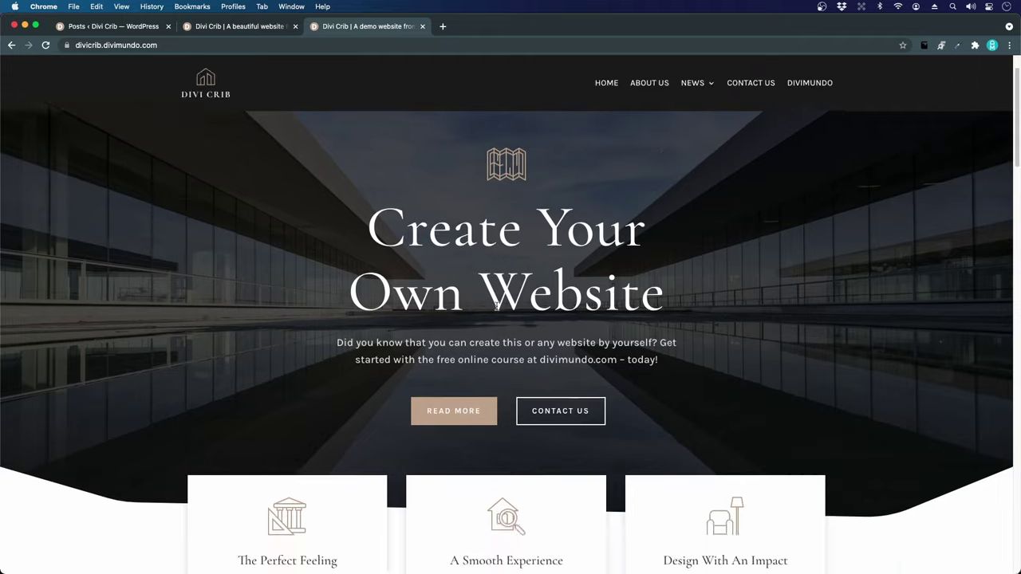
scroll(497, 311, "down", 2)
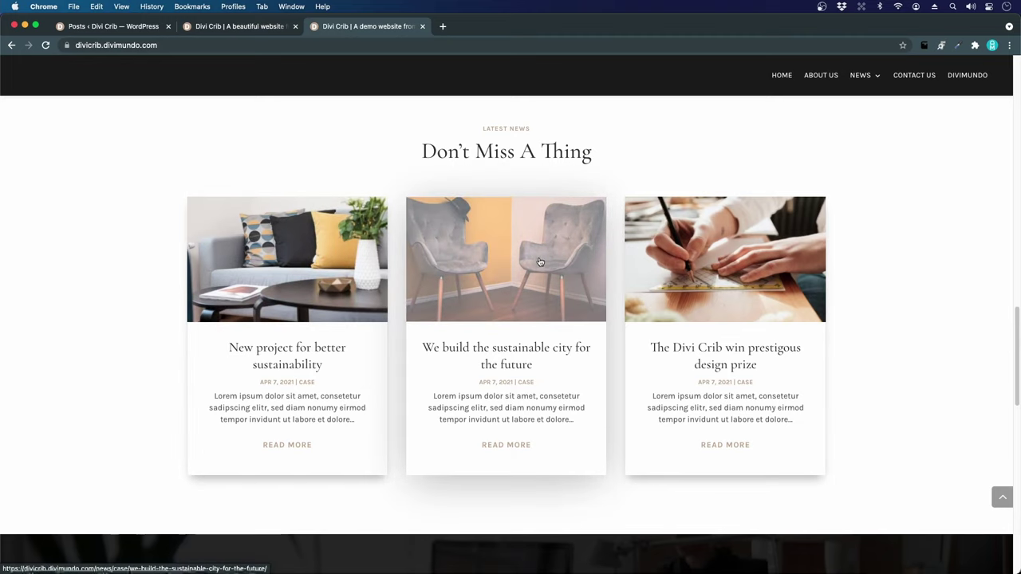
left_click(863, 77)
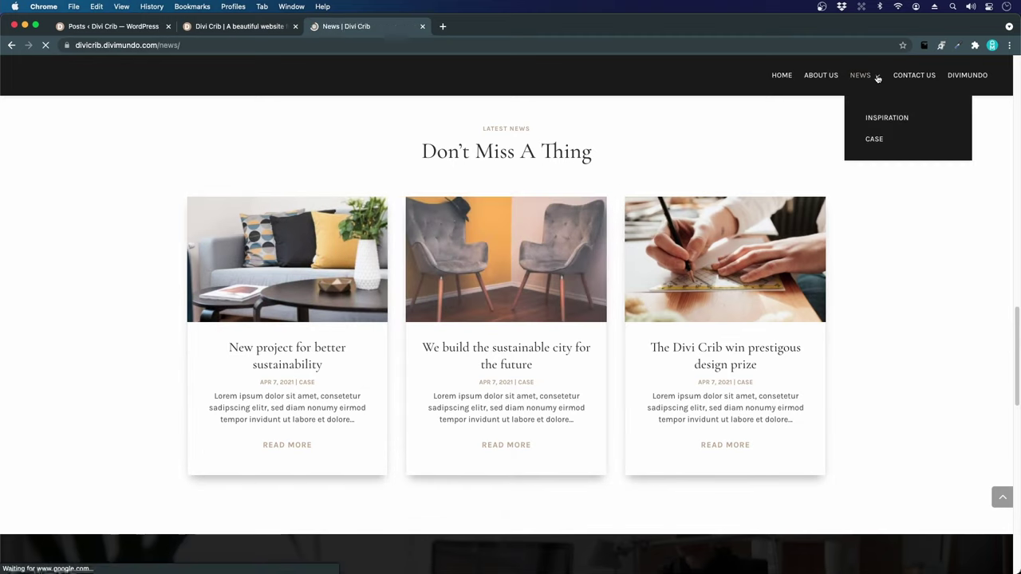
scroll(548, 297, "down", 4)
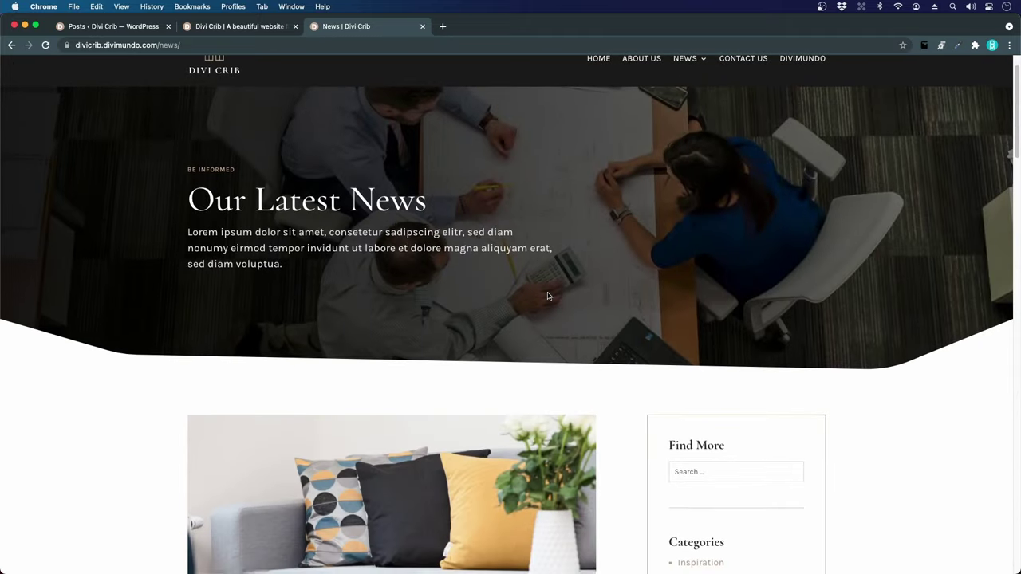
scroll(548, 298, "down", 5)
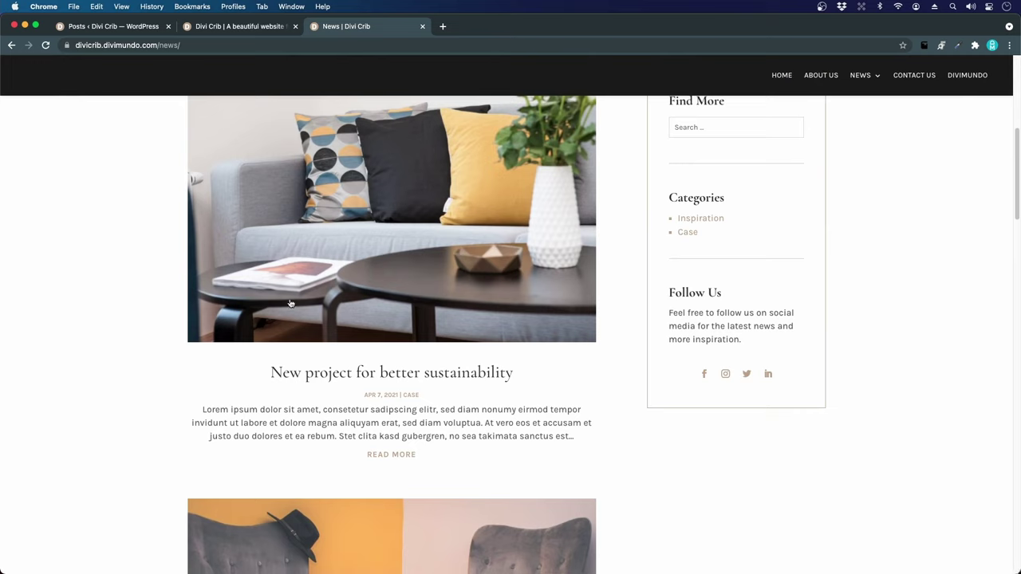
scroll(290, 303, "down", 12)
scroll(412, 328, "up", 7)
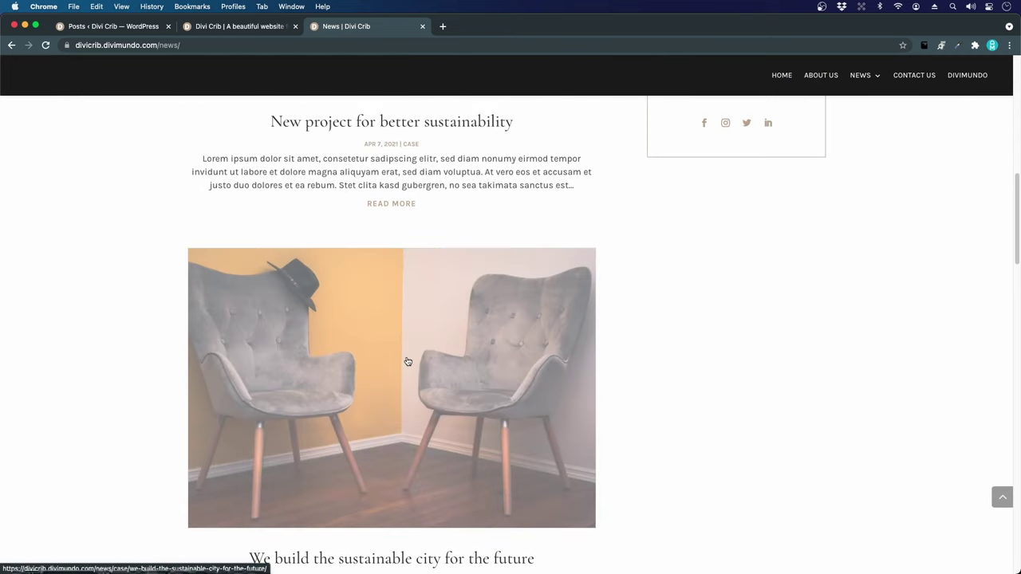
- Review the live sustainable-city article, then return to the WordPress Posts admin tab
left_click(408, 362)
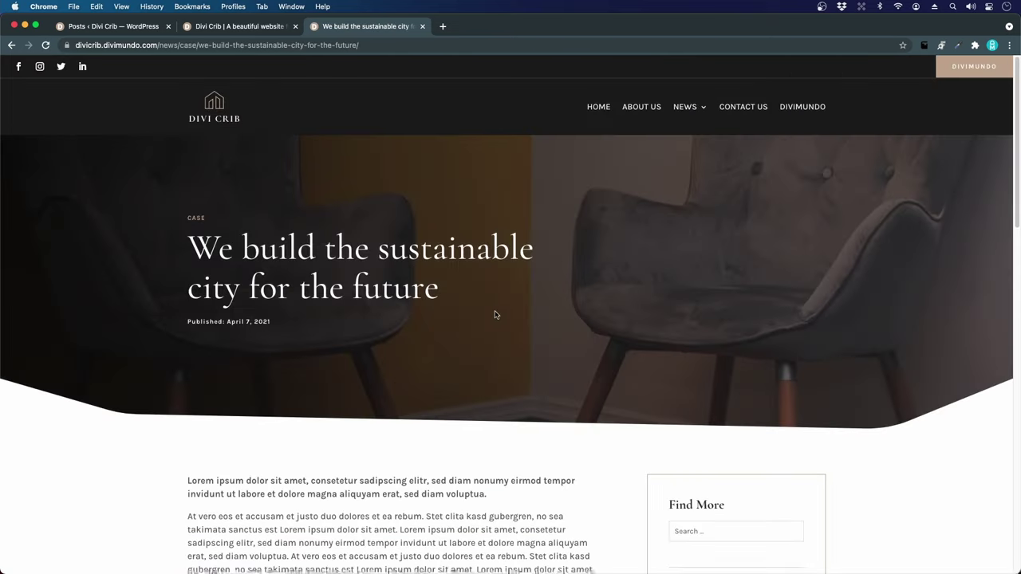
scroll(558, 316, "down", 8)
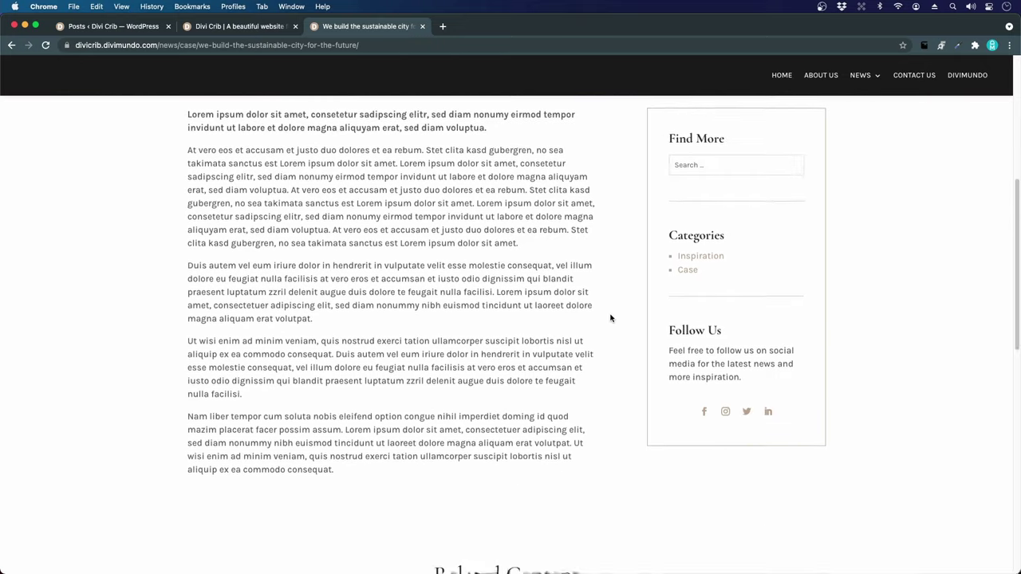
scroll(610, 319, "down", 5)
scroll(576, 416, "down", 8)
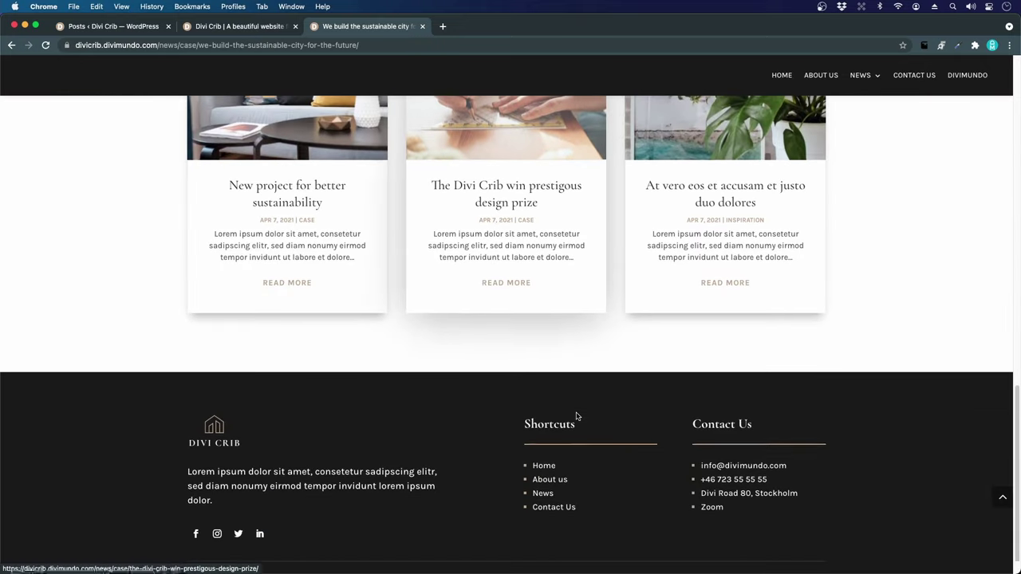
scroll(576, 416, "up", 20)
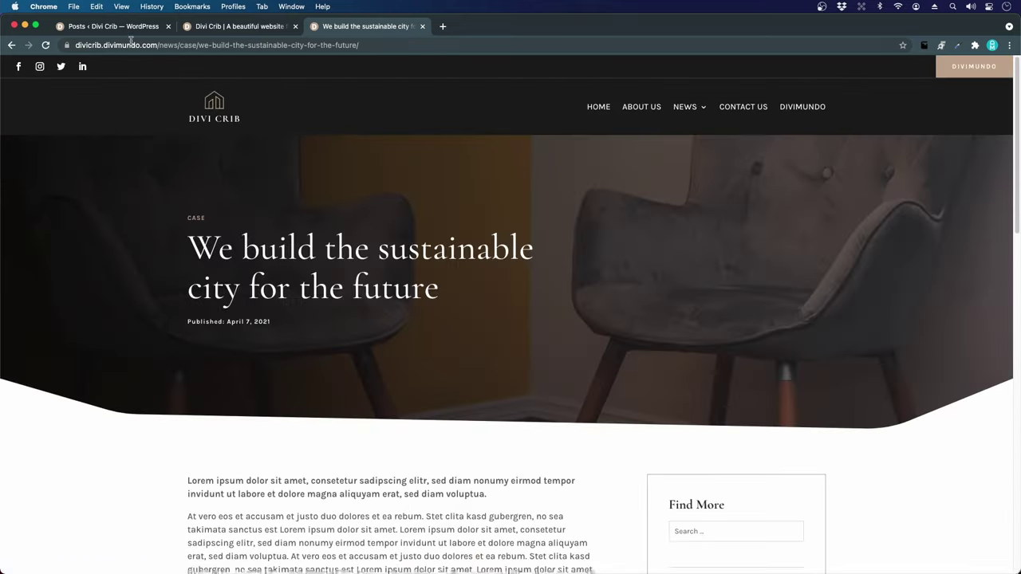
left_click(112, 26)
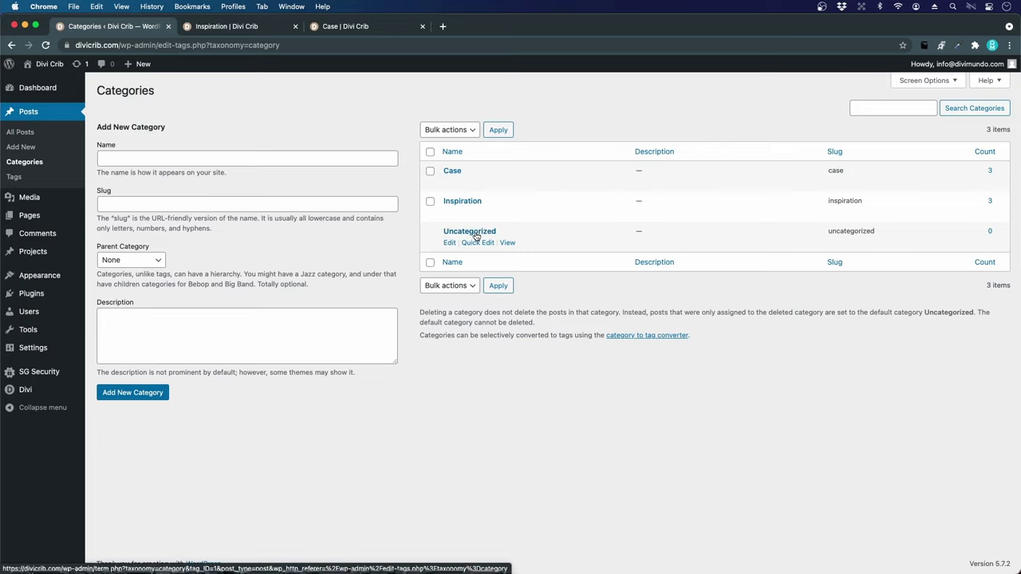
- Save Case as the Default Post Category under Settings > Writing, then open Categories
mouse_move(47, 347)
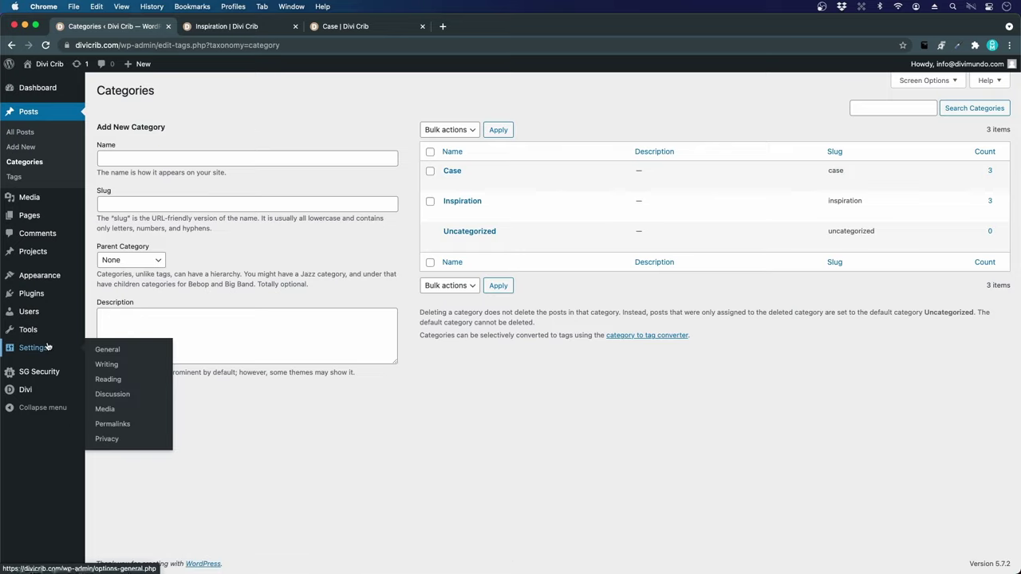
left_click(122, 364)
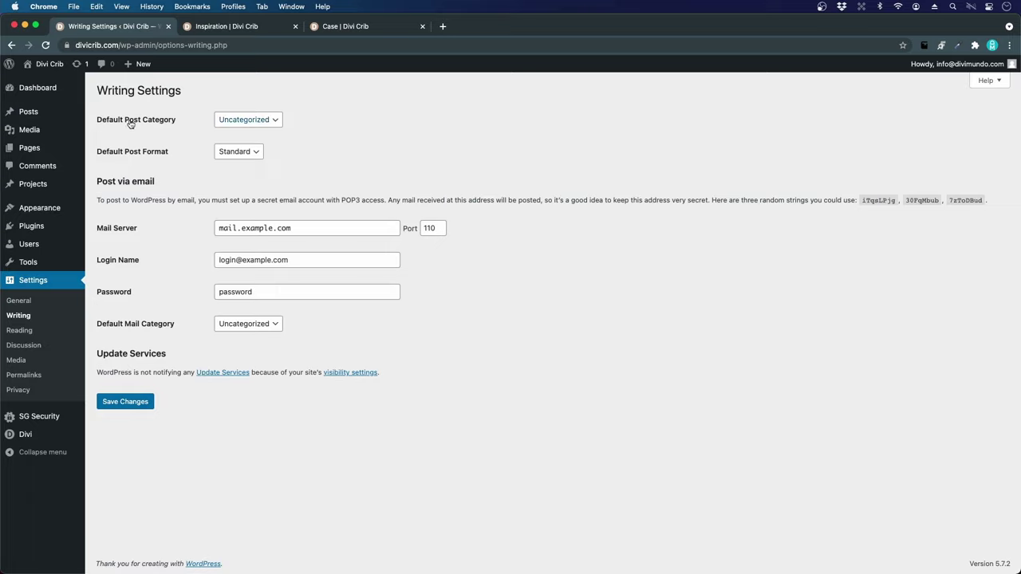
left_click(258, 122)
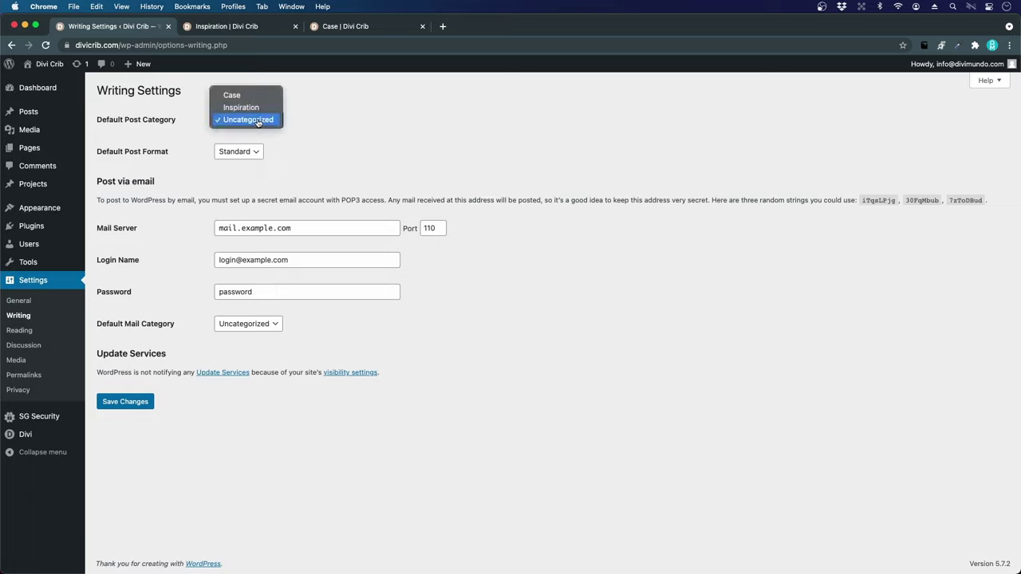
left_click(253, 96)
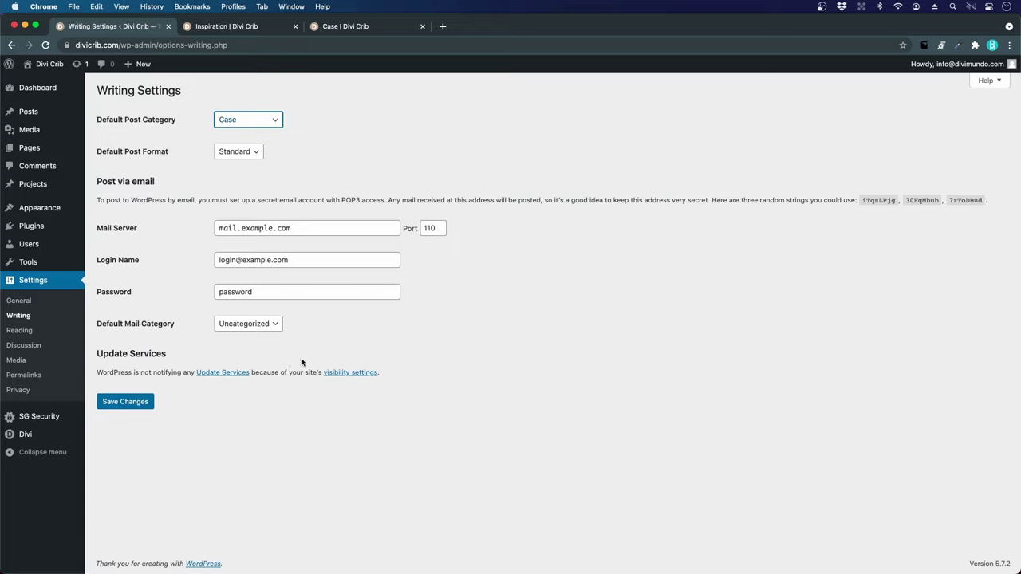
left_click(134, 404)
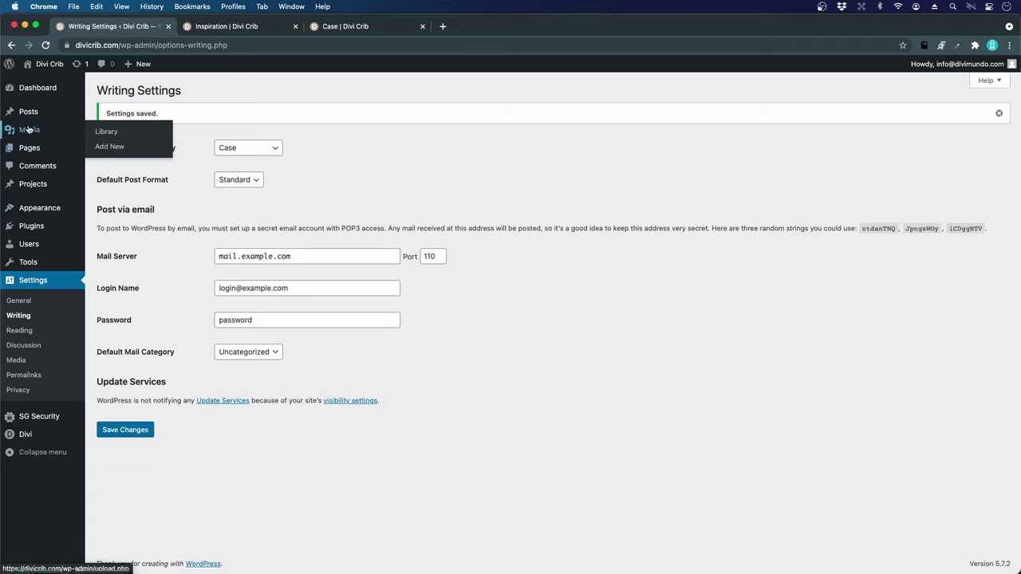
mouse_move(29, 118)
left_click(119, 141)
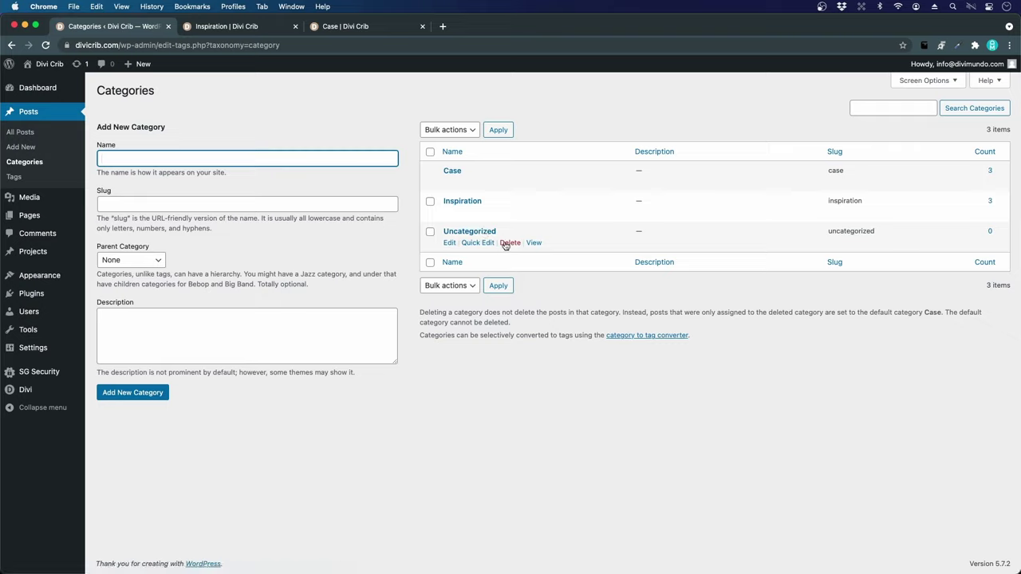
- Delete the Uncategorized category and confirm the deletion
left_click(510, 243)
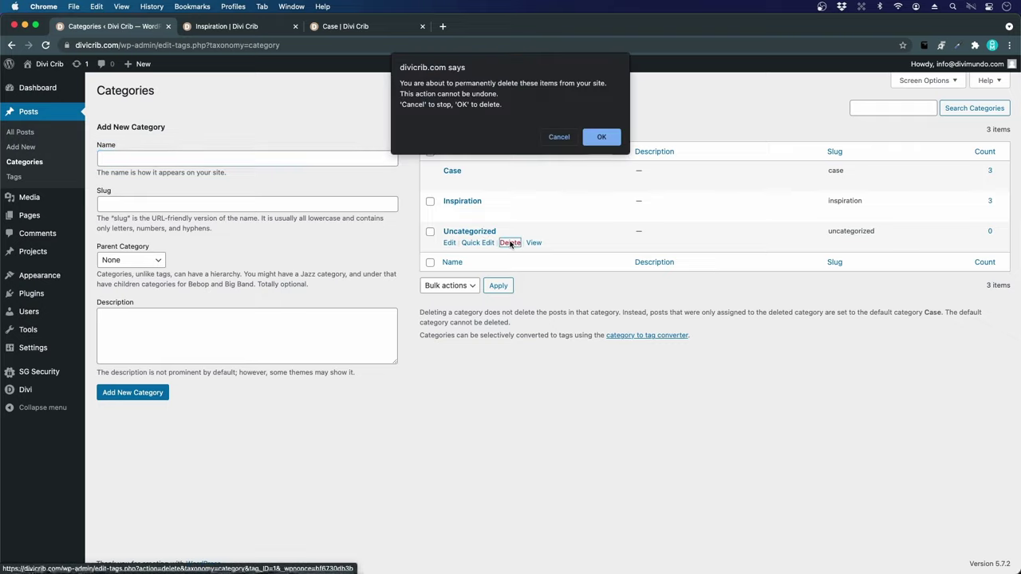
left_click(600, 138)
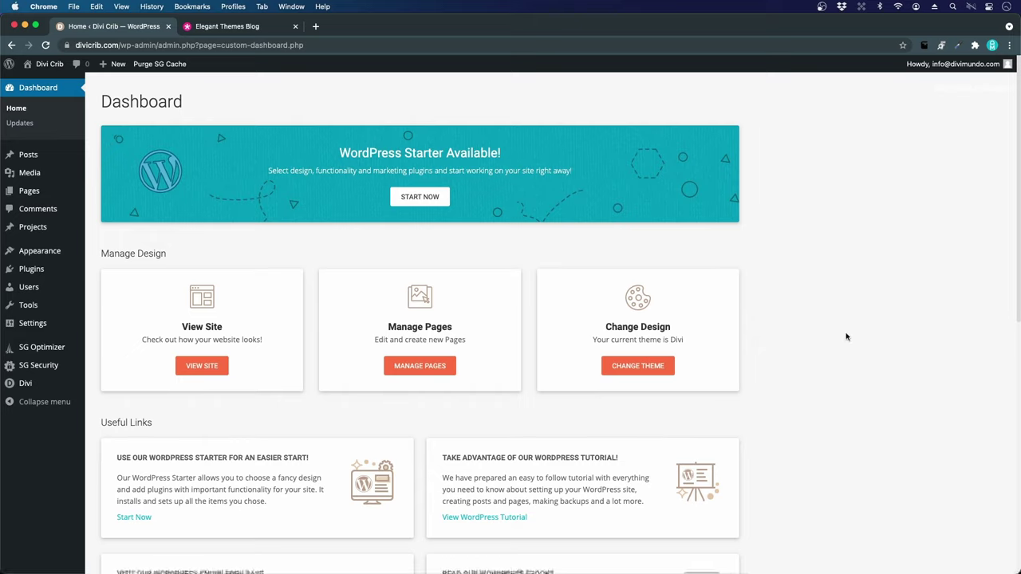
- Deactivate and delete the WordPress Starter plugin, then go to the Dashboard
left_click(33, 270)
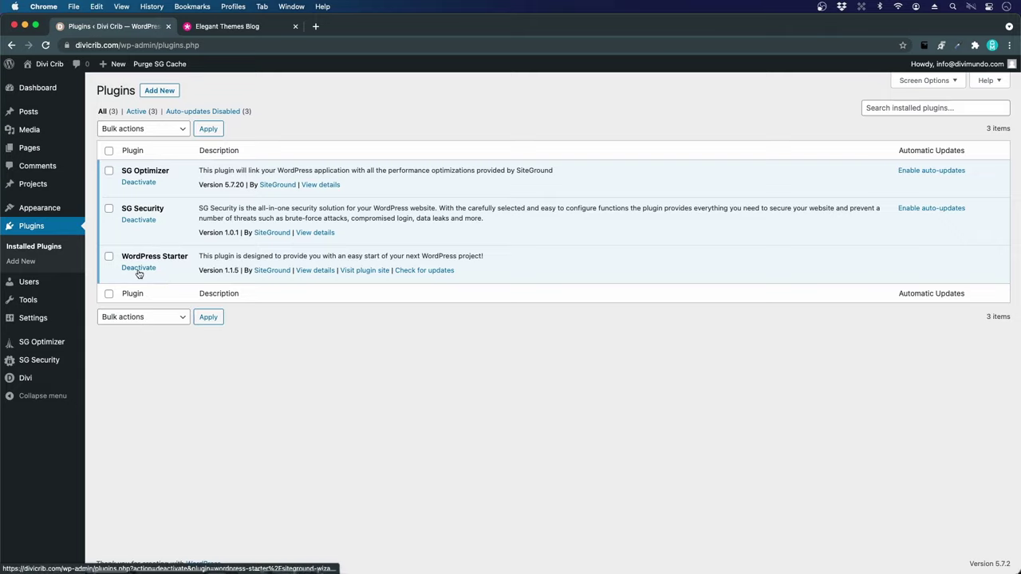
left_click(138, 269)
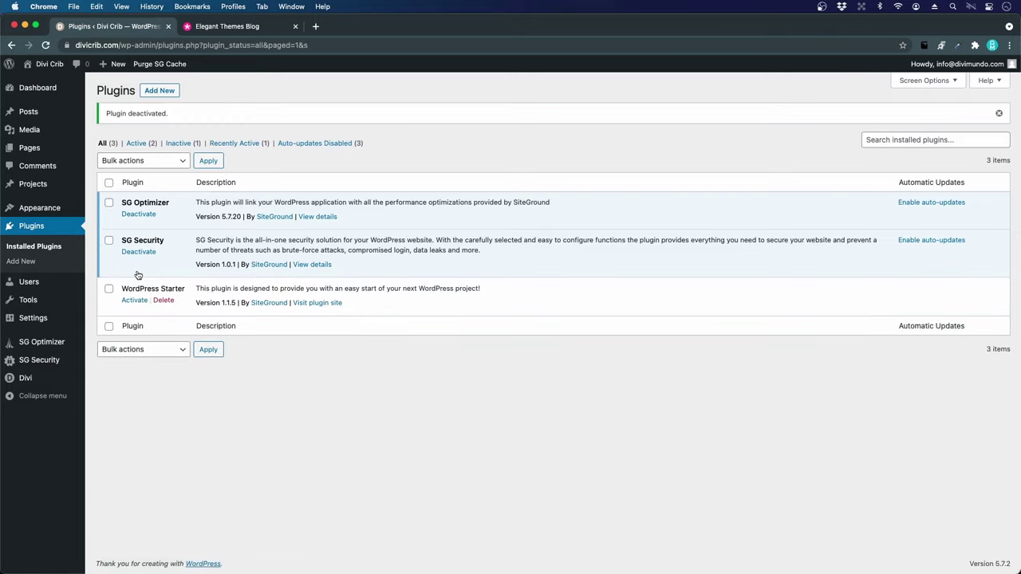
left_click(164, 301)
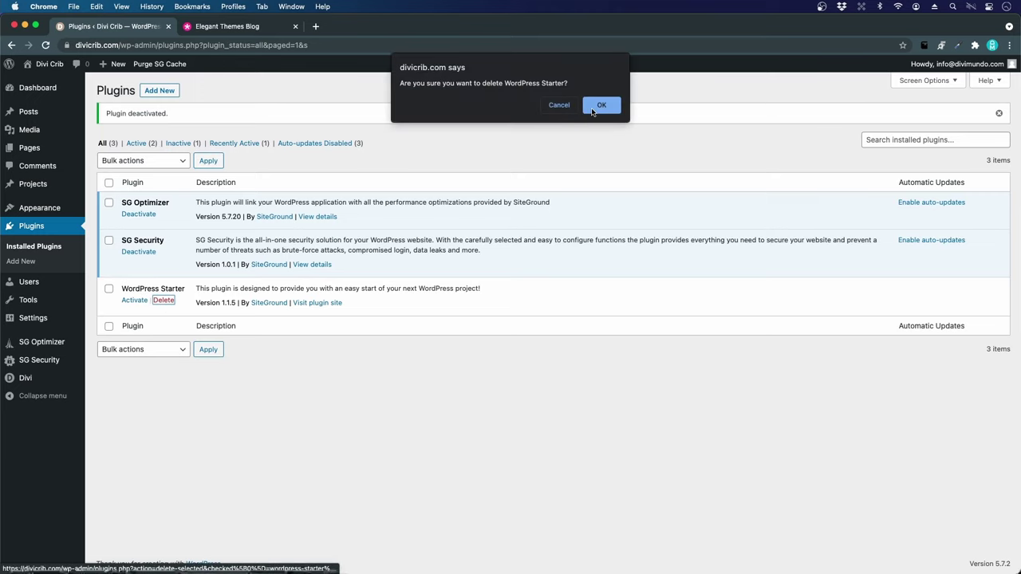
left_click(591, 106)
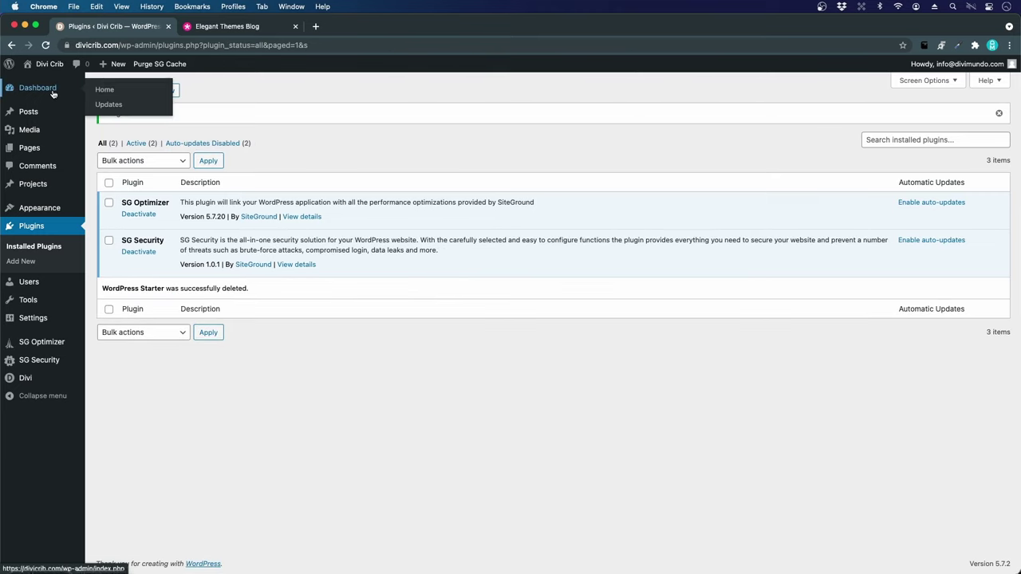
left_click(52, 95)
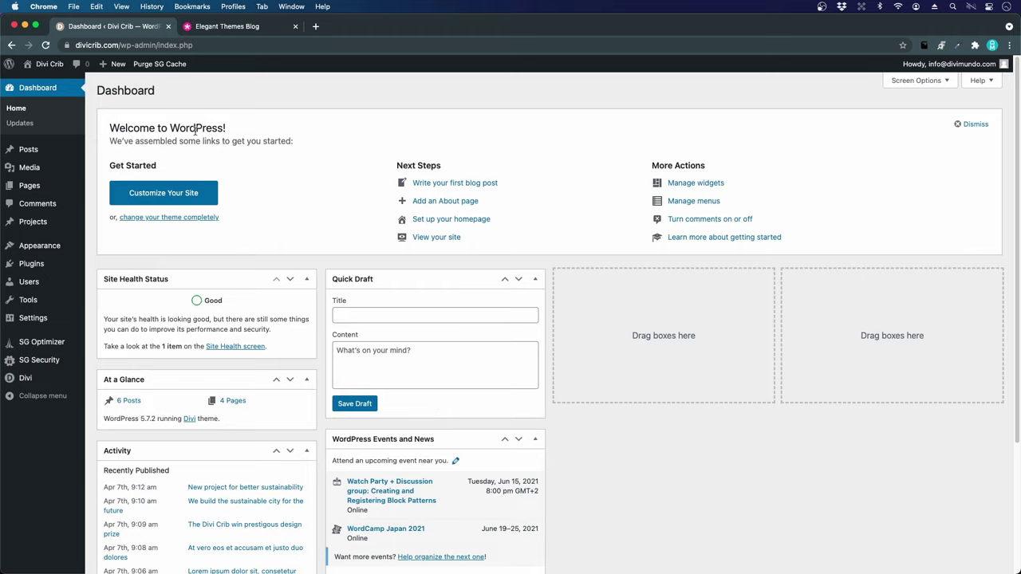
- Dismiss the Welcome panel and hide the WordPress Events and News and Quick Draft boxes
left_click(974, 127)
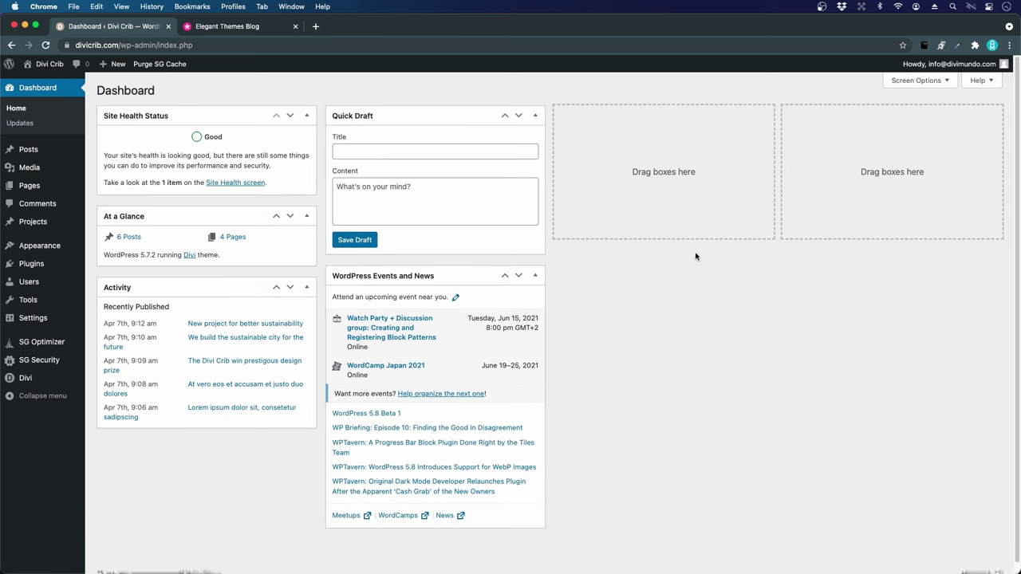
left_click(931, 82)
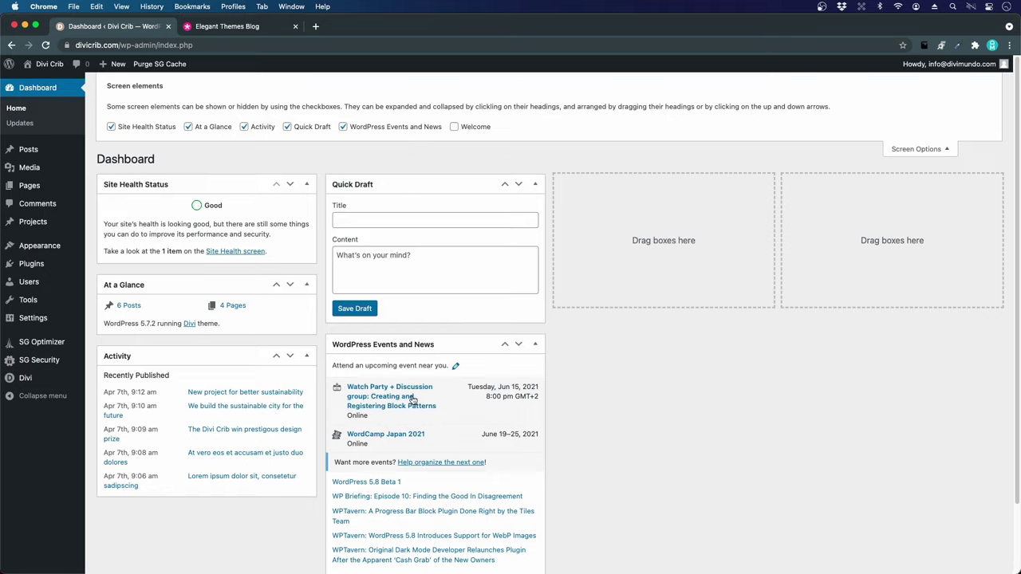
left_click(381, 128)
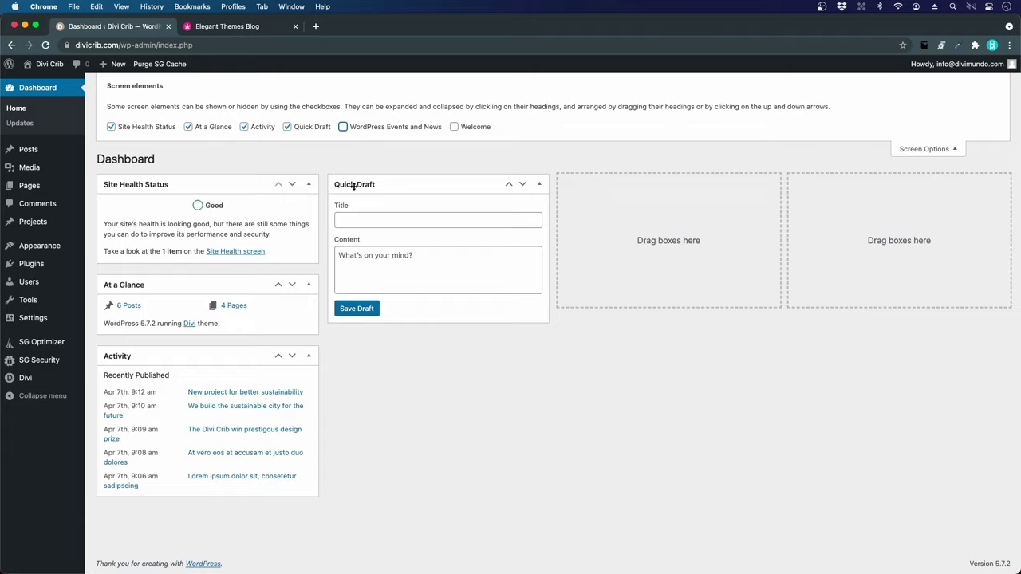
left_click(299, 127)
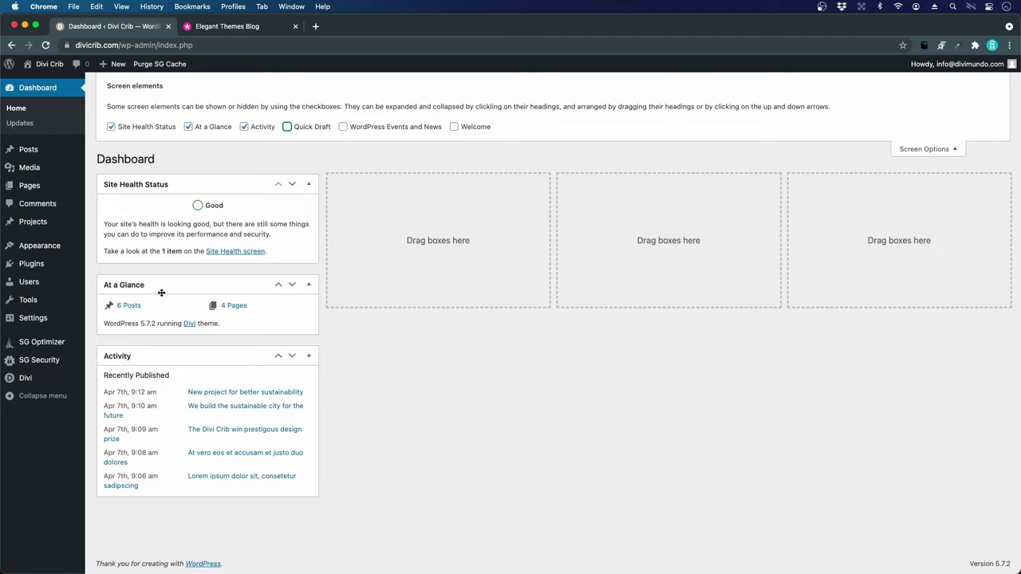
- Move At a Glance into the second column and Activity into the third column
left_click_drag(155, 288, 389, 189)
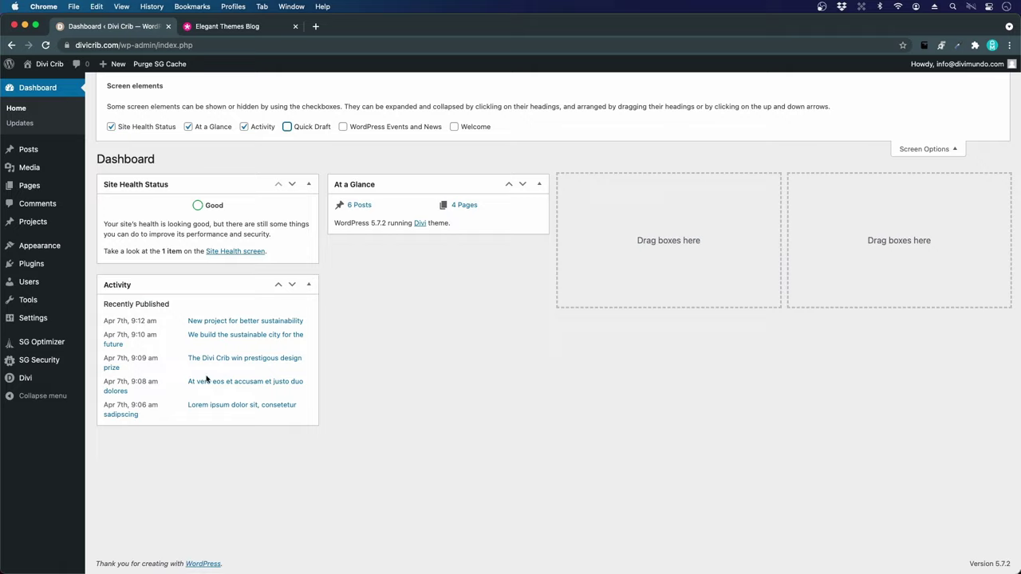
left_click_drag(151, 285, 607, 185)
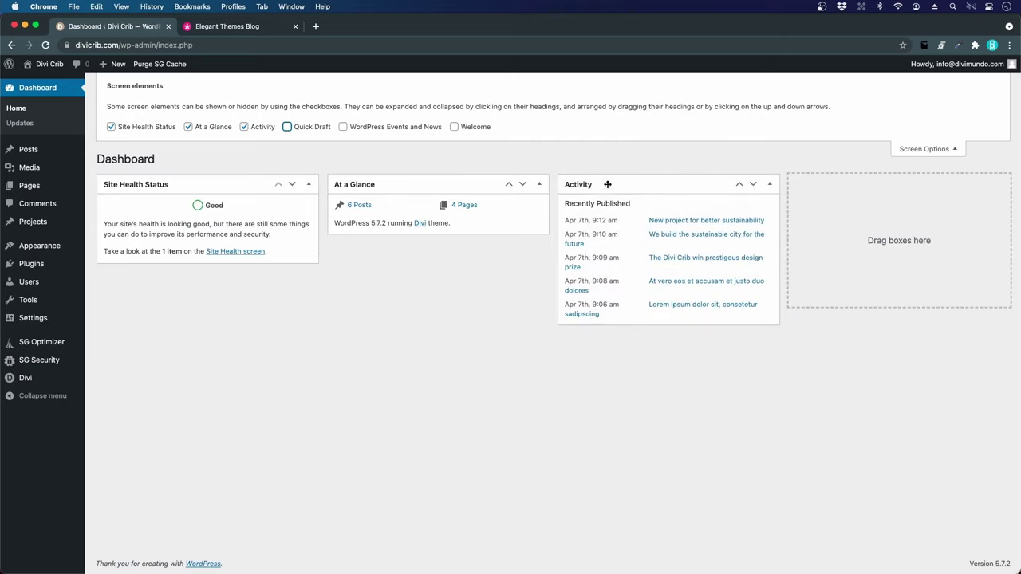
left_click(927, 150)
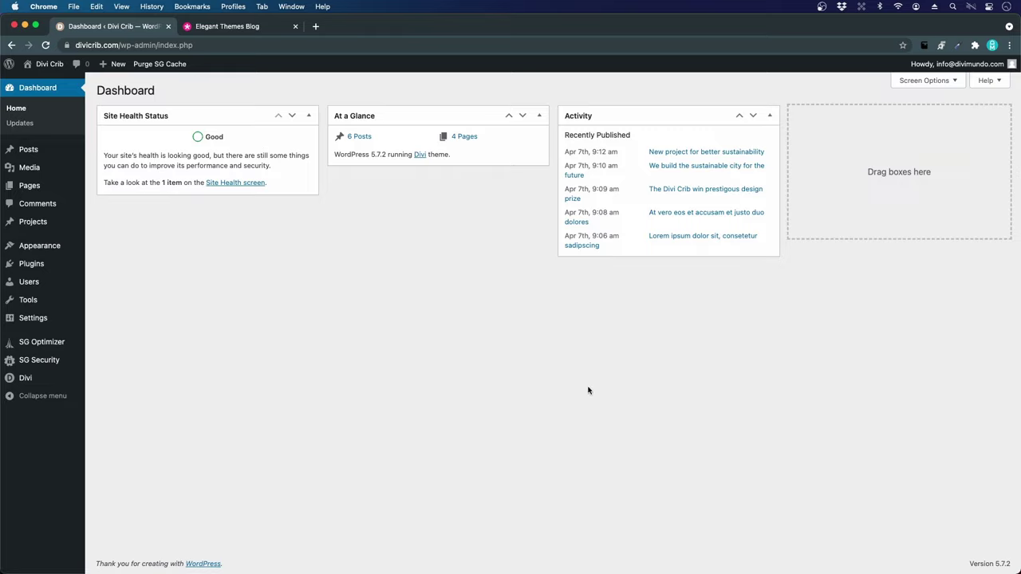
- Deactivate SG Optimizer on the Plugins screen, leaving SG Security active
left_click(50, 267)
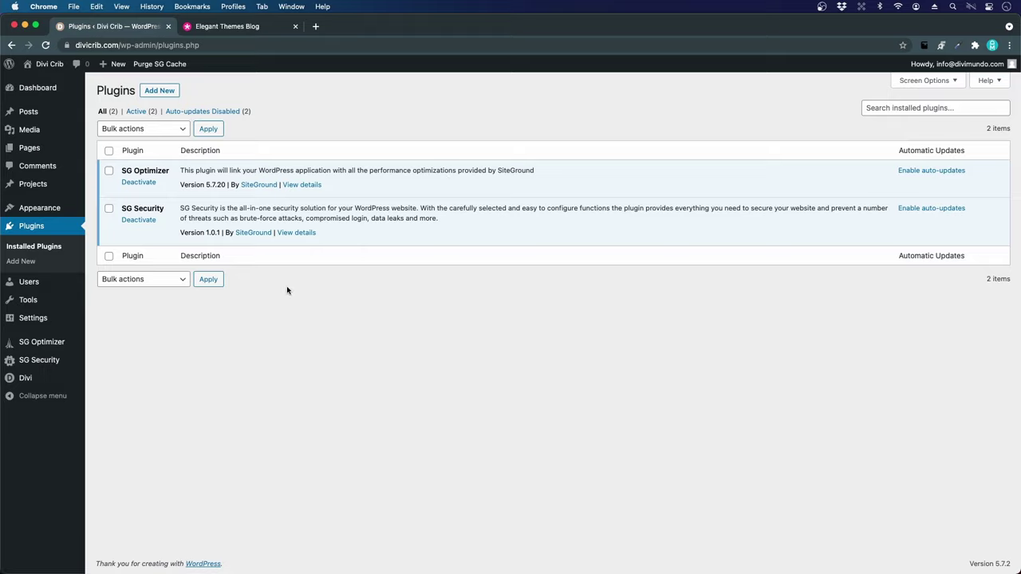
left_click(139, 183)
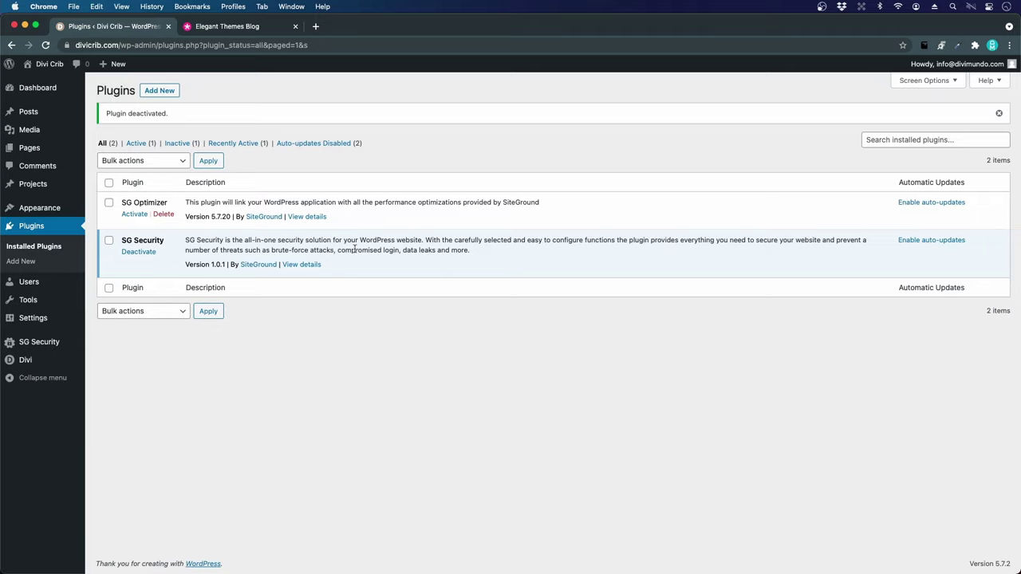
- Open the SG Security dashboard and look it over
left_click(41, 342)
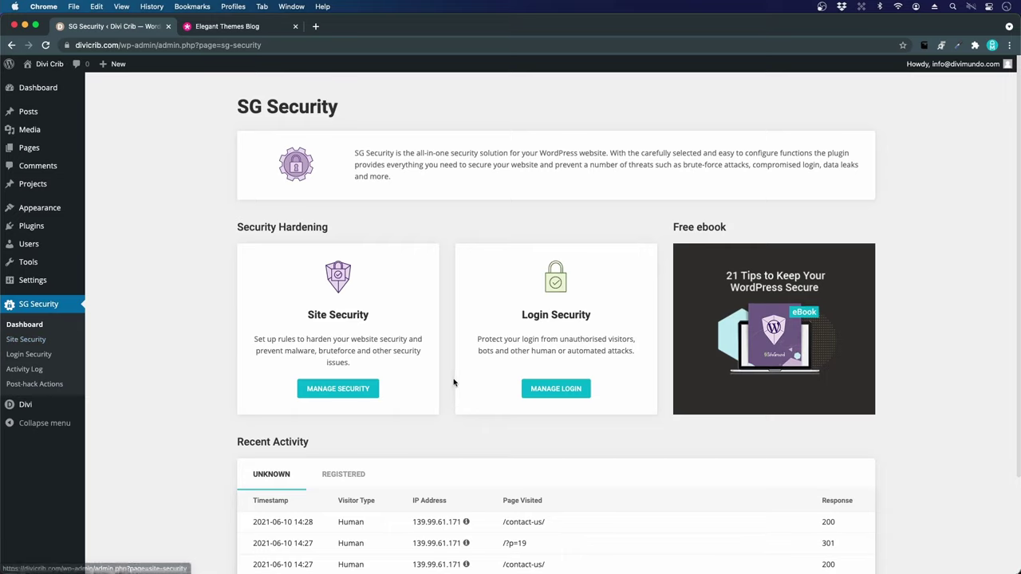
scroll(448, 367, "down", 3)
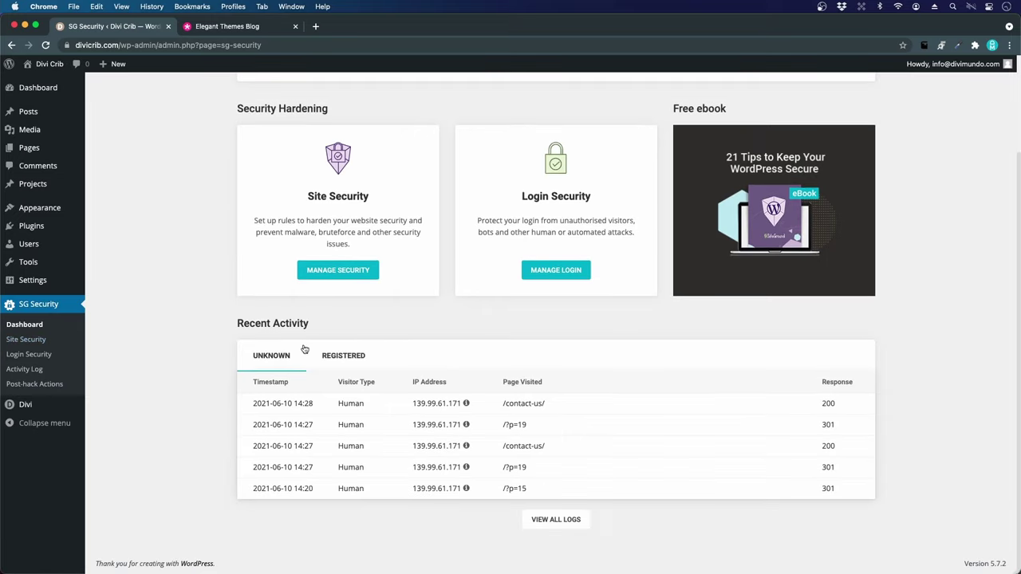
scroll(300, 381, "up", 1)
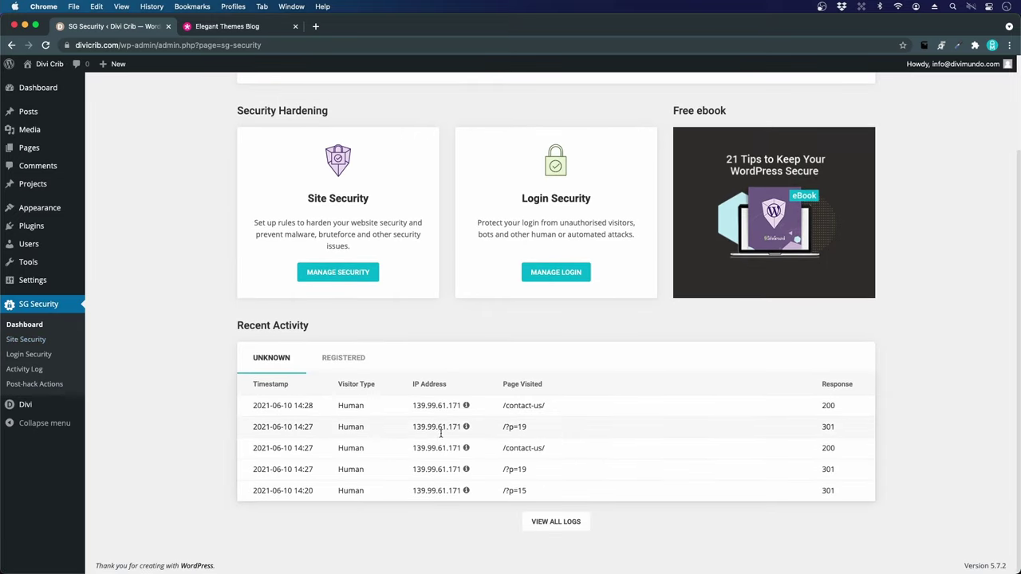
scroll(489, 467, "up", 1)
scroll(489, 466, "up", 3)
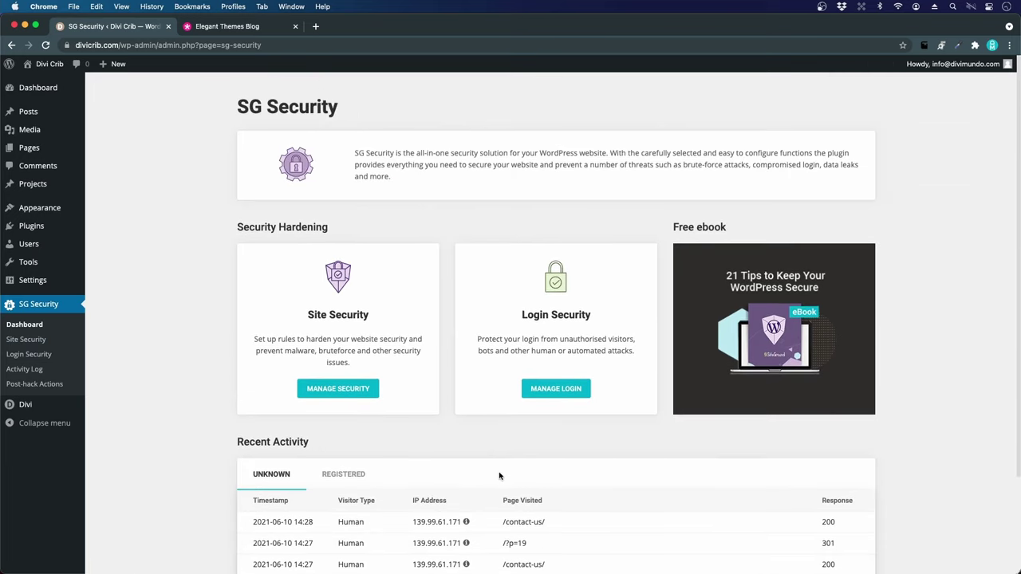
- Review the Site Security hardening toggles, then bring up Login Security
left_click(25, 339)
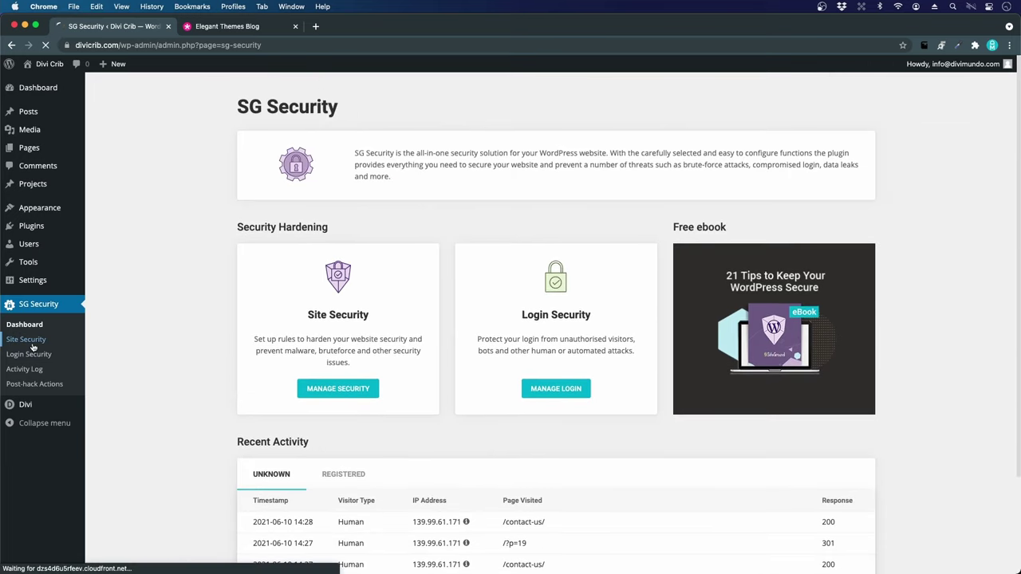
scroll(712, 360, "down", 3)
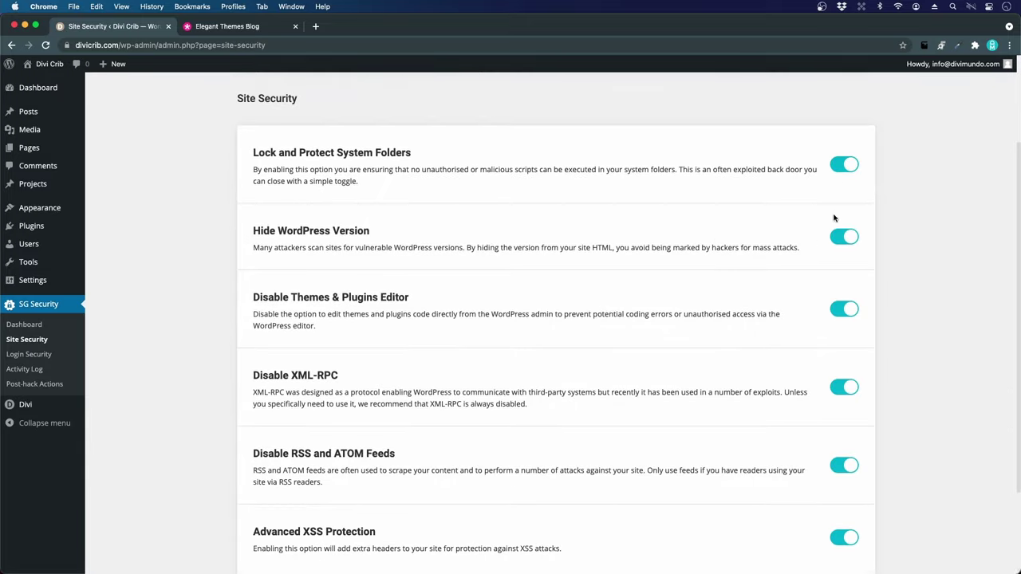
scroll(783, 399, "down", 3)
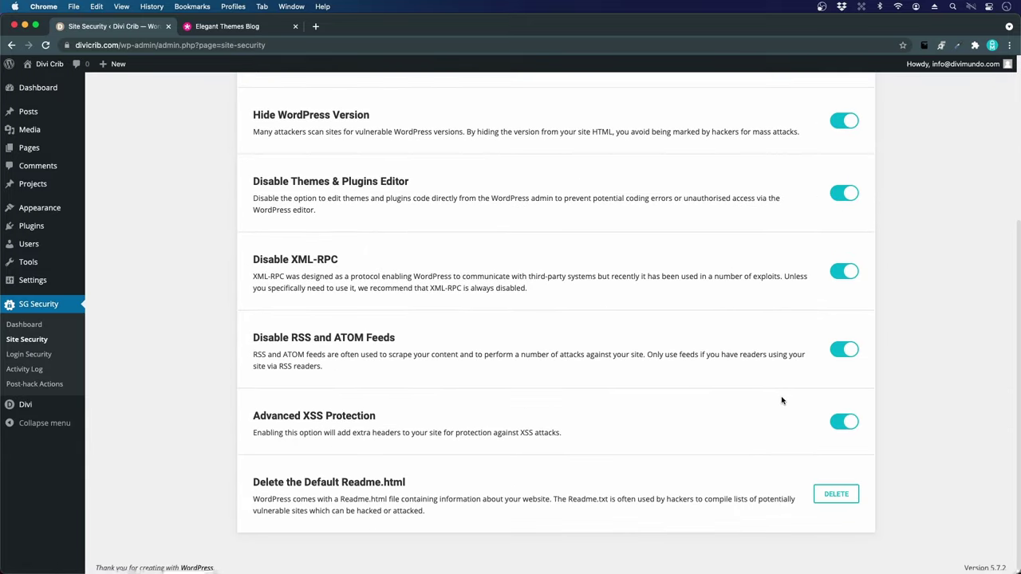
scroll(782, 401, "up", 1)
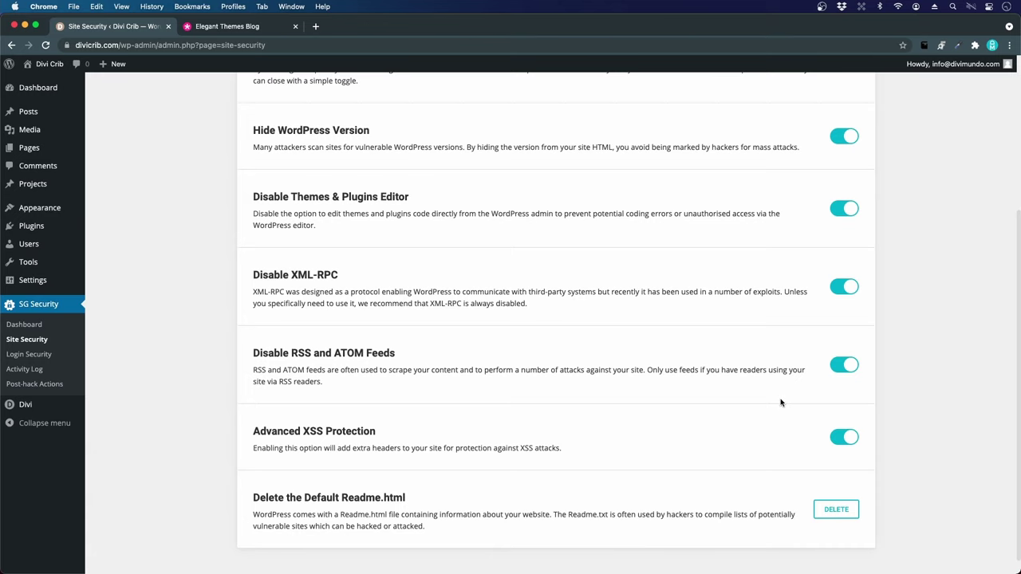
scroll(781, 401, "up", 3)
left_click(42, 356)
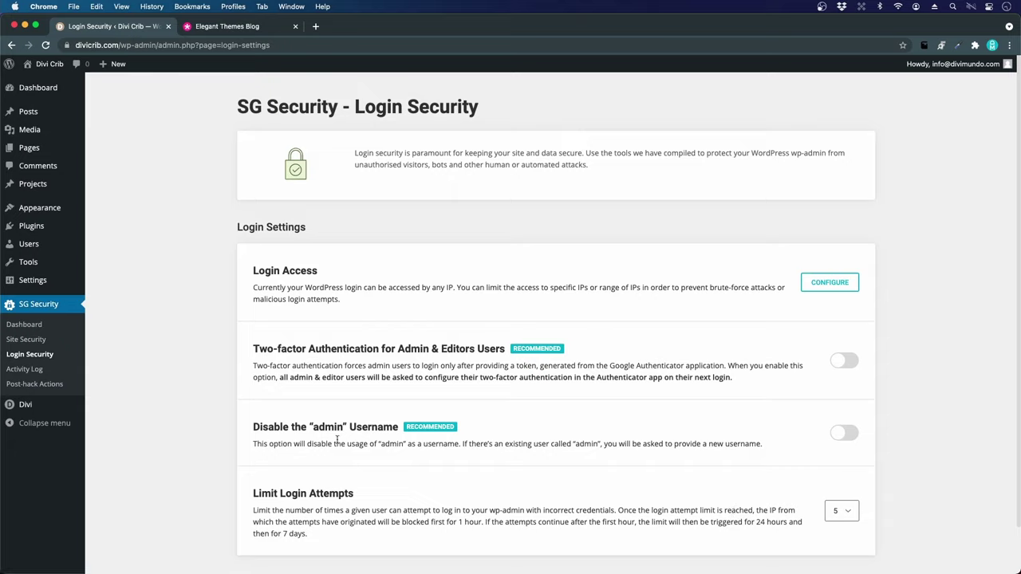
- Turn on 'Disable the admin Username' in SG Security and return to the Dashboard
left_click(845, 435)
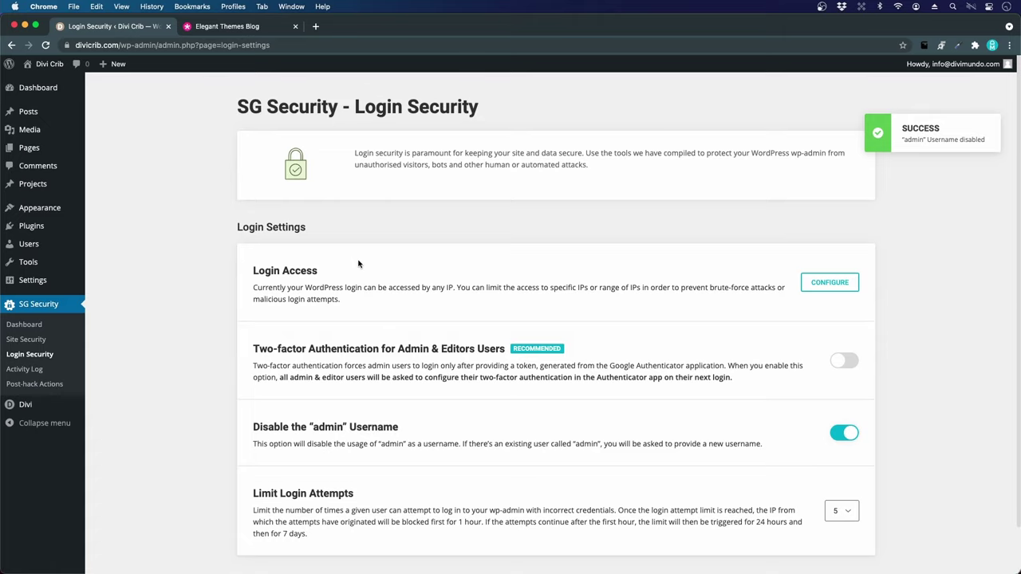
scroll(418, 413, "down", 2)
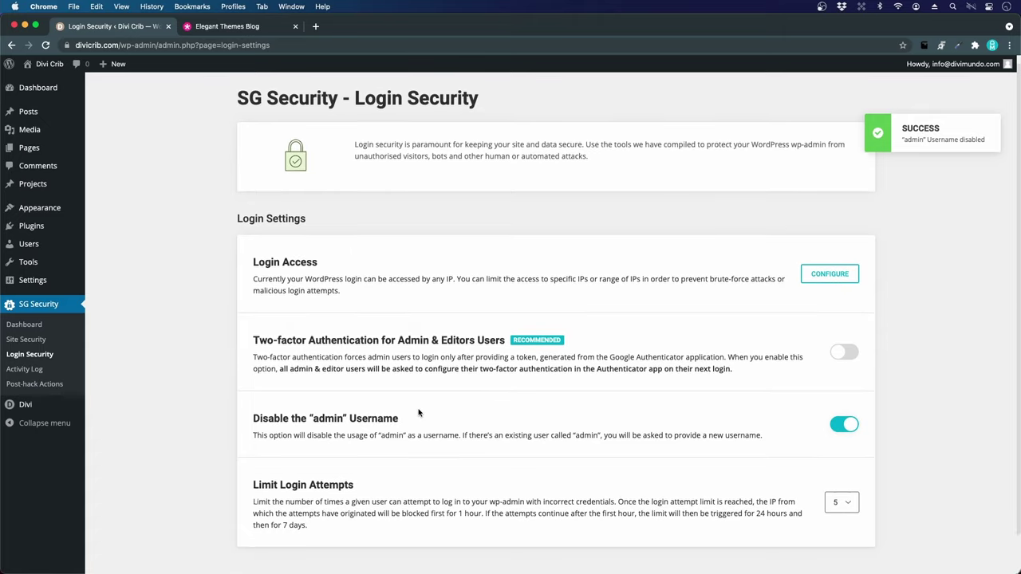
scroll(406, 409, "up", 2)
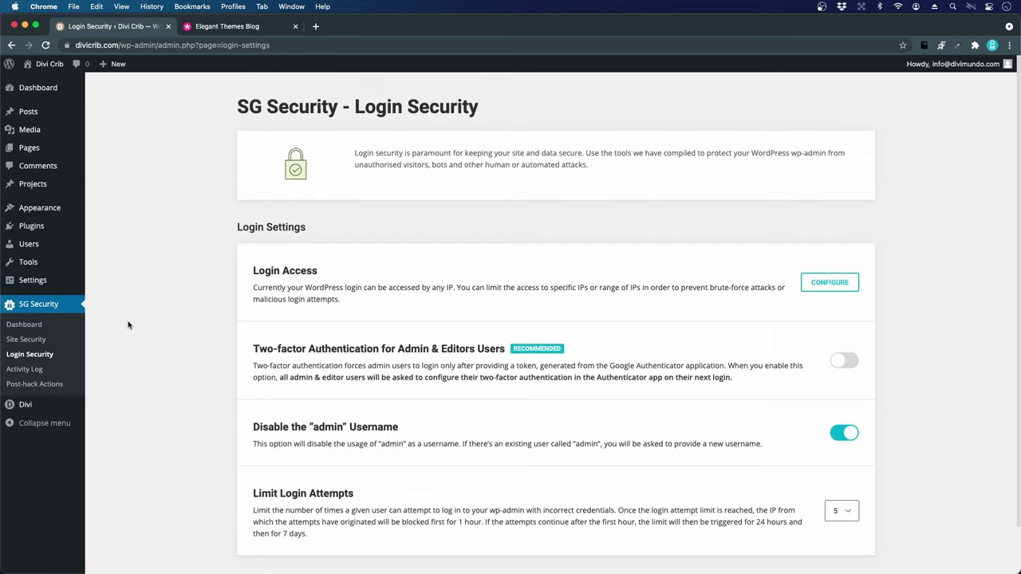
left_click(26, 90)
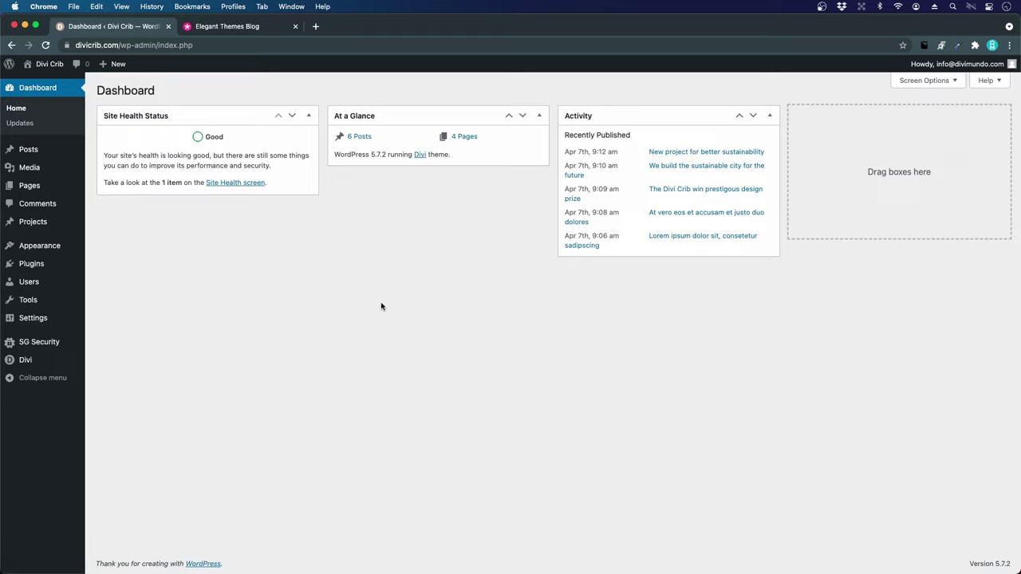
- In General Settings, set the timezone to Stockholm with H:i time format and save
left_click(20, 319)
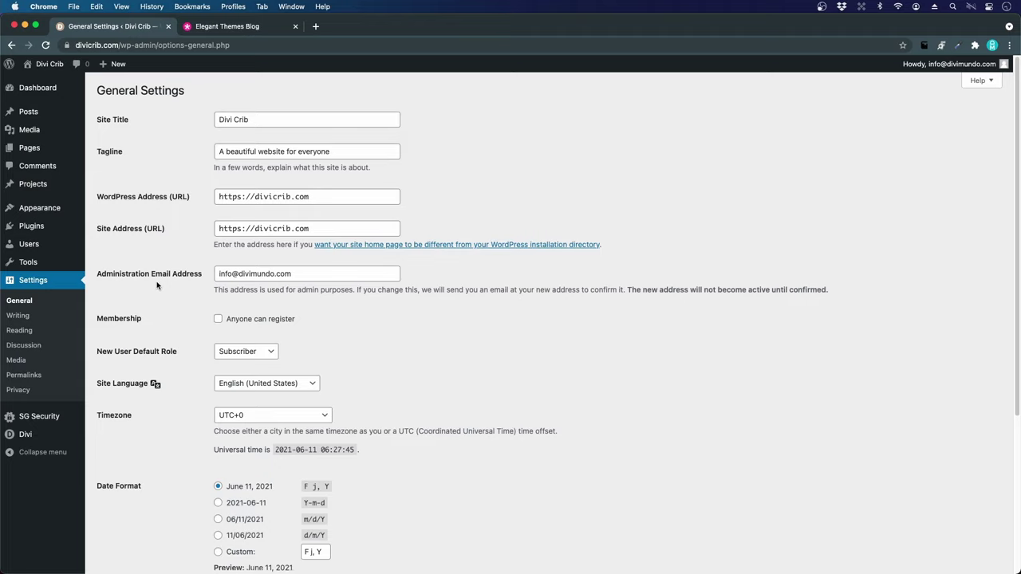
scroll(157, 285, "down", 2)
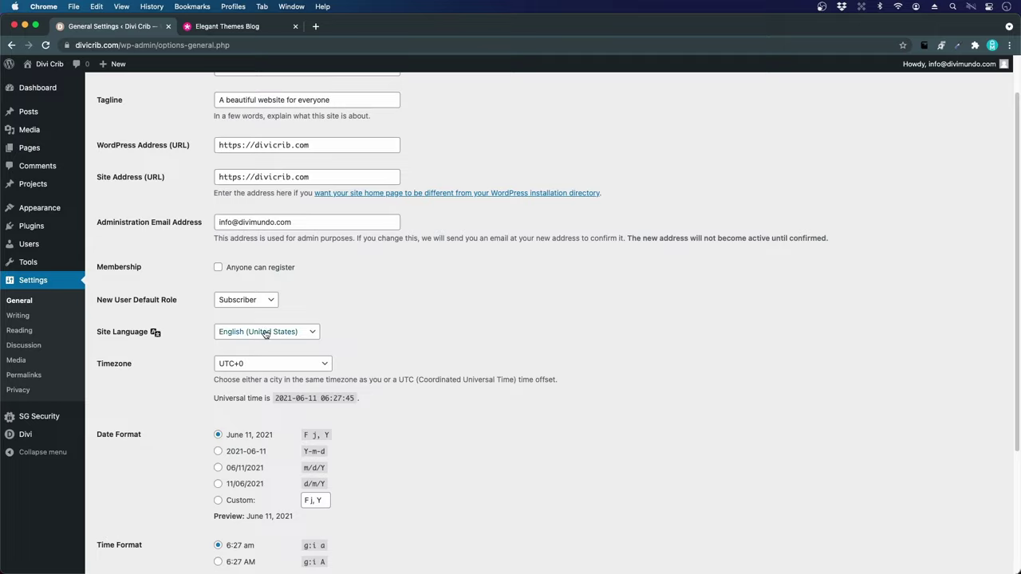
scroll(264, 330, "down", 2)
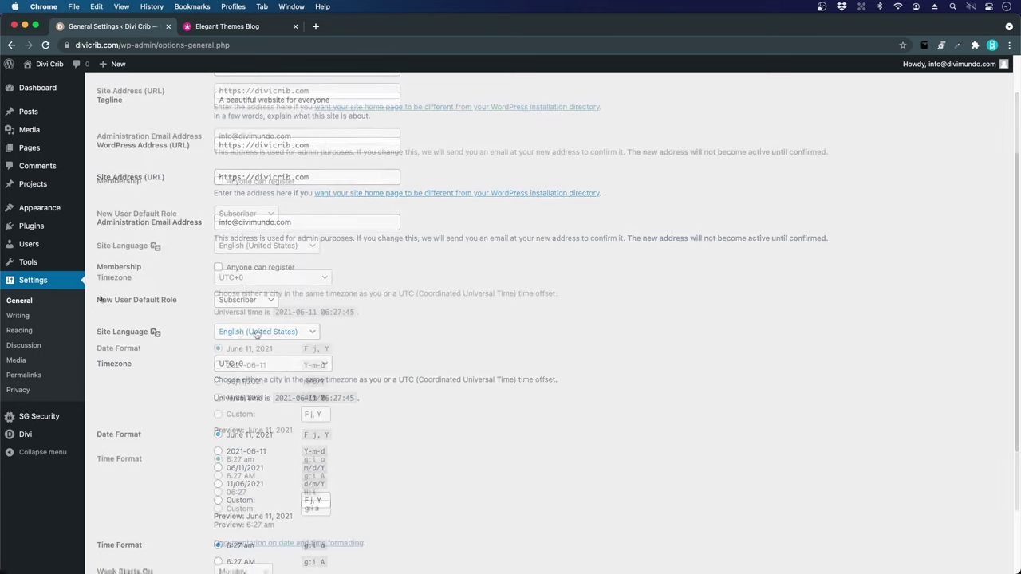
left_click(265, 279)
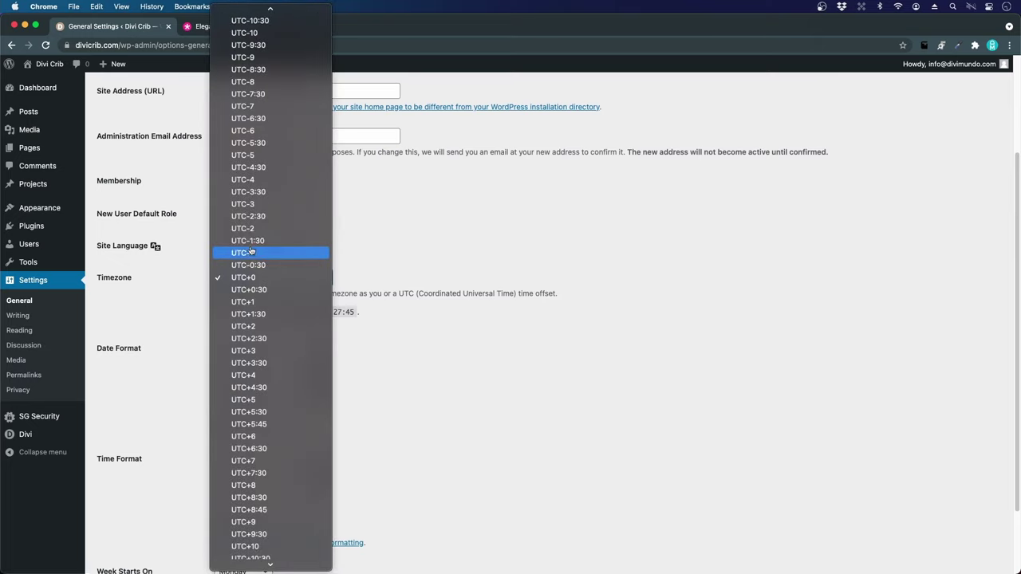
scroll(305, 273, "up", 10)
scroll(305, 273, "up", 5)
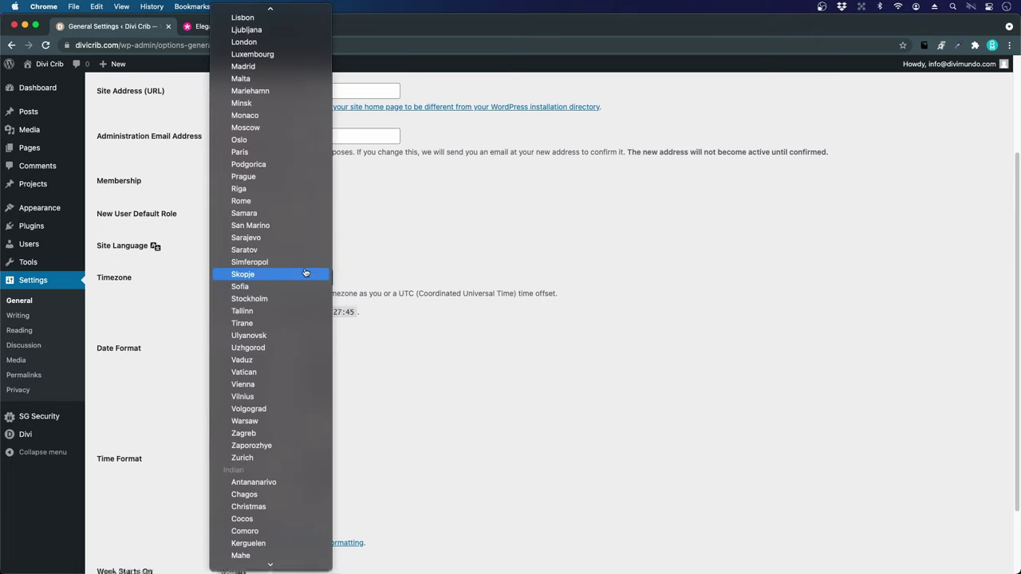
left_click(260, 301)
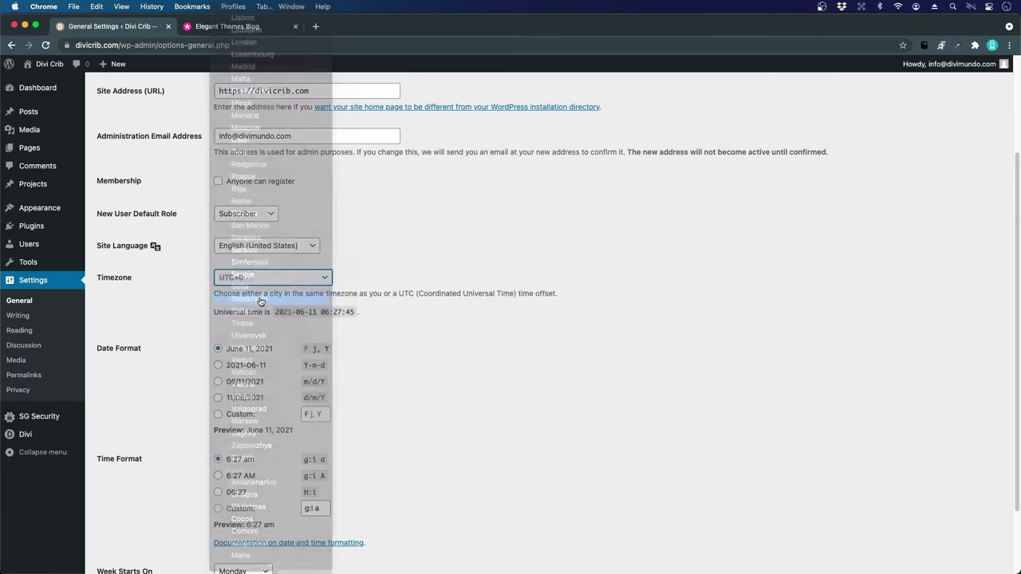
scroll(182, 271, "down", 2)
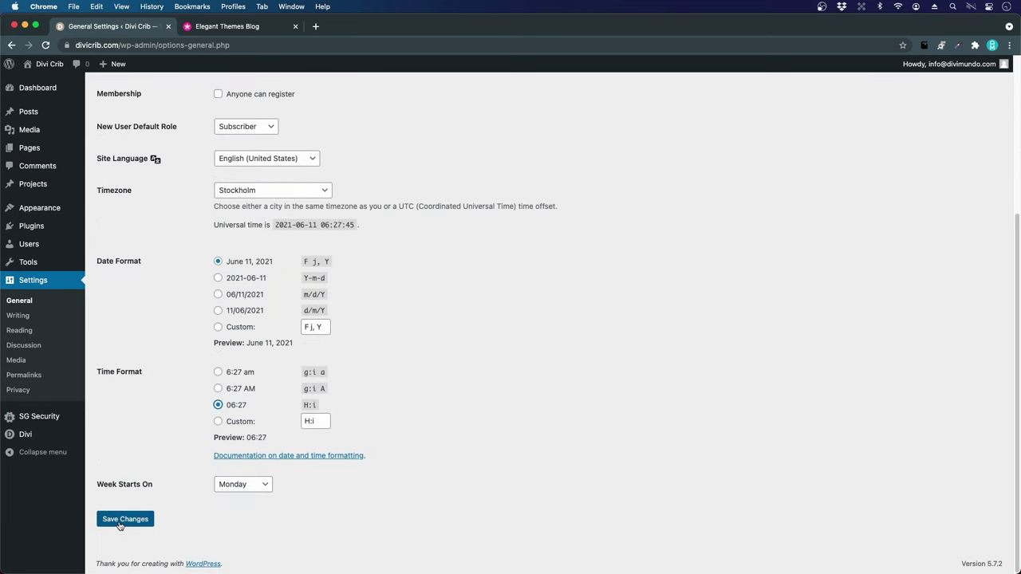
left_click(125, 519)
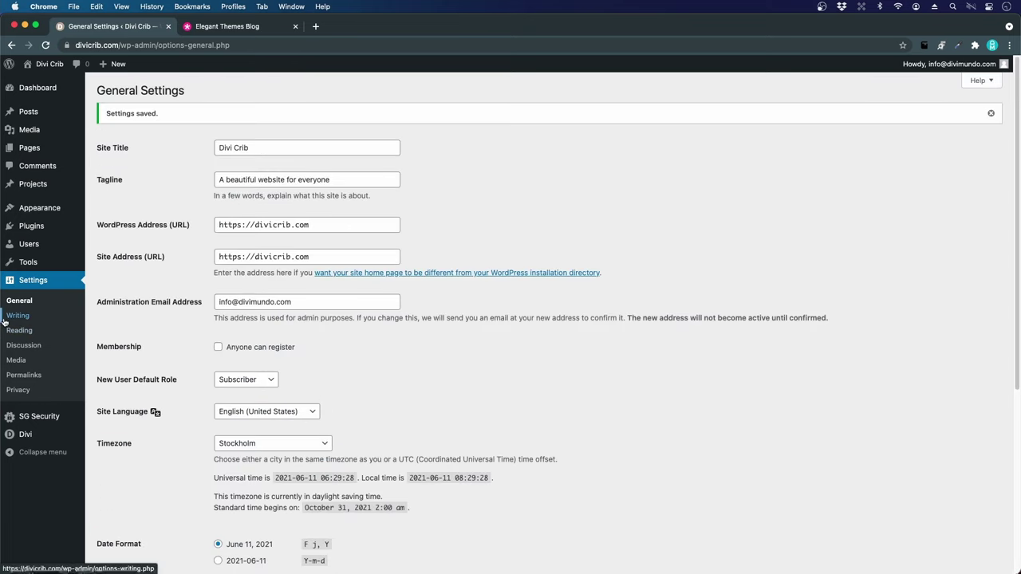
- Open Reading Settings and load divicrib.com in a new browser tab
left_click(33, 333)
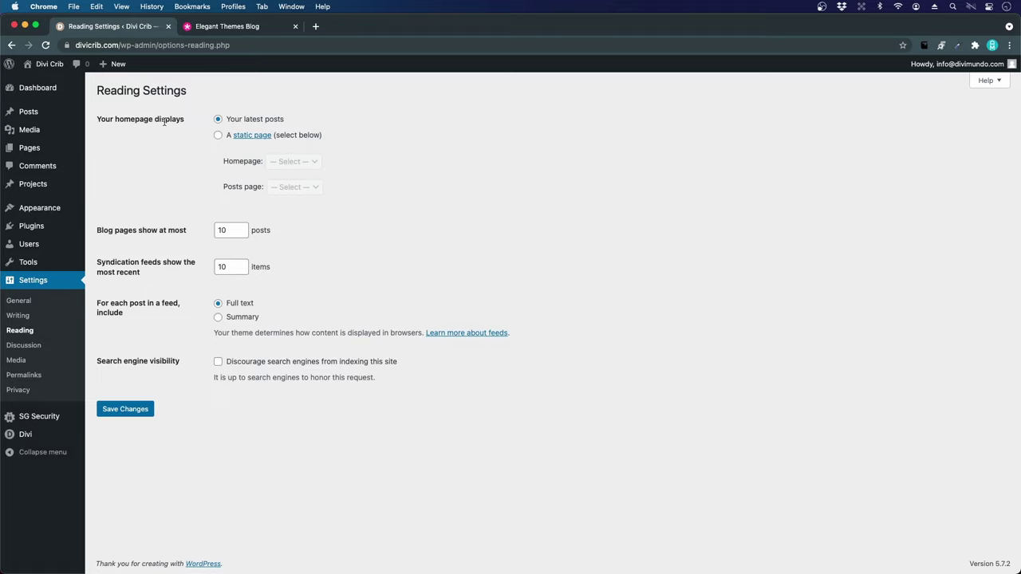
left_click(316, 26)
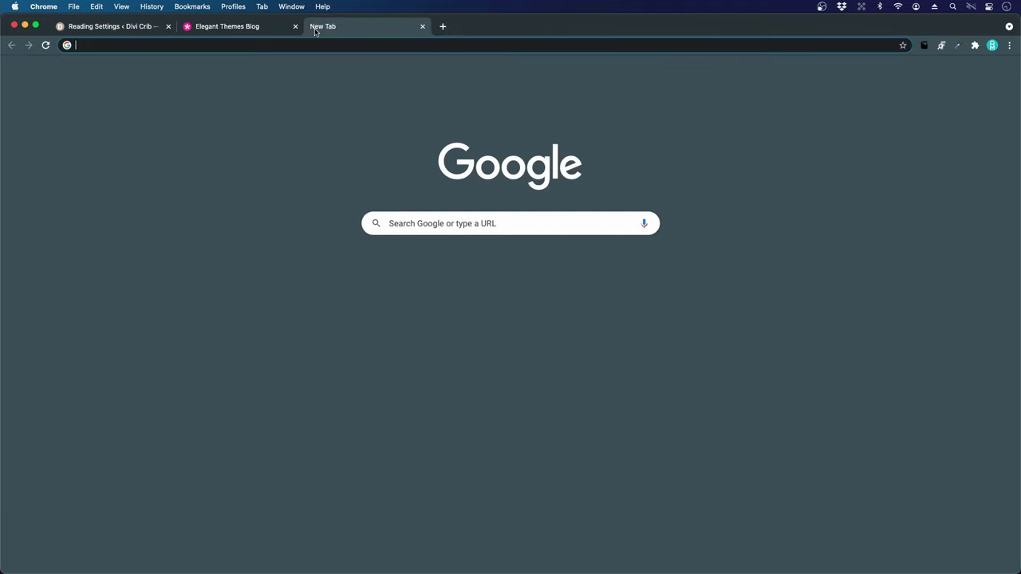
type("divicrib.com")
key("Return")
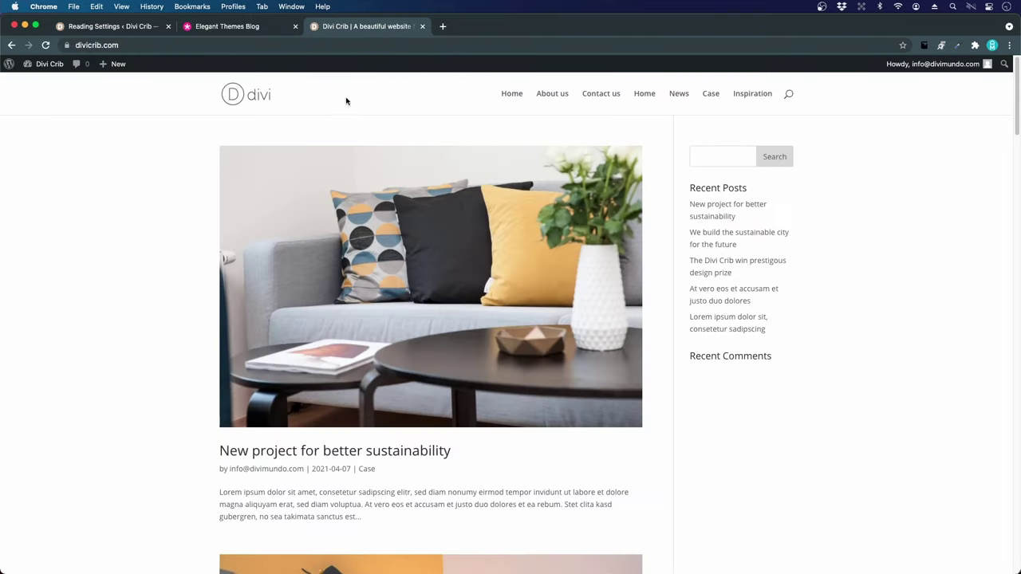
- Scroll the live homepage to confirm it lists the latest posts, then return to Reading Settings
scroll(427, 265, "down", 6)
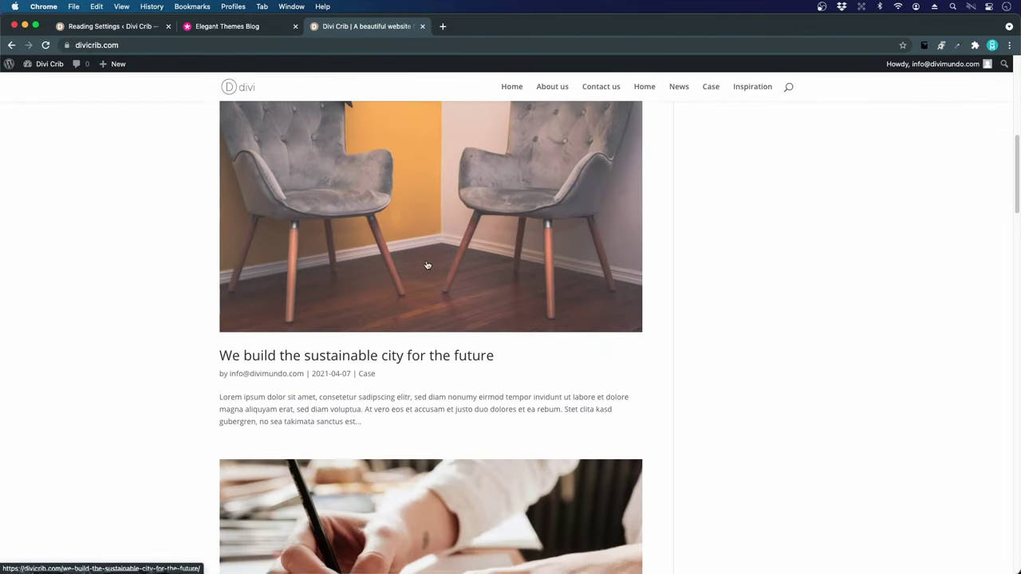
scroll(427, 265, "down", 10)
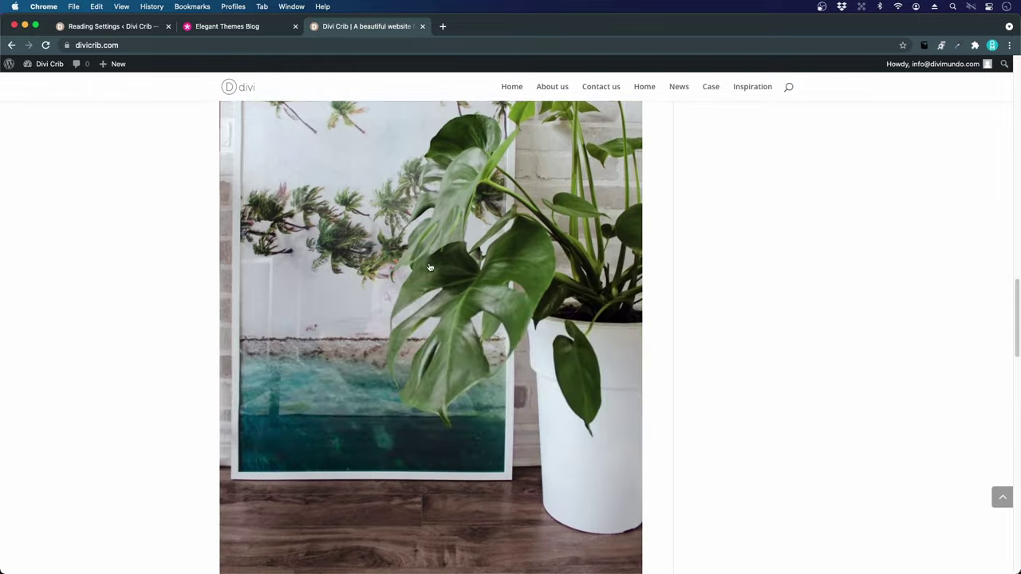
scroll(429, 267, "down", 10)
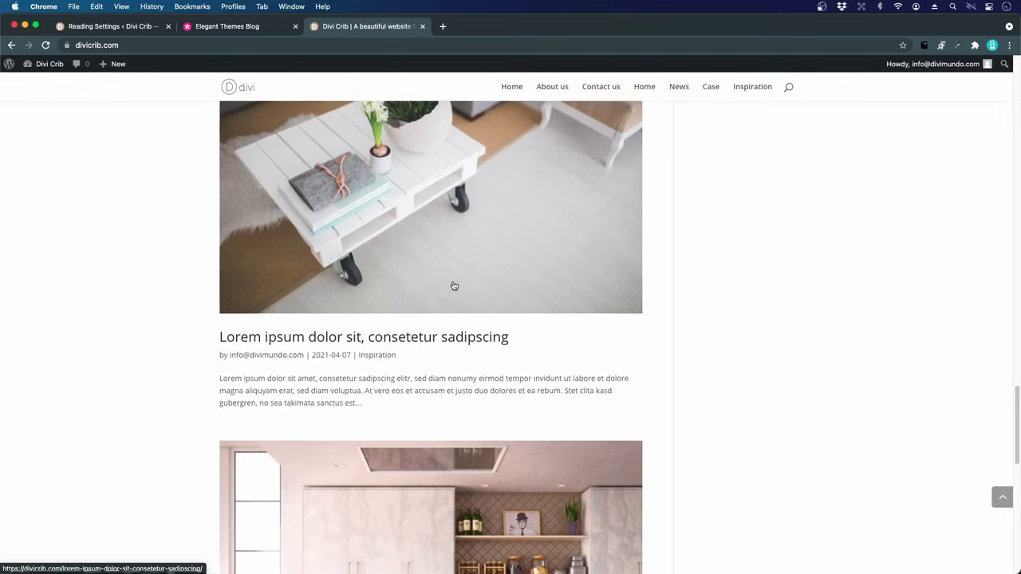
scroll(454, 285, "down", 10)
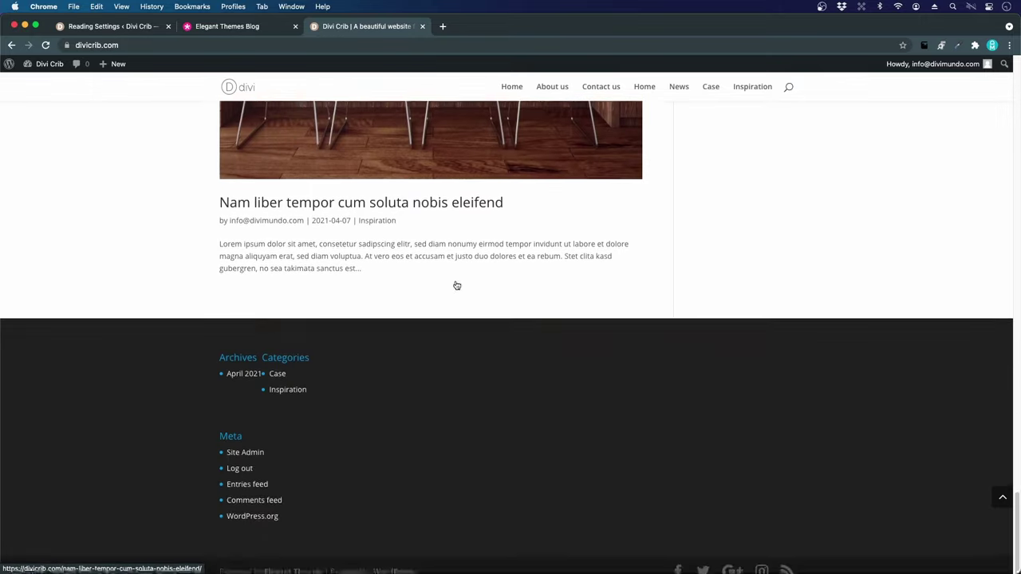
scroll(456, 286, "up", 15)
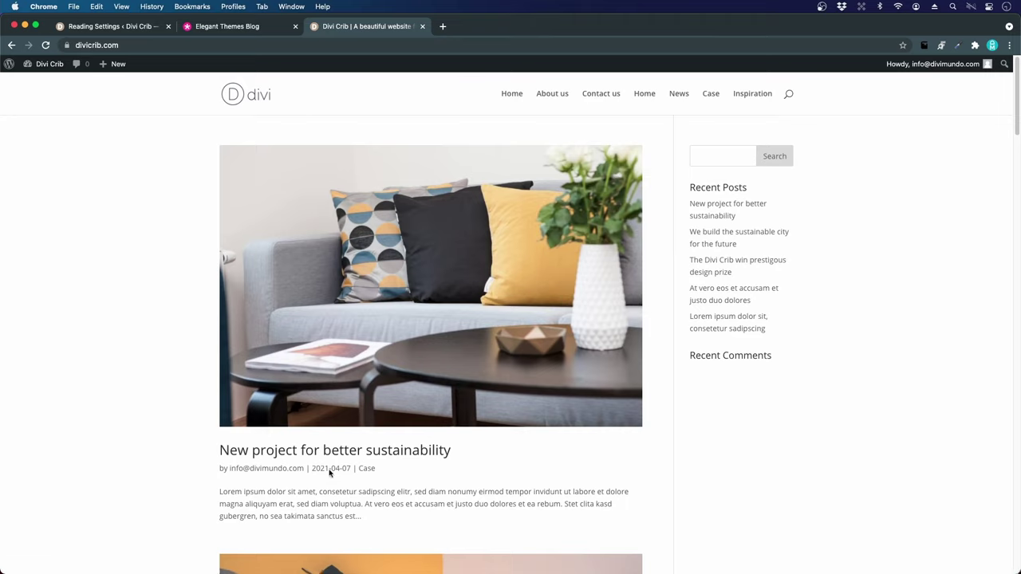
left_click(98, 25)
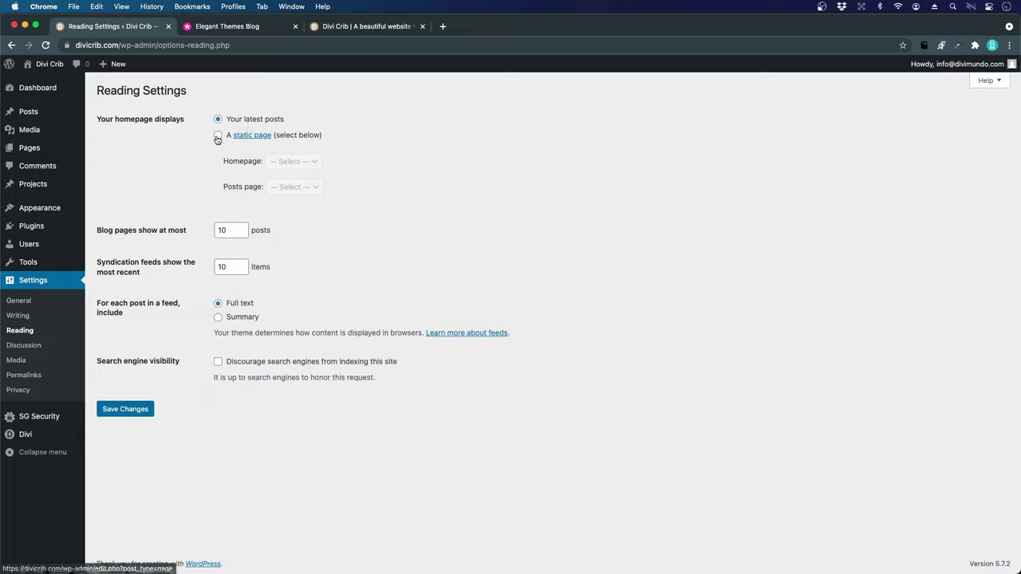
- Set the homepage to the static page Home, save, and check it on the live site
left_click(217, 137)
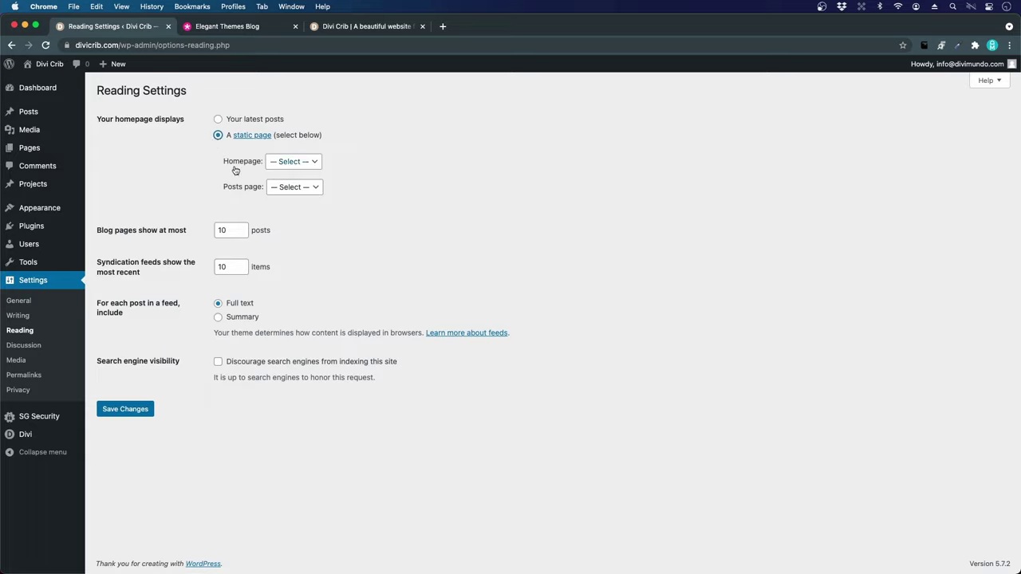
left_click(278, 163)
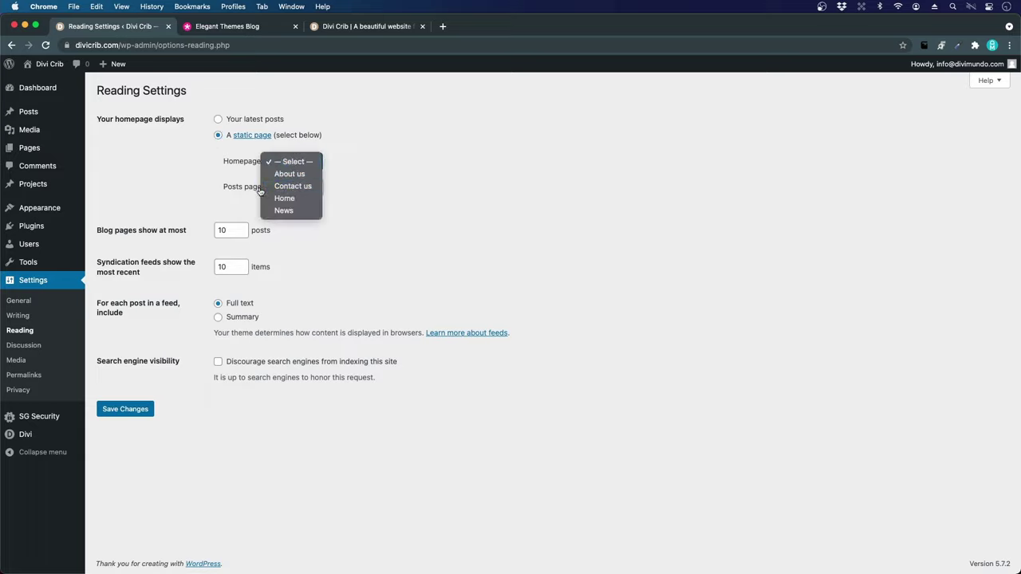
left_click(291, 200)
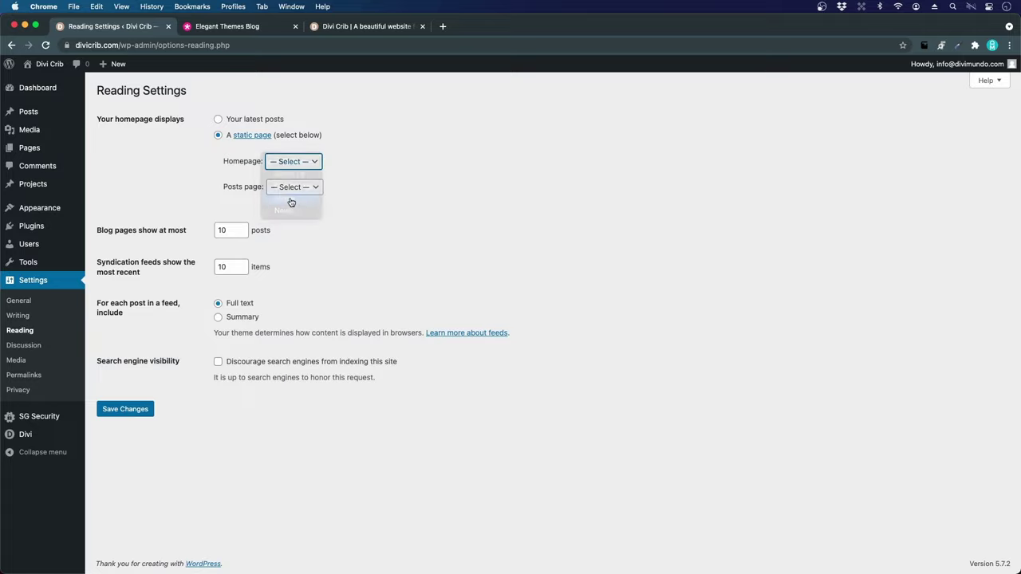
left_click(119, 412)
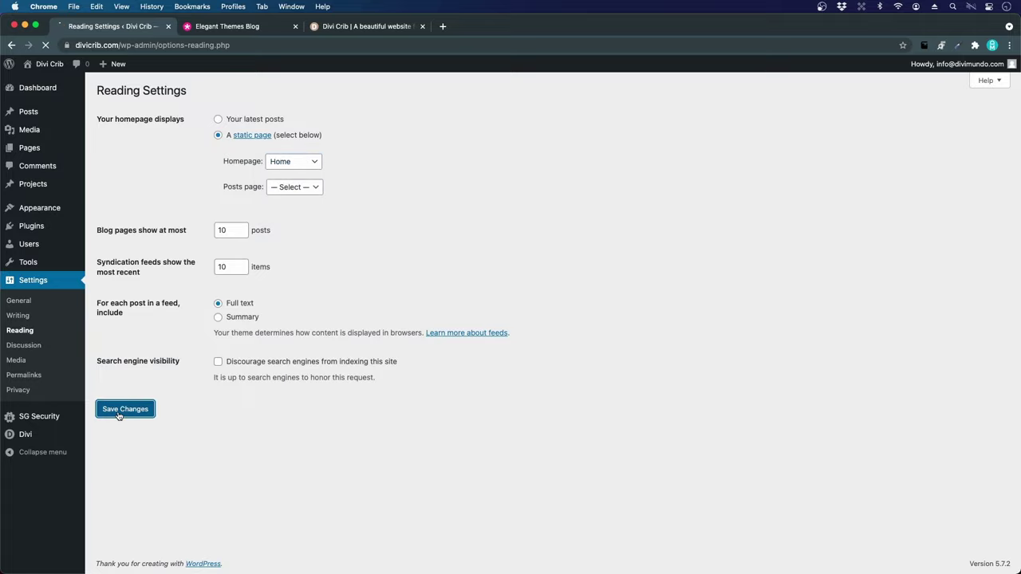
left_click(373, 27)
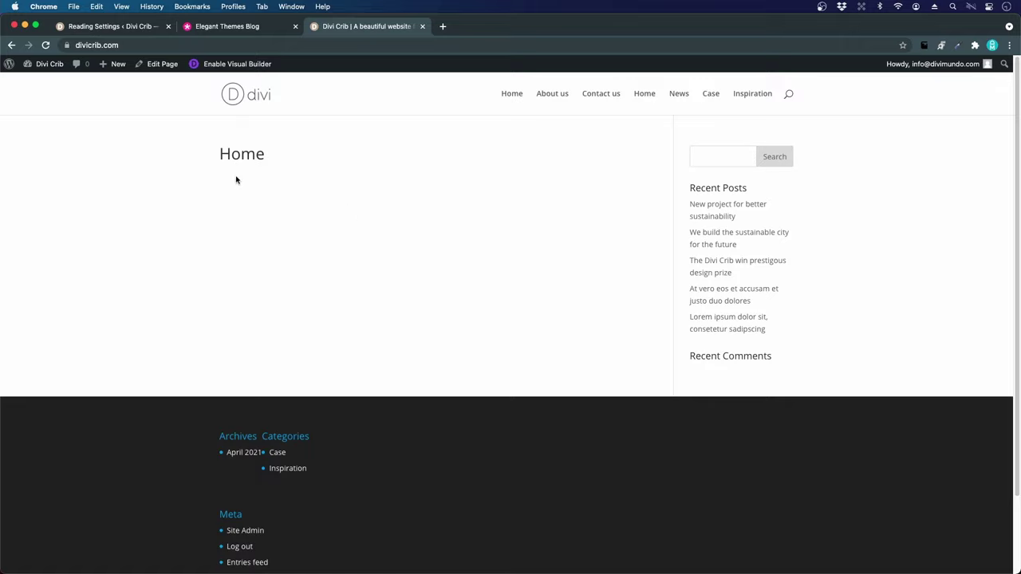
left_click(112, 30)
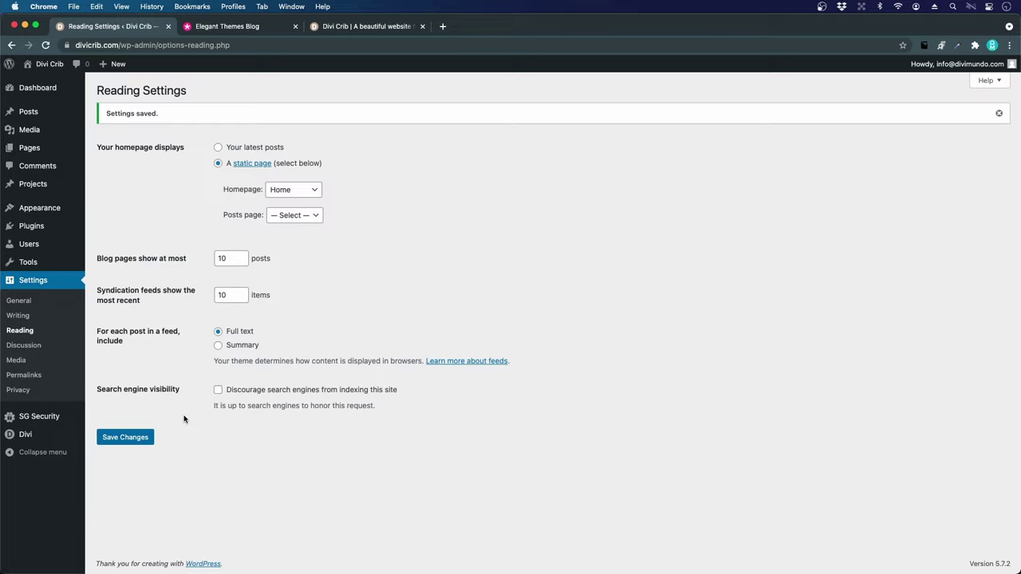
- Tick 'Discourage search engines from indexing this site', save, and view the live Divi Crib homepage
left_click(218, 393)
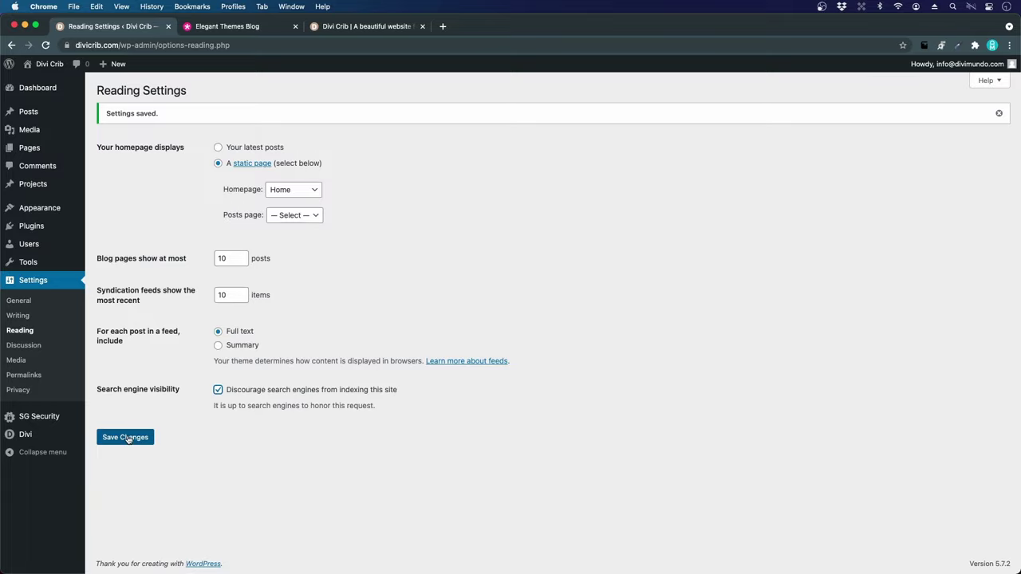
left_click(128, 438)
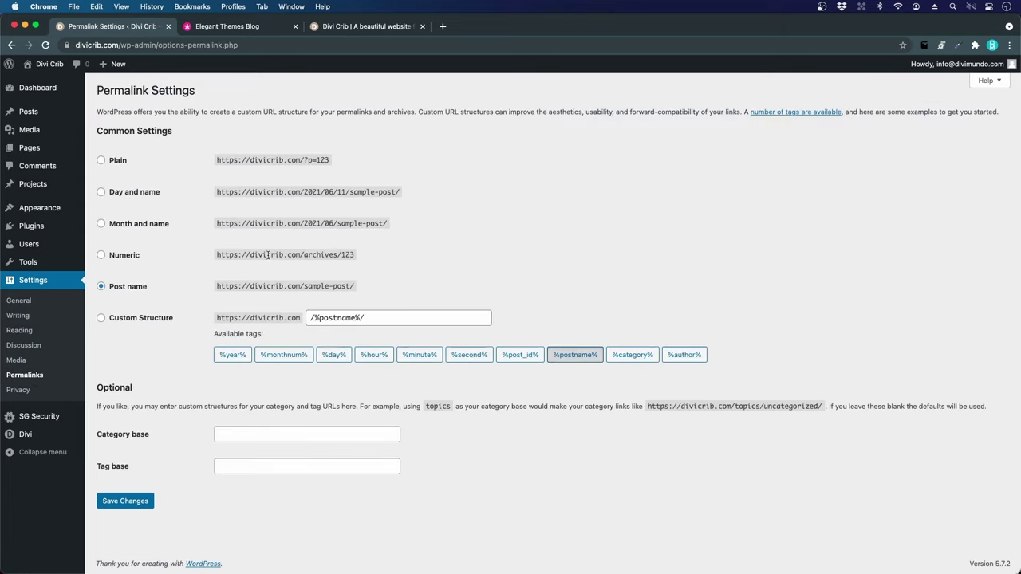
left_click(374, 27)
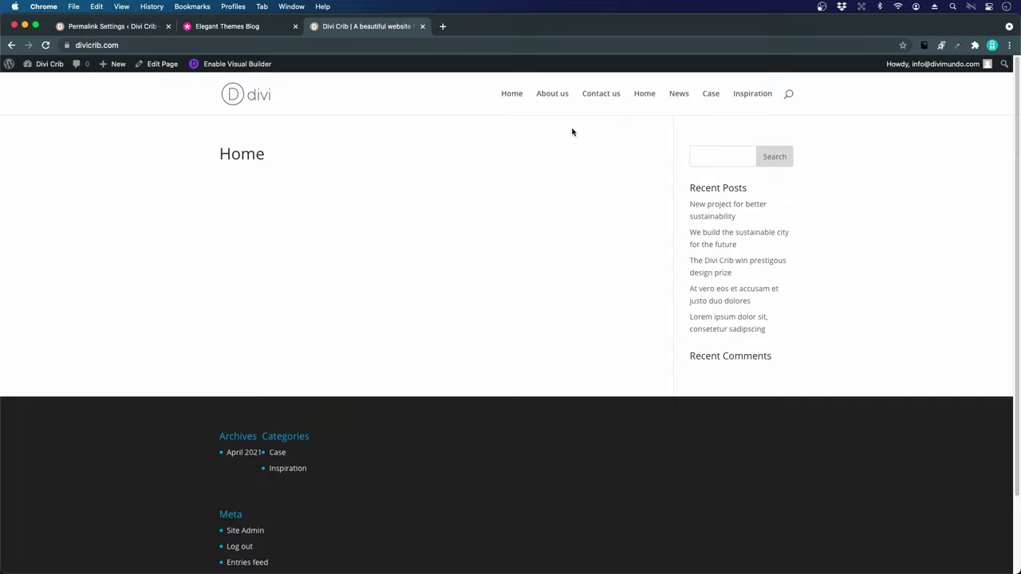
- Check the live About us and Contact us URLs (about-us/, contact-us/) against the Permalink Settings
left_click(563, 98)
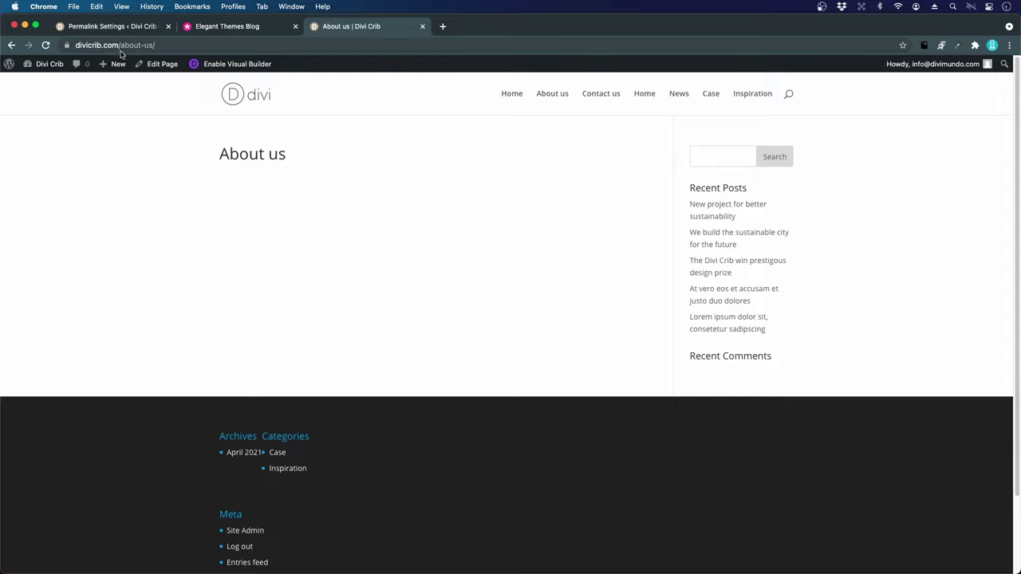
left_click_drag(159, 45, 120, 44)
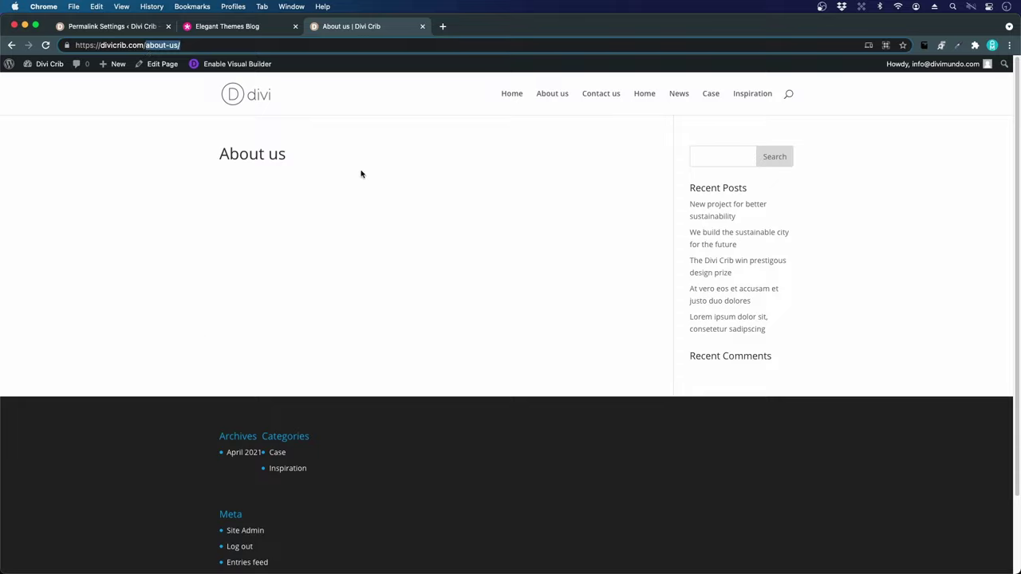
left_click(606, 98)
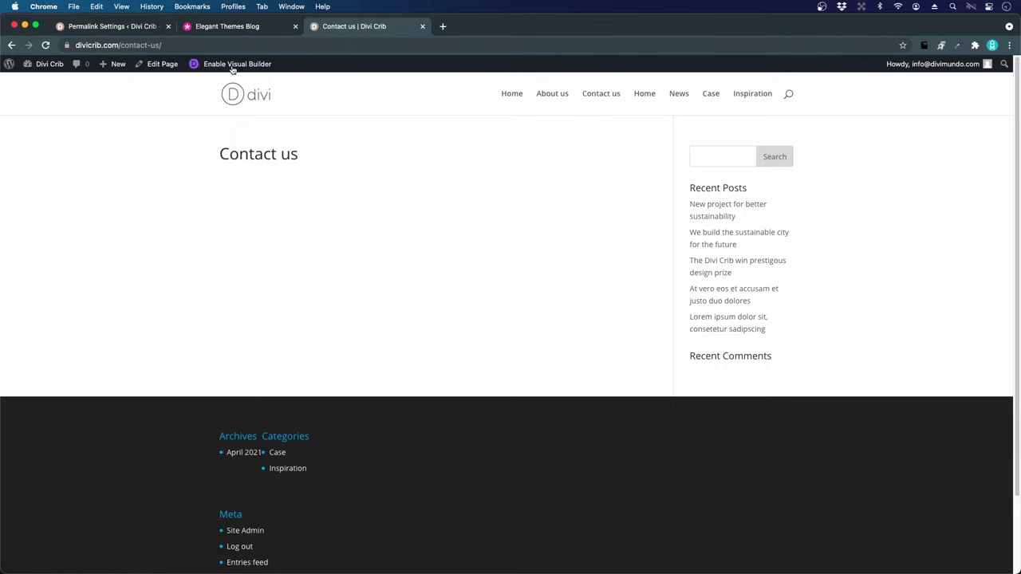
left_click(136, 27)
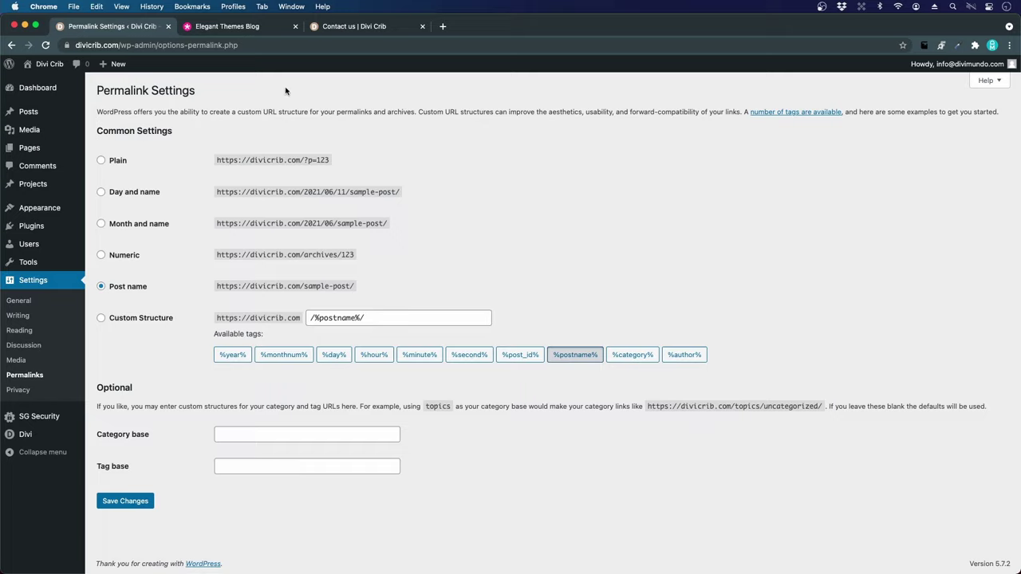
left_click(319, 30)
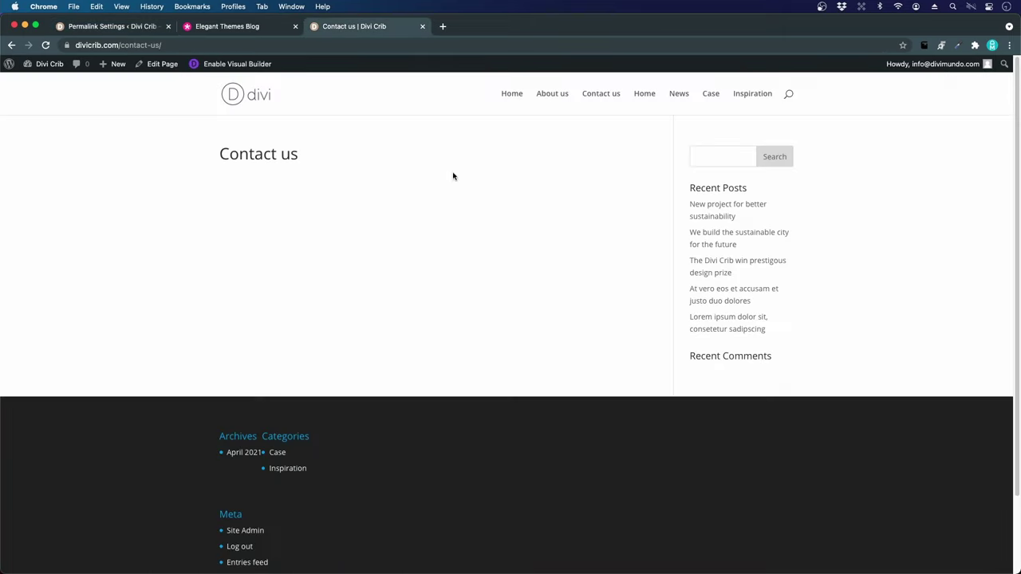
- Load divicrib.divimundo.com and open the New project for better sustainability post from NEWS
left_click(442, 26)
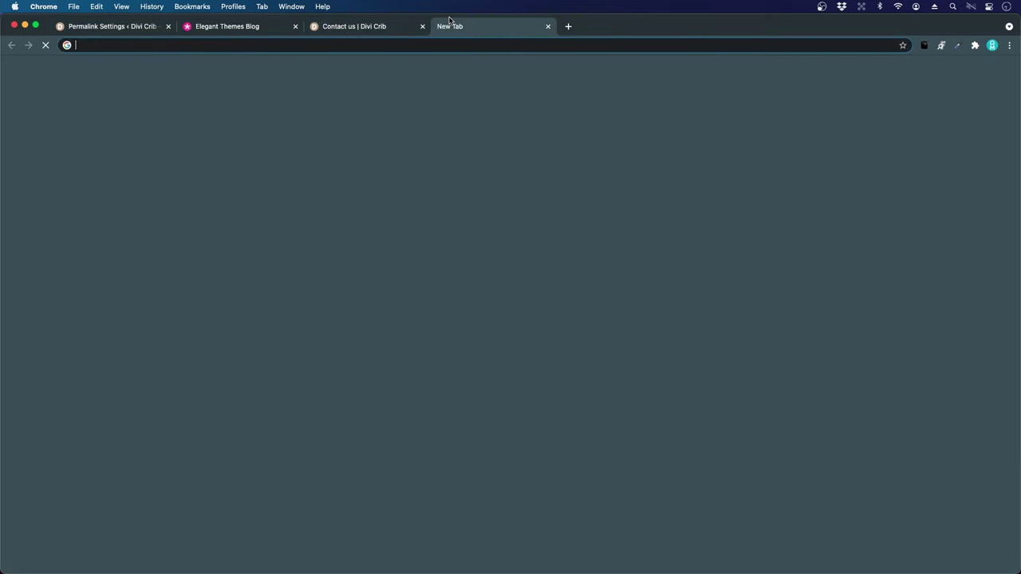
type("divicrib")
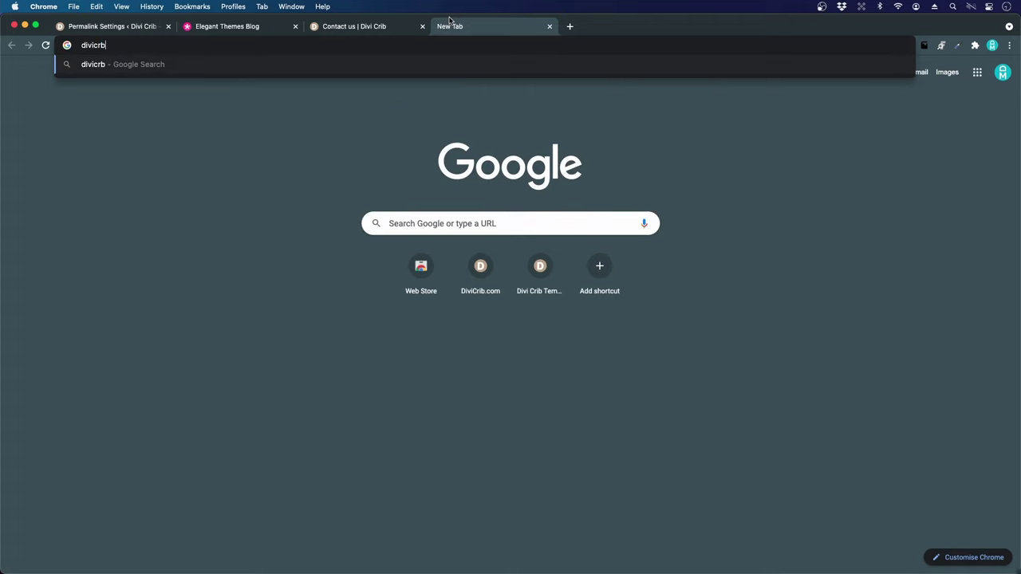
type(".d")
key("Return")
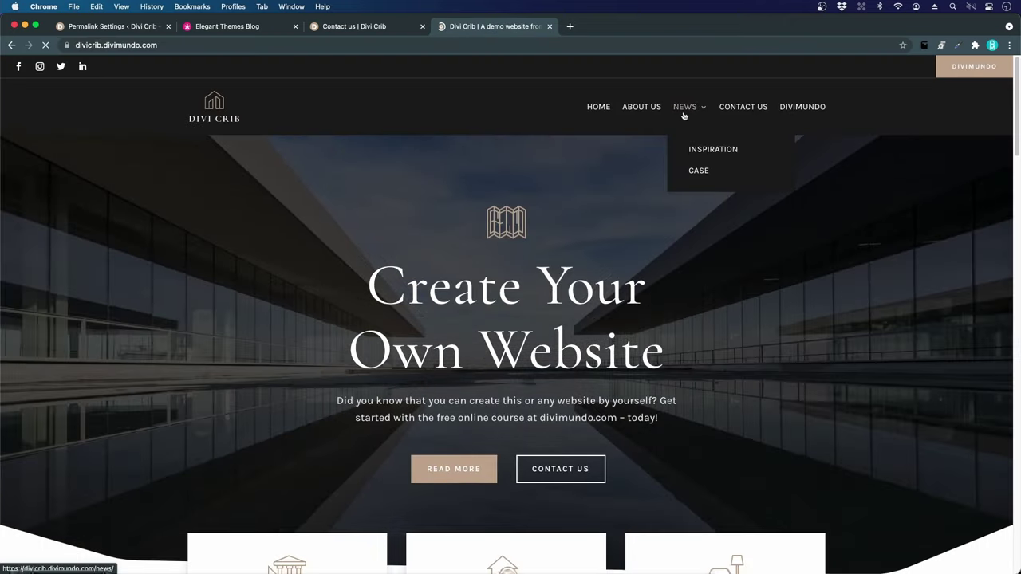
left_click(685, 114)
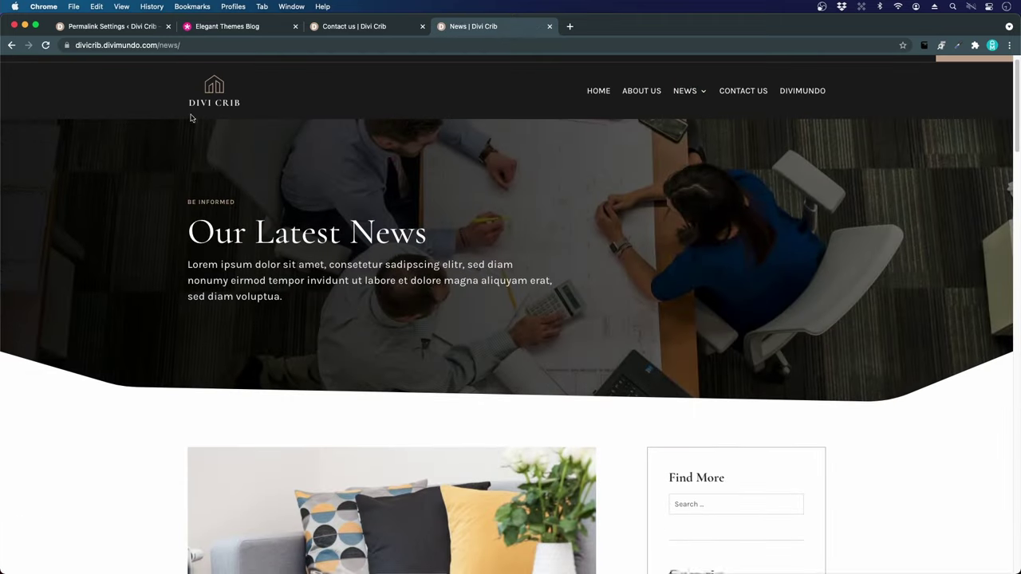
scroll(247, 153, "down", 5)
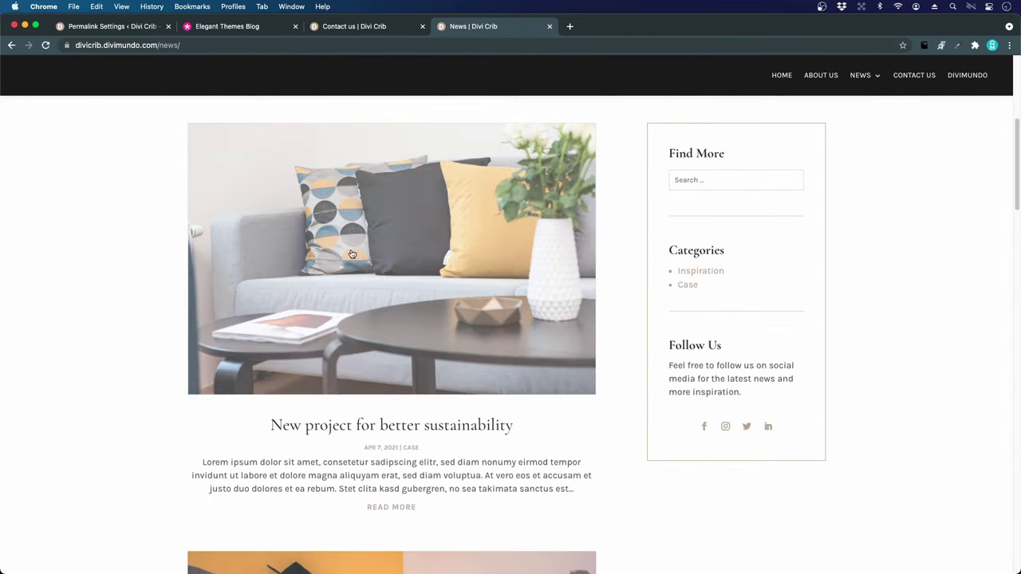
left_click(353, 252)
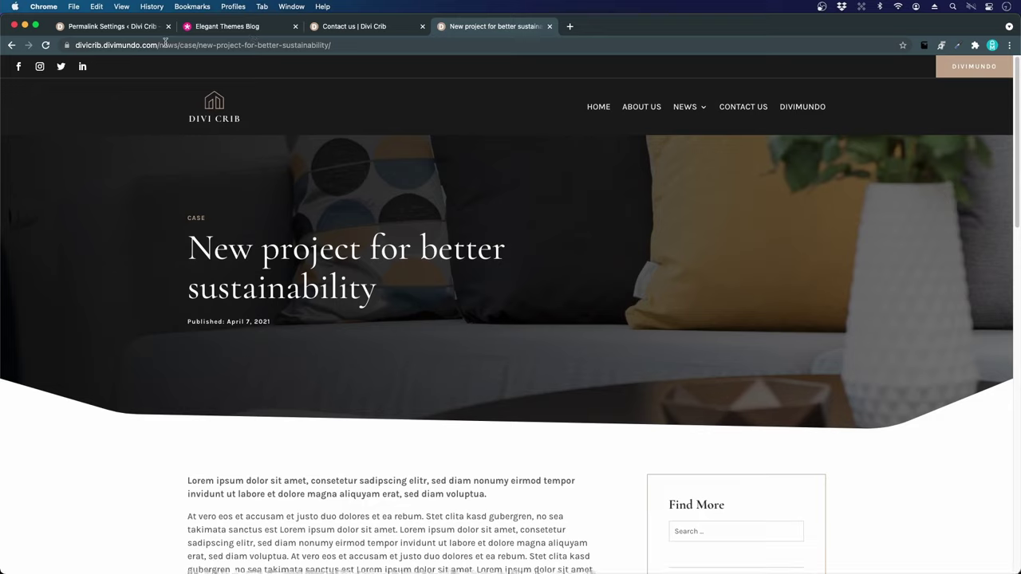
- Inspect the /news/case/ post-name structure of its URL, then return to Permalink Settings
double_click(165, 44)
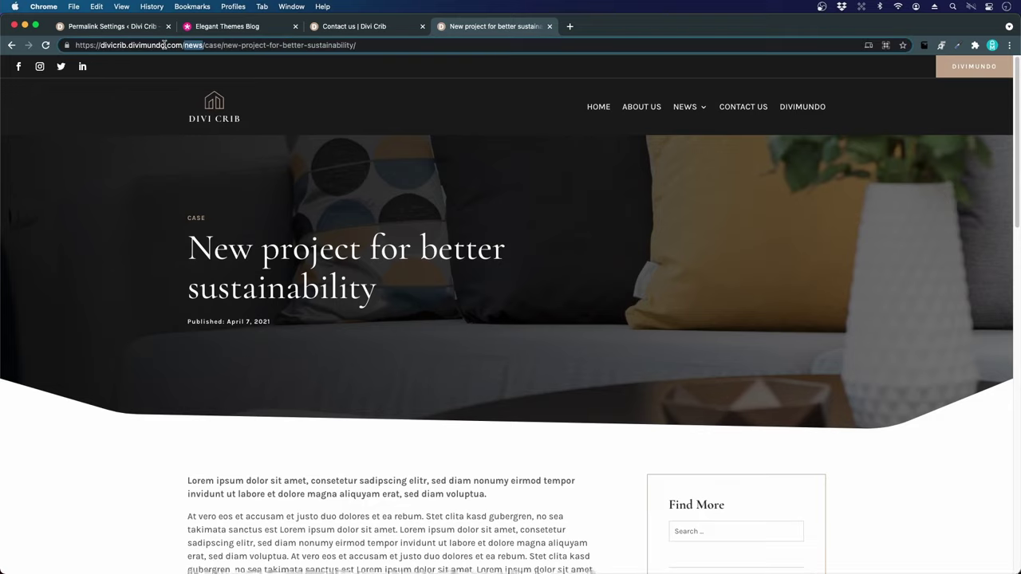
double_click(213, 45)
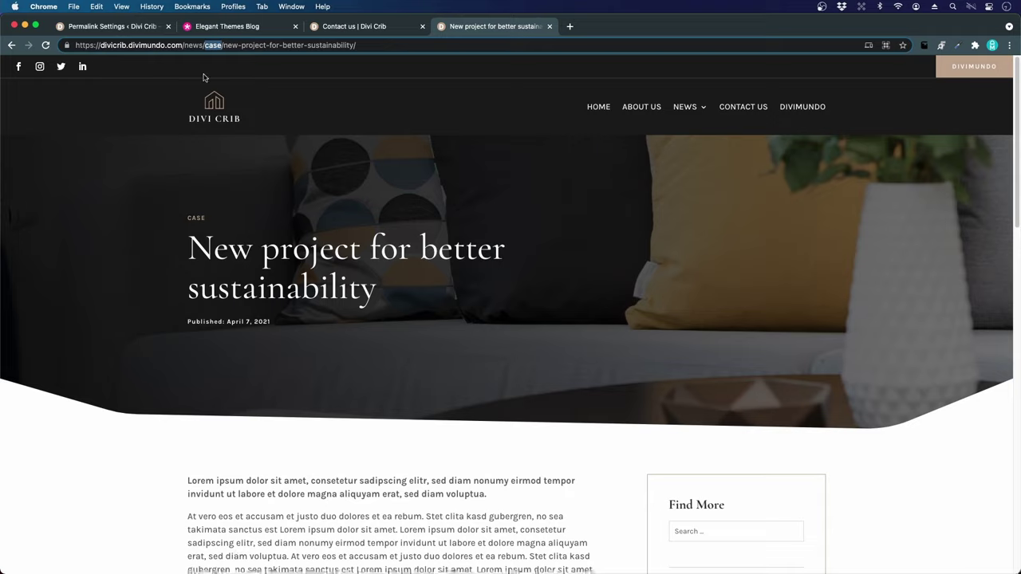
left_click(224, 45)
left_click_drag(225, 45, 354, 45)
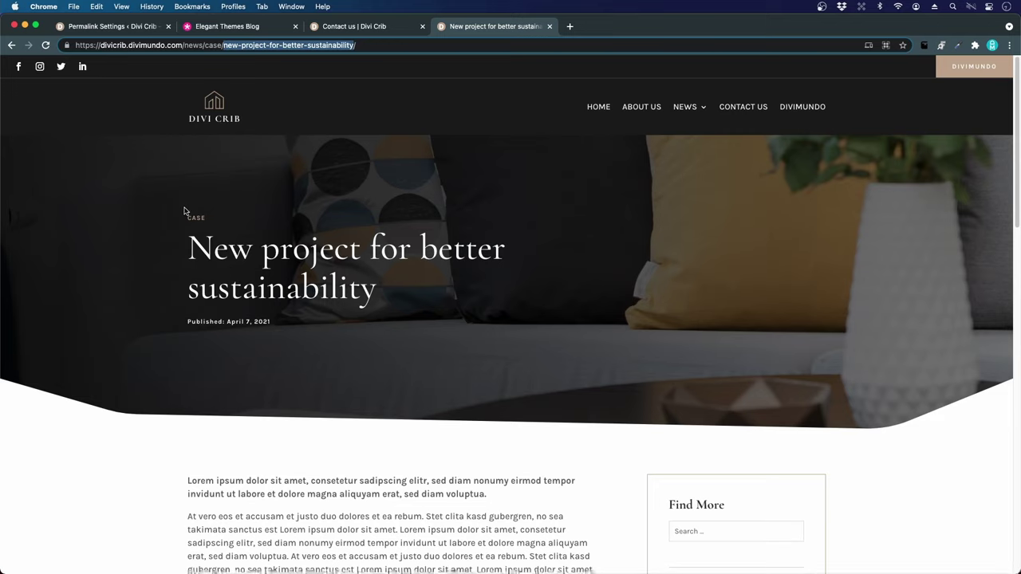
left_click(156, 29)
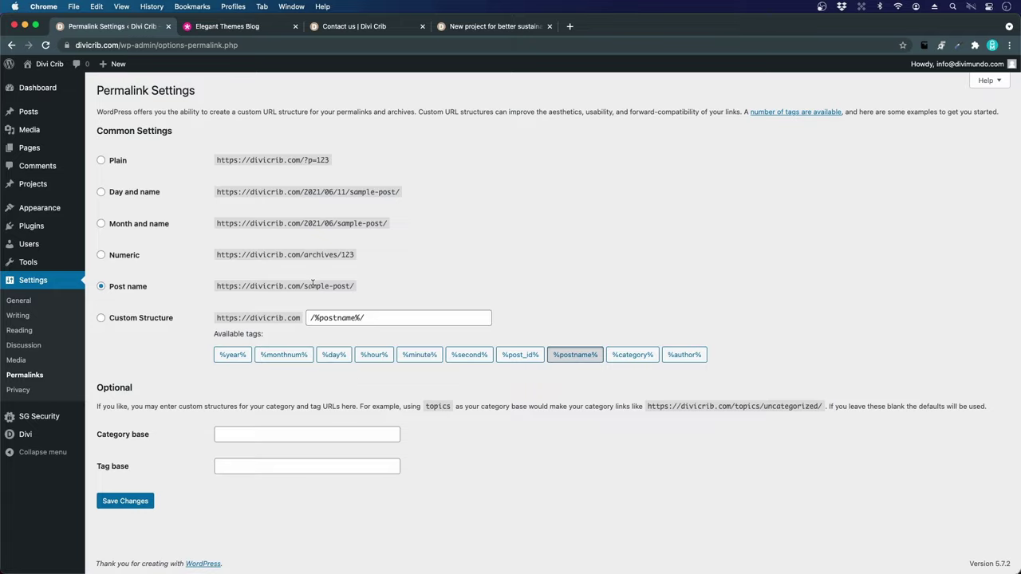
- Open the New project for better sustainability post and inspect its /new-project-for-better-sustainability/ address
left_click(374, 26)
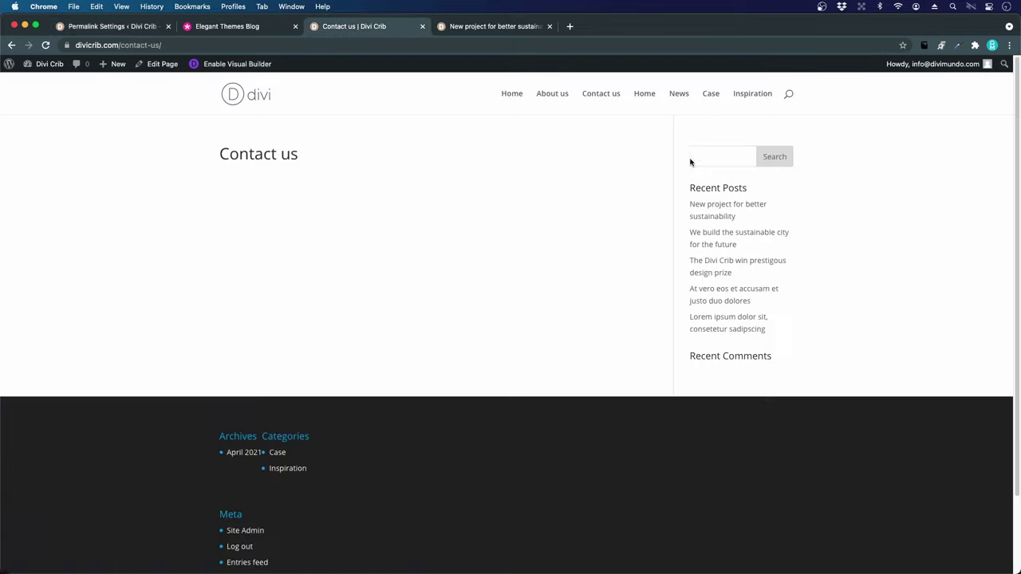
left_click(720, 217)
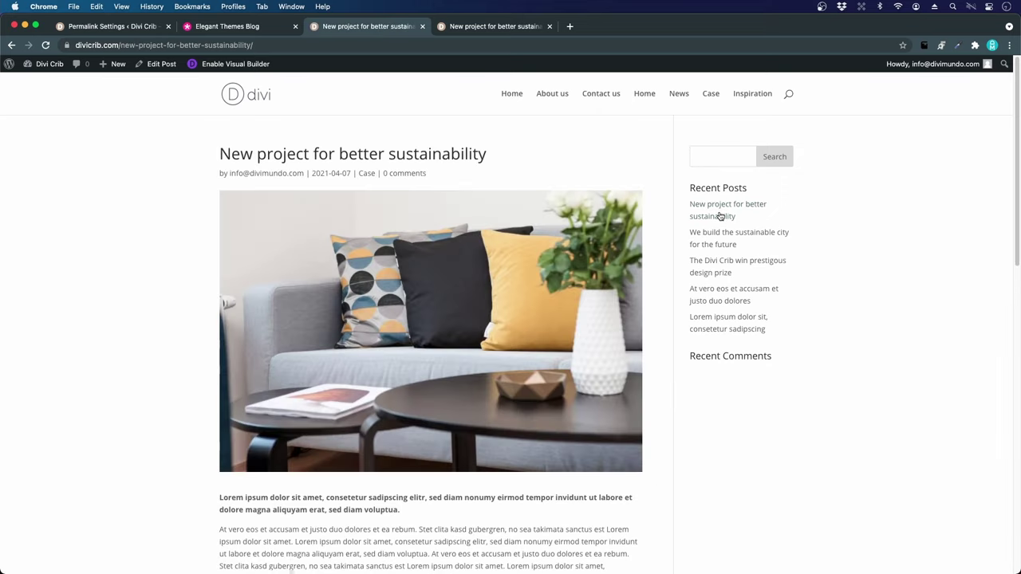
left_click(95, 47)
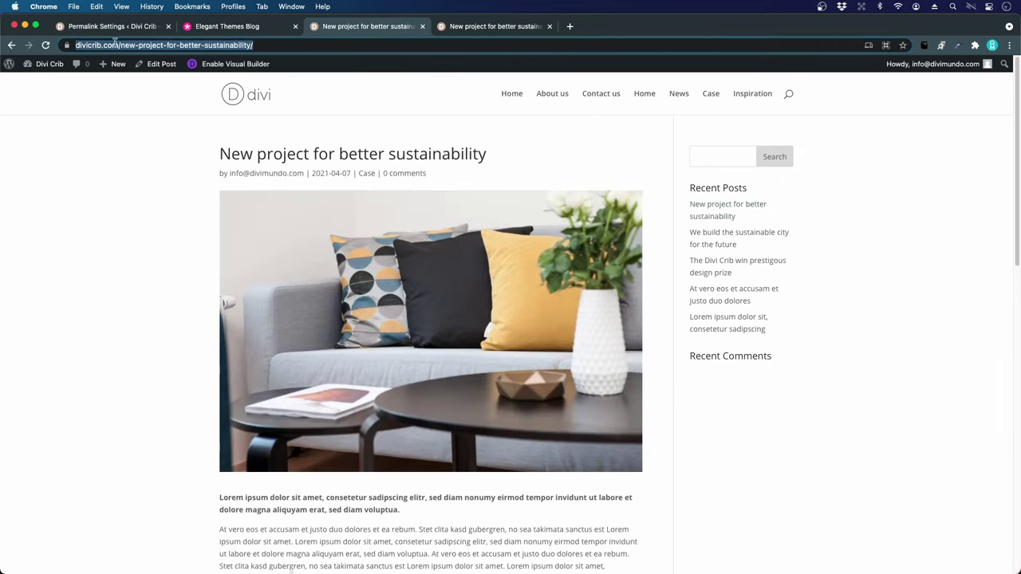
left_click(120, 45)
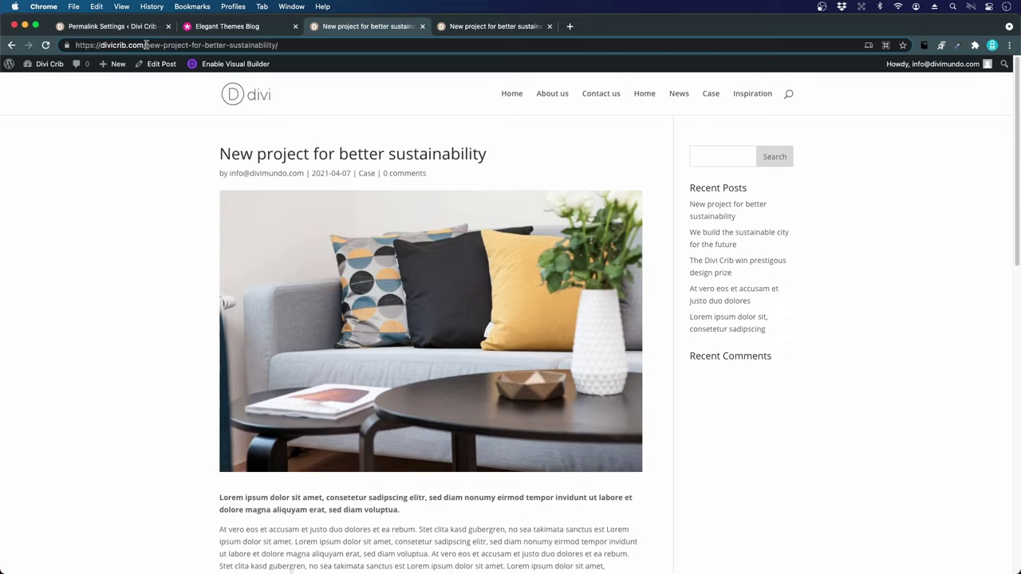
left_click_drag(145, 46, 298, 48)
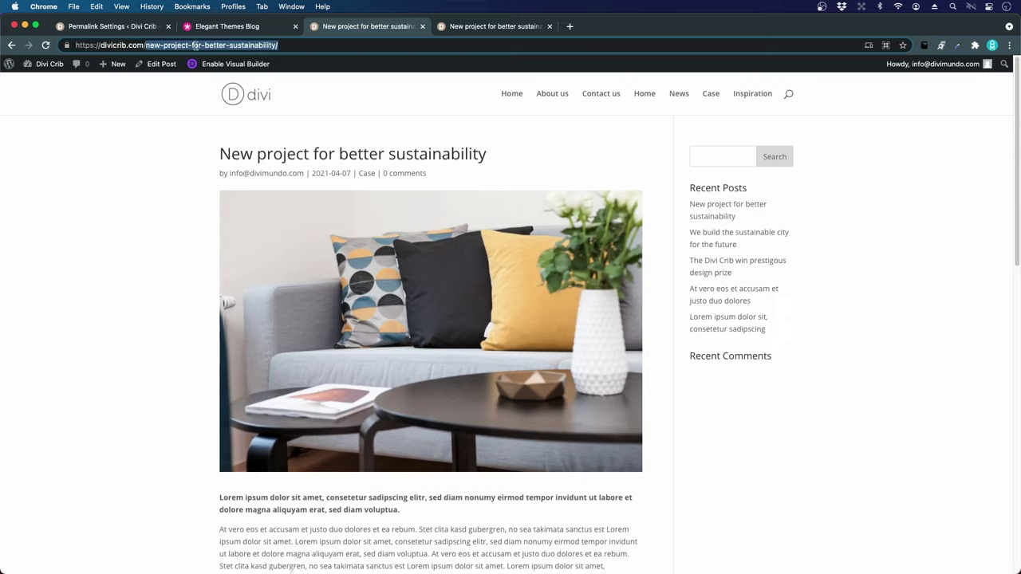
left_click(171, 323)
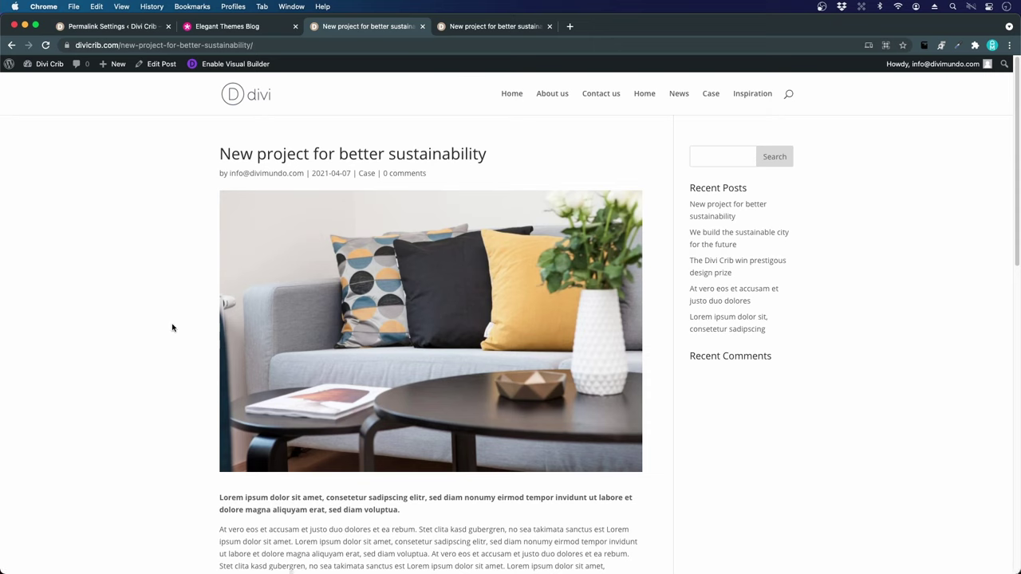
left_click(212, 32)
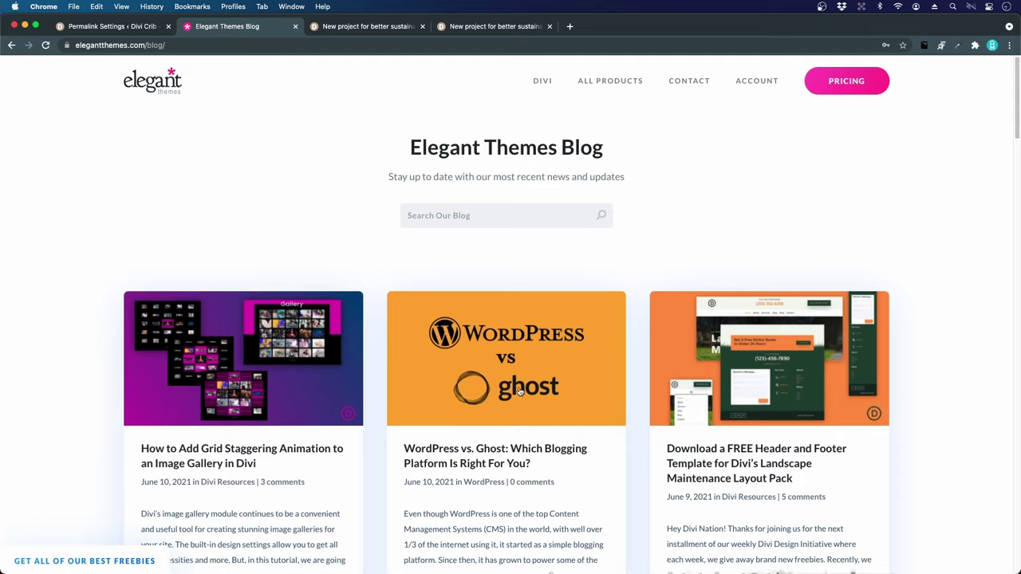
- Open the free header and footer template article and inspect its blog, divi-resources and slug address parts
left_click(733, 339)
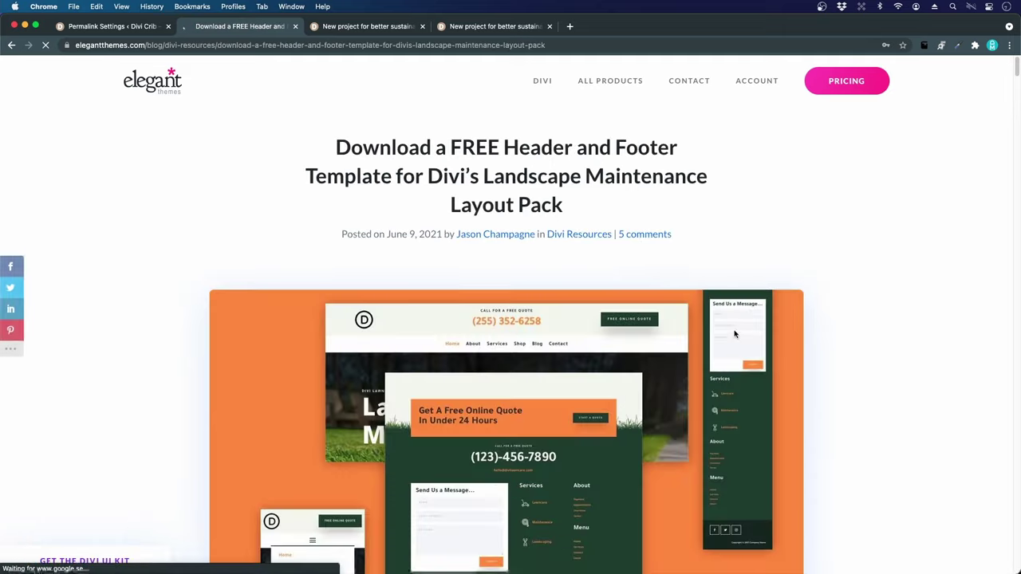
left_click(96, 41)
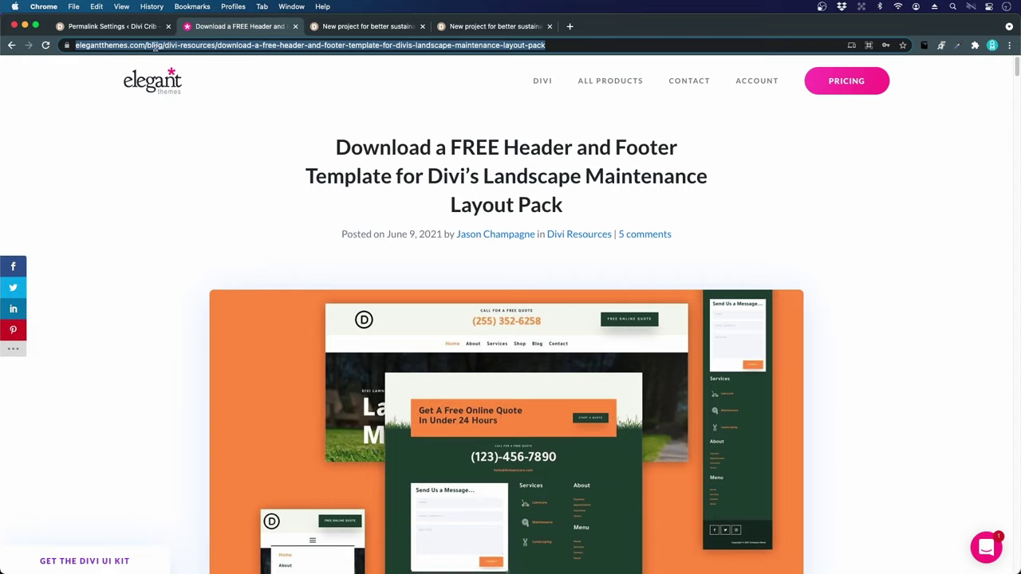
double_click(154, 46)
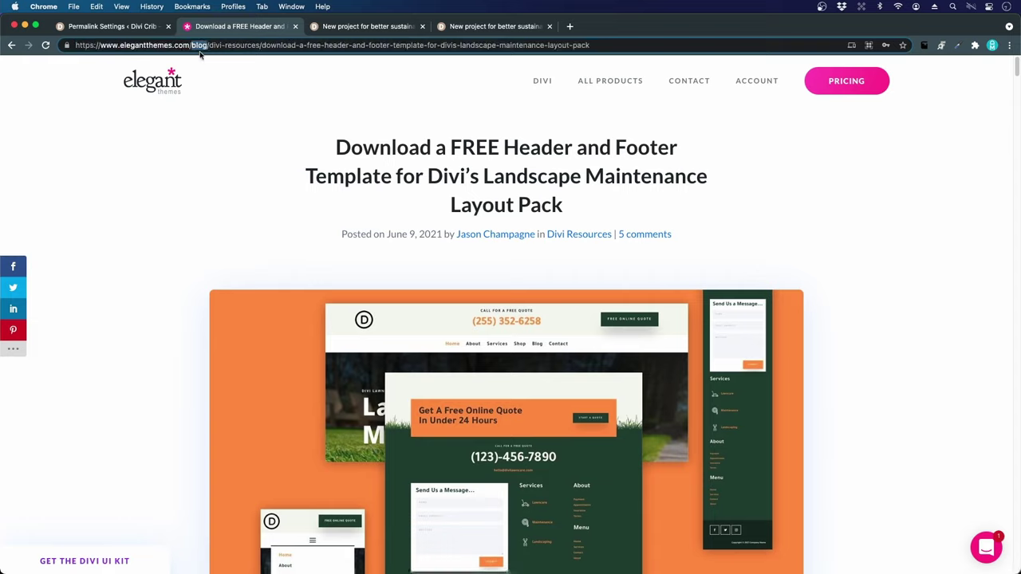
left_click_drag(209, 45, 255, 47)
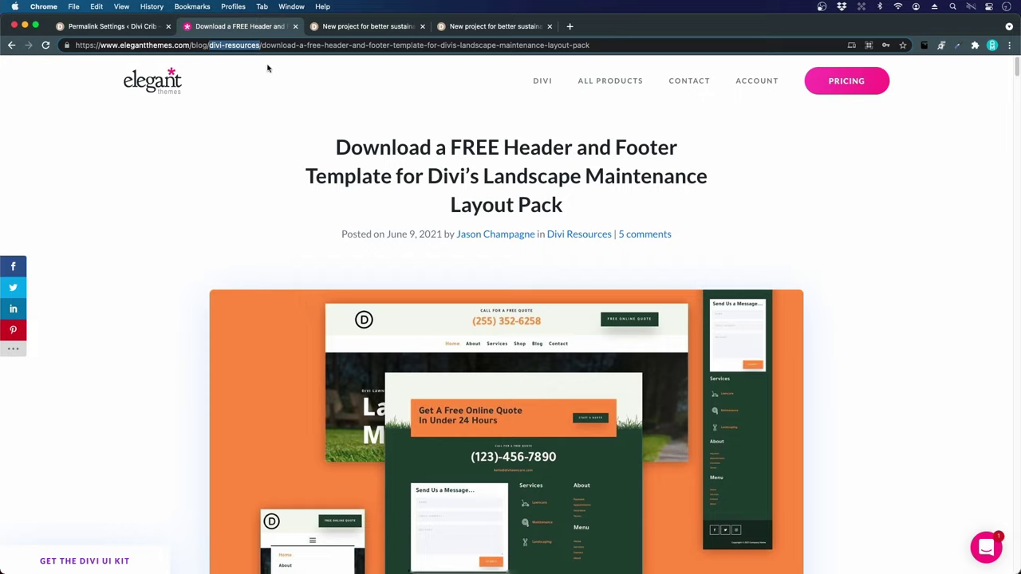
left_click_drag(263, 46, 731, 43)
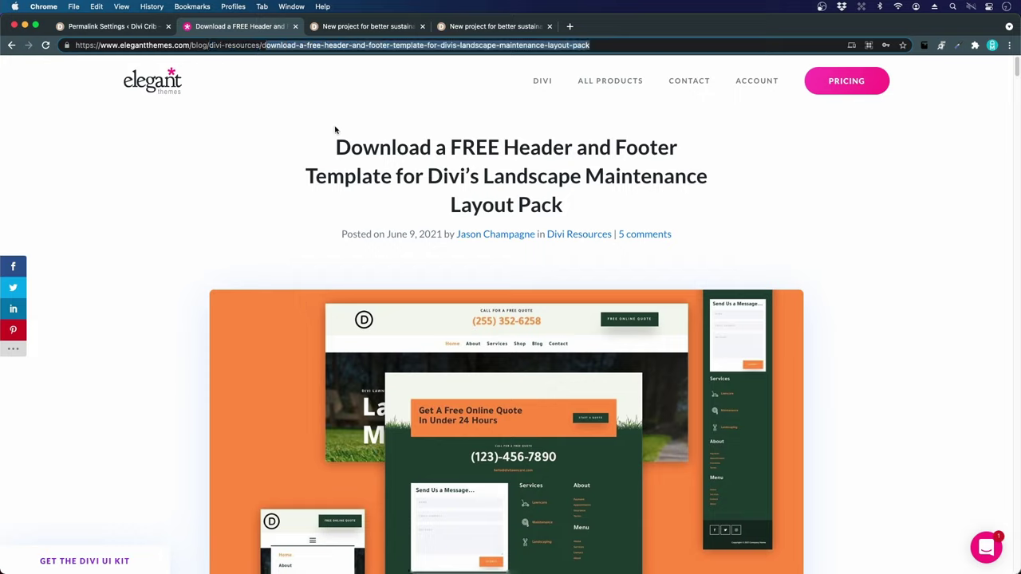
left_click(78, 27)
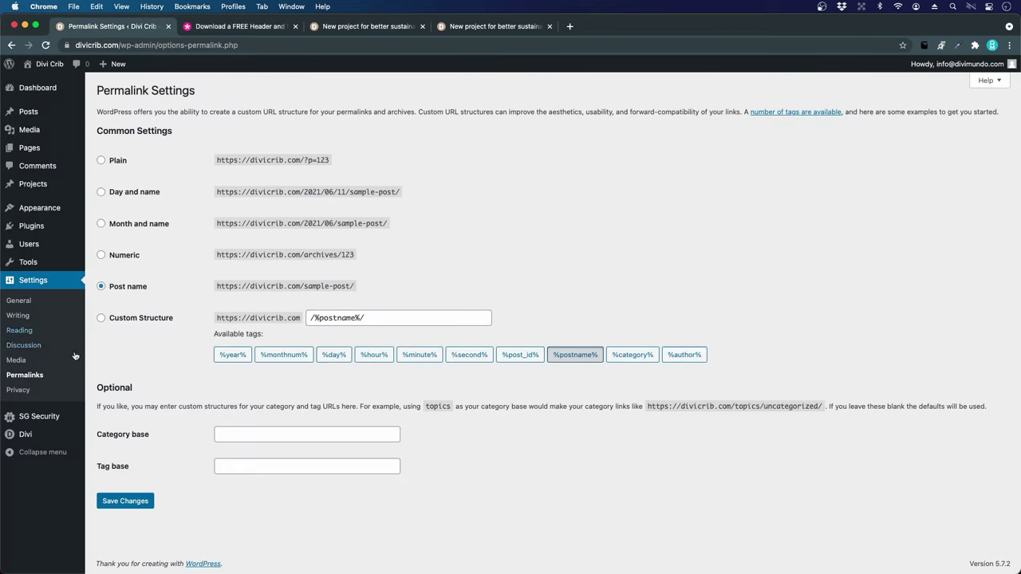
- Replace /%postname%/ with the custom permalink structure /news/%category%/%postname%/ and save
left_click(128, 320)
left_click_drag(311, 318, 379, 317)
key("BackSpace")
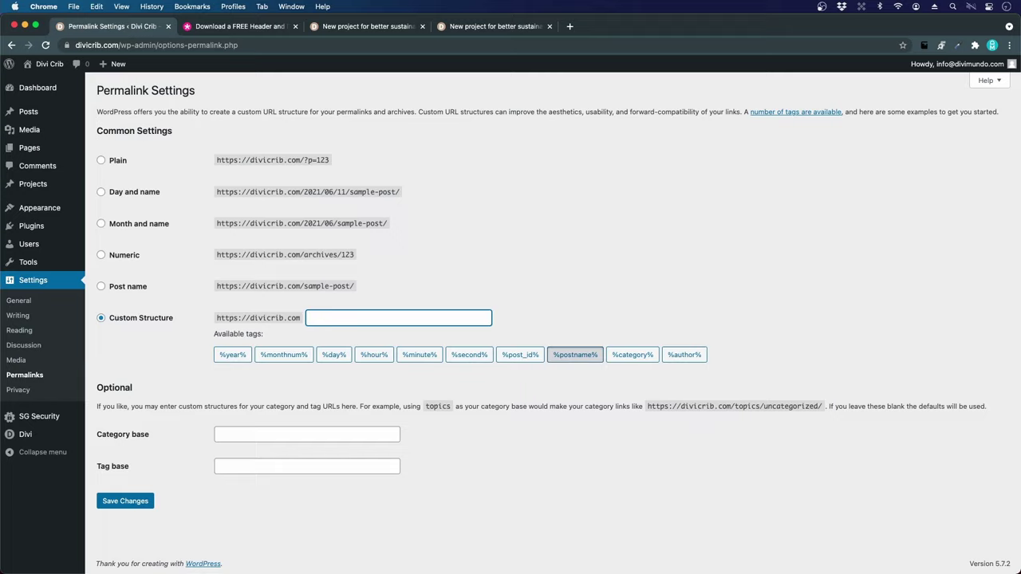
type("/news/")
left_click(628, 358)
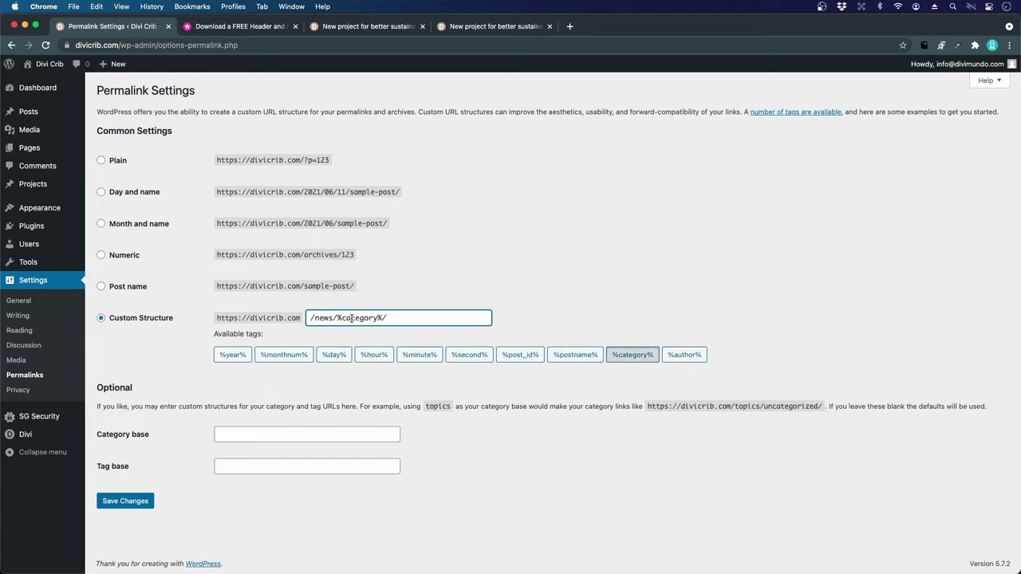
left_click(574, 354)
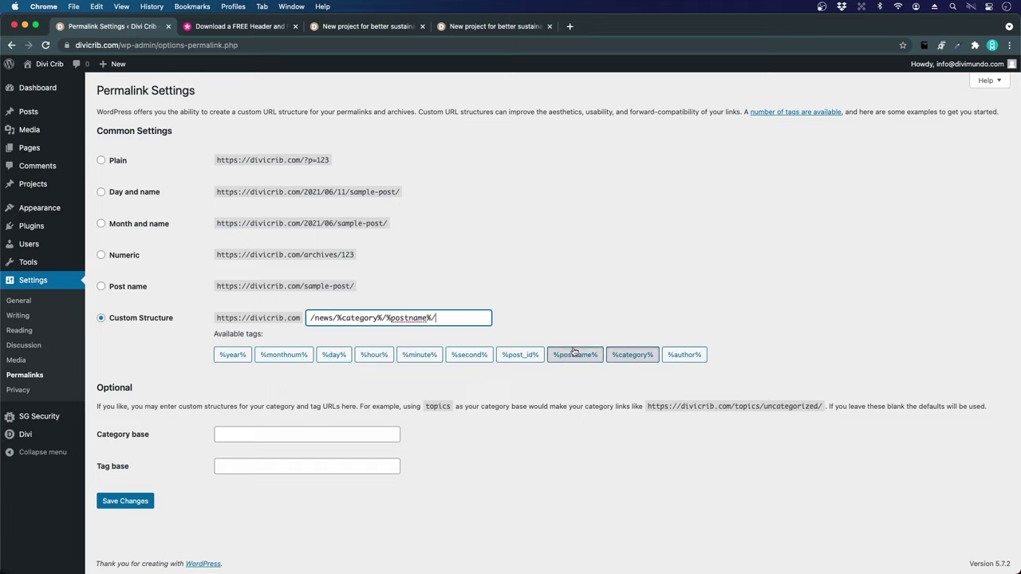
left_click(388, 318)
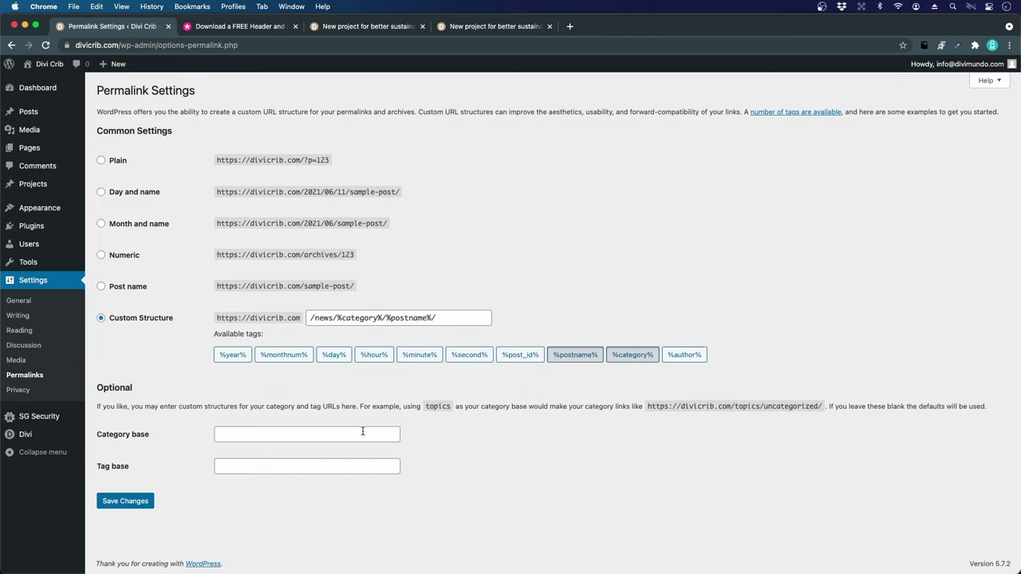
left_click(125, 501)
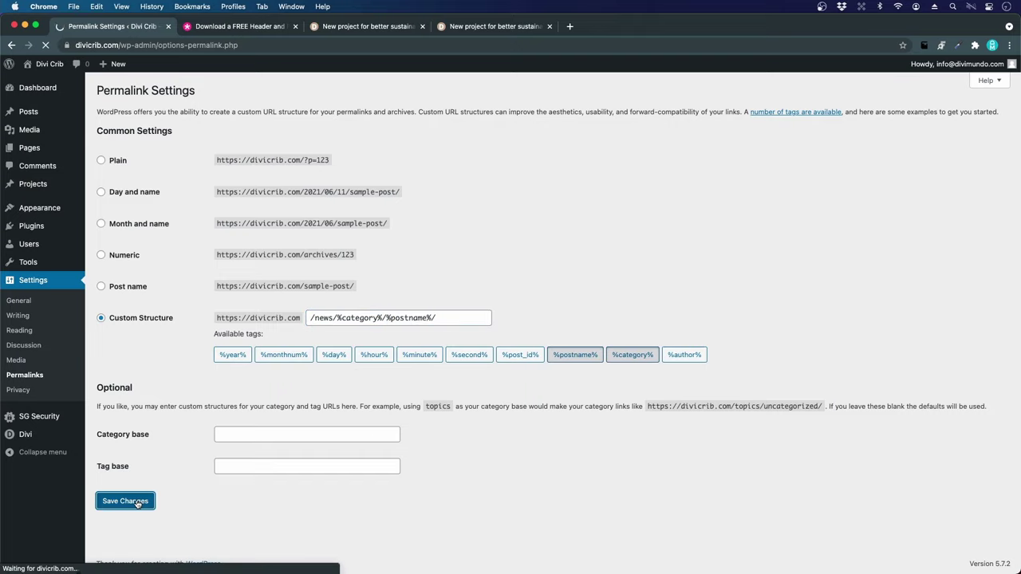
left_click(370, 28)
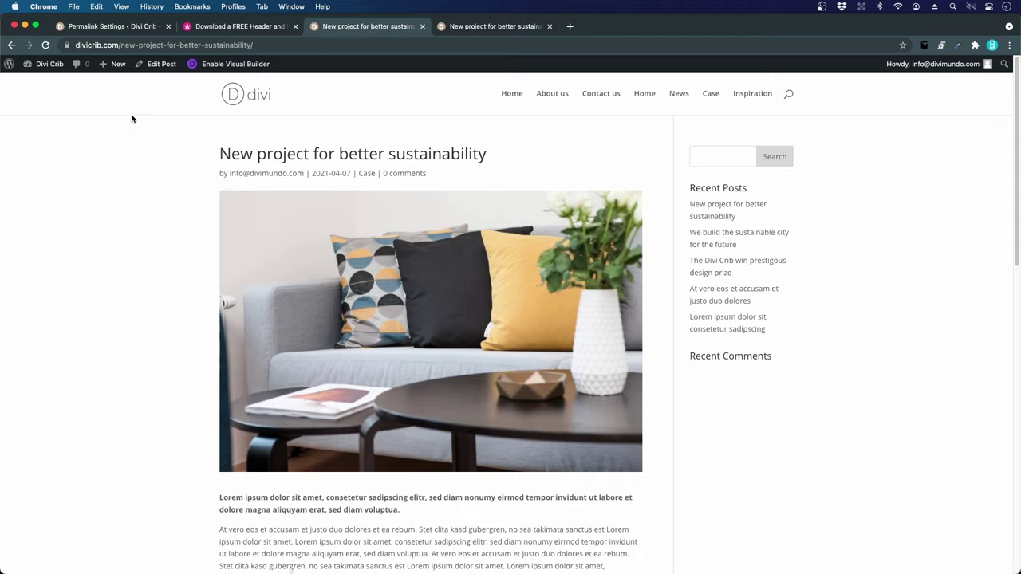
- Reload the old post address, which gives a 404, then reopen the sustainability post to inspect its /news/case/ address
left_click_drag(122, 44, 280, 44)
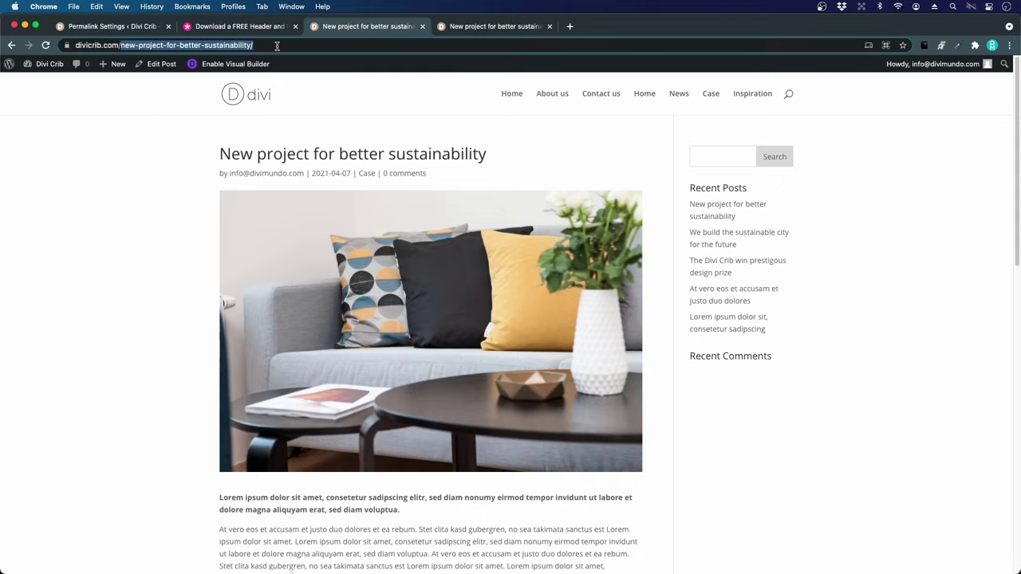
left_click(46, 44)
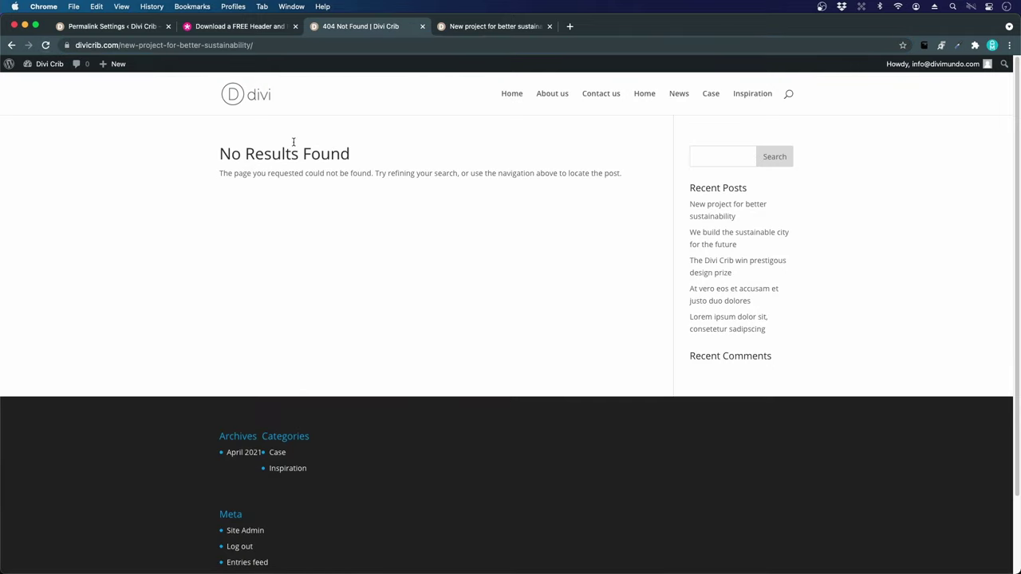
left_click(713, 209)
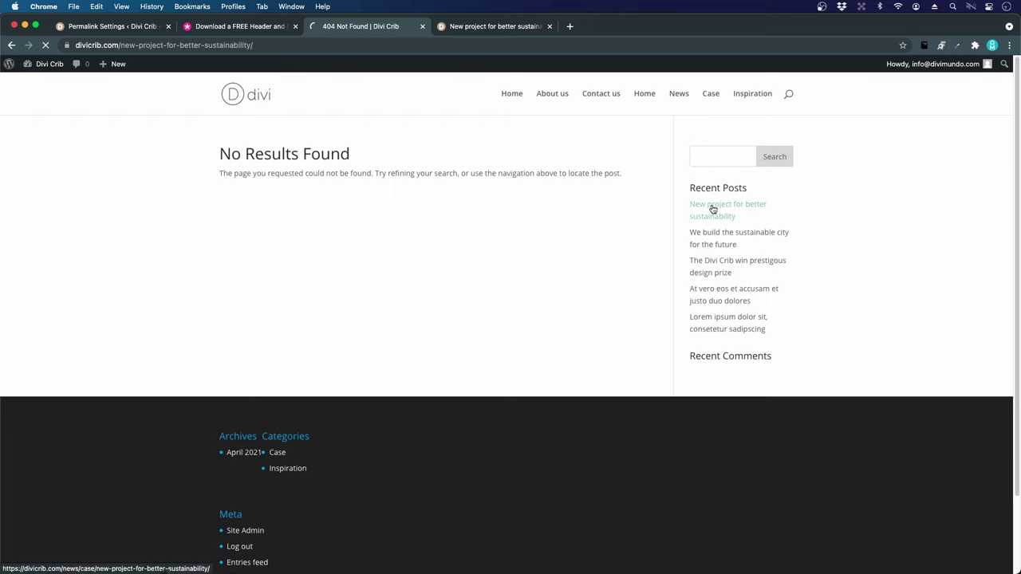
left_click(105, 46)
left_click(144, 44)
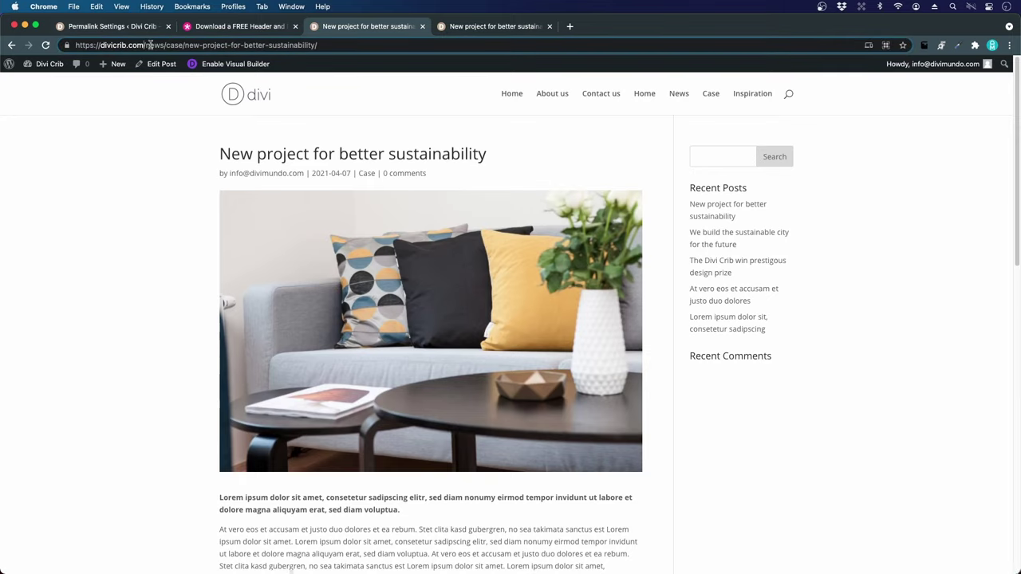
double_click(150, 44)
double_click(174, 44)
left_click_drag(186, 46, 317, 46)
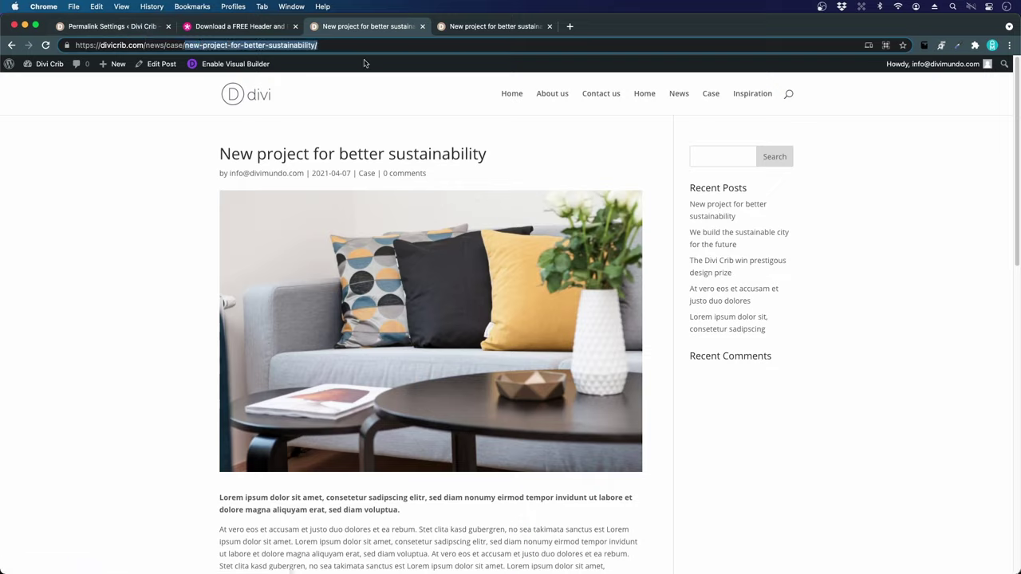
left_click(103, 291)
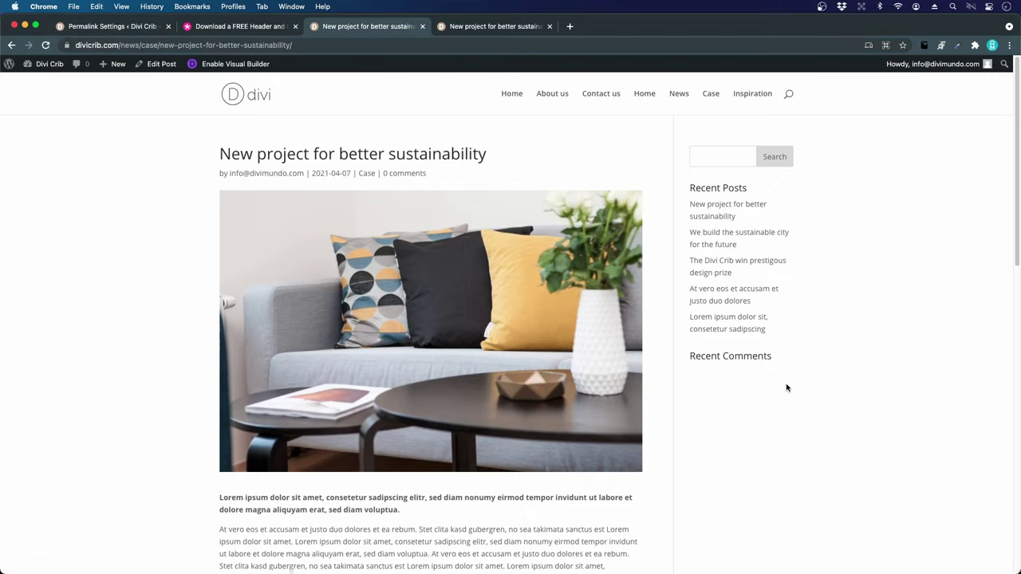
- Open the 'Lorem ipsum dolor sit, consetetur sadipscing' post and check its /news/inspiration/ address
left_click(724, 329)
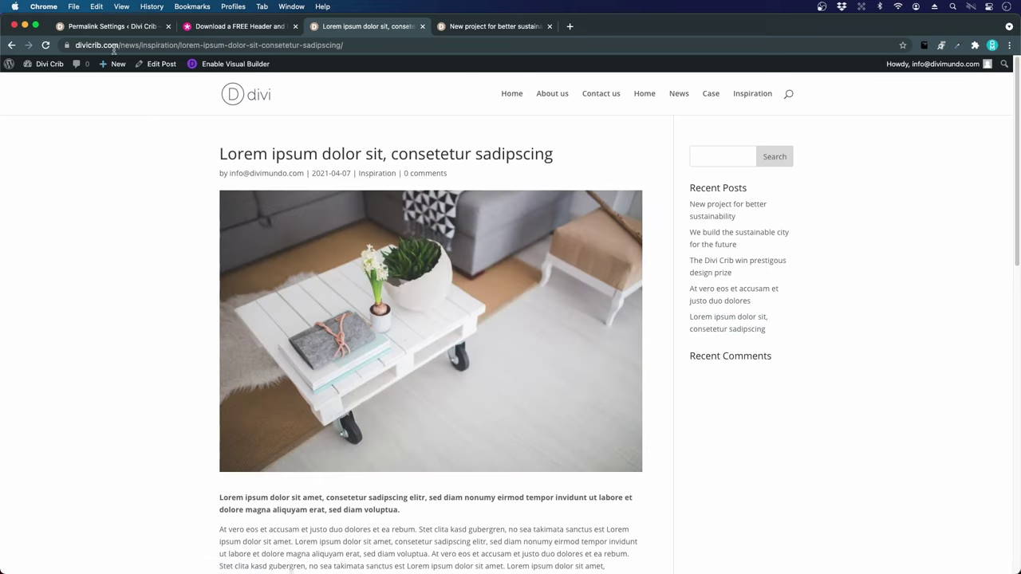
double_click(124, 42)
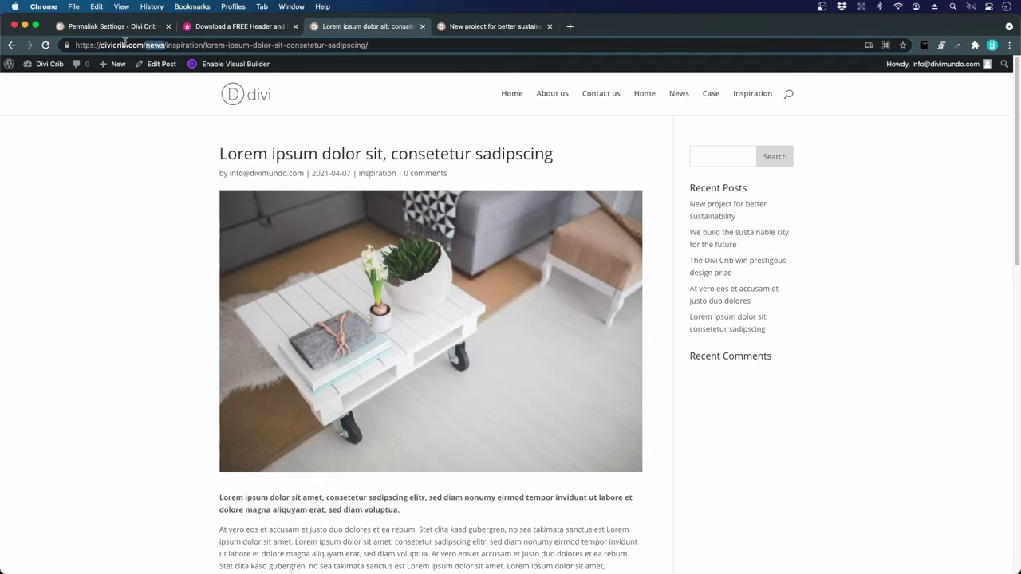
double_click(184, 46)
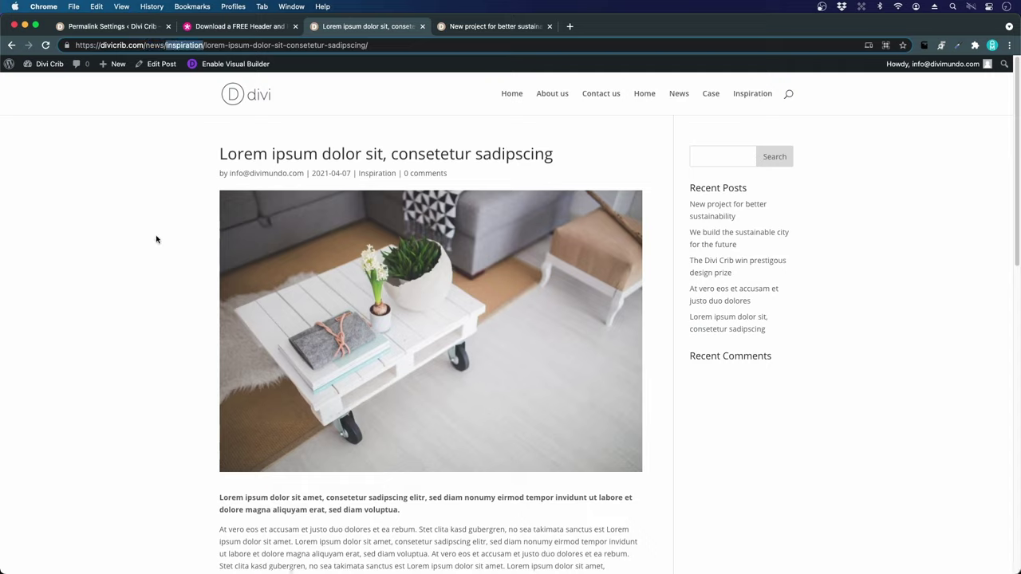
left_click(191, 46)
left_click_drag(145, 43, 428, 34)
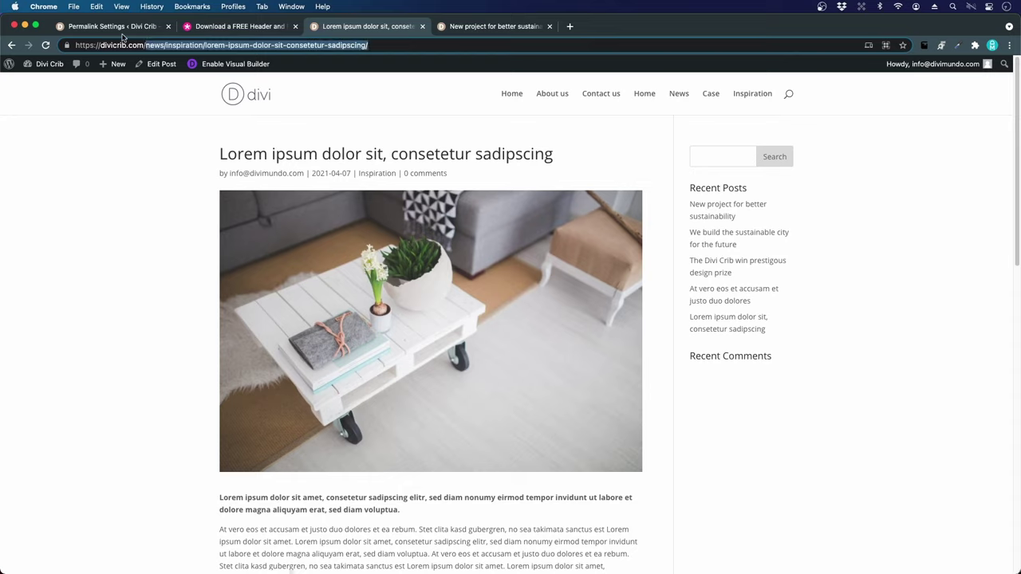
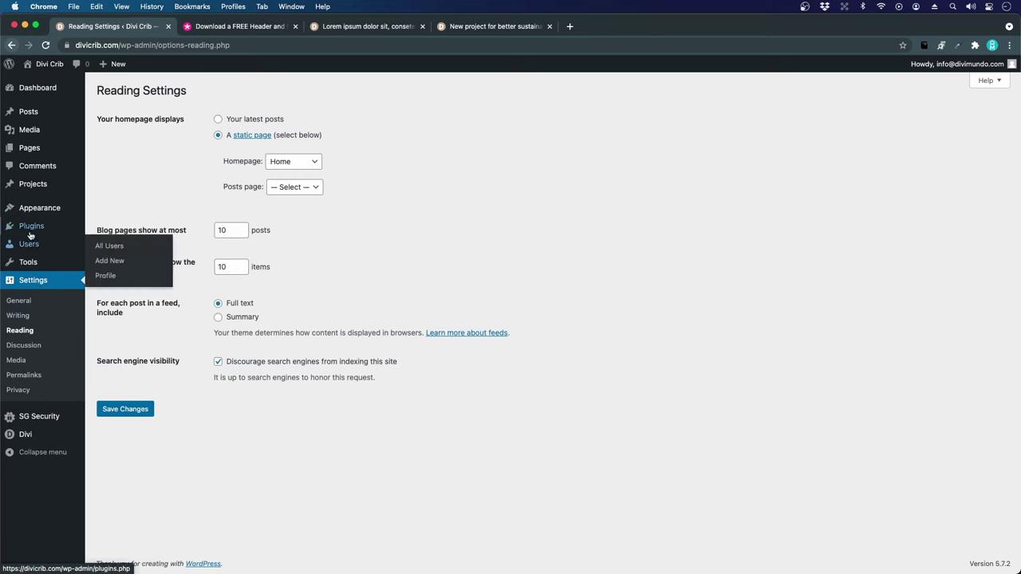
- Go to the Plugins page from the WordPress admin sidebar
left_click(31, 228)
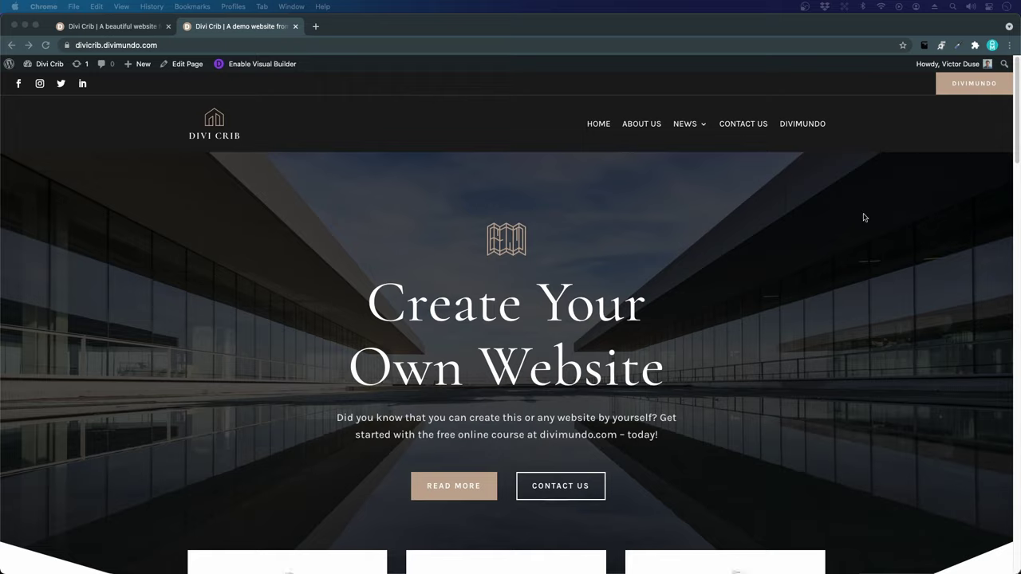
- Switch to the Divi Crib demo site and browse its homepage down to the footer and back to the top
left_click(70, 24)
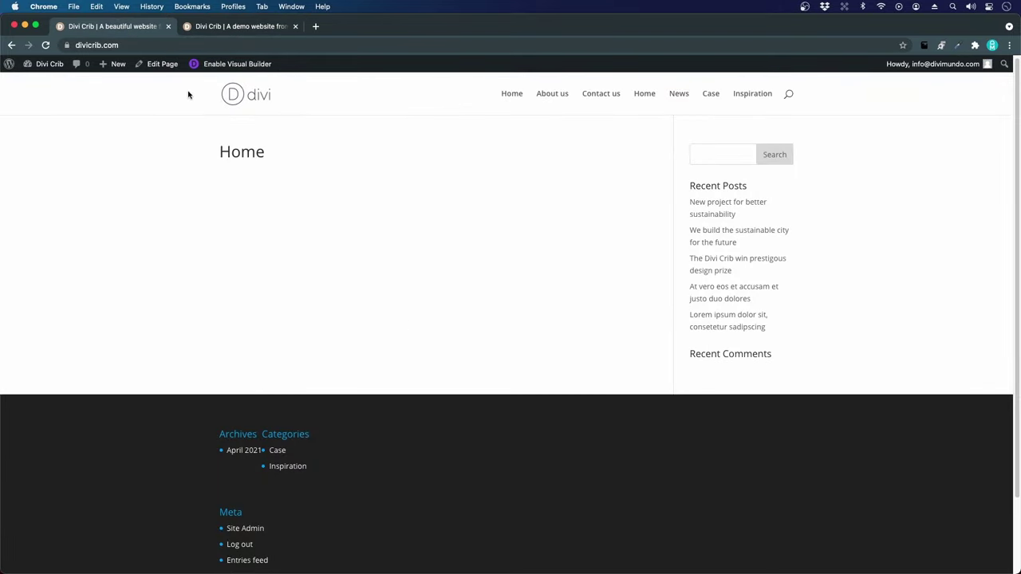
left_click(246, 28)
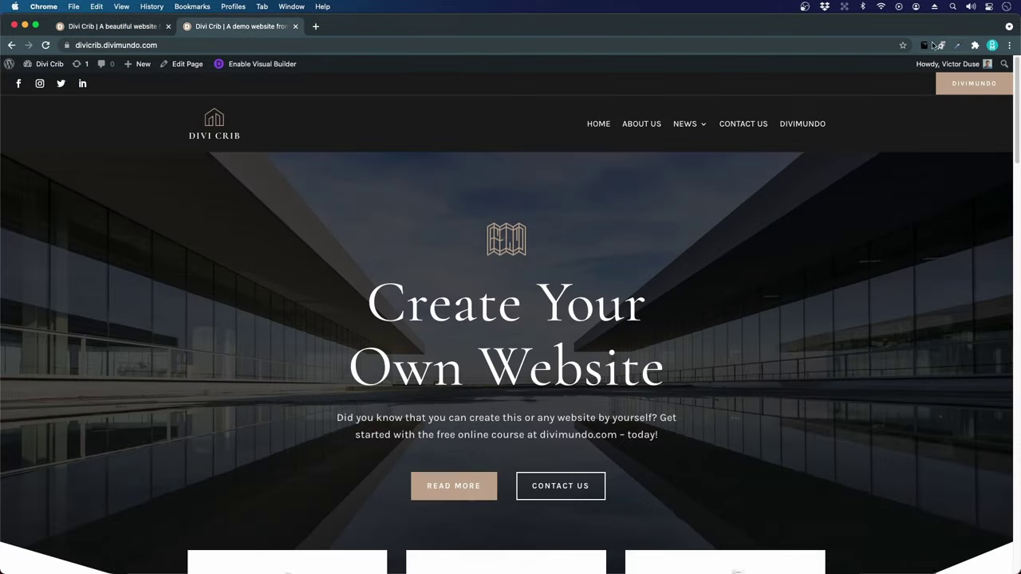
scroll(985, 253, "down", 5)
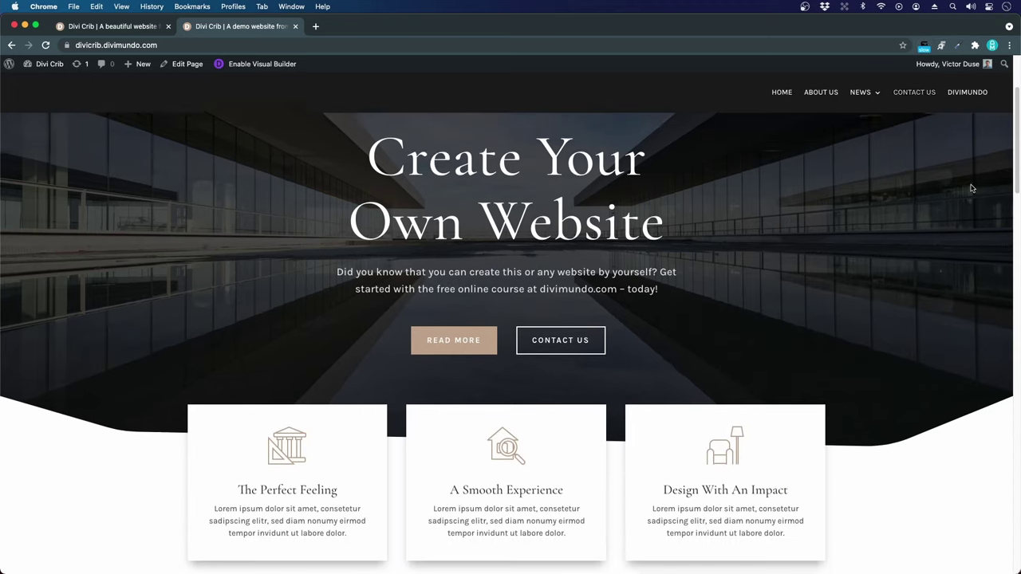
scroll(985, 252, "down", 6)
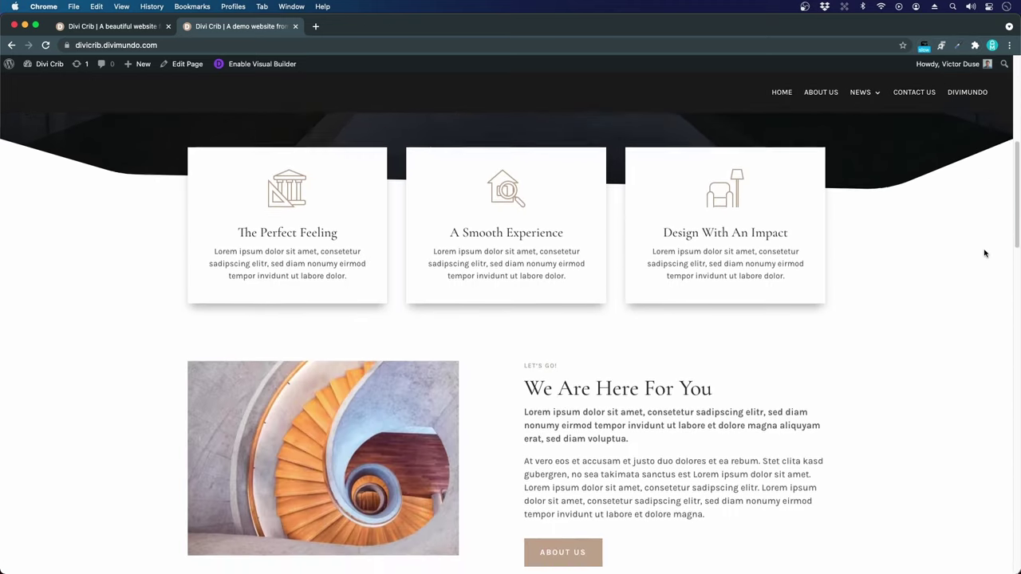
scroll(985, 253, "down", 6)
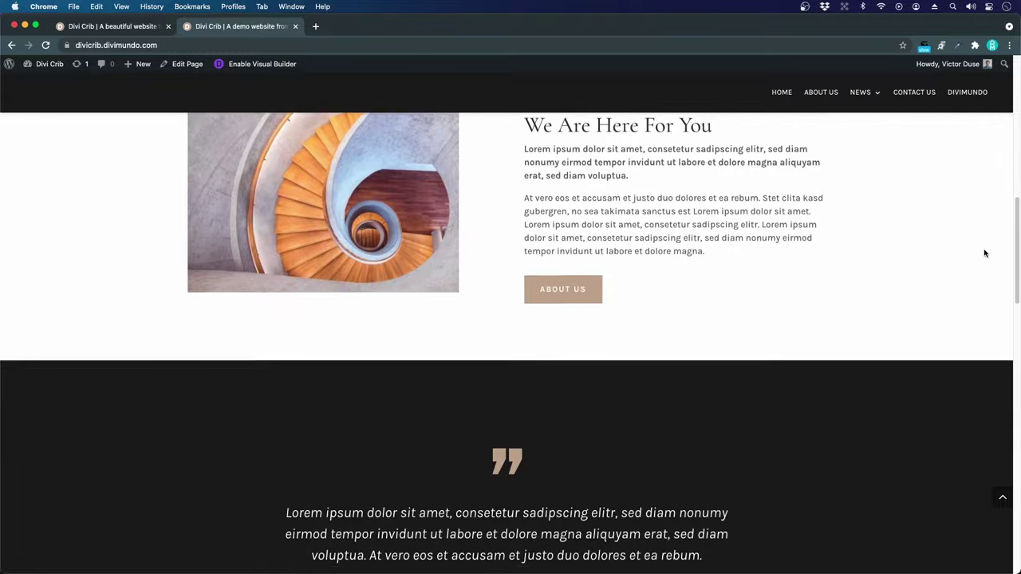
scroll(985, 253, "down", 6)
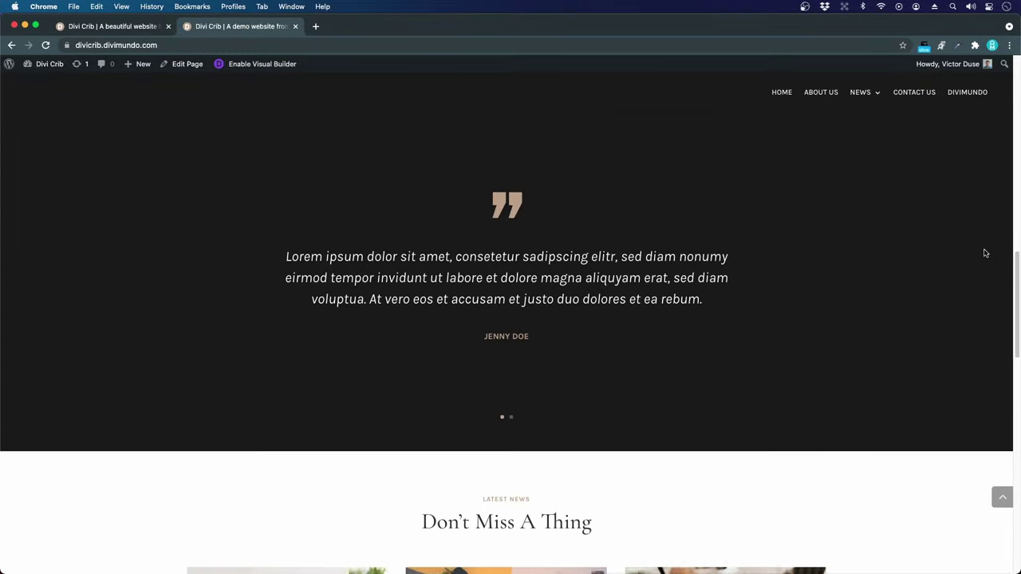
scroll(985, 253, "down", 6)
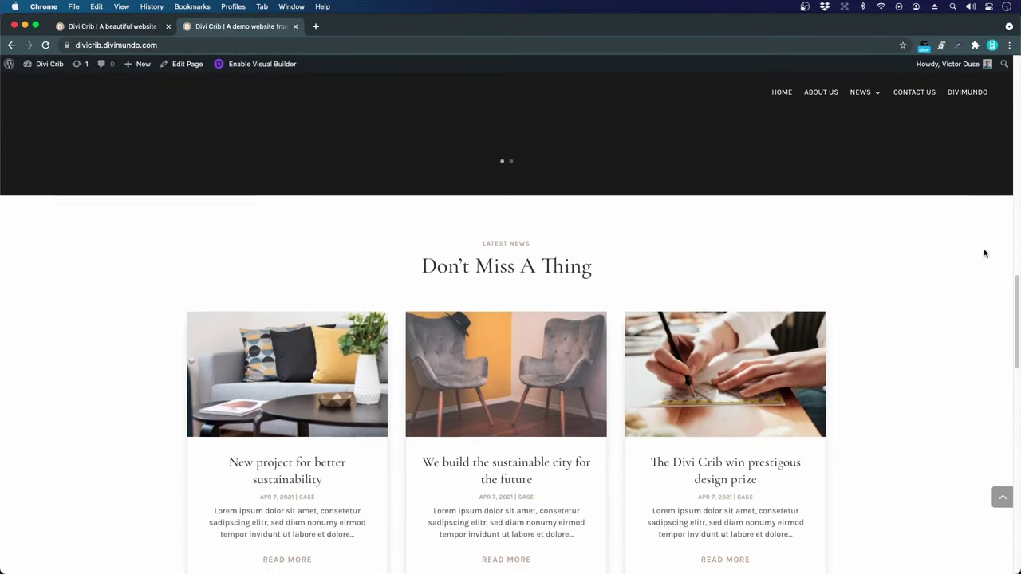
scroll(987, 250, "down", 6)
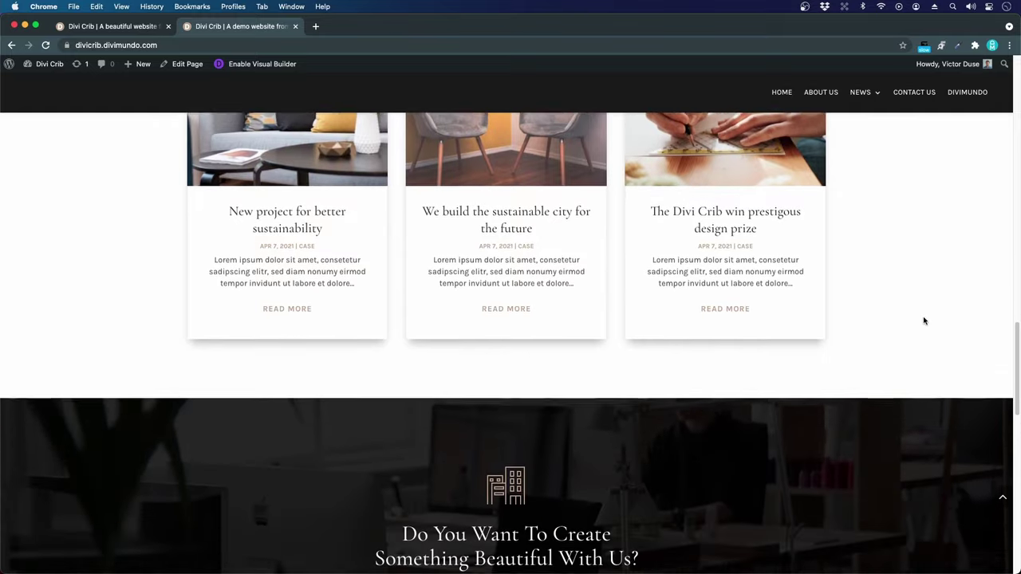
scroll(924, 320, "down", 6)
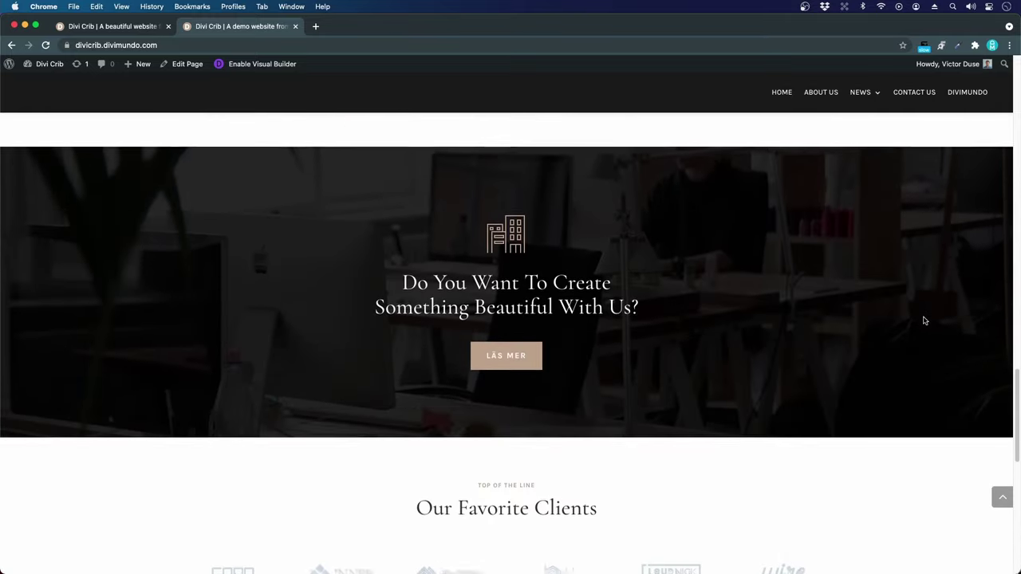
scroll(923, 320, "down", 6)
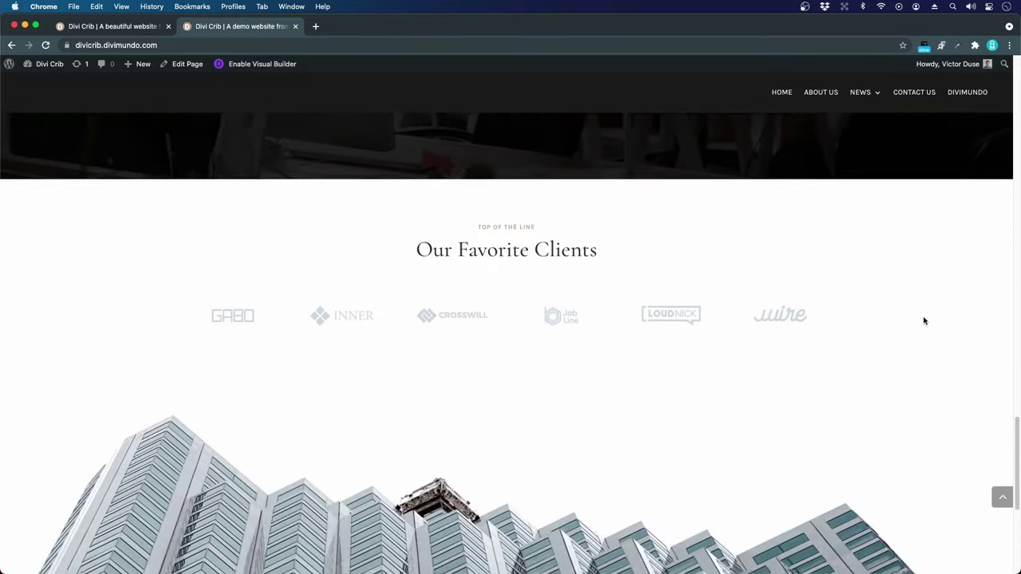
scroll(923, 321, "down", 6)
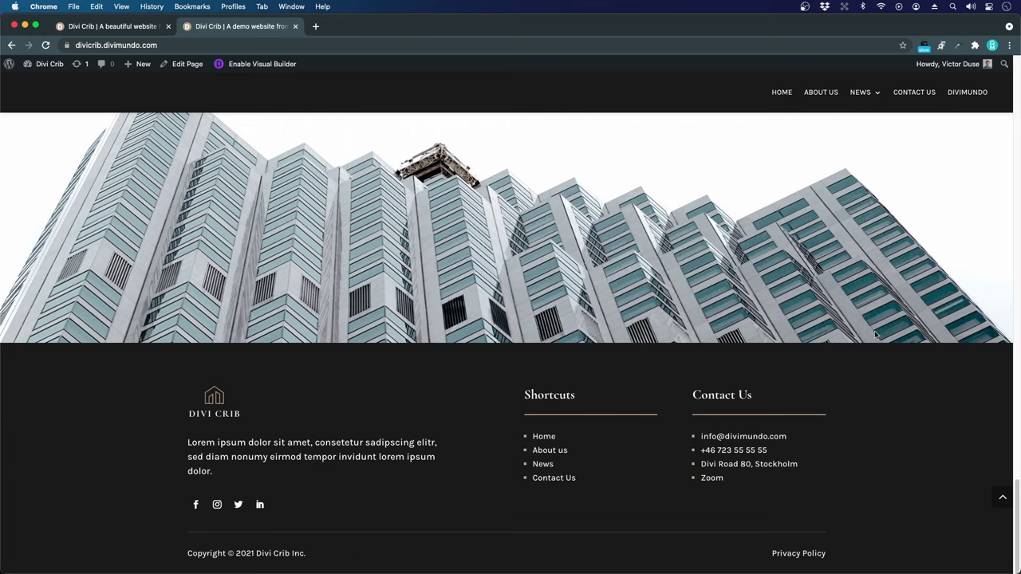
left_click(1003, 500)
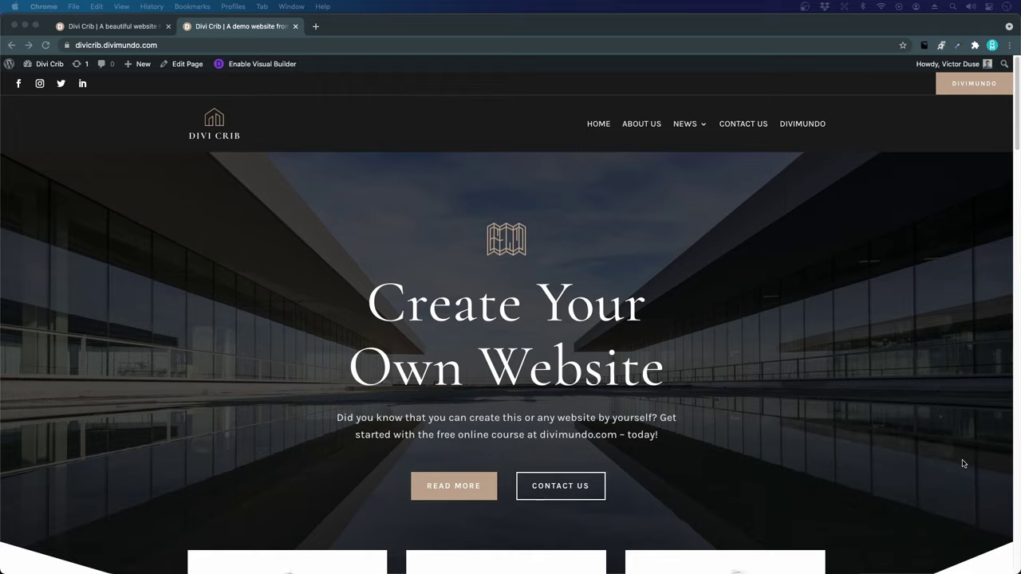
left_click(263, 86)
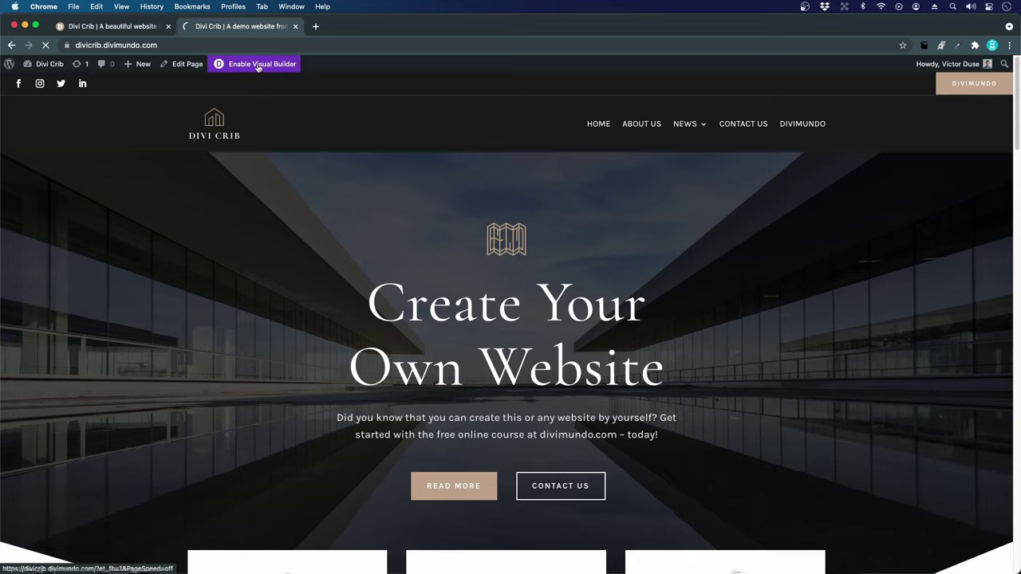
- Open the homepage in the Visual Builder and change the hero heading to 'Create My Own Website'
left_click(288, 70)
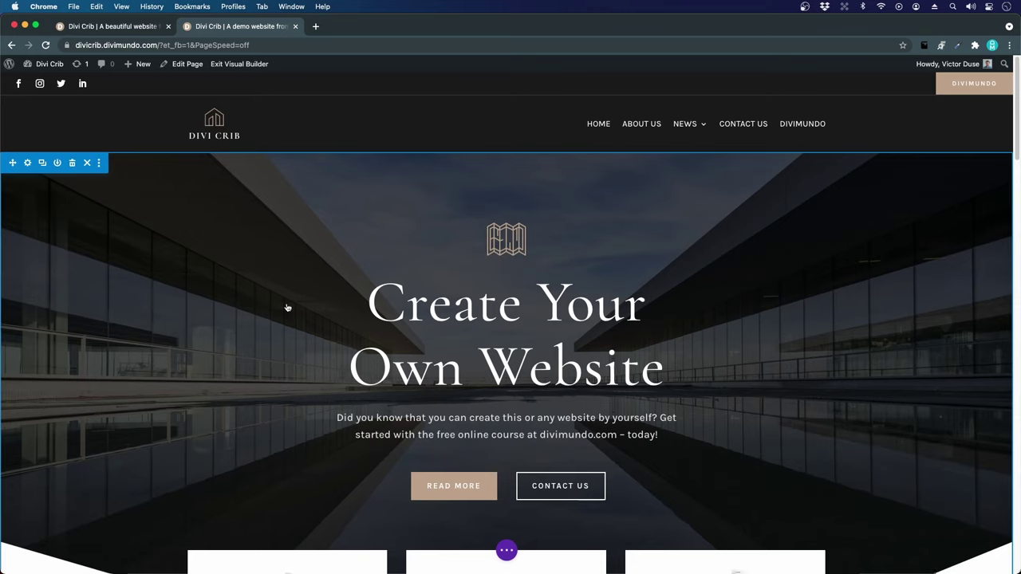
scroll(287, 308, "down", 10)
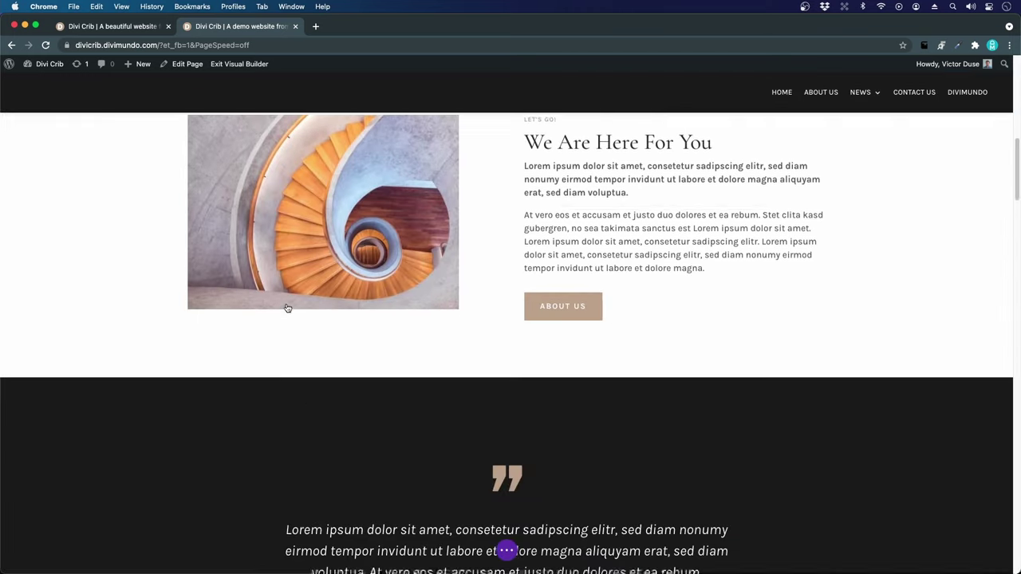
scroll(287, 307, "down", 10)
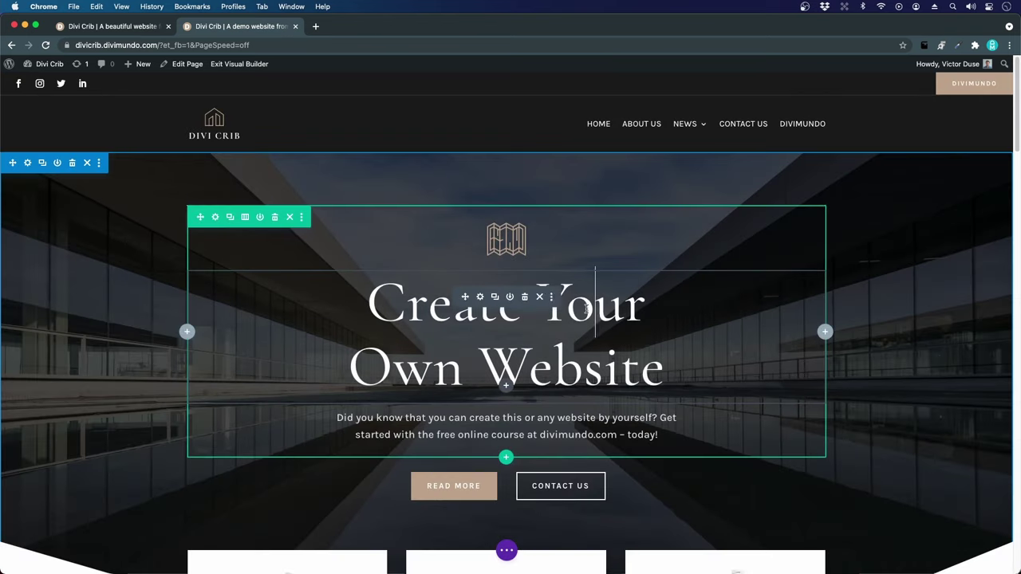
double_click(587, 308)
type("My")
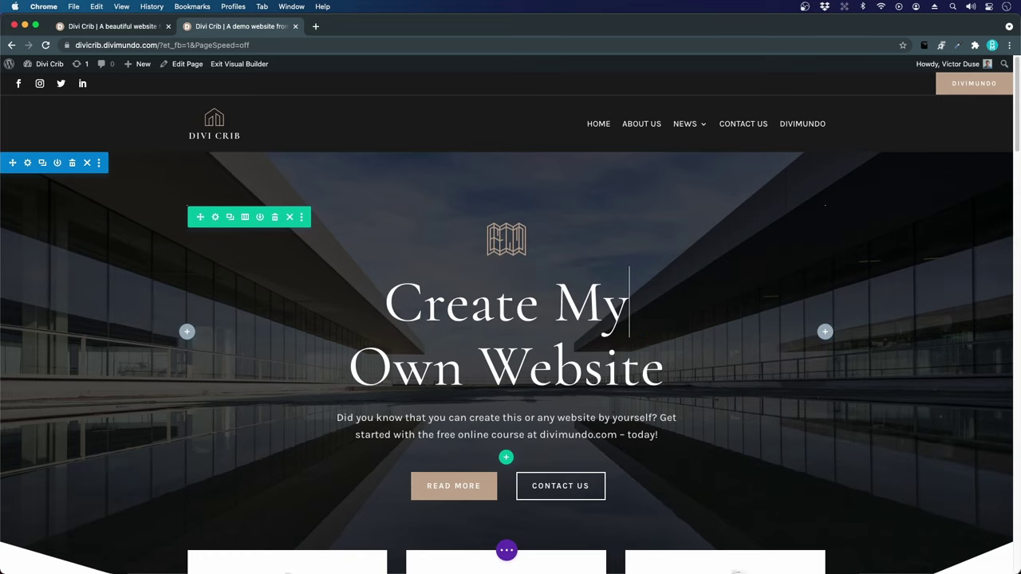
- Swap columns so the staircase image sits right and the 'We Are Here For You' text left
scroll(268, 438, "down", 6)
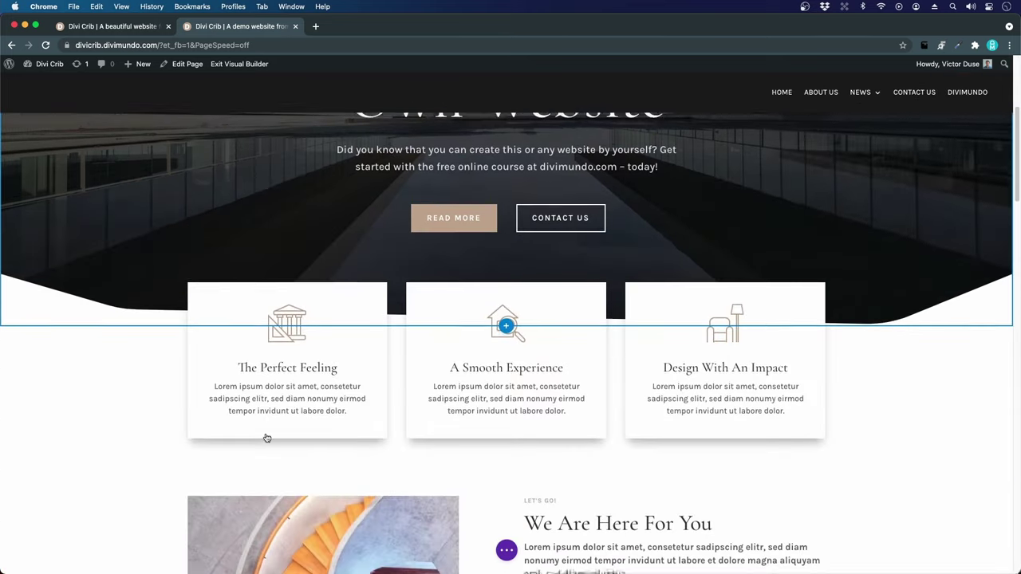
scroll(268, 437, "down", 1)
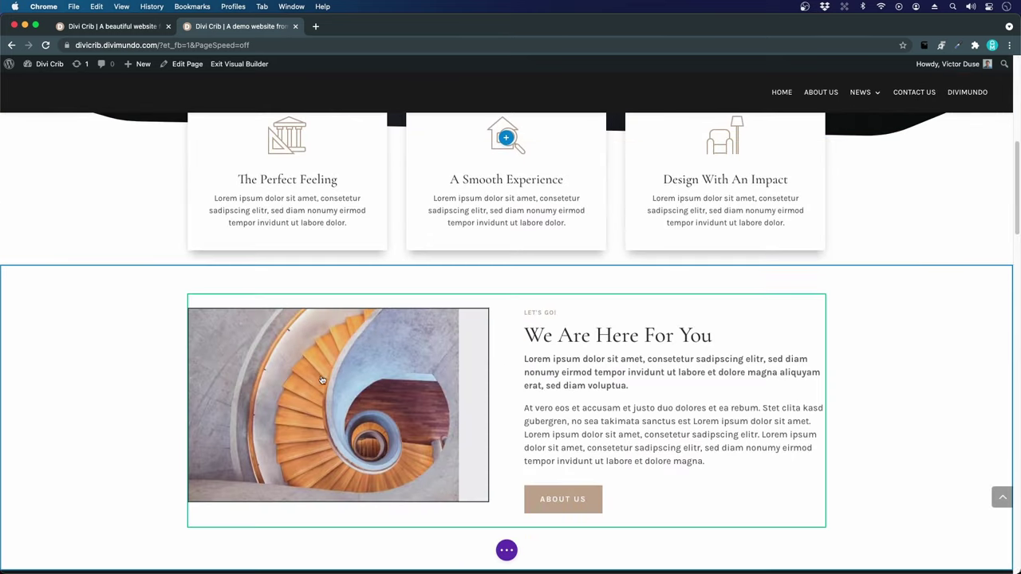
left_click_drag(307, 389, 626, 371)
scroll(626, 371, "down", 2)
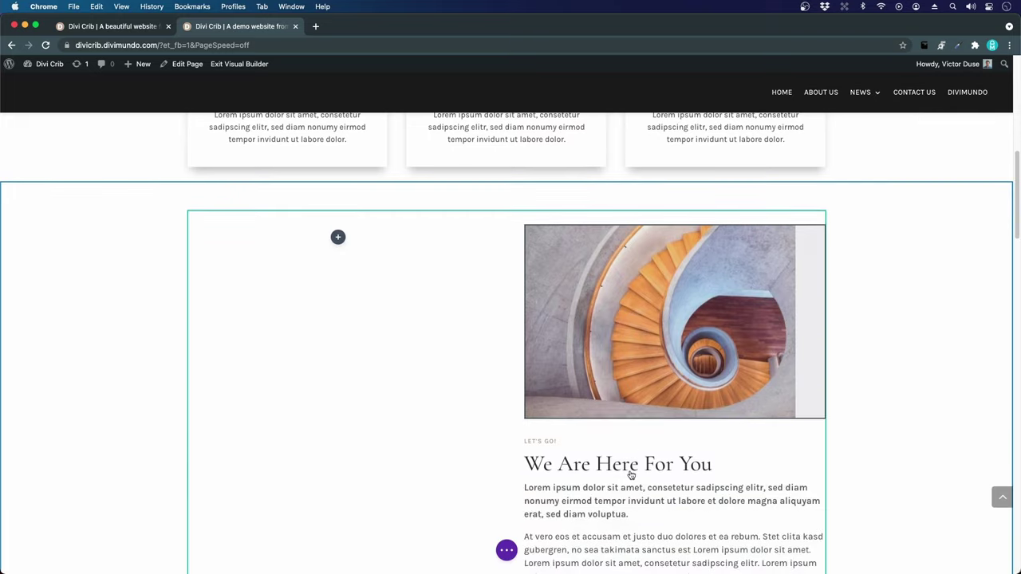
left_click_drag(520, 431, 340, 235)
scroll(710, 458, "down", 3)
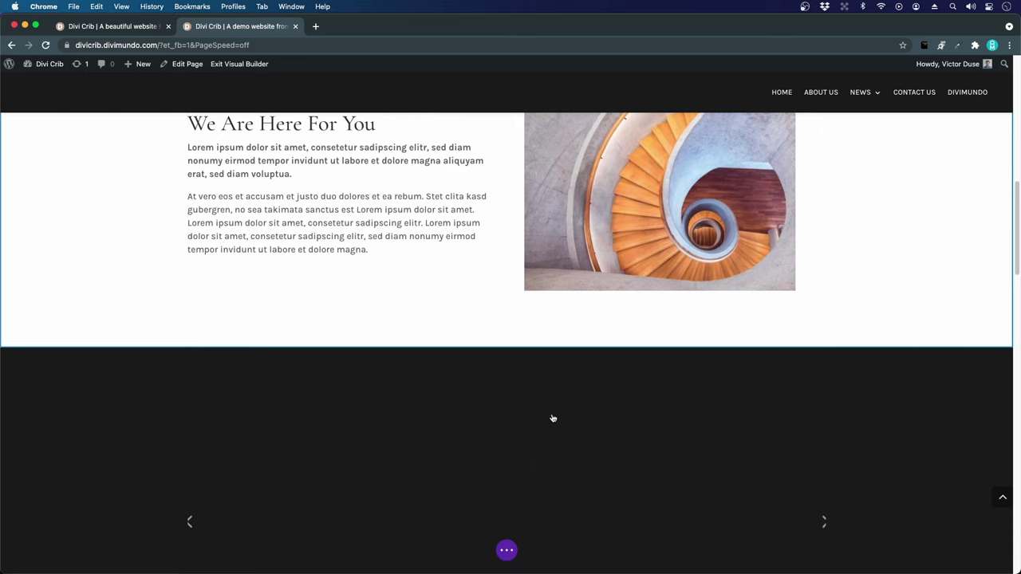
scroll(549, 418, "up", 5)
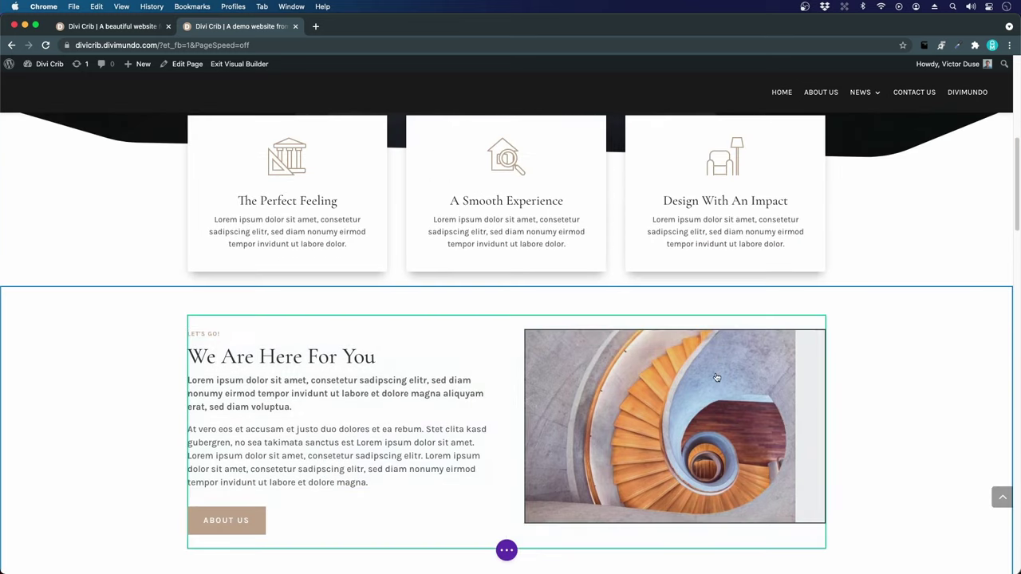
- Give the staircase image a box shadow with a softer 25px blur
mouse_move(672, 379)
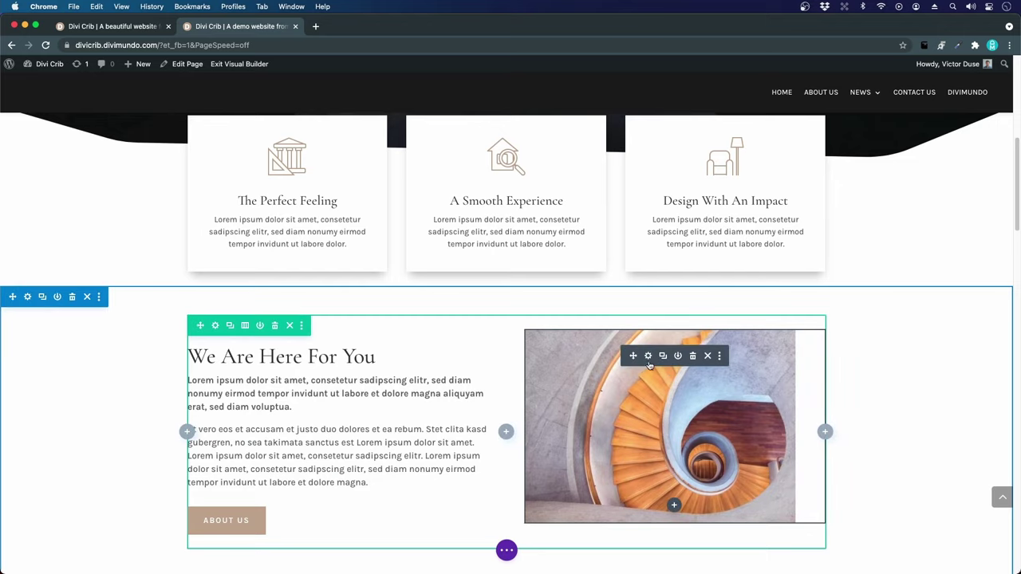
left_click(648, 356)
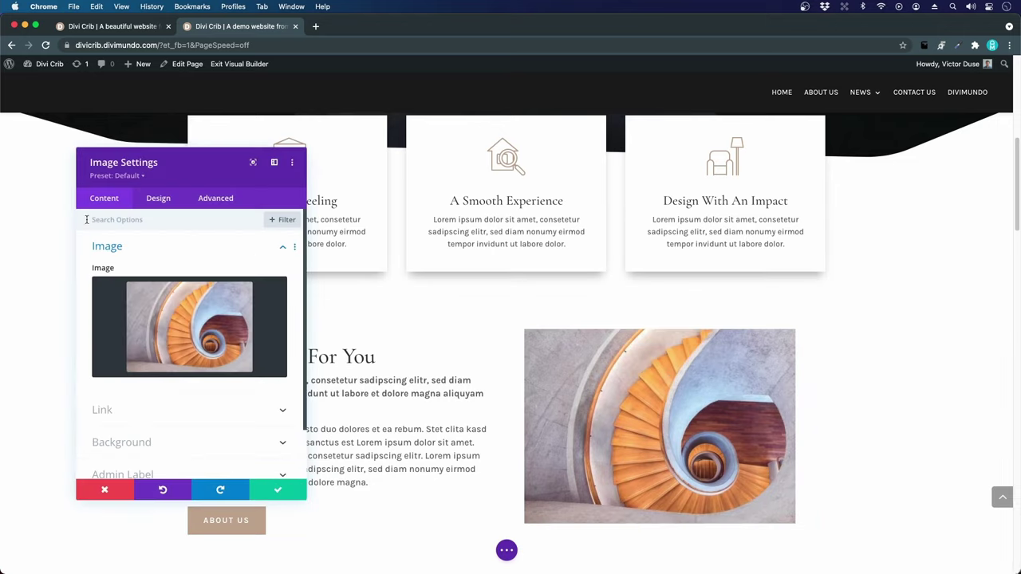
left_click(158, 199)
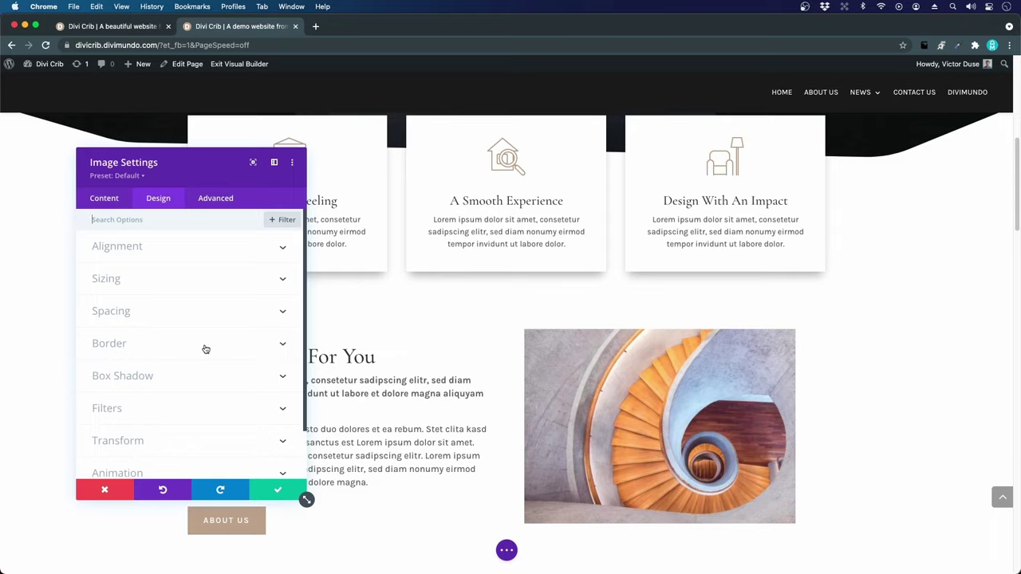
scroll(205, 349, "down", 2)
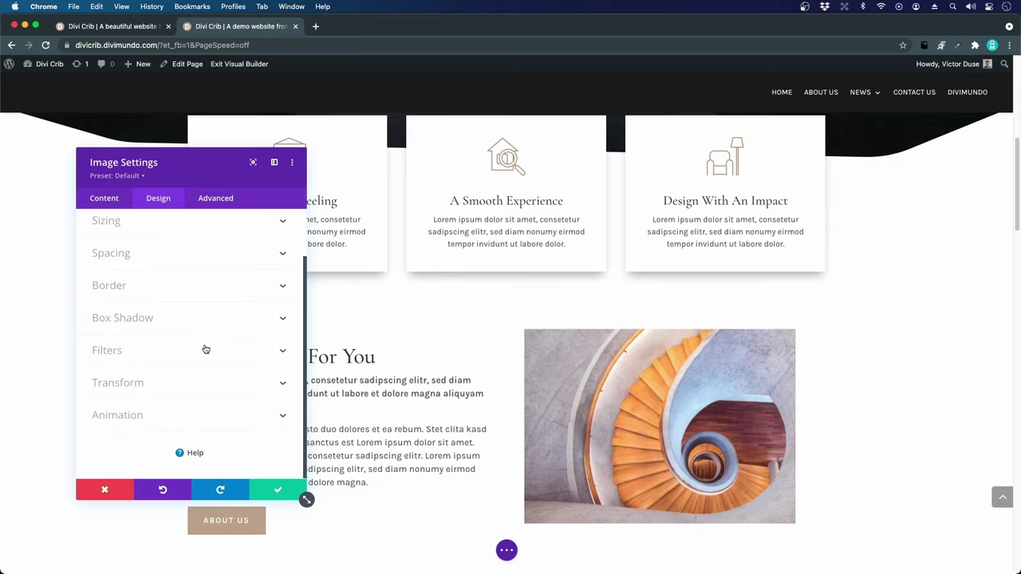
left_click(117, 318)
left_click(210, 272)
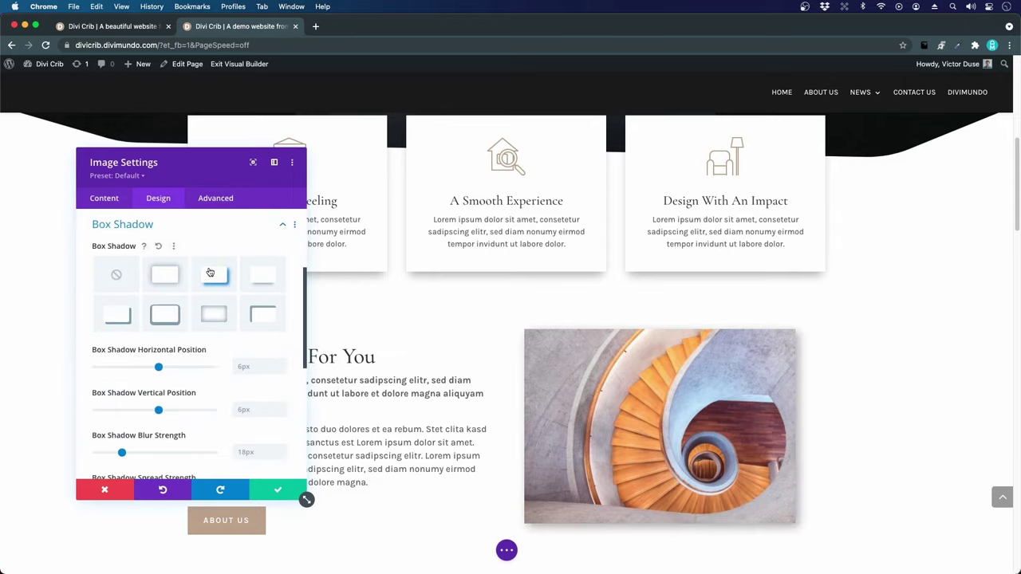
scroll(251, 366, "down", 1)
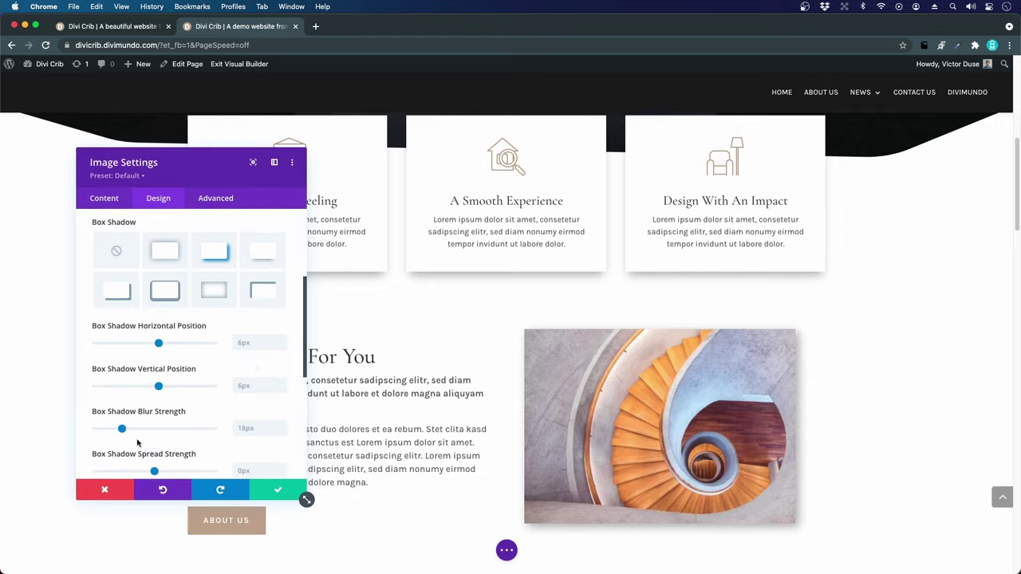
mouse_move(129, 431)
left_mouse_down()
mouse_move(212, 429)
mouse_move(144, 430)
left_mouse_up()
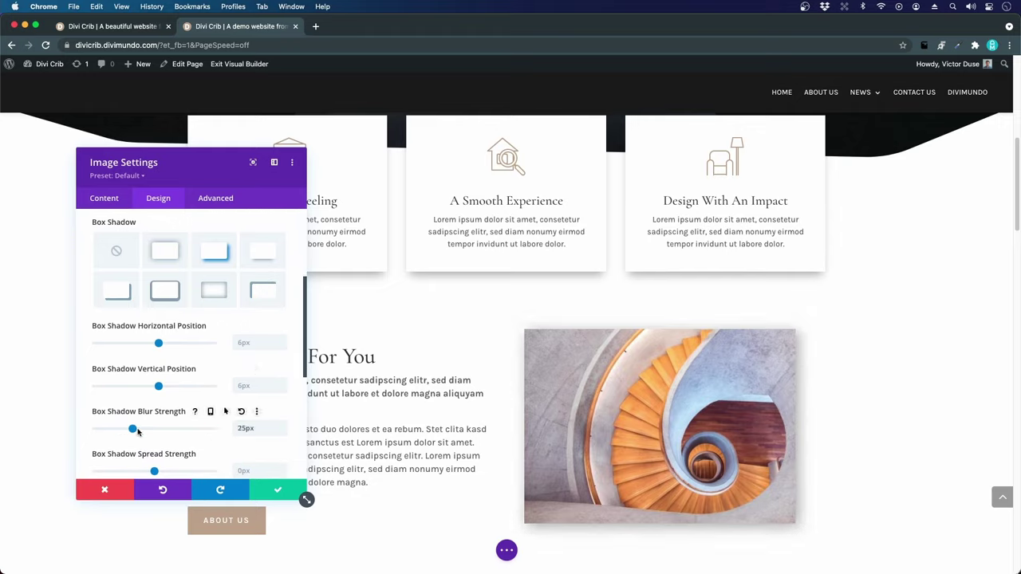
- Set the staircase image's entrance animation to Bounce and save the image settings
scroll(147, 430, "down", 10)
left_click(144, 419)
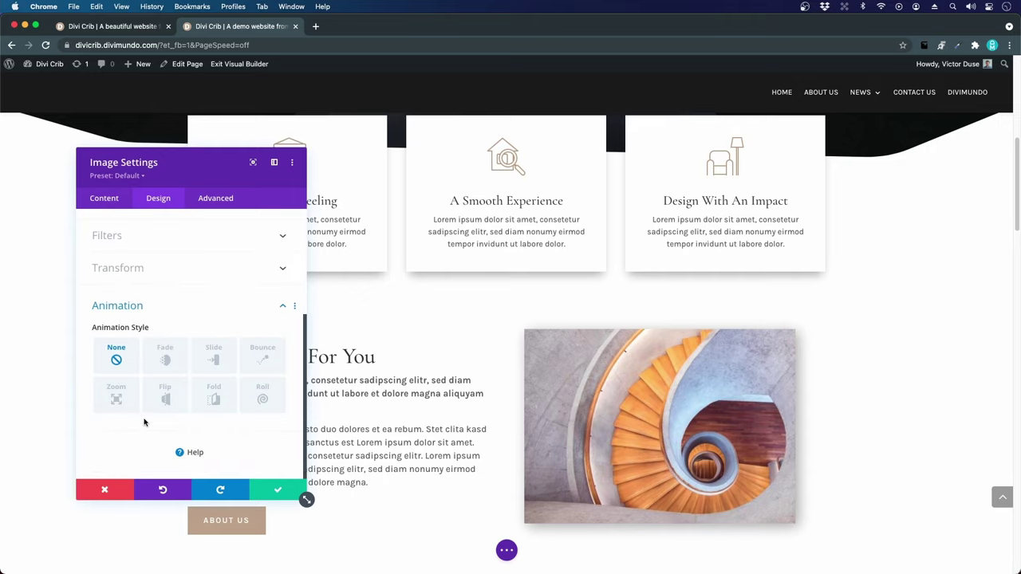
left_click(228, 360)
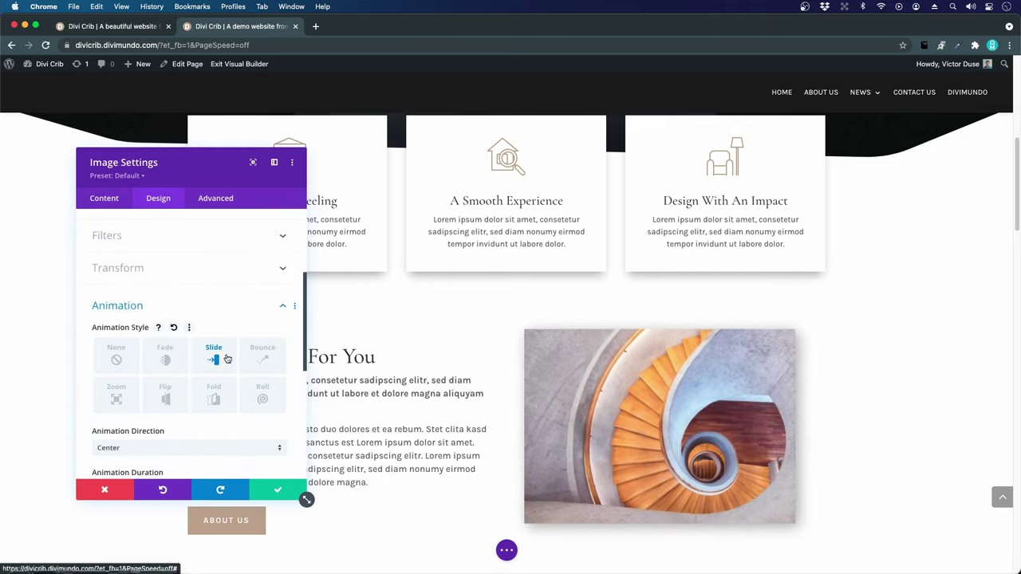
left_click(254, 360)
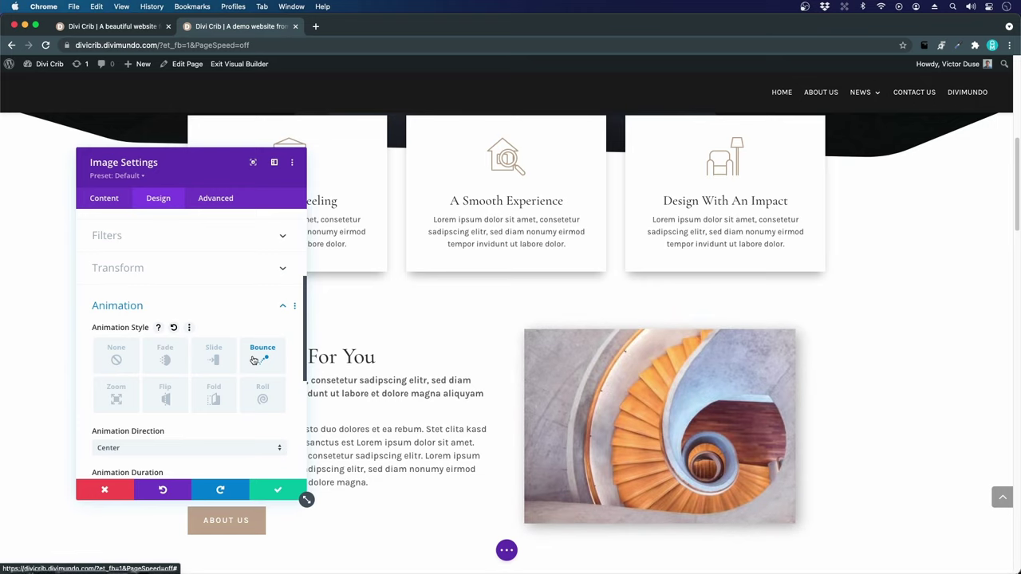
left_click(279, 490)
scroll(372, 465, "down", 5)
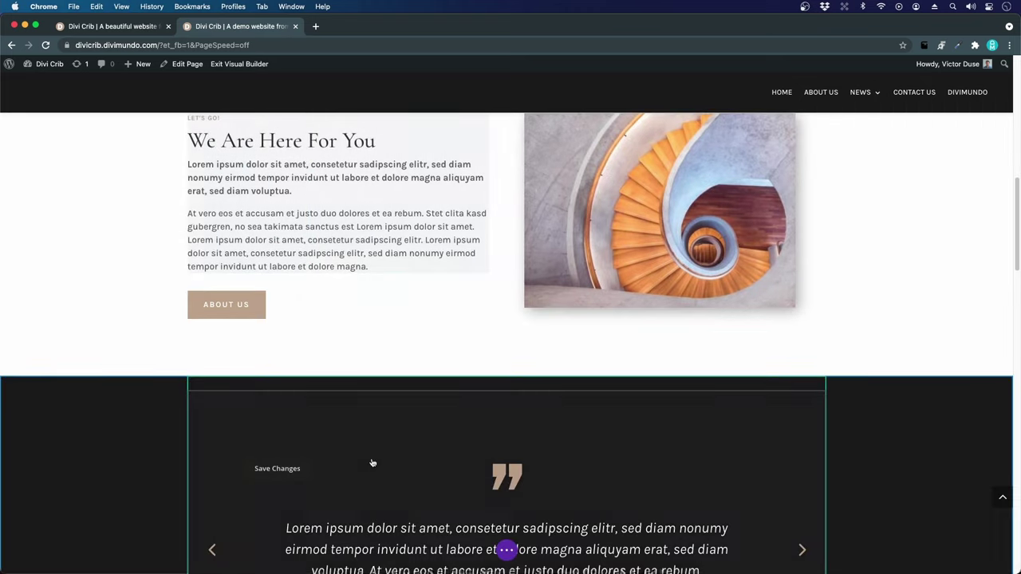
scroll(372, 463, "down", 1)
- Change the testimonial section's dark background to a muted purple and save the section
mouse_move(35, 326)
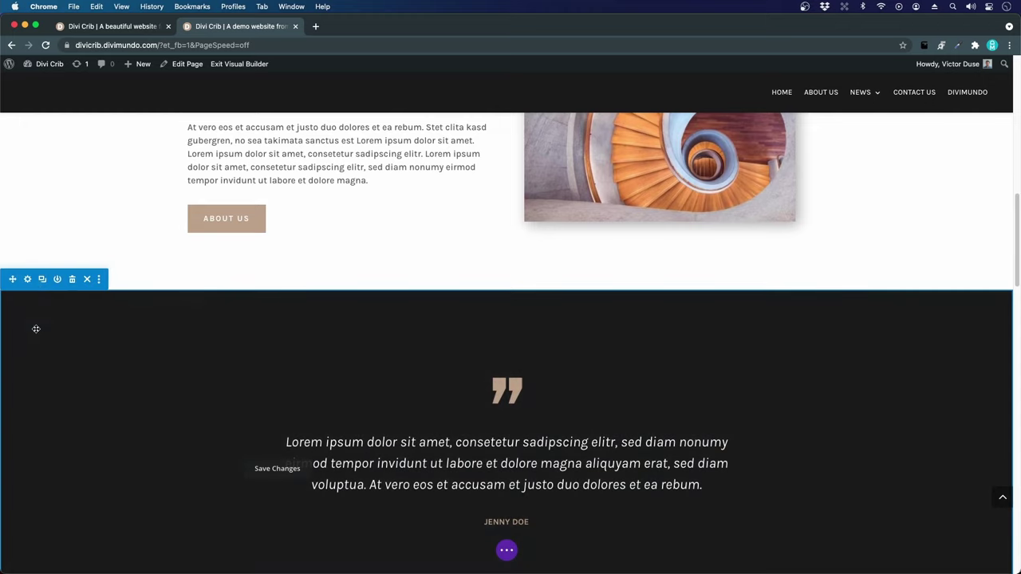
left_click(28, 279)
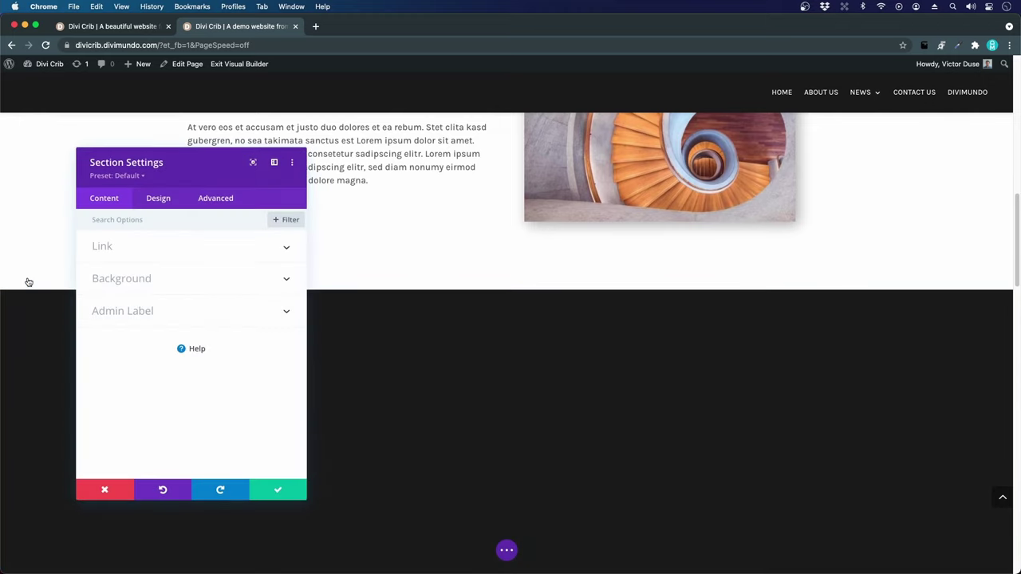
left_click(103, 281)
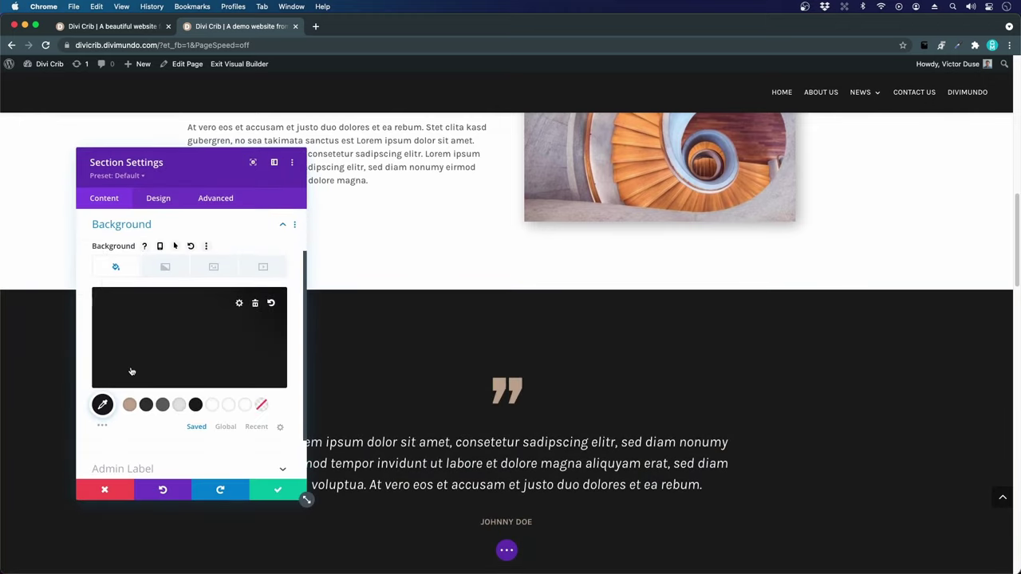
left_click(130, 404)
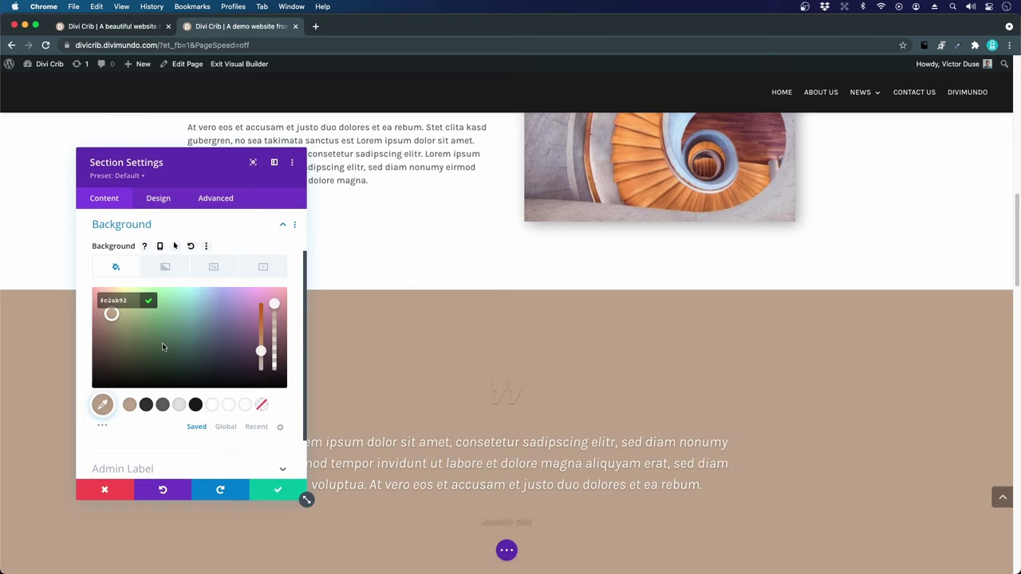
left_click_drag(162, 346, 231, 324)
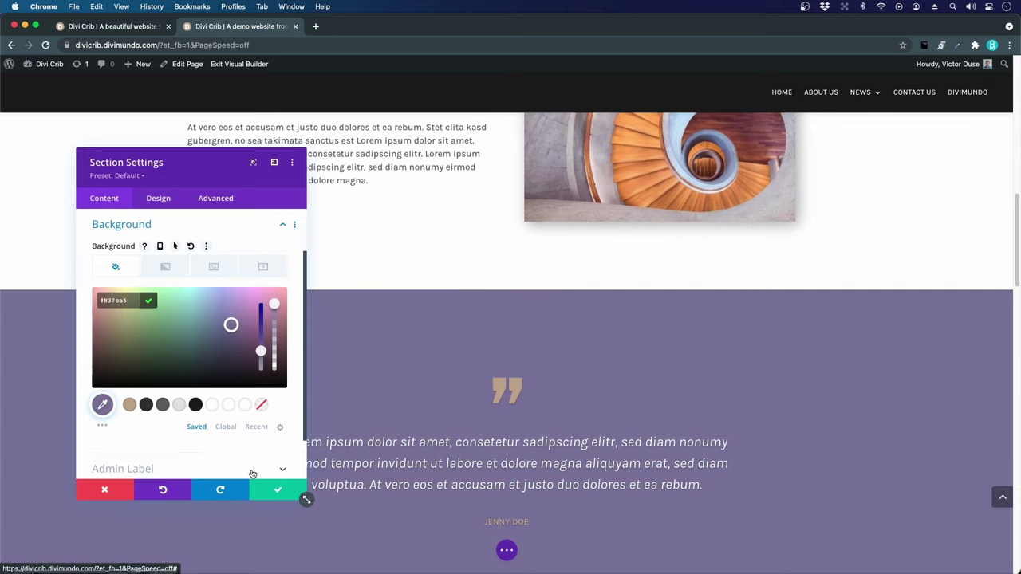
left_click(279, 492)
scroll(415, 463, "up", 10)
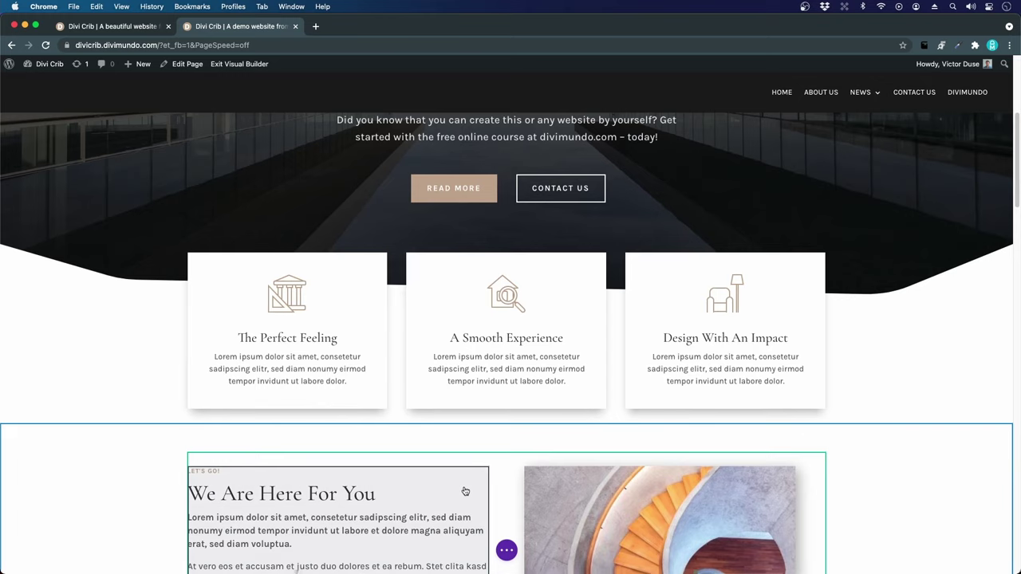
- Duplicate The Perfect Feeling, A Smooth Experience and Design With An Impact cards into a second row
scroll(465, 492, "down", 4)
scroll(464, 492, "up", 3)
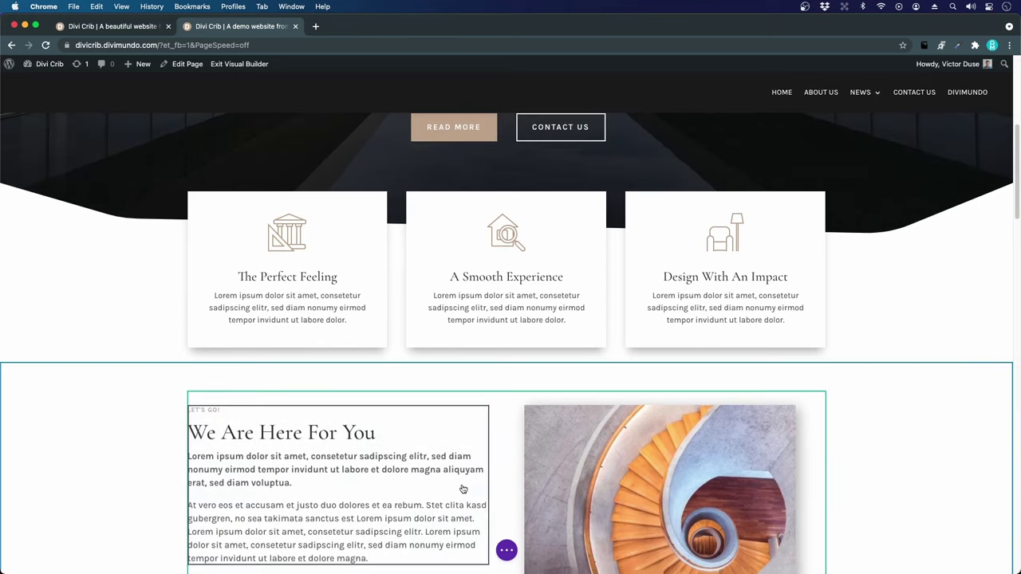
scroll(428, 474, "up", 2)
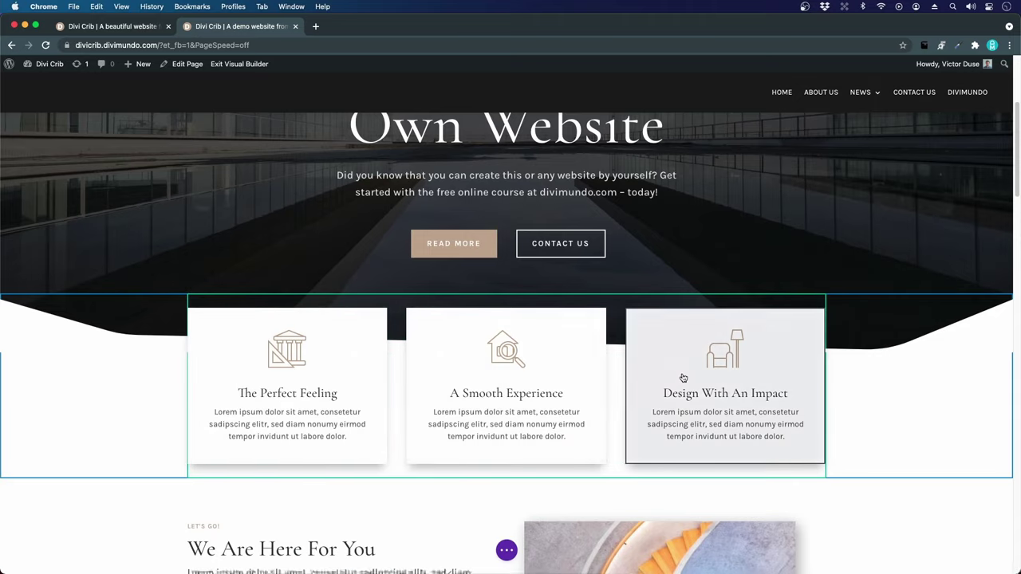
scroll(332, 420, "down", 1)
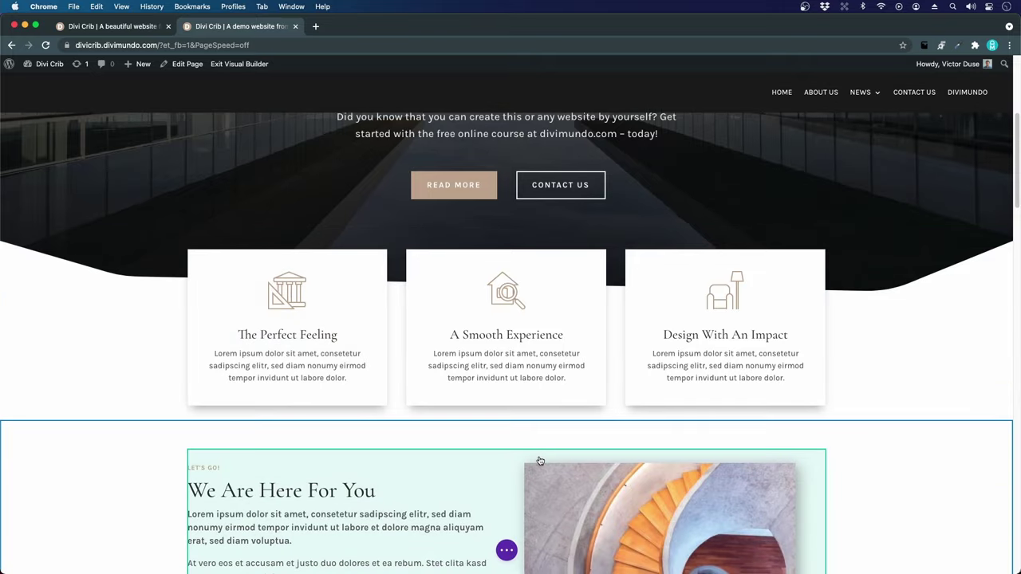
mouse_move(275, 305)
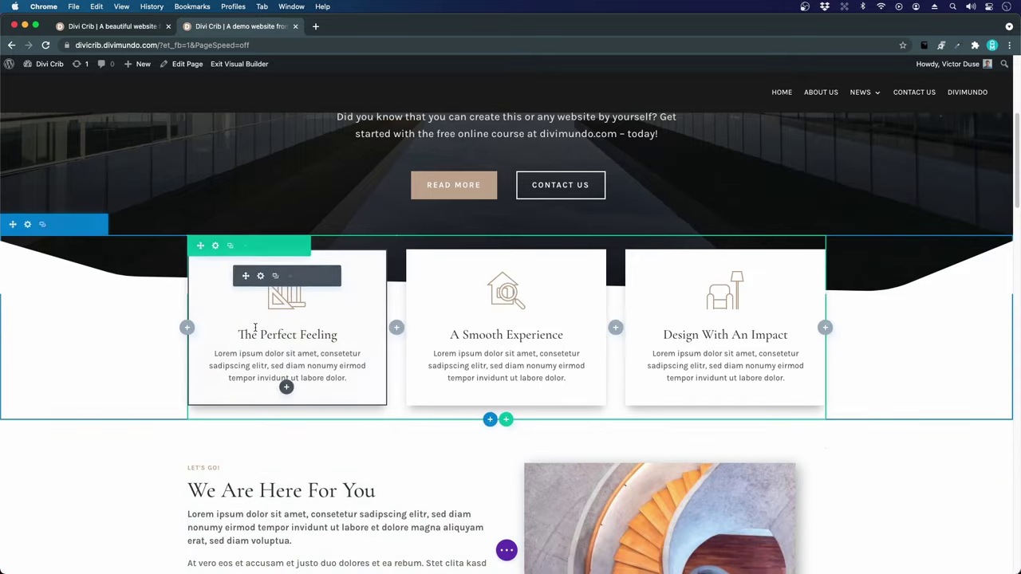
left_click(276, 277)
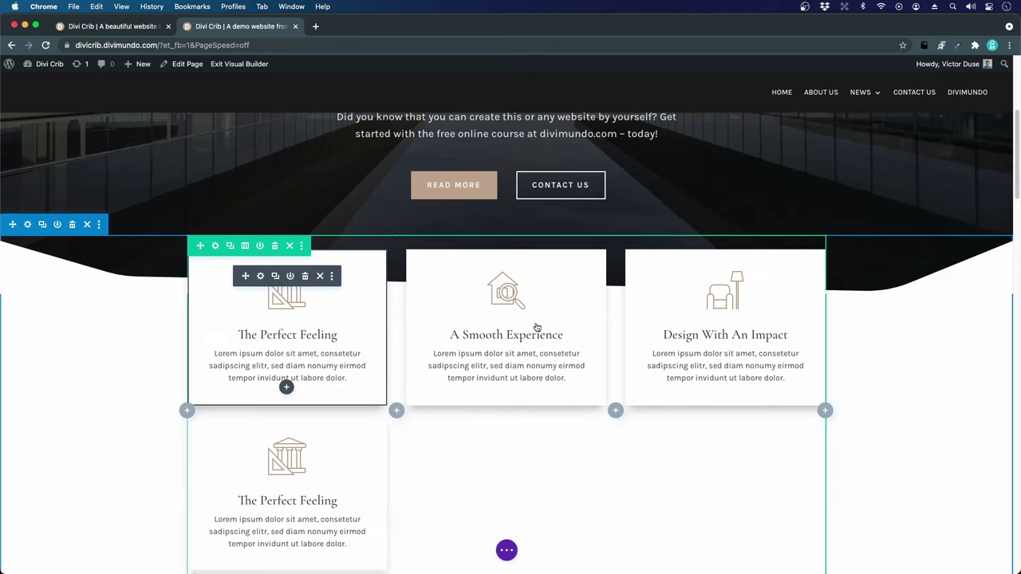
mouse_move(526, 297)
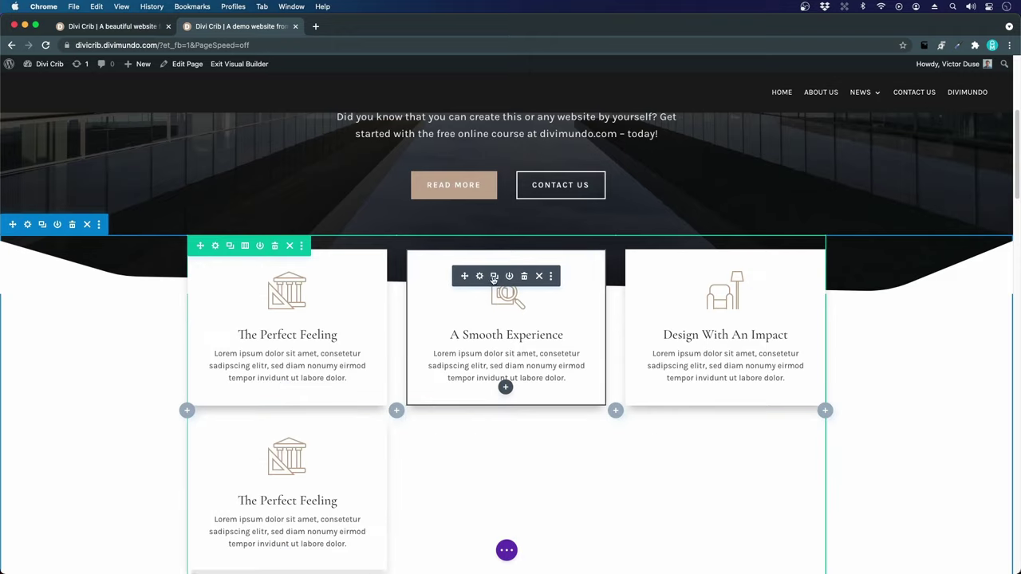
left_click(493, 277)
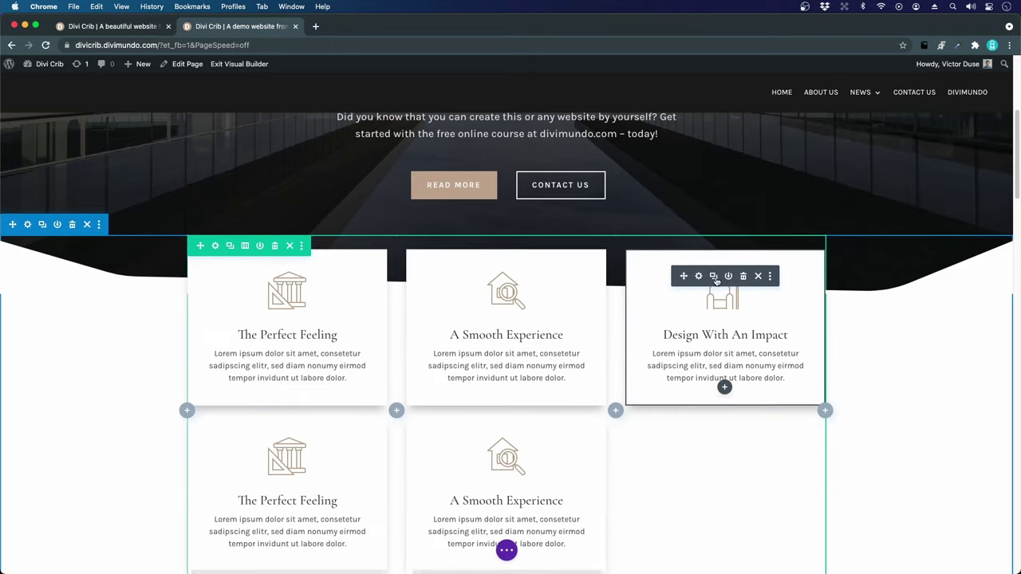
left_click(713, 277)
scroll(359, 435, "down", 3)
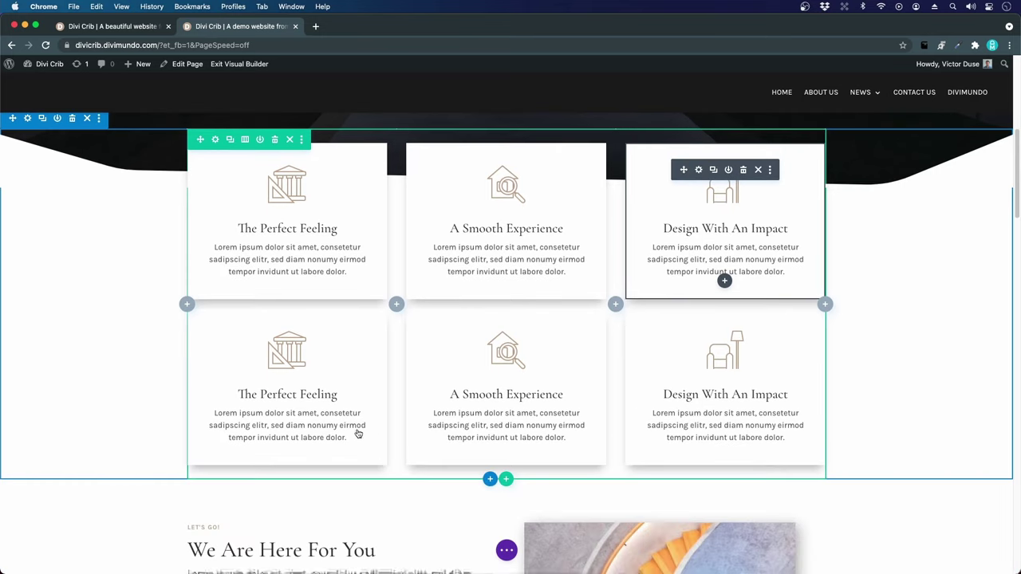
- Retitle the first duplicated card 'The Best Feeling' and open its settings
double_click(273, 396)
type("Best")
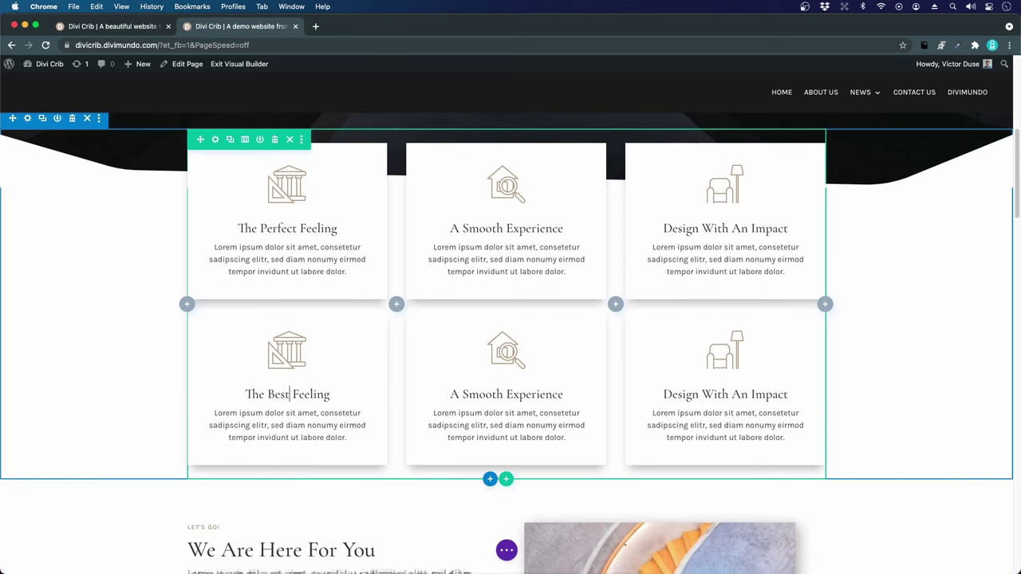
left_click(296, 353)
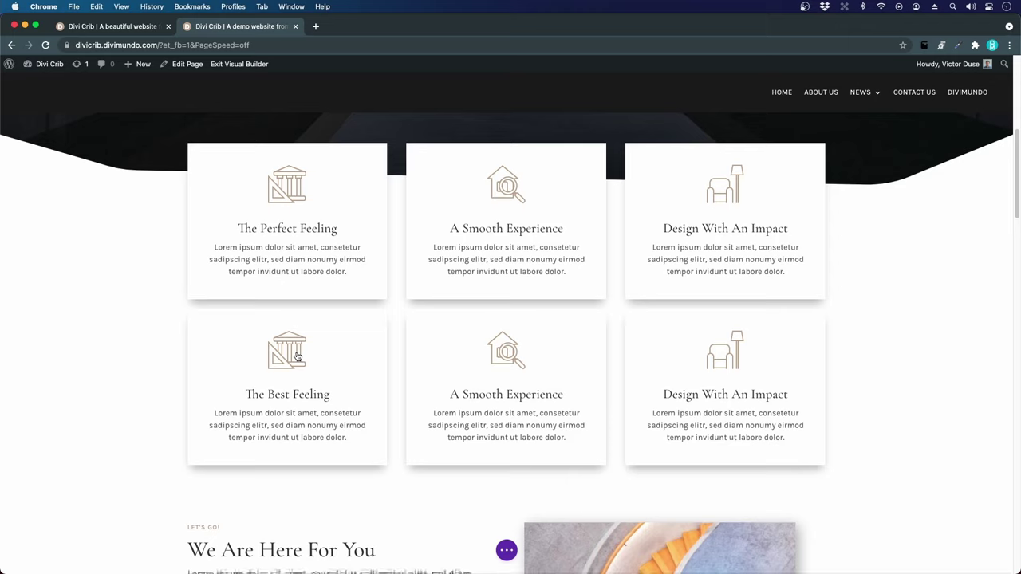
left_click(260, 337)
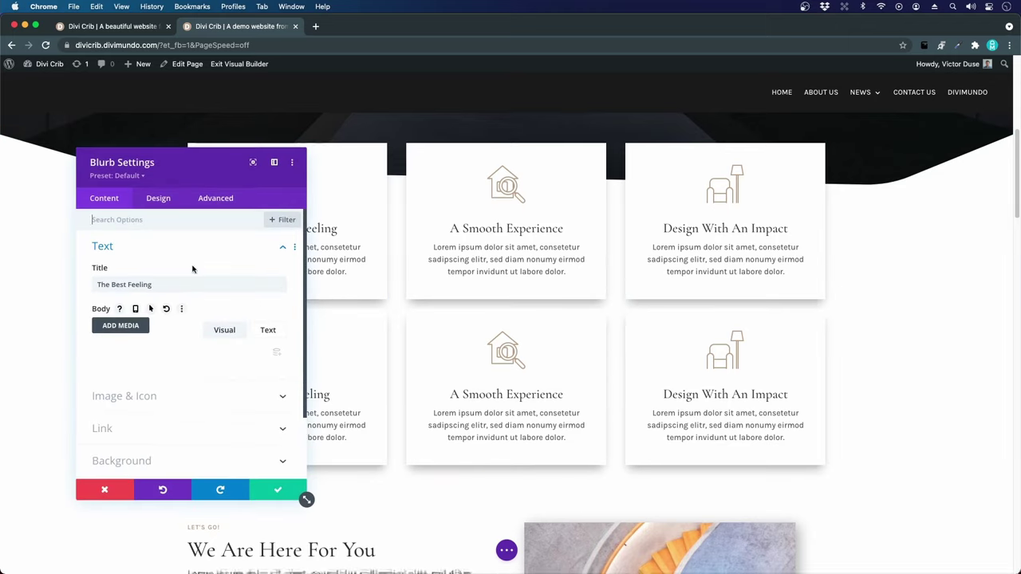
- Swap The Best Feeling card's image for the building icon from the Media Library and save
scroll(134, 365, "down", 3)
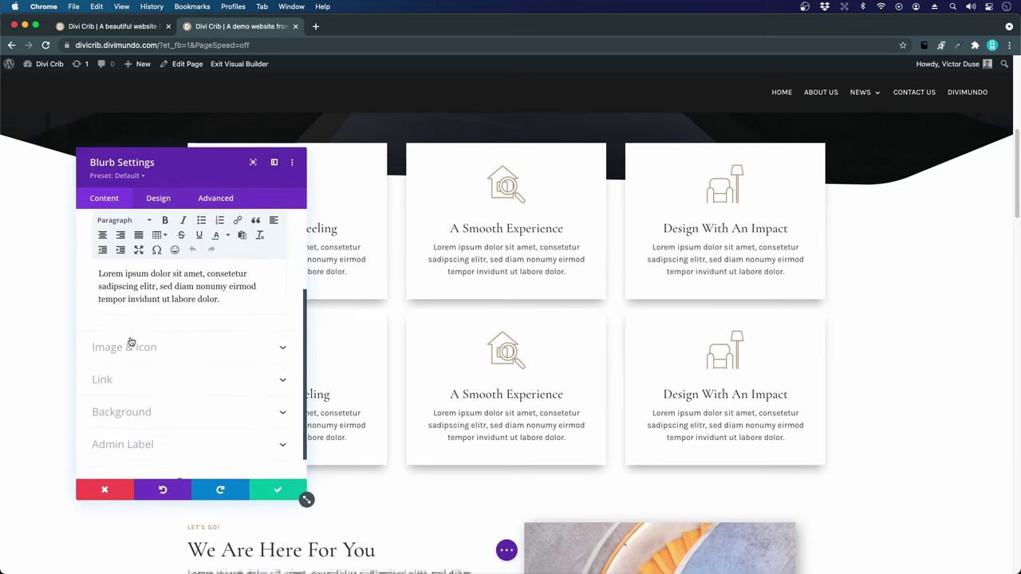
left_click(131, 345)
left_click(180, 324)
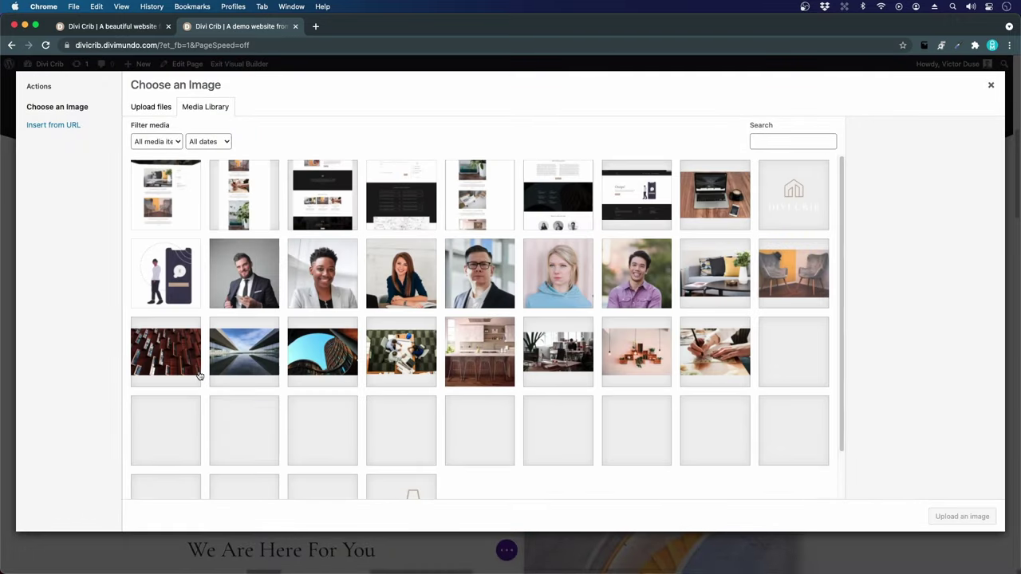
scroll(479, 399, "down", 4)
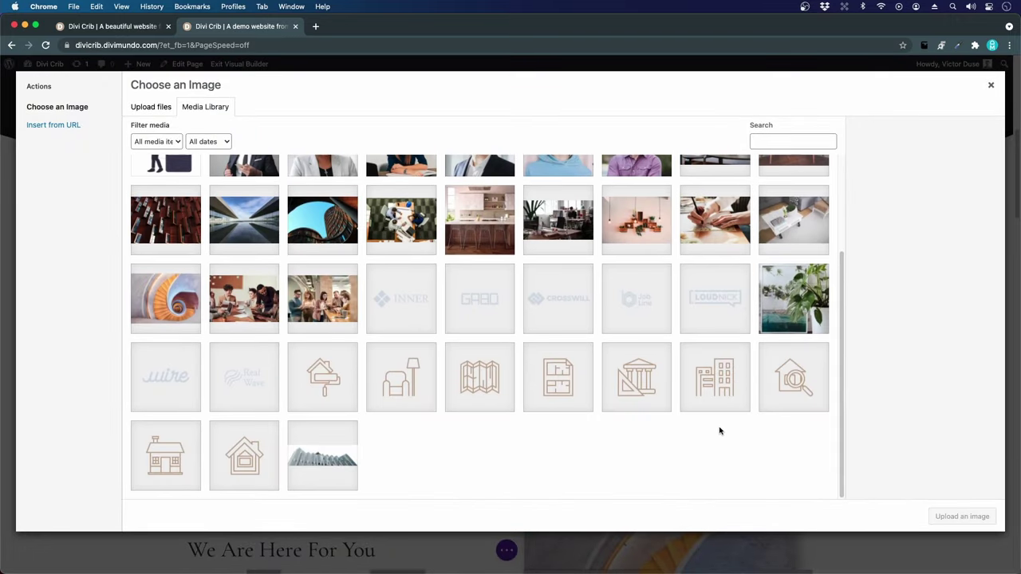
left_click(715, 379)
left_click(962, 517)
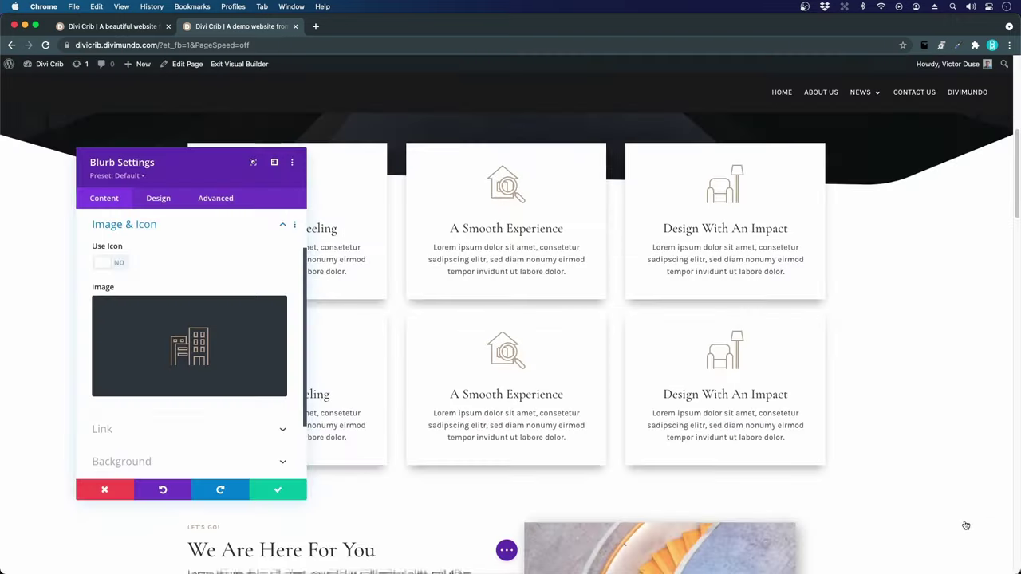
left_click(295, 490)
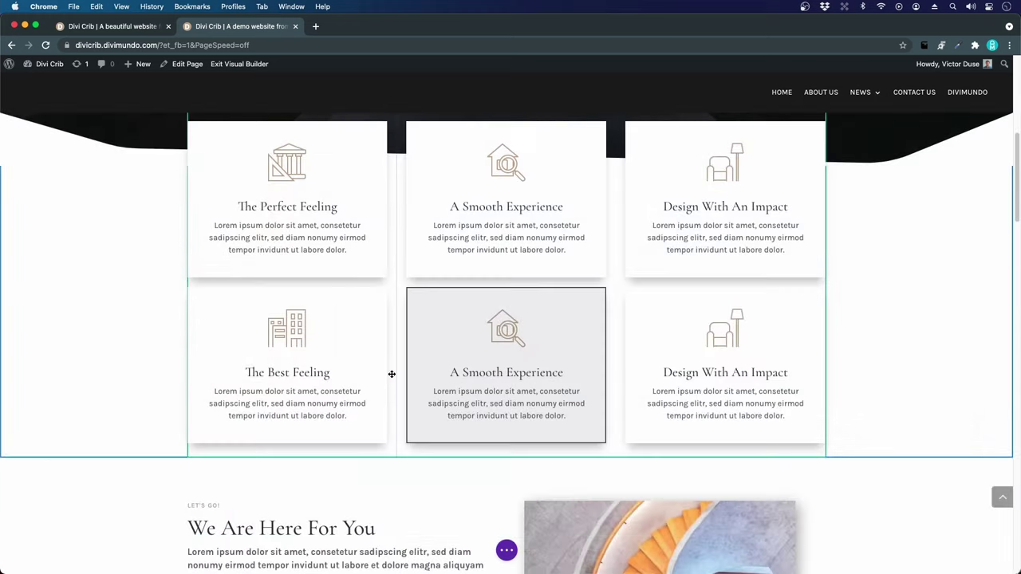
scroll(391, 374, "up", 5)
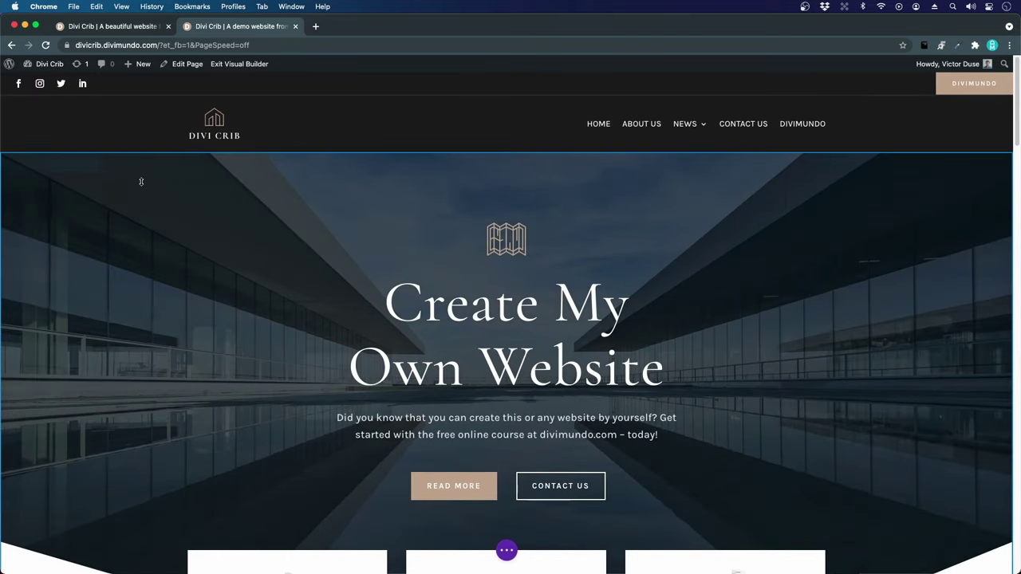
mouse_move(15, 191)
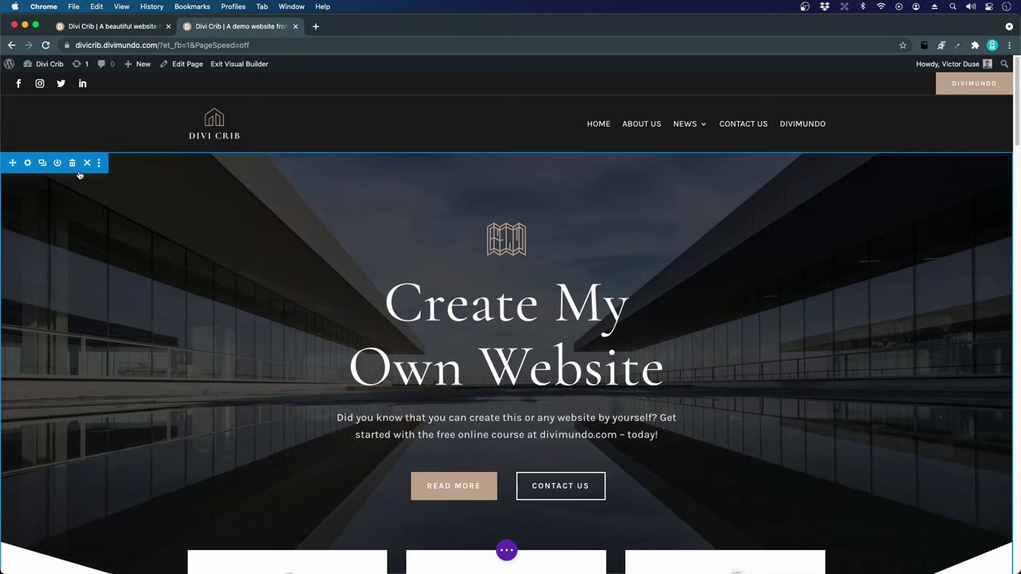
scroll(79, 175, "down", 1)
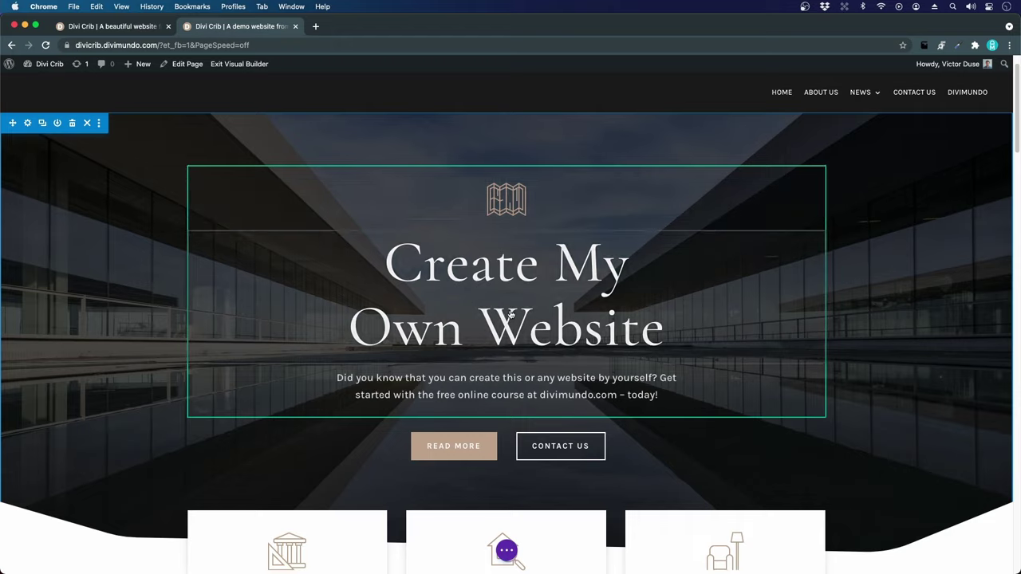
scroll(510, 313, "down", 2)
scroll(510, 314, "up", 2)
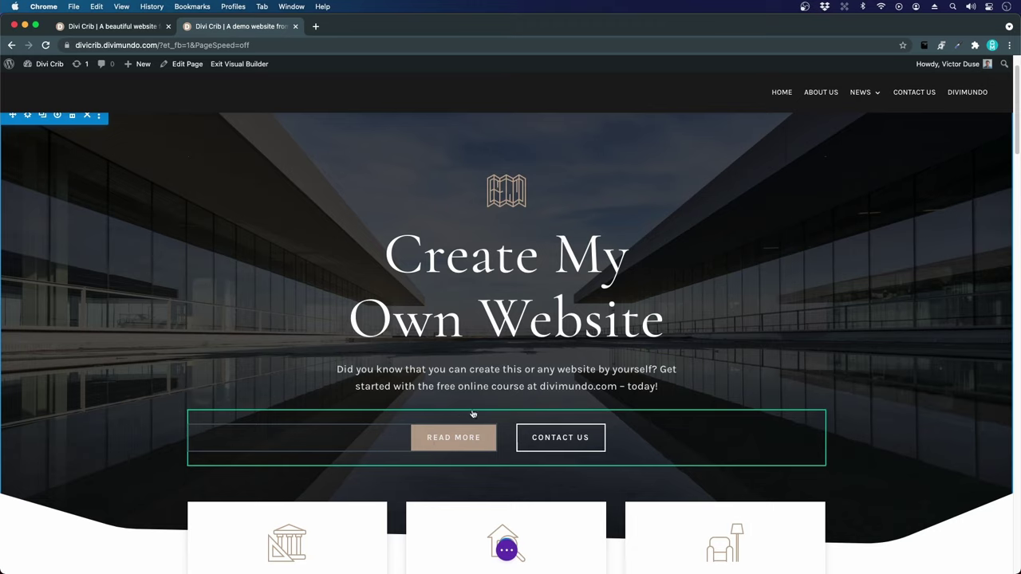
scroll(558, 443, "down", 3)
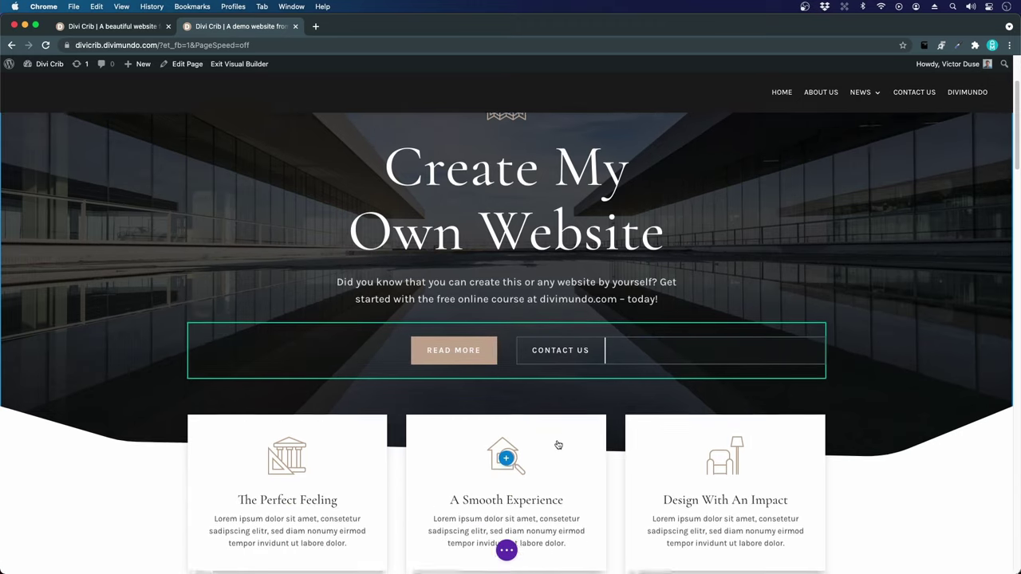
scroll(296, 452, "down", 10)
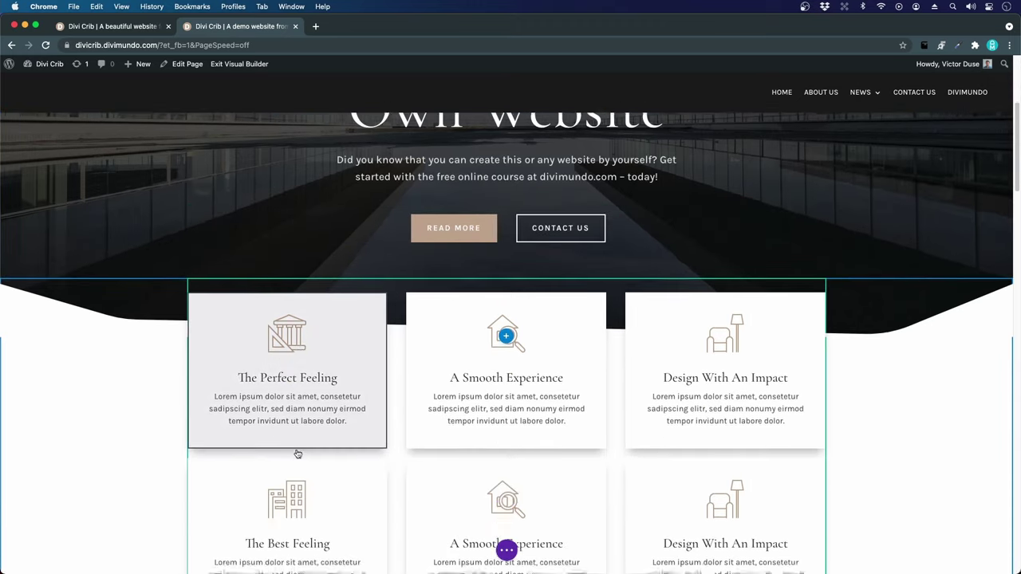
scroll(298, 453, "down", 10)
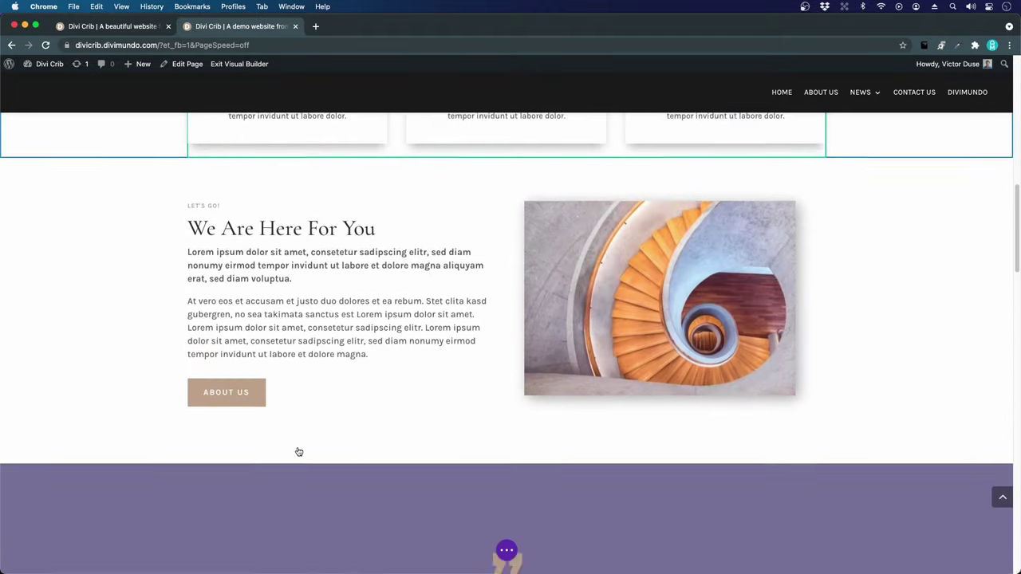
scroll(461, 289, "up", 1)
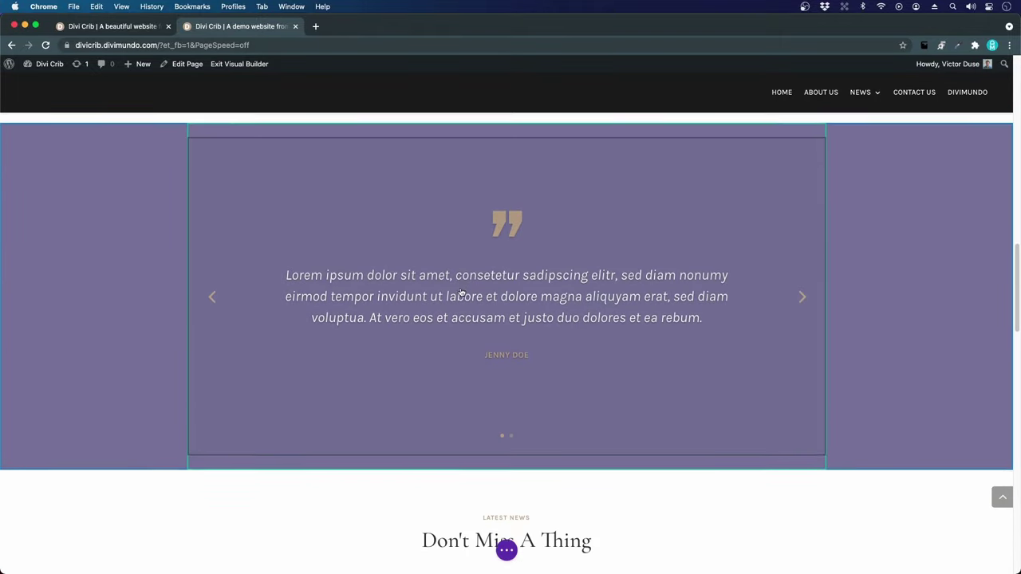
scroll(461, 288, "down", 5)
scroll(528, 367, "up", 3)
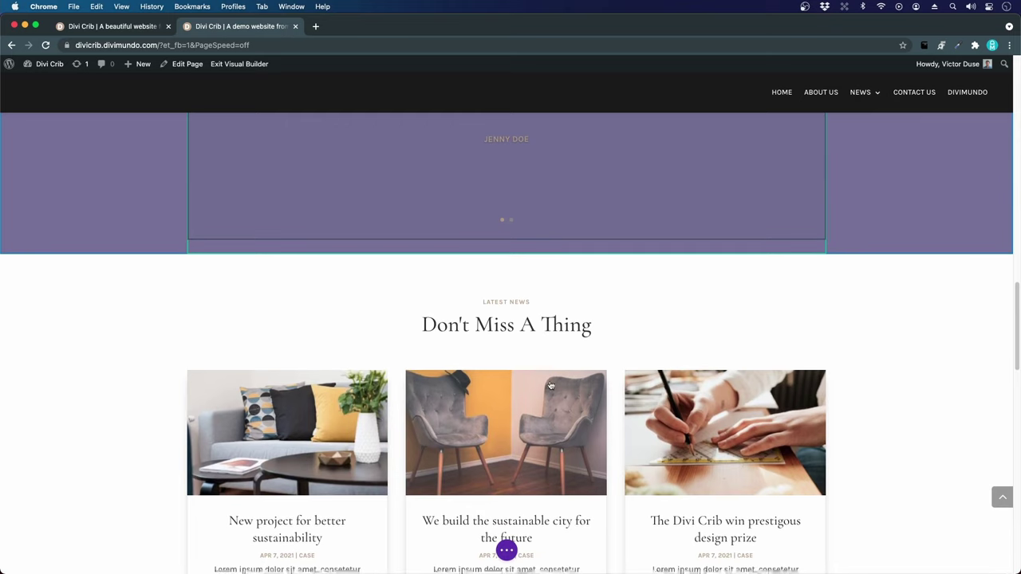
scroll(493, 415, "down", 1)
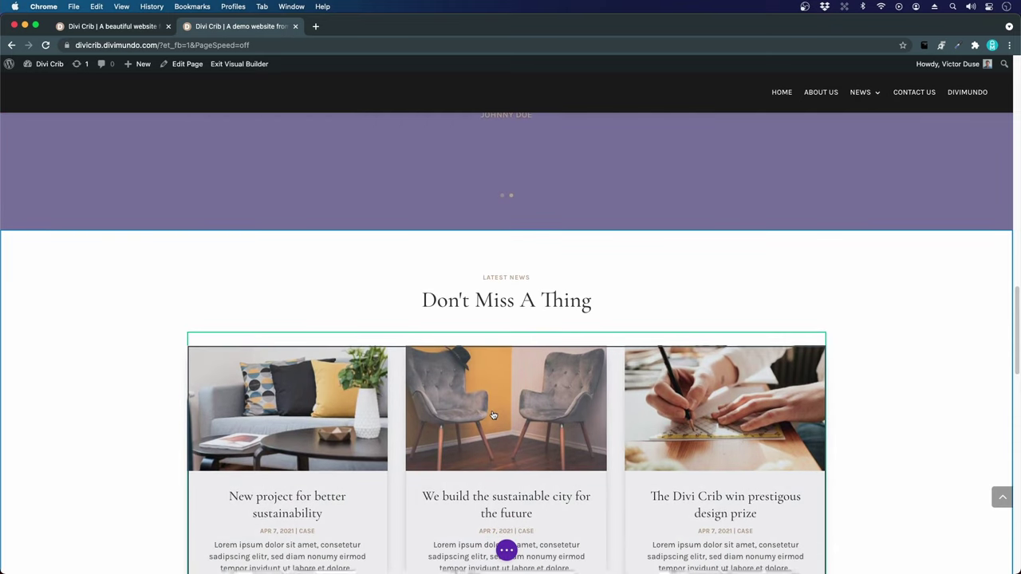
scroll(492, 415, "down", 1)
scroll(470, 394, "up", 10)
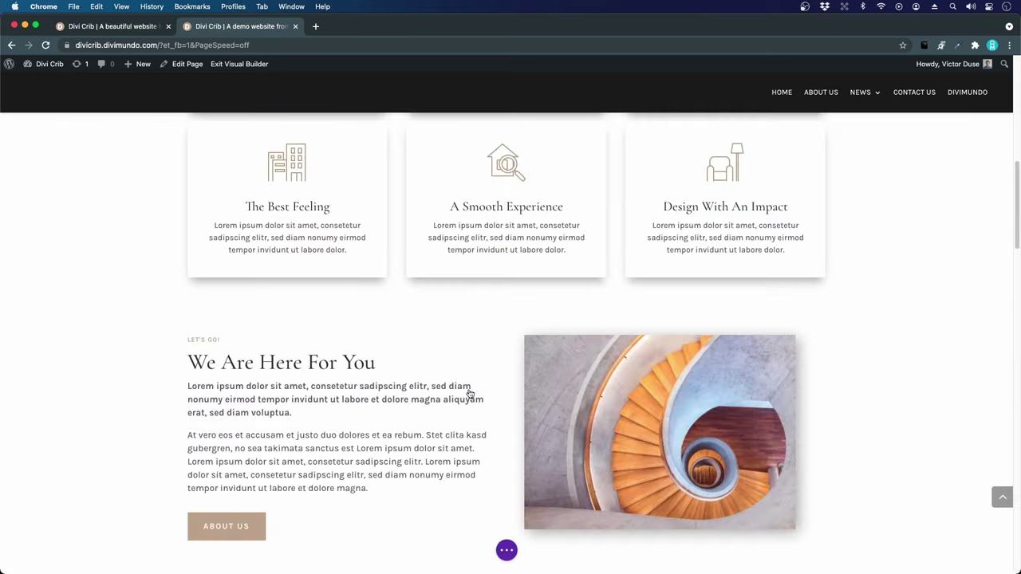
scroll(486, 395, "up", 10)
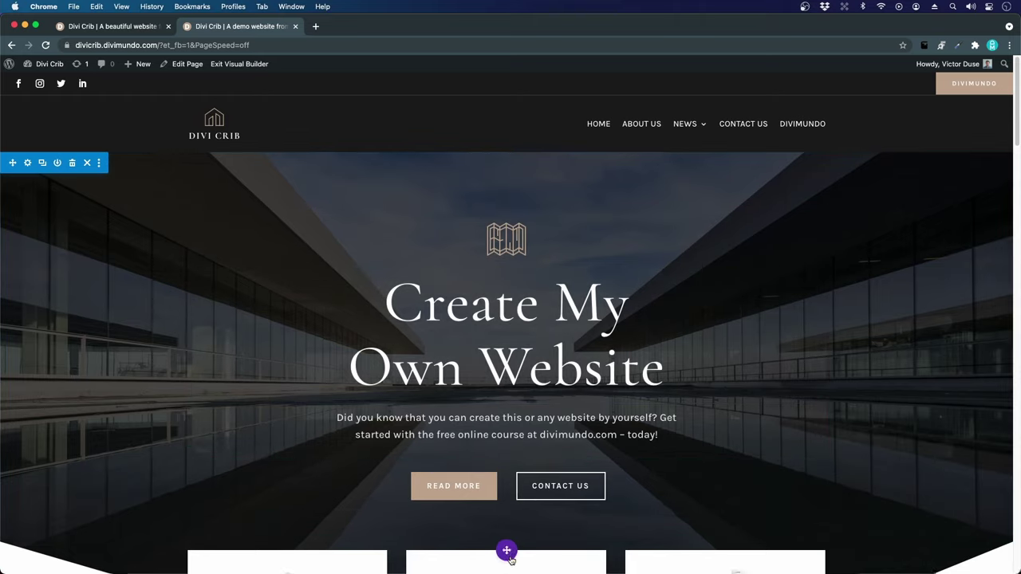
- Preview the homepage in Tablet View and Phone View, then return to Desktop View
left_click(508, 554)
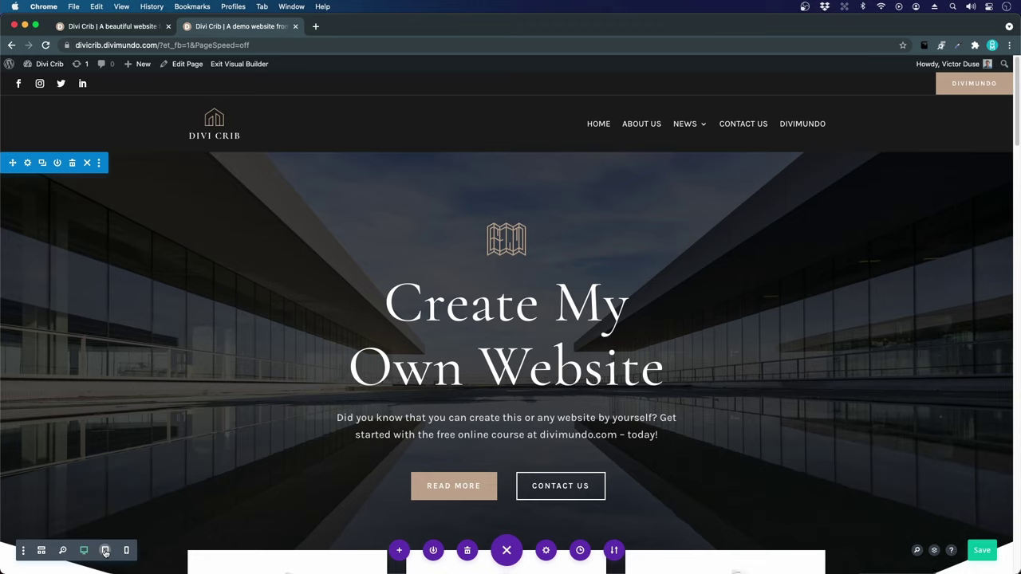
left_click(105, 550)
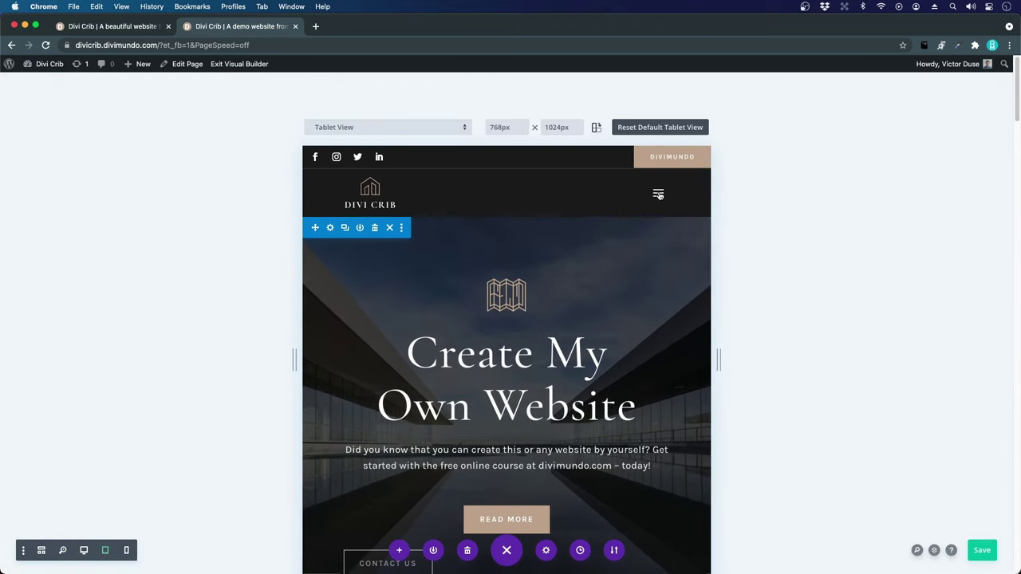
left_click(125, 551)
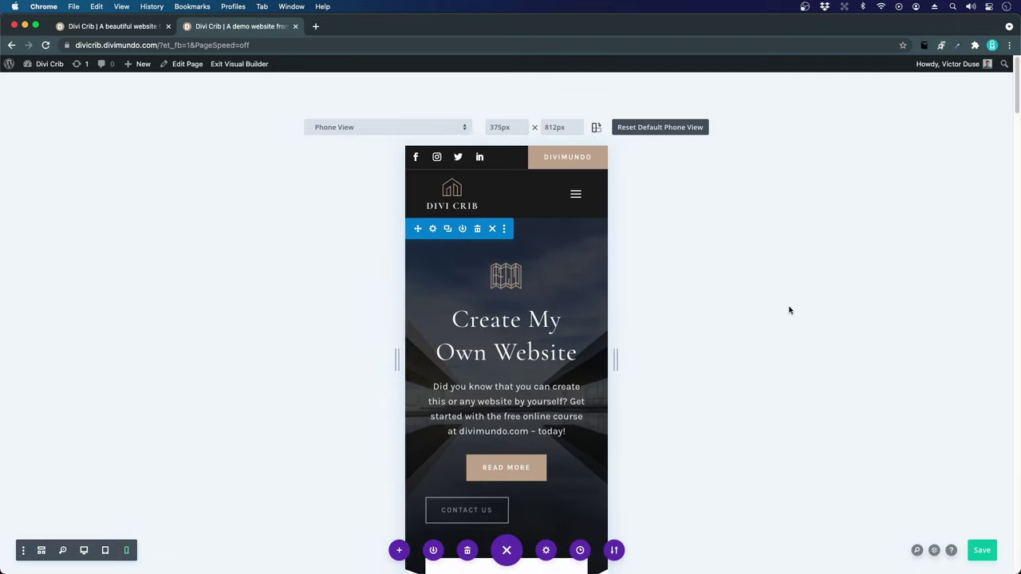
scroll(518, 333, "down", 10)
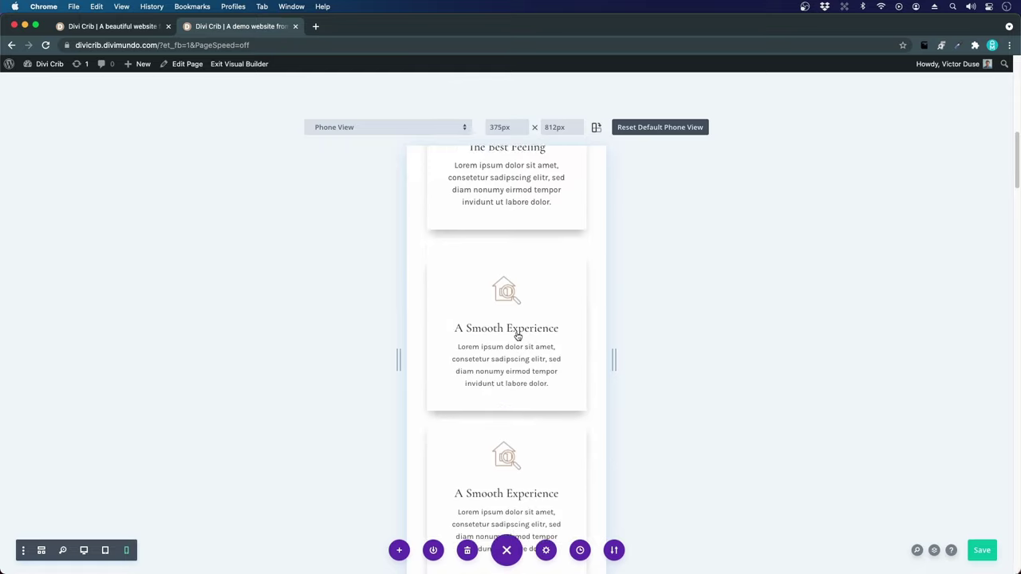
scroll(518, 335, "up", 10)
scroll(526, 351, "up", 5)
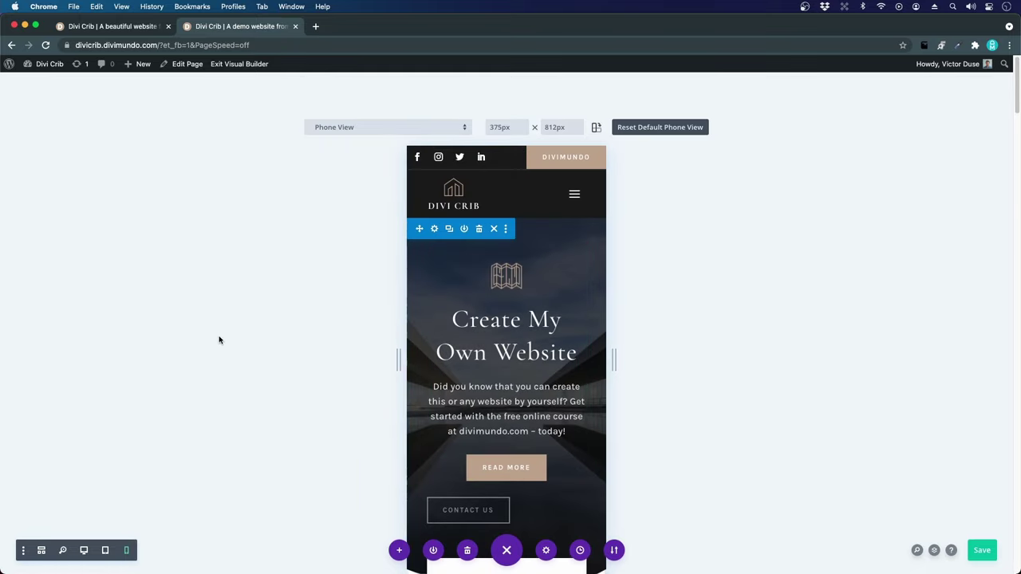
left_click(367, 126)
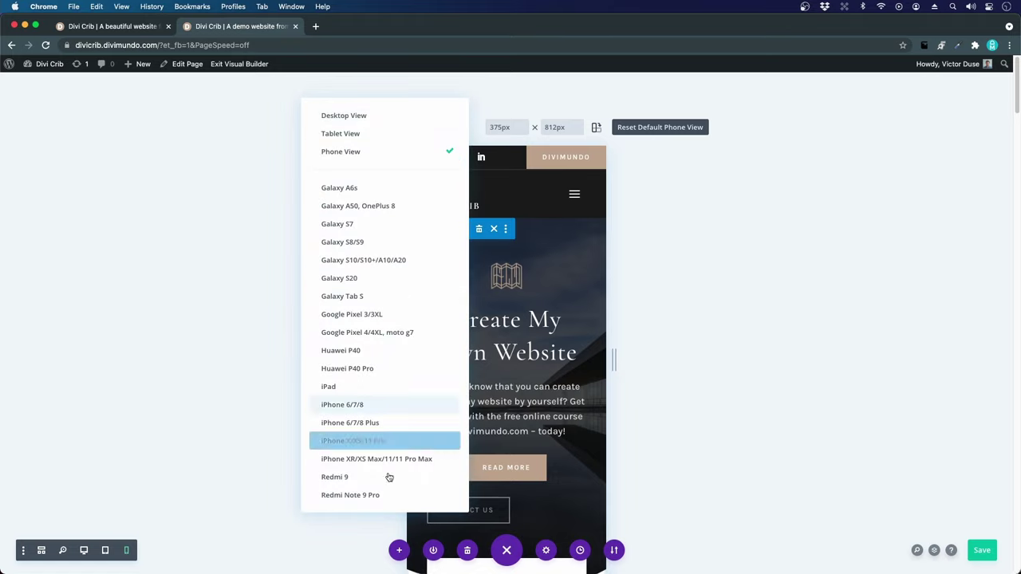
left_click(83, 551)
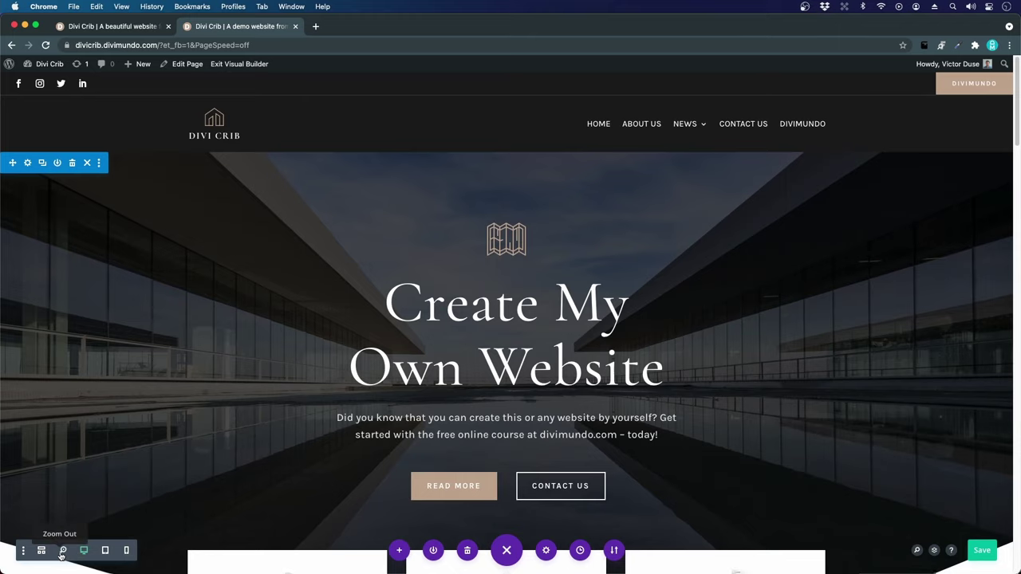
- Zoom out and enlarge the 'Don't Miss A Thing' section's top and bottom padding
left_click(62, 551)
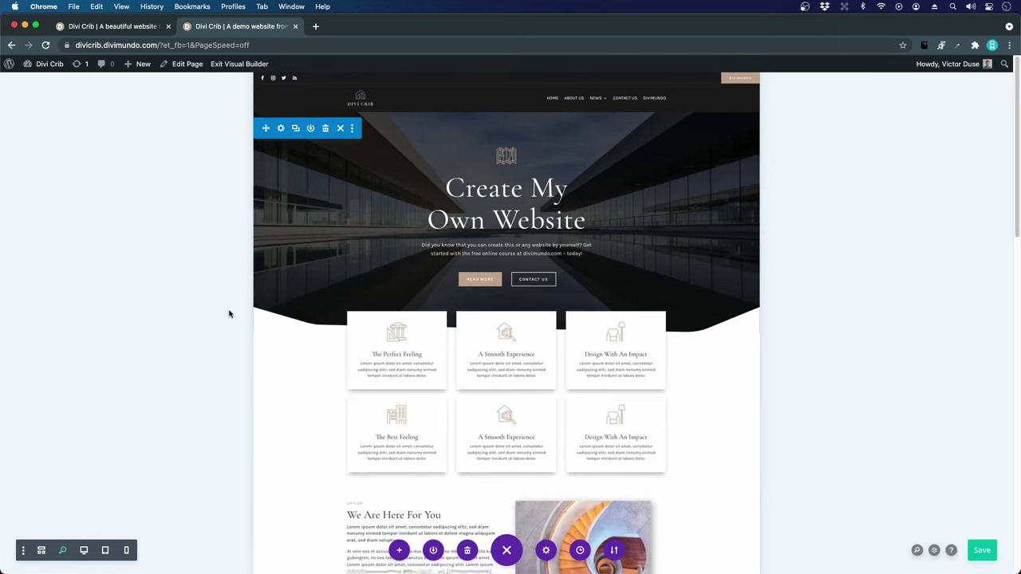
scroll(134, 335, "down", 10)
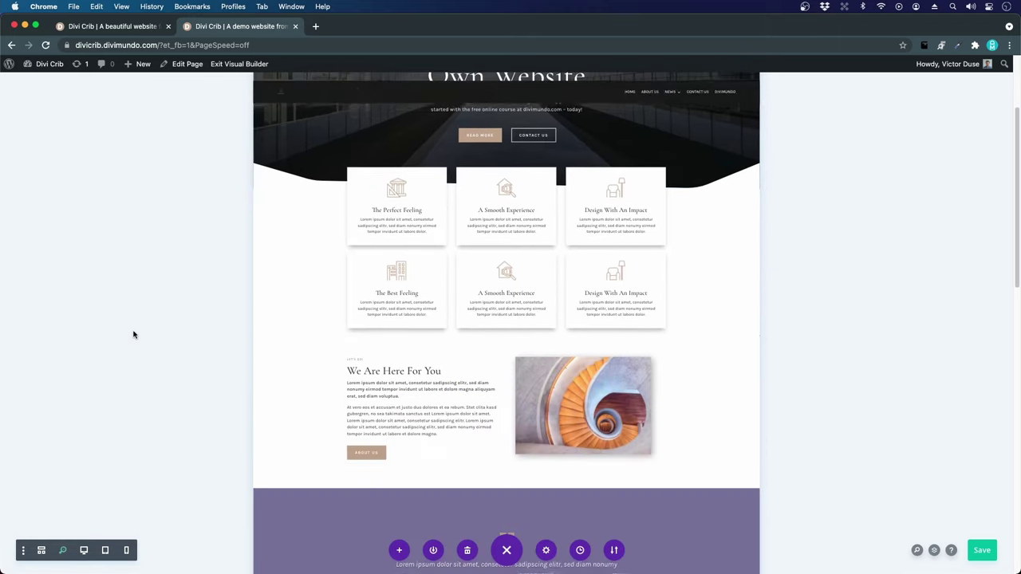
scroll(134, 335, "down", 5)
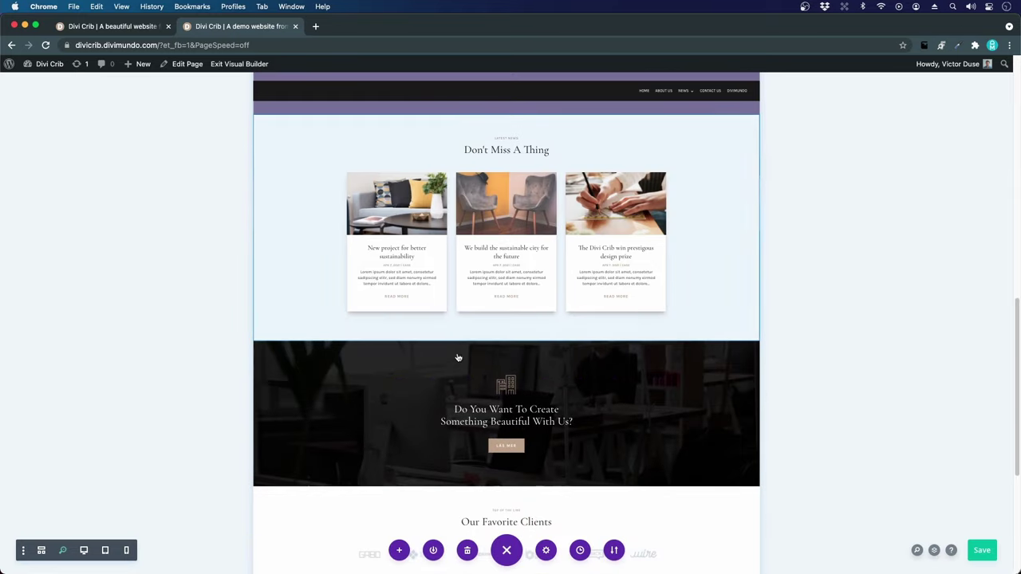
scroll(433, 372, "up", 2)
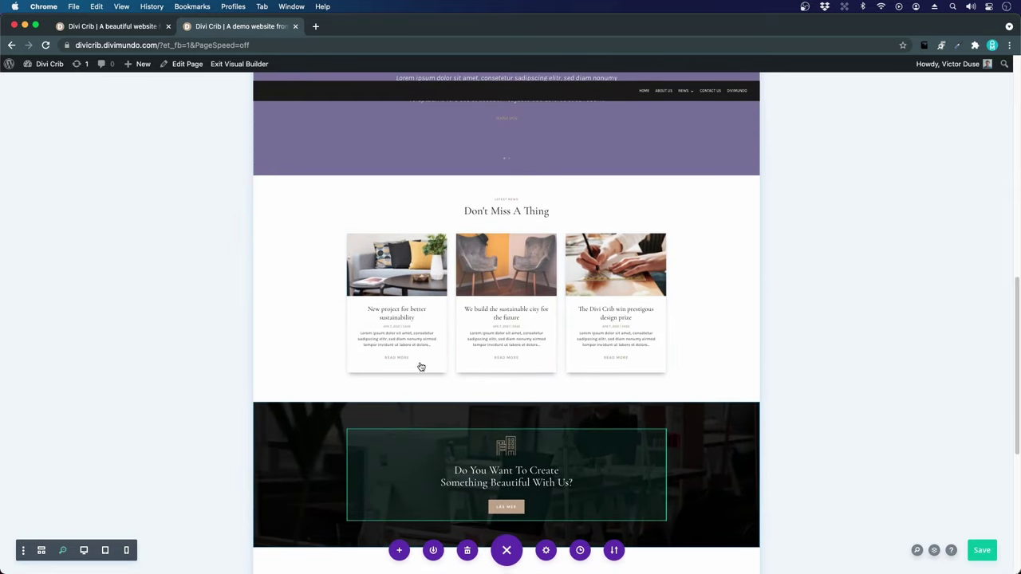
mouse_move(333, 192)
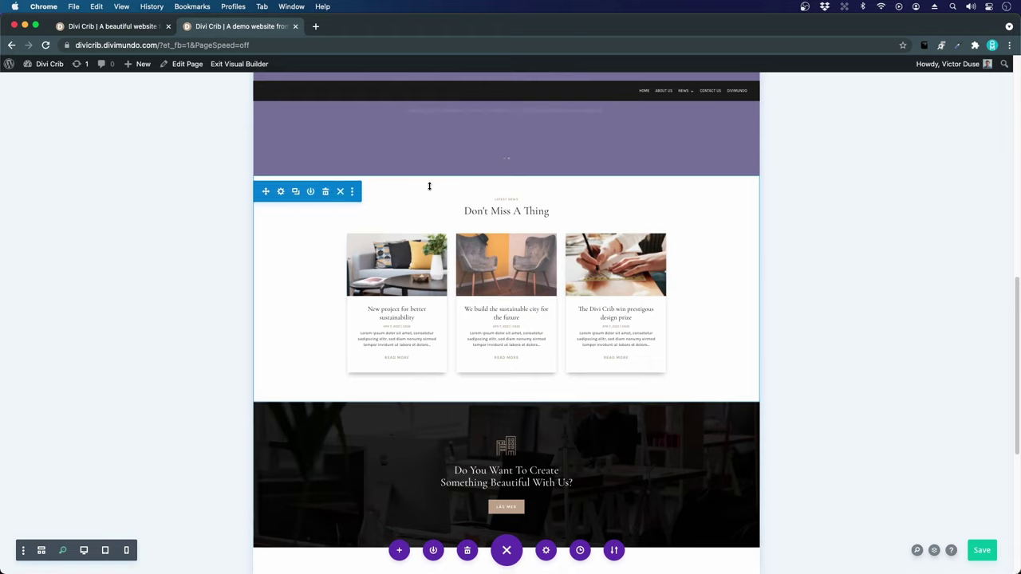
left_click_drag(429, 190, 433, 214)
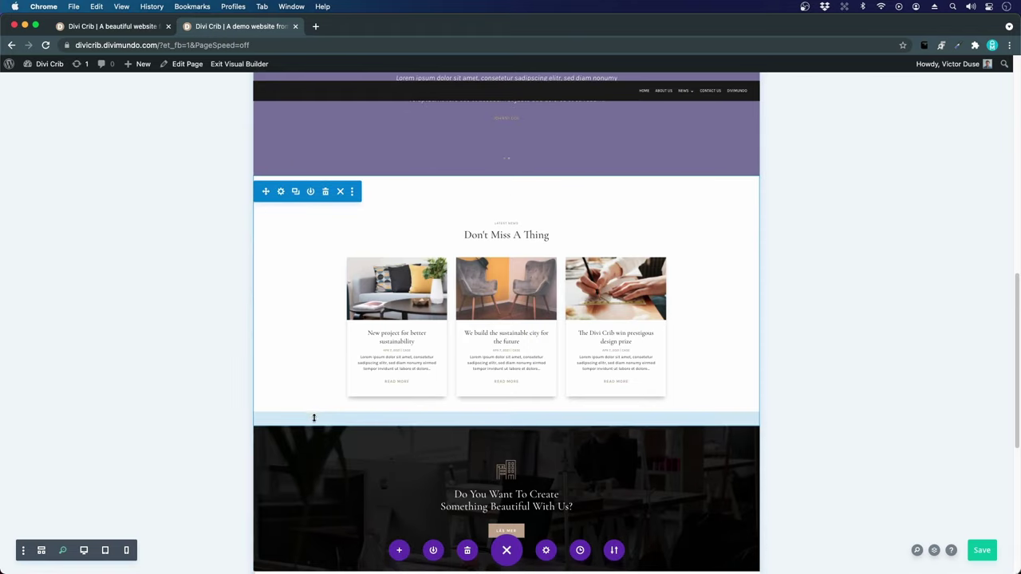
left_click_drag(312, 418, 189, 449)
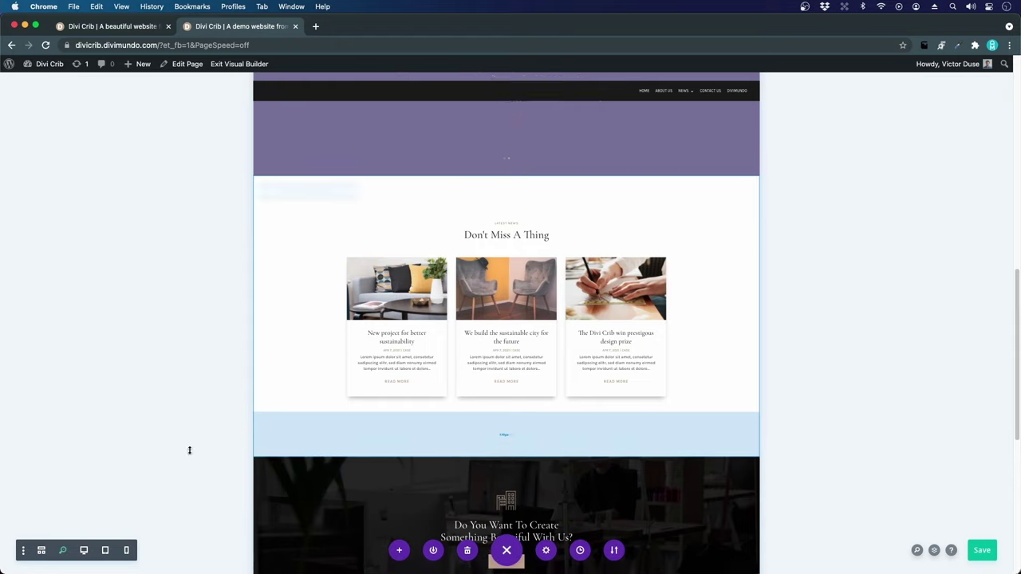
- Switch to Wireframe View and move the lower hero Text module above the other
left_click(42, 550)
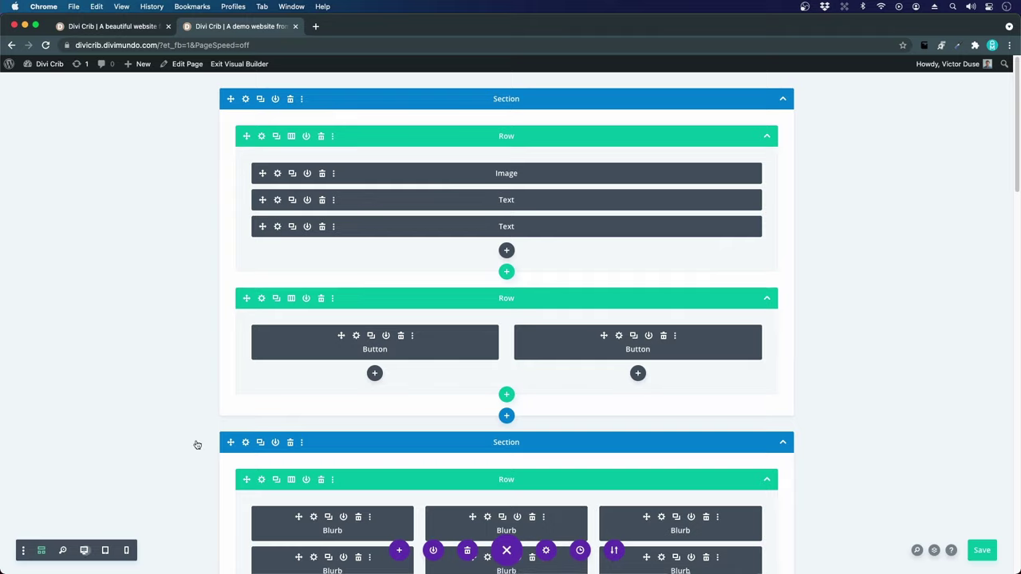
key("super+shift+f")
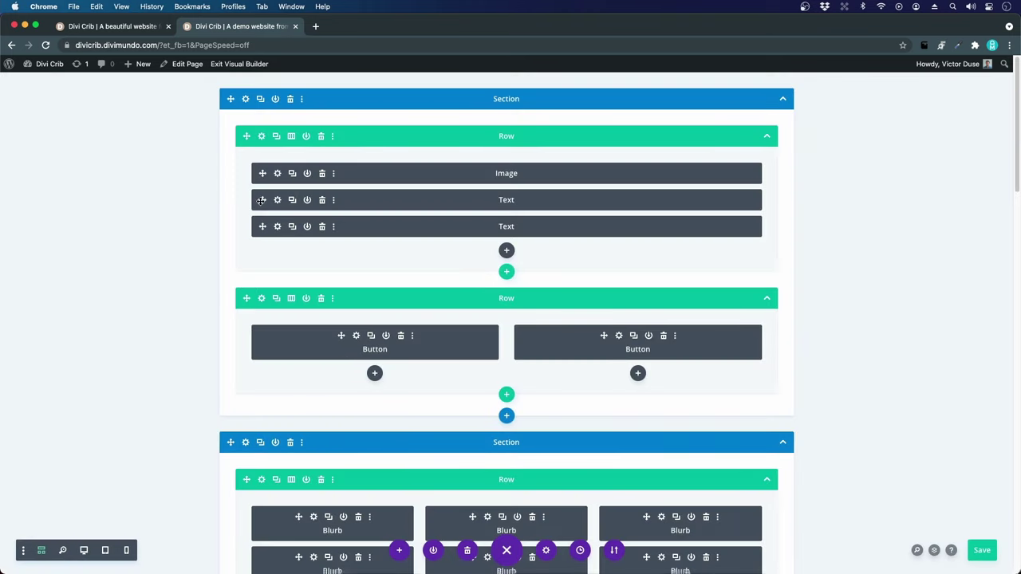
left_click_drag(261, 226, 265, 236)
left_click_drag(320, 337, 335, 354)
- Move a Blurb into the second slot of the features grid's left column
scroll(347, 423, "down", 5)
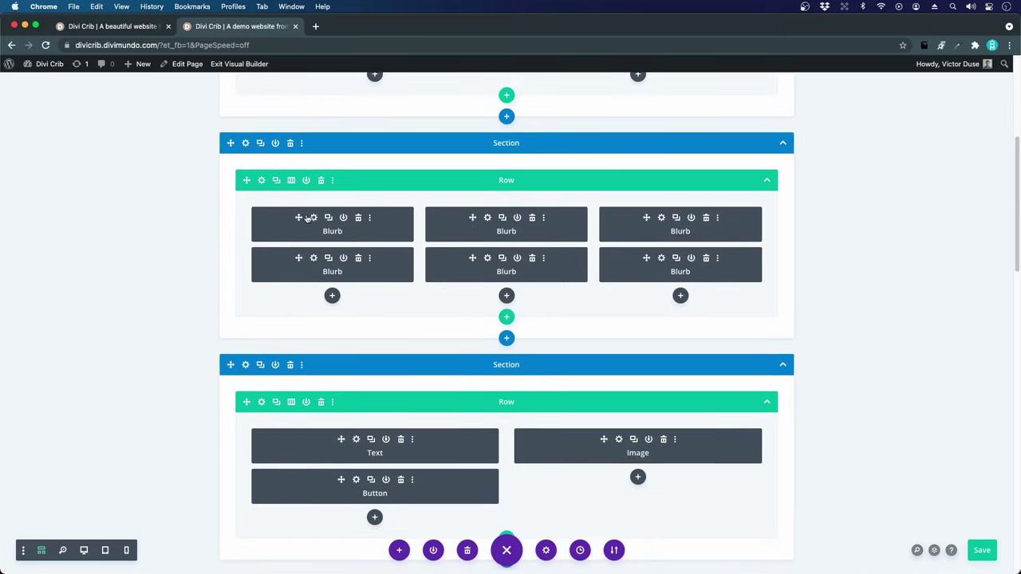
left_click_drag(502, 218, 472, 257)
left_click_drag(366, 263, 338, 257)
scroll(339, 263, "up", 5)
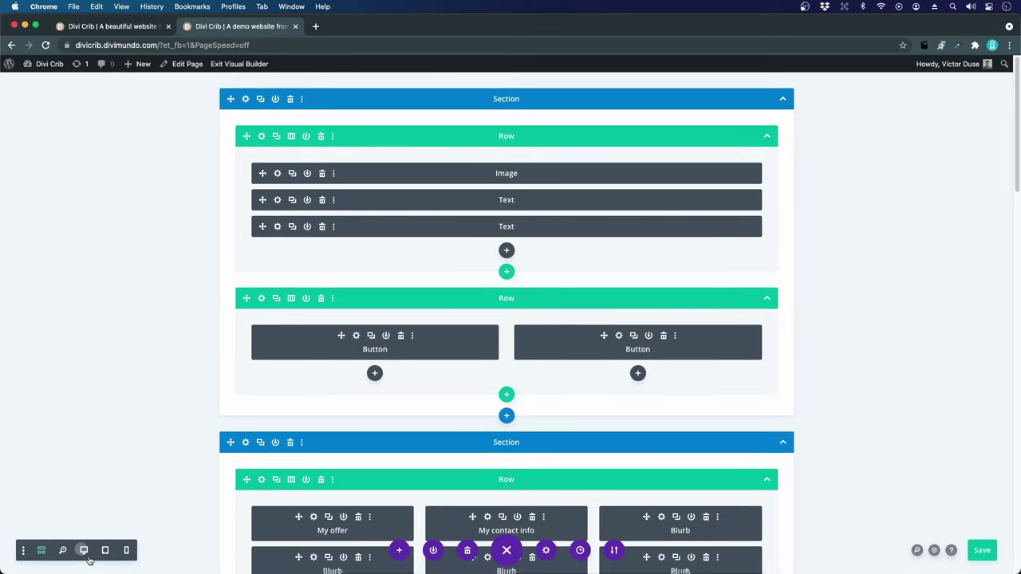
left_click(83, 551)
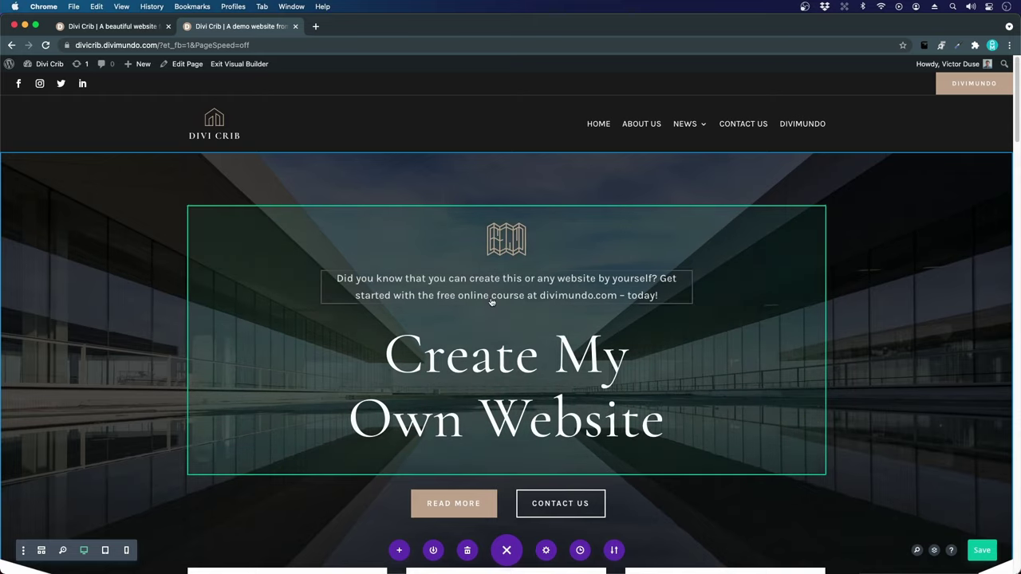
key("BackSpace")
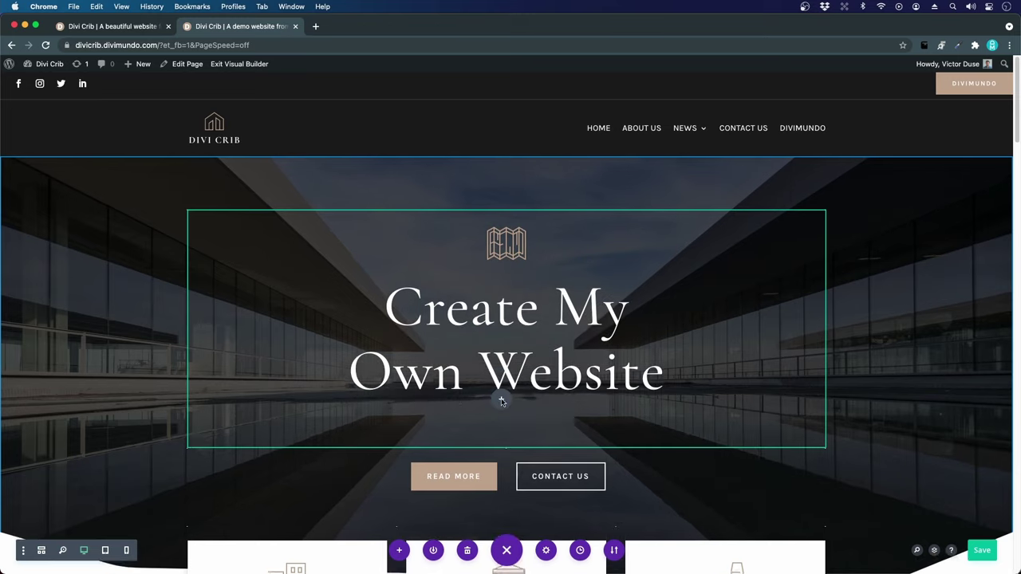
key("super+z")
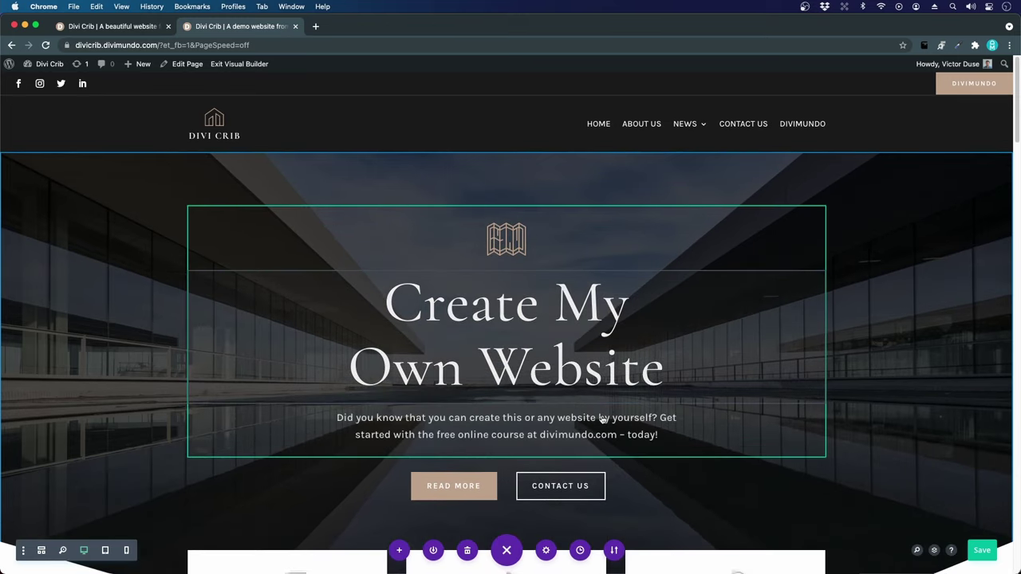
- Set Builder Default Interaction Mode to Hover Mode in Builder Settings, then scroll to test it
left_click(23, 552)
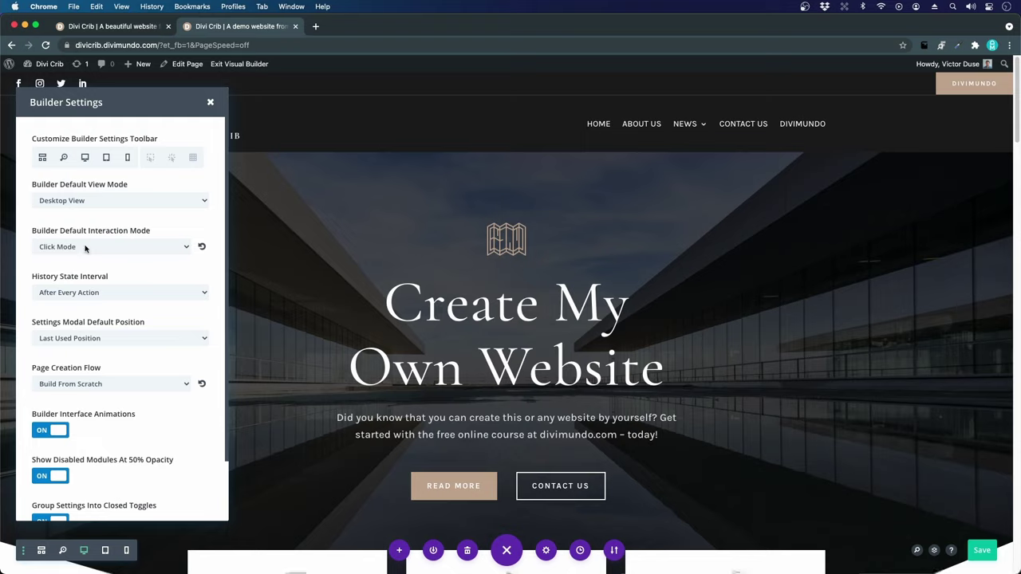
left_click(86, 248)
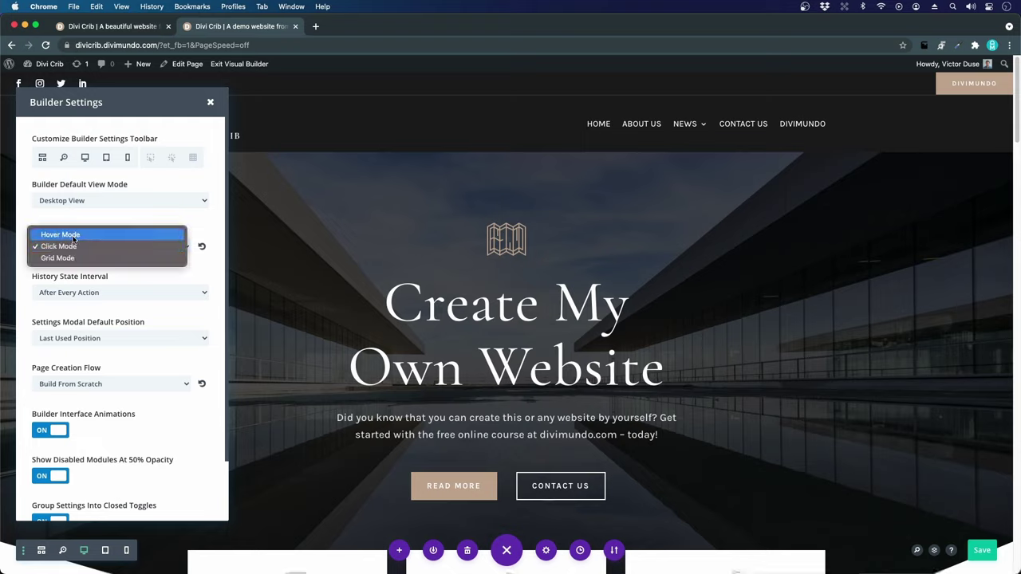
left_click(73, 235)
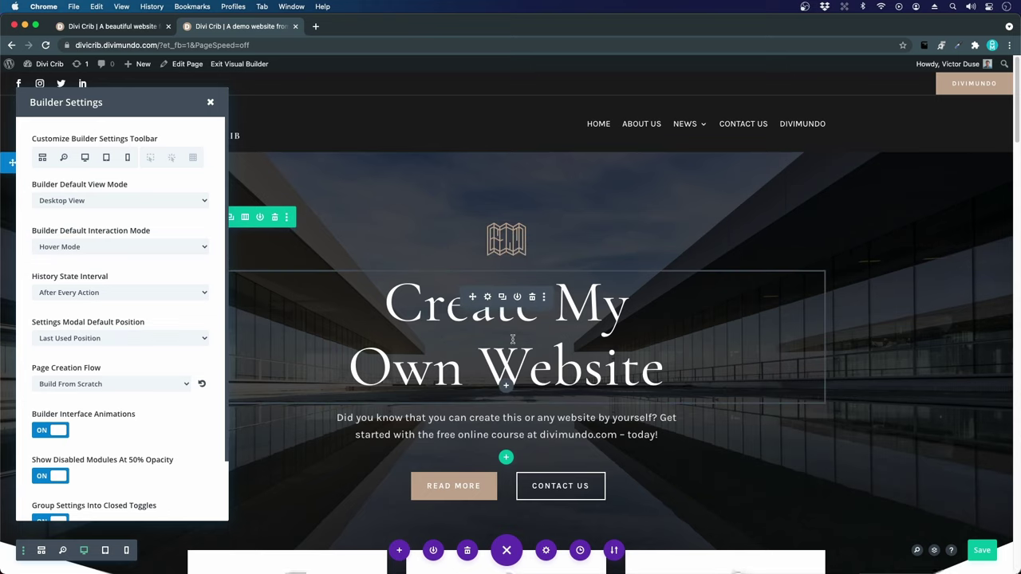
scroll(512, 339, "down", 5)
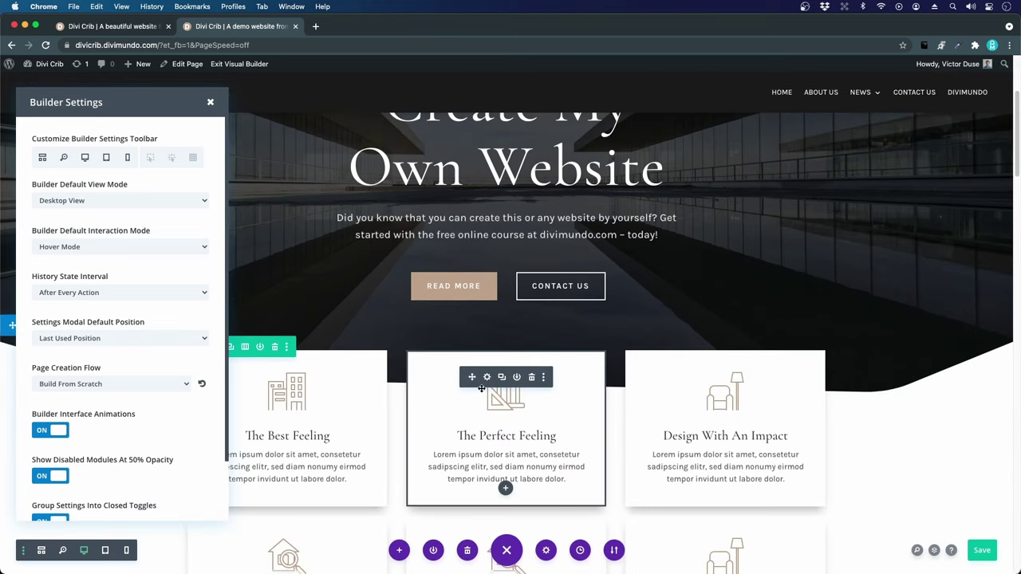
scroll(487, 379, "down", 5)
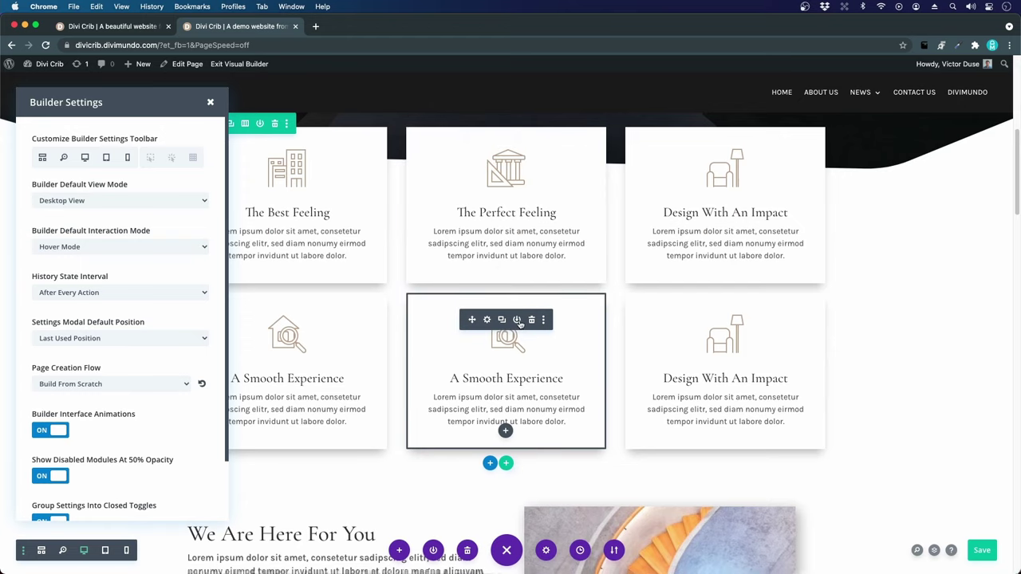
scroll(528, 323, "down", 7)
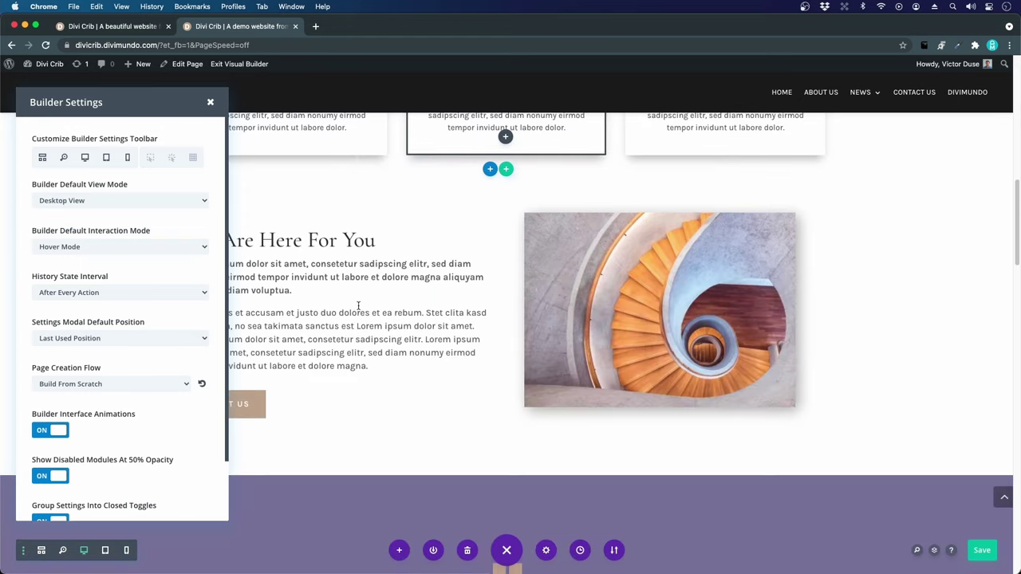
scroll(518, 399, "down", 13)
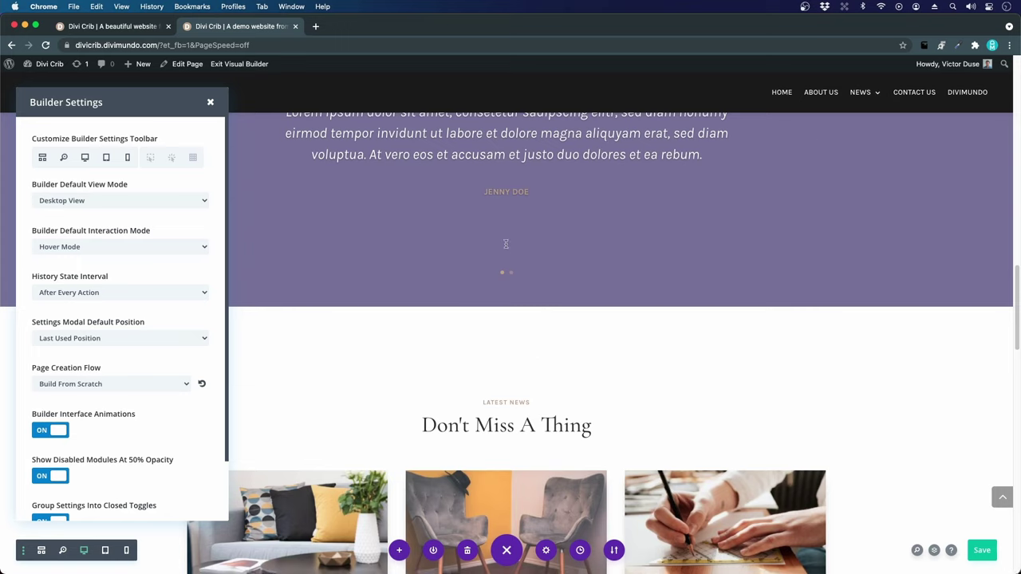
scroll(535, 319, "up", 9)
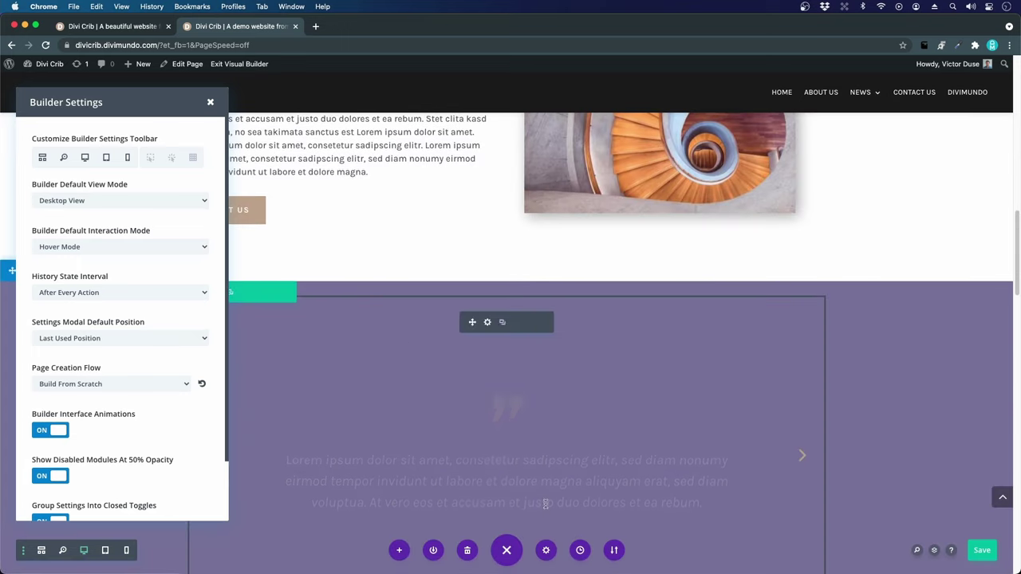
scroll(389, 167, "up", 3)
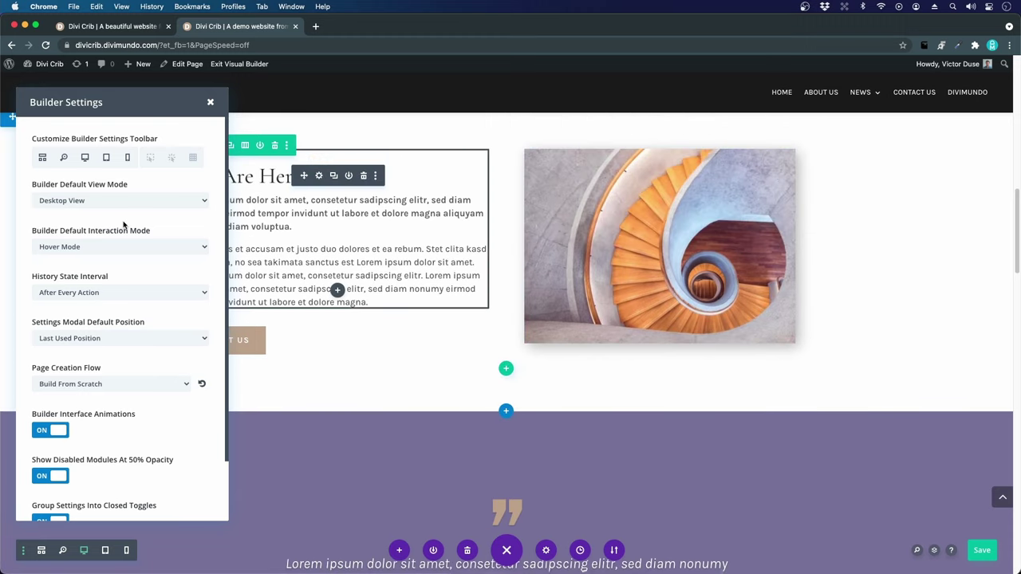
- Switch the default interaction mode back to Click Mode and close Builder Settings
left_click(103, 248)
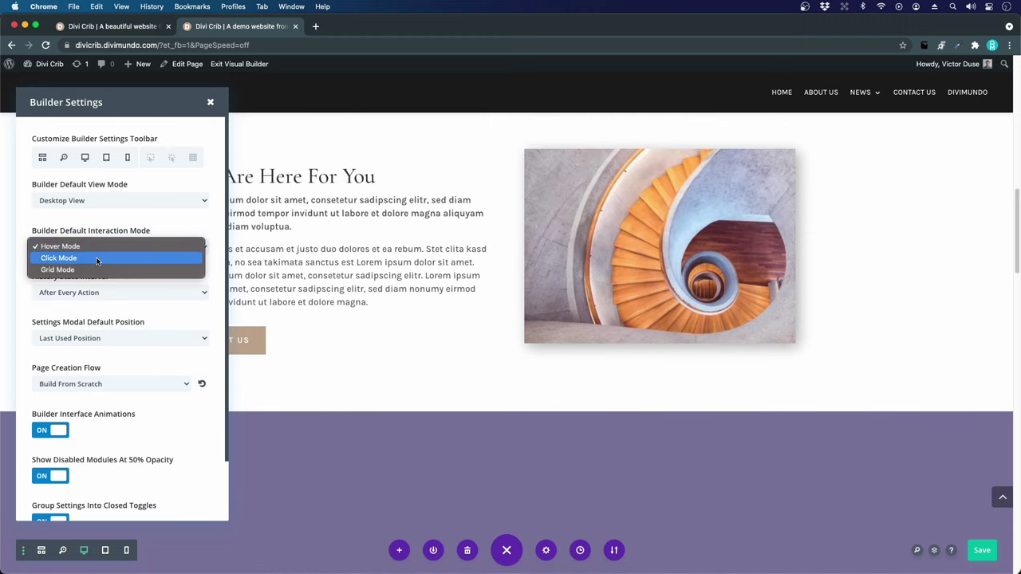
left_click(98, 260)
scroll(480, 338, "up", 3)
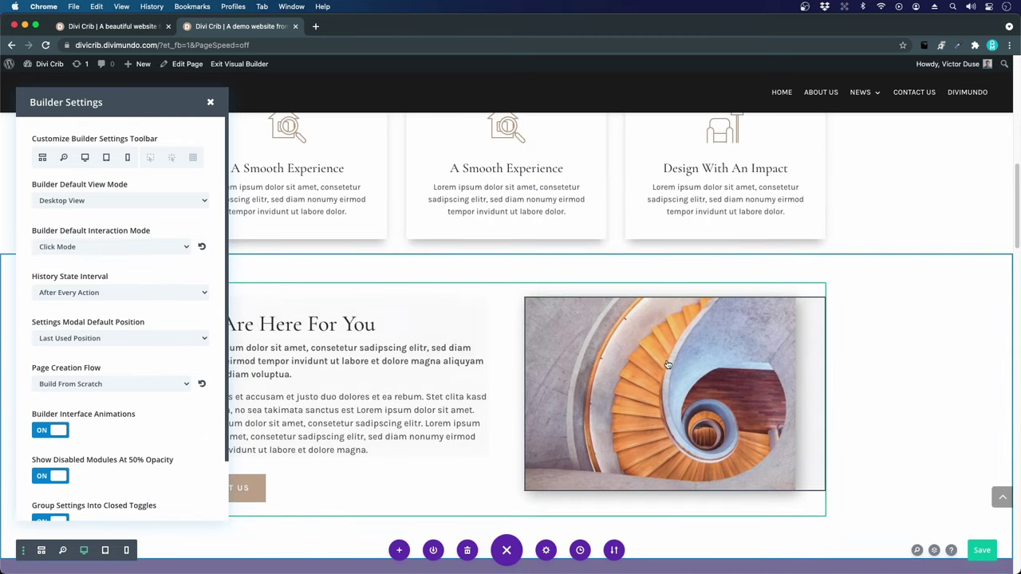
scroll(692, 365, "up", 5)
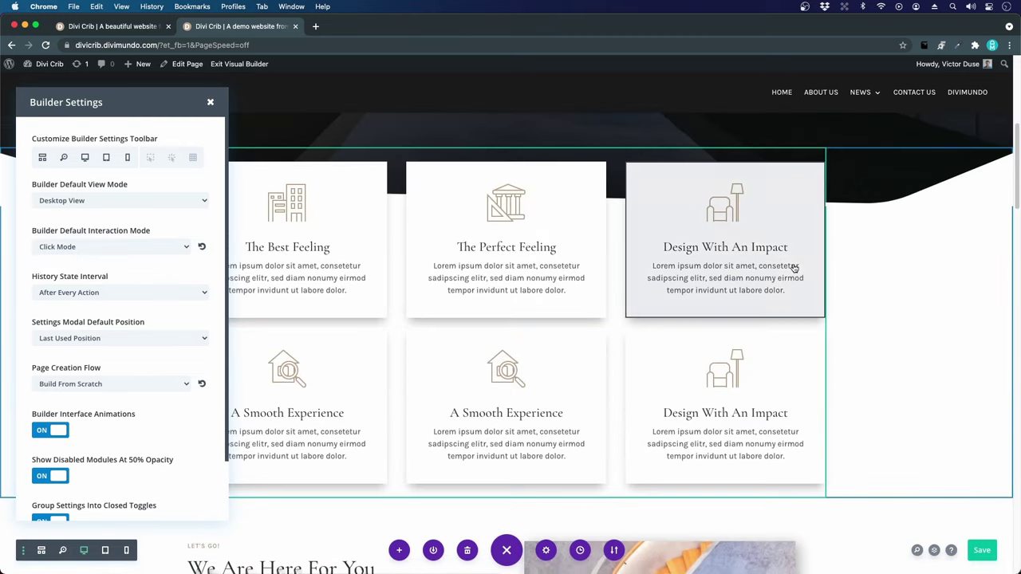
key("Escape")
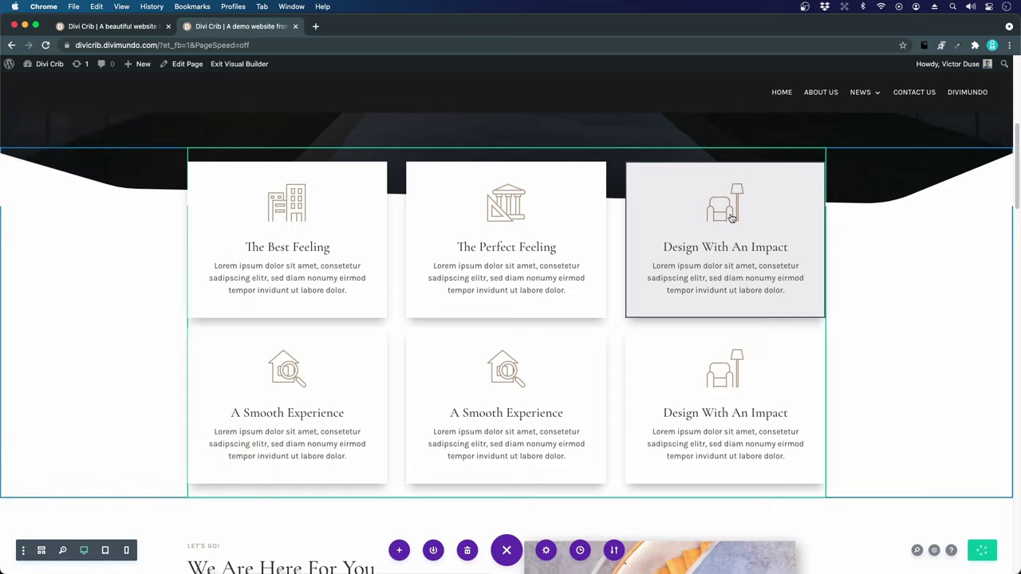
- Test Click Mode on the Design With An Impact card module, then close its settings
left_click(730, 214)
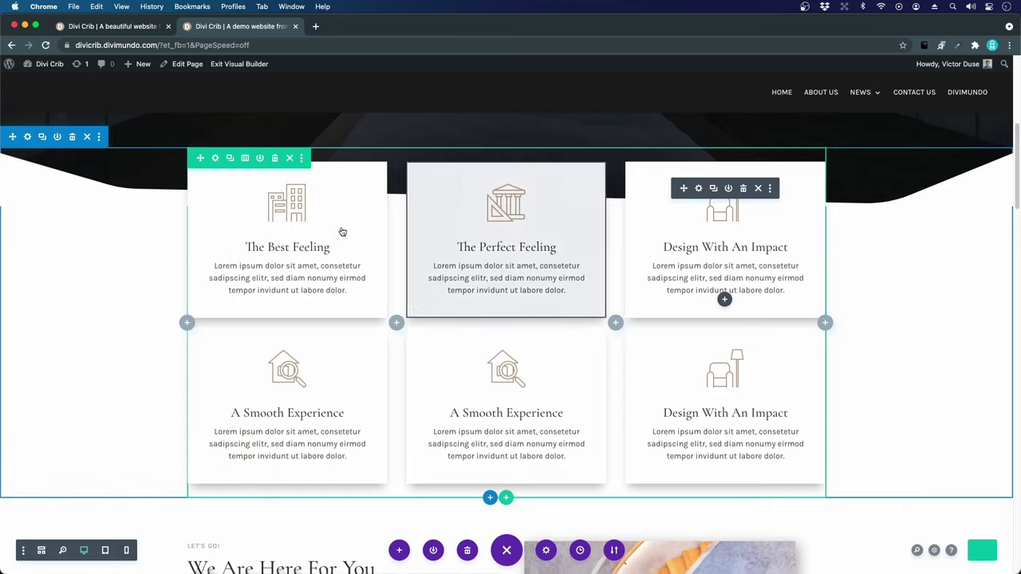
mouse_move(341, 228)
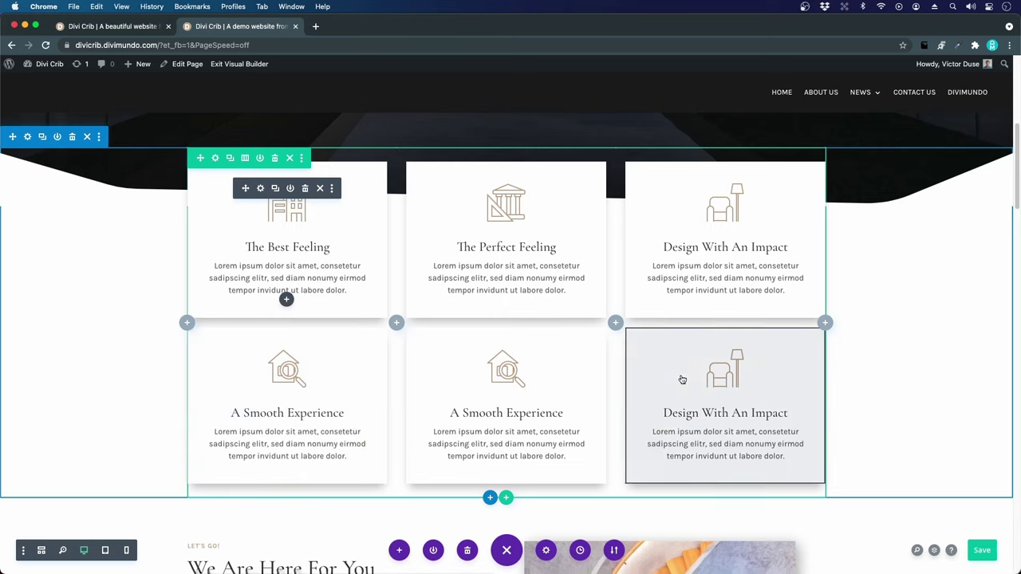
mouse_move(682, 378)
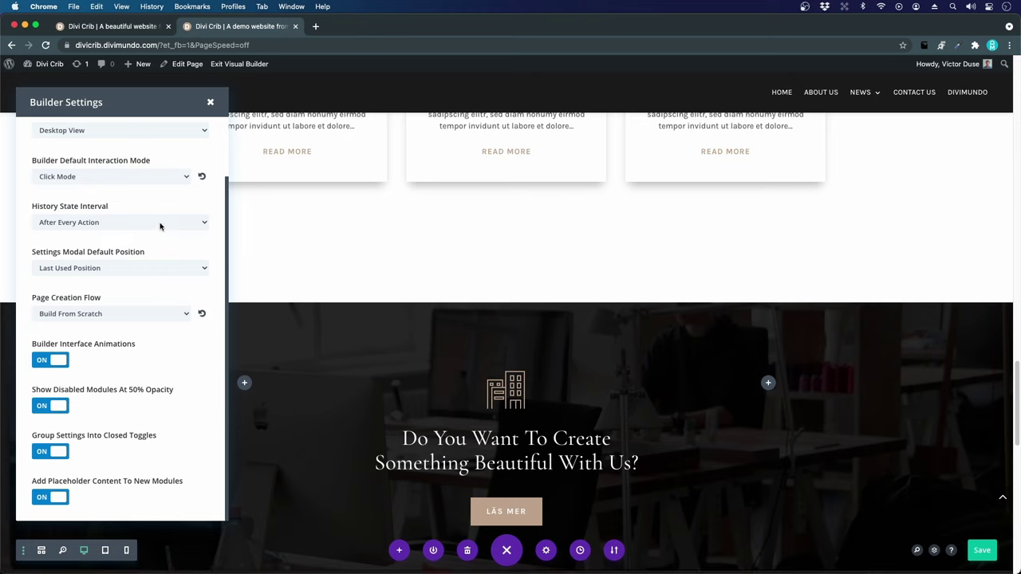
left_click(210, 102)
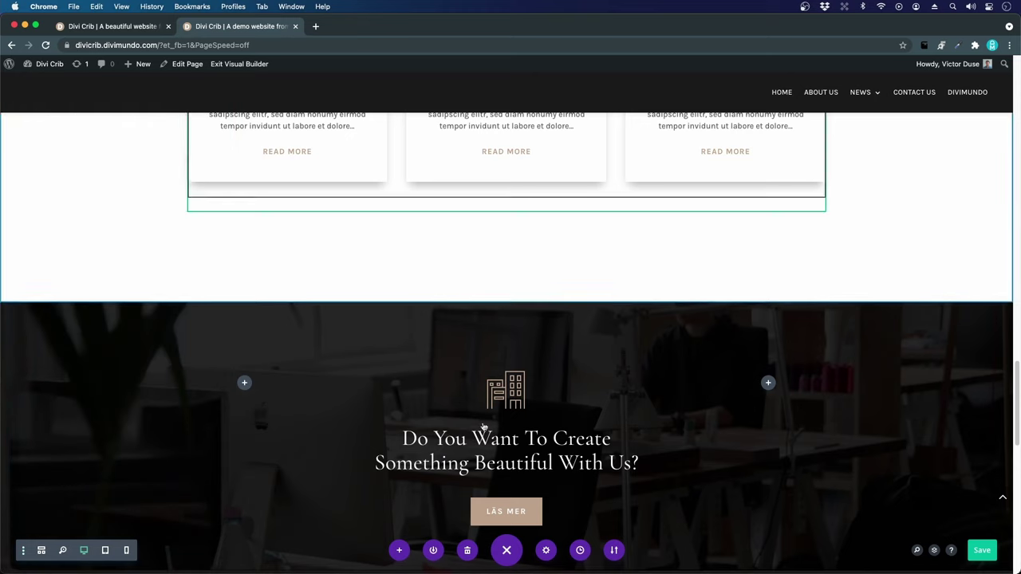
scroll(486, 479, "up", 10)
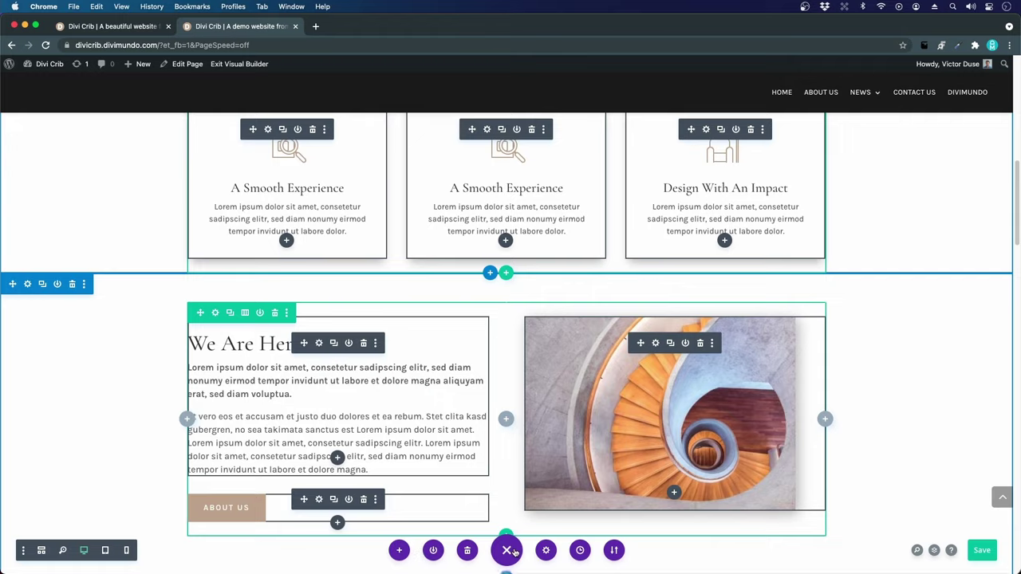
- Open the premade layout library and view the Coffee Shop layout pack details
left_click(397, 552)
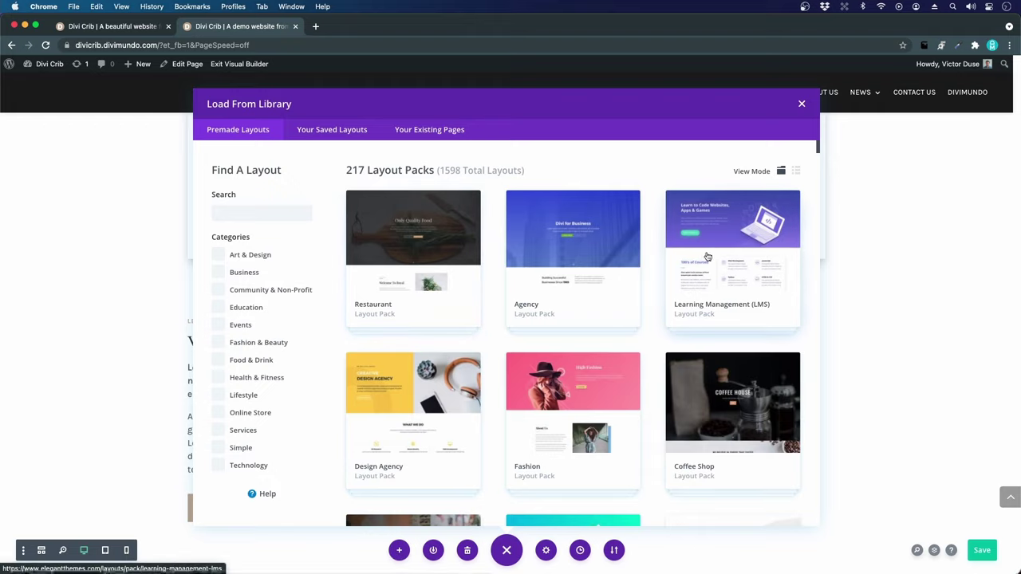
scroll(681, 281, "down", 10)
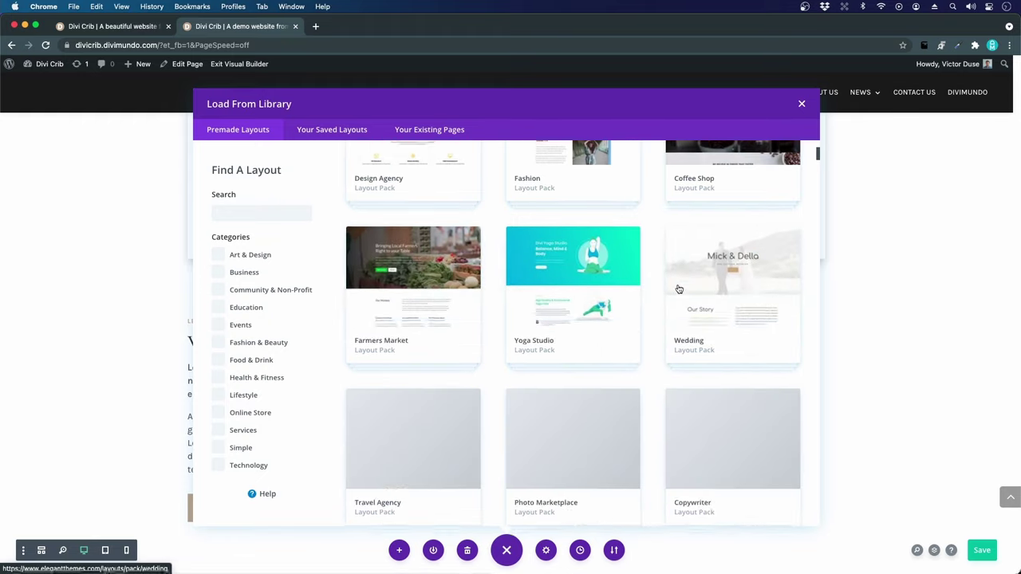
scroll(679, 303, "up", 10)
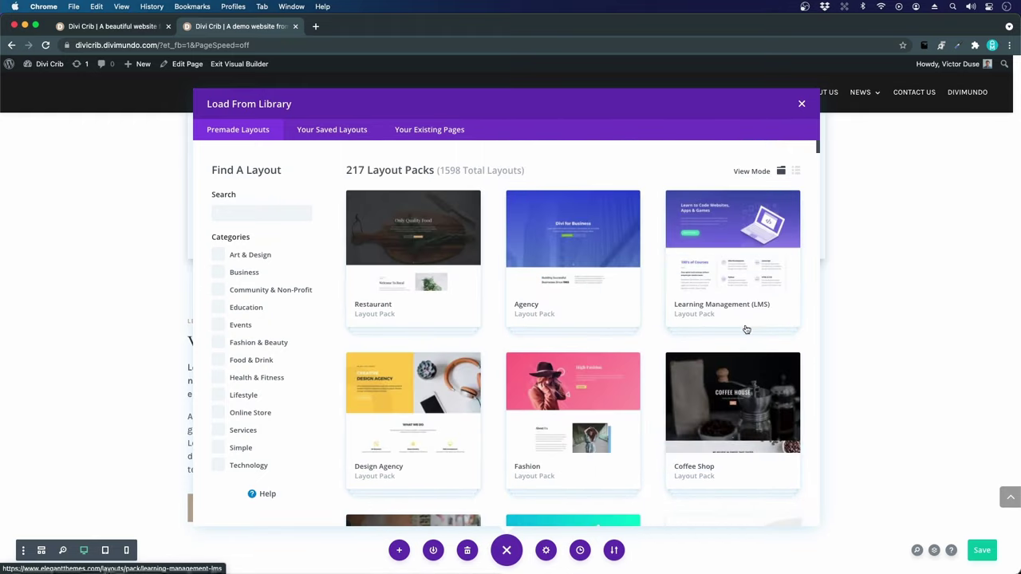
scroll(742, 335, "down", 2)
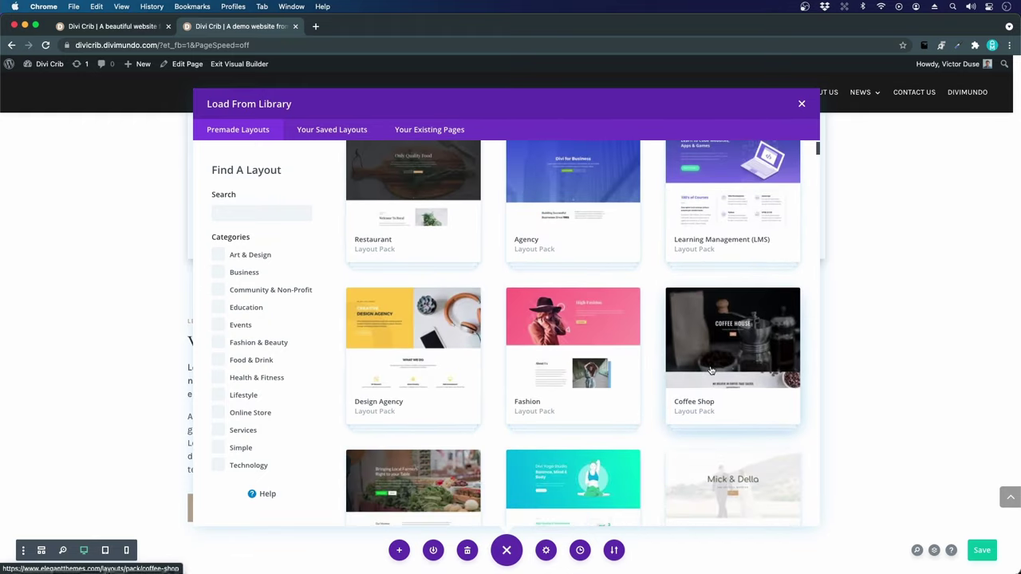
left_click(745, 355)
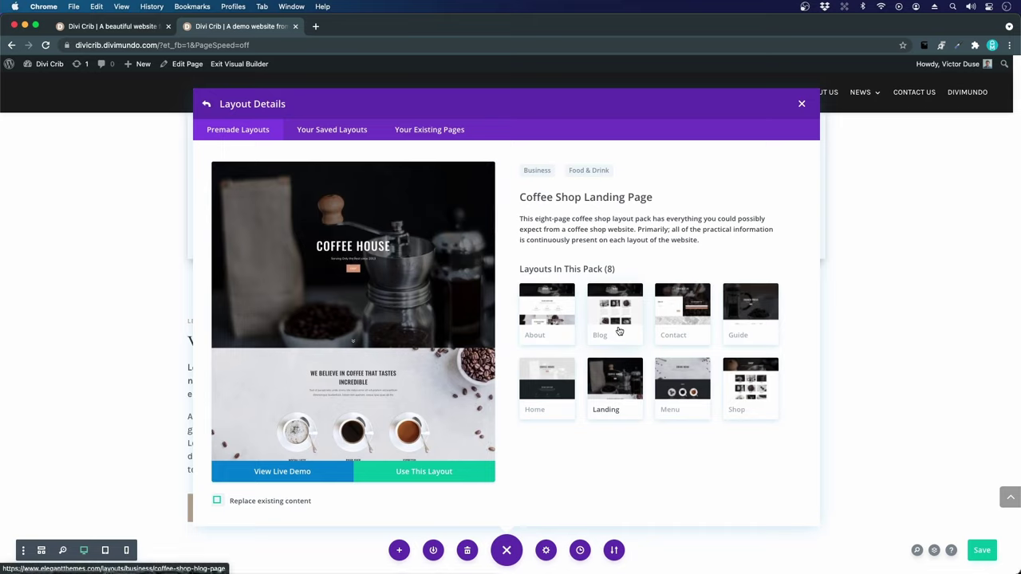
- Preview the Coffee Shop Blog, Contact, Home and Landing layouts
left_click(620, 328)
left_click(682, 310)
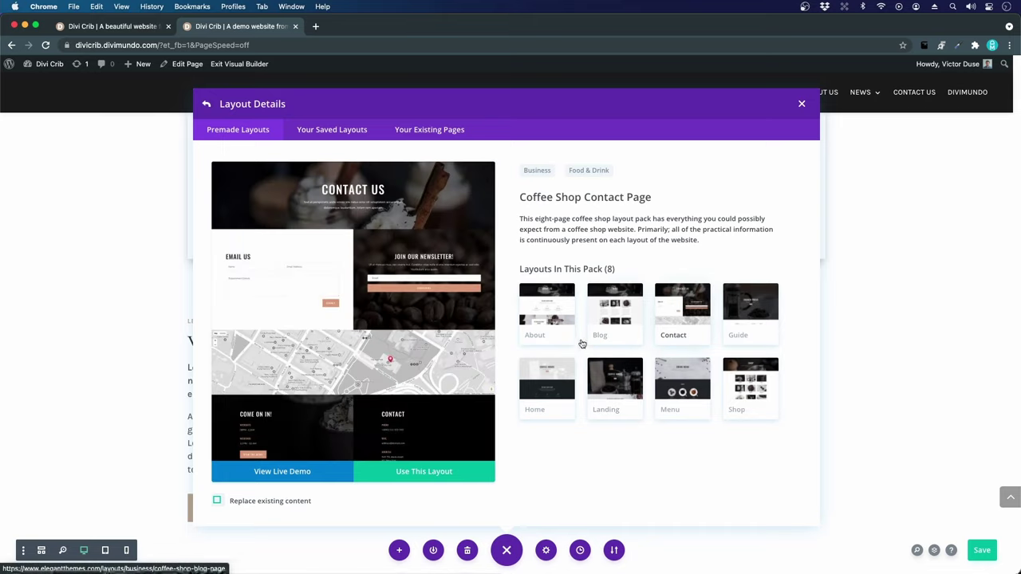
left_click(539, 407)
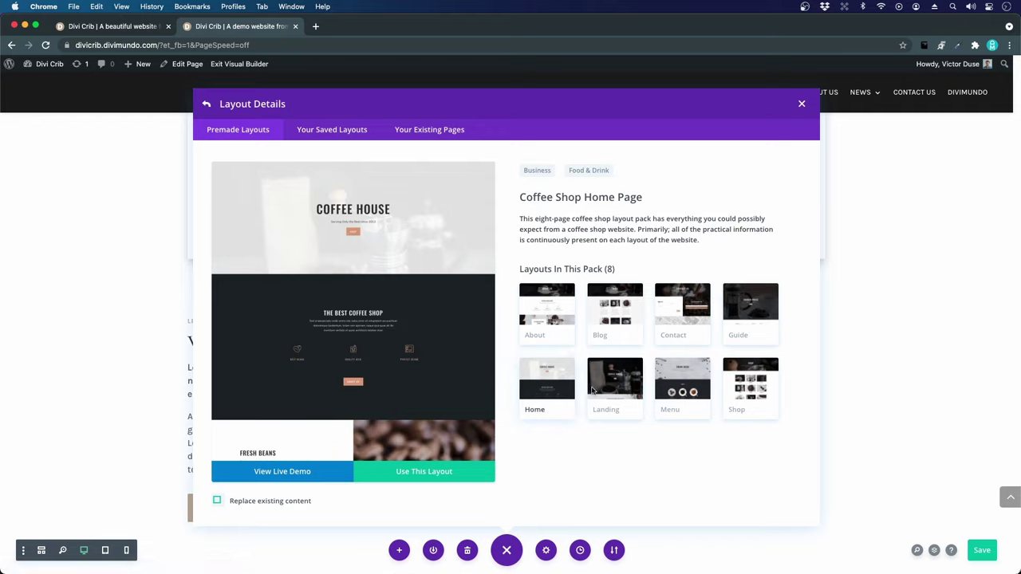
left_click(622, 392)
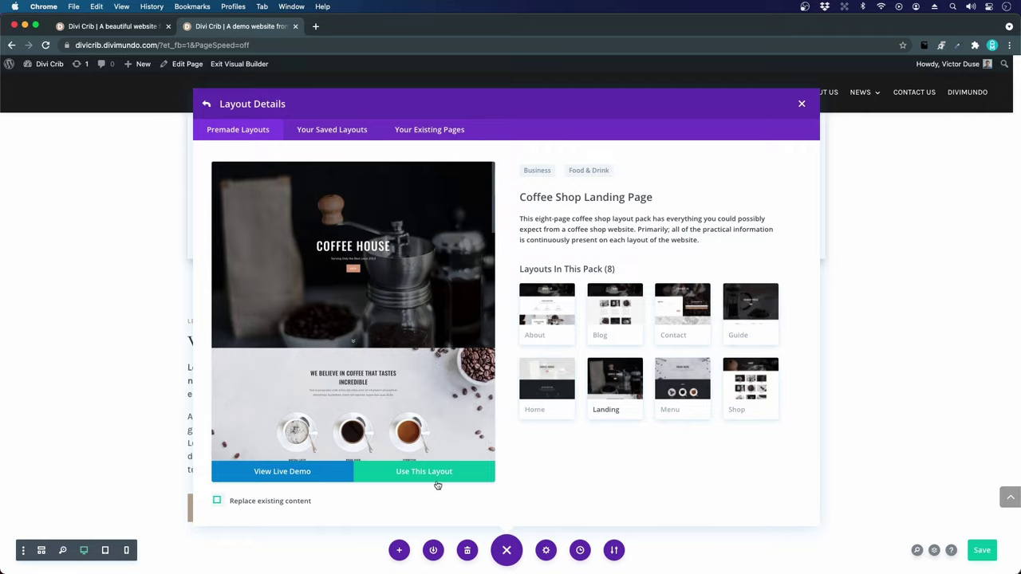
- Scroll through the Coffee Shop Landing Page live demo, then return to the Divi Crib tab
left_click(284, 471)
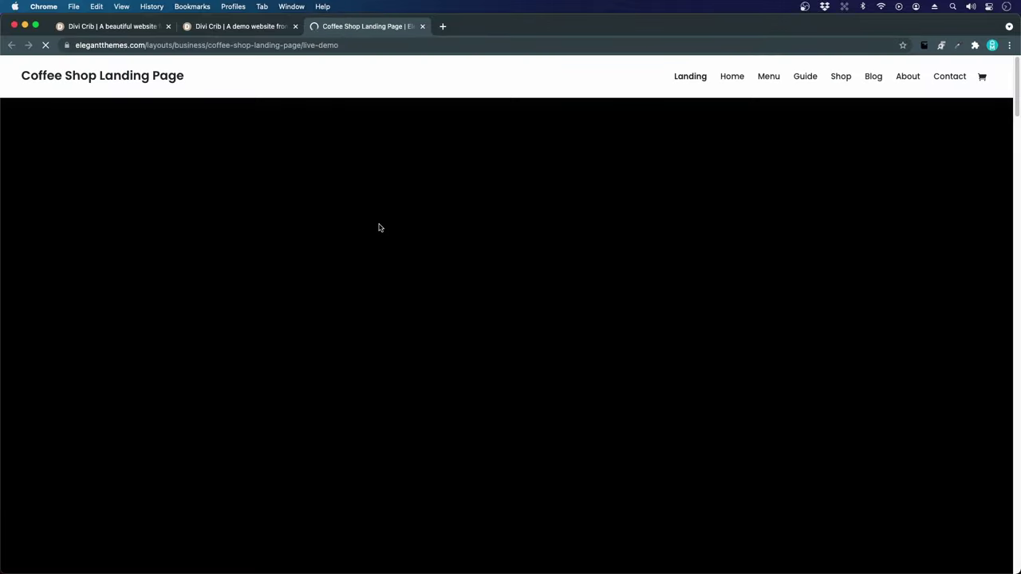
scroll(380, 228, "down", 2)
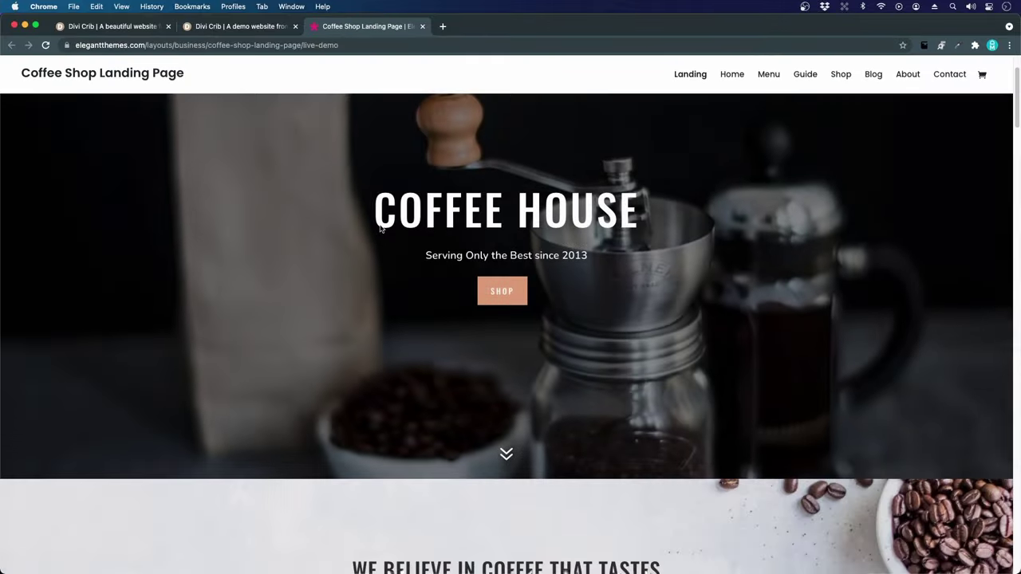
scroll(380, 228, "down", 10)
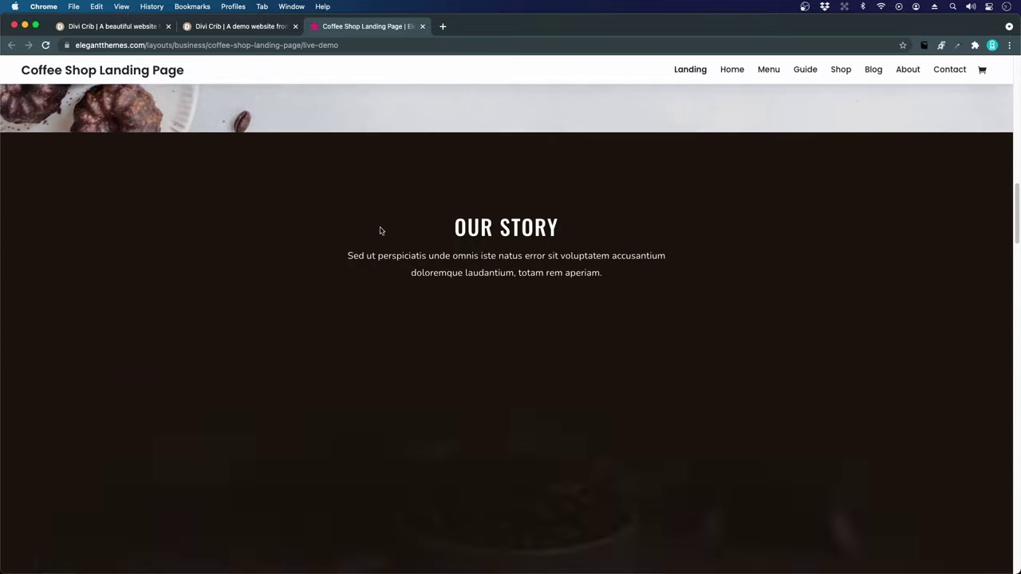
scroll(379, 230, "down", 15)
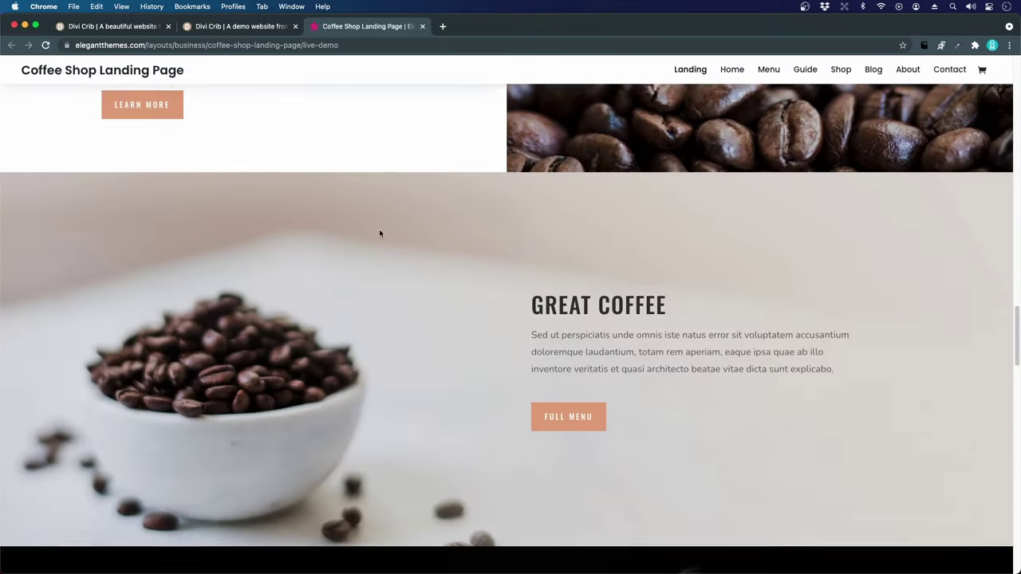
scroll(379, 233, "down", 12)
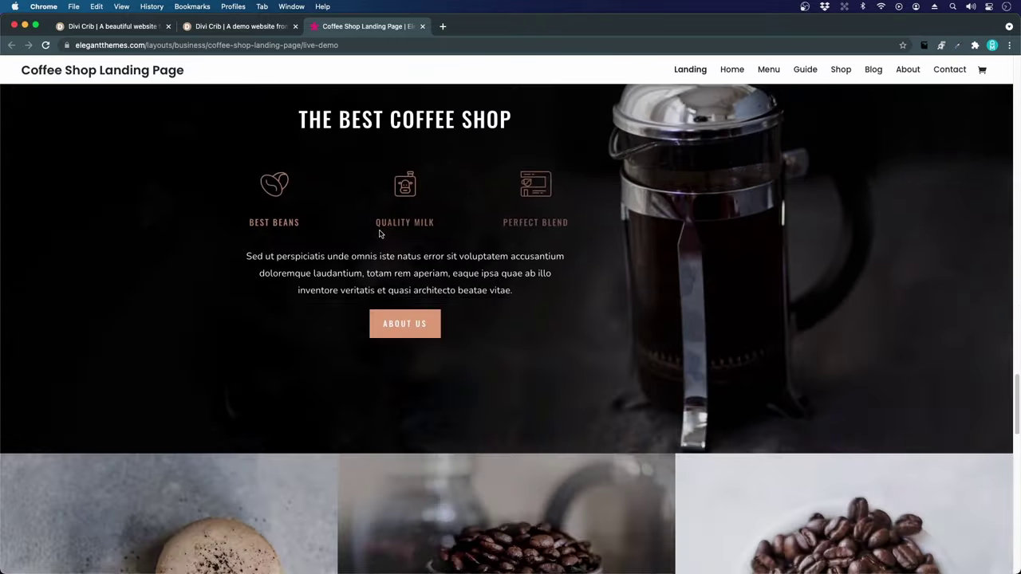
scroll(379, 232, "down", 5)
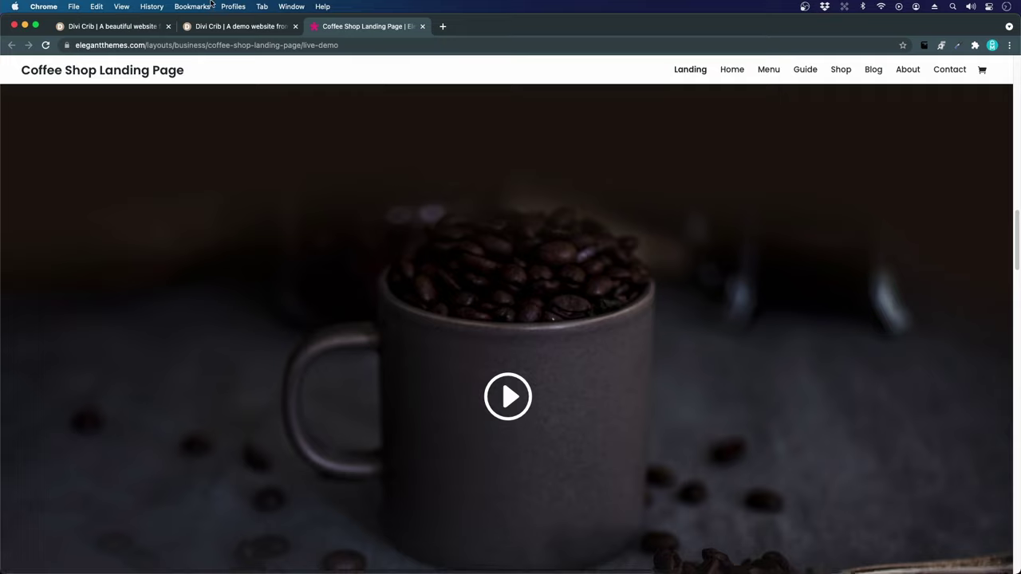
left_click(209, 25)
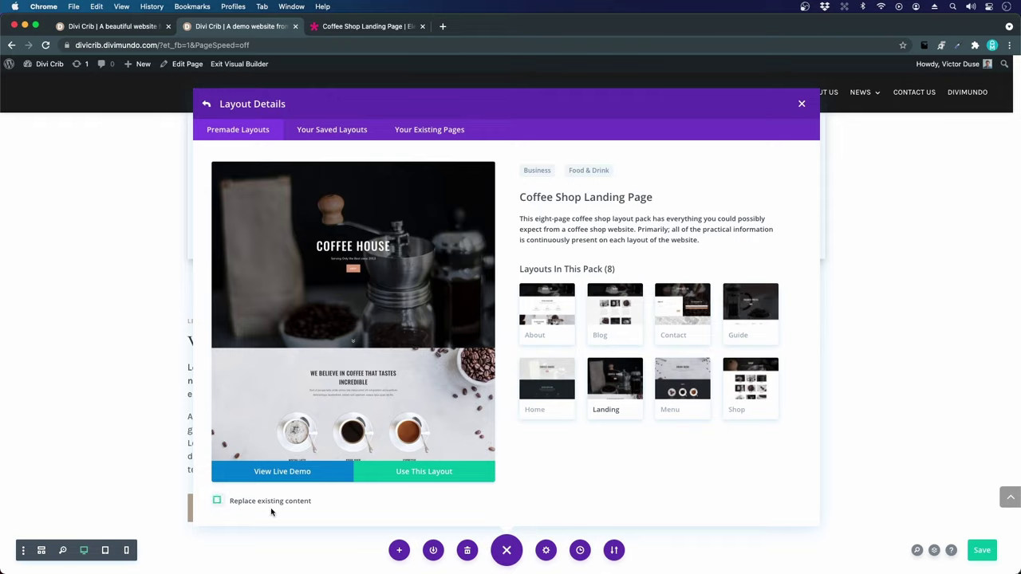
- Apply the Coffee Shop Landing Page layout with Use This Layout
left_click(436, 475)
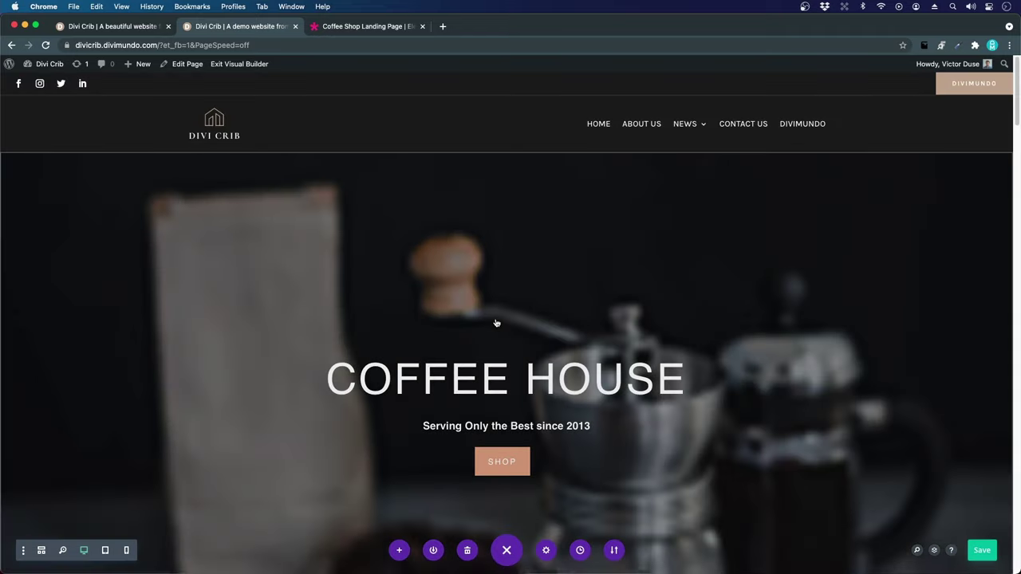
- Move Mocha Latte into the middle column and Pour Over into the empty left column
scroll(539, 370, "down", 5)
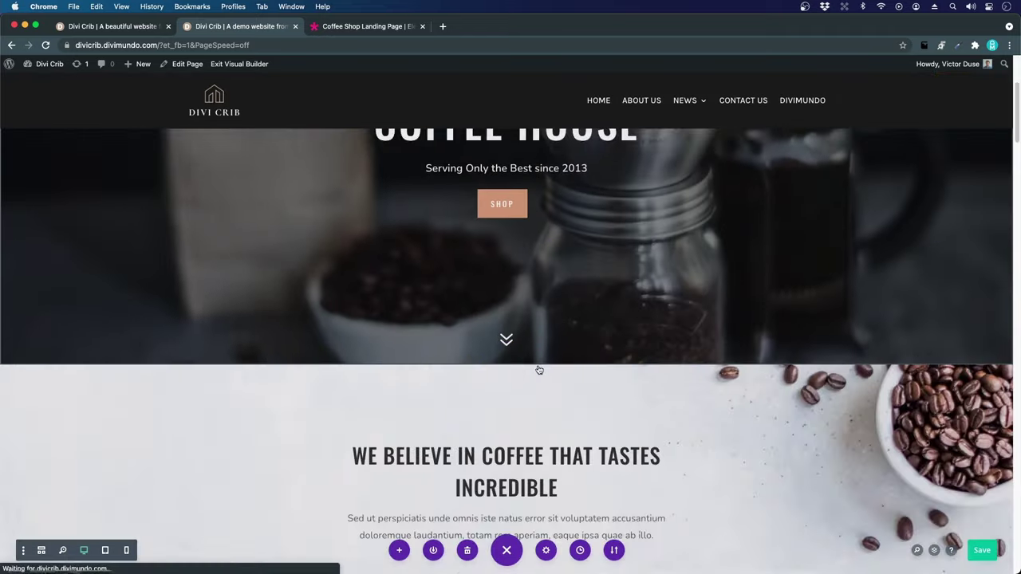
scroll(539, 370, "down", 7)
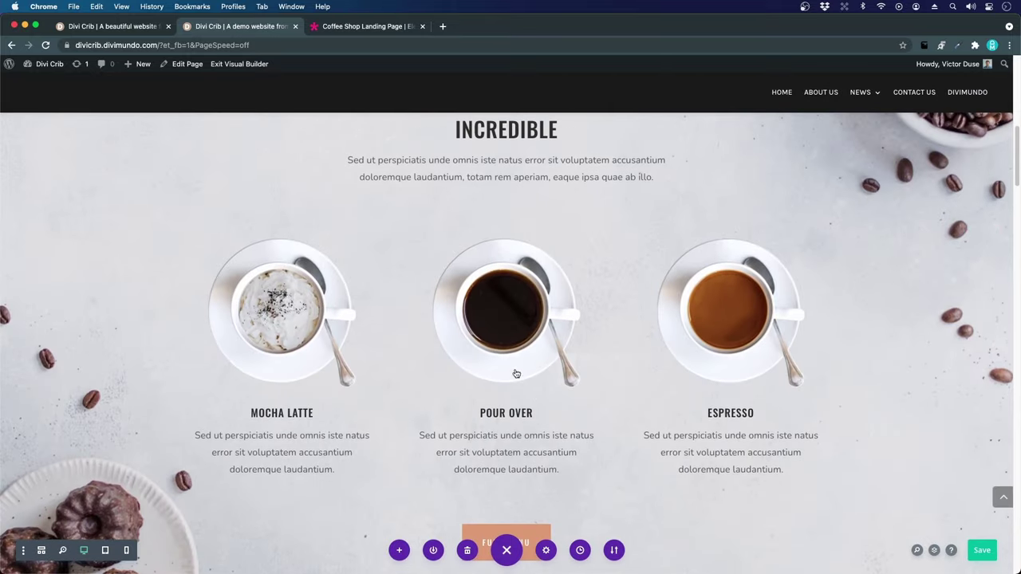
left_click_drag(286, 327, 524, 292)
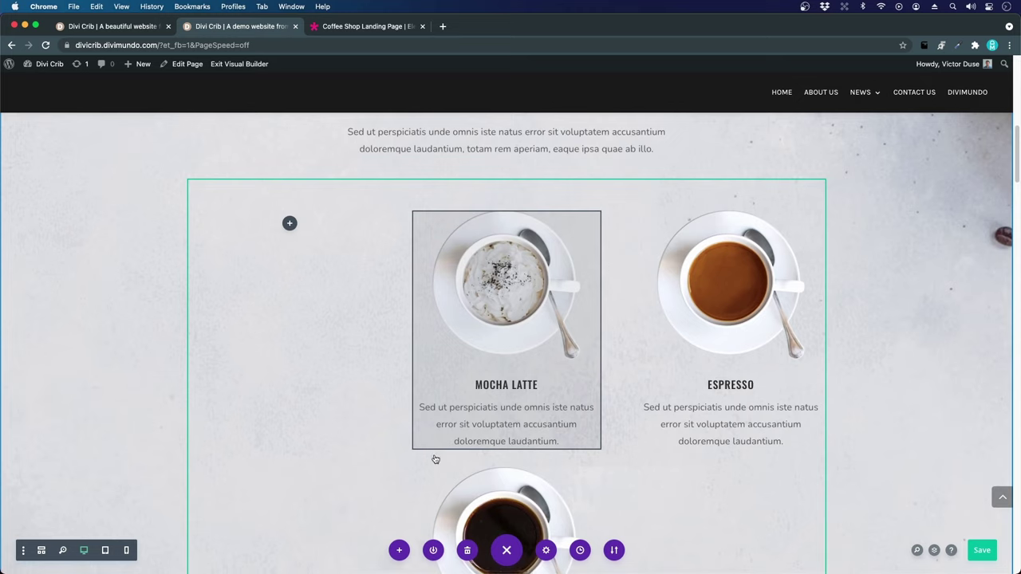
left_click_drag(435, 459, 323, 265)
scroll(323, 264, "down", 5)
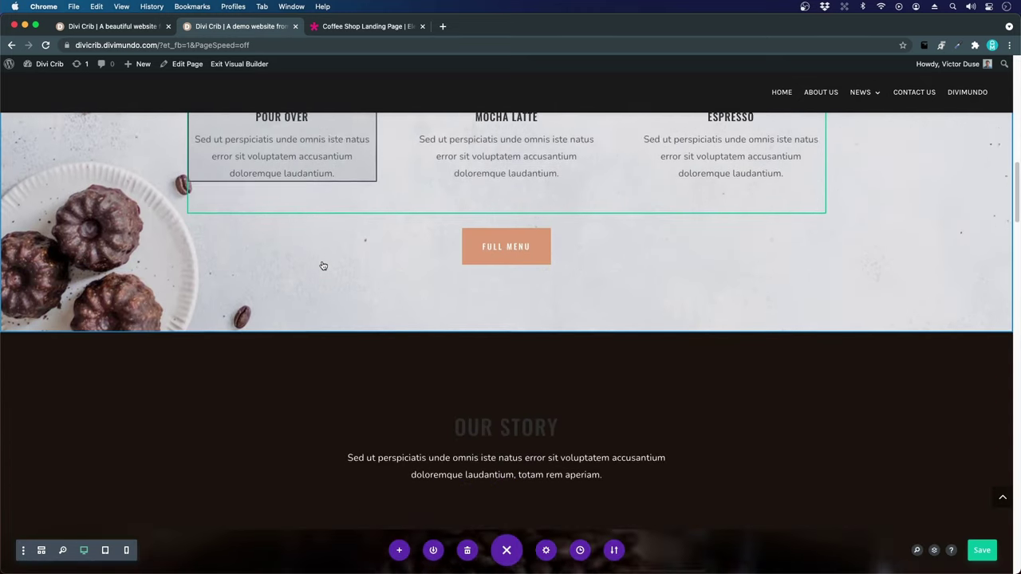
scroll(323, 264, "down", 15)
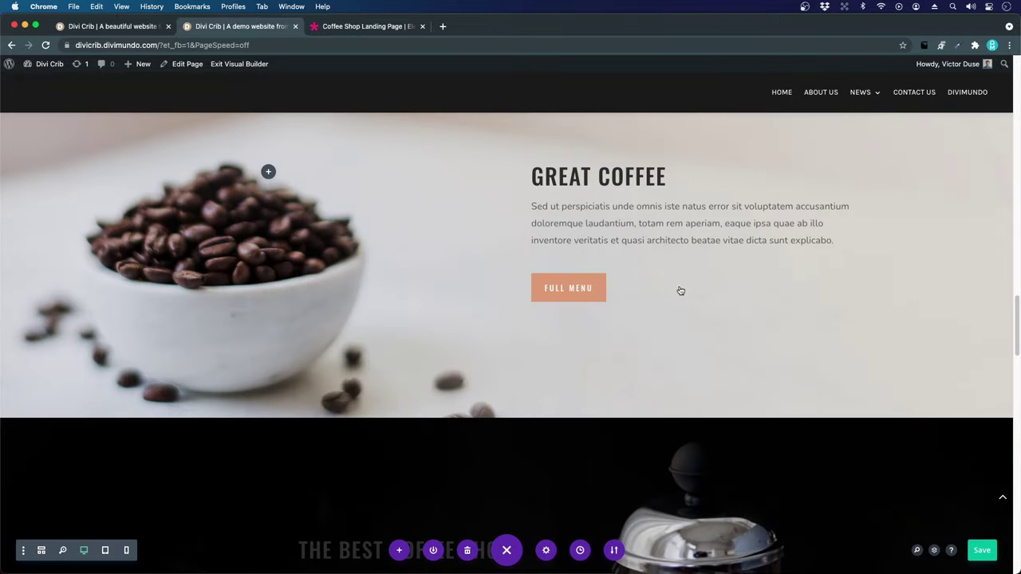
scroll(679, 292, "down", 5)
scroll(679, 293, "up", 20)
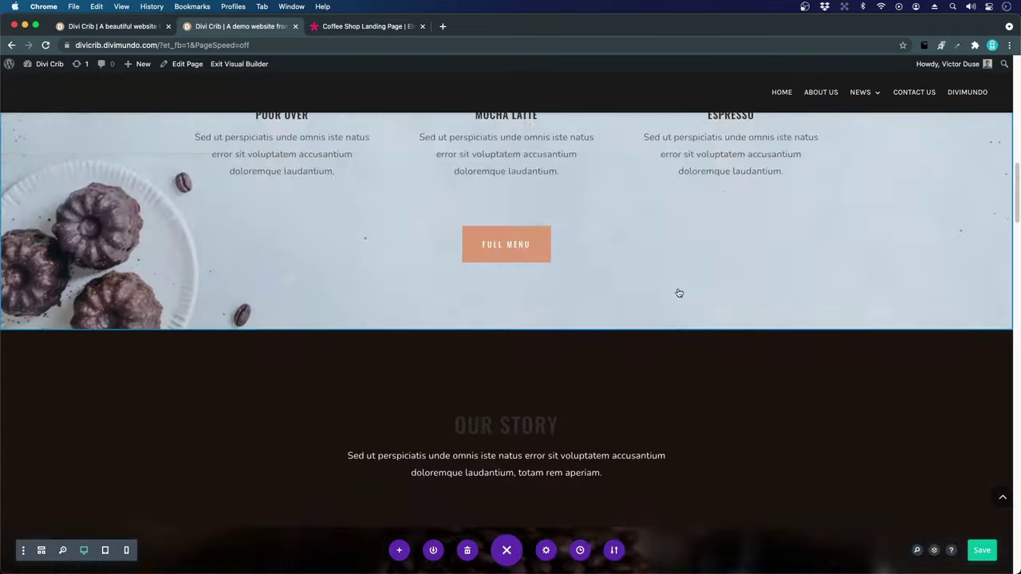
scroll(679, 293, "up", 10)
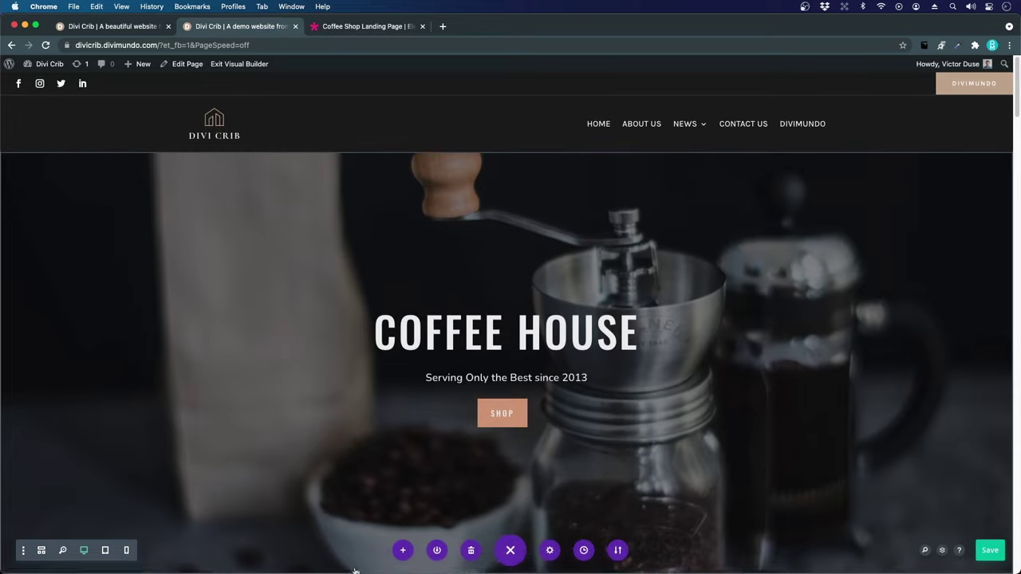
- Dismiss the Save to Library prompt, then clear the entire page layout and confirm with Yes
left_click(436, 549)
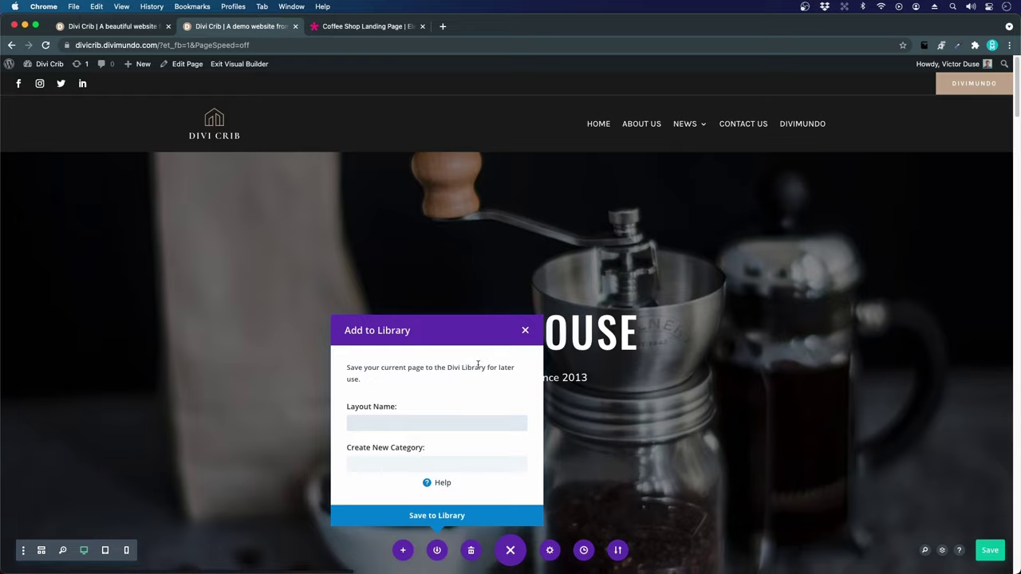
left_click(475, 534)
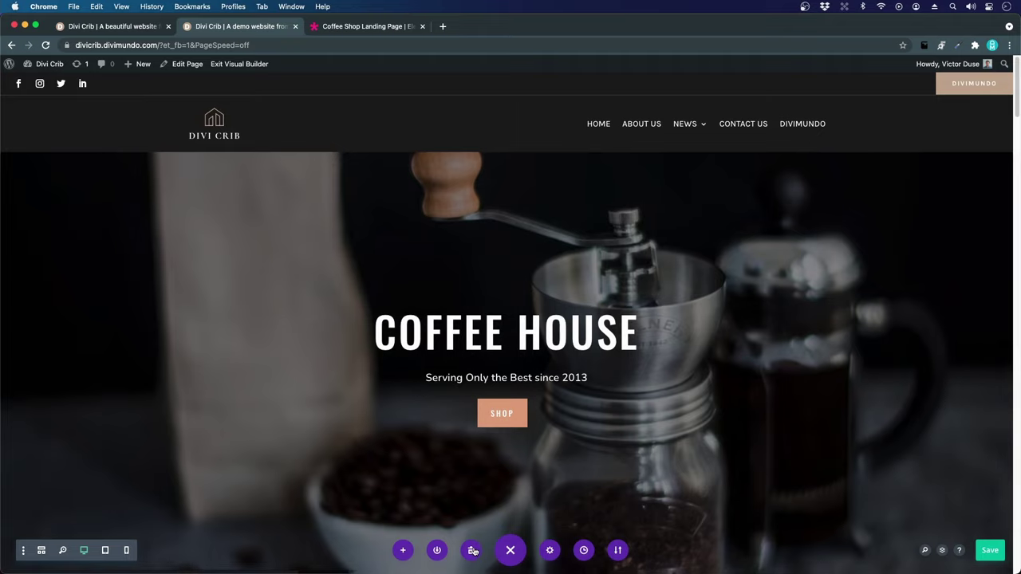
left_click(472, 550)
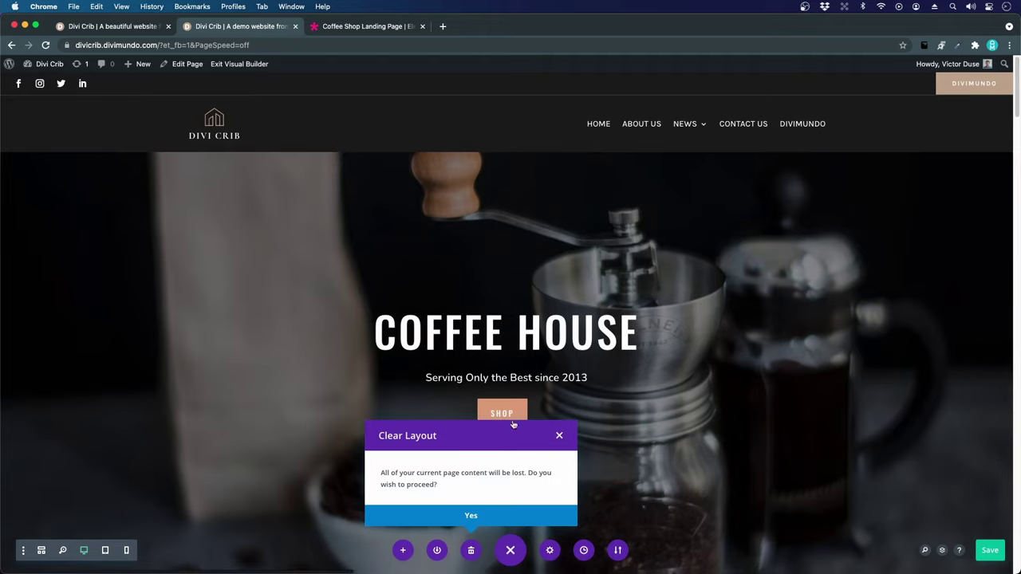
left_click(490, 515)
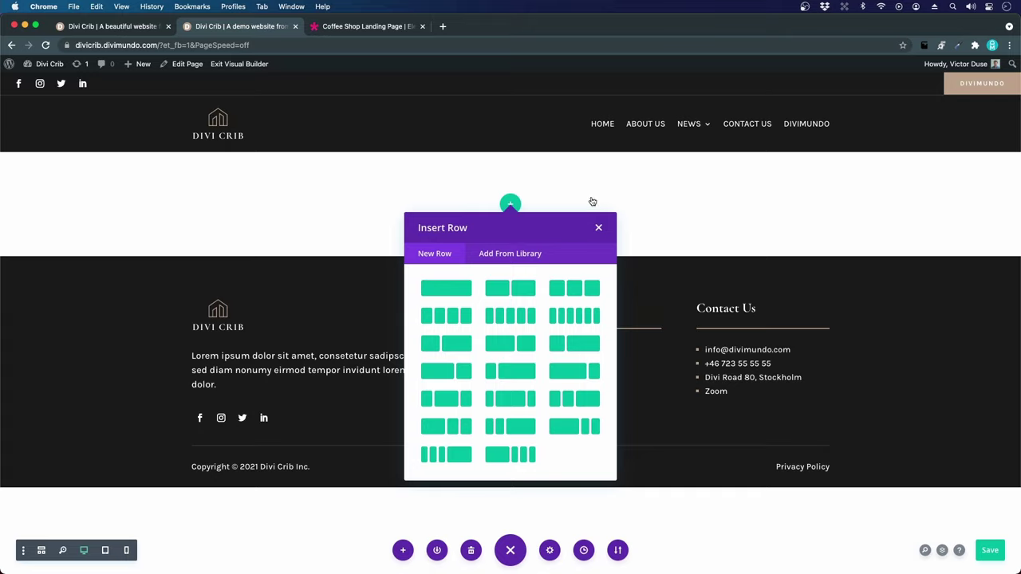
- Insert a three-column row into the empty section and browse the Insert Module list
left_click(578, 292)
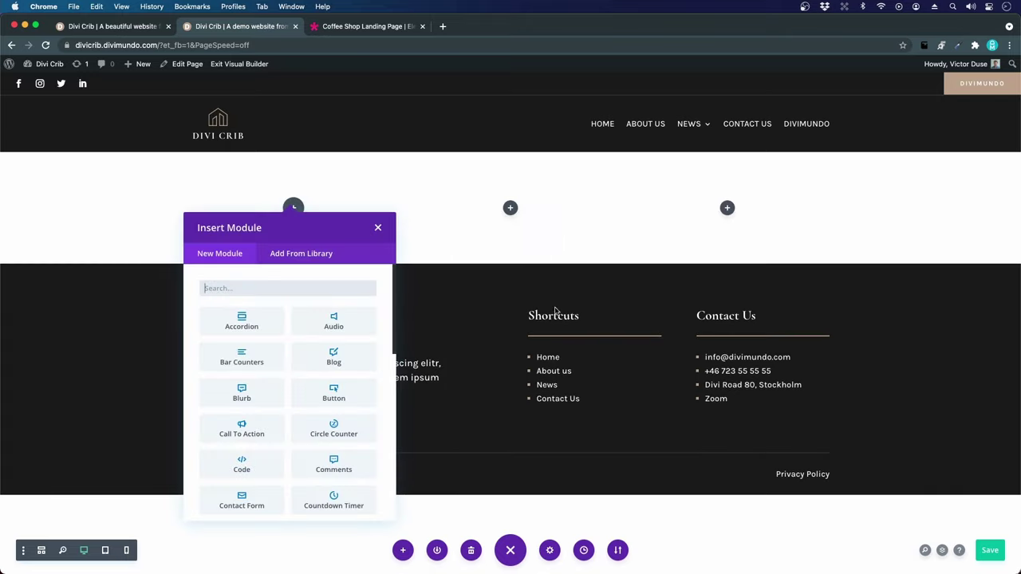
scroll(265, 340, "down", 10)
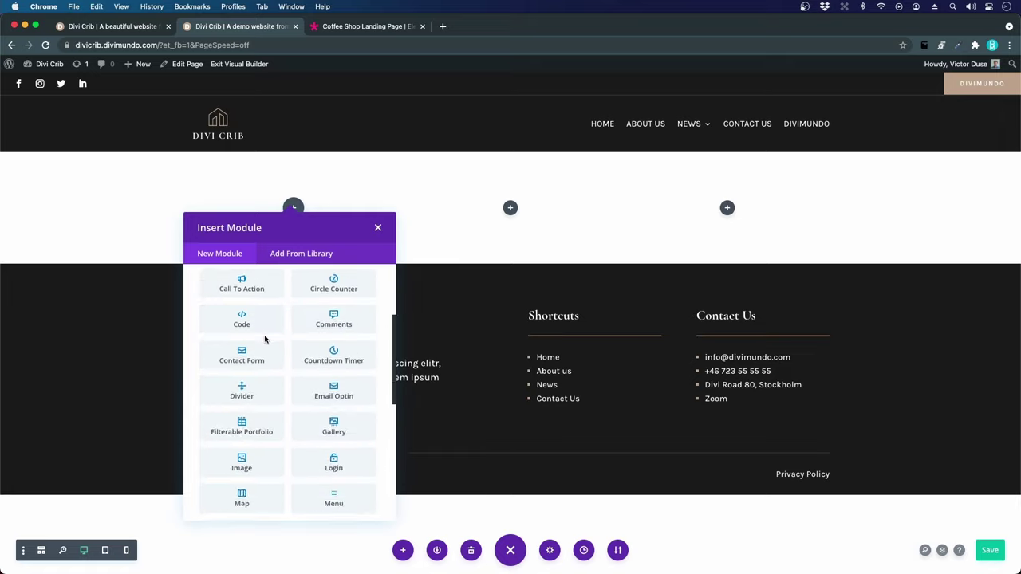
scroll(320, 373, "up", 10)
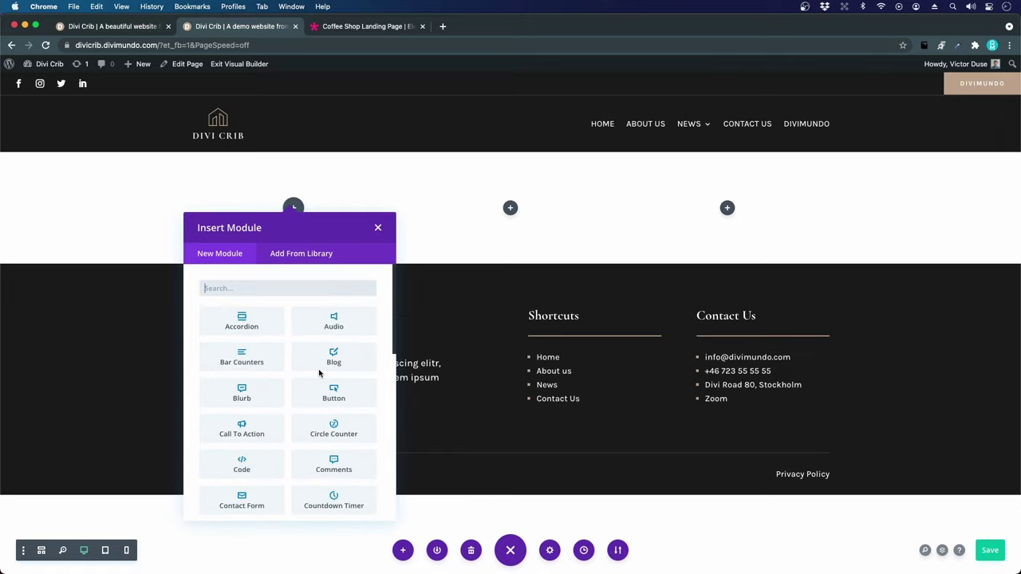
scroll(319, 372, "down", 2)
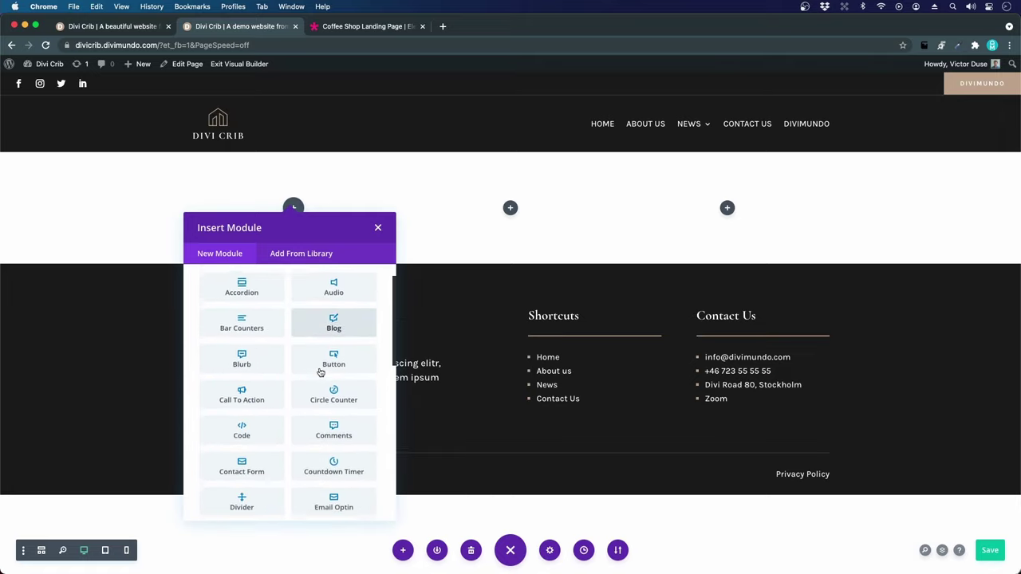
- Add a default Blurb to the first column and a Contact Form to the middle column
left_click(265, 354)
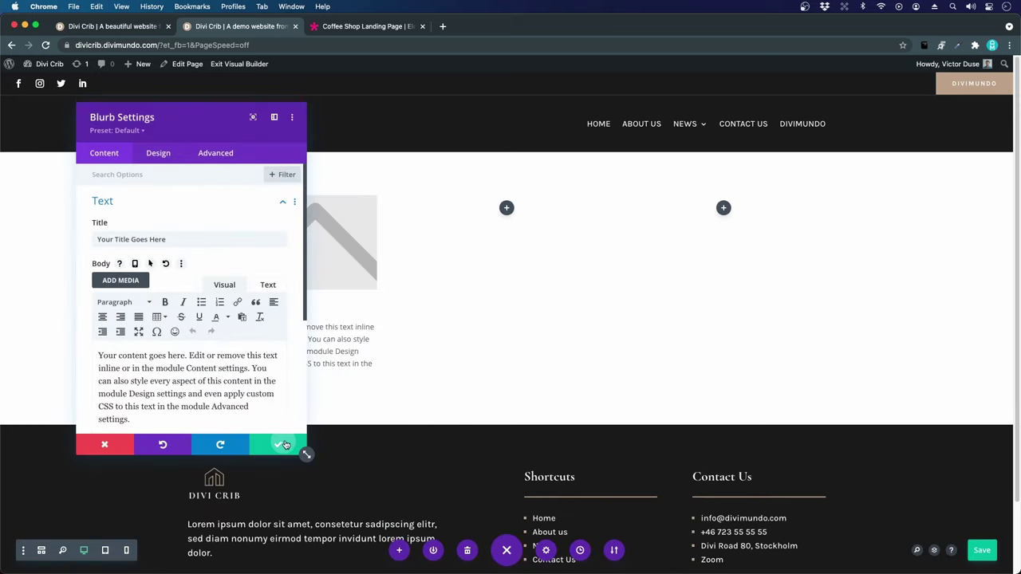
left_click(279, 445)
left_click(508, 207)
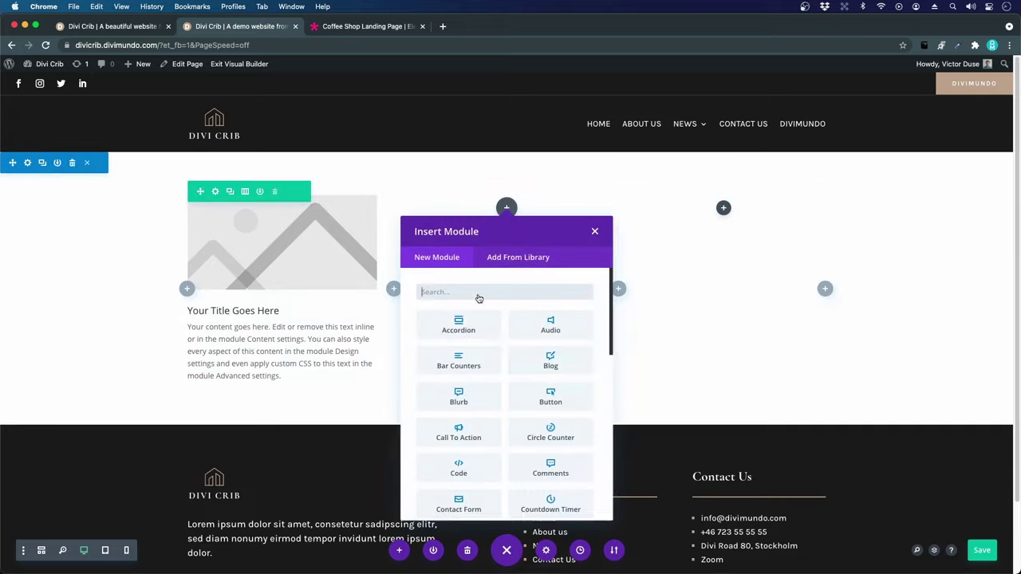
scroll(513, 352, "down", 2)
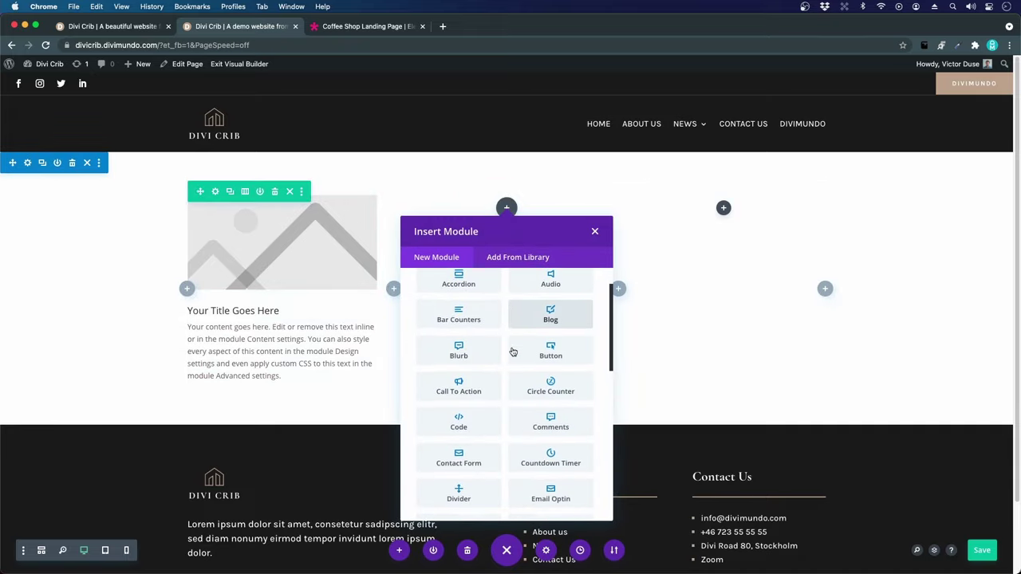
left_click(465, 461)
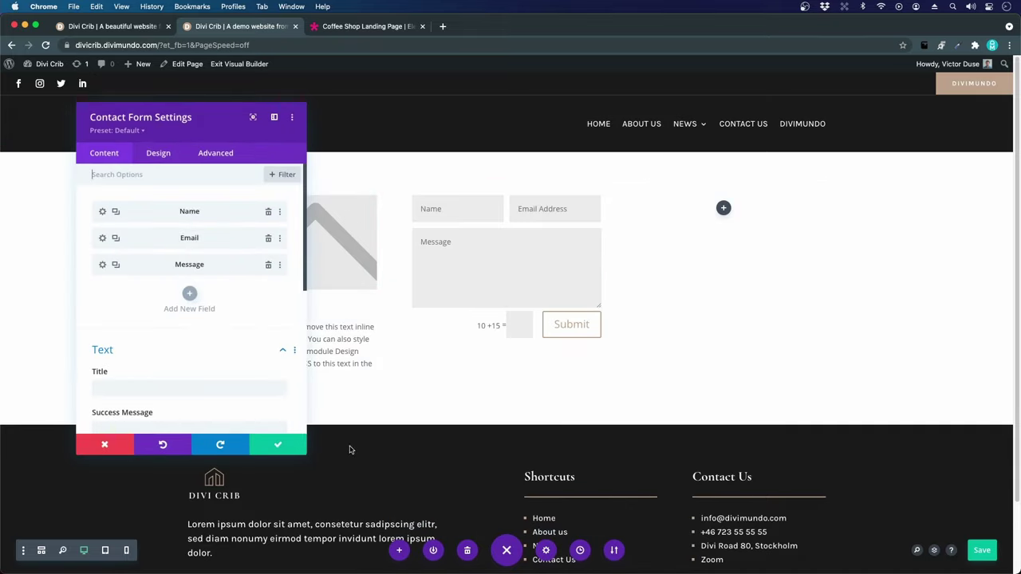
left_click(284, 443)
- Add an Image module to the third column with the coffee-item-1 cup photo and save
left_click(723, 208)
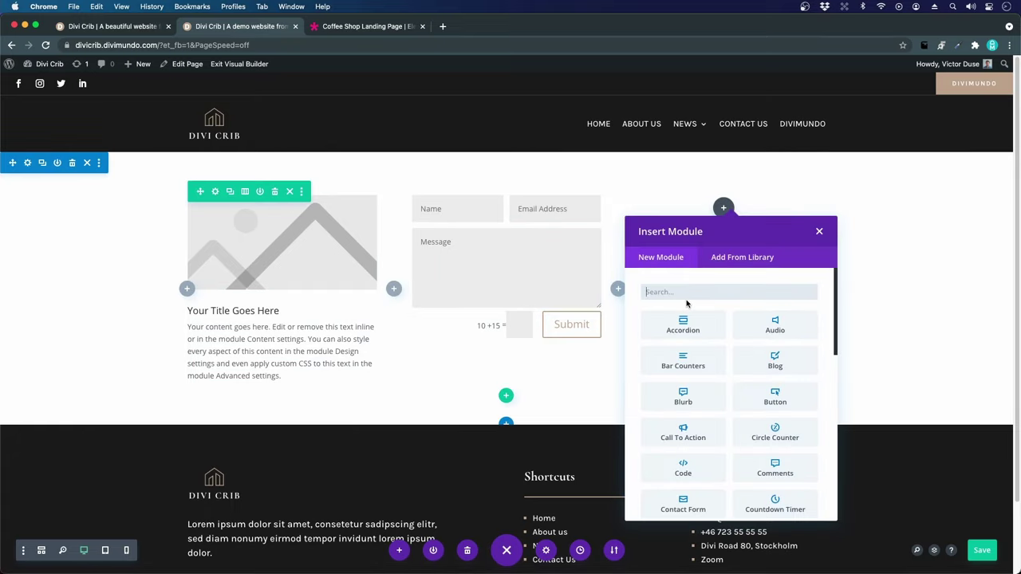
type("ima")
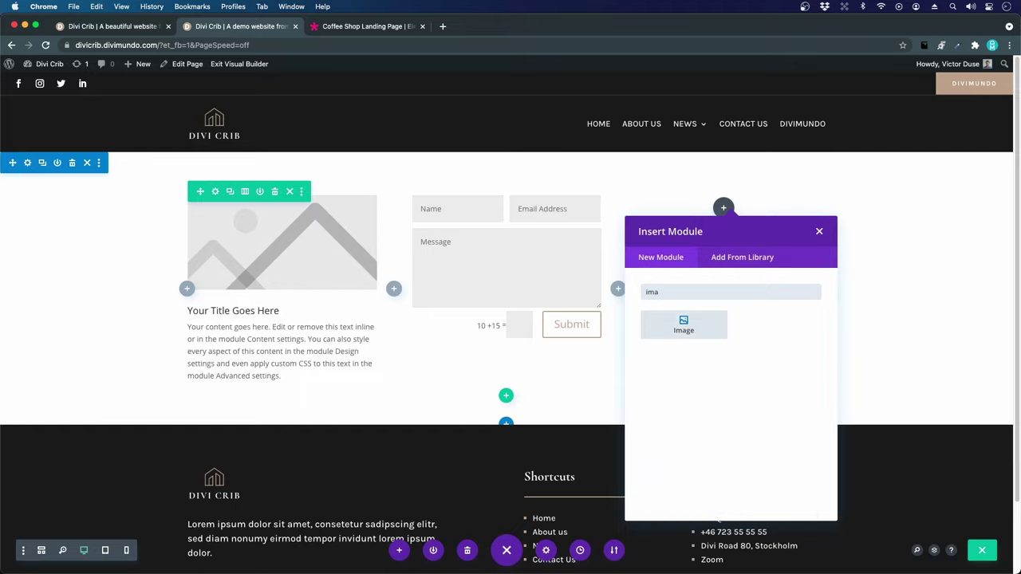
left_click(694, 323)
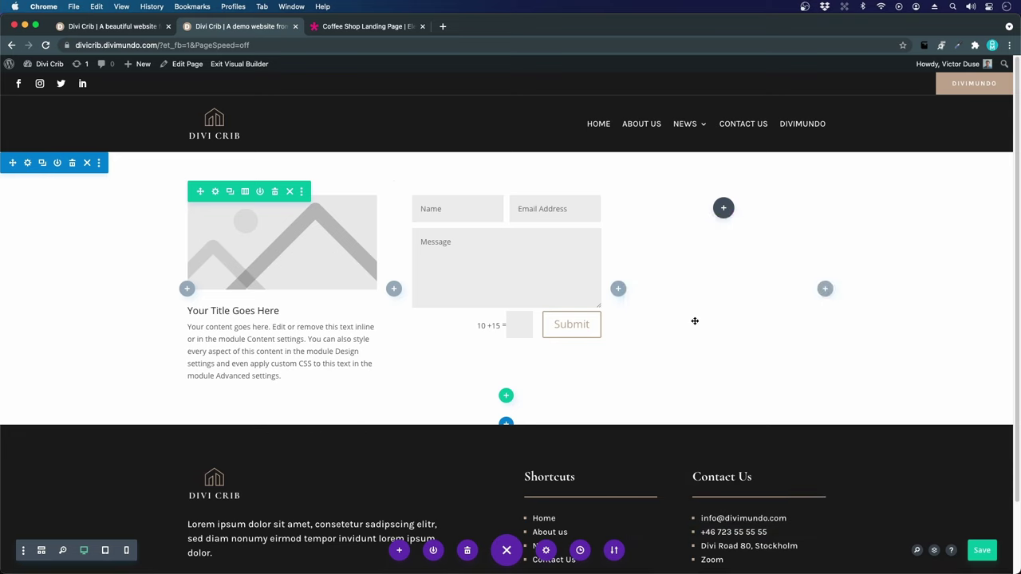
left_click(192, 292)
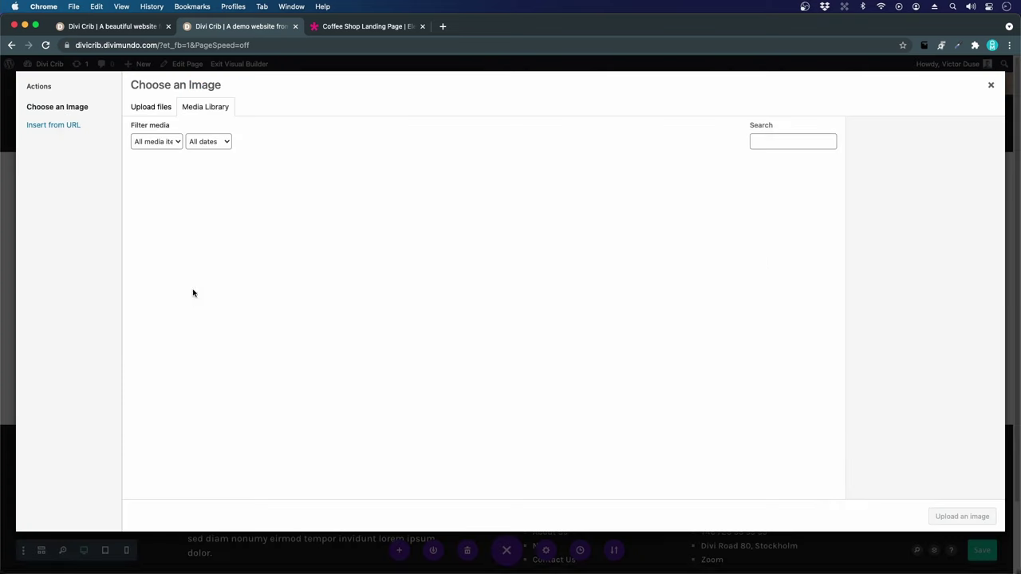
left_click(400, 273)
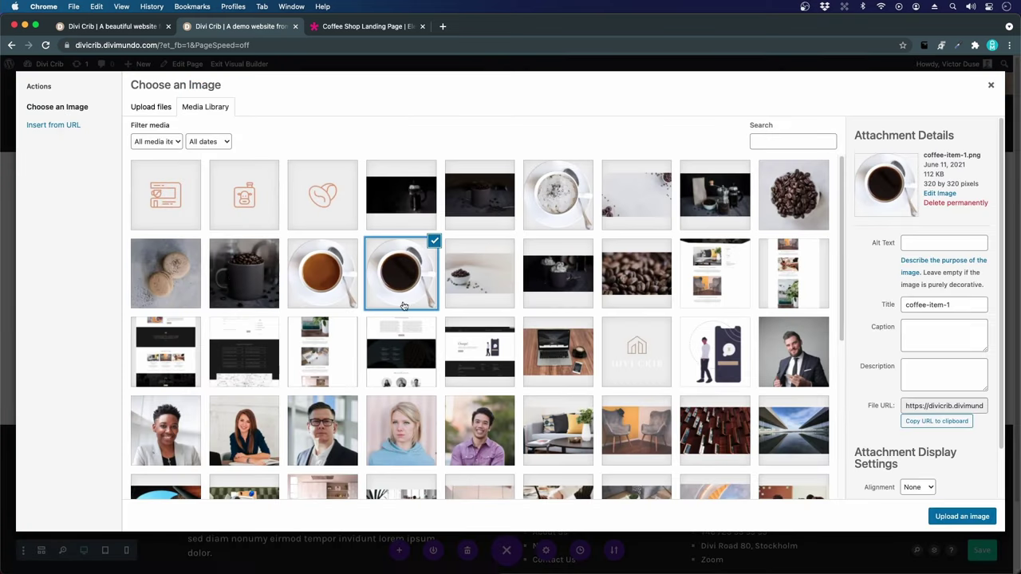
left_click(965, 517)
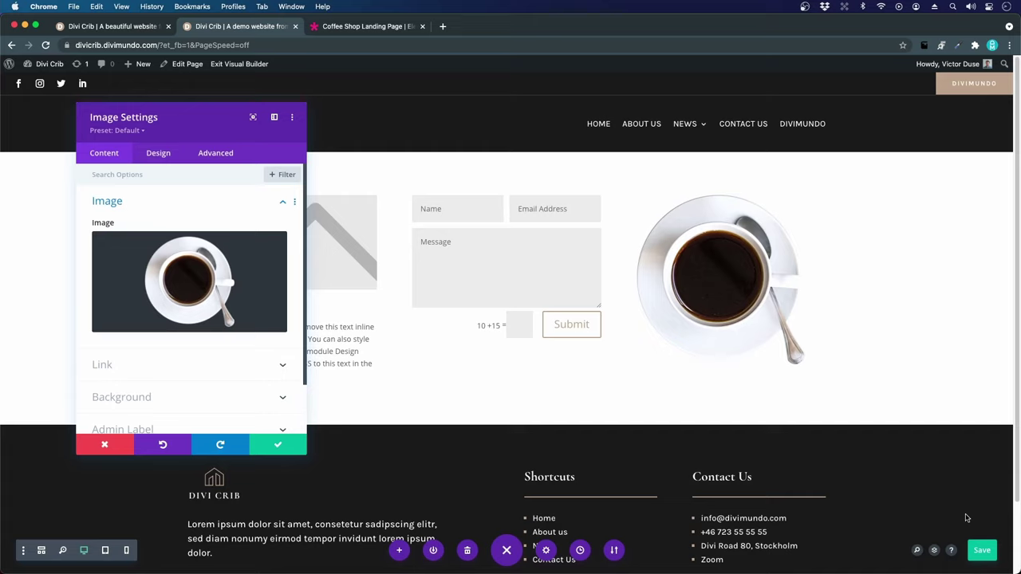
left_click(291, 449)
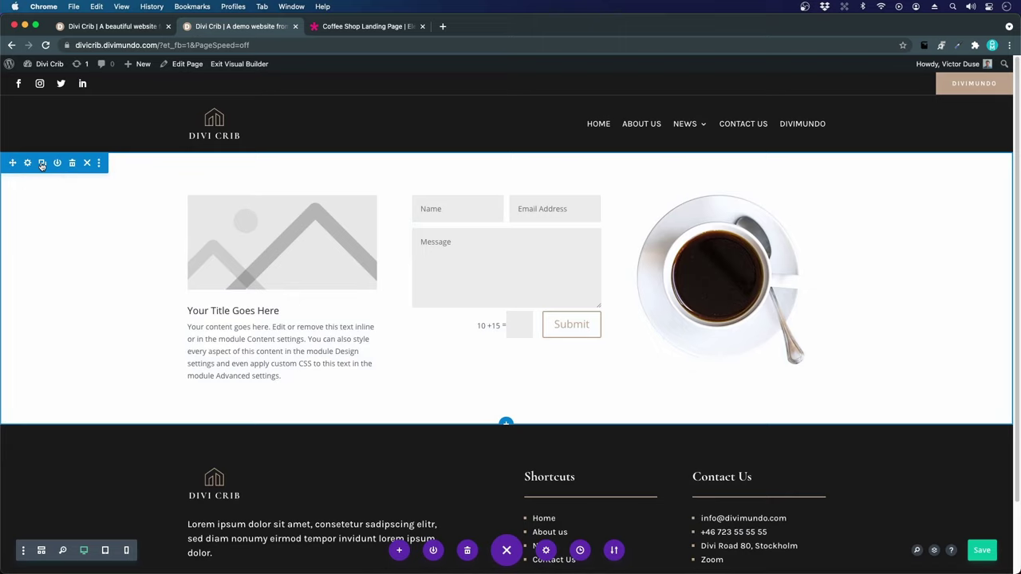
- Duplicate the form section and open the copy's Background > Image settings
left_click(42, 163)
scroll(129, 411, "down", 4)
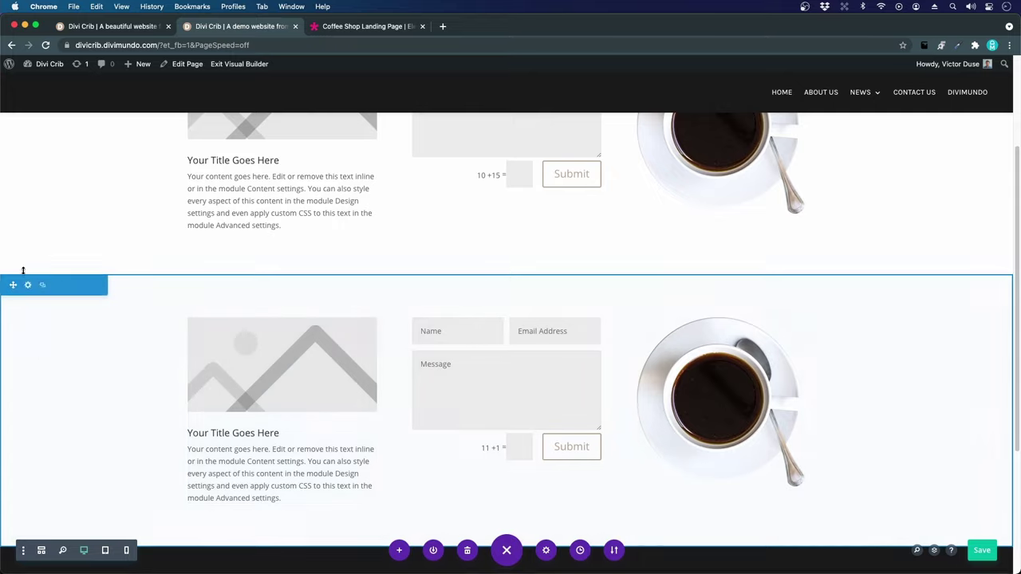
left_click(30, 285)
left_click(150, 234)
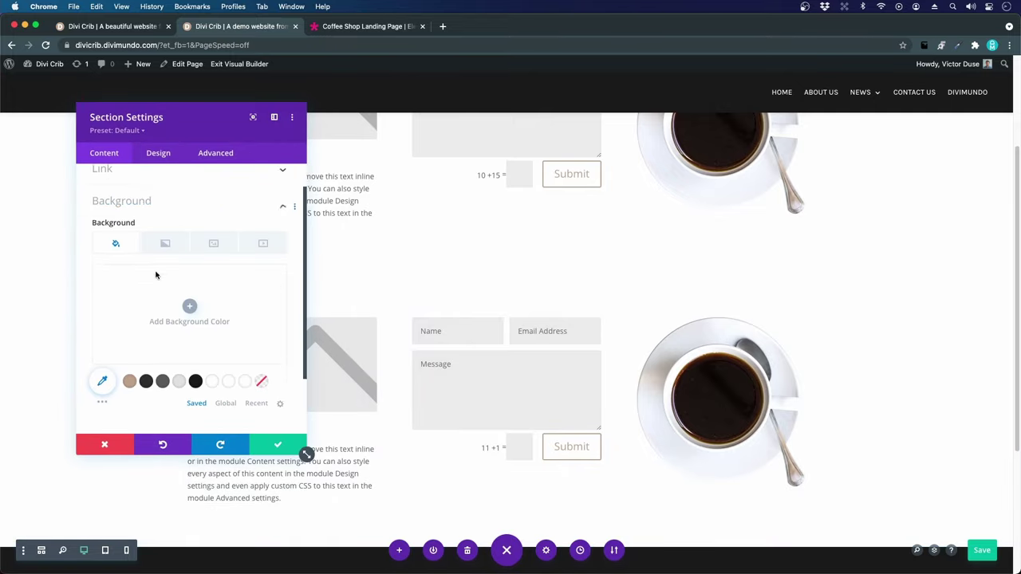
left_click(214, 223)
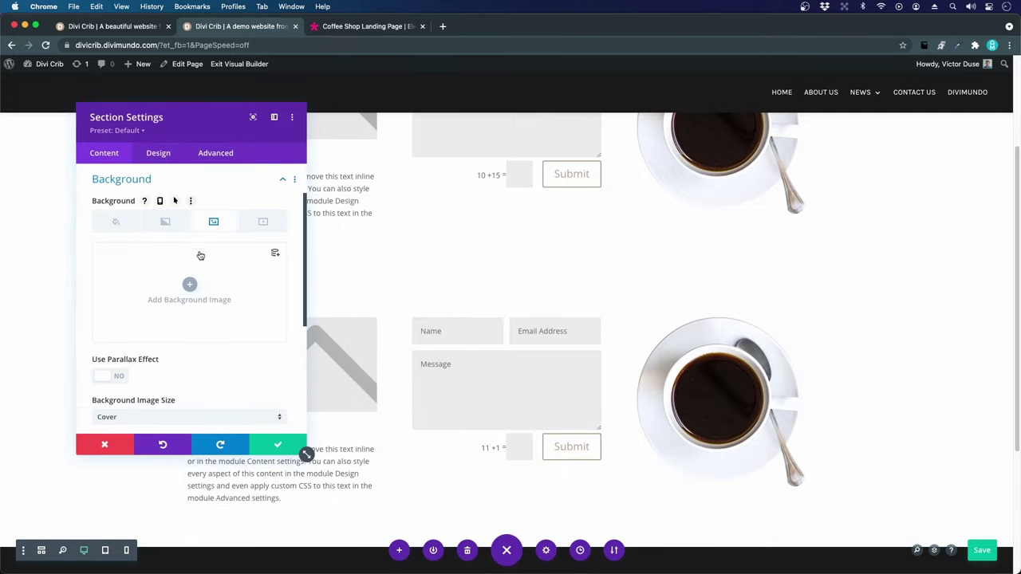
- Set the red-brick building photo as the section background and save
left_click(193, 286)
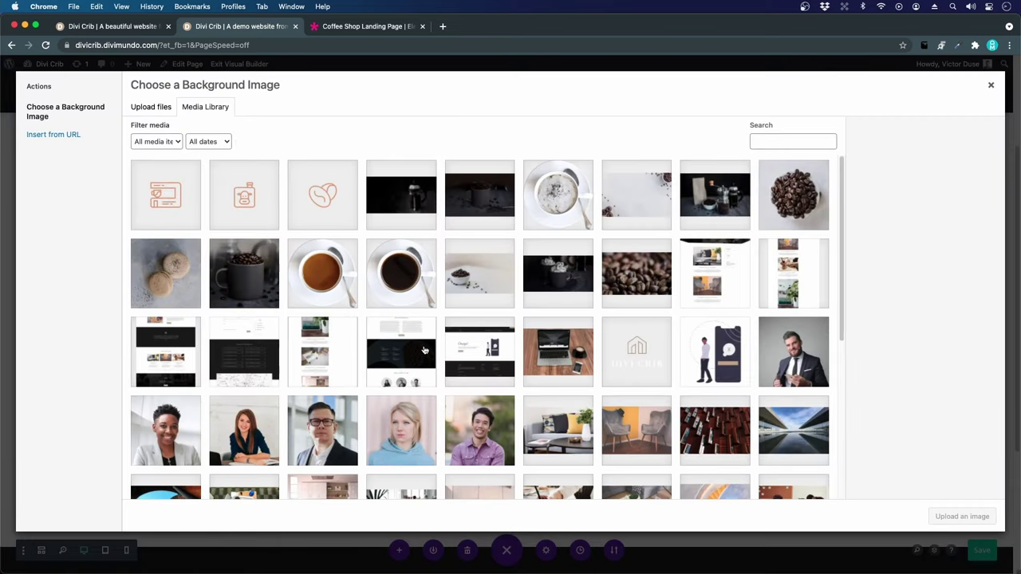
scroll(424, 351, "down", 2)
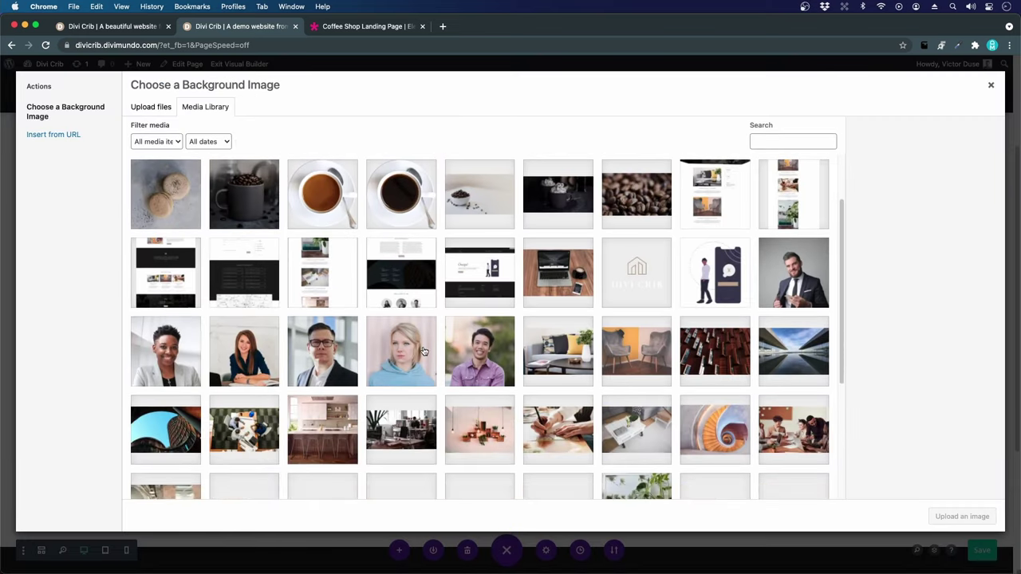
left_click(732, 378)
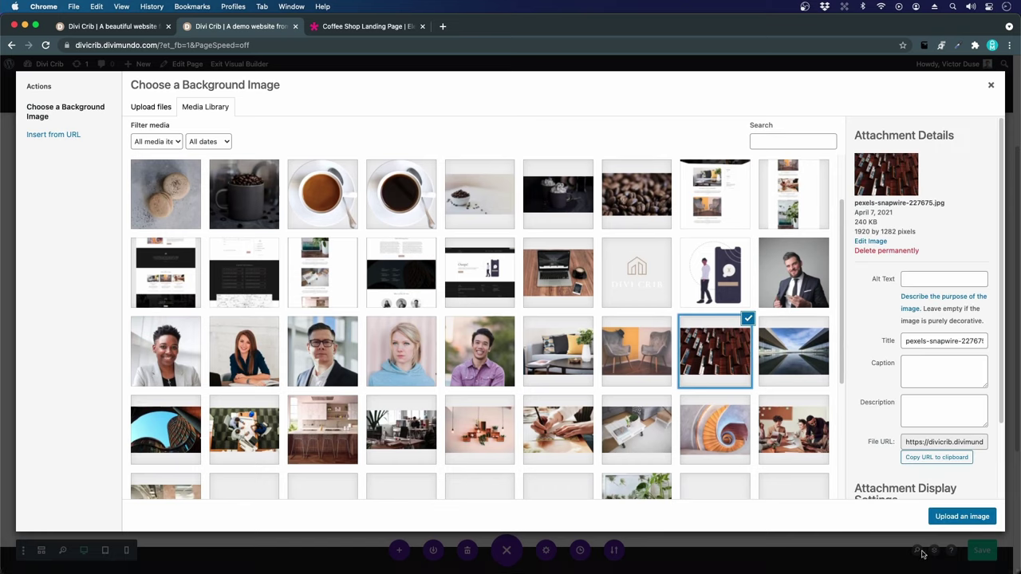
left_click(956, 517)
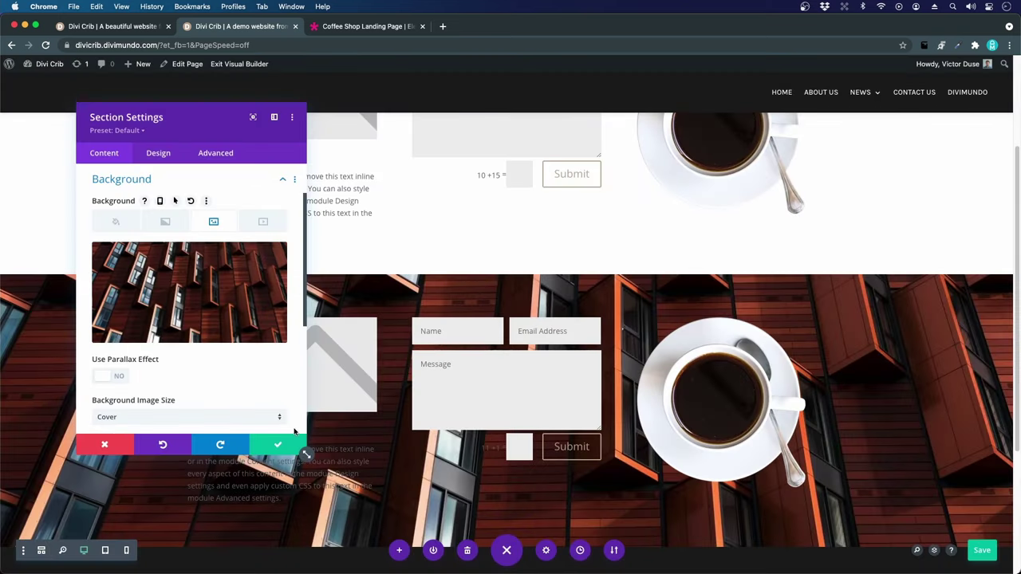
left_click(283, 444)
scroll(792, 430, "down", 3)
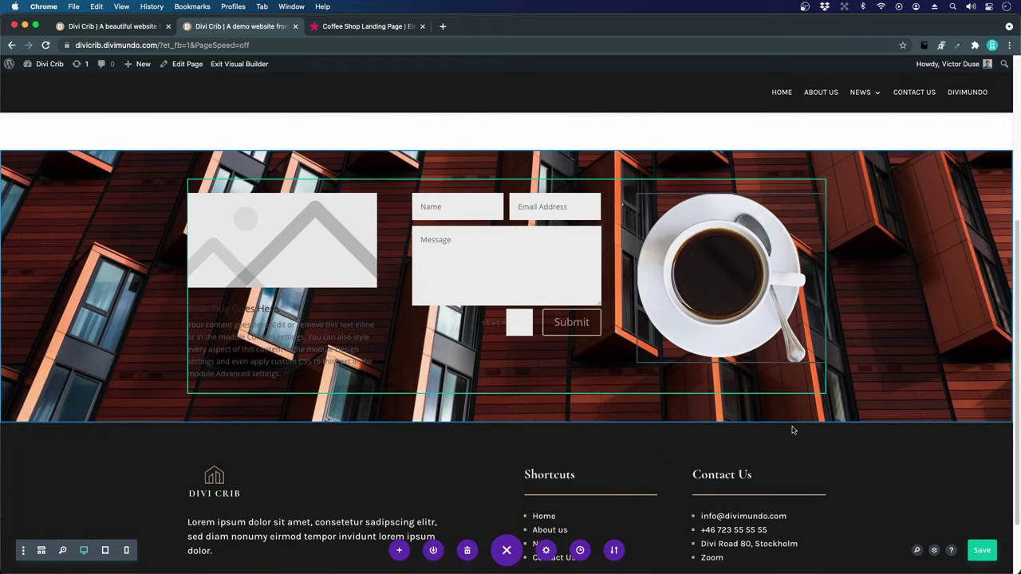
scroll(792, 430, "up", 1)
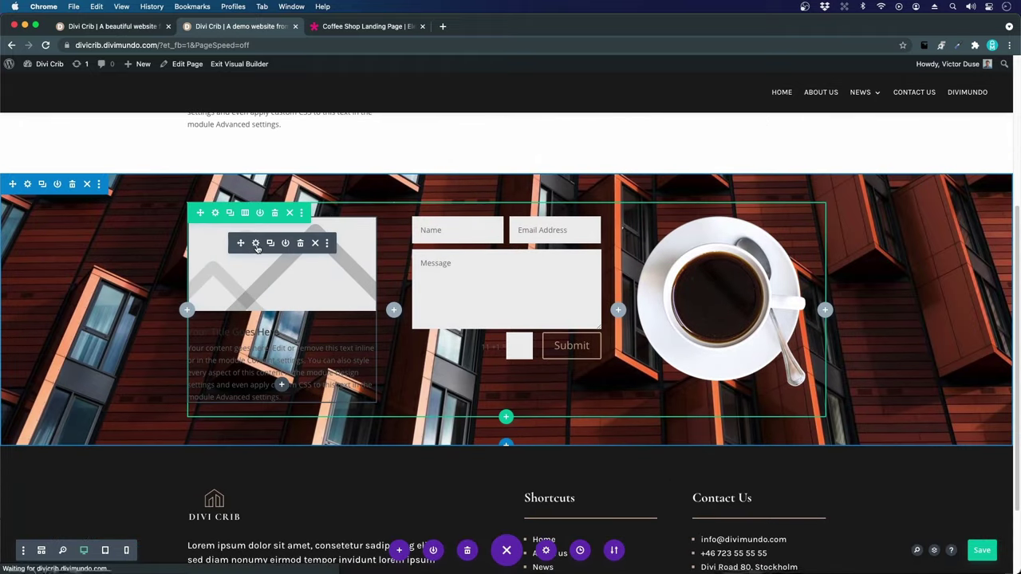
- Set the brick-section blurb's Design > Text colour to Light and save the module
left_click(255, 243)
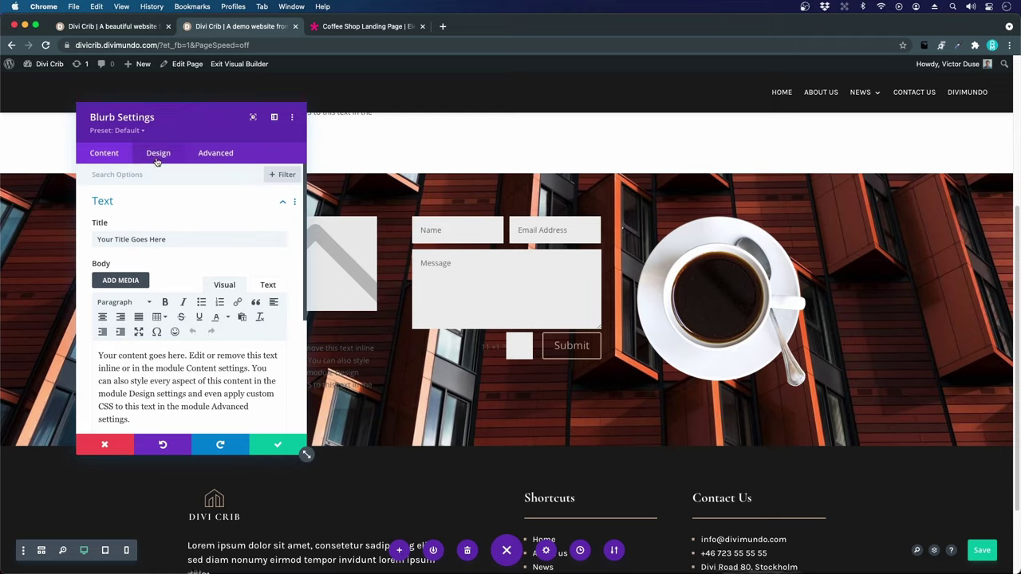
left_click(157, 156)
left_click(104, 233)
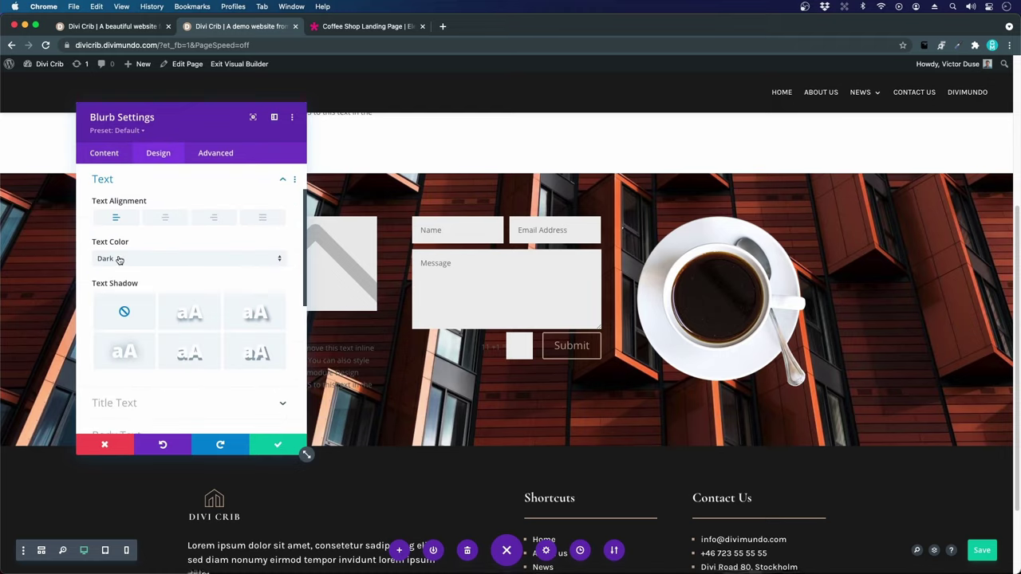
left_click(118, 259)
left_click(115, 265)
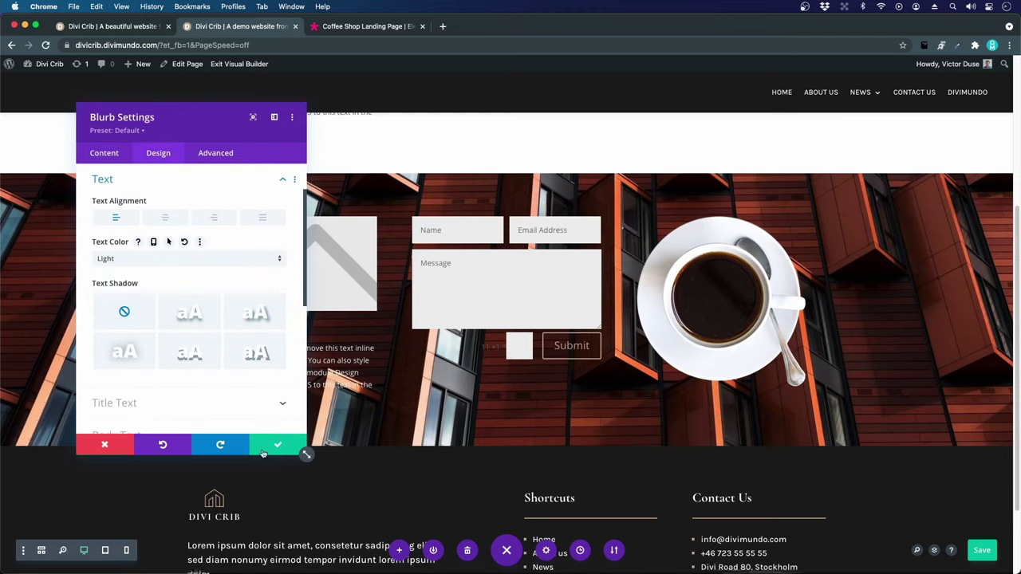
left_click(265, 450)
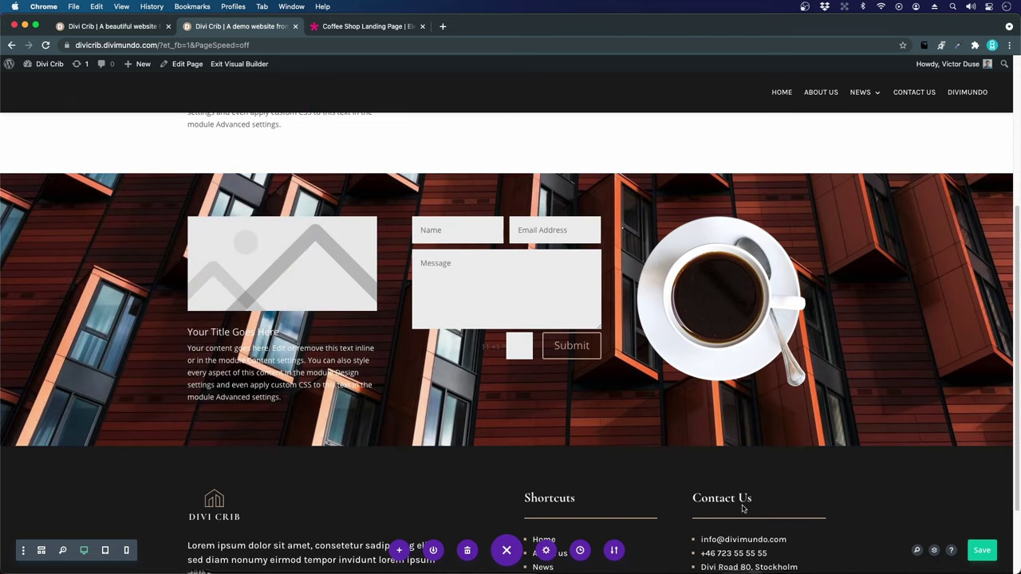
scroll(679, 456, "up", 5)
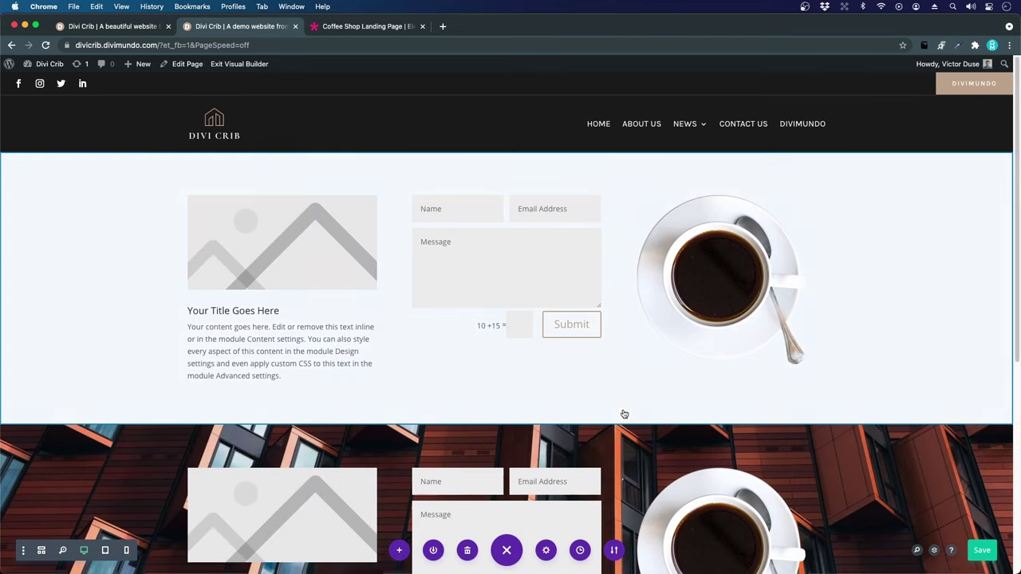
scroll(622, 410, "down", 1)
scroll(494, 335, "up", 1)
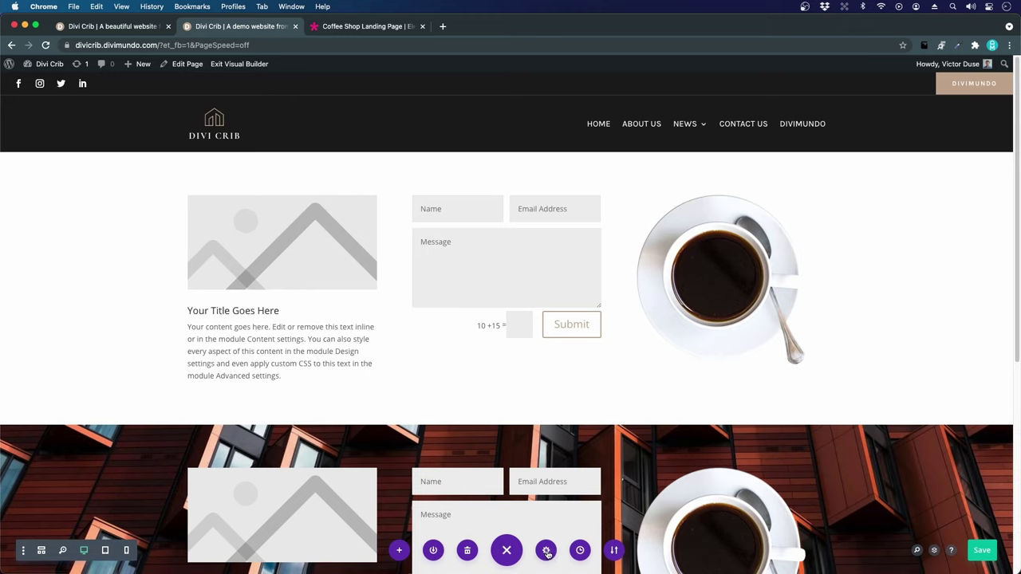
left_click(547, 550)
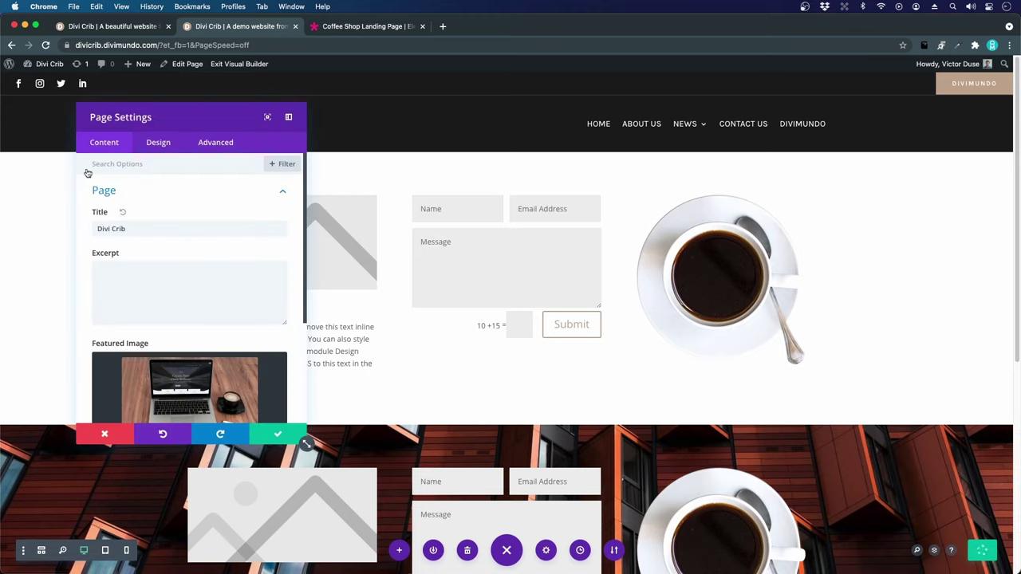
left_click(122, 230)
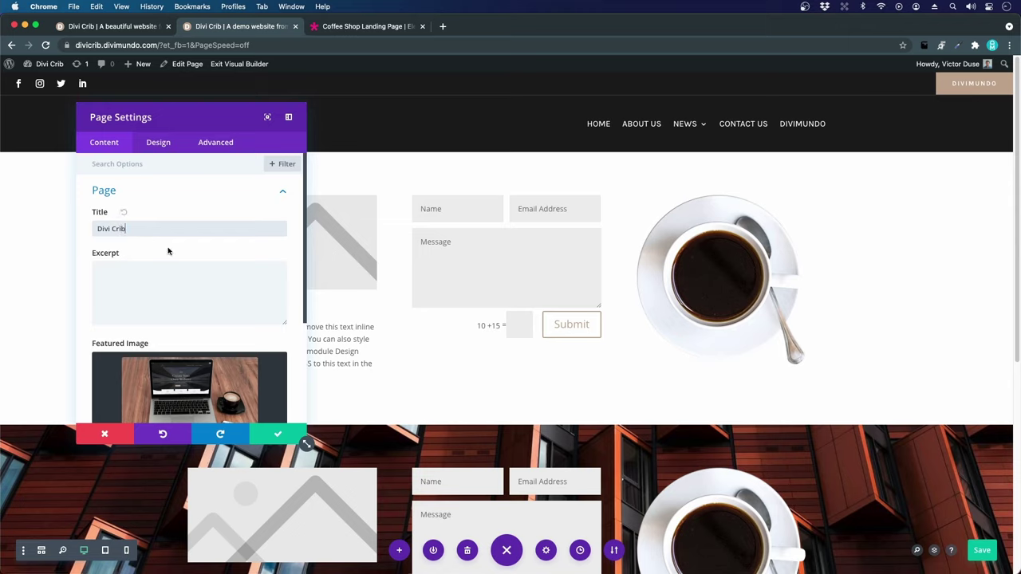
scroll(167, 251, "down", 3)
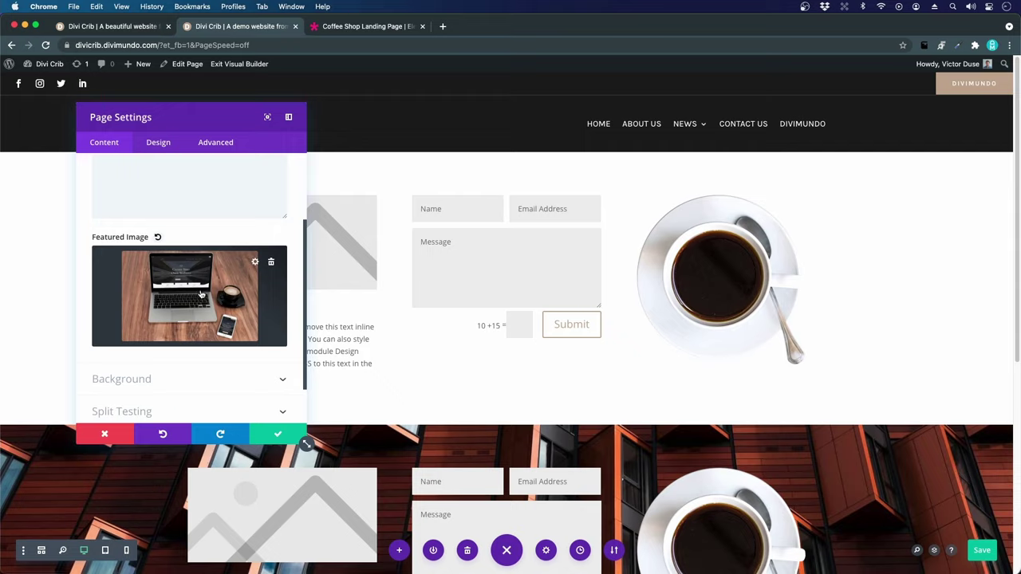
scroll(201, 295, "down", 2)
scroll(183, 295, "up", 6)
scroll(162, 294, "down", 1)
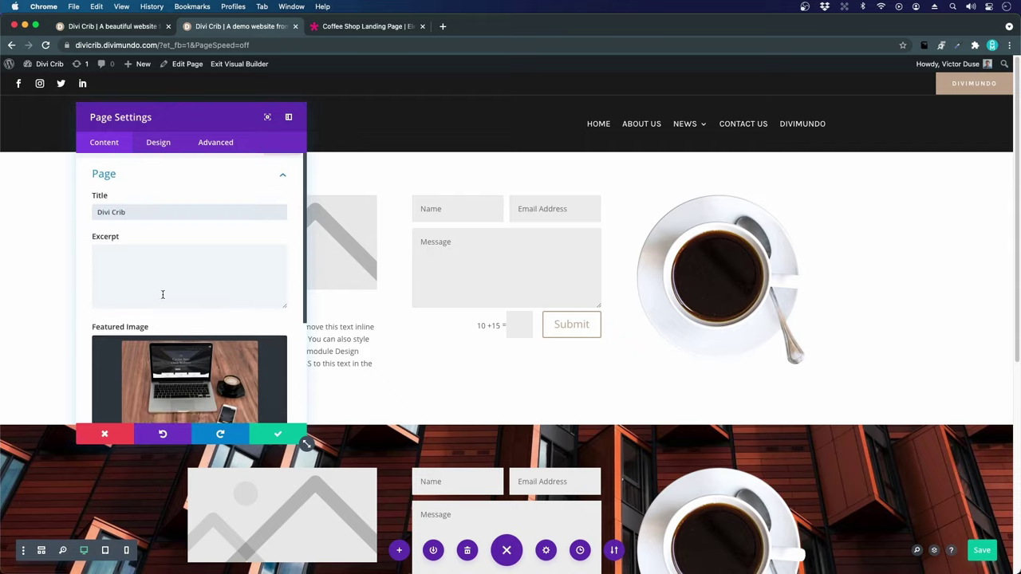
scroll(162, 294, "down", 3)
left_click(165, 360)
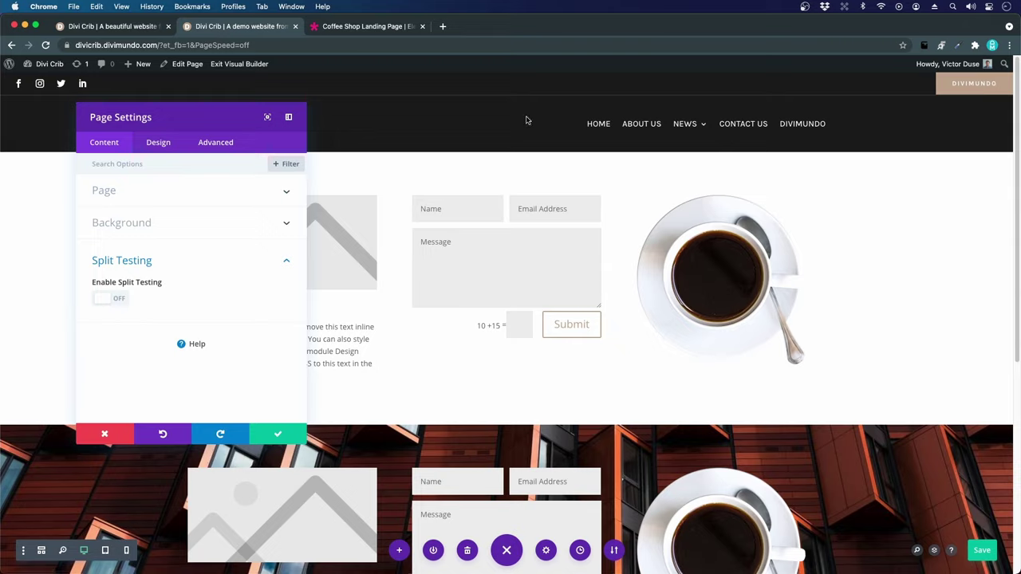
left_click(165, 148)
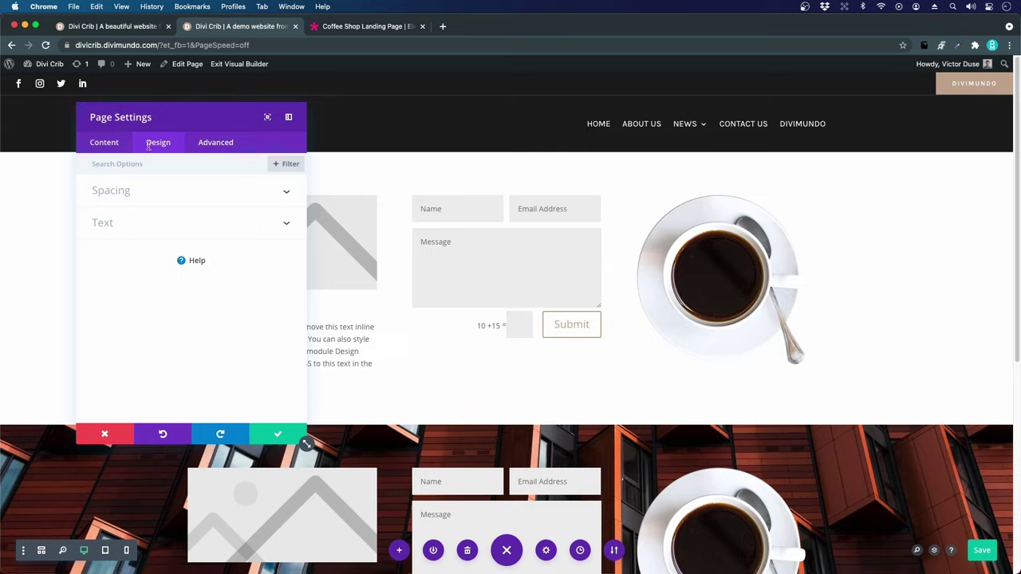
left_click(216, 145)
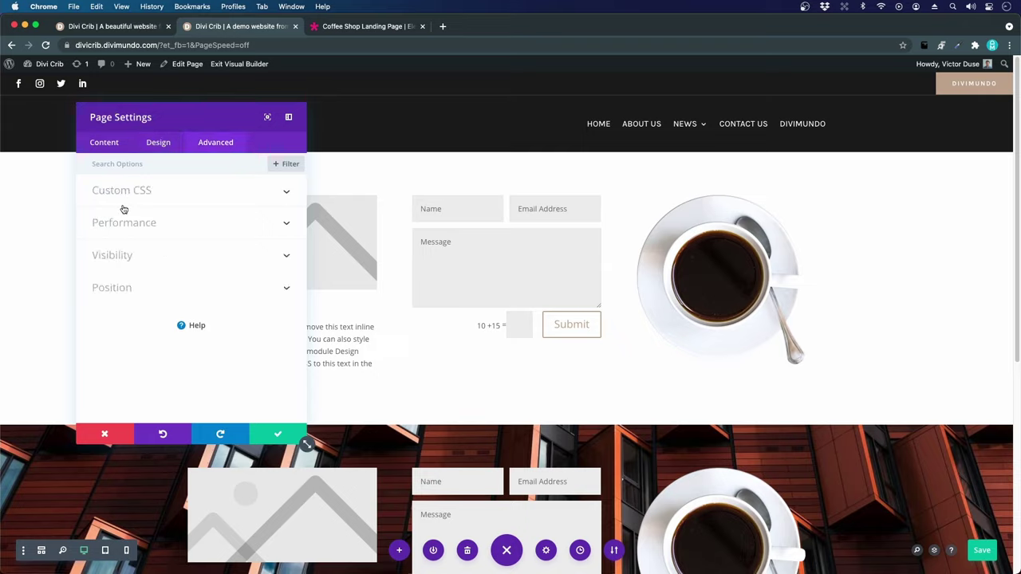
left_click(123, 196)
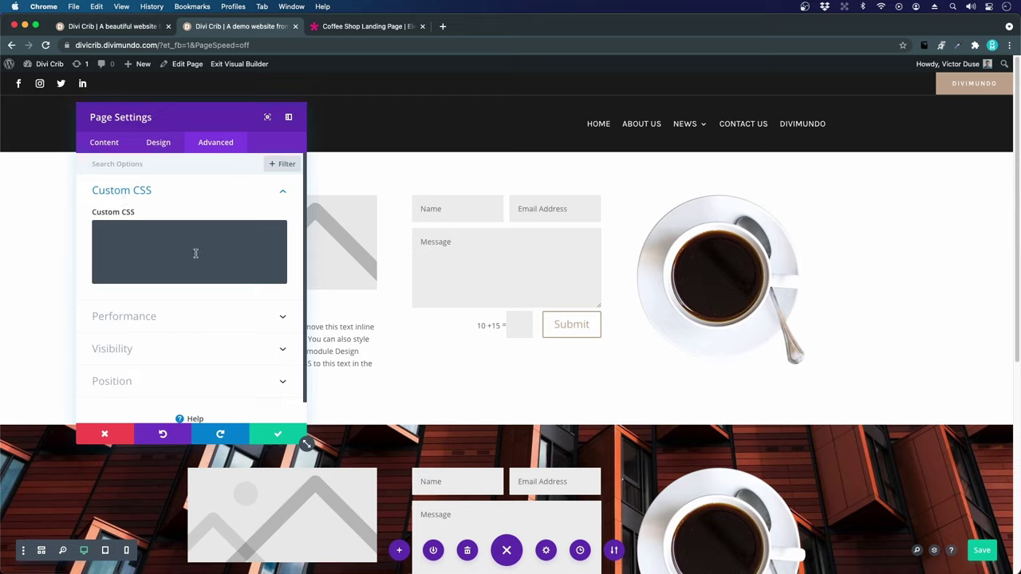
scroll(194, 253, "down", 1)
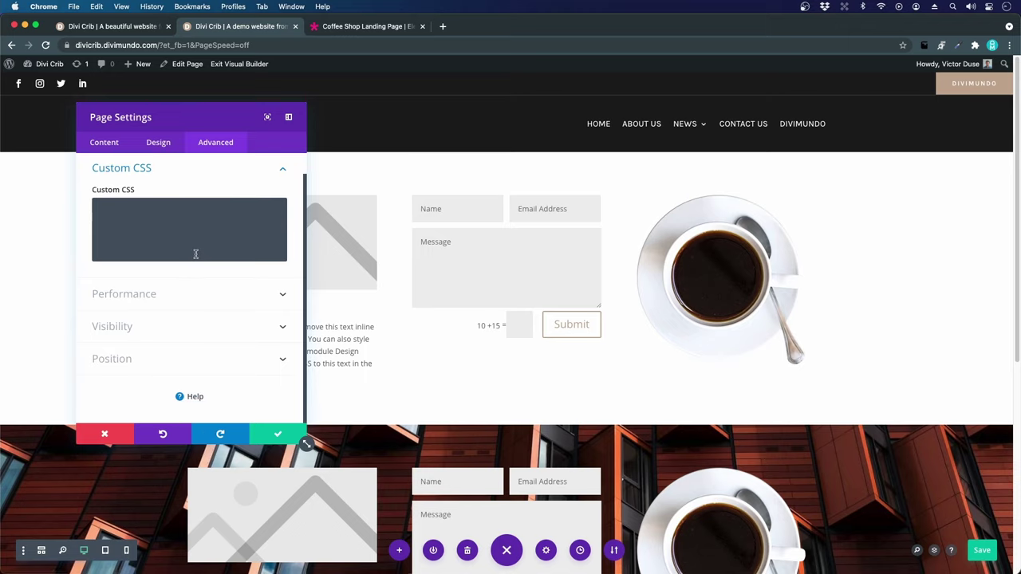
left_click(276, 436)
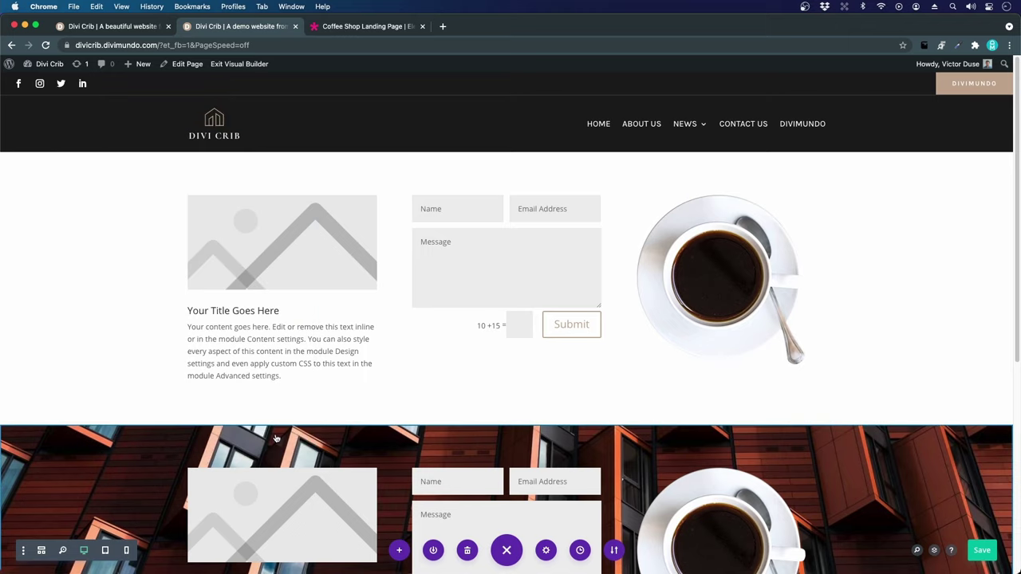
- Revert to 'Loaded Page' in Editing History and save, bringing back the 'Create Your Own Website' hero
left_click(580, 550)
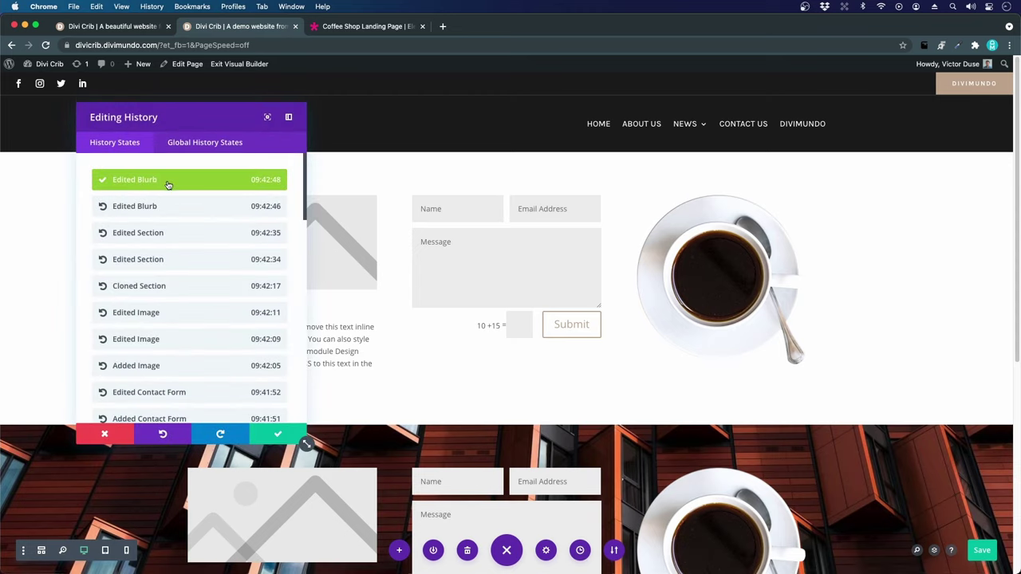
scroll(168, 184, "down", 15)
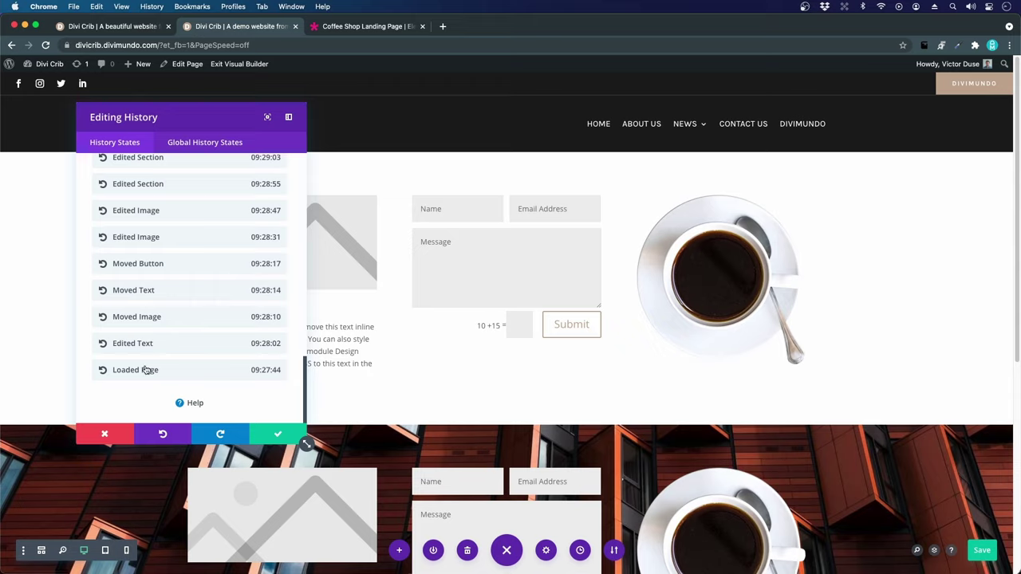
left_click(246, 371)
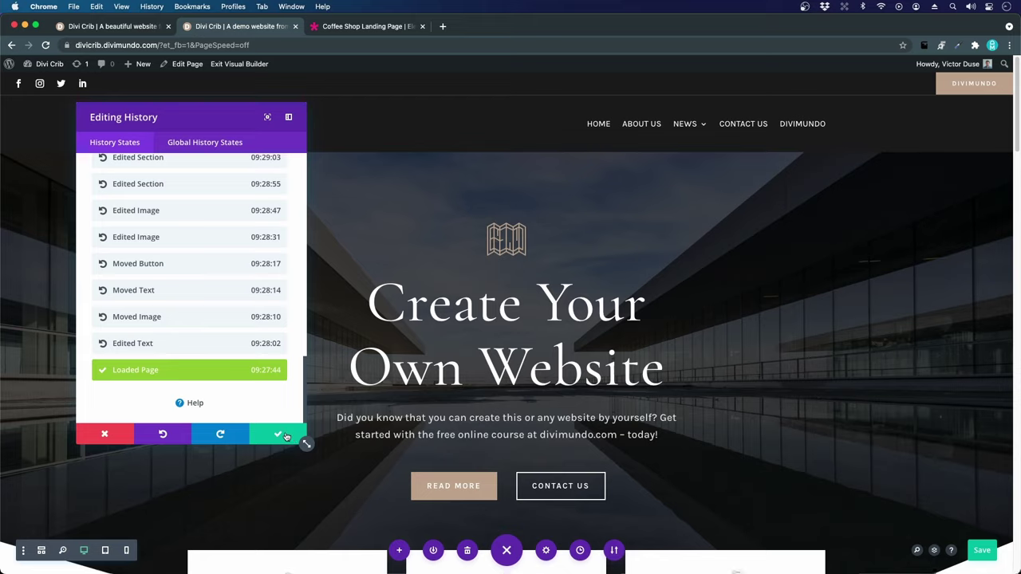
left_click(285, 437)
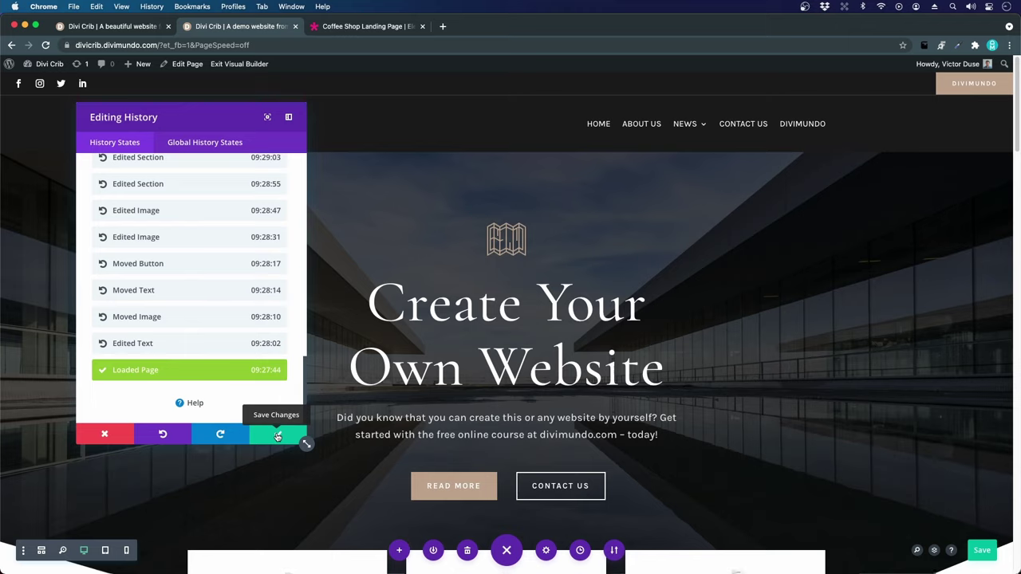
left_click(278, 435)
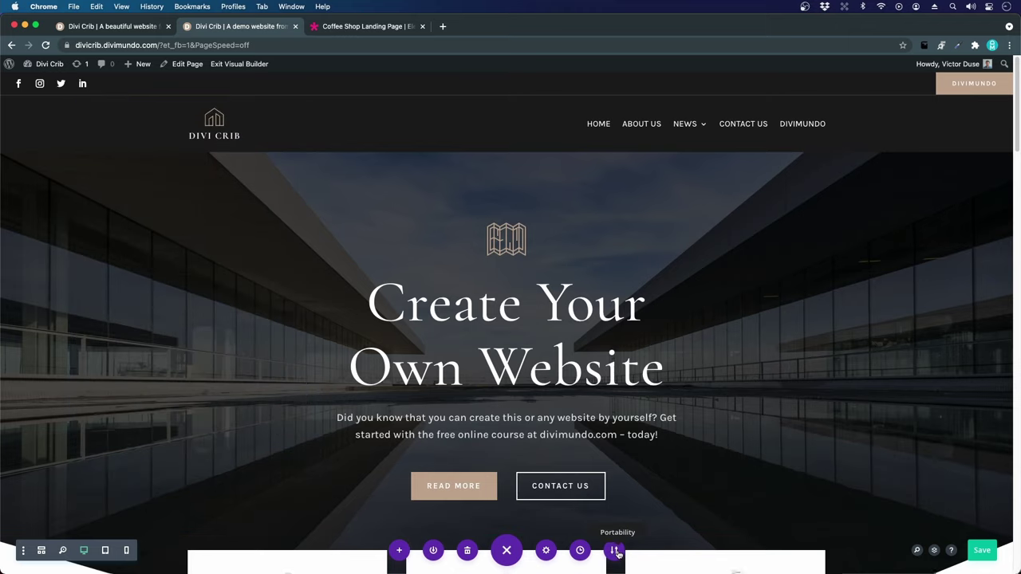
- Look over the Portability modal's export and Import options, then close it
left_click(615, 551)
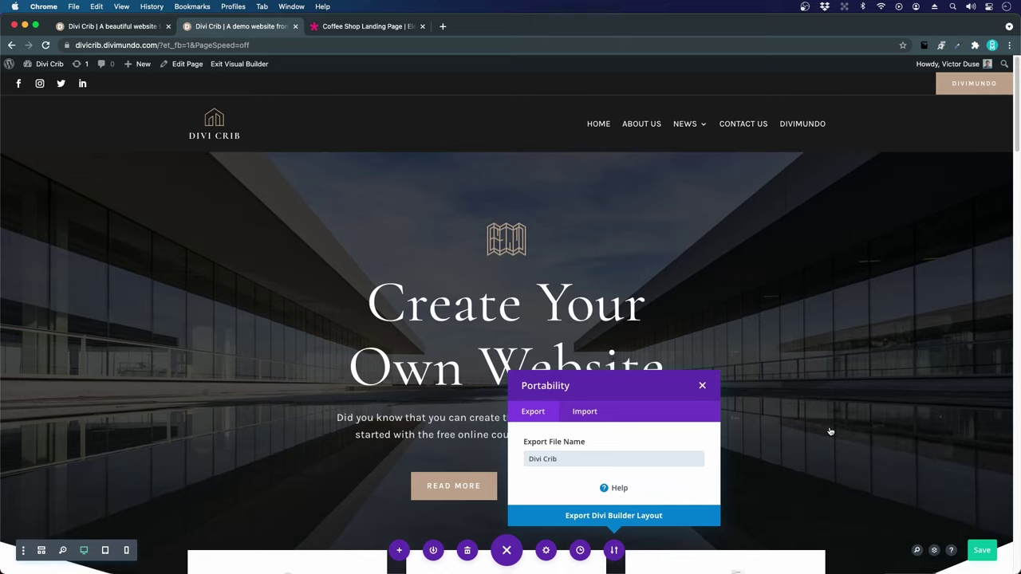
left_click(577, 415)
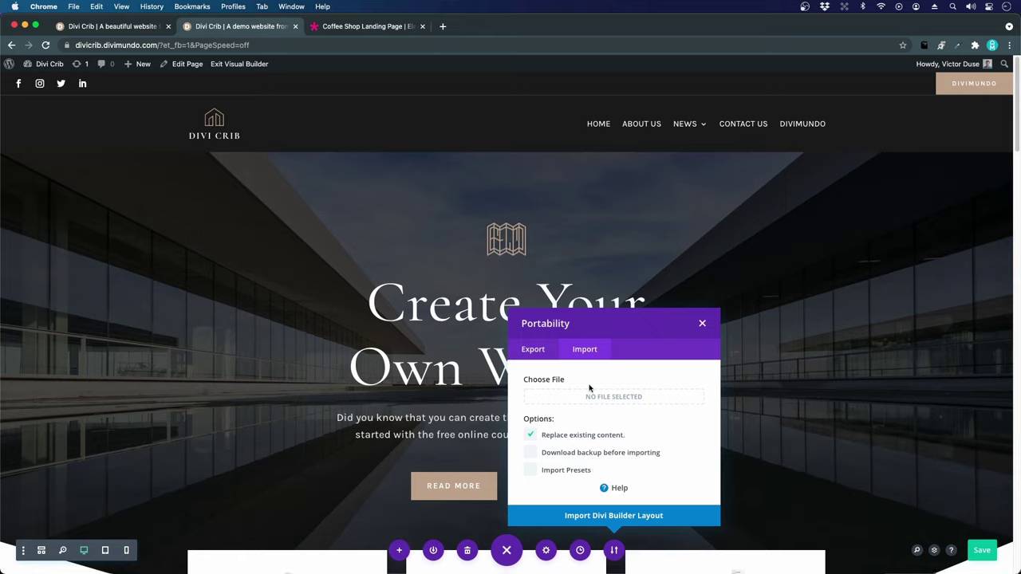
left_click(702, 323)
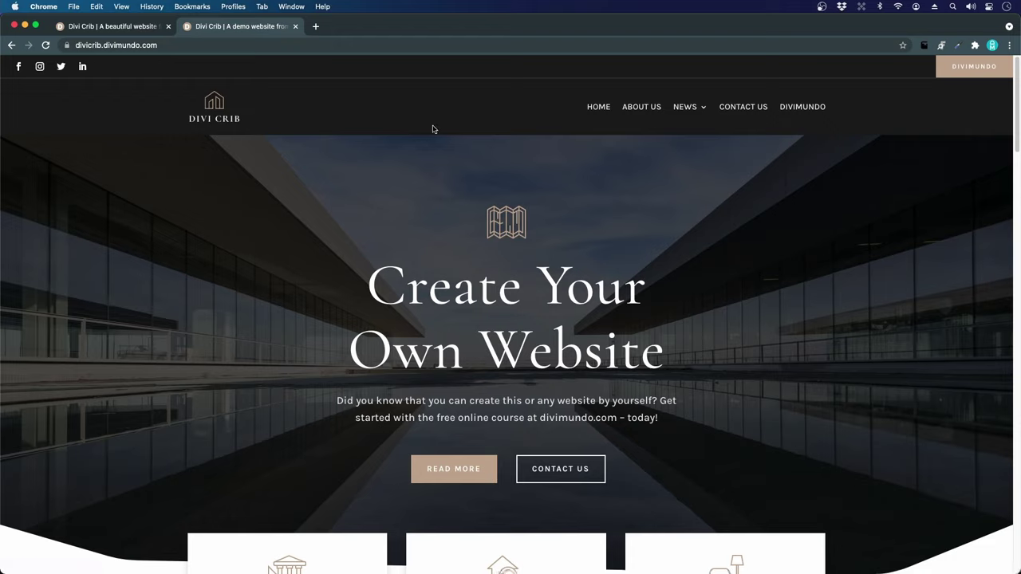
mouse_move(676, 110)
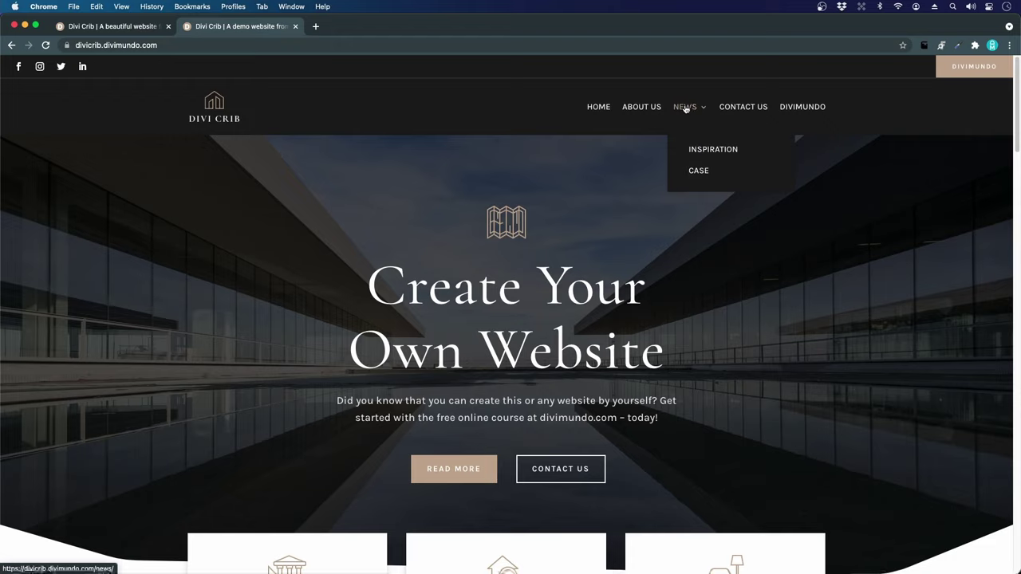
left_click(792, 108)
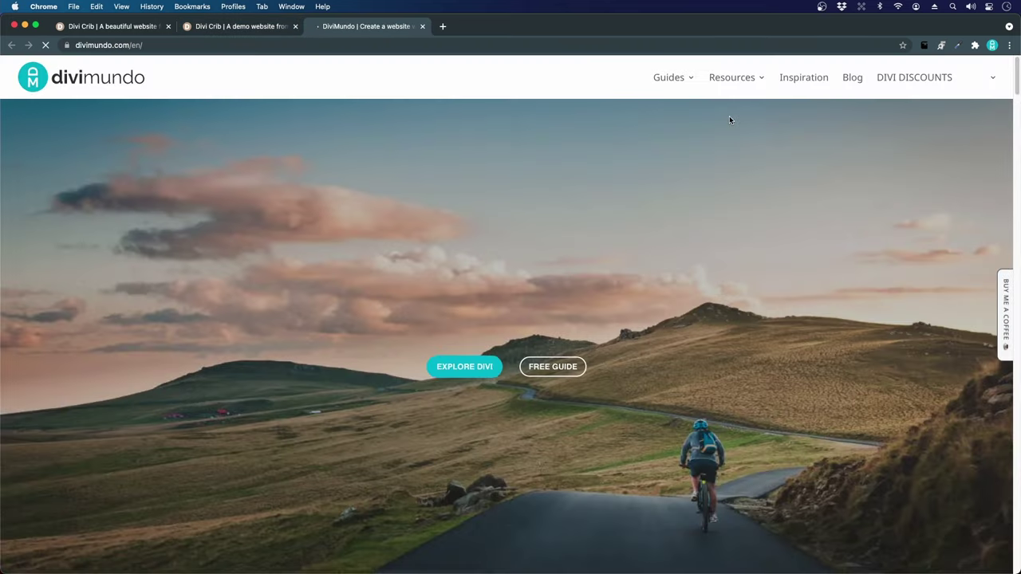
left_click(422, 27)
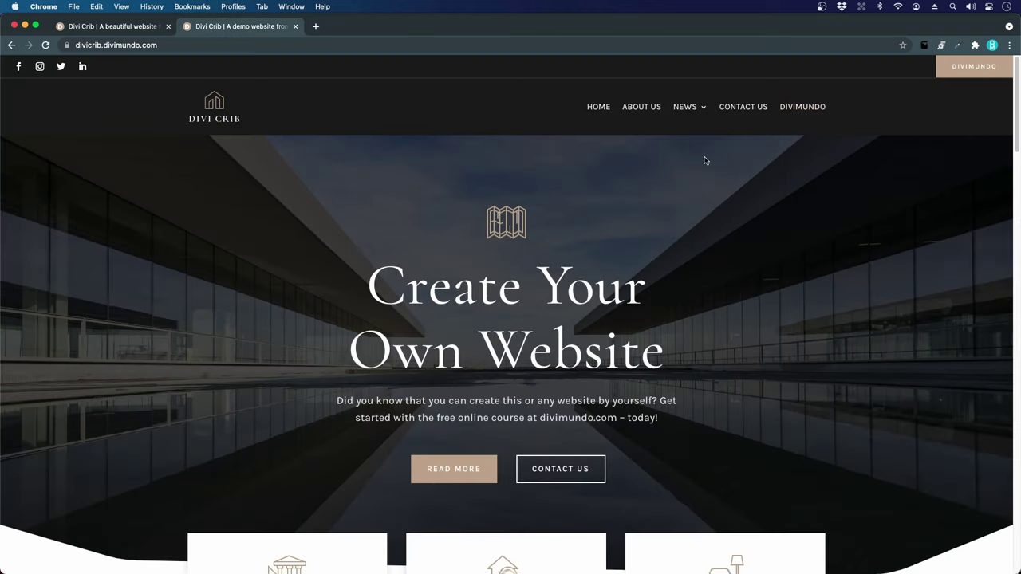
scroll(251, 233, "down", 3)
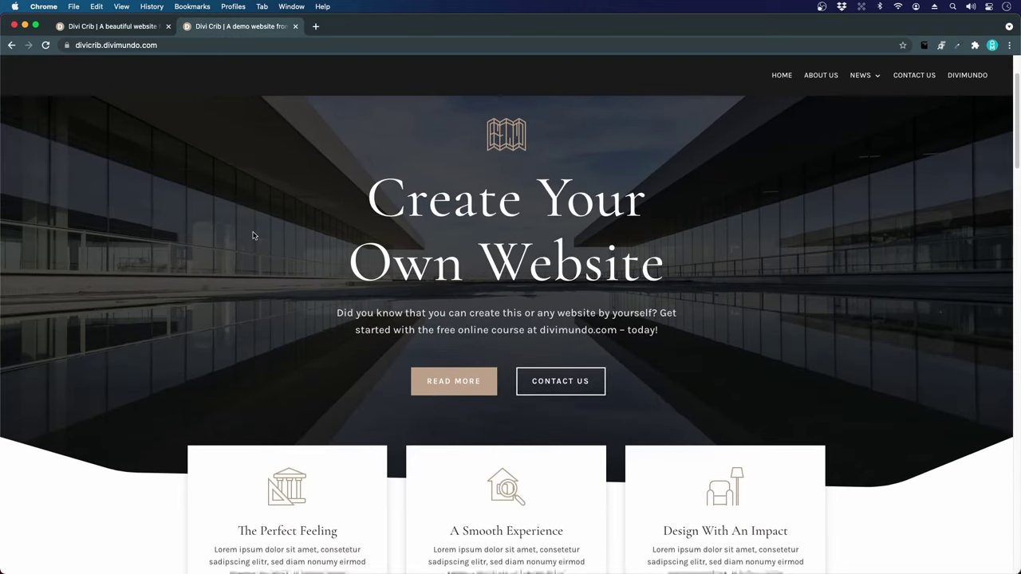
scroll(253, 236, "down", 6)
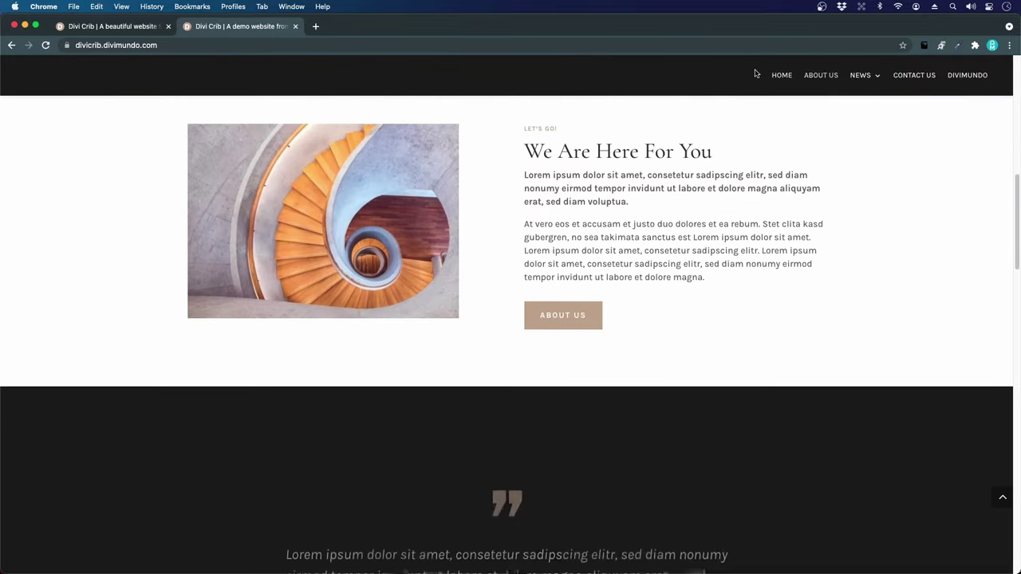
scroll(523, 259, "down", 3)
scroll(523, 261, "down", 3)
scroll(524, 258, "up", 15)
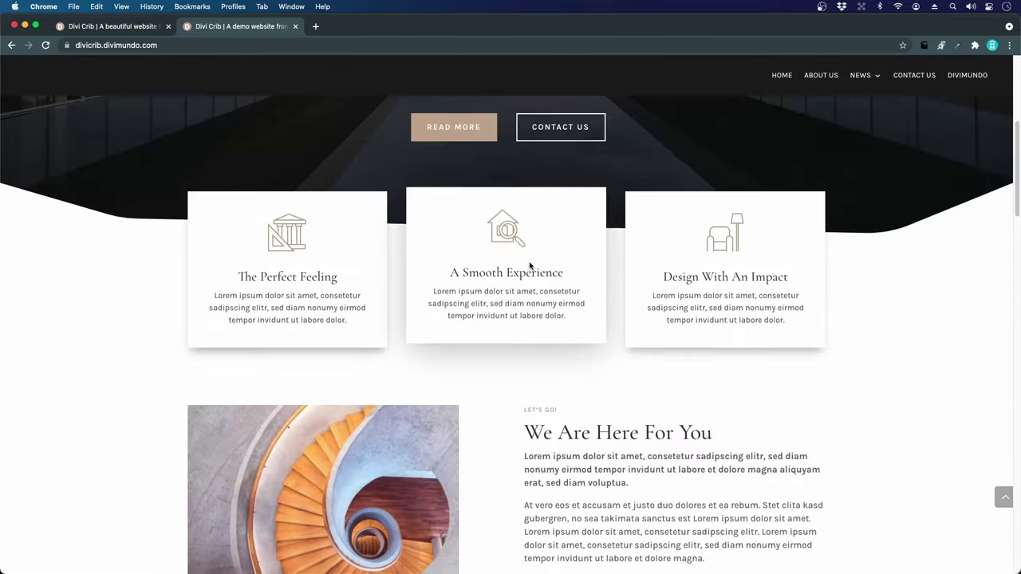
scroll(326, 170, "up", 5)
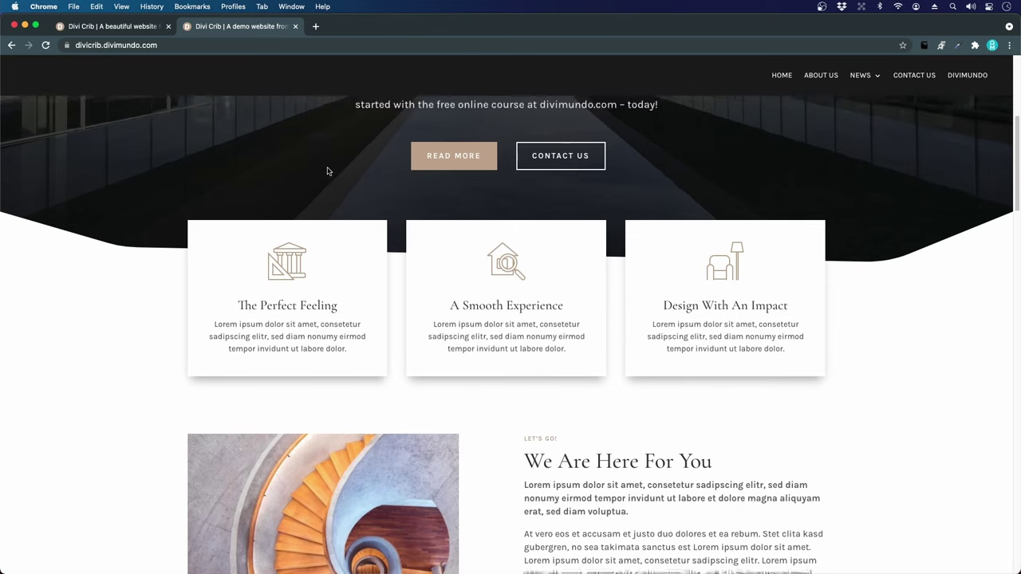
scroll(404, 261, "up", 4)
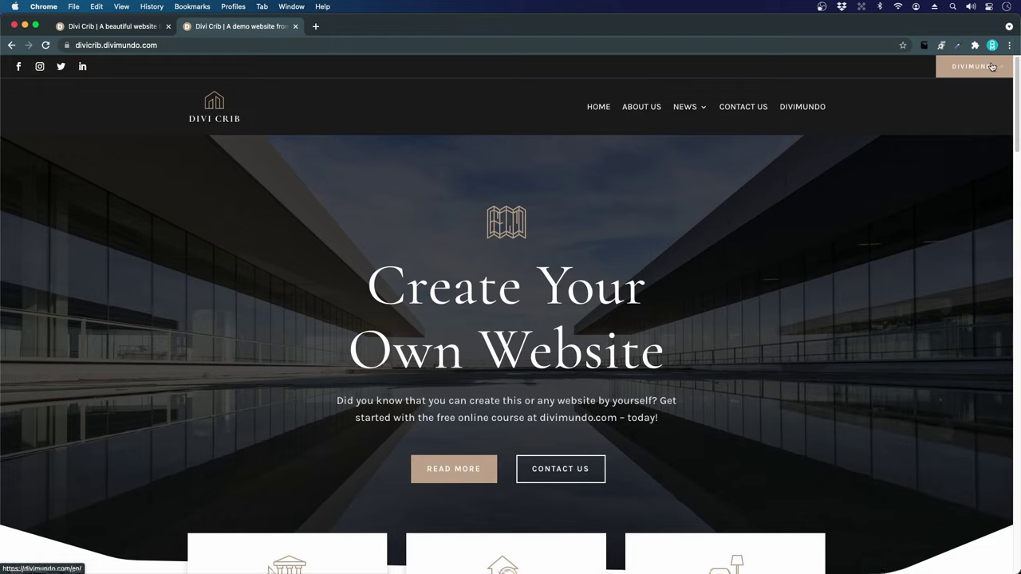
- Preview the demo's mobile hamburger menu in DevTools device mode, then switch to the divicrib.com tab
right_click(172, 212)
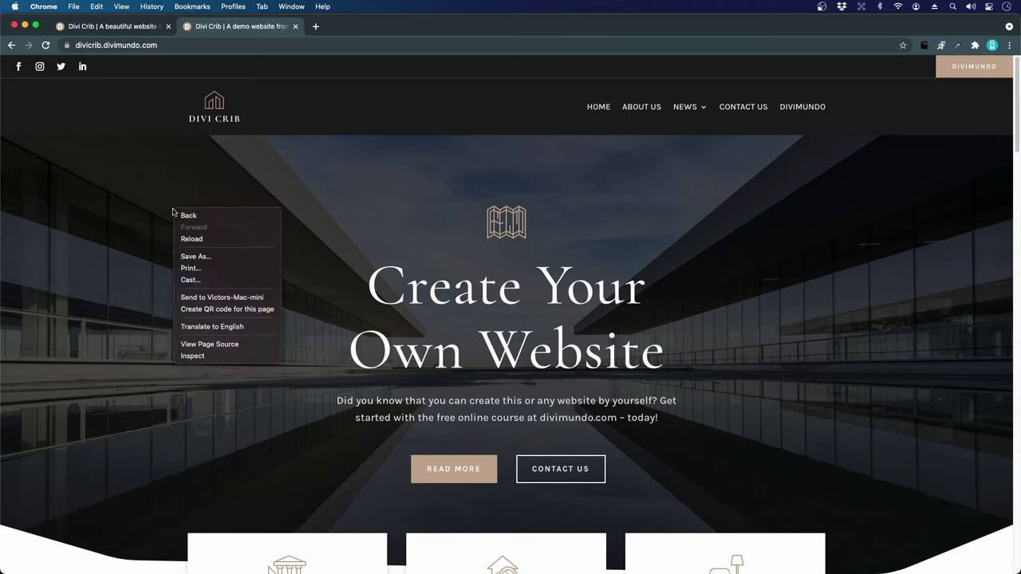
left_click(221, 355)
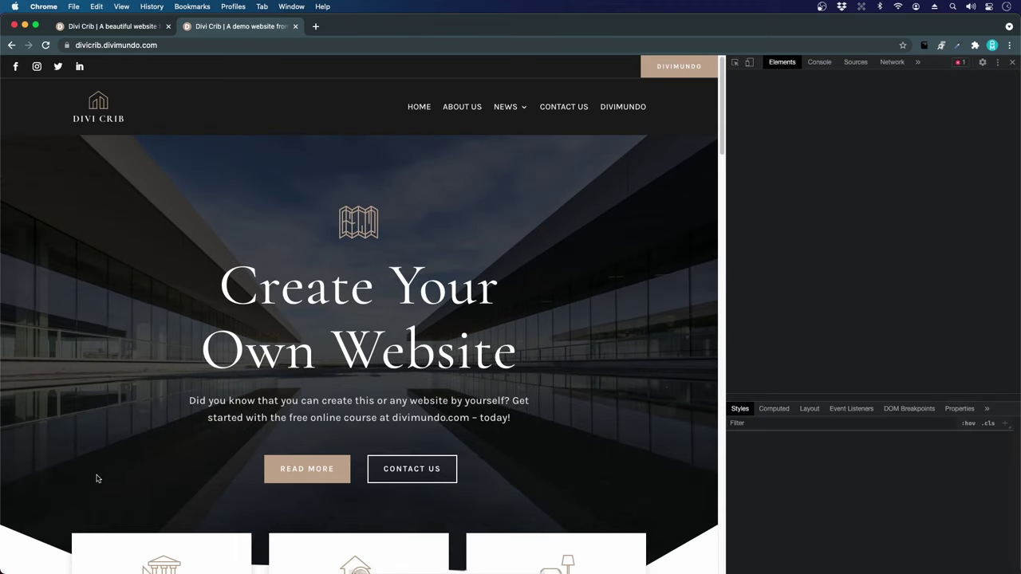
left_click(749, 63)
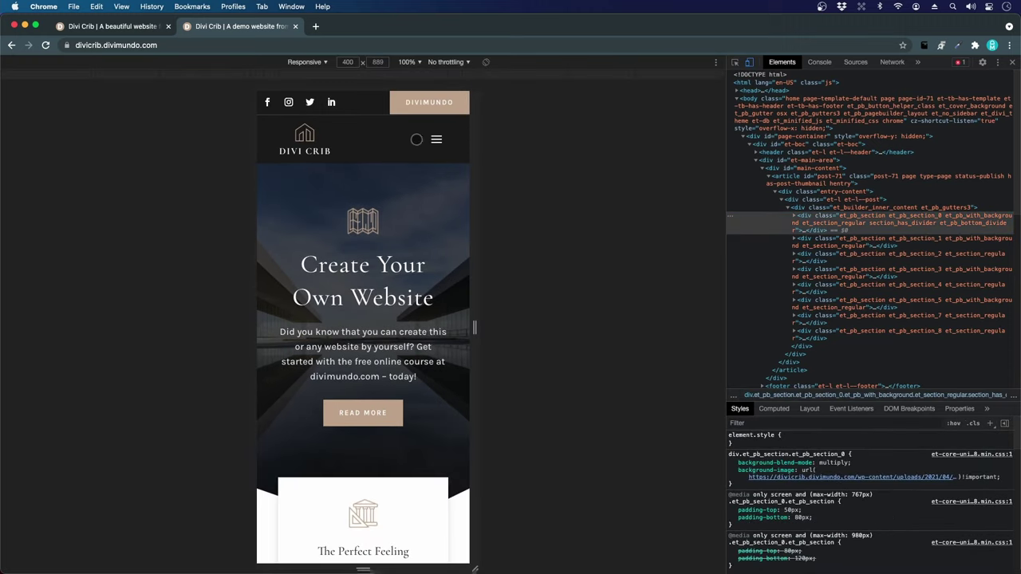
left_click(436, 138)
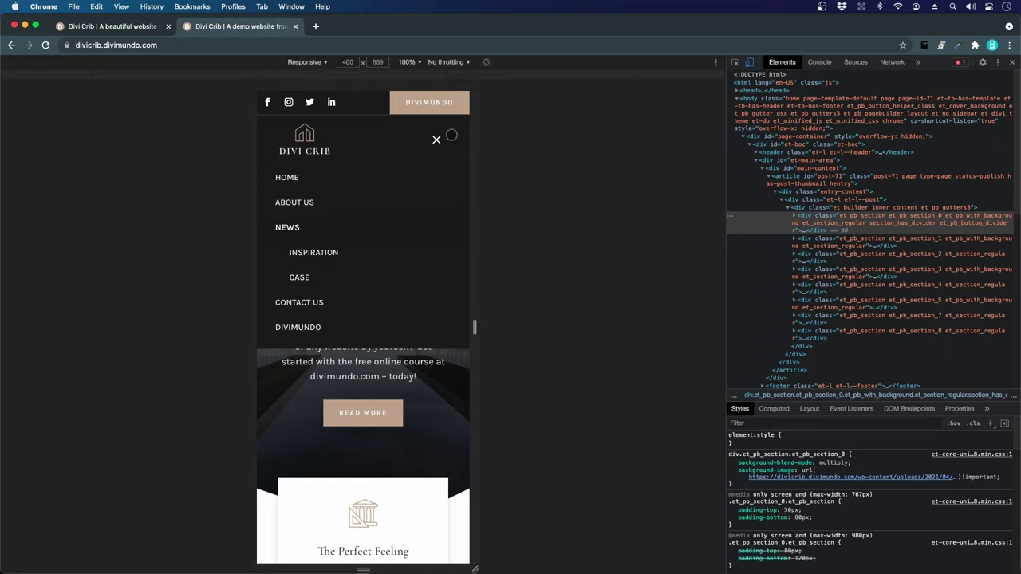
left_click(437, 140)
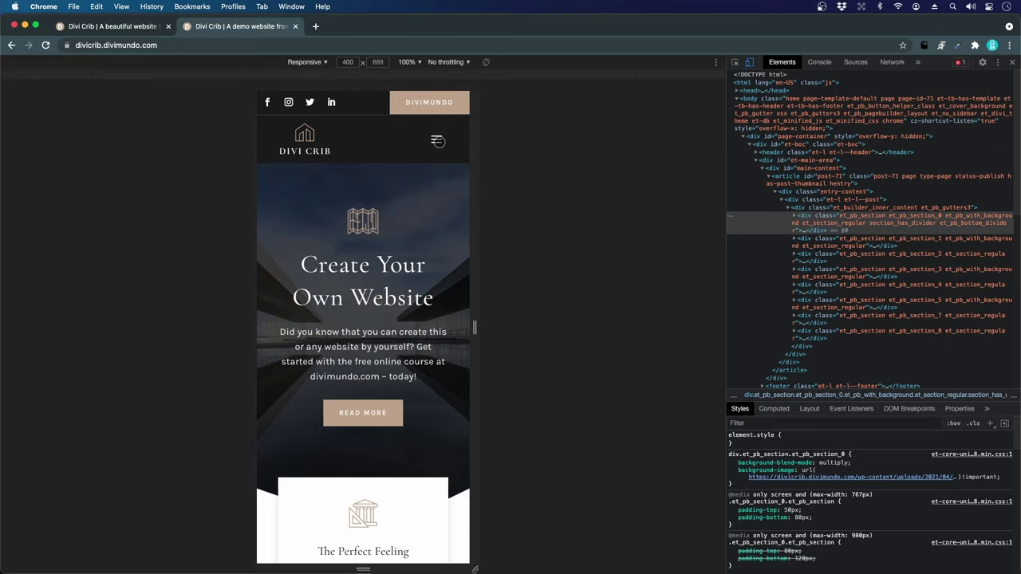
left_click(121, 31)
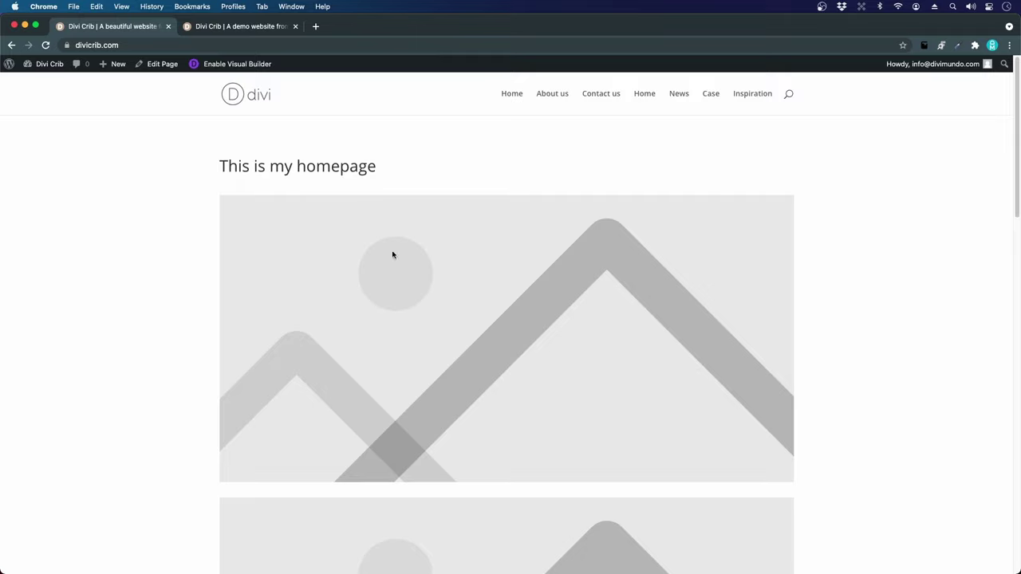
- Go to the Divi Crib Dashboard from the 'Divi Crib' admin bar item
scroll(405, 224, "down", 3)
scroll(404, 225, "up", 3)
scroll(404, 227, "down", 3)
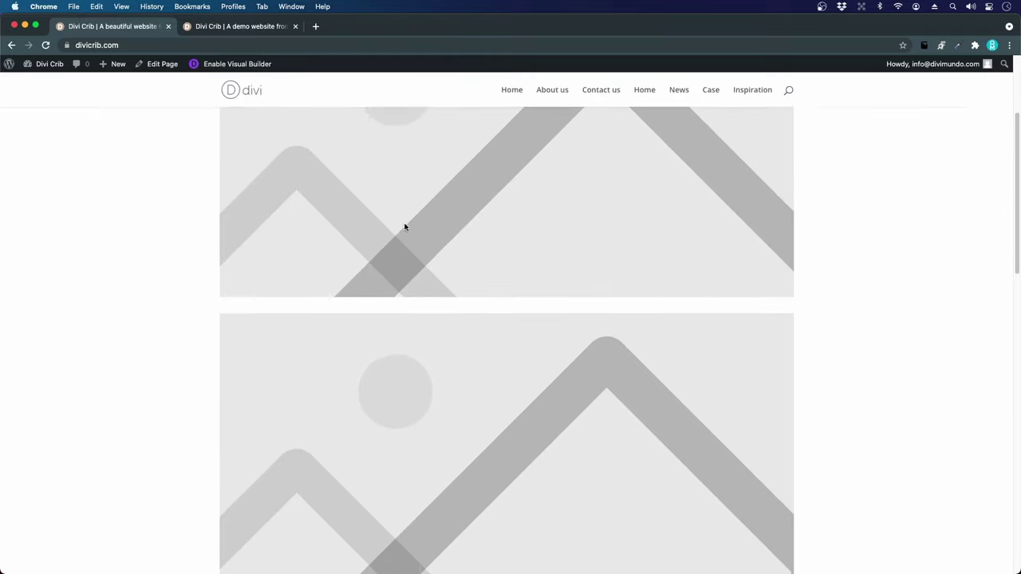
scroll(405, 228, "up", 3)
scroll(403, 225, "down", 3)
scroll(403, 237, "up", 3)
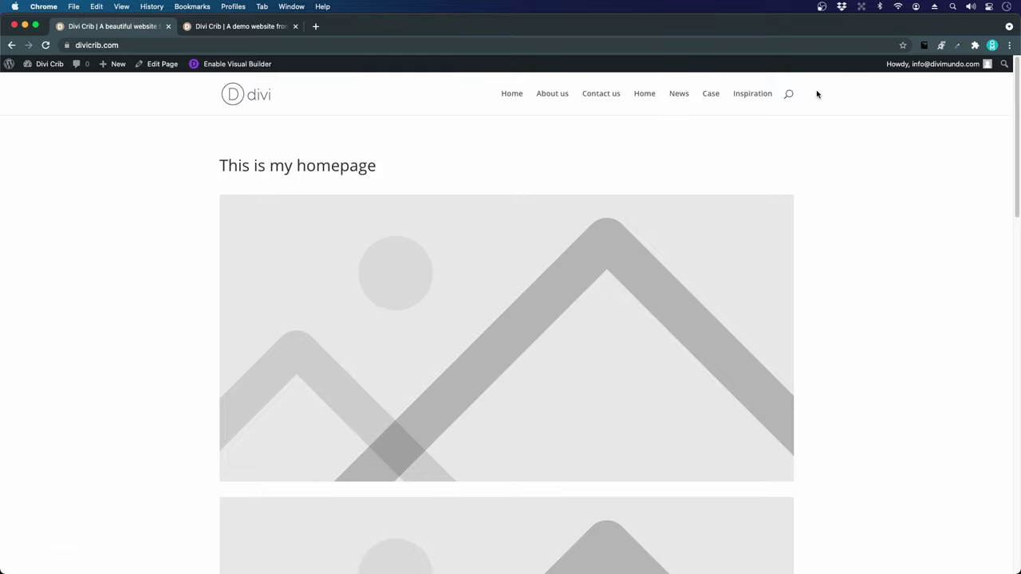
mouse_move(42, 73)
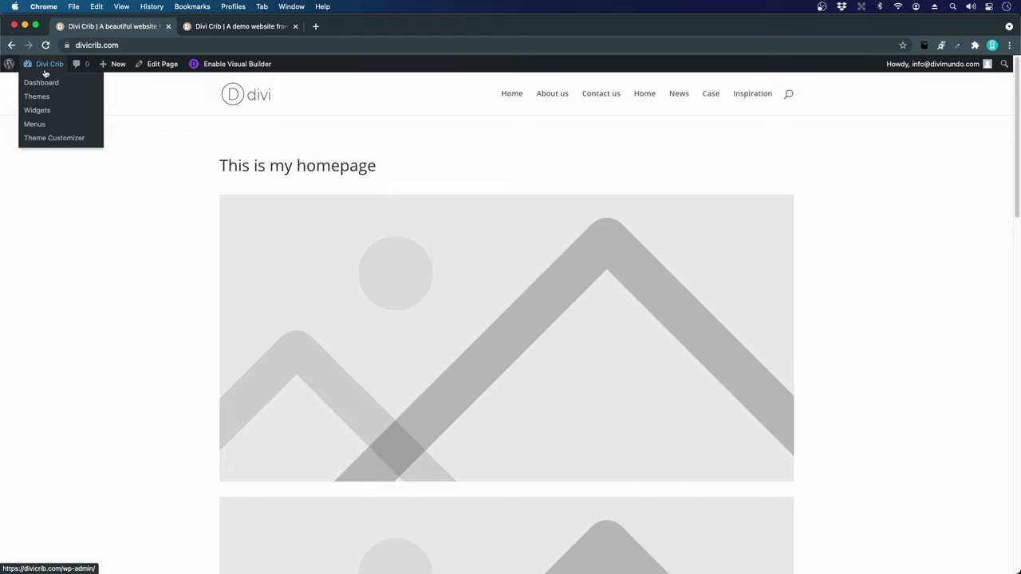
left_click(45, 73)
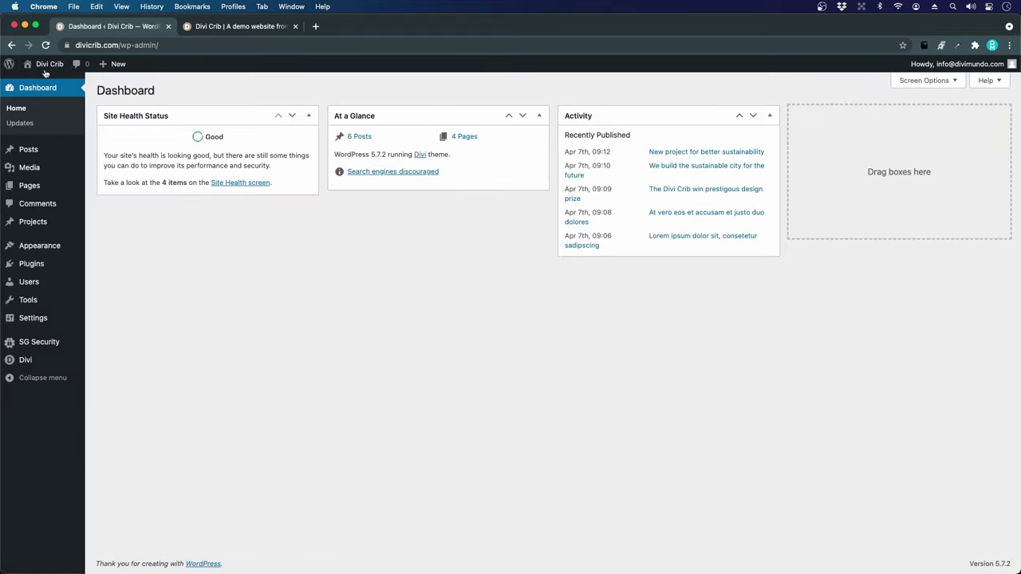
- In the Menus editor, create 'Main menu' with the Primary Menu display location ticked
mouse_move(51, 241)
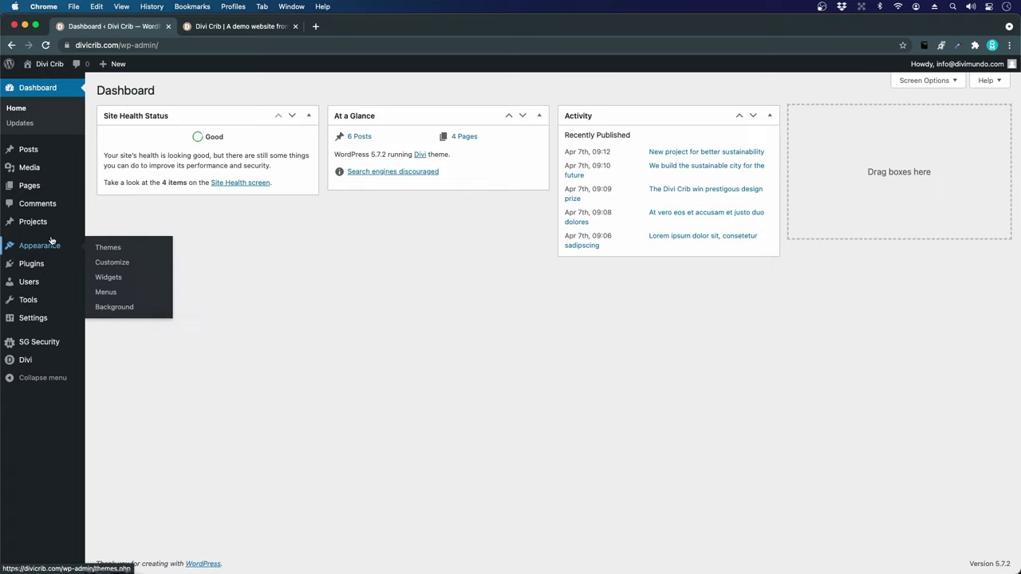
left_click(118, 293)
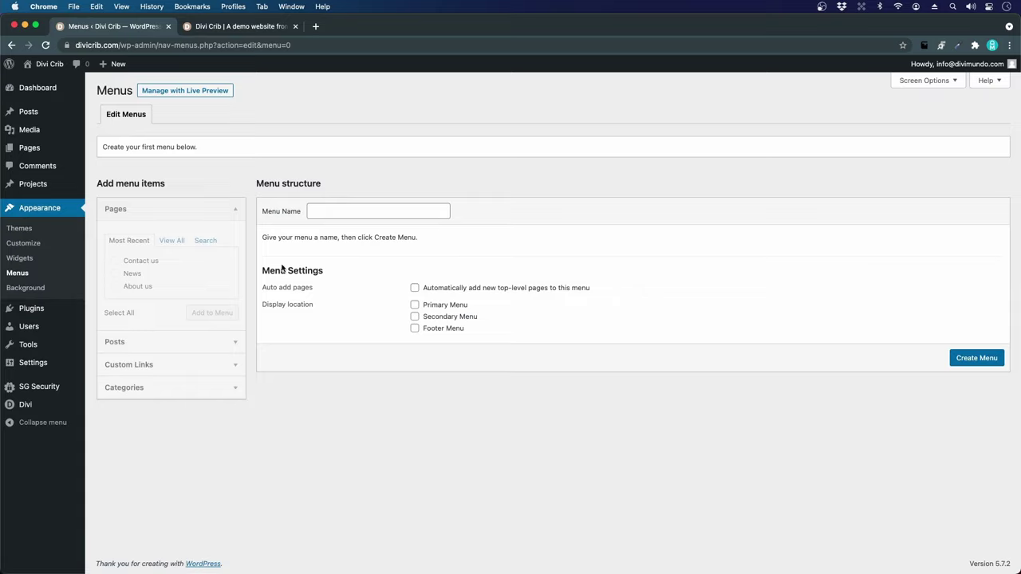
left_click(375, 206)
type("Main menuy")
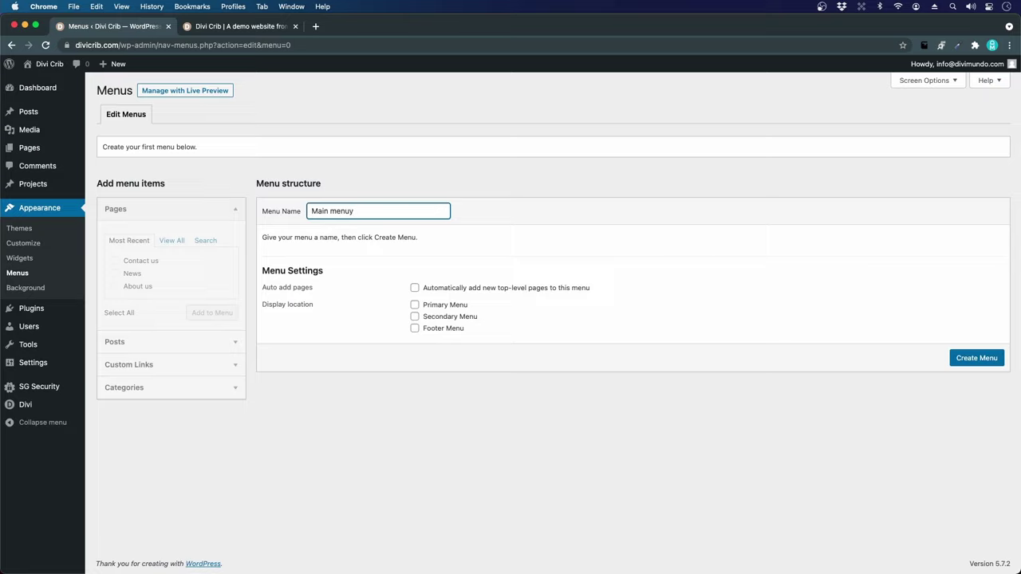
key("BackSpace")
left_click(429, 306)
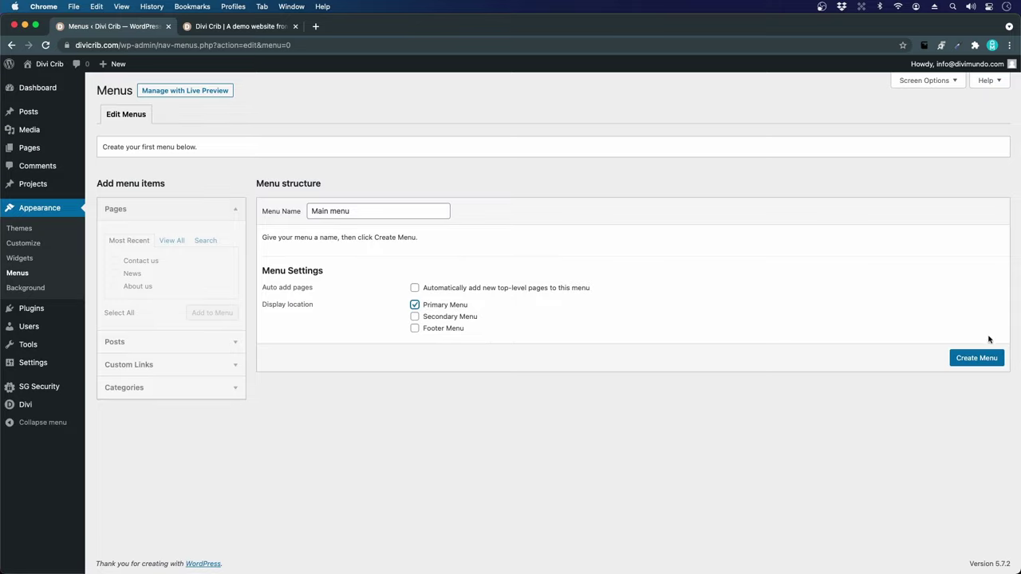
left_click(976, 364)
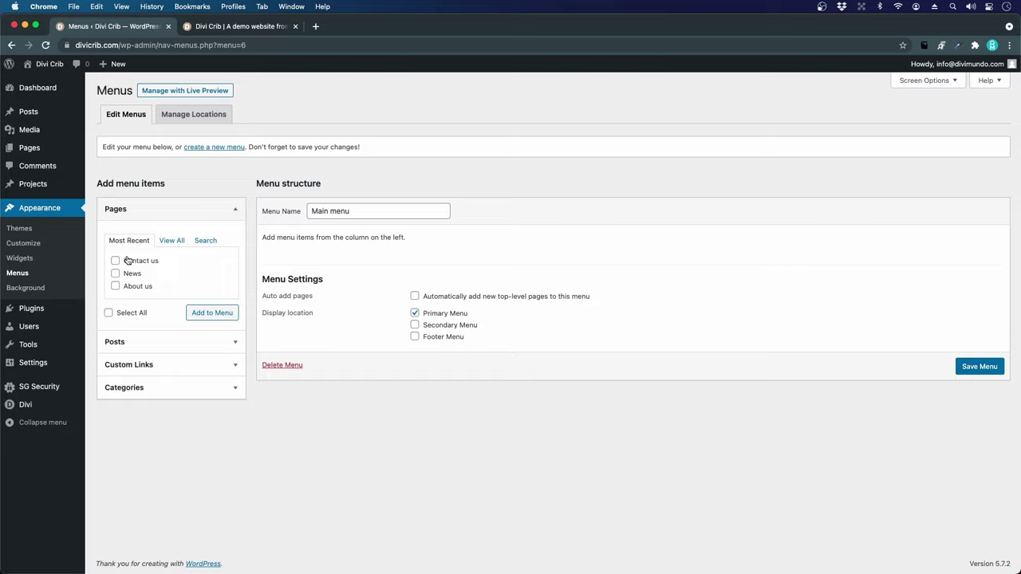
- Add every page (Home, About us, Contact us, News) to Main menu, then bring up the demo tab
left_click(171, 240)
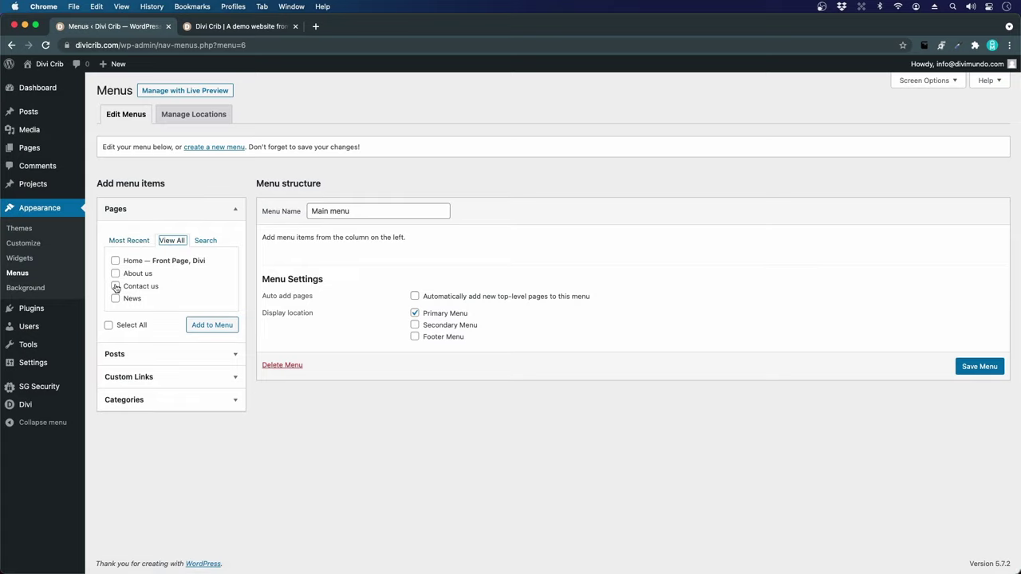
left_click(109, 326)
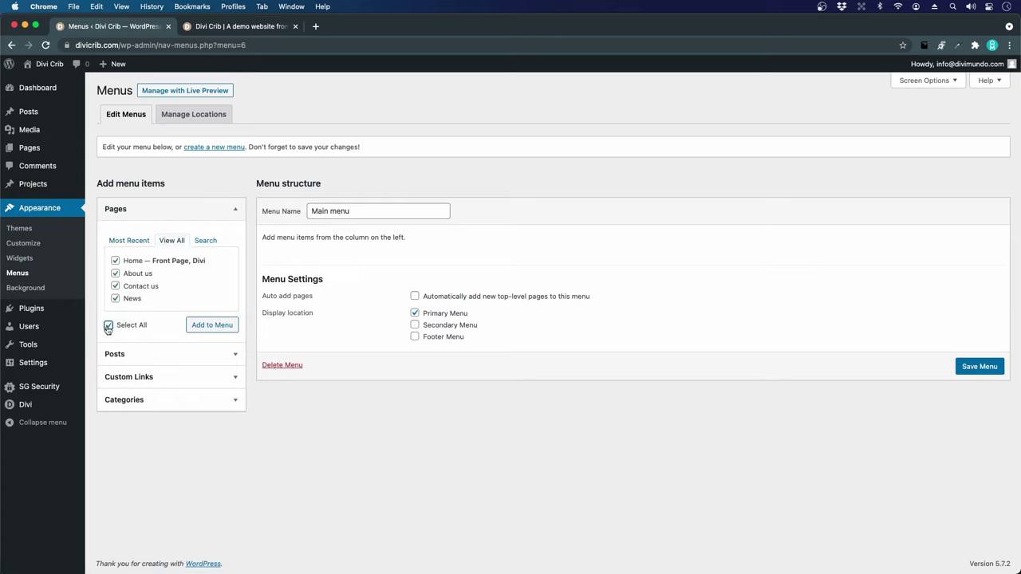
left_click(211, 325)
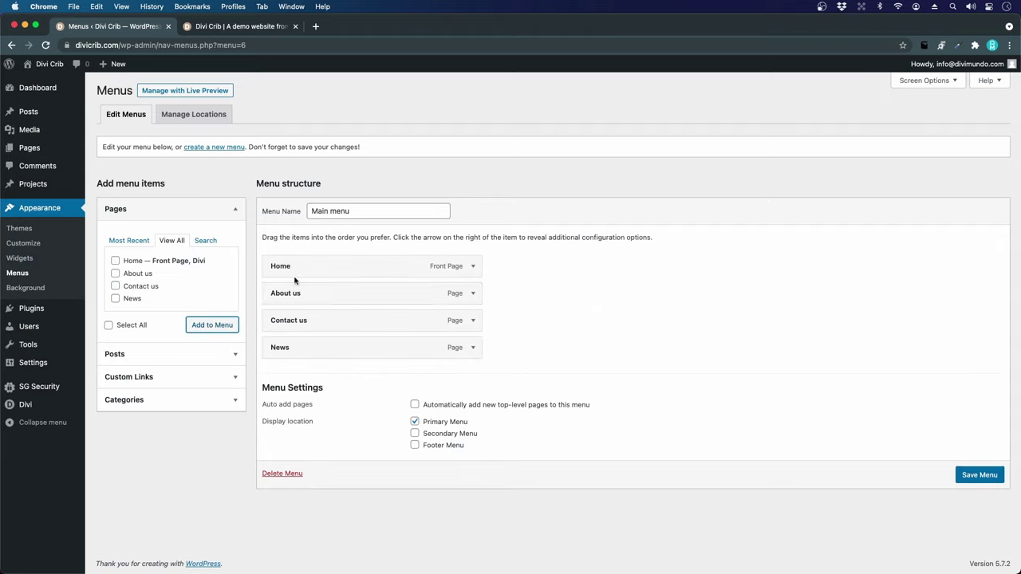
left_click(239, 27)
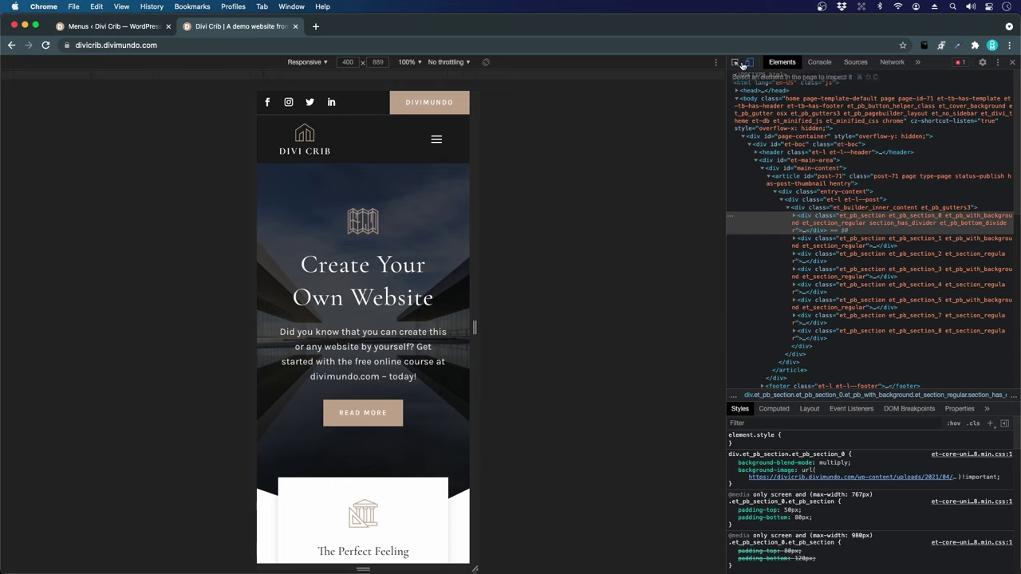
- View the demo's desktop menu and NEWS submenu, then go back to the WordPress Menus tab
left_click(748, 62)
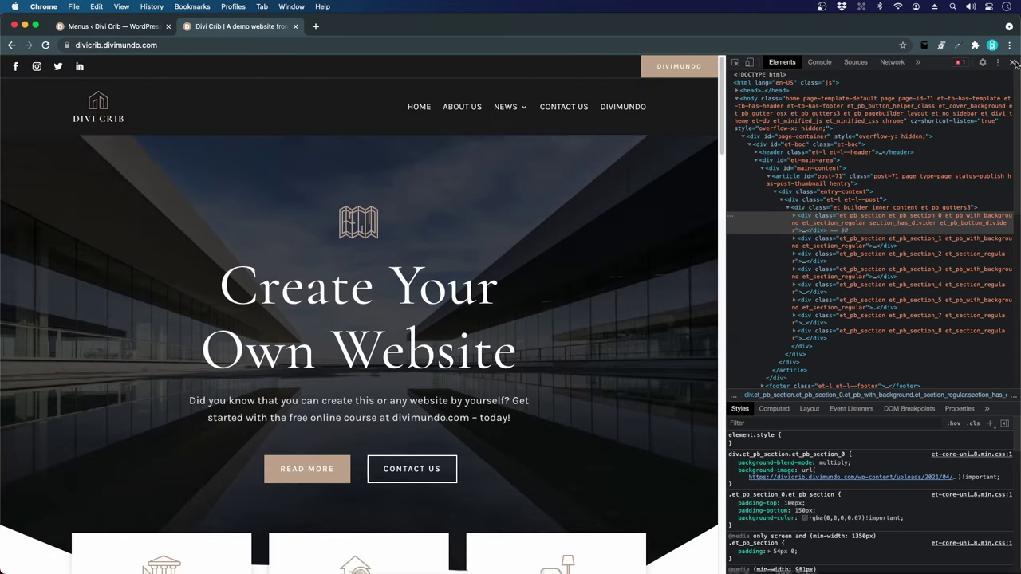
left_click(1012, 61)
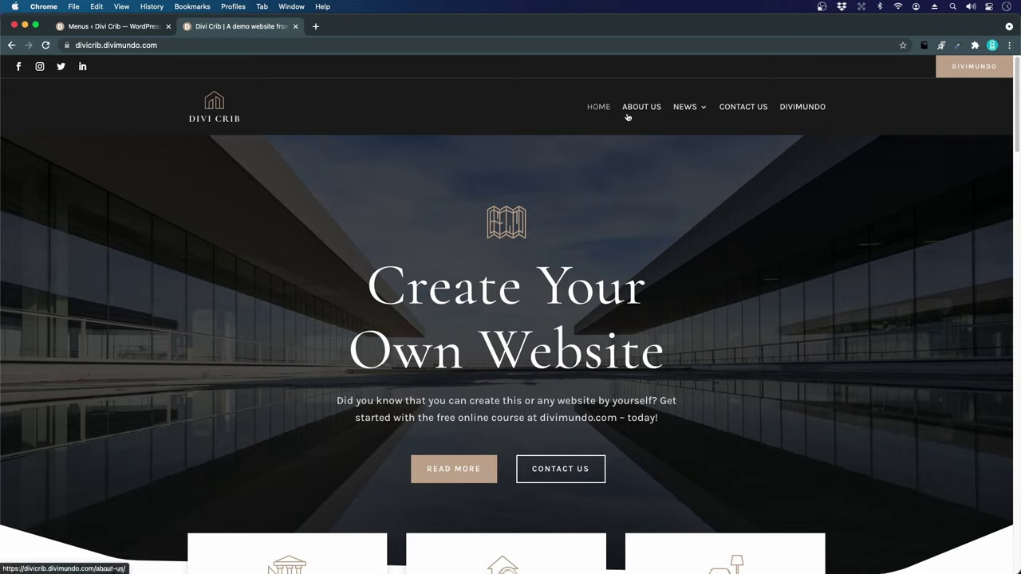
mouse_move(691, 120)
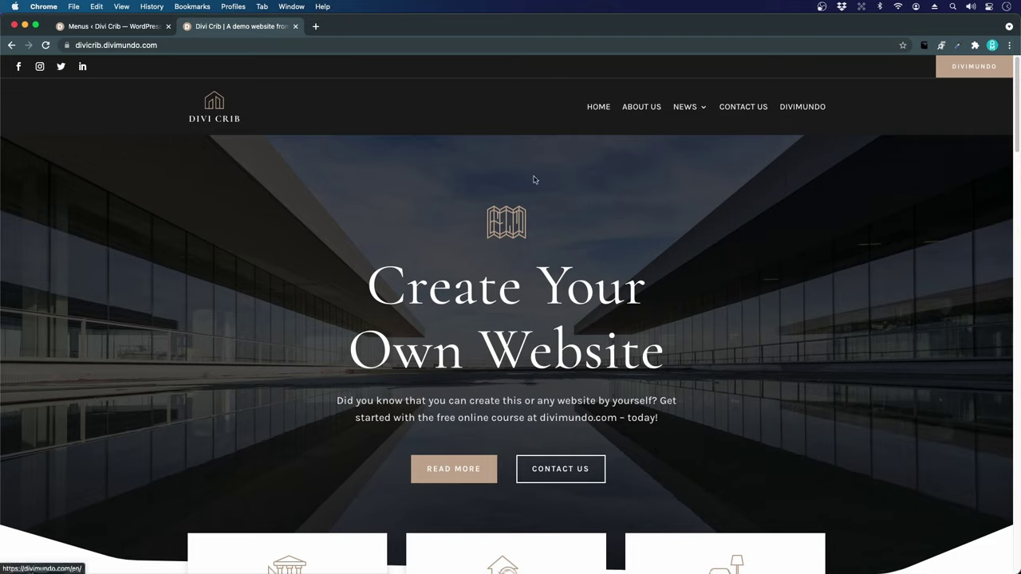
left_click(79, 25)
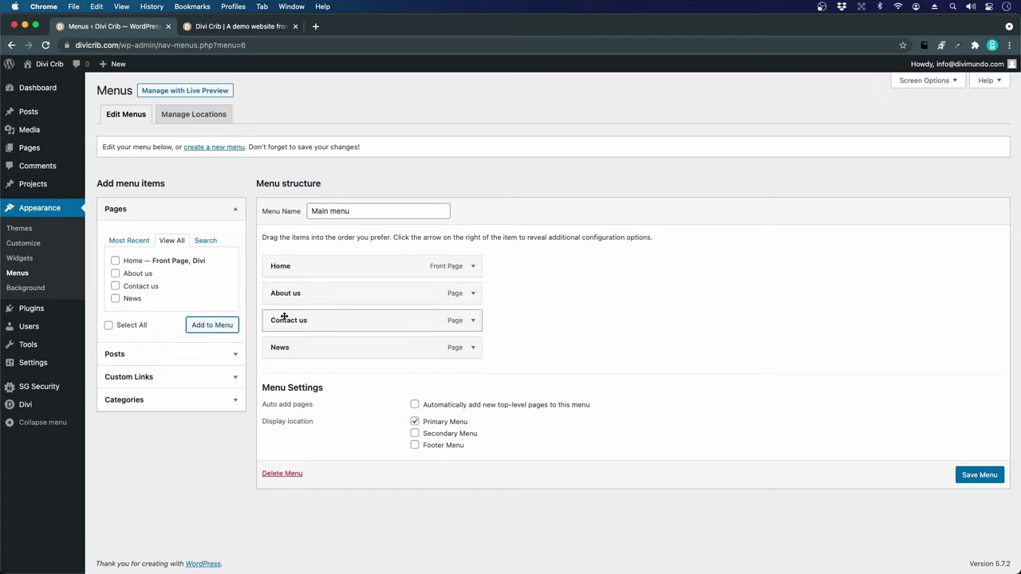
- Move News above Contact us, check it against the demo, and expand the Categories box
left_click_drag(289, 349, 320, 341)
left_click(225, 29)
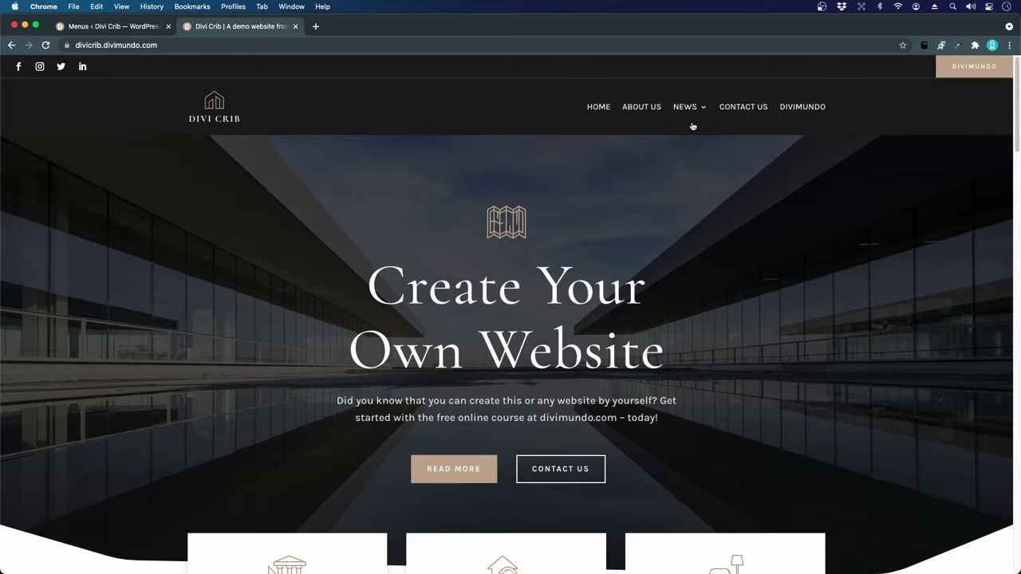
mouse_move(694, 106)
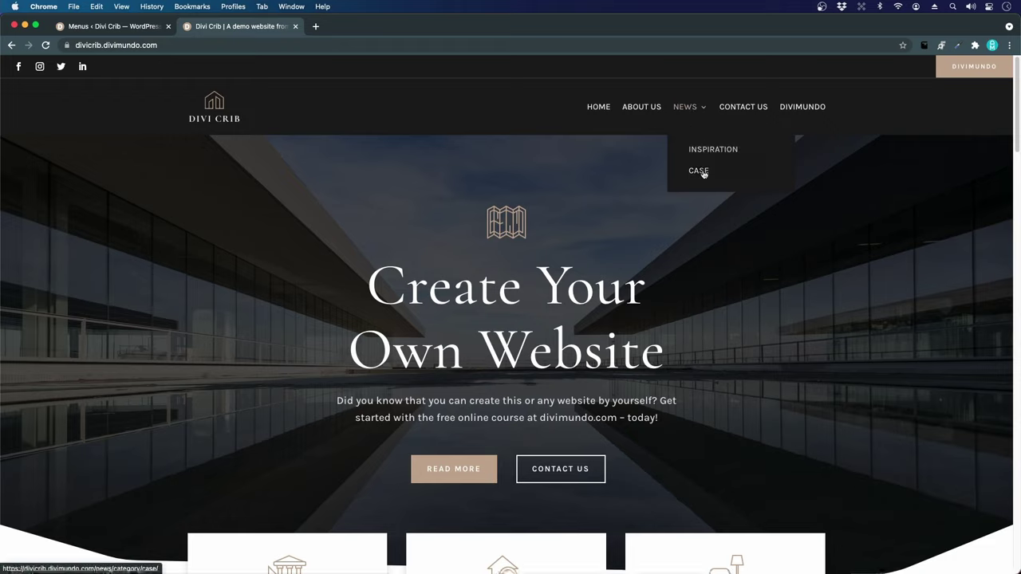
left_click(98, 26)
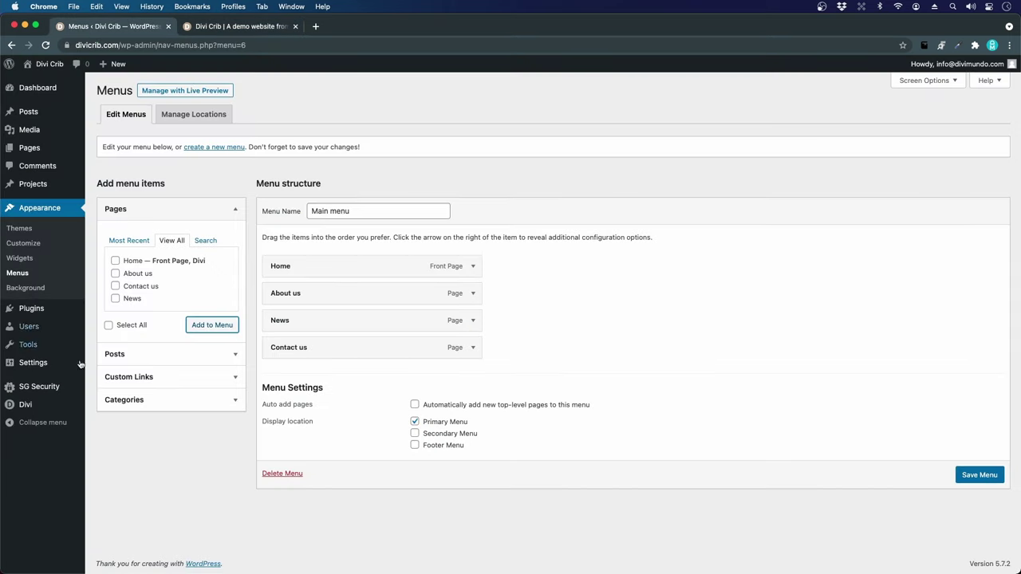
left_click(126, 400)
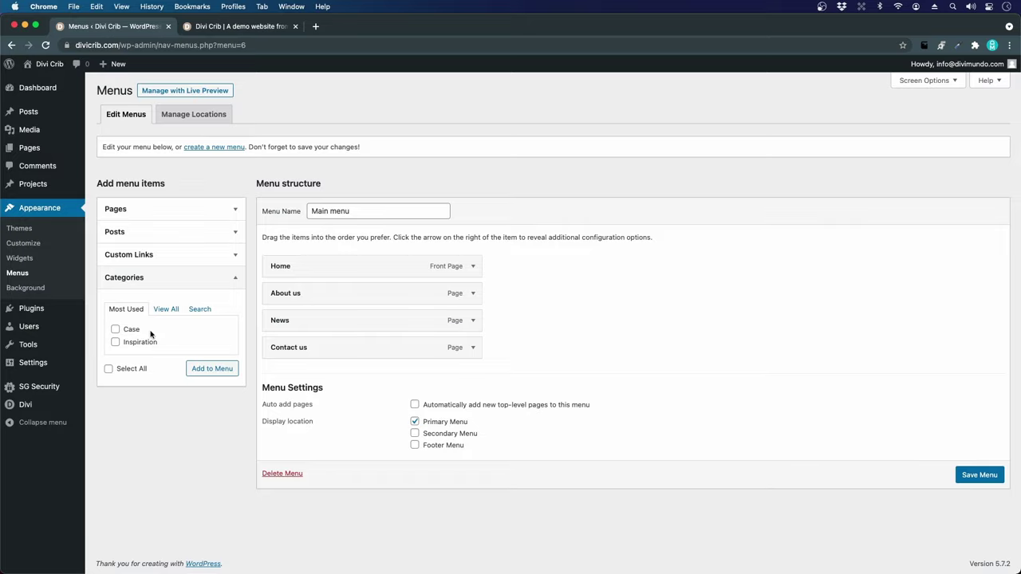
- Add the Case and Inspiration categories, nest both under News, and save Main menu
left_click(109, 369)
left_click(220, 371)
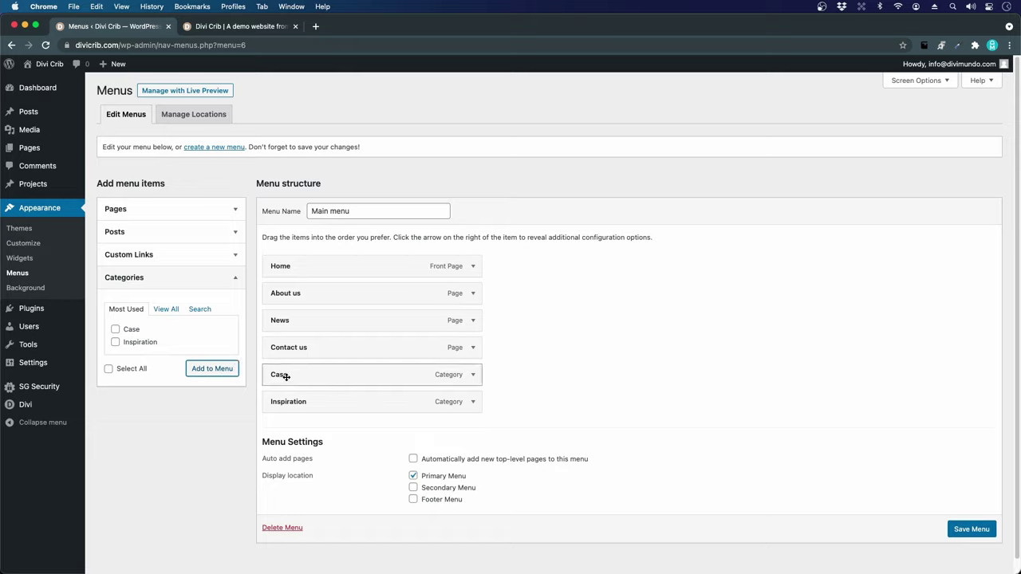
left_click_drag(286, 374, 303, 346)
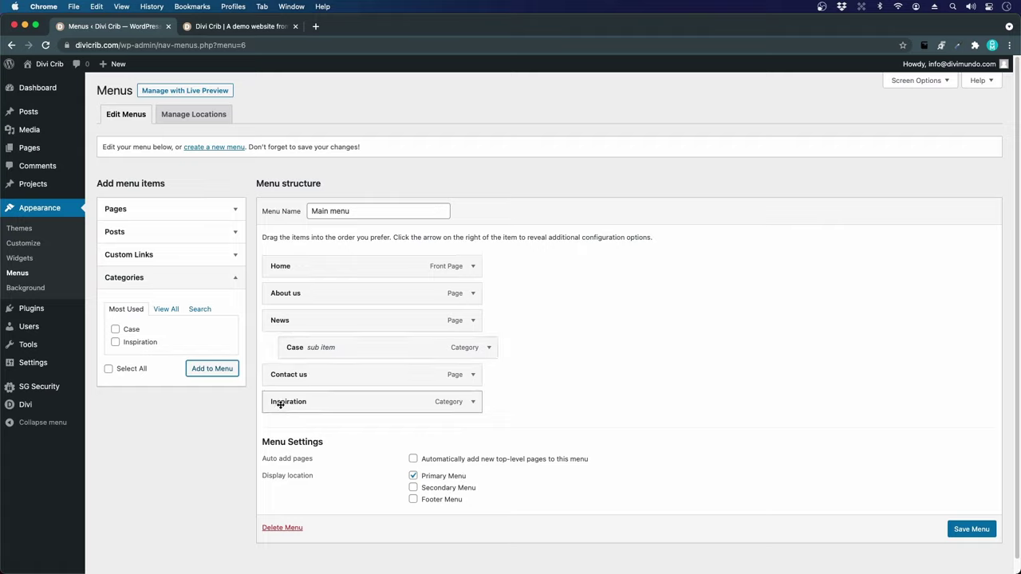
left_click_drag(280, 404, 299, 376)
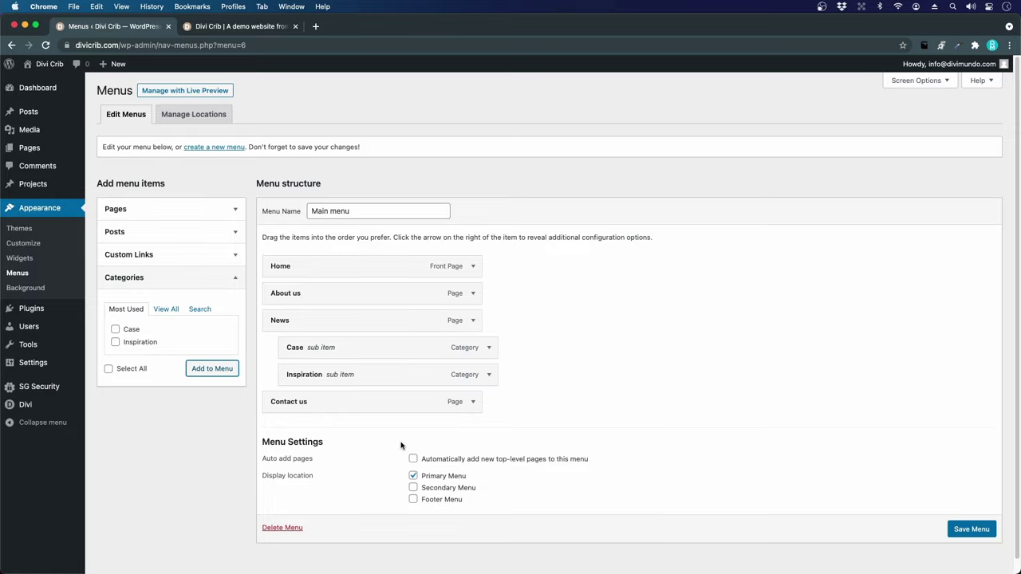
left_click(973, 539)
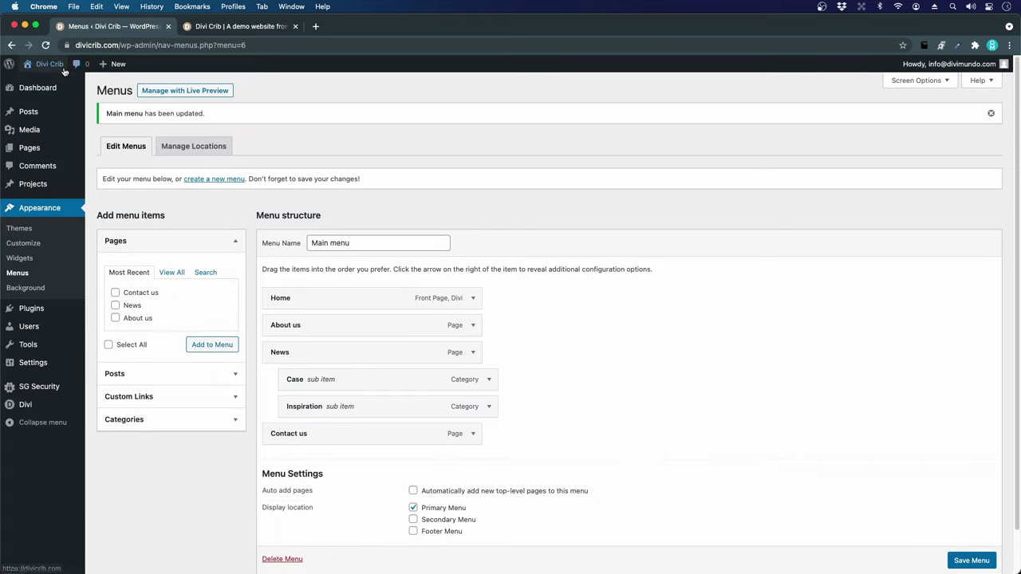
left_click(59, 83, "super")
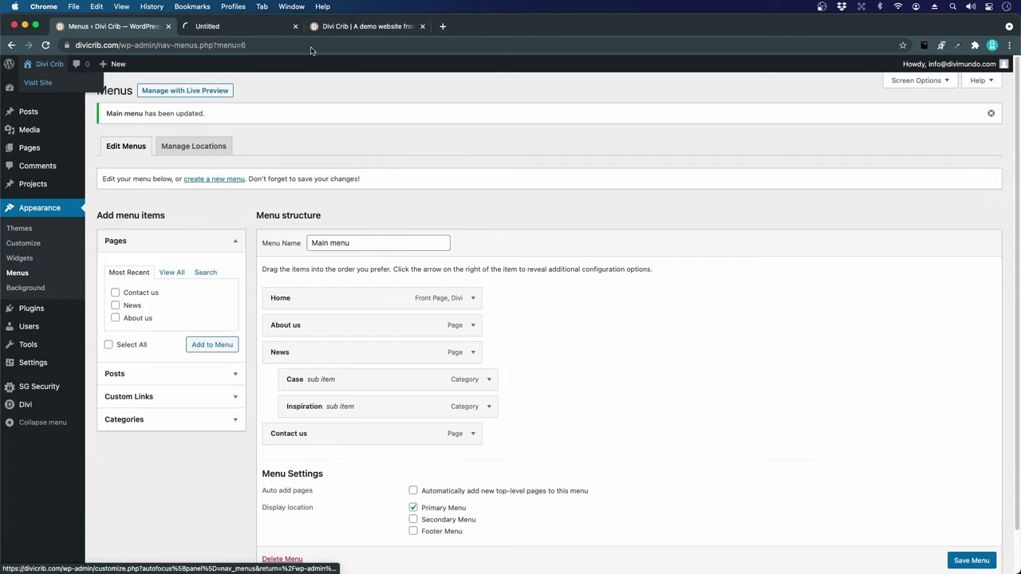
left_click(239, 26)
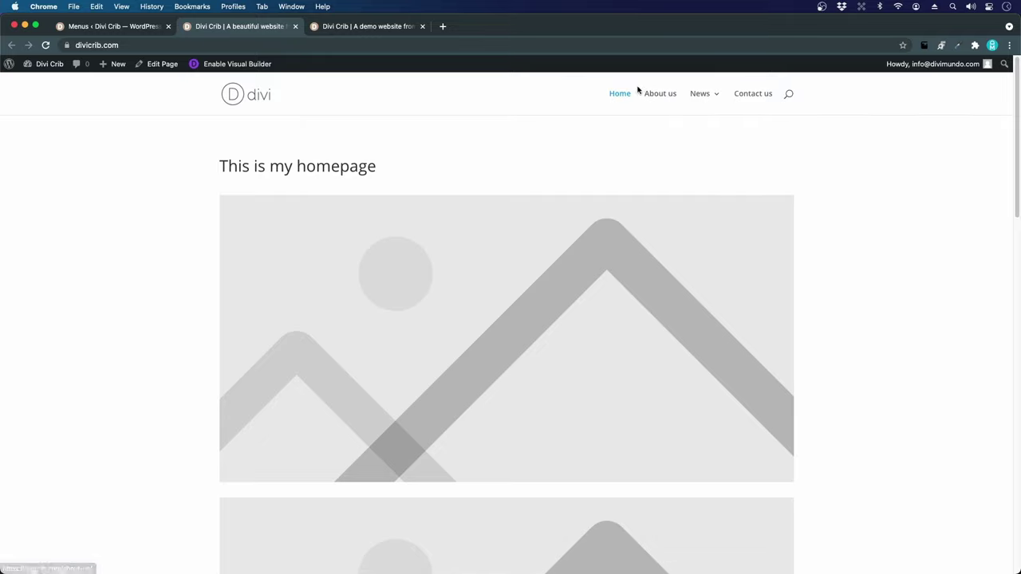
left_click(341, 26)
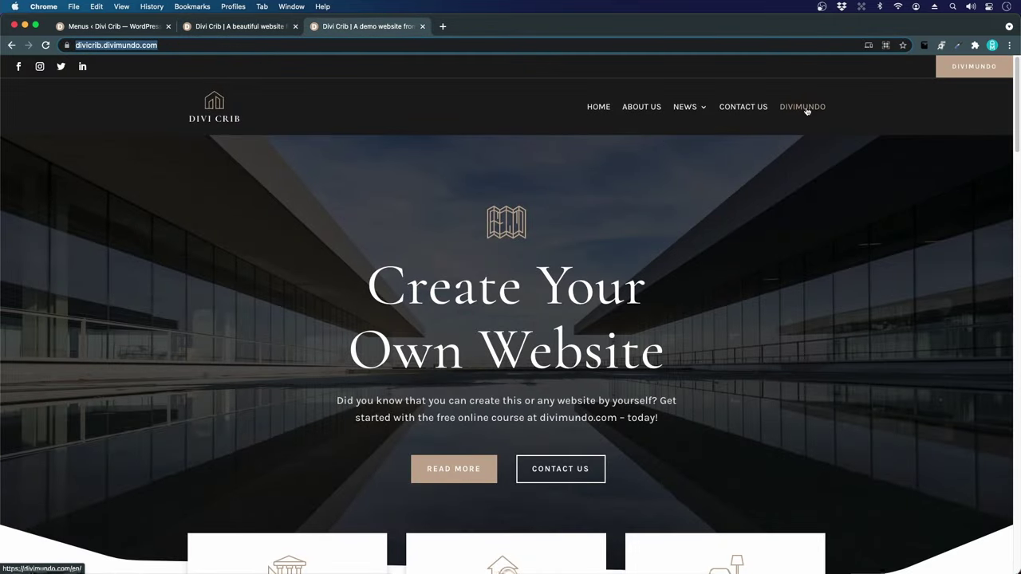
left_click(115, 27)
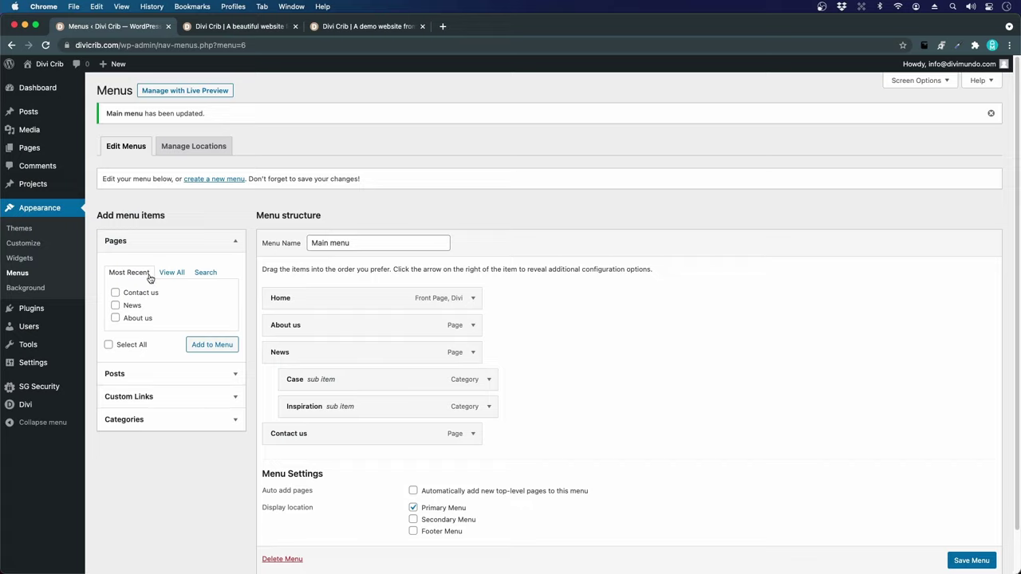
left_click(129, 397)
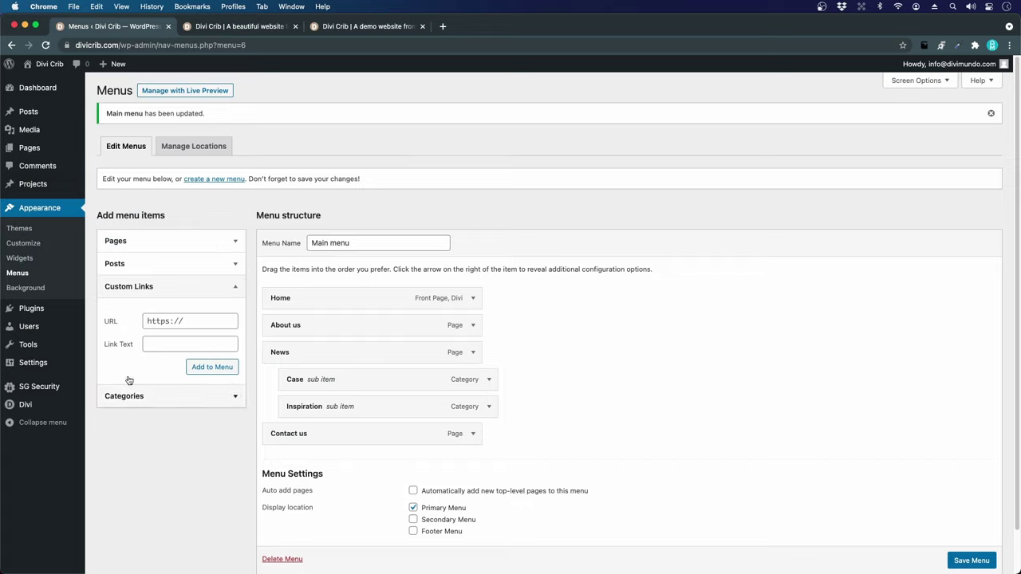
left_click(178, 322)
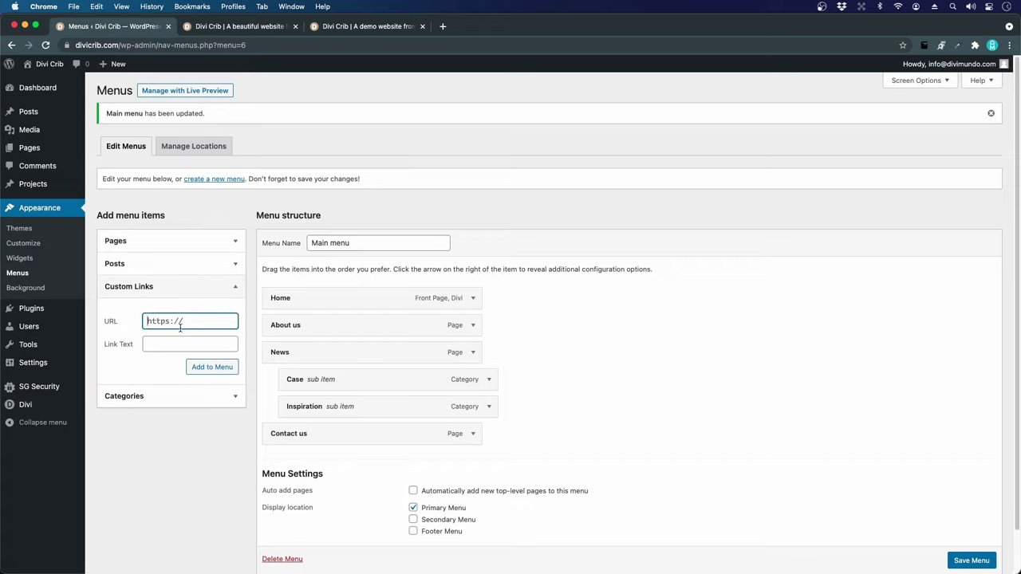
type("https://divimundo.com/en/")
left_click(185, 343)
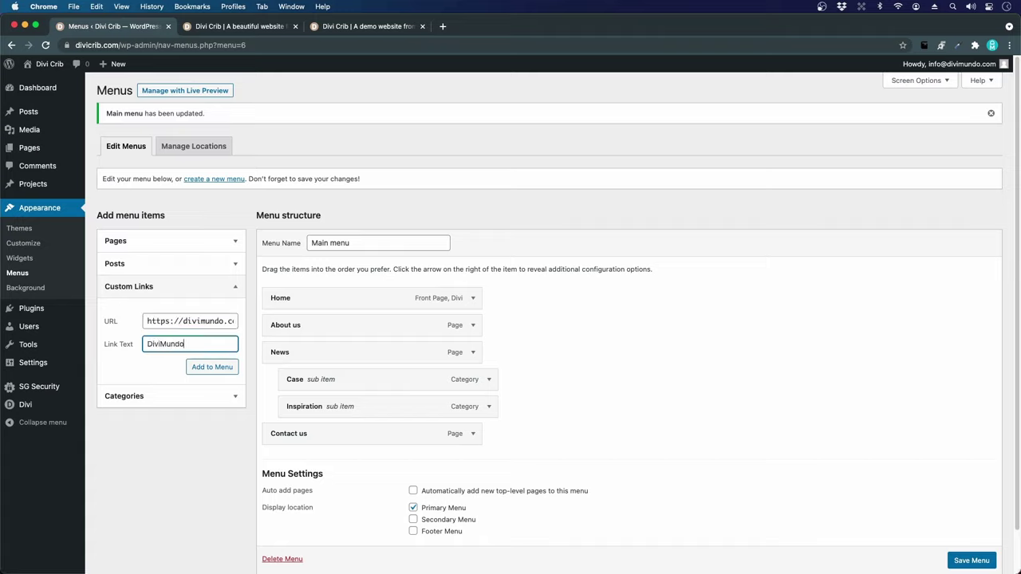
left_click(200, 371)
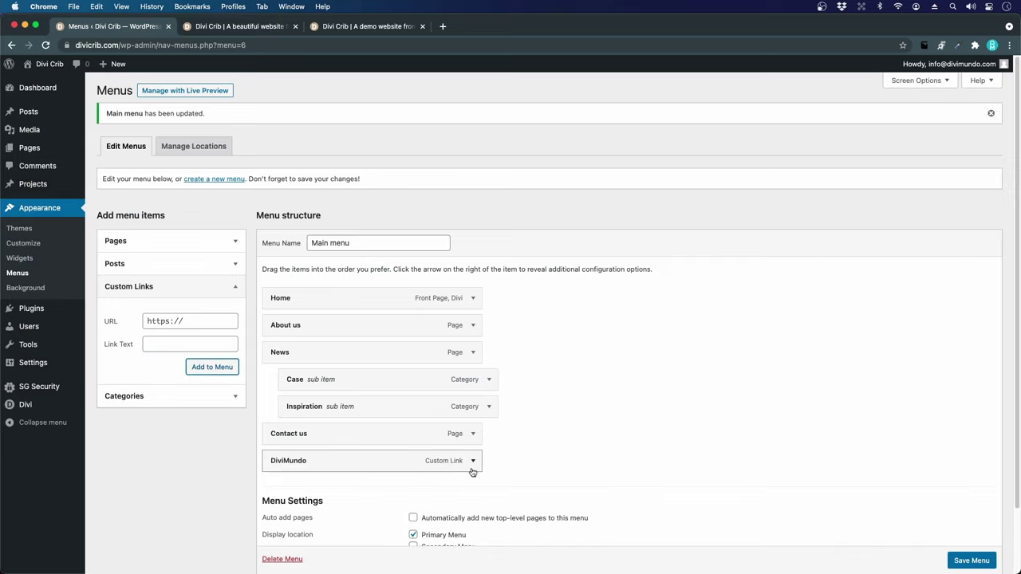
left_click(473, 462)
scroll(507, 466, "down", 3)
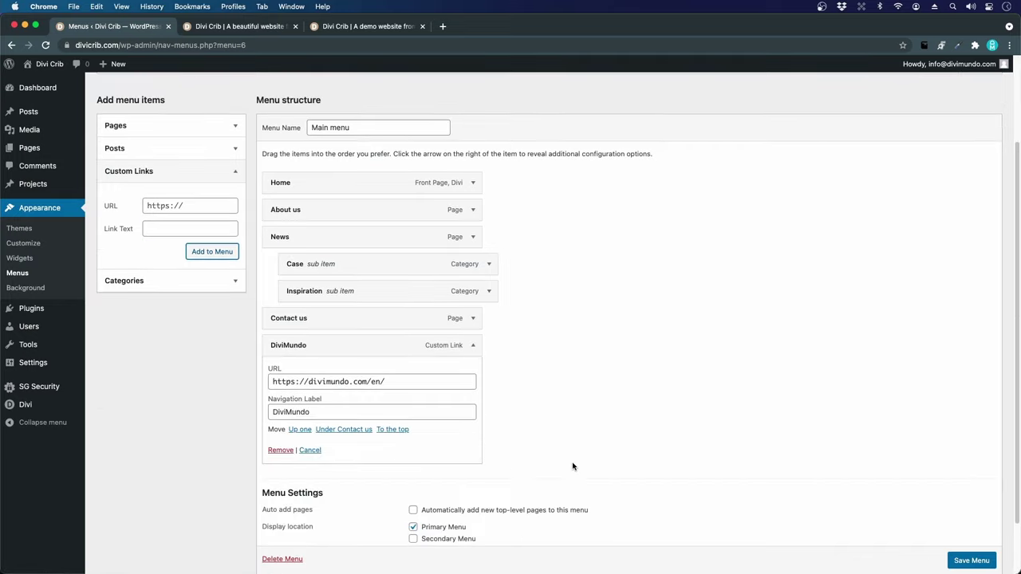
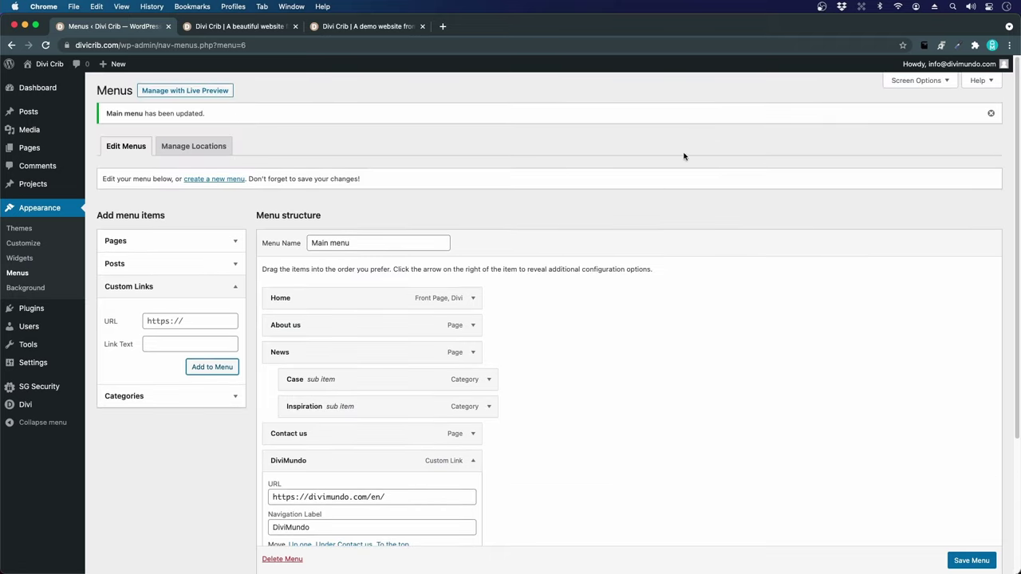
- Enable Link Target, set the DiviMundo link to open in a new tab, and save the Main menu
left_click(911, 84)
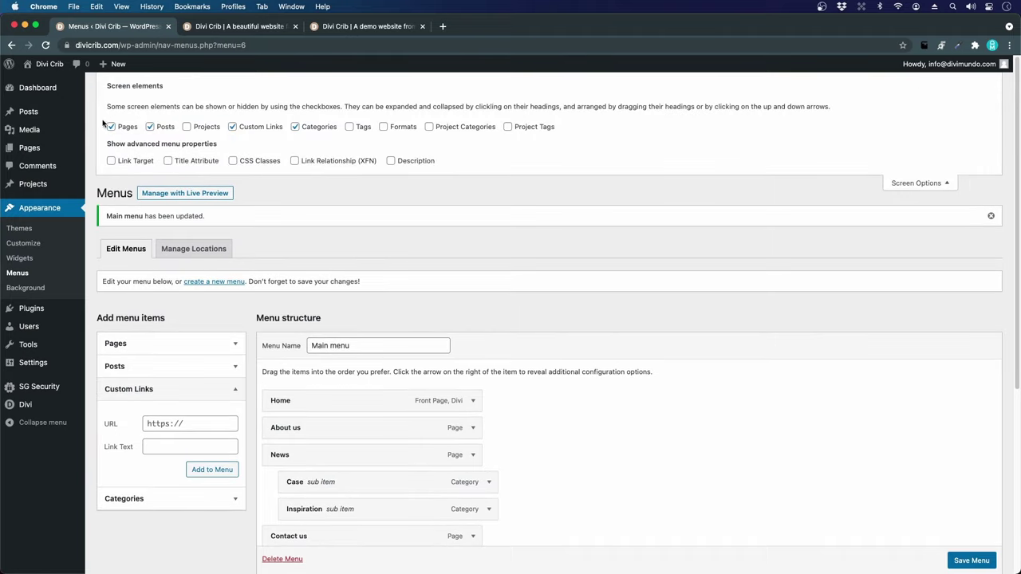
left_click(125, 164)
scroll(430, 271, "down", 5)
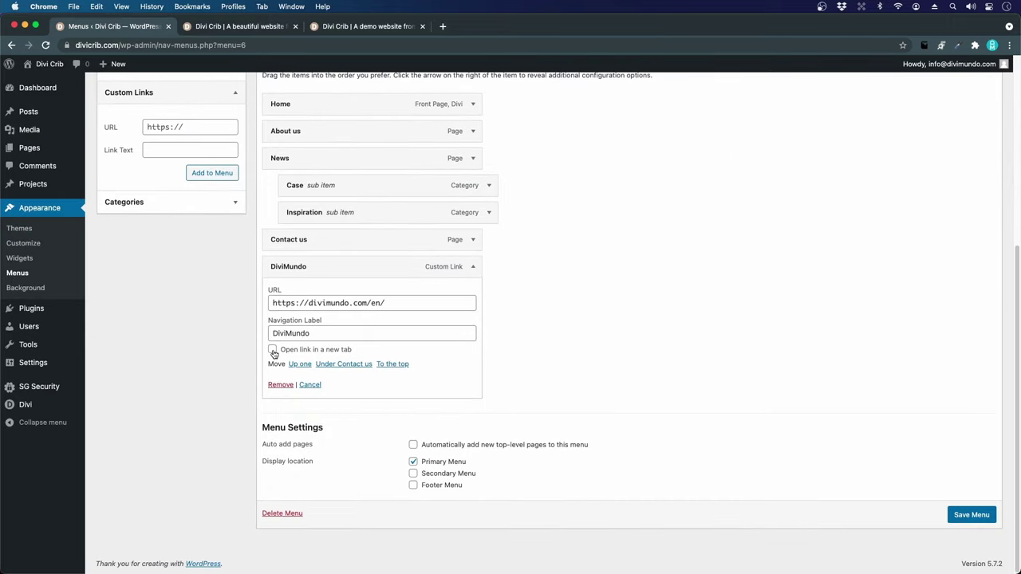
left_click(273, 352)
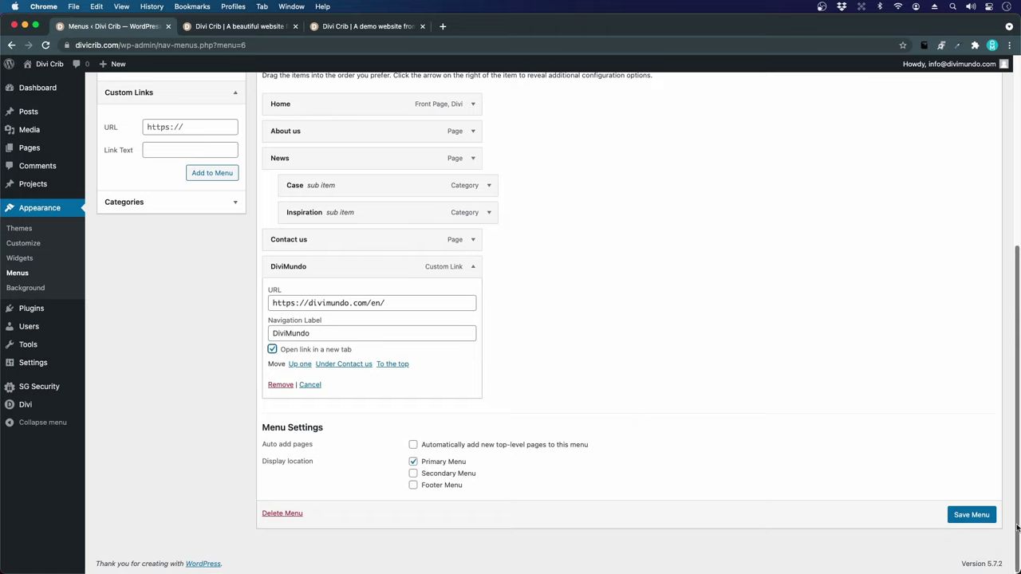
left_click(971, 516)
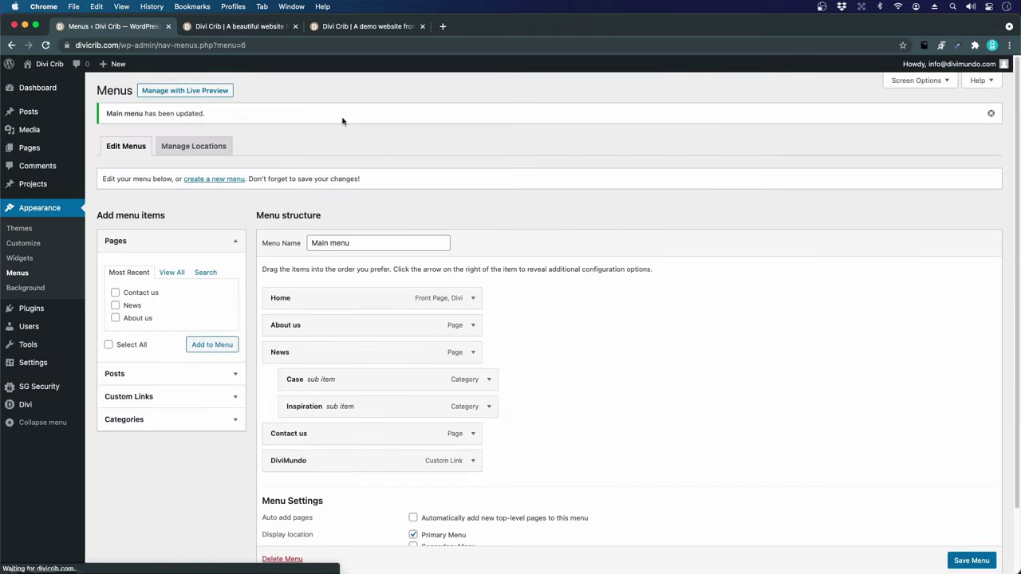
left_click(217, 27)
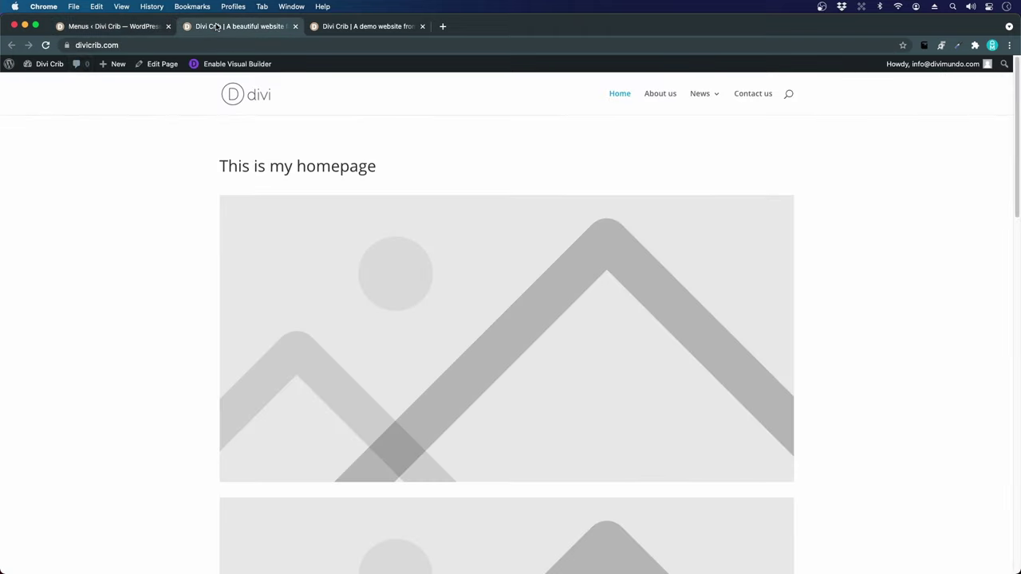
left_click(46, 46)
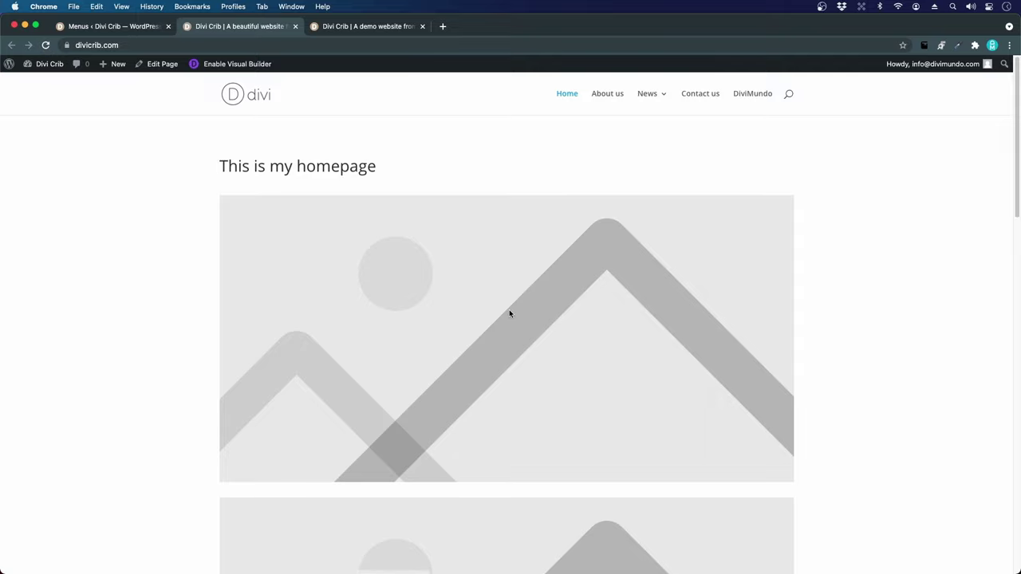
left_click(754, 97)
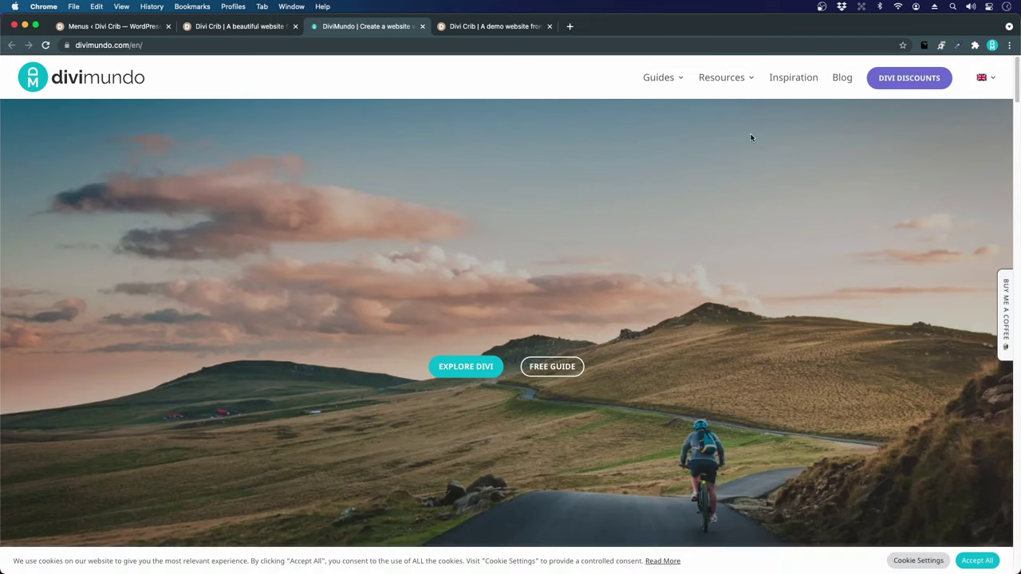
left_click(422, 27)
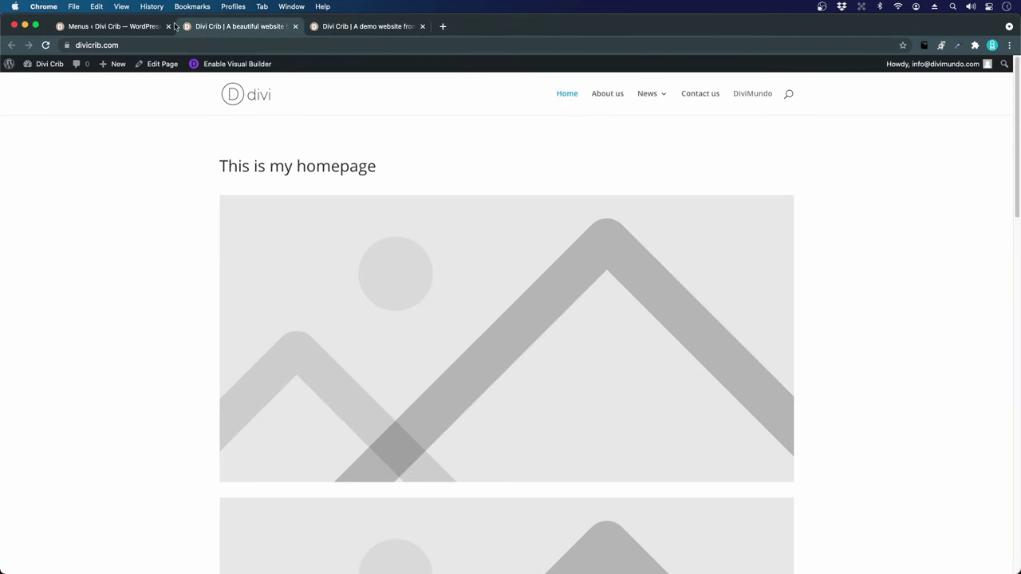
left_click(140, 26)
scroll(586, 358, "down", 2)
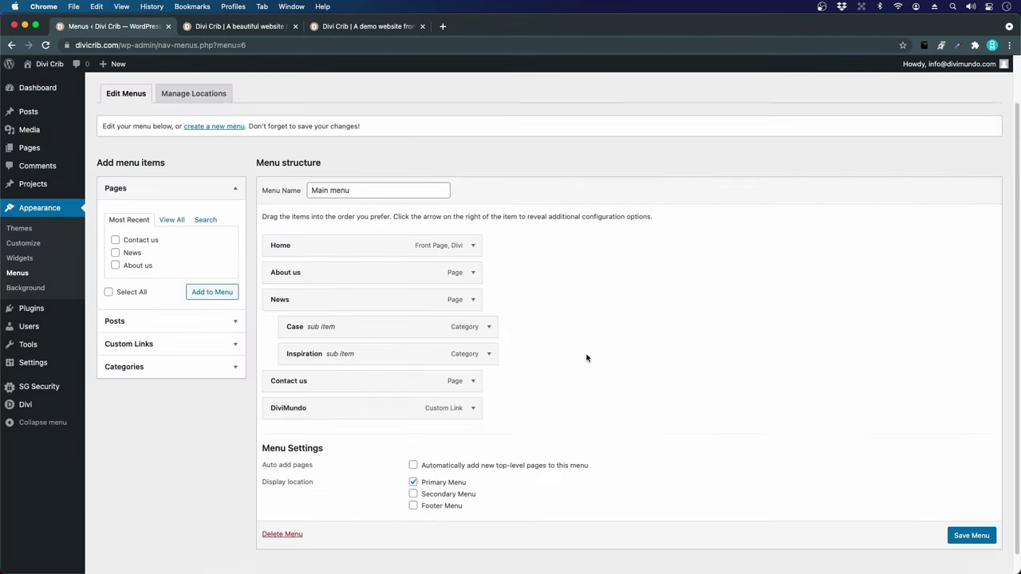
scroll(587, 358, "down", 1)
scroll(587, 358, "up", 3)
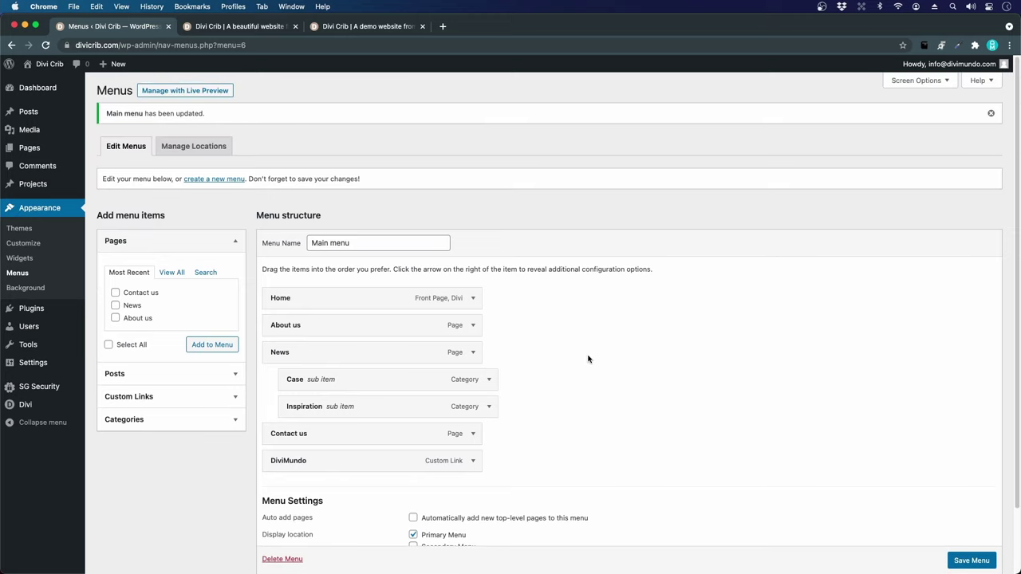
- Save the menu, then add a Global Header in the Divi Theme Builder via Build Global Header
left_click(972, 560)
mouse_move(24, 409)
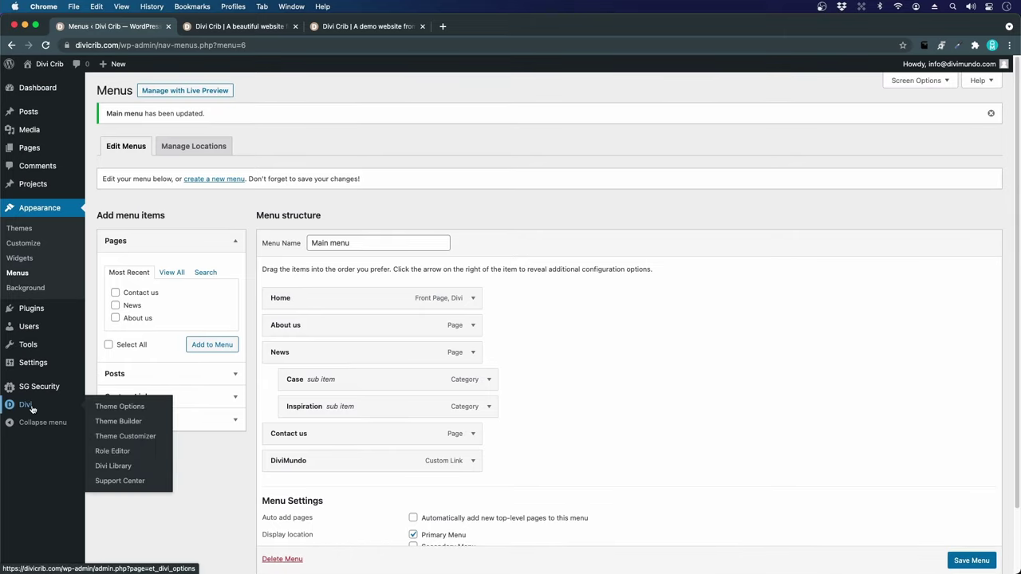
left_click(112, 424)
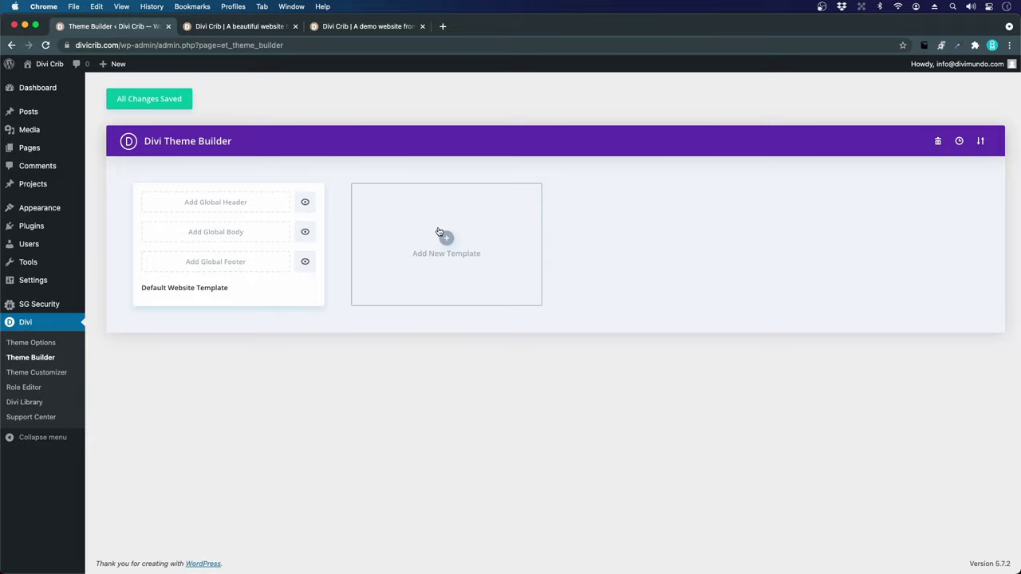
left_click(181, 209)
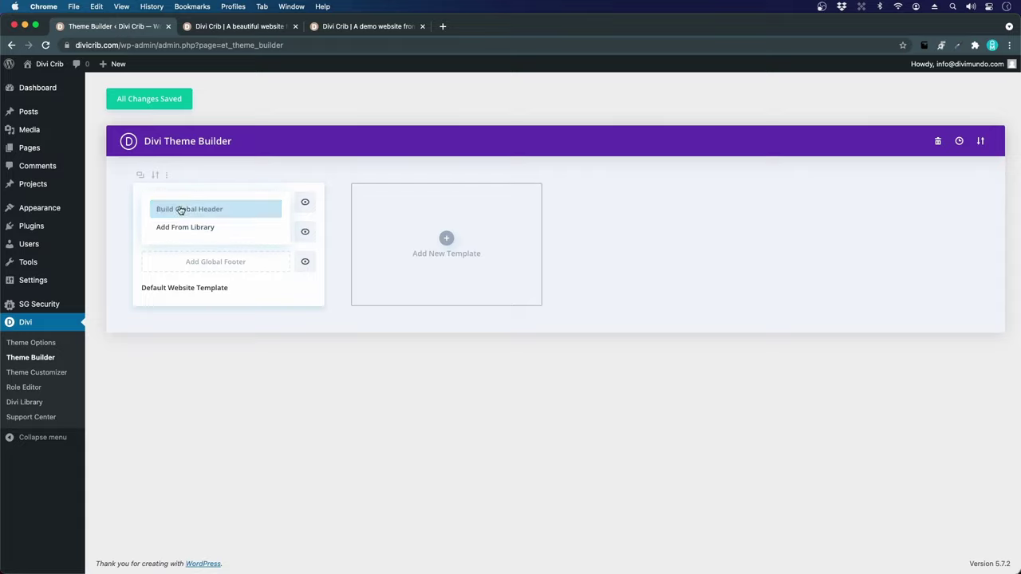
left_click(224, 214)
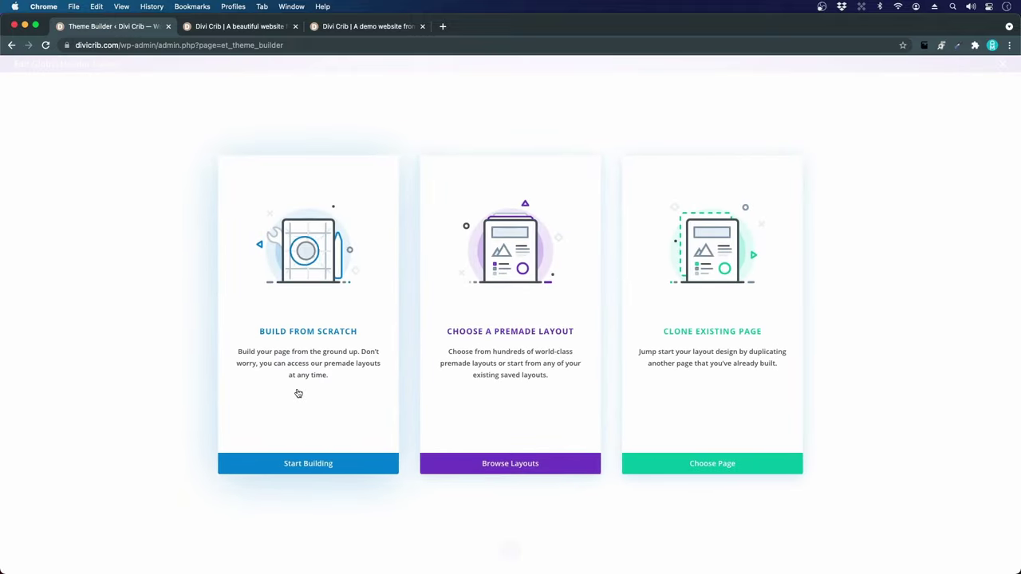
- Start the header from scratch with a one-column row and insert a Menu module found by searching 'menu'
left_click(304, 467)
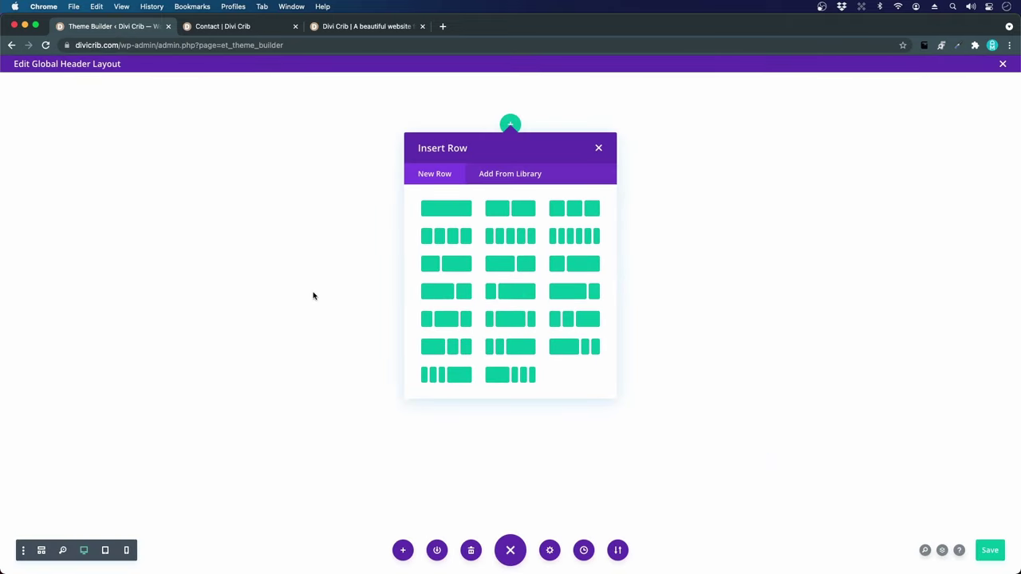
left_click(456, 209)
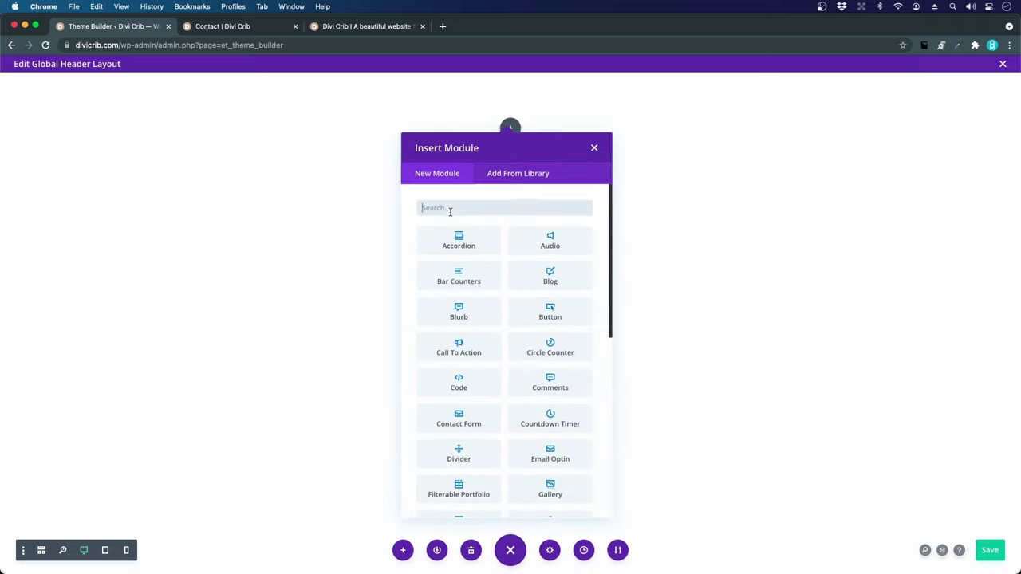
left_click(509, 208)
type("menu")
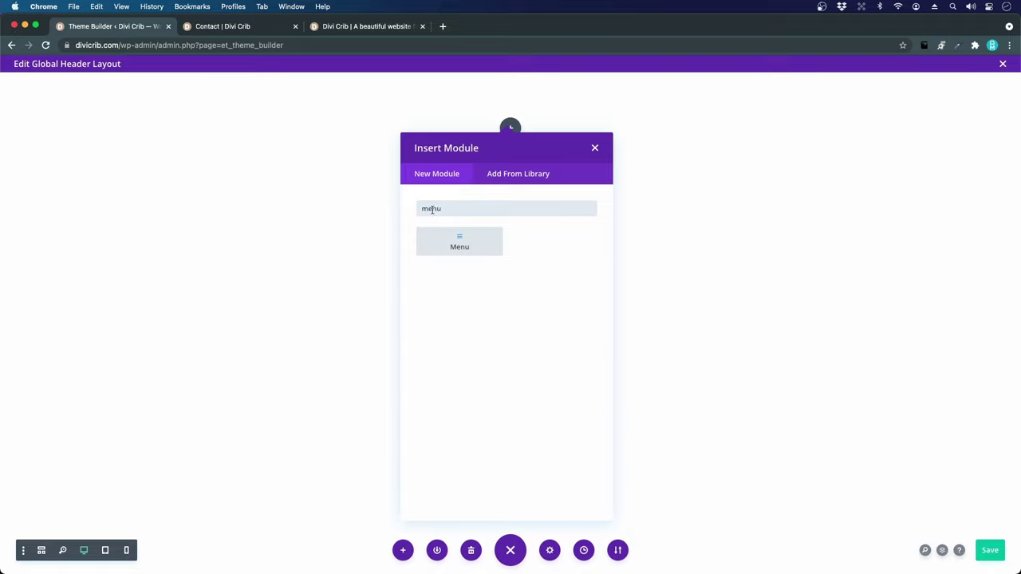
left_click(459, 246)
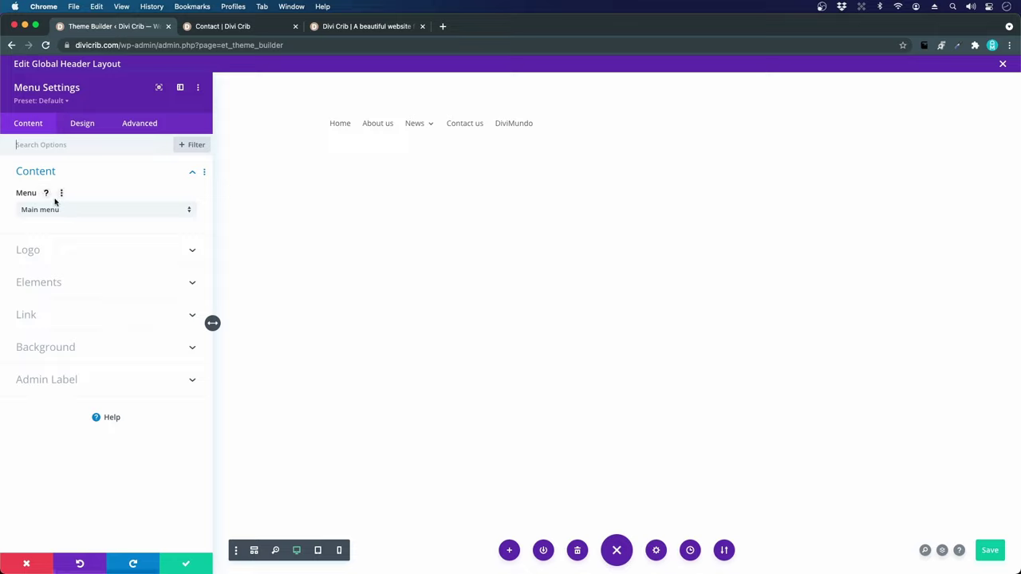
- Set the Menu module's logo to the divi-crib.png image from the Media Library
left_click(42, 251)
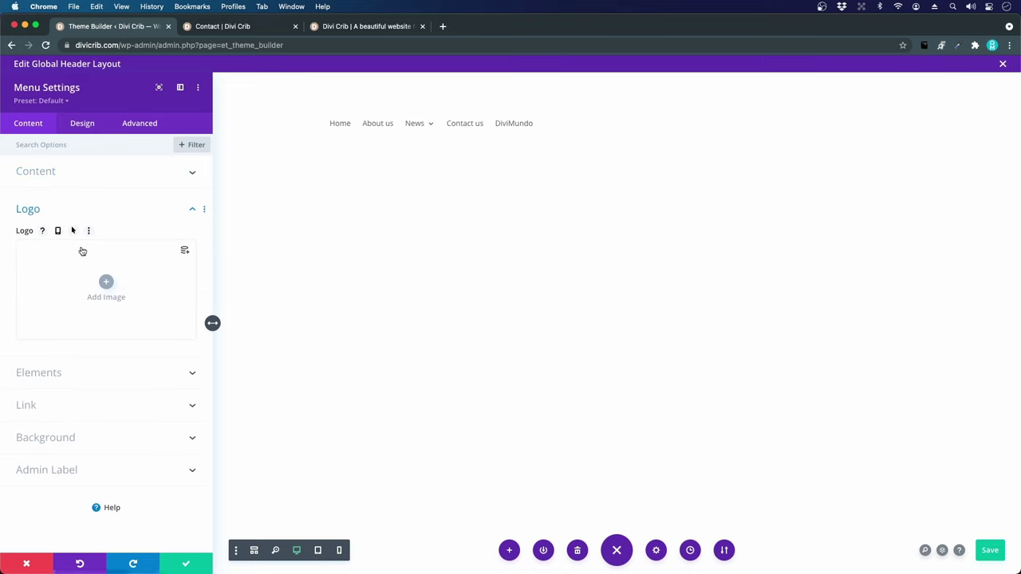
left_click(101, 284)
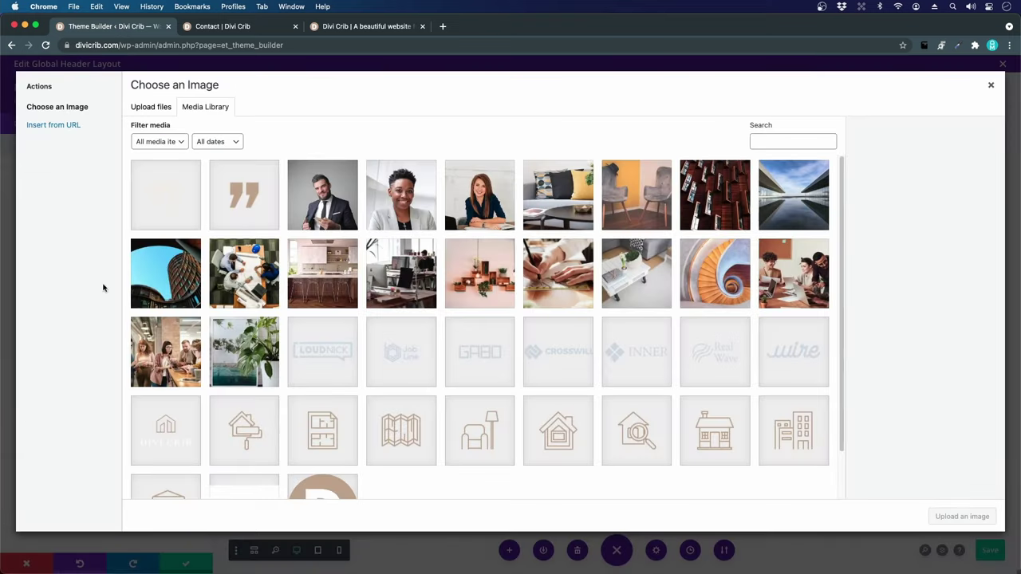
left_click(155, 445)
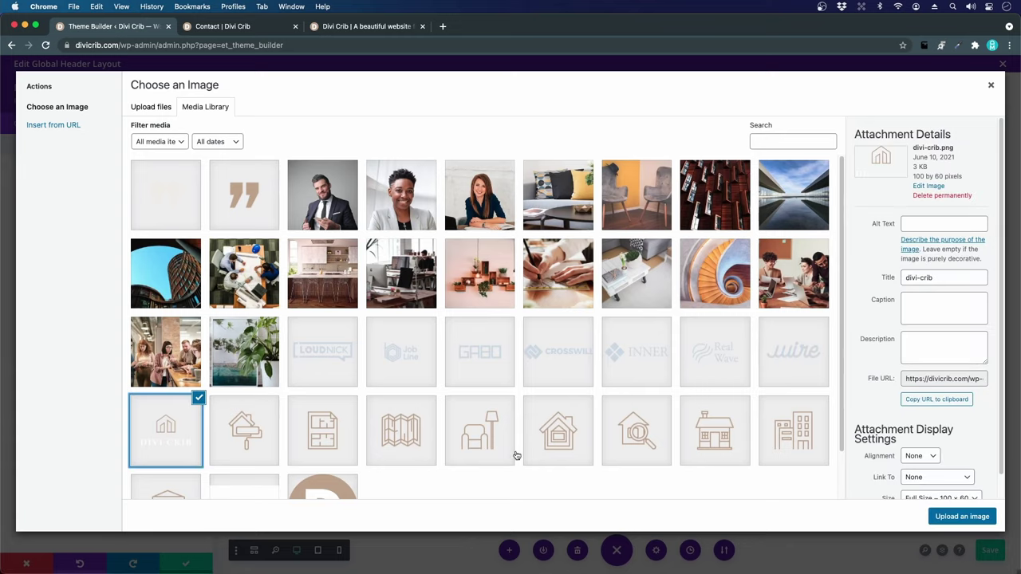
left_click(961, 516)
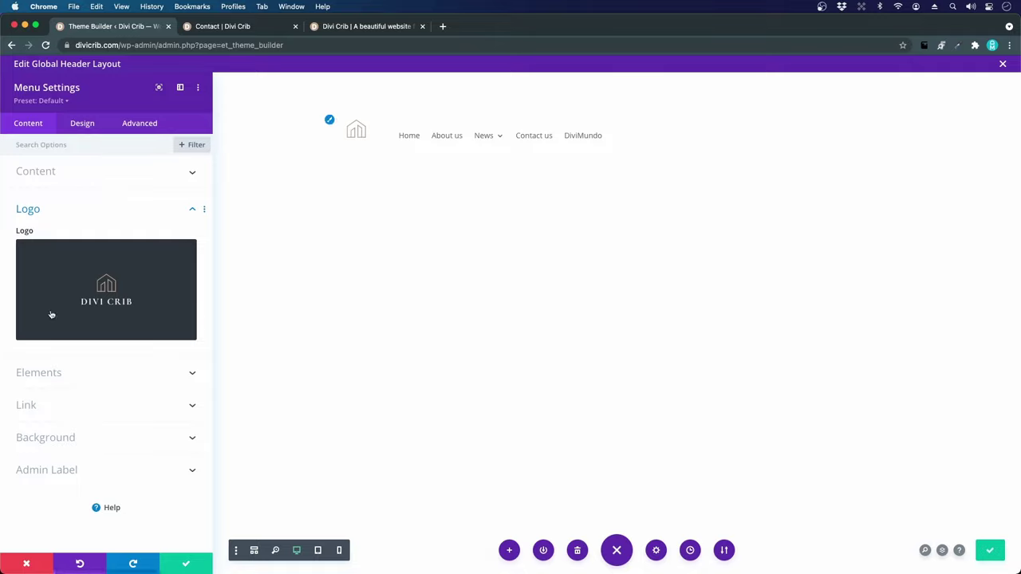
- Toggle the shopping cart and search icons on, then back off, in the menu's element settings
left_click(24, 373)
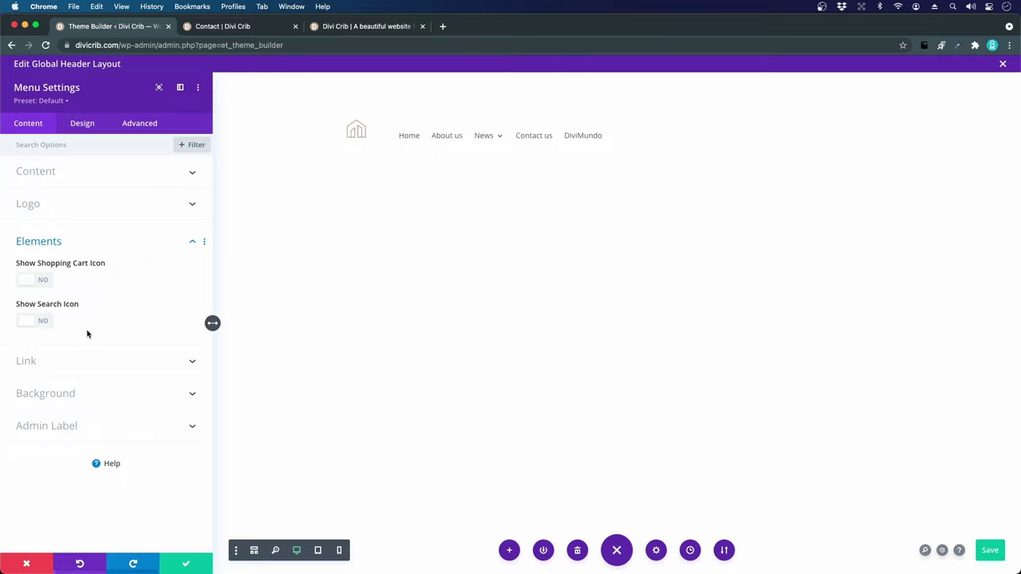
left_click(46, 283)
left_click(43, 322)
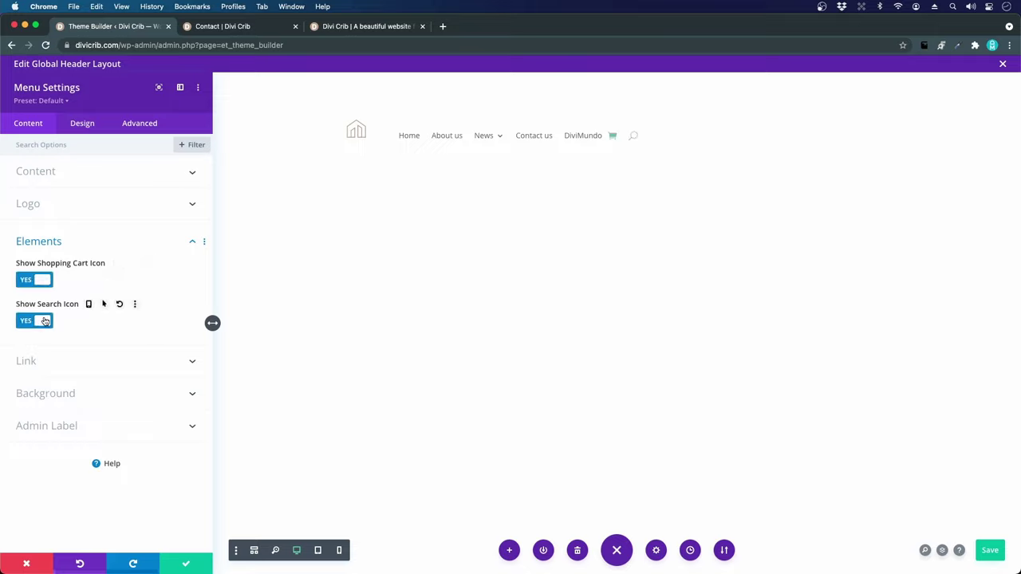
left_click(32, 281)
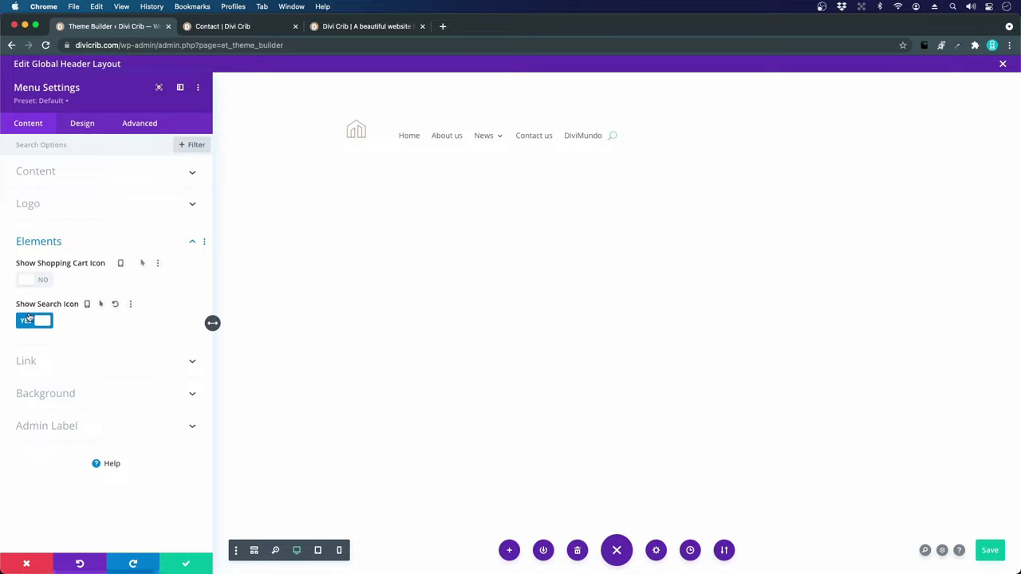
left_click(31, 323)
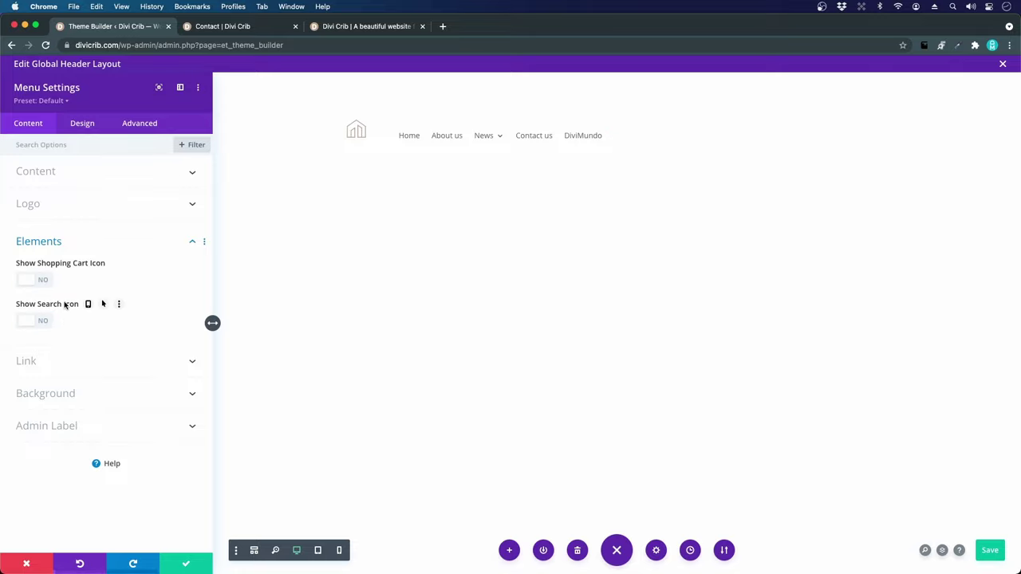
- Give the menu module a dark #1c1c1c background
left_click(66, 401)
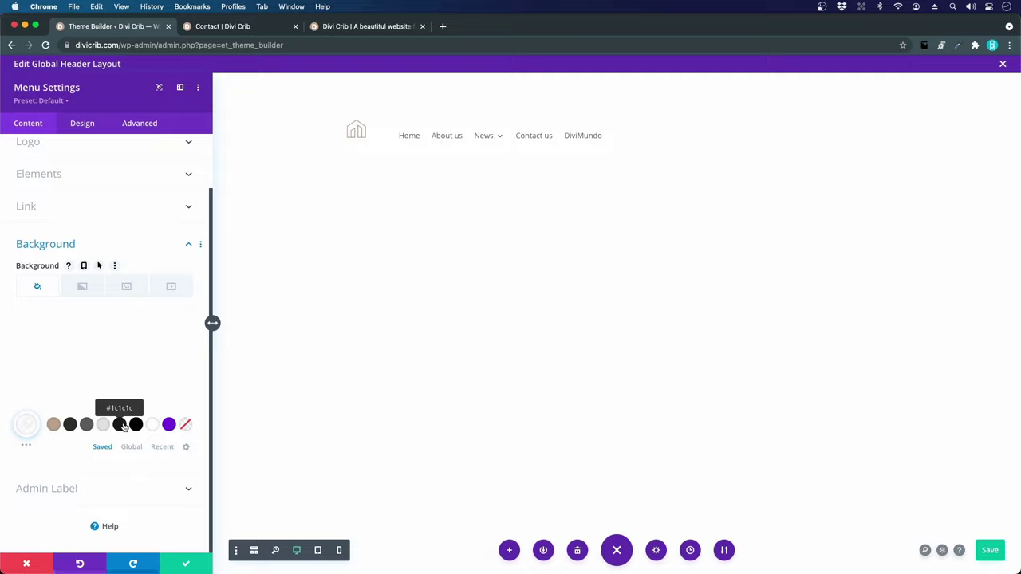
left_click(119, 424)
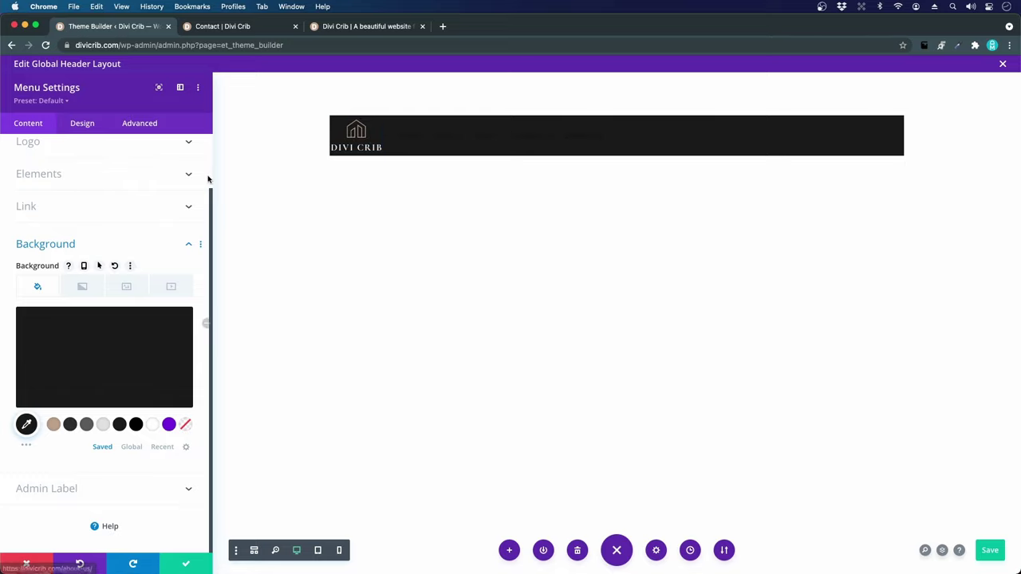
left_click(91, 126)
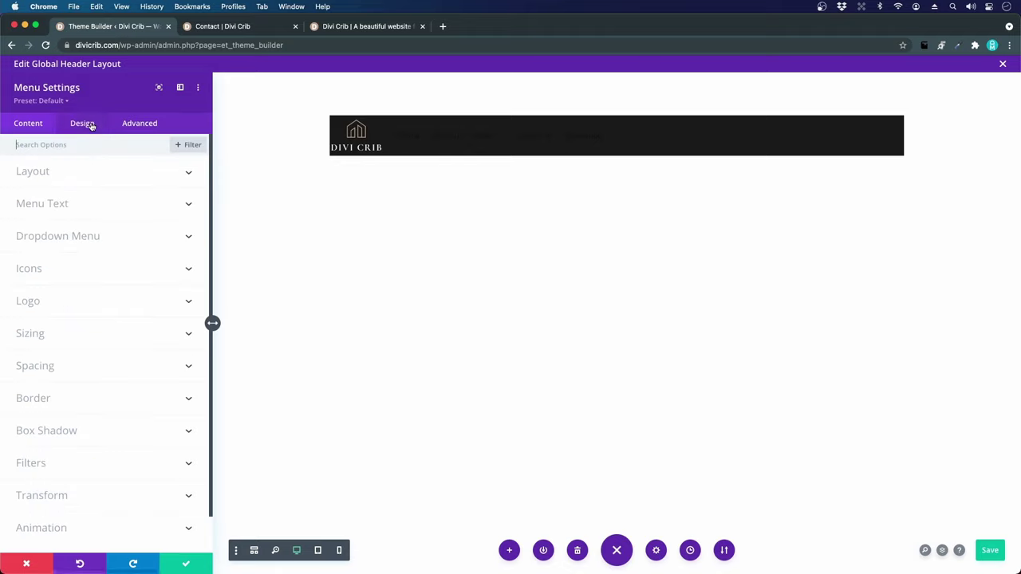
- Make the menu link text colour white
left_click(38, 199)
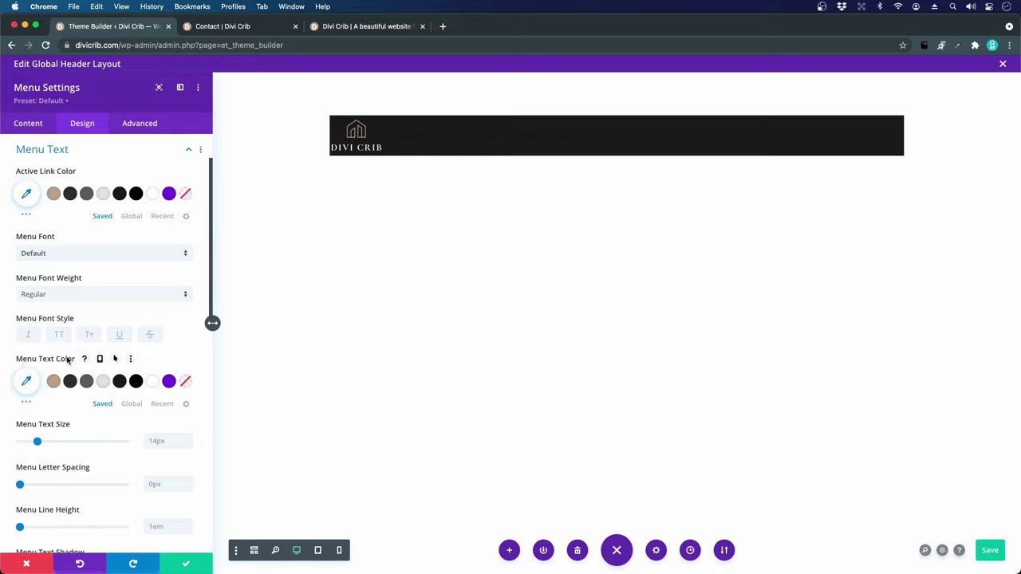
left_click(156, 384)
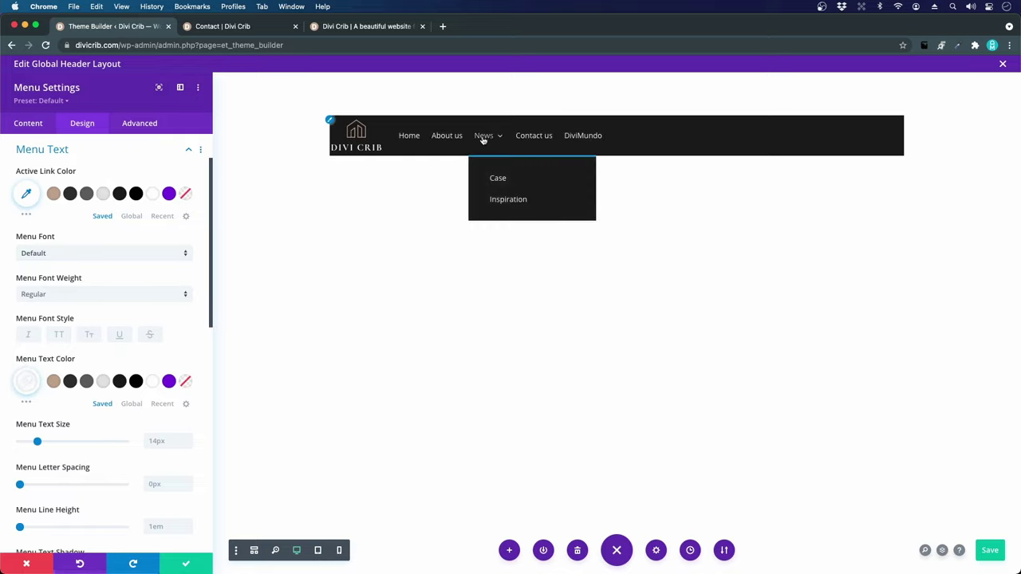
scroll(77, 292, "up", 2)
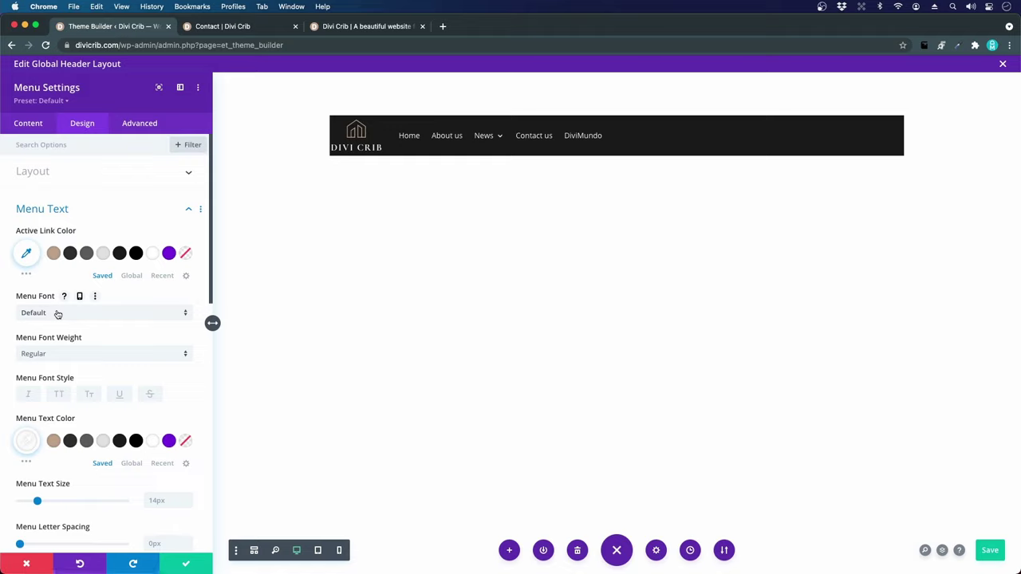
- Set the menu font to Karla
left_click(58, 315)
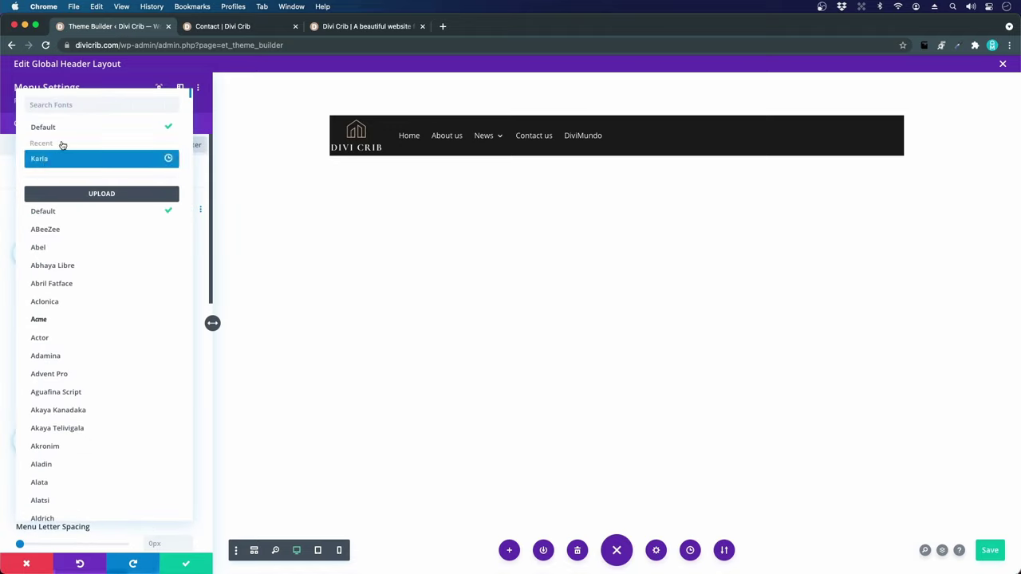
type("karla")
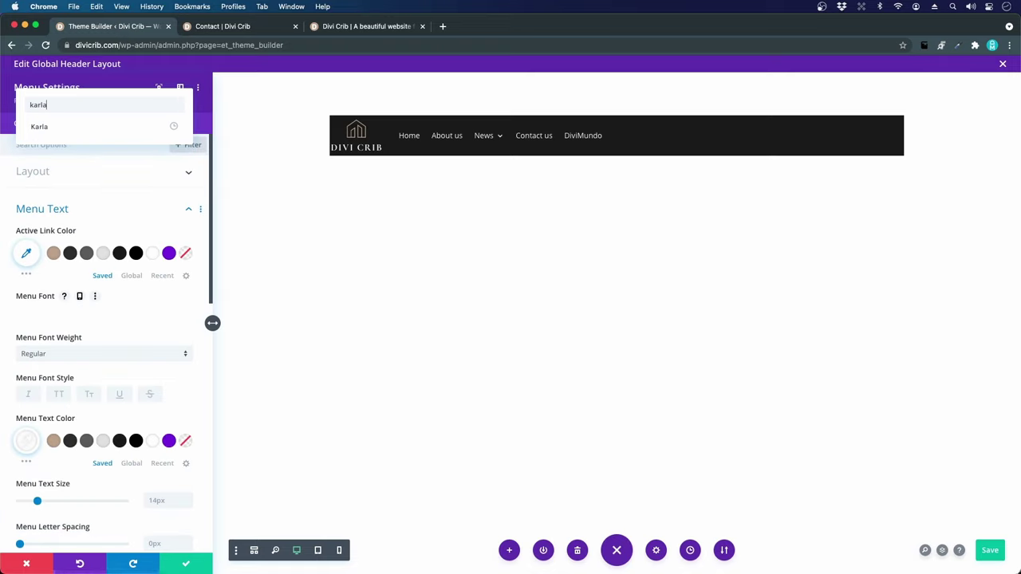
left_click(48, 129)
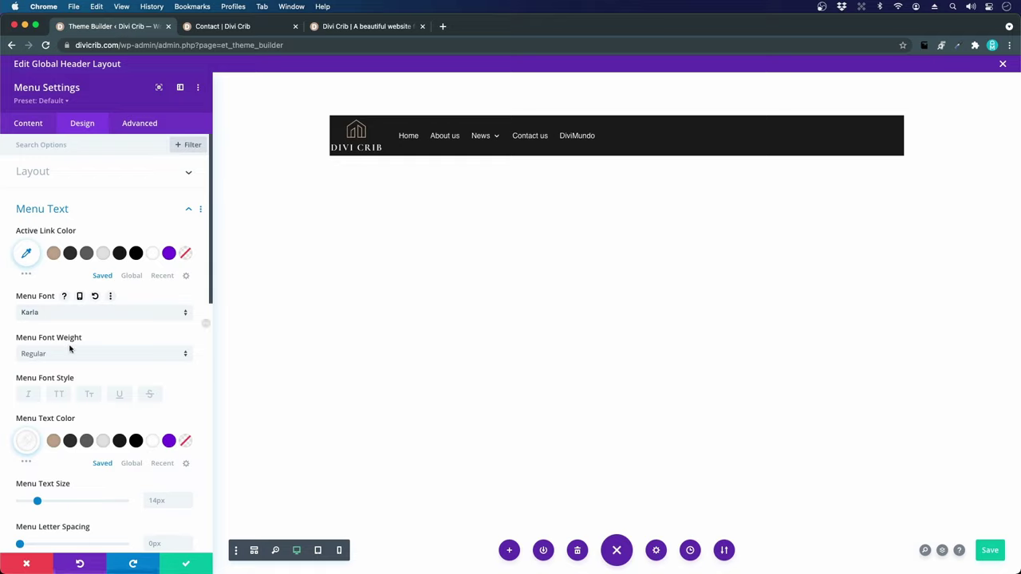
scroll(72, 305, "down", 1)
scroll(73, 308, "down", 2)
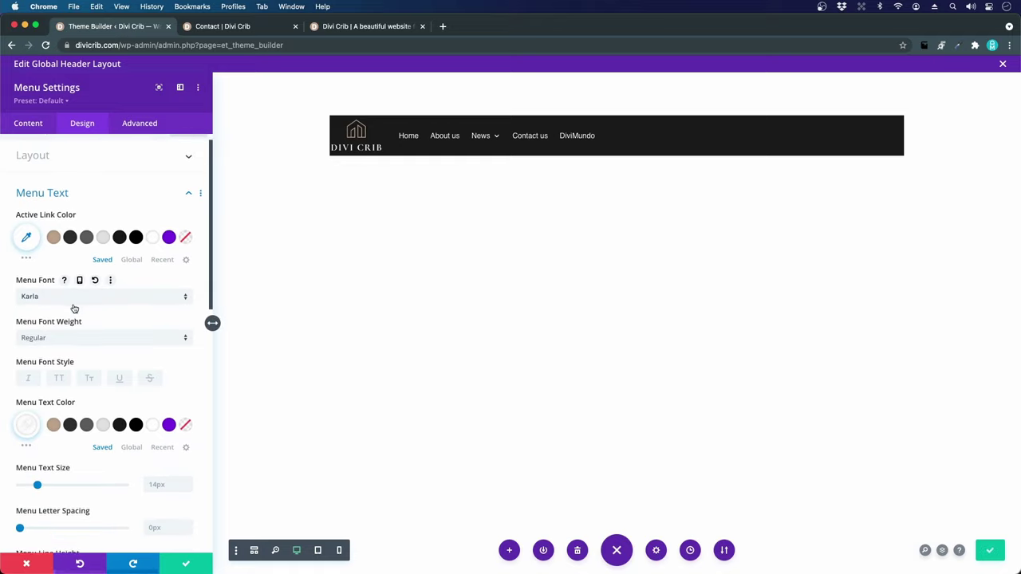
- Compare the header with the live site's Contact page, then return to the editor
left_click(248, 31)
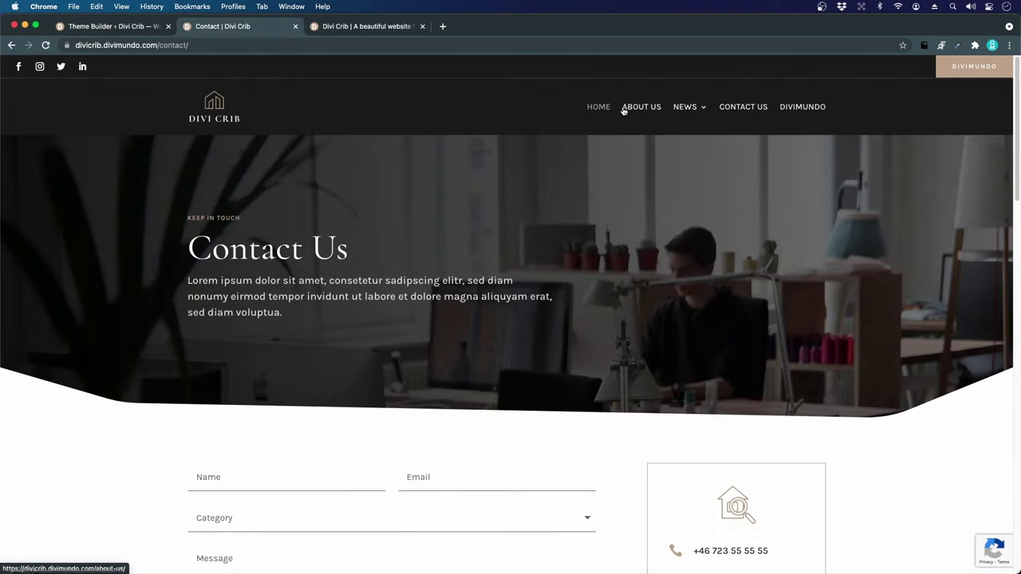
mouse_move(680, 111)
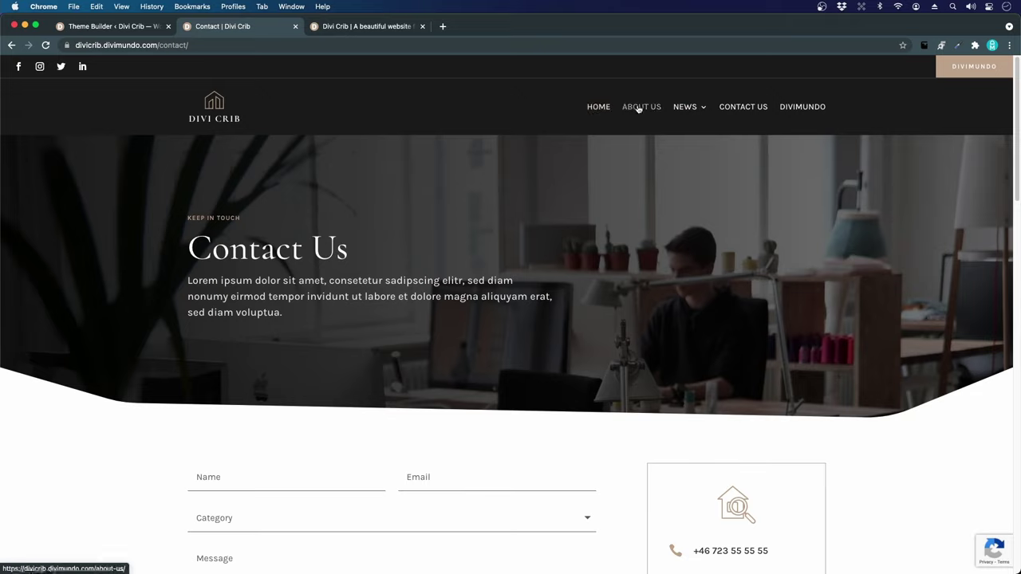
left_click(111, 27)
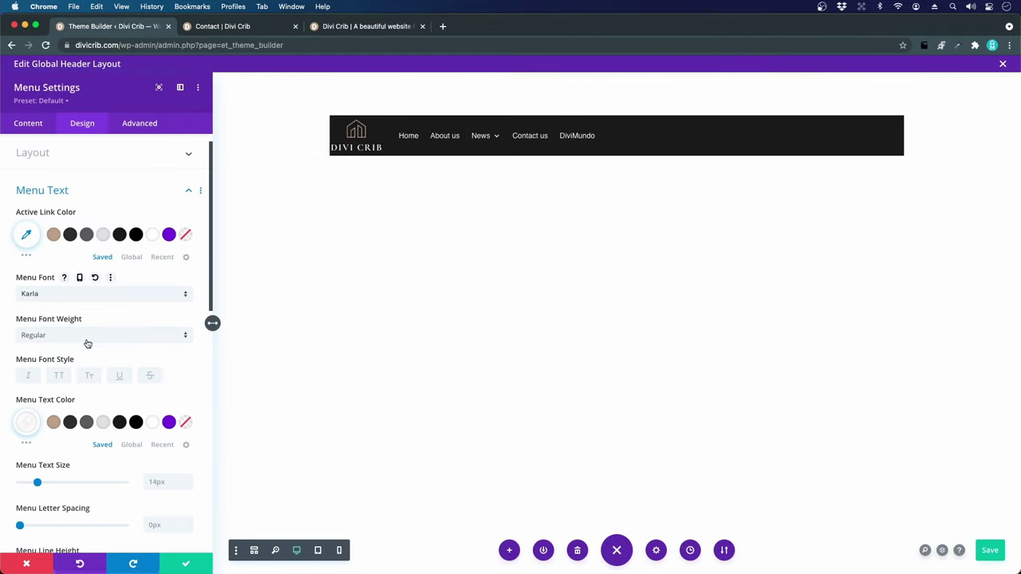
- Make the menu links uppercase and give them a tan #c2ab92 hover colour
scroll(65, 328, "down", 1)
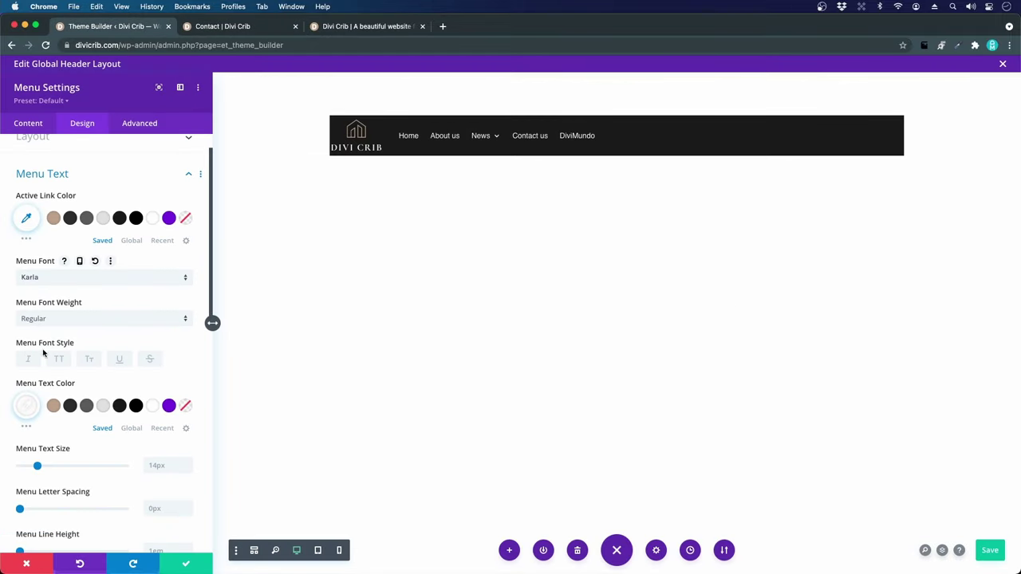
left_click(59, 361)
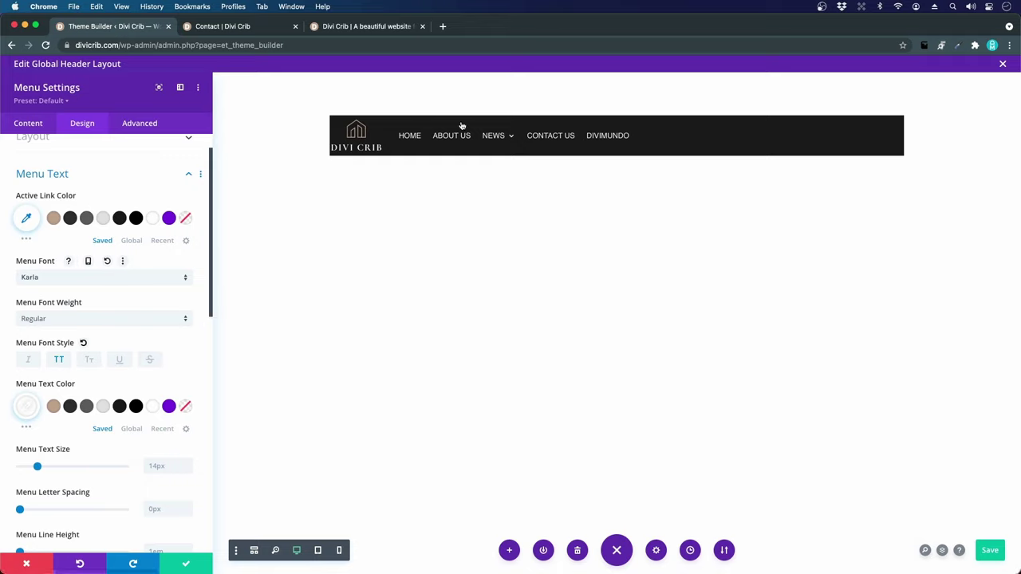
scroll(159, 381, "down", 5)
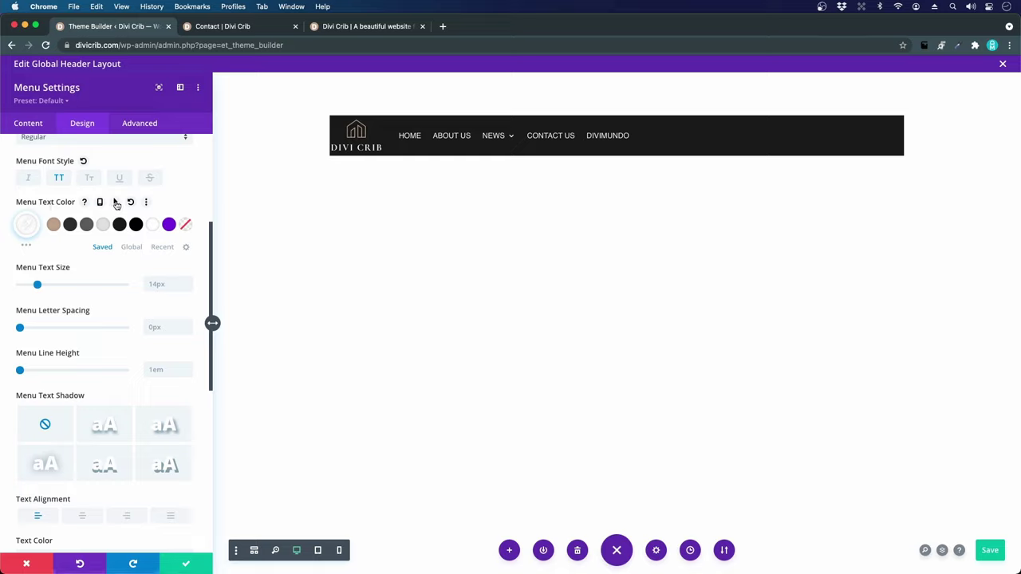
left_click(116, 202)
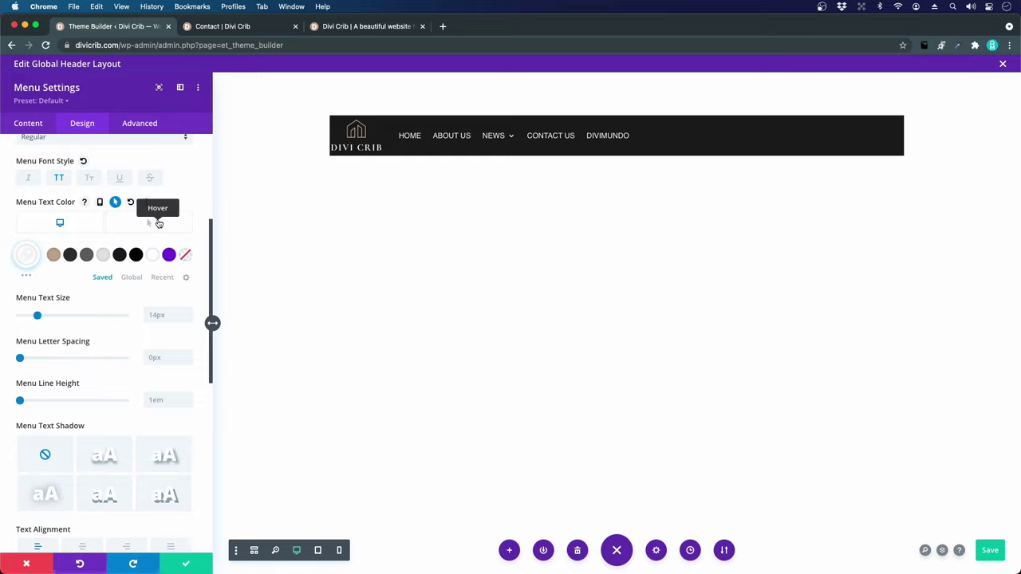
left_click(159, 224)
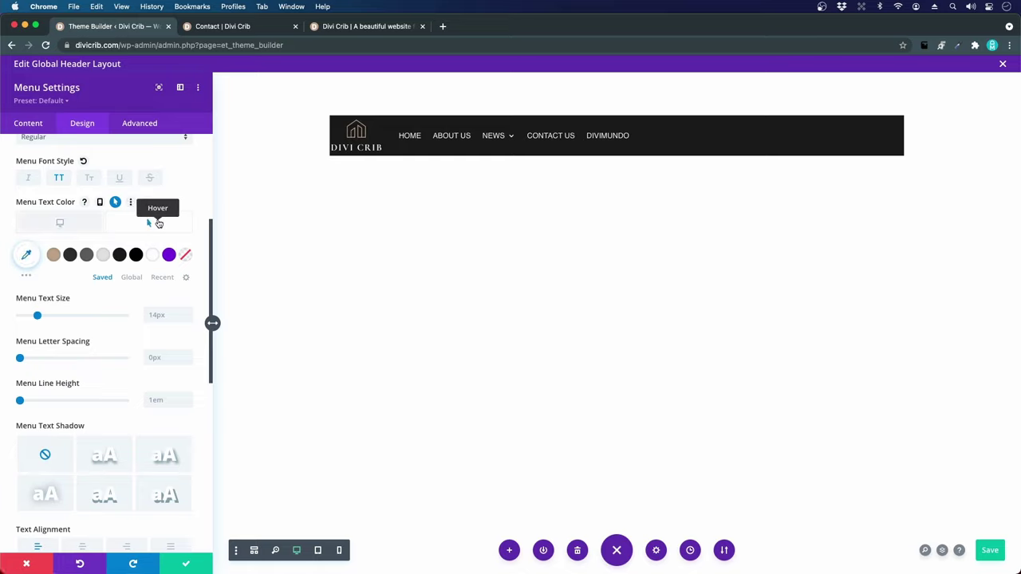
left_click(55, 256)
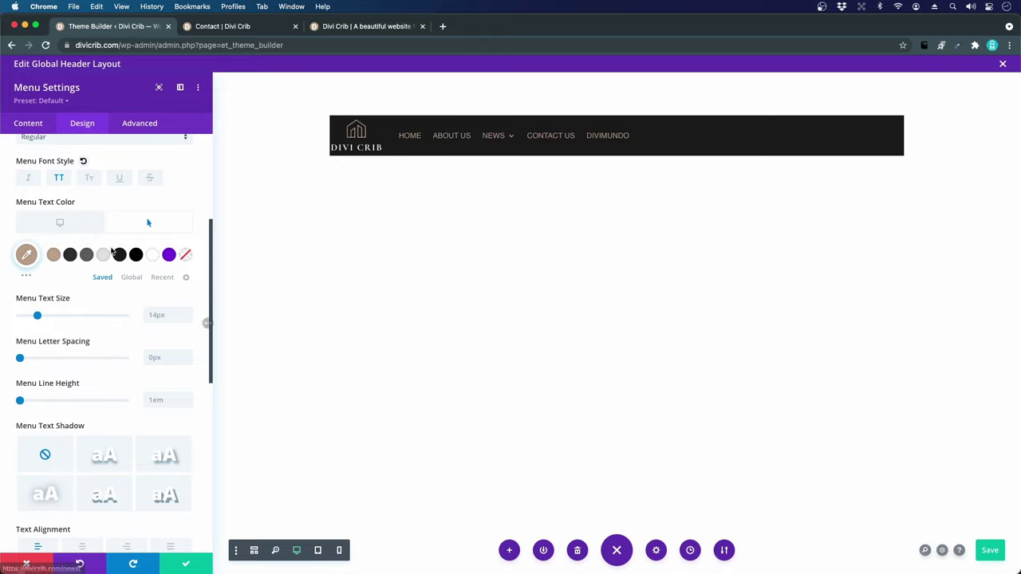
left_click(47, 220)
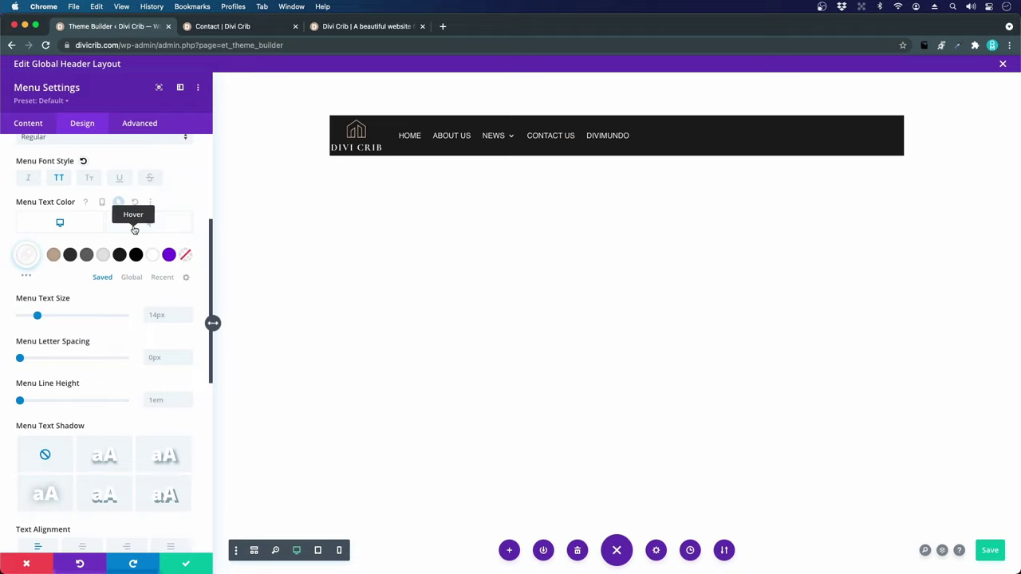
left_click(133, 226)
left_click(88, 222)
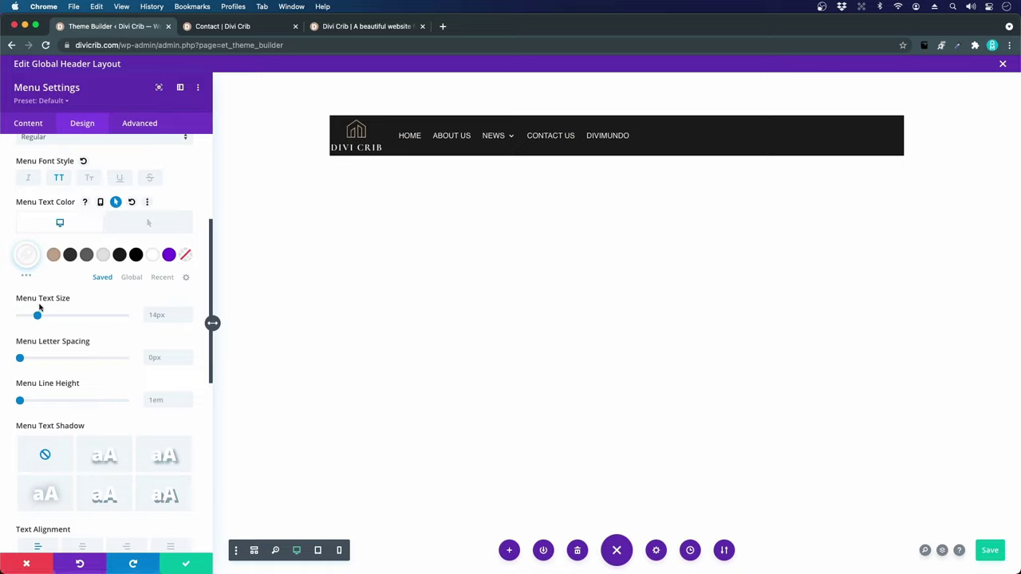
- Set the menu text size to 16px
left_click(160, 316)
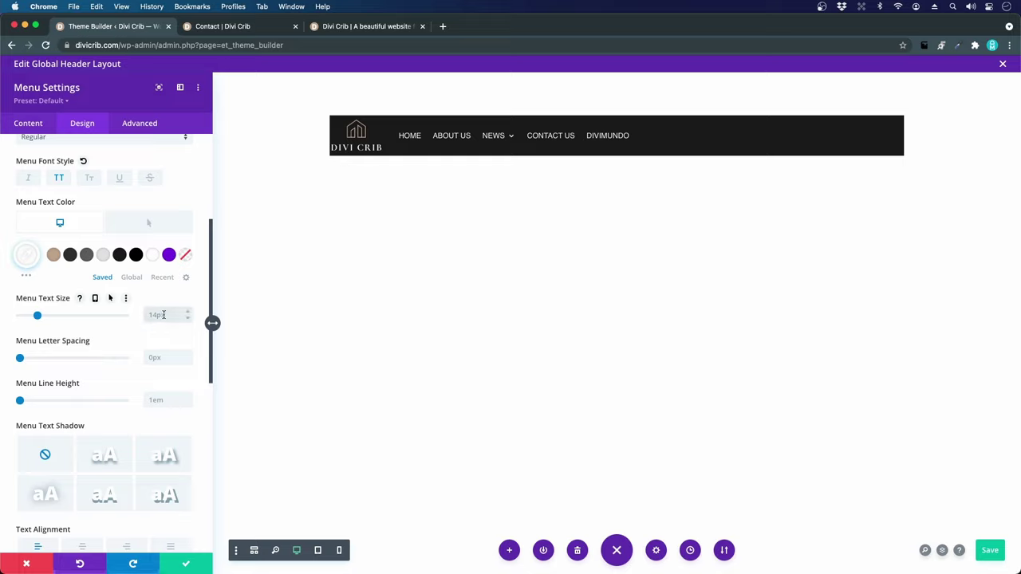
type("16px")
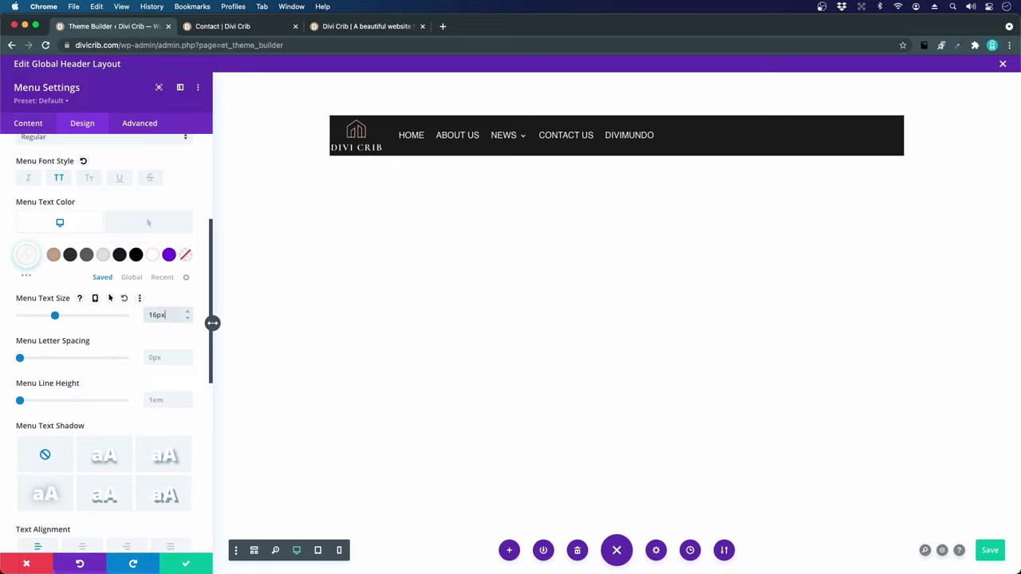
left_click(326, 210)
scroll(119, 406, "down", 3)
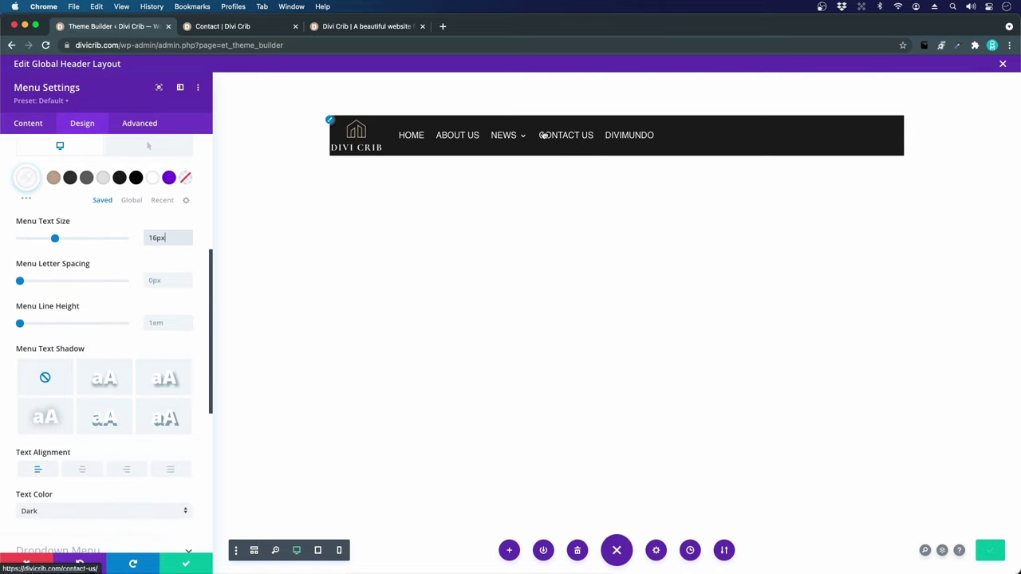
- Compare the header with the live Contact page header, then return to the editor
left_click(287, 25)
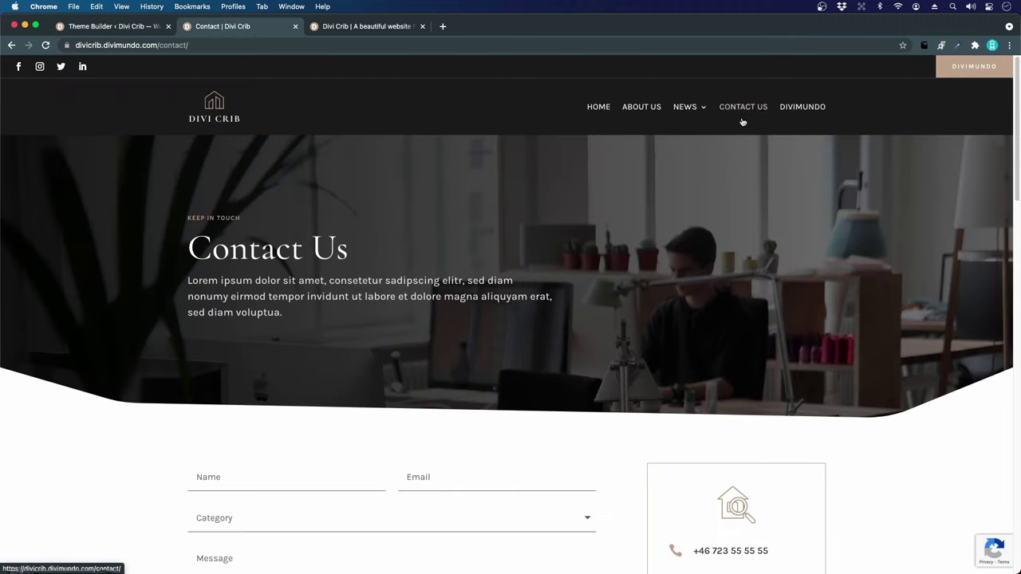
left_click(112, 26)
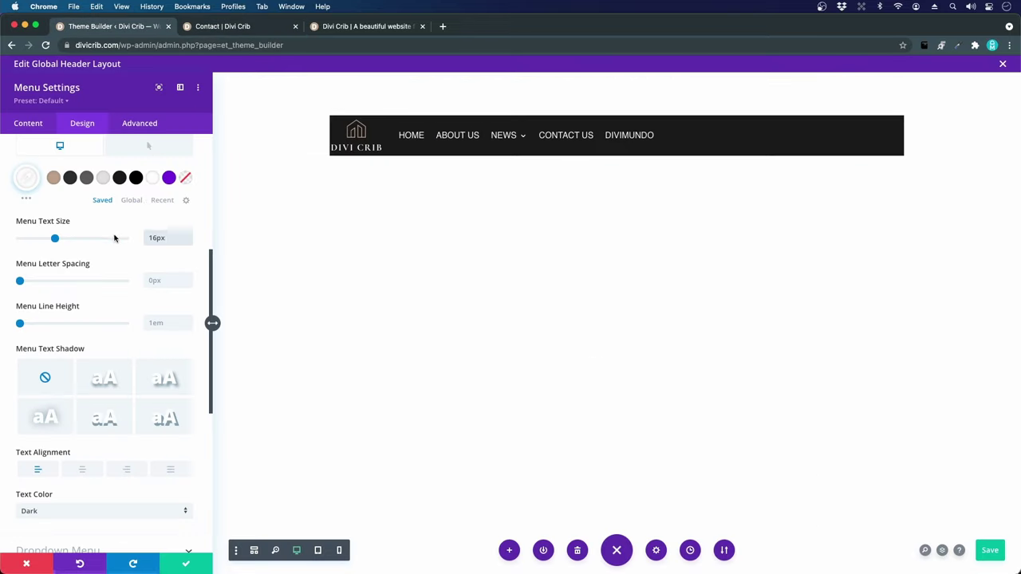
scroll(114, 237, "up", 7)
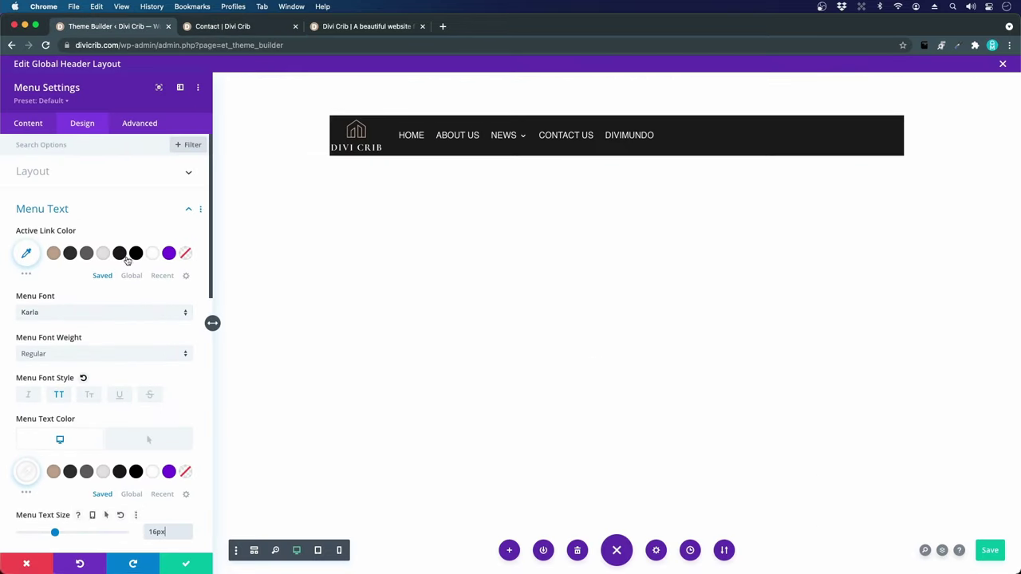
- Try the Centered and Inline Centered Logo menu styles, settling on Left Aligned
left_click(49, 173)
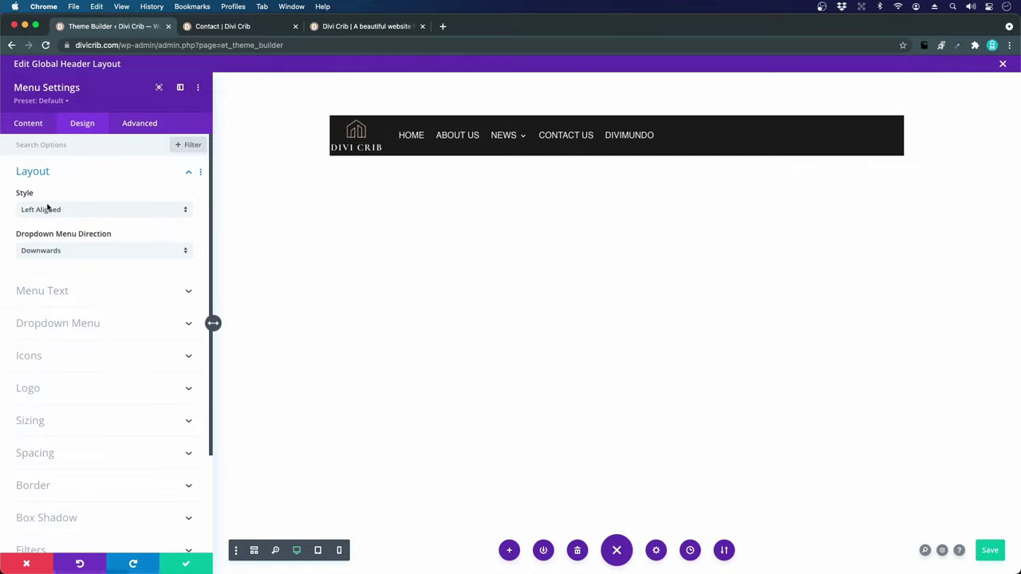
left_click(49, 210)
left_click(64, 237)
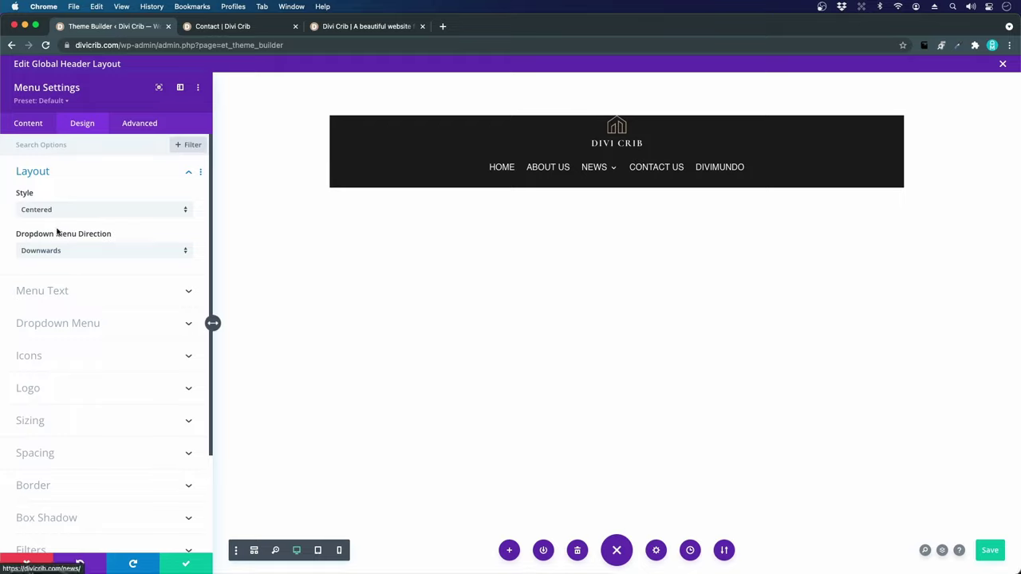
left_click(51, 211)
left_click(58, 256)
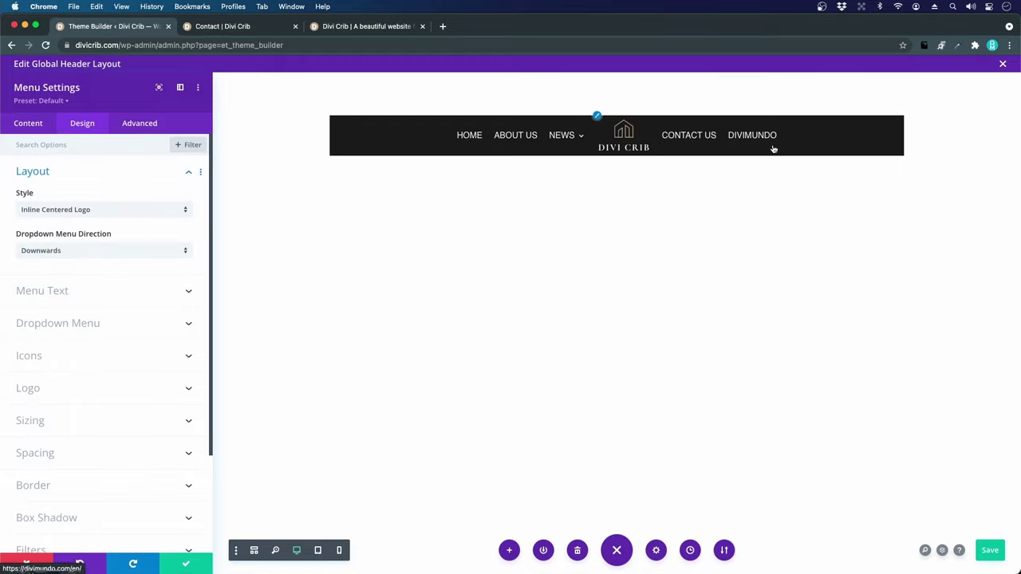
left_click(114, 208)
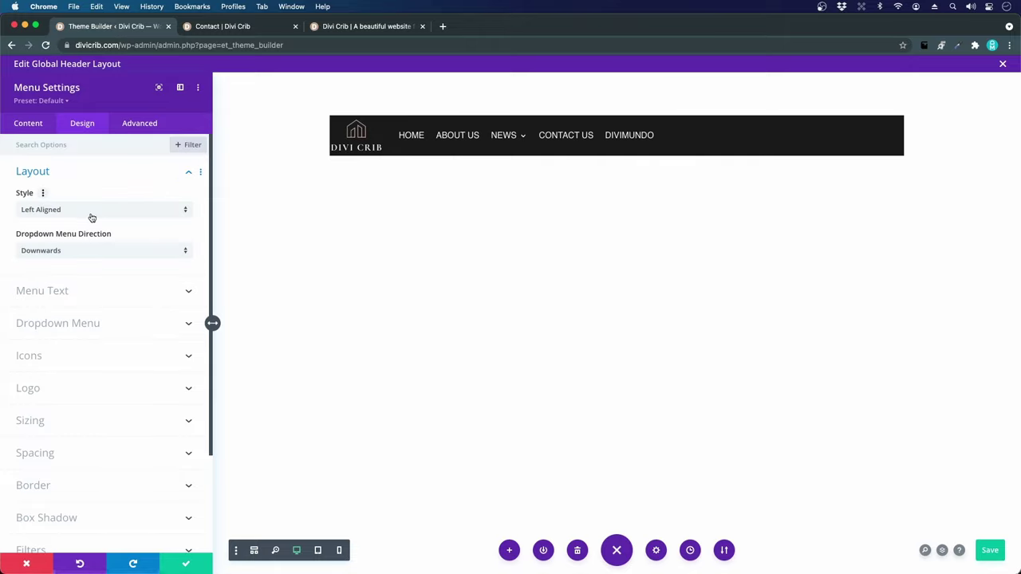
- Right-align the menu text so the links sit on the right side
left_click(44, 289)
scroll(113, 257, "down", 3)
scroll(116, 257, "down", 4)
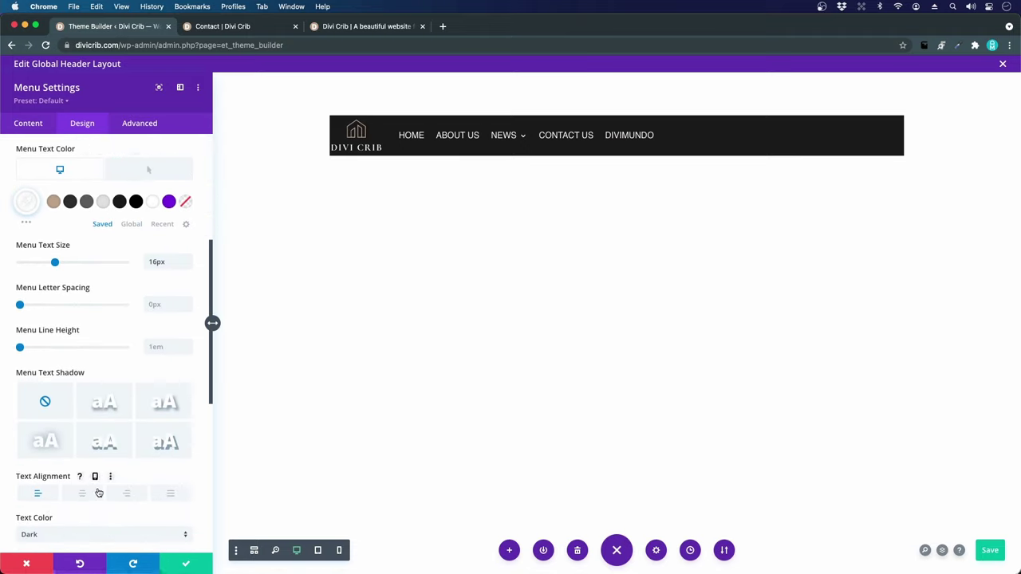
left_click(126, 494)
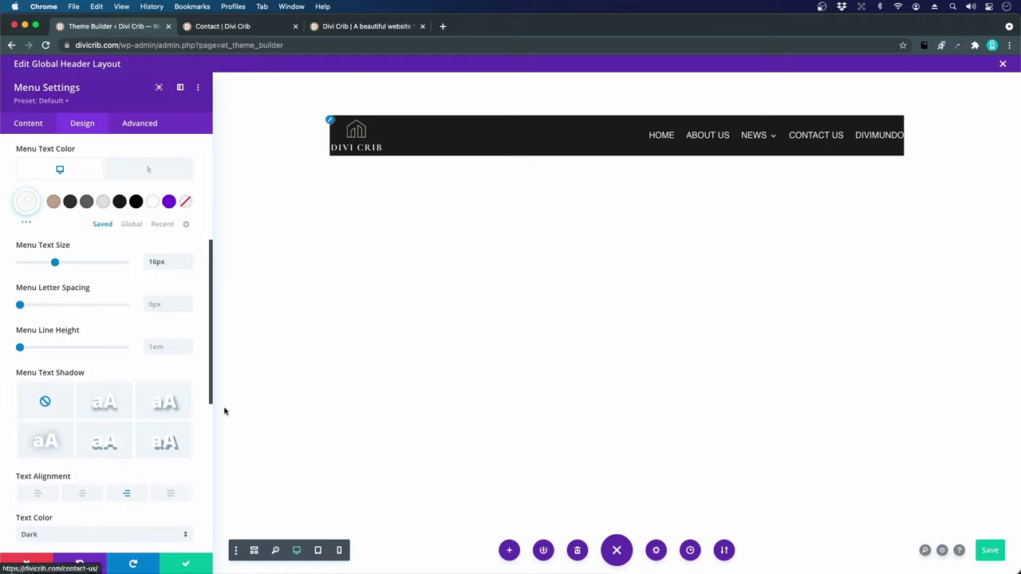
scroll(212, 322, "down", 4)
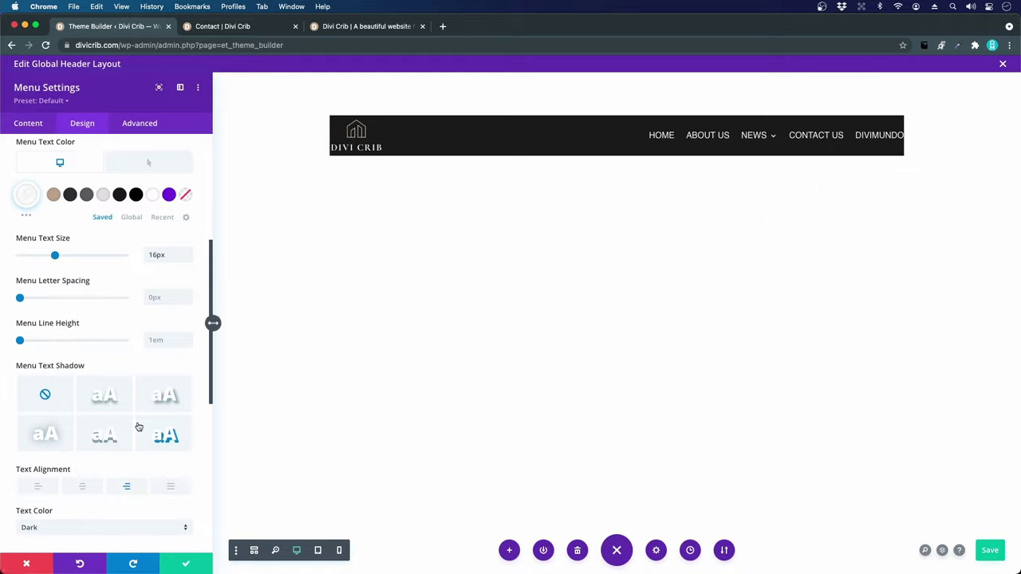
- Close Menu Settings and give the header section a black background
left_click(169, 563)
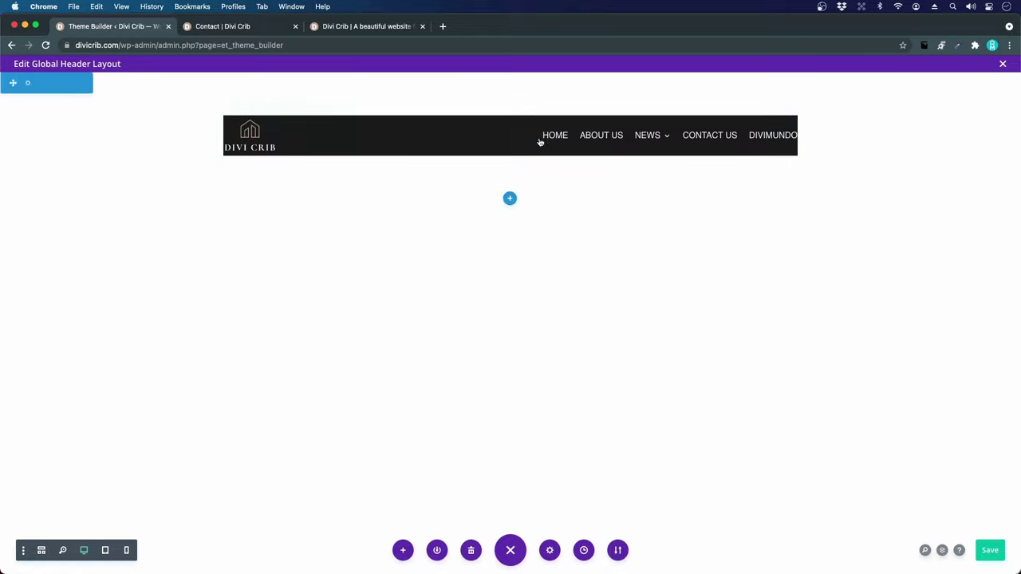
left_click(28, 85)
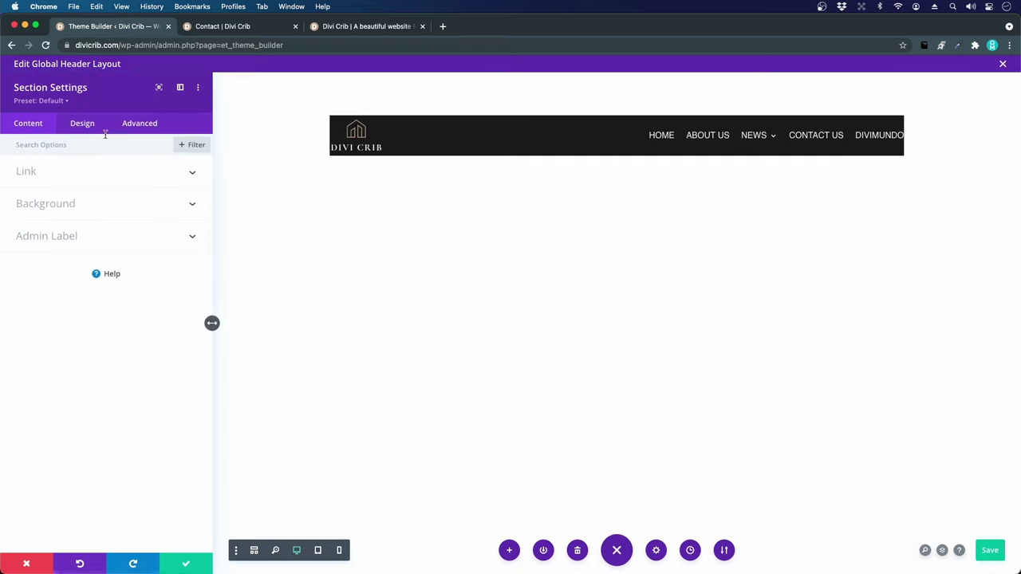
left_click(37, 207)
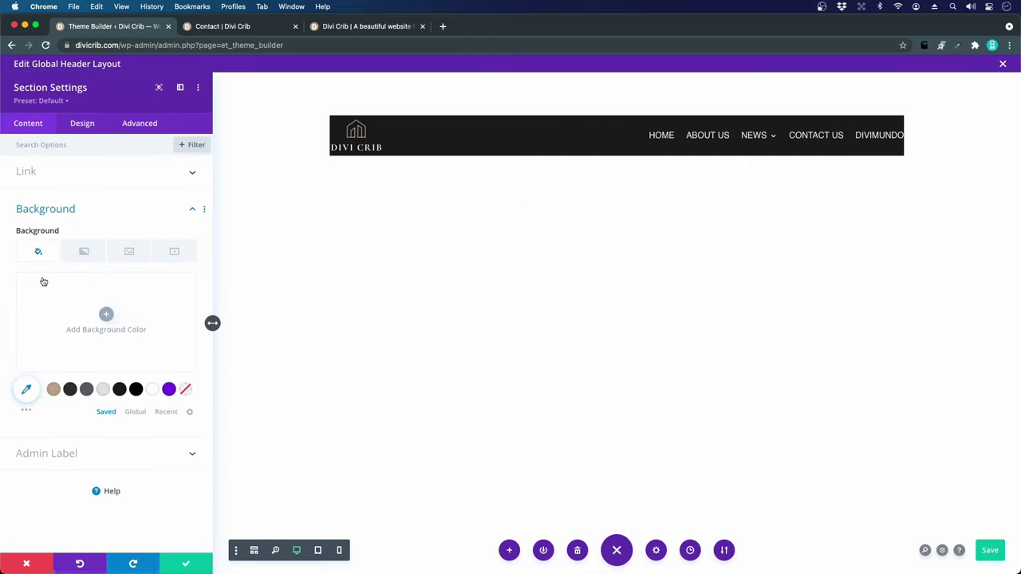
left_click(121, 391)
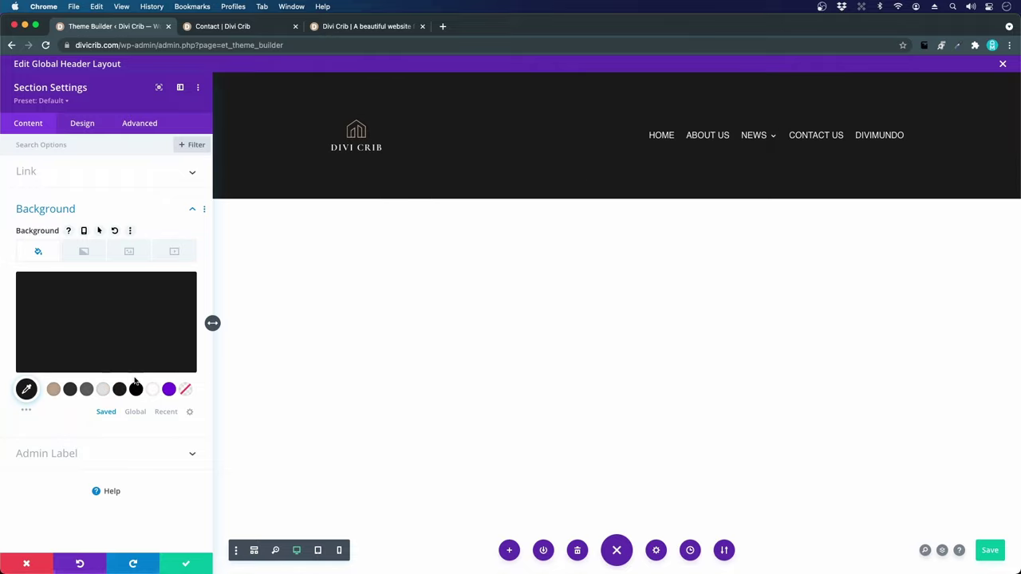
left_click(167, 565)
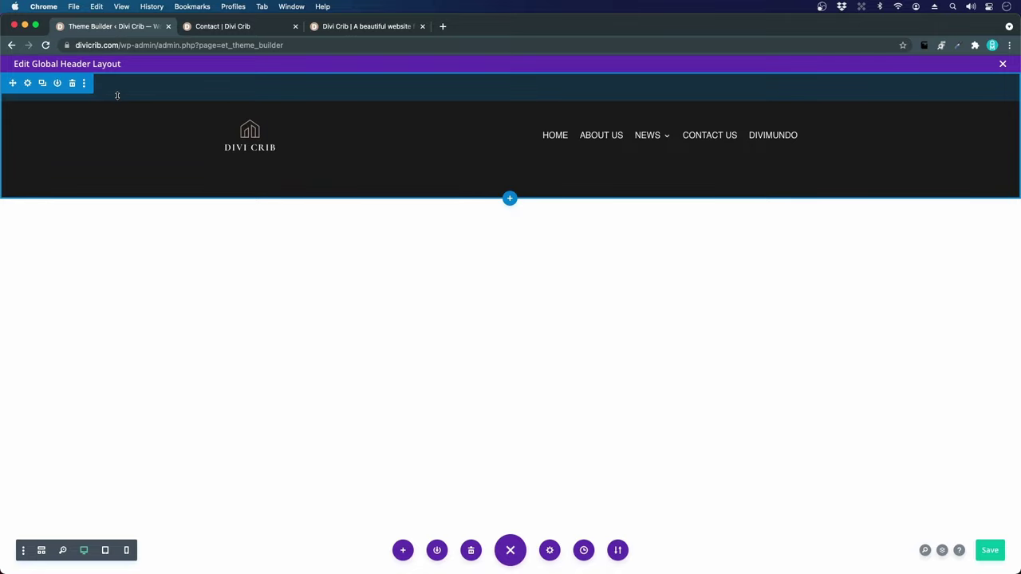
- Drag the section and row padding handles to shrink the header's top and bottom spacing
left_click_drag(117, 96, 123, 76)
right_click(123, 76)
left_click(223, 166)
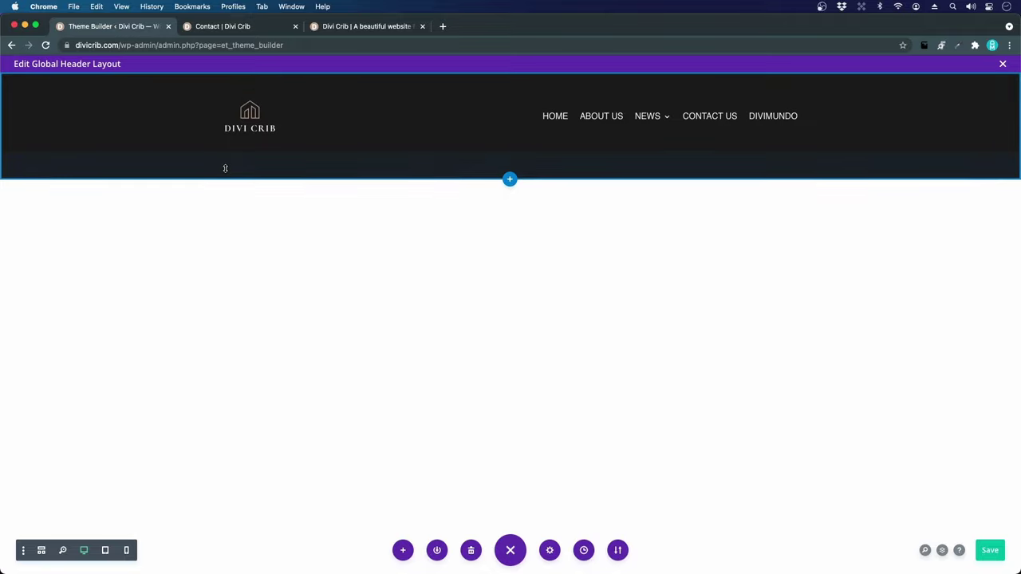
left_click_drag(225, 166, 226, 147)
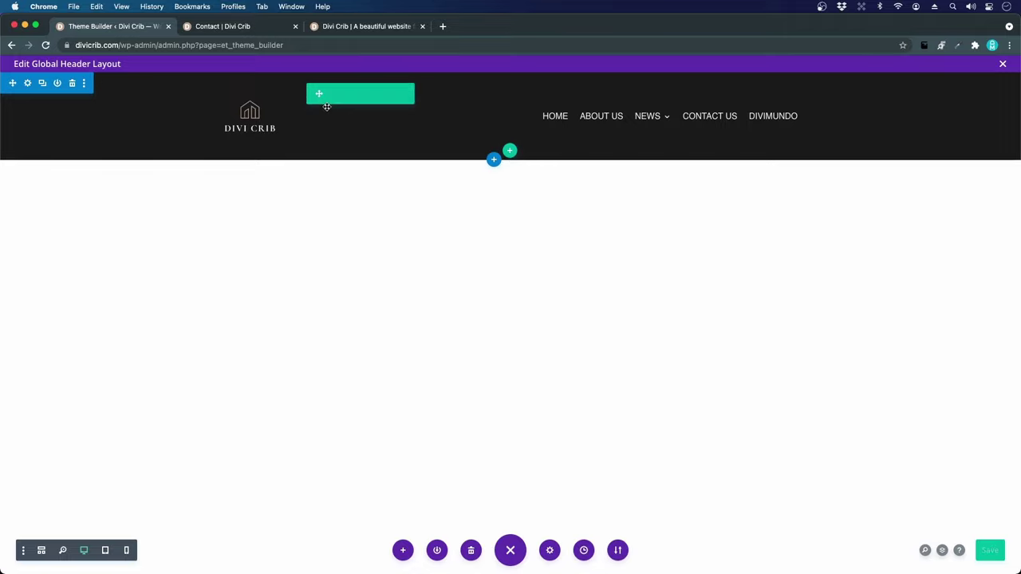
left_click_drag(458, 91, 454, 70)
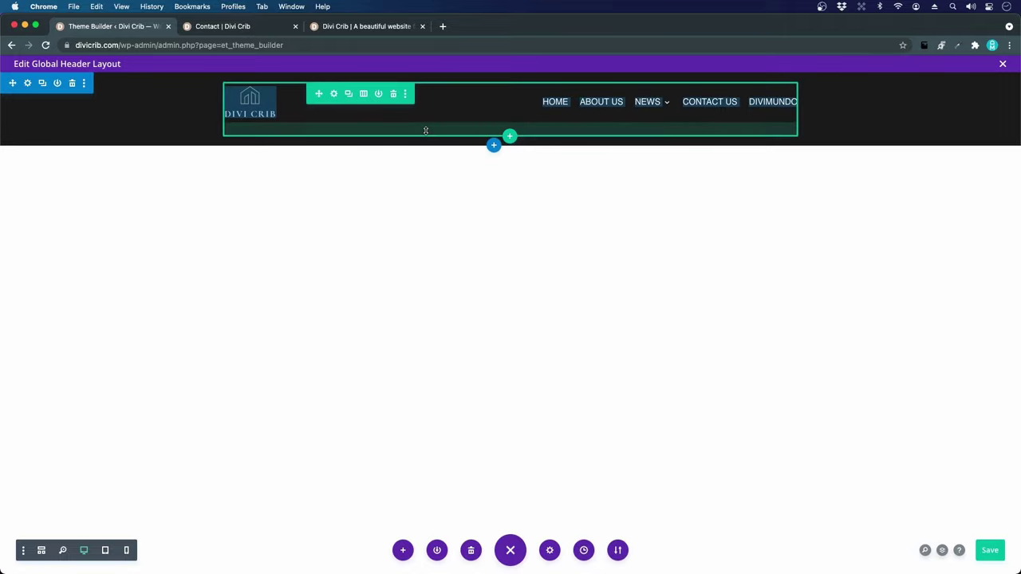
left_click_drag(425, 130, 323, 427)
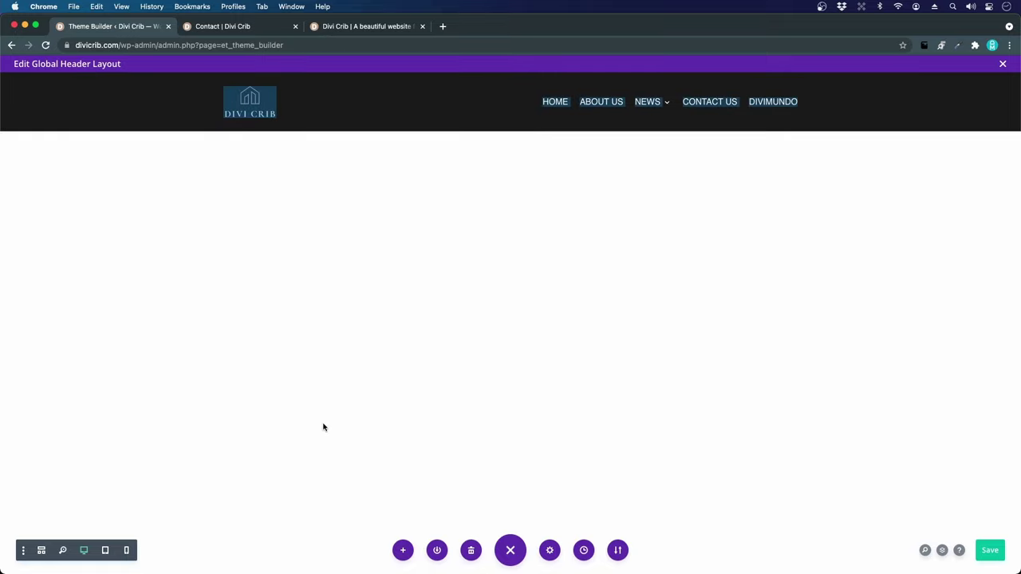
left_click(275, 355)
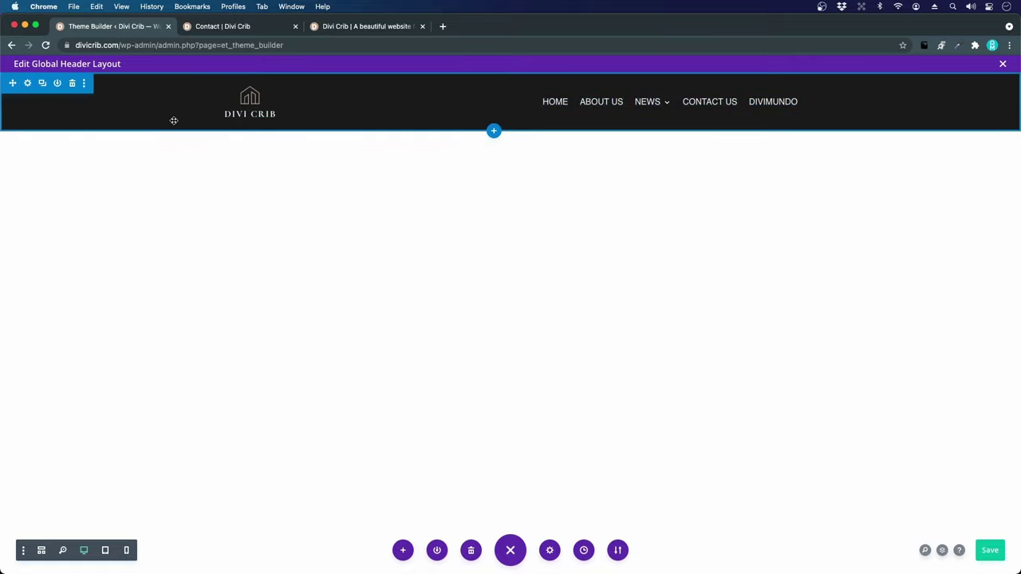
- Set the section's top and bottom padding to 15px and save the section settings
left_click(28, 83)
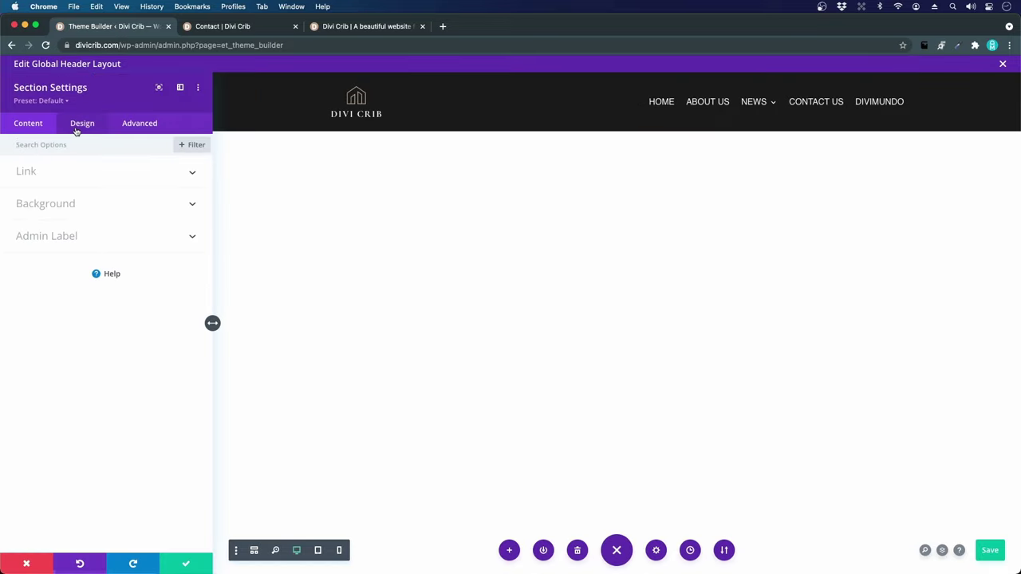
left_click(77, 129)
left_click(43, 270)
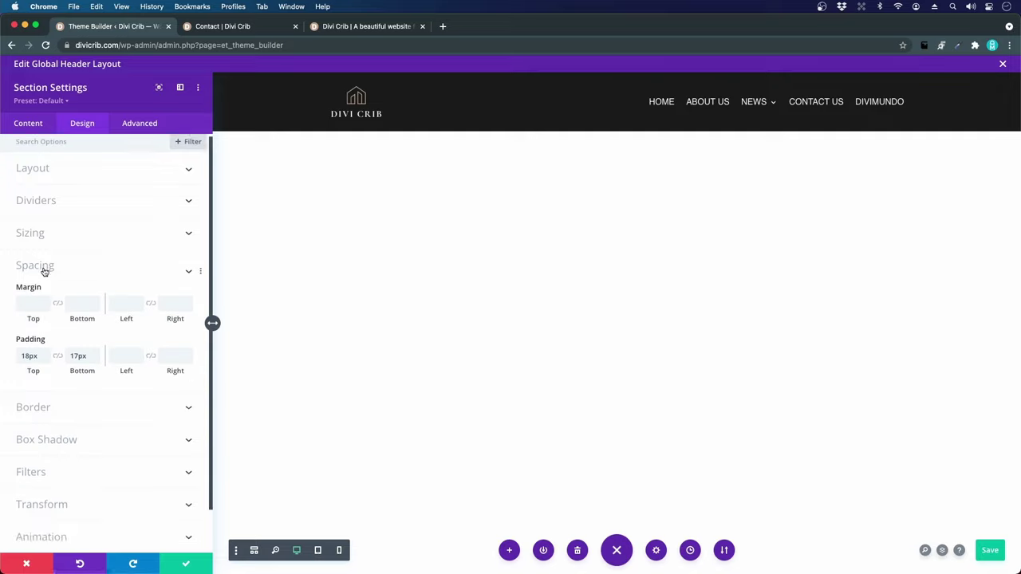
scroll(64, 267, "down", 1)
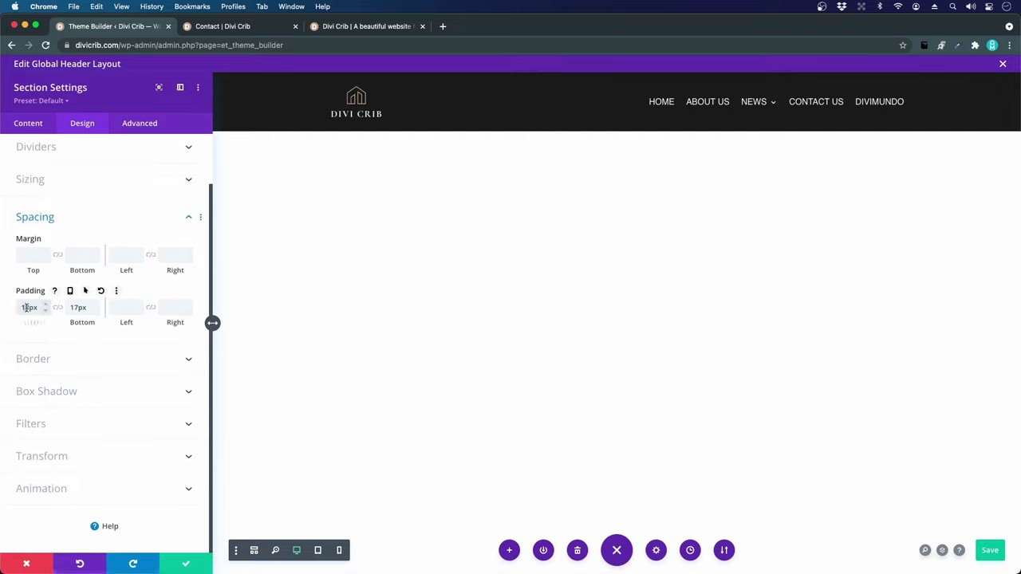
left_click(26, 308)
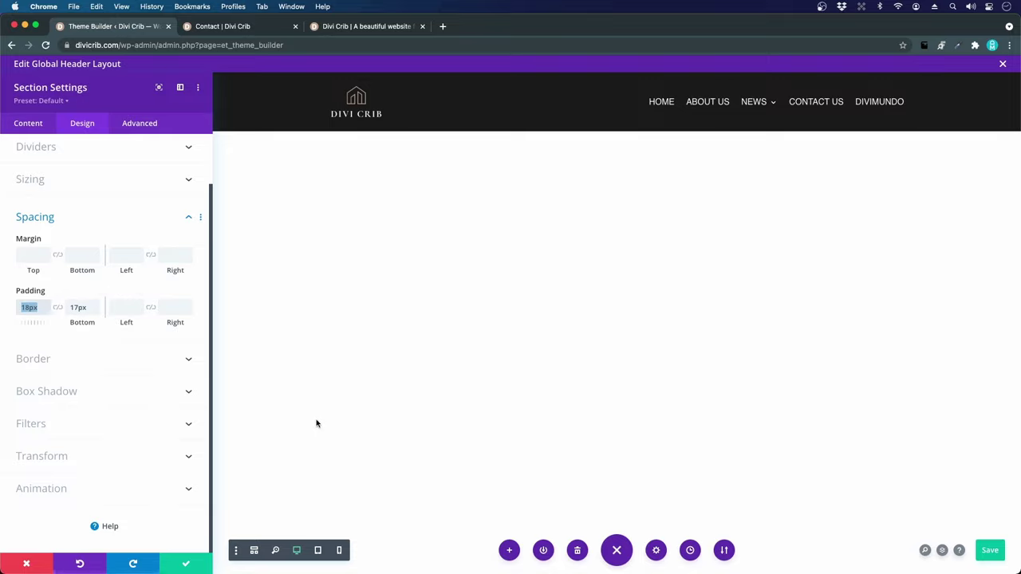
type("15")
key("Tab")
type("1")
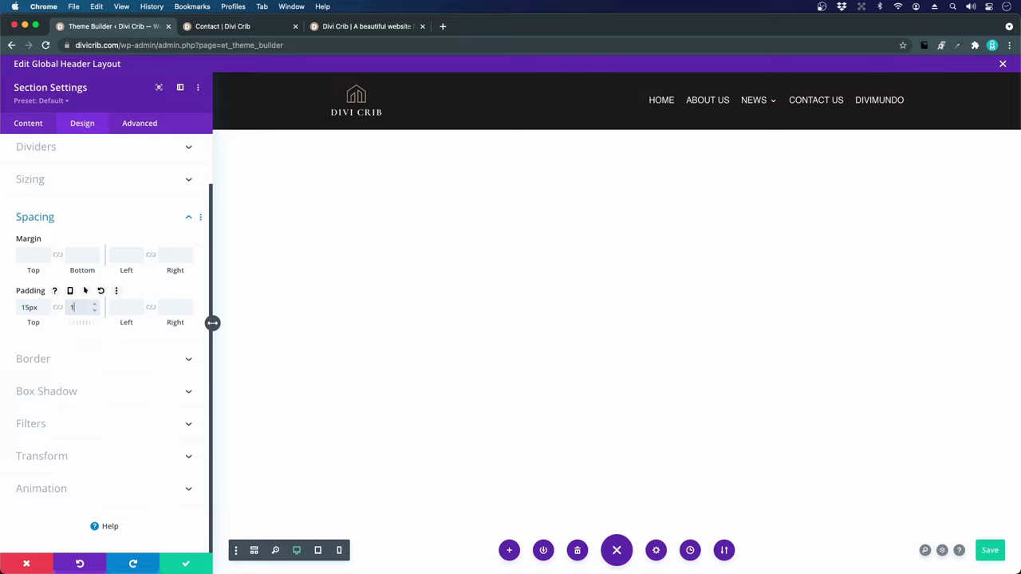
type("5")
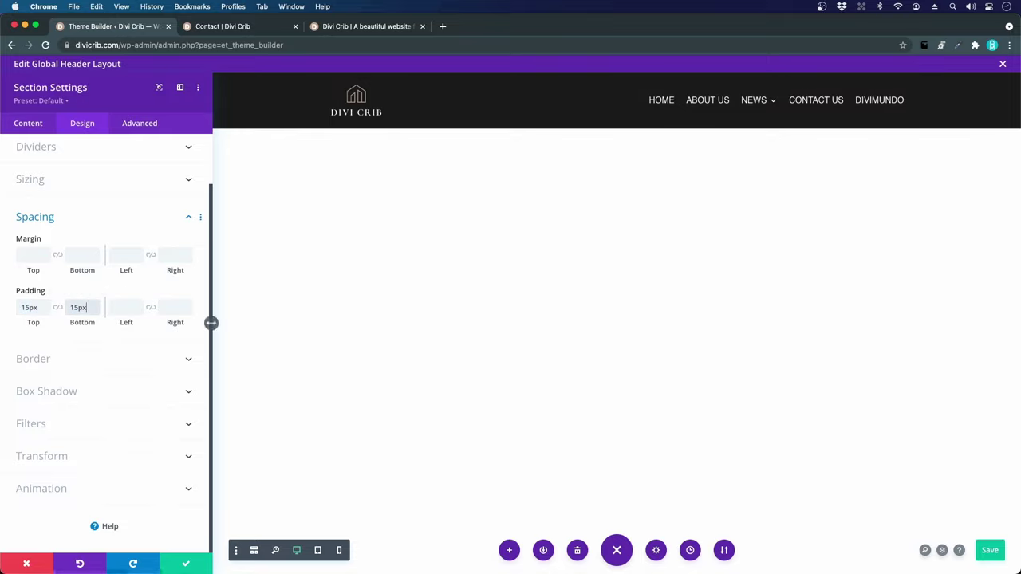
left_click(182, 565)
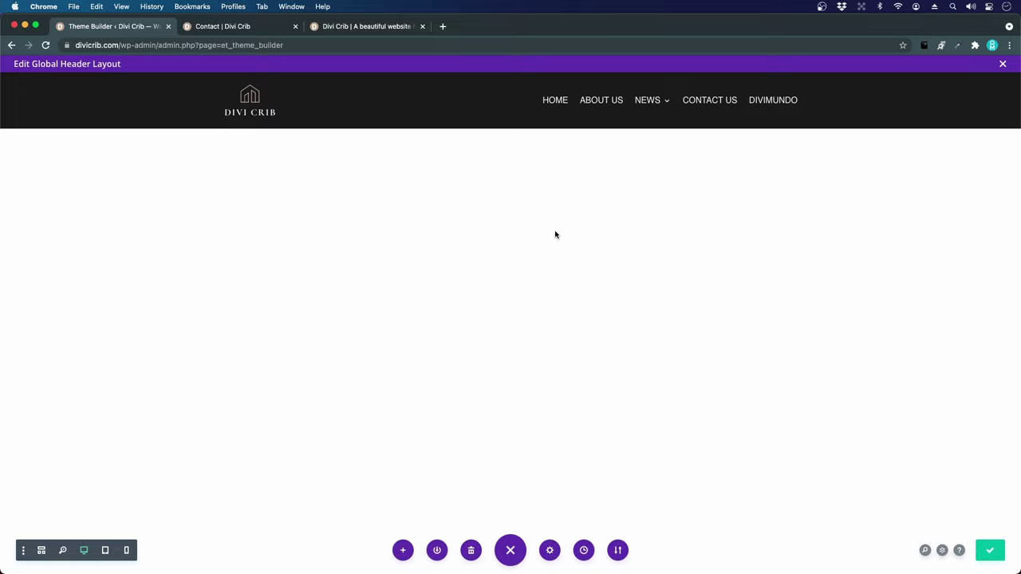
mouse_move(650, 102)
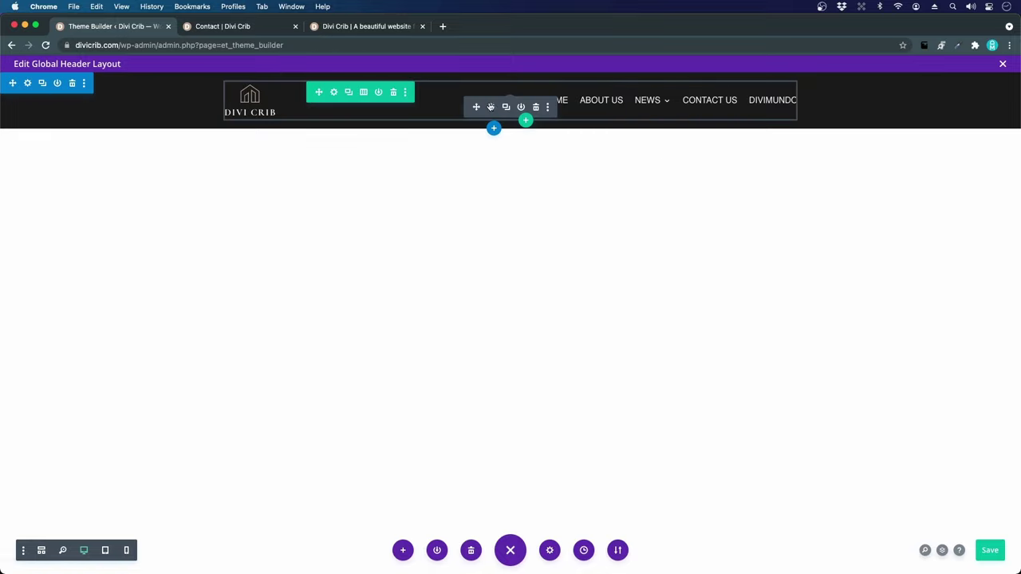
- Set the menu's Dropdown Menu Line Color to Transparent, after briefly trying tan, and apply the settings
left_click(490, 107)
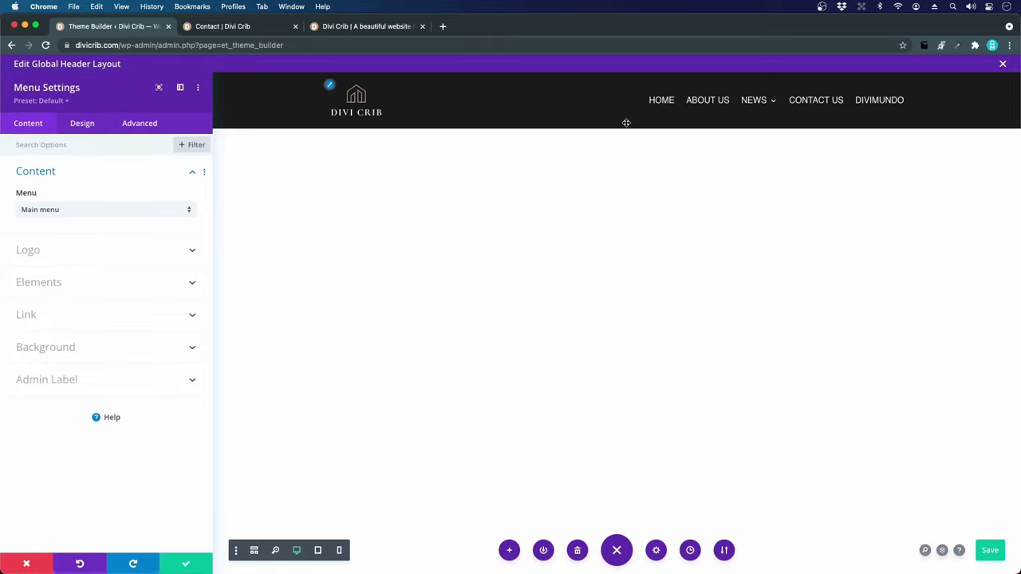
left_click(82, 121)
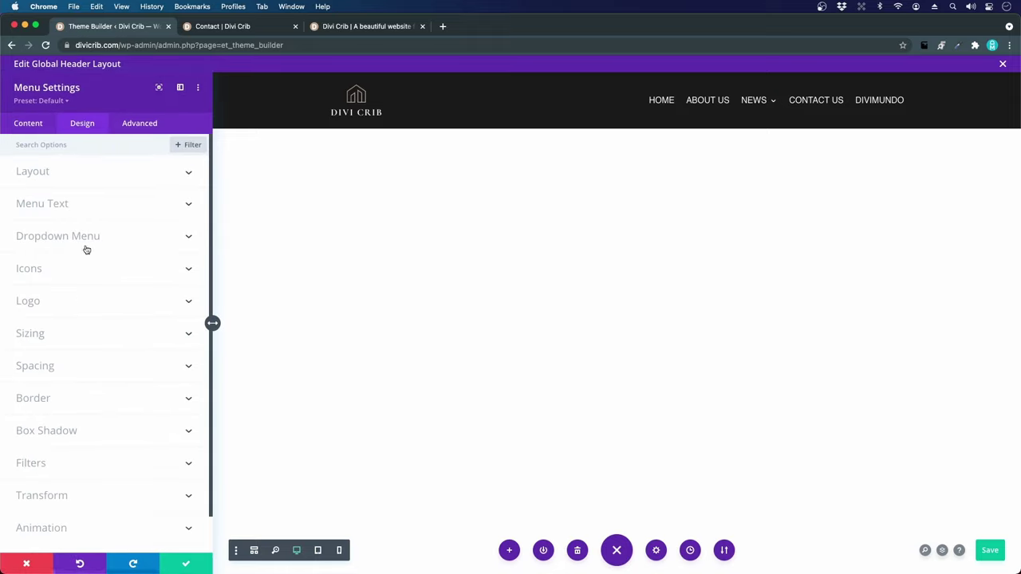
left_click(54, 238)
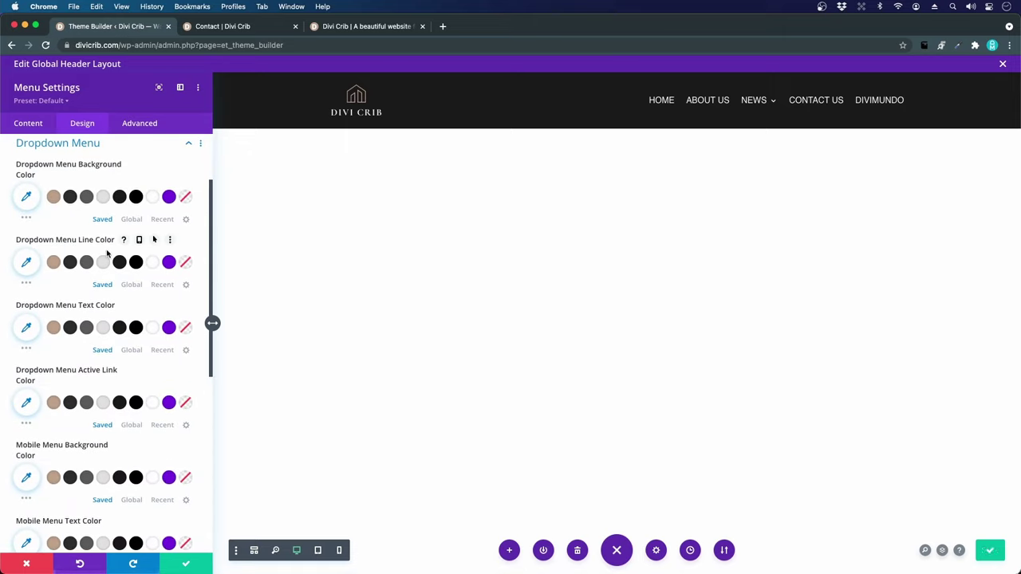
left_click(186, 265)
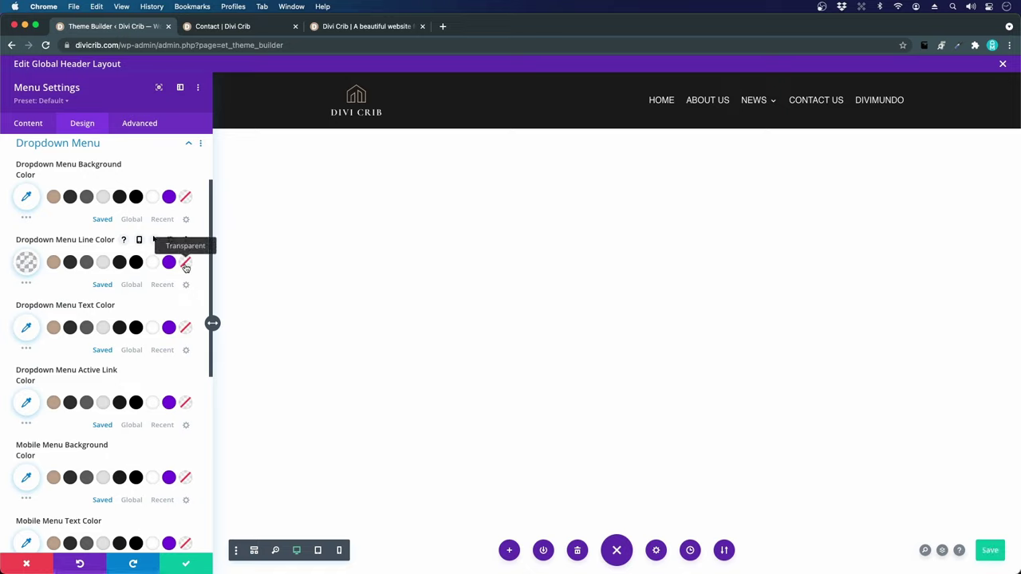
mouse_move(768, 102)
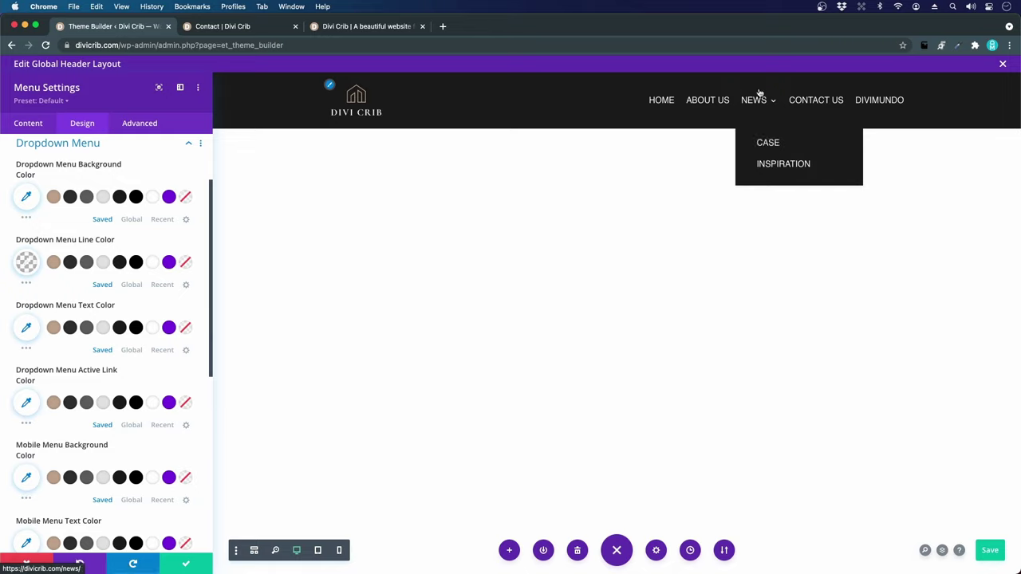
left_click(56, 263)
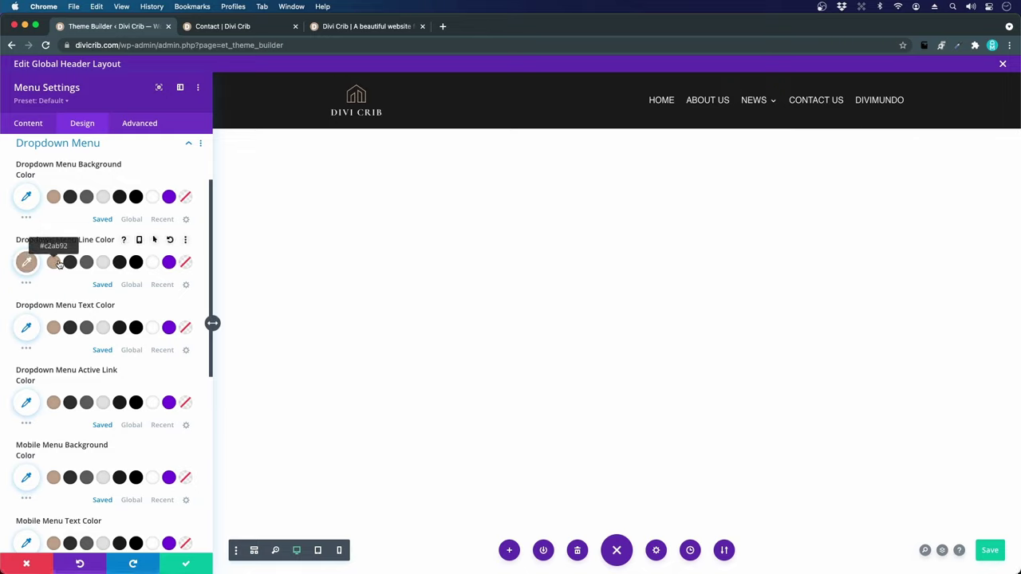
mouse_move(775, 102)
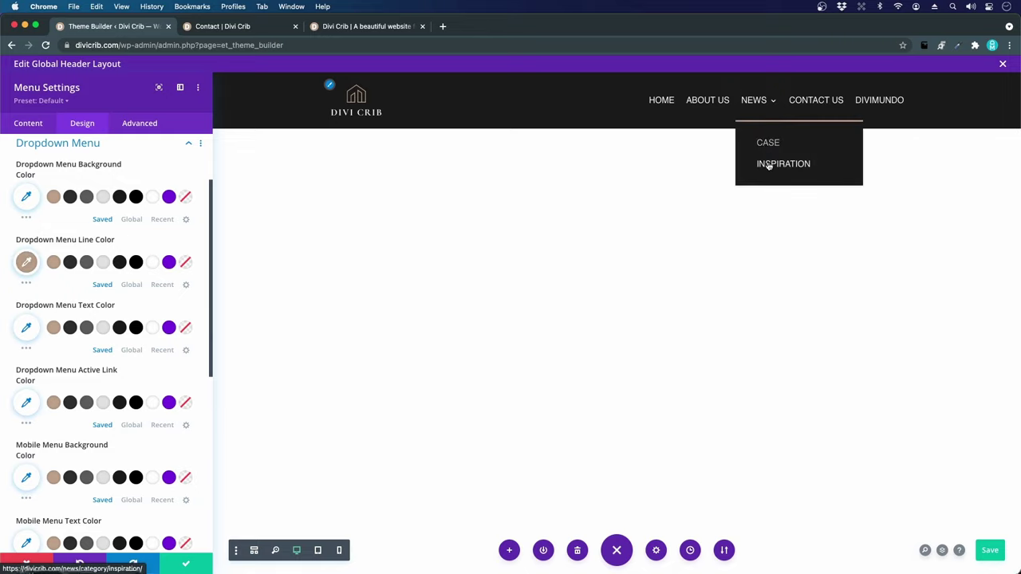
left_click(187, 263)
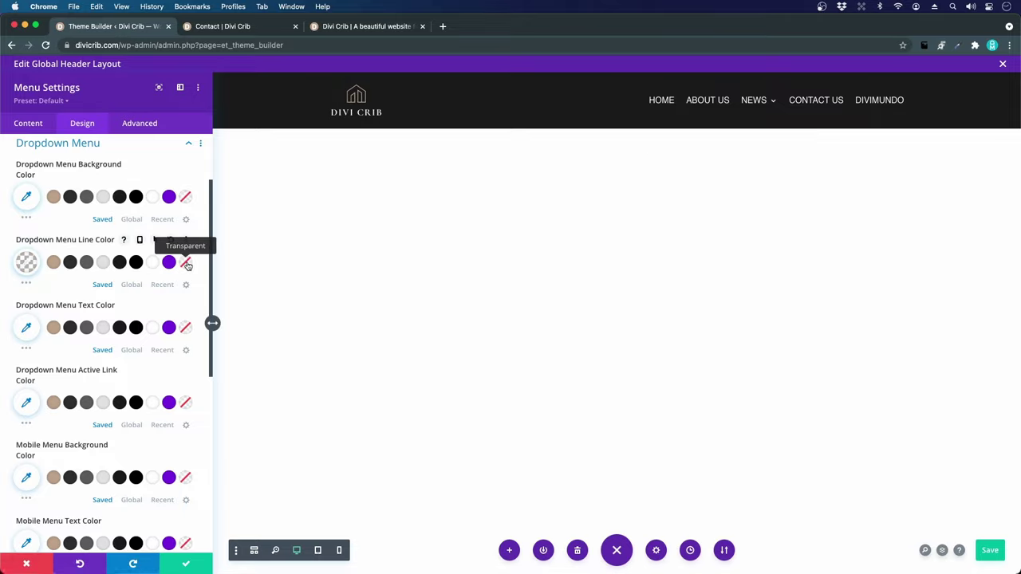
left_click(183, 564)
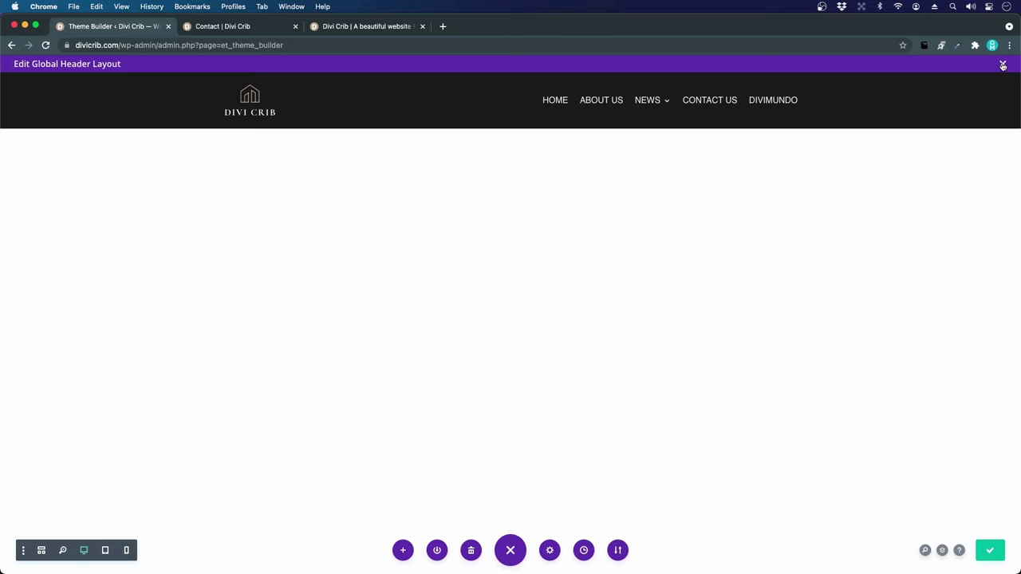
- Close the header editor, save all Theme Builder changes, and review the live homepage header
left_click(1003, 64)
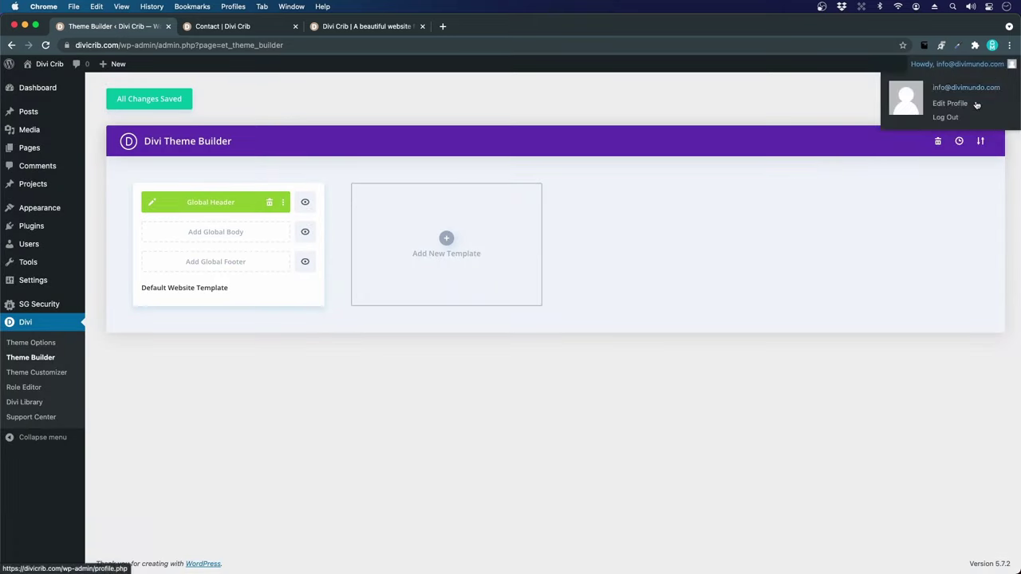
left_click(142, 99)
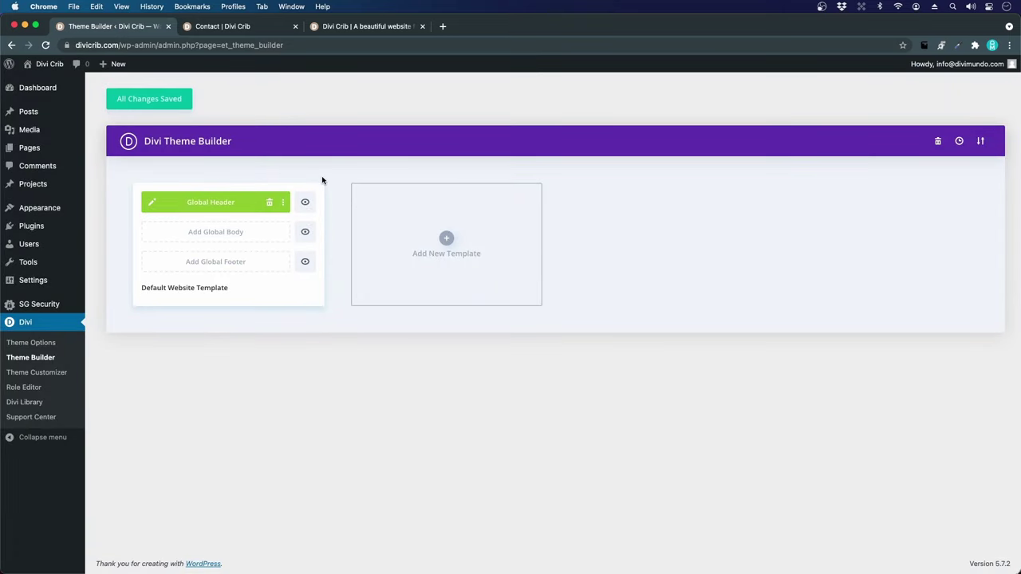
left_click(347, 27)
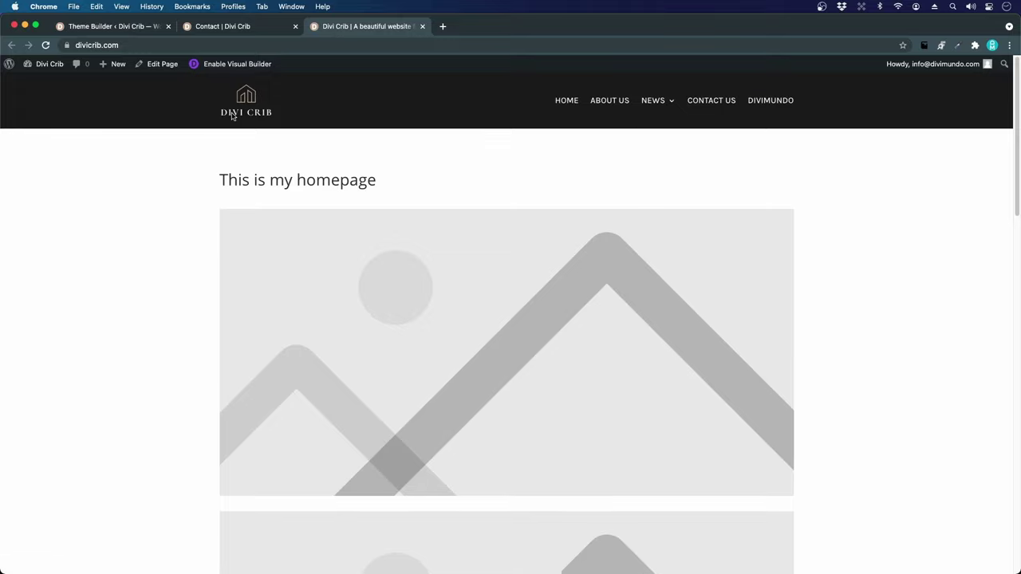
scroll(231, 113, "down", 2)
scroll(232, 116, "down", 10)
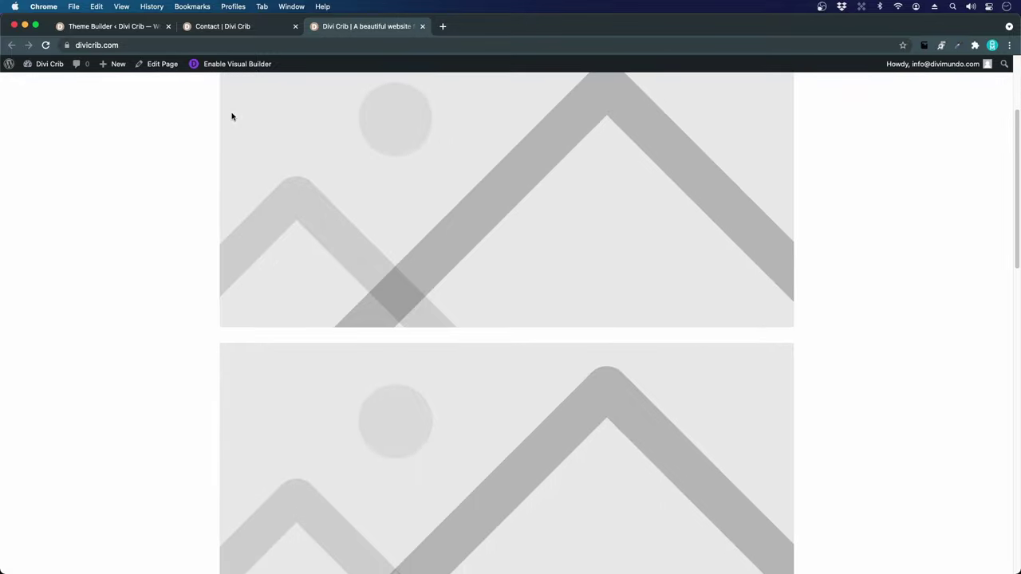
scroll(229, 181, "down", 8)
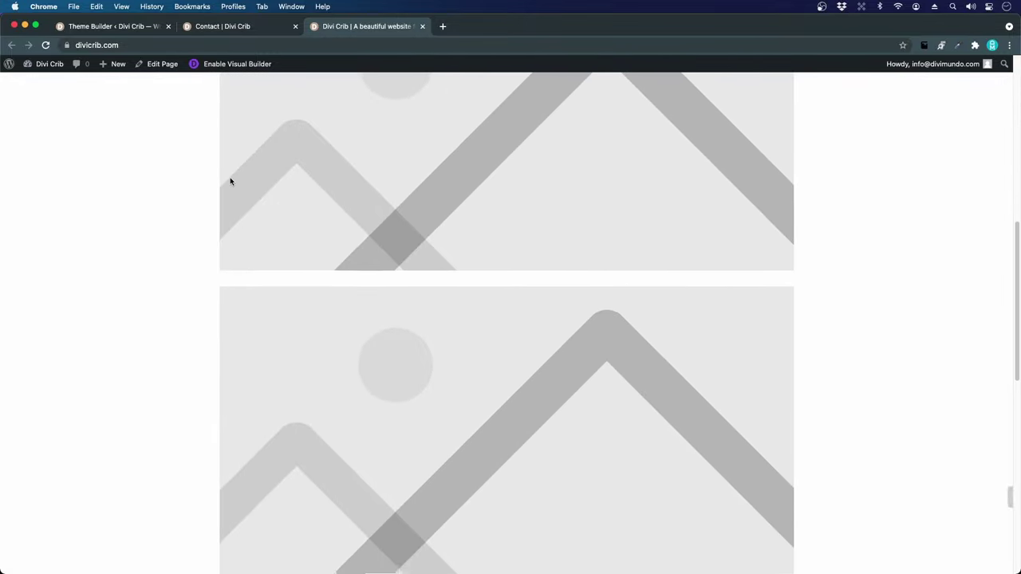
scroll(260, 257, "up", 15)
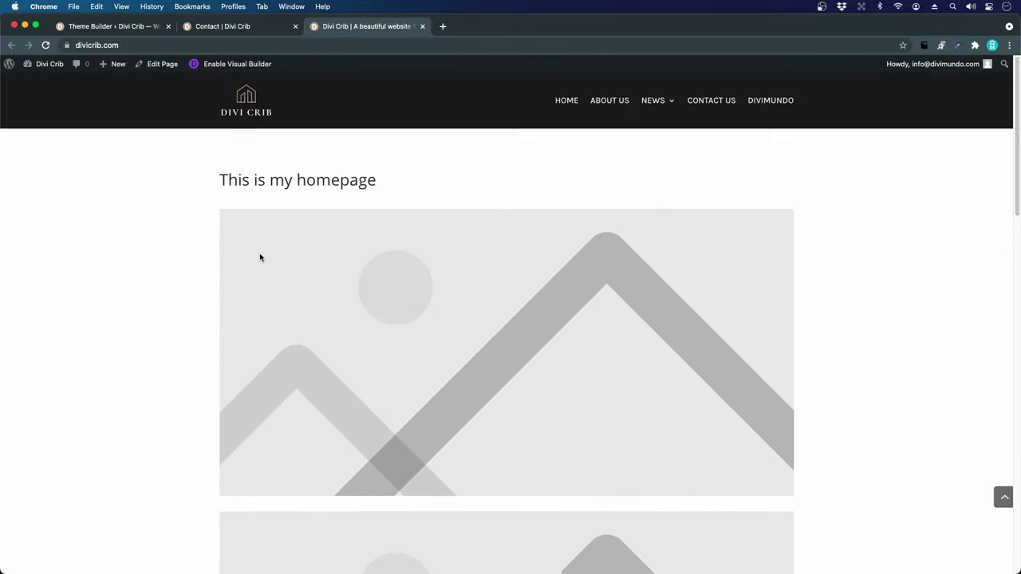
left_click(124, 24)
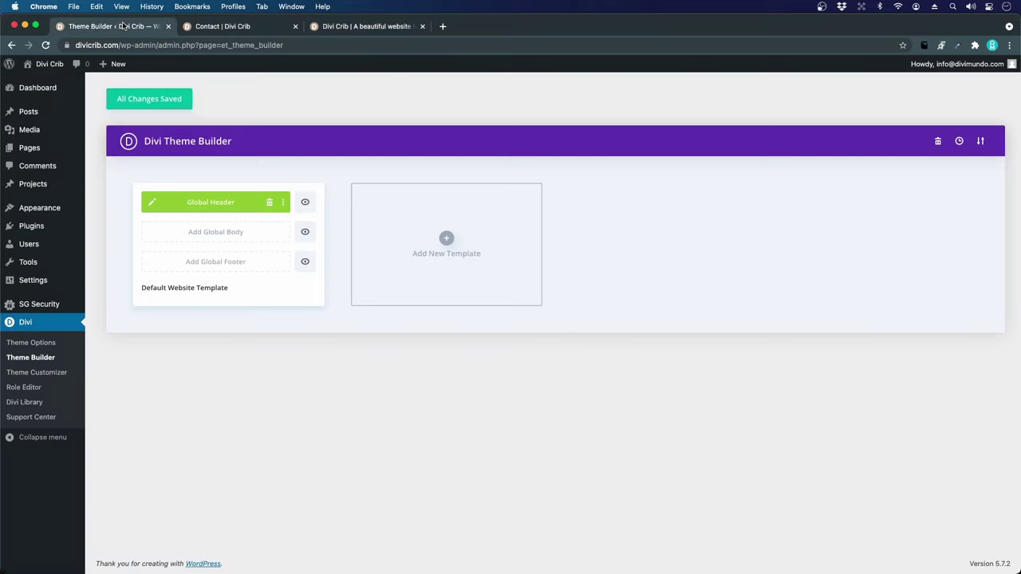
- Reopen the Global Header layout and bring up the header row's settings
left_click(150, 206)
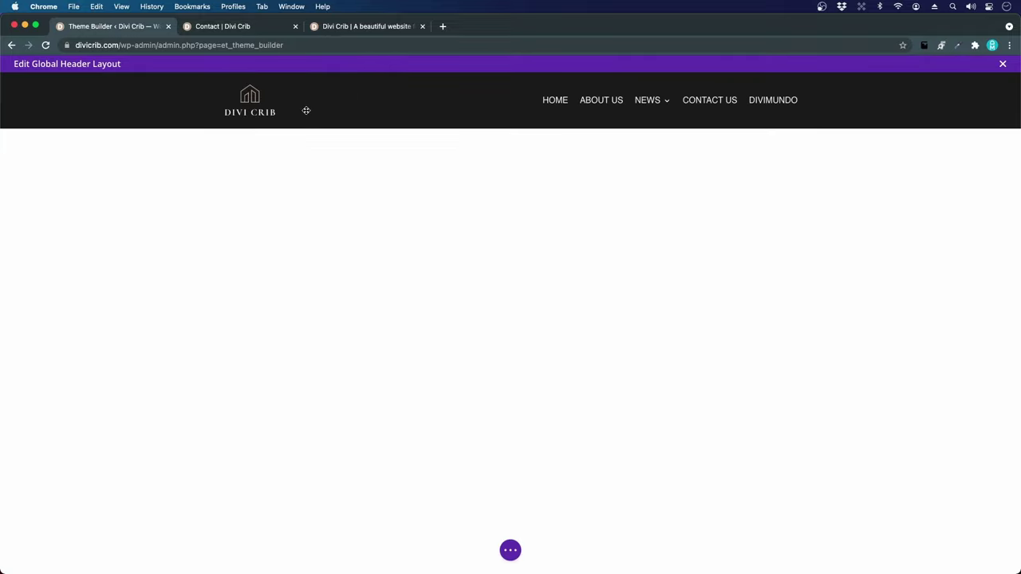
mouse_move(305, 110)
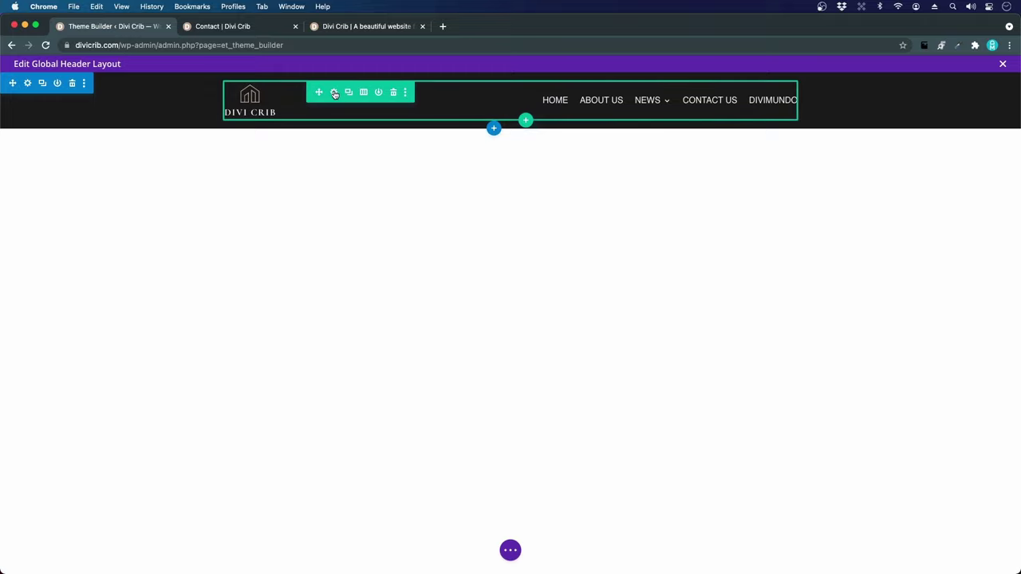
left_click(335, 93)
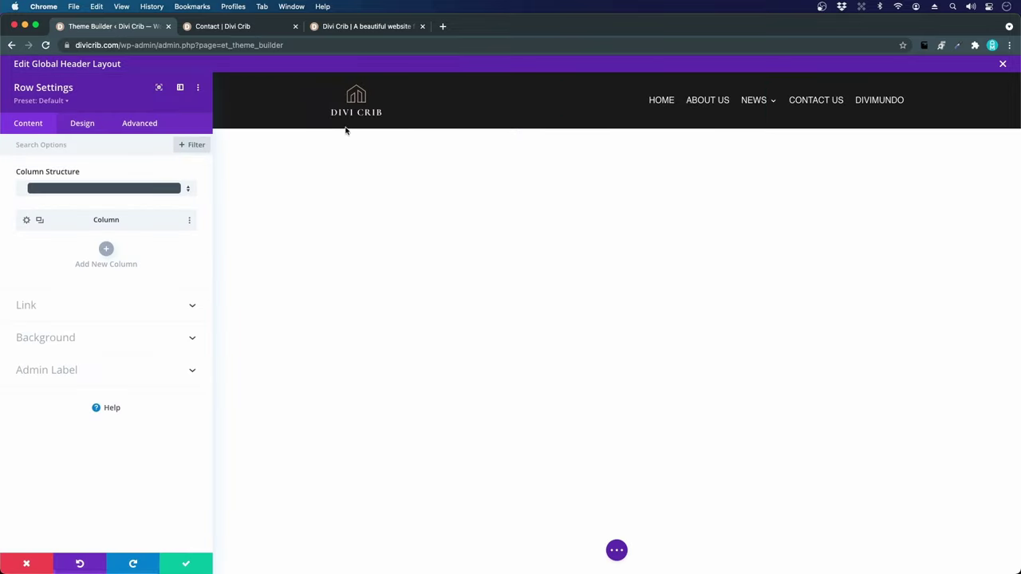
- Compare the header on the live homepage and Contact page, then return to the layout editor
left_click(351, 26)
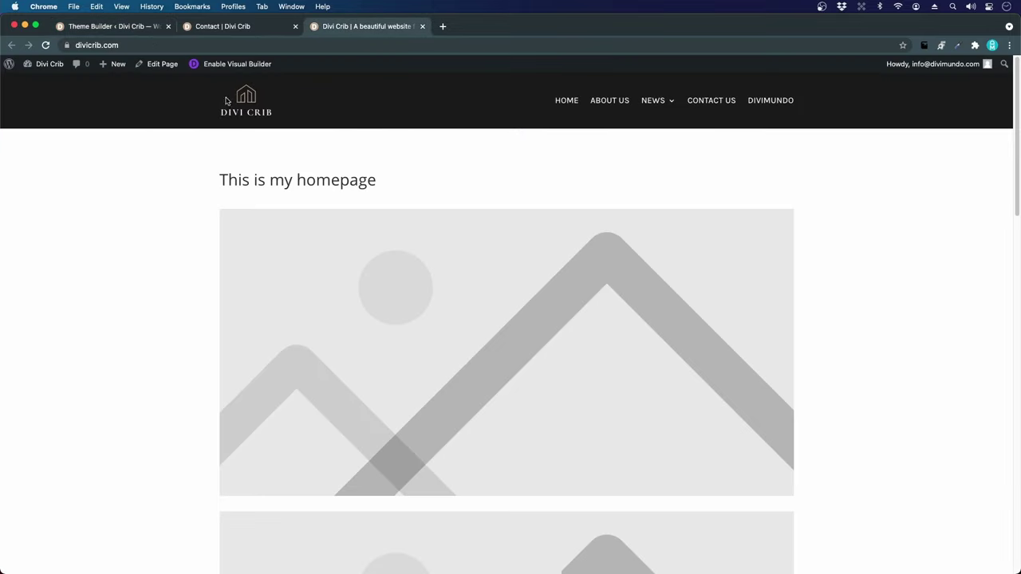
left_click(244, 28)
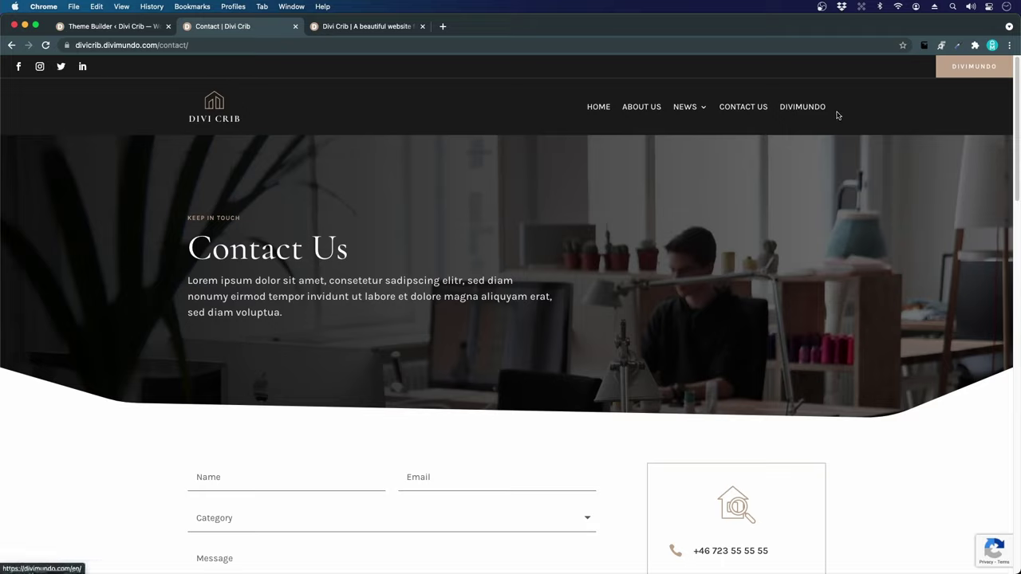
left_click(342, 30)
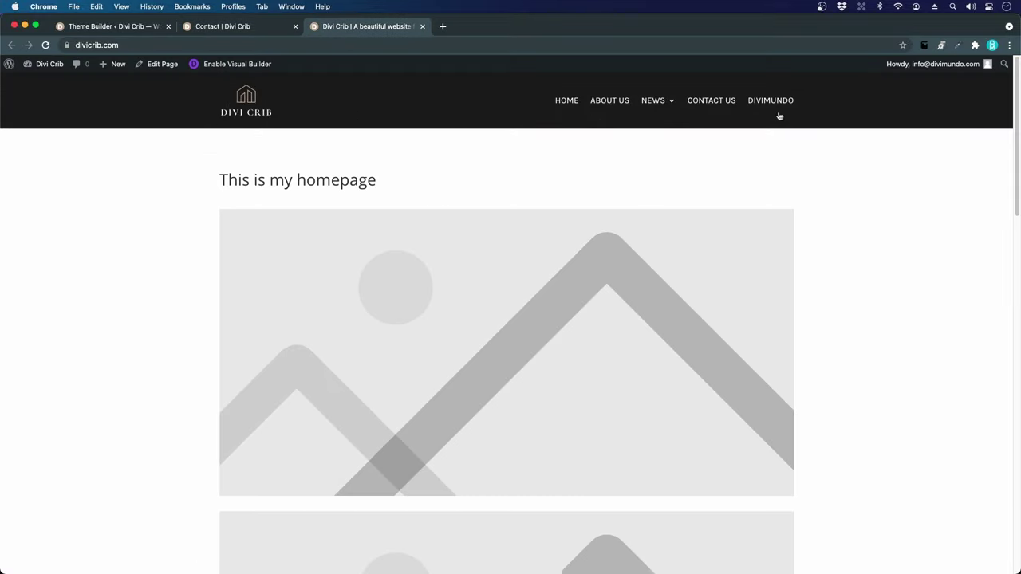
left_click(103, 28)
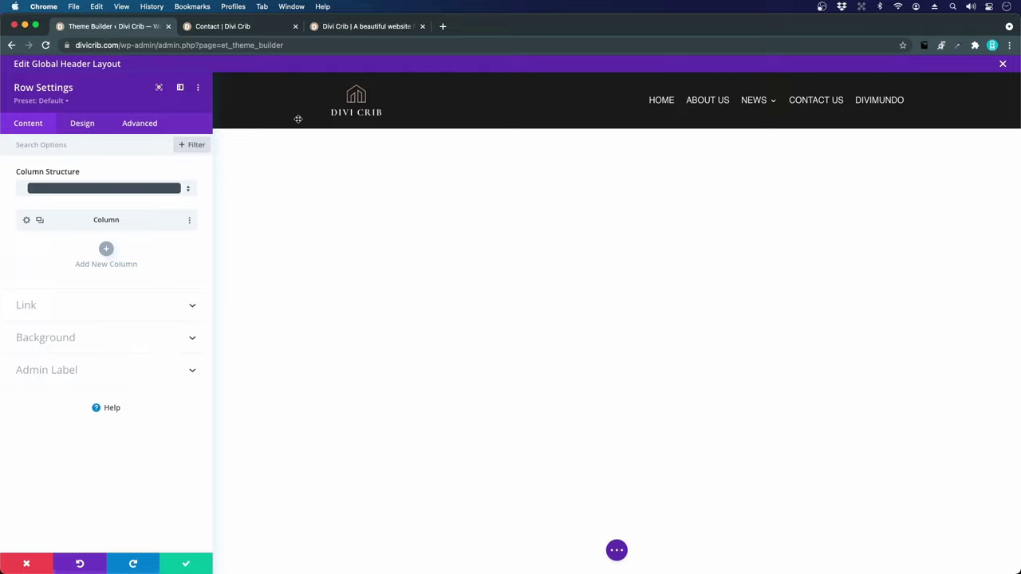
- Change the header row's Design > Sizing Max Width from 1080px to 1200px
left_click(80, 124)
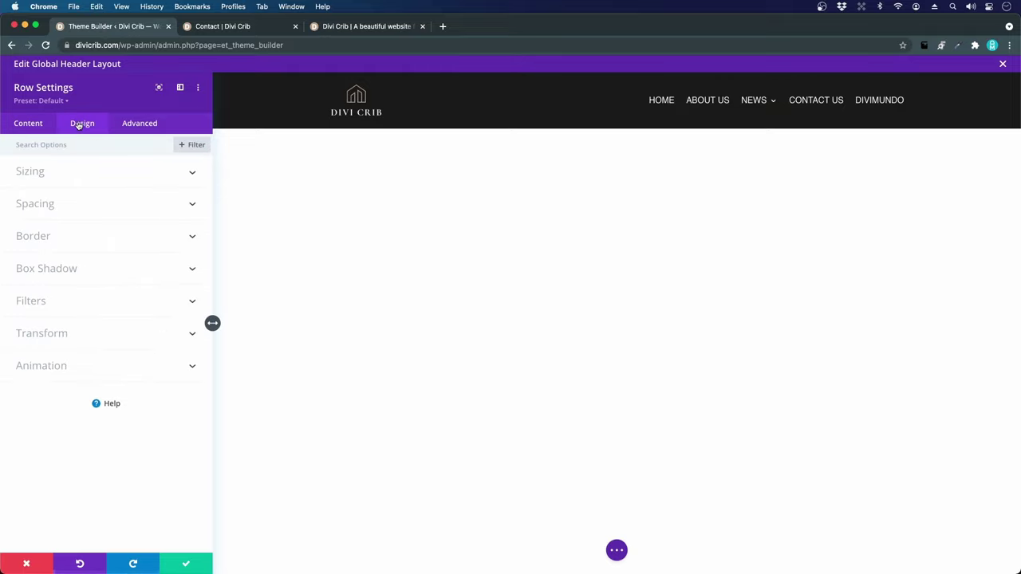
left_click(39, 171)
scroll(127, 267, "down", 2)
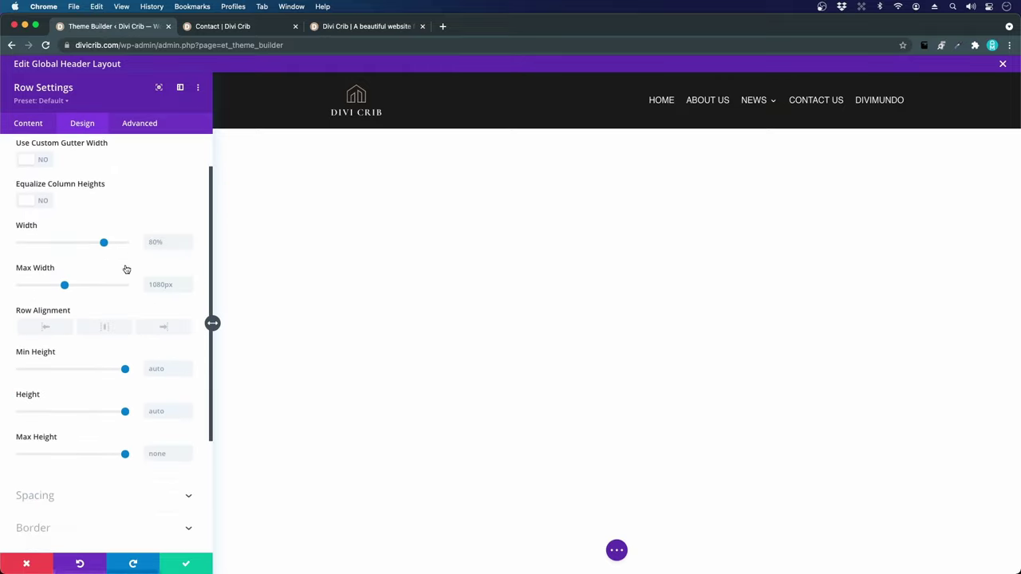
scroll(126, 269, "down", 1)
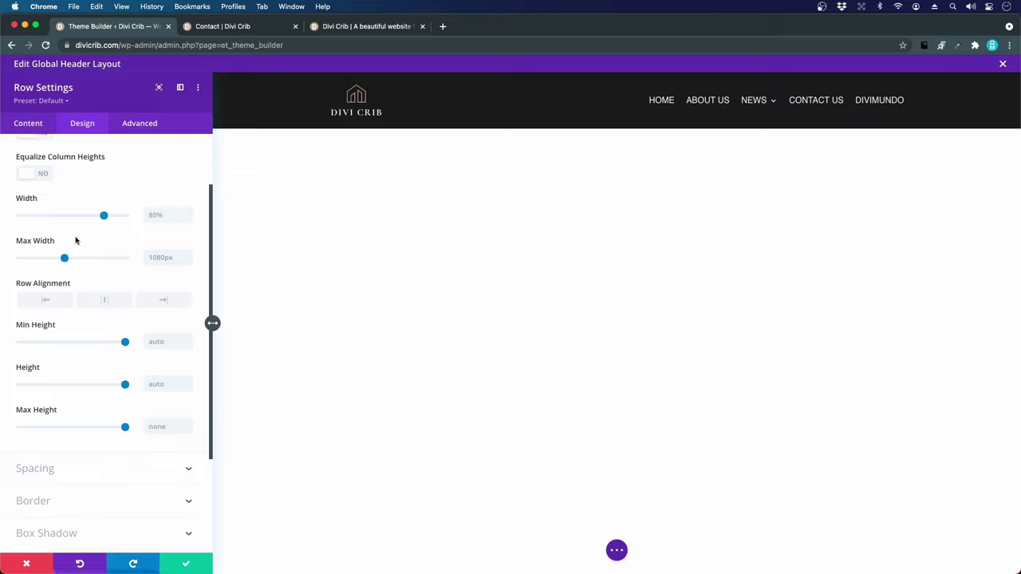
double_click(173, 257)
type("1200")
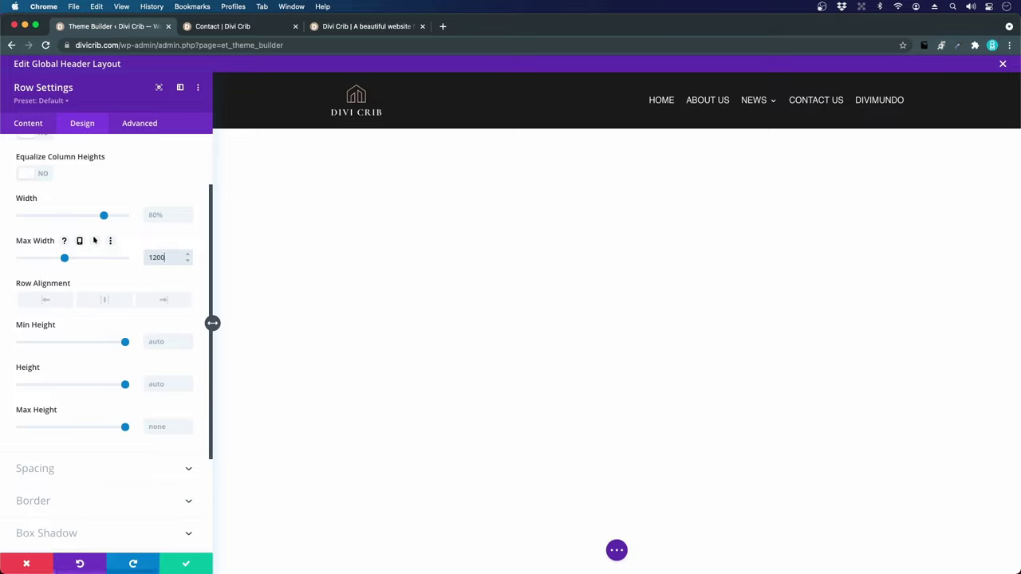
type("px")
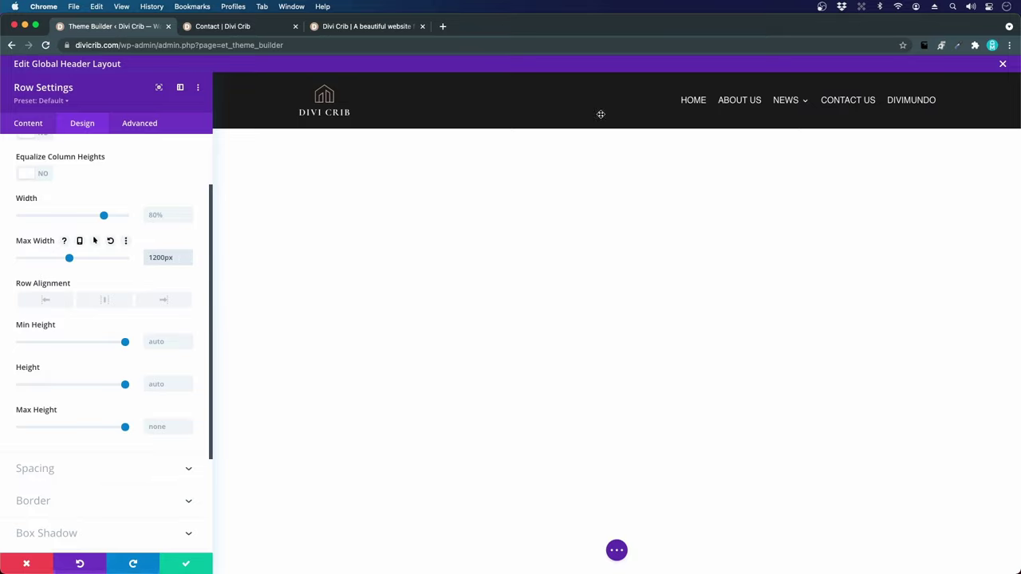
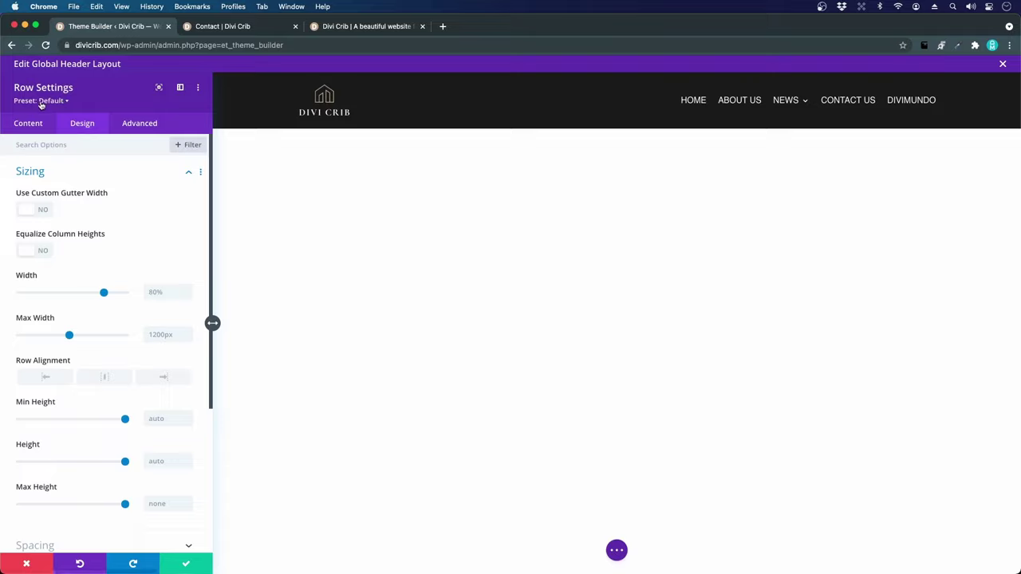
- Review the Row Default Preset's sizing (80% width, 1200px max width) and close the row settings
left_click(57, 102)
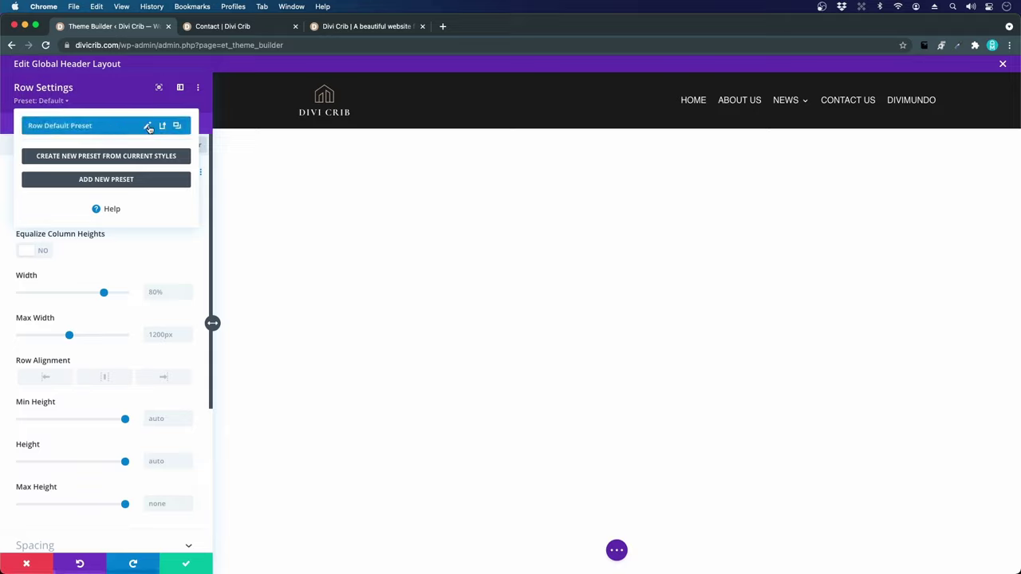
left_click(148, 126)
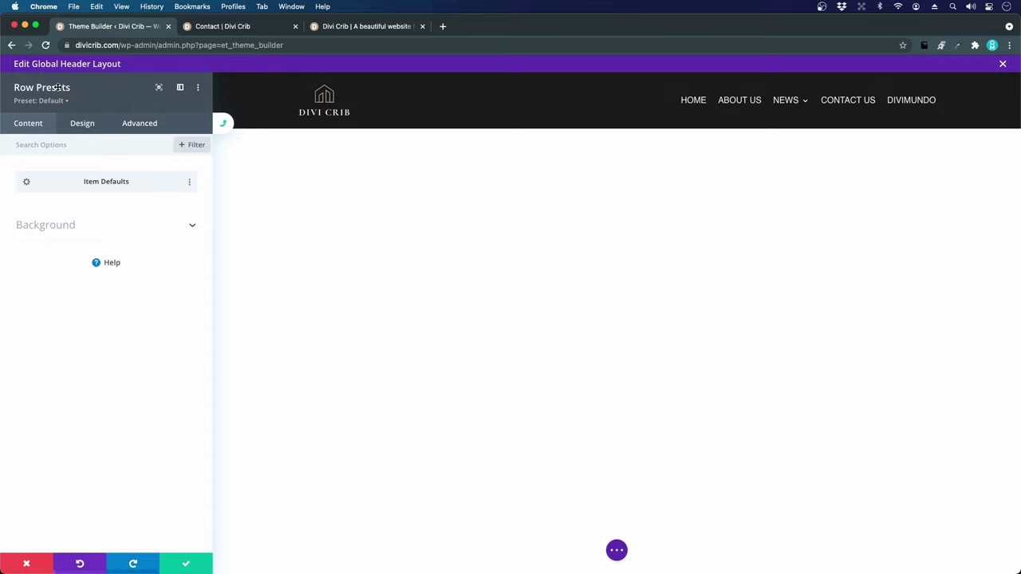
left_click(79, 123)
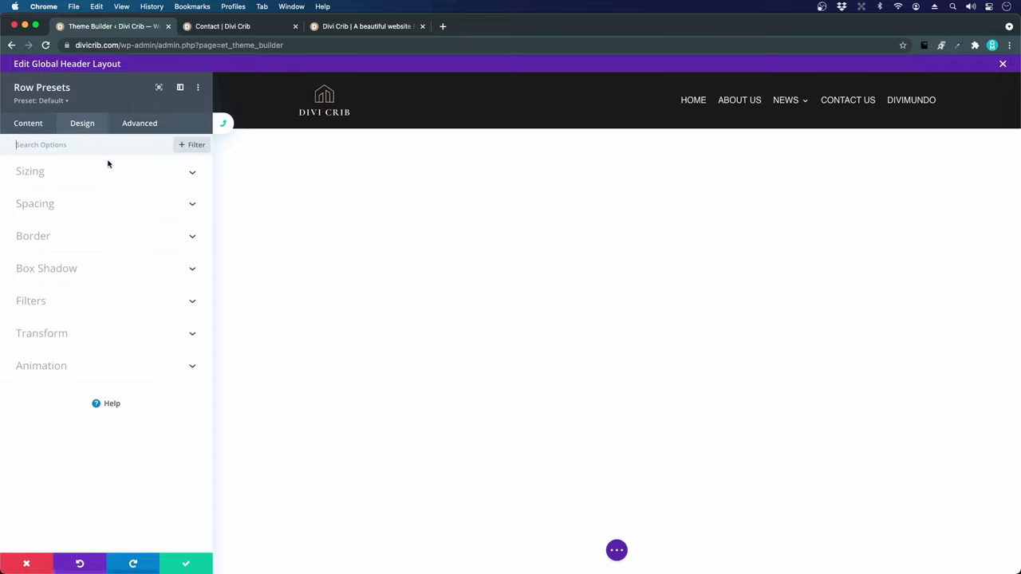
left_click(79, 175)
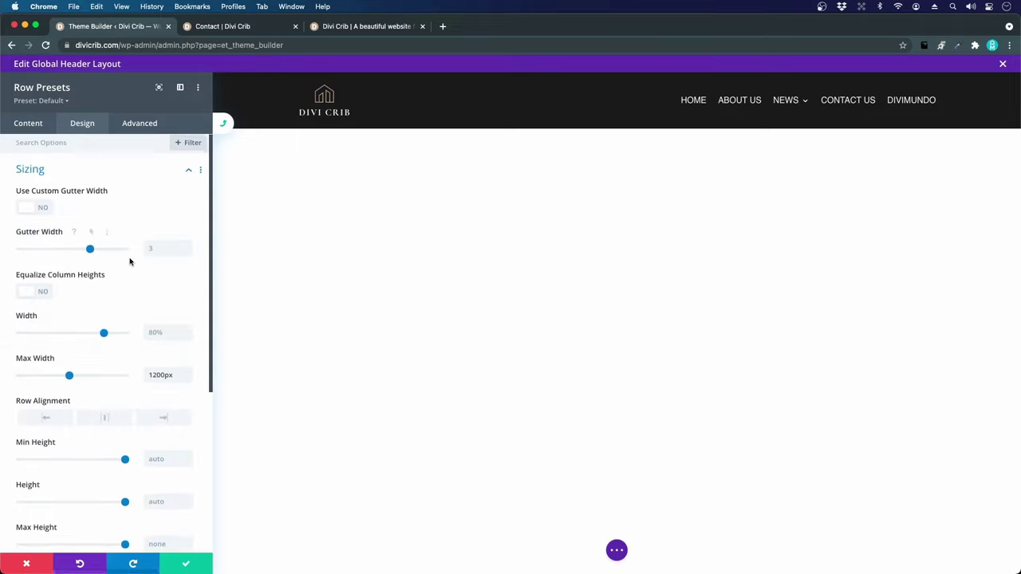
scroll(187, 379, "down", 1)
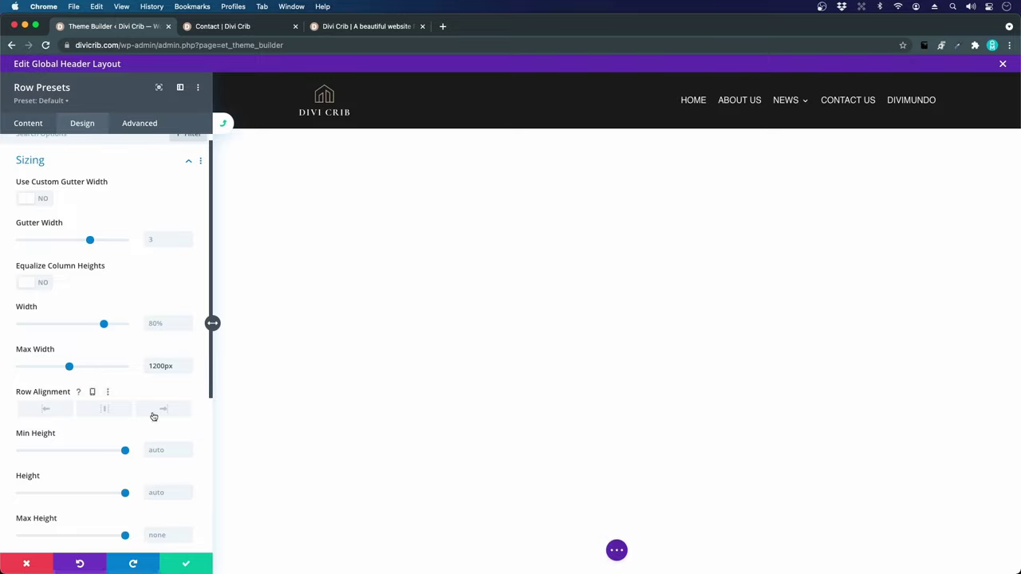
left_click(164, 568)
left_click(184, 564)
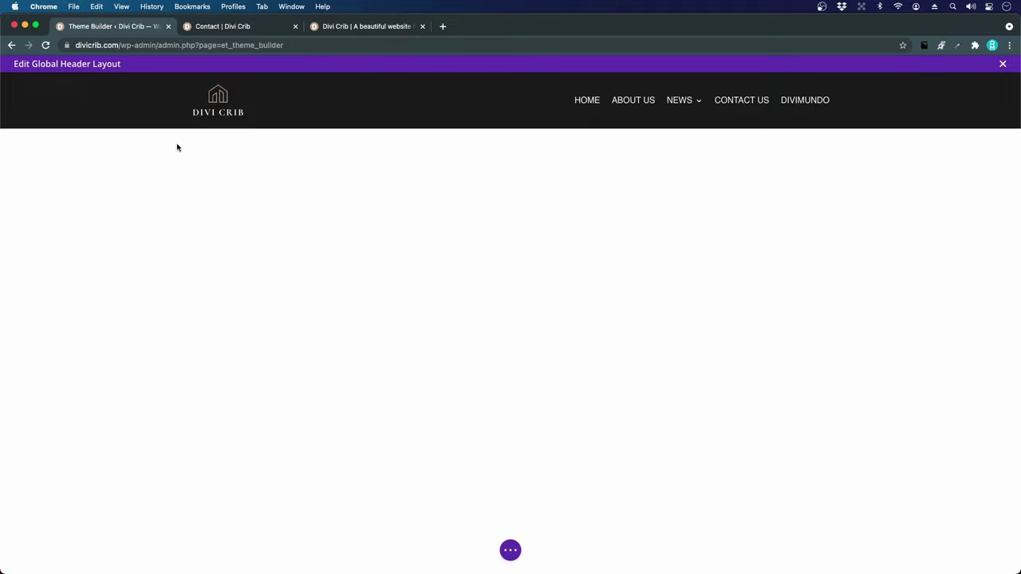
left_click(330, 26)
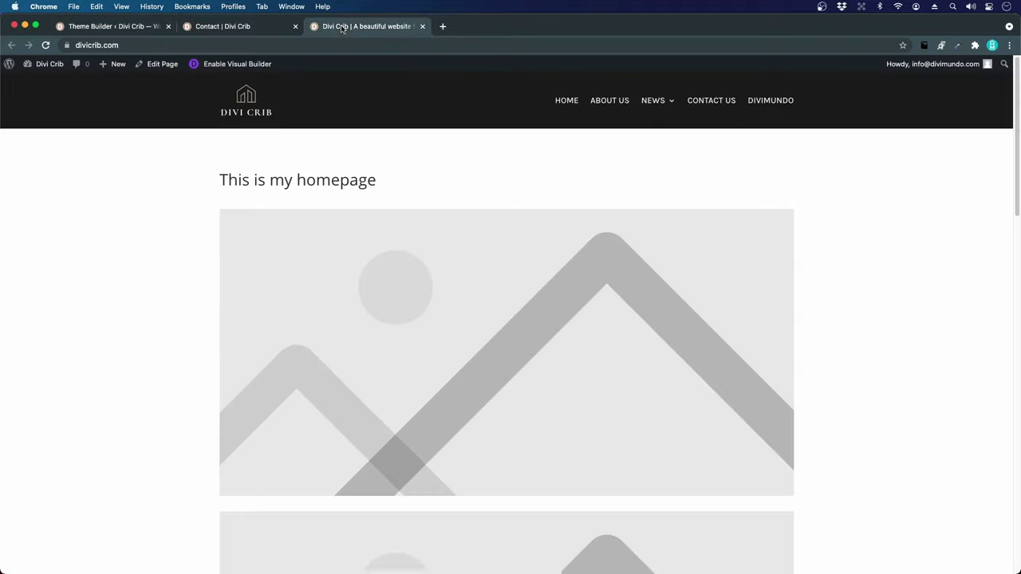
left_click(257, 28)
scroll(467, 94, "down", 3)
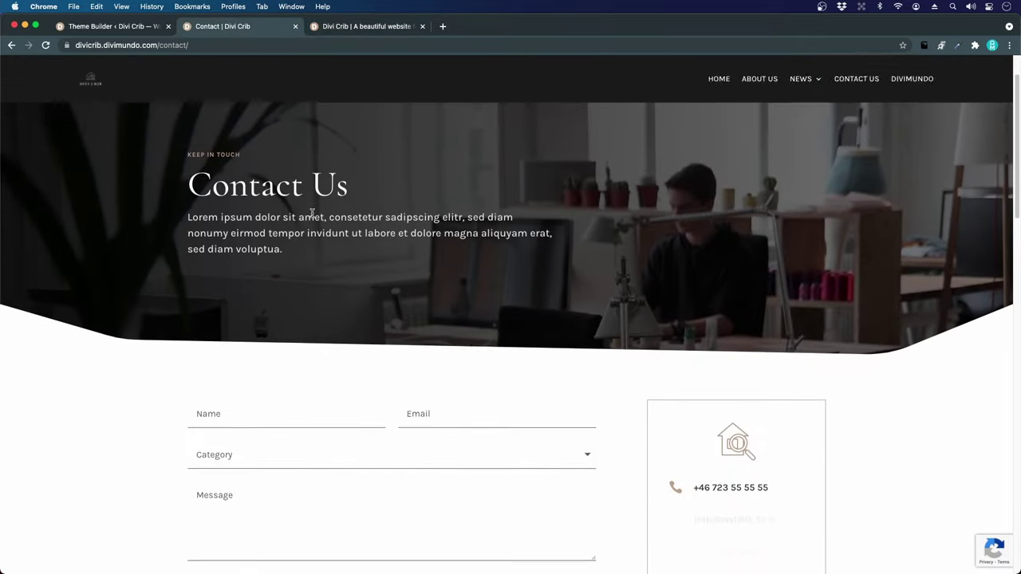
scroll(431, 208, "down", 3)
scroll(431, 214, "up", 5)
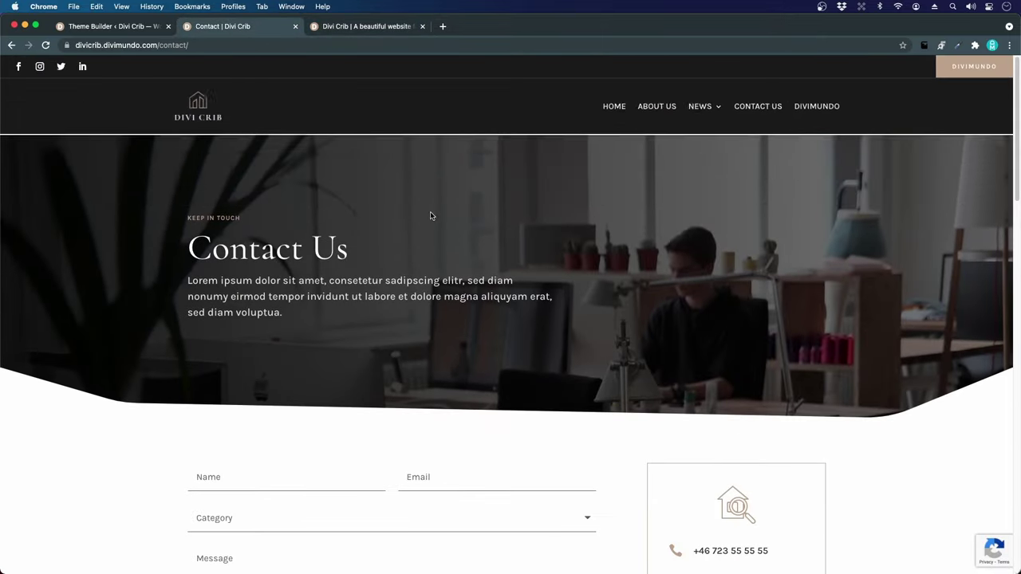
scroll(431, 215, "down", 2)
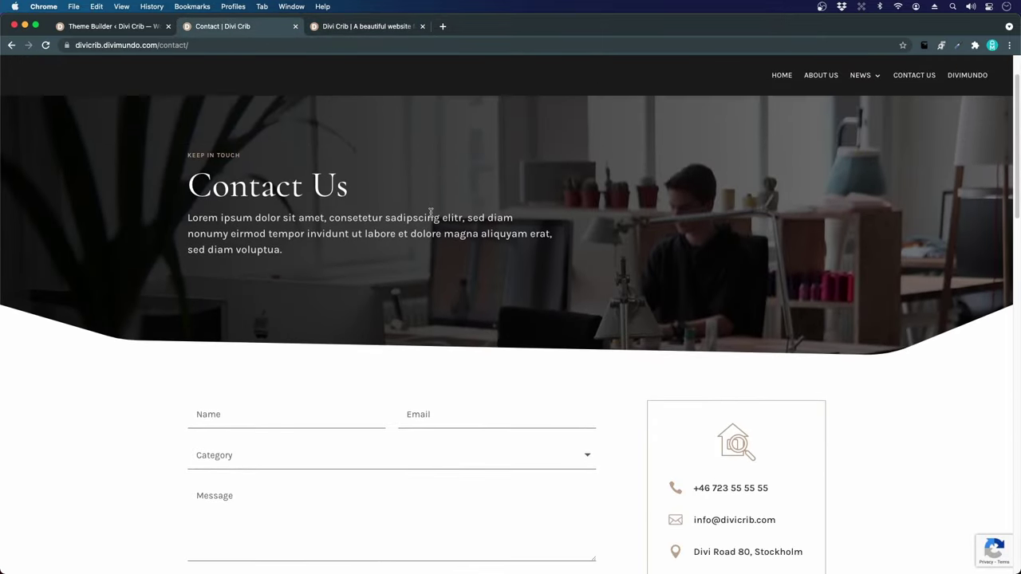
scroll(75, 88, "up", 2)
scroll(74, 89, "down", 3)
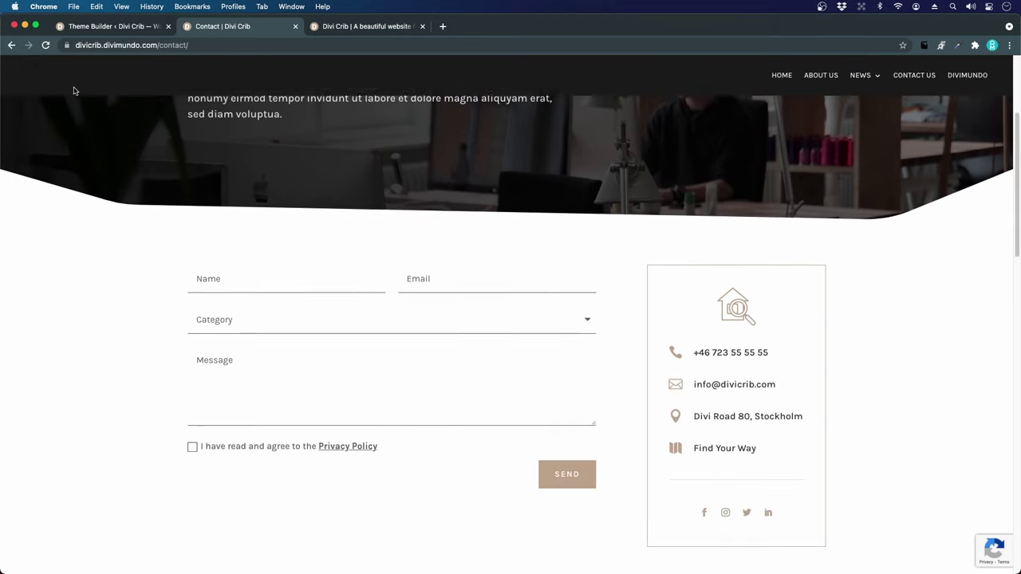
scroll(74, 91, "up", 3)
scroll(74, 91, "down", 4)
scroll(74, 91, "up", 4)
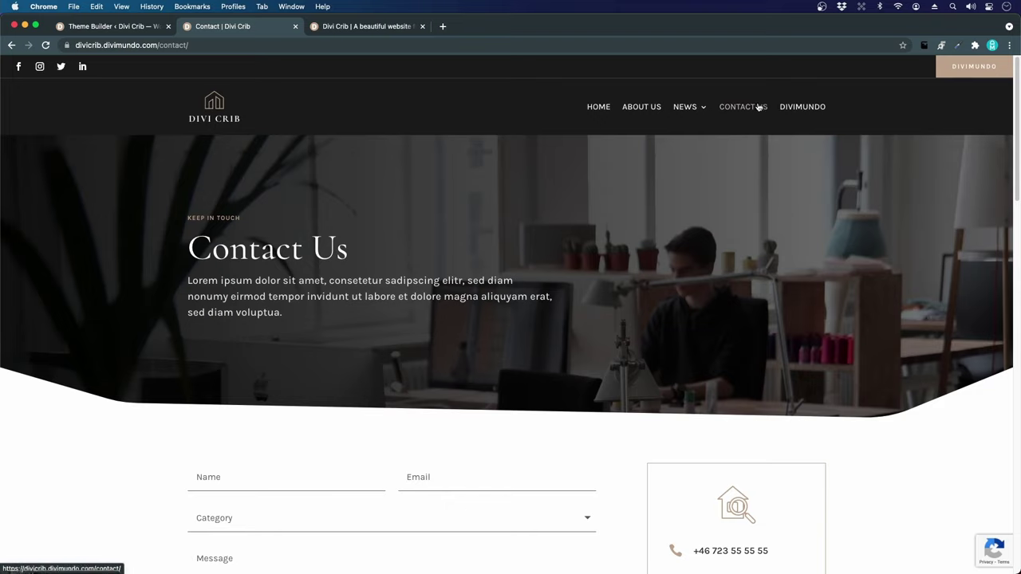
scroll(724, 151, "down", 5)
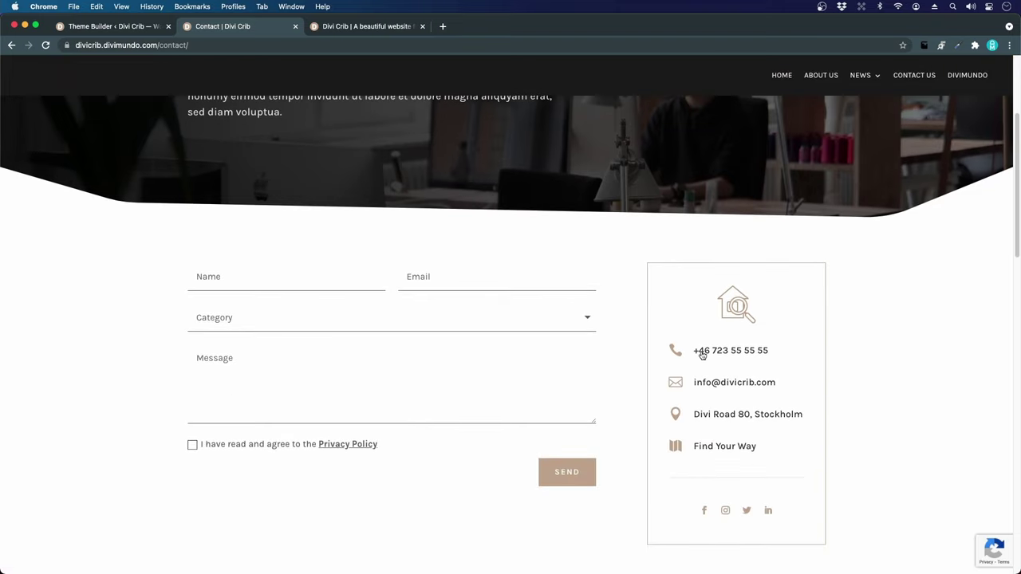
left_click(122, 25)
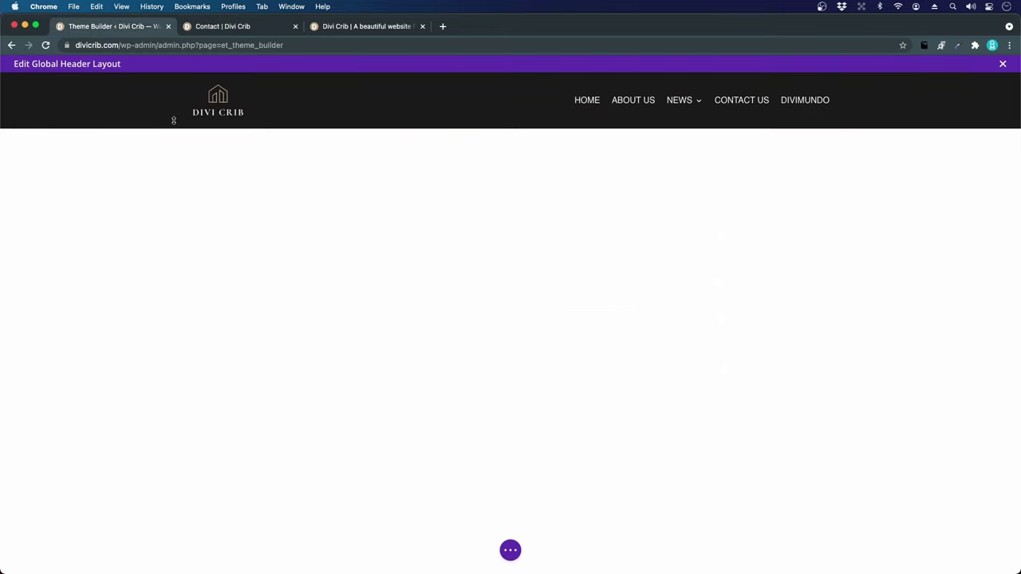
- Set the header section's Scroll Effects Sticky Position to Stick to Top and save it
mouse_move(43, 100)
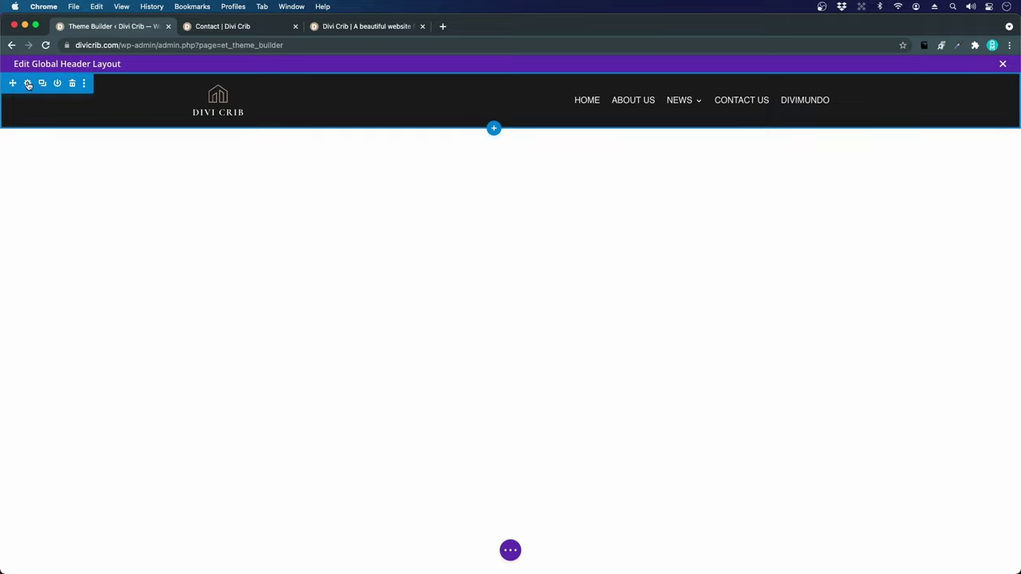
left_click(27, 83)
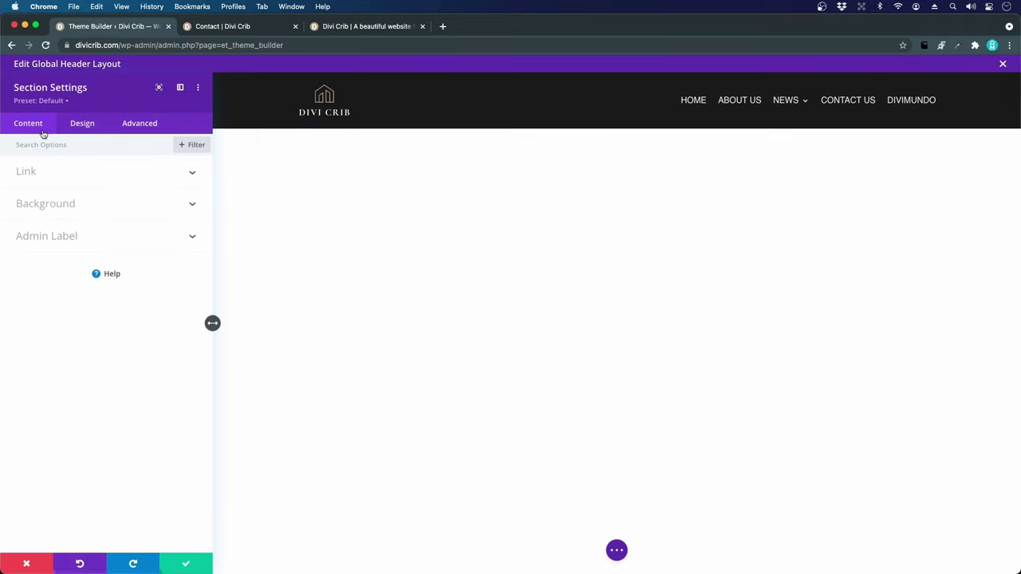
left_click(137, 121)
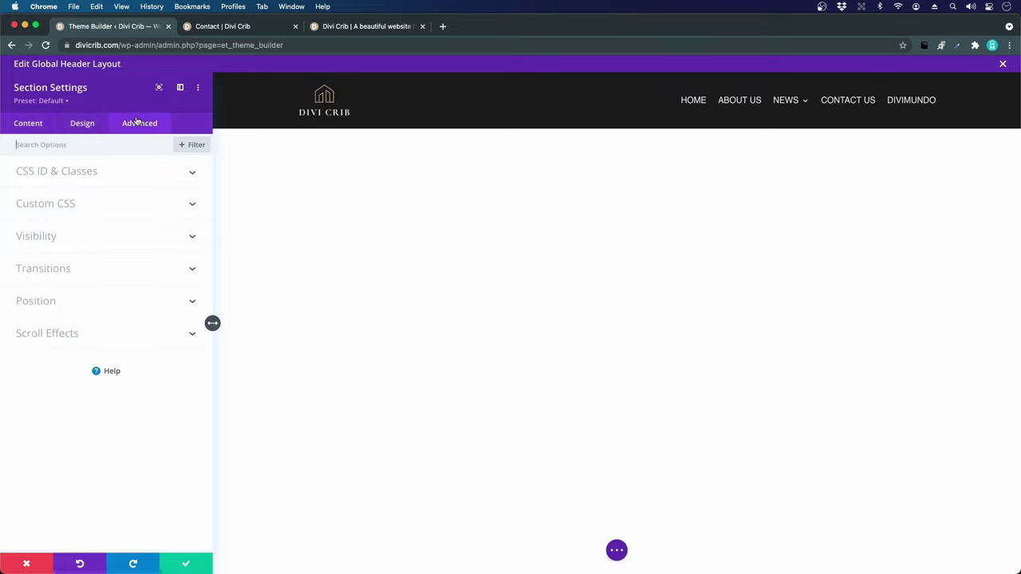
left_click(58, 334)
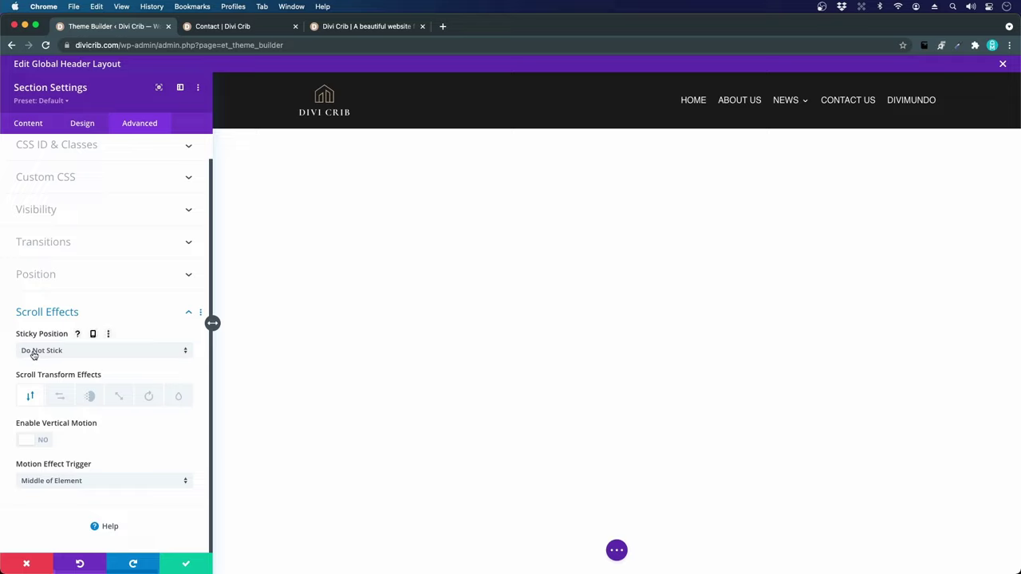
left_click(33, 355)
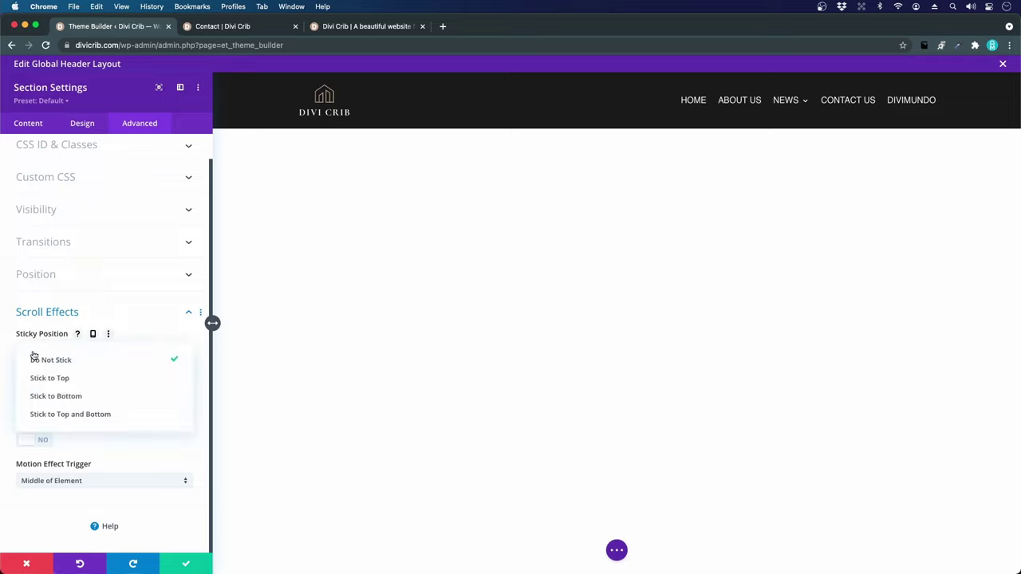
left_click(70, 378)
scroll(74, 378, "down", 5)
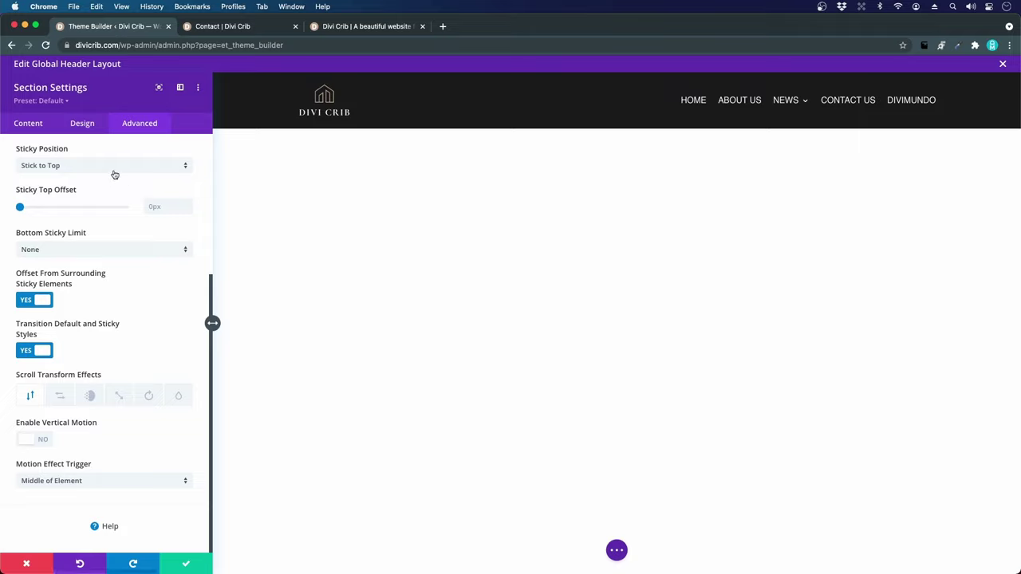
left_click(187, 564)
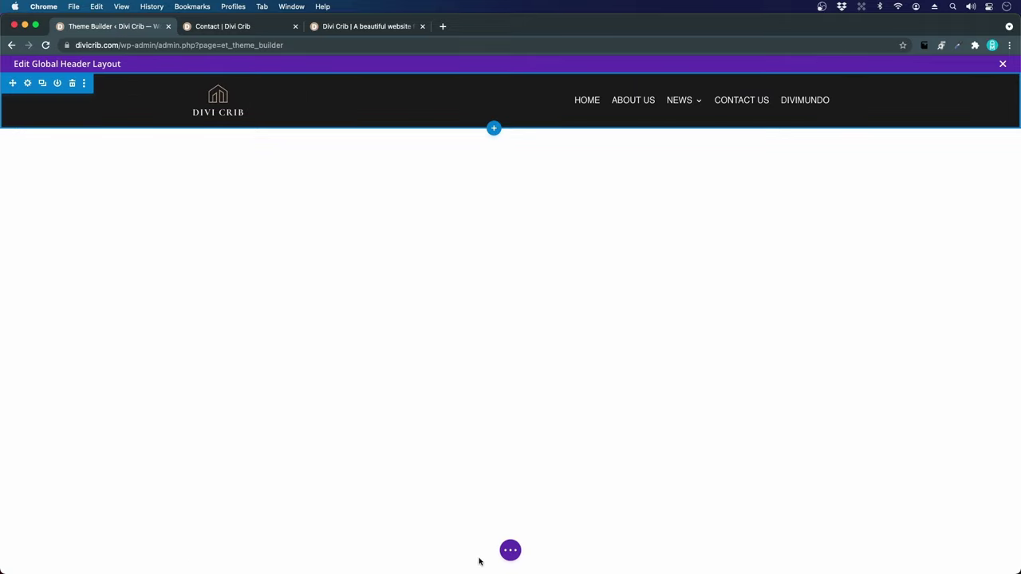
- Save the global header layout, then reload and scroll the live homepage to test the header
left_click(510, 551)
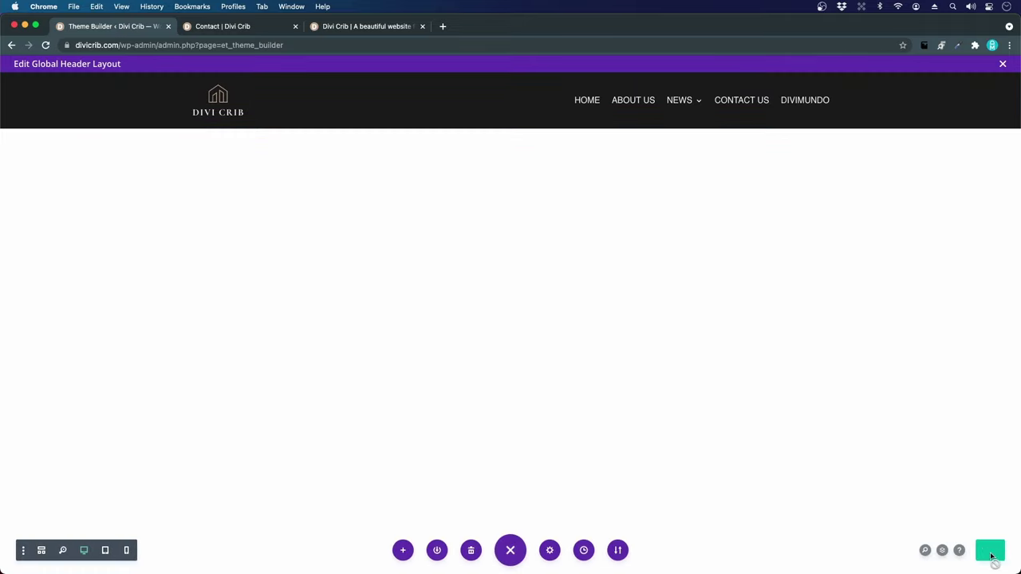
left_click(991, 556)
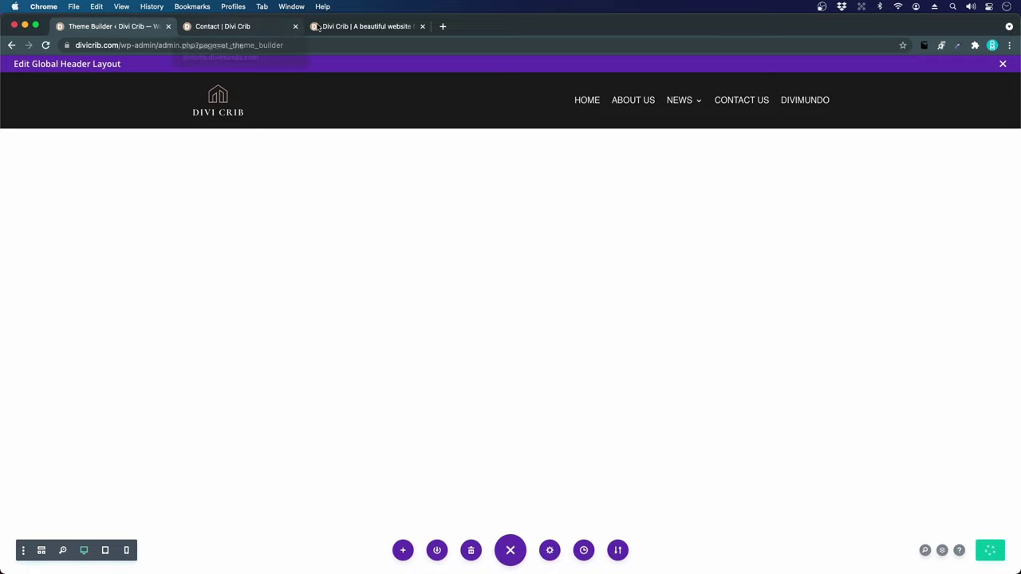
left_click(341, 26)
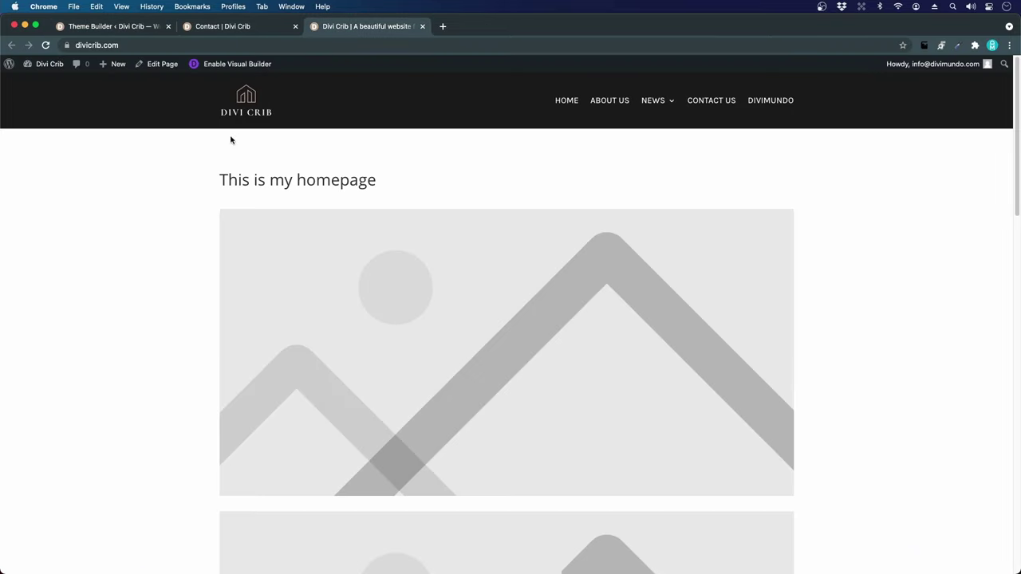
scroll(117, 229, "down", 5)
scroll(117, 231, "up", 5)
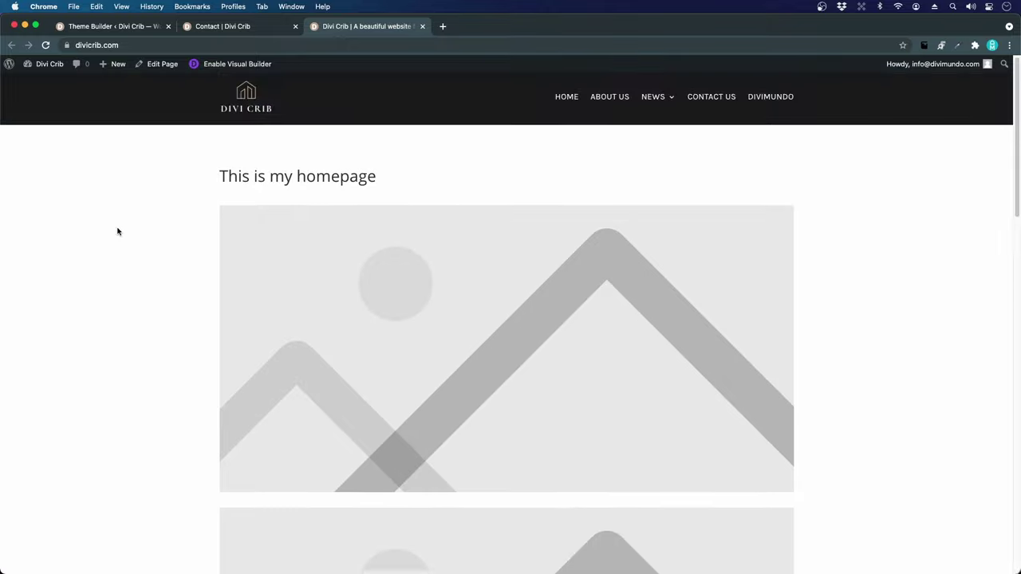
scroll(117, 232, "down", 1)
scroll(115, 195, "up", 1)
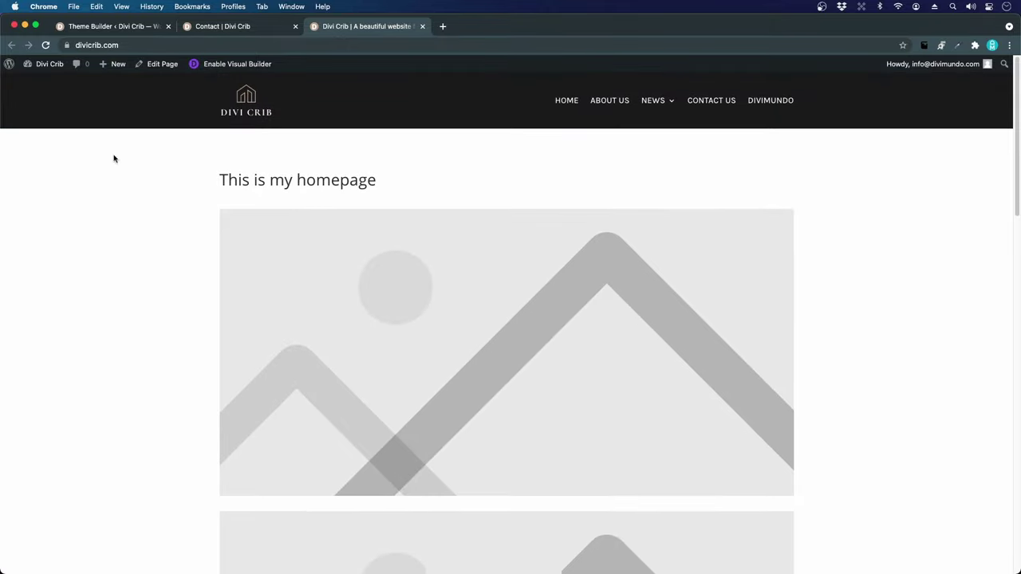
left_click(45, 45)
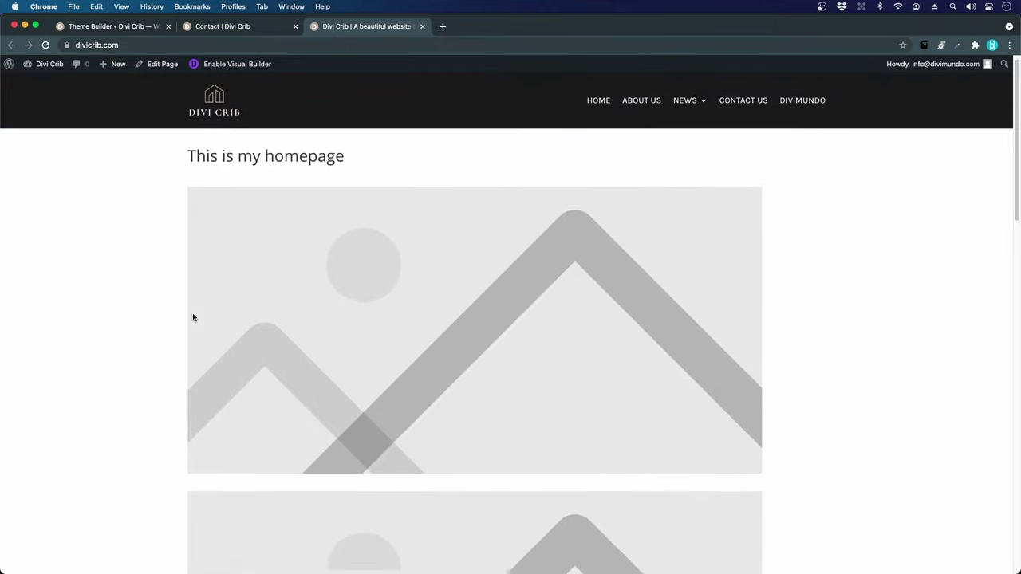
scroll(193, 318, "down", 3)
scroll(192, 318, "up", 3)
scroll(192, 318, "down", 3)
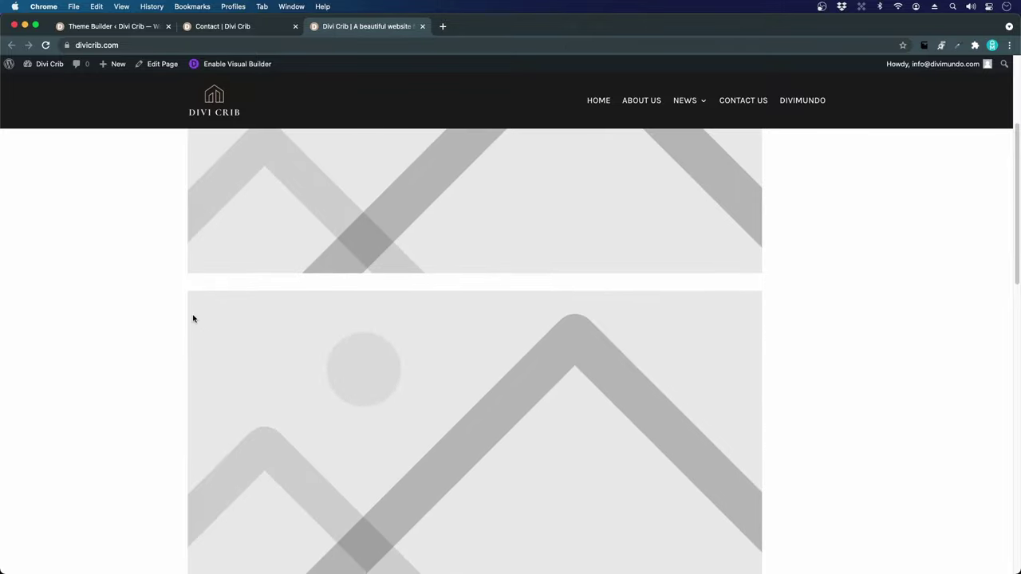
scroll(192, 318, "down", 10)
scroll(196, 321, "up", 10)
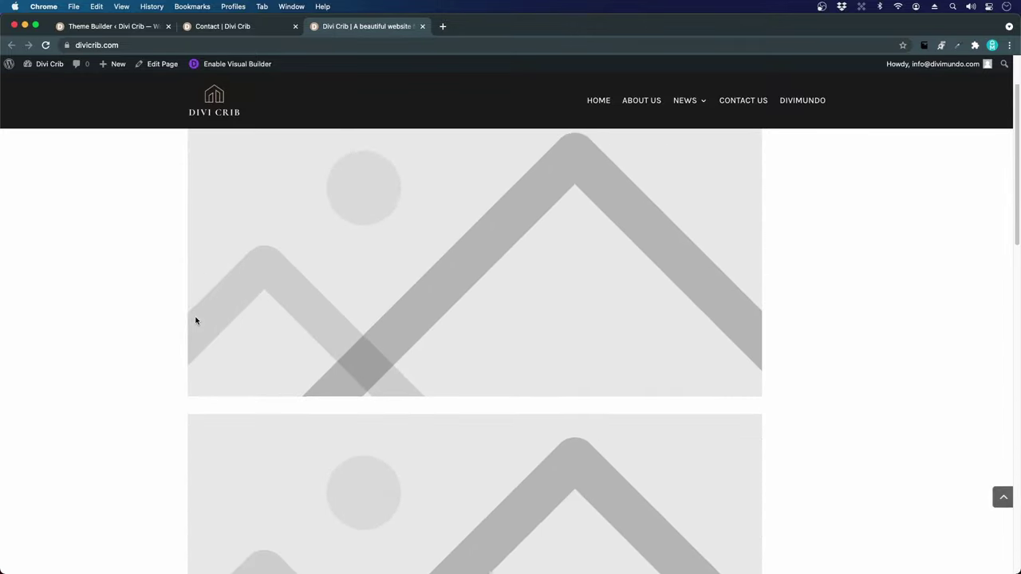
scroll(195, 320, "up", 2)
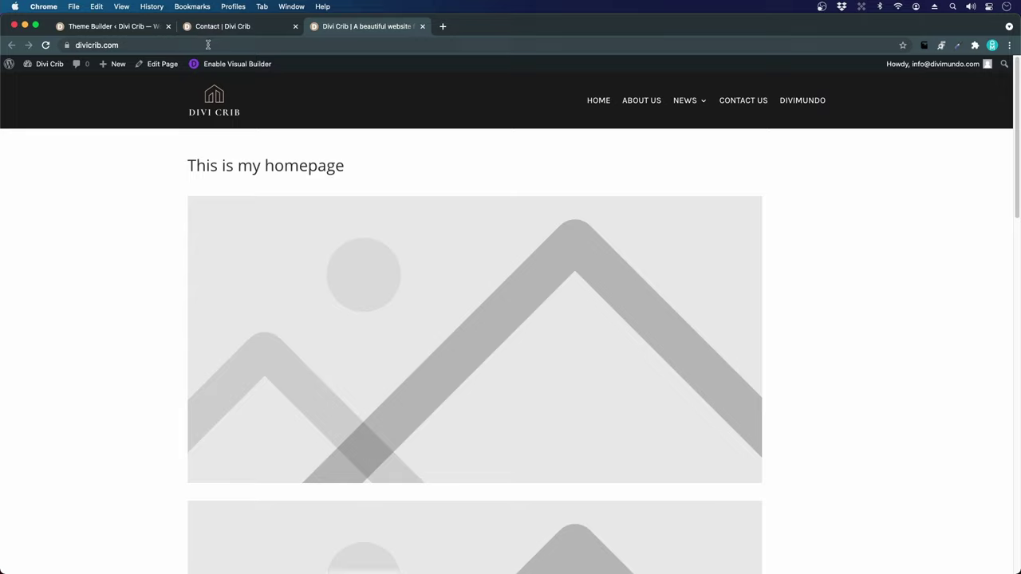
- Check the Contact us, DiviMundo, About us and Home menu links on the live site
left_click(732, 102)
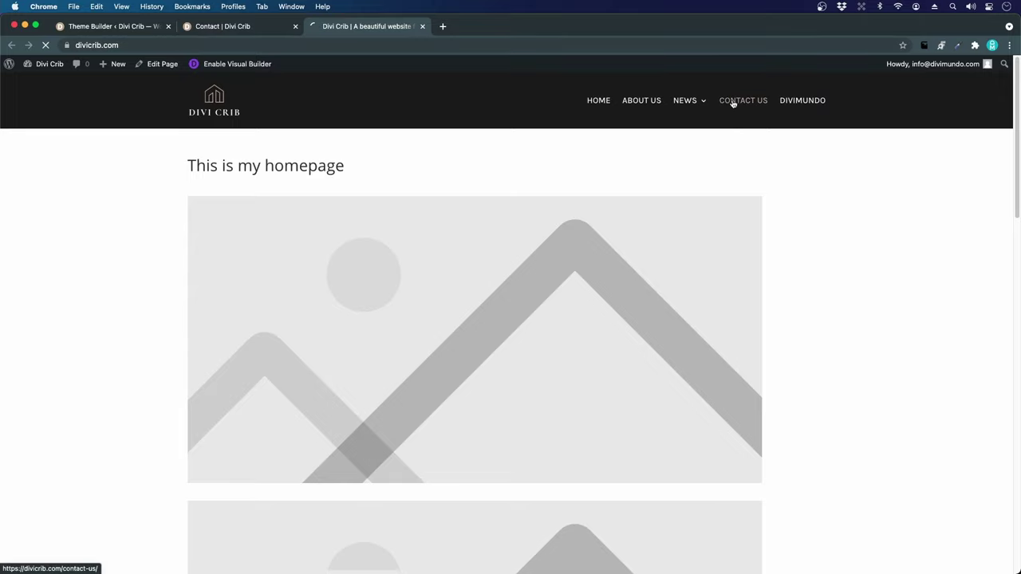
left_click(794, 100)
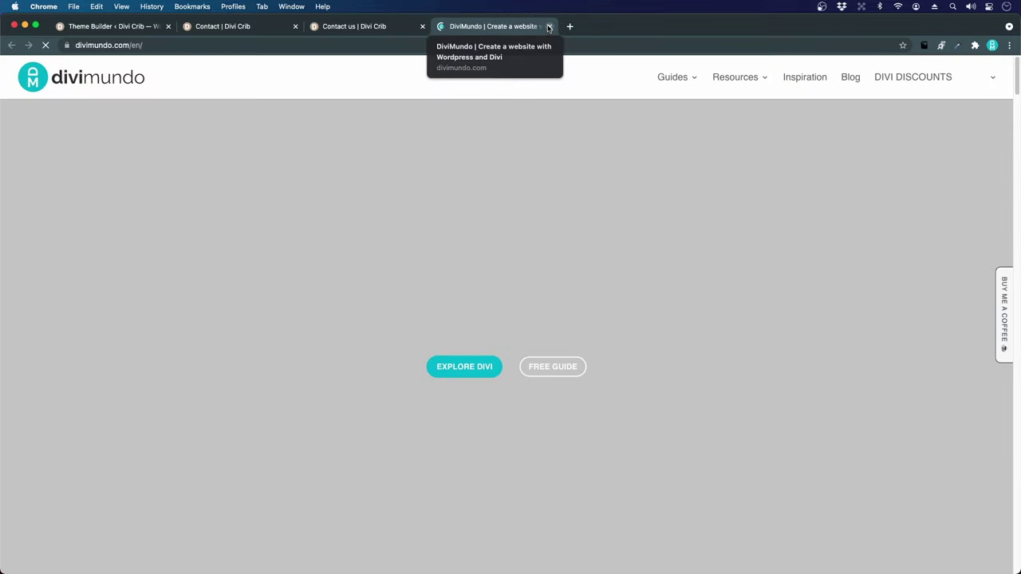
key("super+w")
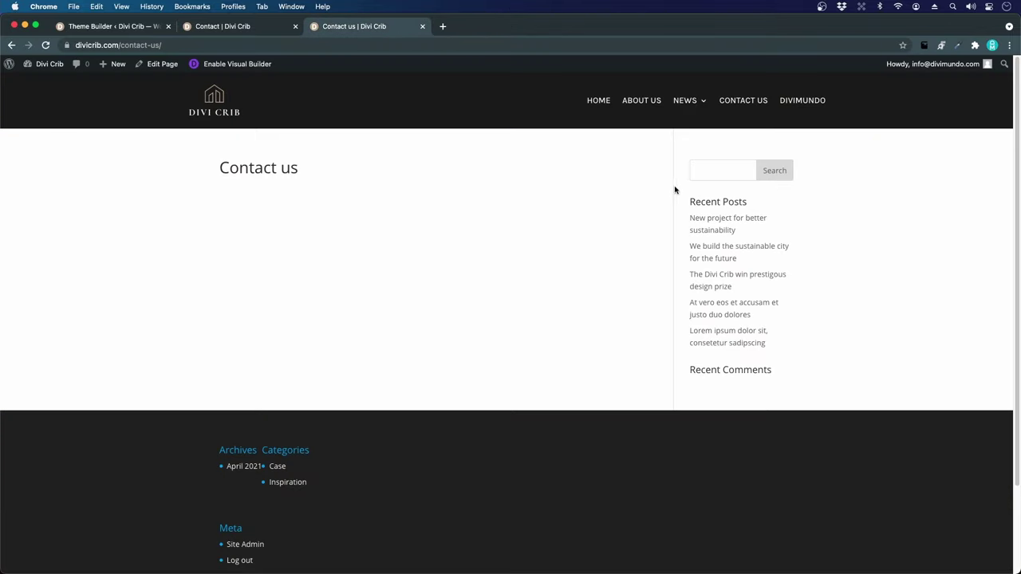
left_click(641, 101)
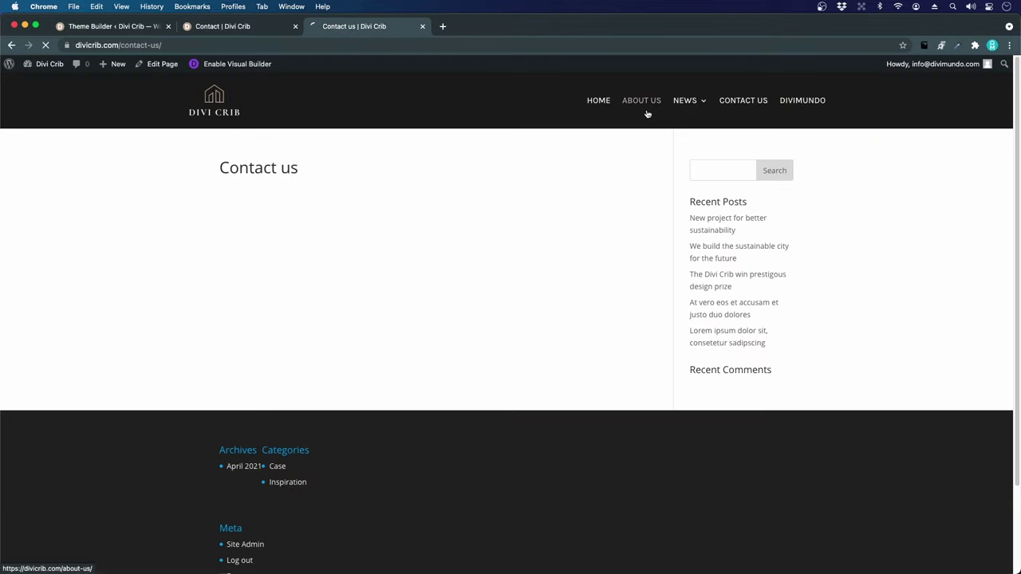
left_click(607, 103)
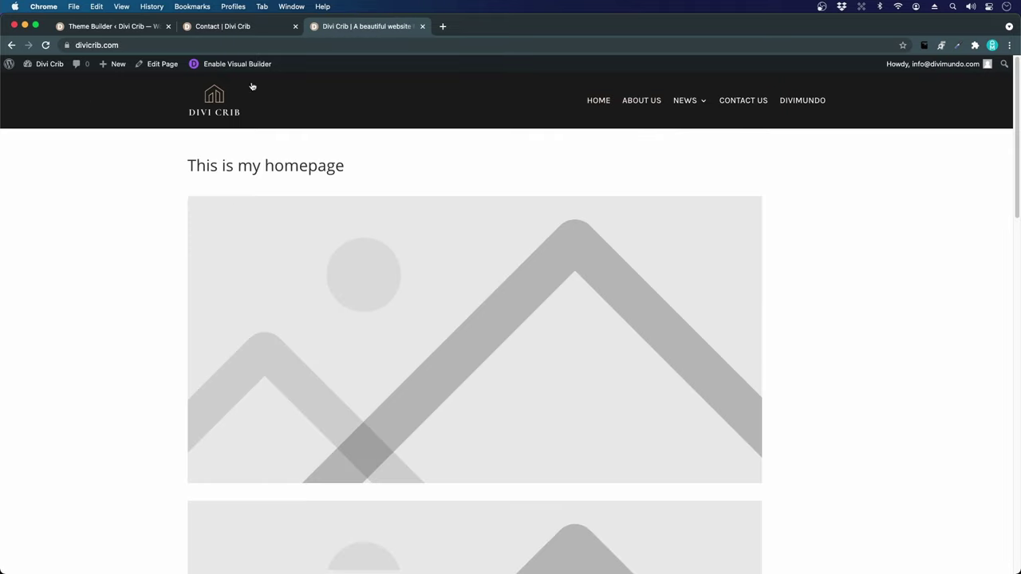
- Compare the demo Contact page's scrolling header, then go back to the header layout editor
left_click(231, 24)
scroll(327, 204, "up", 5)
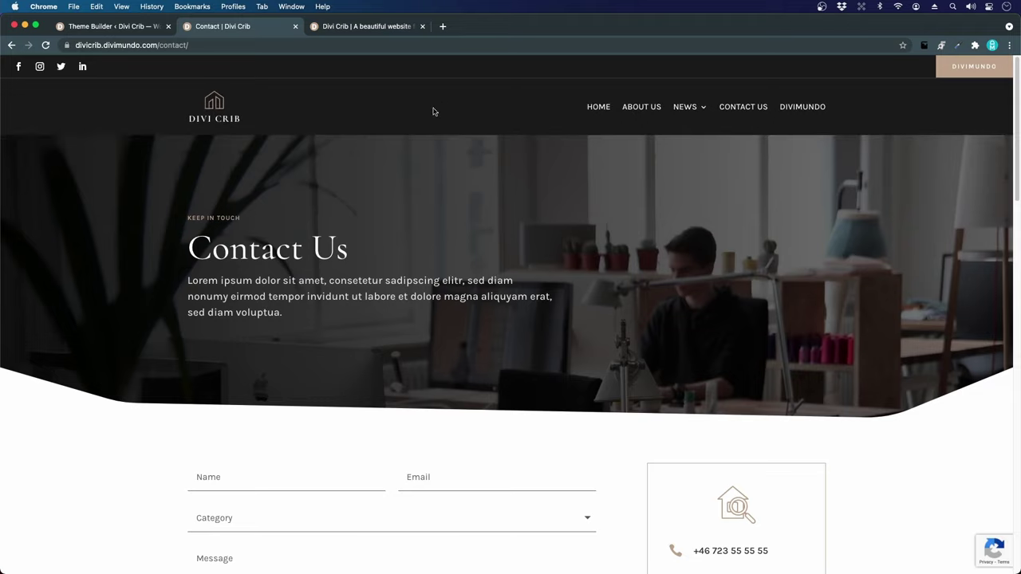
scroll(430, 141, "down", 5)
scroll(433, 159, "up", 5)
scroll(431, 158, "down", 5)
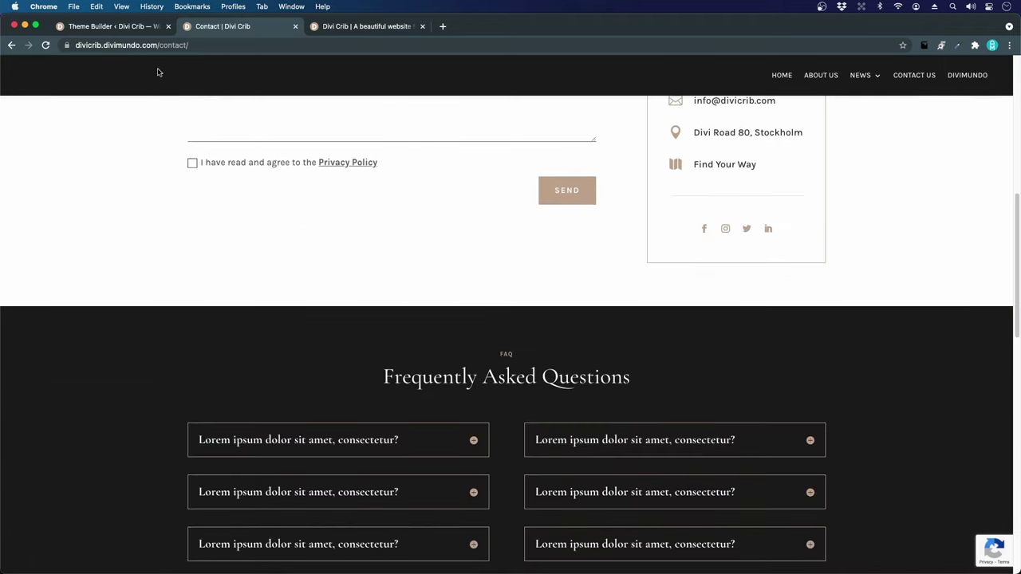
left_click(69, 25)
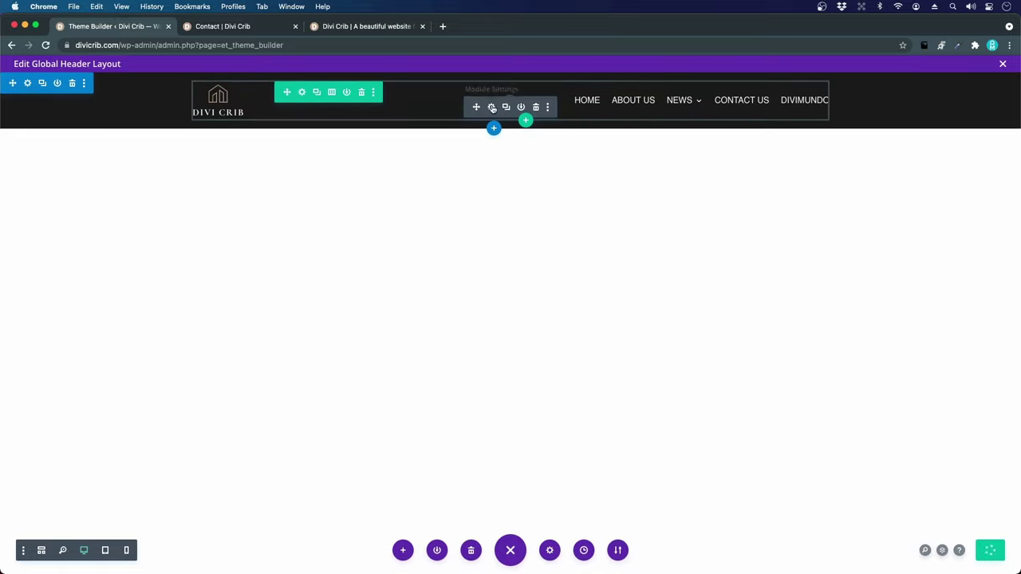
- Give the Menu module a sticky-state Logo Width of 0px and save the settings
left_click(491, 107)
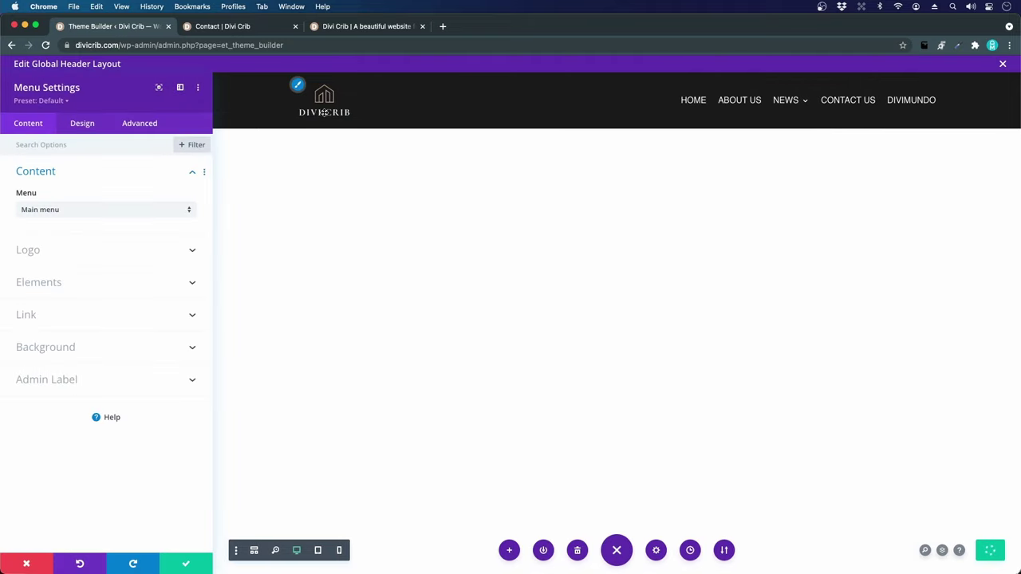
left_click(83, 124)
left_click(33, 335)
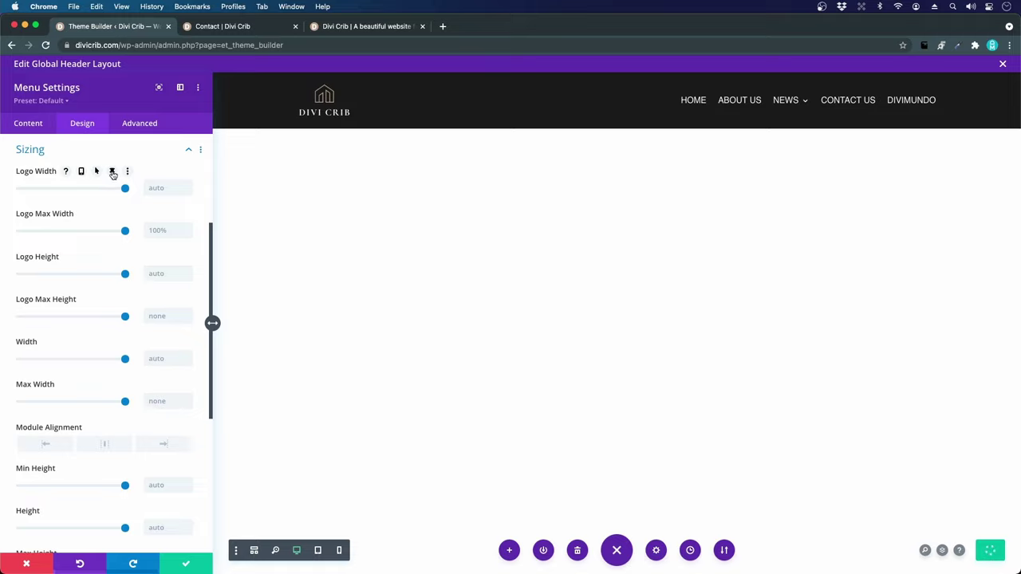
left_click(113, 172)
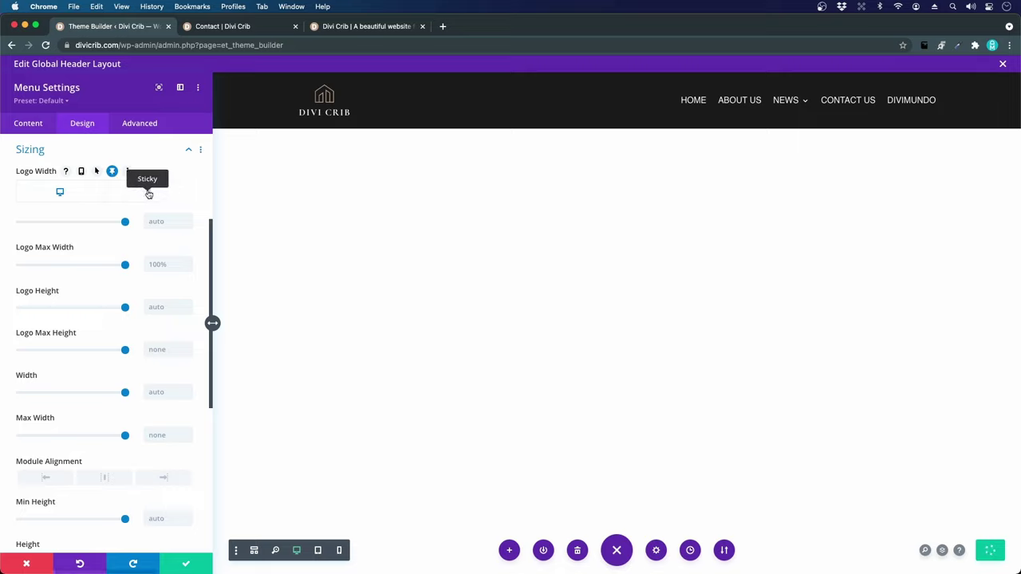
left_click(148, 193)
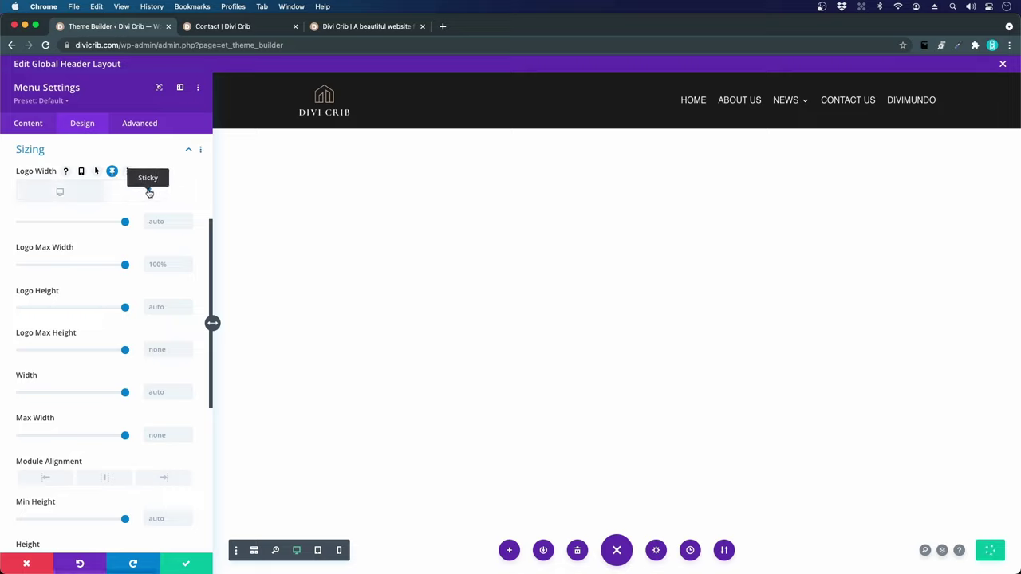
left_click(170, 222)
type("0px")
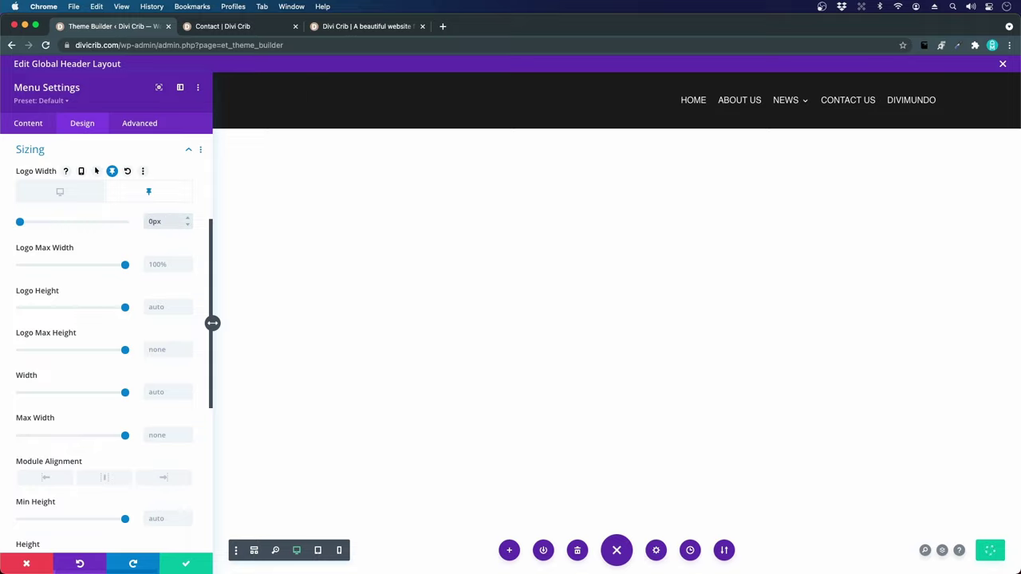
left_click(184, 564)
left_click(184, 564)
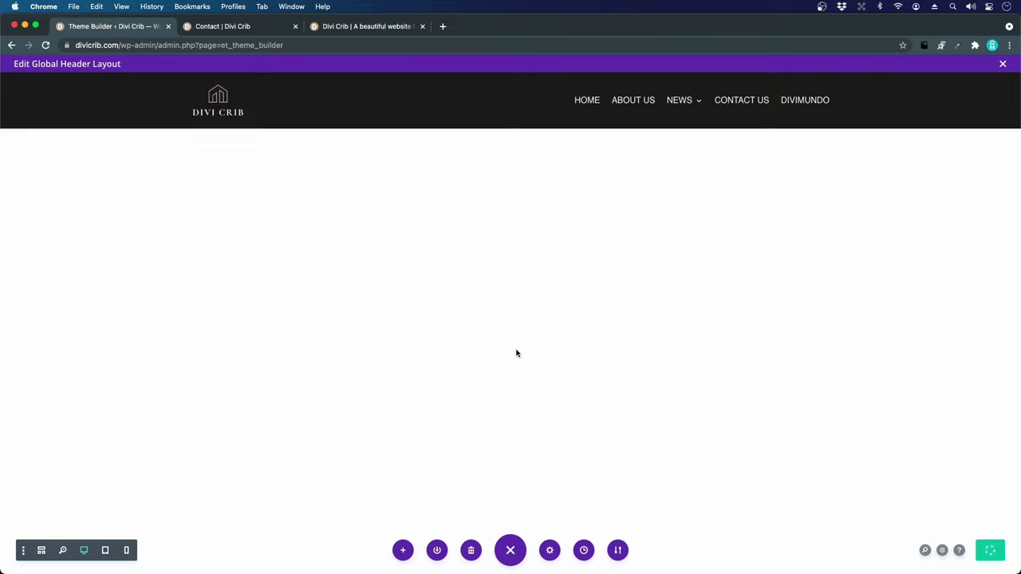
left_click(358, 27)
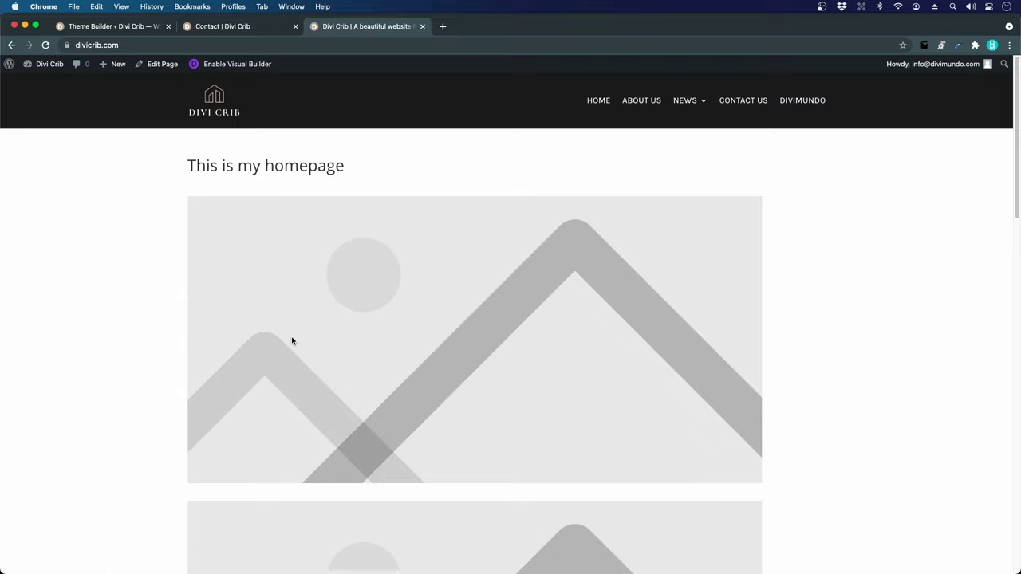
- Scroll the homepage to confirm the logo vanishes when sticky, then compare with the demo Contact page
scroll(291, 341, "down", 4)
scroll(292, 340, "up", 4)
scroll(292, 340, "down", 2)
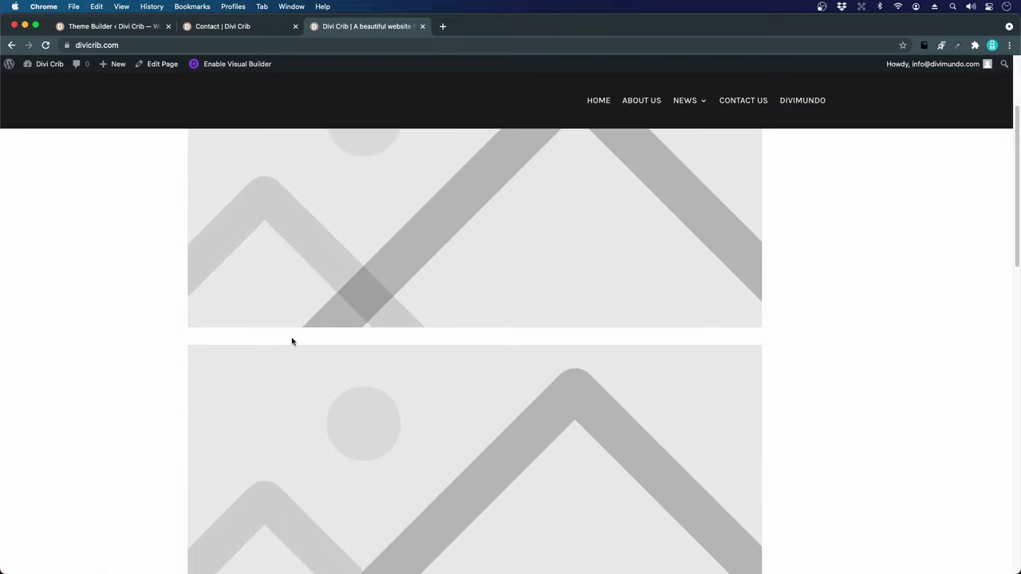
scroll(292, 341, "up", 2)
scroll(292, 342, "down", 2)
scroll(291, 341, "up", 2)
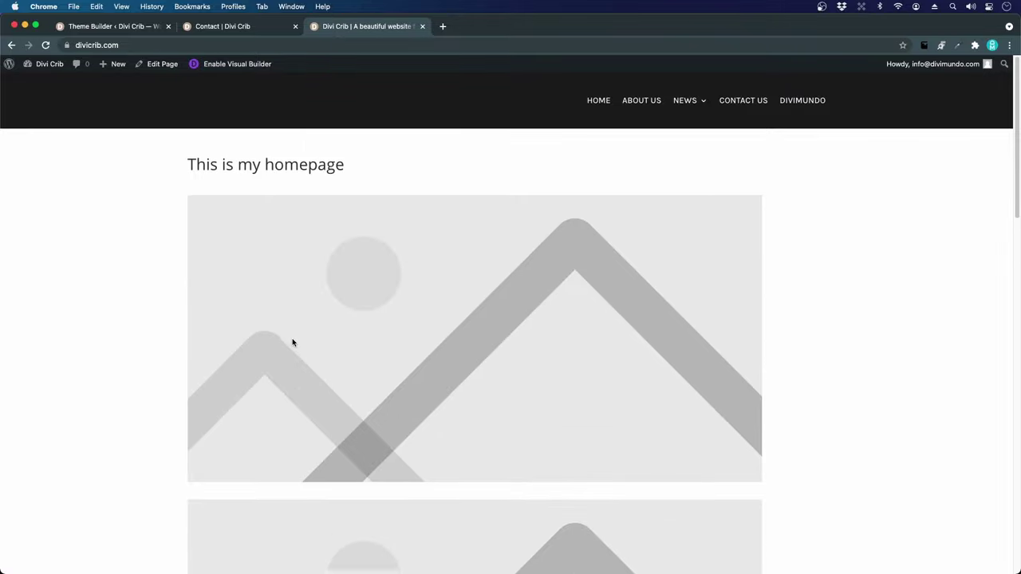
scroll(292, 341, "down", 2)
scroll(292, 341, "up", 2)
scroll(292, 341, "down", 2)
scroll(292, 342, "up", 2)
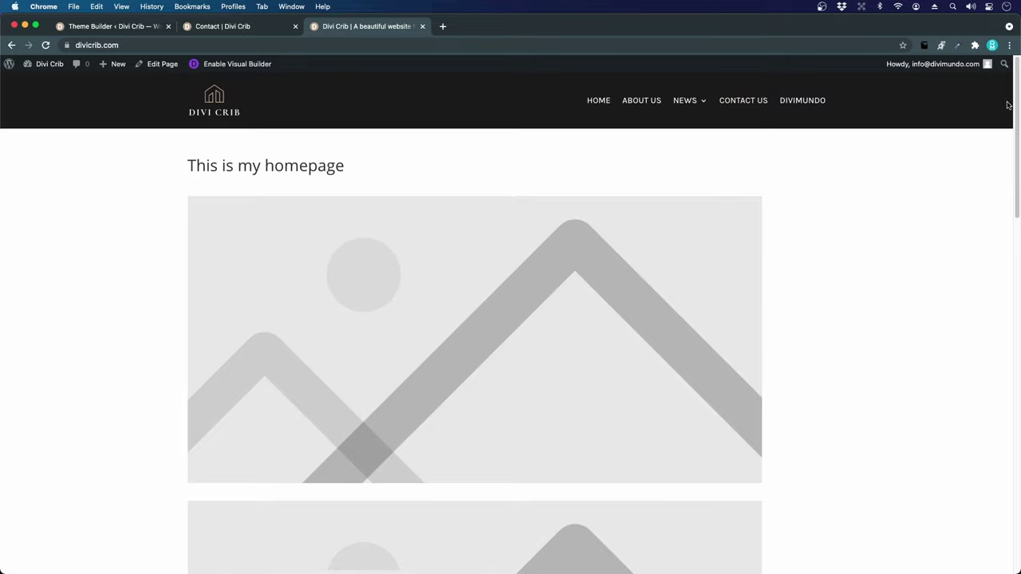
left_click(279, 32)
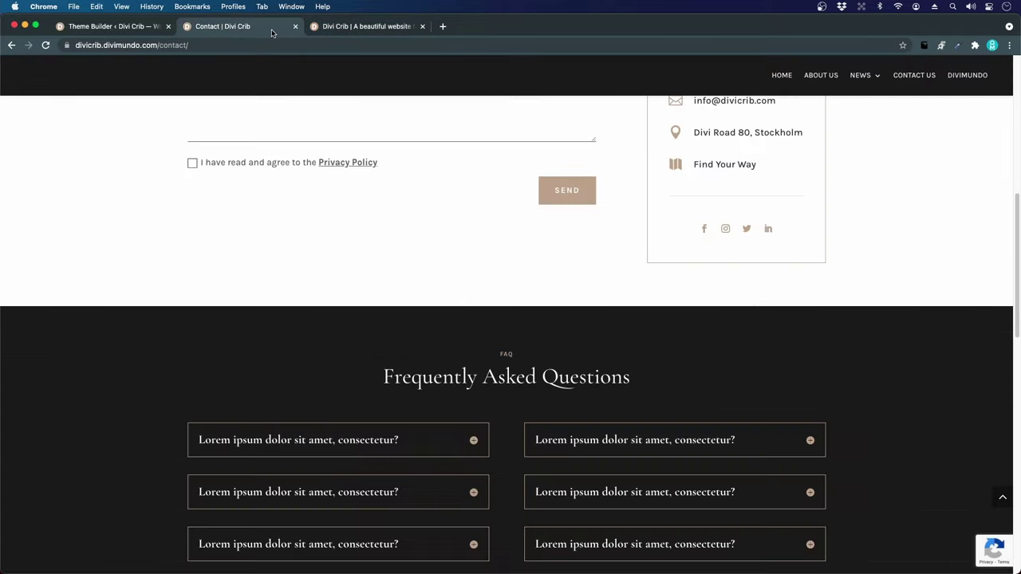
scroll(161, 197, "down", 3)
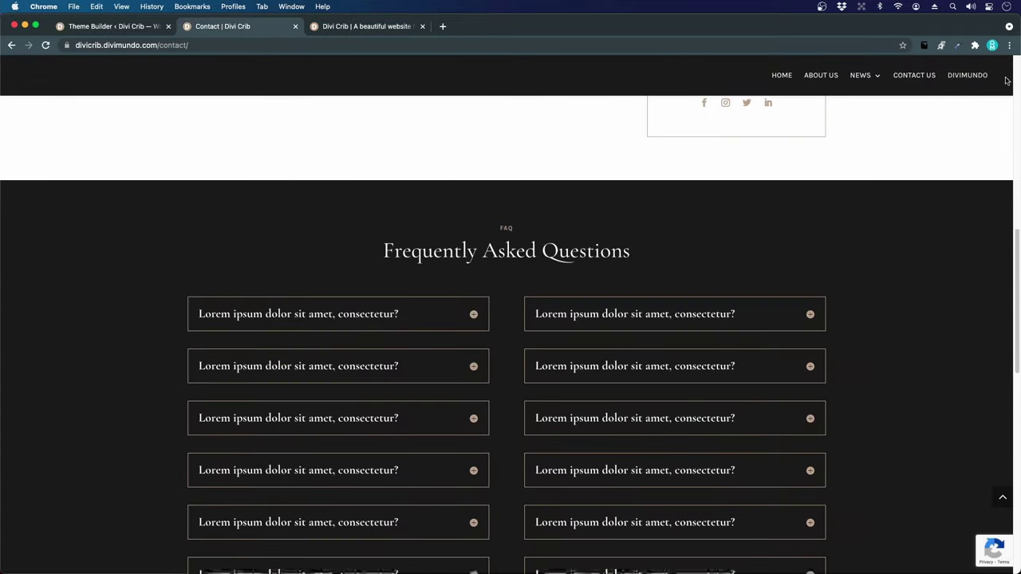
scroll(125, 93, "up", 15)
- Set the header row's Width to 80% in its Design > Sizing settings
left_click(116, 26)
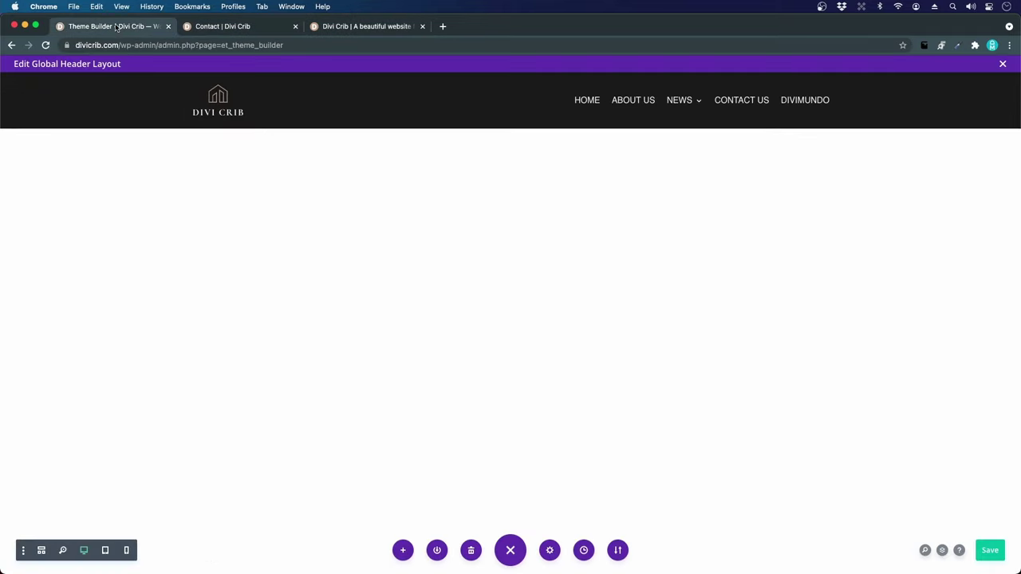
mouse_move(378, 104)
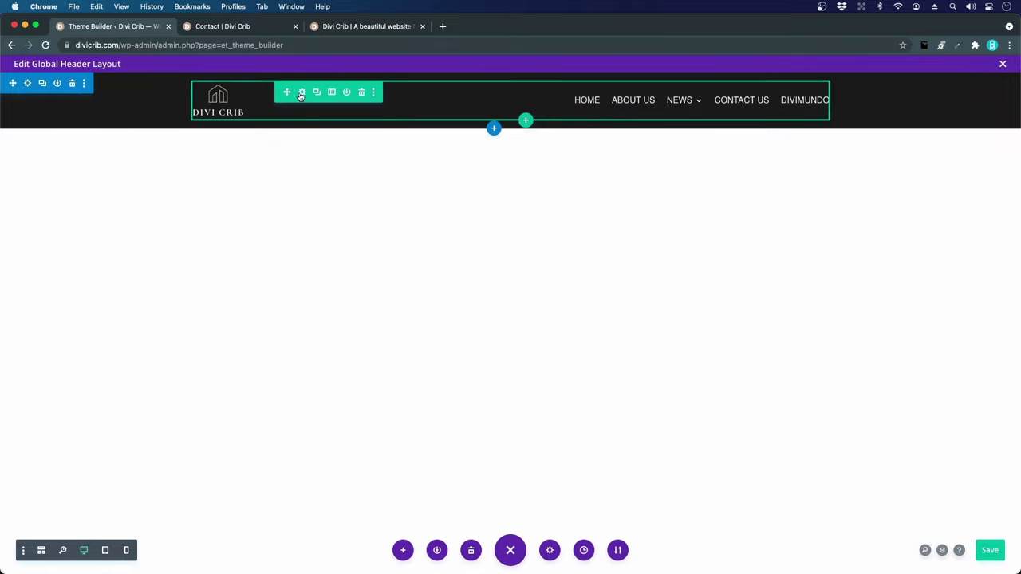
left_click(299, 94)
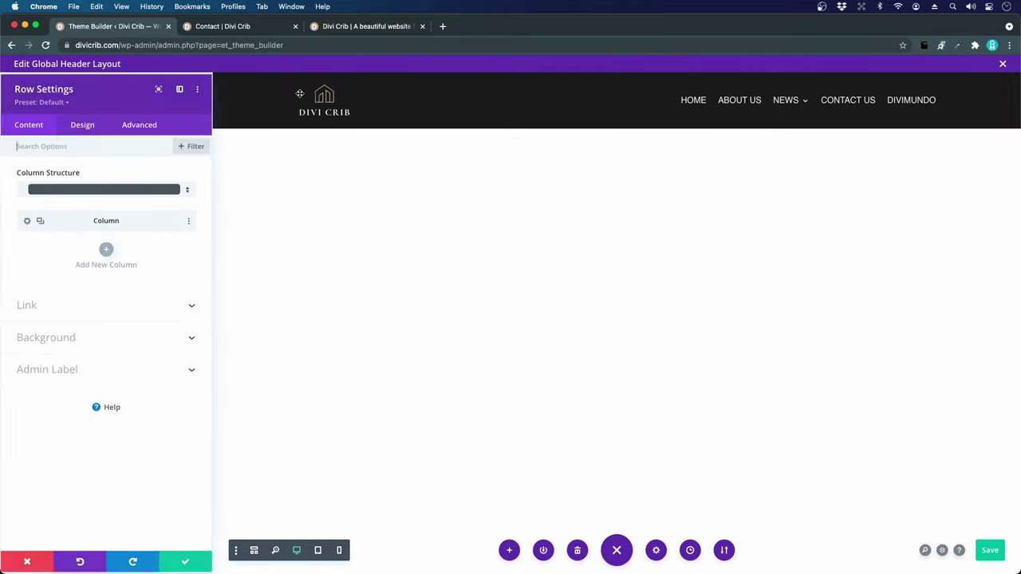
left_click(81, 124)
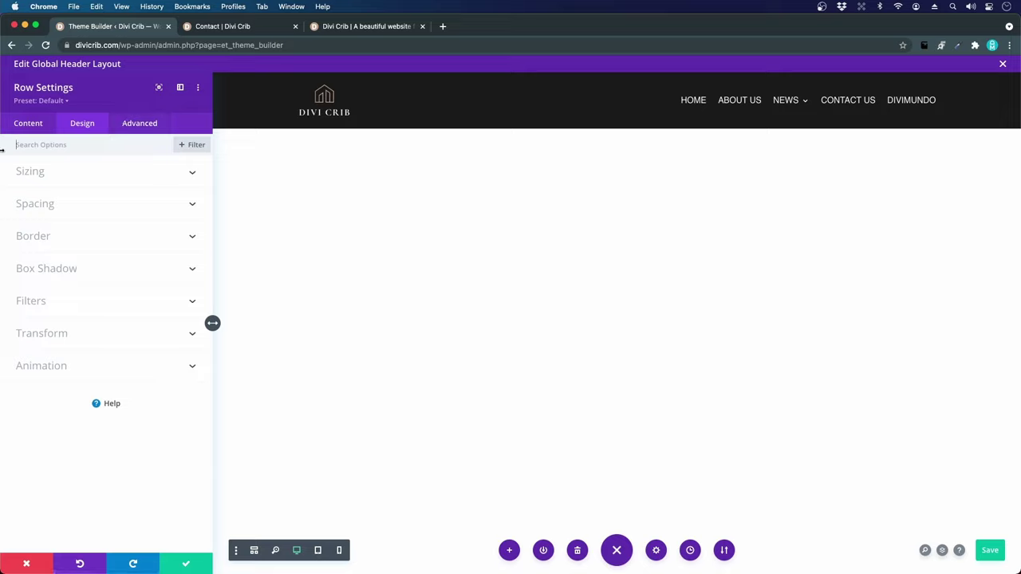
left_click(24, 172)
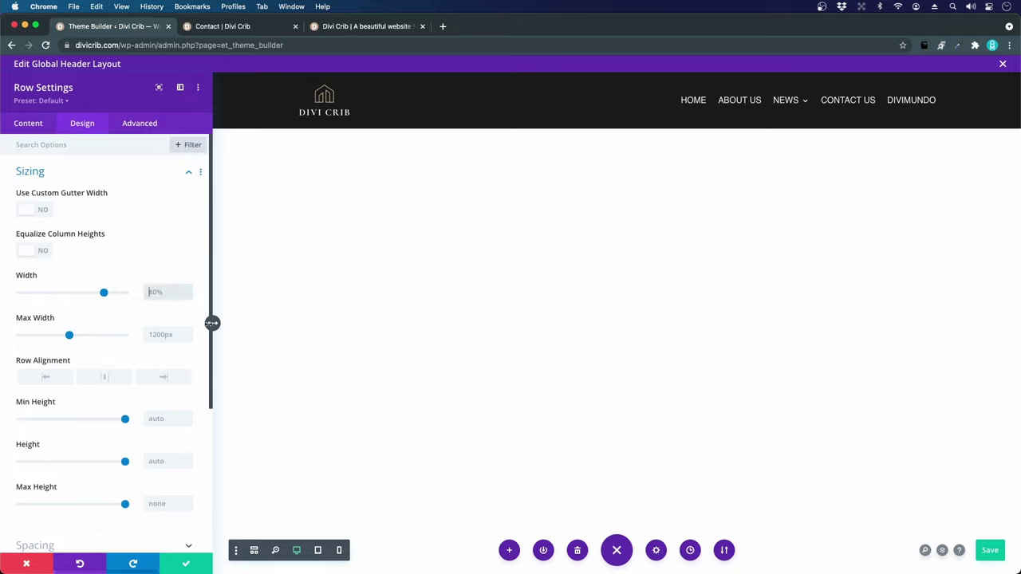
type("100%")
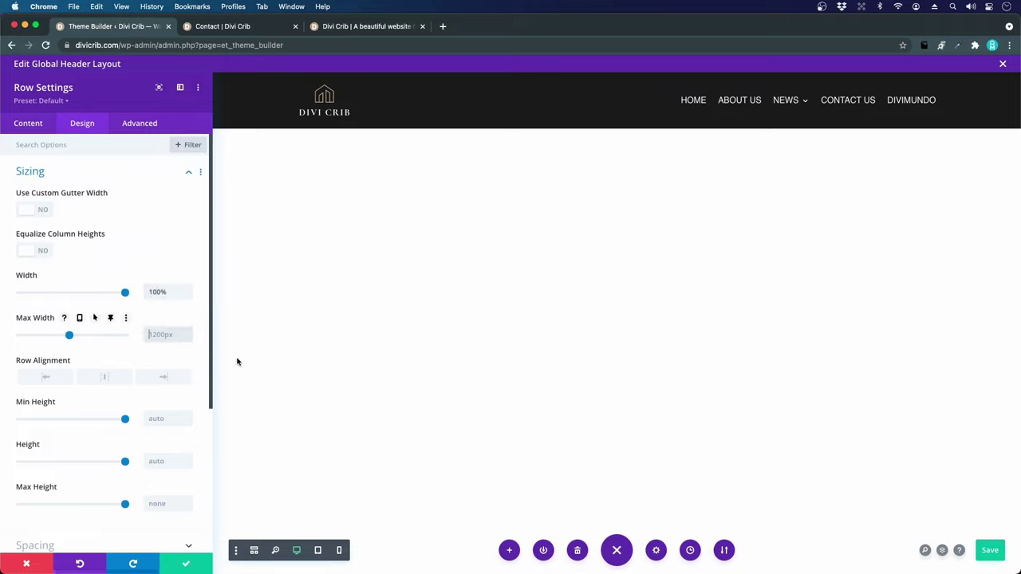
type("95%")
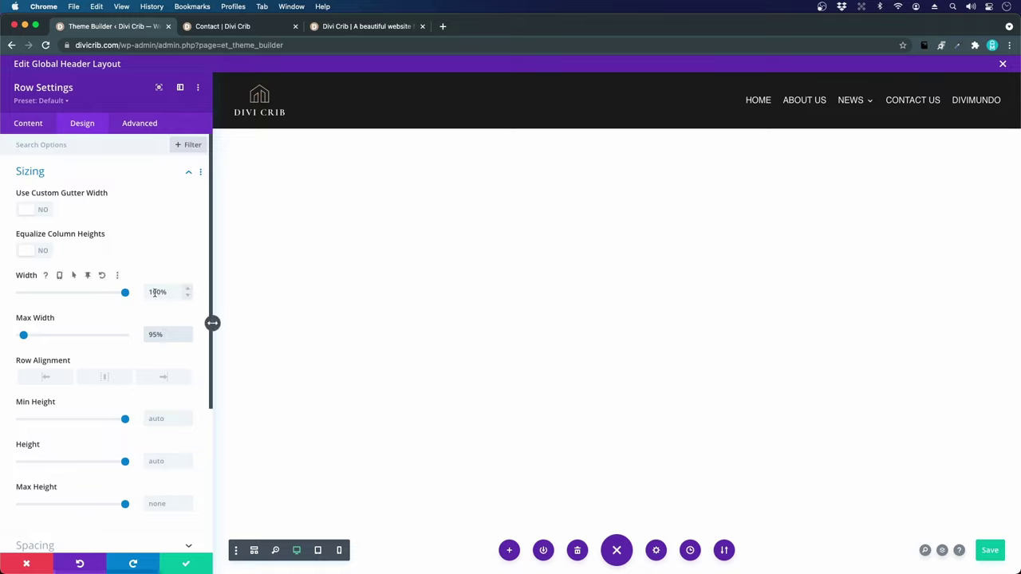
left_click(155, 292)
type("80%")
left_click(163, 335)
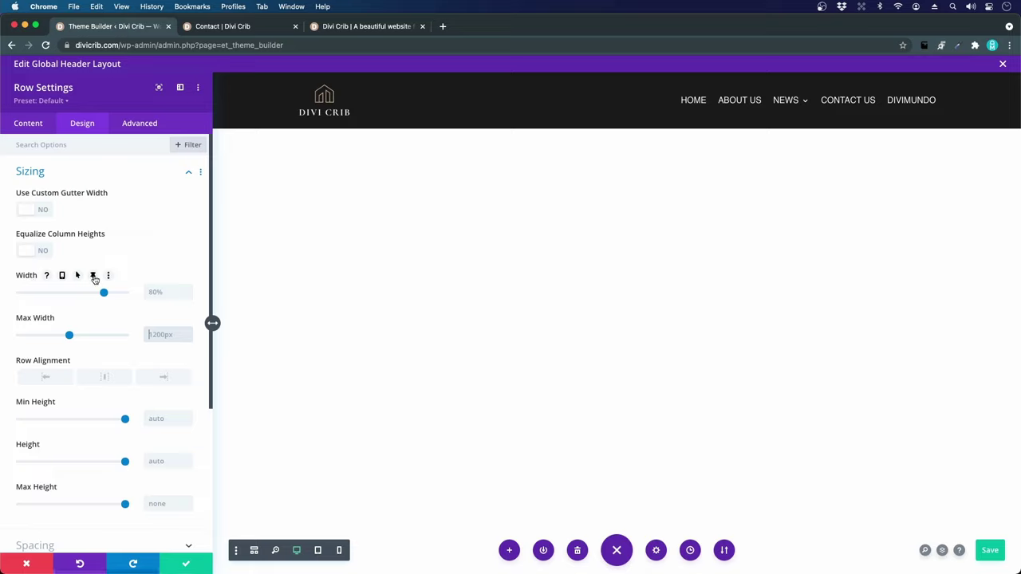
- Give the row a sticky-state 100% width and 95% max width, then close the row settings
left_click(94, 276)
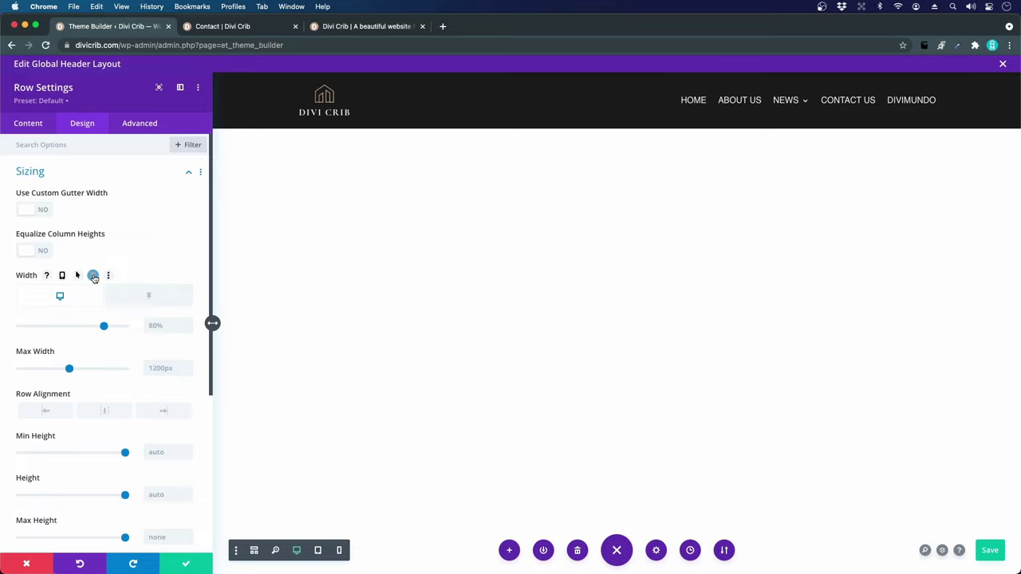
left_click(138, 292)
left_click(170, 321)
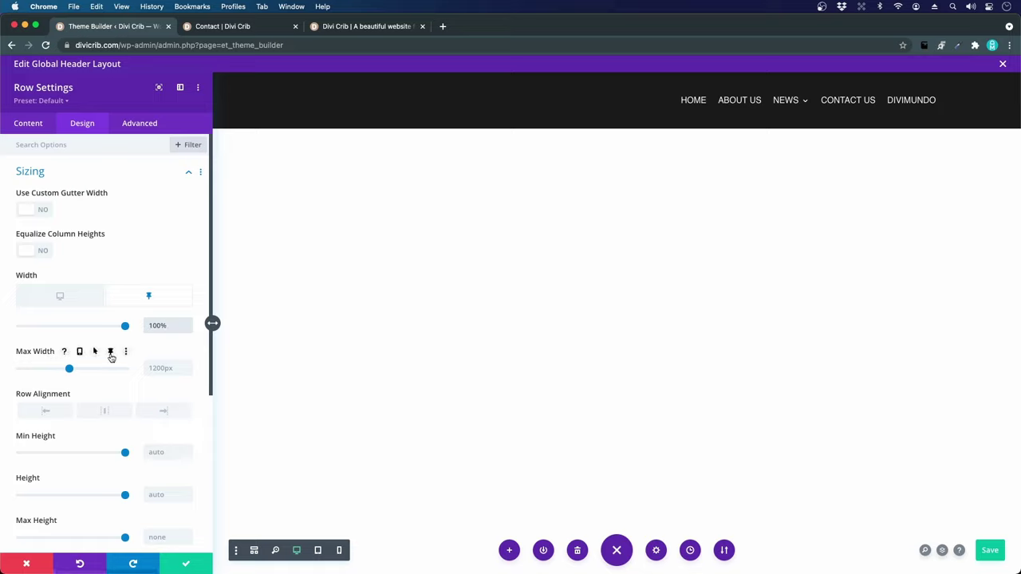
left_click(111, 352)
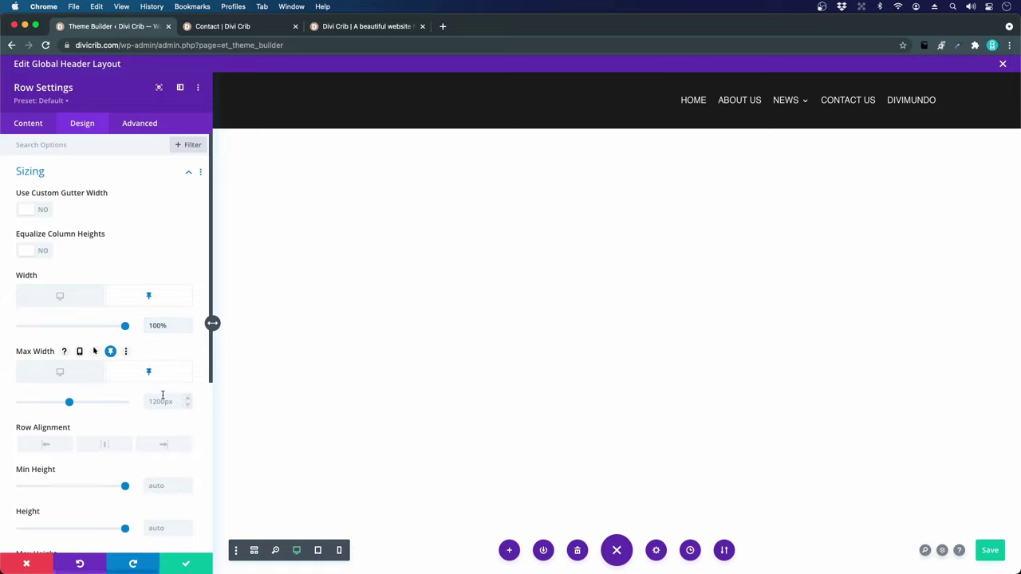
left_click(163, 396)
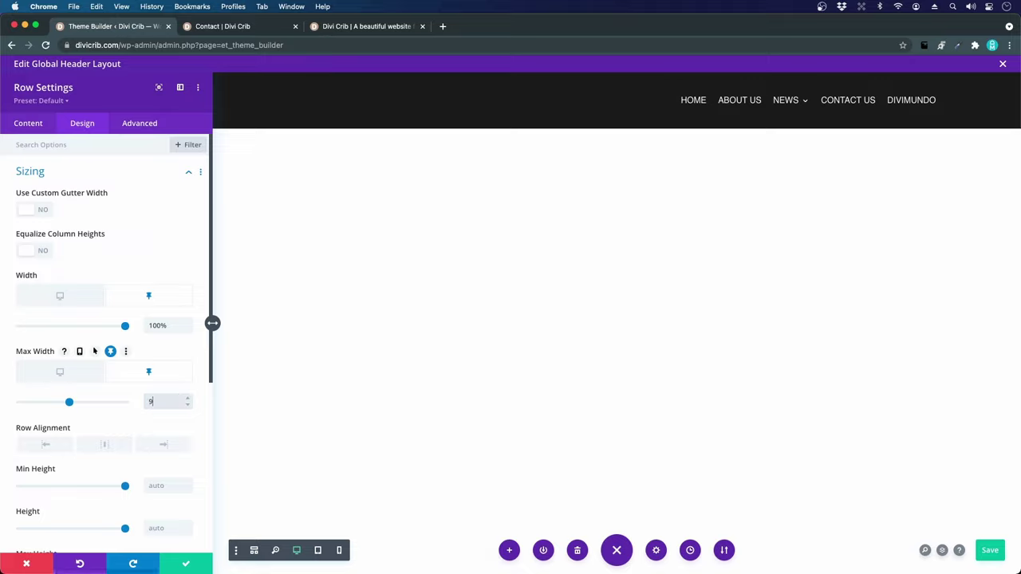
type("95%")
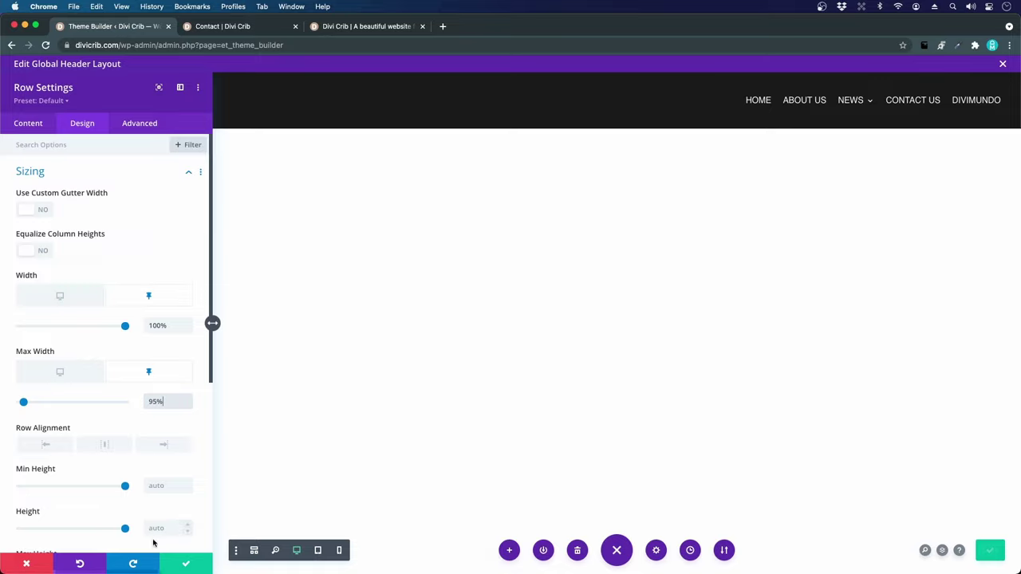
left_click(186, 567)
mouse_move(679, 104)
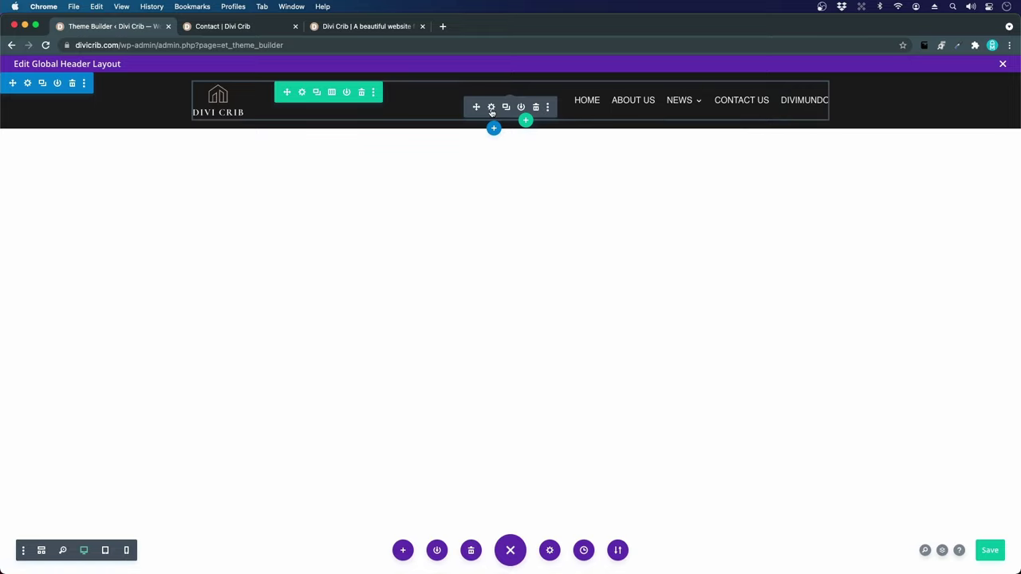
- Set the Menu module's sticky-state Menu Text Size to 14px and save
left_click(490, 107)
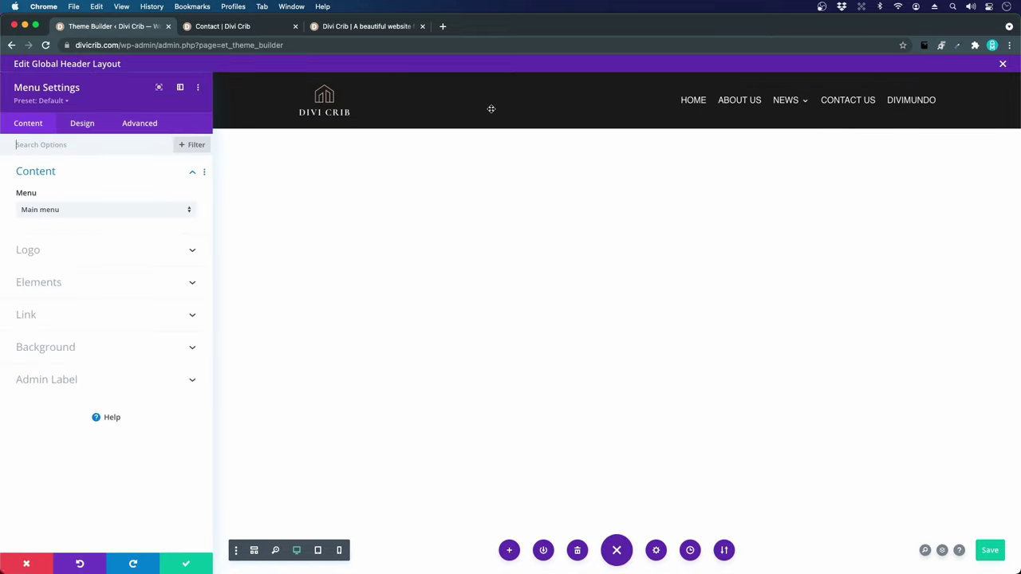
left_click(83, 120)
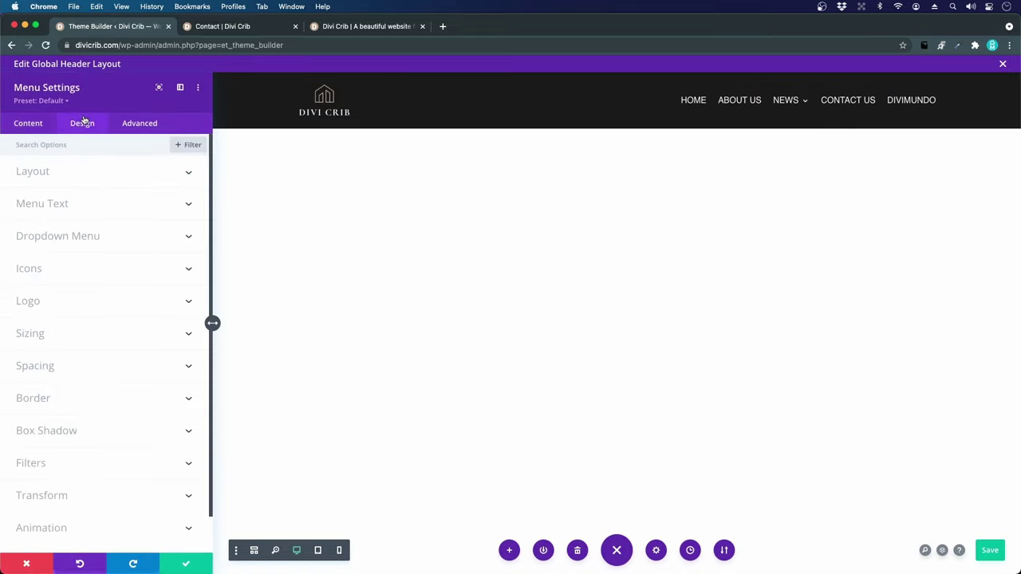
left_click(45, 206)
scroll(104, 330, "down", 3)
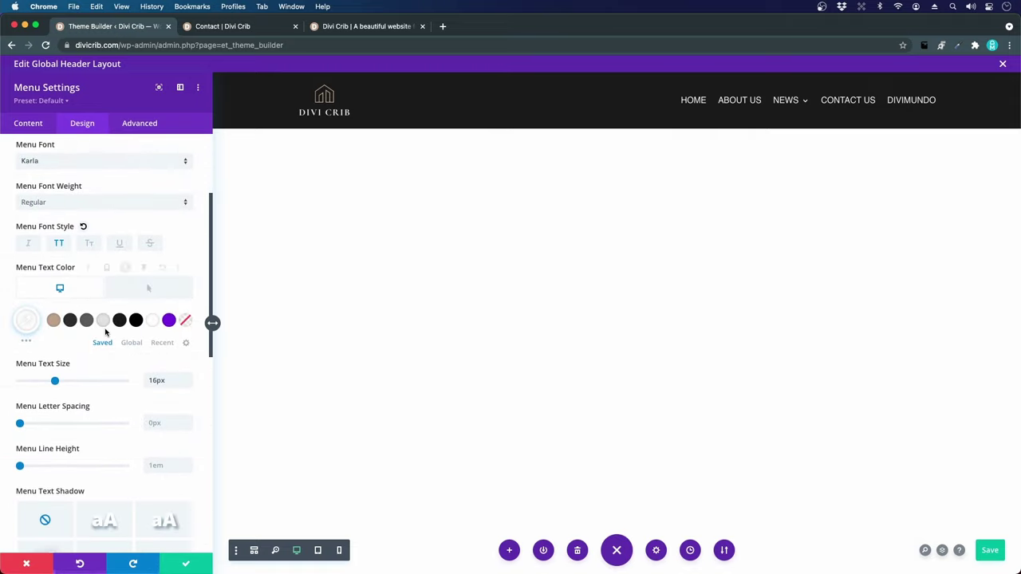
scroll(104, 331, "down", 1)
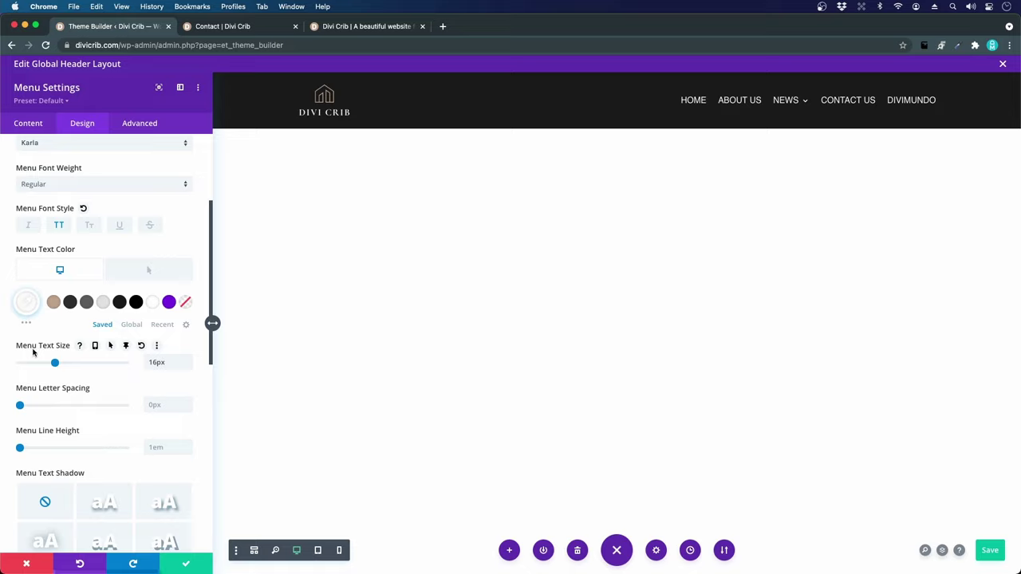
left_click(126, 347)
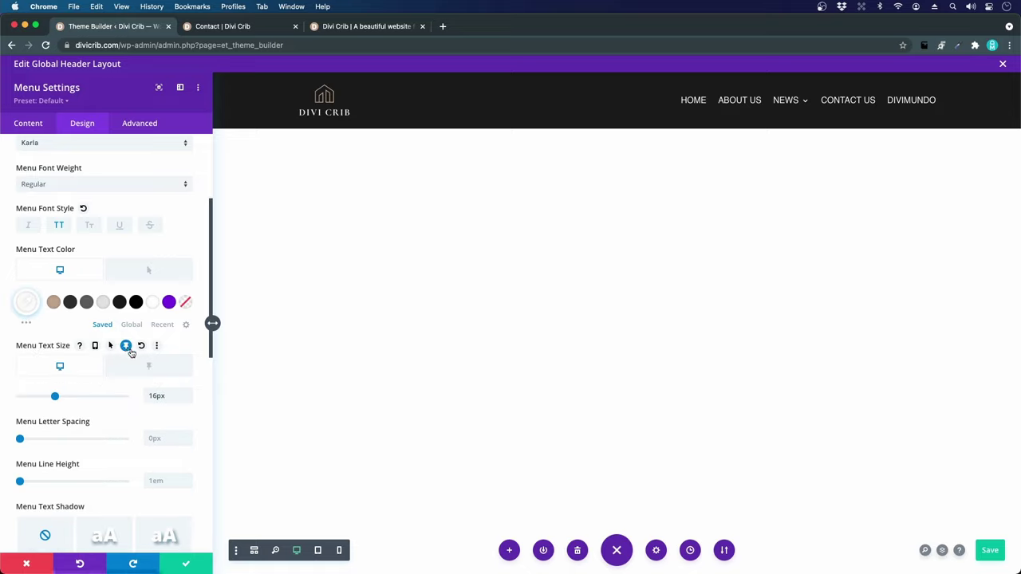
left_click(164, 364)
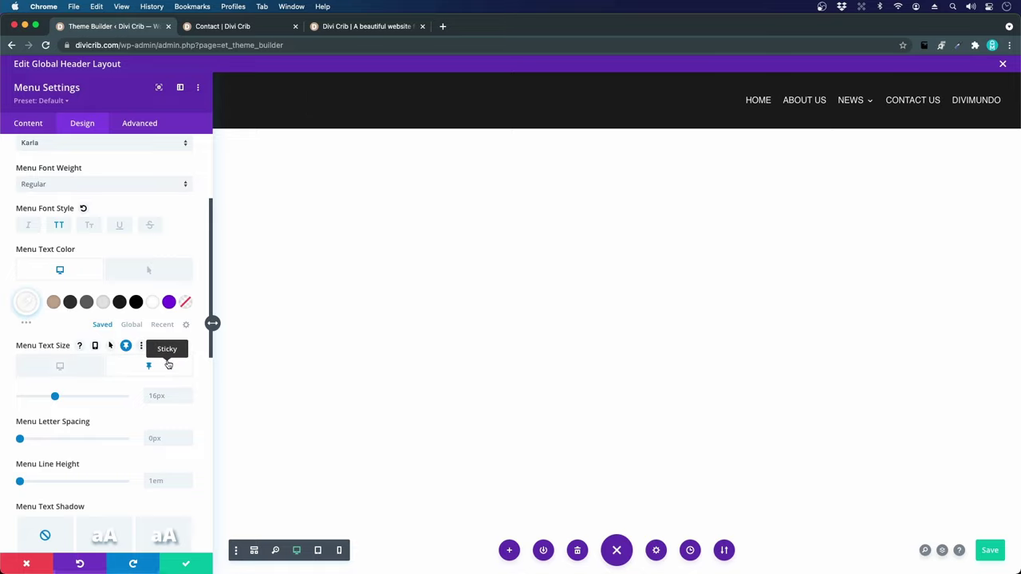
left_click(185, 396)
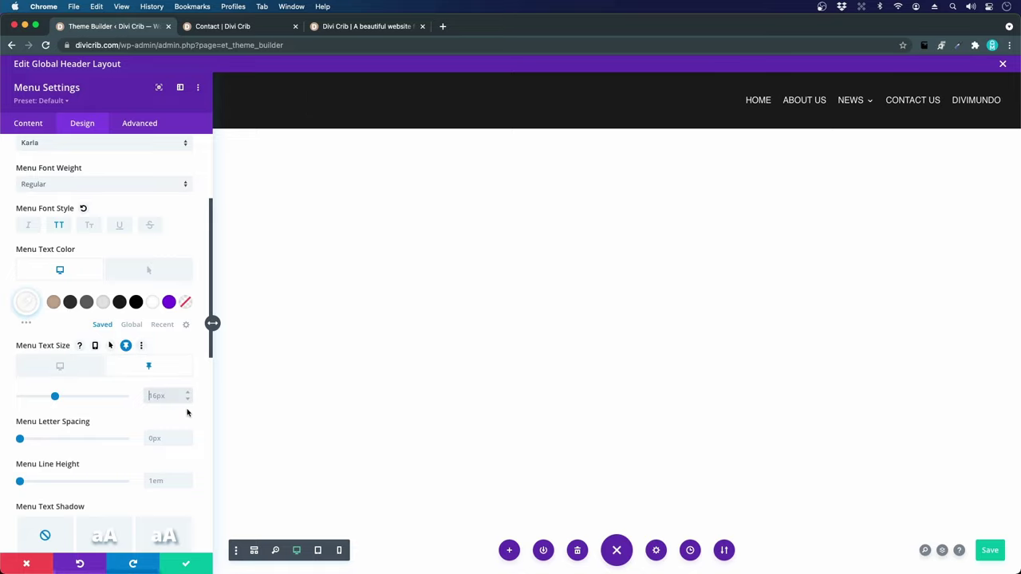
type("14")
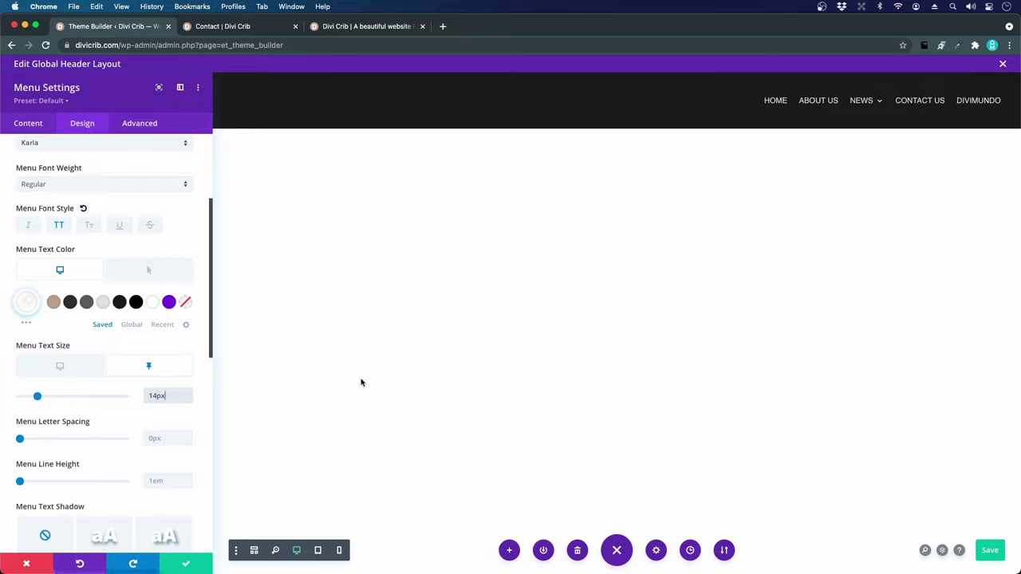
left_click(188, 564)
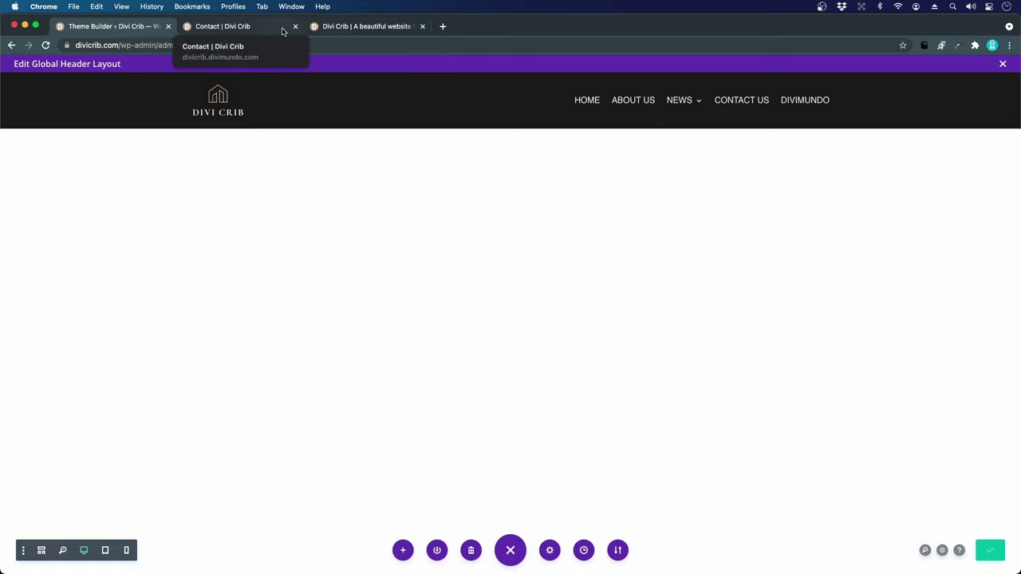
- Reload the live homepage and scroll to confirm the header shrinks without its logo
left_click(338, 27)
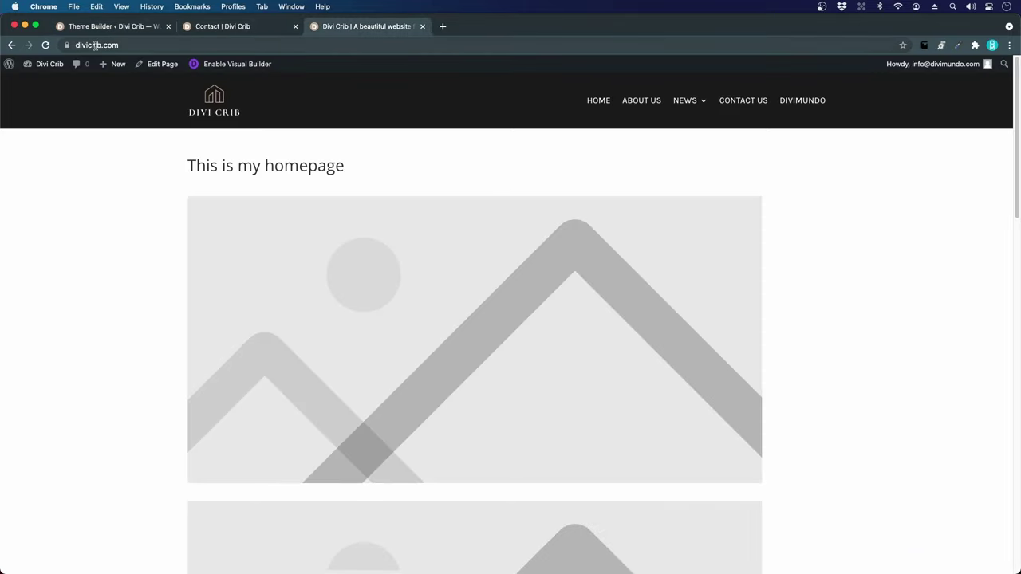
scroll(170, 263, "down", 3)
scroll(170, 264, "up", 3)
scroll(170, 264, "down", 3)
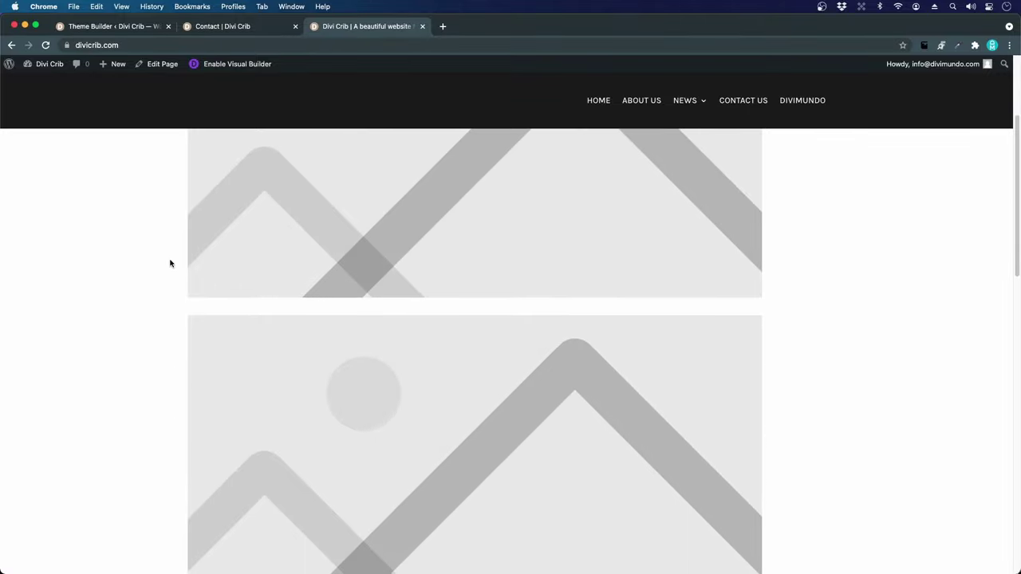
scroll(169, 264, "up", 3)
left_click(46, 45)
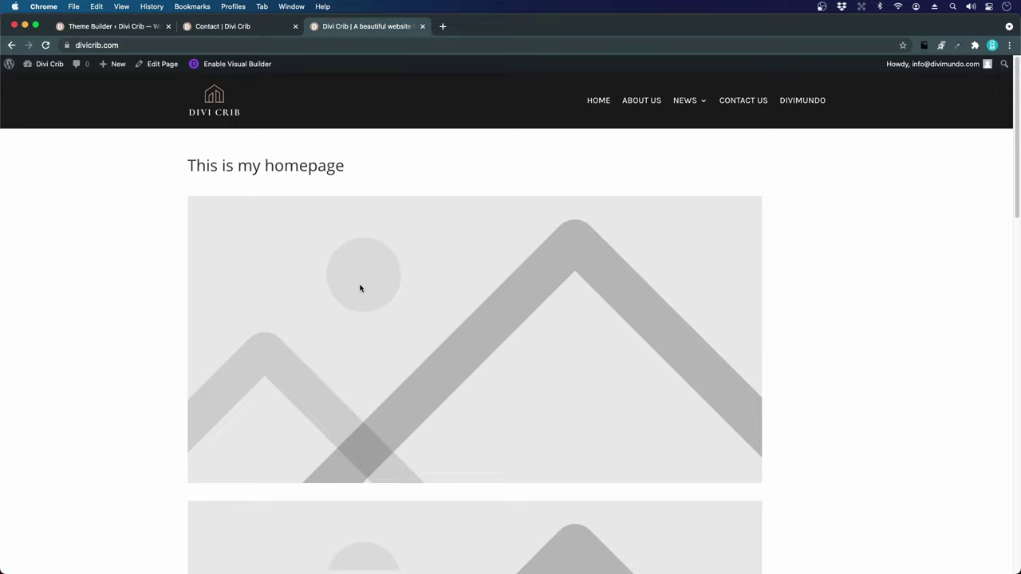
scroll(359, 288, "down", 1)
scroll(360, 288, "up", 1)
scroll(360, 288, "down", 3)
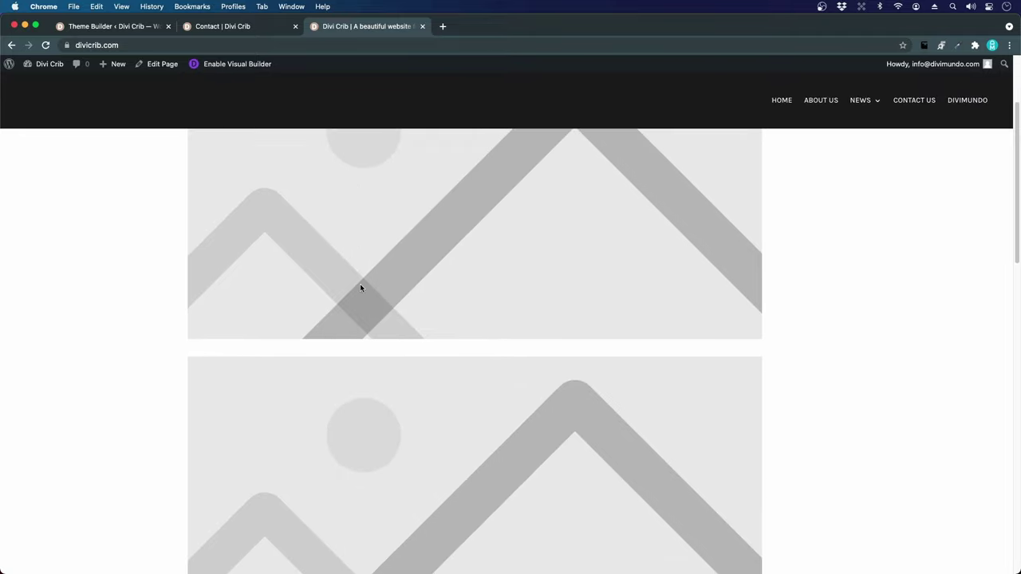
scroll(360, 288, "up", 3)
scroll(360, 288, "down", 2)
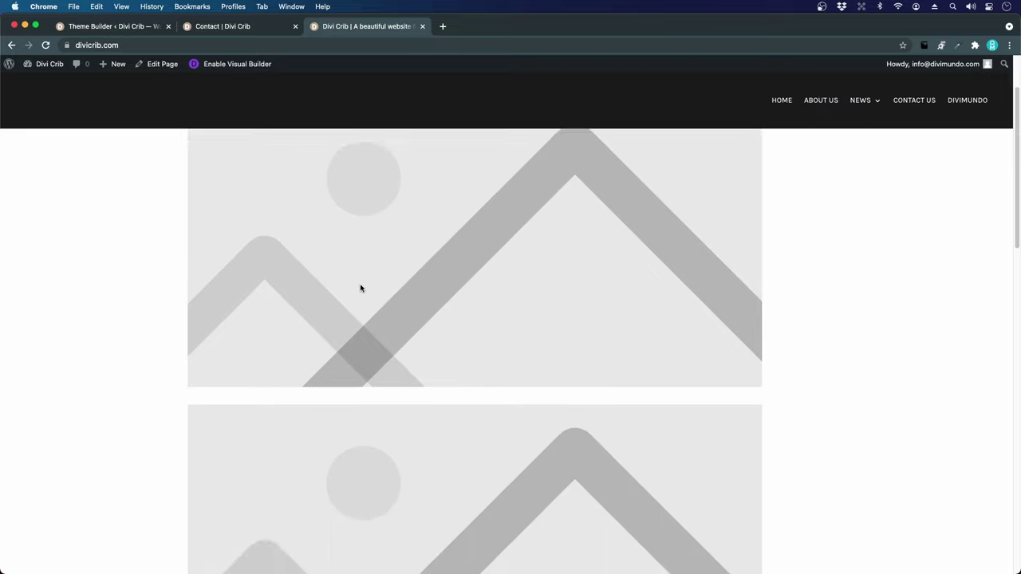
scroll(360, 288, "up", 2)
scroll(360, 288, "down", 1)
mouse_move(880, 104)
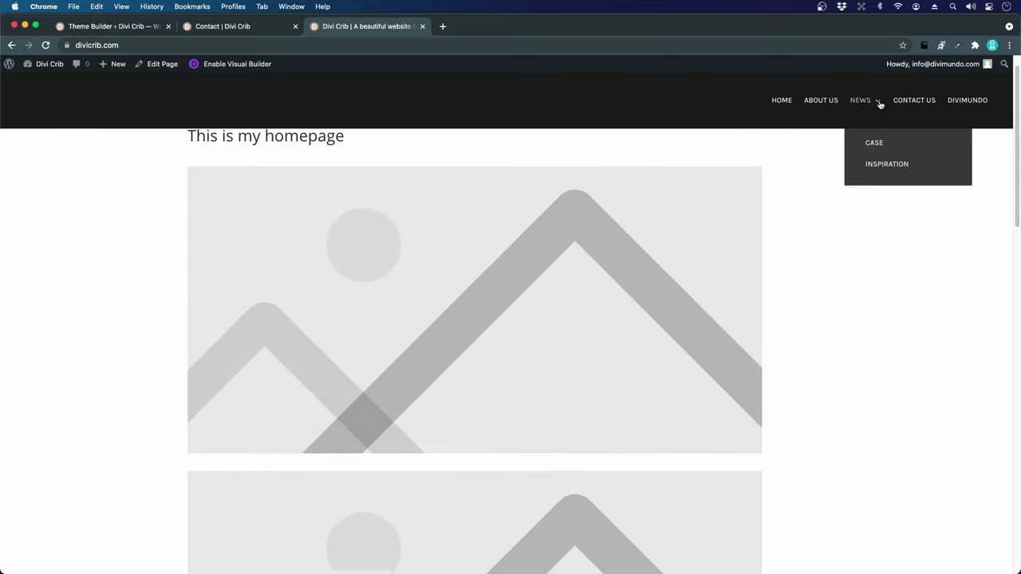
scroll(882, 207, "up", 1)
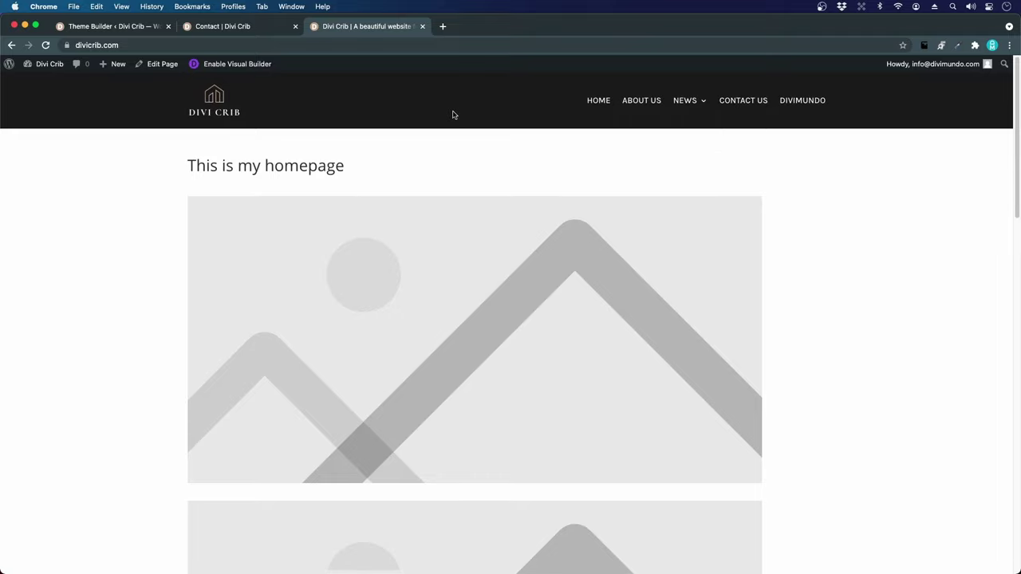
scroll(521, 77, "down", 3)
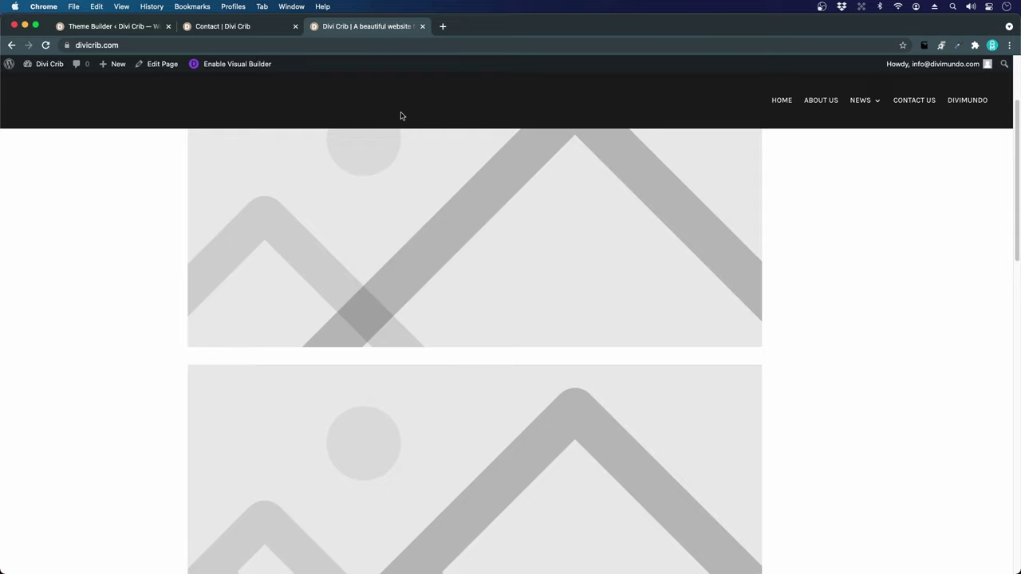
scroll(401, 116, "down", 3)
scroll(399, 114, "up", 5)
- Compare against the demo Contact page's scrolling header
left_click(239, 27)
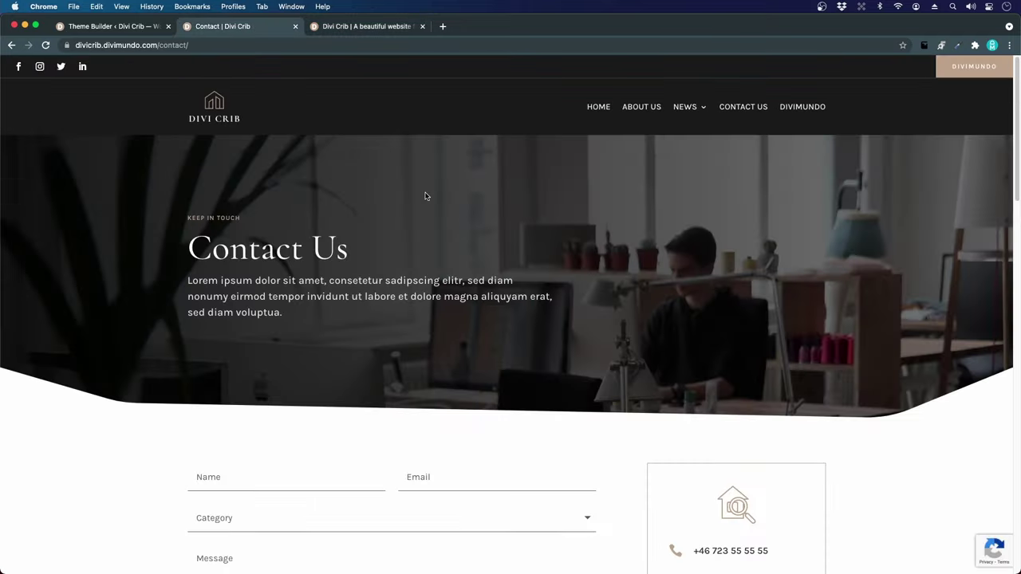
scroll(430, 203, "down", 5)
scroll(460, 214, "up", 5)
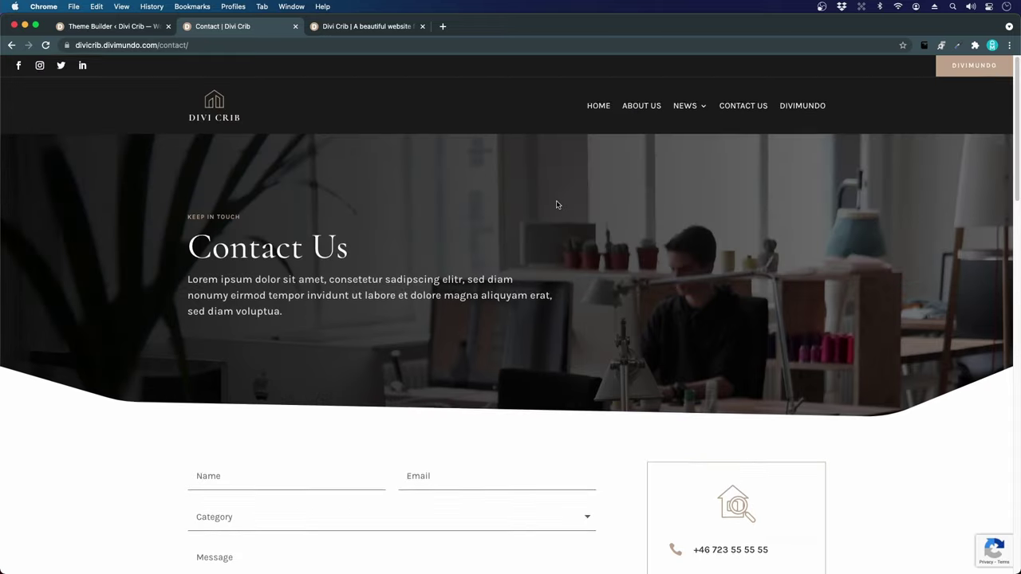
scroll(556, 205, "down", 5)
scroll(556, 205, "up", 5)
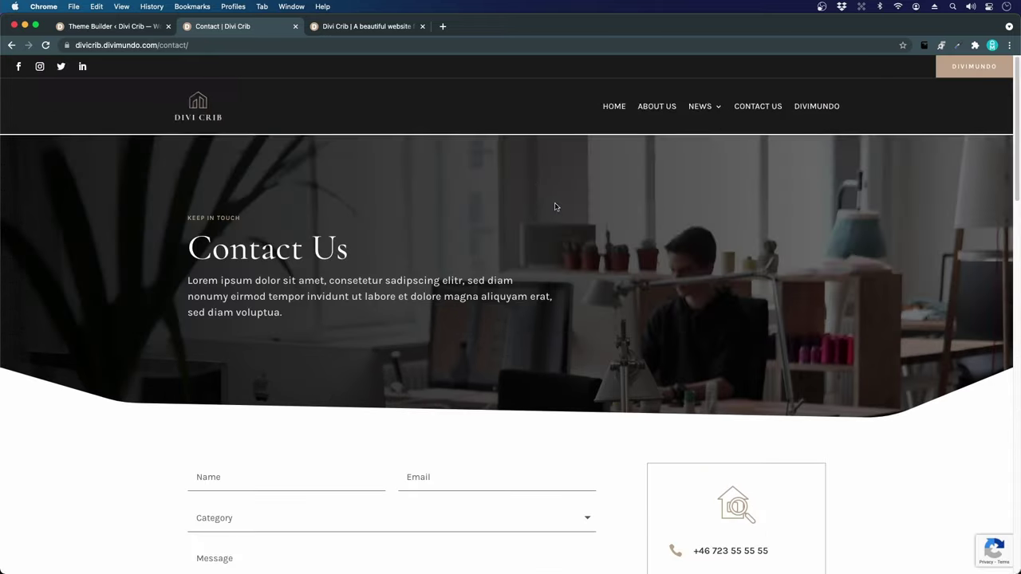
- Set the header section's sticky-state Top and Bottom padding to 0px and close its settings
left_click(120, 26)
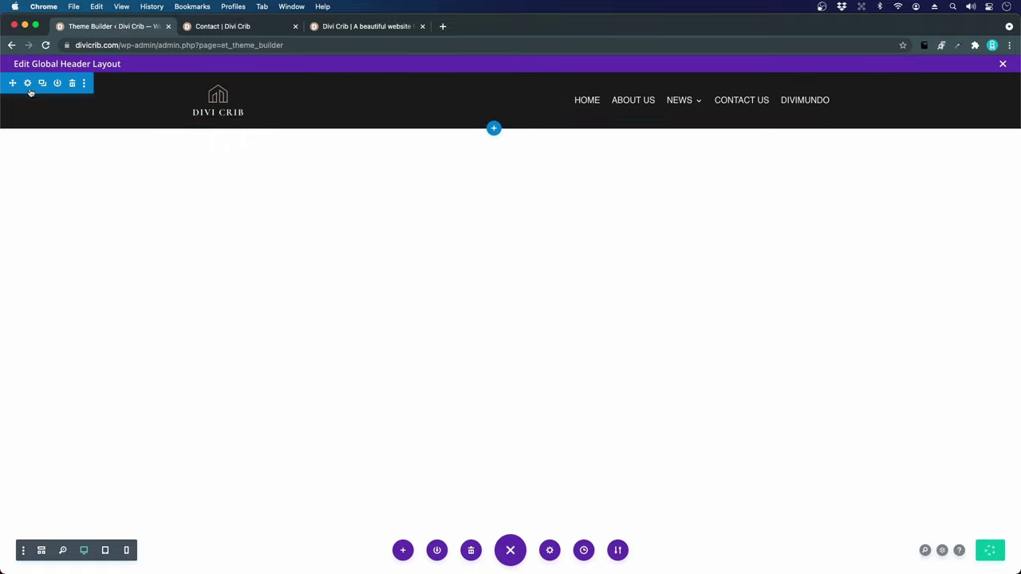
left_click(27, 83)
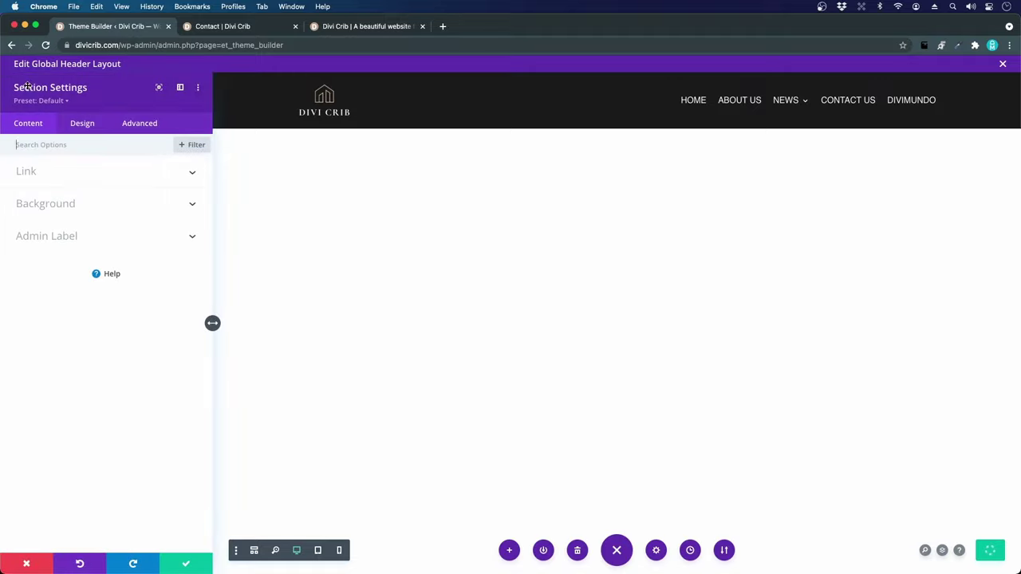
left_click(83, 124)
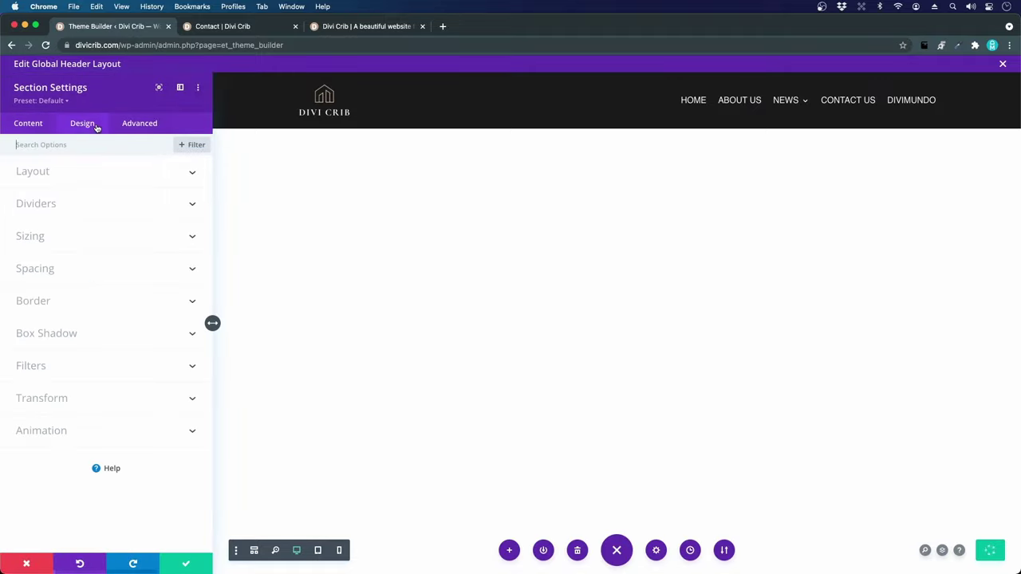
left_click(48, 271)
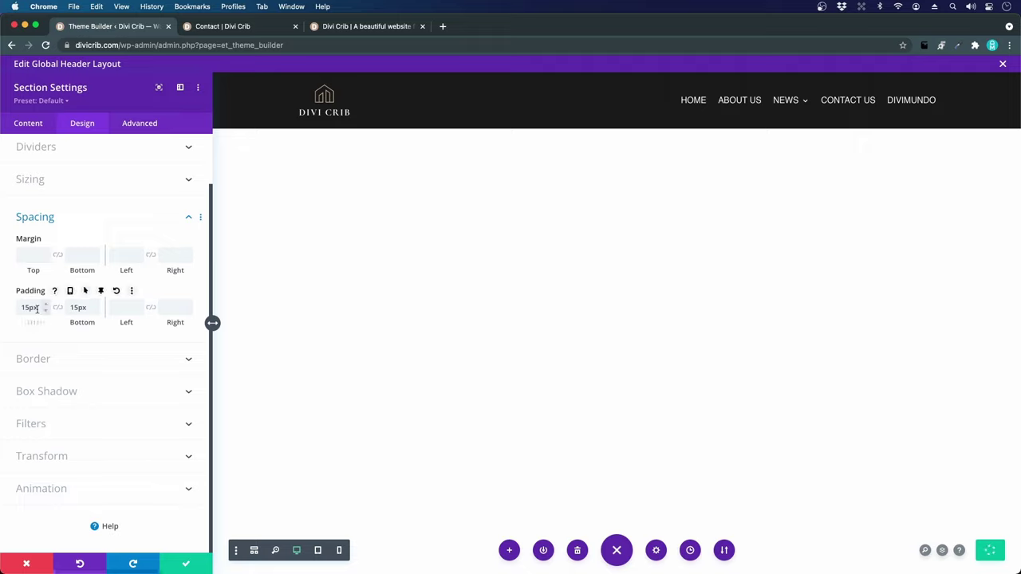
left_click(100, 292)
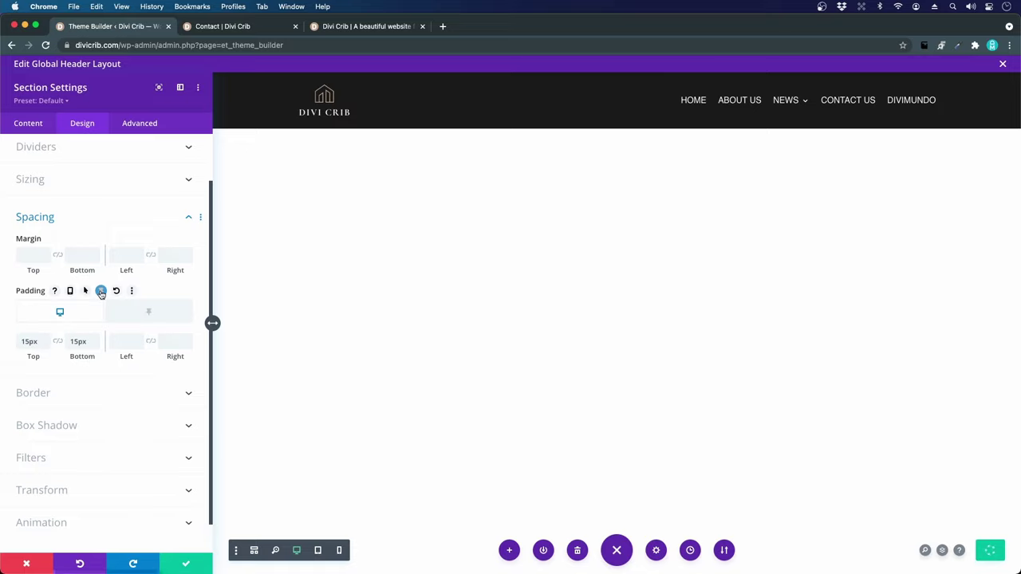
left_click(148, 319)
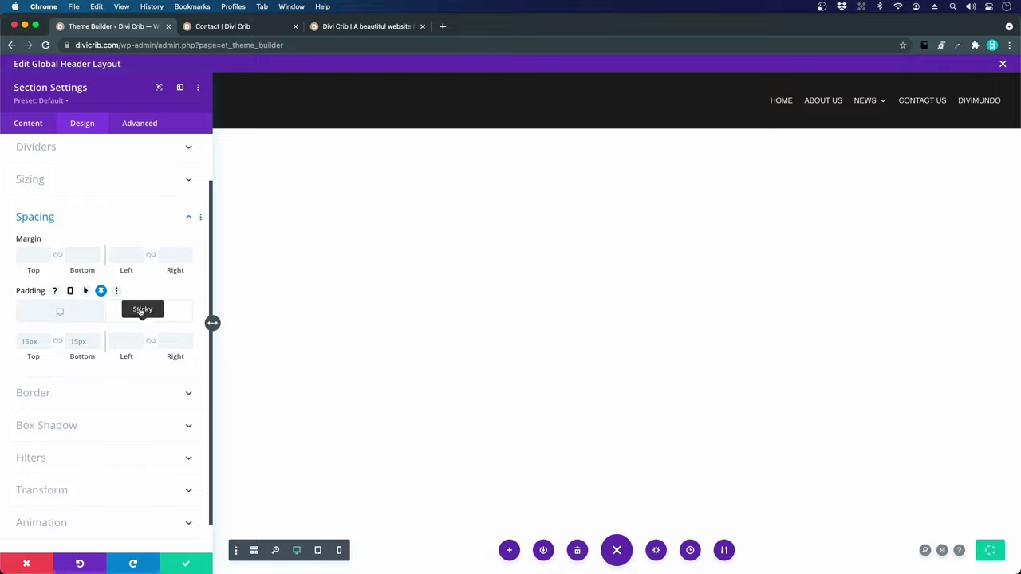
left_click(147, 317)
left_click(29, 342)
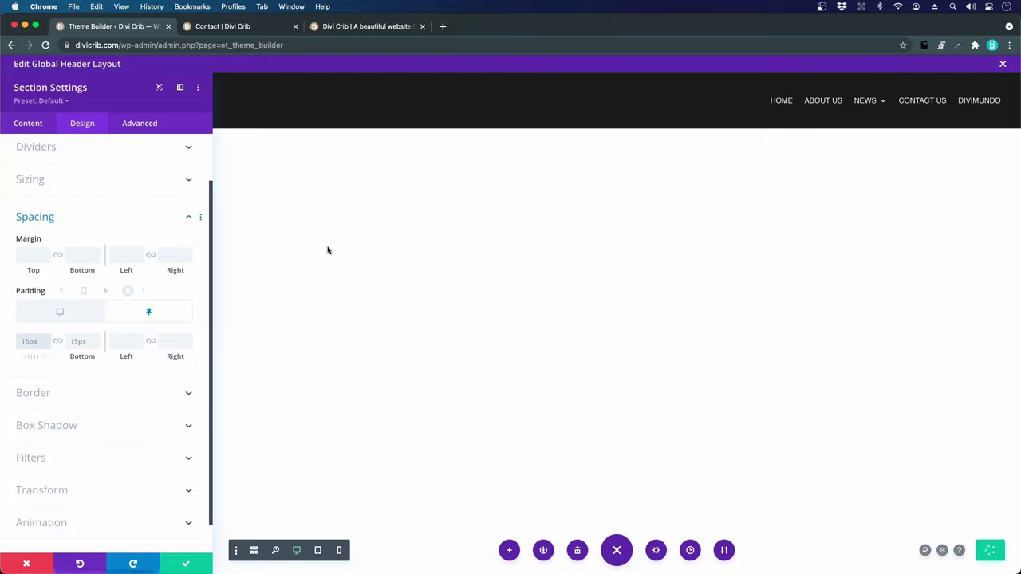
type("0")
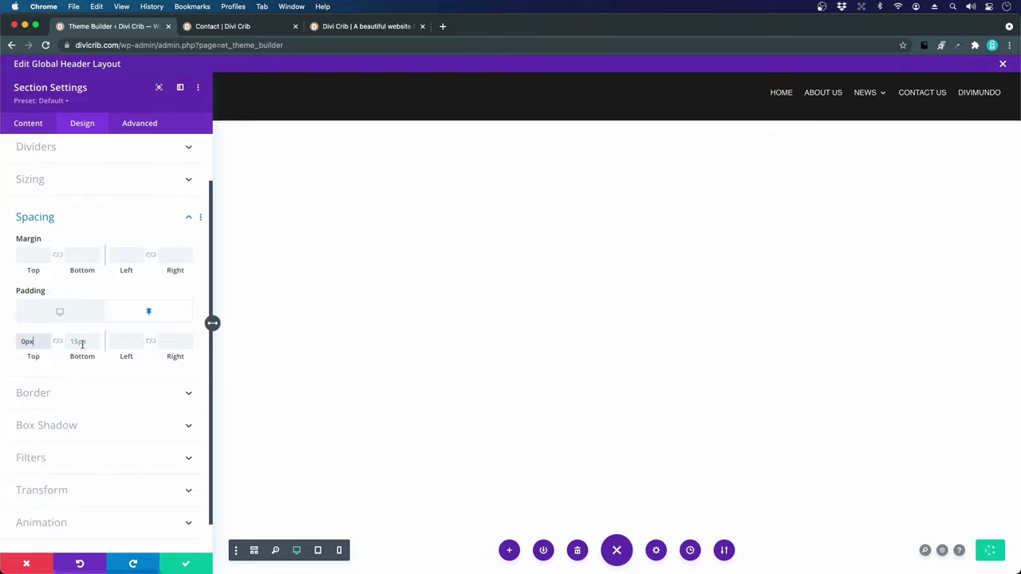
left_click(80, 341)
type("0")
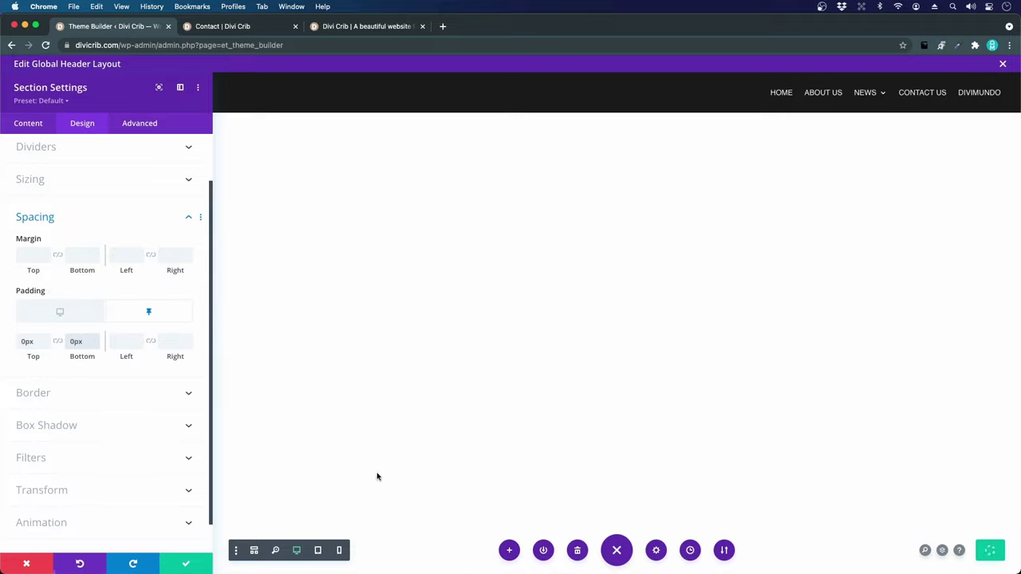
left_click(186, 564)
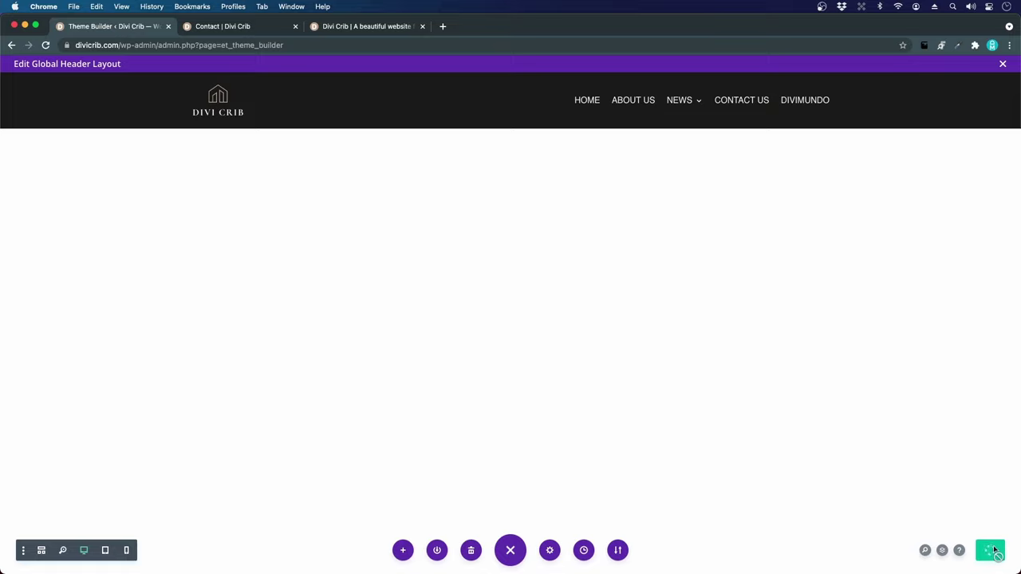
left_click(354, 30)
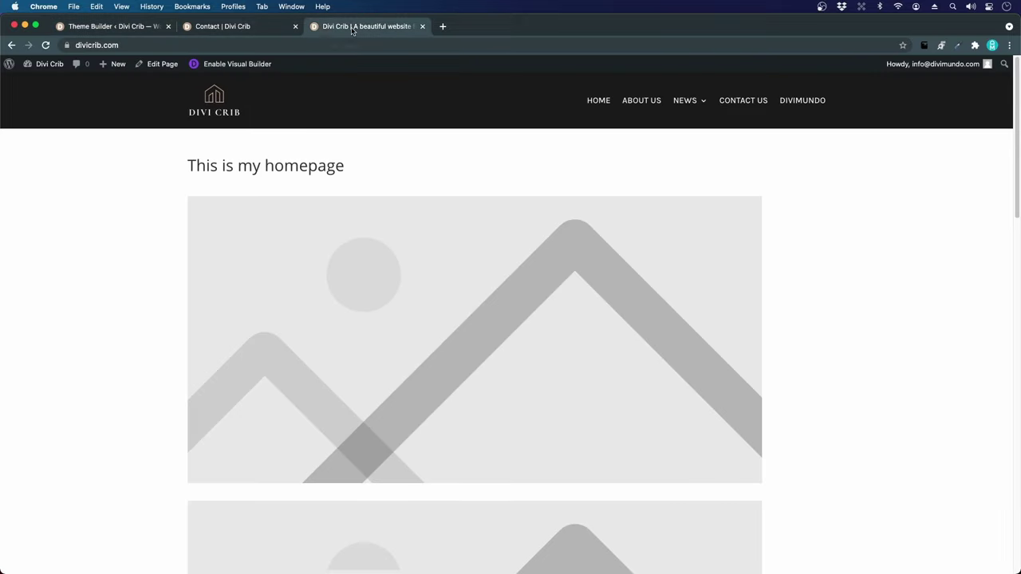
left_click(46, 45)
scroll(232, 223, "down", 2)
scroll(232, 223, "up", 2)
scroll(210, 116, "down", 1)
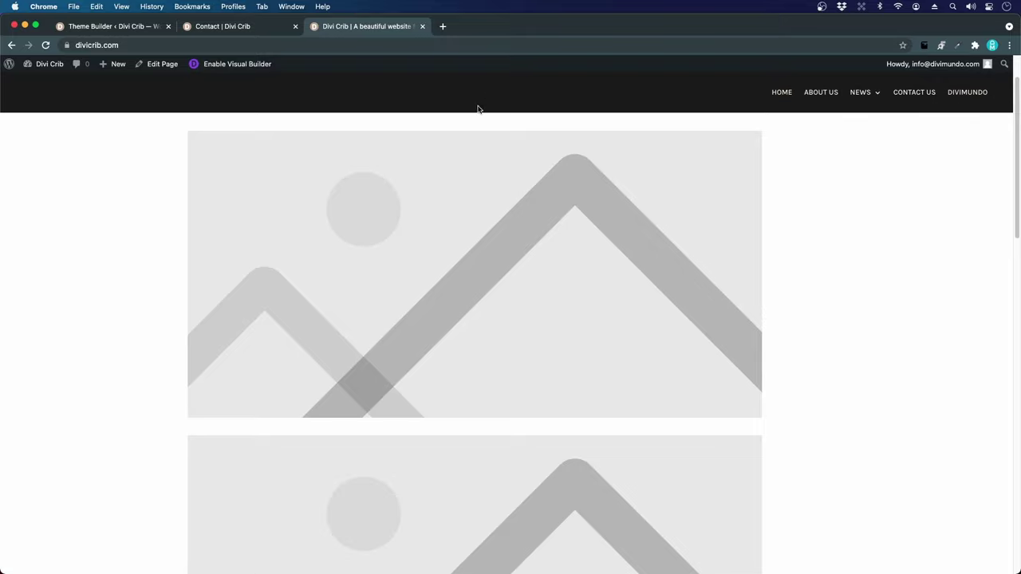
scroll(473, 114, "down", 1)
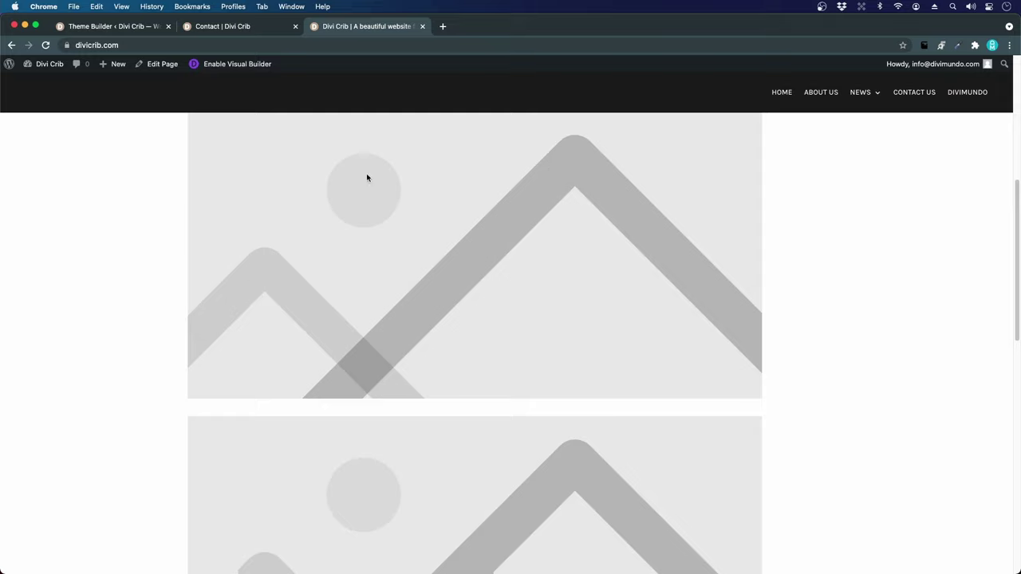
scroll(367, 177, "up", 3)
scroll(367, 177, "down", 3)
scroll(365, 177, "up", 3)
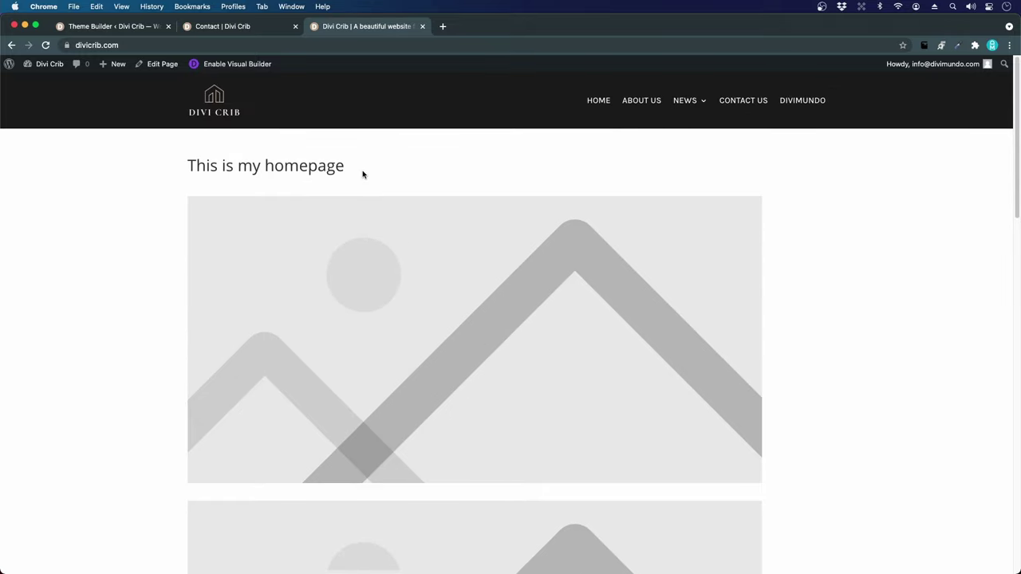
left_click(244, 27)
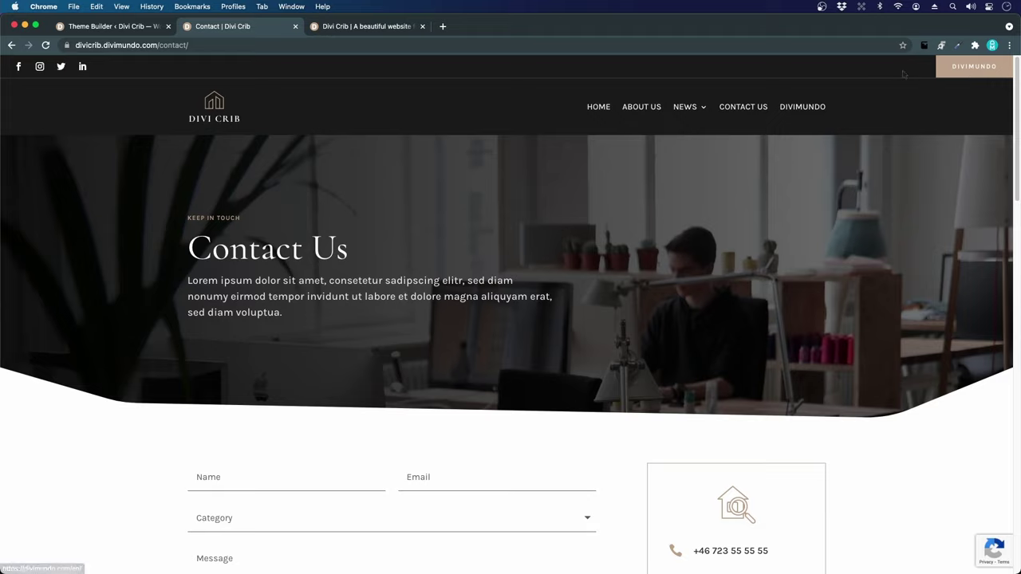
left_click(91, 30)
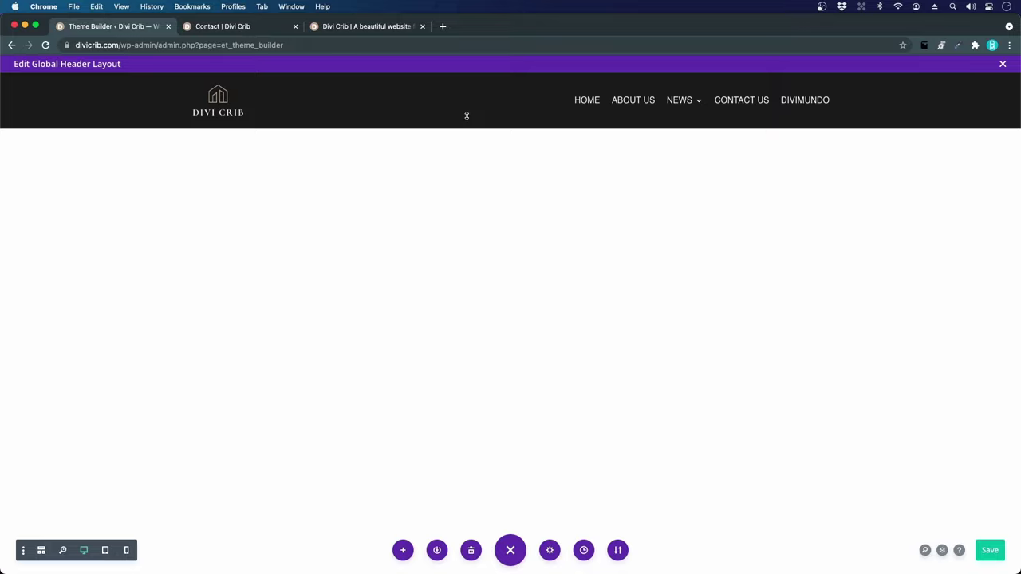
- Add a Regular section with a two-column row and a Social Media Follow module (Facebook, Twitter)
mouse_move(468, 115)
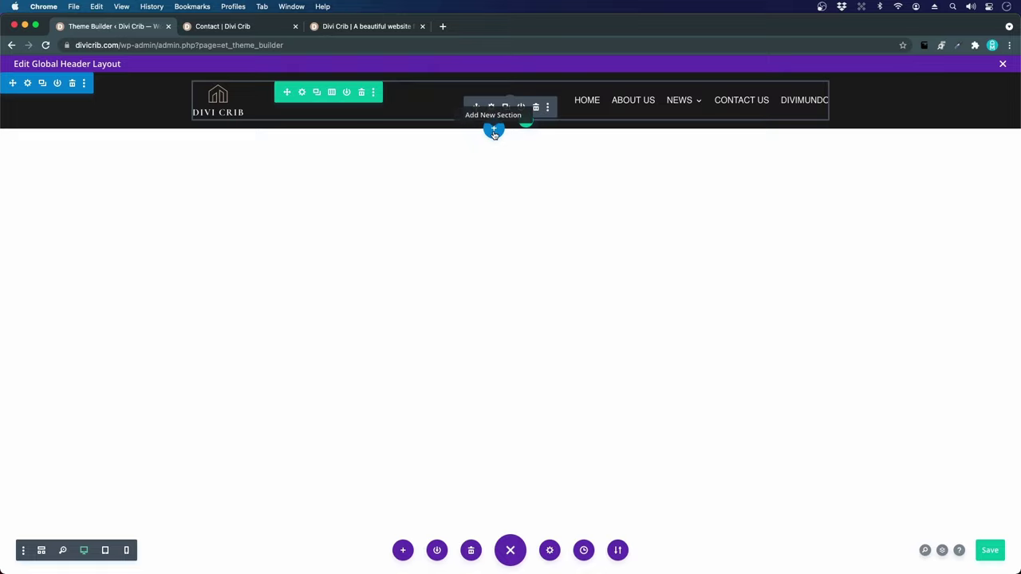
left_click(493, 130)
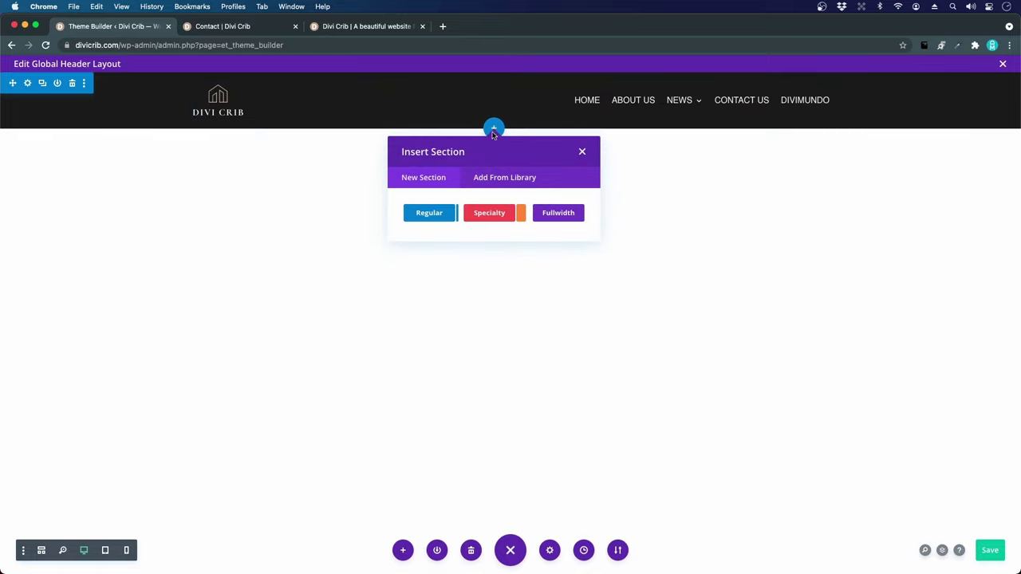
left_click(407, 220)
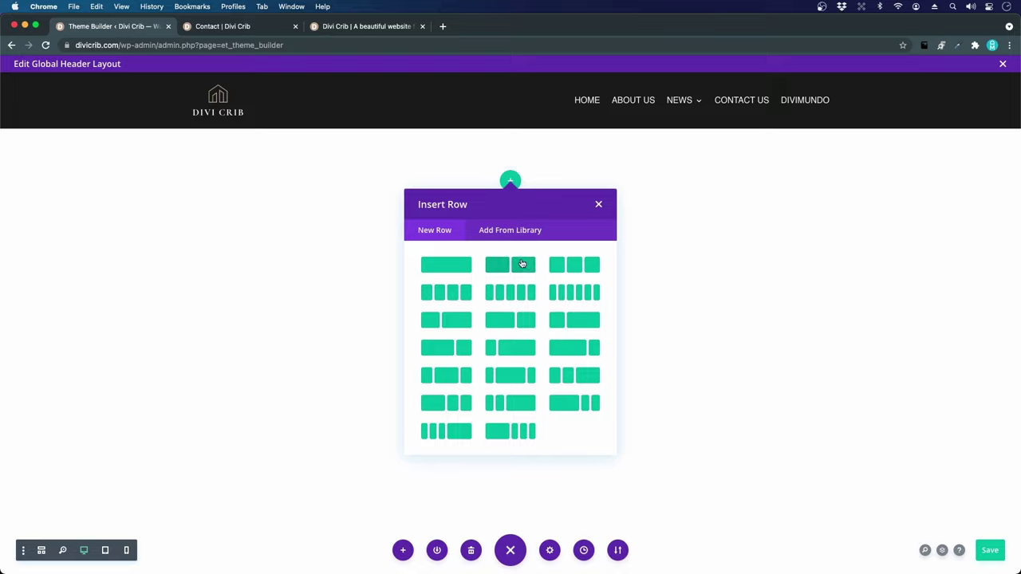
left_click(520, 267)
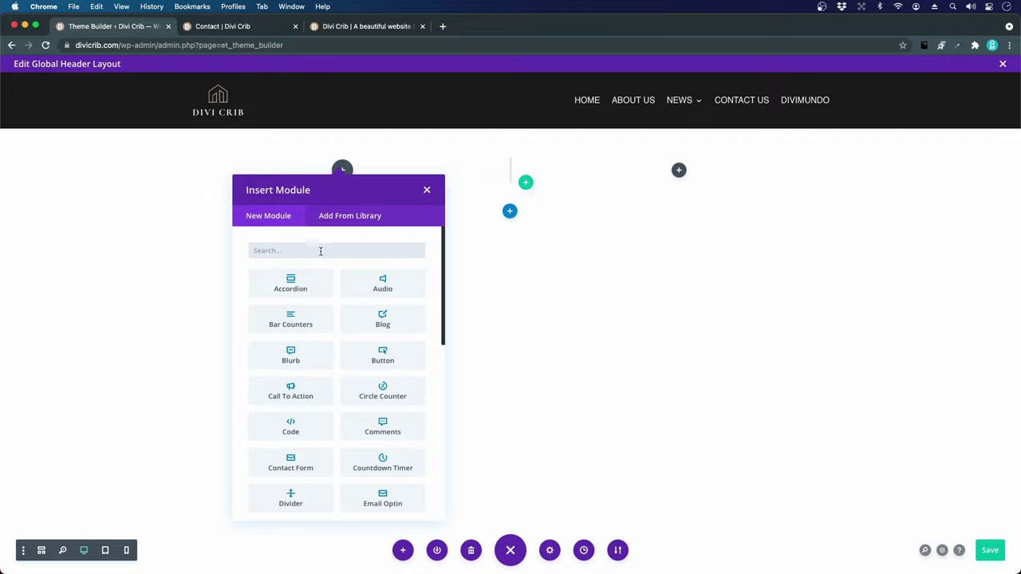
type("social")
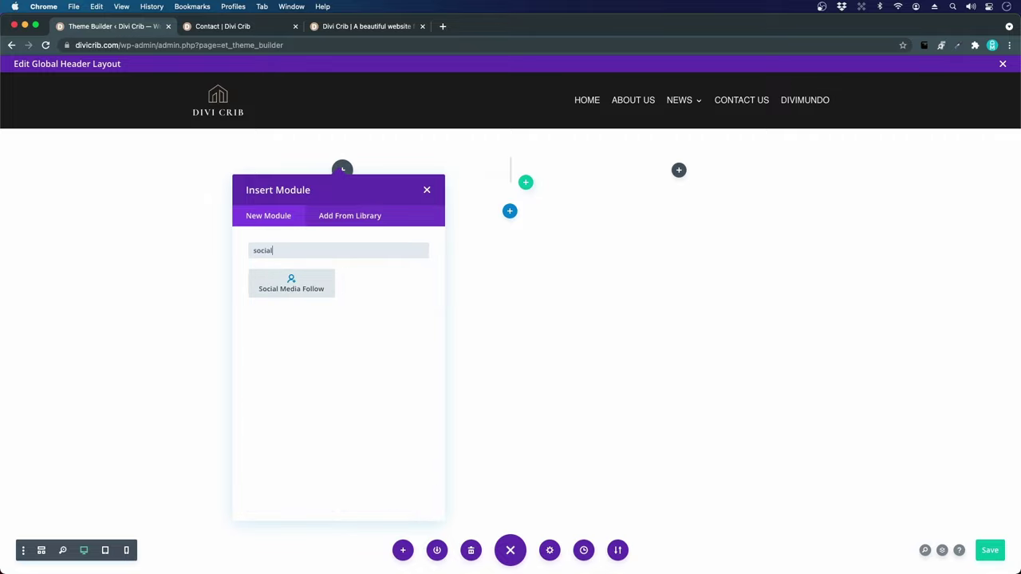
left_click(307, 280)
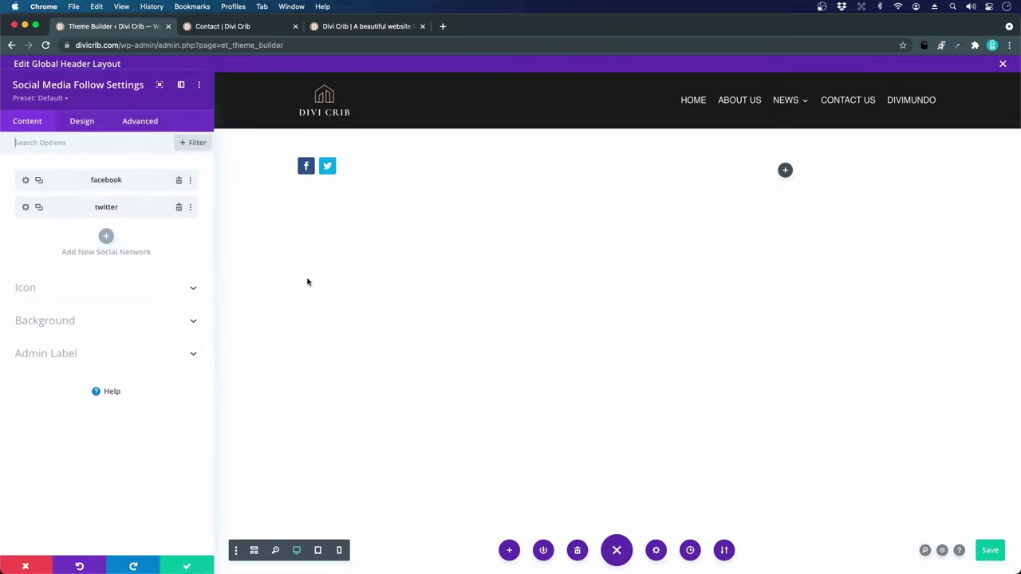
left_click(191, 566)
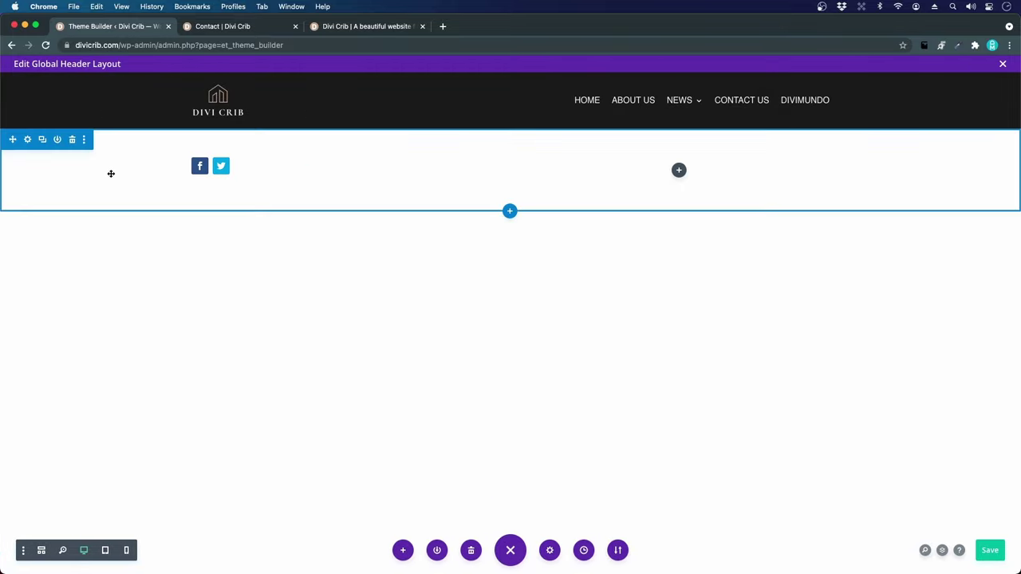
- Give the social icons section a dark #1c1c1c background and bring up the Social Media Follow module settings
left_click(27, 139)
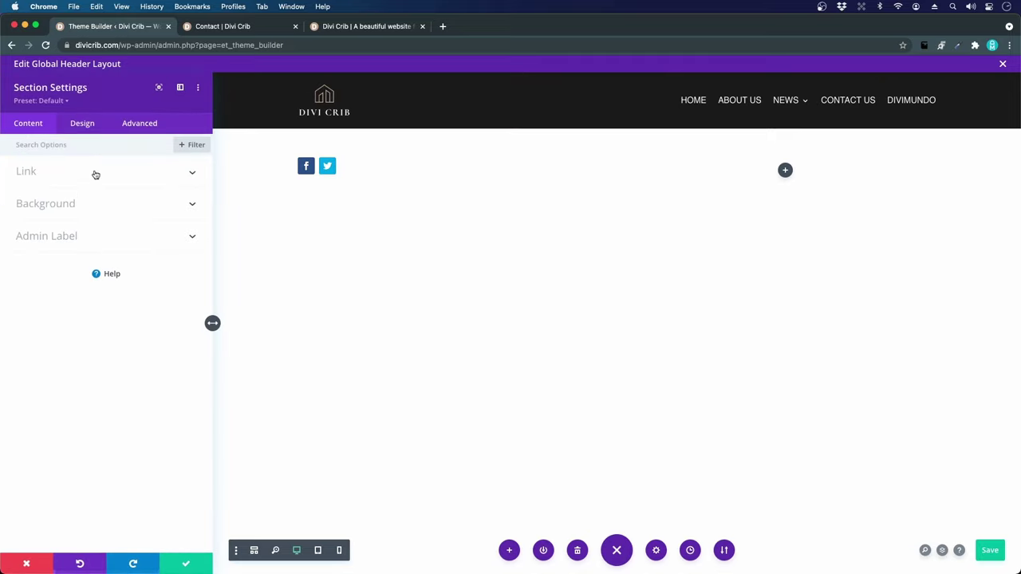
left_click(45, 209)
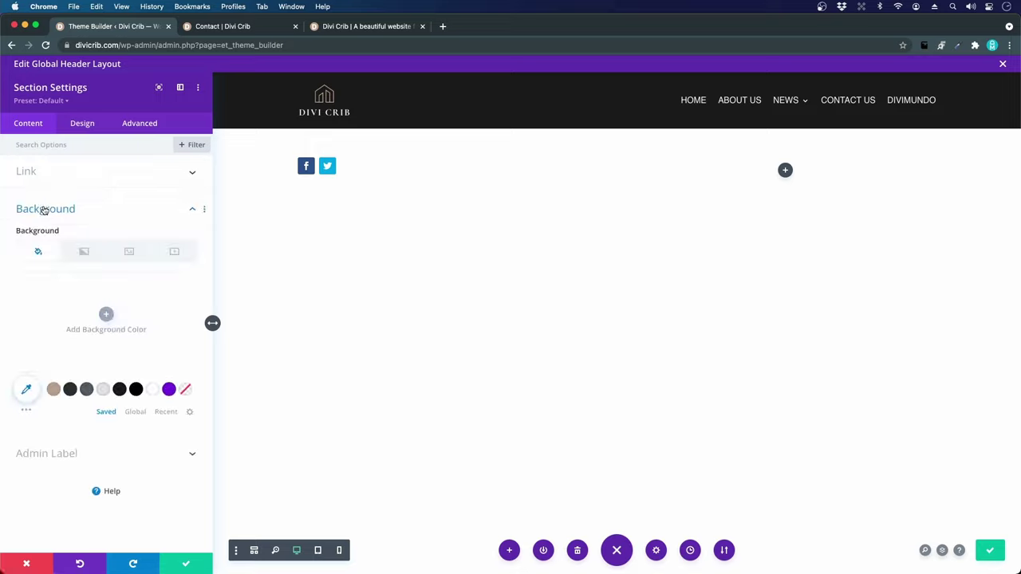
left_click(120, 391)
left_click(190, 561)
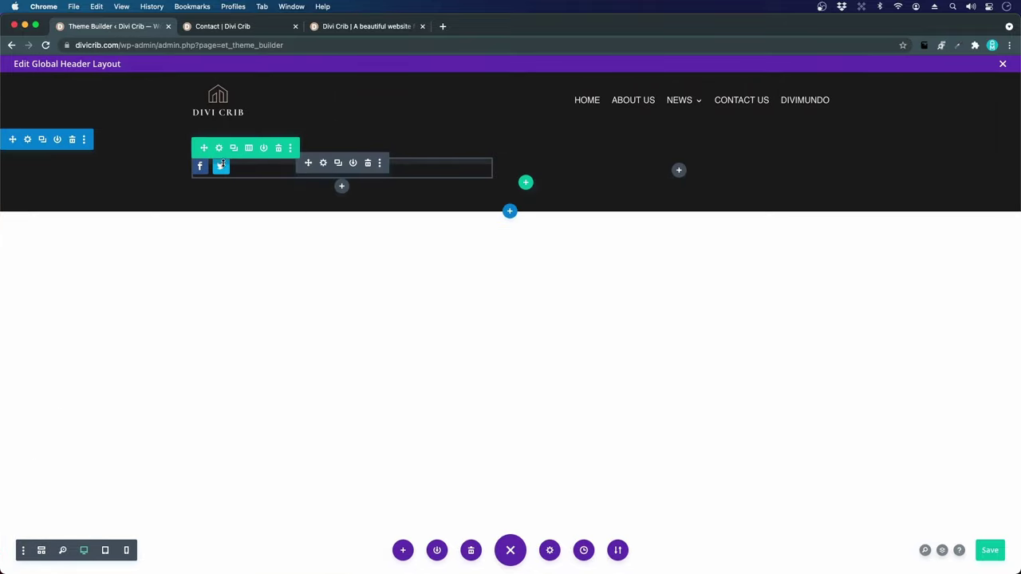
left_click(324, 164)
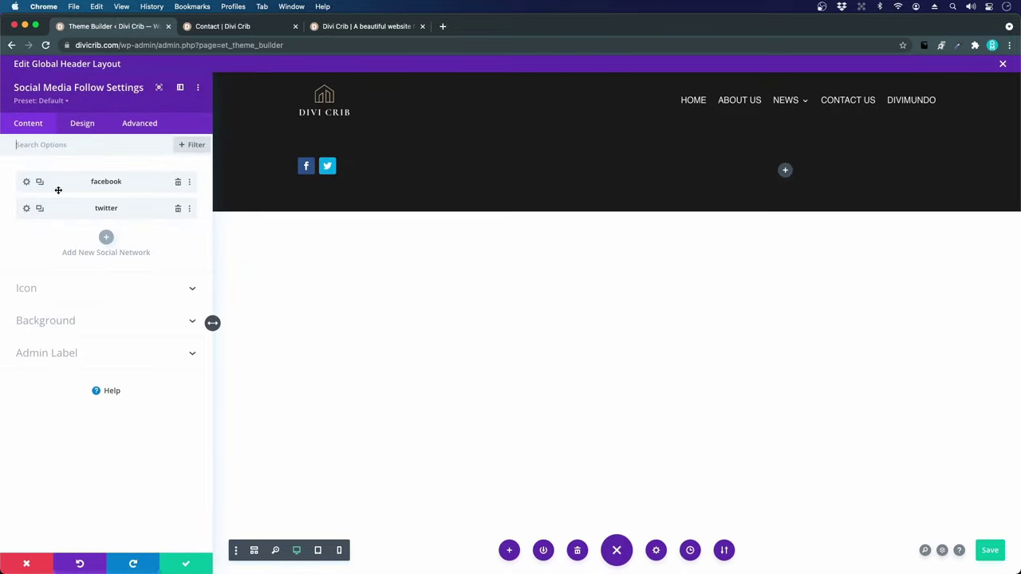
- Make the Facebook network icon's normal background transparent
left_click(26, 182)
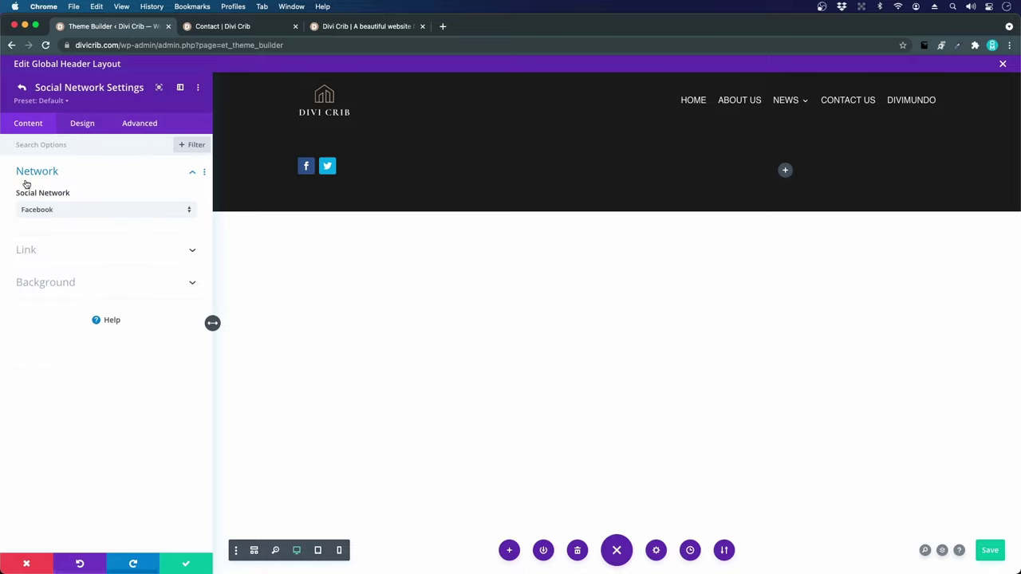
left_click(24, 250)
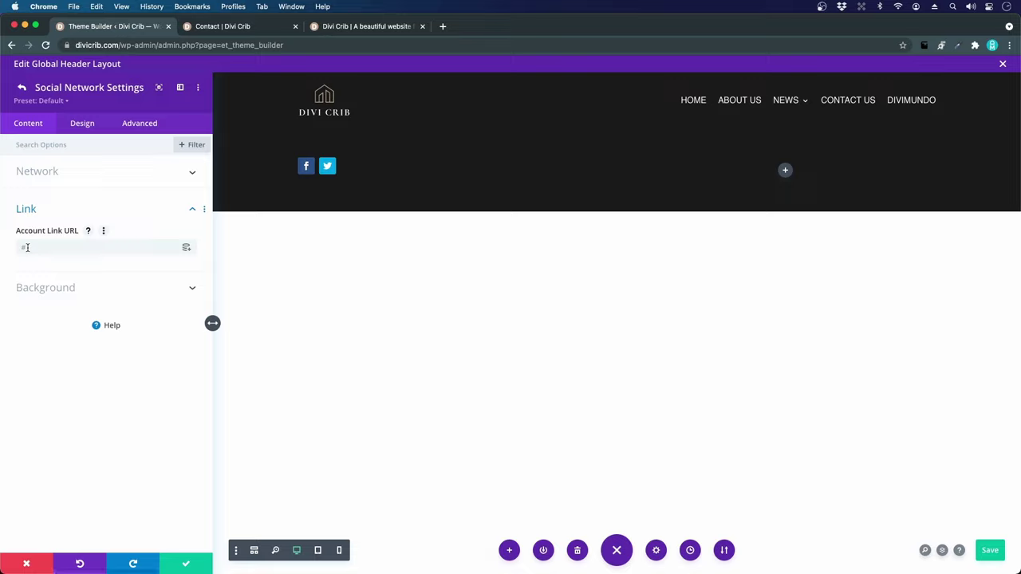
left_click(22, 87)
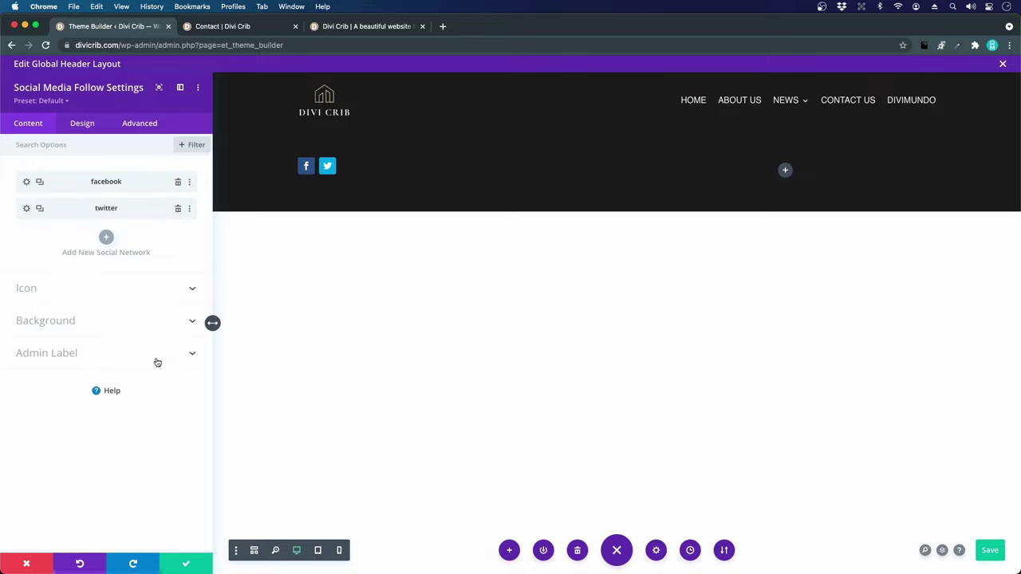
left_click(25, 182)
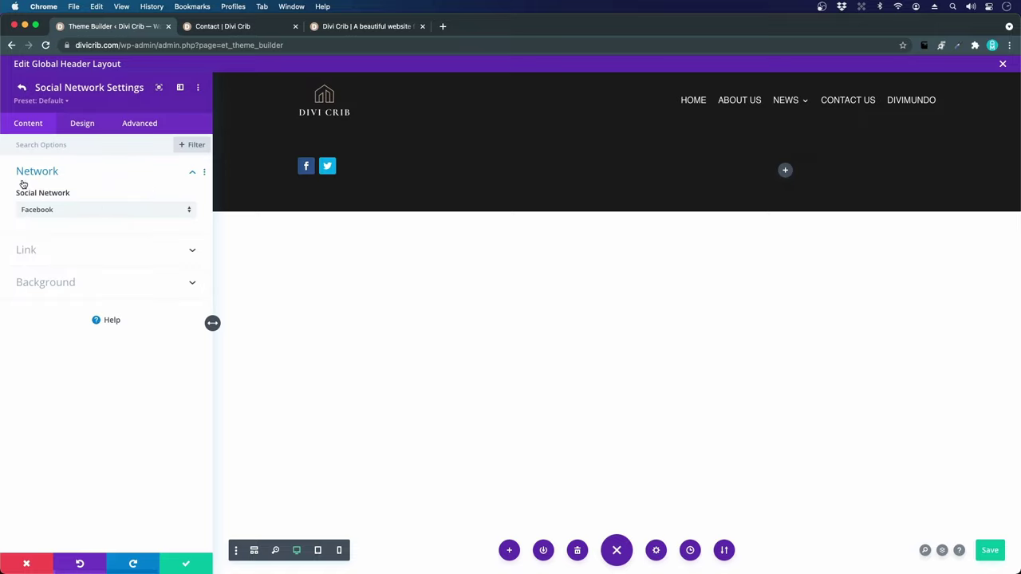
left_click(48, 285)
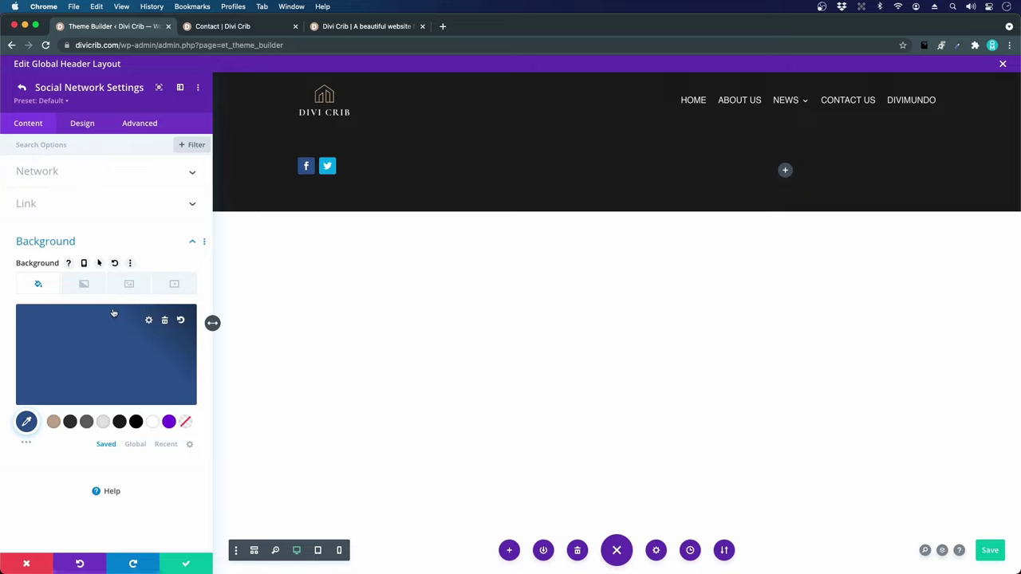
left_click(185, 422)
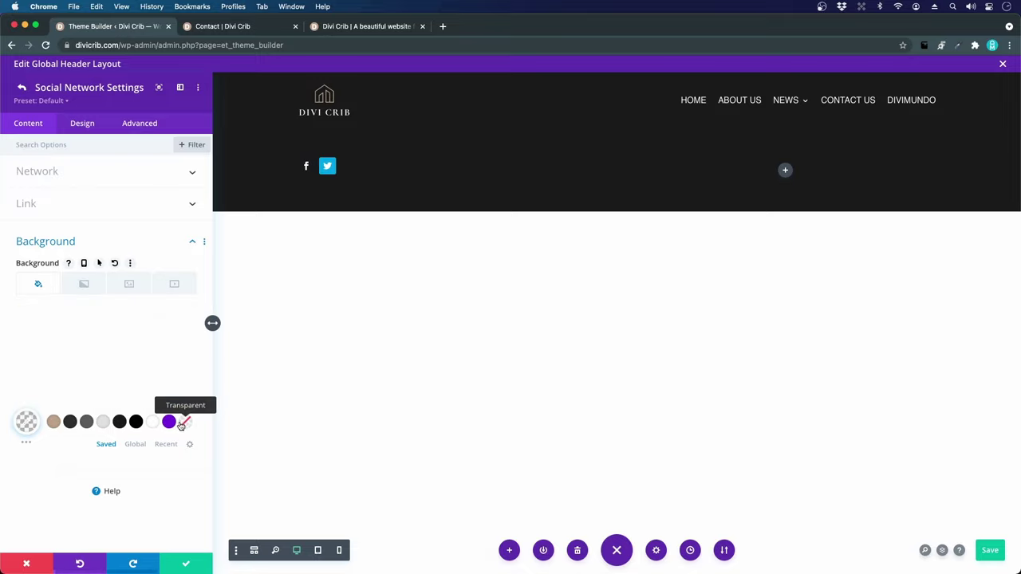
- Give the Facebook icon a tan #C2AB92 hover background and view the live Contact Us page
mouse_move(141, 388)
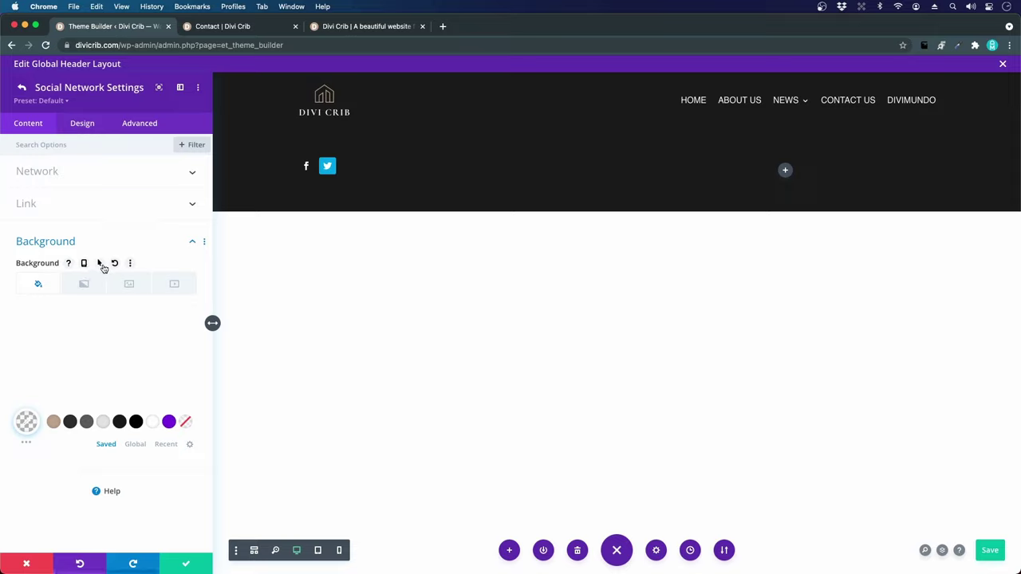
left_click(100, 264)
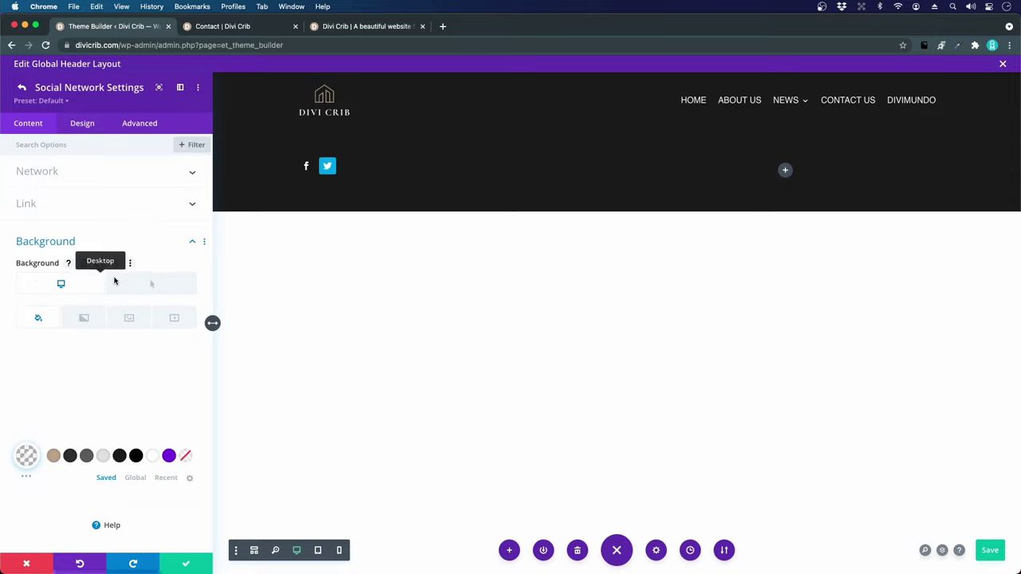
left_click(165, 288)
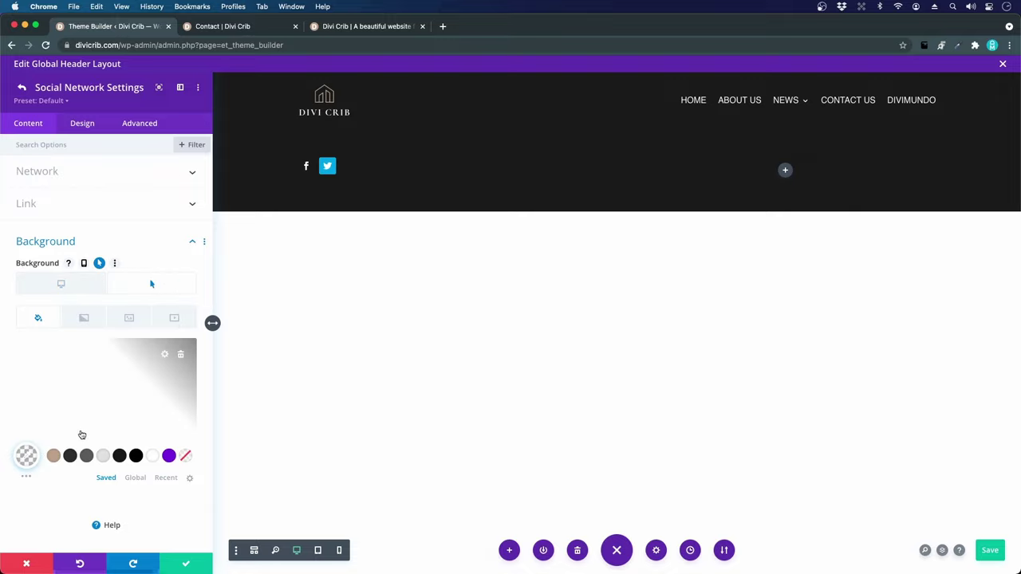
left_click(53, 456)
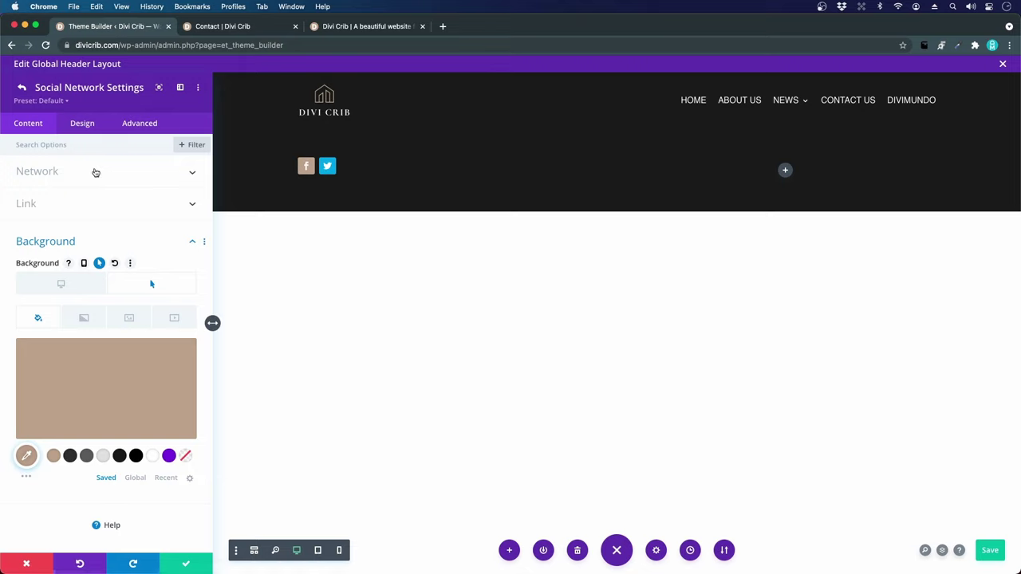
left_click(219, 26)
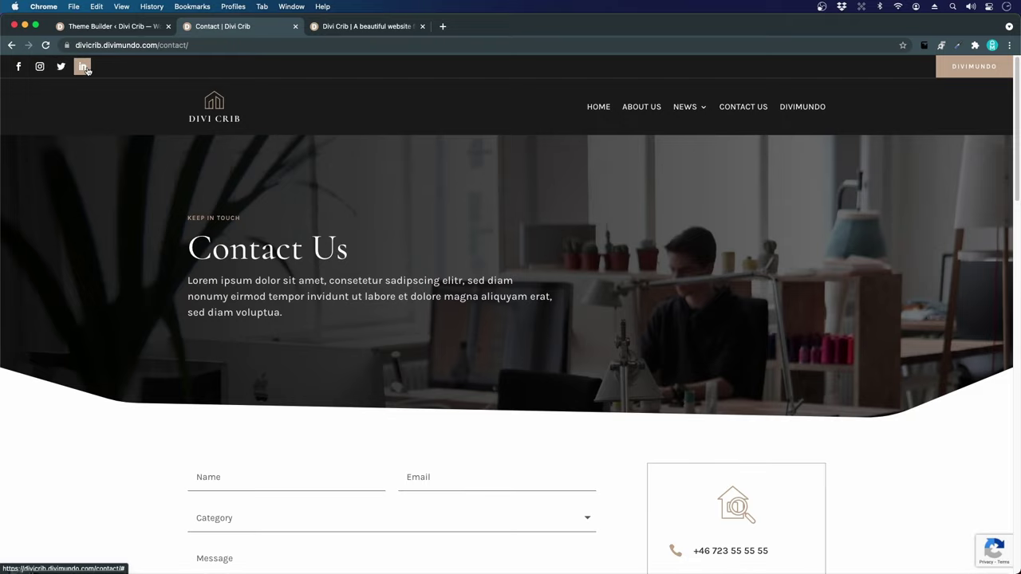
- Set the Facebook icon's Border rounded corners to 0px and return to the network list
left_click(132, 24)
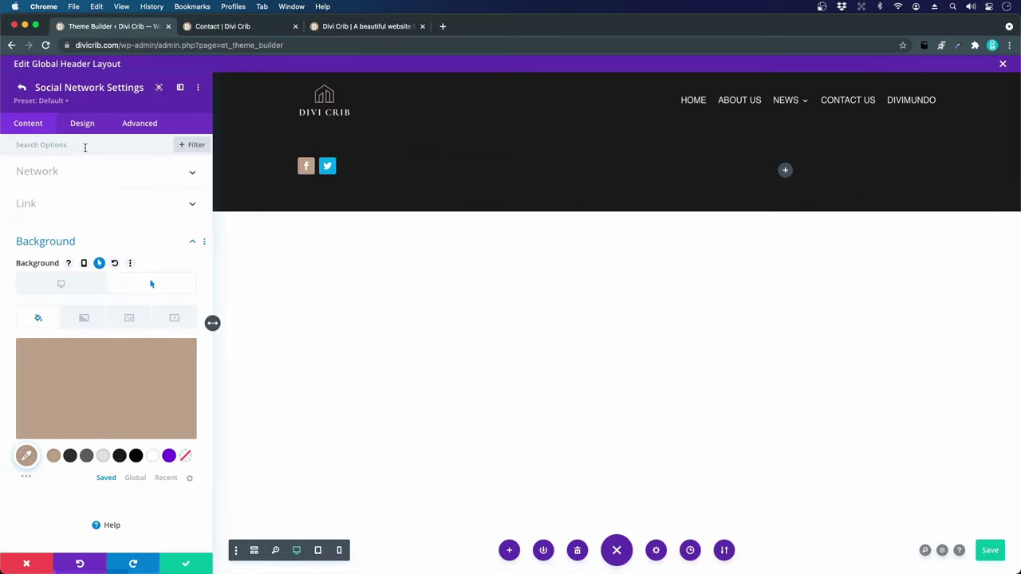
left_click(82, 124)
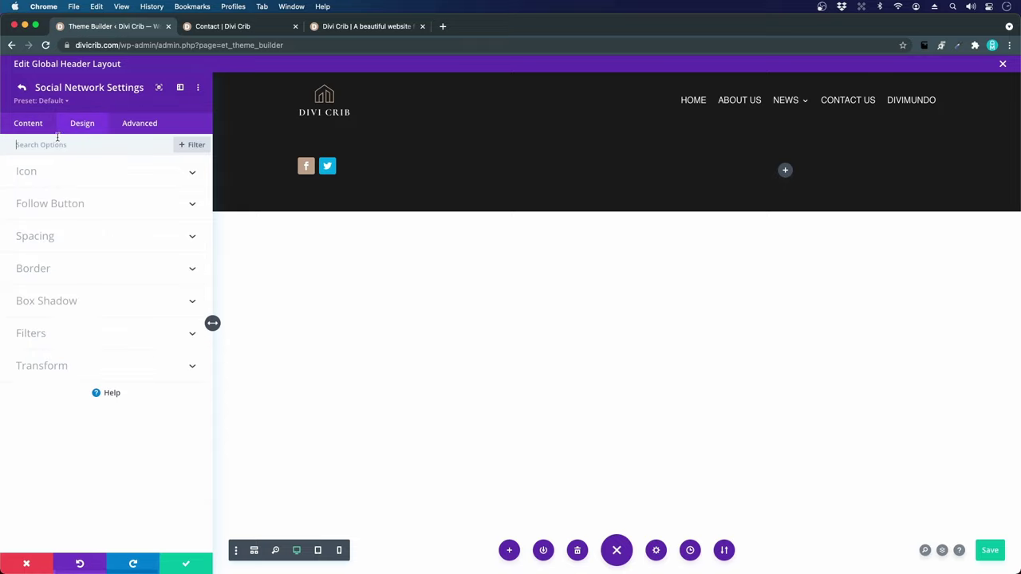
left_click(27, 263)
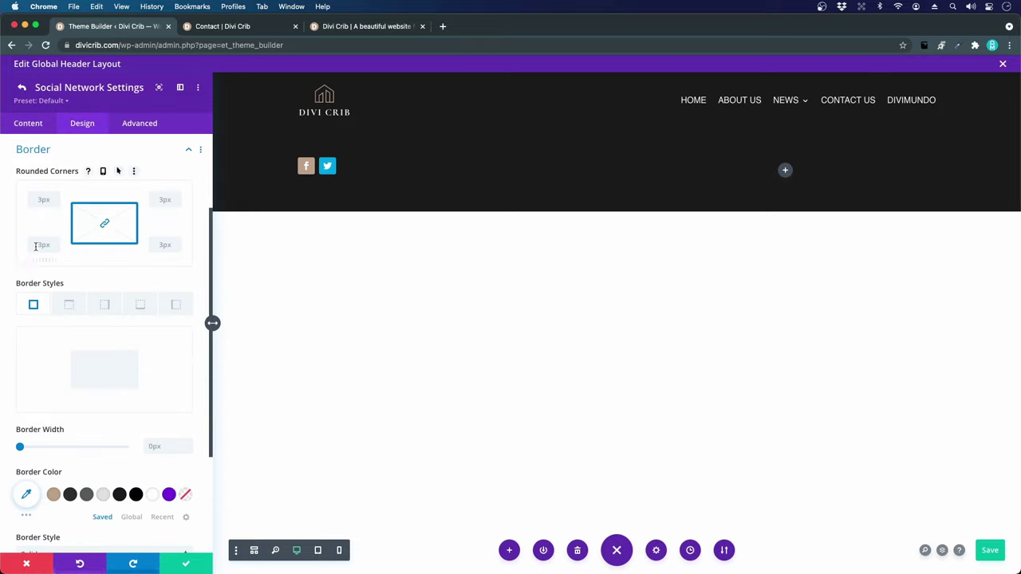
left_click(45, 201)
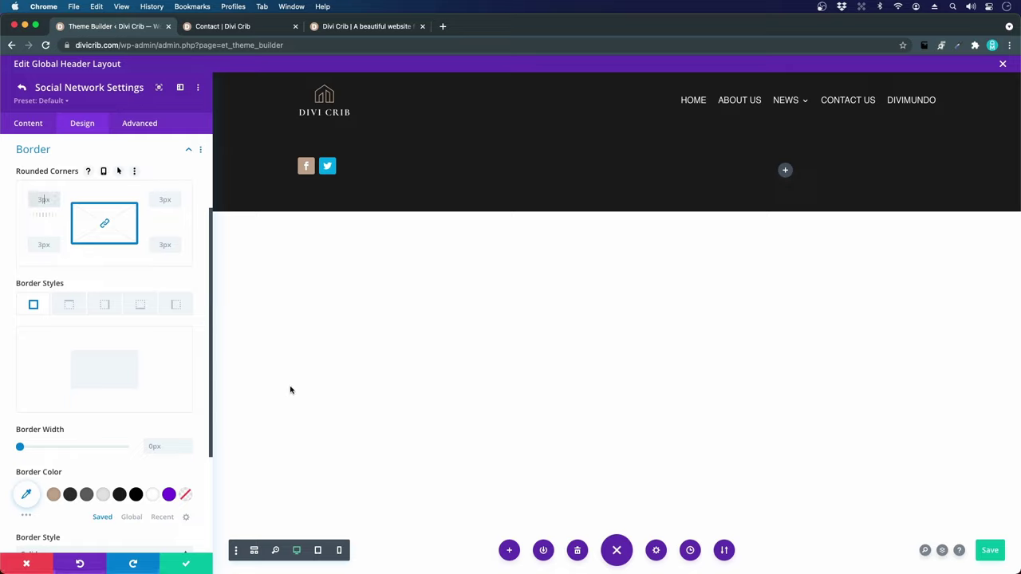
type("0px")
left_click(20, 88)
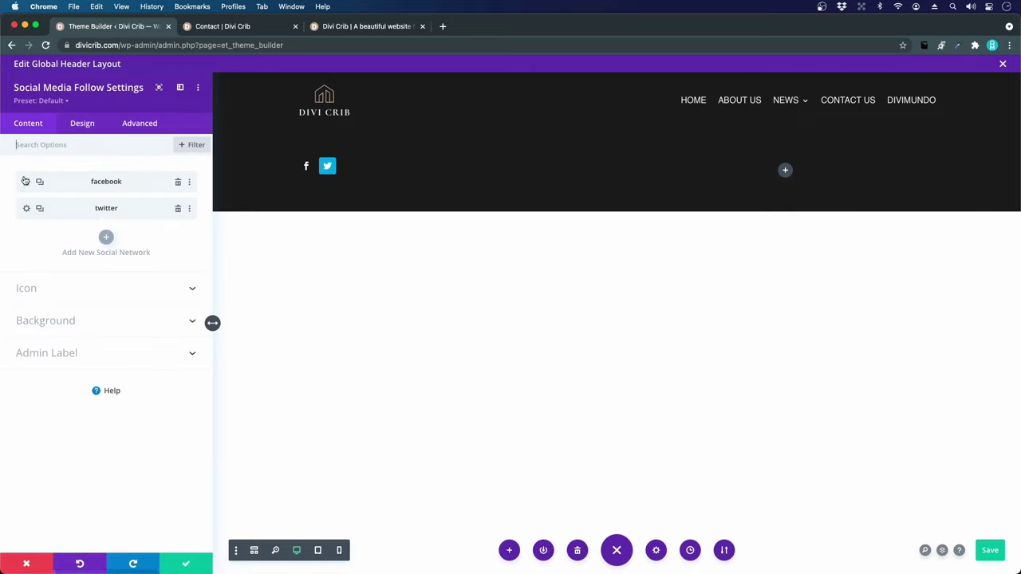
- Delete the Twitter entry and duplicate the Facebook entry three times
left_click(178, 209)
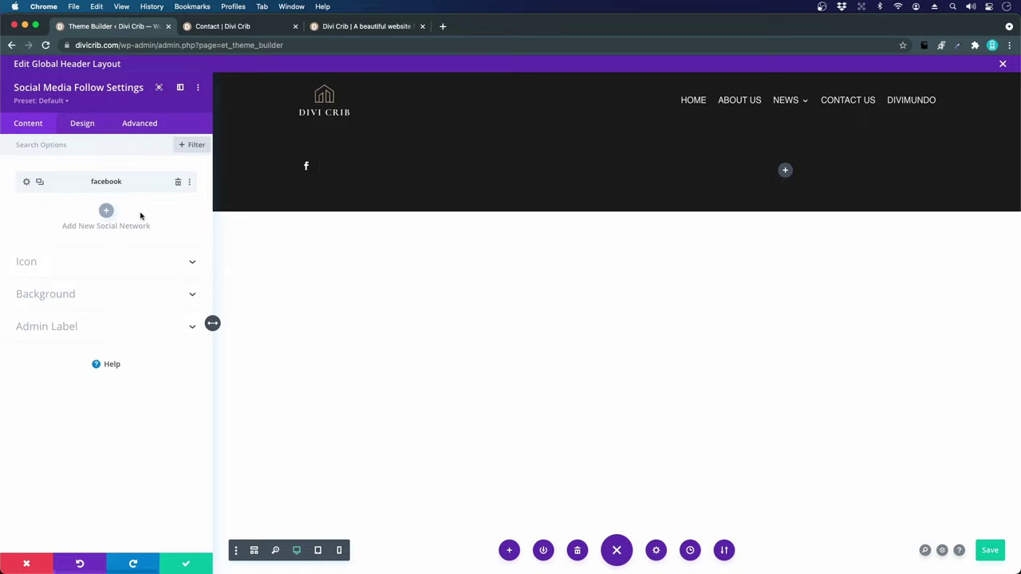
left_click(41, 184)
left_click(40, 183)
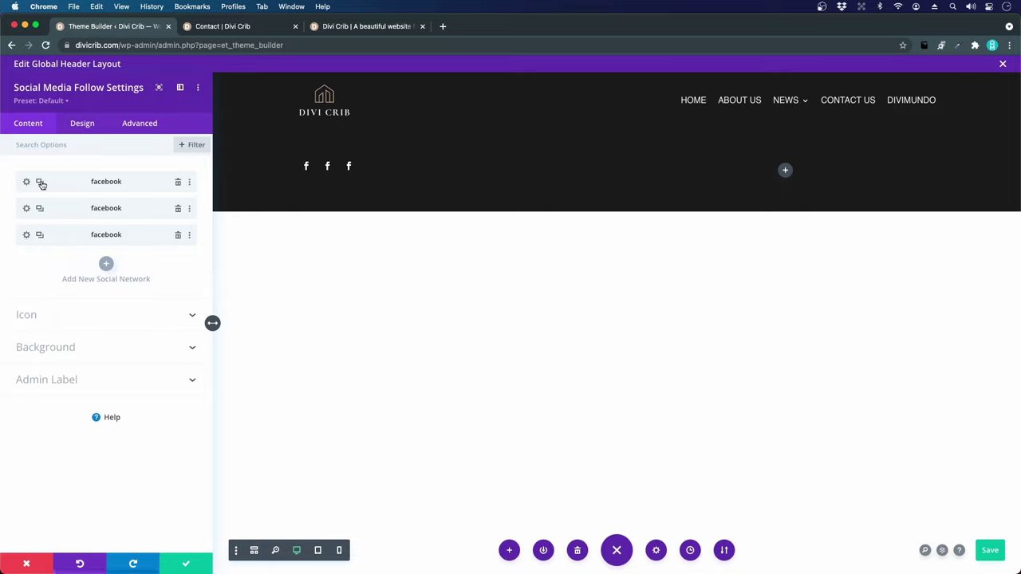
left_click(41, 184)
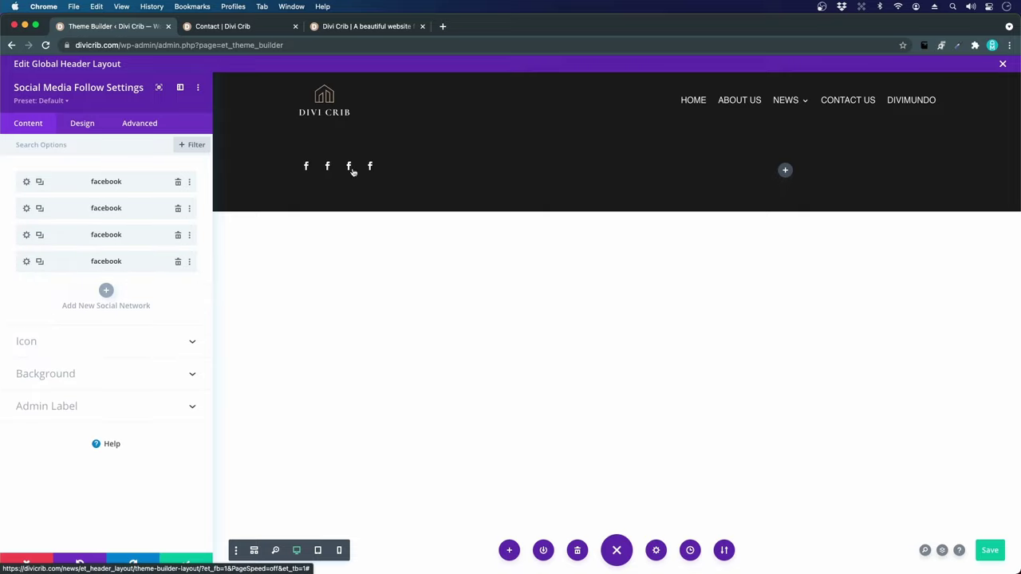
- Change the second network to LinkedIn with a transparent icon background
left_click(26, 210)
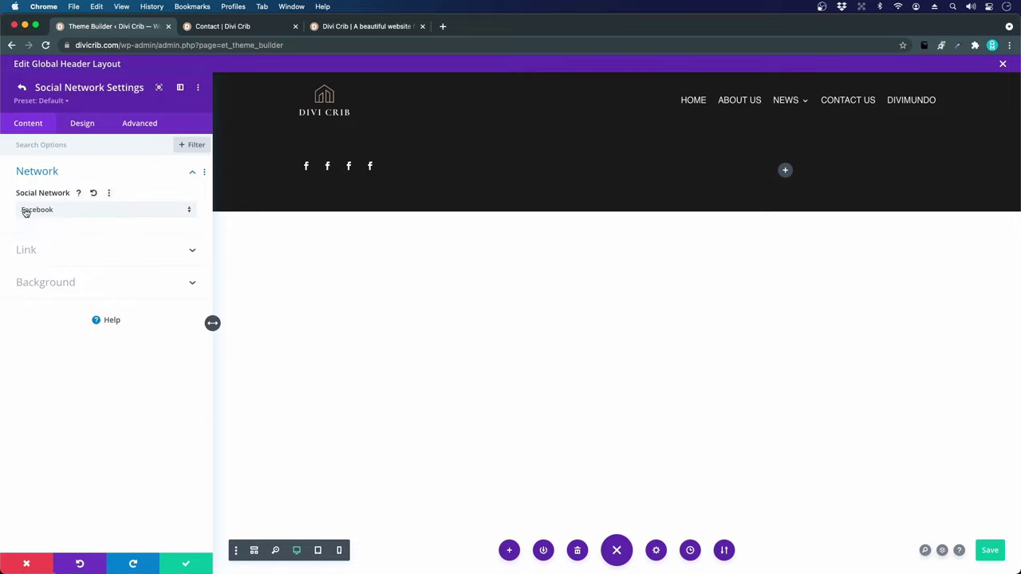
left_click(78, 211)
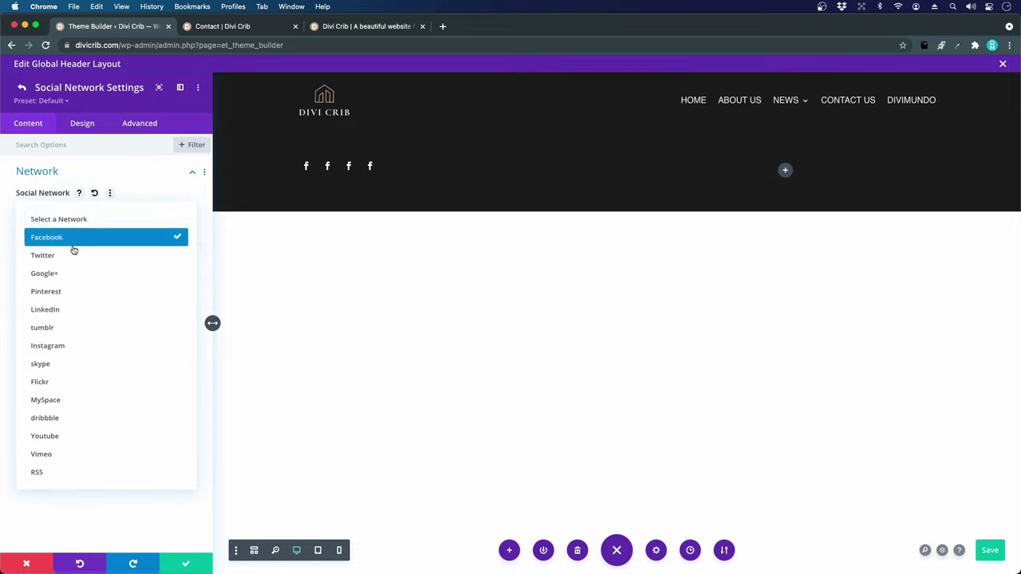
left_click(56, 310)
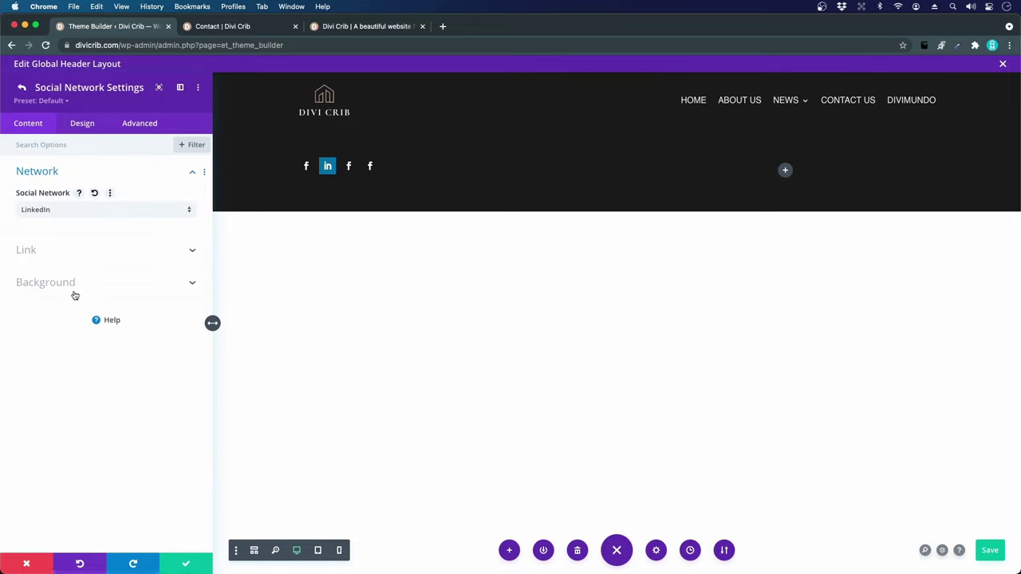
left_click(38, 284)
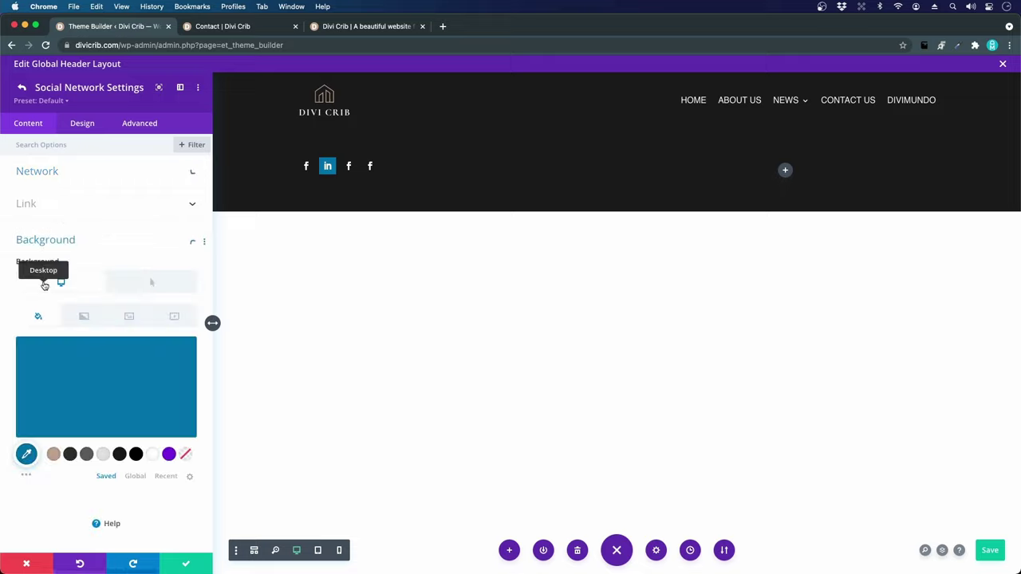
left_click(100, 263)
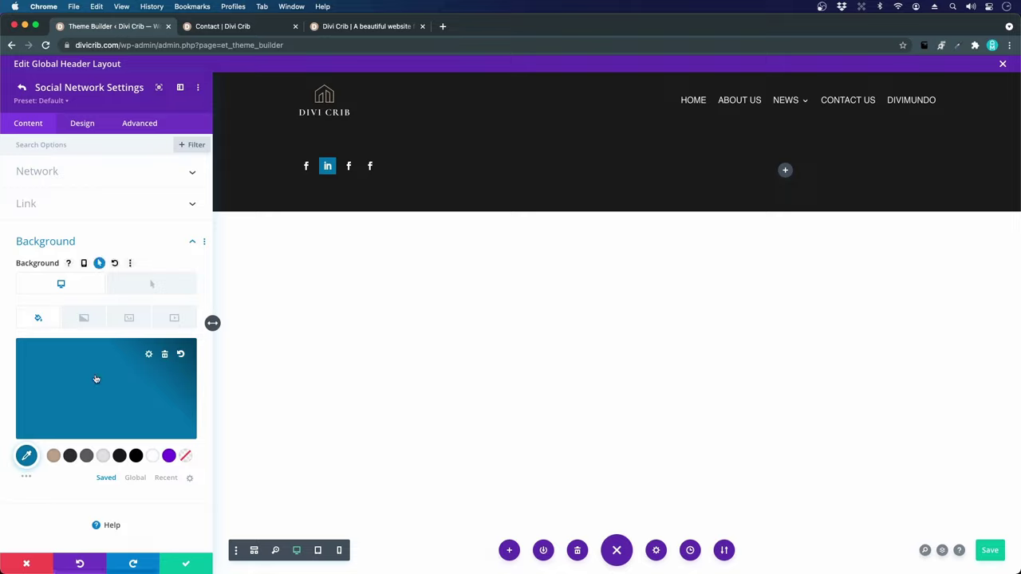
left_click(188, 456)
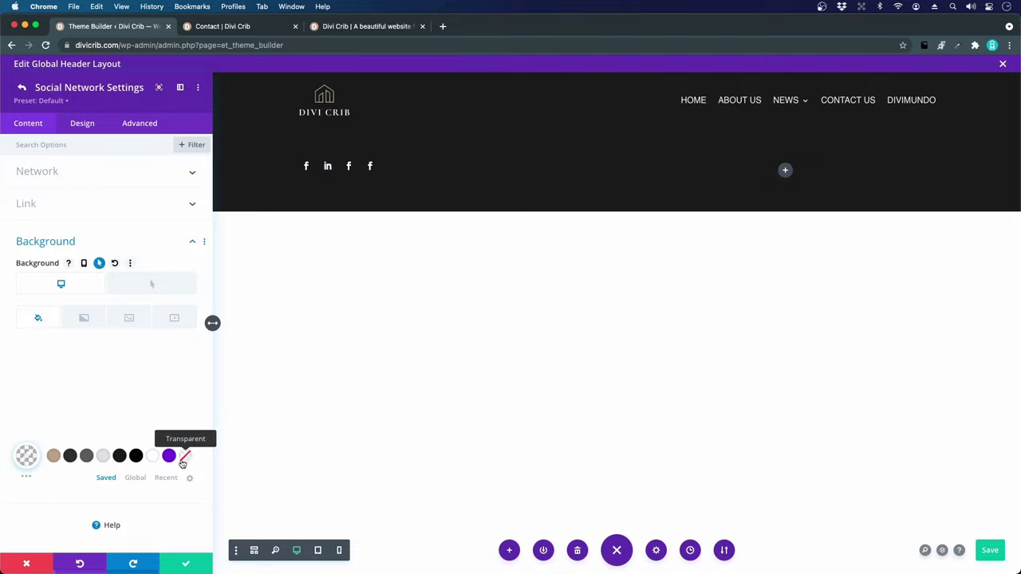
left_click(34, 211)
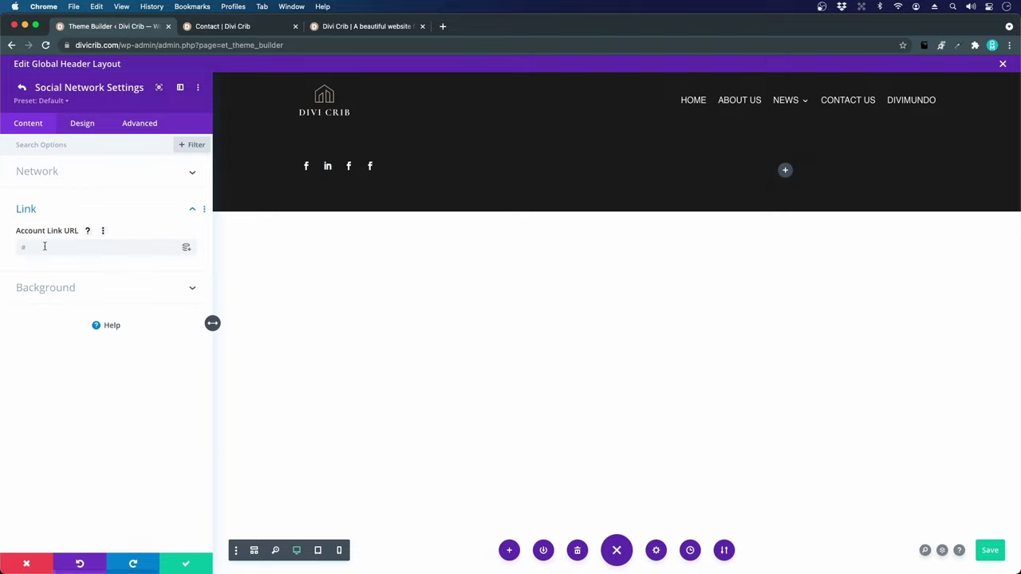
left_click(21, 86)
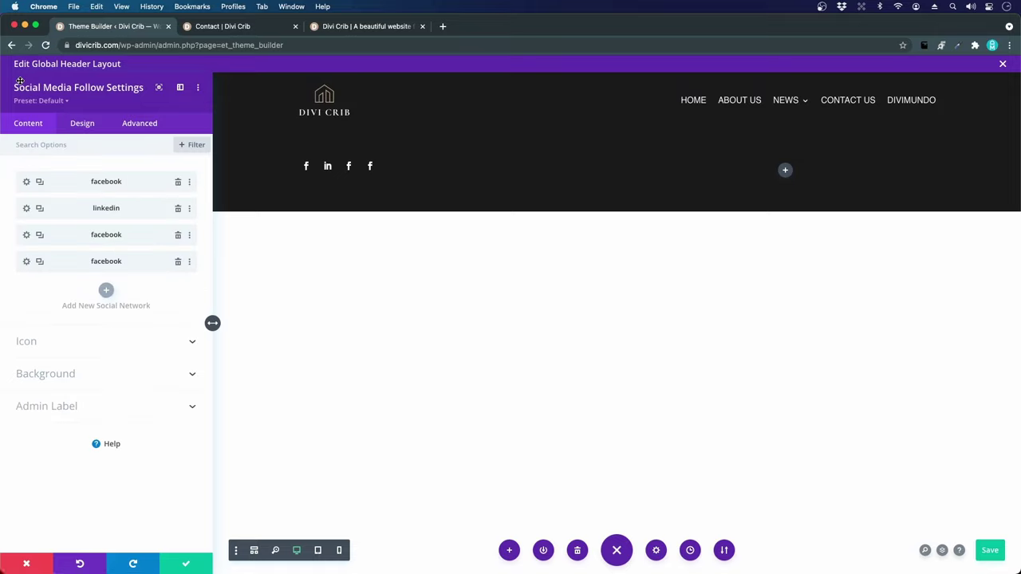
- Change the third network to Twitter with a transparent background and tan hover background
left_click(27, 236)
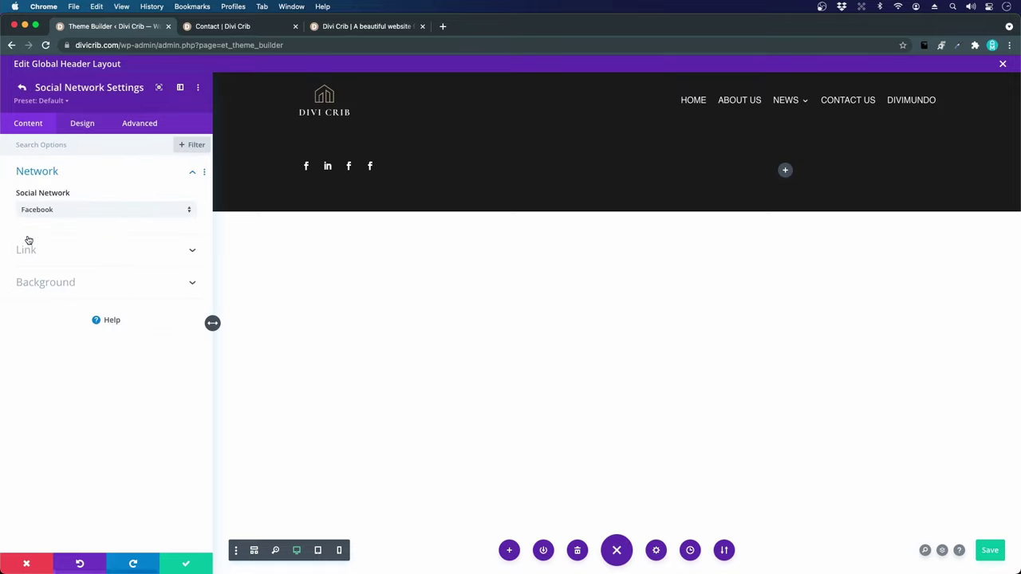
left_click(80, 210)
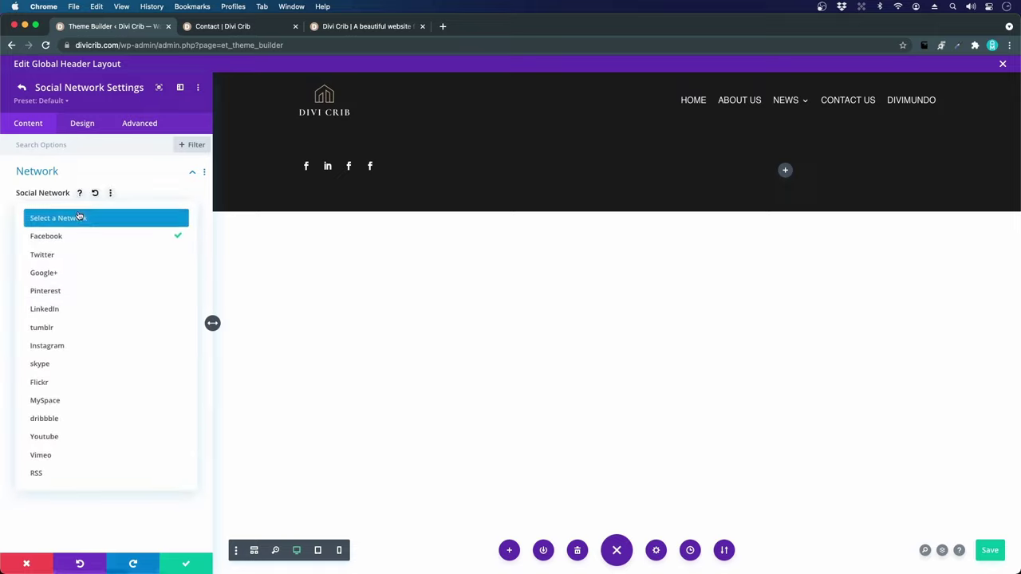
left_click(71, 257)
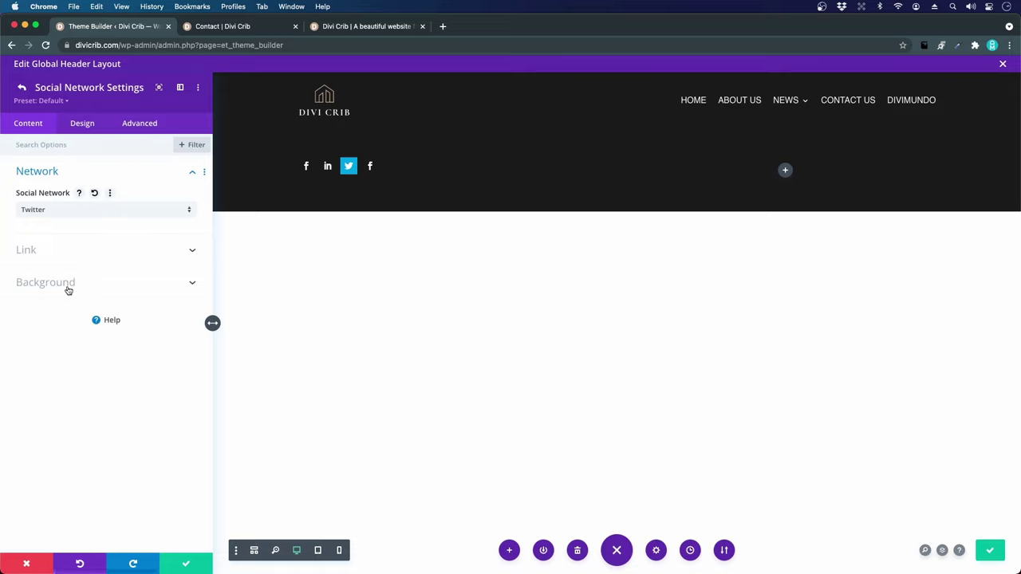
left_click(68, 285)
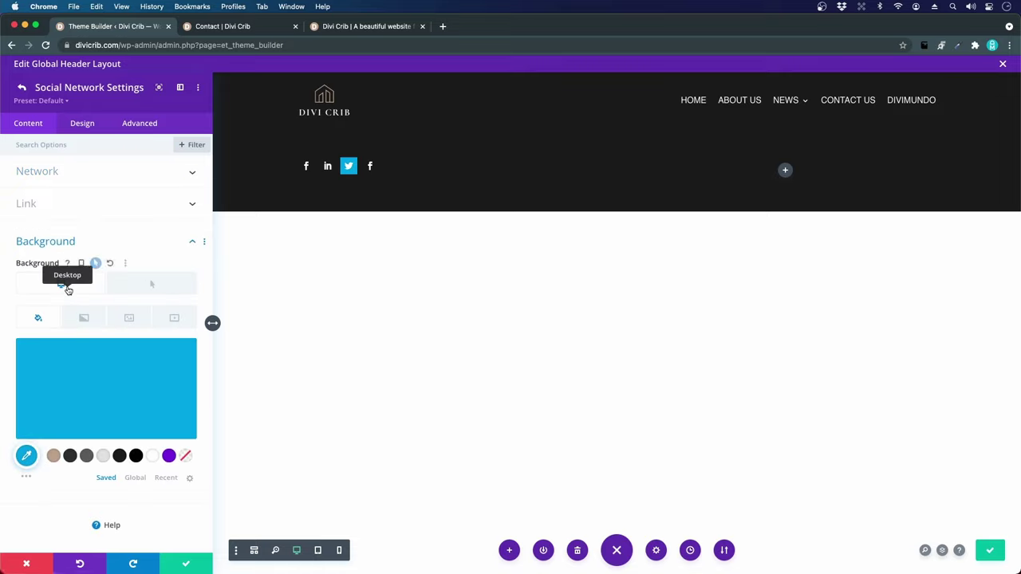
left_click(186, 456)
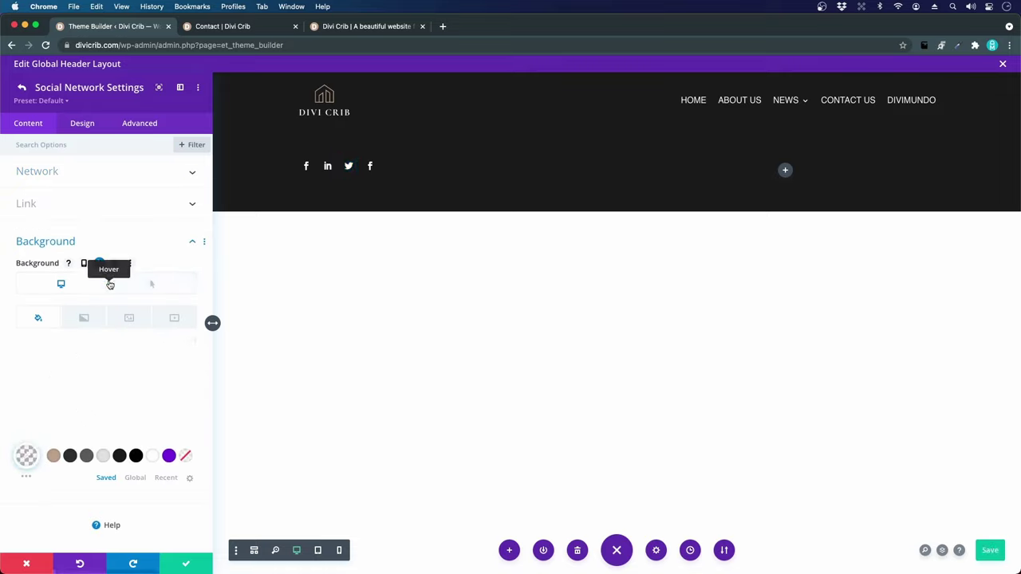
left_click(130, 285)
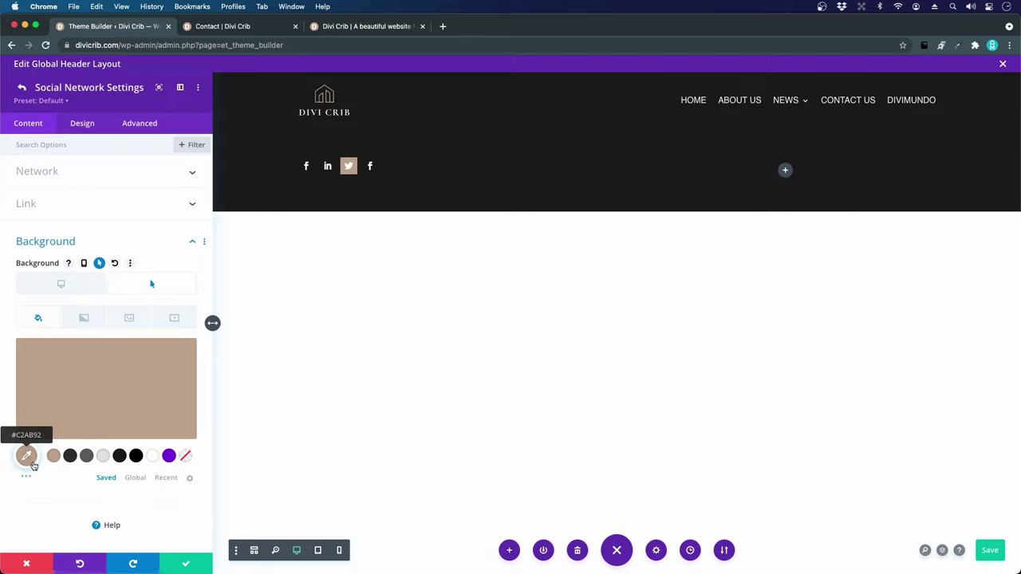
left_click(93, 289)
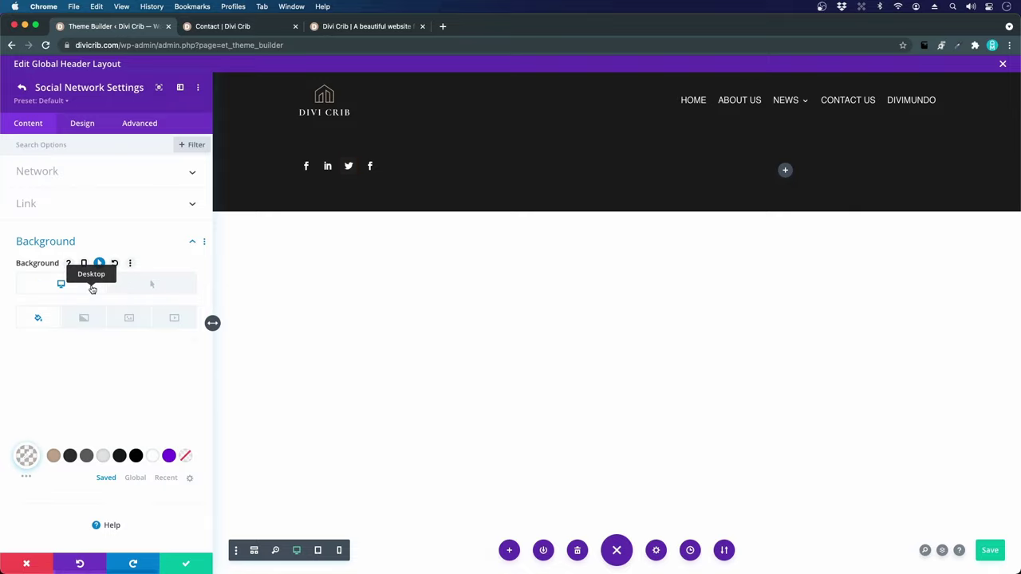
left_click(21, 86)
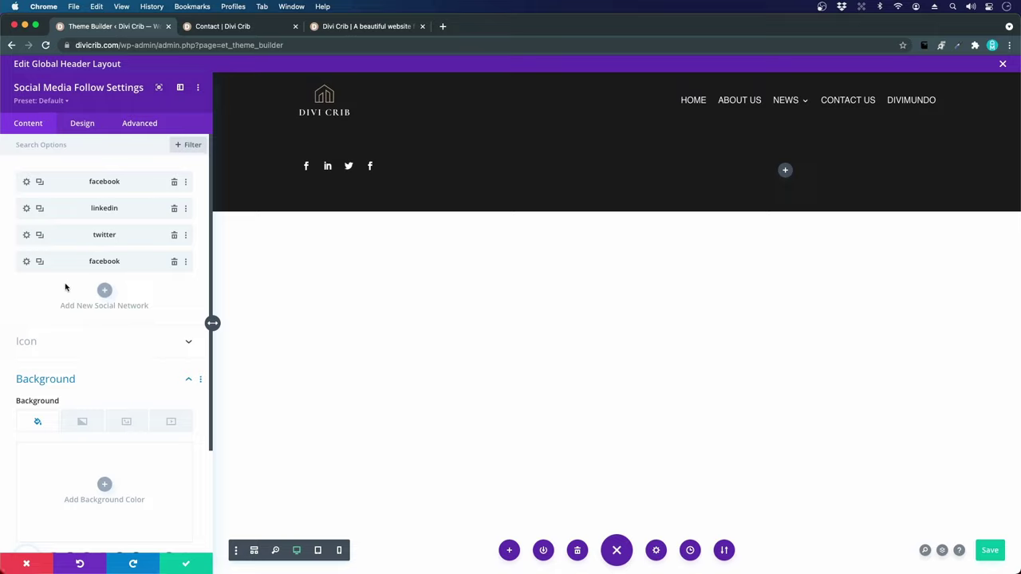
- Change the fourth network to Instagram with a transparent background and close the module settings
left_click(26, 261)
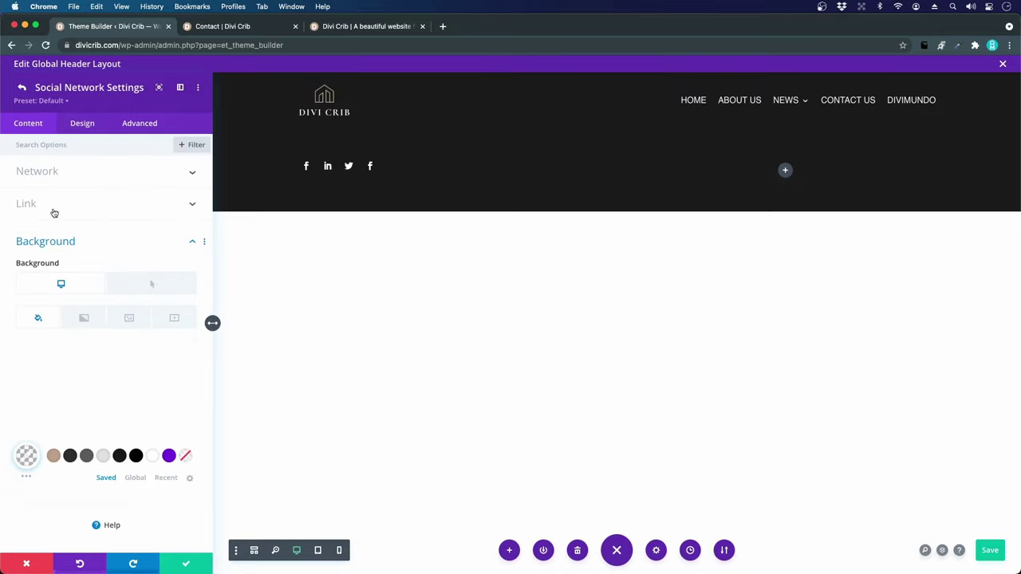
left_click(58, 177)
left_click(43, 214)
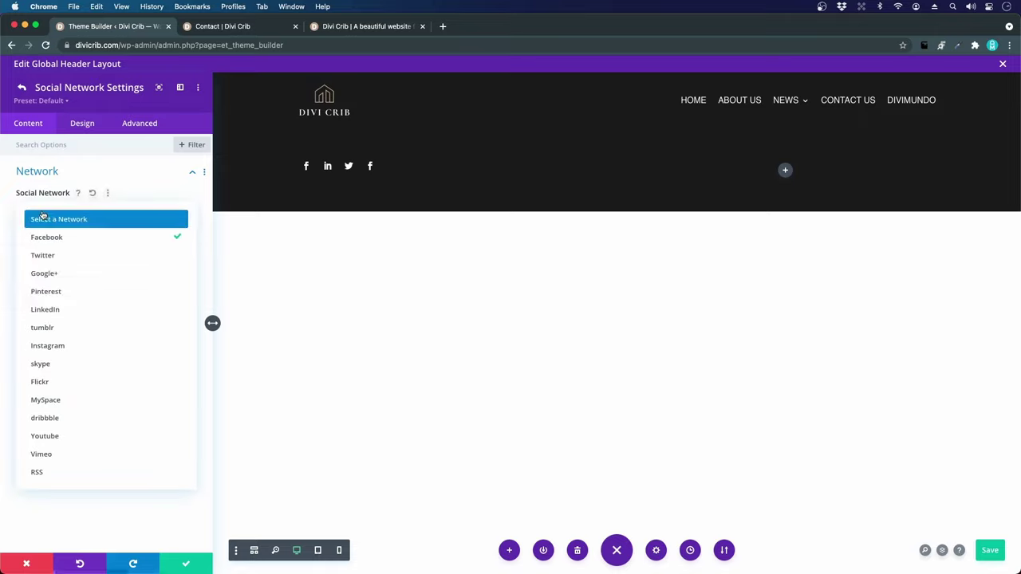
left_click(65, 345)
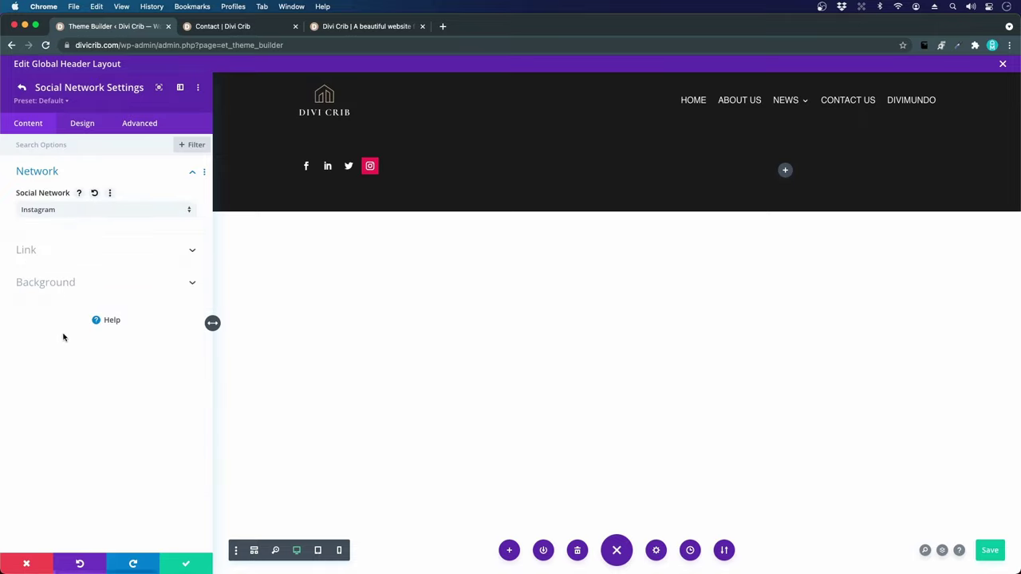
left_click(76, 282)
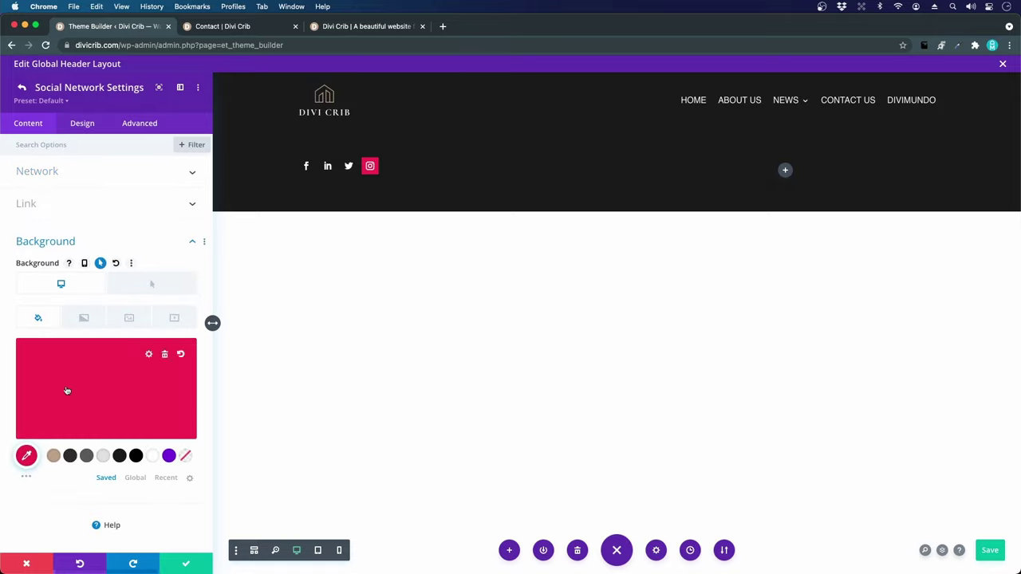
left_click(185, 455)
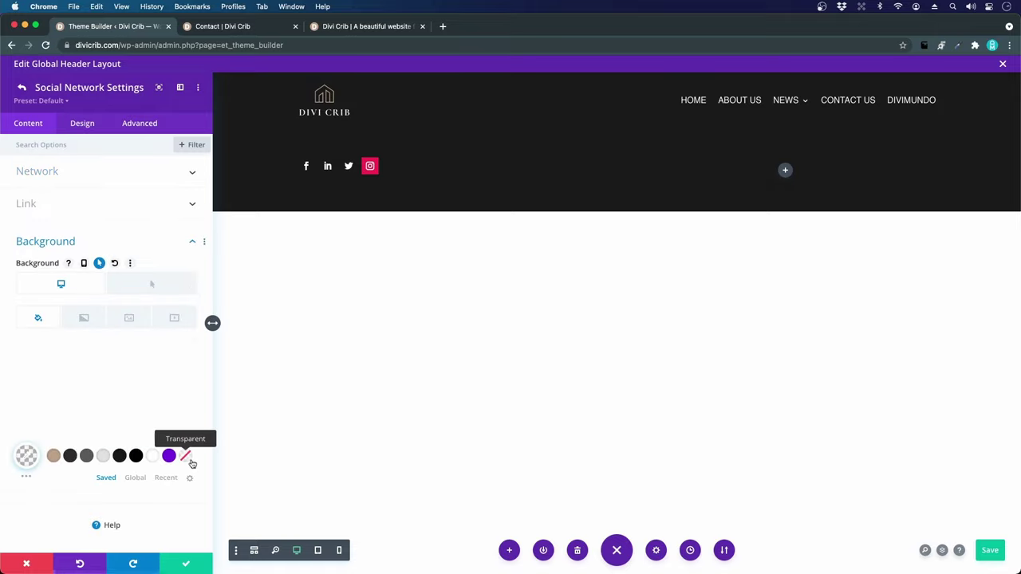
left_click(69, 212)
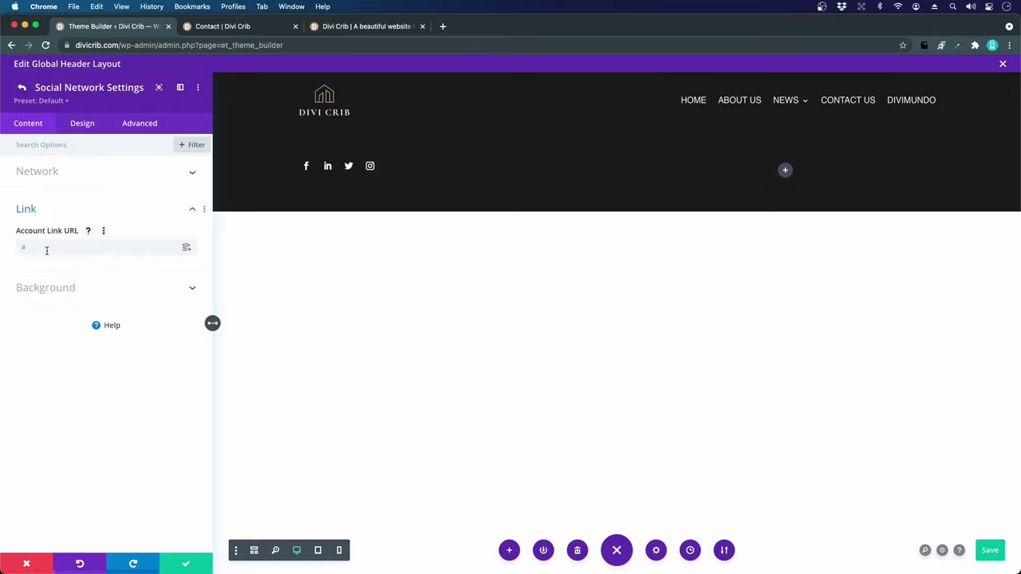
left_click(175, 566)
left_click(175, 566)
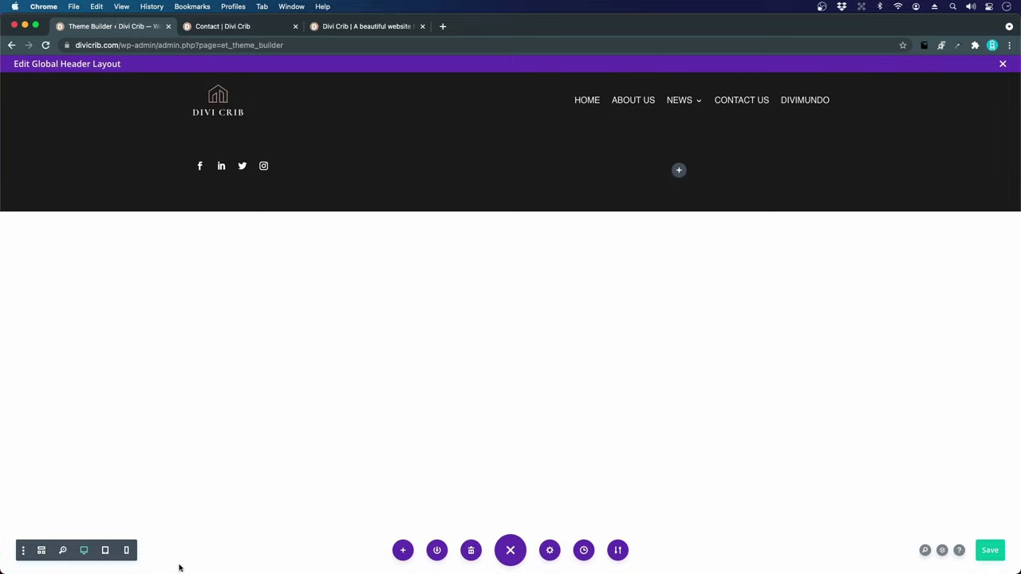
- Save the header, reload the live homepage to check the social icons, and return to the editor
left_click(992, 559)
left_click(249, 27)
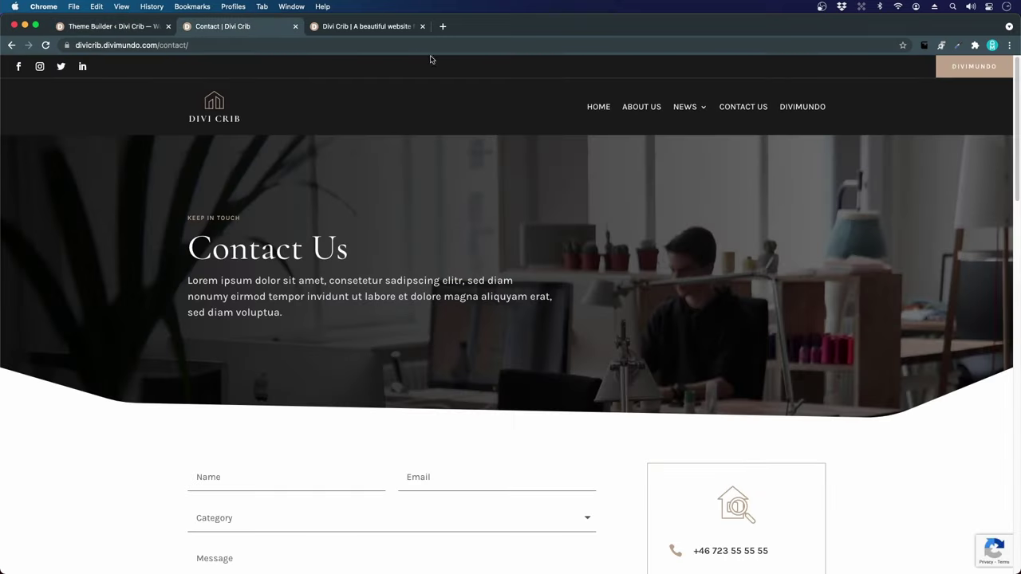
left_click(387, 28)
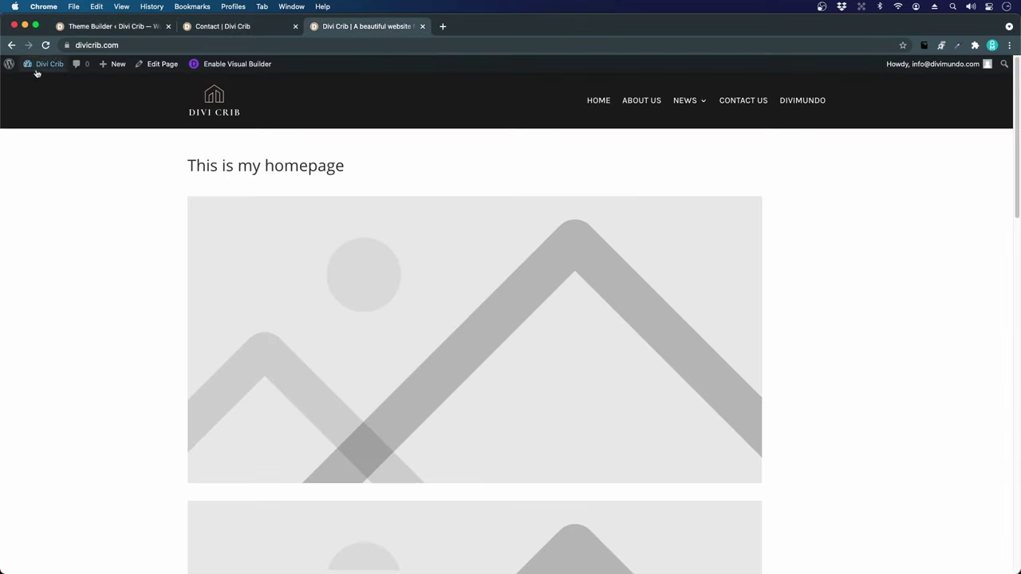
scroll(206, 138, "down", 1)
scroll(206, 138, "up", 1)
scroll(205, 138, "down", 3)
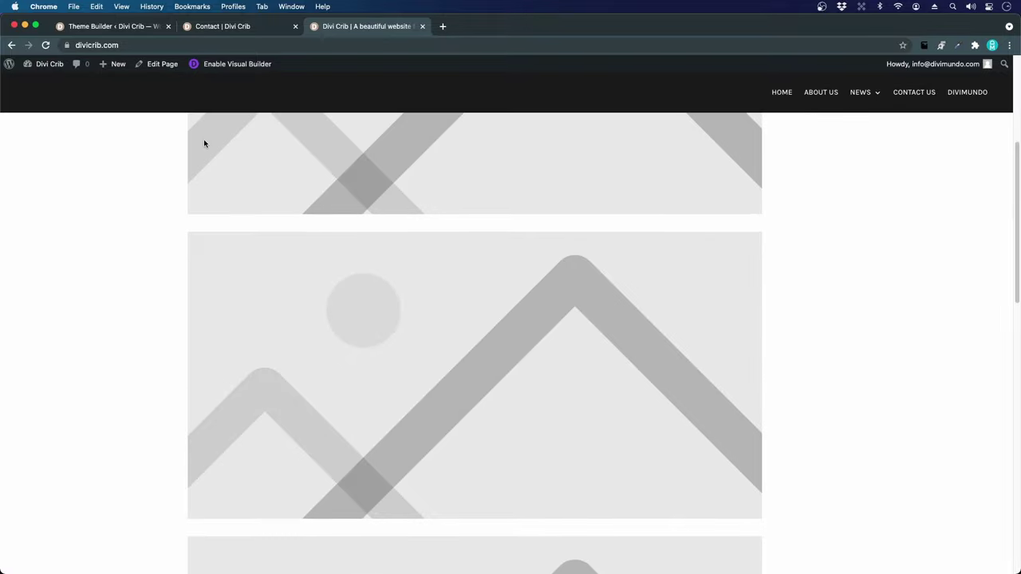
scroll(206, 138, "up", 4)
left_click(45, 45)
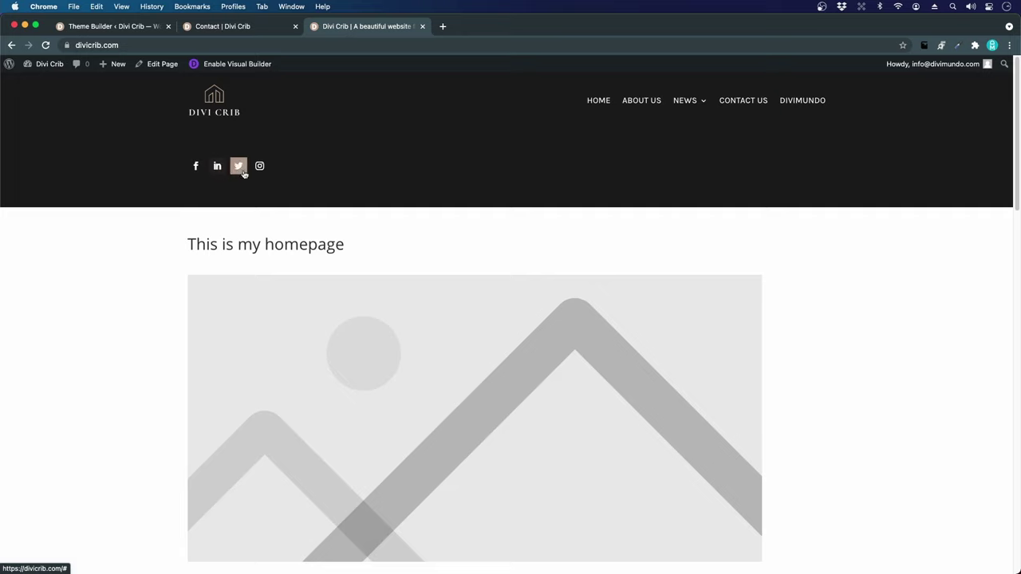
left_click(81, 27)
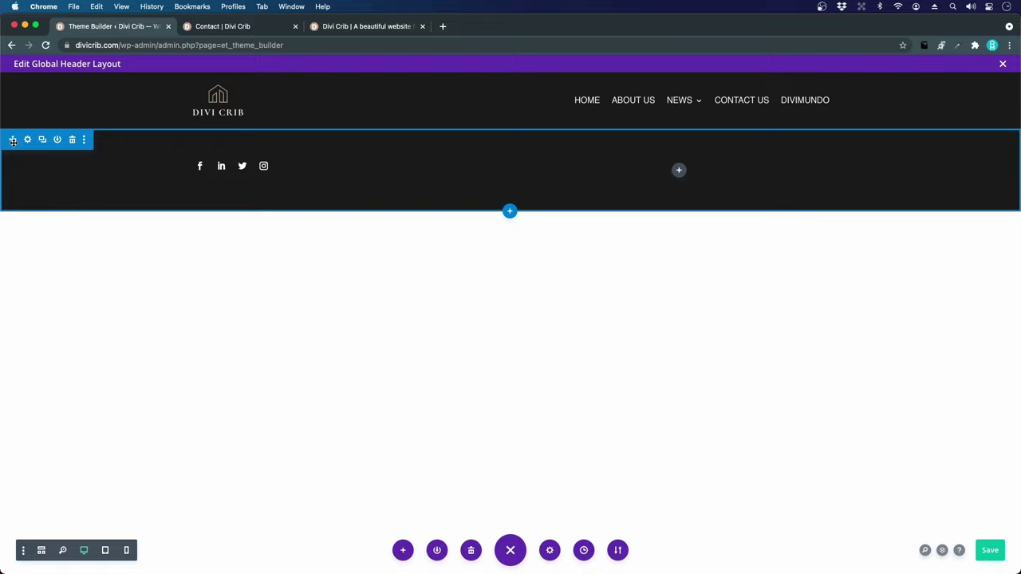
- Drag the social icons section above the logo and menu and pull its bottom padding up
left_click_drag(13, 141, 45, 86)
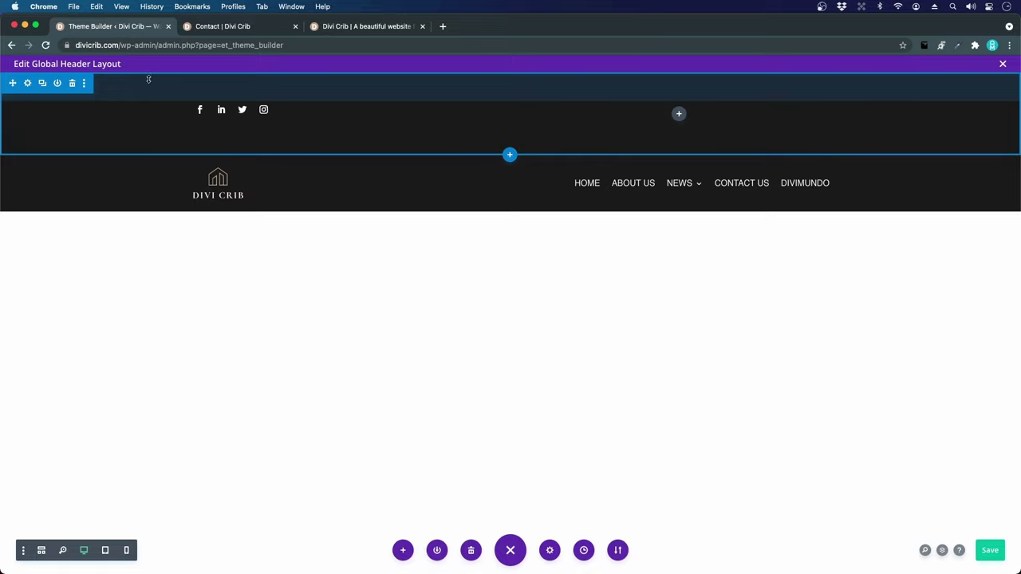
scroll(148, 79, "down", 1)
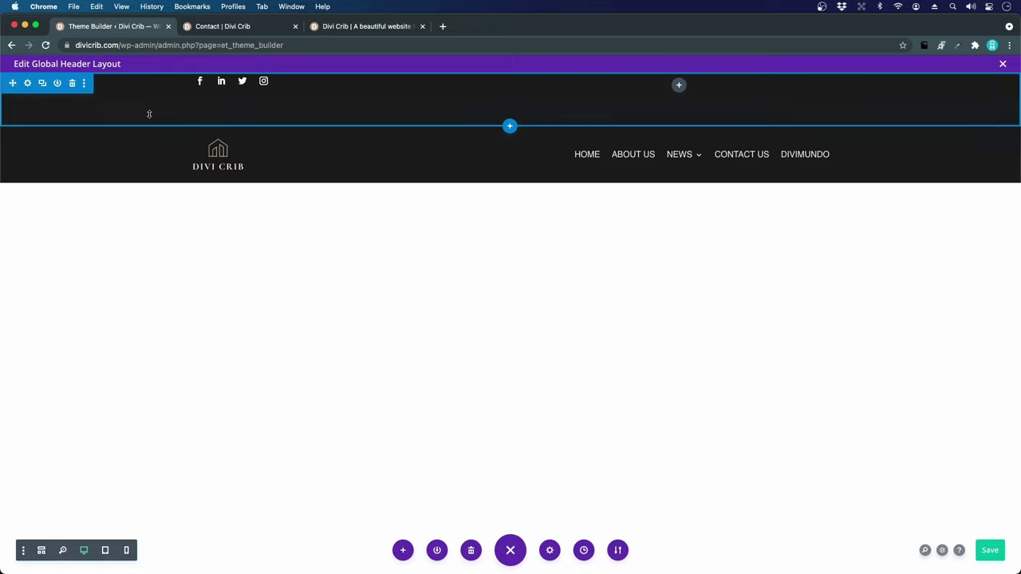
left_click_drag(148, 114, 153, 75)
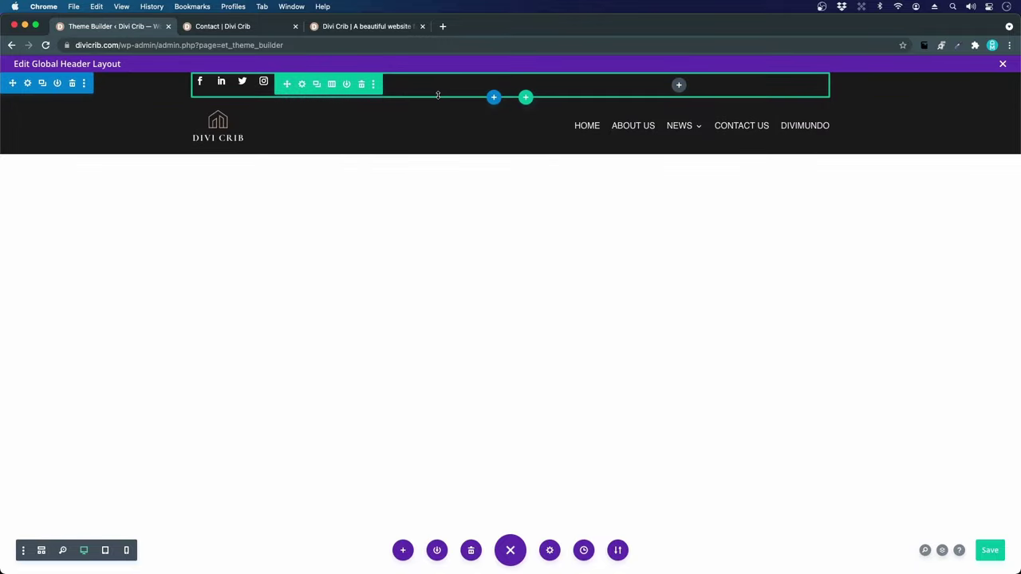
- Open the social icons row's Design settings and expand its Spacing and Sizing options
left_click(302, 84)
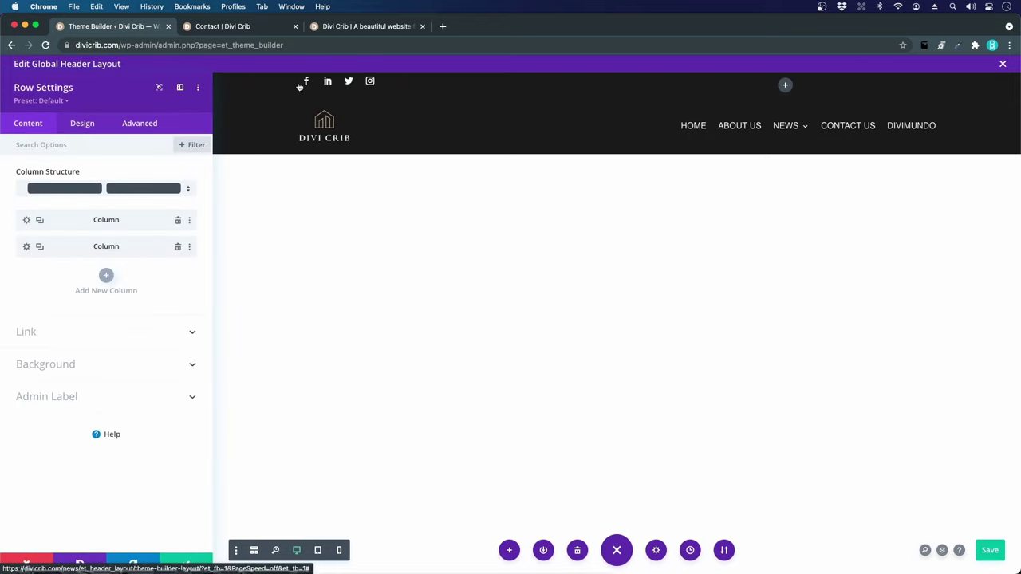
left_click(82, 124)
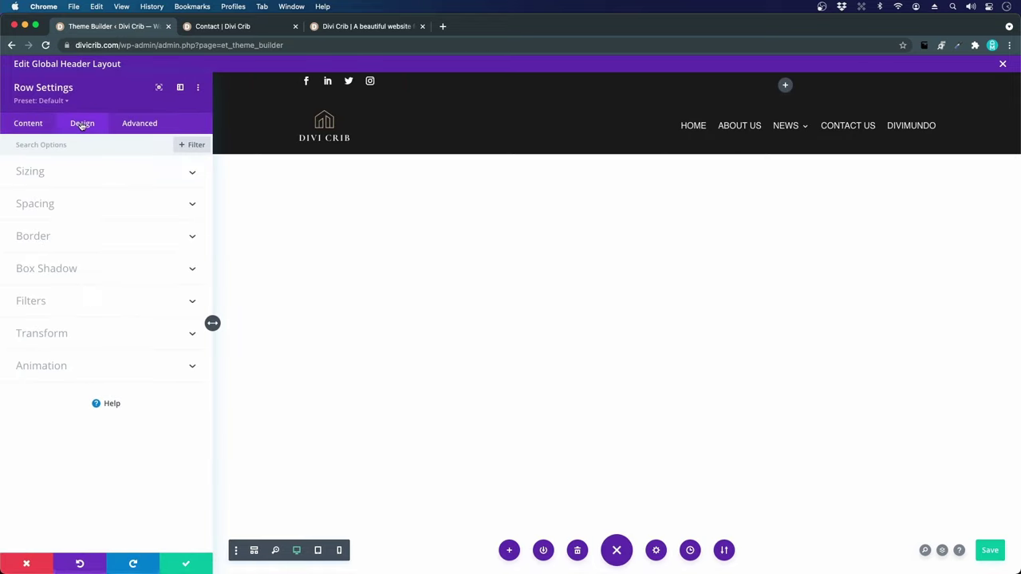
left_click(26, 205)
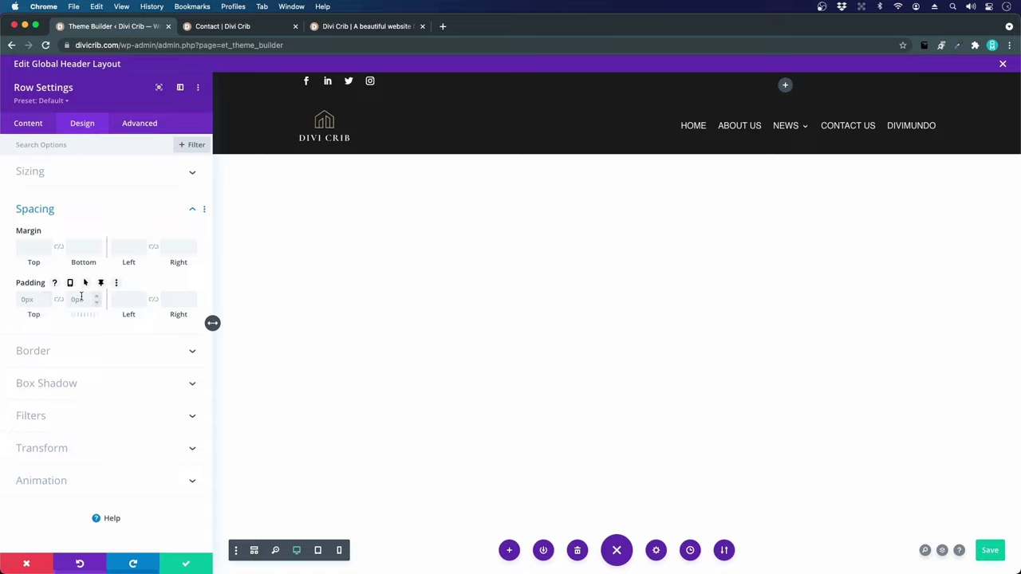
left_click(46, 183)
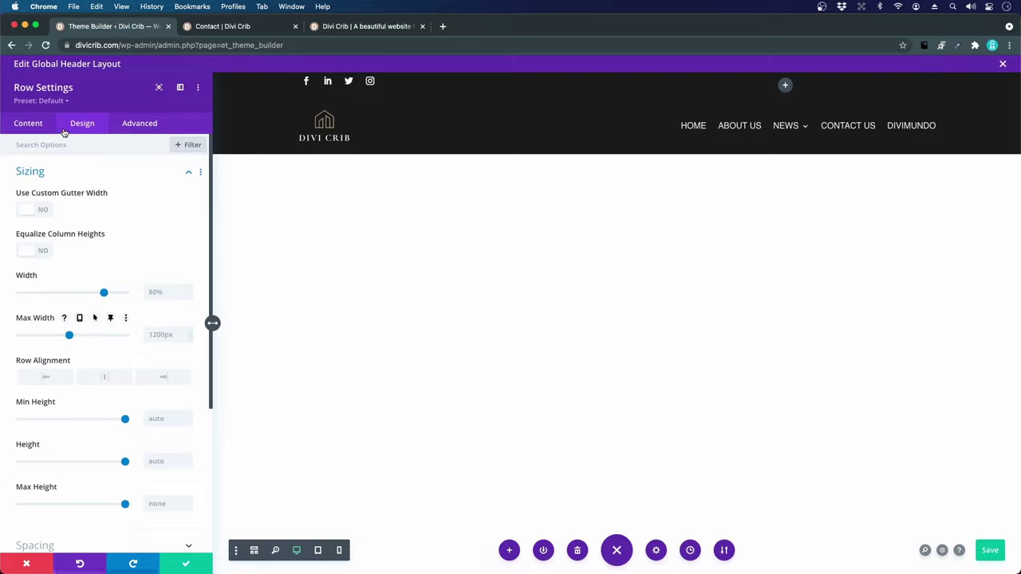
left_click(44, 173)
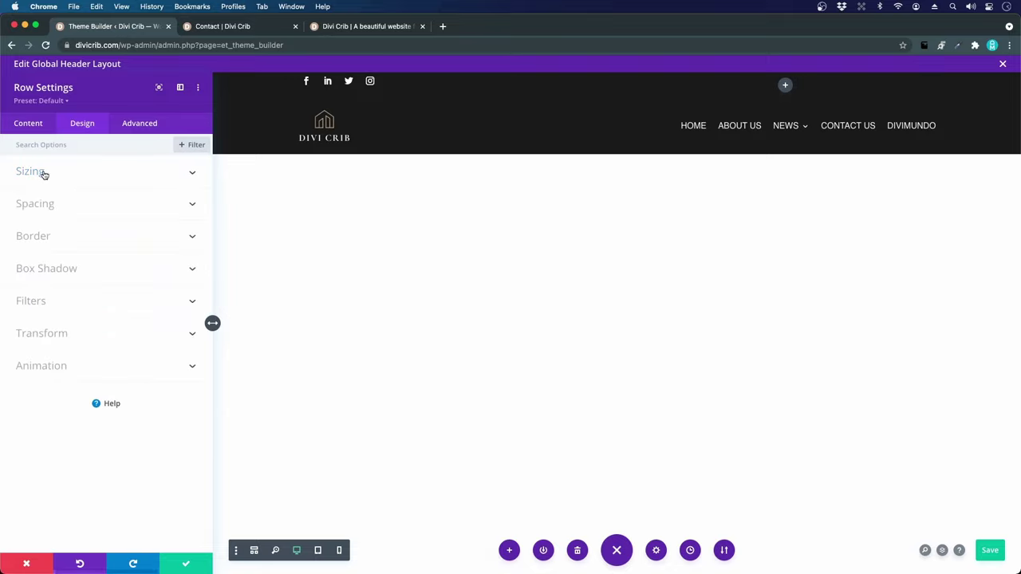
left_click(43, 207)
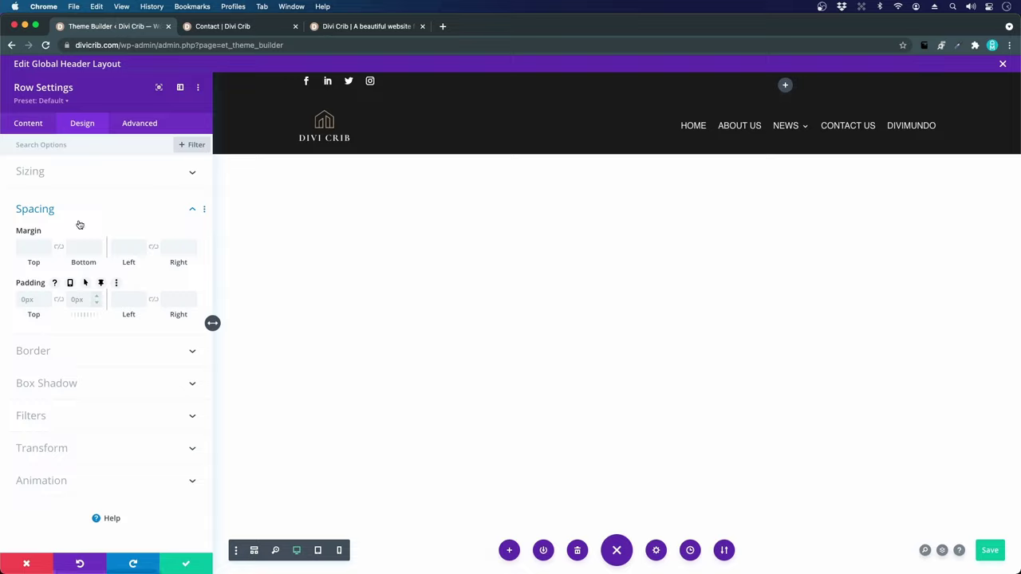
- Delete the default row preset's top and bottom padding values and apply the change to all rows
left_click(47, 101)
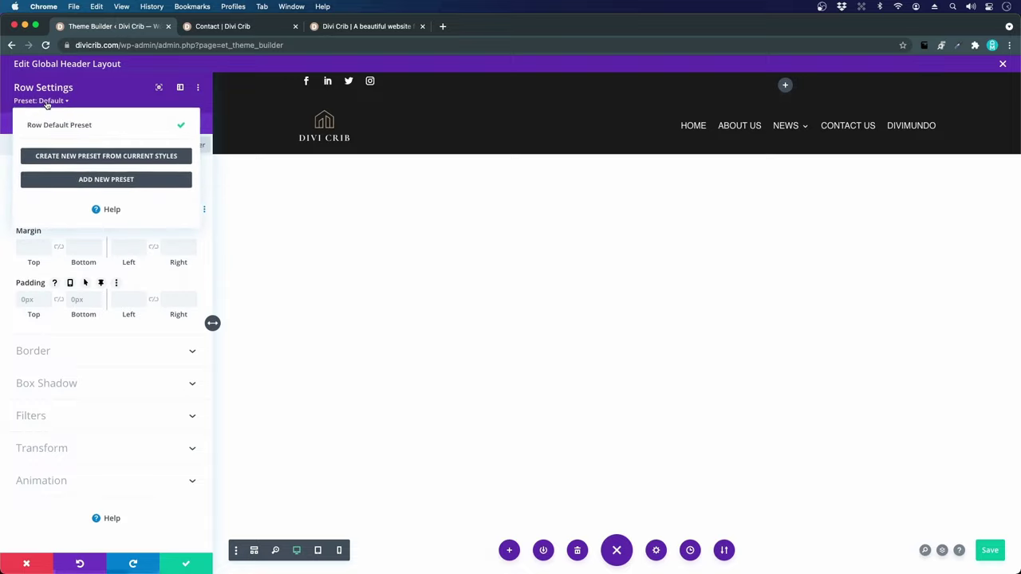
left_click(148, 126)
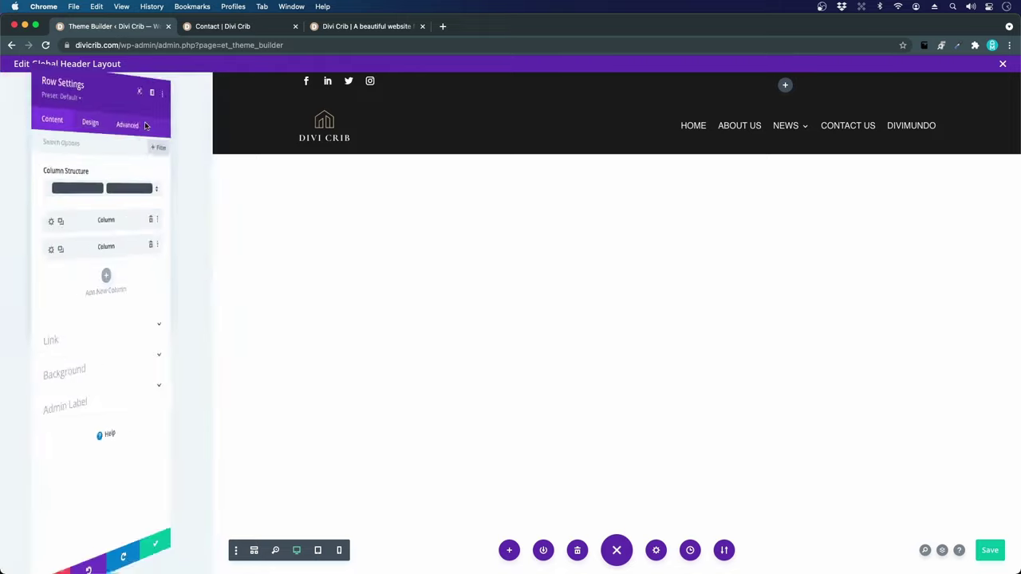
left_click(82, 126)
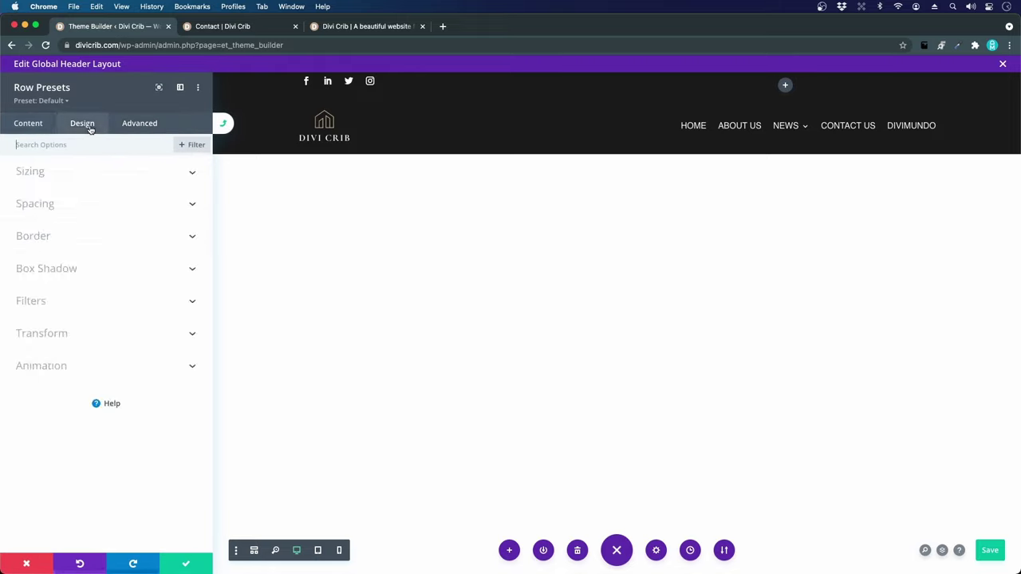
left_click(64, 206)
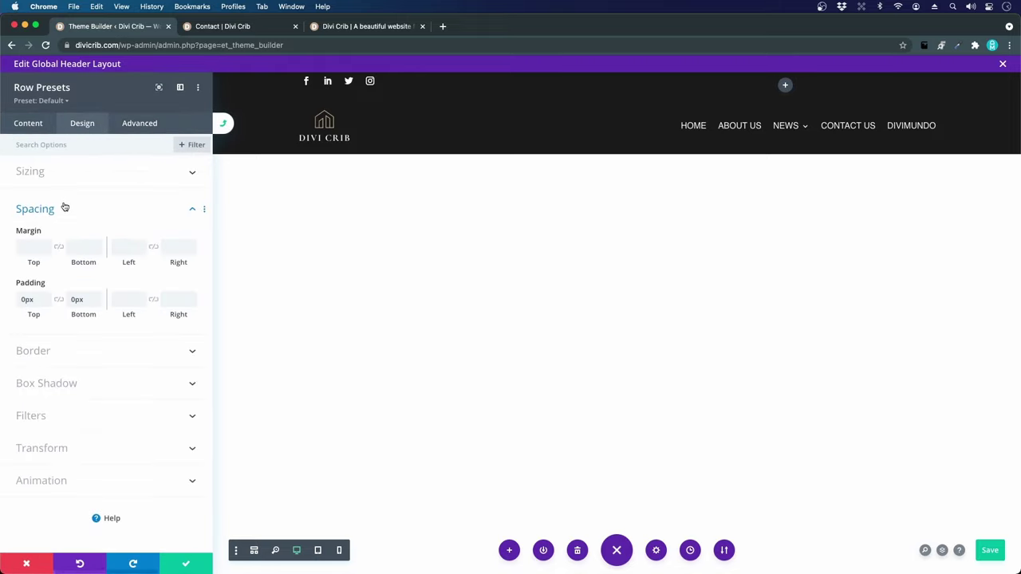
left_click_drag(37, 299, 19, 299)
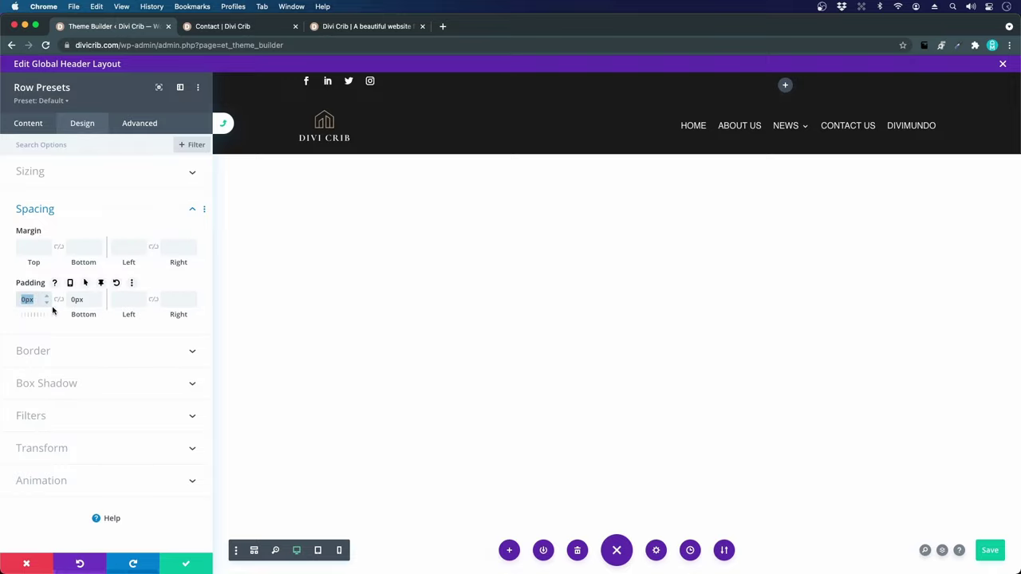
key("BackSpace")
double_click(76, 299)
key("BackSpace")
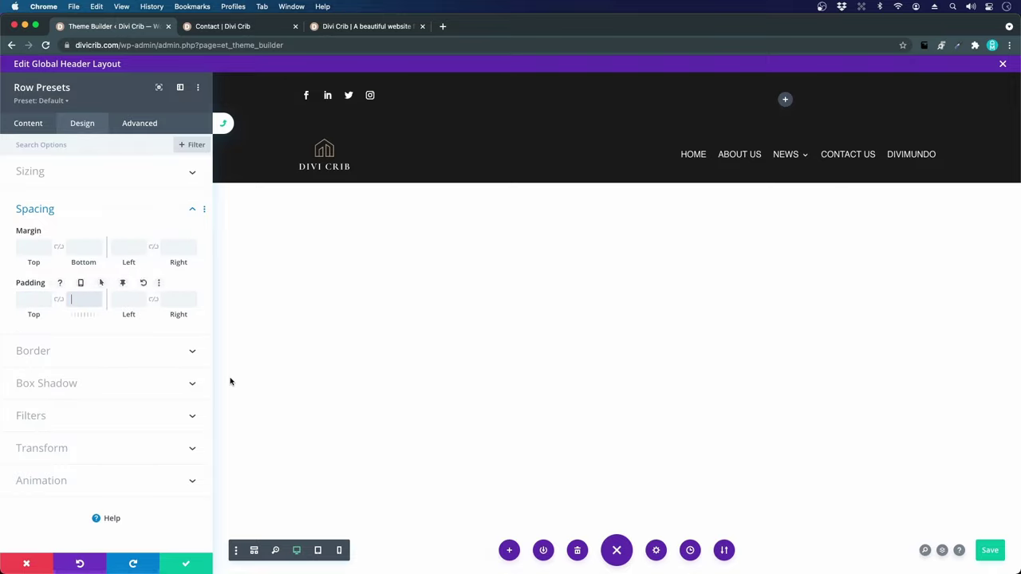
left_click(194, 565)
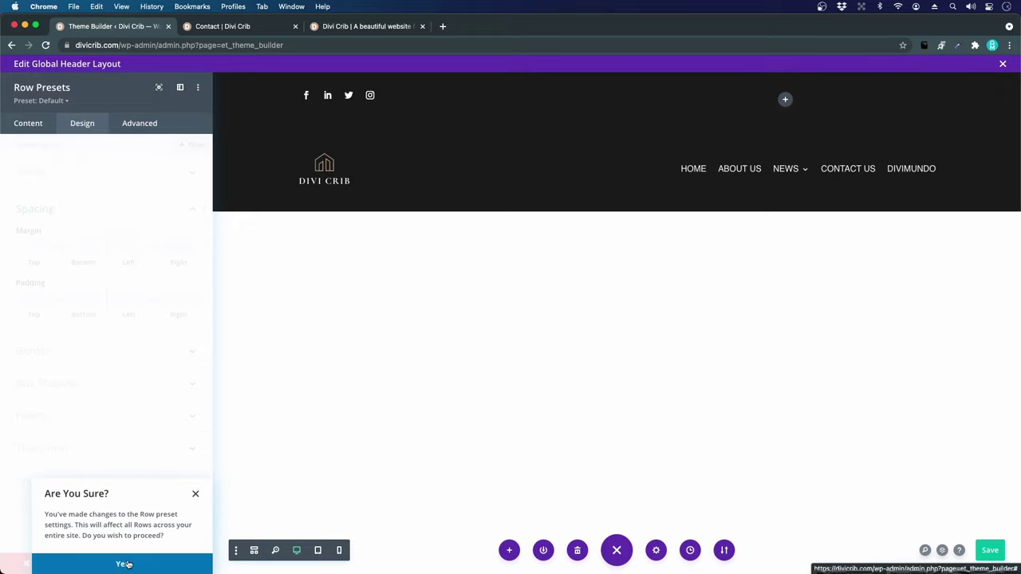
left_click(194, 566)
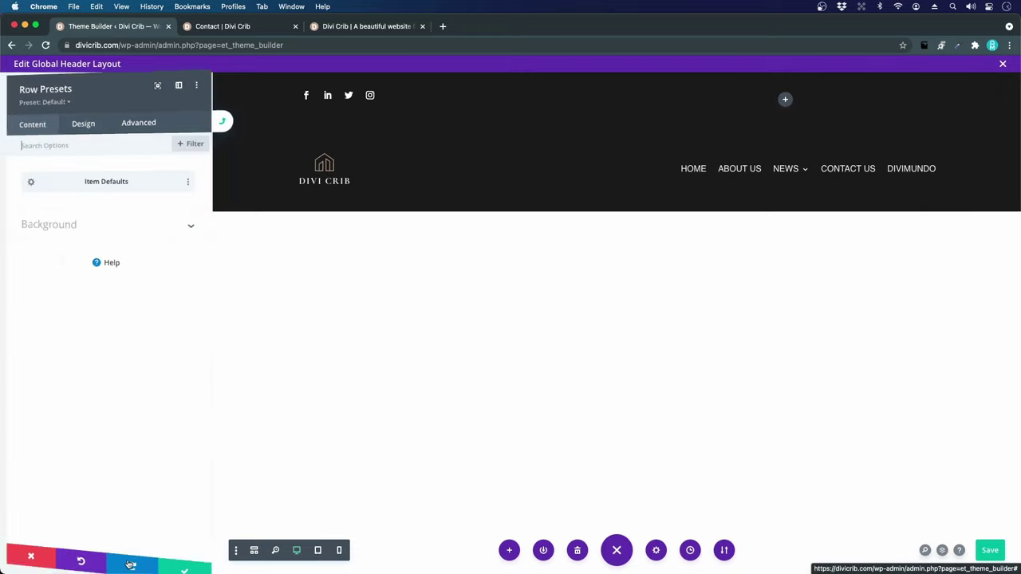
left_click(188, 566)
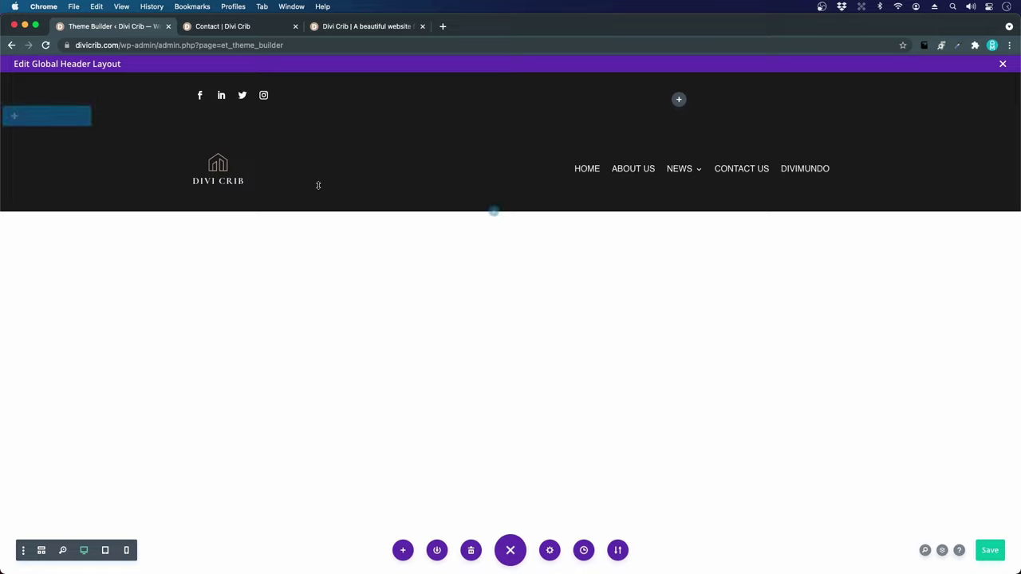
mouse_move(319, 184)
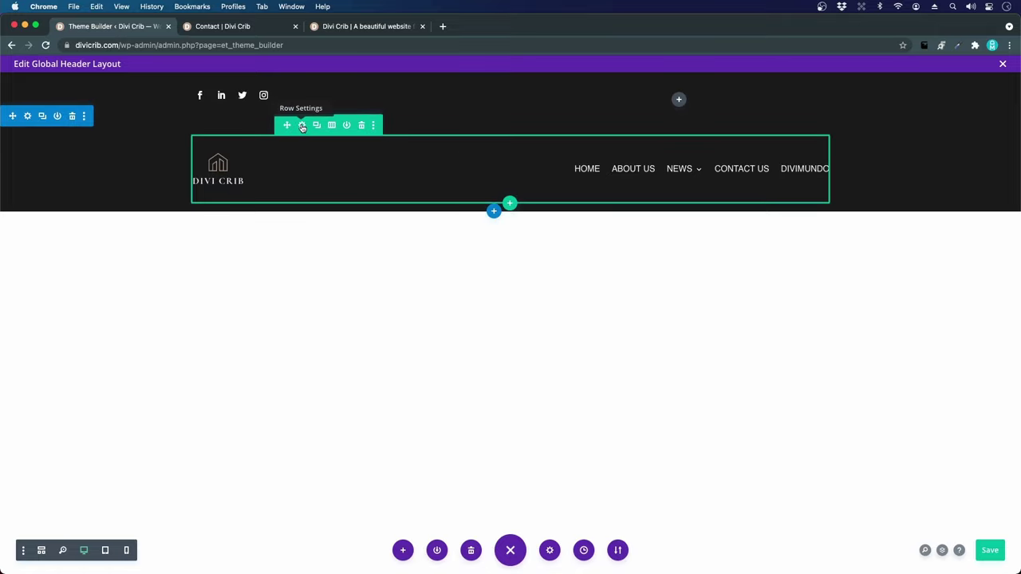
- Set the logo and menu row's top and bottom padding to 0px
left_click(302, 125)
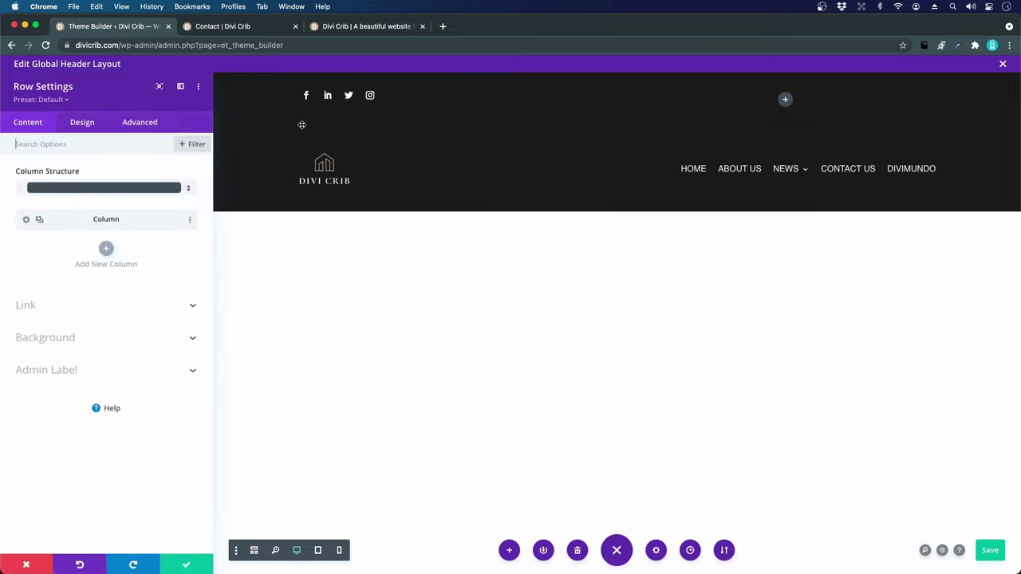
left_click(83, 124)
left_click(46, 205)
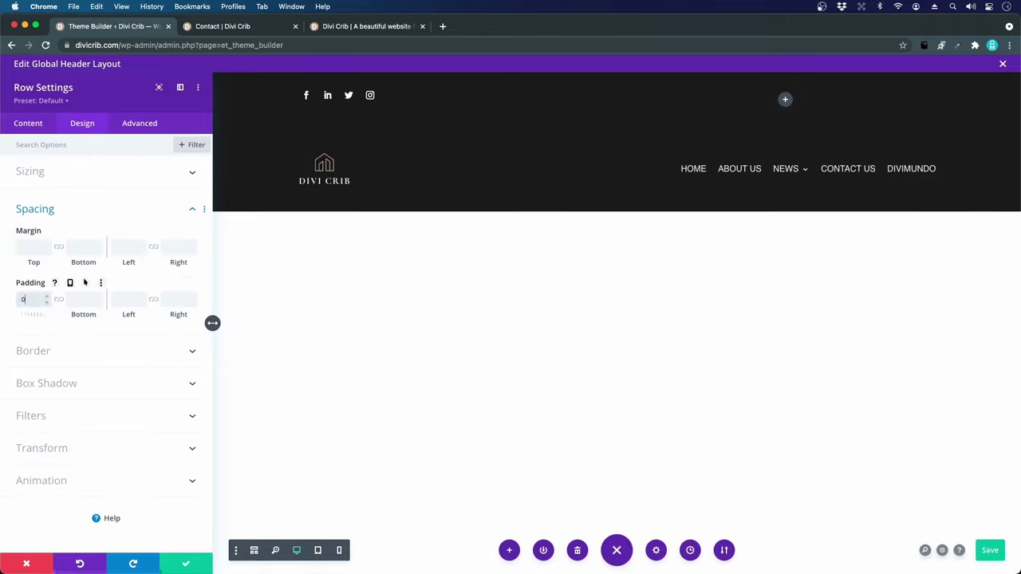
key("Tab")
type("0")
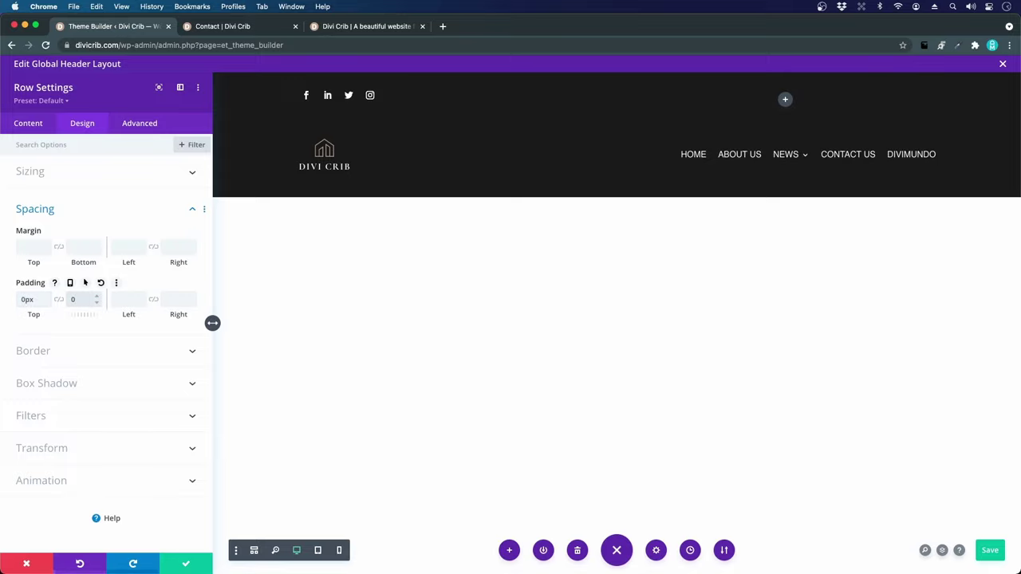
left_click(181, 568)
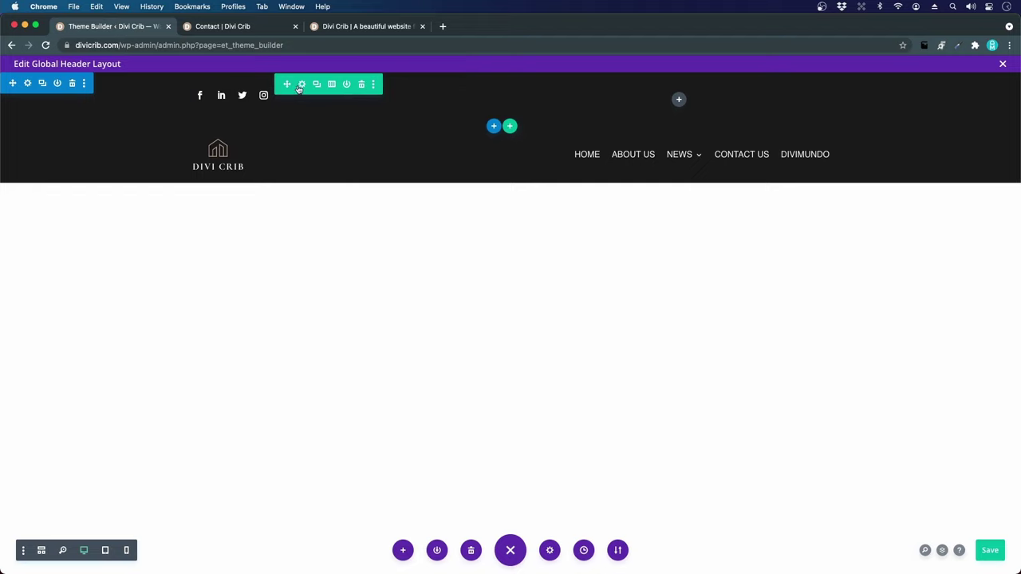
- Set the social icons row's top and bottom padding to 0 and view the live site
left_click(302, 86)
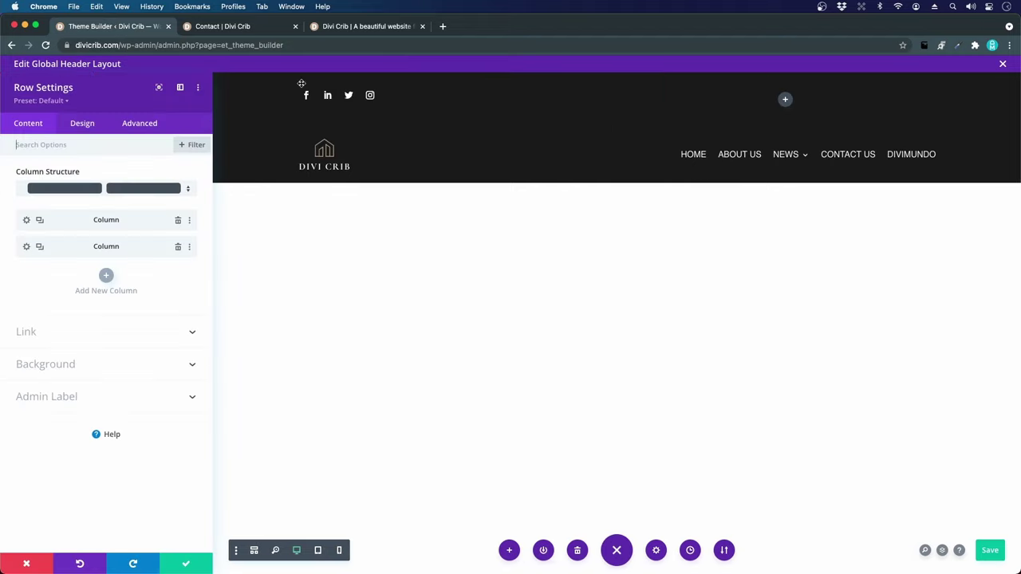
left_click(79, 124)
left_click(50, 205)
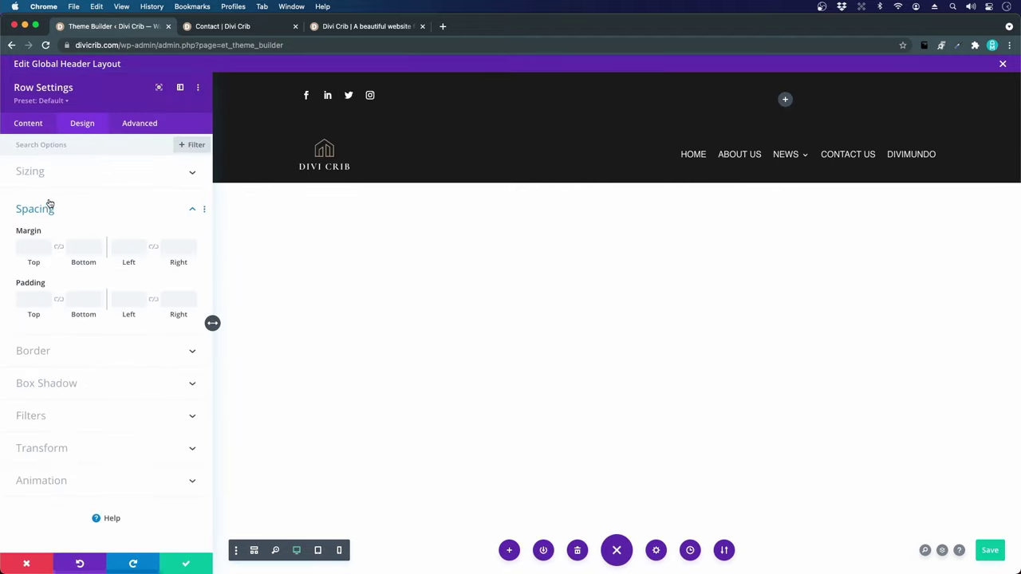
left_click(25, 299)
type("0")
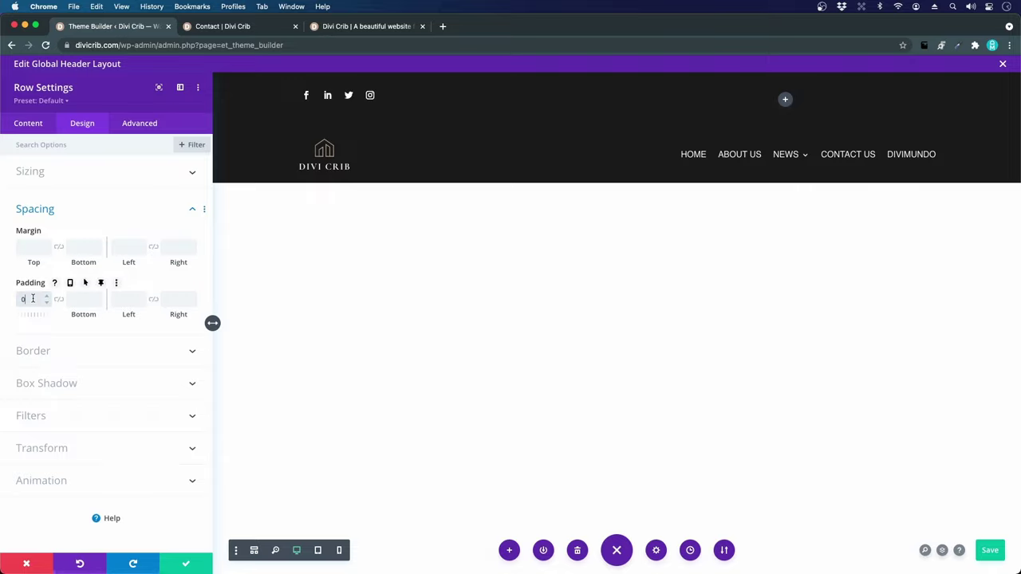
key("Tab")
type("0")
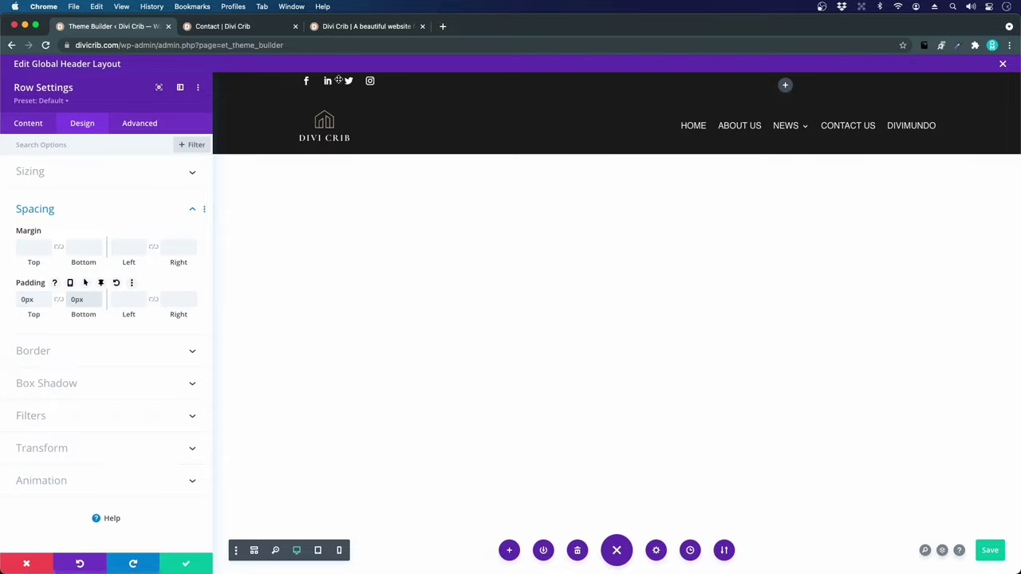
left_click(185, 565)
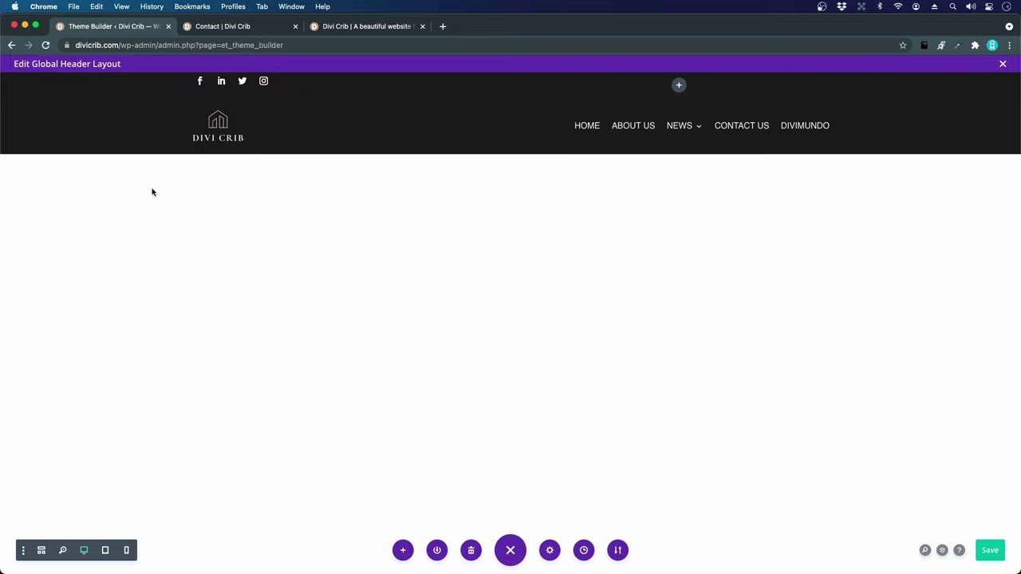
left_click(372, 27)
- Check the live Contact Us page header, then go back to the global header layout
left_click(232, 26)
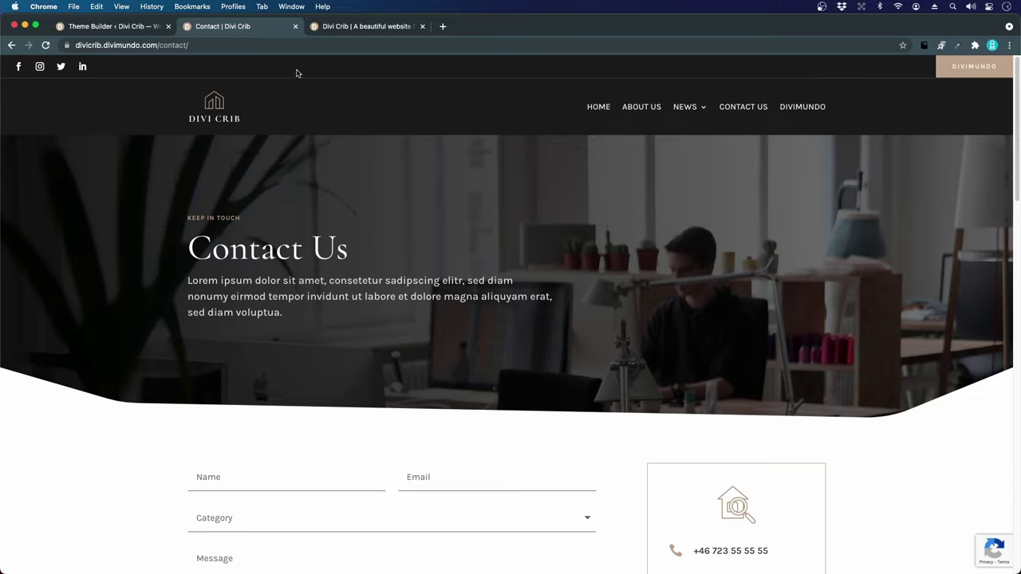
left_click(126, 28)
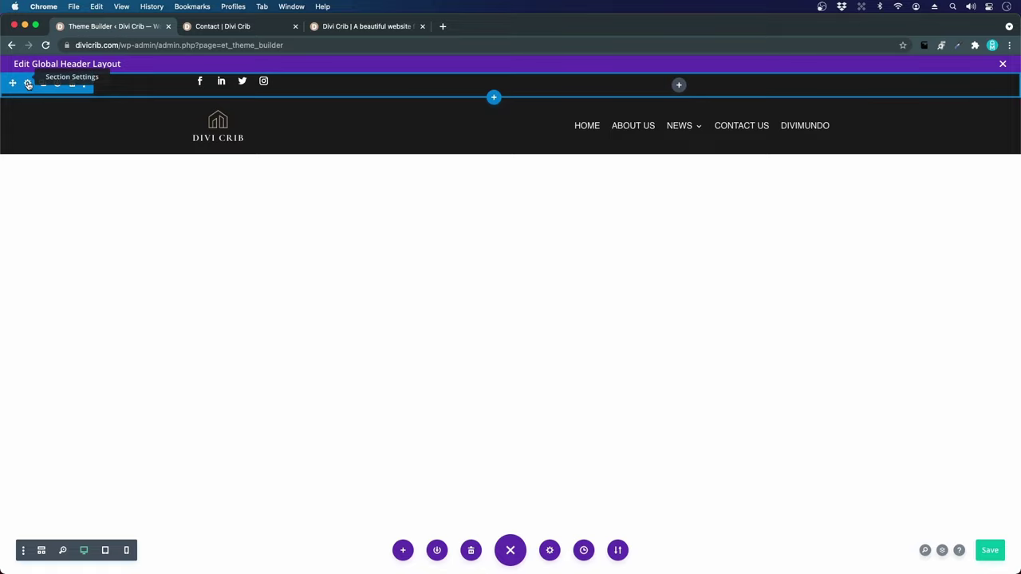
- Give the social-icons top-bar section a 2px border on its bottom edge only
left_click(28, 84)
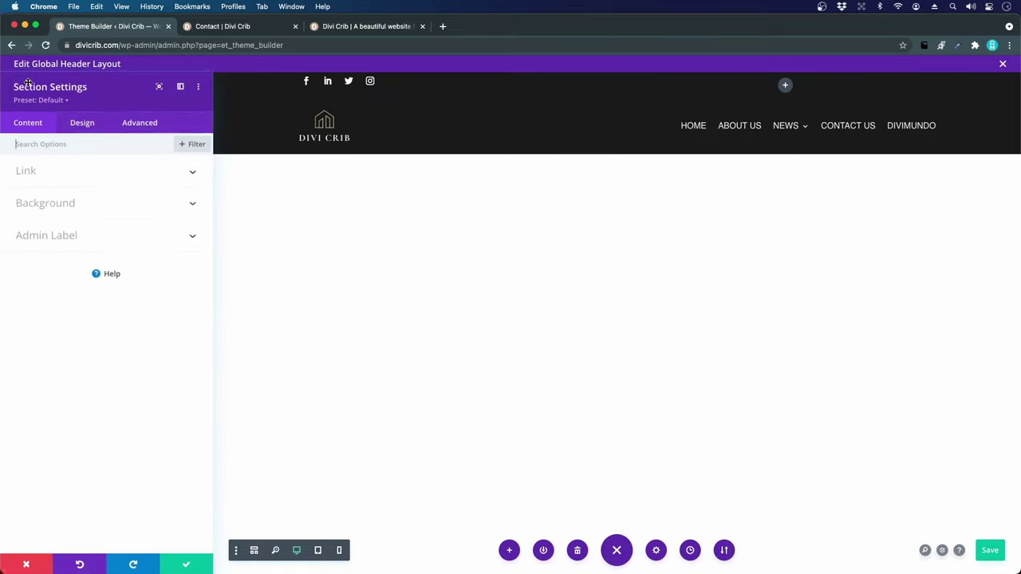
left_click(82, 125)
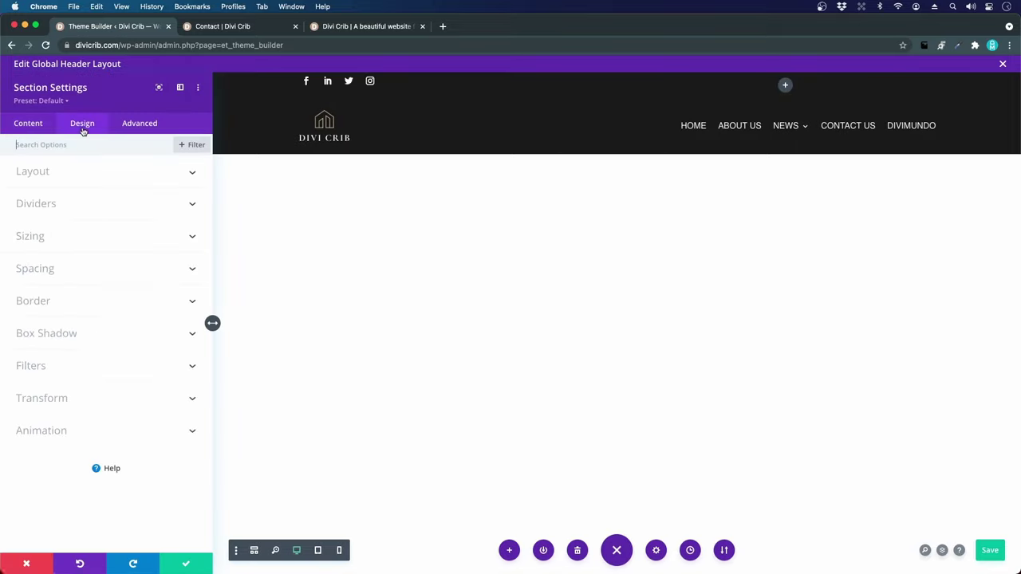
left_click(35, 302)
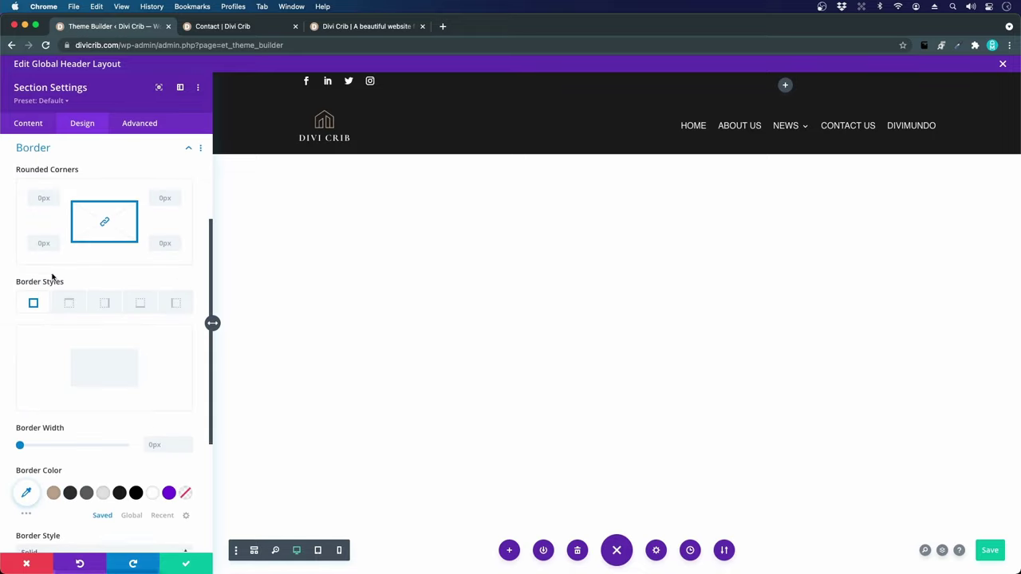
scroll(50, 280, "down", 1)
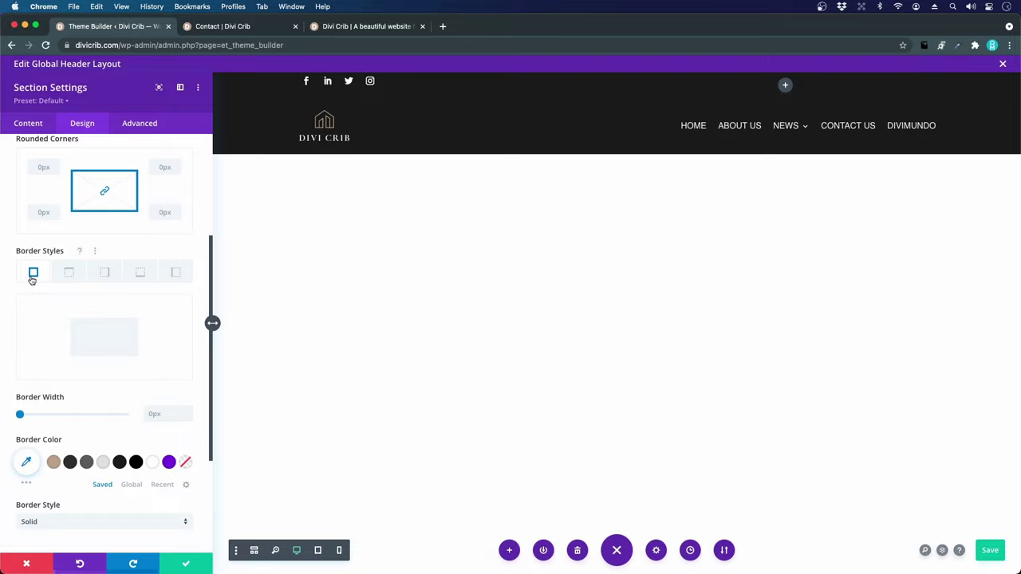
mouse_move(20, 414)
left_mouse_down()
mouse_move(91, 428)
mouse_move(1, 416)
left_mouse_up()
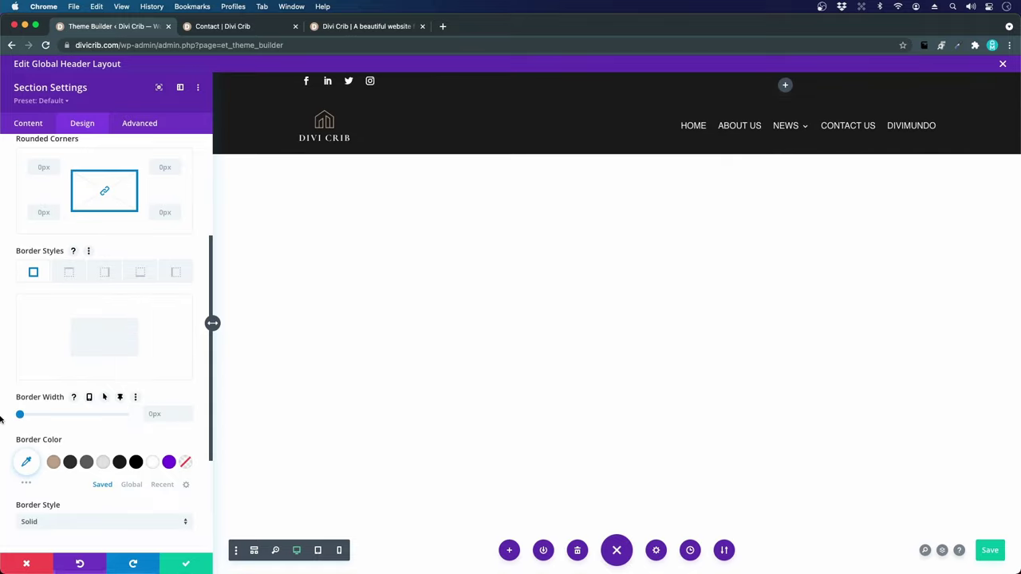
left_click(142, 275)
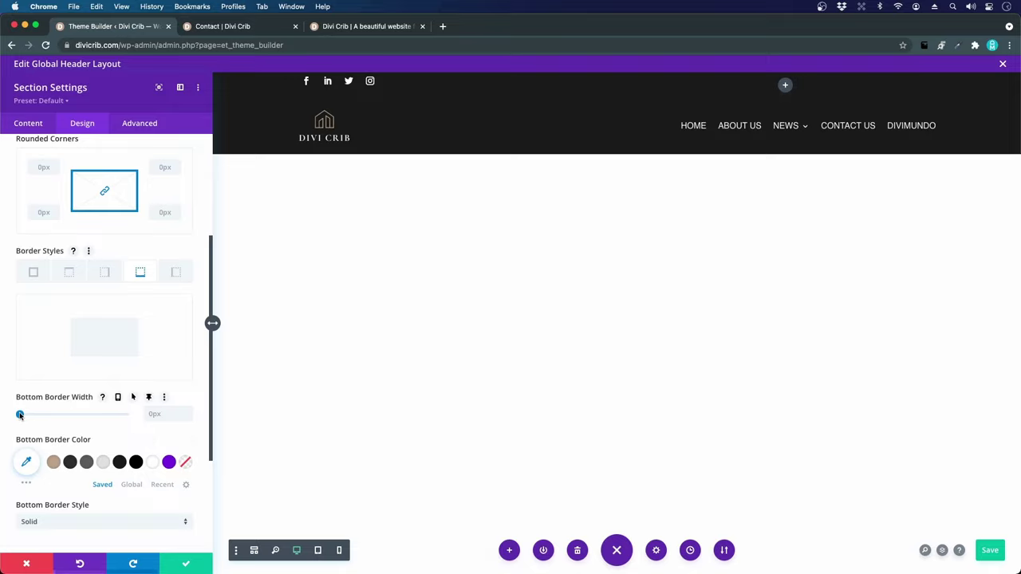
left_click_drag(20, 415, 24, 415)
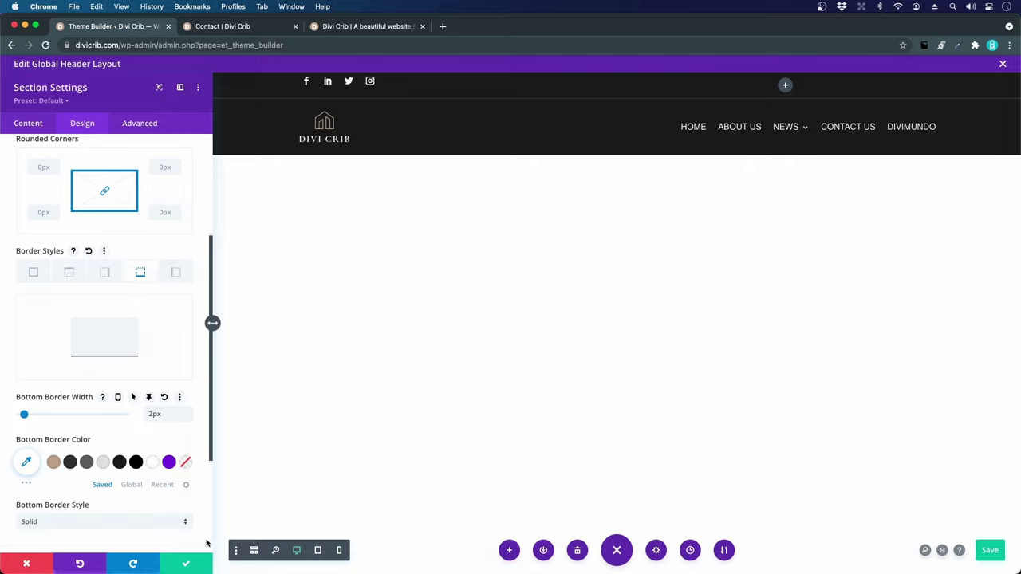
left_click(199, 564)
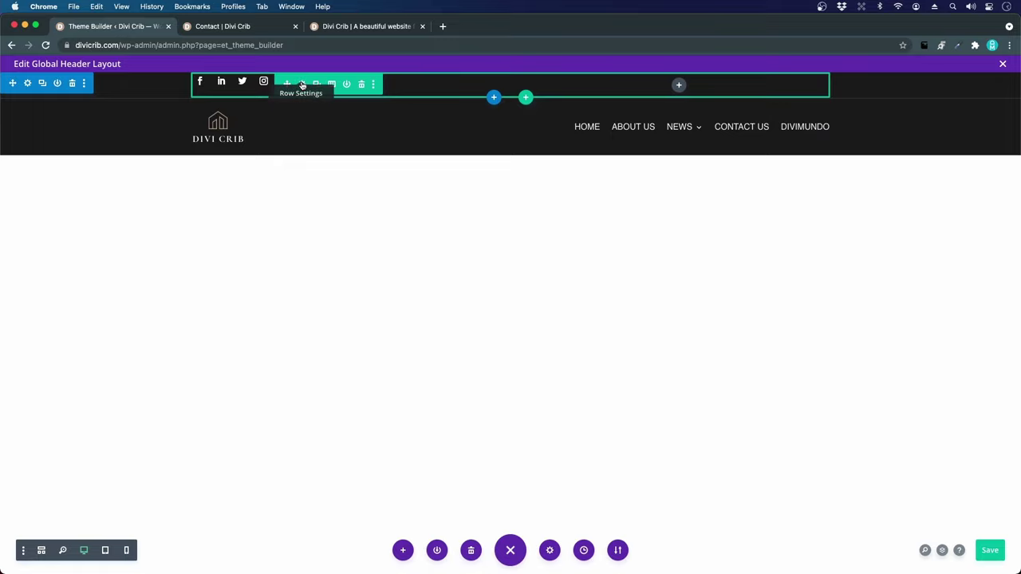
- Open the social-icons row settings after comparing with the live homepage and Contact Us header
left_click(302, 85)
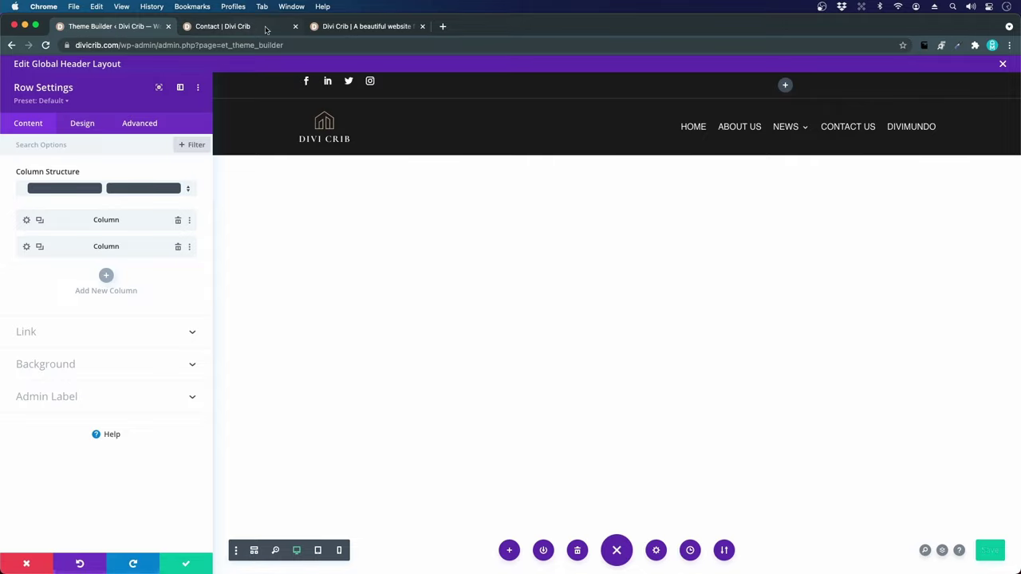
left_click(320, 27)
left_click(244, 30)
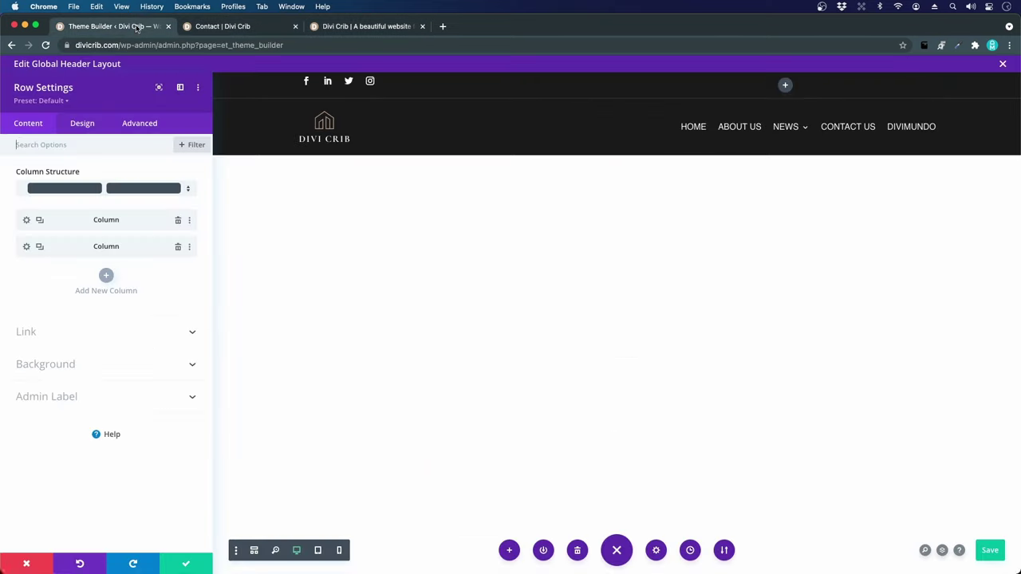
left_click(139, 27)
- Set the row's Width and Max Width to 100% and undock the settings panel
left_click(81, 124)
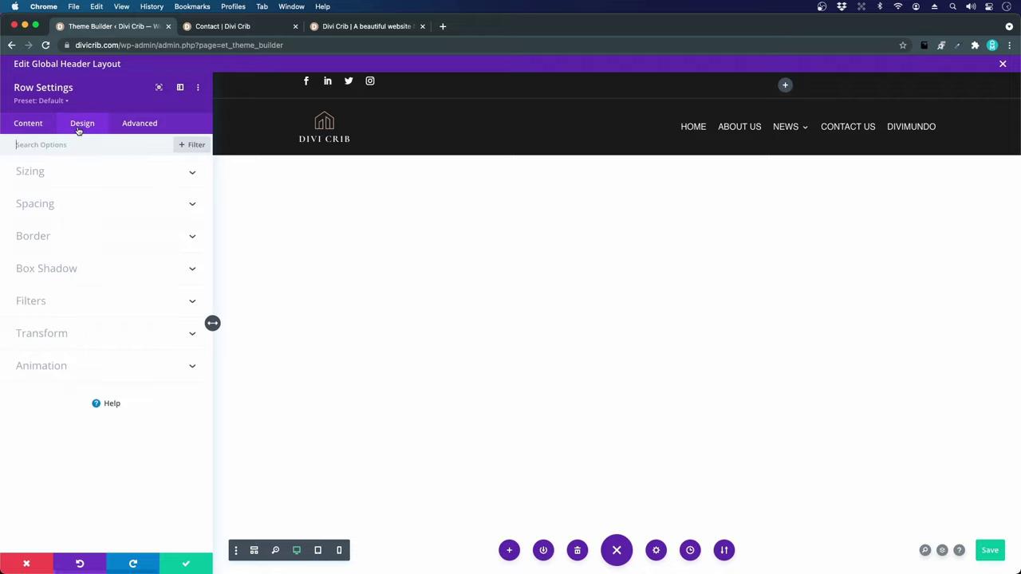
left_click(47, 175)
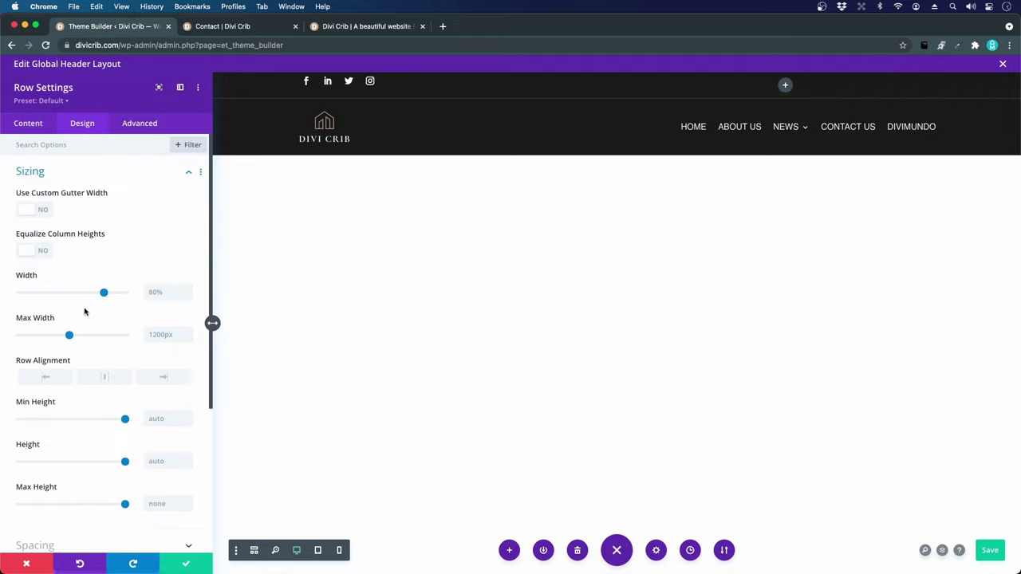
left_click(160, 294)
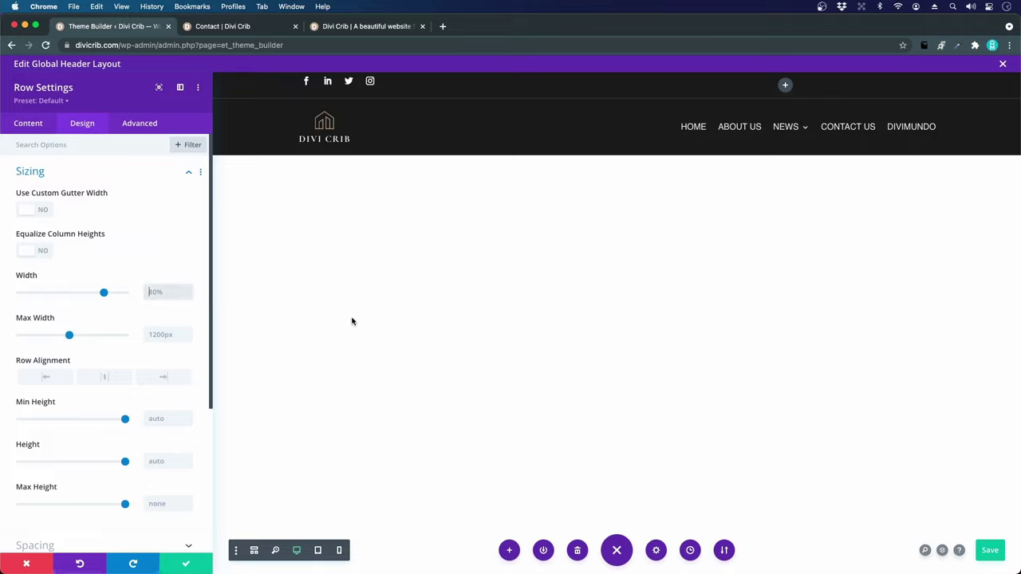
type("100%100%")
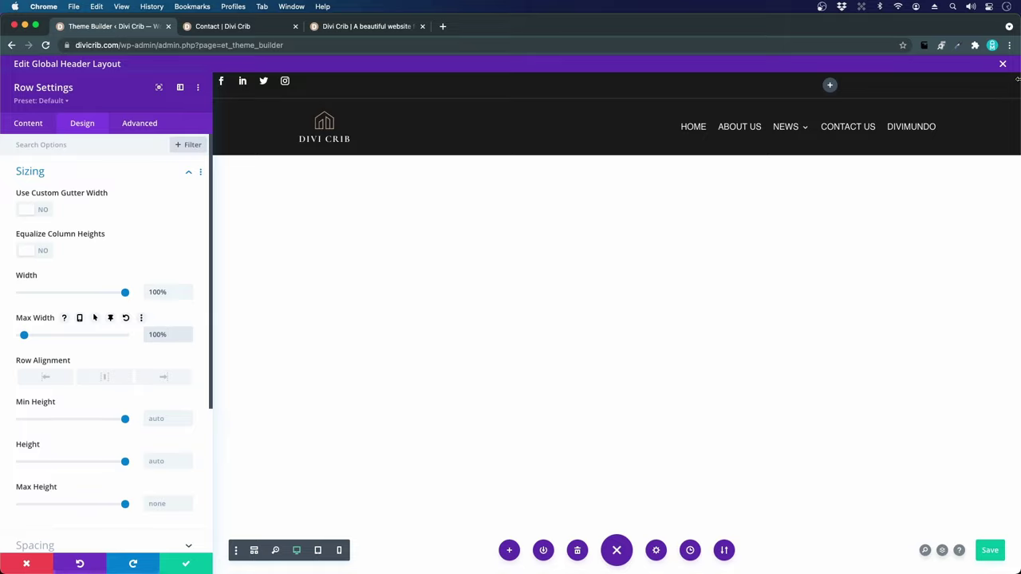
left_click(181, 87)
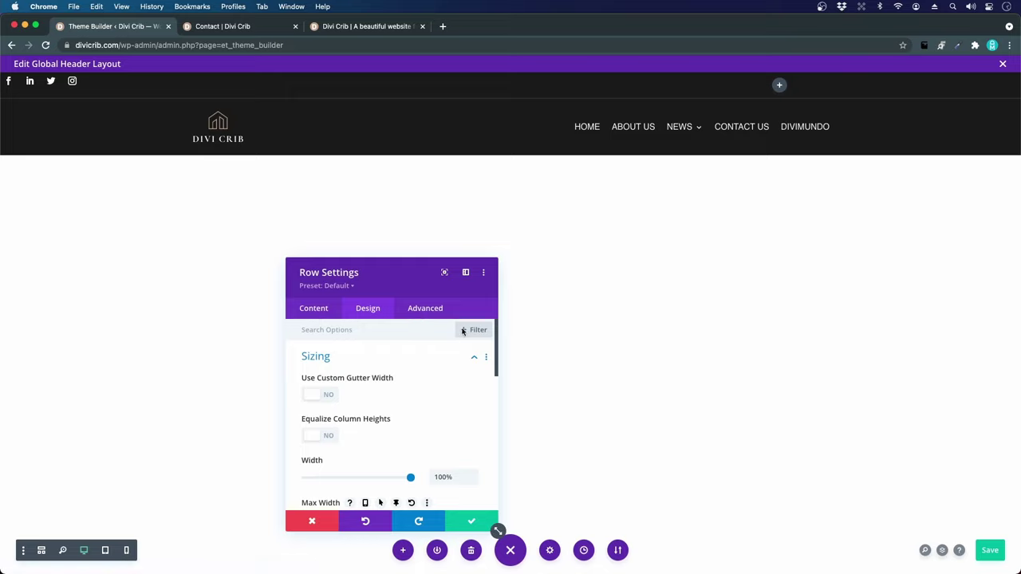
- Set the social-icons row's left padding to 1% in the Spacing options
left_click_drag(379, 275, 522, 157)
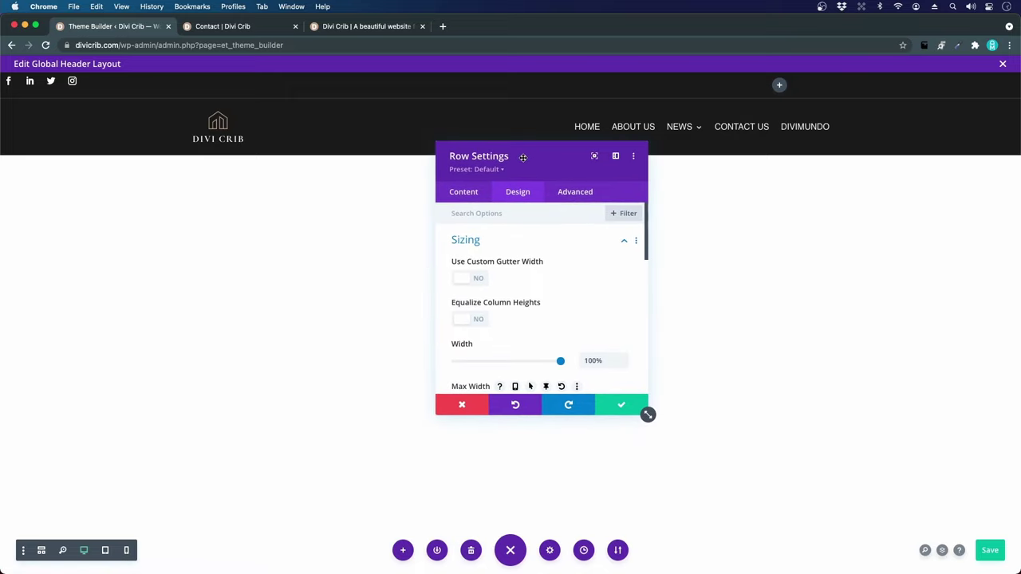
left_click(479, 242)
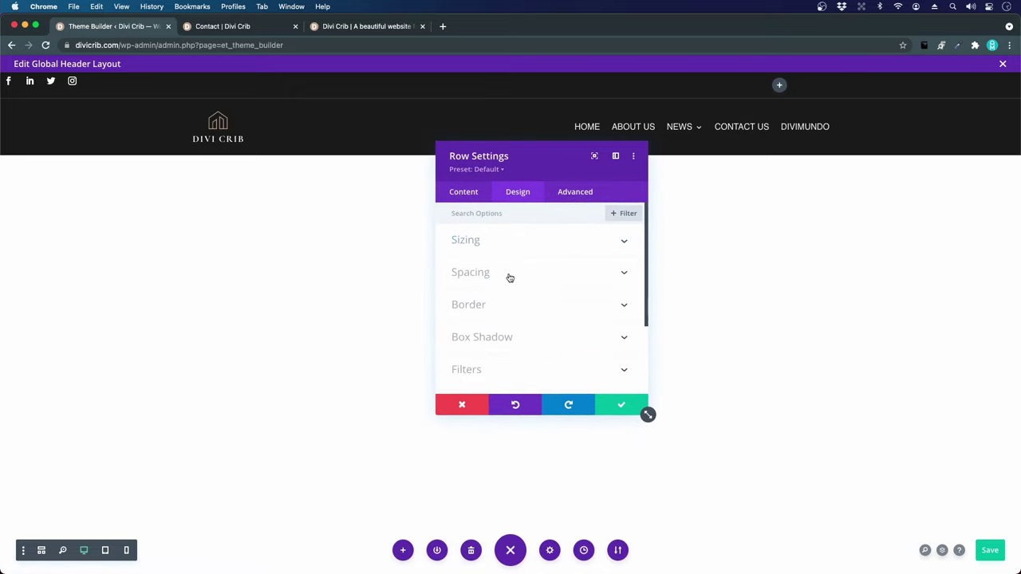
left_click(471, 271)
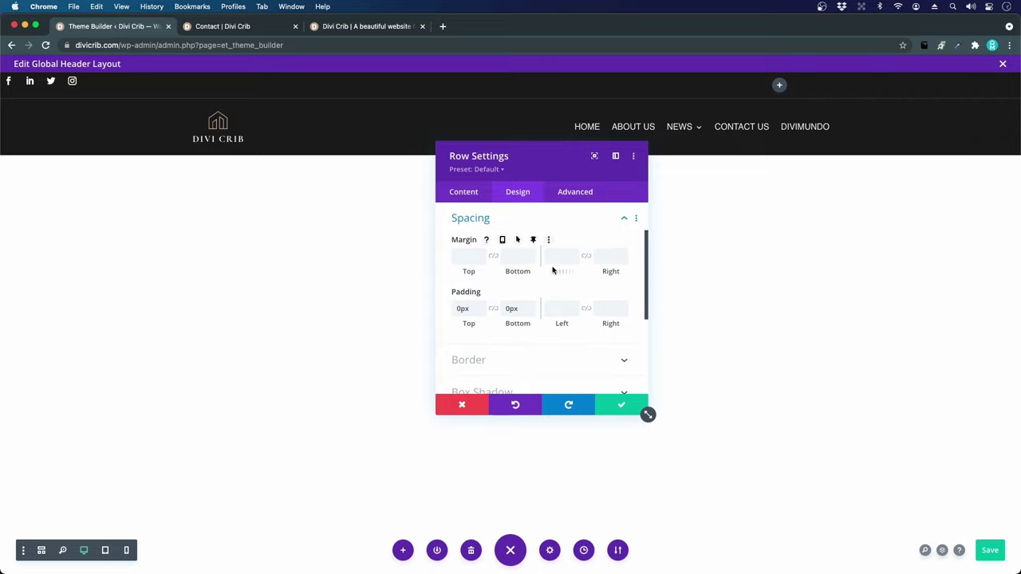
left_click(561, 309)
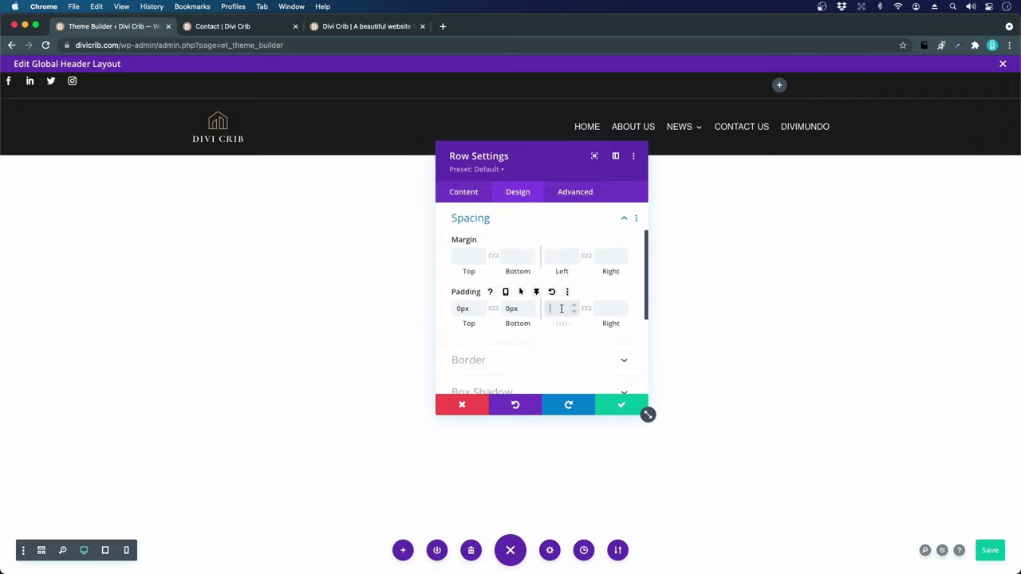
type("1")
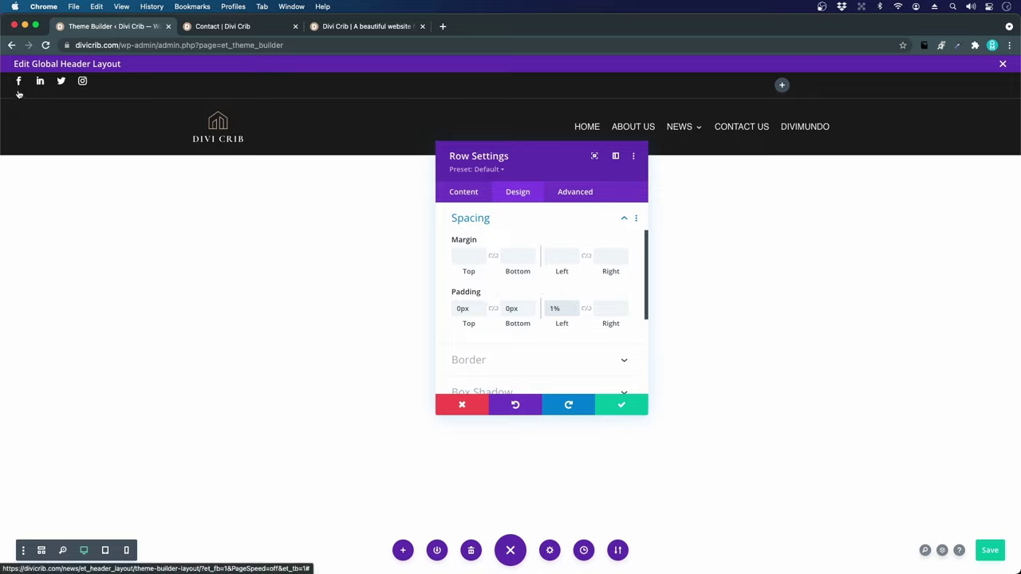
left_click(619, 405)
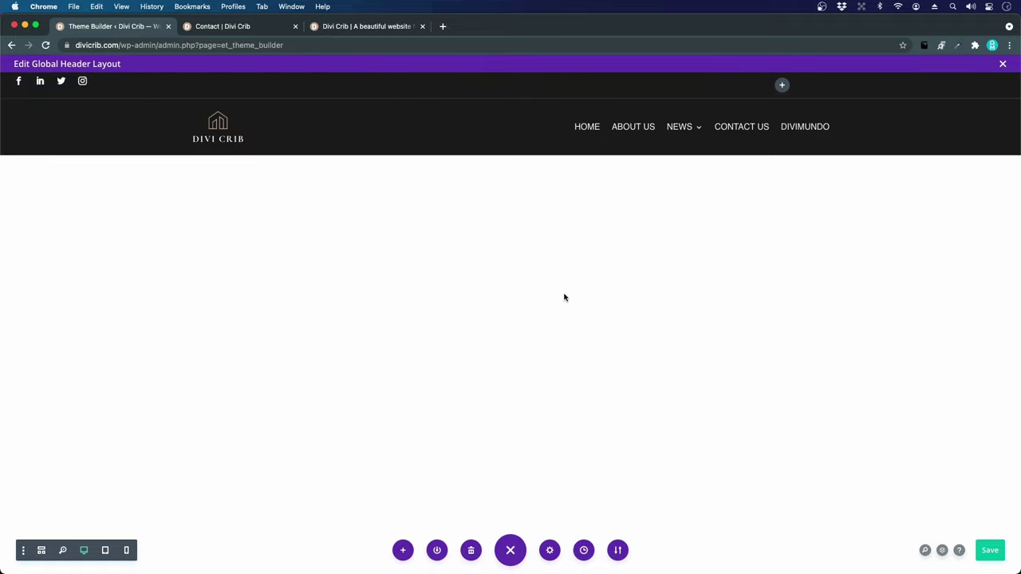
- Change the Builder Default Interaction Mode from Hover Mode to Click Mode
mouse_move(111, 138)
left_click(23, 551)
left_click(72, 248)
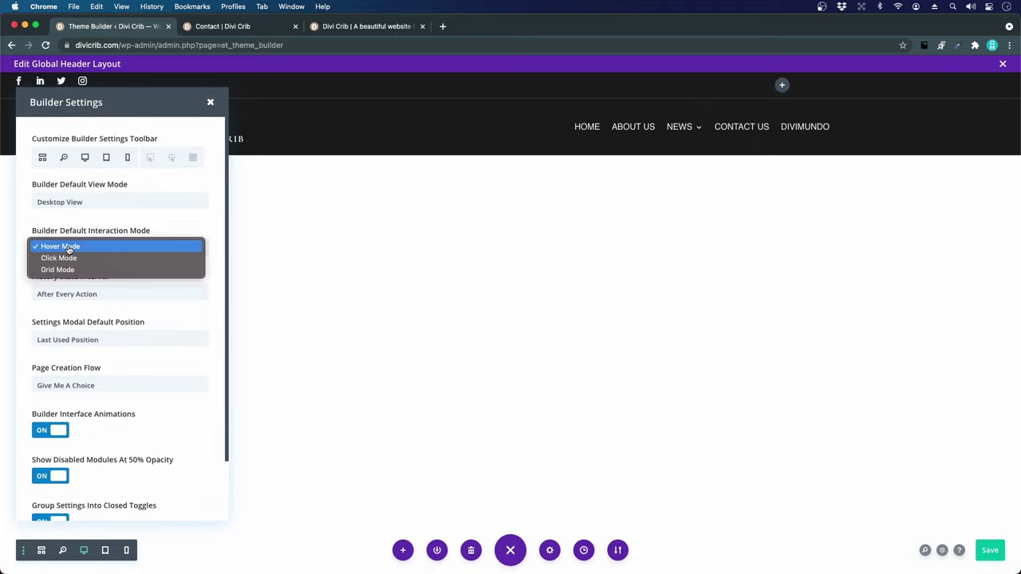
left_click(70, 258)
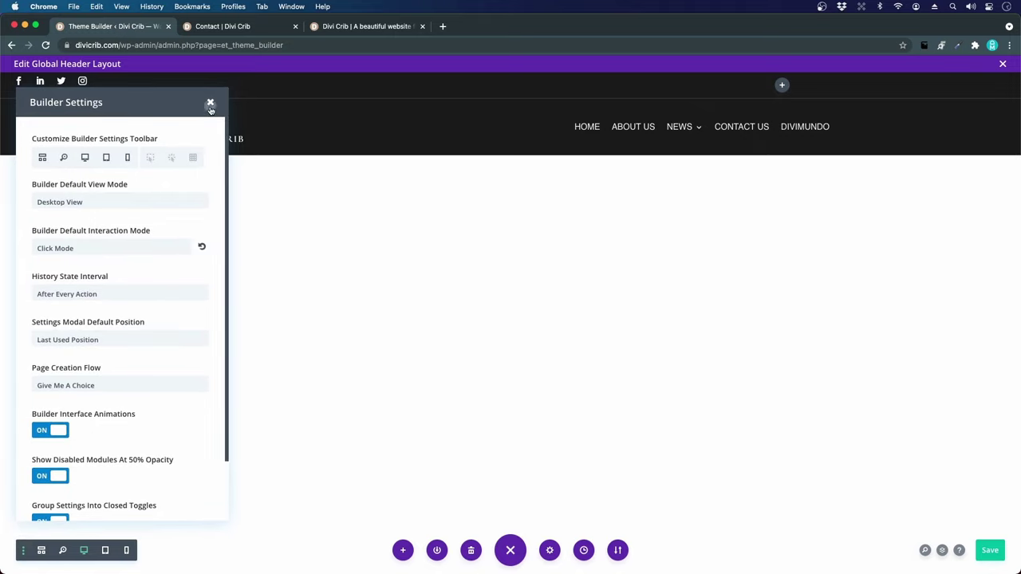
left_click(210, 102)
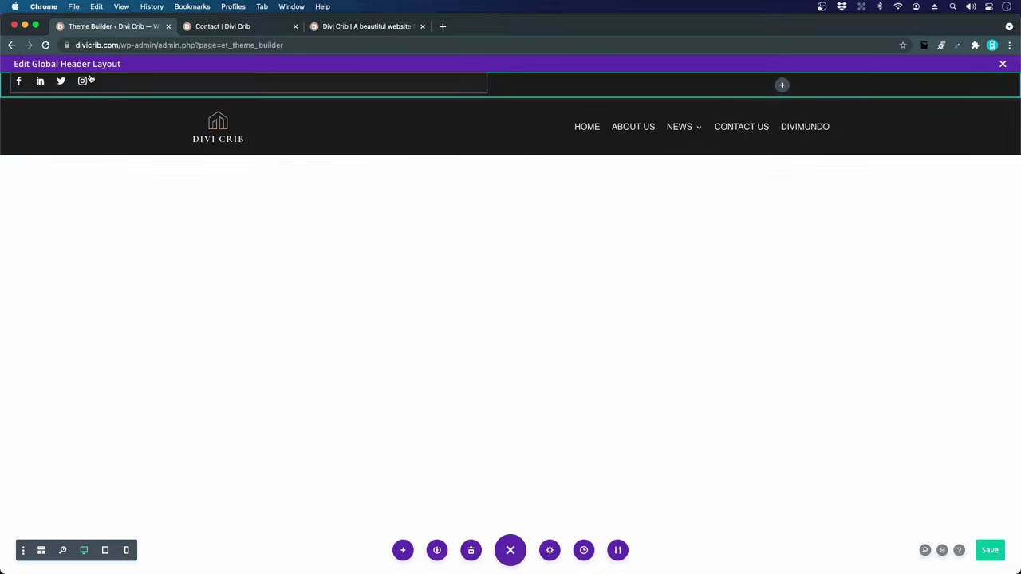
mouse_move(58, 82)
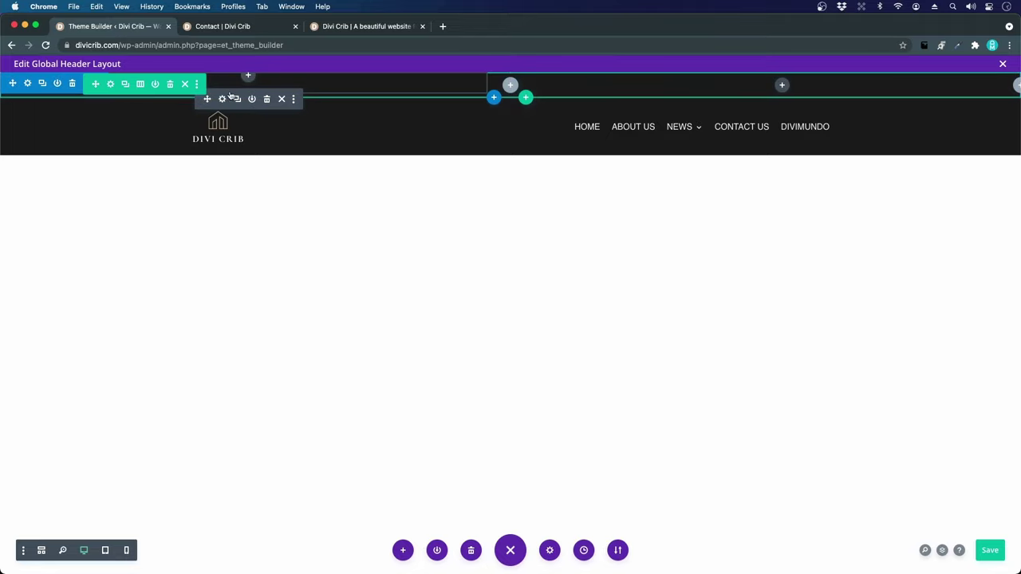
left_click(222, 99)
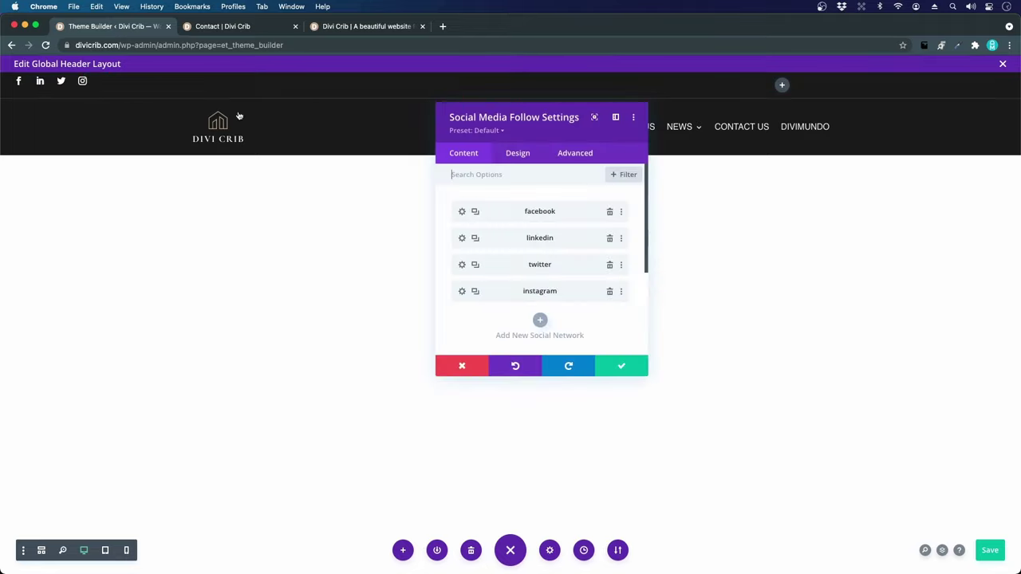
left_click(635, 372)
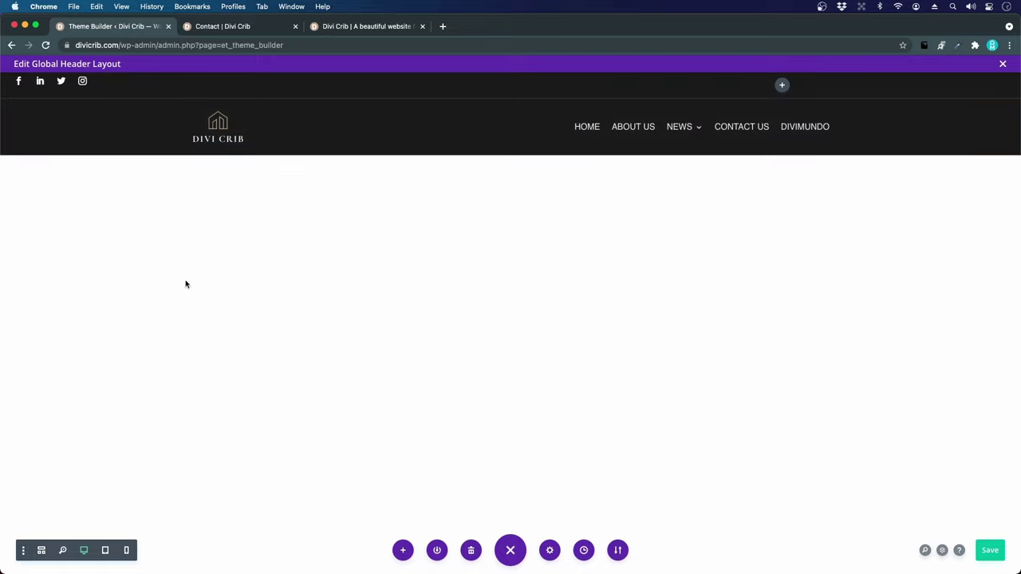
left_click(42, 550)
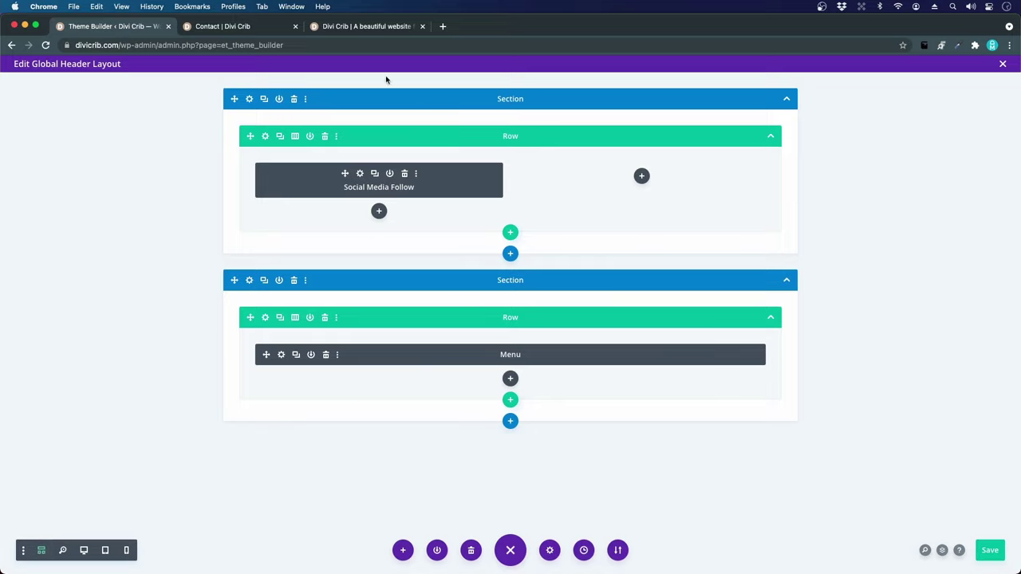
left_click(359, 173)
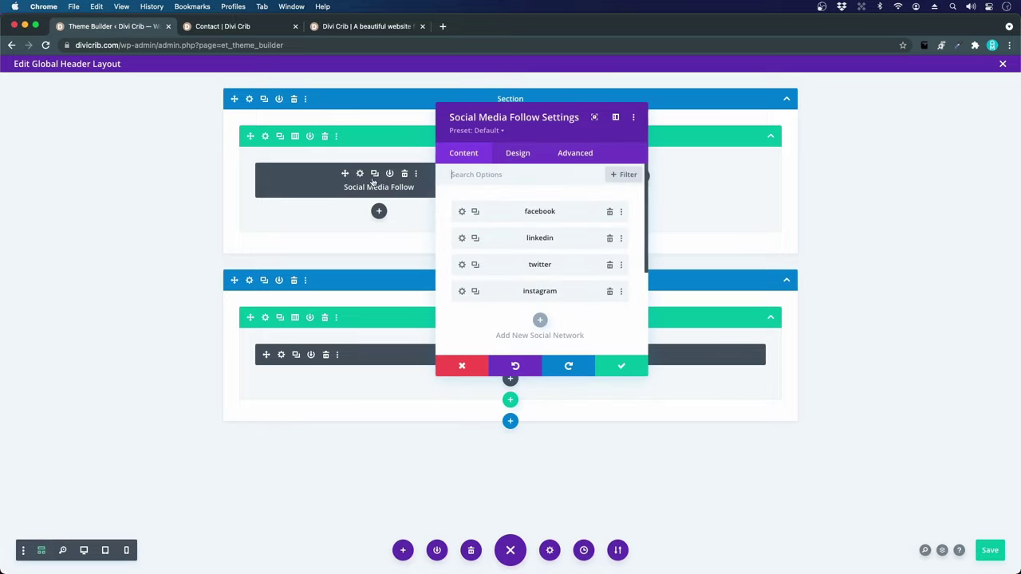
left_click(84, 551)
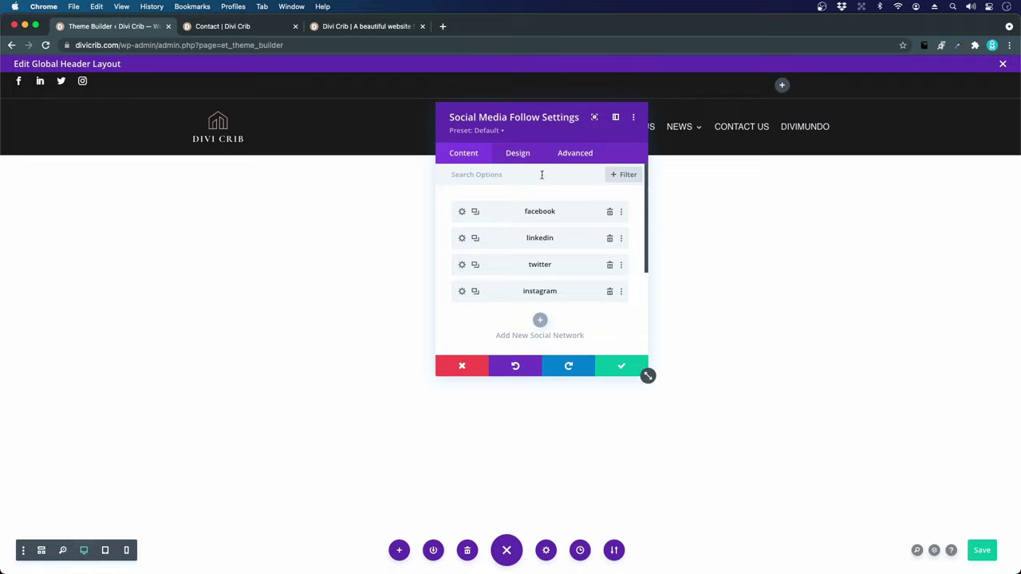
left_click(630, 369)
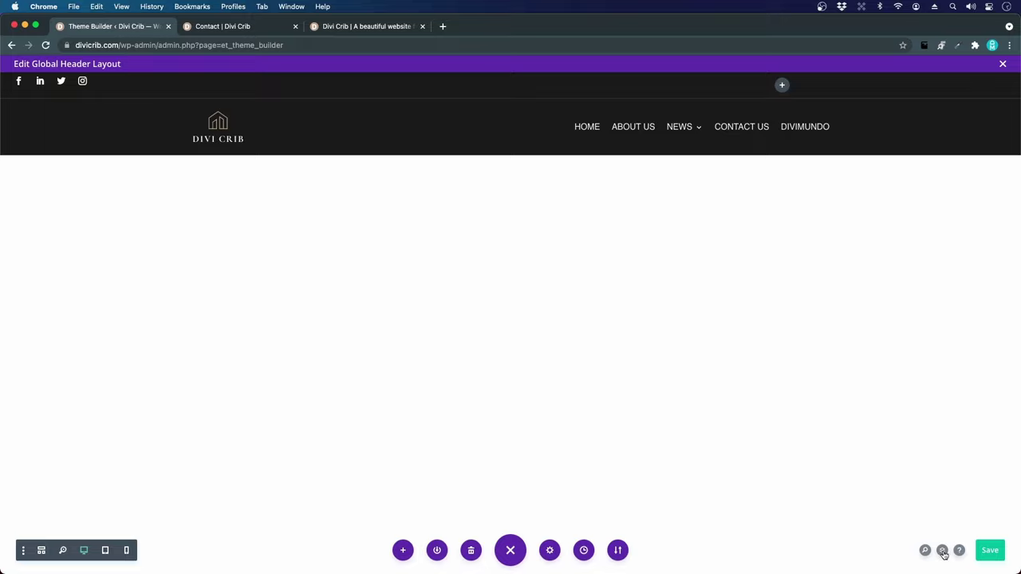
- Reach the Social Media Follow module's Transform design options through the expanded Layers tree
left_click(942, 552)
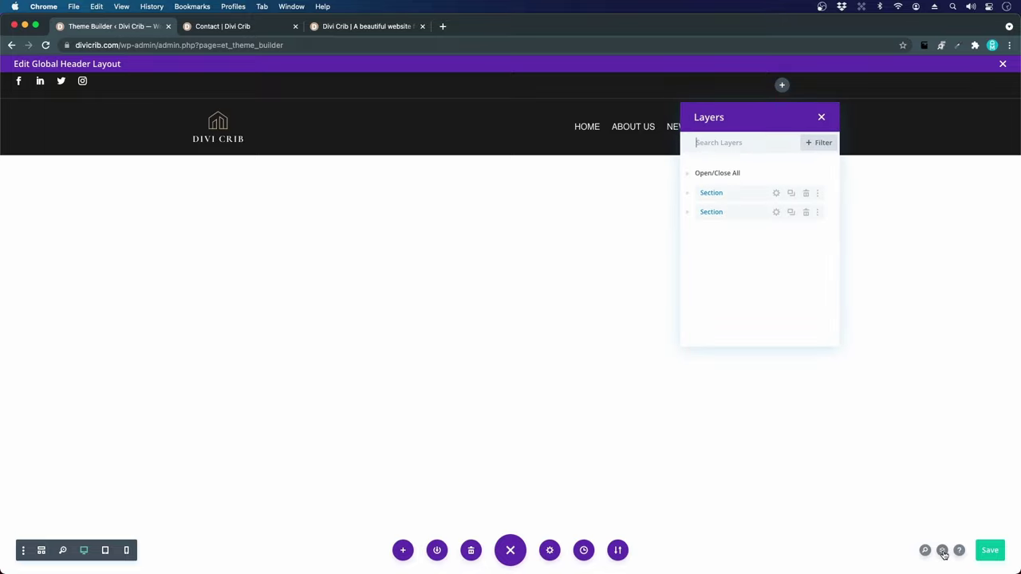
left_click(707, 173)
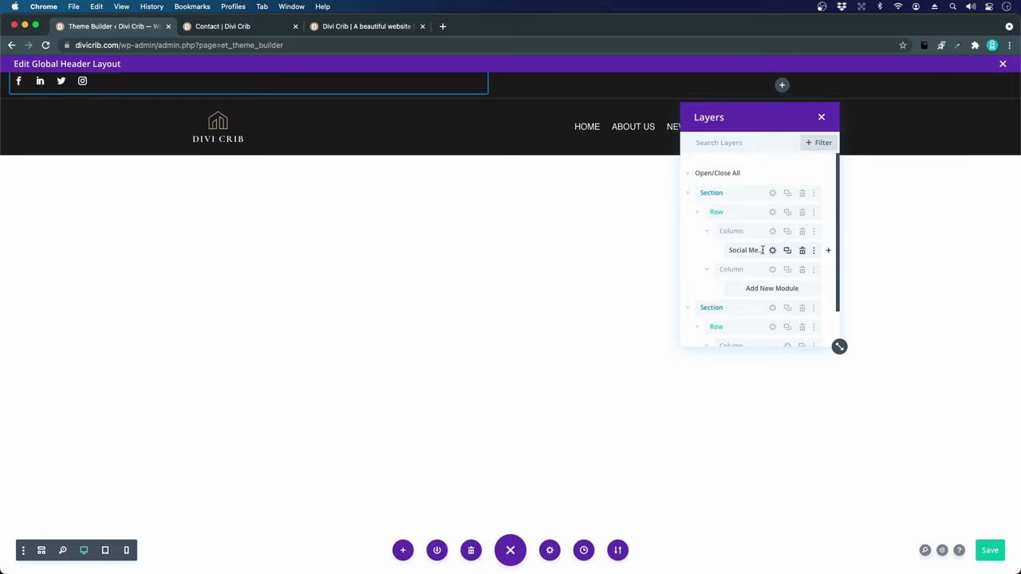
left_click(772, 250)
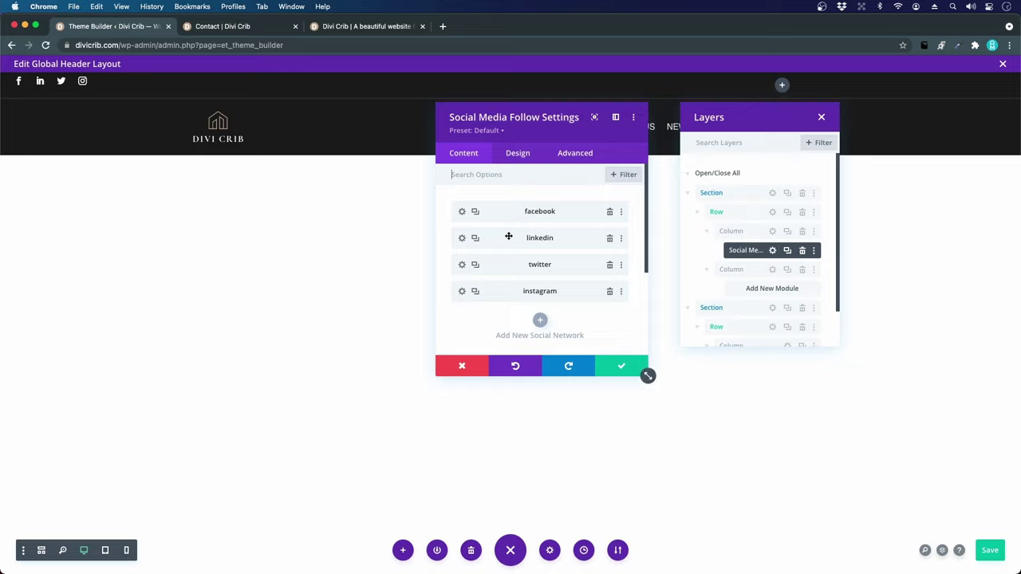
left_click(518, 152)
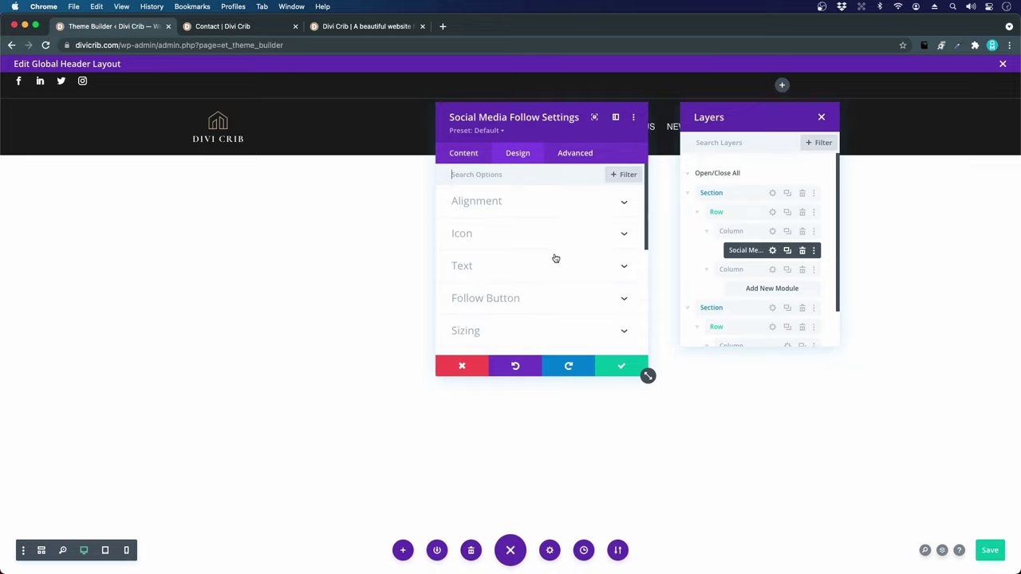
scroll(556, 258, "down", 10)
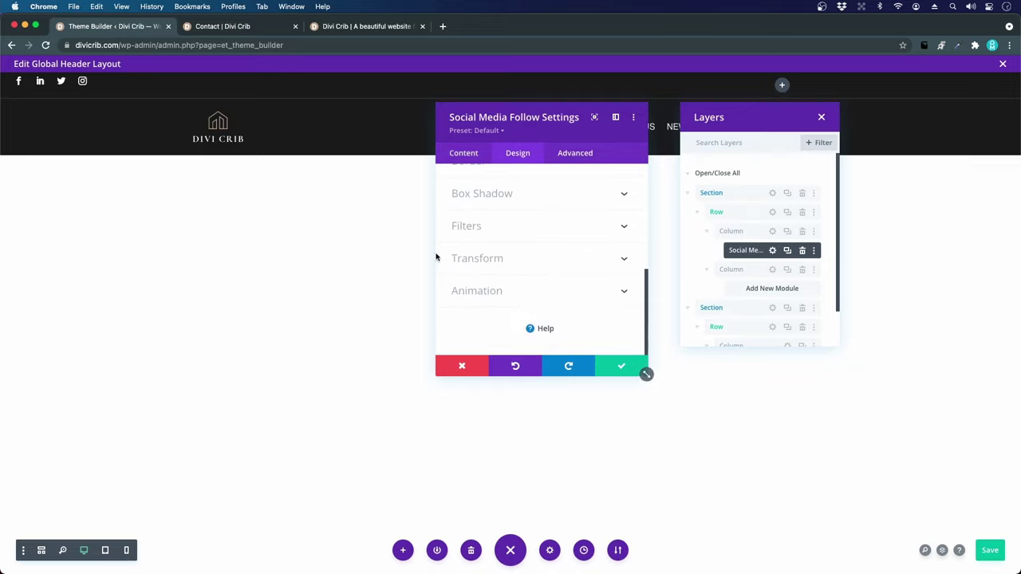
left_click(494, 263)
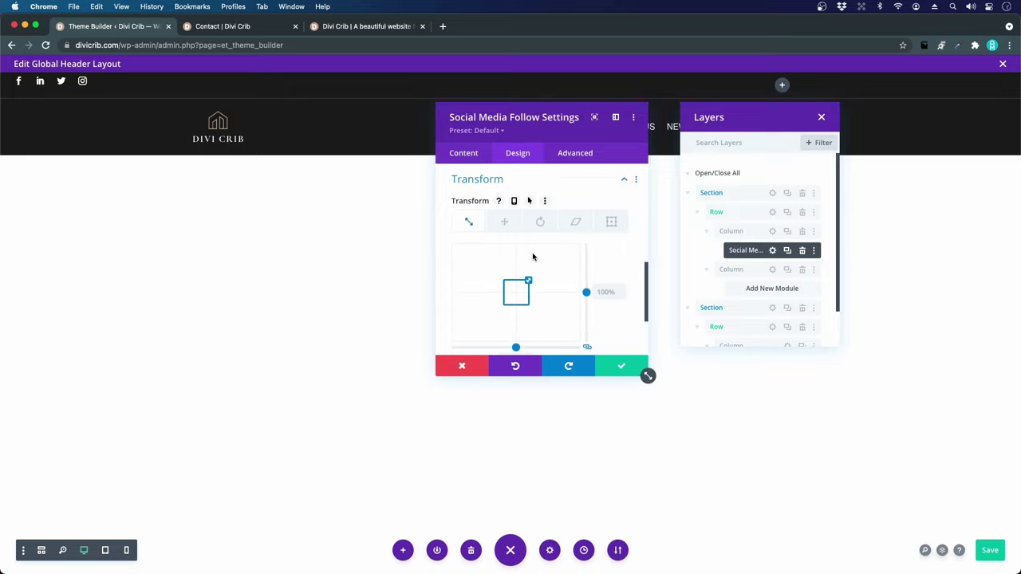
- Try scaling and rotating the social icons, then reset both transforms
mouse_move(532, 279)
left_mouse_down()
mouse_move(541, 274)
mouse_move(518, 291)
left_mouse_up()
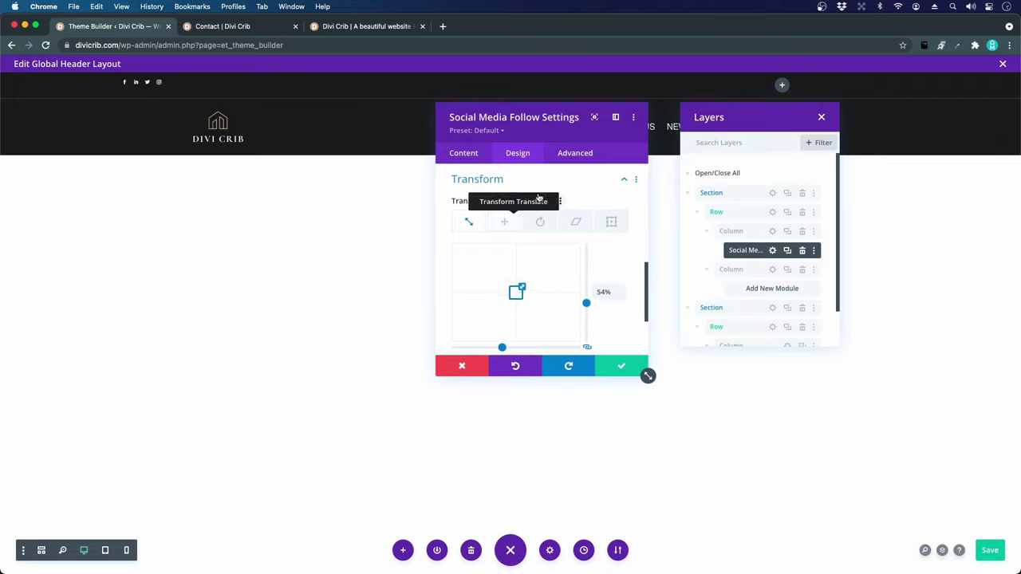
left_click(546, 200)
left_click(540, 219)
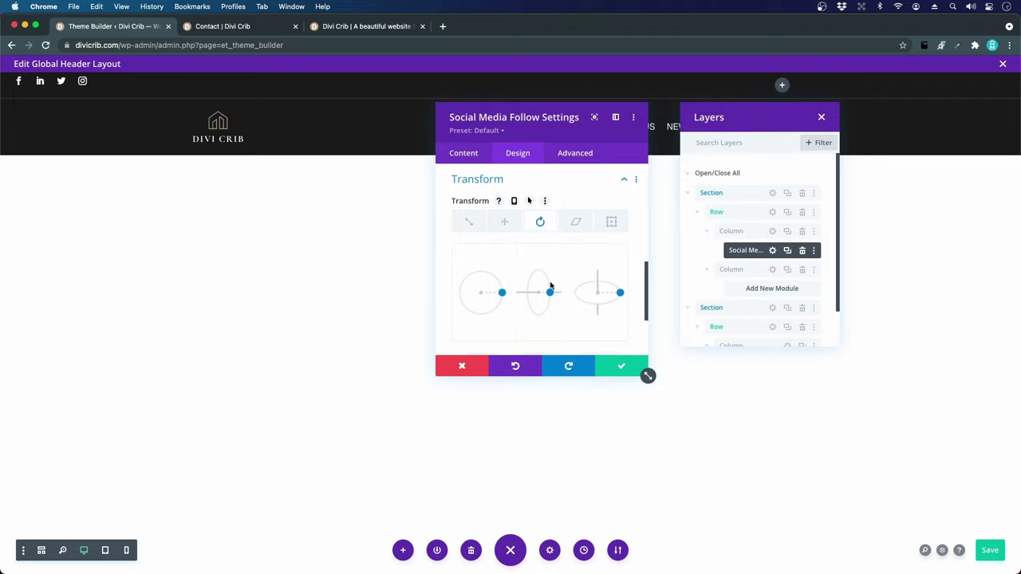
left_click_drag(503, 297, 505, 292)
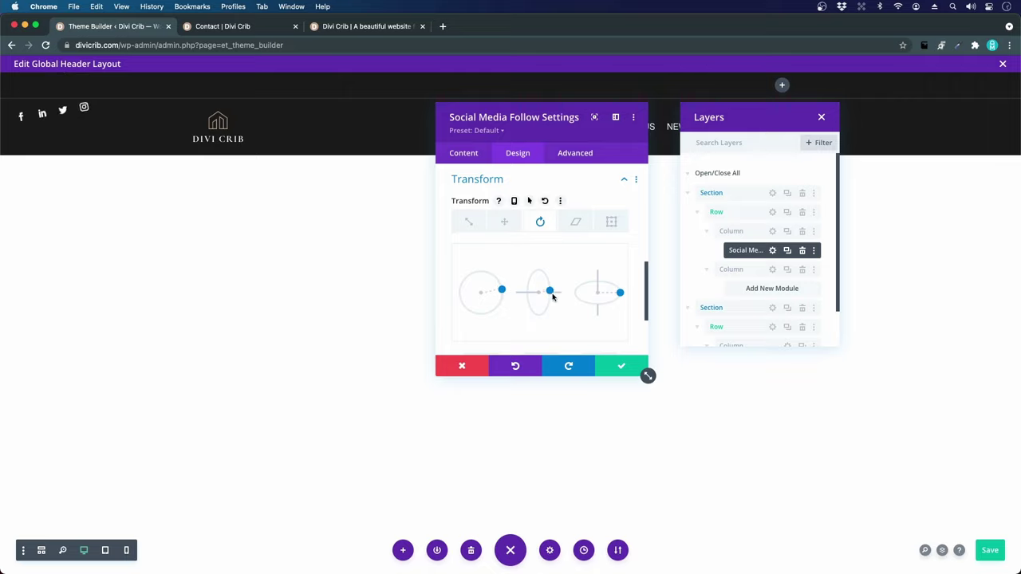
left_click_drag(552, 296, 553, 275)
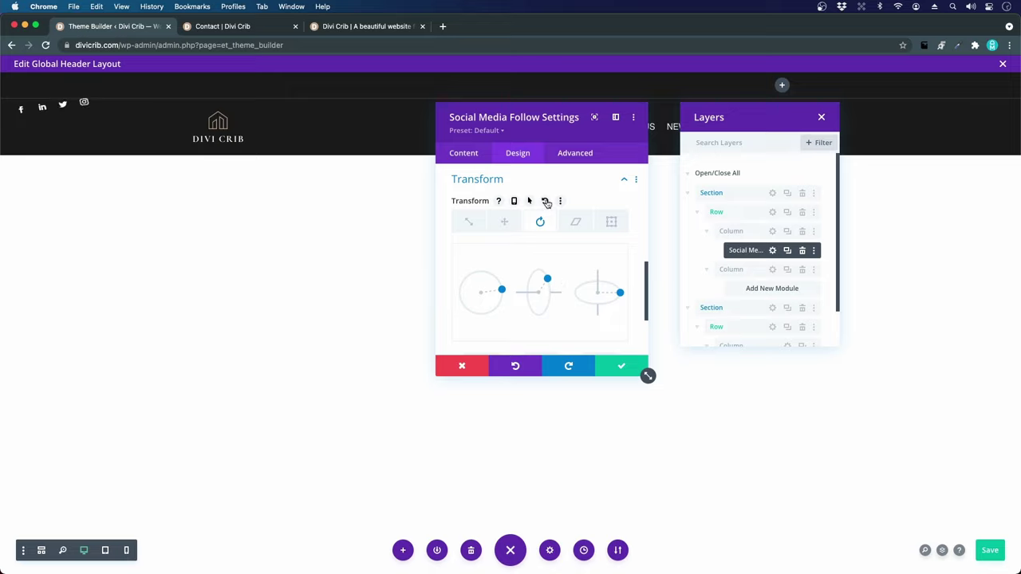
left_click(547, 202)
left_click(505, 221)
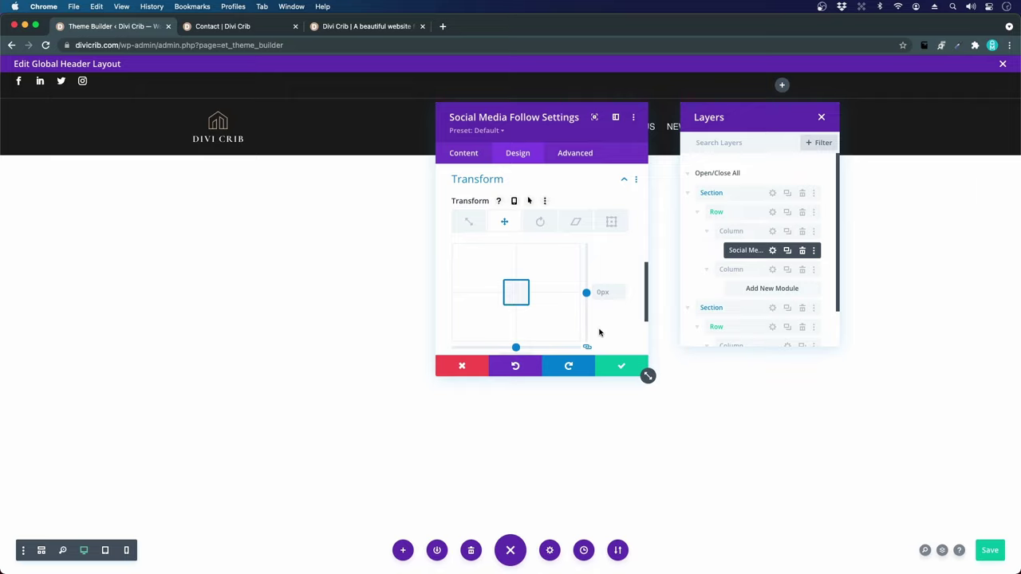
- Translate the social icons 5px down vertically and save the module
scroll(599, 333, "down", 1)
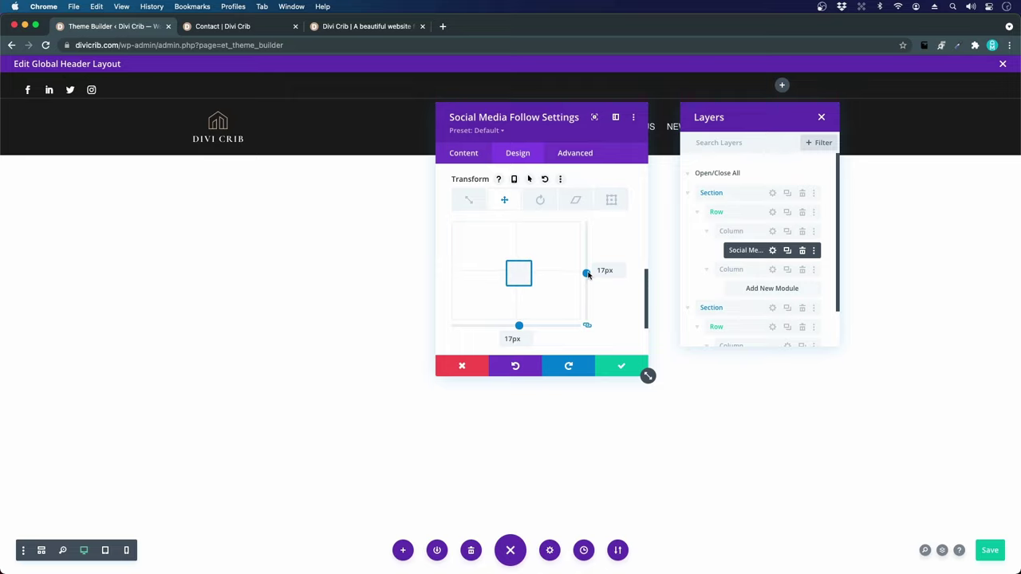
left_click(588, 272)
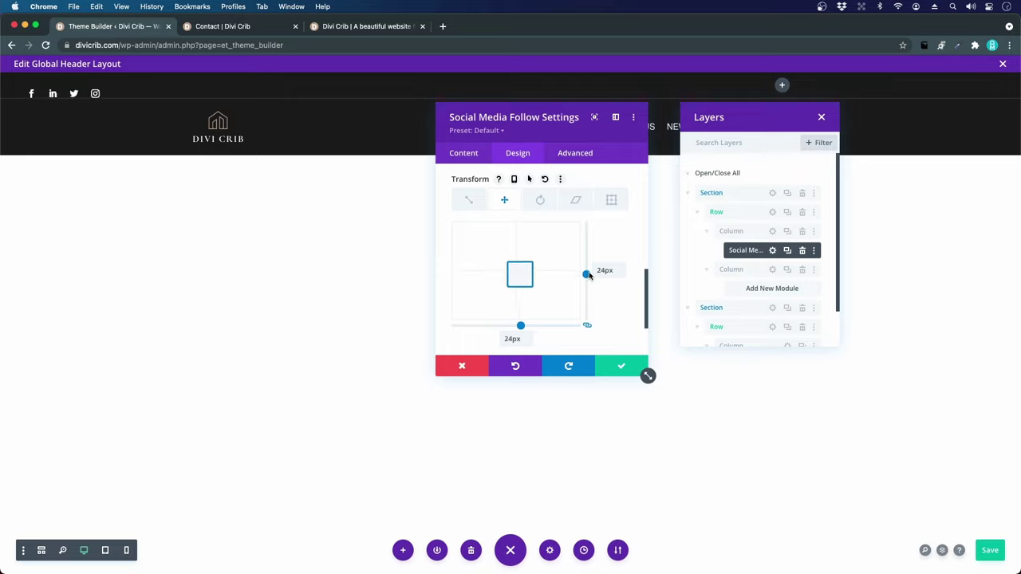
left_click_drag(589, 272, 590, 281)
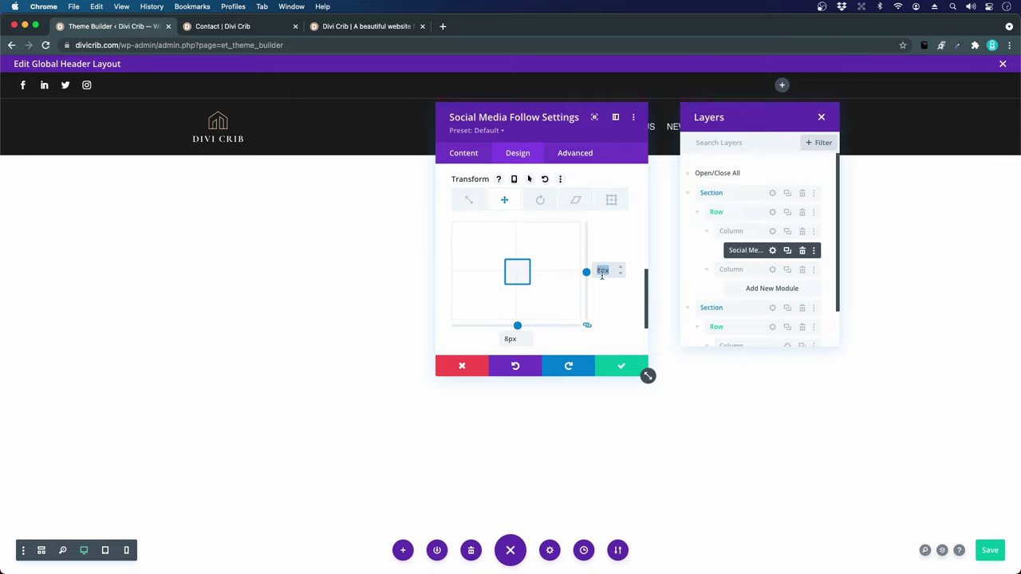
left_click(579, 343)
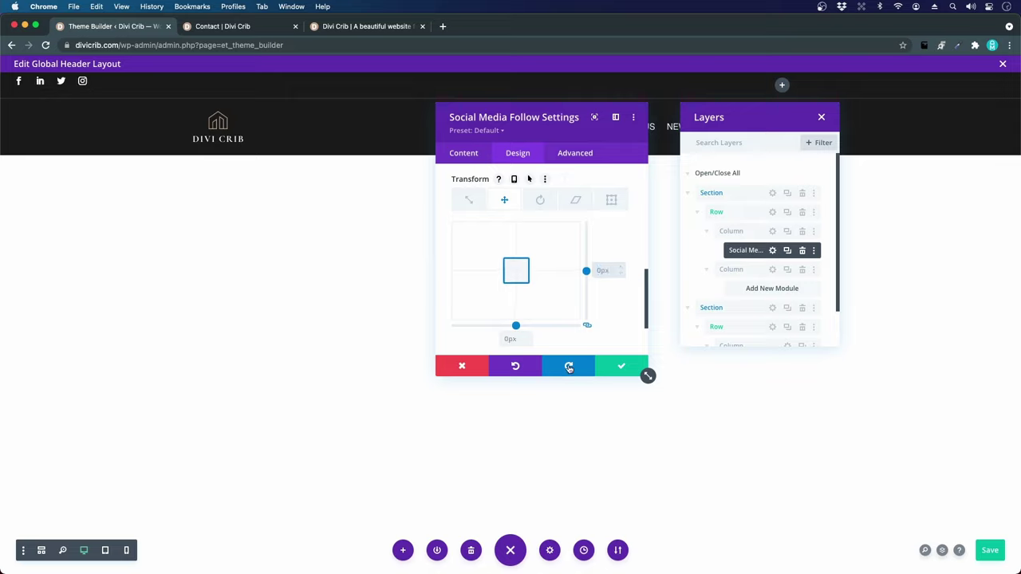
left_click(588, 328)
left_click_drag(587, 275, 589, 274)
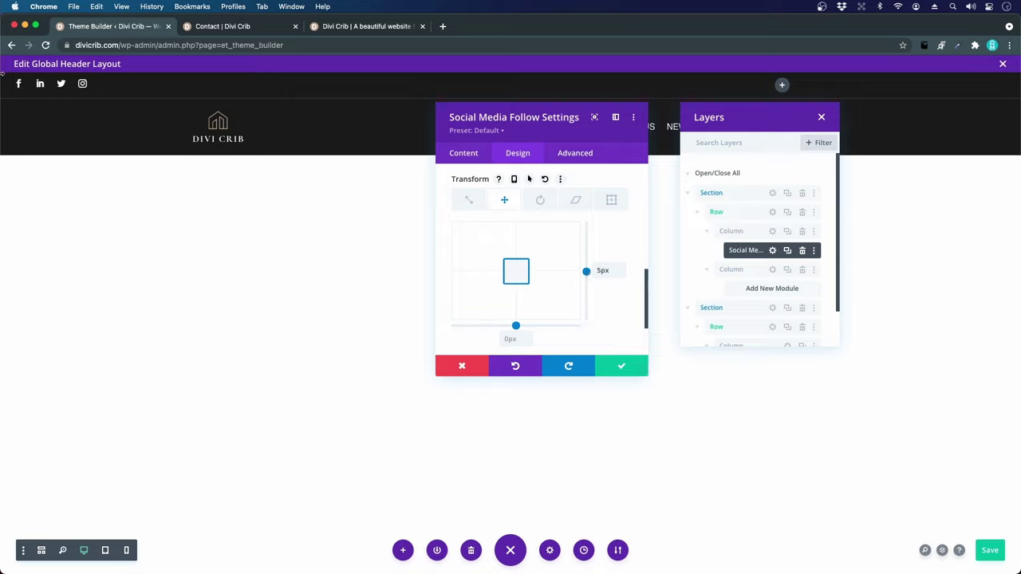
left_click(615, 369)
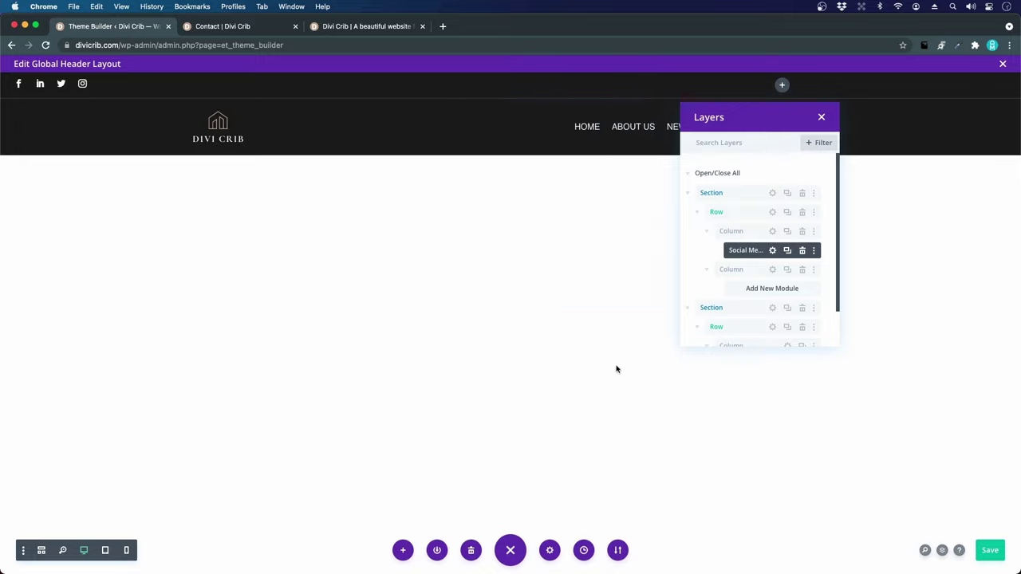
- Save the global header layout and review it on the homepage and Contact page
left_click(821, 117)
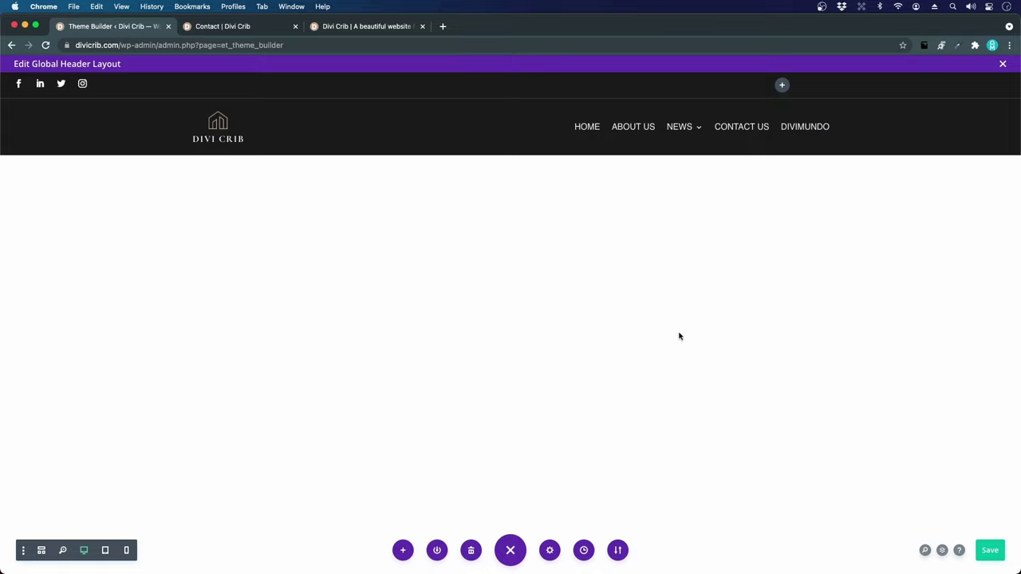
left_click(990, 552)
left_click(339, 28)
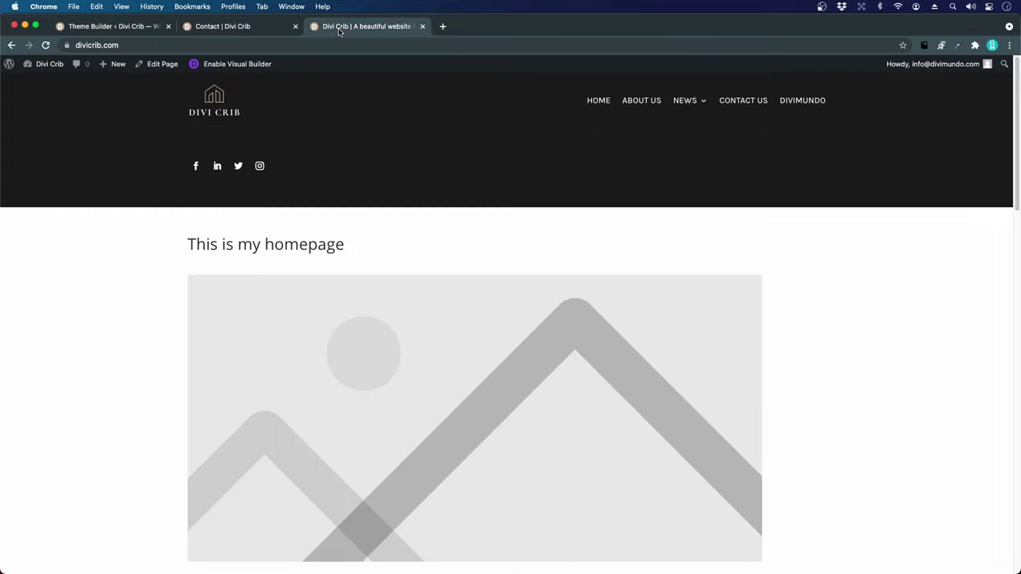
left_click(260, 28)
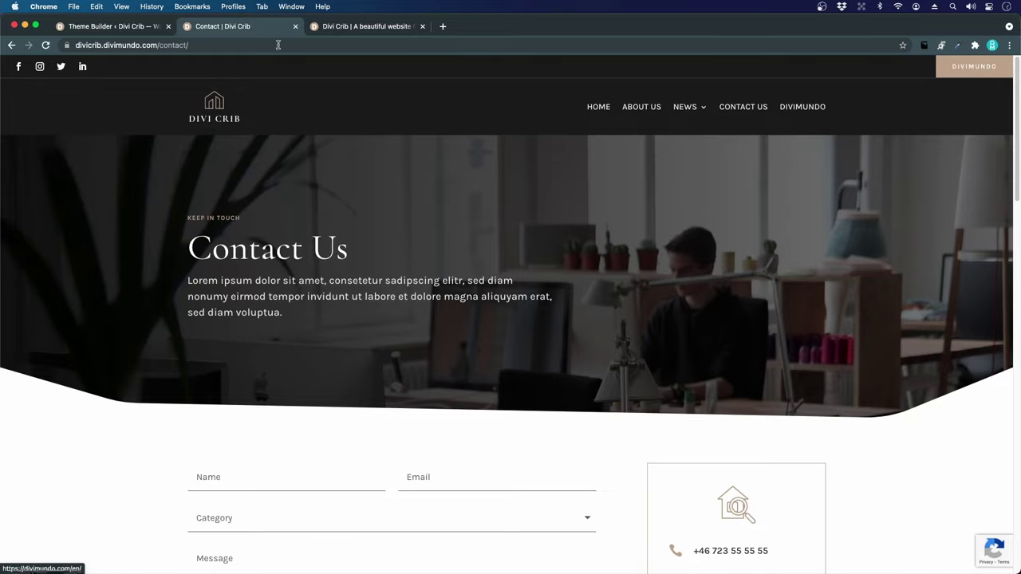
left_click(70, 28)
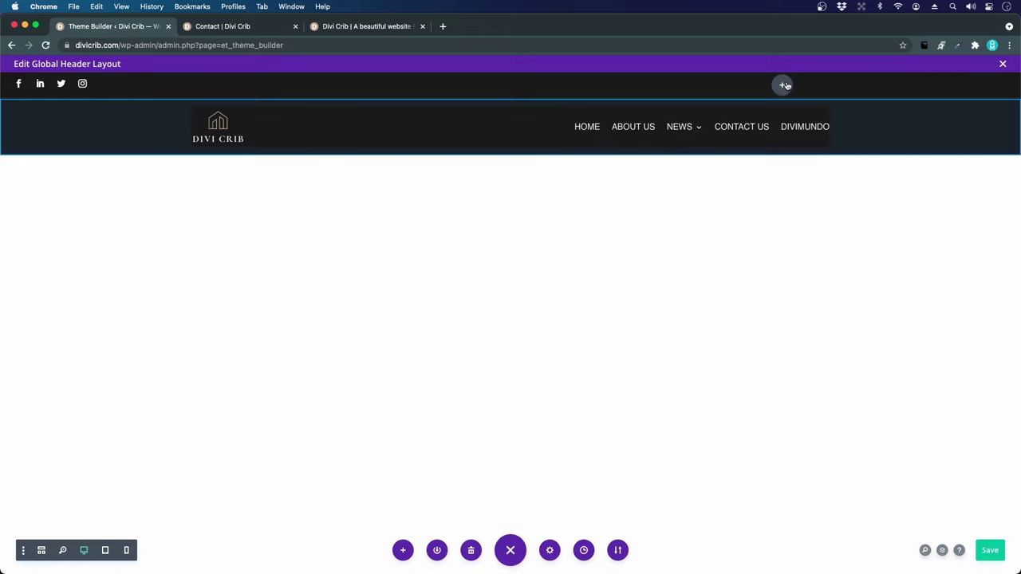
- Add a Button module to the top bar's right column with the text 'DiviMundo'
left_click(783, 84)
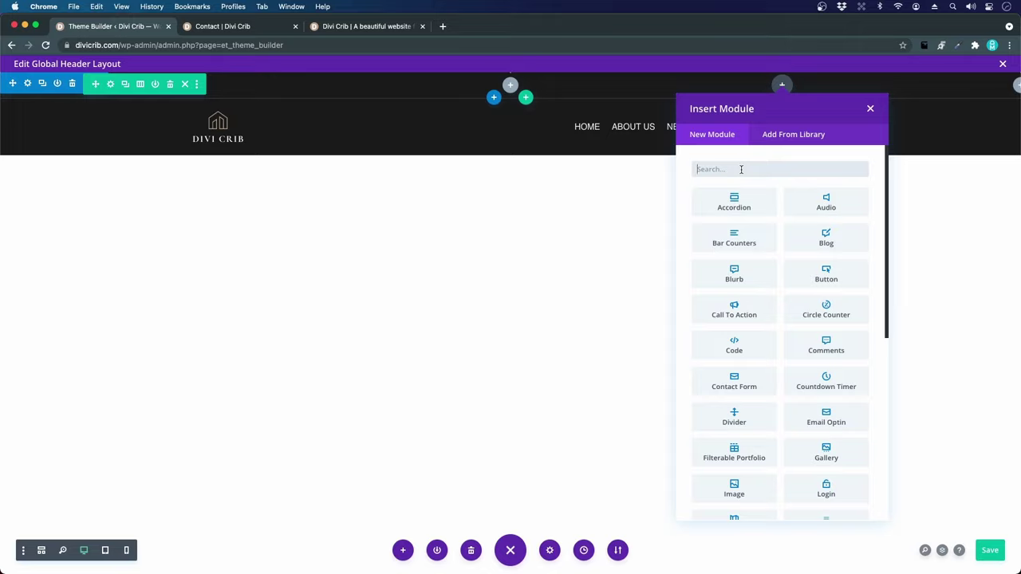
type("button")
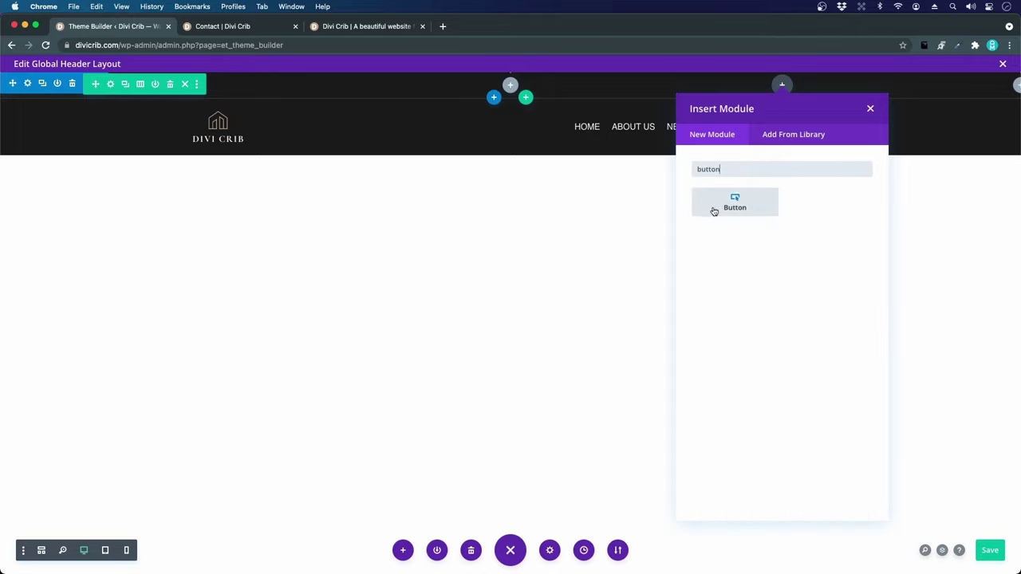
left_click(716, 210)
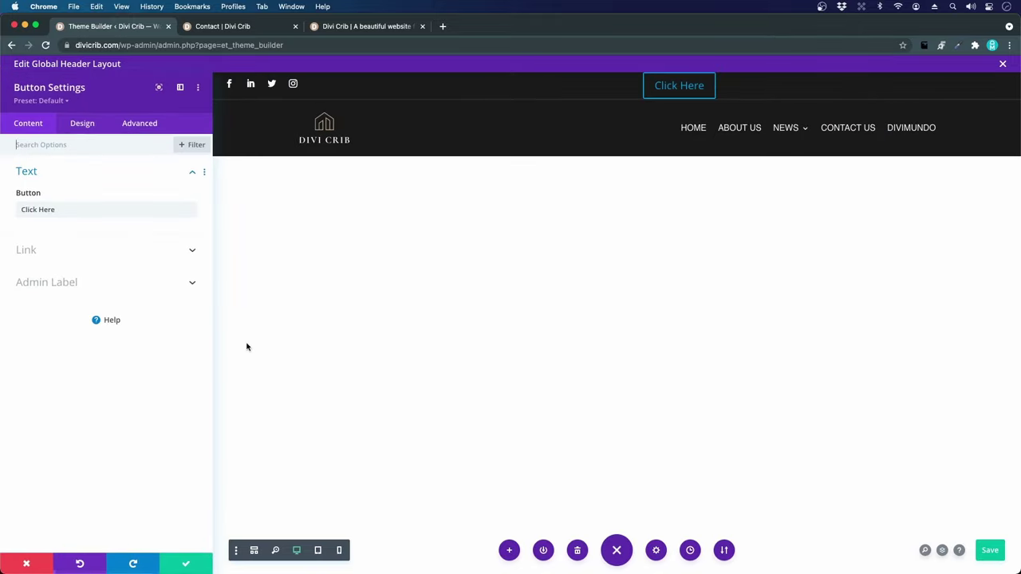
left_click_drag(24, 209, 294, 249)
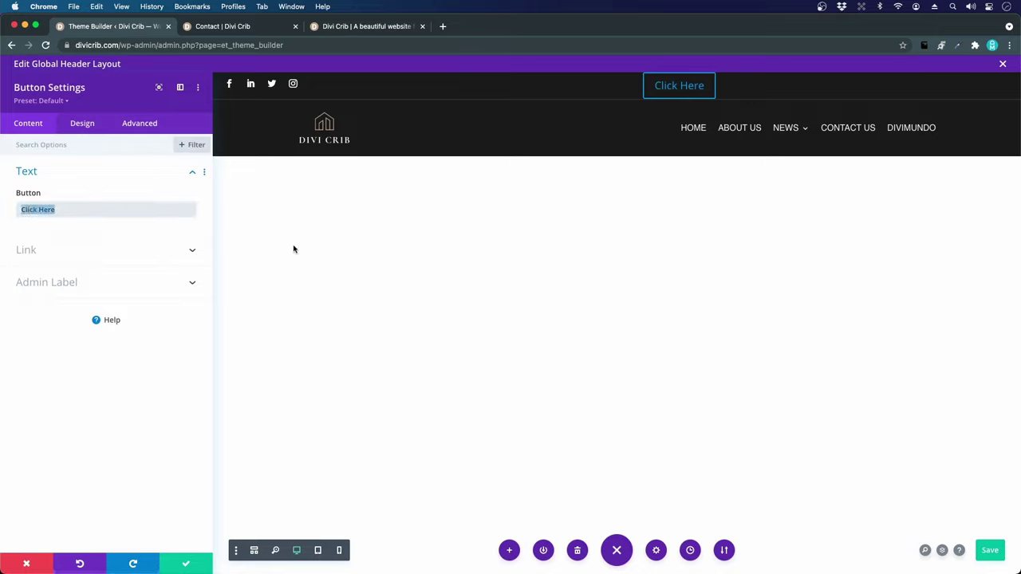
type("Divi Cr")
key("BackSpace")
key("BackSpace")
key("BackSpace")
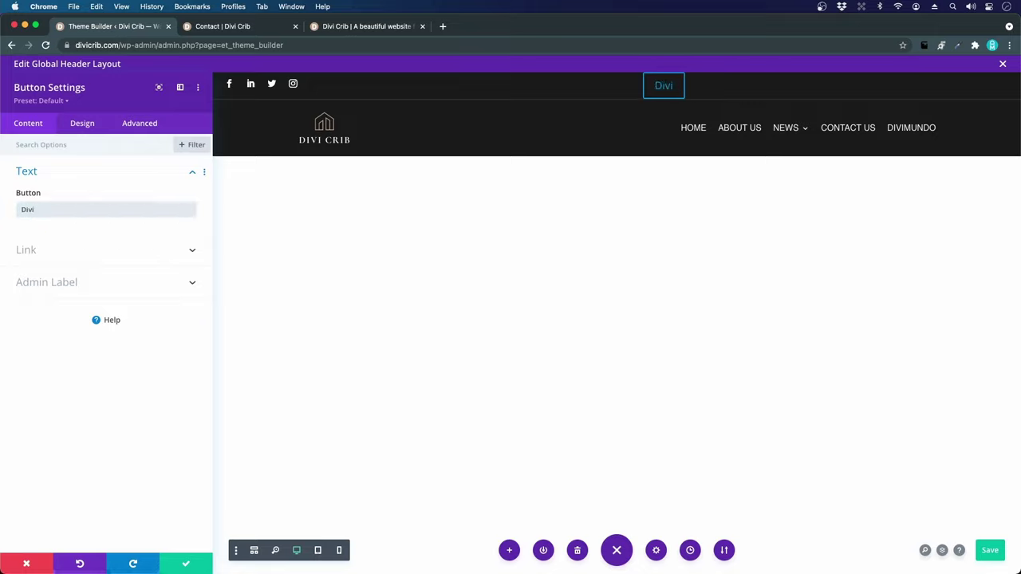
type("Mundo")
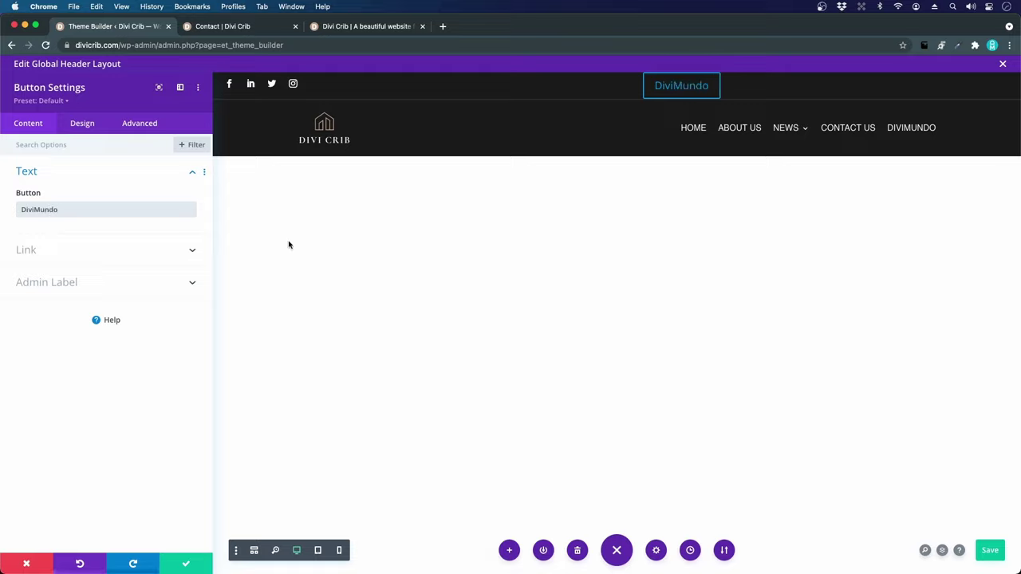
left_click(40, 249)
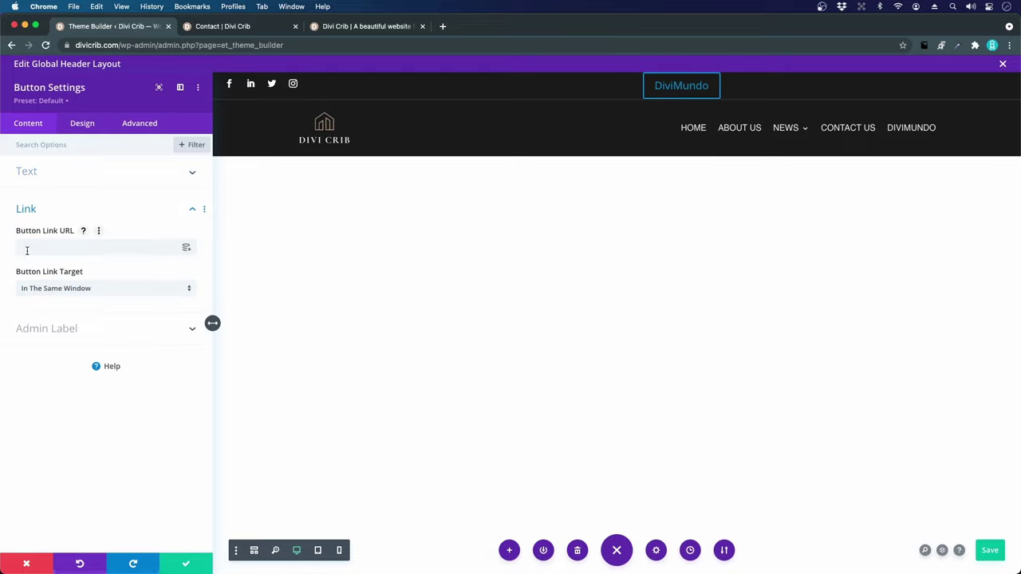
- Set the DiviMundo button's URL to a dynamic Page Link, opening in the same window
left_click(32, 249)
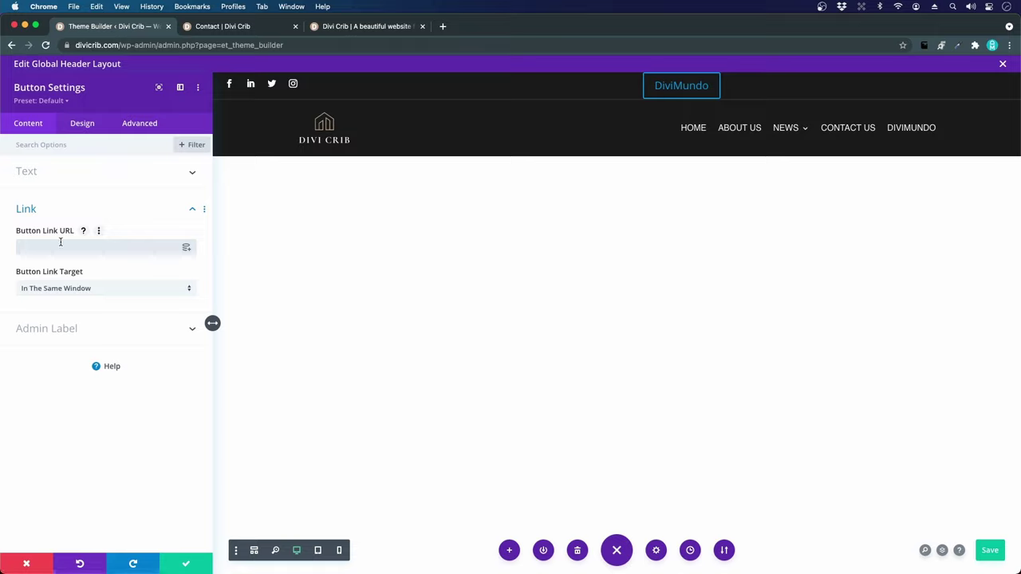
left_click(187, 249)
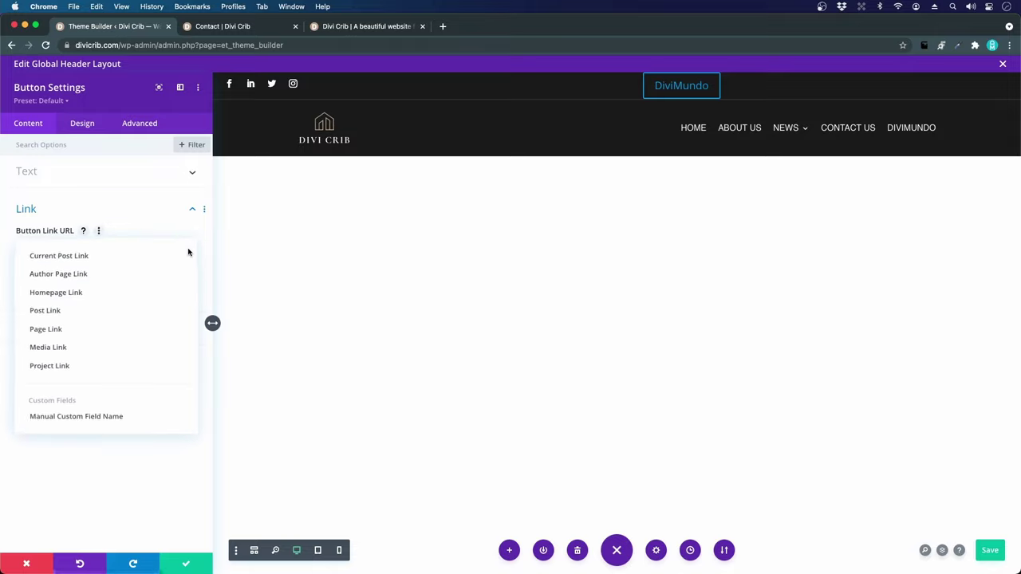
left_click(63, 334)
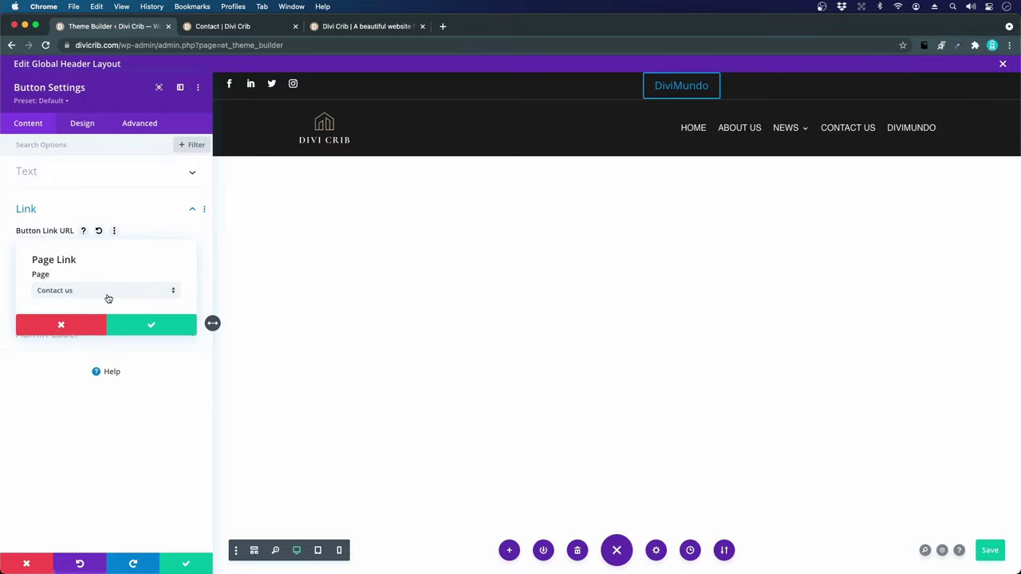
left_click(107, 293)
left_click(56, 339)
left_click(139, 325)
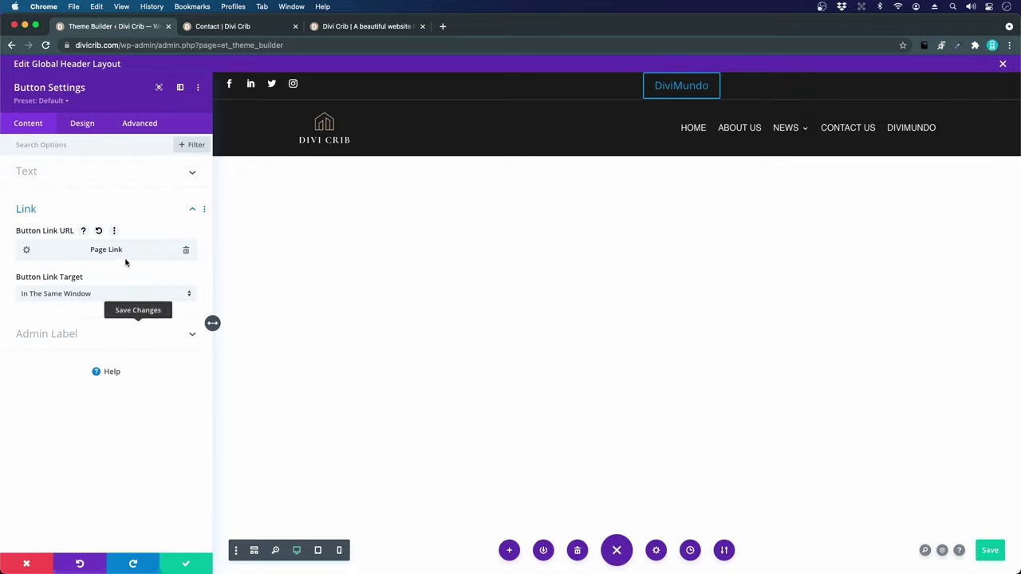
left_click(44, 294)
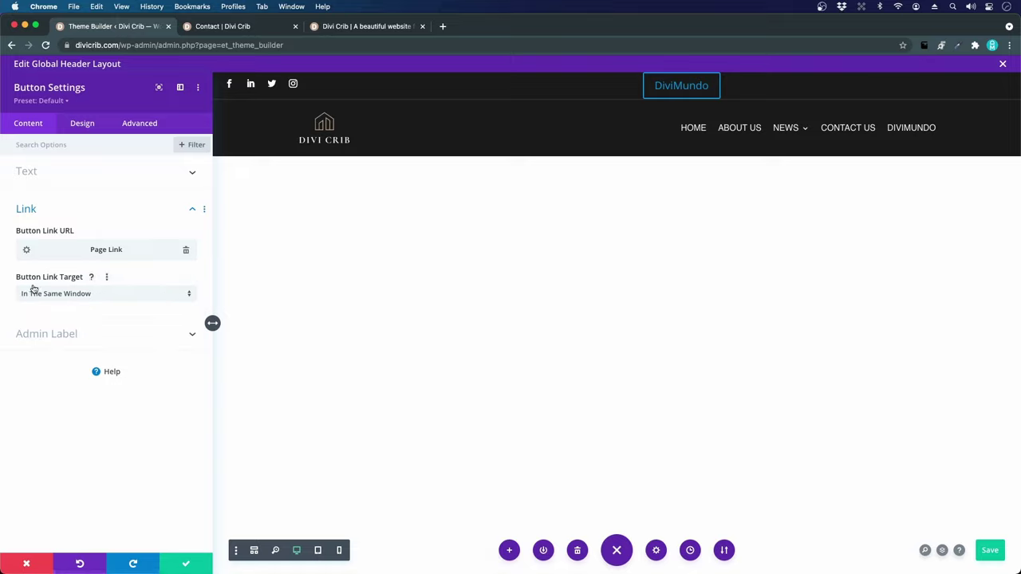
left_click(79, 122)
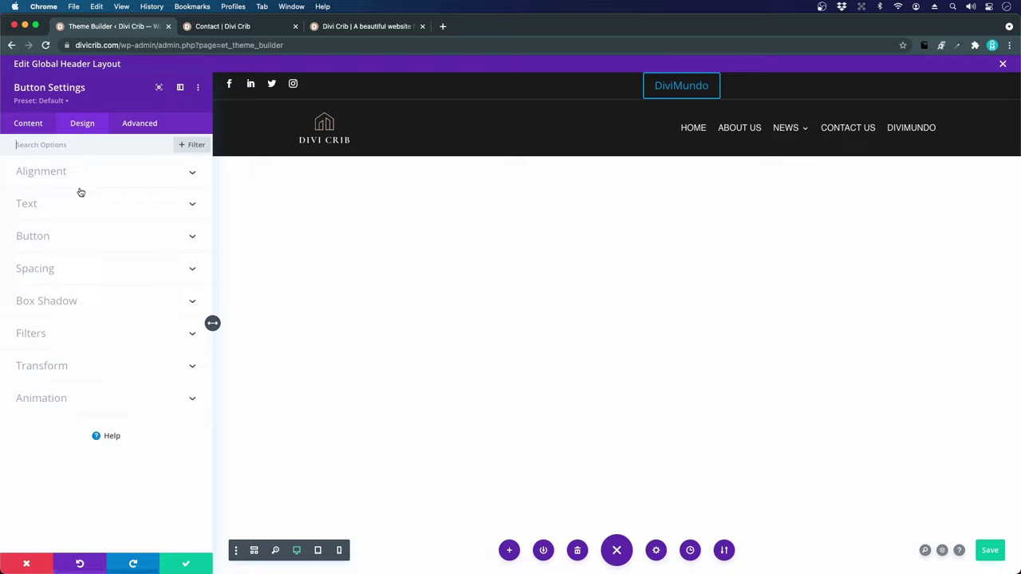
- Set the DiviMundo button's alignment to right in the dark top bar
left_click(37, 173)
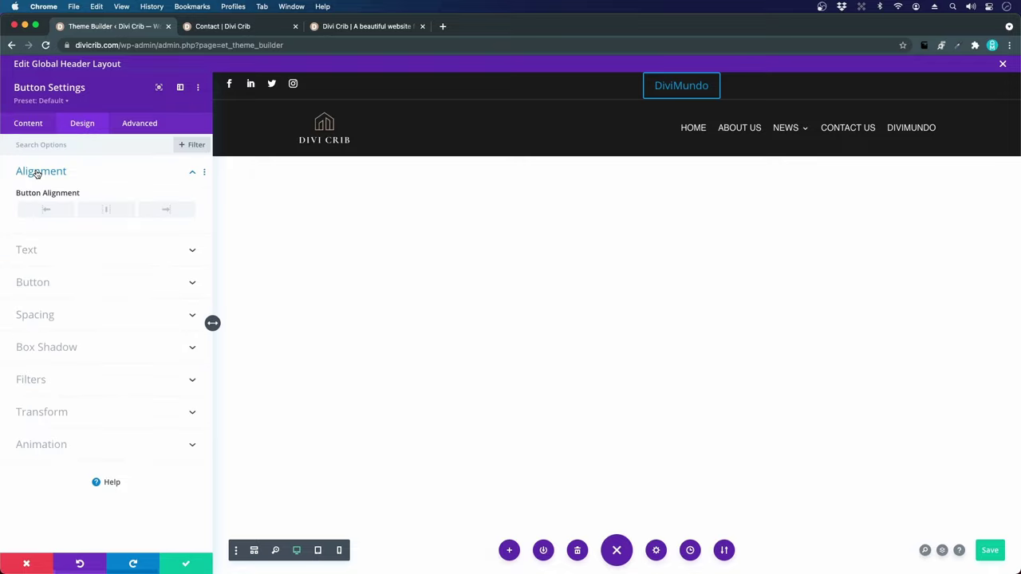
left_click(177, 217)
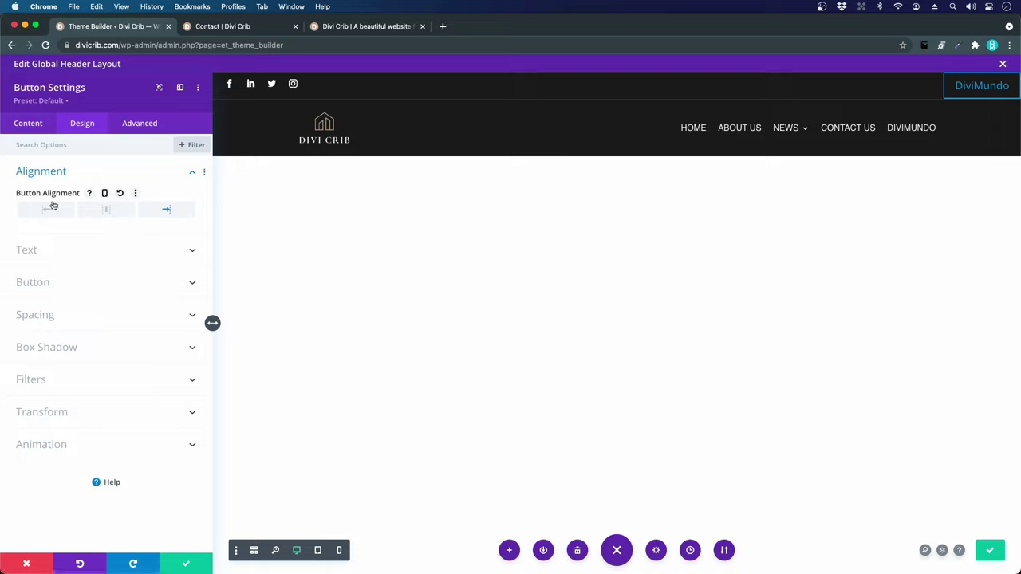
left_click(41, 250)
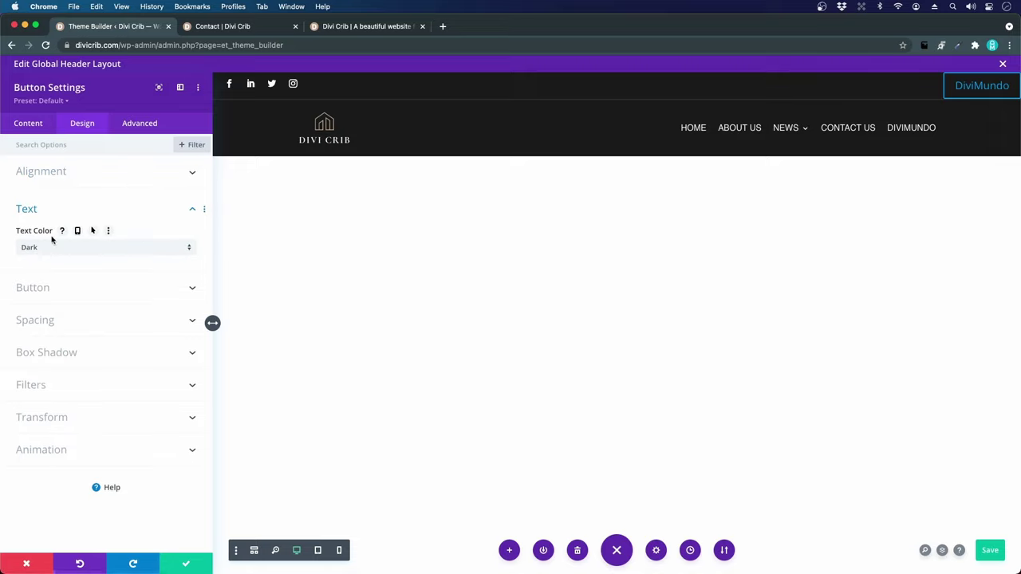
left_click(39, 217)
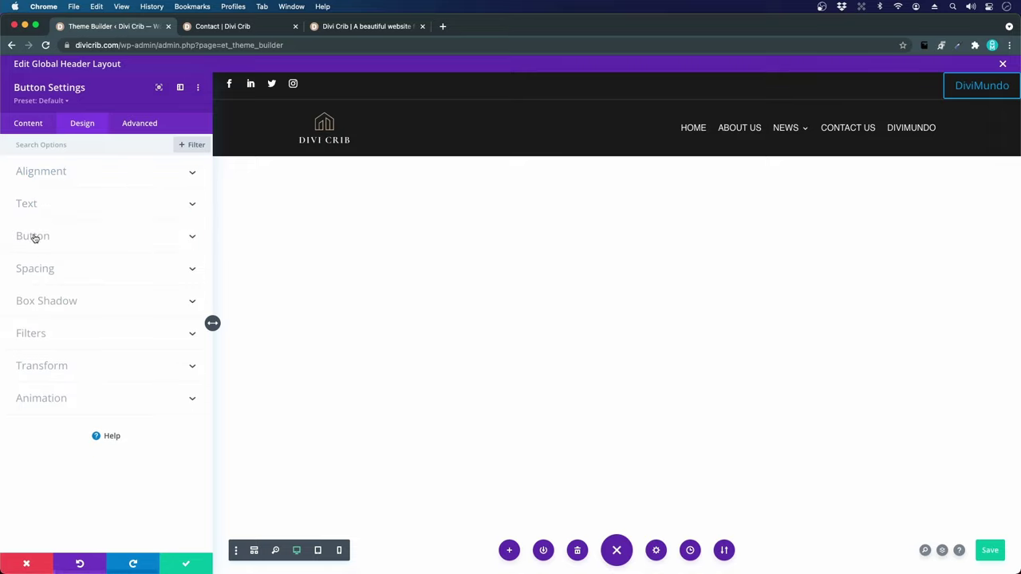
left_click(37, 239)
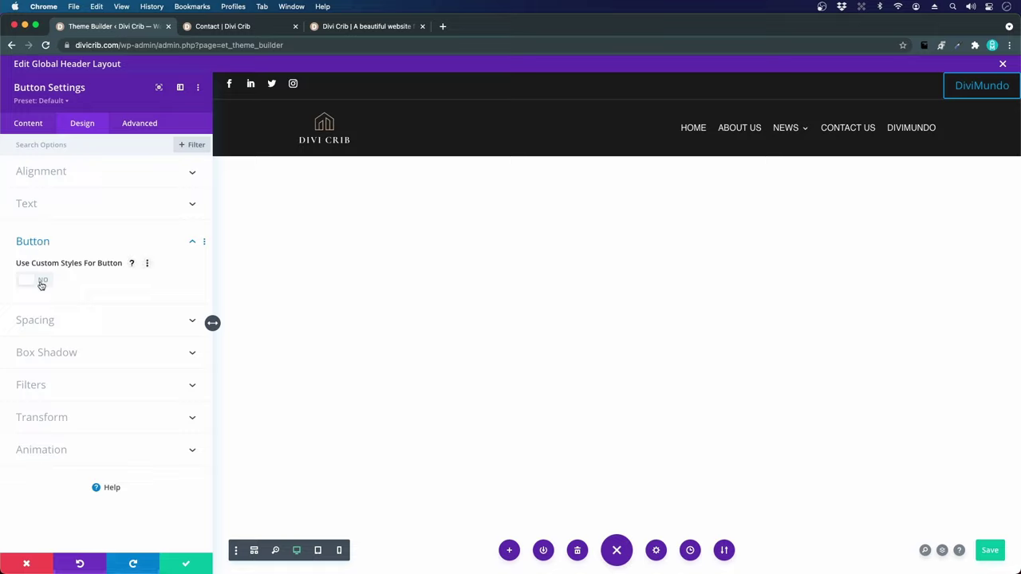
- Enable custom button styles and give the DiviMundo button 12px white text
left_click(32, 280)
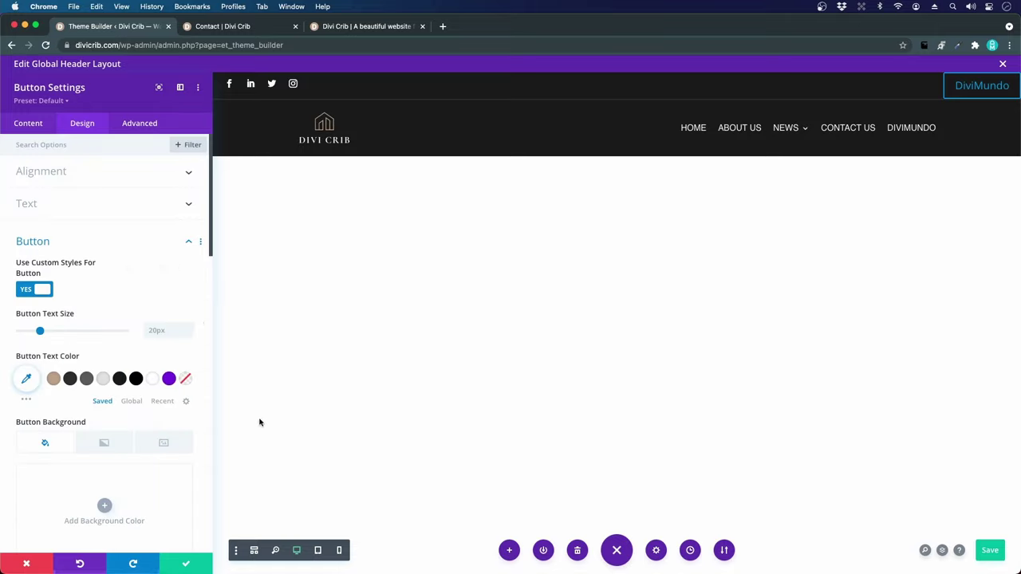
left_click(161, 329)
type("12")
key("Return")
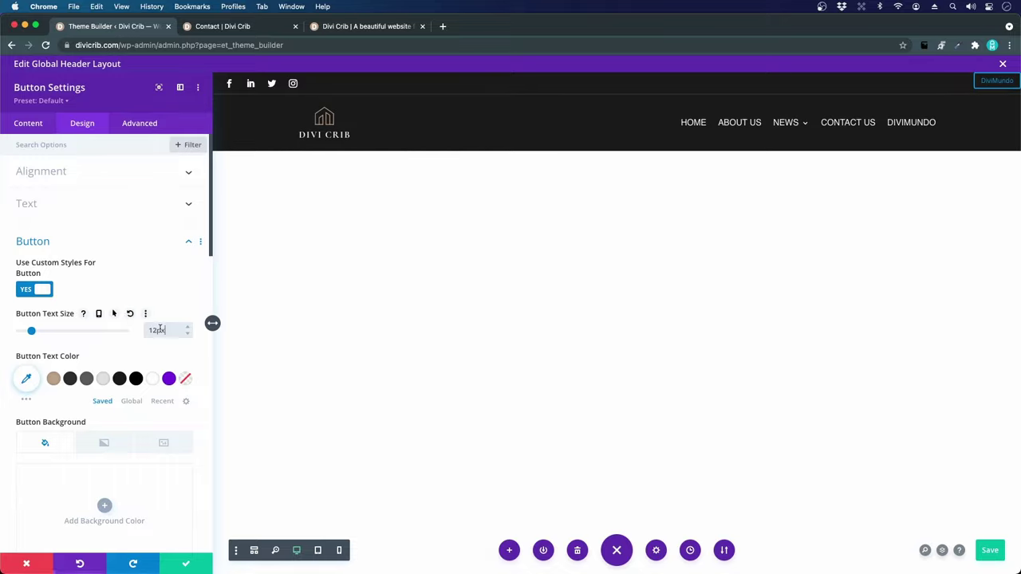
scroll(79, 343, "down", 1)
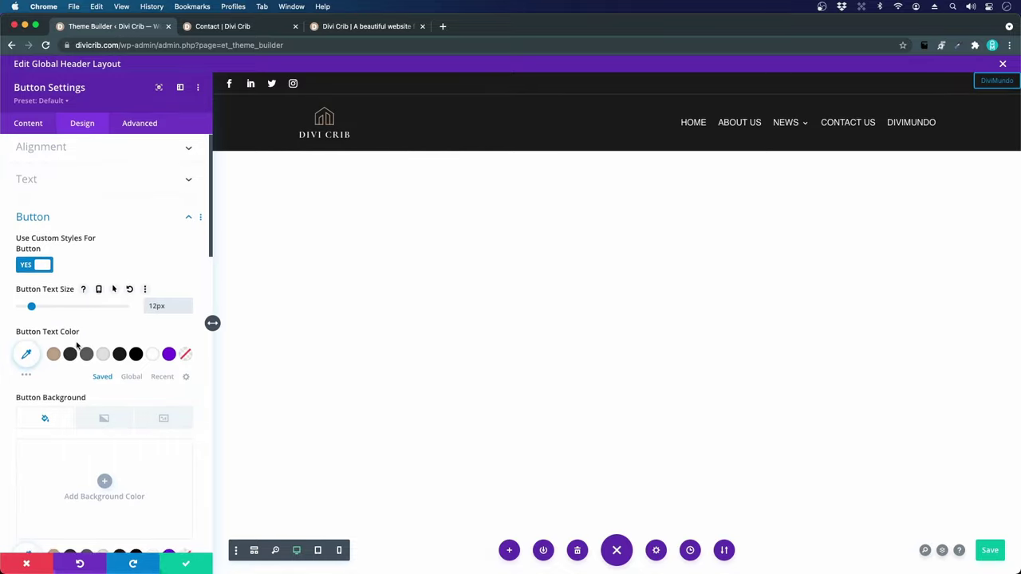
left_click(152, 355)
- Give the button a tan #c2ab92 background and a matching tan border
scroll(135, 363, "down", 10)
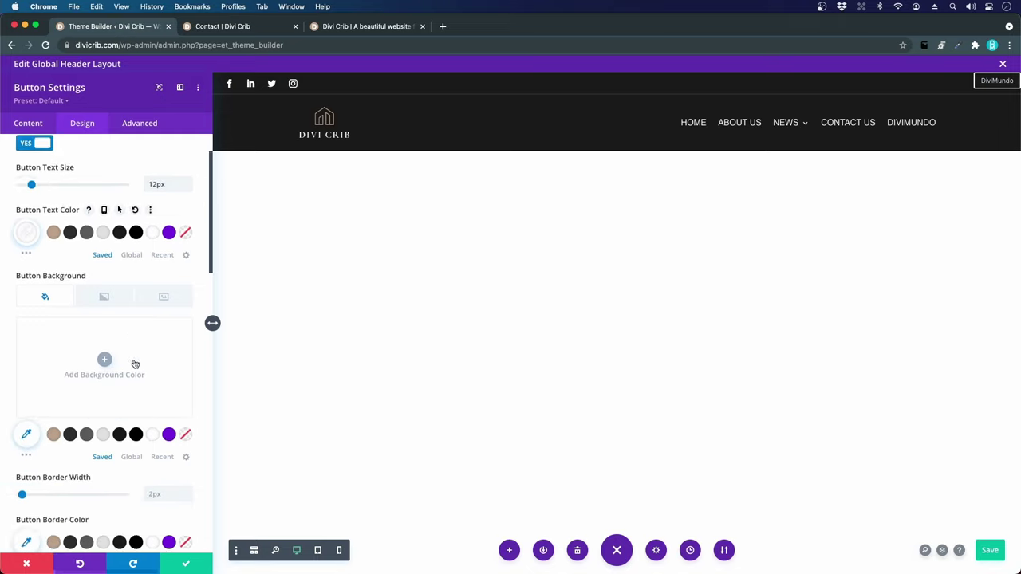
scroll(135, 361, "up", 7)
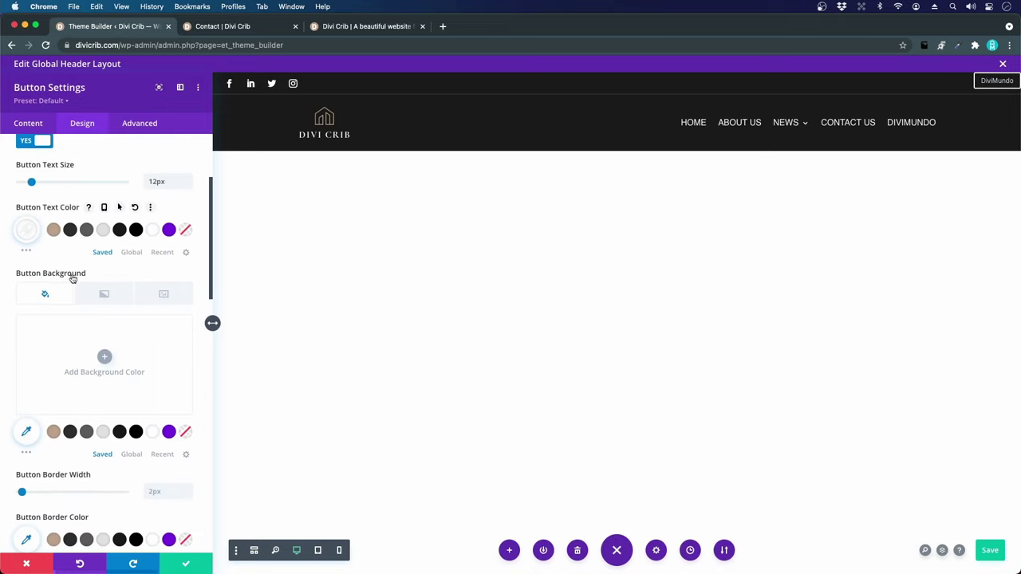
left_click(53, 432)
scroll(74, 475, "down", 1)
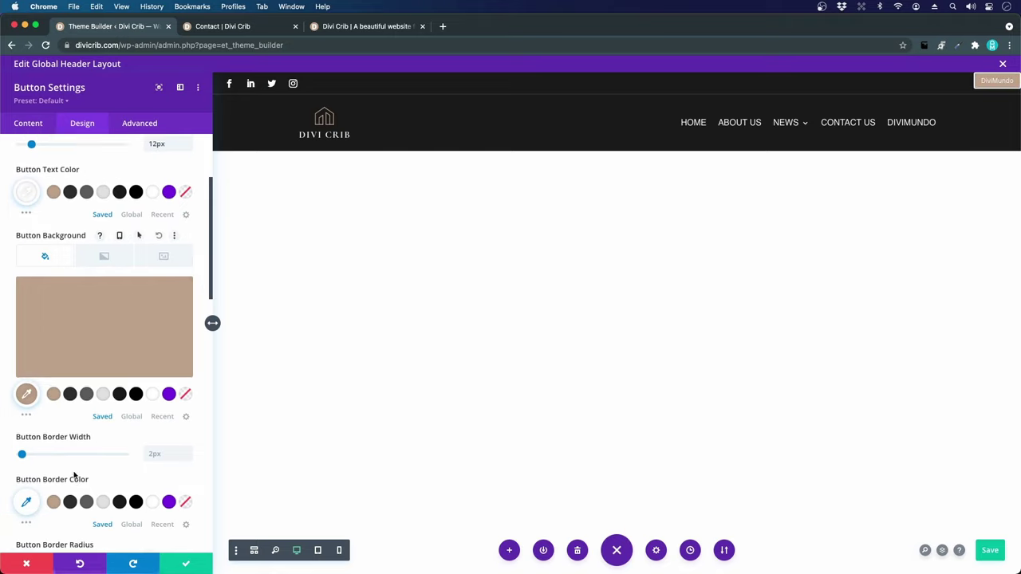
scroll(74, 475, "down", 2)
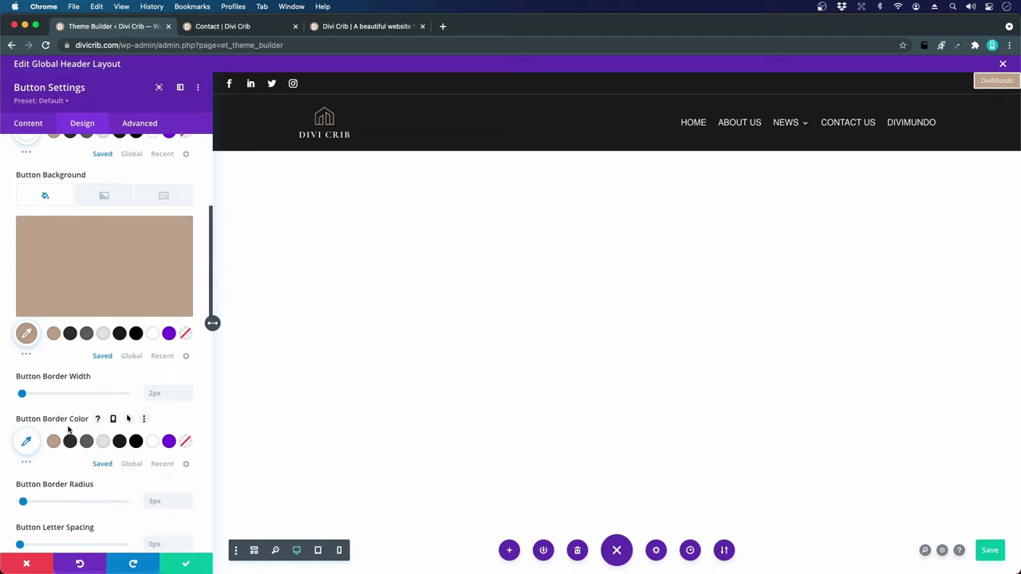
left_click(56, 442)
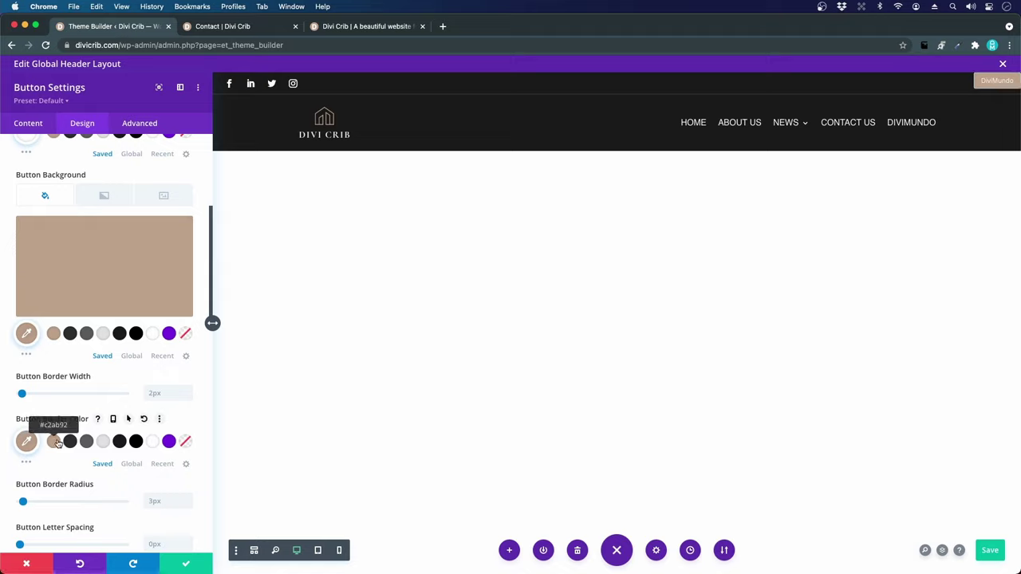
scroll(57, 442, "down", 3)
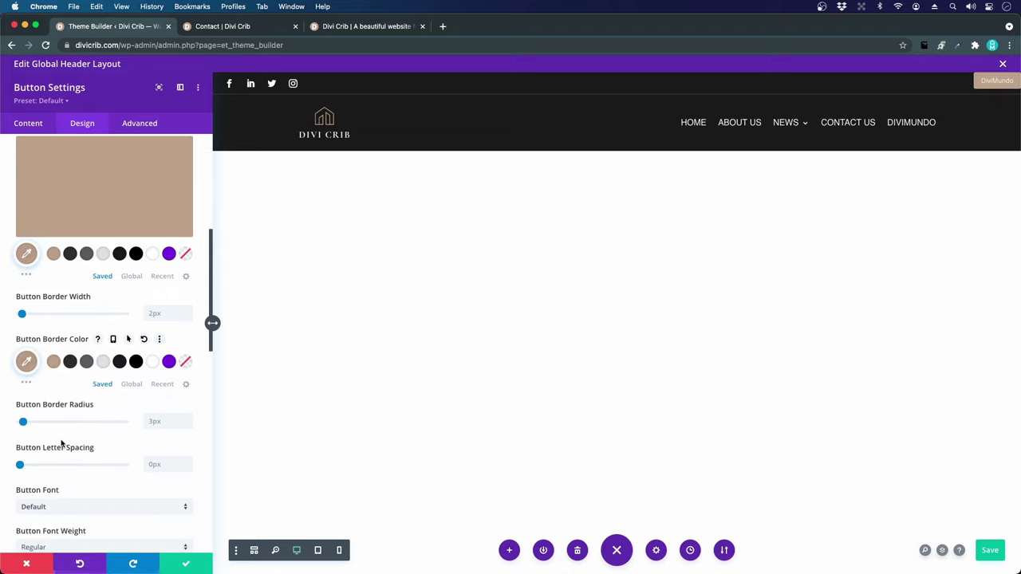
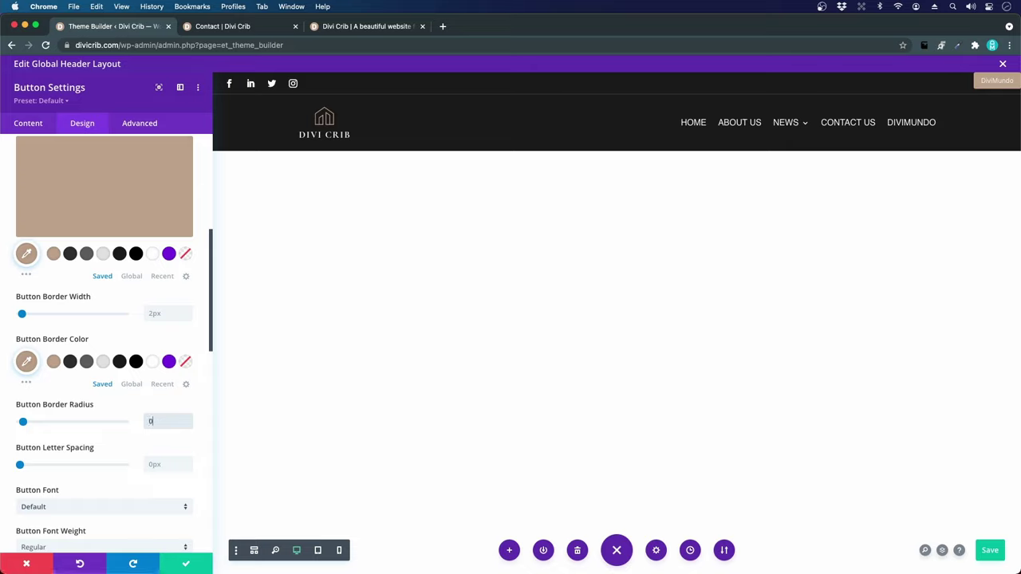
- Set the DiviMundo button's border radius to 0px and its letter spacing to 2px
type("px")
double_click(166, 421)
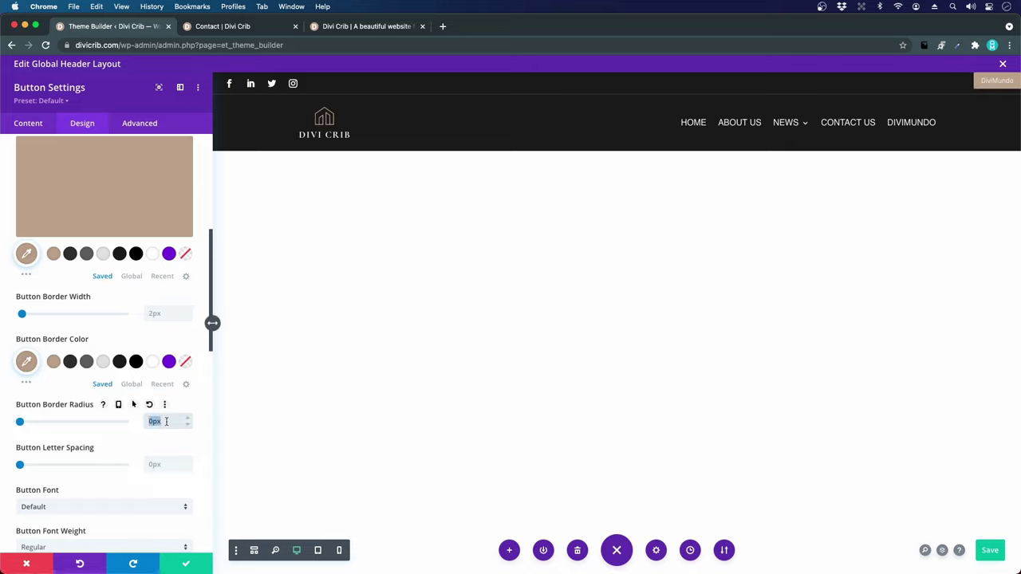
type("50")
double_click(163, 422)
type("0px")
scroll(95, 459, "down", 1)
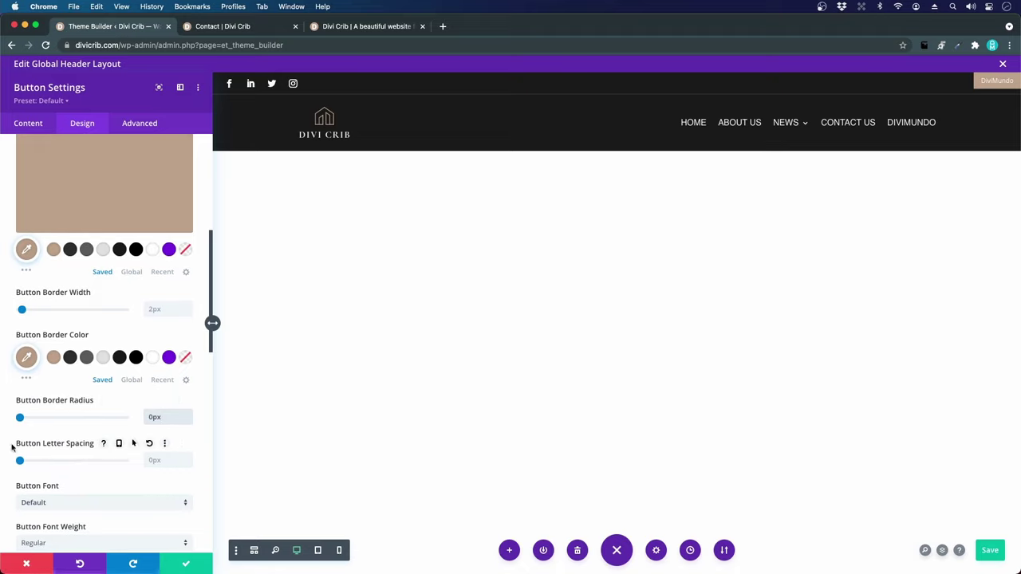
left_click(160, 460)
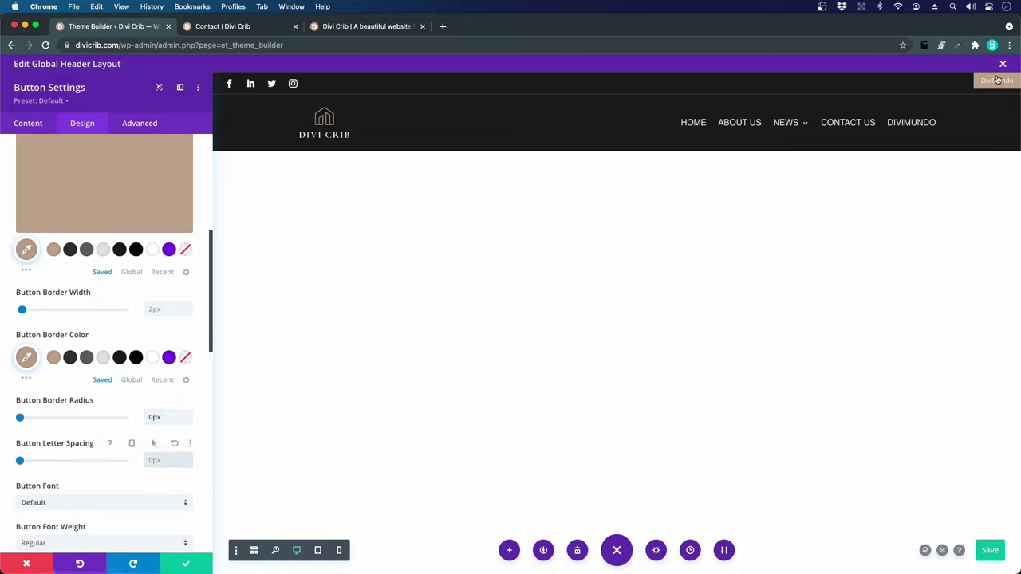
type("2px")
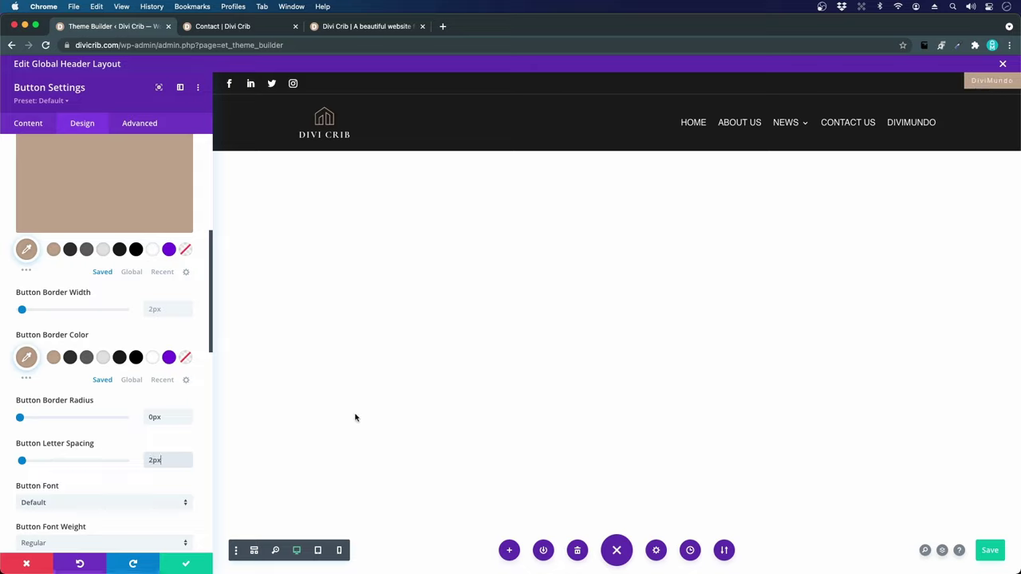
scroll(164, 411, "down", 3)
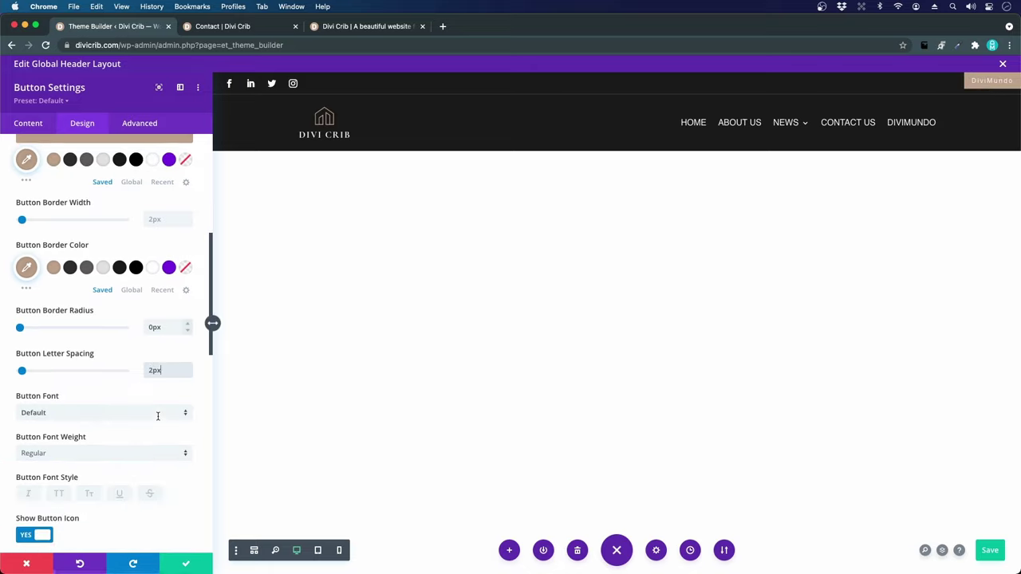
- Style the DiviMundo button text as Karla, Bold weight, uppercase
left_click(26, 407)
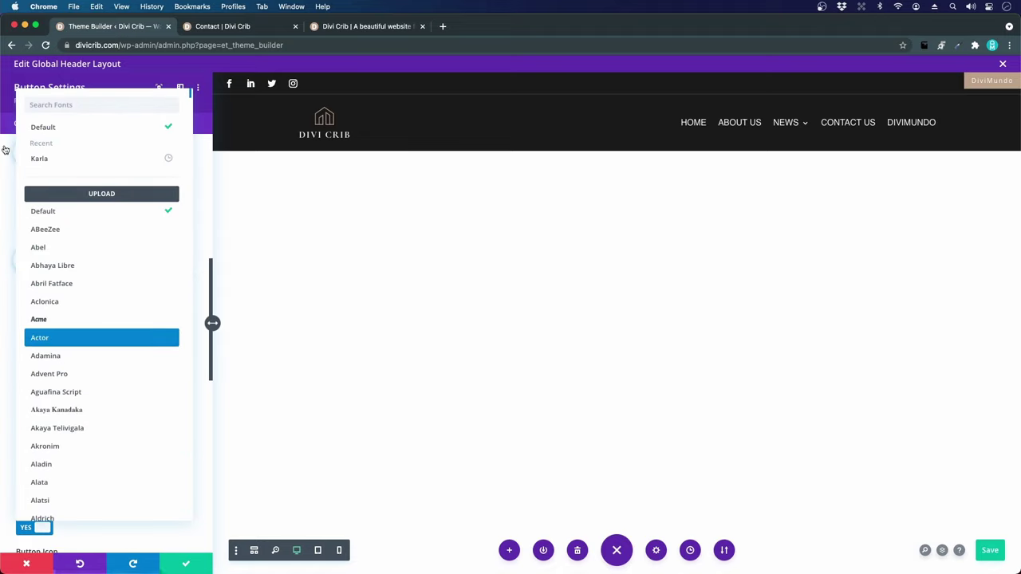
left_click(69, 158)
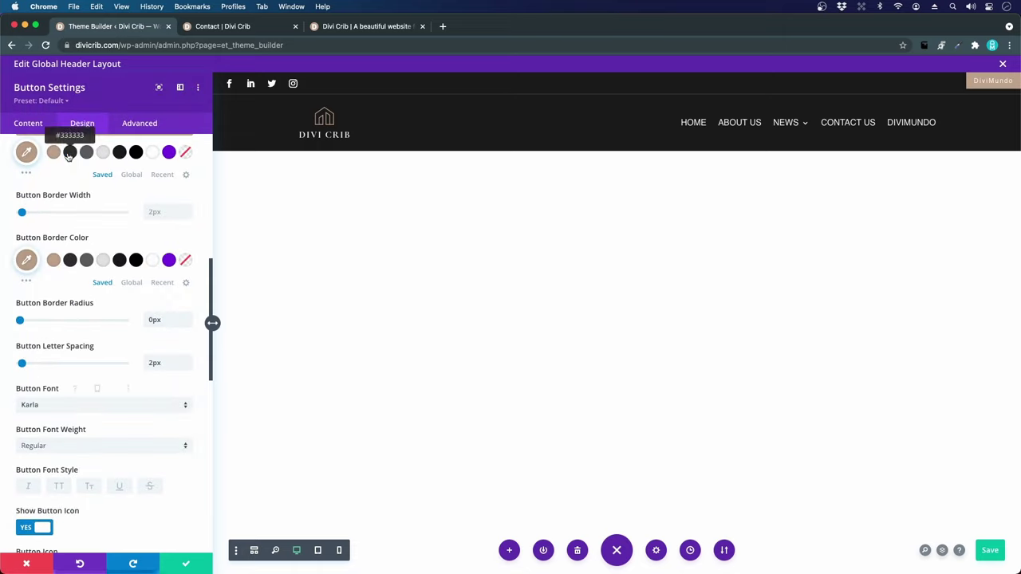
left_click(67, 445)
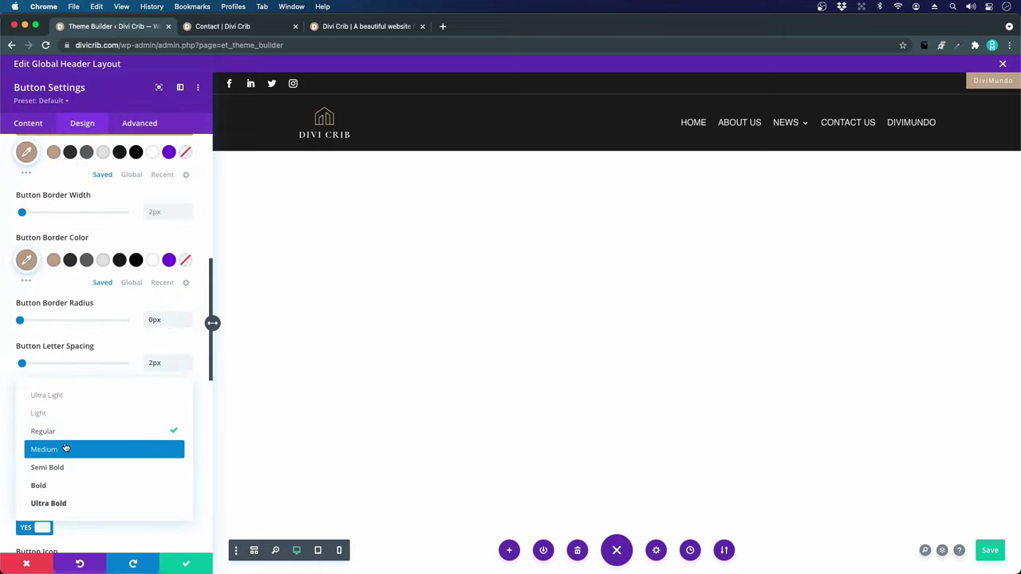
left_click(68, 485)
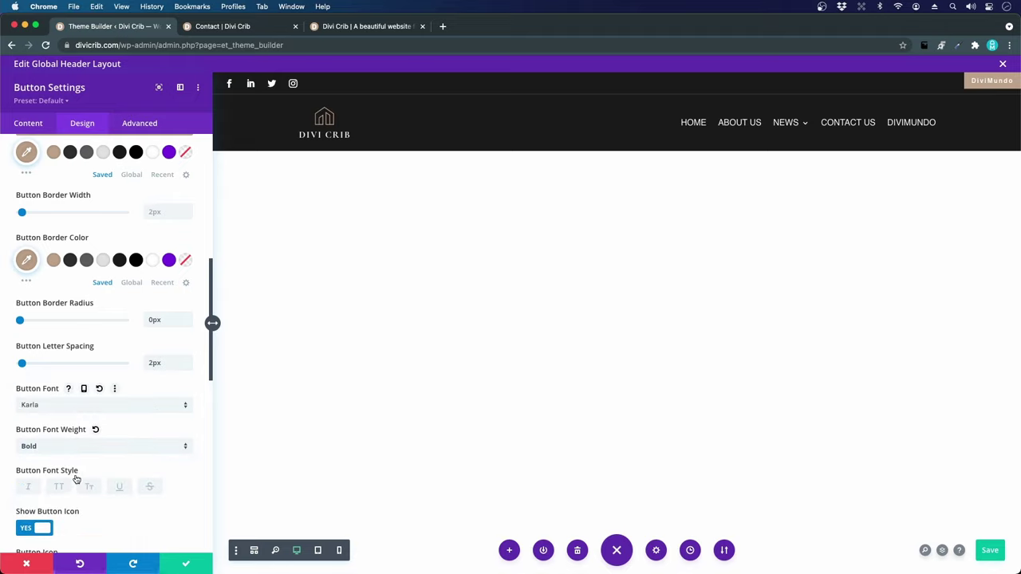
scroll(77, 479, "down", 3)
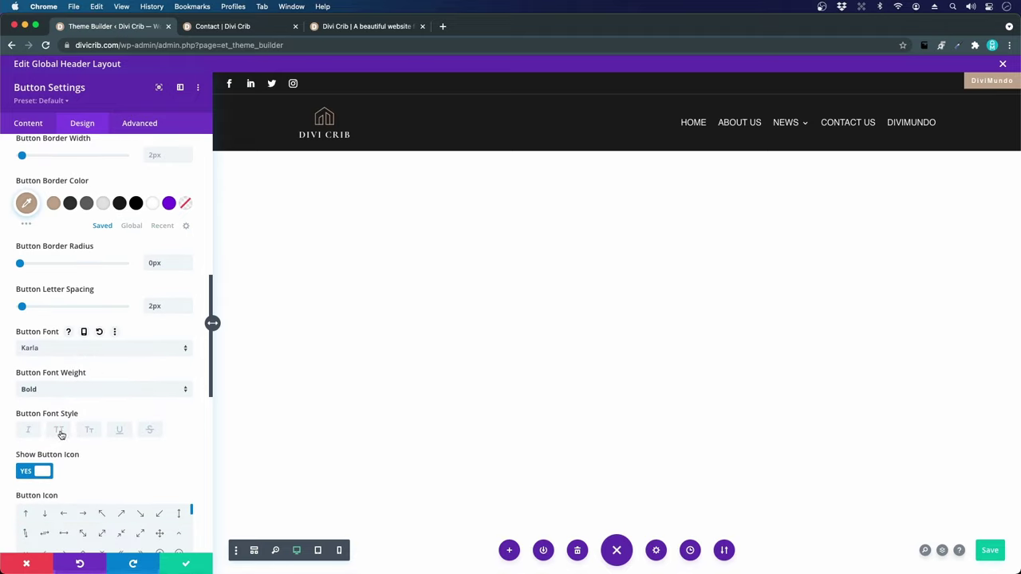
left_click(59, 430)
scroll(103, 452, "down", 3)
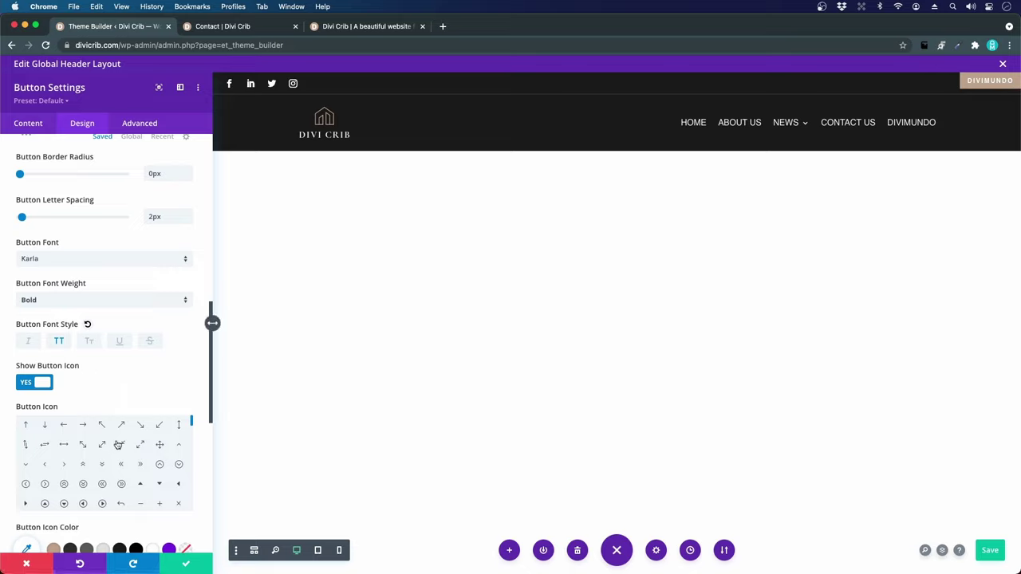
mouse_move(191, 420)
left_mouse_down()
mouse_move(190, 480)
mouse_move(192, 421)
left_mouse_up()
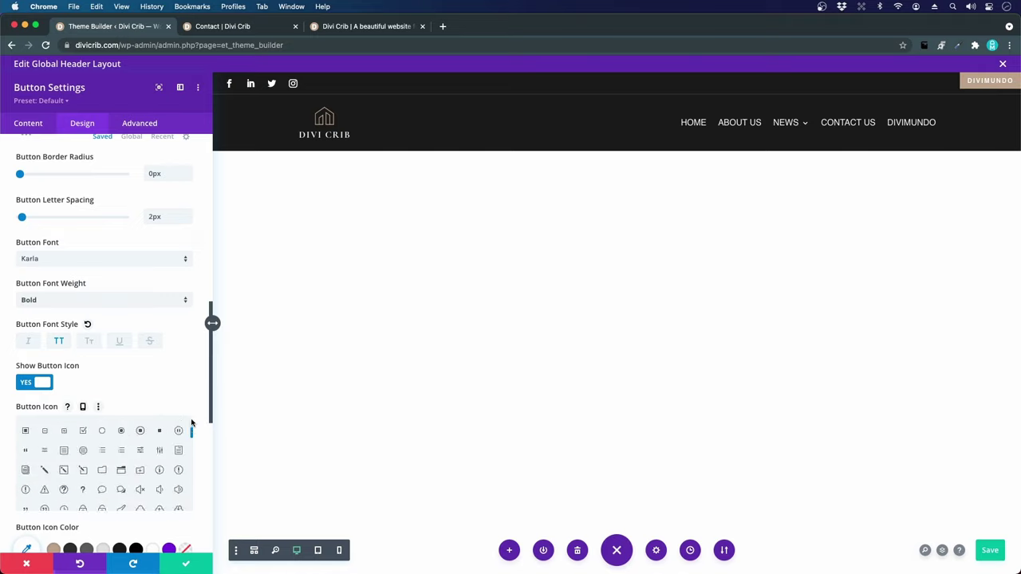
scroll(168, 399, "down", 2)
scroll(166, 397, "down", 2)
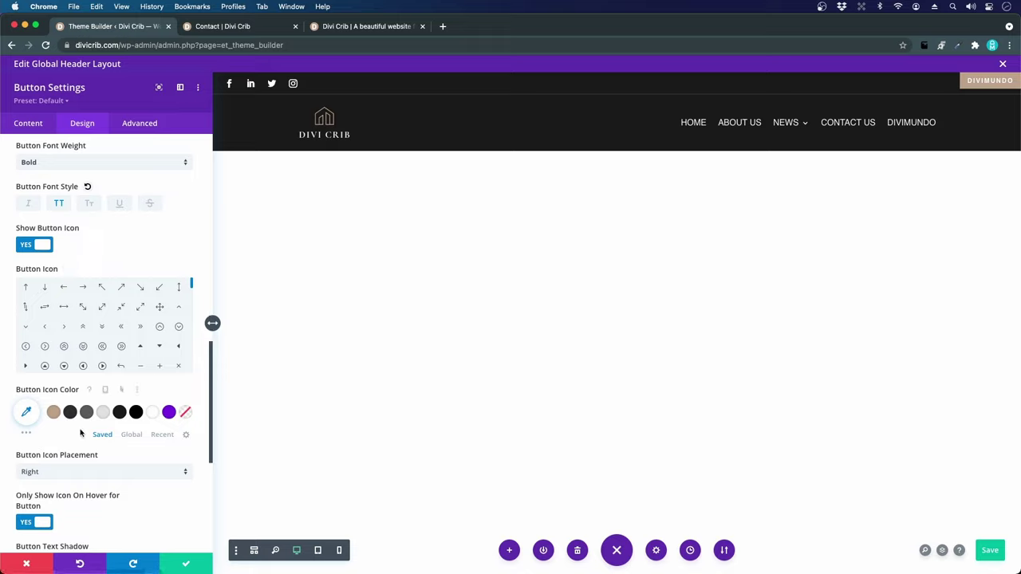
scroll(80, 432, "down", 4)
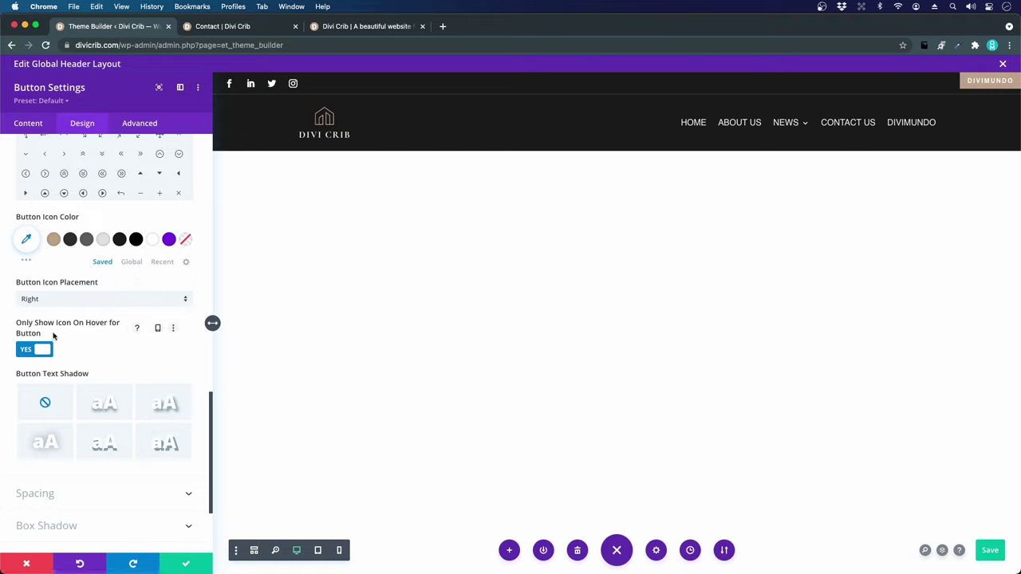
scroll(89, 363, "down", 1)
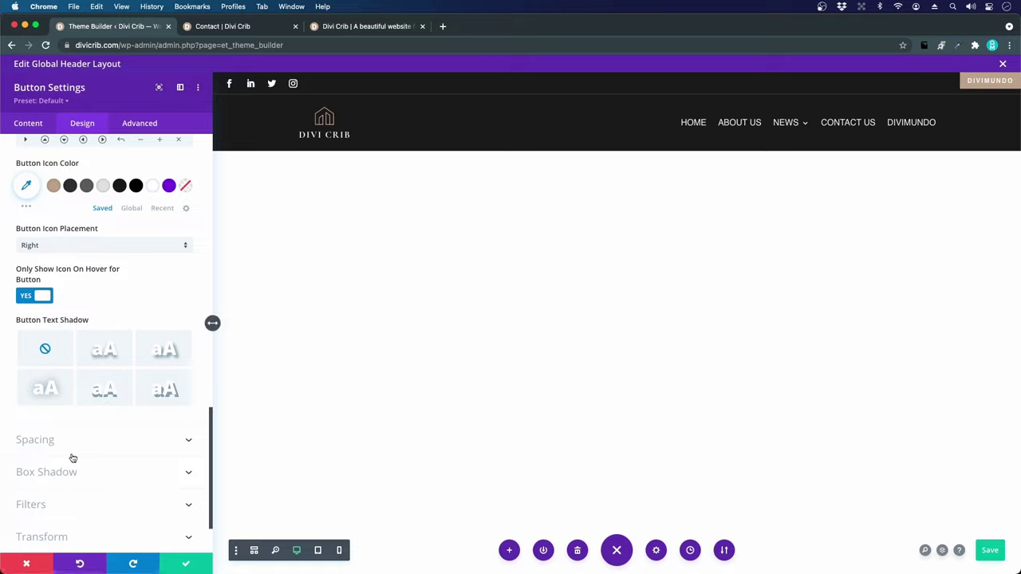
- Set the button's padding to linked 9px top and bottom and linked 28px left and right
left_click(47, 447)
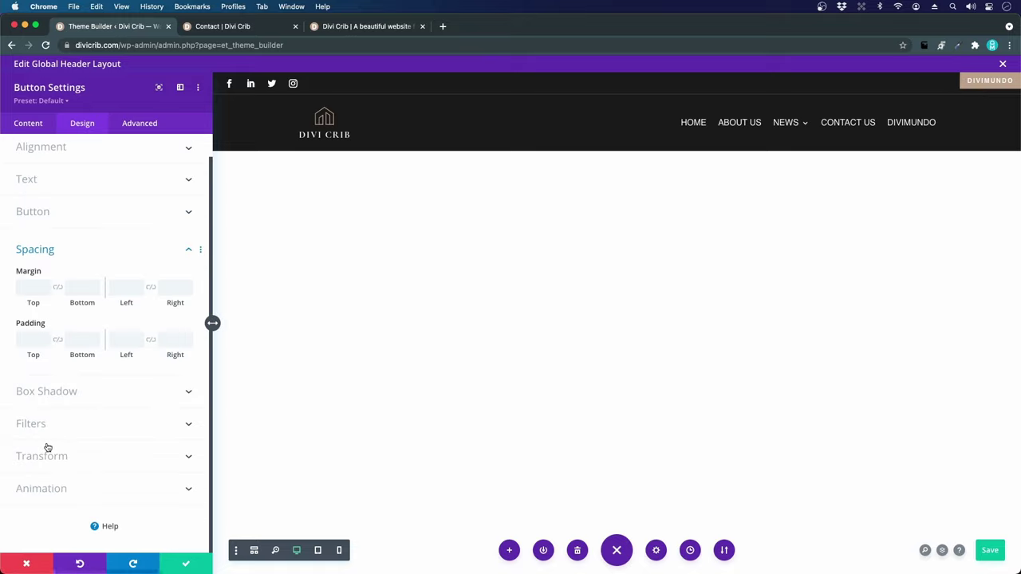
left_click(27, 340)
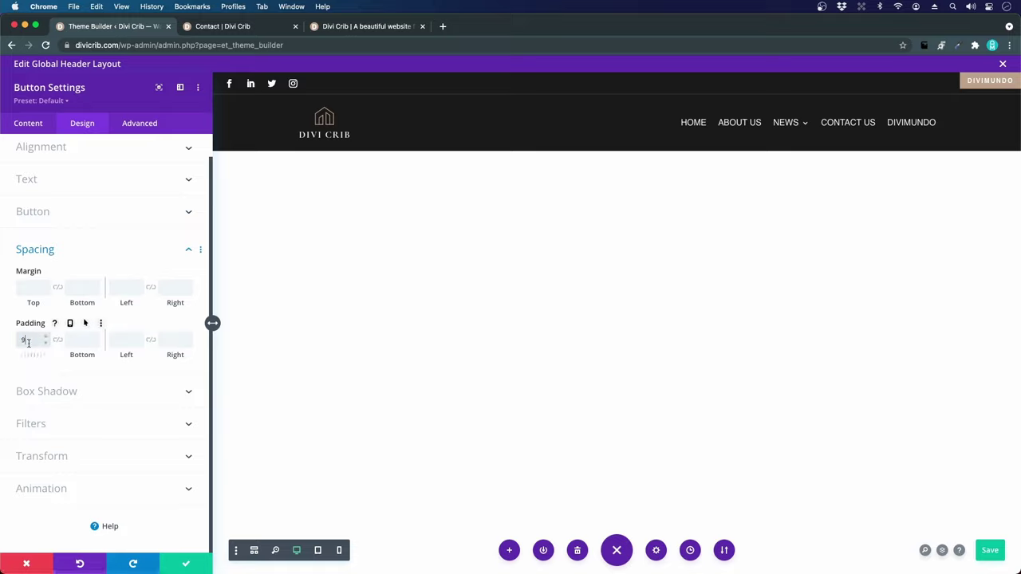
type("9")
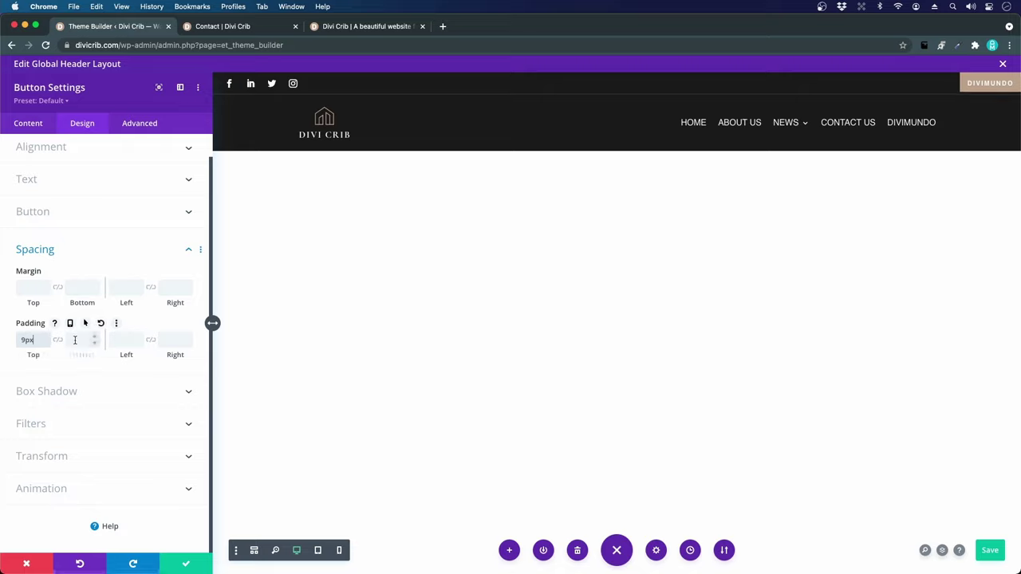
left_click(57, 347)
left_click(58, 341)
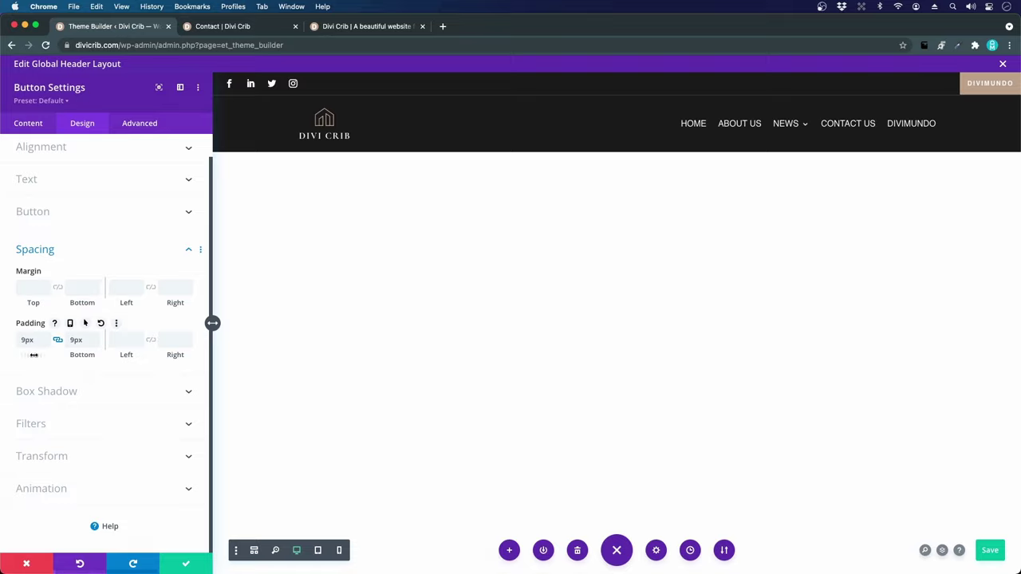
left_click_drag(34, 355, 43, 356)
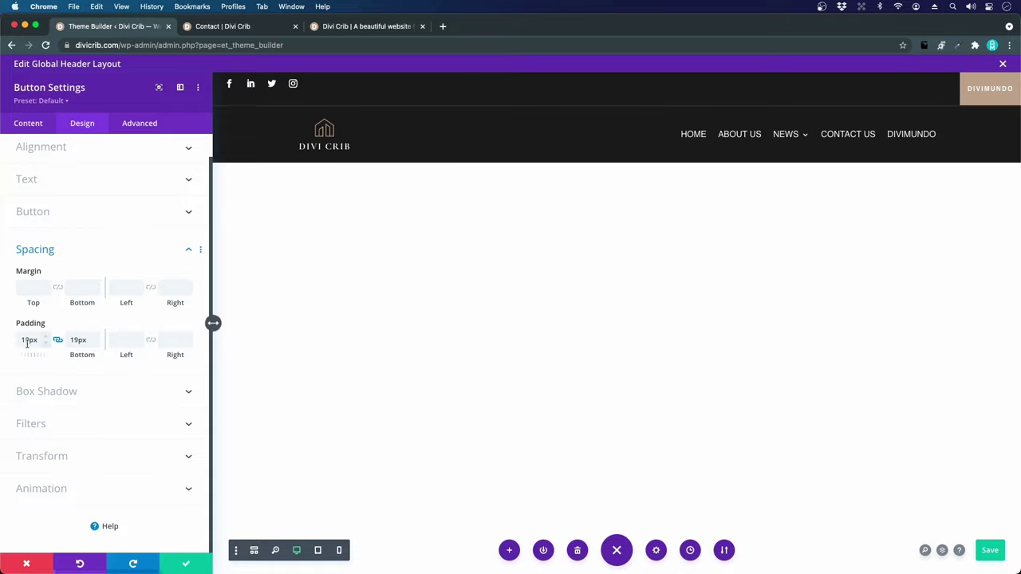
double_click(27, 340)
type("9")
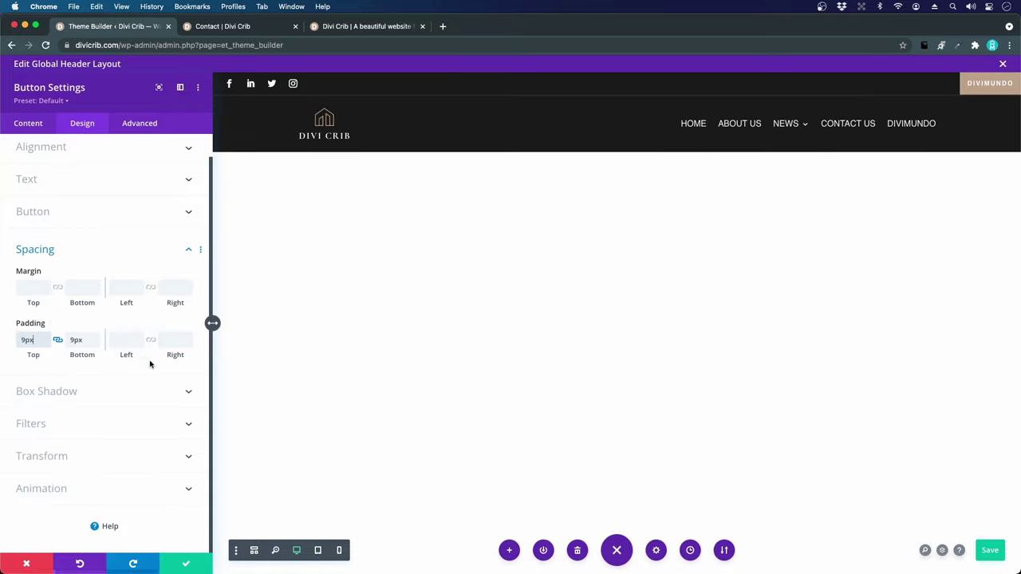
left_click(124, 341)
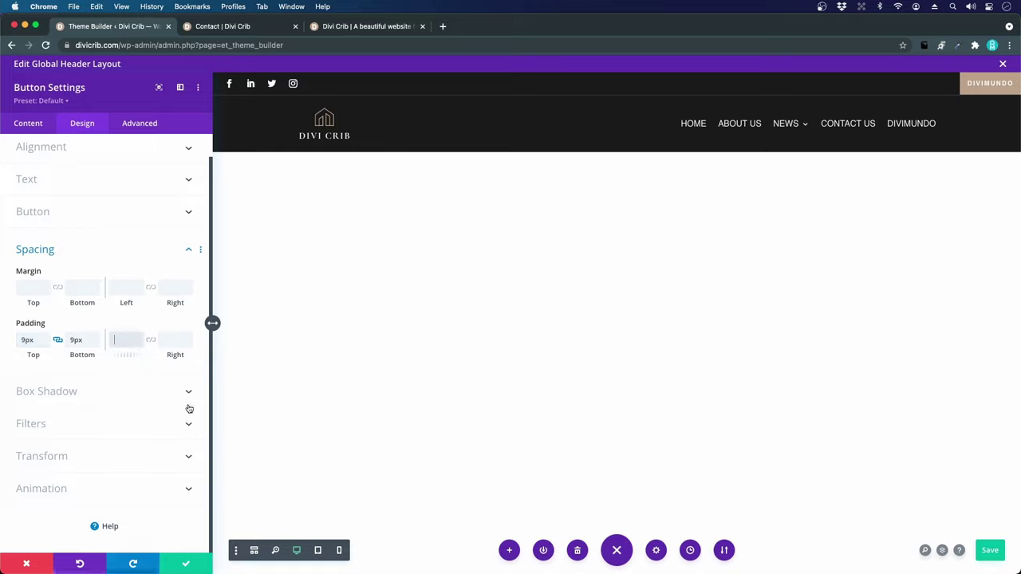
type("28px")
left_click(152, 341)
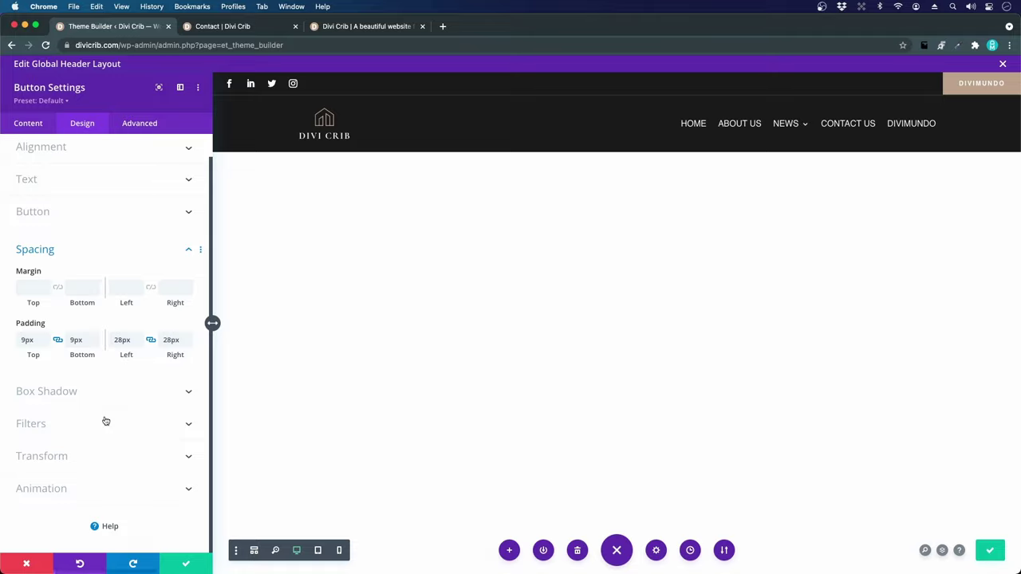
left_click(171, 565)
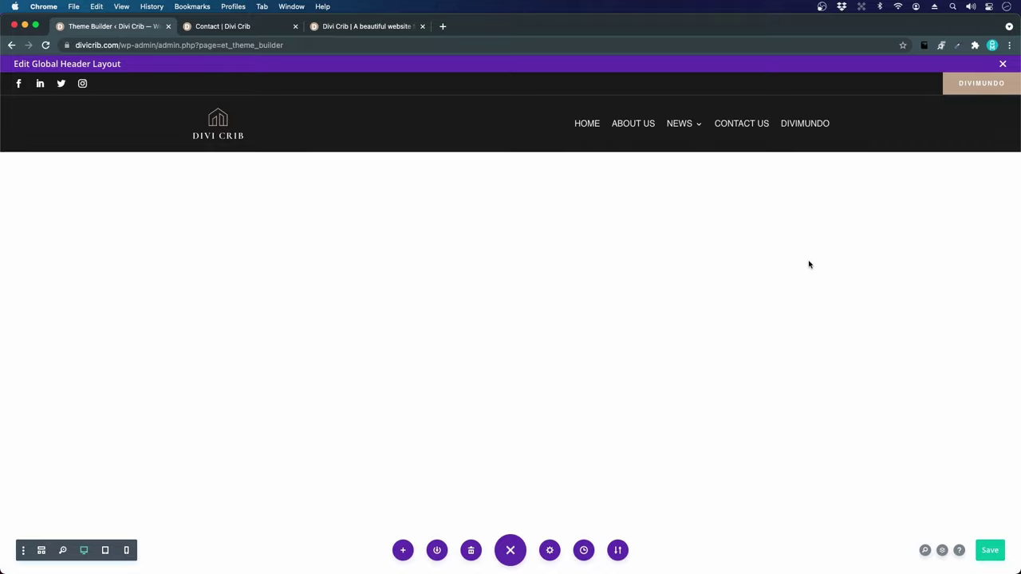
left_click(981, 554)
left_click(203, 24)
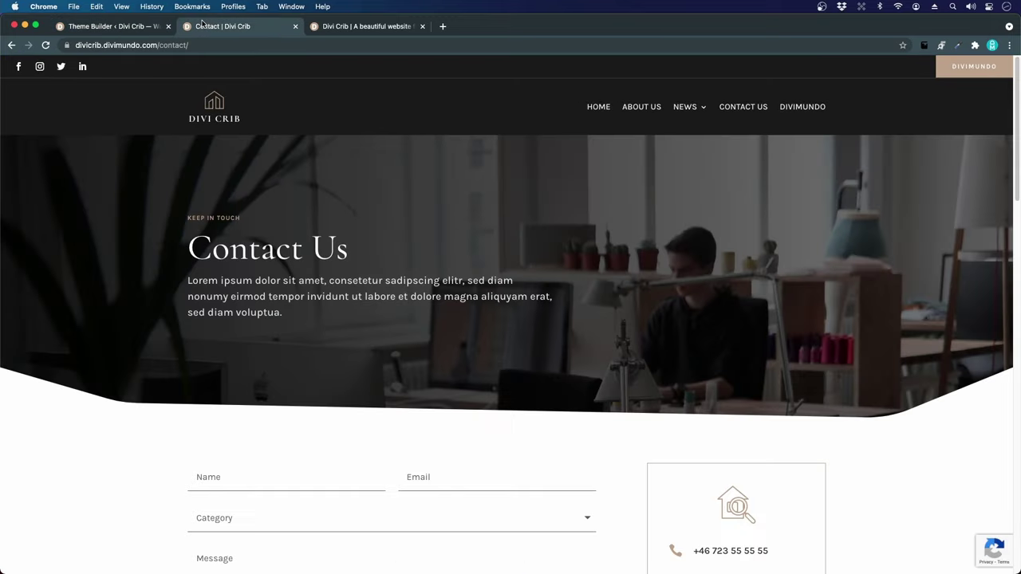
left_click(339, 29)
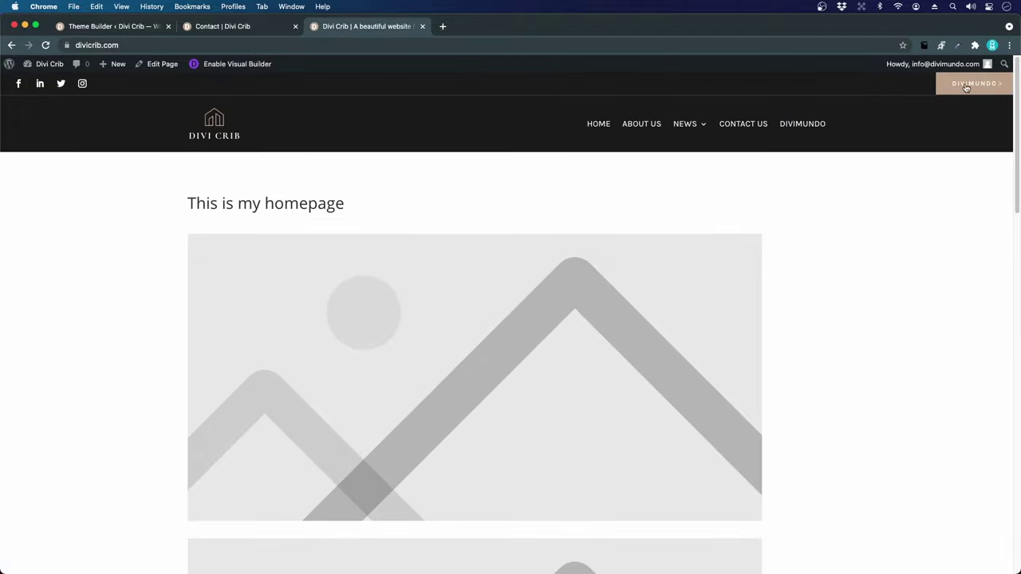
scroll(203, 262, "down", 3)
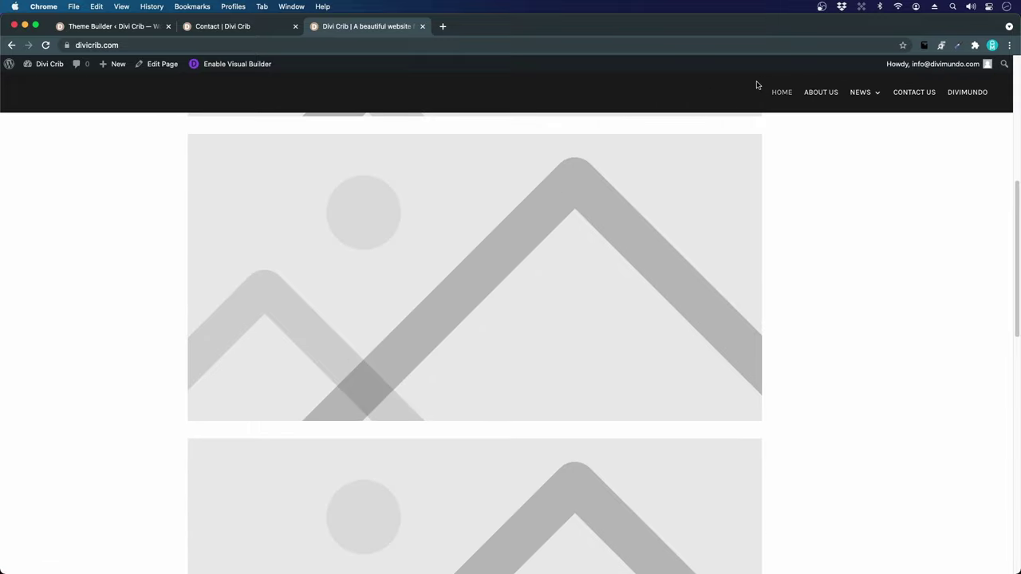
scroll(659, 123, "down", 10)
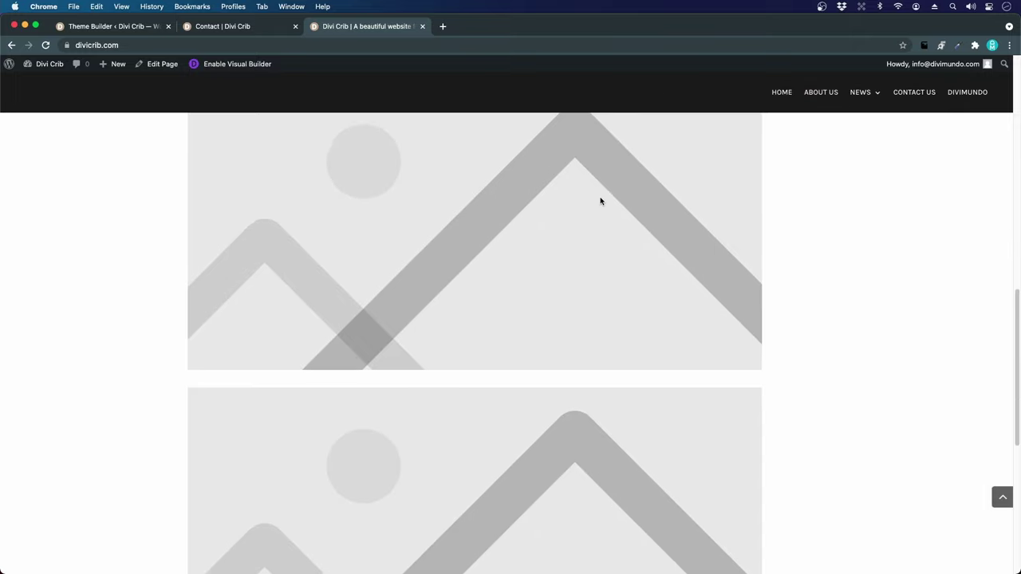
scroll(595, 268, "up", 15)
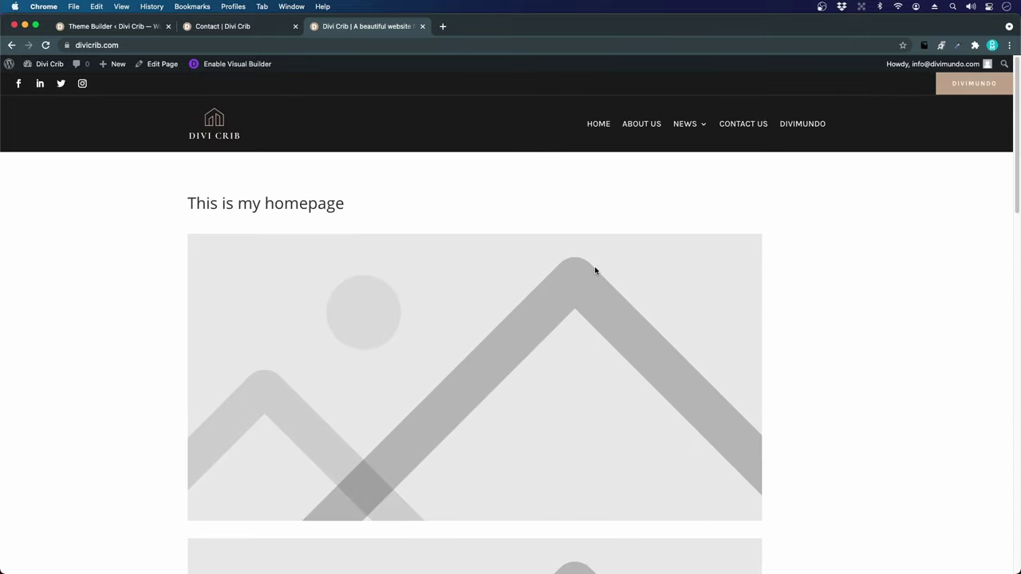
scroll(594, 271, "down", 5)
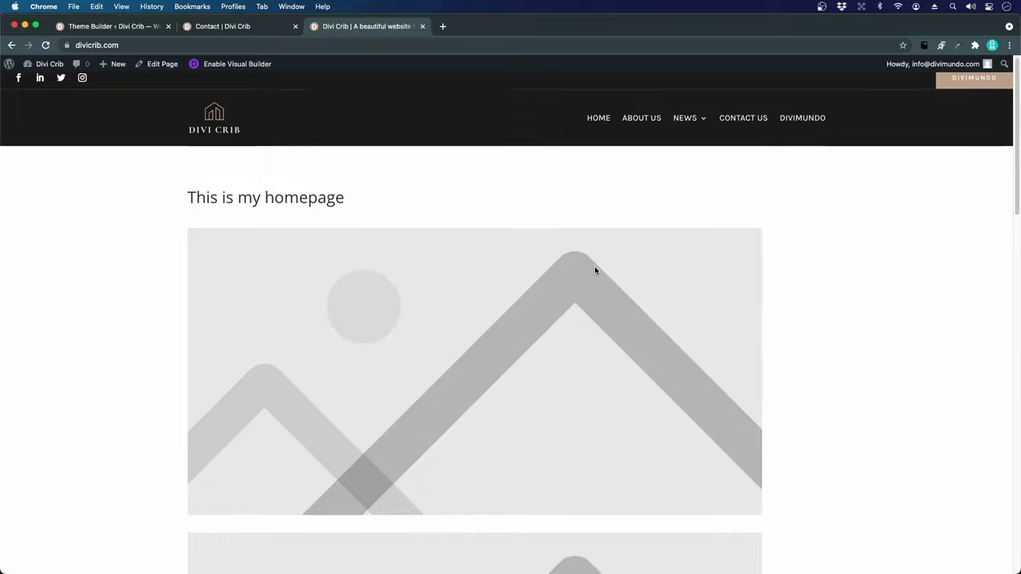
scroll(595, 271, "up", 5)
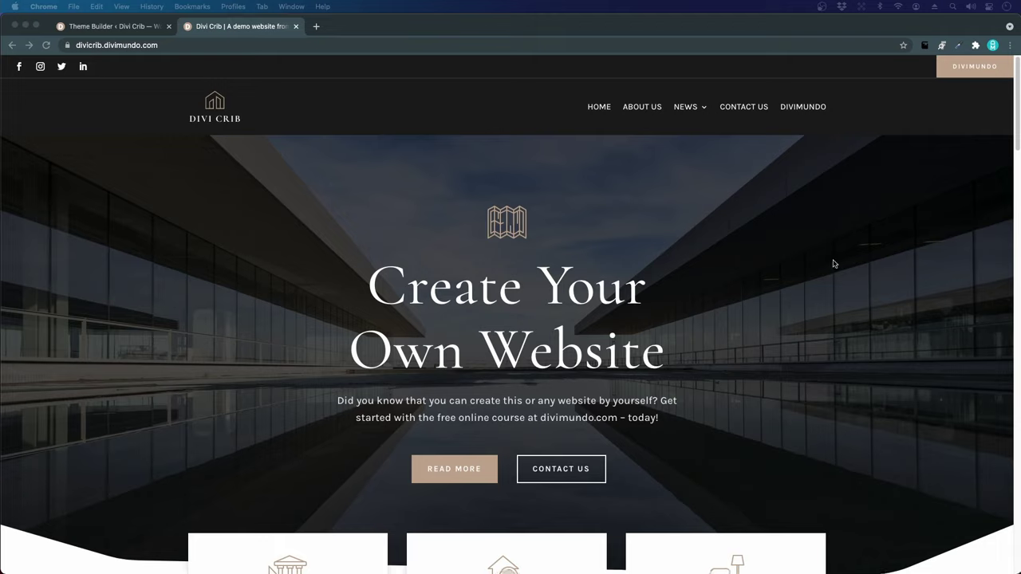
left_click(205, 113)
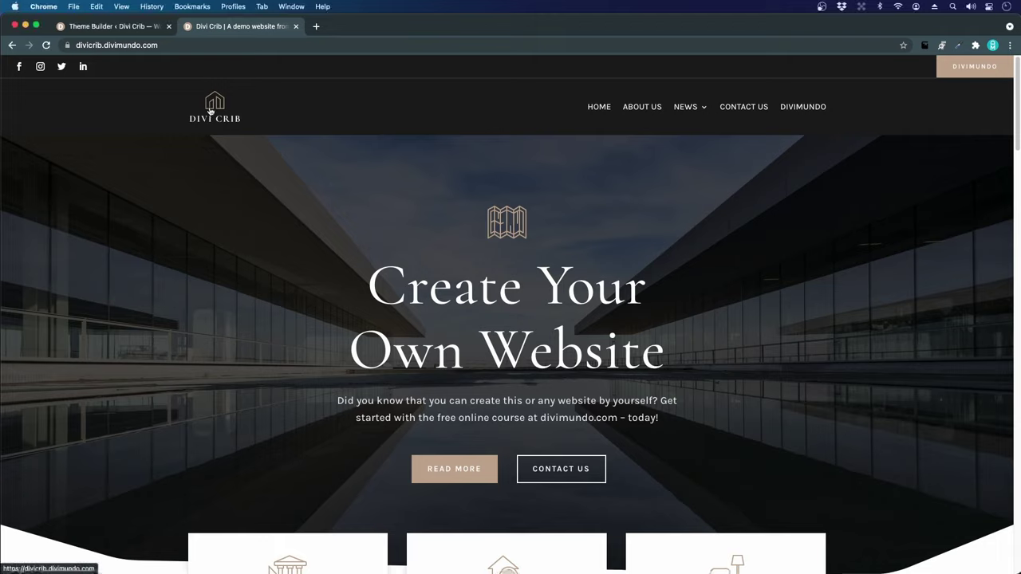
left_click(214, 110)
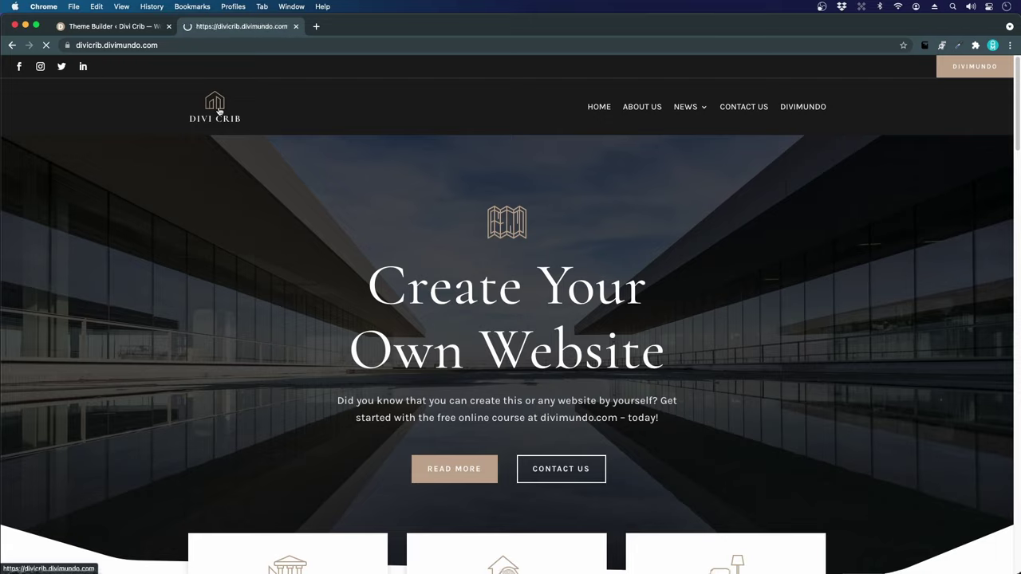
- Set the header menu module's Logo Link URL to / and confirm the module settings
left_click(115, 27)
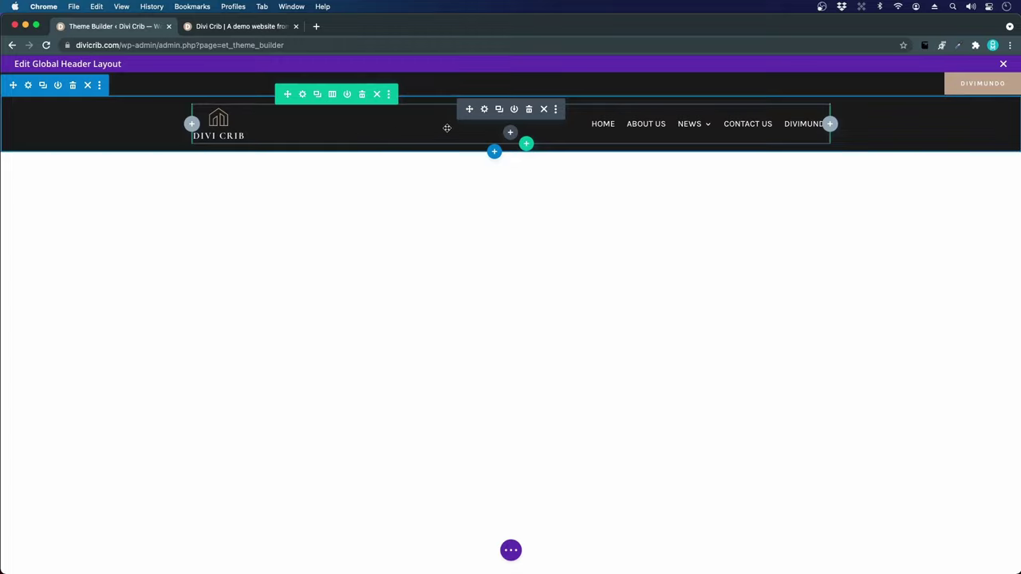
left_click(485, 109)
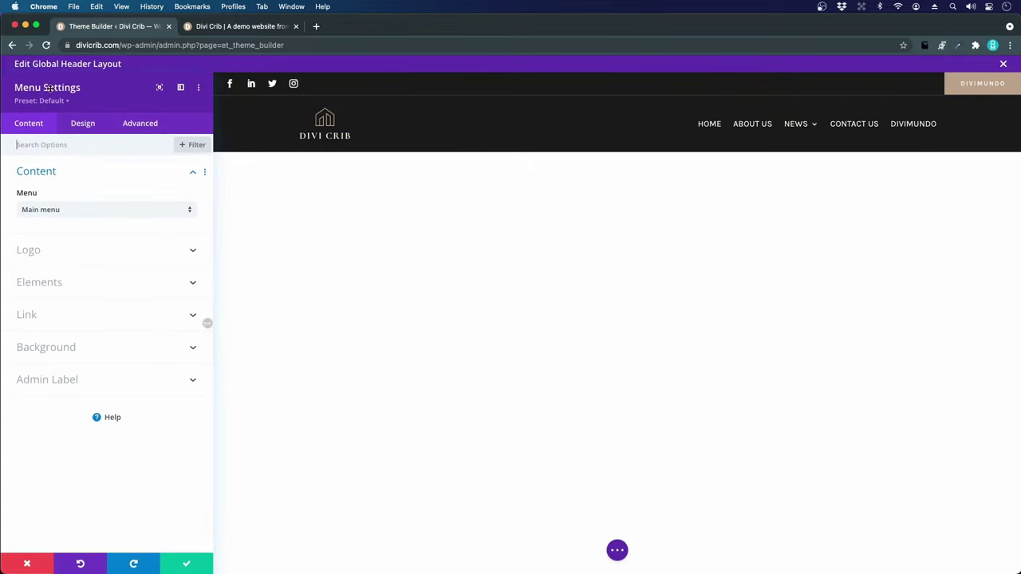
left_click(29, 316)
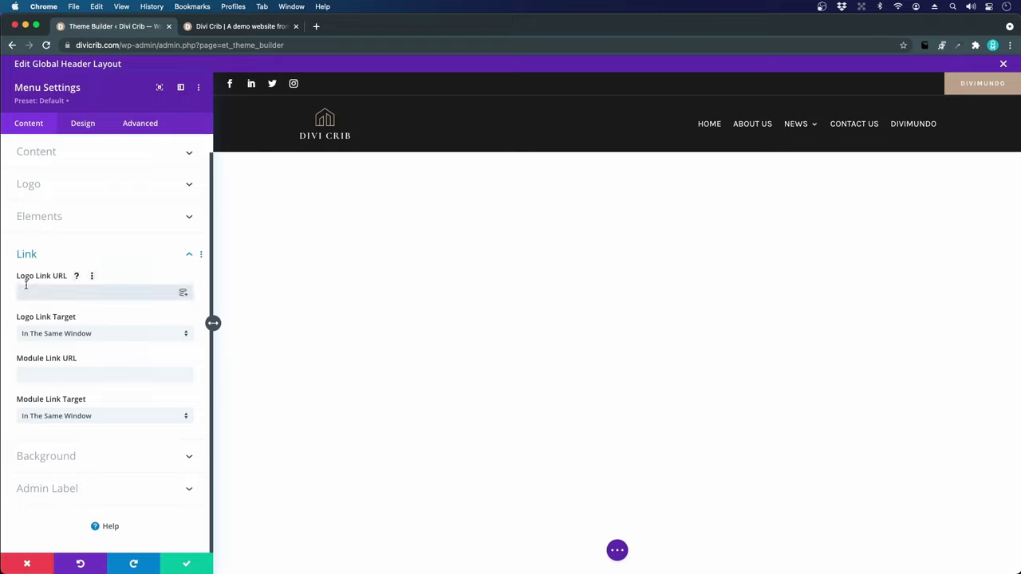
type("/")
left_click(201, 569)
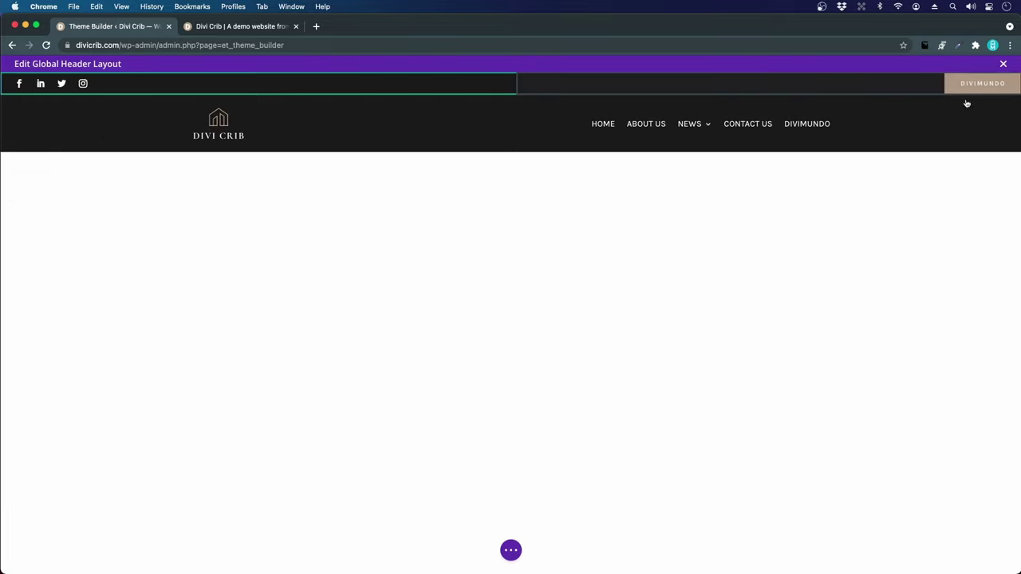
left_click(510, 550)
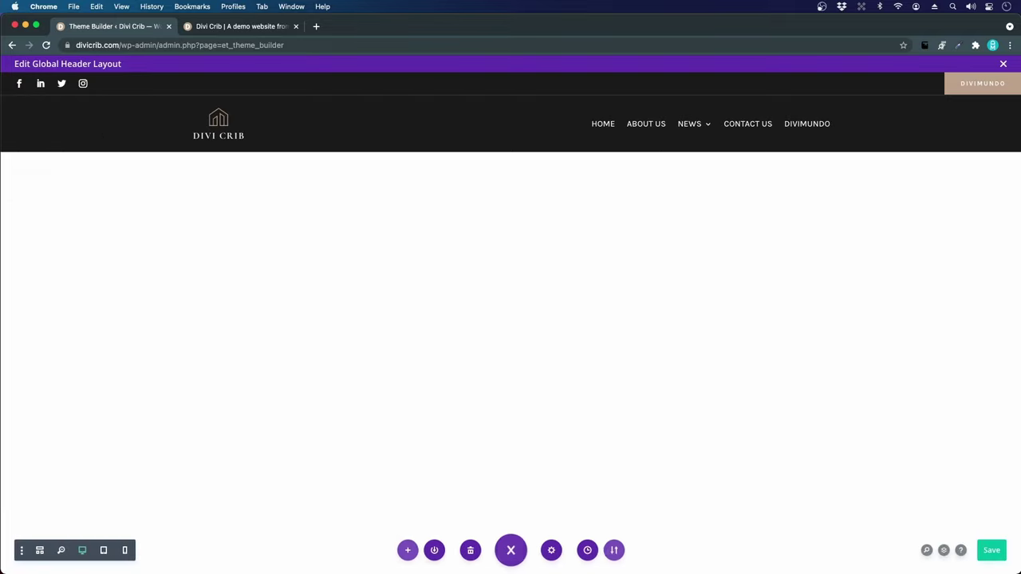
- Save the header, then on the live site go from Contact Us back home via the logo
left_click(989, 551)
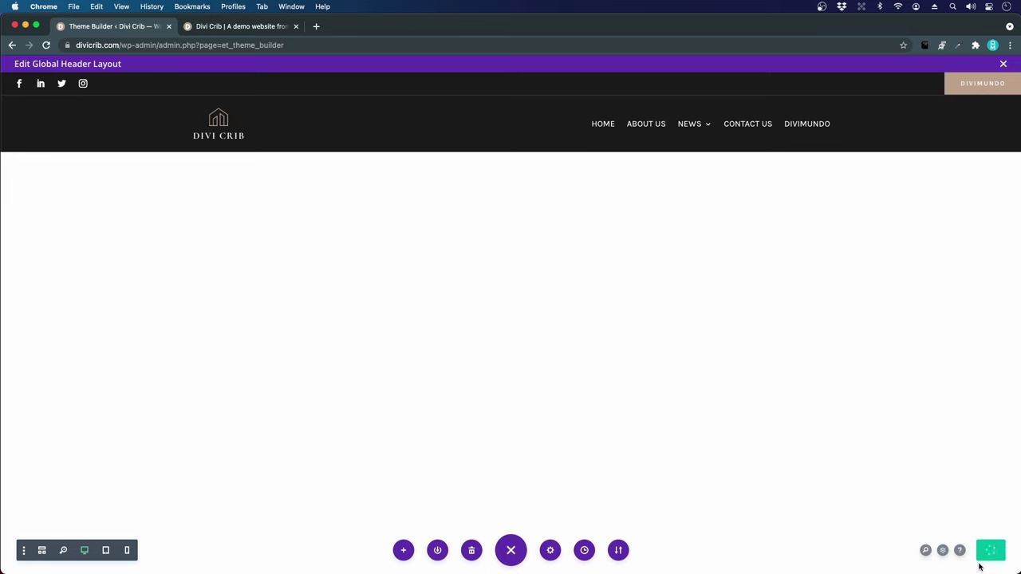
left_click(225, 25)
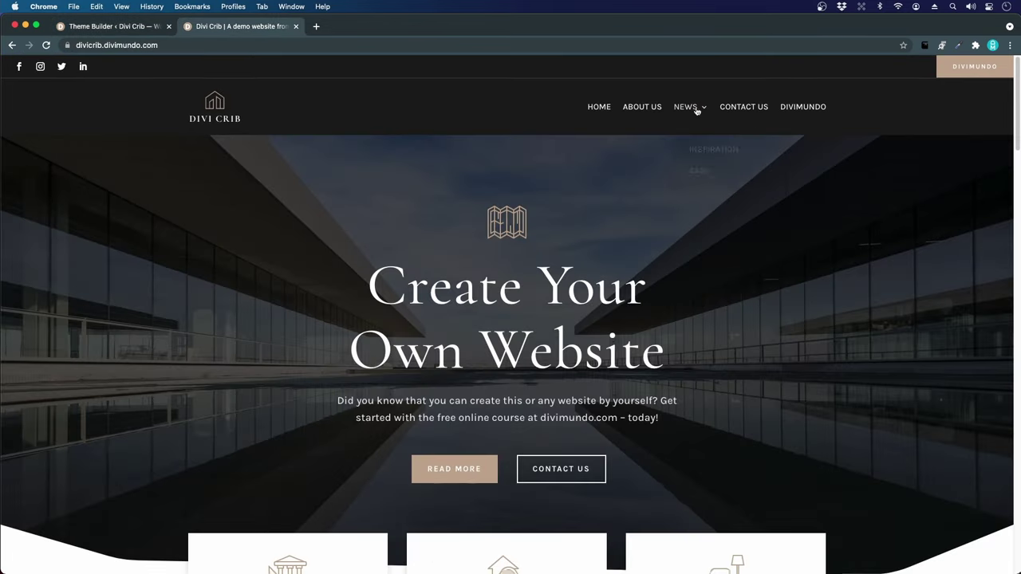
left_click(743, 108)
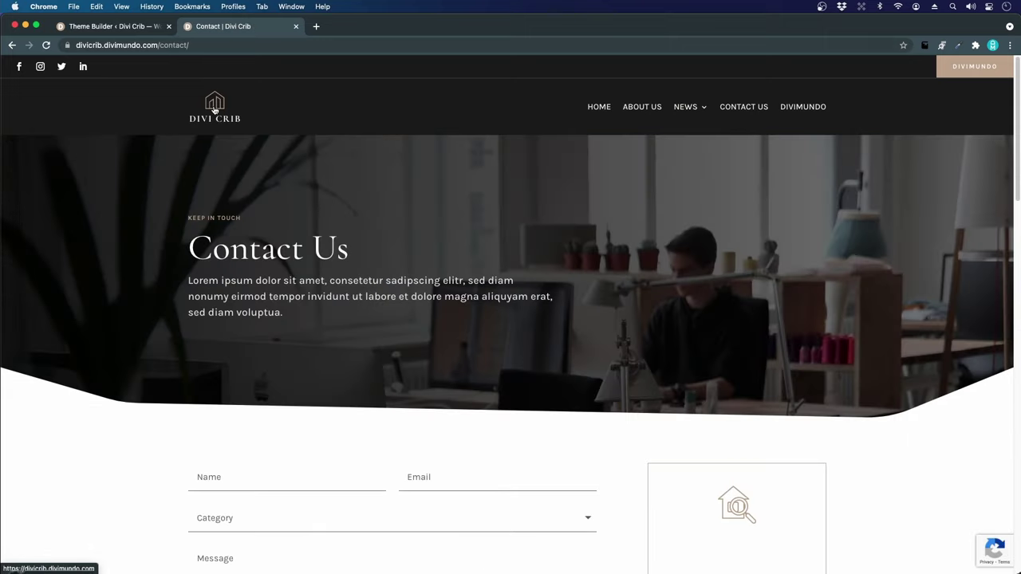
left_click(214, 110)
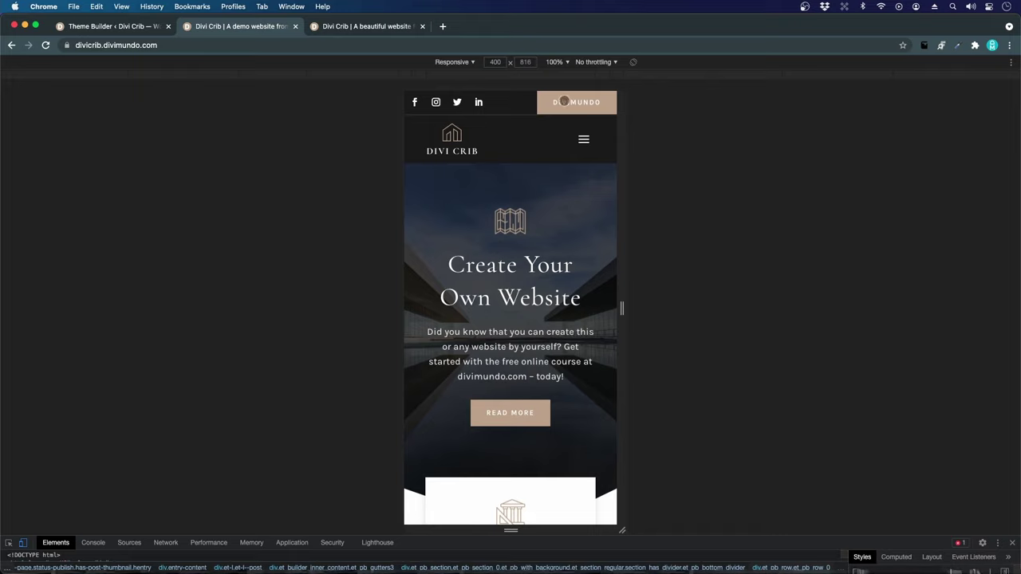
- Open the live site's 400px-wide mobile menu to show the X icon, then return to the header editor
left_click(582, 138)
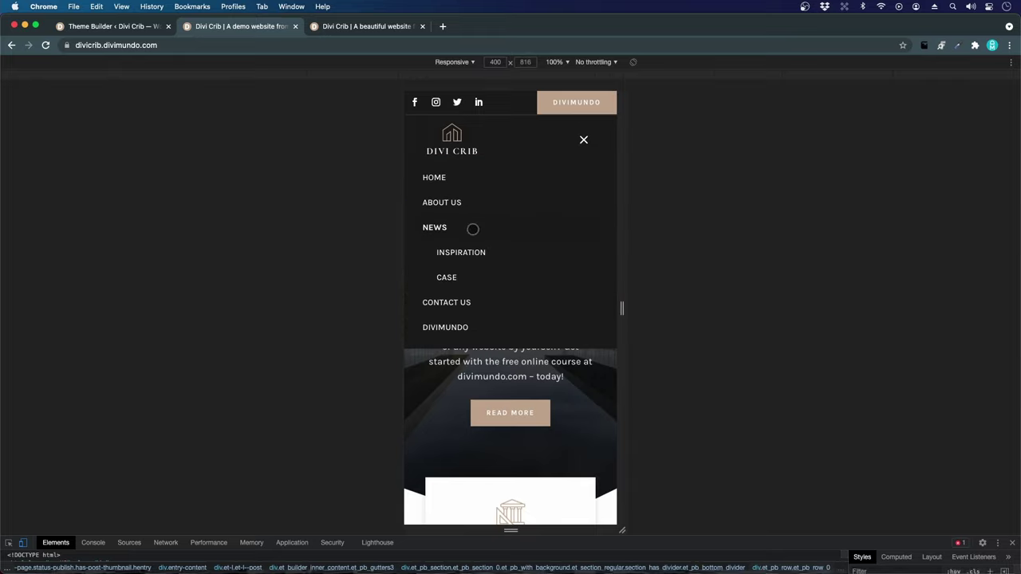
left_click(116, 29)
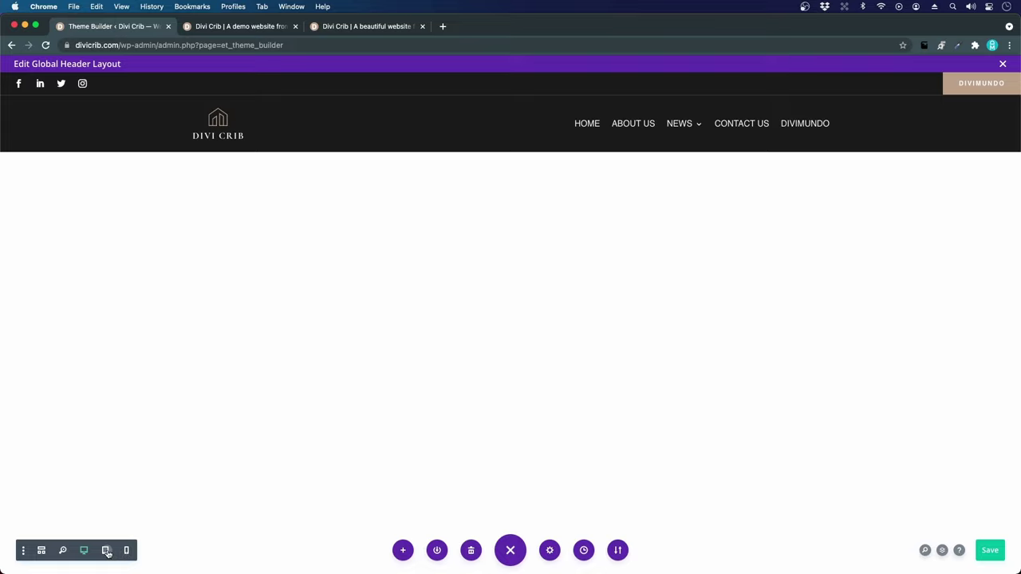
left_click(106, 550)
left_click(127, 551)
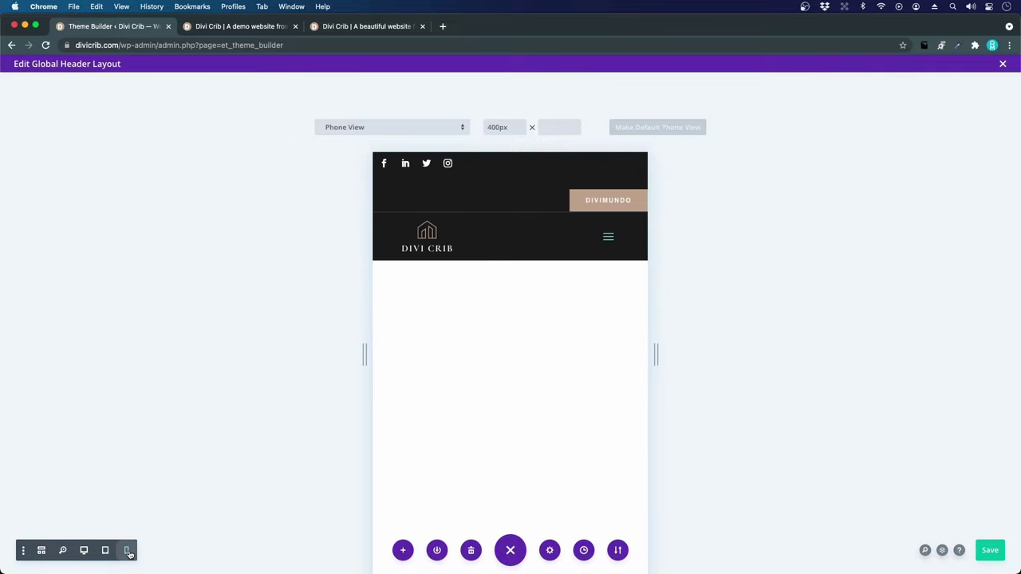
left_click(107, 551)
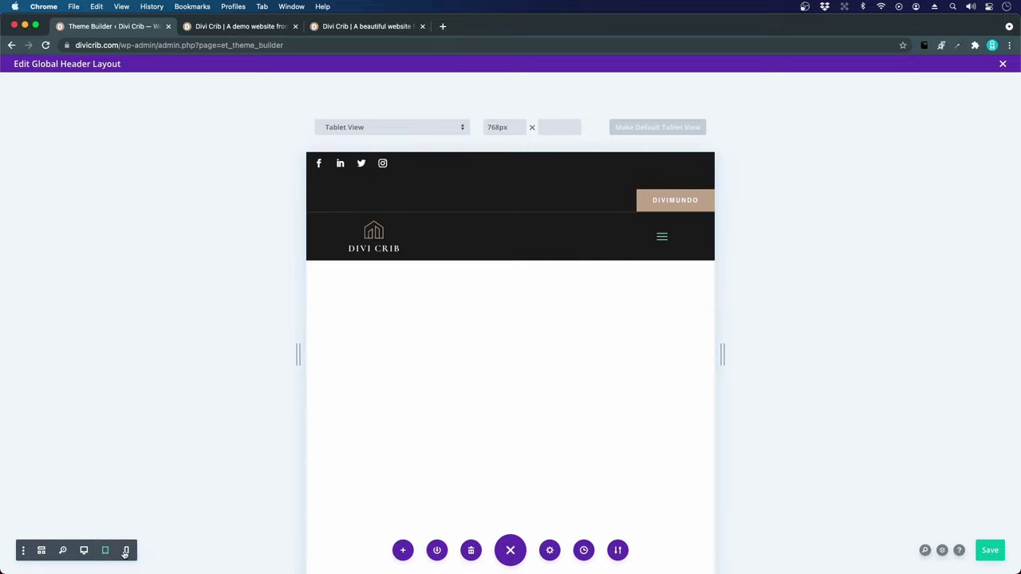
left_click(126, 551)
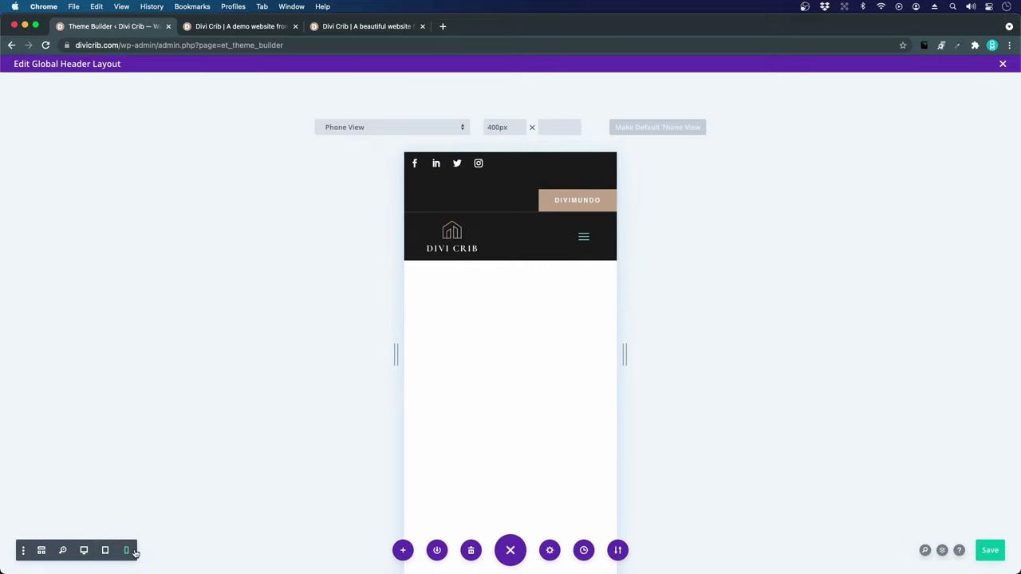
left_click(84, 550)
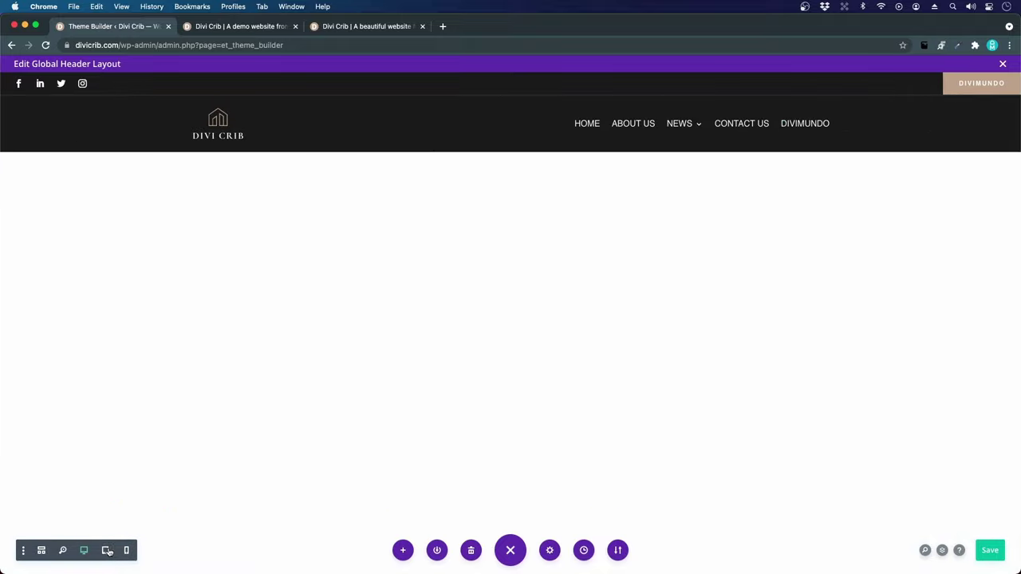
left_click(107, 551)
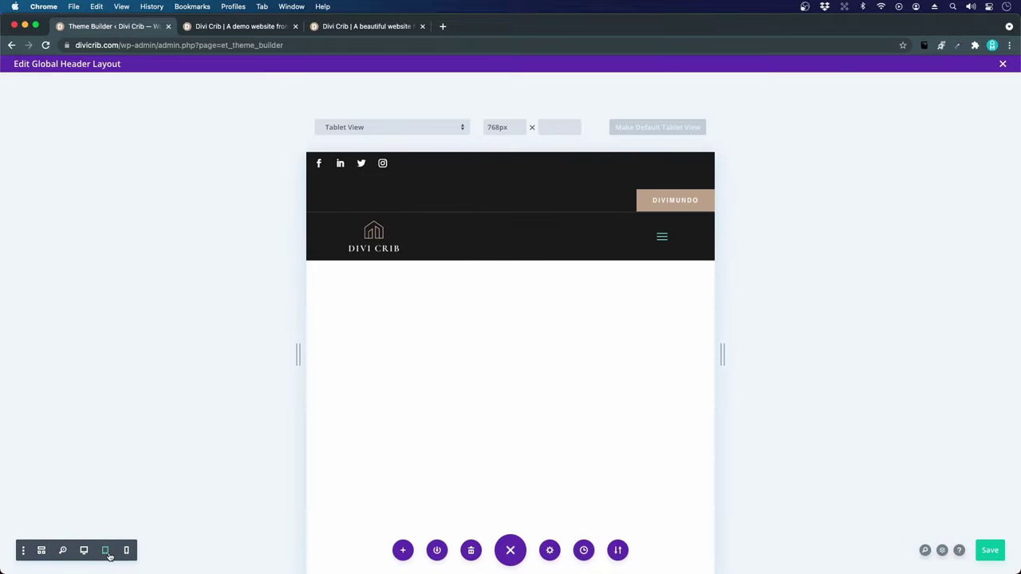
left_click(126, 551)
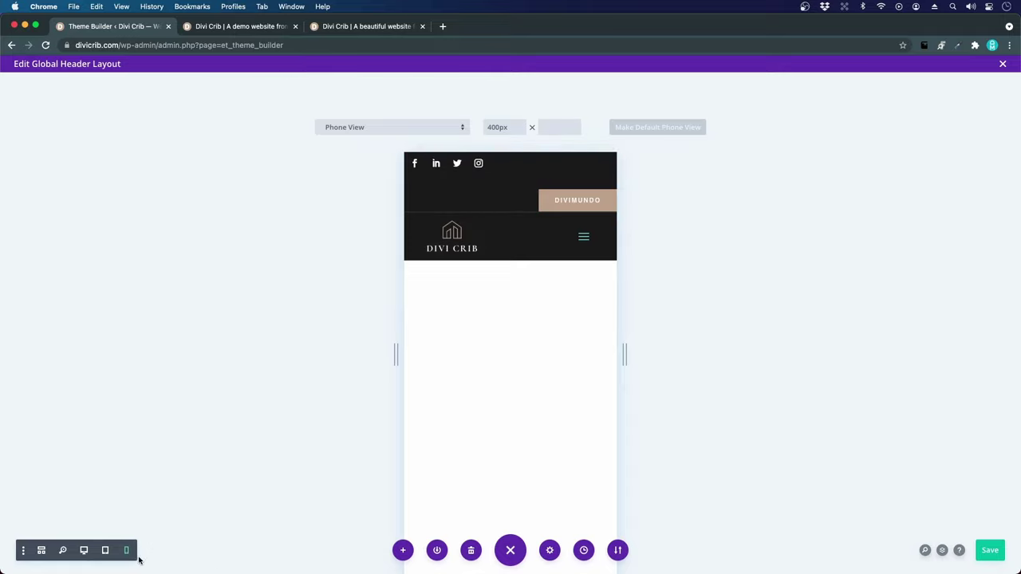
left_click(107, 550)
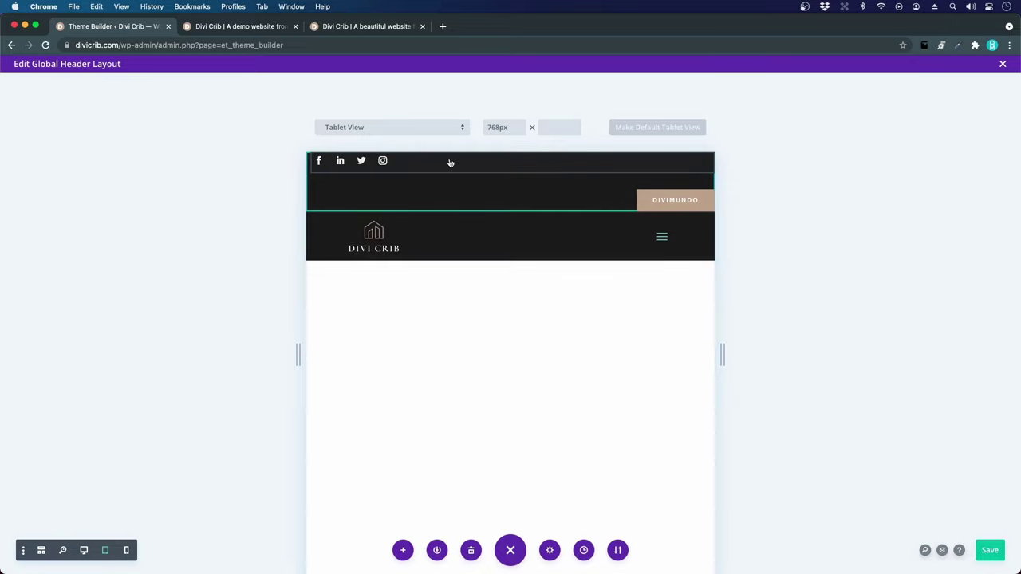
left_click(85, 551)
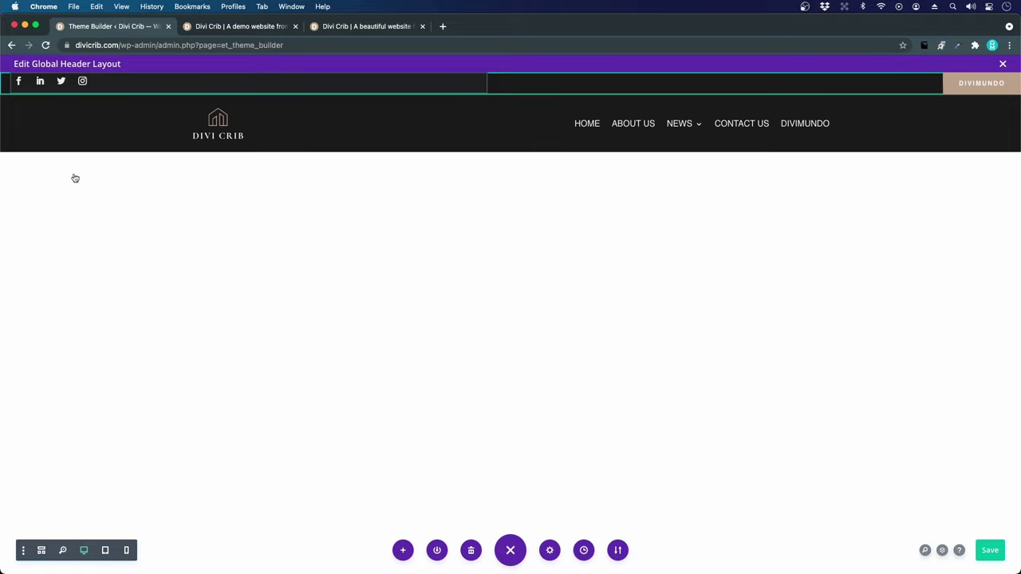
left_click(107, 551)
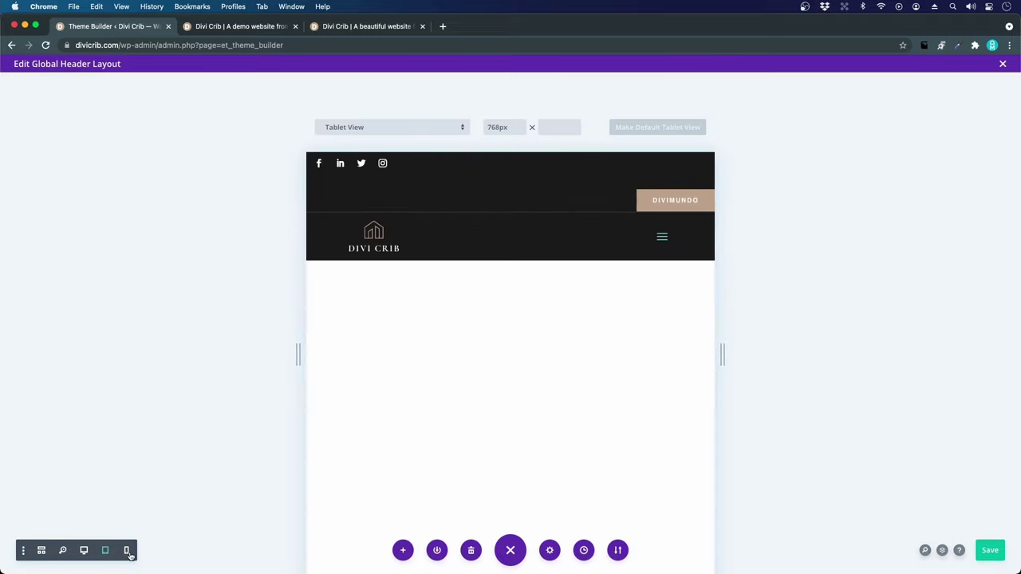
left_click(127, 551)
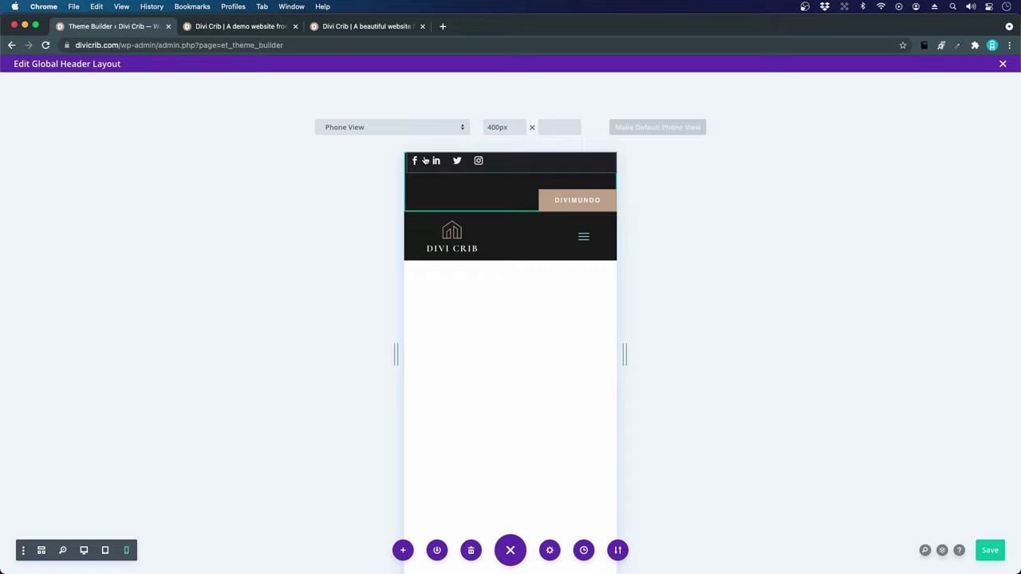
left_click(87, 551)
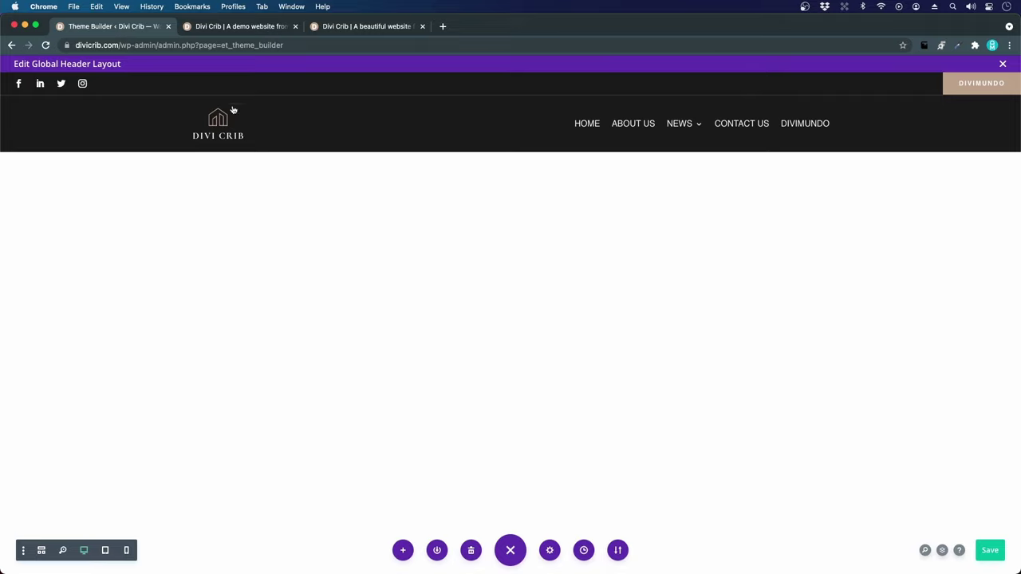
- Add display:flex; as Main Element custom CSS on the top bar row
mouse_move(223, 81)
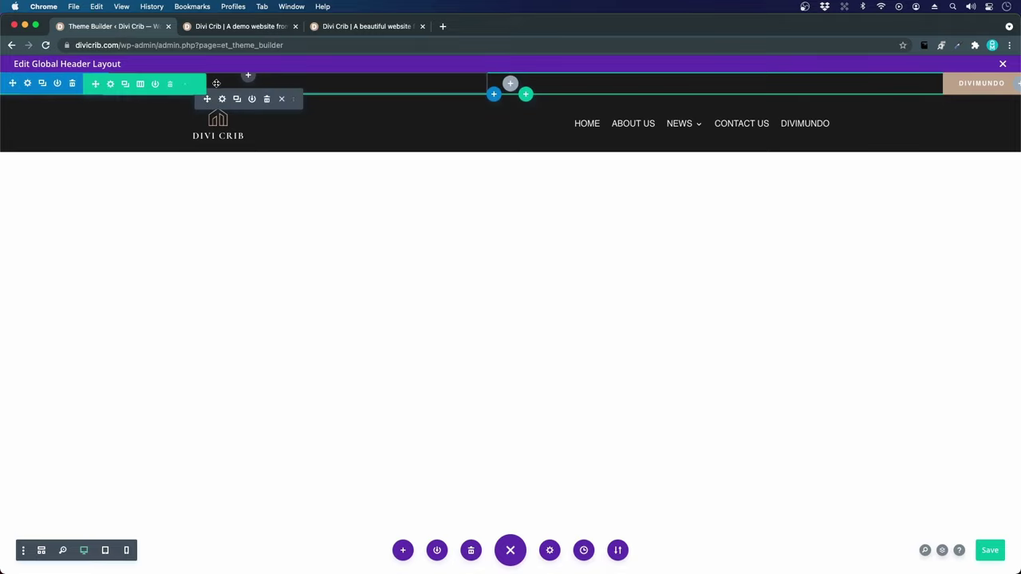
left_click(110, 83)
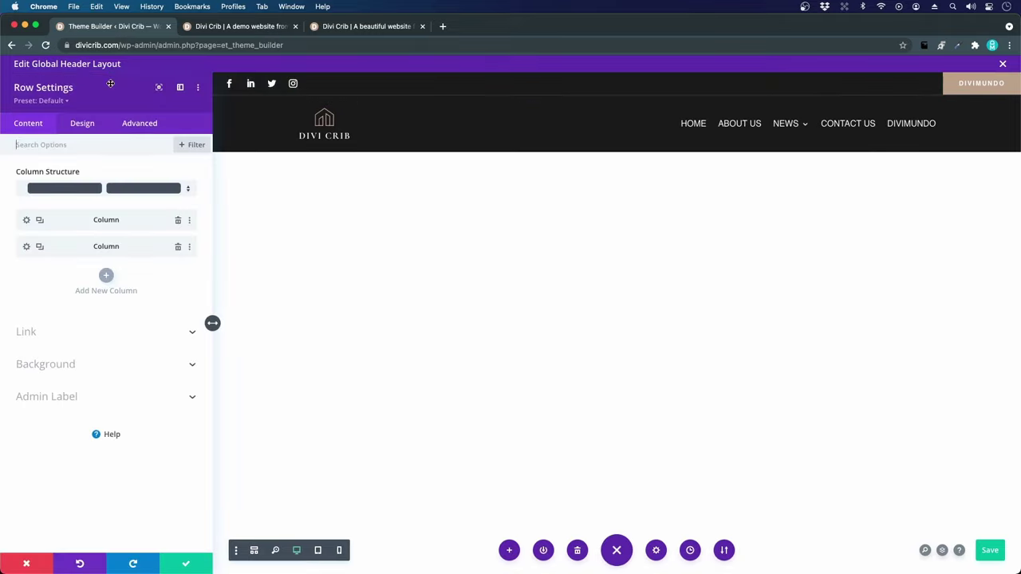
left_click(137, 124)
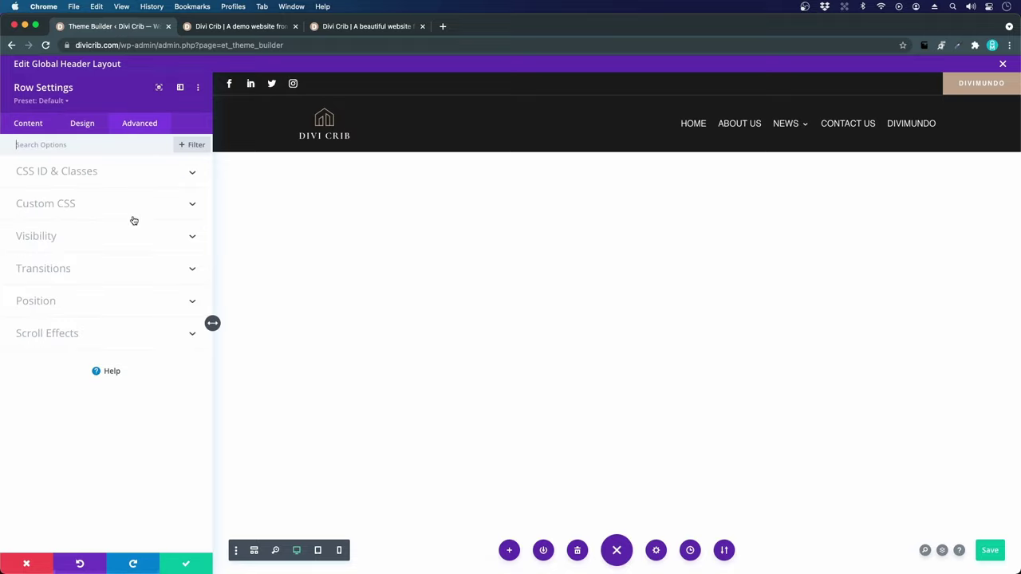
left_click(49, 206)
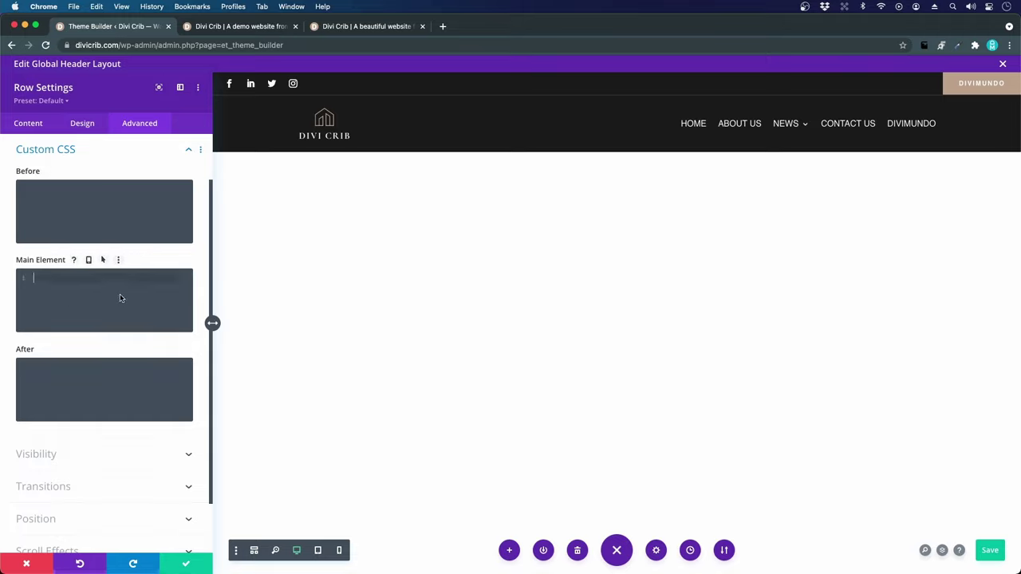
type("display:flex;")
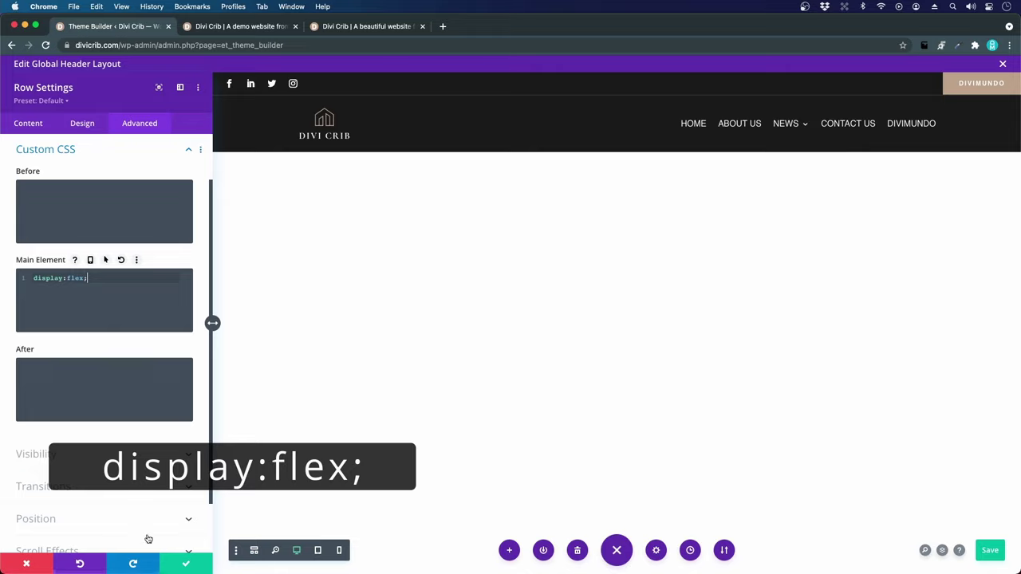
left_click(318, 551)
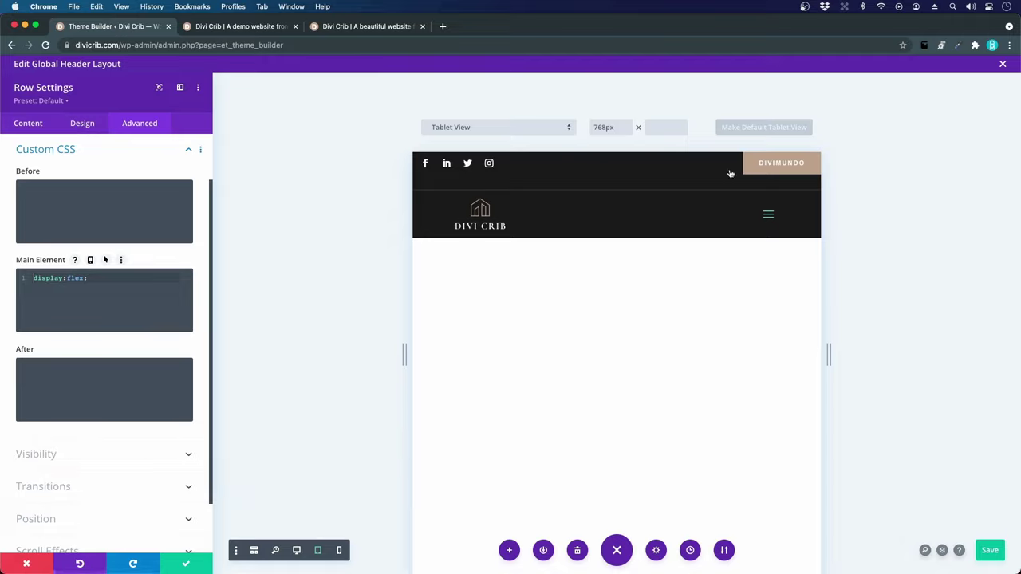
- In phone view, enable a custom gutter width of 1 on the header row
left_click(340, 551)
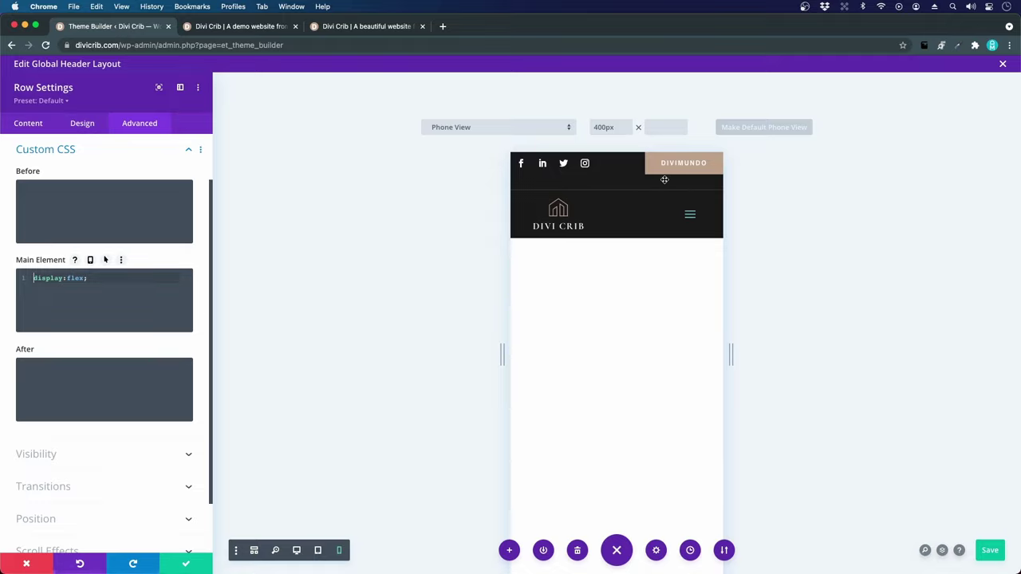
left_click(78, 121)
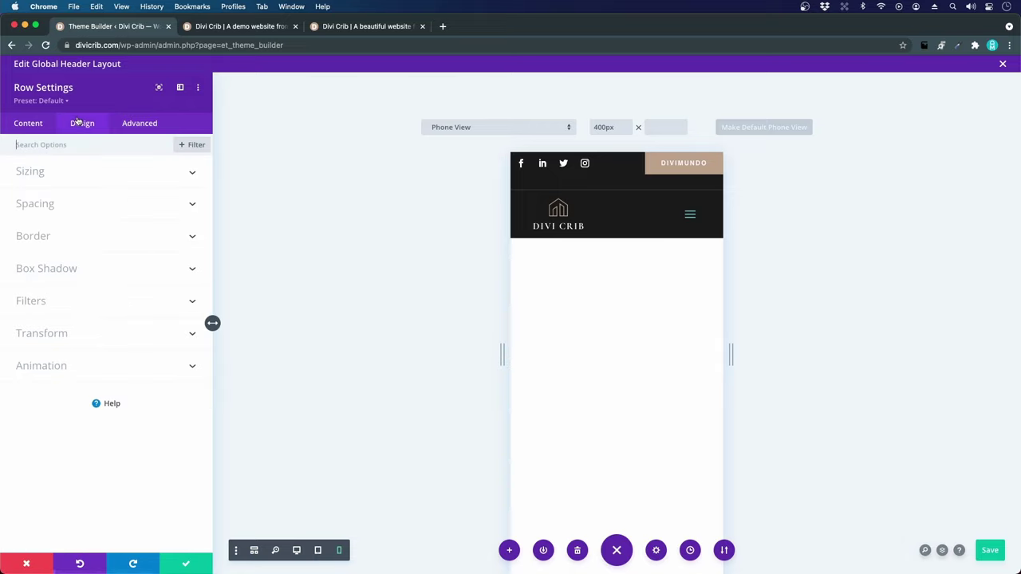
left_click(42, 182)
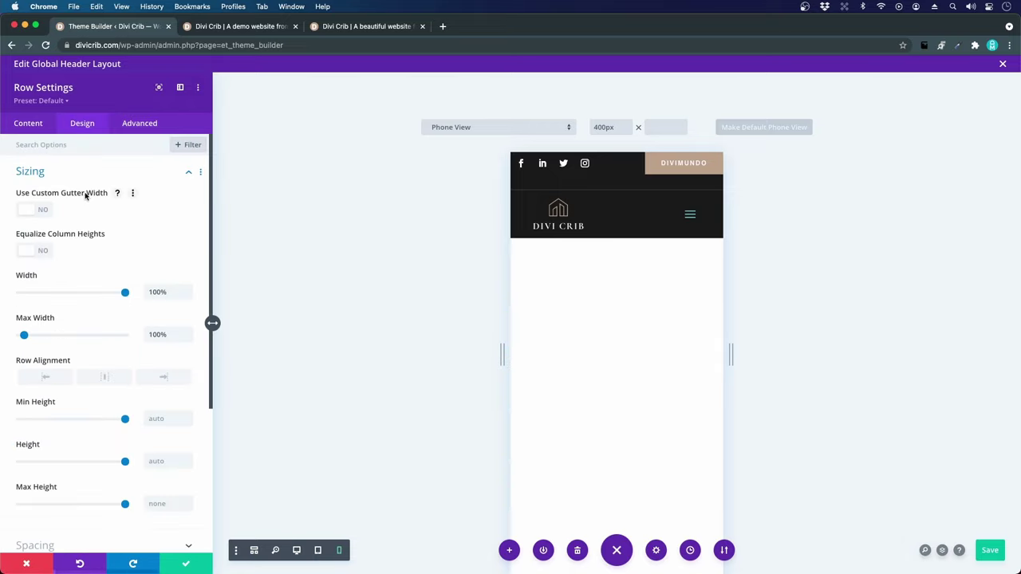
left_click(43, 210)
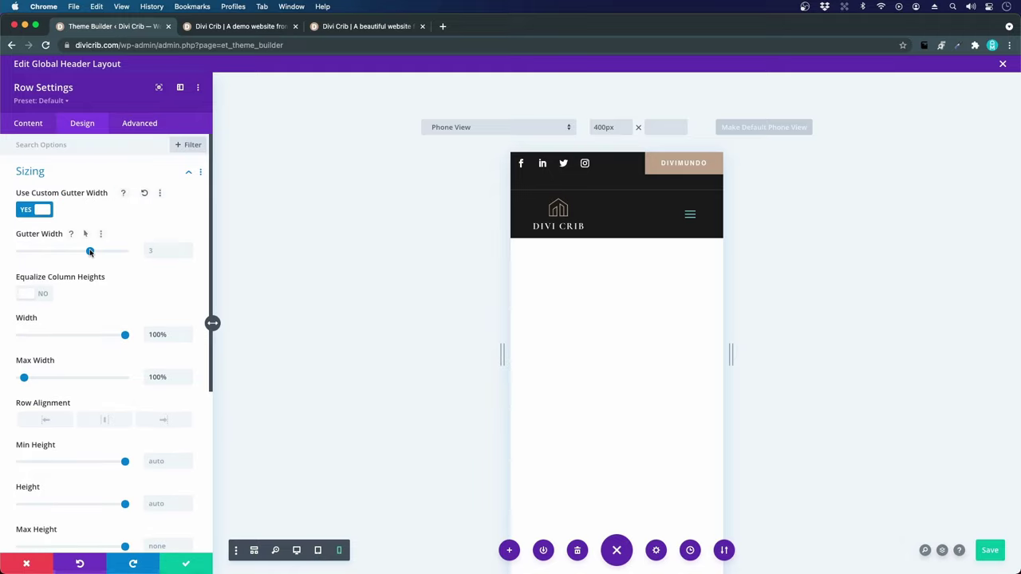
left_click_drag(89, 251, 4, 248)
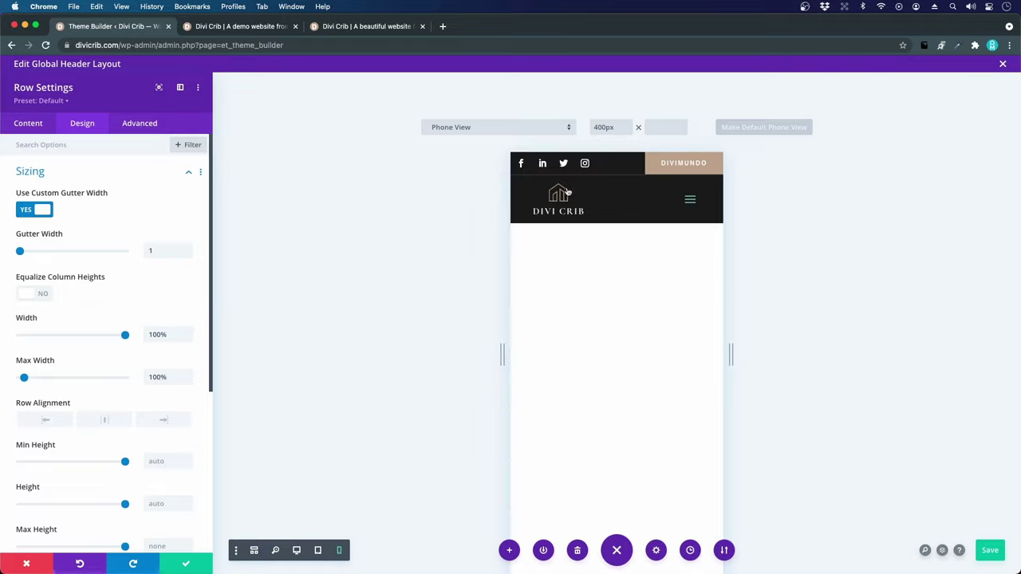
left_click(186, 564)
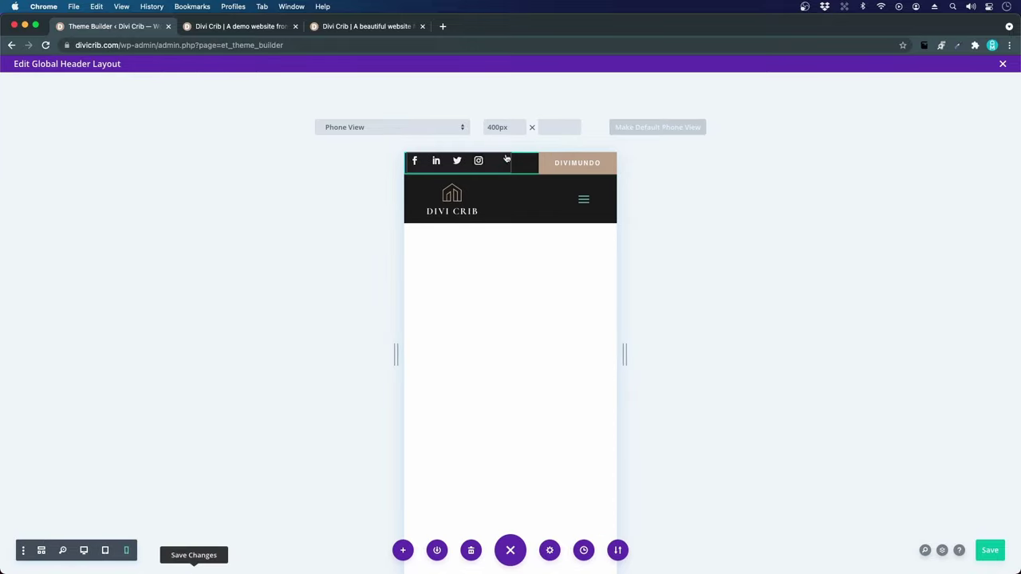
- Toggle the header's hamburger dropdown preview, then open the menu module's settings
mouse_move(512, 558)
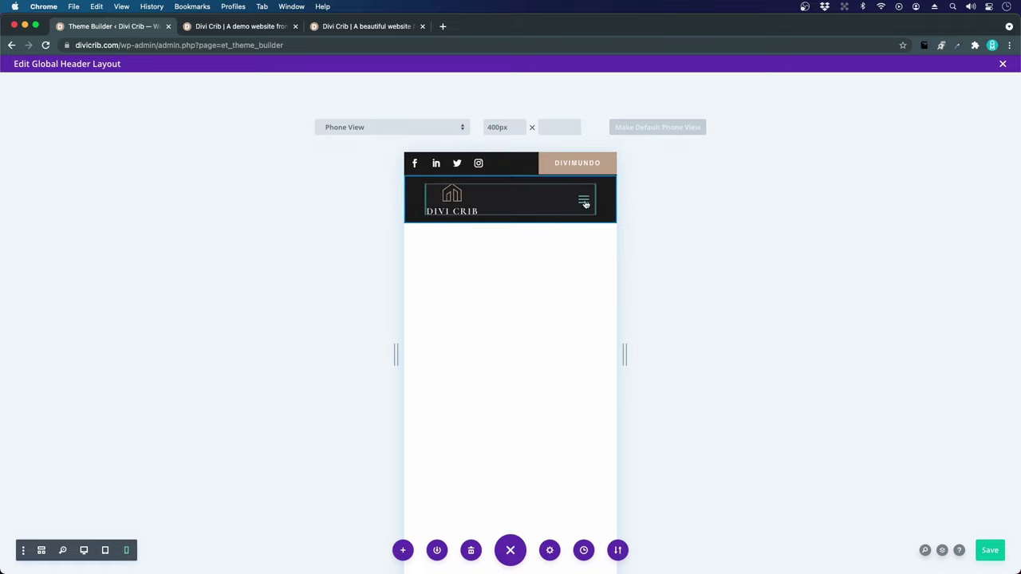
mouse_move(585, 204)
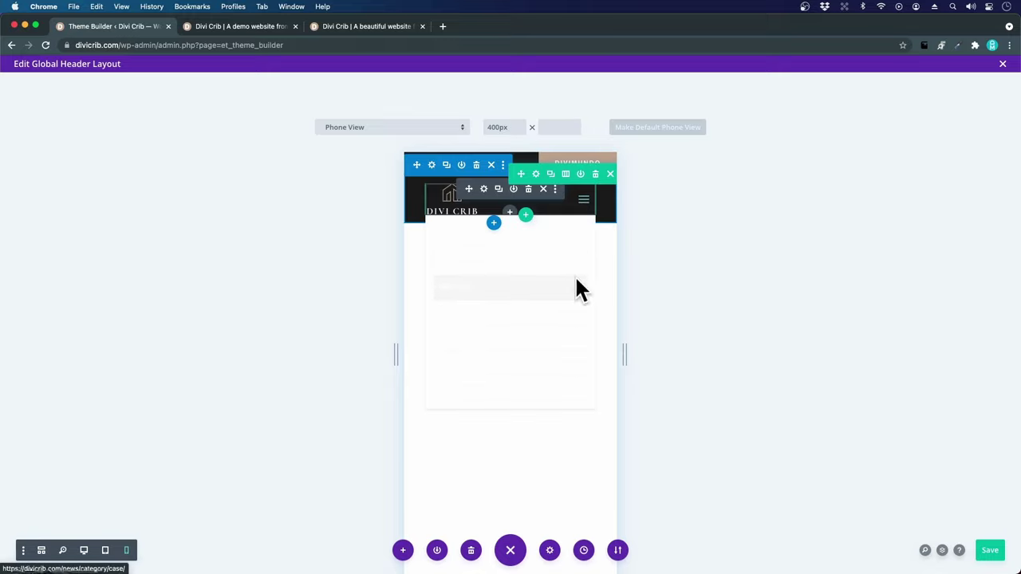
left_click(584, 199)
left_click(484, 190)
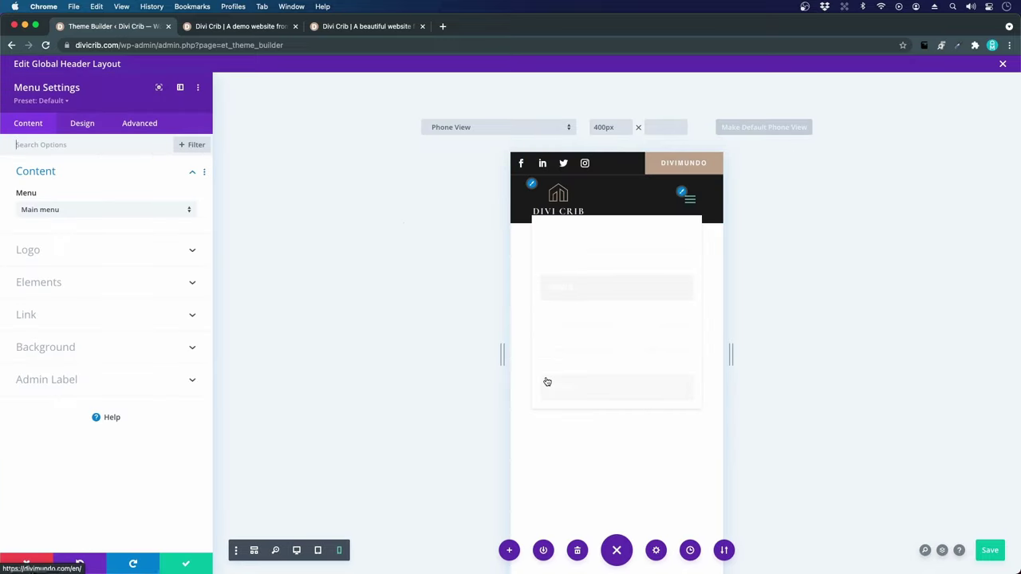
- Set dropdown and mobile menu backgrounds to #1c1c1c and the mobile menu text to white
left_click(77, 125)
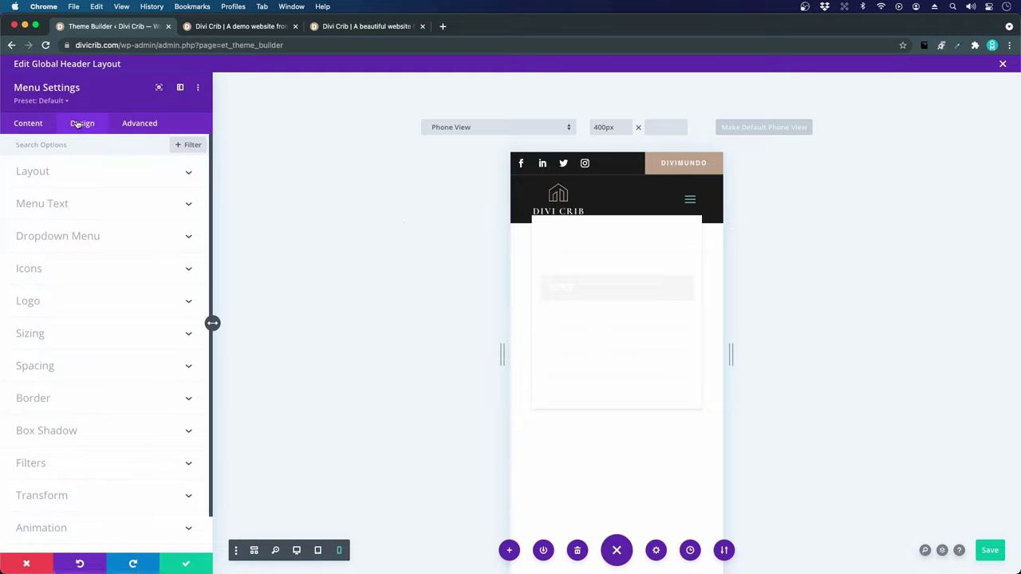
left_click(53, 238)
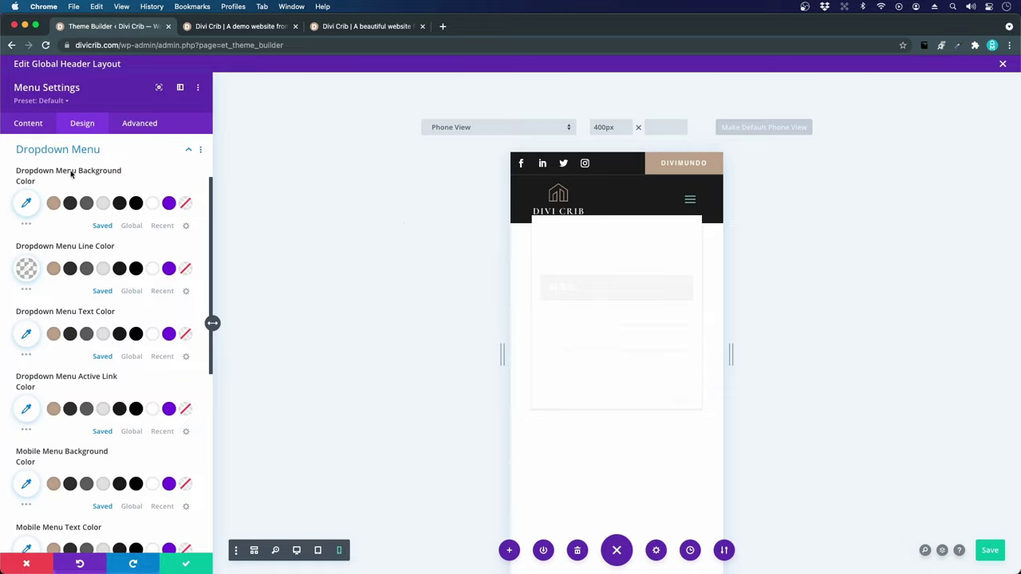
left_click(118, 204)
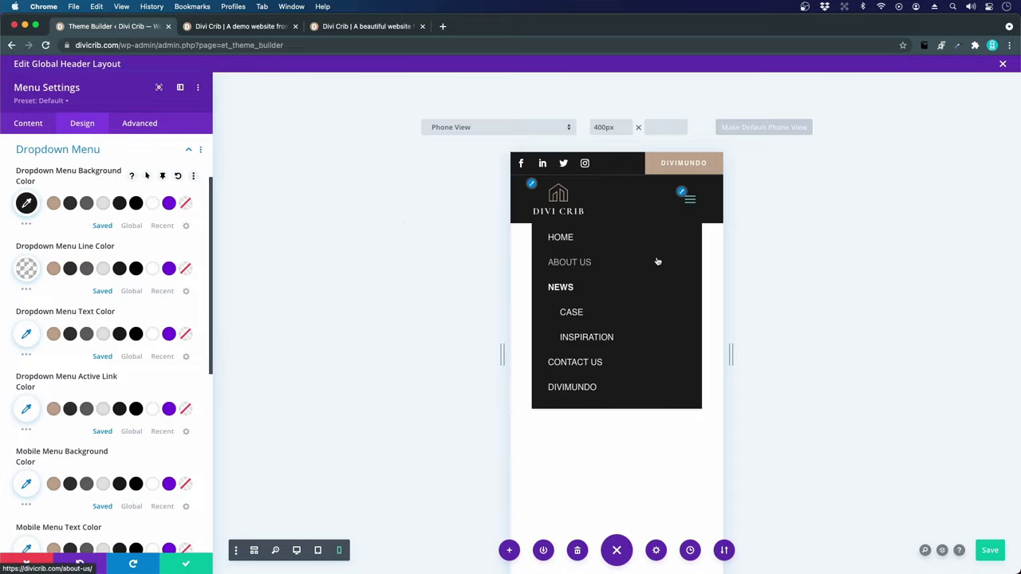
scroll(91, 368, "down", 3)
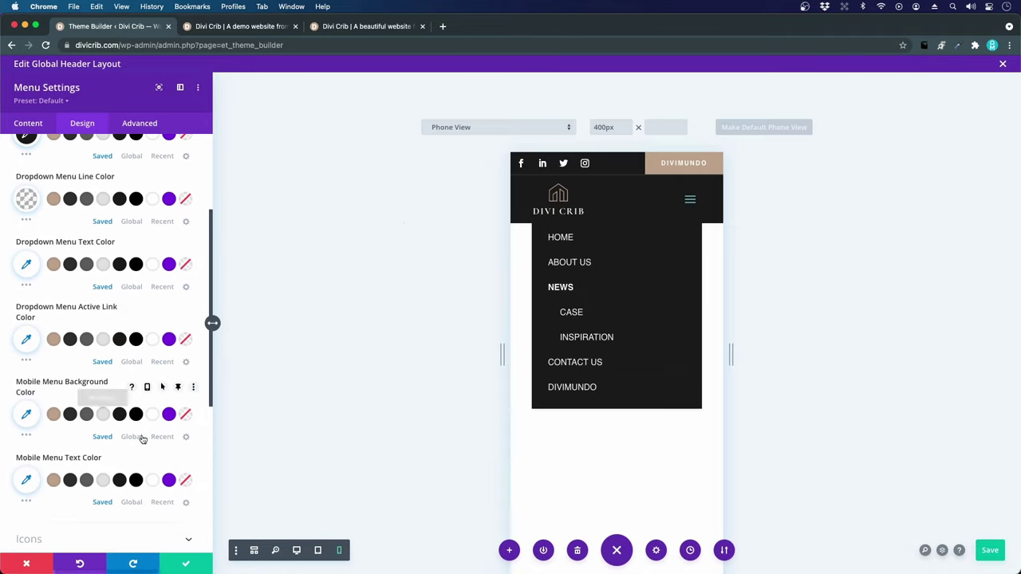
left_click(120, 413)
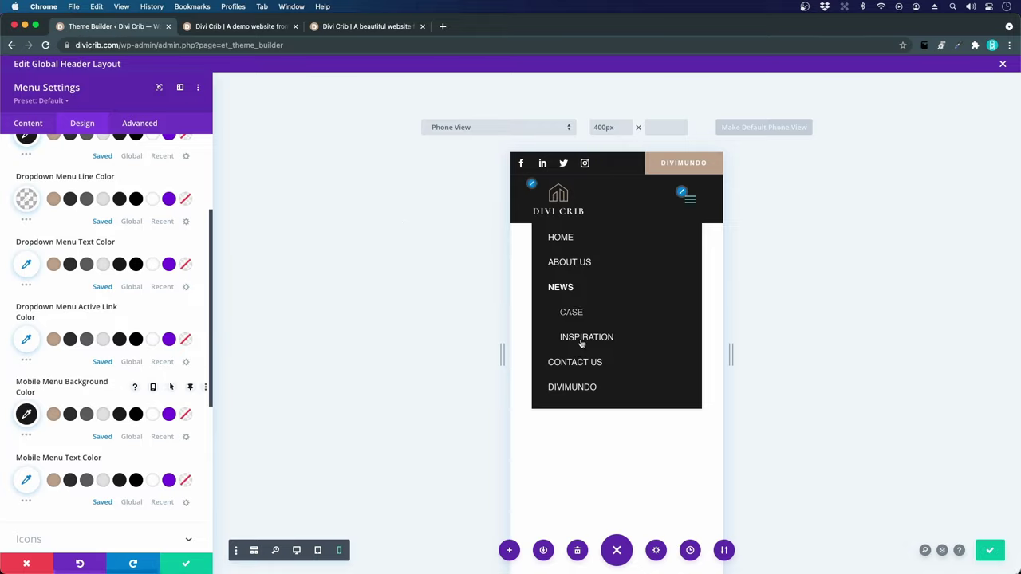
scroll(118, 433, "down", 1)
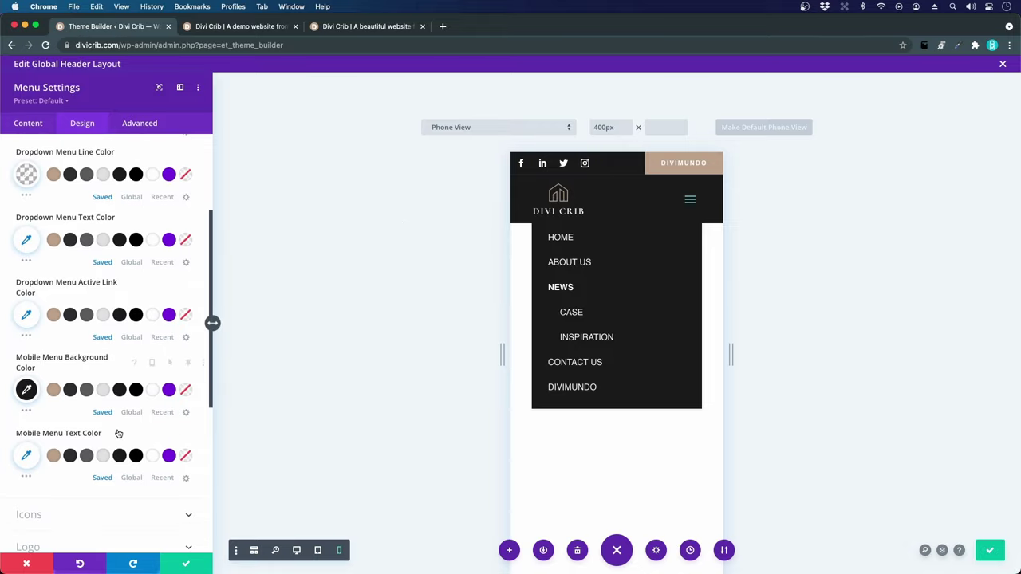
left_click(152, 453)
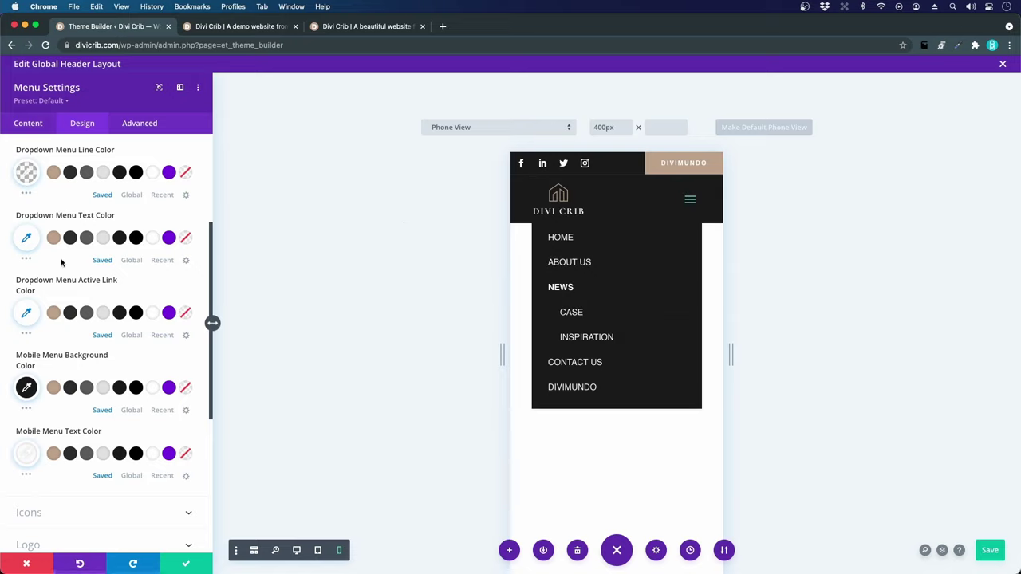
scroll(107, 355, "down", 2)
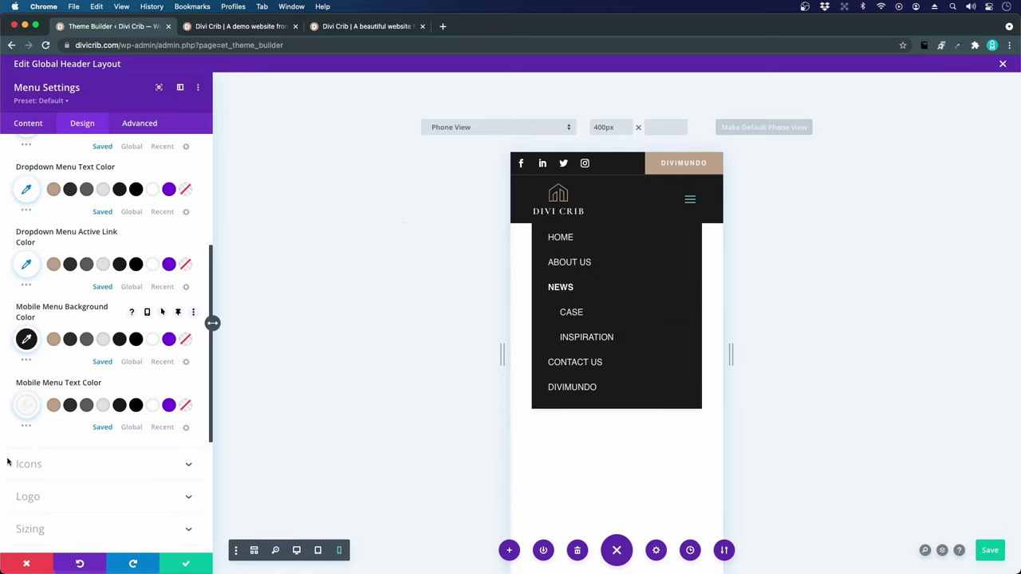
left_click(32, 465)
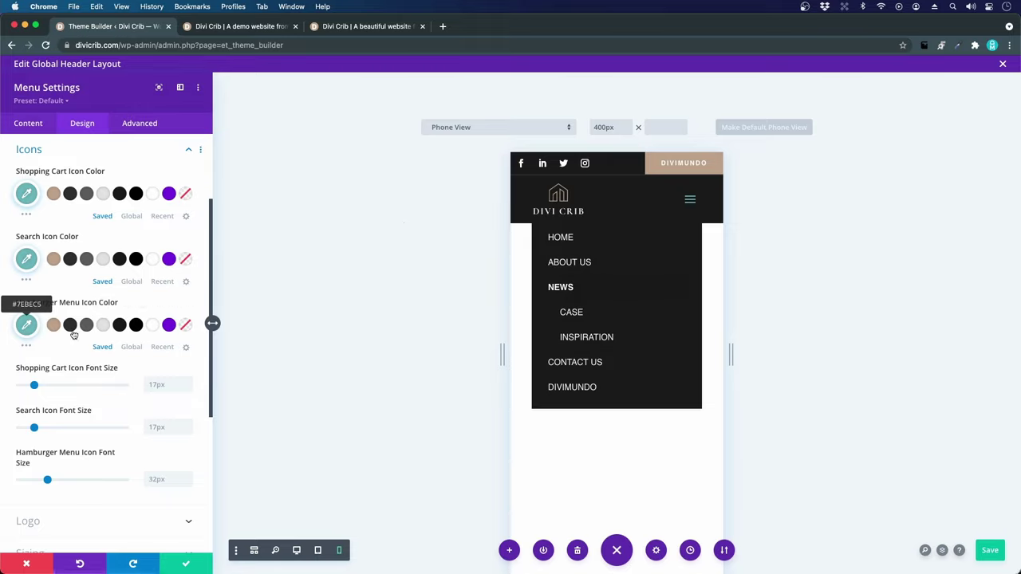
- Make the hamburger menu icon white, keep its font size at the default 32px, and apply the menu settings
left_click(152, 326)
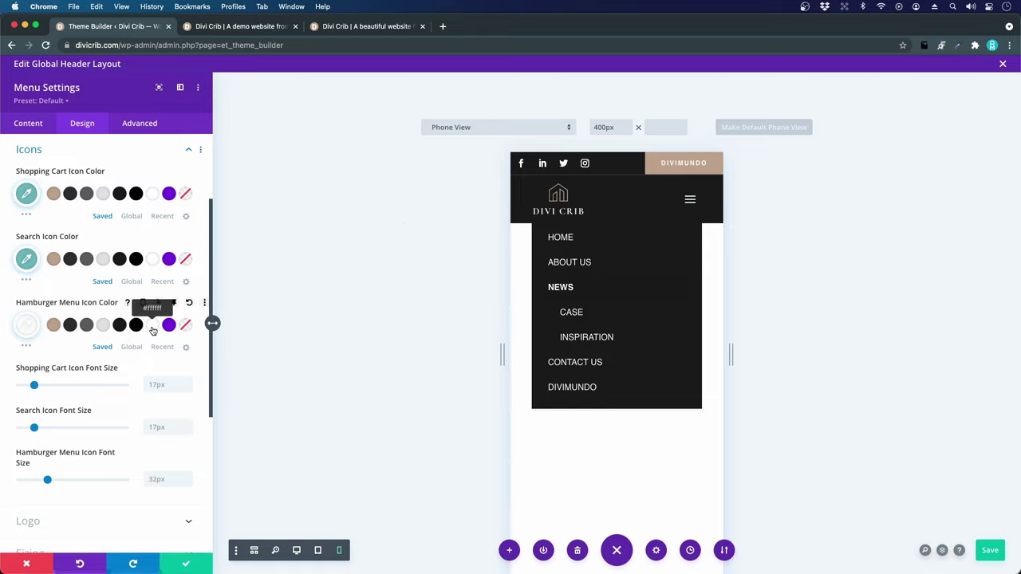
scroll(119, 442, "down", 1)
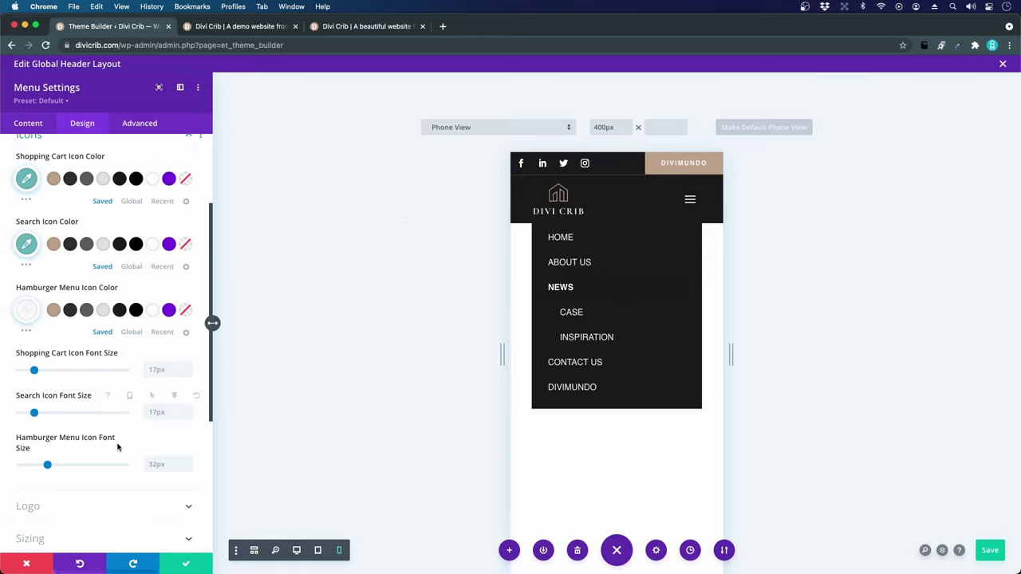
left_click_drag(47, 458, 67, 467)
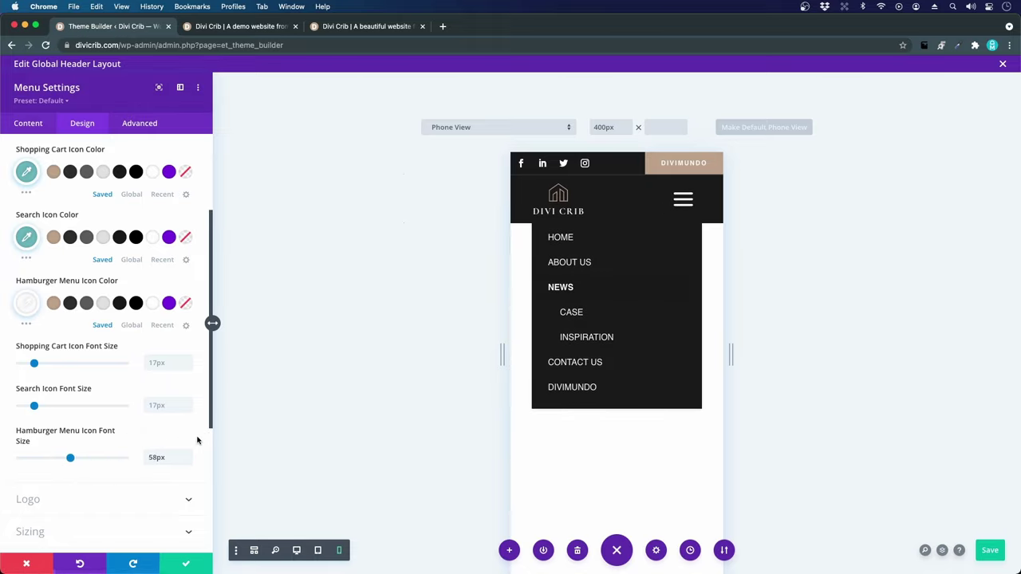
mouse_move(189, 440)
left_click(194, 438)
left_click(195, 567)
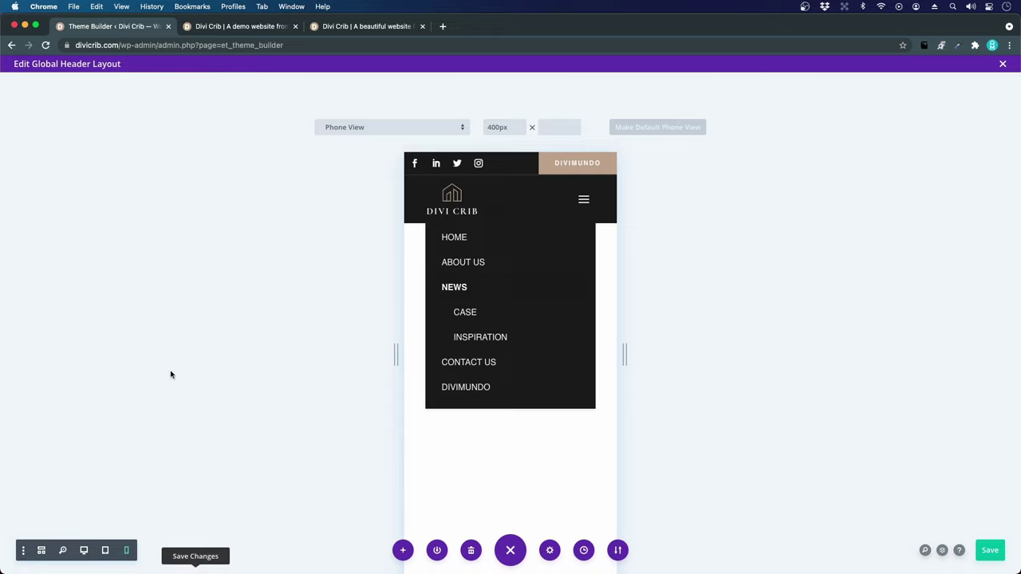
- Toggle the mobile menu dropdown a few times, then view the live Divi Crib homepage at 400px width
left_click(583, 201)
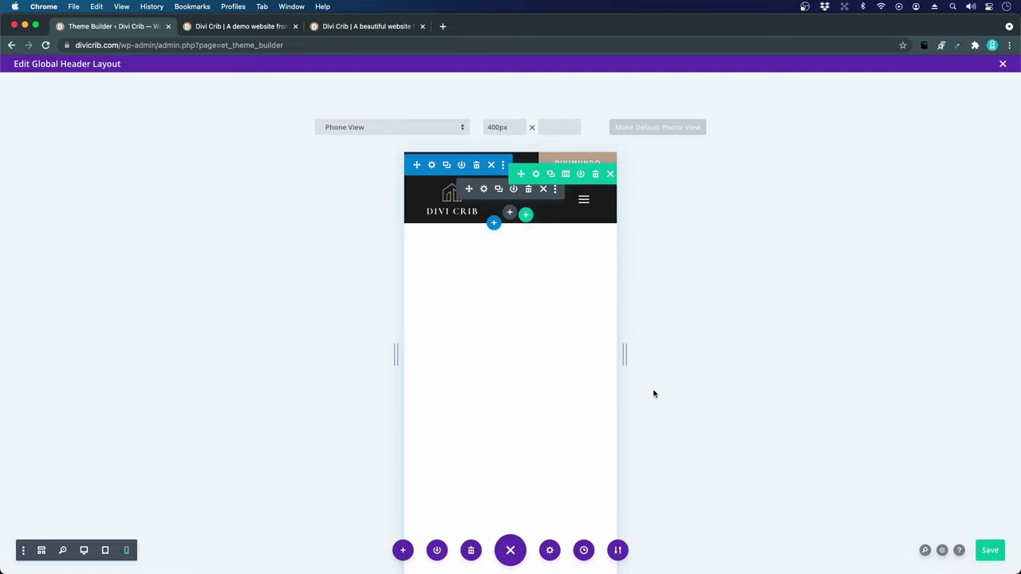
left_click(584, 200)
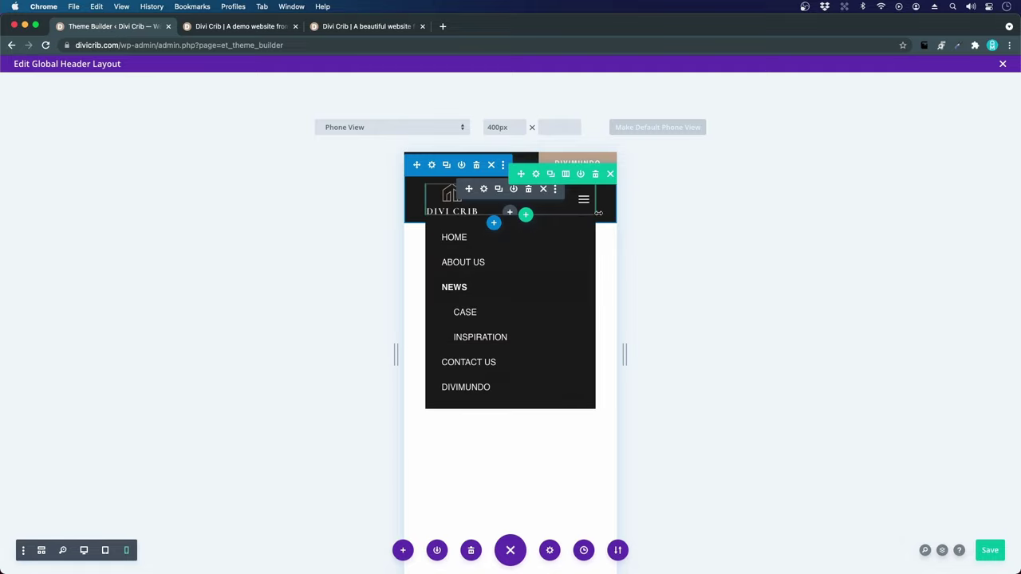
left_click(583, 201)
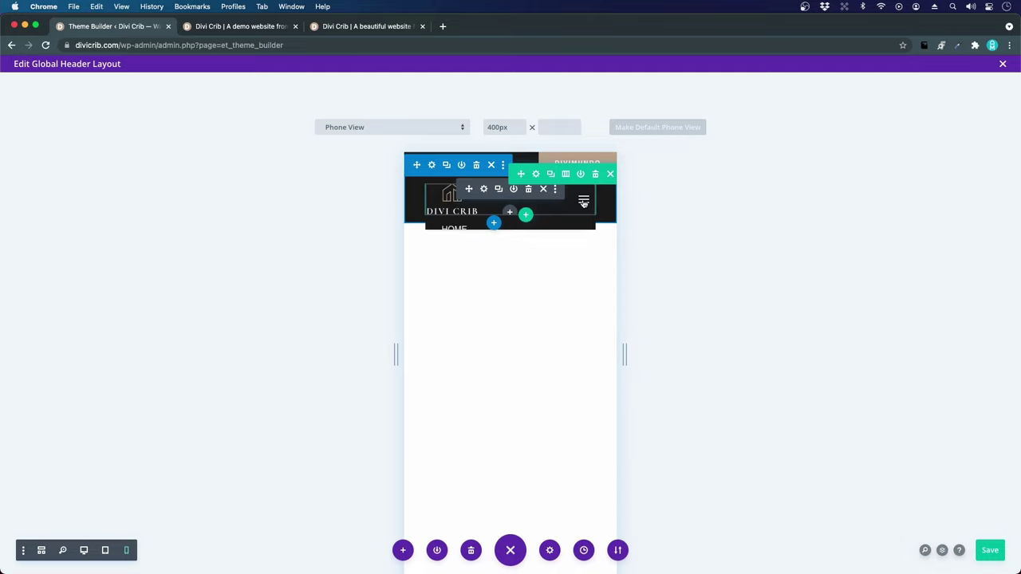
left_click(583, 200)
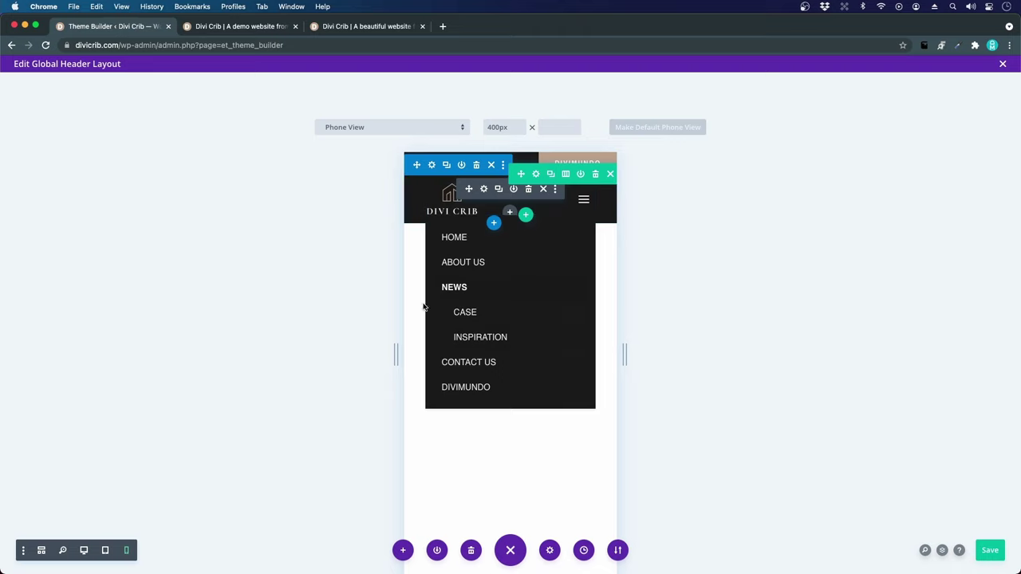
left_click(386, 29)
left_click(289, 32)
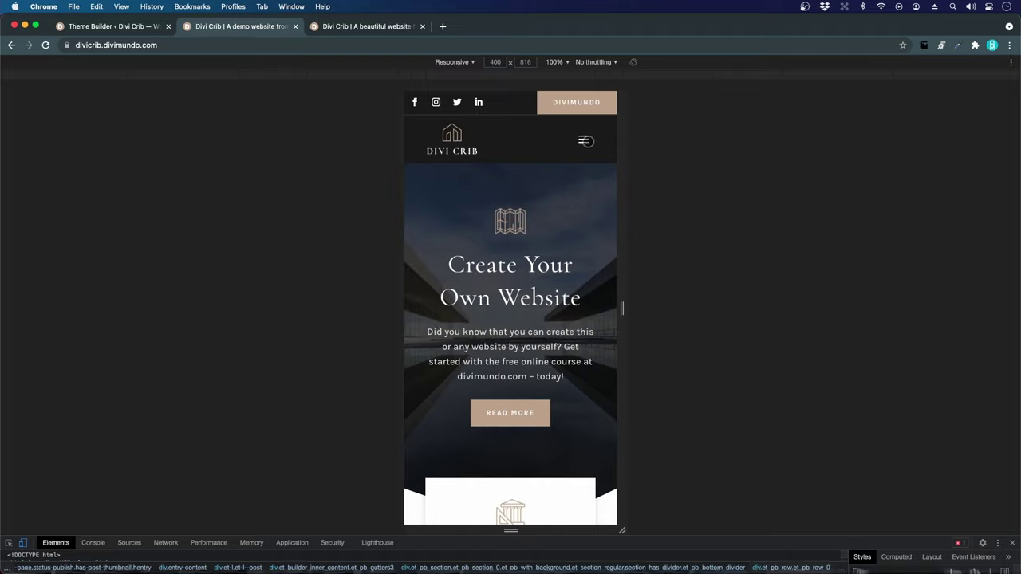
- Open the live site's mobile menu, then load divimundo.com in a new browser tab
left_click(584, 138)
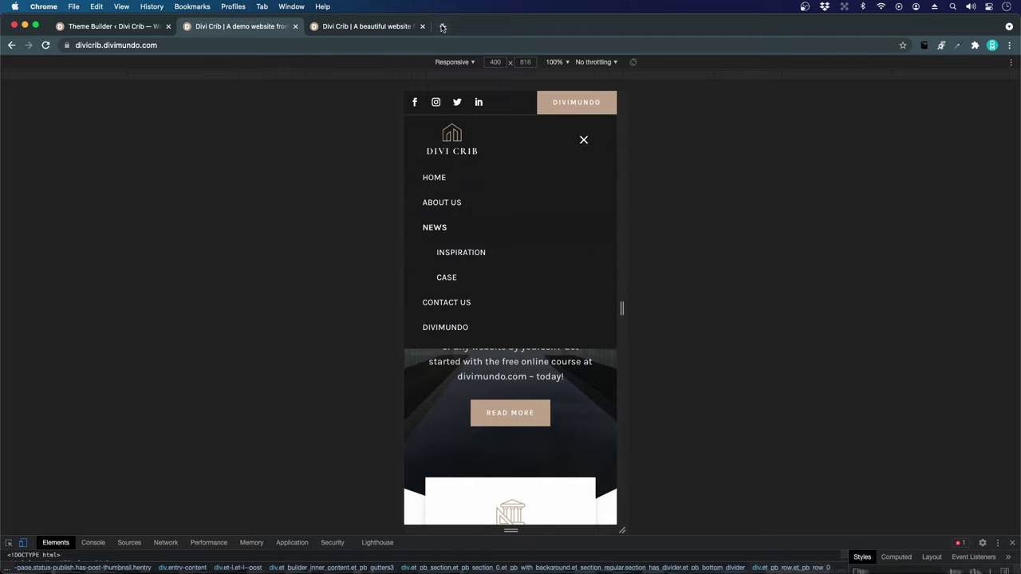
key("super+t")
type("divium")
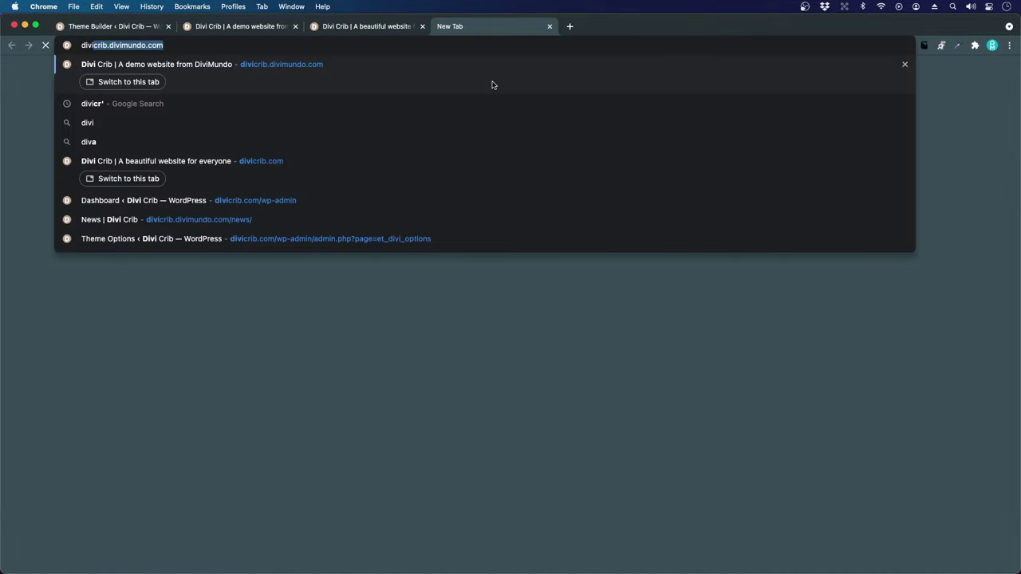
key("BackSpace")
key("BackSpace")
type("mundoc")
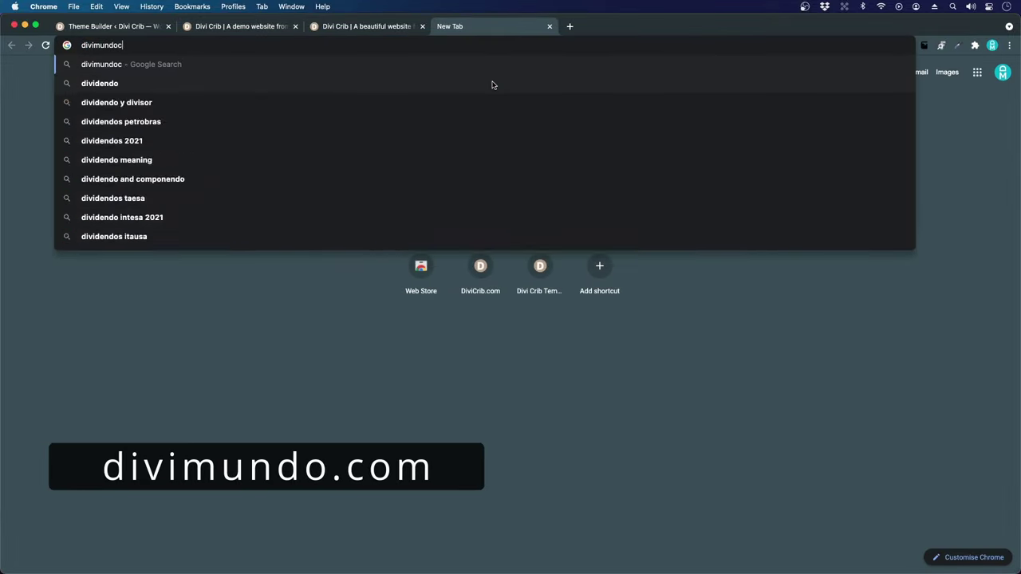
key("BackSpace")
type(".coi")
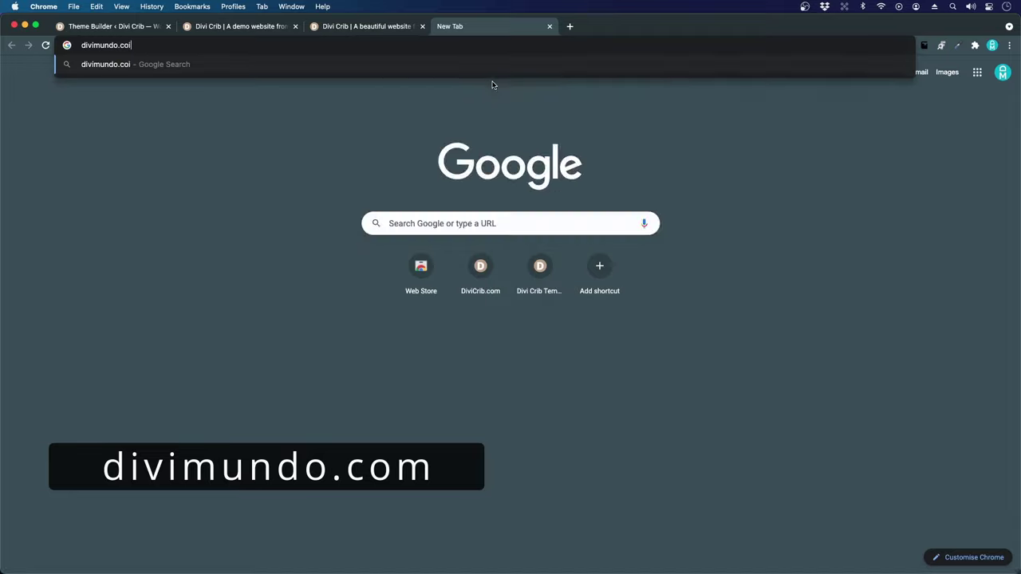
key("BackSpace")
type("i")
key("BackSpace")
type("m")
key("Return")
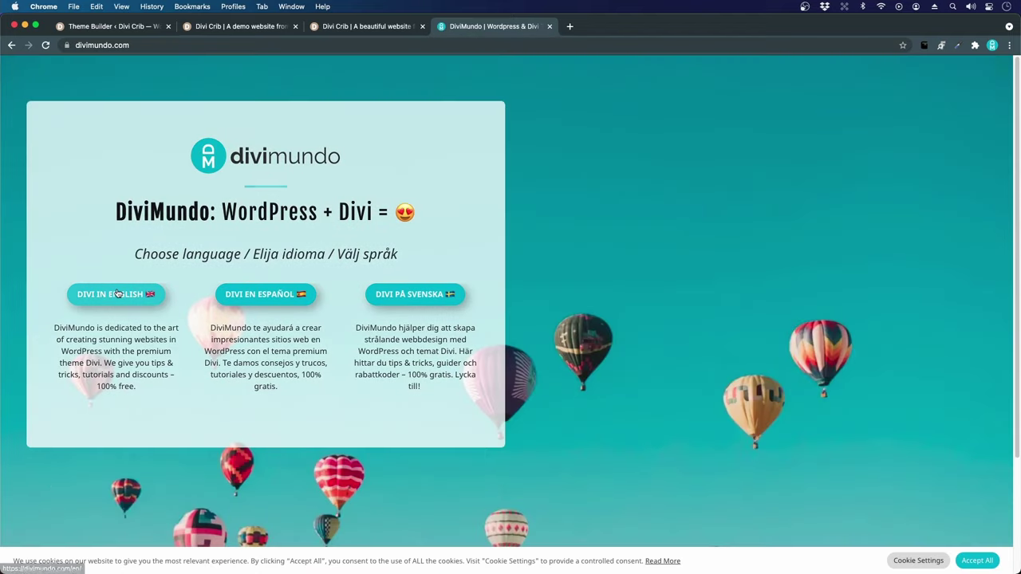
- Go to DiviMundo's English blog and open the 'Six Tips for a Better Divi Mobile Menu' article
left_click(115, 293)
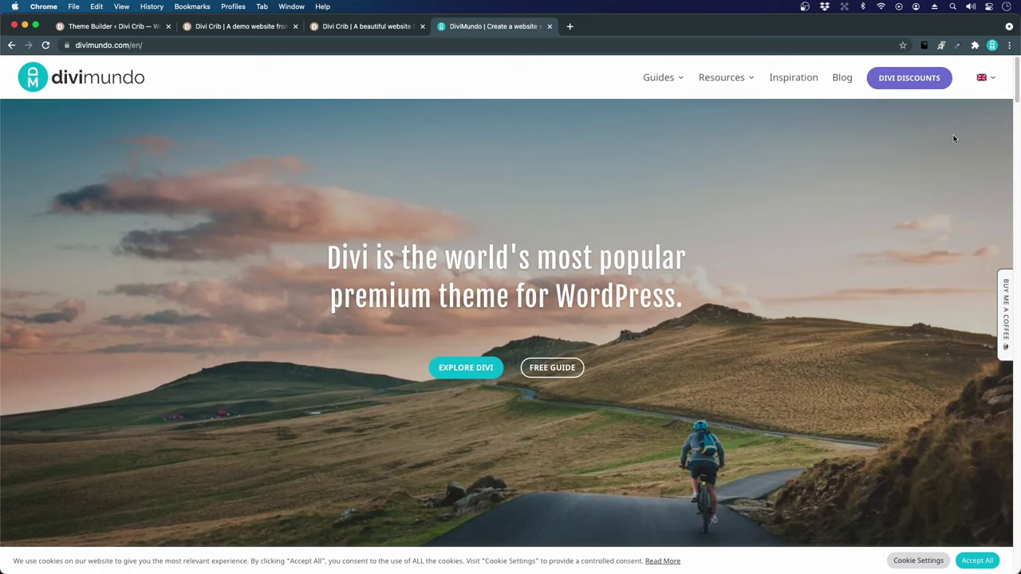
left_click(834, 80)
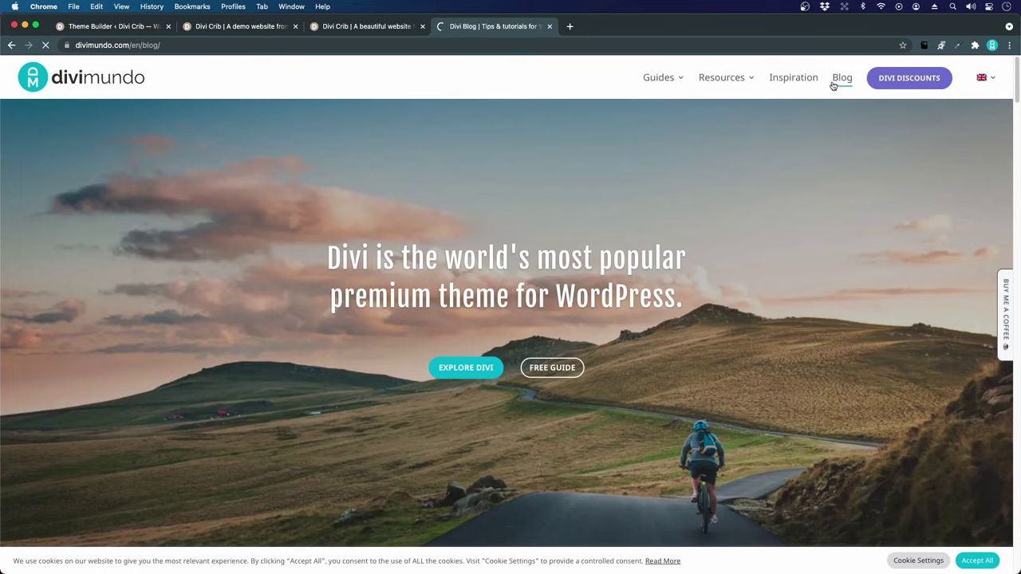
scroll(366, 294, "down", 10)
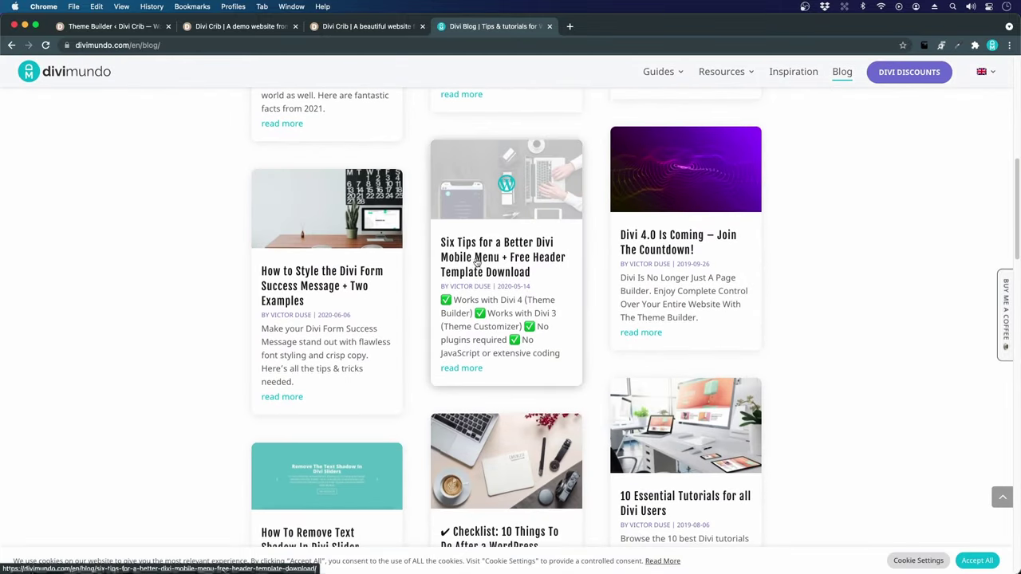
left_click(511, 199)
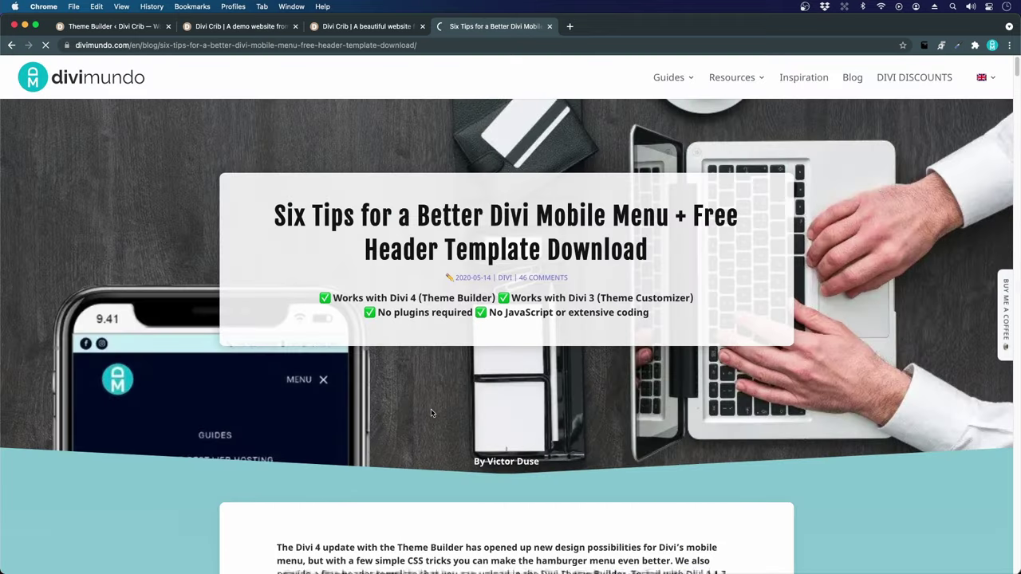
- Read down to tip 2 on turning the hamburger into an X, then return to the Global Header editor
scroll(432, 410, "down", 5)
scroll(431, 412, "down", 6)
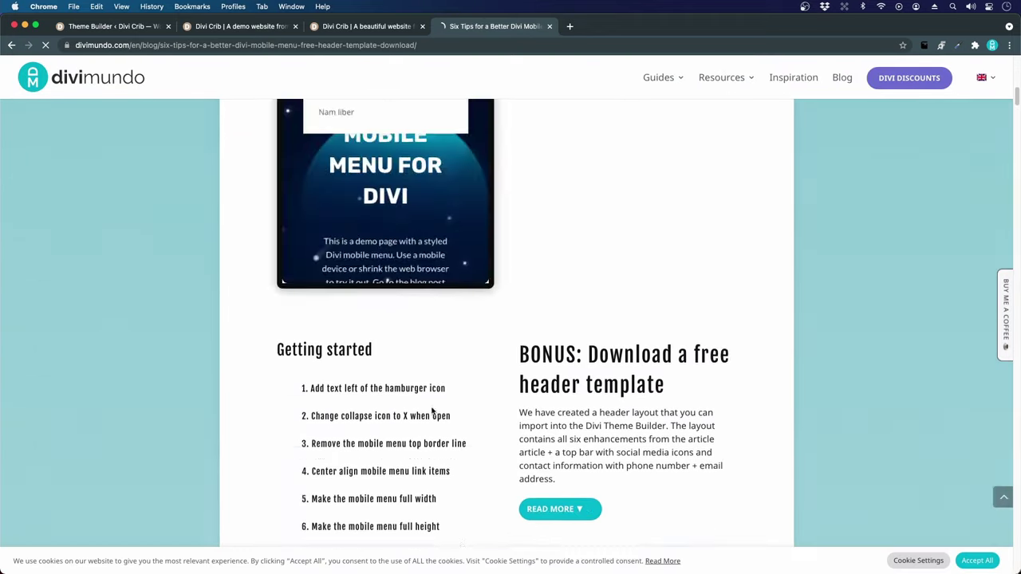
scroll(431, 411, "down", 11)
scroll(432, 408, "up", 3)
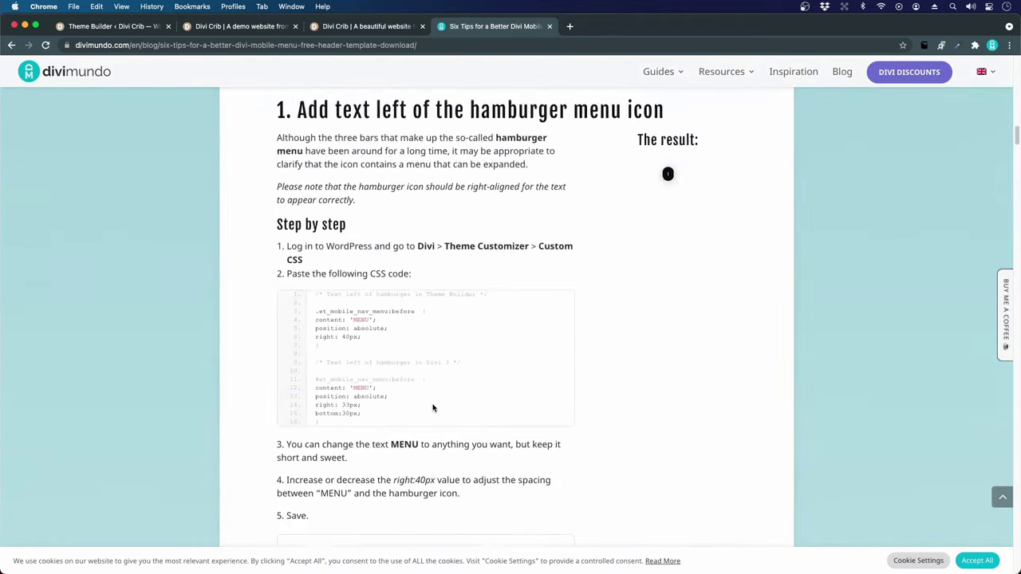
scroll(431, 407, "down", 5)
scroll(432, 408, "down", 1)
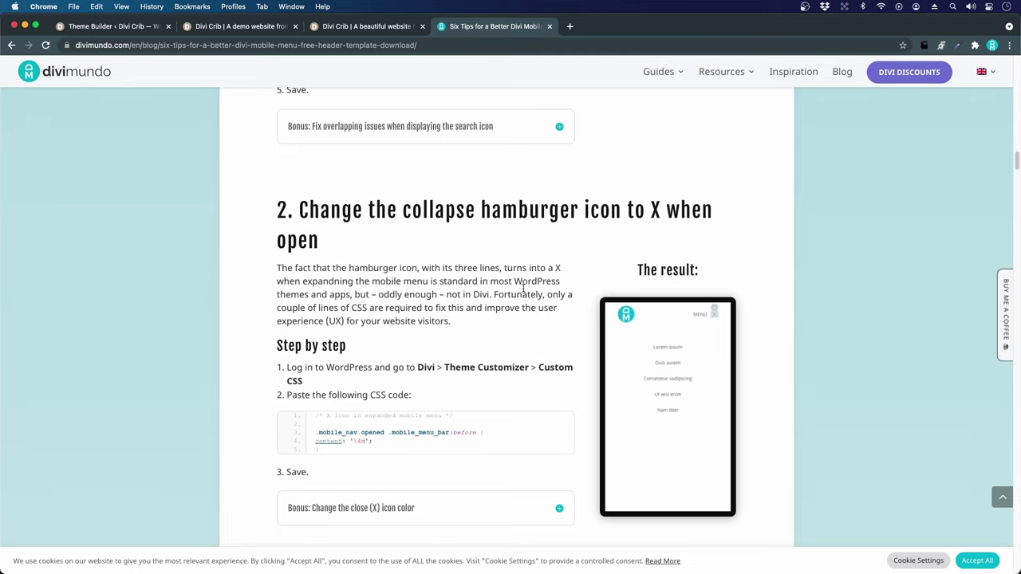
scroll(523, 288, "down", 1)
scroll(469, 373, "down", 1)
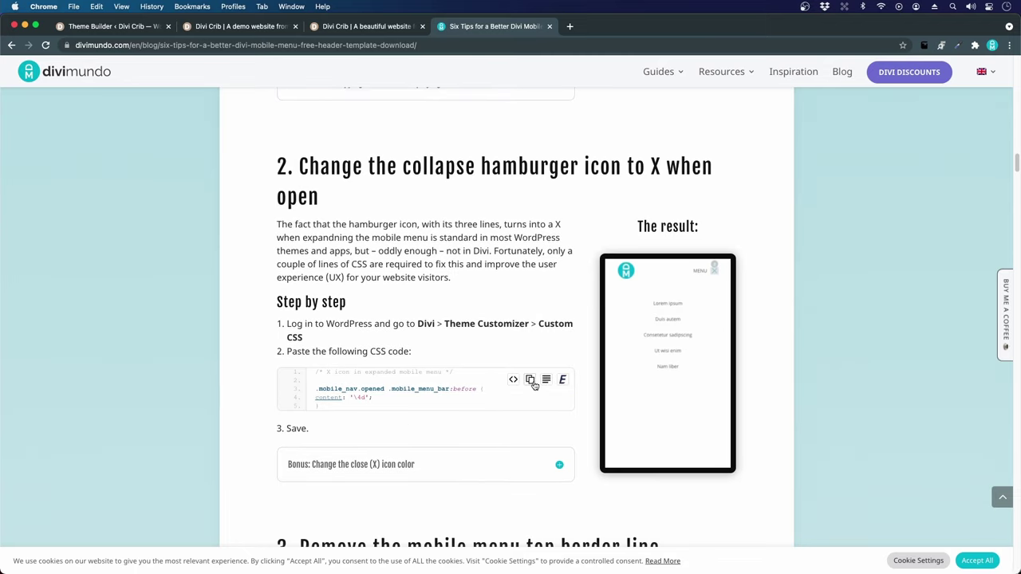
left_click(151, 29)
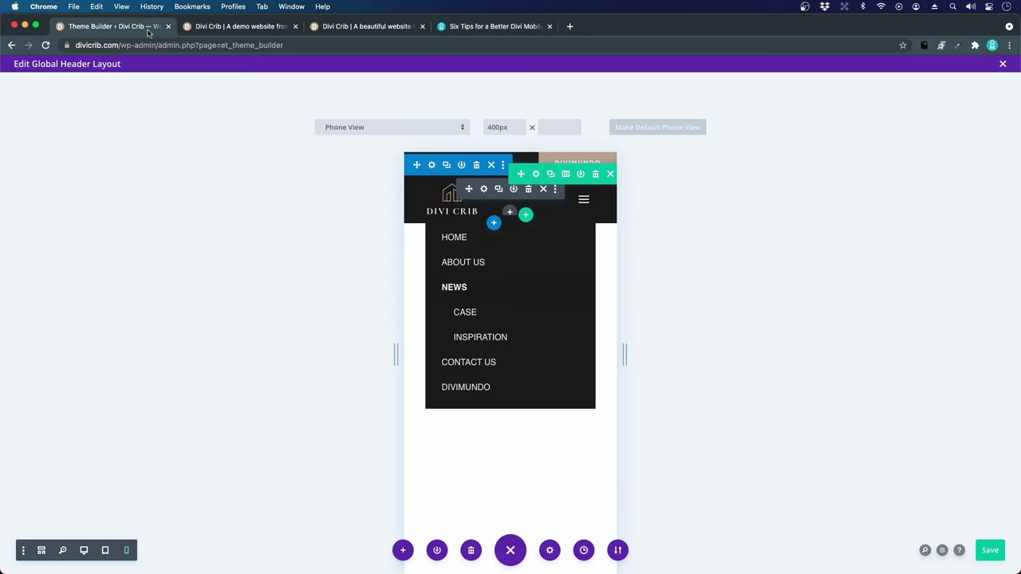
- Save and exit the Global Header layout, then go to Divi's Theme Customizer
left_click(1003, 63)
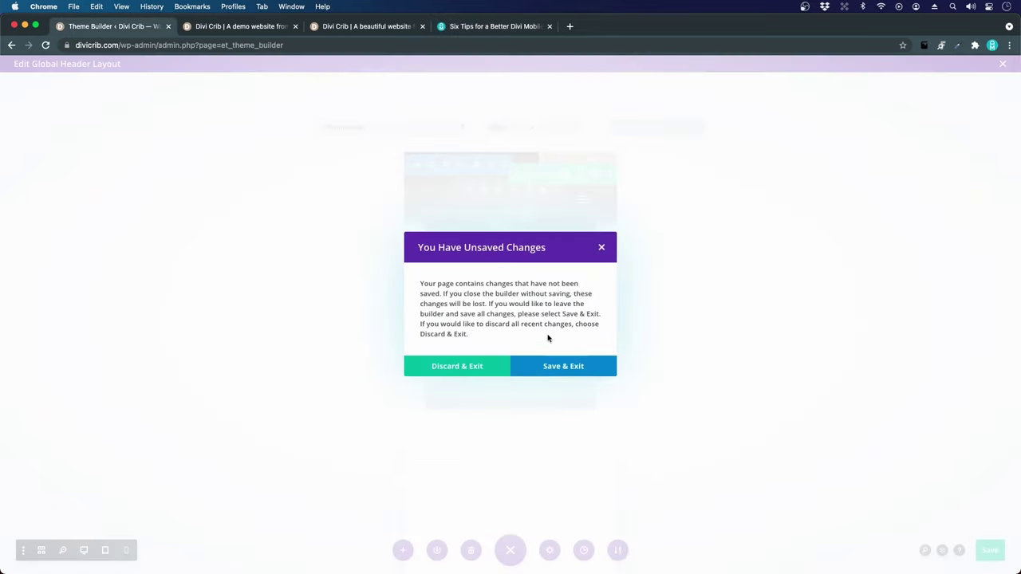
left_click(561, 363)
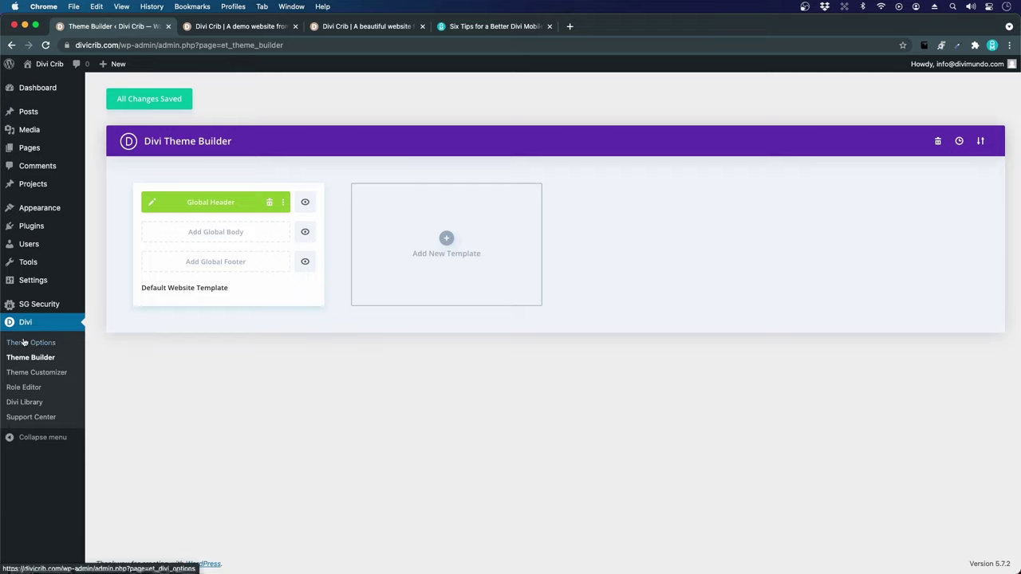
left_click(38, 372)
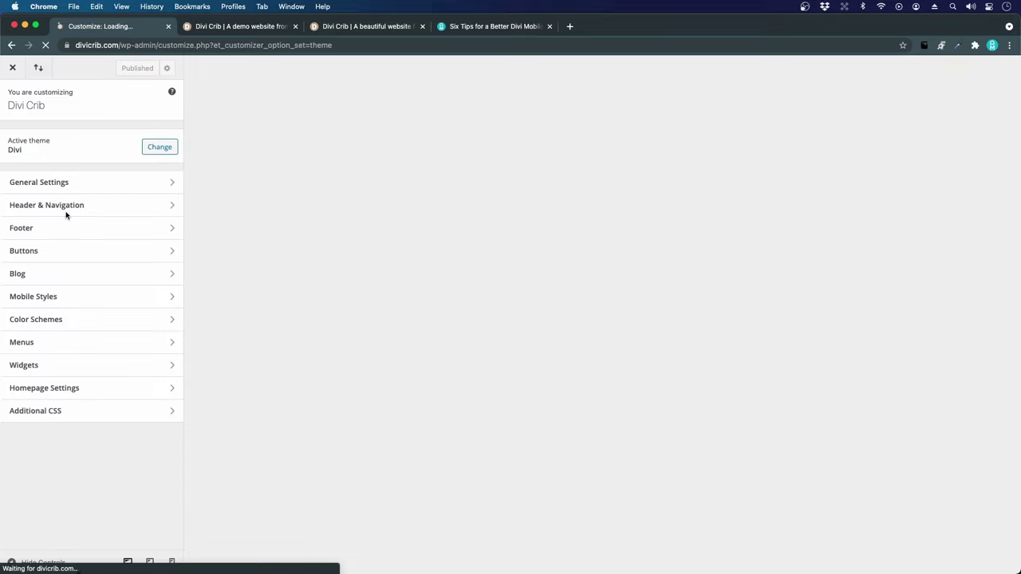
- Paste the '\4d' X-icon rule for .mobile_nav.opened into Additional CSS and test it in mobile preview
left_click(44, 412)
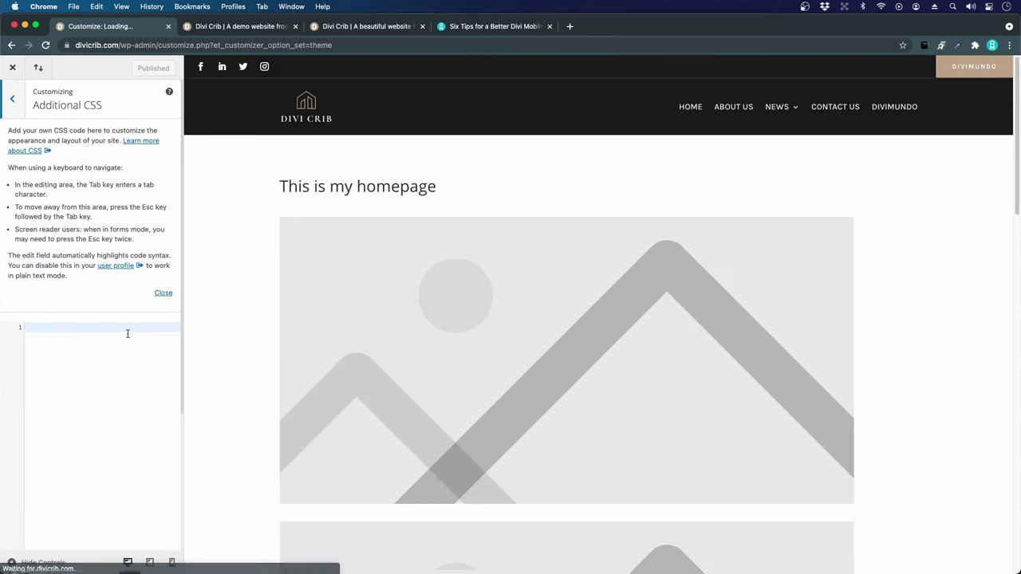
left_click(62, 327)
type("/* X icon in expanded mobile menu */  .mobile_nav.opened .mobile_menu_bar:before { content: '\\4d'; }")
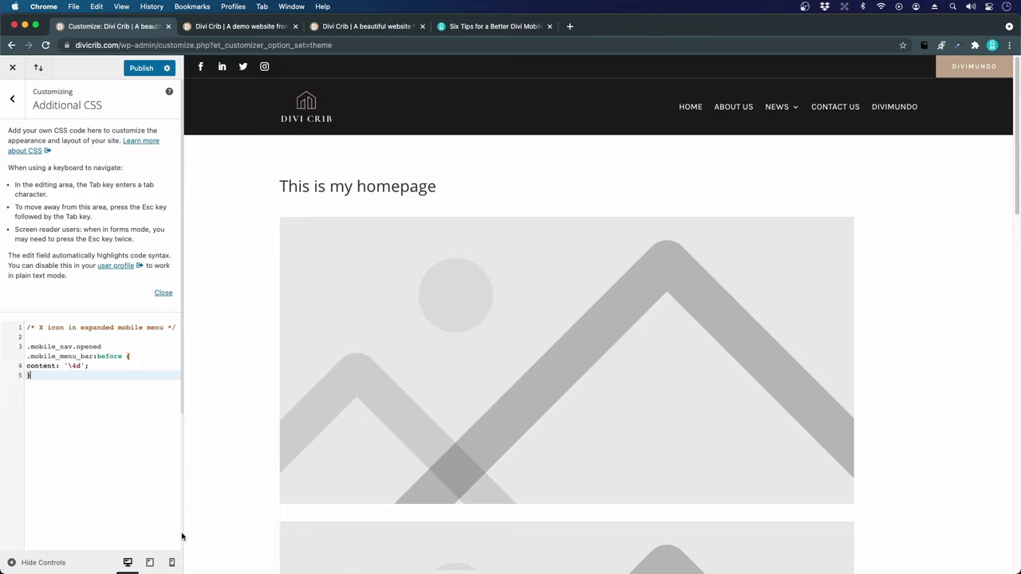
left_click(170, 563)
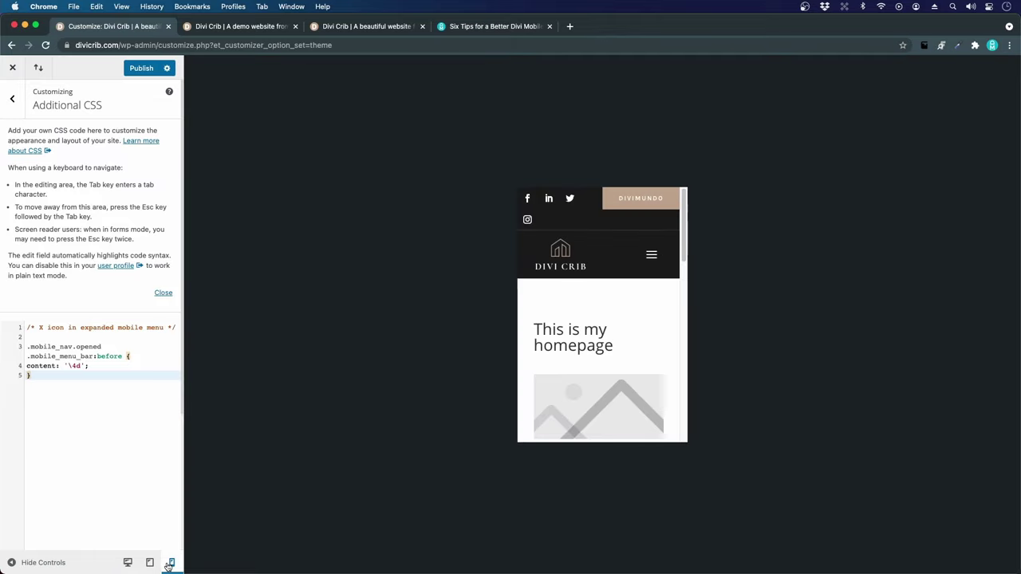
left_click(654, 255)
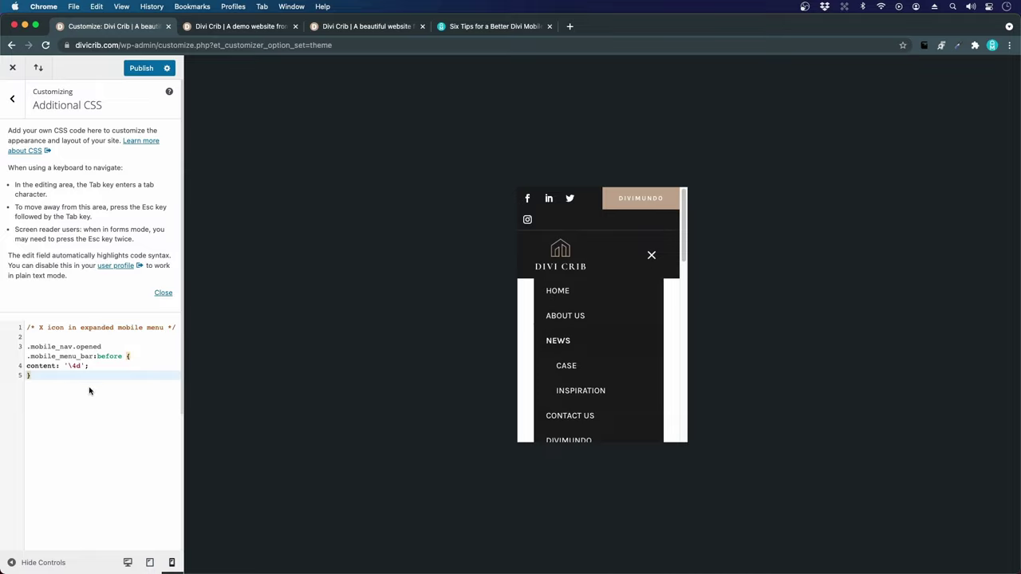
key("Return")
key("Return")
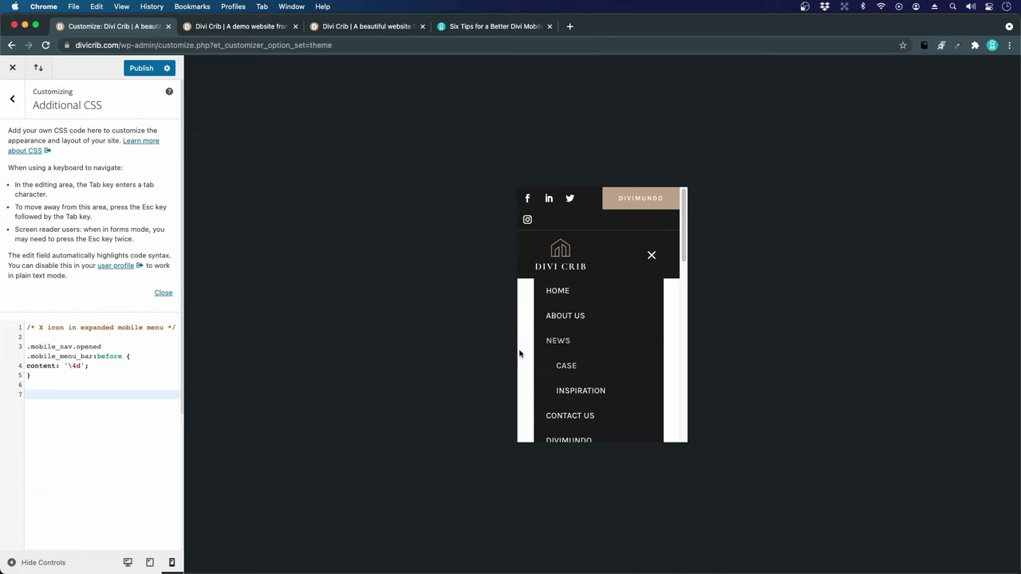
- Copy the full-width mobile menu CSS from the article's tip 5 and return to the customizer
left_click(487, 28)
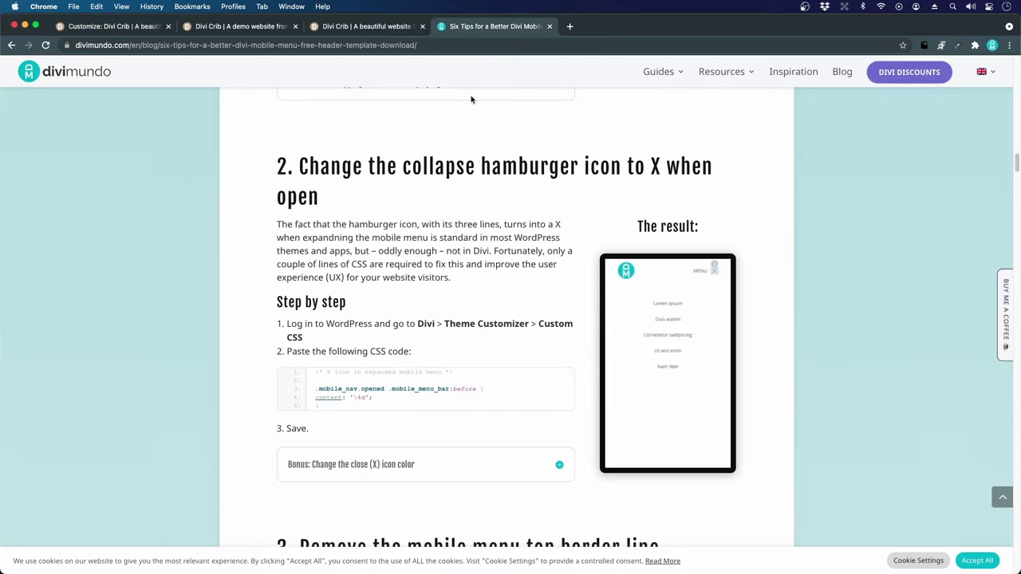
scroll(431, 277, "down", 20)
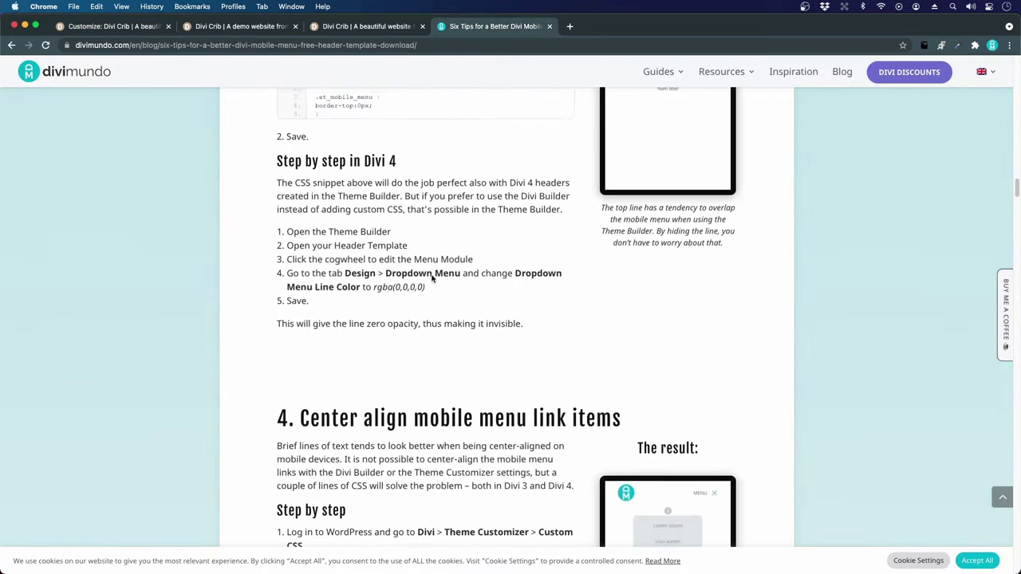
scroll(431, 278, "down", 3)
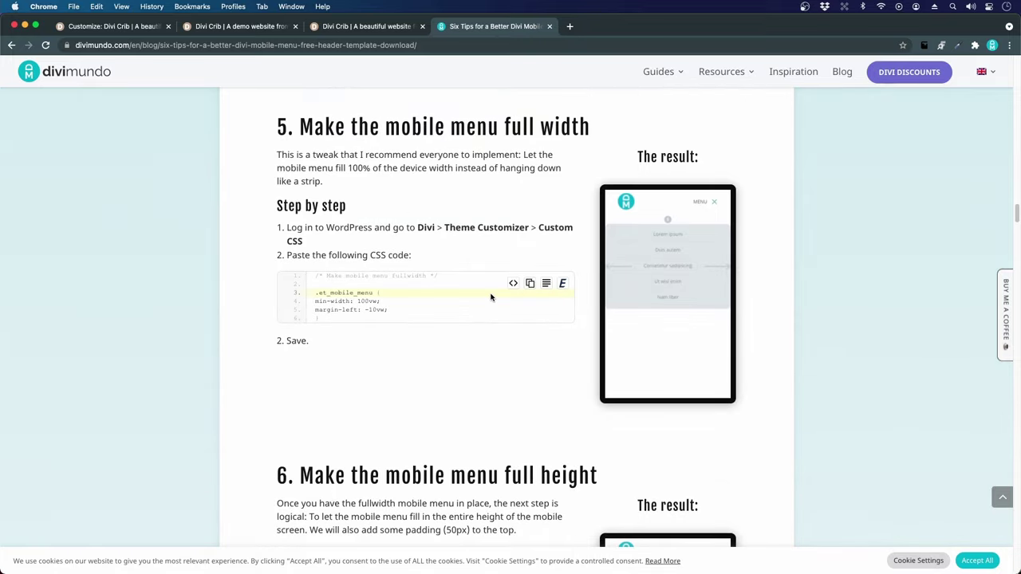
left_click(529, 285)
left_click(120, 27)
- Paste the .et_mobile_menu min-width 100vw CSS below the X-icon rule and publish it
left_click(82, 388)
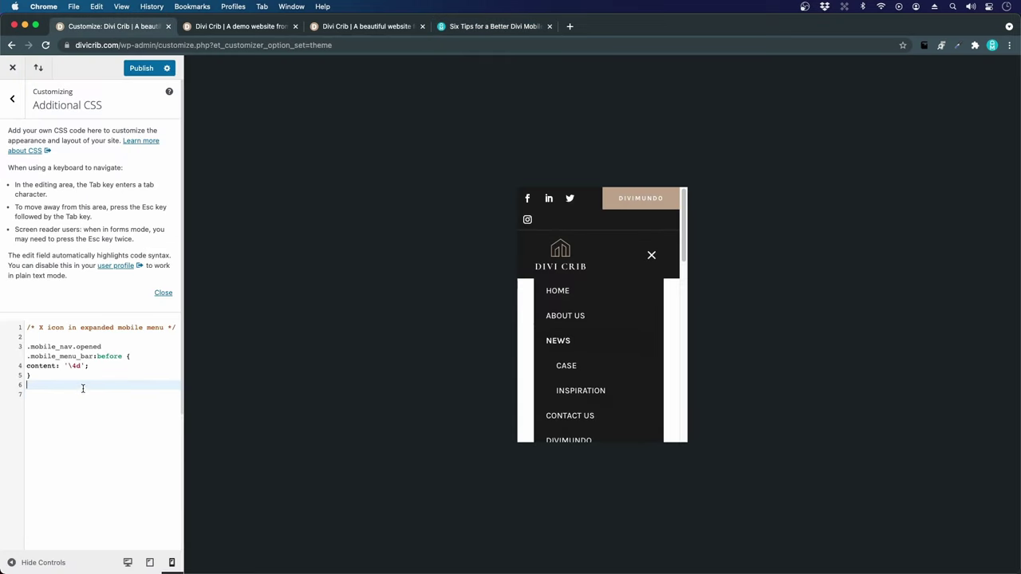
left_click(84, 394)
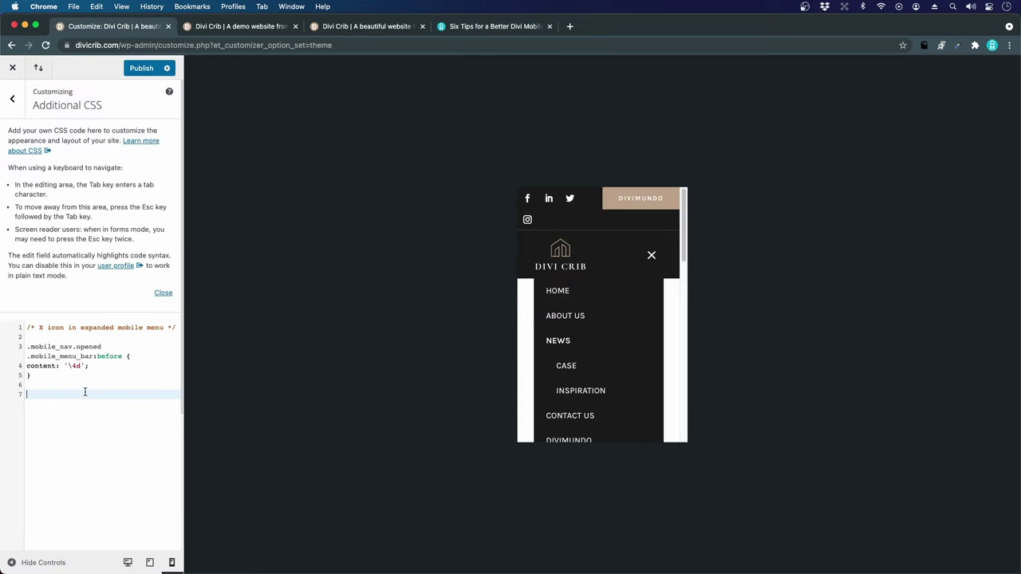
key("super+v")
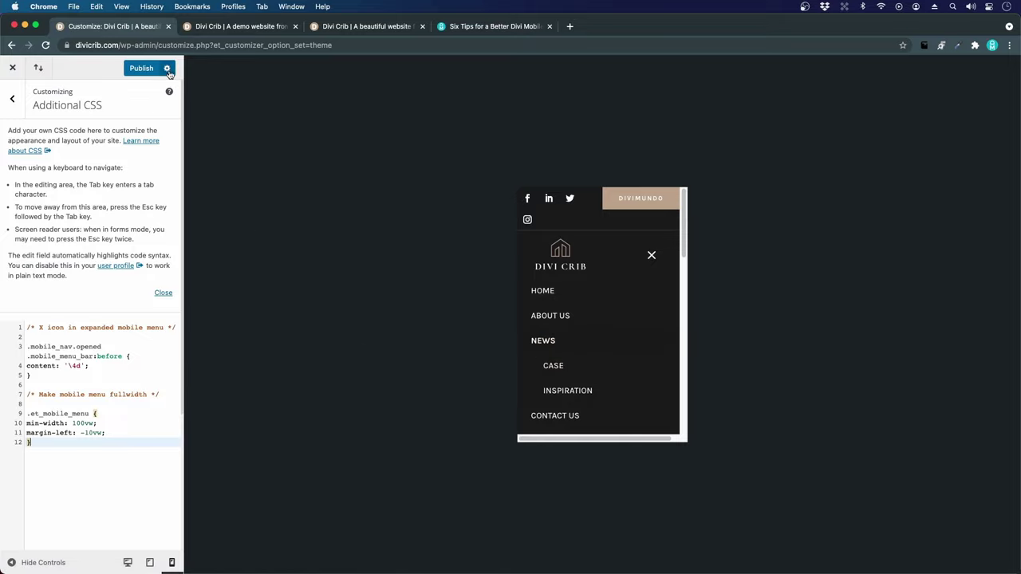
left_click(141, 69)
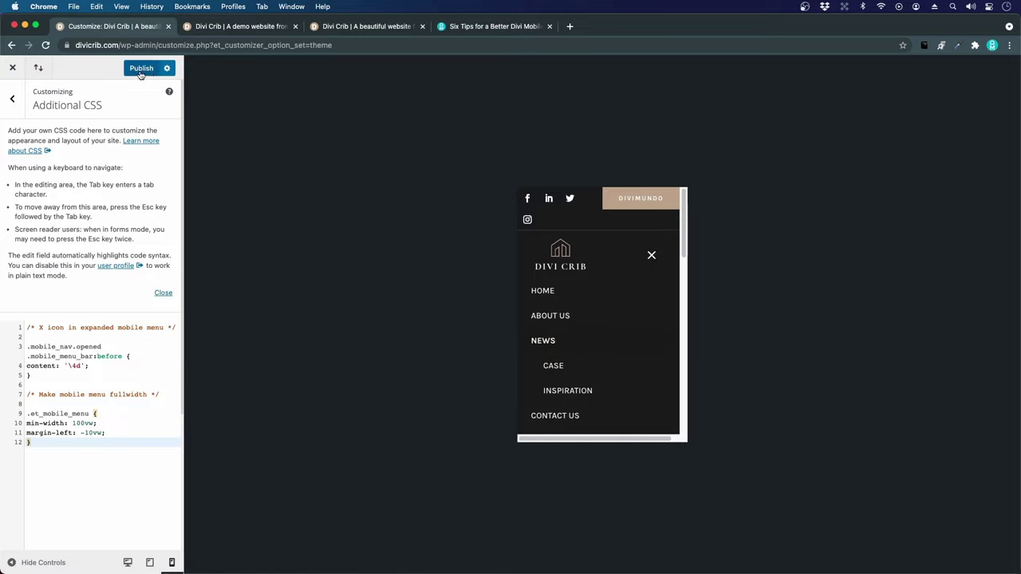
- Close the customizer and reopen the Global Header layout in the Theme Builder
left_click(14, 72)
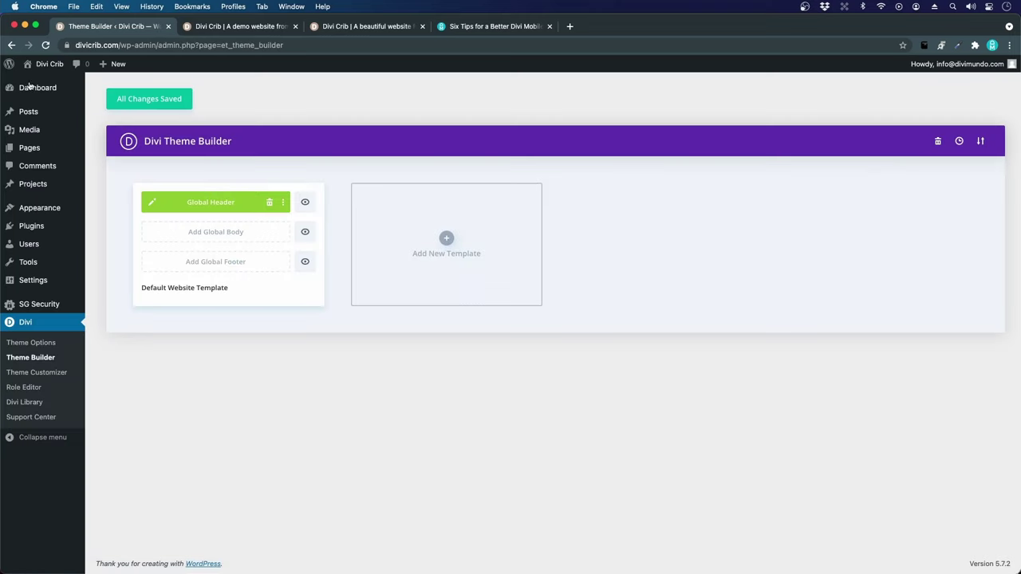
left_click(42, 359)
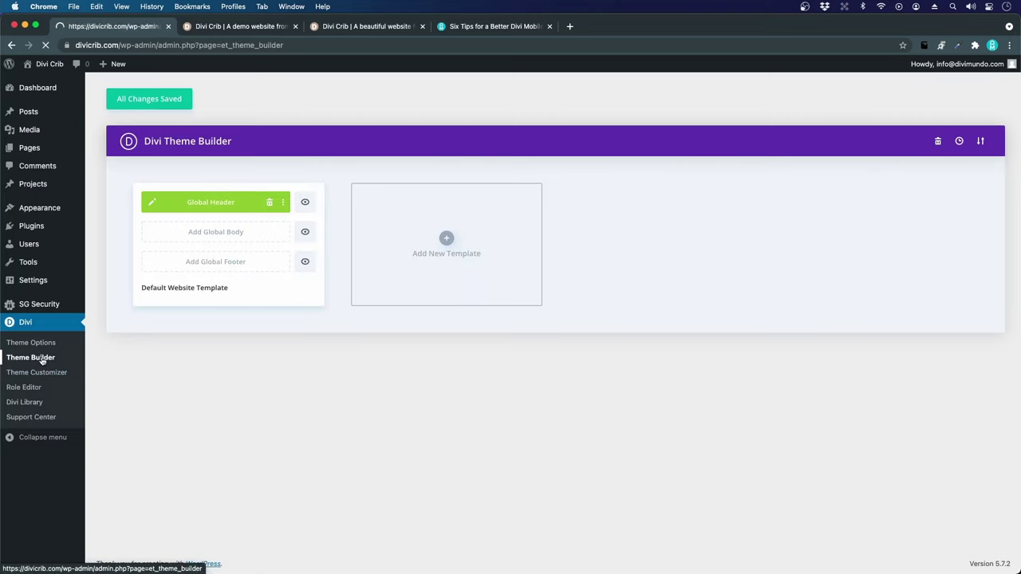
left_click(148, 205)
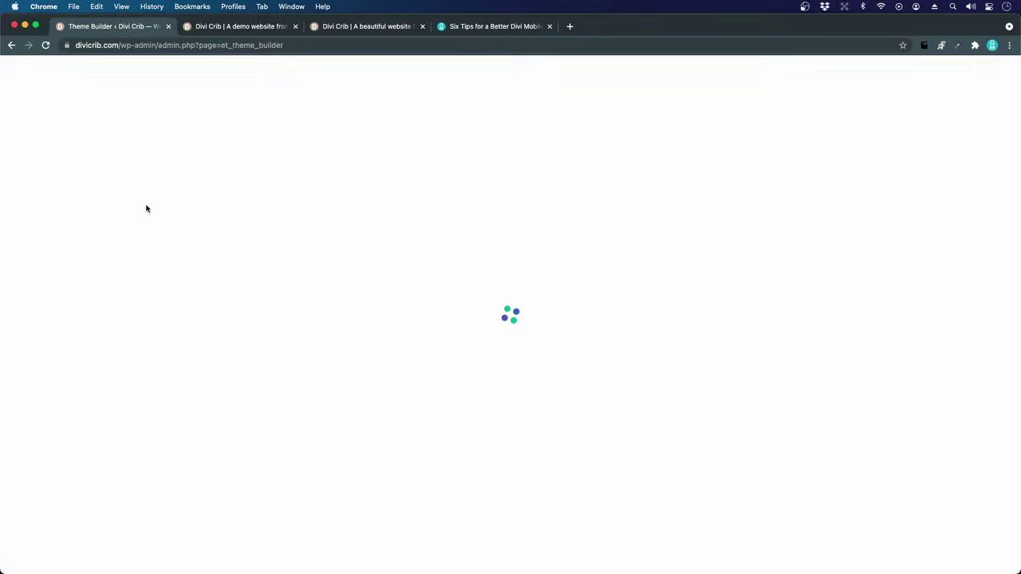
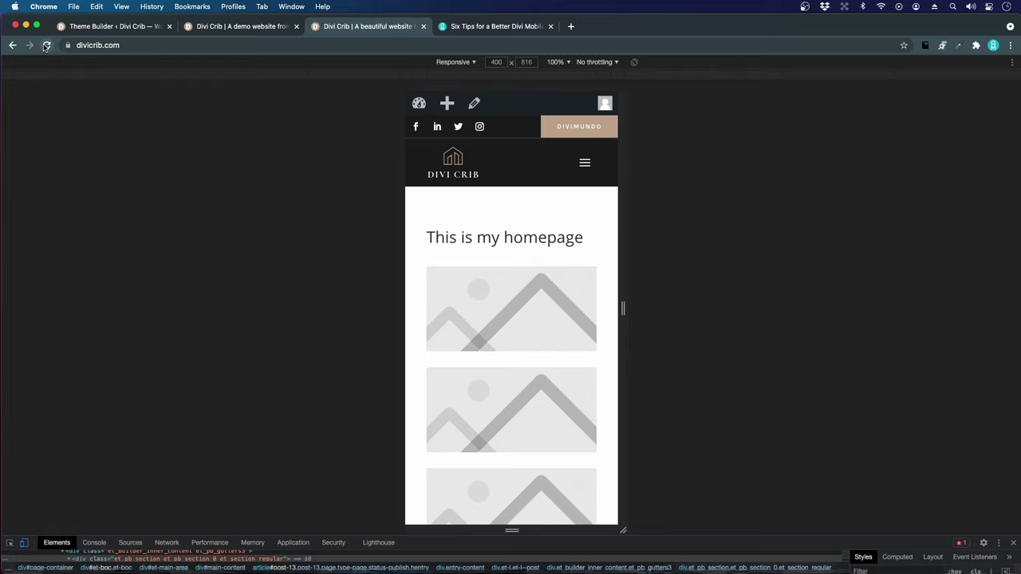
- Reload the header preview, then close the Global Header layout with Save & Exit
left_click(46, 46)
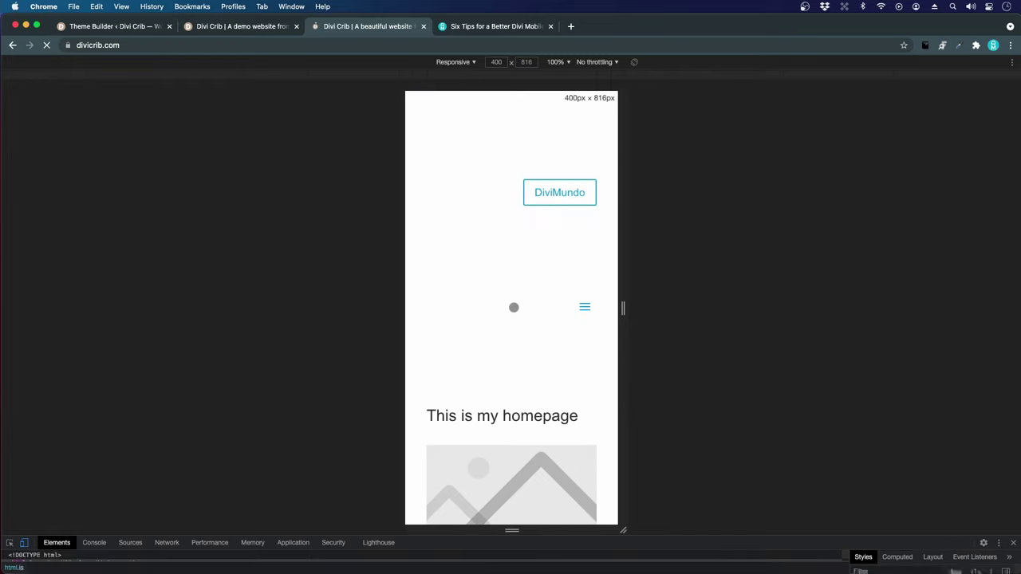
scroll(514, 307, "down", 3)
scroll(513, 307, "down", 5)
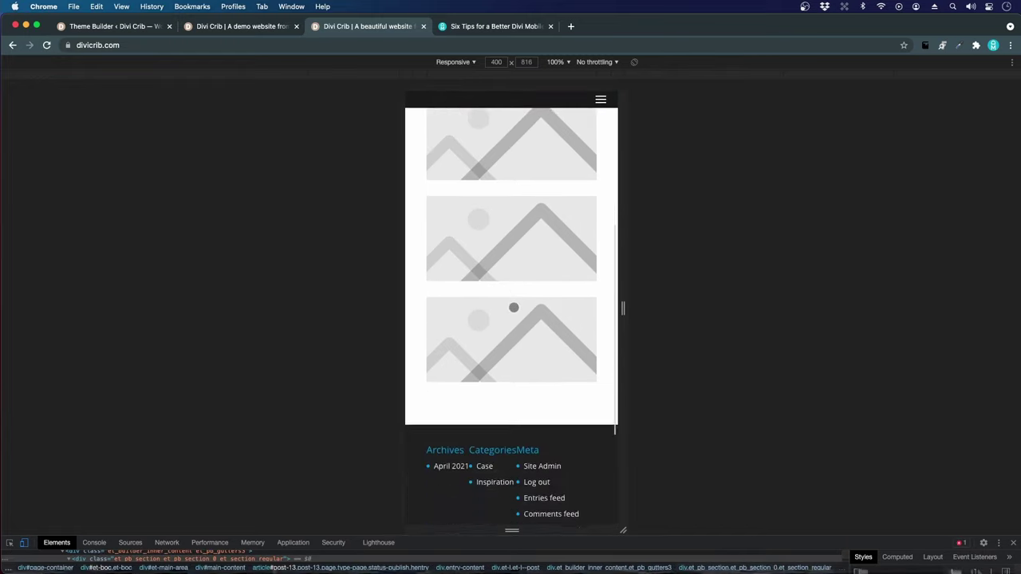
scroll(514, 307, "up", 10)
left_click(124, 29)
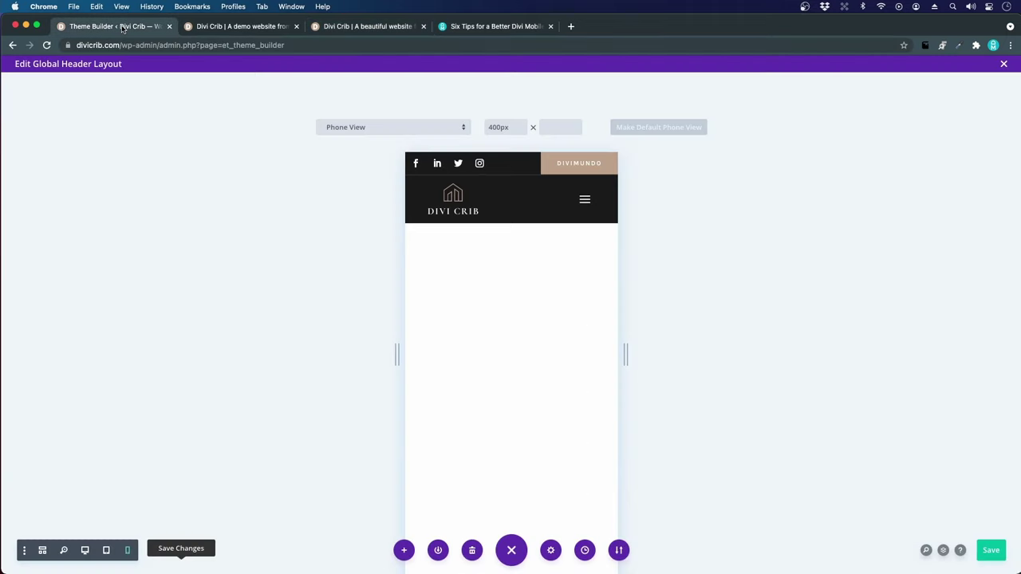
left_click(1003, 64)
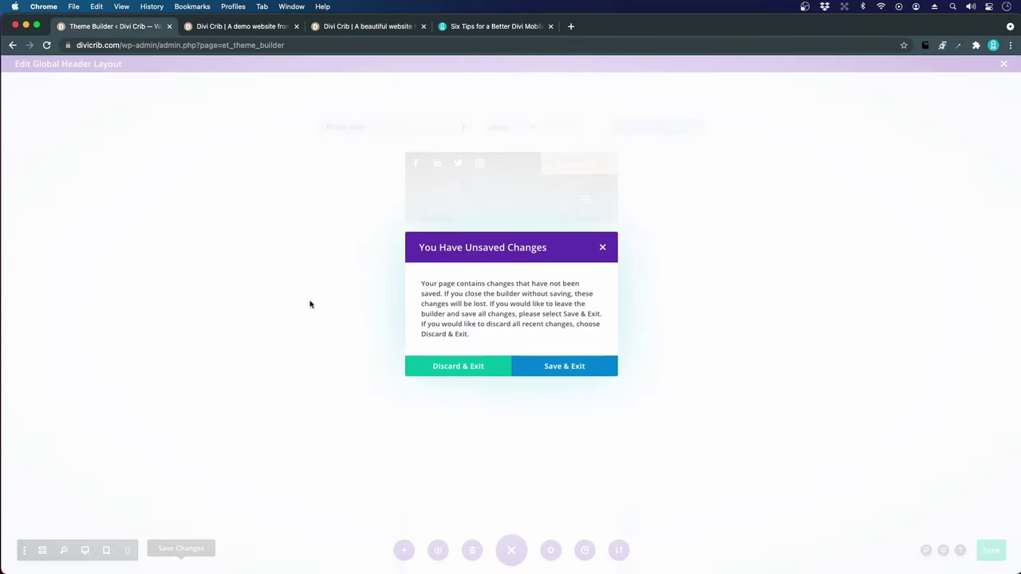
left_click(566, 368)
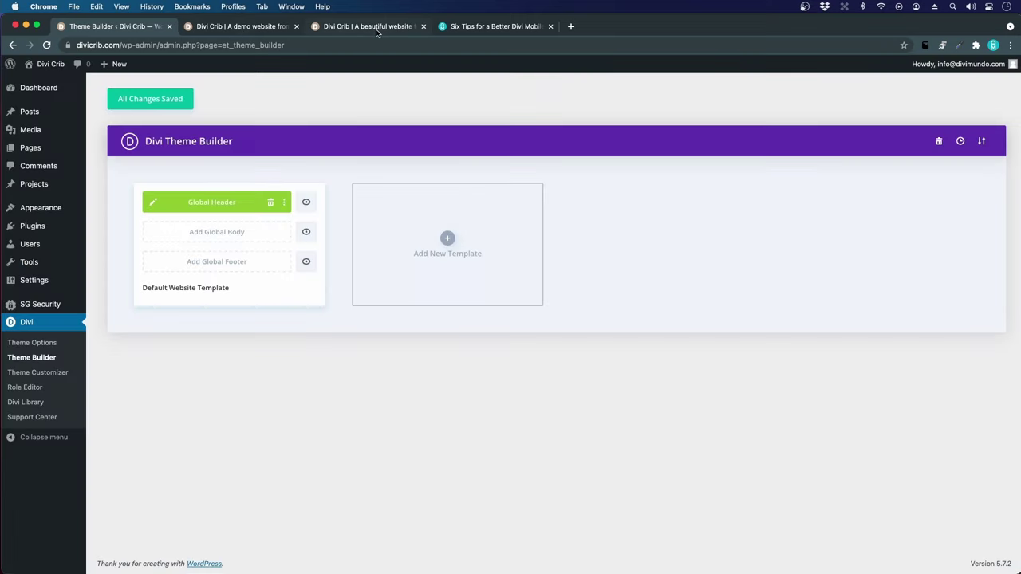
- Reload the homepage and expand the phone header's hamburger navigation menu
left_click(373, 32)
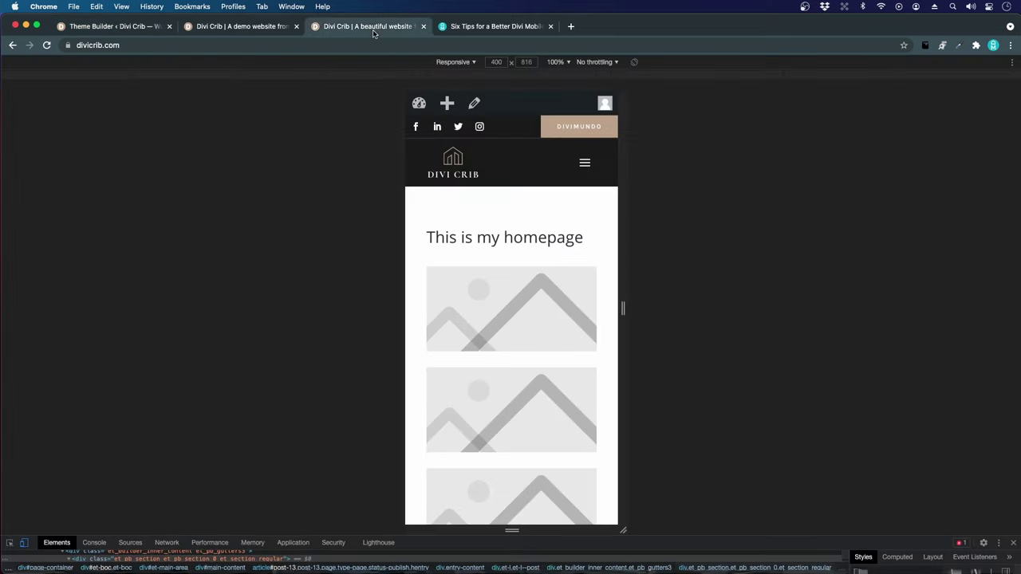
left_click(46, 45)
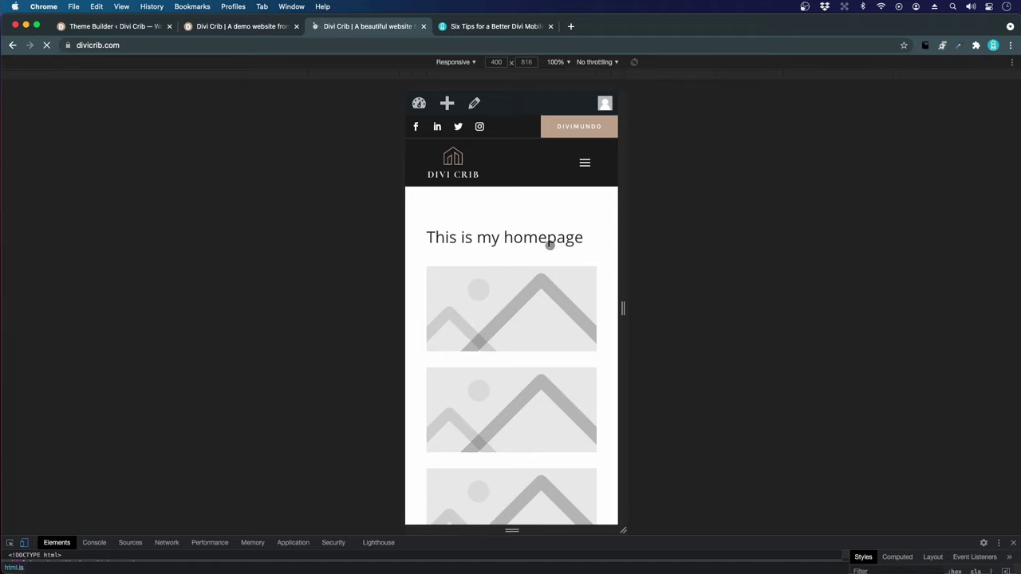
scroll(548, 243, "down", 5)
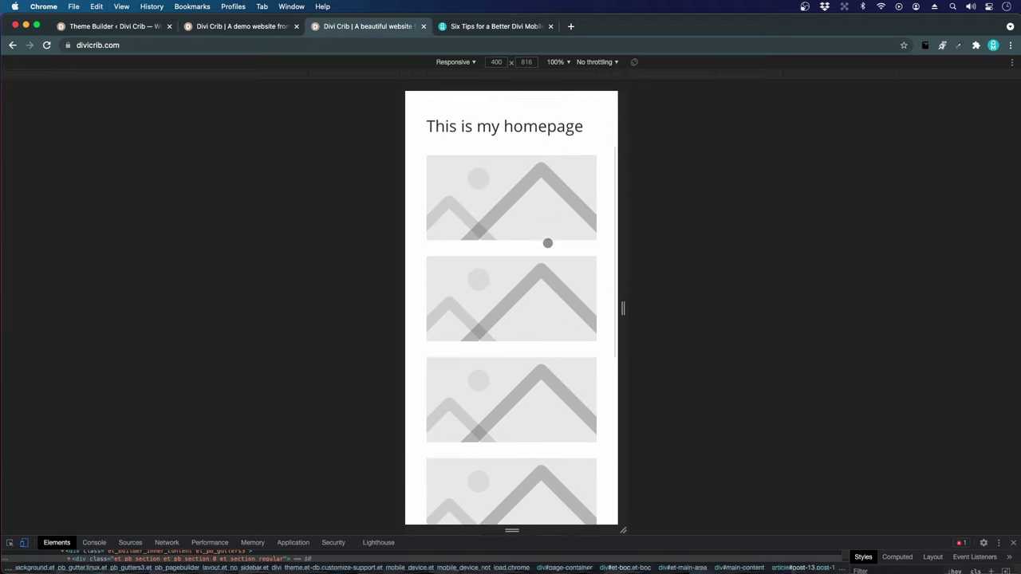
scroll(548, 242, "up", 5)
scroll(548, 242, "down", 5)
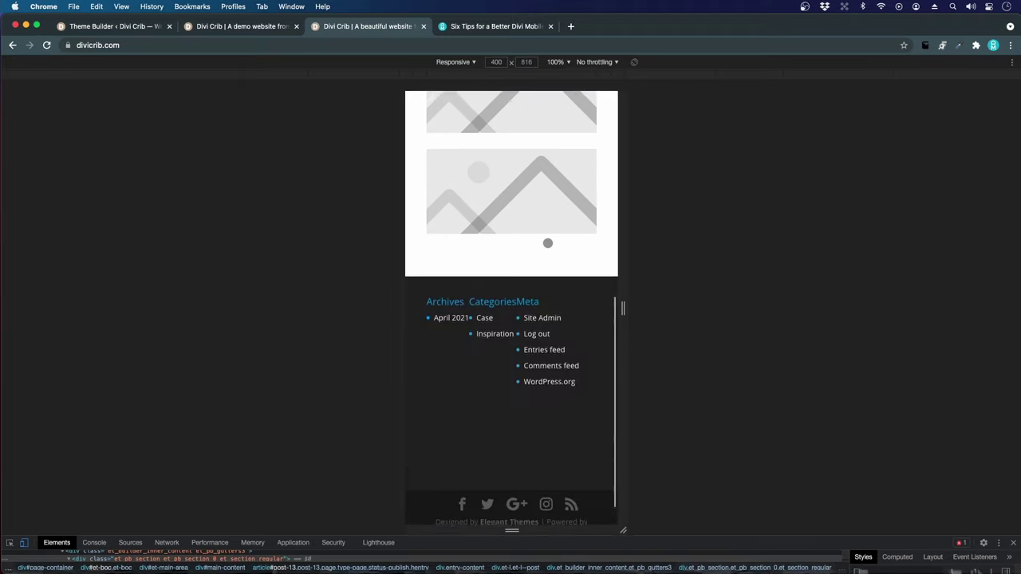
scroll(548, 242, "up", 5)
left_click(587, 163)
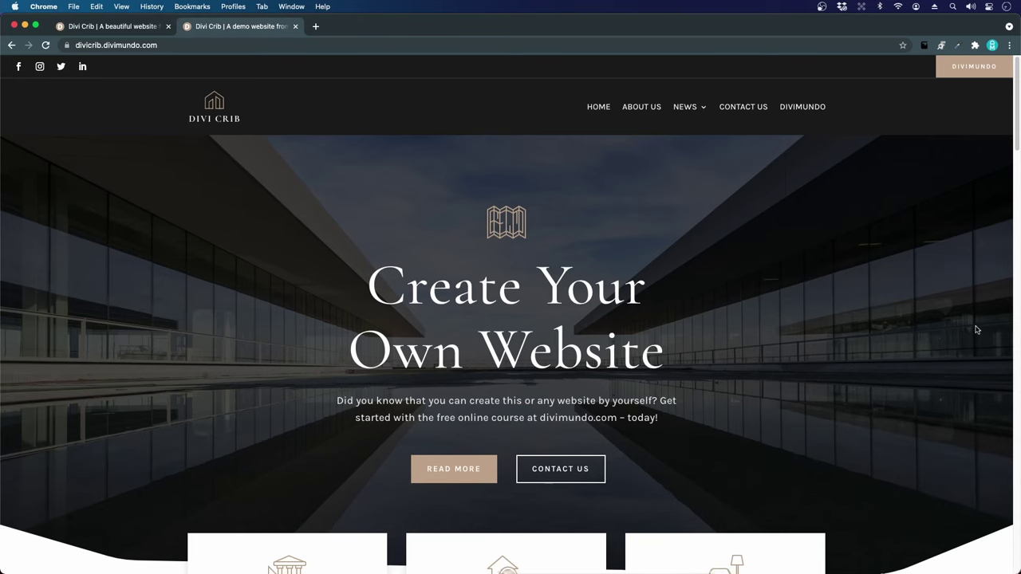
- Scroll the demo homepage down to its footer and clear the copyright-year selection
scroll(976, 330, "down", 20)
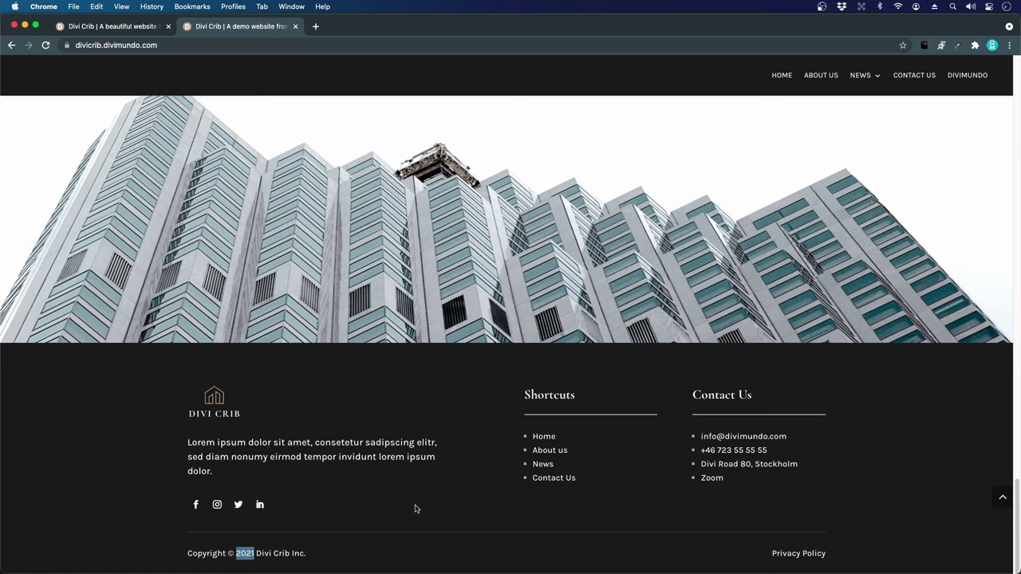
left_click(415, 508)
- Open the Global Header from Divi > Theme Builder in wireframe view
left_click(136, 31)
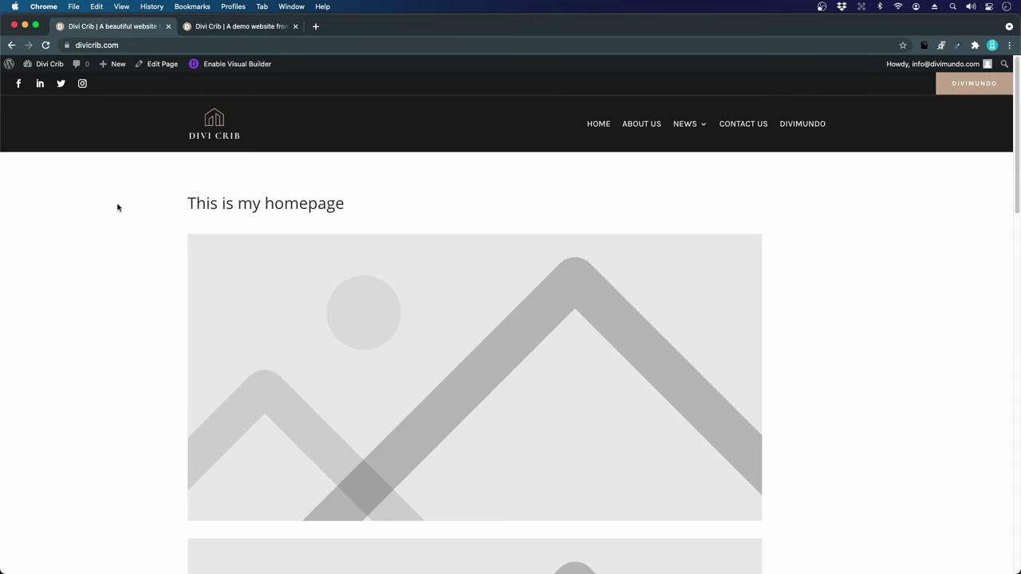
left_click(39, 66)
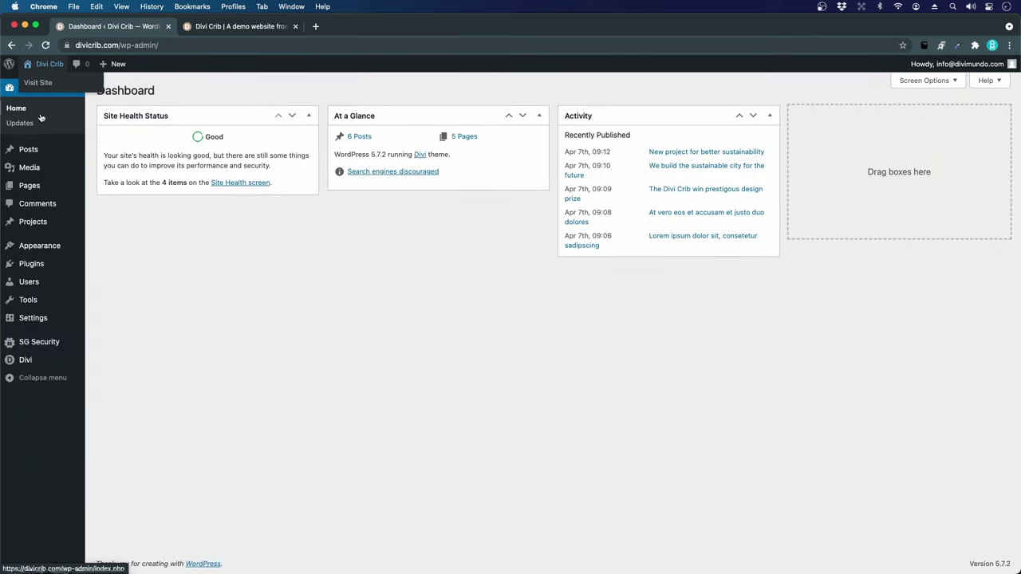
mouse_move(24, 358)
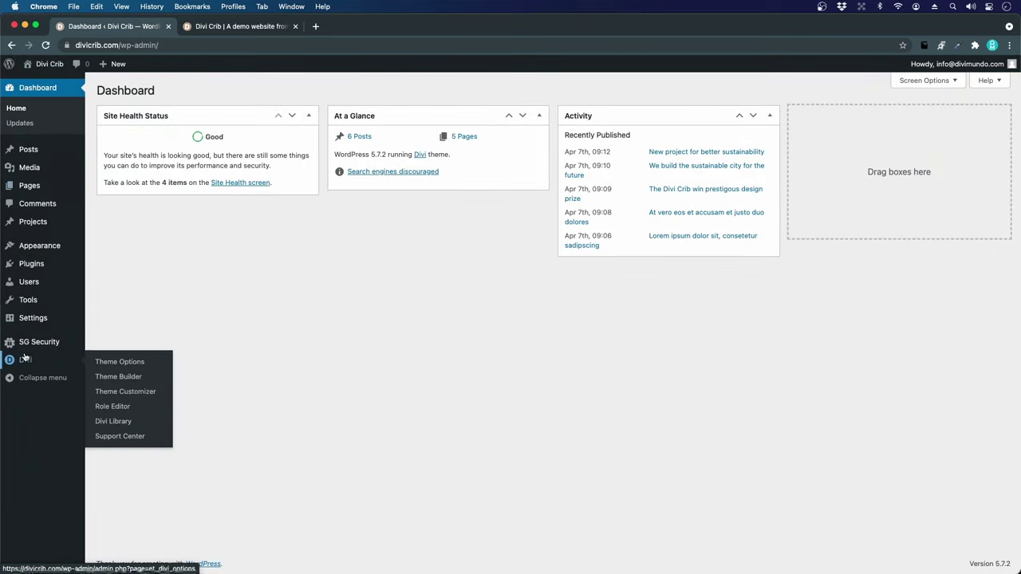
left_click(120, 378)
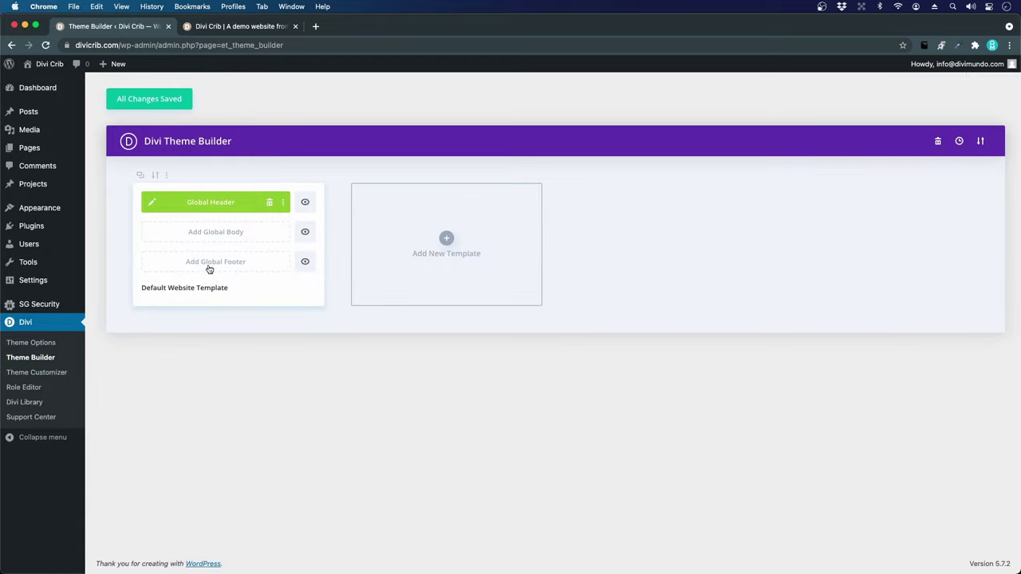
left_click(146, 204)
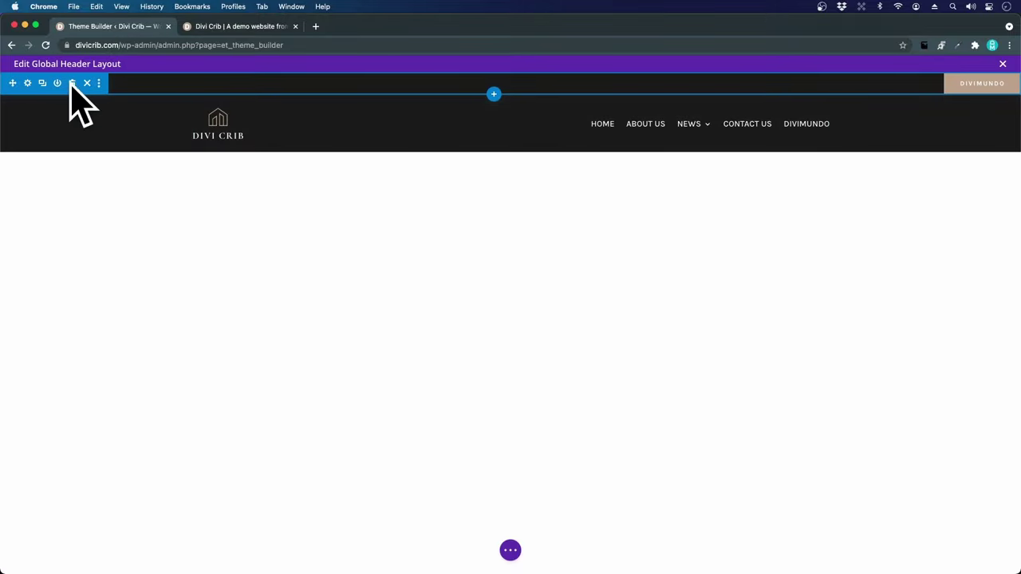
left_click(508, 552)
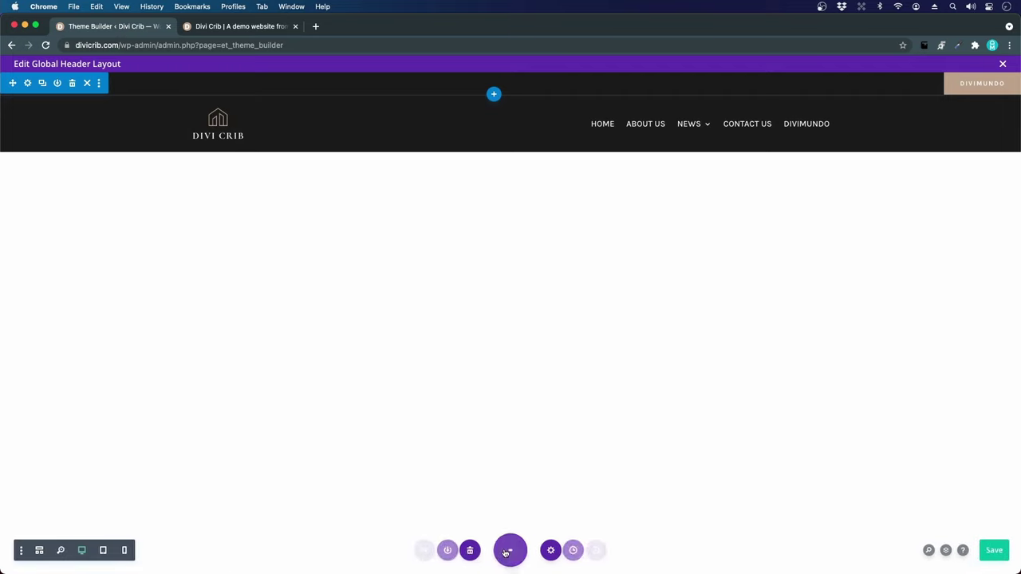
left_click(41, 551)
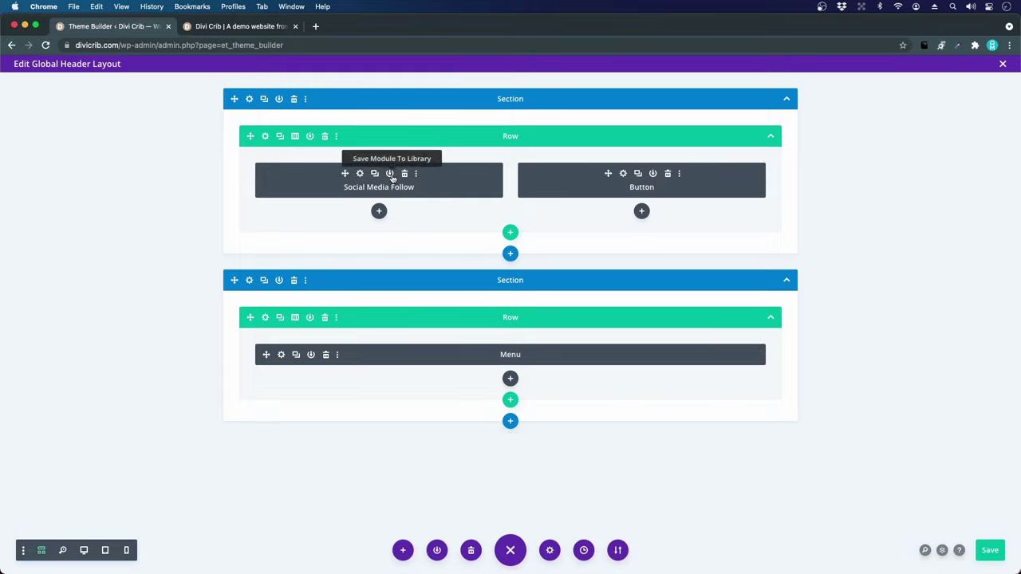
- Save the Social Media Follow module to the library as 'Social Media' and close the editor
left_click(390, 174)
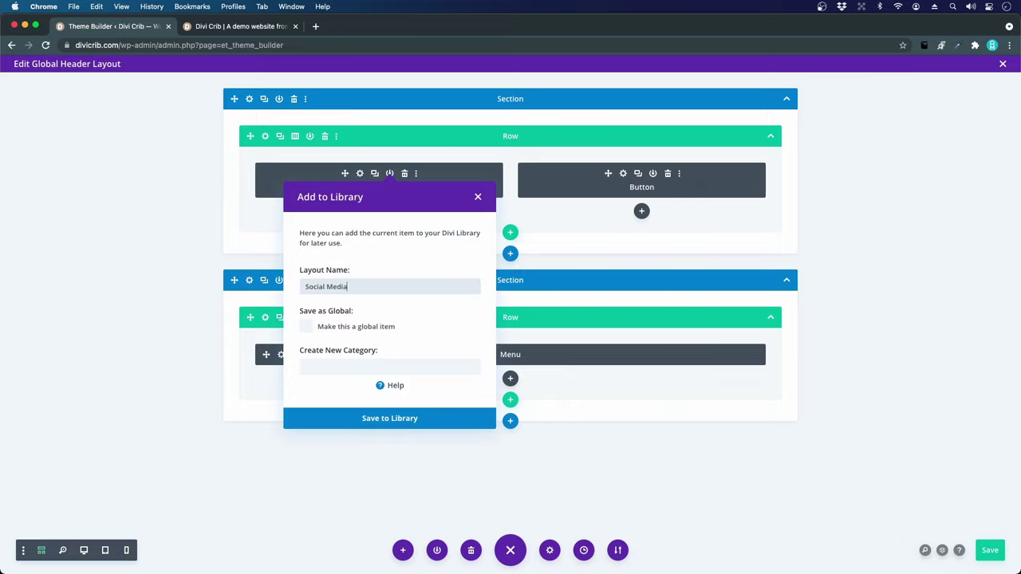
left_click(401, 419)
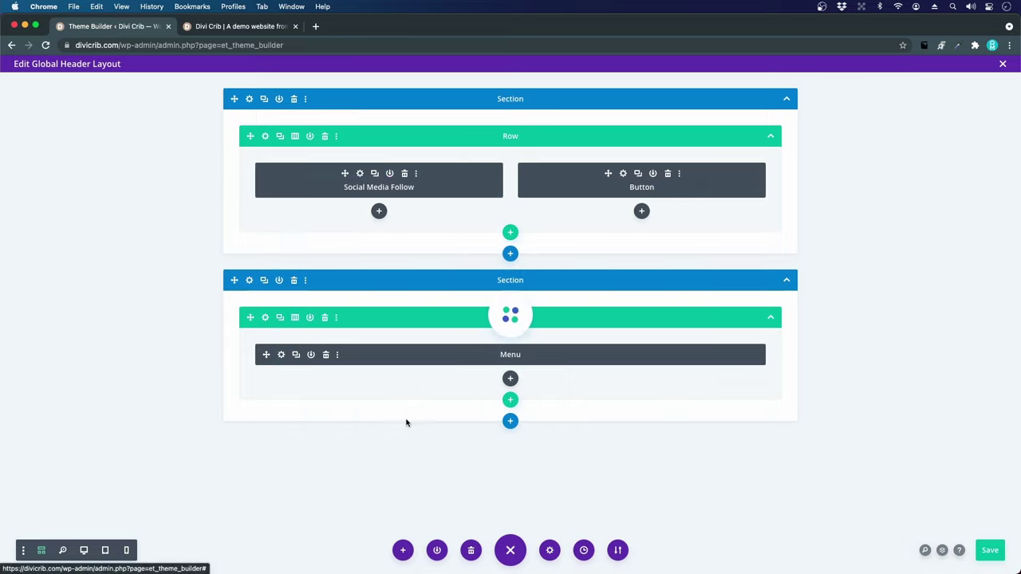
left_click(1003, 63)
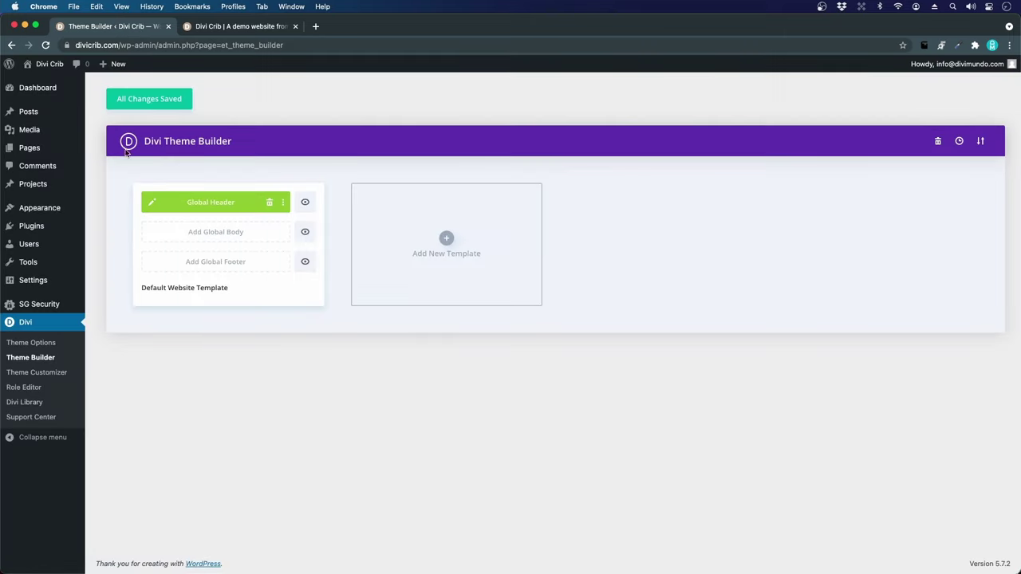
left_click(38, 406)
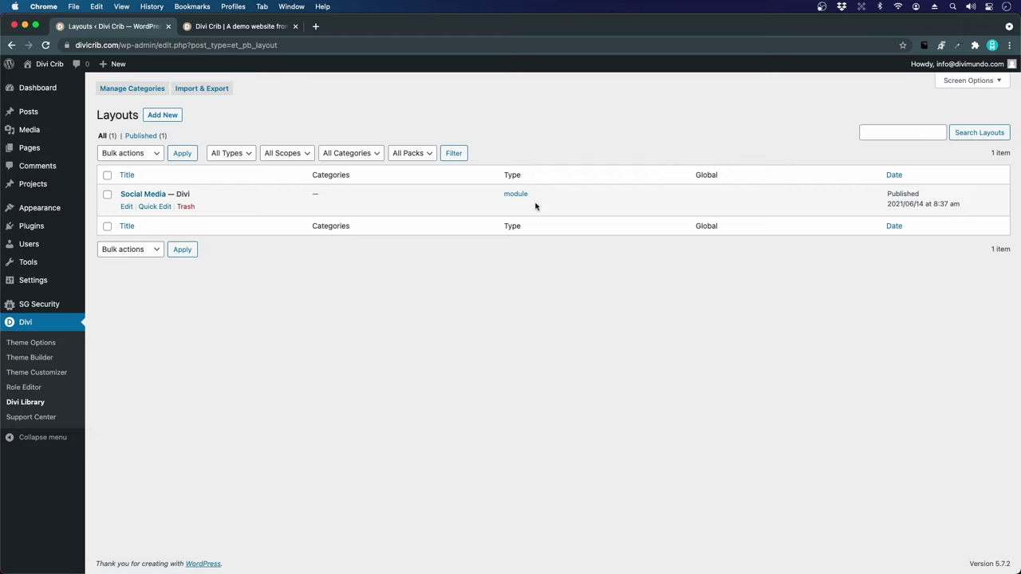
left_click(165, 195)
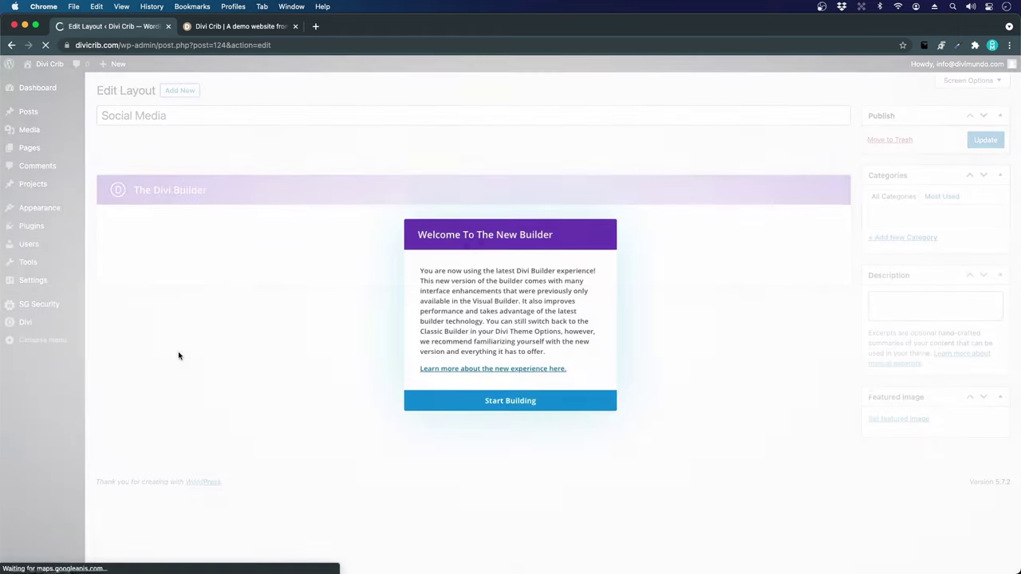
left_click(492, 402)
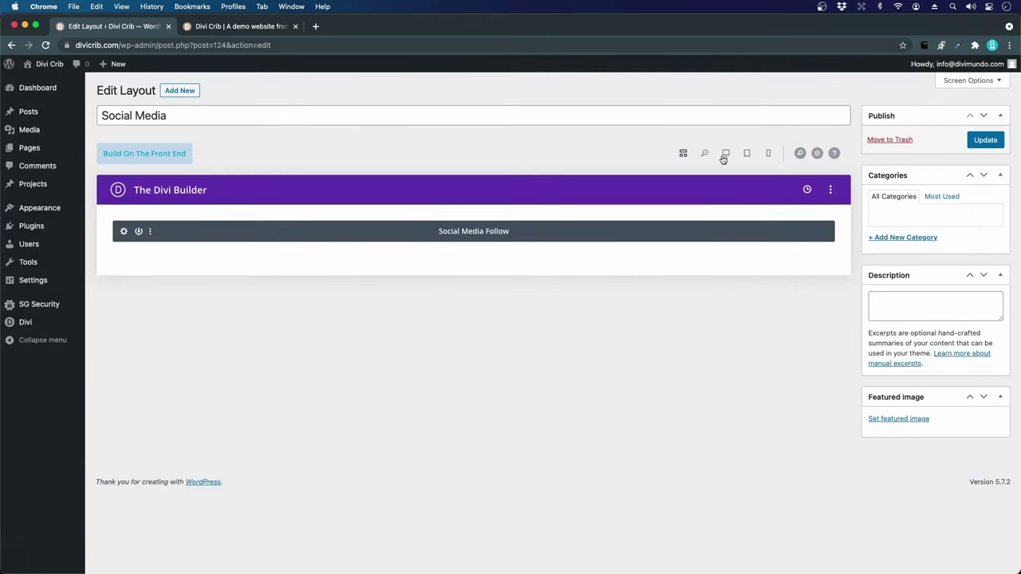
left_click_drag(518, 255, 535, 467)
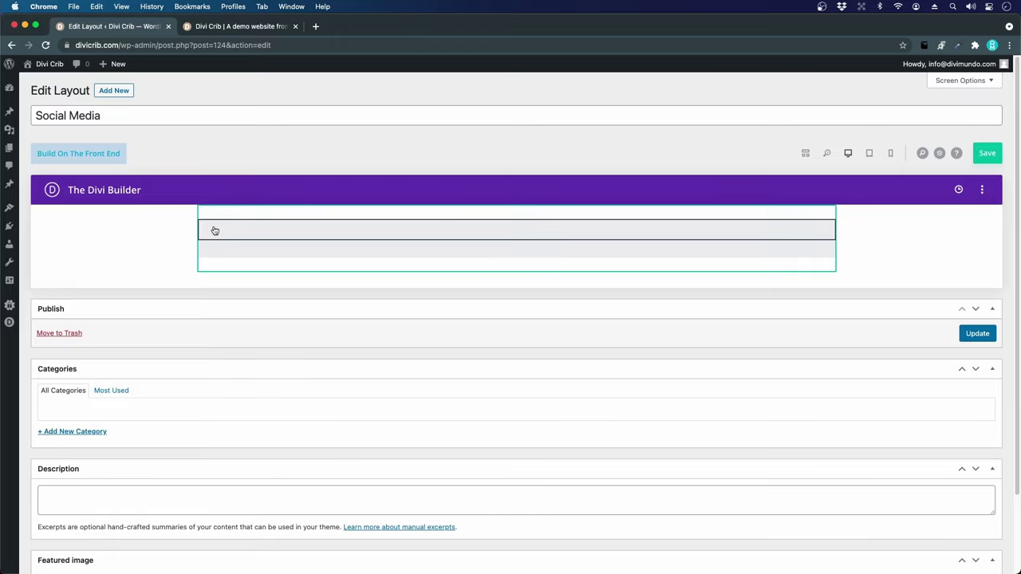
mouse_move(10, 323)
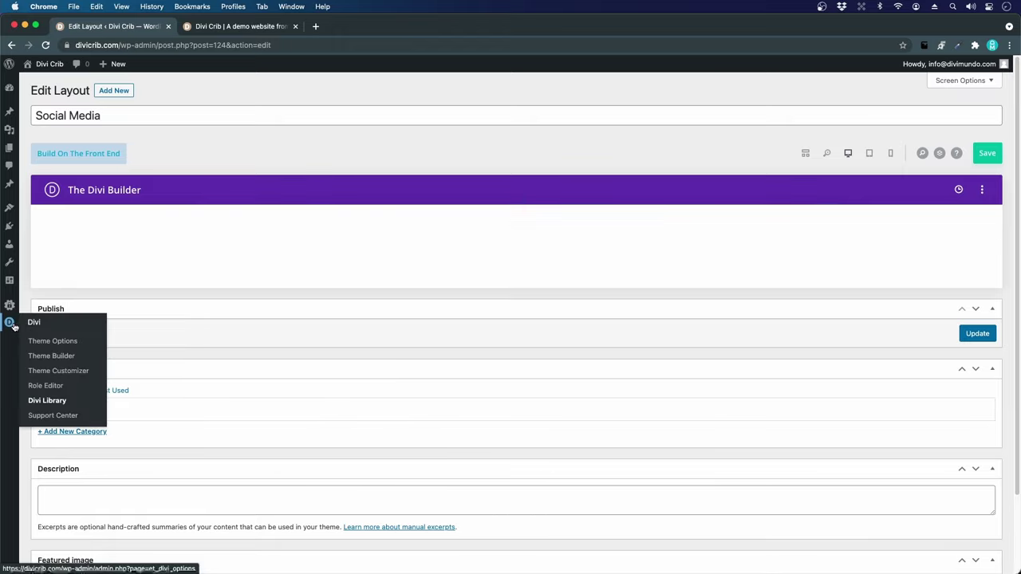
left_click(14, 325)
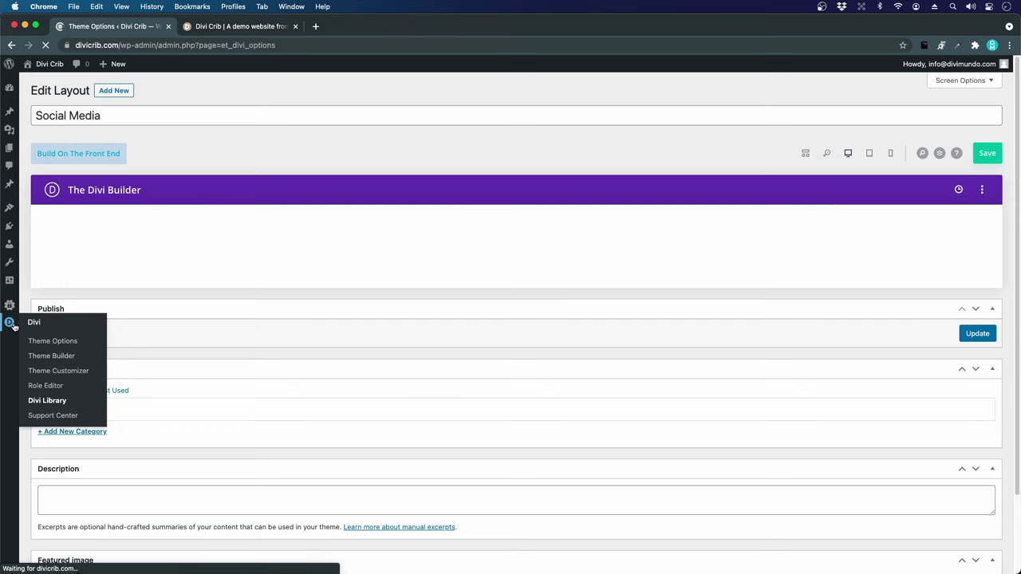
left_click(34, 359)
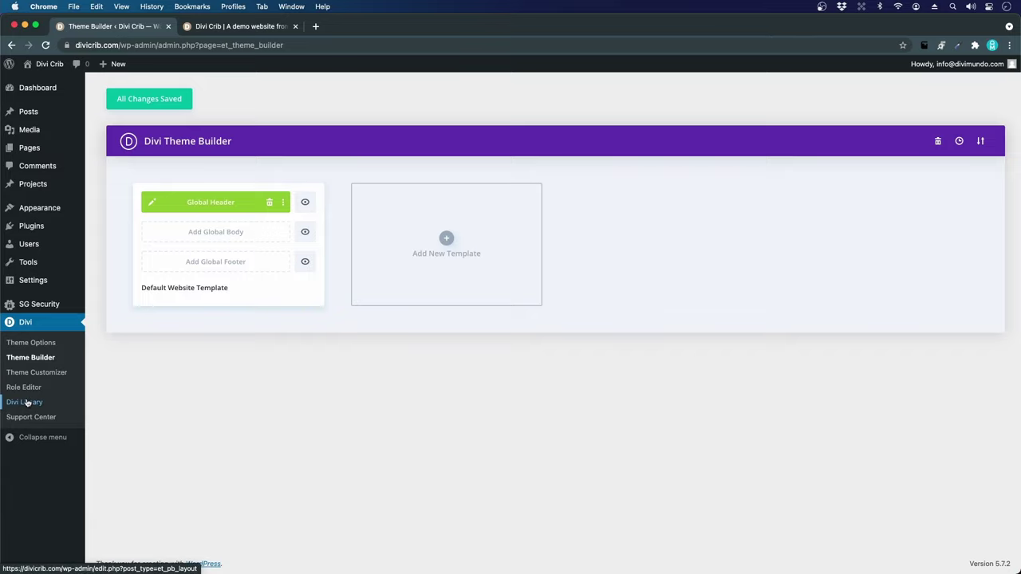
- Create a new Global Footer layout built from scratch
left_click(226, 268)
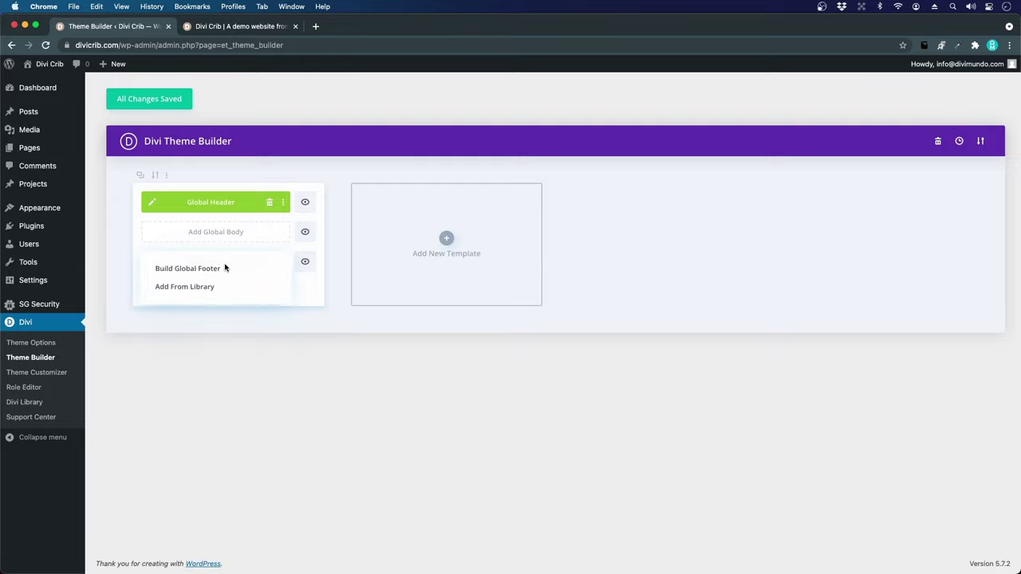
left_click(204, 268)
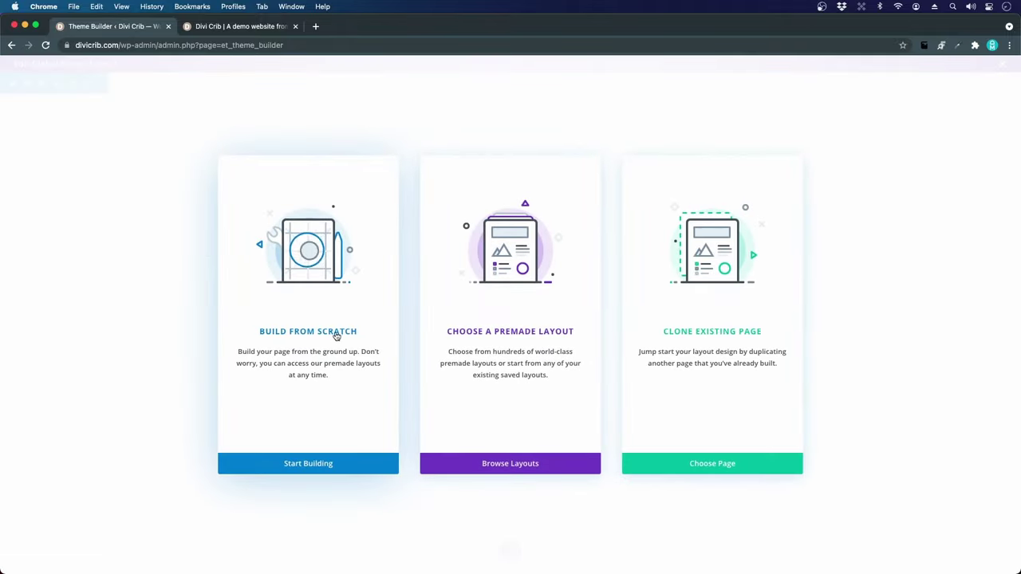
left_click(327, 463)
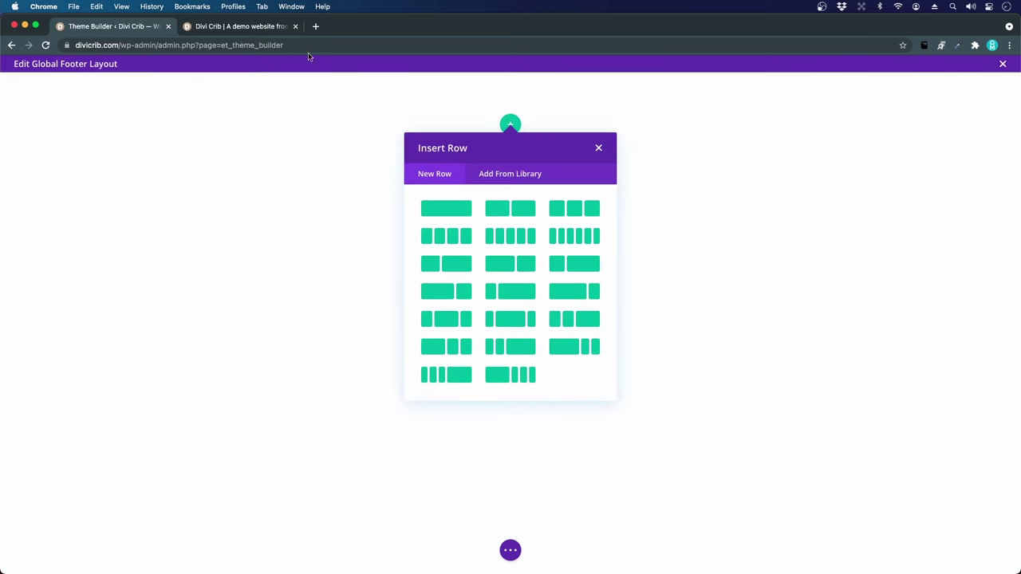
- Compare with the live footer and insert a one-half/one-quarter/one-quarter row
left_click(255, 32)
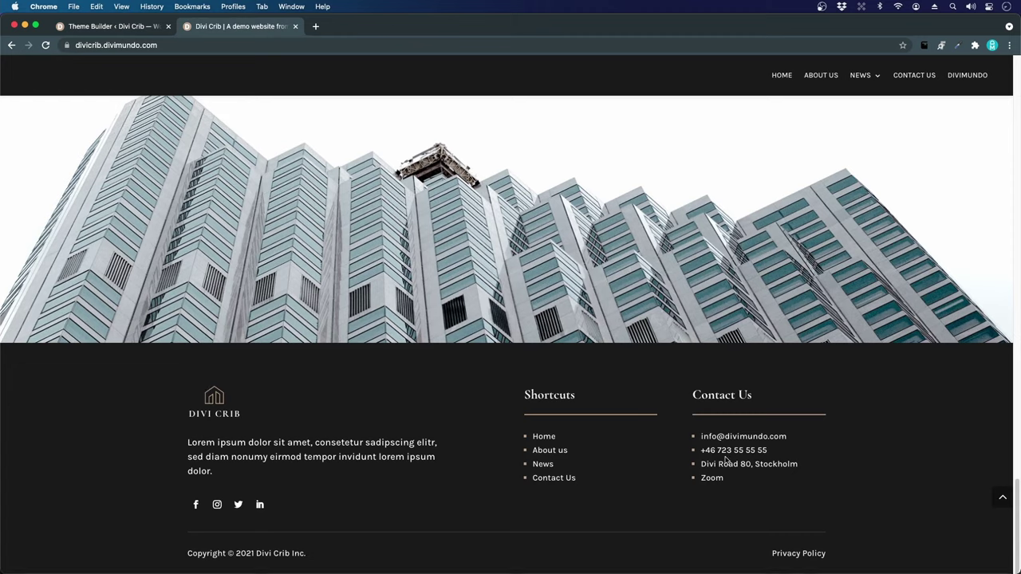
left_click(123, 29)
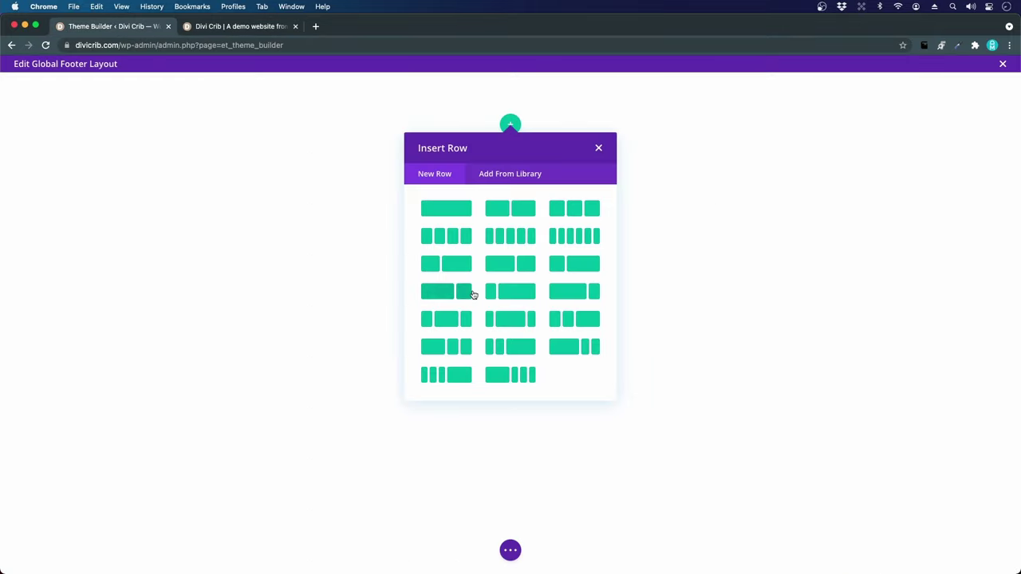
left_click(430, 349)
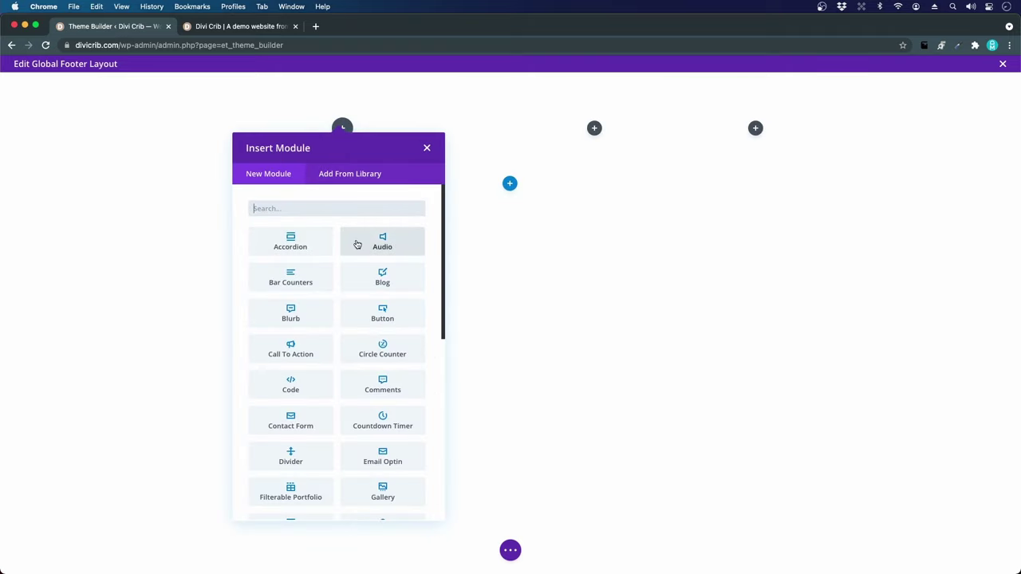
- Add an Image module with the divi-crib logo linking to / in the first column
type("ima")
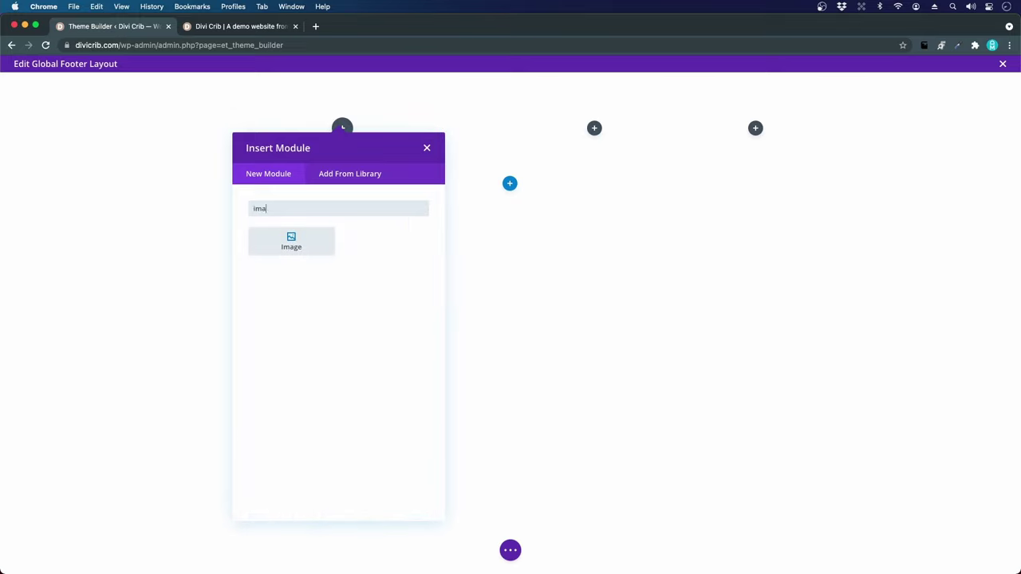
left_click(320, 247)
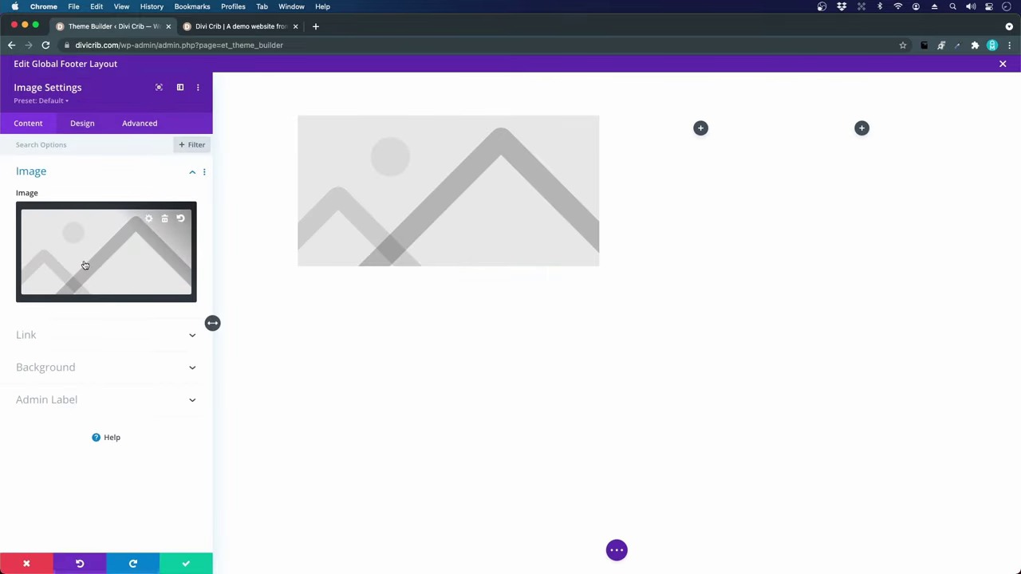
left_click(85, 265)
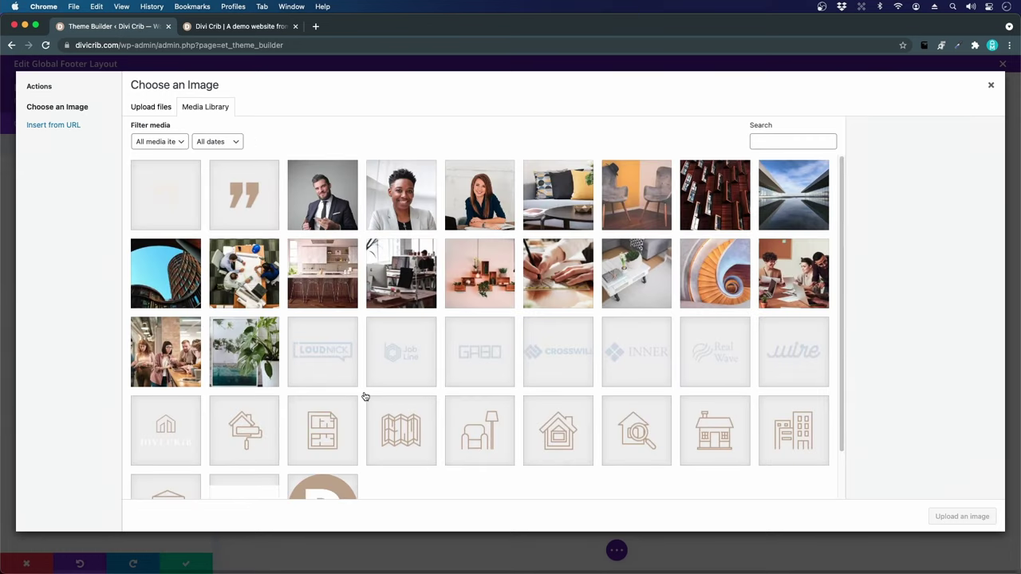
scroll(361, 396, "down", 2)
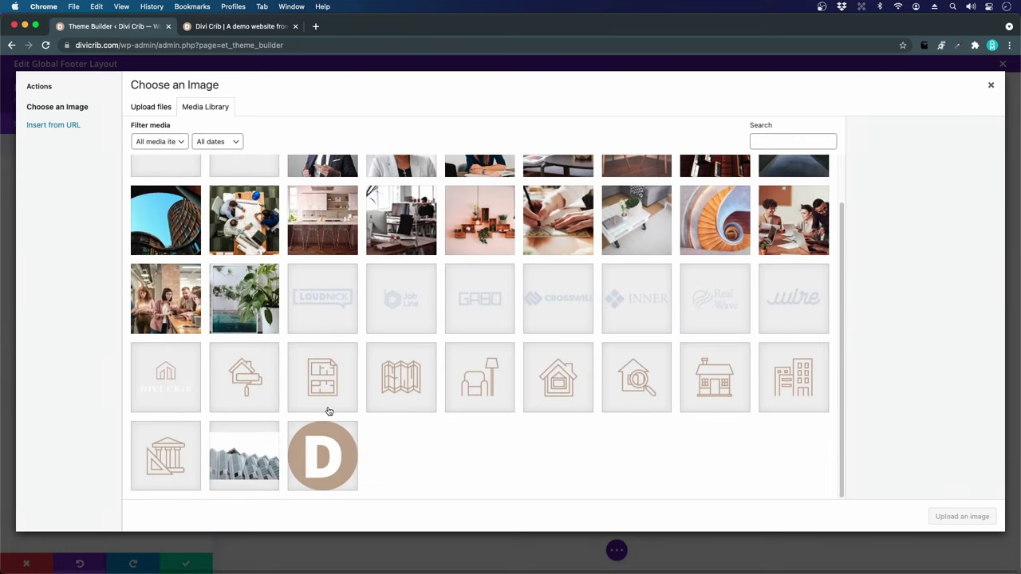
left_click(164, 388)
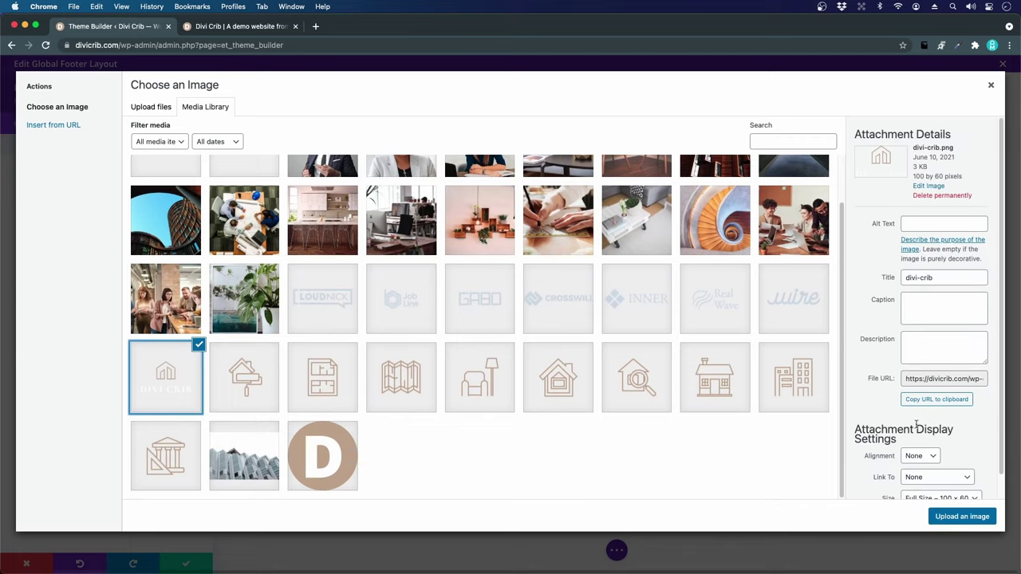
left_click(969, 518)
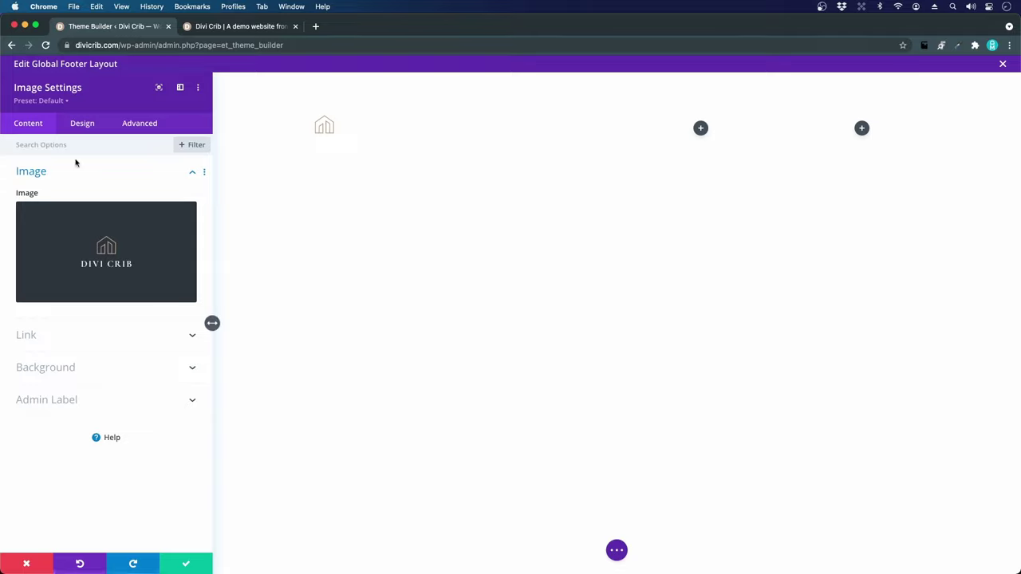
left_click(38, 337)
left_click(76, 285)
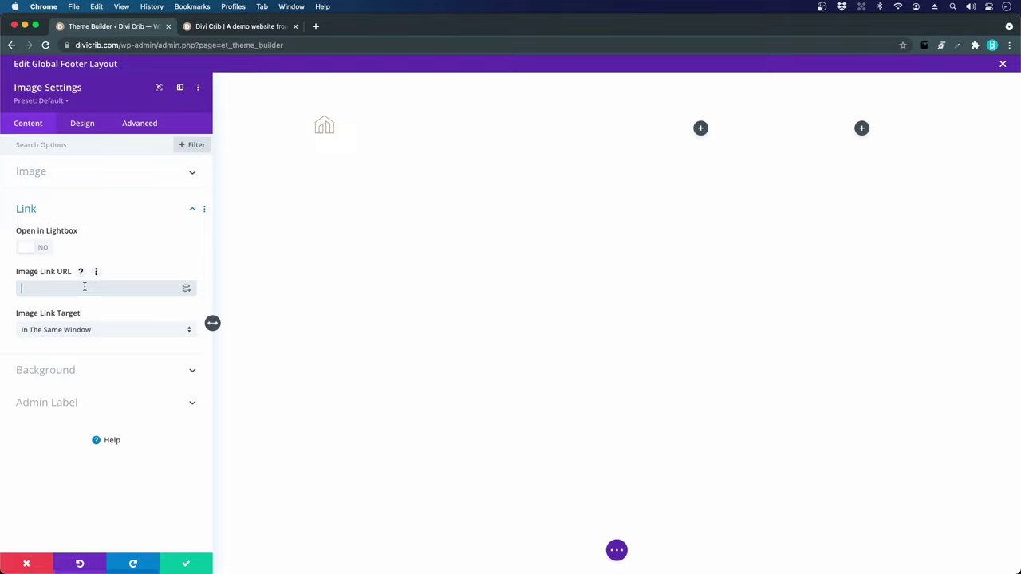
type("/")
left_click(186, 564)
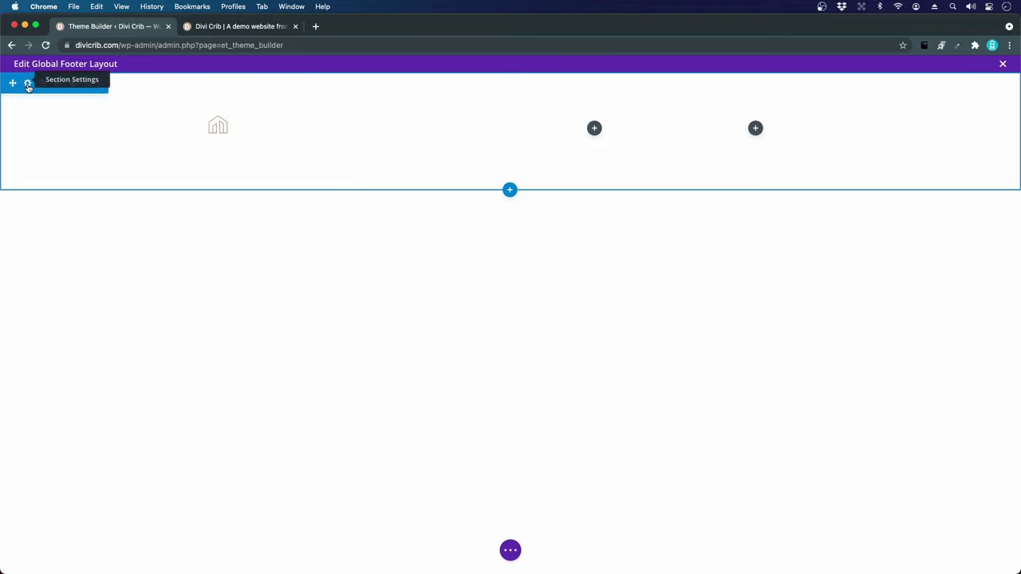
- Give the footer section a #1c1c1c background color
left_click(27, 84)
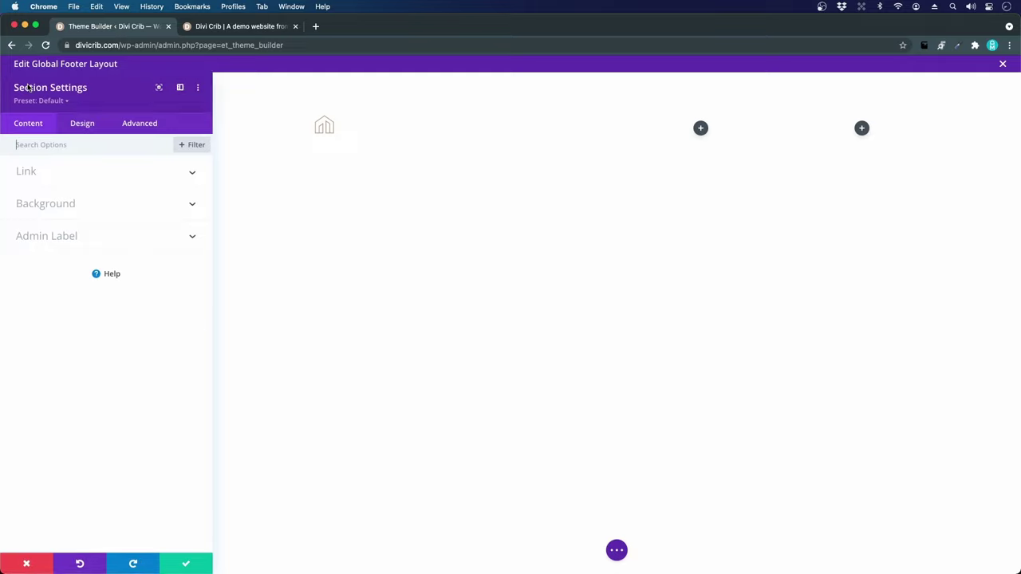
left_click(57, 209)
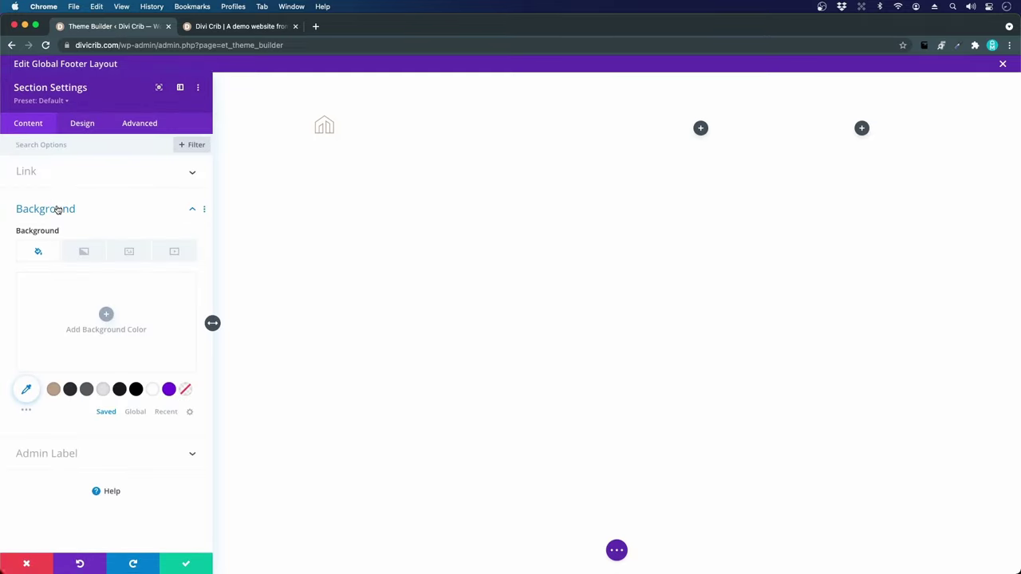
left_click(120, 391)
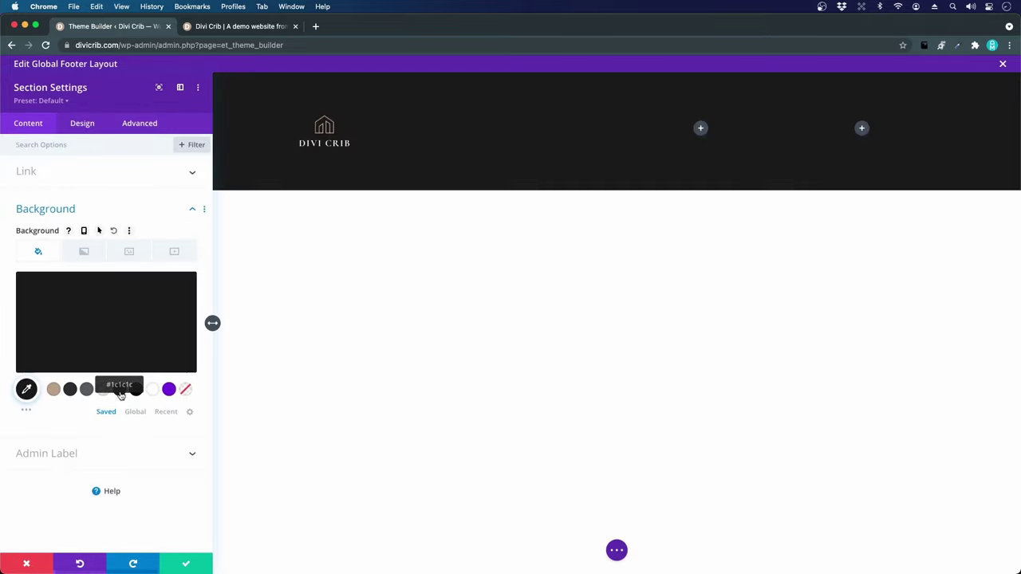
- Save the section settings and copy the Lorem ipsum footer paragraph from the live site
left_click(187, 561)
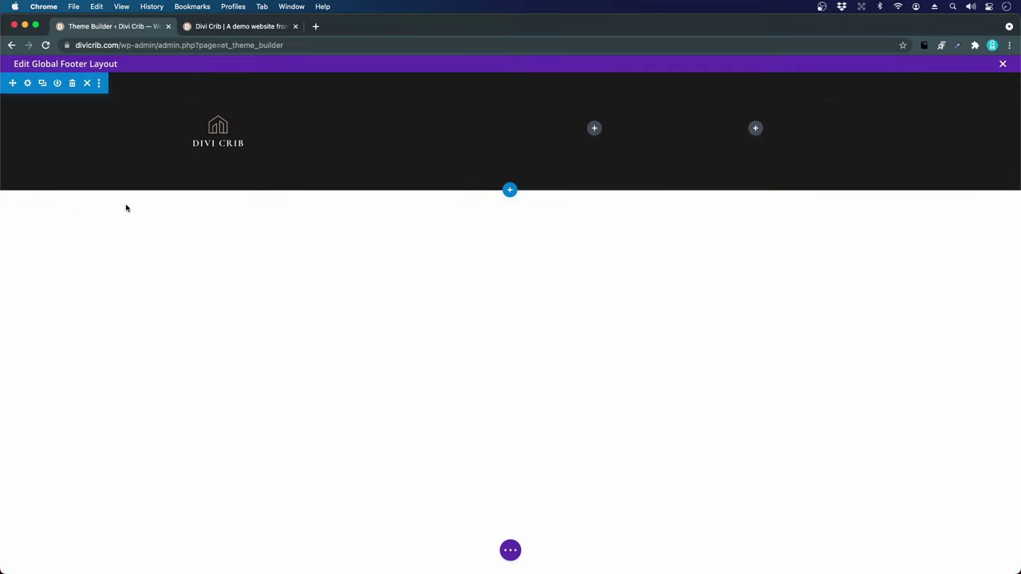
left_click(221, 29)
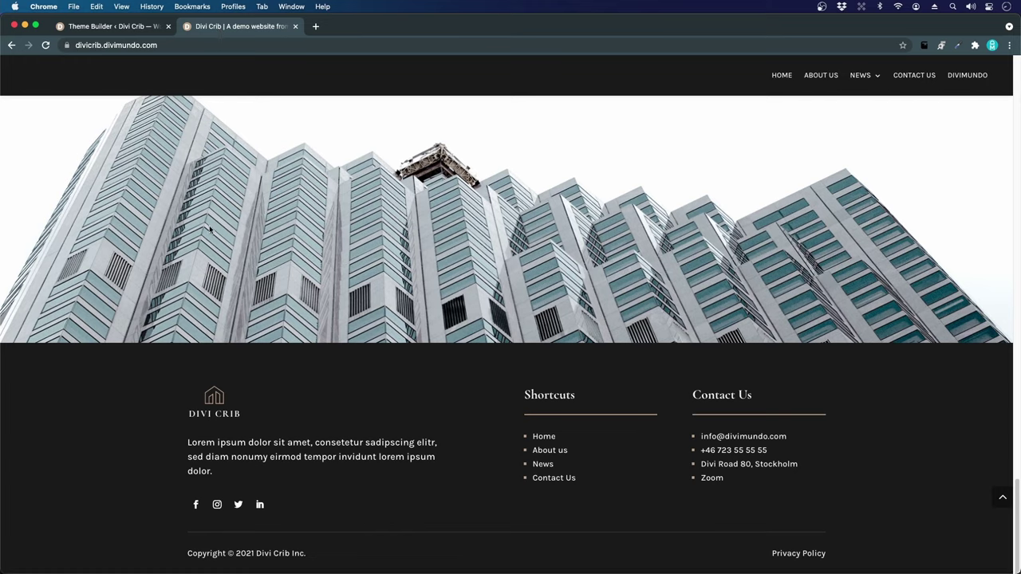
left_click_drag(213, 473, 188, 443)
key("super+c")
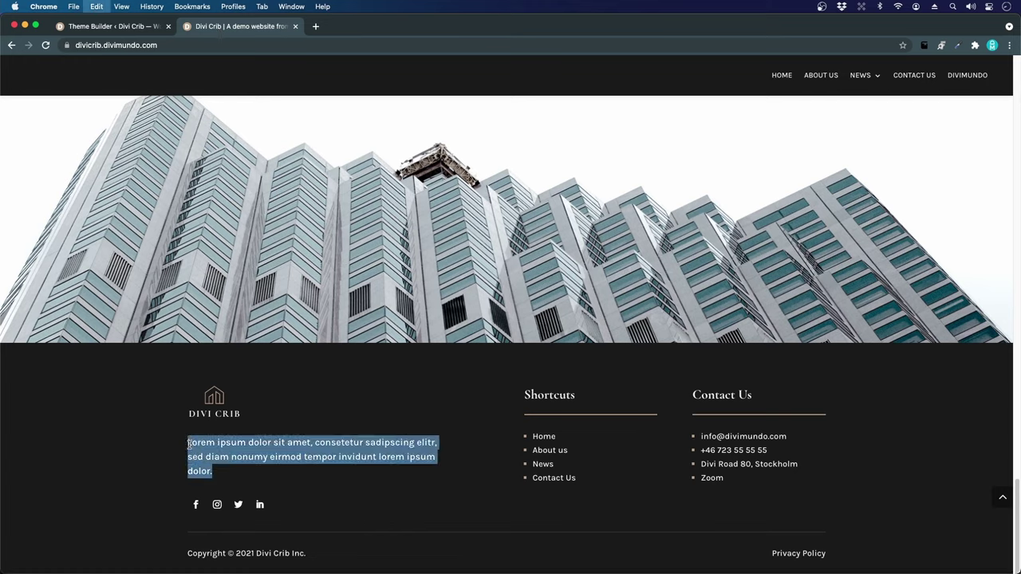
- Add a Text module below the logo and paste the paragraph as plain text
left_click(121, 31)
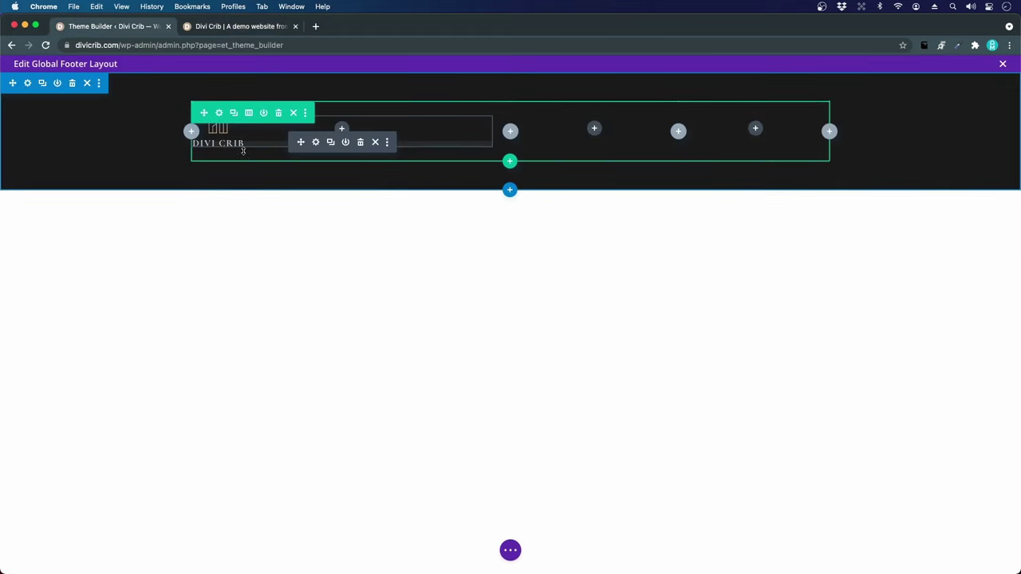
left_click(342, 128)
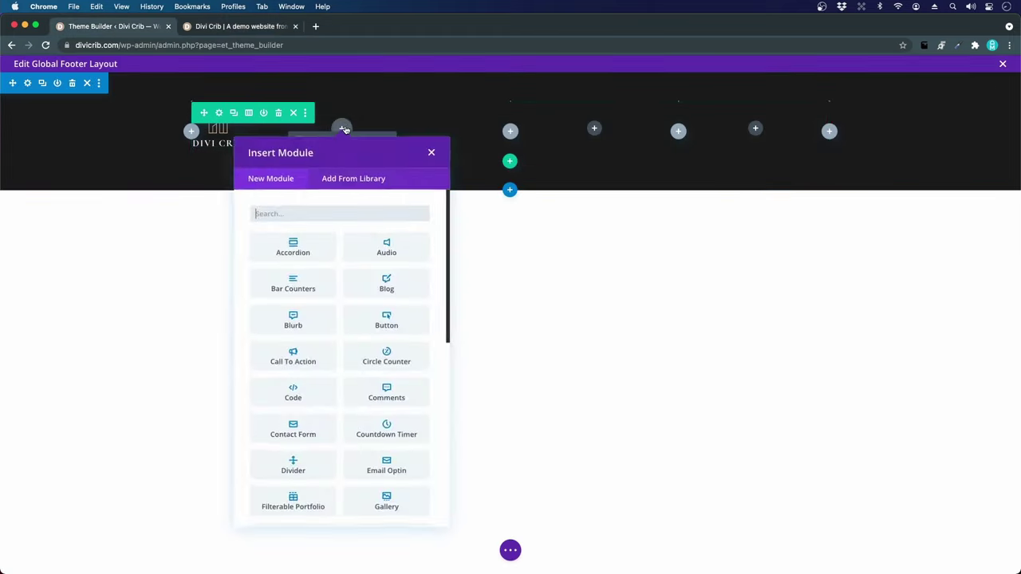
type("text")
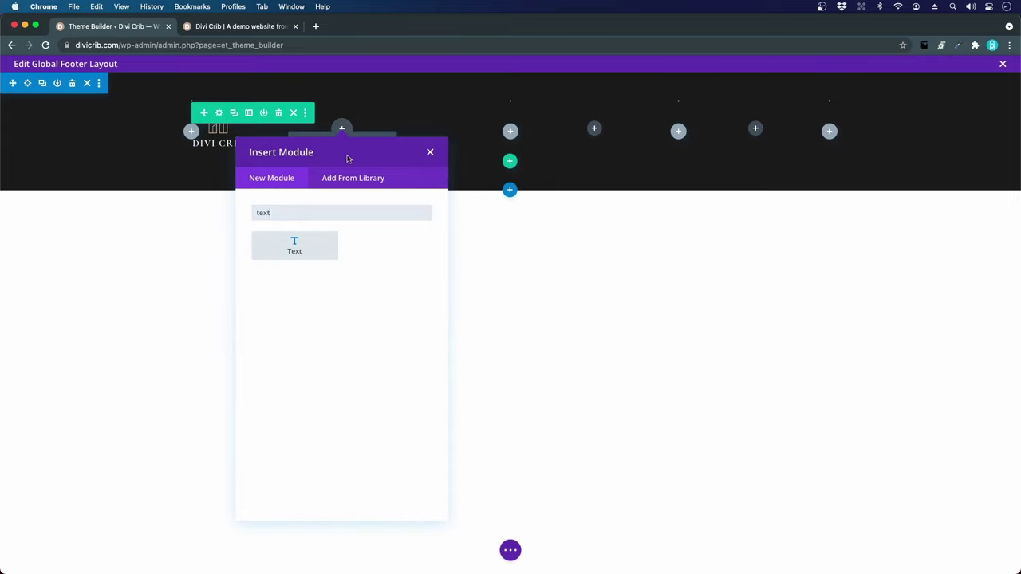
left_click(291, 248)
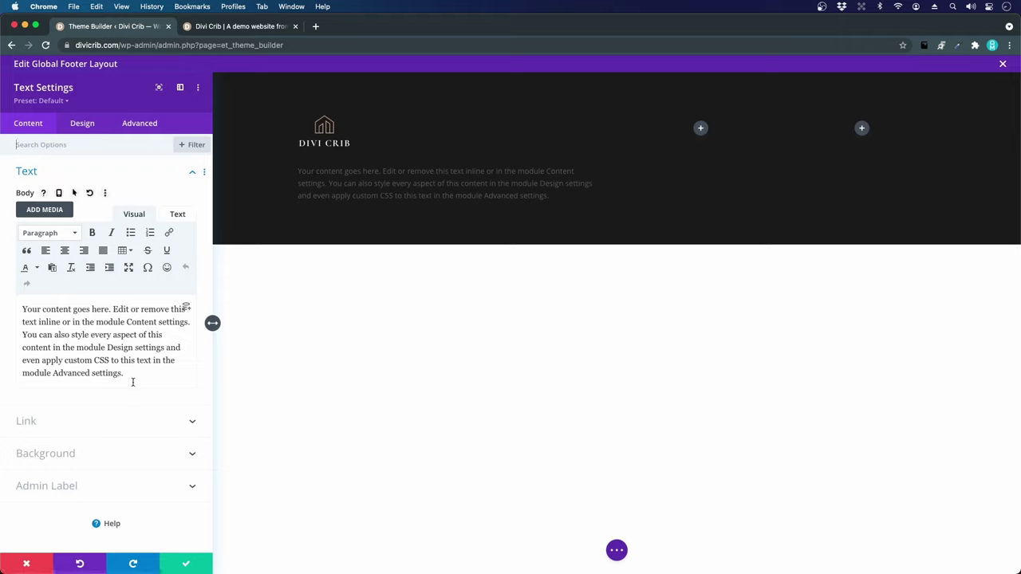
left_click_drag(133, 379, 8, 305)
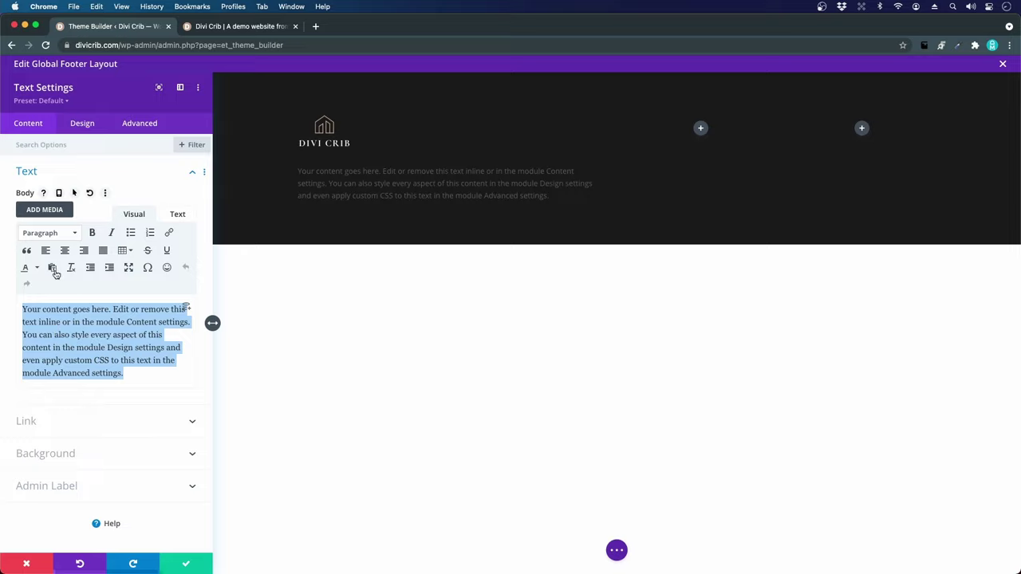
left_click(53, 269)
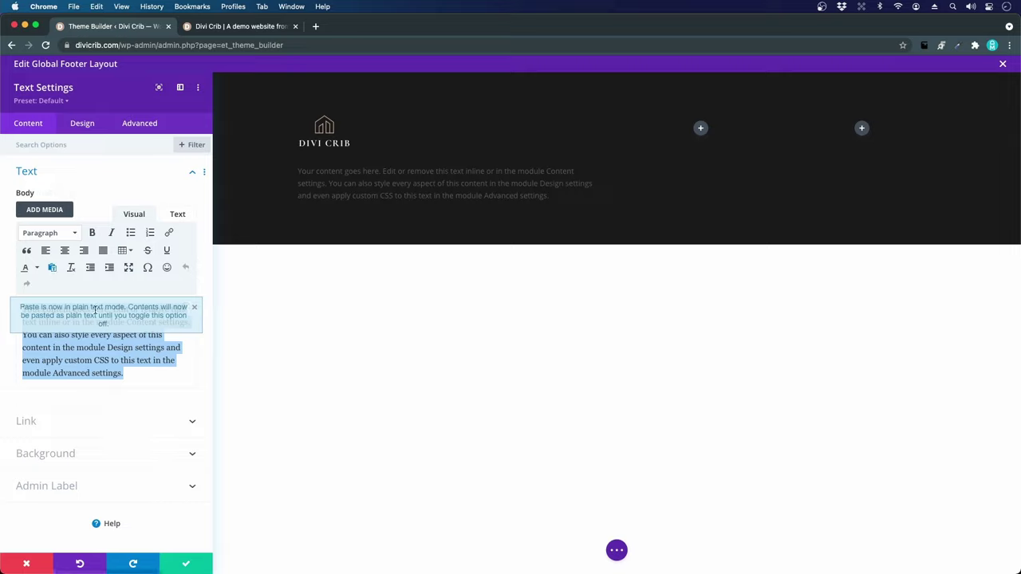
left_click(194, 308)
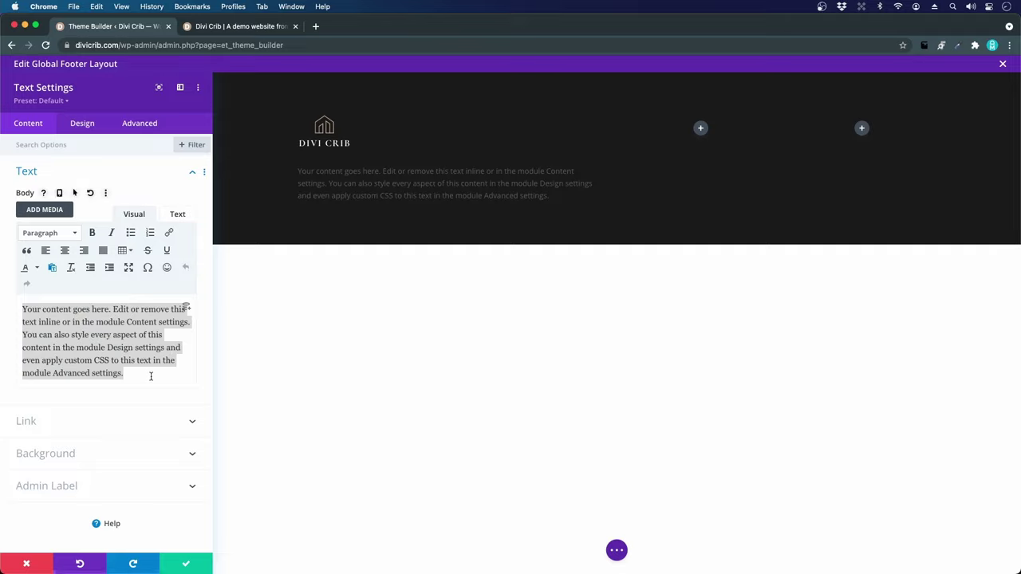
left_click_drag(151, 377, 8, 311)
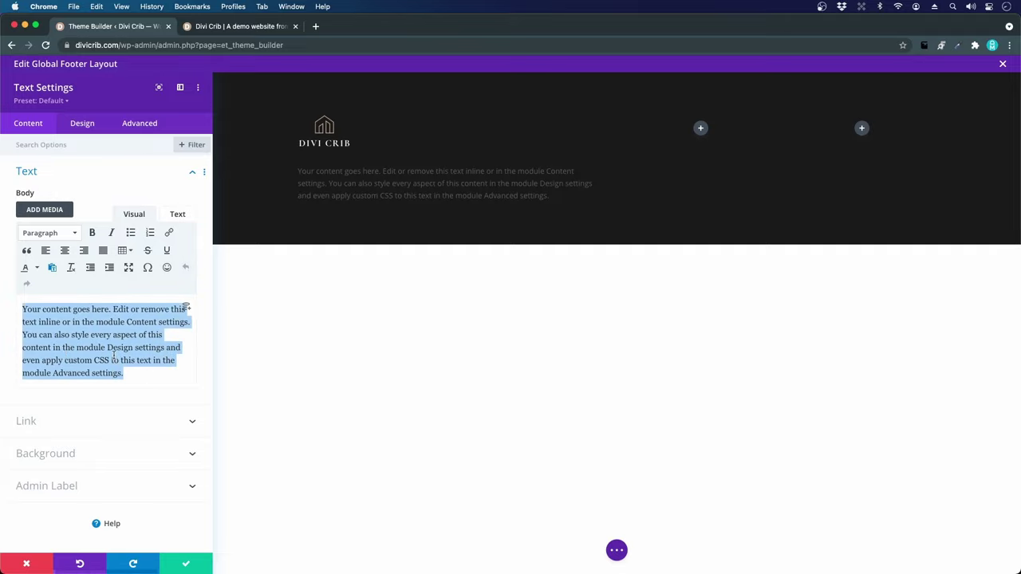
key("super+v")
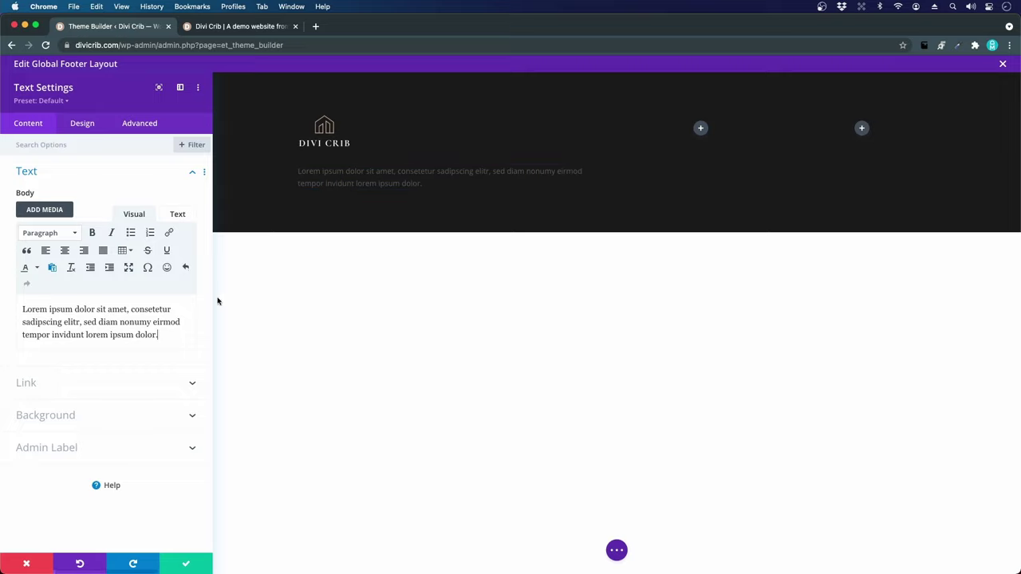
- Style the footer paragraph in white Karla at 18px, check the live footer, and save
left_click(82, 123)
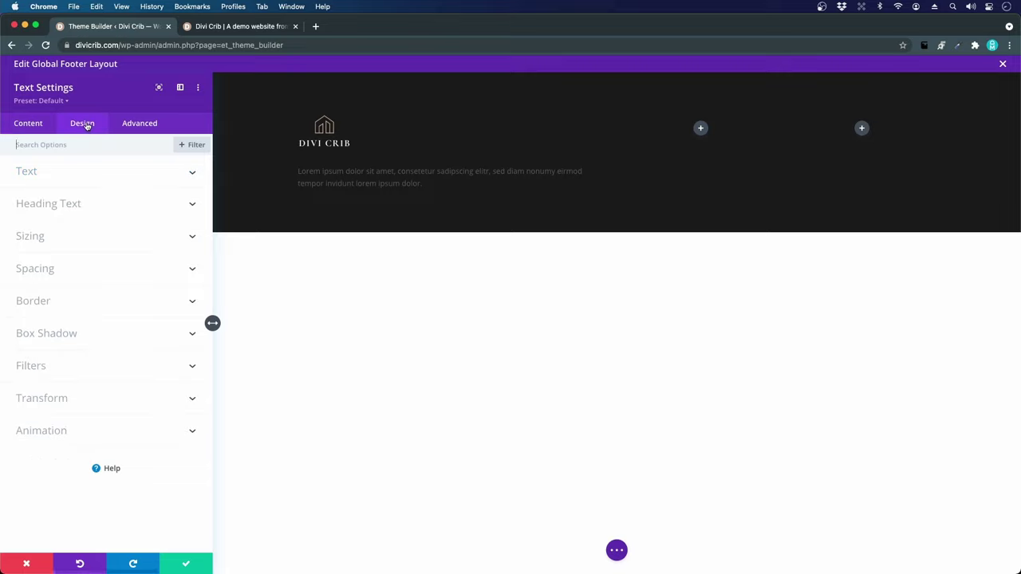
left_click(31, 173)
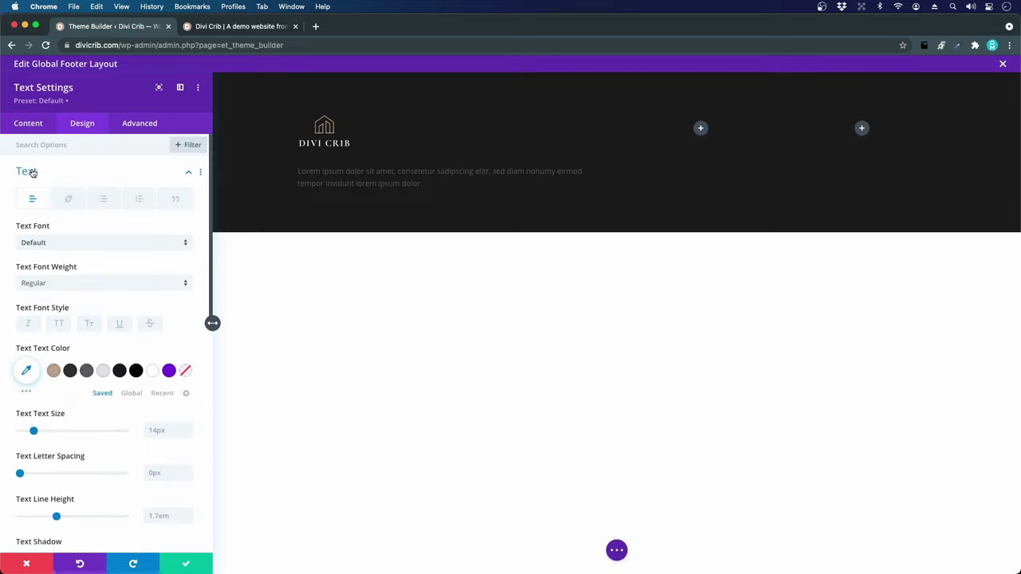
left_click(46, 244)
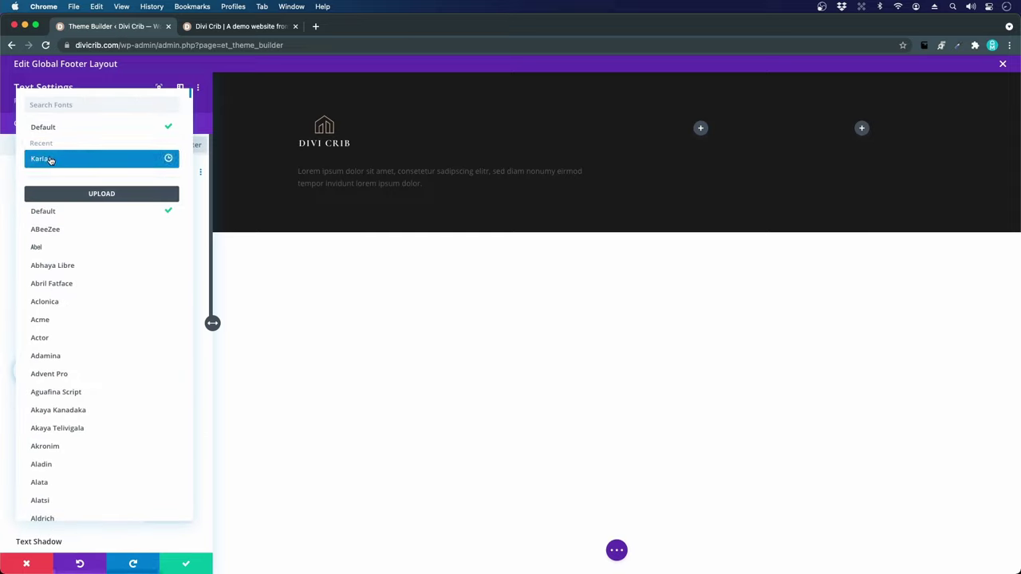
left_click(50, 160)
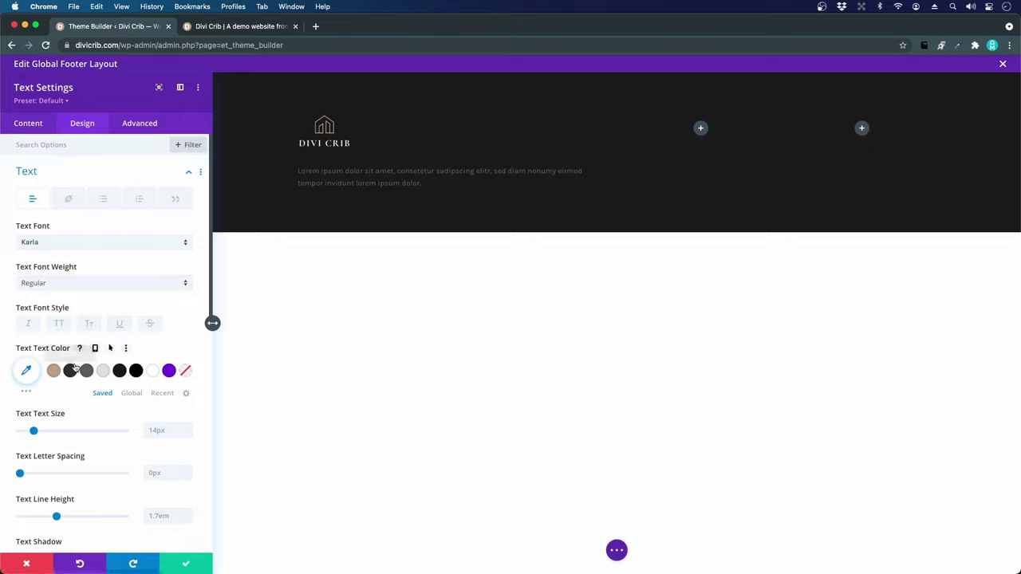
left_click(153, 371)
scroll(152, 373, "down", 2)
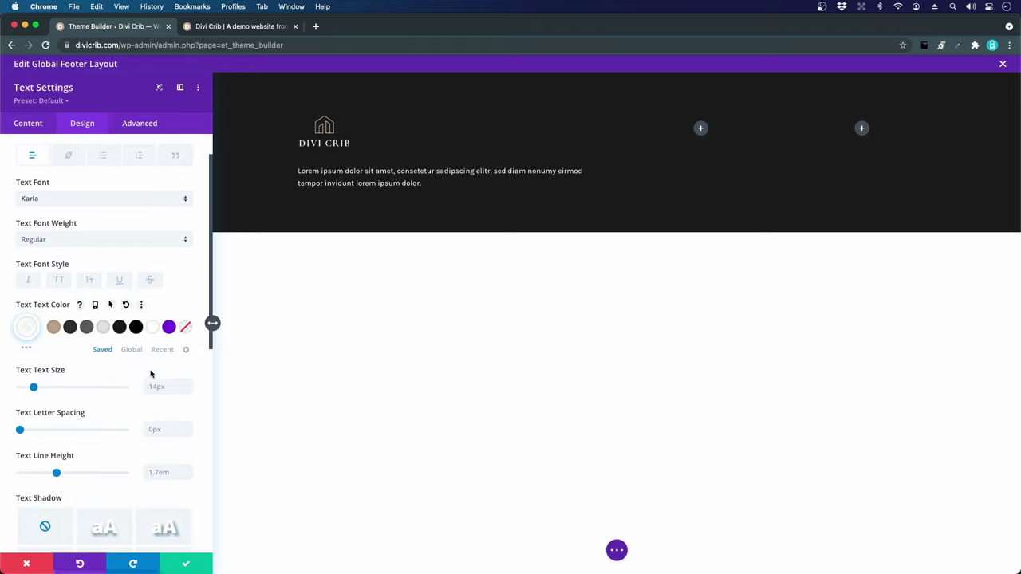
type("18px")
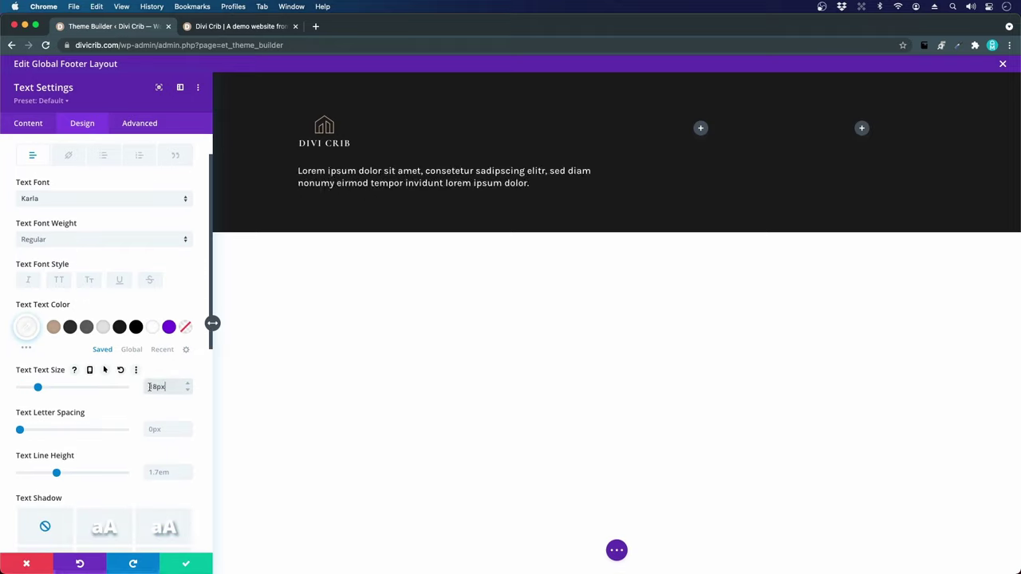
left_click(209, 29)
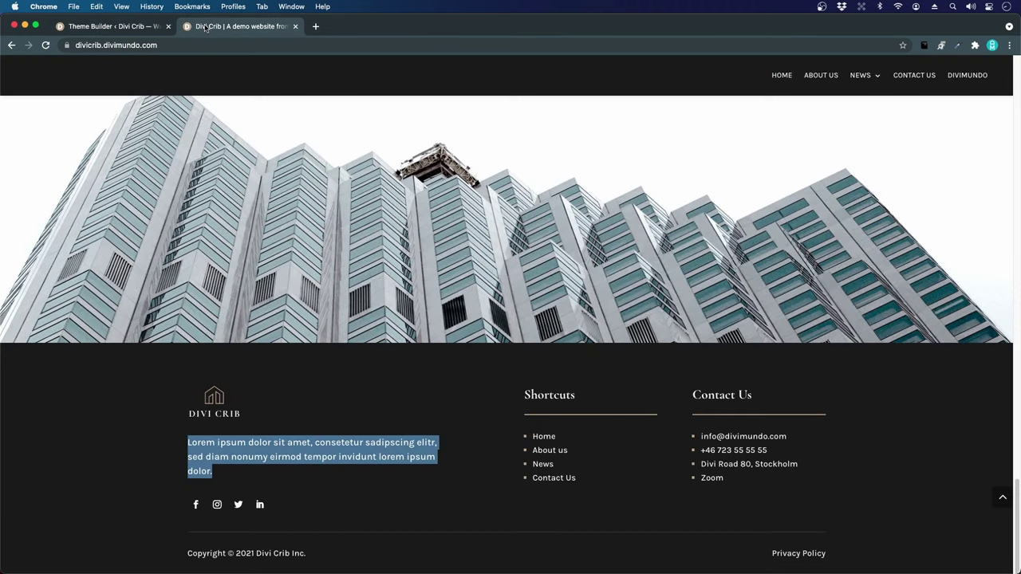
left_click(116, 29)
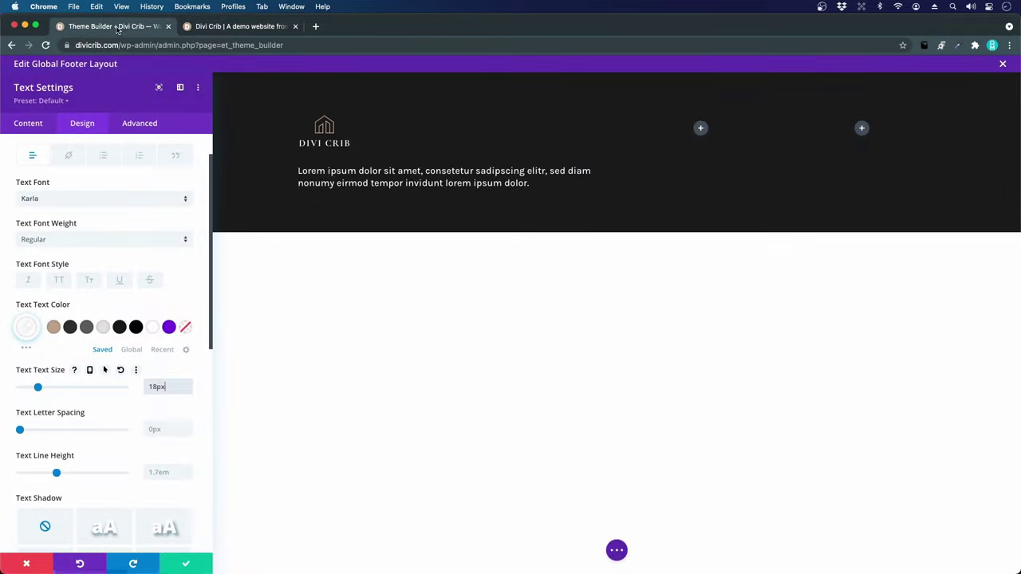
left_click(173, 568)
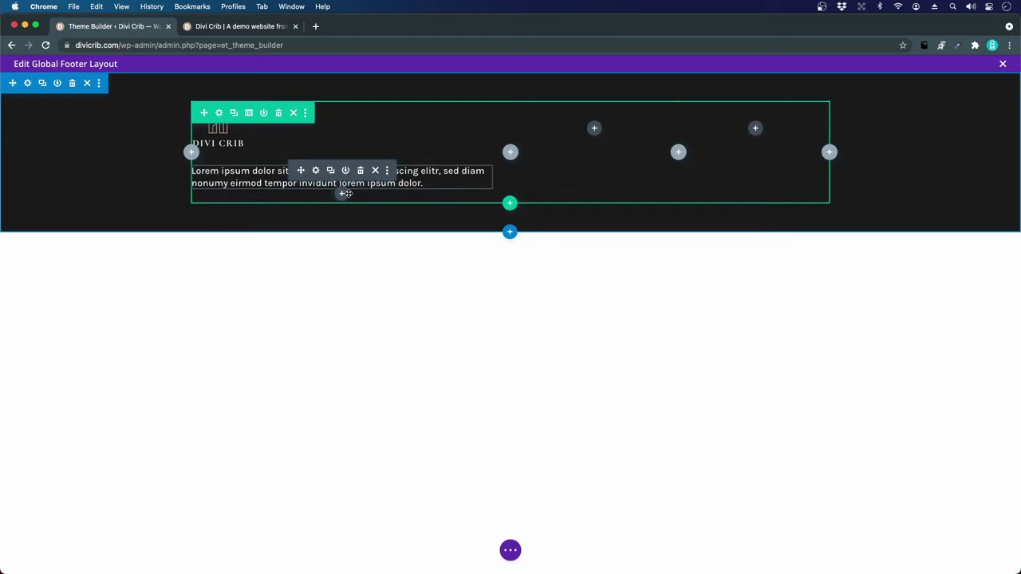
- Insert the saved 'Social Media' library module under the paragraph and compare with the live footer
left_click(342, 193)
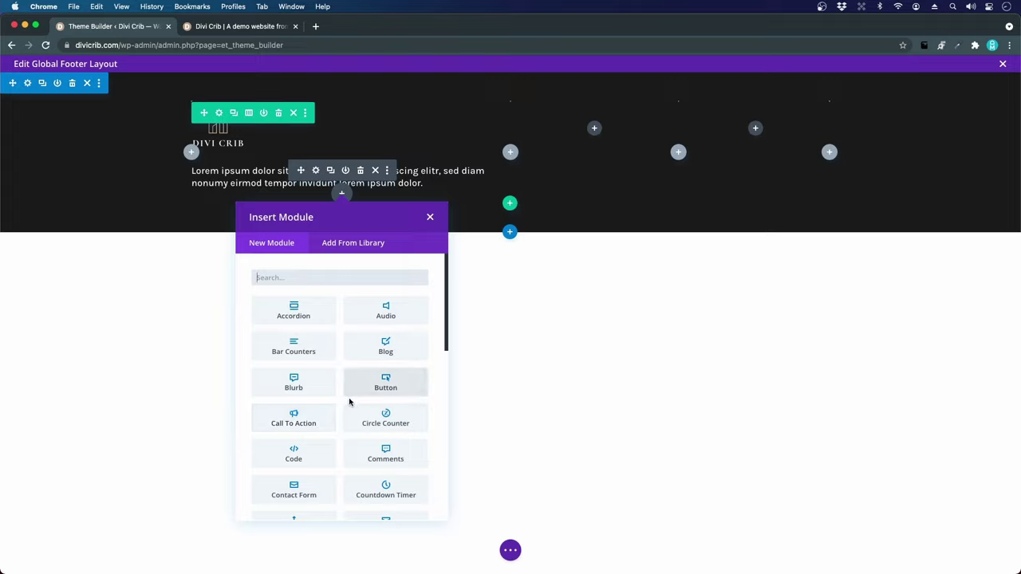
left_click(366, 245)
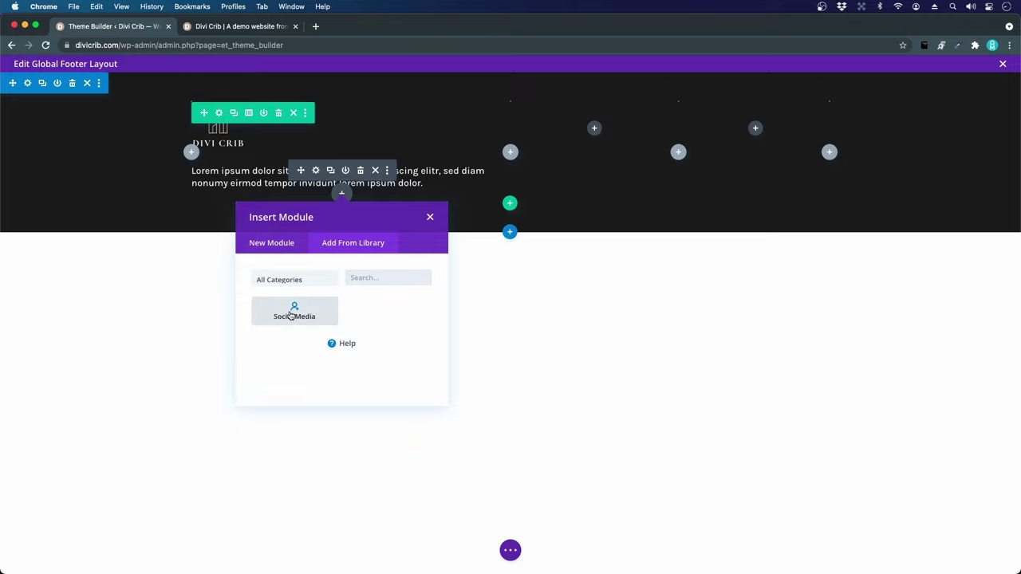
left_click(293, 313)
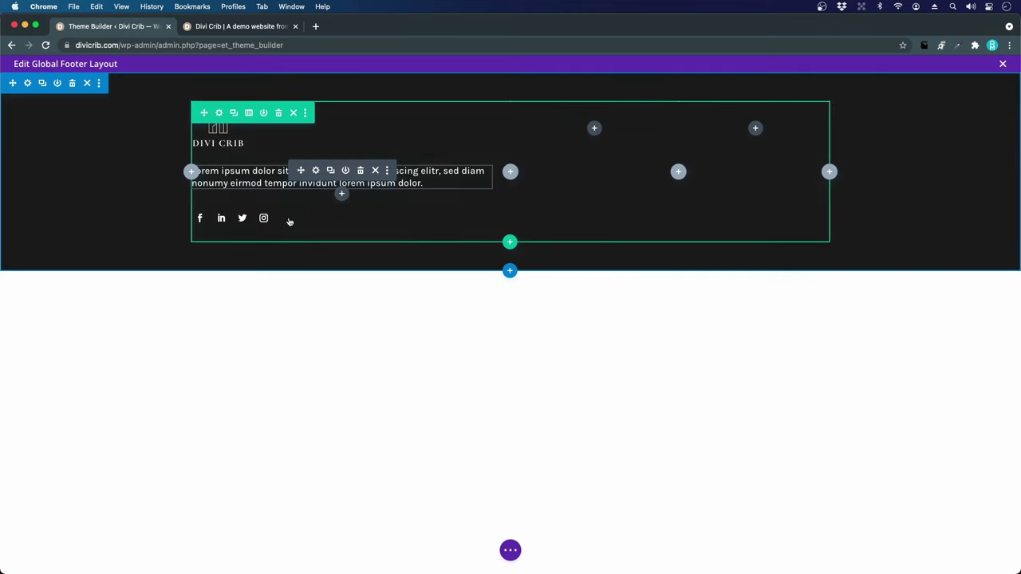
left_click(214, 32)
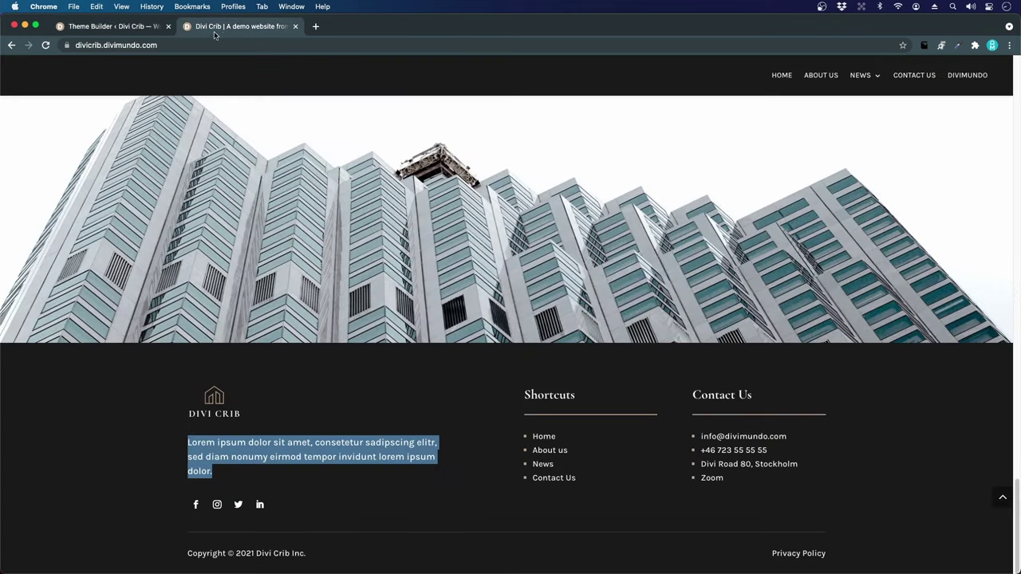
left_click(323, 452)
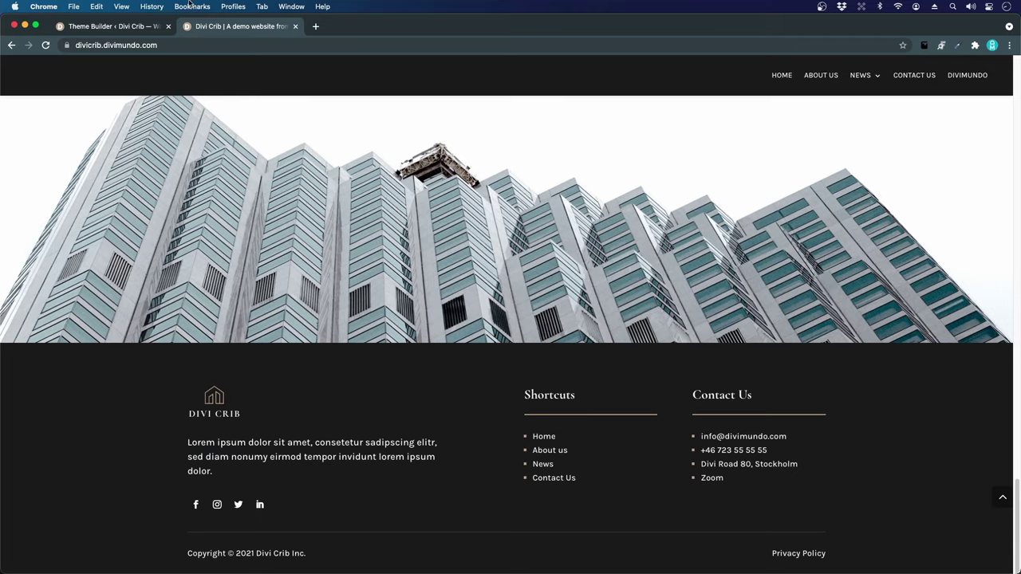
left_click(123, 28)
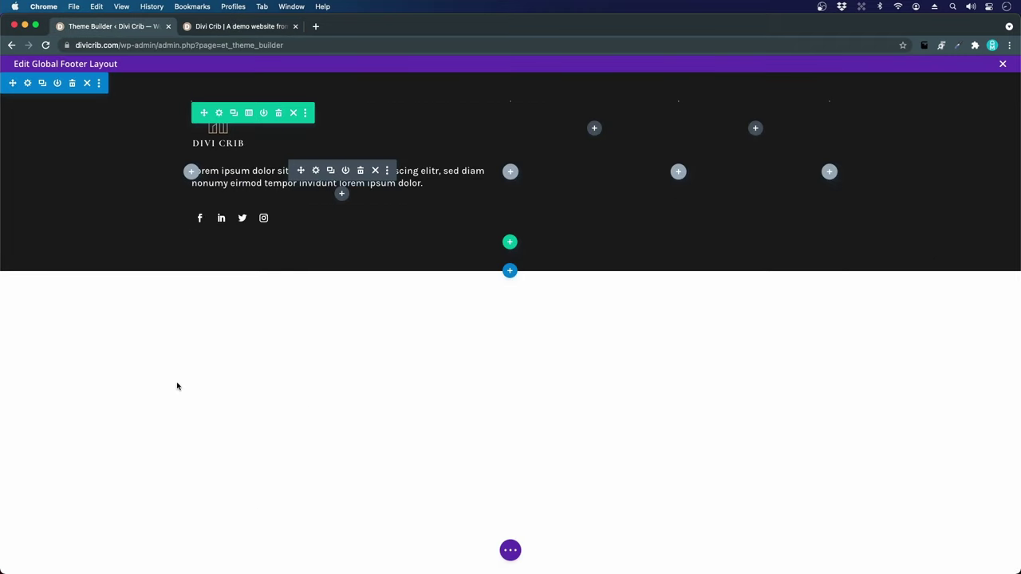
- Insert a Text module in column two, replace its body with 'Shortcuts', and format it Heading 3
left_click(595, 128)
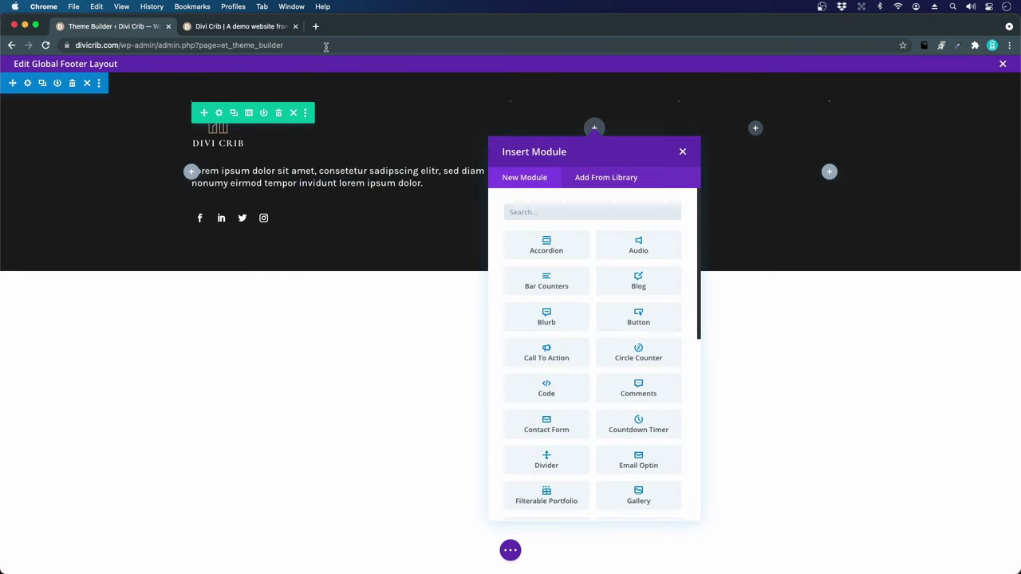
left_click(268, 28)
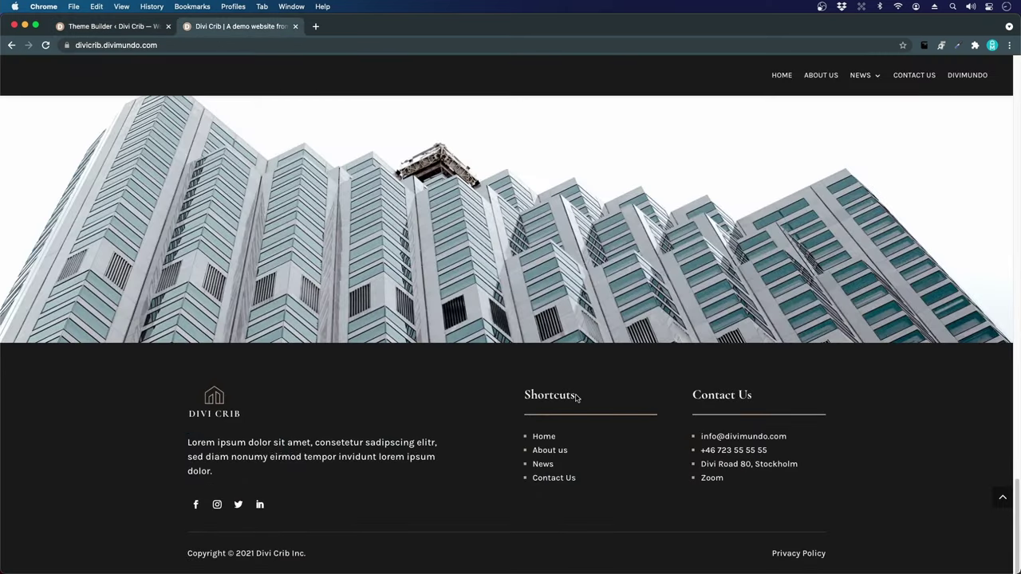
left_click(124, 29)
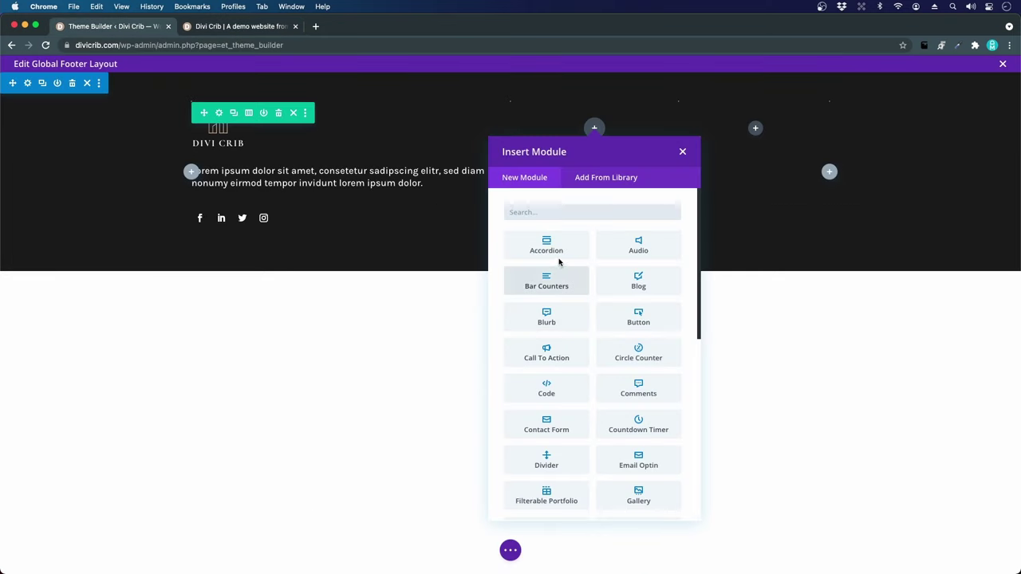
type("text")
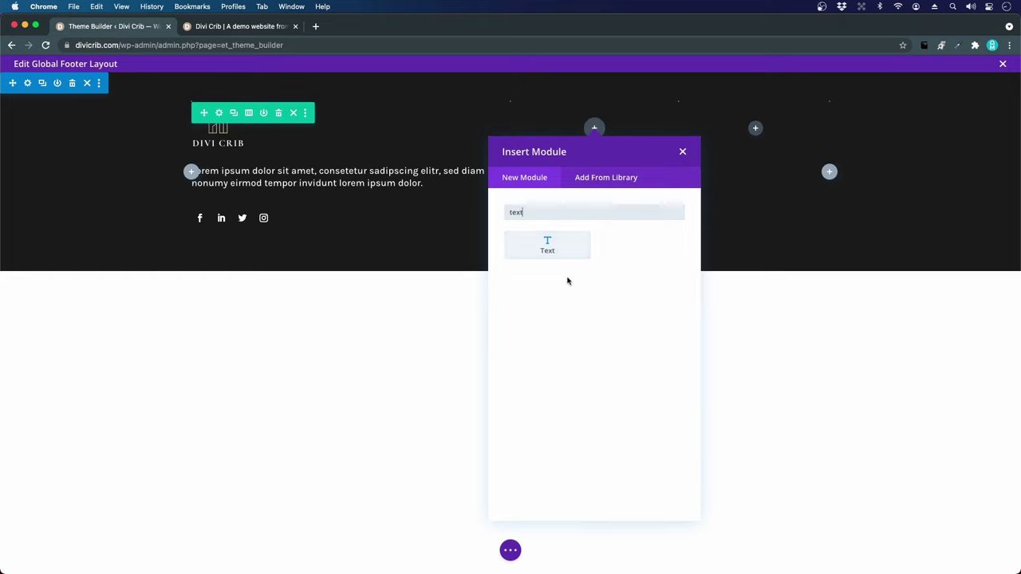
left_click(534, 250)
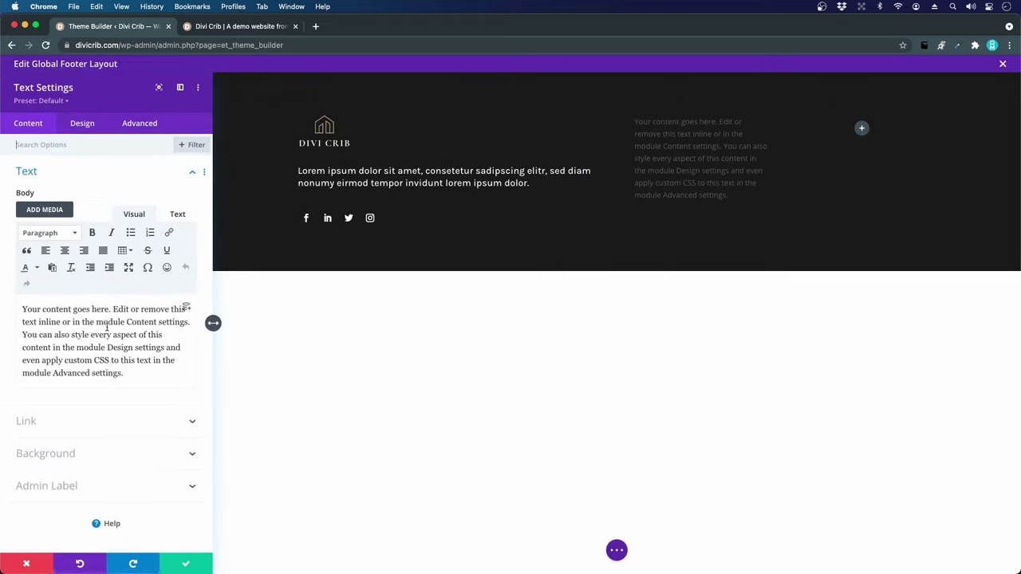
triple_click(107, 327)
type("Sh")
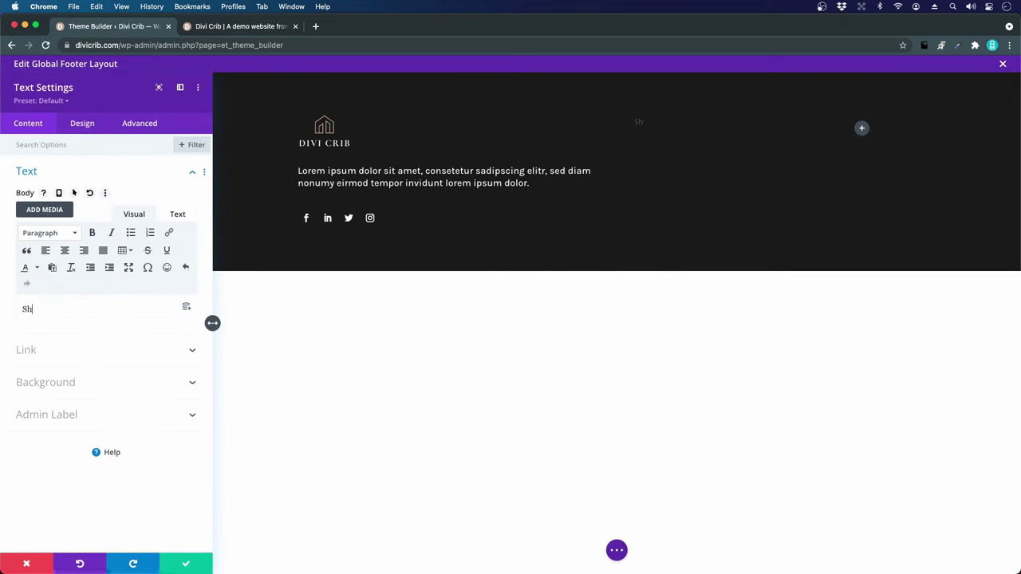
type("ortcuts")
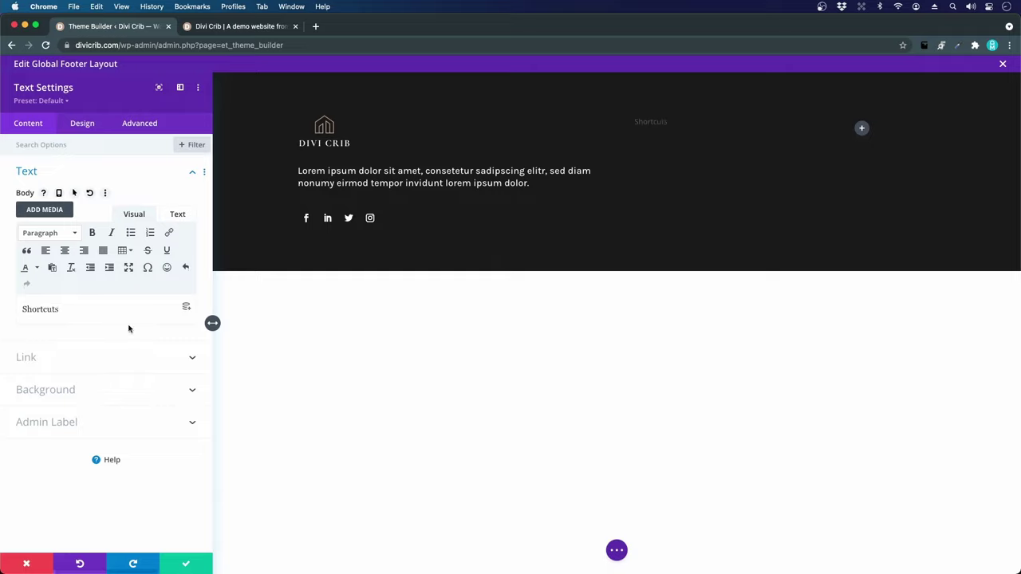
double_click(93, 306)
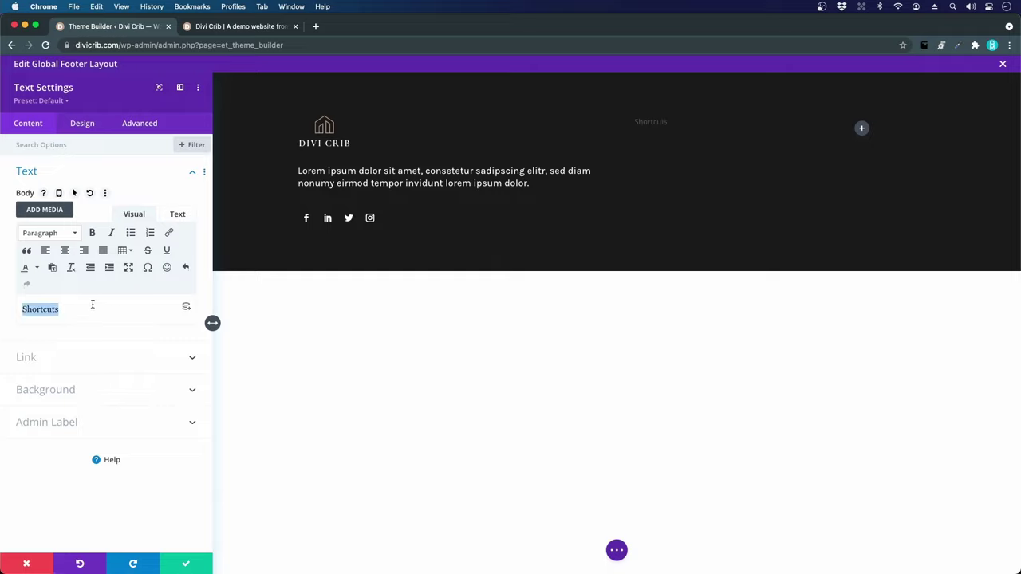
left_click(61, 232)
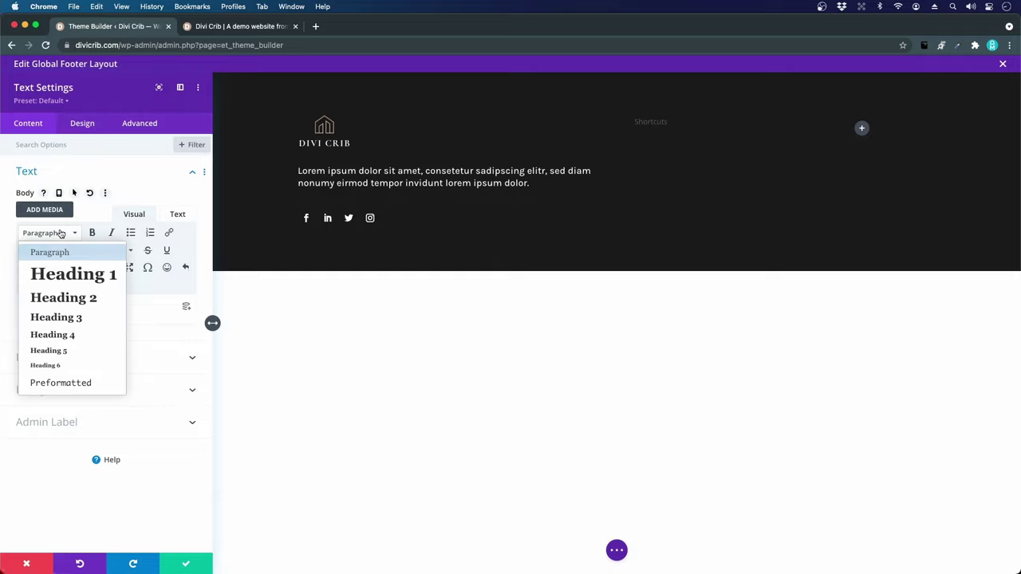
left_click(72, 317)
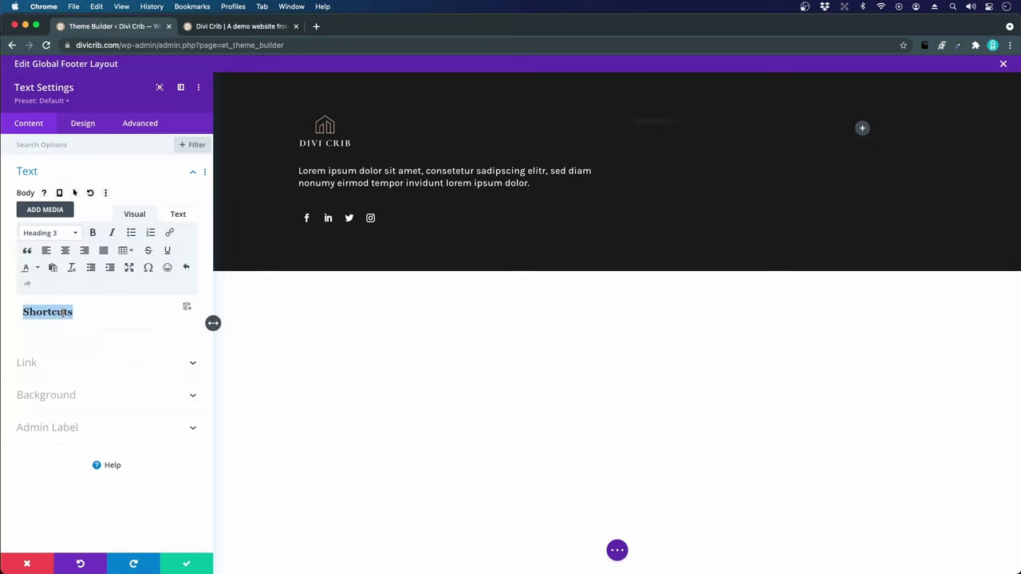
- Set the Shortcuts H3 heading font to Cormorant Garamond
left_click(80, 123)
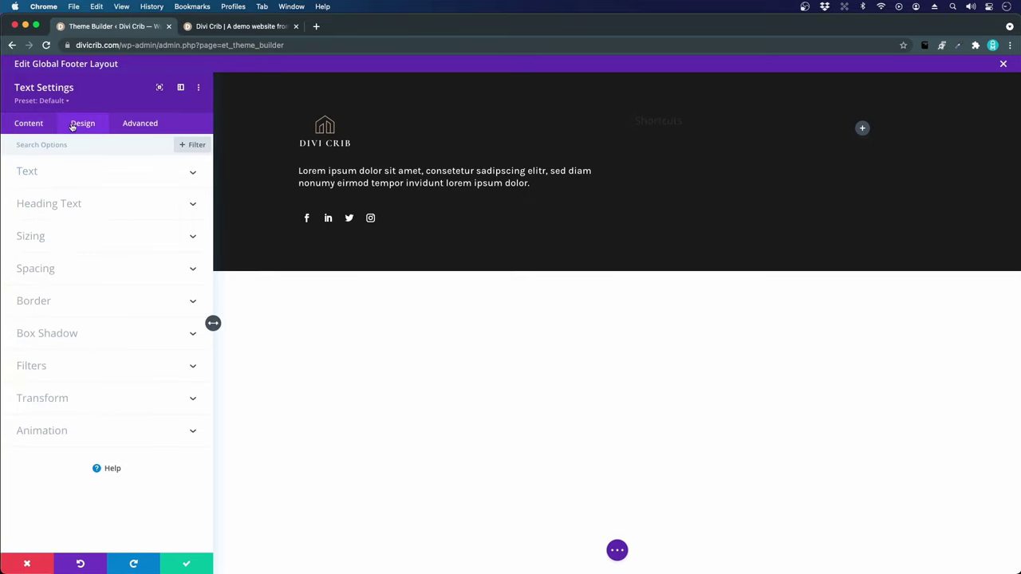
left_click(53, 214)
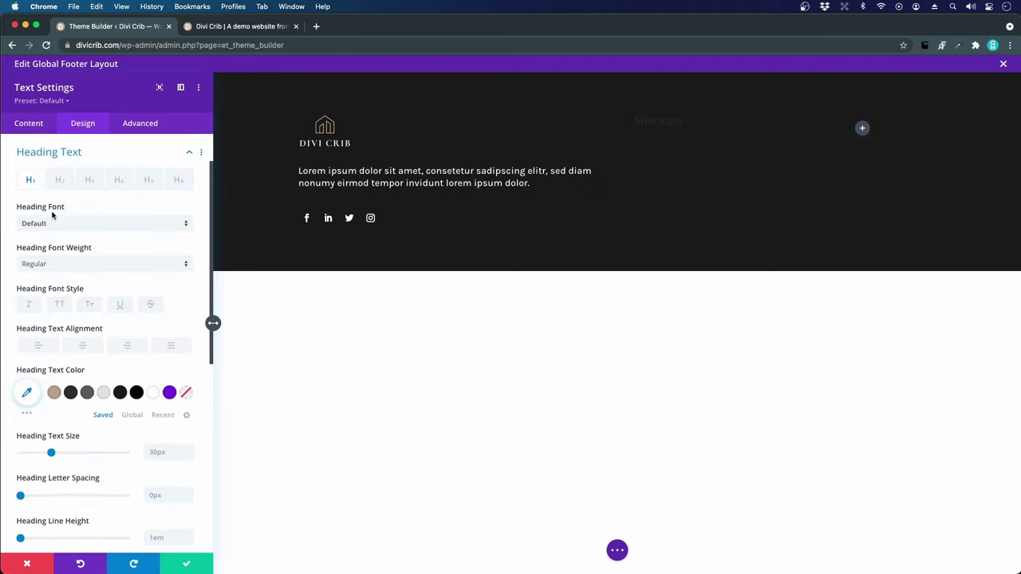
left_click(88, 178)
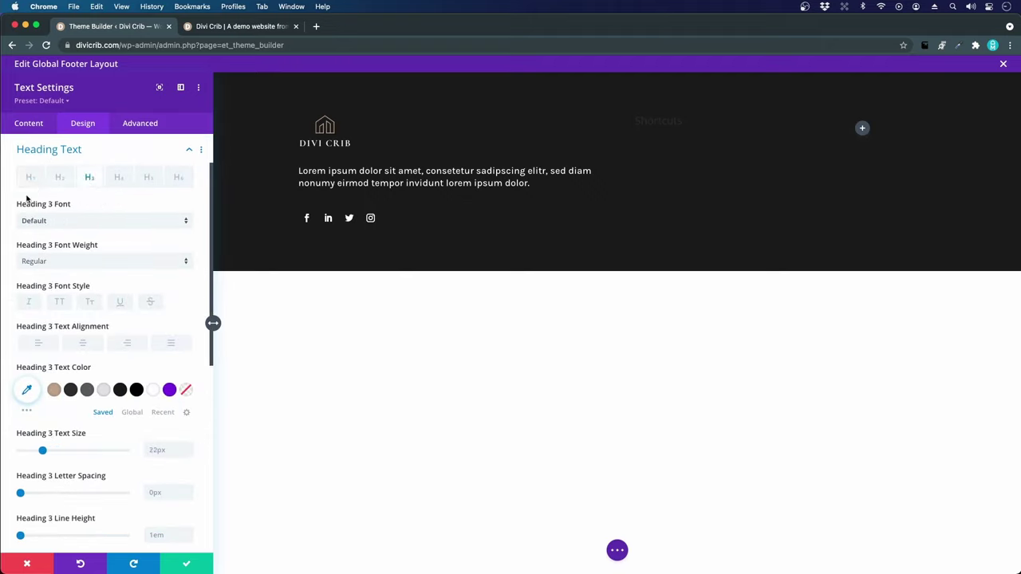
left_click(39, 222)
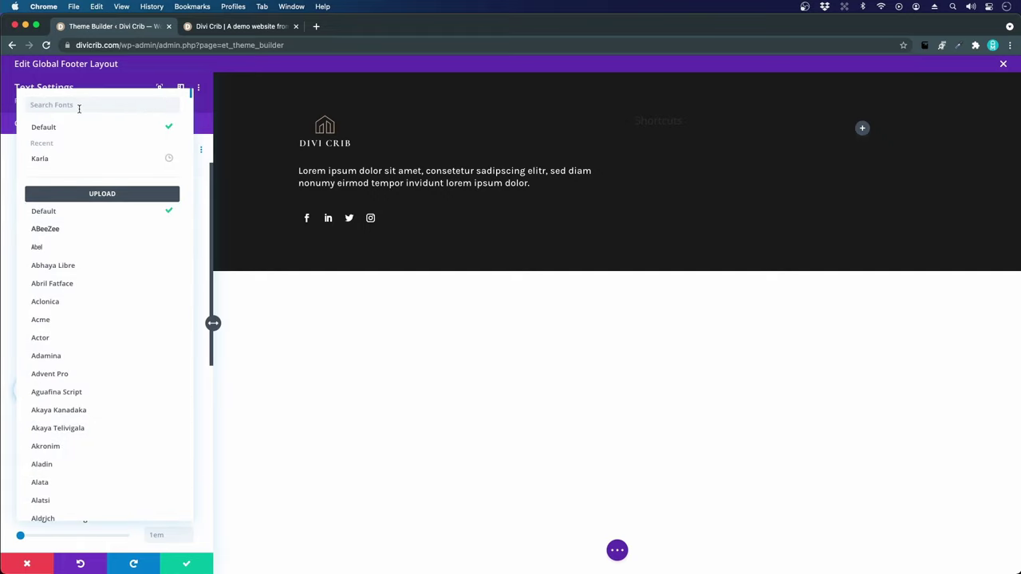
type("corm")
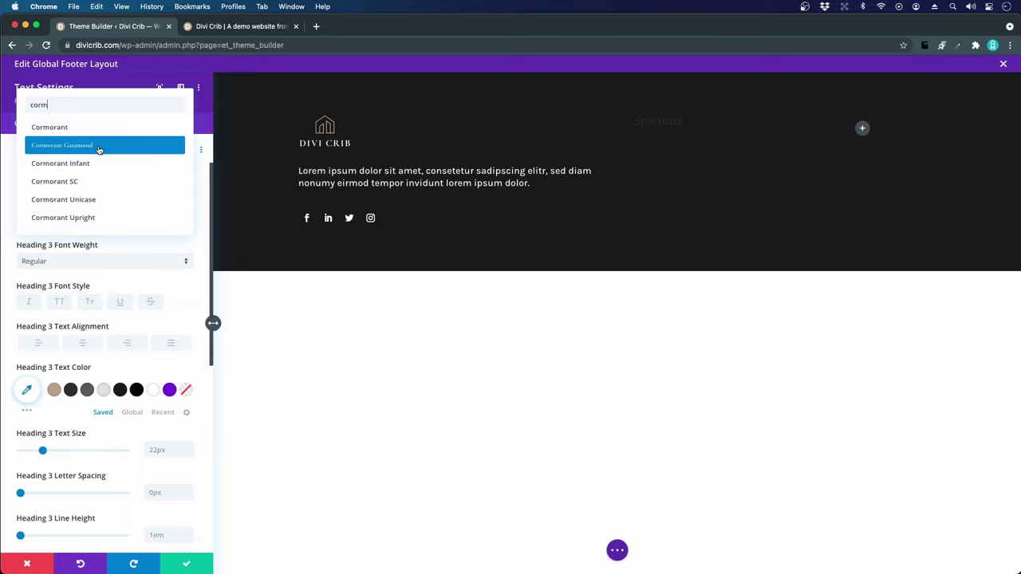
left_click(99, 150)
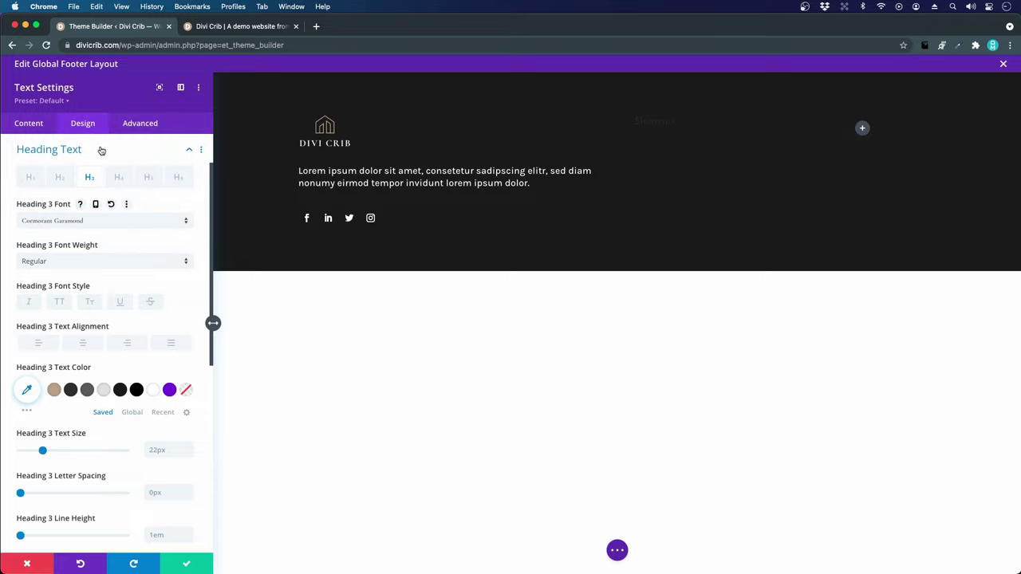
- Make the H3 heading white at 26px and save the module settings
scroll(95, 304, "down", 2)
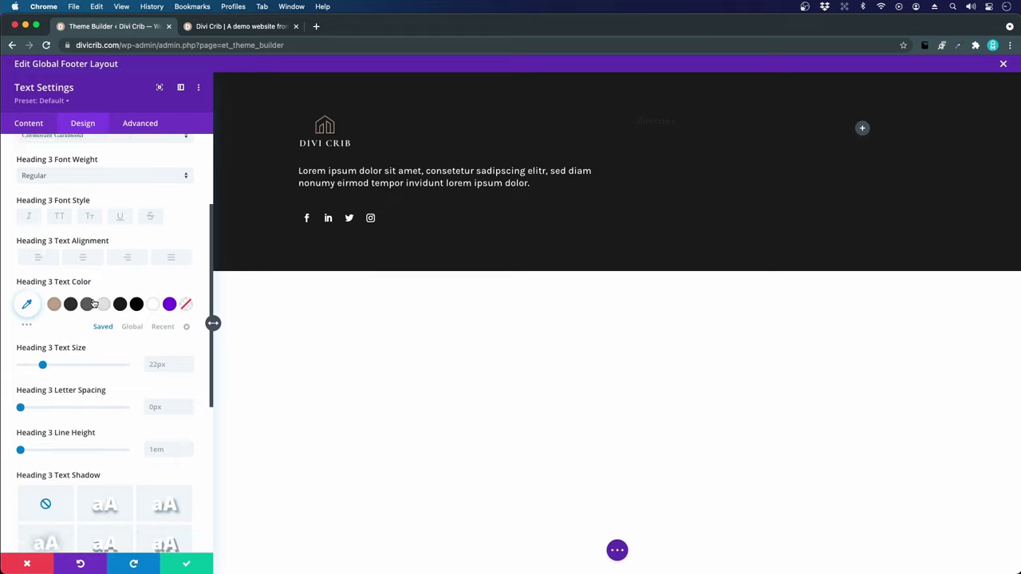
left_click(153, 306)
scroll(145, 319, "down", 1)
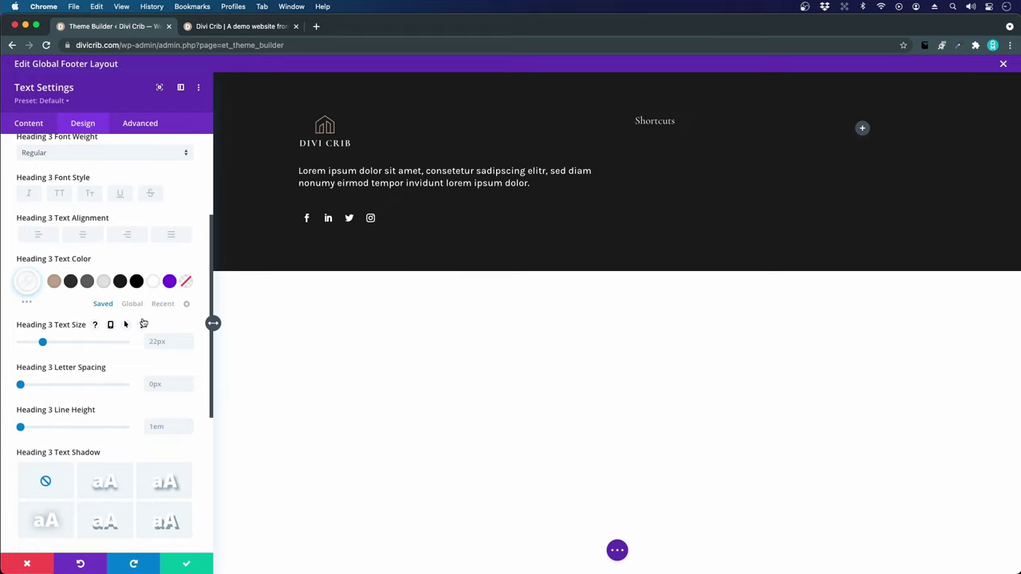
left_click(162, 343)
type("29")
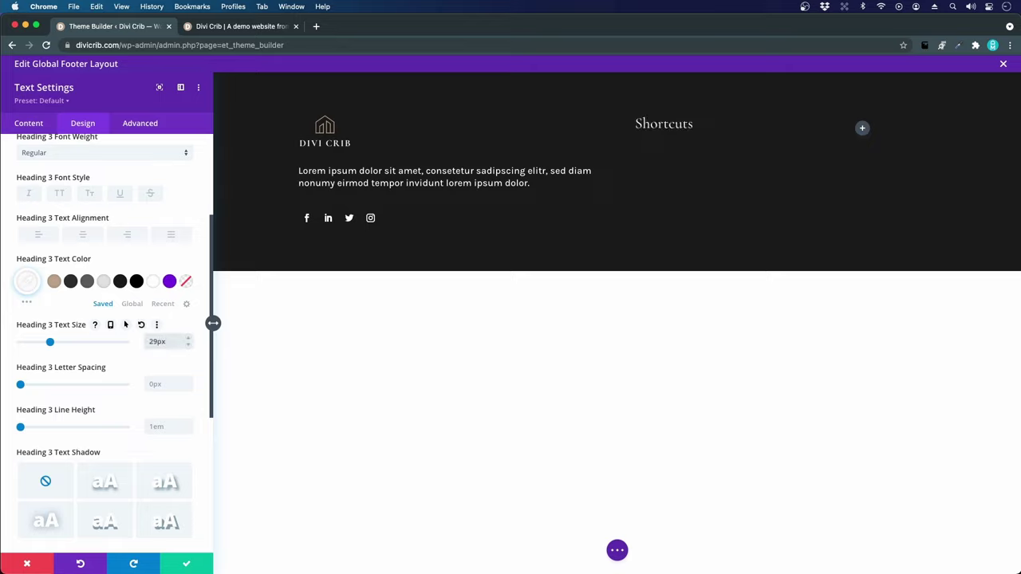
key("Down")
key("Down")
key("Down")
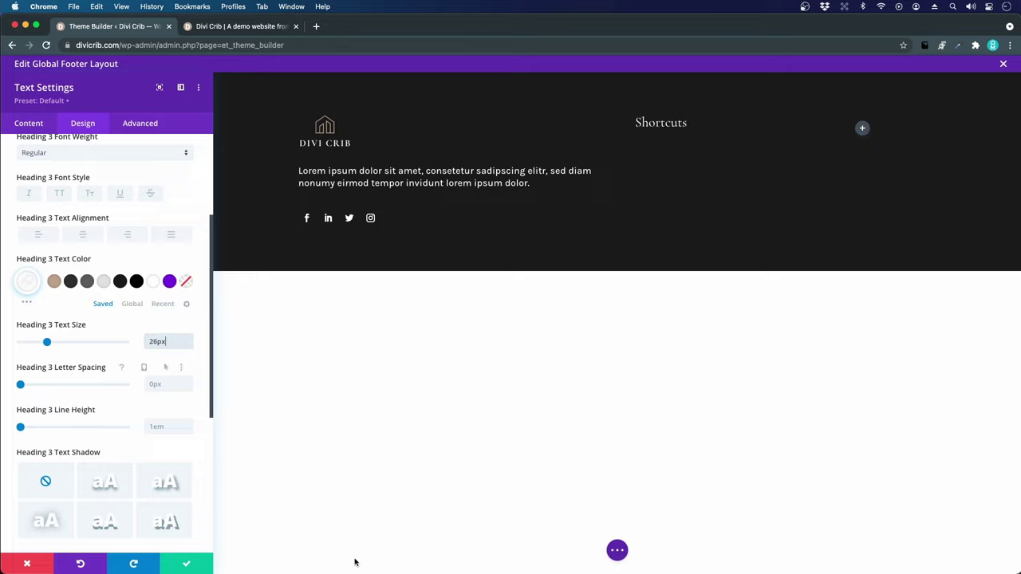
left_click(187, 563)
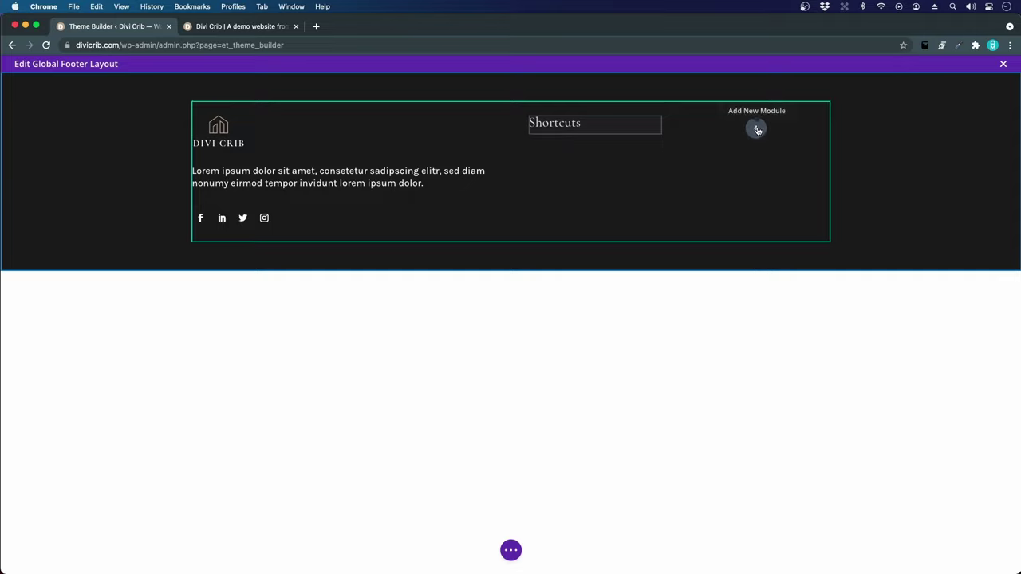
- Paste a copy of the Shortcuts heading into the third column and reword it to 'Contact Us'
key("super+v")
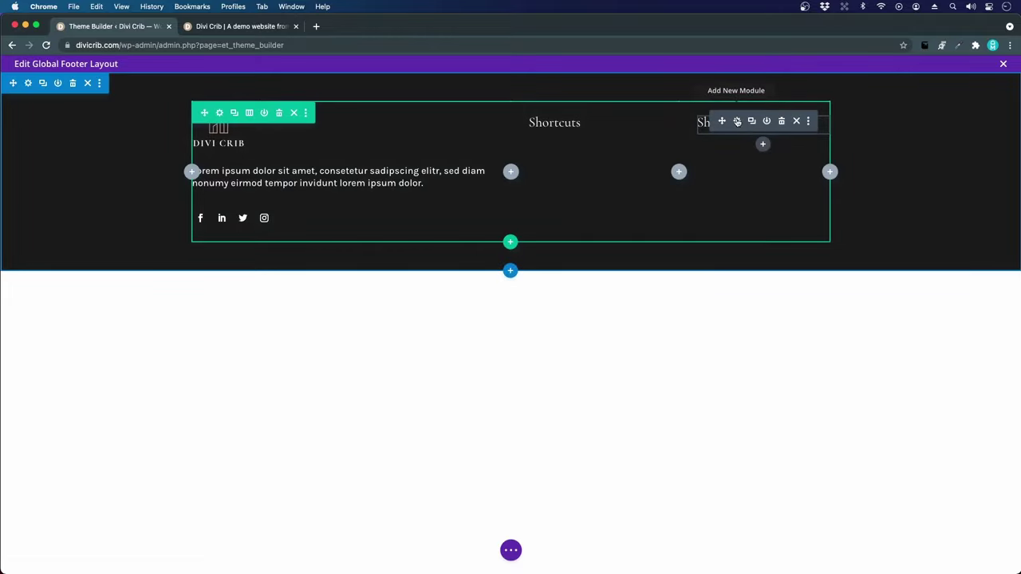
left_click(737, 121)
double_click(70, 310)
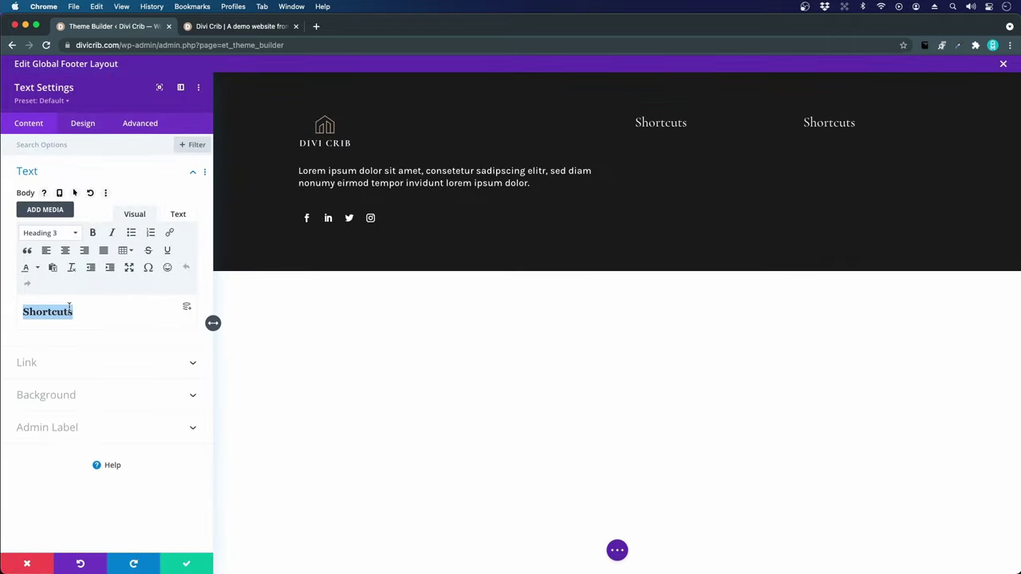
type("Contact U")
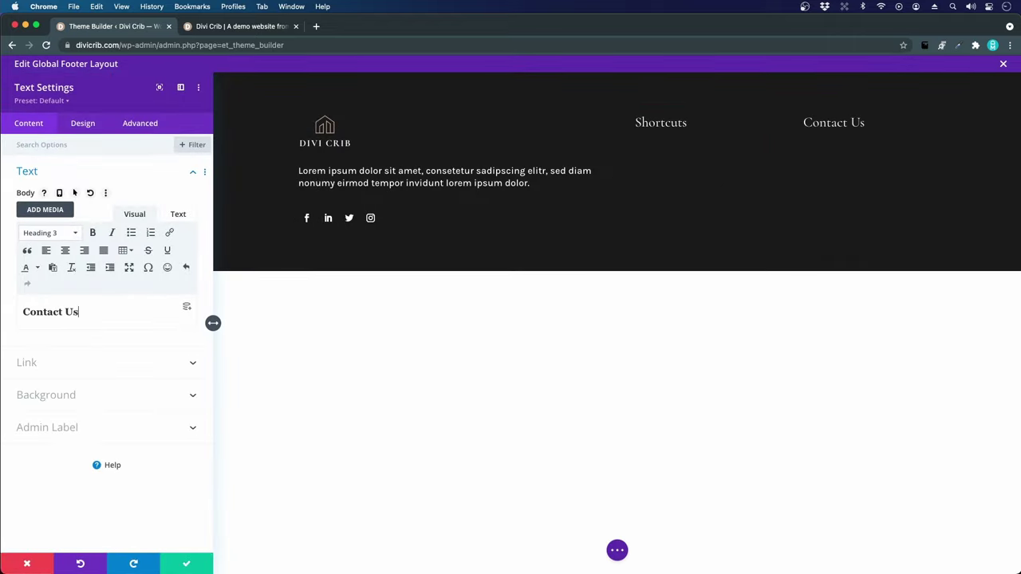
type("s")
left_click(186, 563)
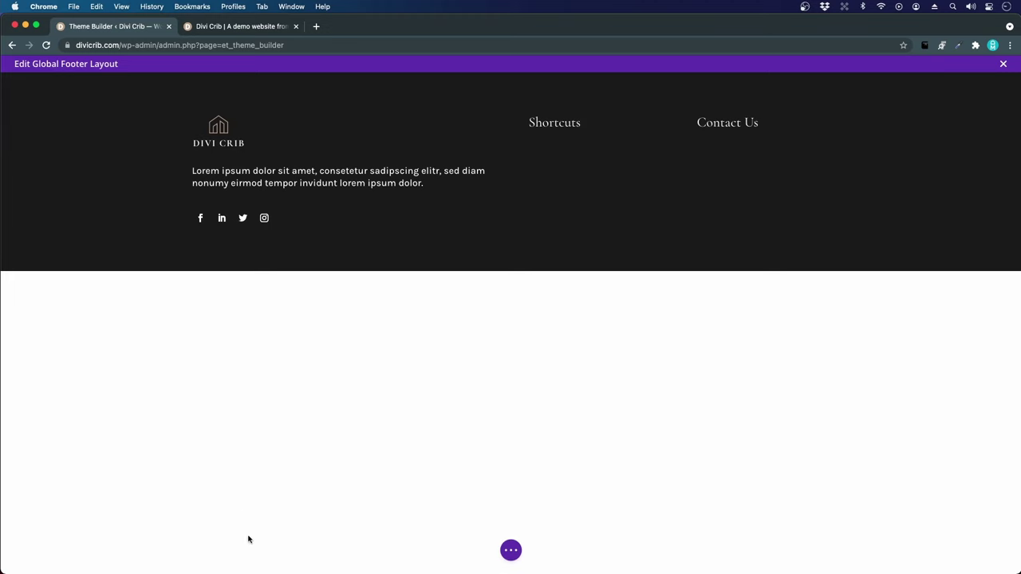
left_click(206, 31)
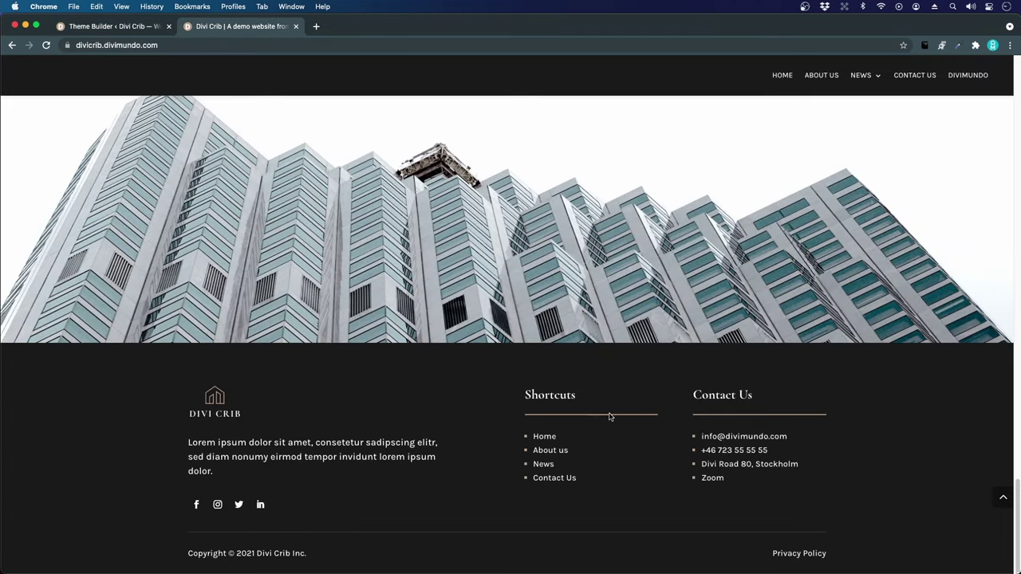
left_click(124, 29)
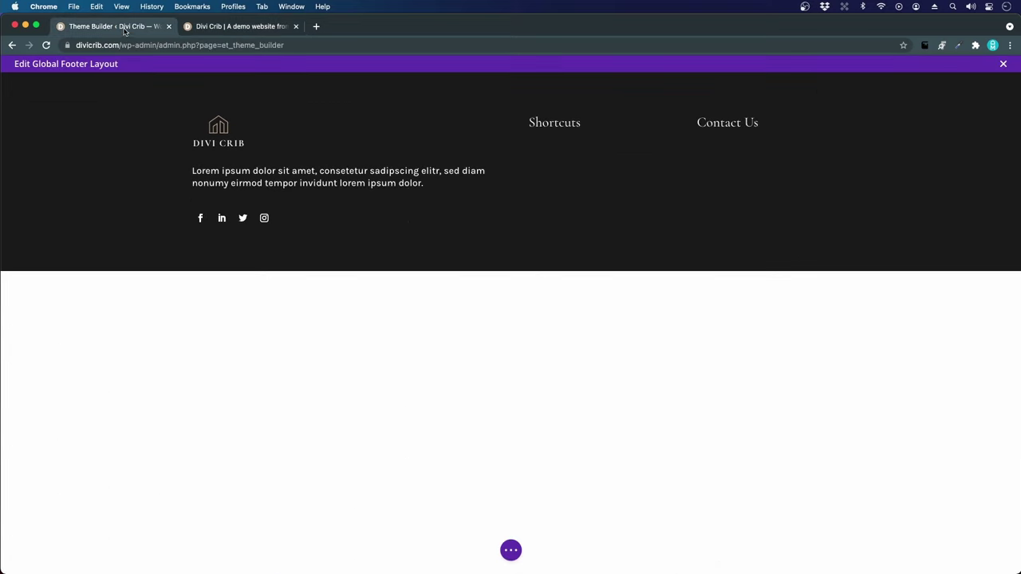
- Insert a Divider module beneath the Shortcuts heading
mouse_move(593, 141)
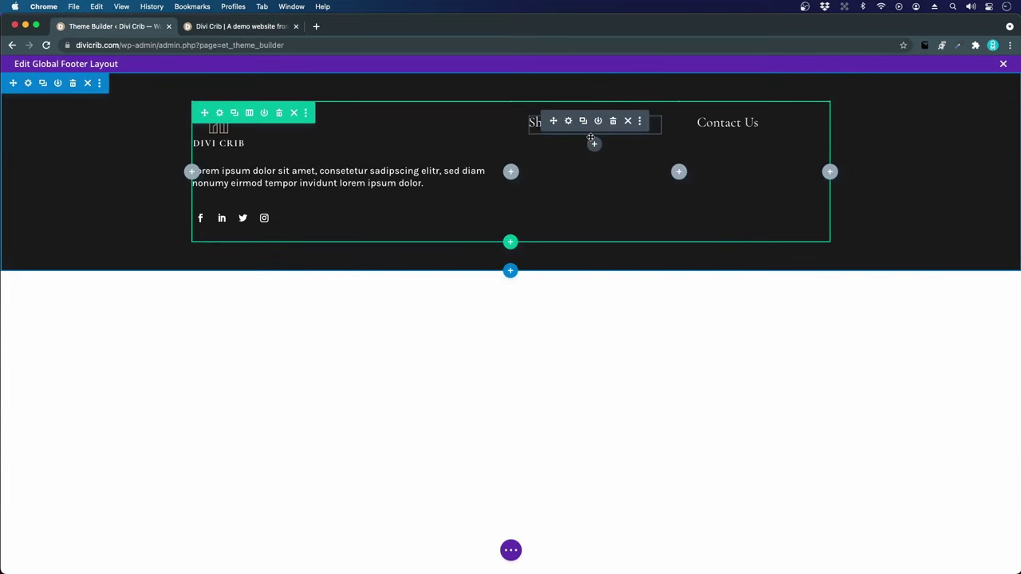
left_click(594, 145)
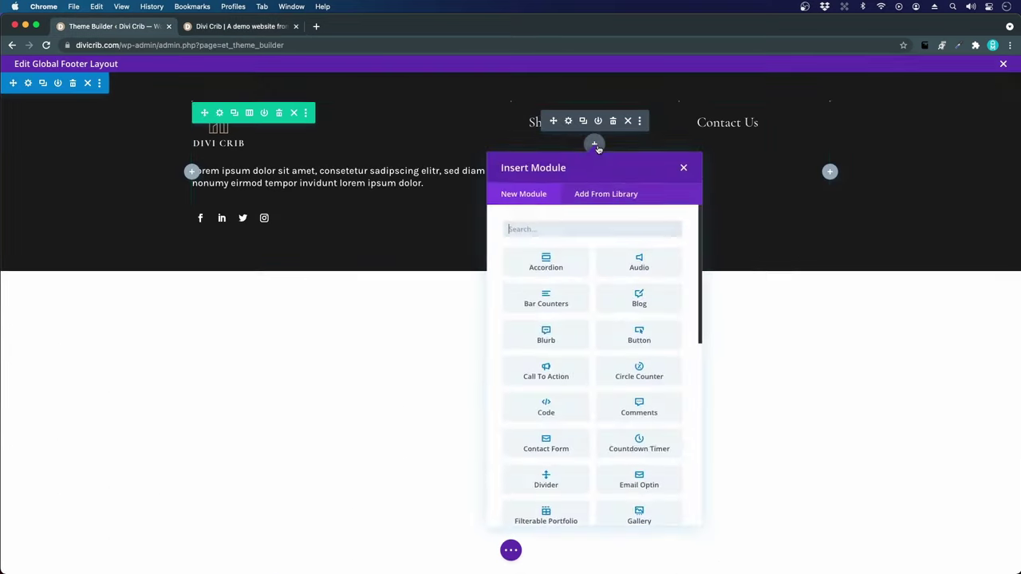
type("divid")
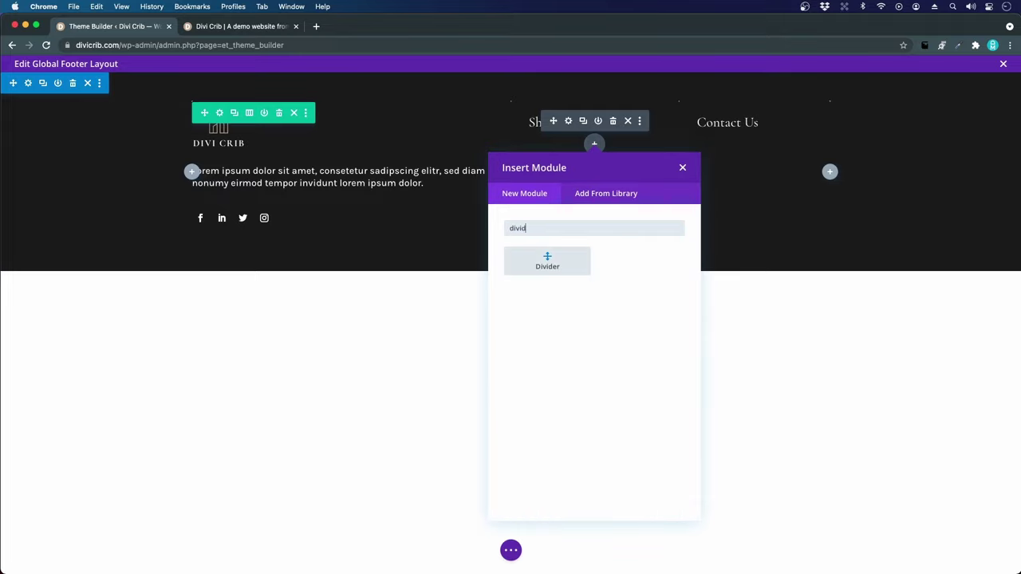
left_click(547, 262)
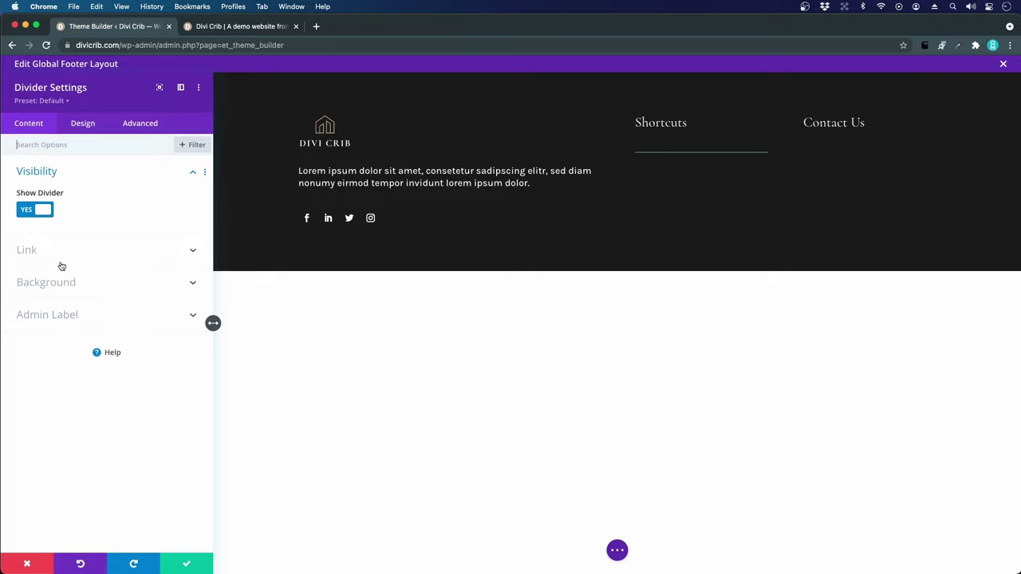
- Set the divider line style to Solid and its position to Vertically Centered
left_click(83, 126)
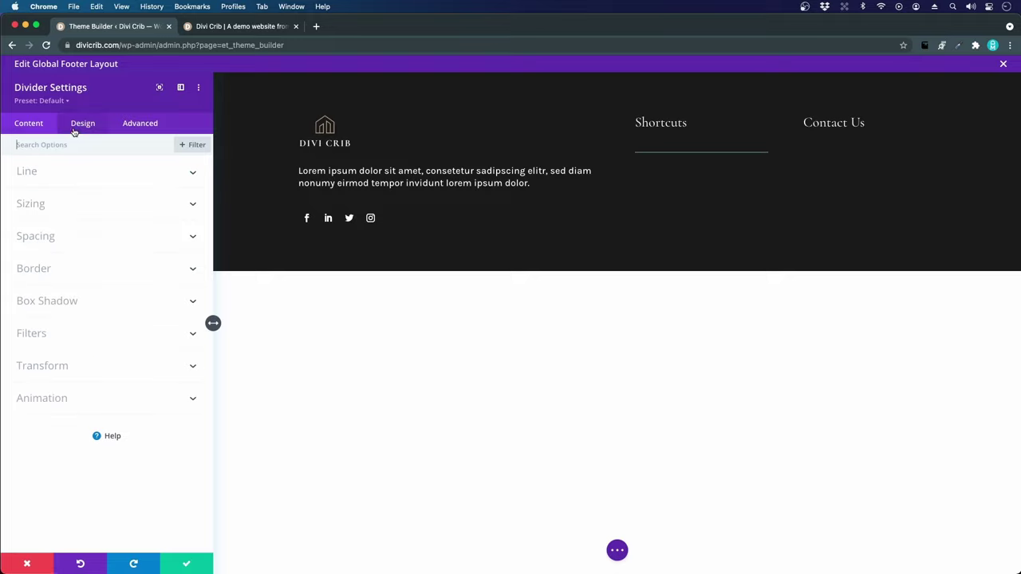
left_click(20, 176)
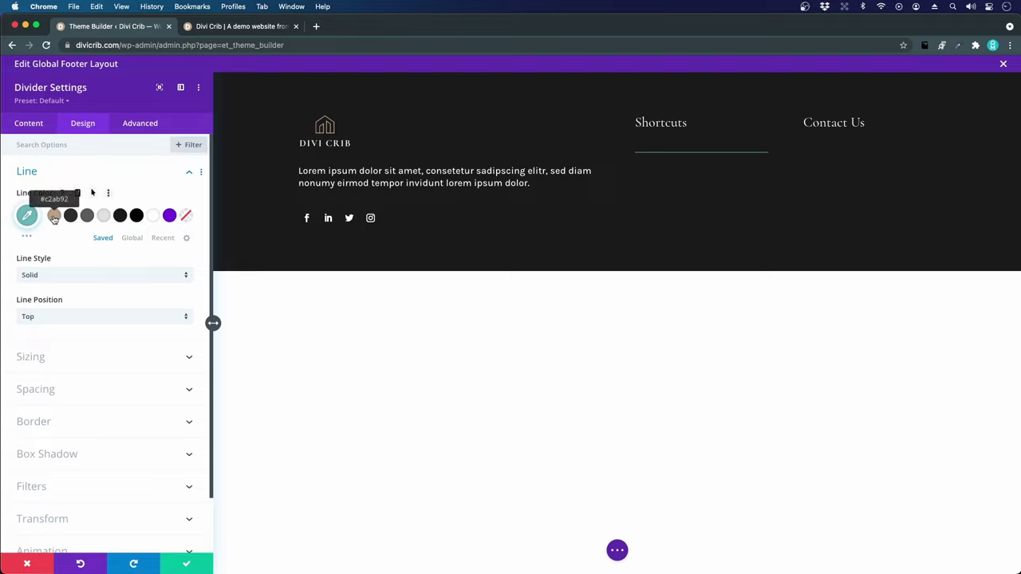
left_click(61, 279)
left_click(74, 302)
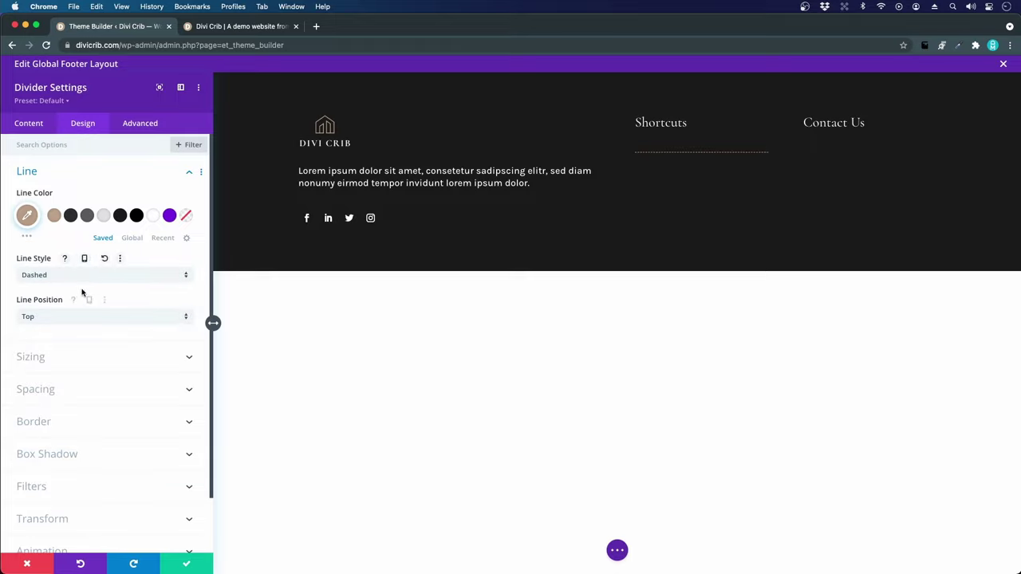
left_click(76, 279)
left_click(75, 319)
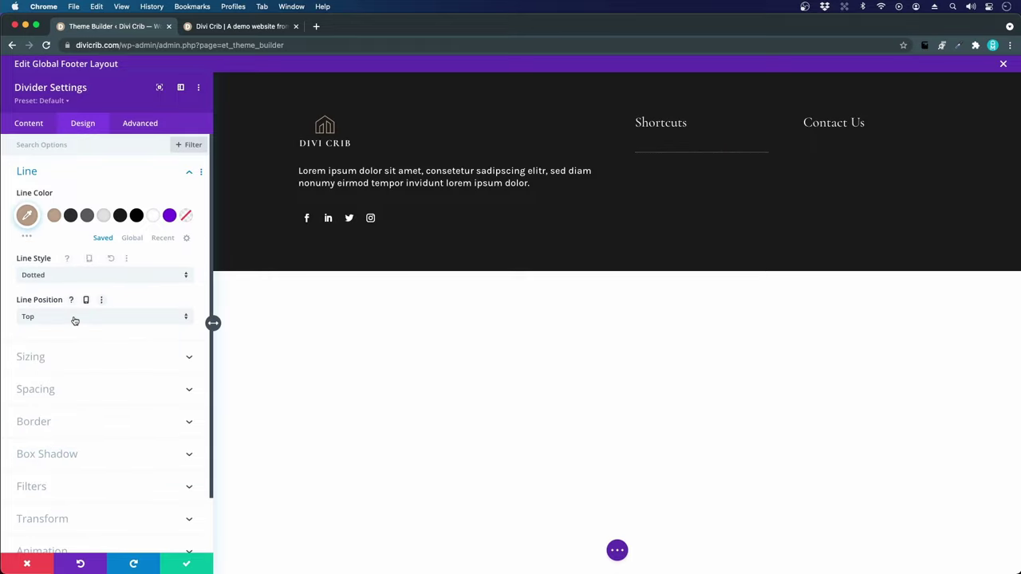
left_click(74, 273)
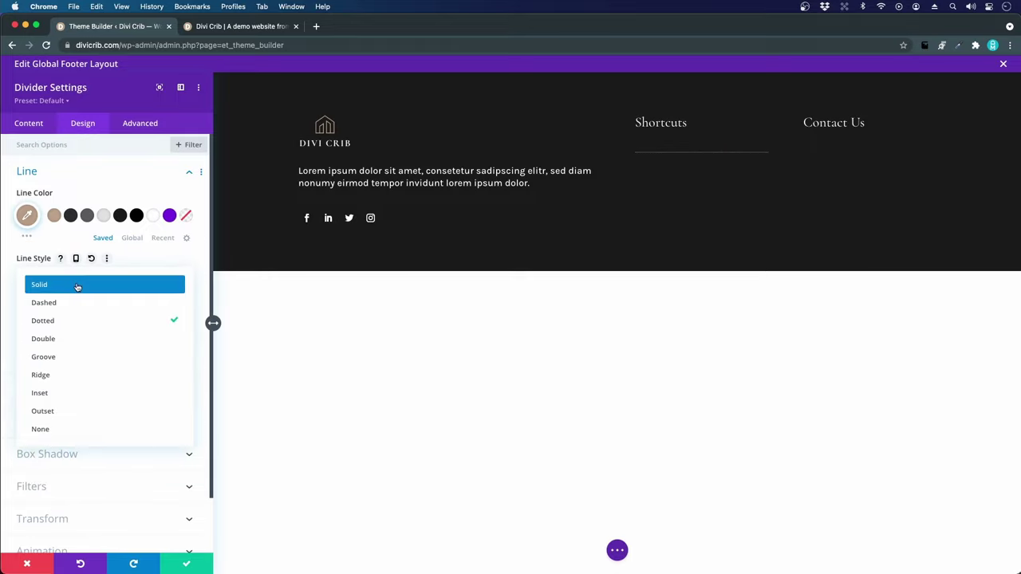
left_click(77, 286)
left_click(52, 317)
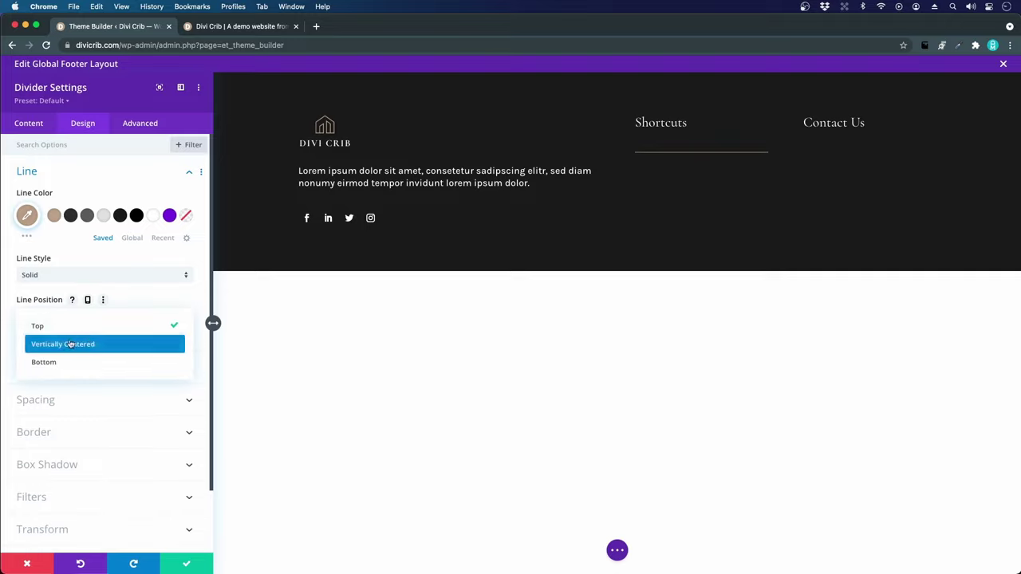
left_click(70, 344)
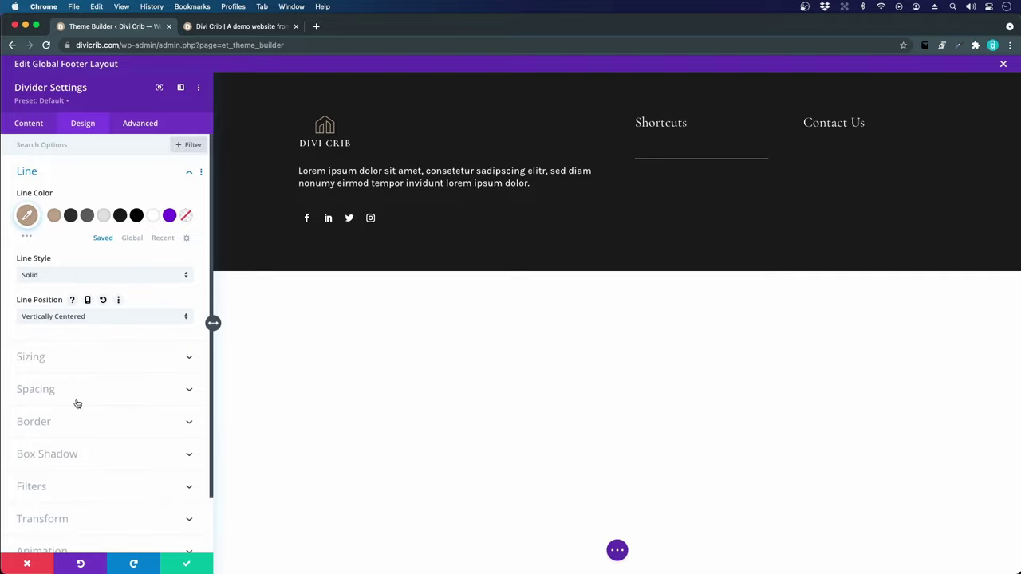
- Give the divider a 2px weight and save its settings
left_click(63, 358)
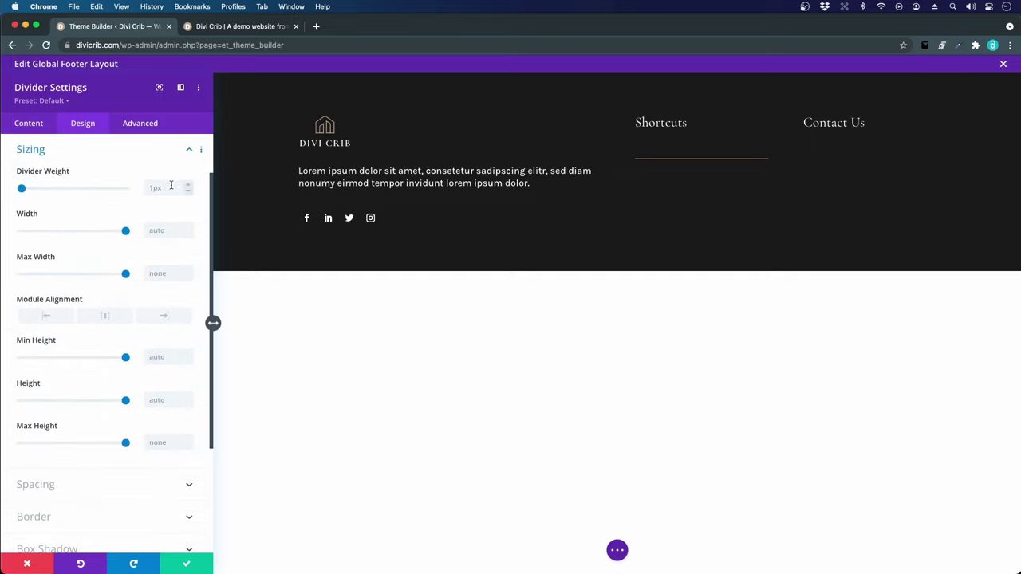
mouse_move(166, 190)
left_click(166, 190)
type("2px")
left_click(194, 562)
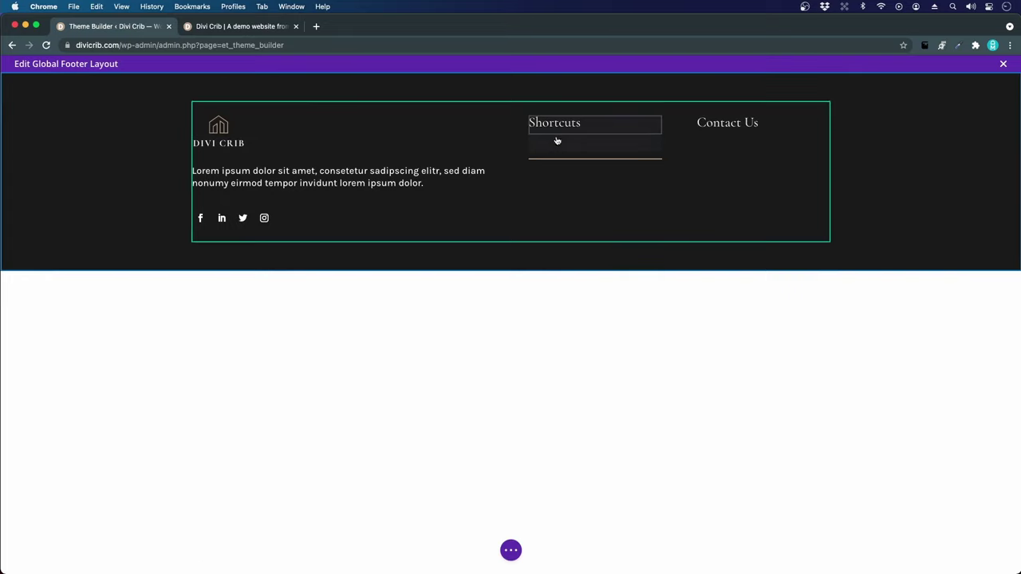
- Copy the Shortcuts link list from the live site and insert a Text module below the divider
mouse_move(582, 166)
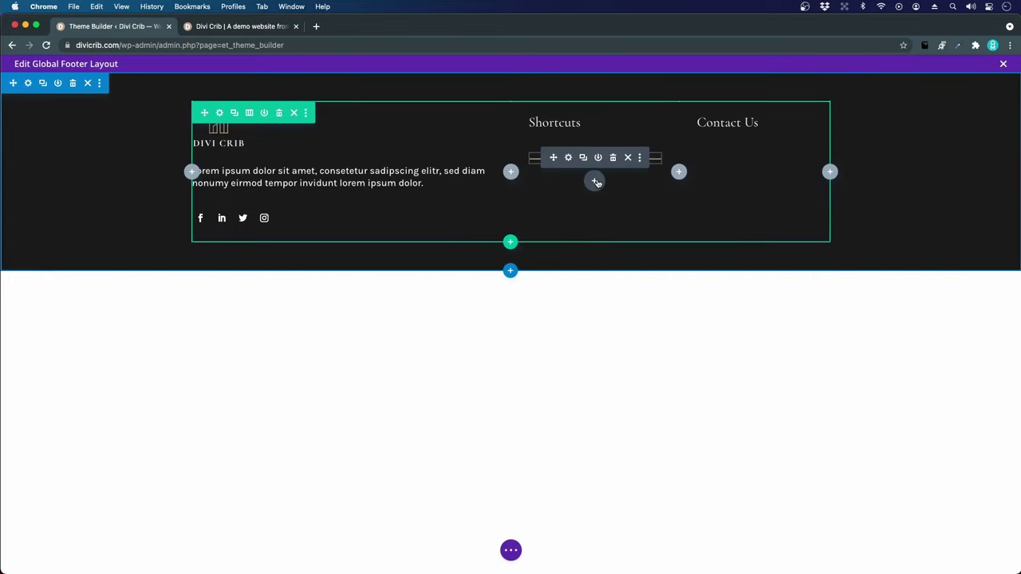
left_click(596, 181)
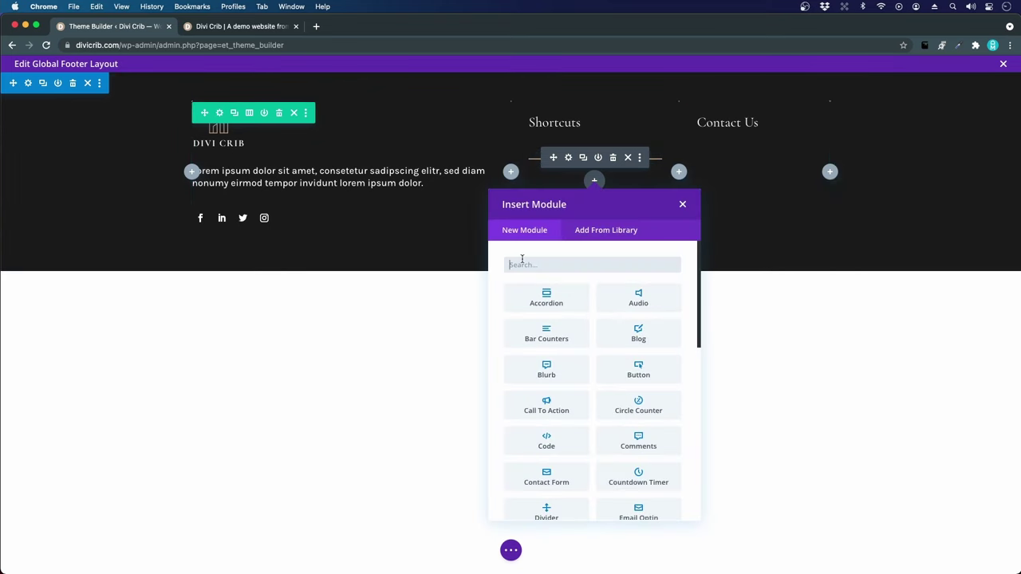
left_click(268, 28)
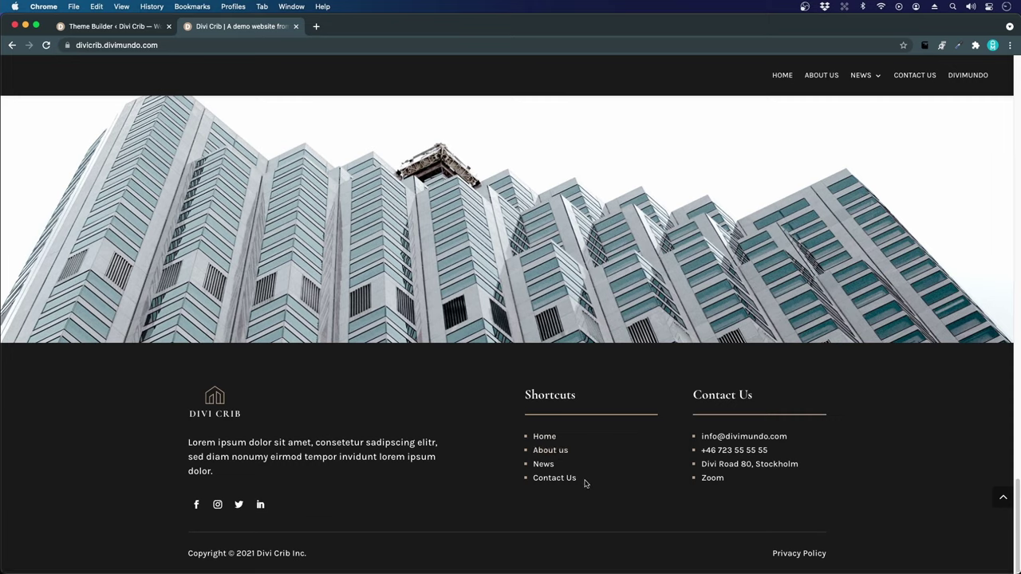
left_click_drag(583, 481, 532, 436)
key("super+c")
left_click(139, 28)
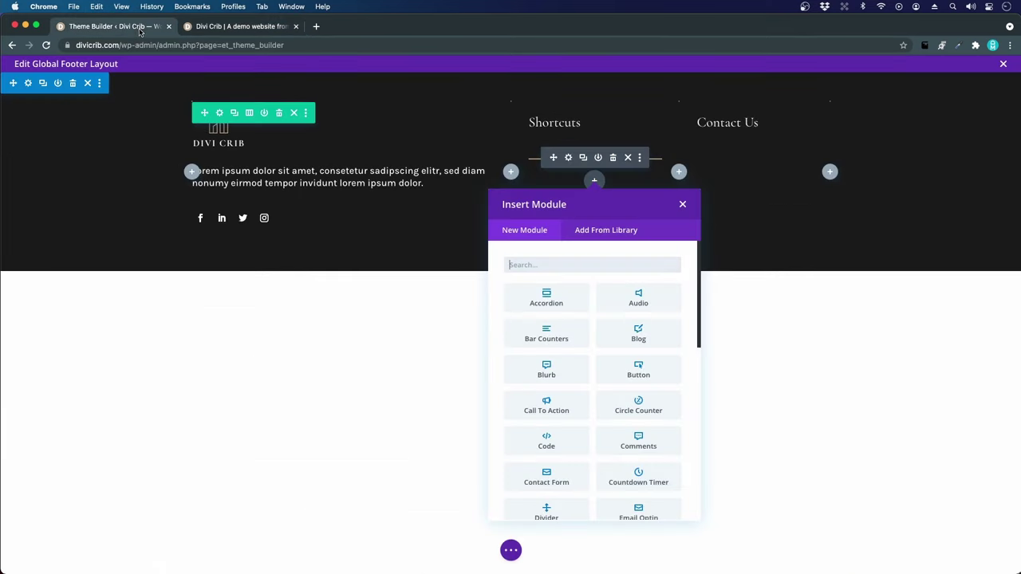
type("te")
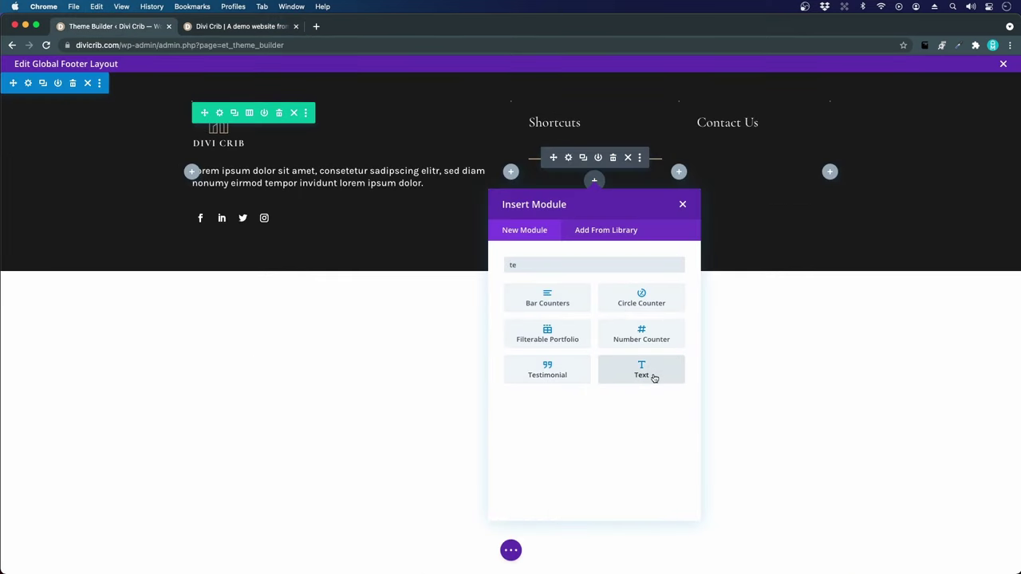
type("xt")
left_click(567, 305)
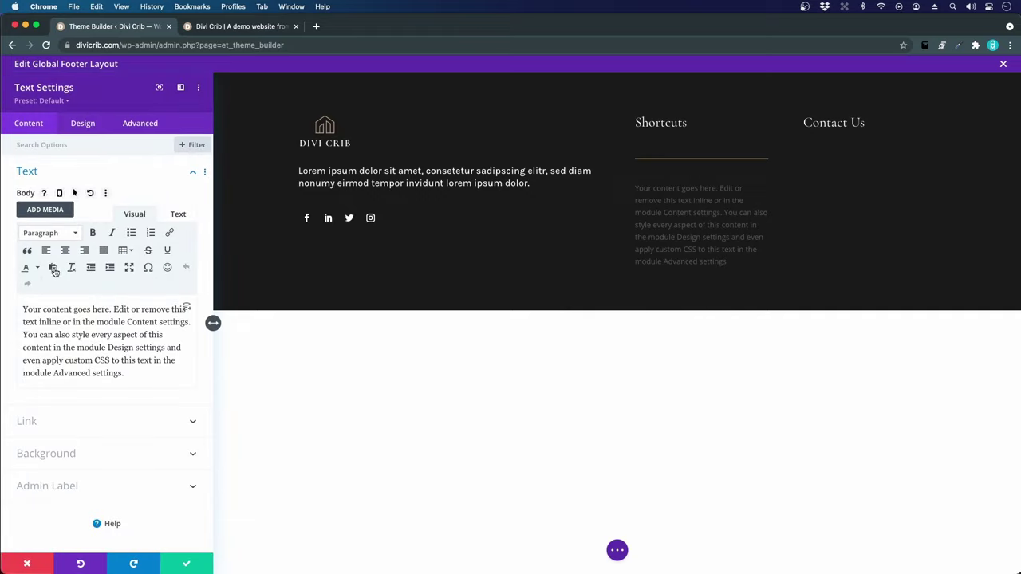
left_click(53, 269)
left_click(196, 308)
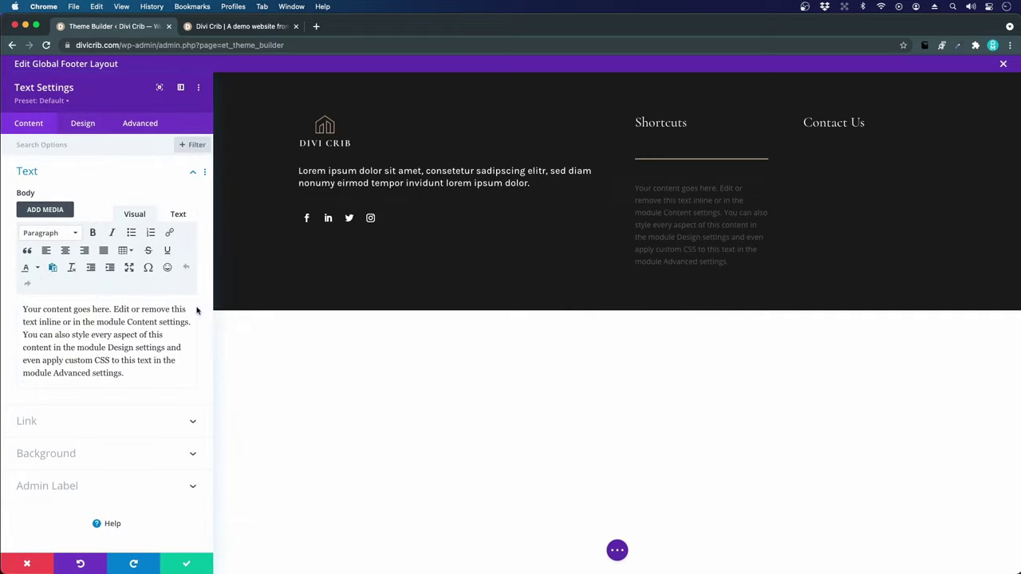
- Replace the placeholder with Home, About us, News and Contact Us, each on its own line
key("super+a")
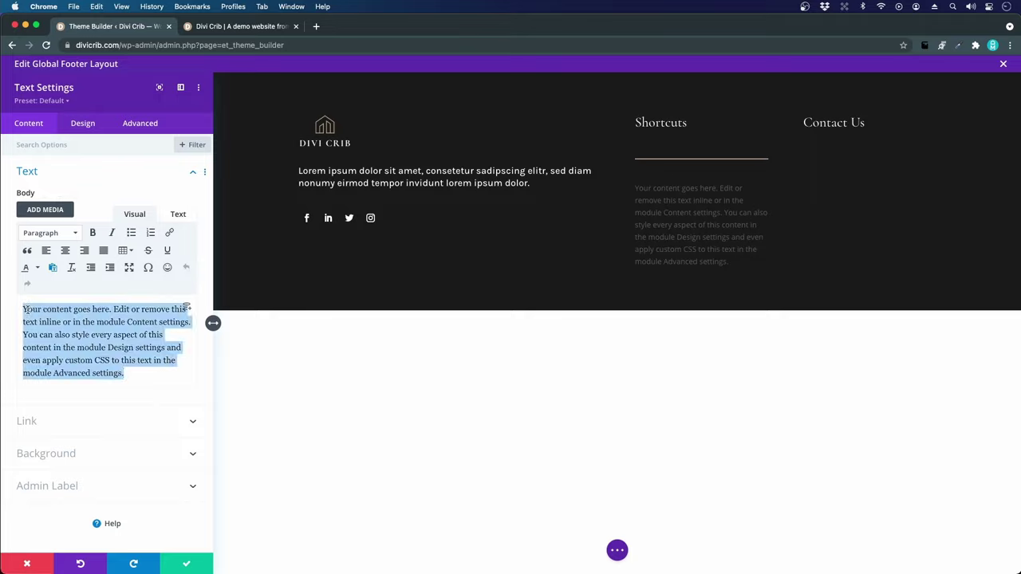
key("super+v")
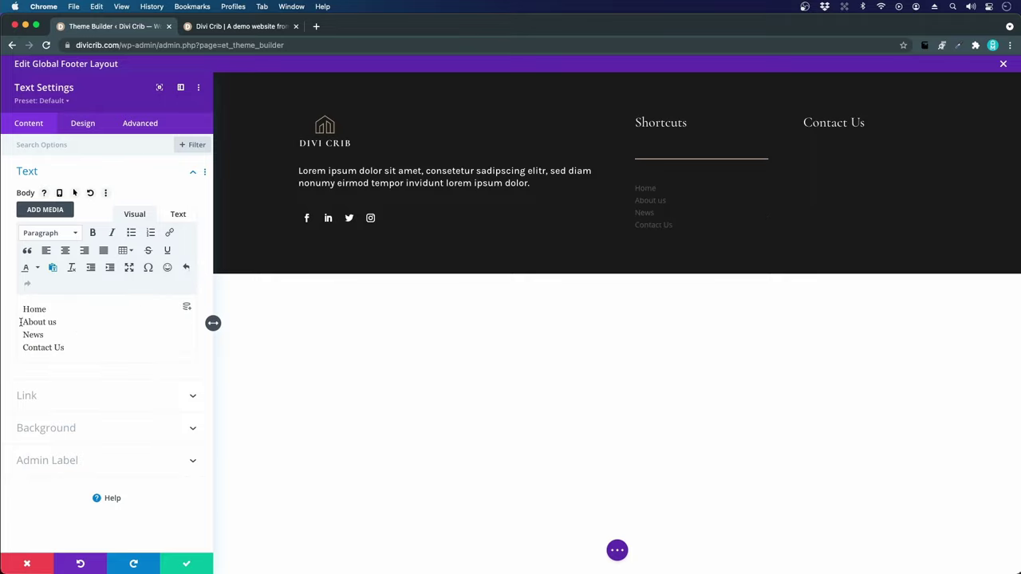
key("BackSpace")
key("Return")
left_click(23, 341)
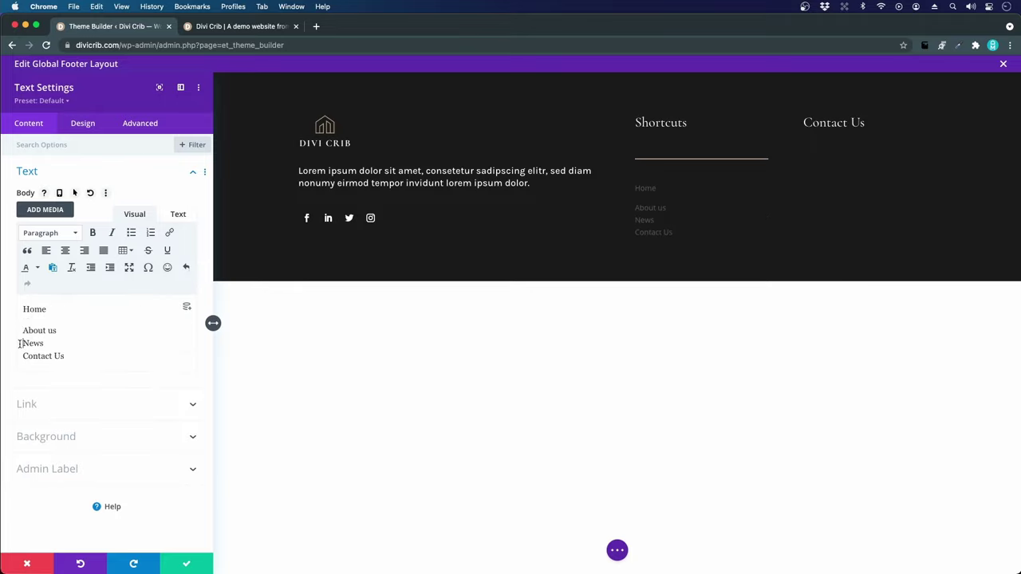
key("BackSpace")
key("Return")
left_click(22, 364)
key("BackSpace")
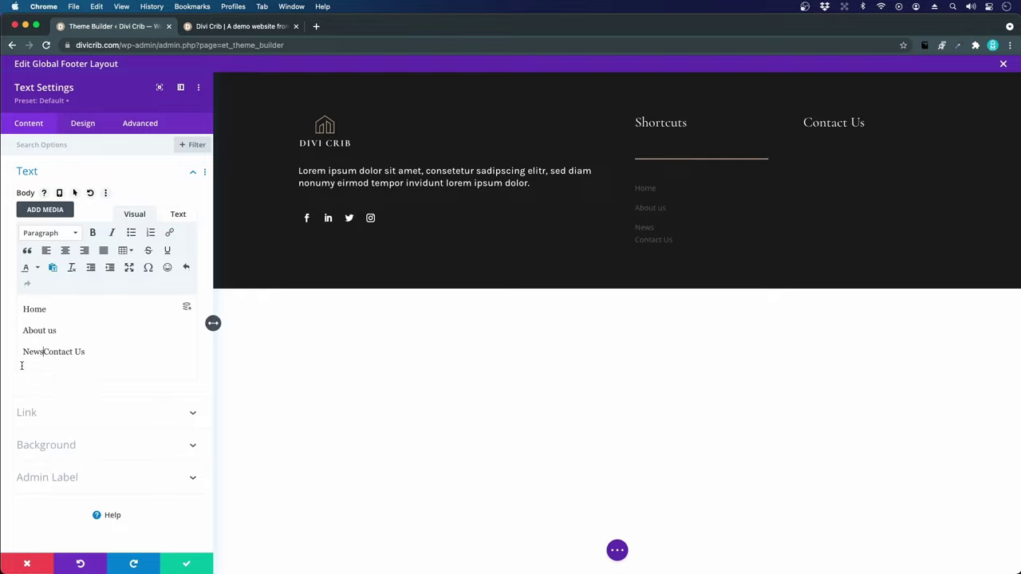
key("Return")
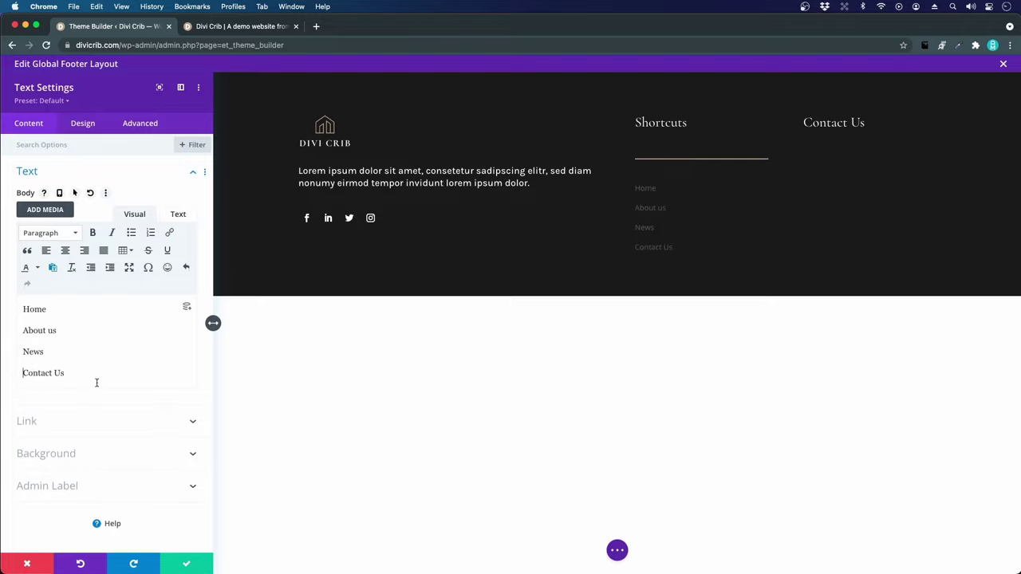
- Make the four lines a bulleted list
left_click_drag(24, 307, 99, 398)
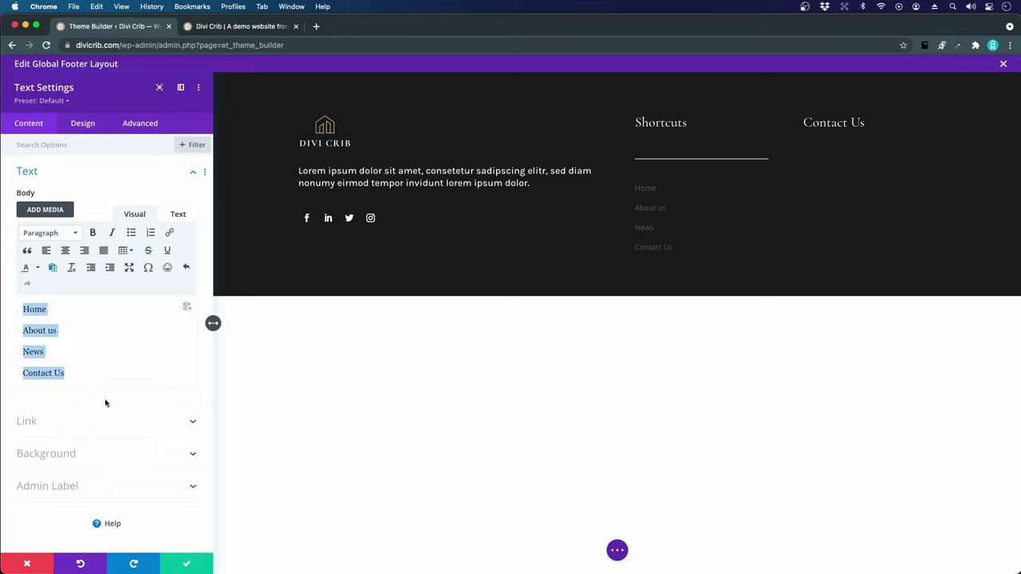
left_click(132, 233)
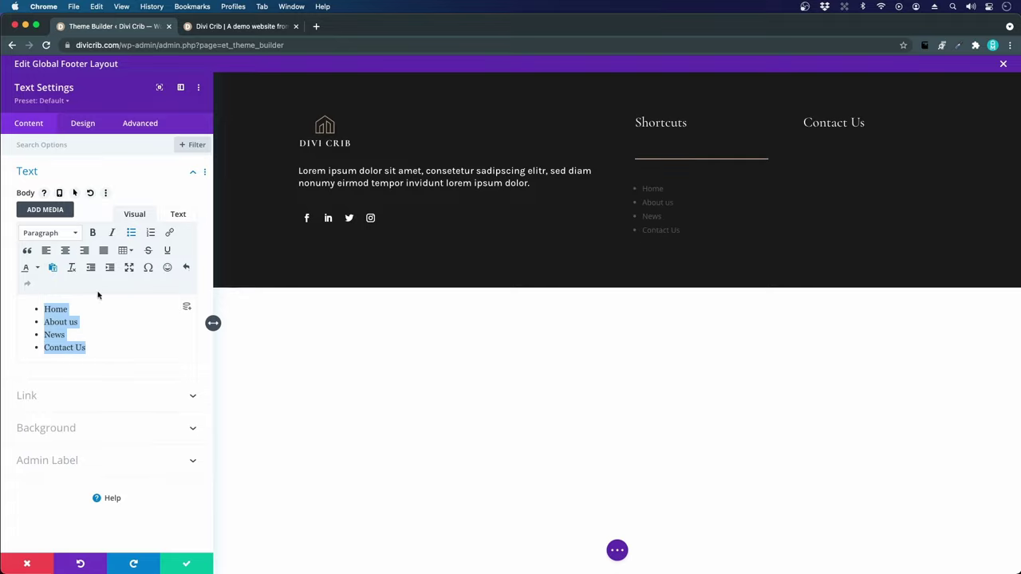
left_click(81, 336)
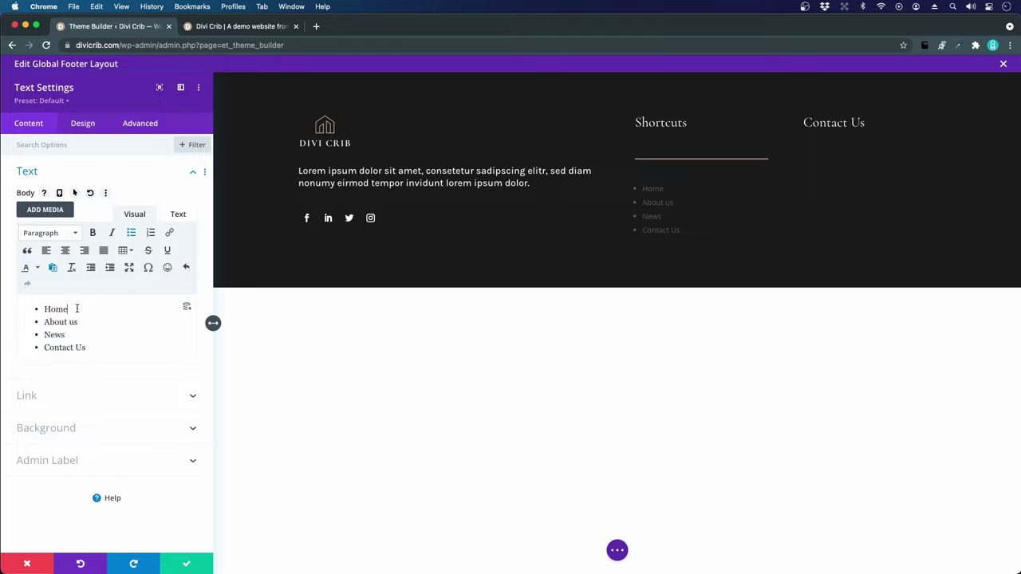
- Link the Home and About us bullets to their page URLs
left_click_drag(77, 309, 35, 306)
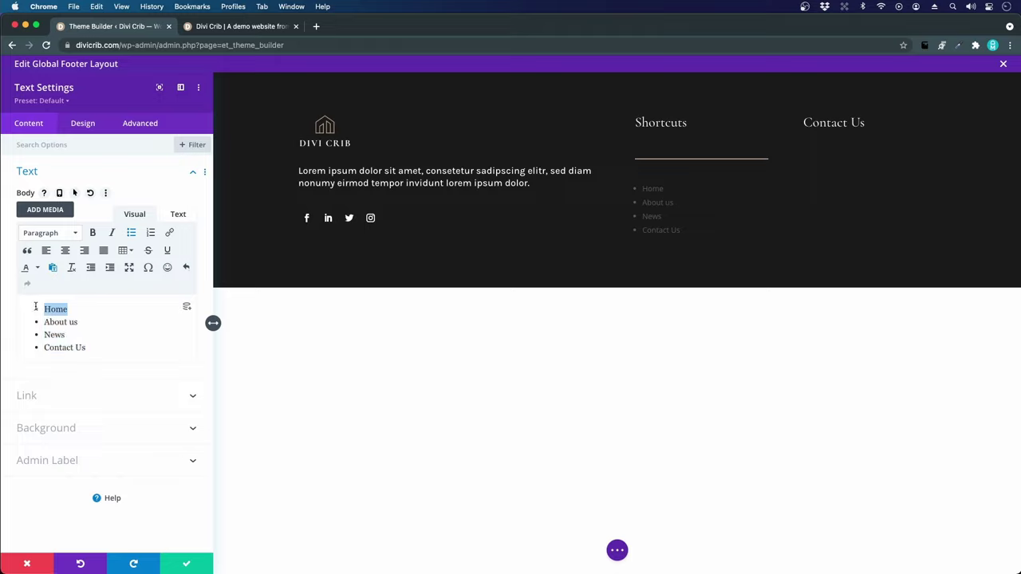
left_click(169, 233)
left_click(495, 283)
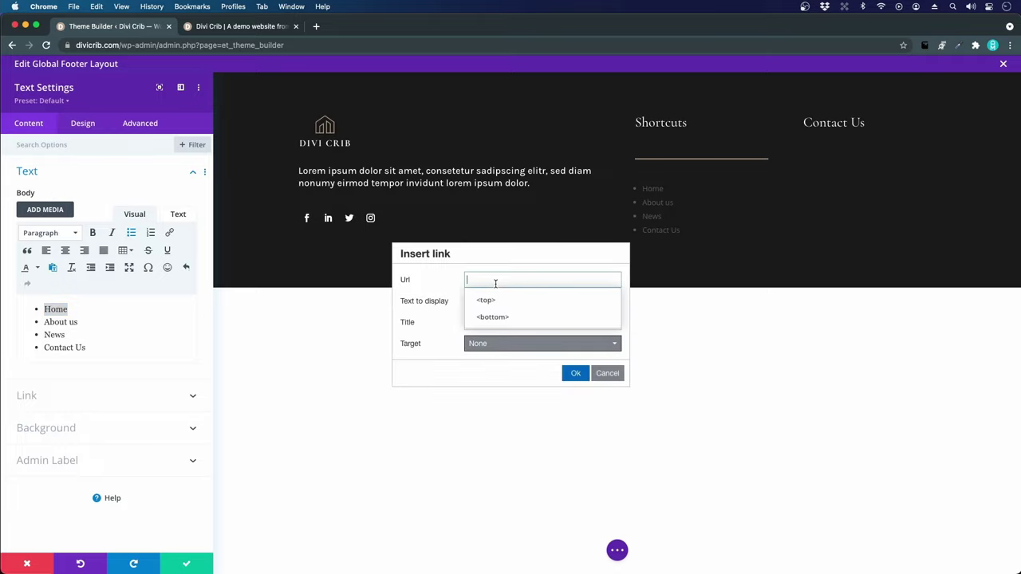
type("/")
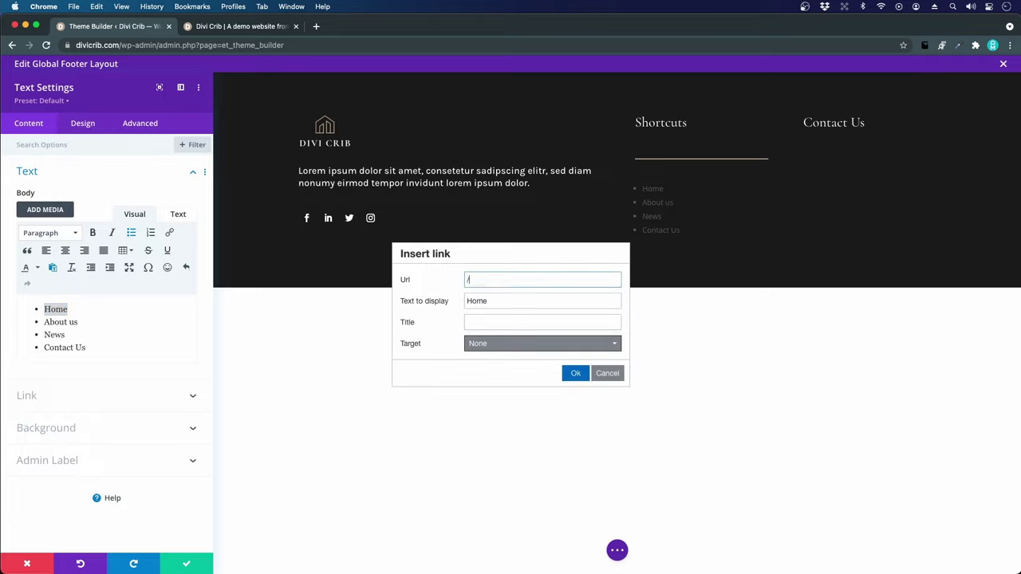
left_click(575, 372)
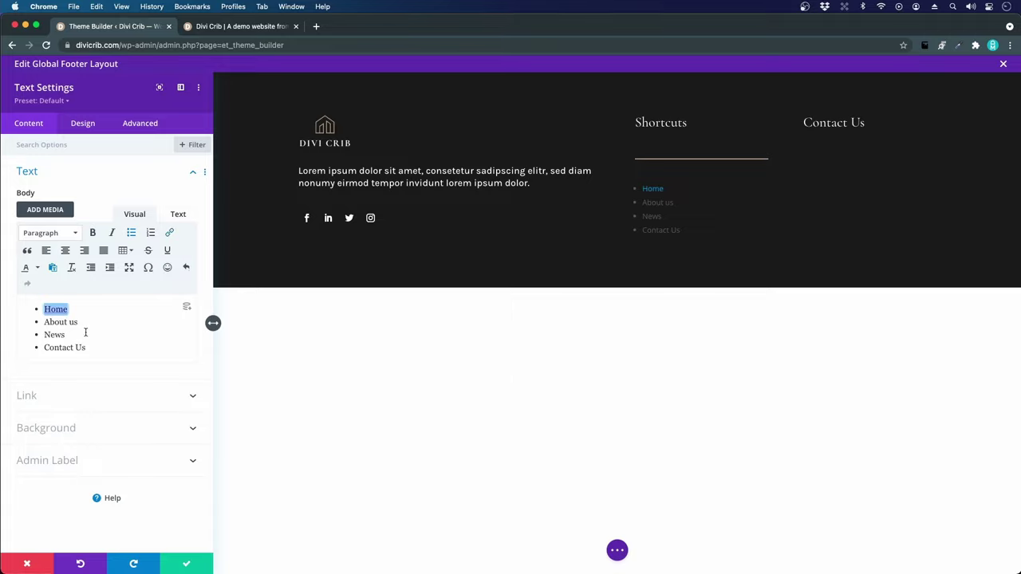
left_click_drag(79, 322, 44, 321)
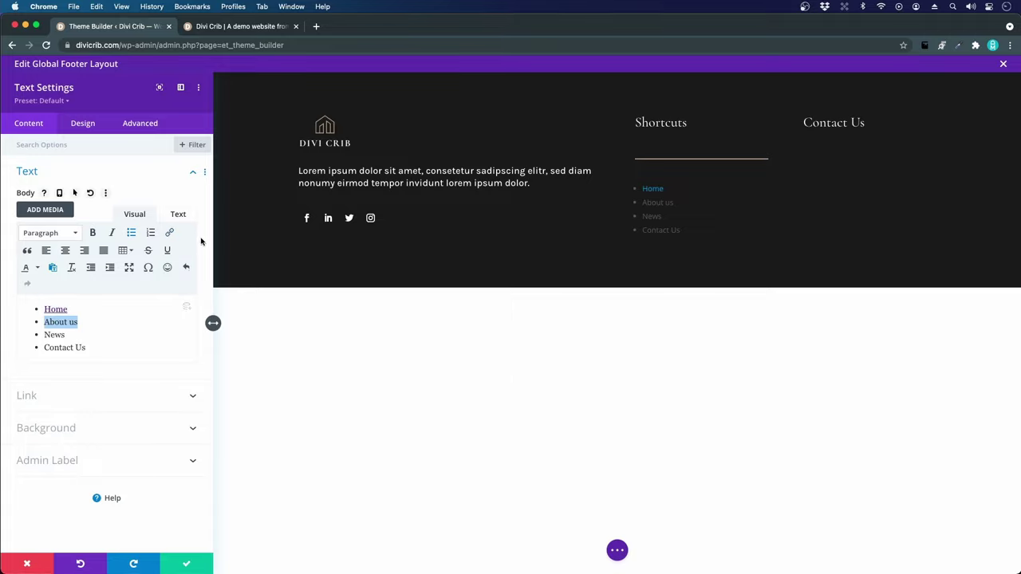
left_click(169, 232)
left_click(488, 280)
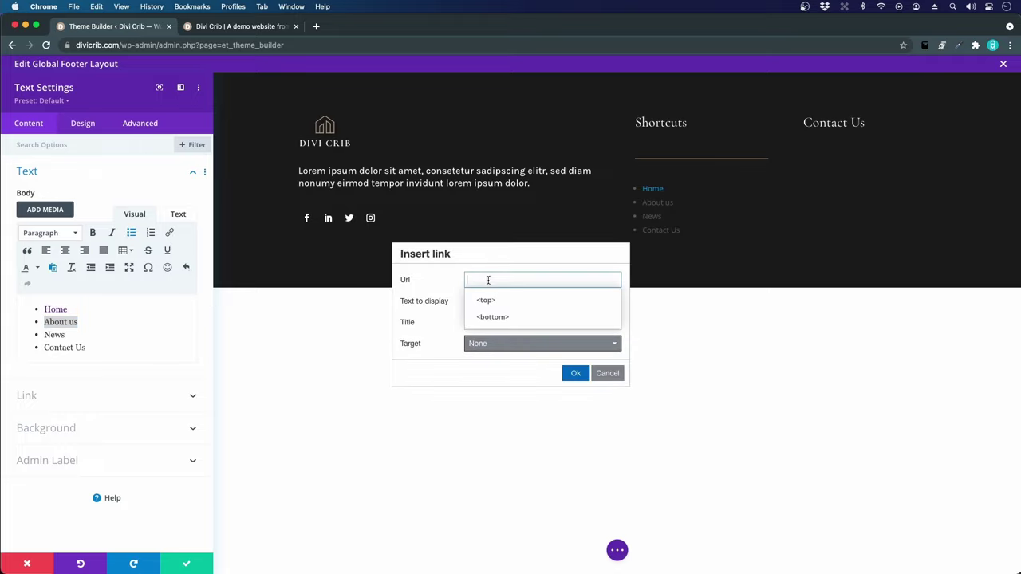
type("/about-us/")
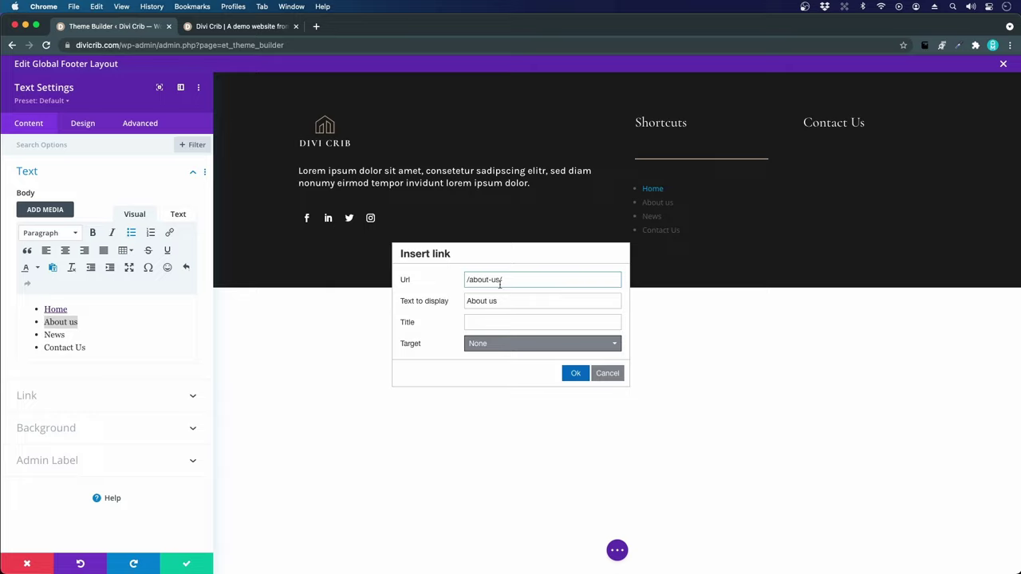
left_click(572, 374)
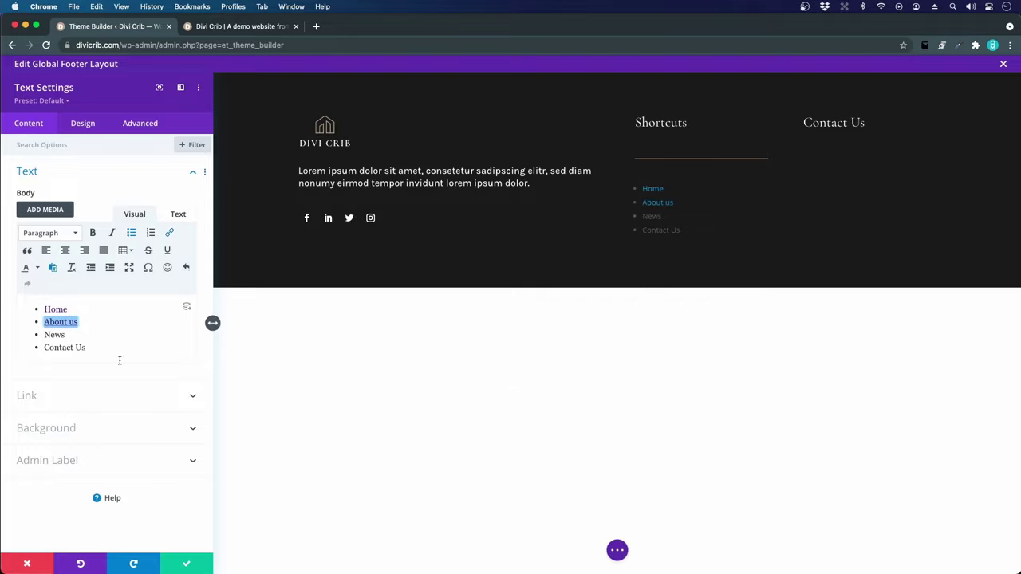
- Link News to /news/ in the same window and Contact Us to /contact-us/
left_click_drag(84, 339, 41, 332)
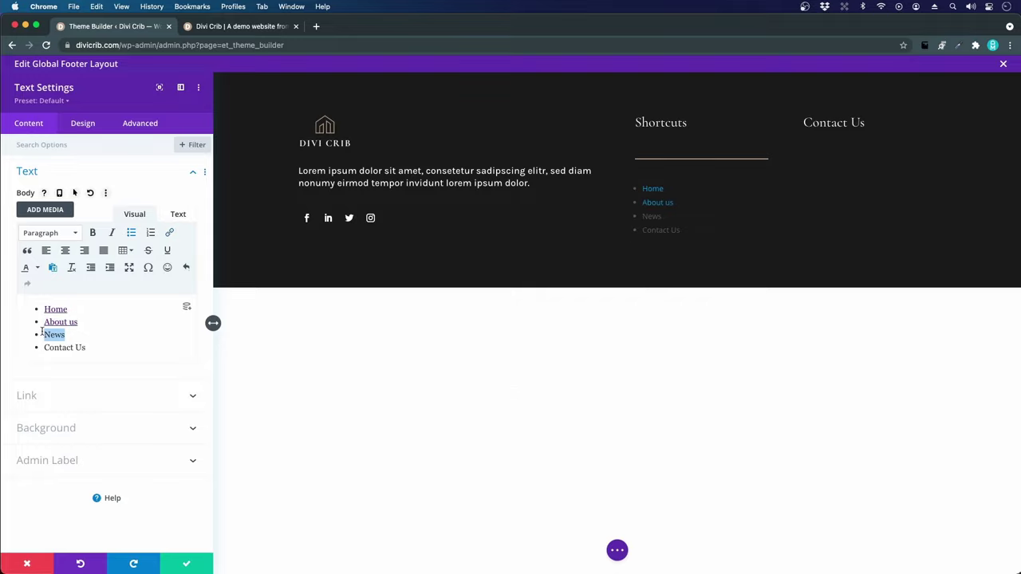
left_click(169, 232)
left_click(475, 276)
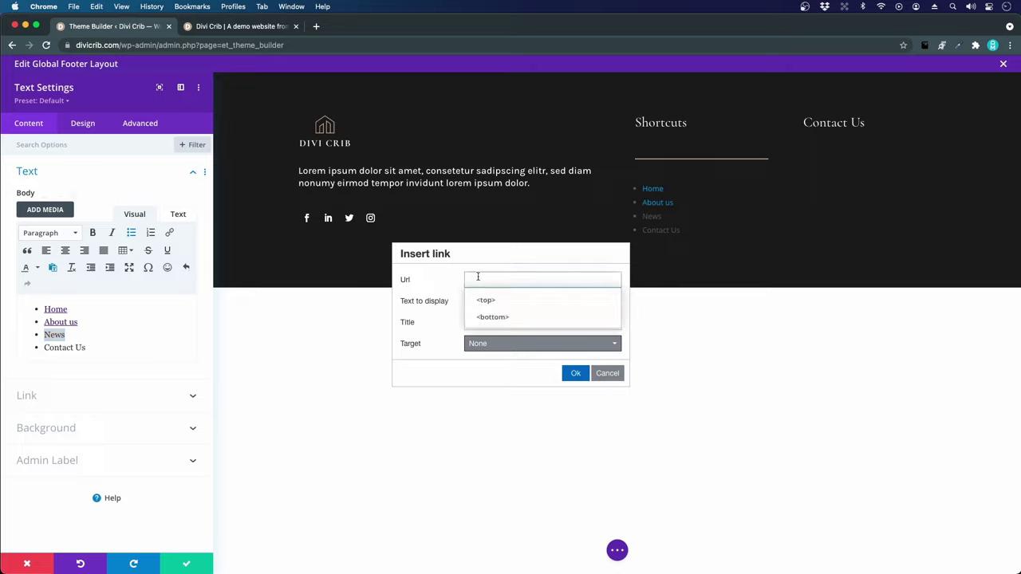
type("/news/")
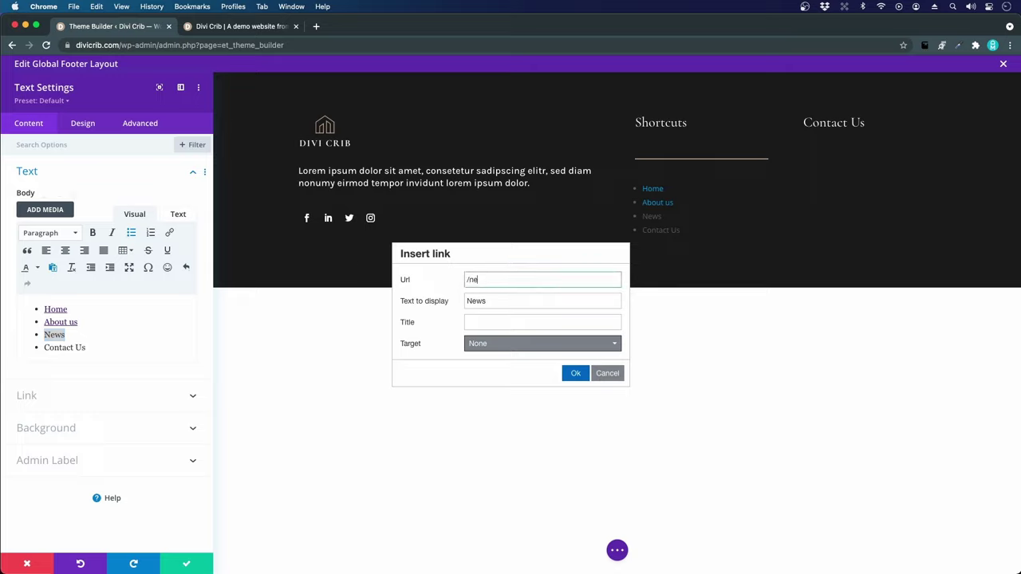
left_click(478, 346)
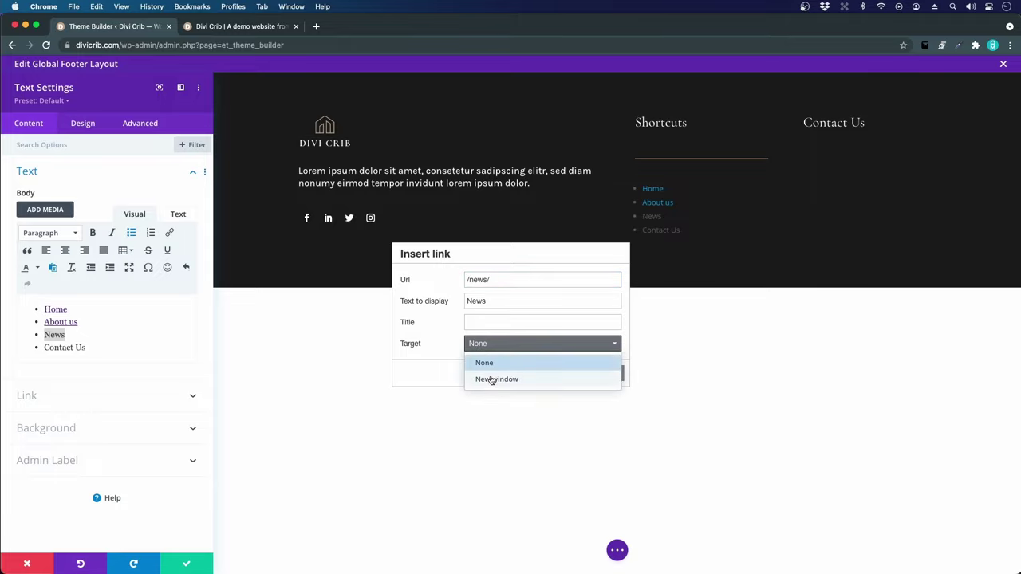
left_click(488, 369)
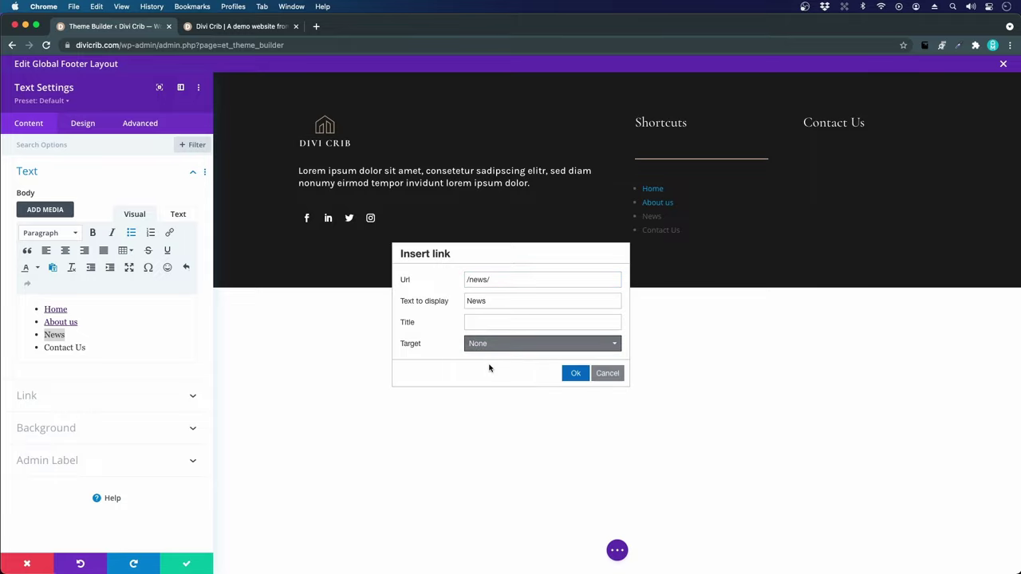
left_click(576, 374)
left_click_drag(125, 347, 46, 349)
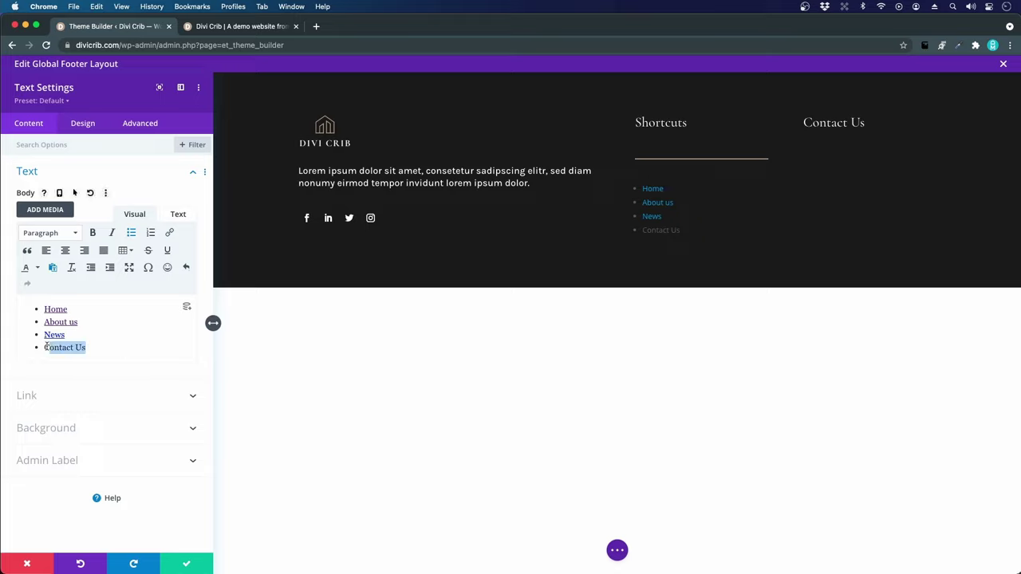
left_click(177, 234)
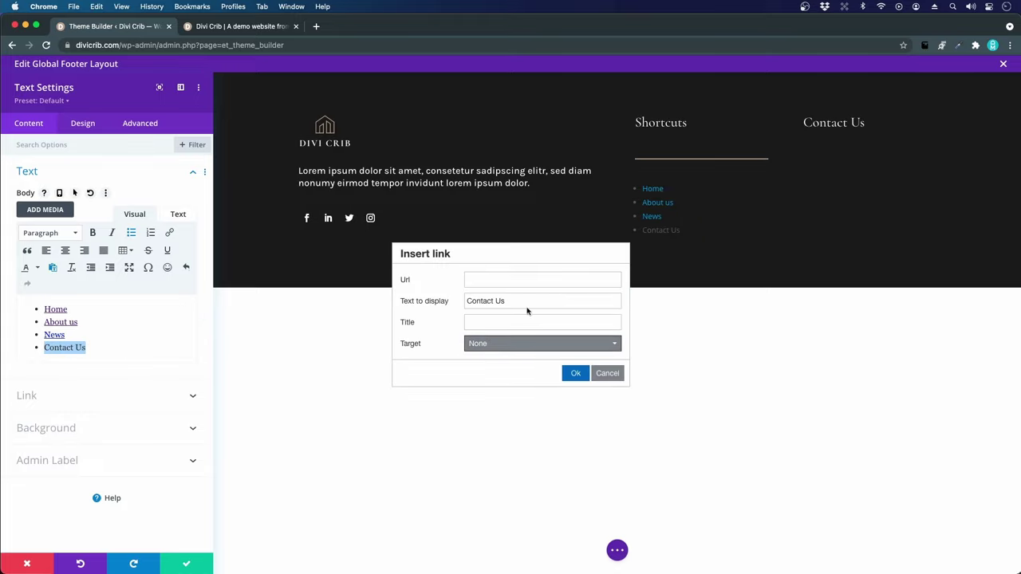
left_click(518, 282)
type("/")
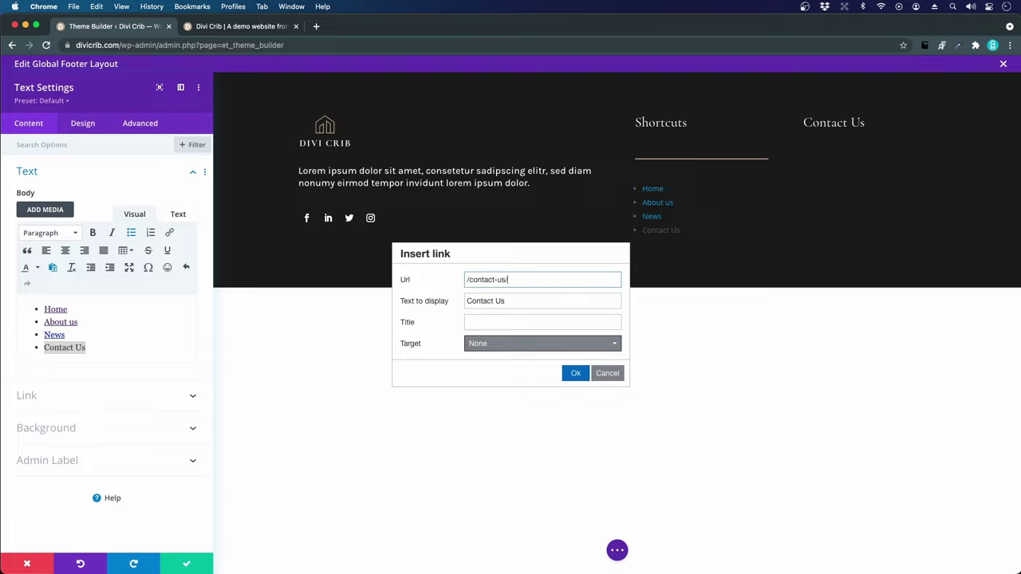
type("contact-us/")
left_click(578, 373)
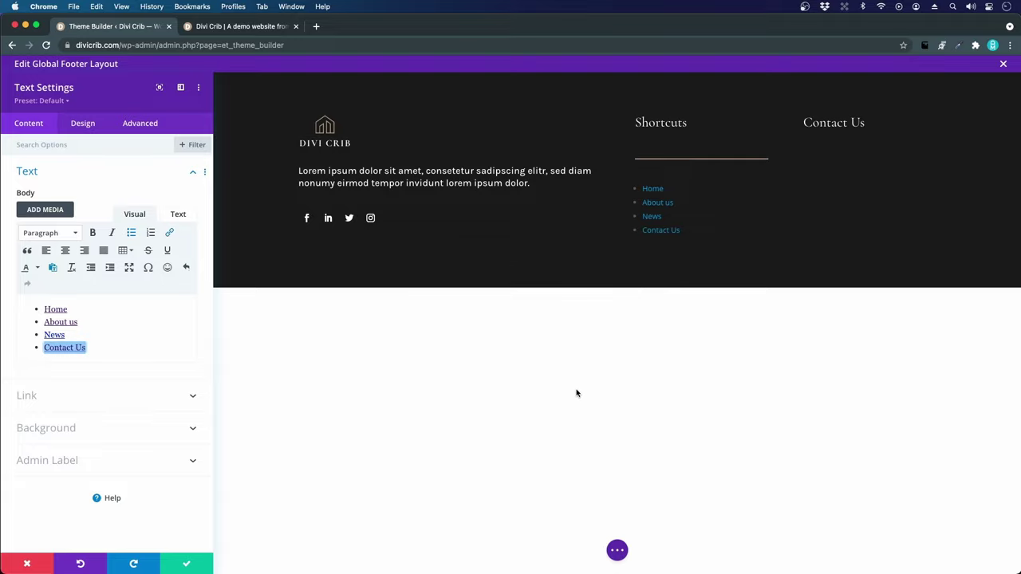
double_click(125, 335)
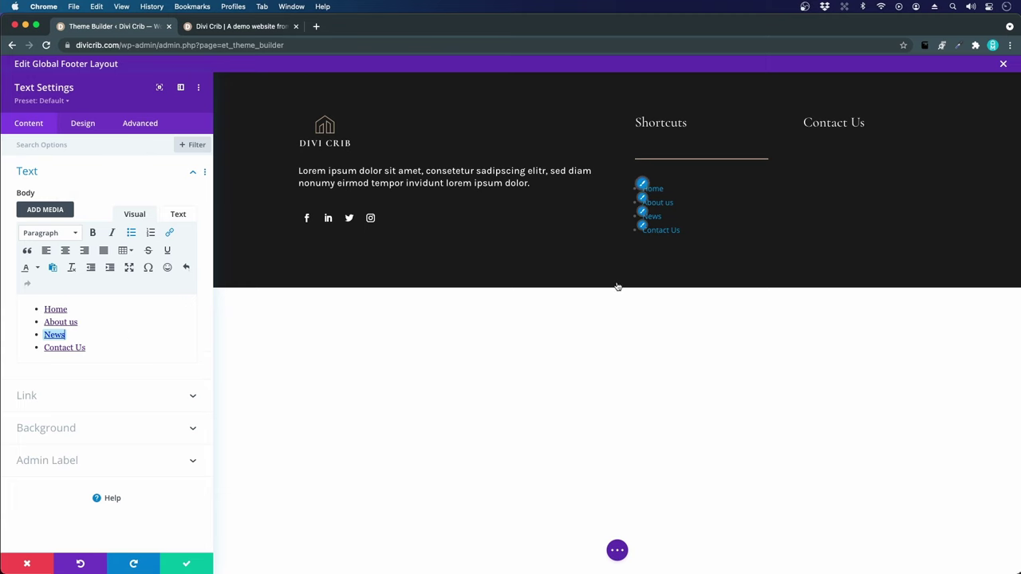
- Check the footer on the live Divi Crib site, then return to the Theme Builder tab
left_click(226, 25)
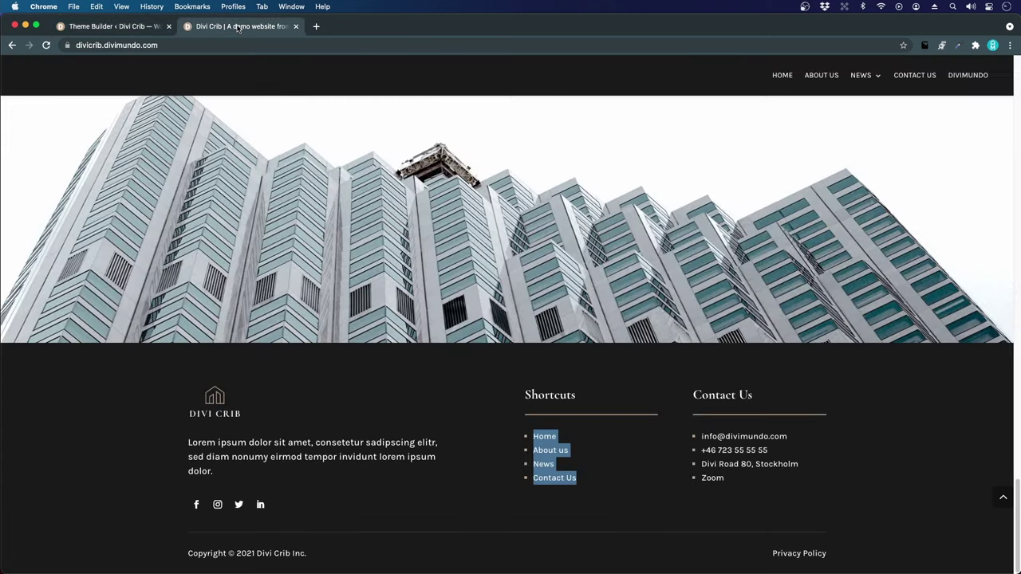
left_click(619, 515)
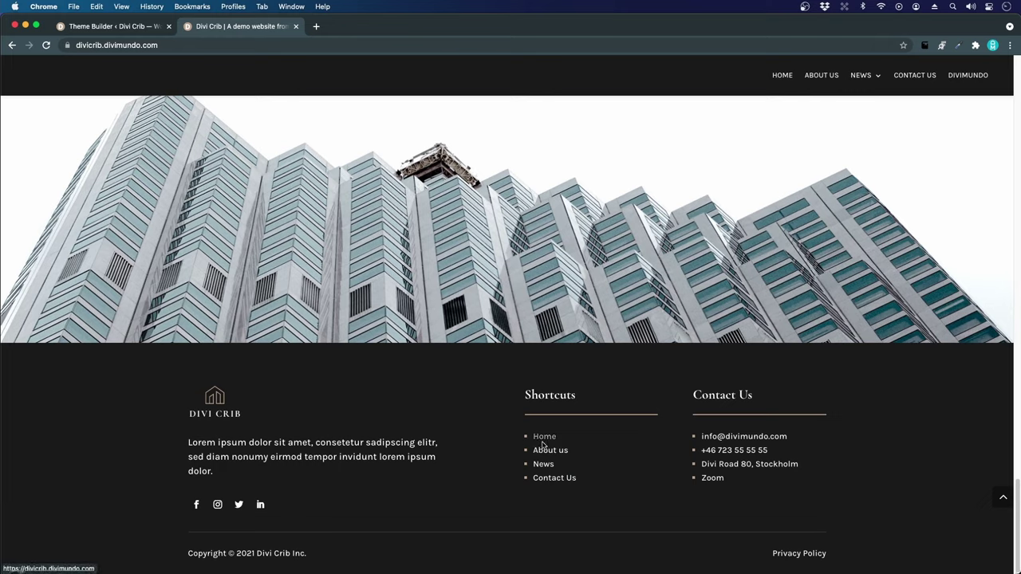
left_click(116, 26)
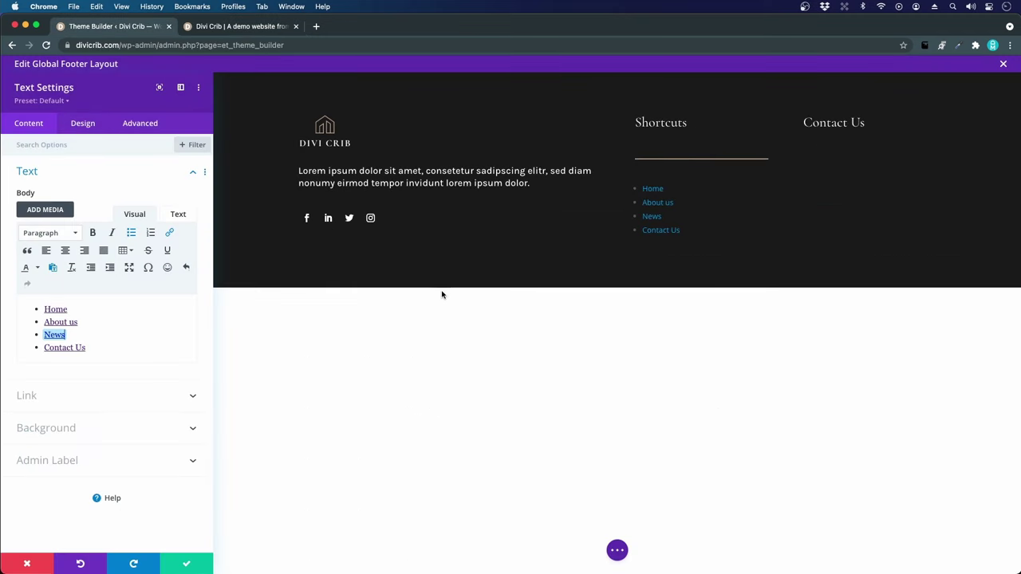
- Make the list's links white, with a beige #c2ab92 hover link colour
mouse_move(645, 190)
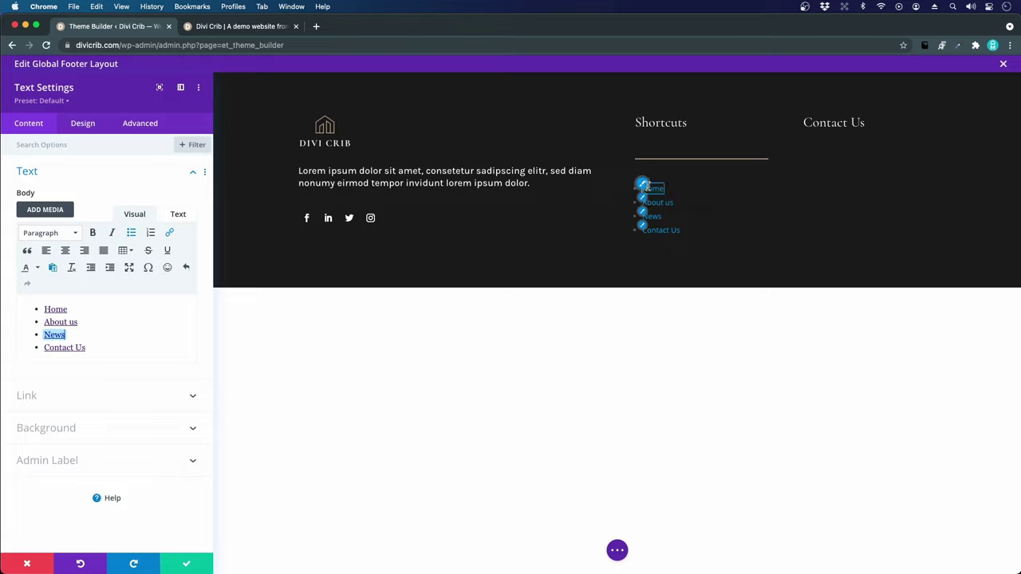
left_click(644, 186)
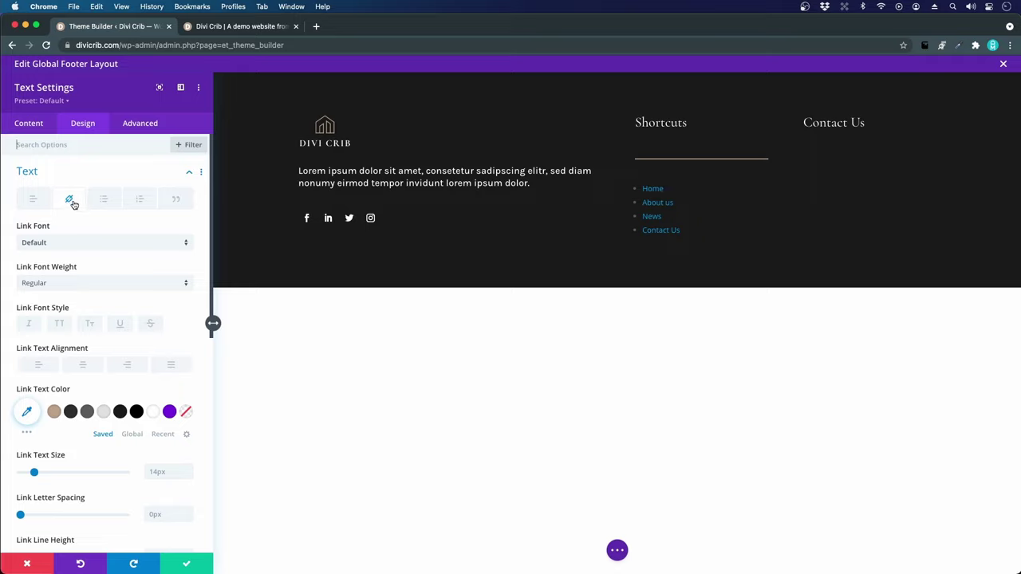
left_click(151, 411)
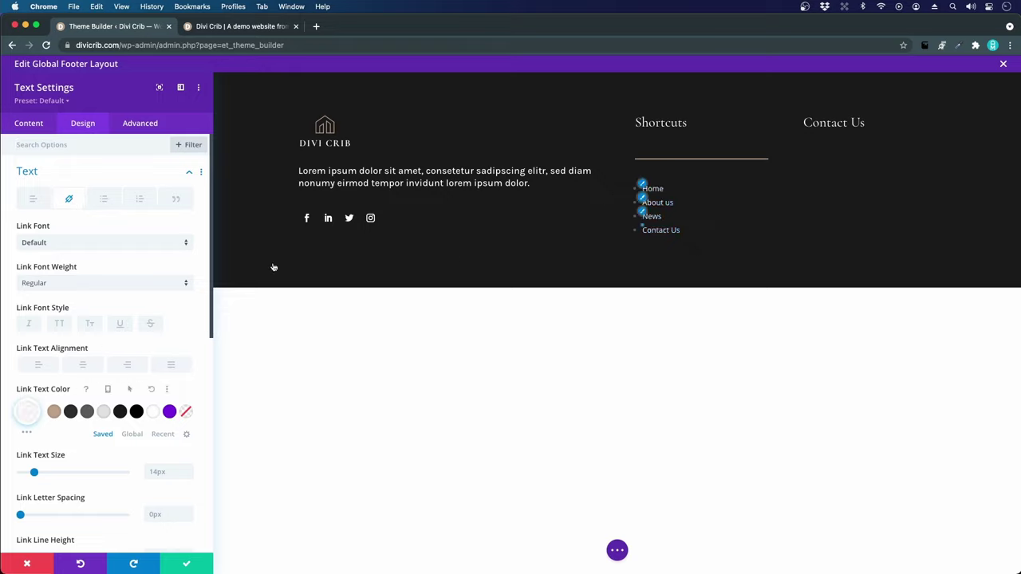
scroll(137, 364, "down", 1)
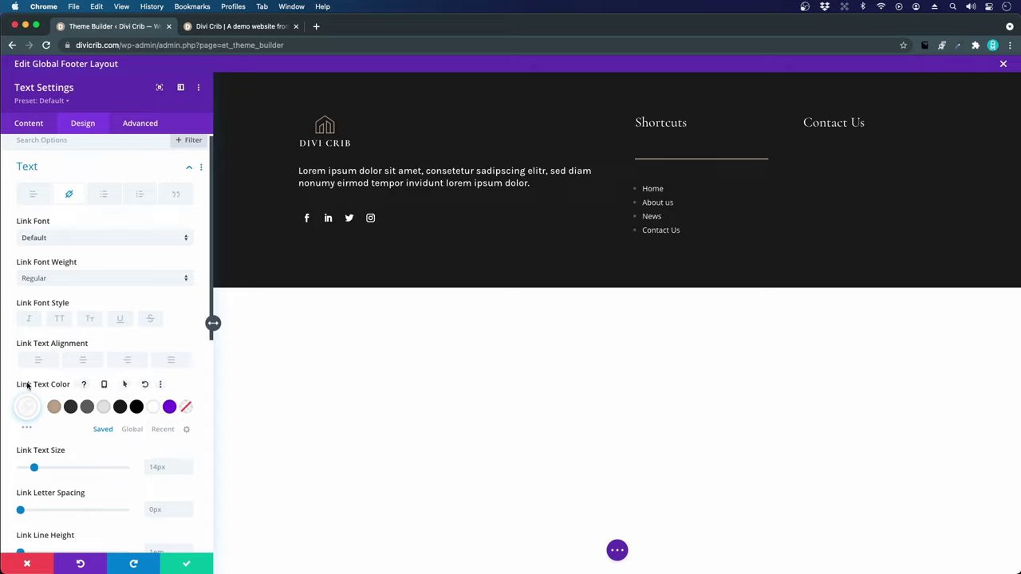
left_click(111, 386)
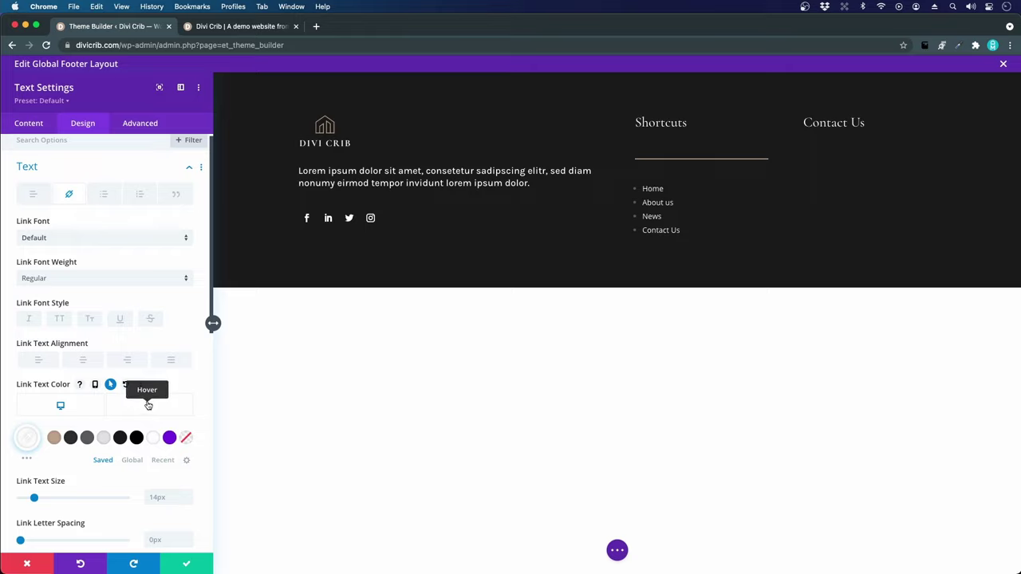
left_click(148, 405)
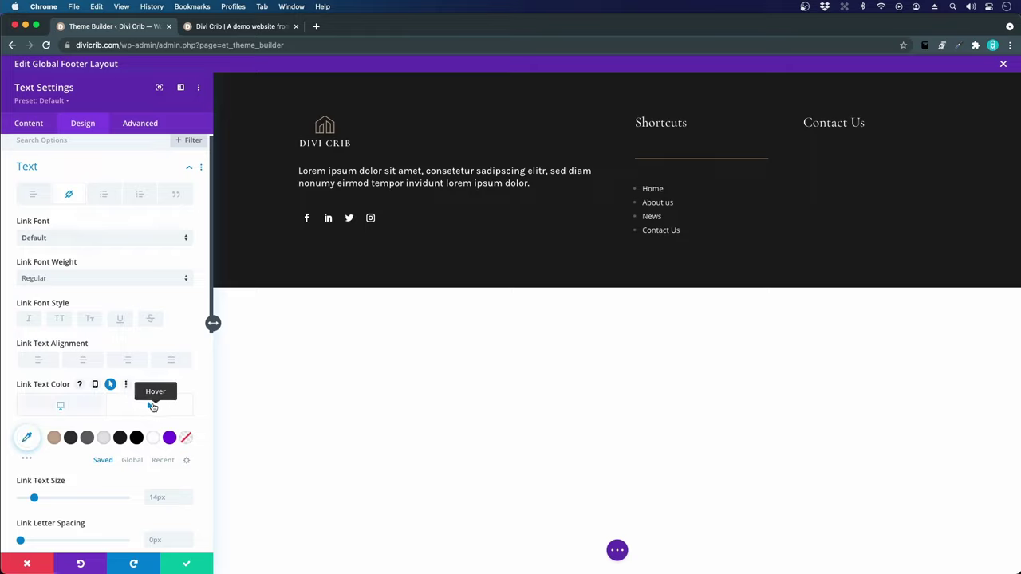
left_click(53, 438)
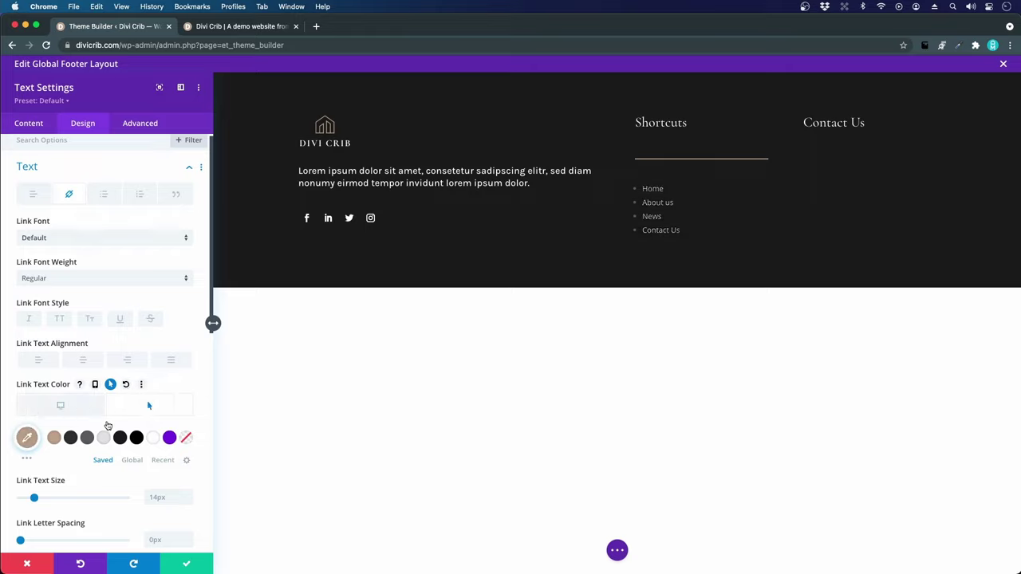
left_click(88, 407)
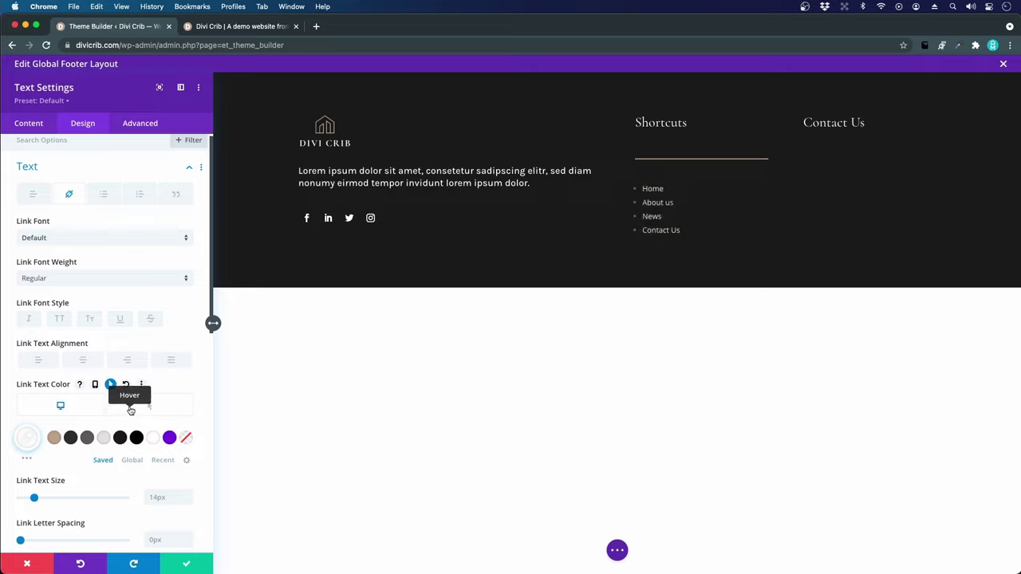
left_click(131, 409)
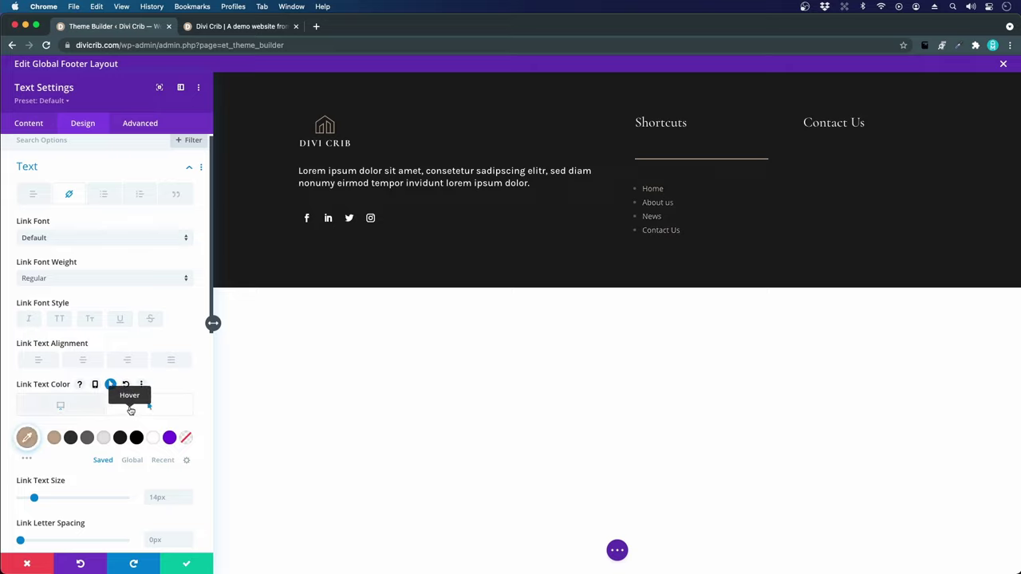
left_click(105, 197)
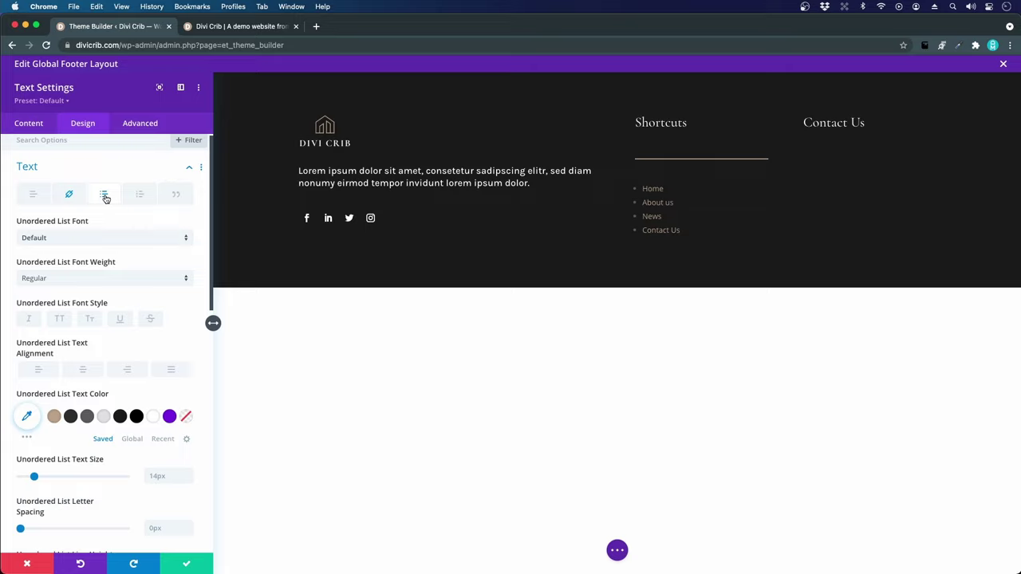
- Set the list font to Karla, square bullets and a tan #c2ab92 list colour, then save
left_click(59, 239)
left_click(68, 176)
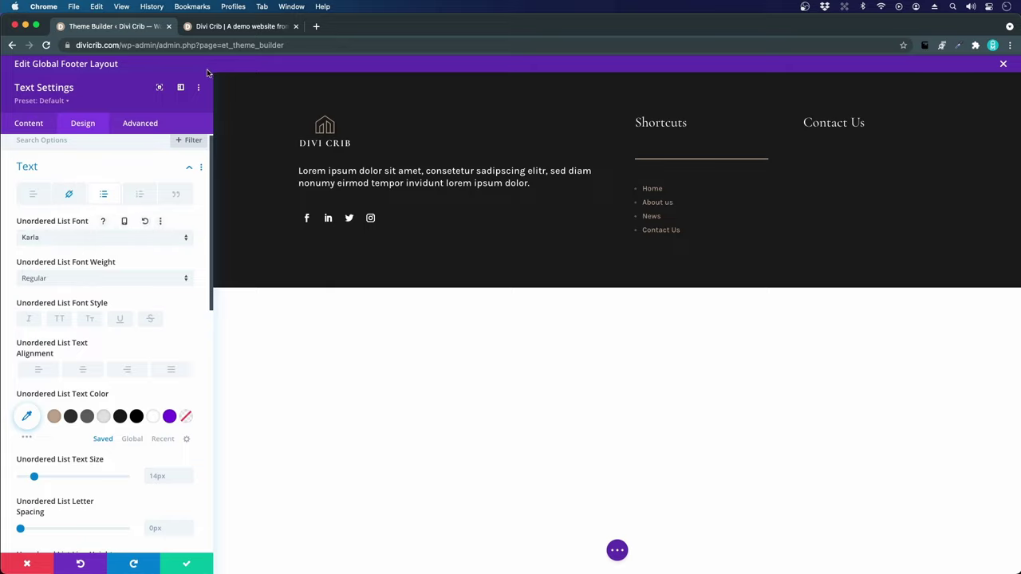
scroll(78, 380, "down", 5)
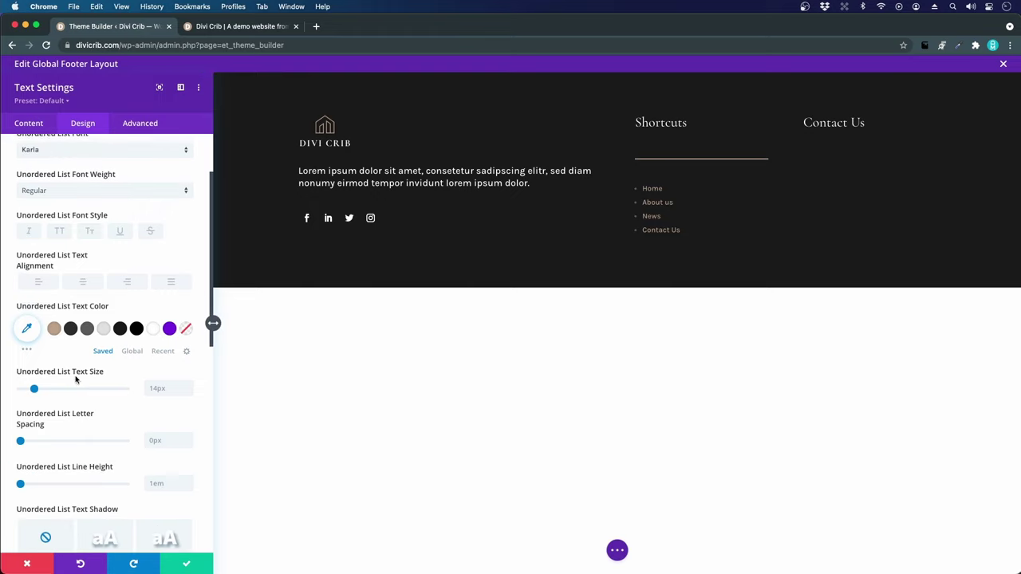
scroll(73, 378, "down", 1)
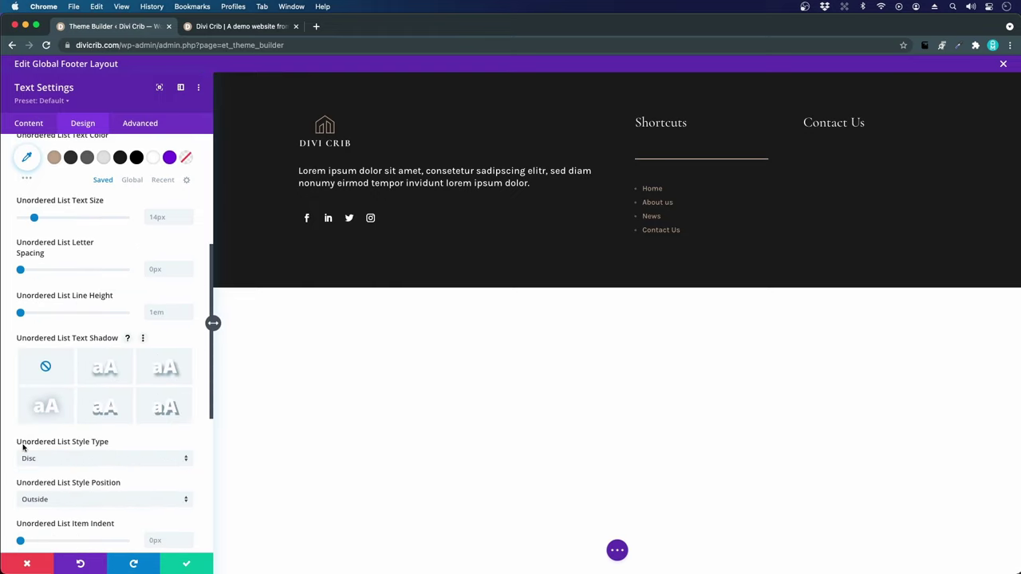
left_click(44, 459)
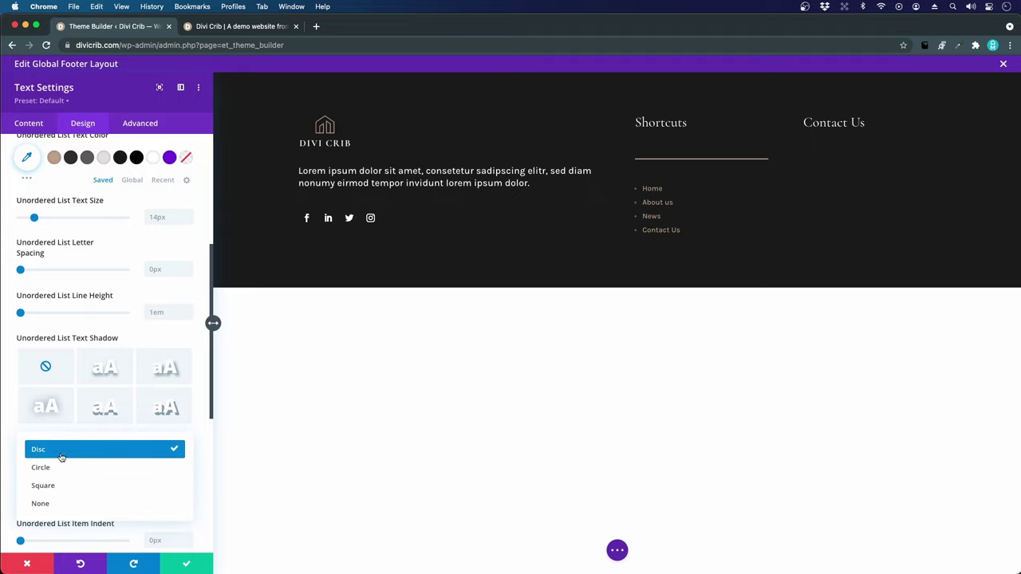
left_click(60, 467)
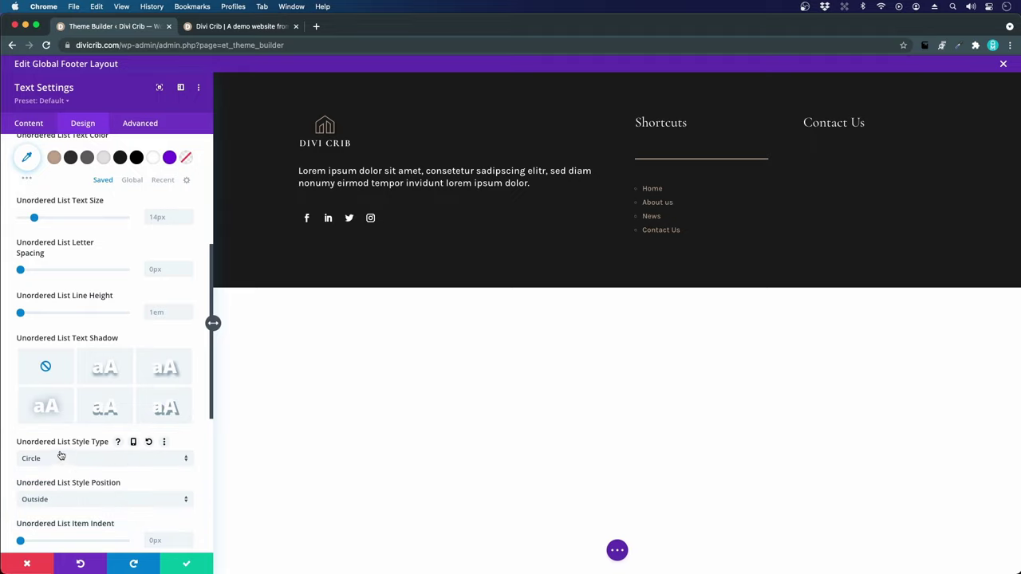
left_click(60, 453)
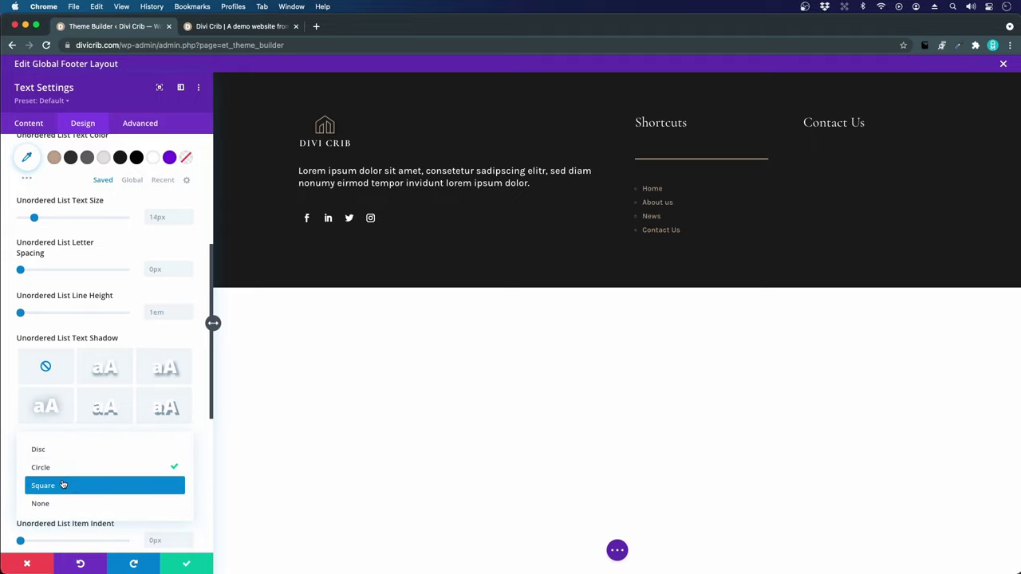
left_click(62, 483)
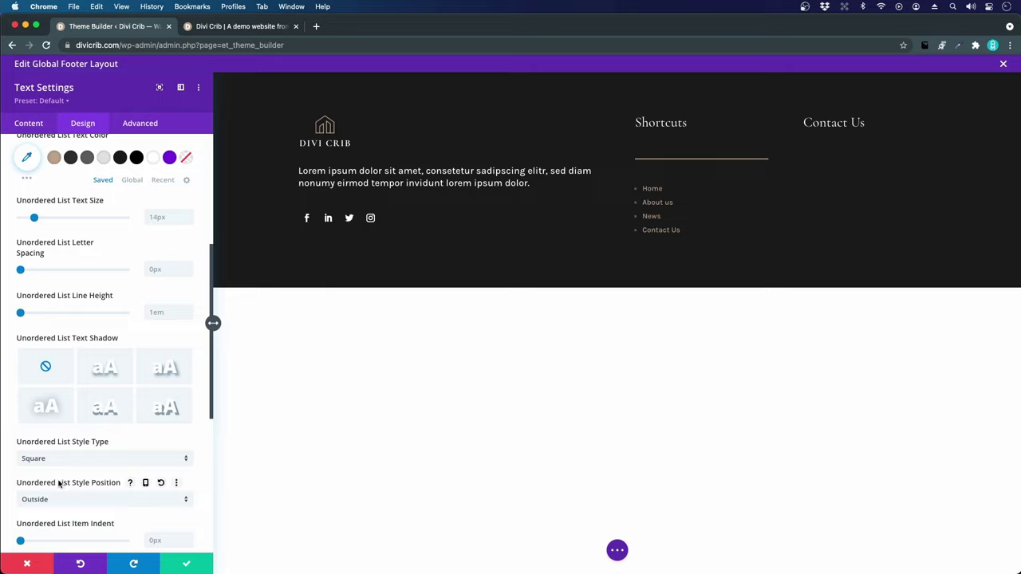
scroll(48, 302, "up", 5)
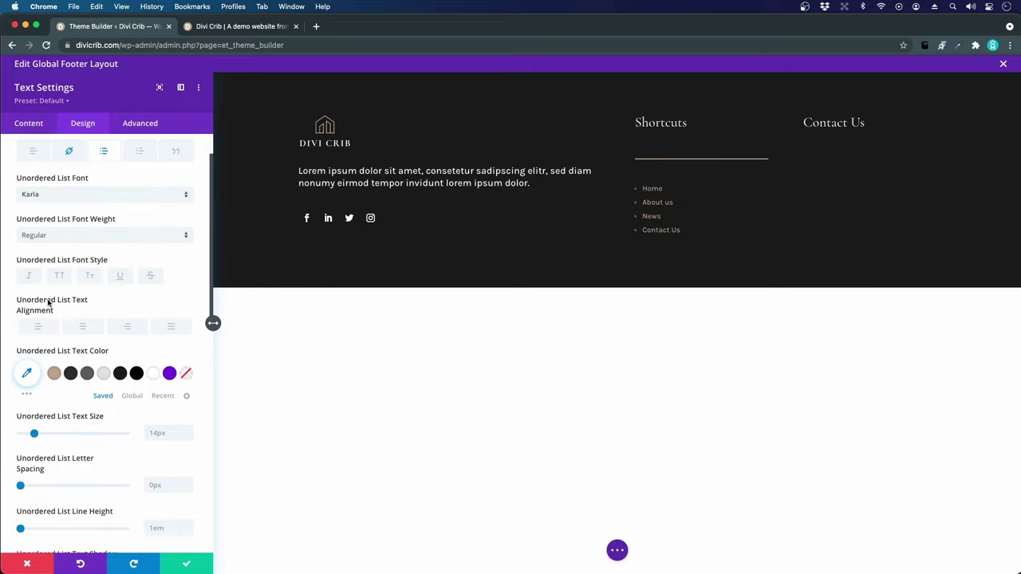
left_click(55, 373)
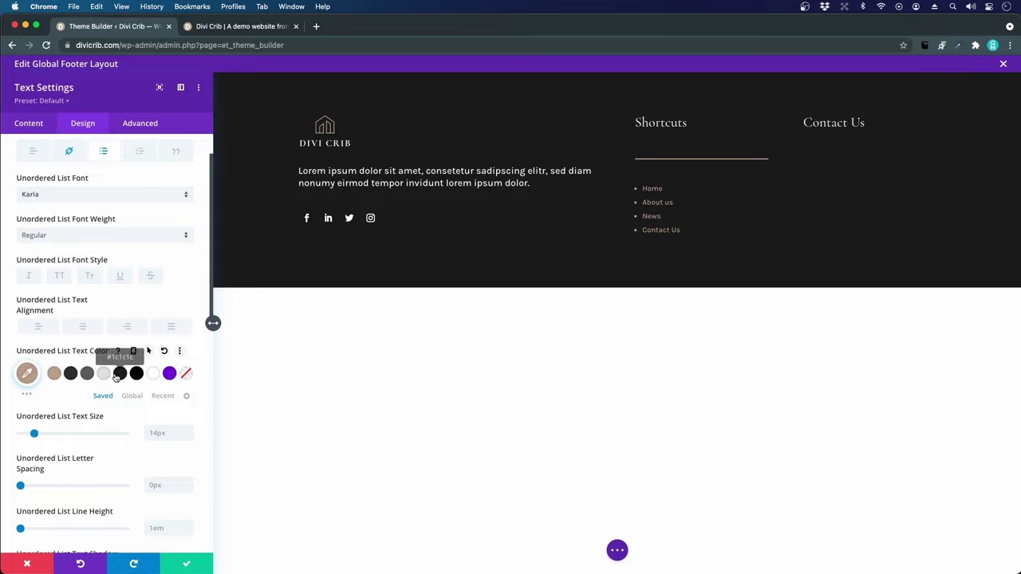
scroll(116, 371, "up", 1)
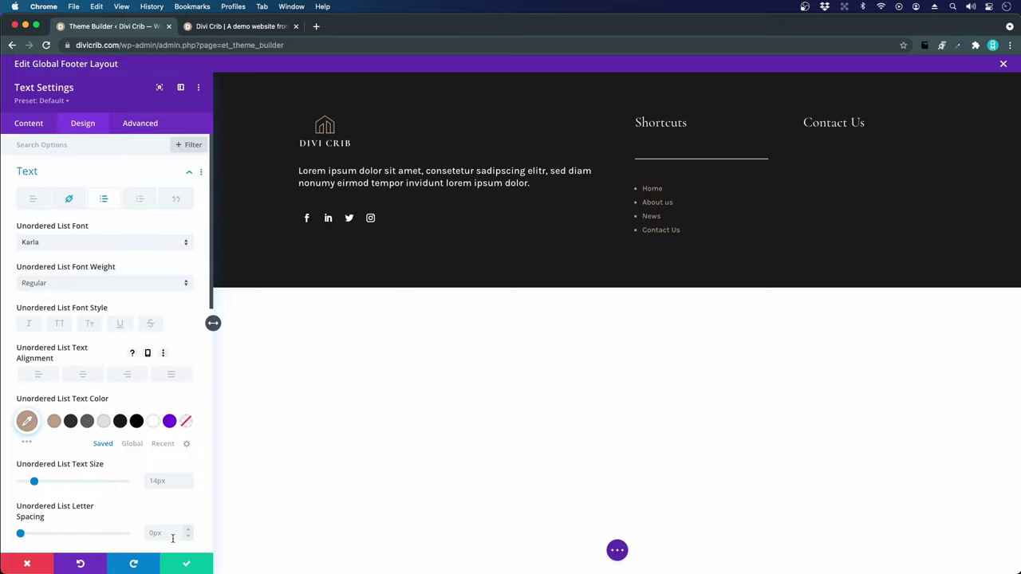
left_click(175, 564)
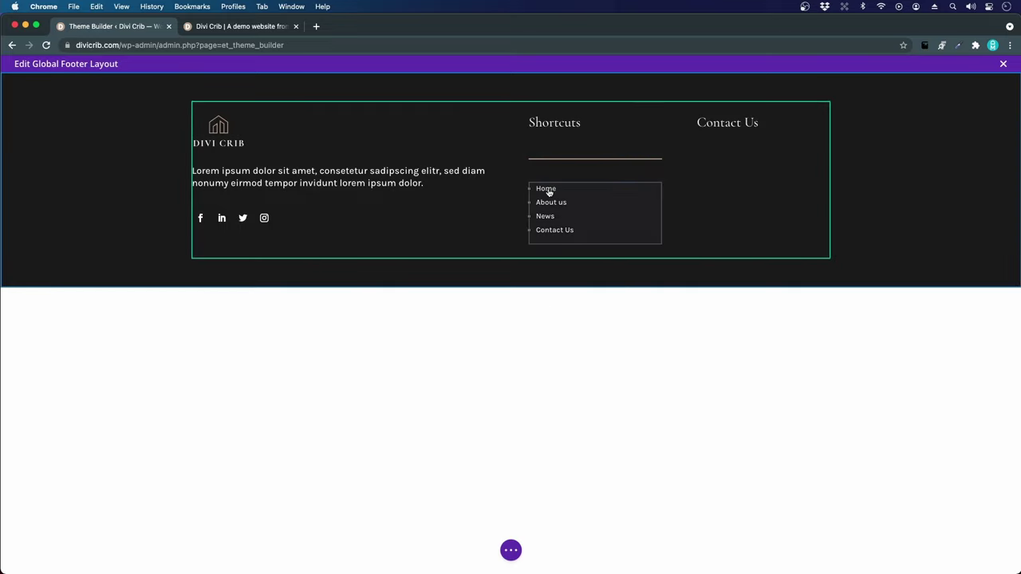
- Set the Shortcuts list's text size to 16px and save the module
mouse_move(556, 217)
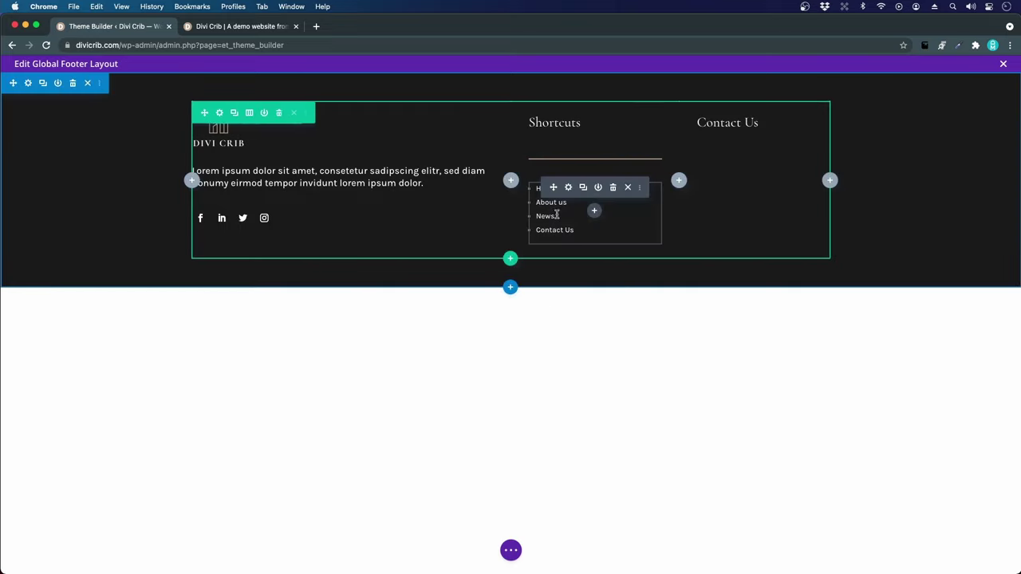
left_click(568, 188)
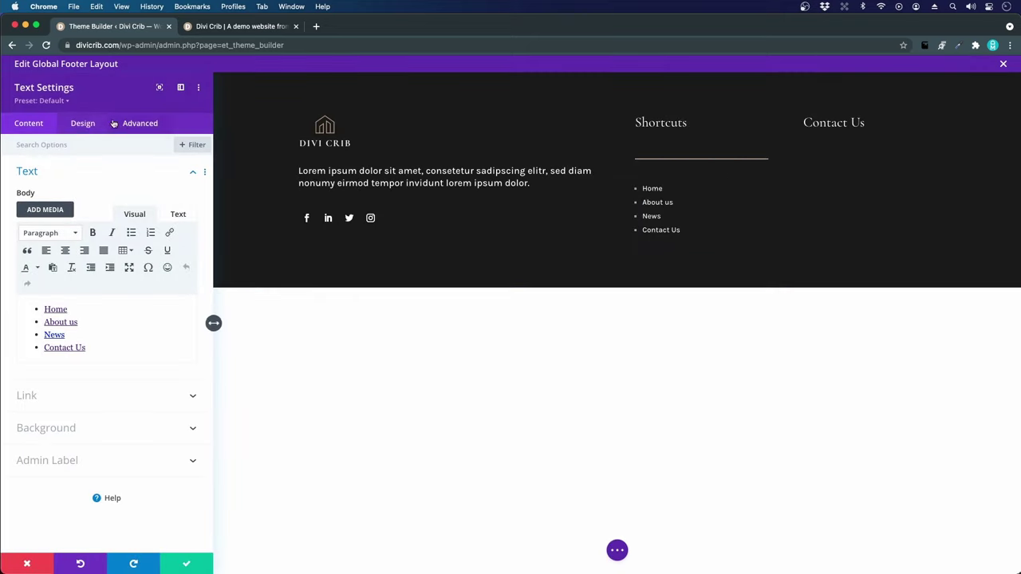
left_click(83, 123)
left_click(31, 173)
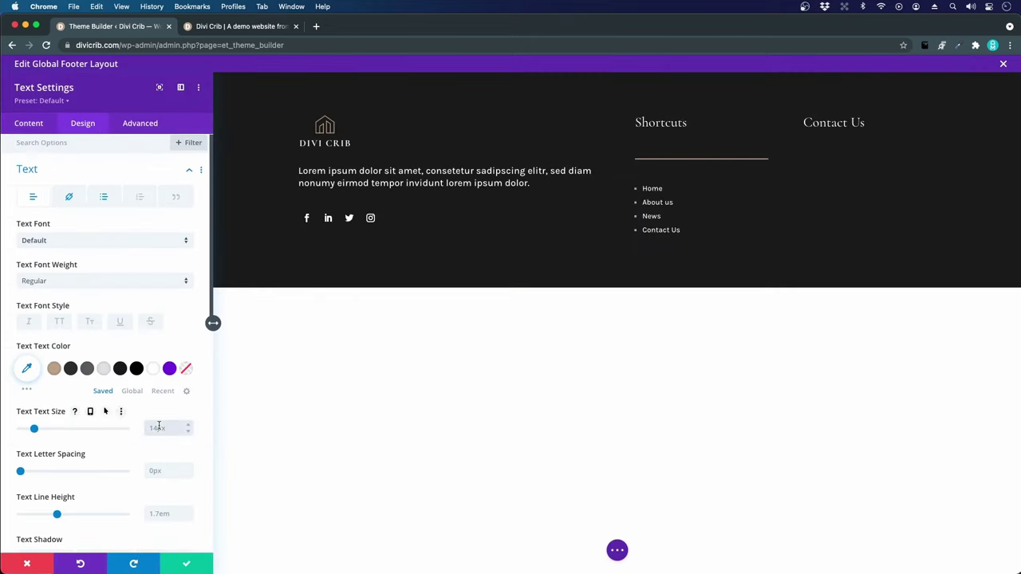
type("16px")
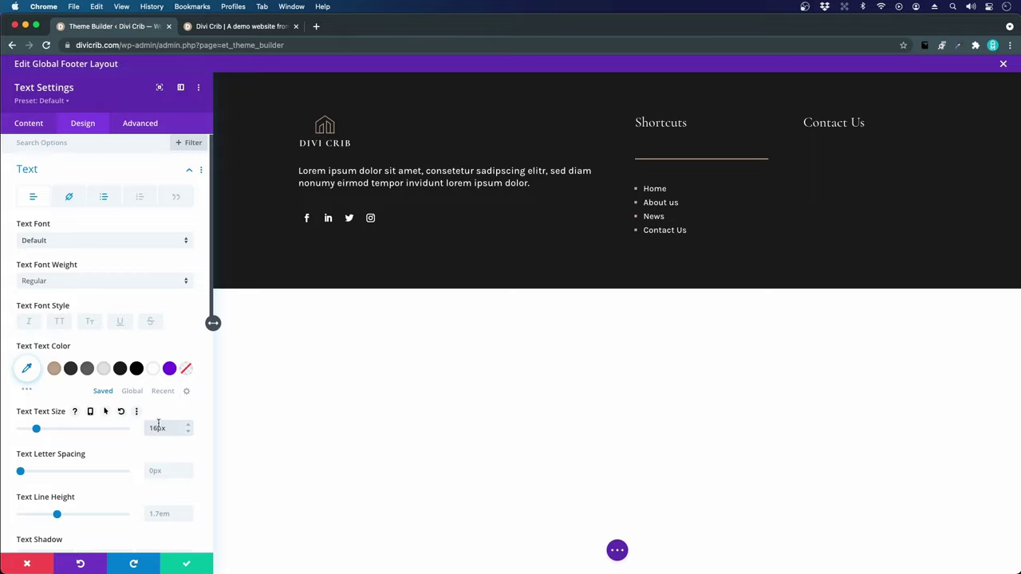
left_click(186, 563)
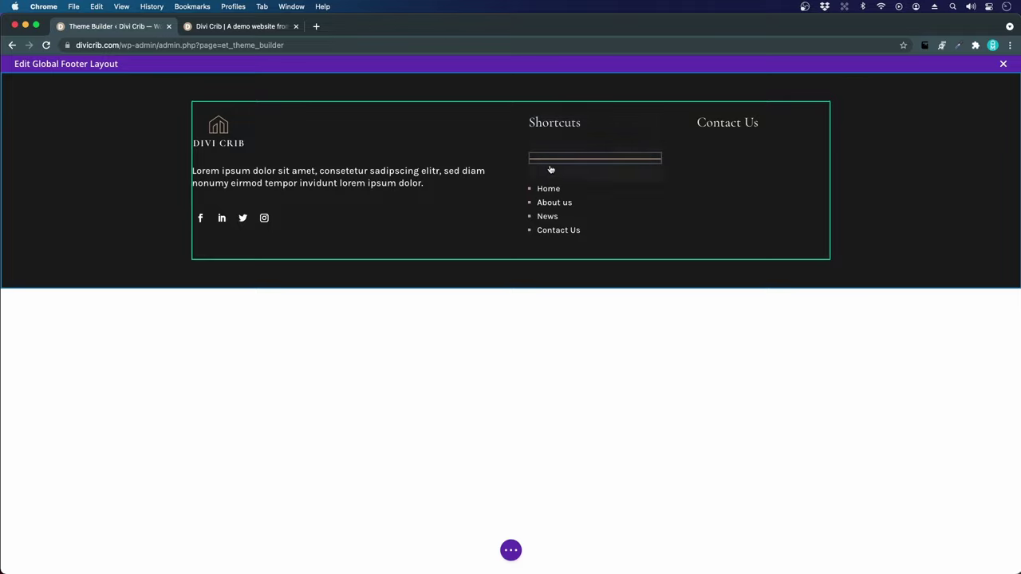
- Reduce the spacing below the Shortcuts divider and paste a copy under the Contact Us heading
mouse_move(603, 142)
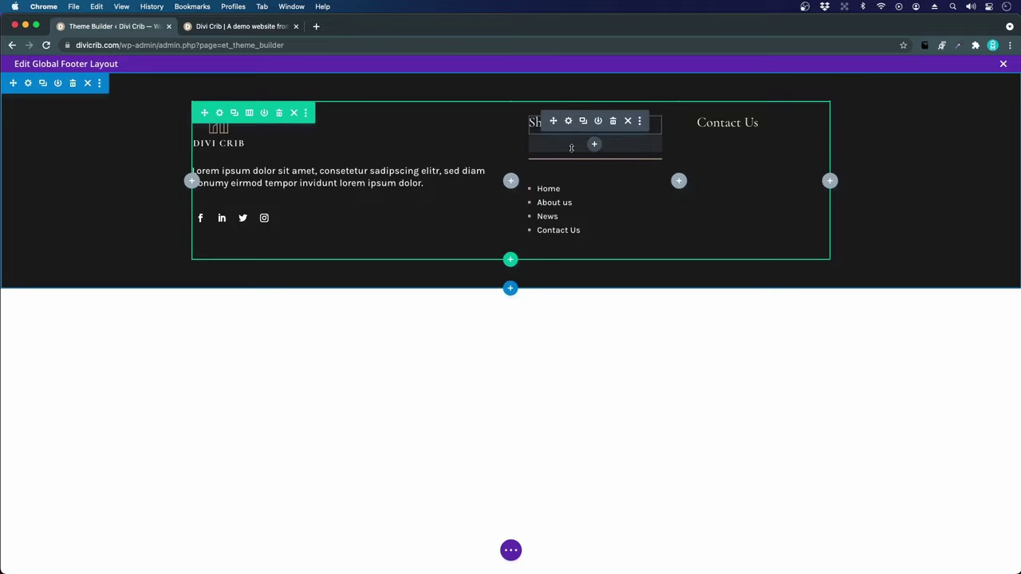
mouse_move(572, 145)
left_mouse_down()
mouse_move(567, 130)
mouse_move(555, 166)
mouse_move(556, 151)
left_mouse_up()
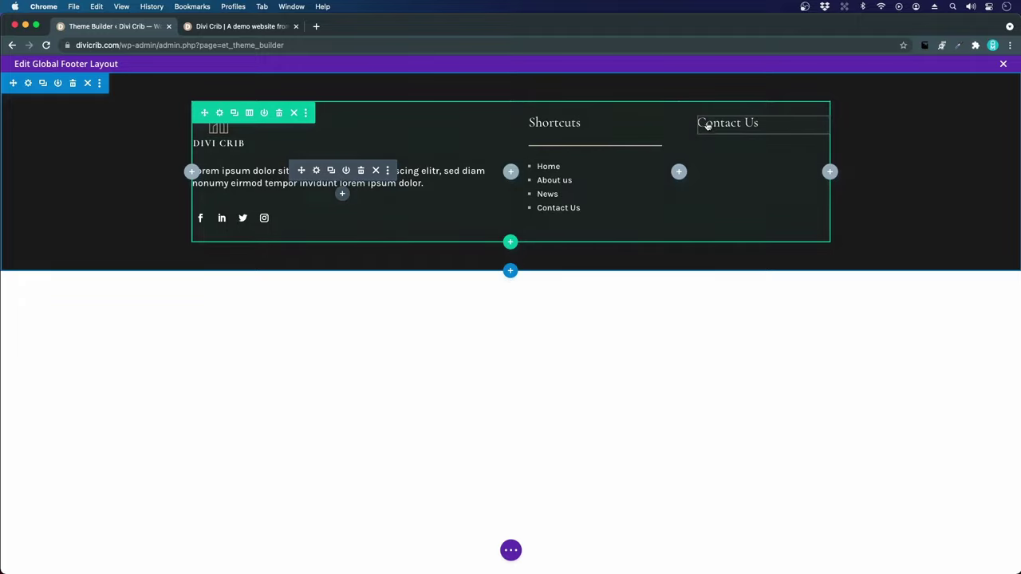
key("super+v")
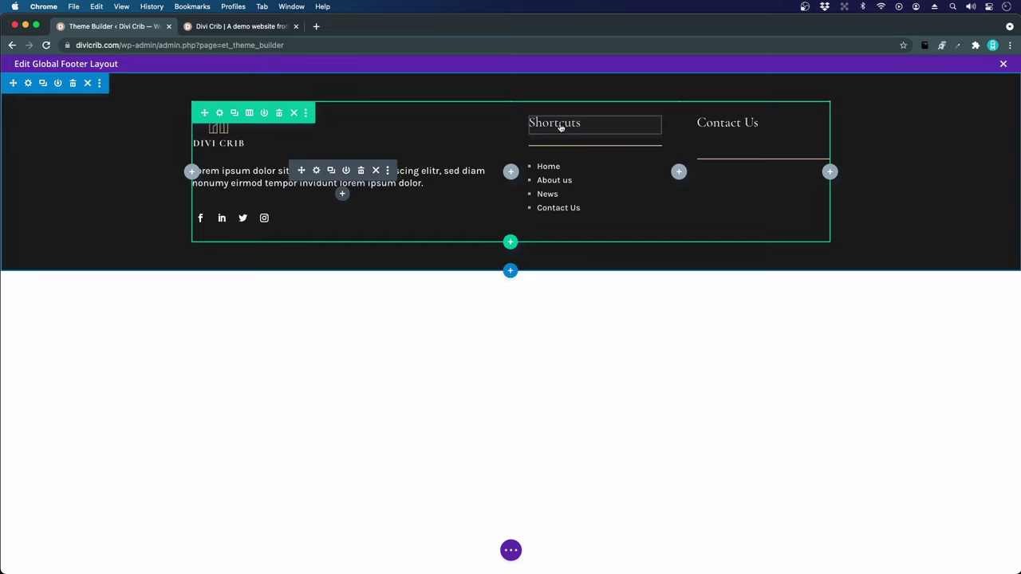
- Copy the Shortcuts heading's module styles and paste them onto the Contact Us heading
right_click(560, 128)
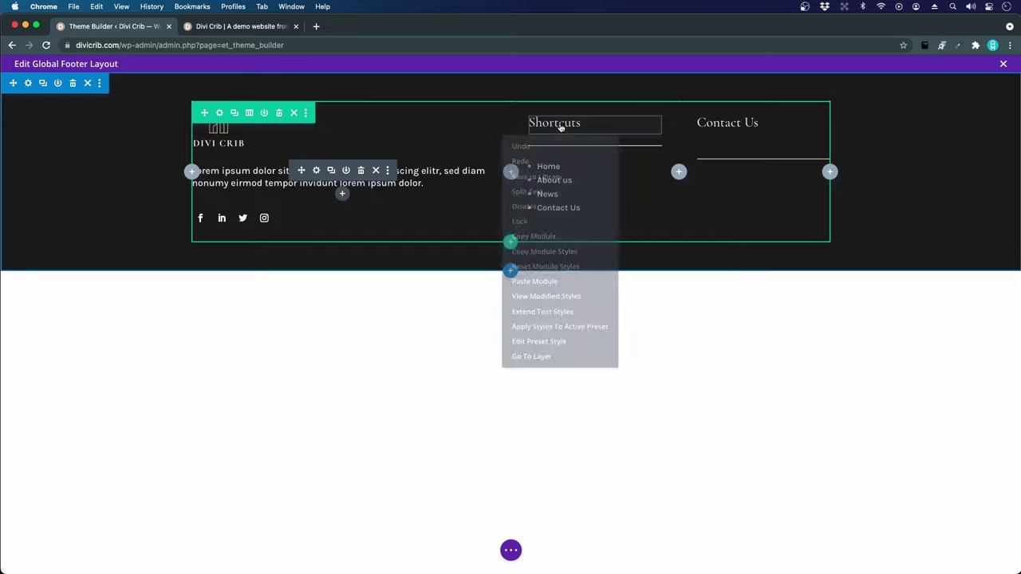
left_click(581, 252)
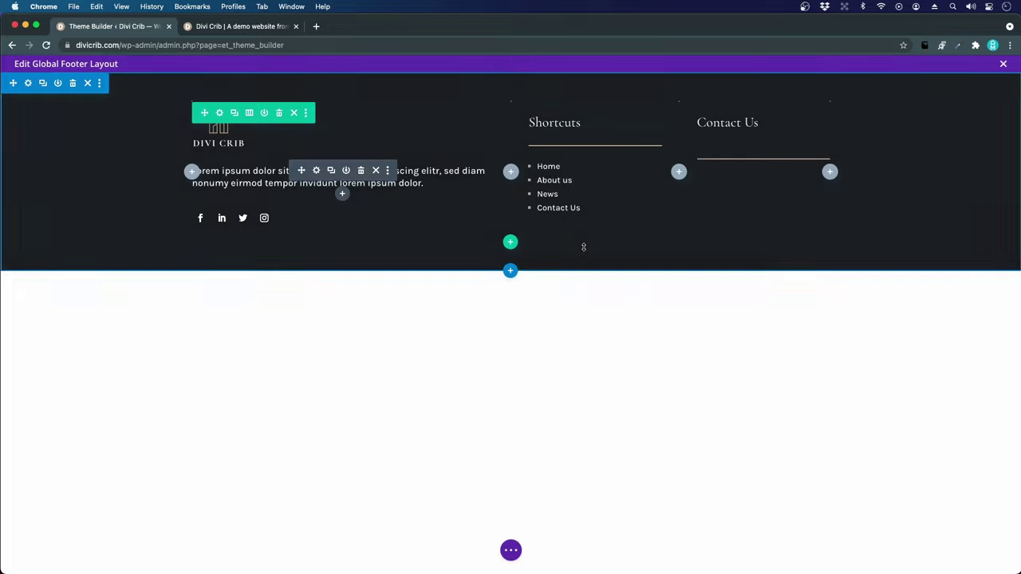
right_click(735, 124)
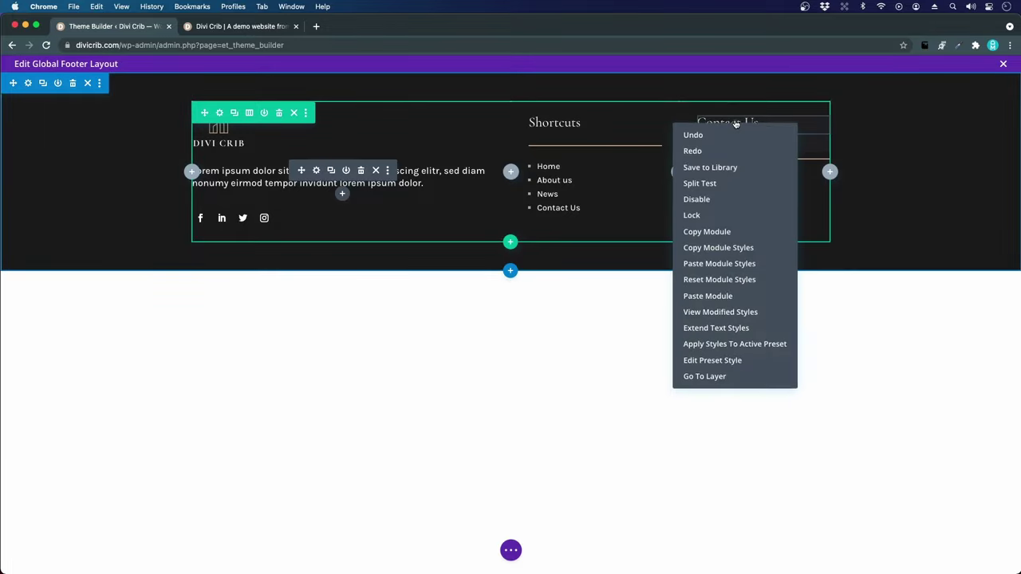
left_click(749, 264)
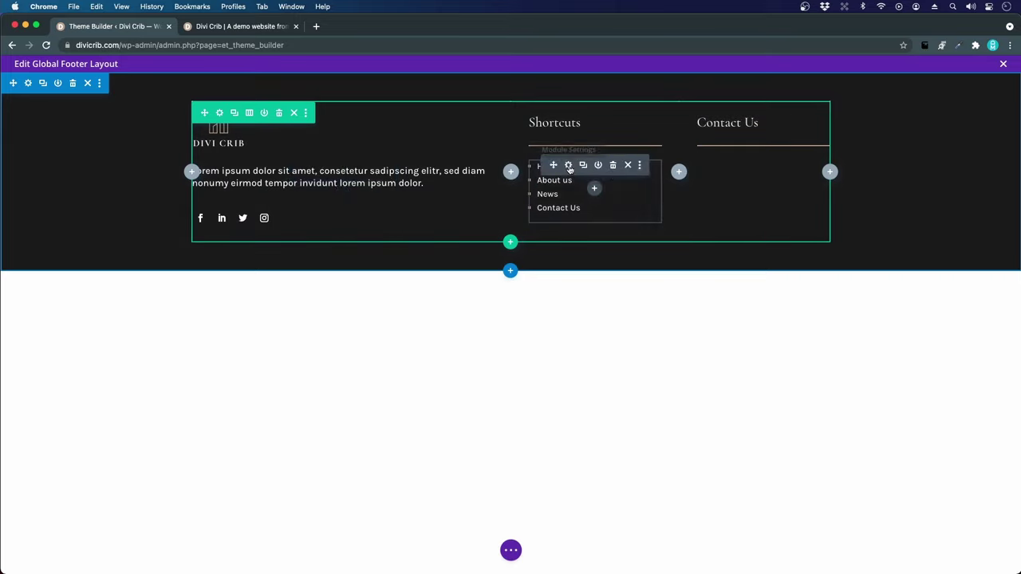
- Copy the whole Shortcuts list module for reuse in the Contact Us column
right_click(568, 168)
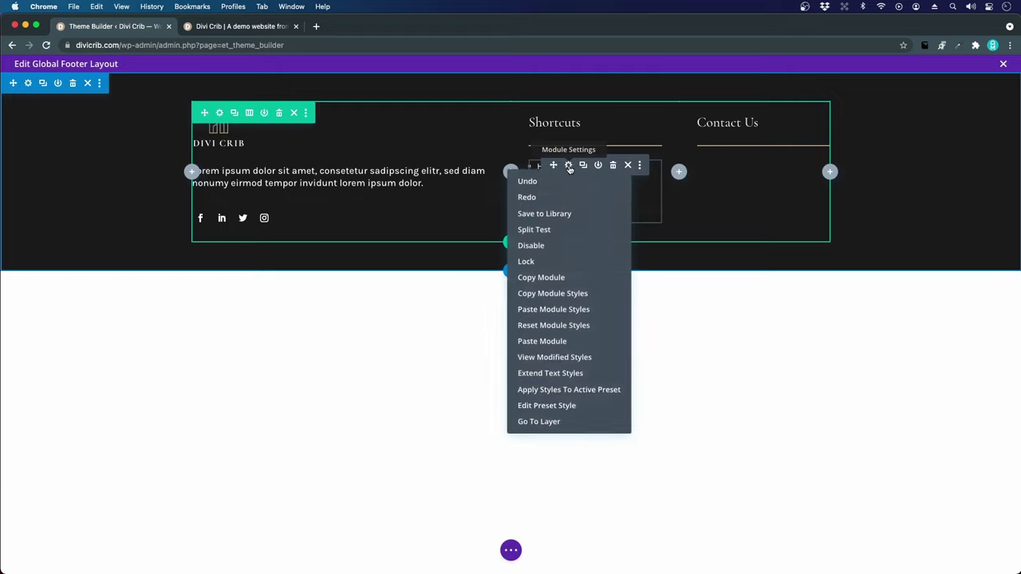
left_click(563, 278)
key("super+v")
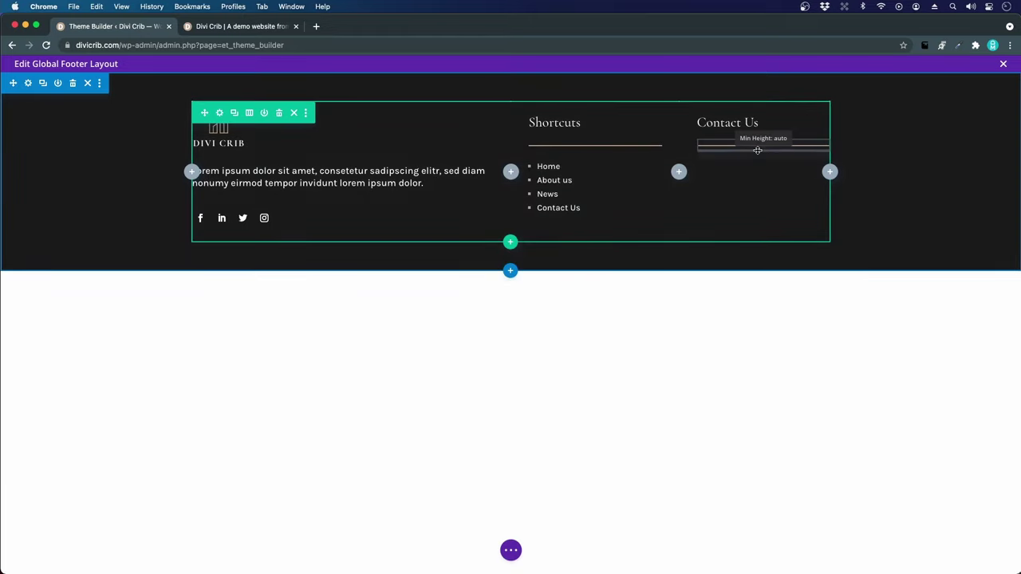
right_click(725, 148)
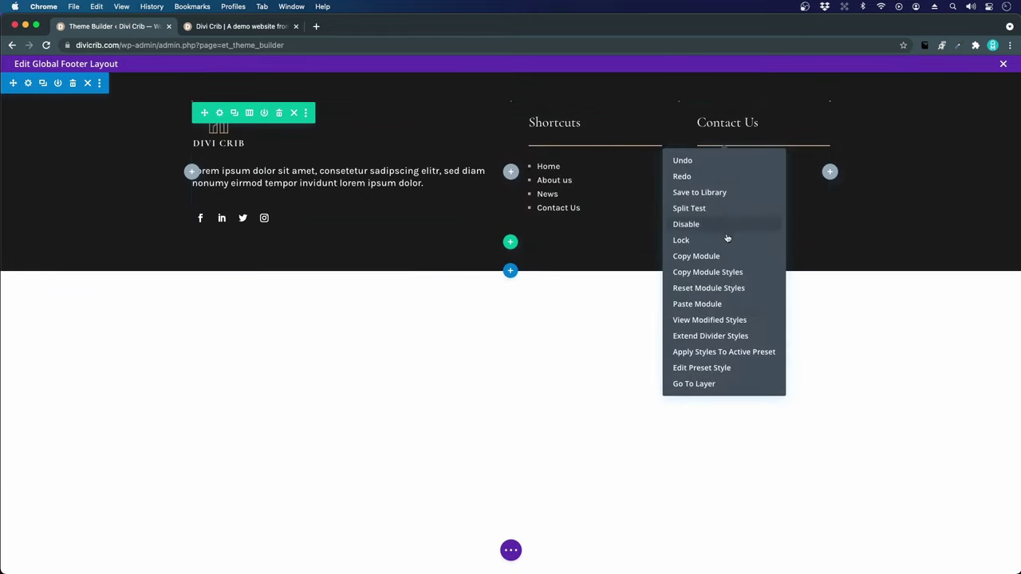
- Paste the copied list under Contact Us, then select the live site's contact details
left_click(716, 304)
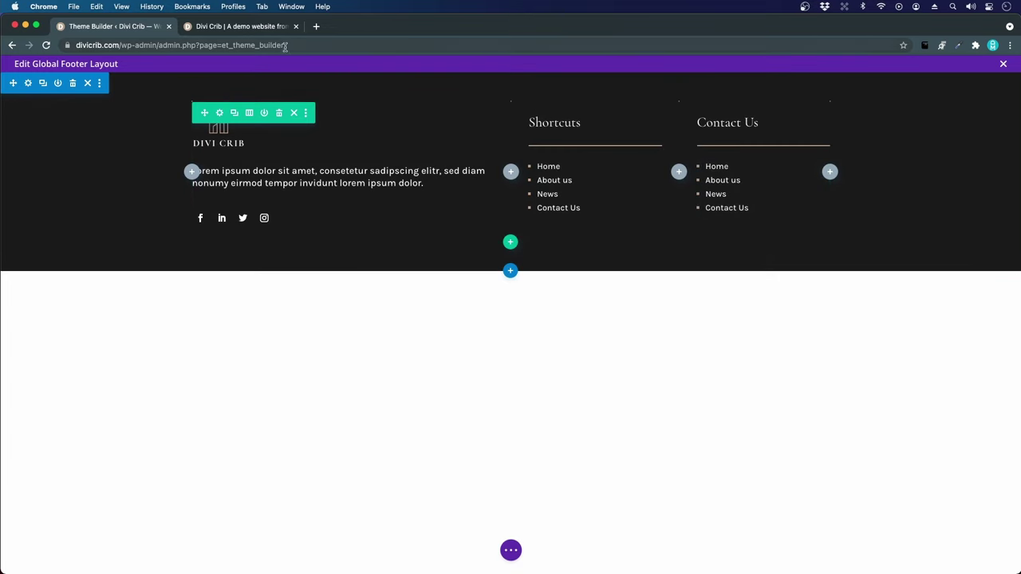
left_click(241, 26)
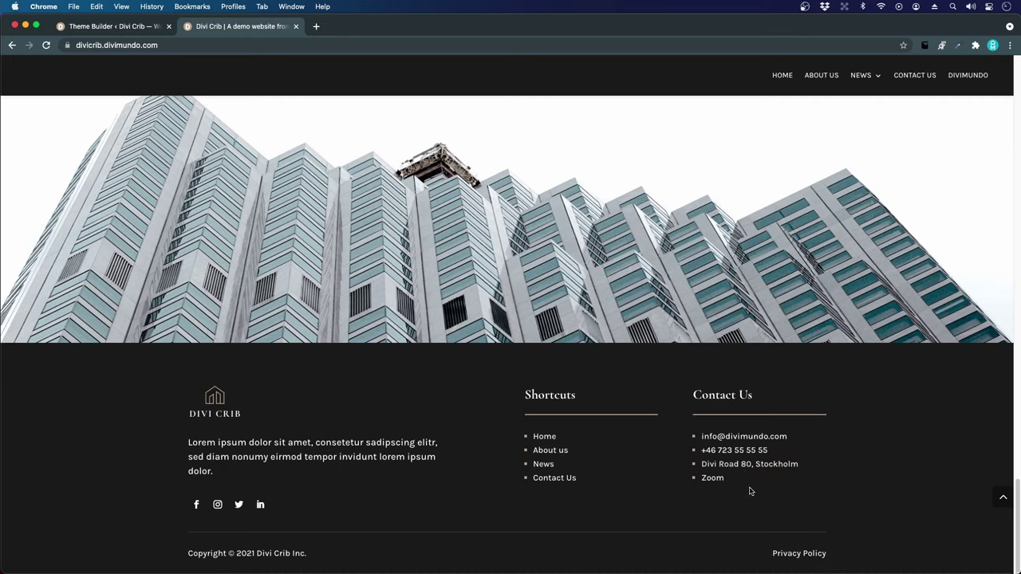
left_click_drag(728, 481, 707, 447)
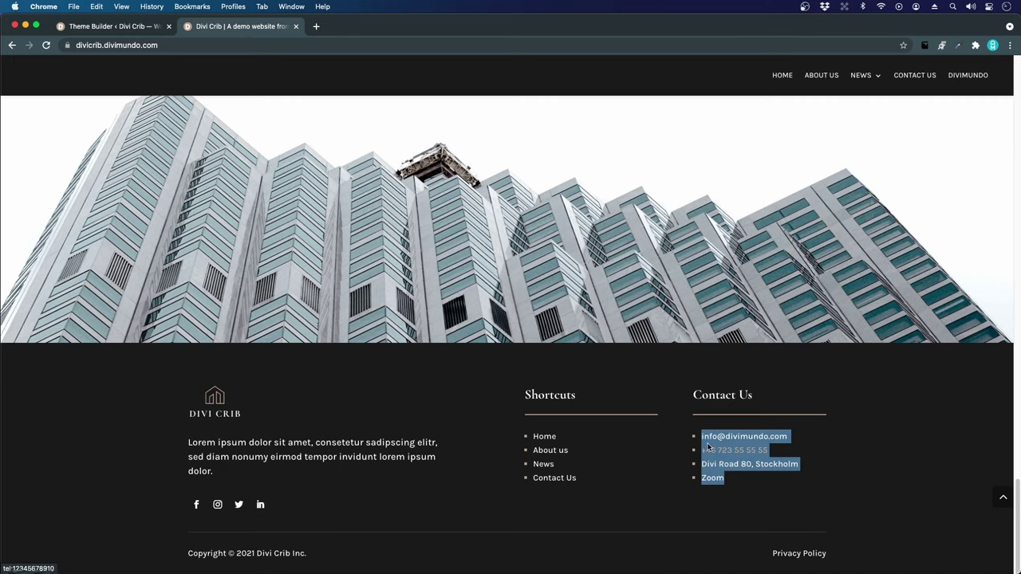
left_click(138, 29)
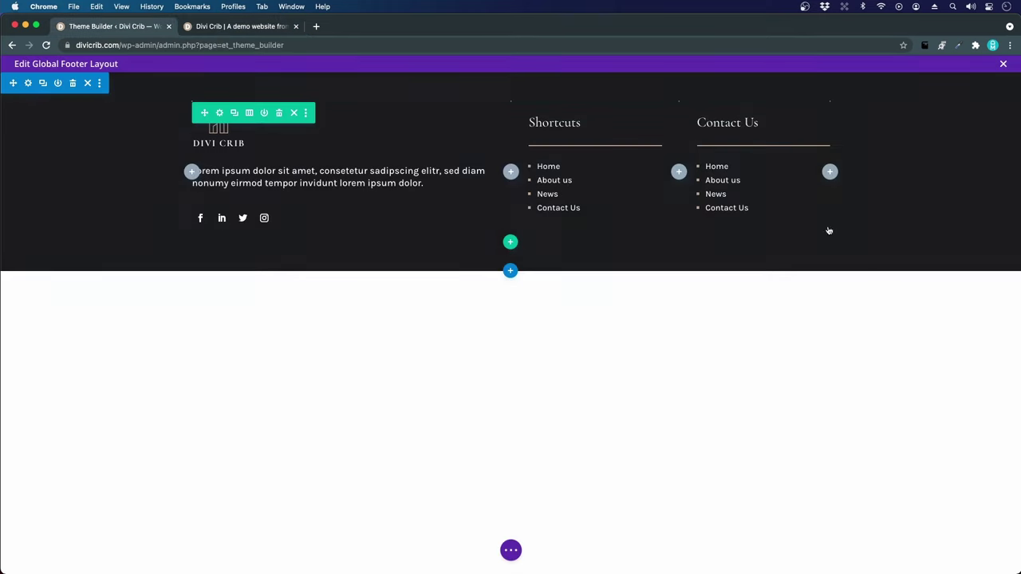
- Replace the Contact Us placeholder list by pasting the copied contact details as plain text
left_click(737, 166)
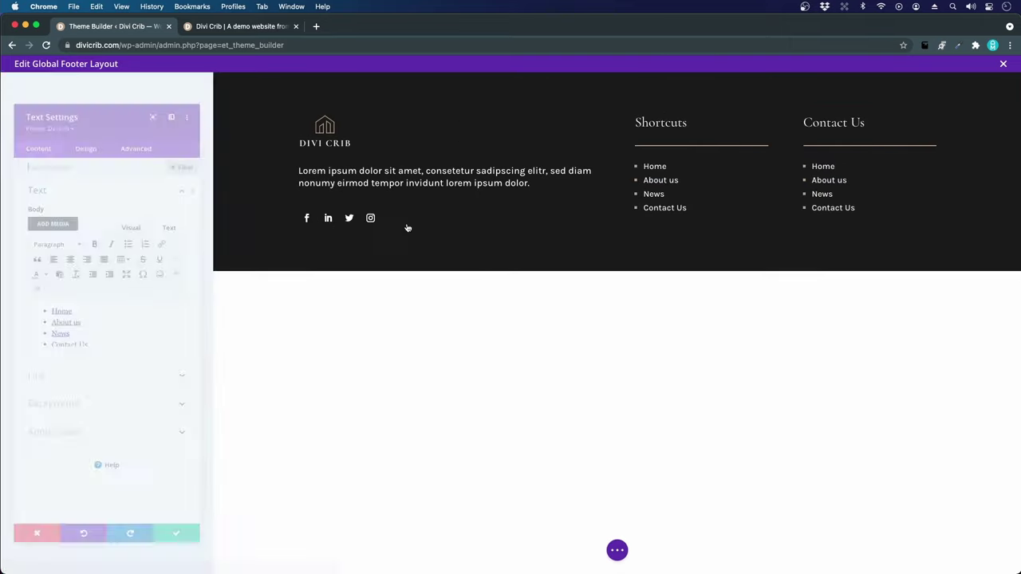
left_click_drag(124, 354, 13, 301)
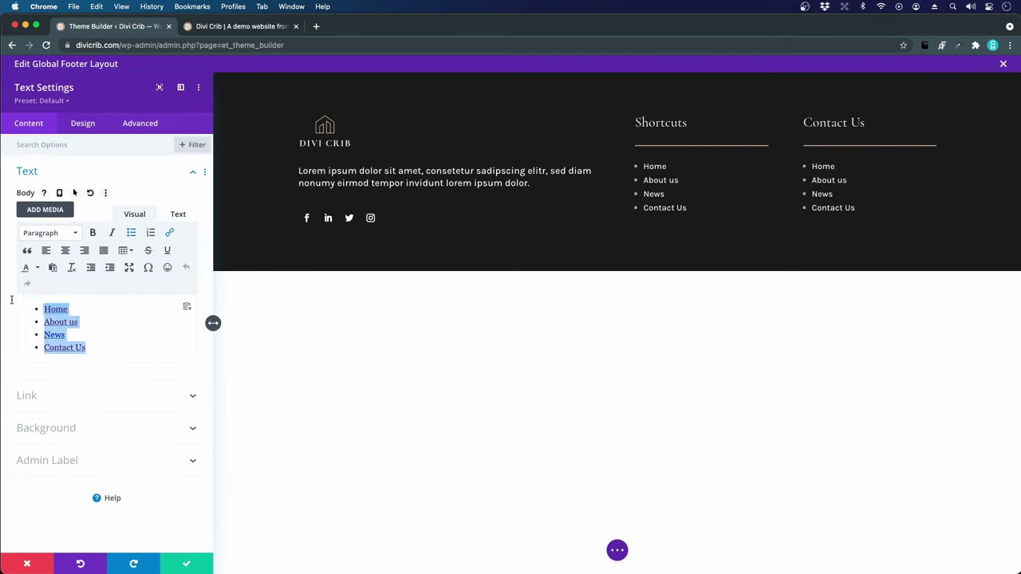
key("BackSpace")
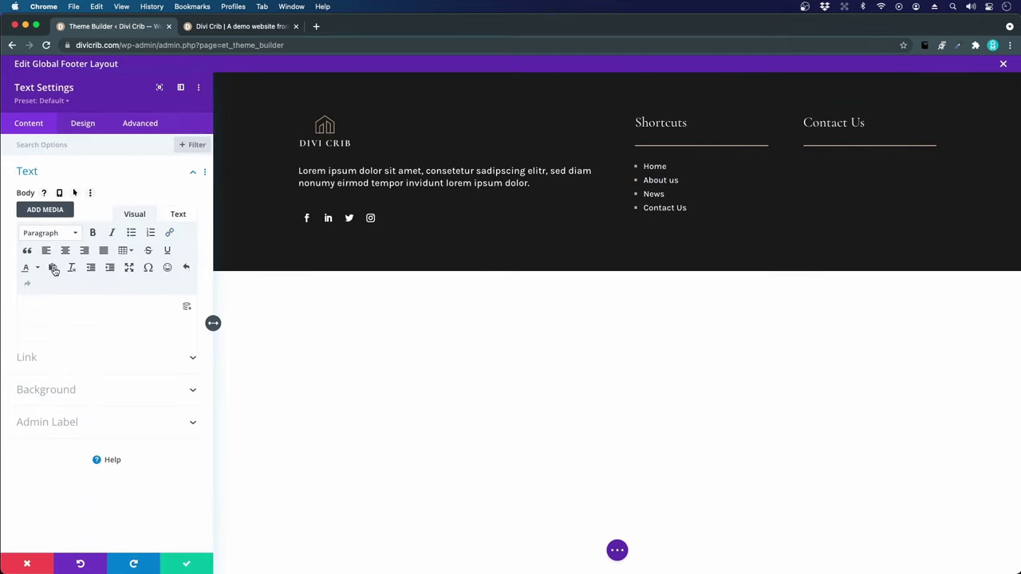
left_click(53, 268)
left_click(195, 308)
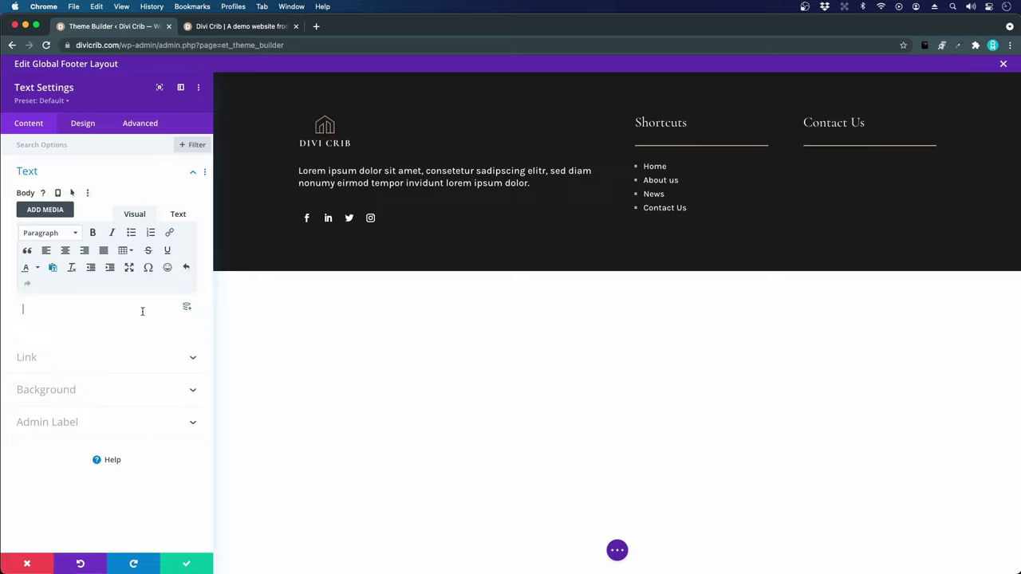
key("super+v")
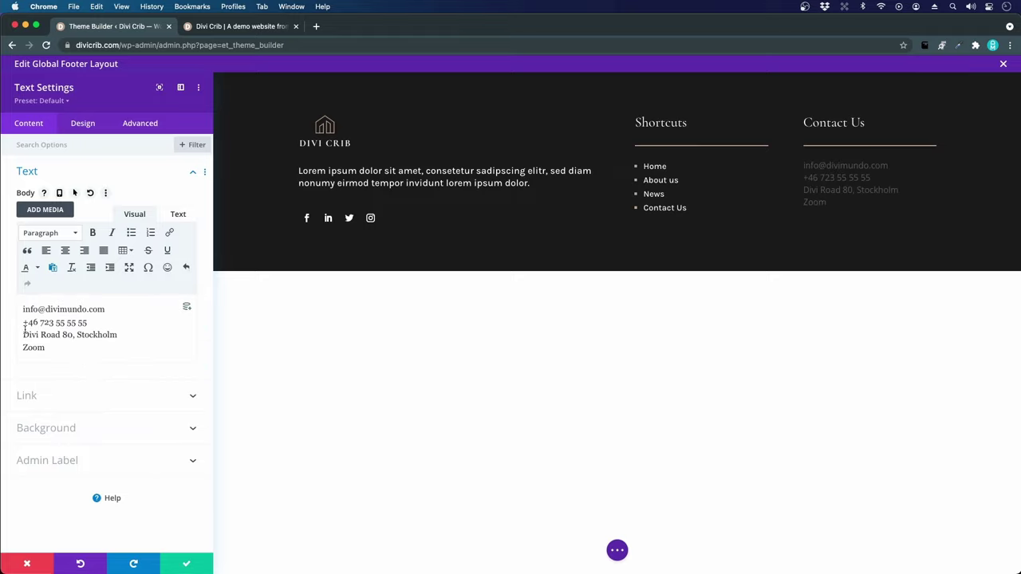
- Put e-mail, phone, address and Zoom on separate lines and format them as a bulleted list
key("Return")
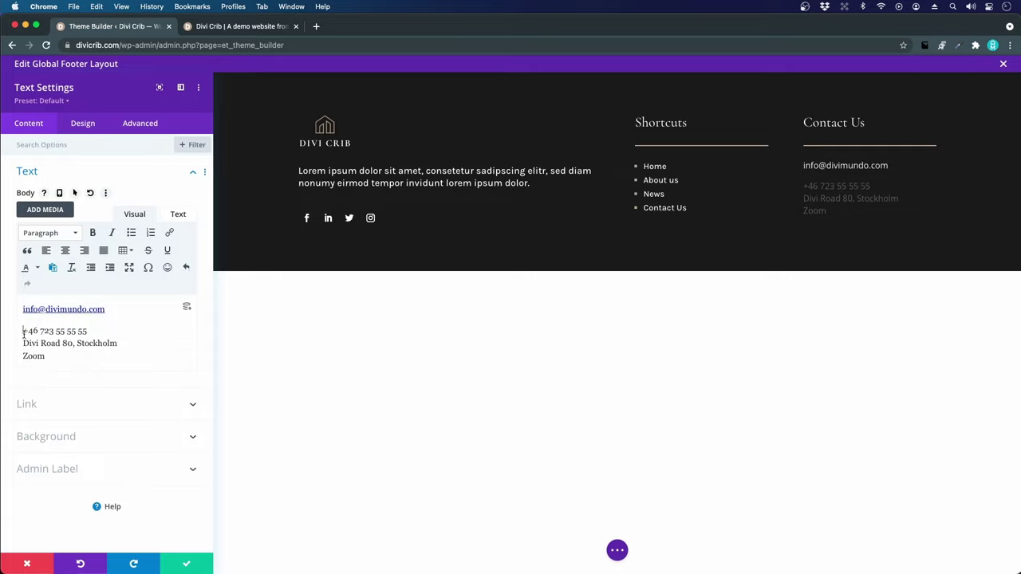
left_click(23, 342)
key("BackSpace")
key("Return")
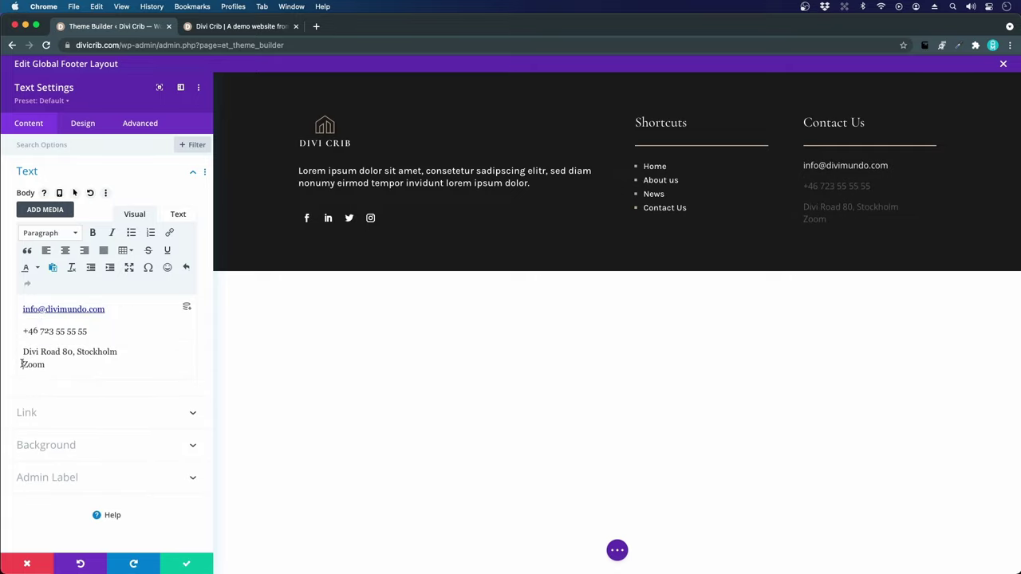
left_click(22, 364)
key("BackSpace")
key("Return")
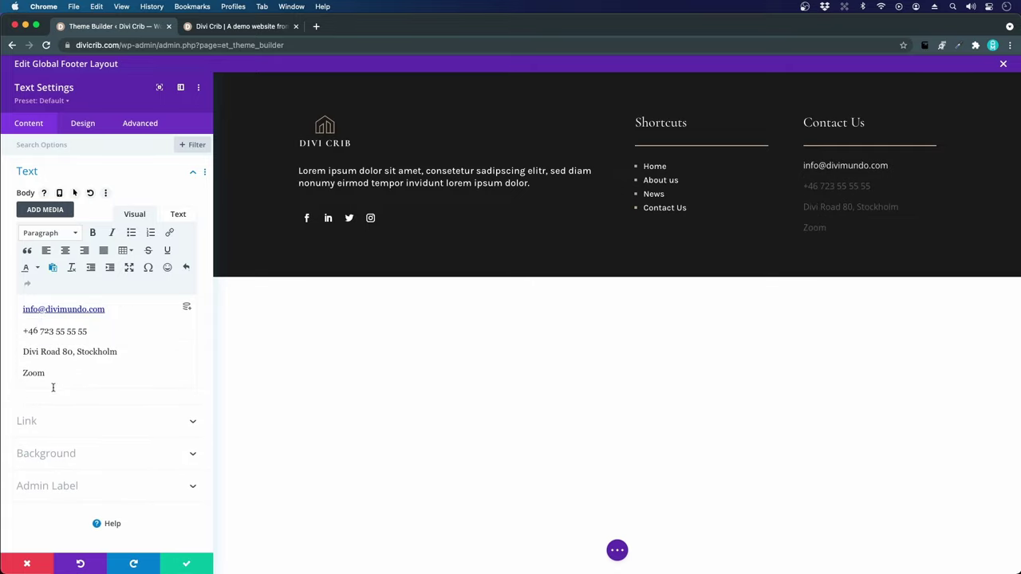
left_click_drag(64, 366, 9, 296)
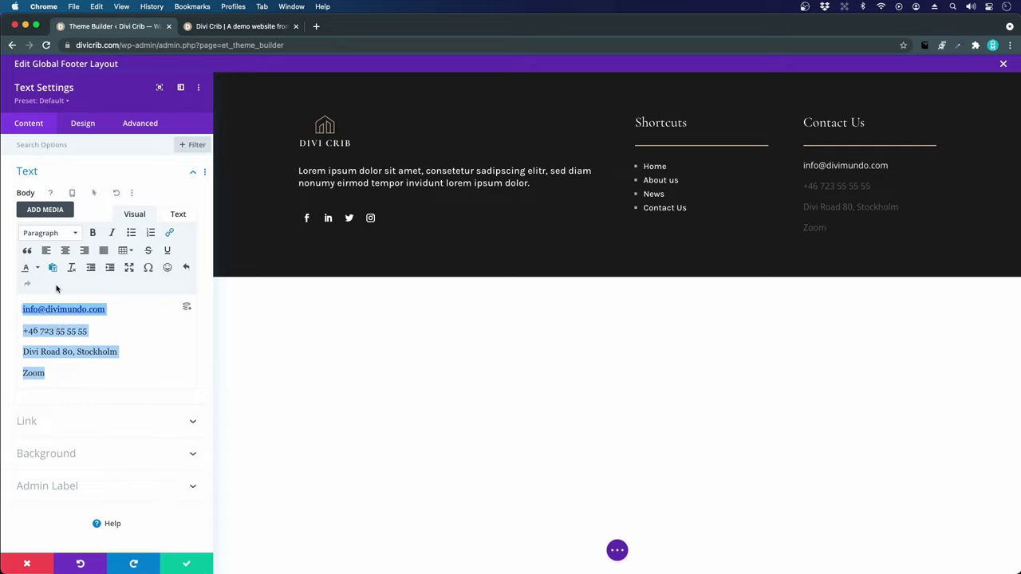
left_click(133, 233)
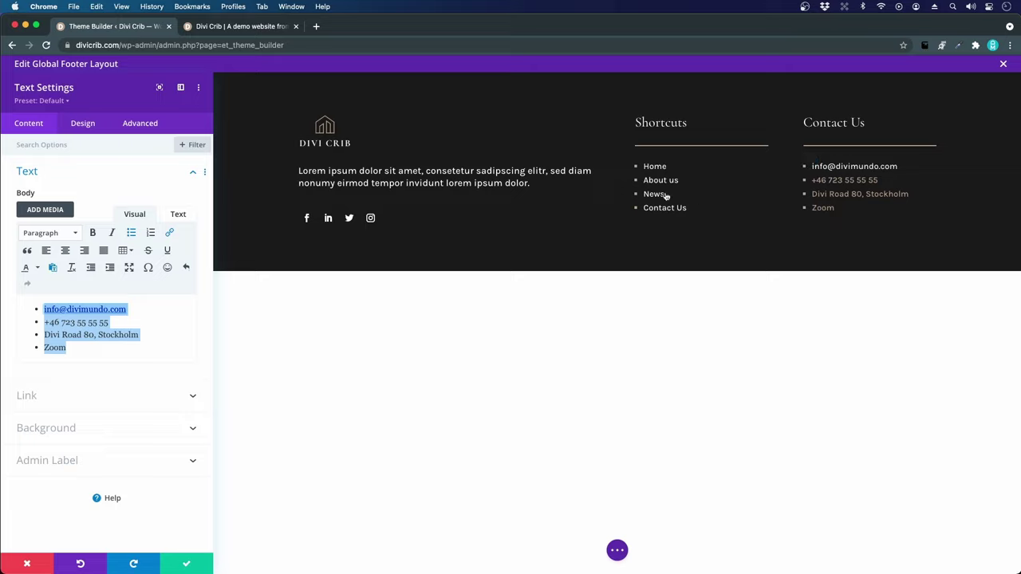
left_click(130, 336)
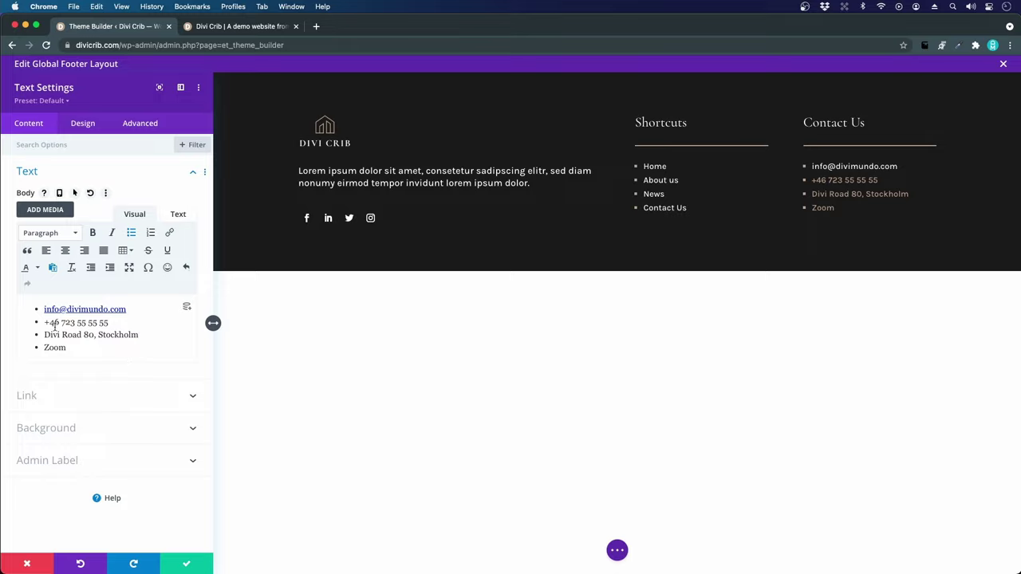
- Link the e-mail with mailto: and the phone number with a tel: link without spaces
left_click_drag(160, 315, 10, 297)
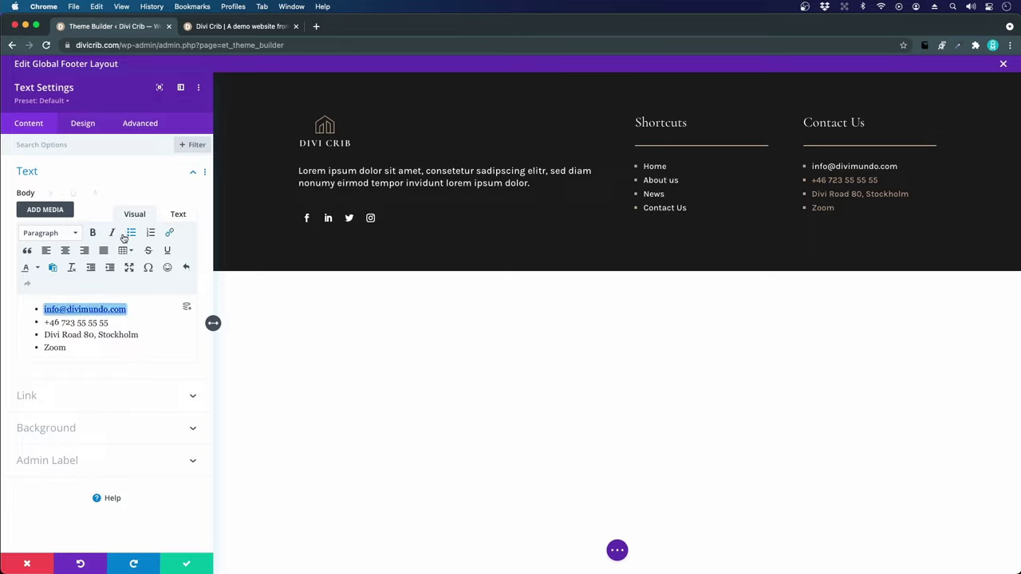
left_click(169, 232)
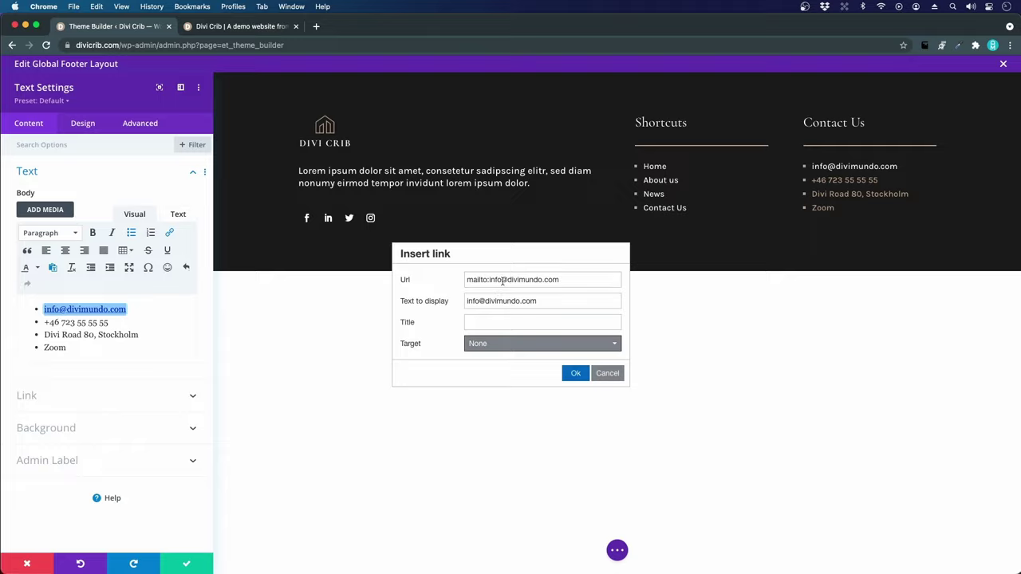
left_click(578, 374)
left_click(53, 322)
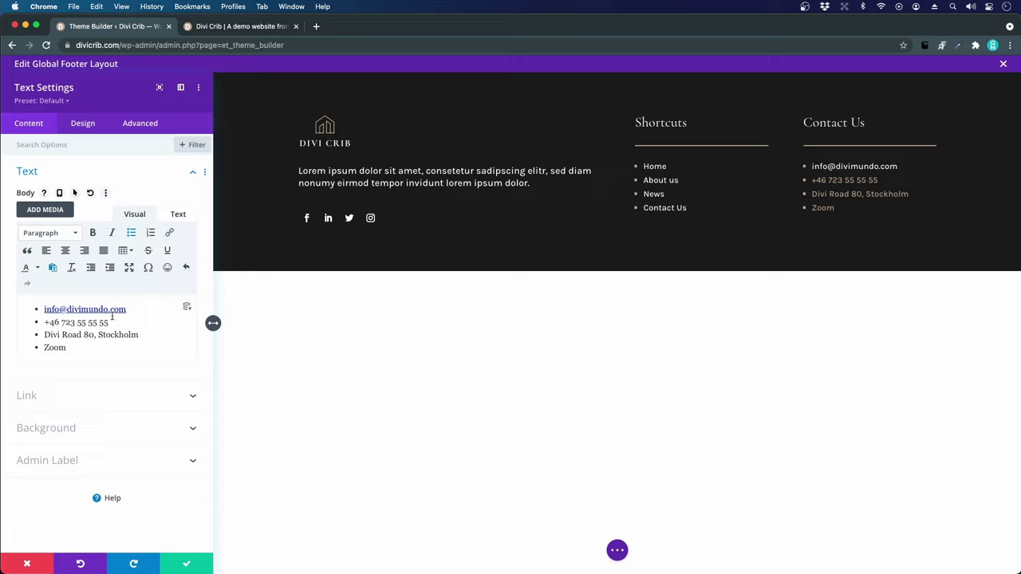
left_click_drag(112, 323, 34, 323)
key("super+c")
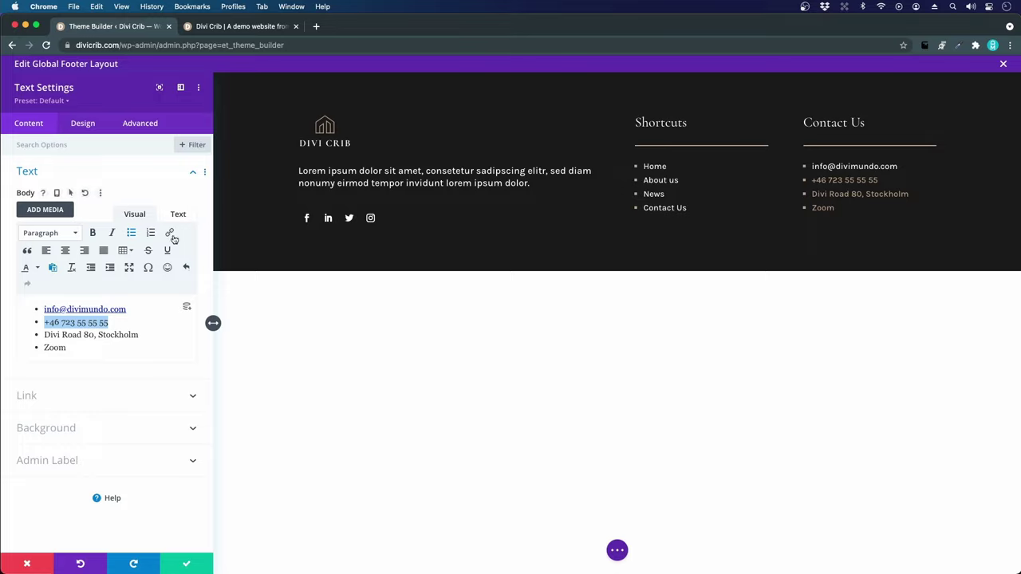
left_click(169, 233)
left_click(491, 278)
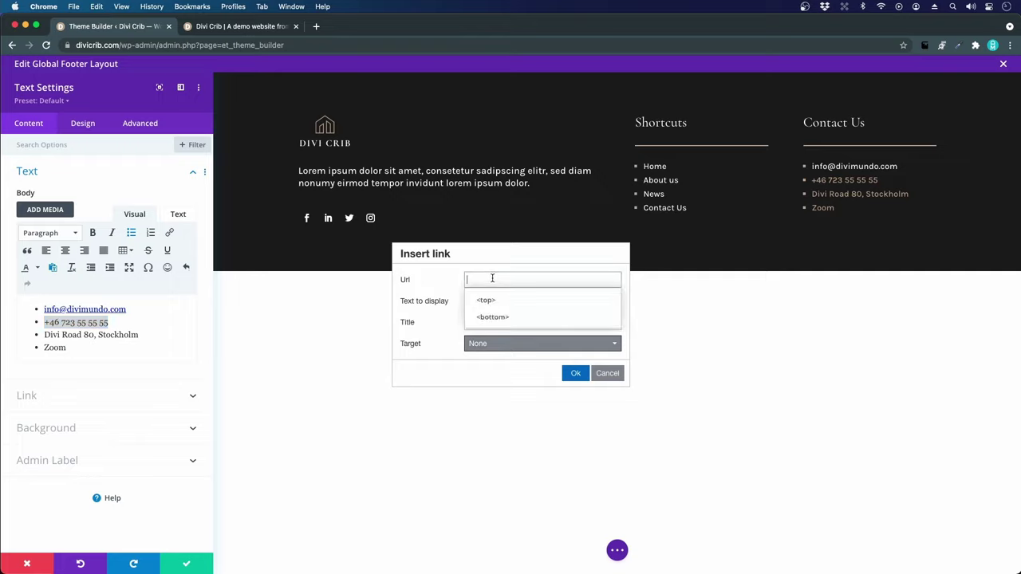
type("te")
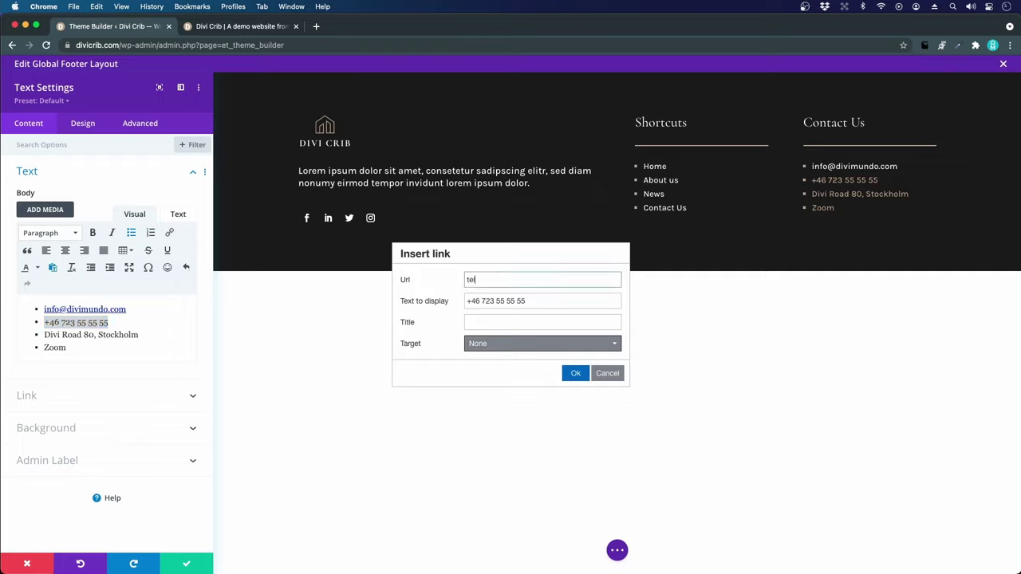
type("l:")
key("super+v")
key("BackSpace")
key("BackSpace")
key("BackSpace")
key("BackSpace")
left_click(517, 280)
key("BackSpace")
key("BackSpace")
left_click(575, 374)
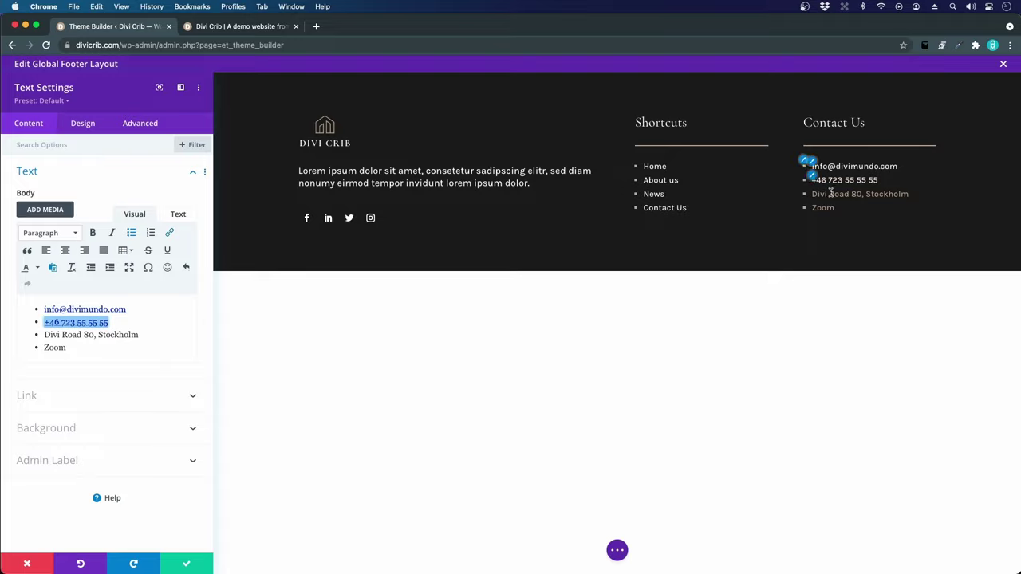
left_click(104, 343)
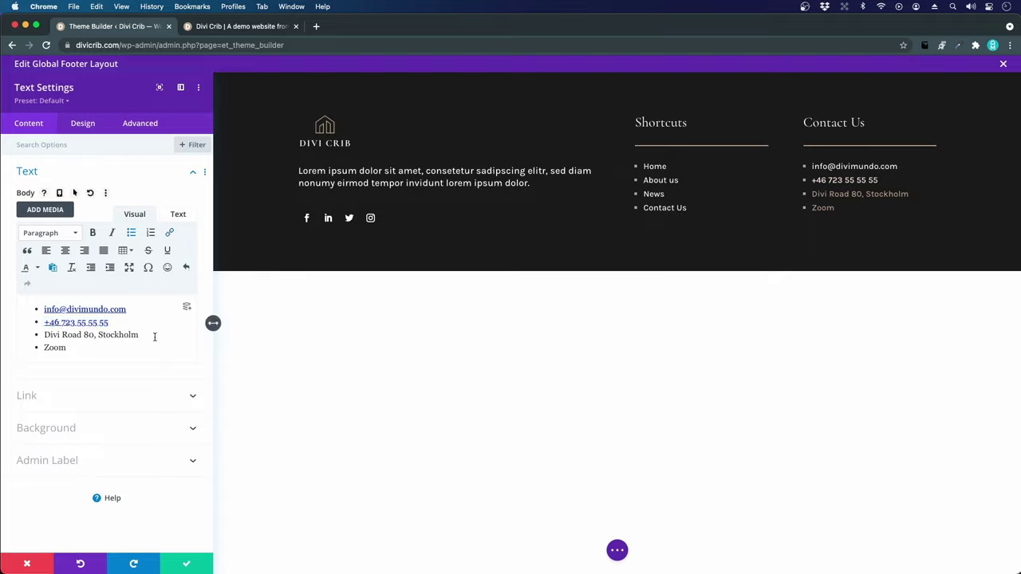
- Link the address and Zoom lines to # placeholders and save the text module
left_click_drag(156, 335, 59, 331)
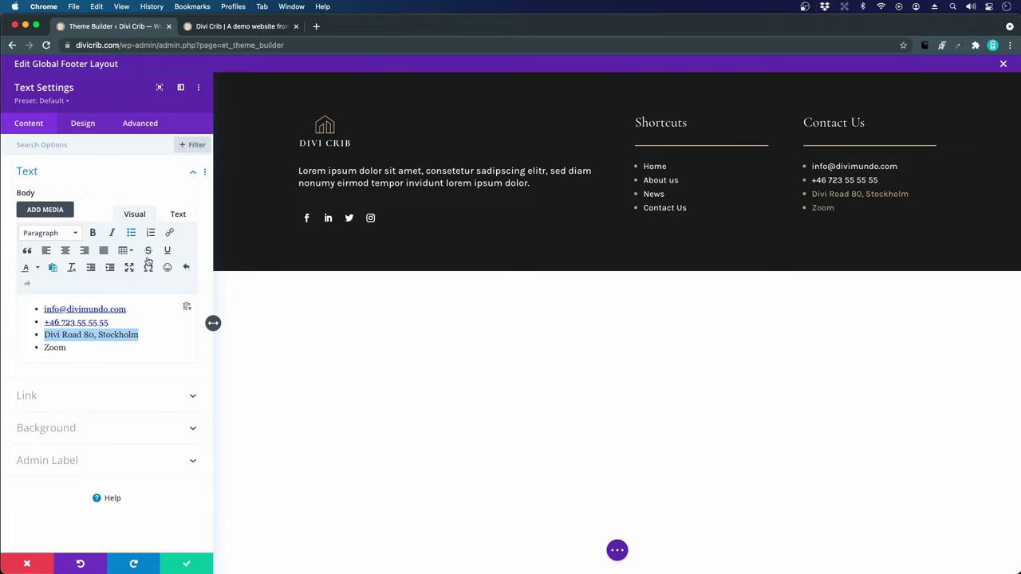
left_click(169, 232)
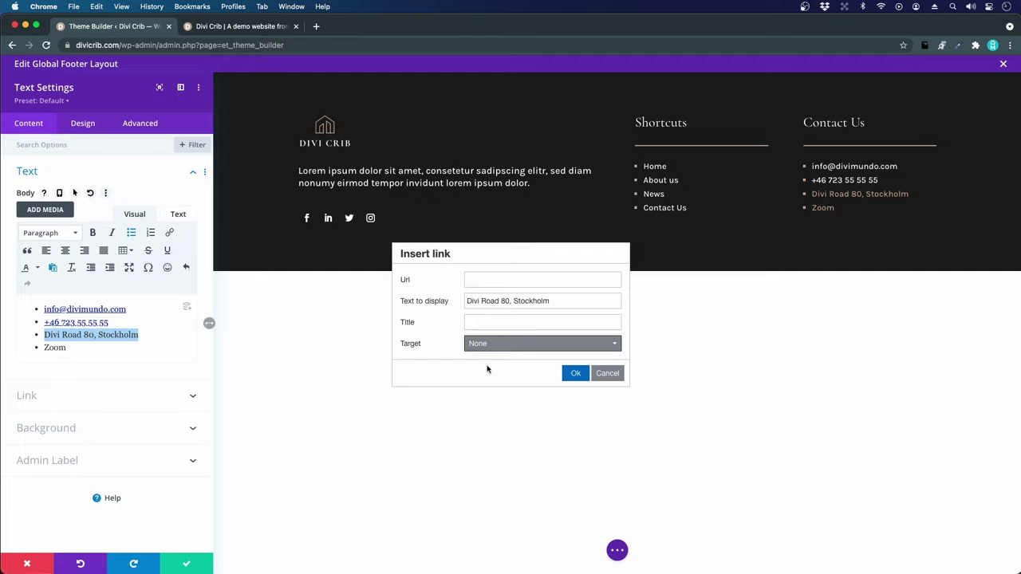
left_click(488, 281)
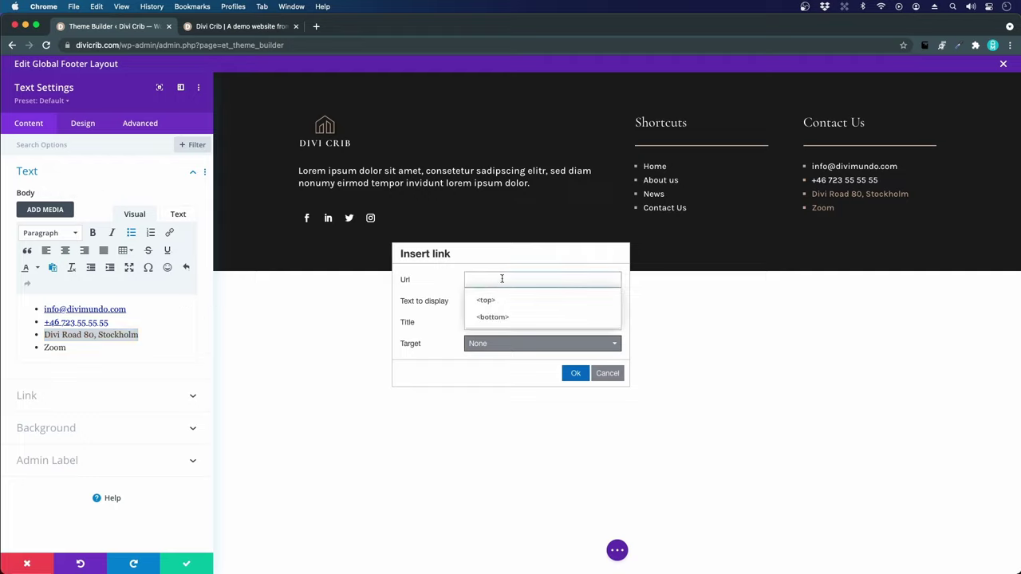
type("#")
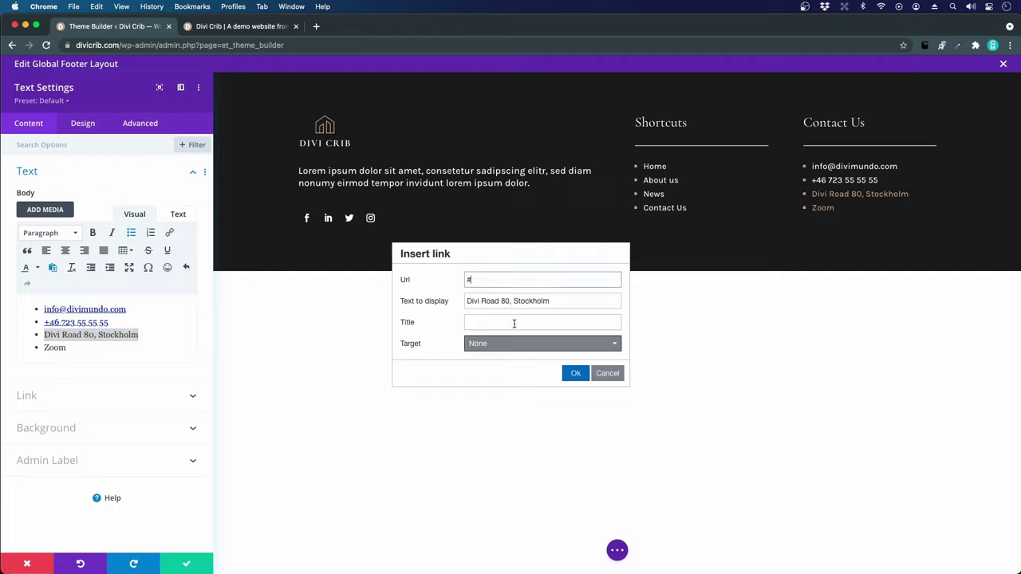
left_click(576, 374)
left_click_drag(89, 346, 38, 347)
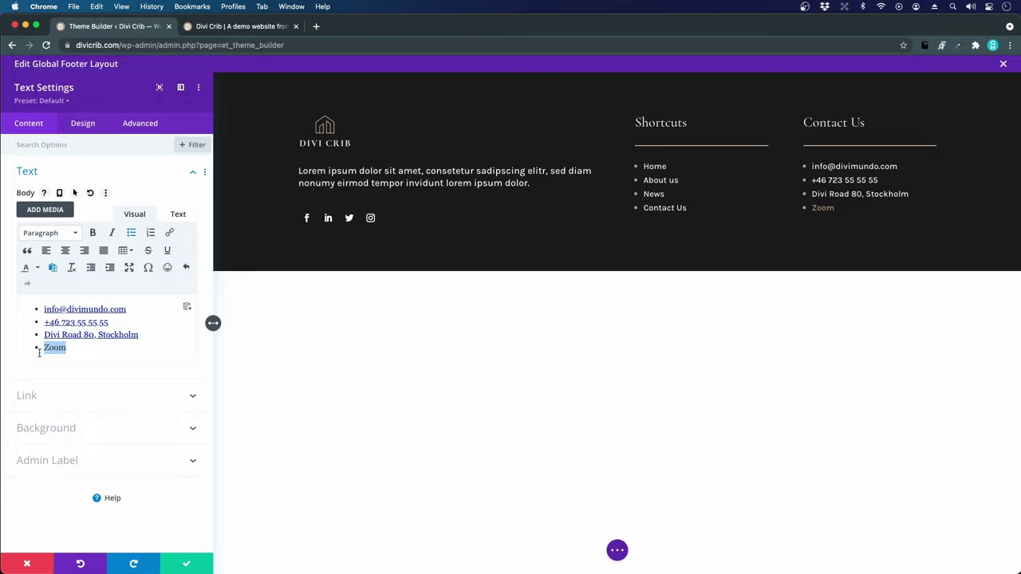
left_click(169, 232)
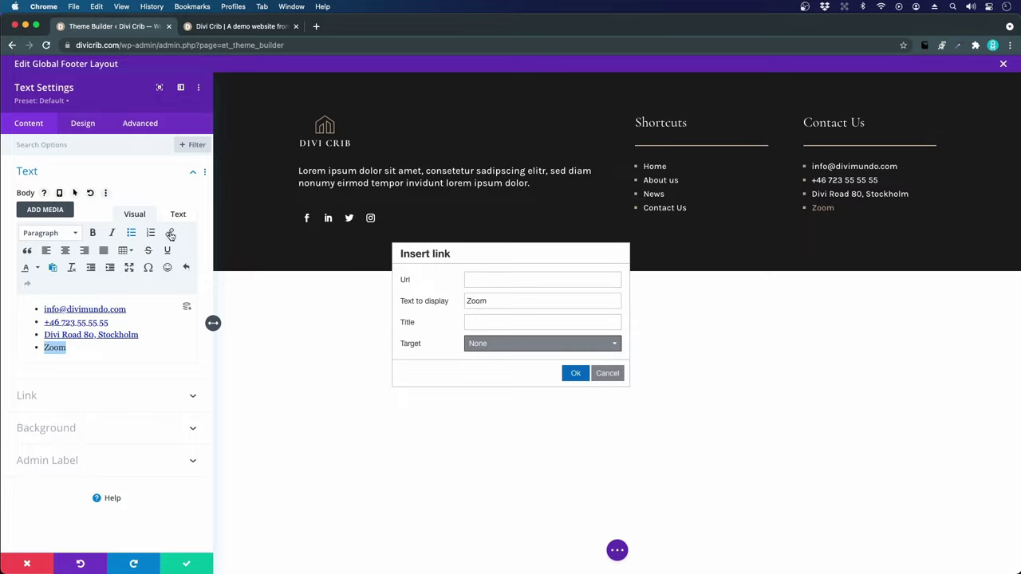
left_click(500, 276)
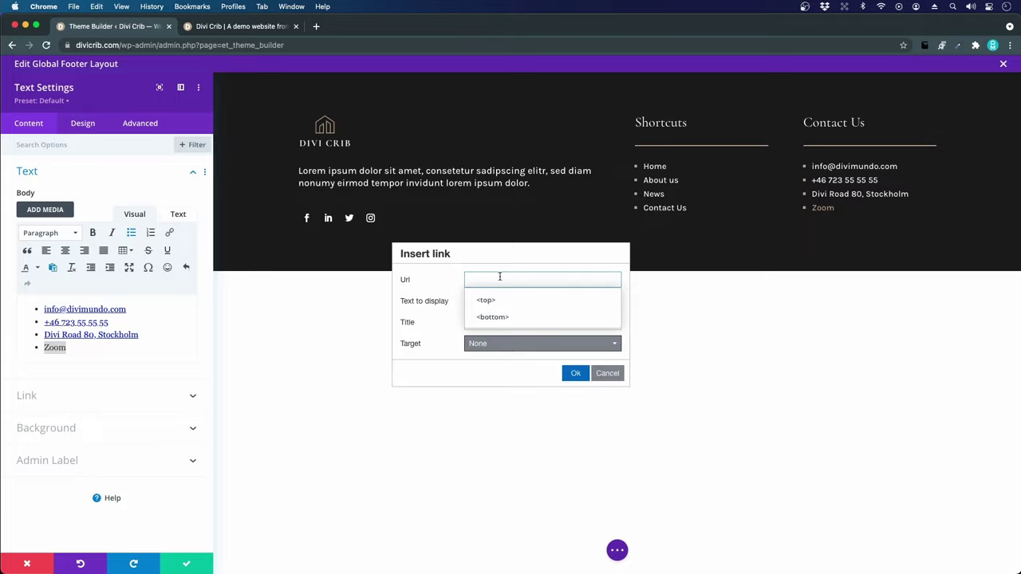
type("#")
left_click(575, 373)
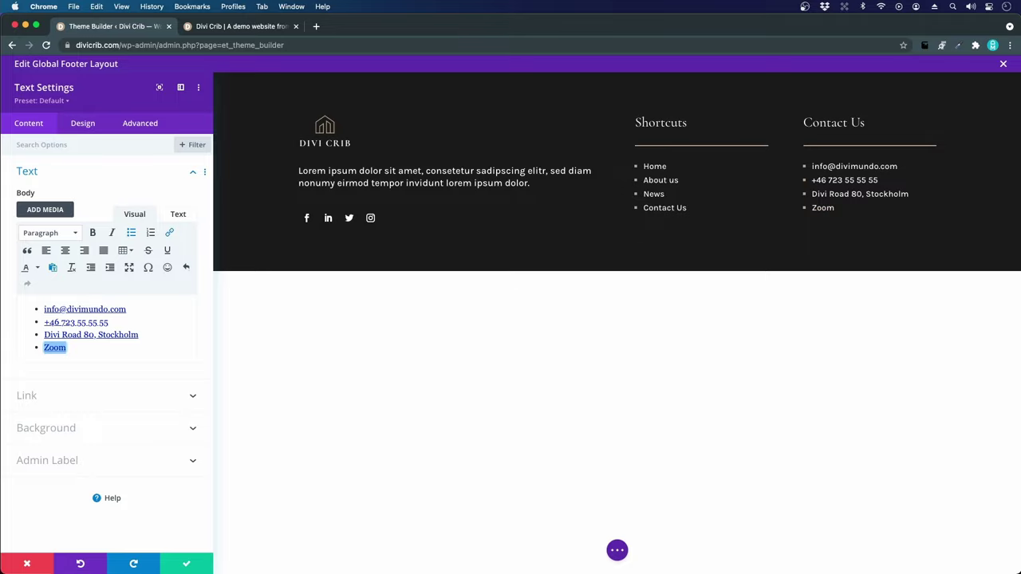
left_click(187, 564)
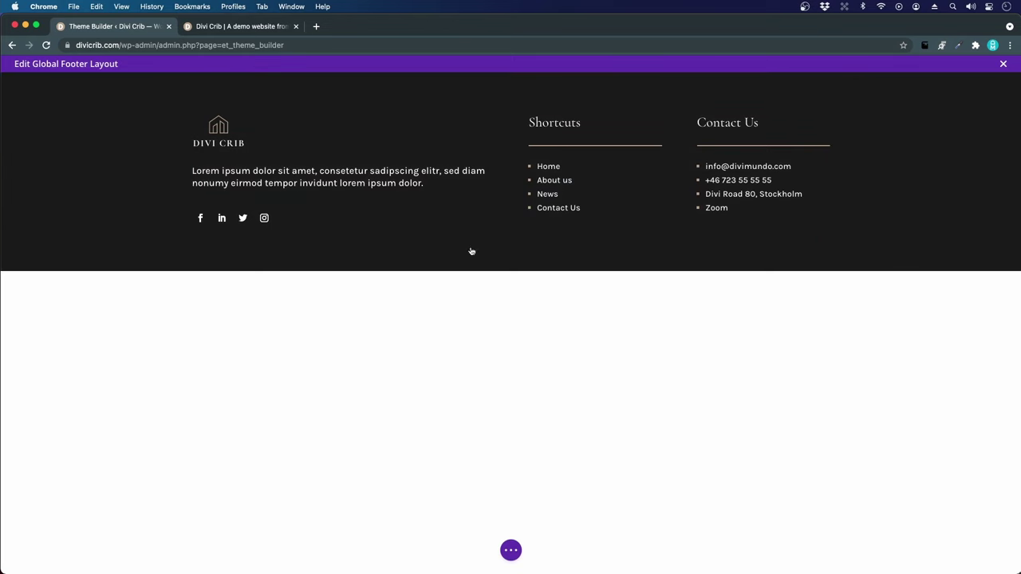
- Compare the Theme Builder footer against the live site footer, then open the main row's Row Settings
key("ctrl+Tab")
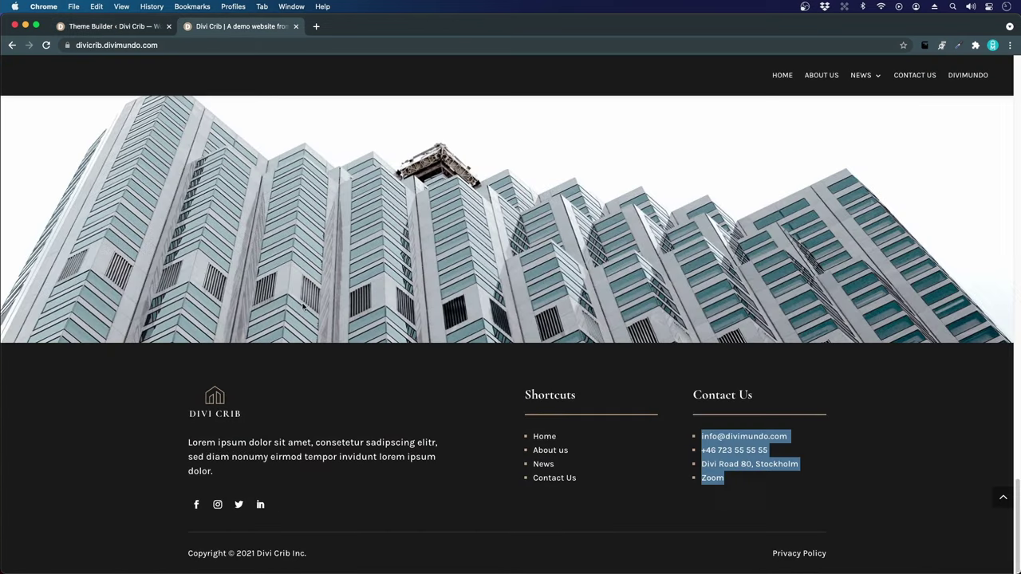
left_click(942, 462)
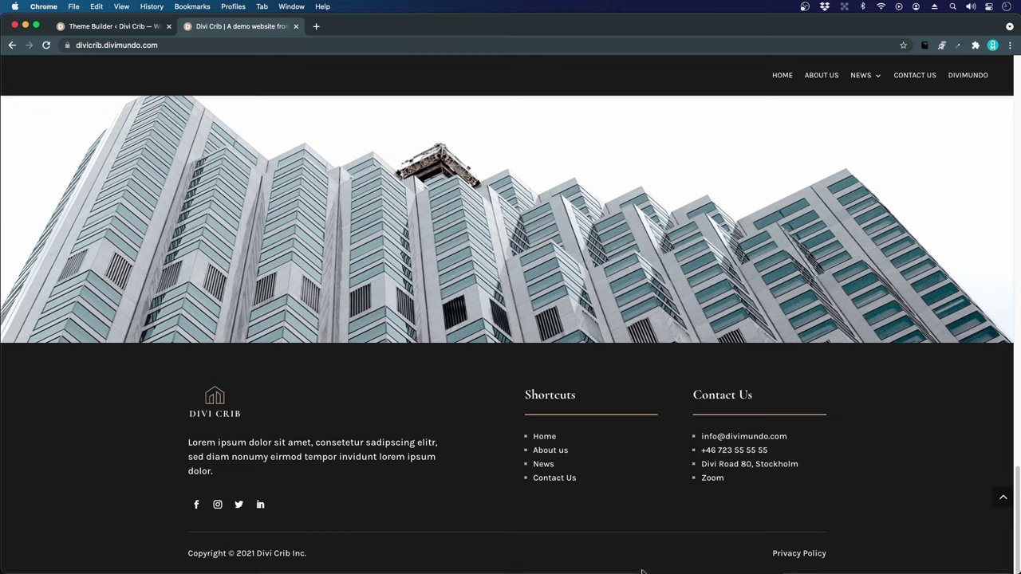
left_click(99, 28)
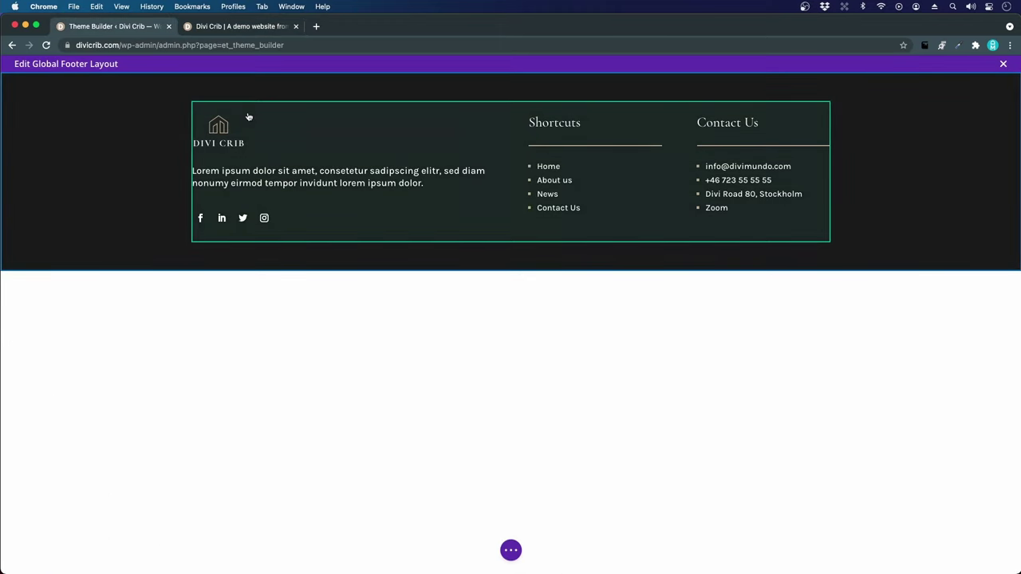
left_click(224, 29)
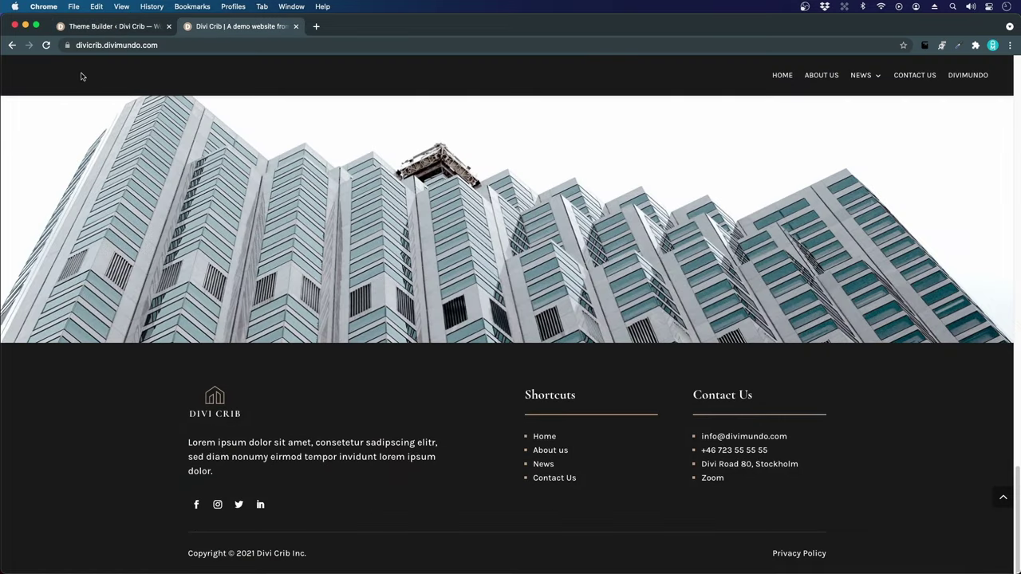
left_click(140, 26)
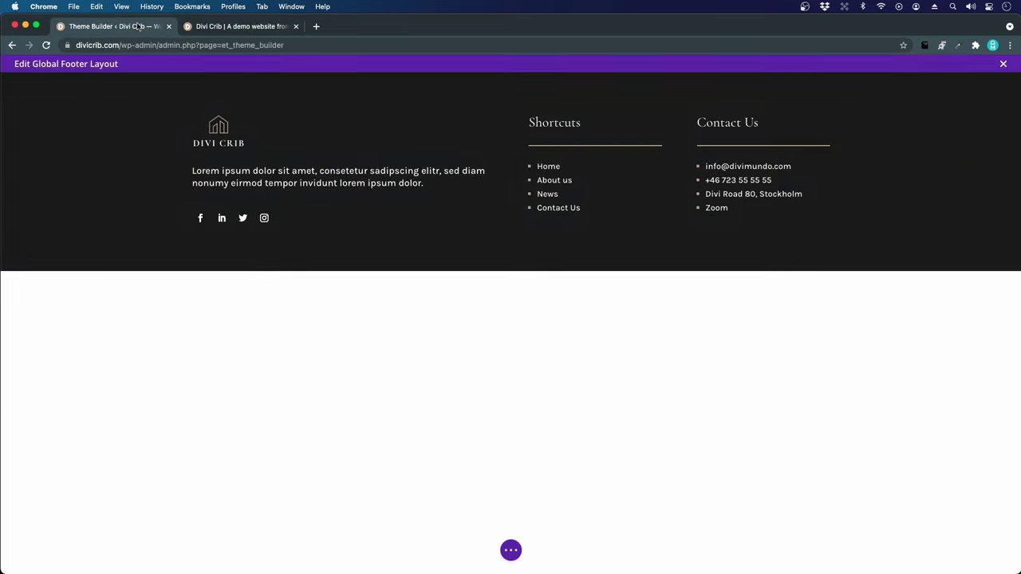
left_click(222, 113)
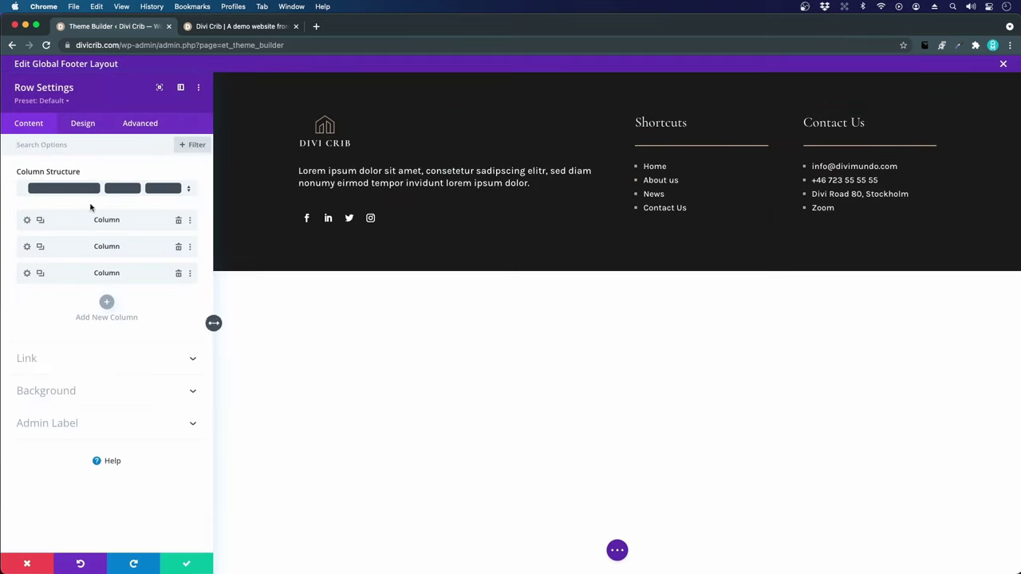
- Add a 2px dark grey (#333333) bottom border to the footer row, then preview at desktop width
left_click(82, 125)
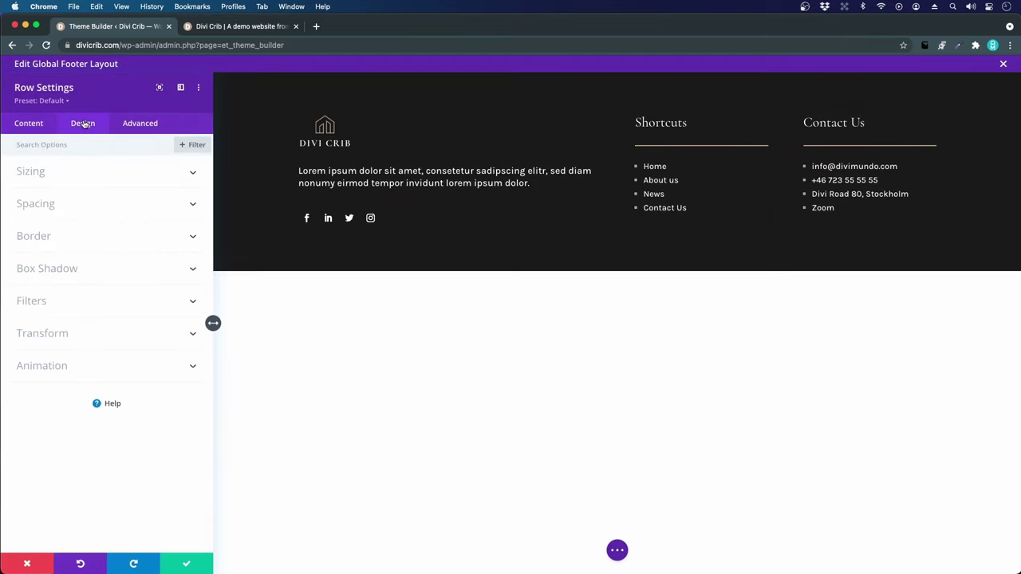
left_click(54, 244)
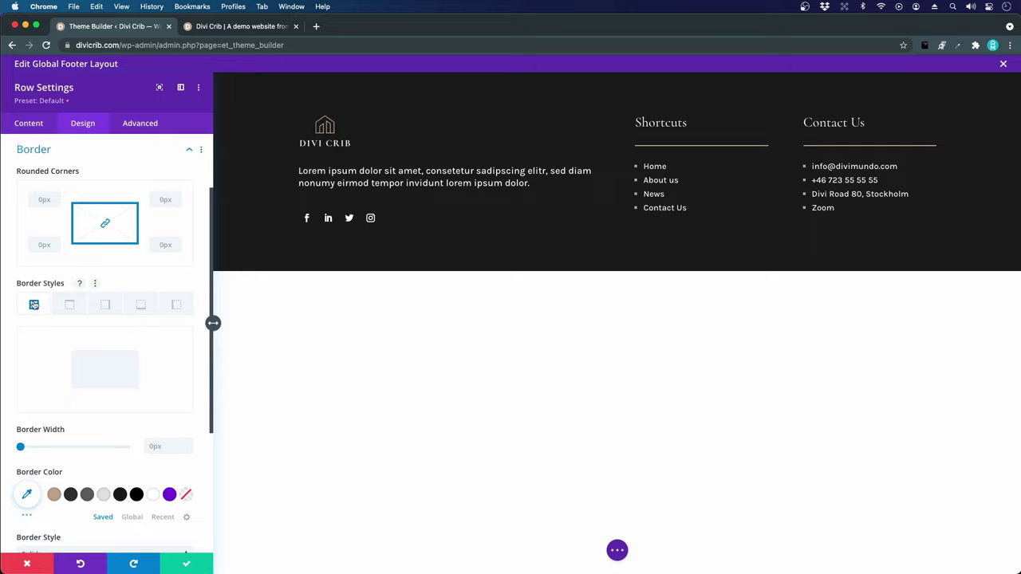
left_click(140, 313)
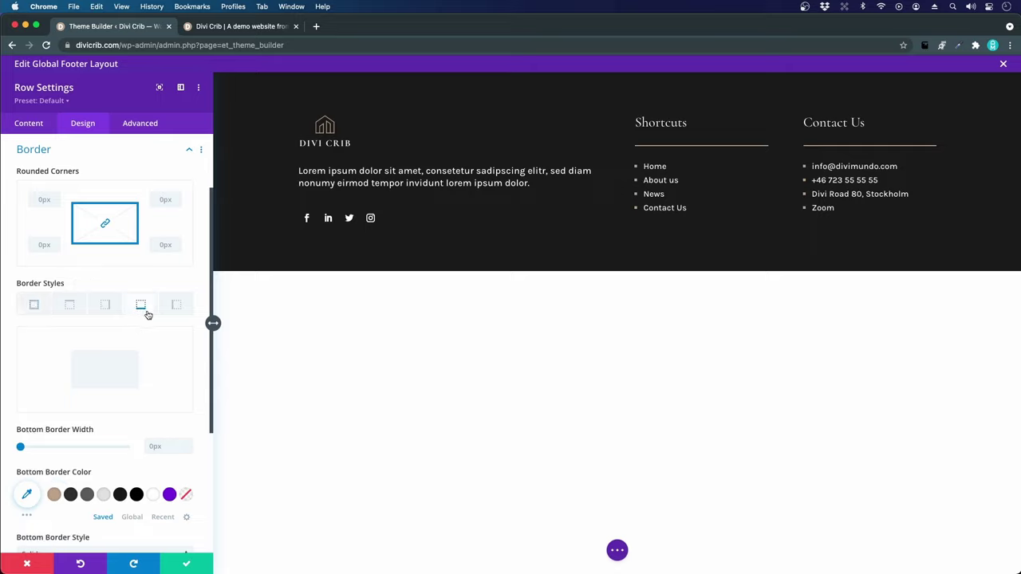
left_click_drag(20, 449, 24, 449)
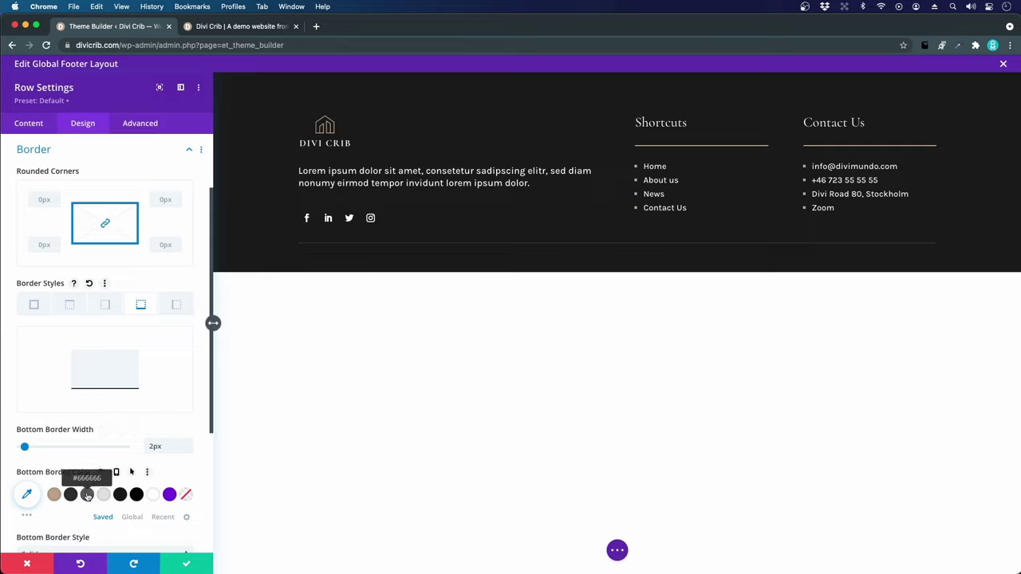
left_click(88, 494)
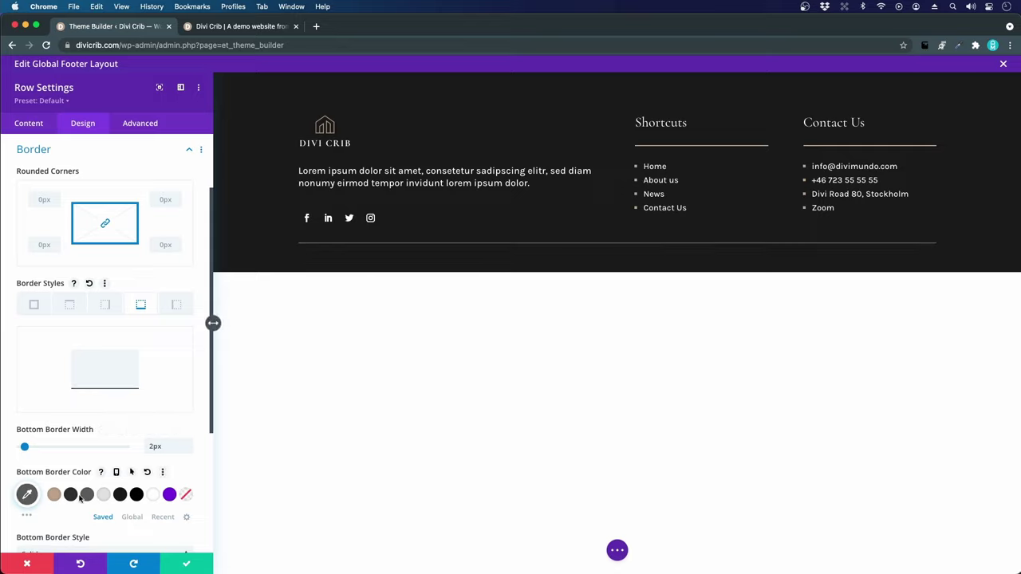
left_click(71, 494)
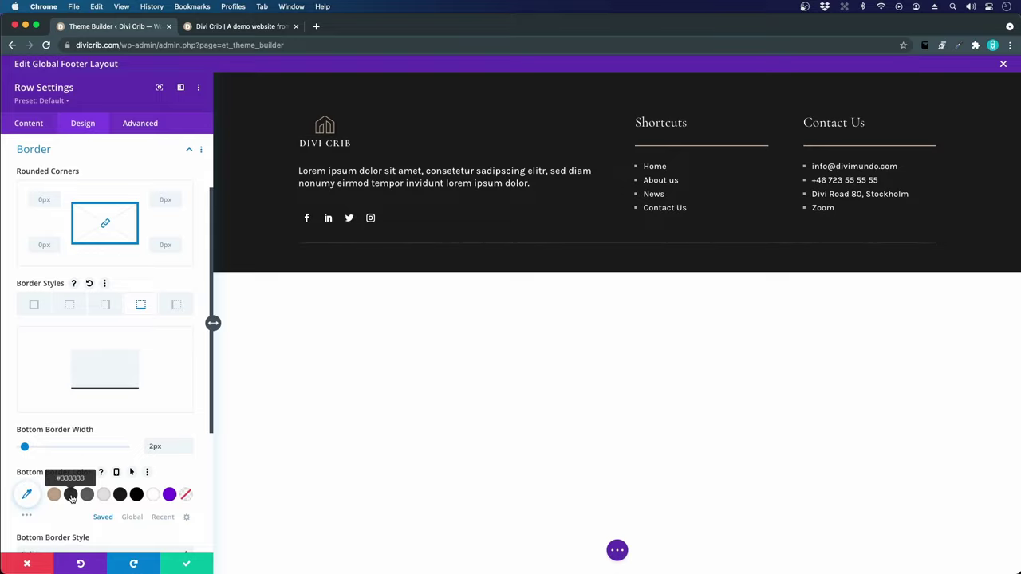
left_click(192, 568)
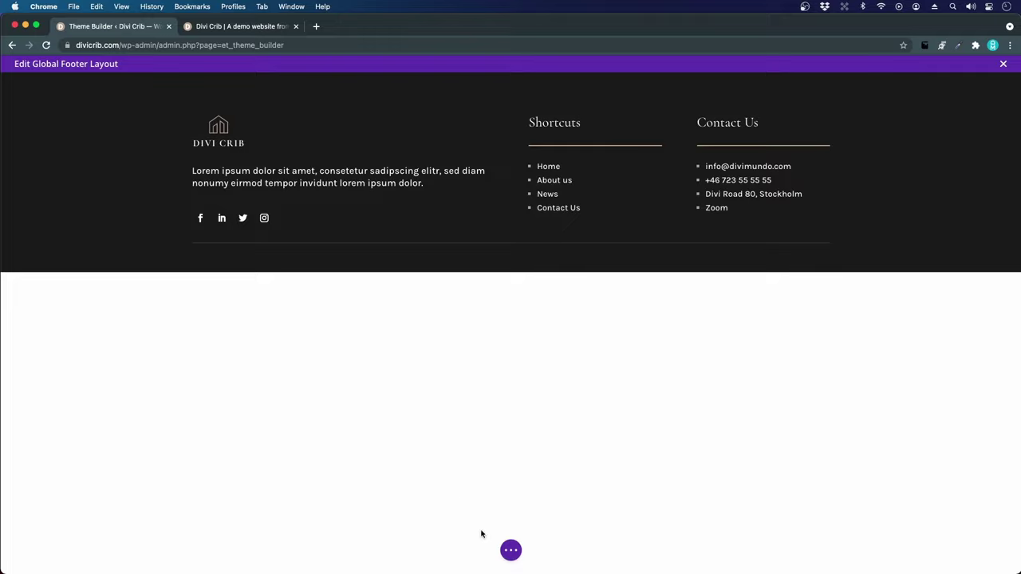
left_click(504, 552)
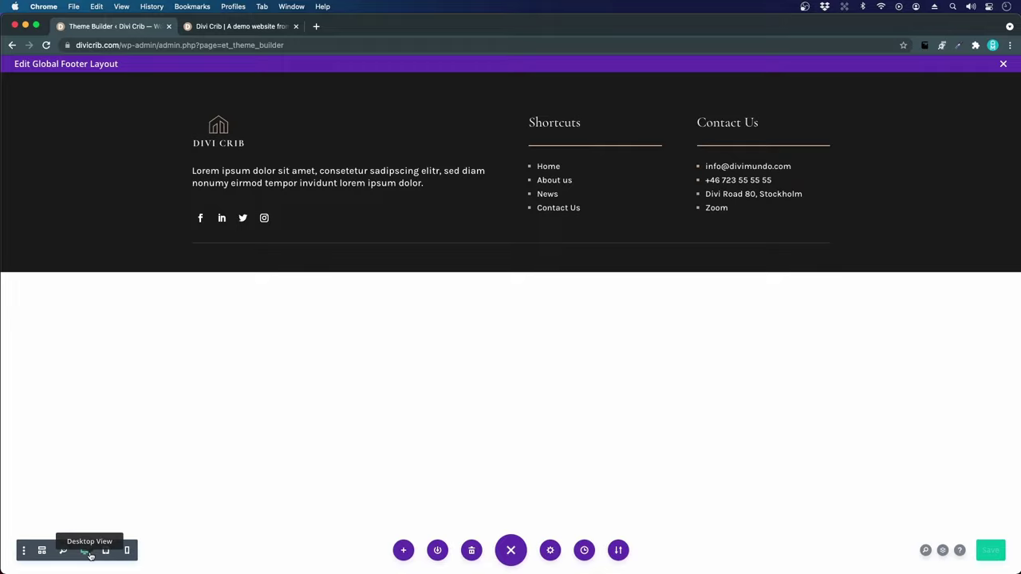
left_click(85, 550)
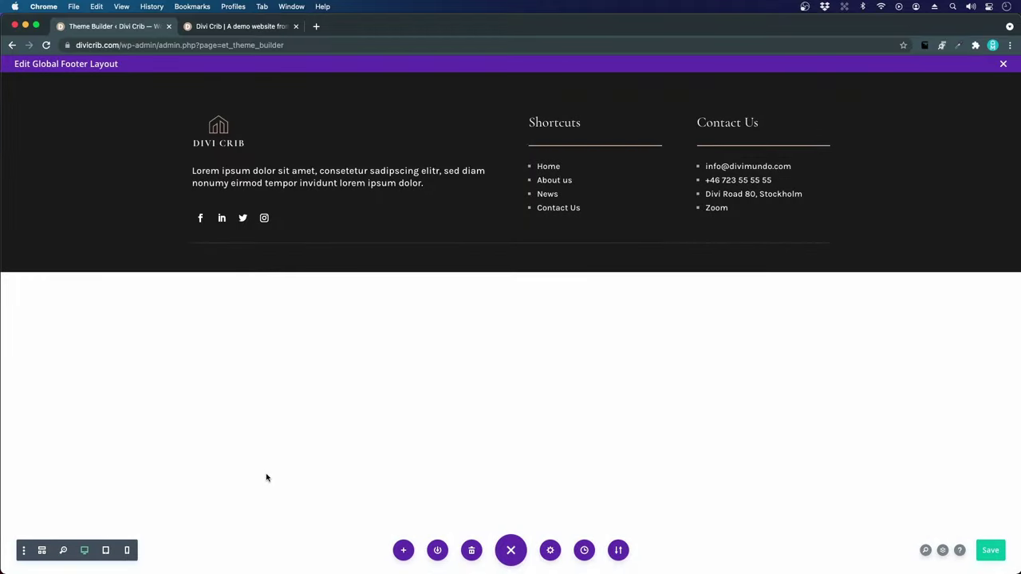
- Cycle the footer preview through tablet, phone and desktop widths, ending in 768px Tablet View
key("super+shift+t")
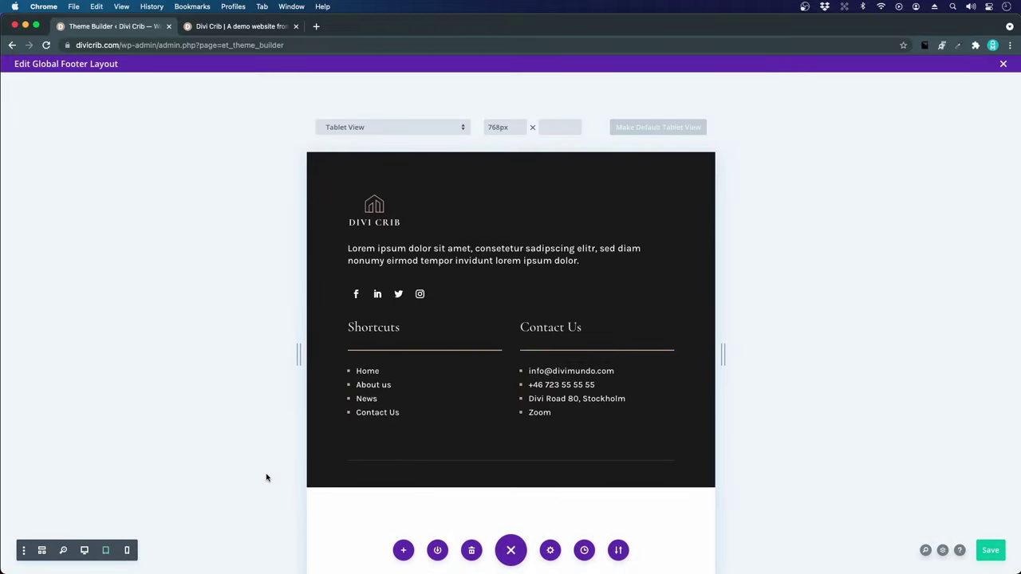
key("super+shift+p")
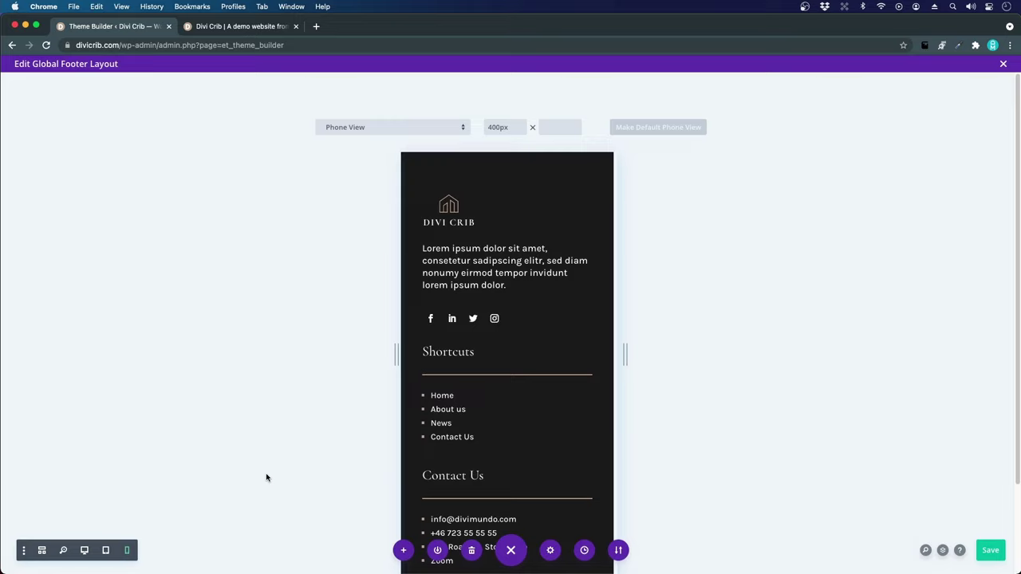
key("super+shift+t")
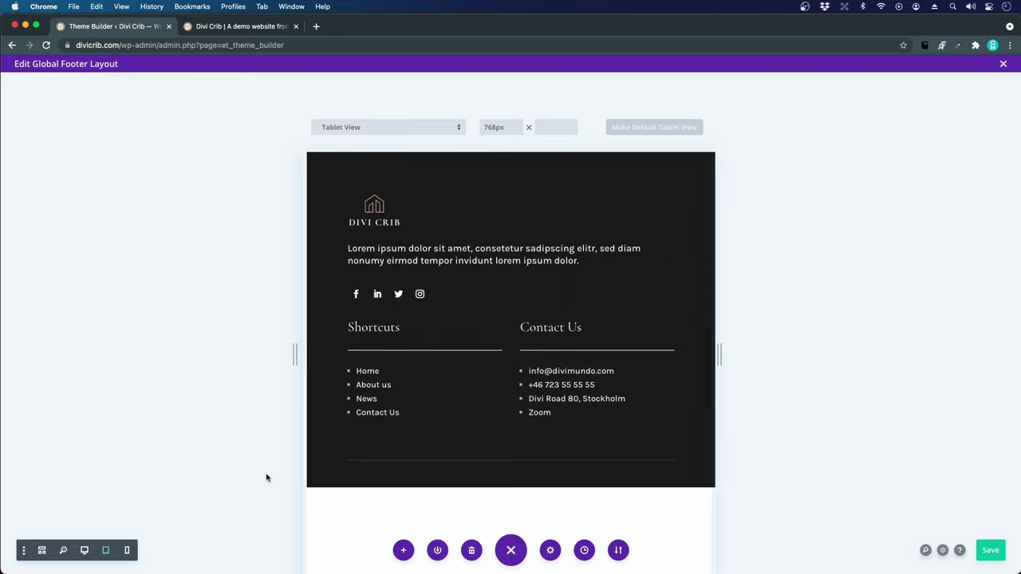
key("super+shift+d")
key("super+minus")
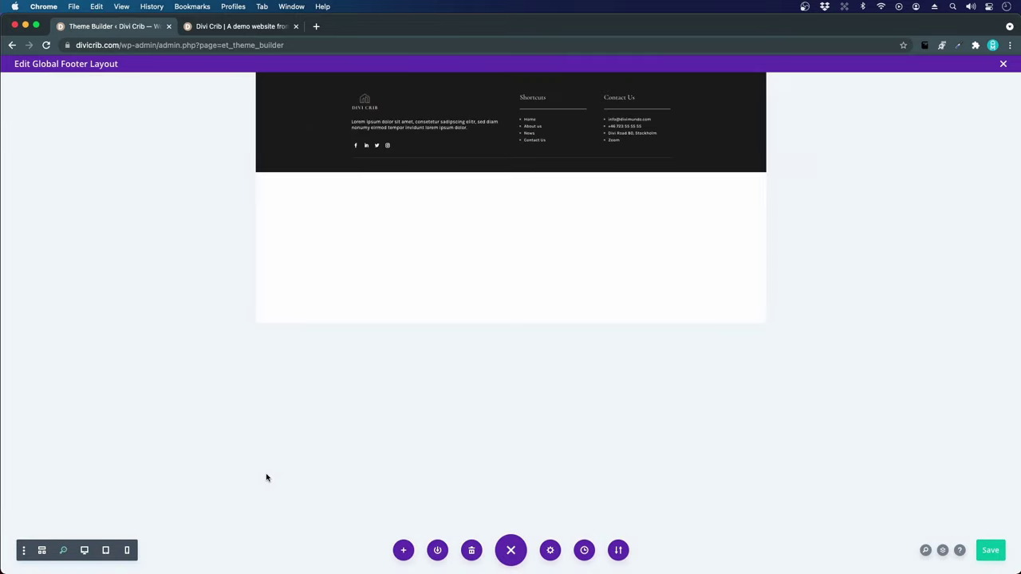
key("super+shift+d")
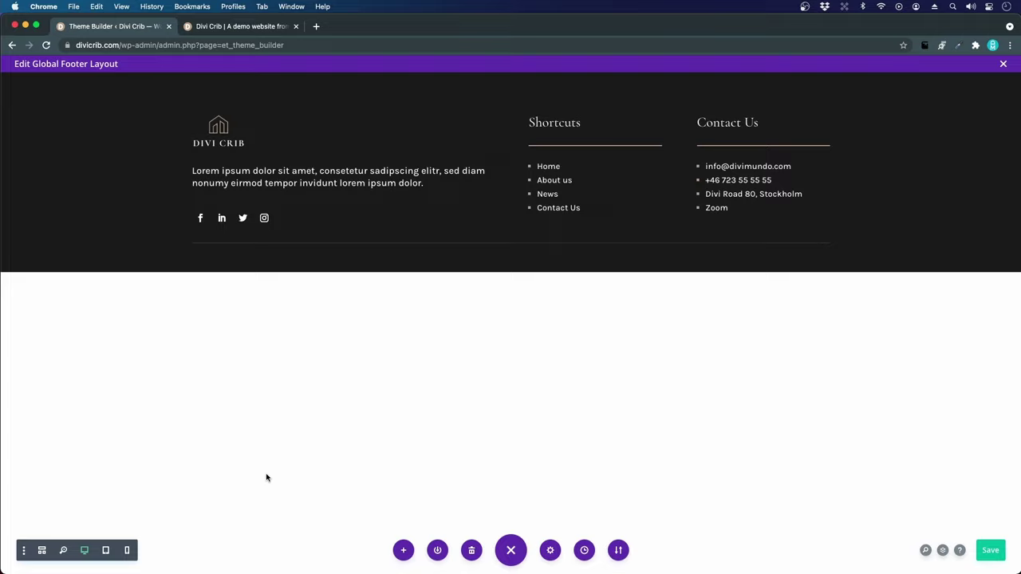
key("super+shift+t")
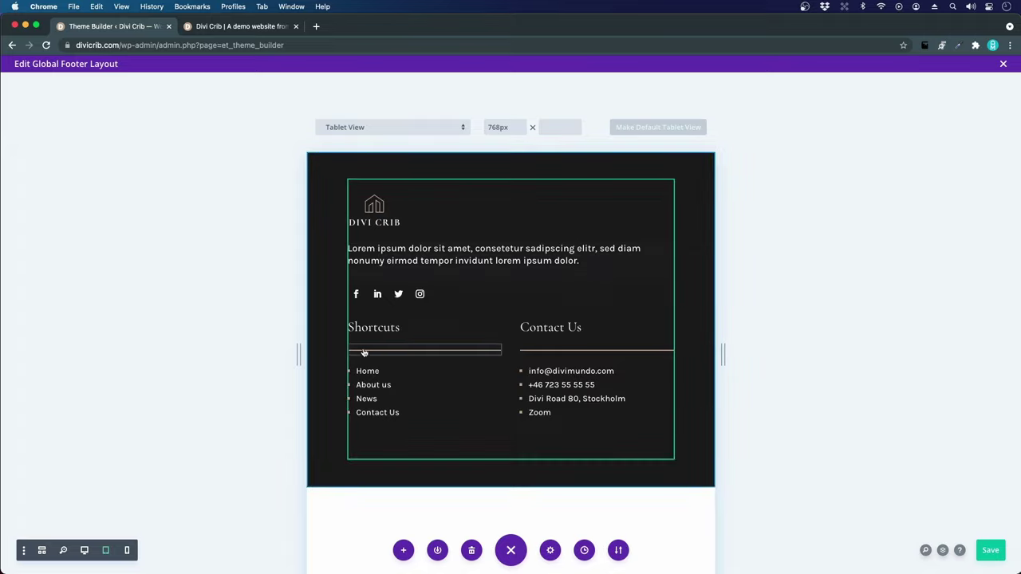
mouse_move(418, 297)
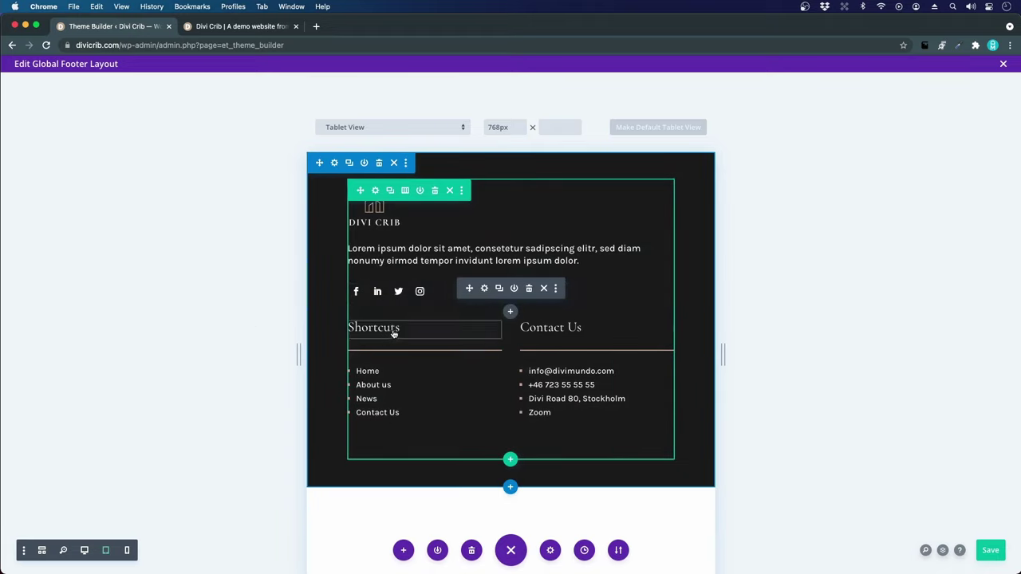
- Set the social icons' tablet-only bottom margin to 40px, check the phone view, and save
left_click(483, 288)
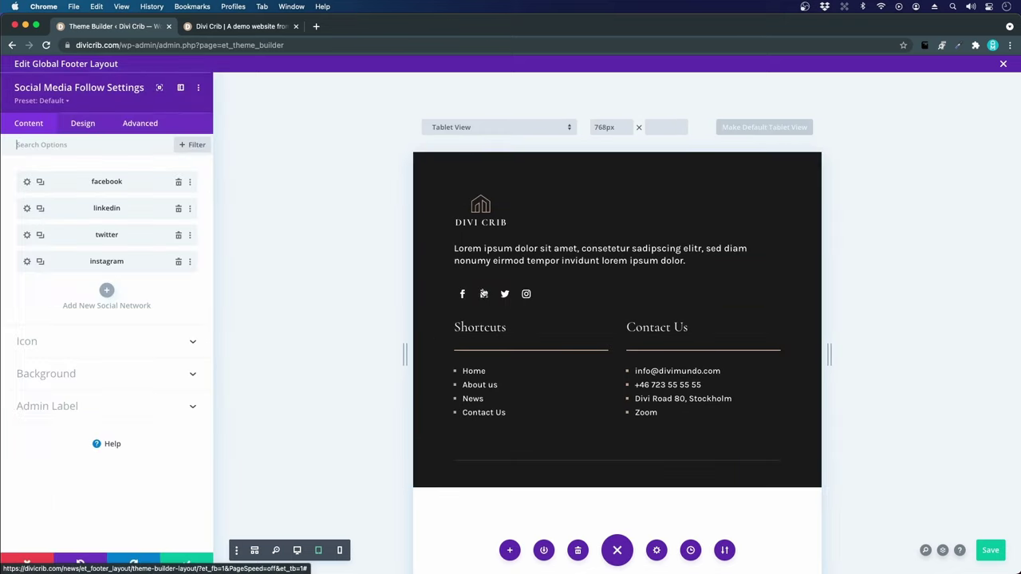
left_click(80, 123)
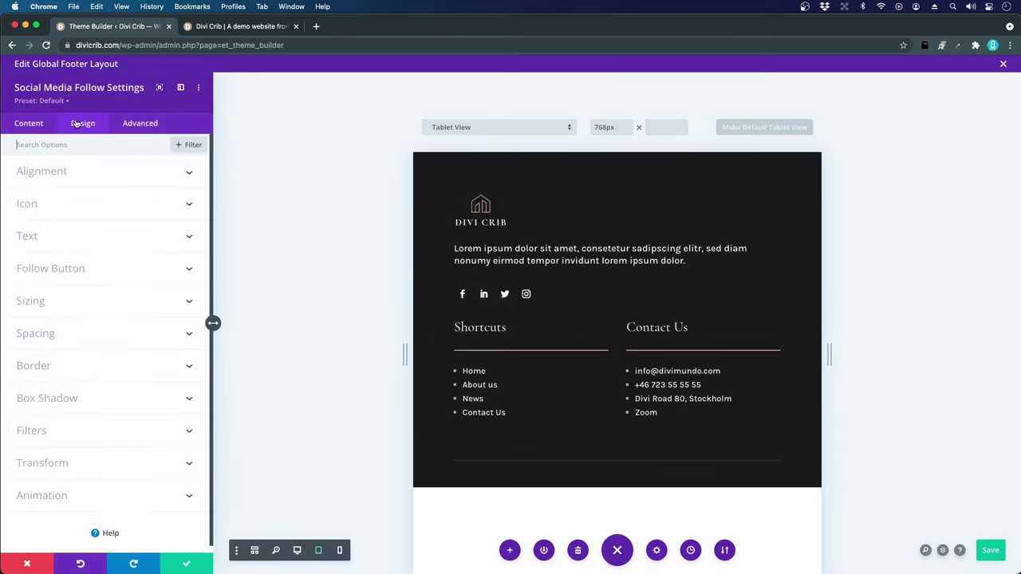
left_click(56, 328)
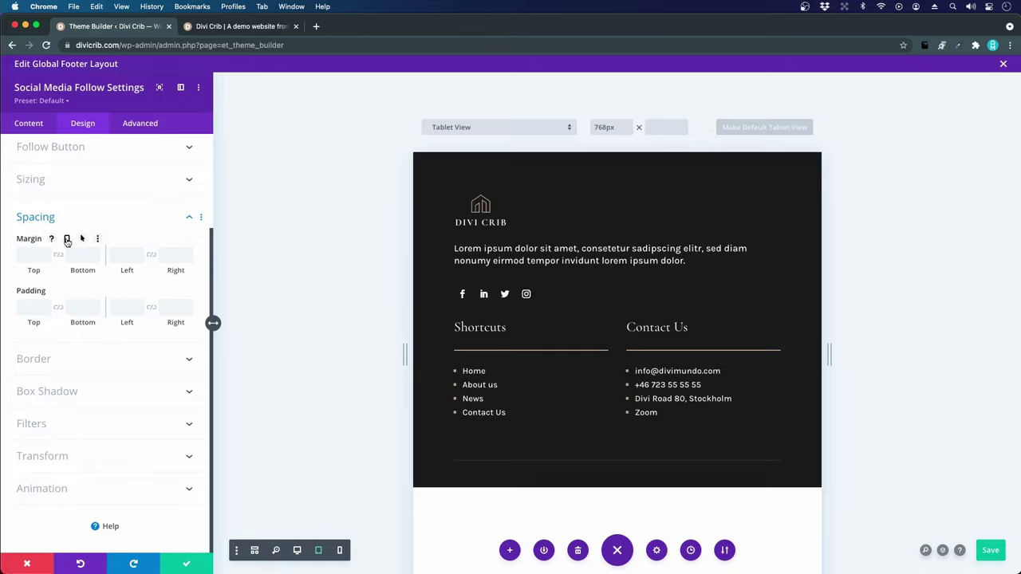
left_click(67, 240)
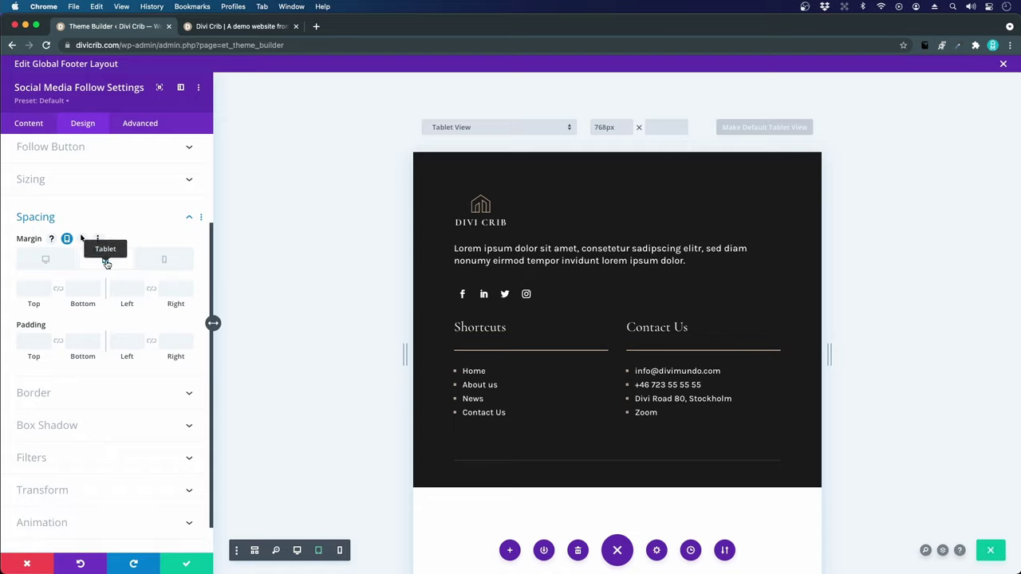
left_click(120, 263)
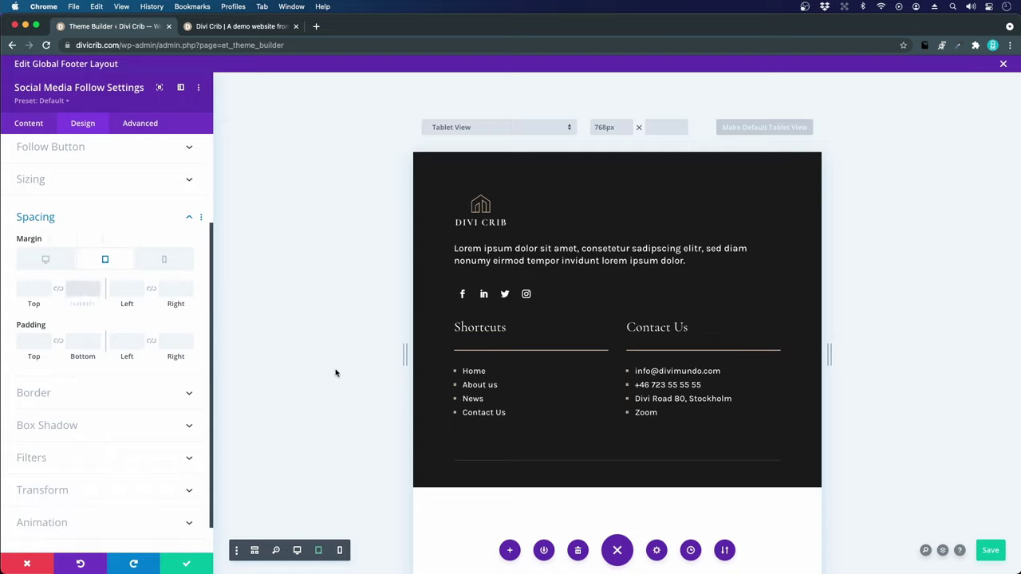
type("50")
key("Return")
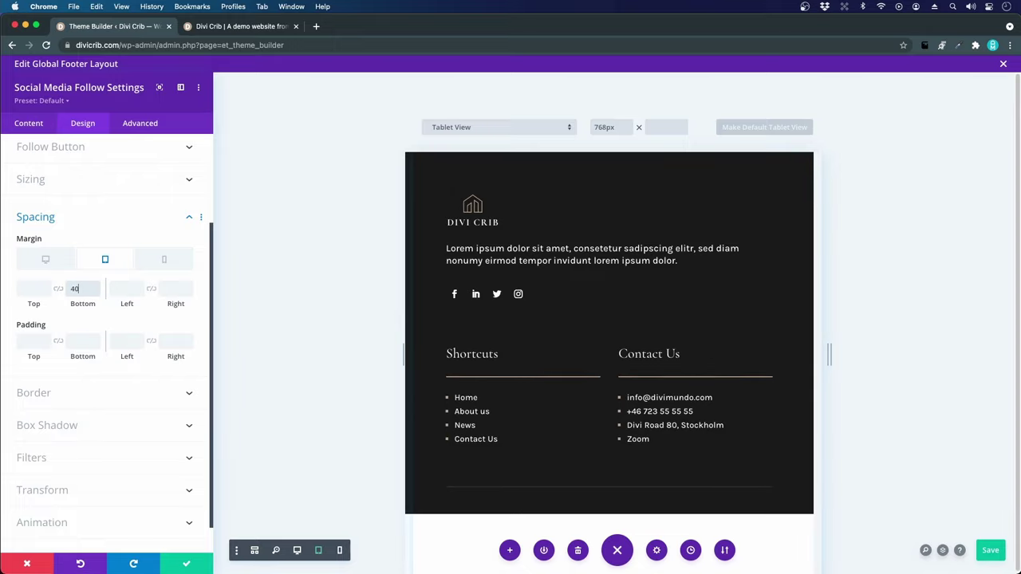
key("Return")
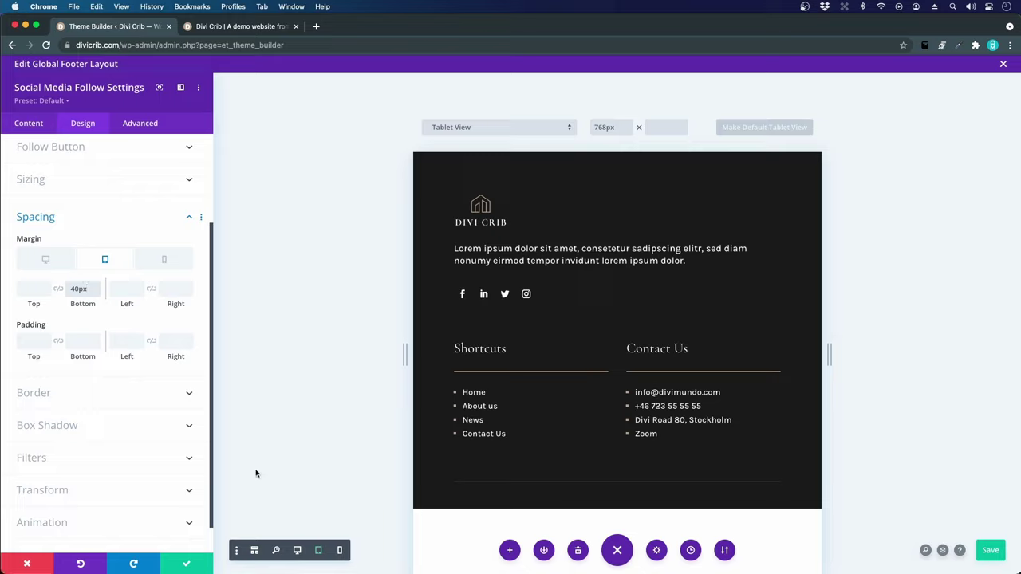
left_click(339, 550)
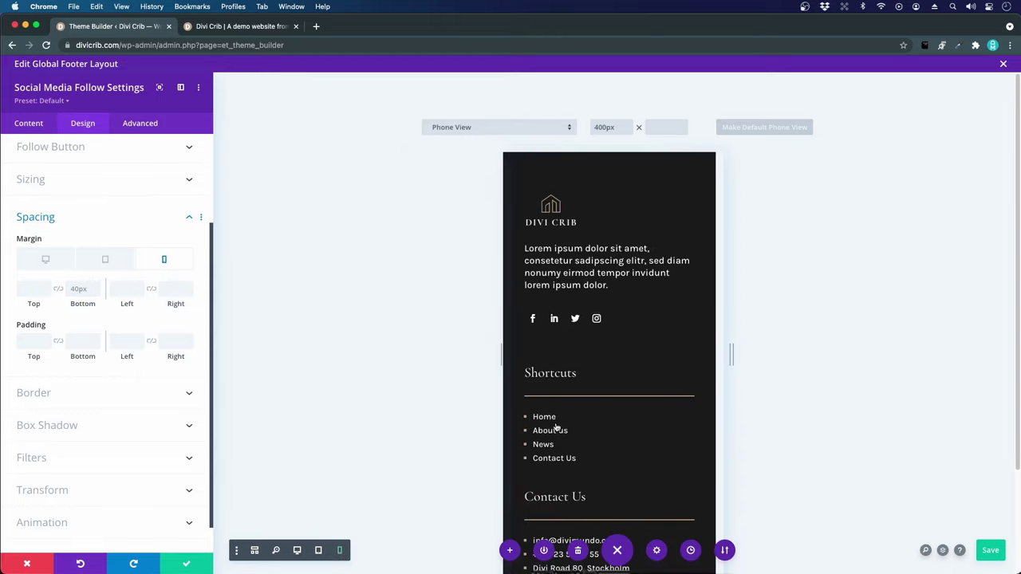
scroll(702, 429, "down", 3)
scroll(703, 433, "up", 3)
left_click(319, 550)
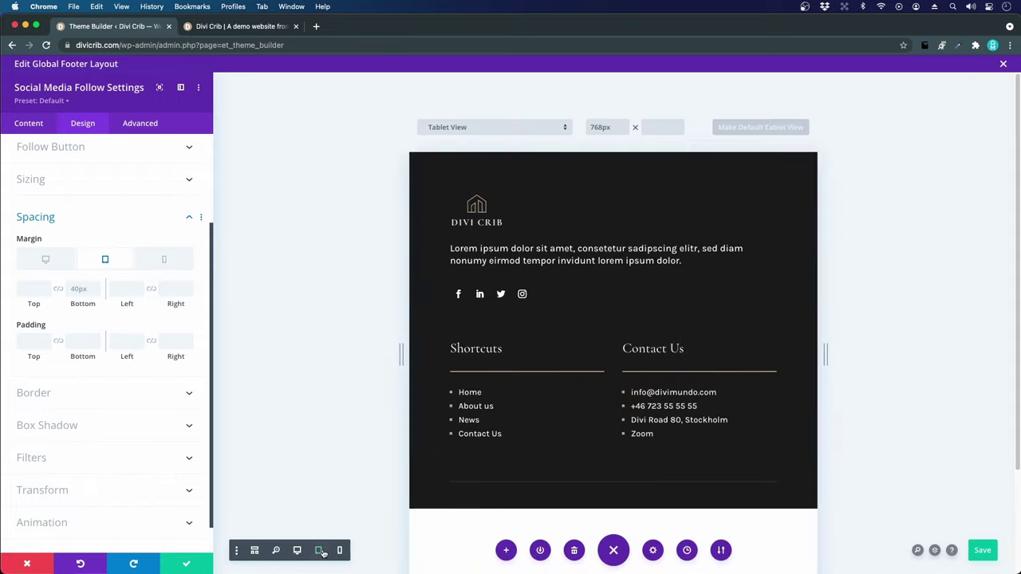
left_click(196, 567)
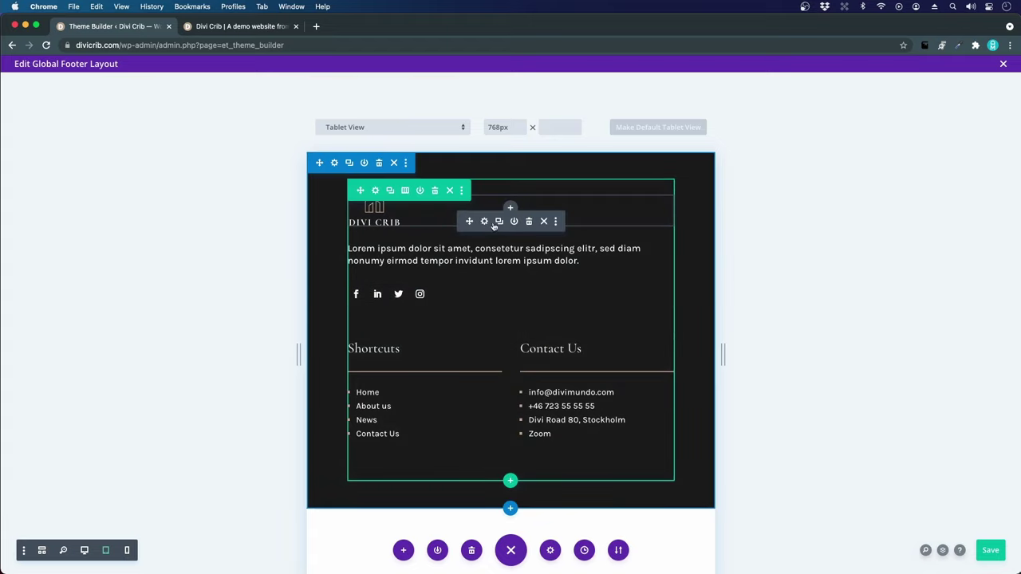
- Center the footer logo on tablet using responsive Image alignment
left_click(484, 222)
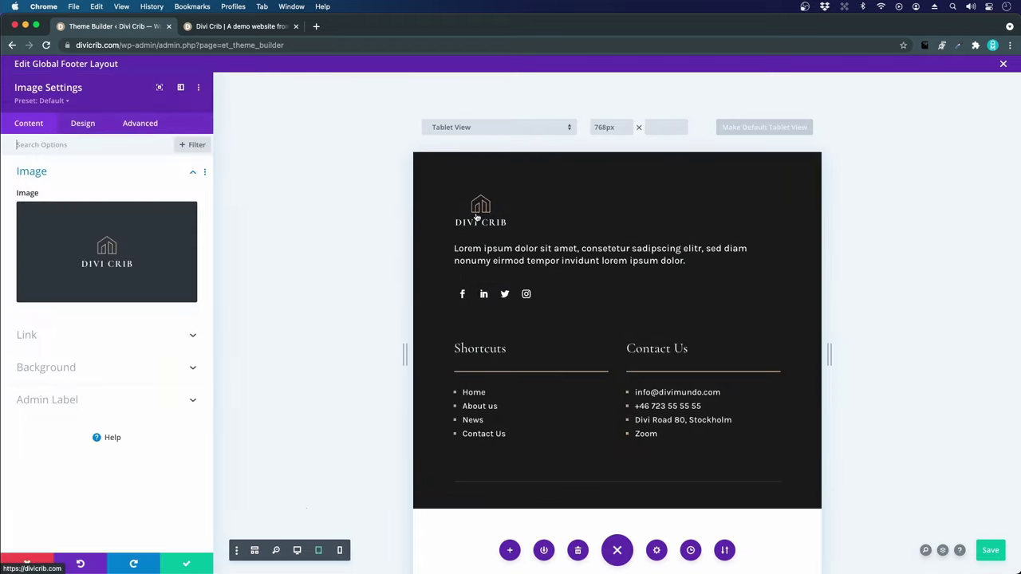
left_click(70, 129)
left_click(33, 211)
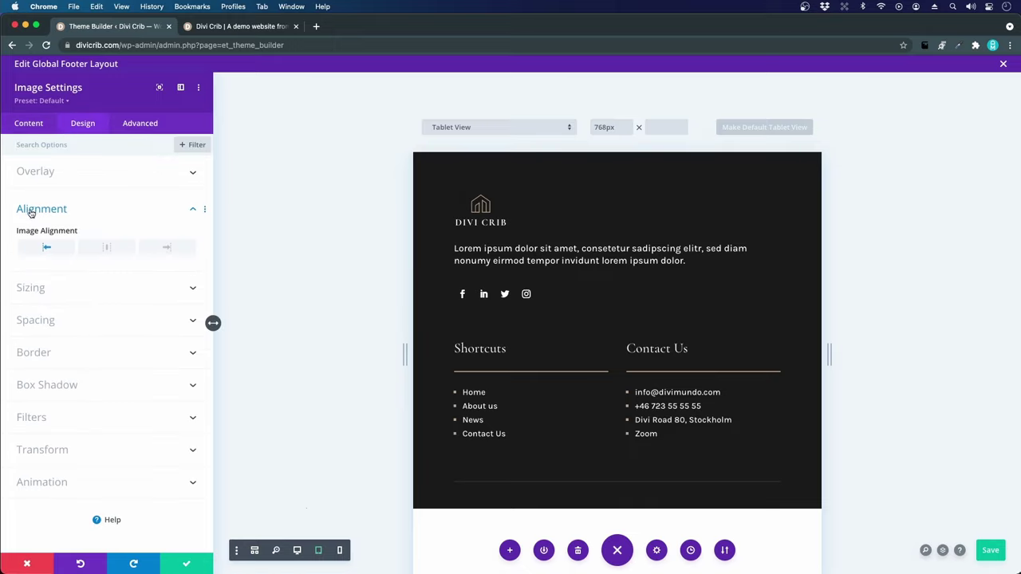
mouse_move(65, 235)
left_click(102, 231)
left_click(106, 253)
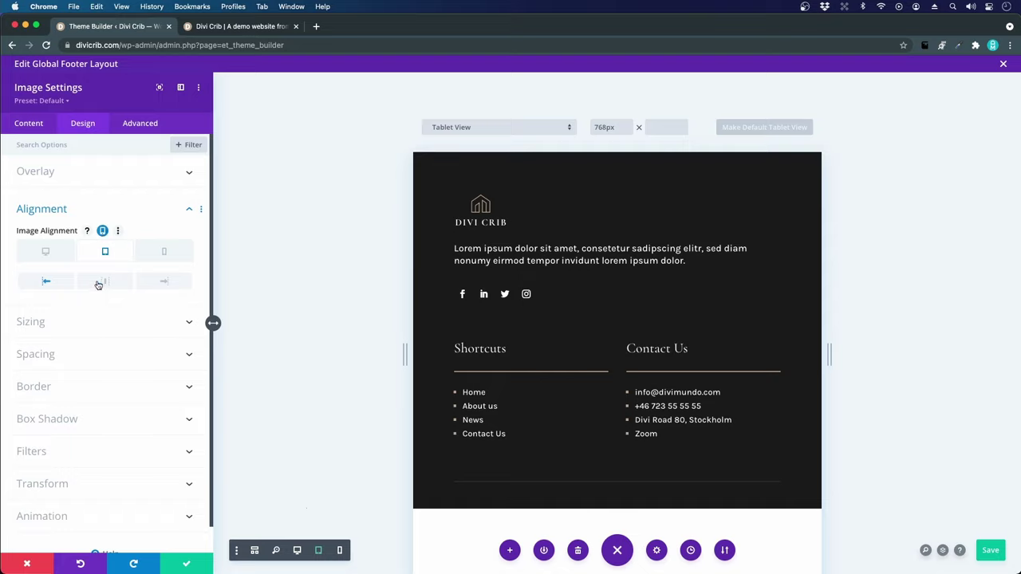
left_click(104, 282)
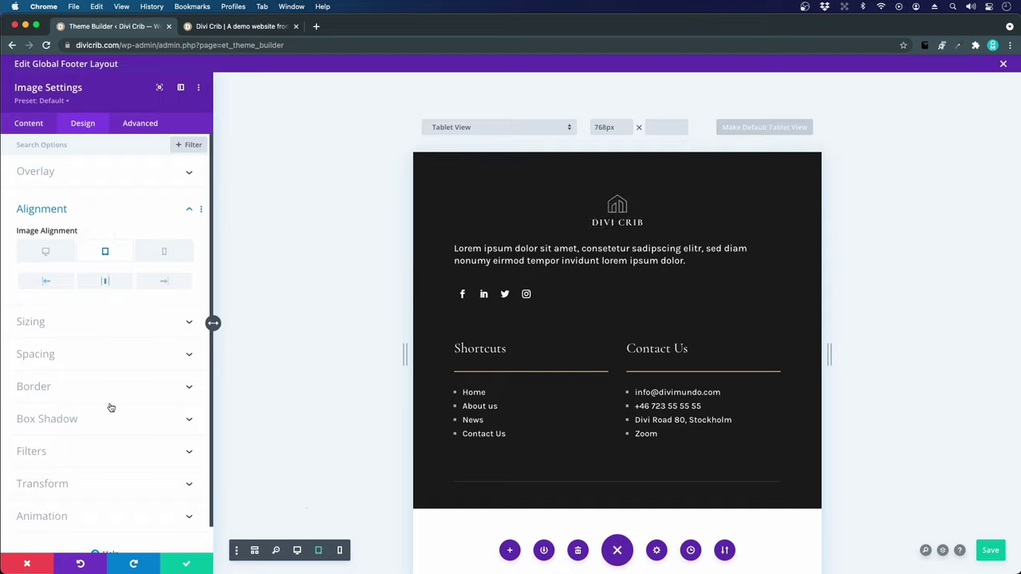
left_click(150, 253)
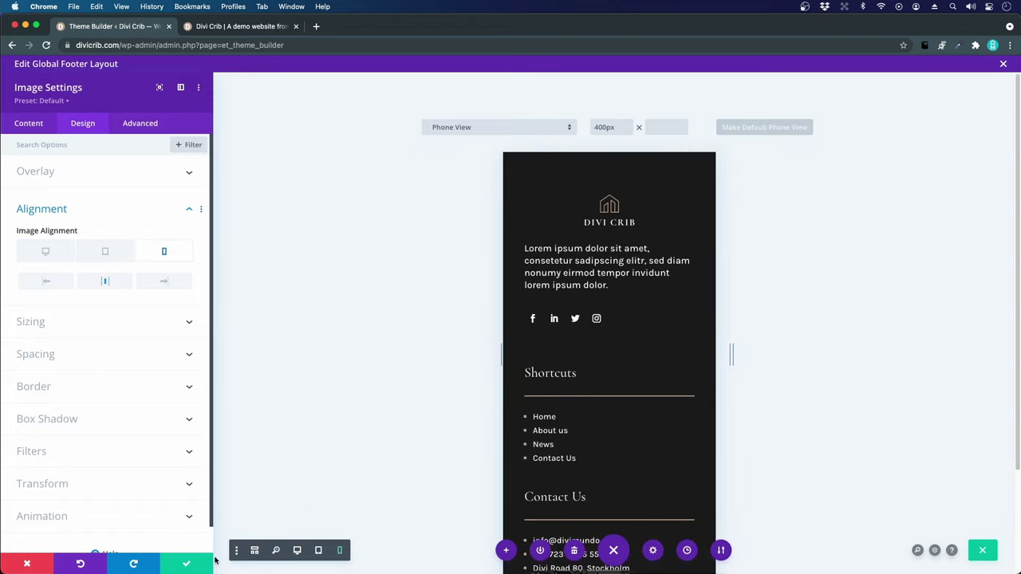
left_click(212, 322)
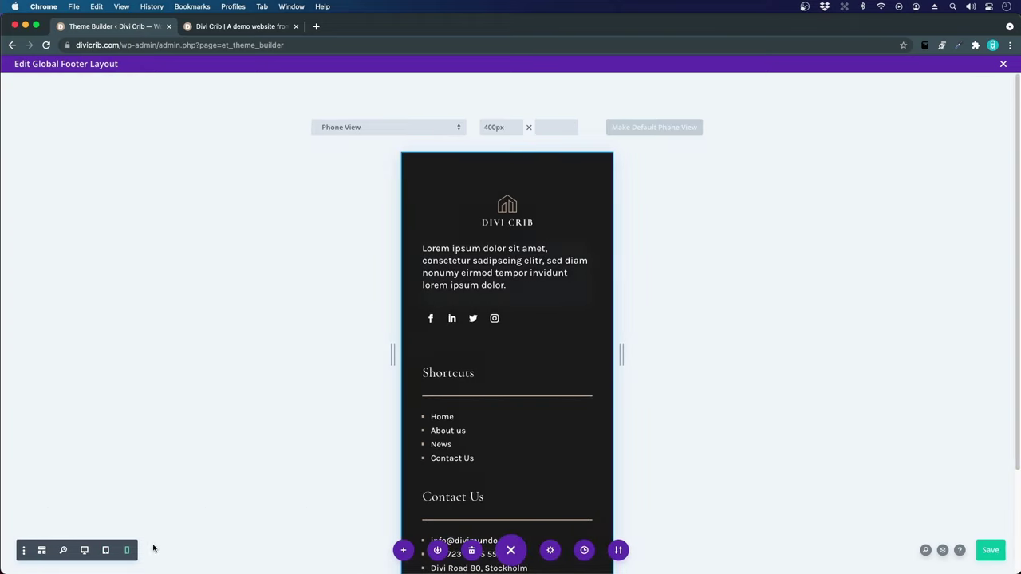
left_click(106, 550)
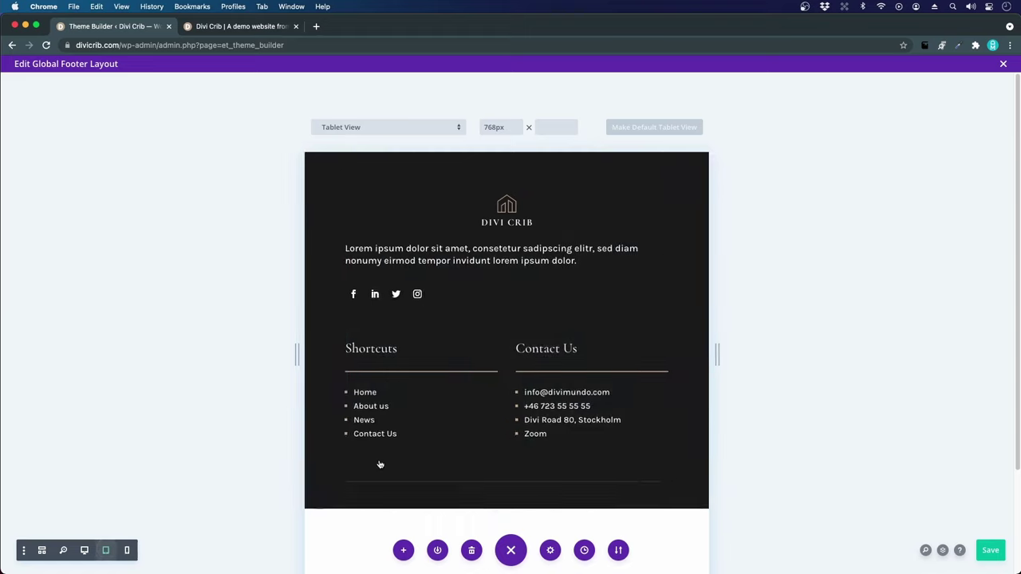
- Center the footer intro paragraph's text on tablet and save the module
left_click(484, 249)
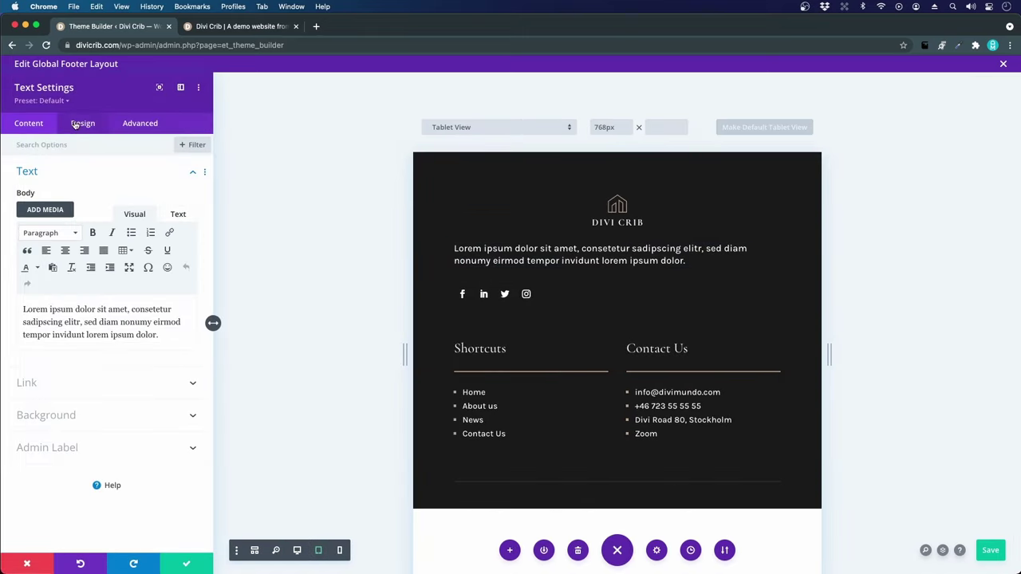
left_click(74, 126)
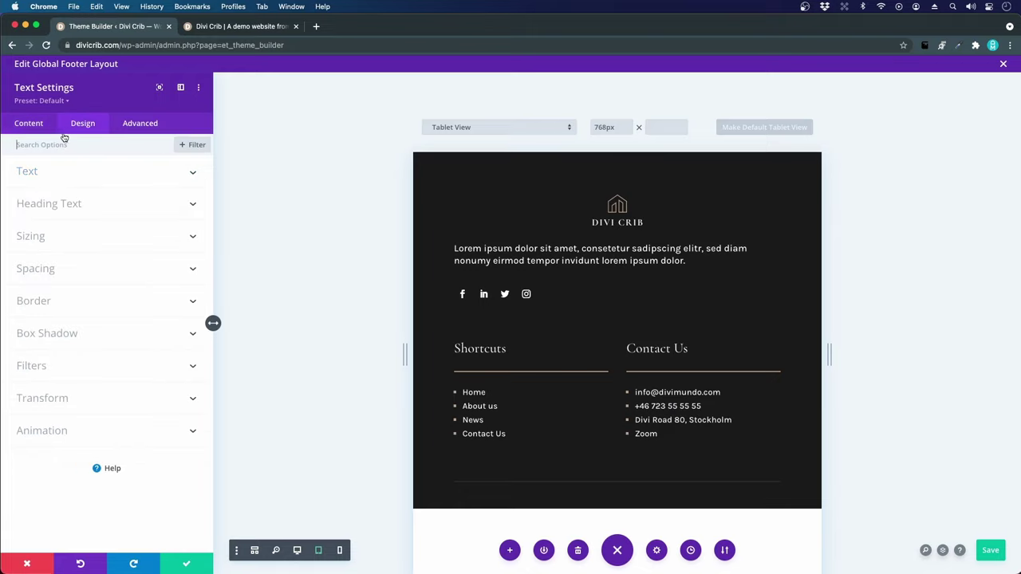
left_click(46, 173)
scroll(94, 280, "down", 5)
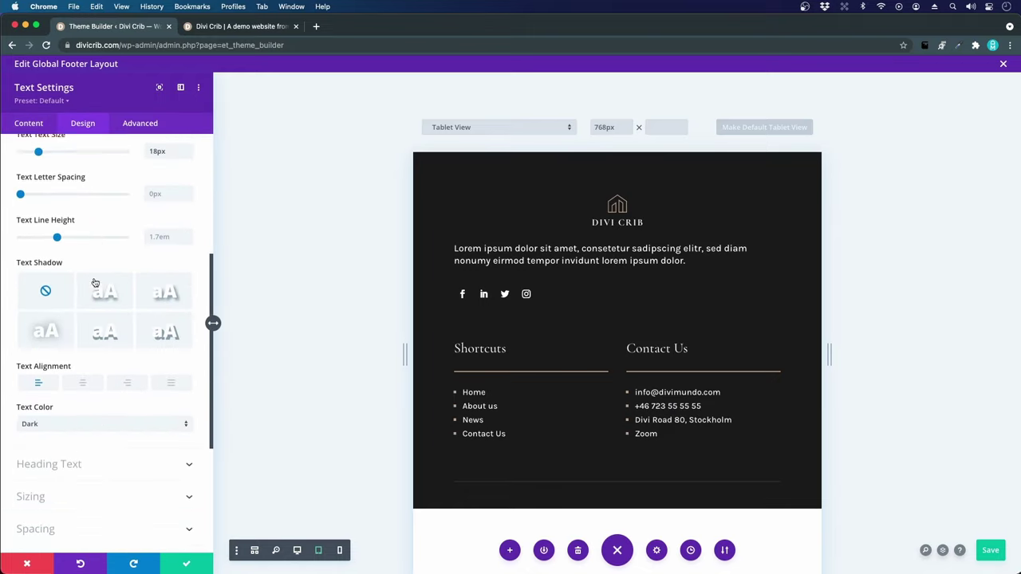
mouse_move(70, 365)
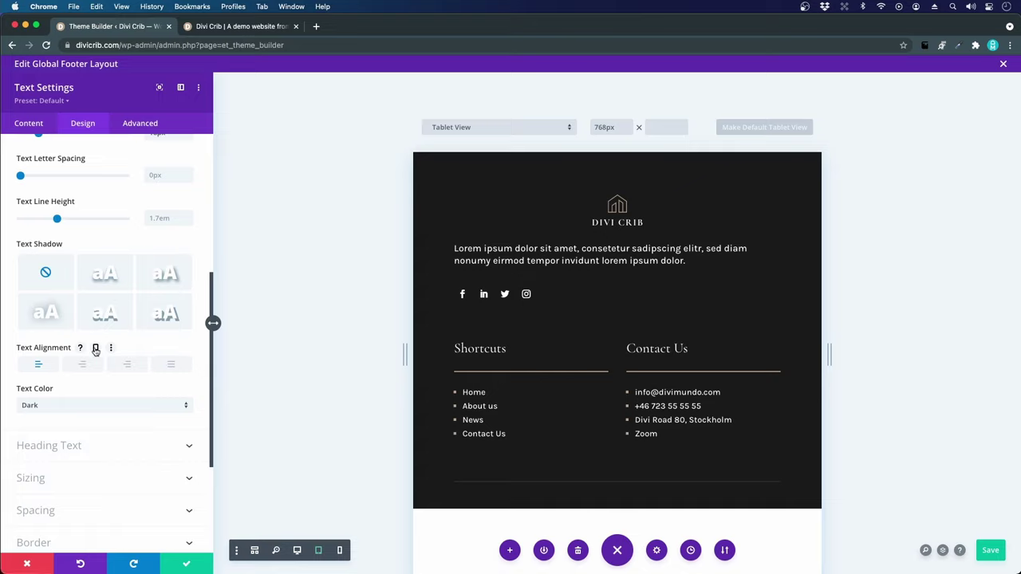
left_click(94, 349)
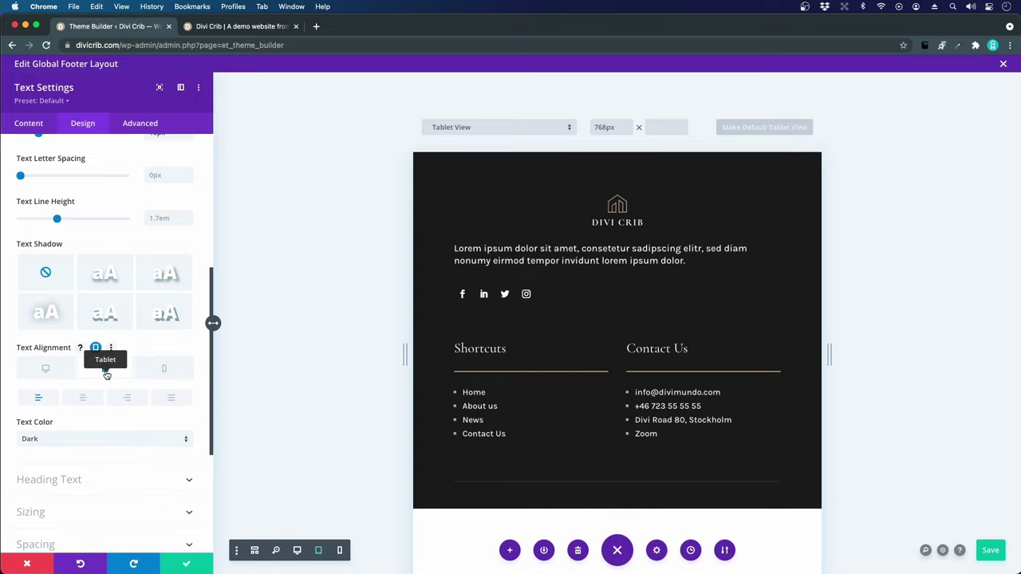
left_click(104, 367)
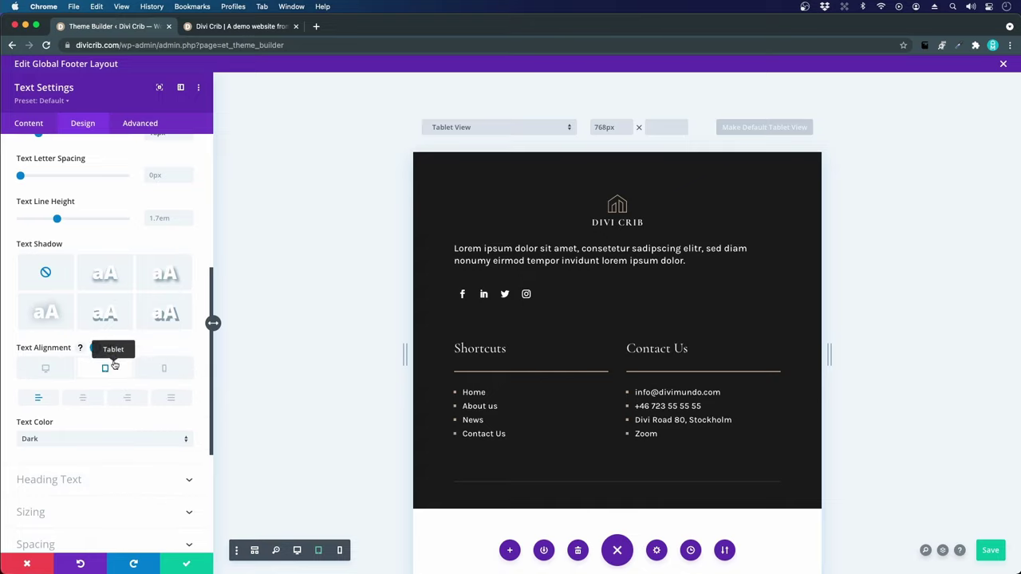
left_click(84, 398)
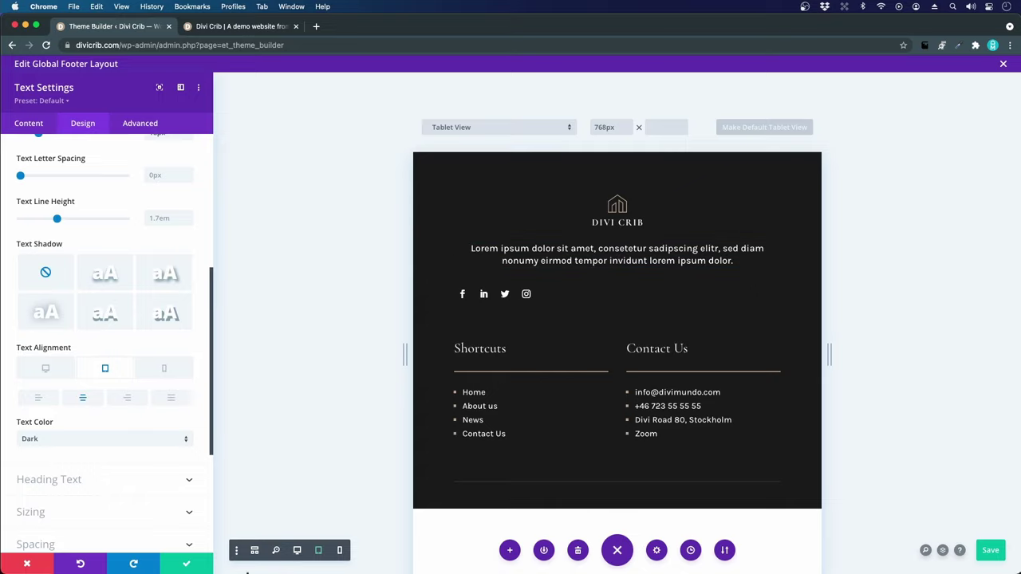
left_click(186, 563)
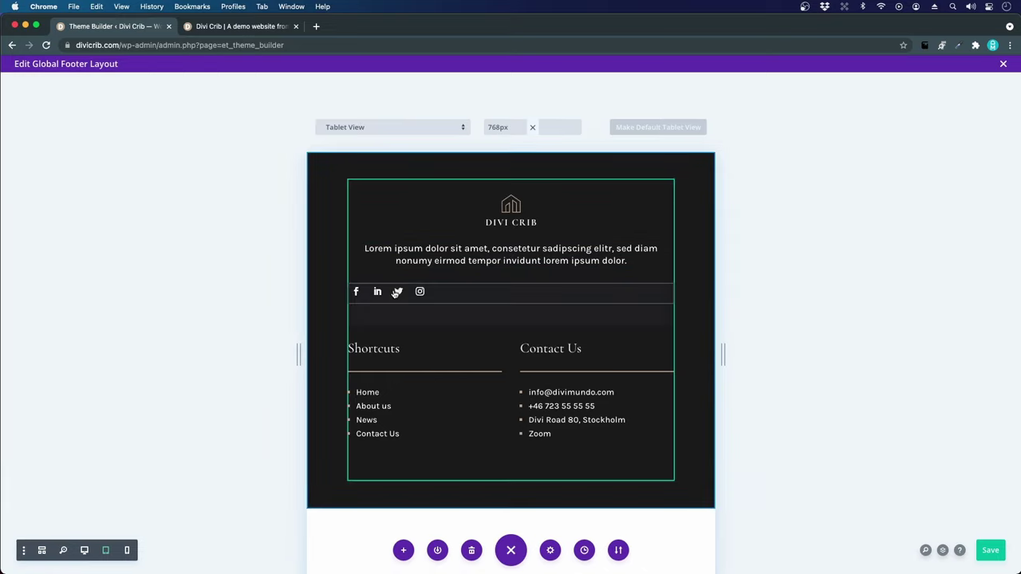
- Center the social icons on tablet, save, and return to the desktop preview
left_click(484, 292)
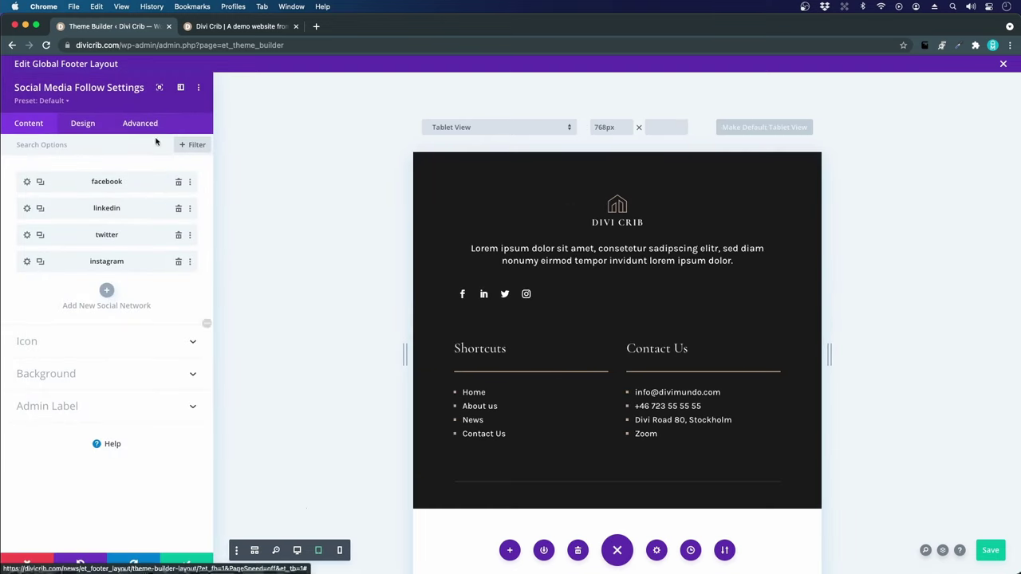
left_click(100, 122)
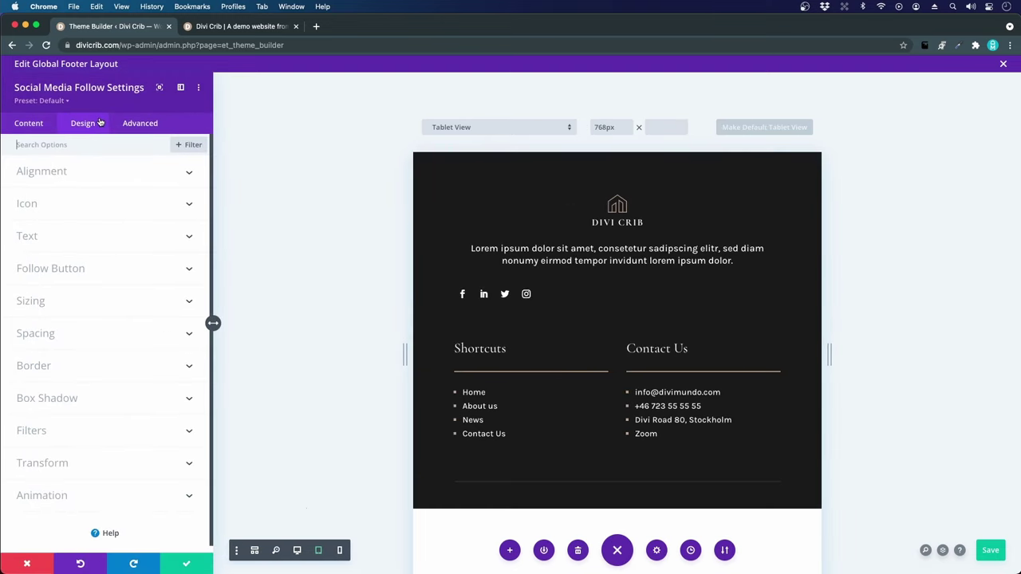
left_click(62, 171)
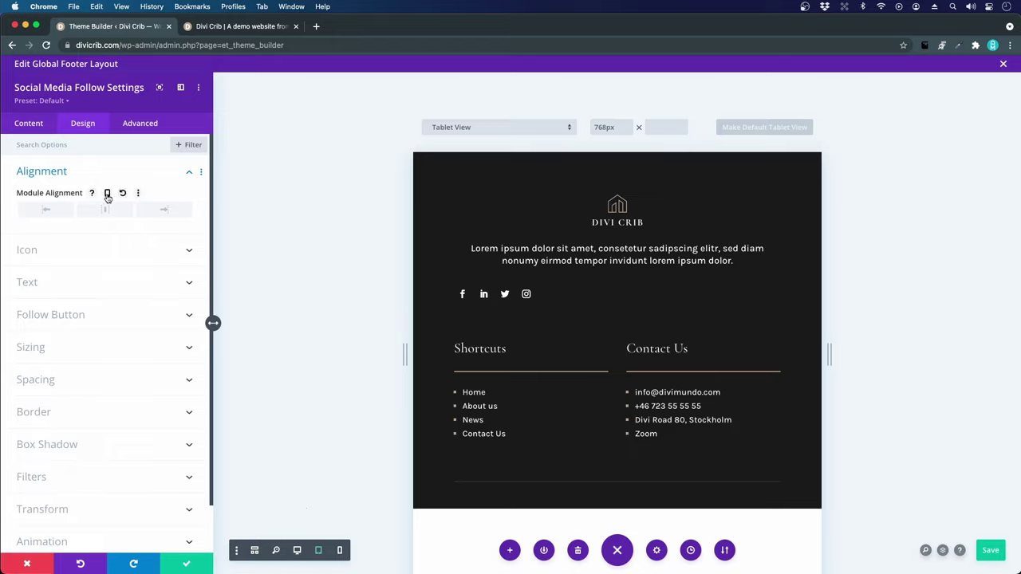
left_click(107, 193)
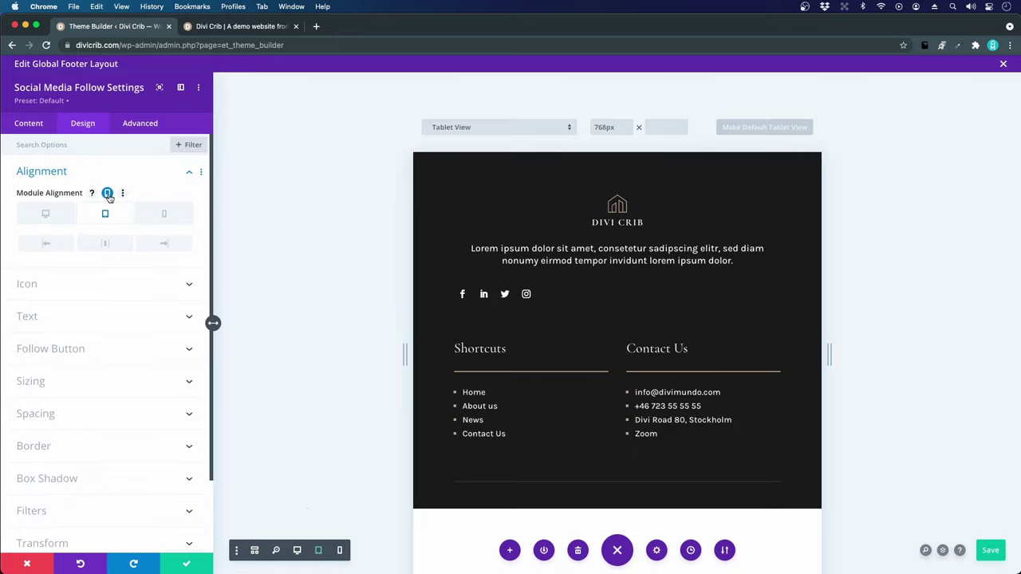
left_click(103, 247)
left_click(186, 563)
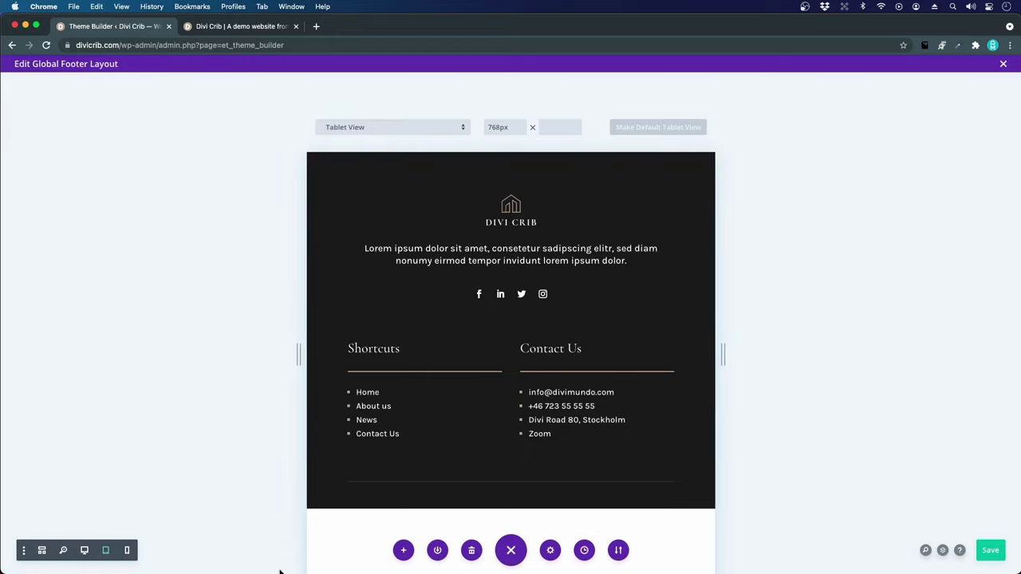
left_click(87, 550)
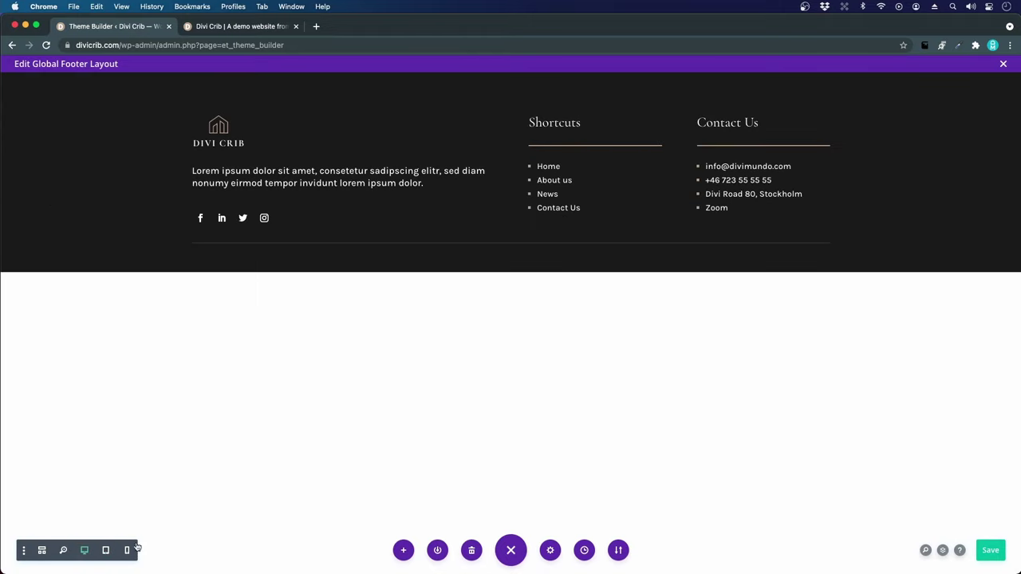
- Save the global footer layout and inspect the live Divi Crib footer's copyright line
left_click(990, 551)
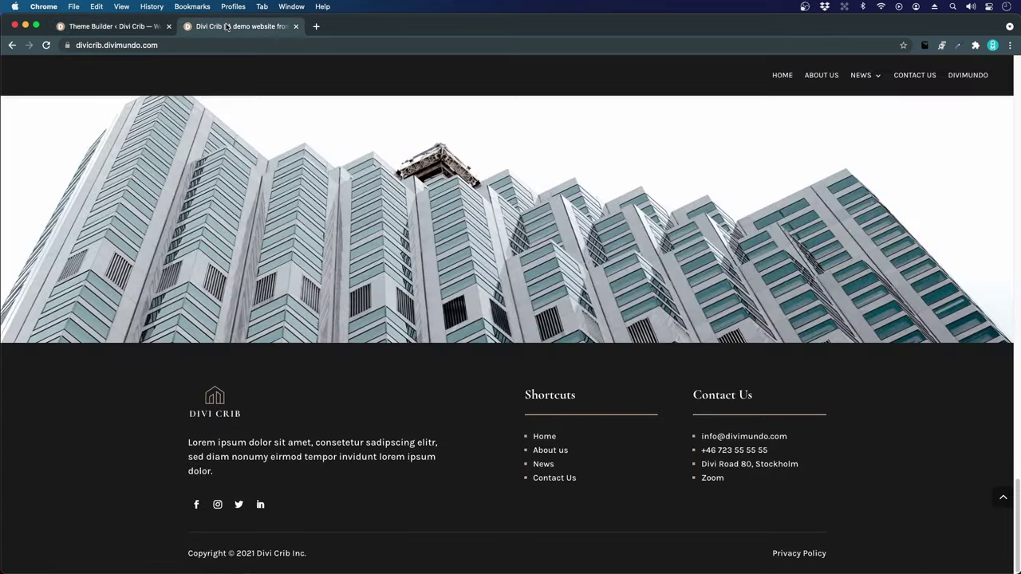
left_click(227, 26)
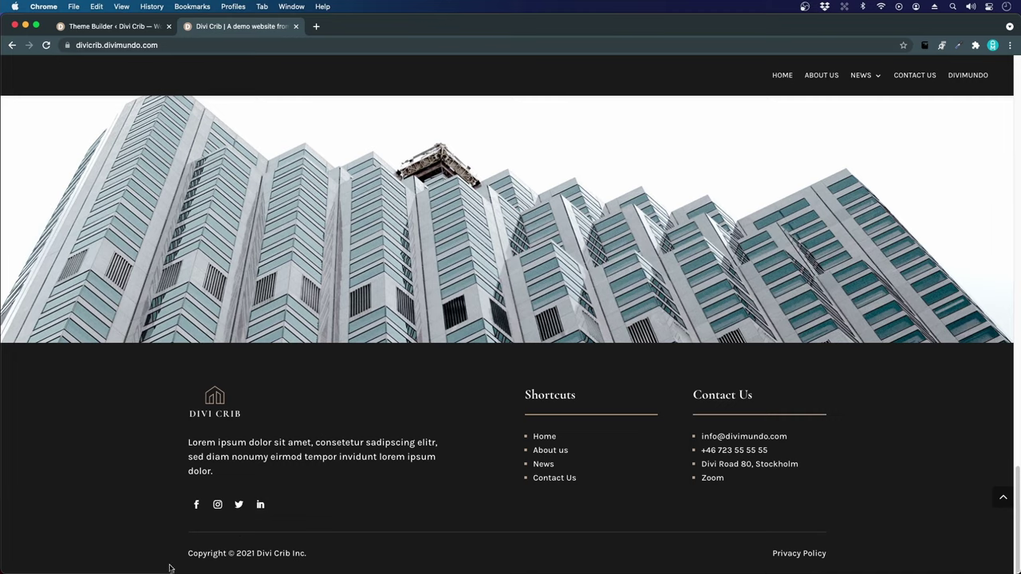
double_click(245, 552)
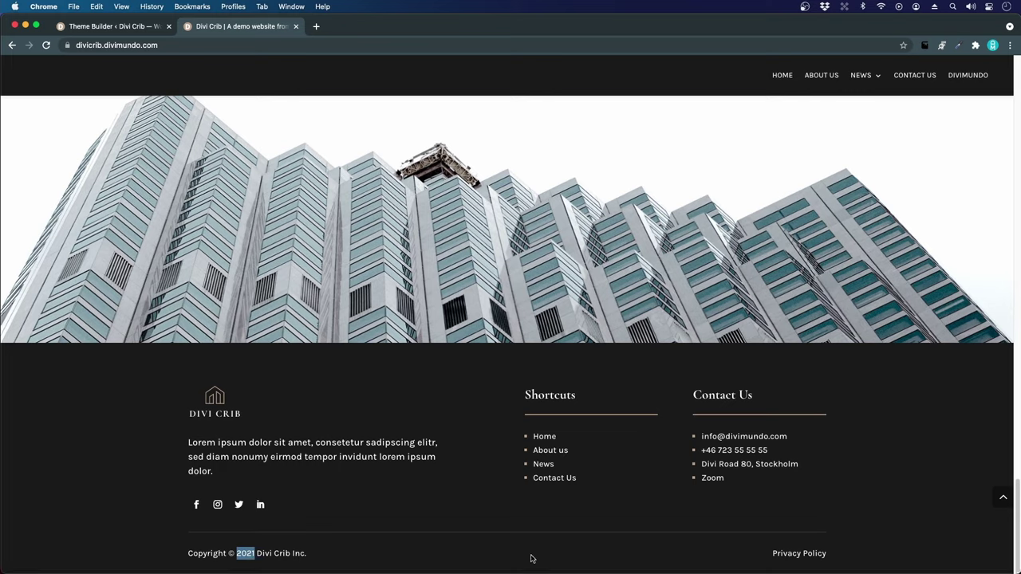
left_click(532, 557)
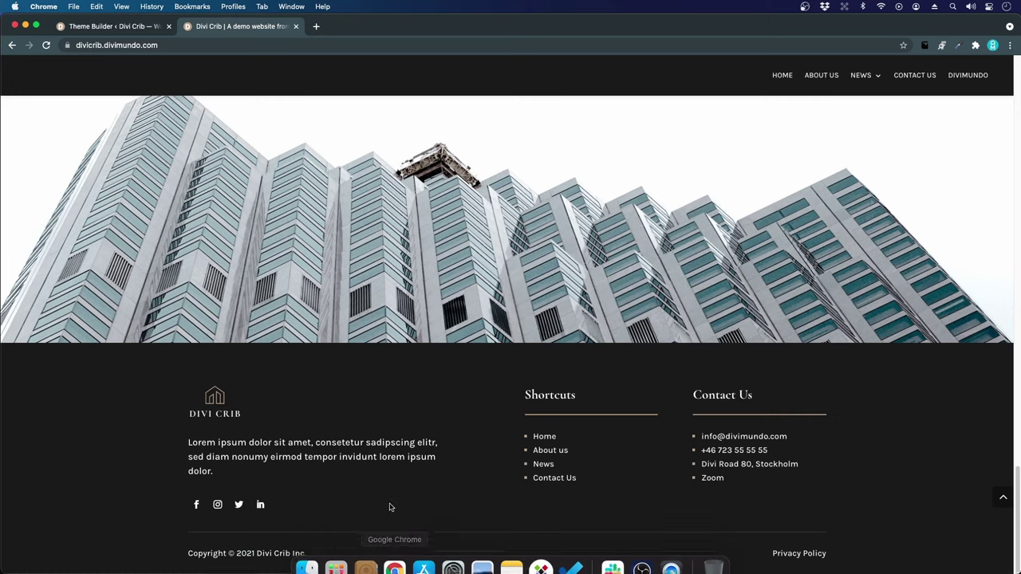
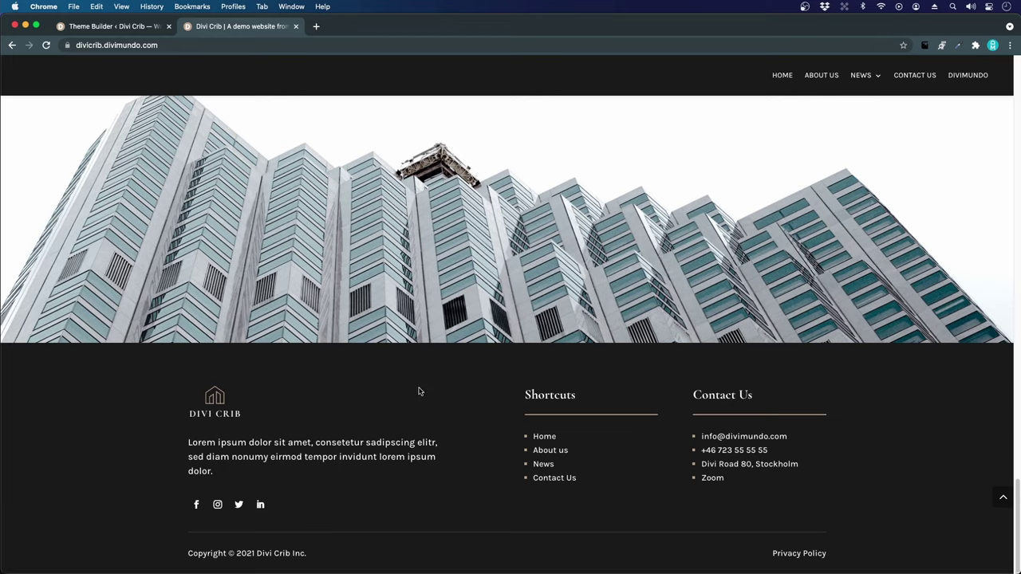
- Add a new two-column row below the global footer's content
left_click(120, 30)
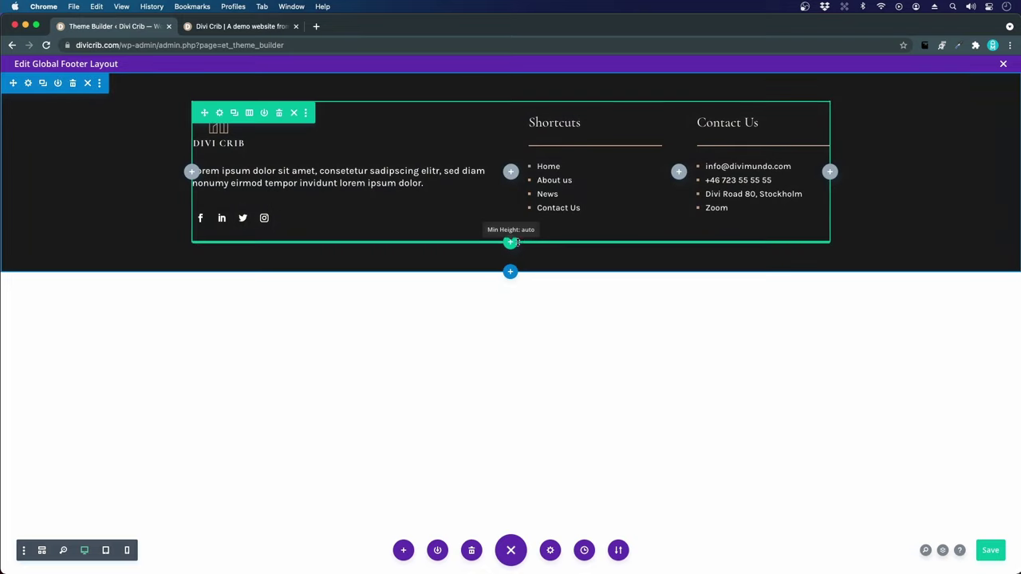
left_click(511, 244)
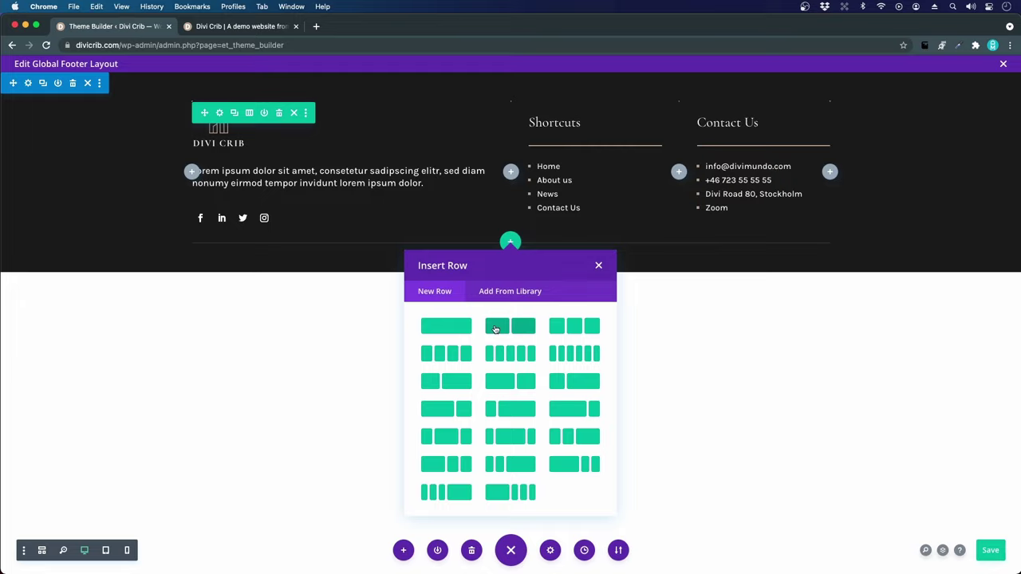
left_click(496, 329)
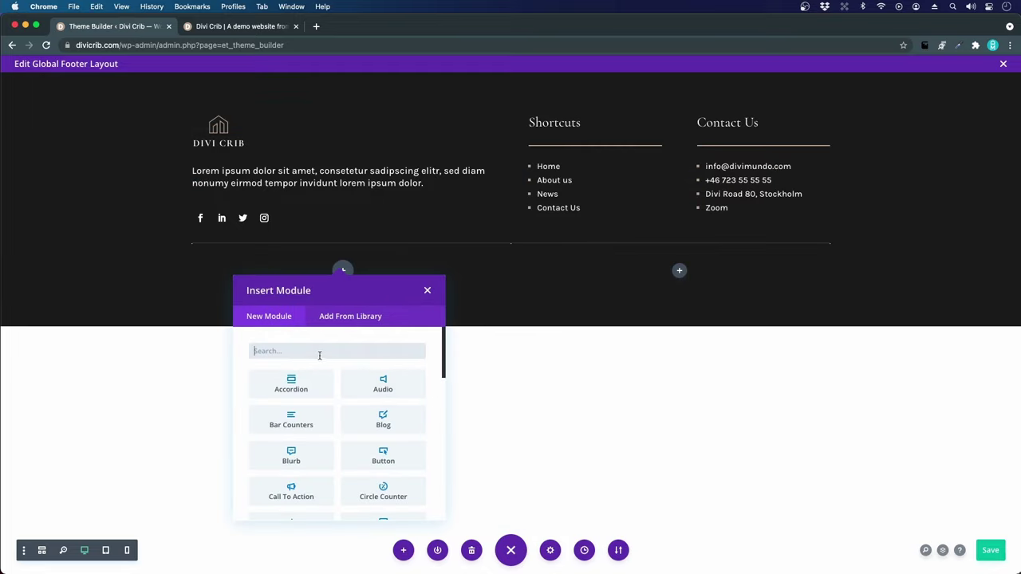
- Insert a Text module into the new row's first column and switch to the live site
type("texty")
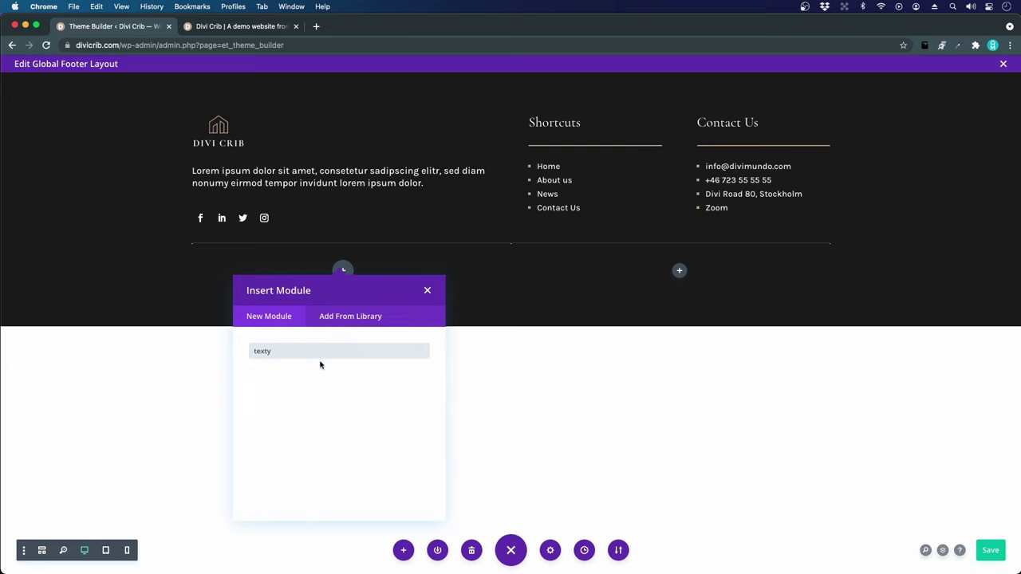
key("BackSpace")
left_click(303, 378)
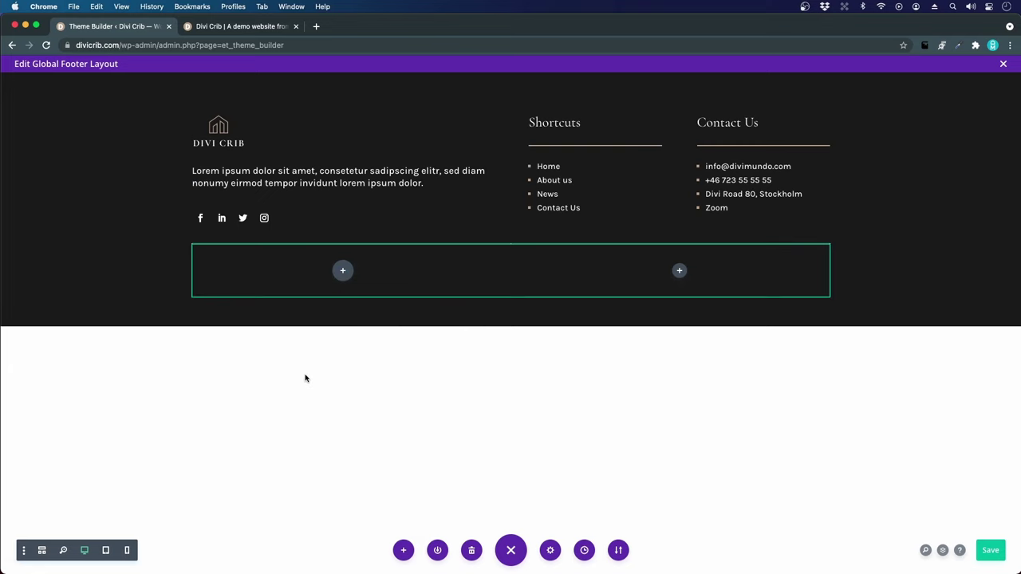
left_click(221, 30)
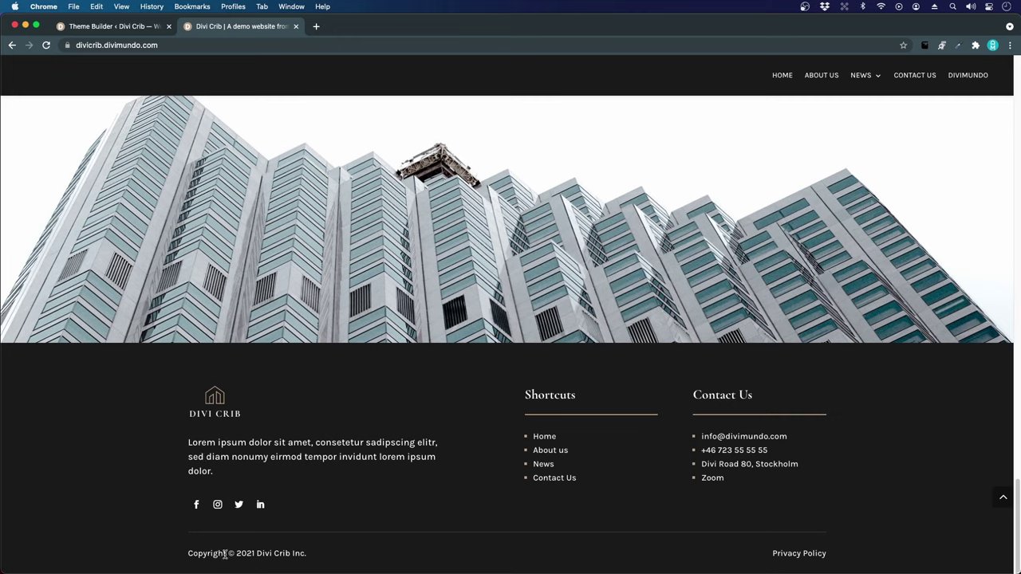
- Inspect the © symbol in the live site's copyright line, then return to the footer editor
double_click(231, 553)
left_click(268, 555)
double_click(232, 553)
left_click(398, 567)
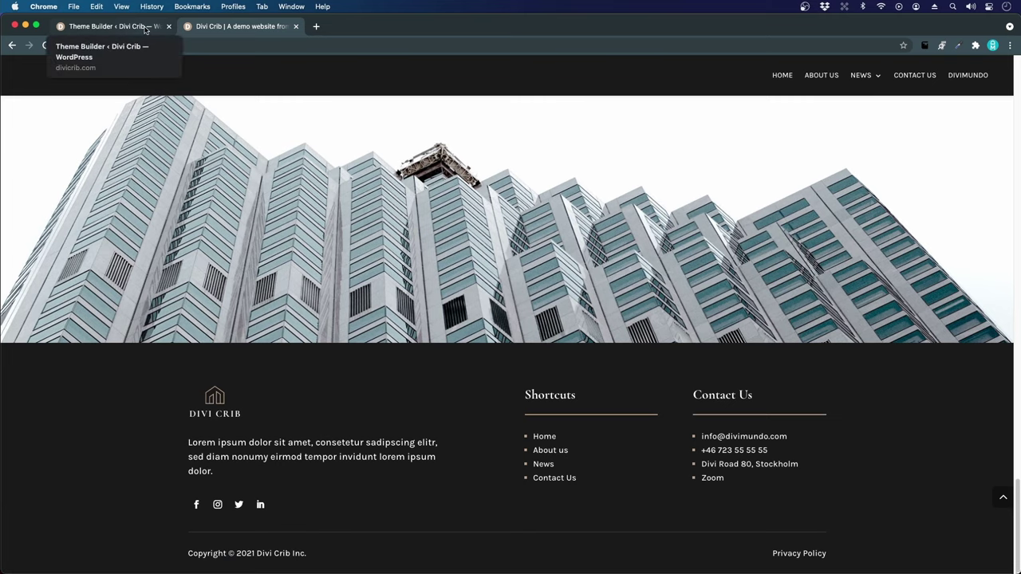
left_click(146, 29)
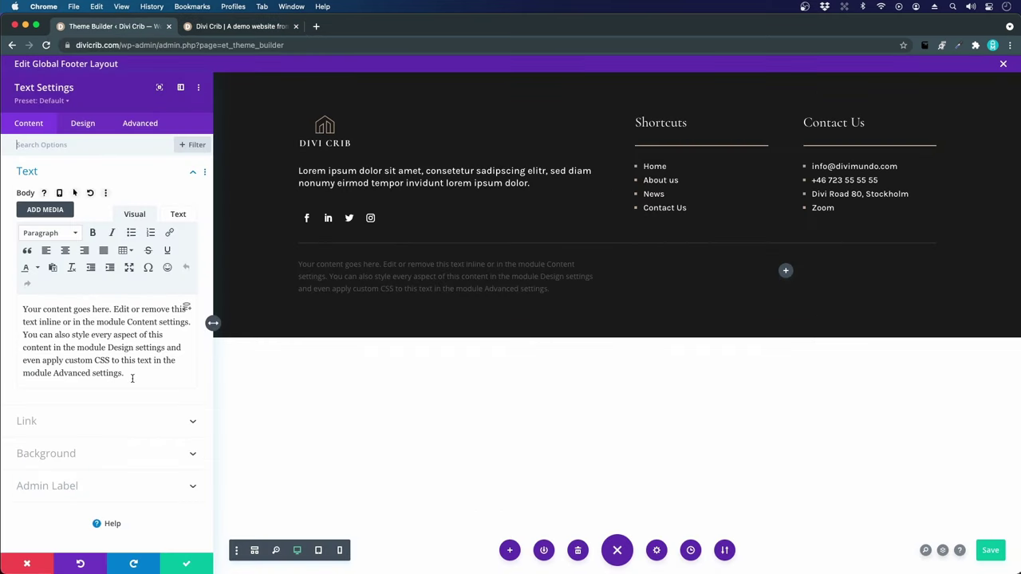
- Delete the placeholder paragraph, test-insert a © special character, then remove it
left_click_drag(129, 375, 32, 311)
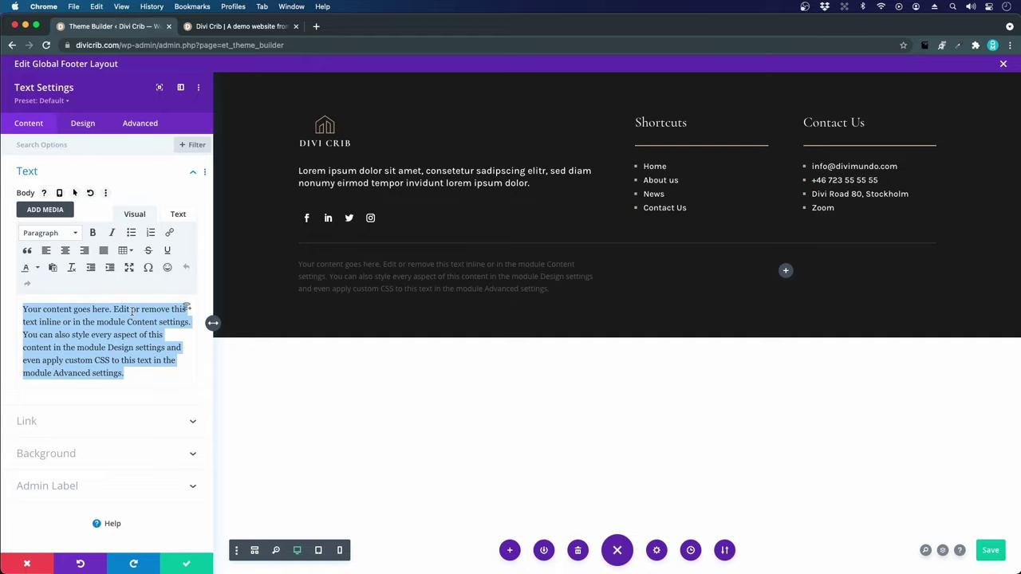
key("BackSpace")
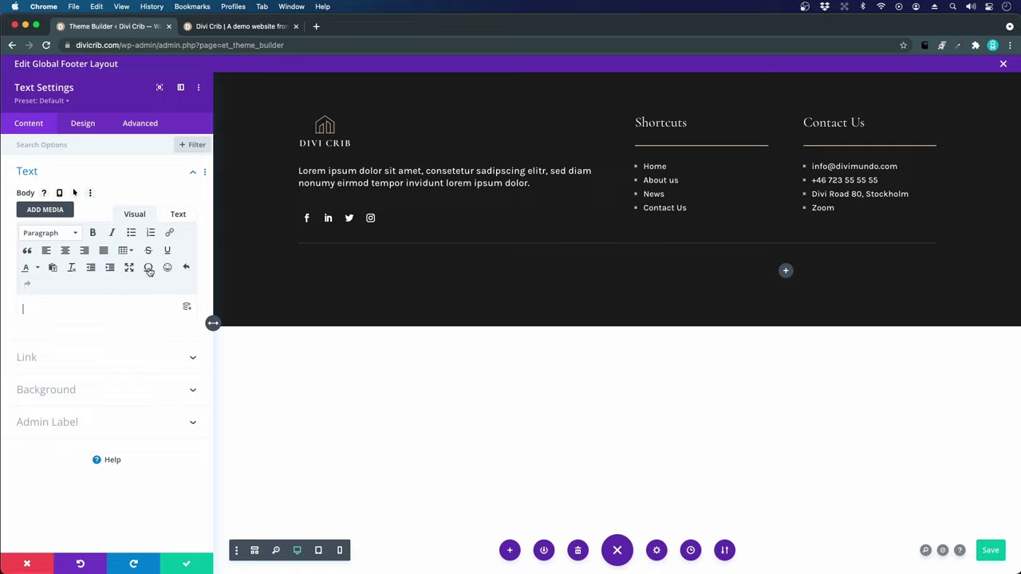
left_click(148, 269)
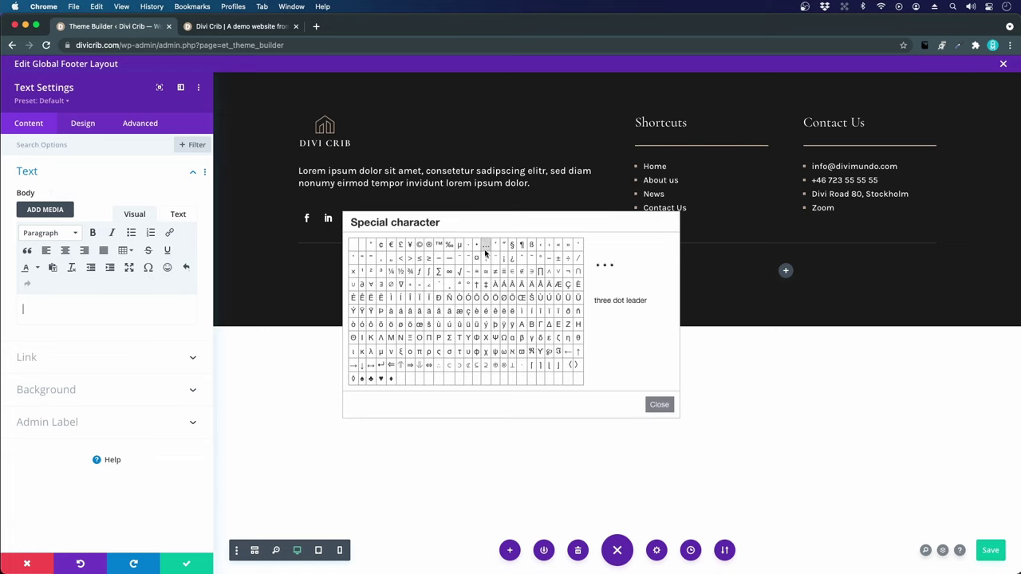
left_click(420, 248)
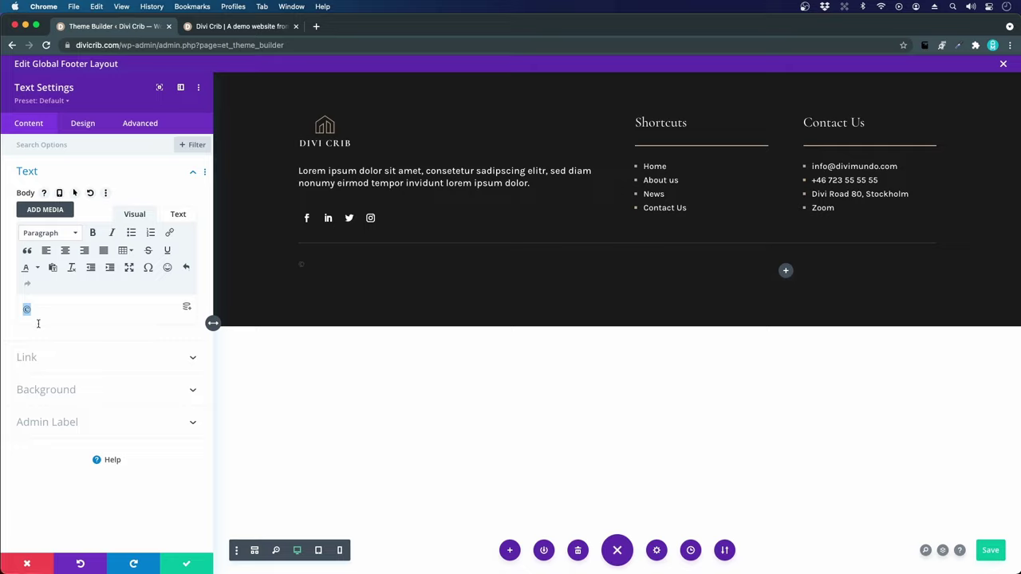
key("BackSpace")
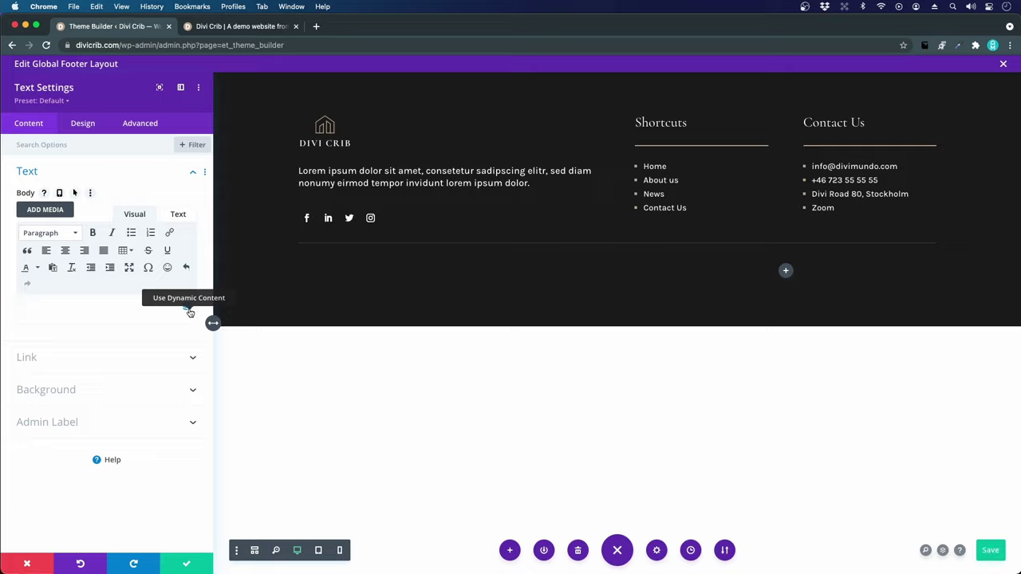
- Make the text dynamic Current Date content with 'Copyright ©' before the date
left_click(189, 312)
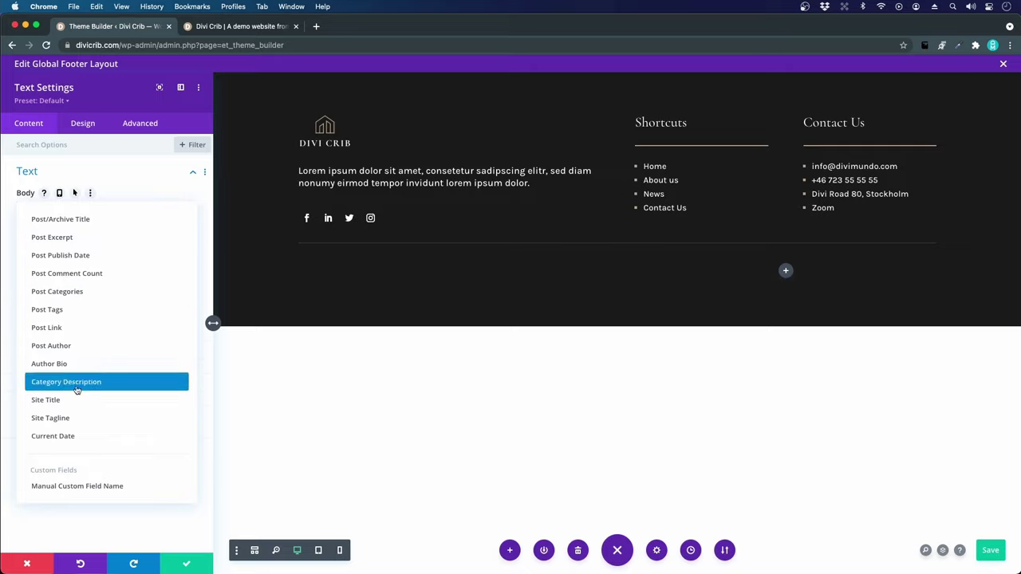
left_click(68, 441)
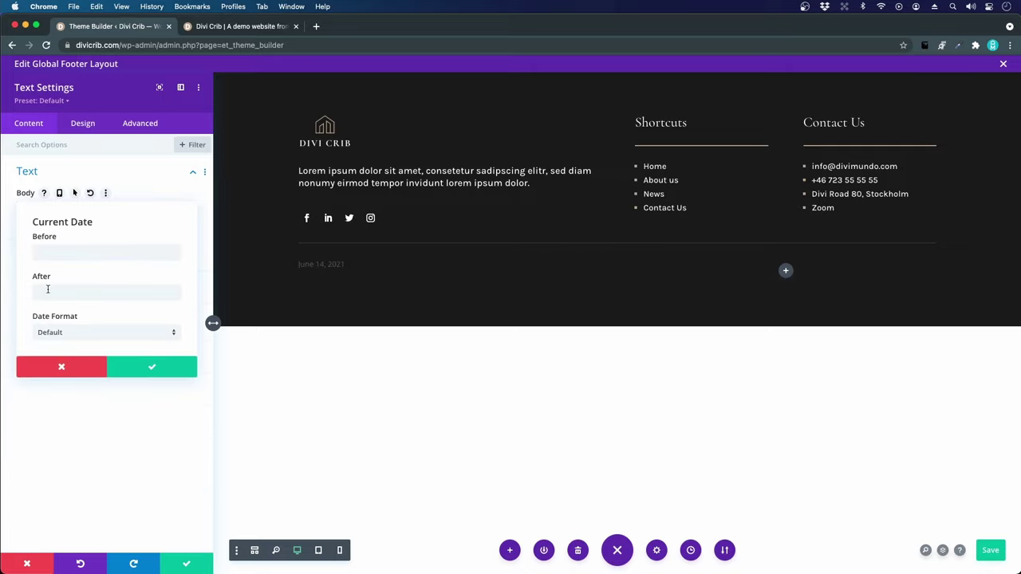
left_click(67, 251)
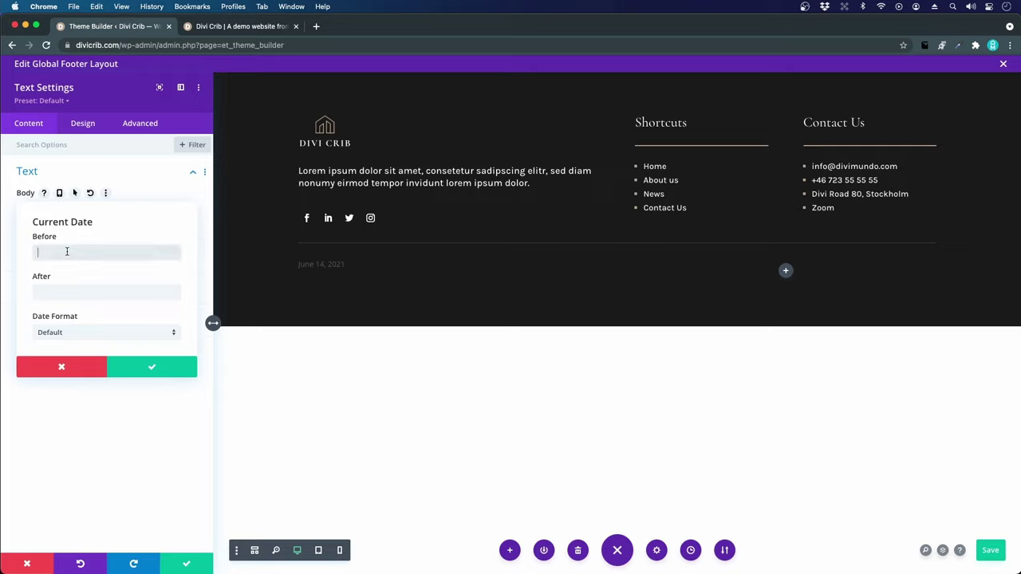
type("Copyright")
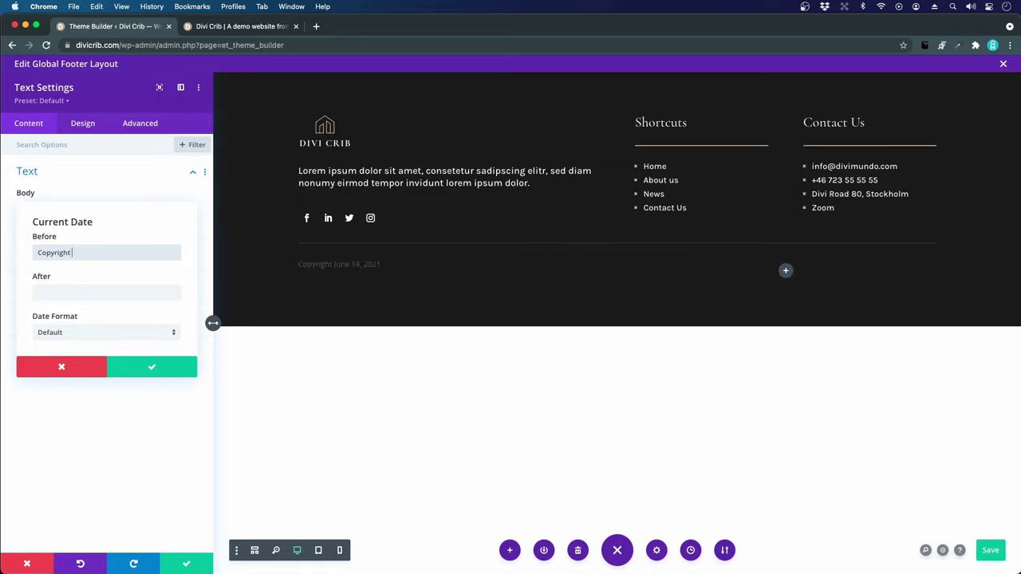
type(" ©")
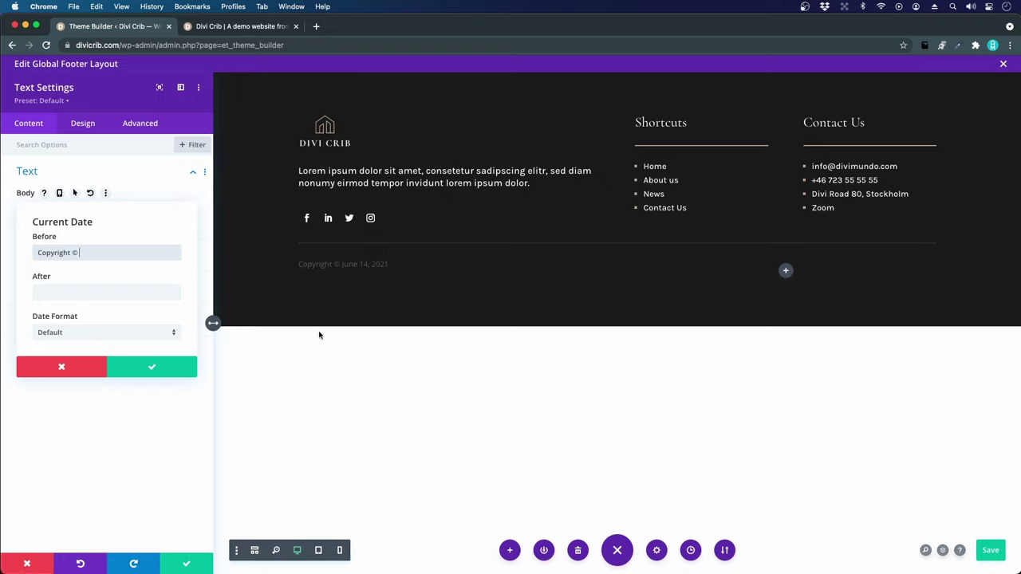
- Give the date a custom 'Y' format and 'Divi Crib Inc.' after it, then confirm
left_click(65, 334)
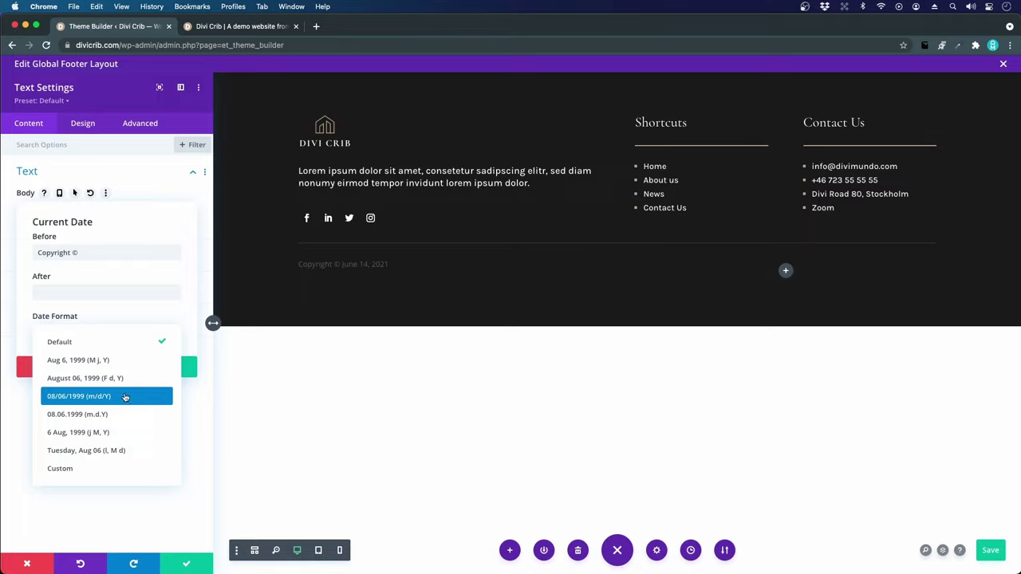
left_click(68, 469)
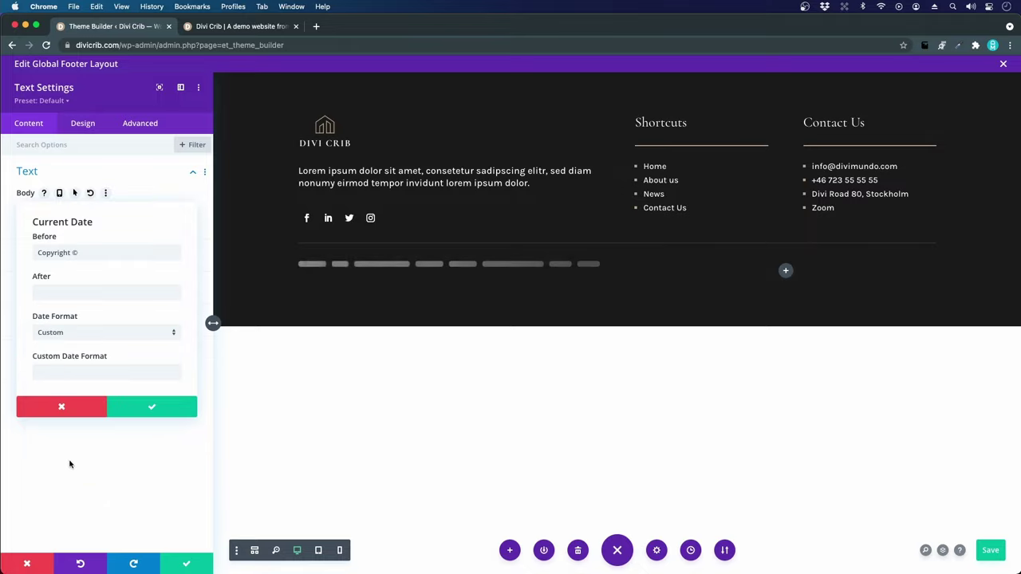
left_click(66, 373)
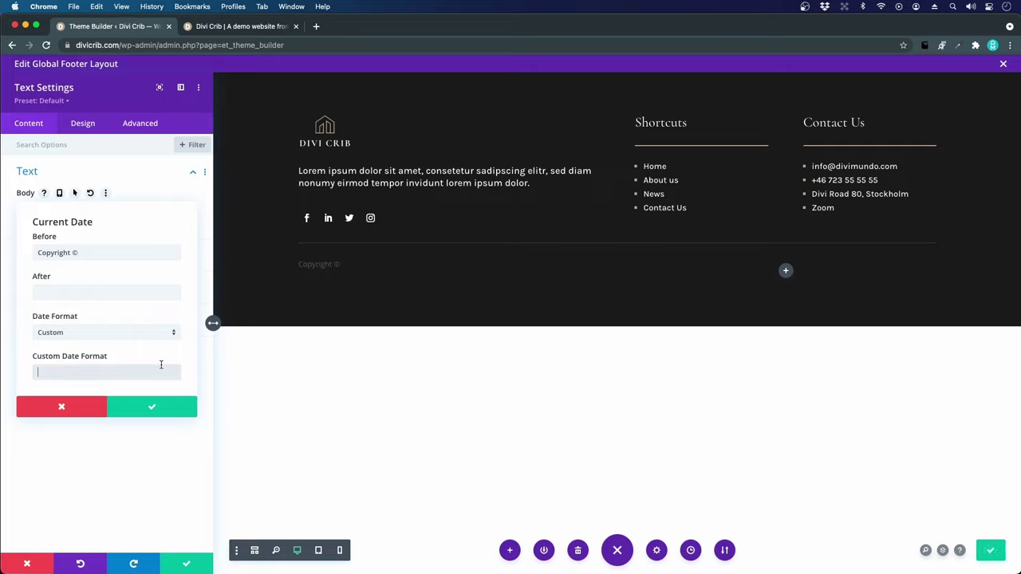
type("Y")
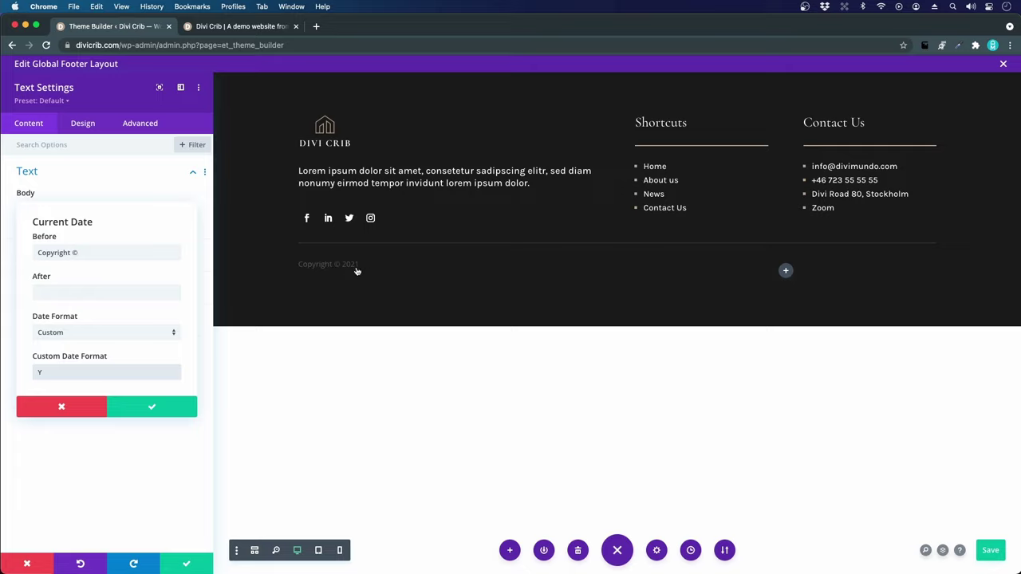
left_click(69, 292)
type("Divi ")
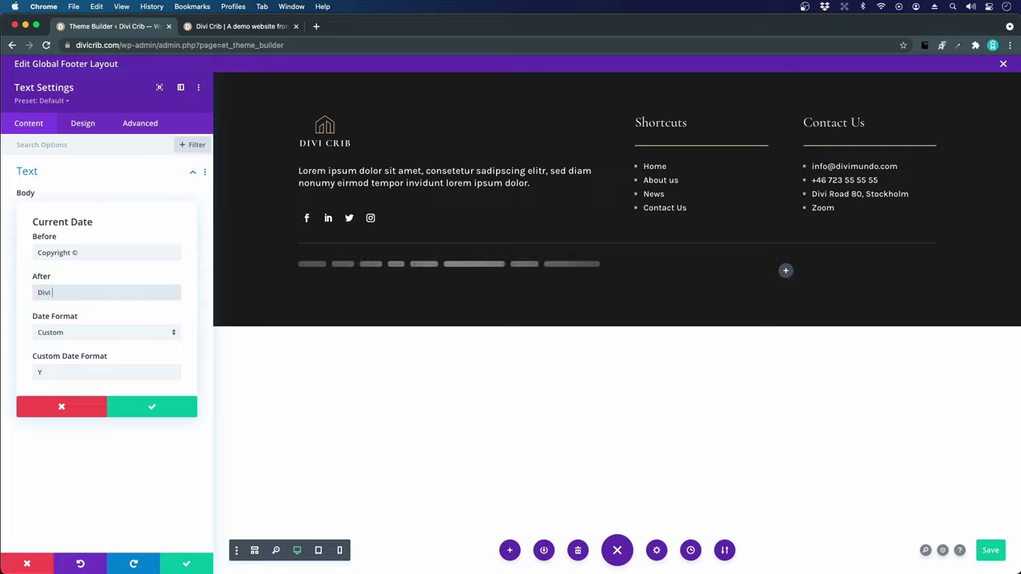
type("Crib Inc.")
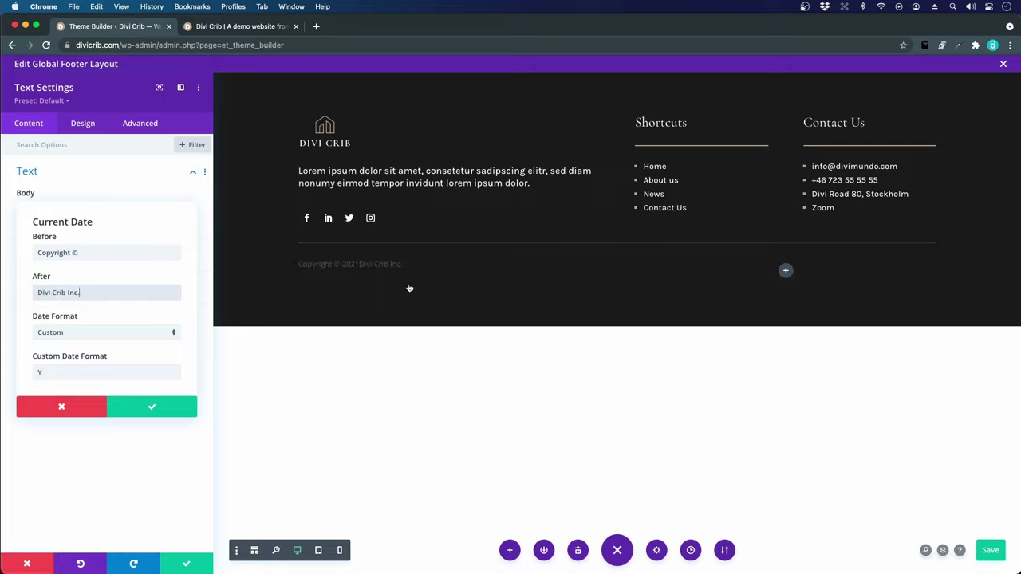
left_click(152, 407)
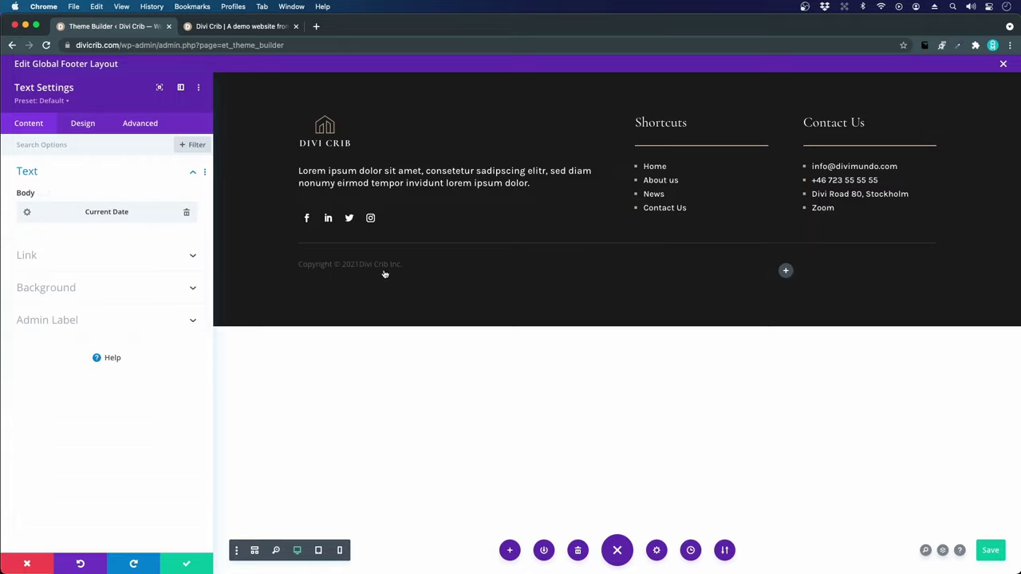
- Style the copyright text white in the Karla font at 16px text size
left_click(76, 124)
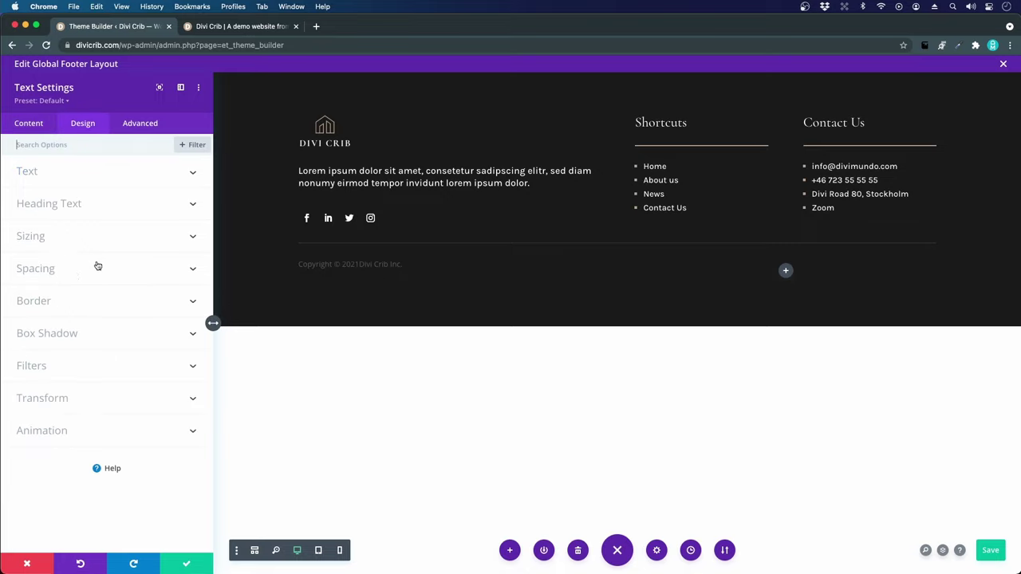
left_click(28, 171)
left_click(154, 371)
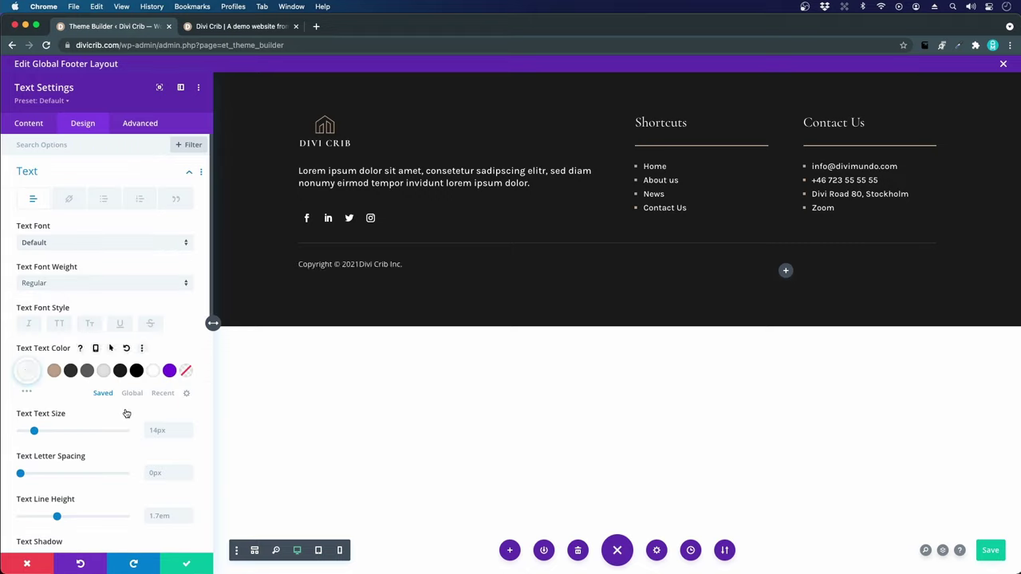
left_click(66, 243)
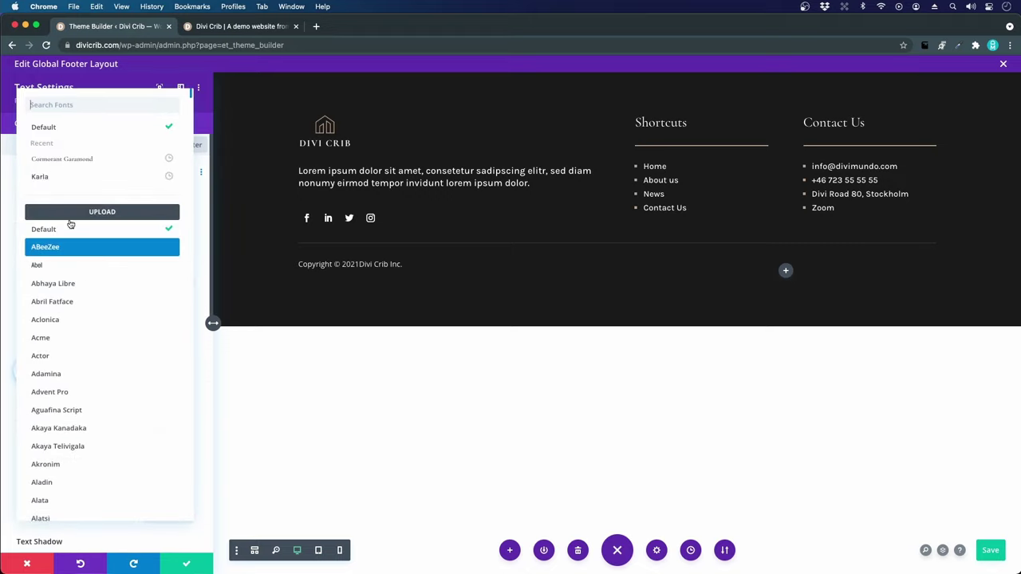
left_click(46, 179)
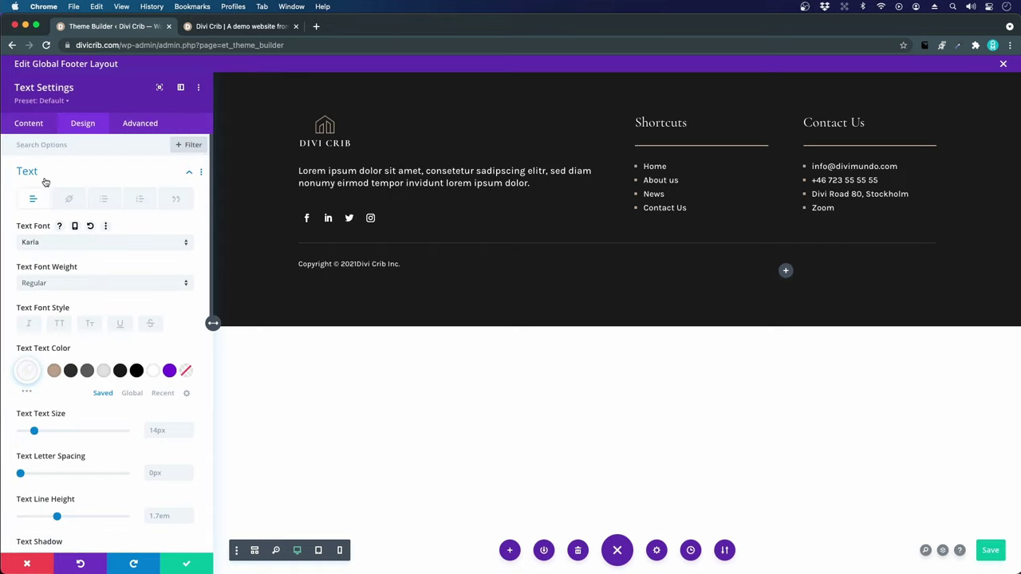
double_click(157, 429)
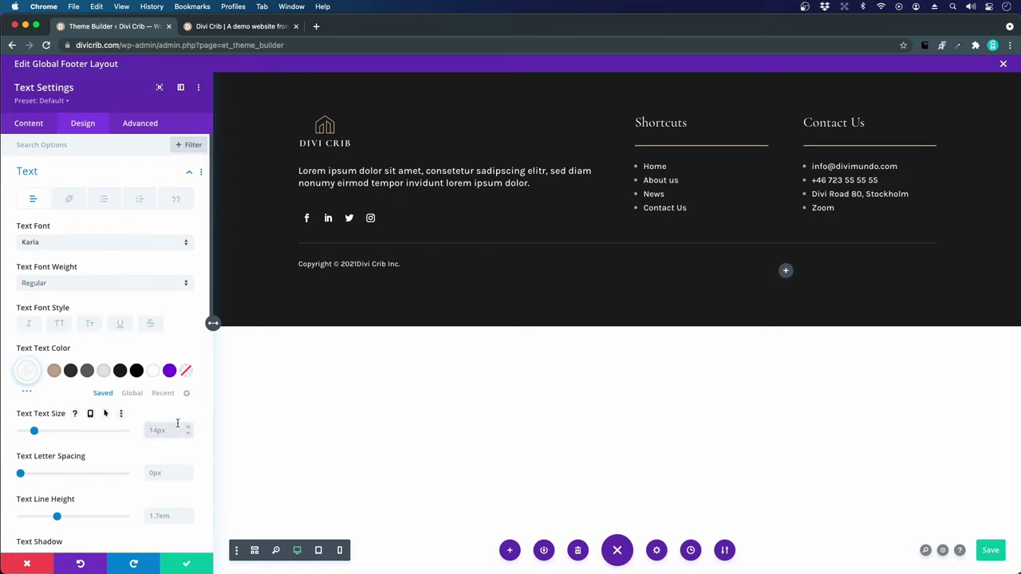
type("16")
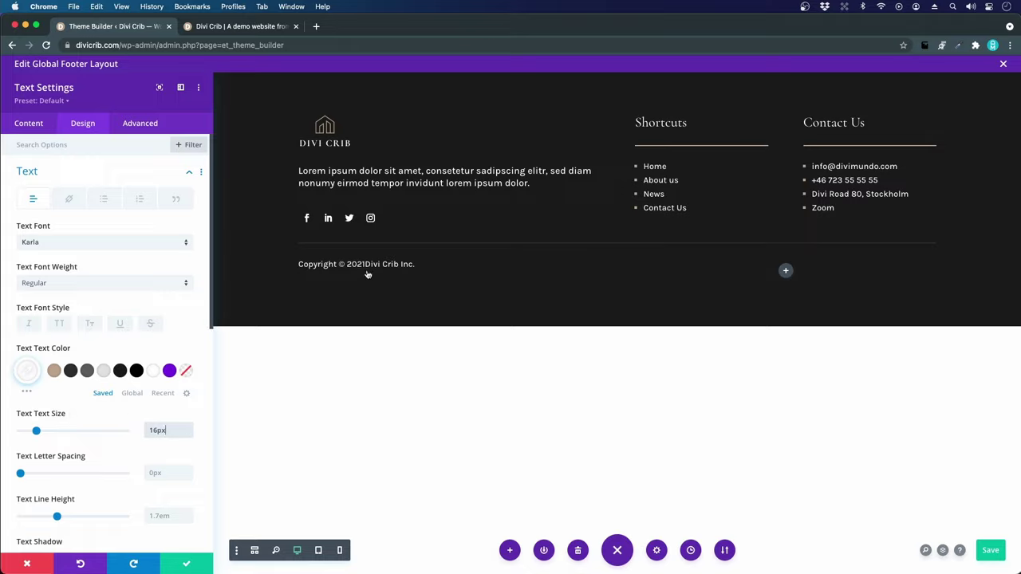
left_click(34, 129)
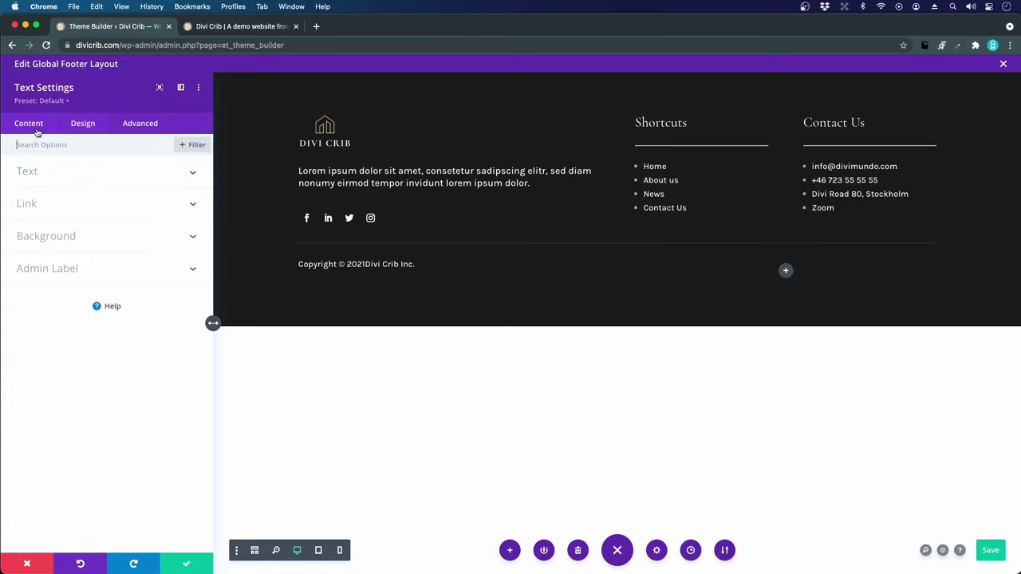
- Add a space before 'Divi Crib Inc.' in the date's After text and compare with the live footer
left_click(24, 175)
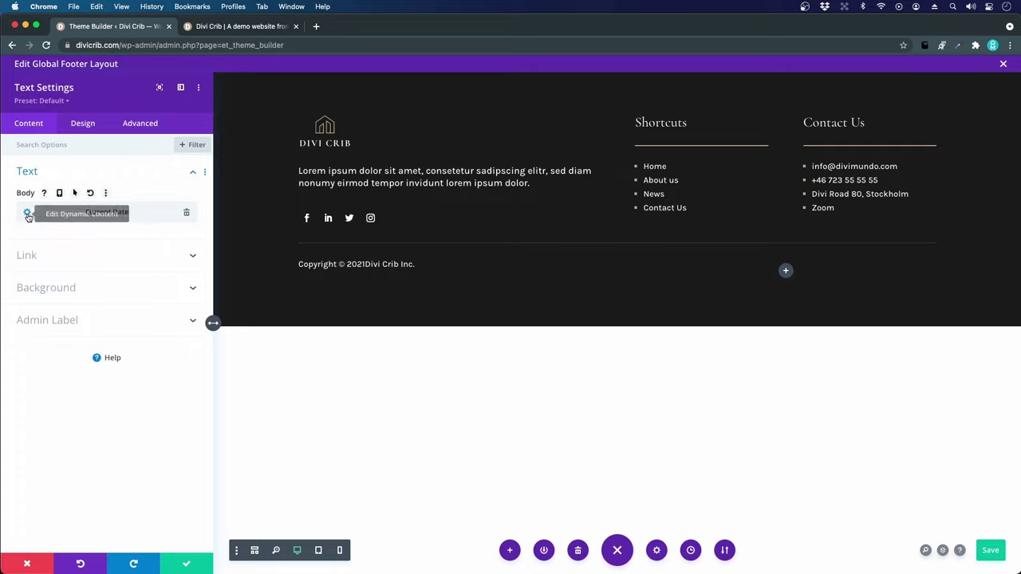
left_click(27, 214)
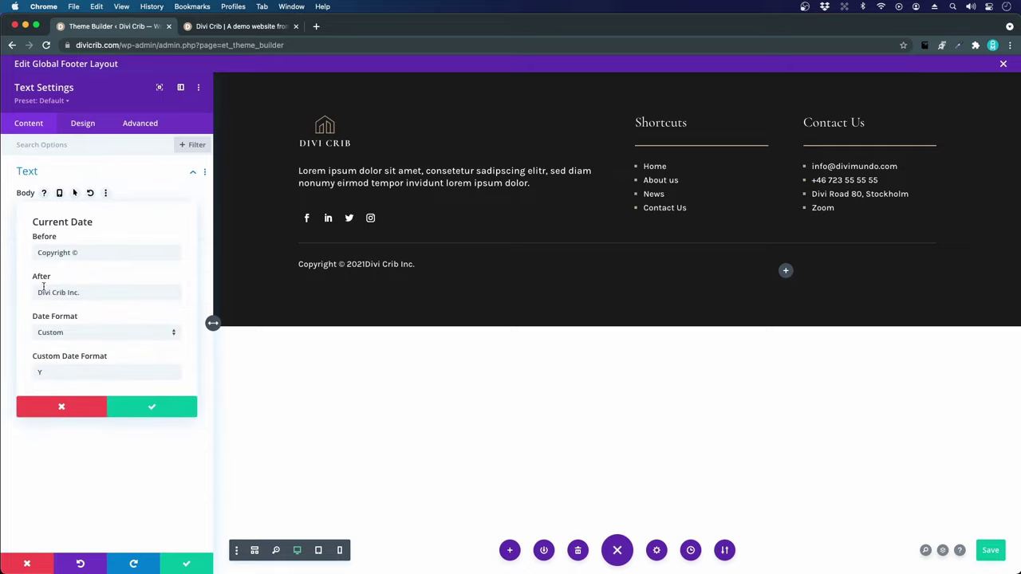
left_click(35, 291)
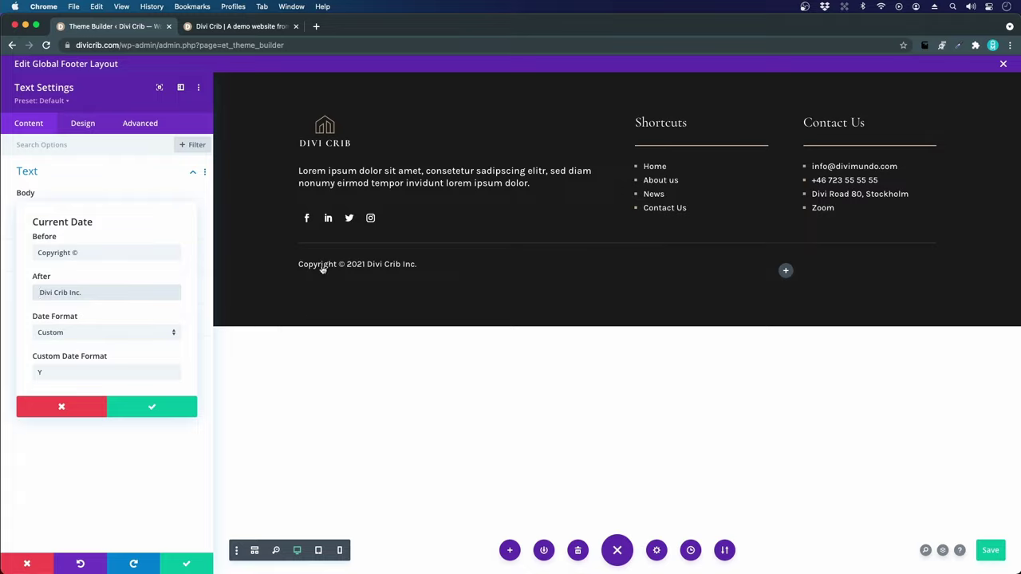
left_click(153, 408)
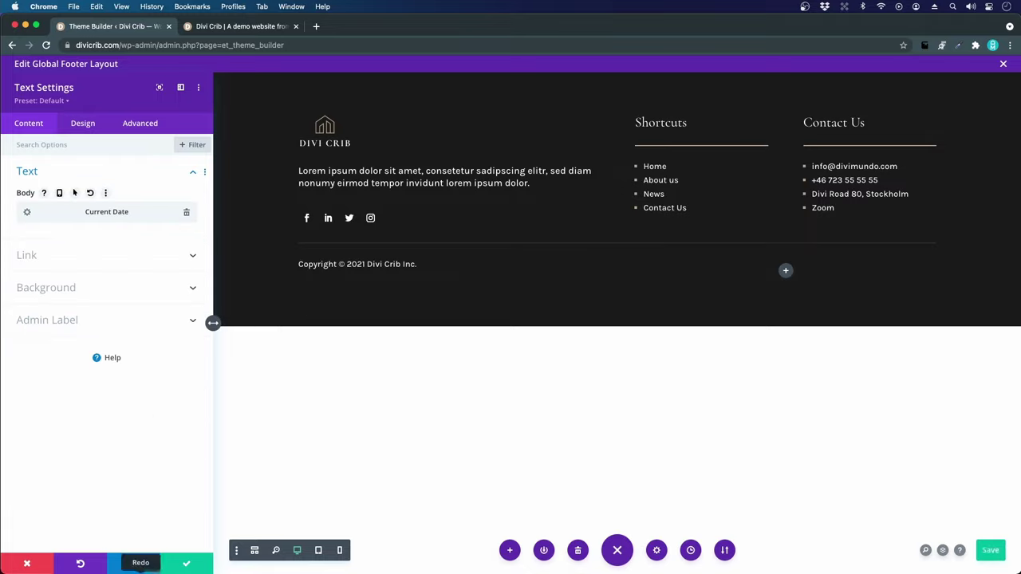
left_click(194, 562)
left_click(224, 29)
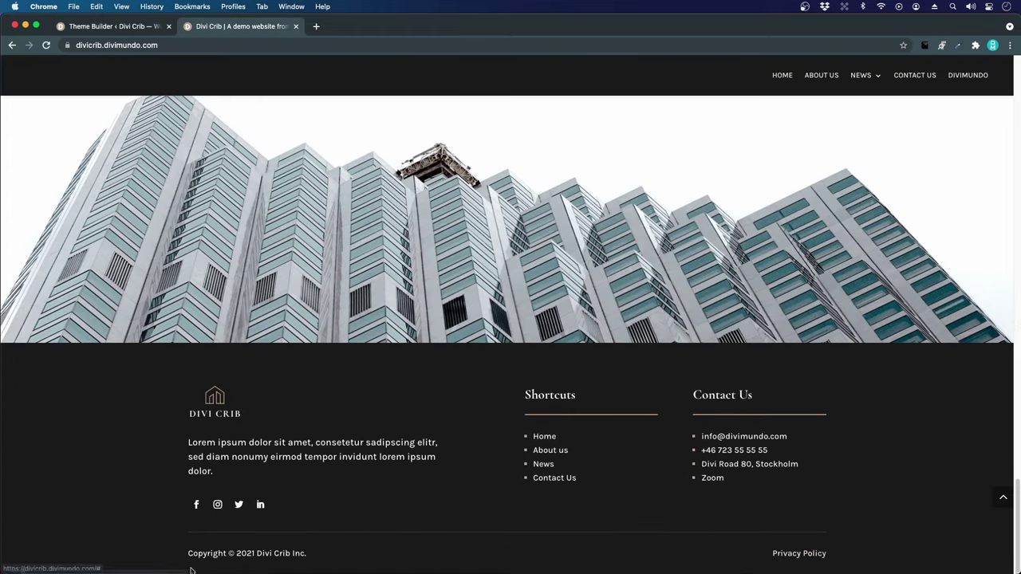
- Duplicate the copyright Text module and drag the copy into the row's right column
left_click(83, 33)
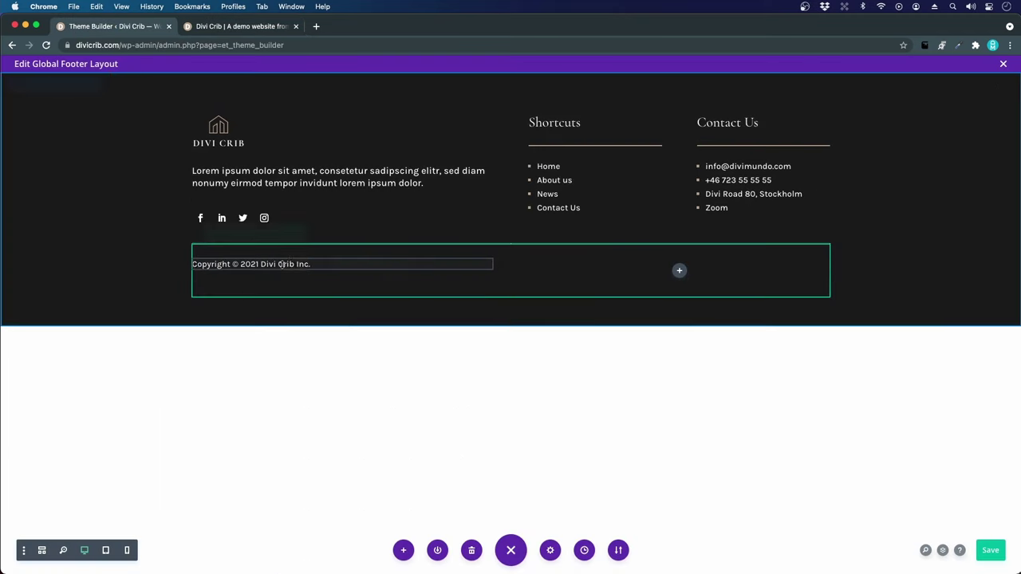
left_click(332, 264)
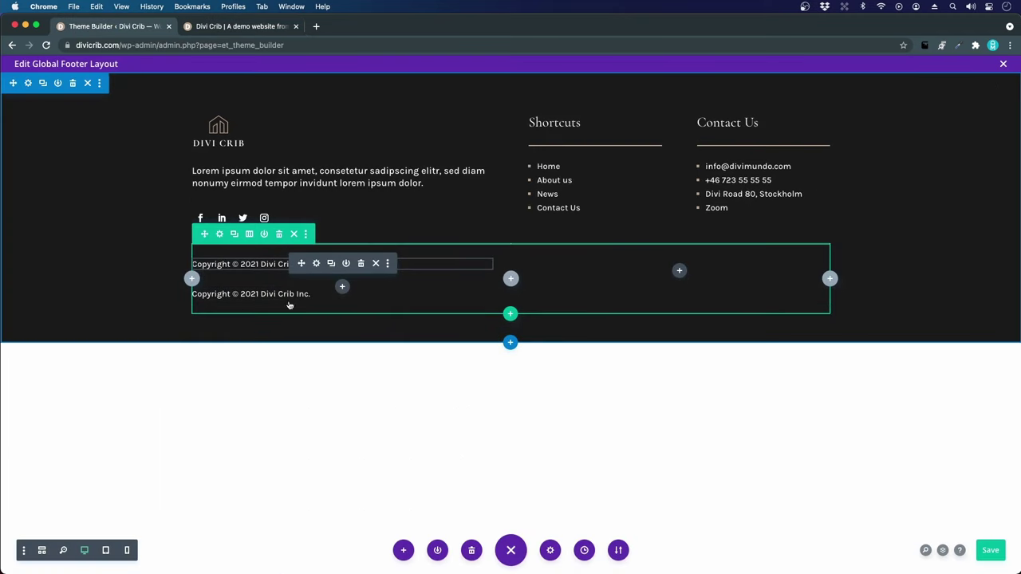
left_click_drag(290, 296, 680, 277)
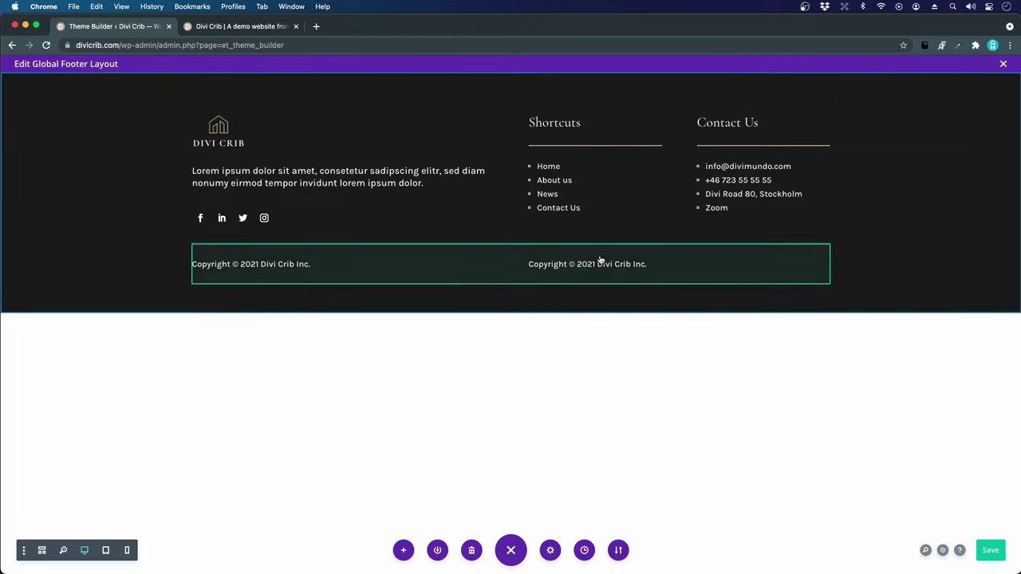
- Replace the copy's dynamic date with the text 'Privacy Policy'
left_click(653, 264)
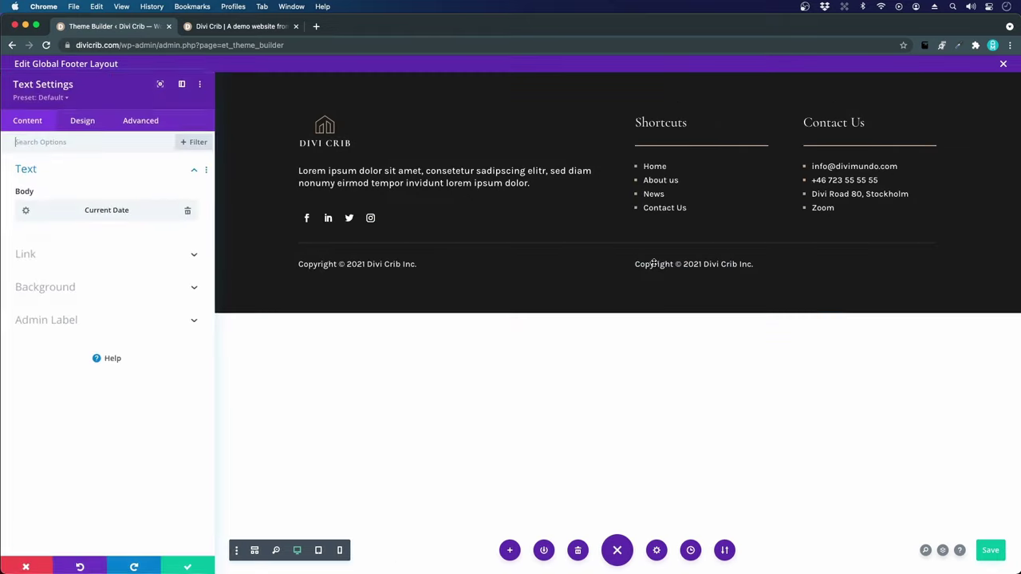
left_click(188, 214)
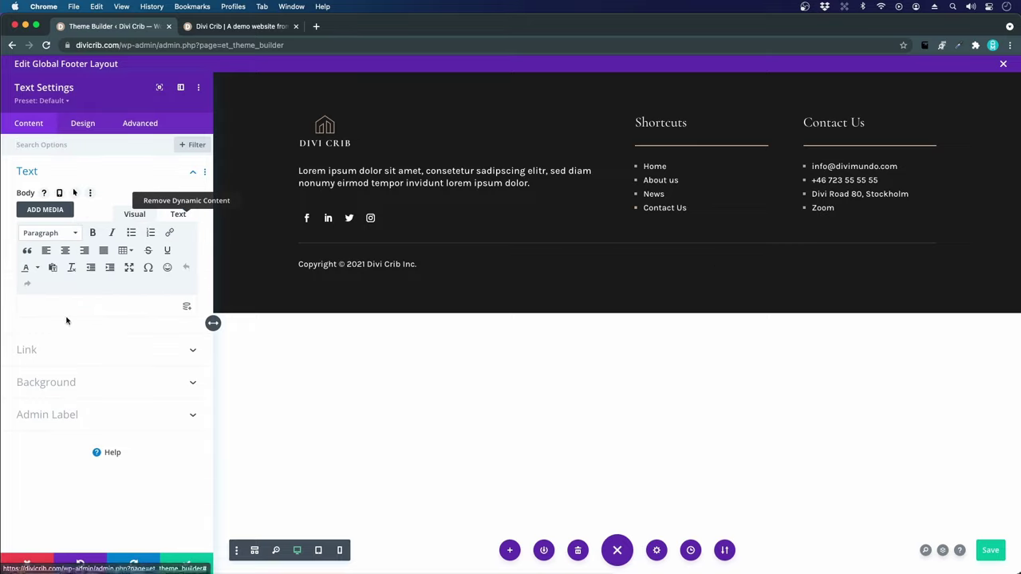
type("Privacu")
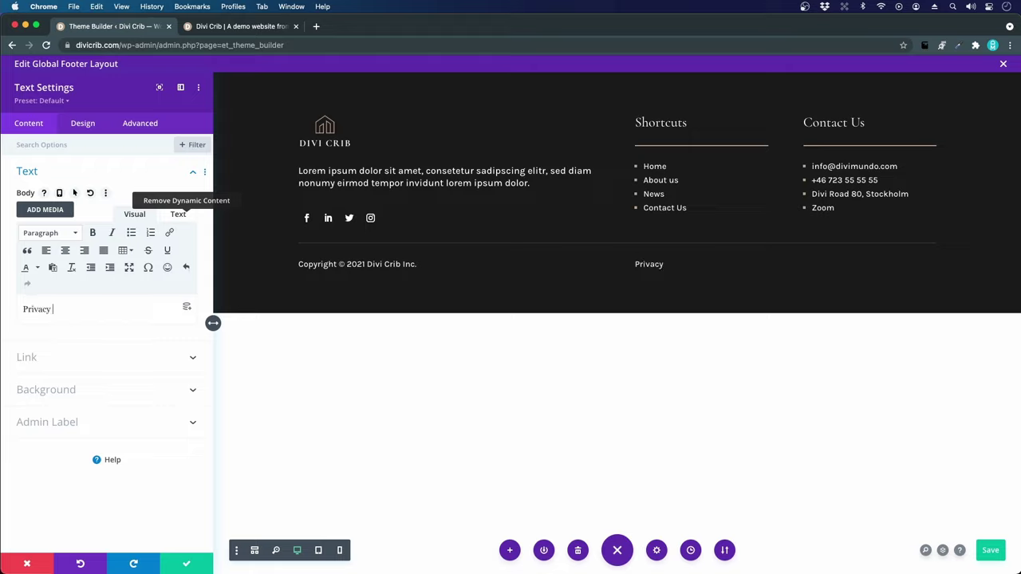
type(" OP")
type("Policy")
- Link 'Privacy Policy' to /privacy-policy/, set to open in a new window
left_click_drag(94, 310, 7, 308)
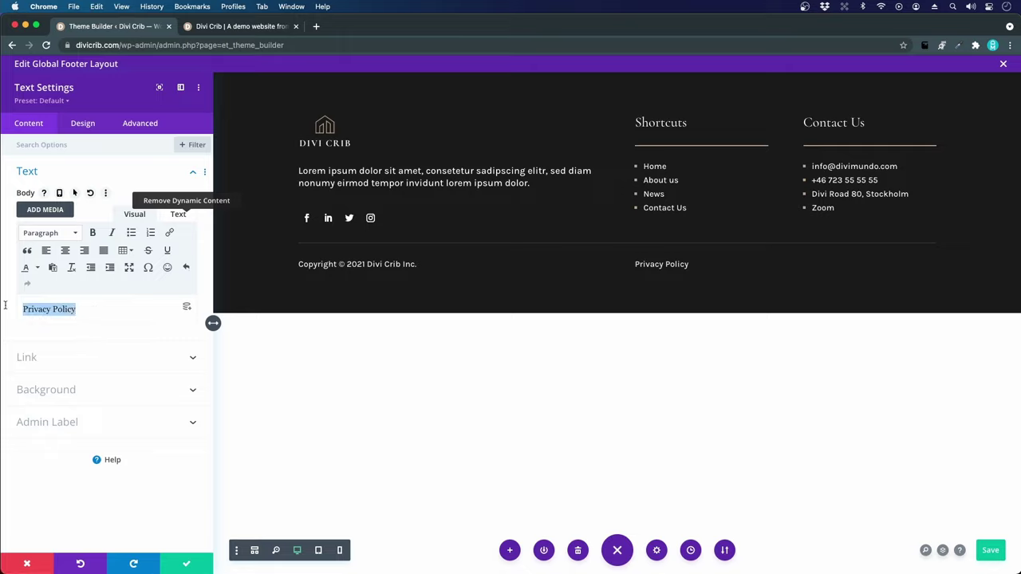
left_click(167, 234)
left_click(534, 280)
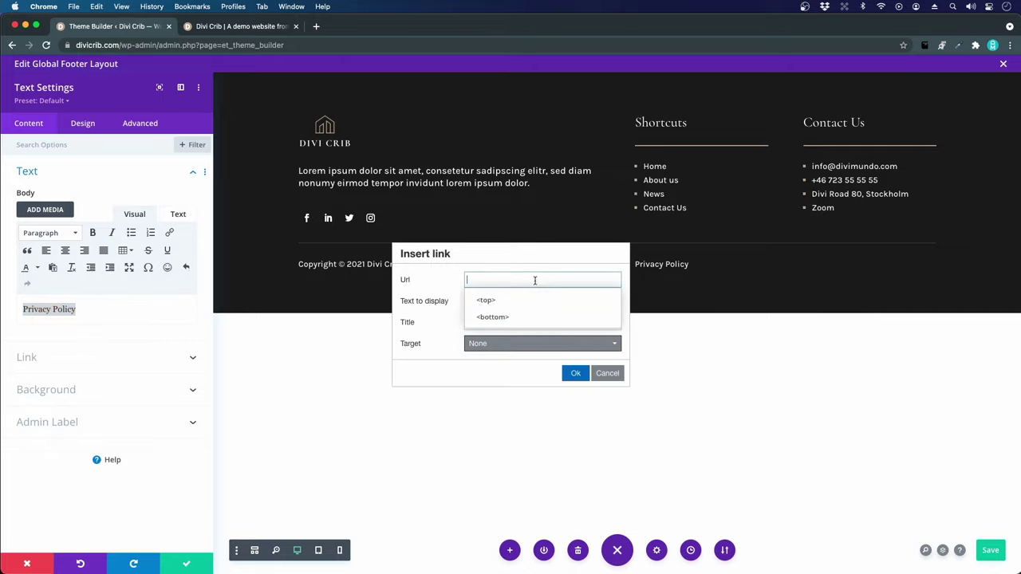
type("/privacy-policy/")
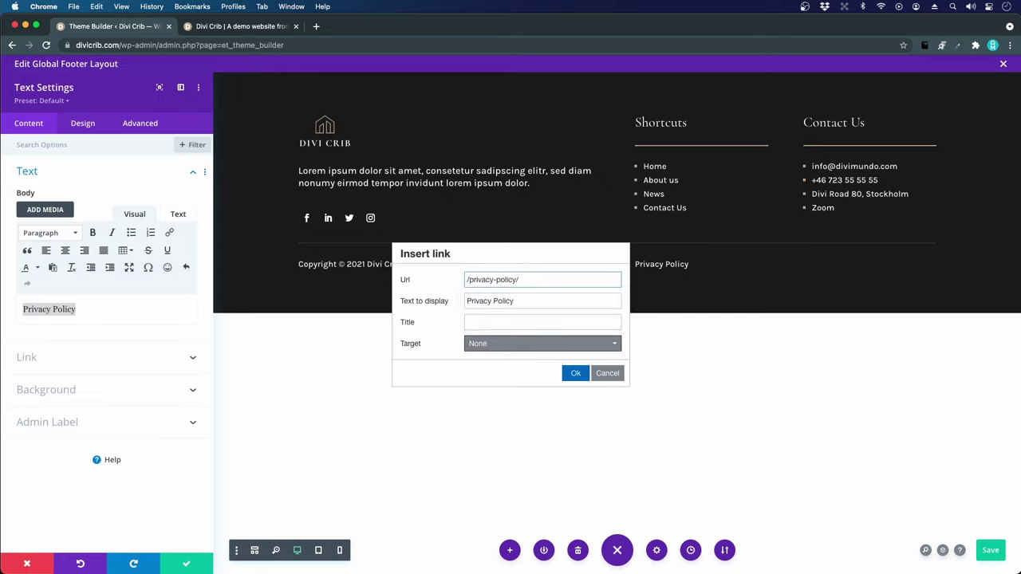
left_click(490, 344)
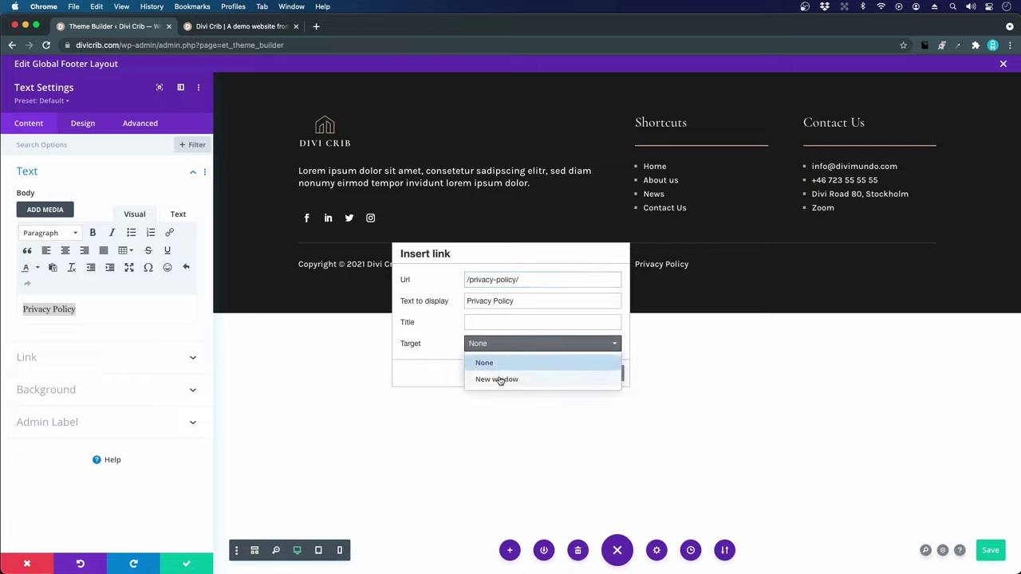
left_click(496, 379)
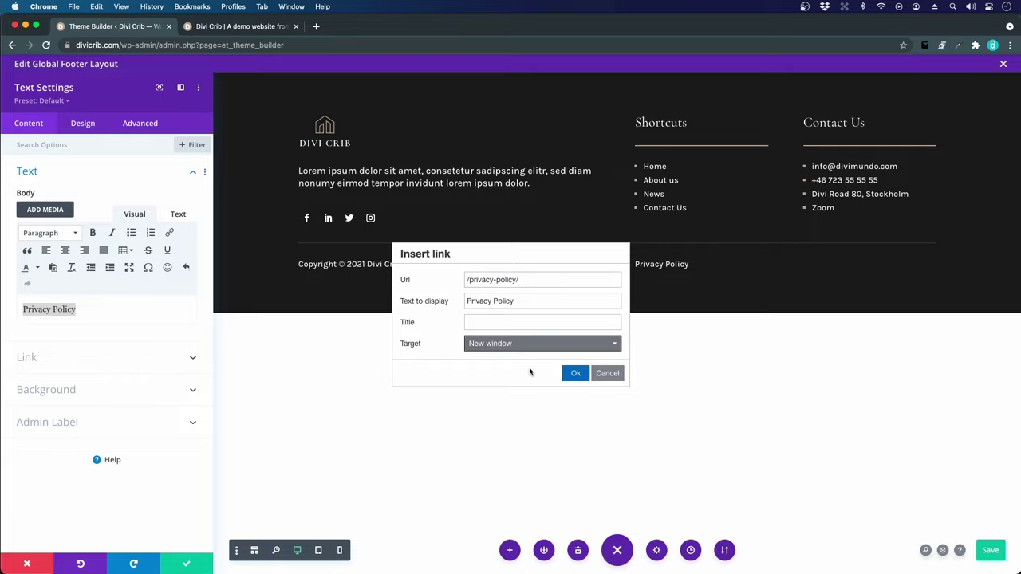
left_click(574, 374)
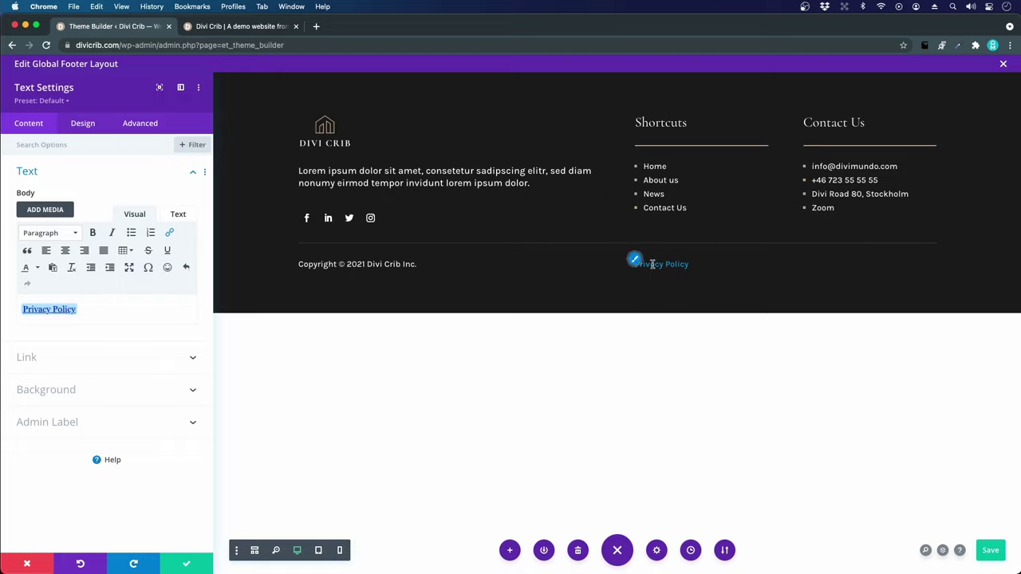
- Make the Privacy Policy link white with a beige hover colour
left_click(634, 262)
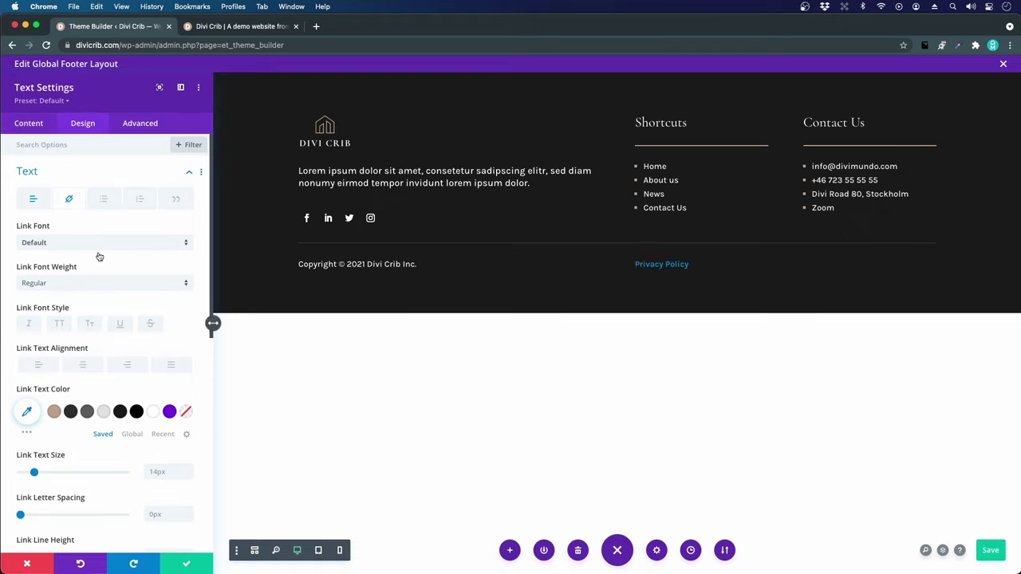
left_click(155, 412)
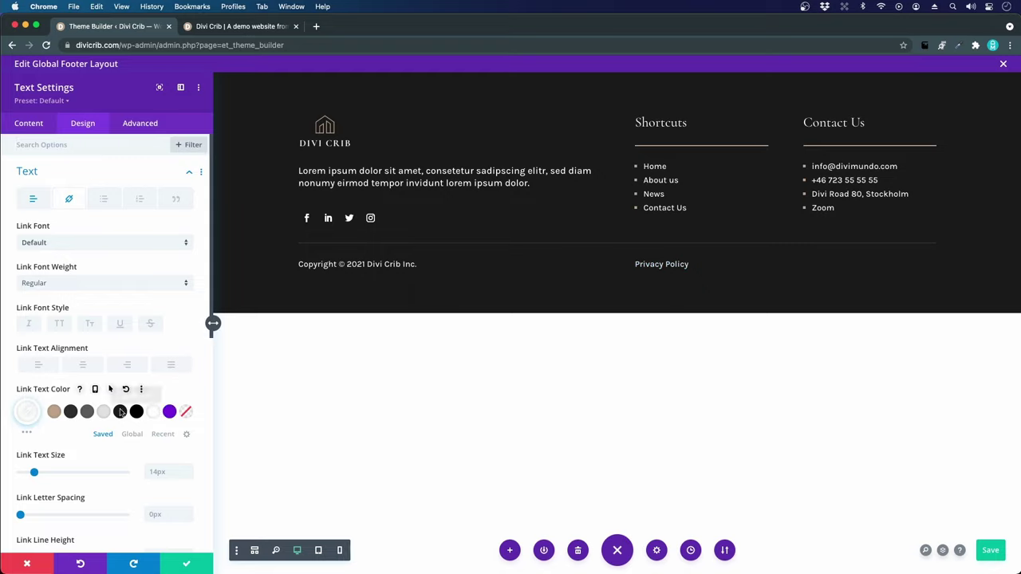
key("ctrl+s")
left_click(111, 389)
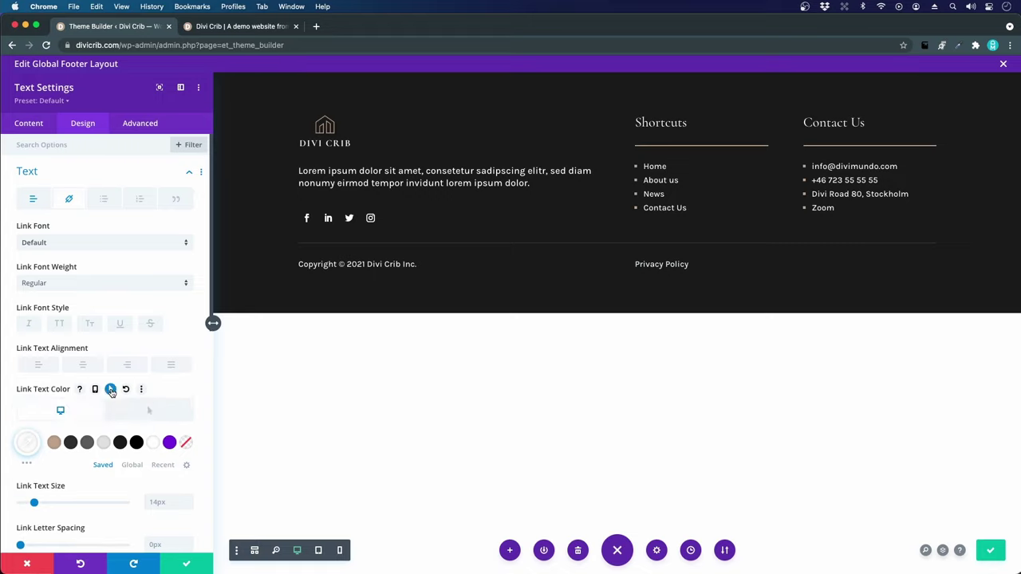
left_click(145, 409)
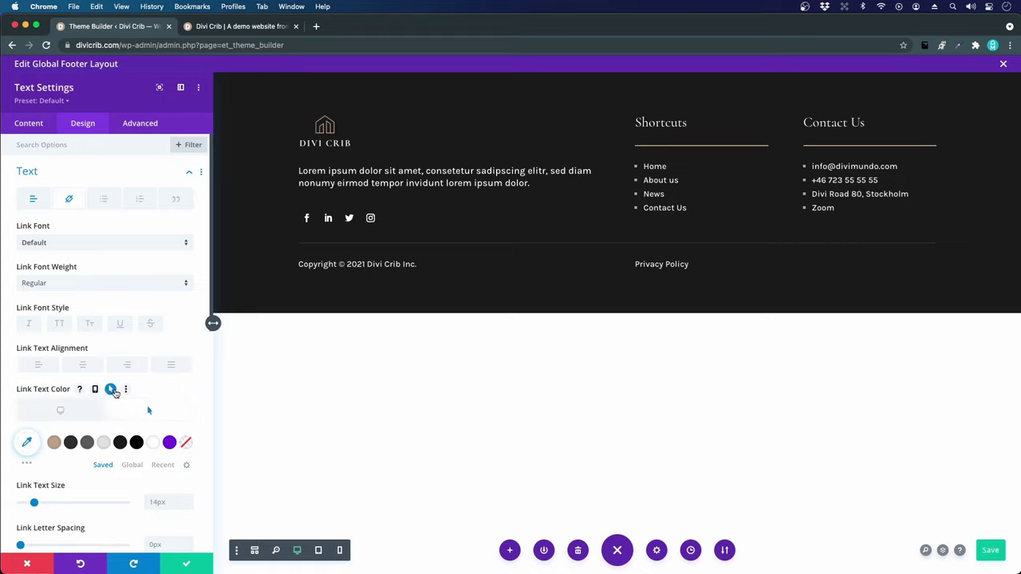
left_click(55, 443)
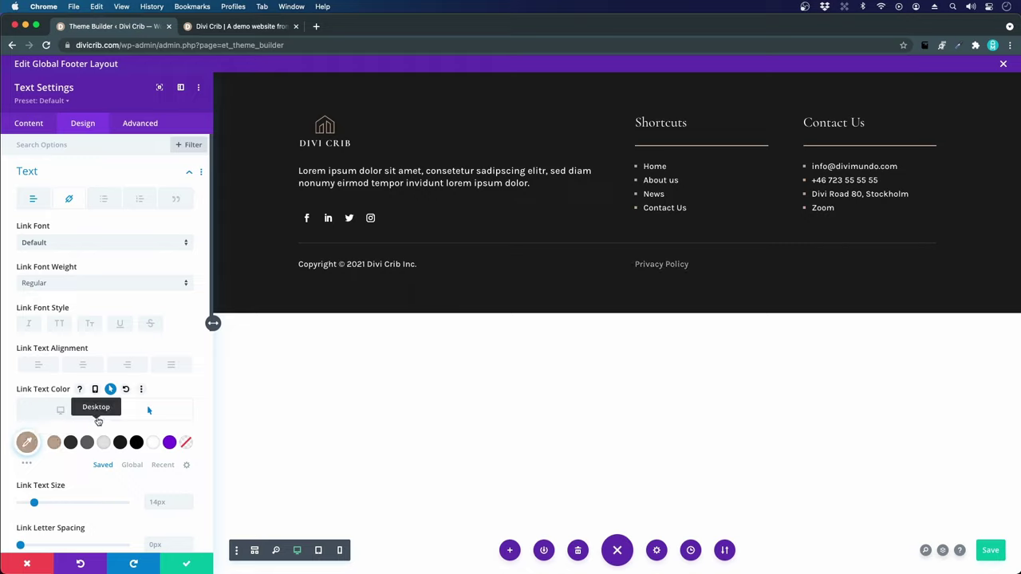
left_click(80, 410)
left_click(151, 413)
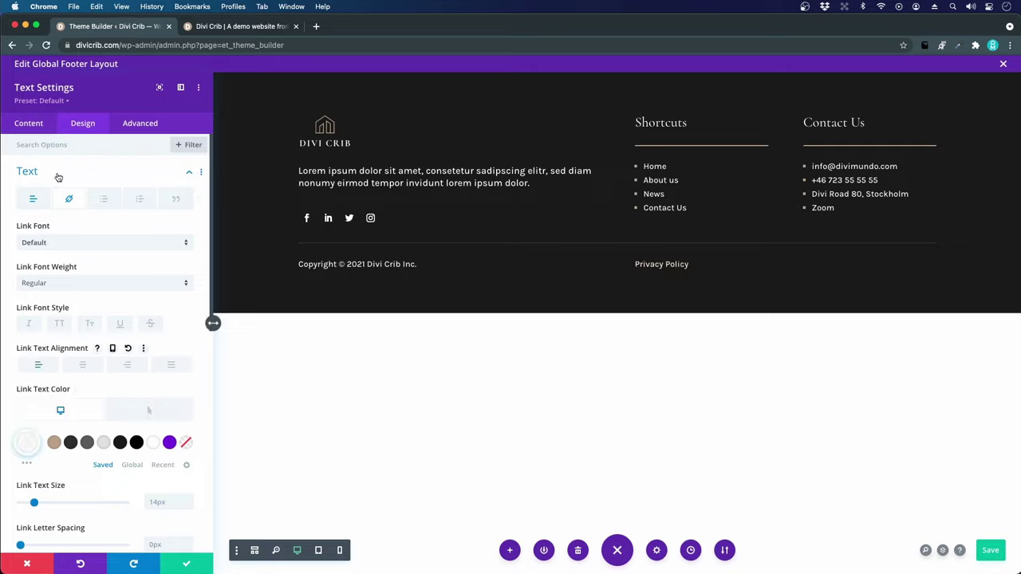
- Right-align the Privacy Policy text and close the module settings
left_click(35, 203)
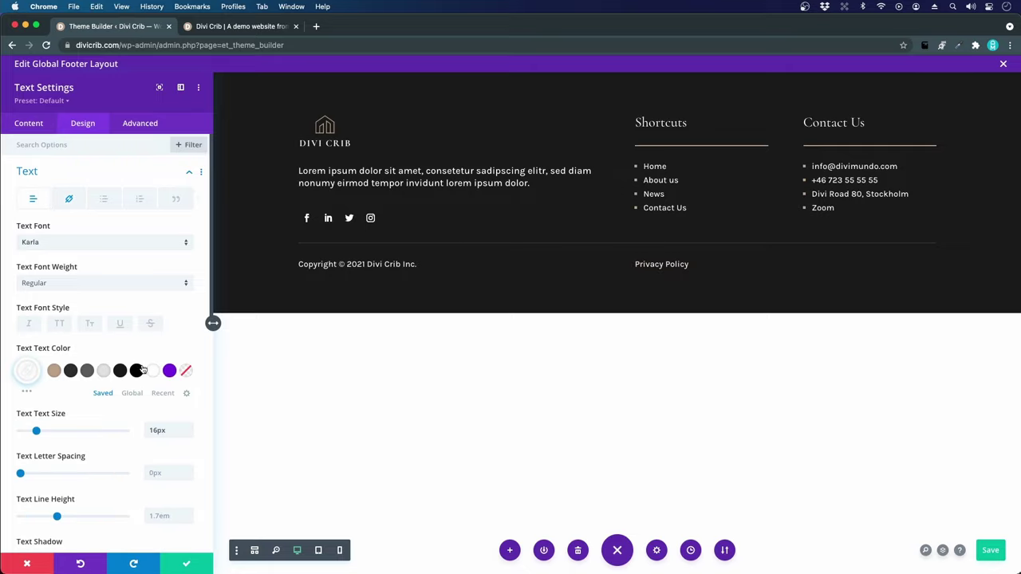
scroll(142, 370, "down", 5)
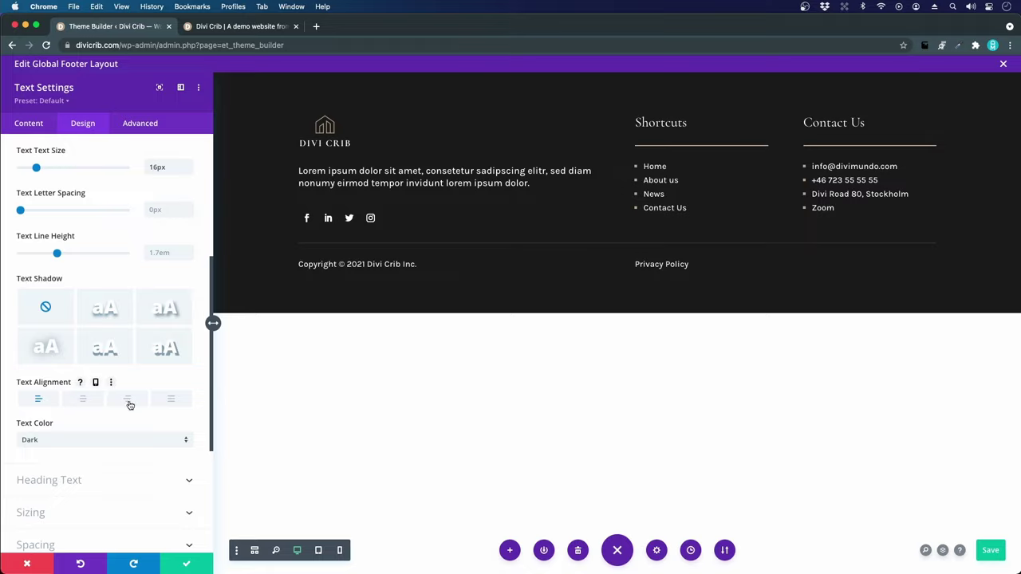
left_click(129, 402)
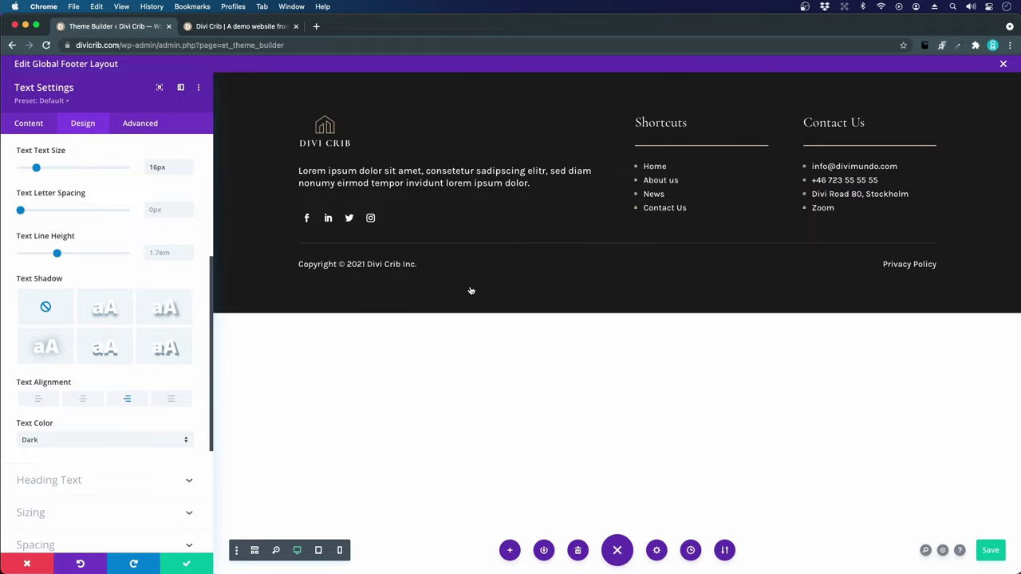
left_click(188, 563)
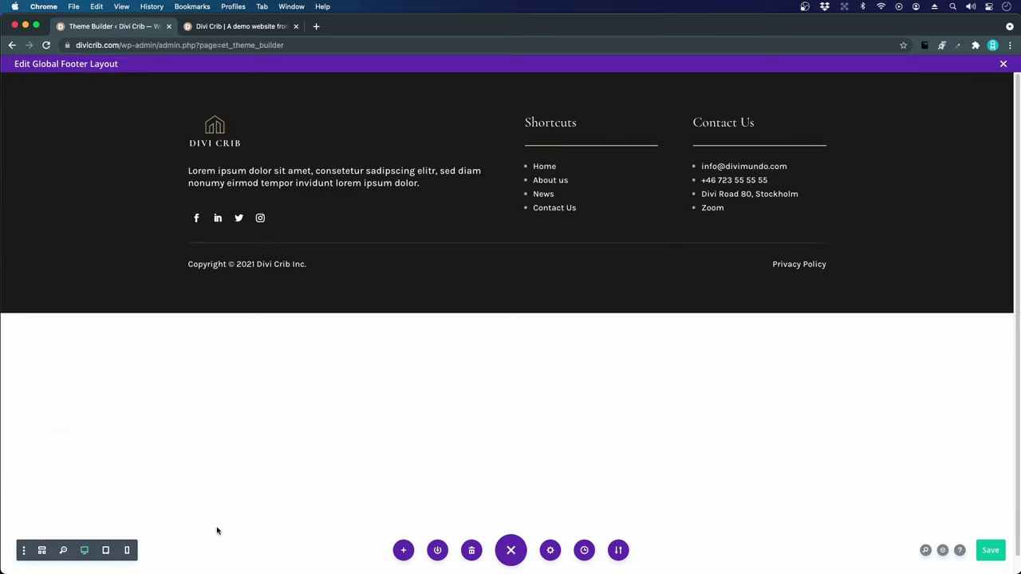
left_click(106, 551)
scroll(422, 435, "down", 1)
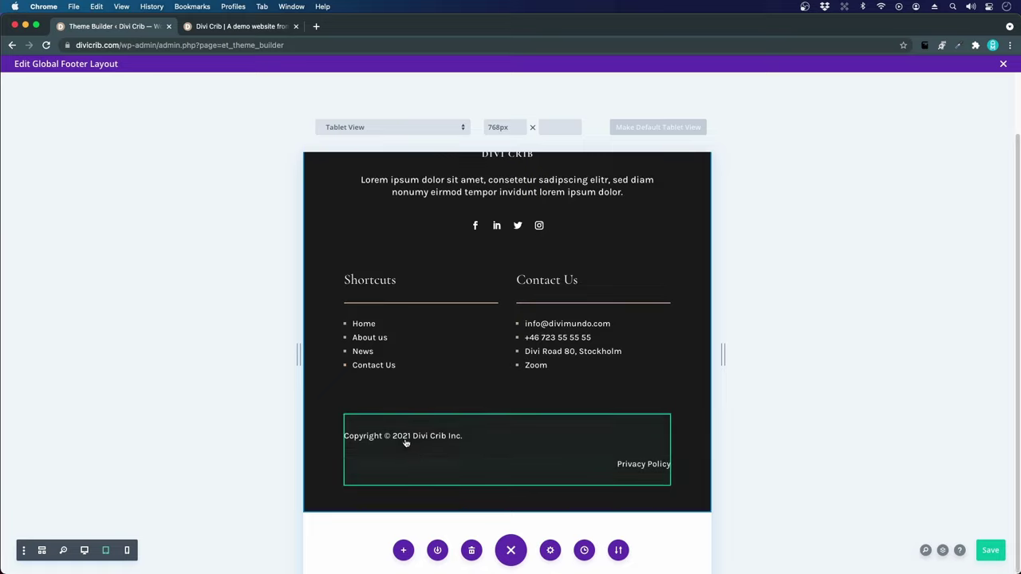
left_click(123, 550)
scroll(558, 359, "down", 5)
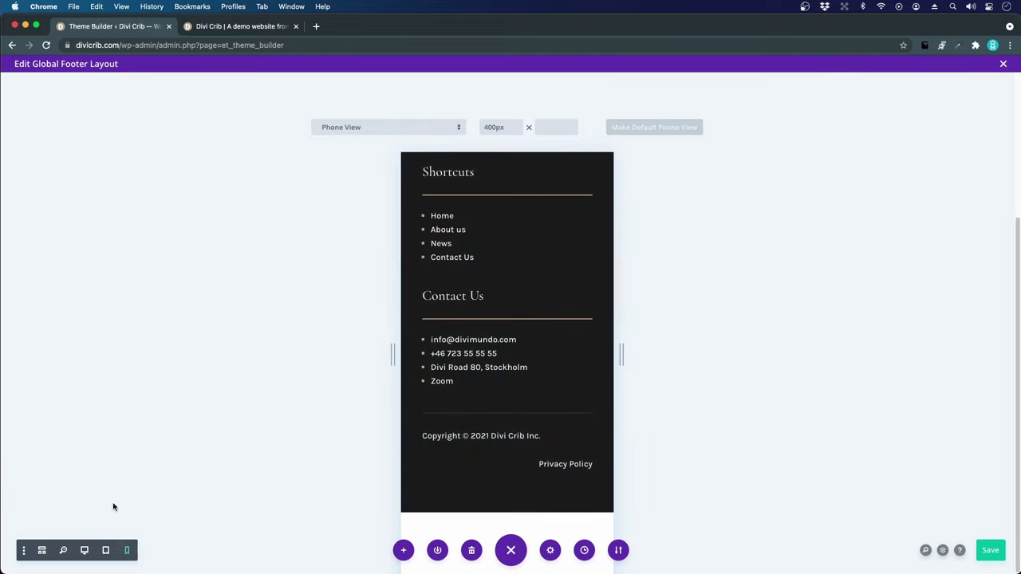
left_click(105, 550)
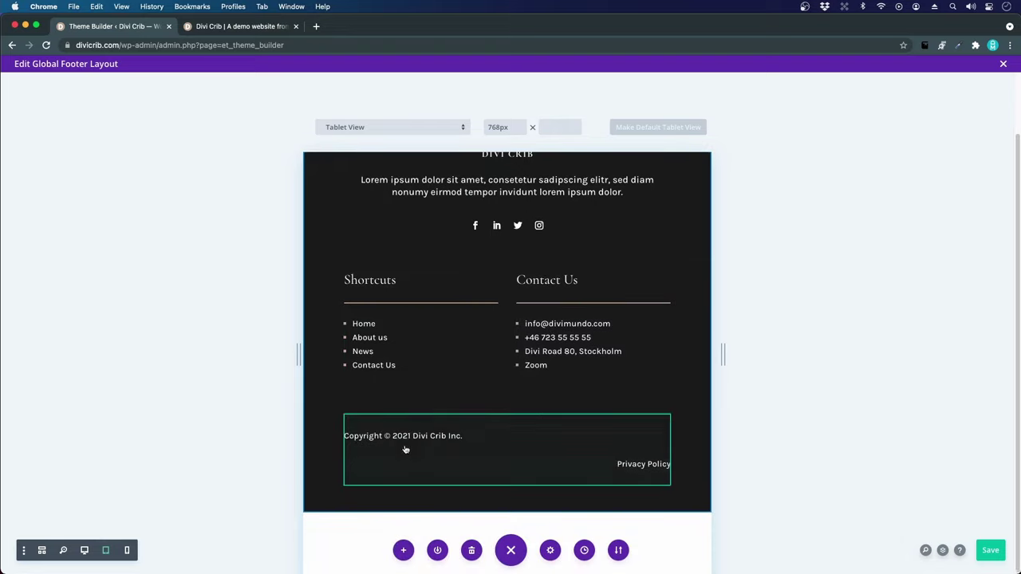
mouse_move(409, 438)
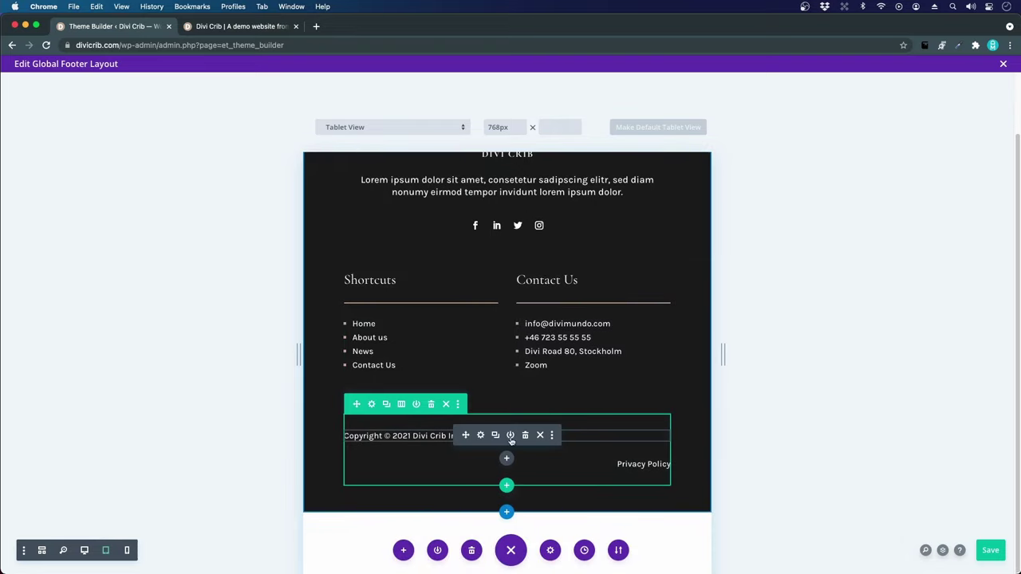
- Use responsive Text Alignment to centre the copyright text on tablet and phone, keeping desktop left-aligned
left_click(480, 435)
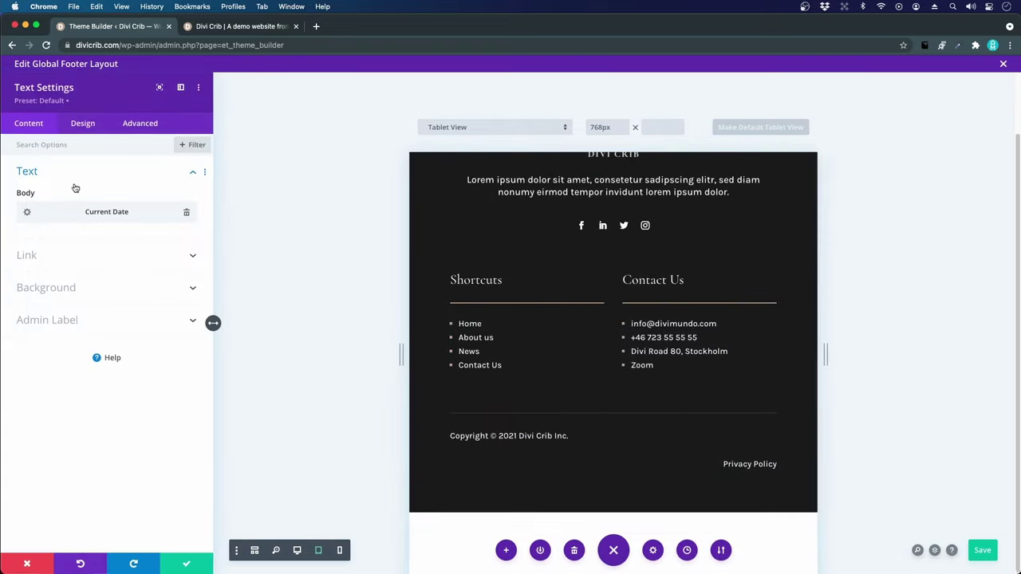
left_click(74, 121)
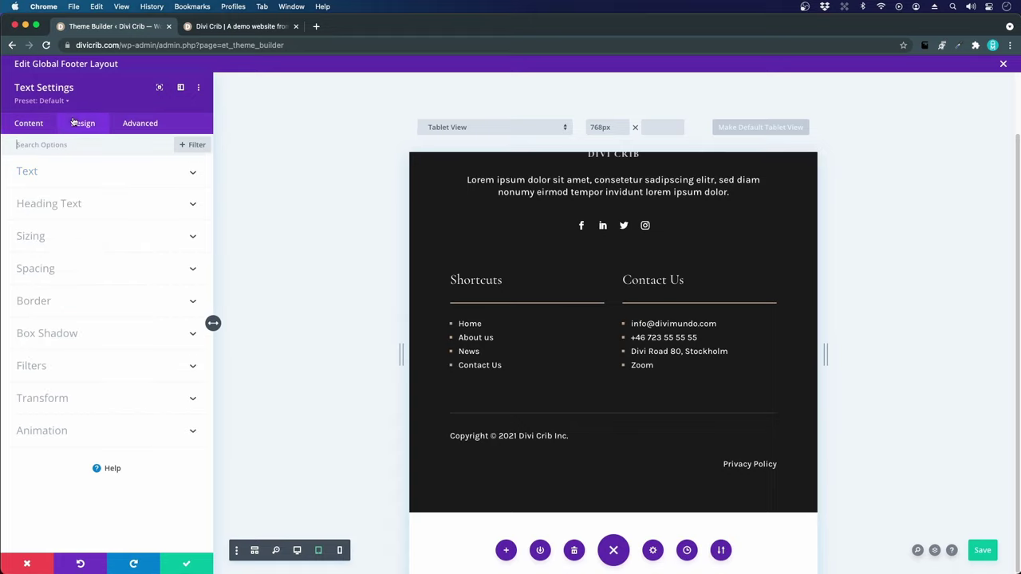
left_click(43, 169)
scroll(85, 289, "down", 4)
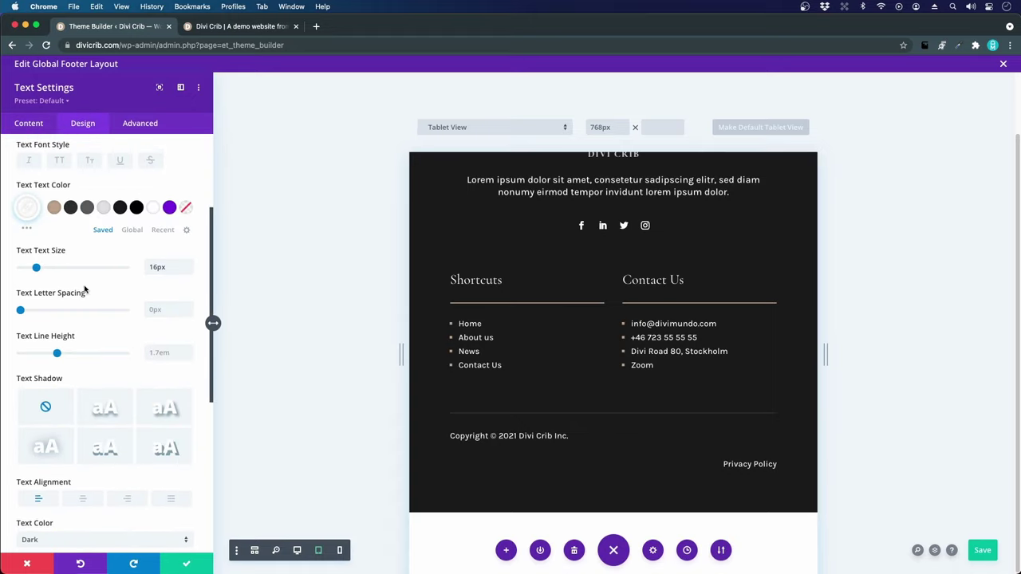
scroll(84, 289, "down", 2)
mouse_move(81, 434)
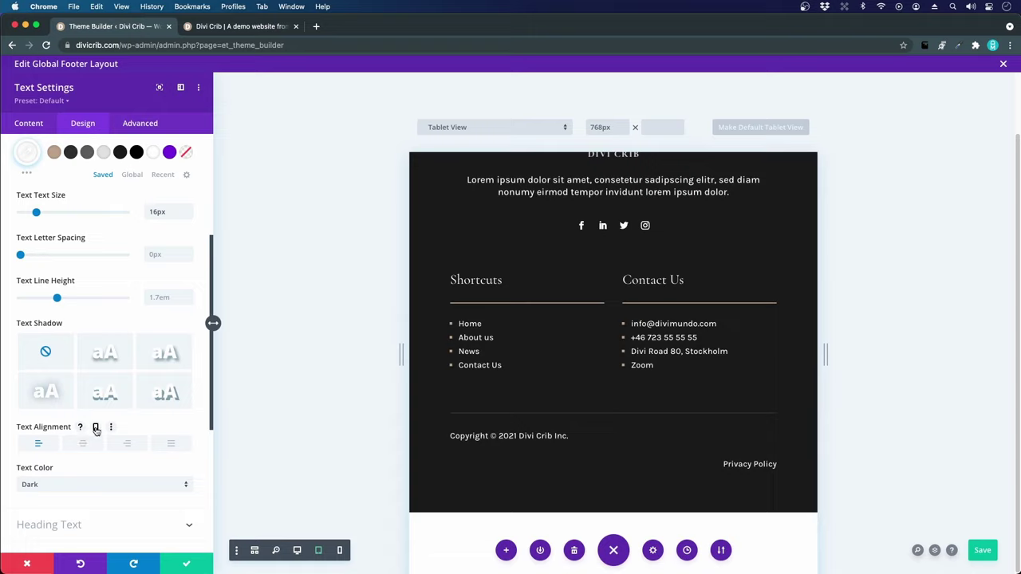
left_click(96, 428)
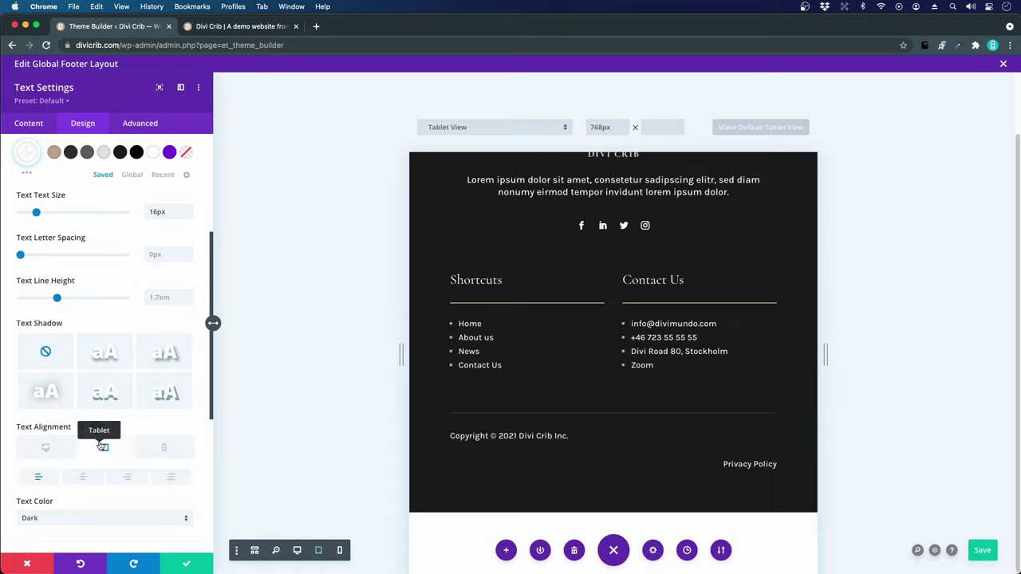
left_click(102, 447)
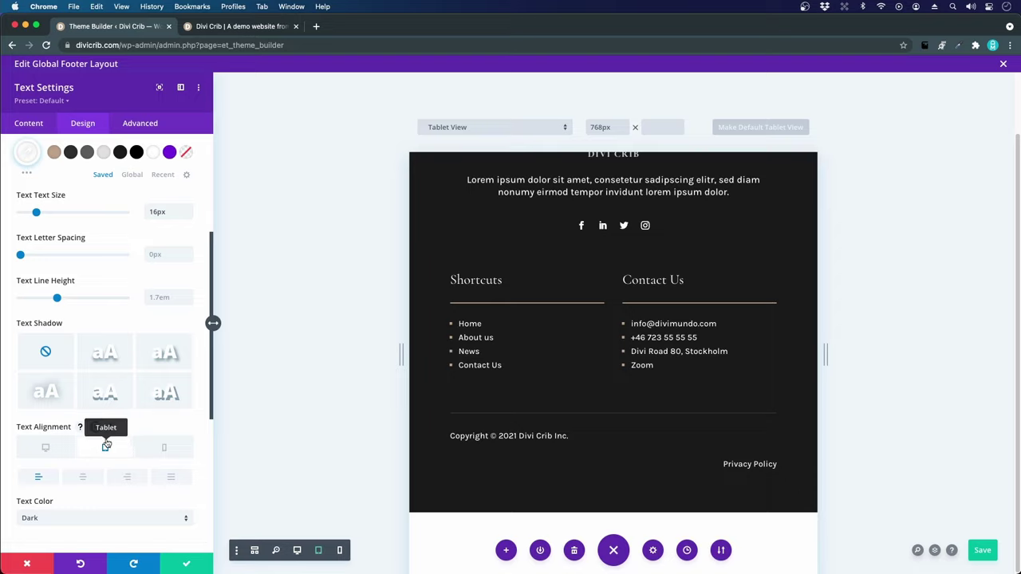
left_click(86, 476)
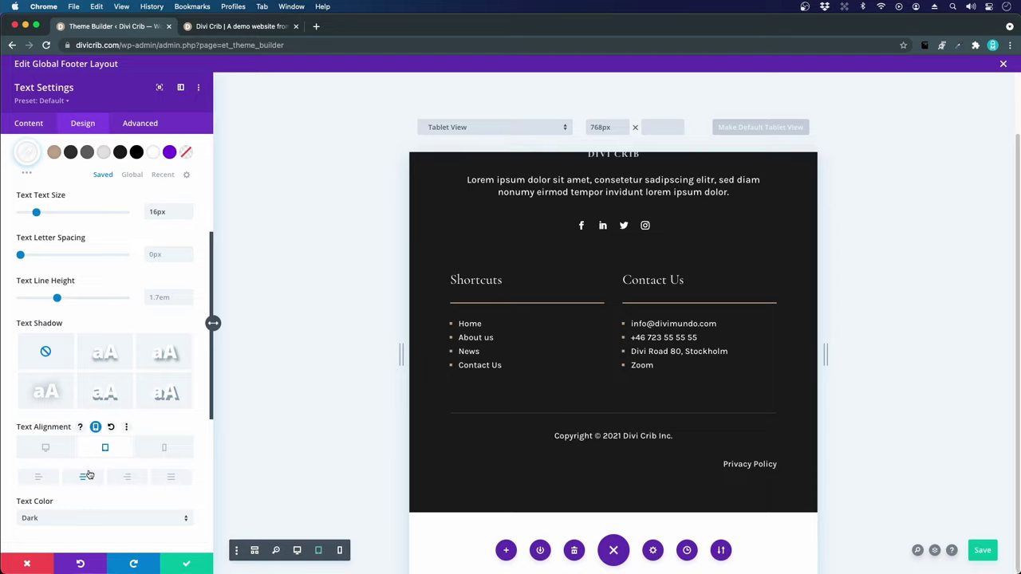
left_click(177, 452)
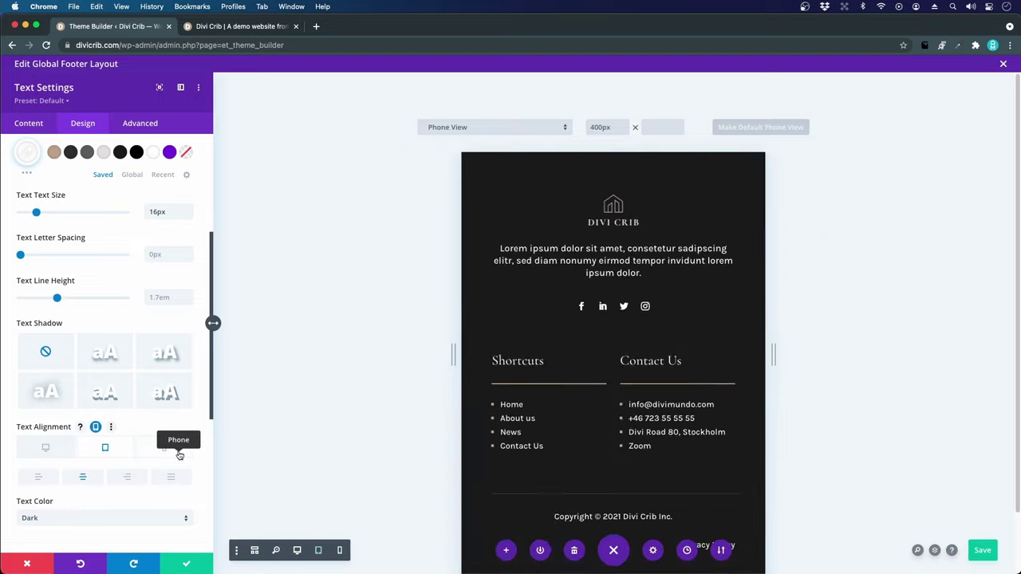
left_click(186, 563)
- Centre the Privacy Policy link's text alignment at tablet width and save the footer layout
mouse_move(523, 464)
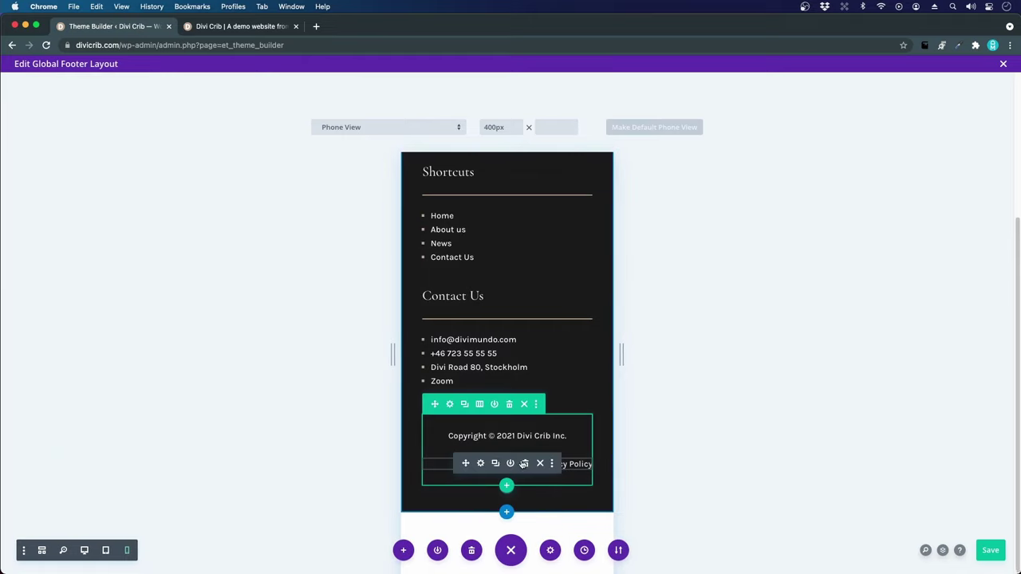
left_click(481, 463)
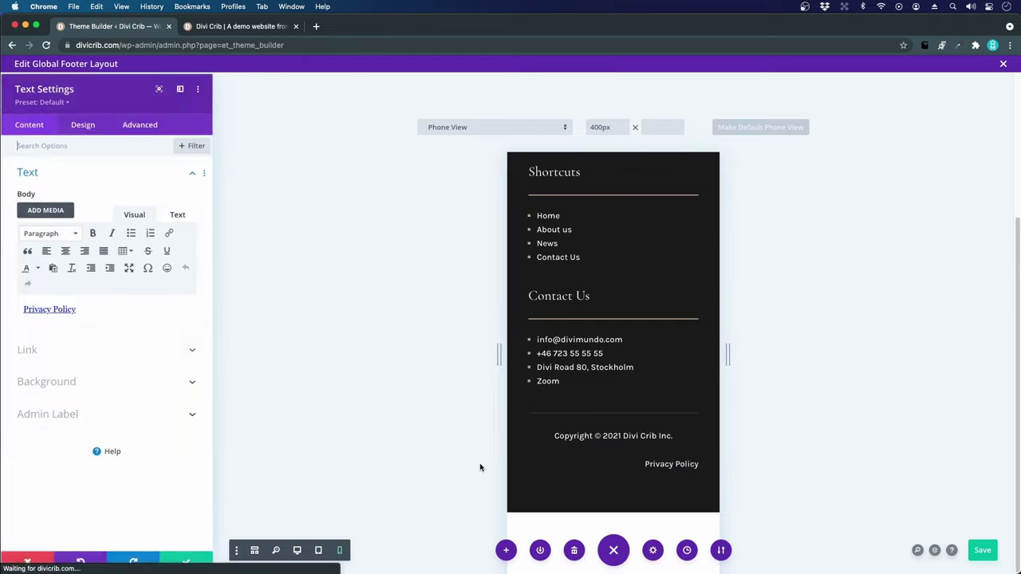
left_click(75, 126)
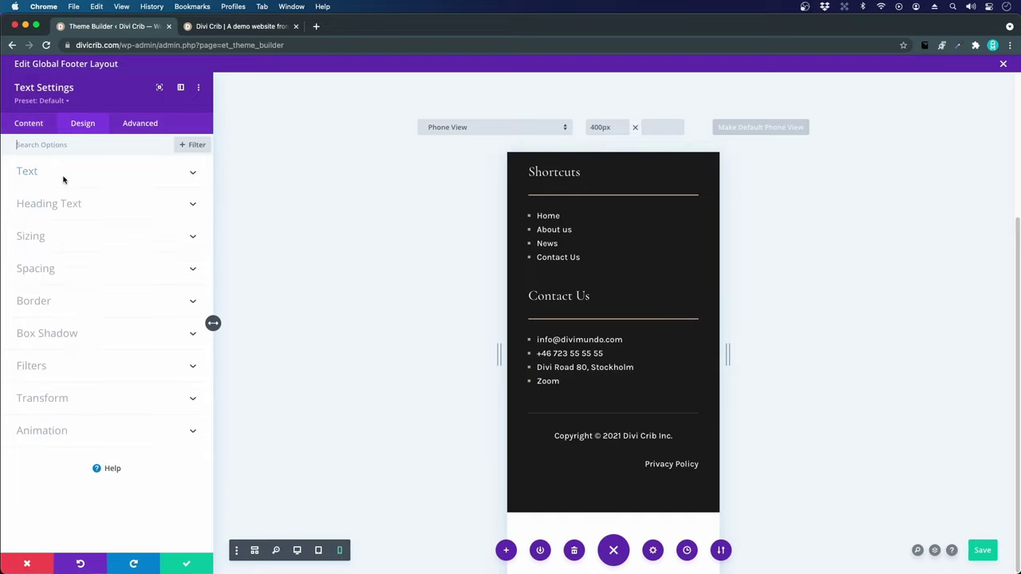
left_click(58, 171)
scroll(87, 293, "down", 10)
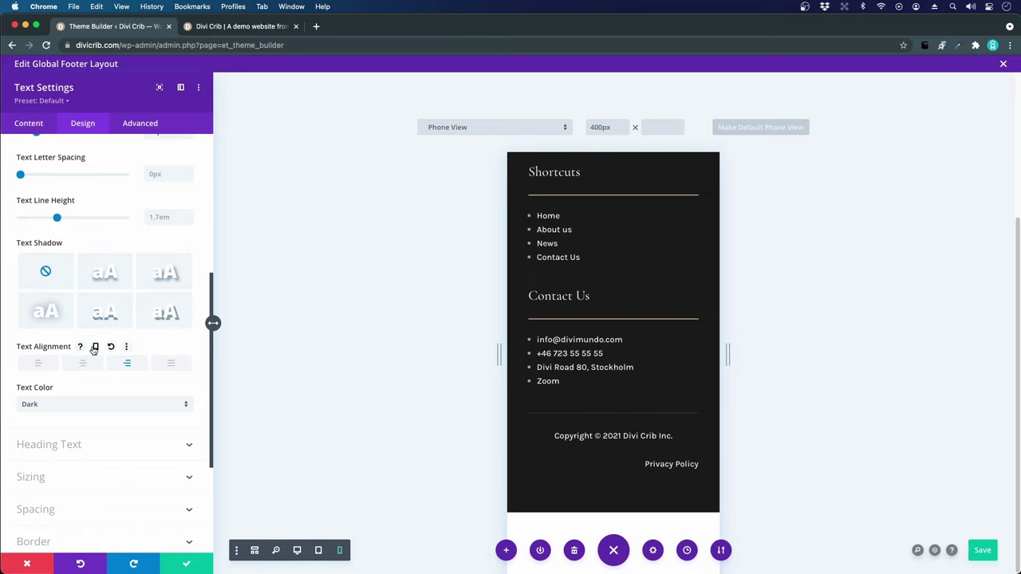
left_click(95, 346)
left_click(106, 367)
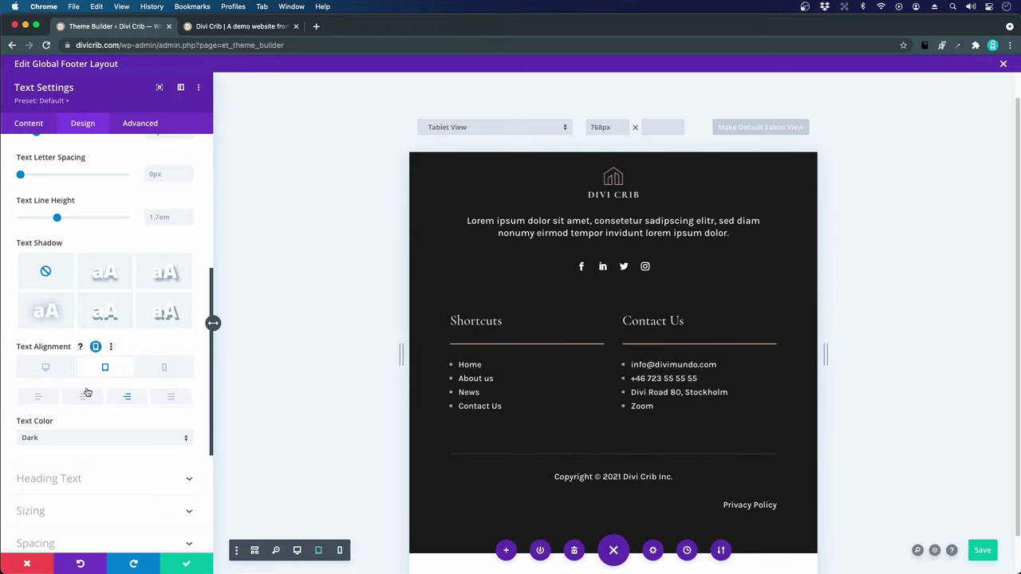
left_click(85, 397)
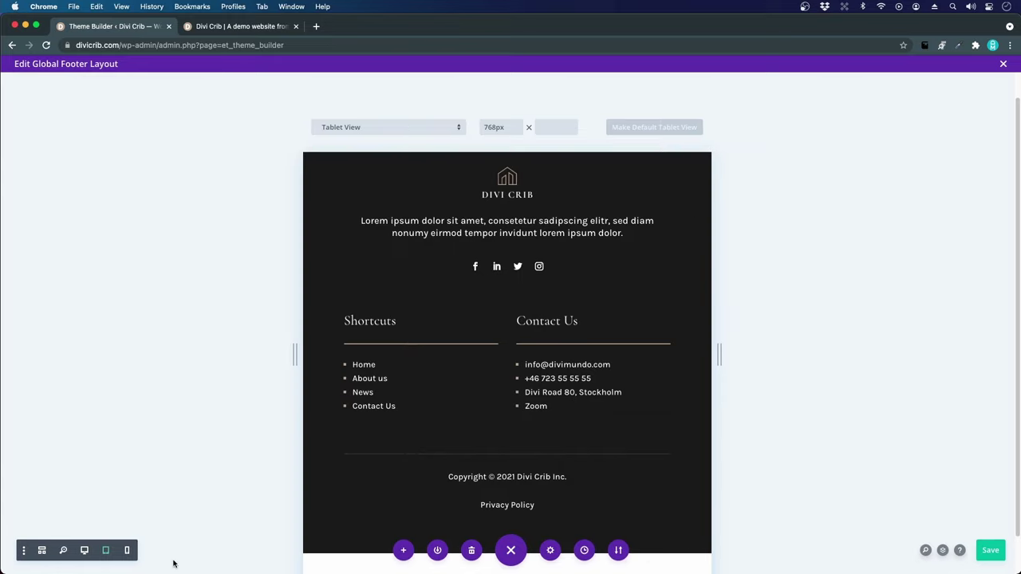
left_click(174, 563)
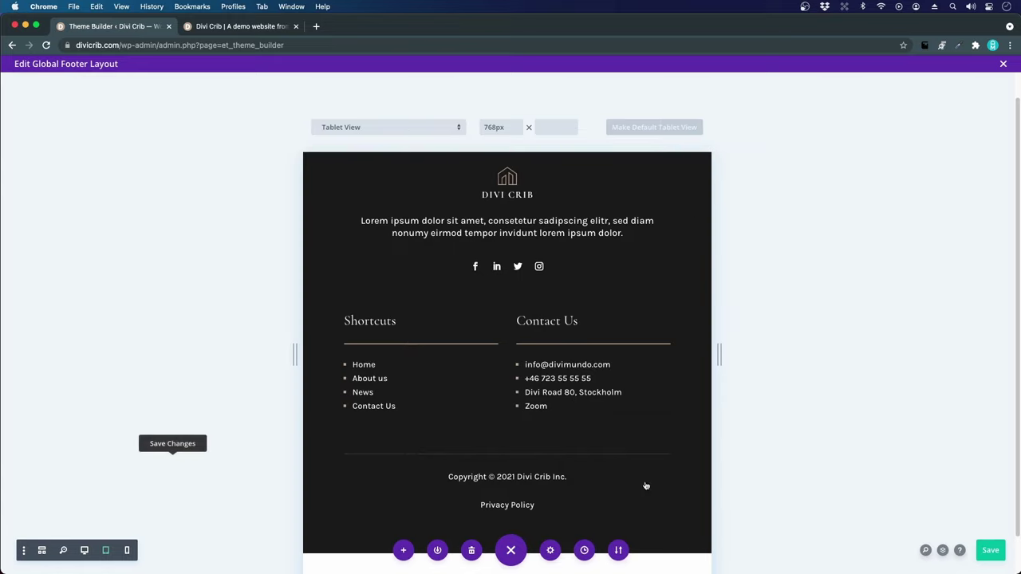
left_click(992, 553)
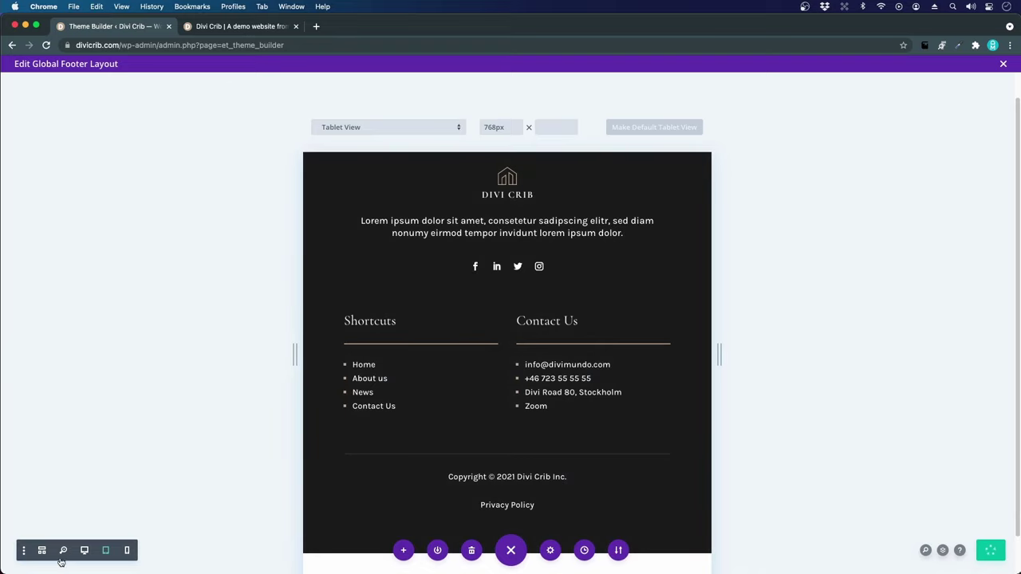
- In Desktop view, drag the footer section's bottom padding to zero and save the layout
left_click(85, 556)
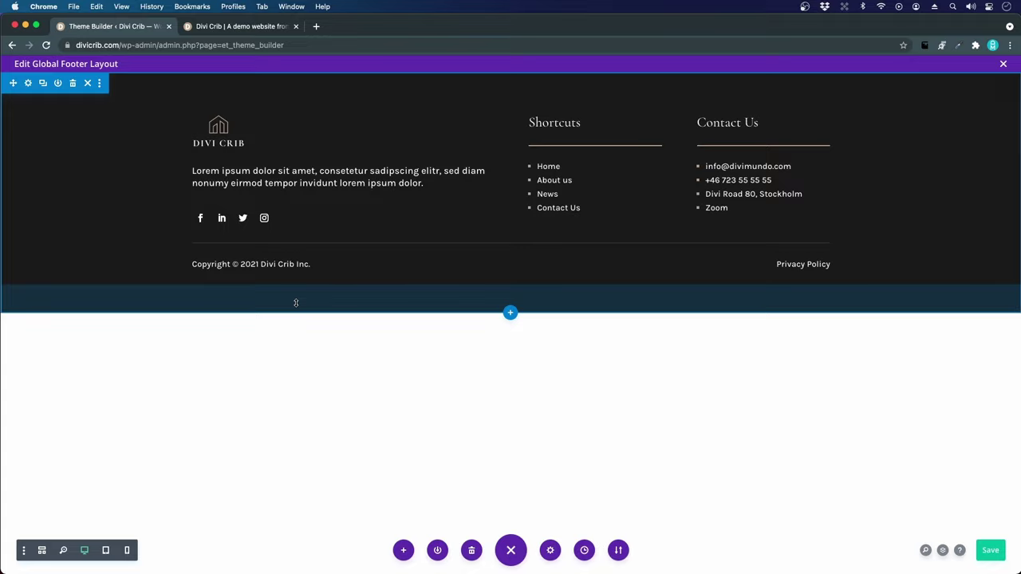
left_click_drag(296, 303, 303, 258)
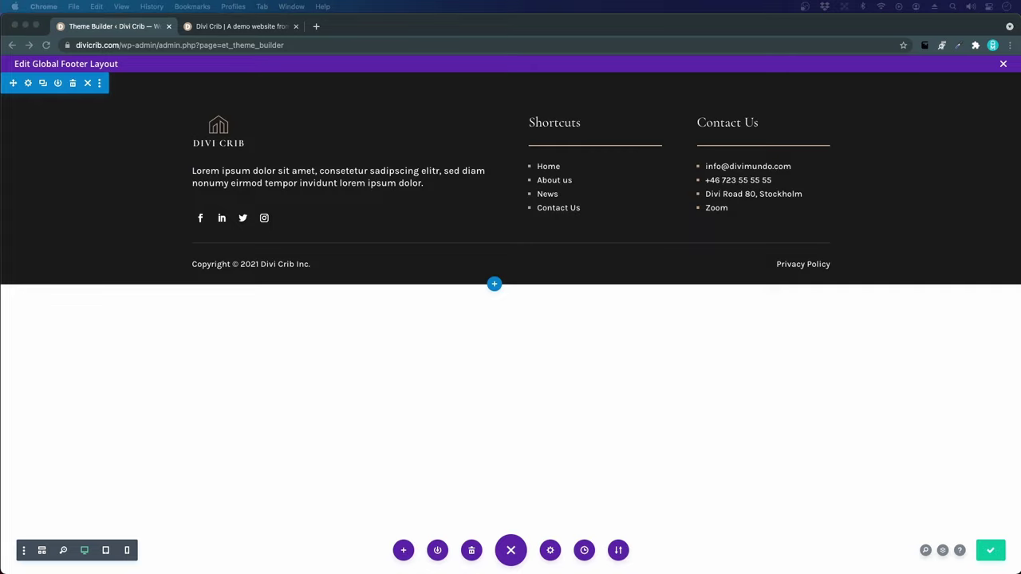
left_click(467, 404)
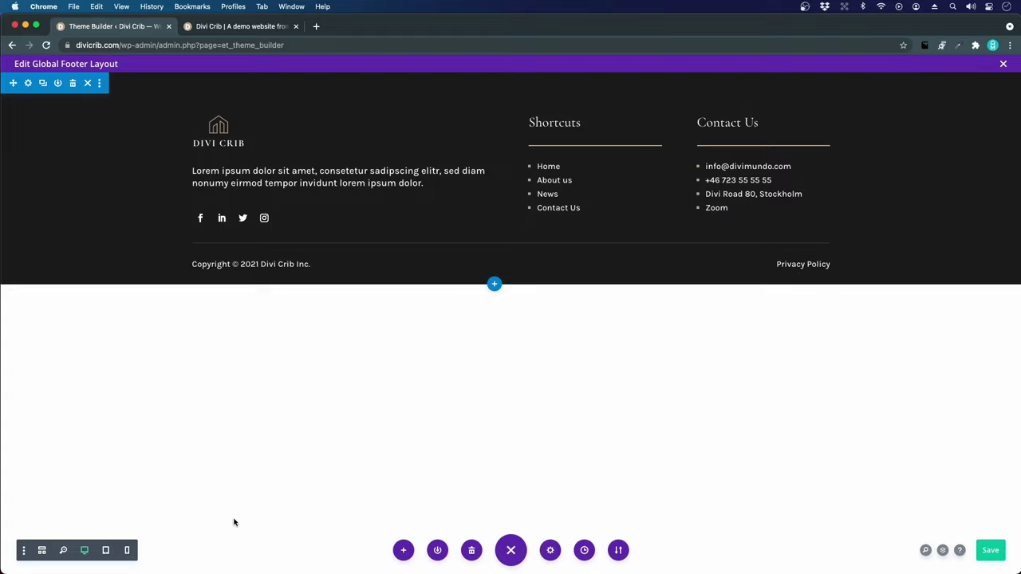
left_click(990, 550)
- Close the layout editor, save all Theme Builder changes, and visit the live Divi Crib site
left_click(1004, 64)
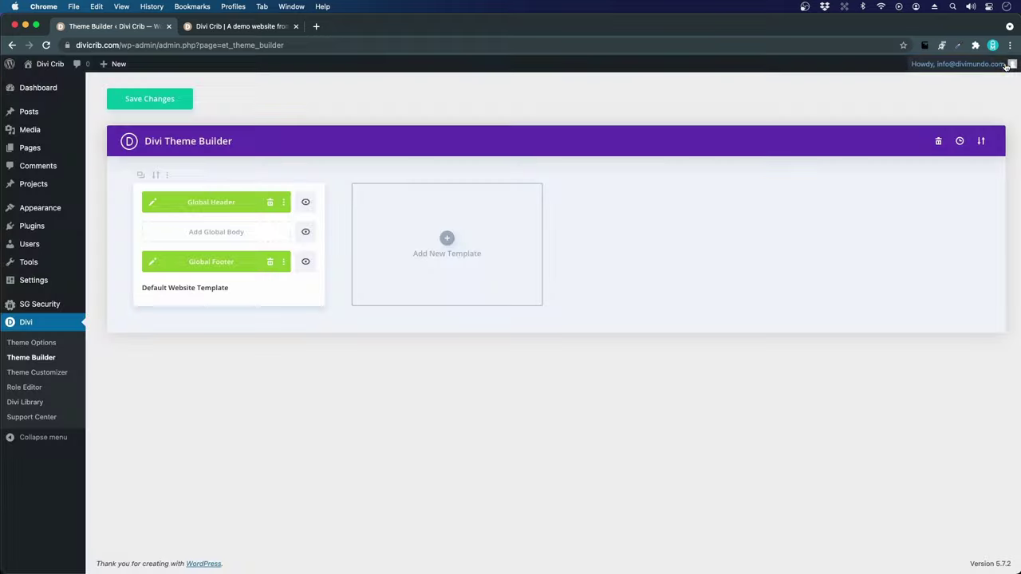
left_click(146, 102)
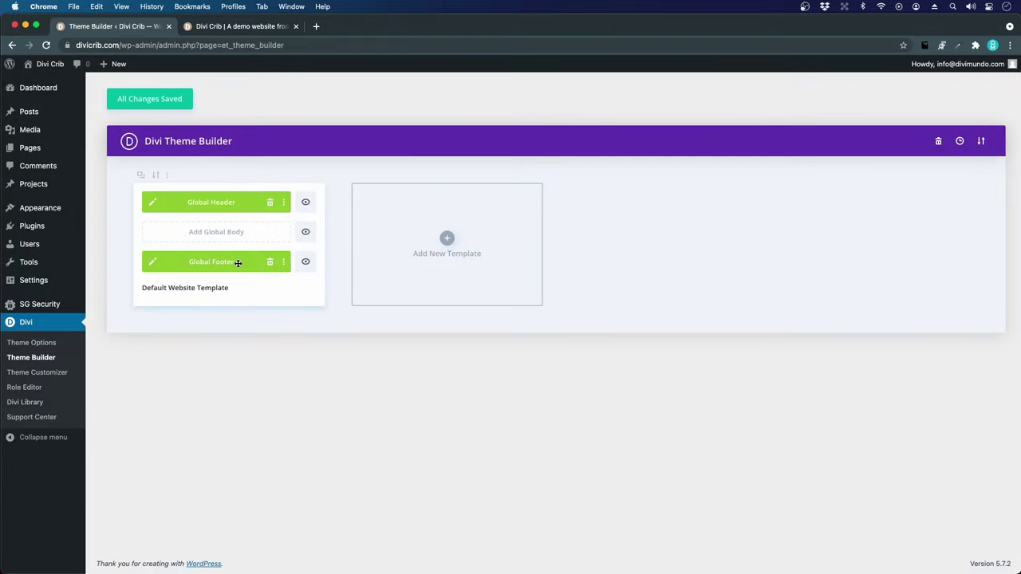
mouse_move(53, 63)
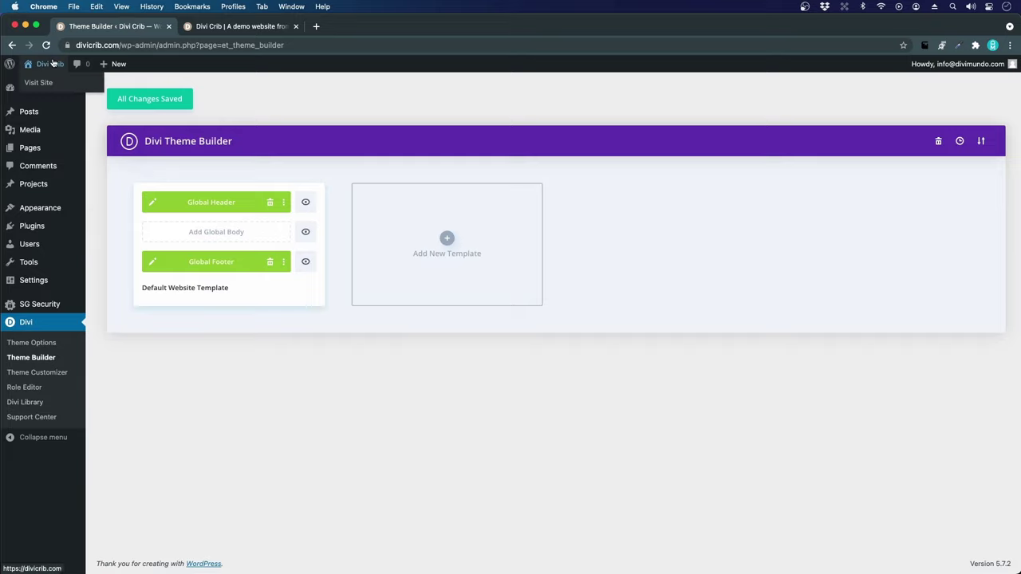
left_click(48, 83)
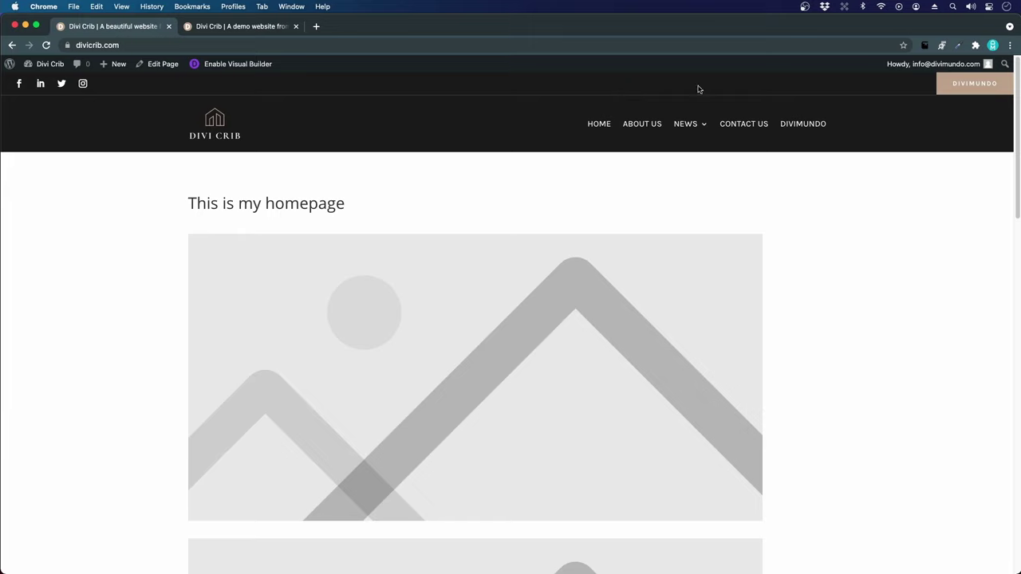
- Scroll down the live homepage to inspect the updated footer
scroll(372, 299, "down", 15)
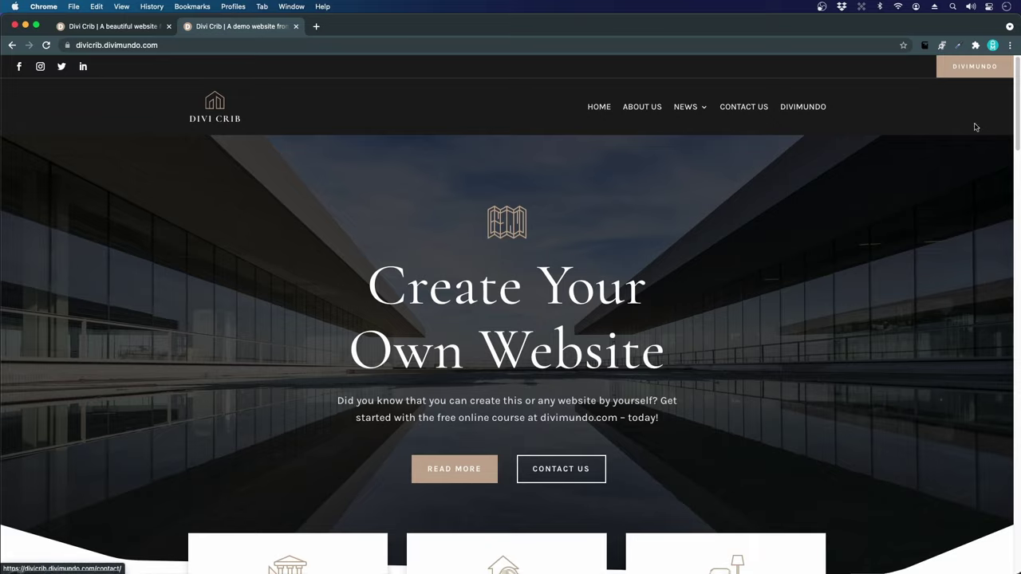
- Scroll the demo homepage down to its copyright footer, then jump back to the top hero
left_click(923, 45)
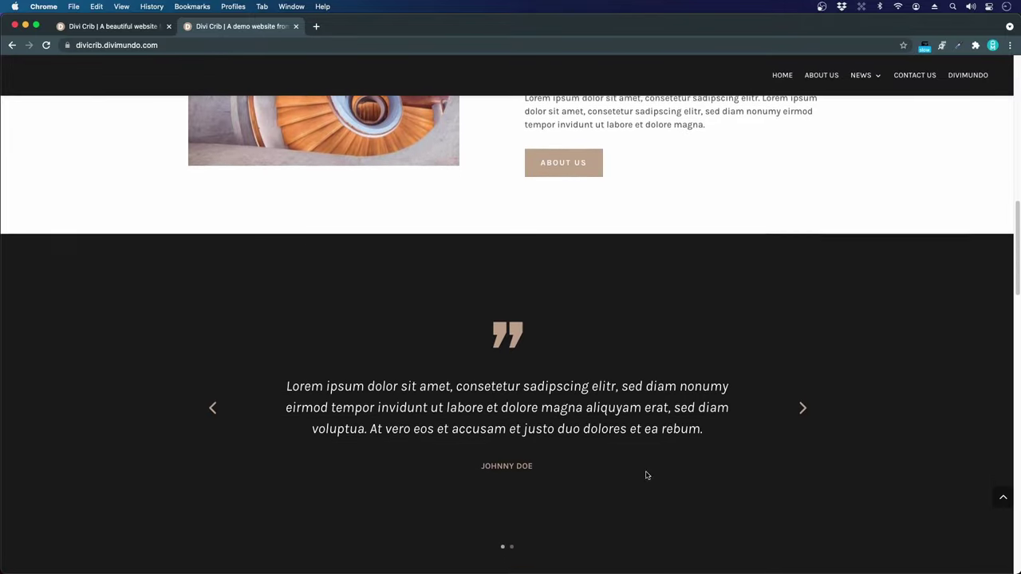
scroll(667, 375, "down", 3)
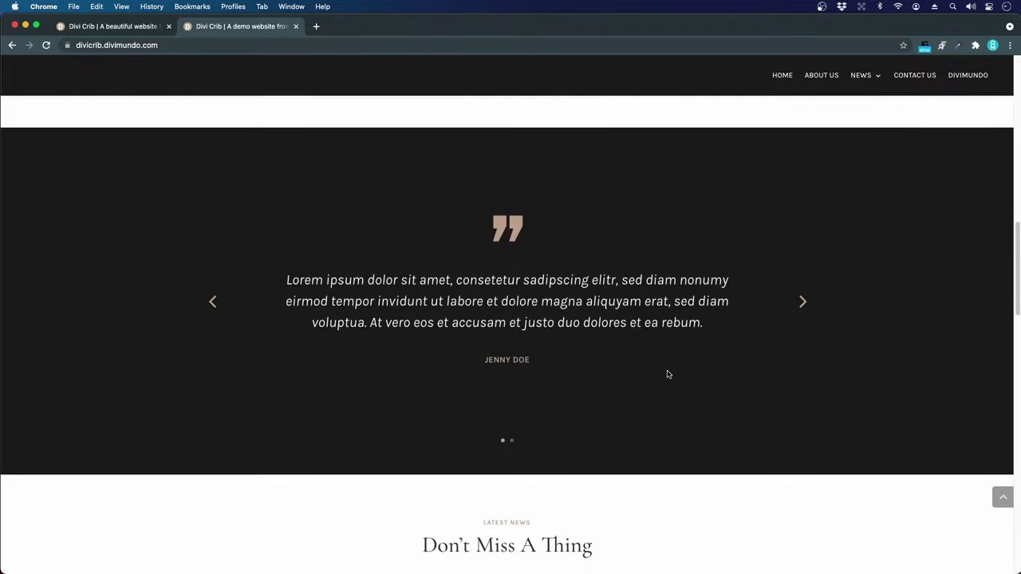
scroll(591, 248, "down", 3)
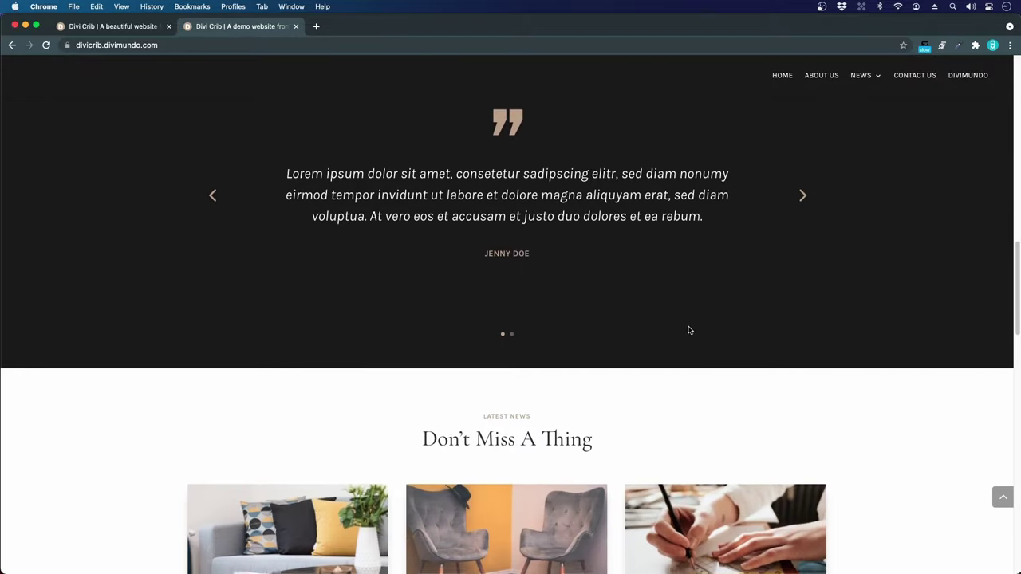
scroll(539, 282, "down", 3)
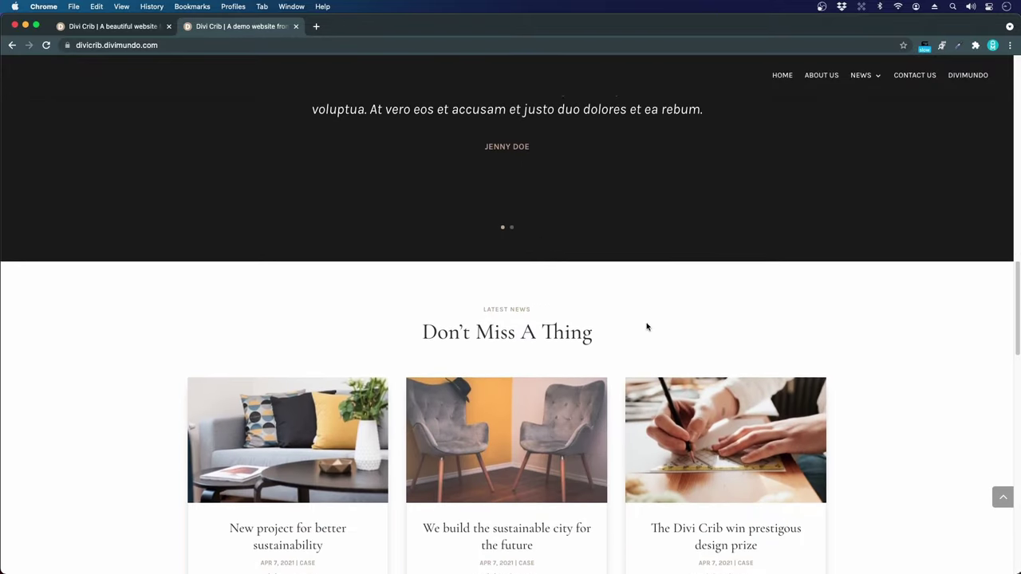
scroll(463, 200, "down", 3)
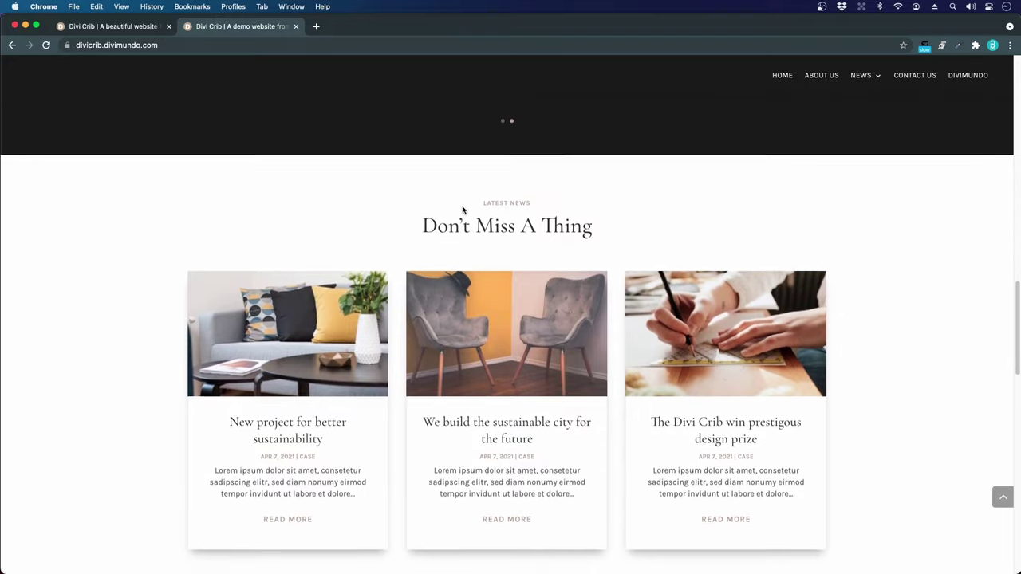
scroll(762, 269, "down", 3)
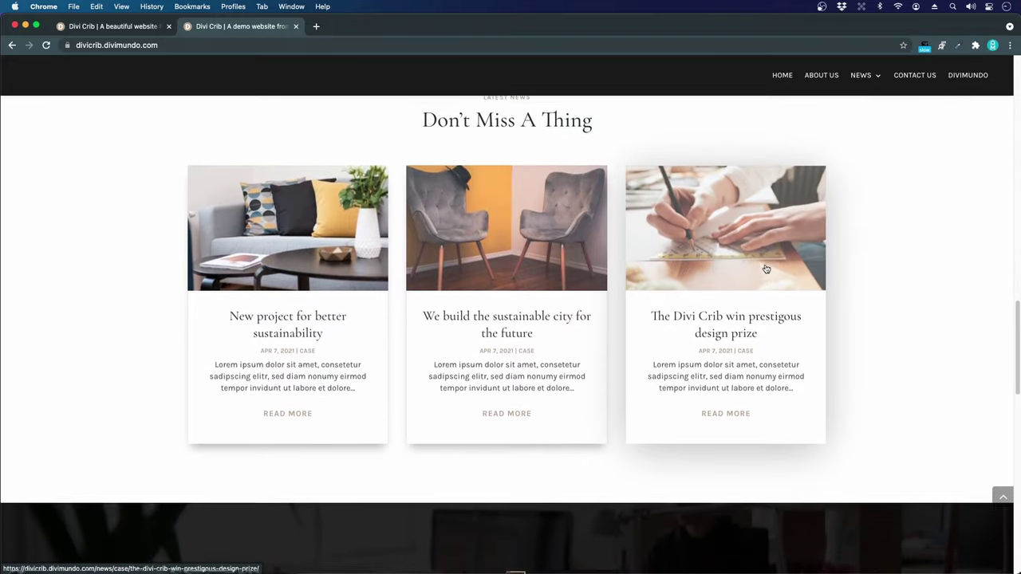
scroll(761, 269, "down", 3)
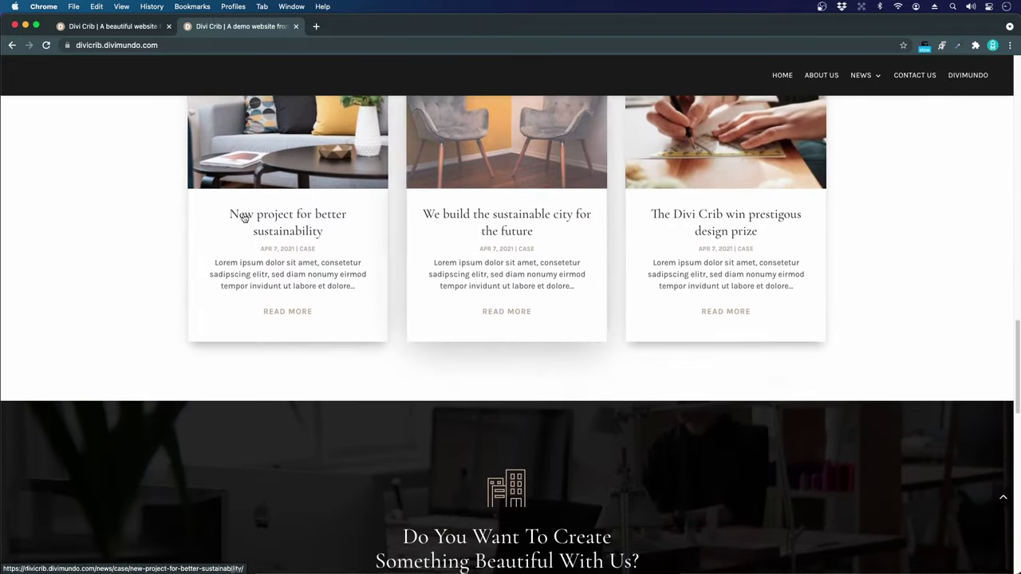
scroll(242, 220, "down", 3)
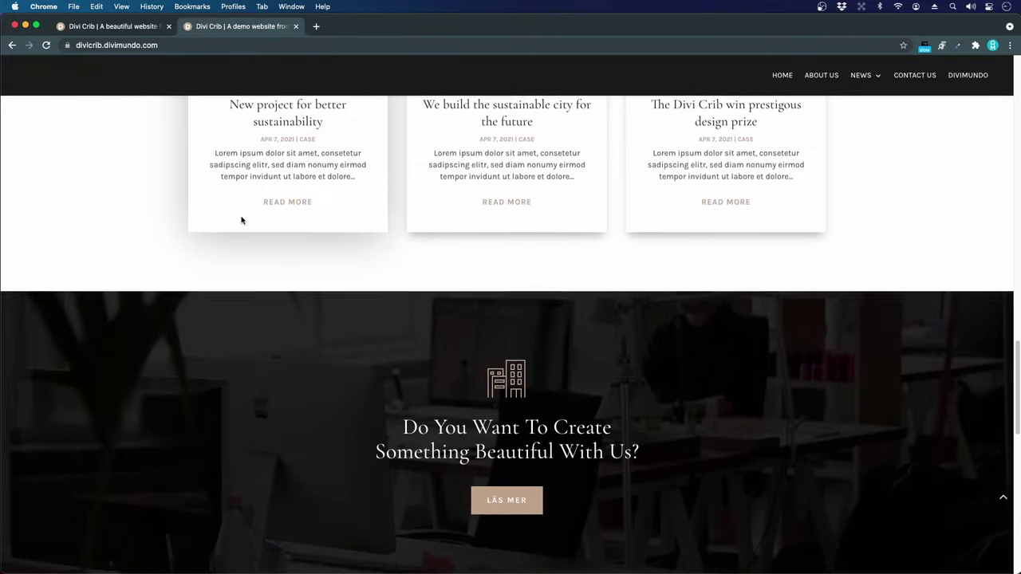
scroll(241, 220, "down", 3)
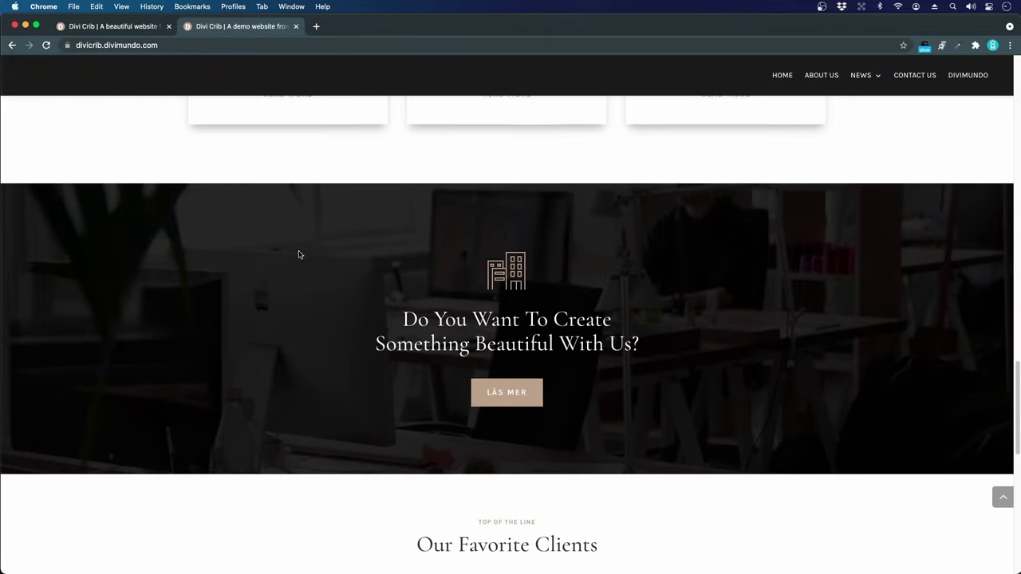
scroll(490, 158, "down", 3)
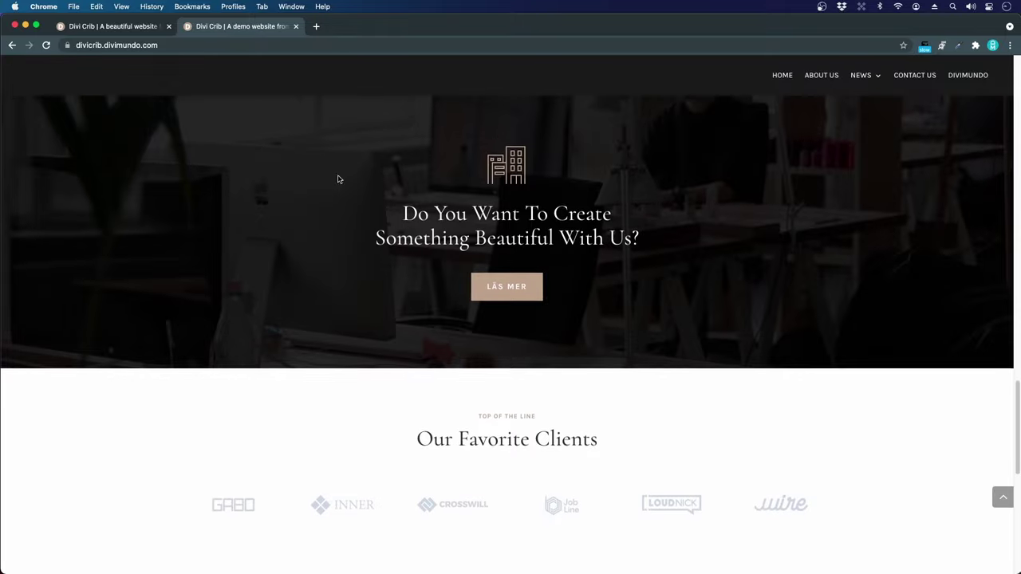
scroll(419, 157, "down", 3)
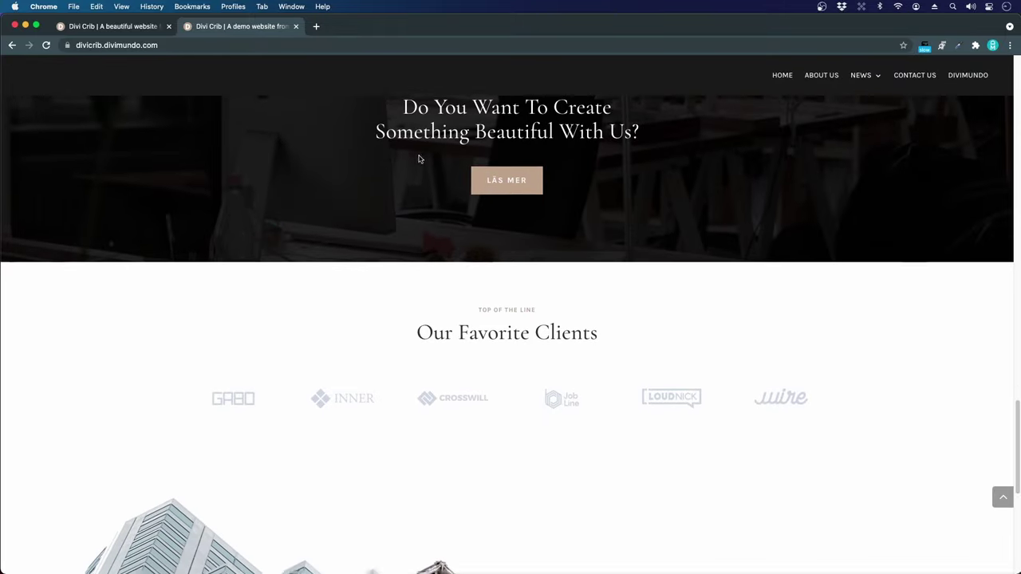
scroll(484, 254, "down", 3)
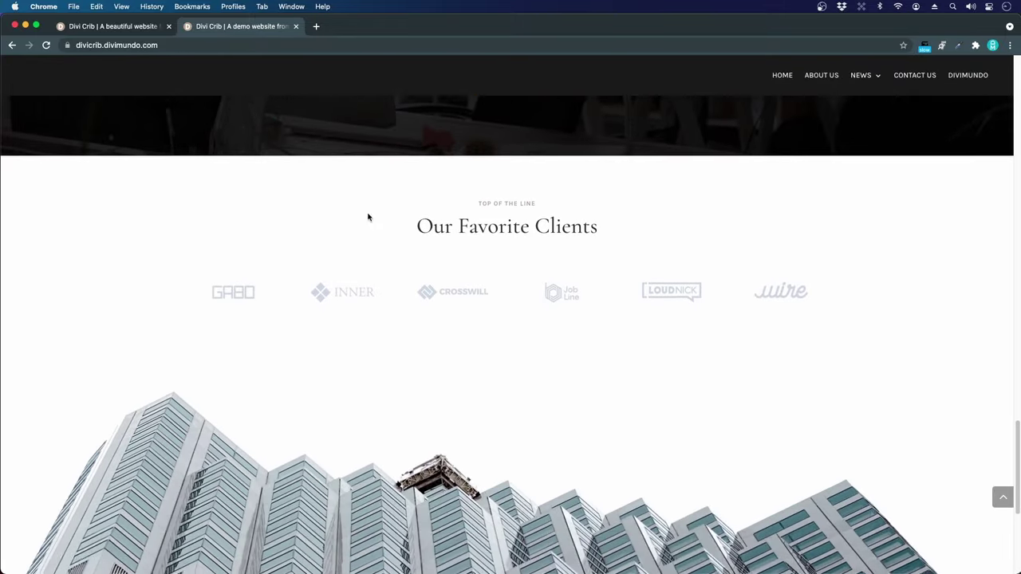
scroll(379, 217, "down", 3)
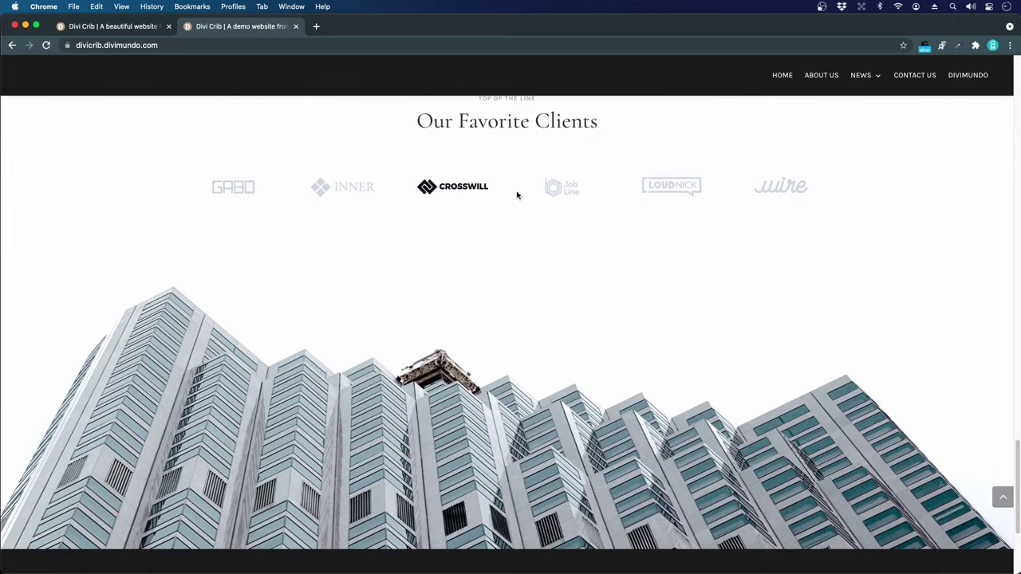
scroll(842, 155, "down", 3)
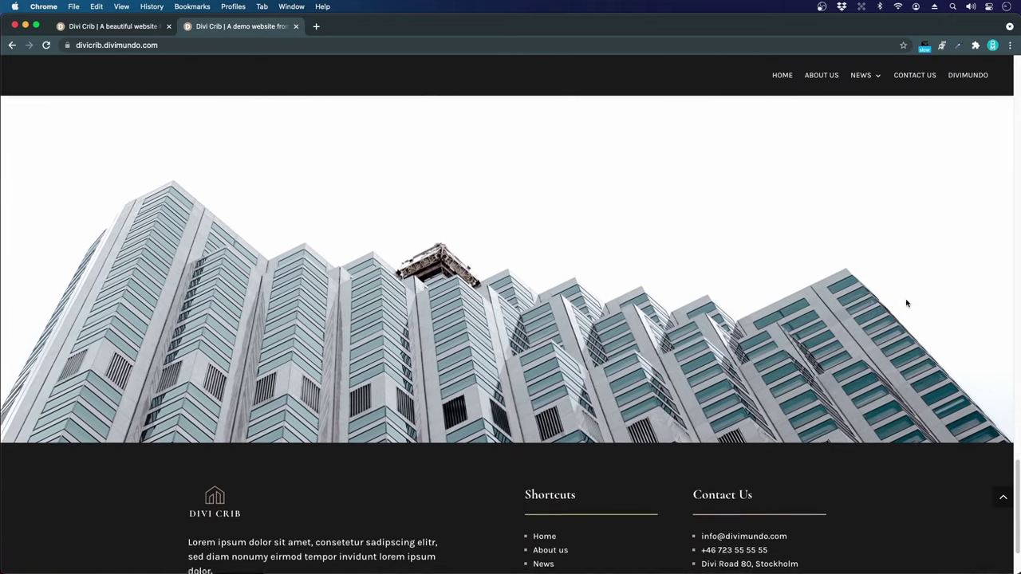
scroll(727, 206, "down", 1)
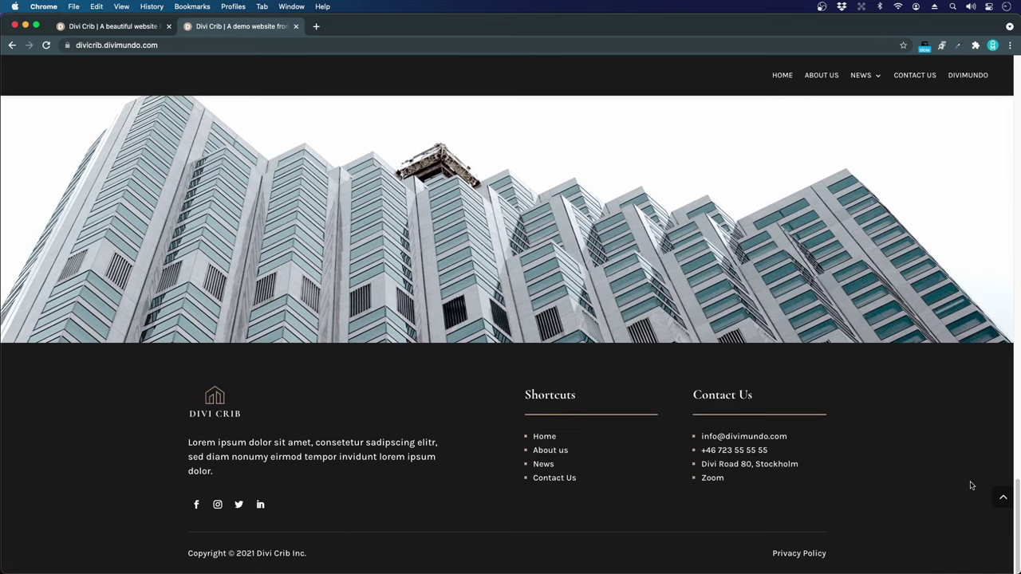
left_click(1004, 498)
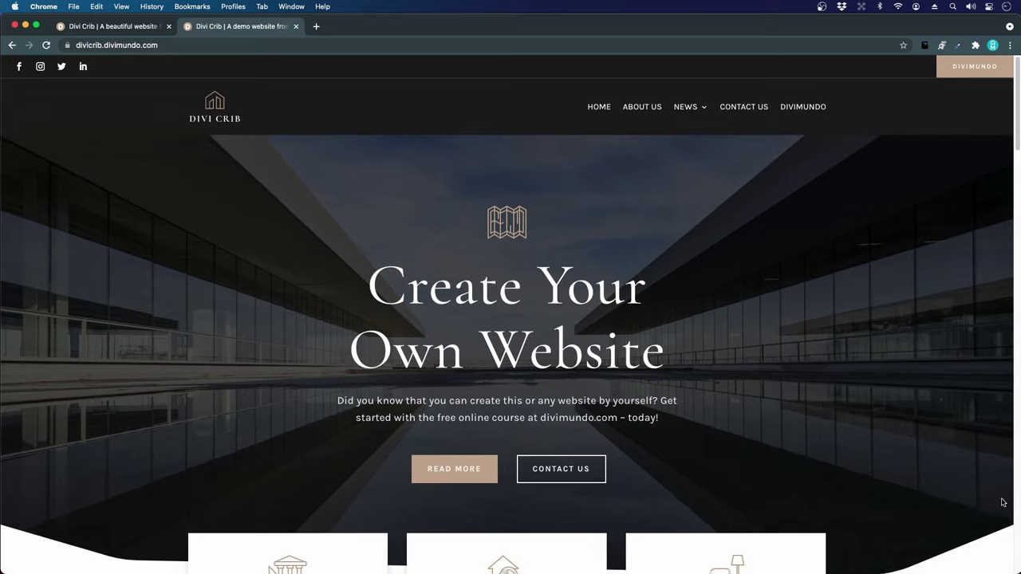
- Enable the Visual Builder on the site's homepage and delete the existing section
left_click(127, 28)
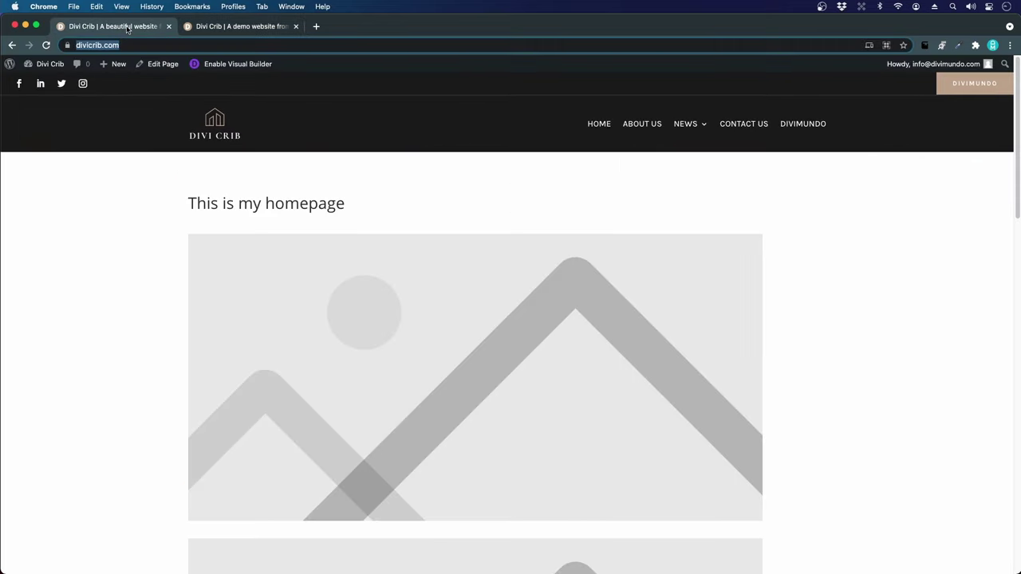
left_click(221, 139)
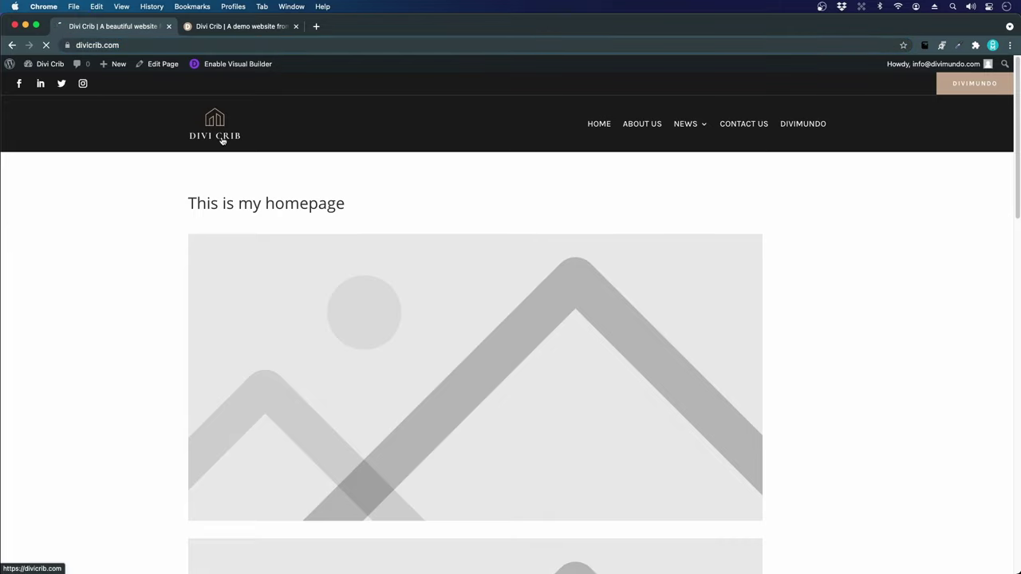
left_click(236, 66)
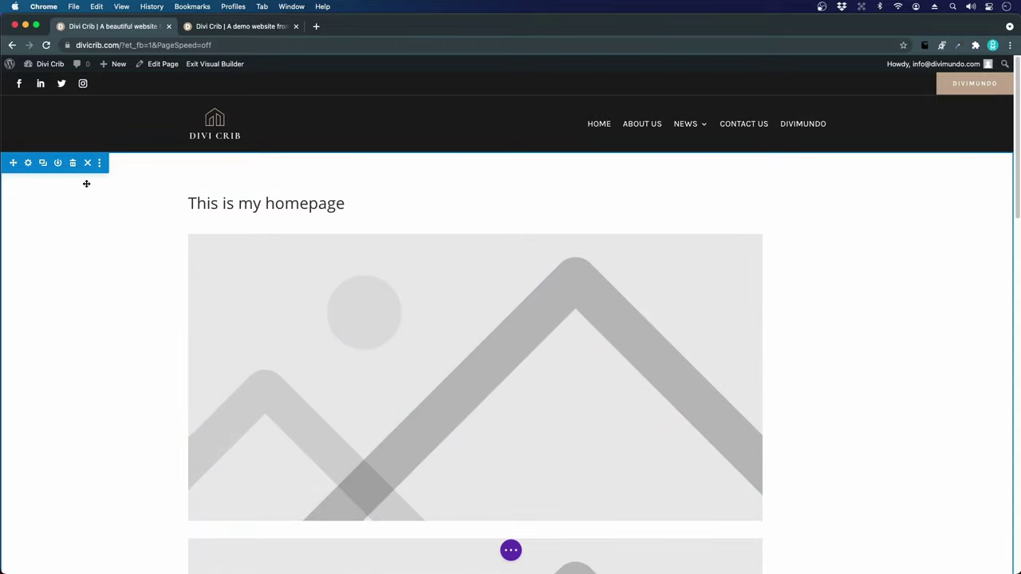
left_click(73, 163)
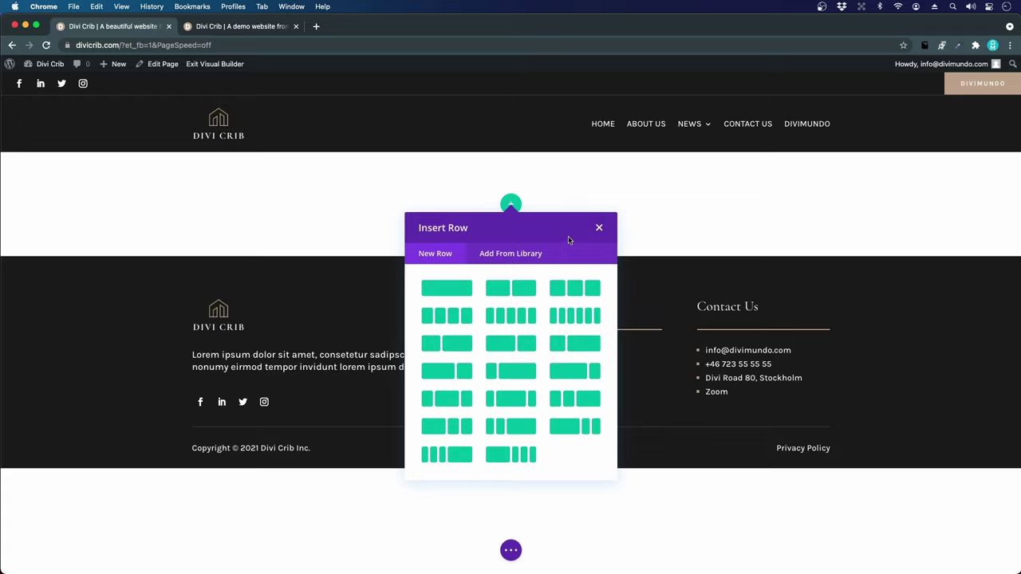
- Add a one-column row to the section and insert a default Text module into it
left_click(453, 288)
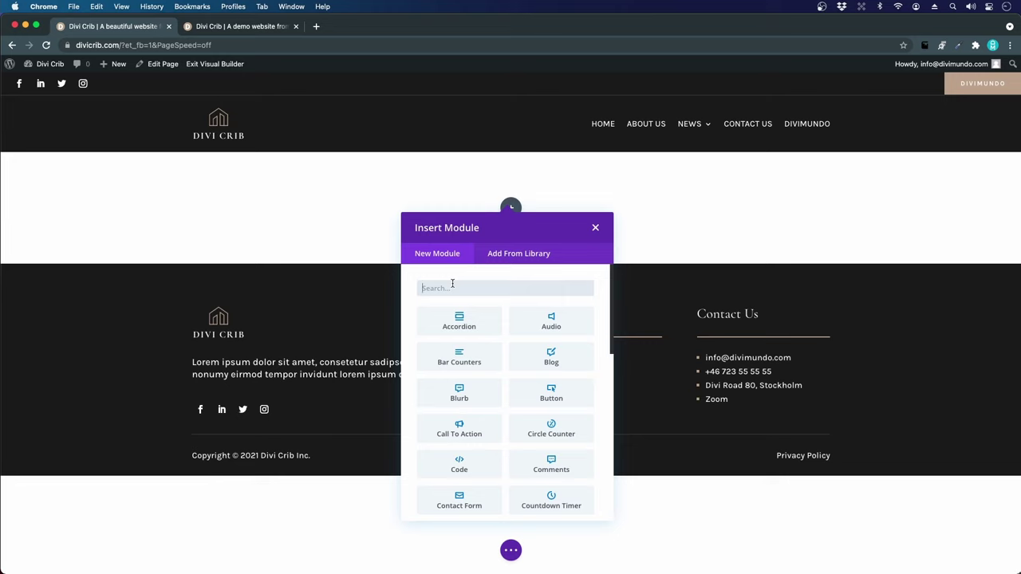
left_click(235, 31)
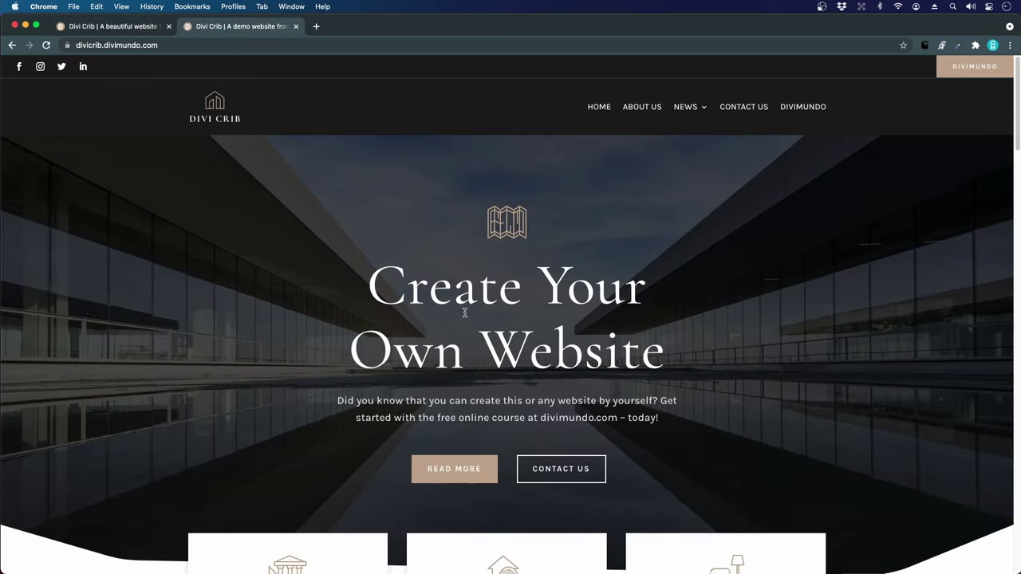
left_click(134, 28)
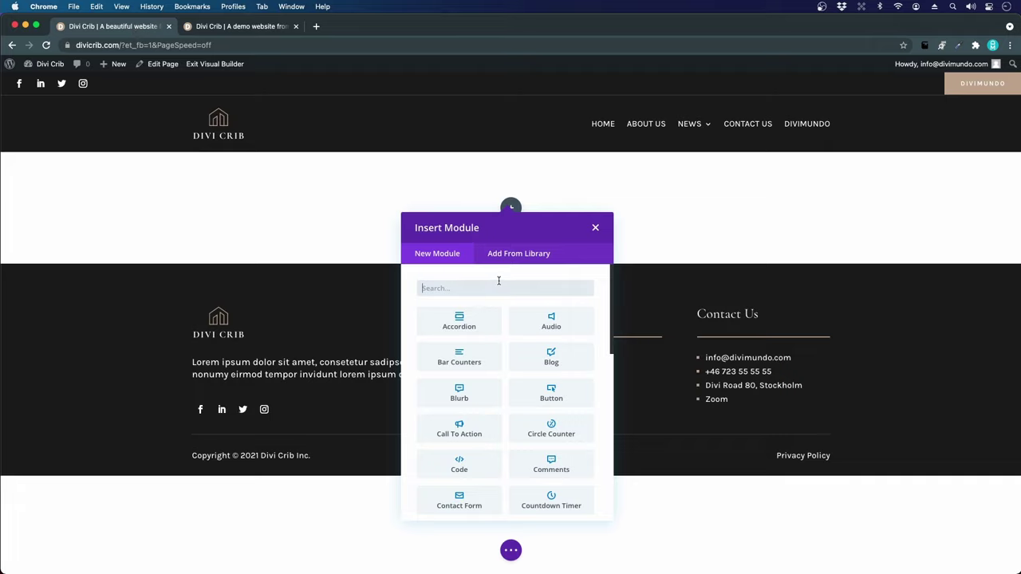
type("texyt")
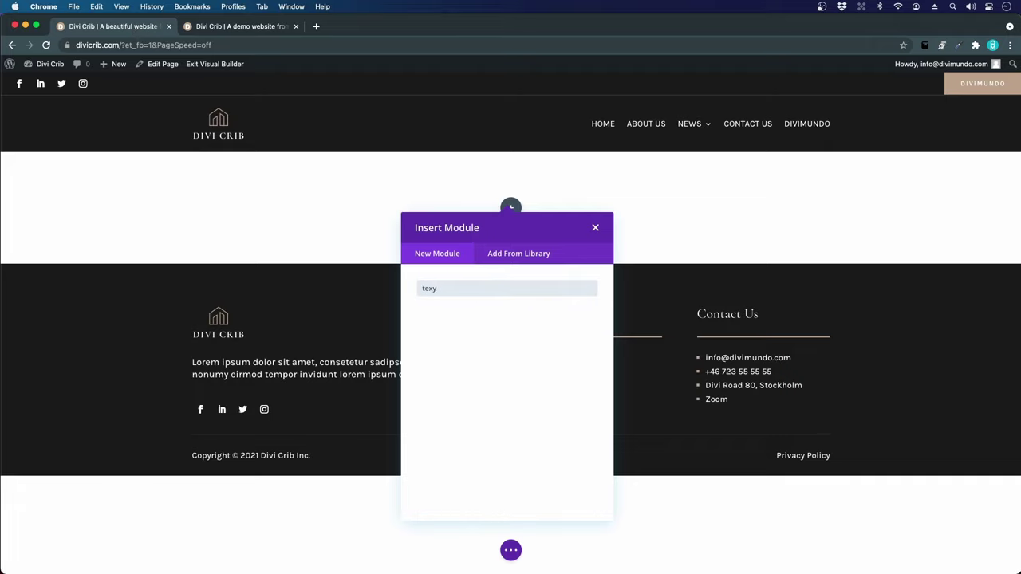
left_click(456, 319)
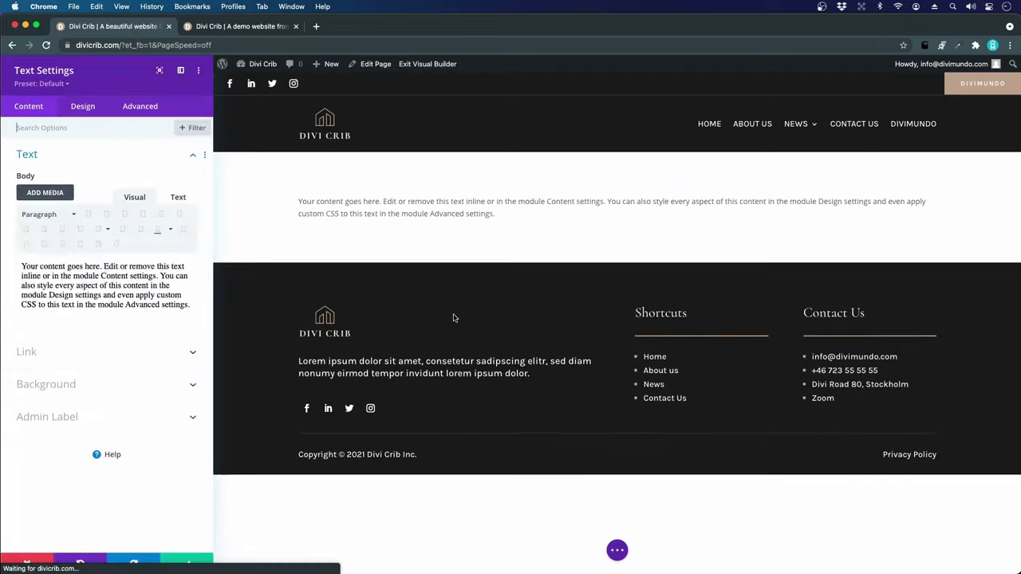
left_click(184, 565)
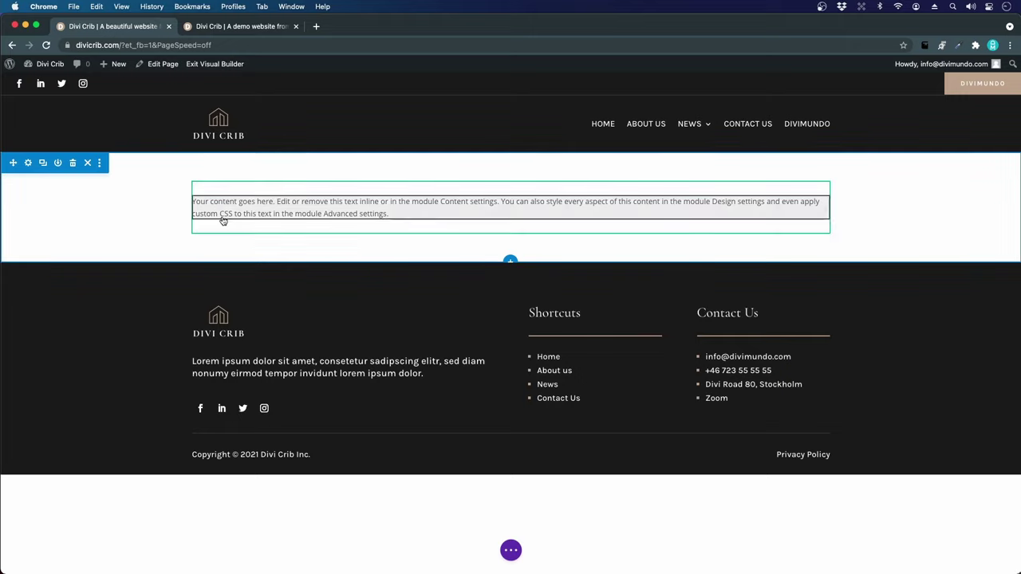
- Set the reflective glass buildings photo as the new section's background image
left_click(27, 164)
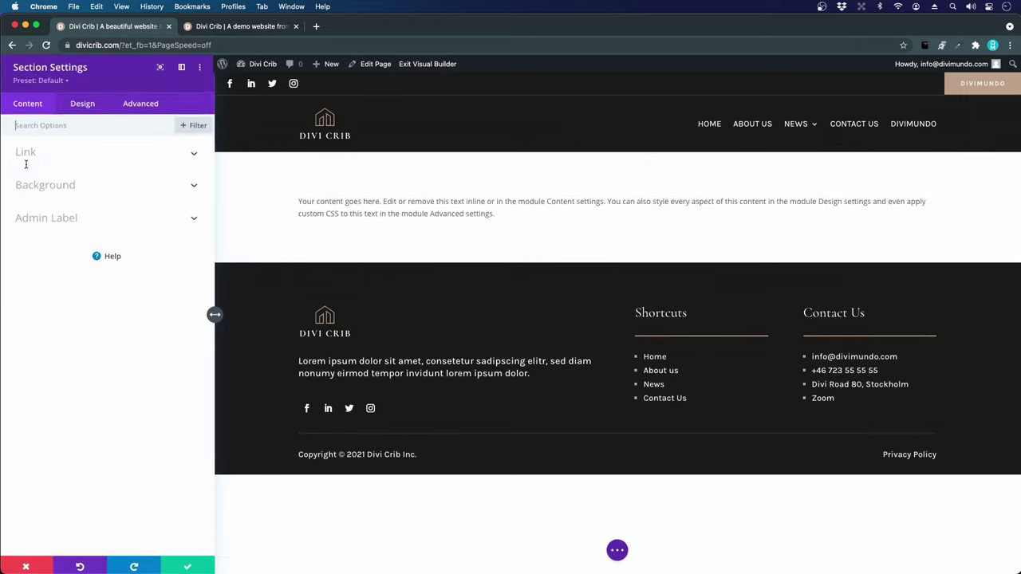
left_click(62, 190)
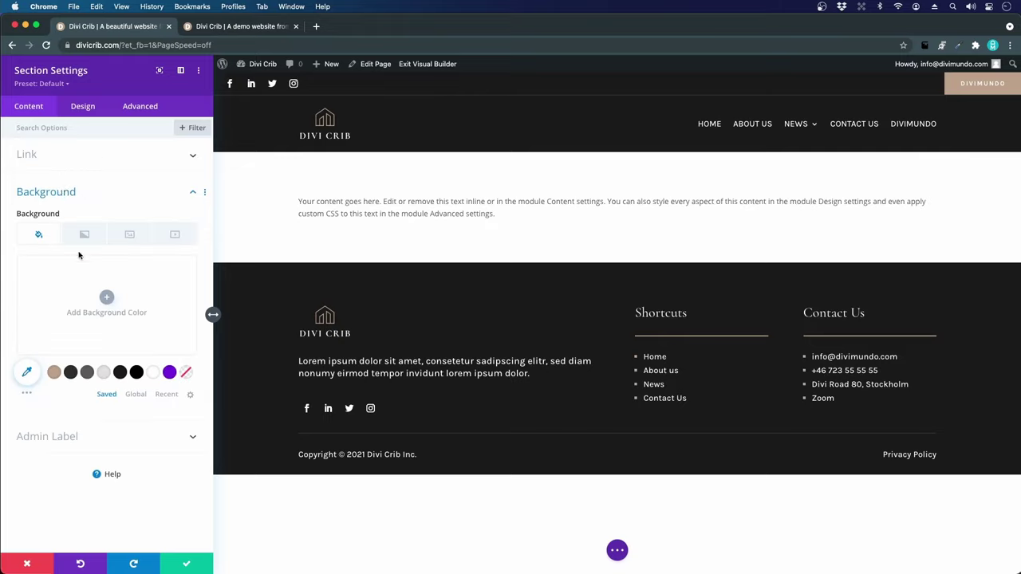
left_click(128, 238)
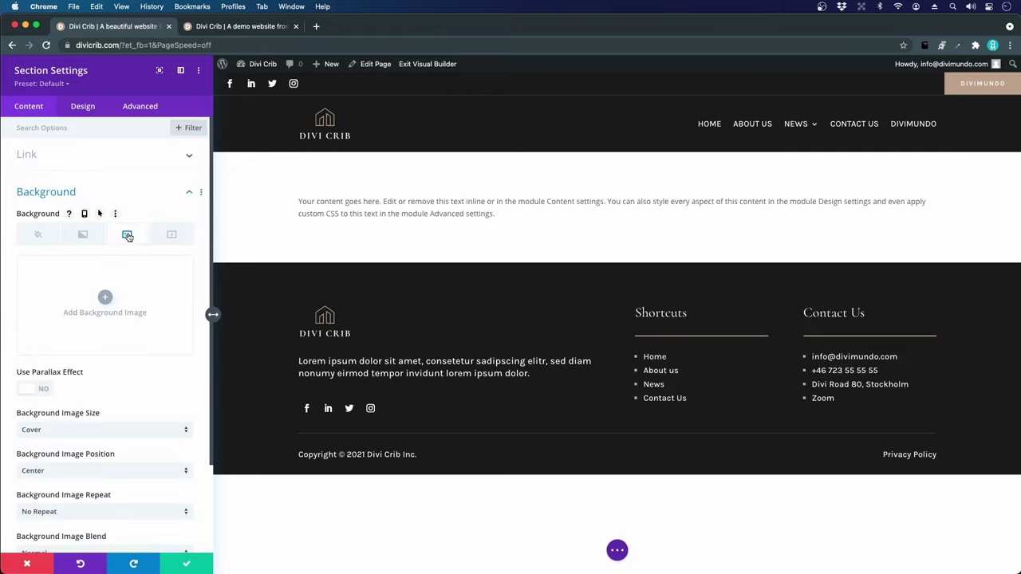
left_click(97, 300)
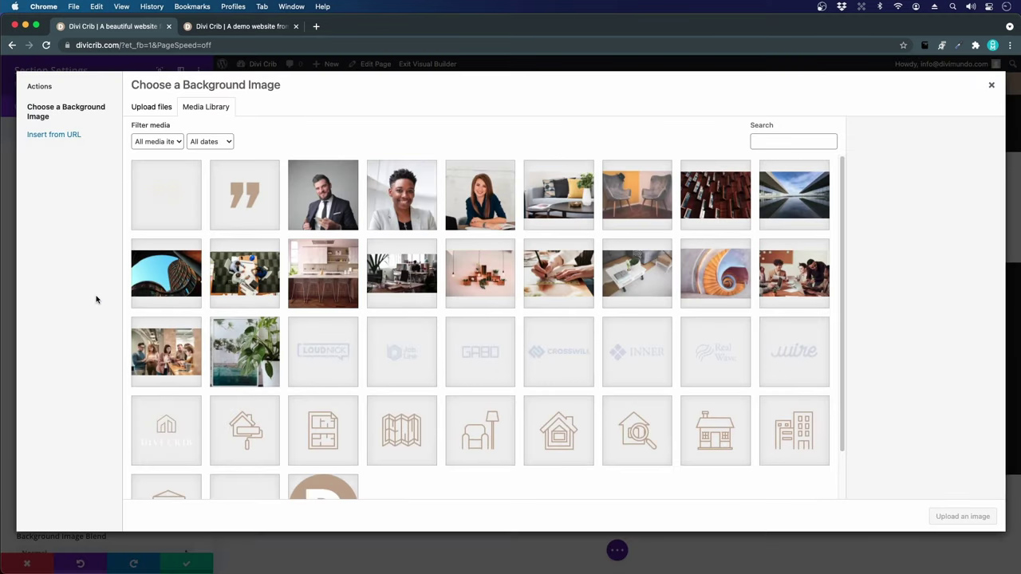
left_click(794, 183)
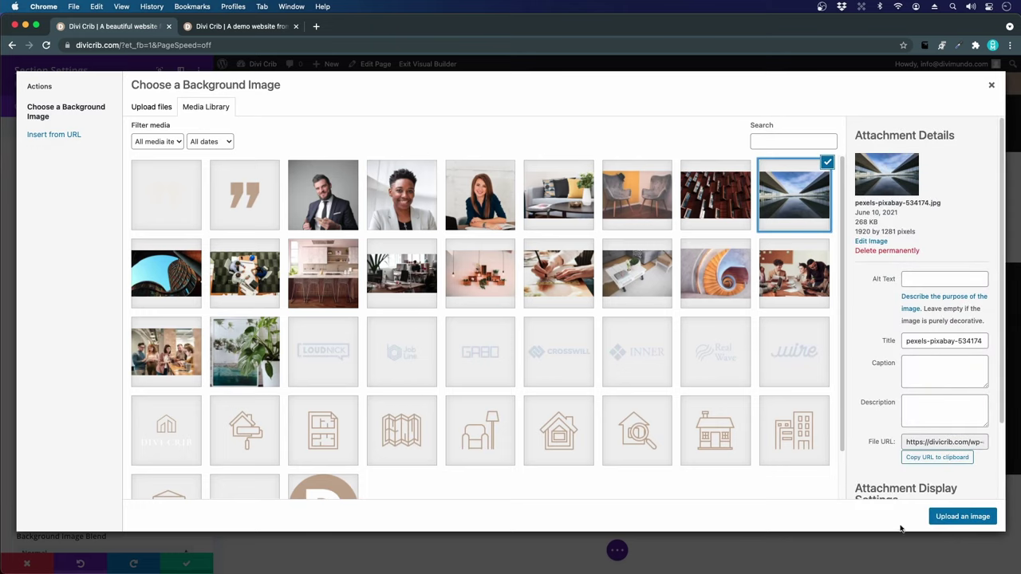
left_click(961, 518)
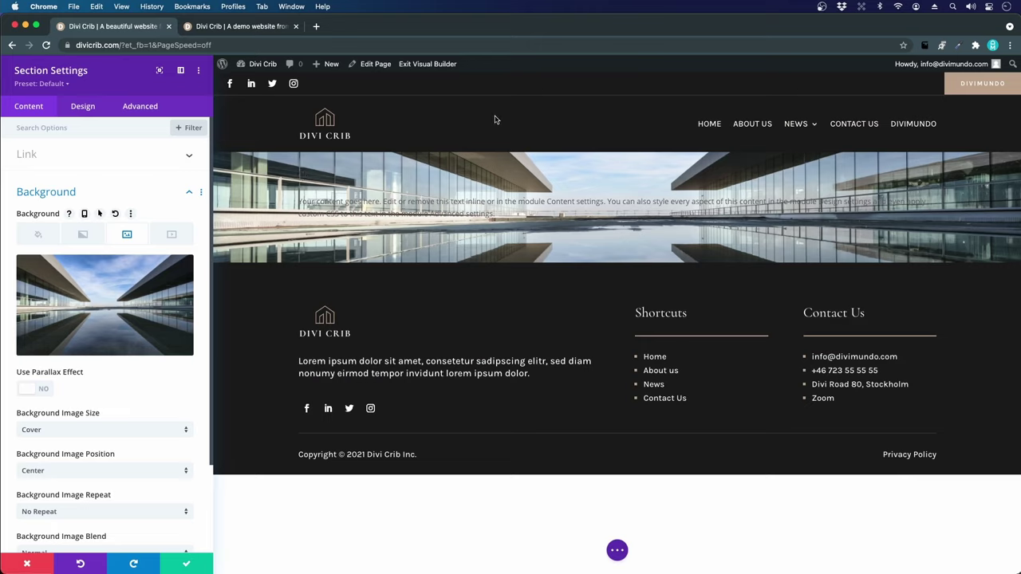
- Set the section's background image blend mode to Multiply
mouse_move(154, 343)
scroll(115, 377, "down", 2)
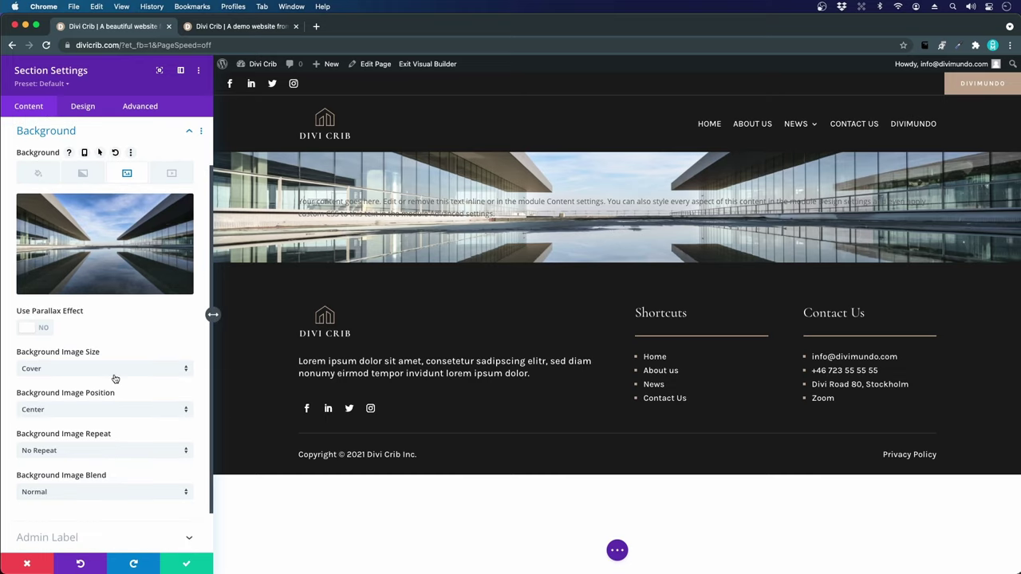
scroll(114, 377, "down", 2)
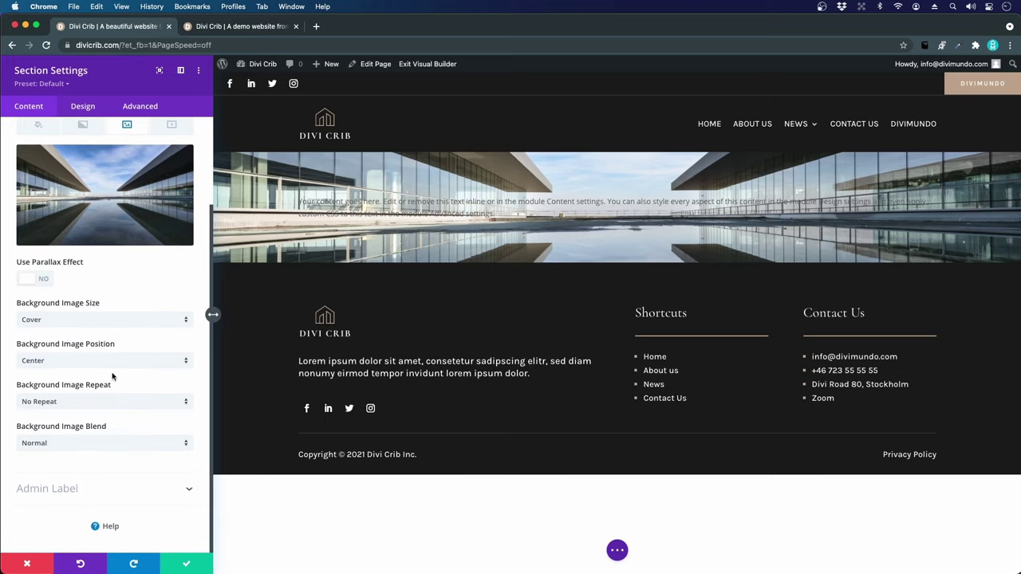
left_click(77, 444)
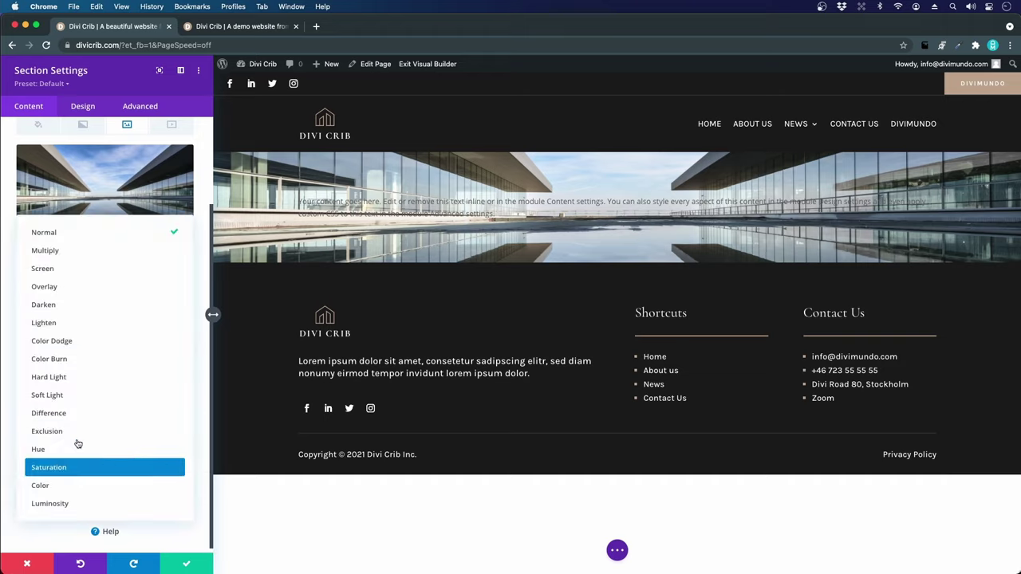
left_click(51, 252)
scroll(110, 271, "up", 4)
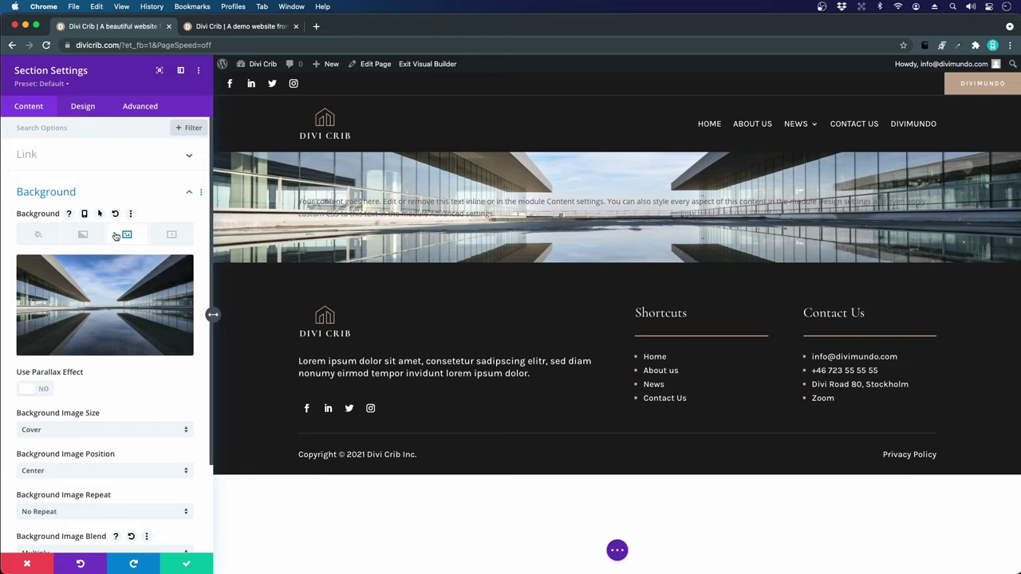
left_click(41, 237)
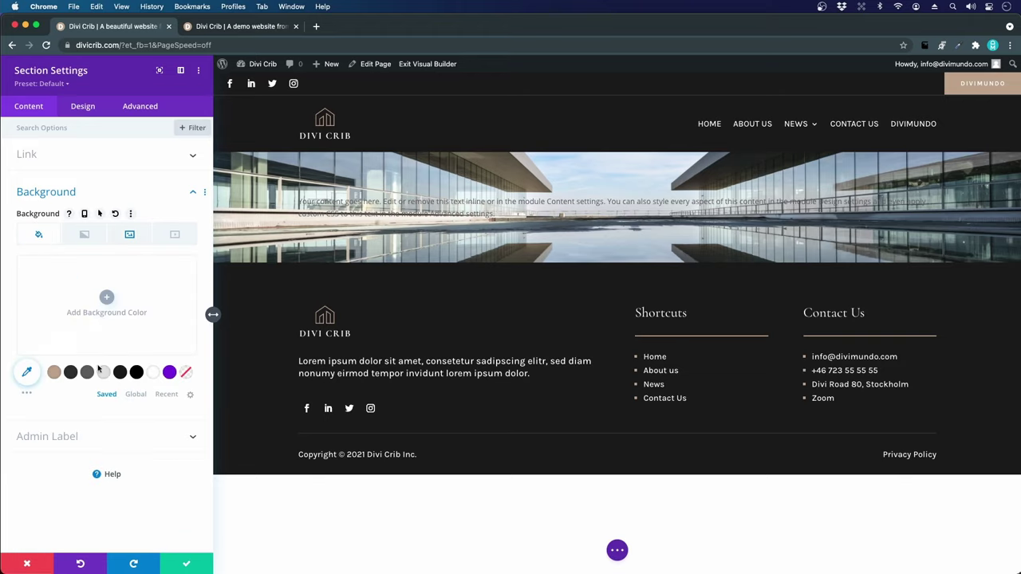
- Give the section a black background colour at about 0.62 opacity, then save the section
left_click(137, 373)
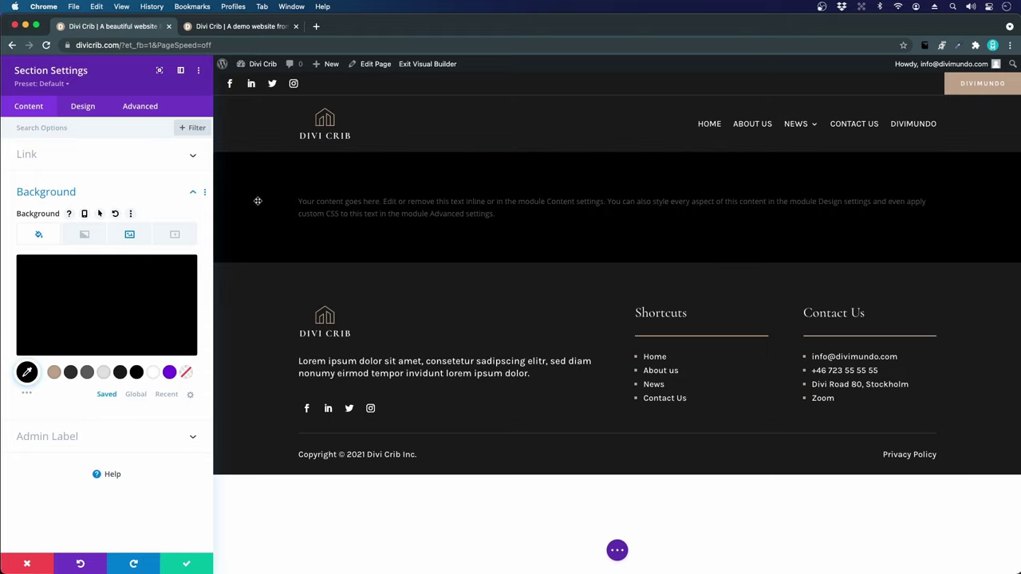
left_click(117, 299)
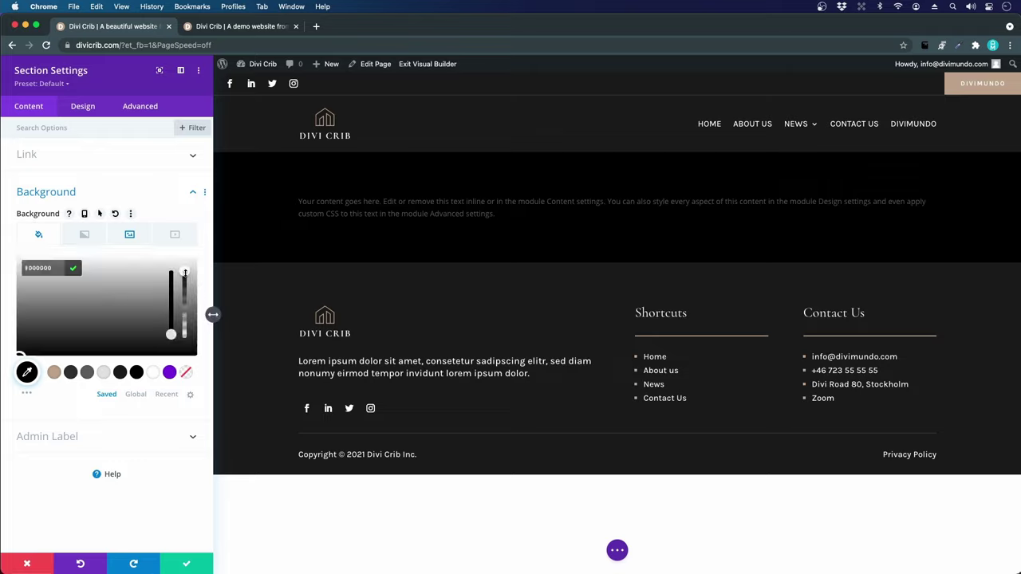
left_click_drag(184, 272, 184, 303)
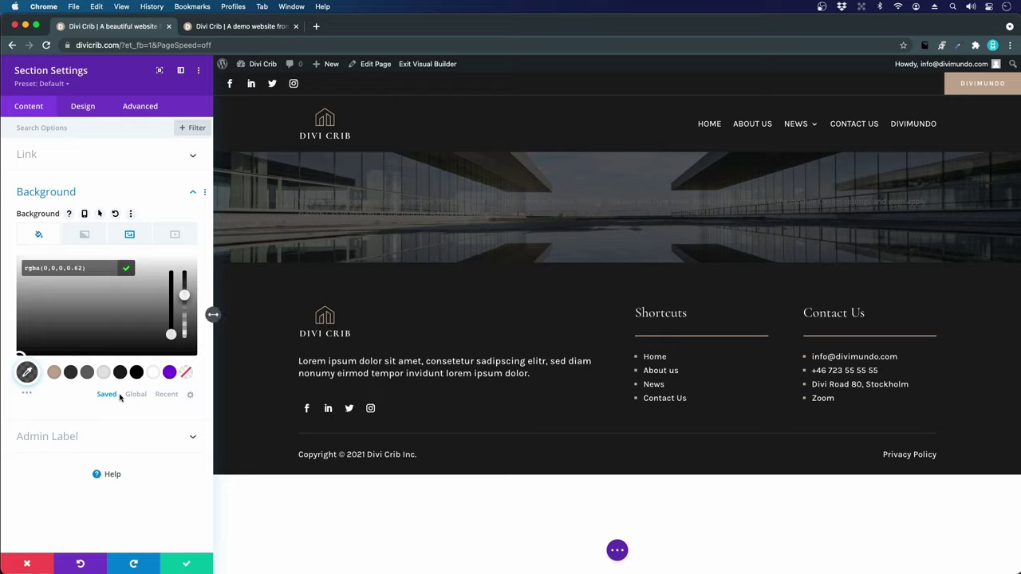
left_click(175, 564)
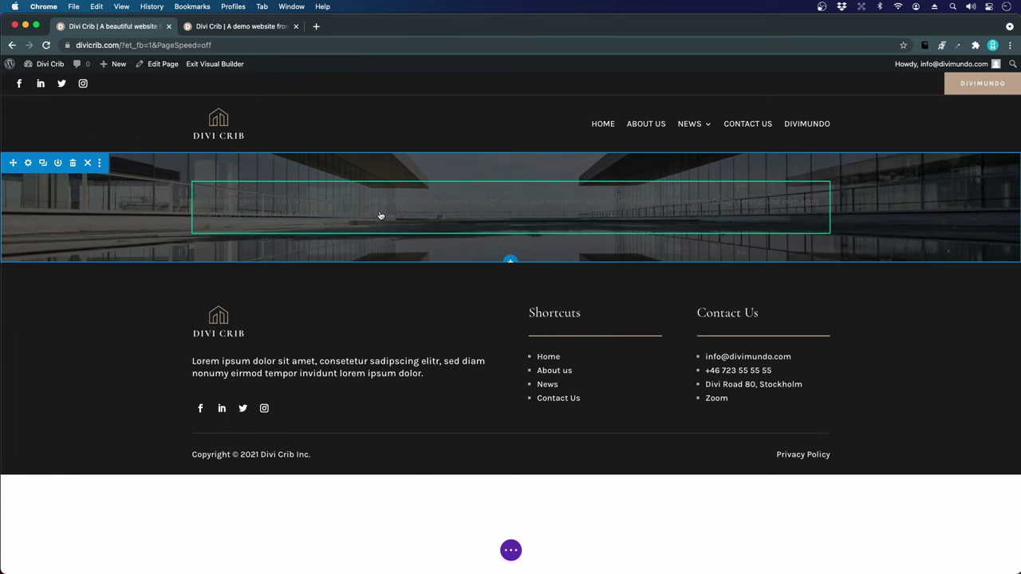
- Replace the hero placeholder text with 'Create Your' / 'Own Website' on two lines
mouse_move(375, 217)
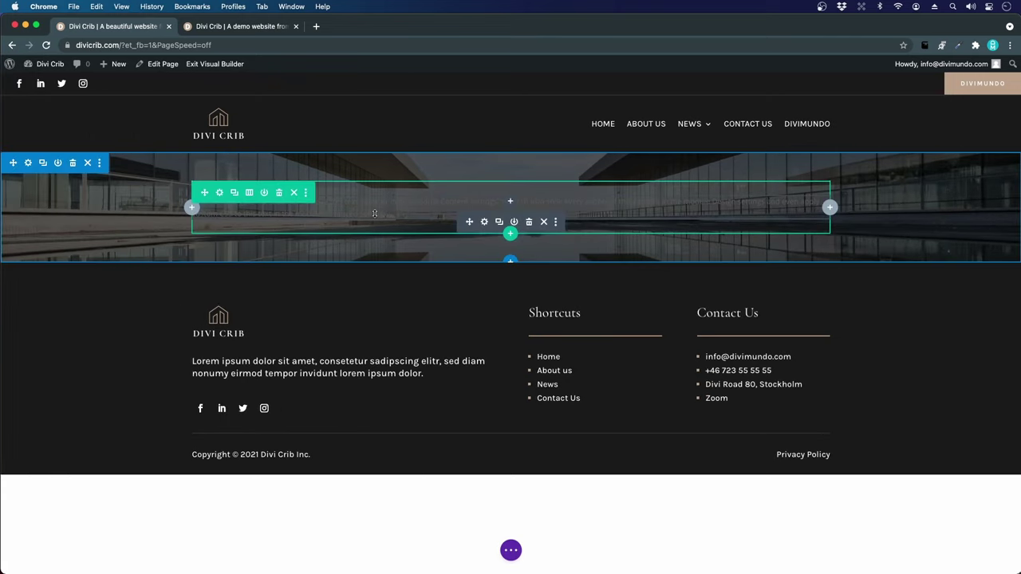
left_click(483, 222)
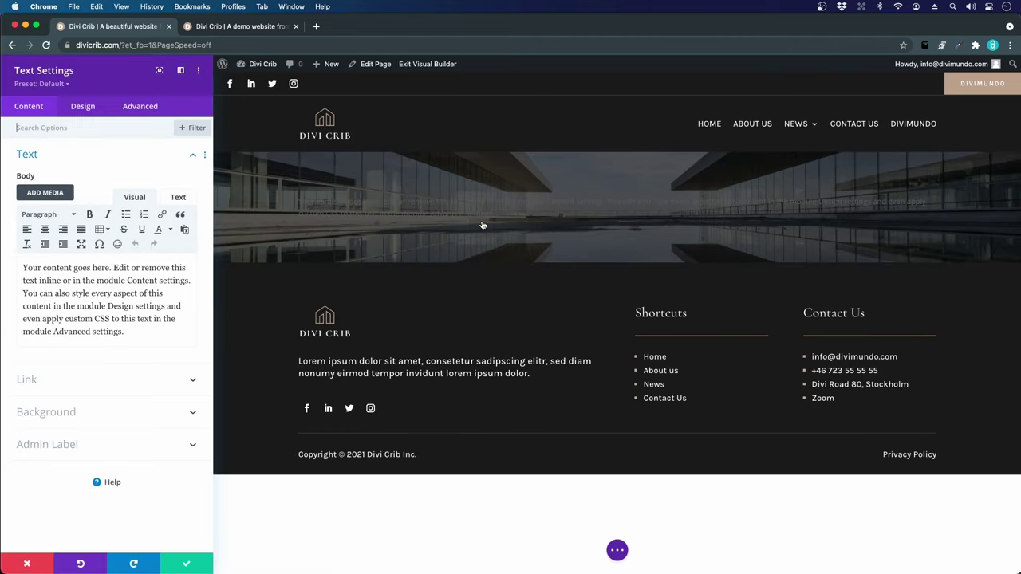
left_click_drag(138, 333, 6, 239)
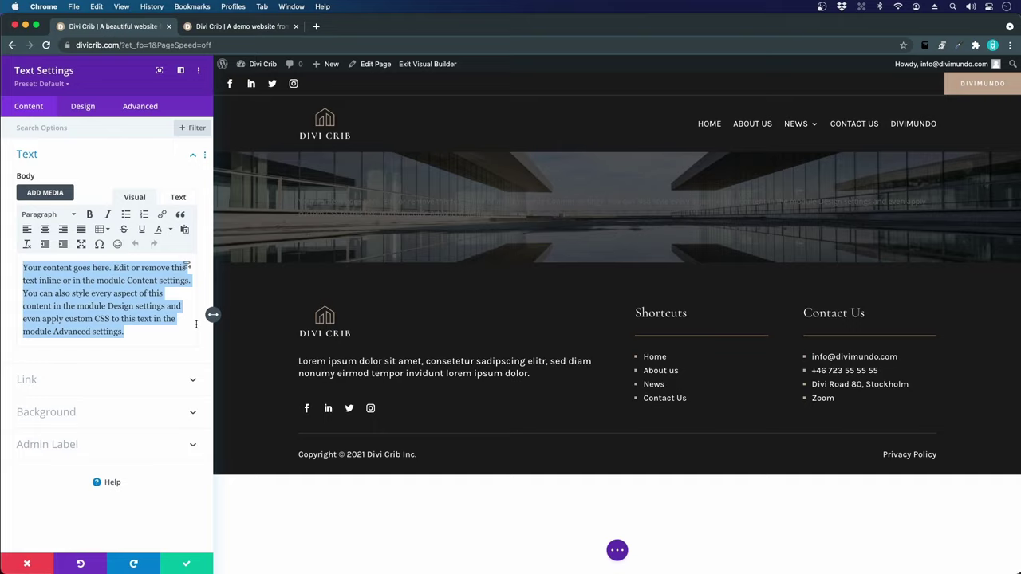
type("Cre")
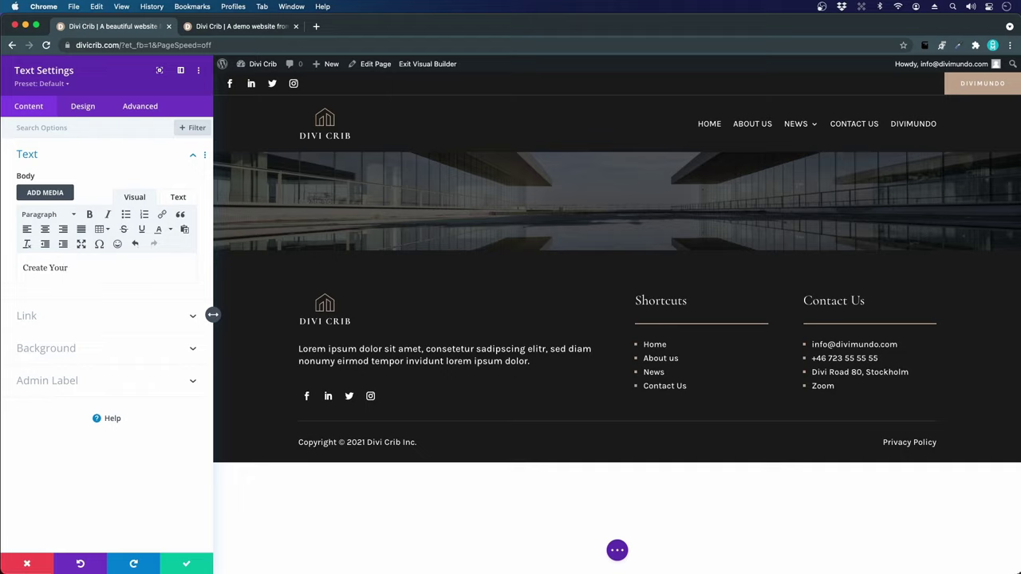
type("ate Your")
key("Return")
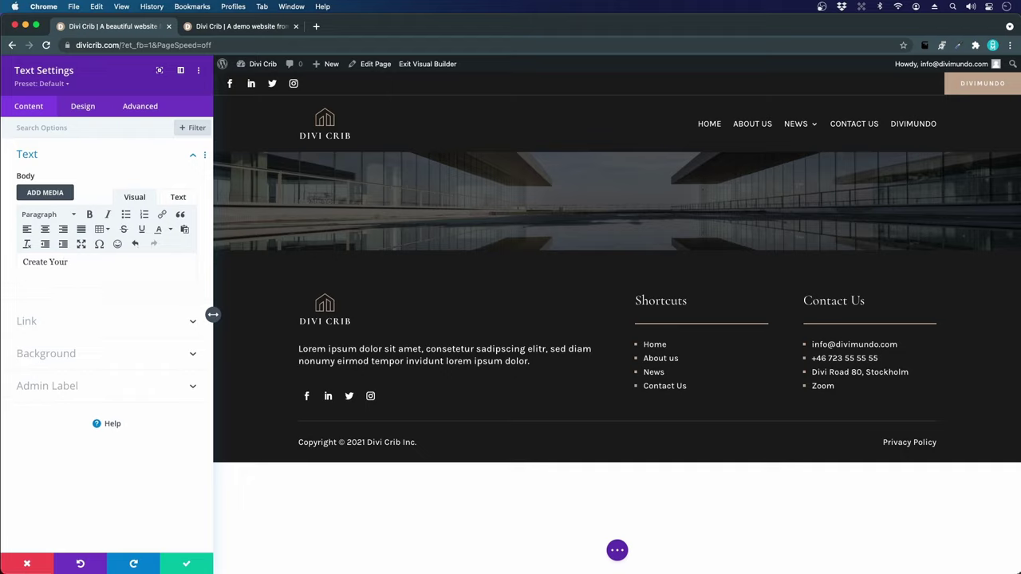
type("Own Website")
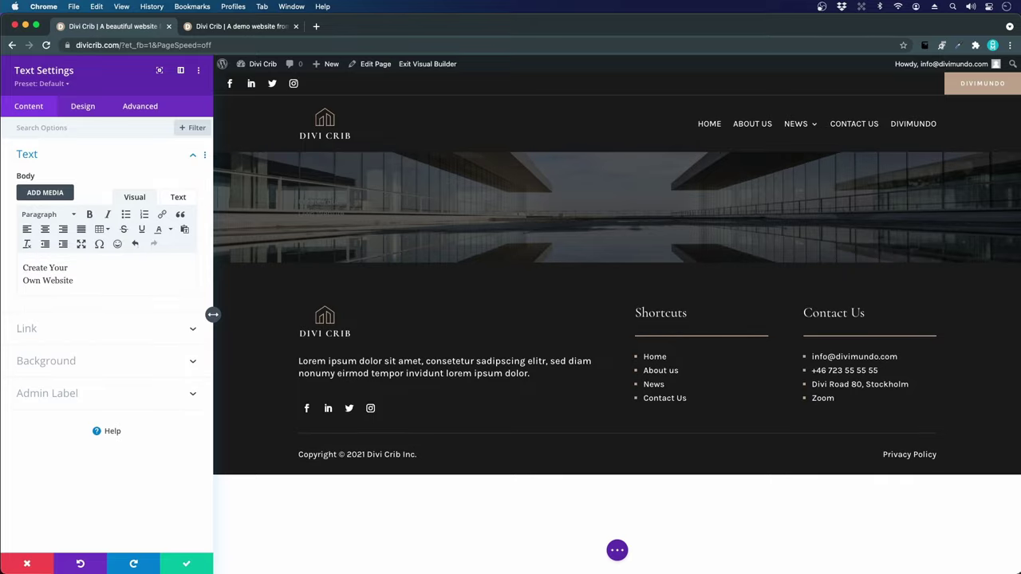
- Format both lines of the hero text as Heading 1
key("super+a")
left_click(48, 214)
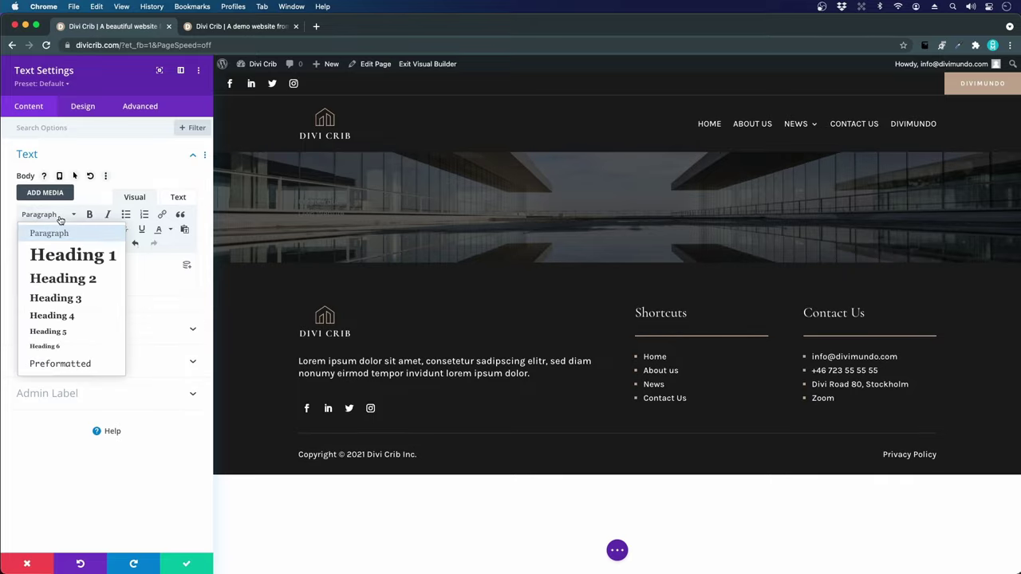
left_click(81, 255)
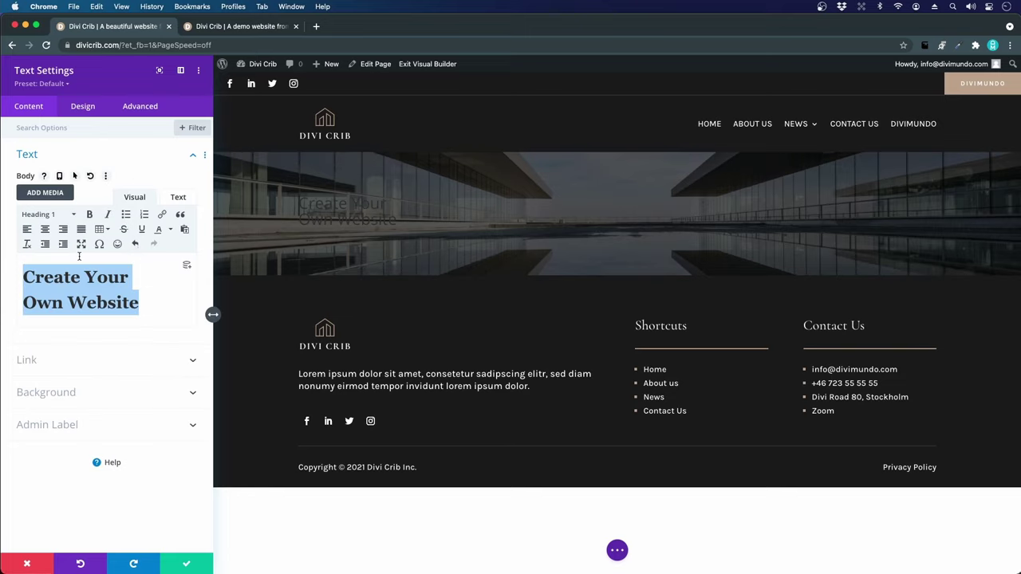
left_click(298, 198)
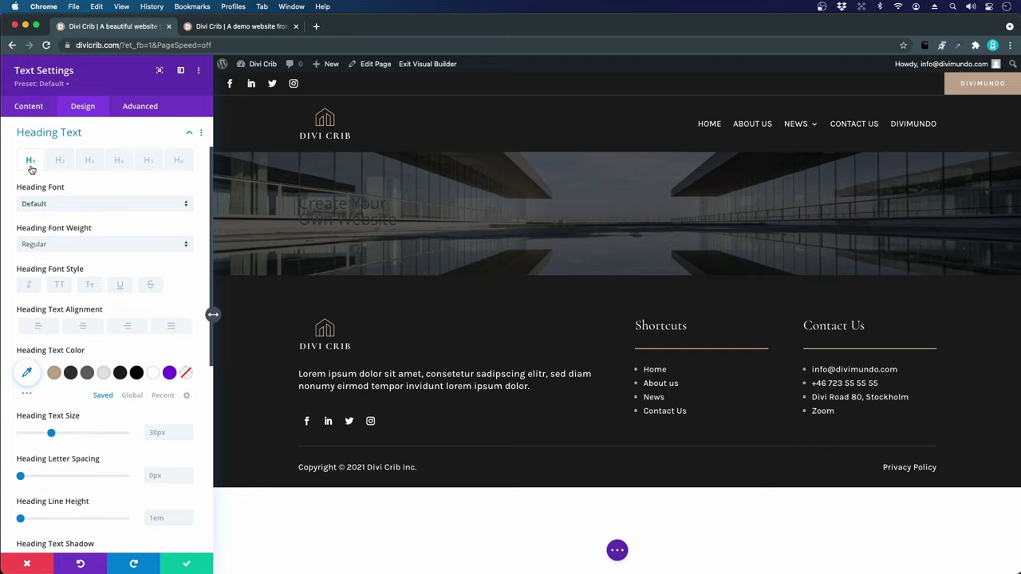
- Set the heading font to Cormorant Garamond and its colour to white
left_click(56, 204)
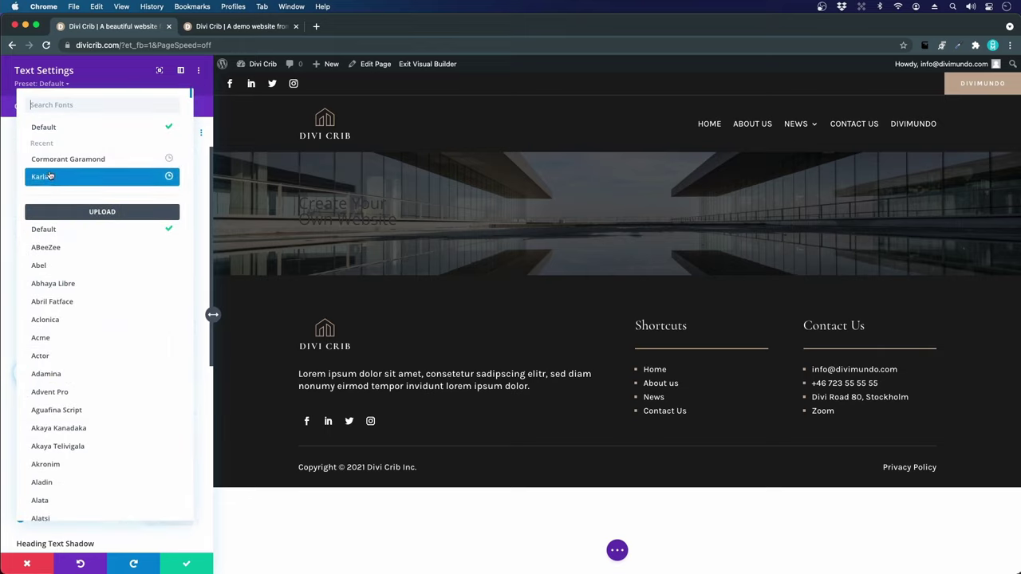
left_click(53, 164)
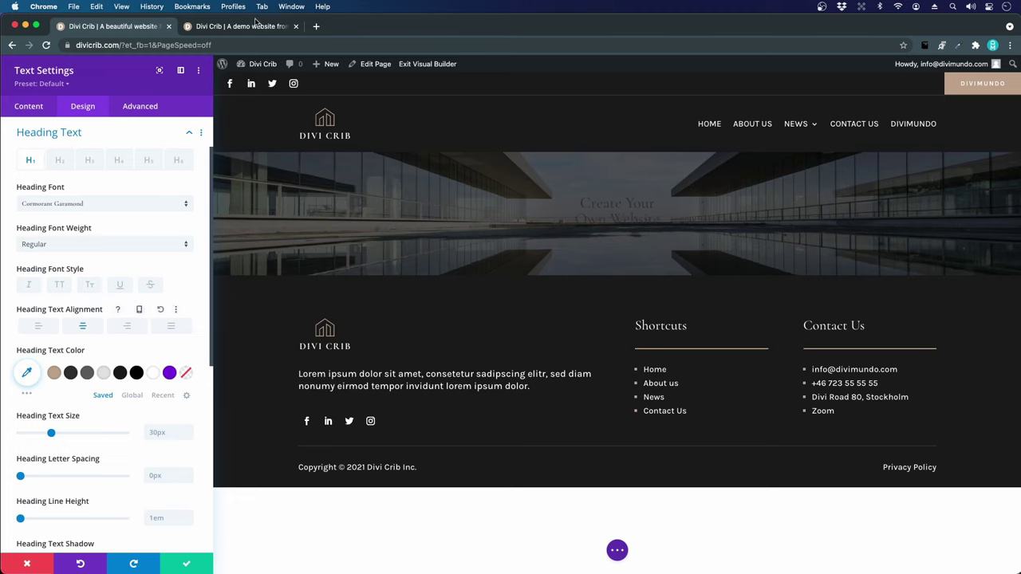
left_click(255, 27)
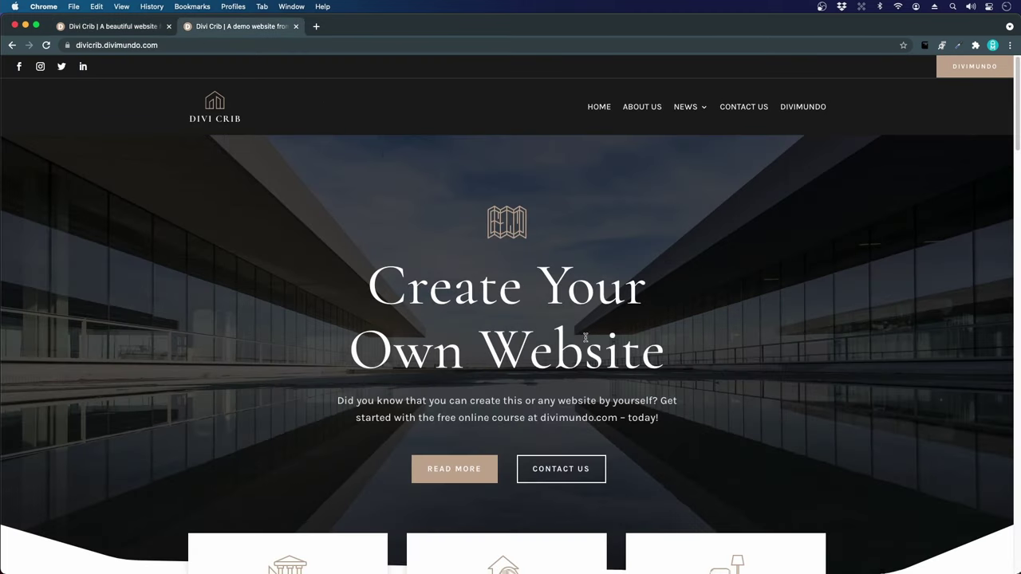
left_click(109, 28)
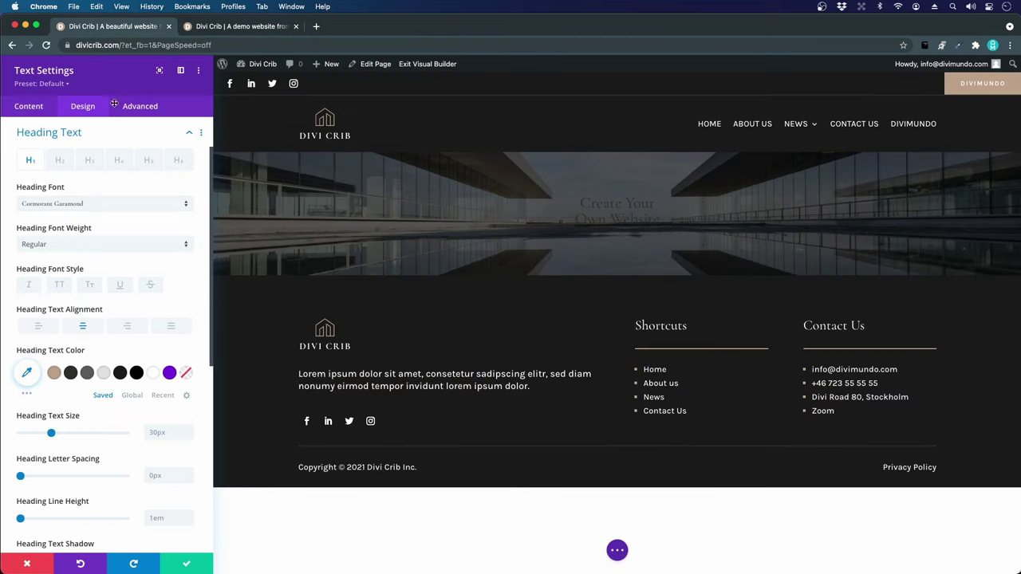
left_click(155, 375)
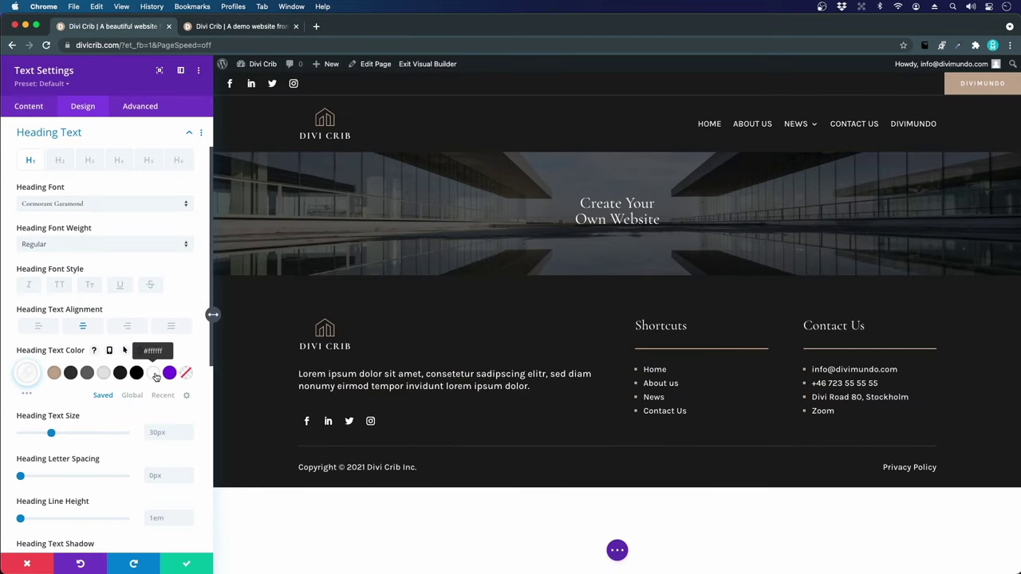
- Give the heading 1.1em line height and save the text module
scroll(124, 371, "down", 1)
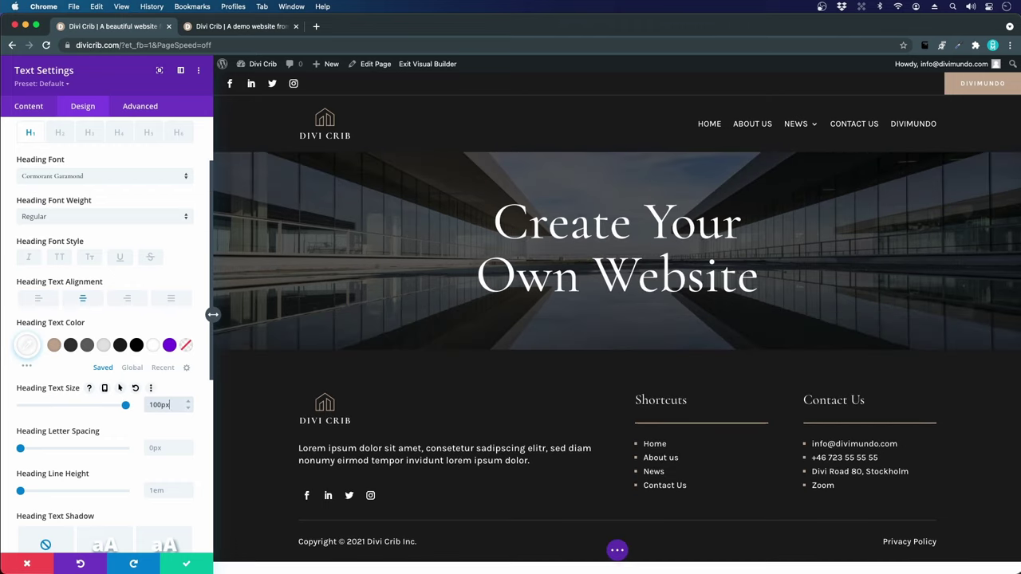
scroll(120, 430, "down", 1)
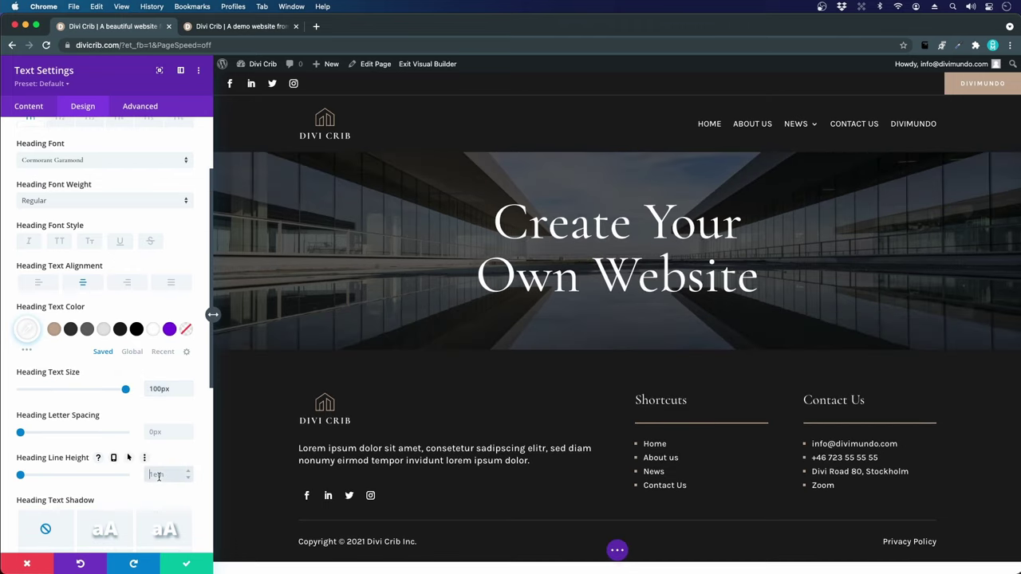
type("1.1em")
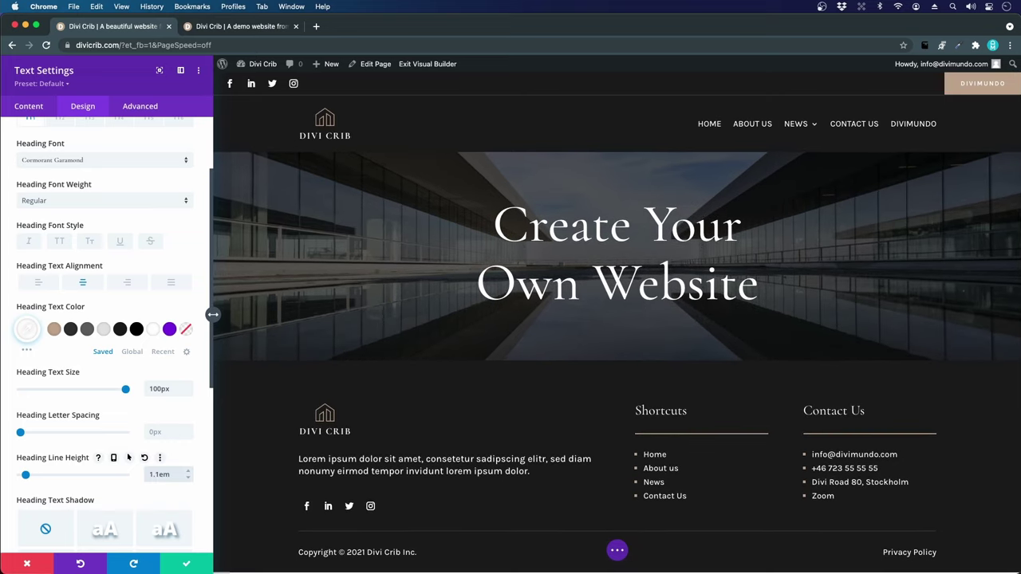
left_click(185, 564)
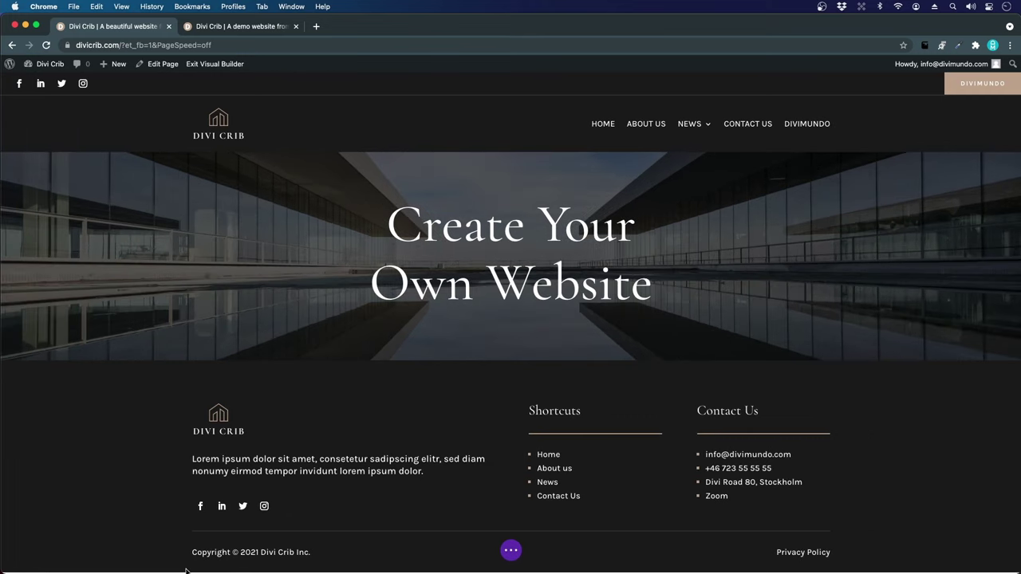
left_click(254, 28)
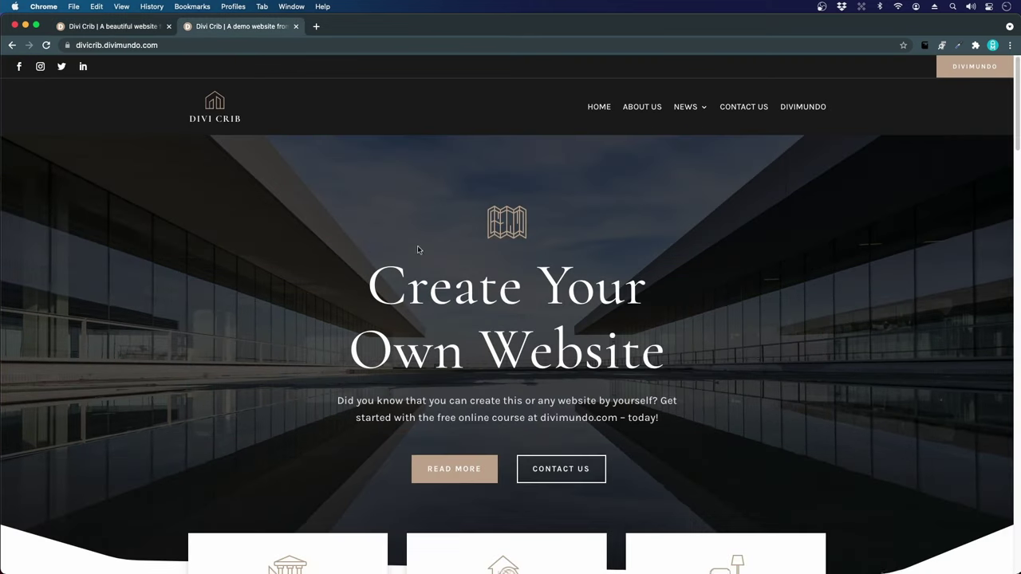
left_click(126, 26)
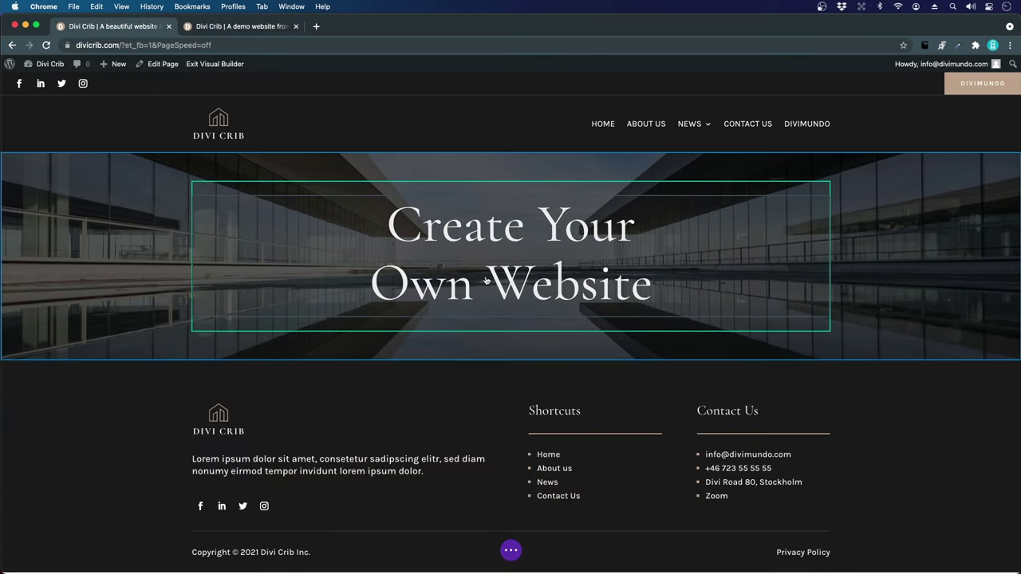
- Insert an Image module below the heading showing the beige map icon
left_click(510, 300)
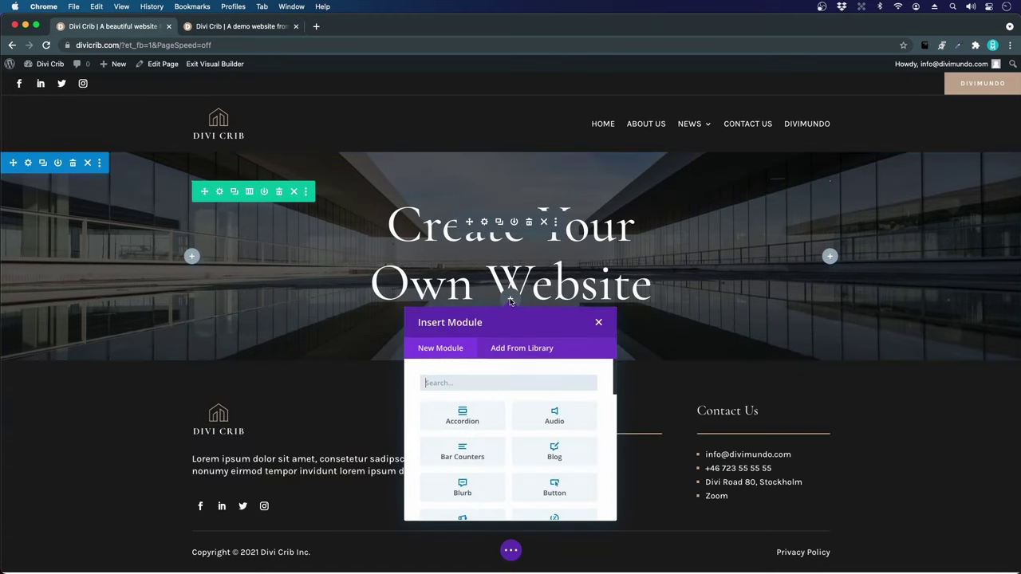
type("ima")
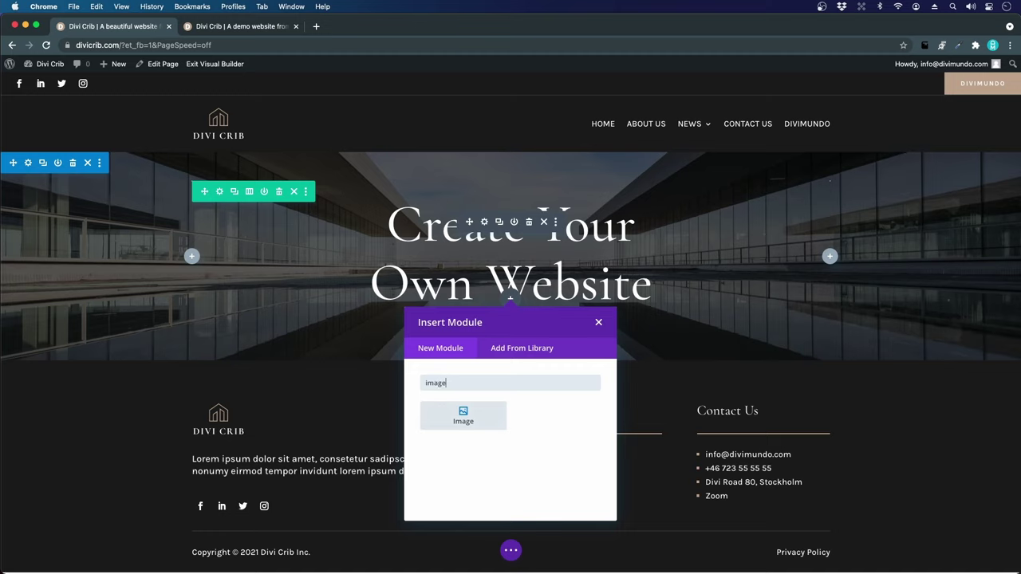
type("ge")
left_click(463, 415)
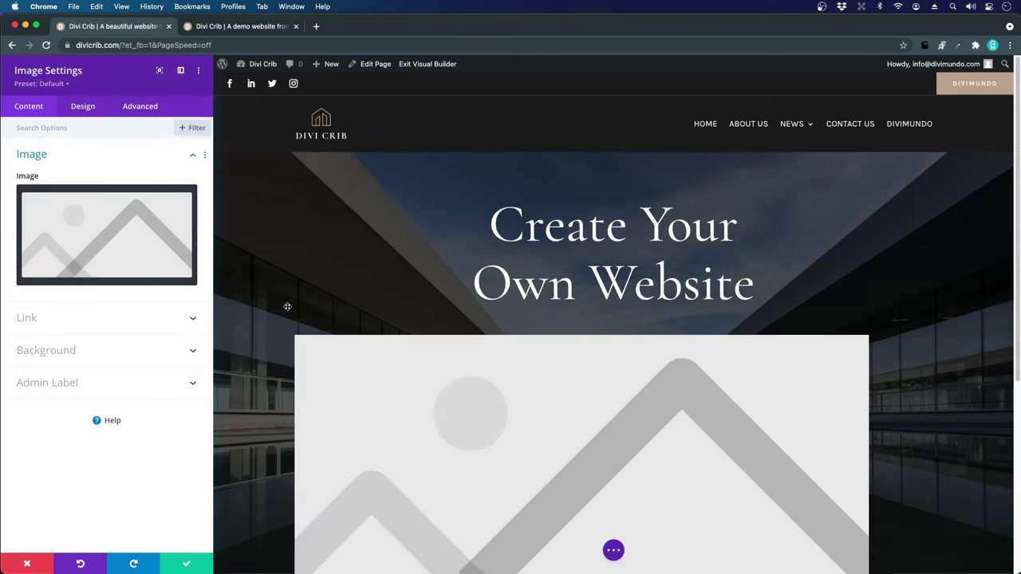
left_click(55, 224)
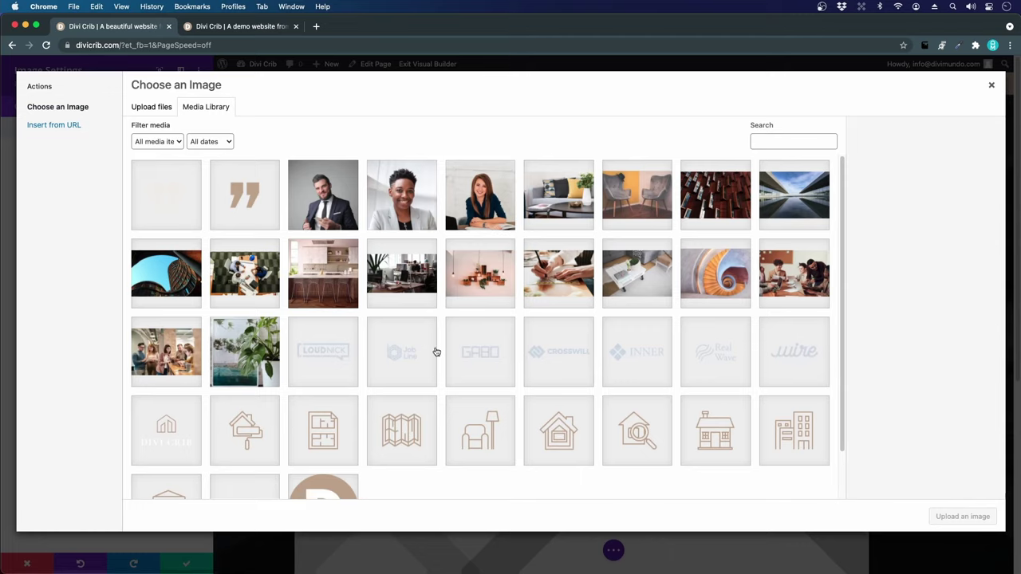
left_click(421, 435)
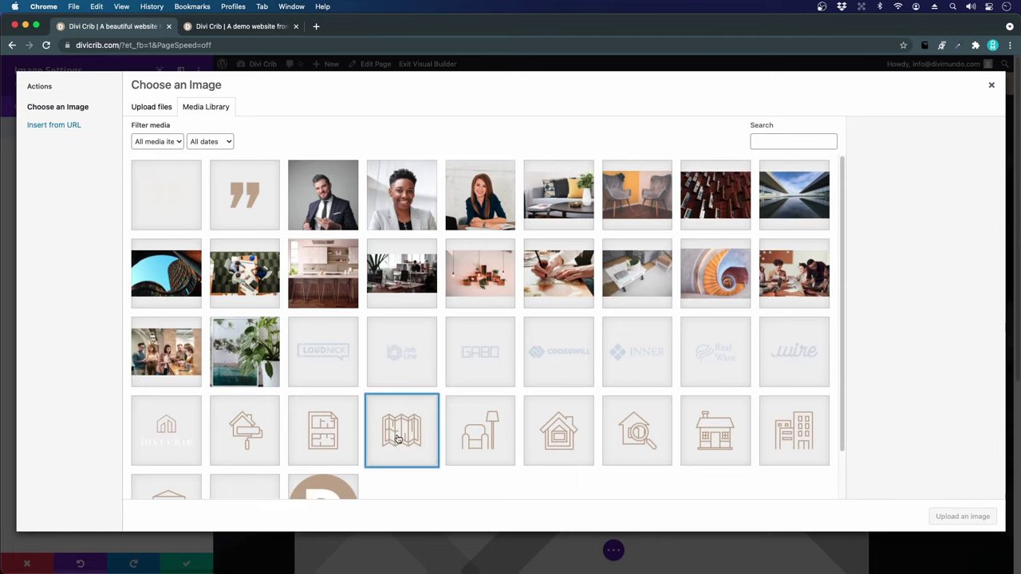
left_click(946, 520)
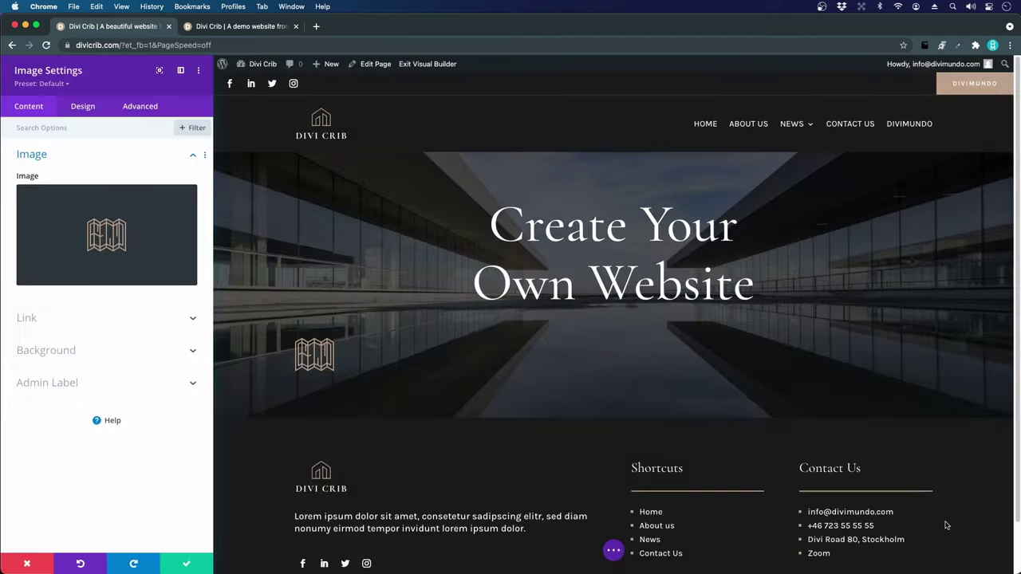
- Centre the map icon image and close its settings
left_click(83, 109)
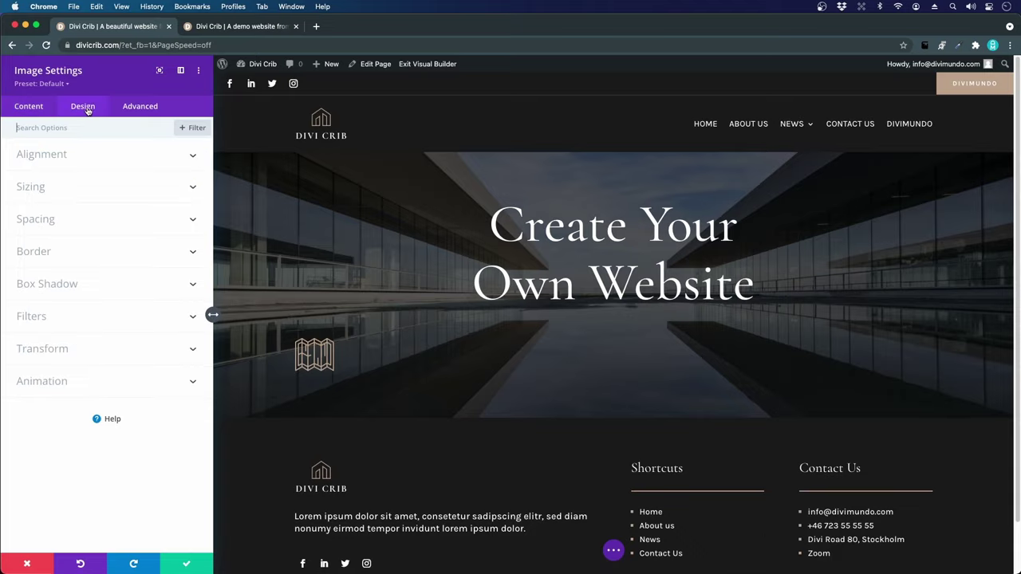
left_click(50, 157)
left_click(107, 193)
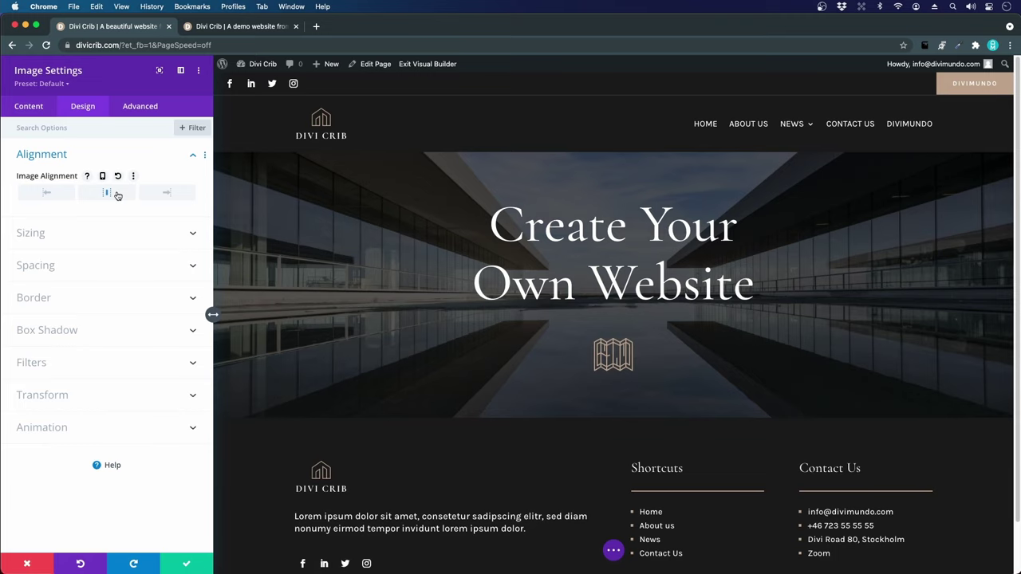
left_click(186, 563)
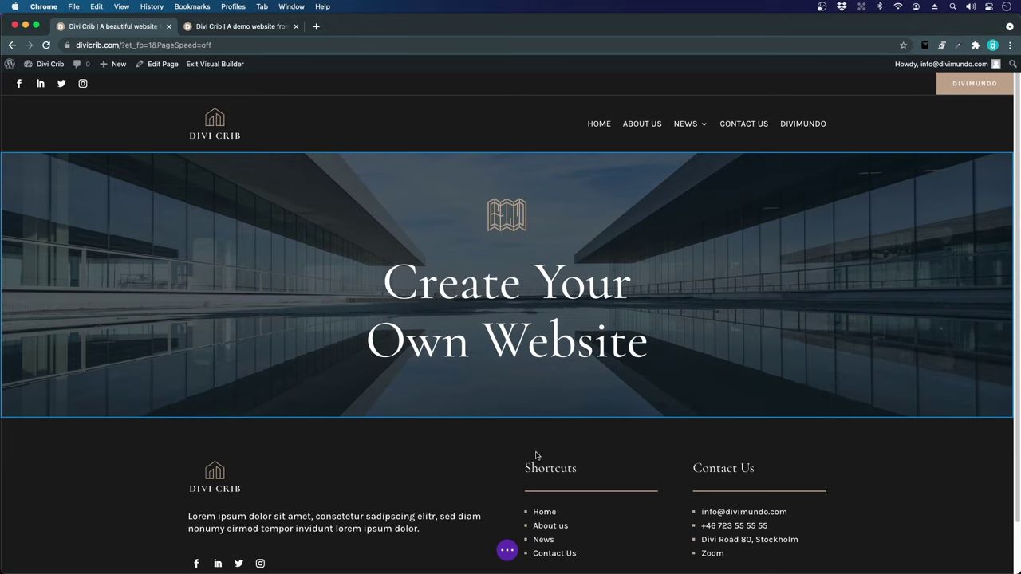
- After checking the demo site, insert a Text module below the hero heading
left_click(227, 26)
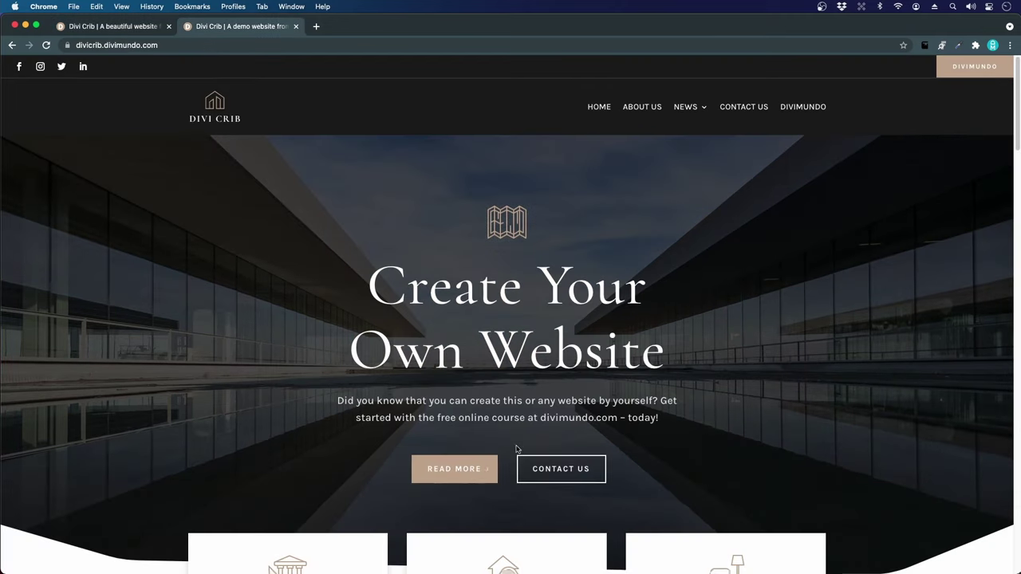
left_click(136, 31)
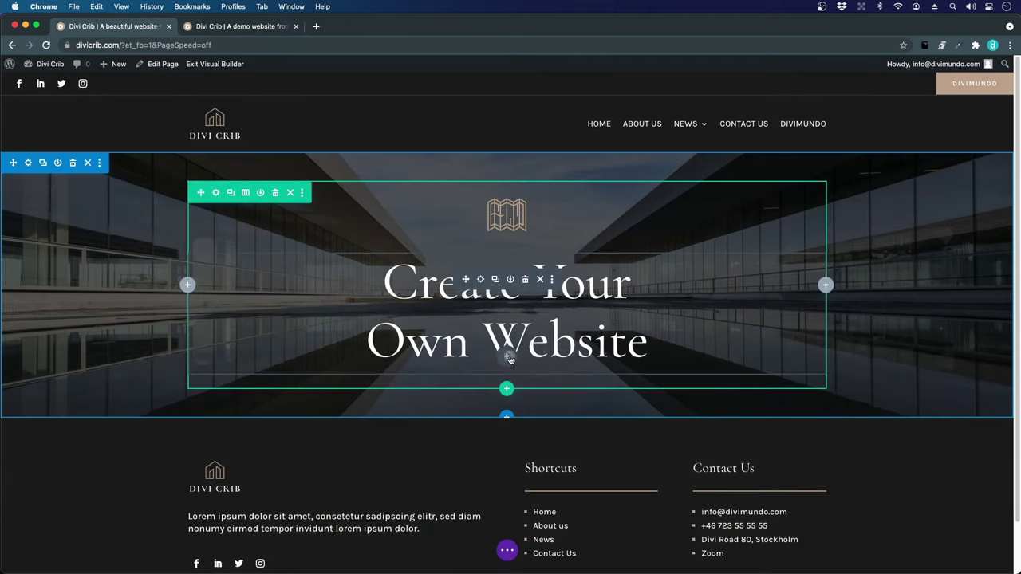
left_click(508, 359)
type("text")
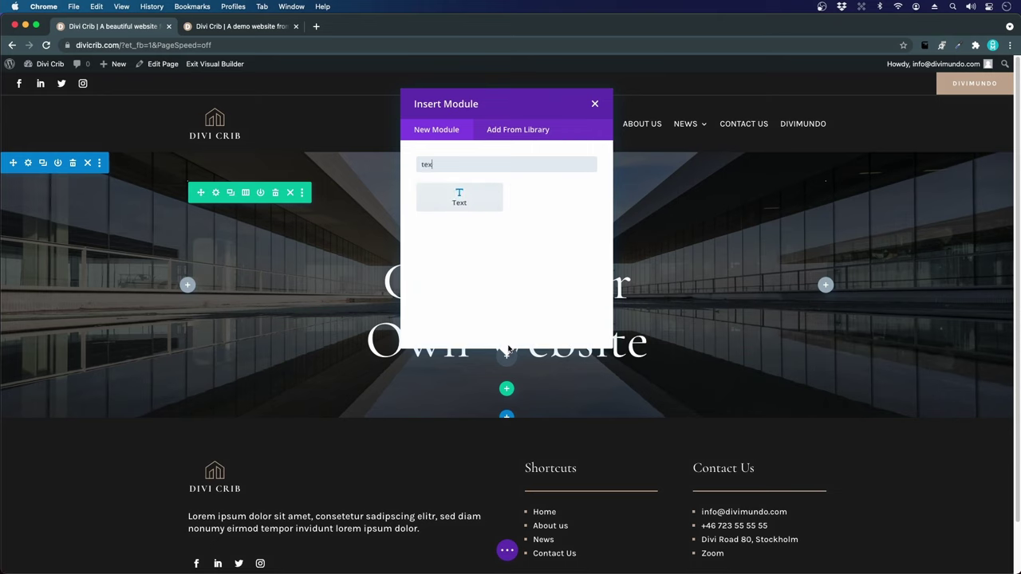
left_click(471, 201)
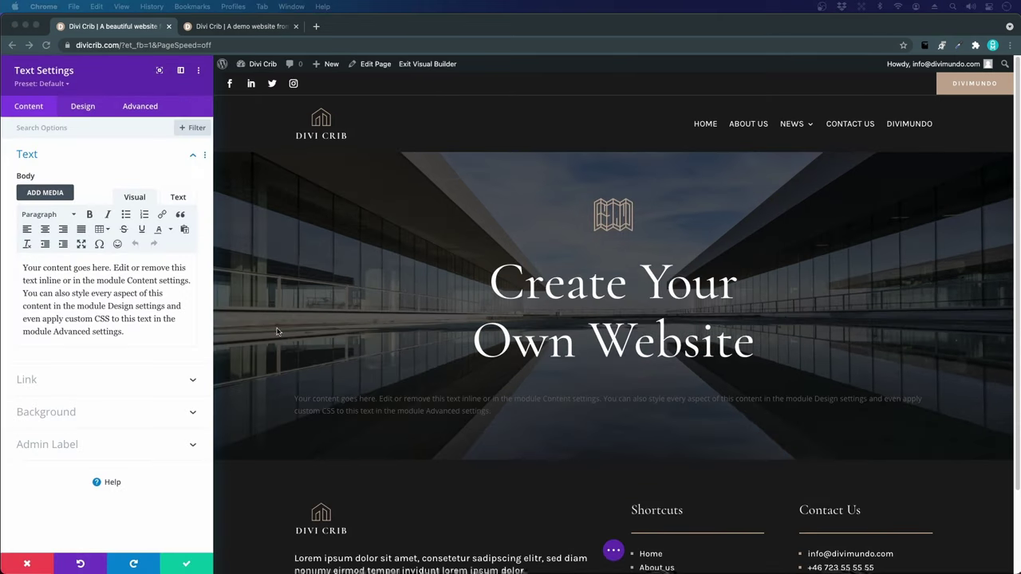
- Replace the placeholder text with the demo's intro paragraph, pasted as plain text
left_click(249, 28)
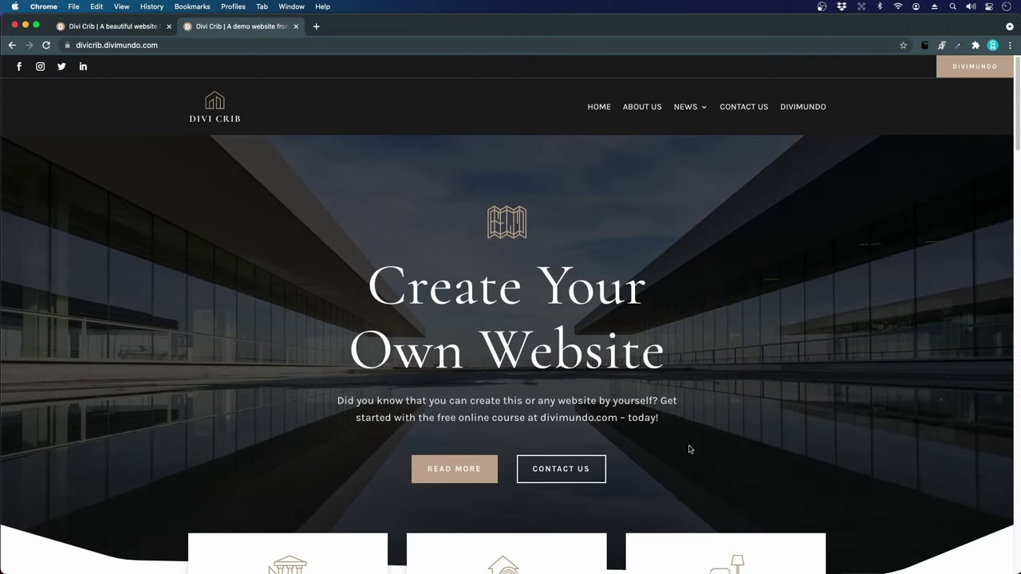
left_click_drag(687, 426, 347, 395)
key("super+c")
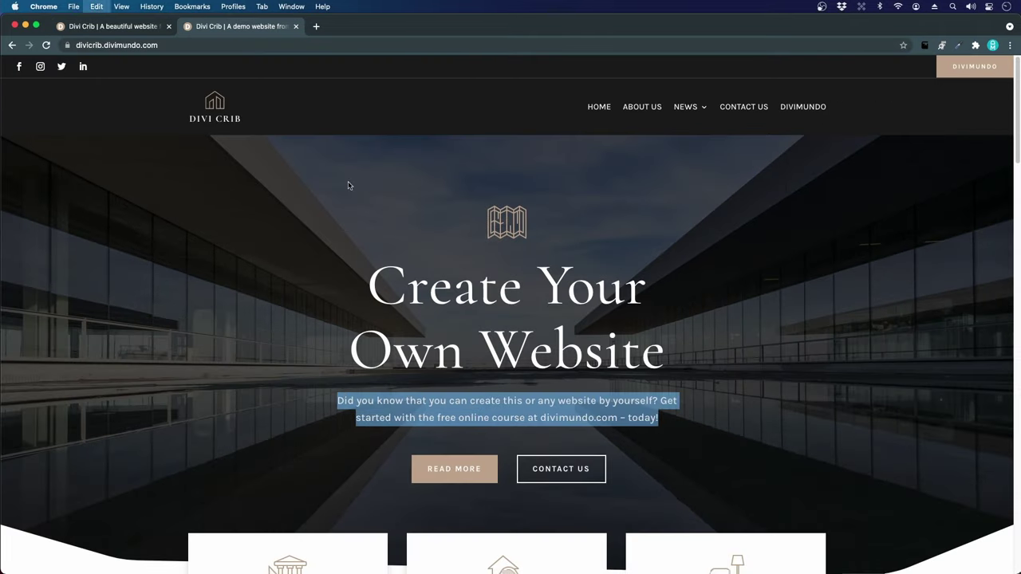
left_click(145, 26)
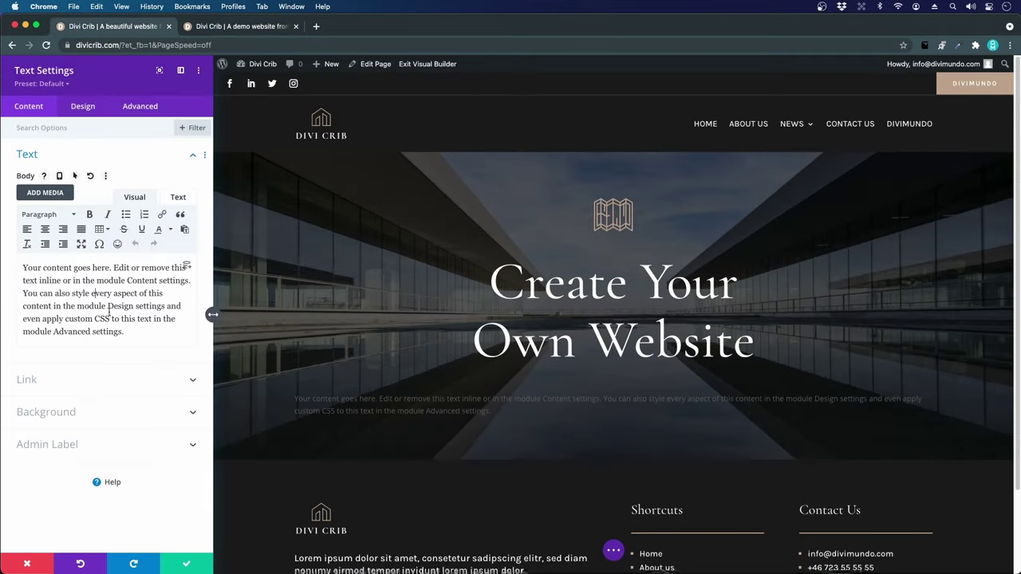
double_click(30, 293)
key("super+a")
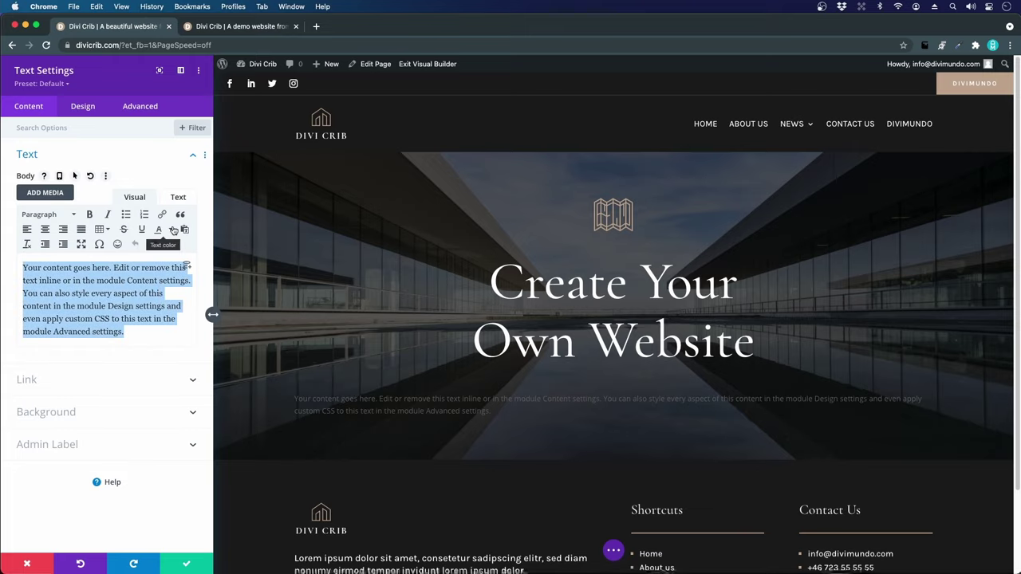
left_click(185, 229)
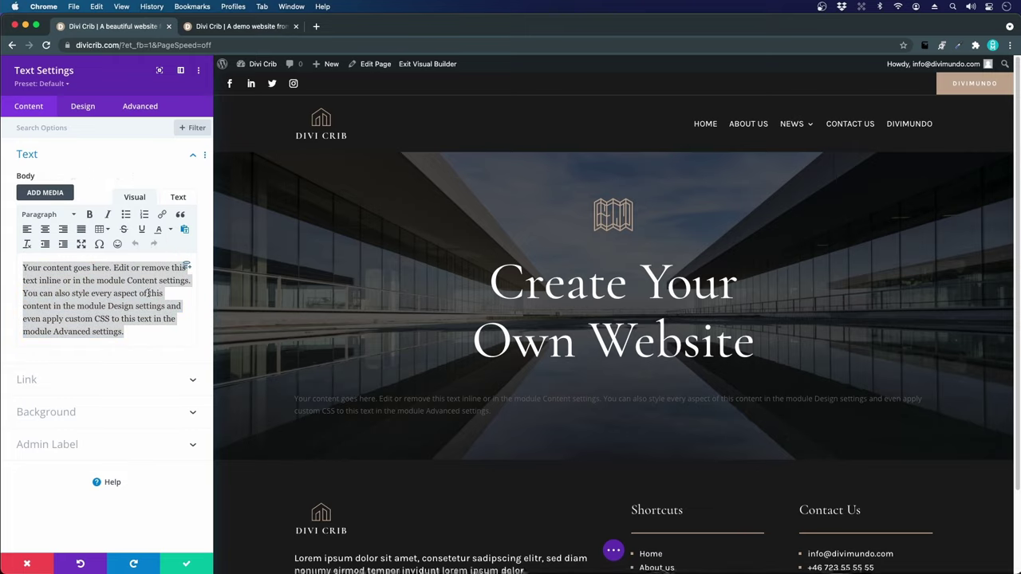
left_click(125, 331)
key("super+v")
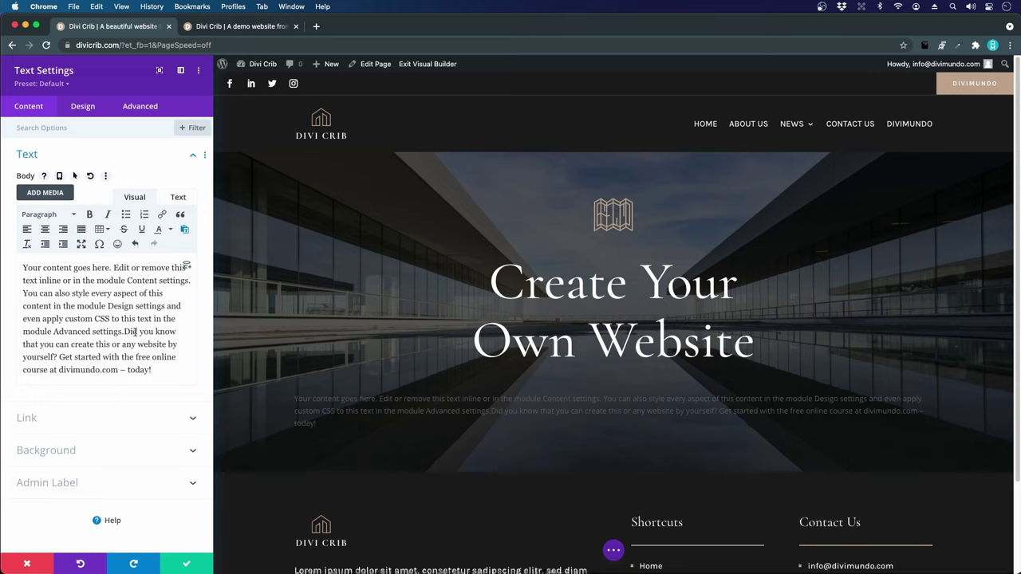
left_click_drag(127, 331, 23, 267)
key("BackSpace")
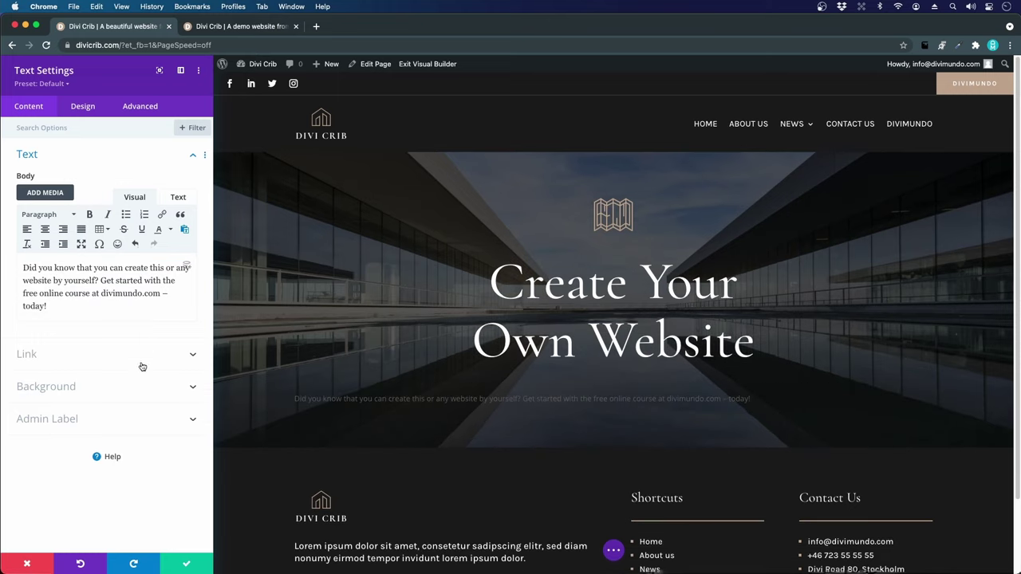
- Set the intro paragraph's text to Karla, 18px, in light grey #e5e5e5
left_click(86, 110)
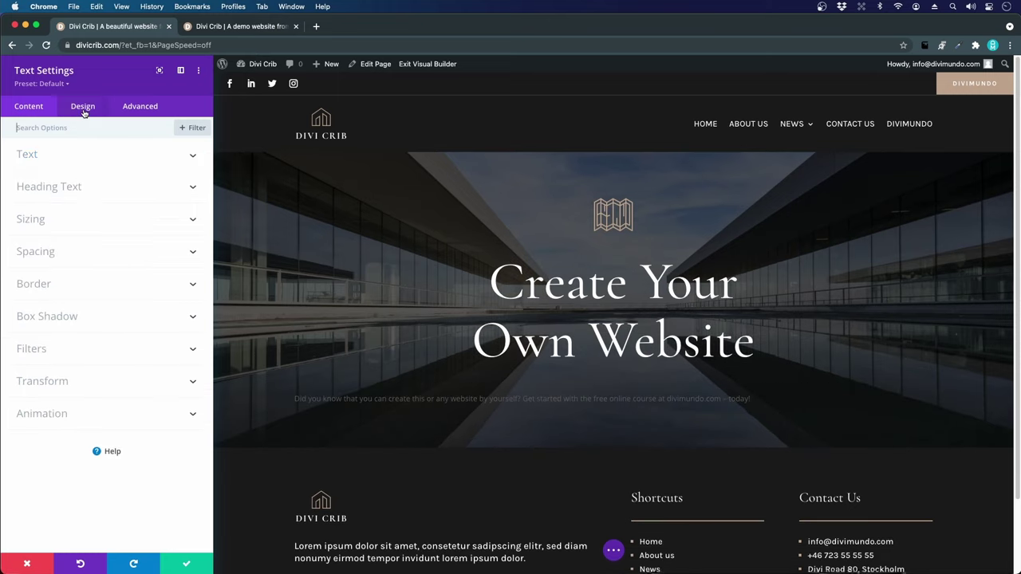
left_click(34, 158)
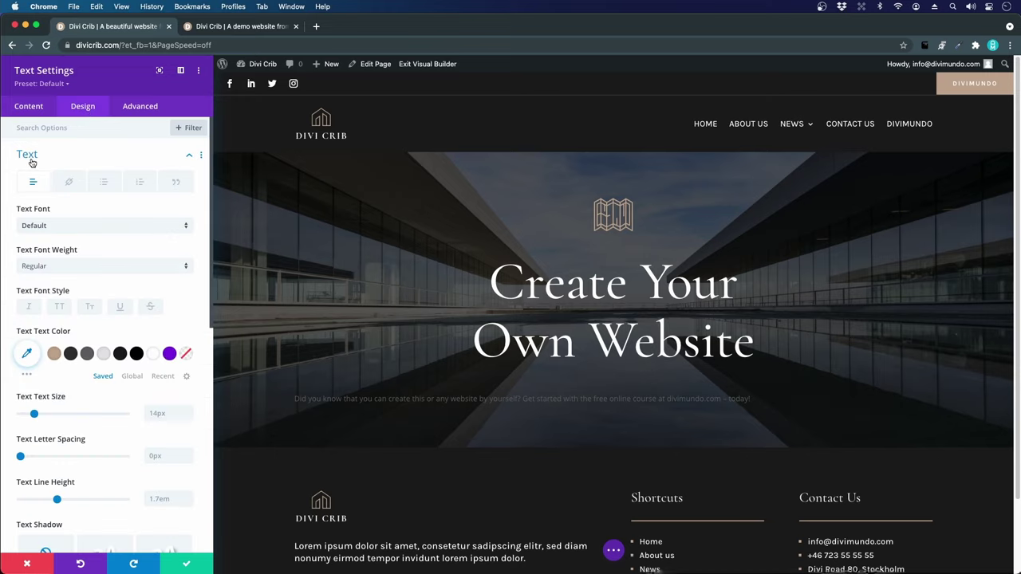
left_click(57, 228)
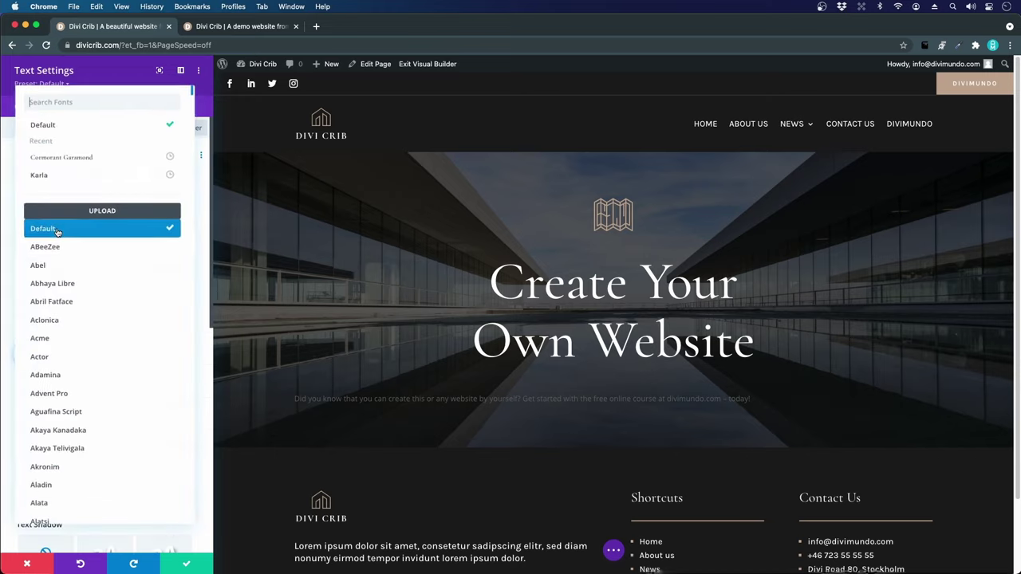
left_click(80, 175)
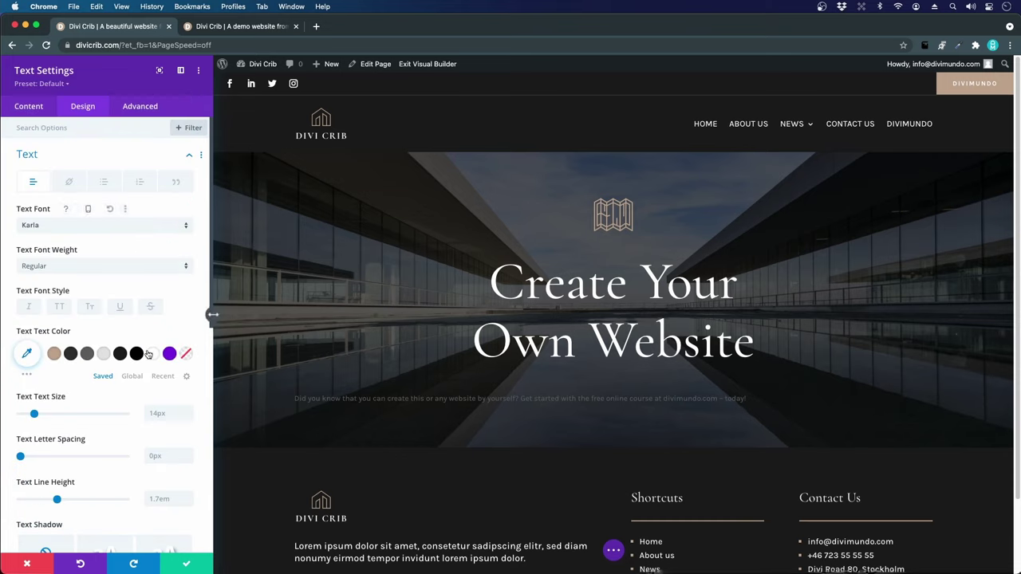
left_click(159, 412)
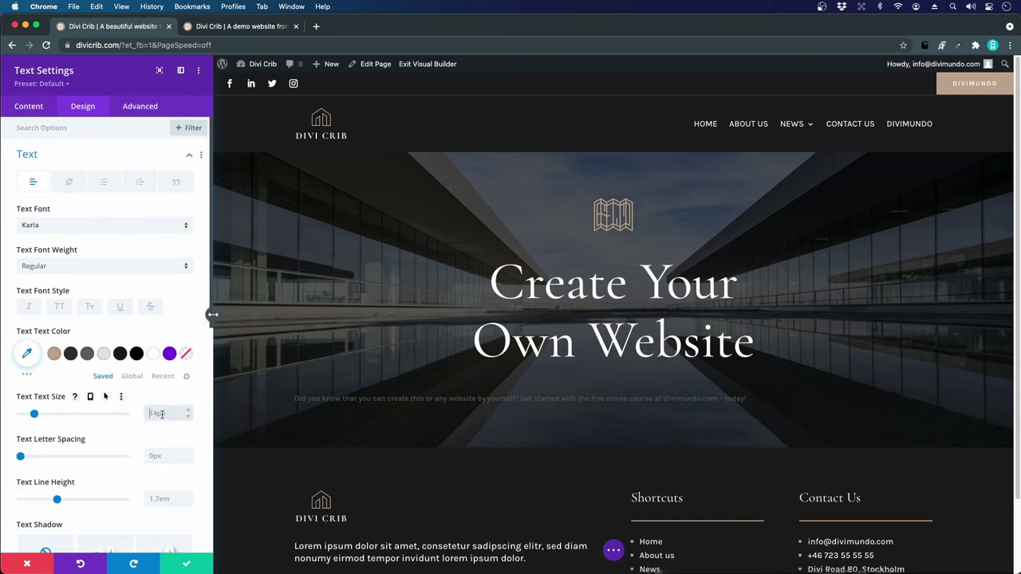
key("Return")
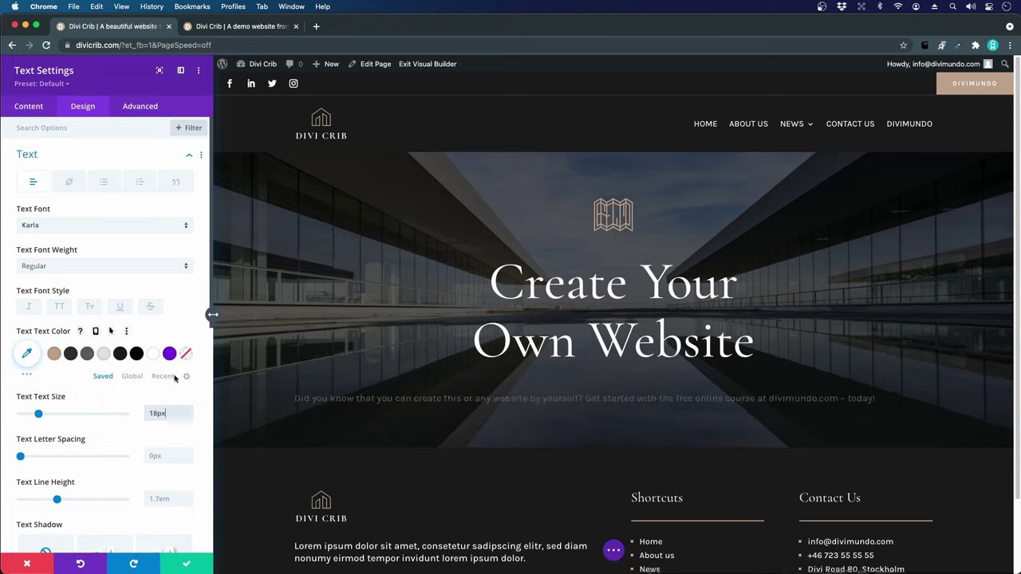
scroll(125, 418, "down", 1)
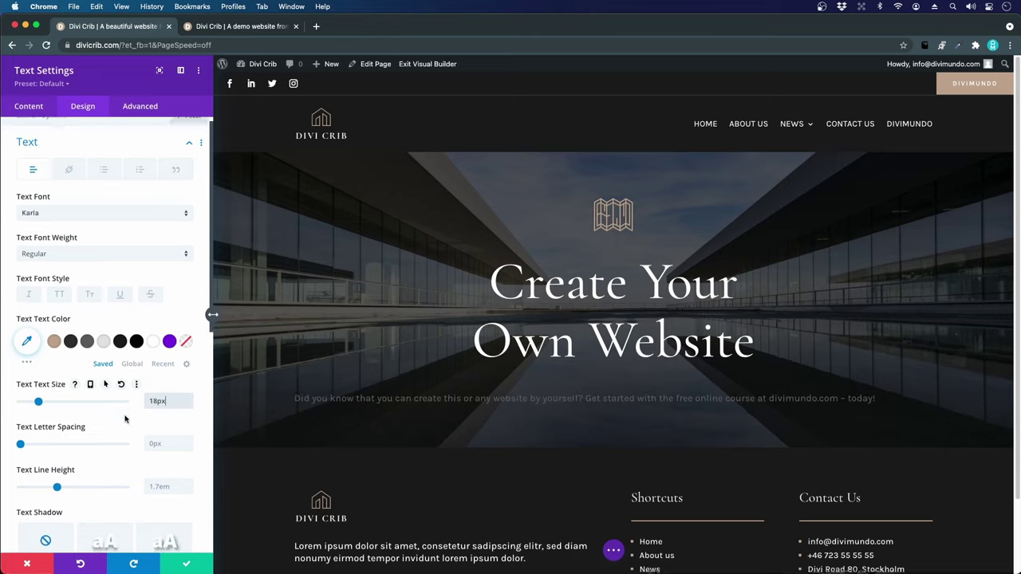
scroll(123, 418, "down", 5)
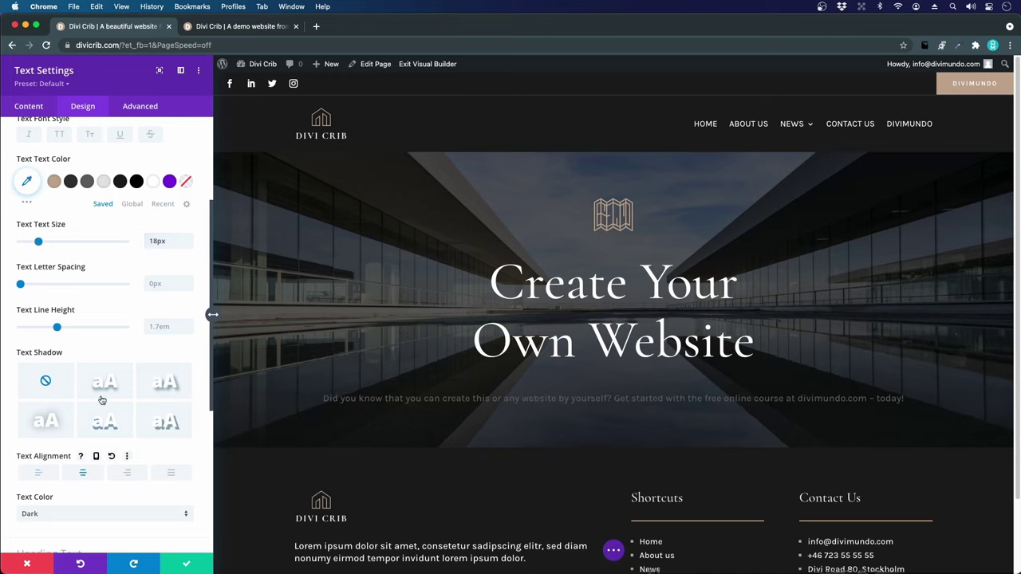
scroll(102, 399, "up", 4)
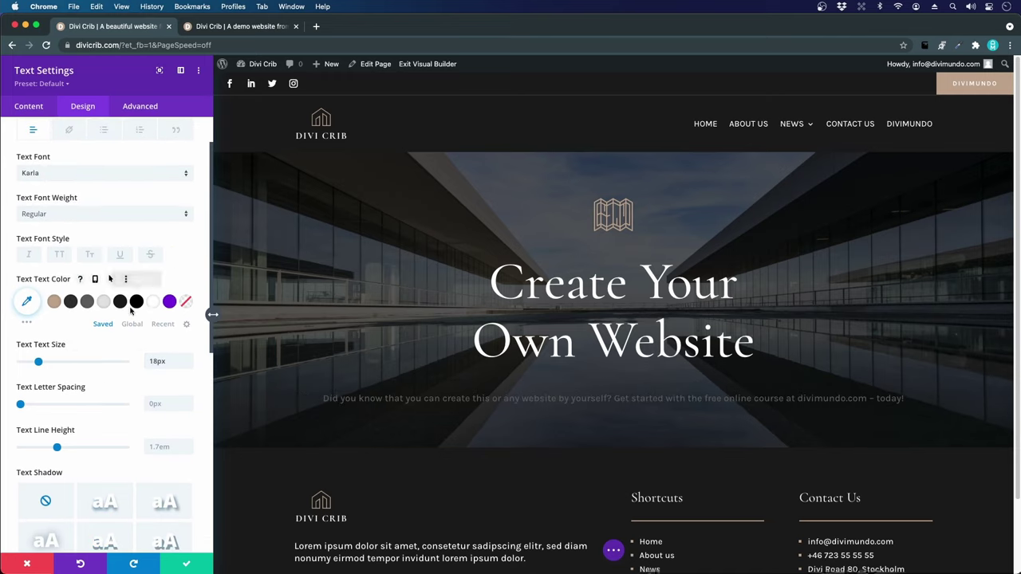
left_click(104, 302)
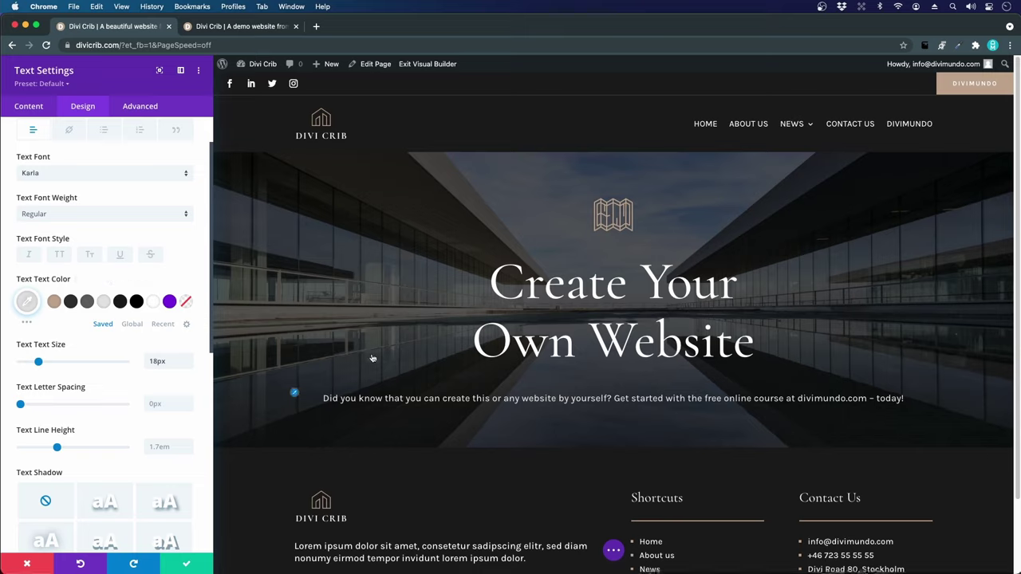
scroll(94, 189, "down", 5)
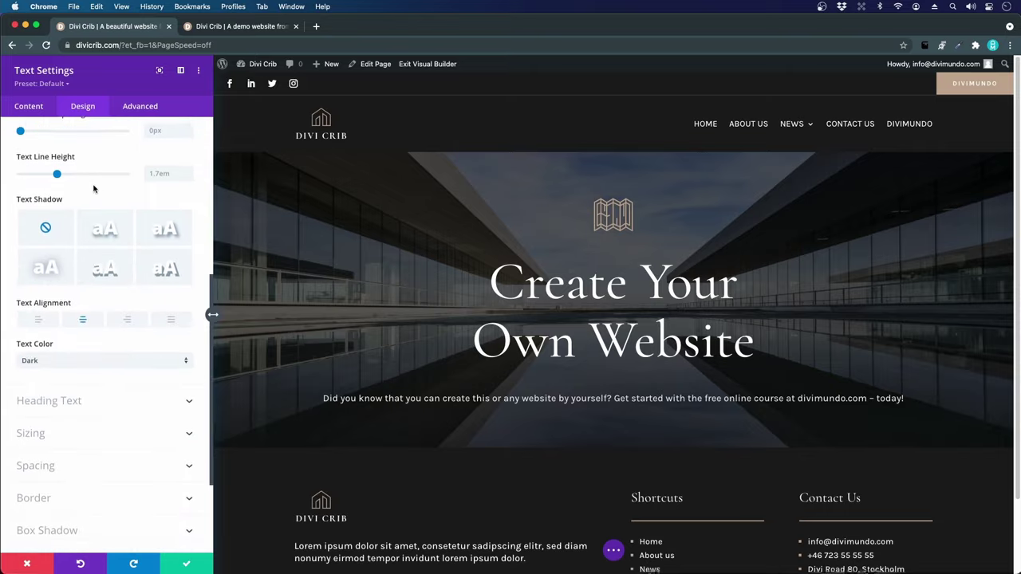
- Give the paragraph a 700px max width and centre its module alignment
left_click(32, 426)
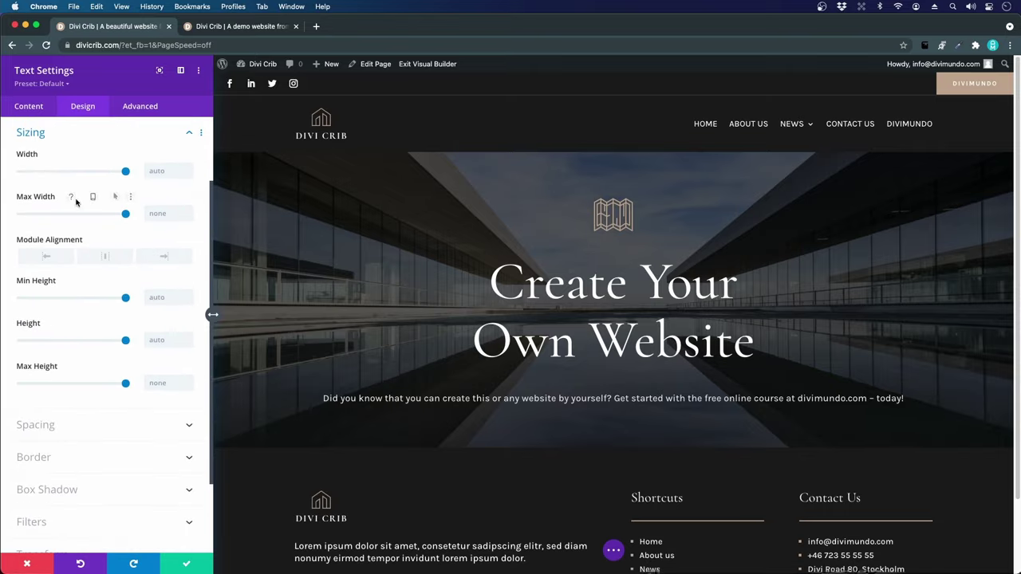
left_click(161, 215)
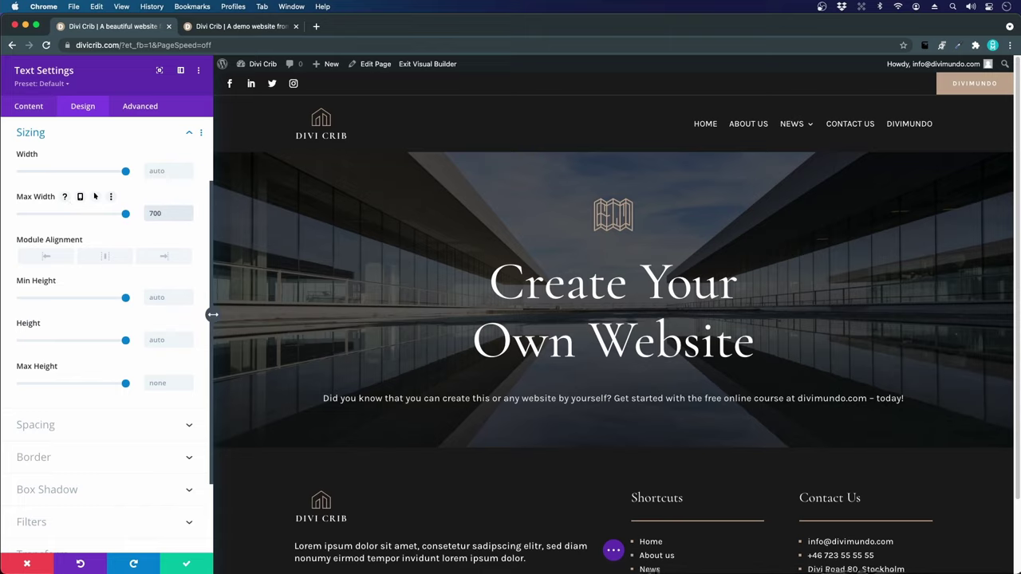
type("700")
key("Return")
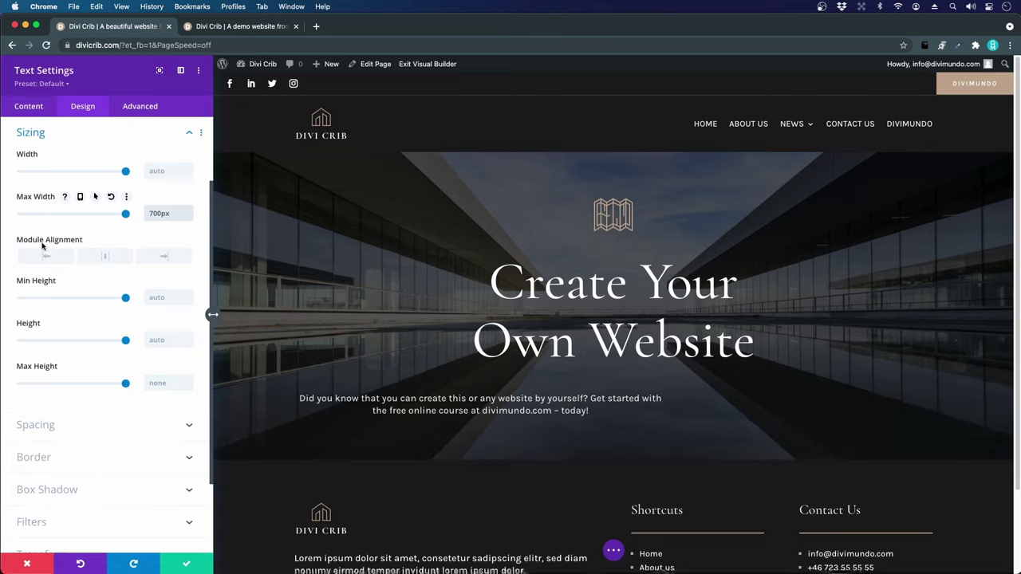
left_click(102, 257)
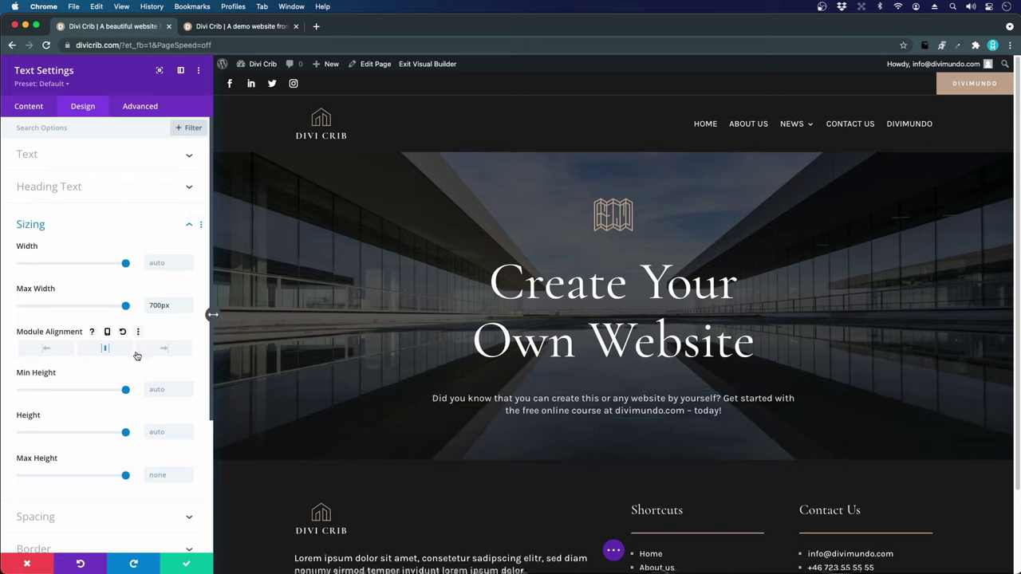
scroll(136, 355, "down", 3)
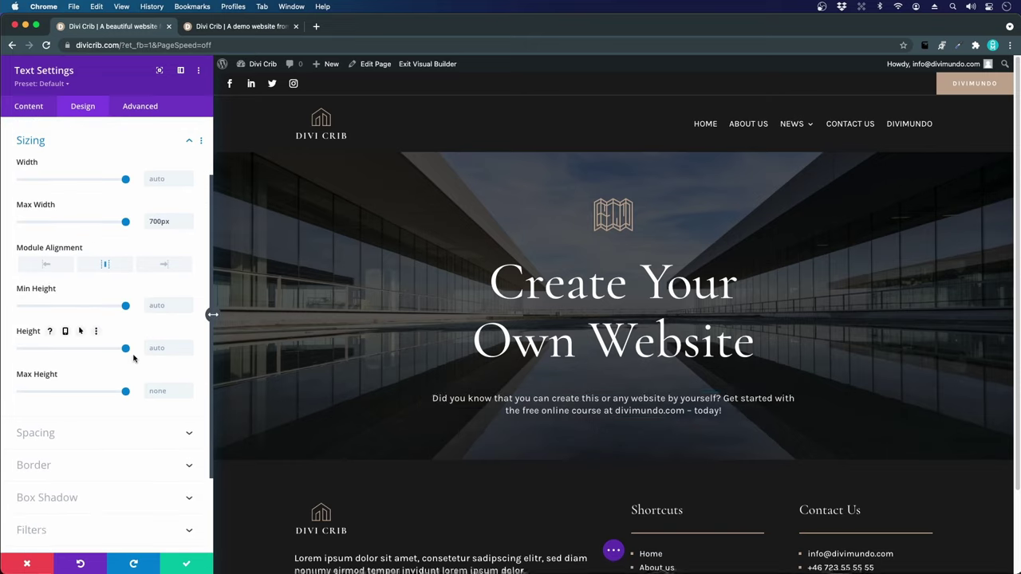
scroll(80, 274, "up", 3)
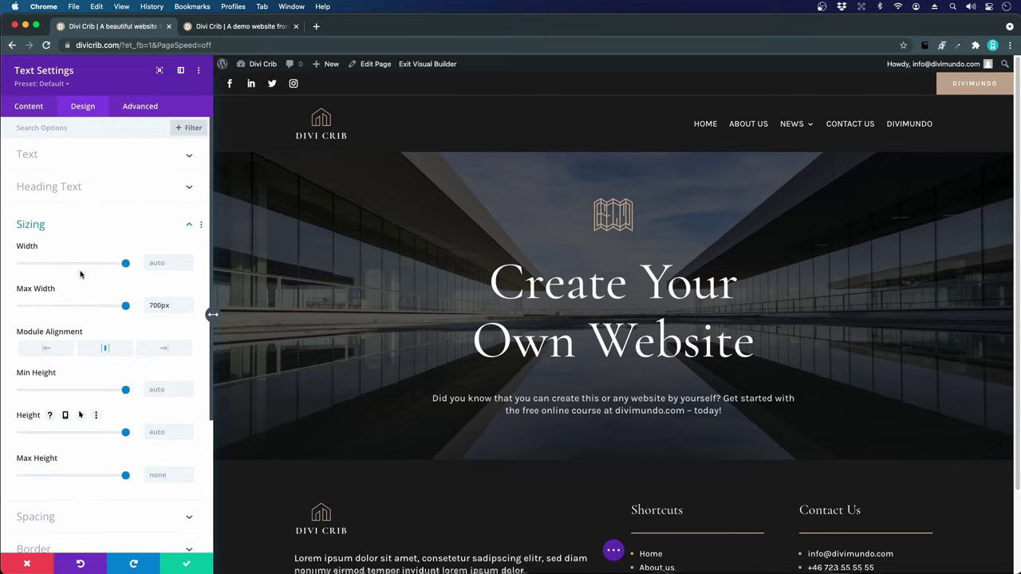
- Set the paragraph's line height to 1.5em and save its settings
left_click(80, 154)
scroll(145, 372, "down", 3)
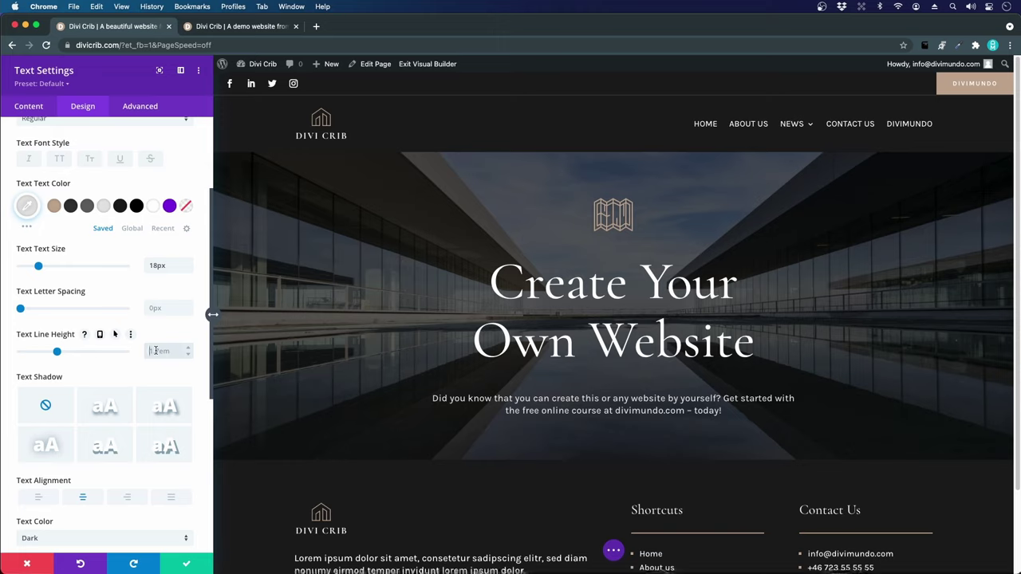
left_click(156, 351)
type("1.5em")
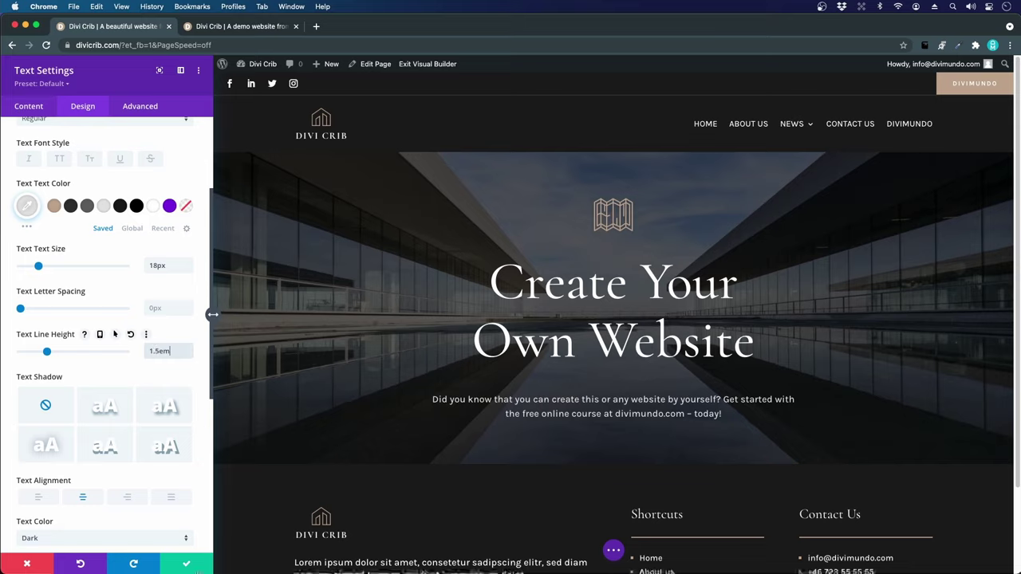
left_click(189, 565)
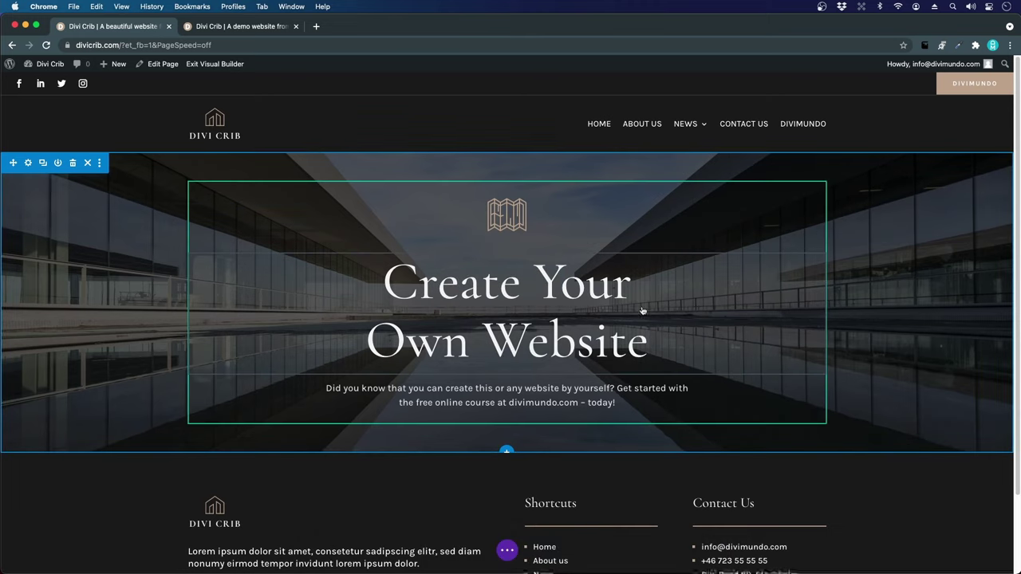
- Add a two-column row beneath the hero intro paragraph
left_click(241, 26)
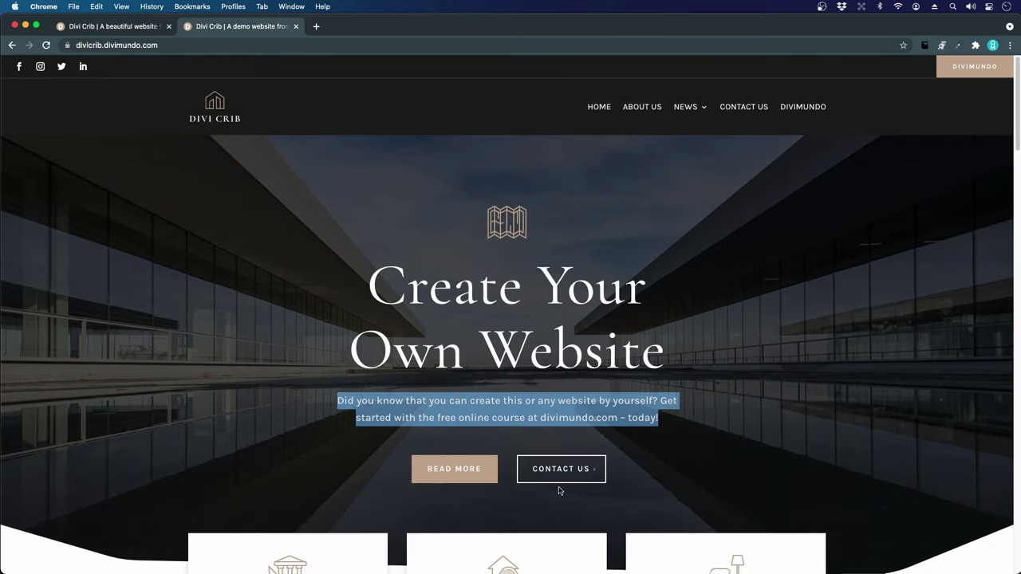
key("super+1")
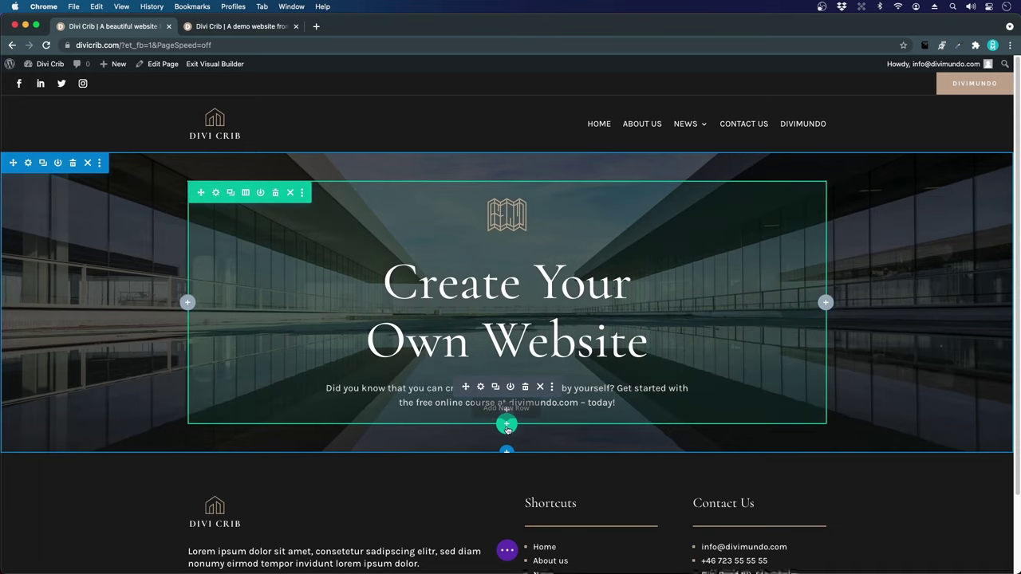
left_click(507, 427)
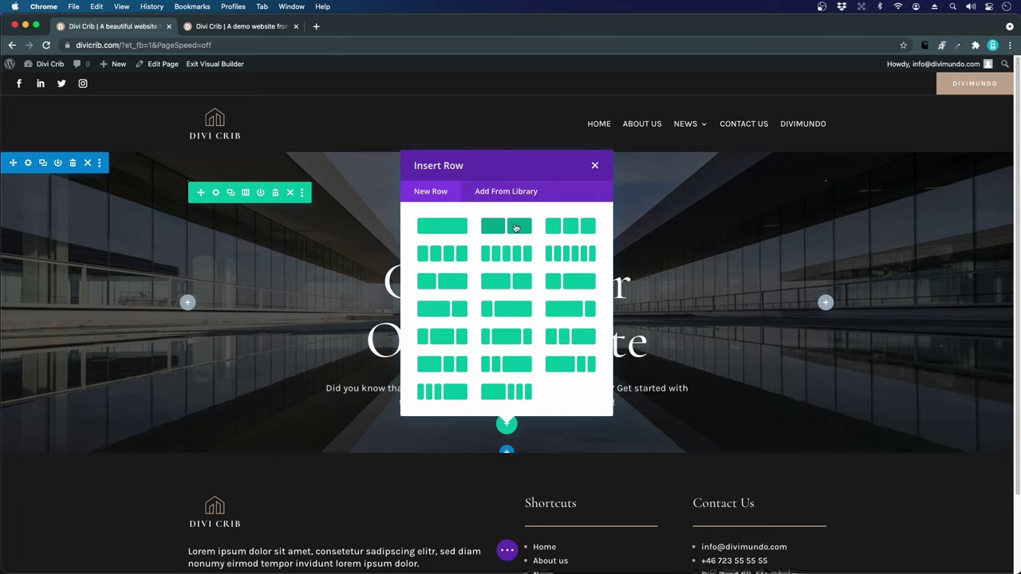
left_click(504, 230)
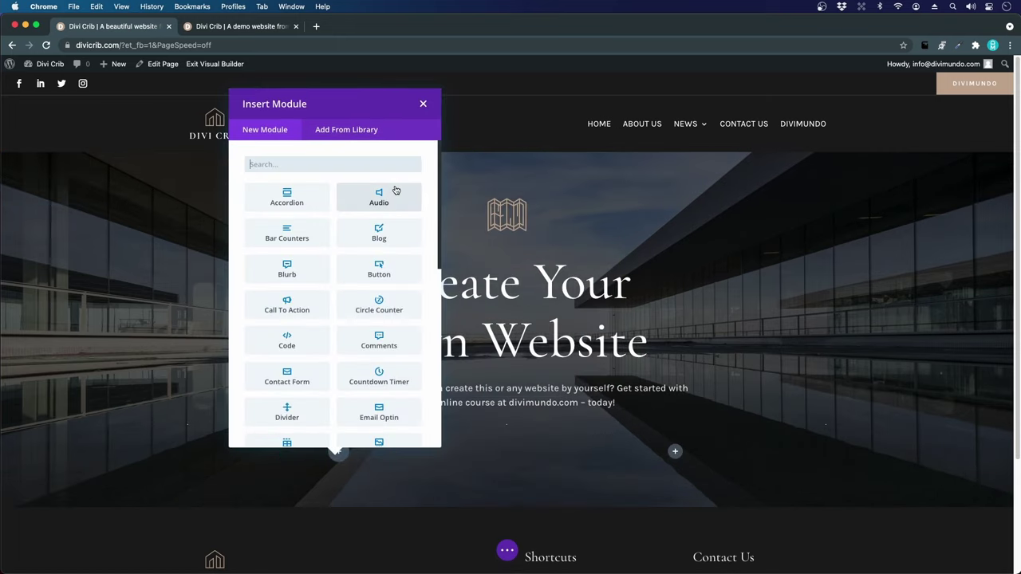
- Insert a Button module and relabel it 'Read more'
type("button")
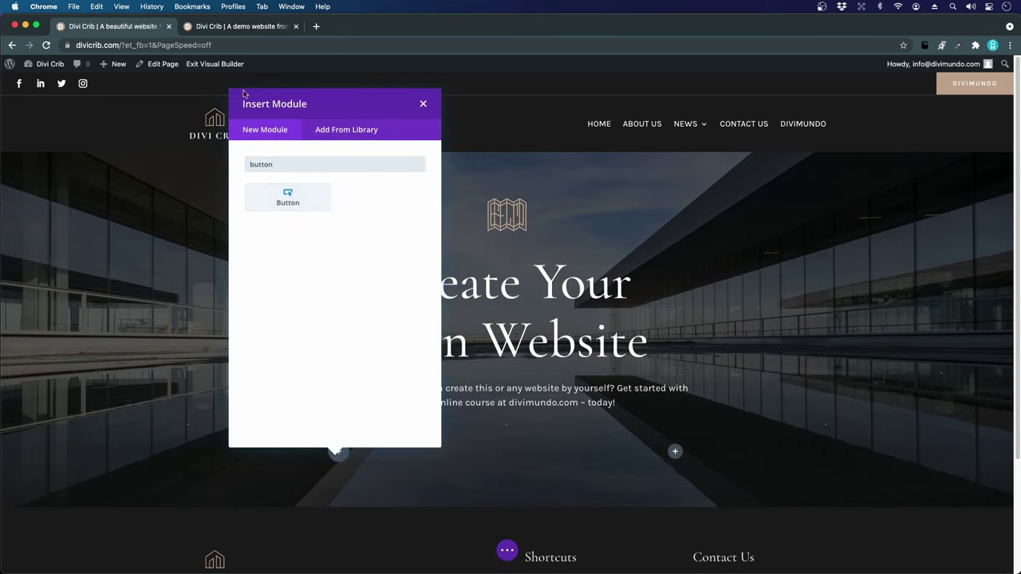
left_click(288, 192)
triple_click(105, 192)
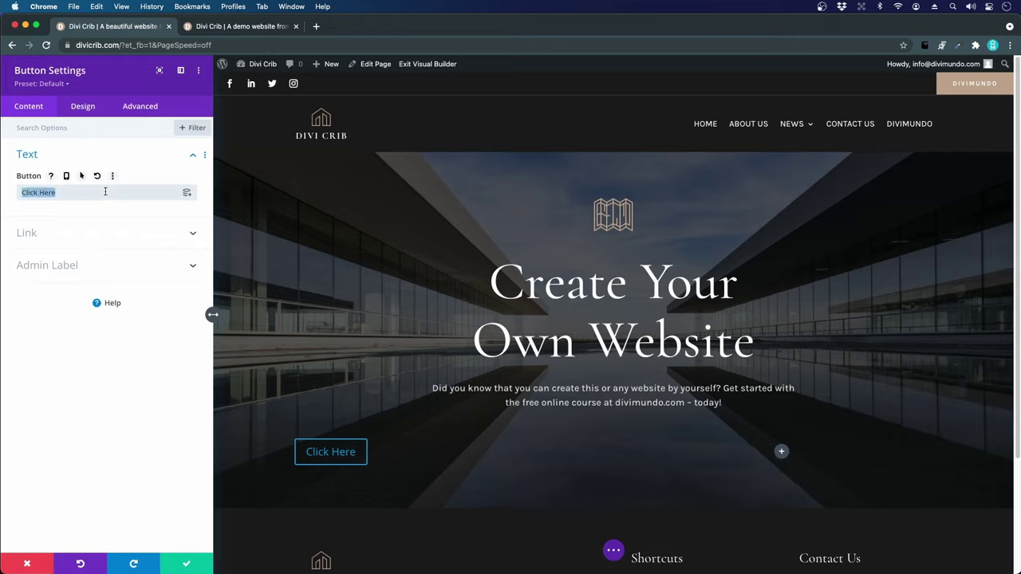
type("Read more")
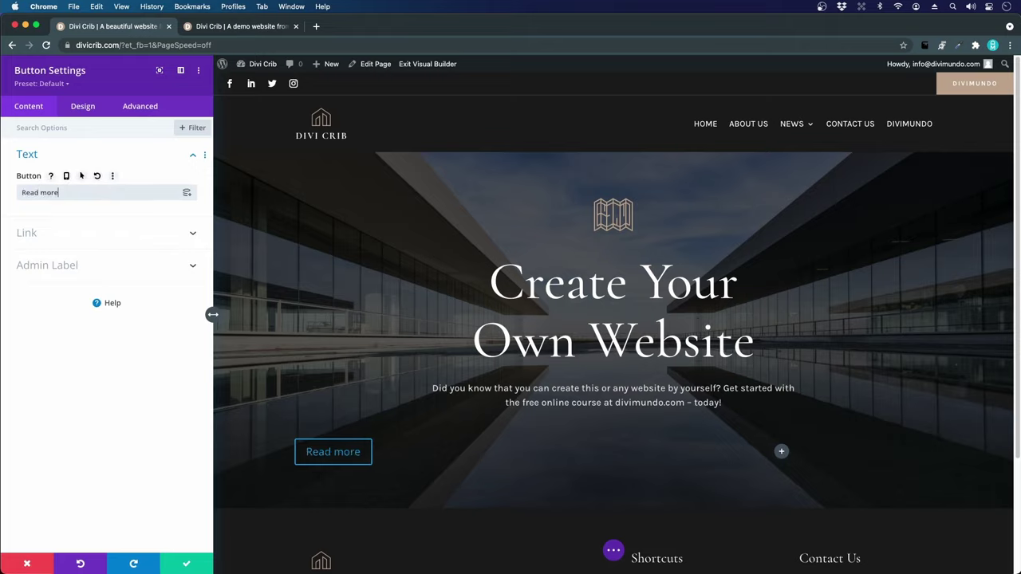
- Link the button through a dynamic Page Link to the About us page
left_click(45, 232)
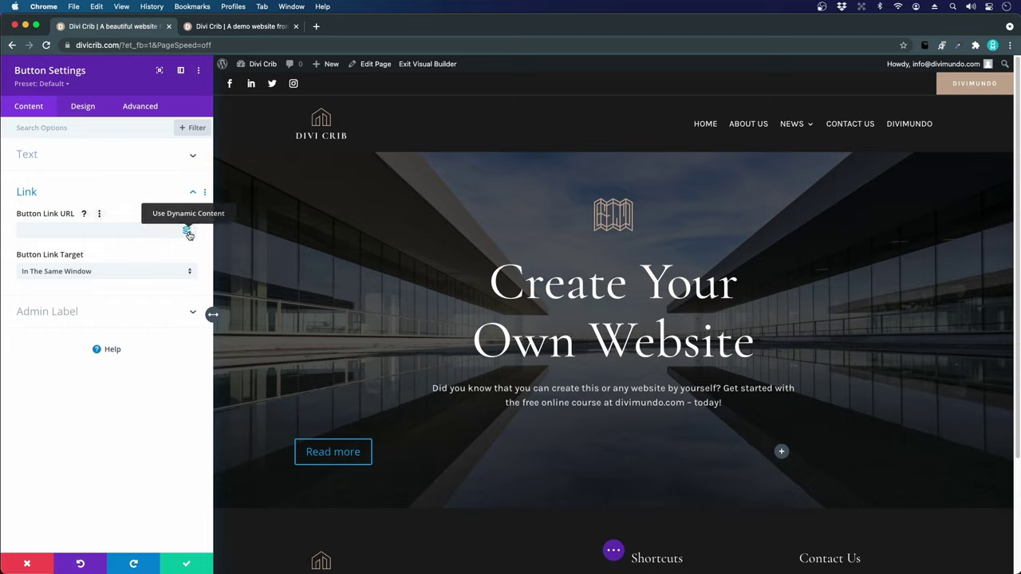
left_click(187, 233)
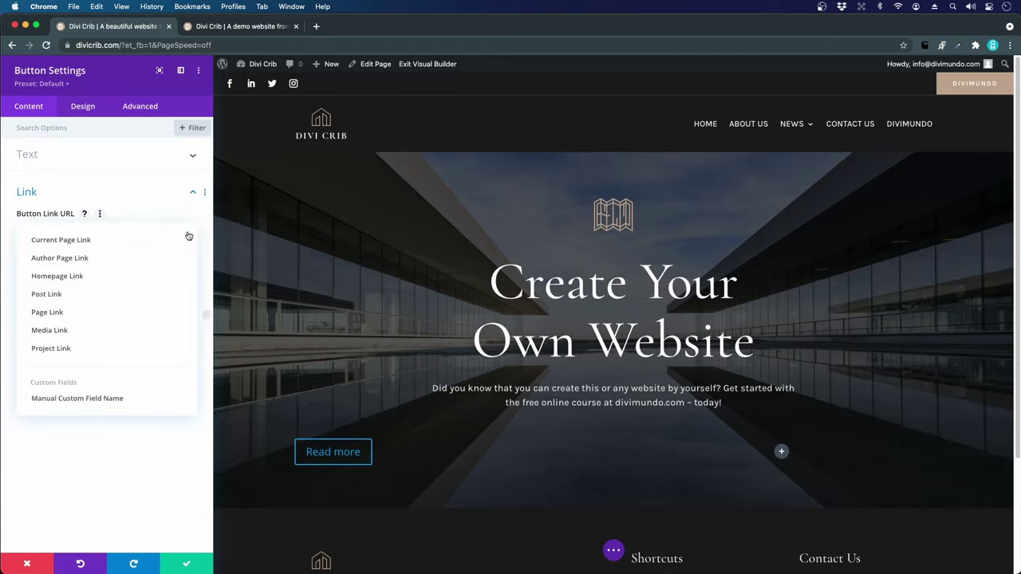
left_click(81, 311)
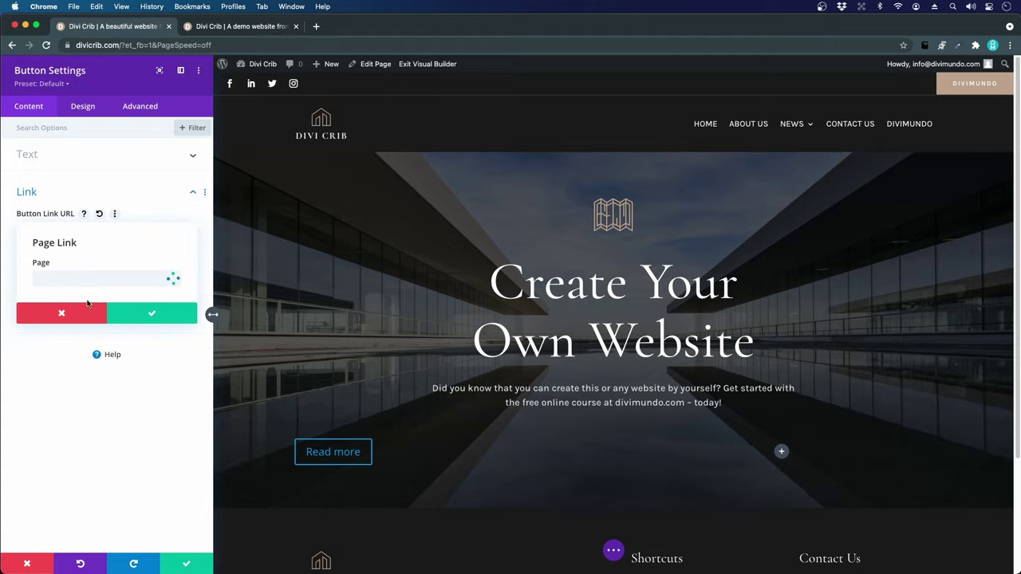
left_click(168, 279)
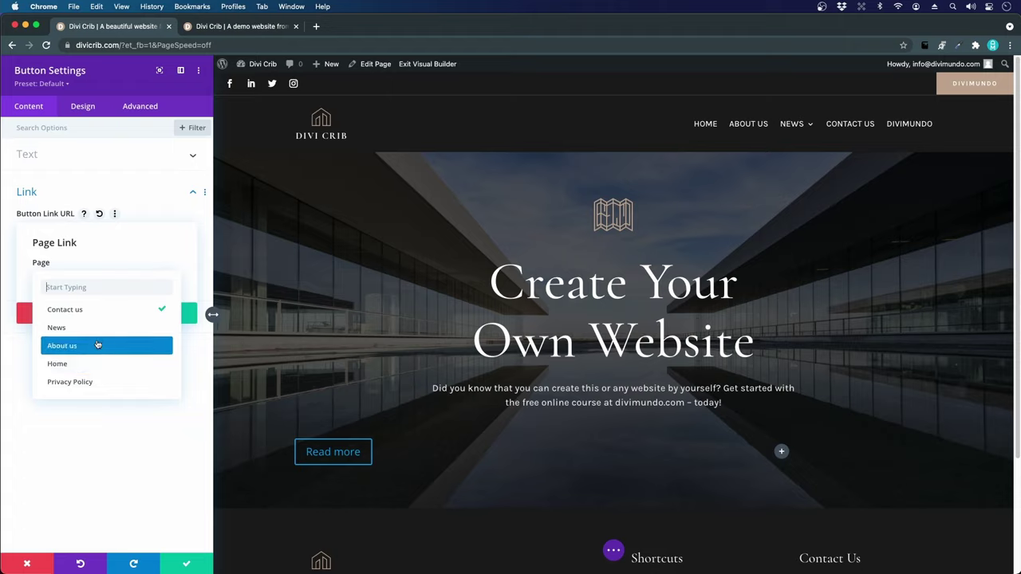
left_click(97, 345)
left_click(154, 315)
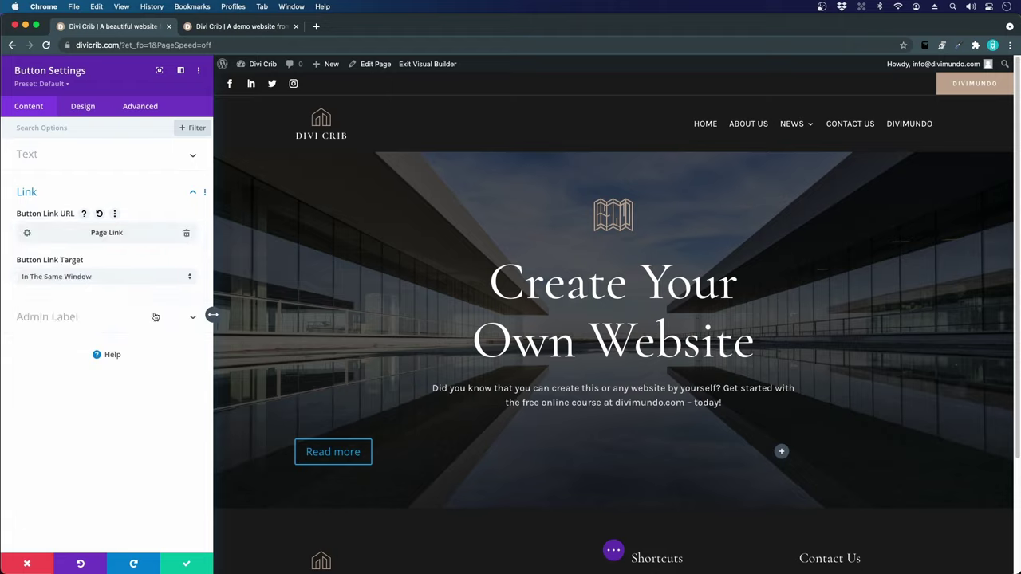
- Set the Read more button's alignment to right in its Design settings
left_click(74, 108)
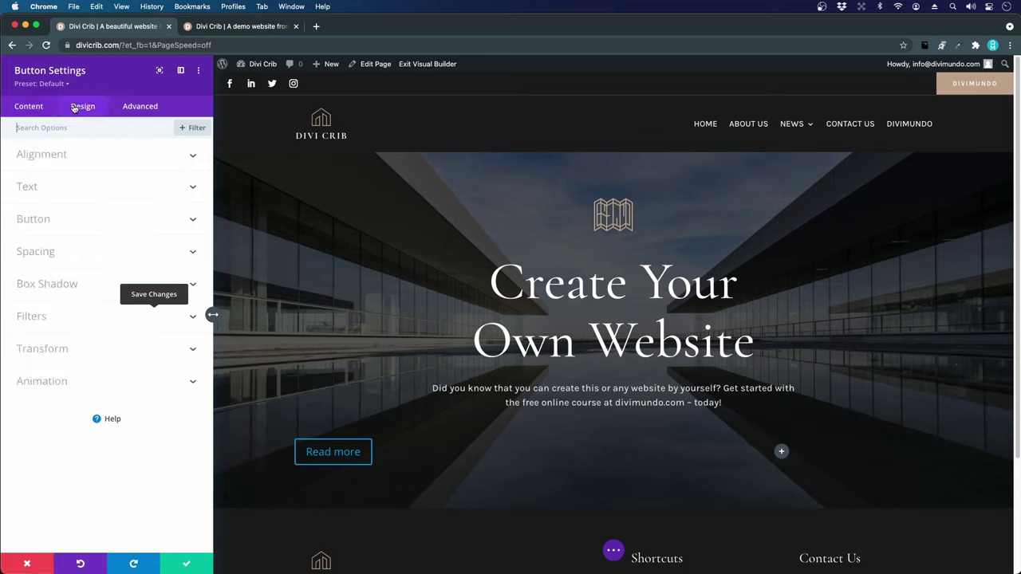
left_click(55, 155)
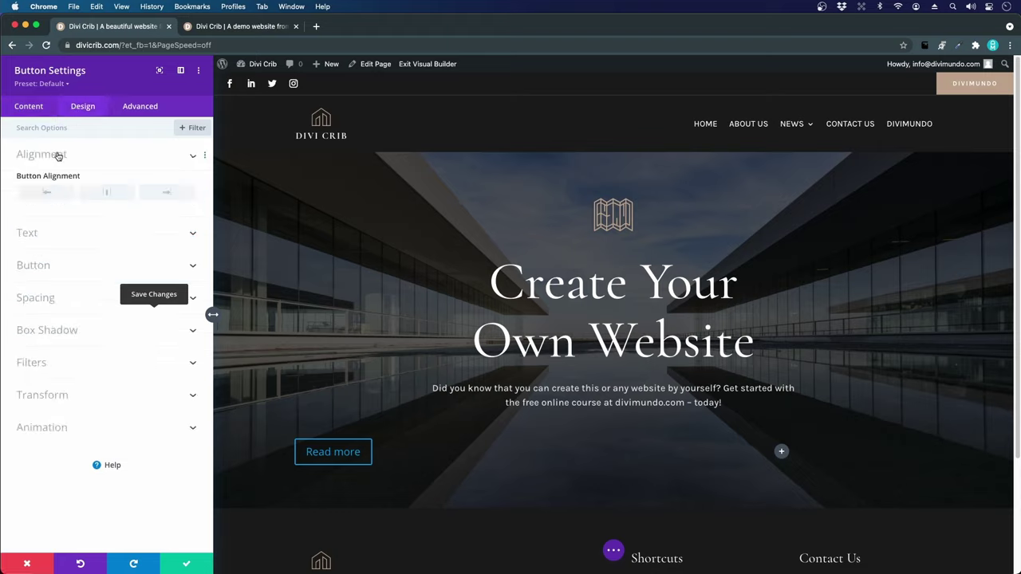
left_click(172, 195)
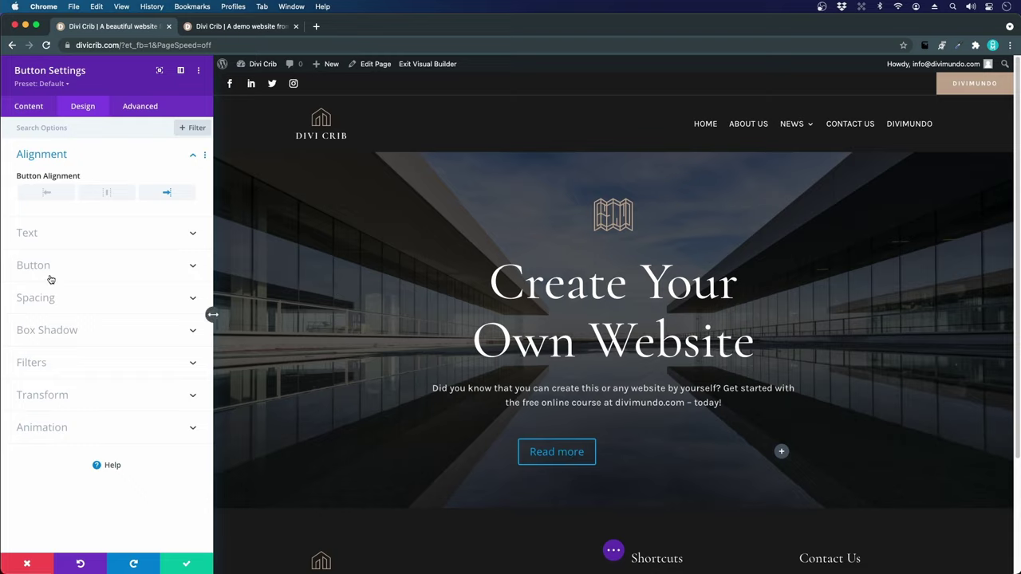
left_click(58, 238)
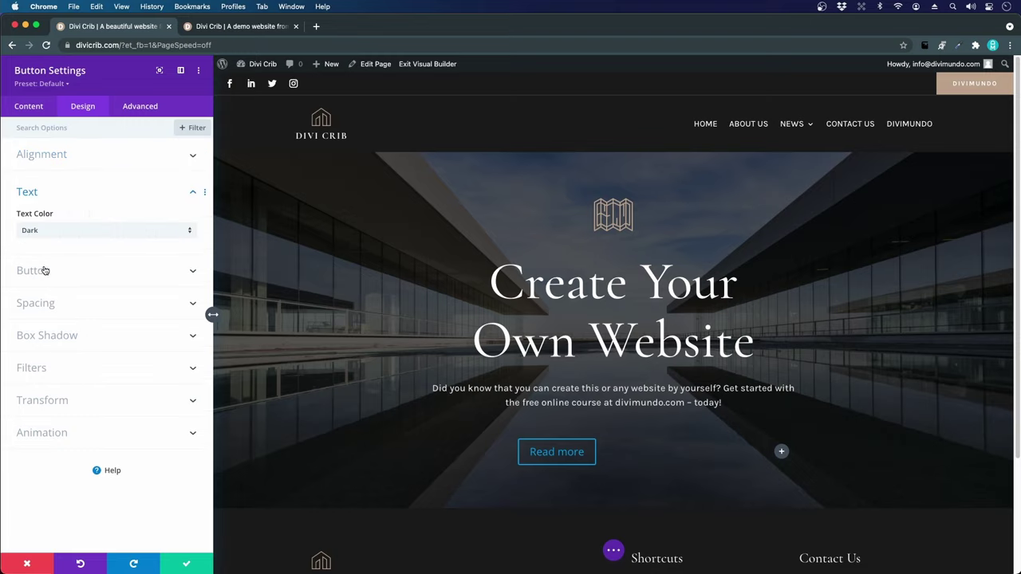
left_click(39, 270)
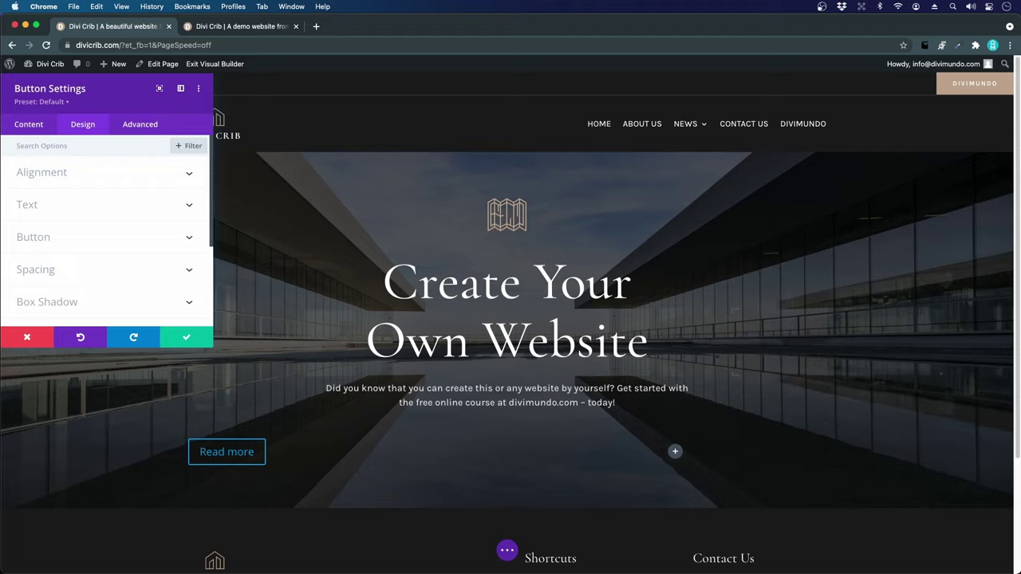
- Enable custom button styles with 15px text and white text and border
left_click(41, 235)
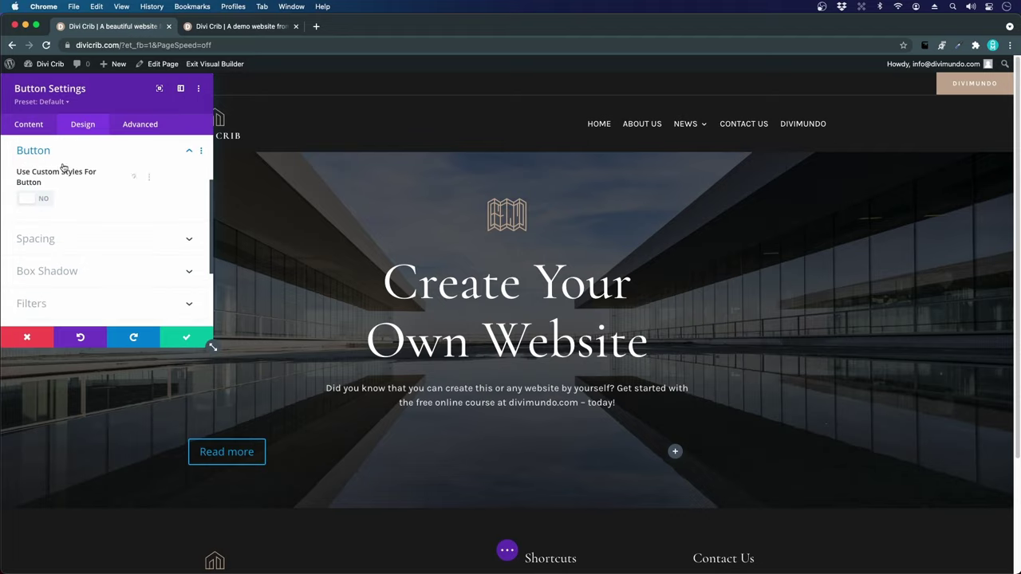
left_click(50, 205)
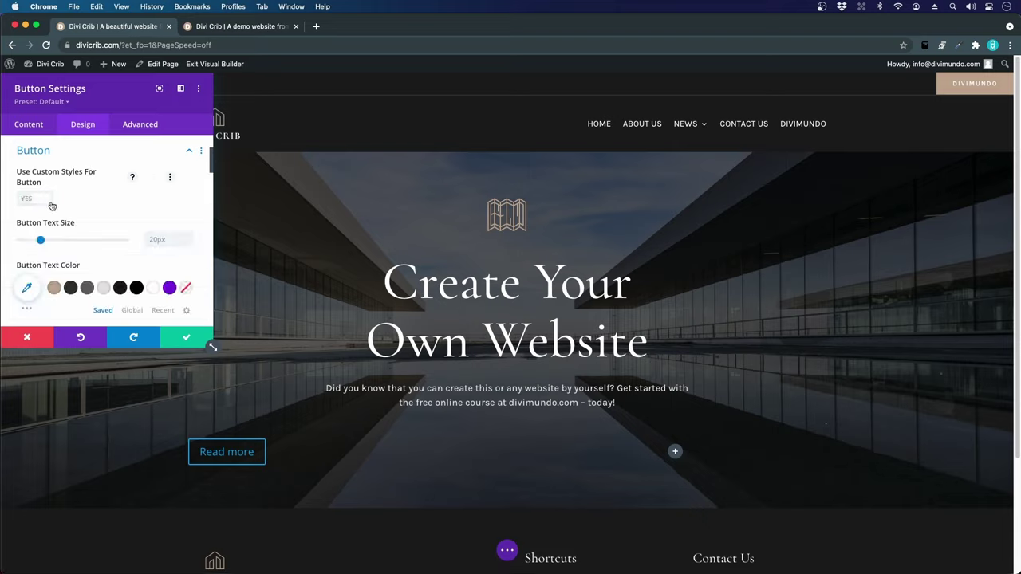
left_click(168, 241)
type("15")
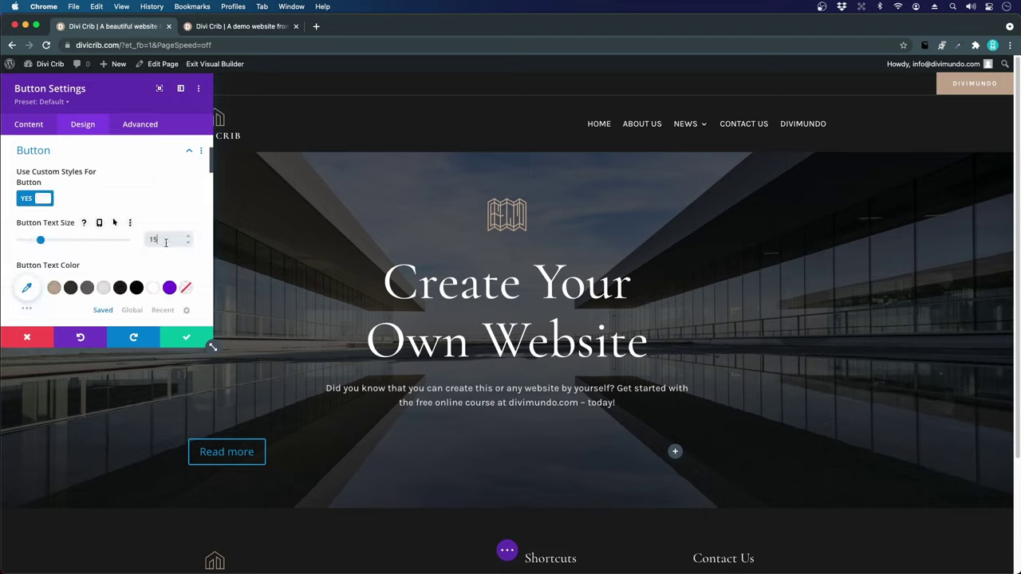
scroll(103, 239, "down", 2)
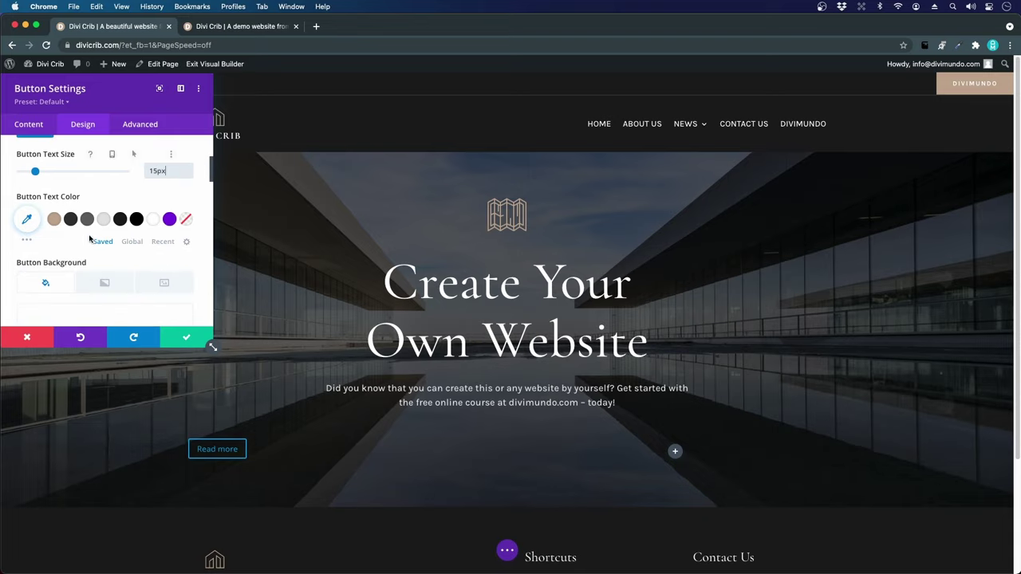
left_click(152, 218)
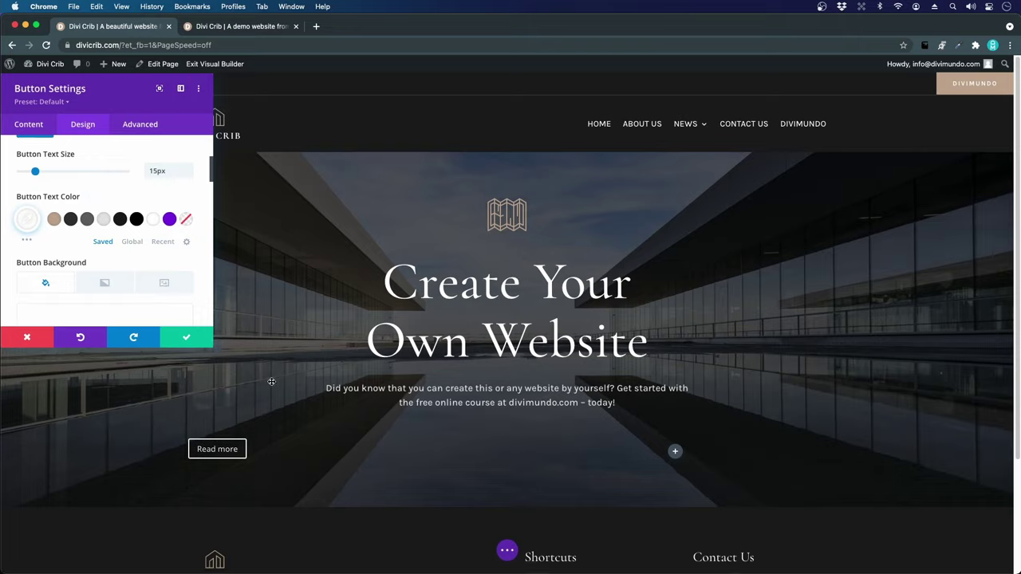
- Make the button background and border tan, with 0px corner radius and 2px letter spacing
scroll(48, 252, "down", 5)
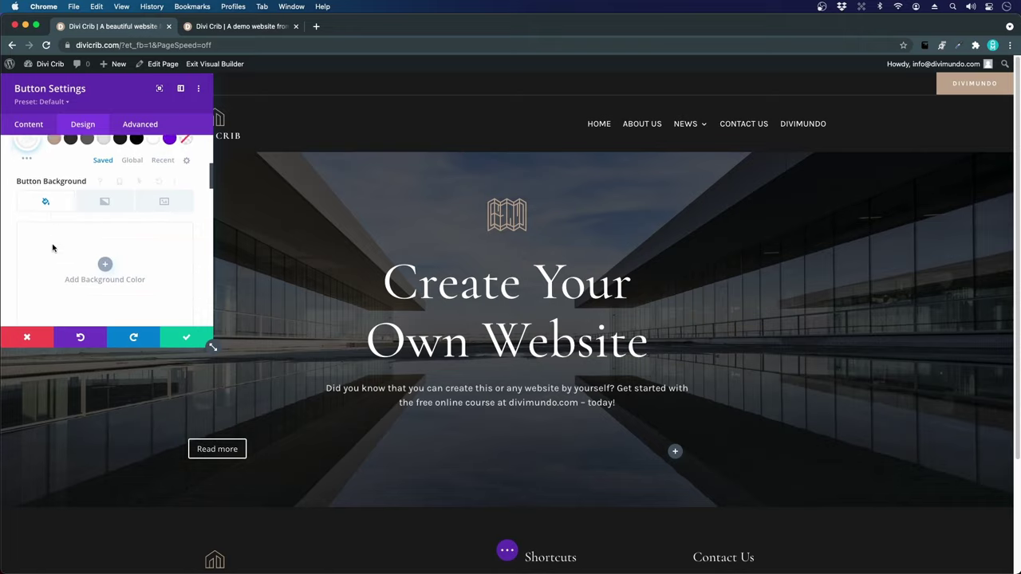
scroll(106, 245, "down", 1)
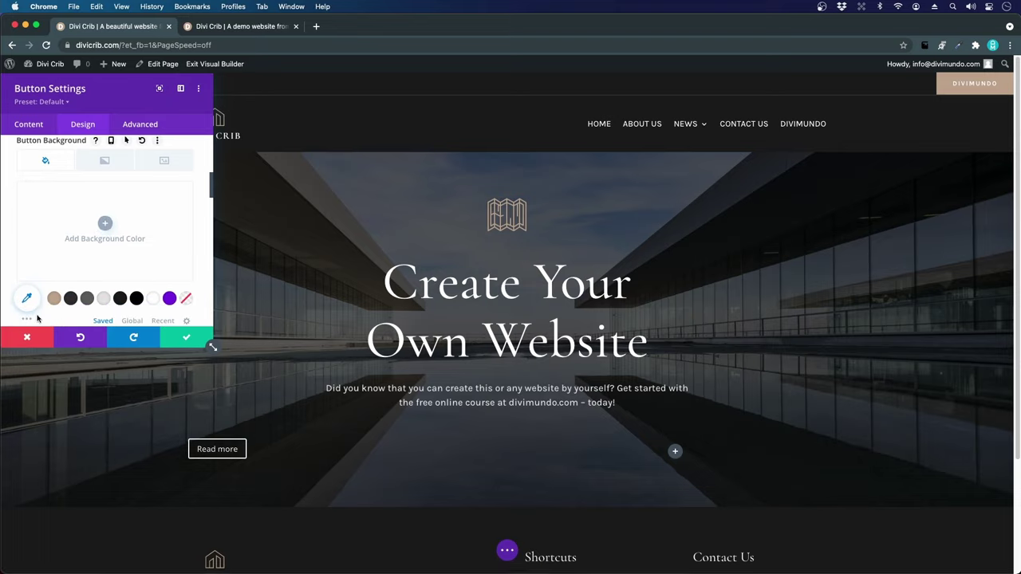
left_click(53, 298)
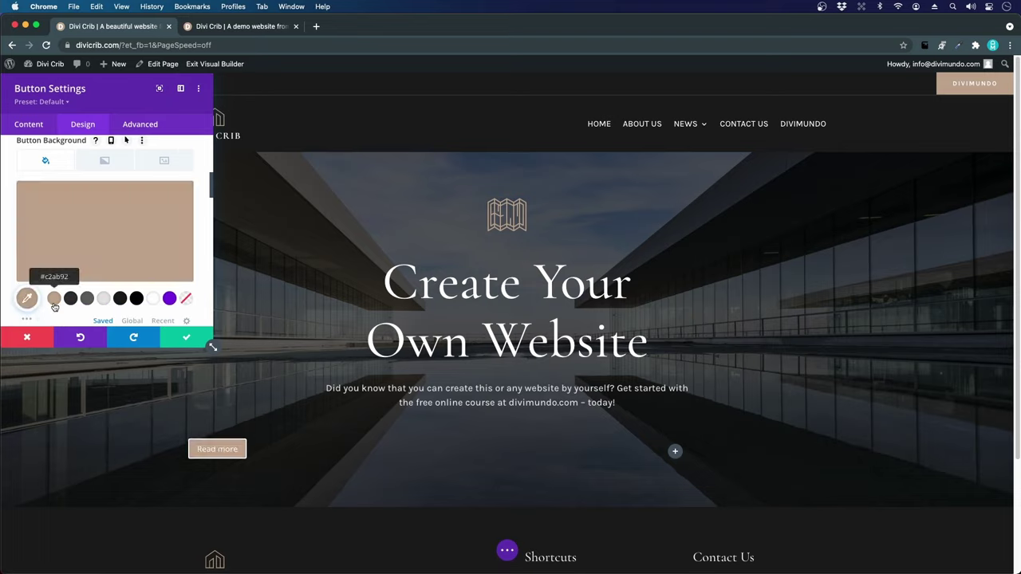
scroll(112, 271, "down", 5)
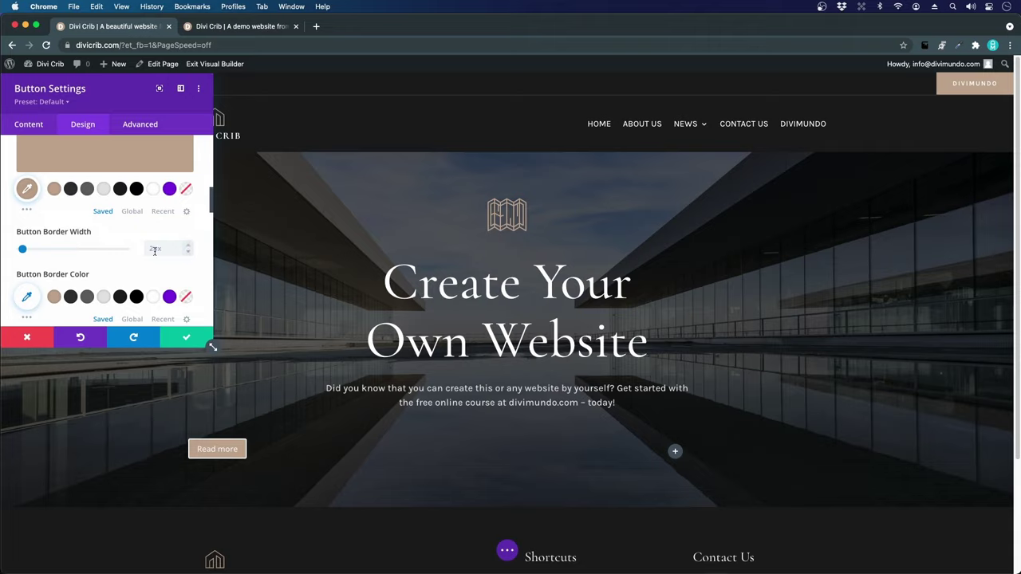
left_click(54, 297)
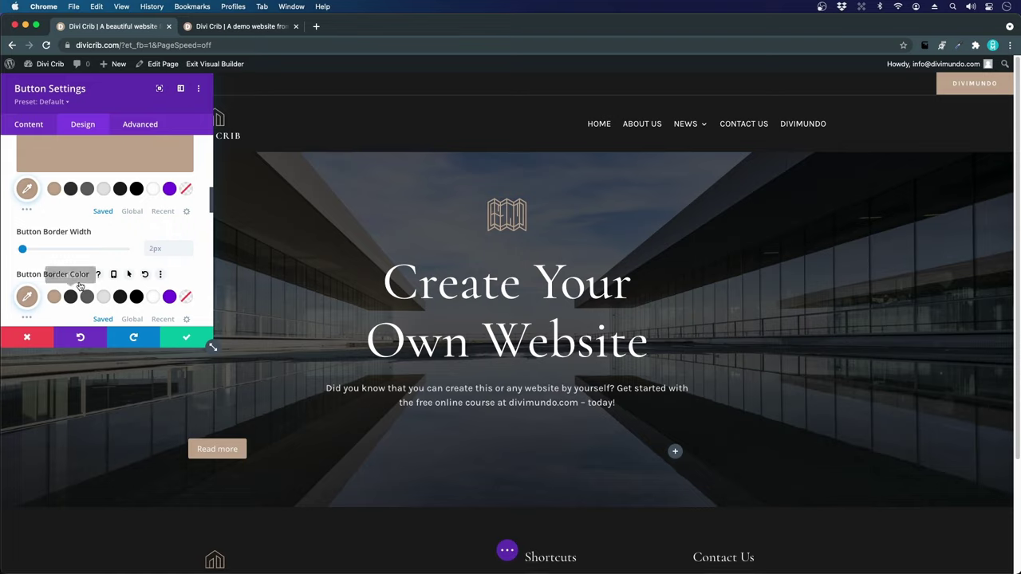
scroll(80, 286, "down", 7)
scroll(80, 286, "up", 1)
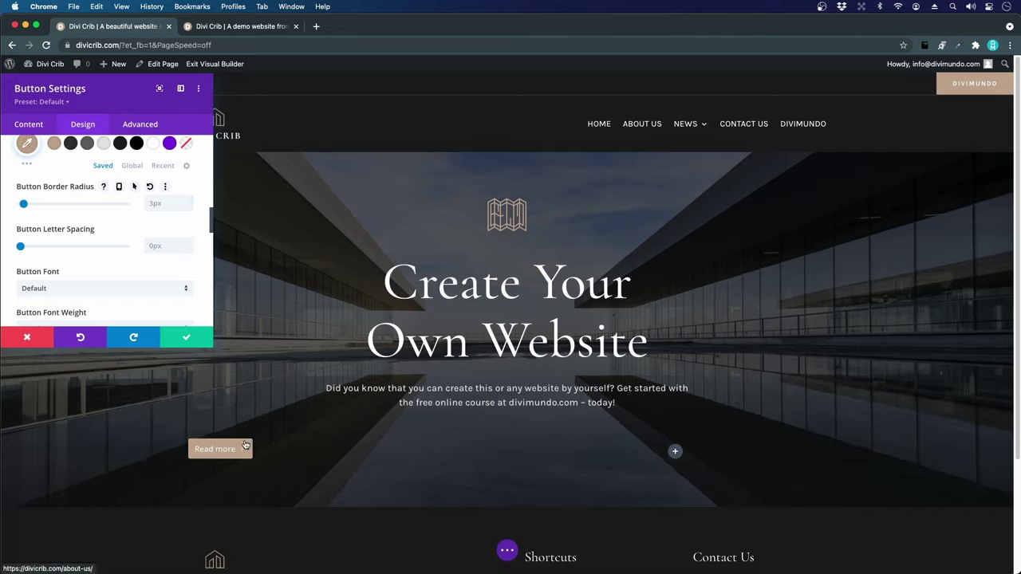
left_click(162, 204)
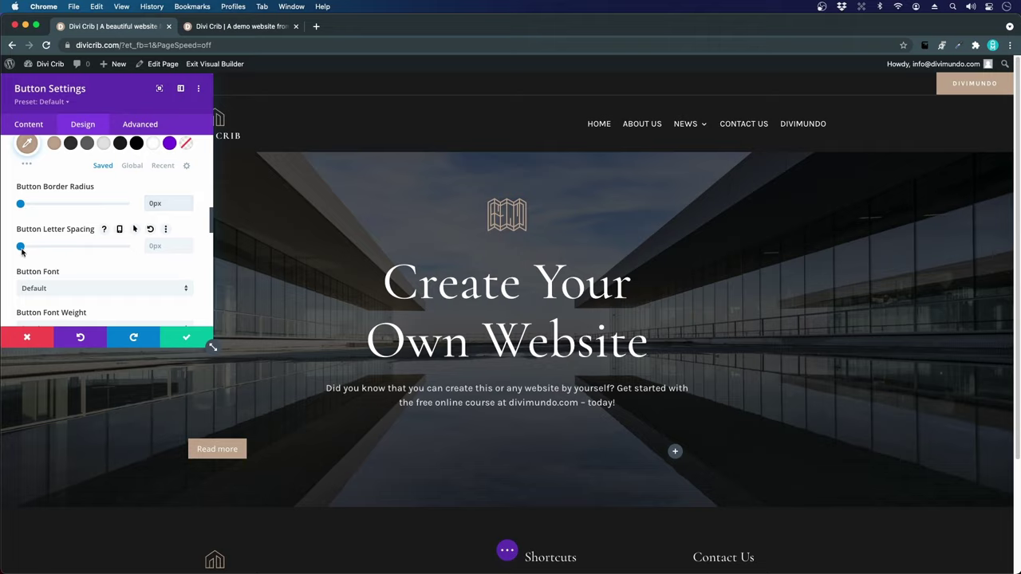
left_click_drag(21, 250, 23, 250)
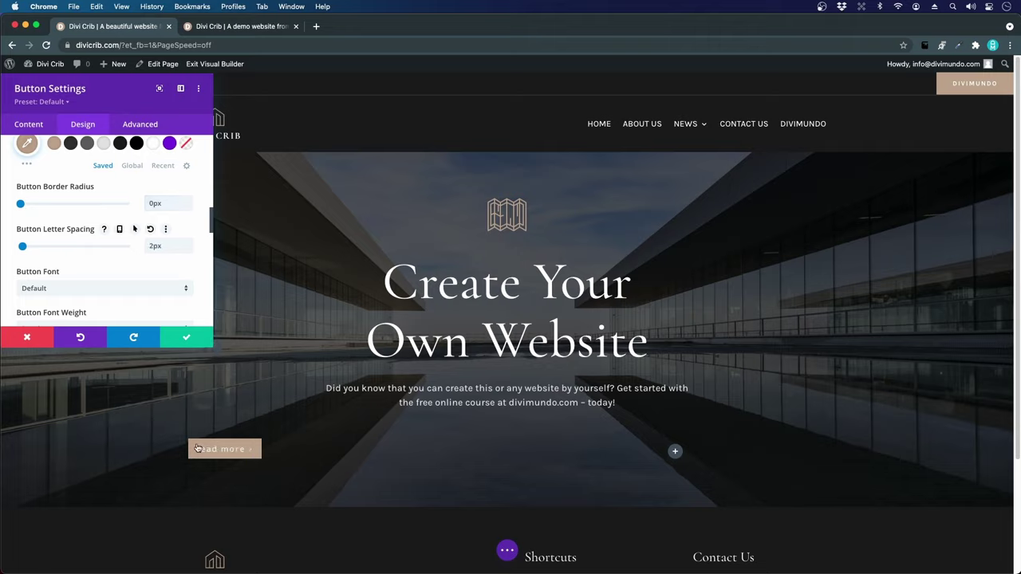
scroll(60, 237, "down", 1)
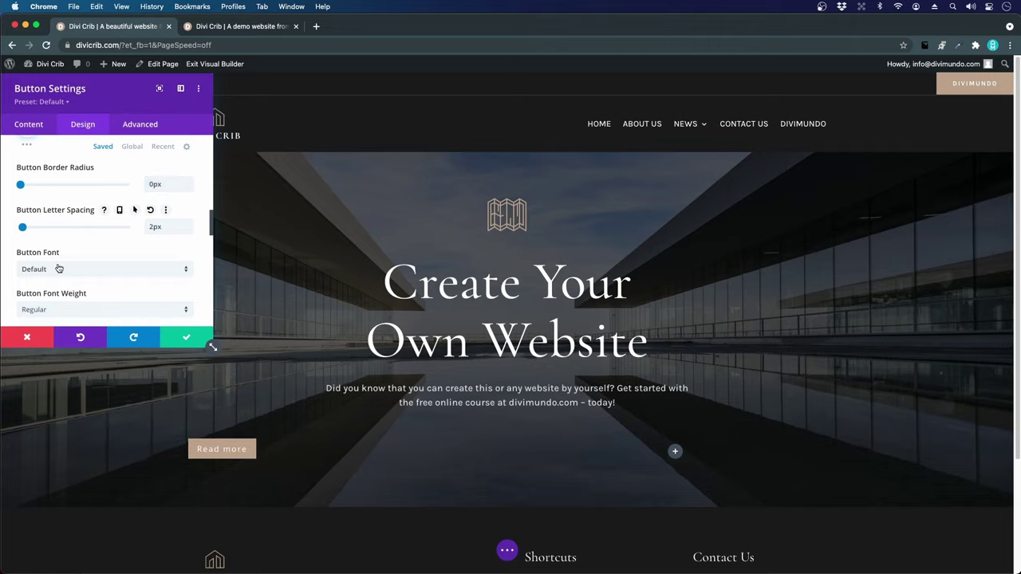
- Set the button text to bold, uppercase Karla
left_click(58, 269)
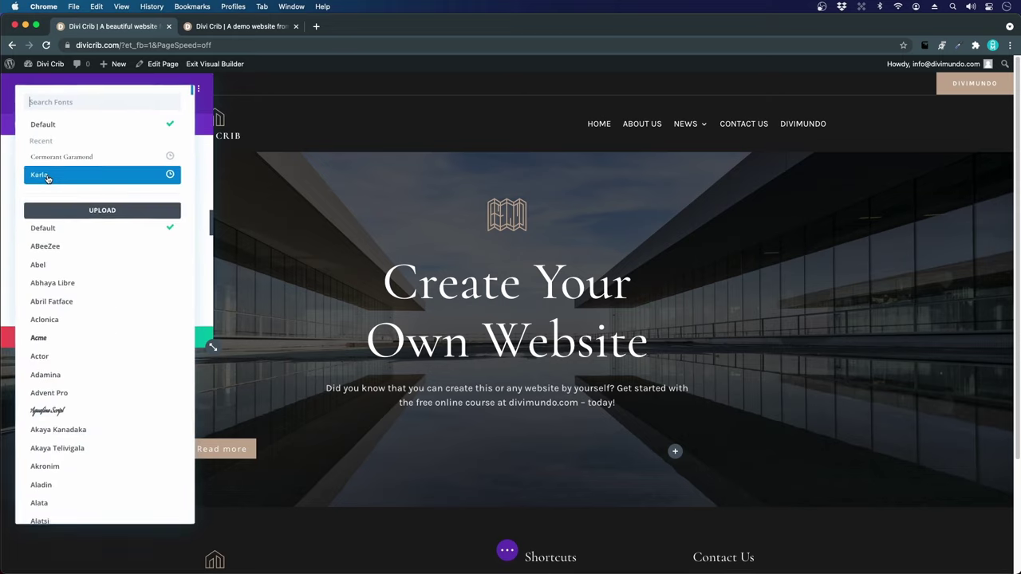
left_click(47, 175)
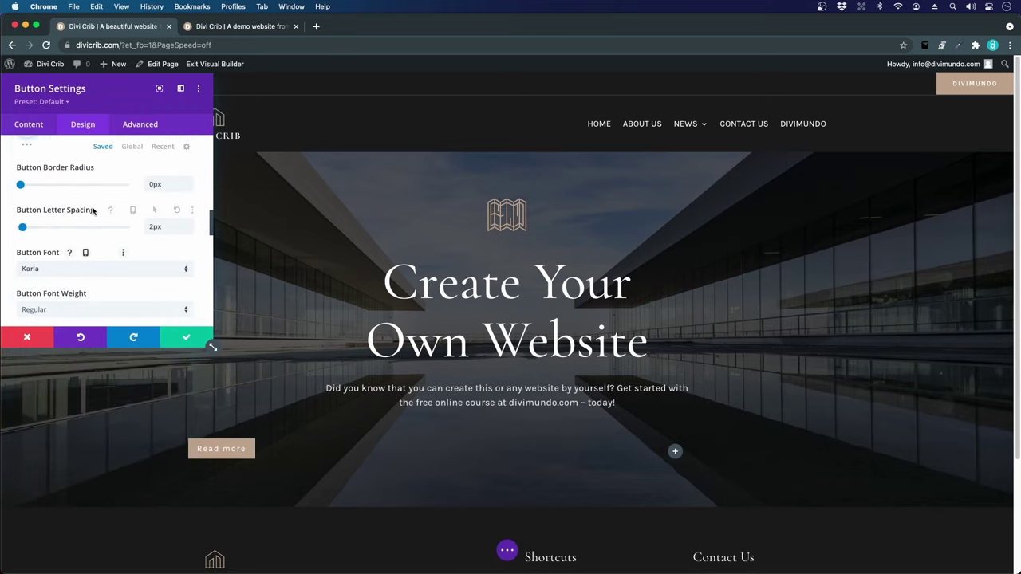
scroll(92, 209, "down", 3)
left_click(58, 256)
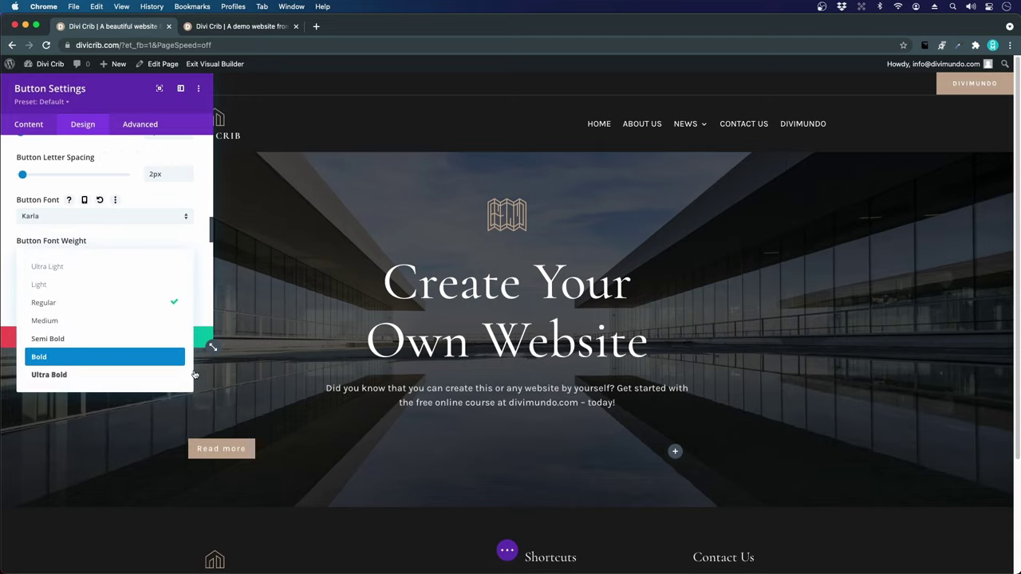
left_click(182, 357)
scroll(119, 276, "down", 5)
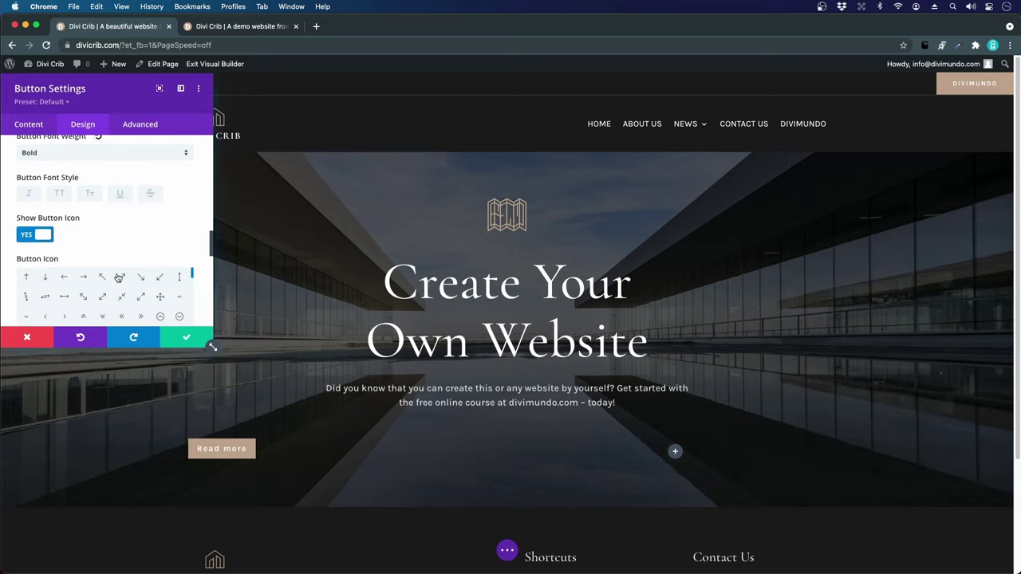
left_click(67, 198)
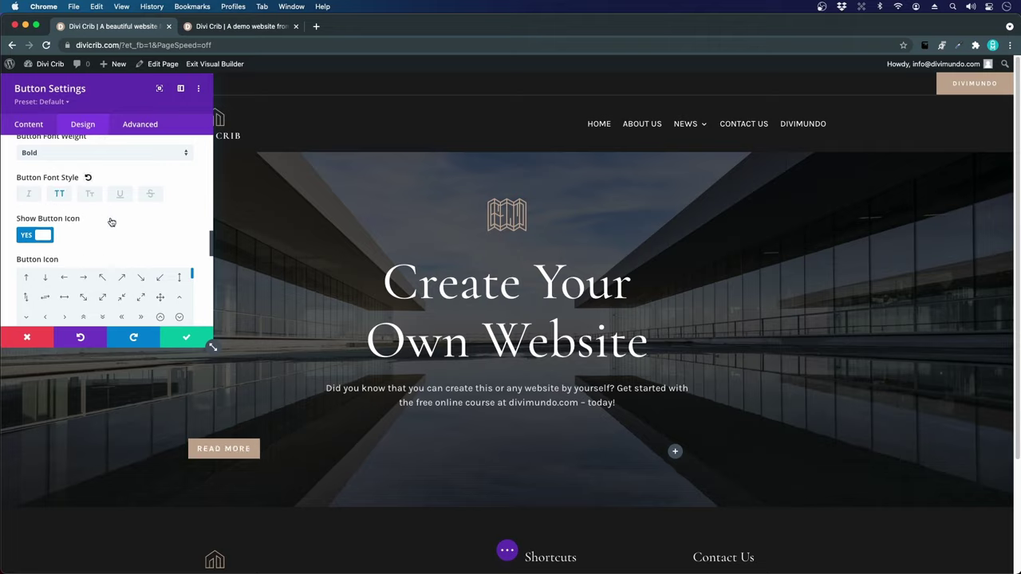
scroll(112, 222, "down", 1)
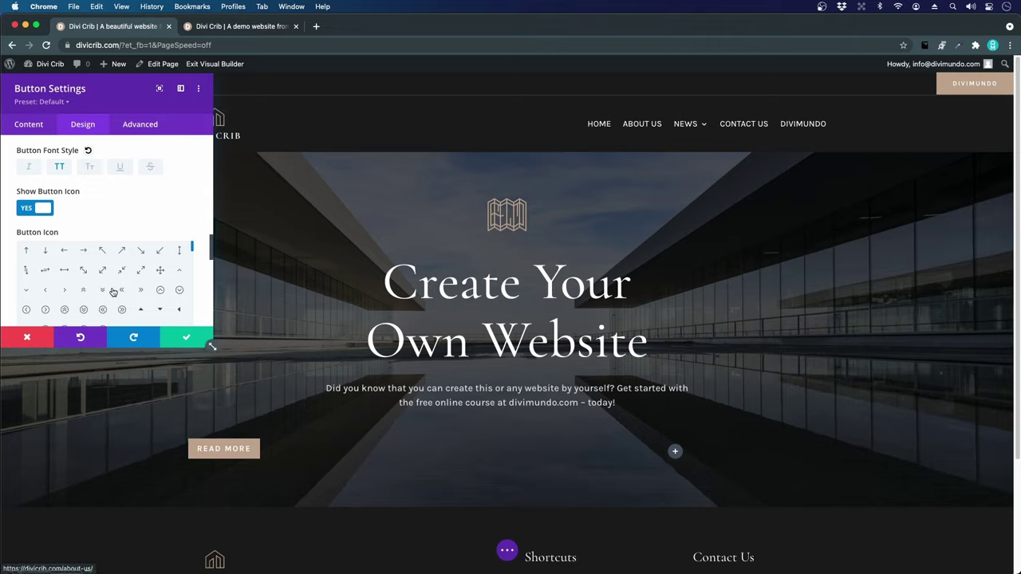
- Add a white › arrow icon that appears only on hover
left_click(65, 290)
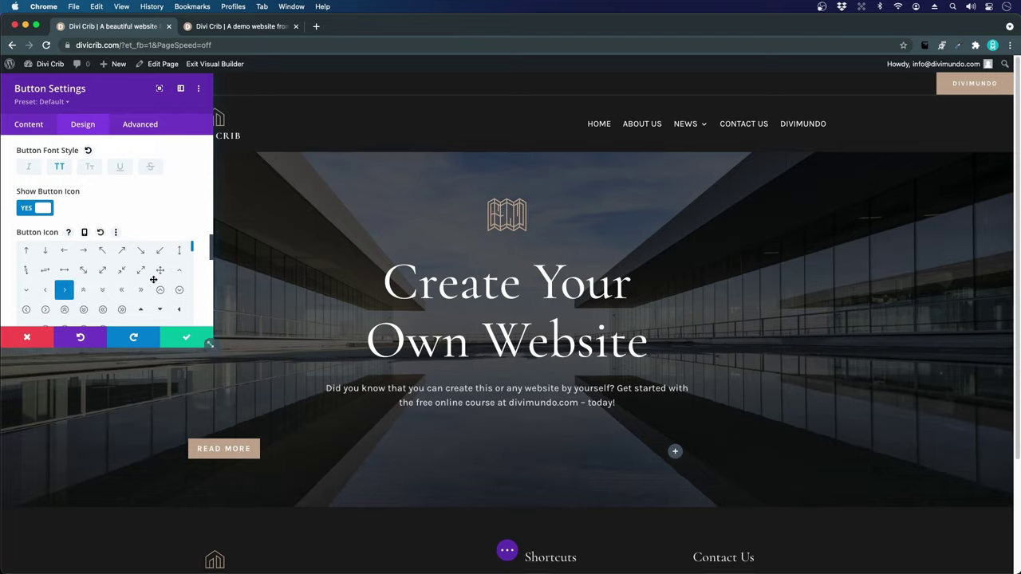
scroll(147, 196, "down", 3)
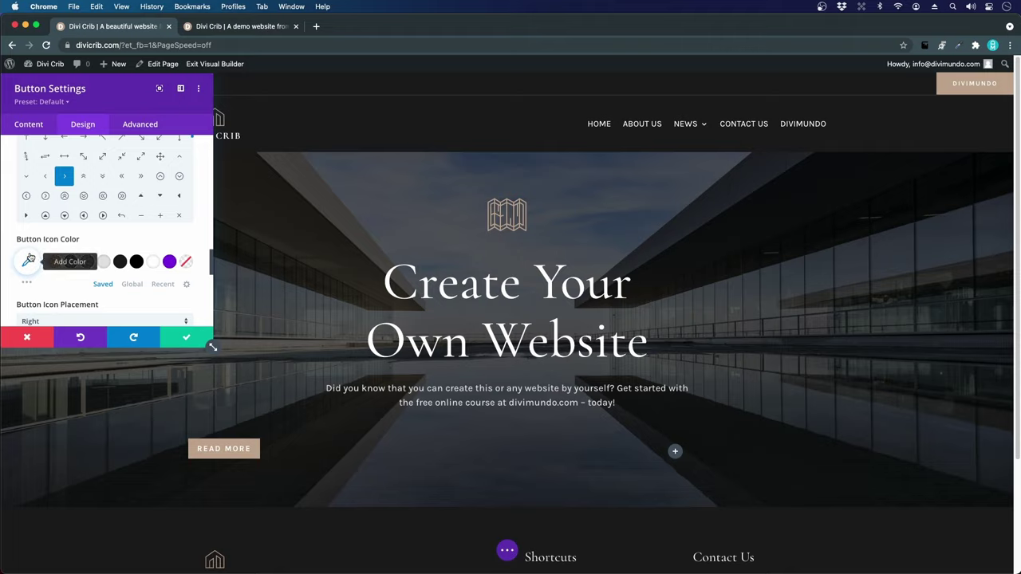
left_click(154, 264)
scroll(132, 275, "down", 1)
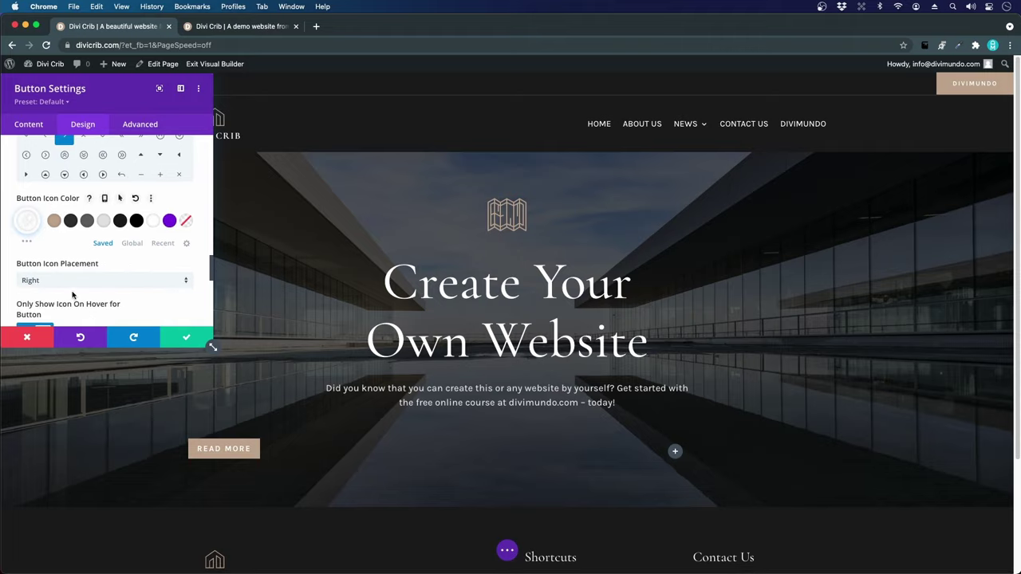
scroll(70, 289, "down", 2)
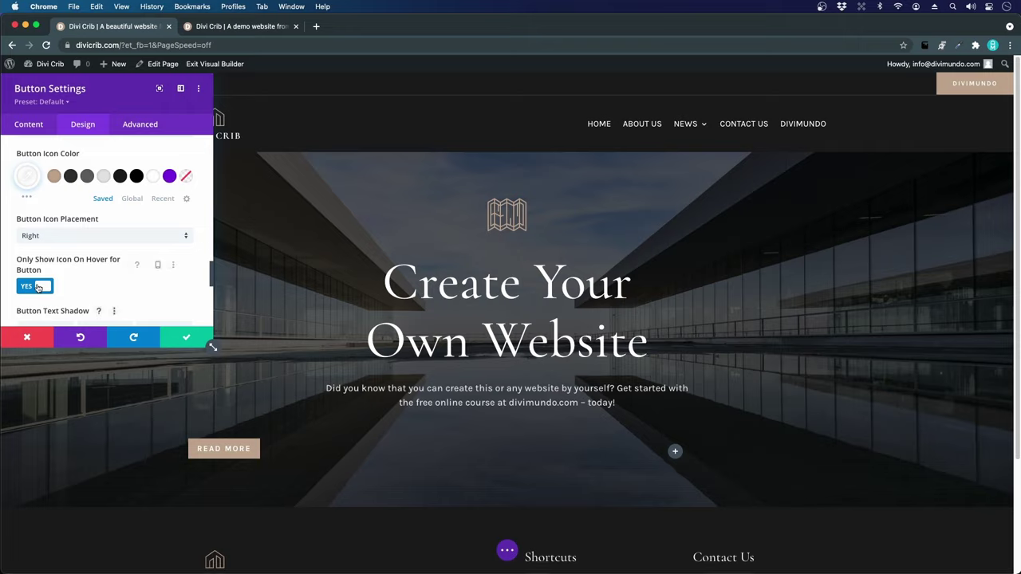
left_click(38, 287)
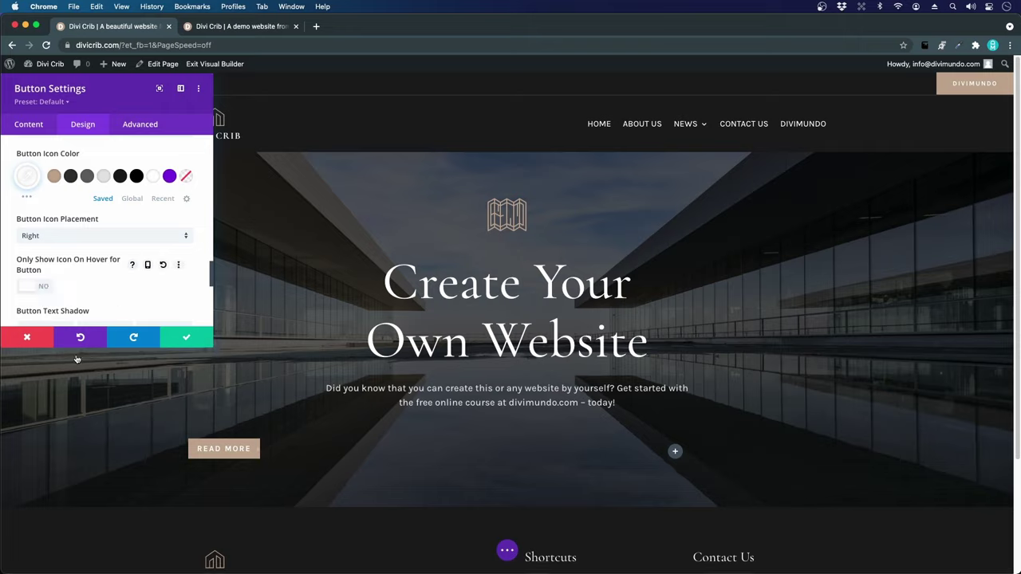
left_click(32, 286)
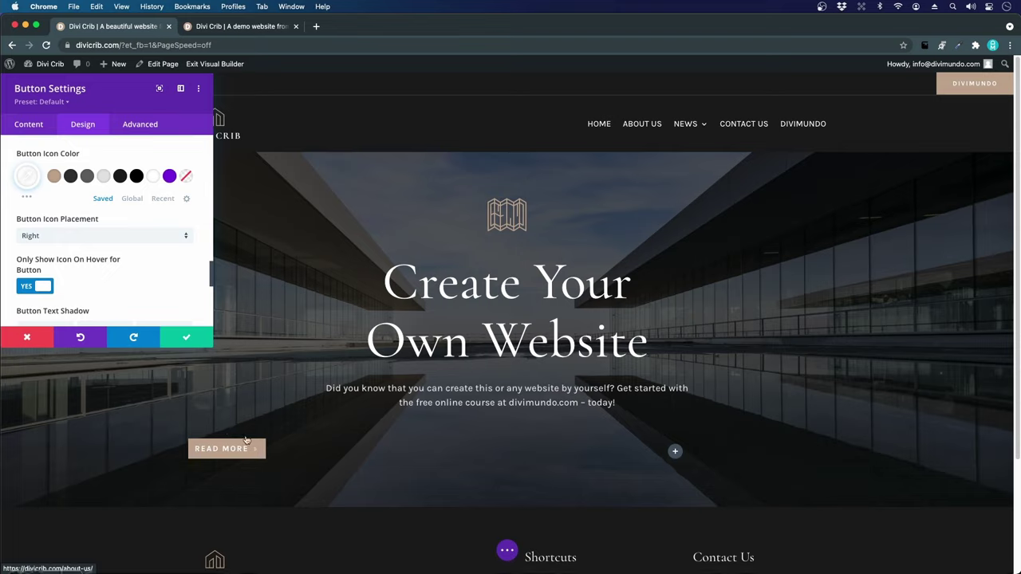
scroll(112, 279, "down", 5)
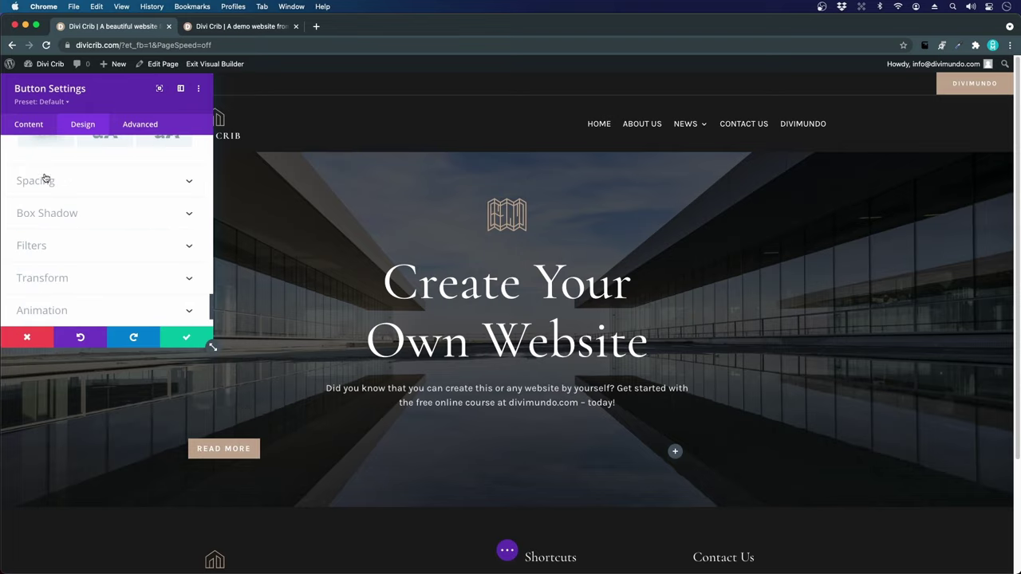
- In Spacing, give the button 12px top/bottom and 28px left/right padding
left_click(45, 179)
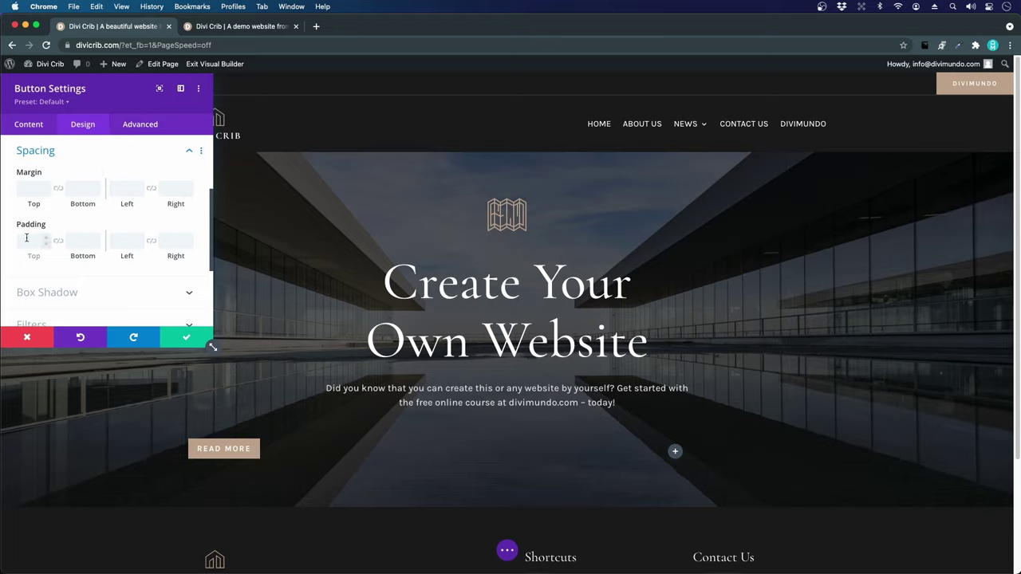
left_click(28, 240)
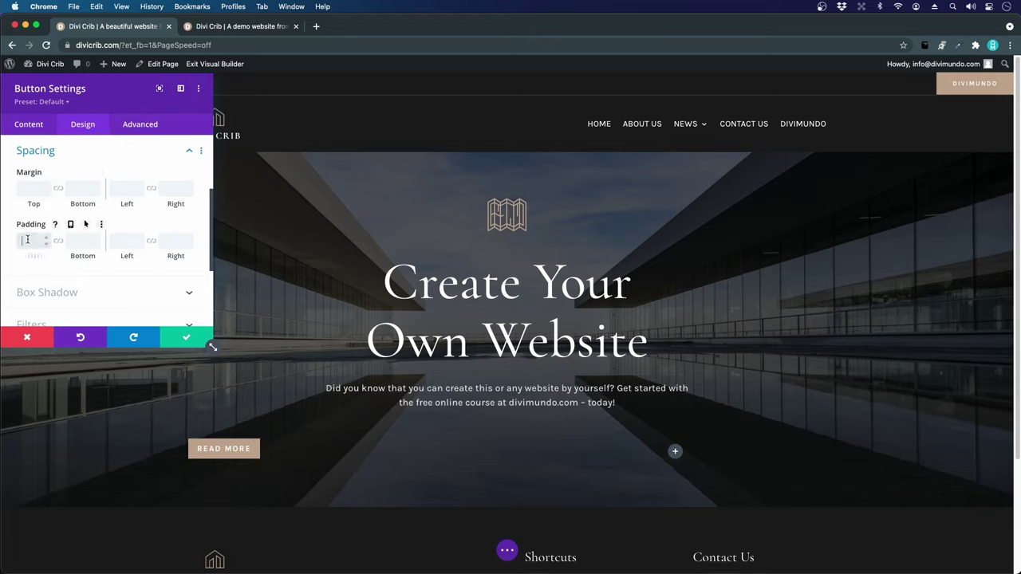
type("12px")
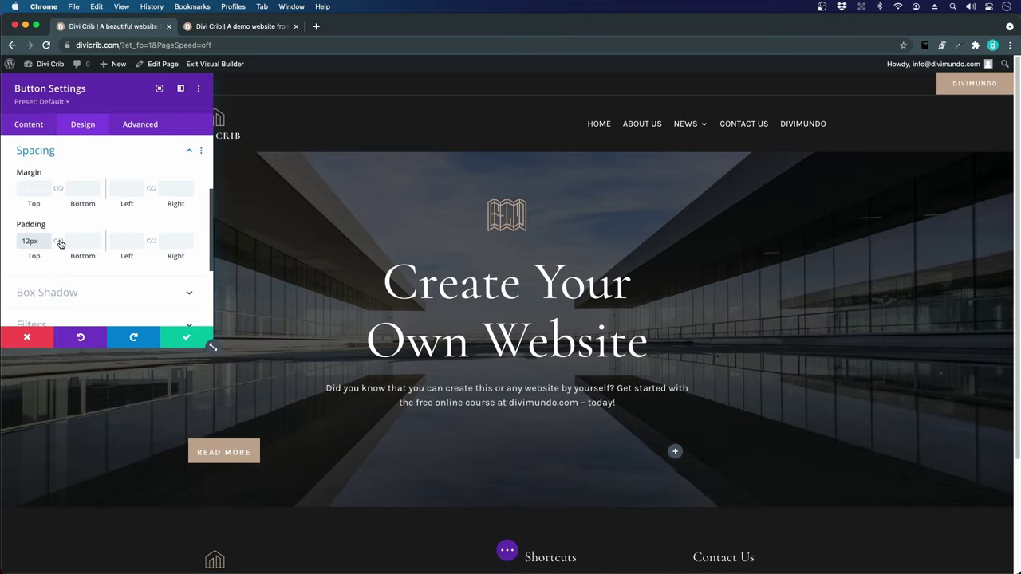
left_click(59, 242)
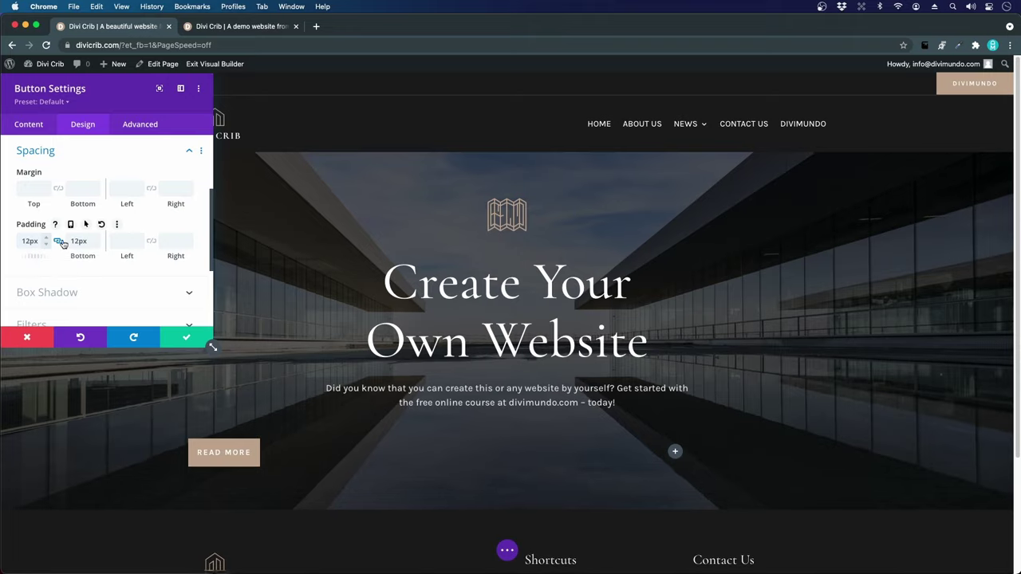
left_click(126, 241)
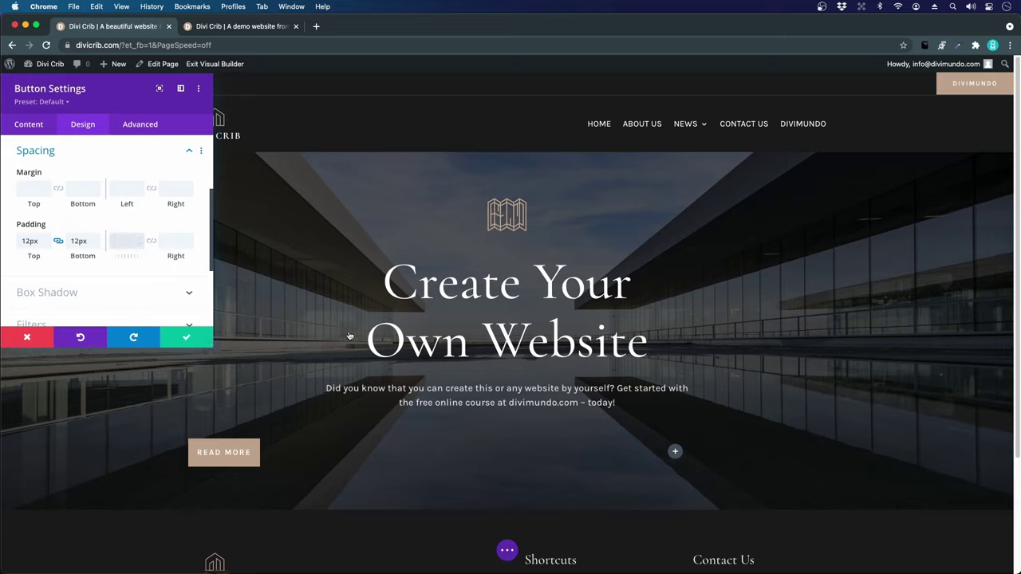
type("28")
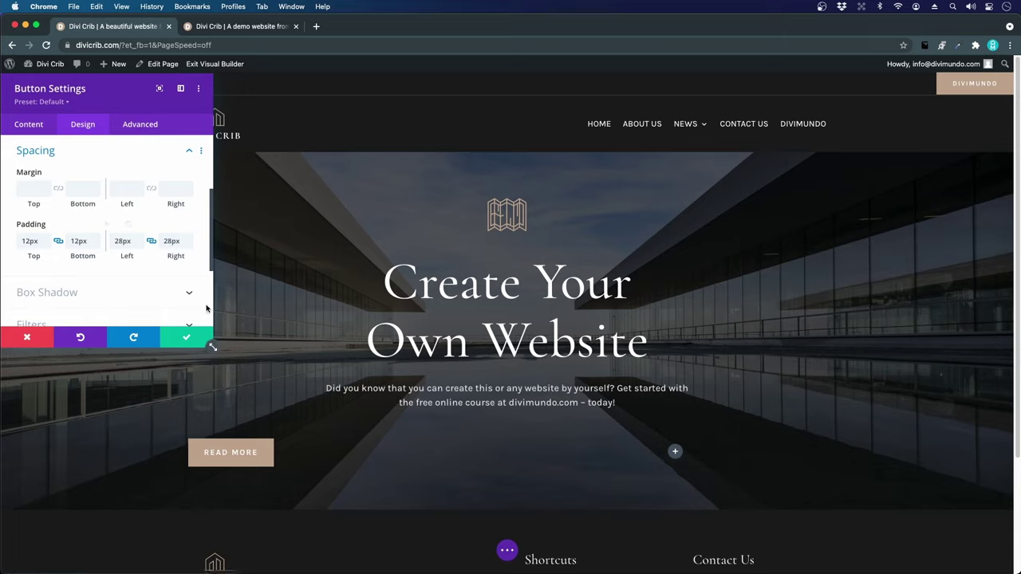
scroll(317, 416, "down", 1)
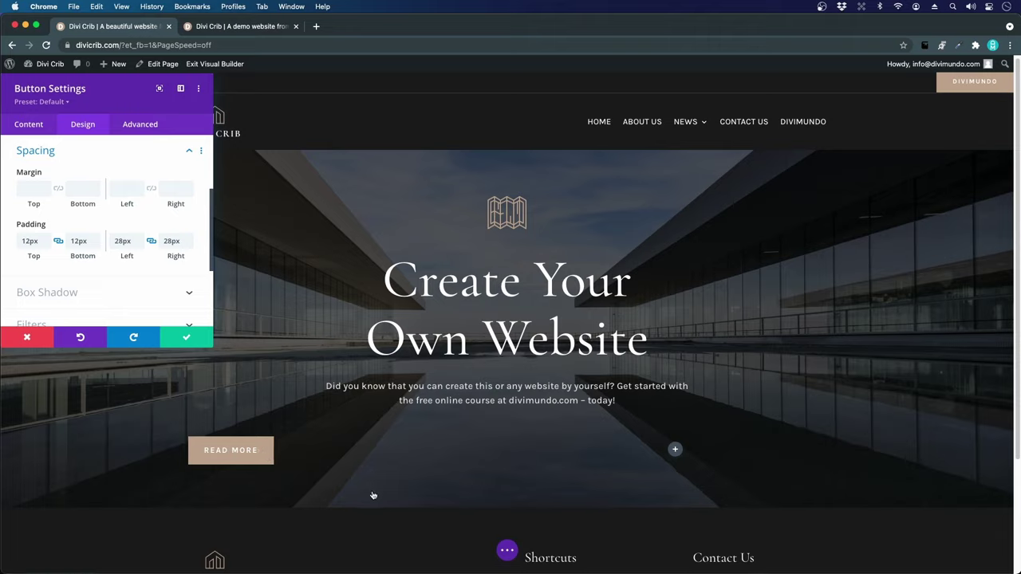
- Push this button's 12px/28px padding styles into the Button Default Preset, confirming the site-wide change
right_click(105, 83)
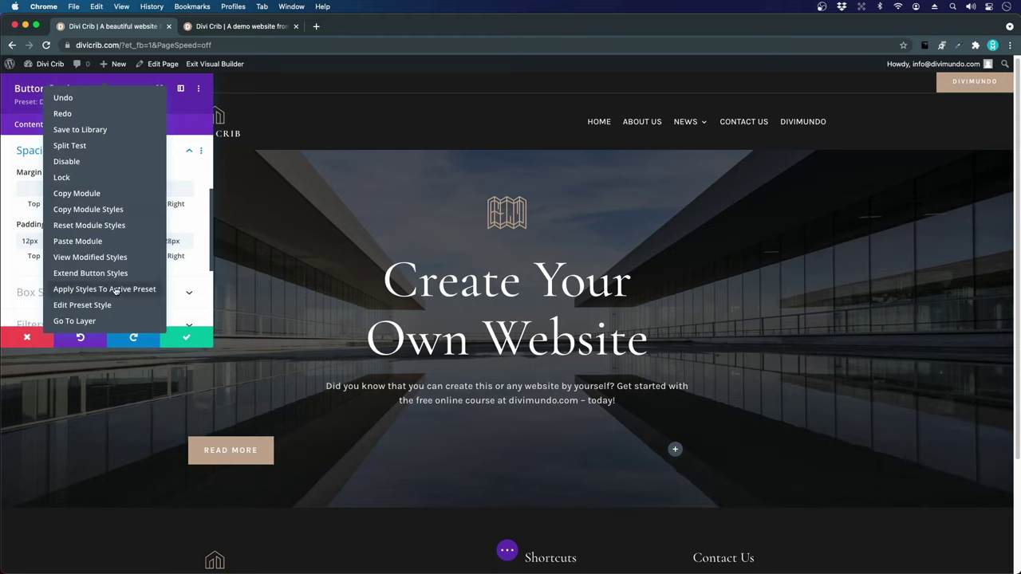
left_click(116, 290)
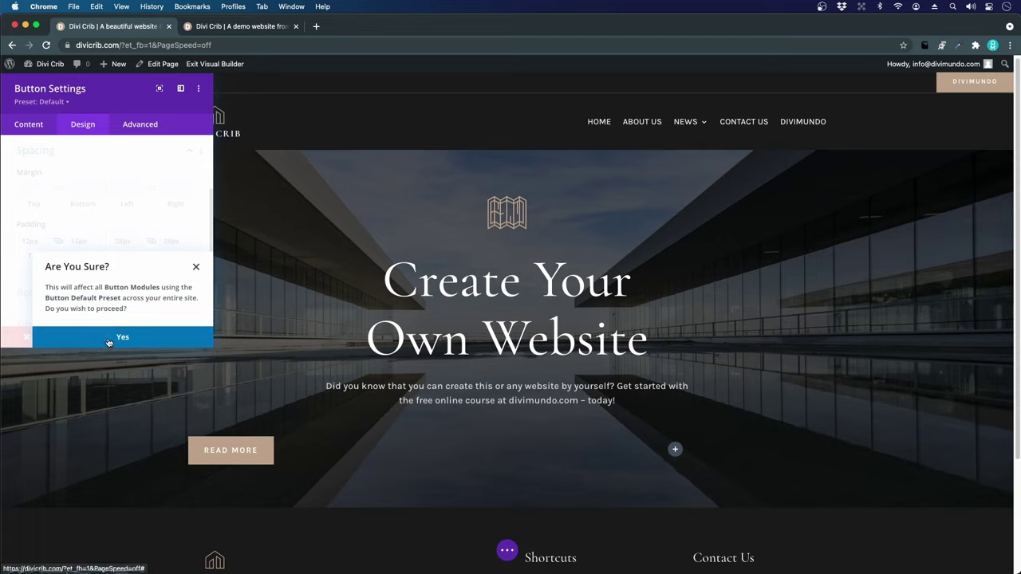
left_click(108, 340)
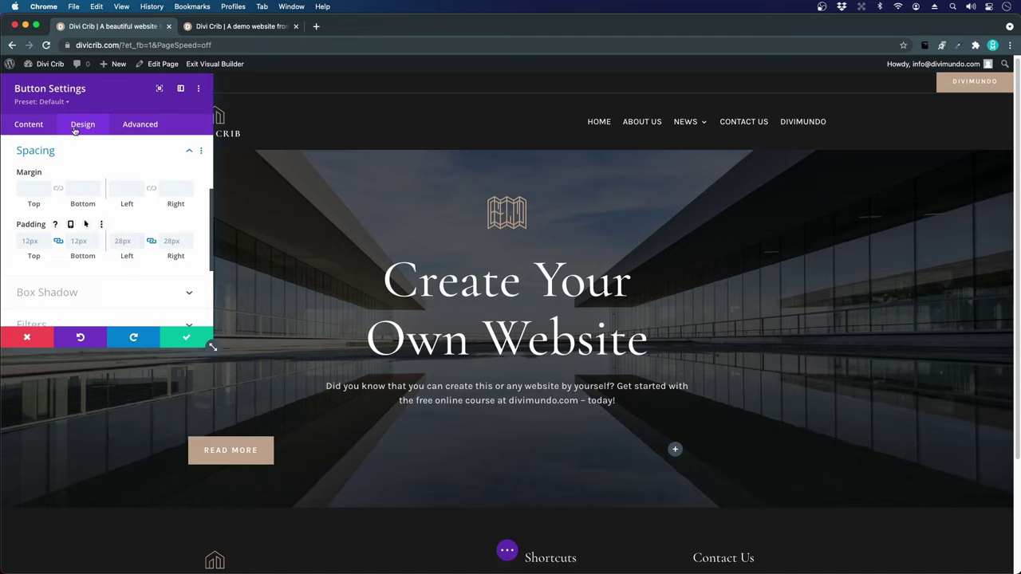
- Edit the Button Default Preset, review its Text and Button design settings, then save and close
left_click(67, 102)
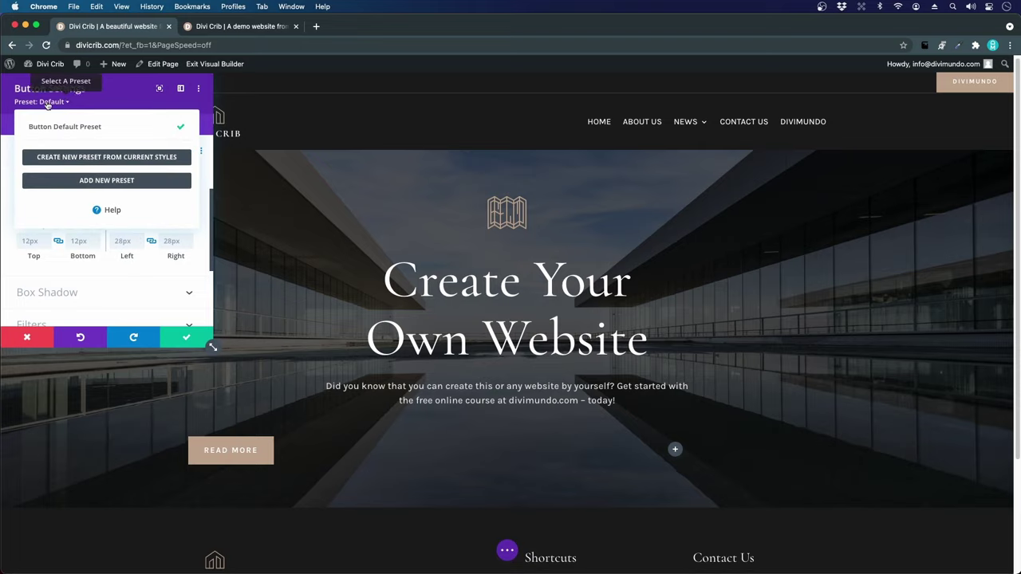
mouse_move(71, 129)
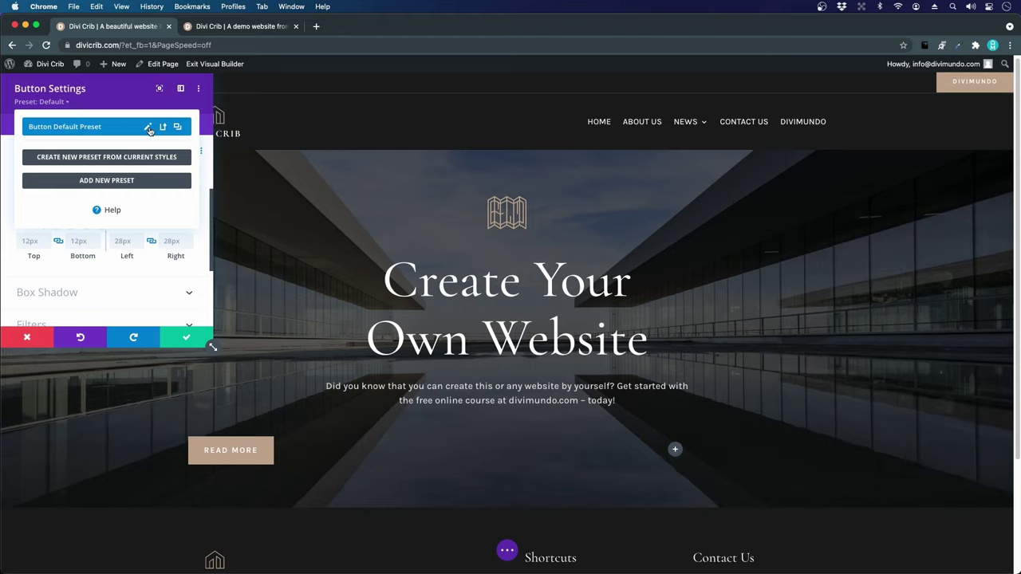
left_click(150, 129)
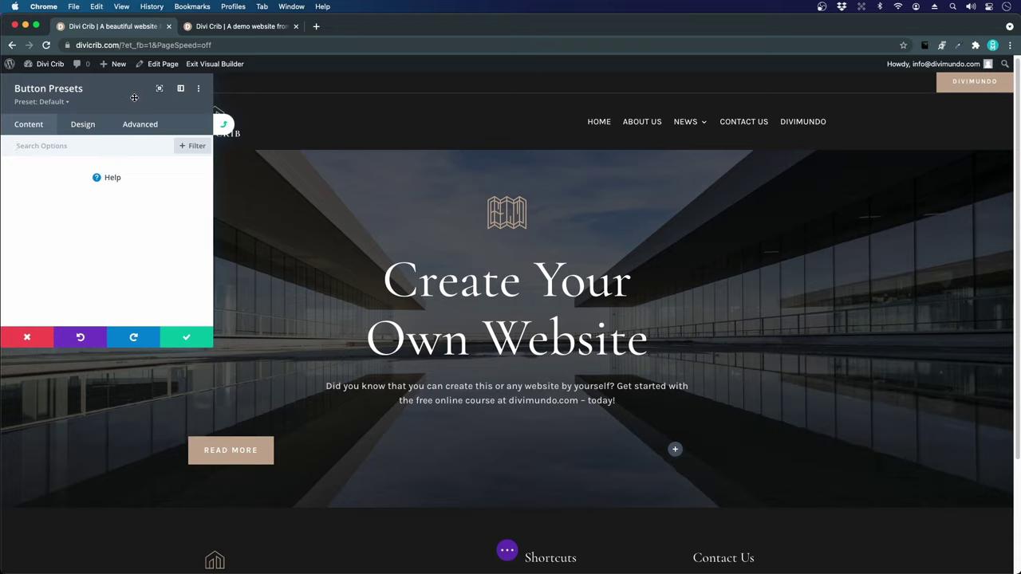
left_click(83, 123)
left_click(59, 205)
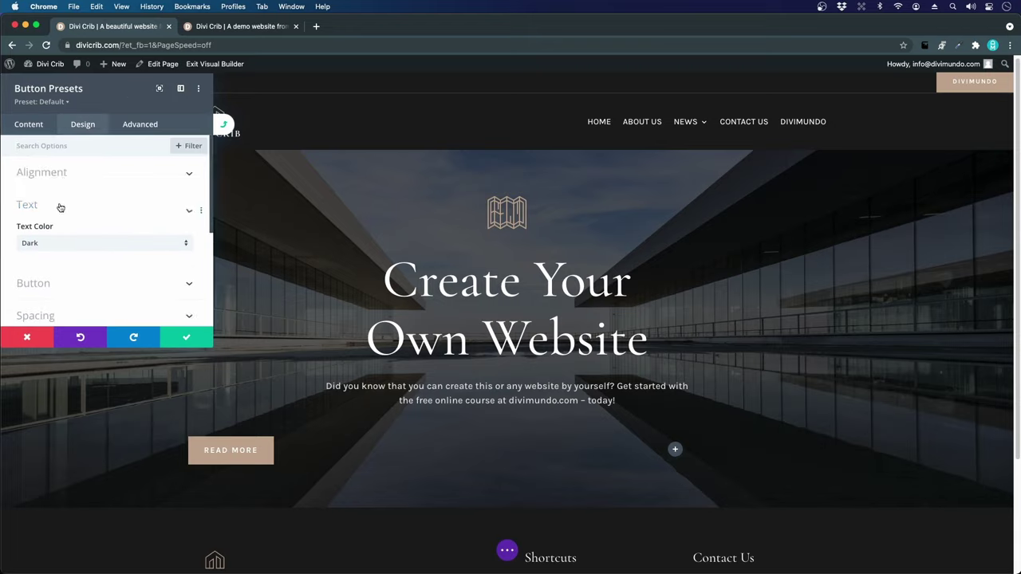
left_click(47, 233)
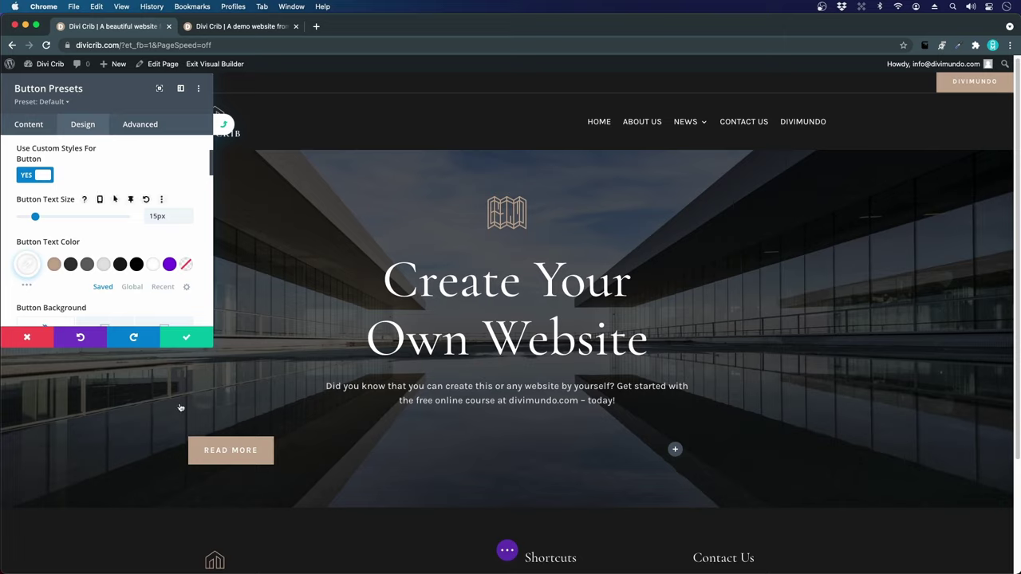
left_click(189, 339)
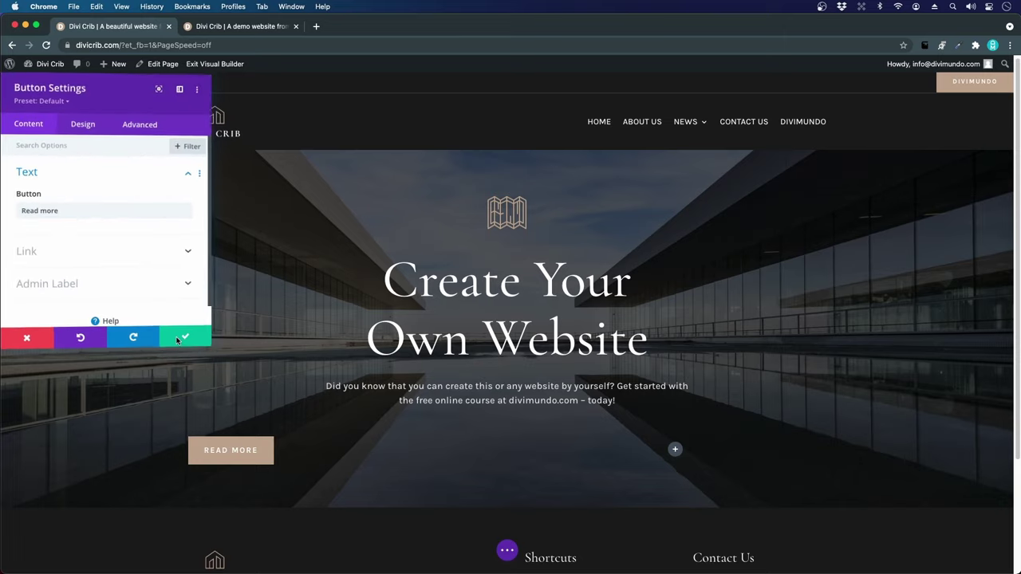
left_click(188, 339)
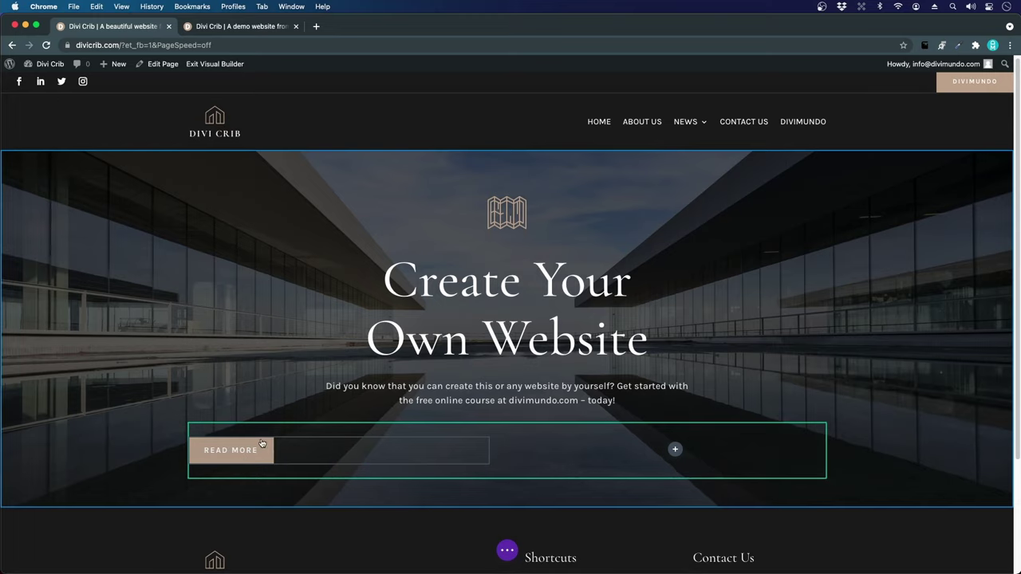
- Insert a Button module into the hero row beside Read More, found by searching 'bu'
scroll(405, 394, "down", 4)
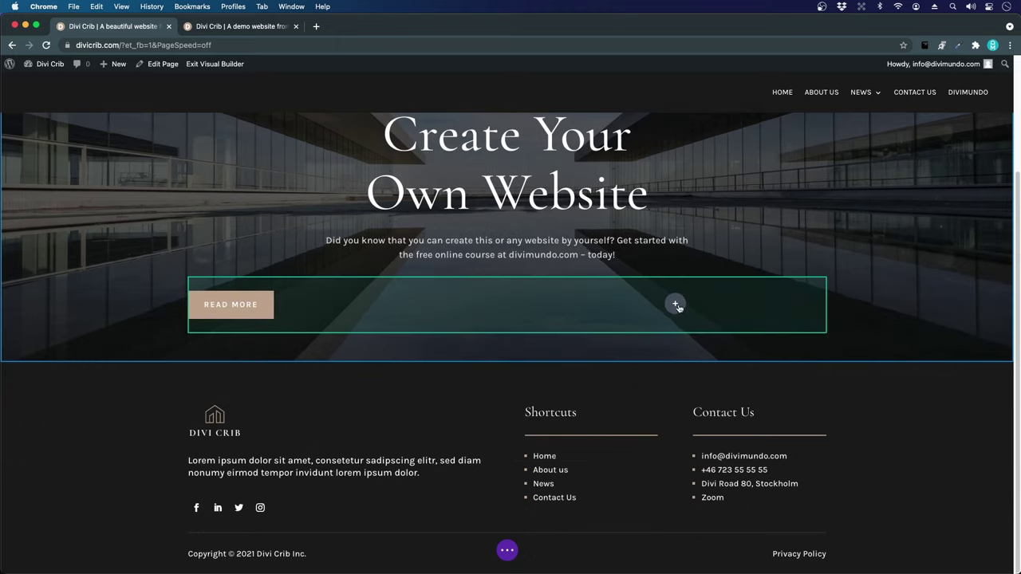
left_click(675, 305)
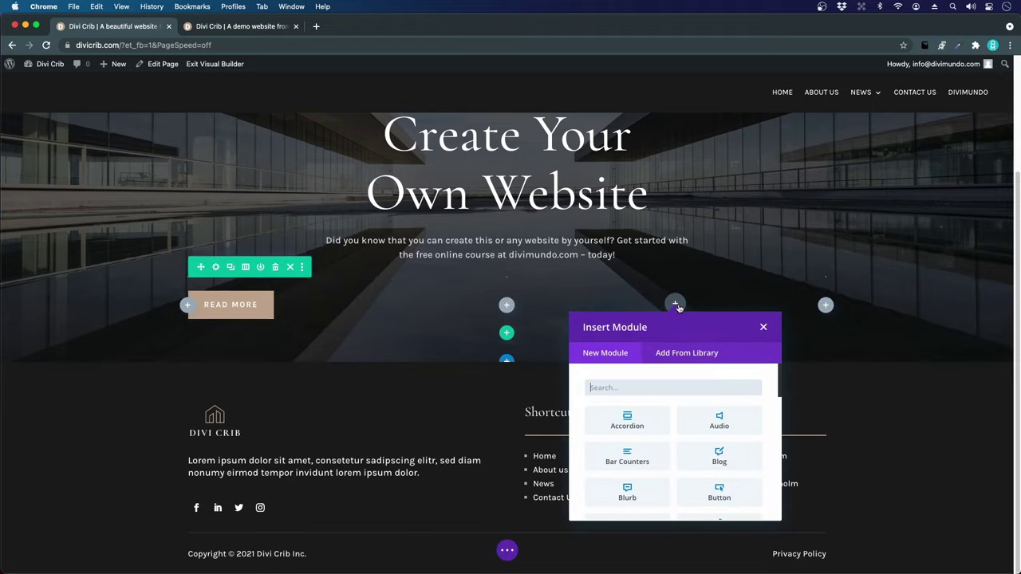
type("butt")
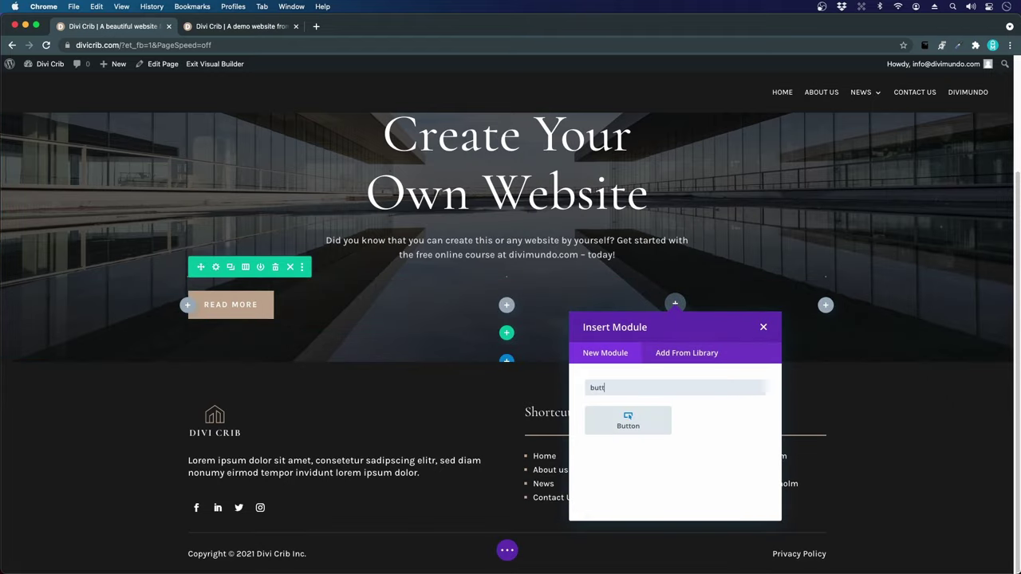
left_click(640, 426)
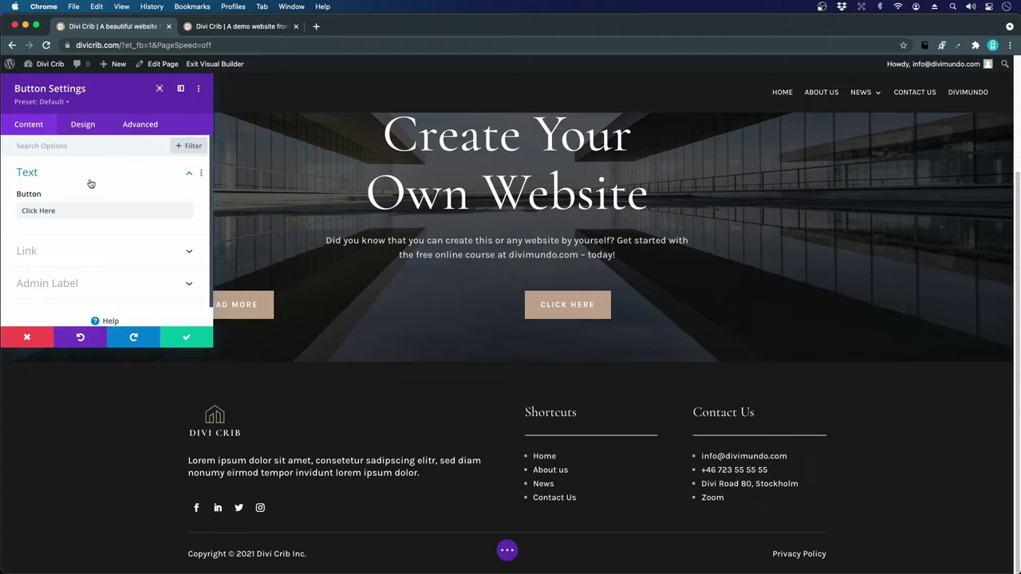
- Change the new button's label to 'Contact Us'
triple_click(37, 209)
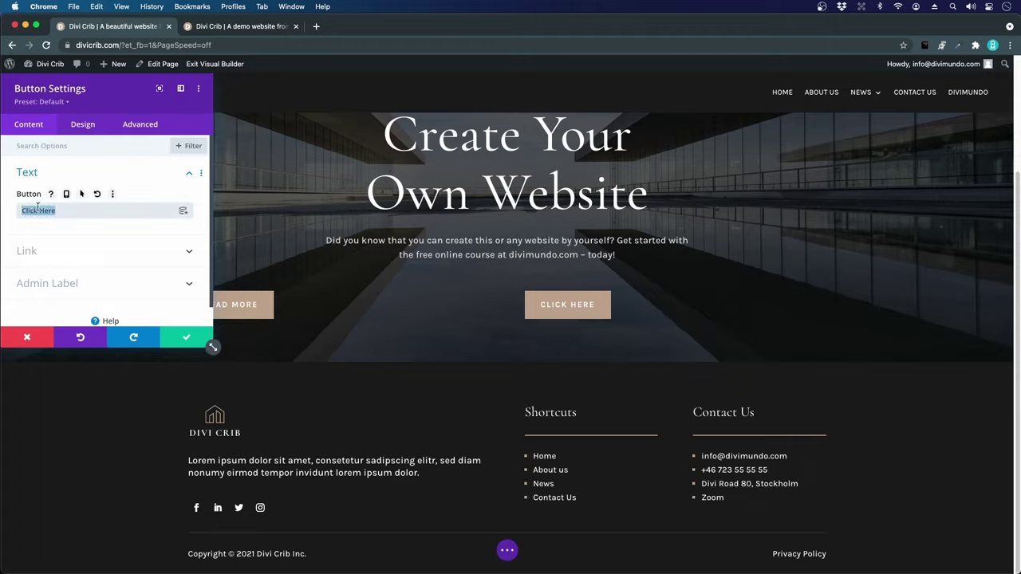
type("ConR")
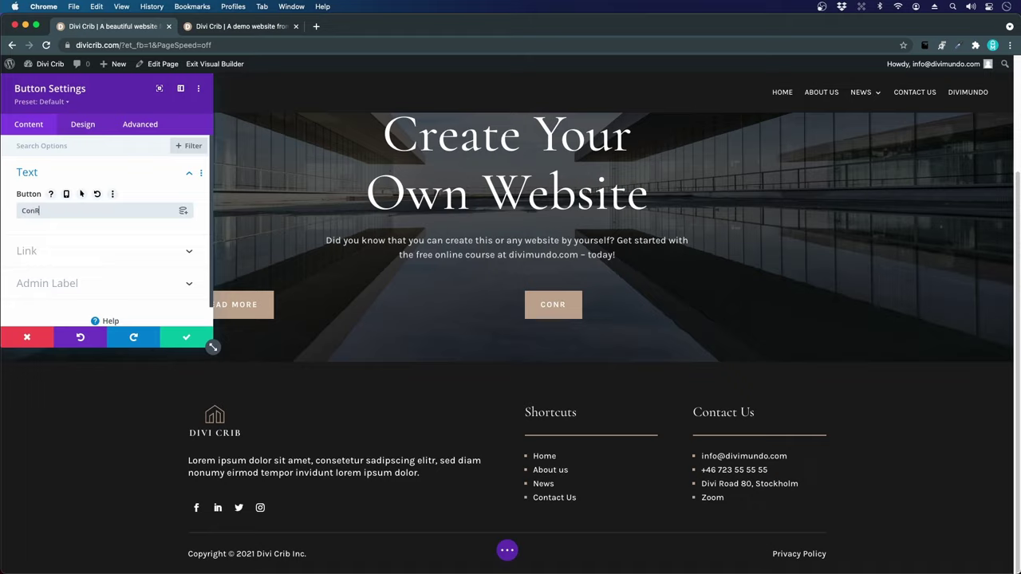
key("BackSpace")
type("tact ")
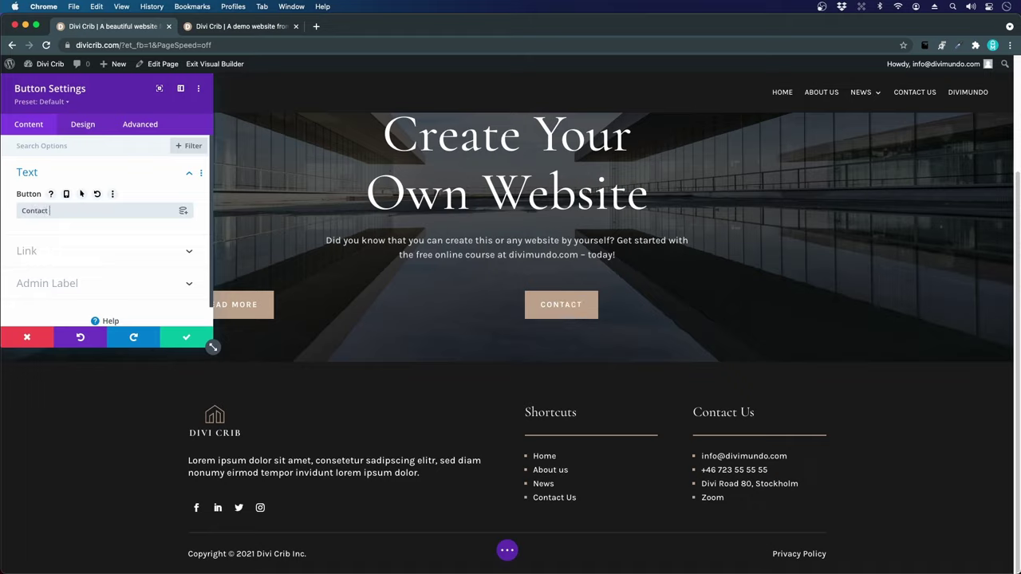
type("Us")
- Link the button to the Contact us page through a dynamic Page Link
left_click(32, 251)
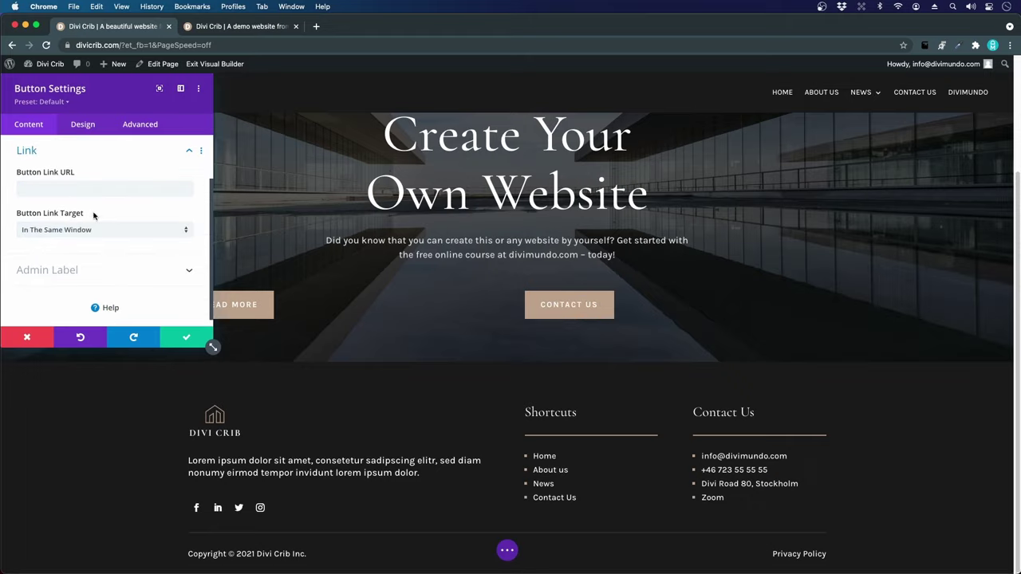
left_click(186, 193)
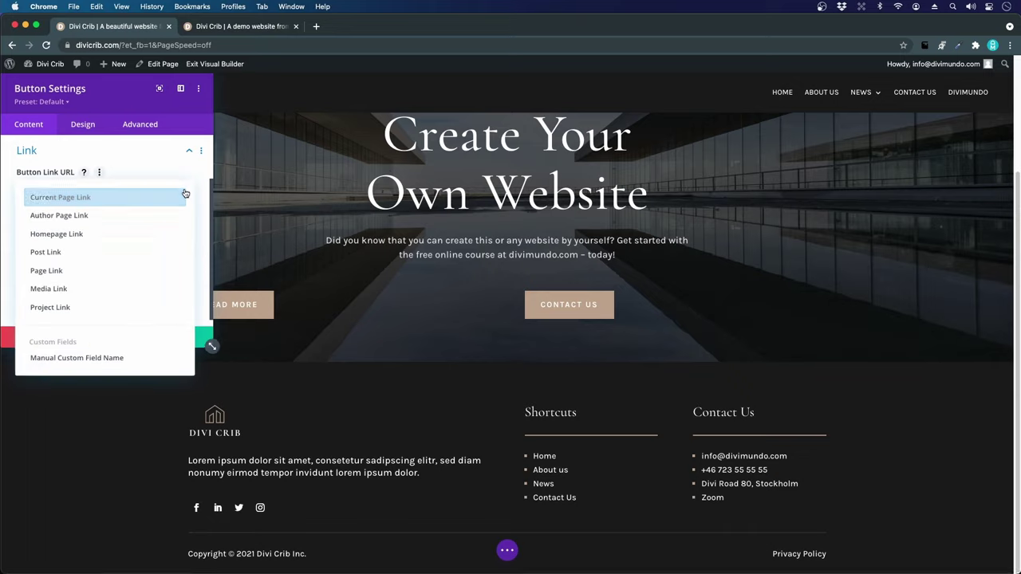
left_click(56, 271)
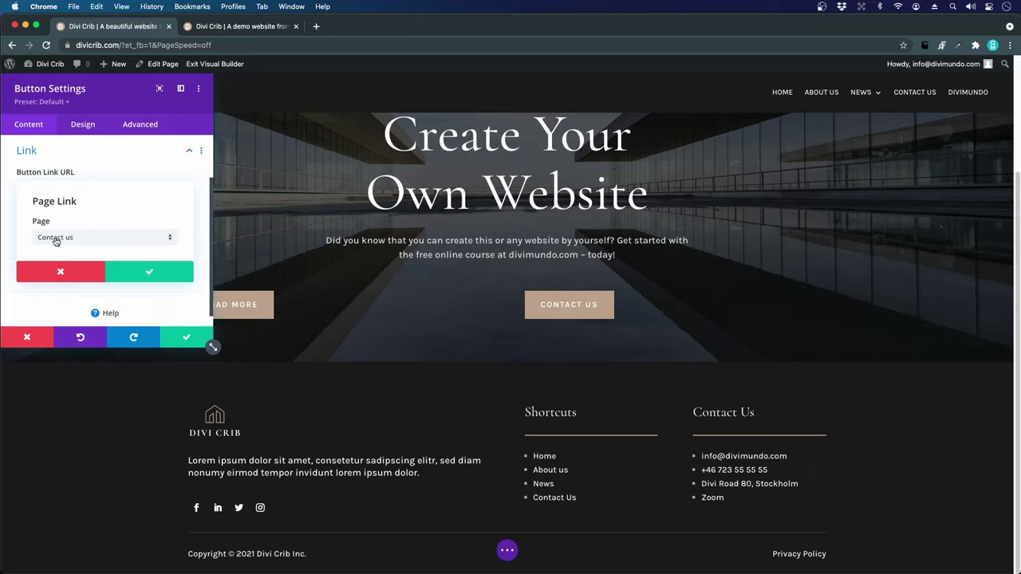
left_click(56, 239)
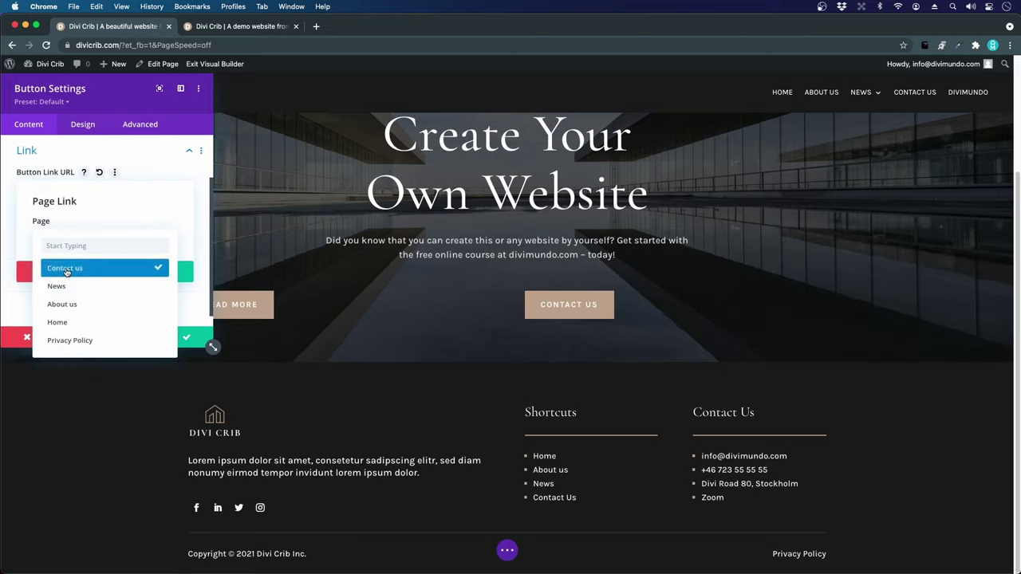
left_click(72, 272)
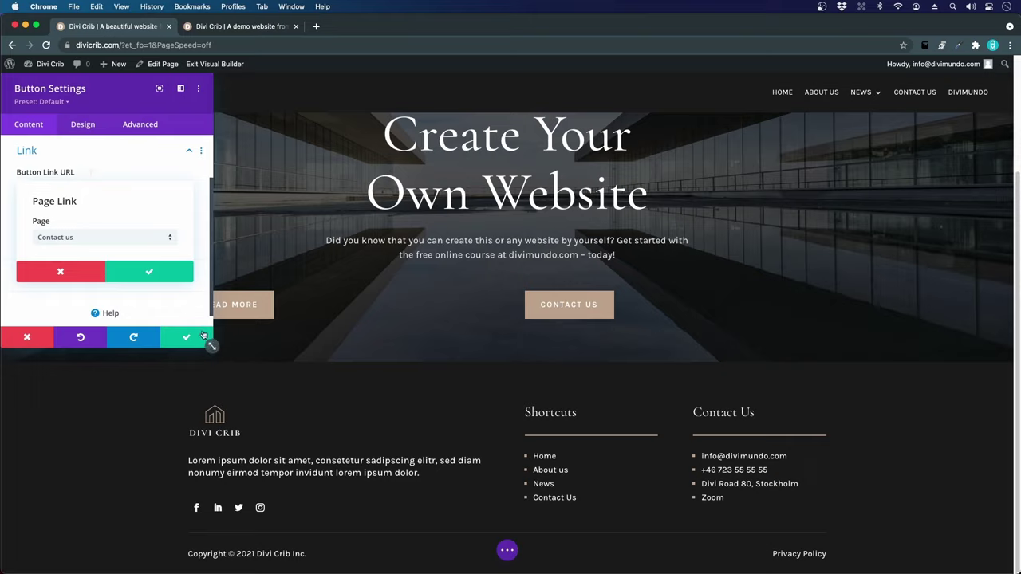
left_click(151, 275)
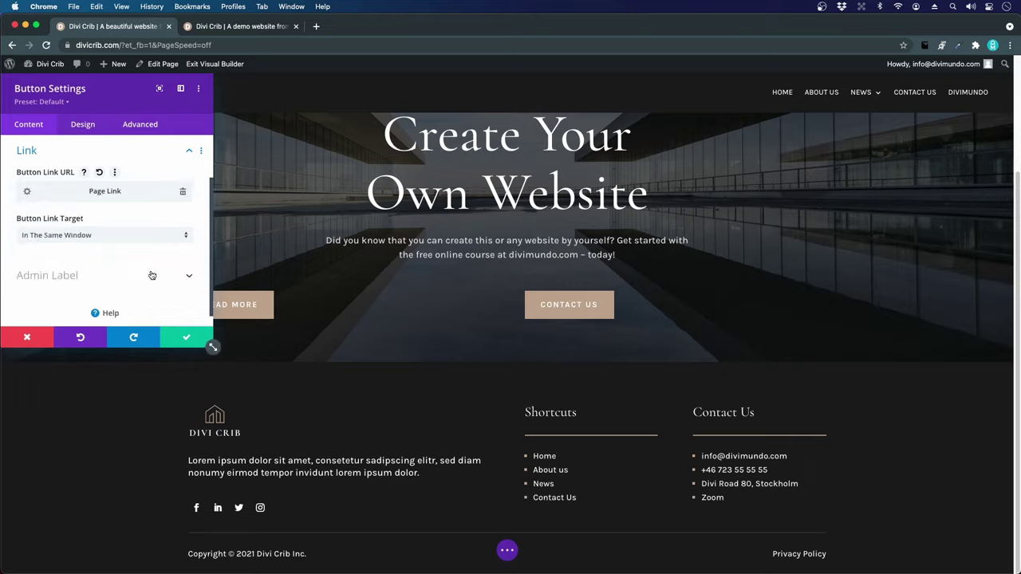
left_click(86, 125)
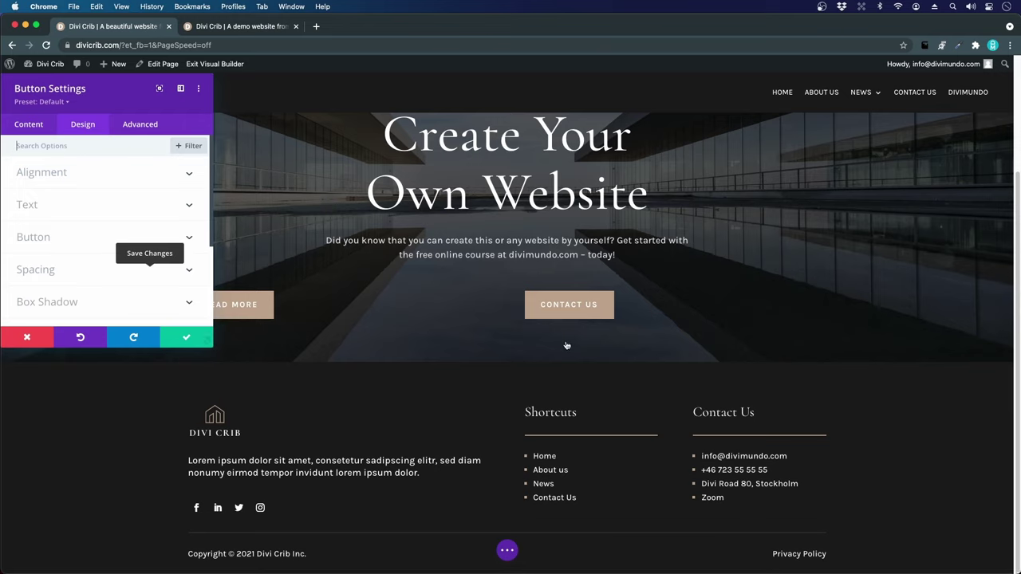
- Set the Contact Us button's border colour to white, matching the demo's outline-style hero button
left_click(274, 28)
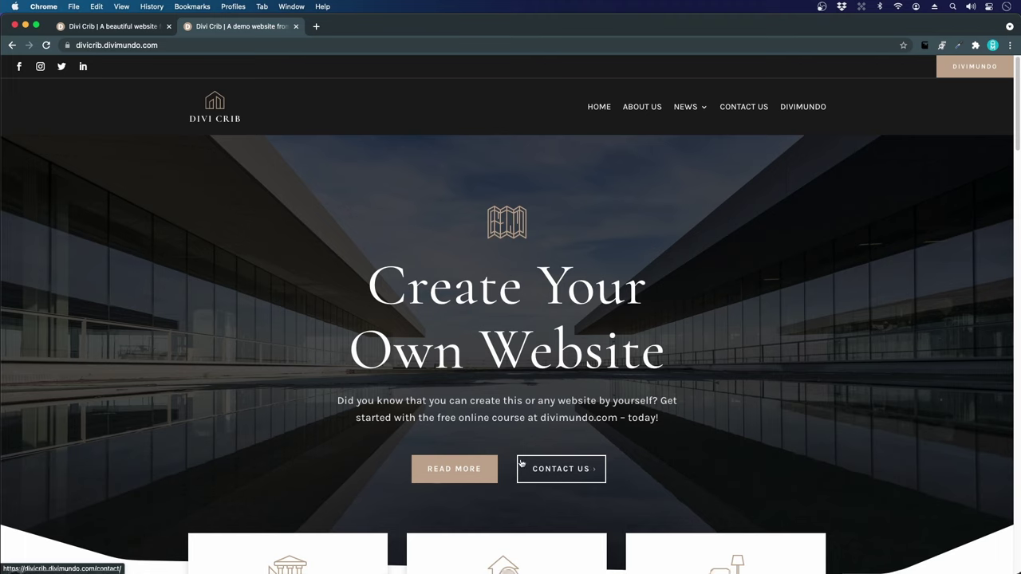
left_click(92, 25)
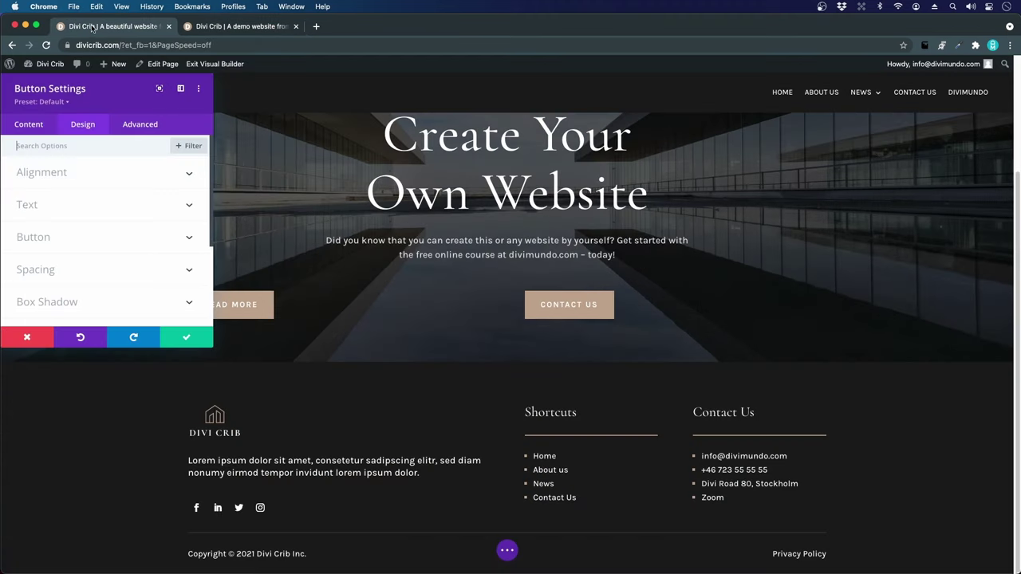
left_click(57, 238)
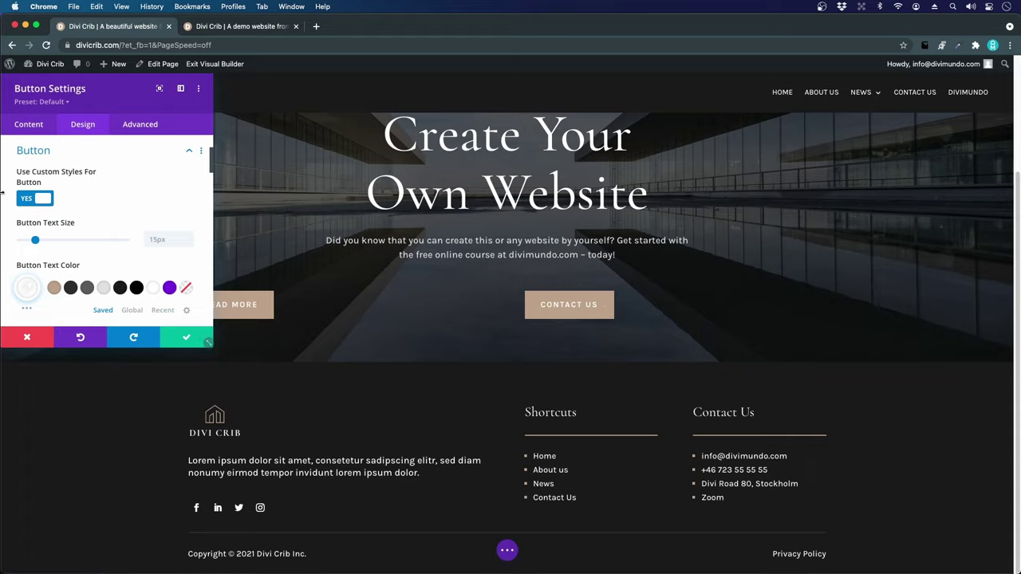
scroll(78, 227, "down", 2)
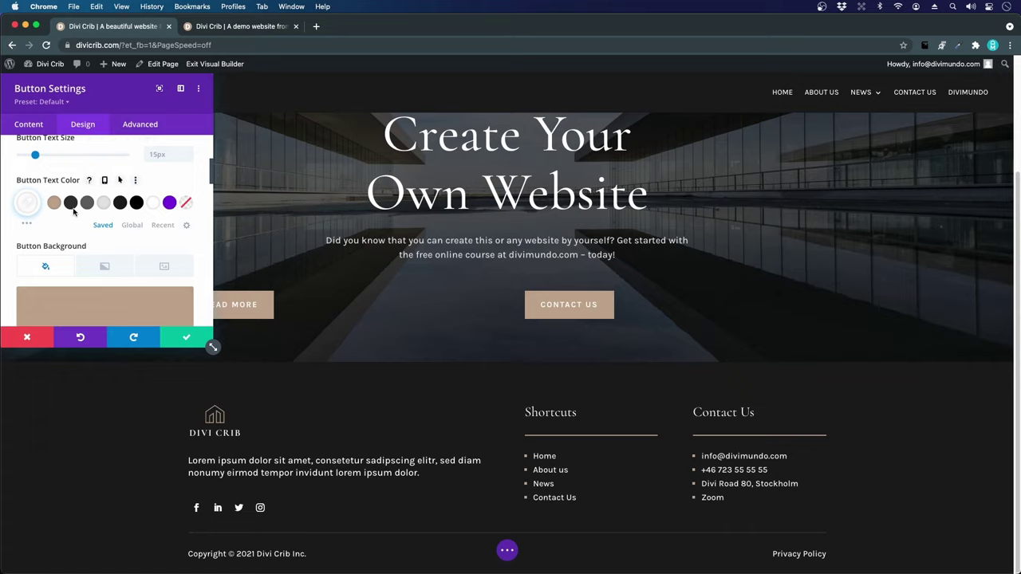
scroll(71, 215, "down", 3)
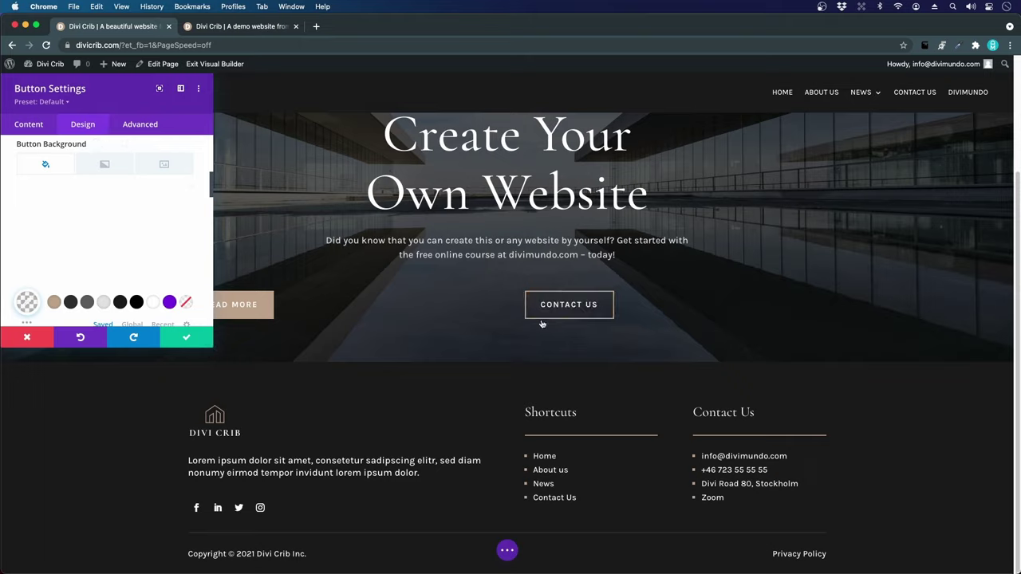
scroll(142, 266, "down", 4)
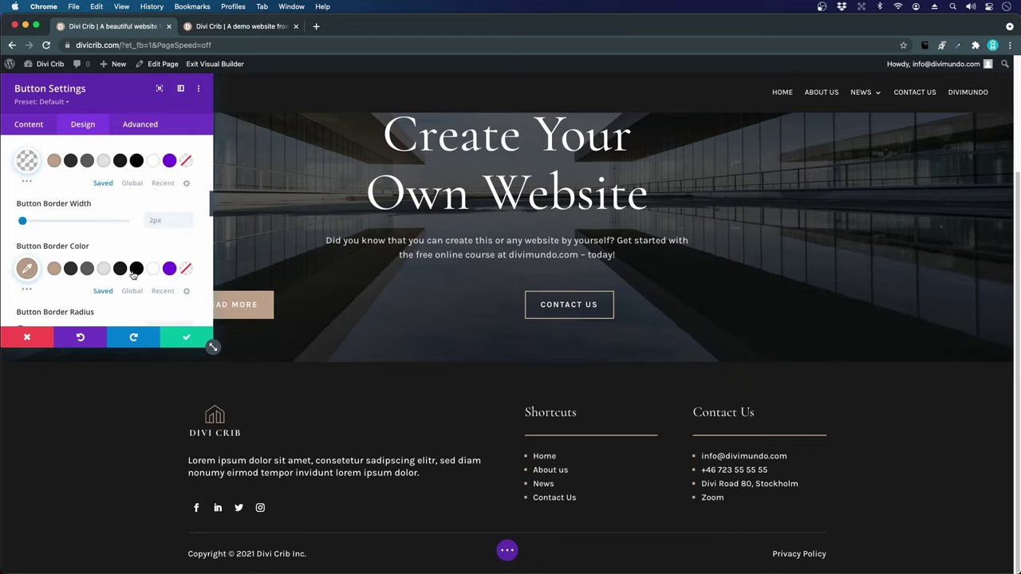
left_click(152, 268)
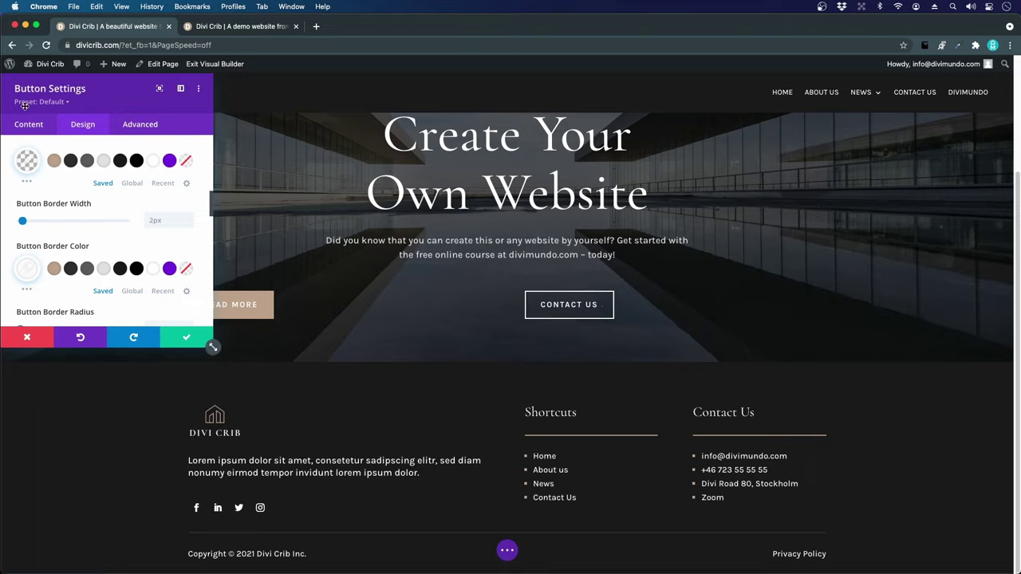
left_click(48, 104)
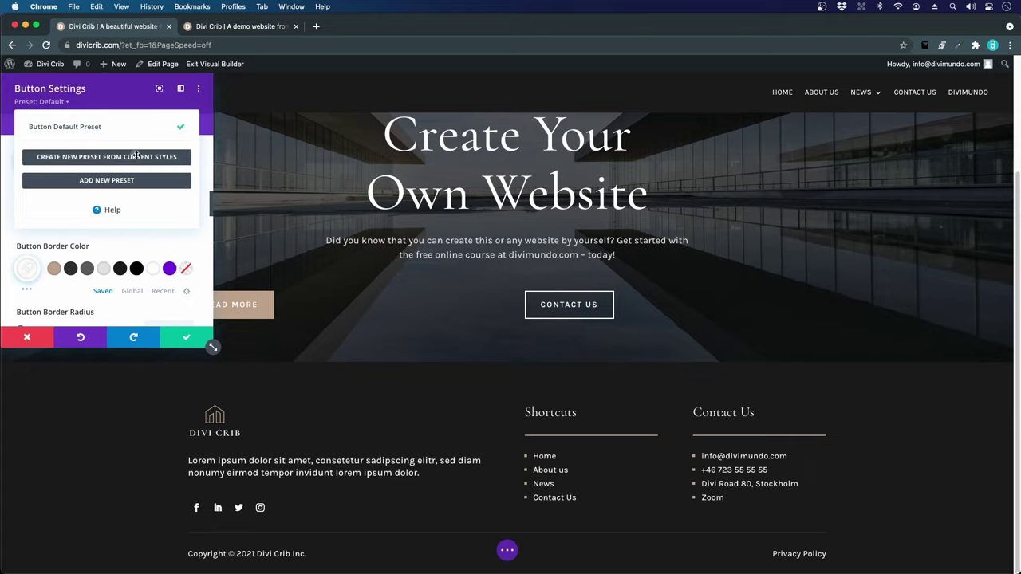
- Save the Contact Us button's current styles as a new preset named 'White button'
left_click(136, 155)
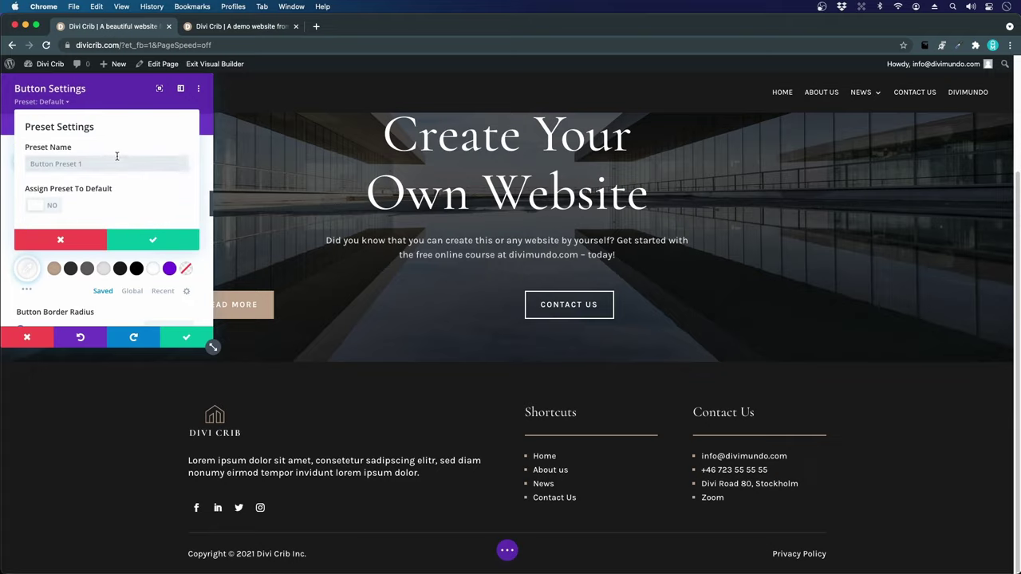
type("White button")
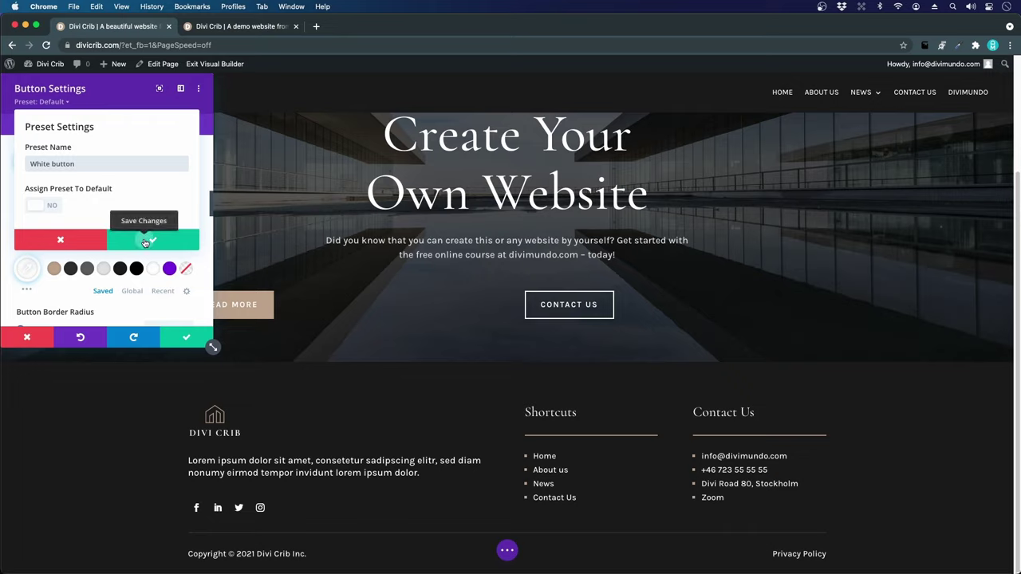
left_click(145, 243)
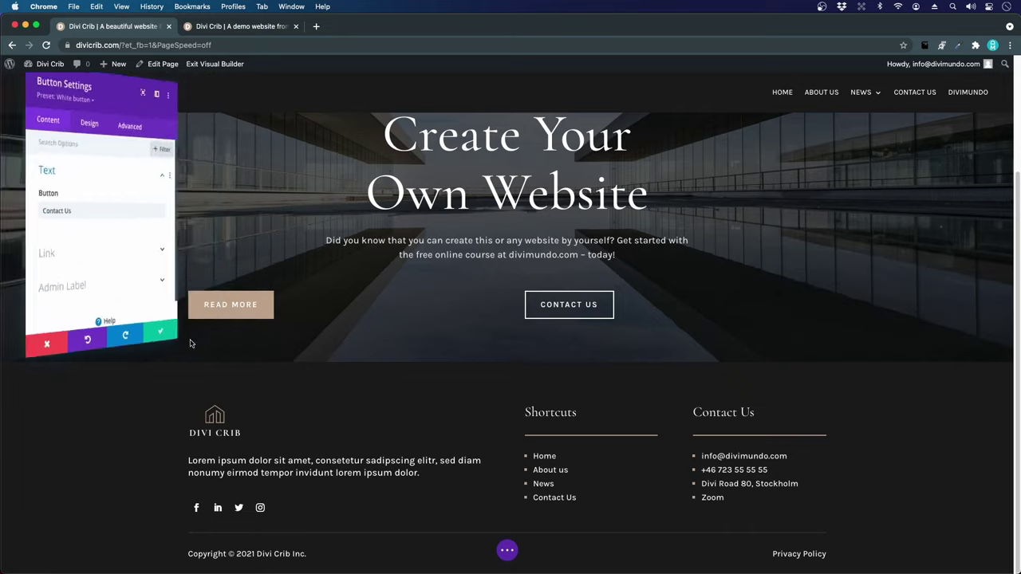
- Make Gold button the default preset, then close and save the button settings
left_click(91, 103)
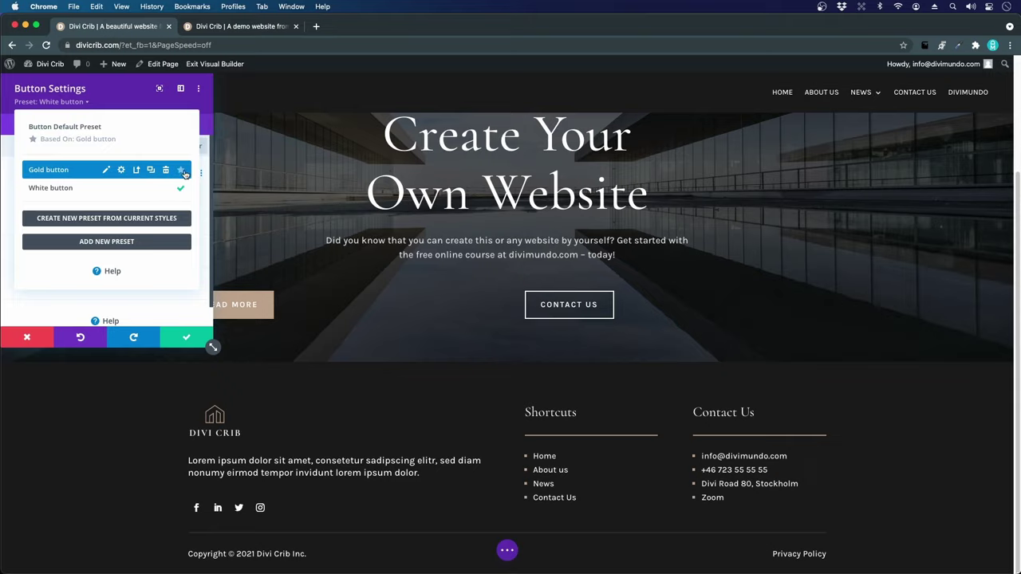
left_click(181, 171)
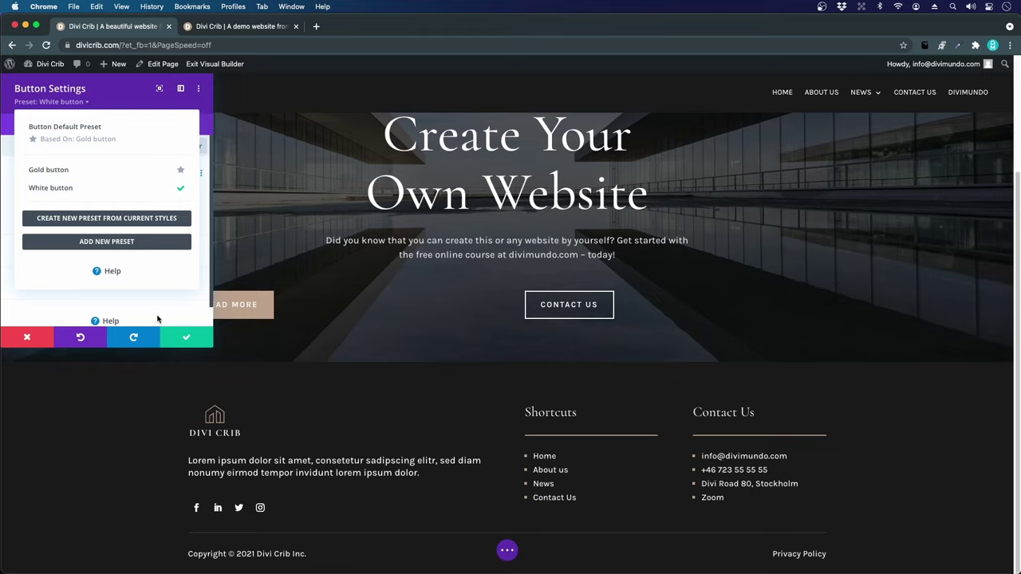
left_click(181, 319)
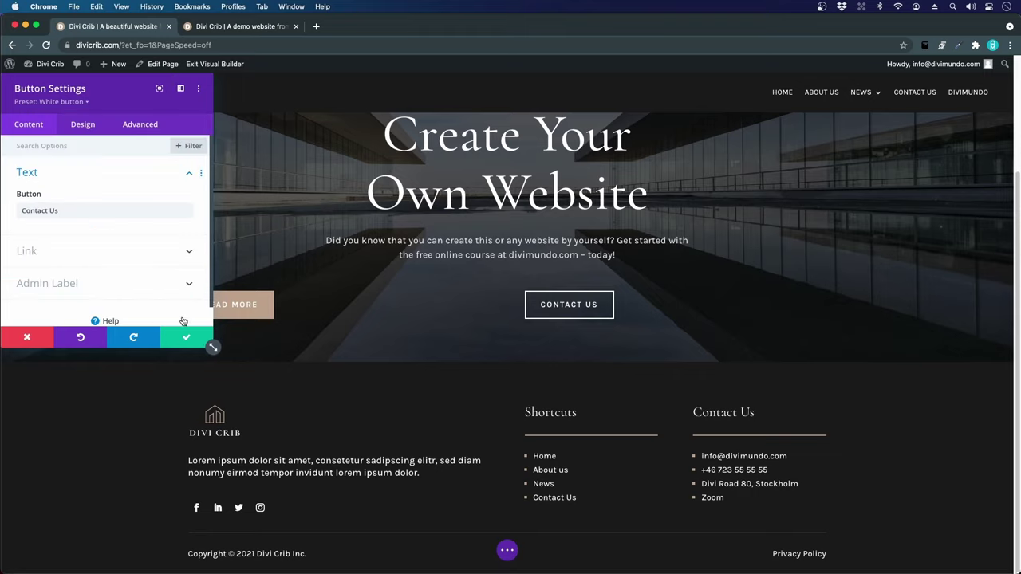
left_click(189, 341)
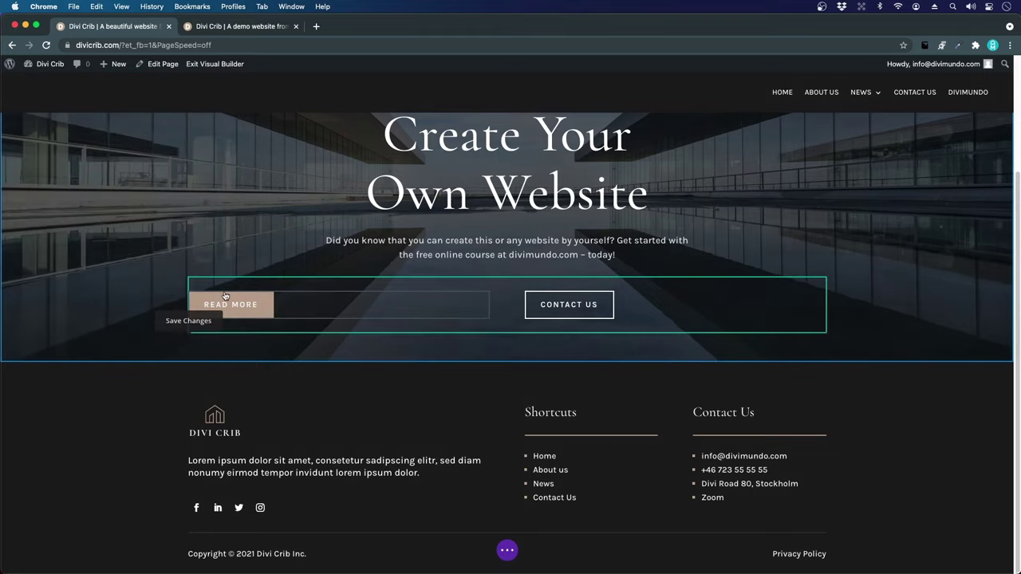
- Right-align the Read More button so it sits next to Contact Us, and save
scroll(191, 335, "up", 3)
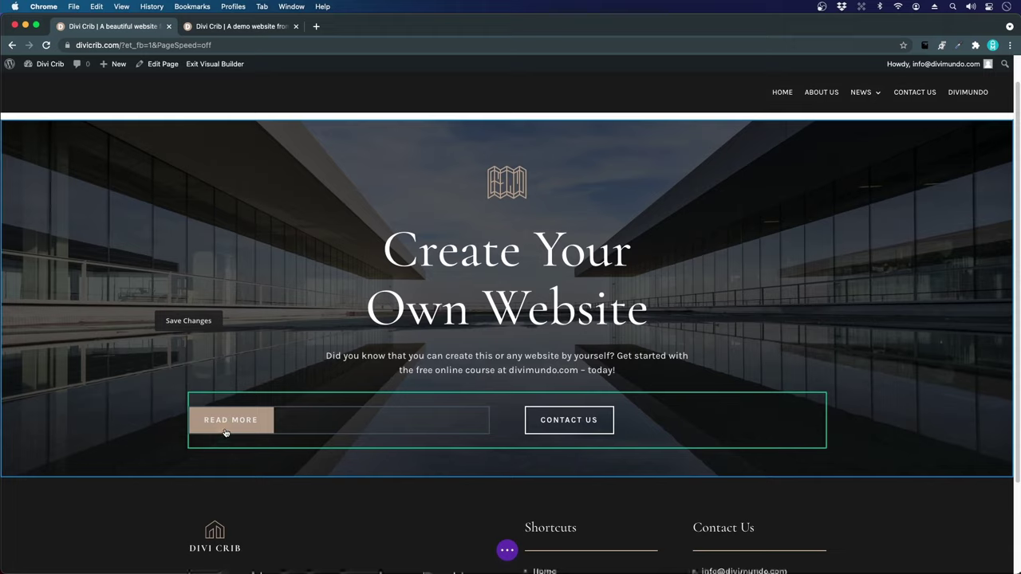
mouse_move(233, 426)
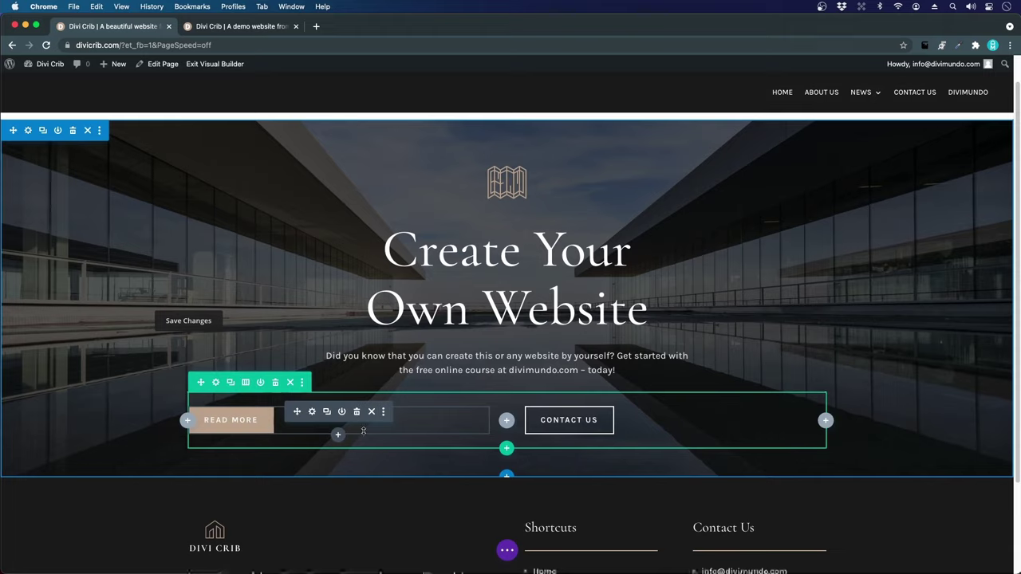
left_click(309, 412)
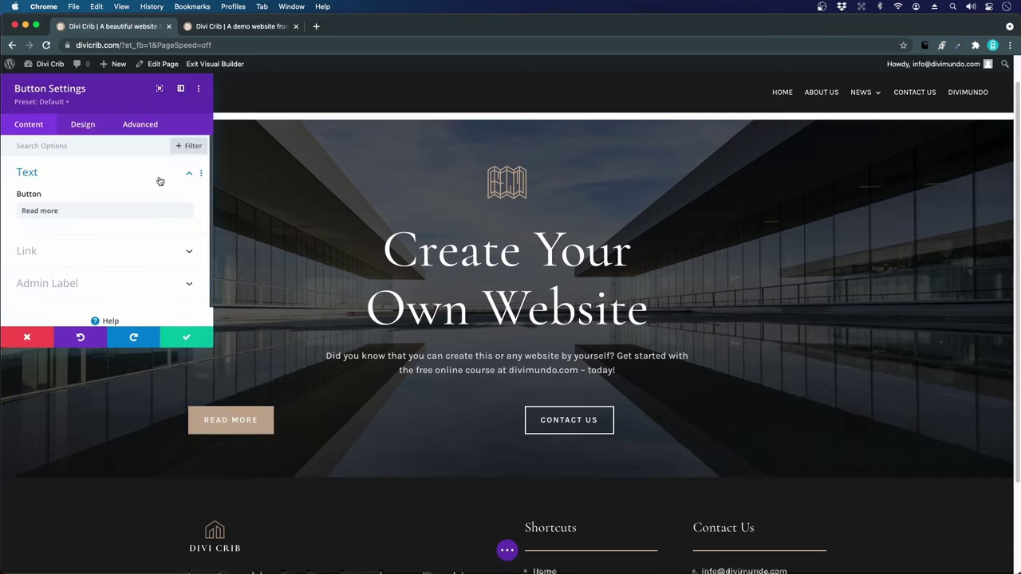
left_click(84, 126)
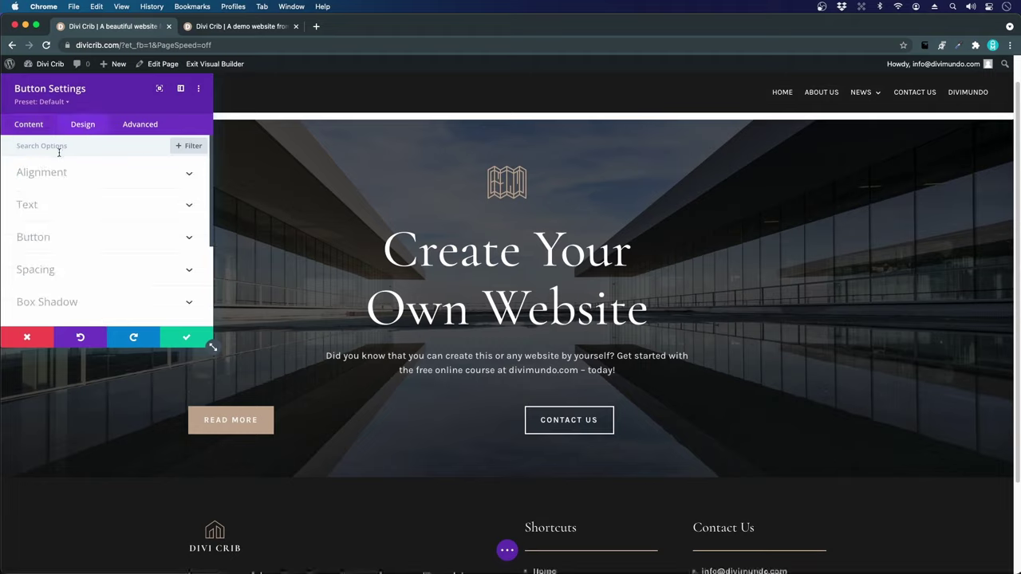
left_click(54, 181)
left_click(163, 212)
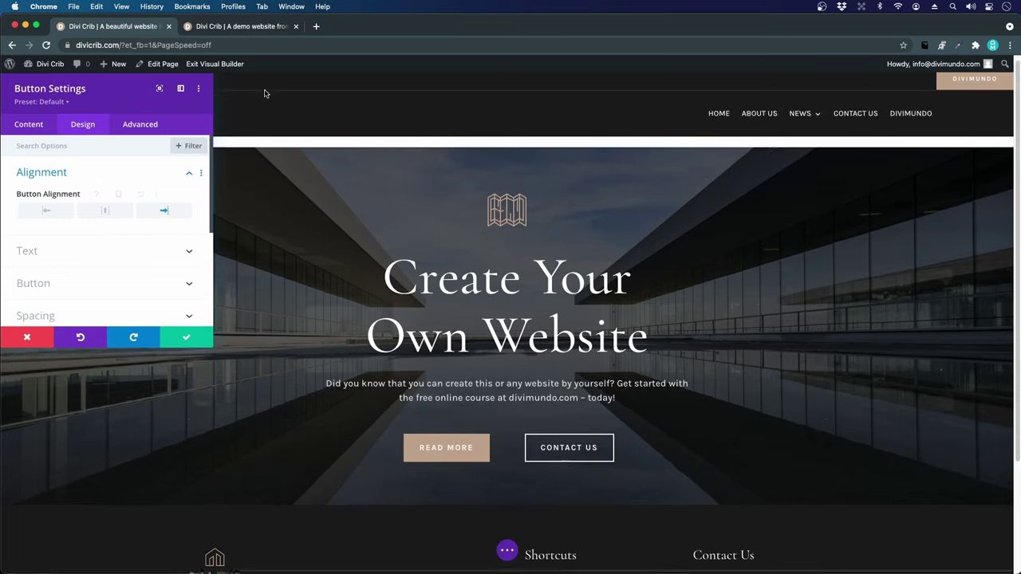
left_click(245, 25)
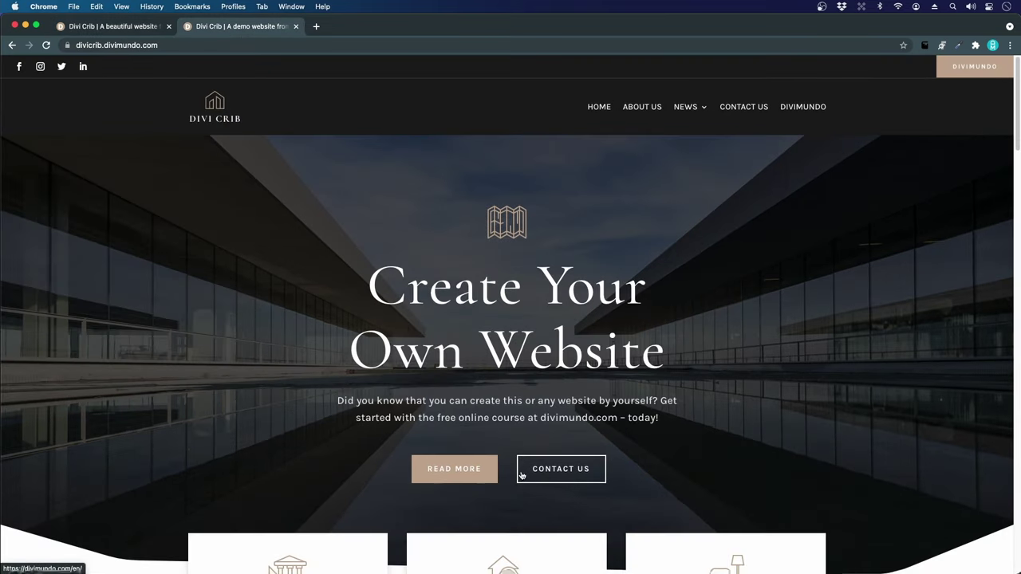
left_click(121, 32)
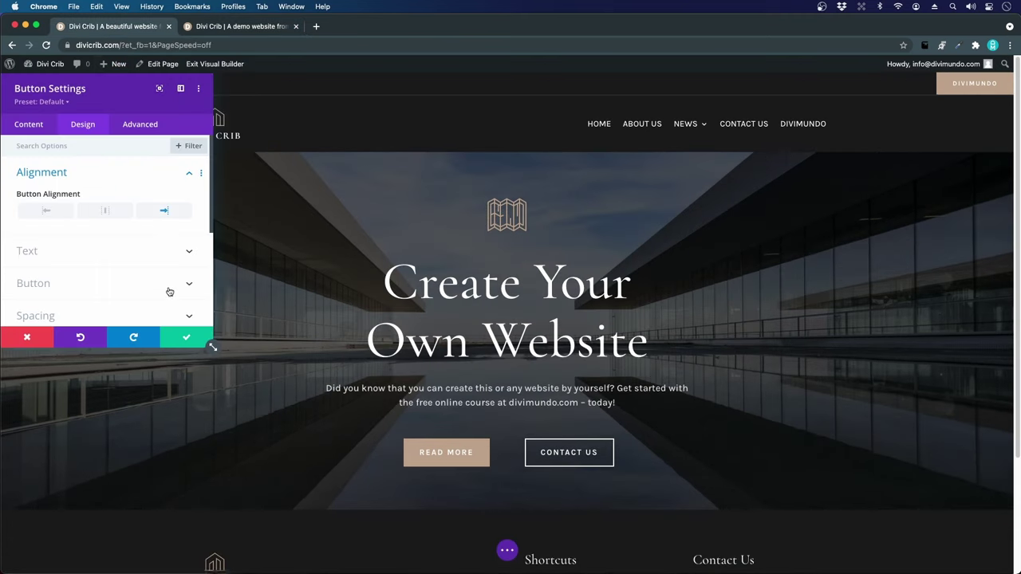
left_click(186, 337)
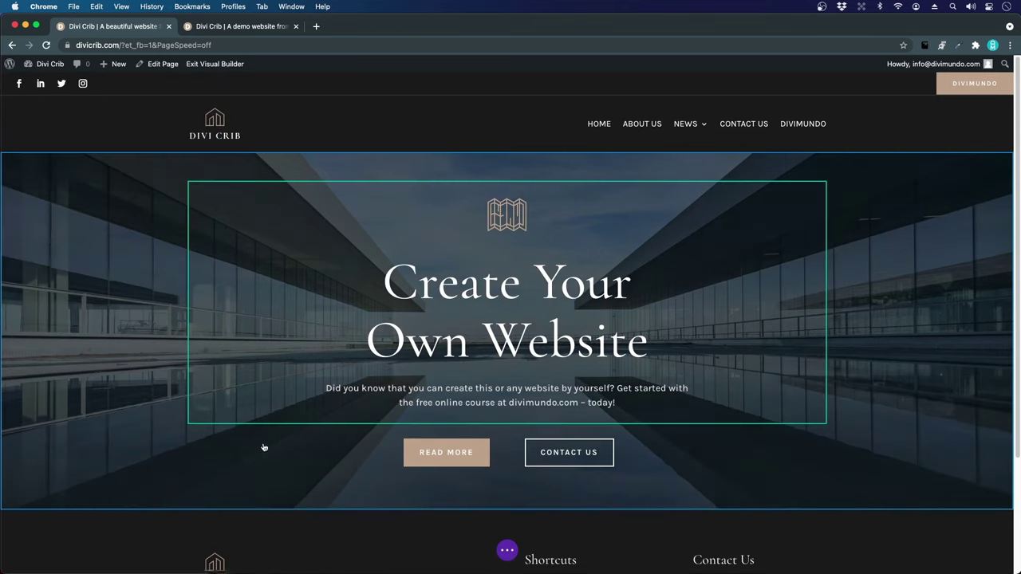
mouse_move(278, 439)
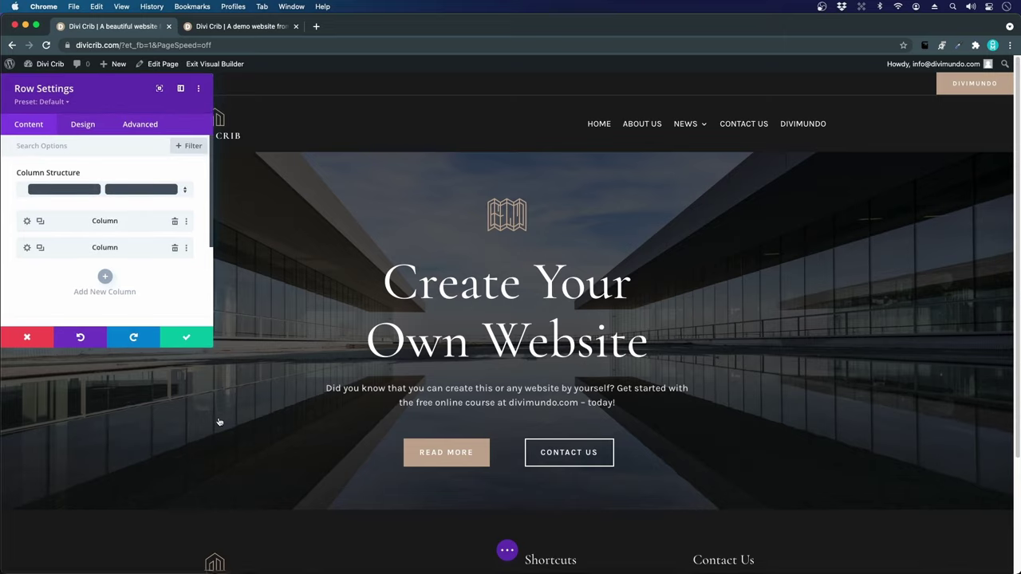
- Enable custom gutter width on the button row, set it to 2, and save
left_click(76, 124)
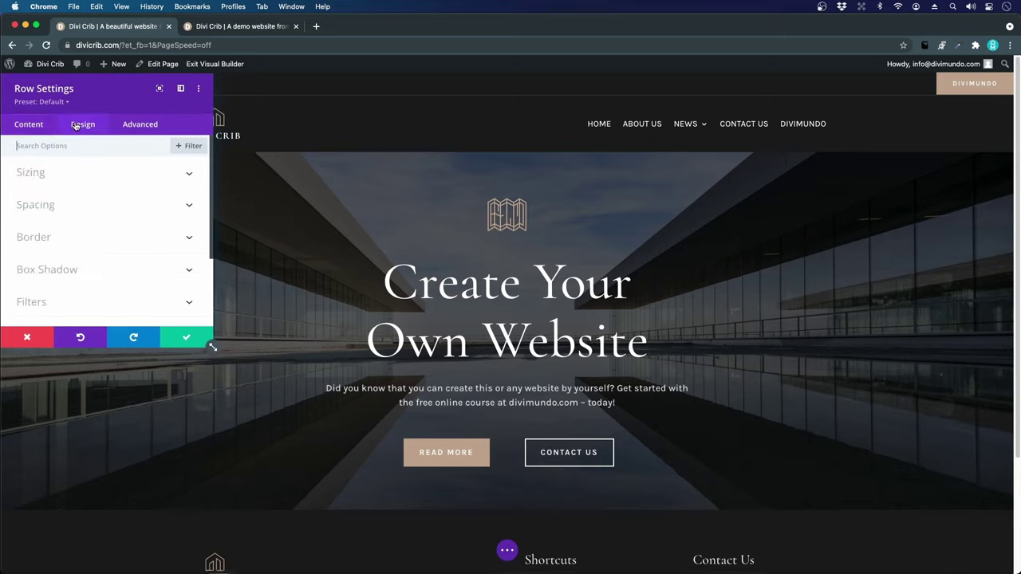
left_click(33, 174)
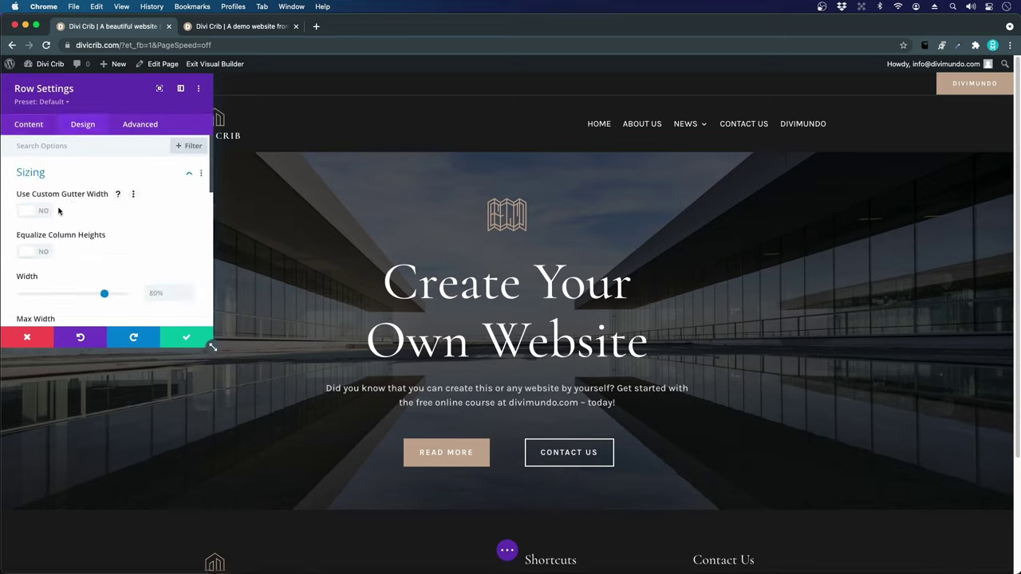
left_click(30, 212)
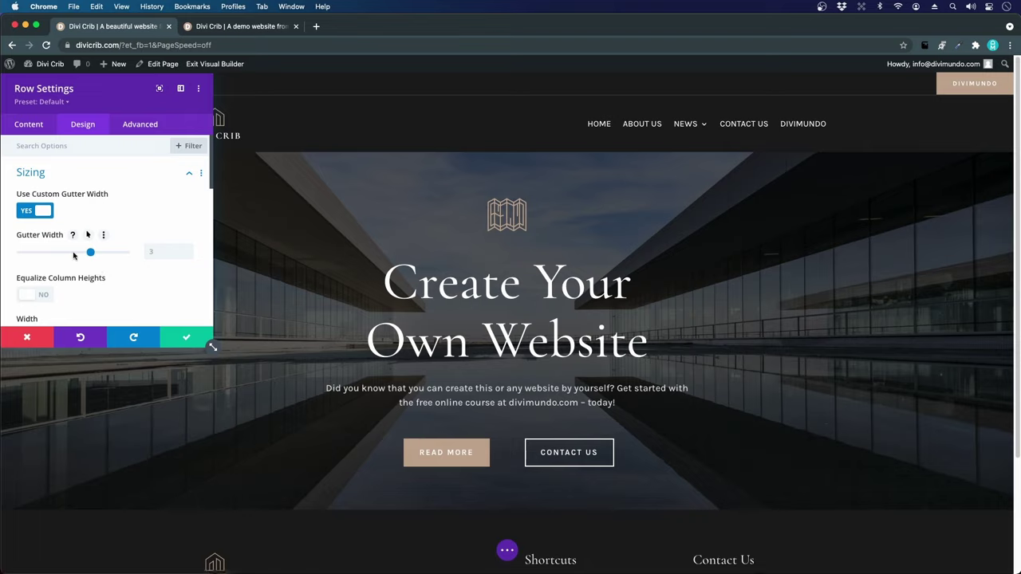
left_click_drag(74, 253, 5, 253)
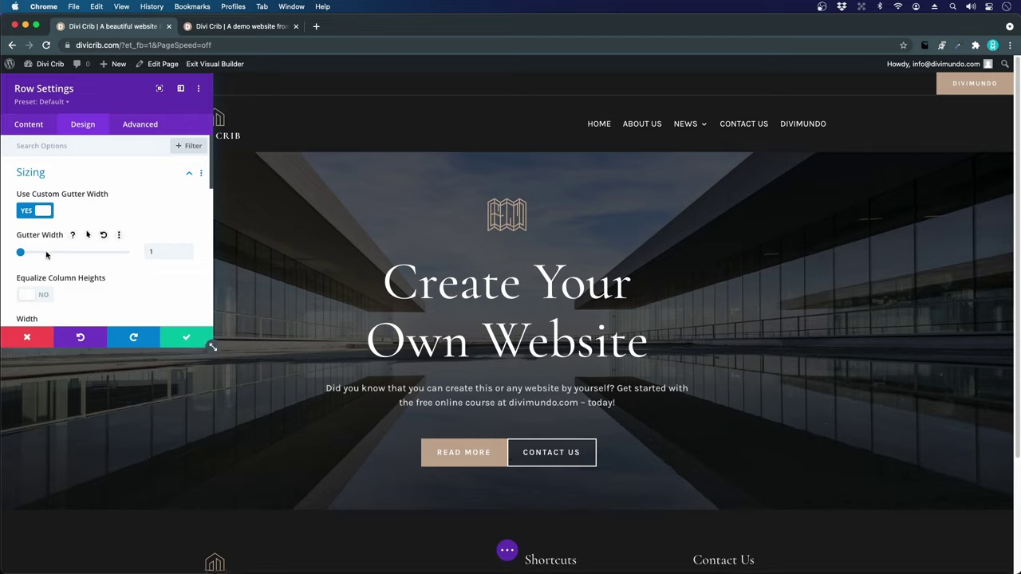
left_click_drag(35, 255, 55, 253)
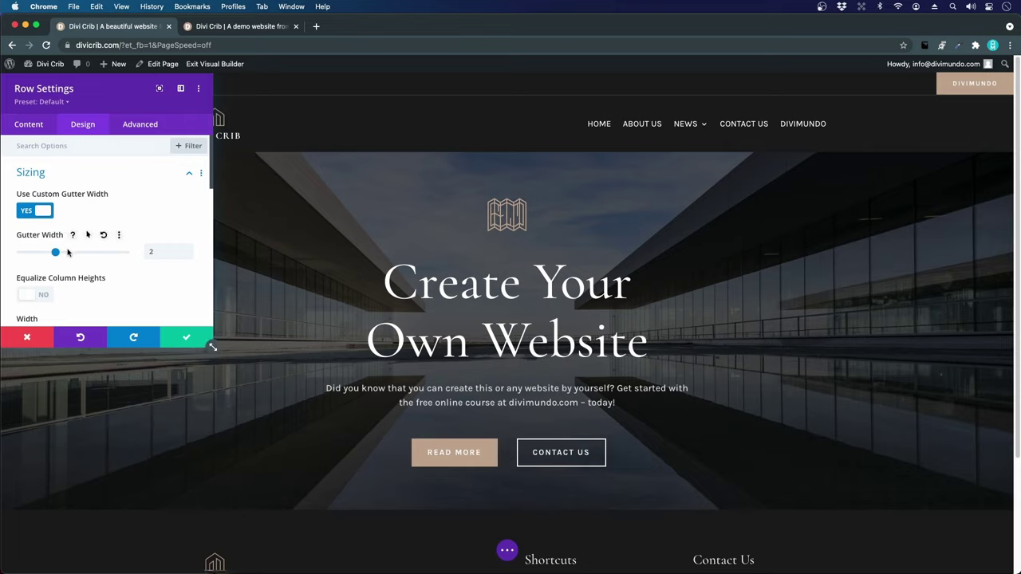
left_click(85, 253)
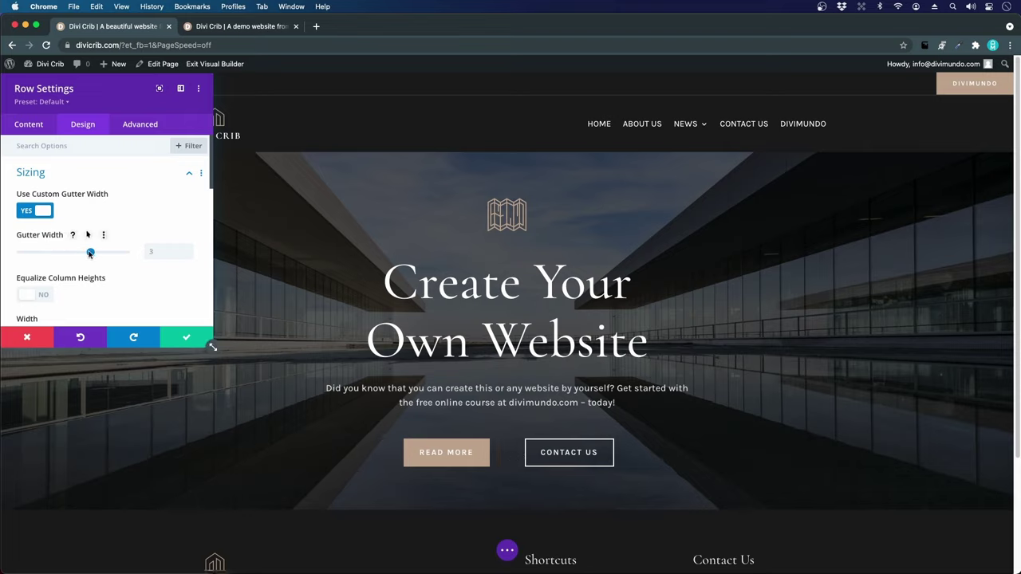
left_click(55, 253)
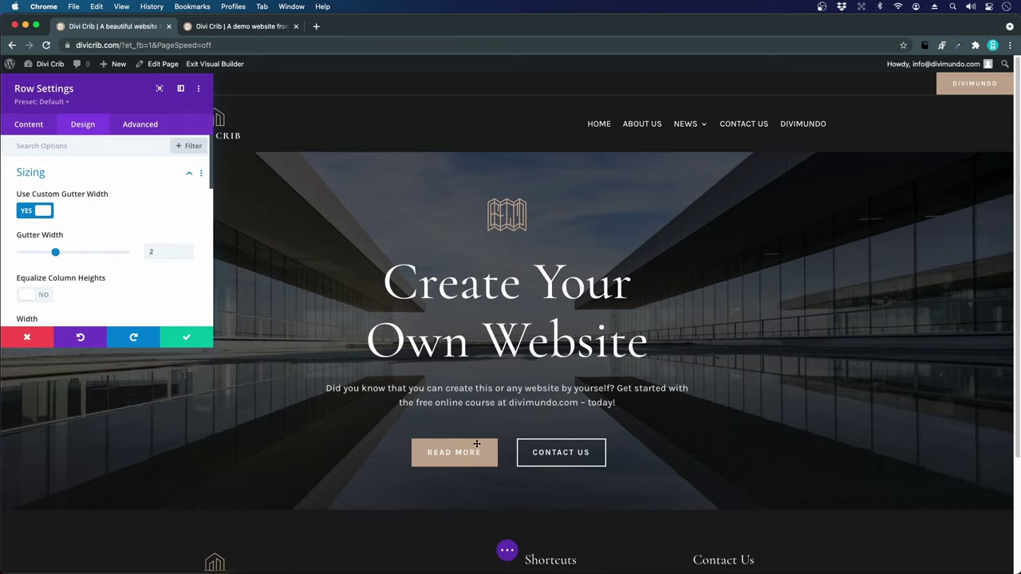
left_click(186, 338)
- Compare the hero buttons with the live demo site, then return to the builder's hero section
scroll(861, 345, "down", 5)
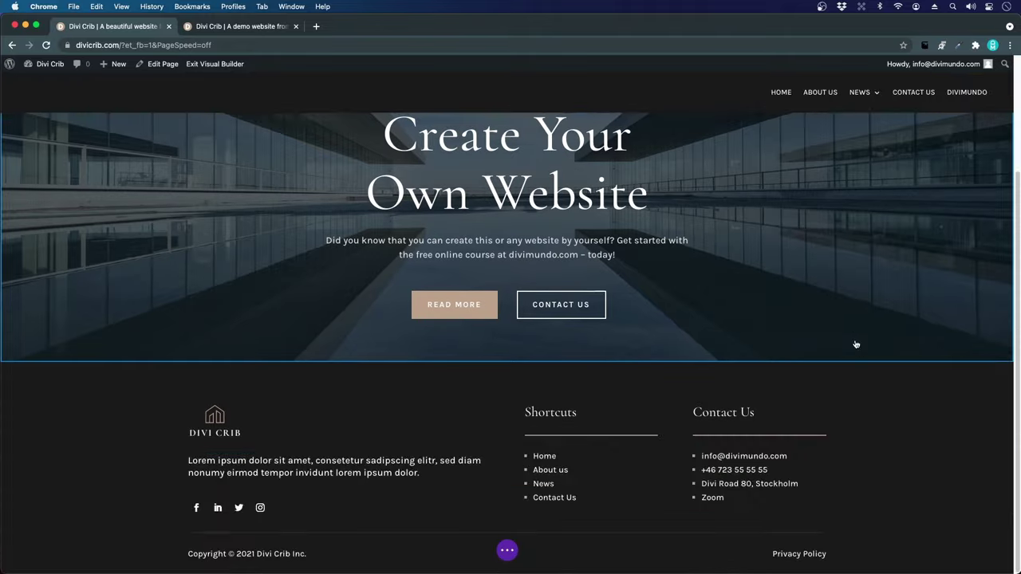
scroll(854, 346, "up", 4)
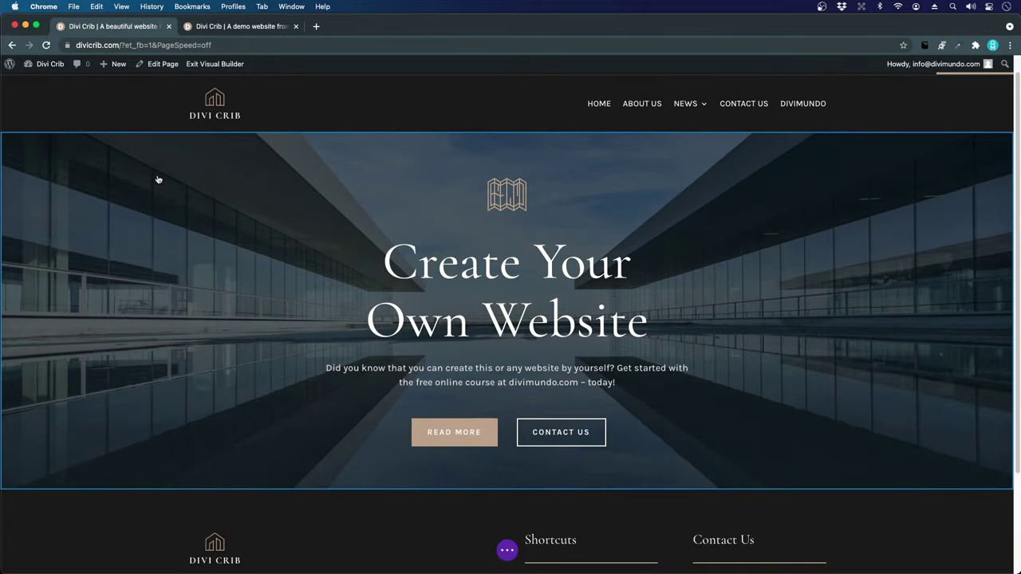
scroll(281, 242, "down", 1)
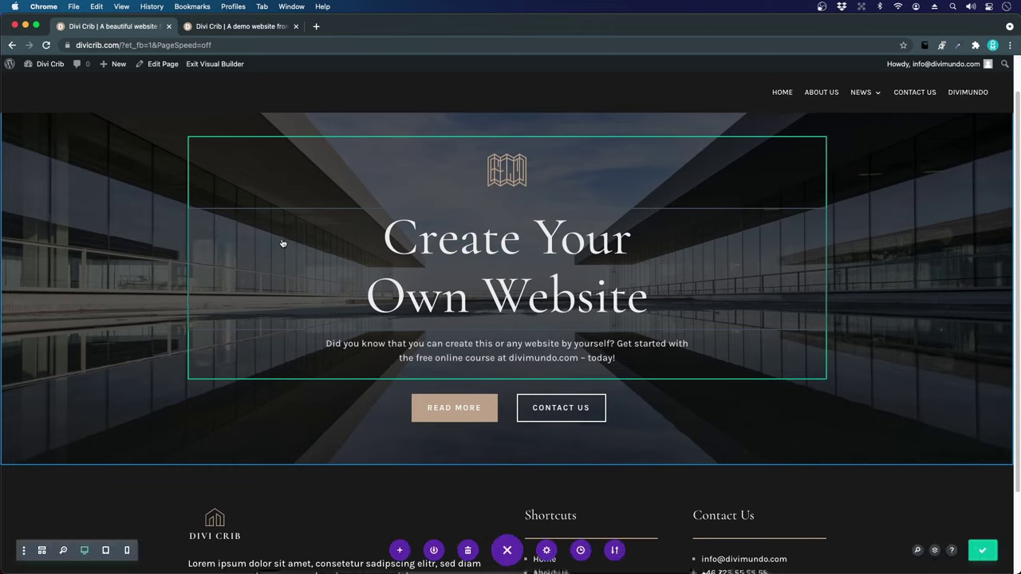
left_click(237, 32)
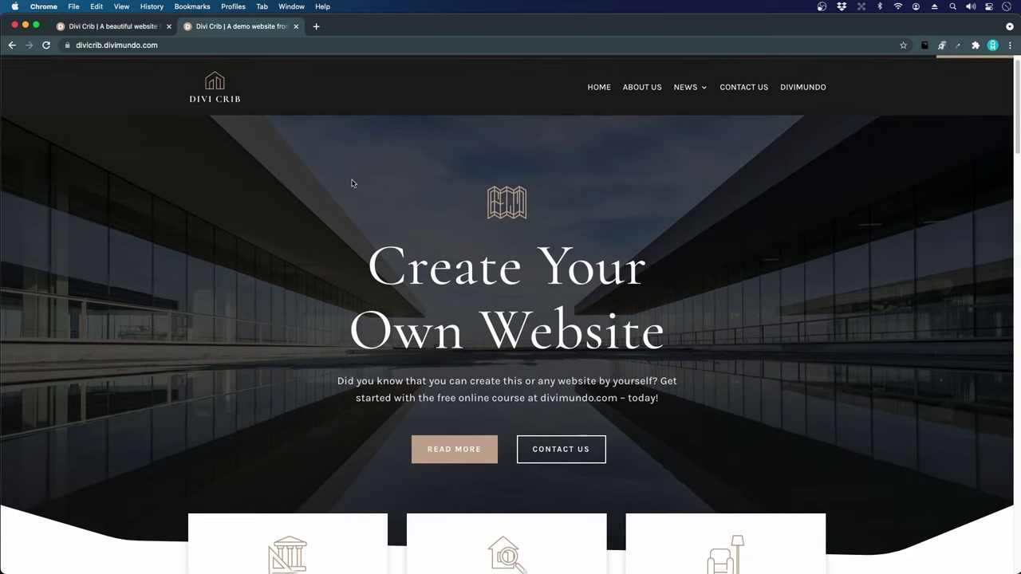
scroll(179, 301, "down", 1)
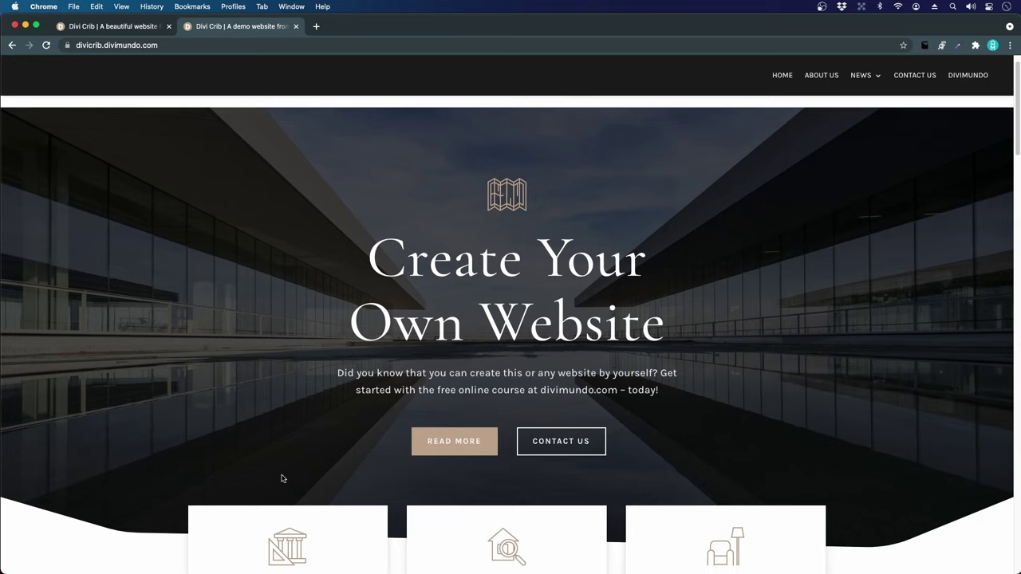
left_click(127, 27)
scroll(149, 358, "down", 2)
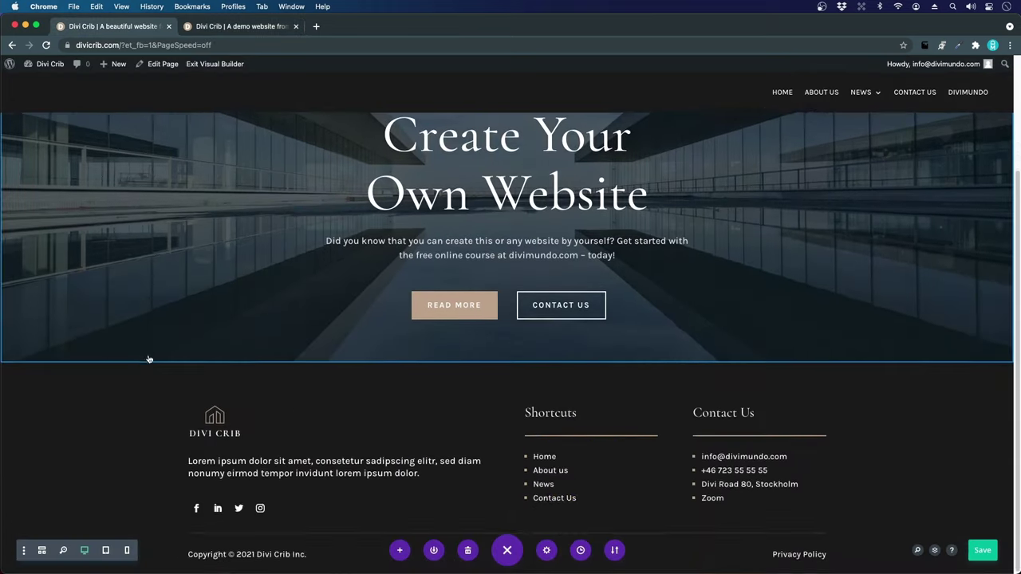
scroll(151, 354, "up", 3)
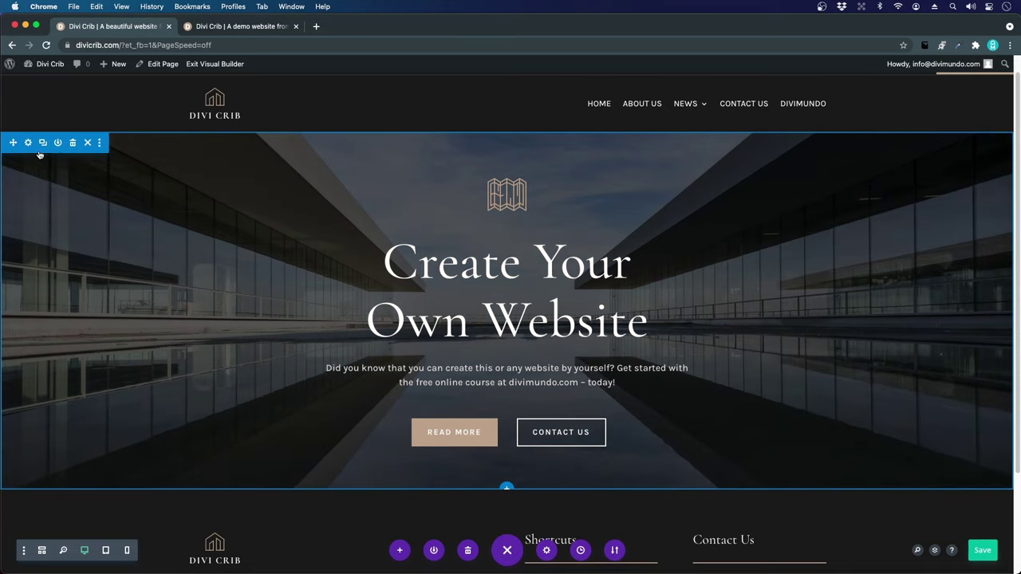
- In the hero section's bottom divider settings, try the cloud divider shape
left_click(28, 146)
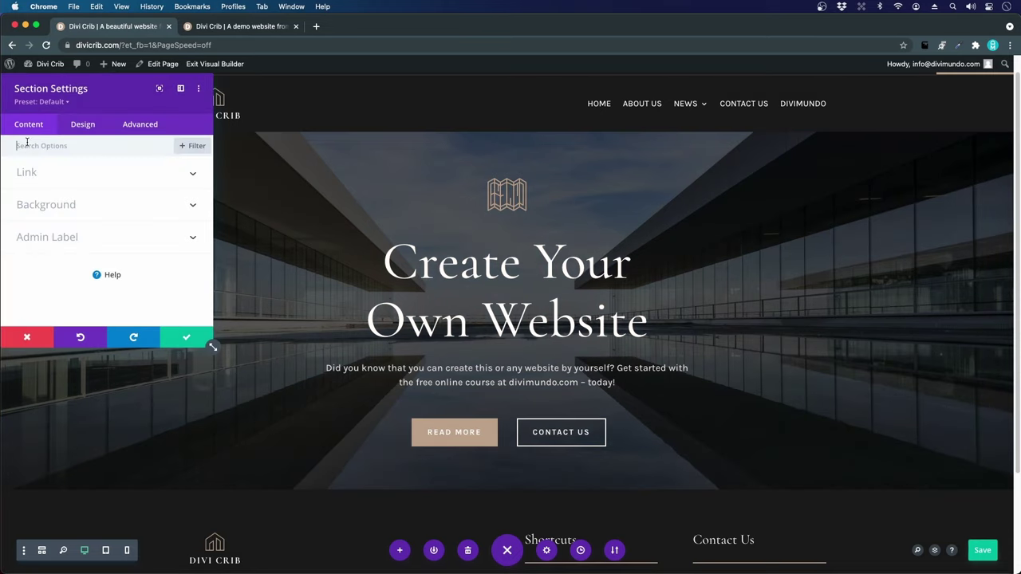
left_click(79, 134)
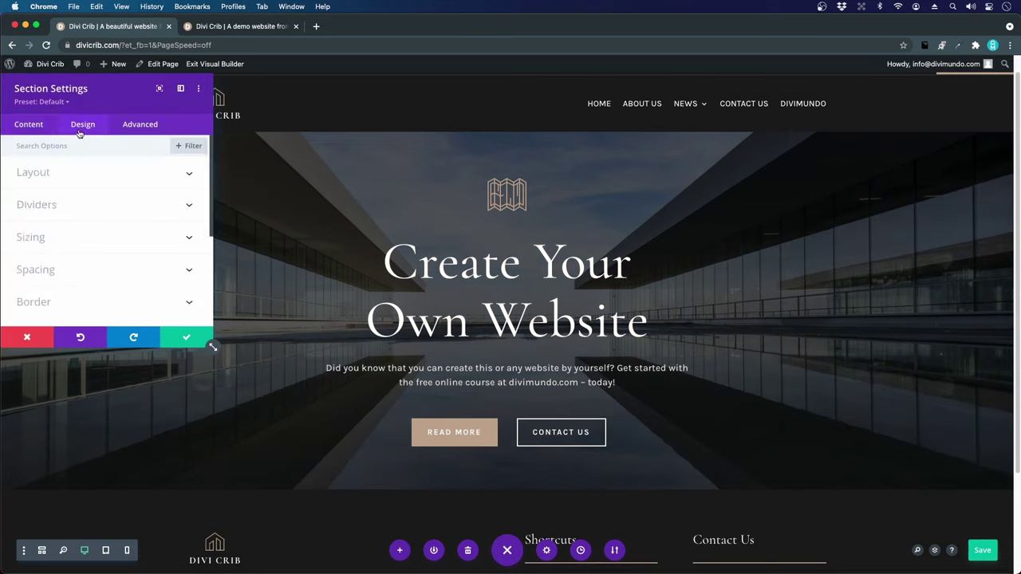
left_click(42, 205)
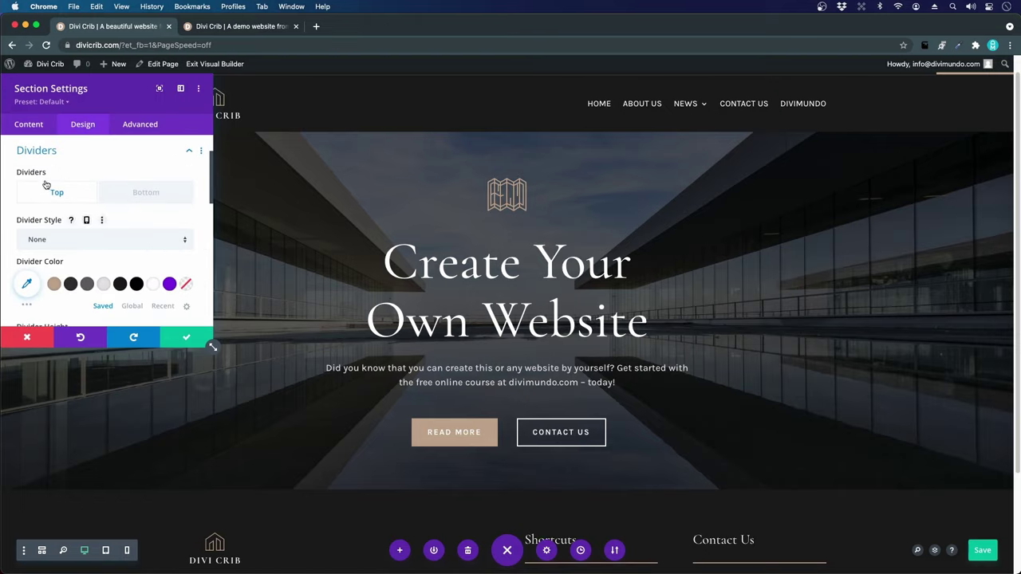
left_click(133, 194)
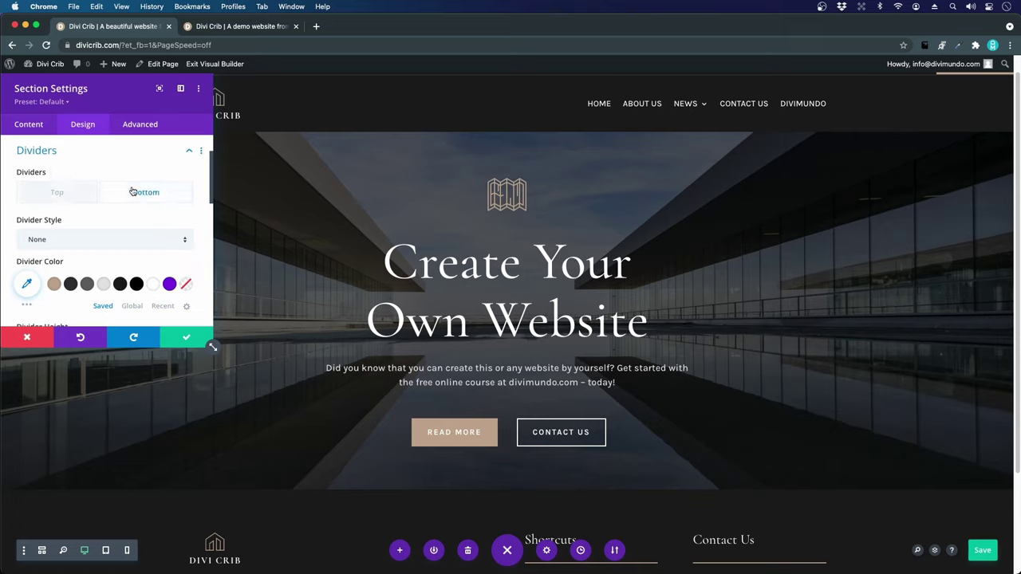
left_click(57, 233)
scroll(114, 331, "down", 5)
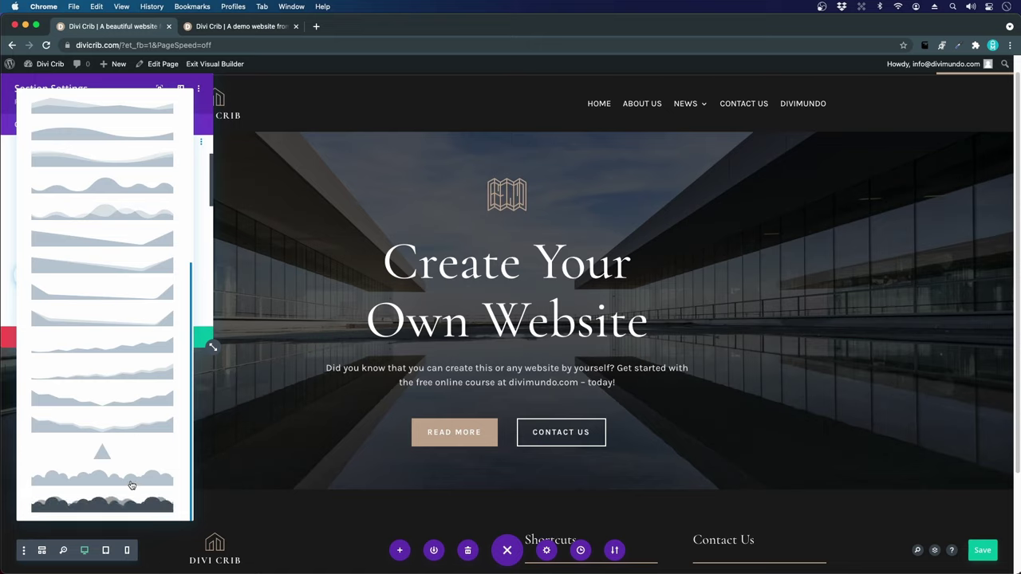
left_click(131, 484)
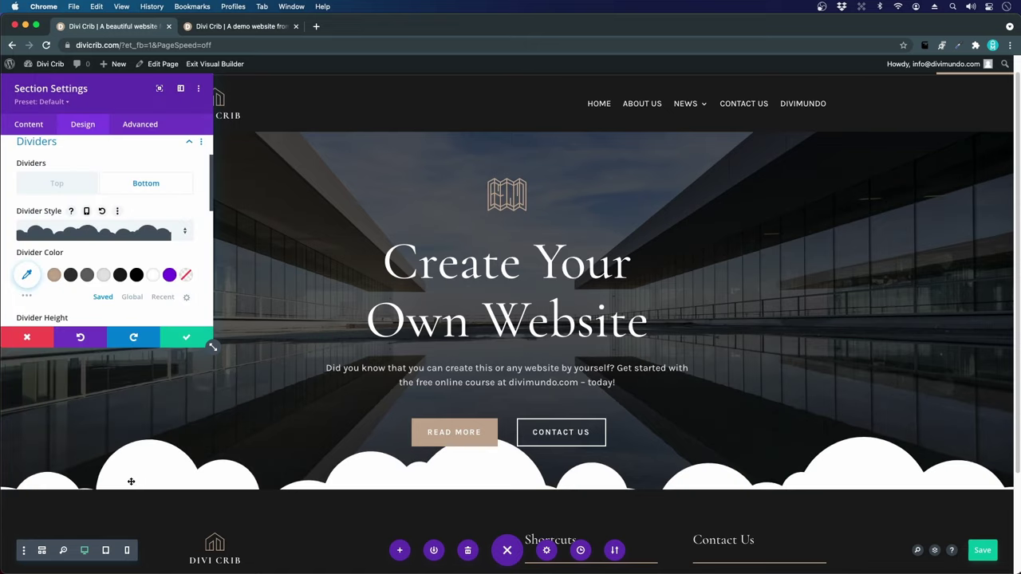
- Try slanted and asymmetric slant shapes, then settle on the curved bottom divider
left_click(132, 231)
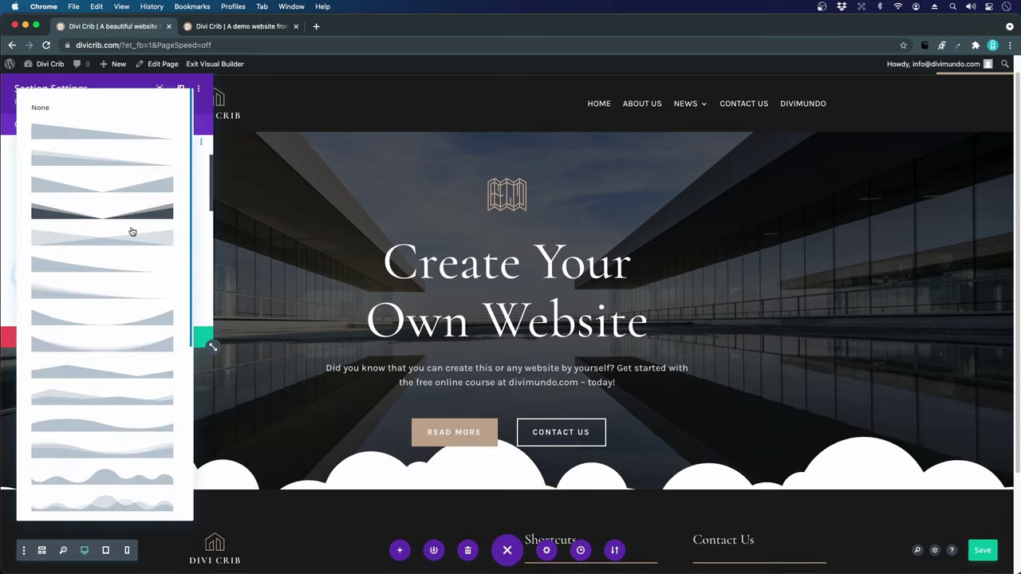
left_click(113, 239)
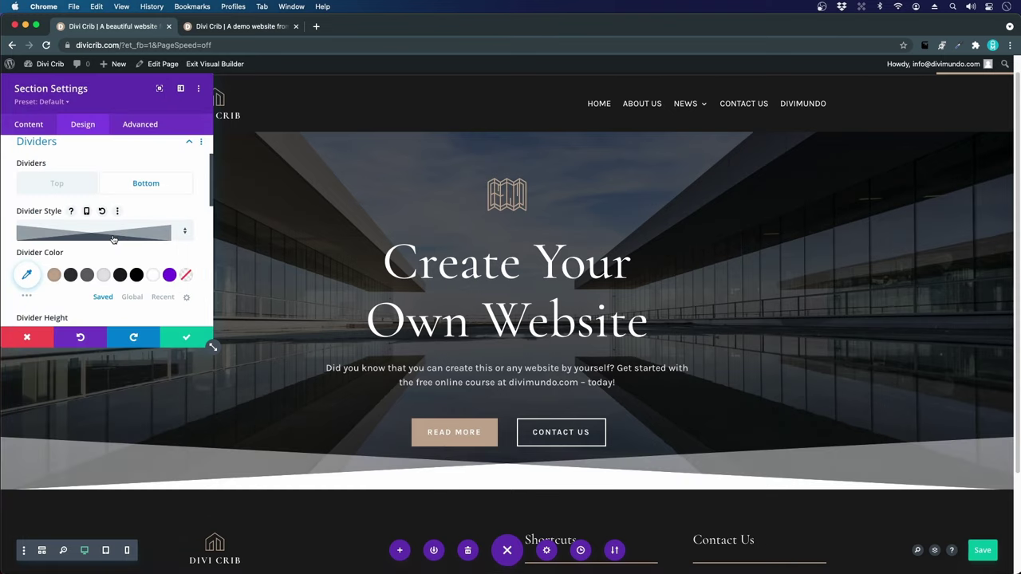
scroll(117, 294, "up", 2)
left_click(102, 299)
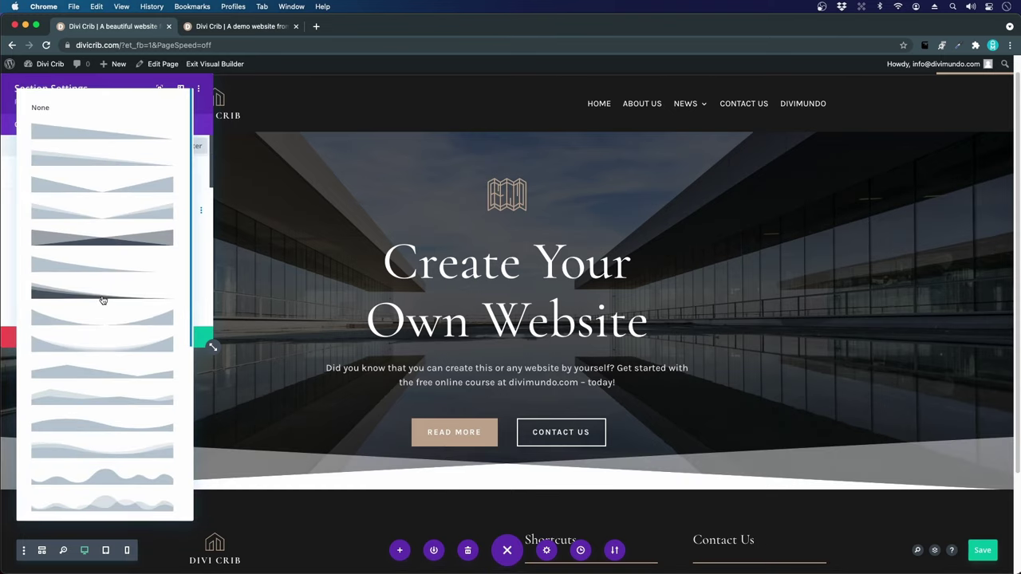
left_click(112, 365)
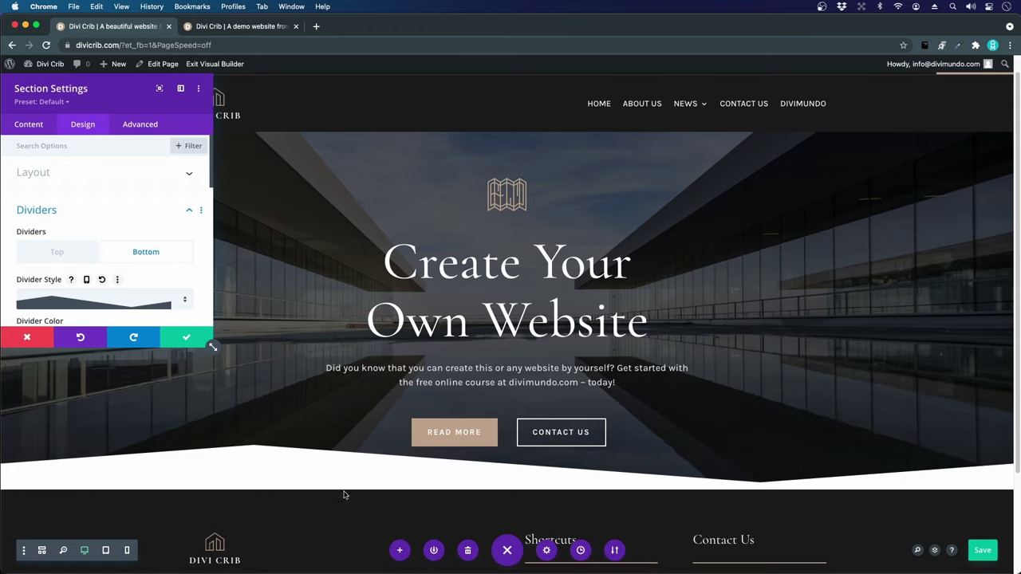
scroll(75, 265, "down", 3)
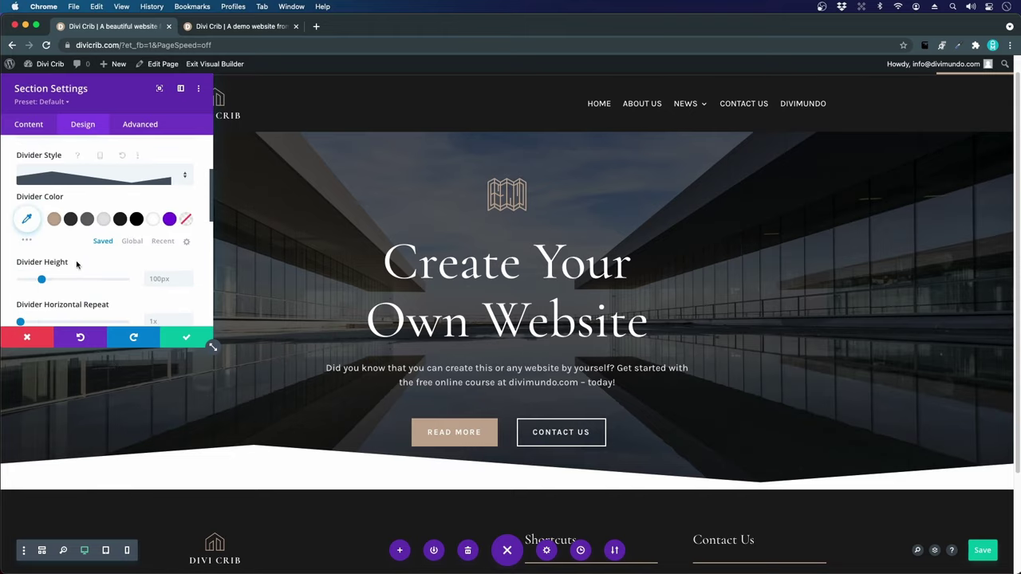
left_click(104, 177)
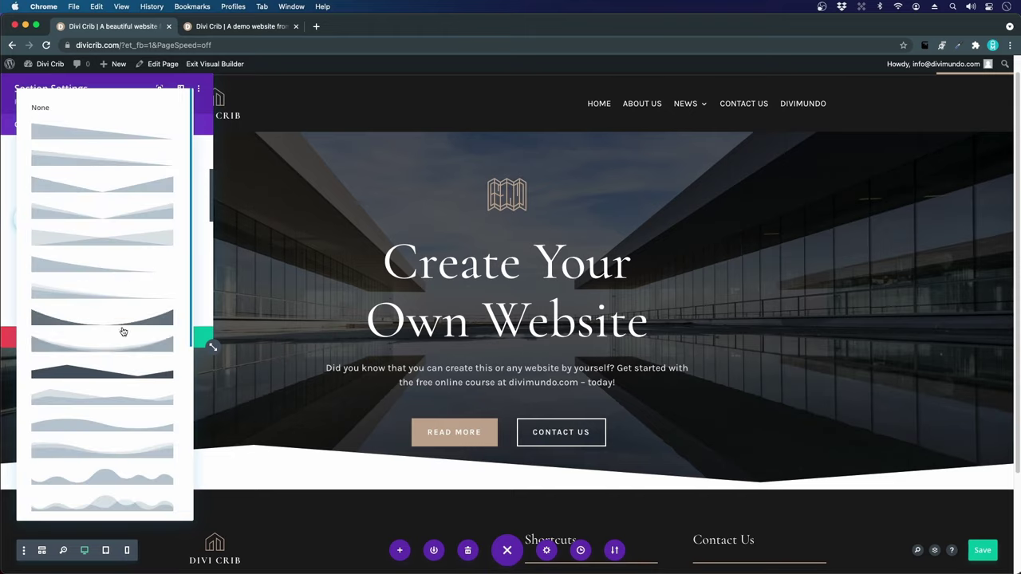
scroll(133, 442, "down", 1)
scroll(133, 442, "down", 1)
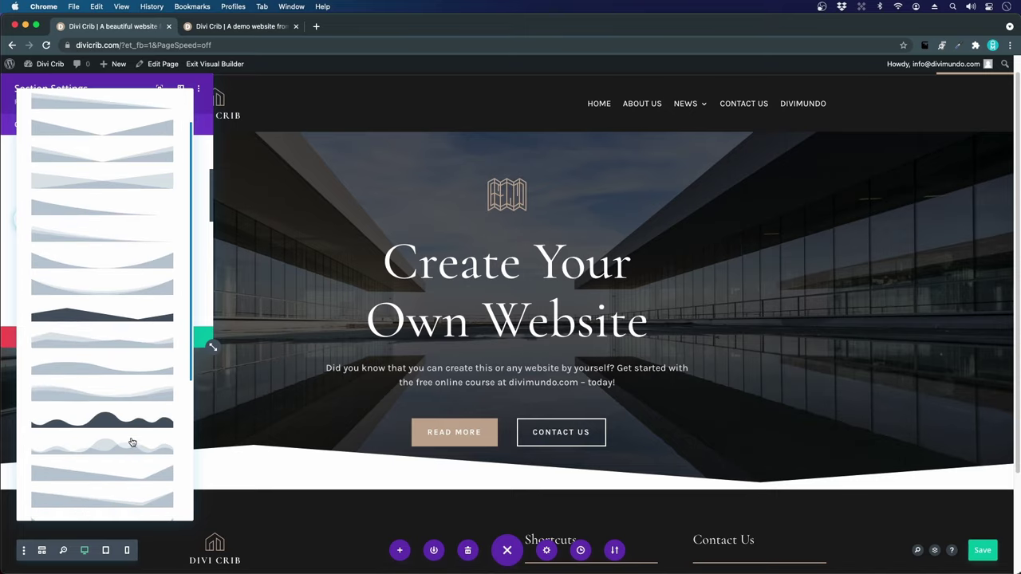
scroll(79, 476, "down", 1)
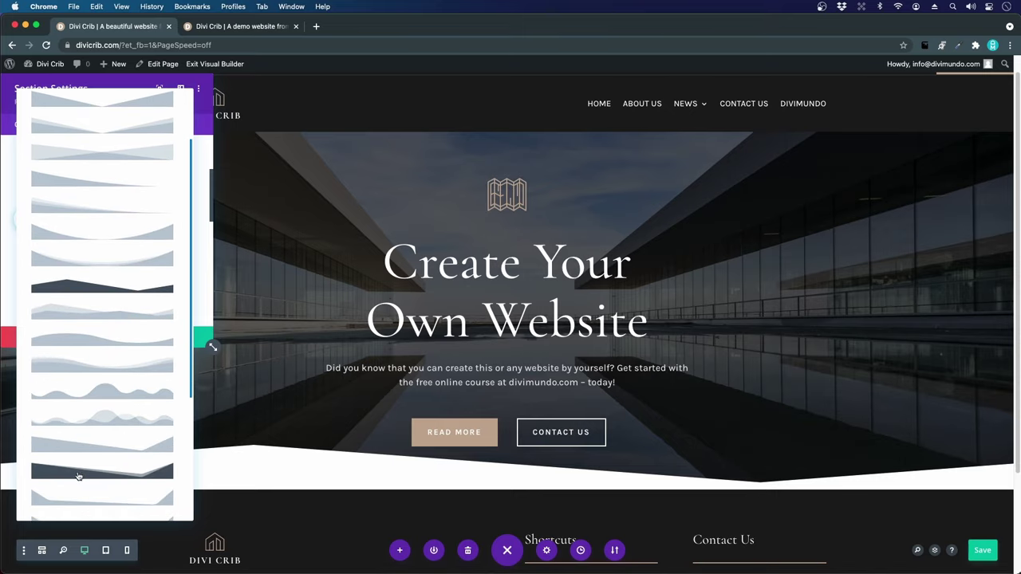
scroll(80, 478, "down", 1)
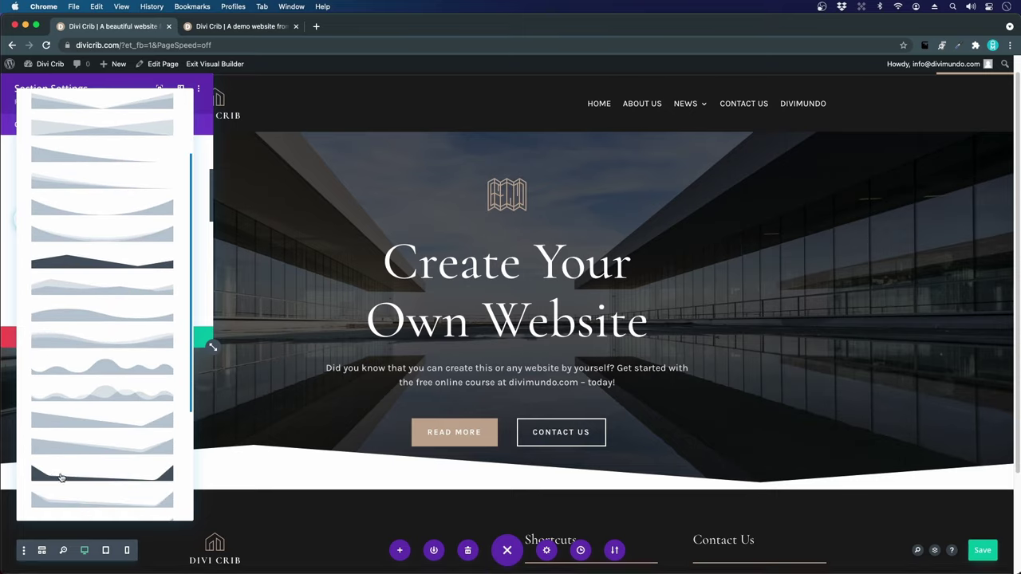
left_click(68, 476)
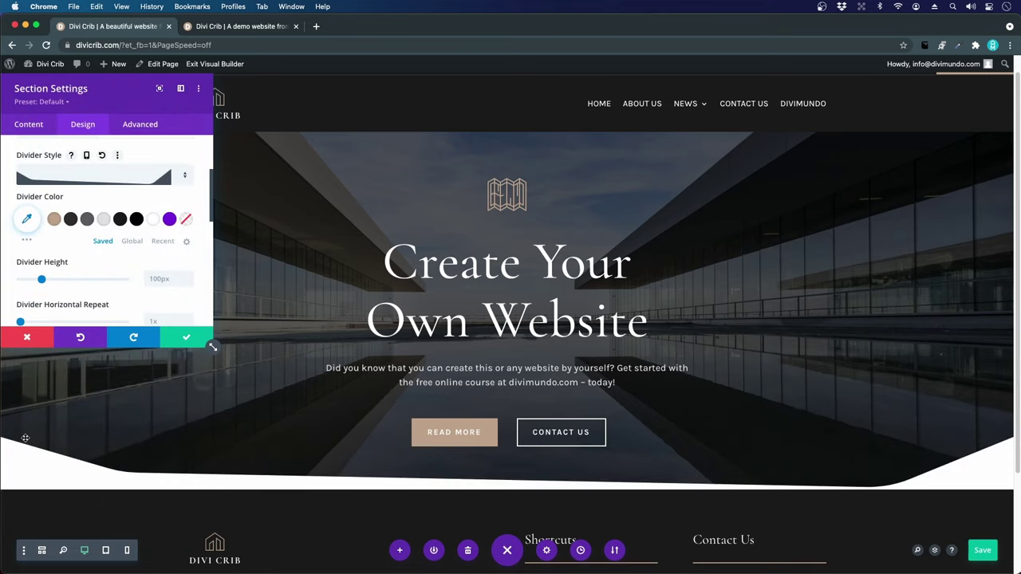
- Check the curved divider against the live demo and collapse the divider options
left_click(232, 28)
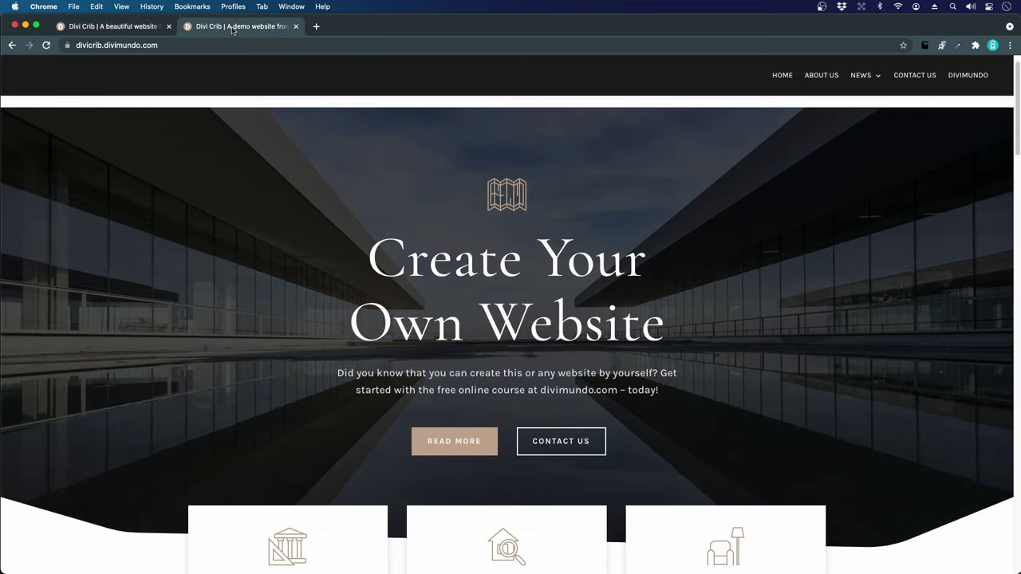
left_click(113, 30)
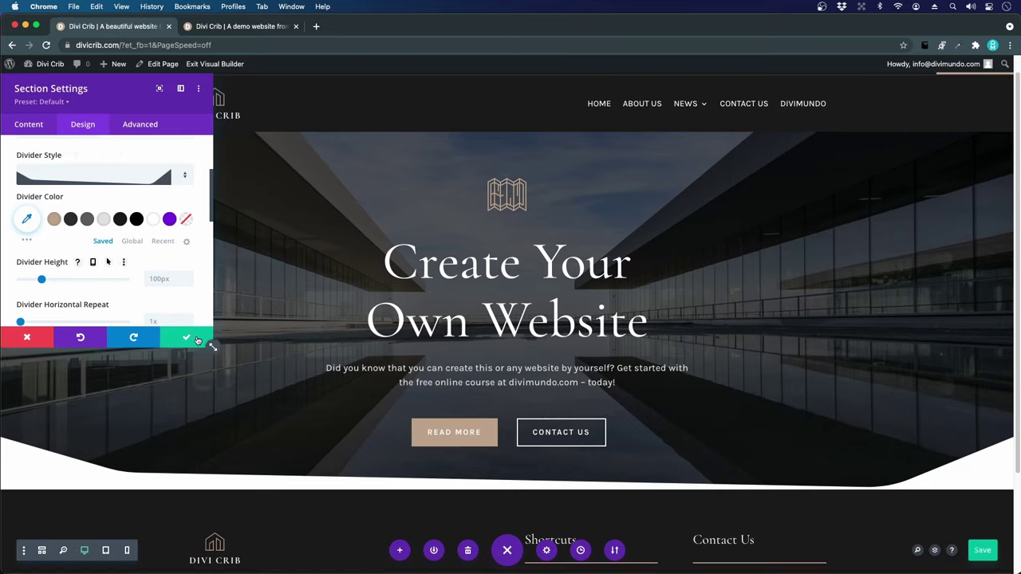
left_click(236, 28)
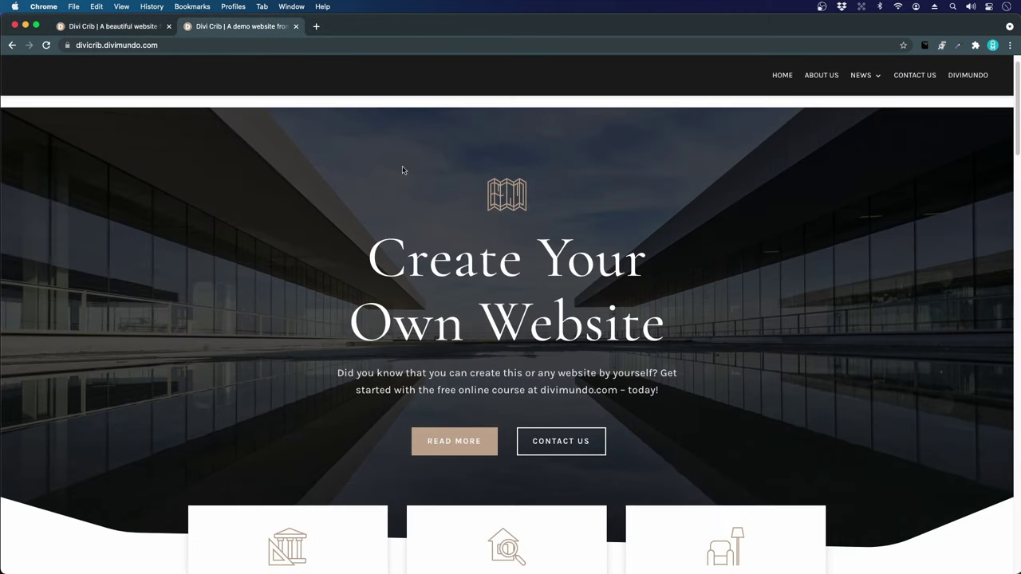
left_click(124, 26)
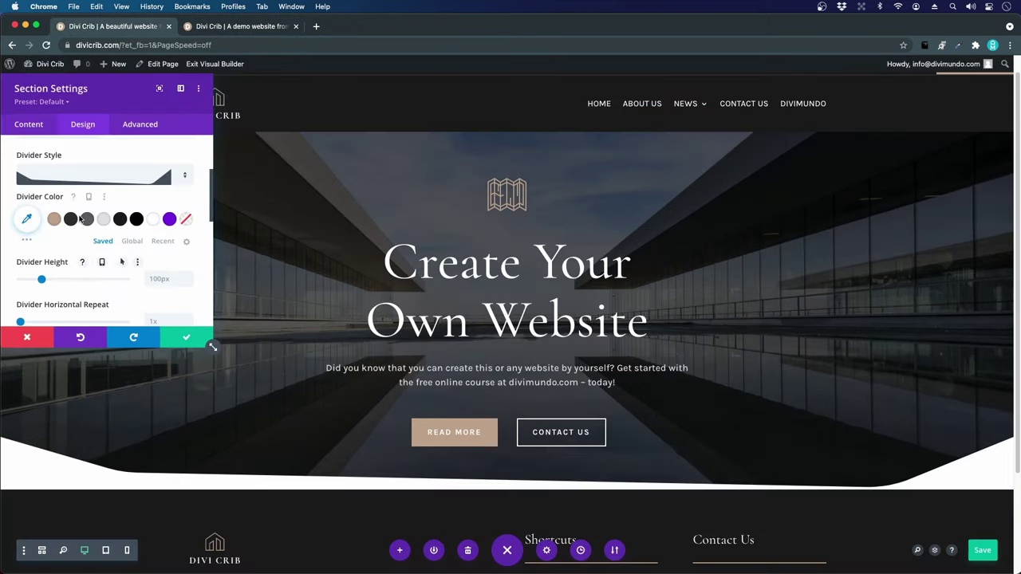
scroll(82, 196, "up", 5)
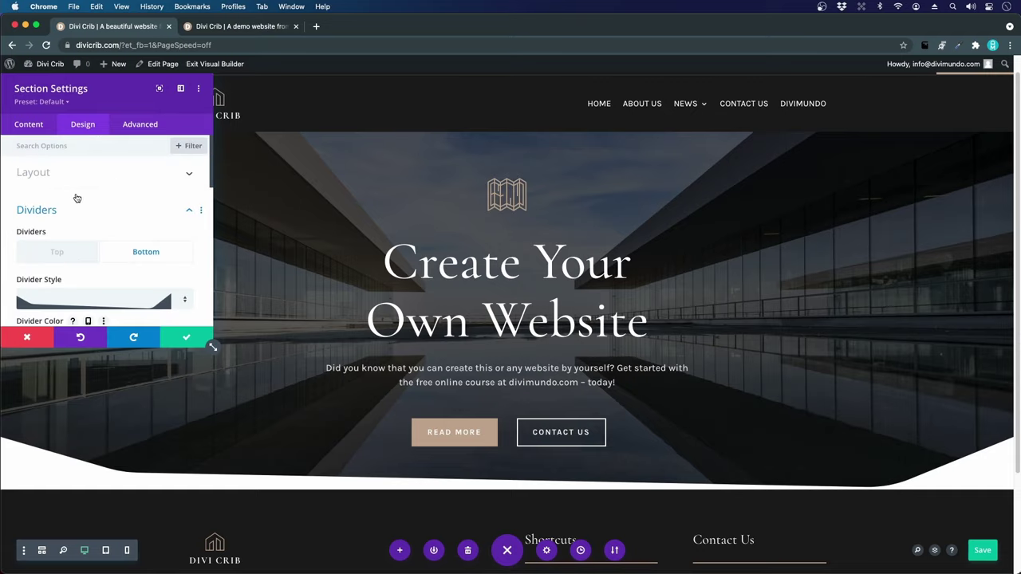
left_click(70, 209)
scroll(56, 216, "down", 2)
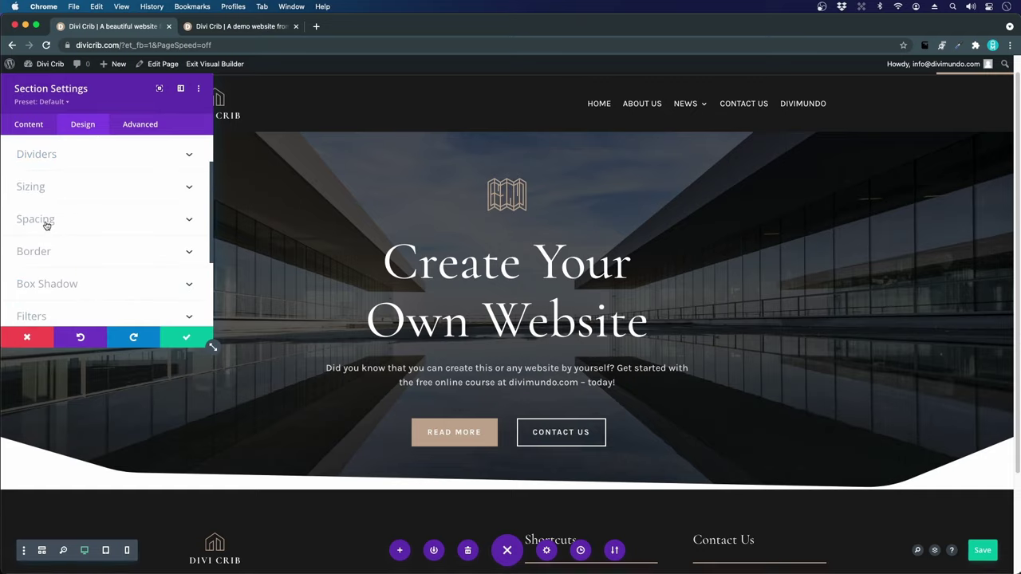
- Give the hero section 100px top and 150px bottom padding and close Section Settings
left_click(45, 222)
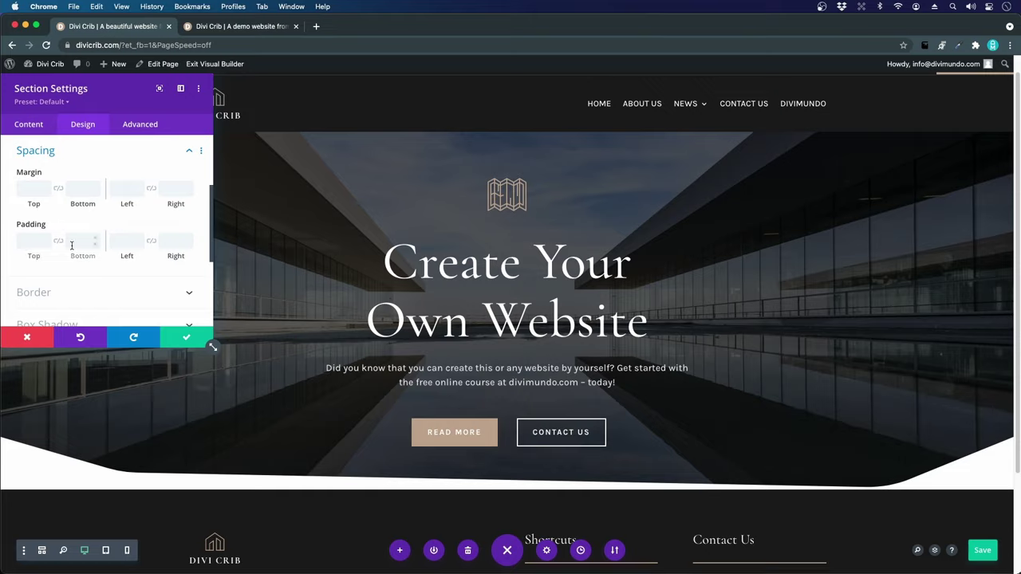
left_click(31, 240)
type("1")
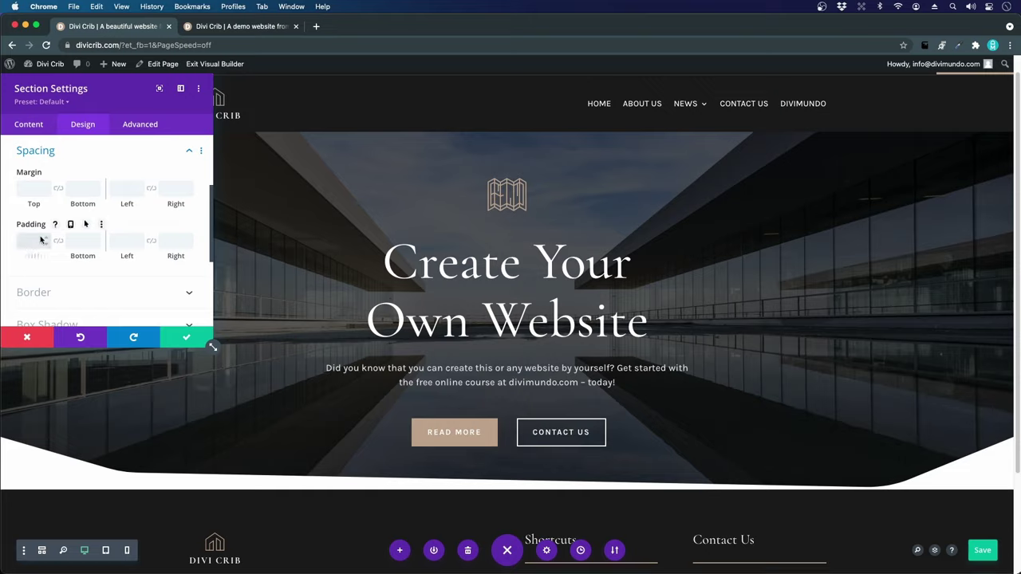
type("00")
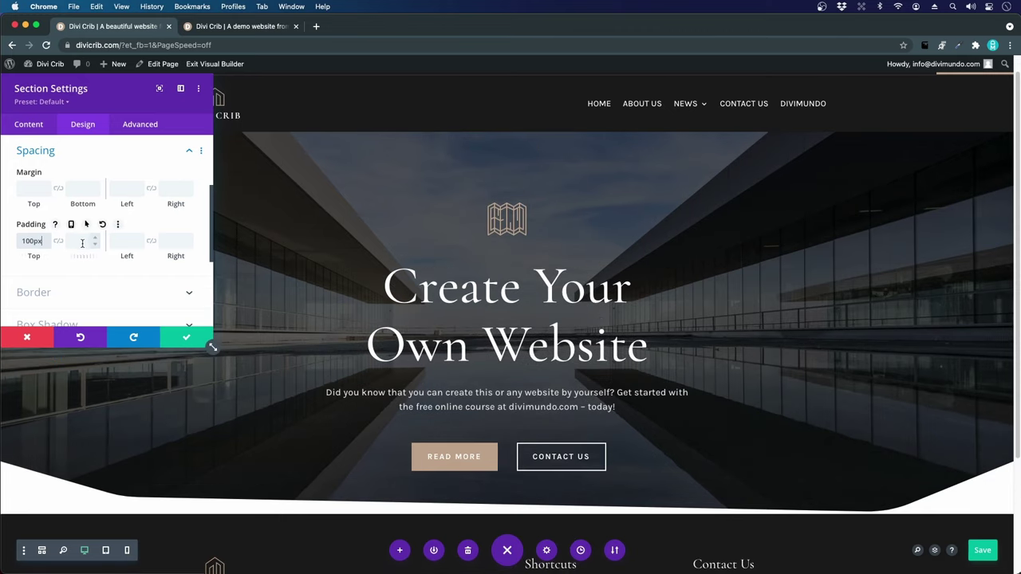
left_click(83, 240)
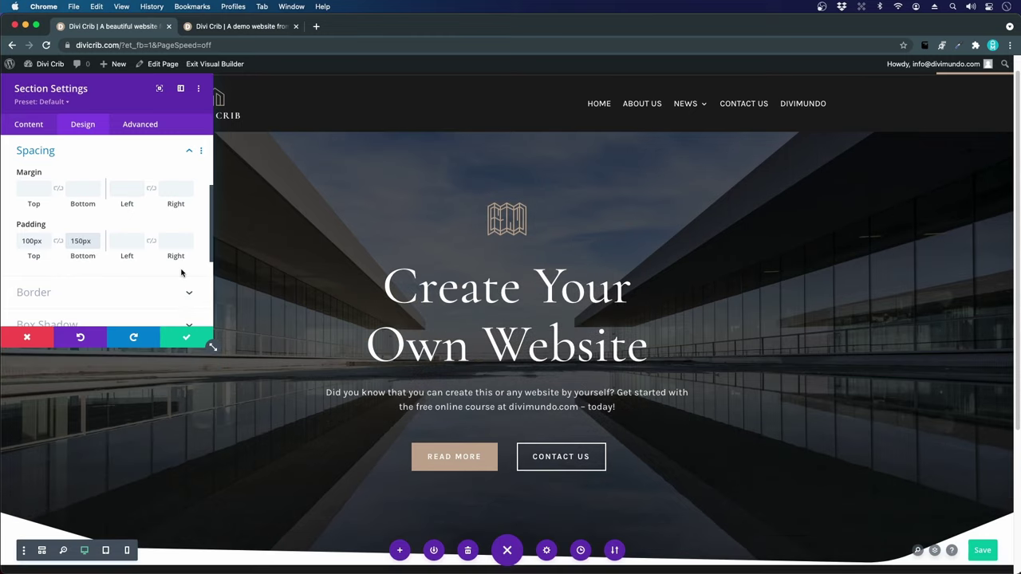
key("Escape")
- Scroll down and view the finished demo homepage for reference
scroll(557, 488, "down", 2)
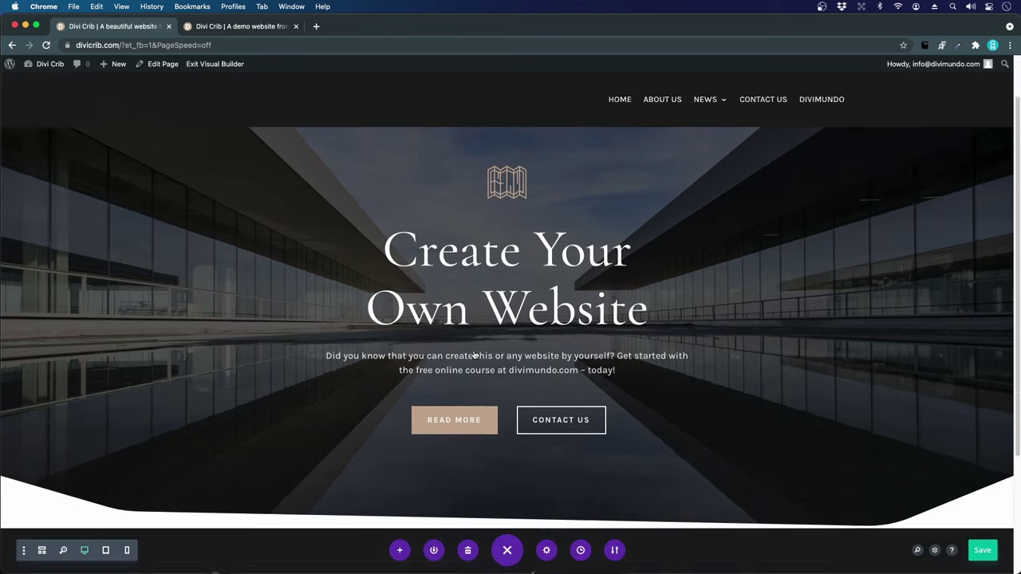
scroll(557, 488, "down", 1)
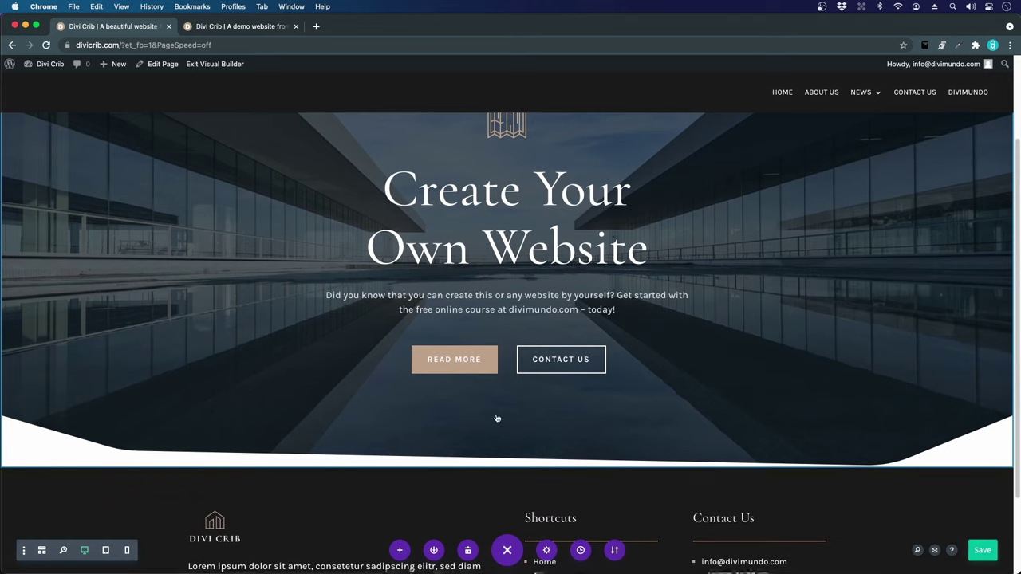
left_click(205, 27)
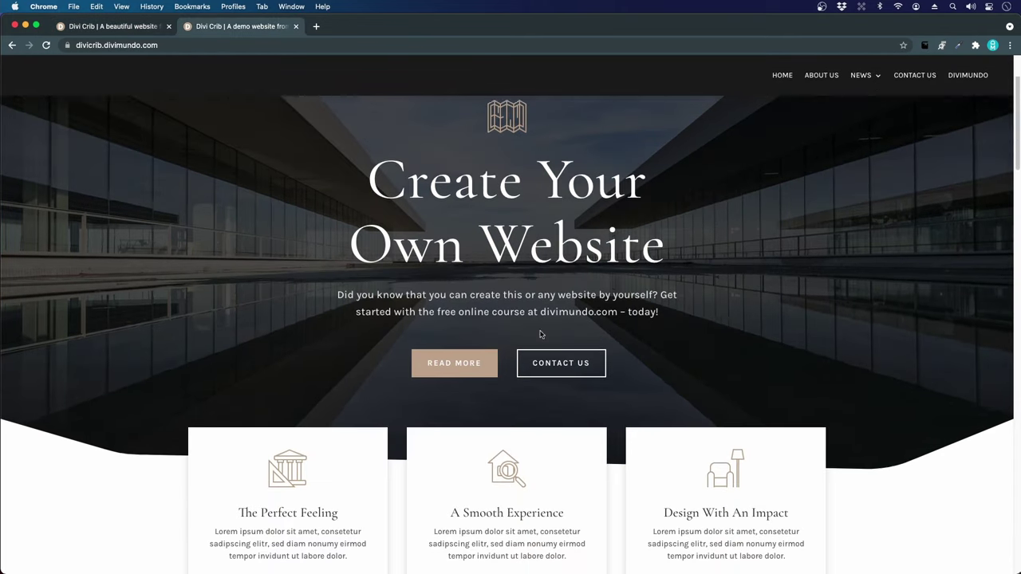
- Insert a Regular section with a three-column row below the hero and add a Blurb to column one
scroll(348, 391, "down", 2)
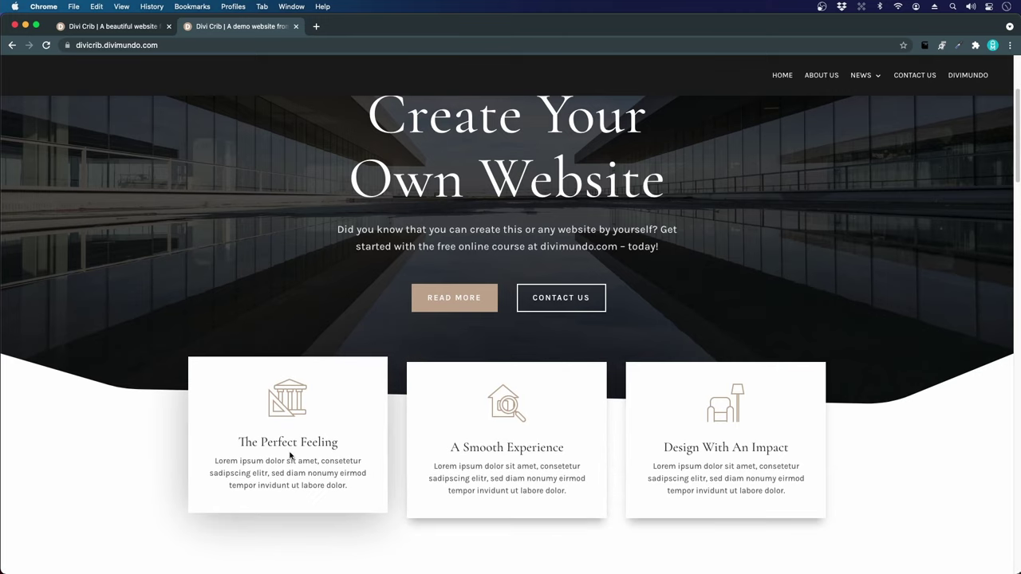
left_click(111, 27)
scroll(335, 319, "down", 2)
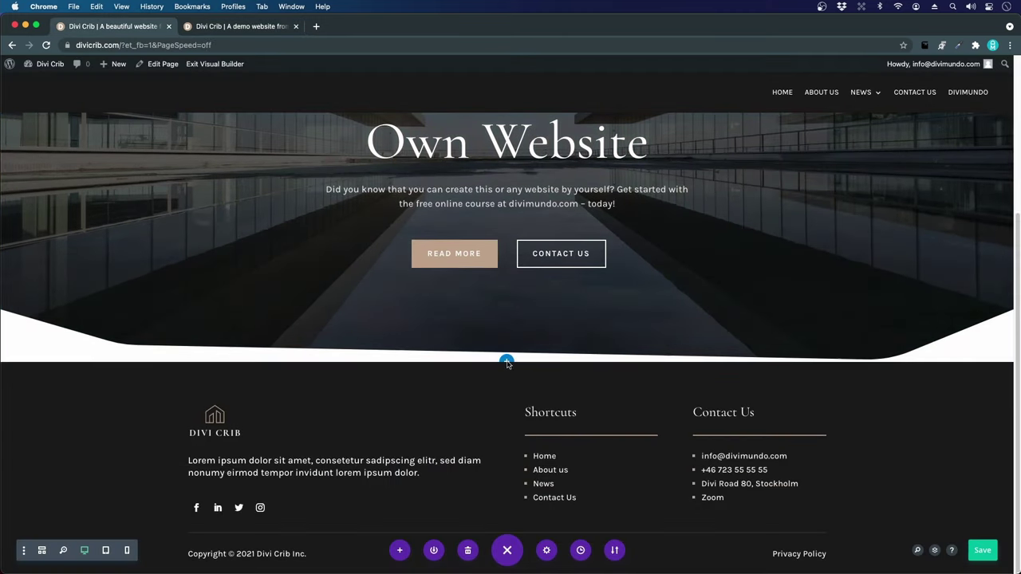
left_click(507, 359)
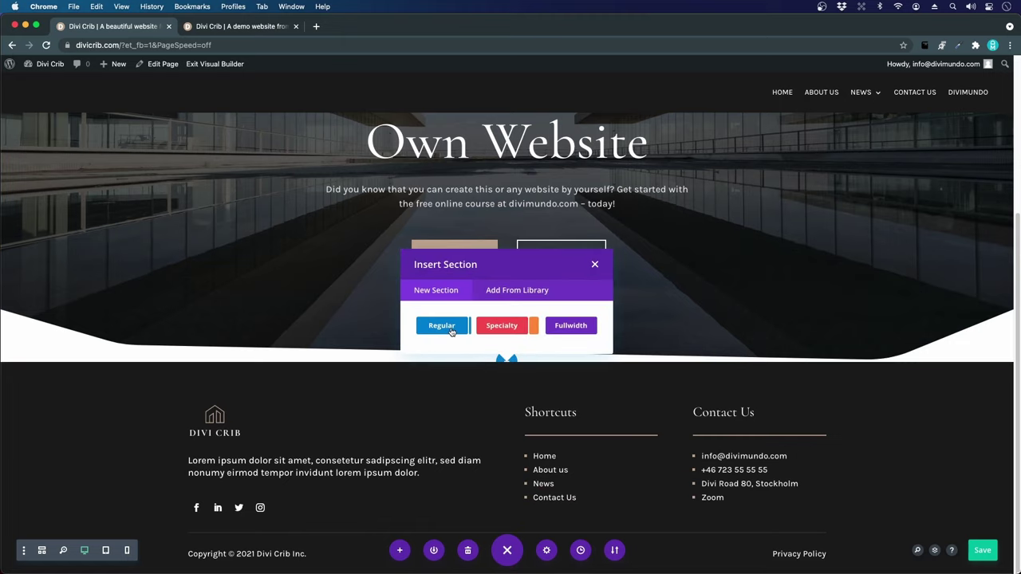
left_click(449, 324)
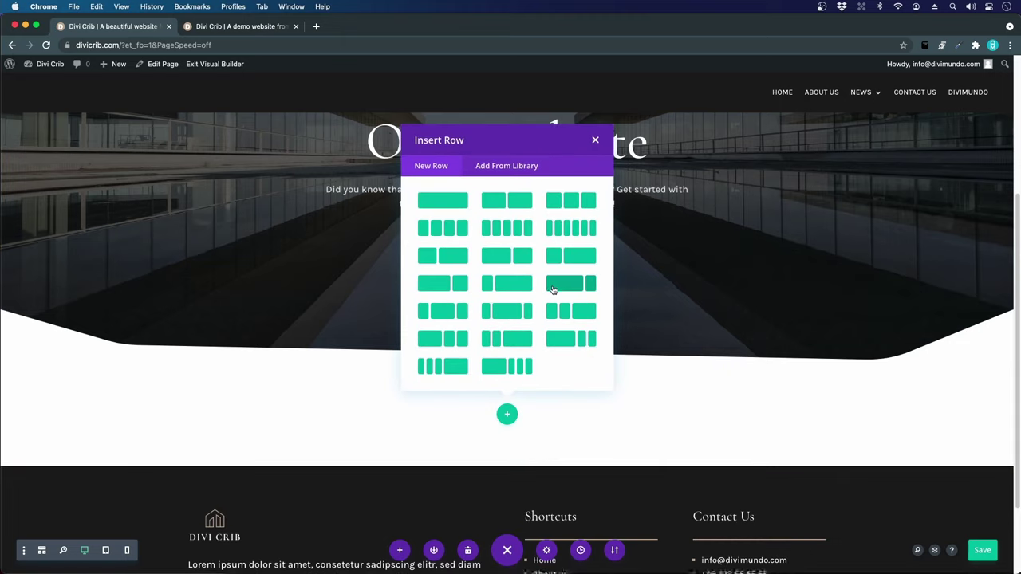
left_click(558, 206)
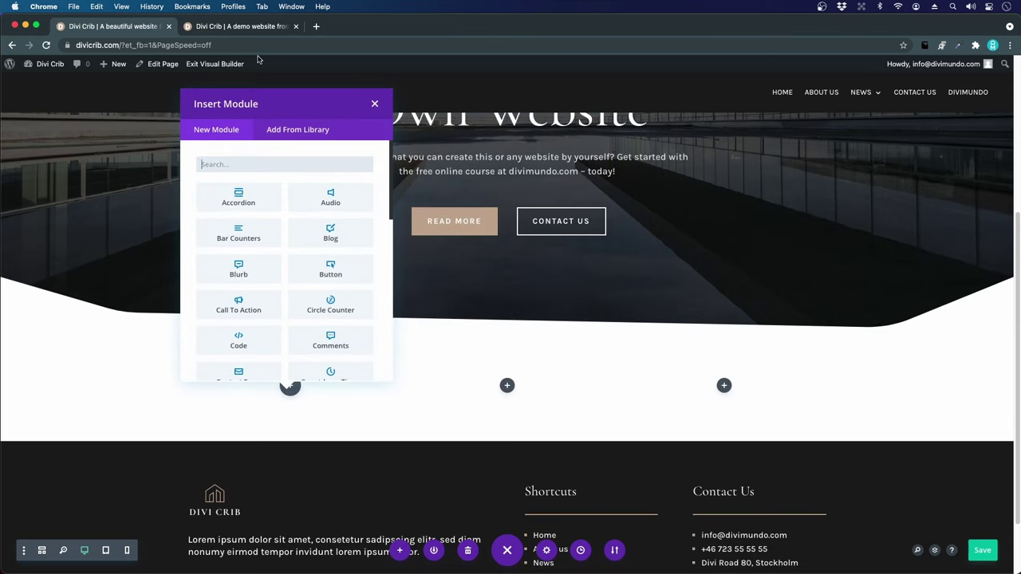
type("blurb")
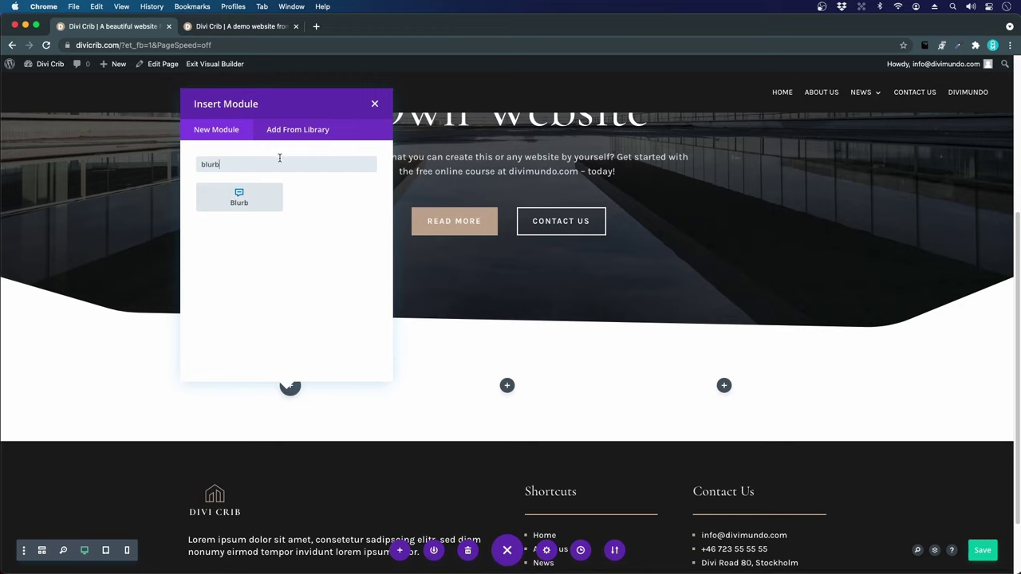
left_click(240, 200)
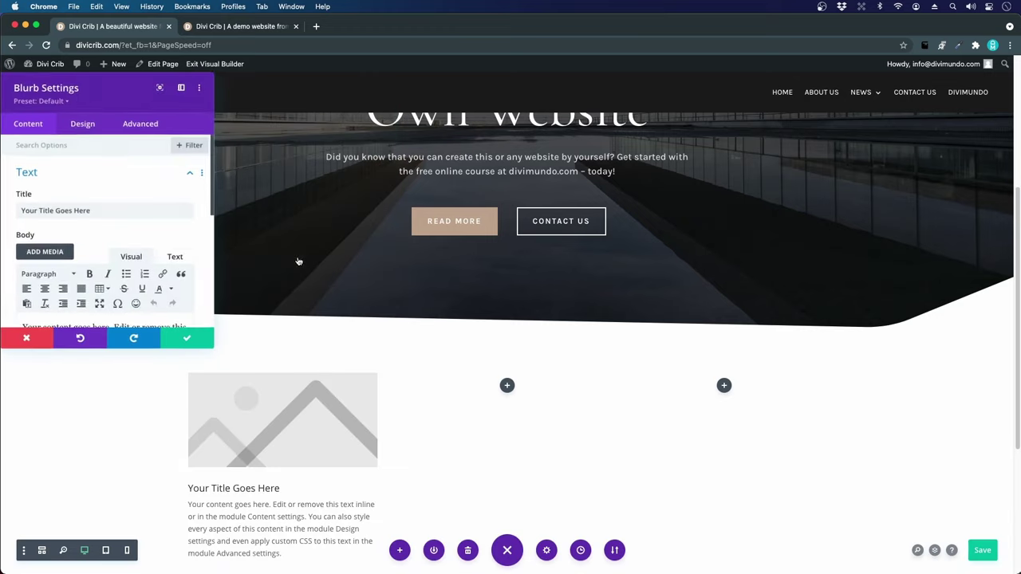
- Copy the Lorem ipsum paragraph from the demo site's first feature card
scroll(333, 296, "down", 3)
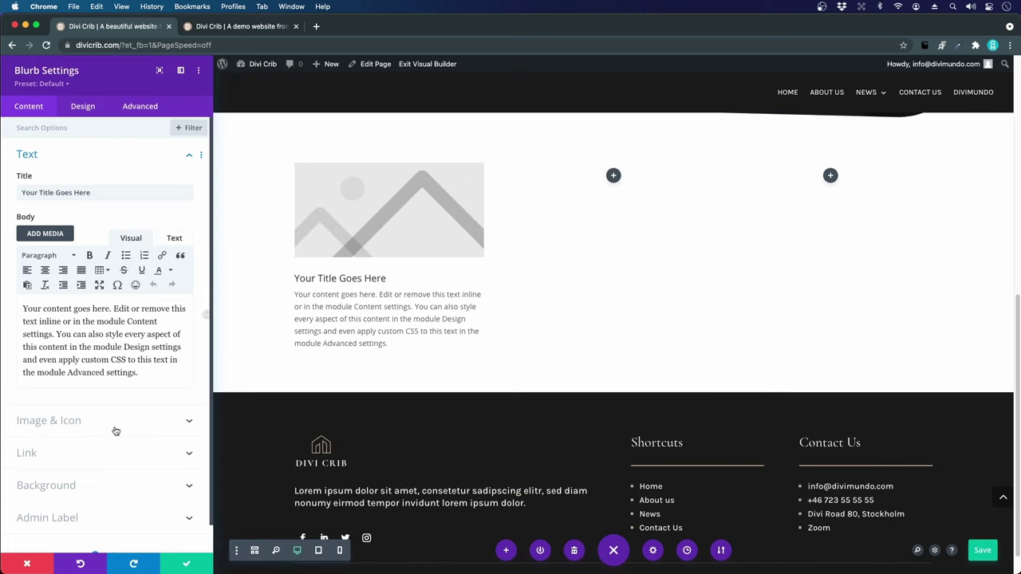
left_click(217, 27)
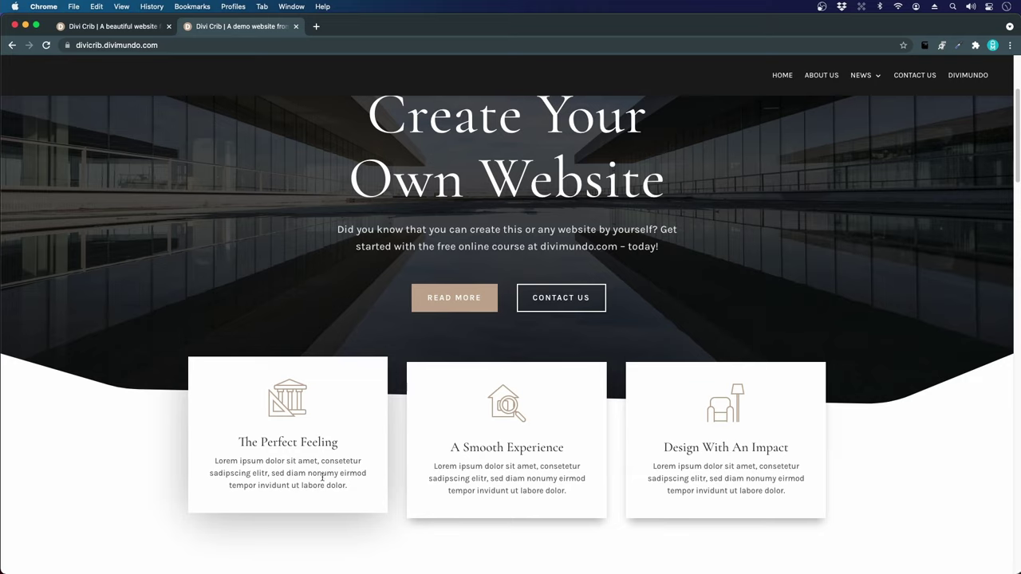
left_click_drag(350, 491, 212, 467)
key("super+c")
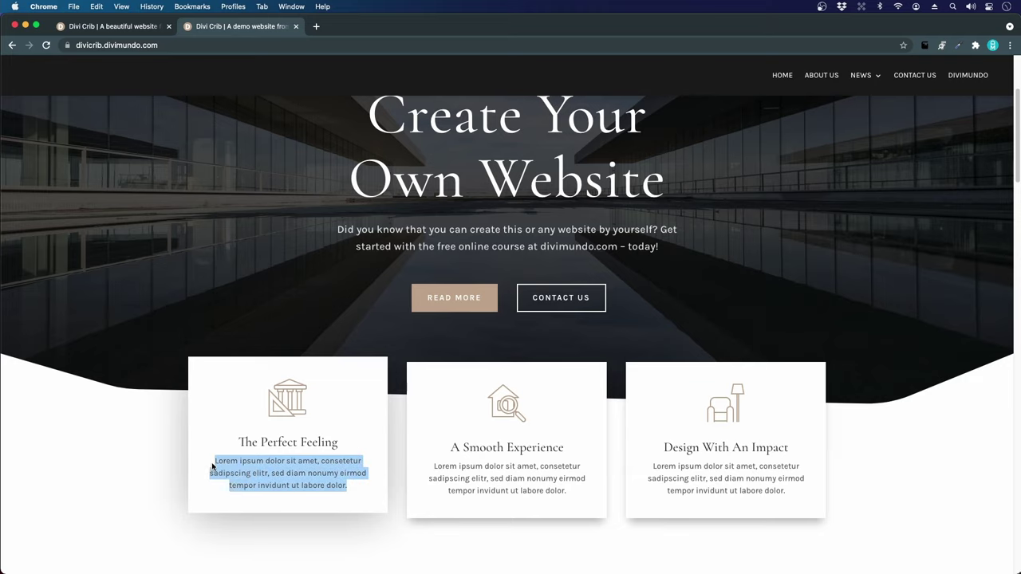
- Title the blurb 'The Perfect Feeling' and paste the copied paragraph into its body as plain text
left_click(142, 27)
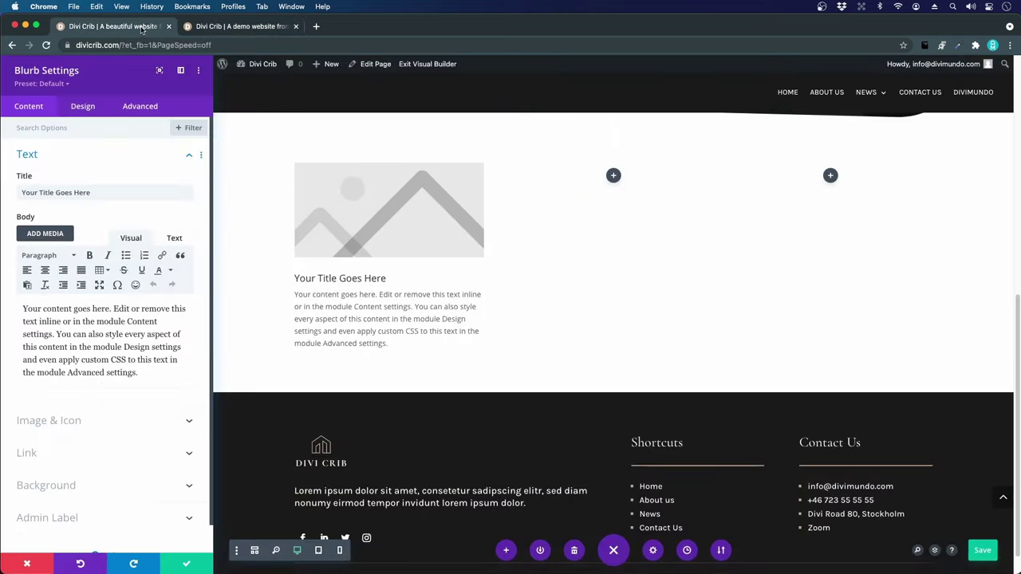
triple_click(73, 193)
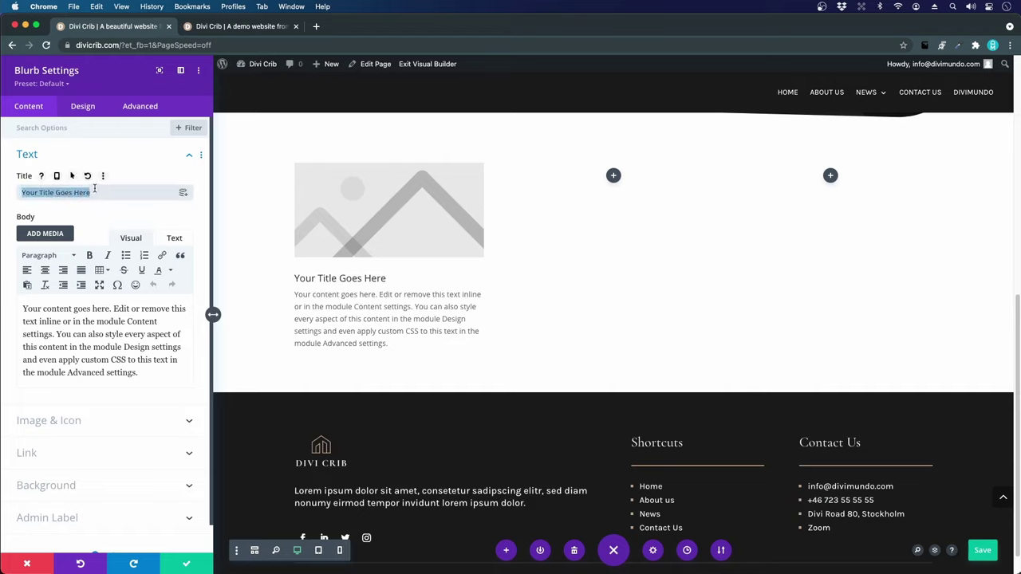
type("The Perfect Feeling")
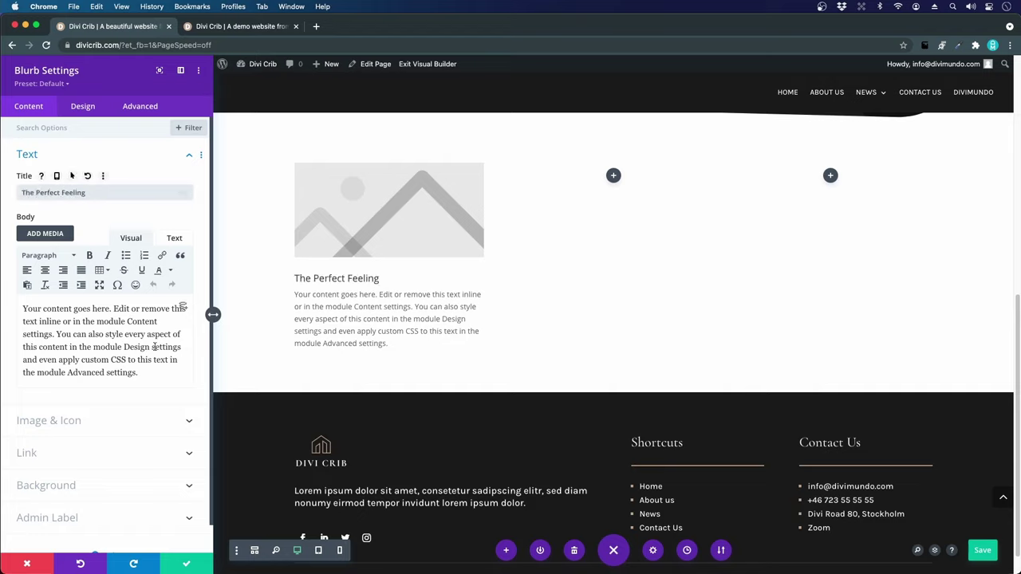
triple_click(154, 346)
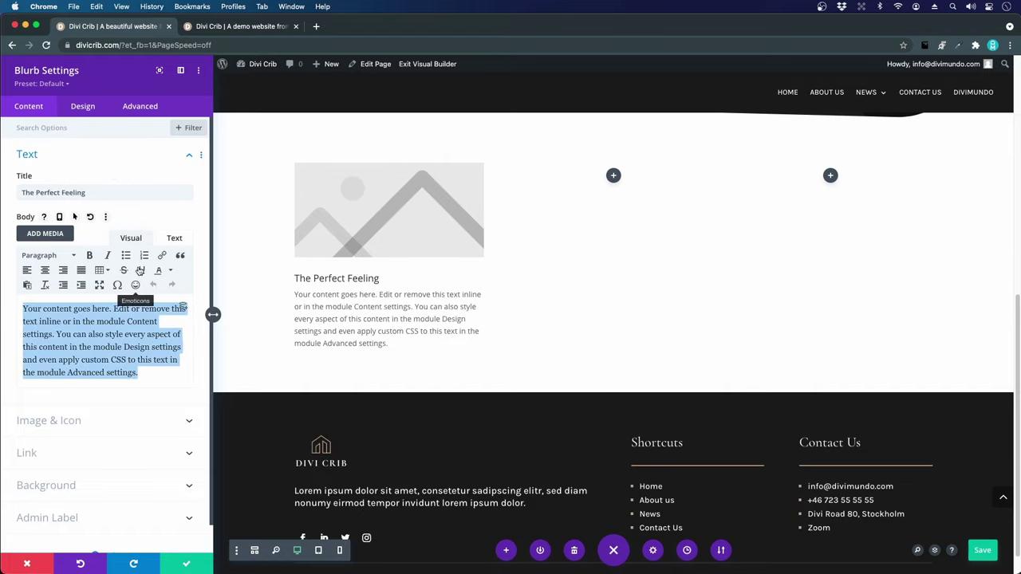
left_click(26, 285)
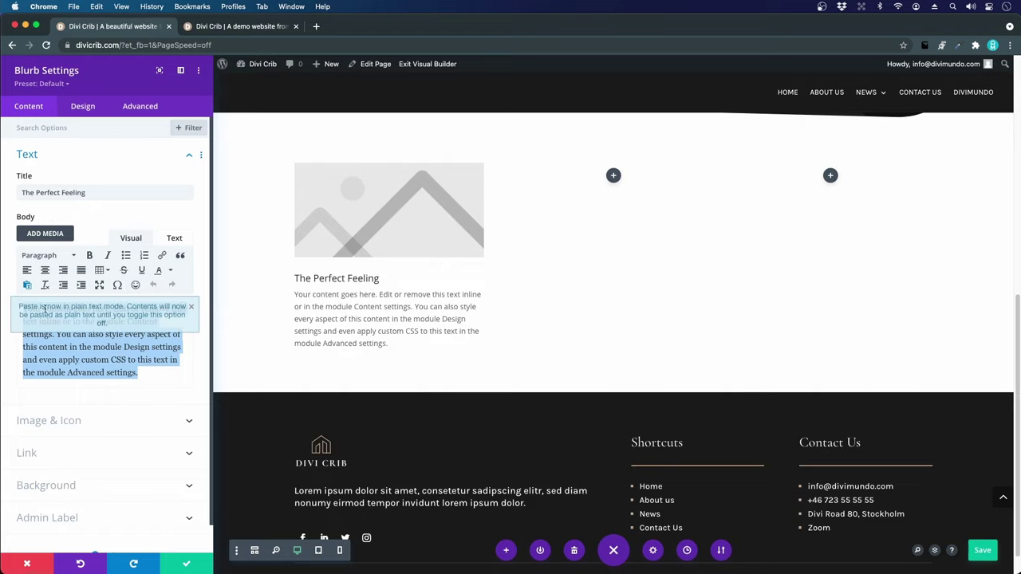
left_click(191, 307)
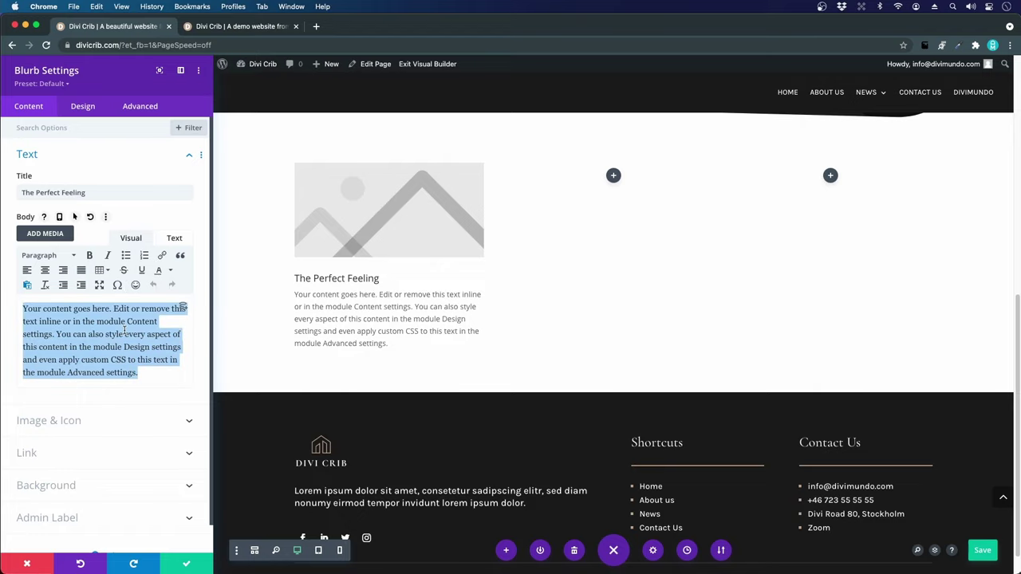
key("super+v")
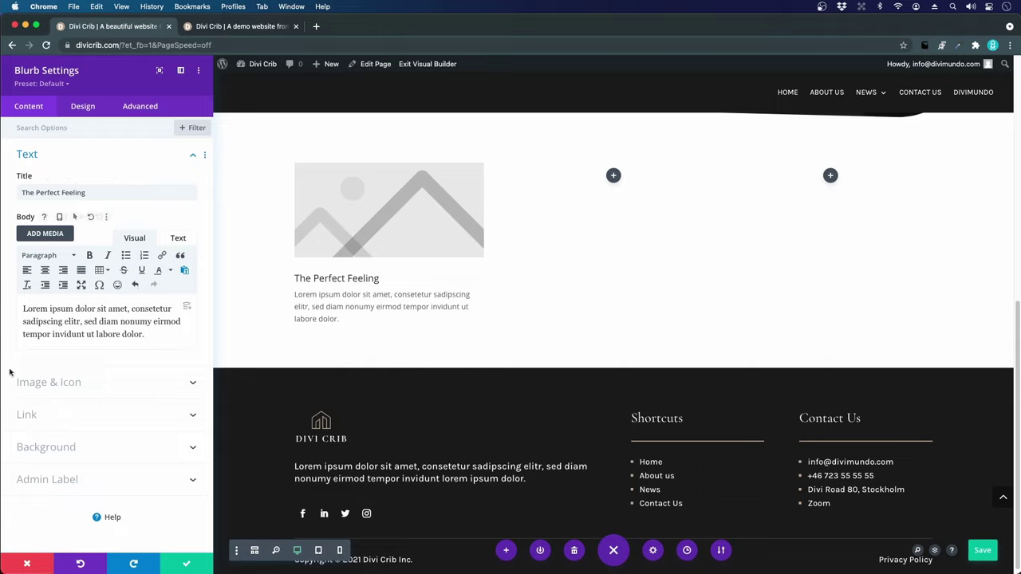
- Set the blurb's image to the architecture-firm-01 graphic from the Media Library, keeping Use Icon off
left_click(41, 386)
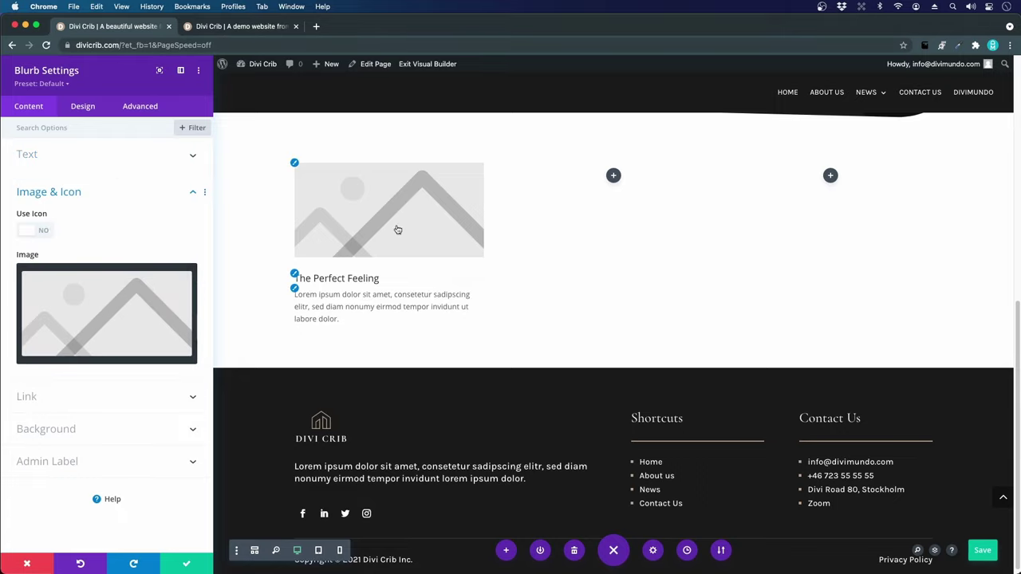
left_click(24, 235)
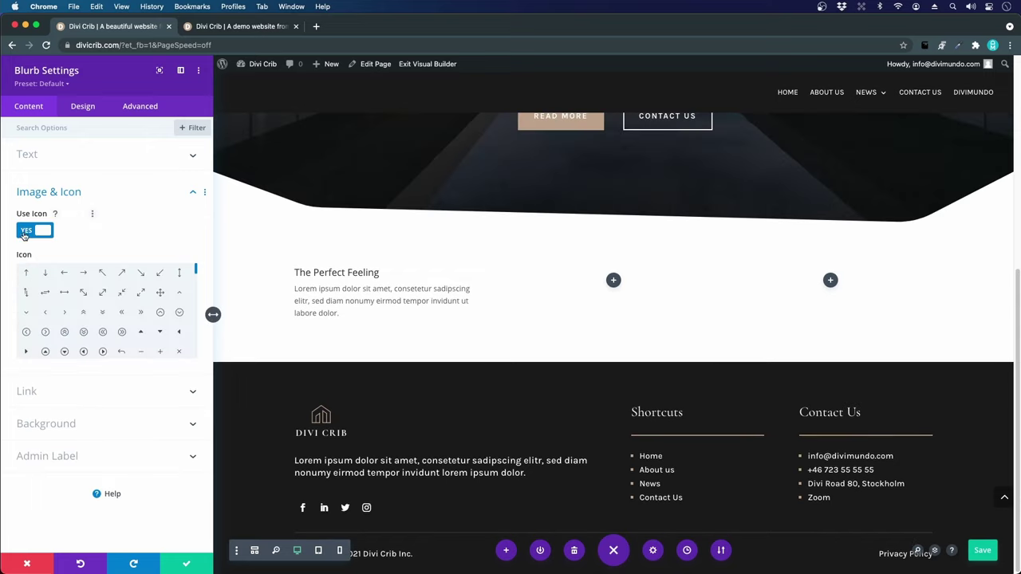
left_click_drag(195, 277, 180, 343)
scroll(159, 319, "up", 5)
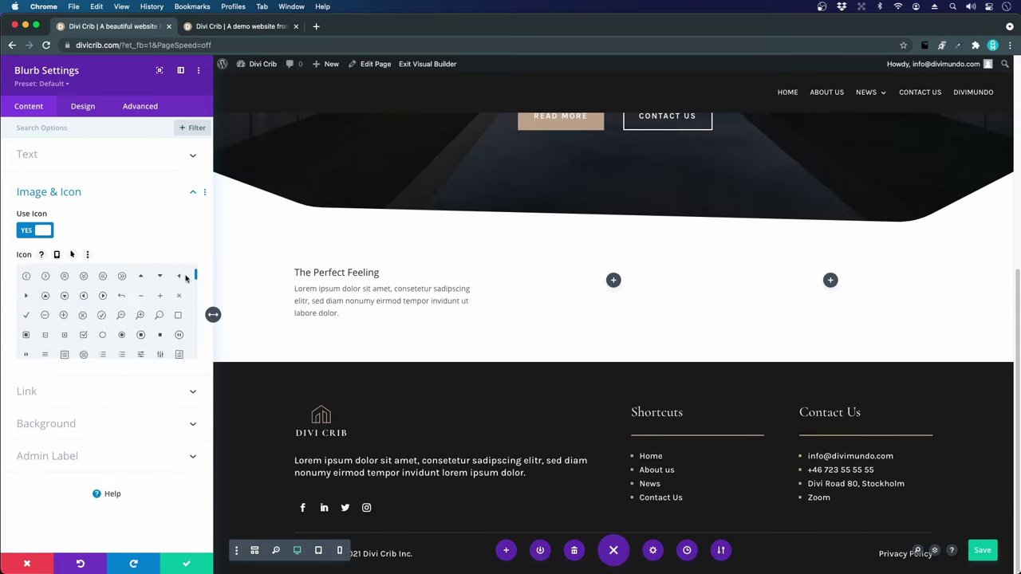
left_click(35, 234)
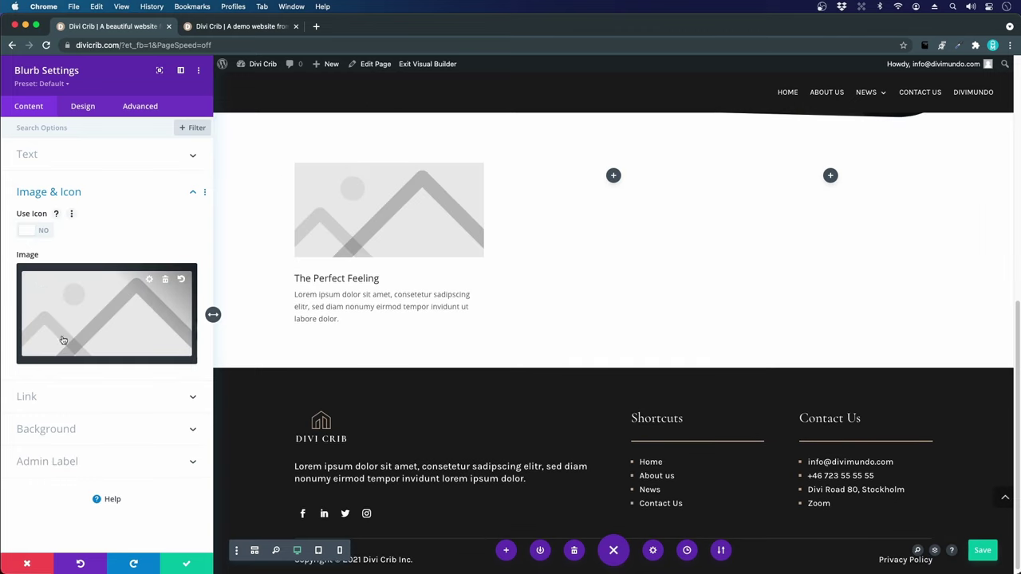
left_click(102, 322)
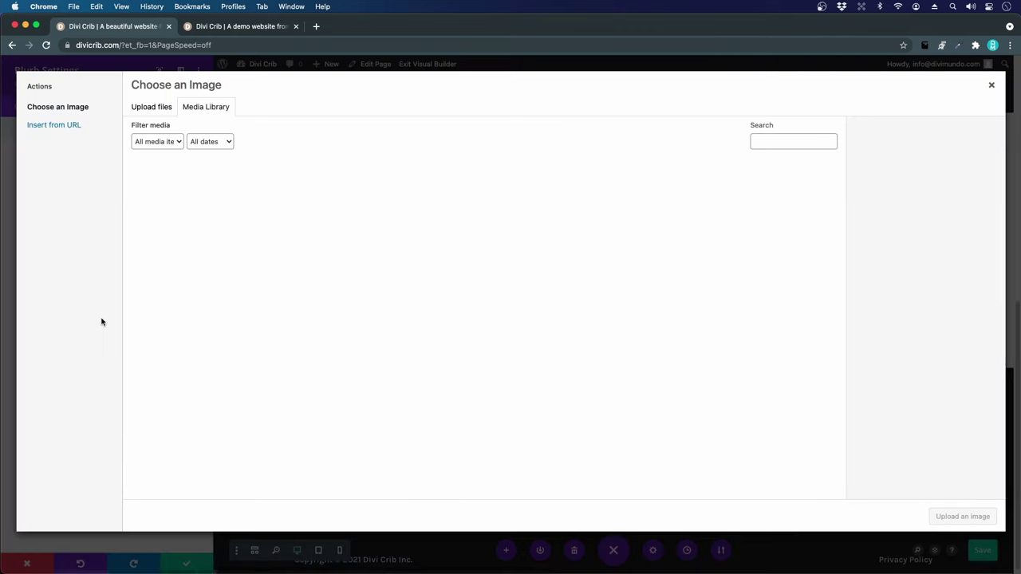
scroll(455, 358, "down", 2)
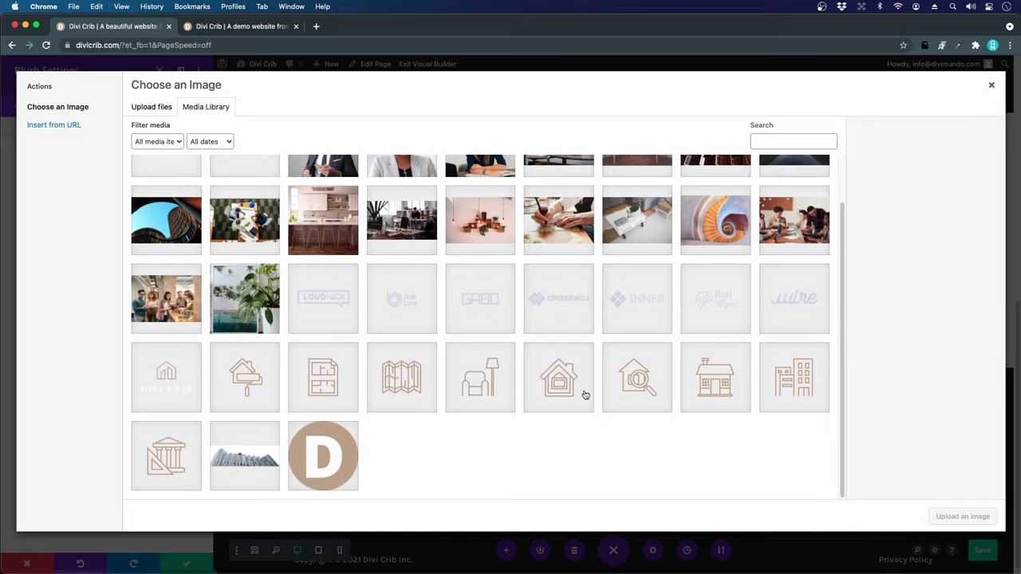
left_click(156, 448)
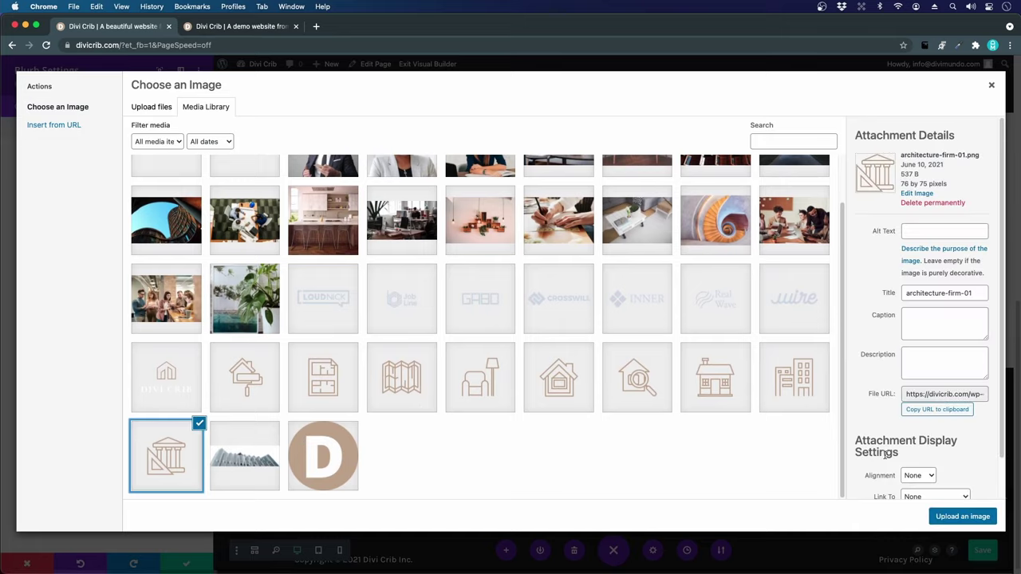
left_click(934, 517)
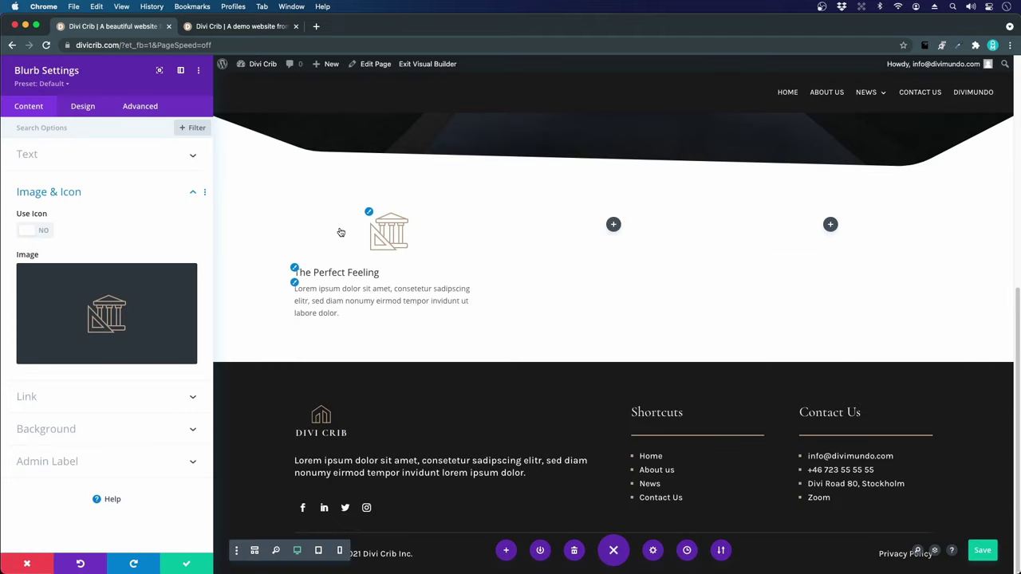
- Center-align the blurb's title and paragraph text
left_click(83, 106)
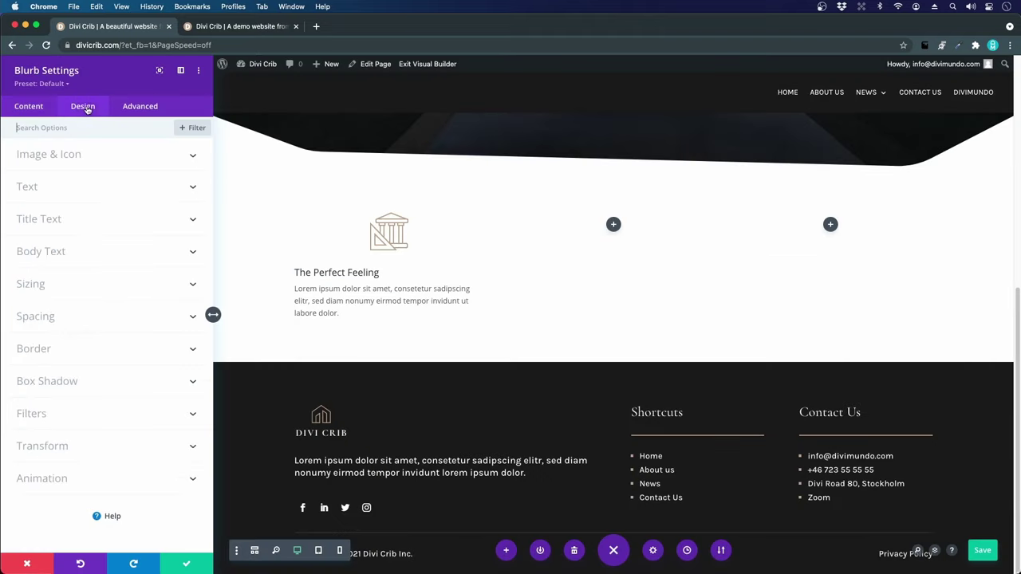
scroll(110, 284, "down", 10)
scroll(43, 309, "down", 1)
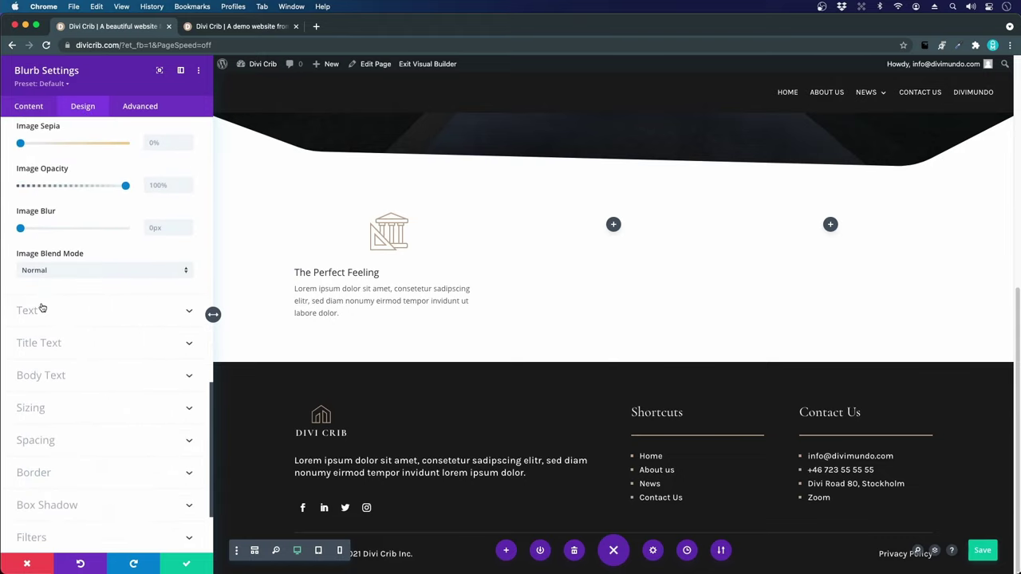
left_click(44, 312)
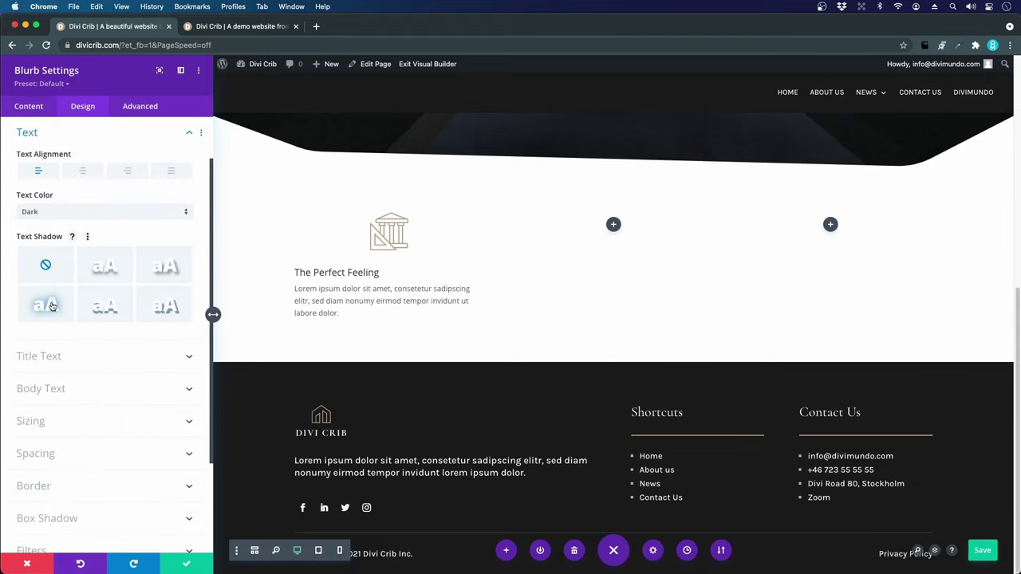
left_click(82, 171)
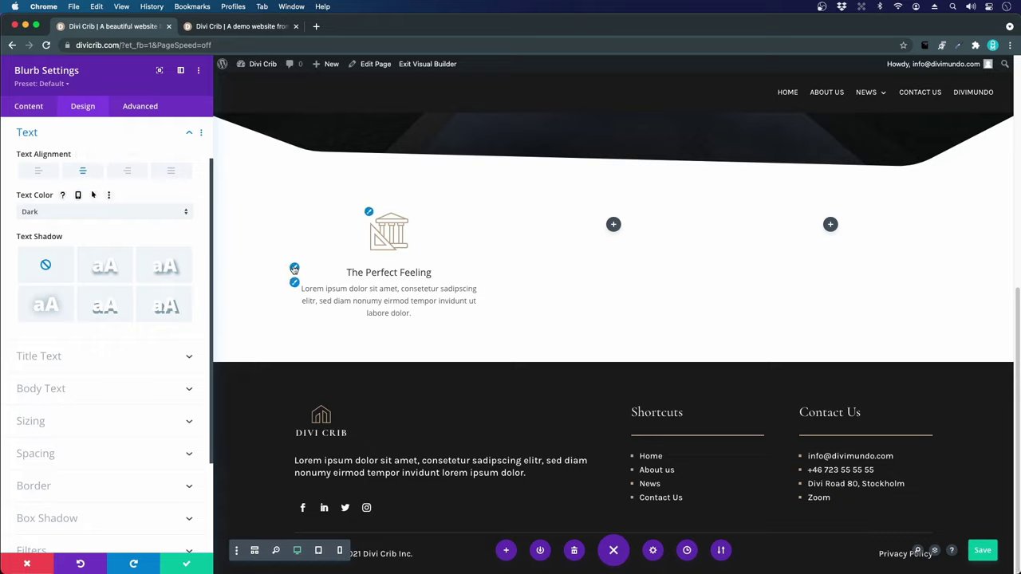
- Set the blurb title font to Cormorant Garamond at 26px
left_click(294, 269)
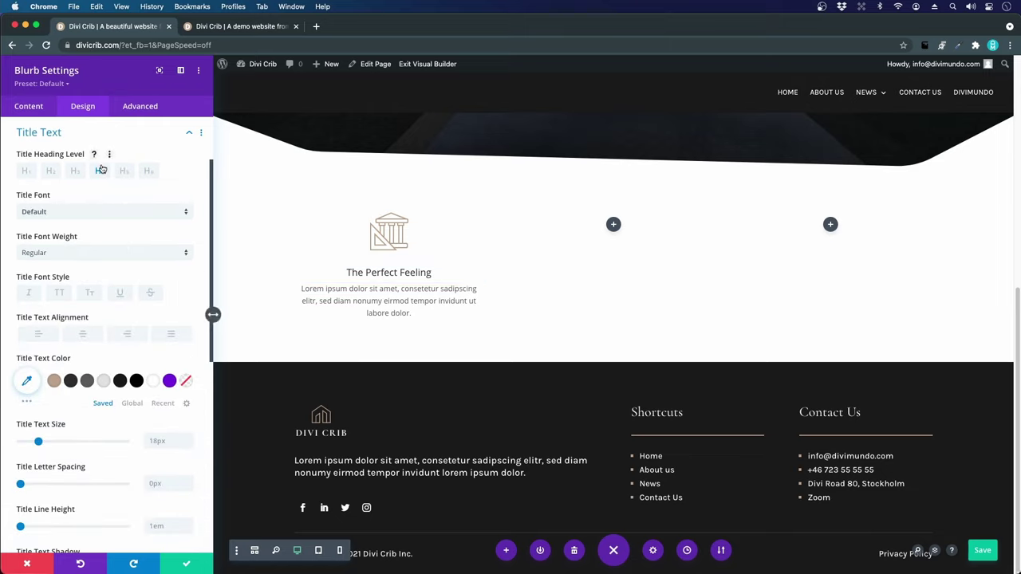
left_click(38, 216)
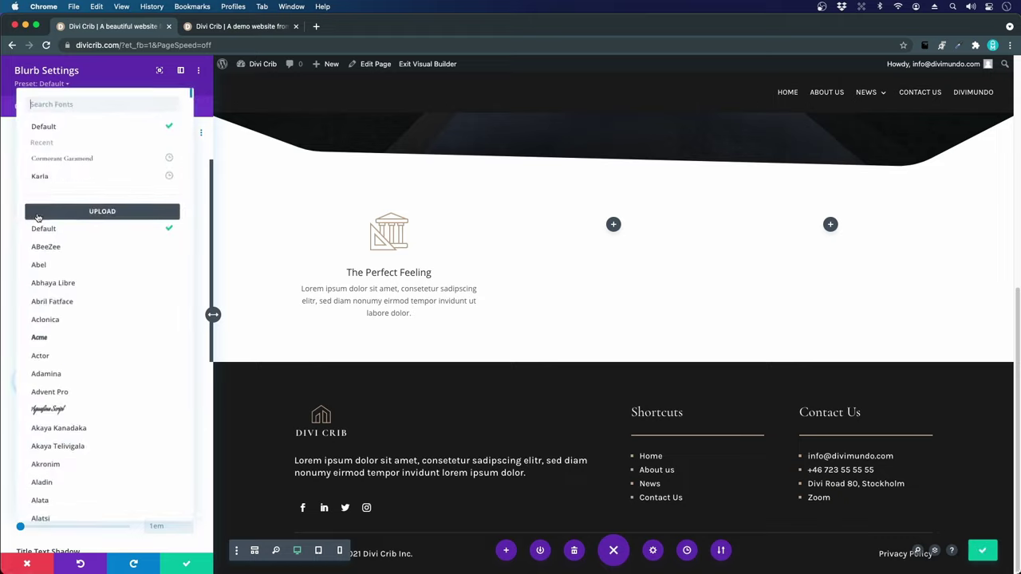
left_click(49, 163)
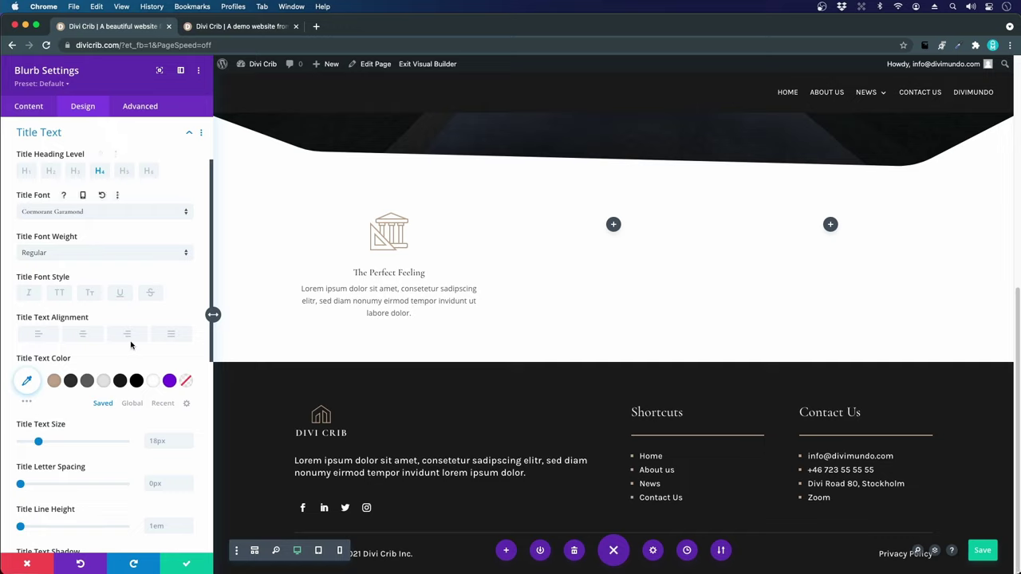
scroll(88, 315, "down", 2)
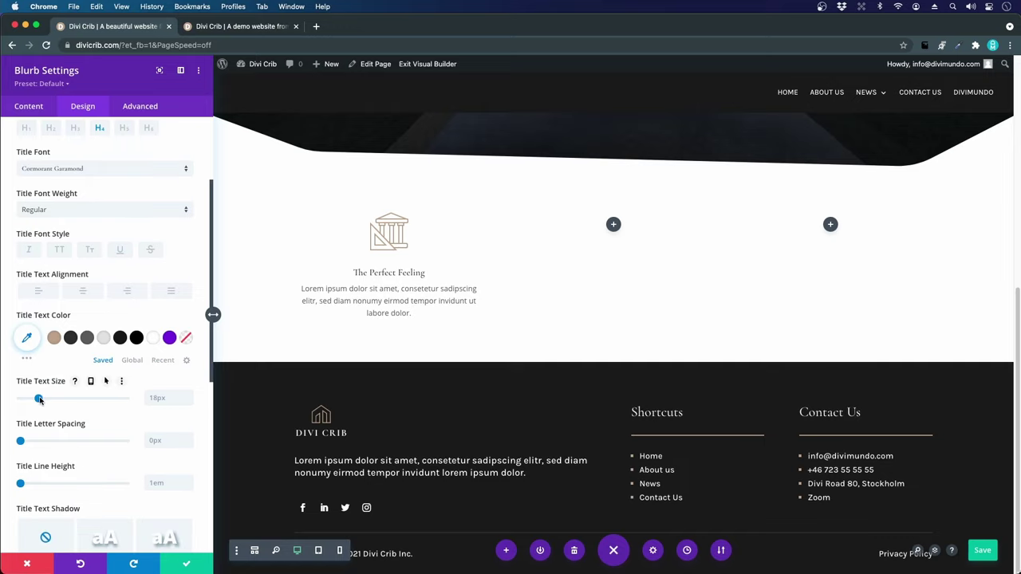
left_click_drag(39, 400, 47, 408)
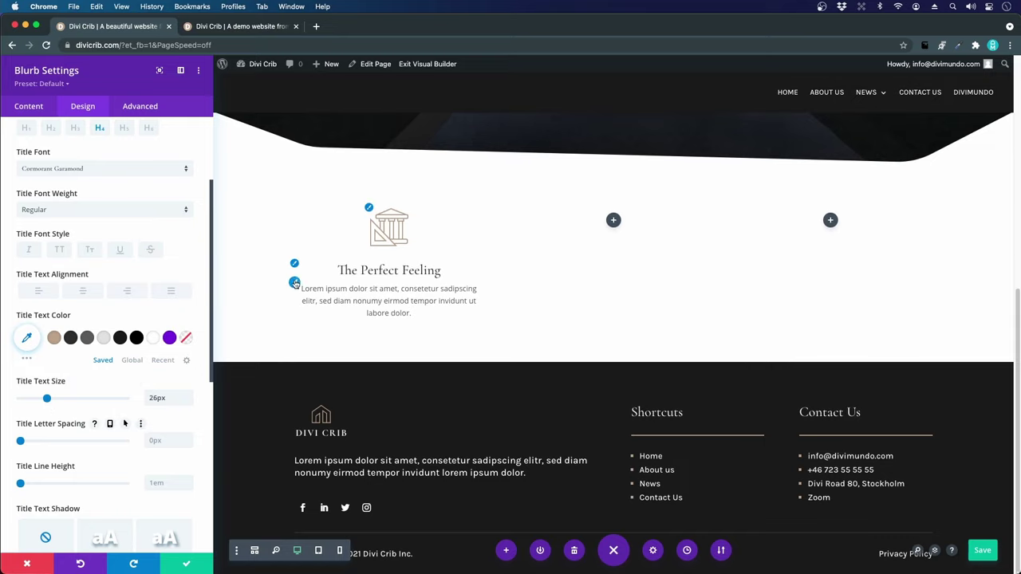
left_click(294, 283)
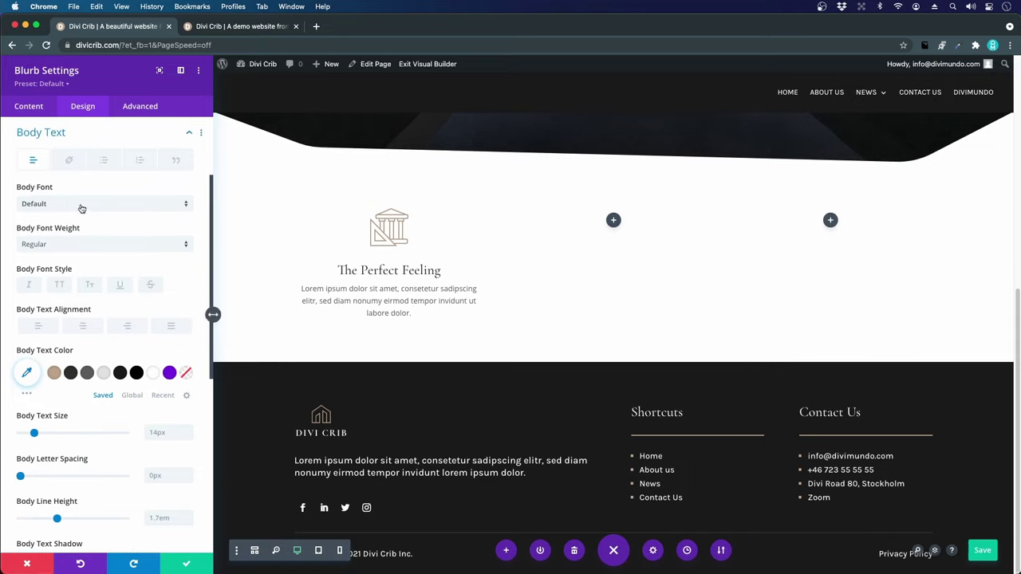
- Set the blurb body font to Karla at 16px
left_click(82, 208)
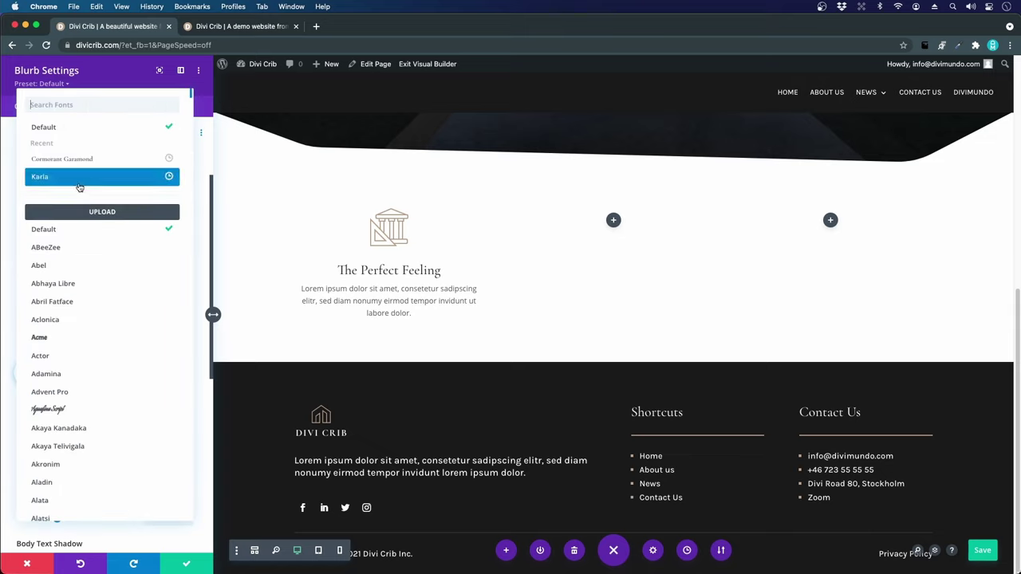
left_click(79, 179)
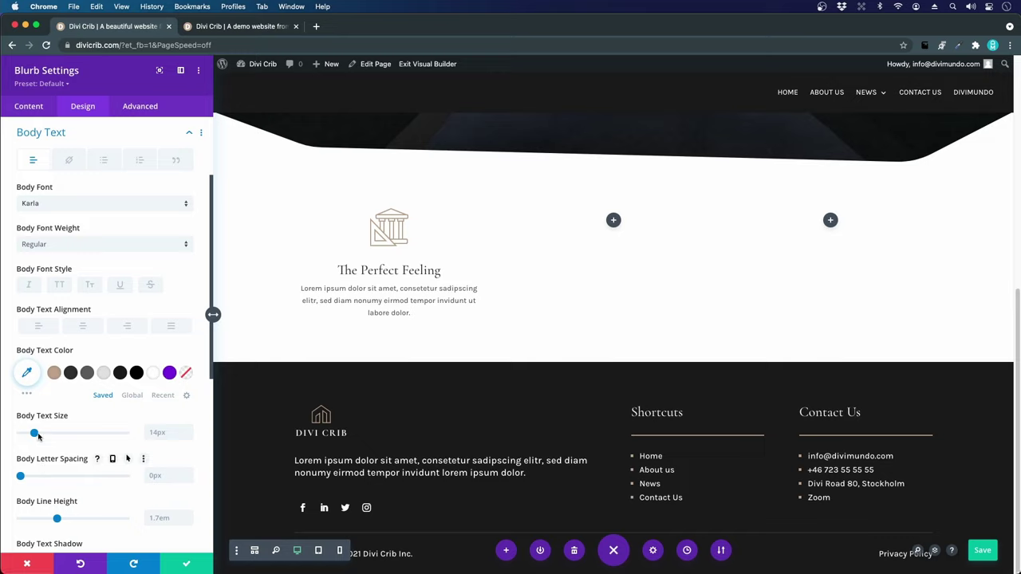
left_click(37, 434)
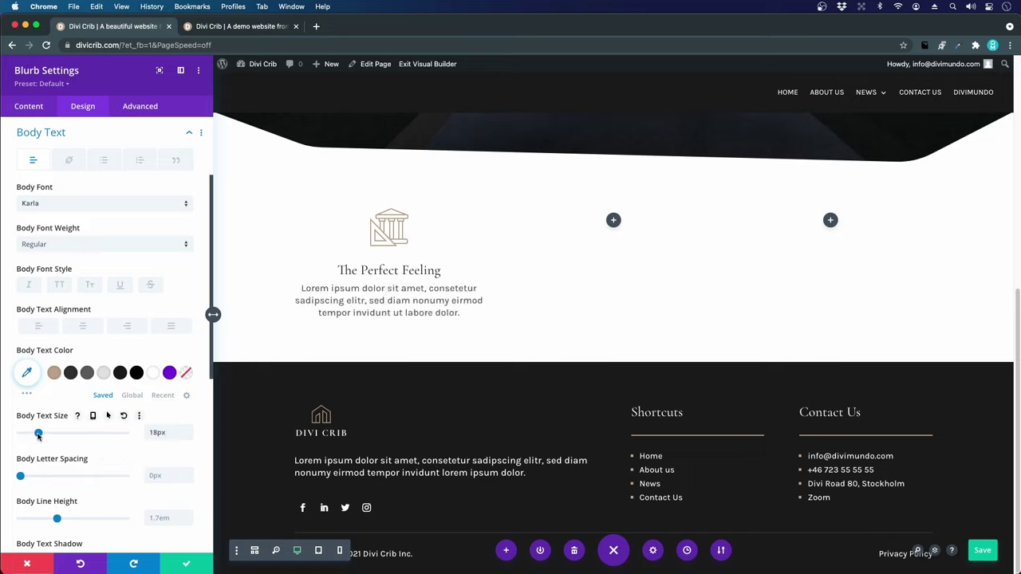
left_click_drag(38, 434, 35, 434)
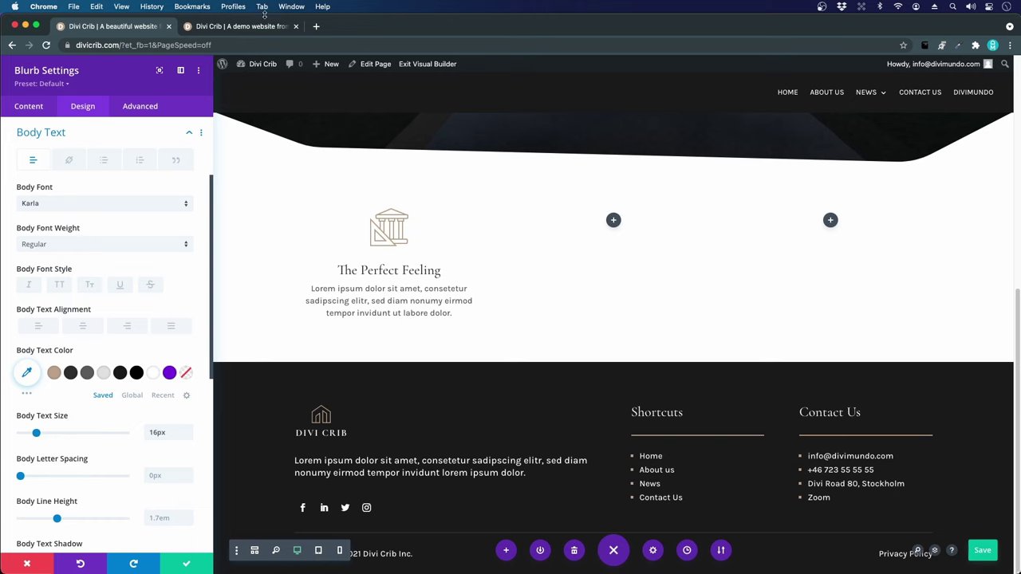
- Compare the styling against the live demo's feature cards, then return to the builder
left_click(263, 26)
left_click(137, 453)
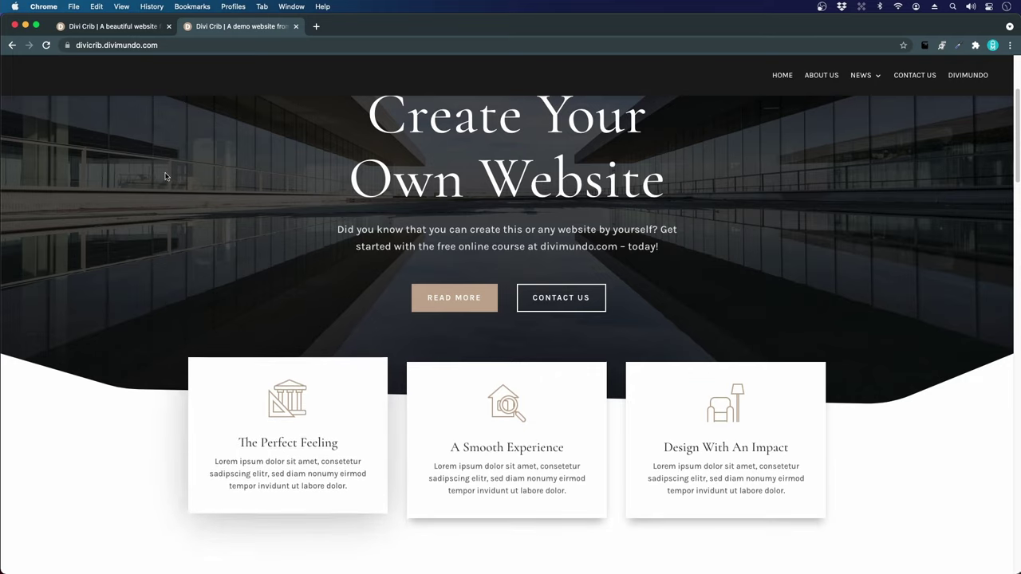
left_click(126, 29)
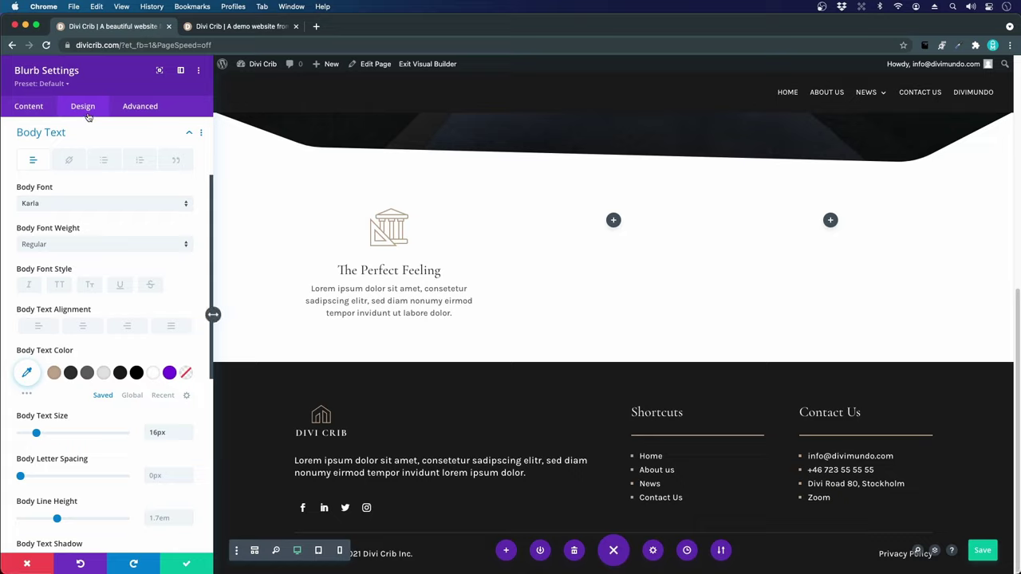
- Apply a box shadow preset to the blurb card, checking the demo cards for reference
left_click(39, 141)
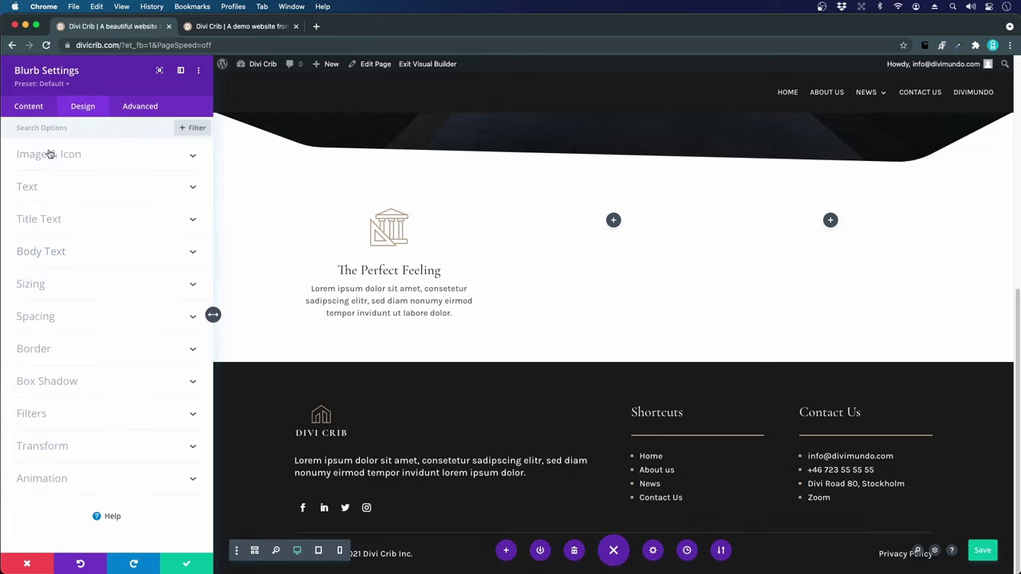
left_click(51, 392)
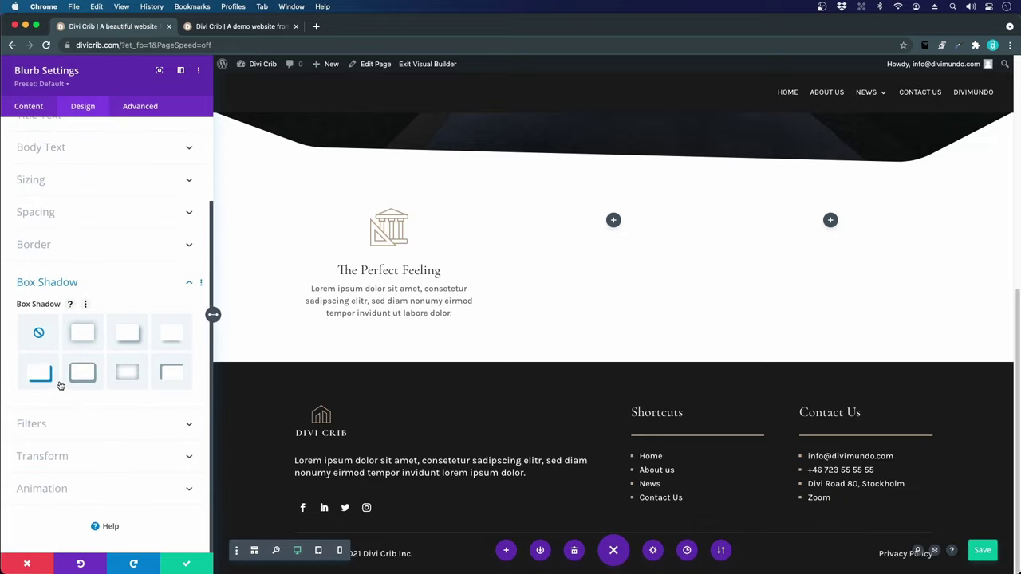
left_click(172, 334)
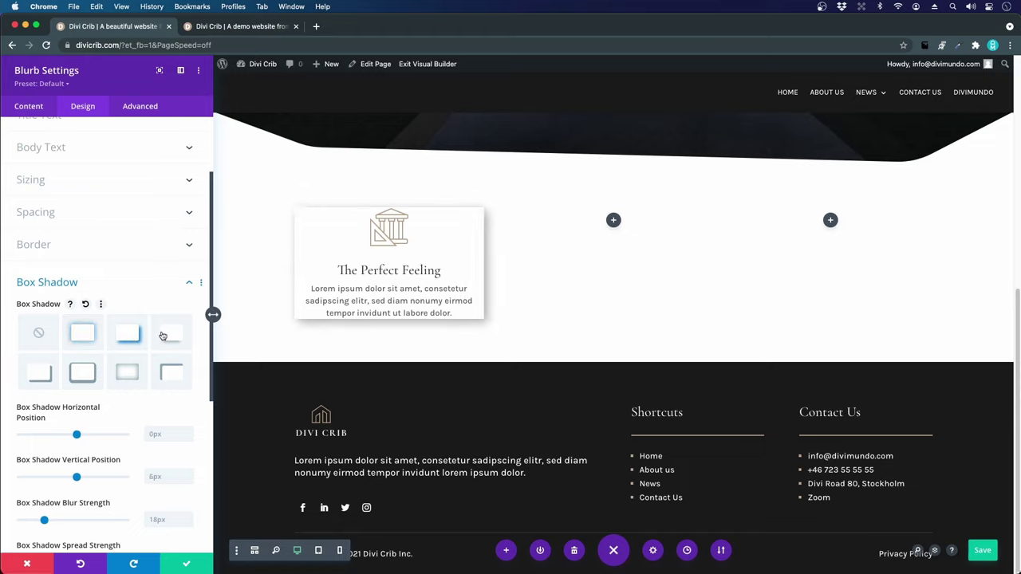
scroll(164, 321, "down", 1)
scroll(164, 321, "down", 3)
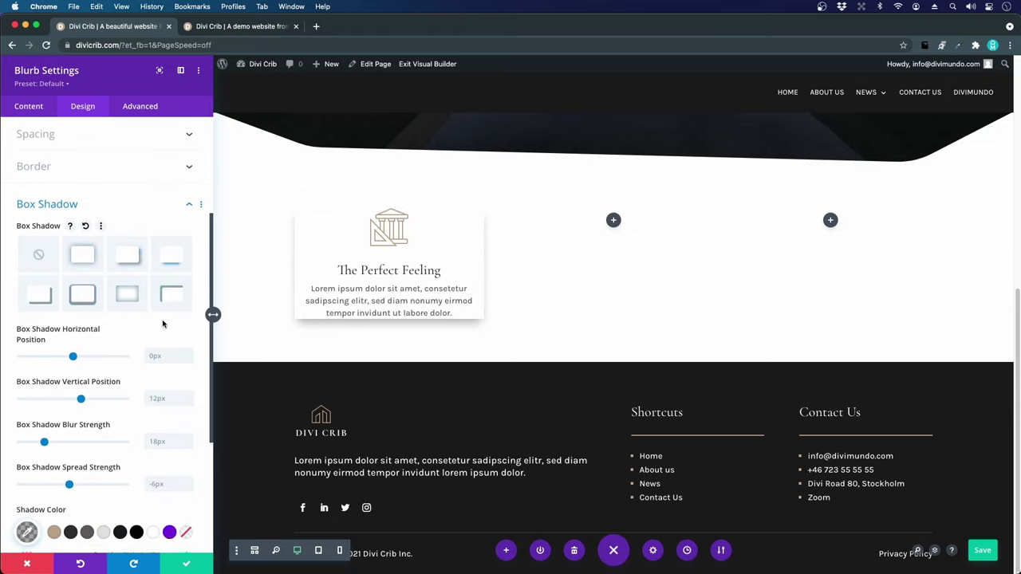
left_click(236, 26)
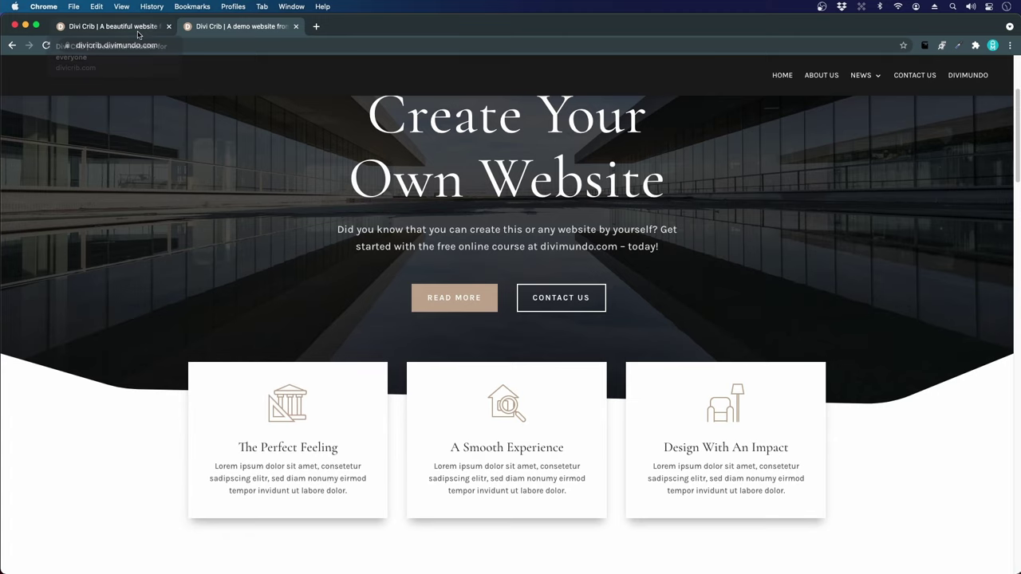
left_click(112, 26)
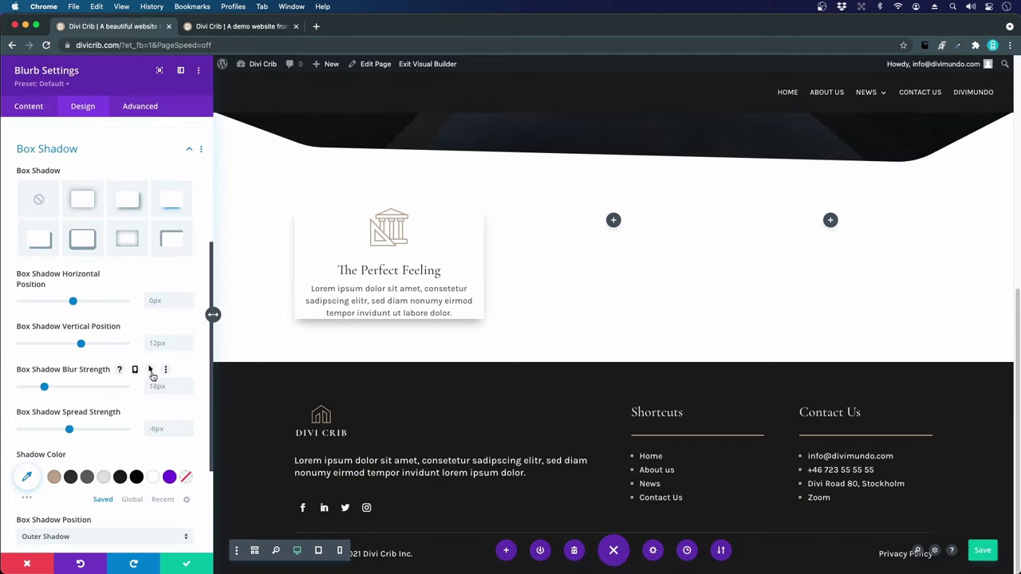
- Raise the shadow's hover blur strength to 80px and close the blurb settings
left_click(151, 371)
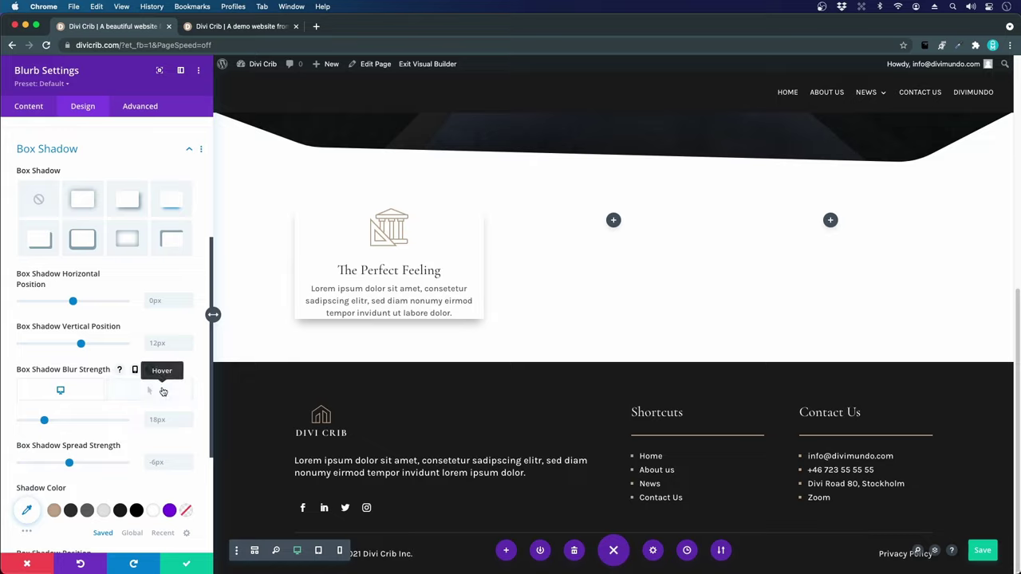
left_click(162, 391)
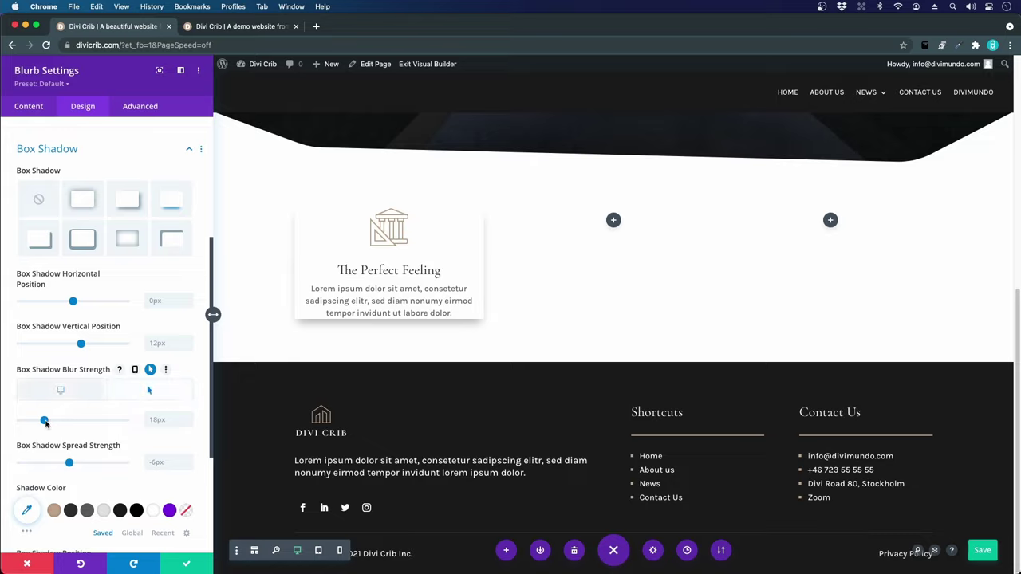
left_click_drag(116, 423, 126, 420)
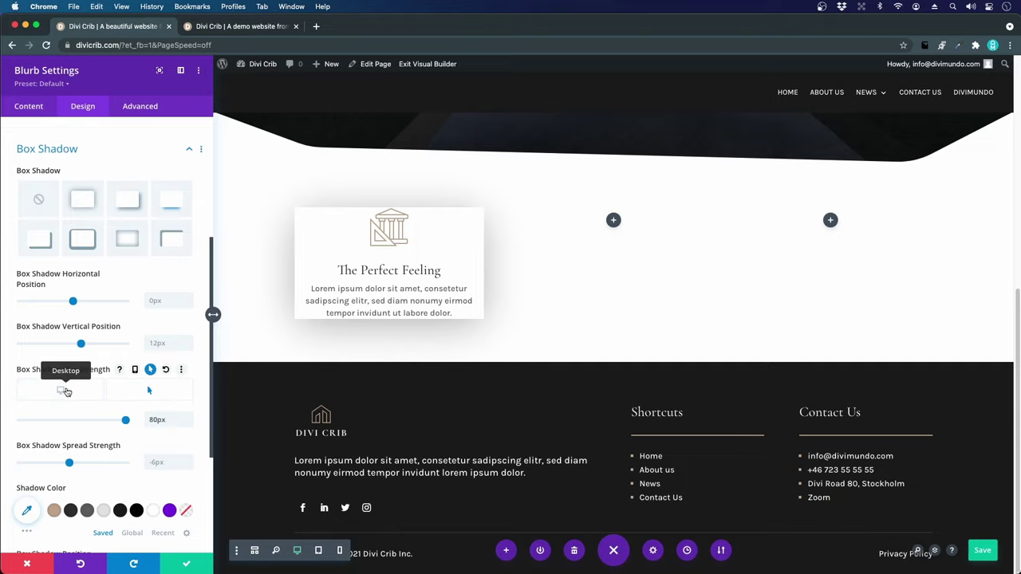
left_click(67, 391)
left_click(157, 394)
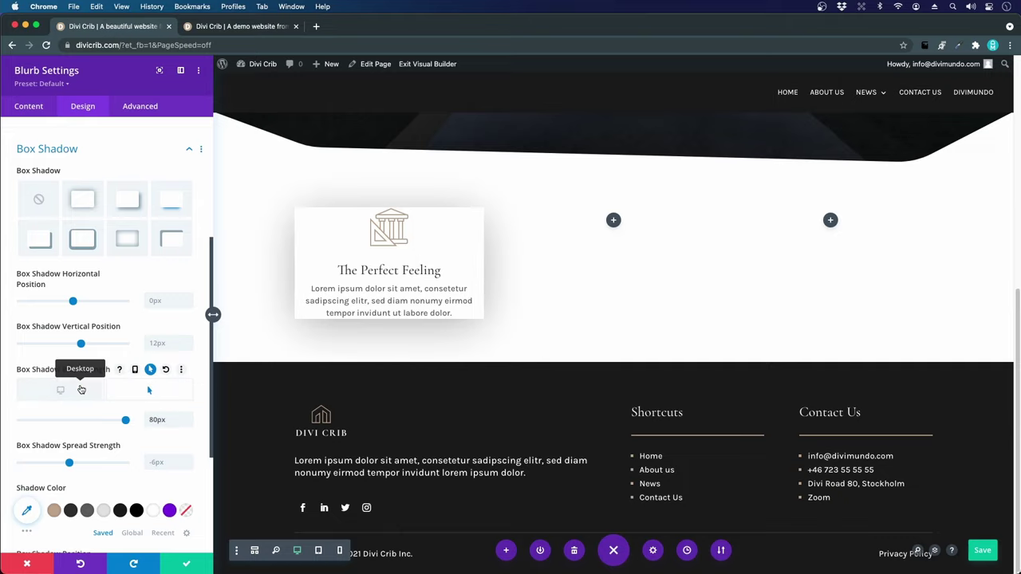
left_click(186, 563)
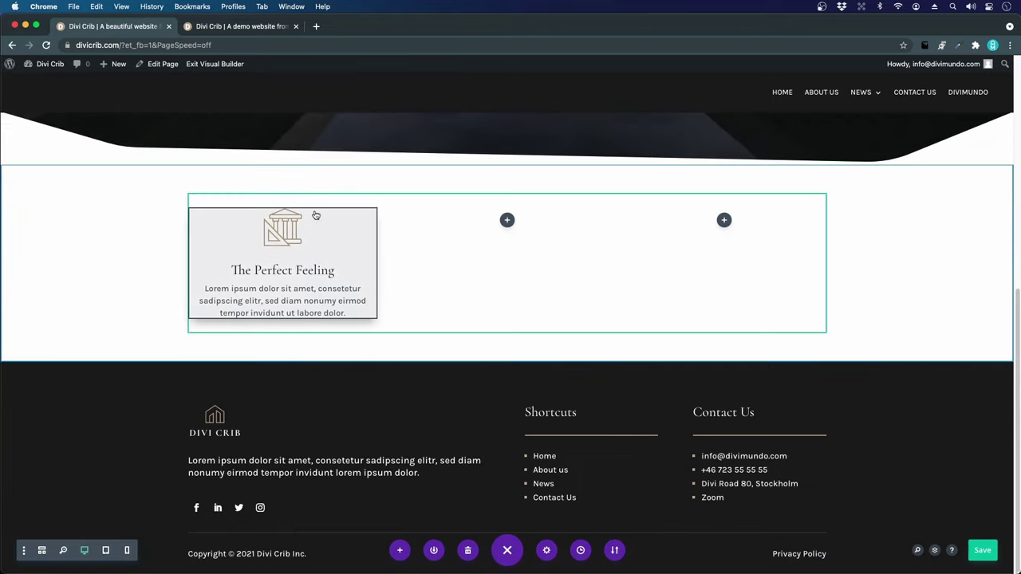
- Drag the section's top padding handle up to shrink the space above the blurb row
scroll(333, 298, "up", 3)
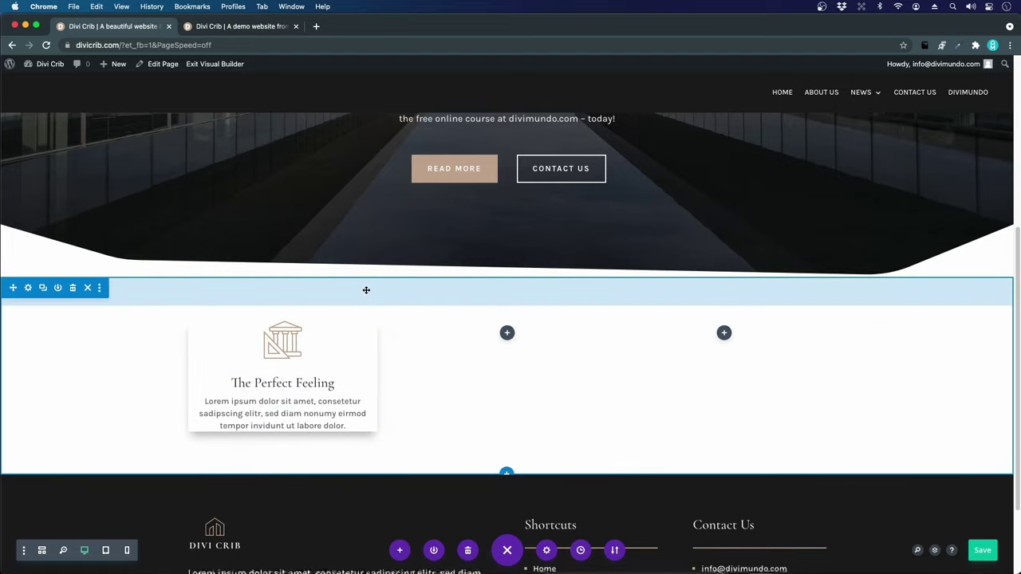
left_click_drag(364, 292, 368, 250)
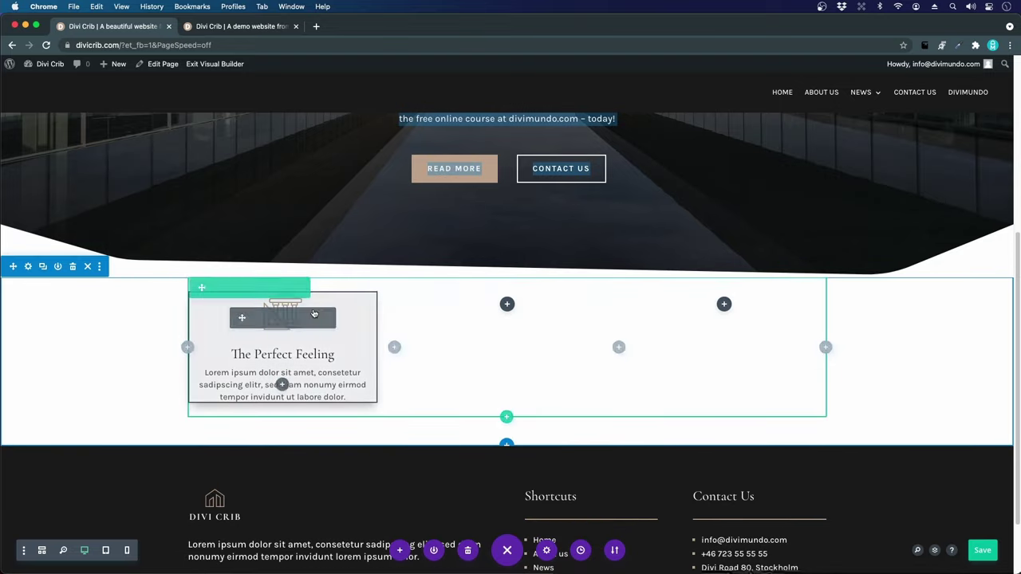
left_click_drag(427, 282, 433, 269)
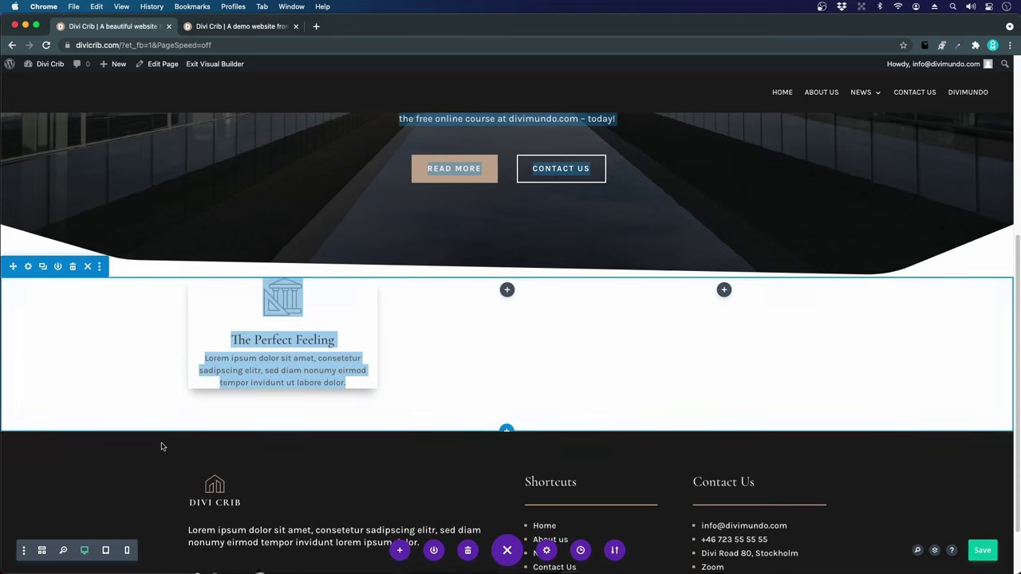
left_click(80, 488)
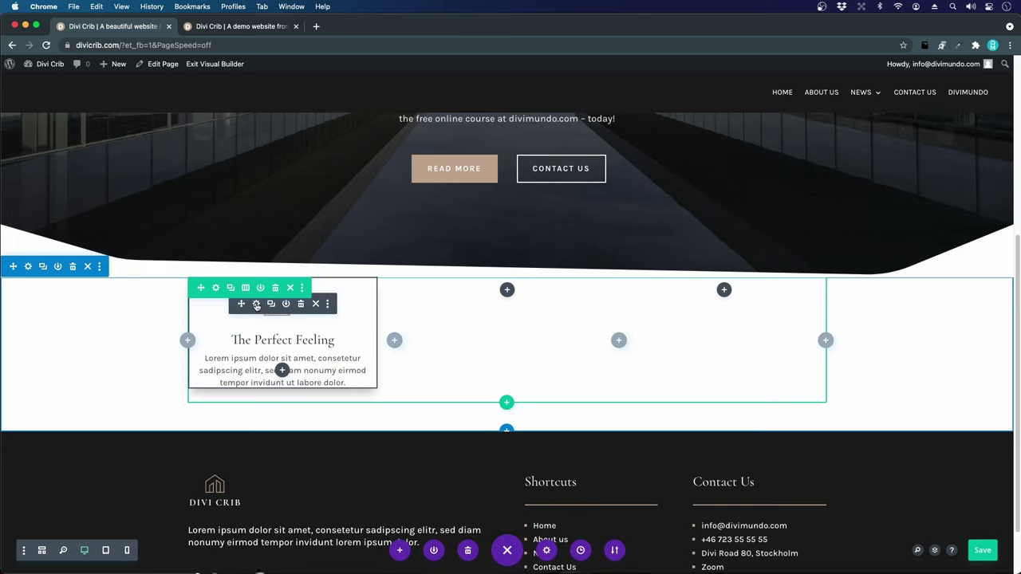
- Reopen the blurb's Design settings with Spacing expanded
left_click(256, 303)
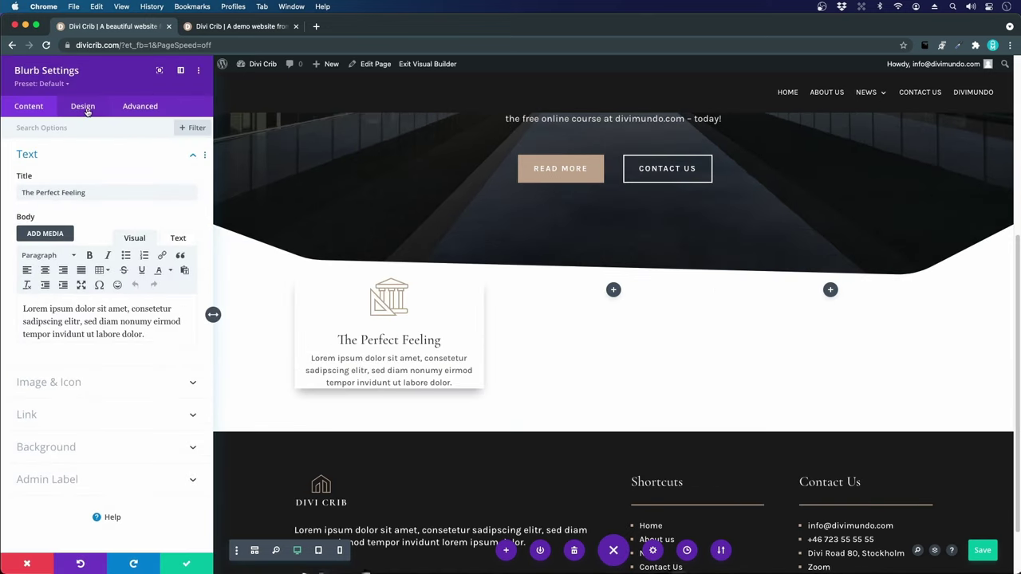
left_click(82, 106)
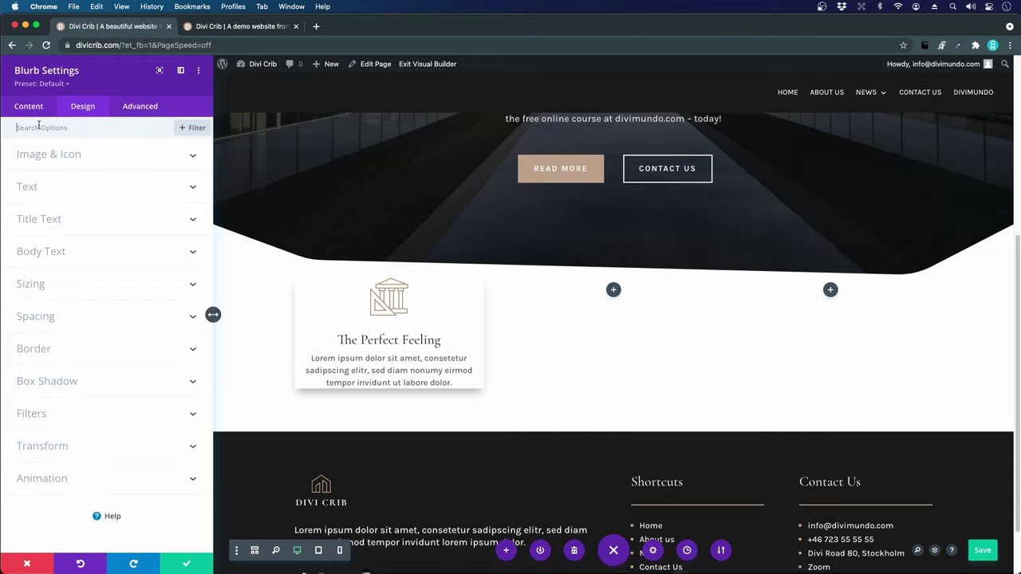
left_click(49, 313)
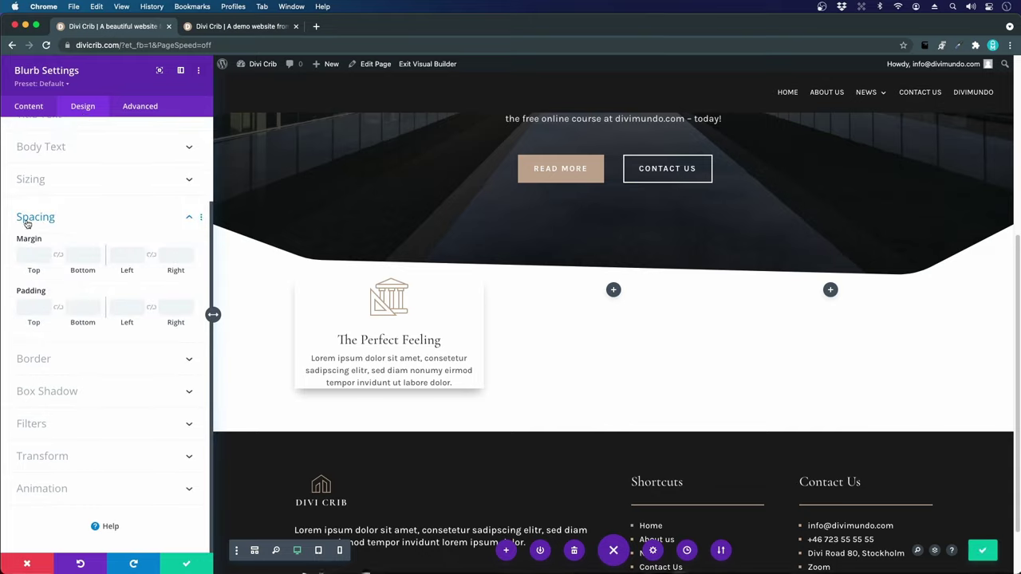
- Set the blurb's top margin to -81px so the card overlaps the curved hero divider
left_click(32, 253)
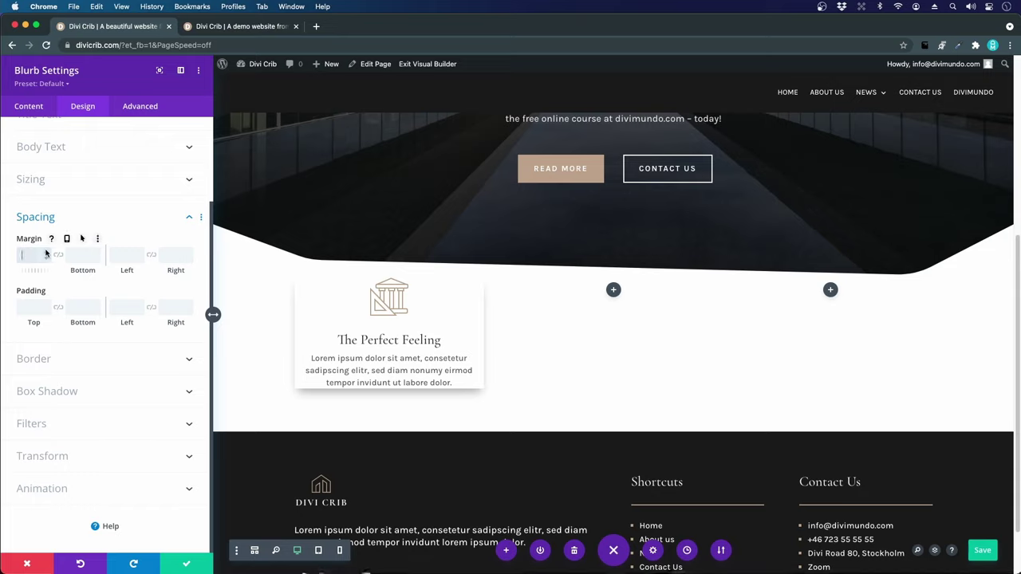
type("13")
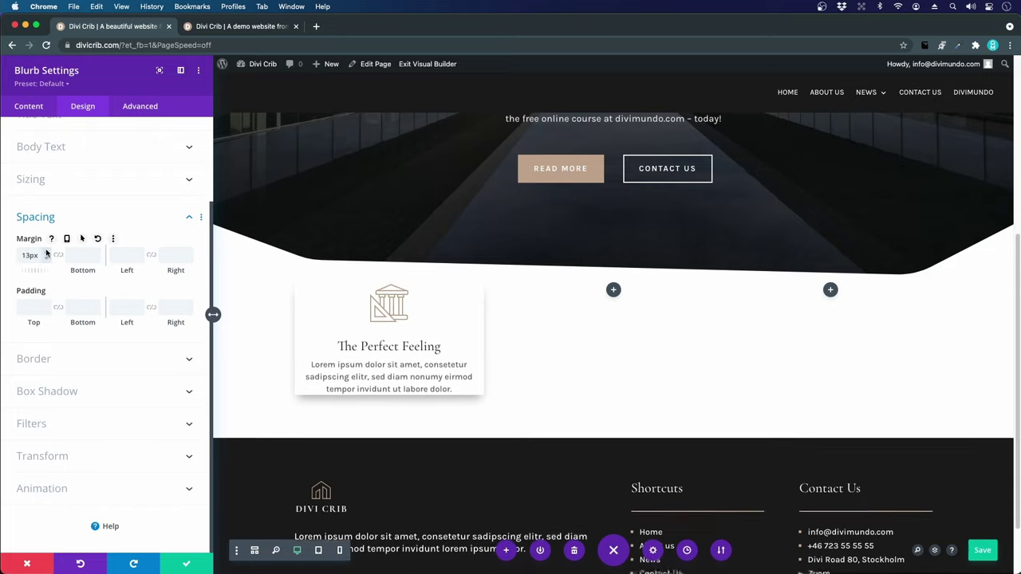
key("Up")
key("Up")
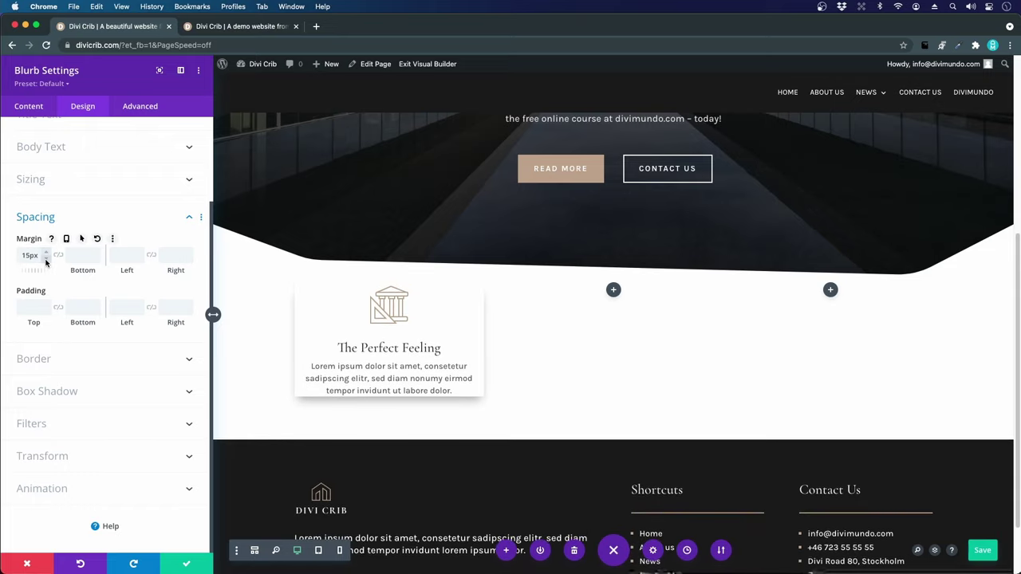
key("Down")
key("Down")
key("Down")
key("Down")
key("Down")
key("Down")
key("Down")
key("Down")
key("Down")
key("Down")
key("Down")
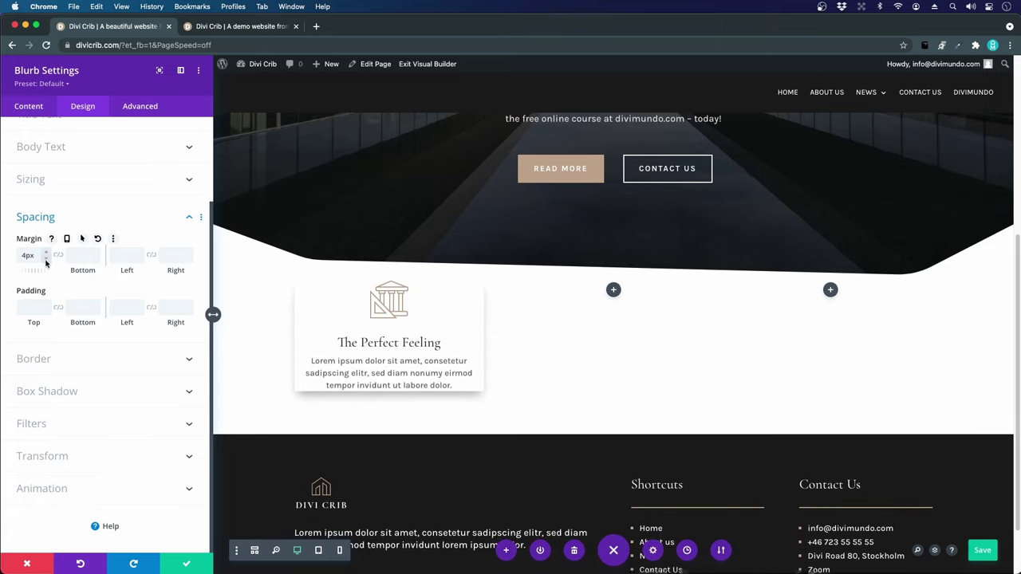
key("Down")
key("Down")
key("Down")
key("Down")
key("Down")
key("Down")
key("Down")
key("Down")
key("Down")
key("Down")
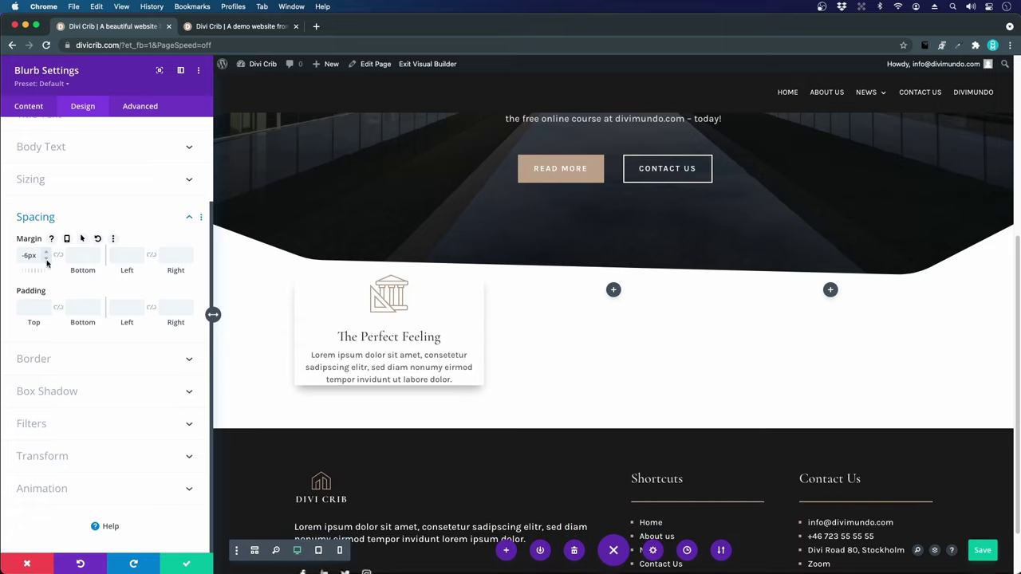
left_click_drag(46, 263, 2, 271)
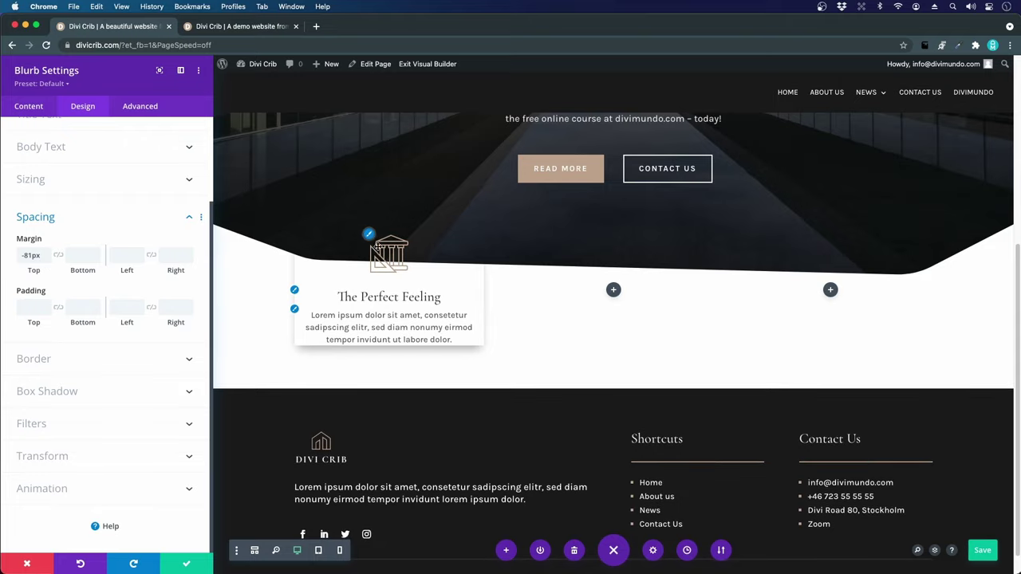
scroll(155, 406, "up", 5)
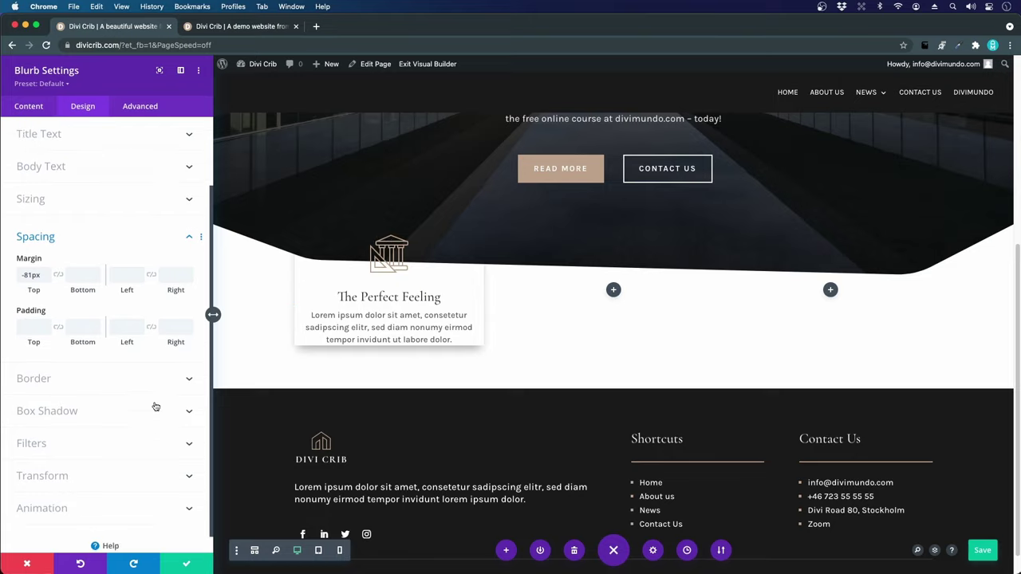
left_click(17, 106)
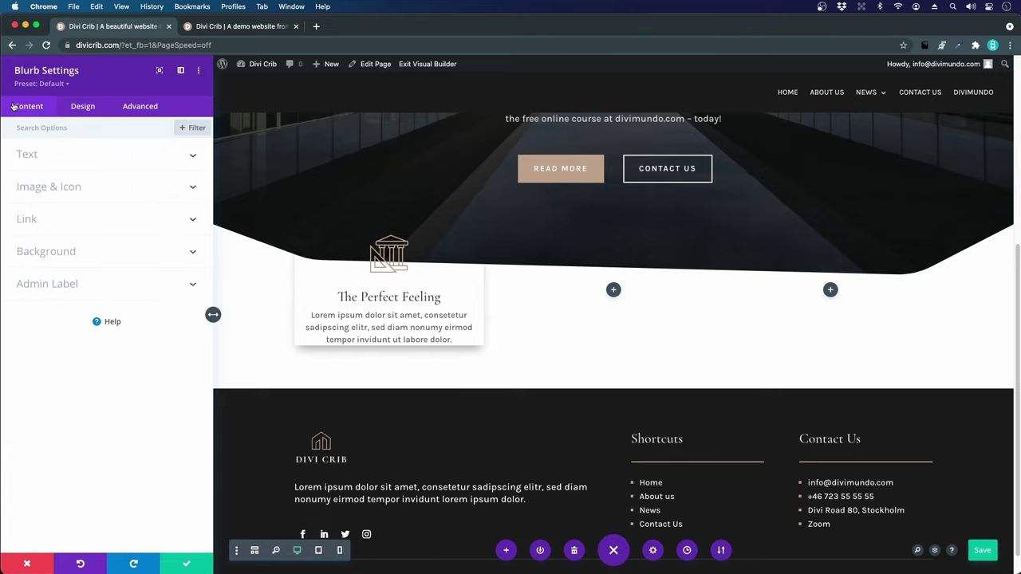
- Set the blurb card background to white and compare it with the live demo
left_click(47, 250)
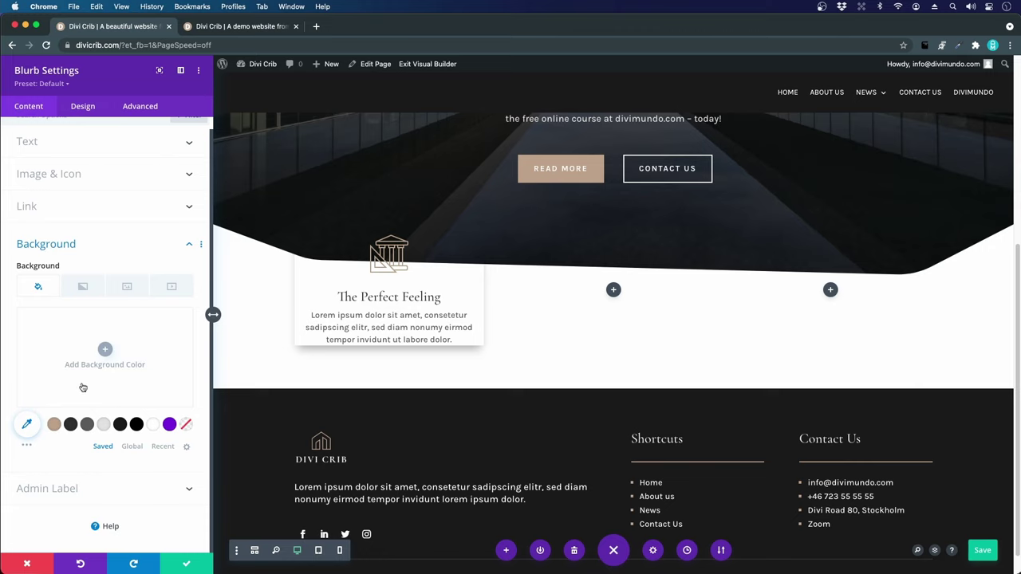
left_click(152, 425)
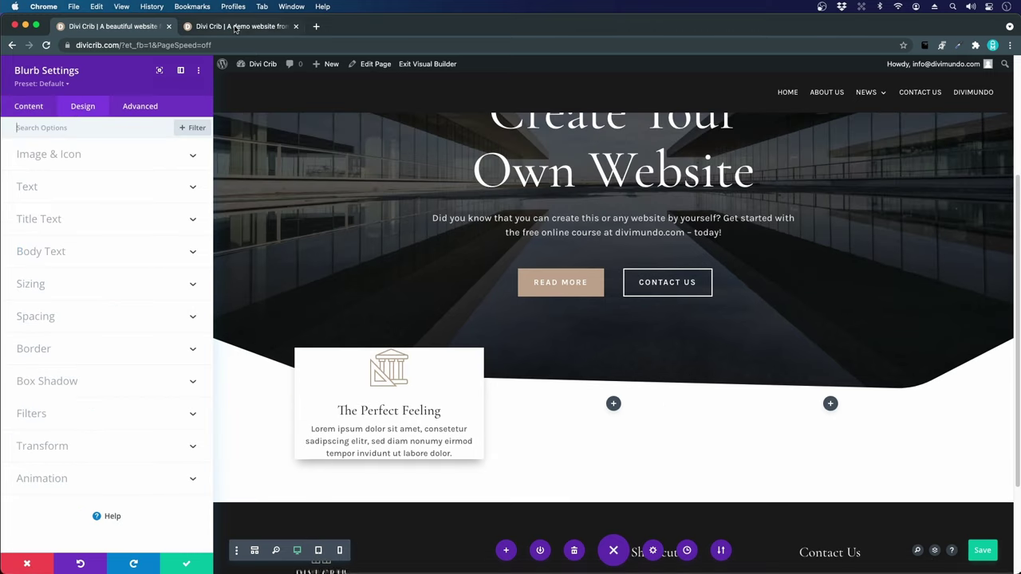
left_click(237, 26)
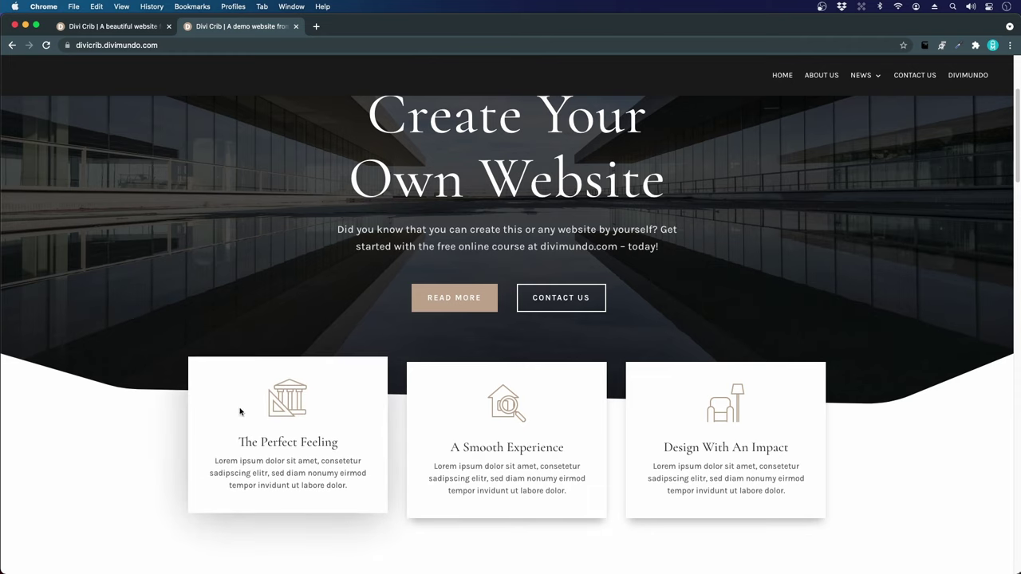
left_click(107, 26)
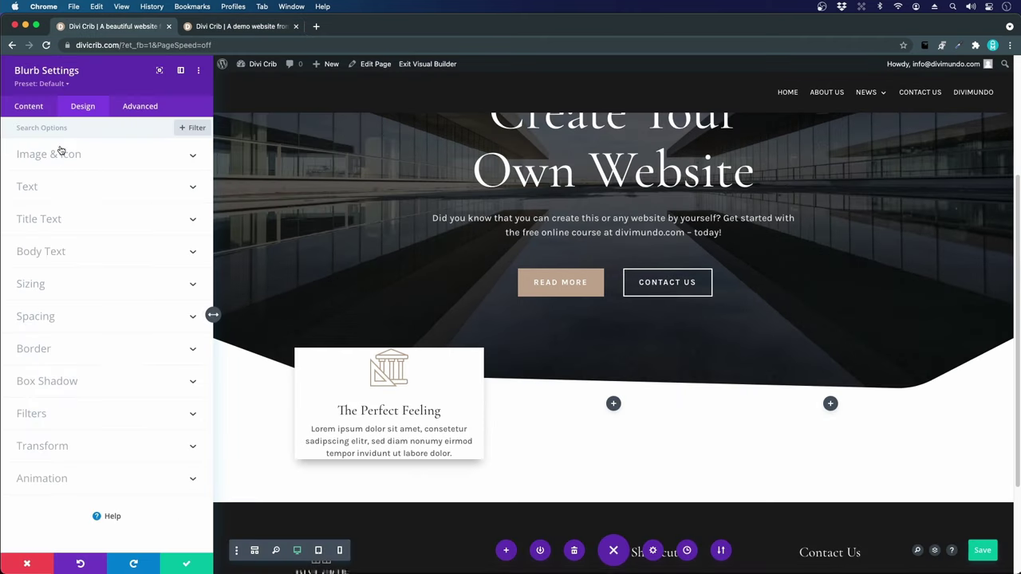
- Give the blurb card 40px padding on top, bottom, left and right, and save
left_click(43, 327)
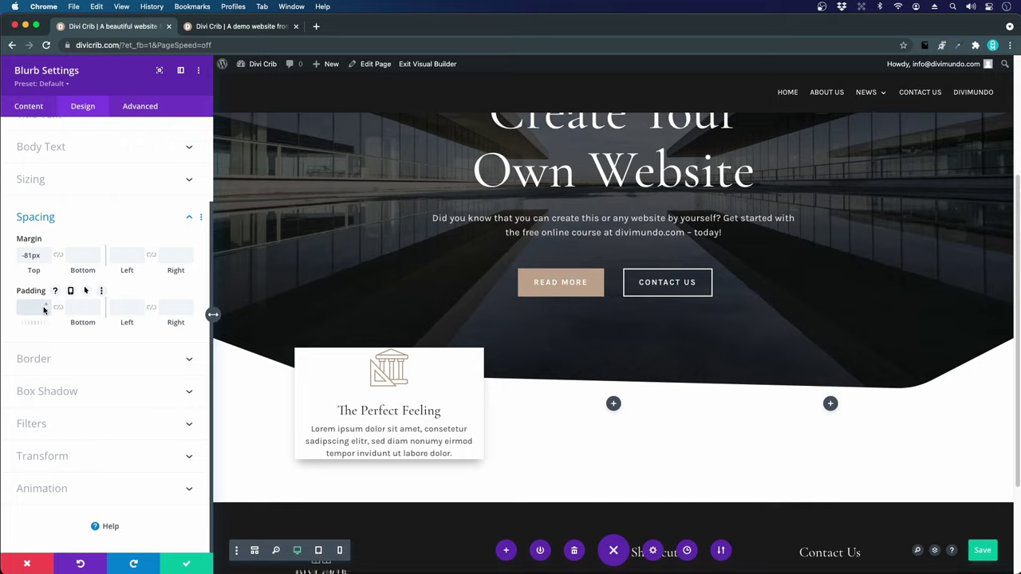
left_click(43, 310)
type("30px")
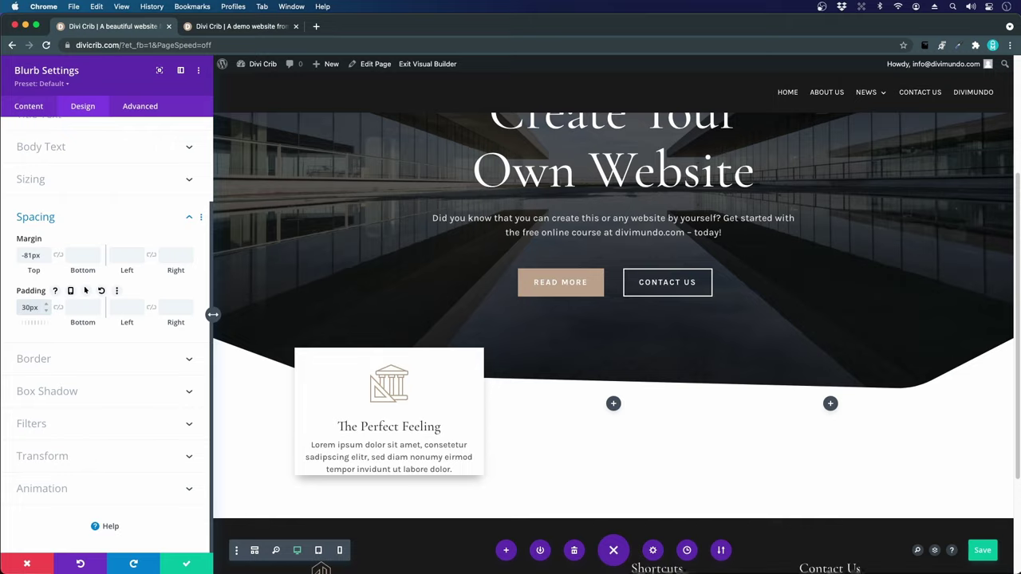
key("BackSpace")
key("BackSpace")
key("BackSpace")
key("BackSpace")
type("40px")
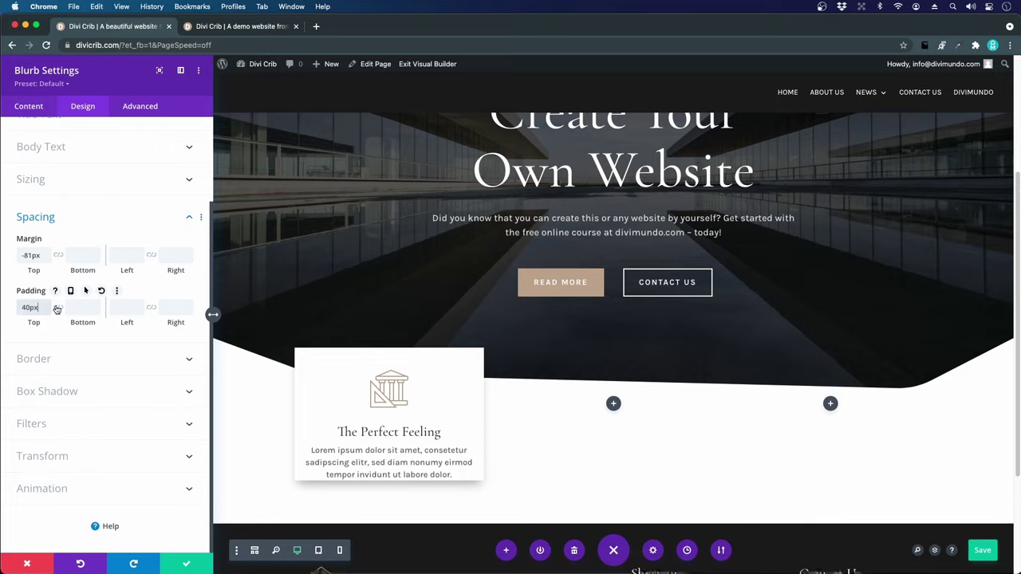
left_click(58, 309)
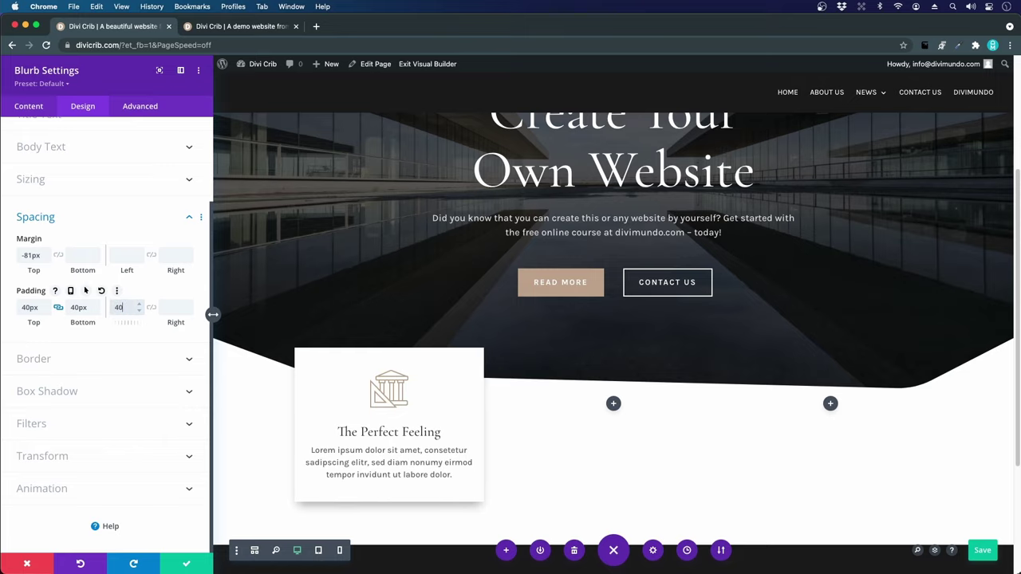
type("40")
left_click(151, 308)
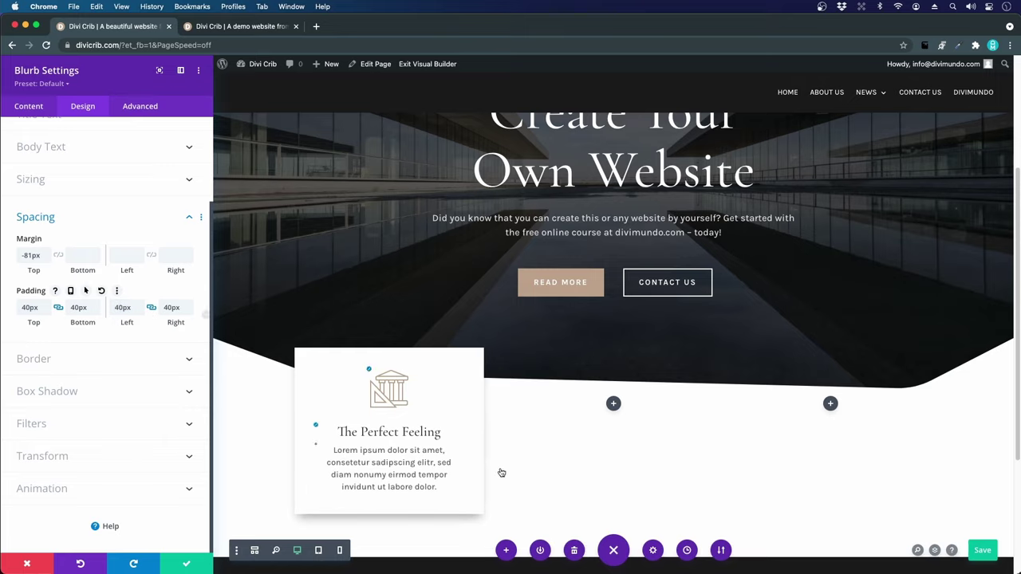
scroll(515, 413, "down", 3)
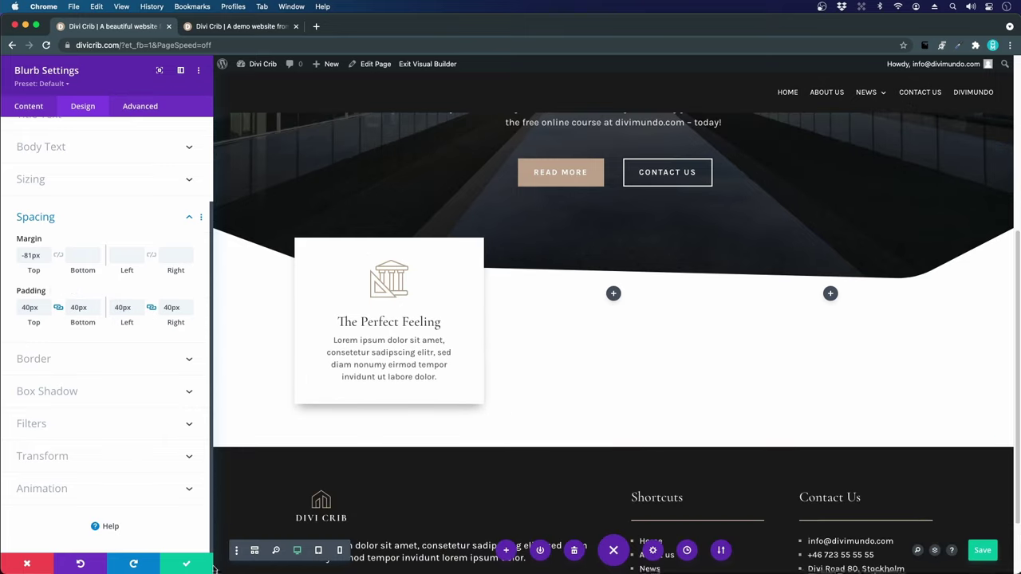
left_click(186, 564)
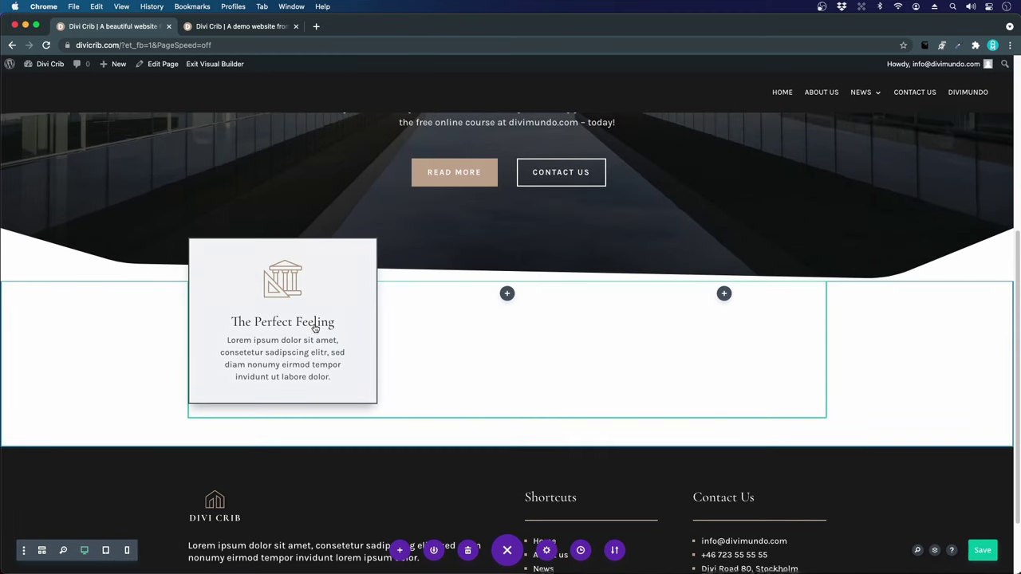
- Compare the card with the live demo site, then reopen the blurb's settings
left_click(243, 26)
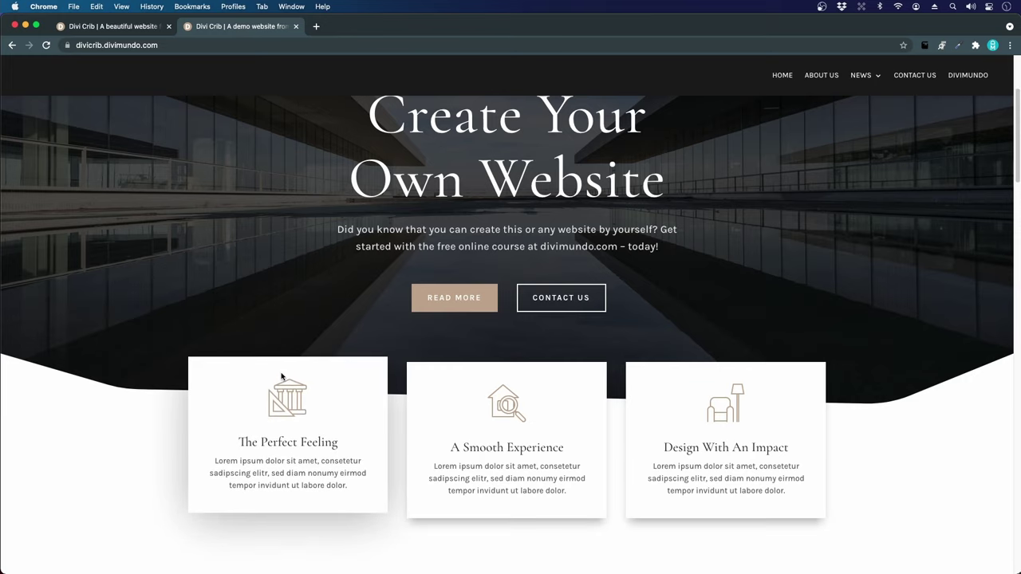
left_click(134, 28)
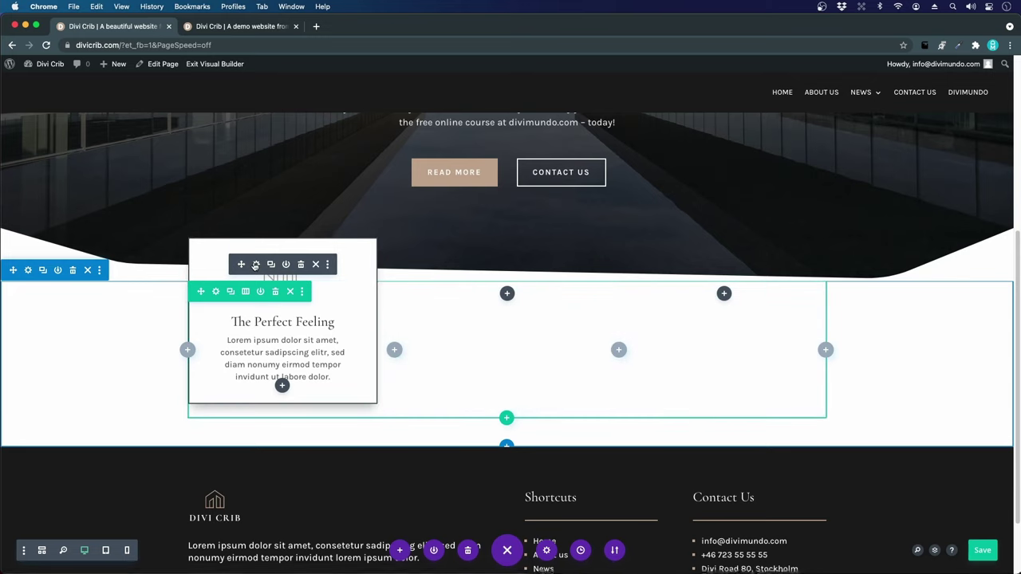
left_click(256, 264)
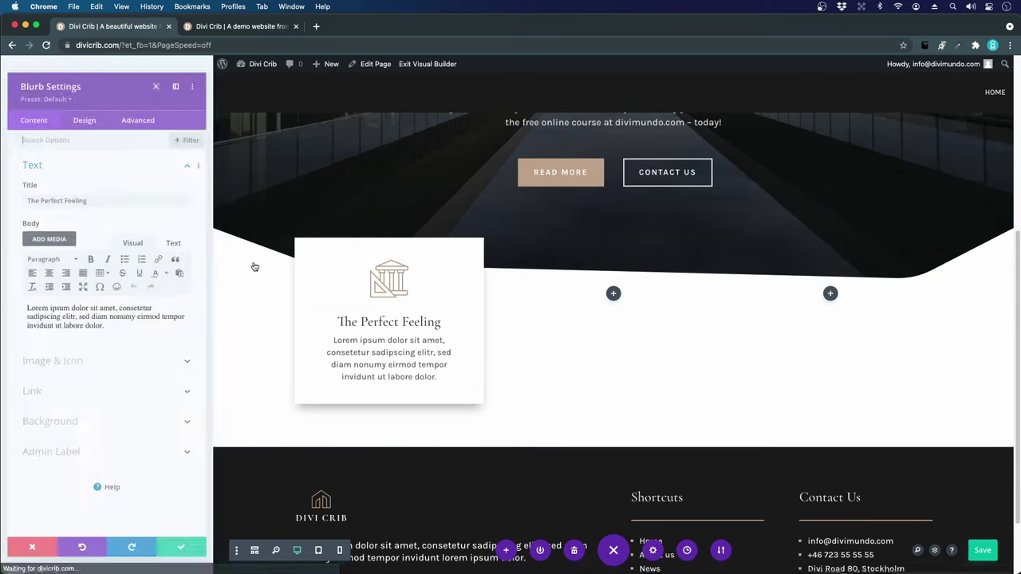
- Try translate offsets in the blurb's Transform options, then reset them to zero
left_click(70, 109)
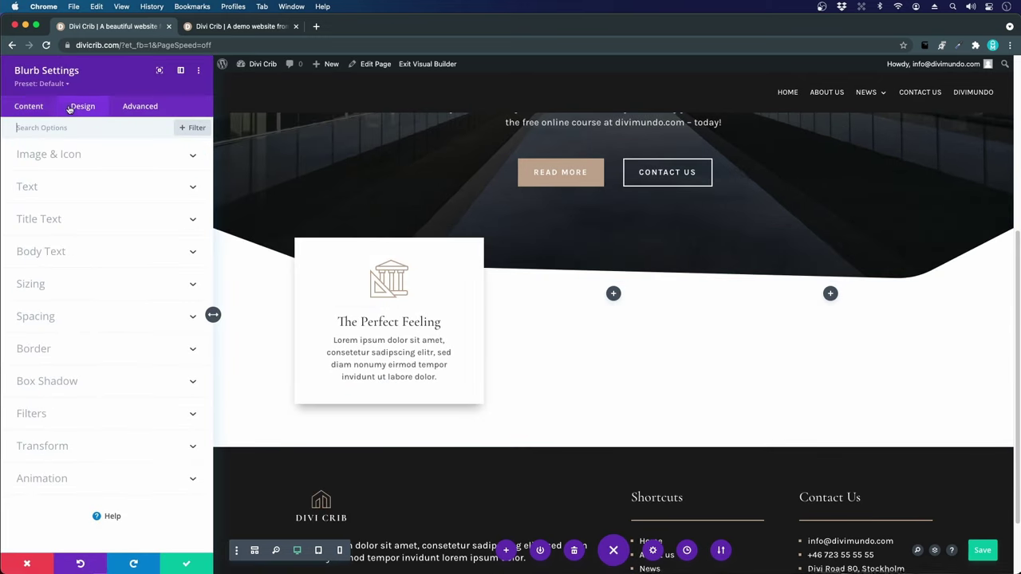
left_click(28, 446)
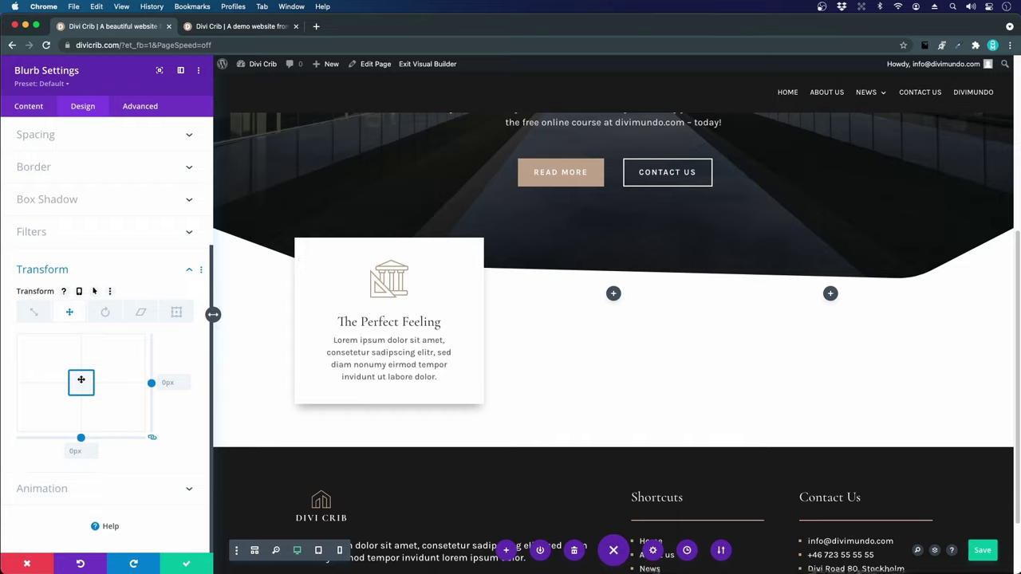
mouse_move(81, 379)
left_mouse_down()
mouse_move(81, 367)
mouse_move(101, 374)
mouse_move(80, 385)
mouse_move(77, 365)
mouse_move(93, 380)
left_mouse_up()
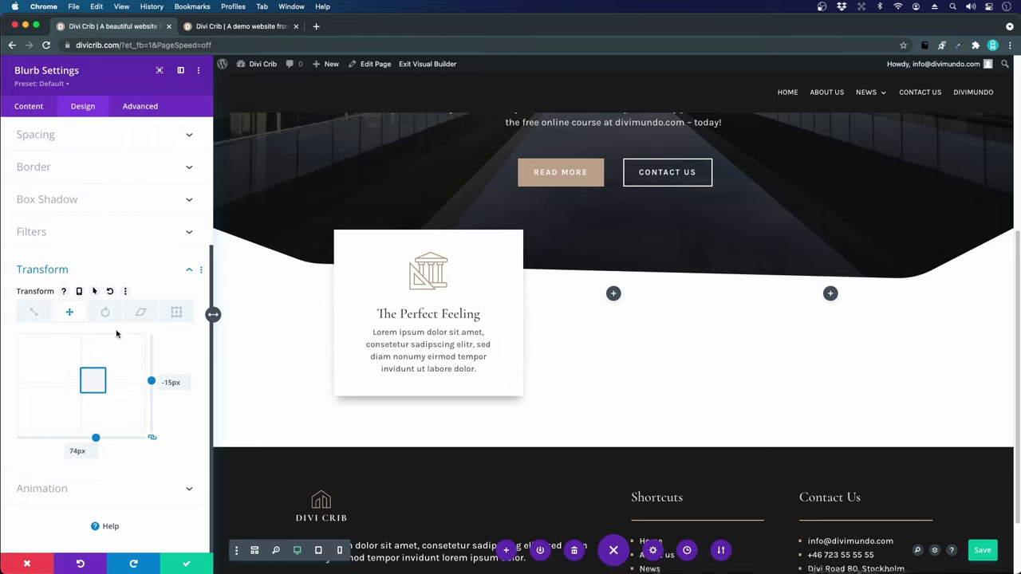
left_click(113, 292)
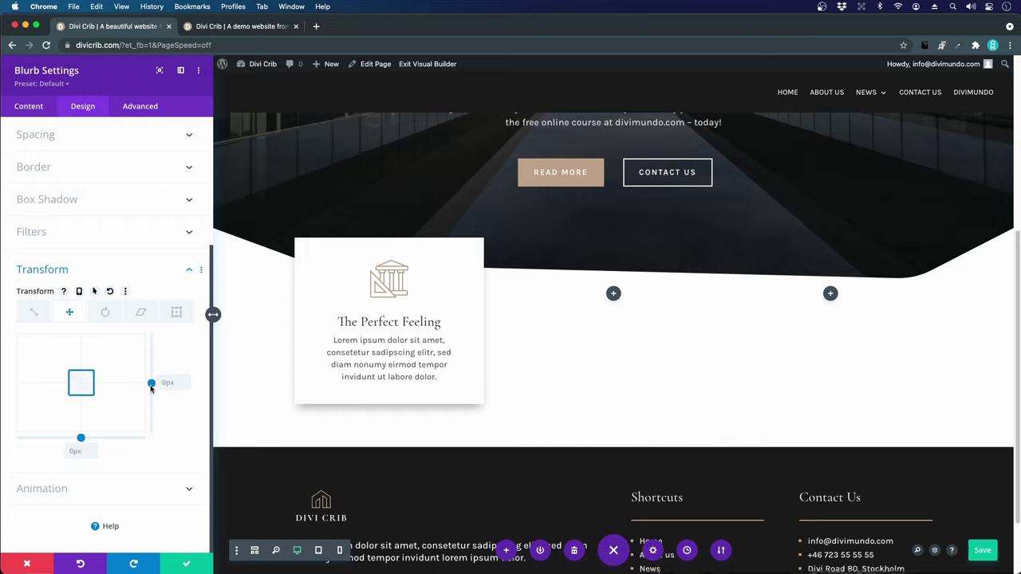
left_click_drag(151, 387, 168, 382)
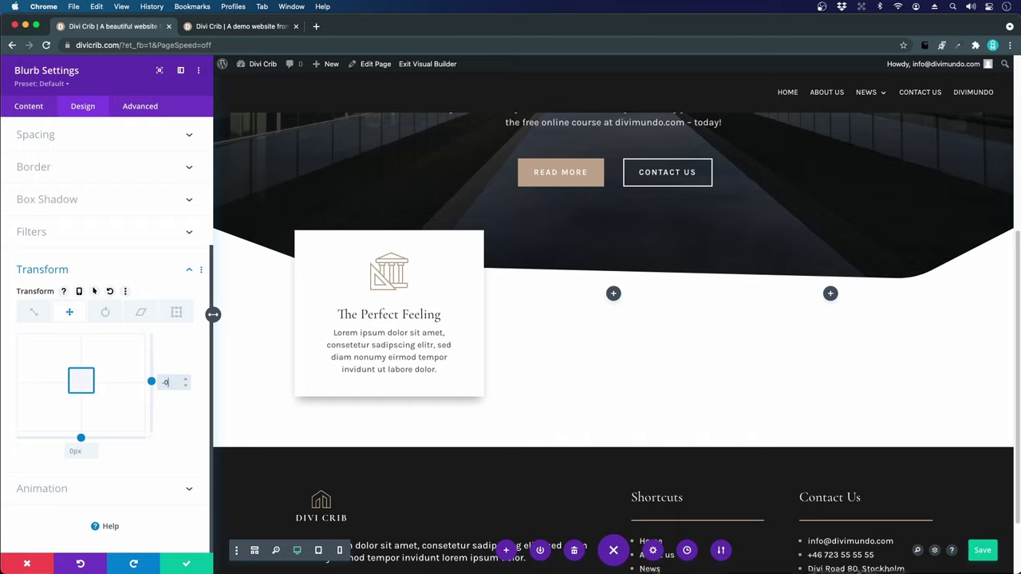
key("BackSpace")
key("BackSpace")
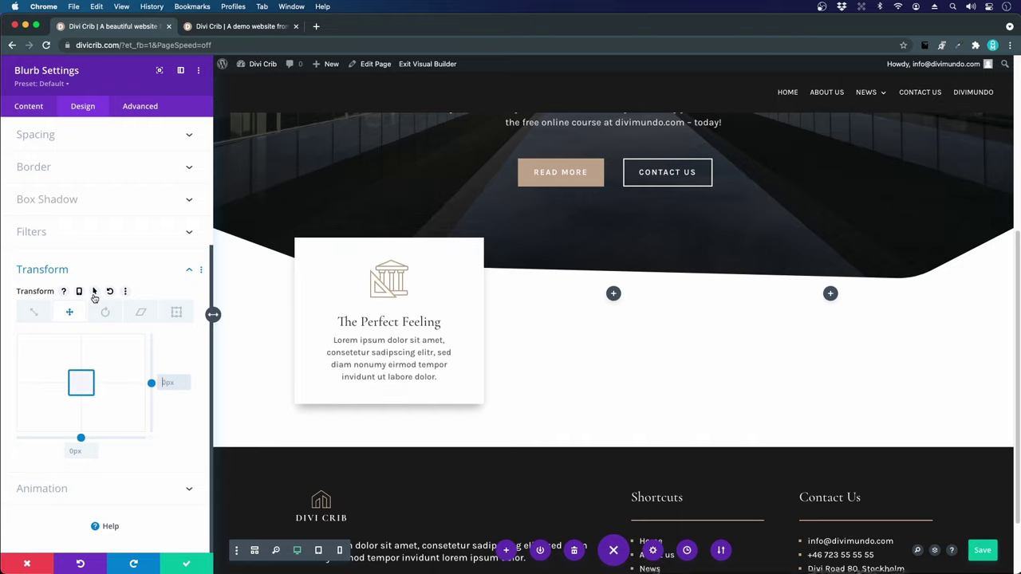
- Set the hover-state Translate Y to -10px, preview both states, and save
left_click(94, 292)
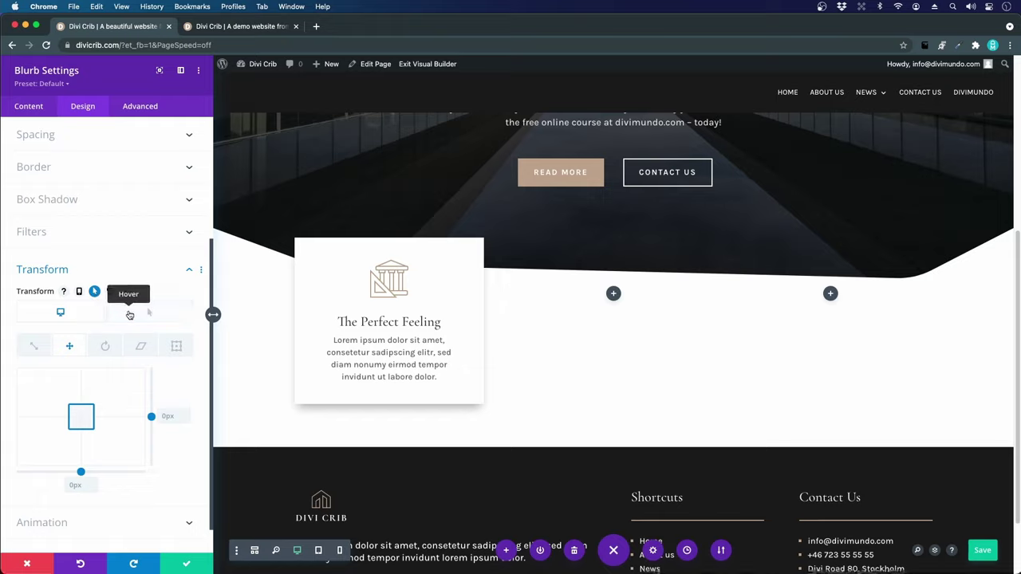
left_click(129, 315)
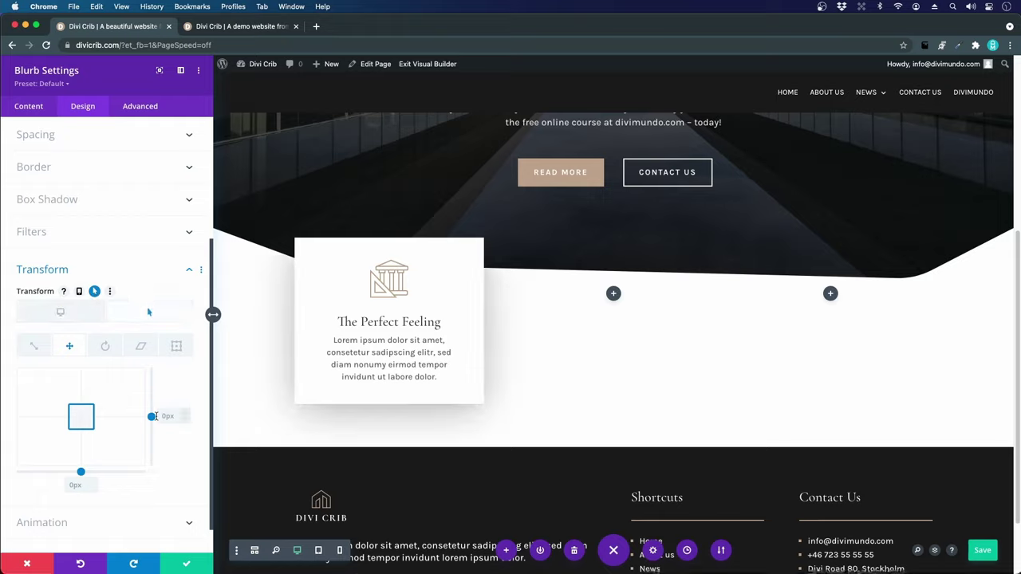
left_click_drag(153, 416, 151, 415)
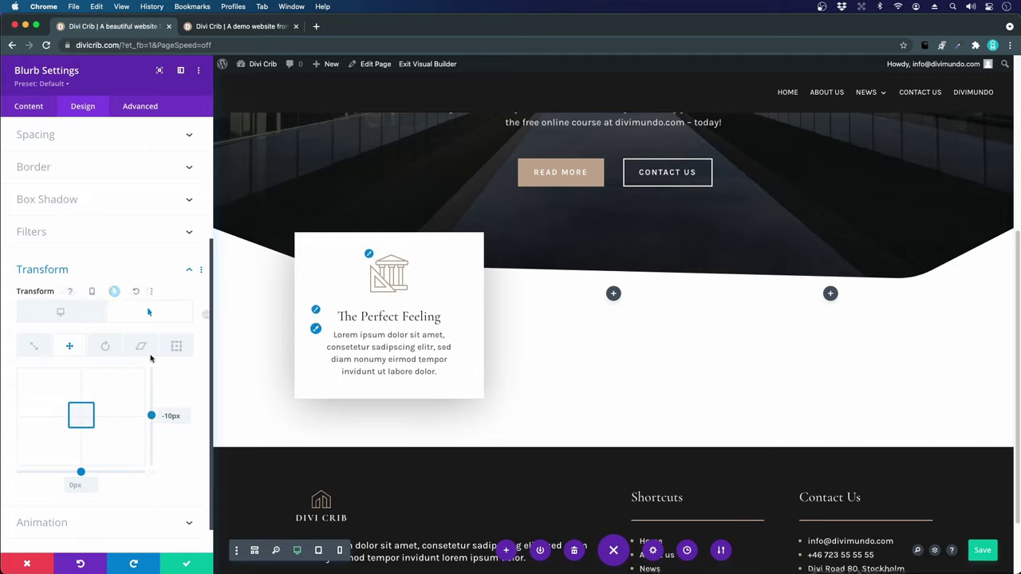
left_click(76, 316)
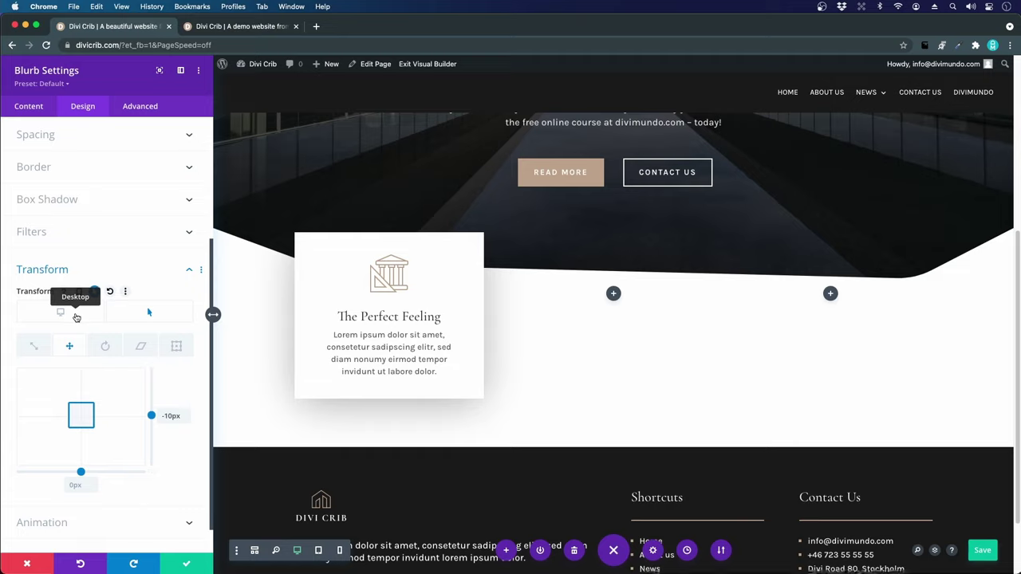
left_click(76, 316)
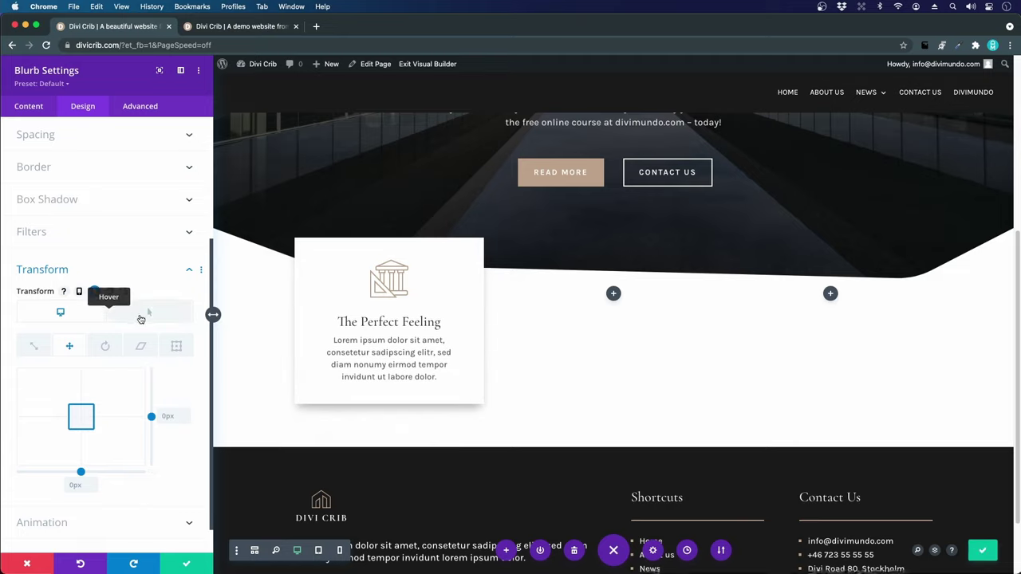
left_click(141, 315)
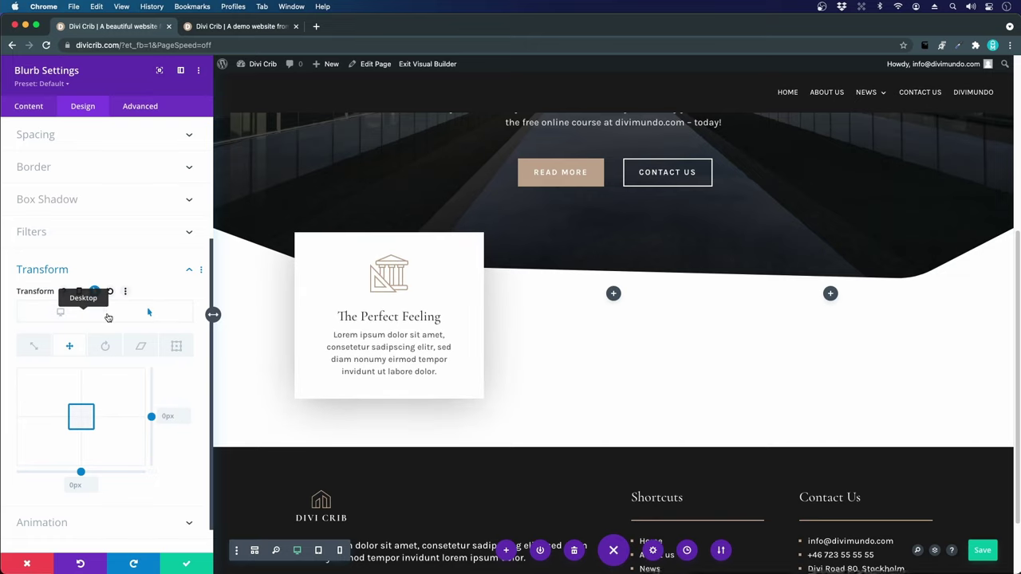
left_click(185, 563)
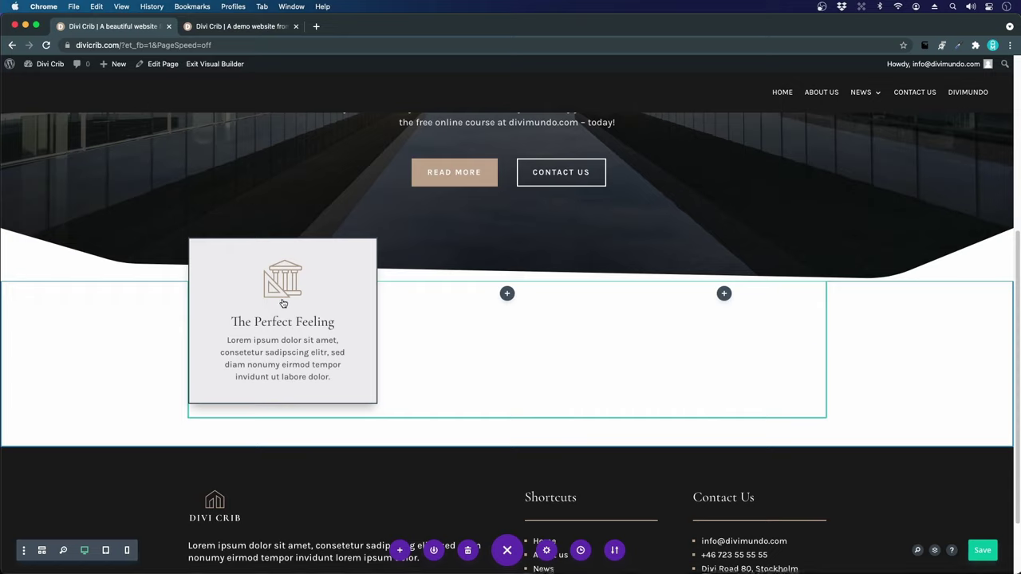
- Duplicate The Perfect Feeling blurb card twice
mouse_move(284, 300)
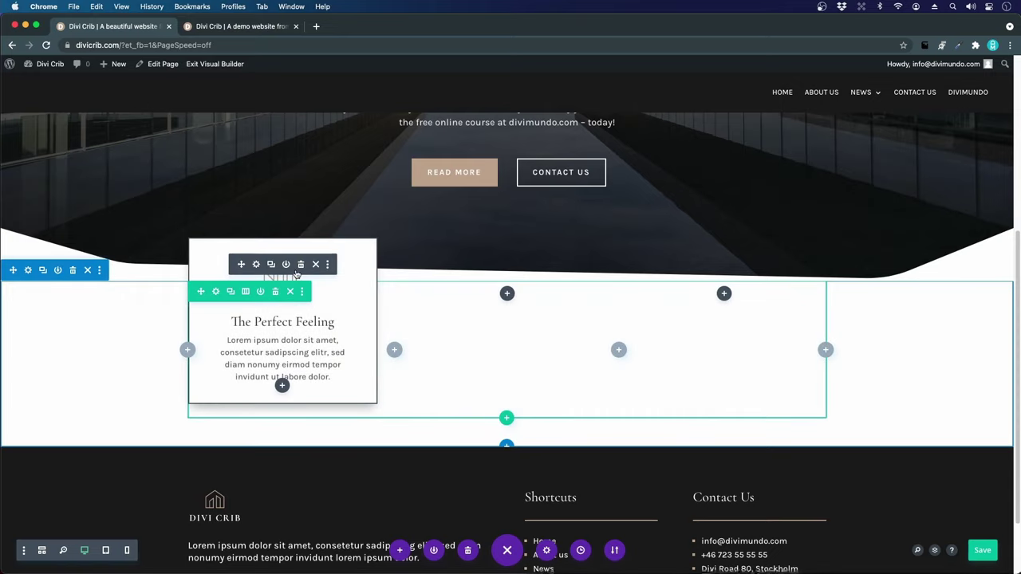
left_click(271, 265)
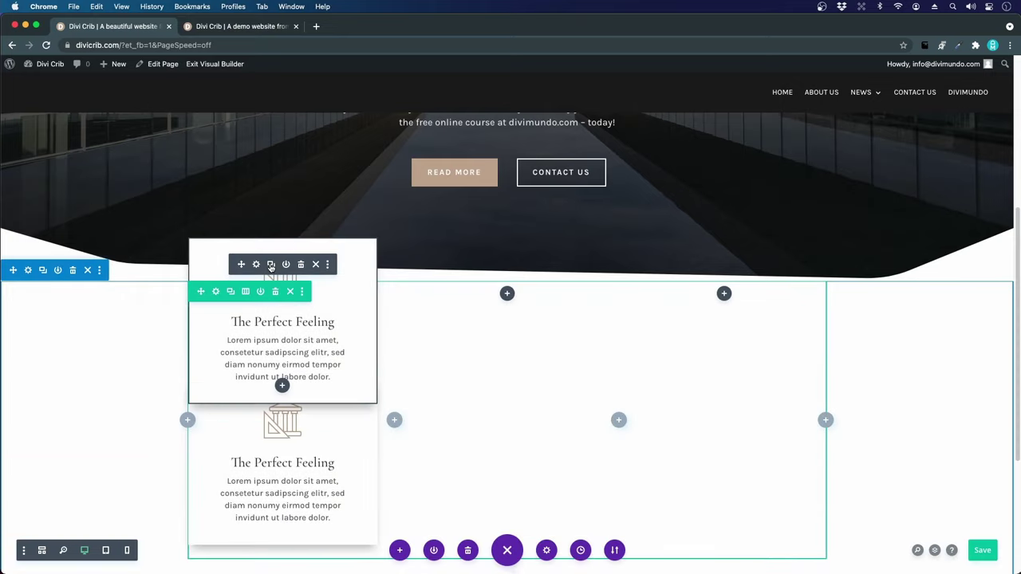
left_click(271, 264)
- Move the two copies into the second and third columns and open the middle card's settings
scroll(271, 239, "down", 2)
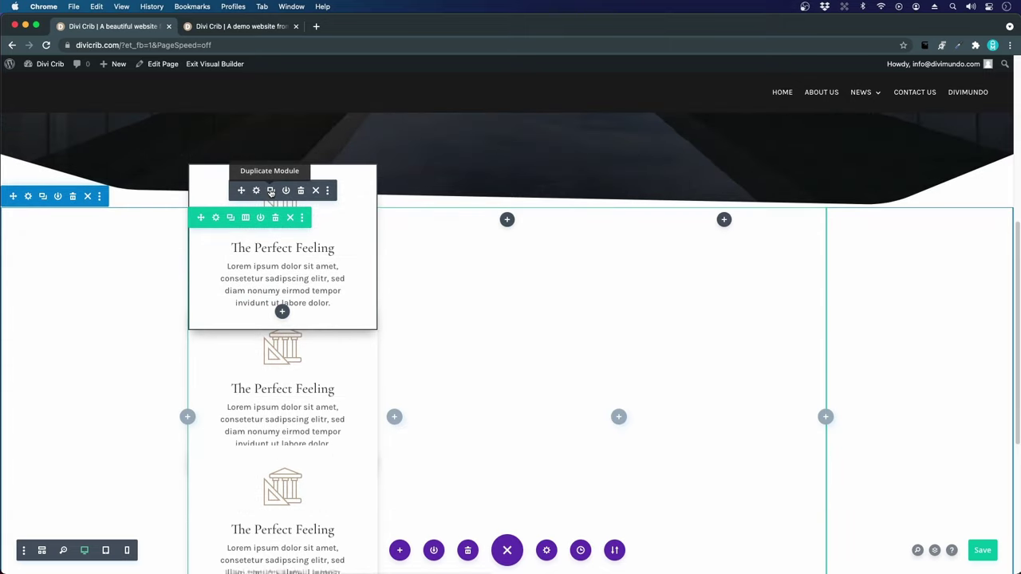
left_click_drag(241, 190, 511, 186)
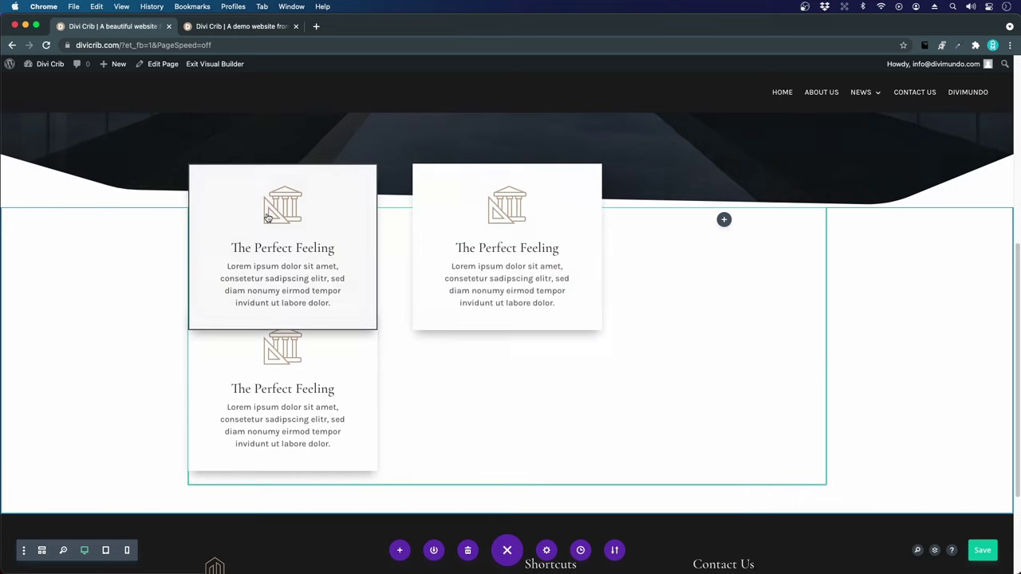
left_click_drag(241, 190, 727, 187)
scroll(410, 472, "up", 3)
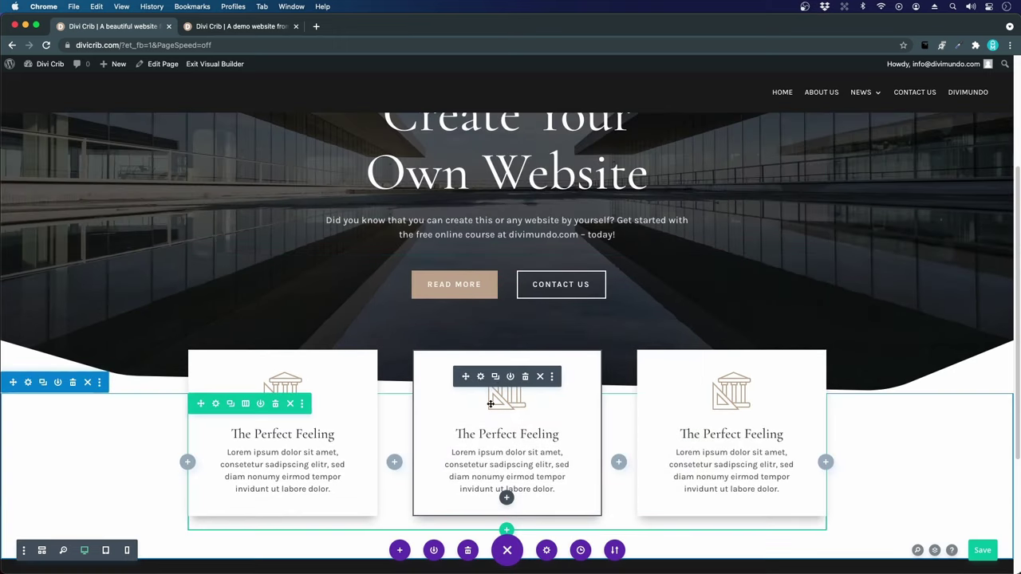
left_click(482, 380)
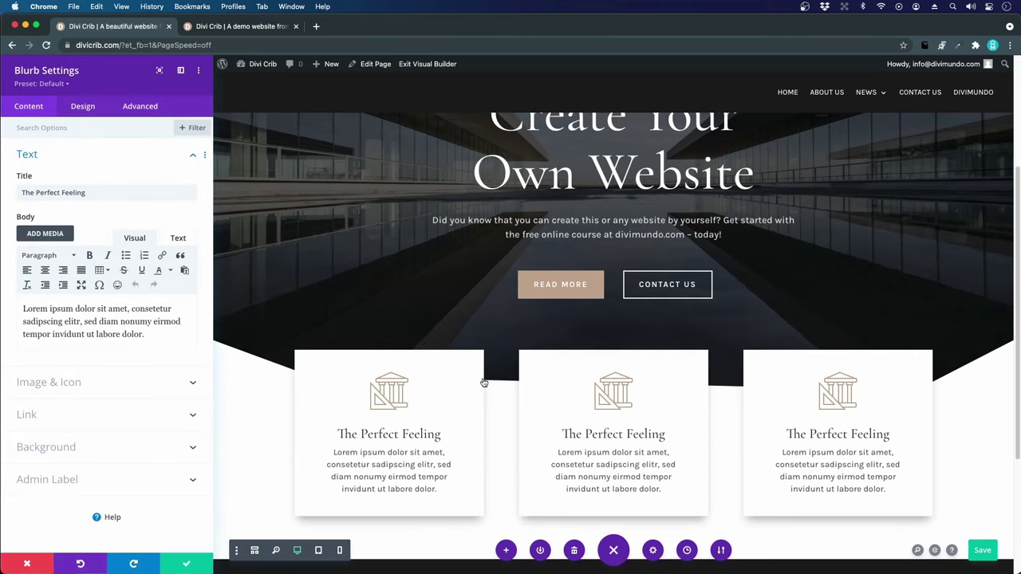
- Retitle the middle card 'The Best Feeling' and give it the armchair icon image
double_click(70, 192)
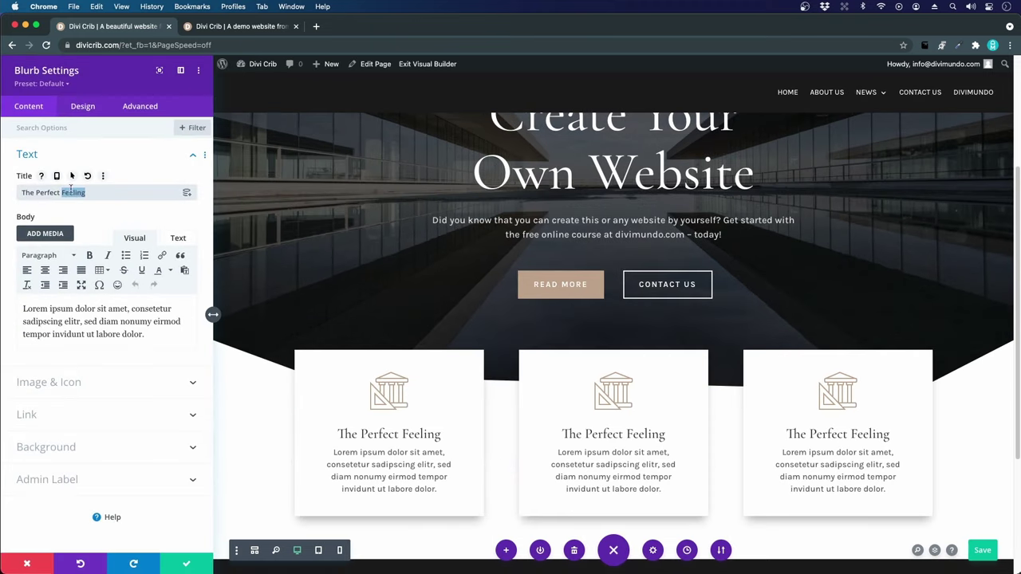
type("Best")
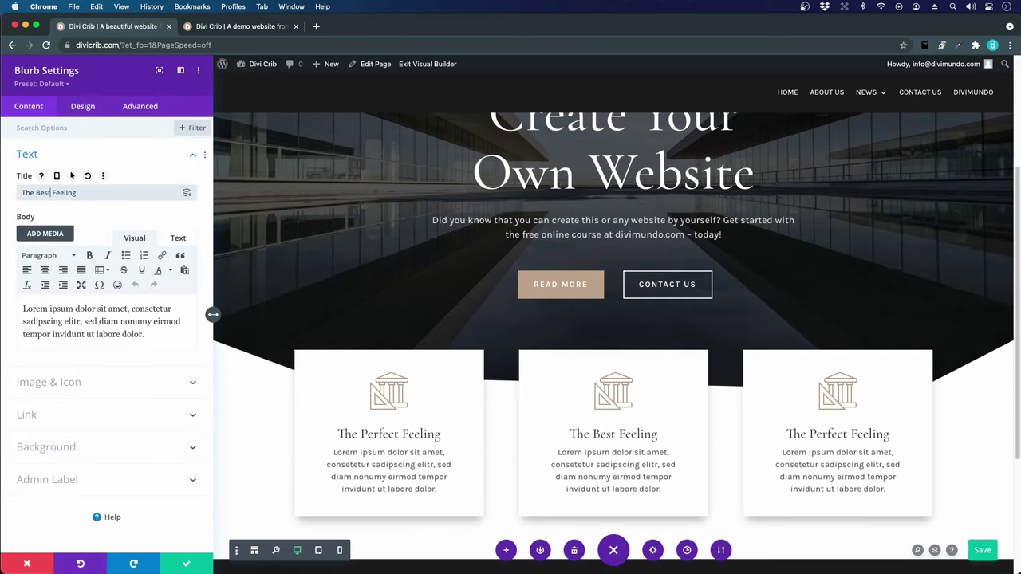
left_click(55, 387)
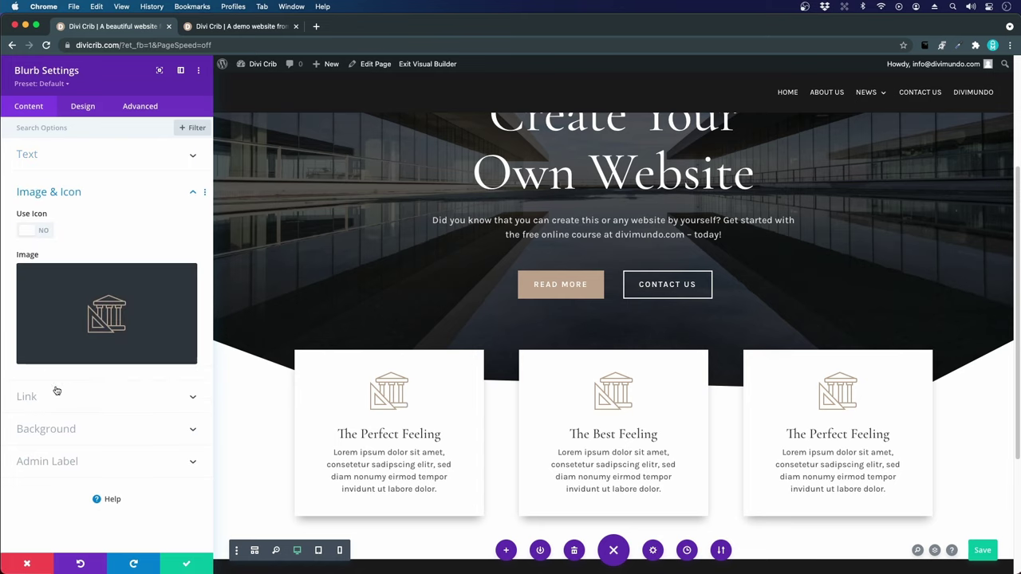
left_click(109, 315)
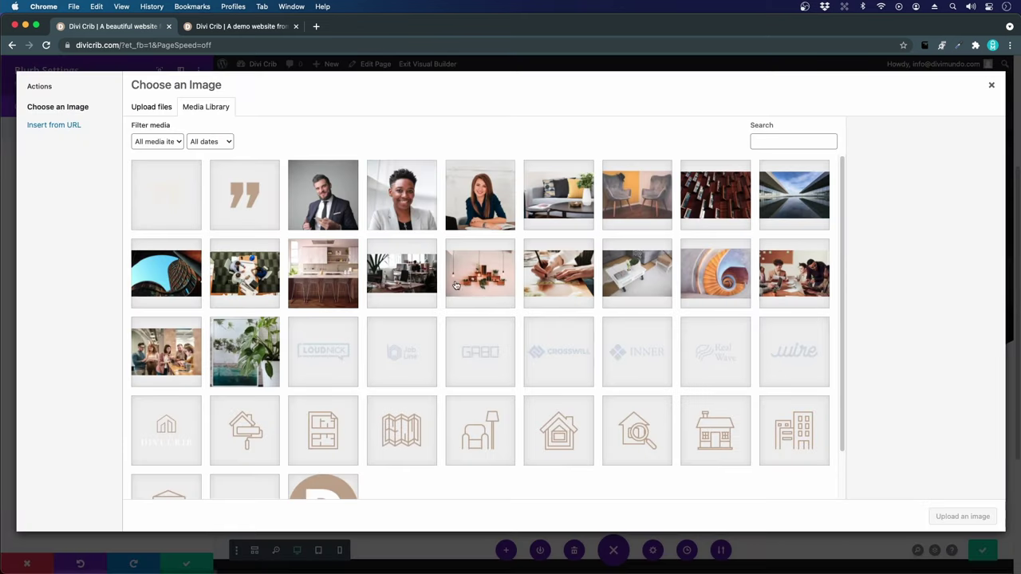
scroll(527, 383, "down", 1)
left_click(511, 415)
left_click(963, 516)
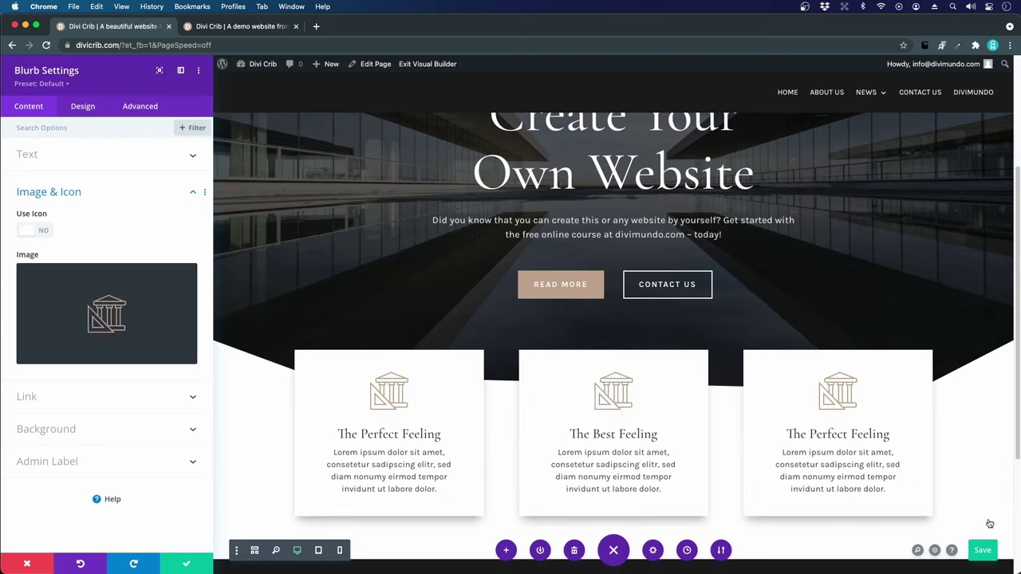
left_click(195, 563)
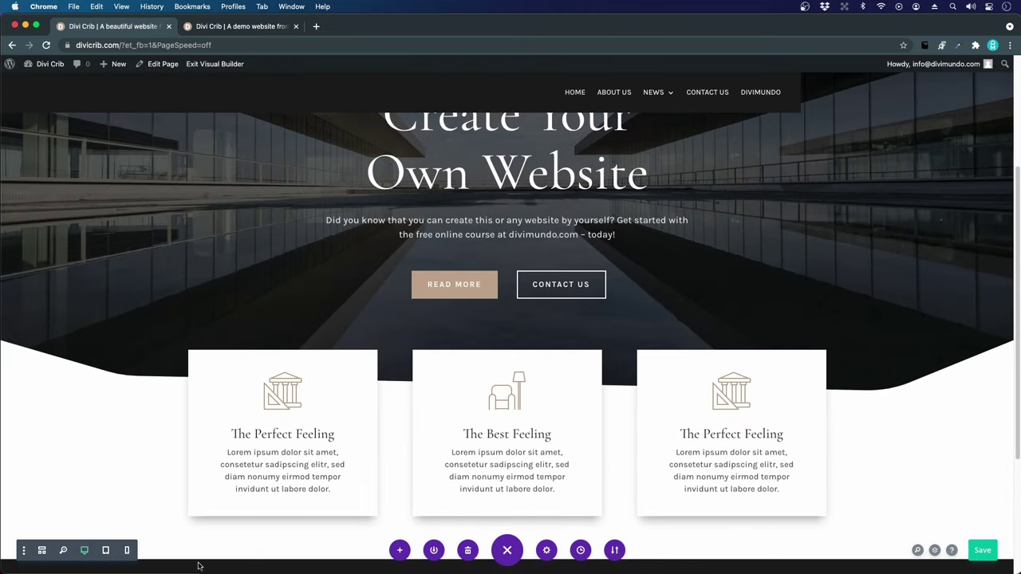
- Compare the three cards with the live demo page
scroll(287, 429, "down", 1)
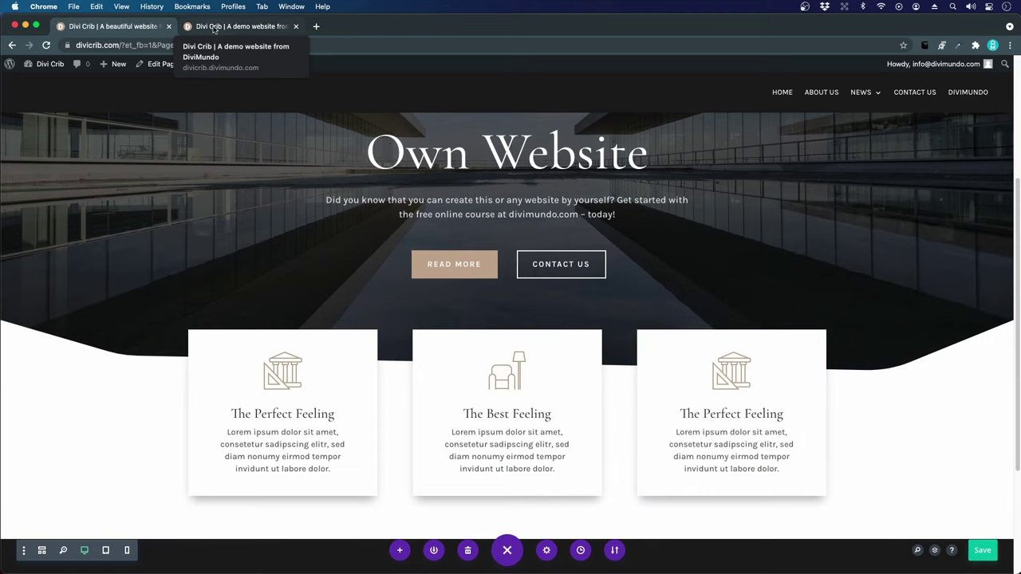
left_click(214, 28)
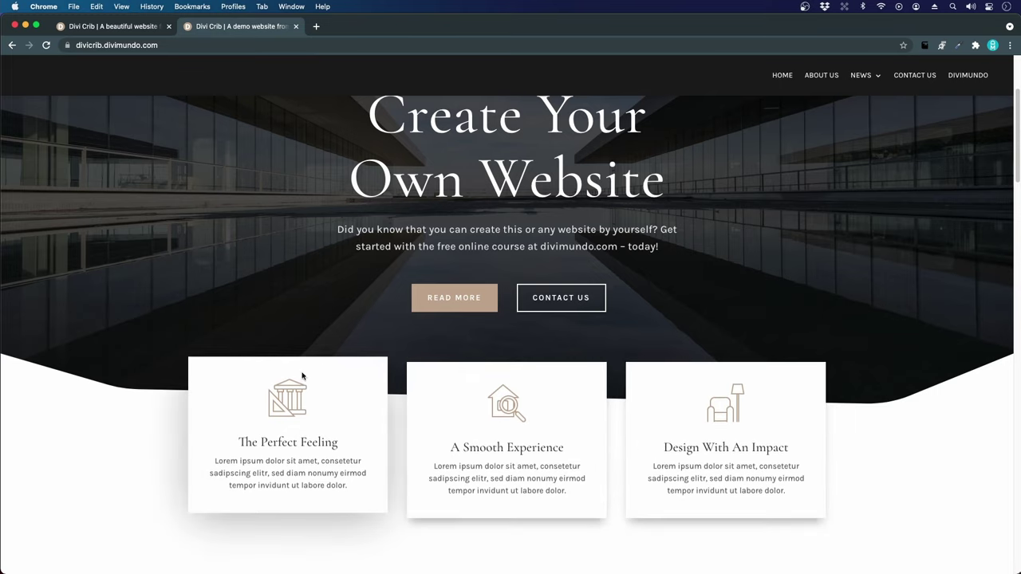
left_click(153, 30)
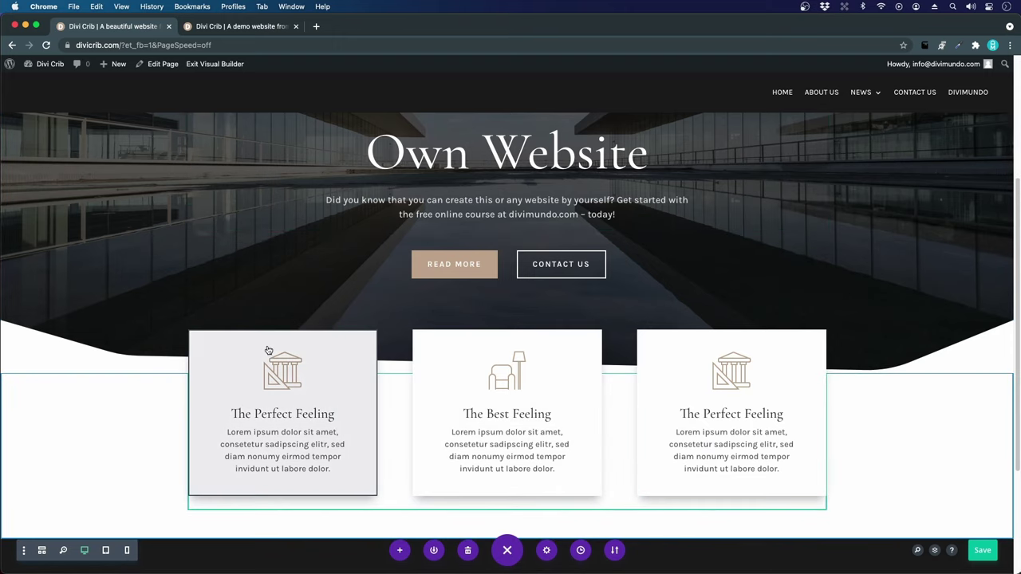
- Enable a custom gutter width on the card row and reduce it from 3 to 2
mouse_move(252, 360)
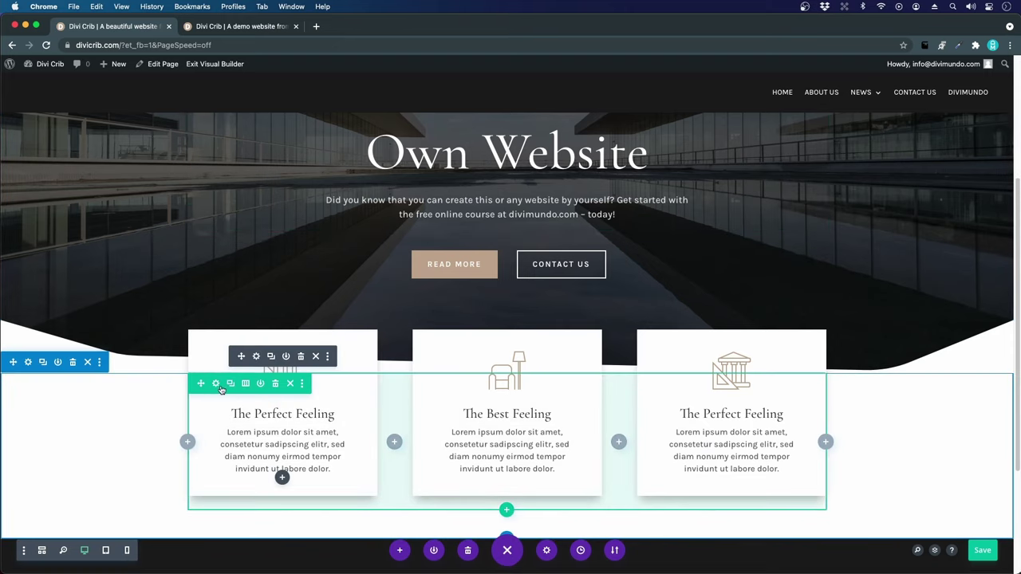
left_click(216, 386)
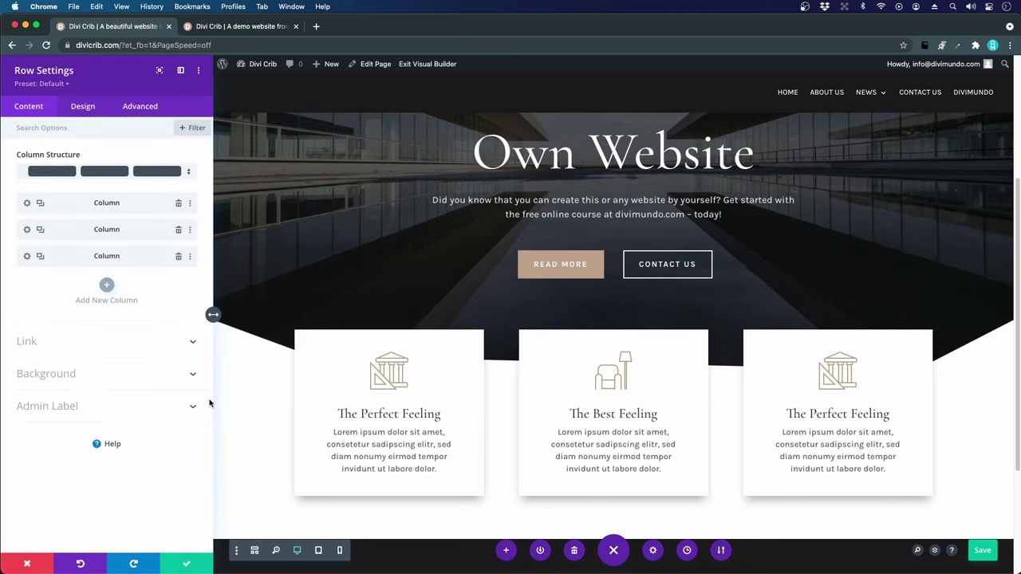
left_click(83, 107)
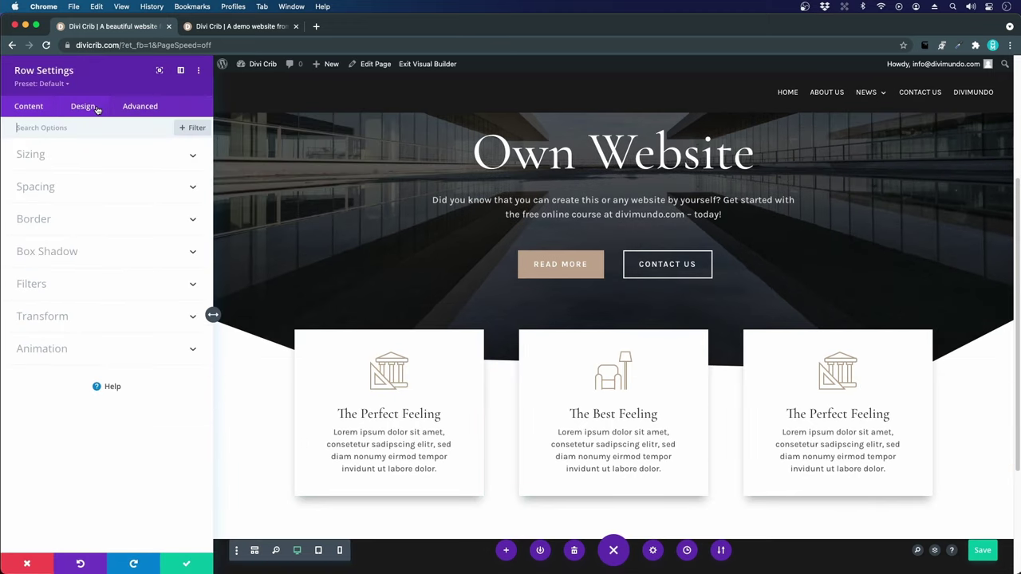
left_click(30, 154)
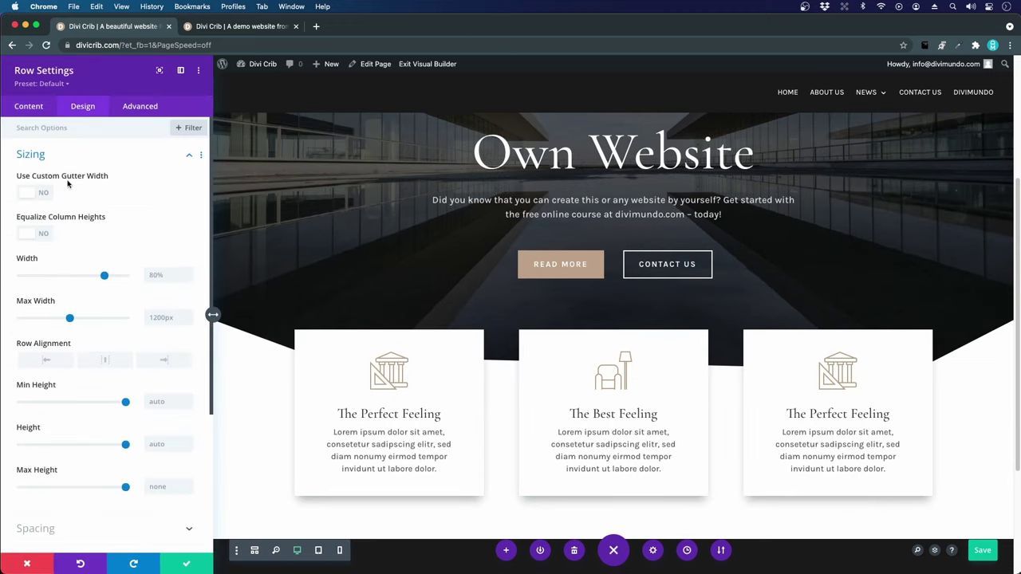
left_click(45, 192)
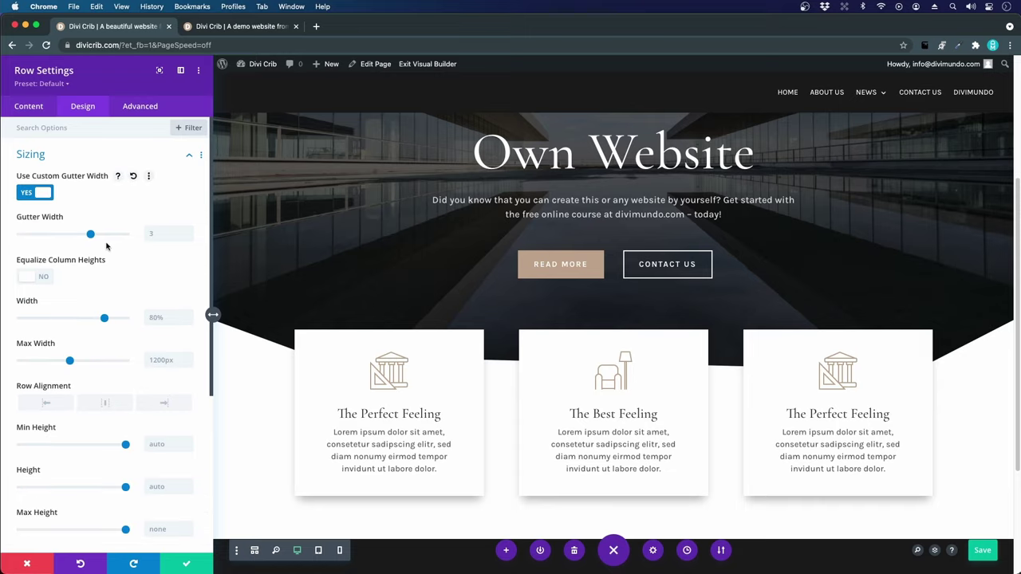
left_click_drag(89, 236, 67, 239)
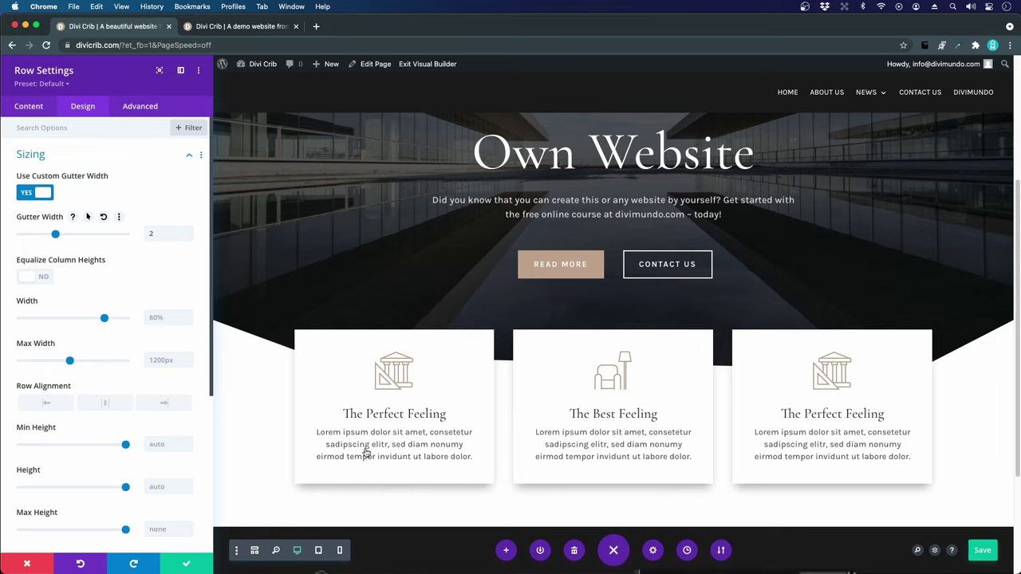
left_click(186, 564)
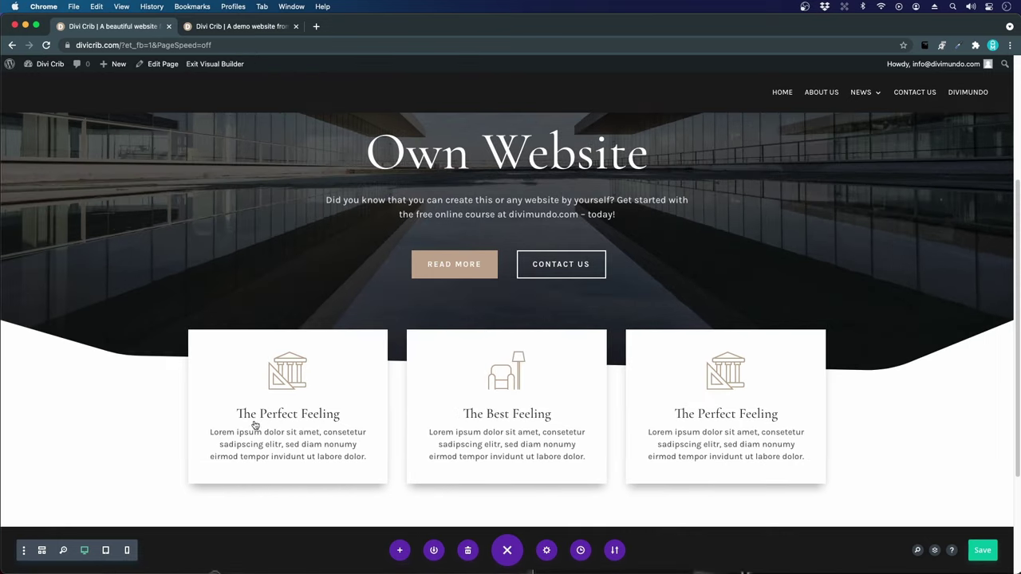
- Save all changes, exit the Visual Builder and scroll through the page
left_click(225, 64)
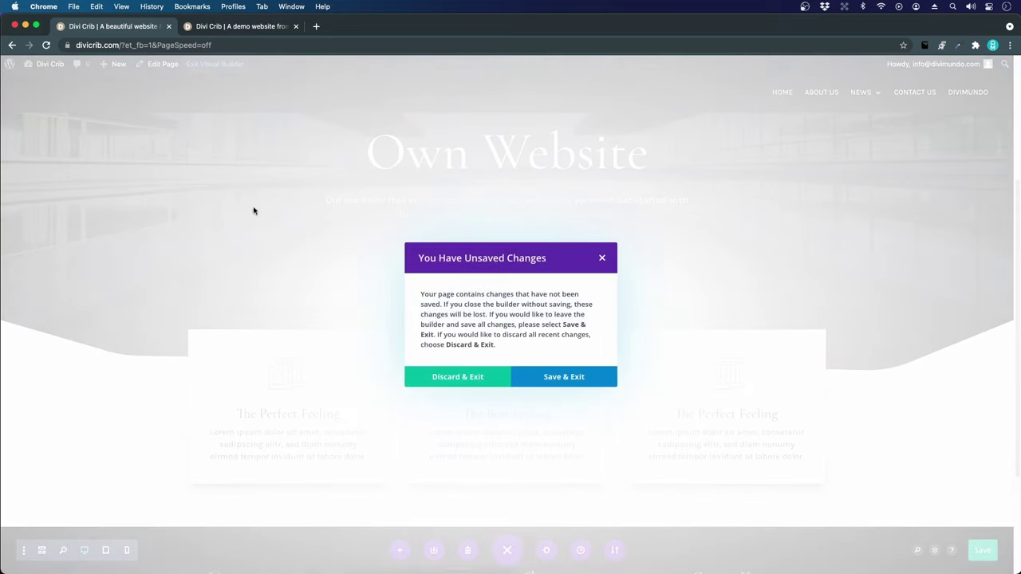
left_click(564, 378)
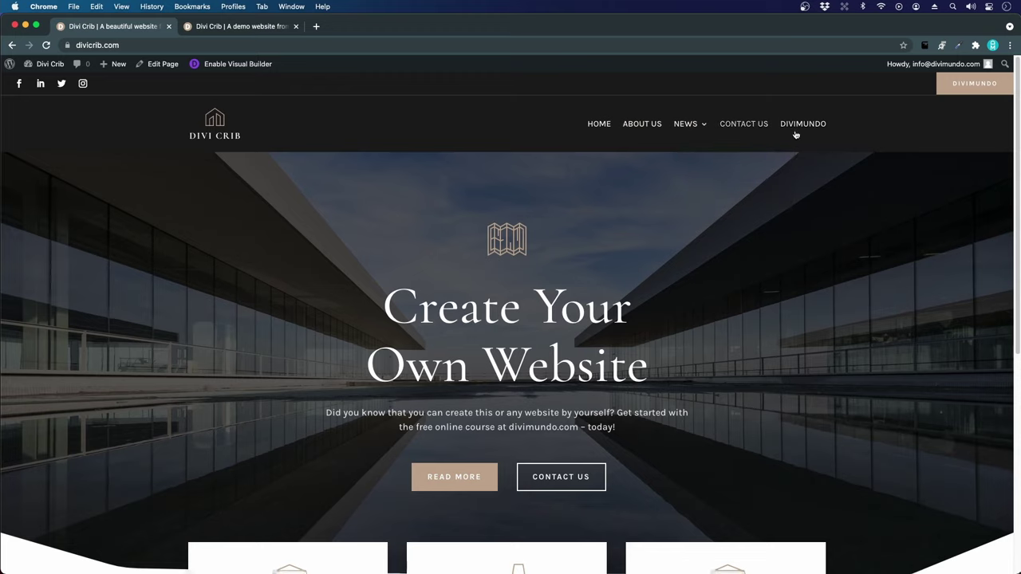
scroll(714, 270, "down", 2)
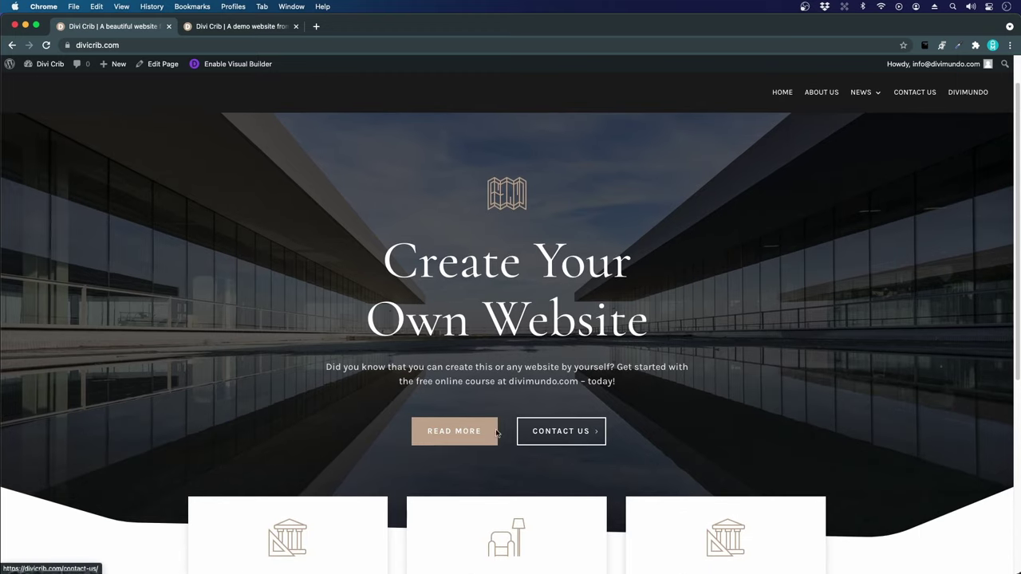
scroll(548, 435, "down", 3)
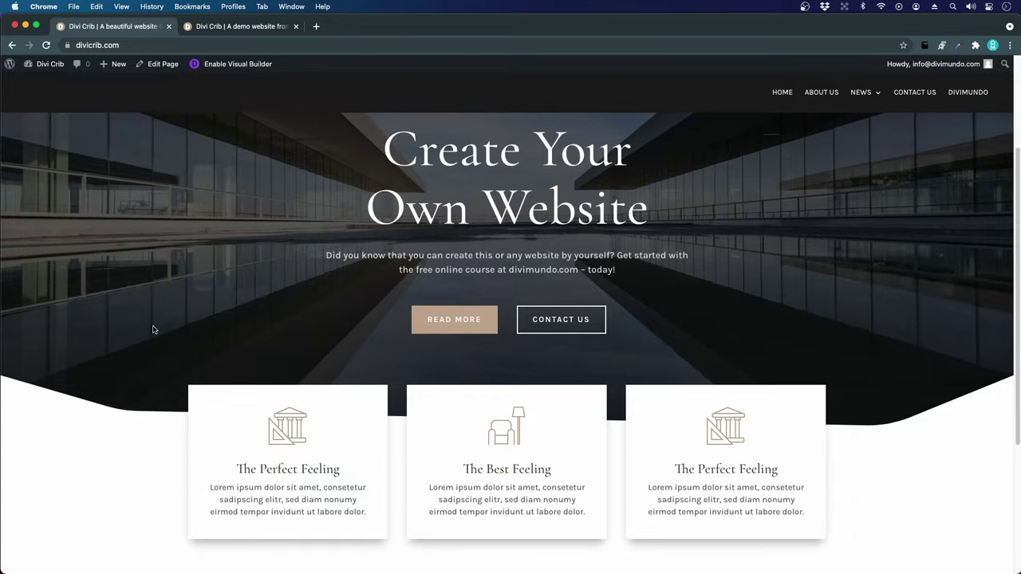
scroll(64, 338, "down", 1)
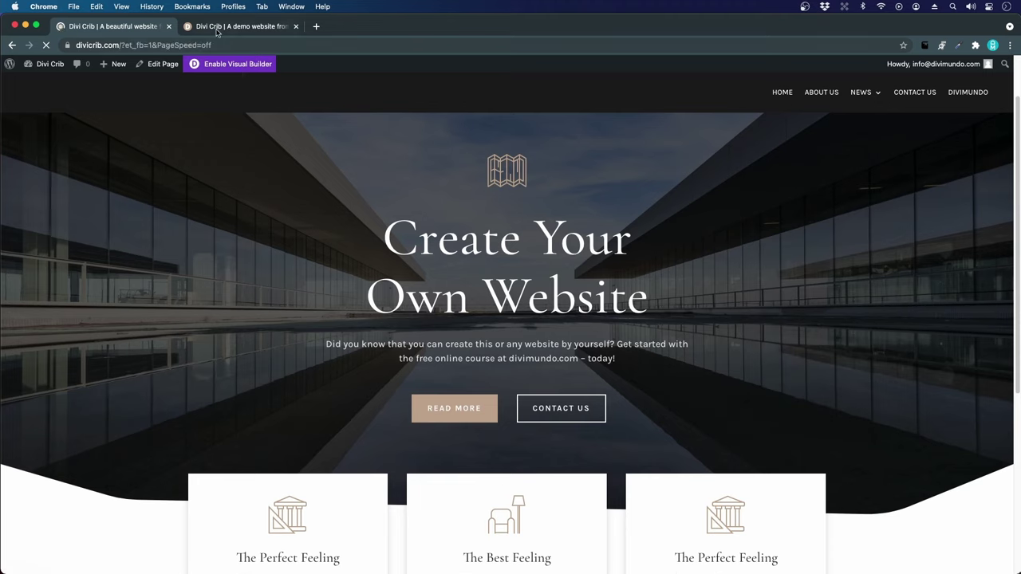
- Review the demo site's 'We Are Here For You' section, then return to the builder tab
key("ctrl+Tab")
scroll(369, 363, "down", 3)
scroll(369, 363, "down", 5)
scroll(369, 365, "down", 3)
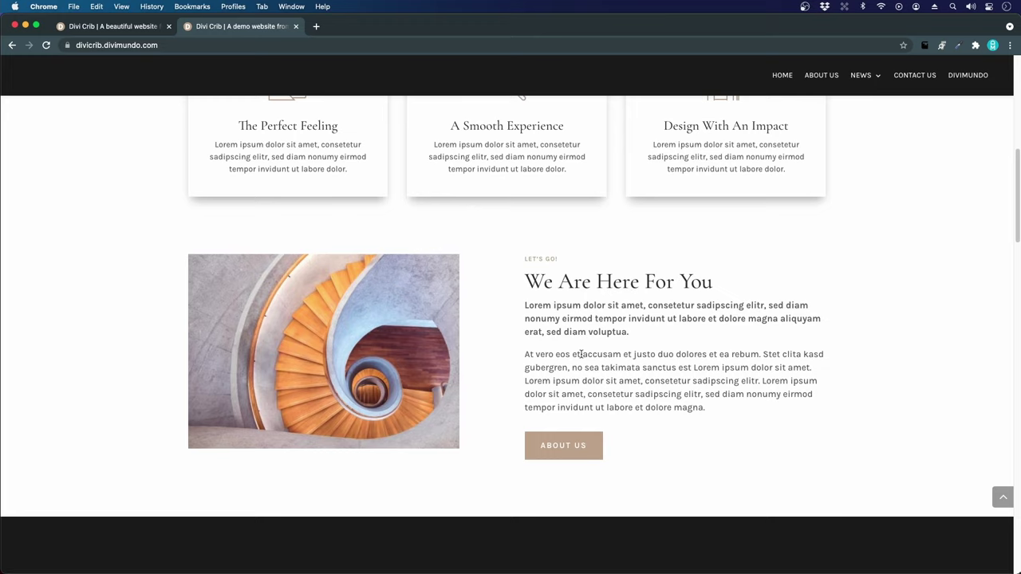
left_click(128, 30)
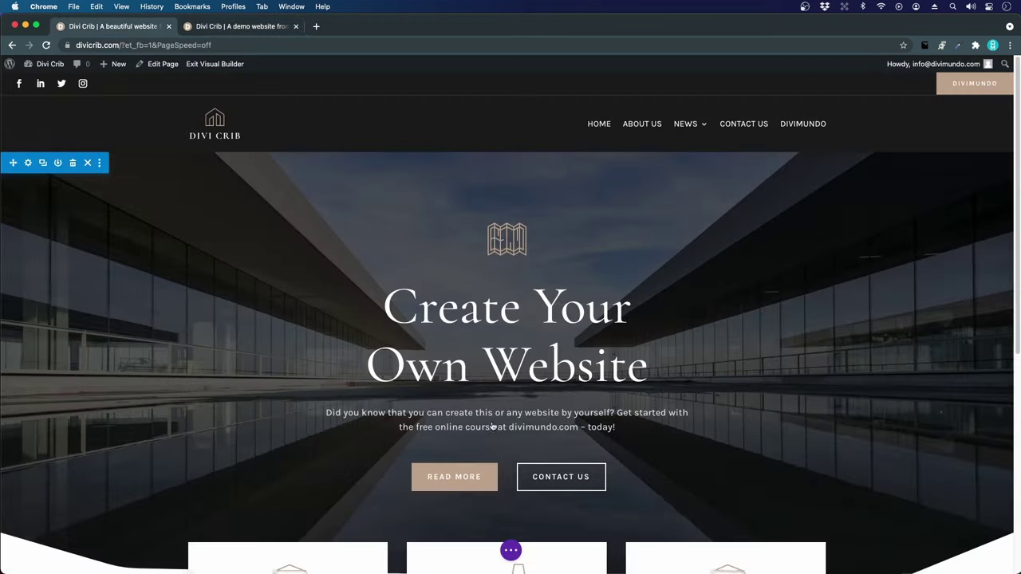
- Add a new regular section below the cards with two equal columns
scroll(492, 428, "down", 10)
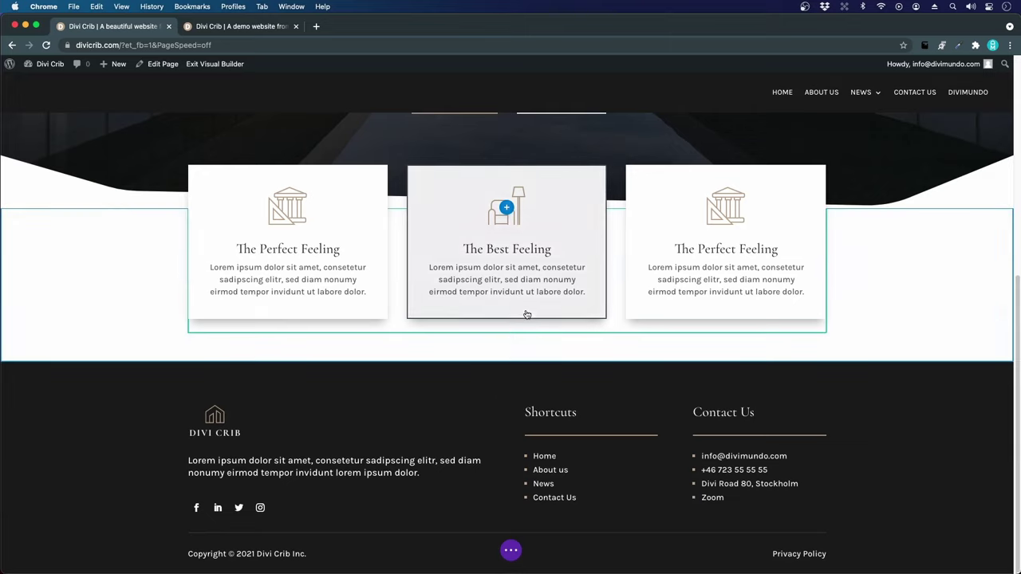
left_click(504, 361)
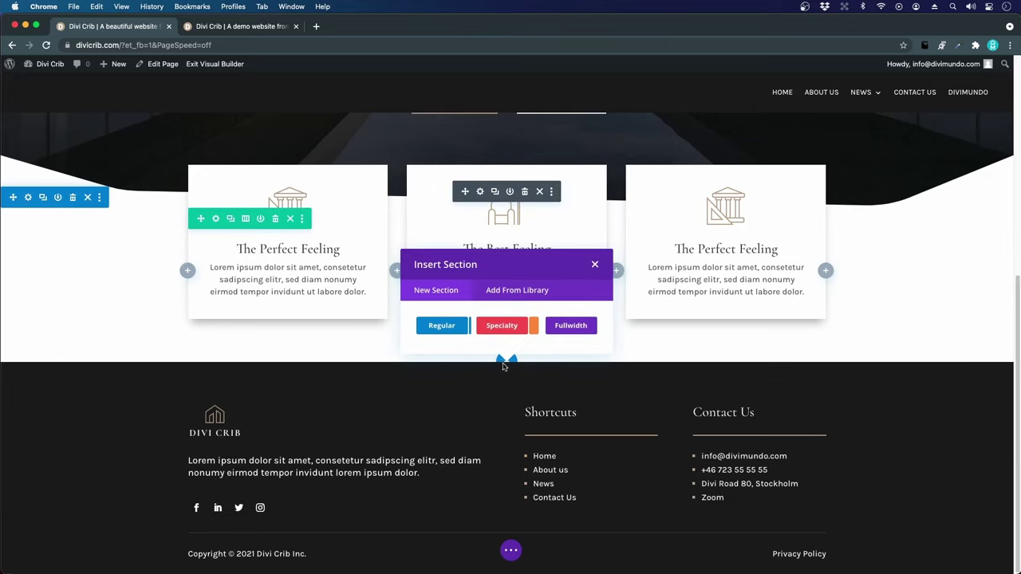
left_click(449, 332)
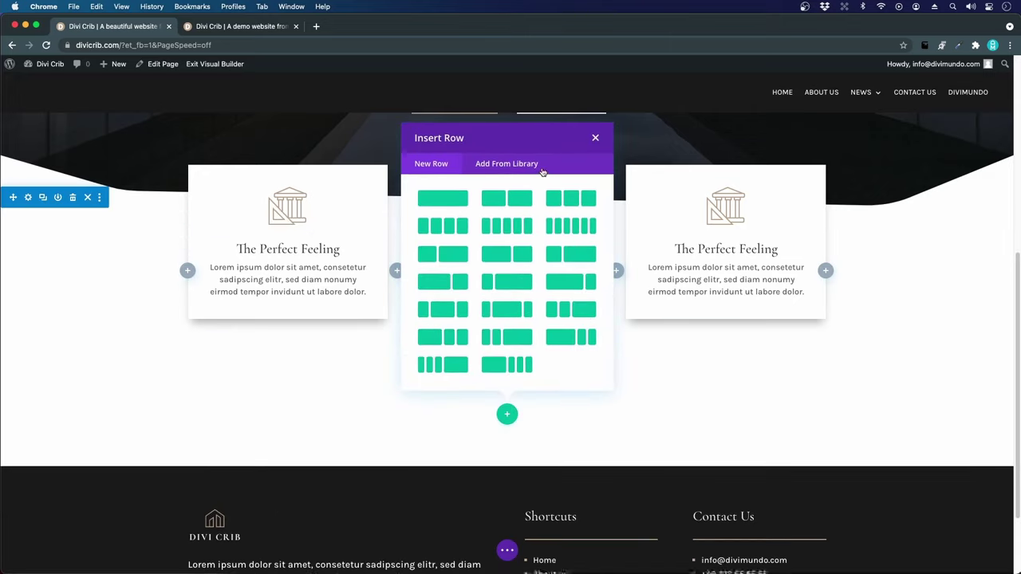
left_click(496, 205)
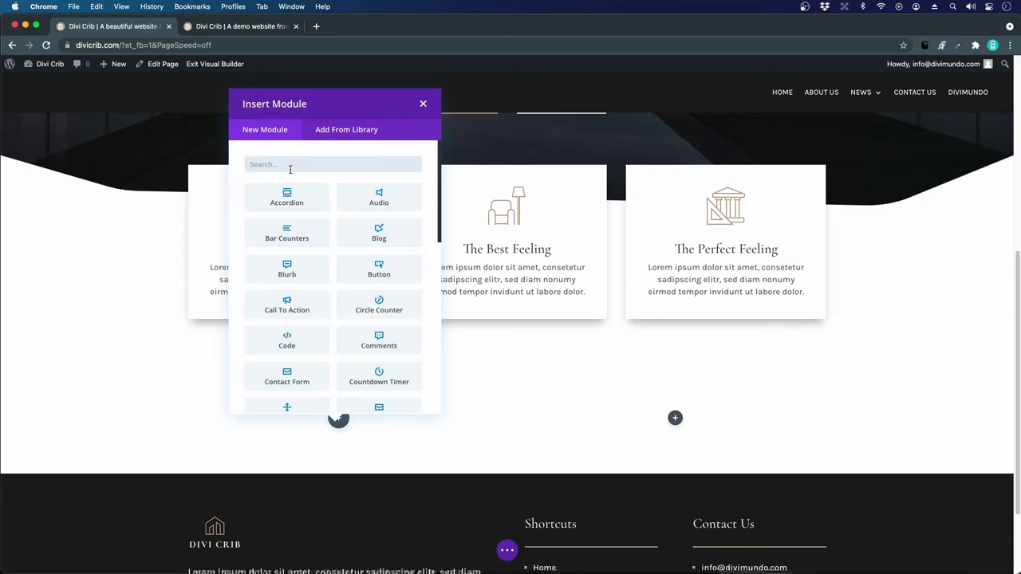
- Put an Image module with the spiral staircase photo in the left column
type("image")
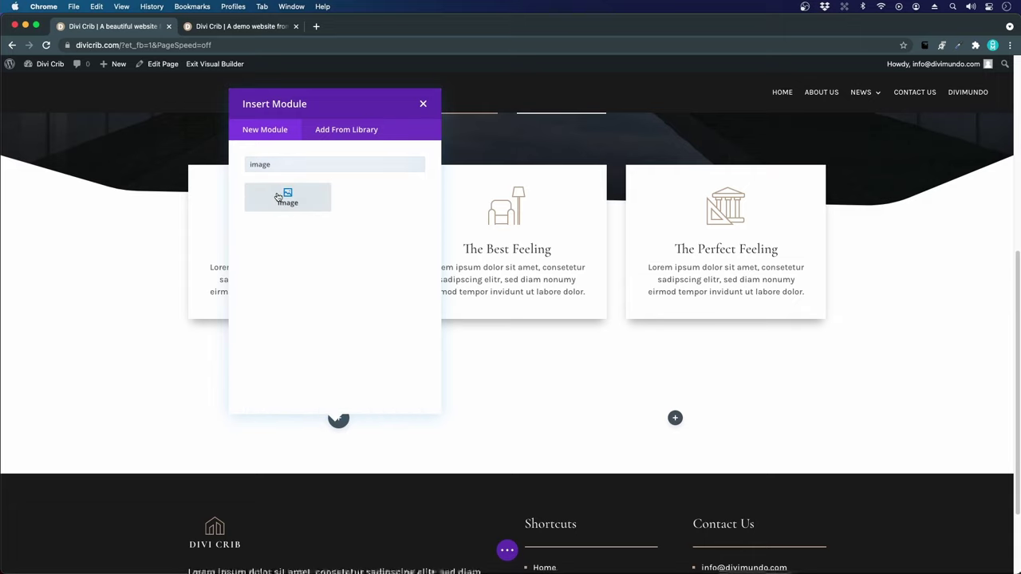
left_click(280, 197)
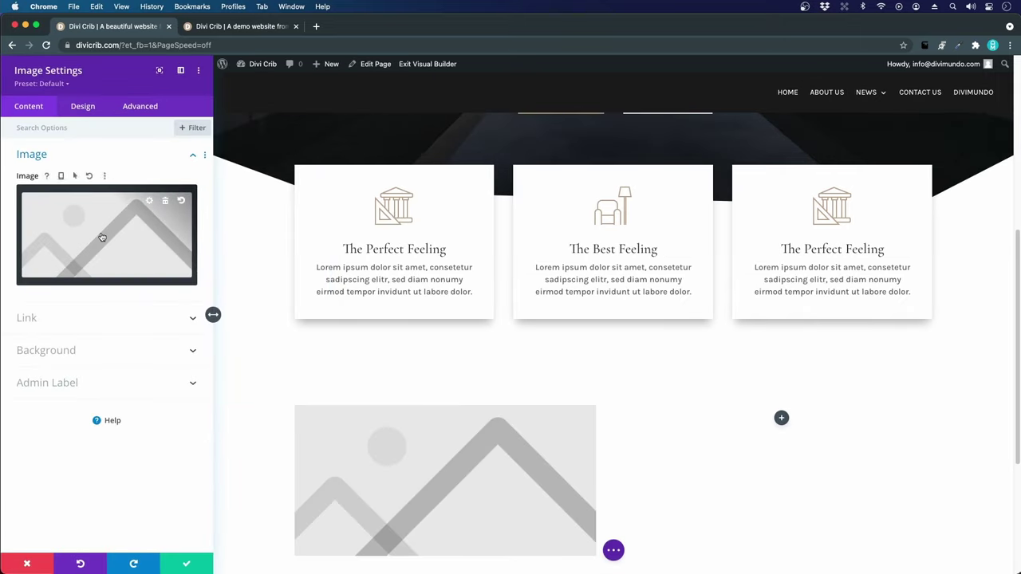
left_click(102, 237)
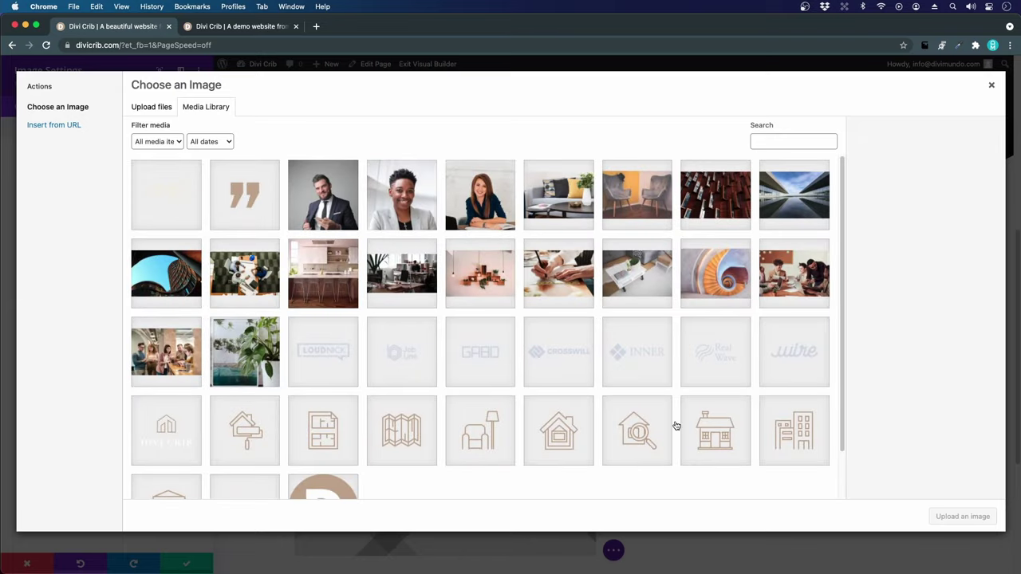
scroll(674, 427, "down", 2)
left_click(726, 239)
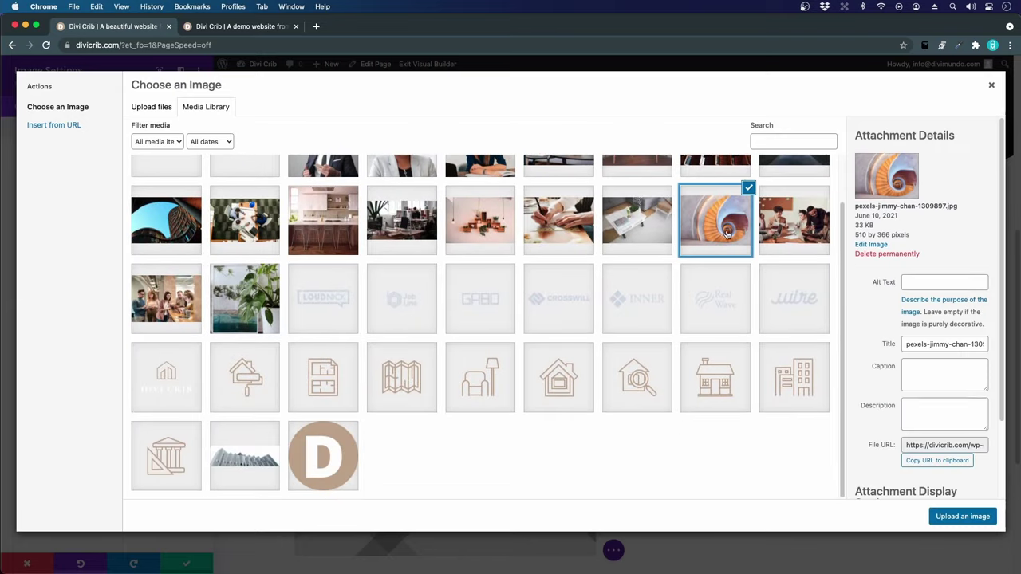
left_click(978, 516)
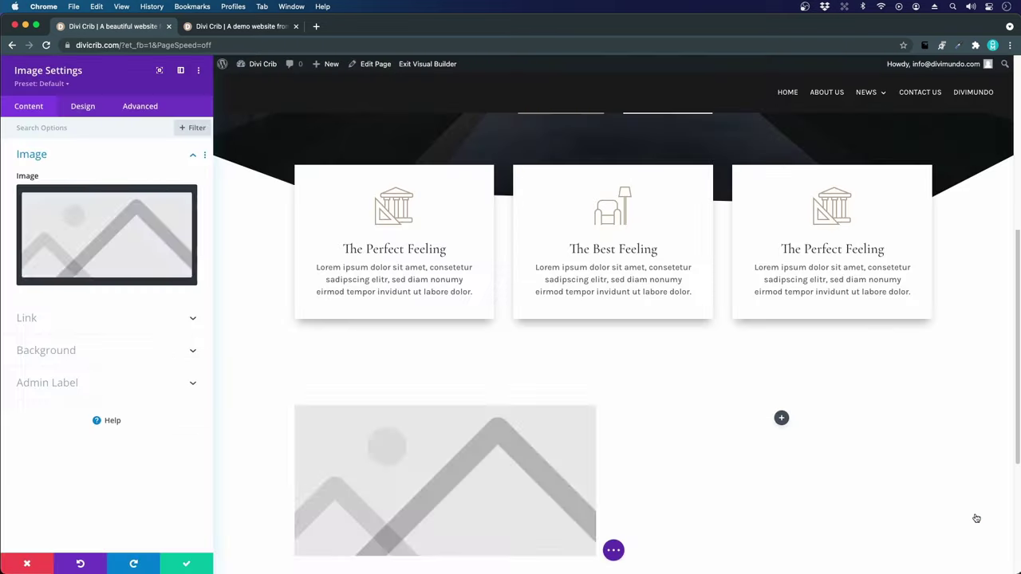
scroll(431, 447, "down", 3)
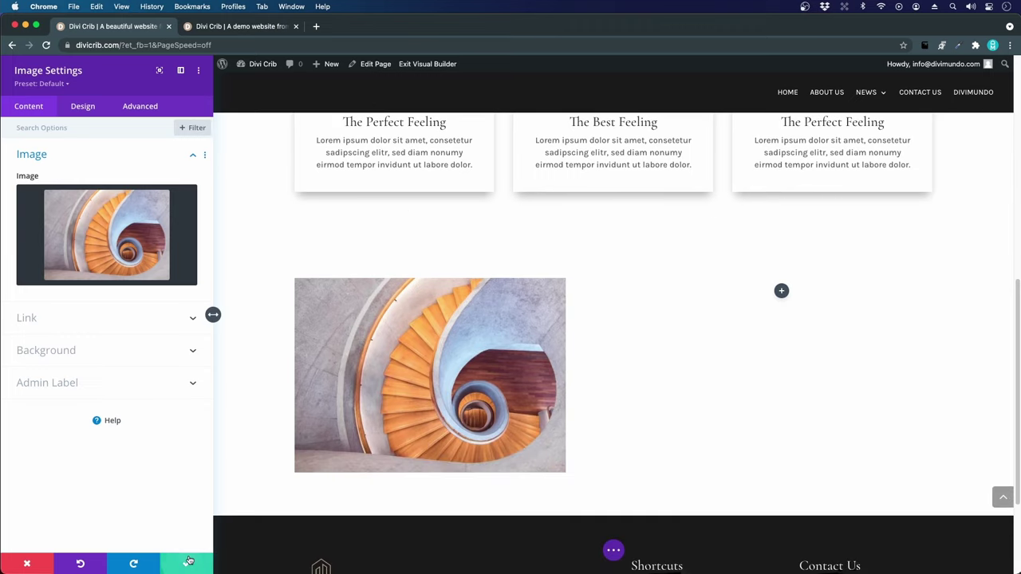
left_click(212, 315)
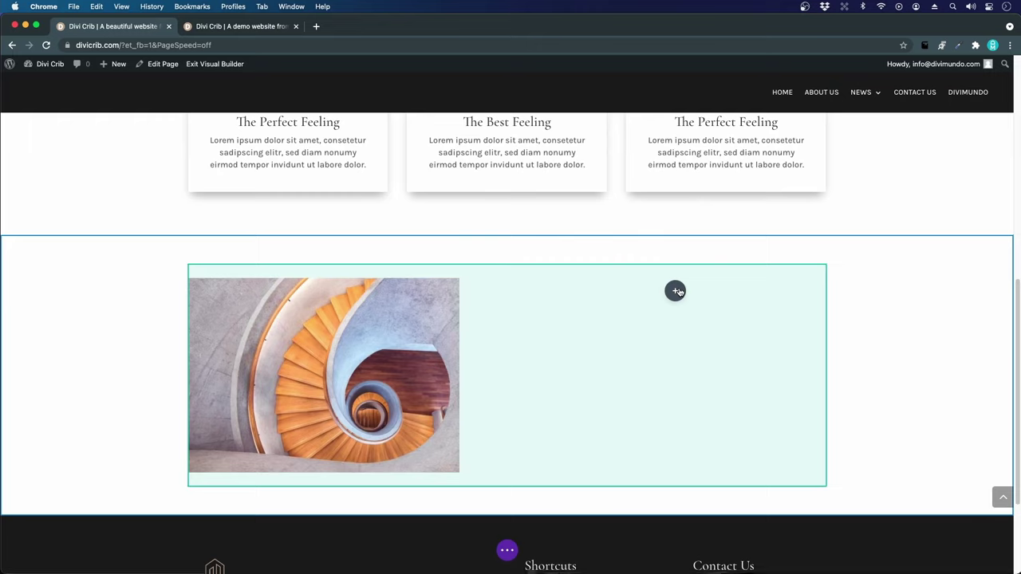
left_click(675, 291)
- Insert a Text module and paste the demo's label, heading and paragraphs as plain text
type("text")
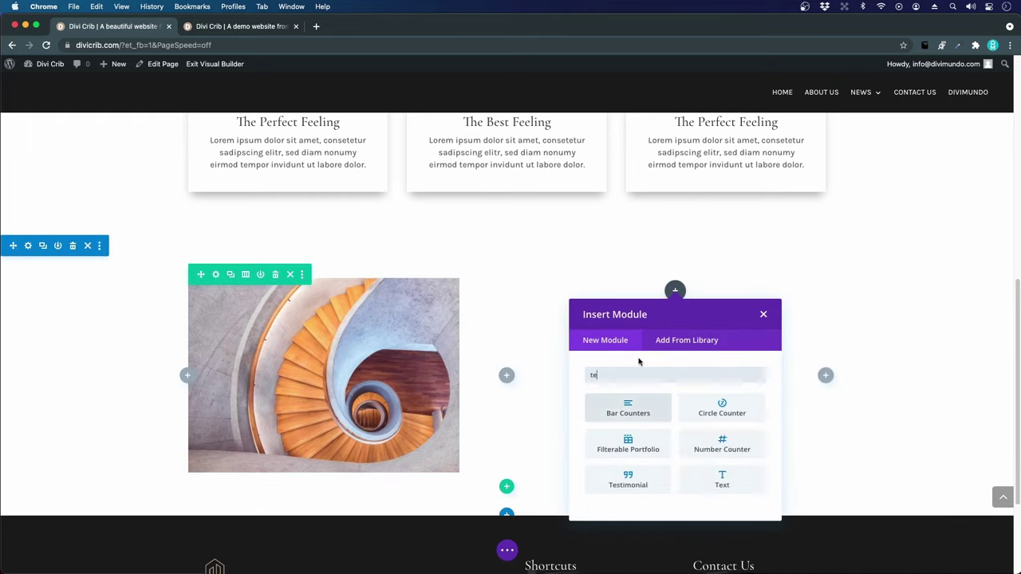
left_click(627, 406)
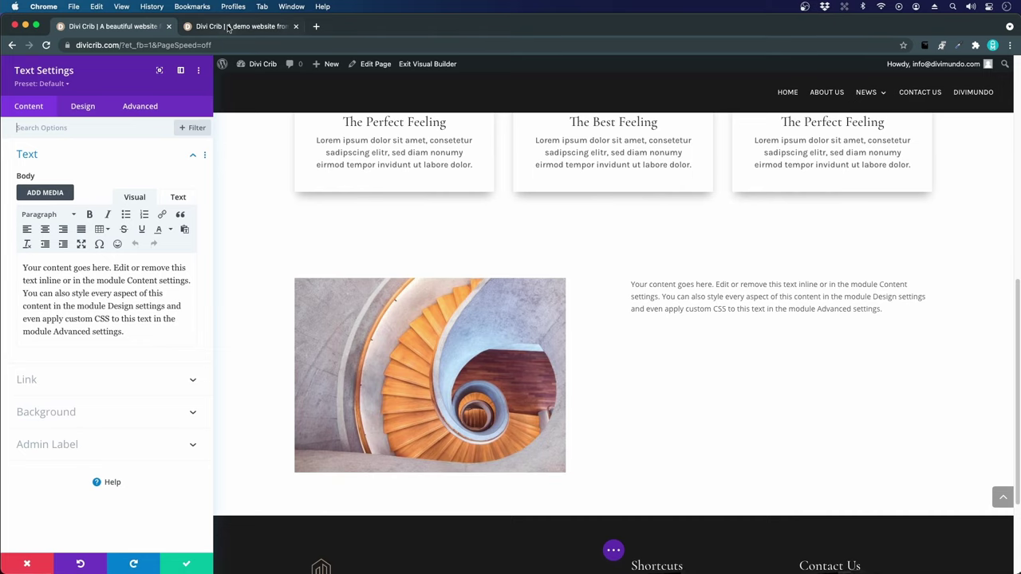
left_click(228, 27)
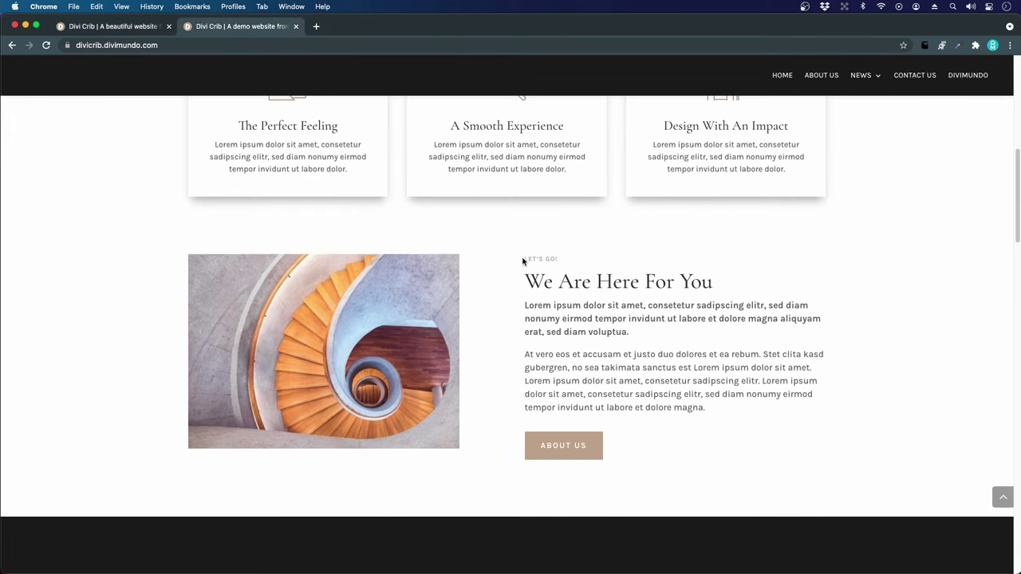
left_click_drag(524, 259, 740, 403)
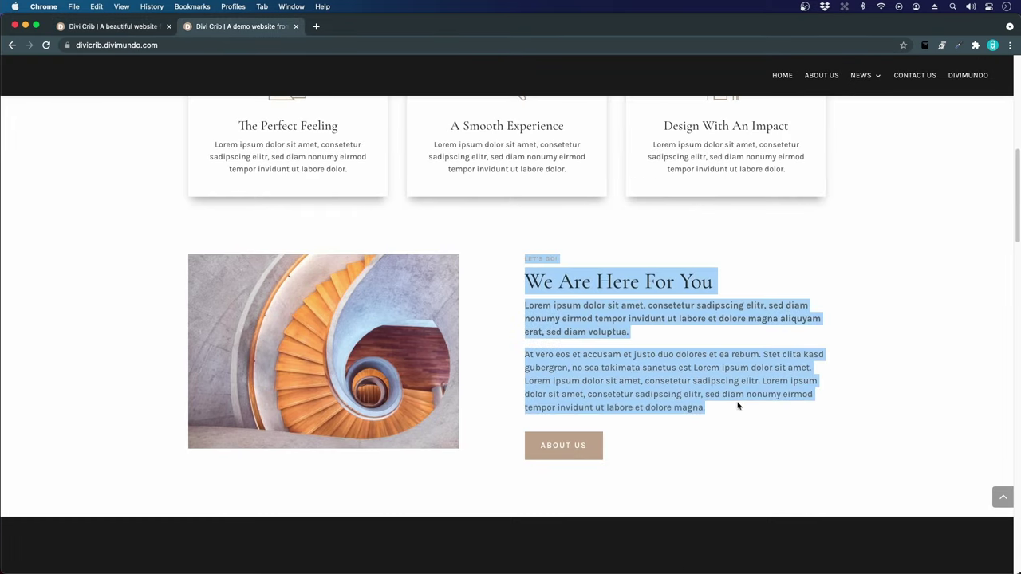
left_click(155, 32)
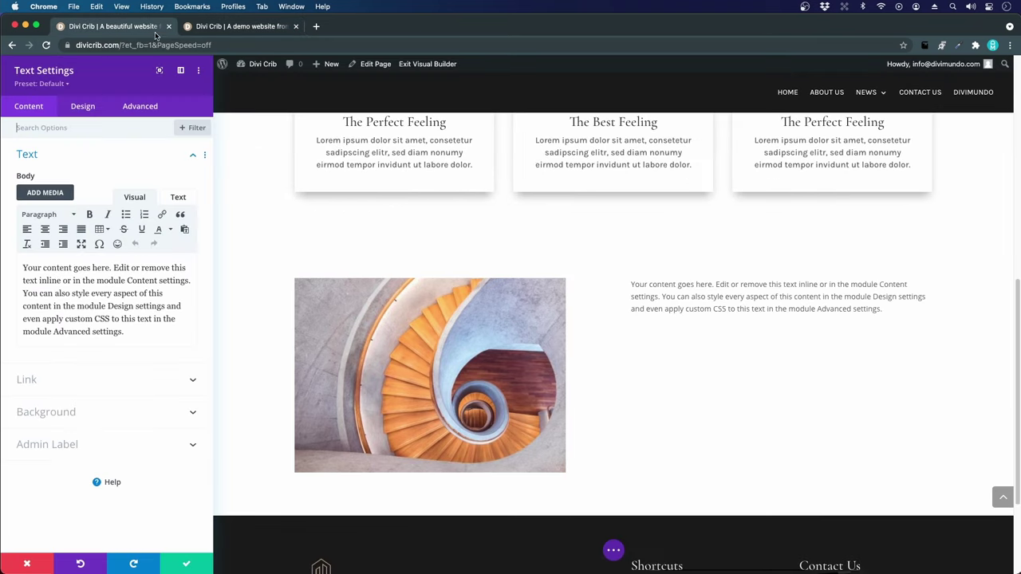
double_click(115, 318)
left_click(184, 230)
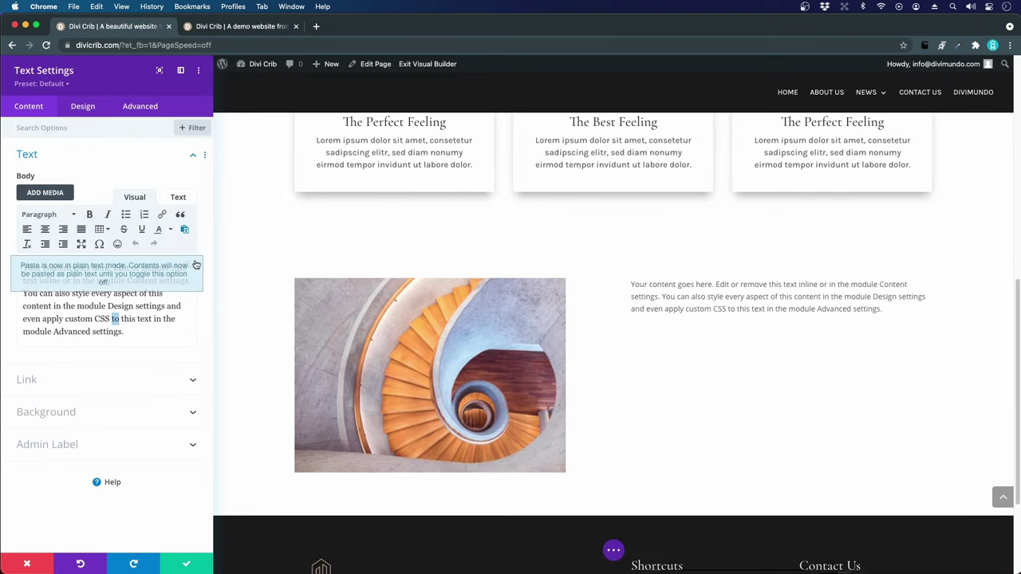
left_click(196, 268)
left_click_drag(127, 334, 37, 259)
type("Your content goes here. Edit or remove this text inline or in the module Content settings. You can also style every aspect of this content in the module Design settings and even apply custom CSS to this text in the module Advanced settings.")
- Split the pasted text so Let's go, the heading and intro paragraph are separate paragraphs
type("Let")
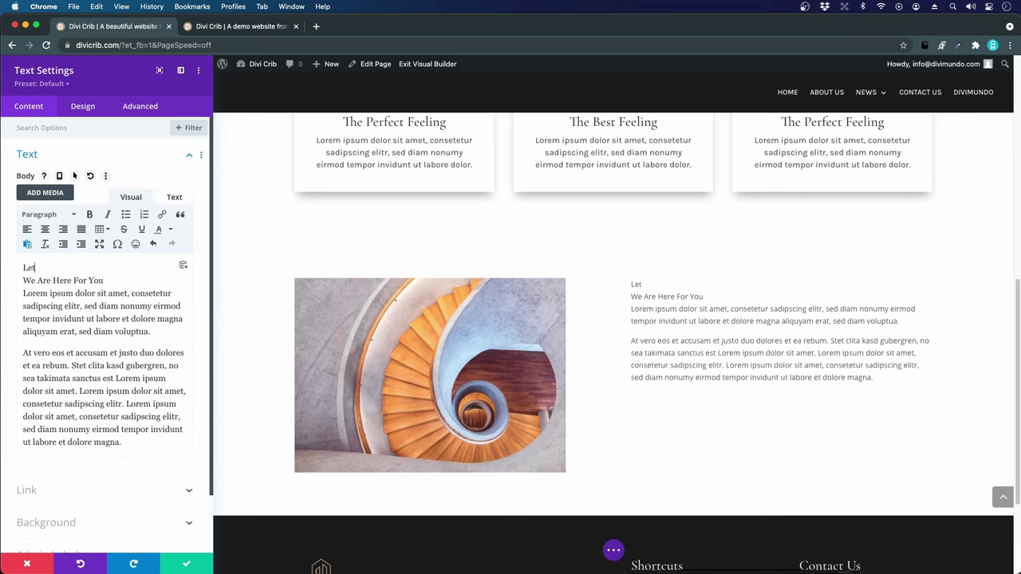
type("'s go")
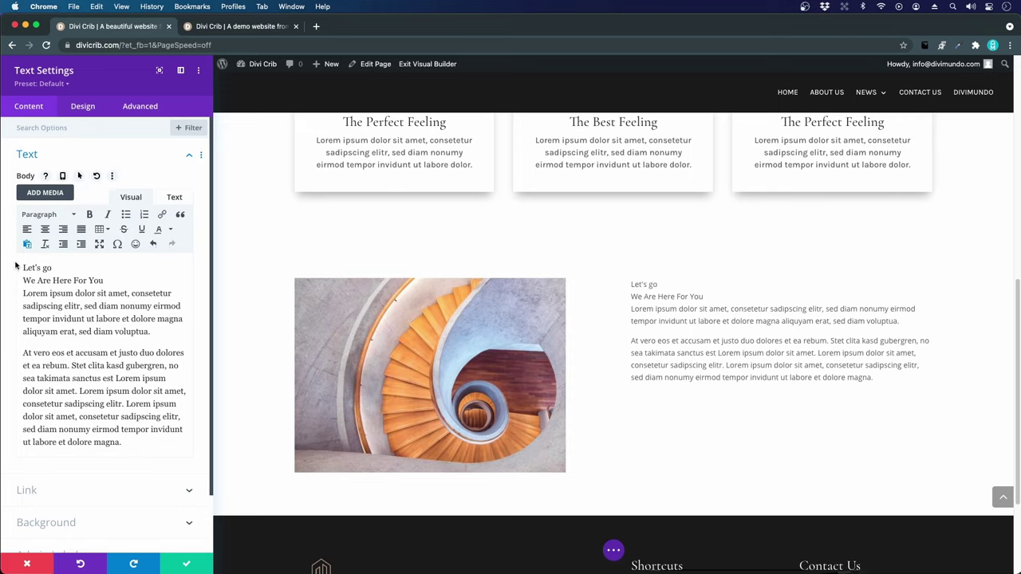
key("Delete")
key("Return")
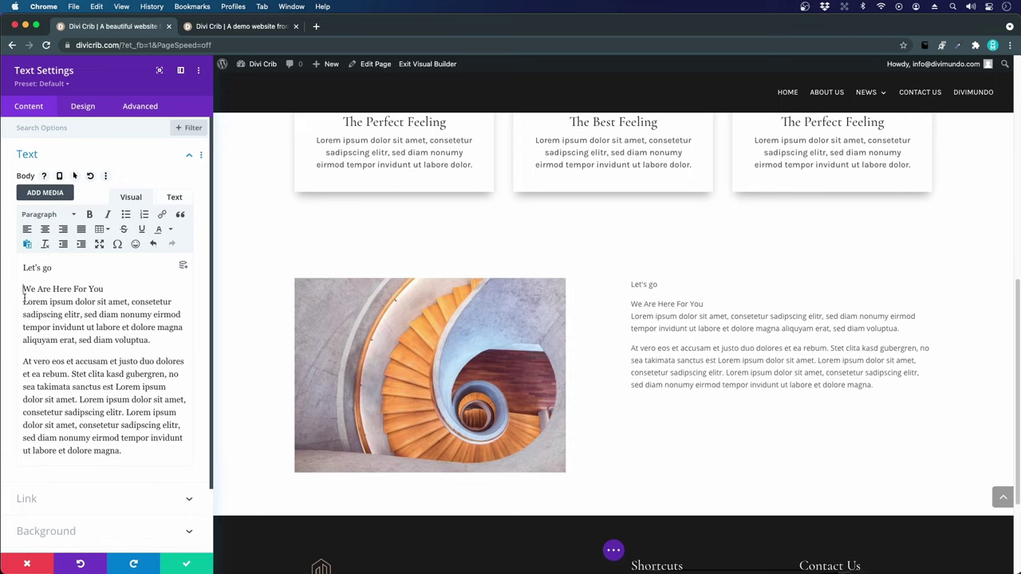
left_click(23, 303)
key("Return")
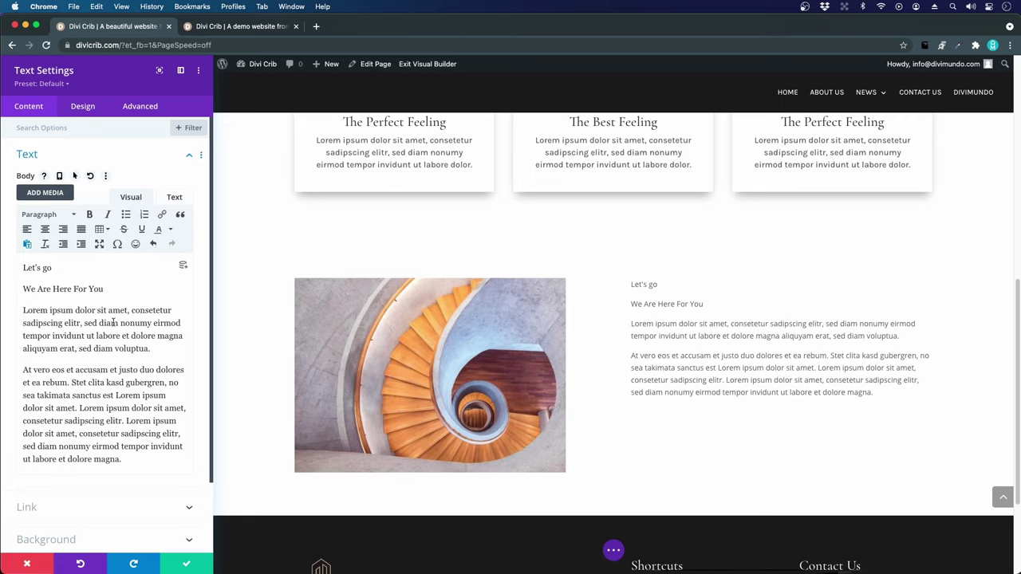
- Inspect the demo's label, heading and paragraphs, then return to the text editor
left_click(237, 26)
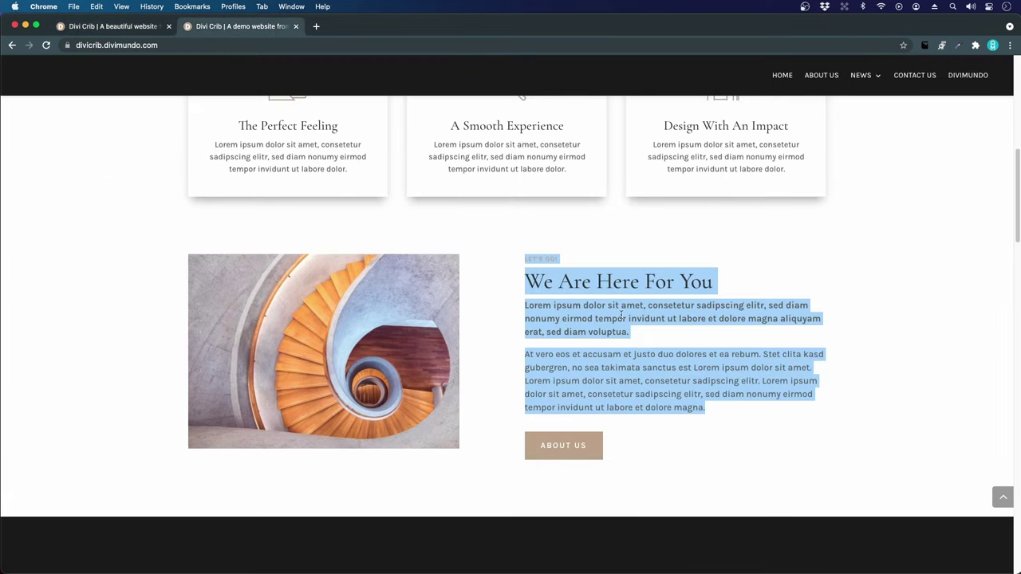
left_click(536, 257)
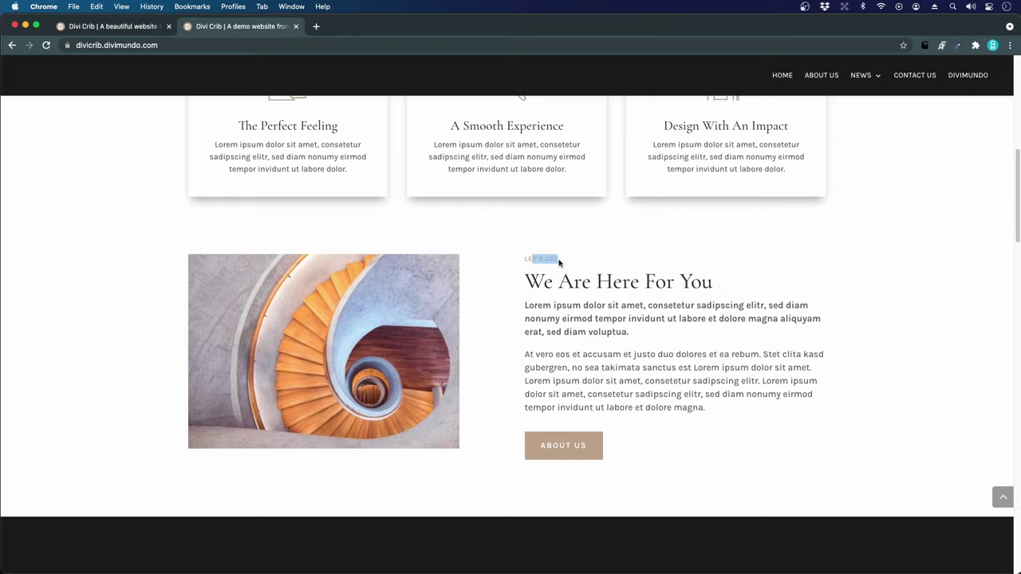
left_click_drag(567, 263, 525, 257)
left_click(550, 268)
triple_click(555, 281)
left_click_drag(631, 333, 524, 306)
triple_click(550, 363)
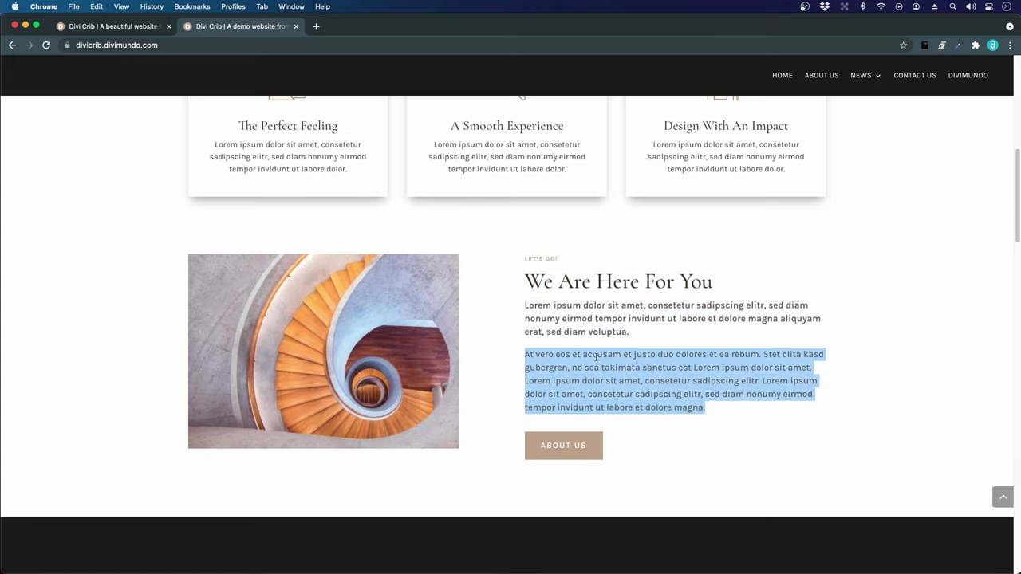
left_click(128, 26)
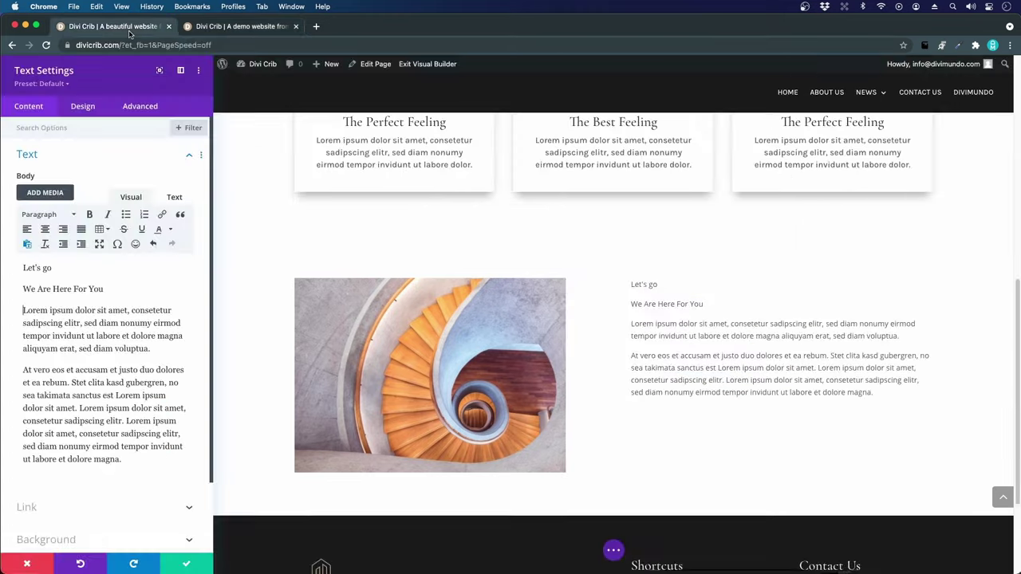
left_click_drag(66, 266, 15, 267)
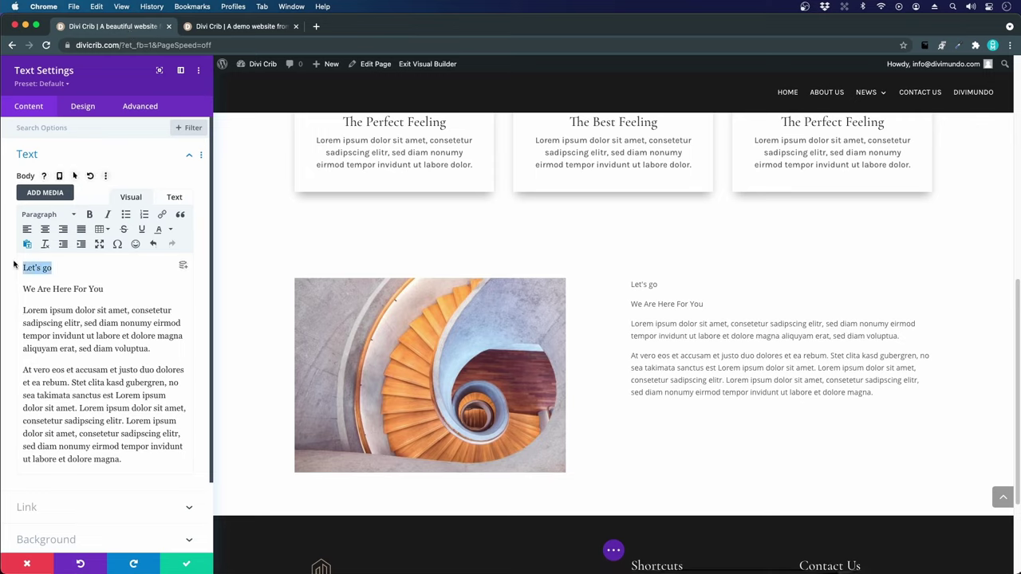
- Format Let's go as Heading 4 and We Are Here For You as Heading 2
left_click(68, 217)
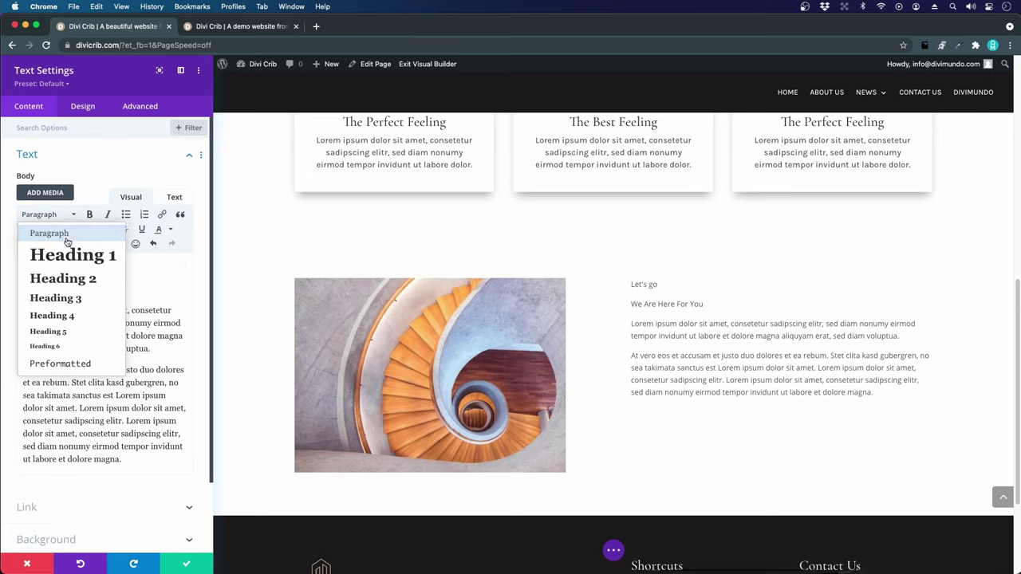
left_click(75, 316)
left_click(76, 287)
left_click_drag(118, 297, 15, 296)
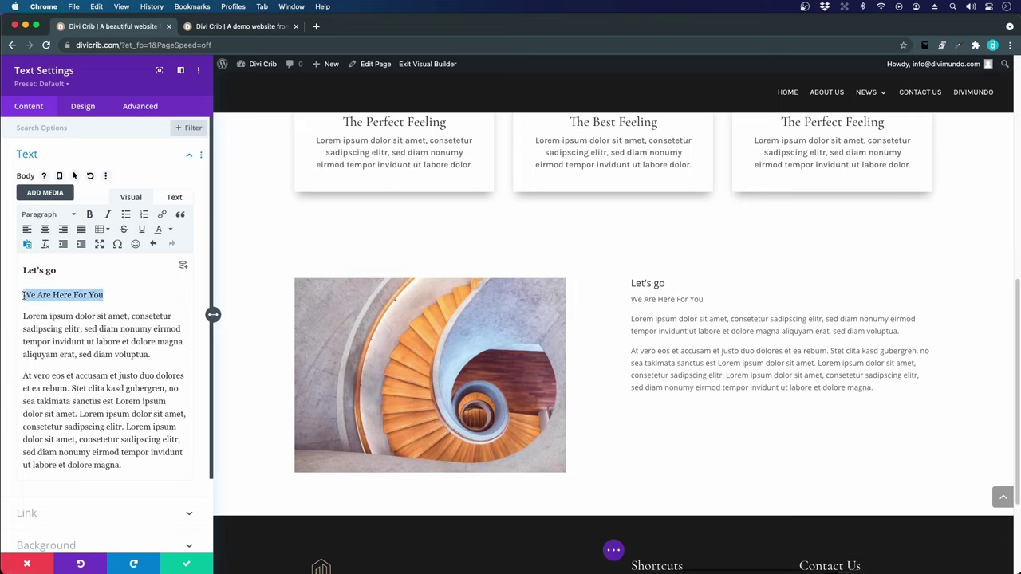
left_click(69, 216)
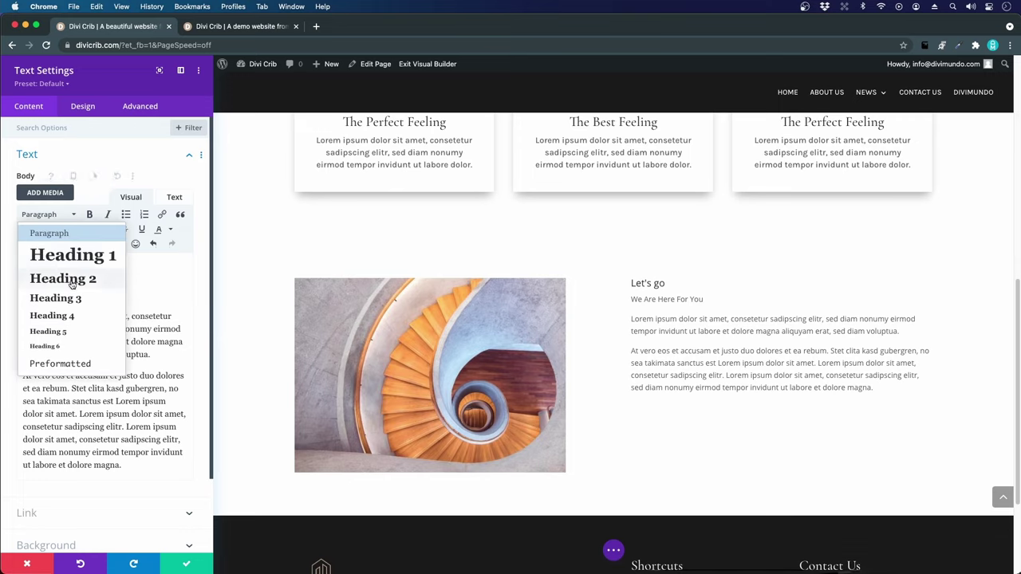
left_click(88, 279)
left_click(81, 317)
- Make the first Lorem ipsum paragraph bold
left_click_drag(154, 358, 22, 320)
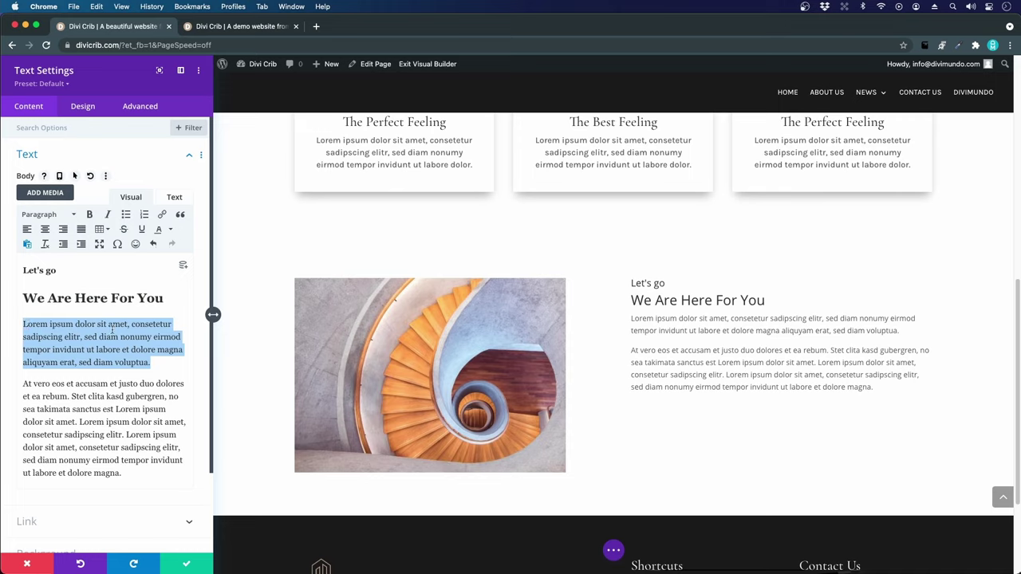
left_click(89, 215)
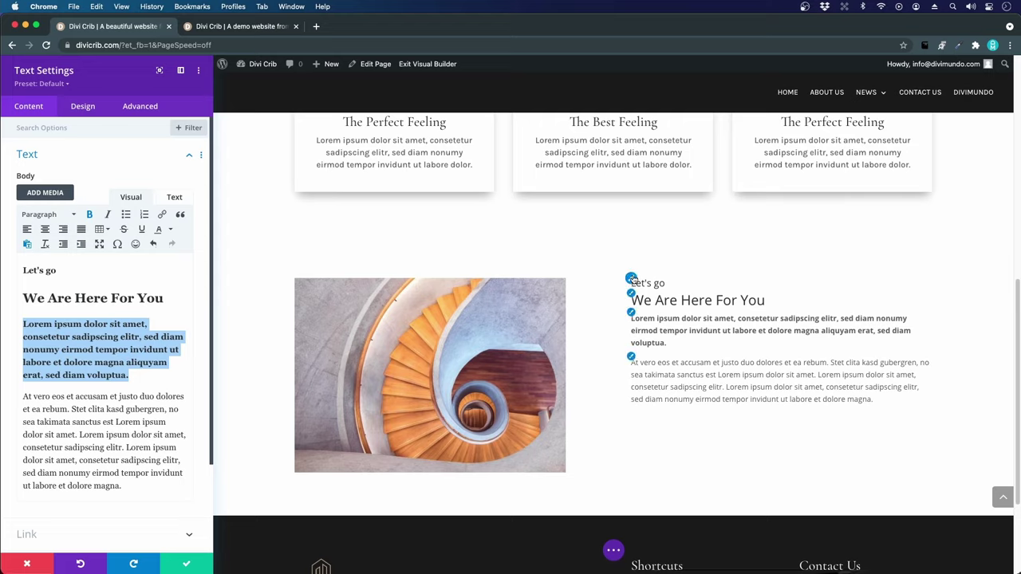
left_click(632, 281)
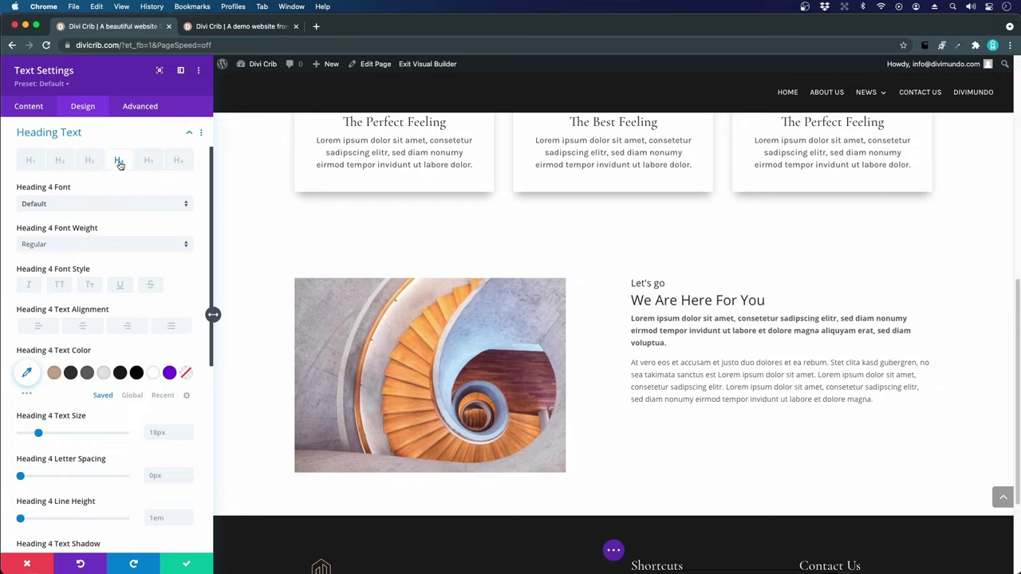
- Style Heading 4 as a tan 12px Karla label, uppercase and bold, with wider letter spacing and line height
left_click(47, 205)
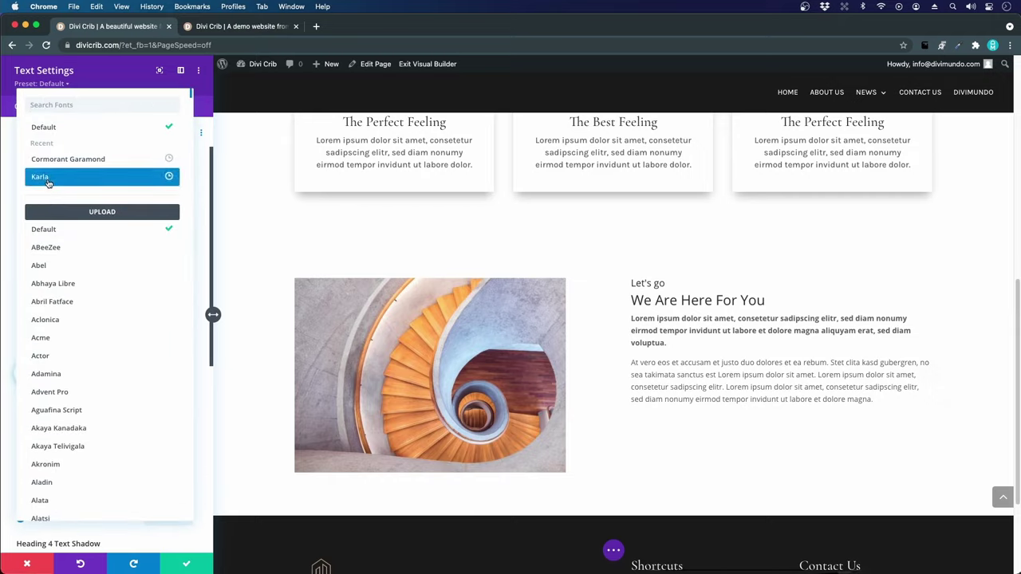
left_click(48, 182)
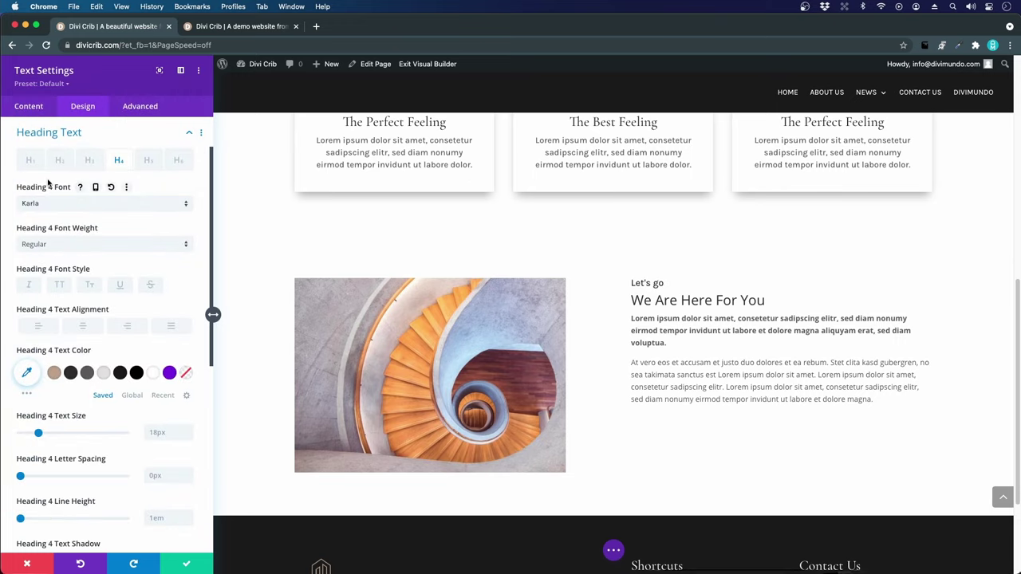
left_click(54, 372)
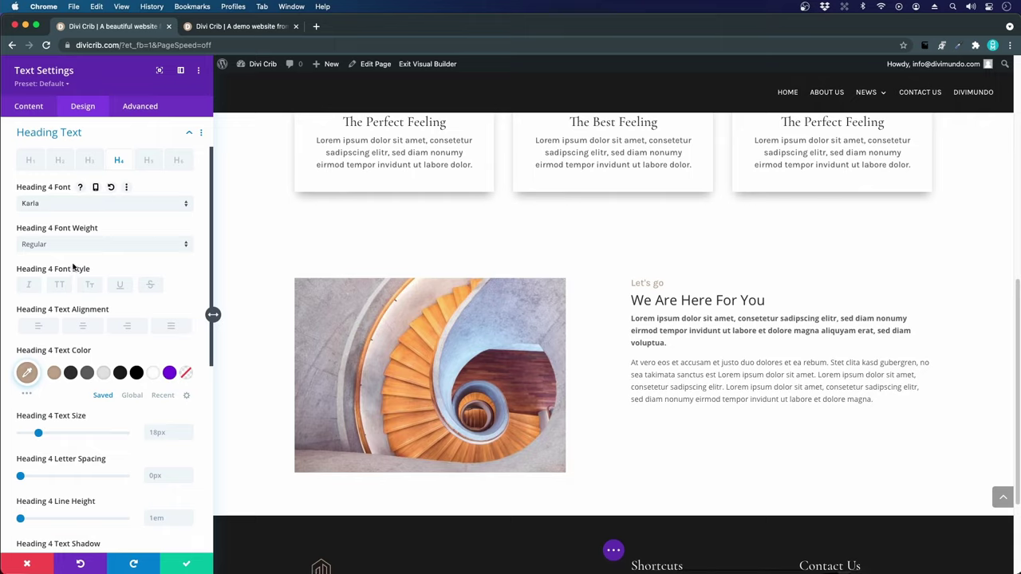
left_click(154, 430)
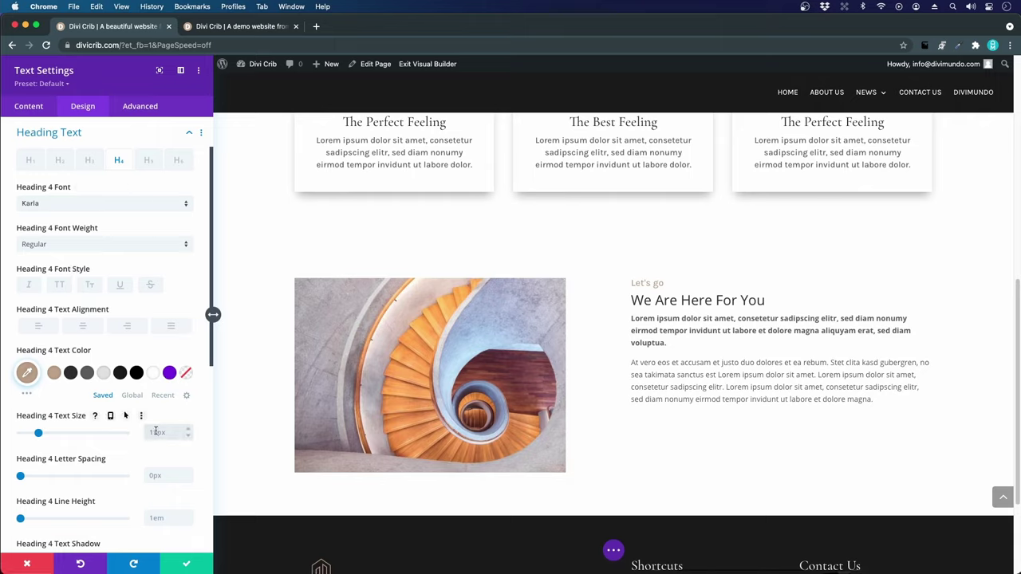
type("px")
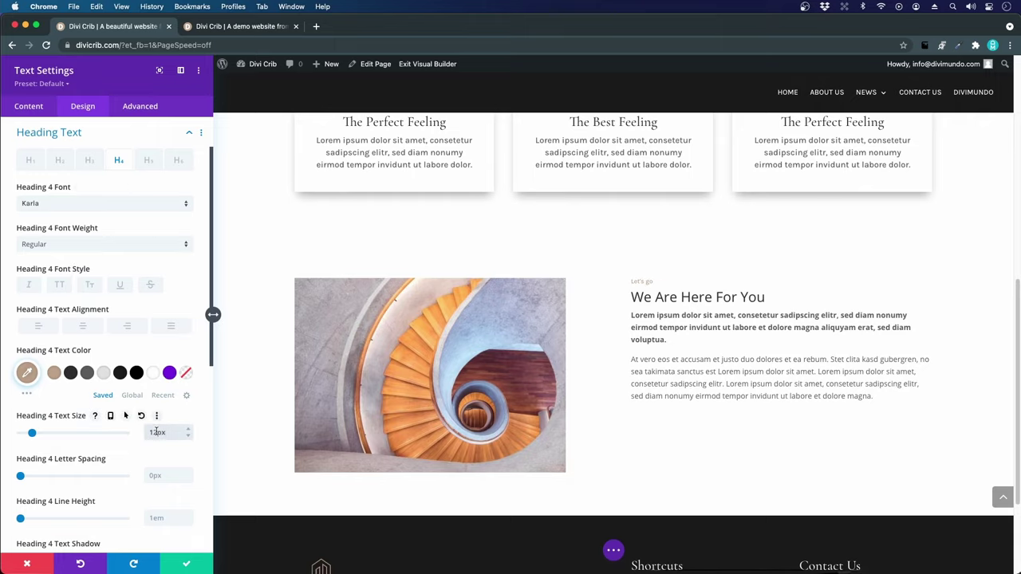
left_click(61, 287)
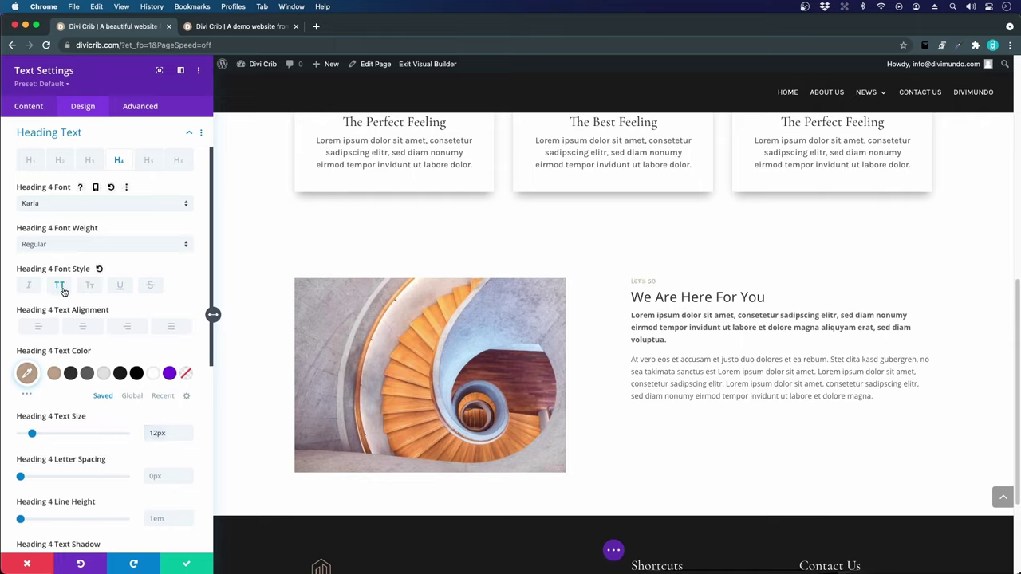
left_click(65, 244)
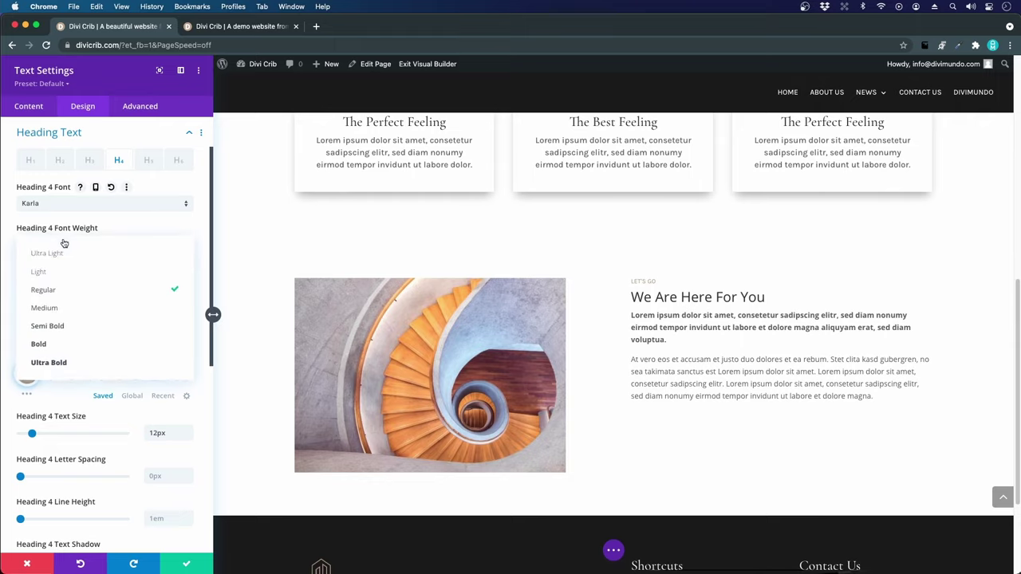
left_click(57, 343)
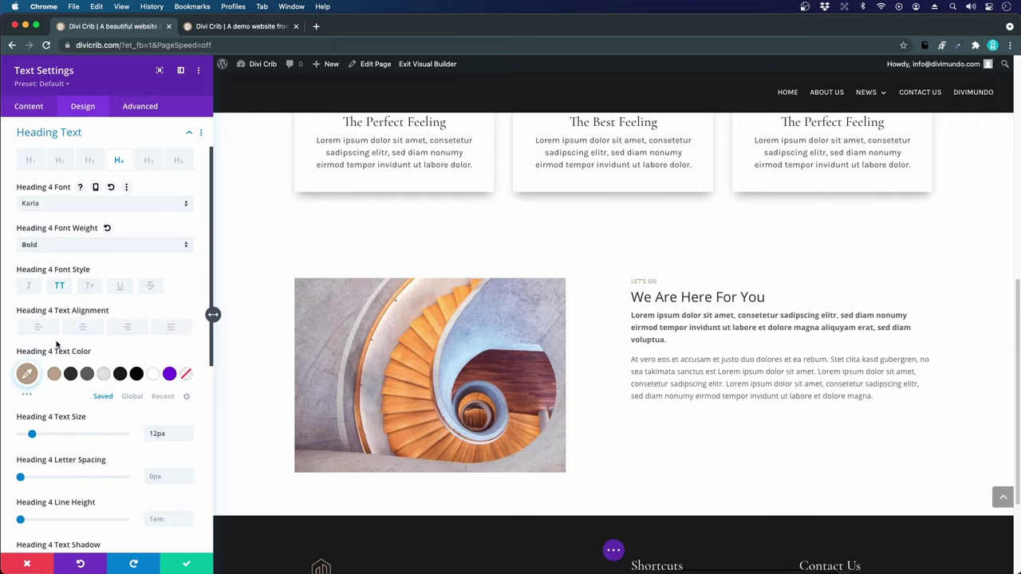
scroll(48, 399, "down", 1)
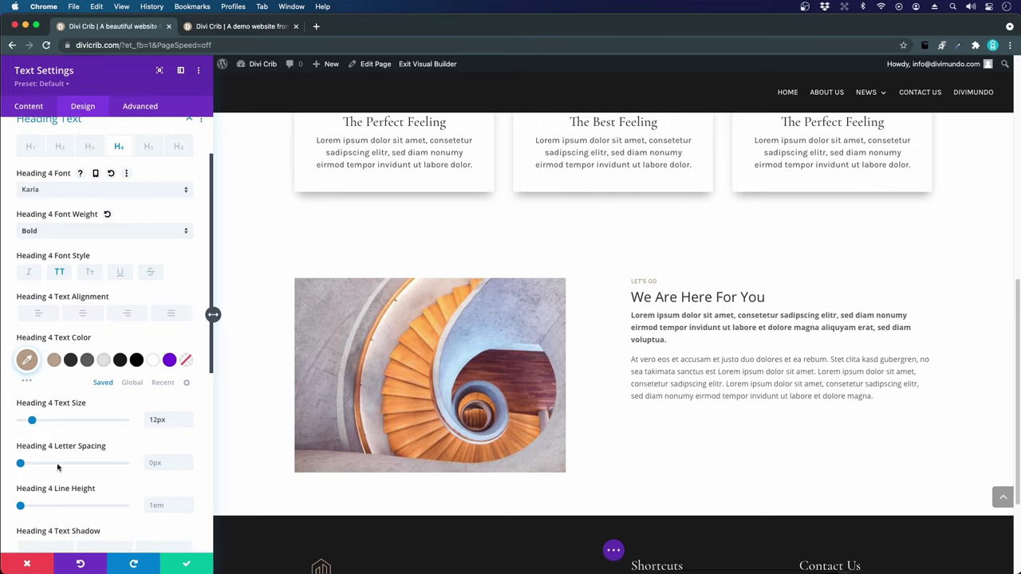
left_click_drag(20, 468, 23, 469)
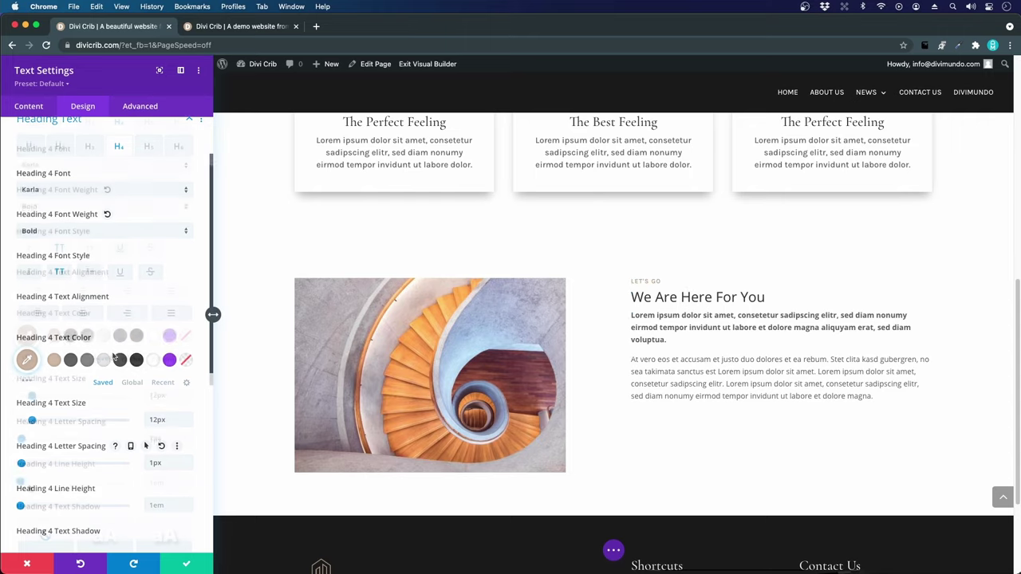
scroll(21, 488, "down", 1)
left_click_drag(22, 483, 40, 487)
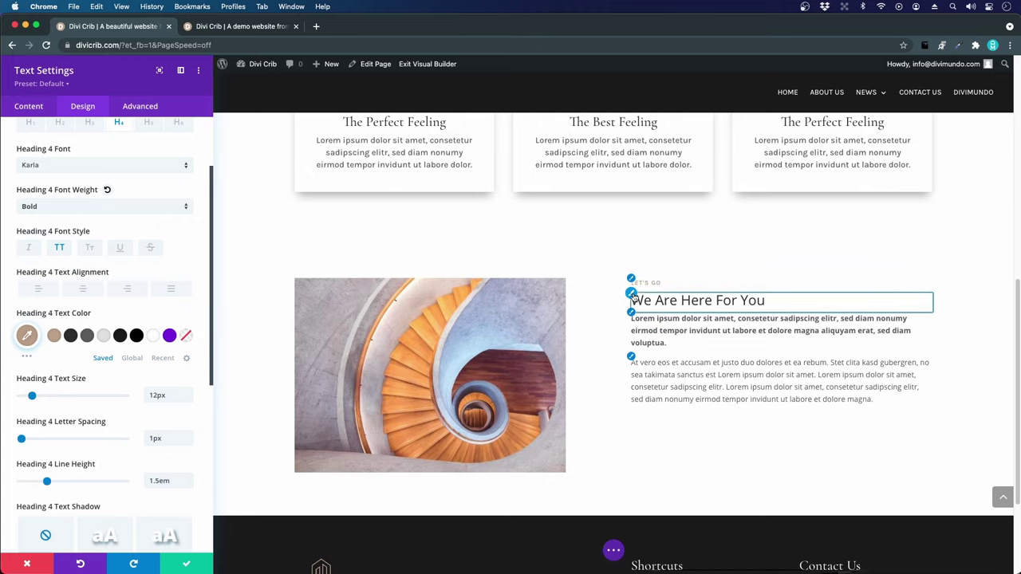
- Style Heading 2 in dark grey Cormorant Garamond at 42px with 1.1em line height
left_click(632, 297)
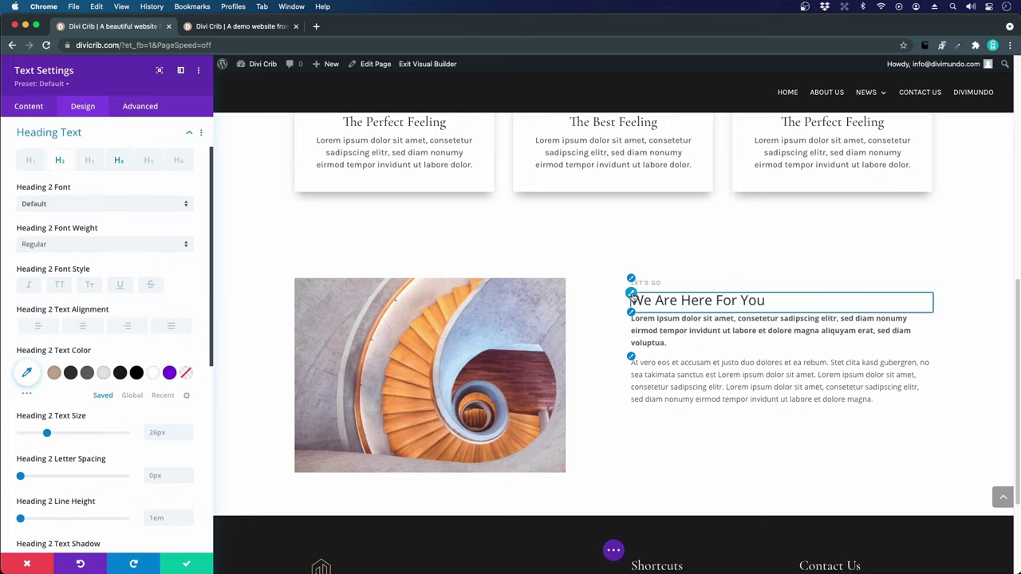
left_click(63, 205)
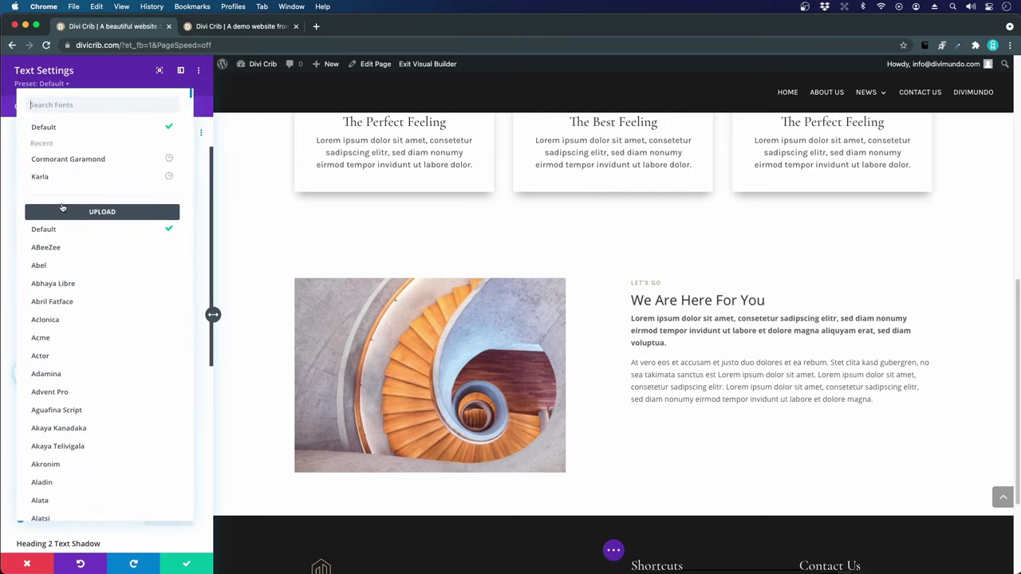
left_click(72, 162)
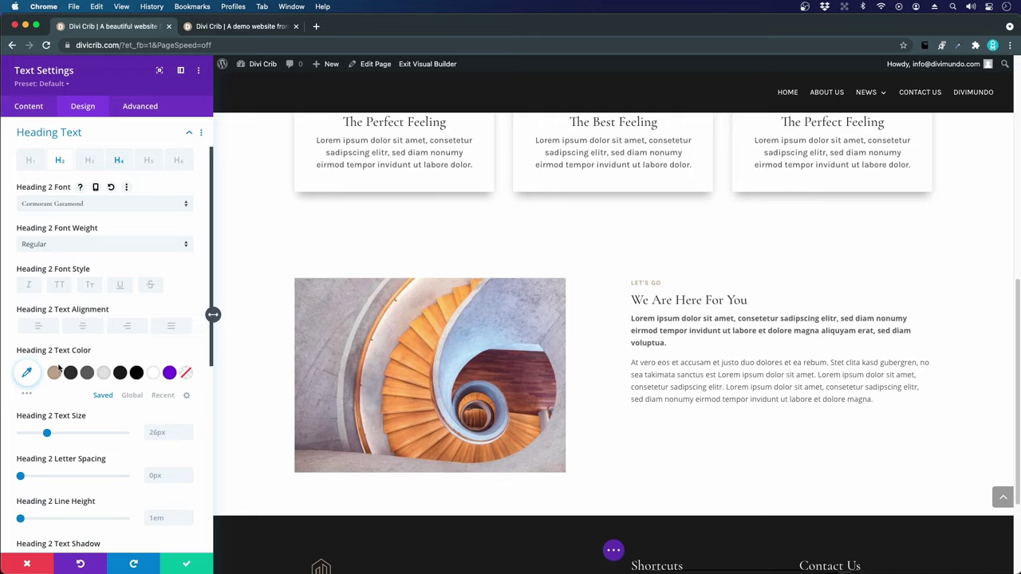
scroll(59, 368, "down", 2)
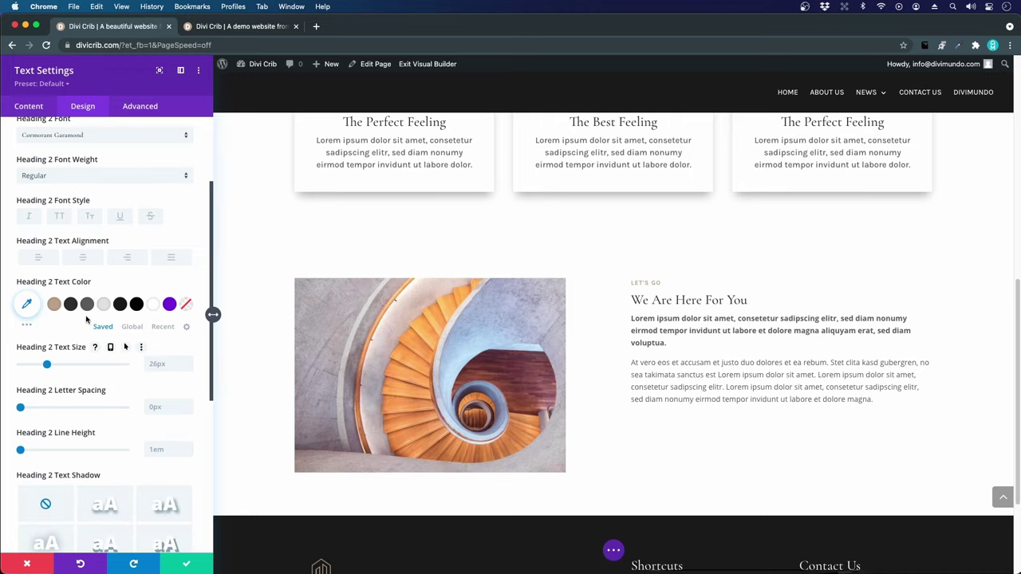
left_click(70, 306)
left_click(183, 367)
type("42")
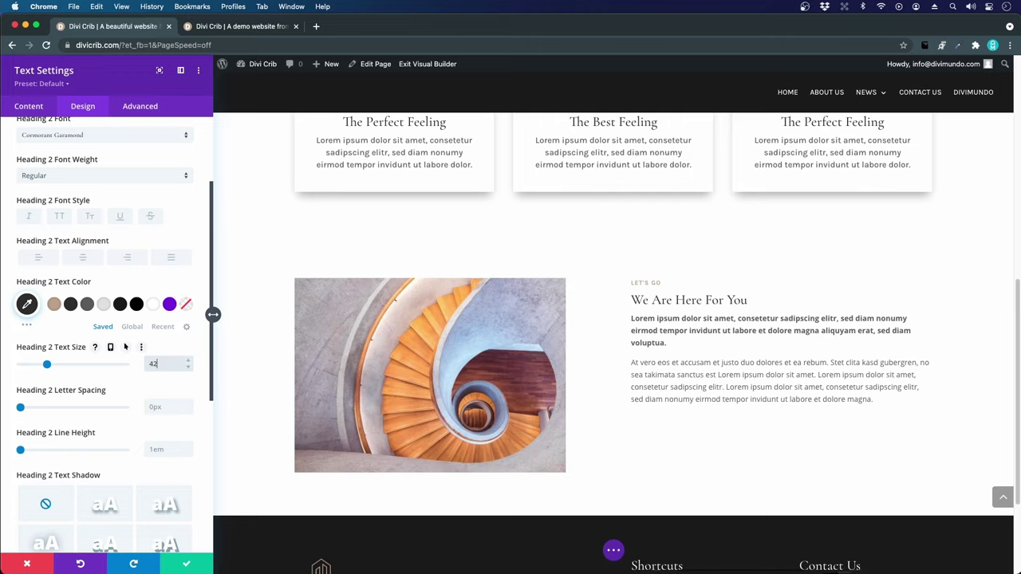
type("px")
left_click(162, 451)
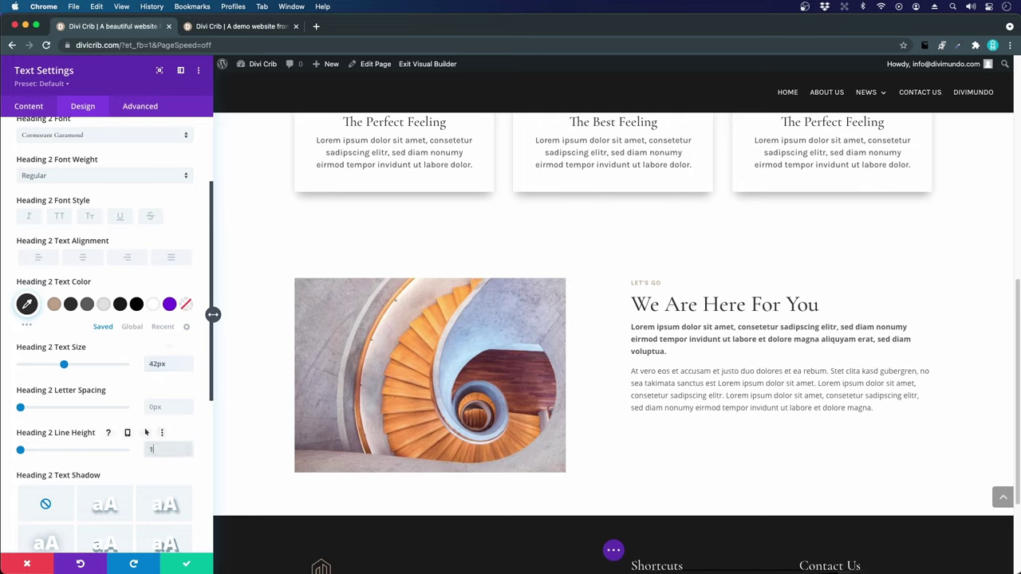
type("1.1em")
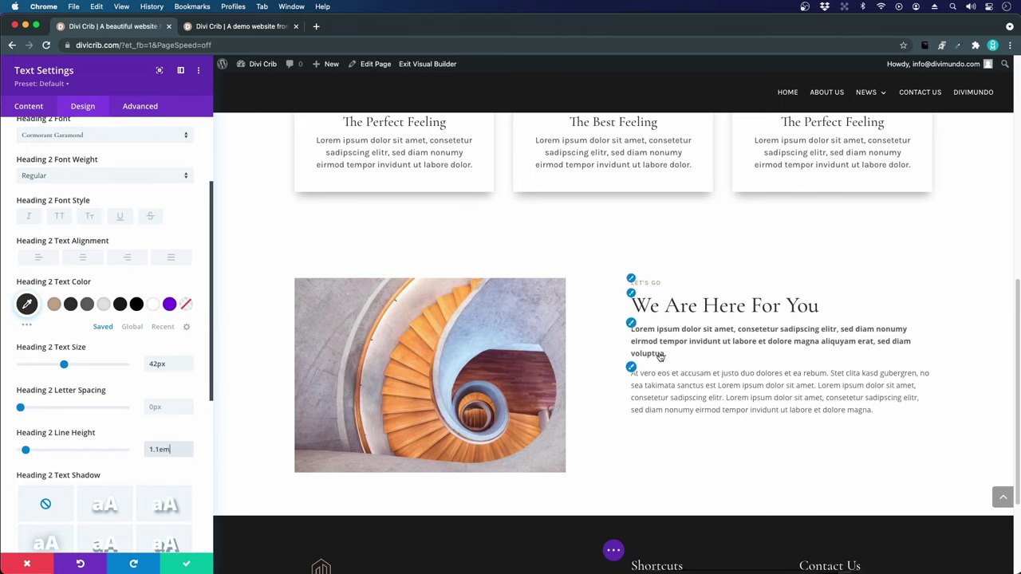
left_click(631, 330)
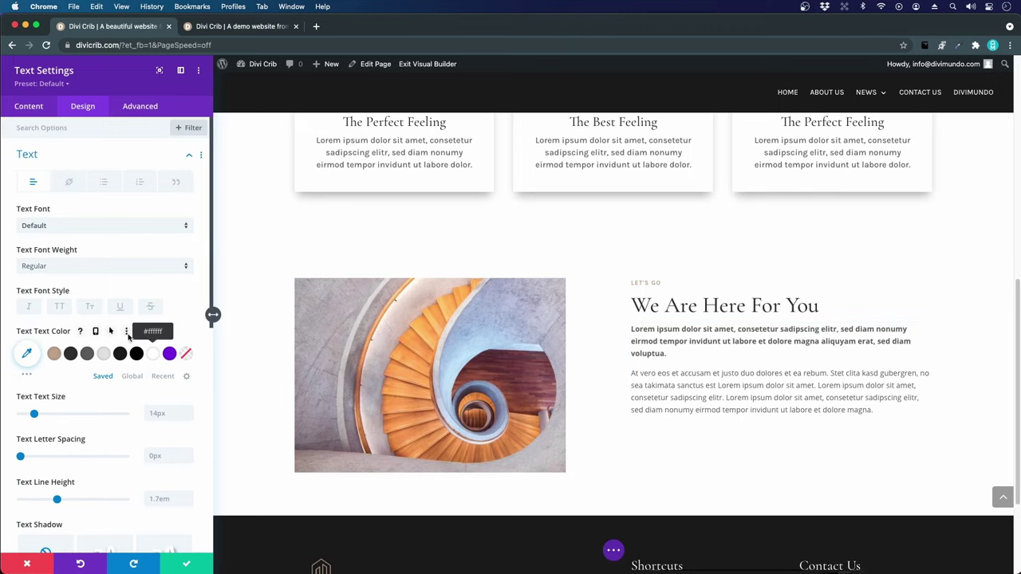
- Style the paragraphs beside the staircase photo in Karla, 17px size, 1.5em line height
left_click(42, 225)
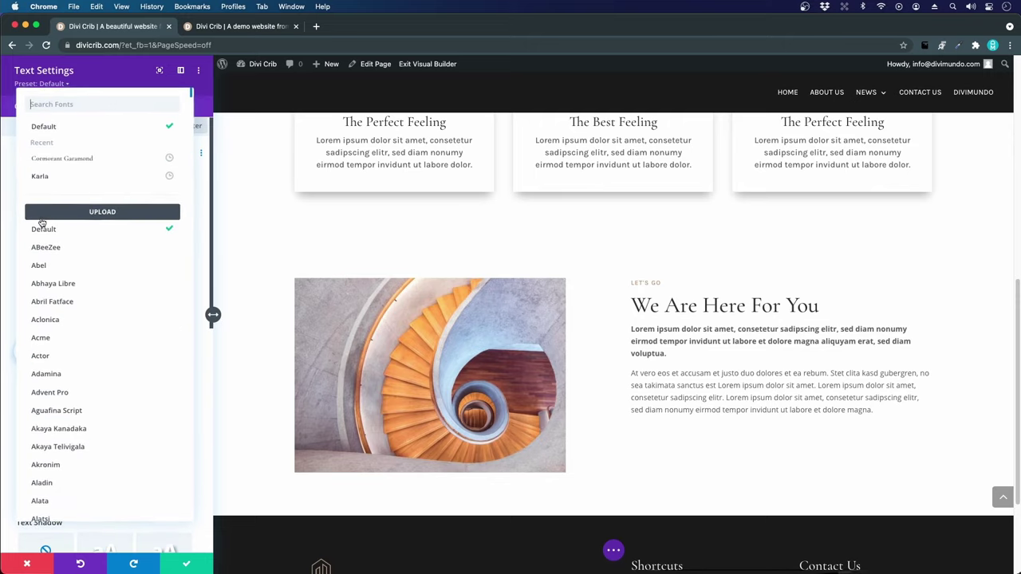
left_click(81, 177)
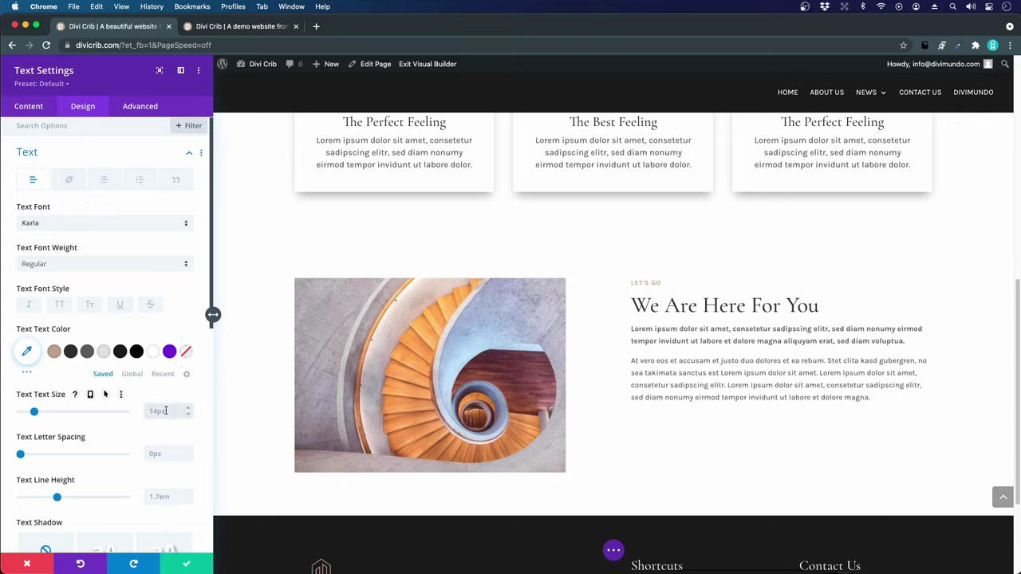
left_click(165, 411)
type("17px")
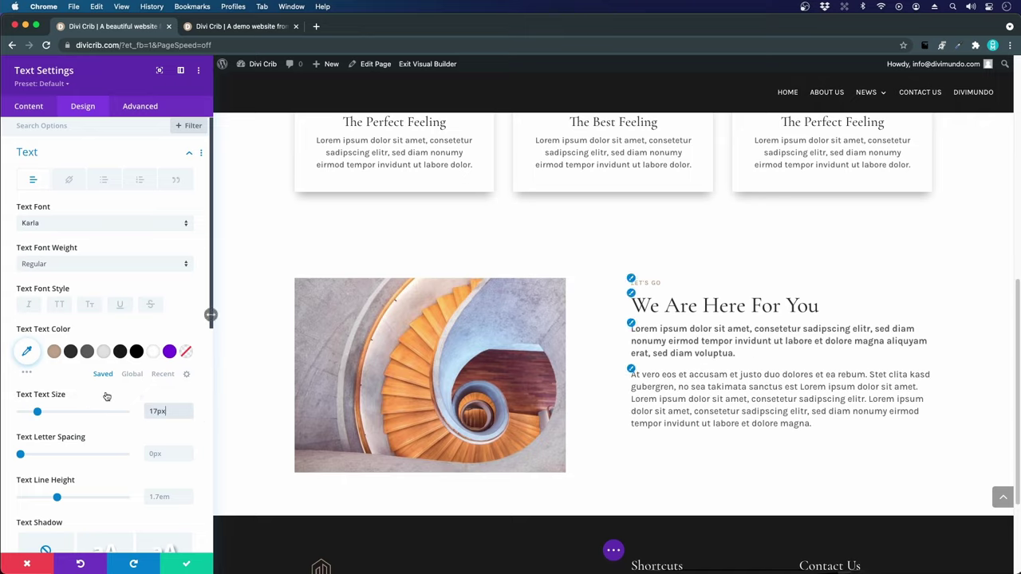
scroll(212, 315, "down", 1)
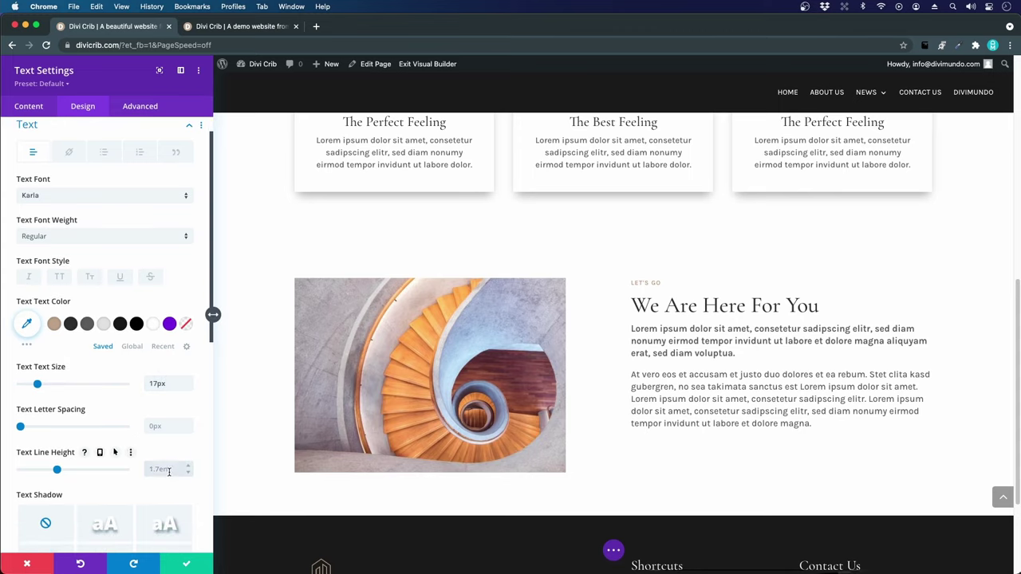
left_click(168, 470)
type("1.5em")
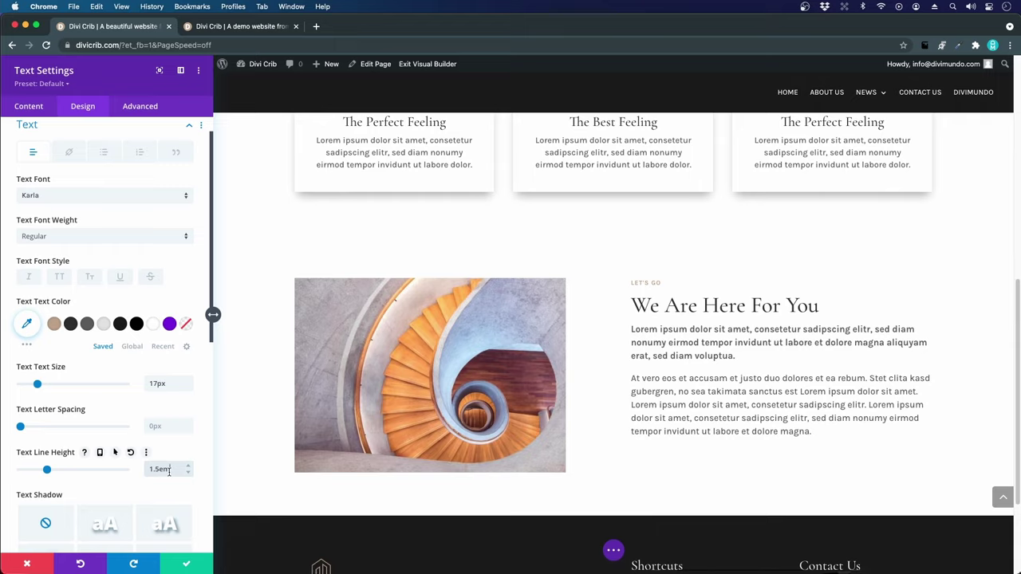
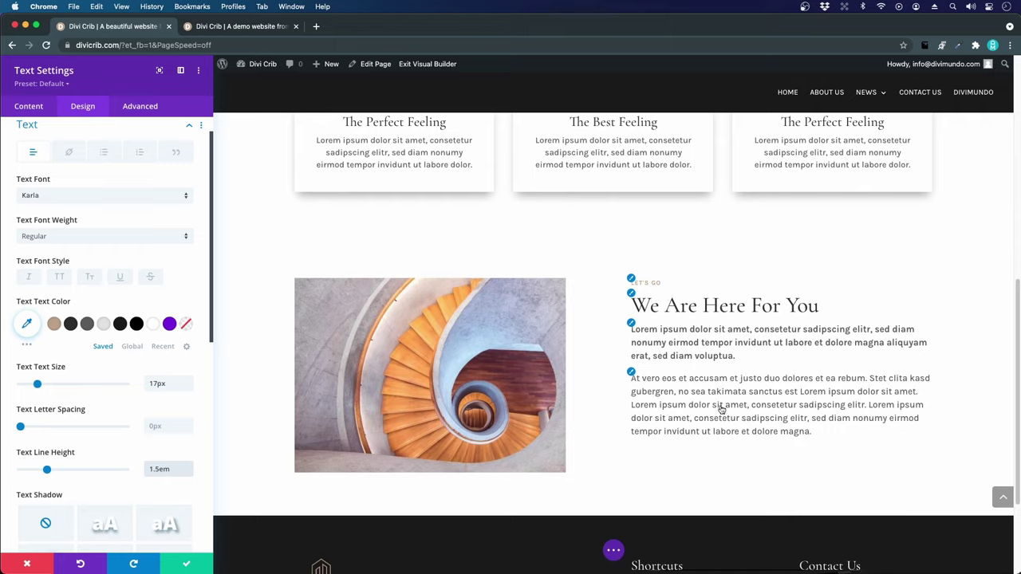
- Save the text module's Karla 17px, 1.5em body styling into the active Text preset and close the settings
right_click(96, 73)
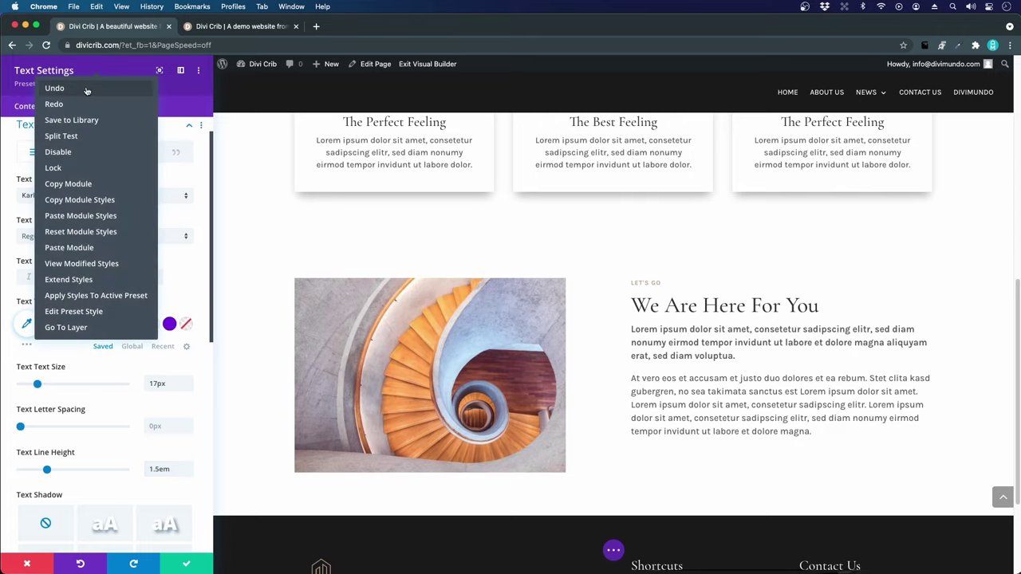
left_click(88, 296)
left_click(119, 563)
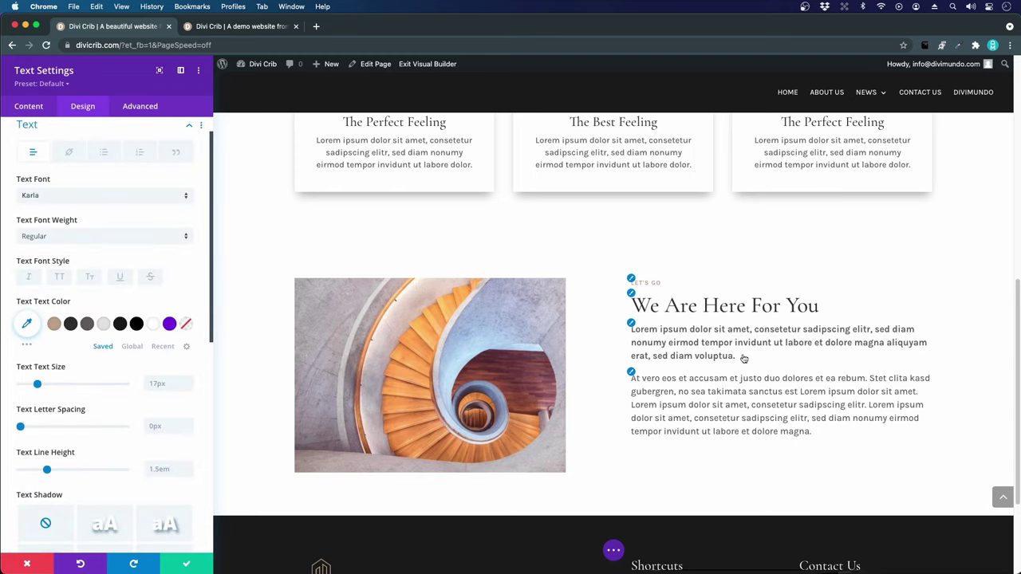
left_click(186, 563)
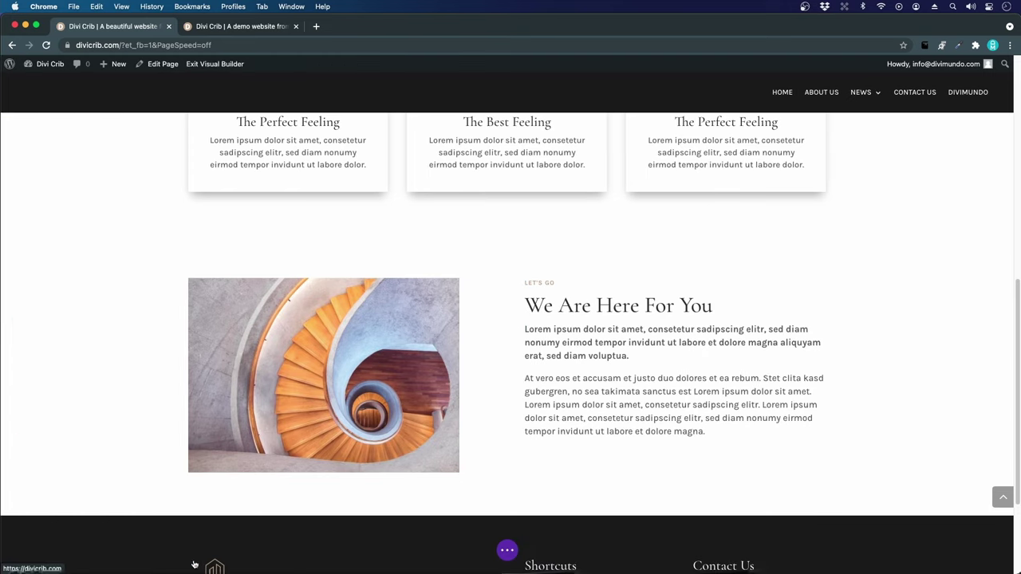
- Turn the words 'Lorem ipsum' in the second paragraph into a '#' link
mouse_move(644, 375)
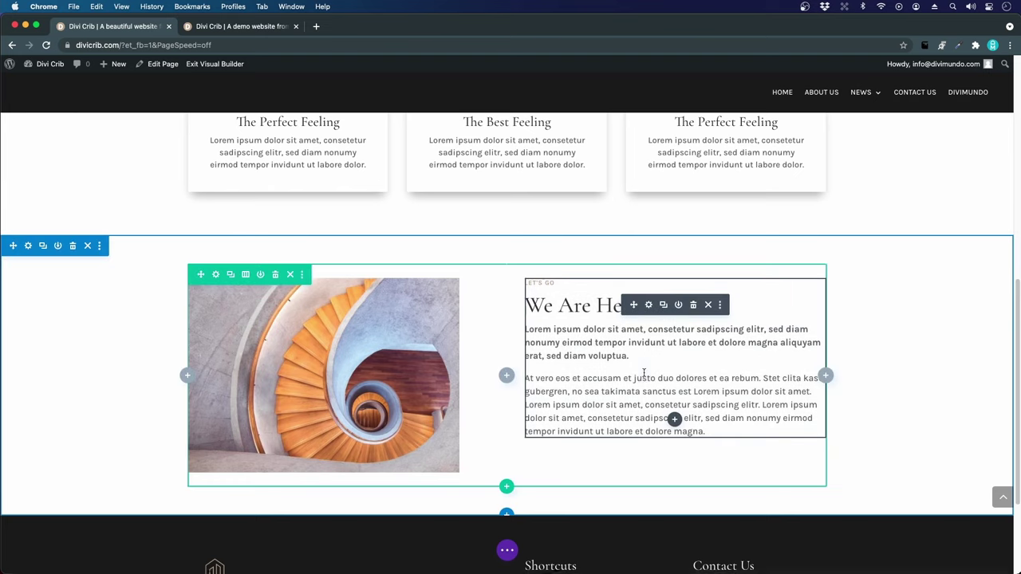
left_click(649, 306)
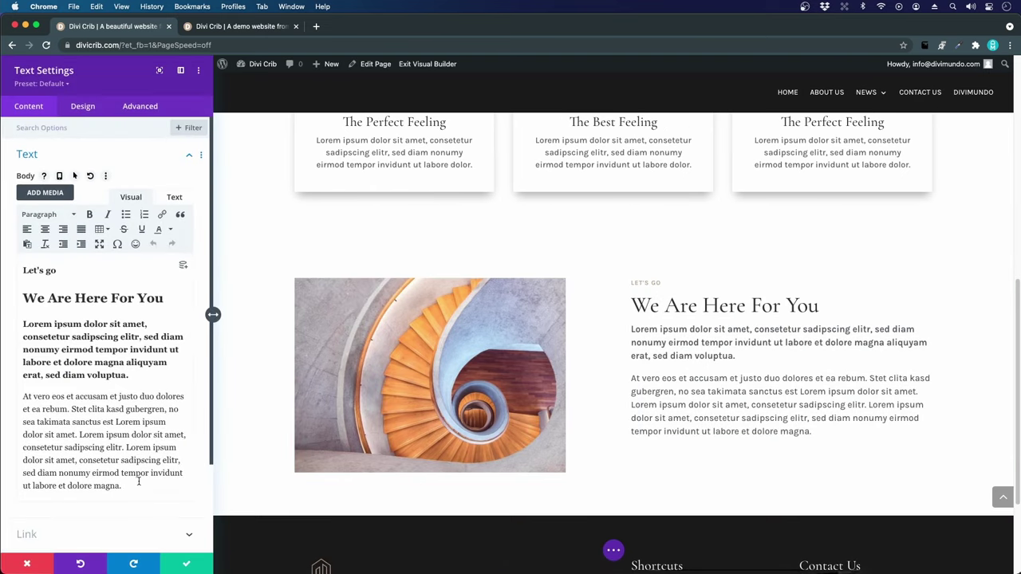
left_click_drag(79, 434, 131, 434)
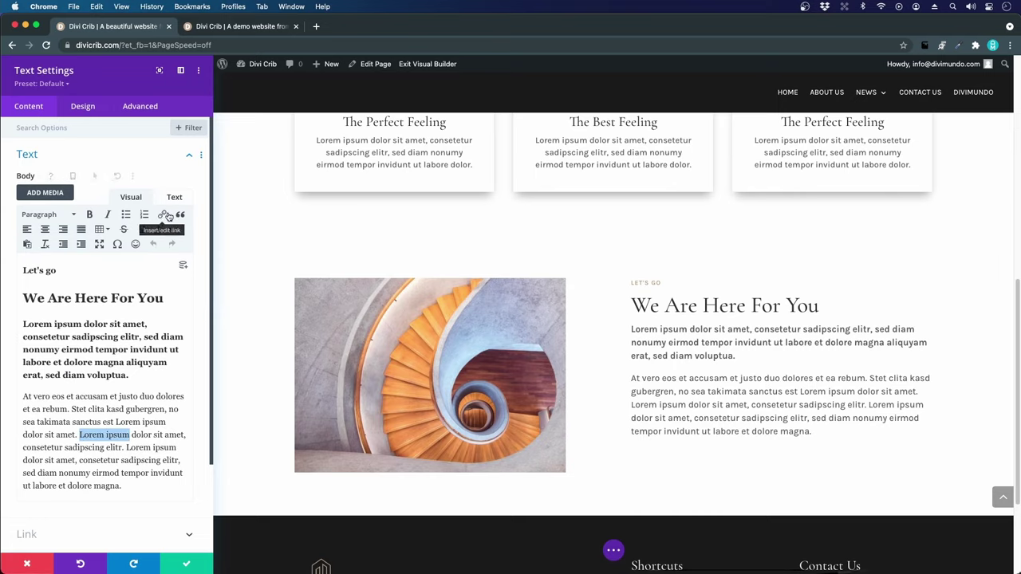
left_click(163, 215)
left_click(501, 280)
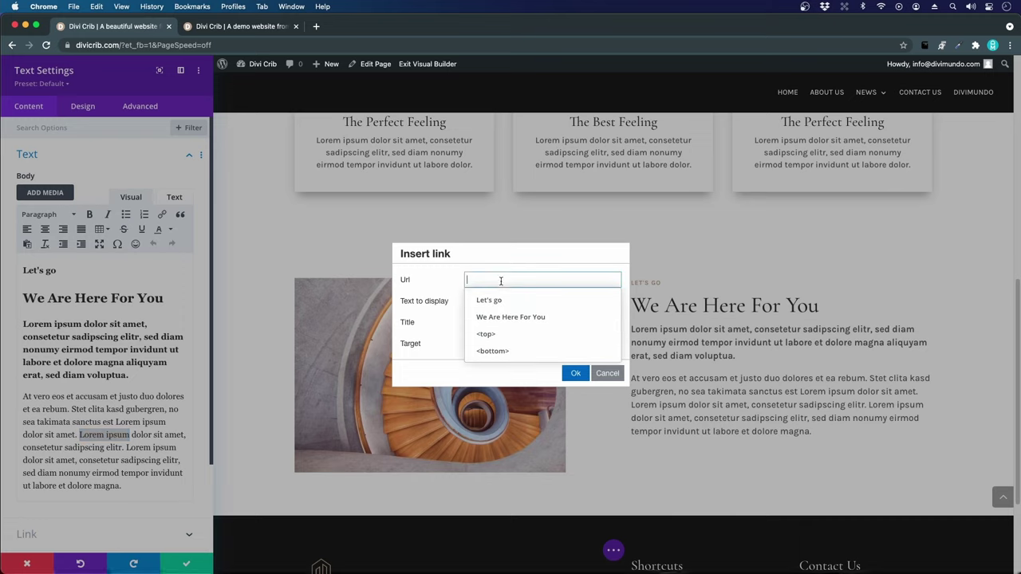
type("#")
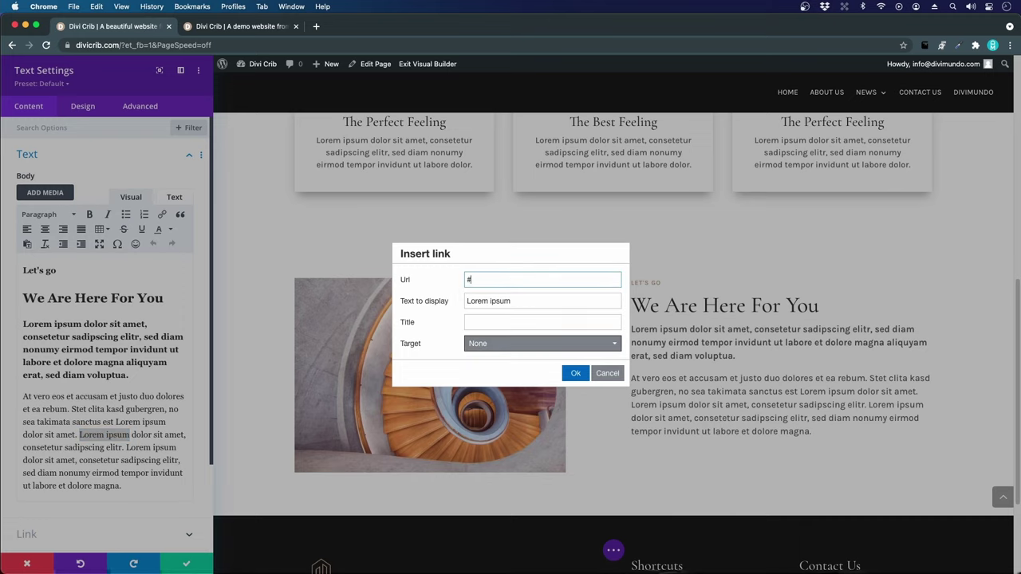
left_click(578, 373)
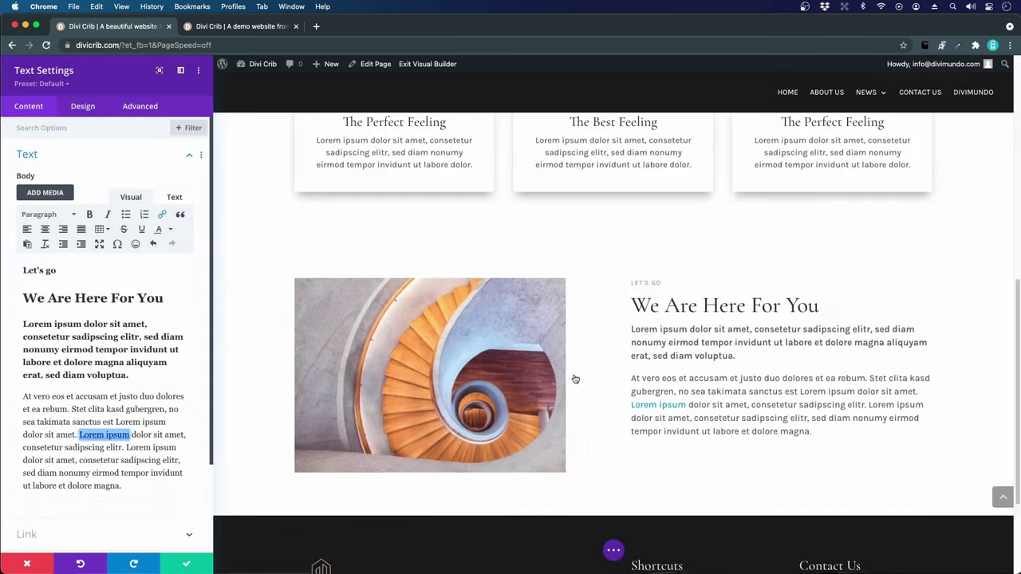
- Set the text module's link colour to tan and save
left_click(634, 404)
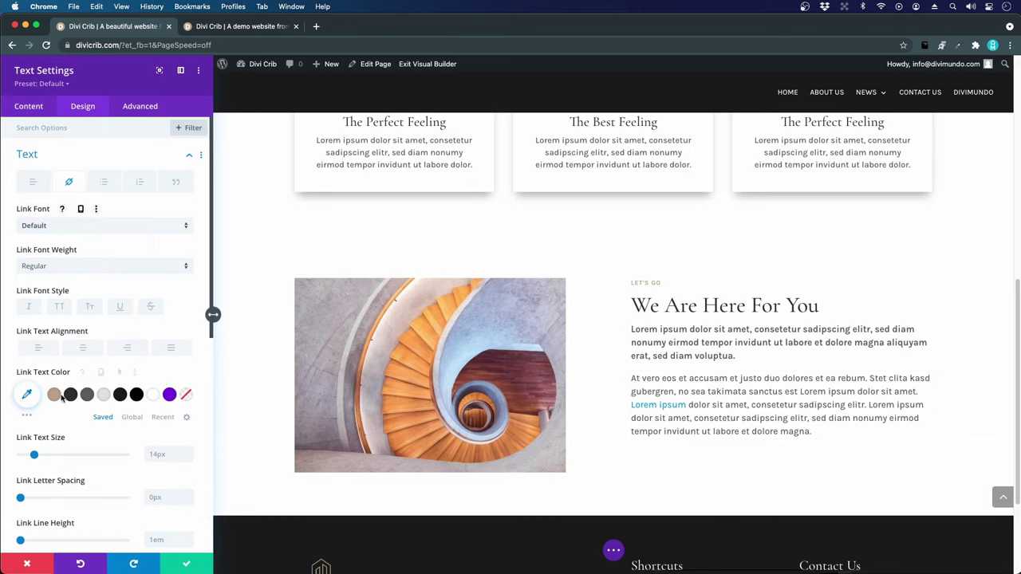
left_click(55, 394)
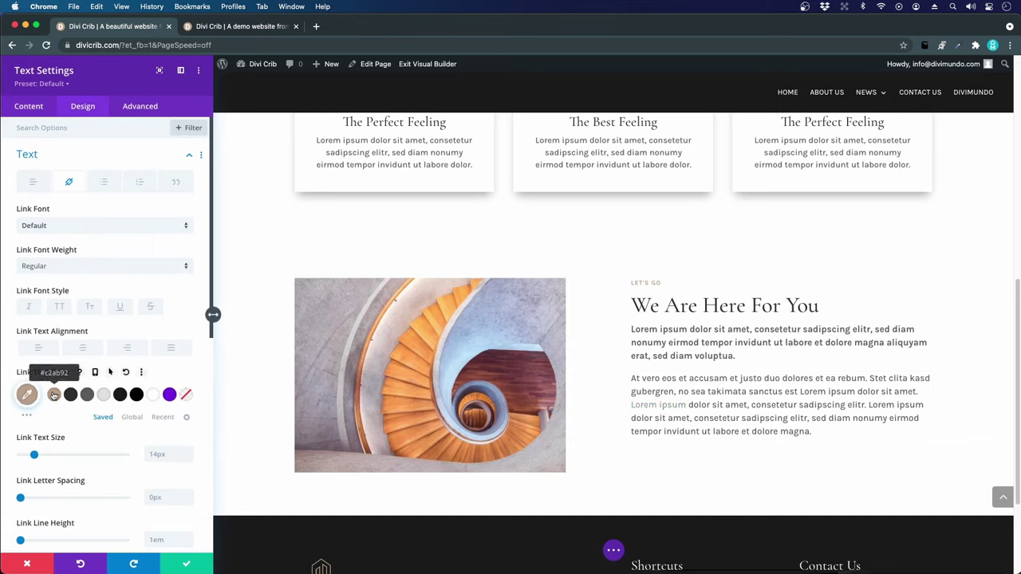
left_click(185, 563)
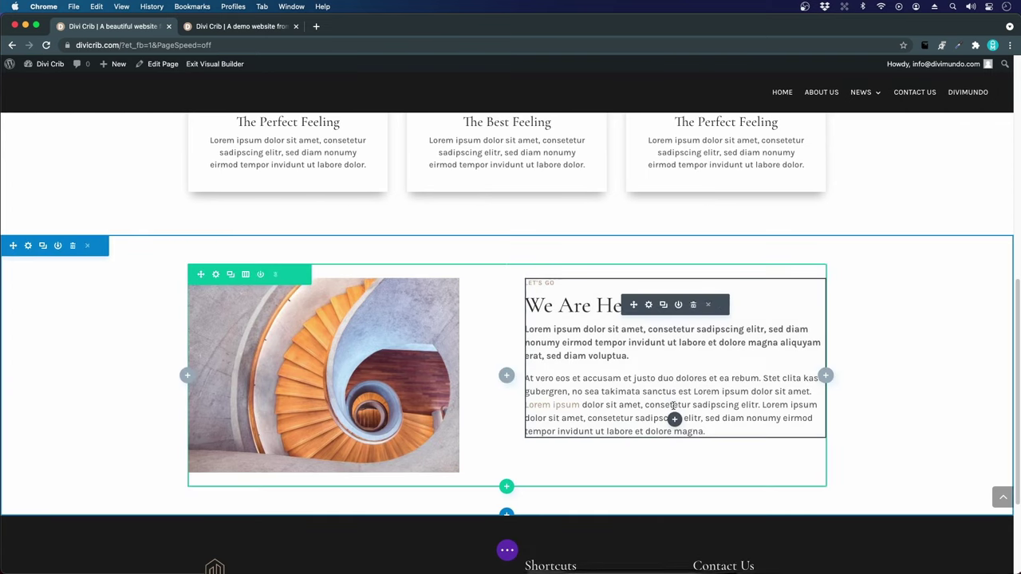
- Add a new 'Heading 3' line to the text and format it as an H3 heading
left_click(649, 306)
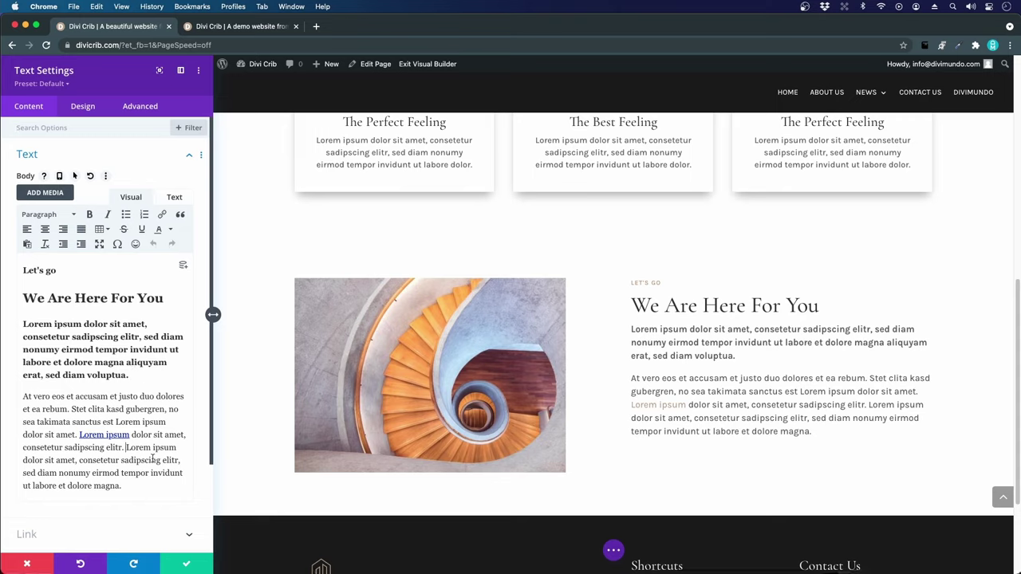
key("Return")
key("Return")
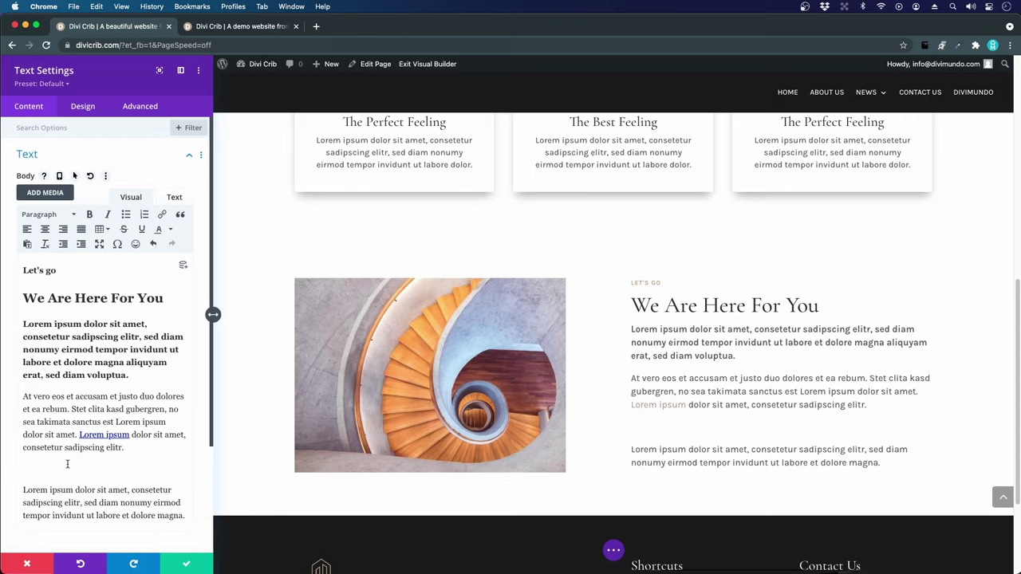
type("Heading 3")
left_click_drag(64, 475, 21, 470)
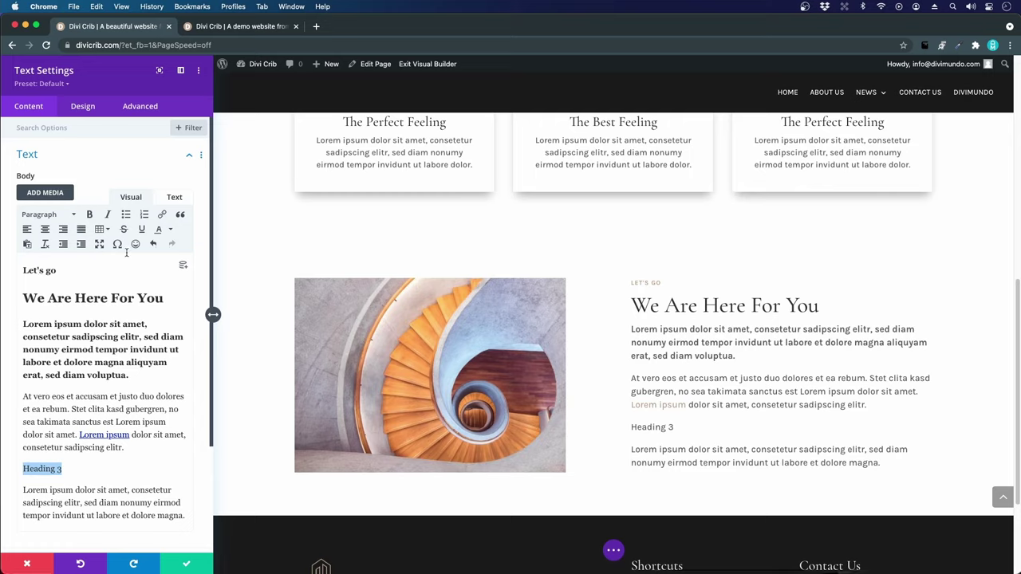
left_click(70, 215)
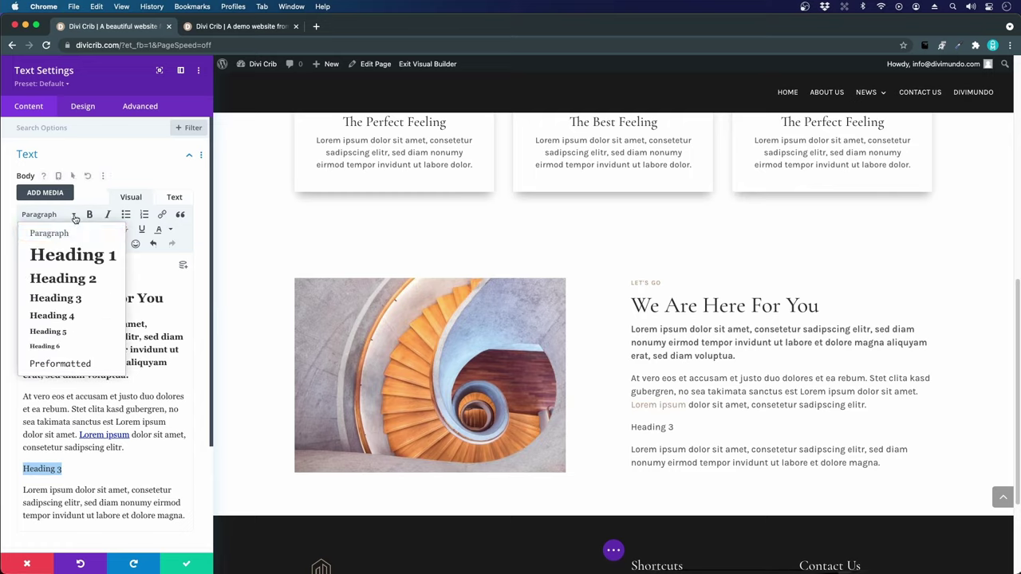
left_click(88, 306)
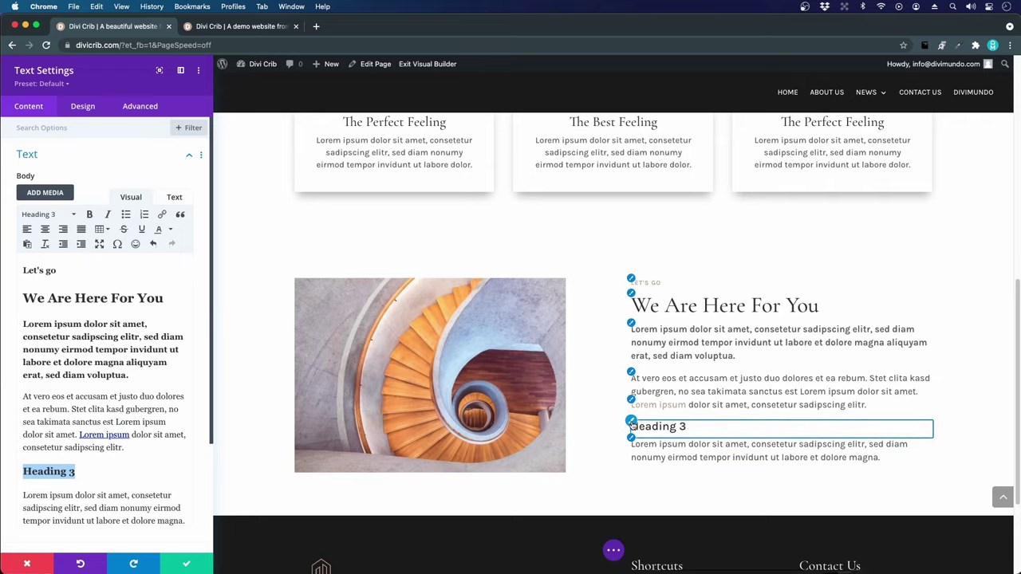
- Style H3 headings as bold Cormorant Garamond, 25px, 1.3em line height, and save
left_click(630, 421)
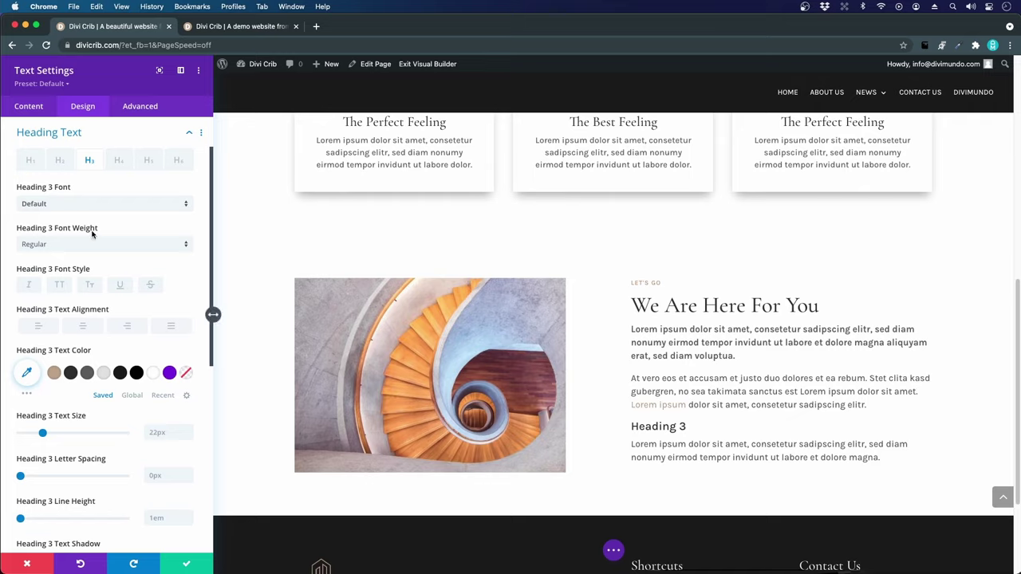
left_click(58, 206)
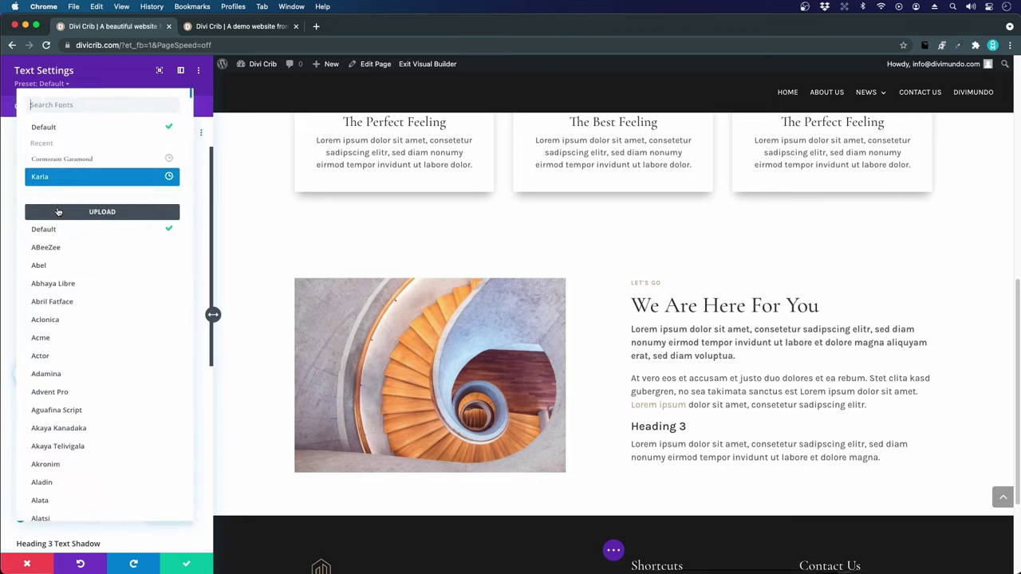
left_click(71, 159)
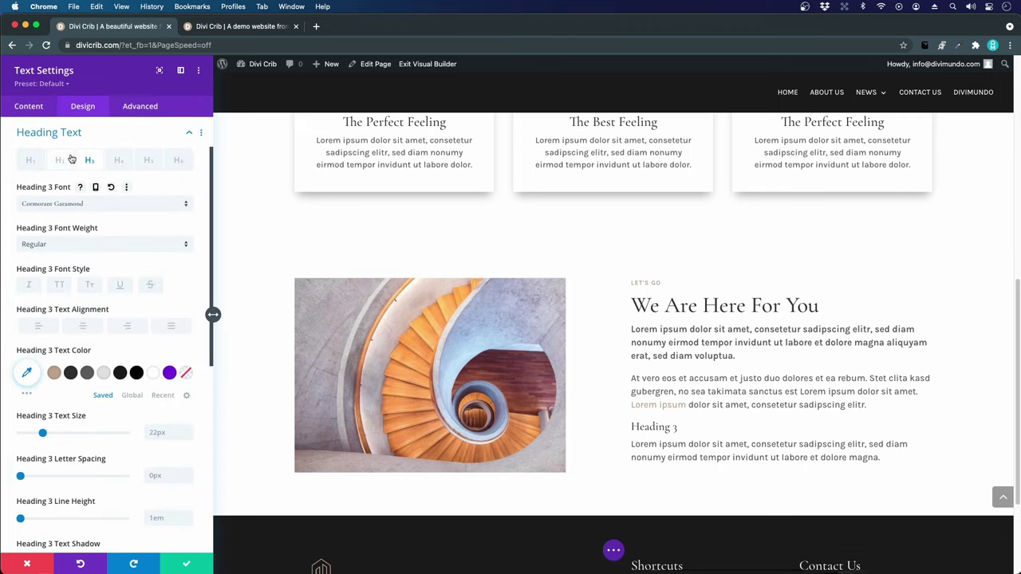
left_click(68, 243)
left_click(78, 326)
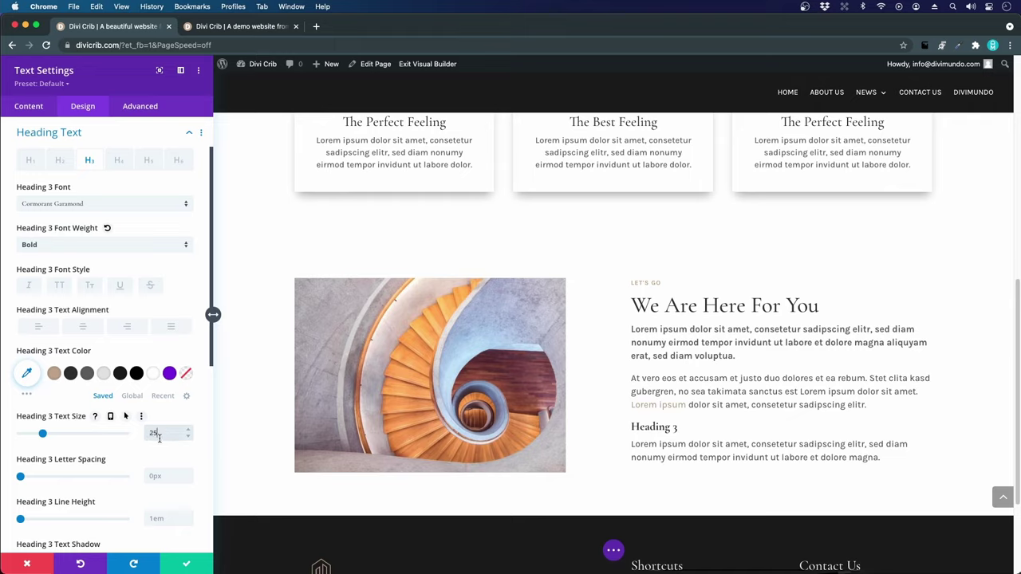
type("px")
left_click(164, 432)
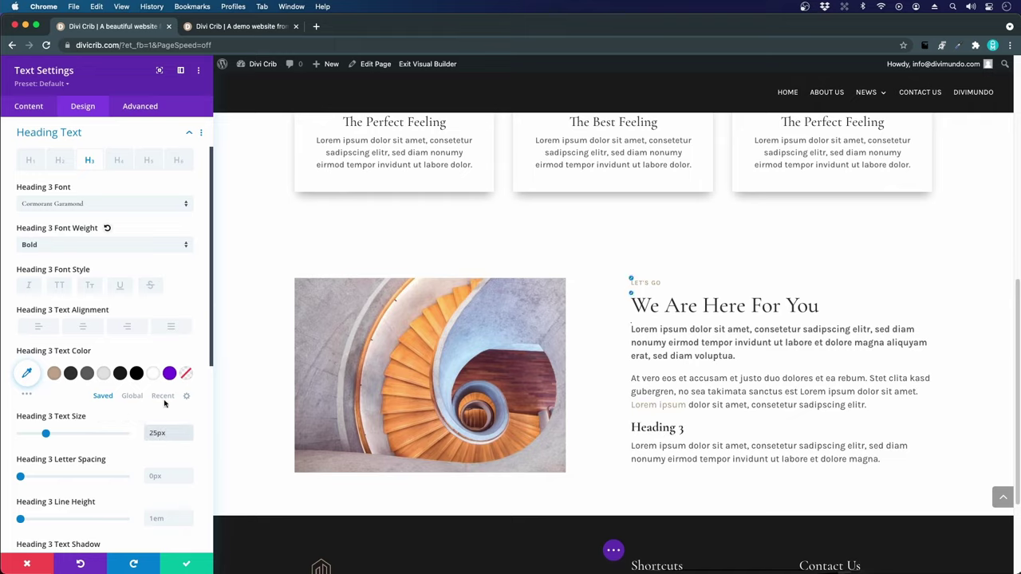
type("1.3em")
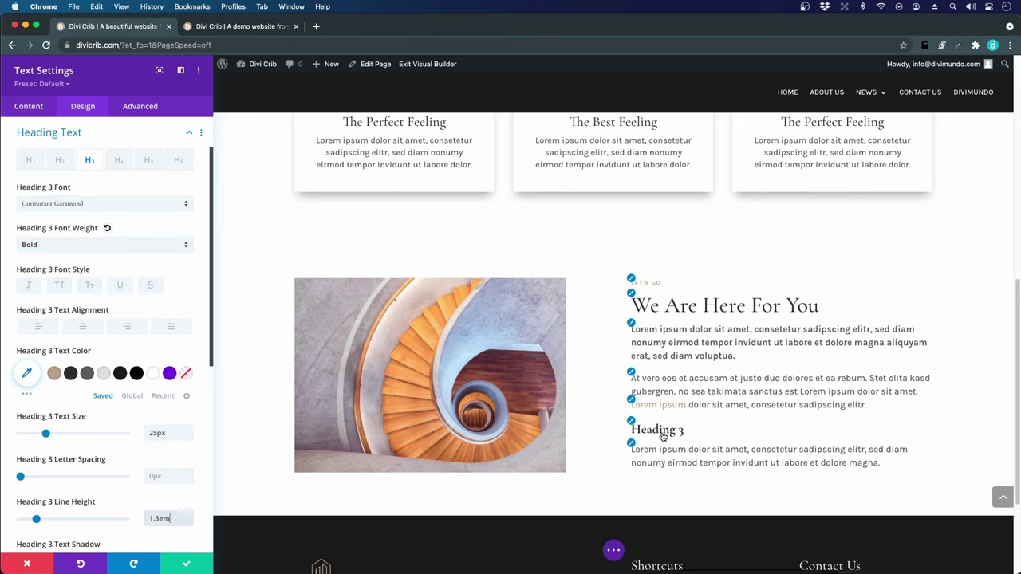
left_click(186, 563)
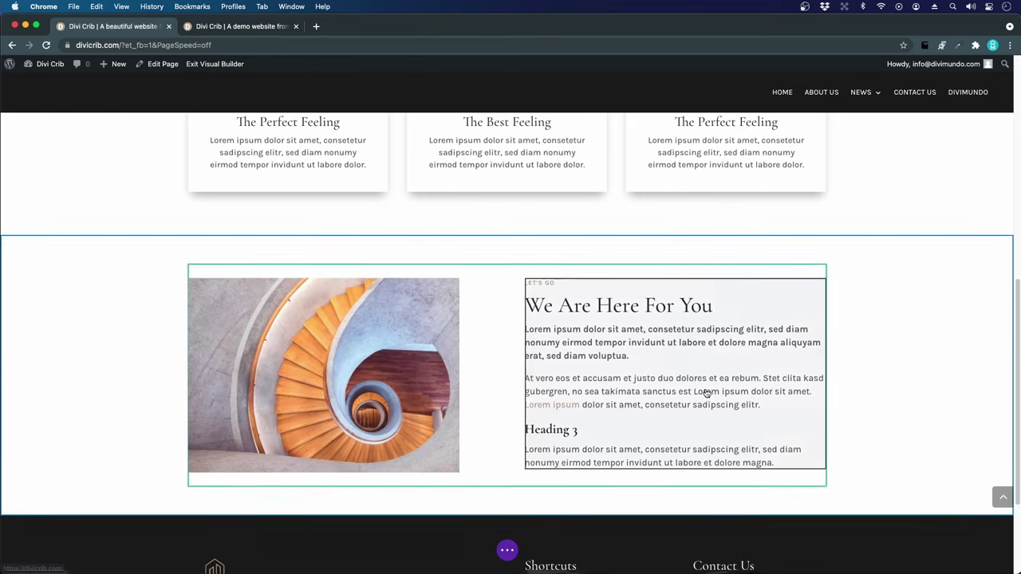
scroll(707, 394, "down", 1)
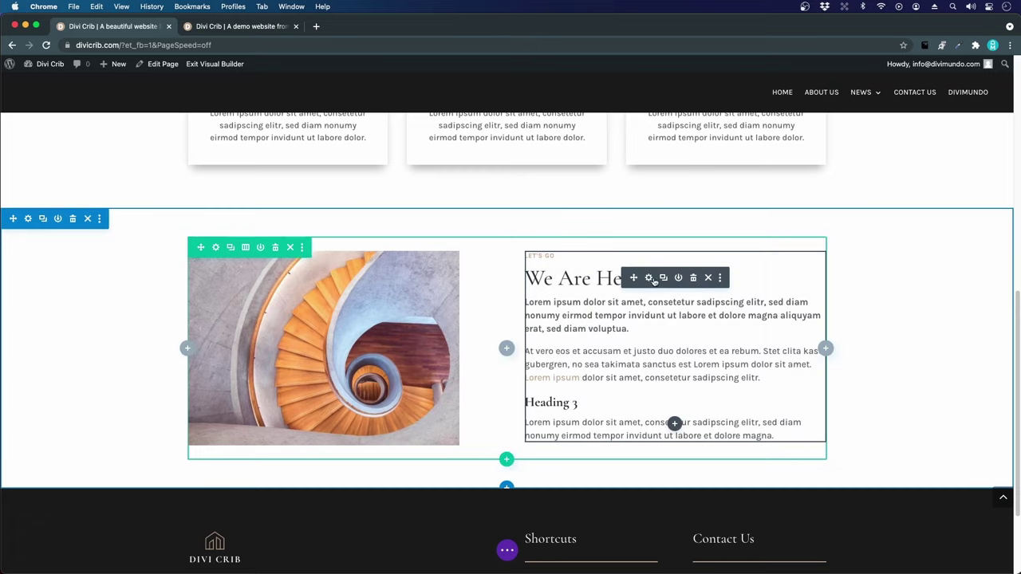
- Apply the text module's link and H3 styles to the active Text preset site-wide
right_click(634, 280)
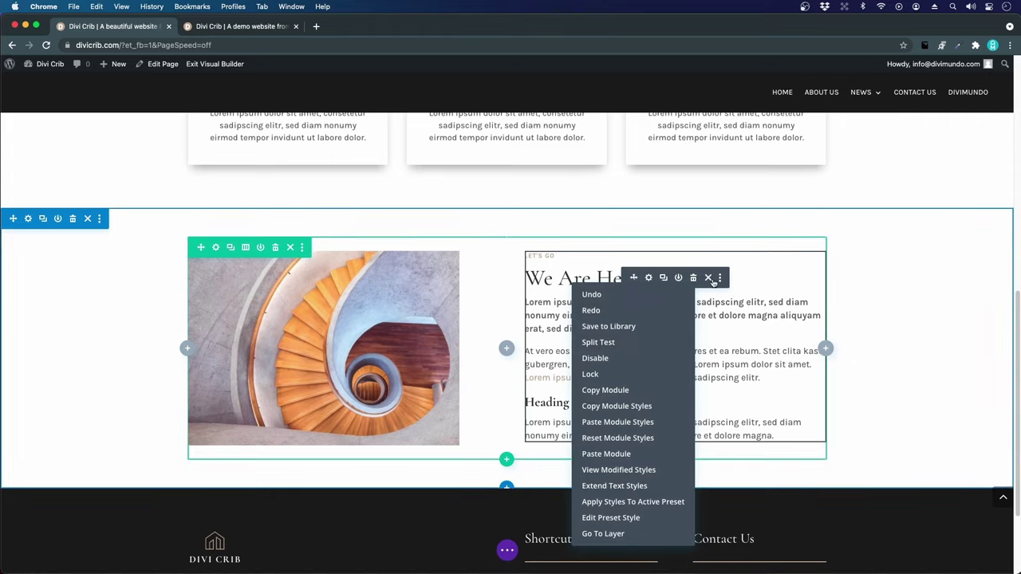
left_click(630, 502)
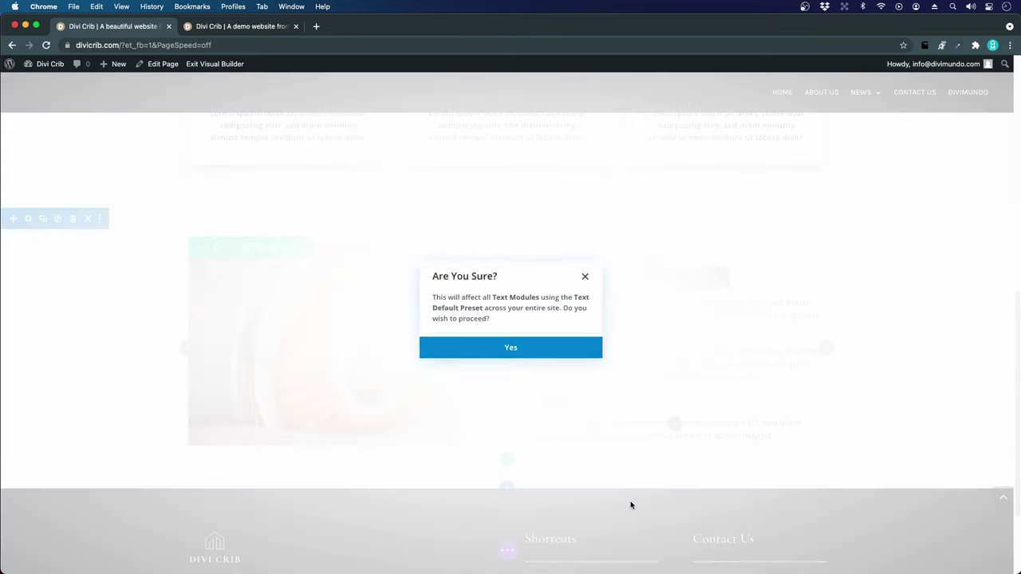
left_click(544, 355)
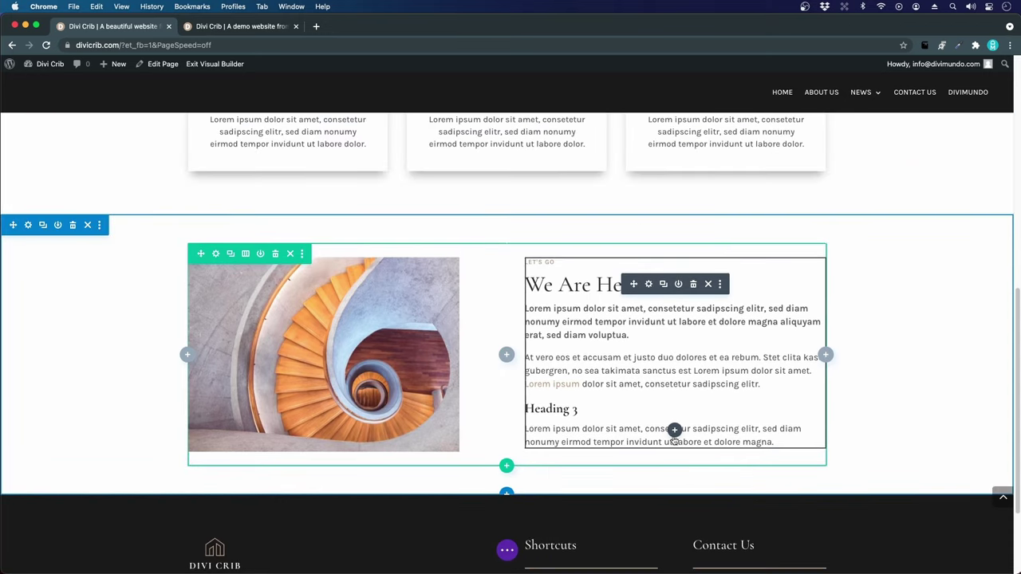
- Add a Button module under the text, keeping its 'Click Here' label, and save
left_click(674, 431)
type("butt")
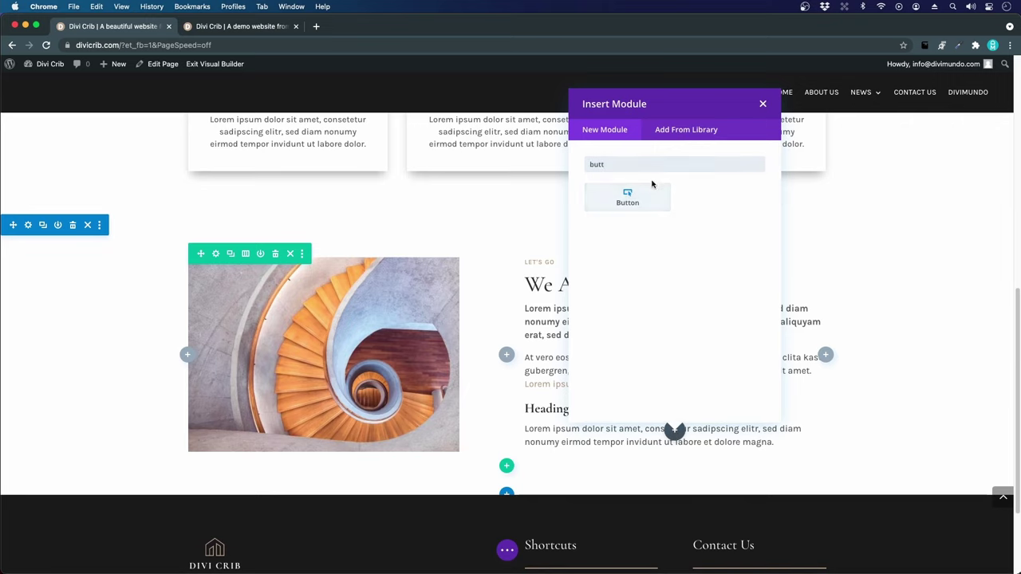
left_click(638, 198)
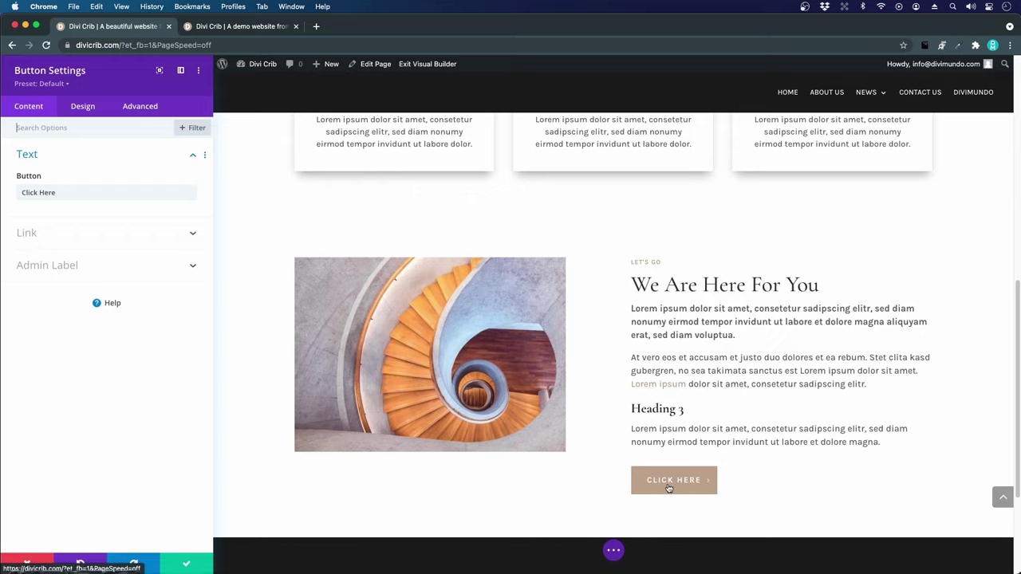
triple_click(120, 197)
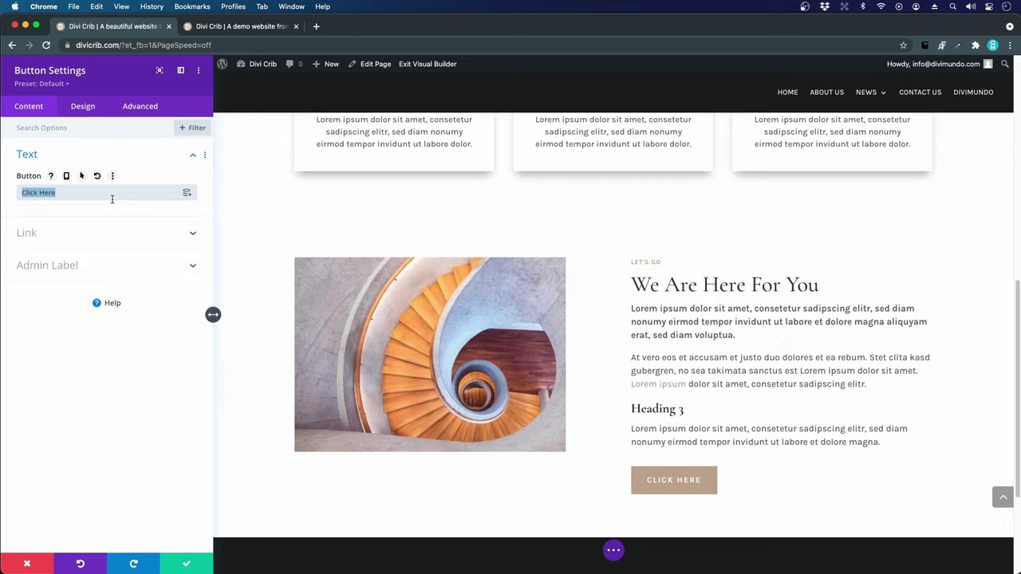
left_click(186, 563)
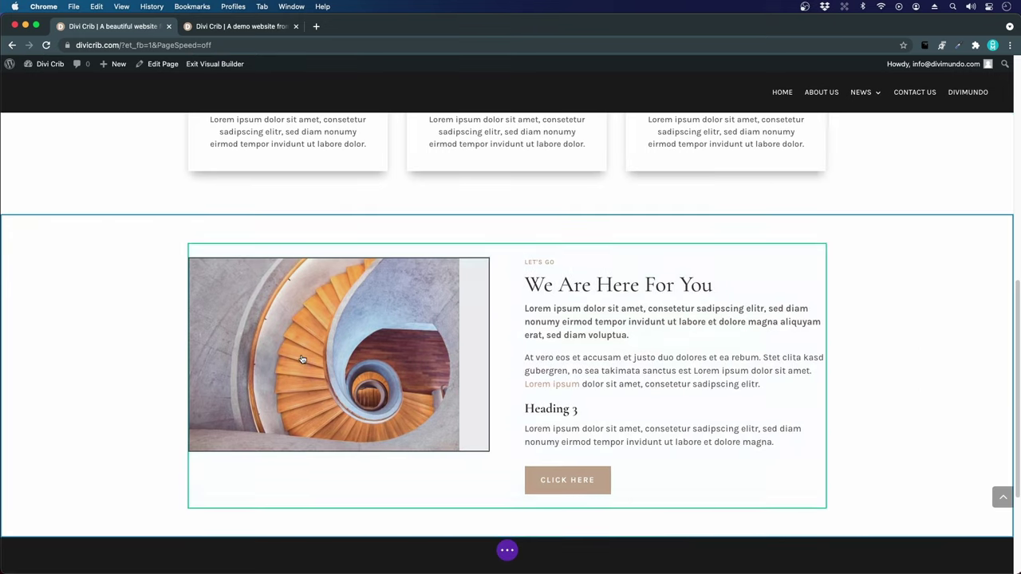
scroll(302, 360, "down", 3)
scroll(319, 358, "up", 3)
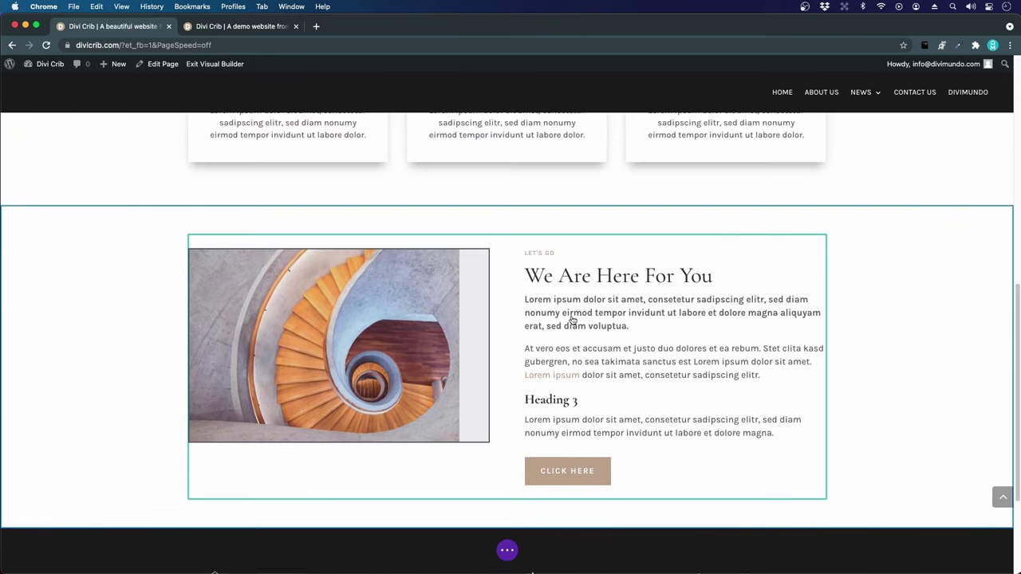
scroll(530, 366, "down", 3)
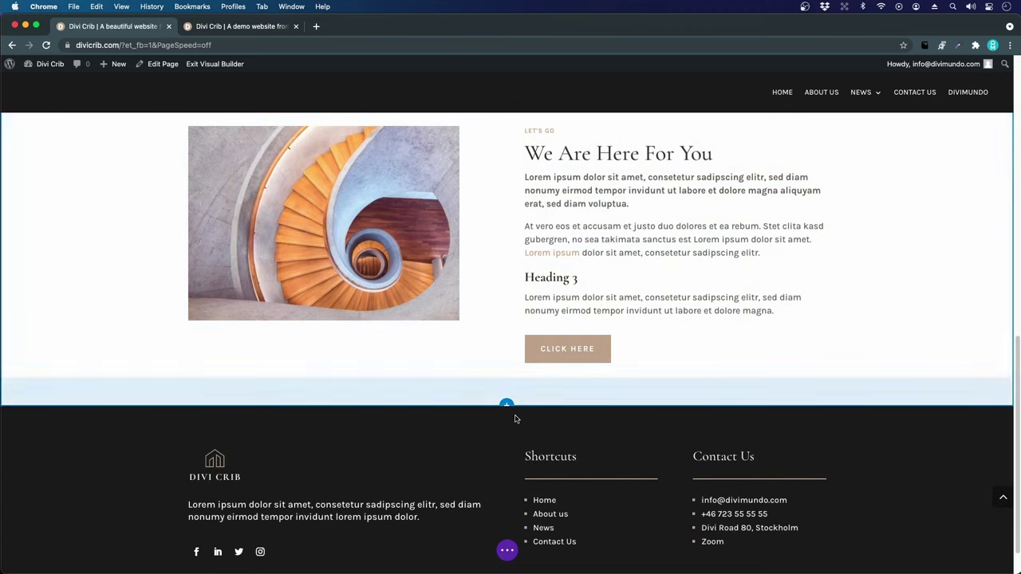
- Insert a regular section below, then review the demo site's testimonial slider for reference
left_click(506, 405)
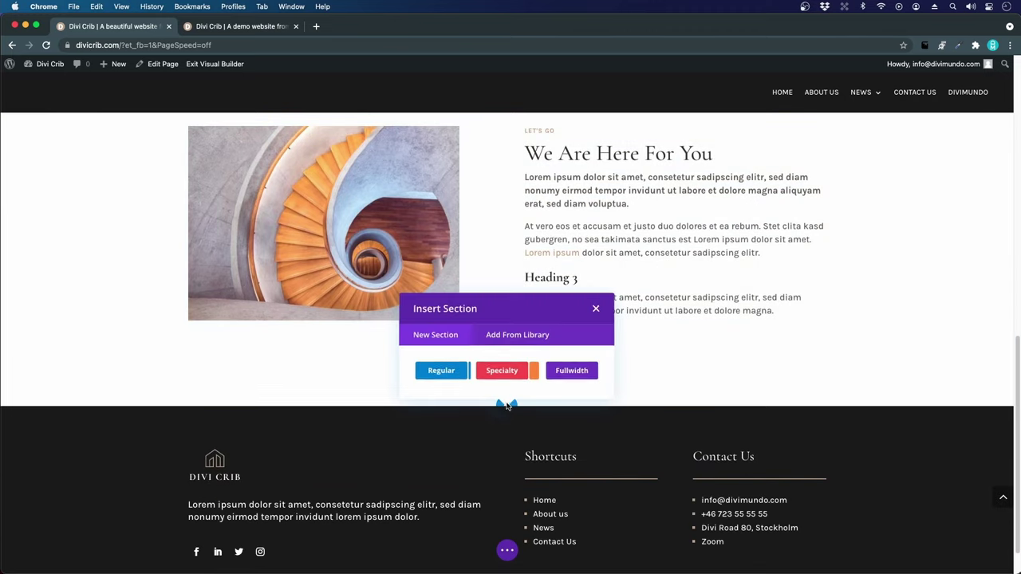
left_click(461, 375)
left_click(257, 28)
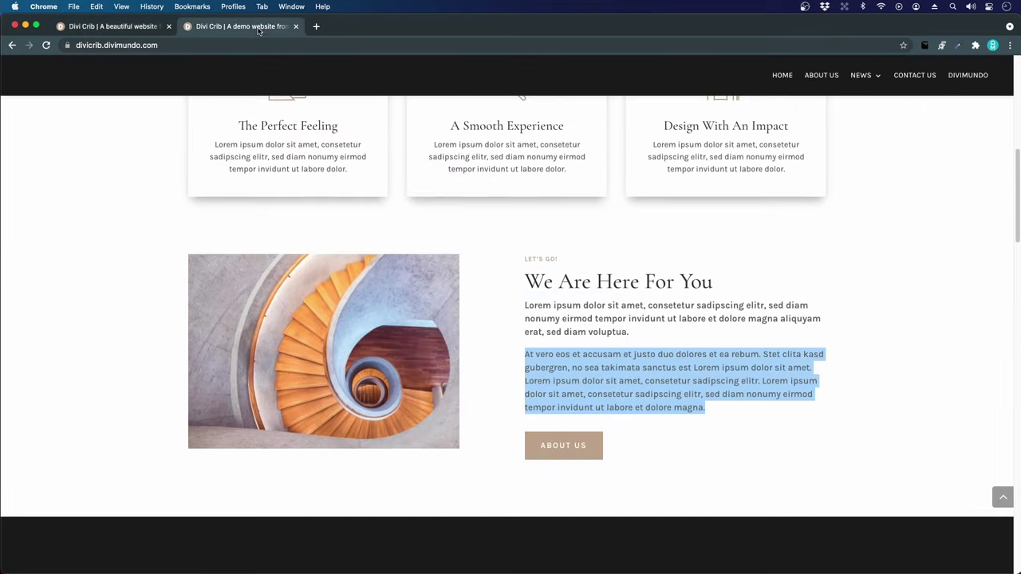
scroll(392, 344, "down", 5)
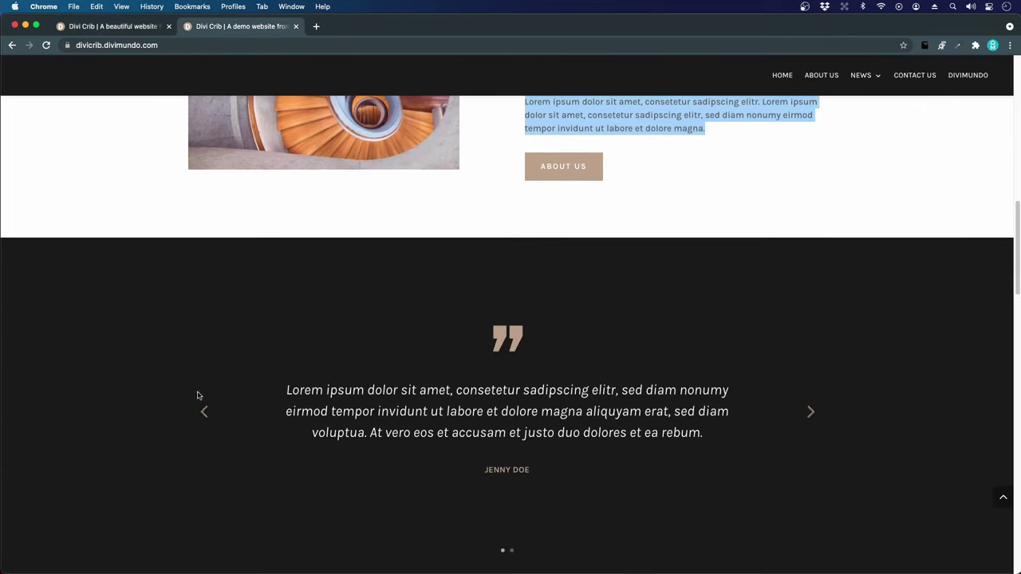
scroll(325, 364, "down", 1)
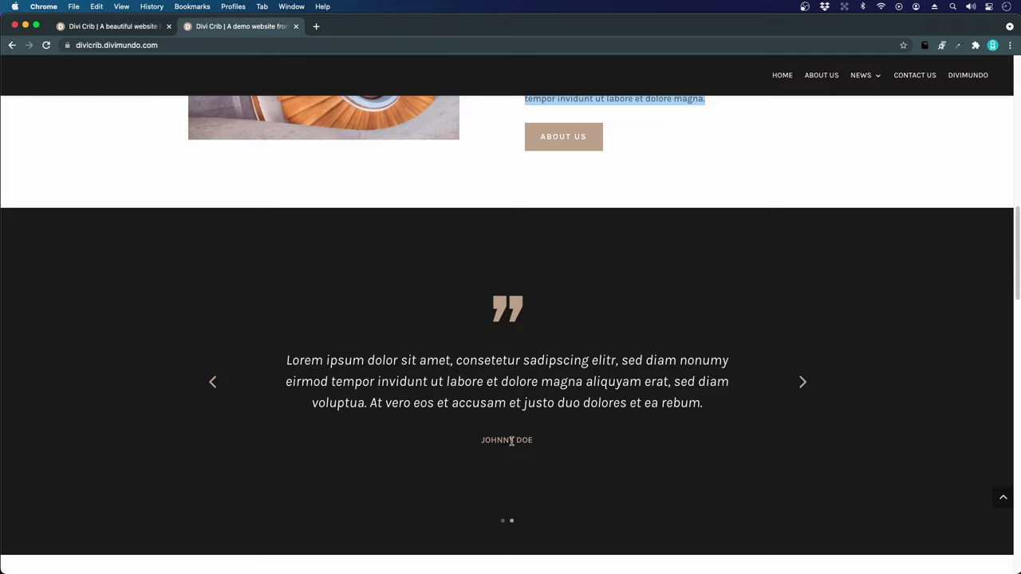
left_click(802, 387)
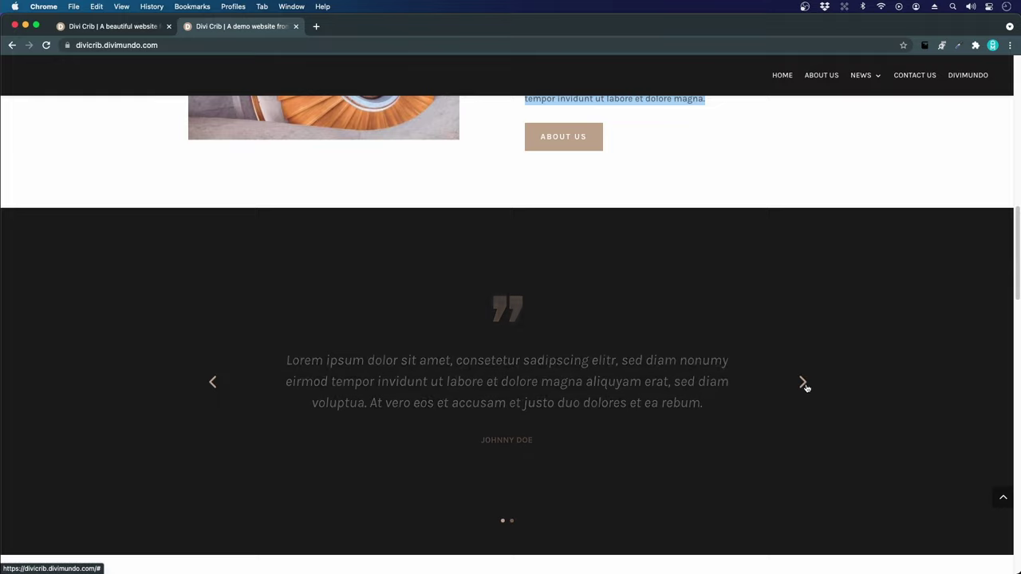
left_click(802, 386)
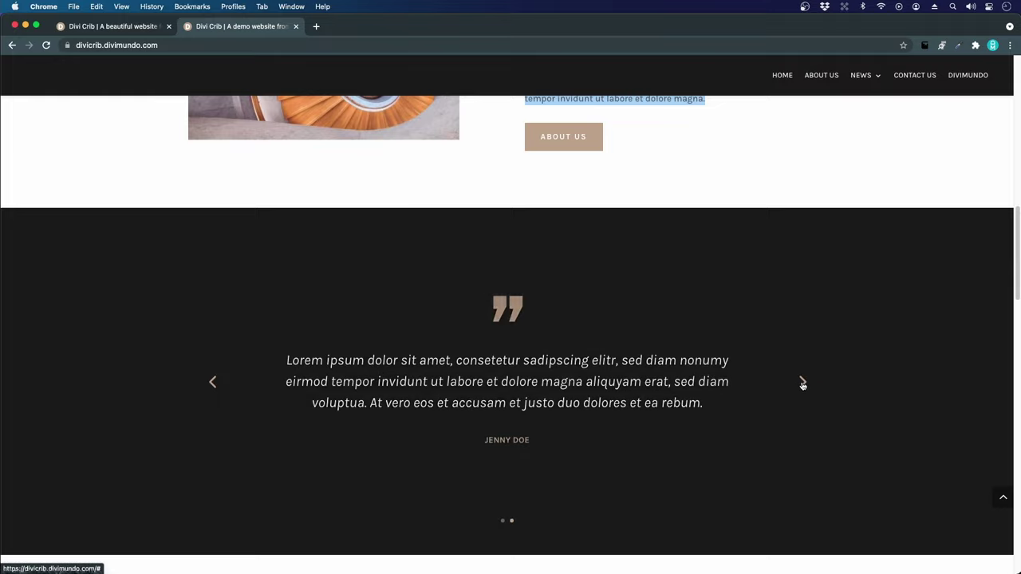
left_click(503, 522)
left_click(129, 27)
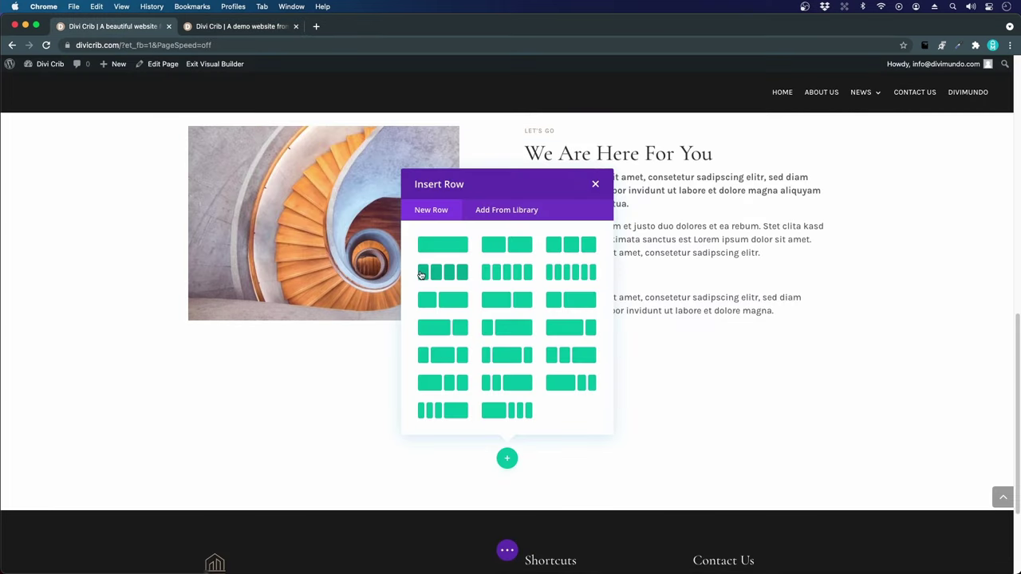
- Add a one-column row containing a Slider module
left_click(449, 252)
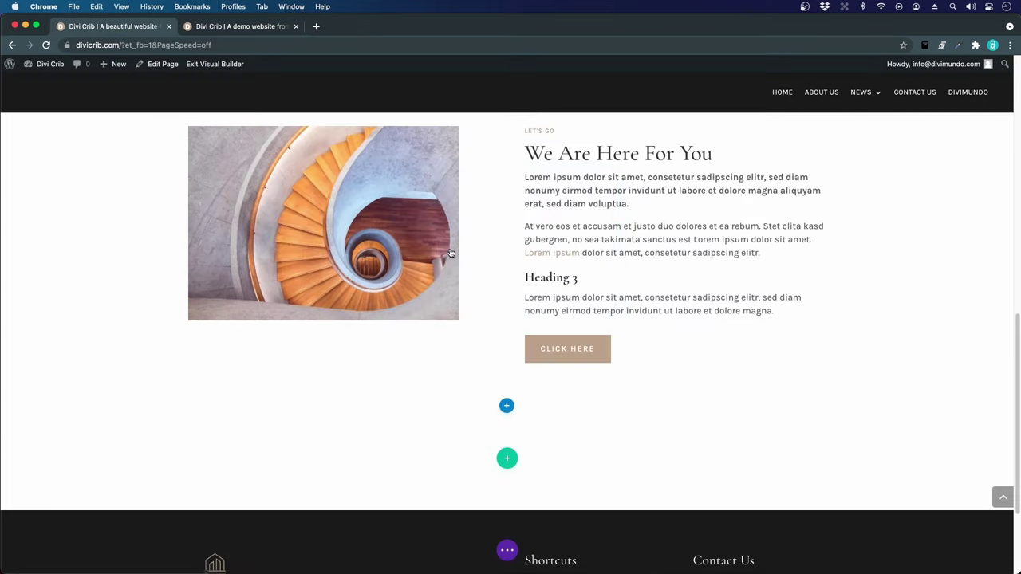
type("slider")
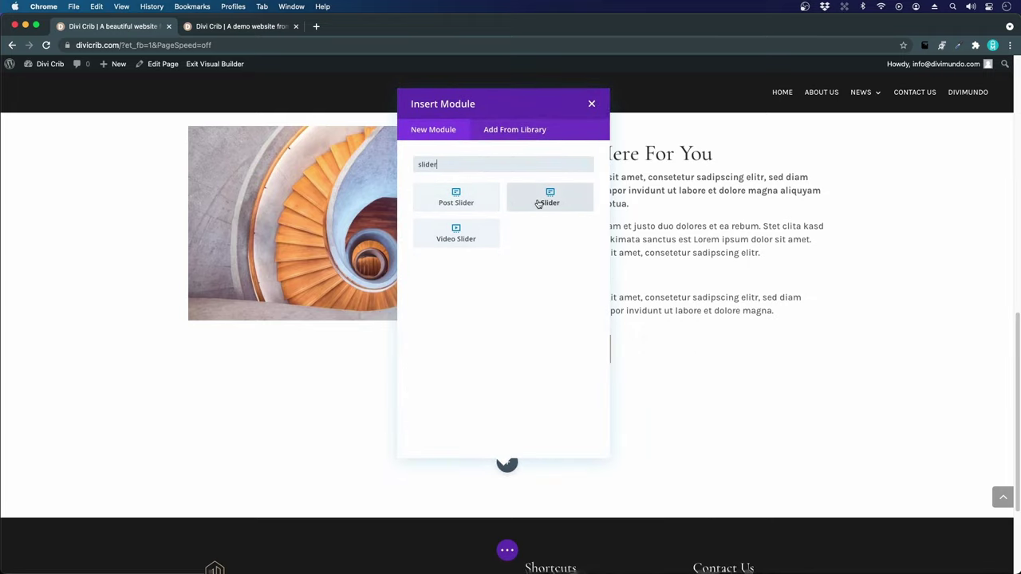
left_click(547, 204)
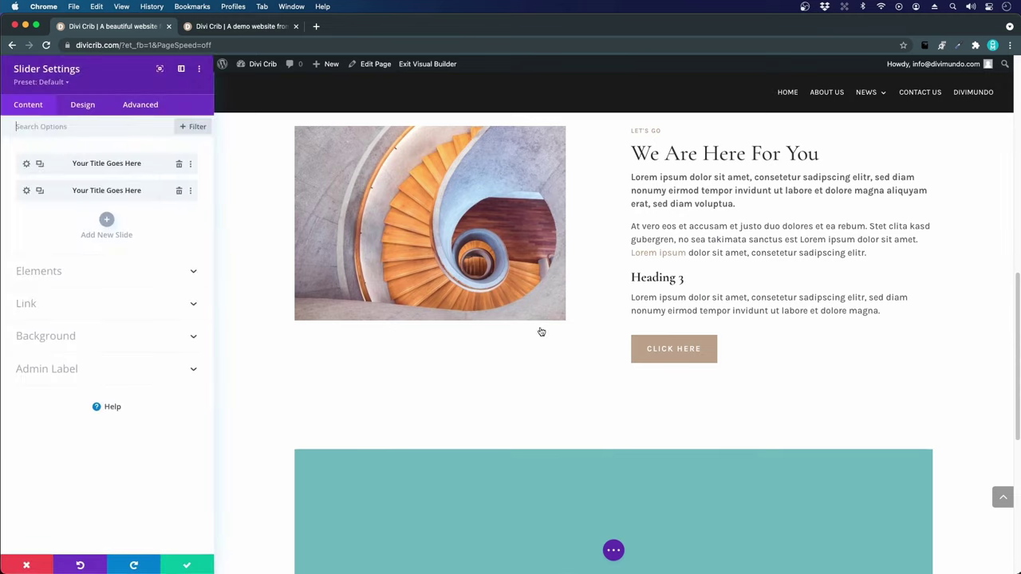
scroll(503, 385, "down", 3)
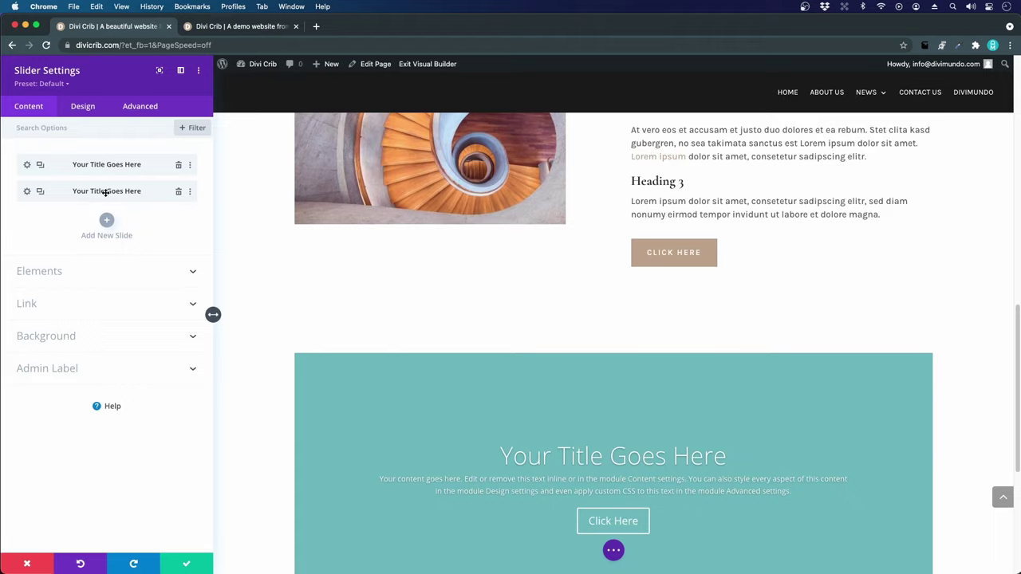
- Replace slide 1's body with the testimonial text copied from the demo site
left_click(28, 166)
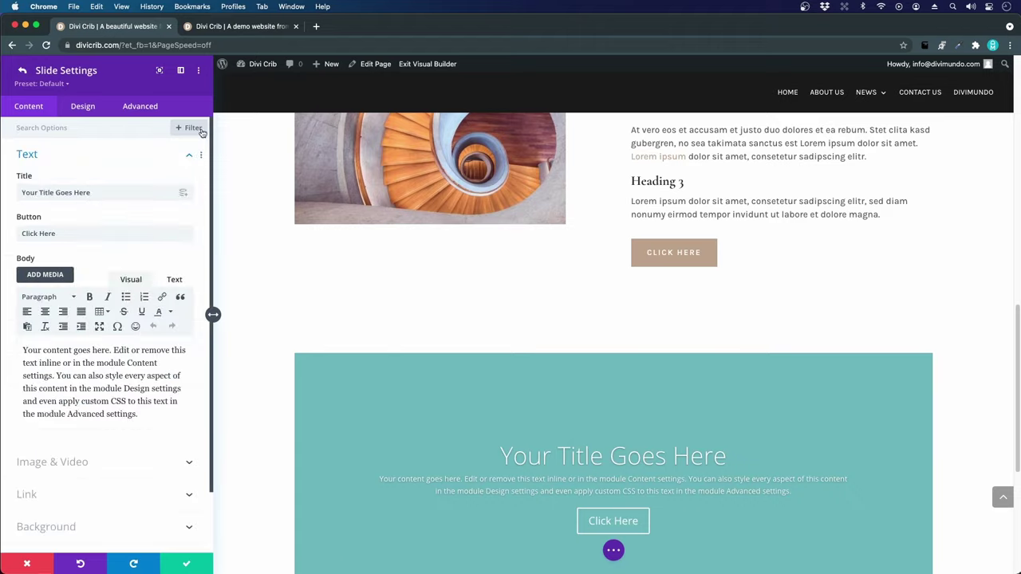
left_click(230, 31)
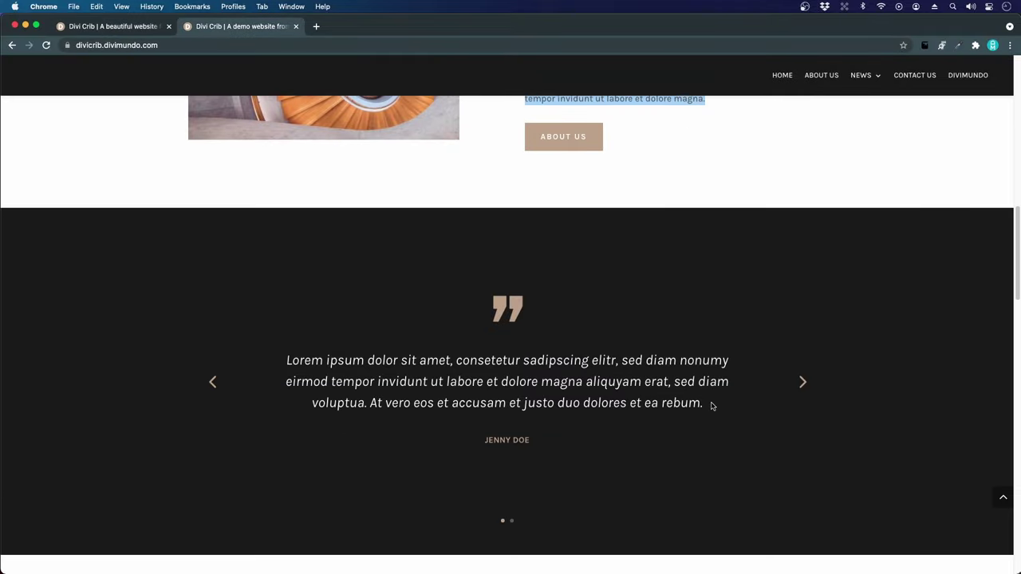
left_click_drag(712, 406, 312, 371)
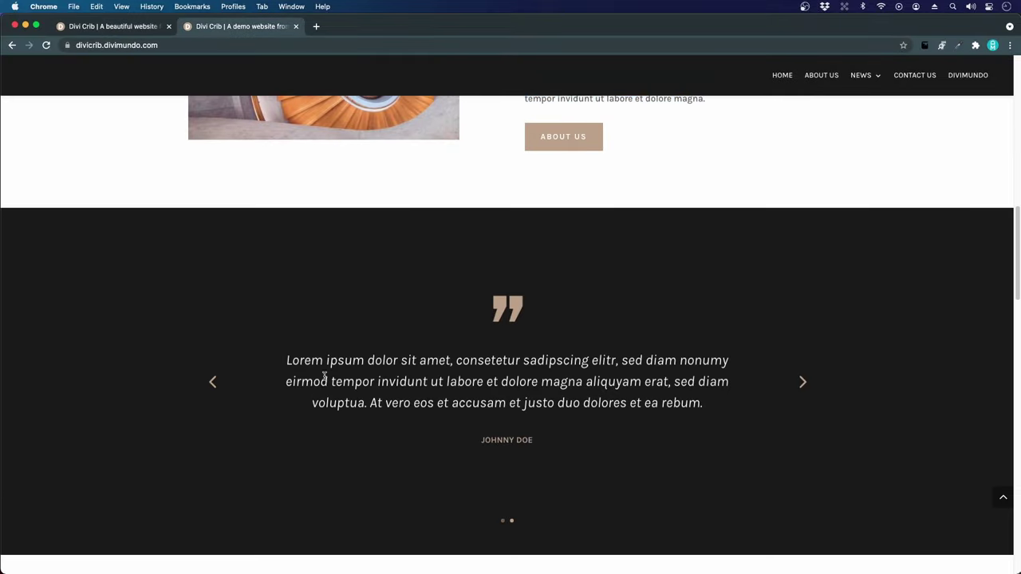
triple_click(325, 376)
key("super+c")
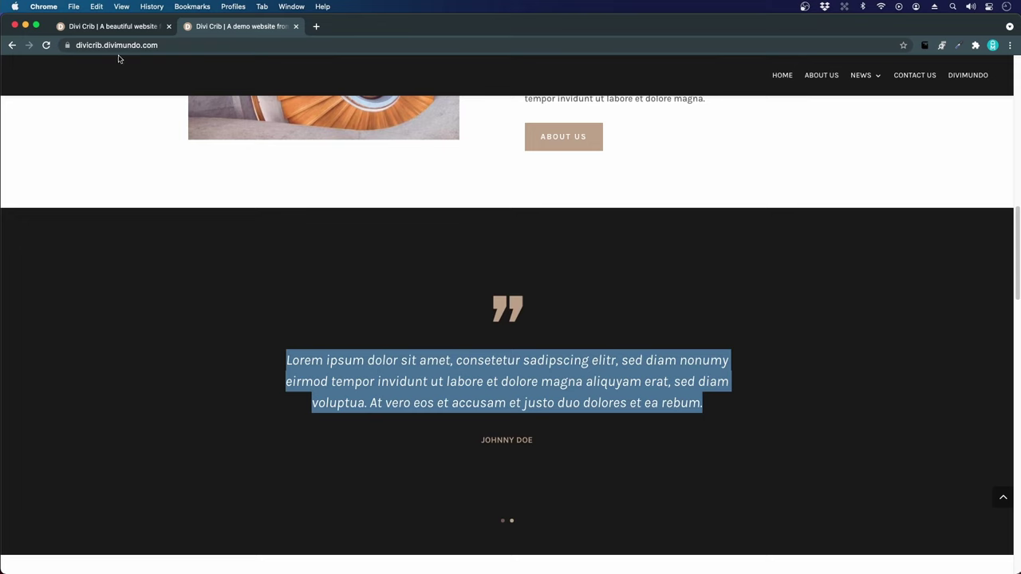
left_click(120, 29)
triple_click(103, 359)
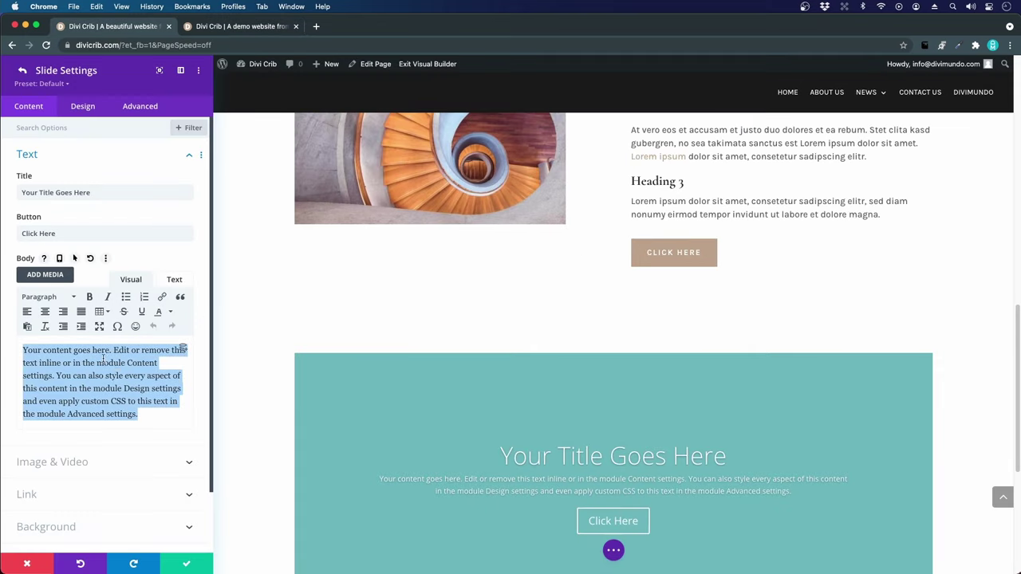
left_click(27, 326)
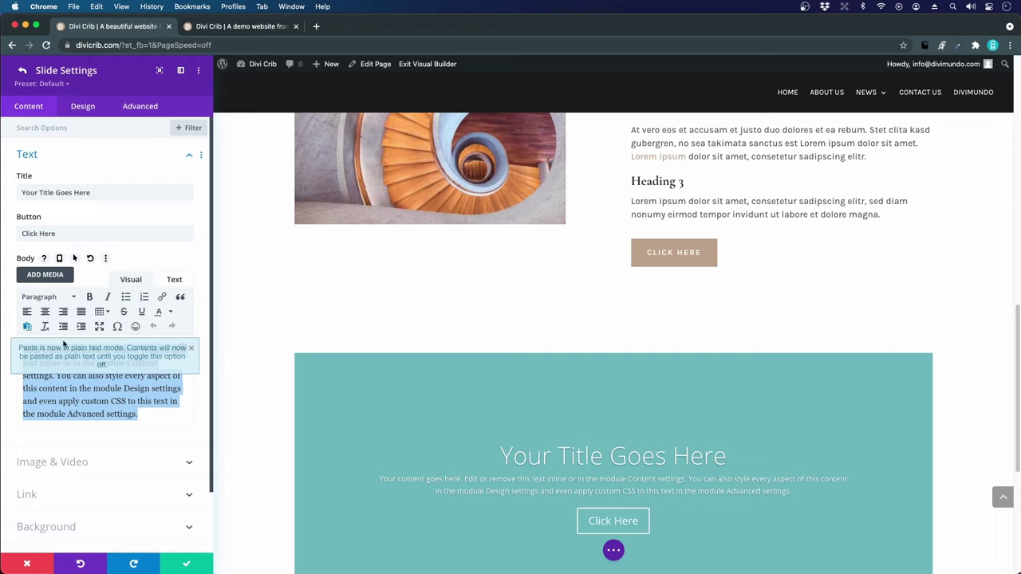
left_click(192, 350)
double_click(136, 375)
key("super+v")
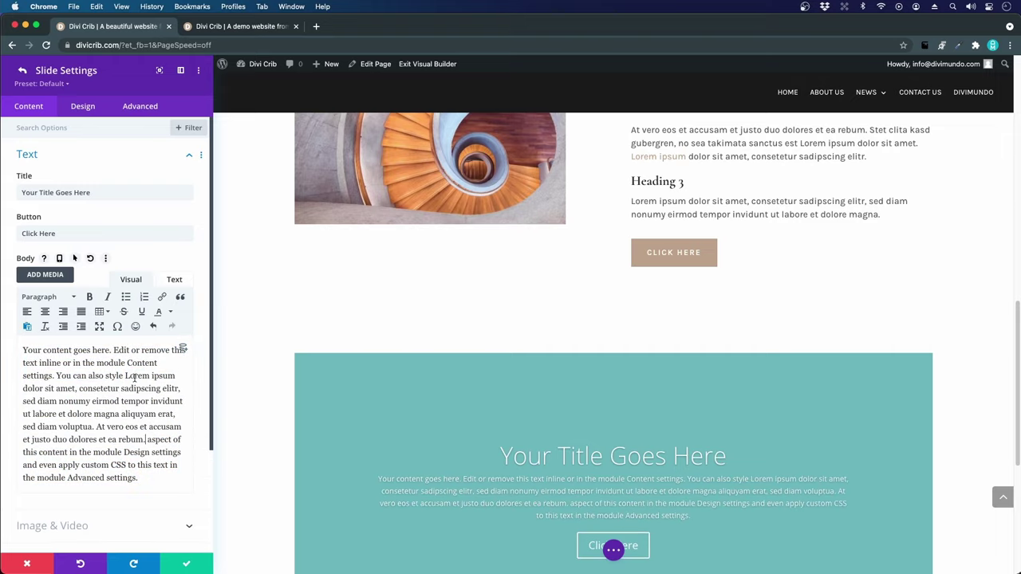
key("super+a")
key("super+v")
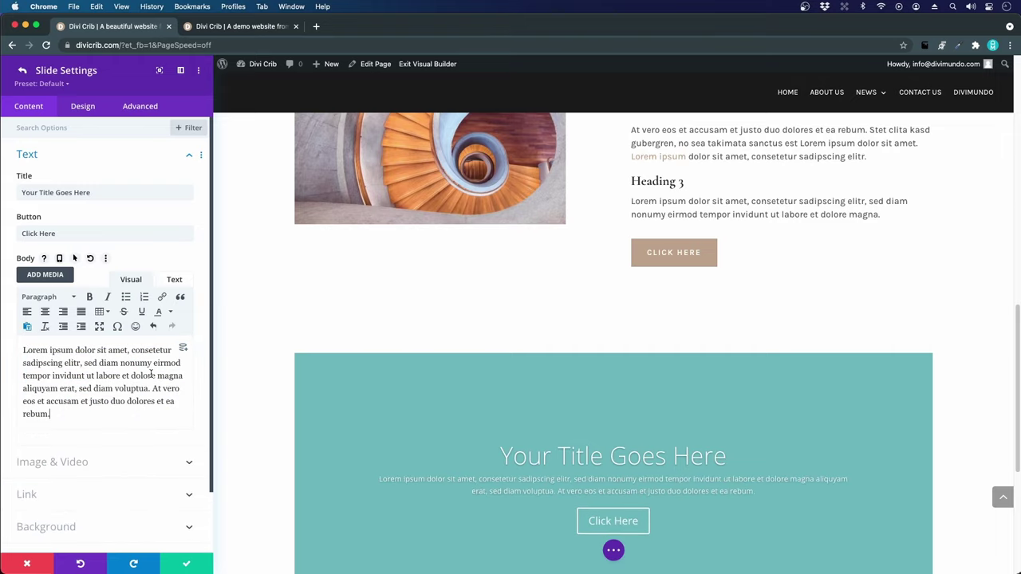
- Clear slide 1's title and its 'Click Here' button label
triple_click(43, 192)
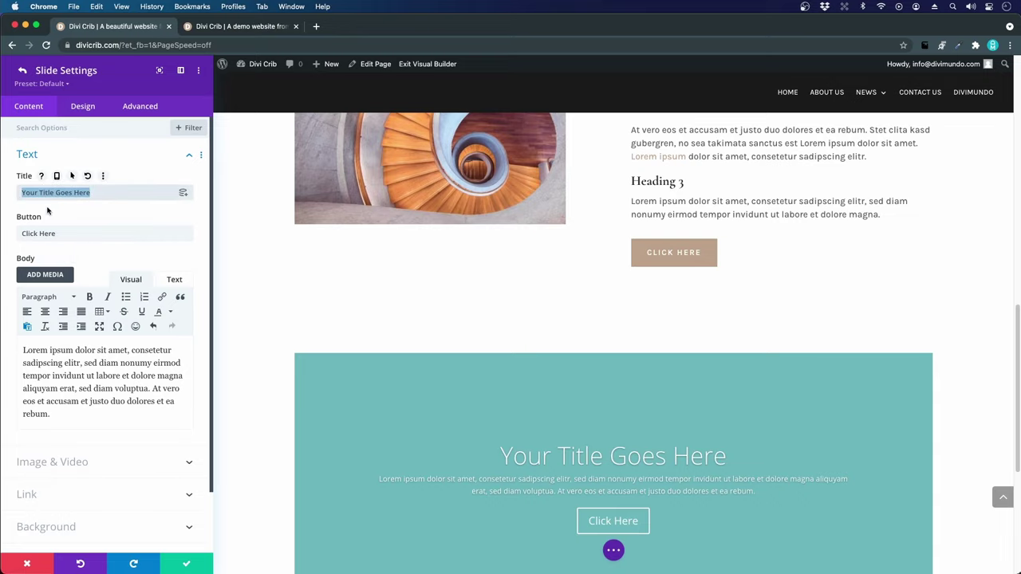
key("BackSpace")
left_click(209, 27)
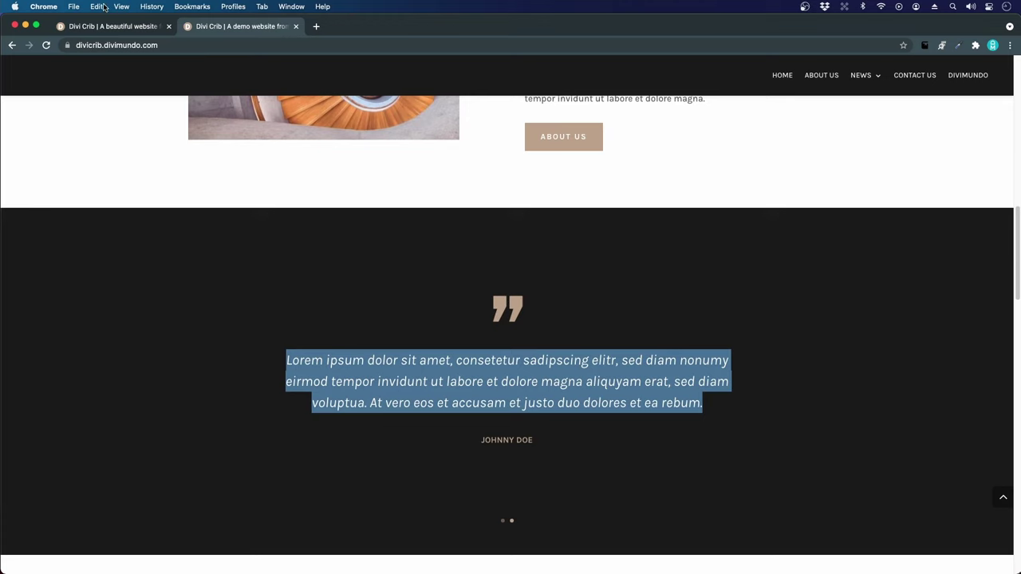
left_click(116, 25)
left_click(68, 228)
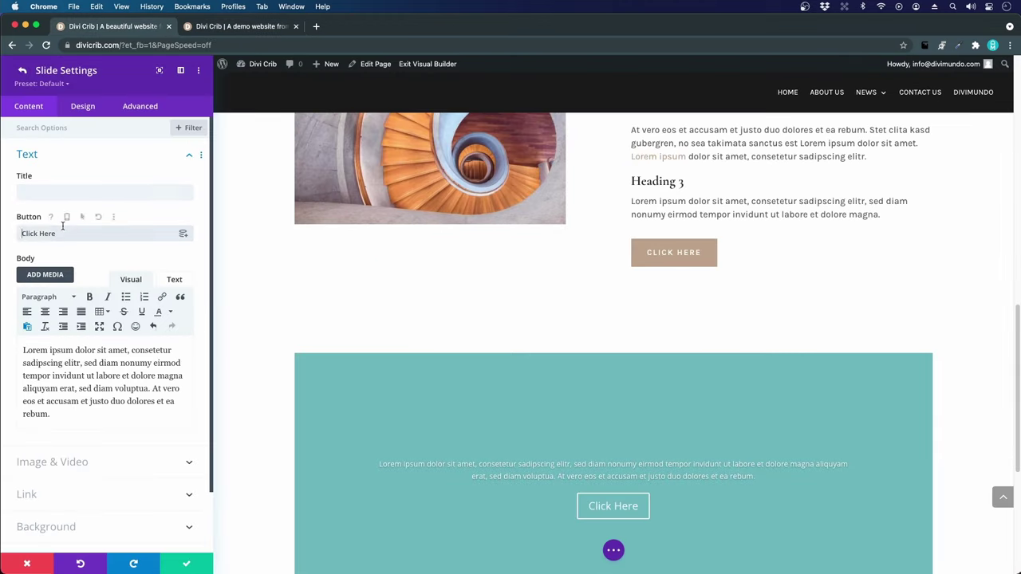
key("super+a")
key("BackSpace")
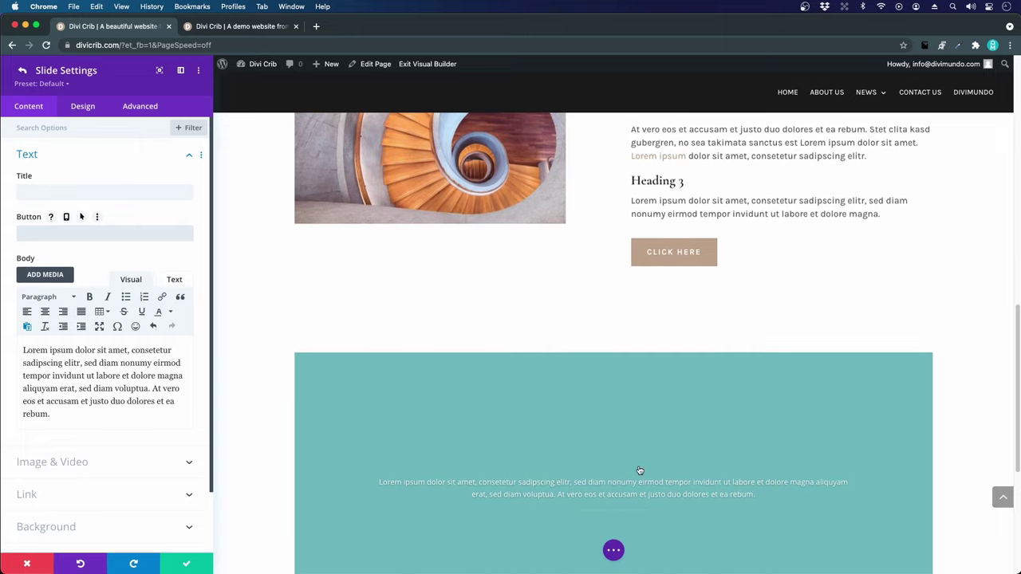
scroll(638, 471, "down", 5)
scroll(638, 470, "up", 1)
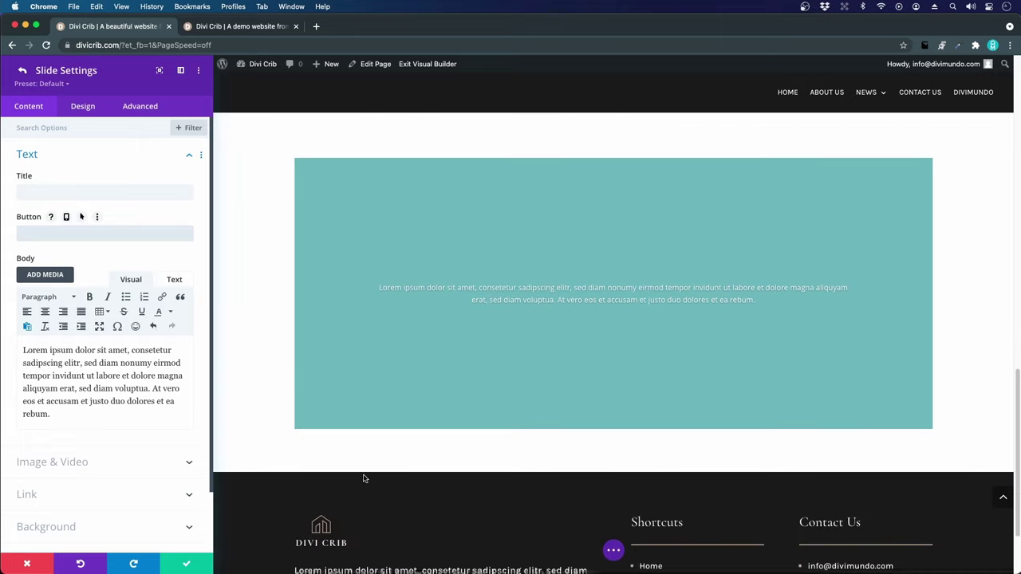
scroll(150, 477, "down", 2)
scroll(148, 476, "down", 1)
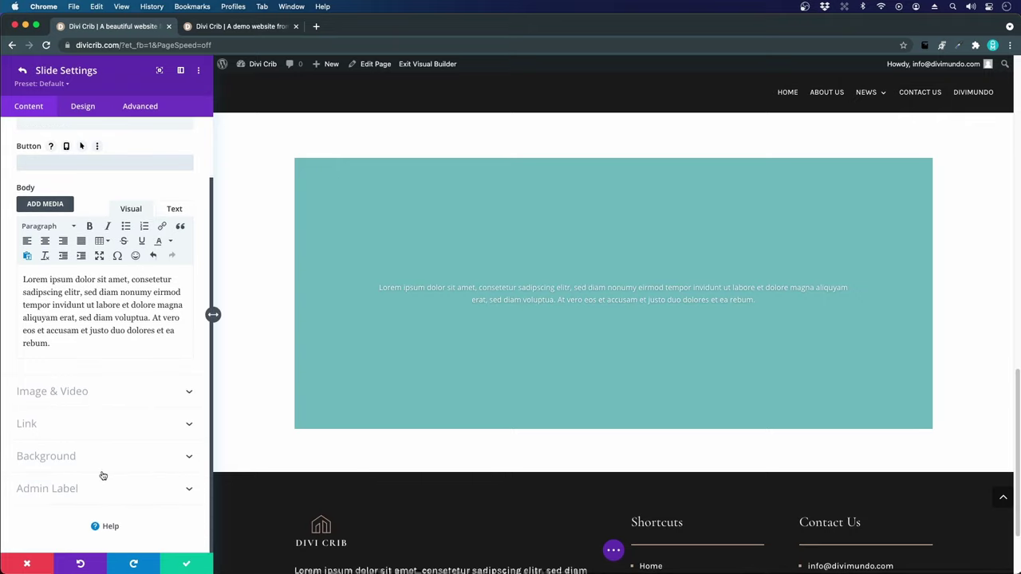
- Give the slide a #1c1c1c near-black background and save the slider
left_click(93, 461)
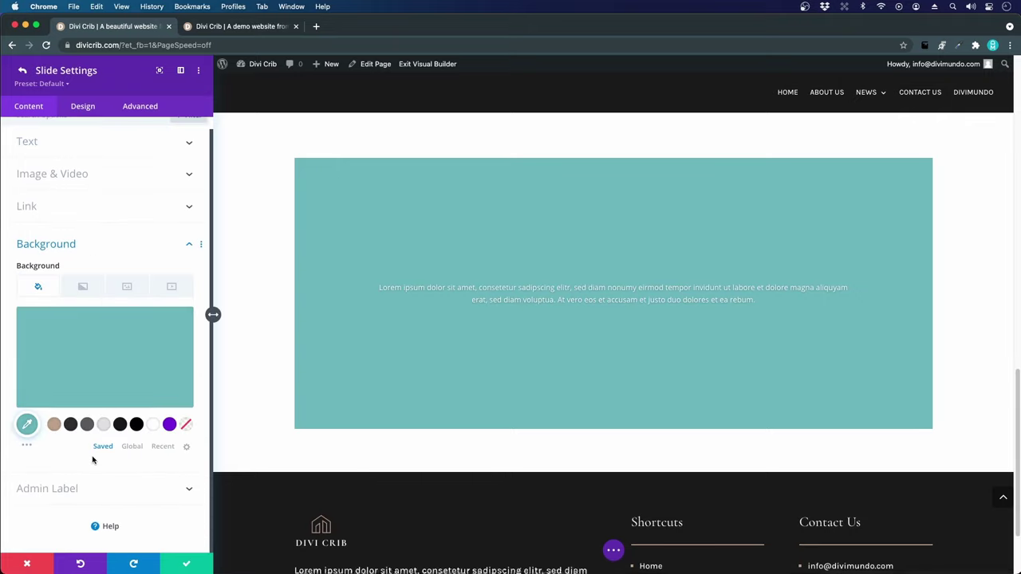
left_click(121, 425)
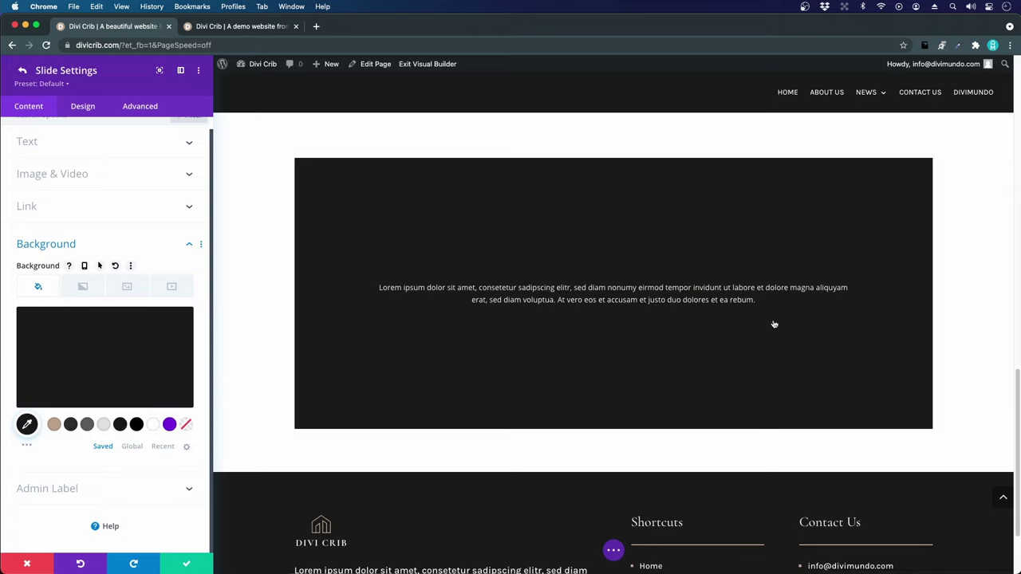
scroll(359, 435, "up", 3)
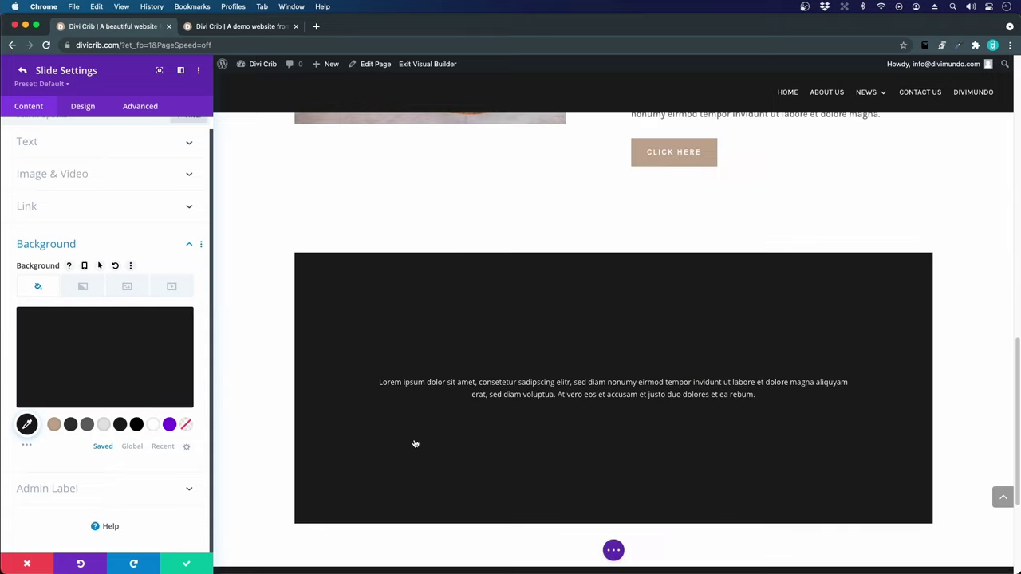
left_click(182, 563)
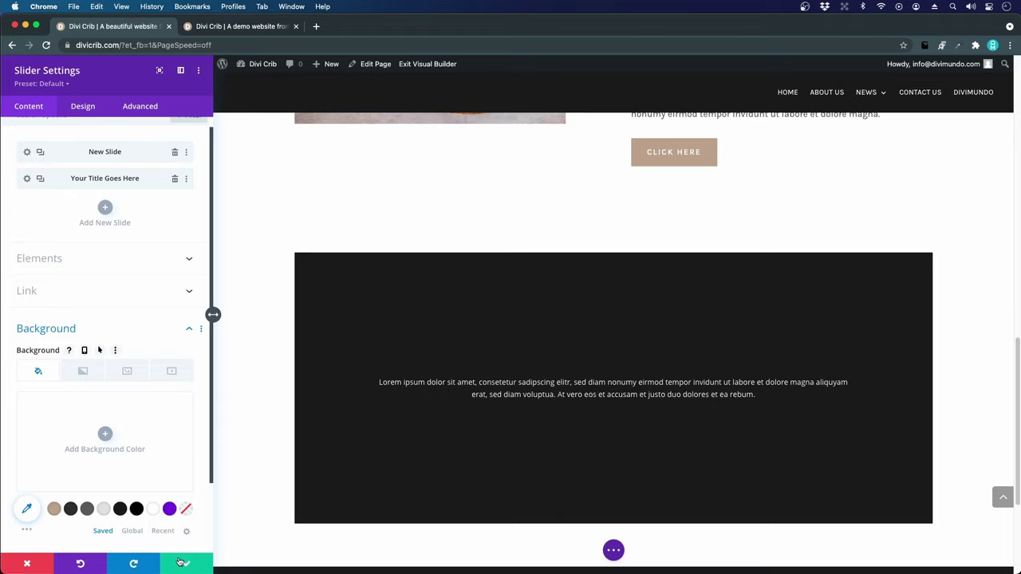
left_click(181, 563)
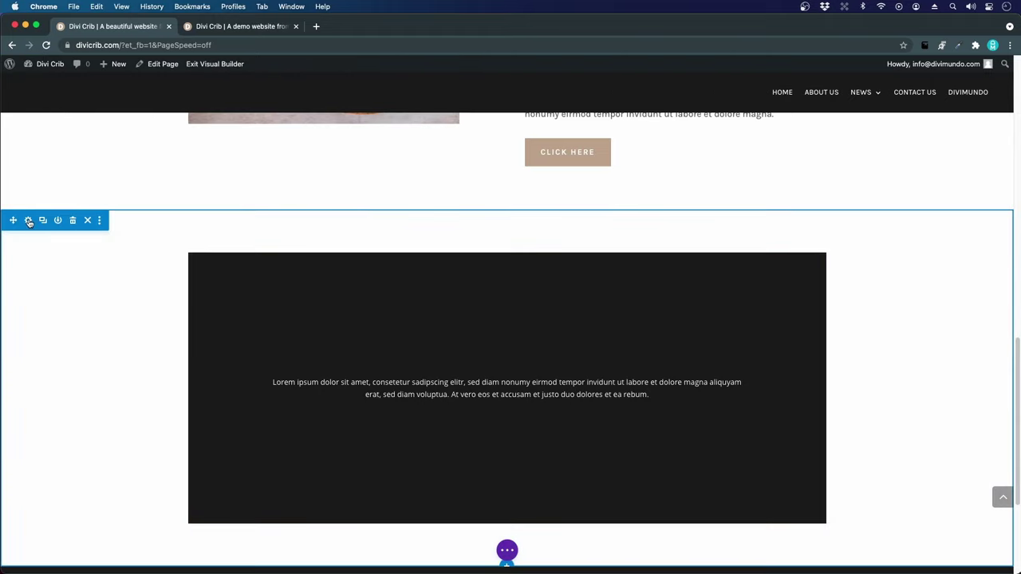
- Set the surrounding section's background to #1c1c1c and save
left_click(29, 220)
left_click(48, 186)
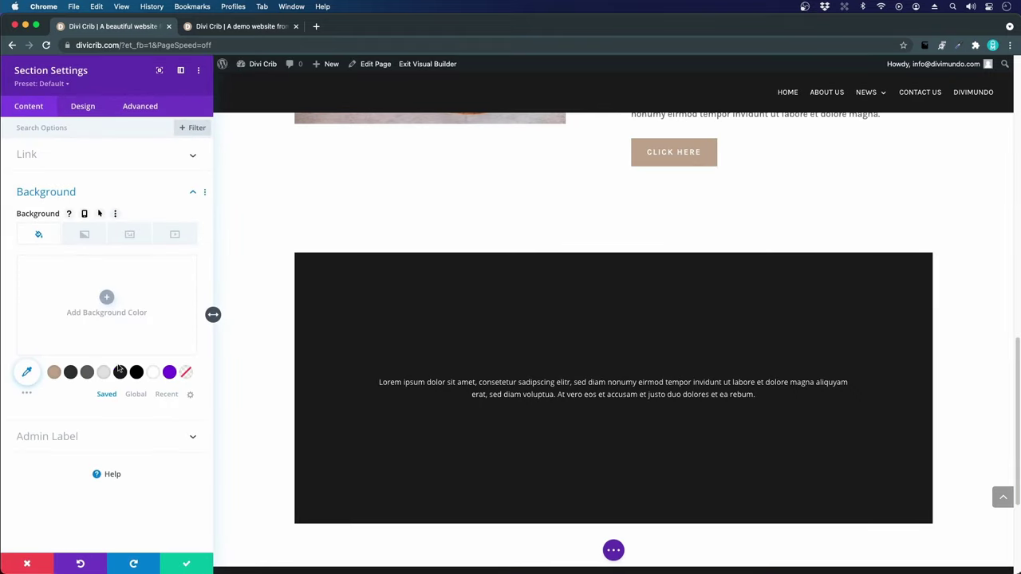
left_click(120, 371)
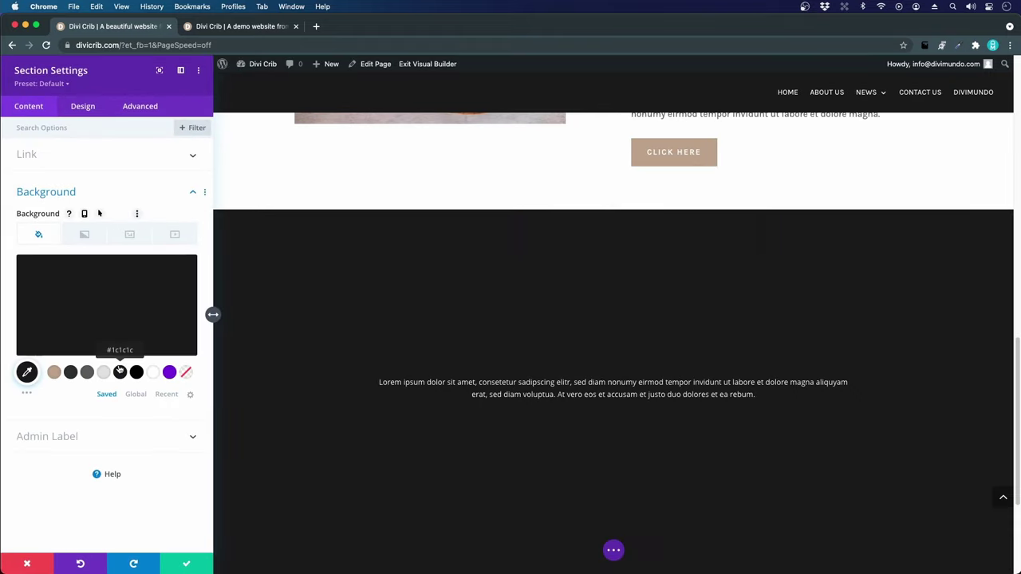
left_click(167, 563)
scroll(391, 385, "down", 3)
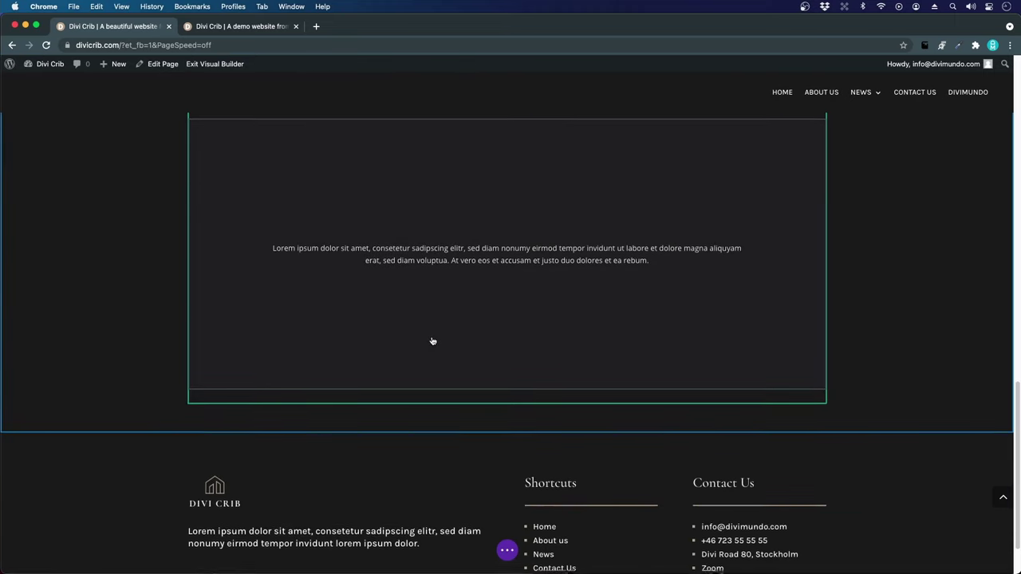
scroll(433, 342, "up", 2)
- Insert the tan quotation.png image on a new line above the slide's body text
mouse_move(511, 283)
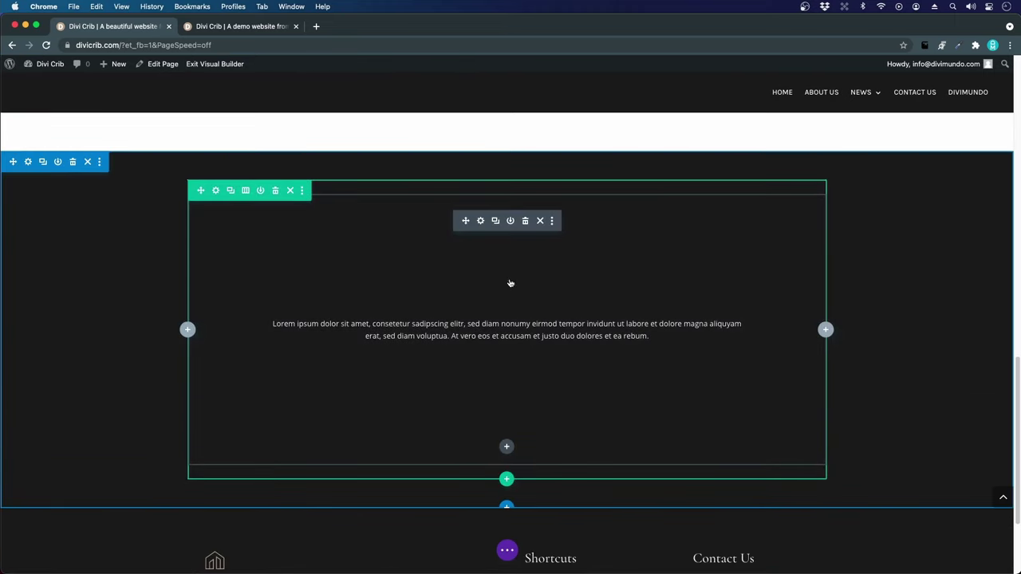
left_click(480, 221)
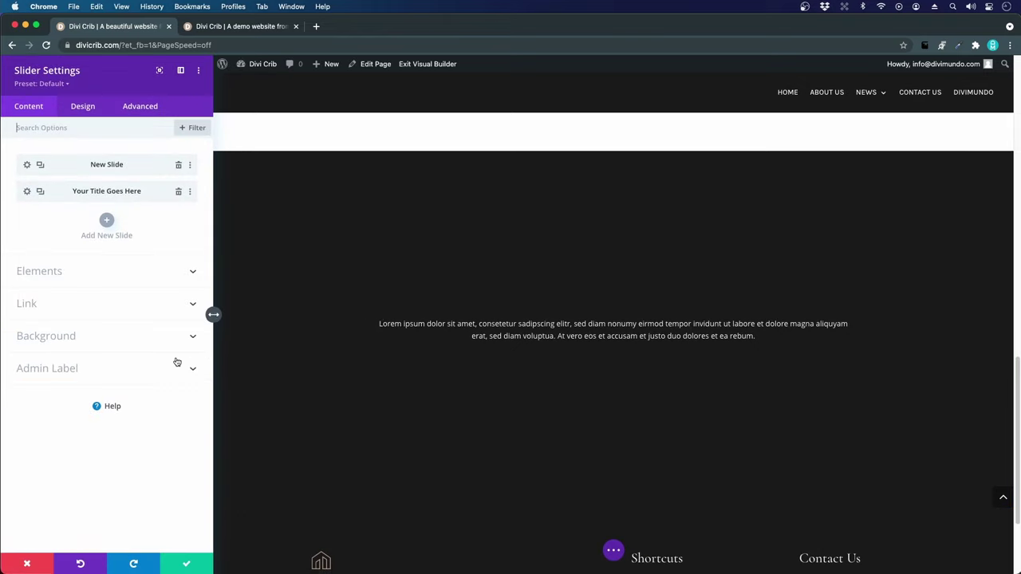
left_click(26, 166)
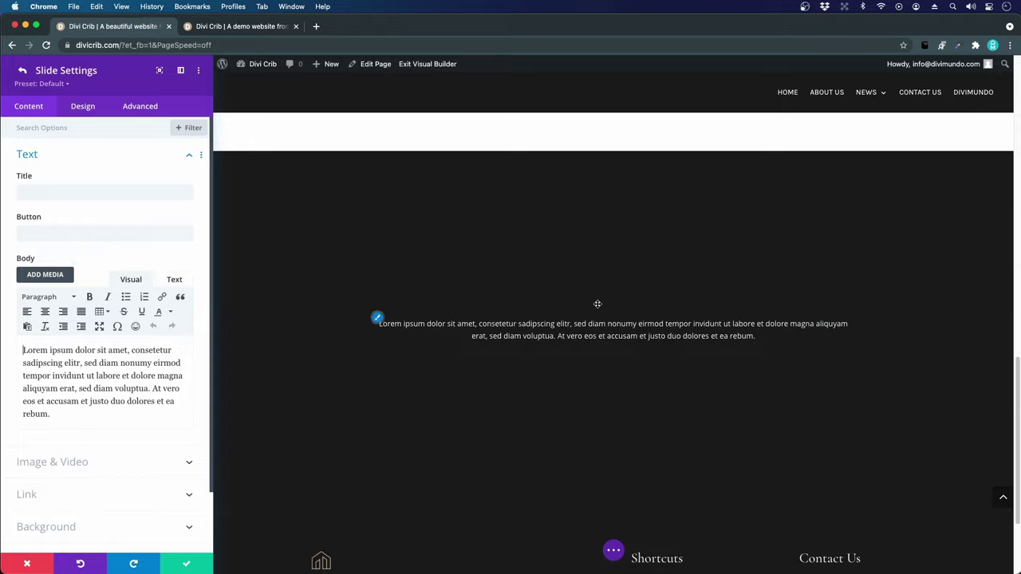
key("Return")
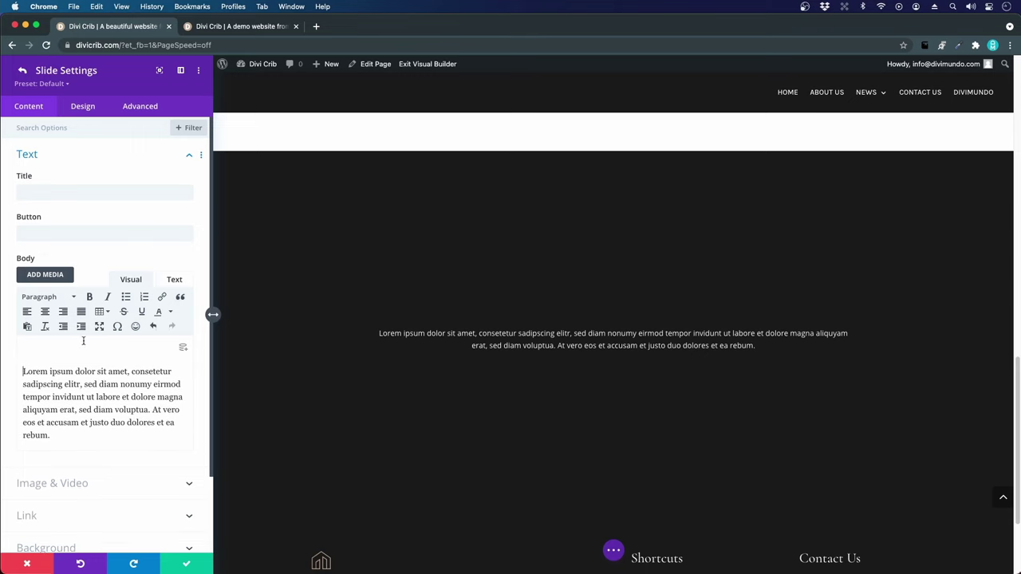
left_click(45, 278)
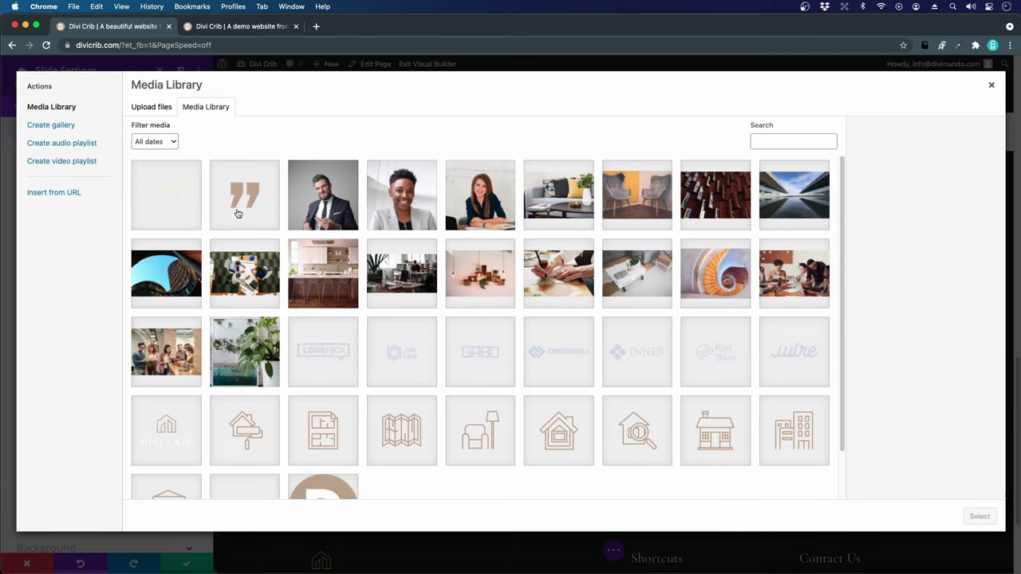
left_click(250, 204)
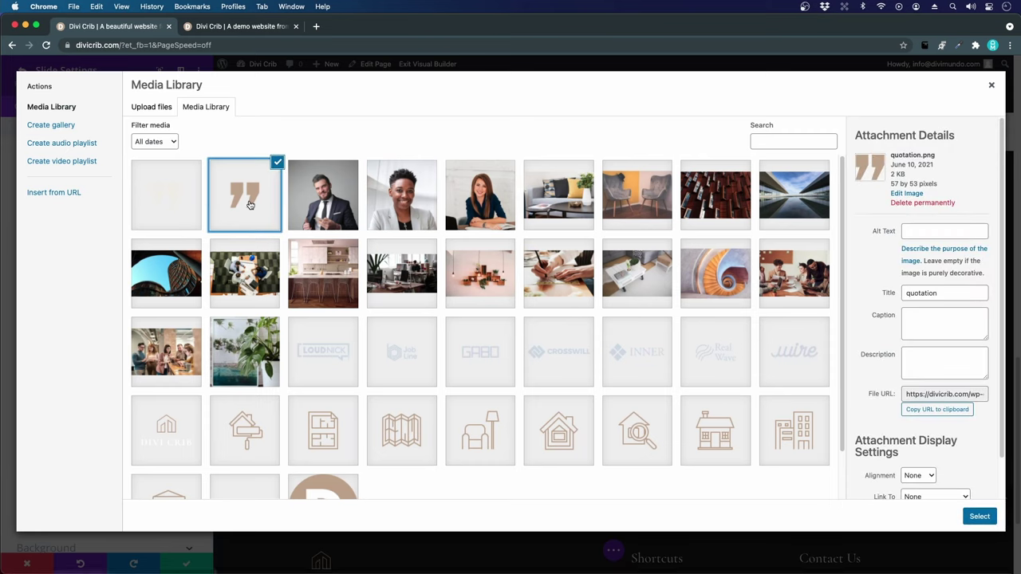
left_click(177, 212)
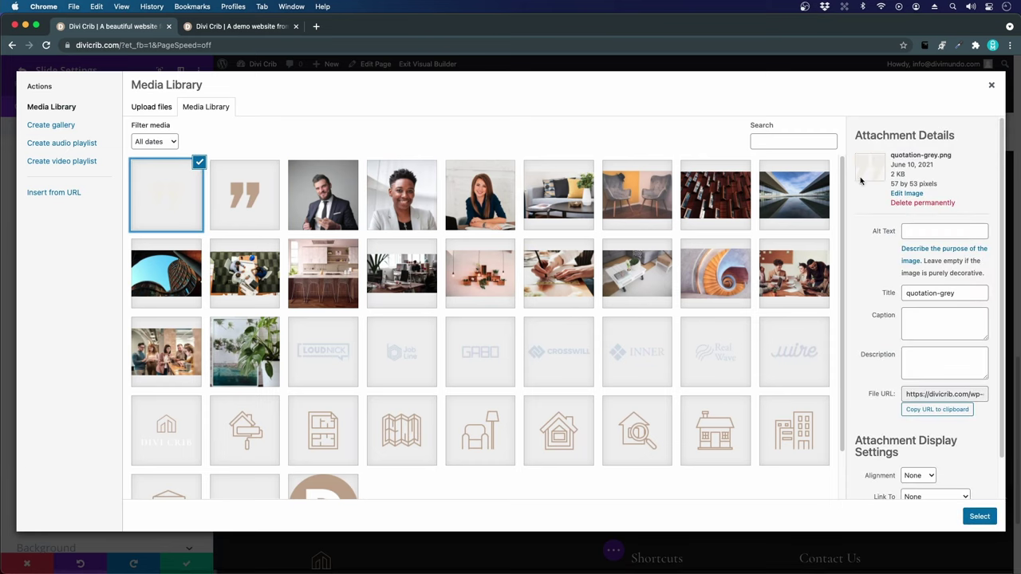
left_click(277, 211)
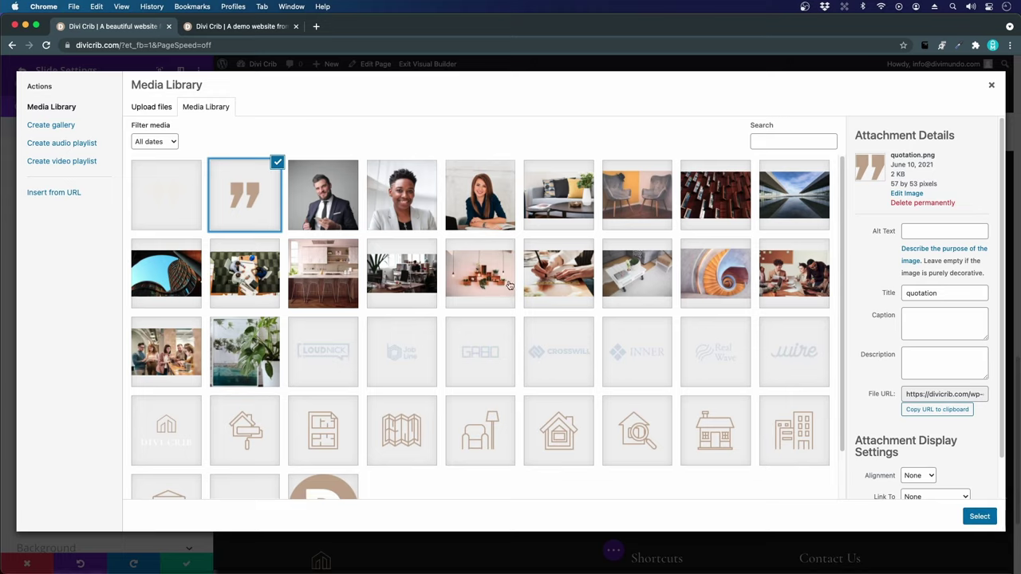
left_click(159, 184)
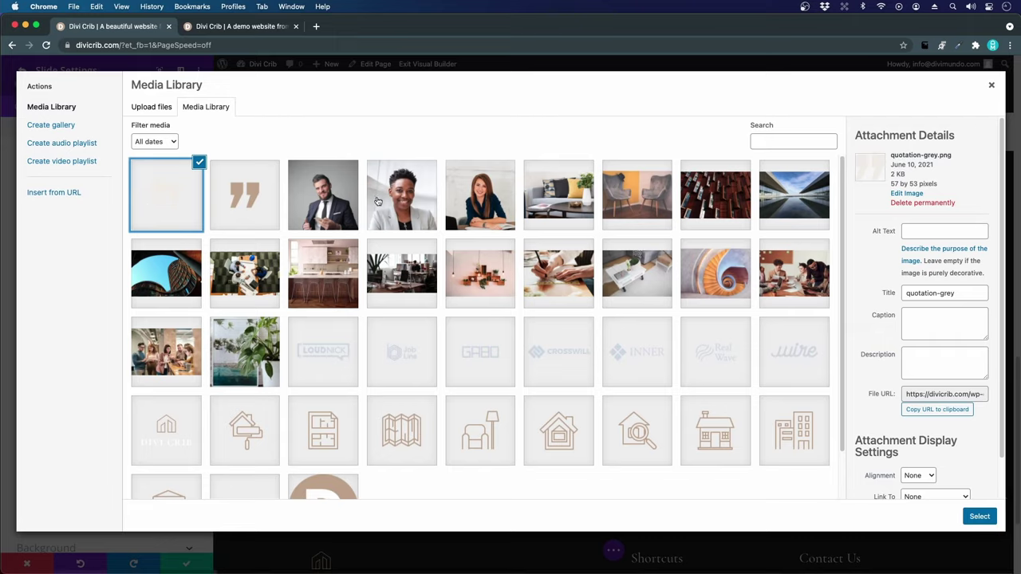
left_click(234, 211)
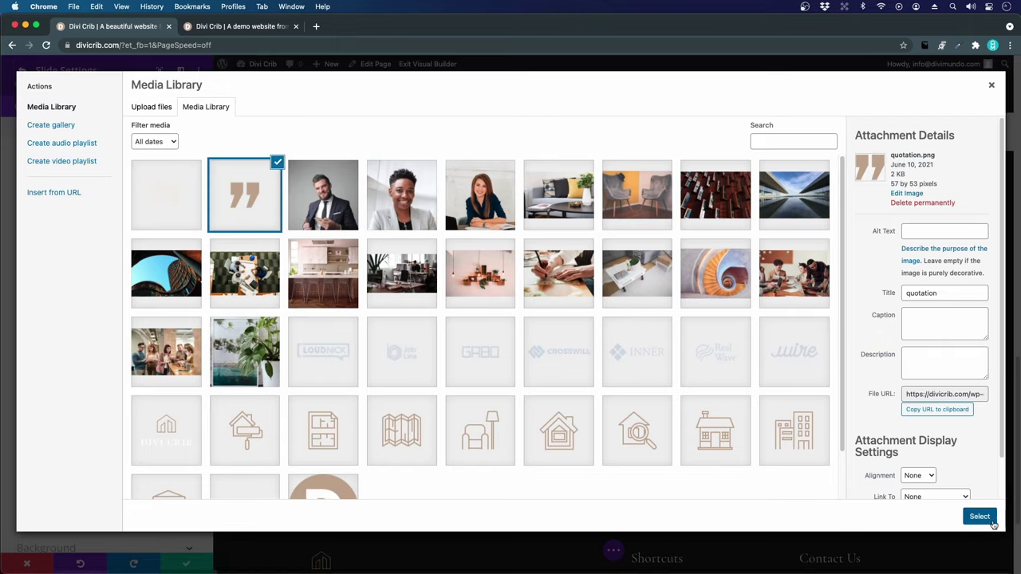
left_click(979, 517)
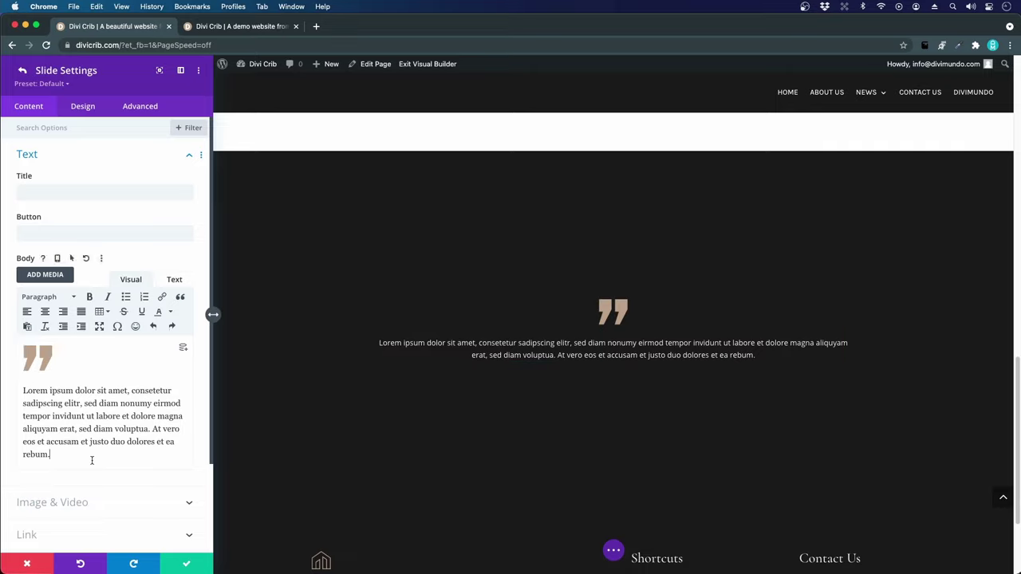
- Make the quote body italic, enlarge its text, and set line height to 1.5em
left_click_drag(91, 457, 13, 393)
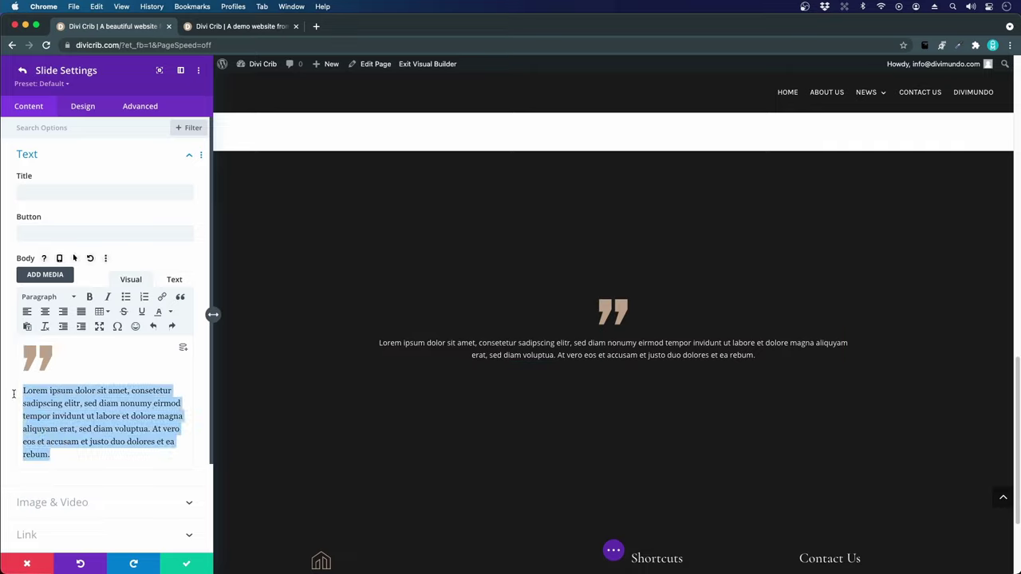
left_click(108, 298)
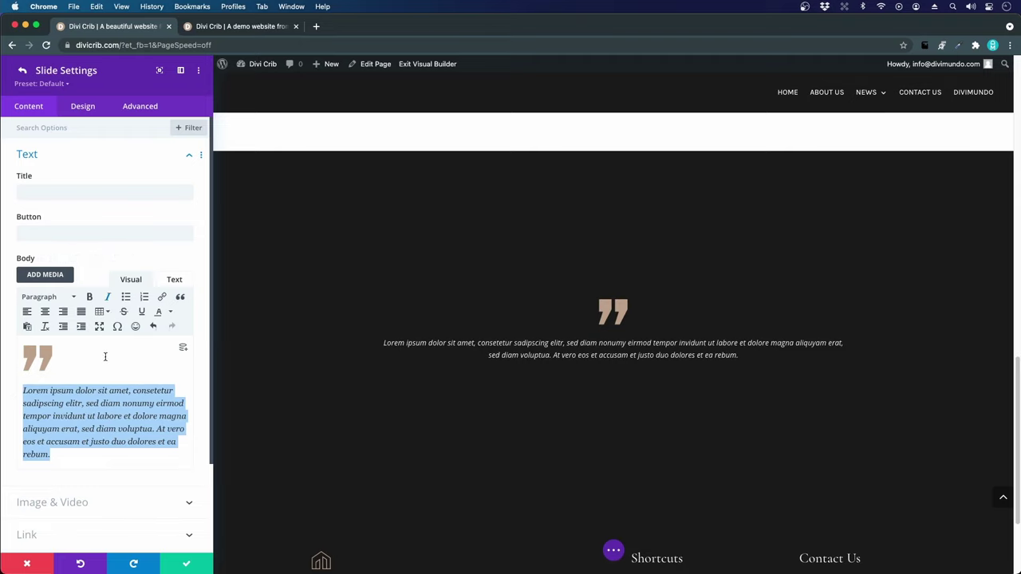
left_click(81, 107)
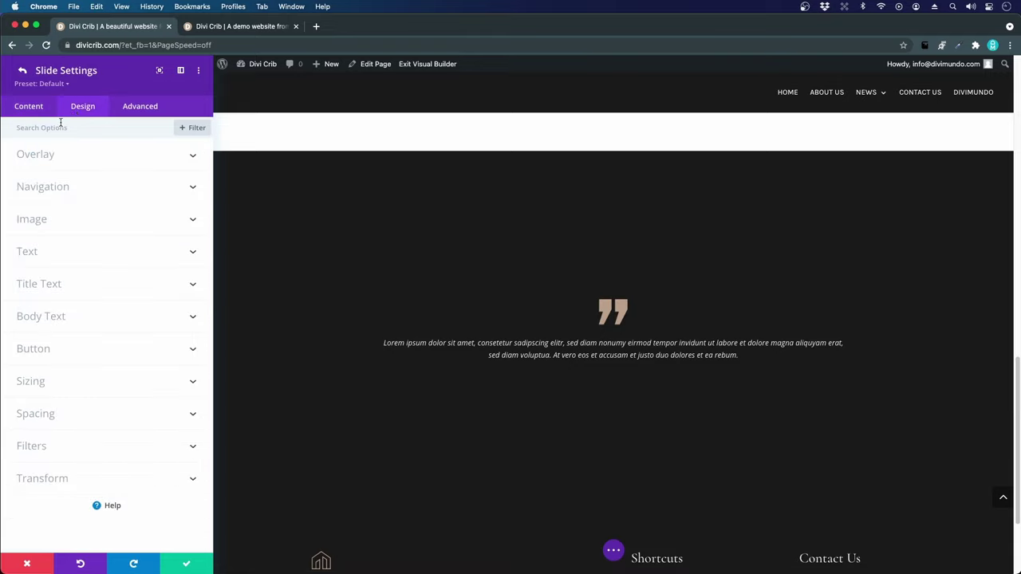
left_click(33, 316)
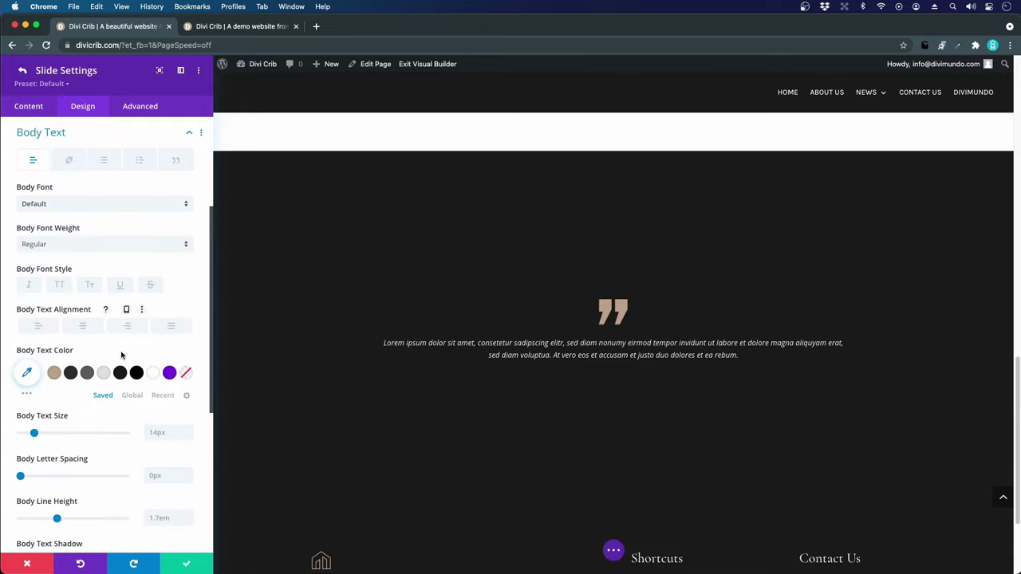
left_click_drag(35, 433, 47, 446)
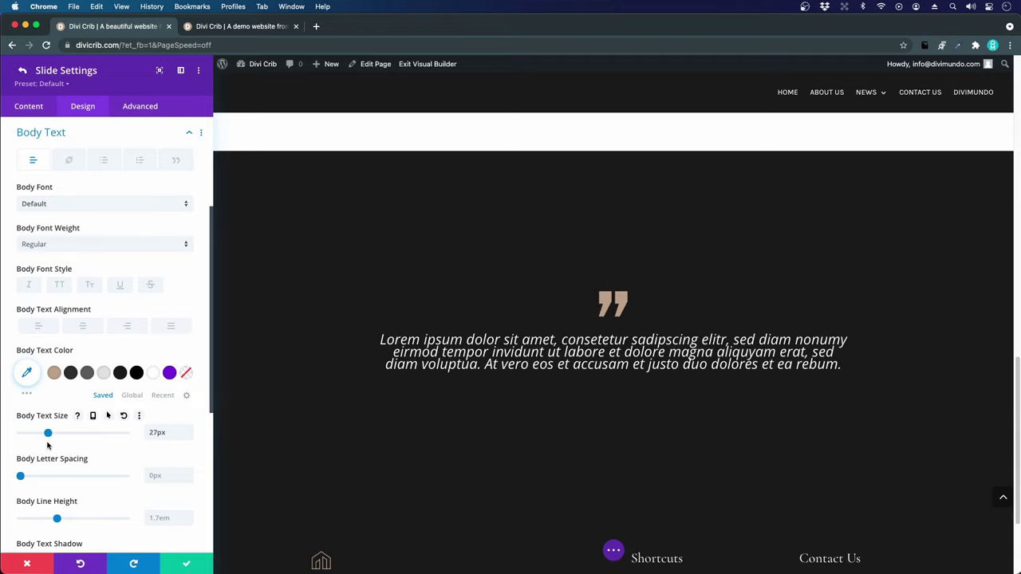
scroll(48, 452, "down", 1)
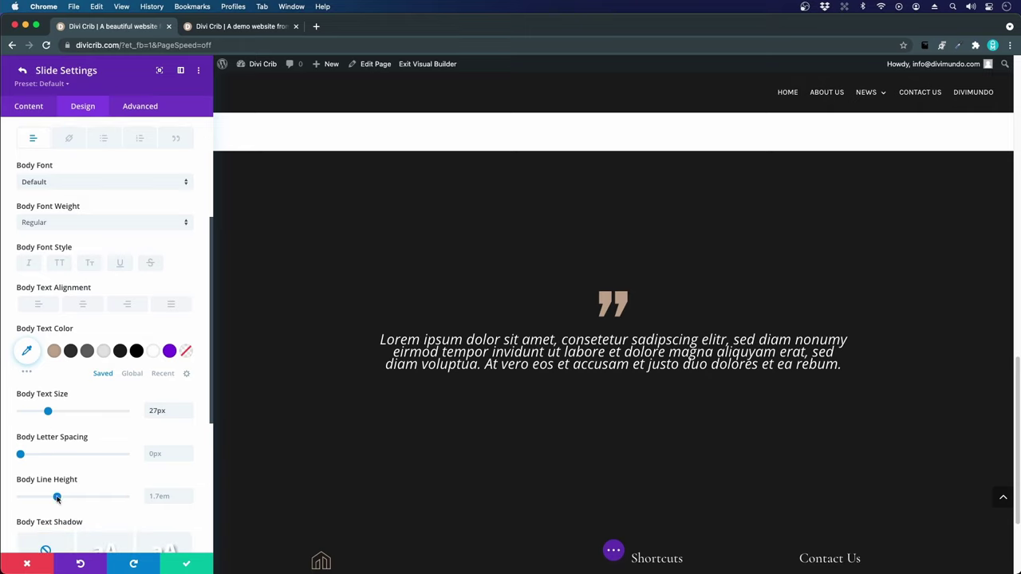
left_click_drag(56, 498, 45, 498)
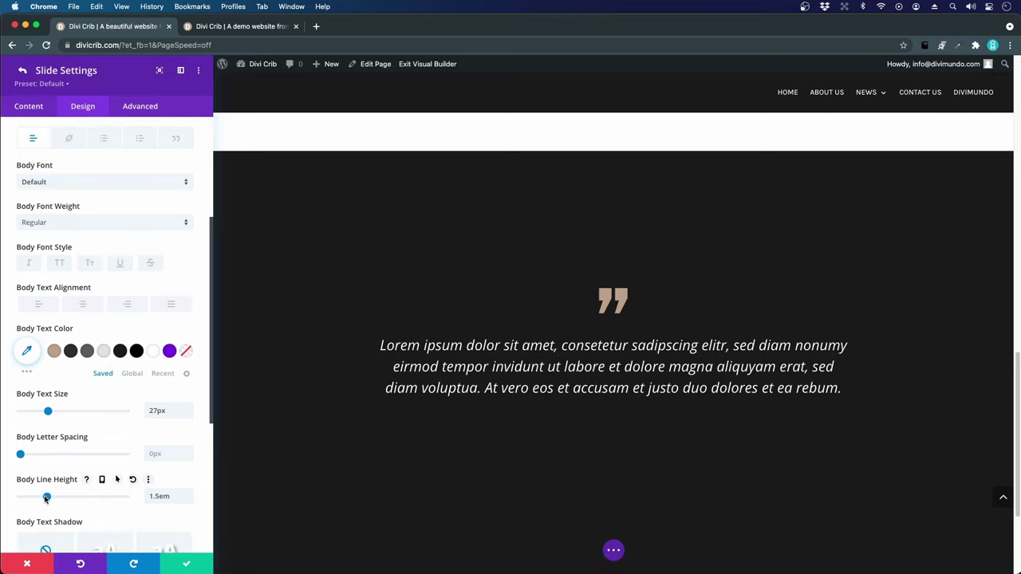
scroll(131, 391, "down", 1)
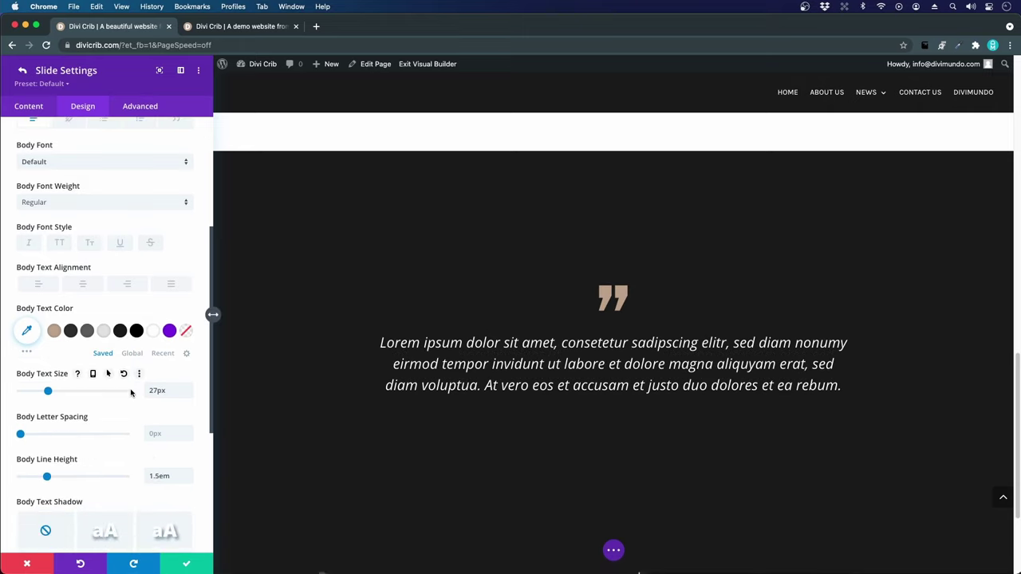
scroll(131, 392, "down", 4)
scroll(130, 392, "up", 8)
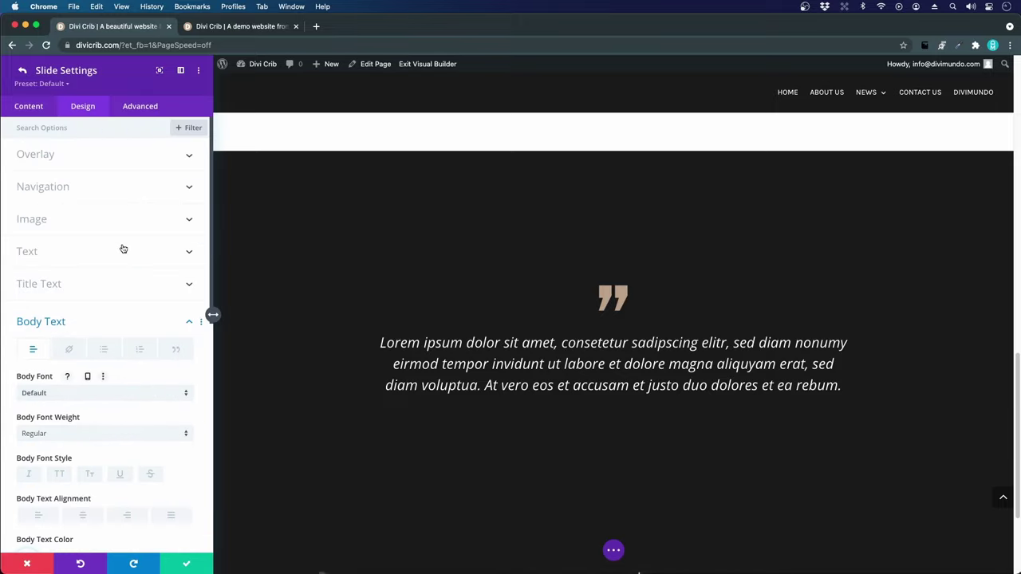
- Colour the slider arrows and navigation dots tan #c2ab92
left_click(46, 189)
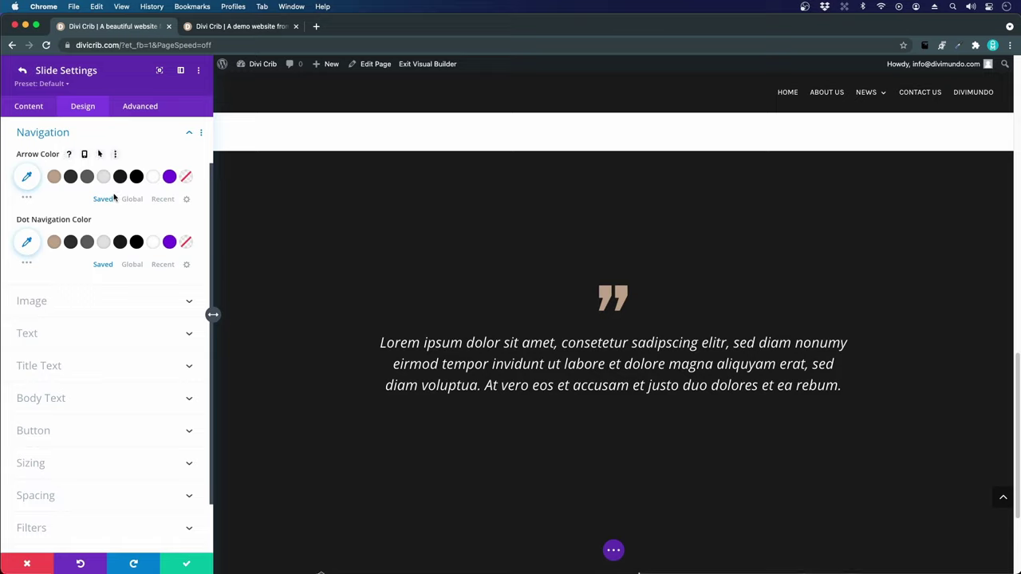
left_click(55, 177)
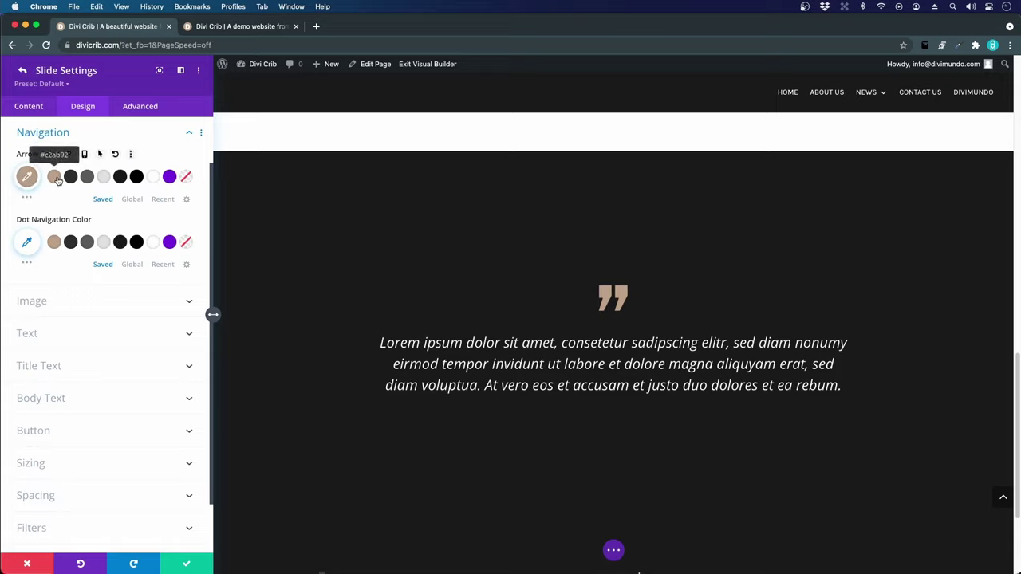
left_click(54, 248)
scroll(52, 254, "up", 2)
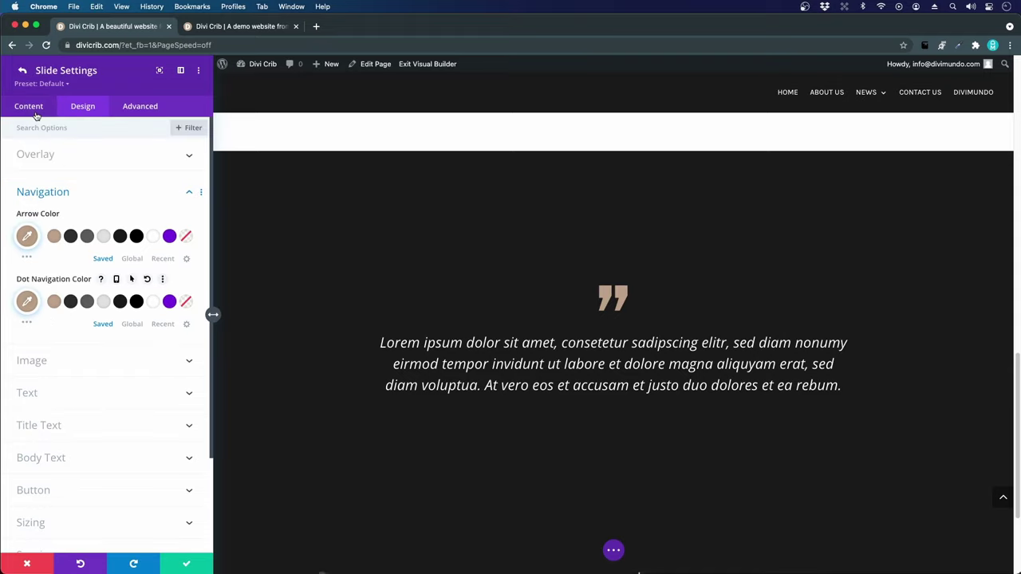
- Add 'JOHN DOE' as a new line below the testimonial quote
left_click(36, 115)
left_click(36, 153)
left_click(221, 32)
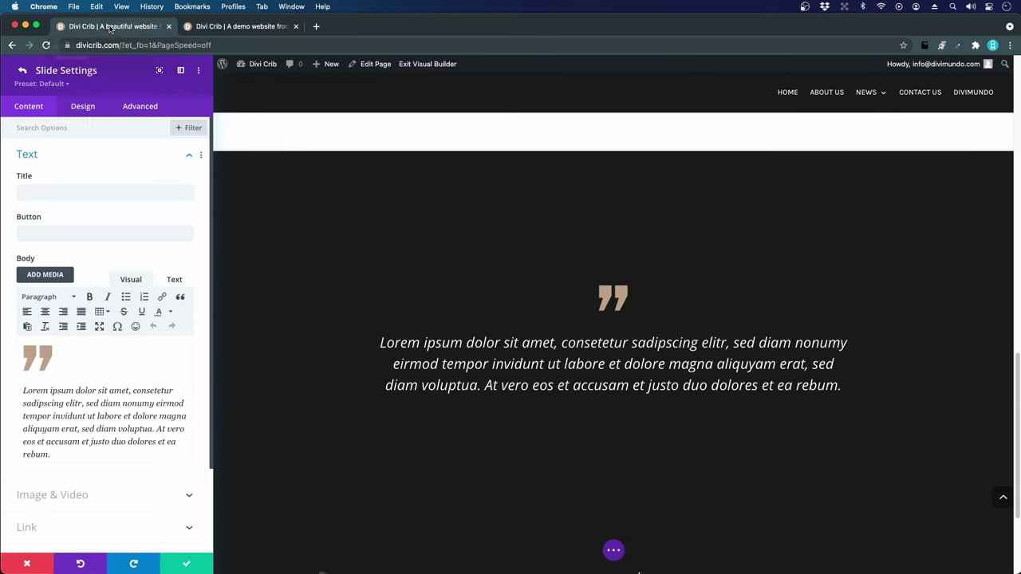
left_click(110, 27)
left_click(95, 456)
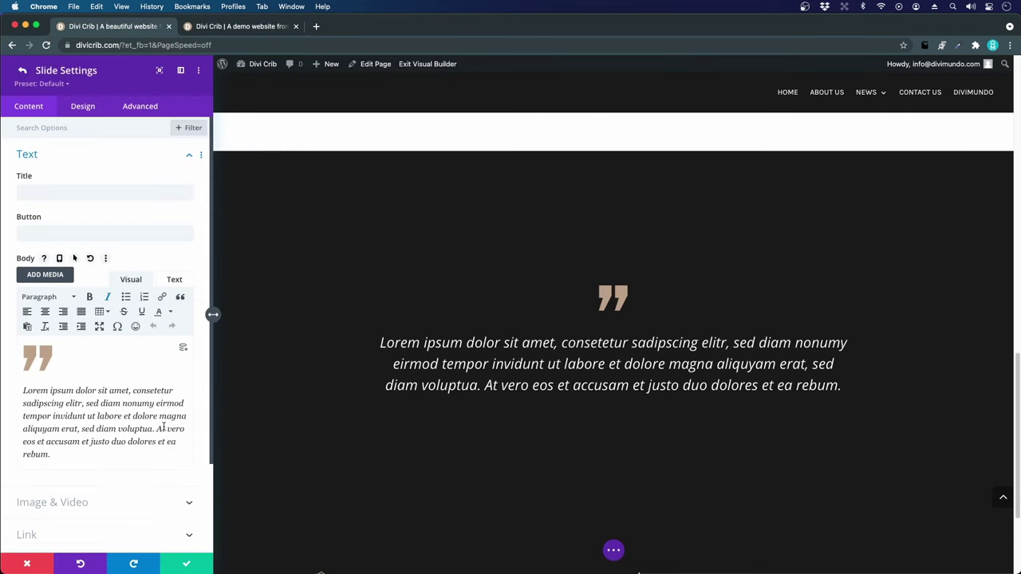
key("Return")
type("JOHN ")
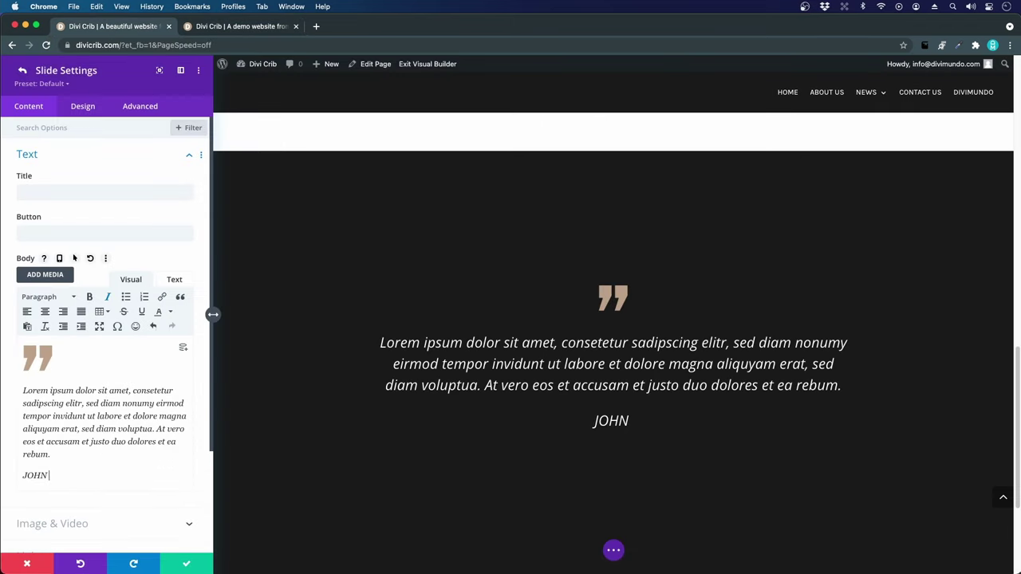
type("DOE")
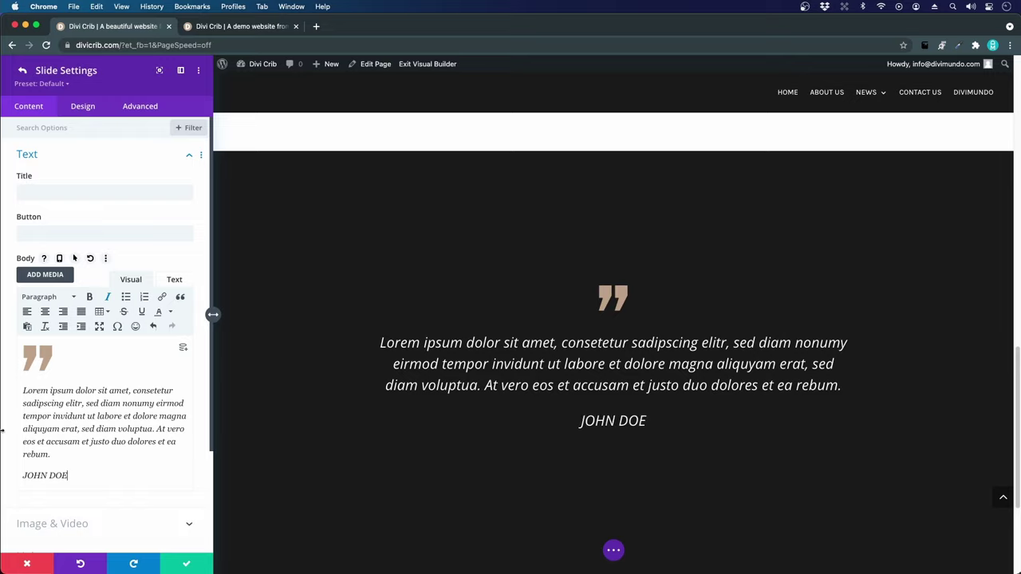
- Tint the author name line magenta, then view the body text as raw HTML
left_click_drag(94, 476, 24, 477)
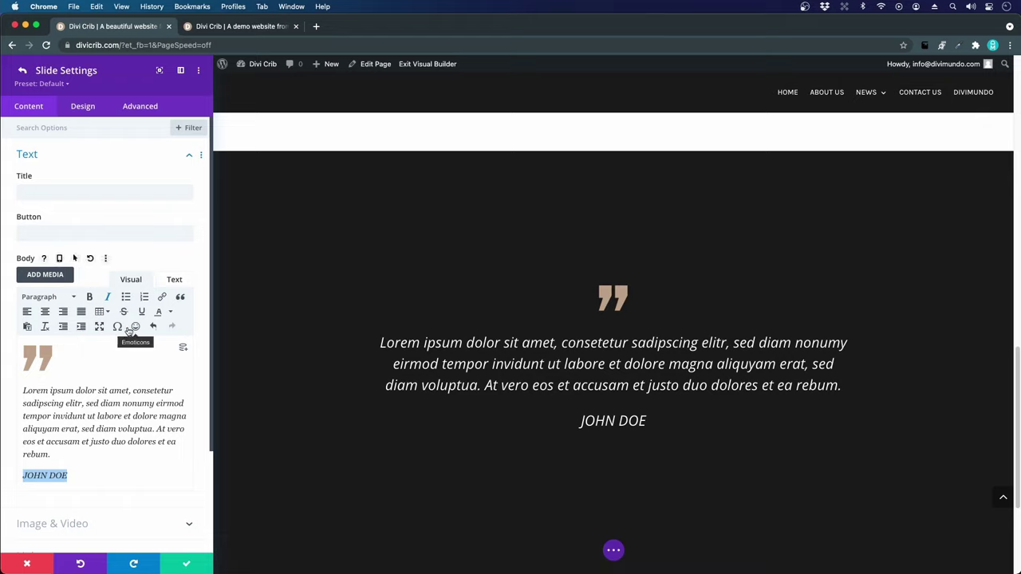
left_click(172, 315)
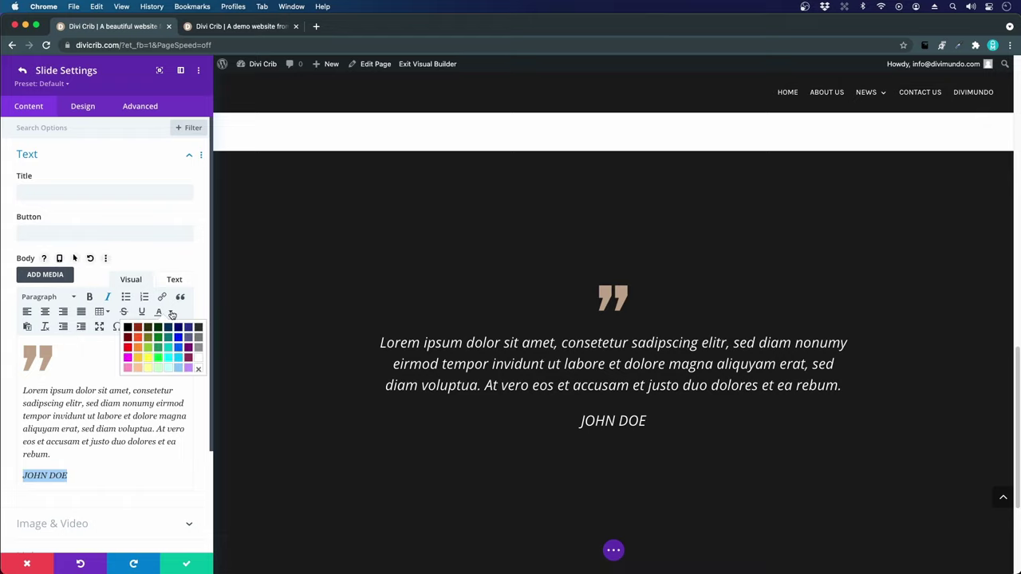
left_click(128, 359)
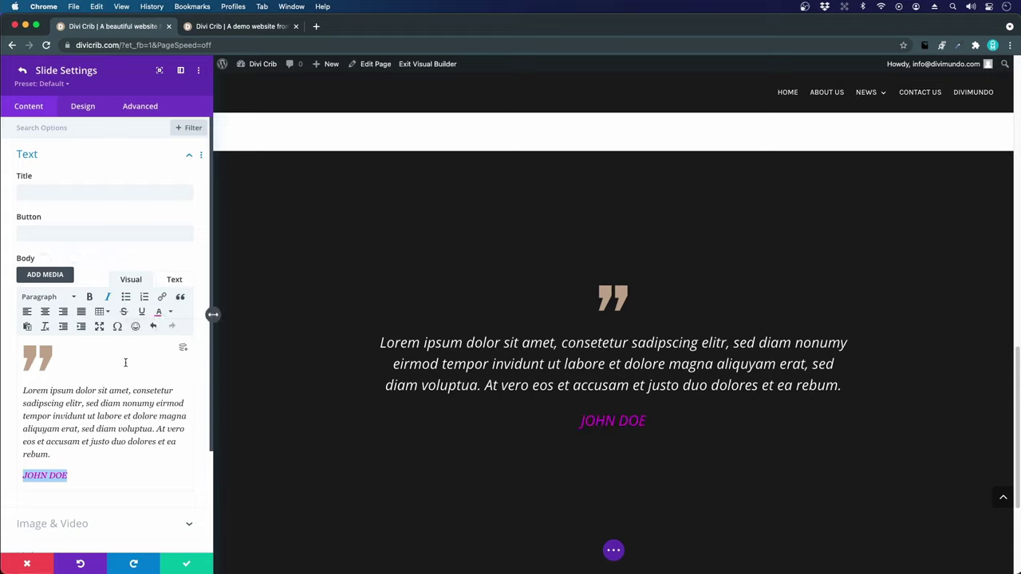
left_click(112, 477)
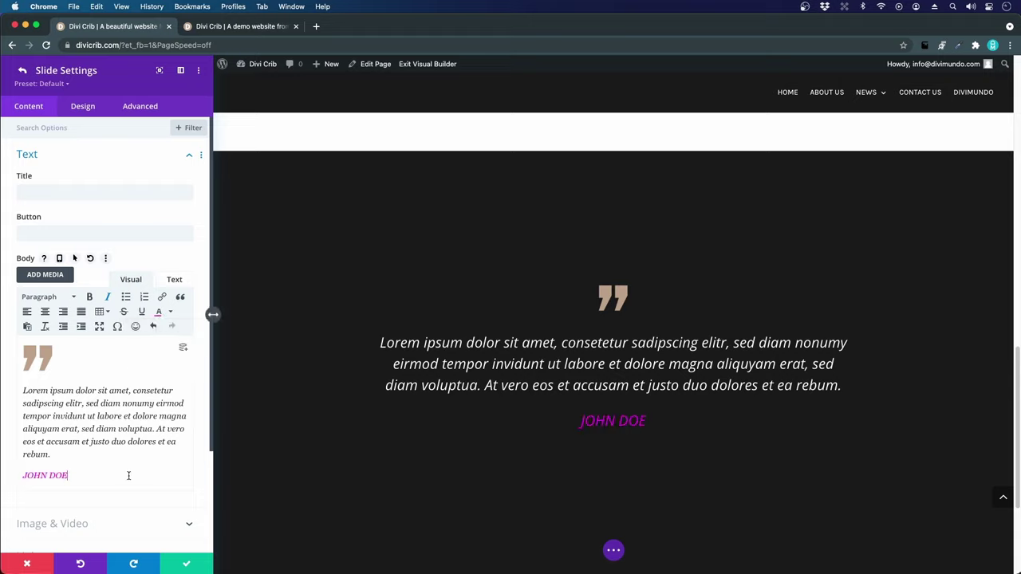
left_click(174, 280)
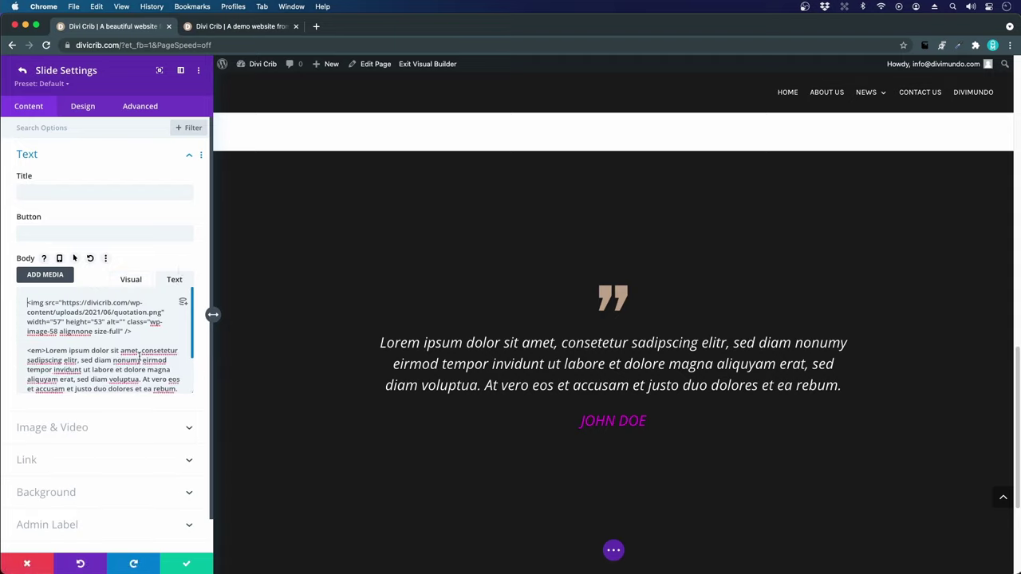
scroll(140, 356, "down", 1)
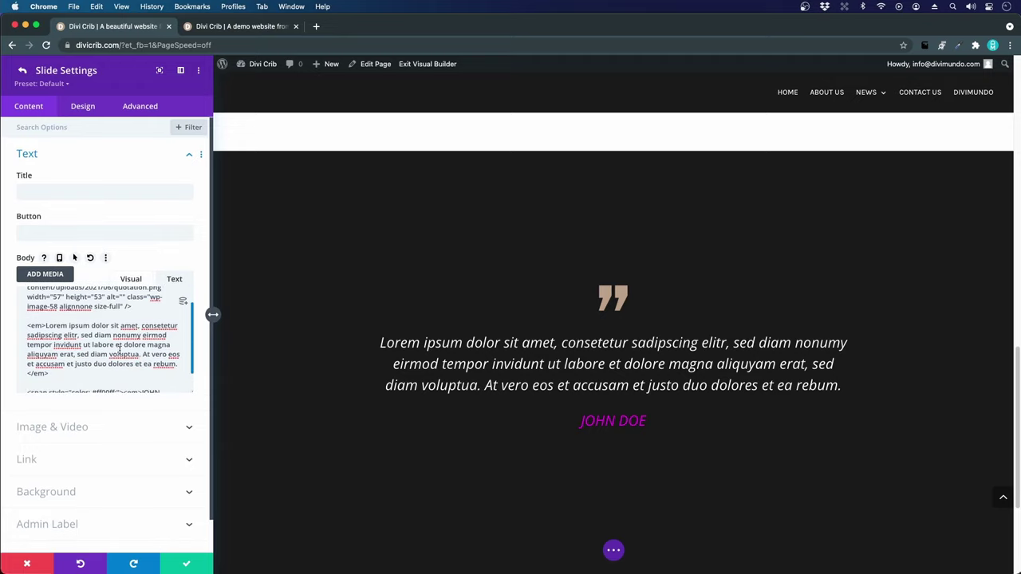
scroll(120, 350, "down", 2)
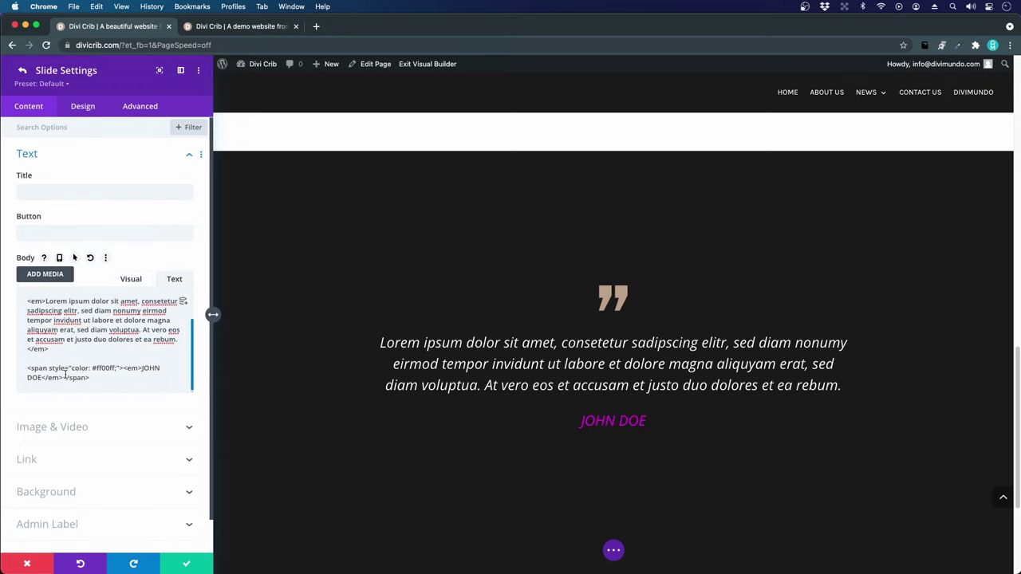
- In the author span's style, change the colour to #c2ab92 and add font-size:12px
triple_click(35, 368)
left_click(81, 374)
left_click_drag(106, 365, 97, 366)
type("#c2ab92")
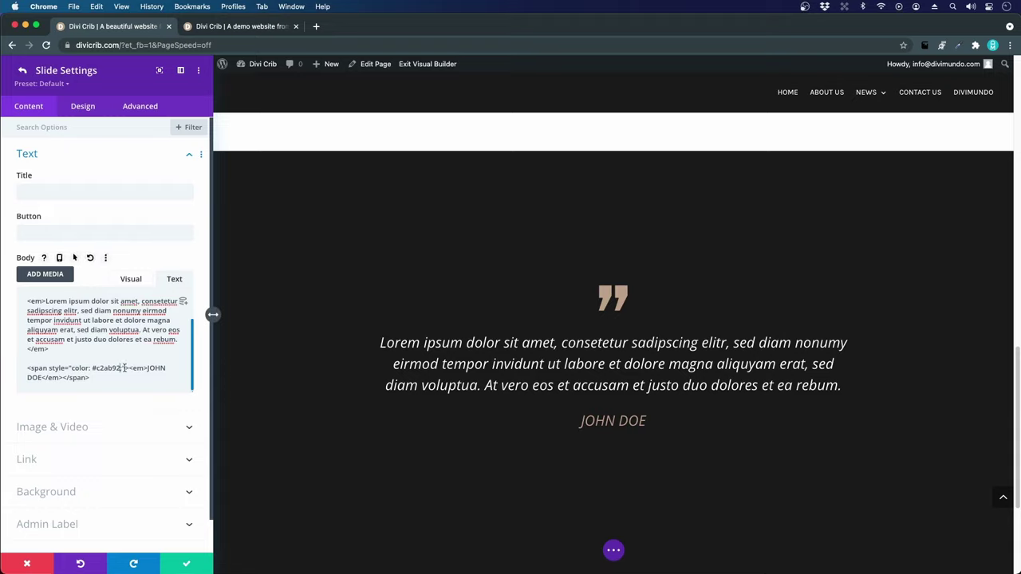
type(";")
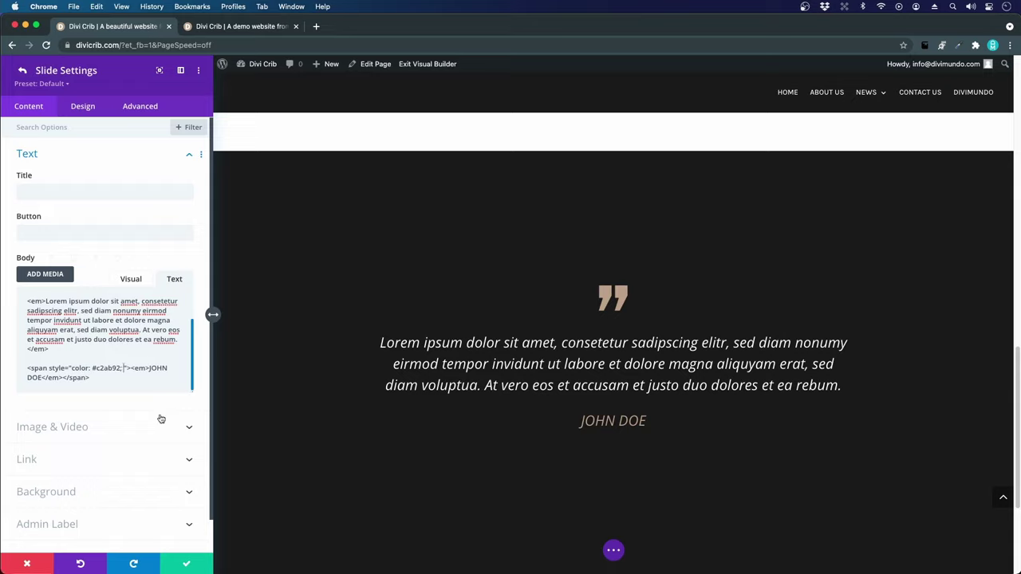
type(" font-size:")
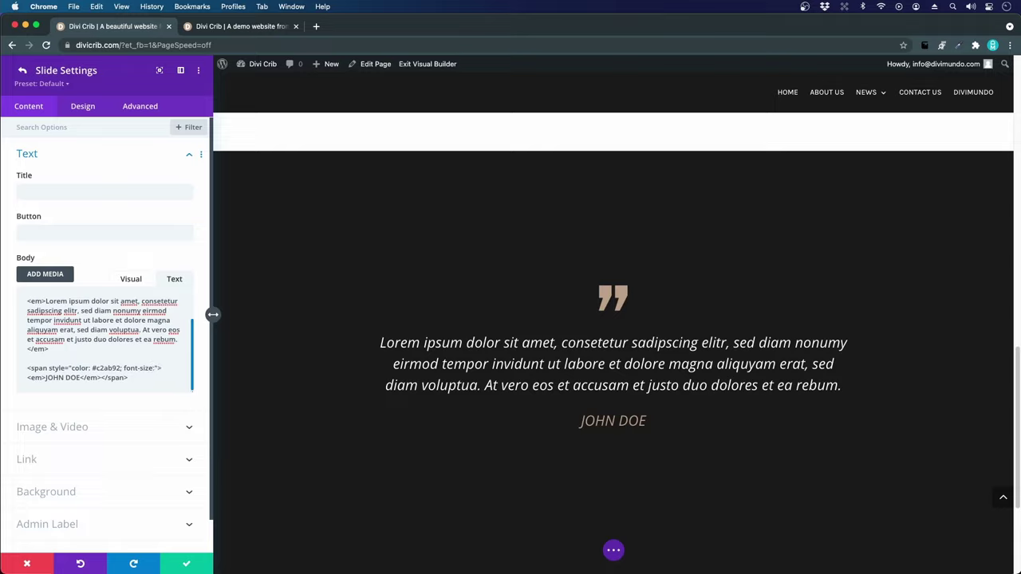
type("12px")
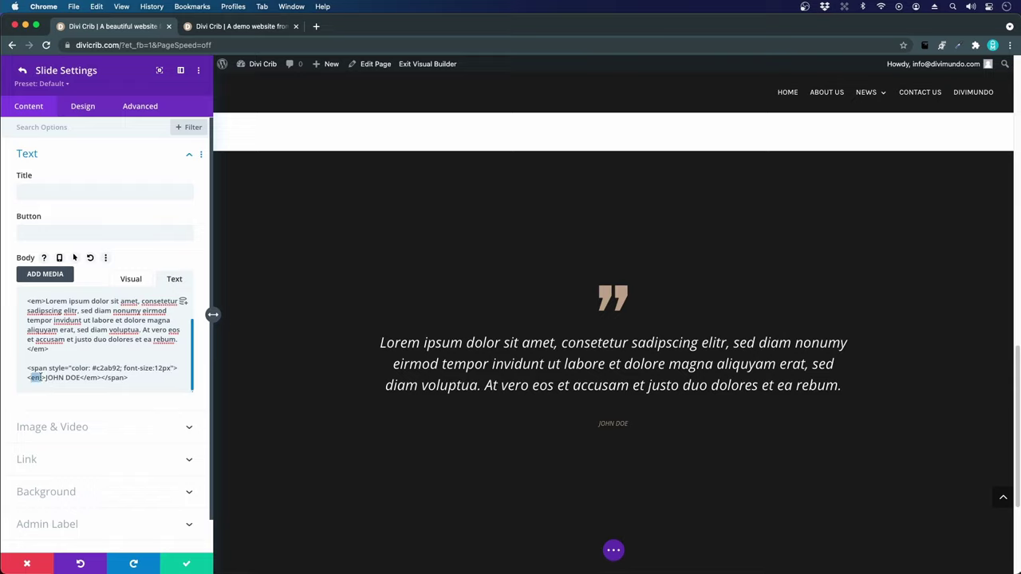
- Remove the author line's <em> tags, add font-weight:bold, and return to the slide list
left_click(45, 378)
key("shift+Left")
key("shift+Left")
key("shift+Left")
key("shift+Left")
key("BackSpace")
key("BackSpace")
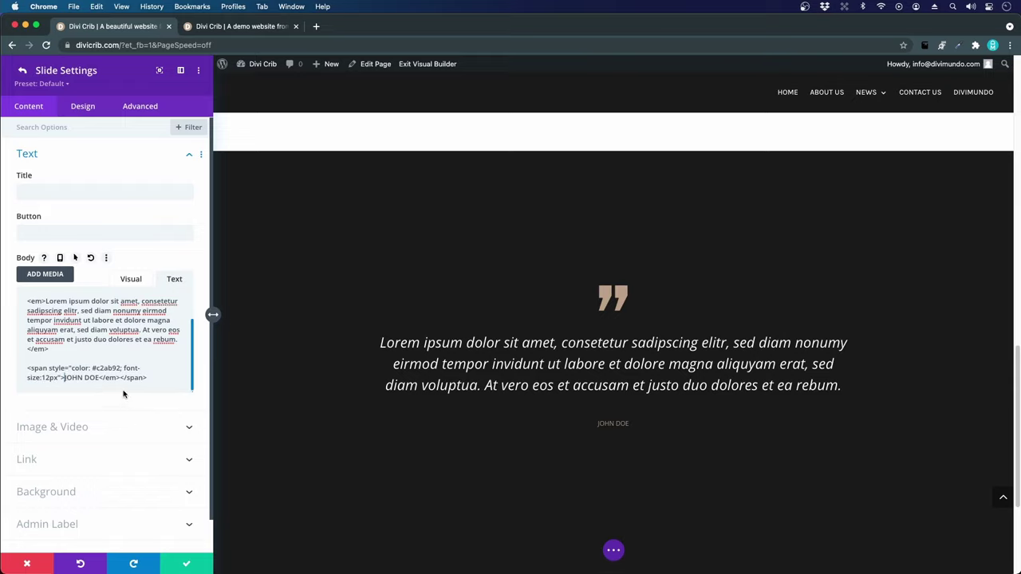
left_click_drag(121, 378, 103, 379)
key("BackSpace")
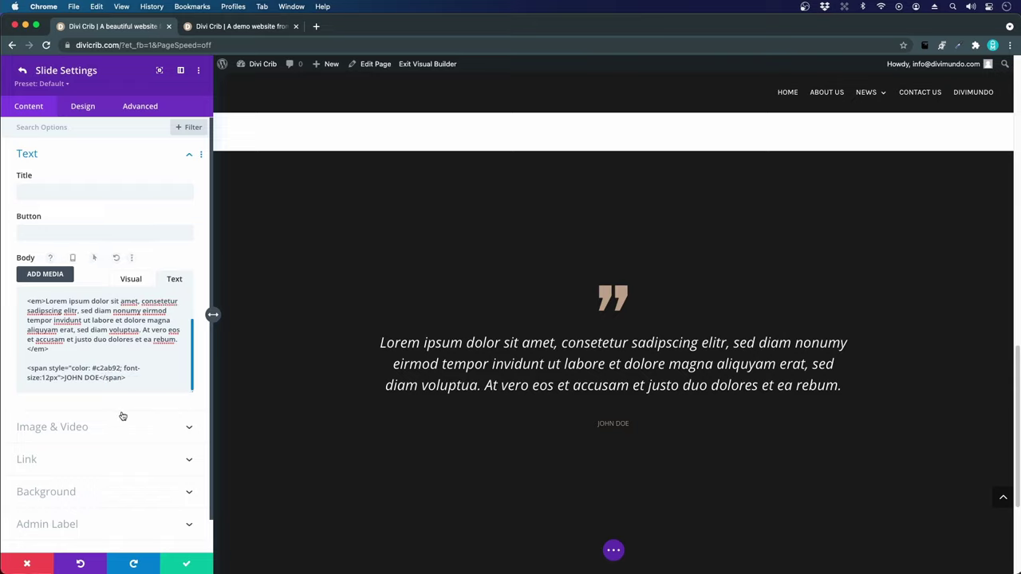
left_click(60, 379)
type(";font-weight:bold")
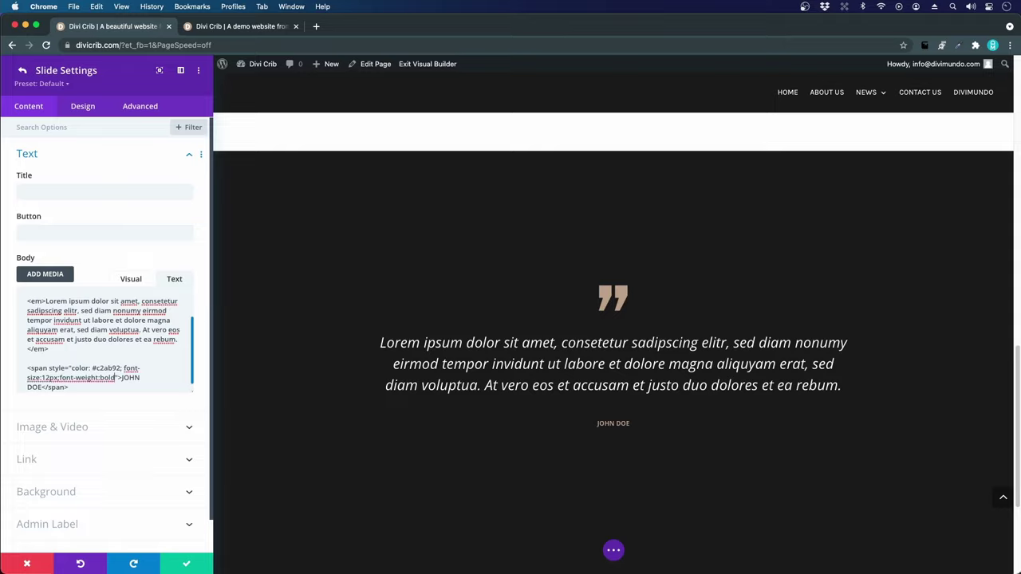
left_click(22, 70)
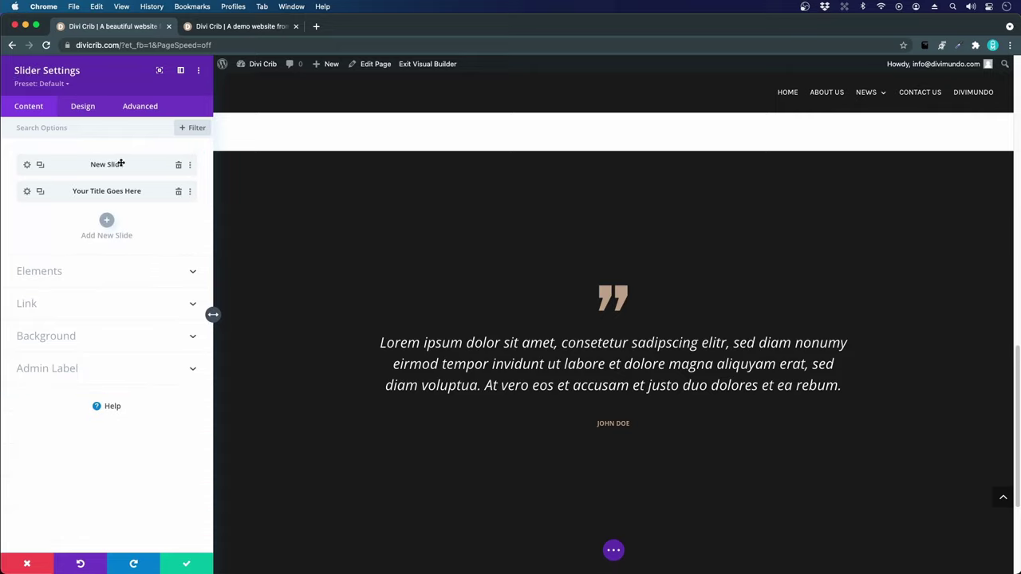
- Delete the placeholder slide, duplicate the testimonial slide, and rename its author JANE
left_click(179, 192)
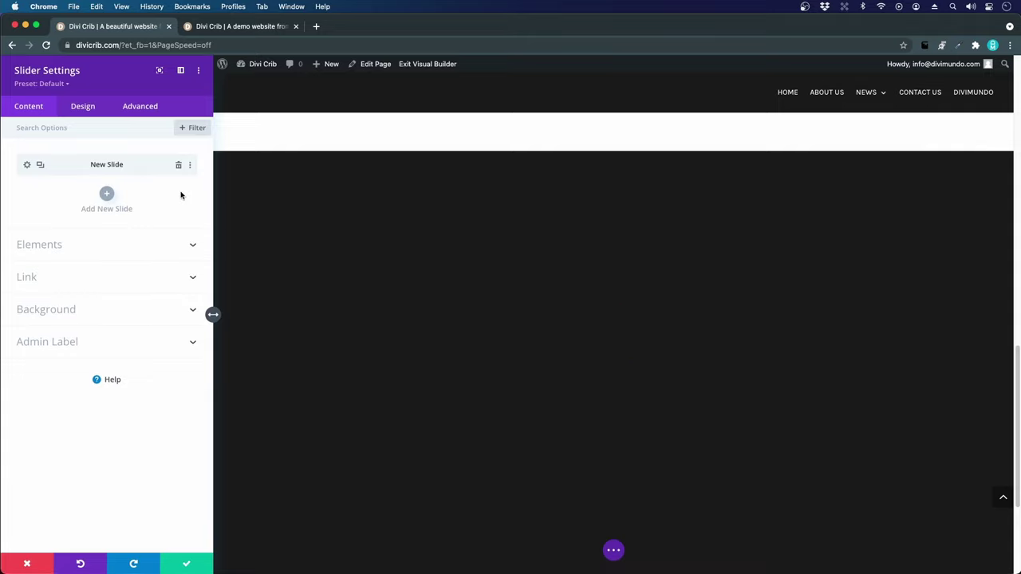
left_click(40, 166)
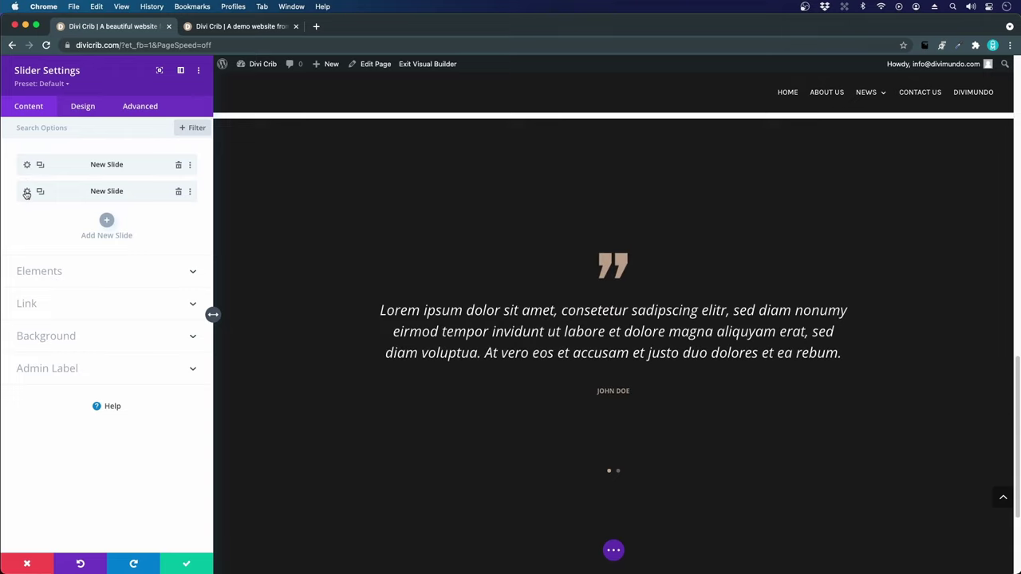
left_click(27, 191)
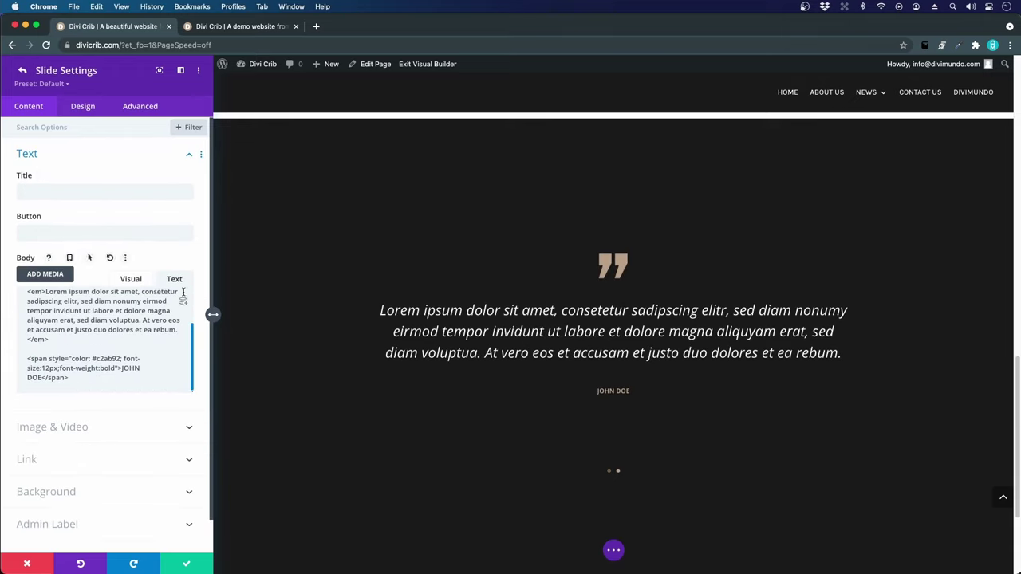
left_click(131, 280)
scroll(59, 455, "down", 1)
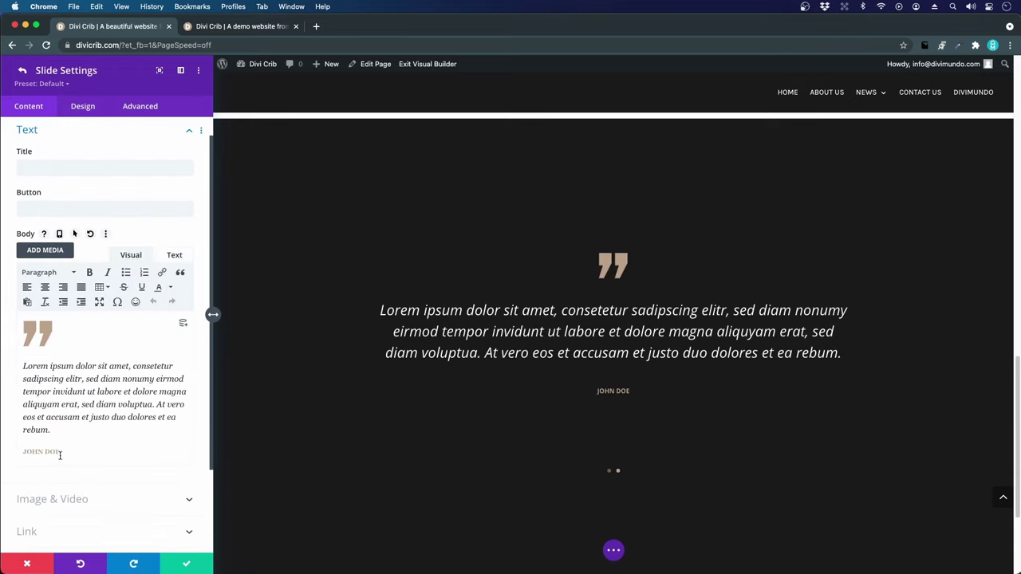
double_click(41, 452)
type("JANE")
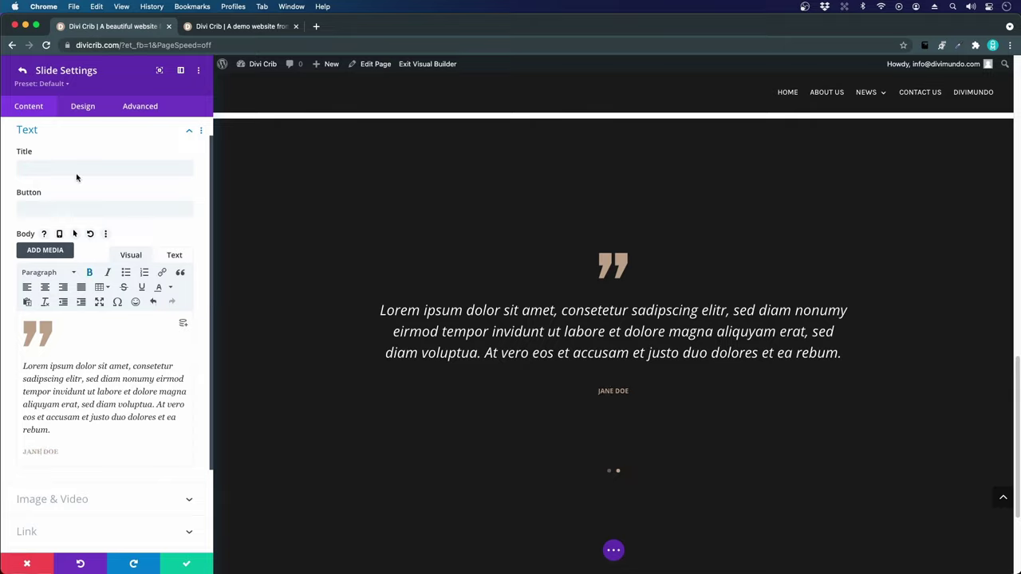
left_click(23, 70)
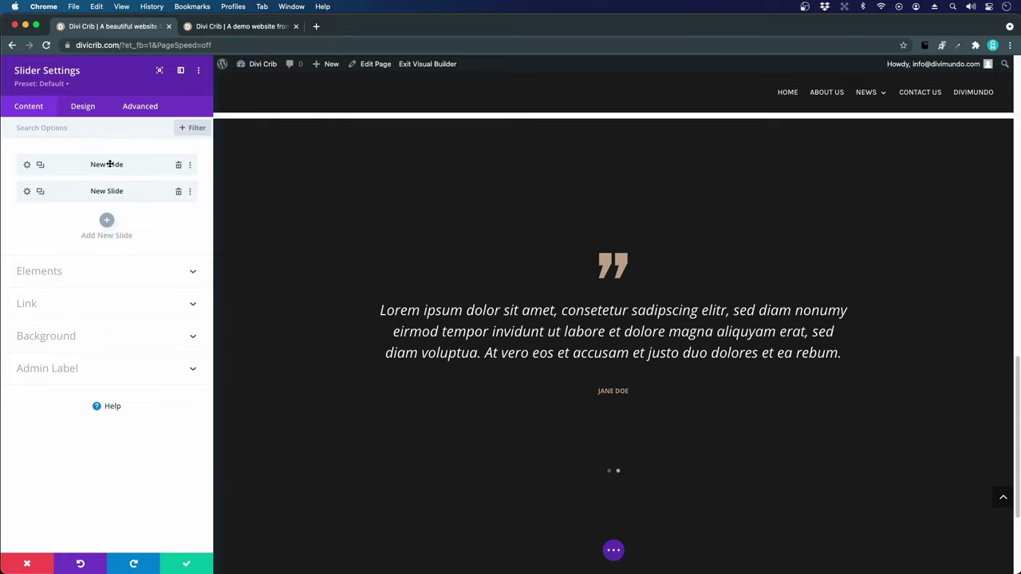
- Give the first testimonial slide the admin label 'John'
left_click(27, 165)
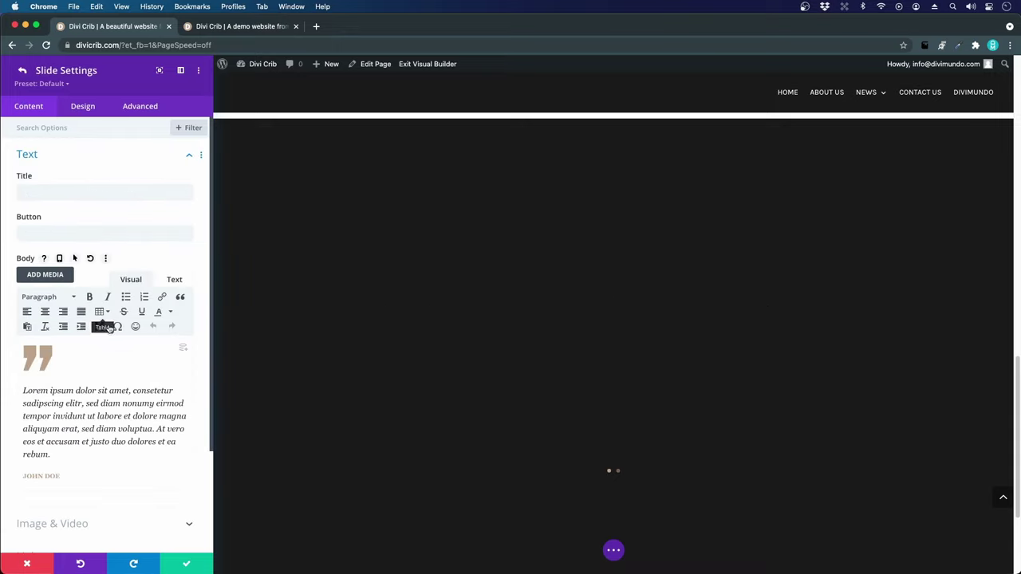
scroll(100, 327, "down", 3)
left_click(53, 490)
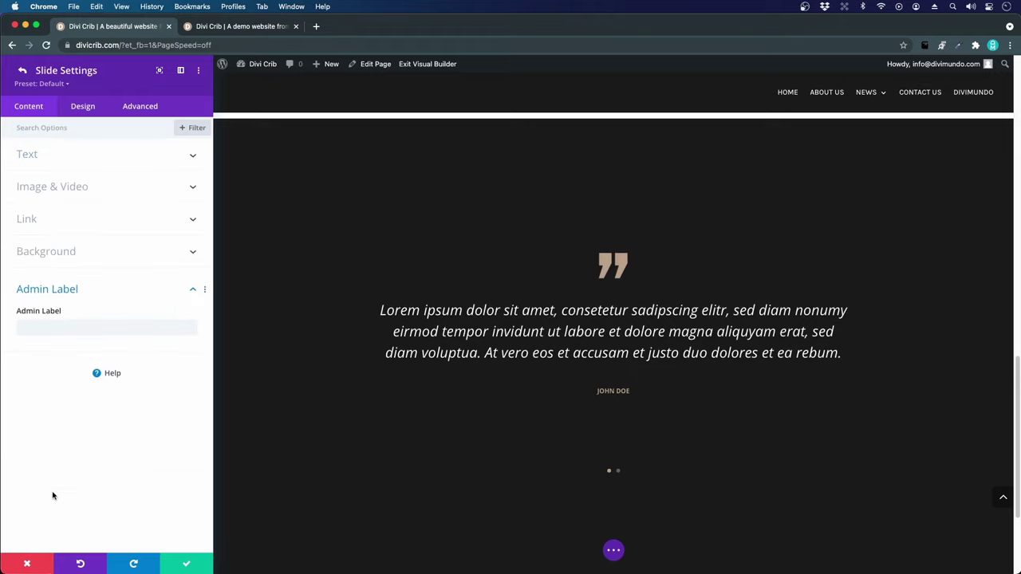
left_click(59, 329)
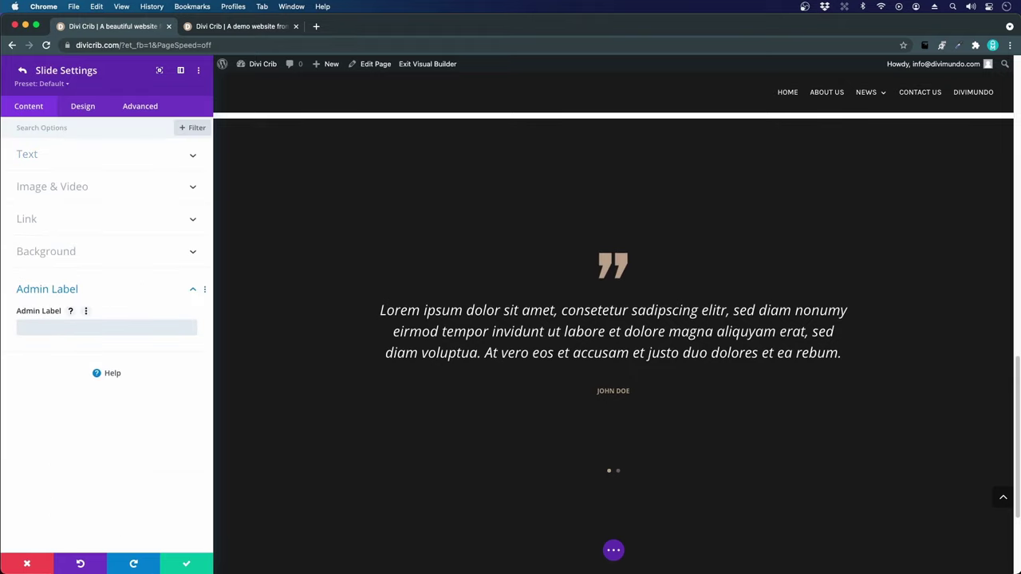
type("John Doe")
left_click(22, 70)
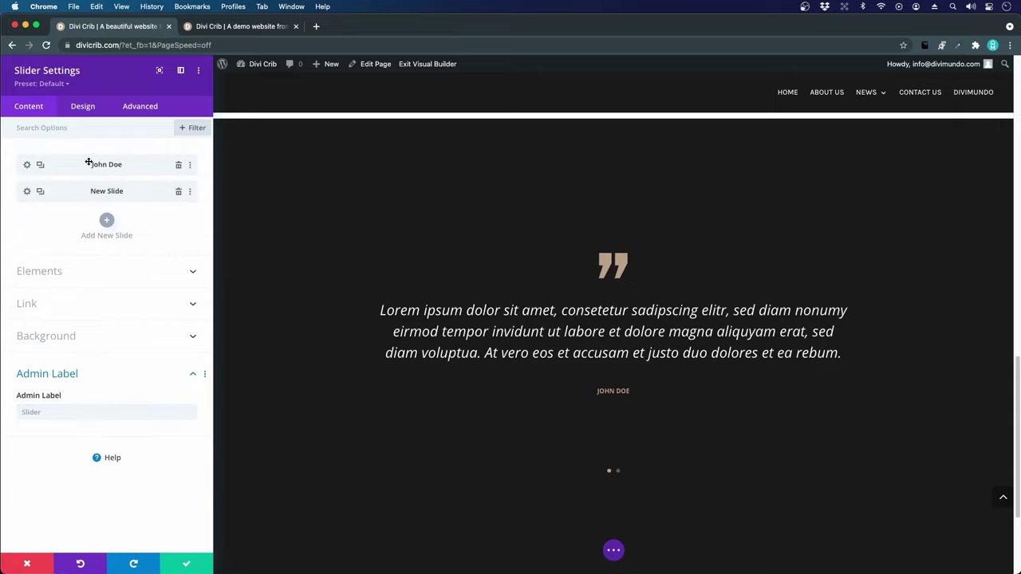
- Go back to the whole slider's settings and view its Advanced options
left_click(27, 191)
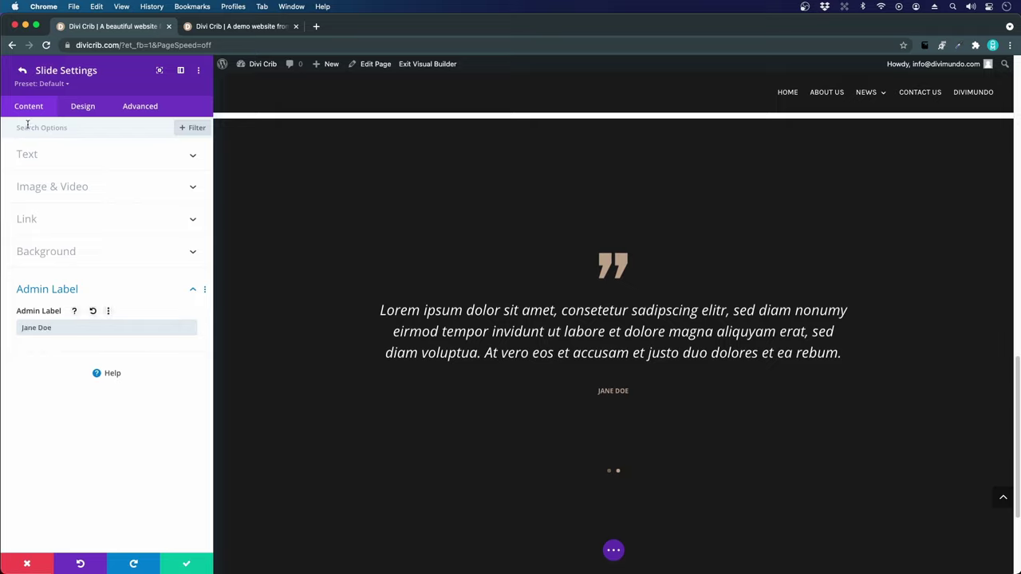
left_click(22, 72)
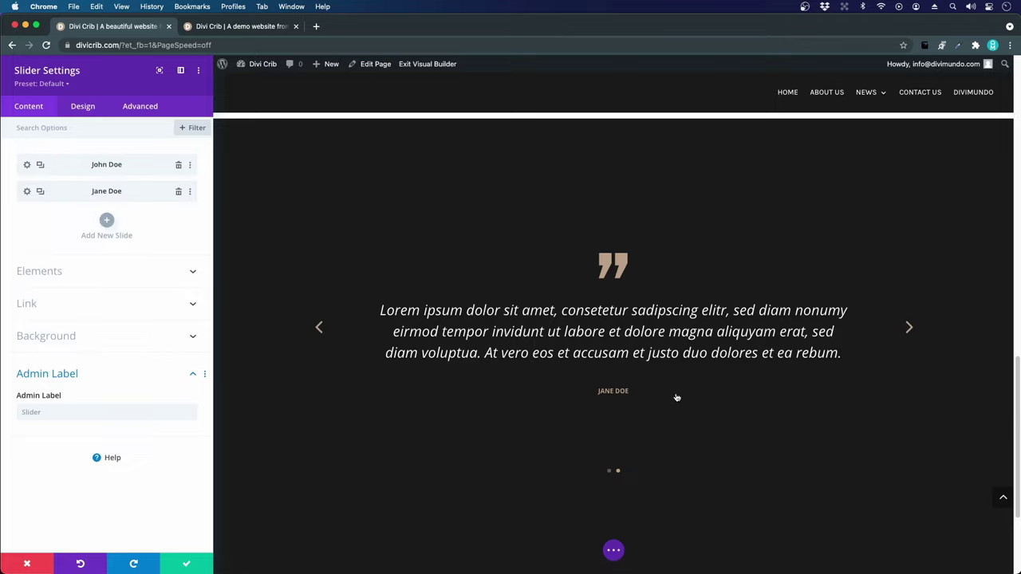
left_click(139, 106)
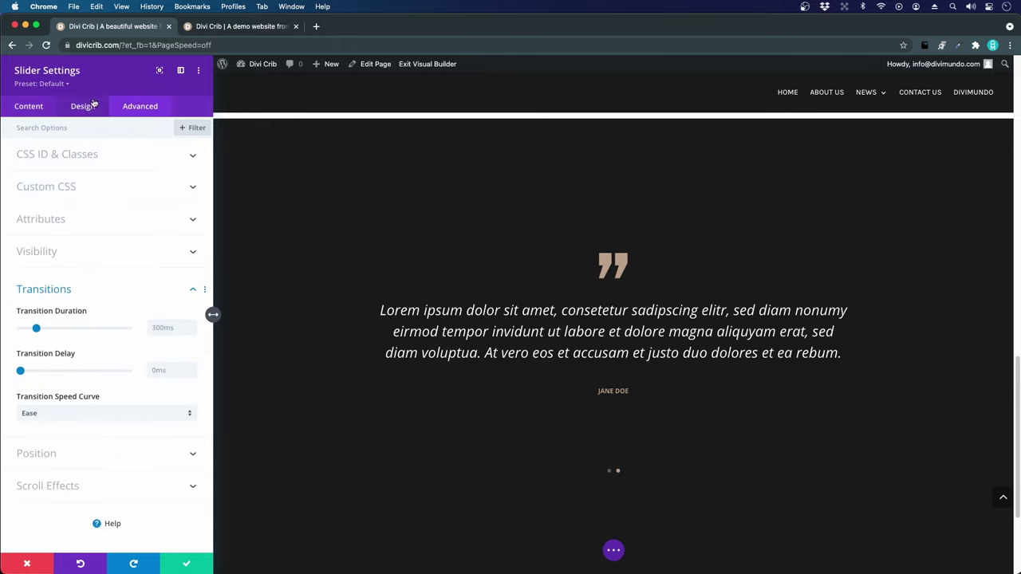
- Enable automatic slider animation at 5000 ms speed, continuing to slide on hover
left_click(84, 110)
scroll(56, 319, "down", 5)
left_click(68, 493)
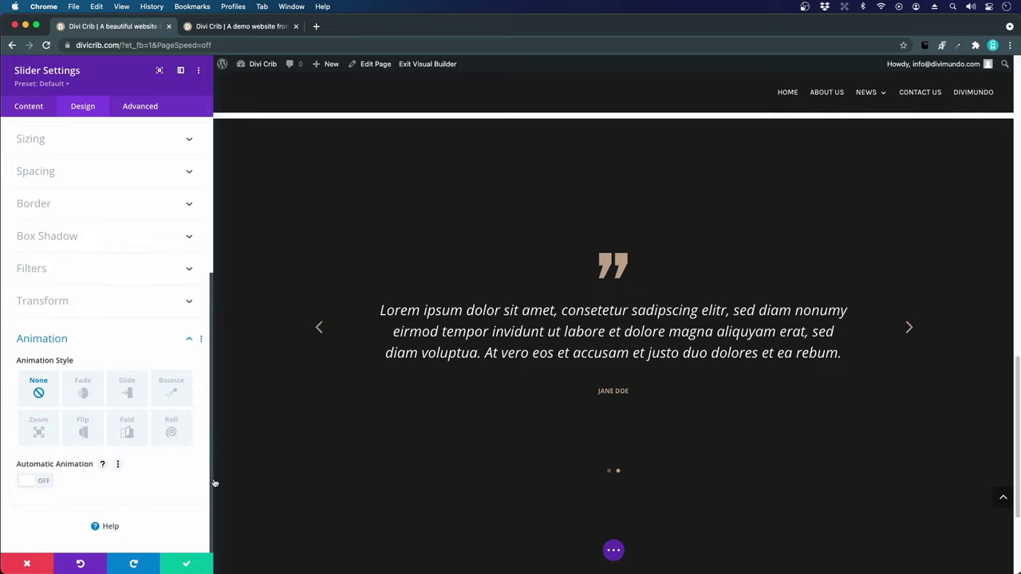
left_click(46, 480)
scroll(87, 414, "down", 3)
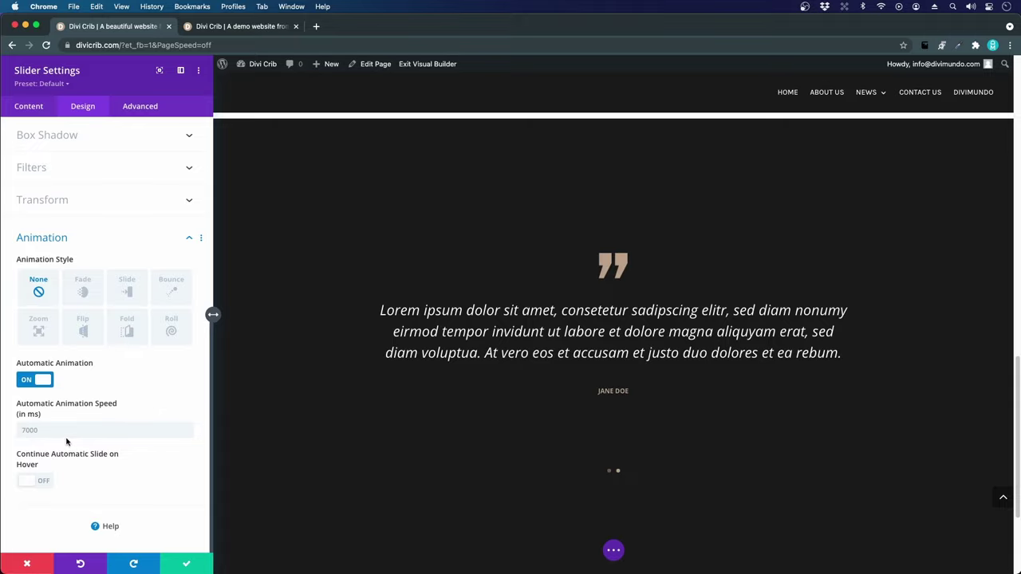
left_click(61, 434)
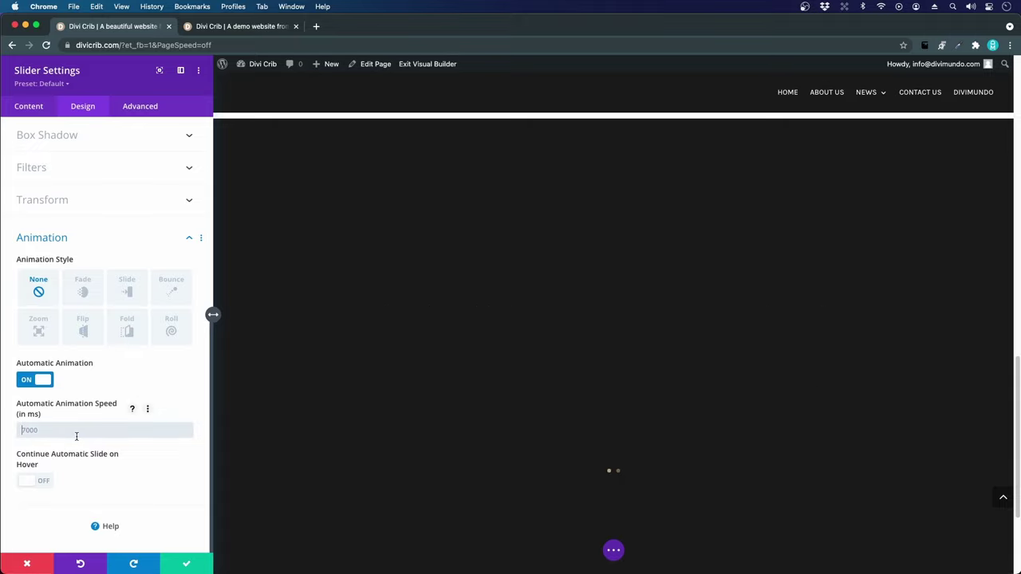
type("5000")
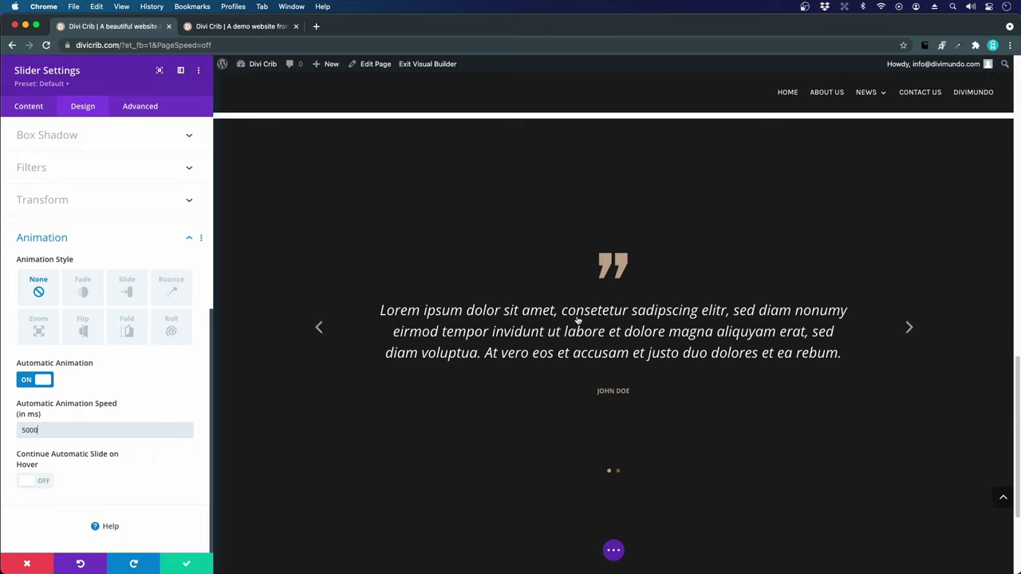
left_click(34, 480)
- Save the slider and add a regular one-column section below the testimonials
left_click(202, 561)
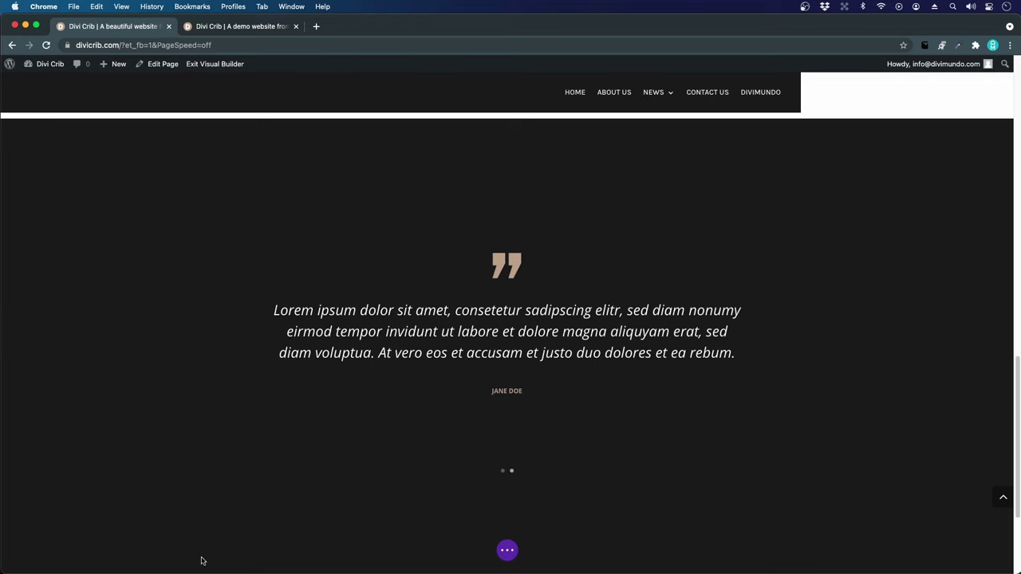
scroll(351, 488, "up", 5)
scroll(353, 489, "down", 4)
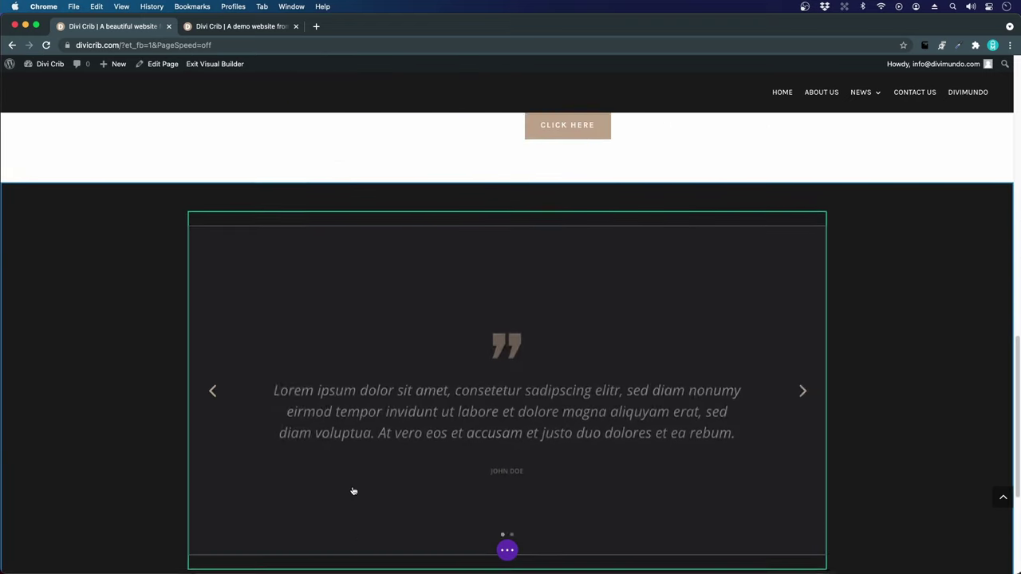
scroll(353, 492, "down", 5)
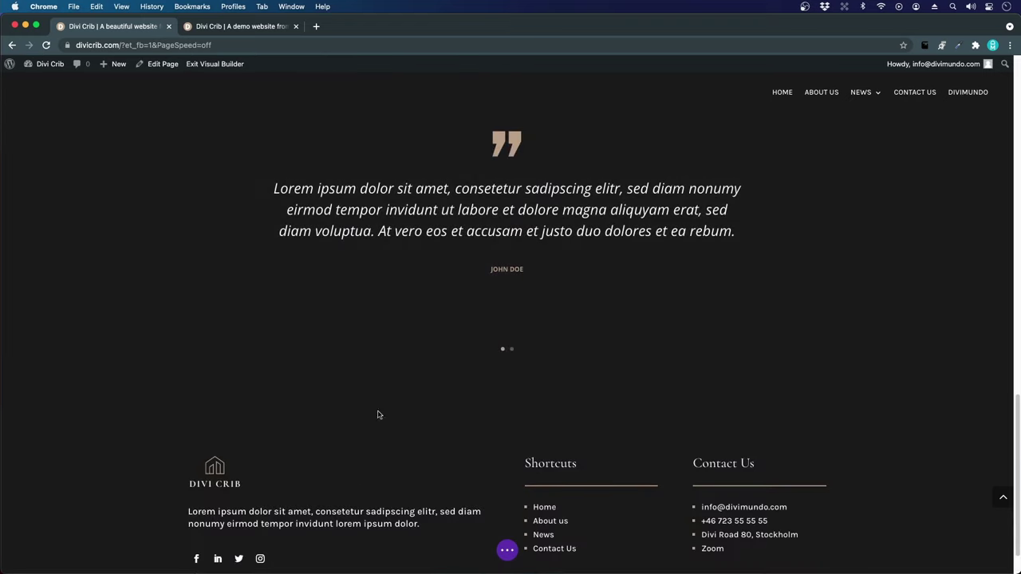
mouse_move(378, 399)
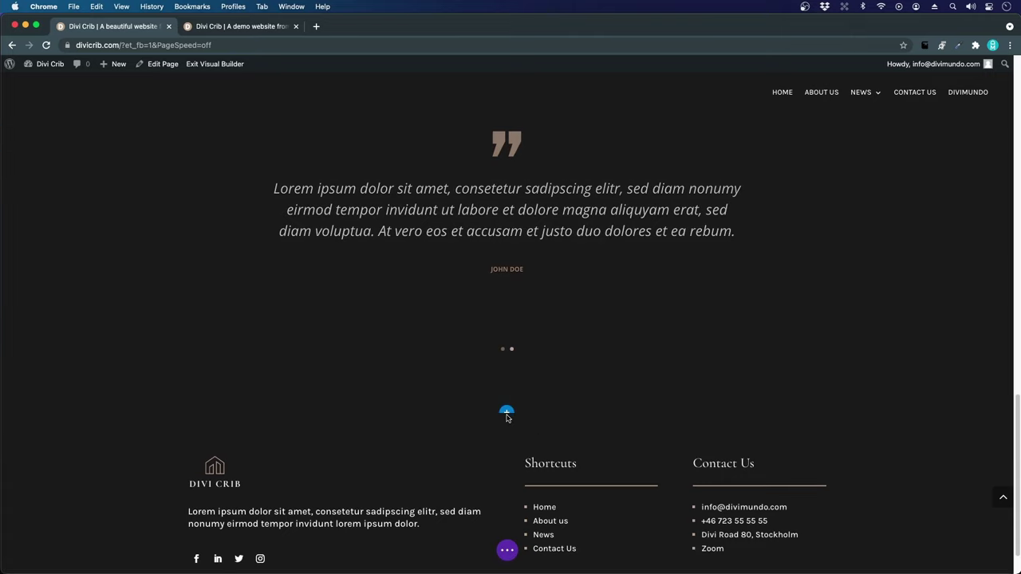
left_click(507, 413)
left_click(442, 375)
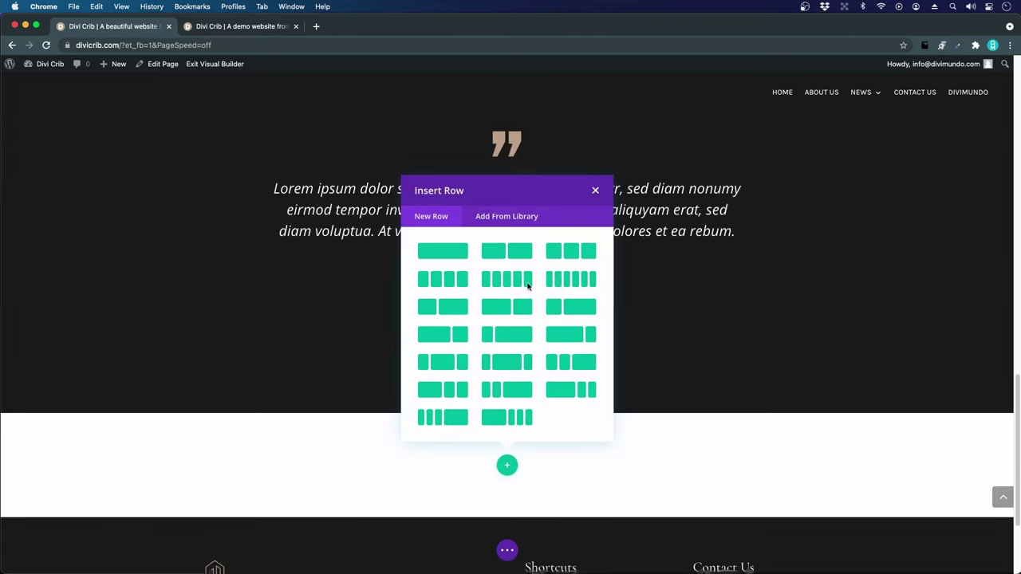
left_click(455, 252)
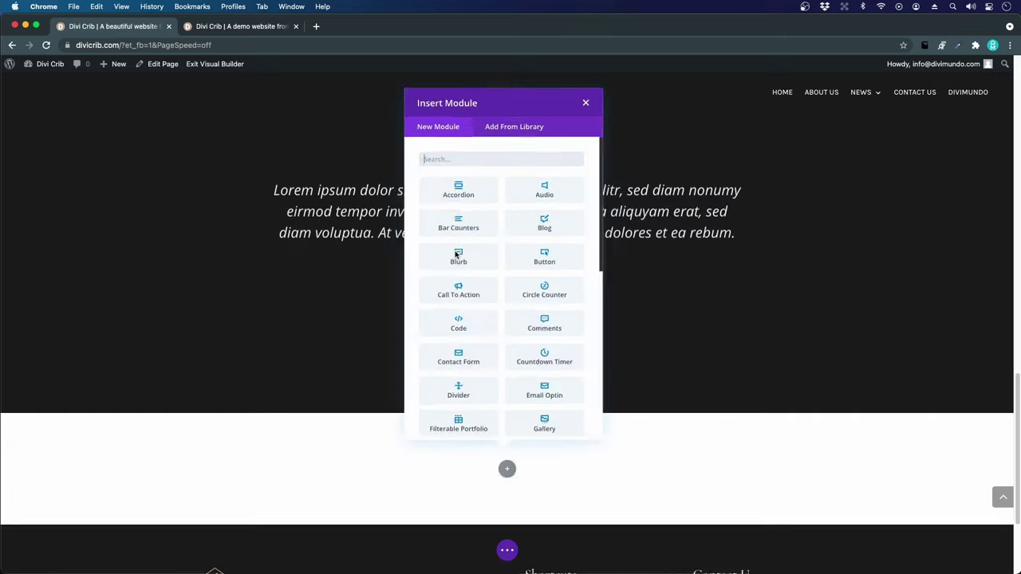
- Add a Text module with the lines 'Latest news' and 'Don't miss a thing'
type("tex")
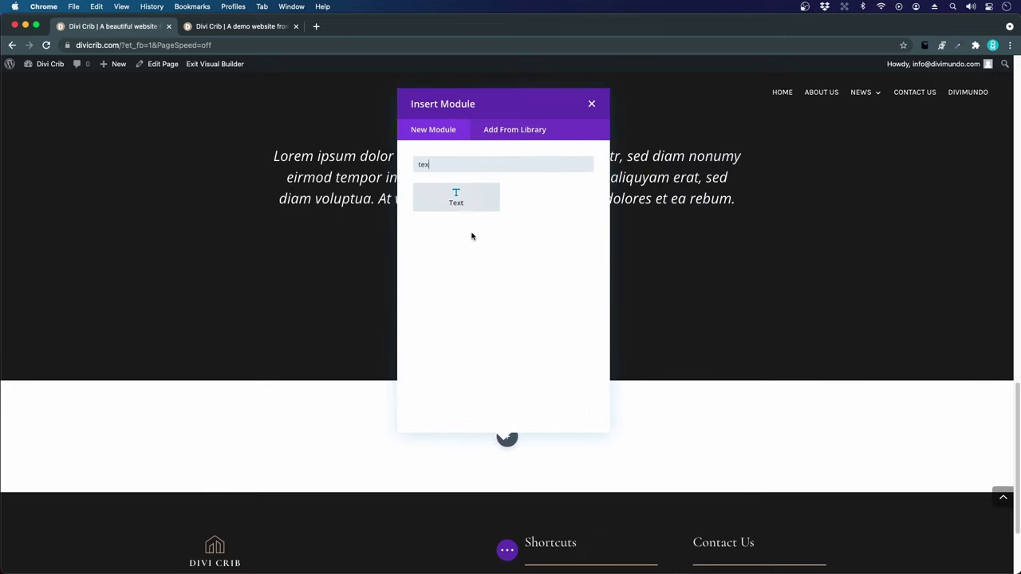
left_click(456, 198)
type("La")
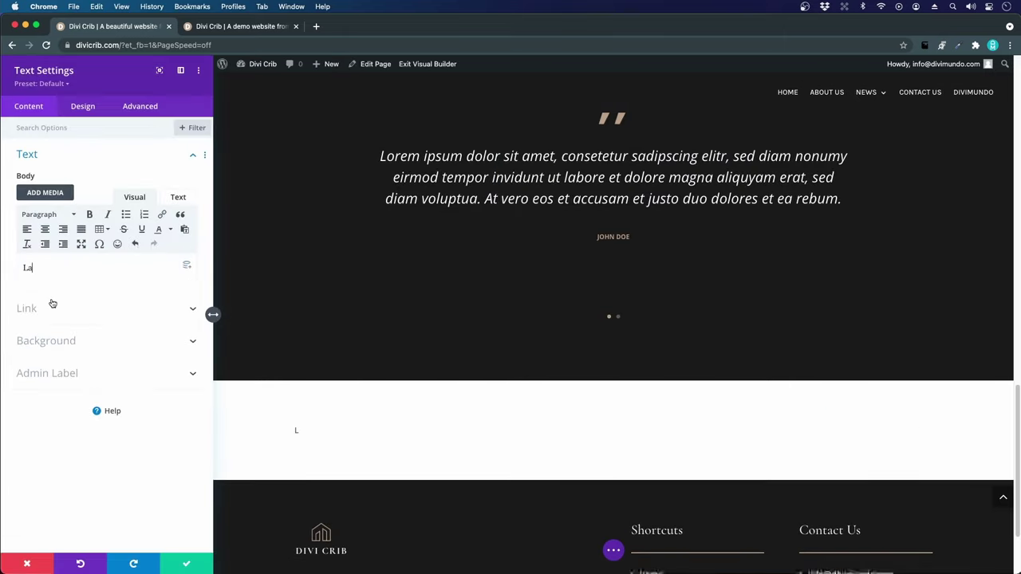
type("test news")
key("Return")
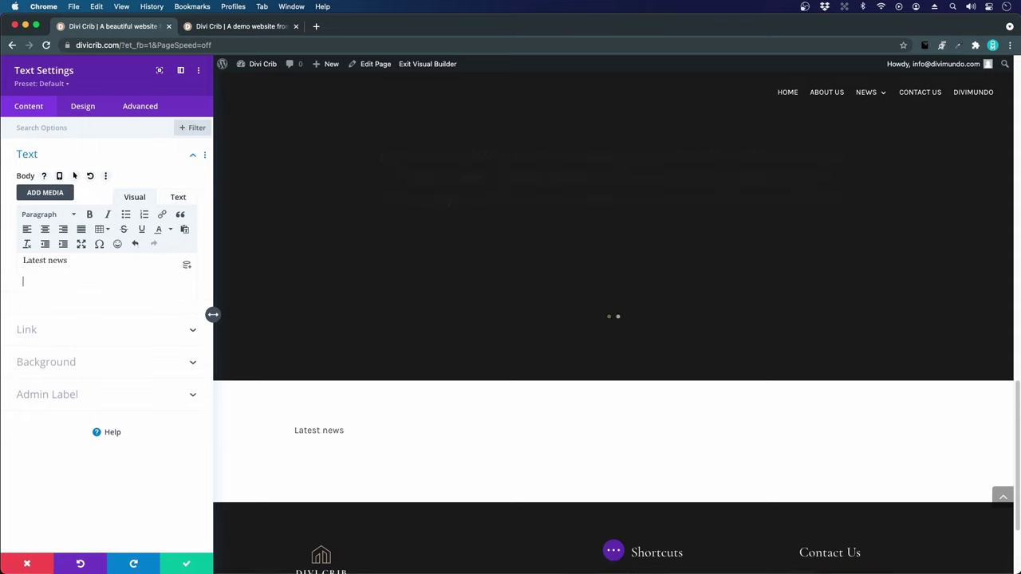
type("Don't miss a")
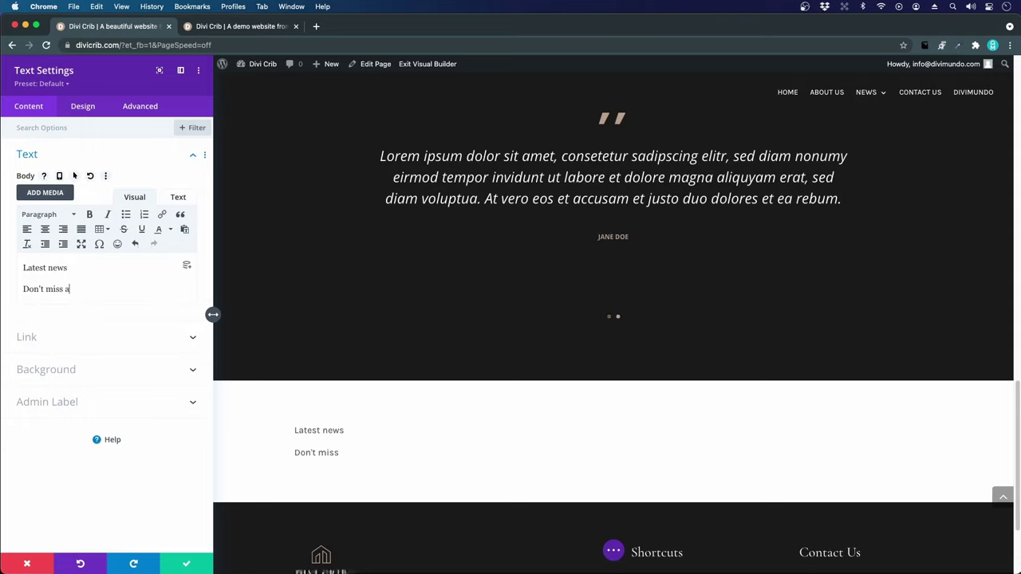
type(" thing")
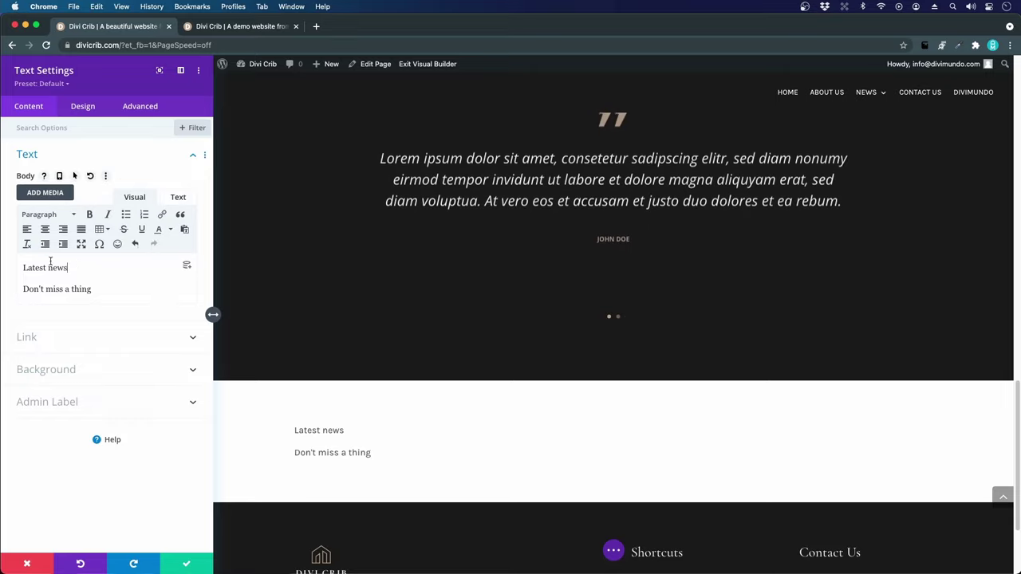
- Format 'Latest news' as Heading 4 and 'Don't miss a thing' as Heading 2
left_click_drag(23, 268, 69, 268)
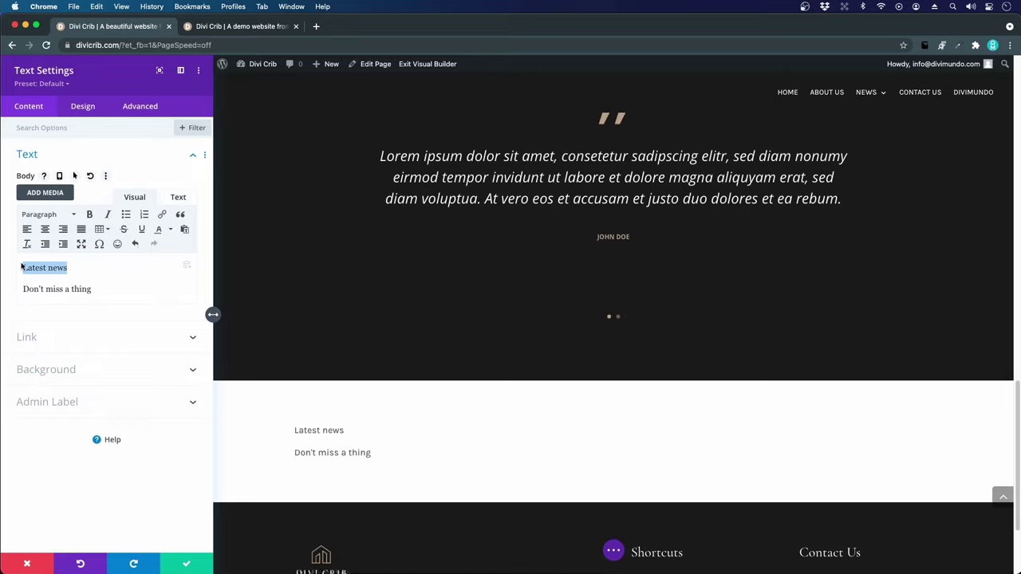
left_click(31, 214)
left_click(52, 316)
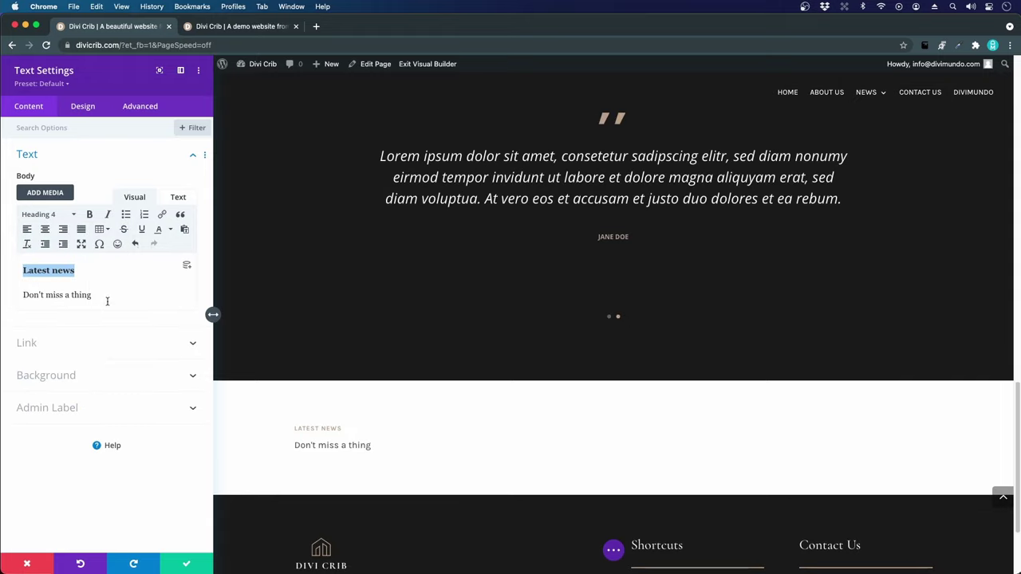
left_click_drag(91, 295, 28, 296)
left_click(49, 215)
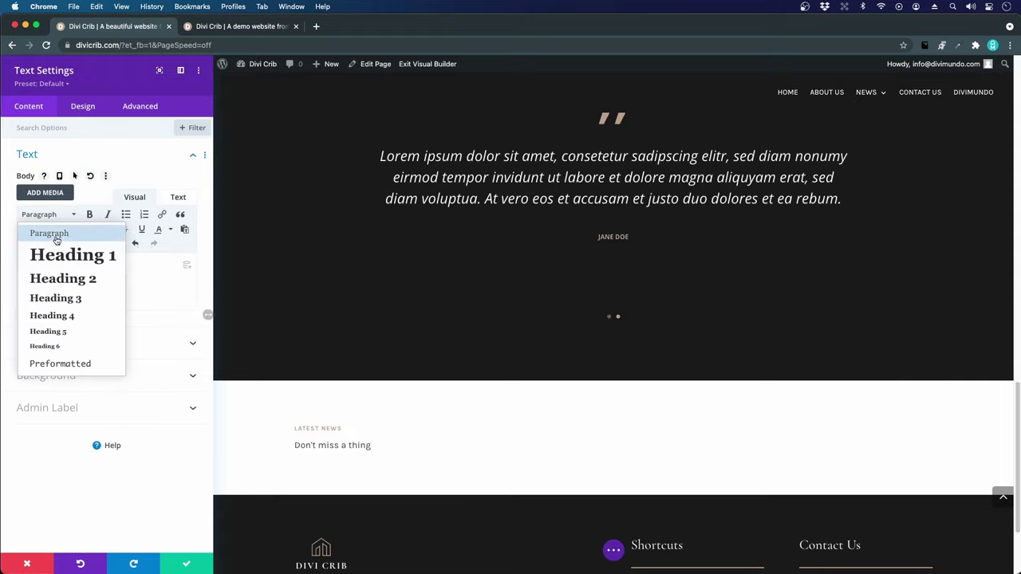
left_click(92, 279)
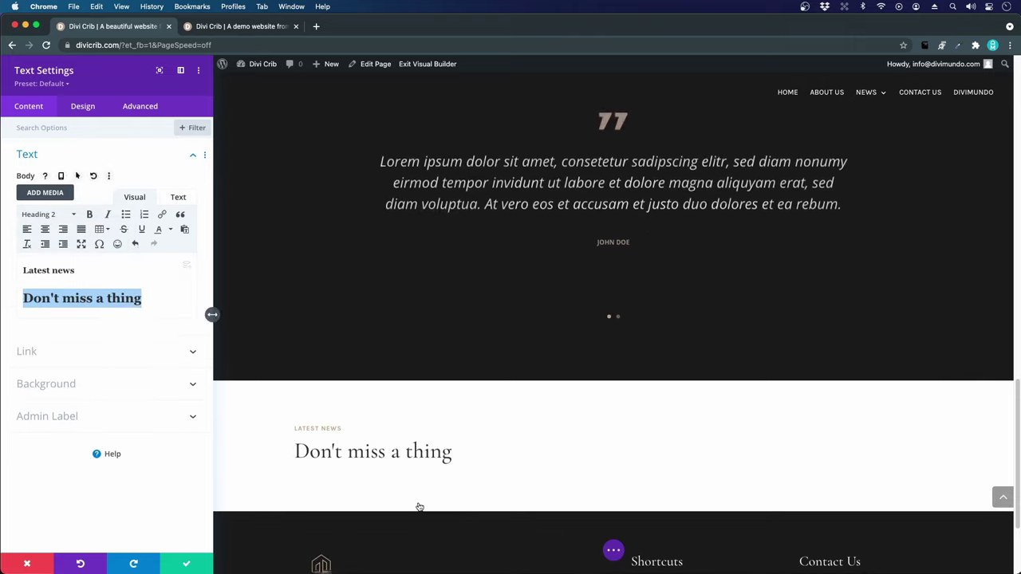
- Centre the text module's alignment and save the module
left_click(80, 106)
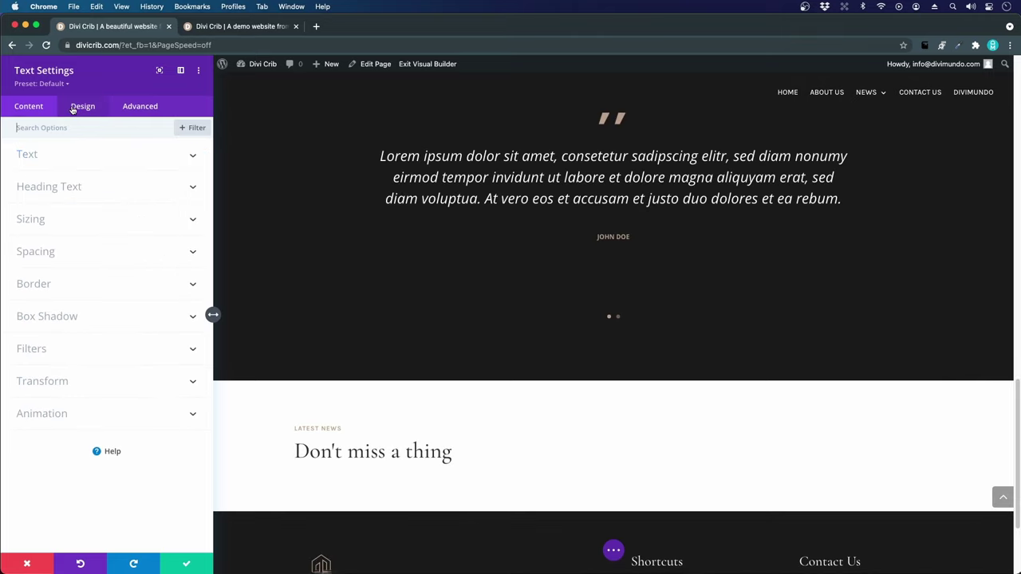
left_click(54, 156)
scroll(174, 343, "down", 3)
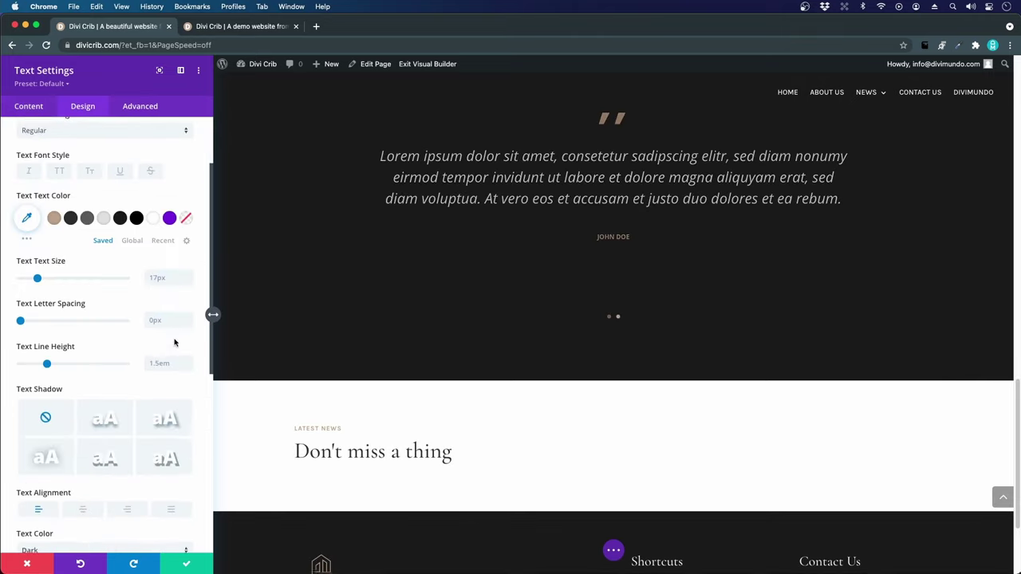
left_click(76, 515)
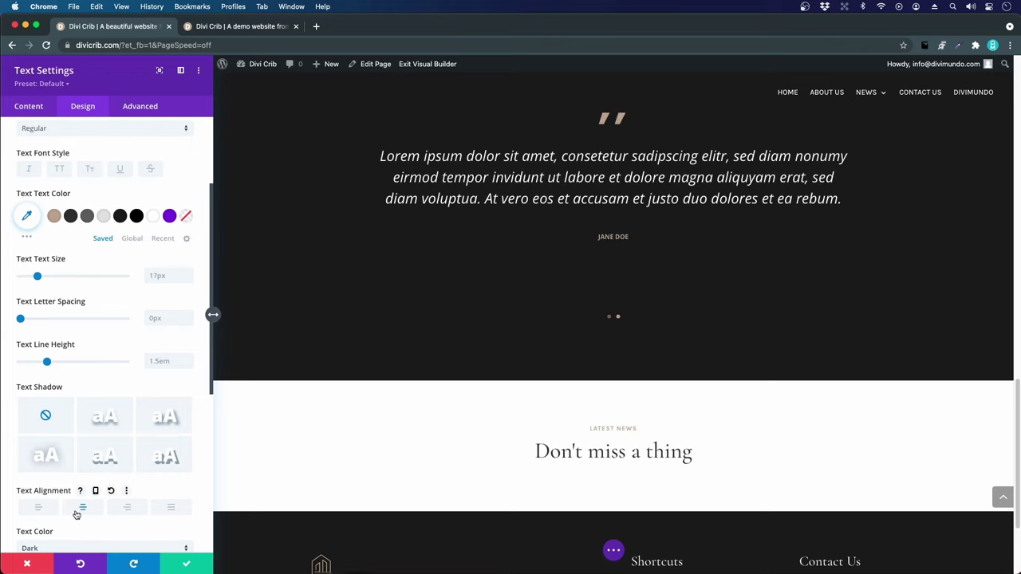
left_click(184, 564)
scroll(478, 447, "down", 4)
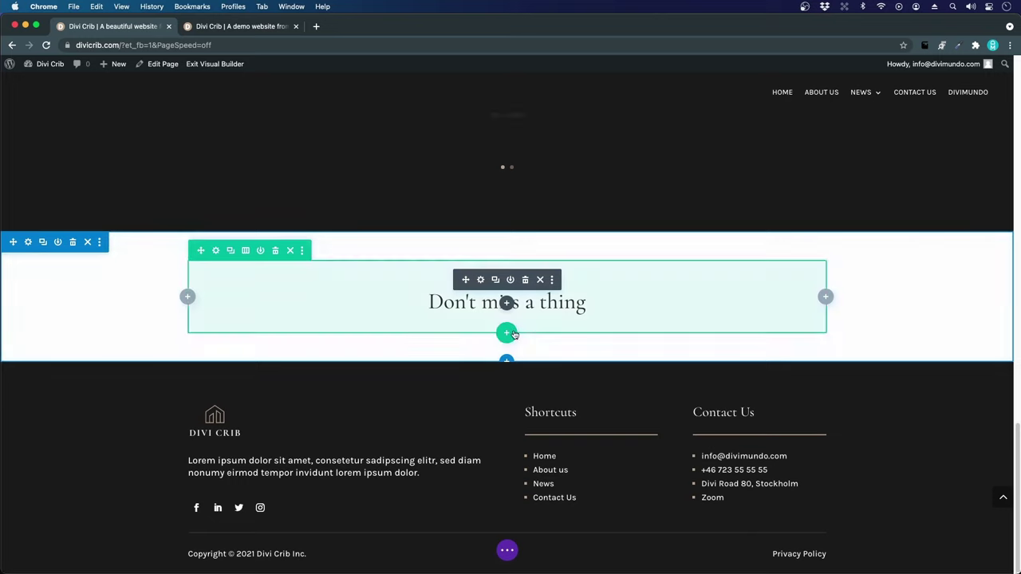
- Insert a Blog module directly below the heading's text module, skipping the new-row picker
left_click(506, 333)
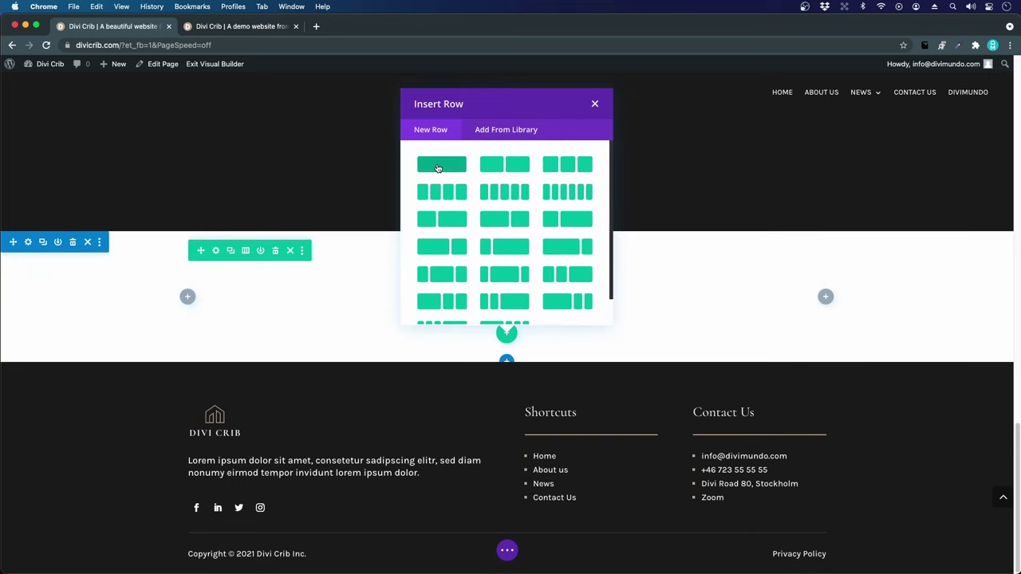
left_click(379, 124)
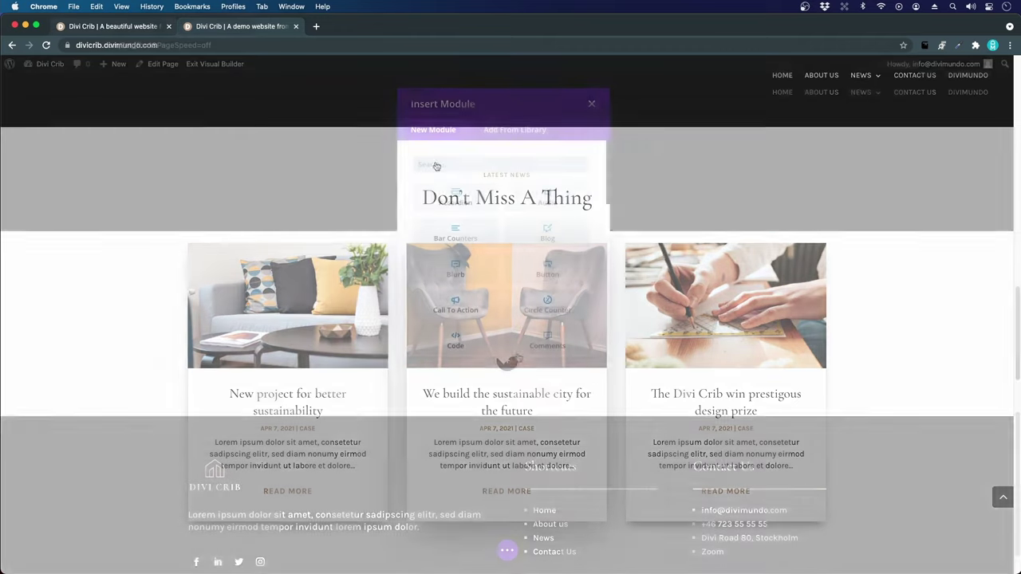
type("blog")
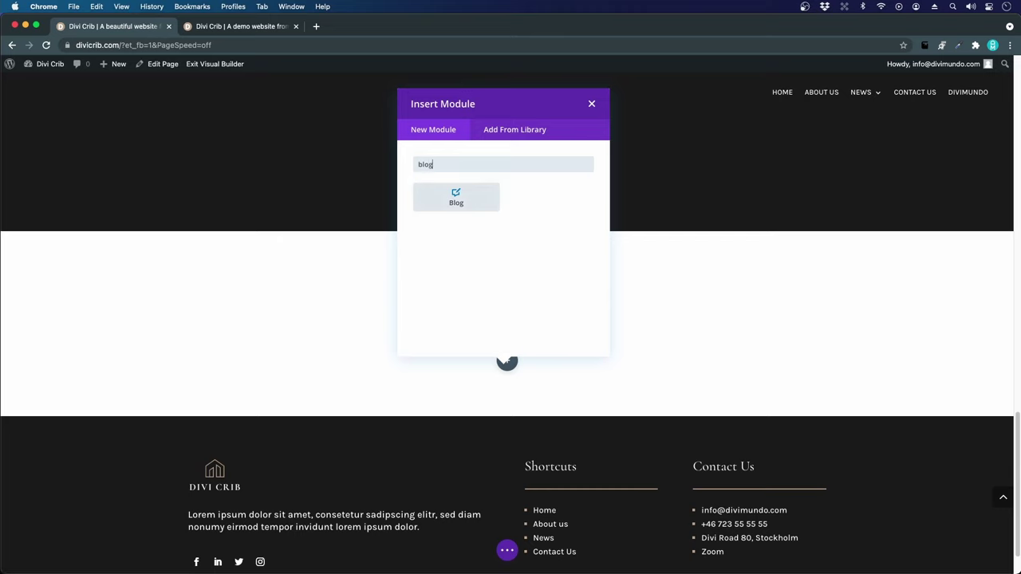
left_click(456, 197)
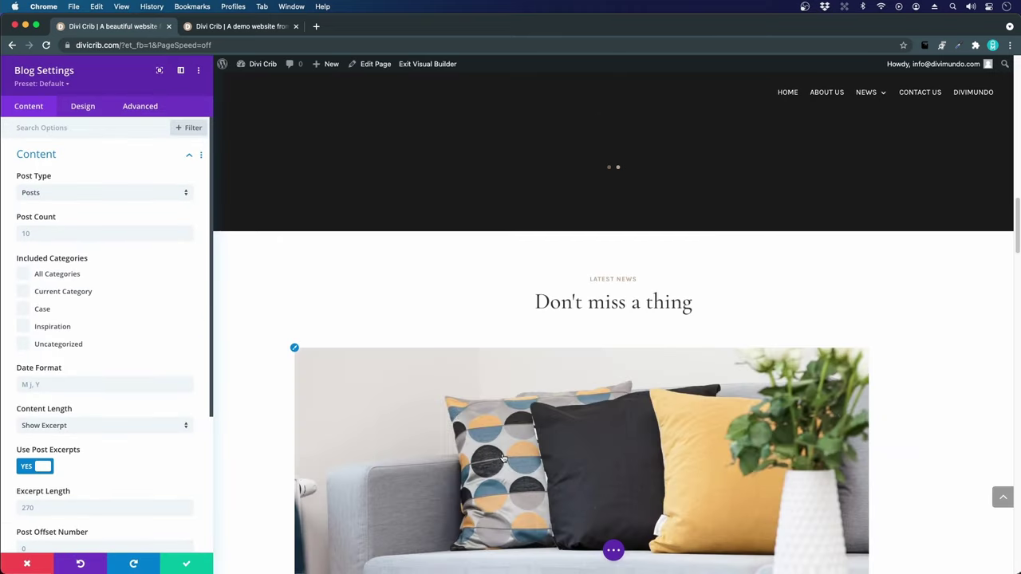
- Keep the blog's post type as Posts and set the post count to 3
left_click(136, 199)
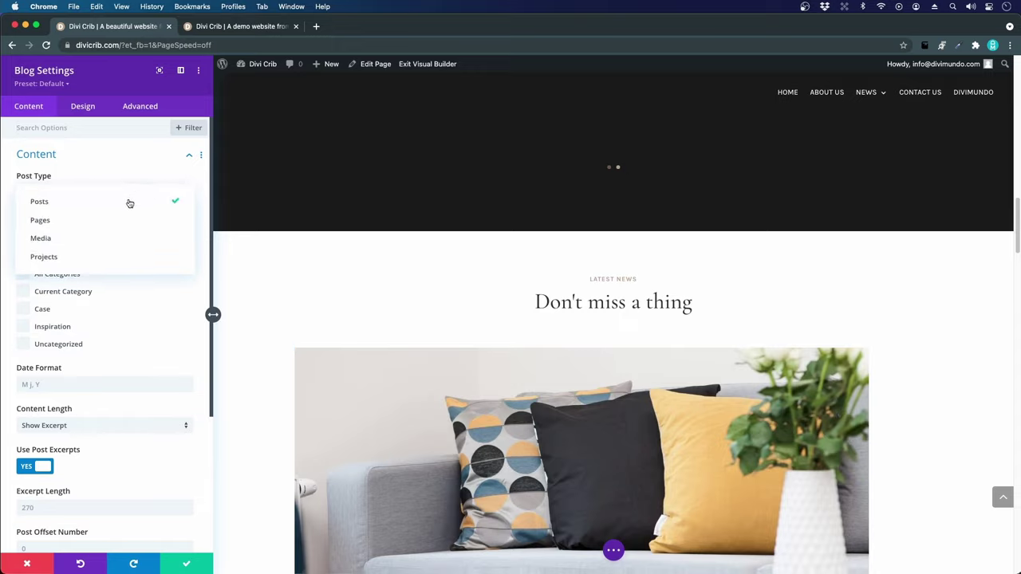
left_click(82, 208)
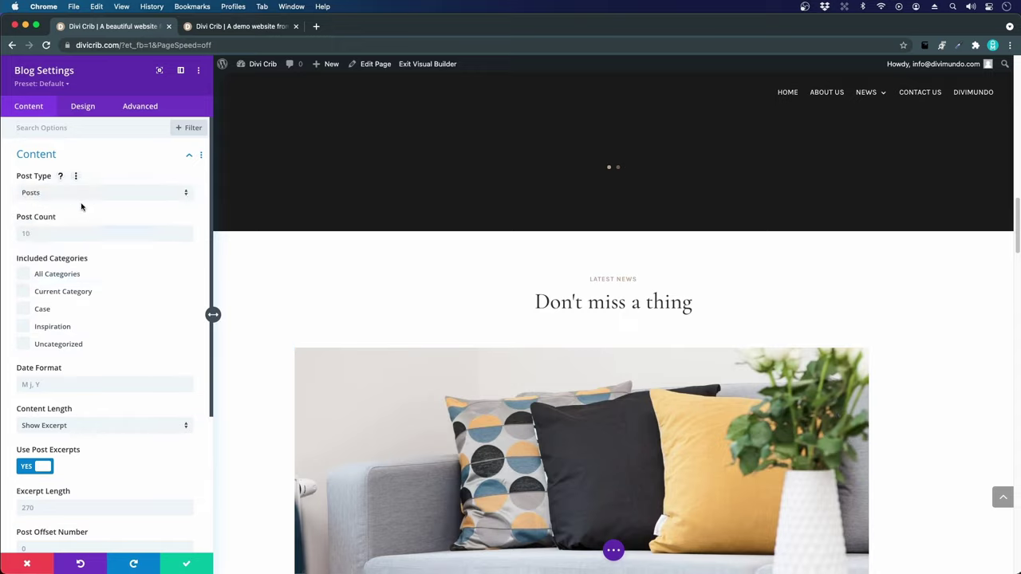
scroll(292, 300, "down", 1)
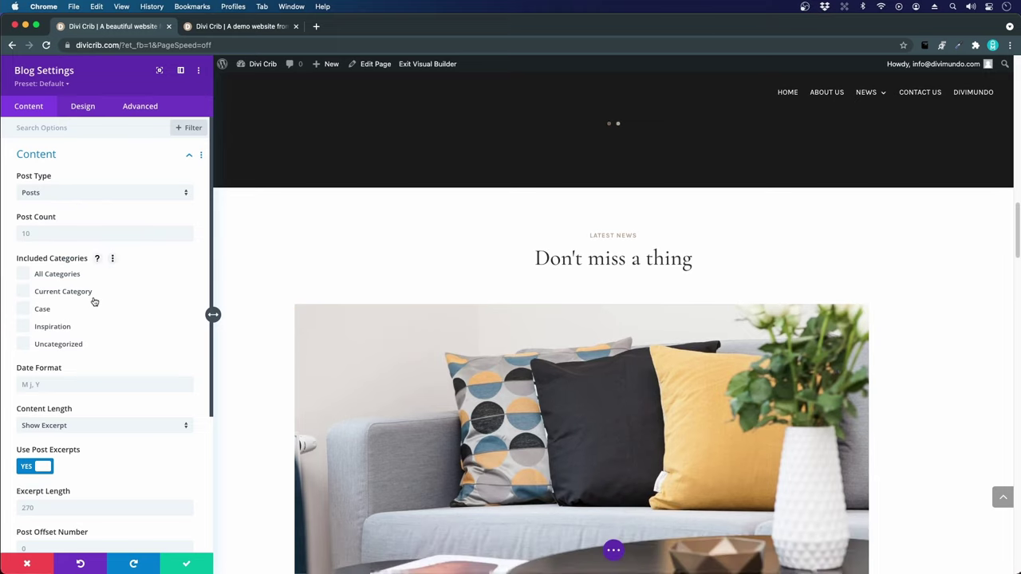
scroll(526, 348, "down", 3)
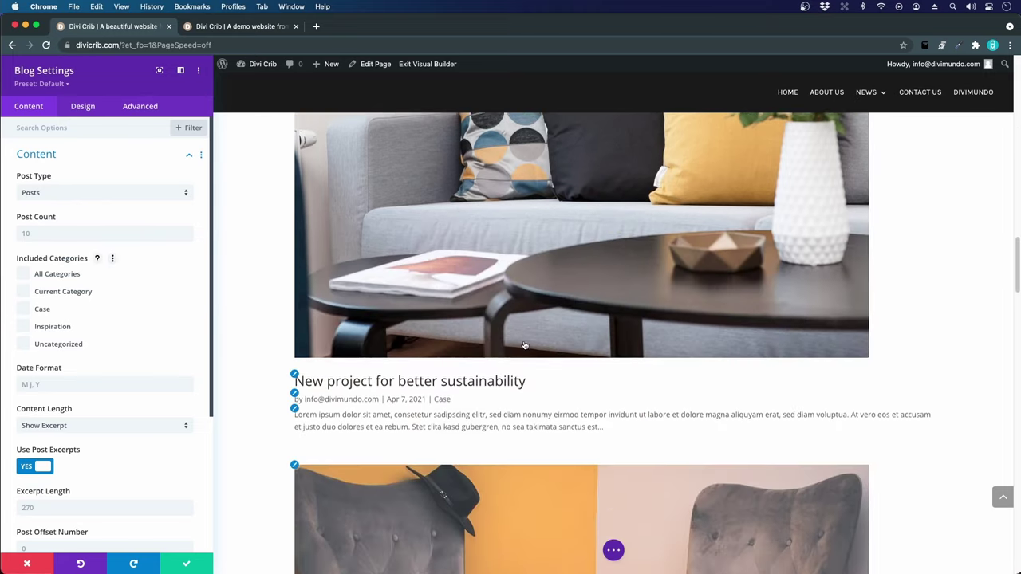
scroll(699, 388, "up", 3)
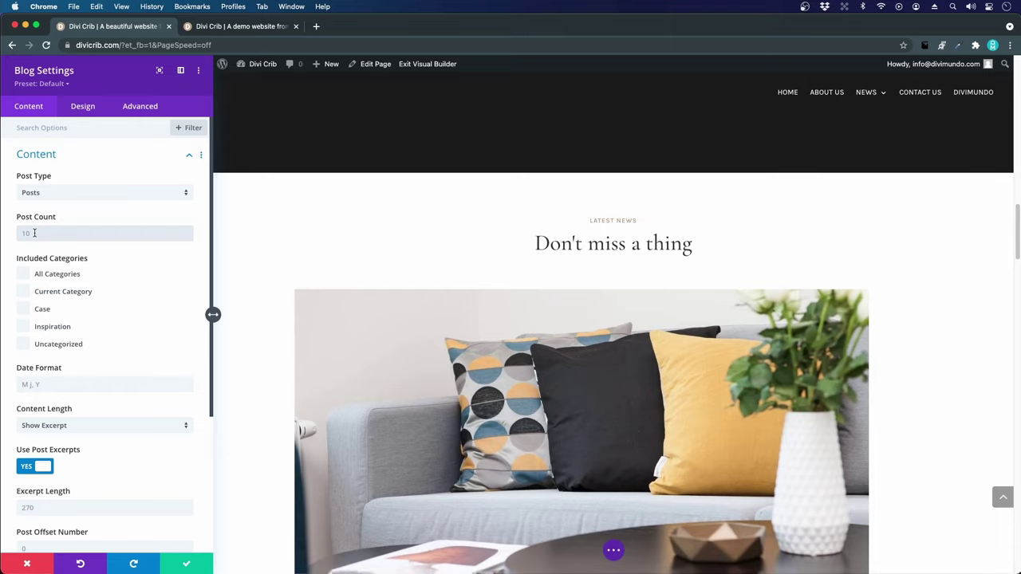
type("3")
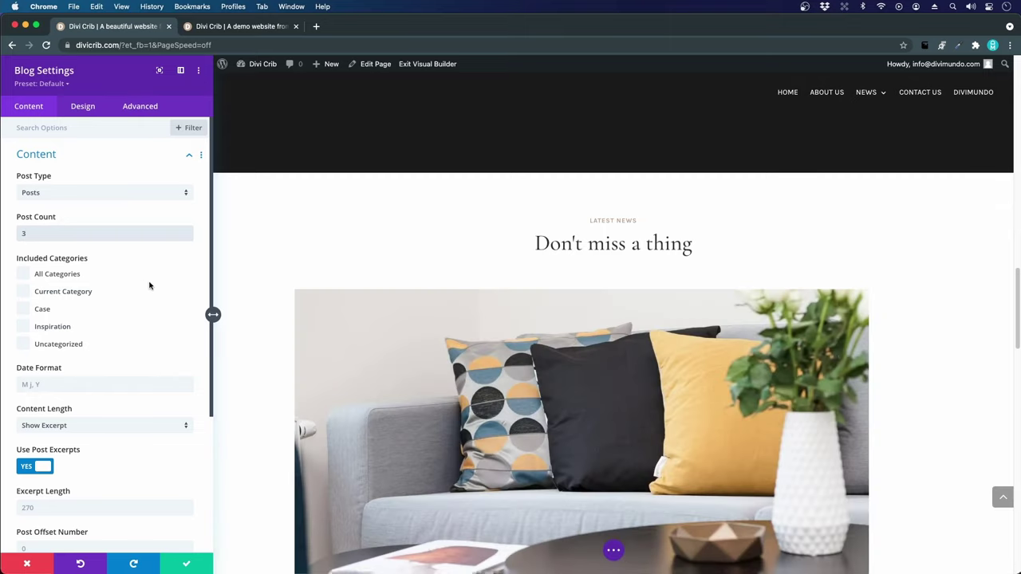
scroll(161, 292, "down", 1)
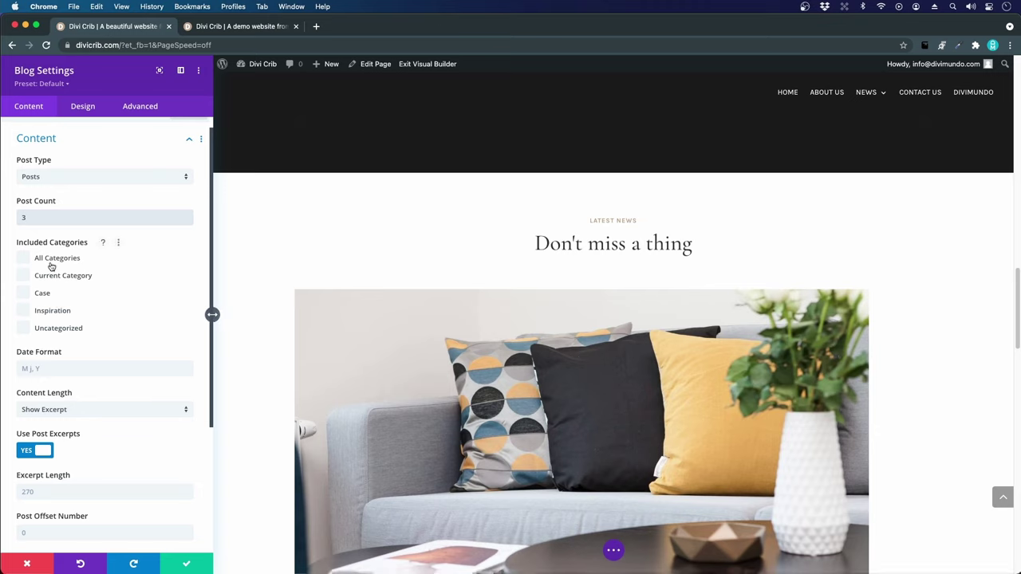
scroll(91, 339, "down", 3)
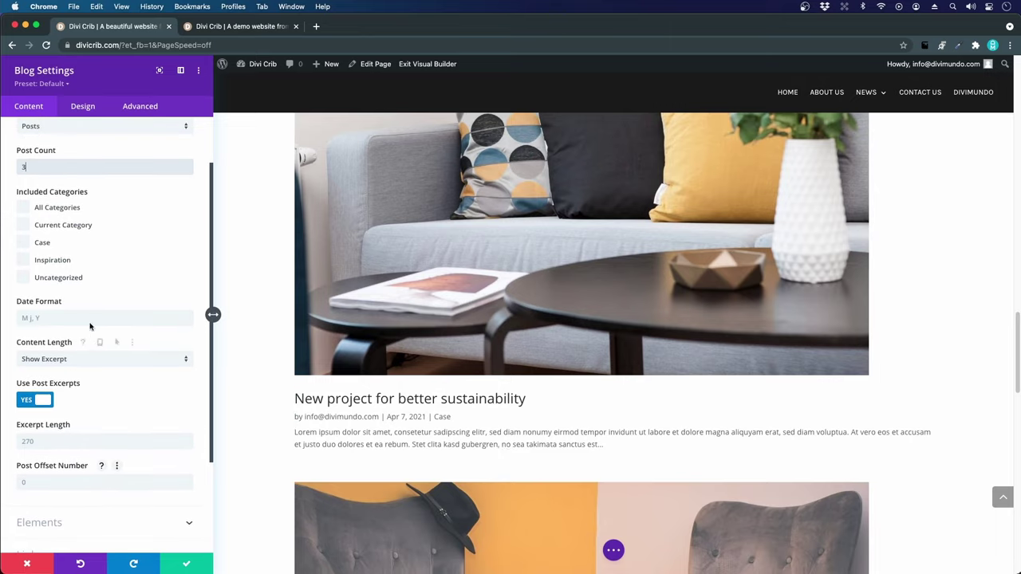
- Switch the blog module's layout from full width to Grid
left_click(85, 108)
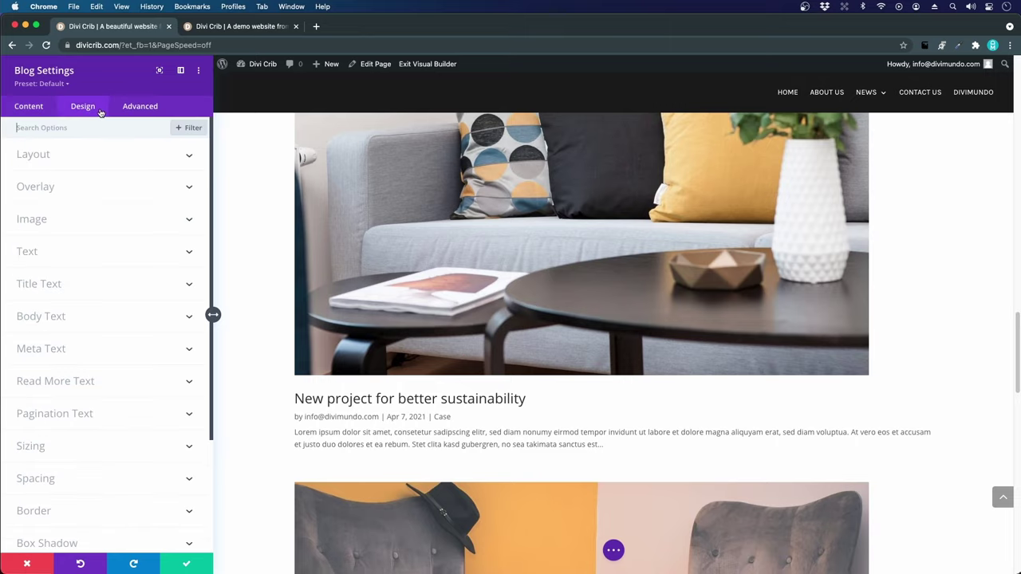
left_click(35, 155)
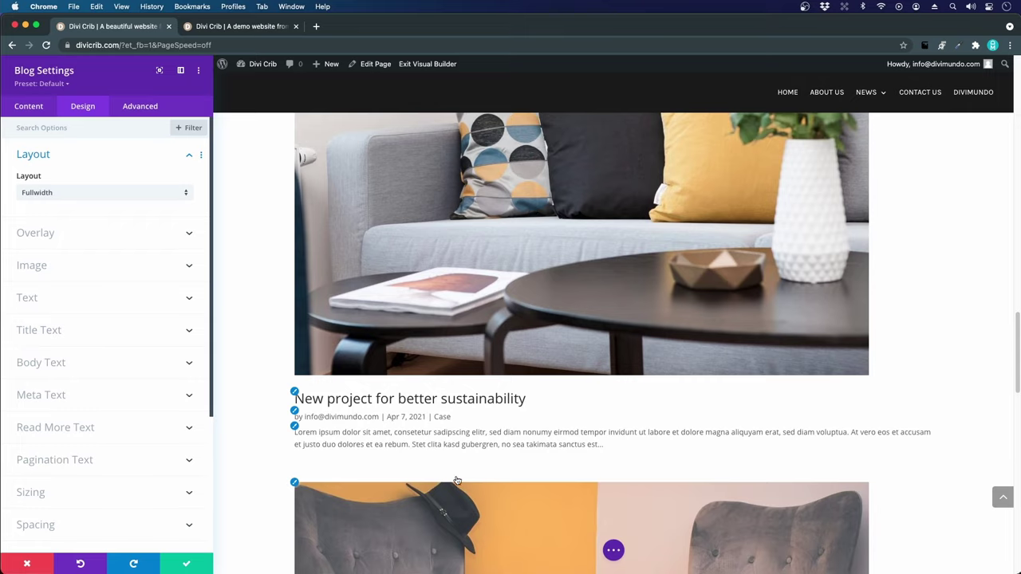
left_click(65, 194)
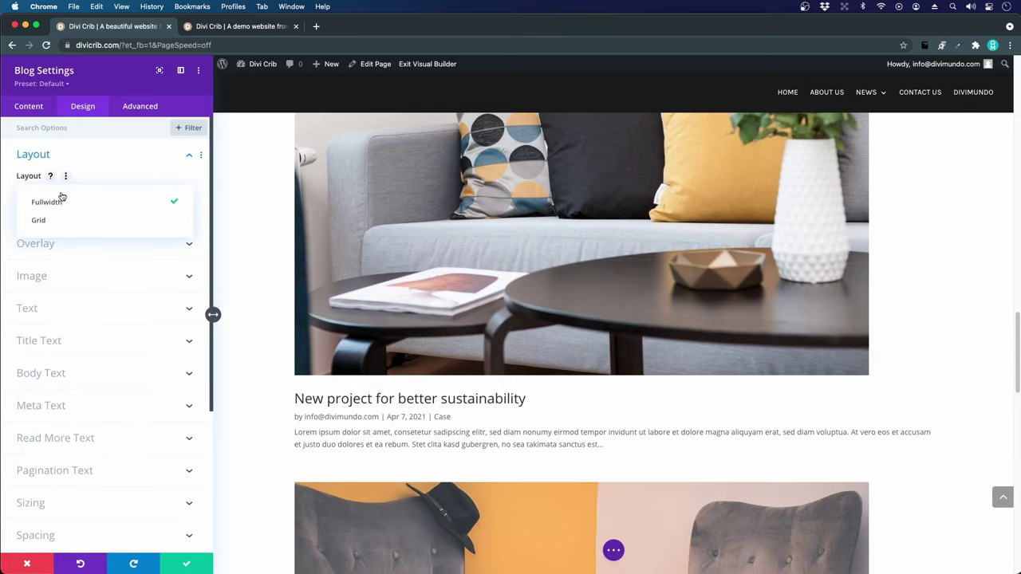
left_click(41, 220)
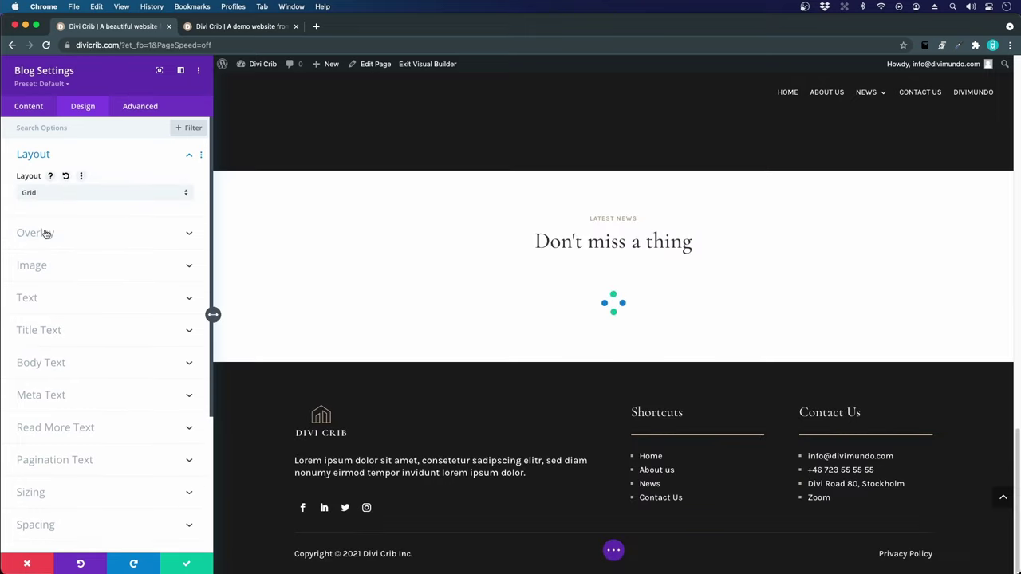
scroll(338, 331, "up", 5)
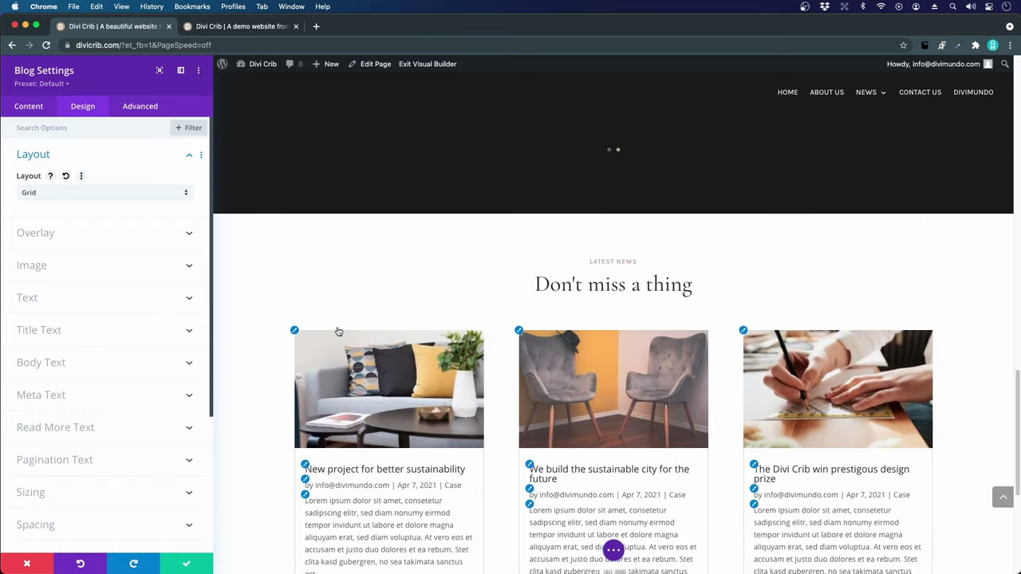
scroll(339, 331, "down", 2)
left_click(26, 108)
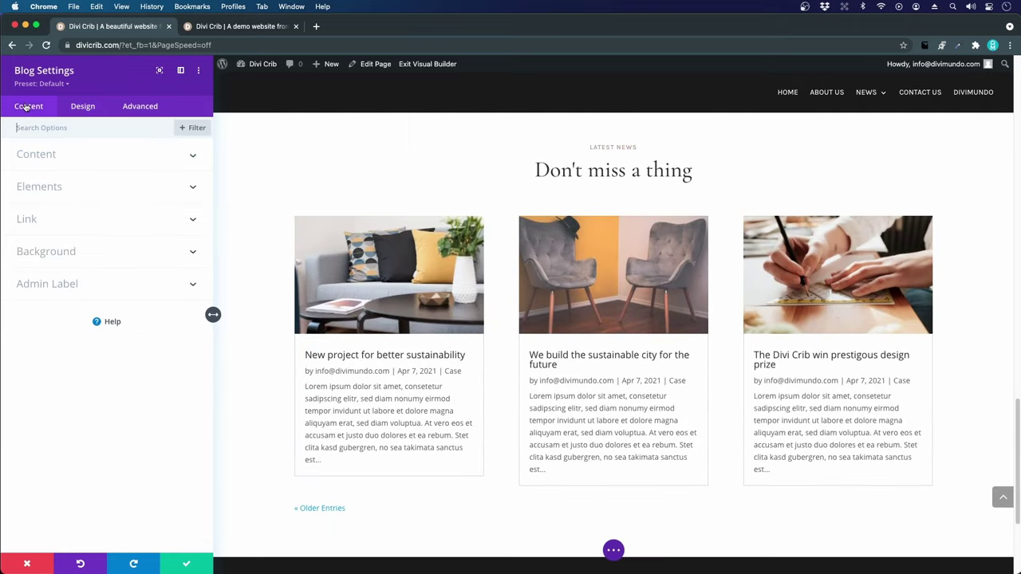
- Set the blog excerpt length to 120
left_click(57, 166)
scroll(91, 252, "down", 3)
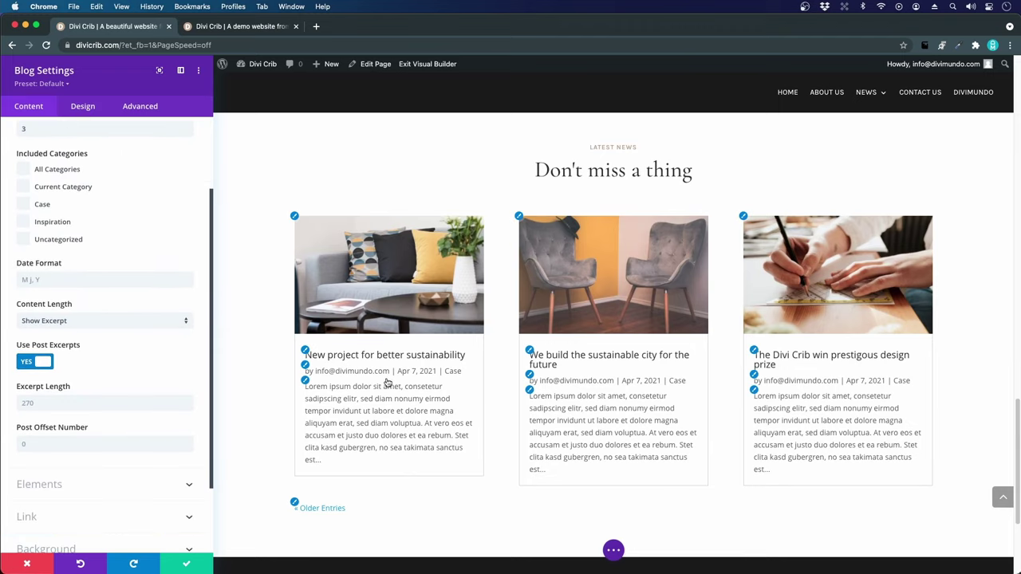
left_click(155, 404)
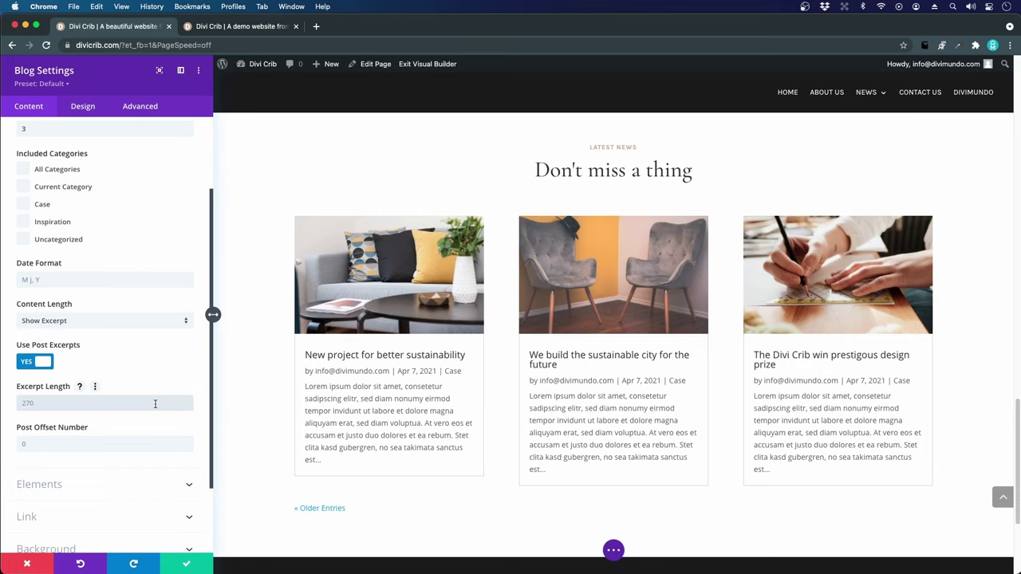
type("120")
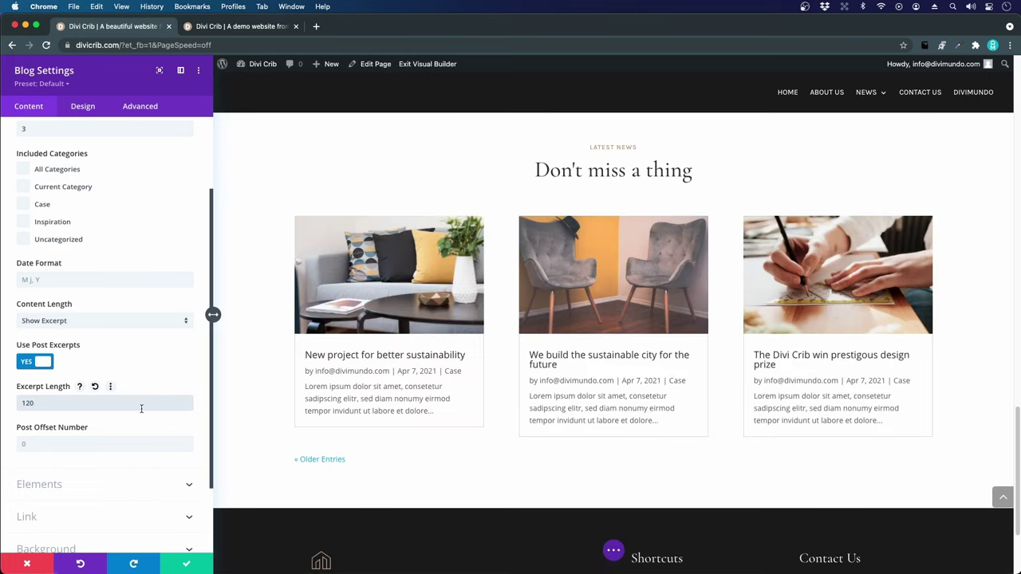
scroll(56, 400, "down", 2)
- Turn on Read More links and turn off author names and pagination
left_click(57, 397)
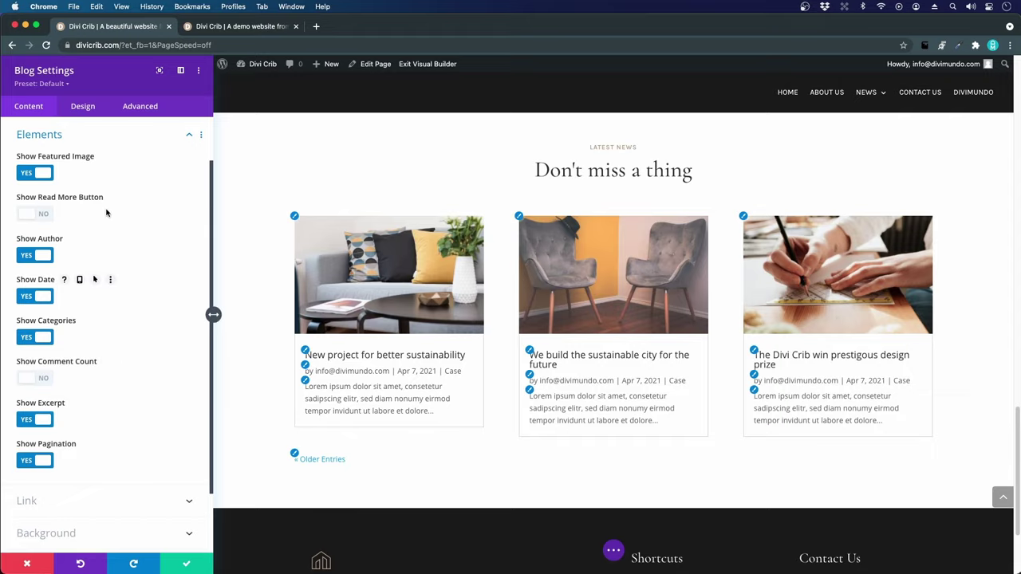
left_click(43, 216)
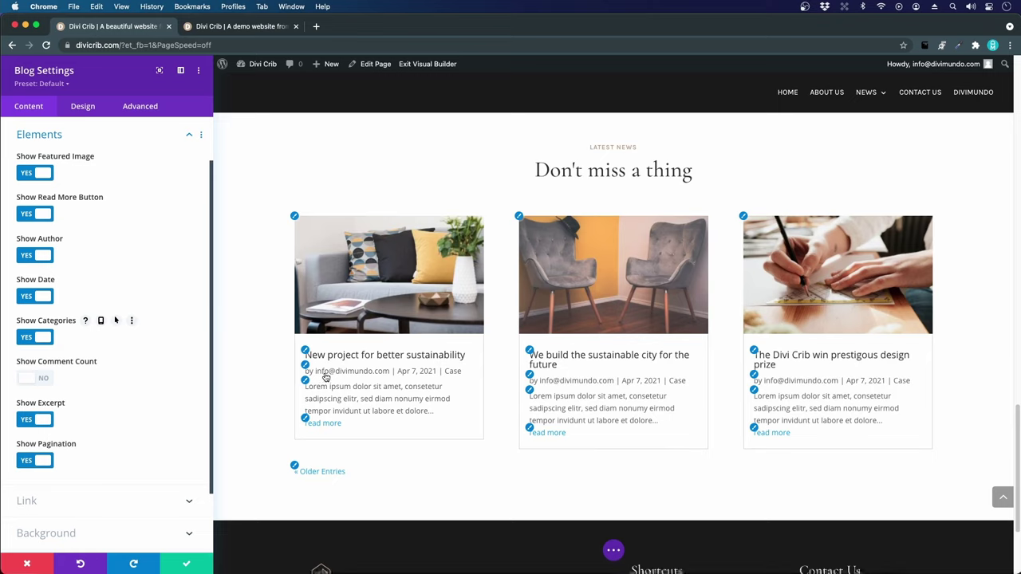
left_click(35, 256)
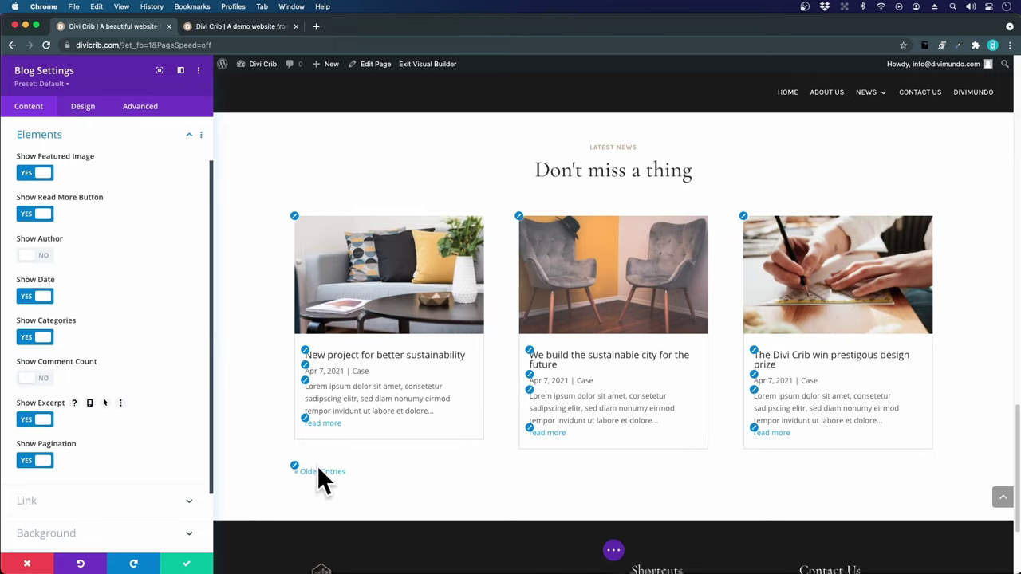
left_click(45, 463)
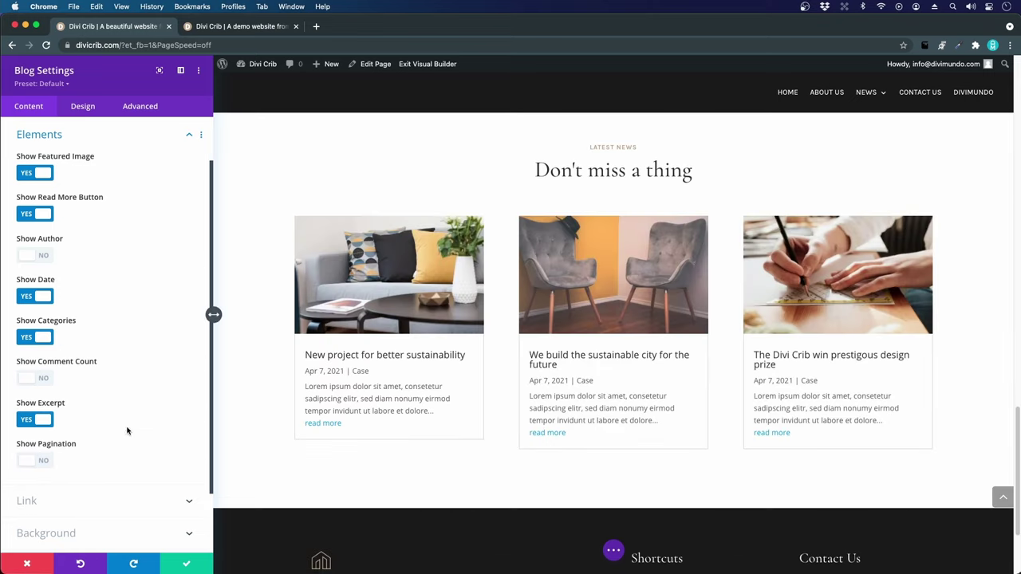
scroll(127, 431, "down", 2)
scroll(129, 430, "up", 4)
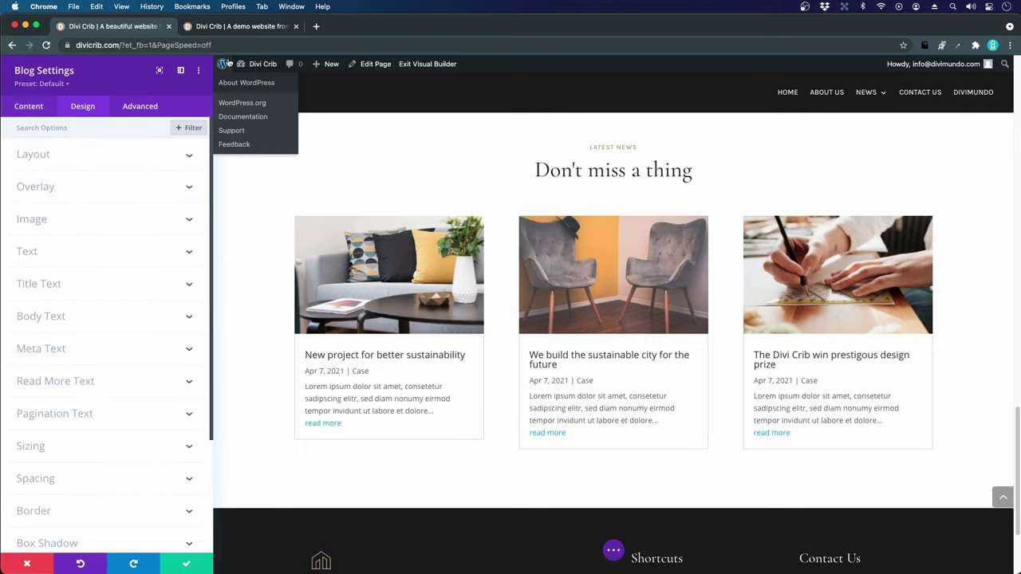
- Compare with the live site's news grid and turn on the featured image overlay
left_click(235, 26)
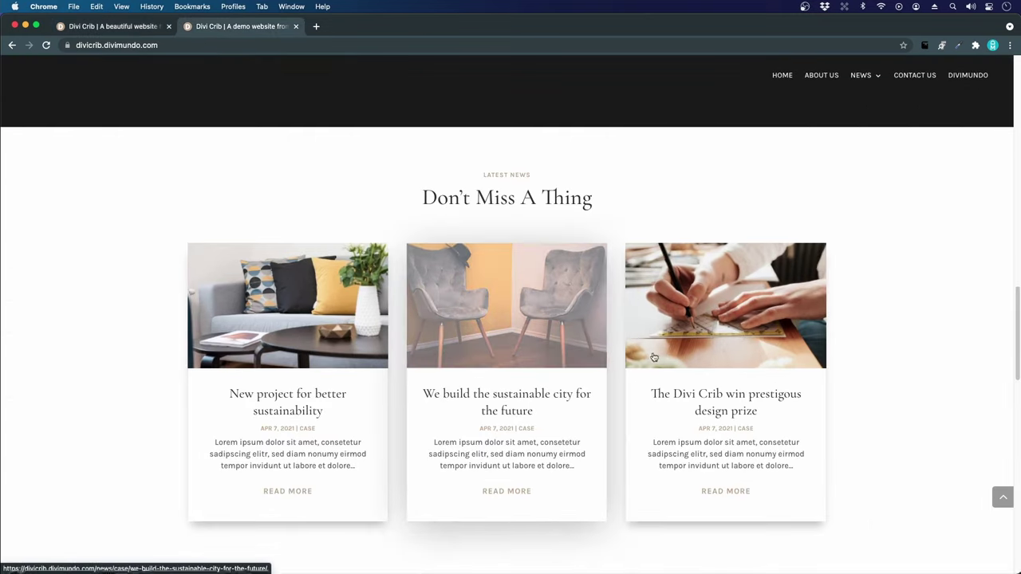
left_click(126, 30)
left_click(68, 189)
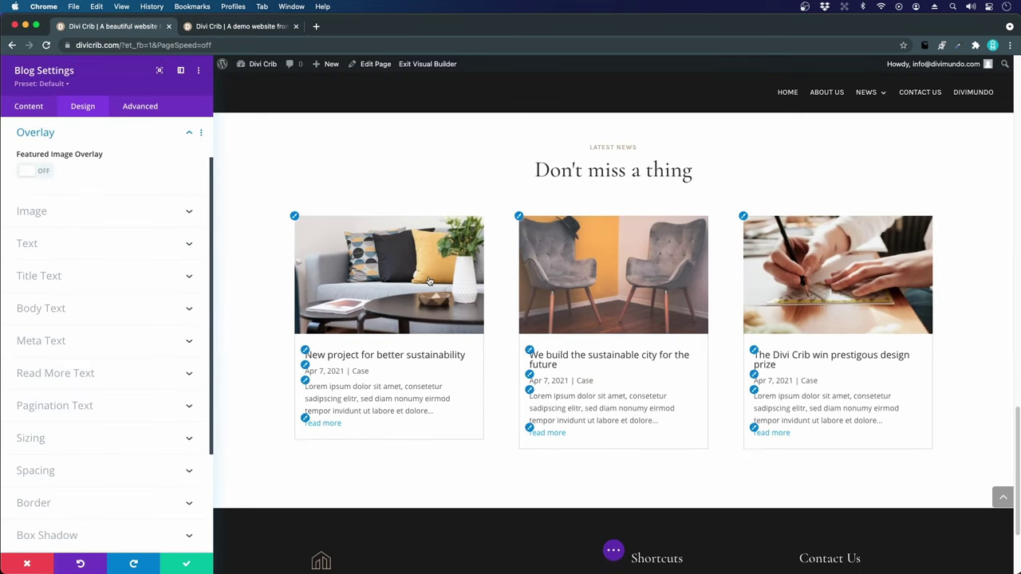
left_click(43, 172)
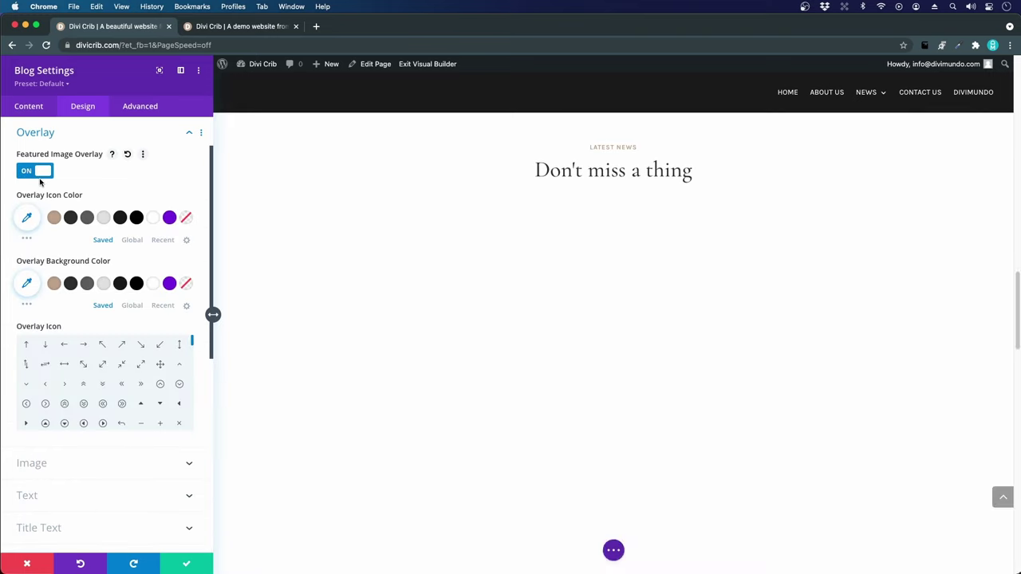
key("ctrl+Tab")
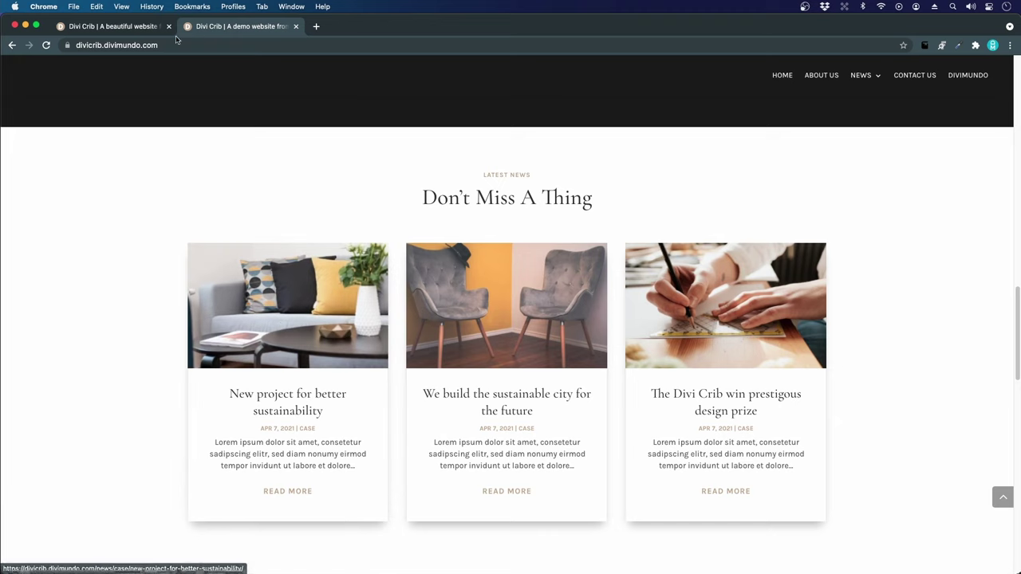
key("ctrl+shift+Tab")
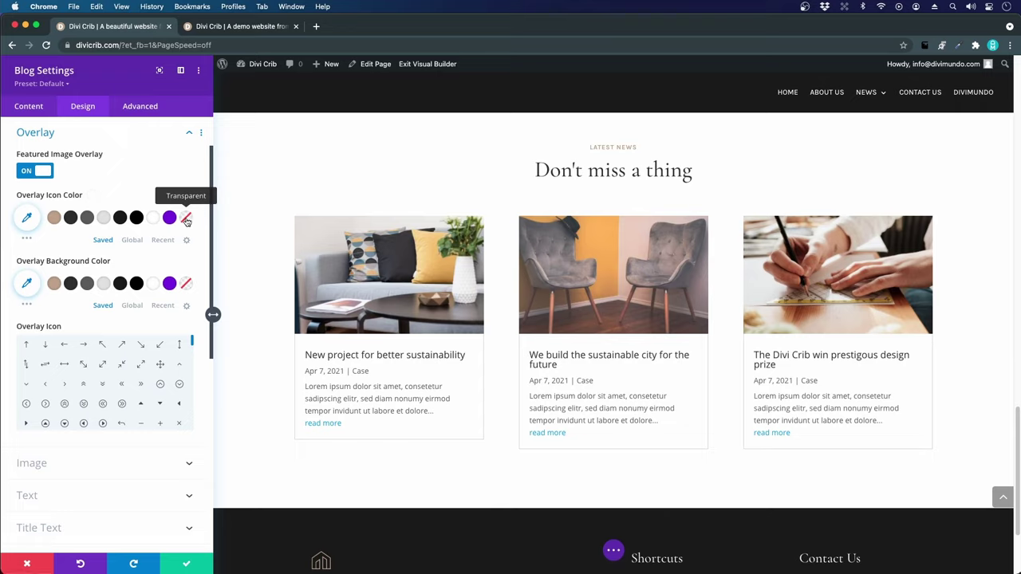
- Make the overlay icon transparent and the overlay background translucent white rgba(255,255,255,0.18)
left_click(186, 218)
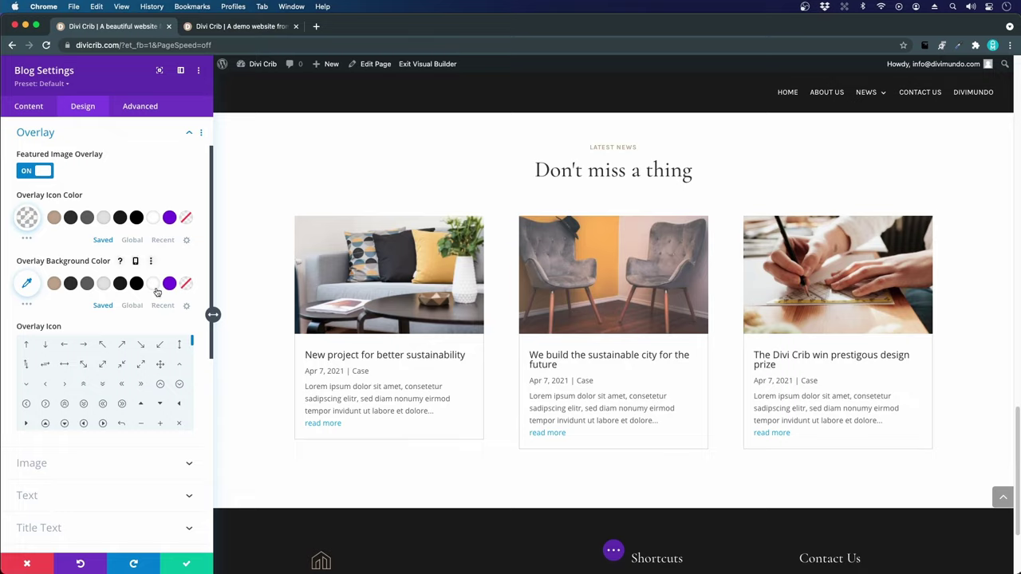
left_click(28, 287)
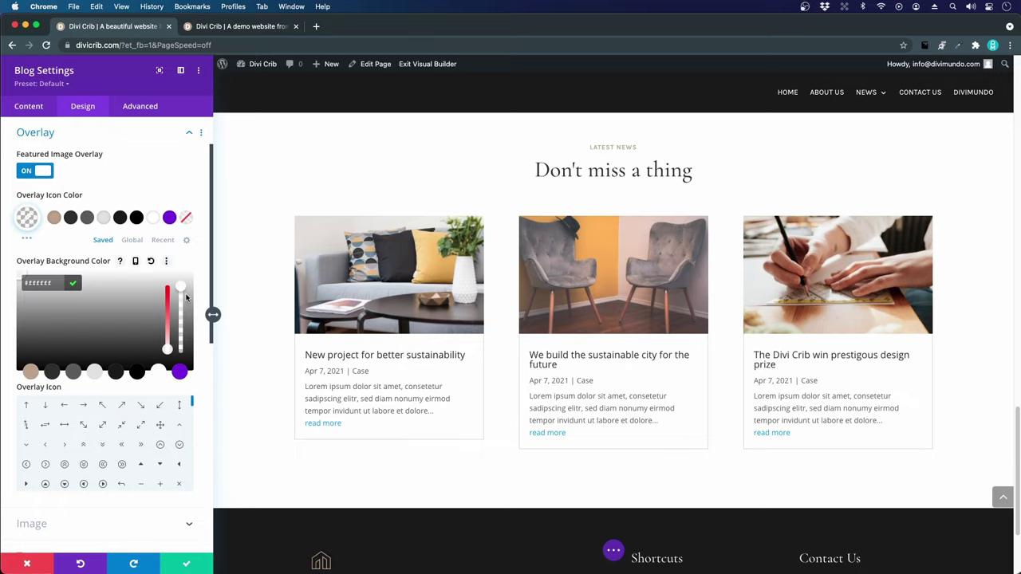
left_click_drag(176, 322, 179, 335)
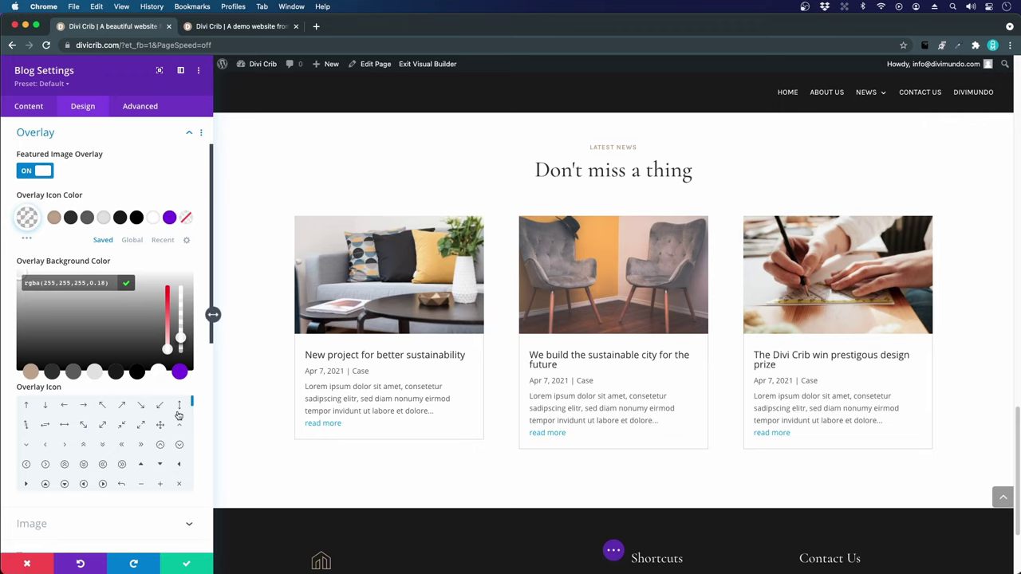
left_click(202, 273)
scroll(88, 374, "down", 3)
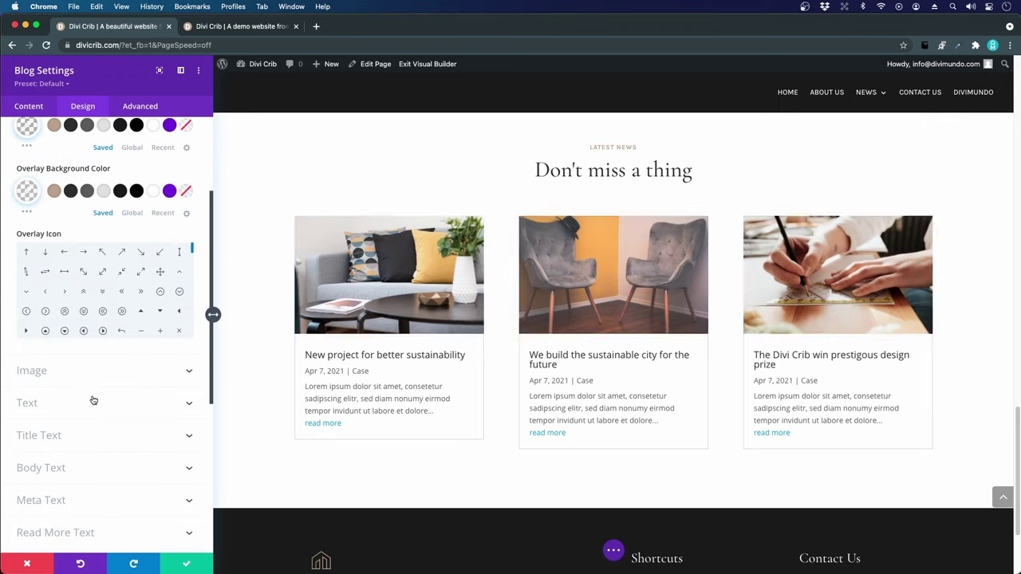
left_click(92, 403)
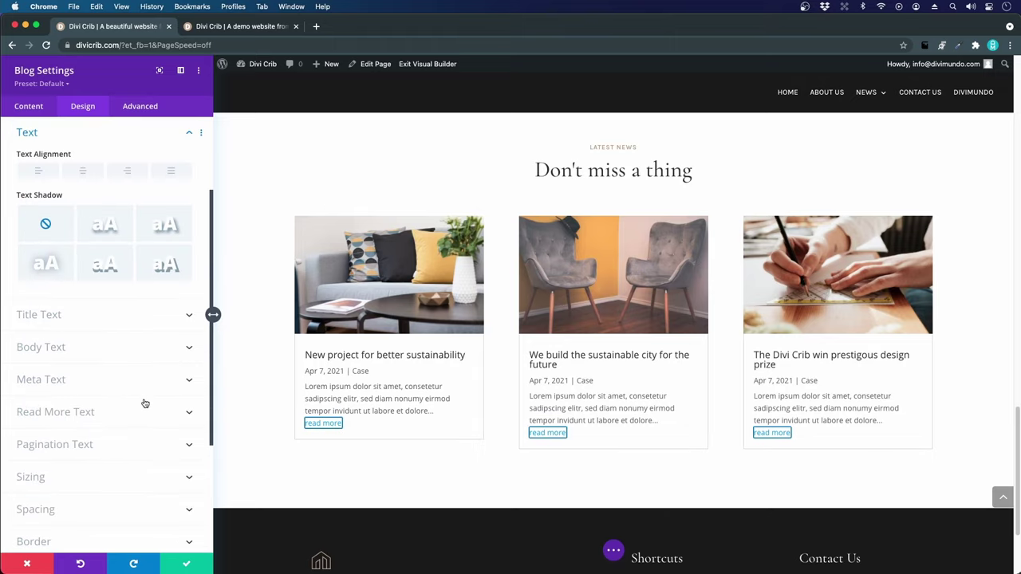
- Set post titles to Cormorant Garamond, 25px, with 1.2em line height
left_click(305, 354)
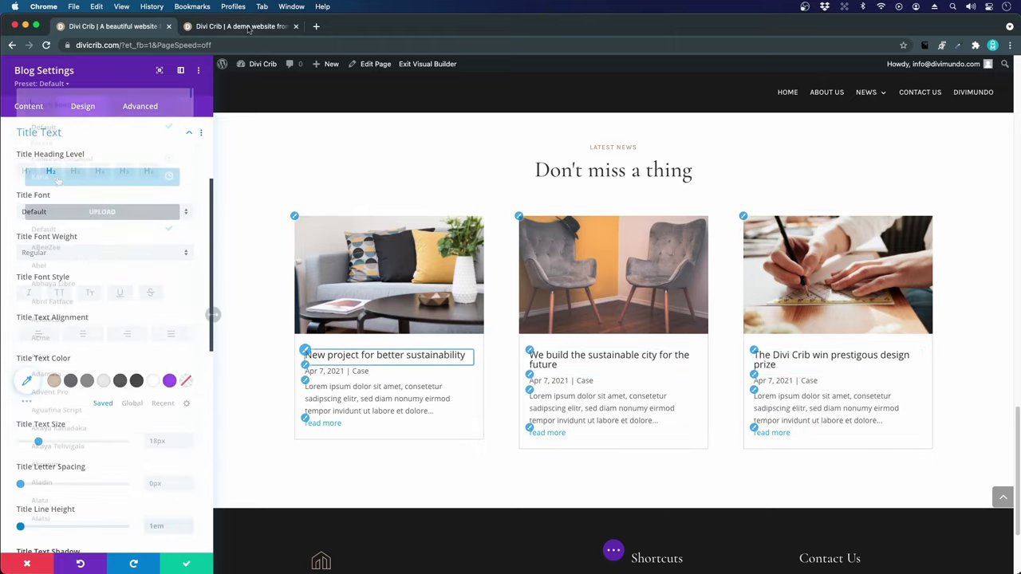
left_click(104, 212)
left_click(63, 160)
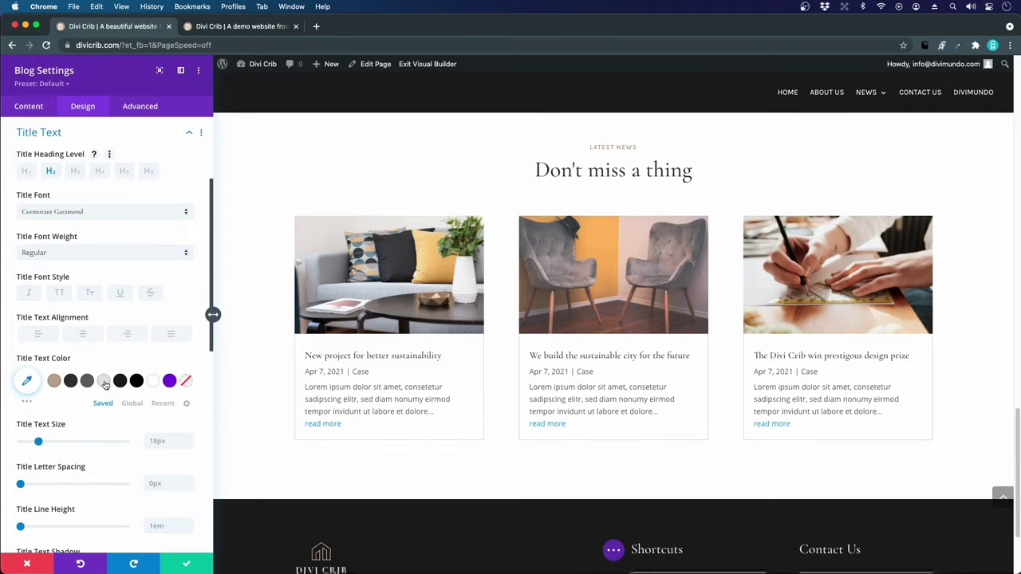
left_click_drag(39, 443, 45, 443)
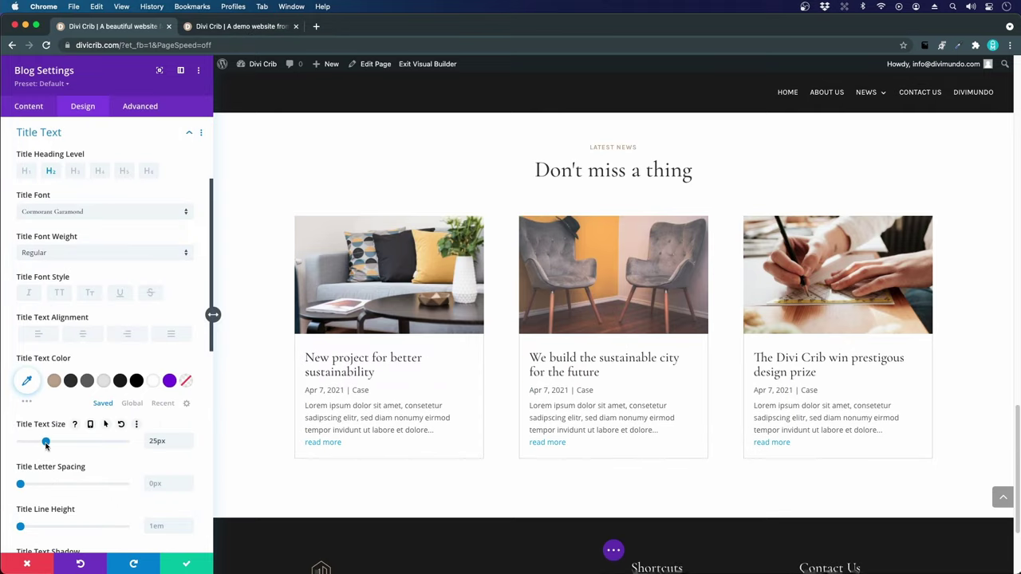
scroll(45, 445, "down", 2)
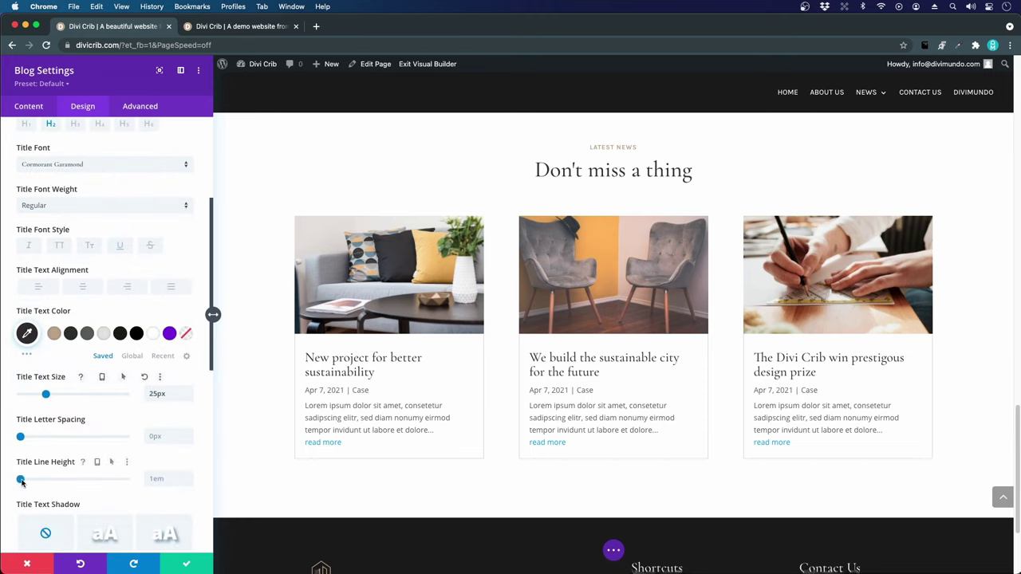
left_click_drag(19, 479, 30, 481)
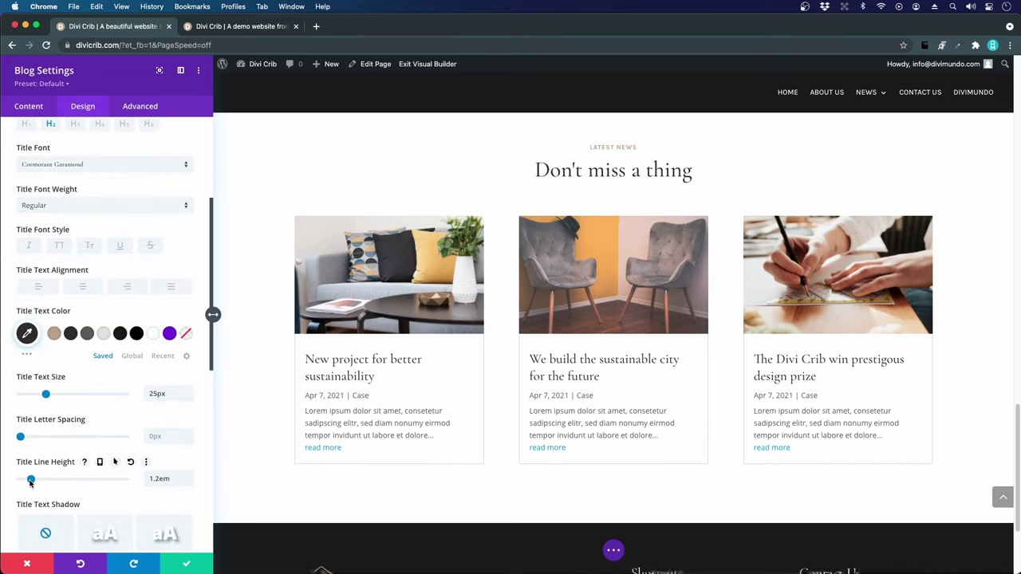
- Make the post meta text tan, Karla, uppercase, 12px and bold
left_click(305, 390)
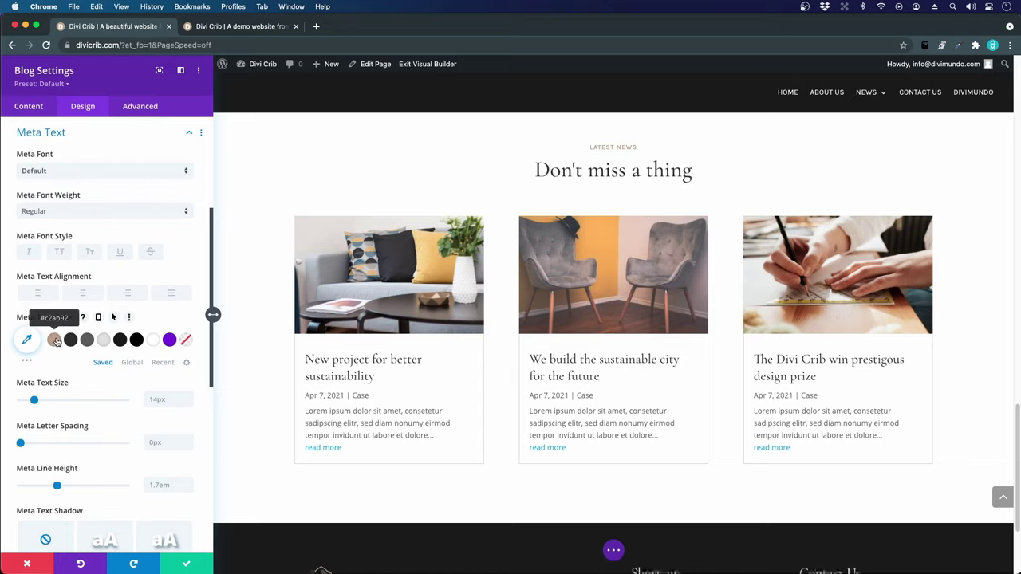
left_click(56, 340)
left_click(98, 170)
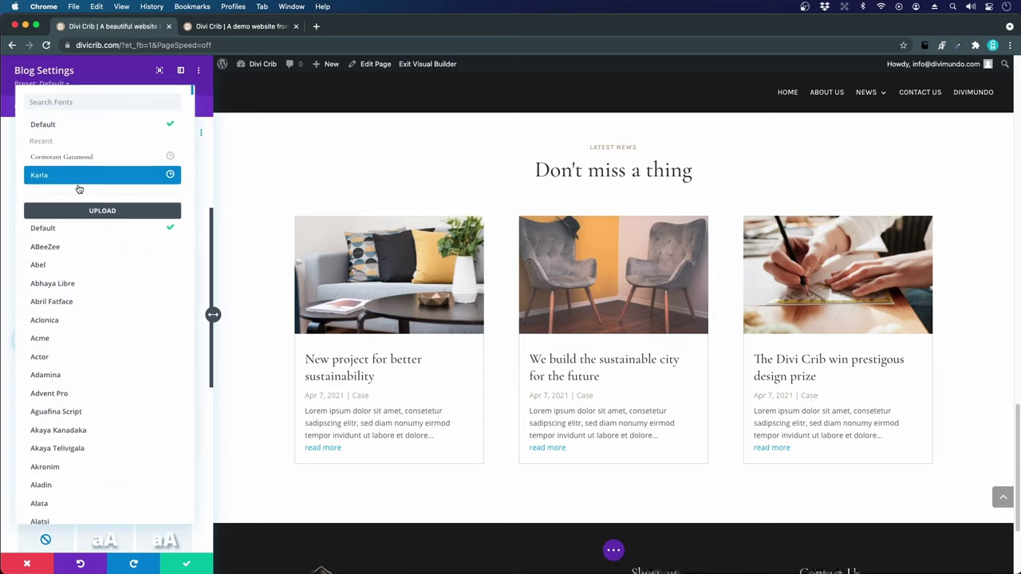
left_click(83, 177)
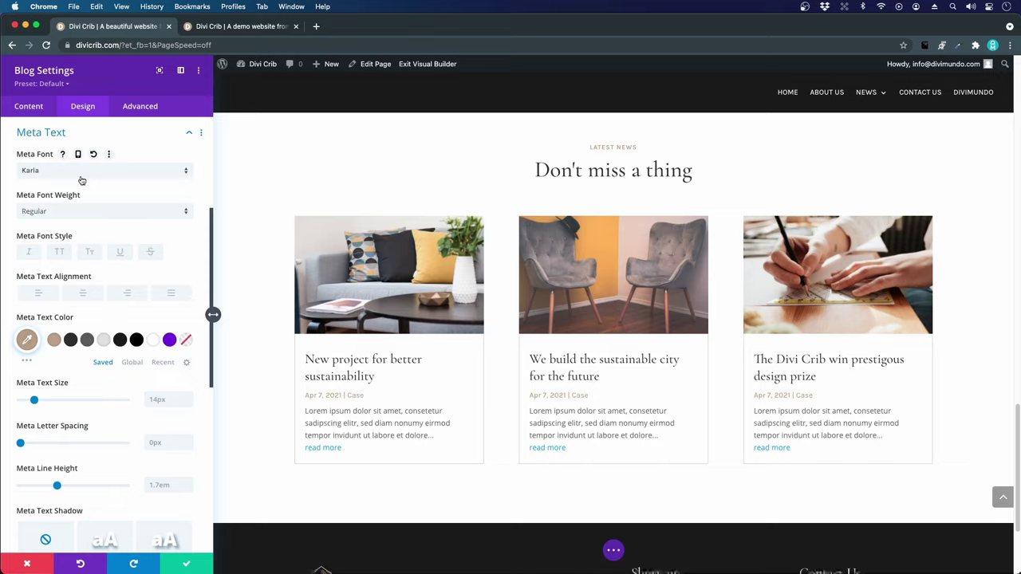
left_click(60, 253)
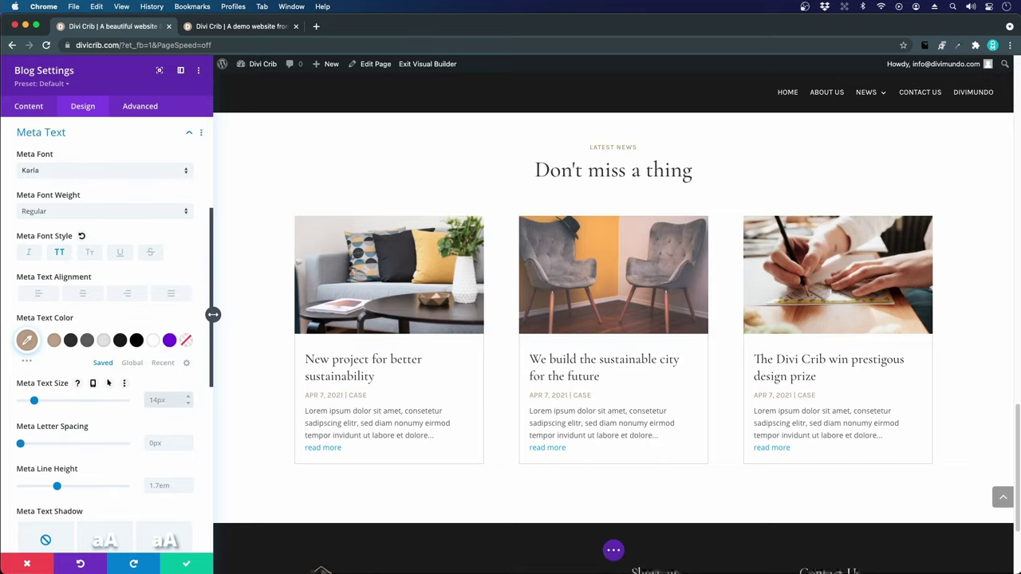
left_click(164, 399)
type("12px")
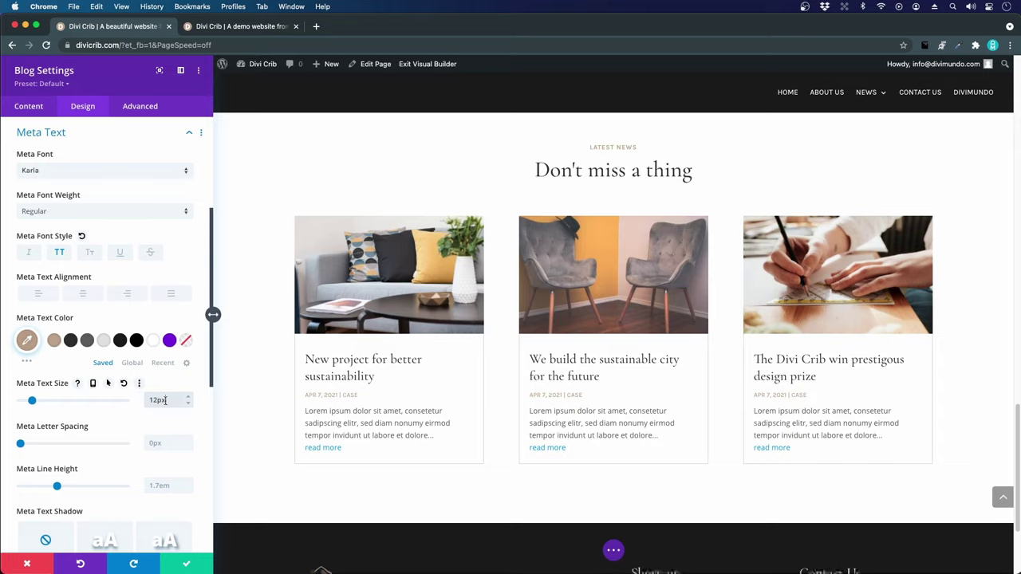
left_click(72, 212)
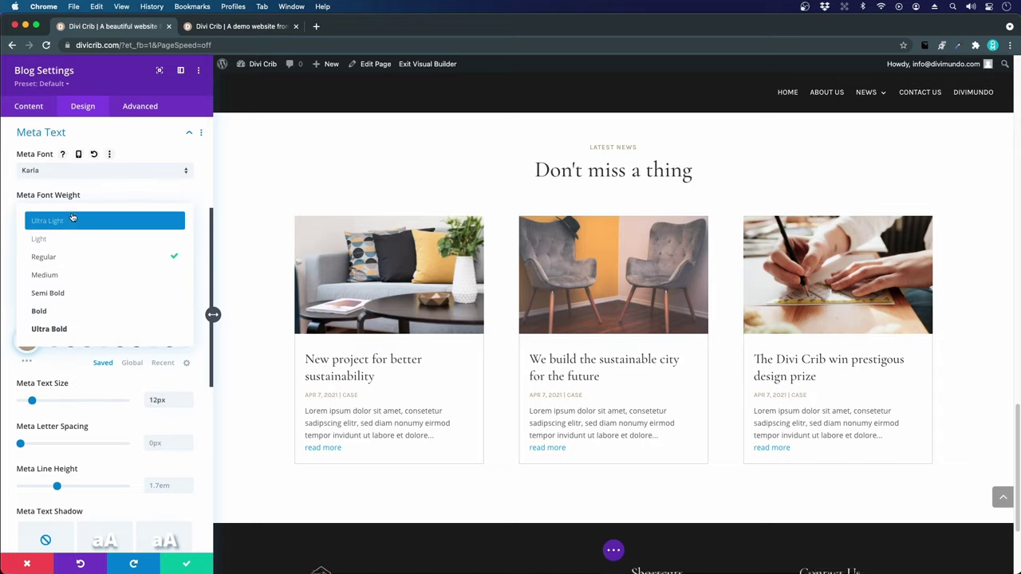
left_click(75, 308)
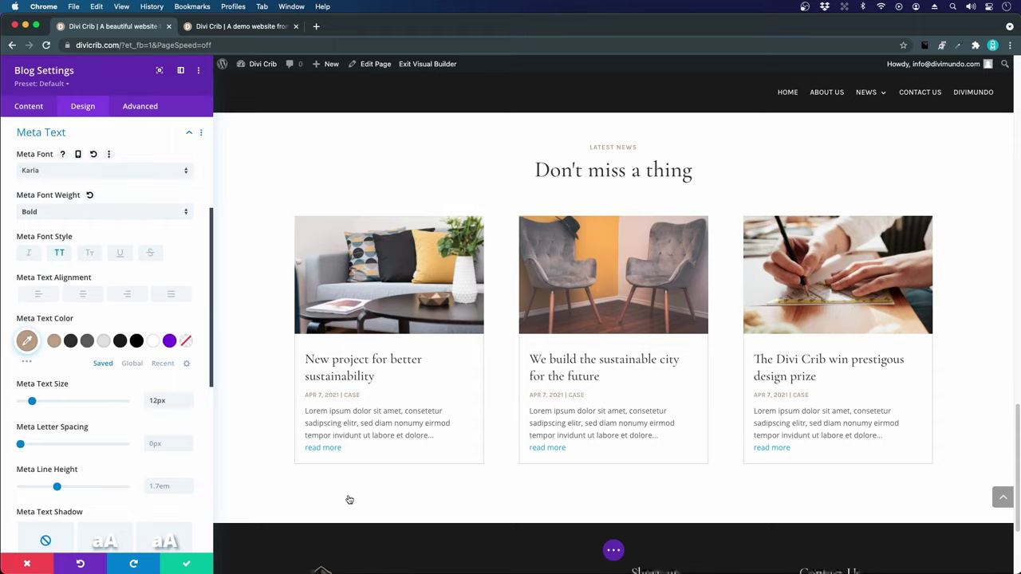
left_click(305, 408)
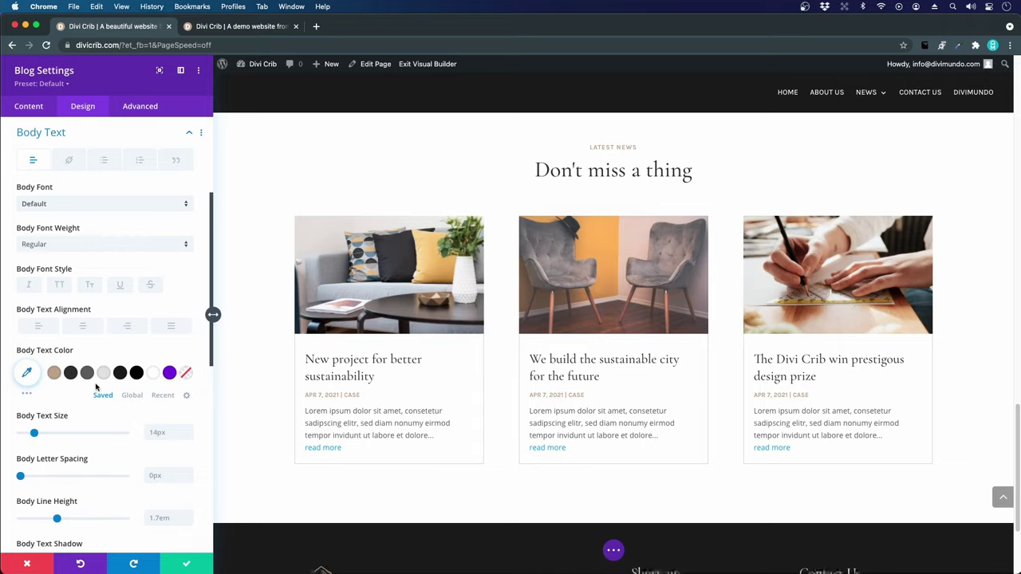
- Style the post excerpts in #666666 grey Karla at 15px
left_click(89, 376)
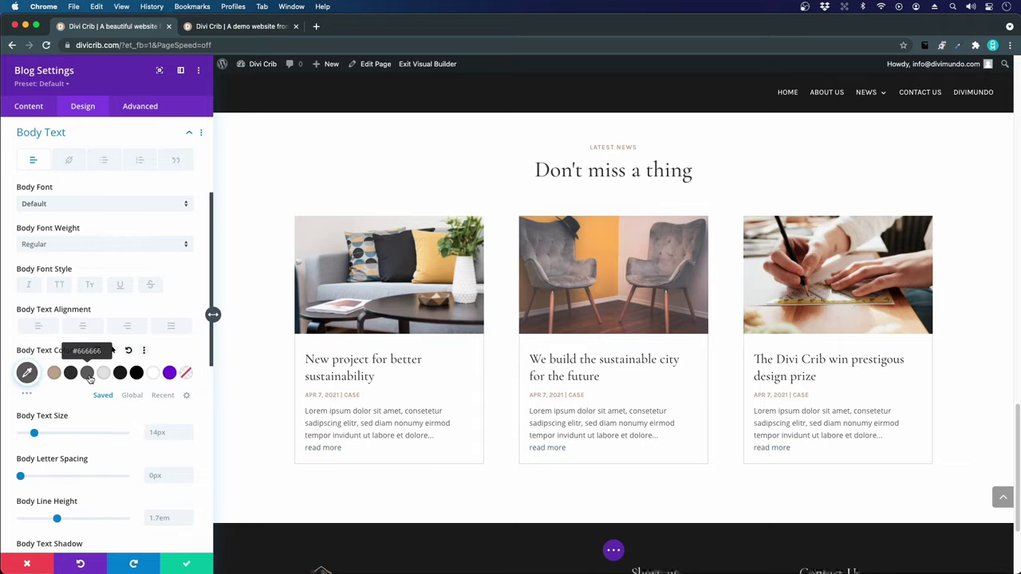
scroll(96, 391, "down", 1)
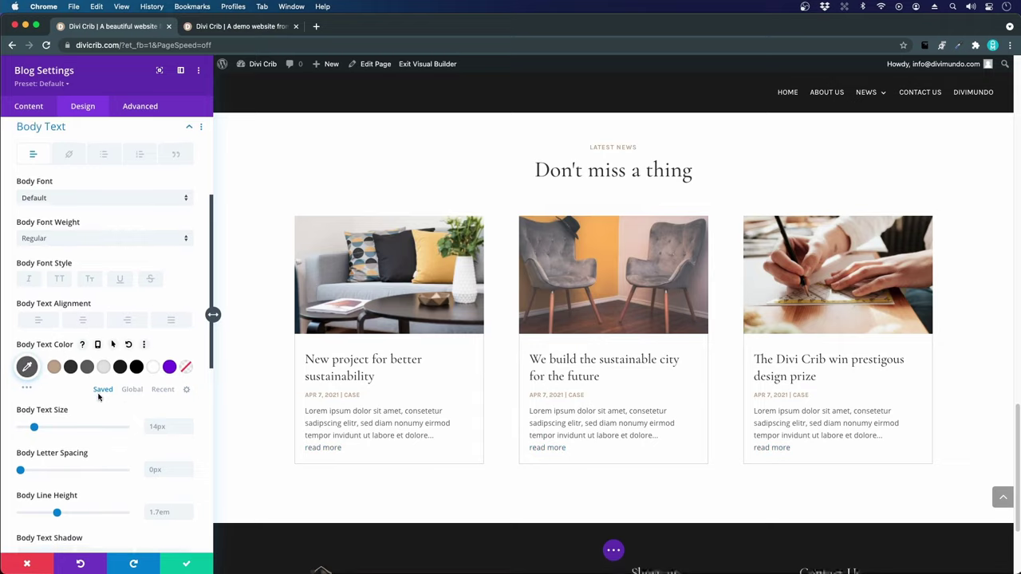
left_click(166, 423)
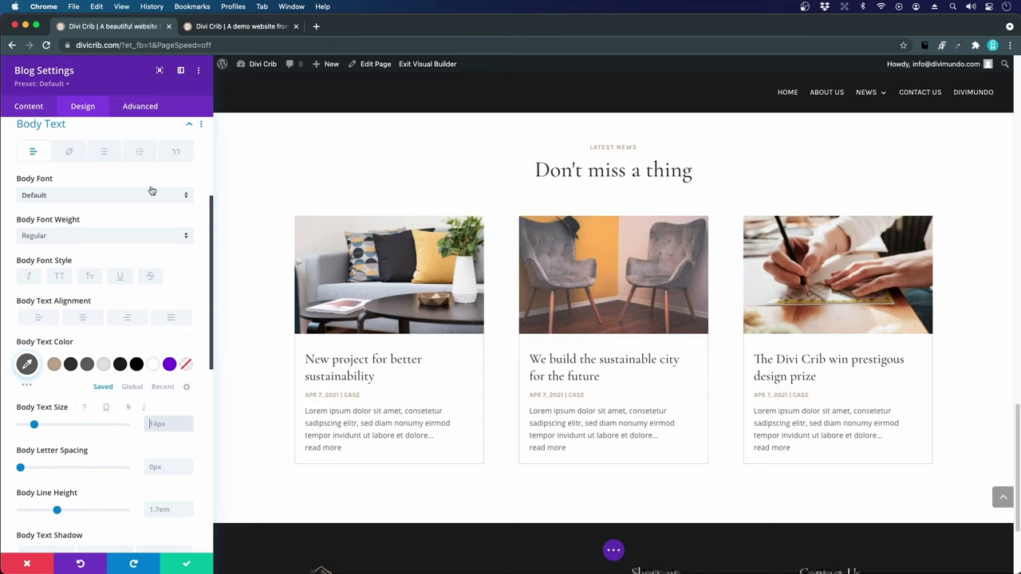
left_click(59, 195)
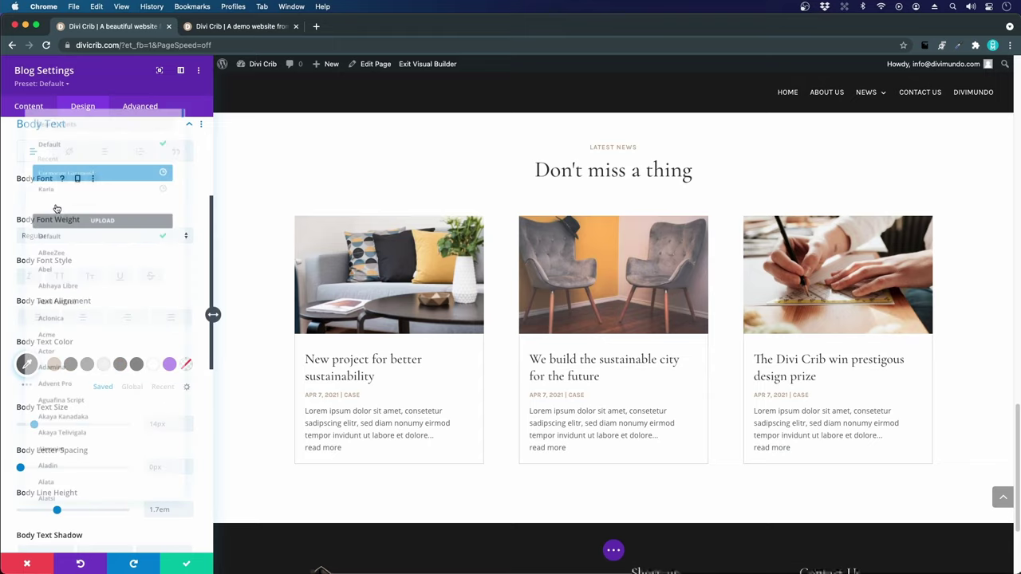
left_click(55, 176)
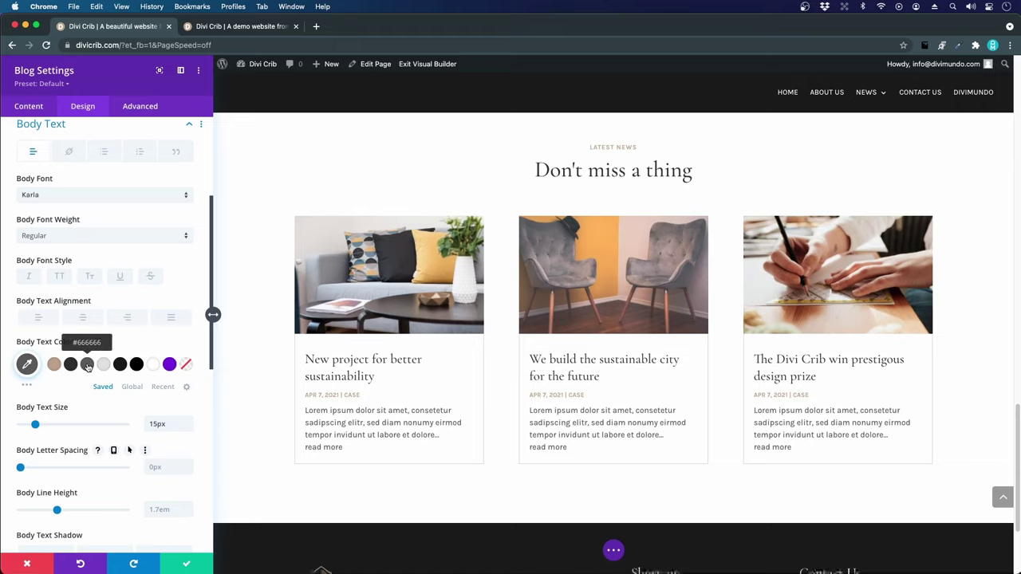
scroll(112, 405, "down", 3)
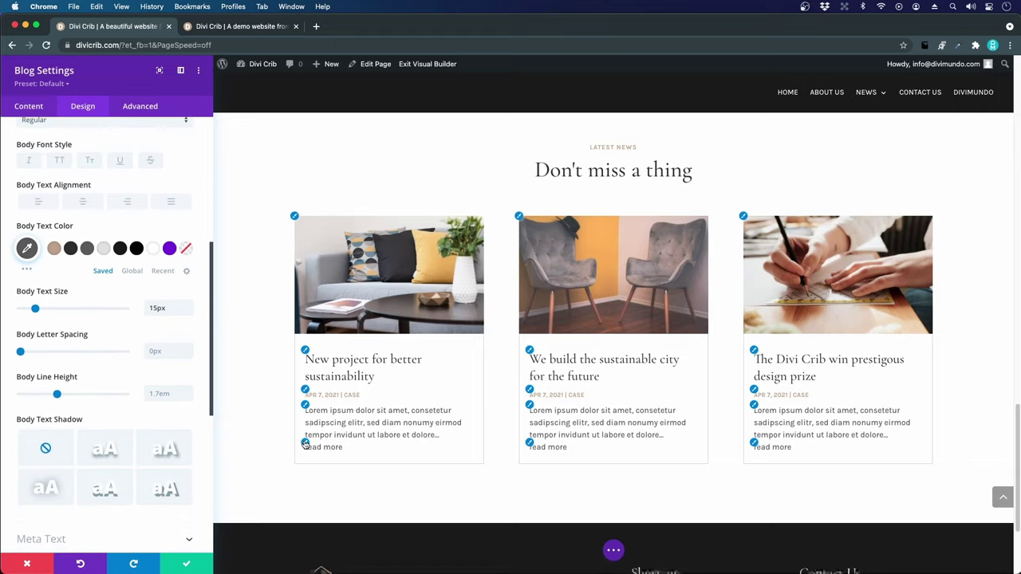
left_click(306, 443)
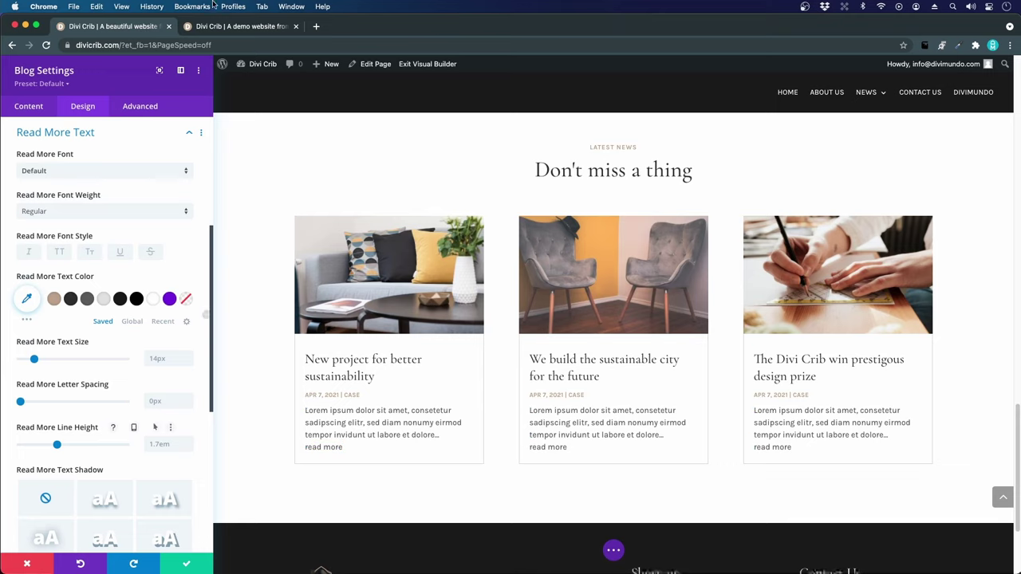
- After checking the demo, style the Read More text as tan, uppercase Karla Bold
key("ctrl+Tab")
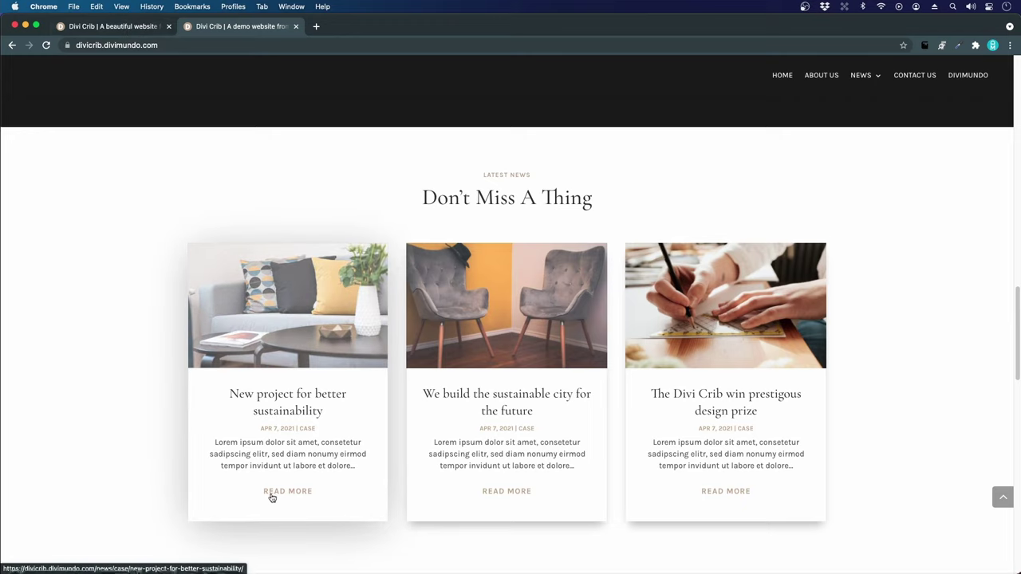
left_click(138, 27)
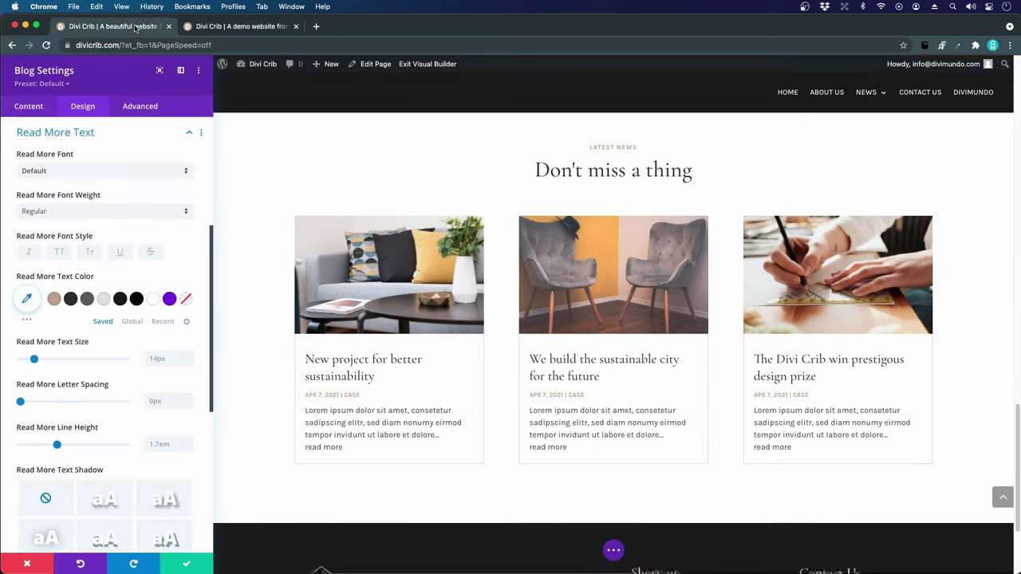
scroll(89, 254, "up", 4)
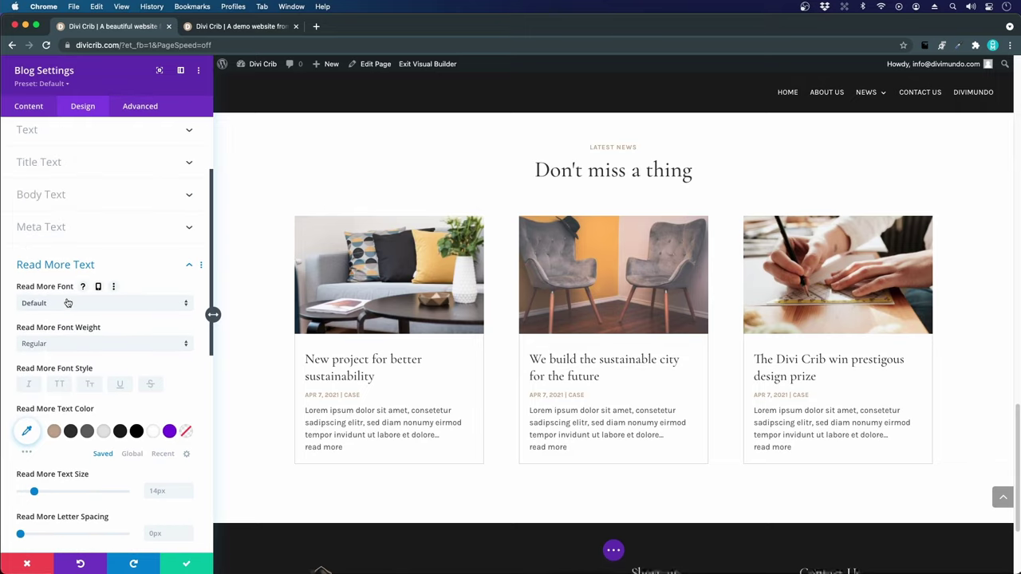
left_click(67, 303)
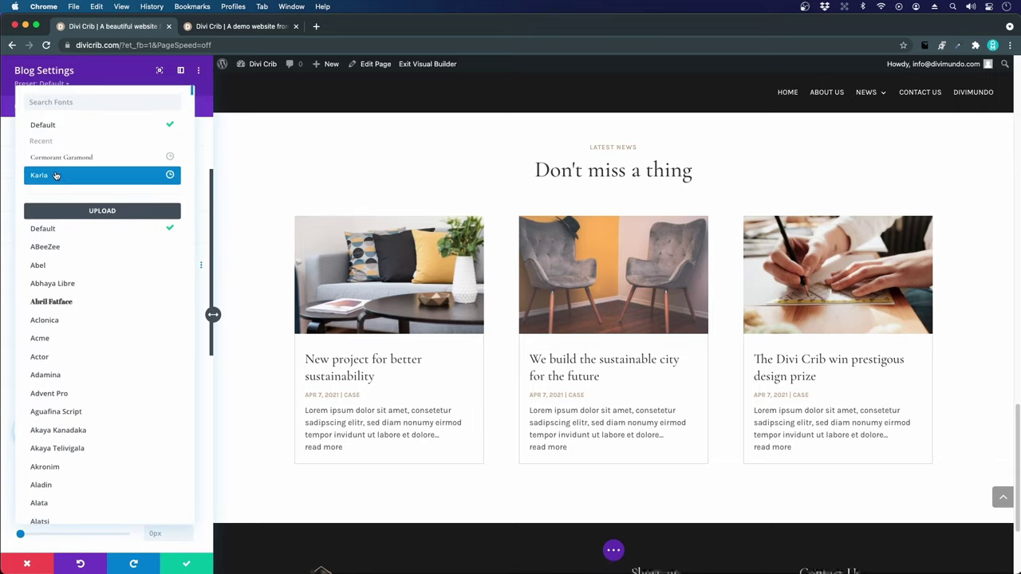
left_click(57, 175)
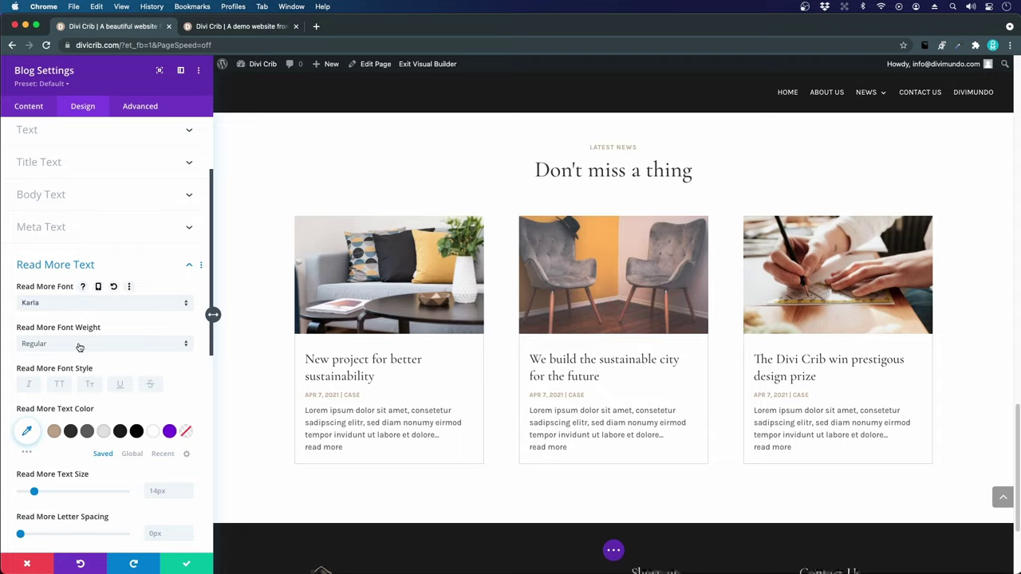
left_click(79, 343)
left_click(75, 439)
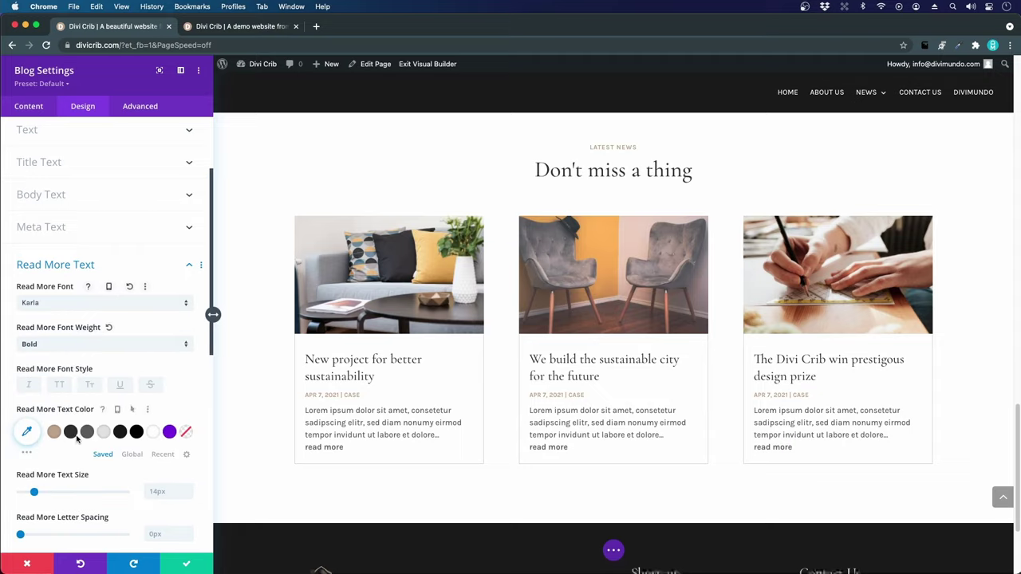
left_click(59, 385)
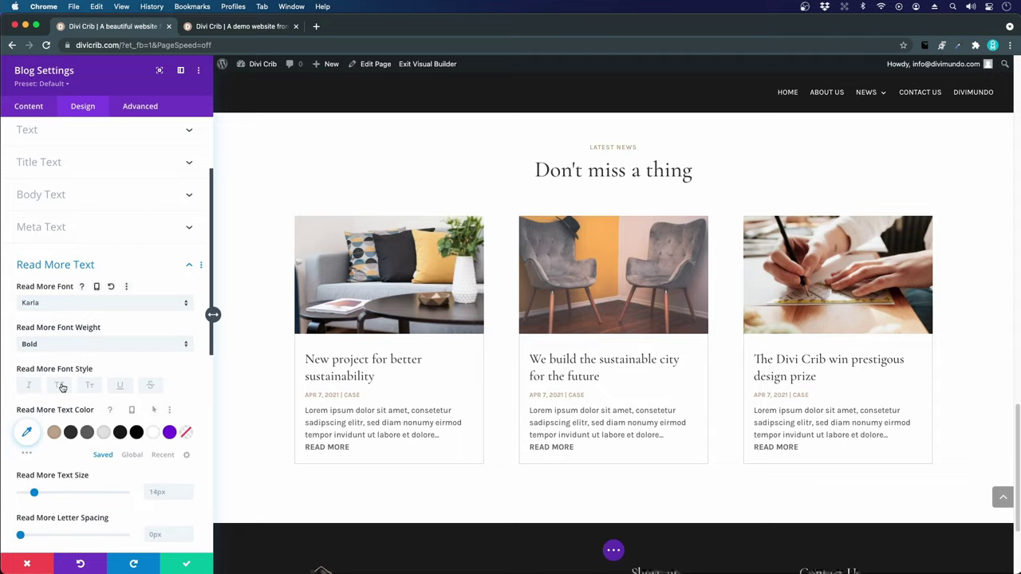
left_click(54, 432)
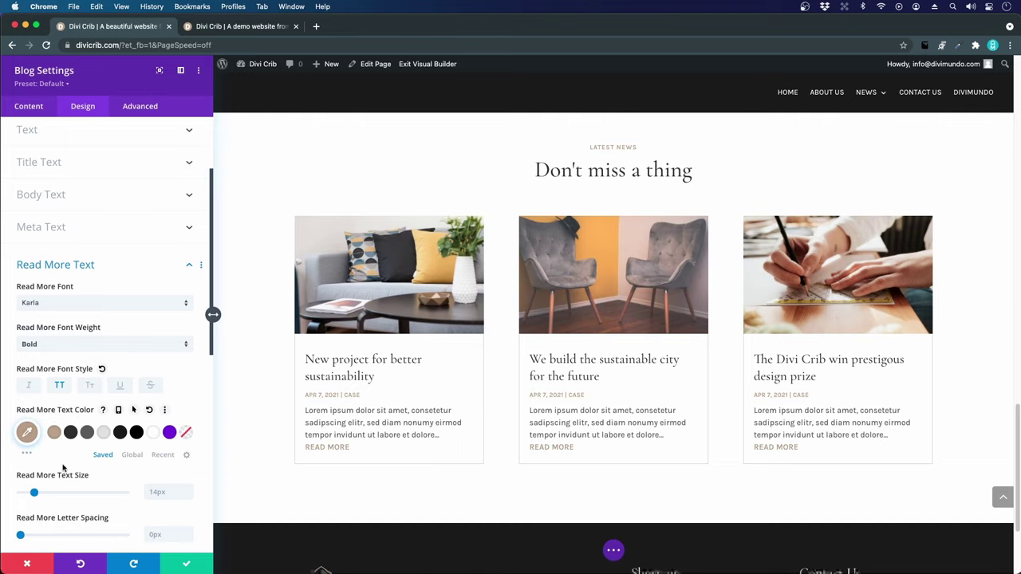
scroll(61, 467, "down", 2)
- Set the Read More letter spacing to 2px and compare it with the demo's news cards
left_click(239, 26)
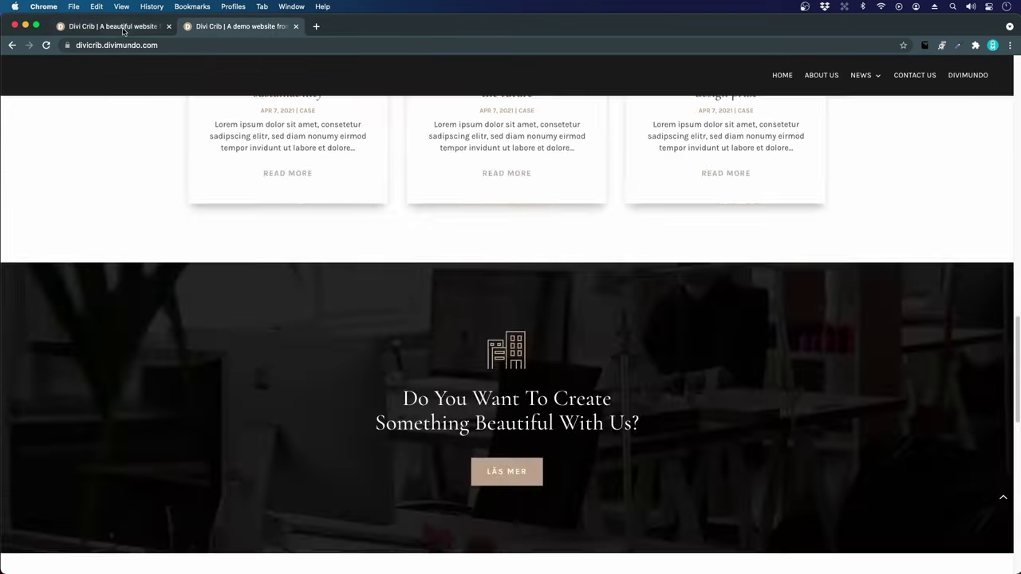
left_click(123, 26)
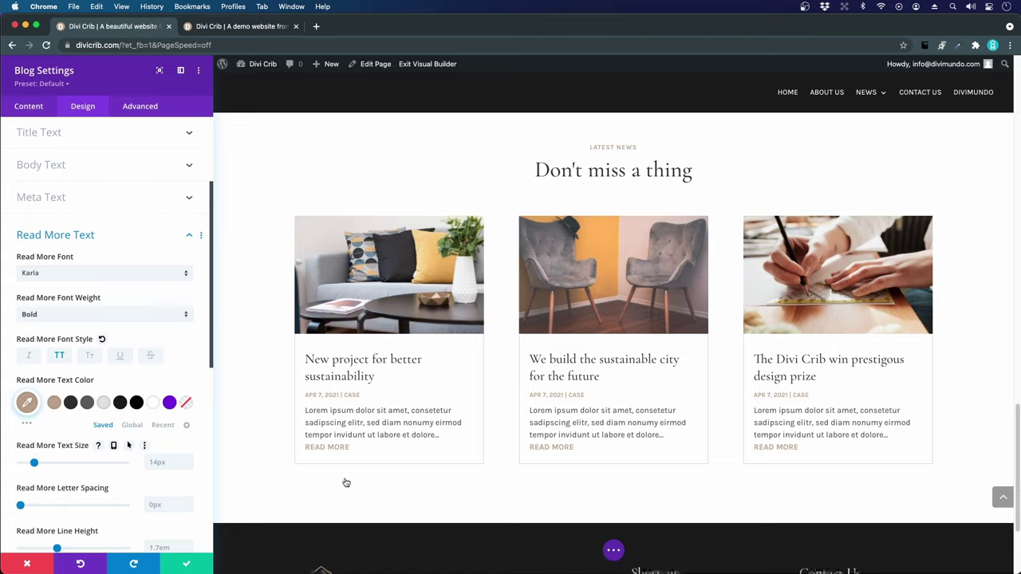
scroll(94, 430, "down", 10)
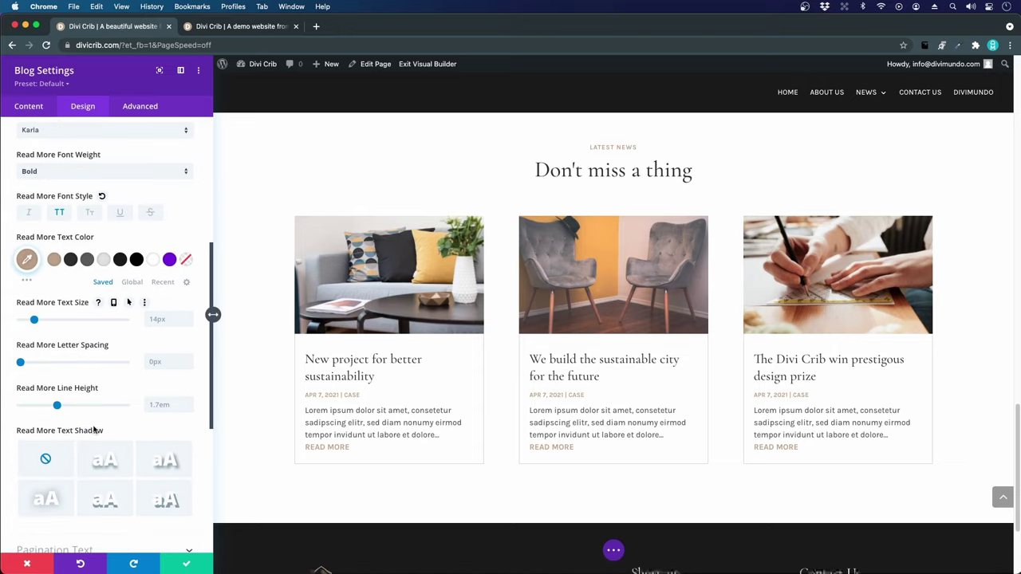
left_click_drag(20, 362, 22, 363)
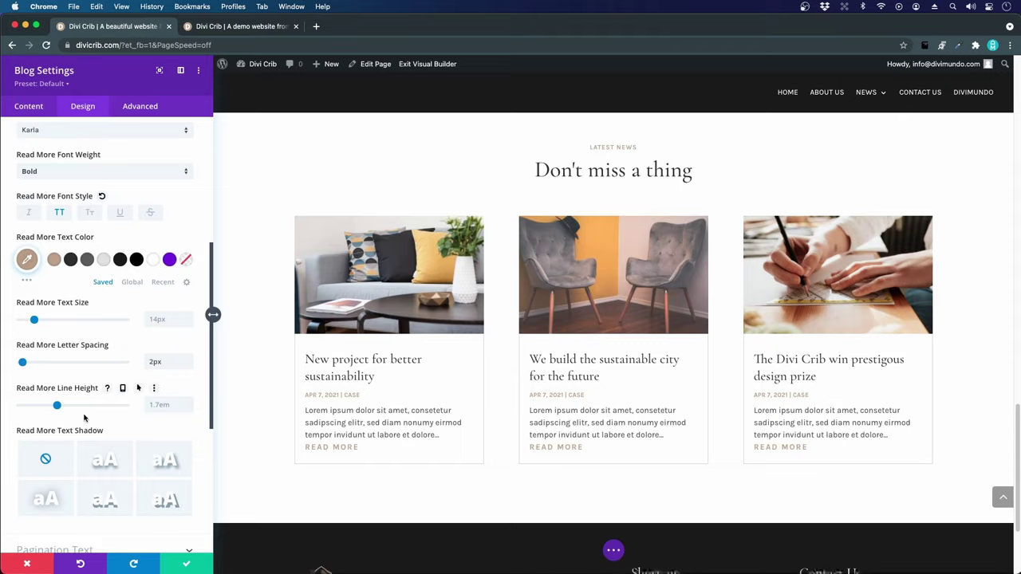
scroll(84, 417, "down", 3)
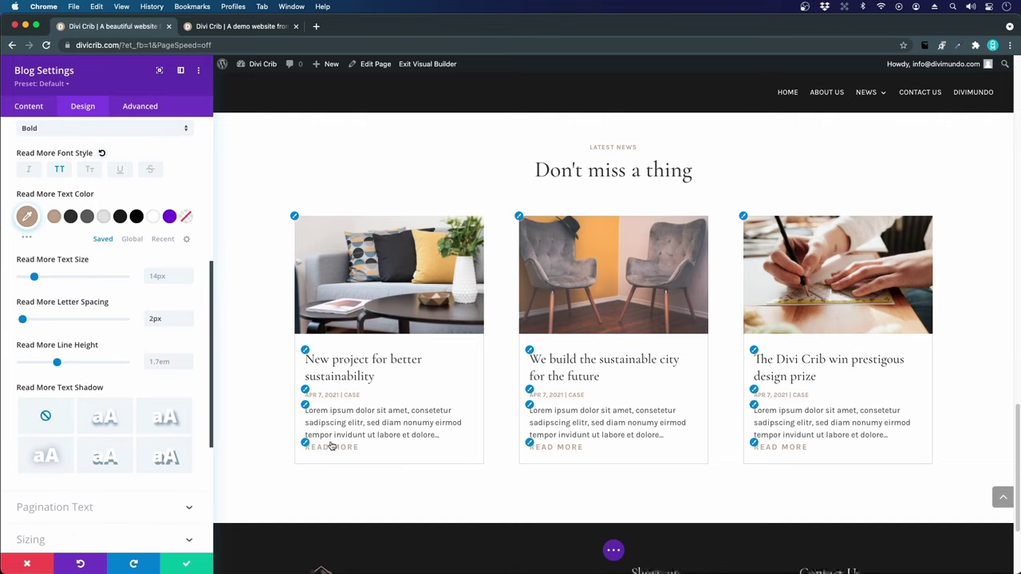
left_click(269, 27)
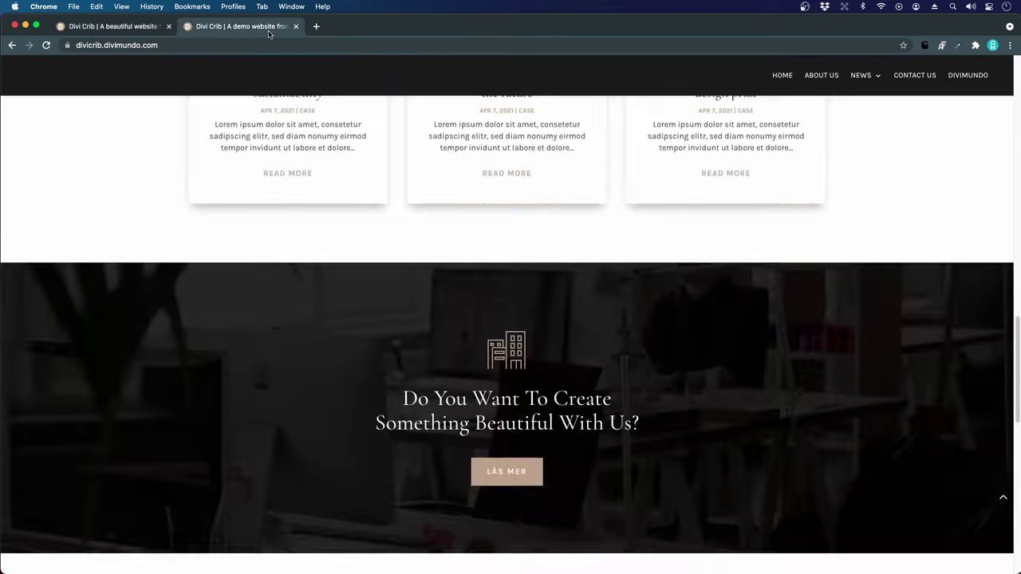
scroll(307, 492, "up", 5)
scroll(303, 399, "down", 4)
scroll(262, 204, "up", 4)
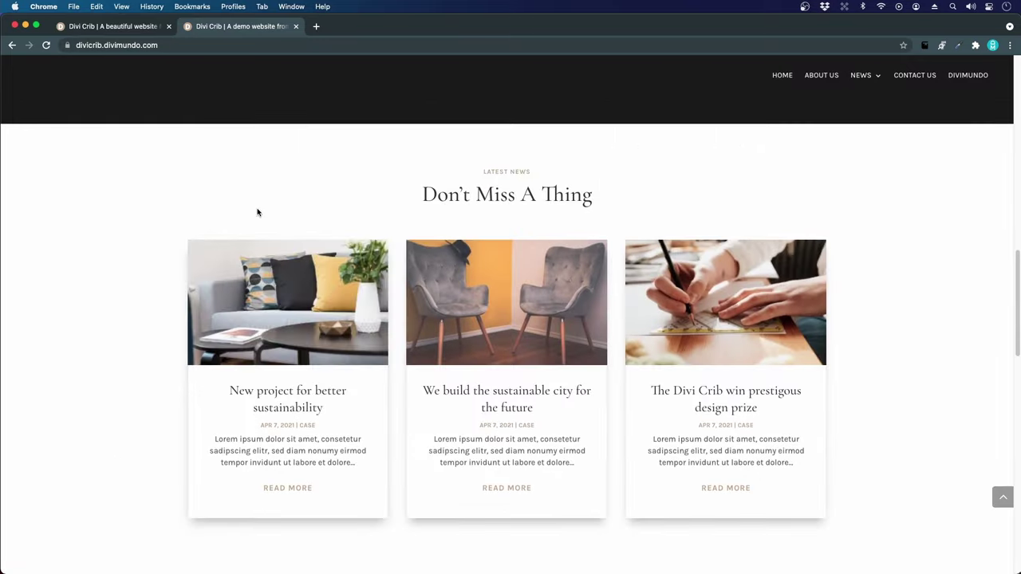
left_click(111, 26)
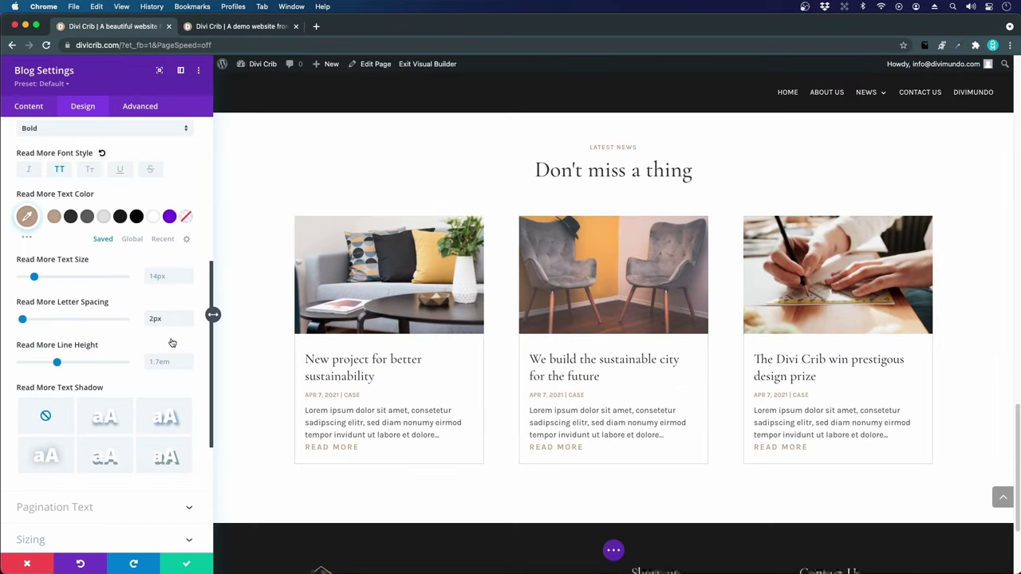
scroll(169, 340, "down", 1)
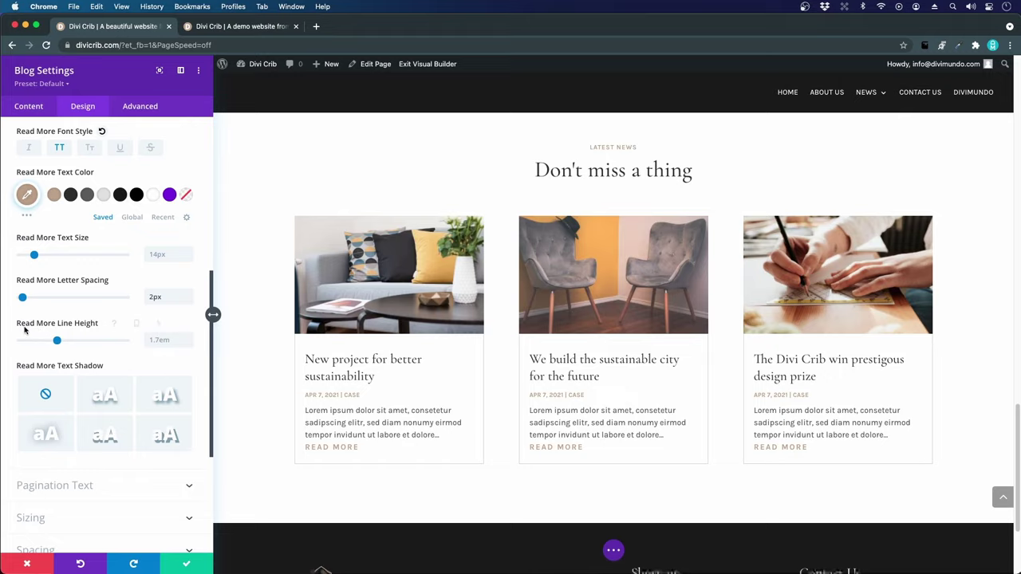
- Raise the Read More line height to 5em and check it against the live demo
left_click_drag(56, 340, 182, 350)
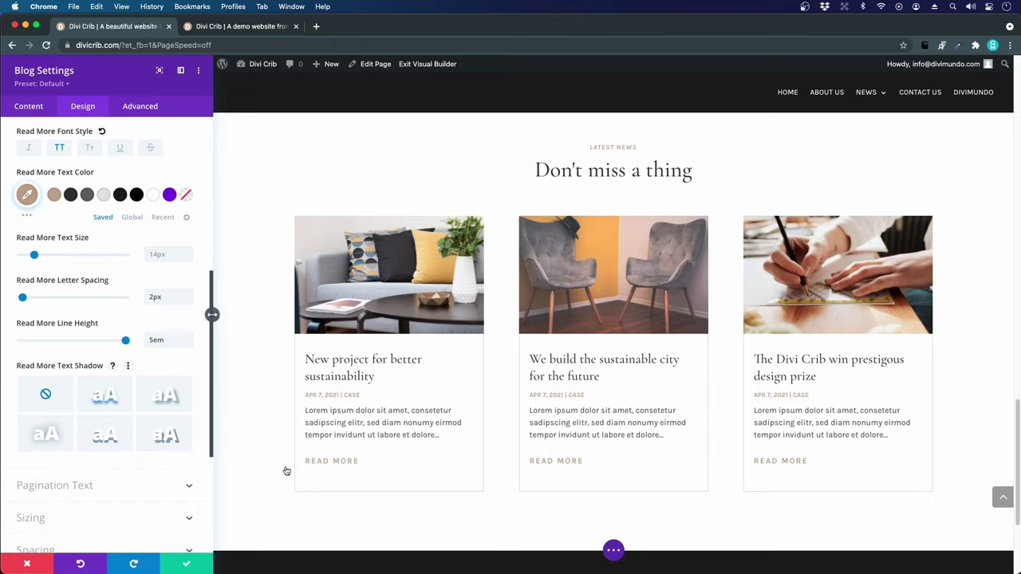
scroll(143, 439, "up", 1)
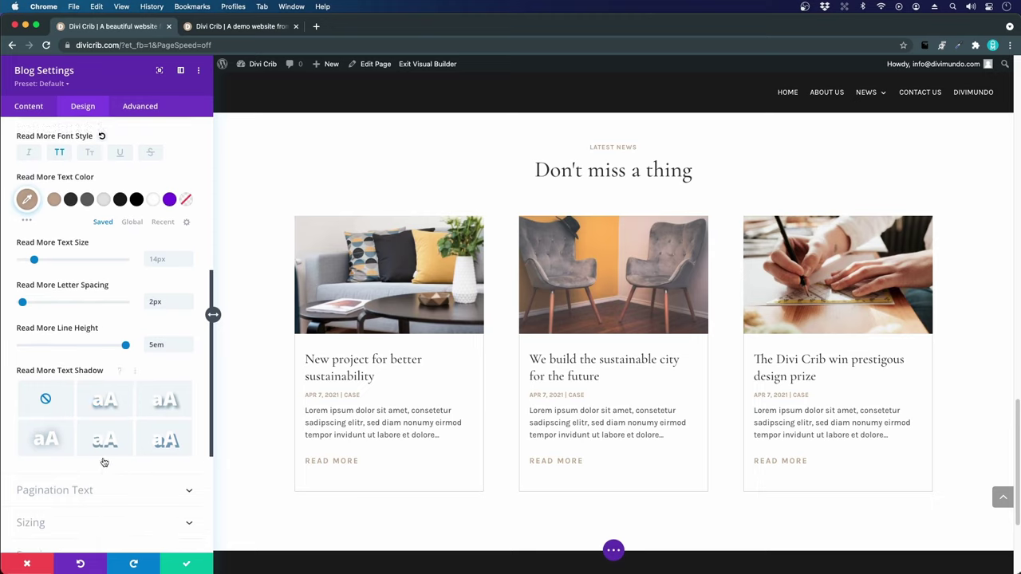
scroll(104, 462, "up", 4)
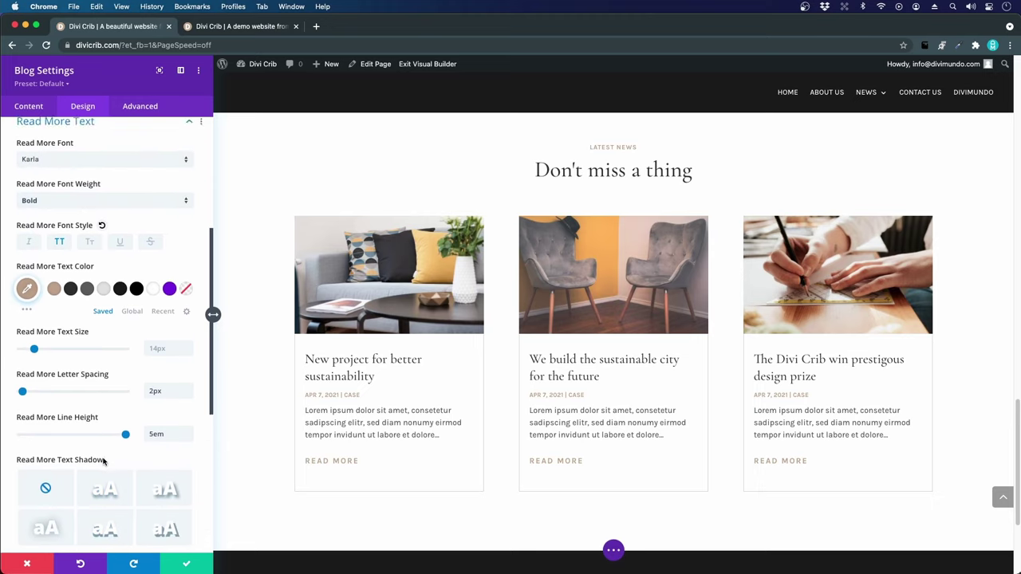
scroll(104, 461, "down", 3)
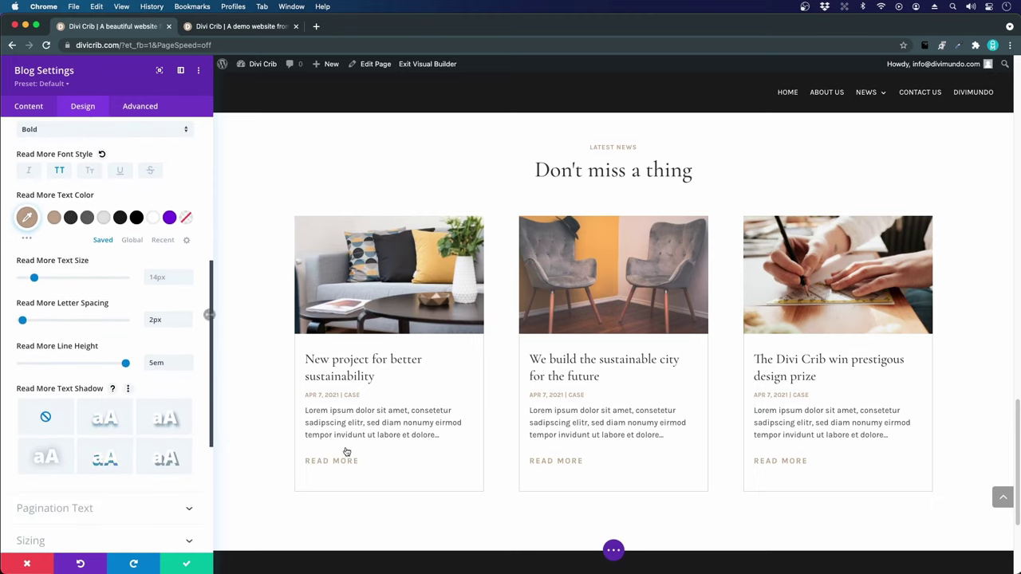
left_click(244, 27)
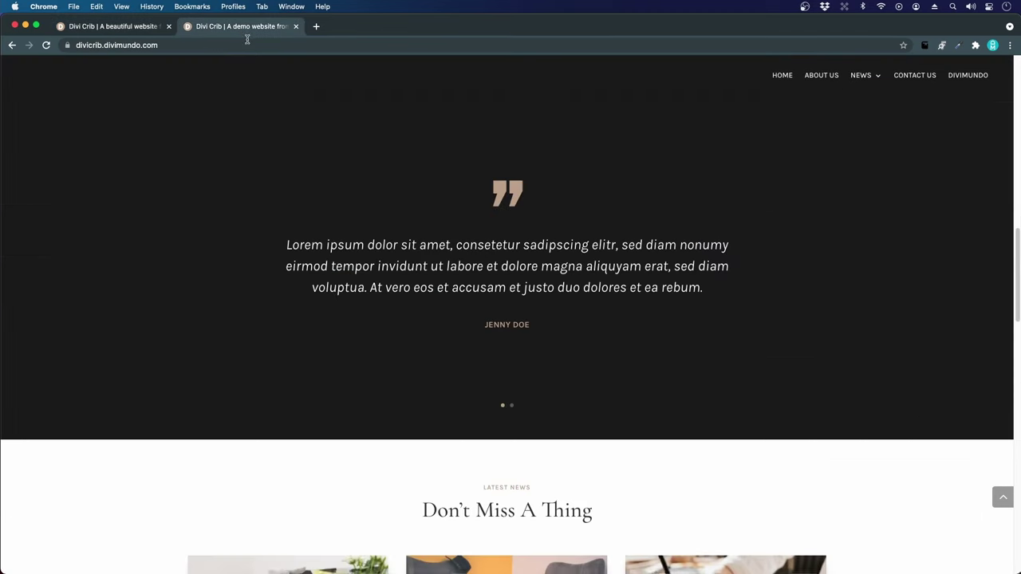
scroll(481, 461, "down", 1)
scroll(481, 460, "down", 7)
scroll(408, 401, "up", 2)
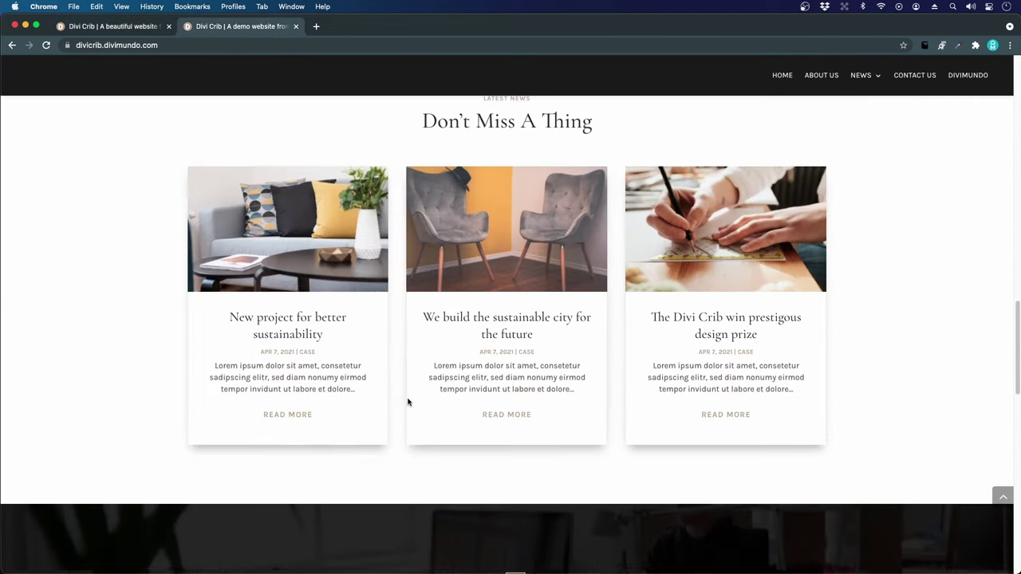
left_click(120, 26)
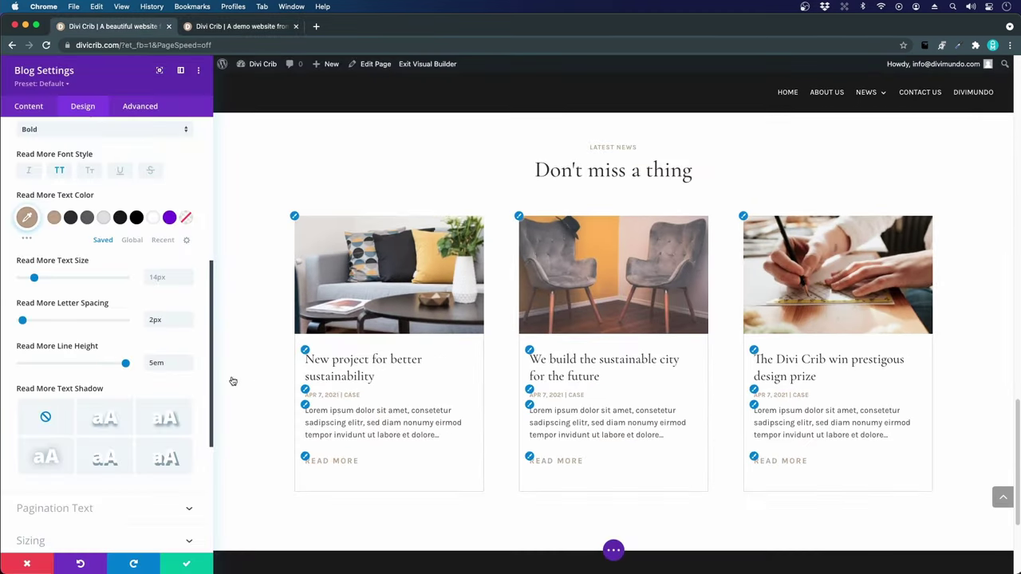
scroll(76, 312, "up", 5)
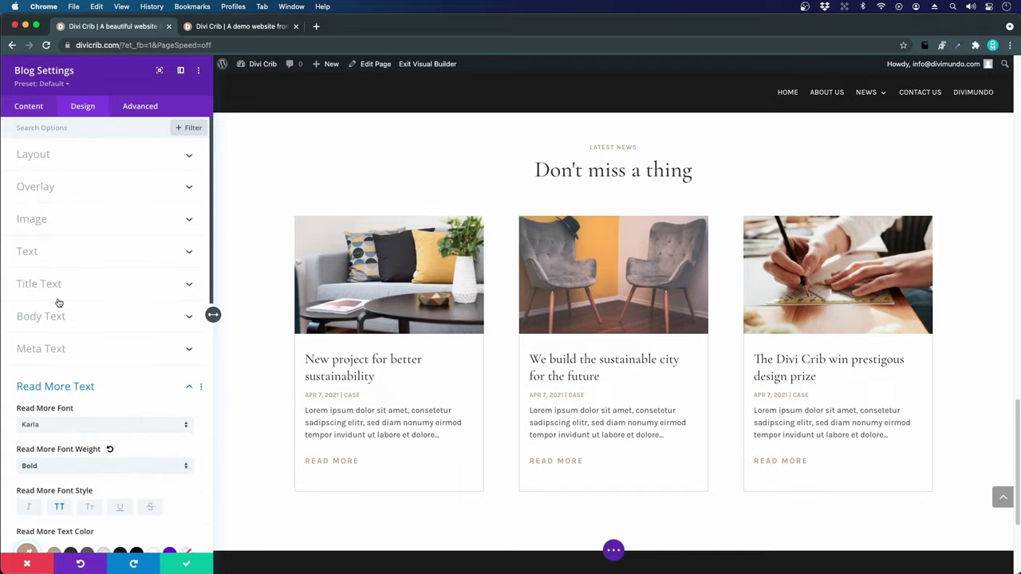
- Set the blog module's Text Alignment to center for every post card
left_click(46, 252)
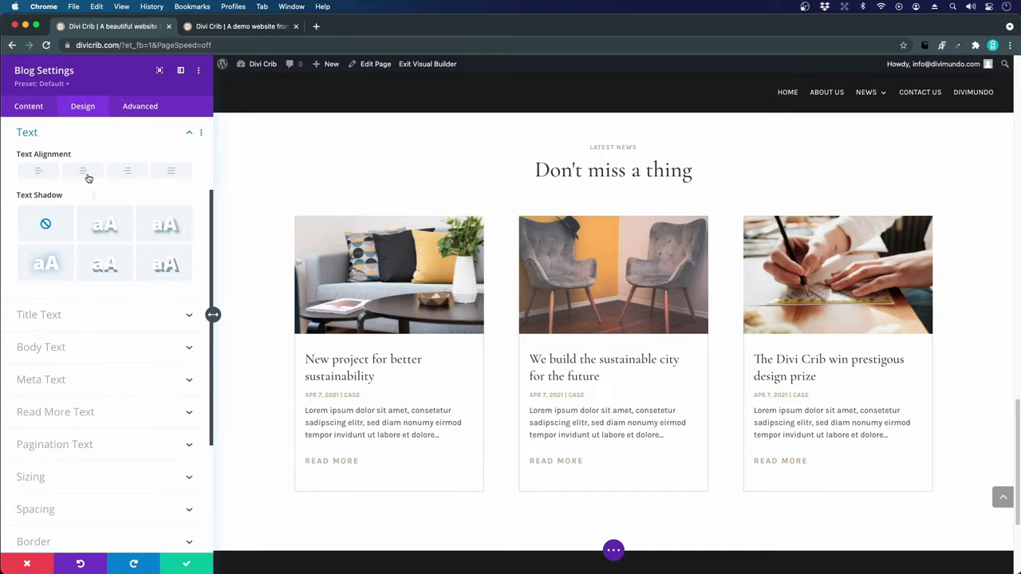
left_click(86, 173)
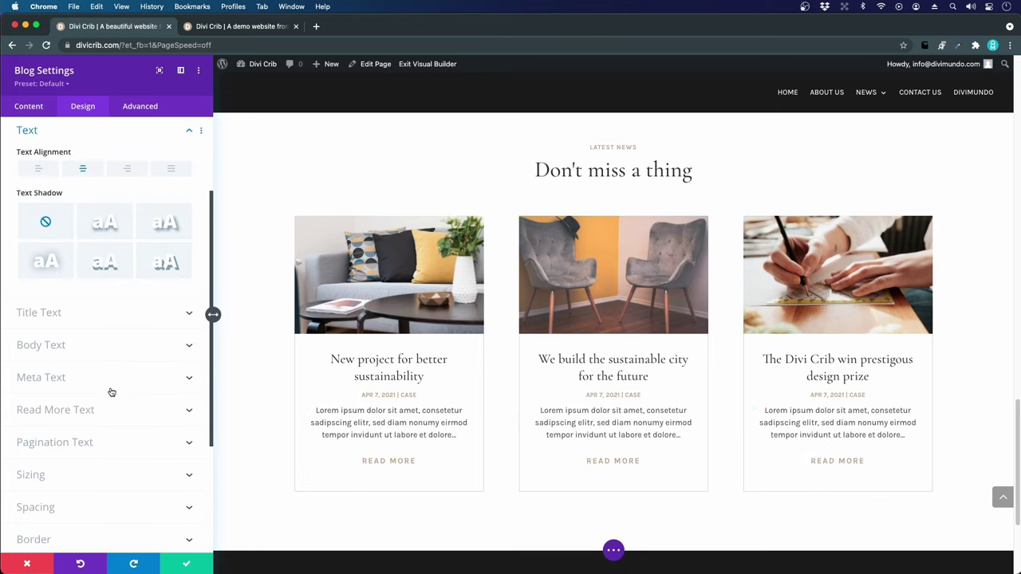
scroll(111, 392, "down", 5)
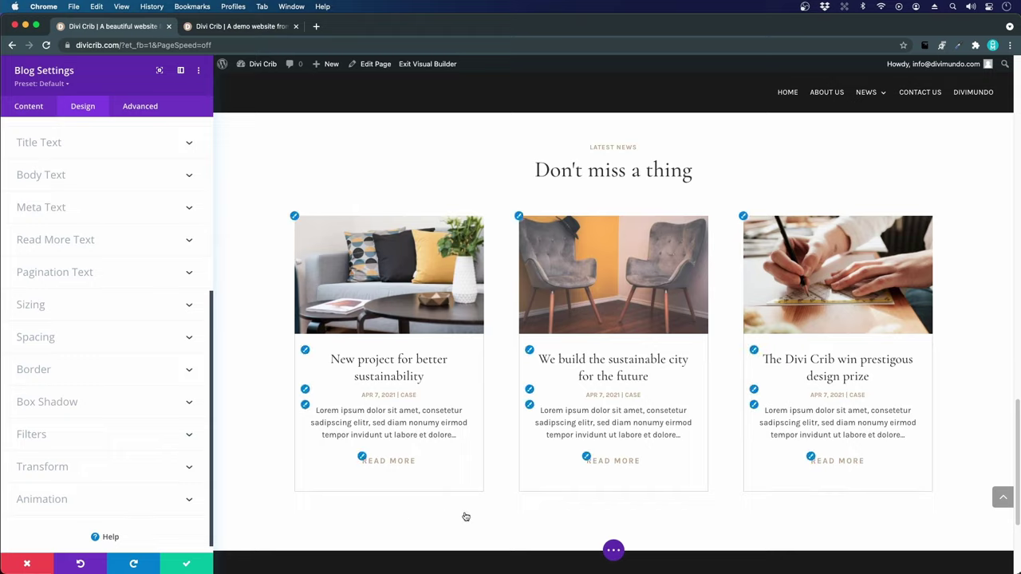
- Set the blog Grid Layout Border Width from 1px to 0px
left_click(34, 372)
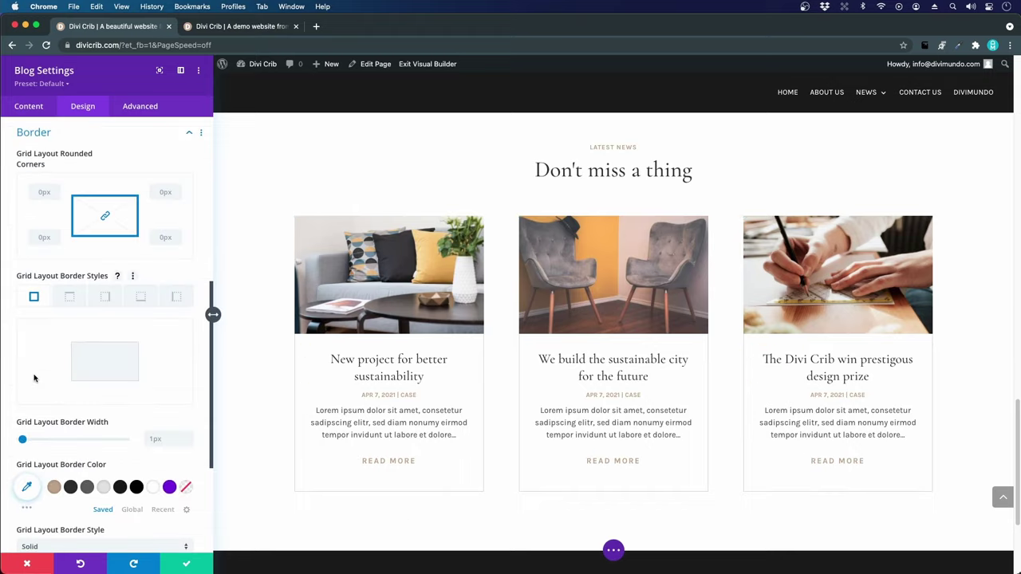
scroll(96, 391, "down", 1)
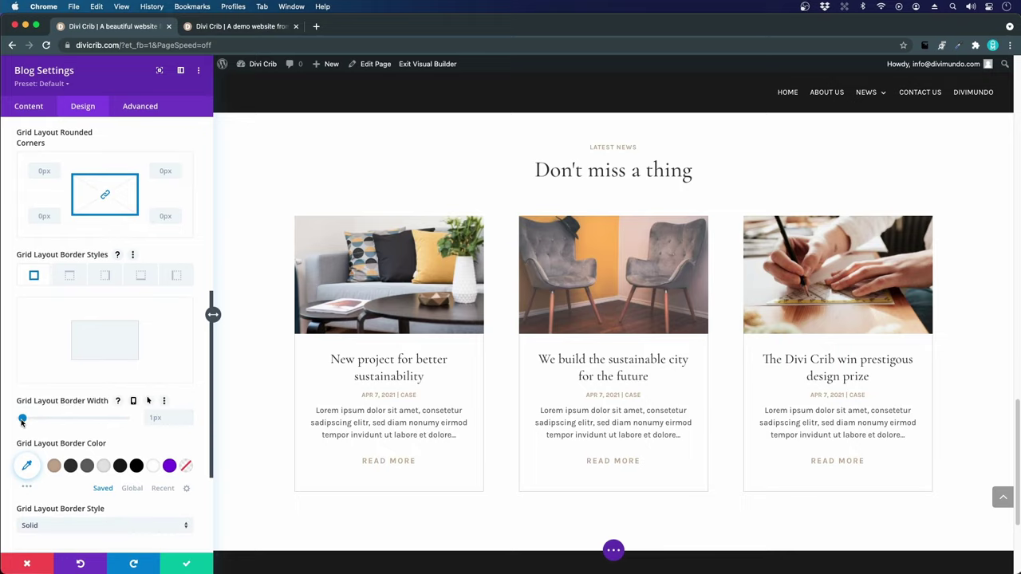
left_click_drag(2, 420, 2, 420)
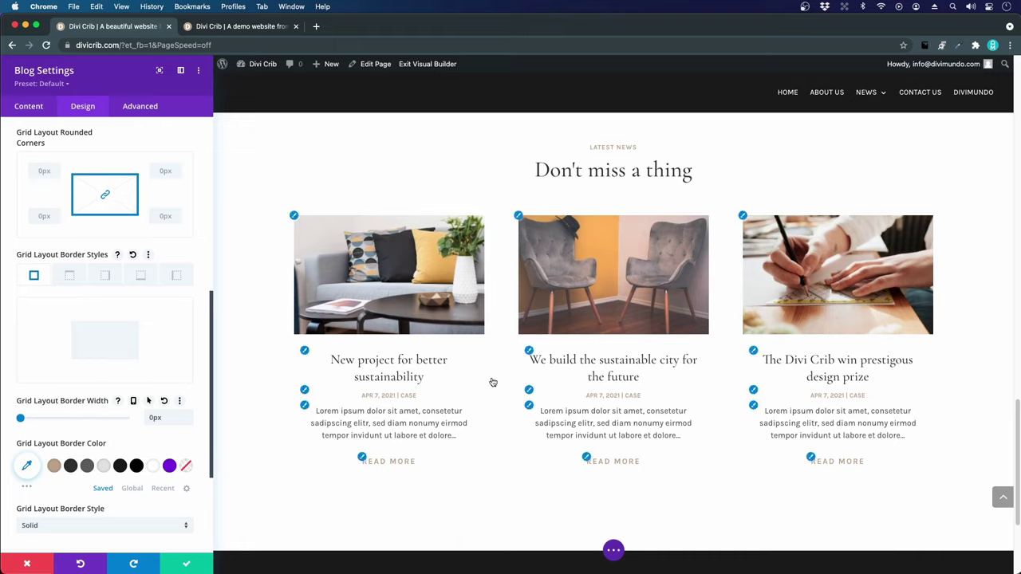
scroll(98, 401, "down", 5)
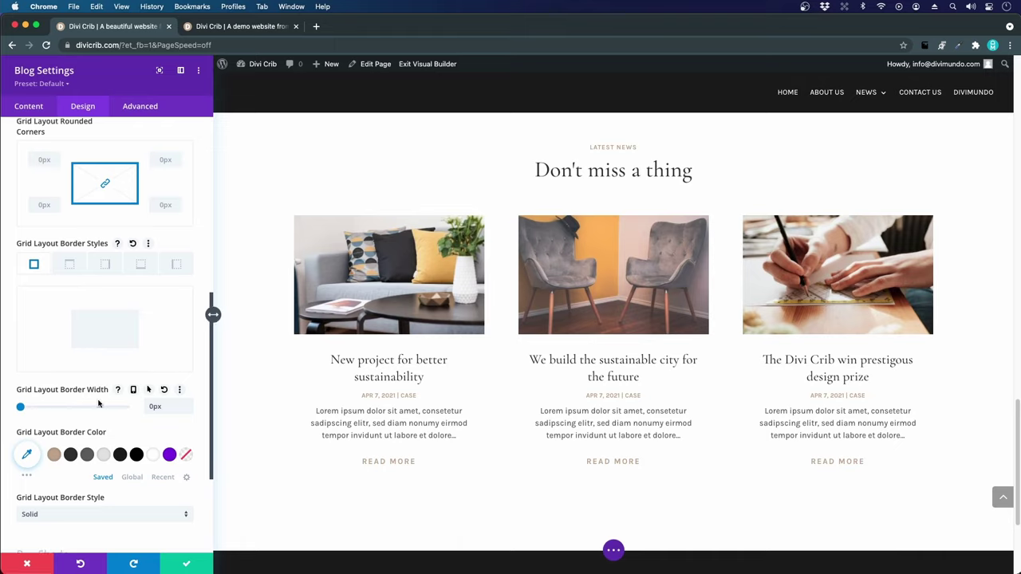
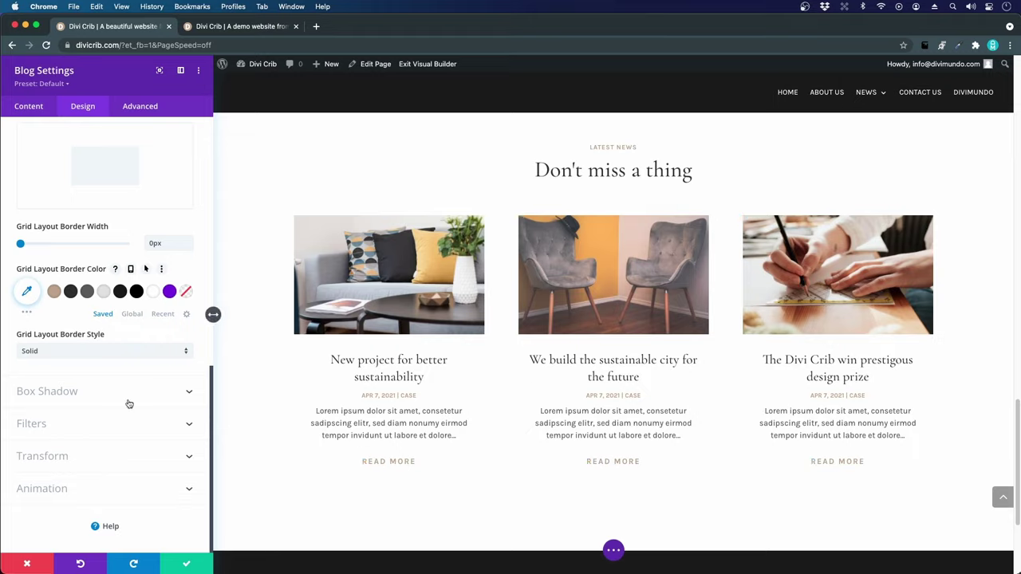
- Apply a box shadow preset to the blog cards
left_click(74, 392)
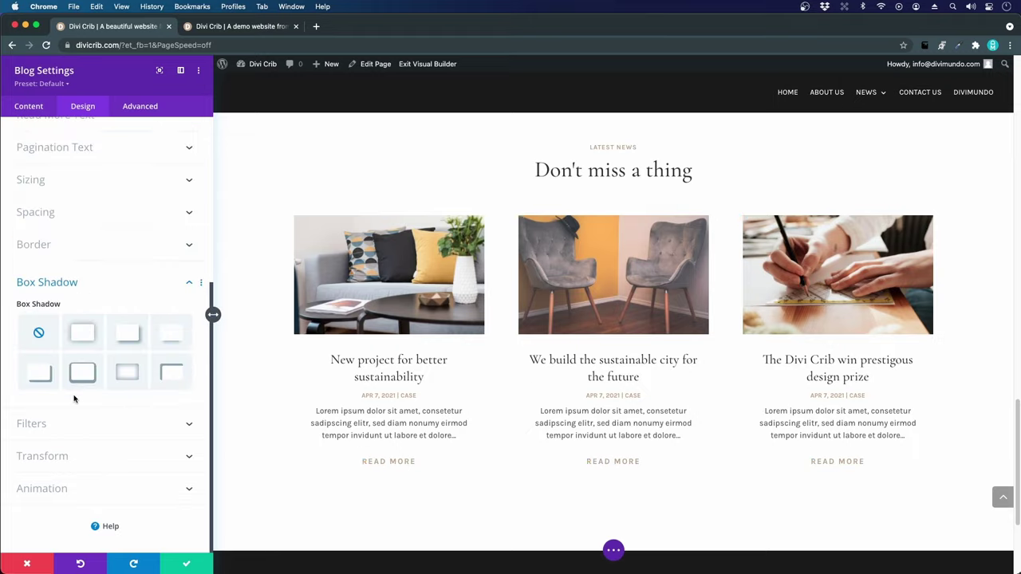
left_click(169, 335)
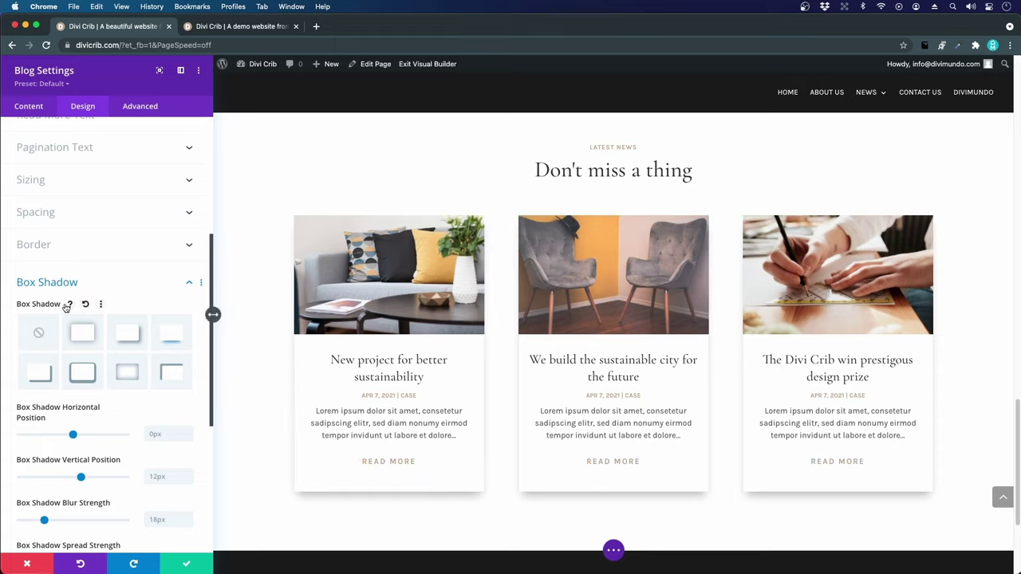
scroll(50, 344, "down", 5)
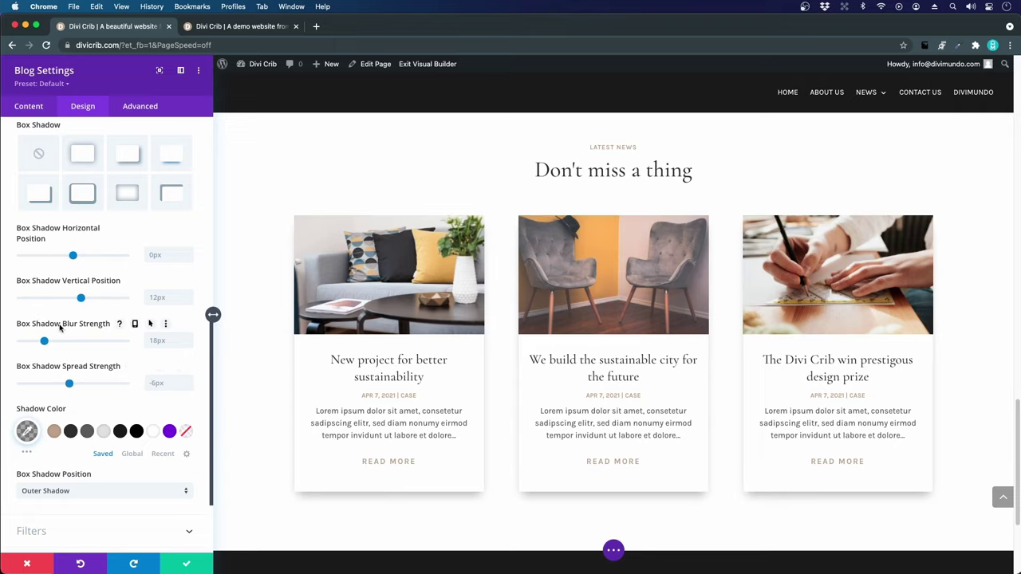
- Raise the shadow's hover blur strength from 18px to 80px and save the blog settings
left_click(150, 324)
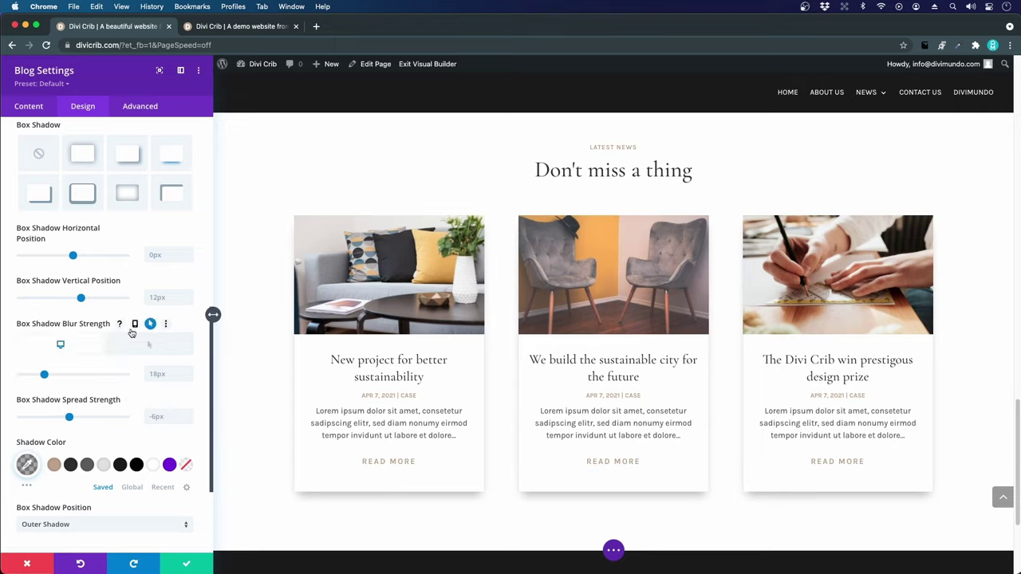
left_click(146, 351)
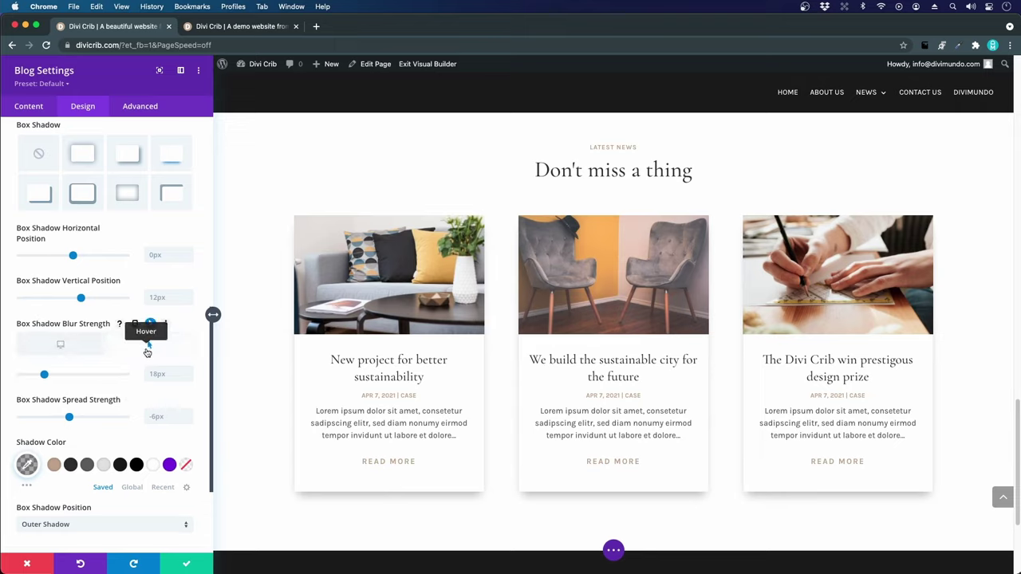
left_click_drag(44, 374, 91, 374)
left_click_drag(175, 380, 205, 377)
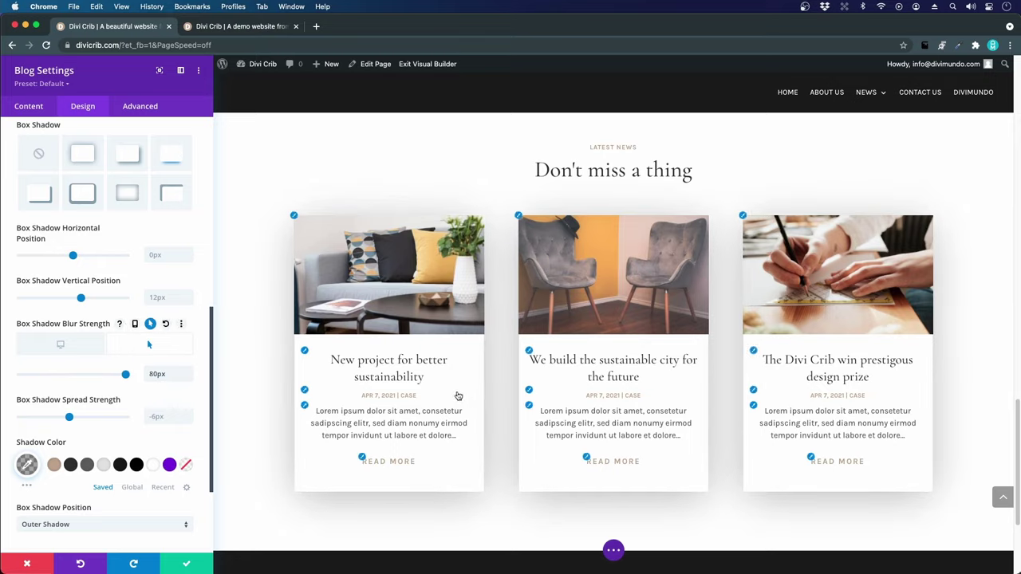
left_click(97, 345)
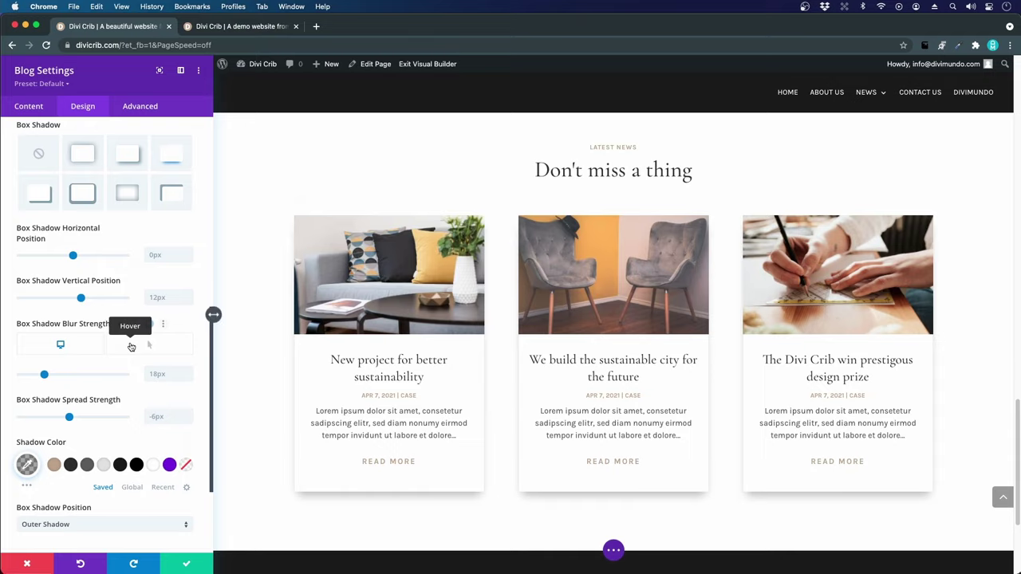
left_click(131, 346)
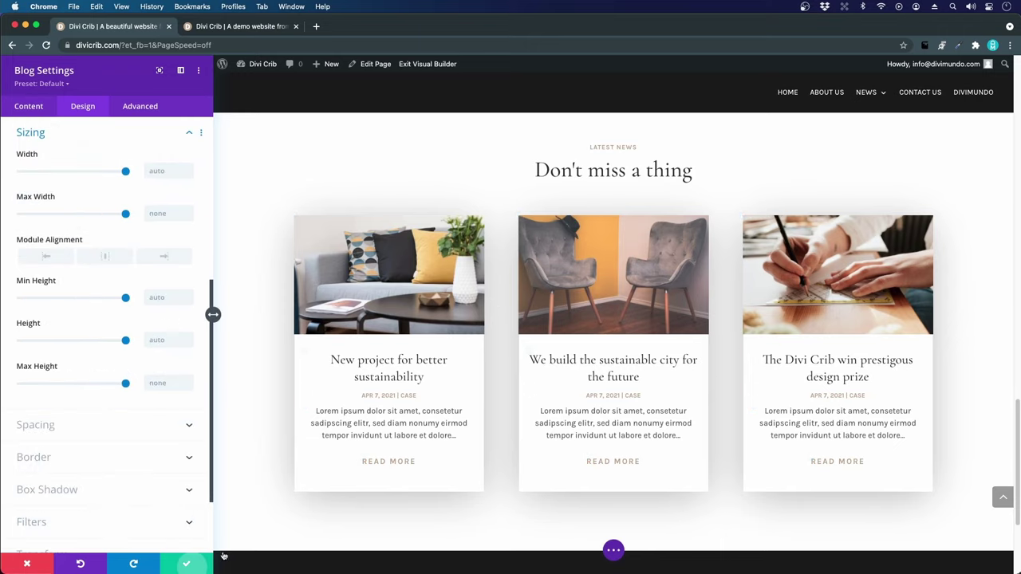
left_click(185, 563)
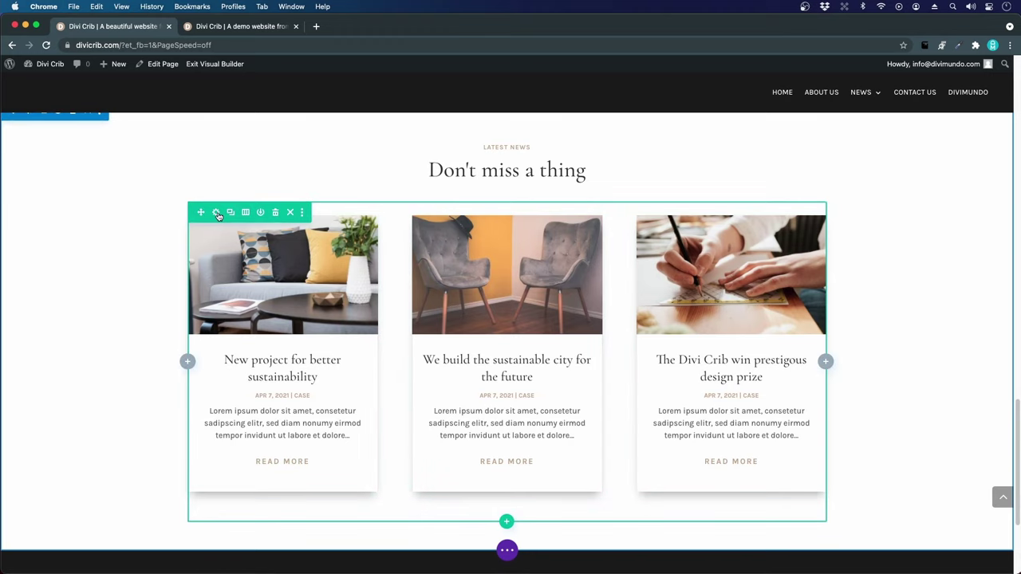
- Enable a custom gutter width of 2 on the blog cards' row and save
left_click(216, 212)
left_click(78, 104)
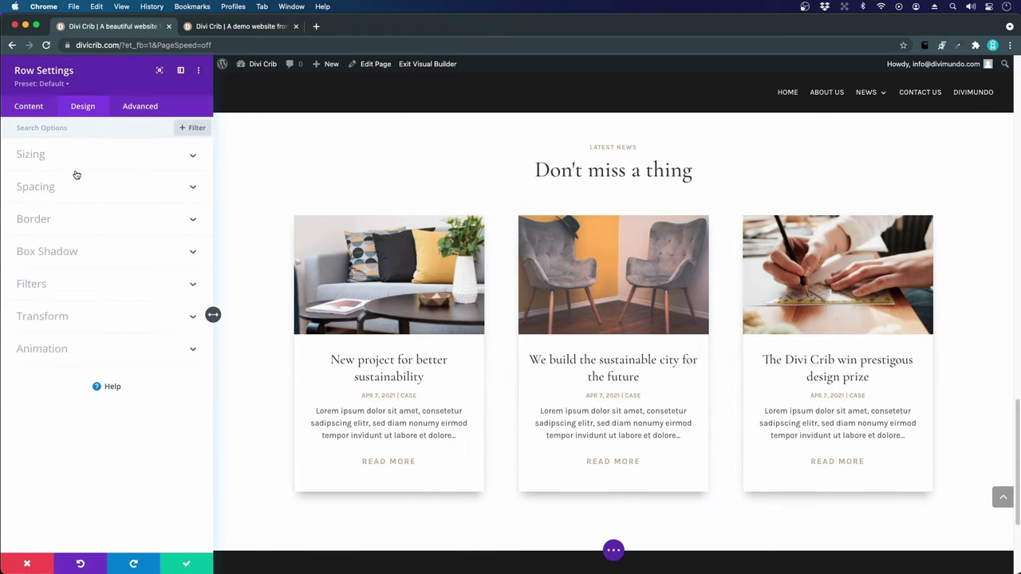
left_click(57, 162)
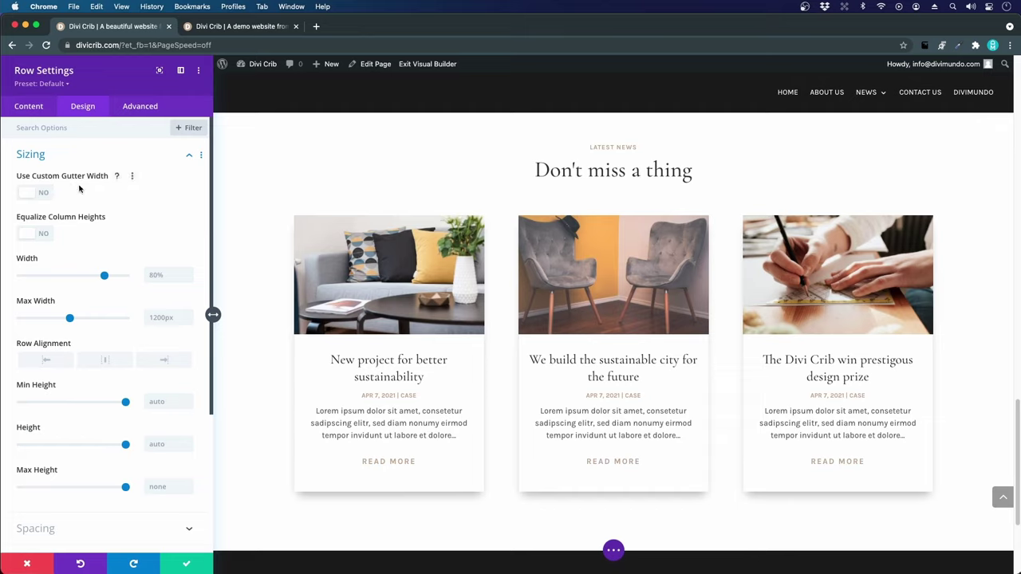
left_click(42, 194)
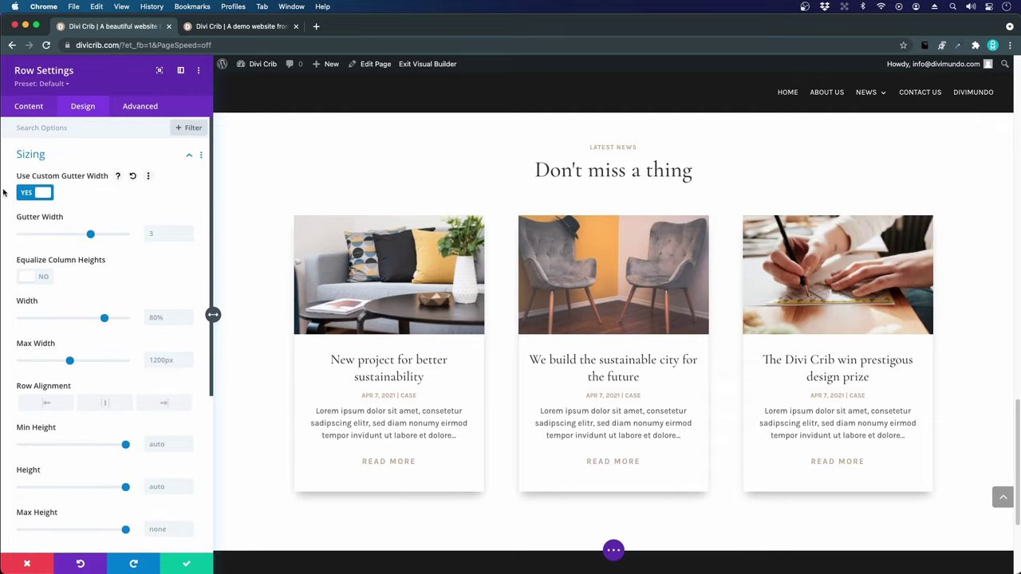
left_click_drag(87, 238, 66, 238)
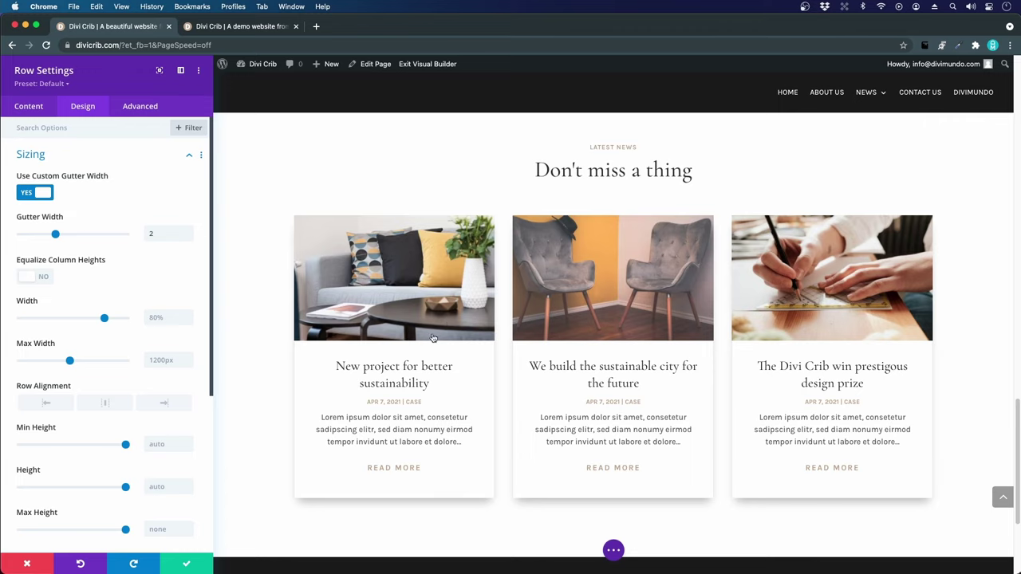
left_click(185, 563)
scroll(505, 403, "down", 2)
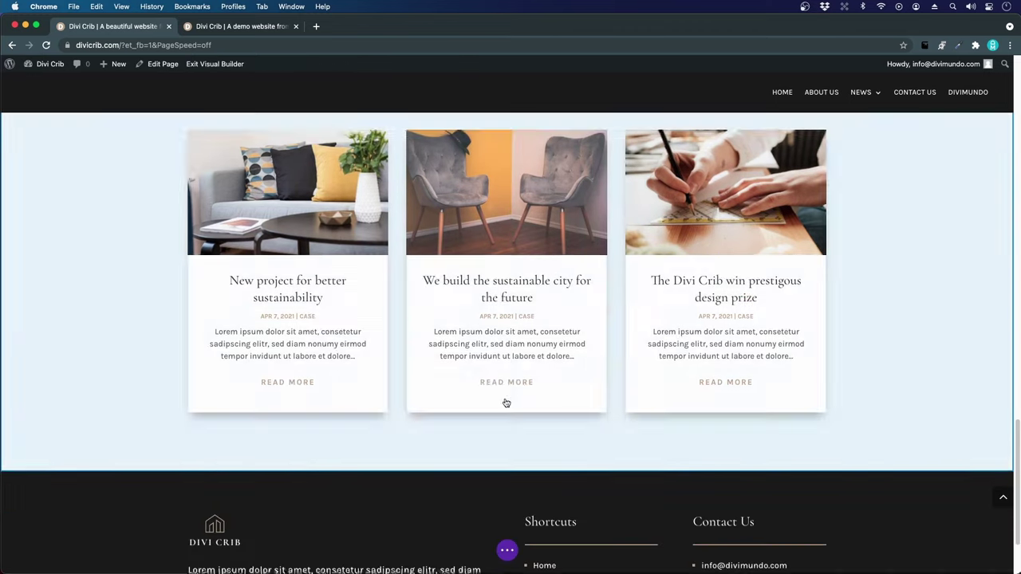
- Insert a Button module below the blog cards labelled 'All news'
left_click(506, 410)
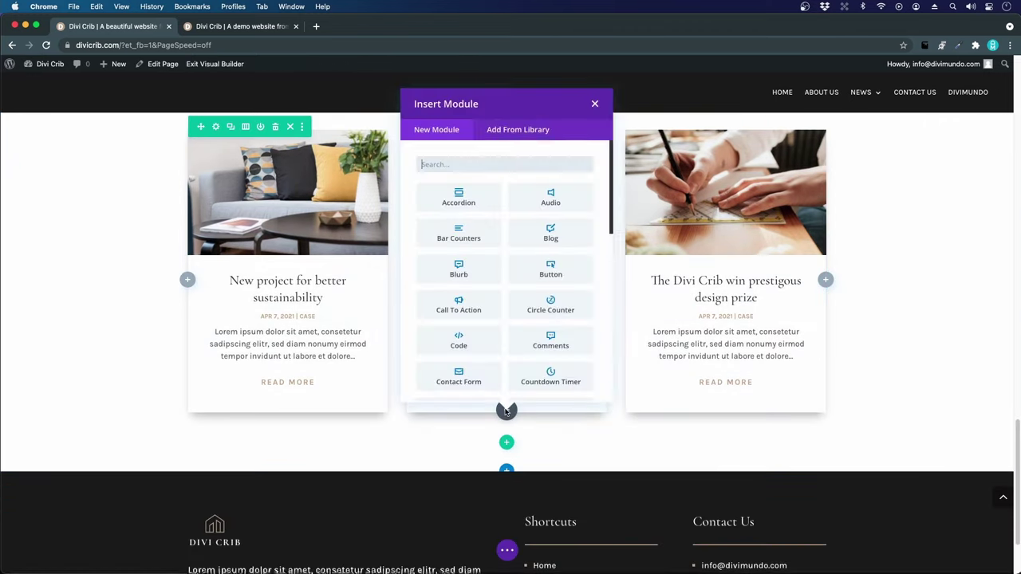
type("blog")
left_click(461, 198)
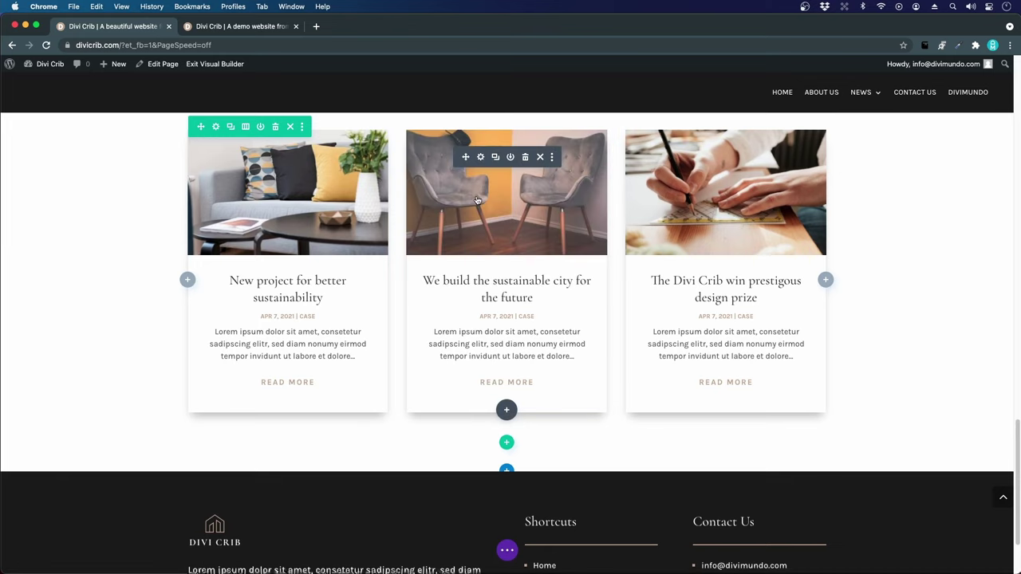
triple_click(32, 192)
type("A")
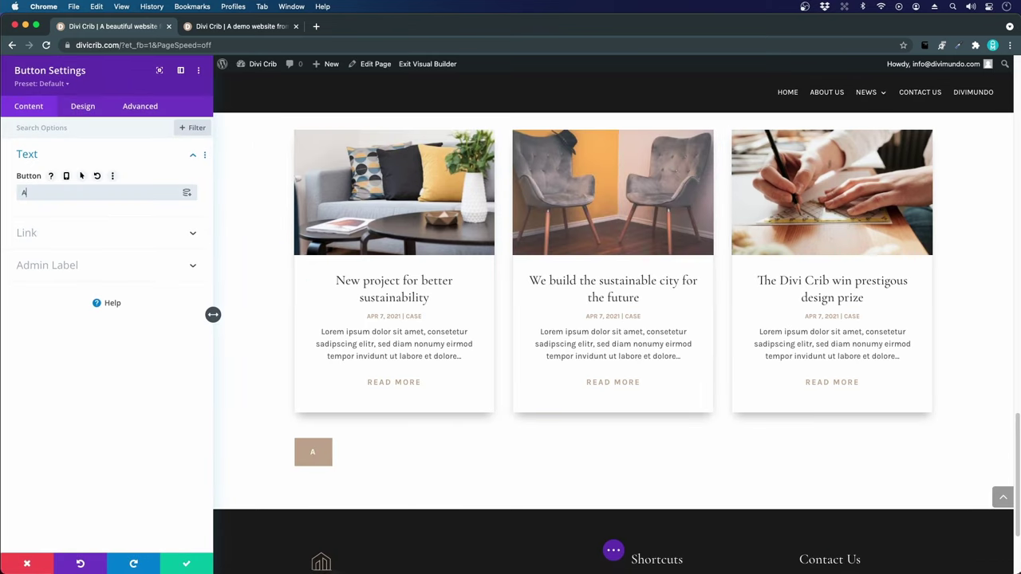
type("ll news")
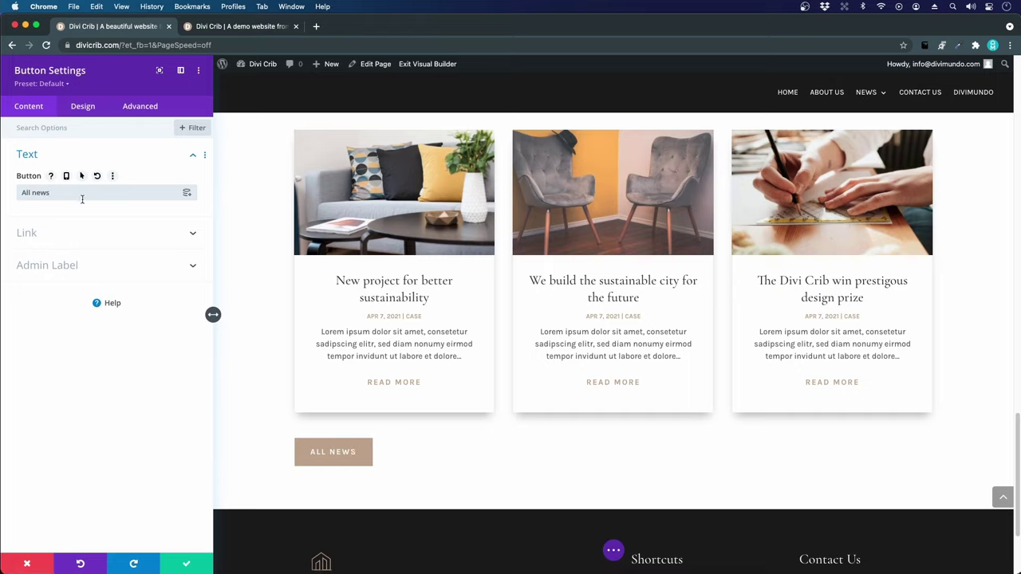
- Link the button to the News page via a dynamic page link
left_click(34, 232)
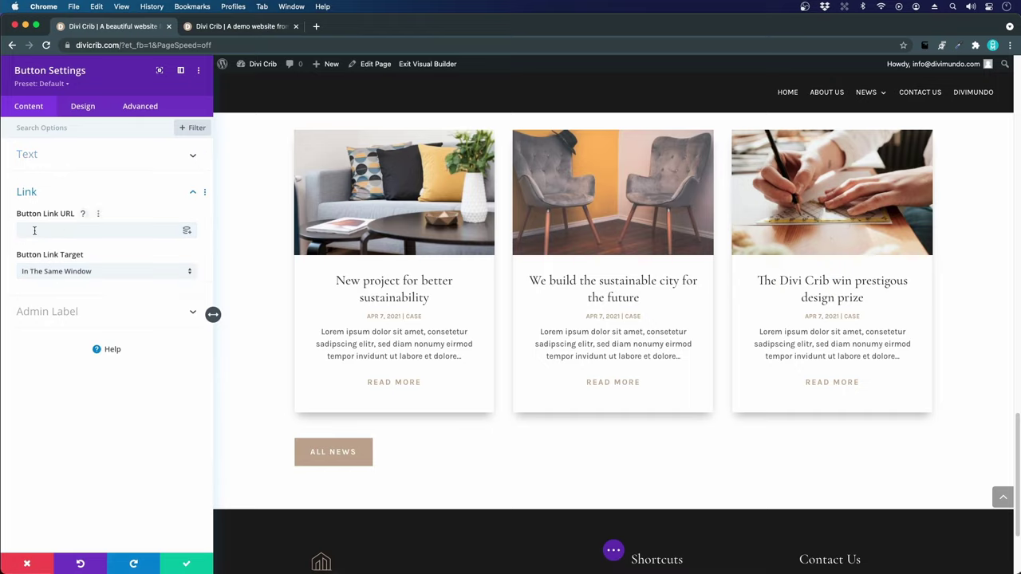
left_click(187, 233)
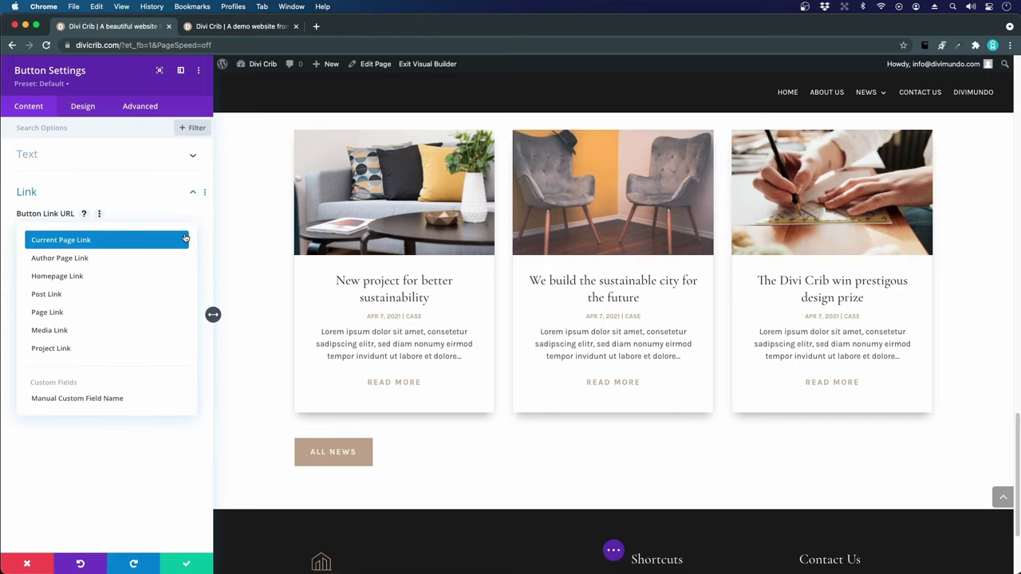
left_click(64, 312)
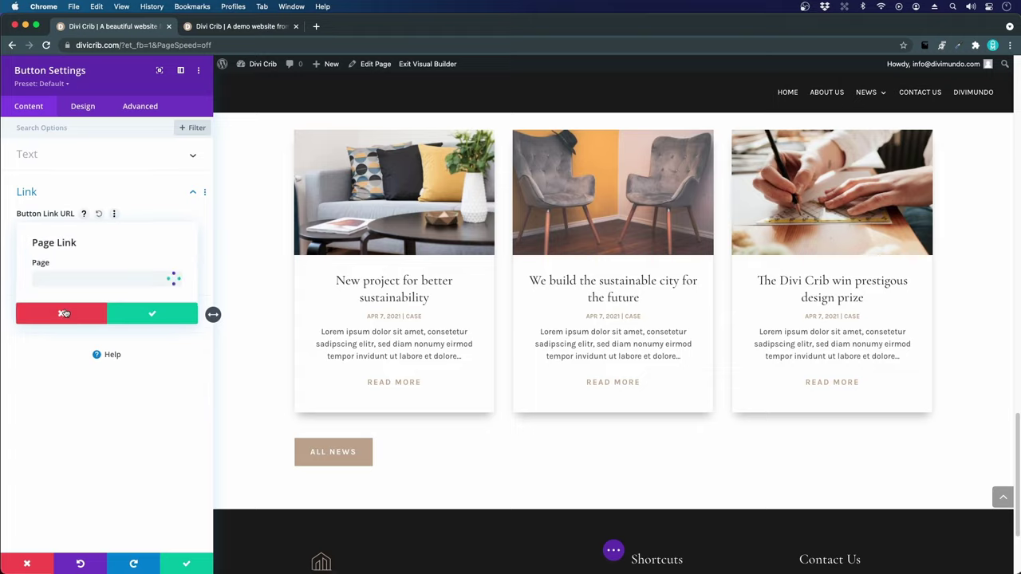
left_click(84, 281)
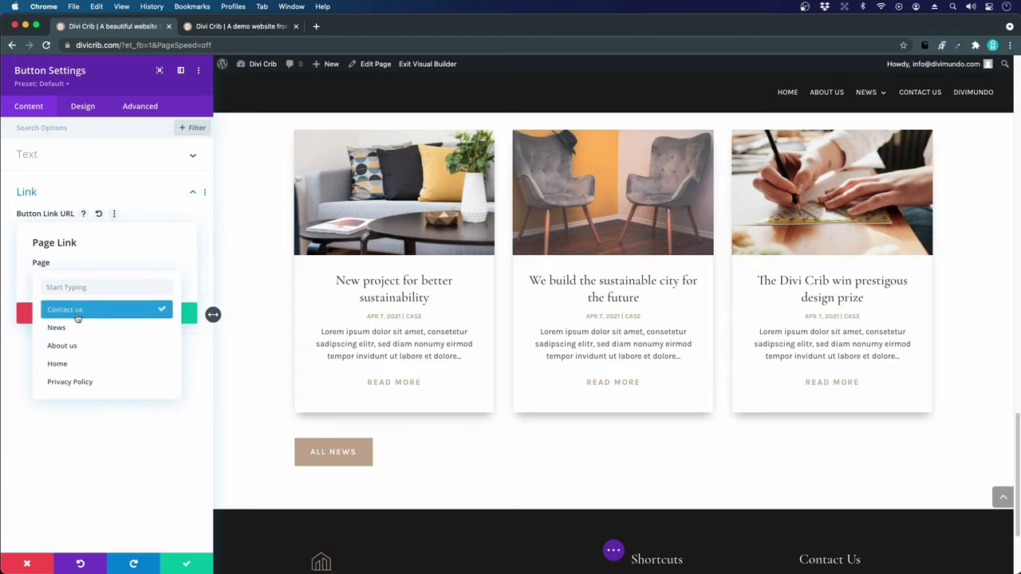
left_click(79, 328)
left_click(160, 313)
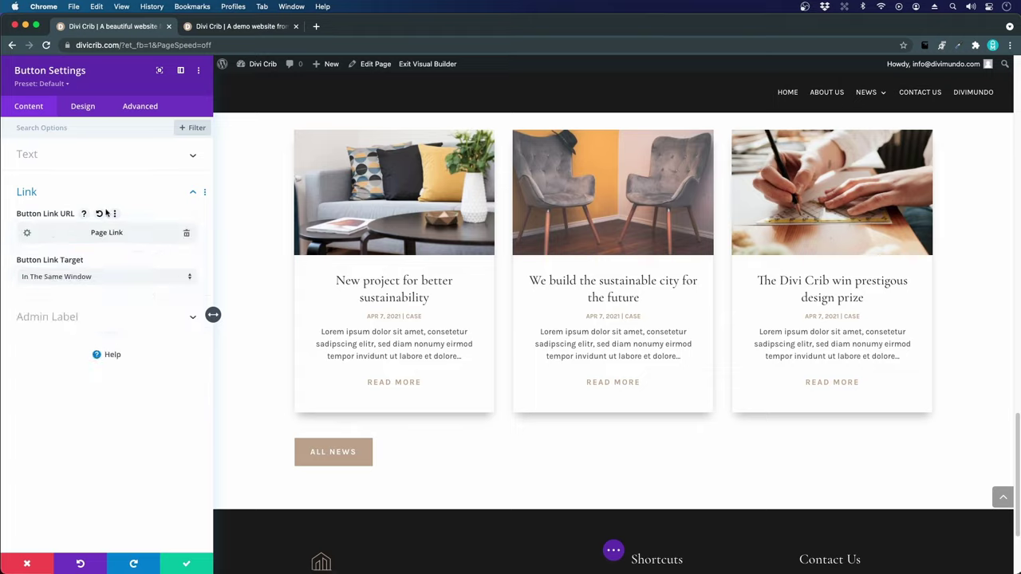
- Centre the ALL NEWS button's alignment
left_click(83, 109)
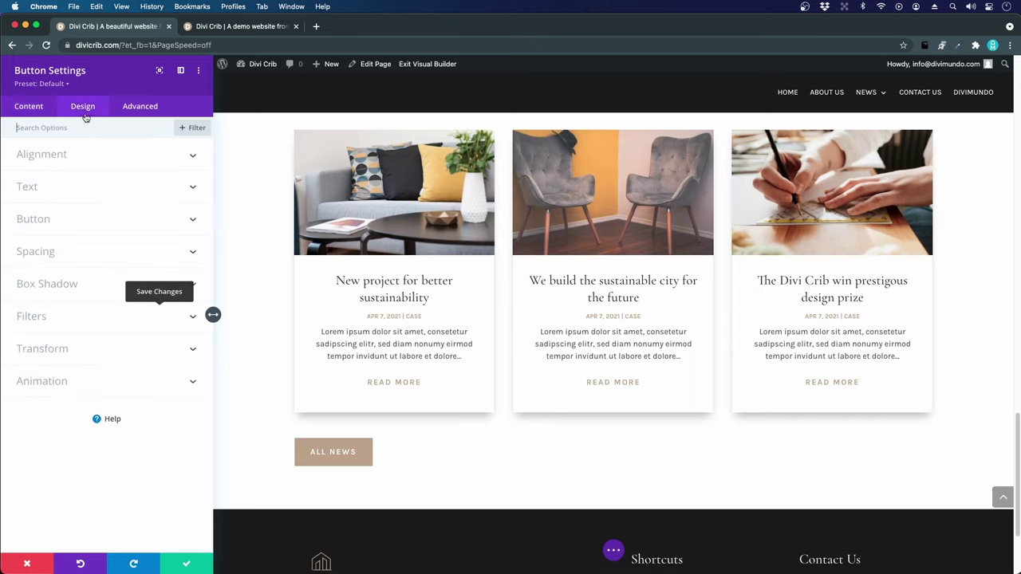
left_click(53, 156)
left_click(105, 196)
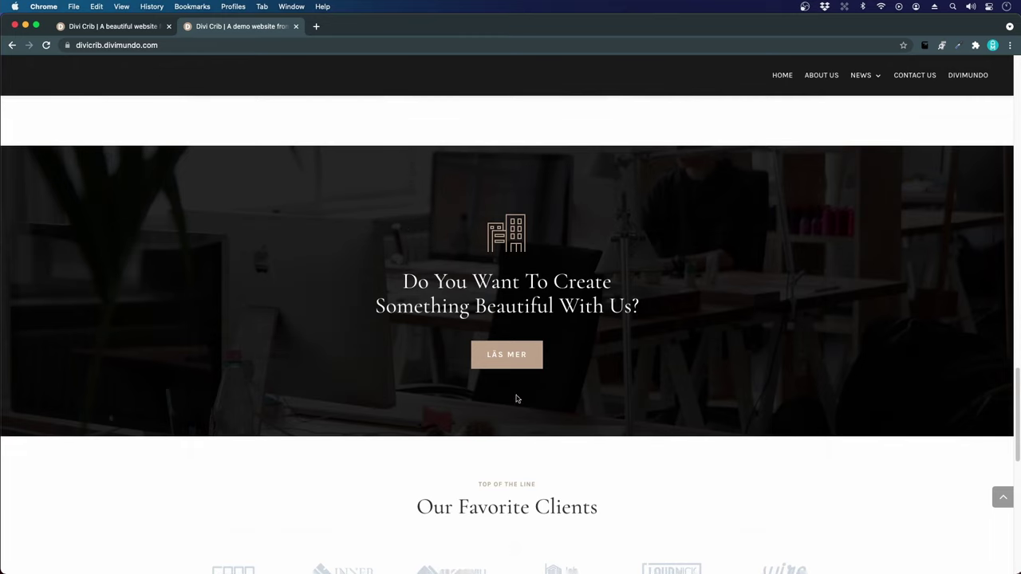
- Add a regular one-column section above the footer containing a Text module
left_click(133, 32)
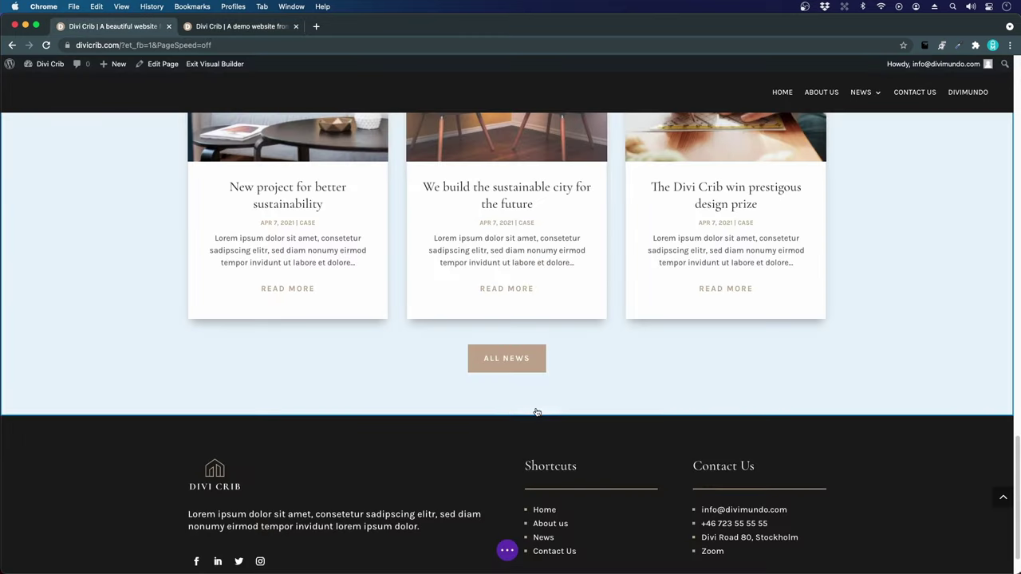
left_click(506, 413)
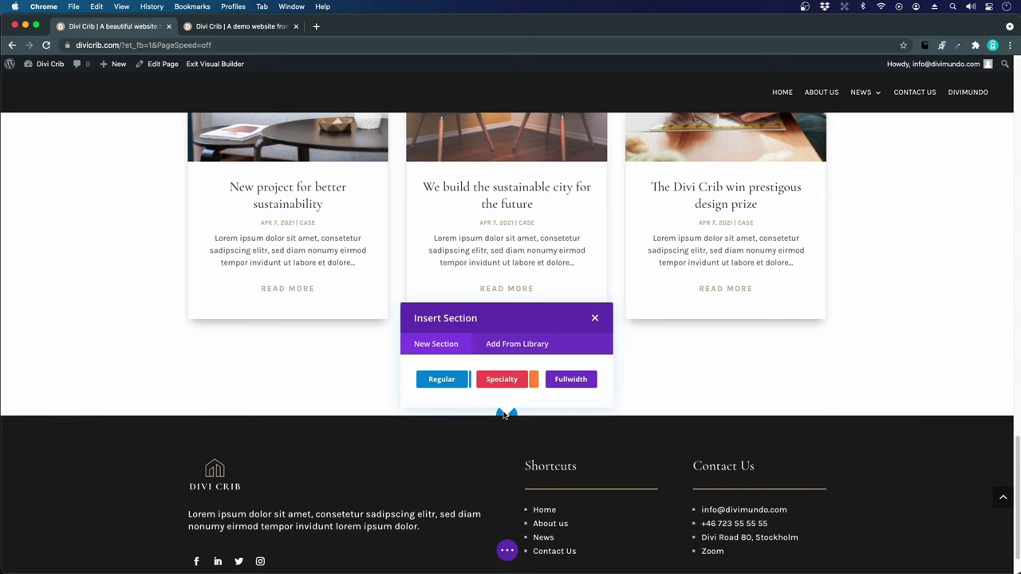
left_click(449, 377)
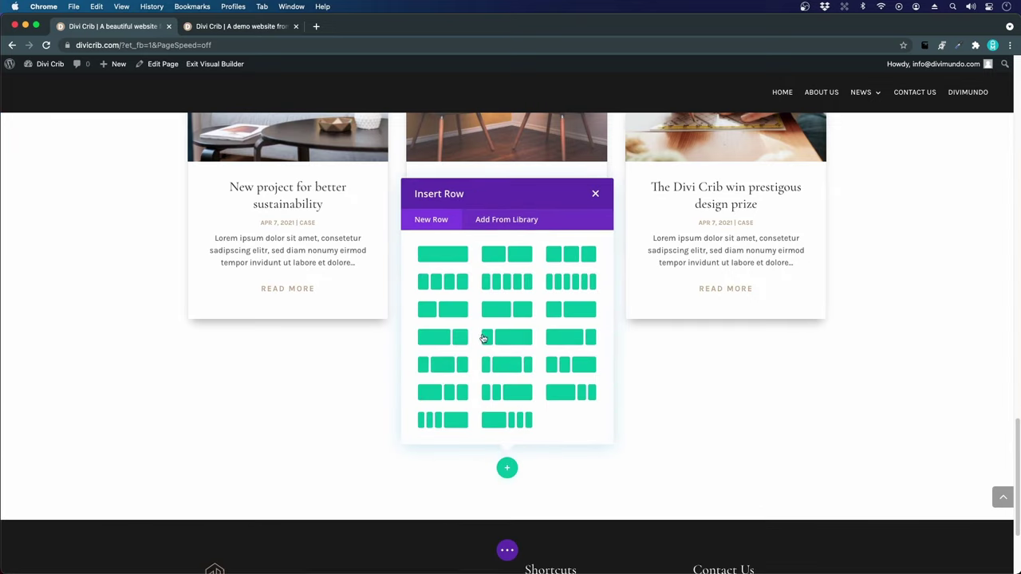
left_click(431, 257)
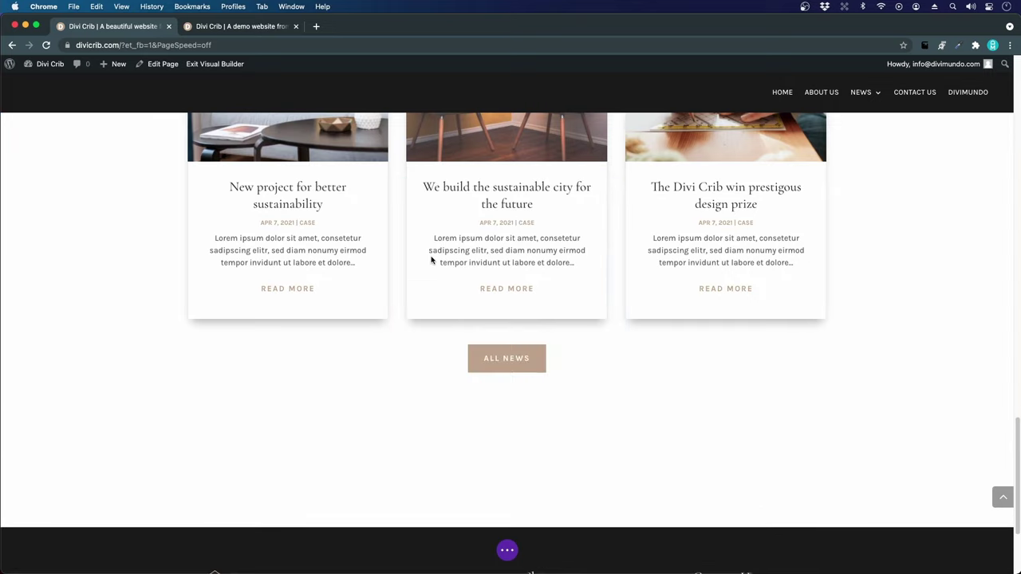
type("text")
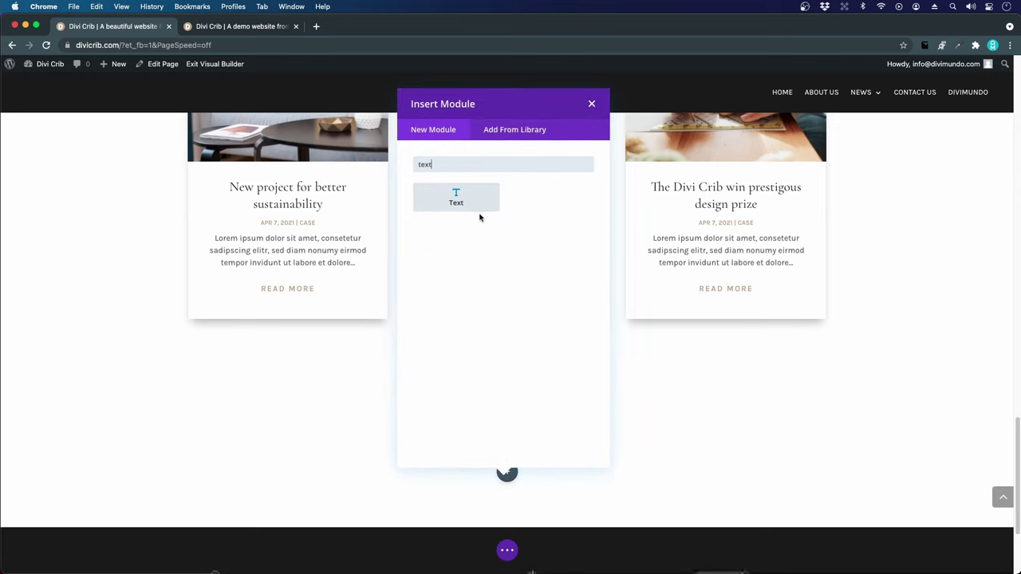
left_click(473, 204)
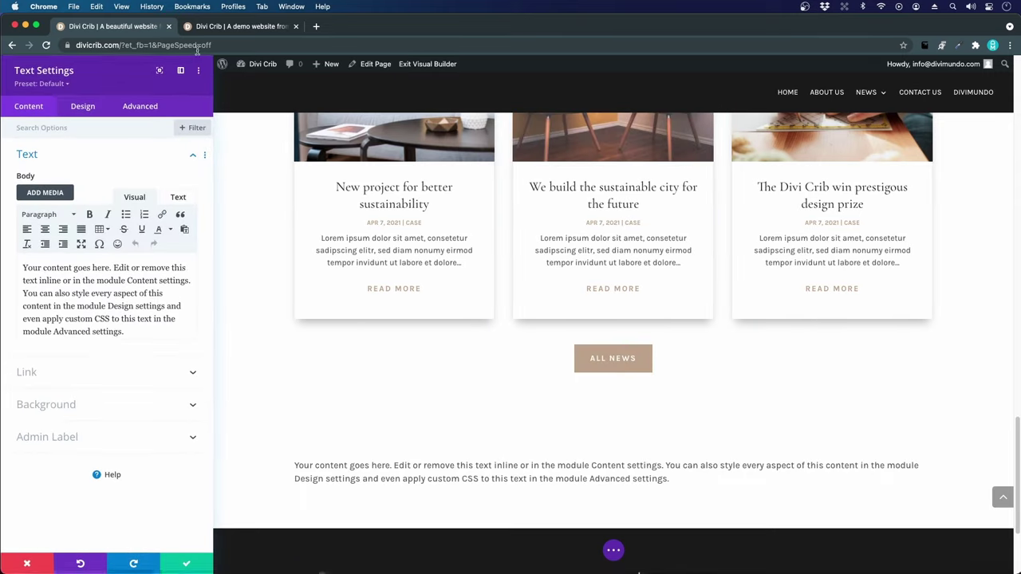
- Copy the demo site's heading sentence and paste it as plain text into the text module
left_click(216, 28)
left_click_drag(402, 276, 674, 319)
key("cmd+c")
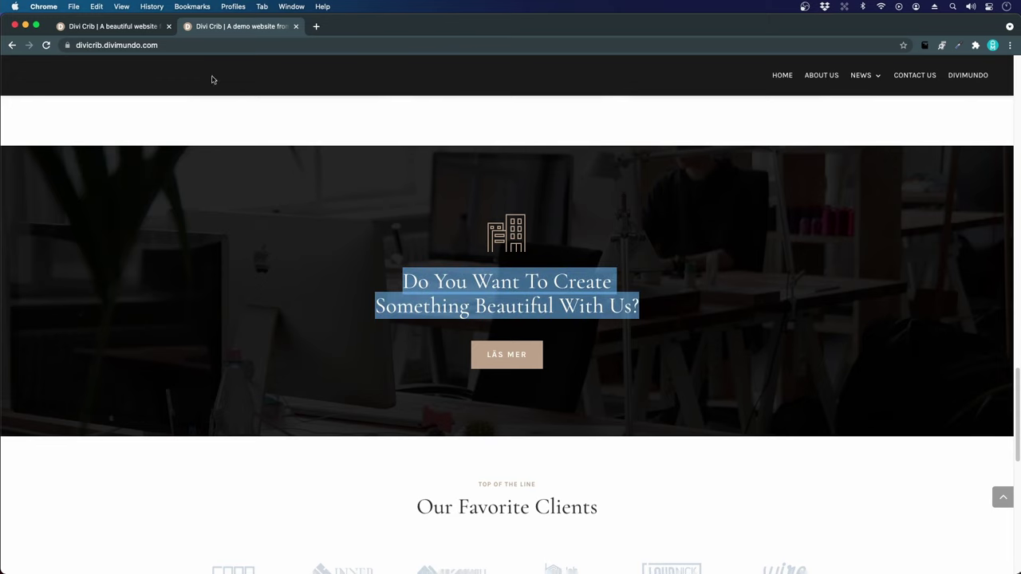
left_click(139, 26)
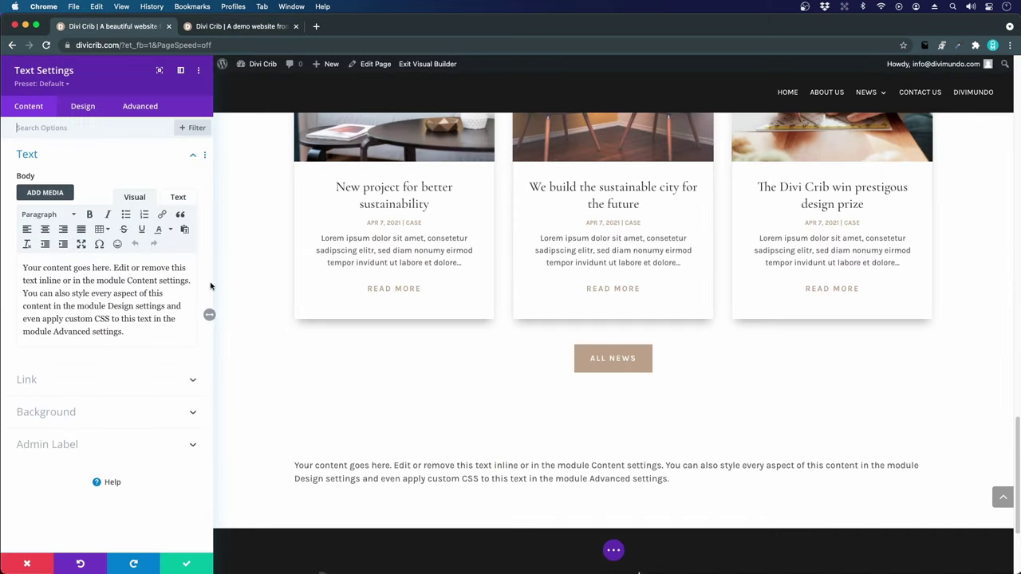
left_click(185, 230)
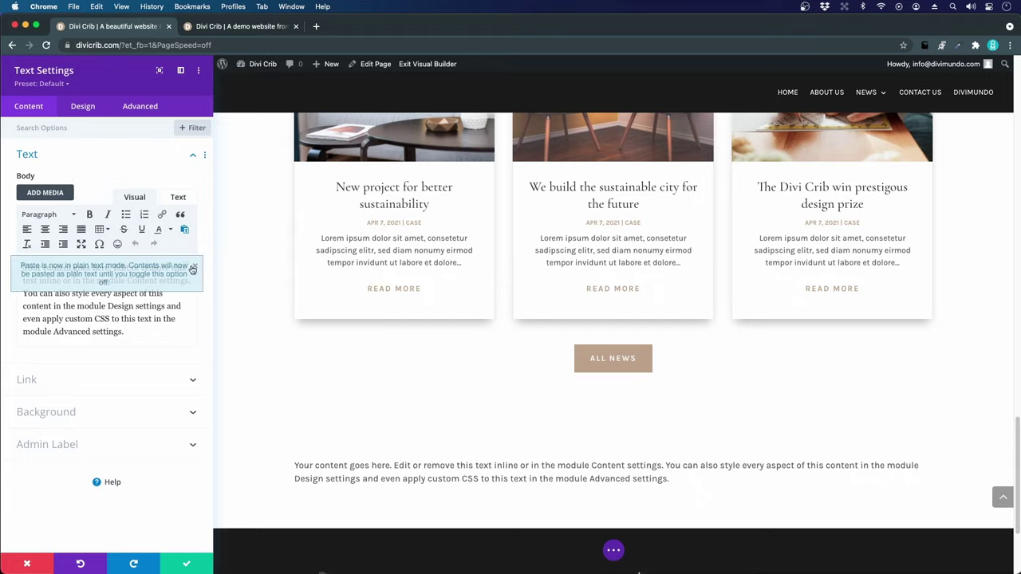
left_click(193, 266)
key("cmd+a")
key("cmd+v")
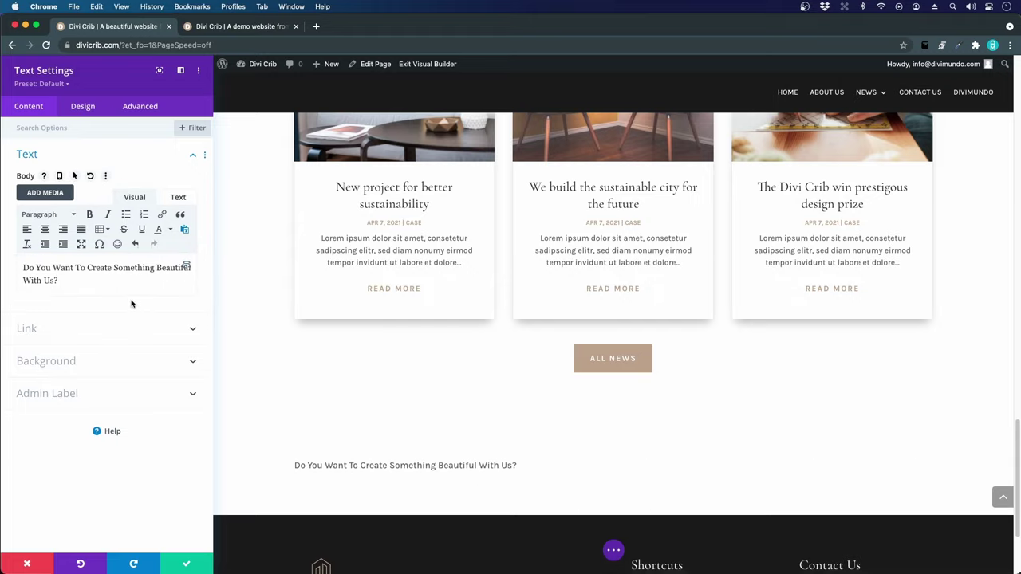
- Set the text module's alignment to center
left_click(83, 107)
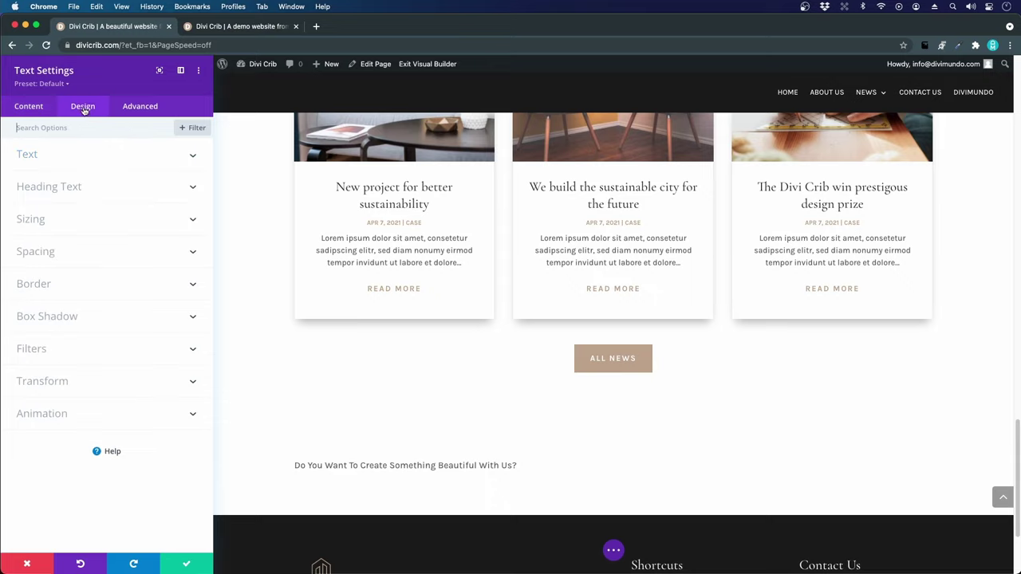
left_click(37, 155)
scroll(119, 363, "down", 3)
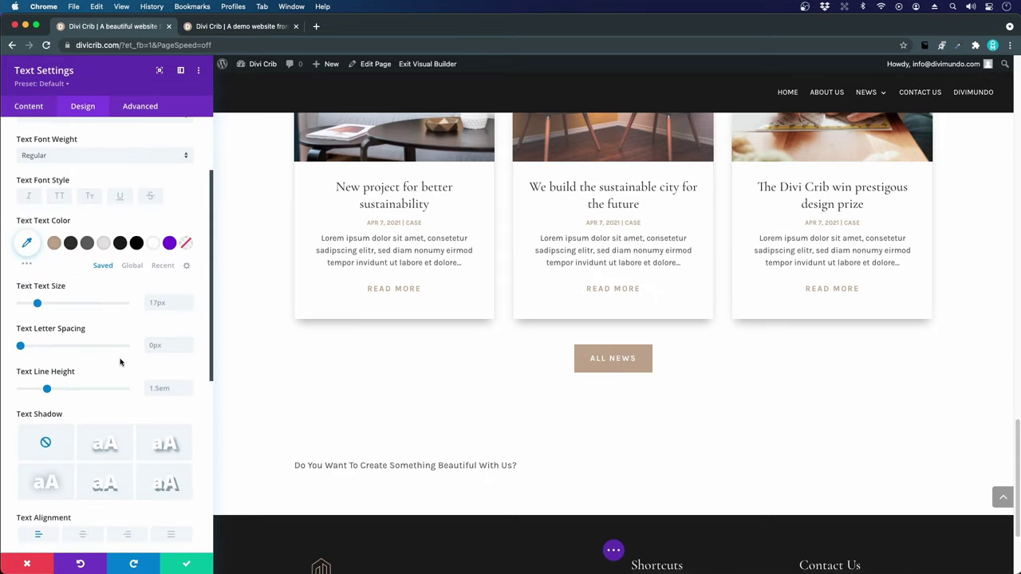
left_click(82, 532)
scroll(116, 378, "up", 3)
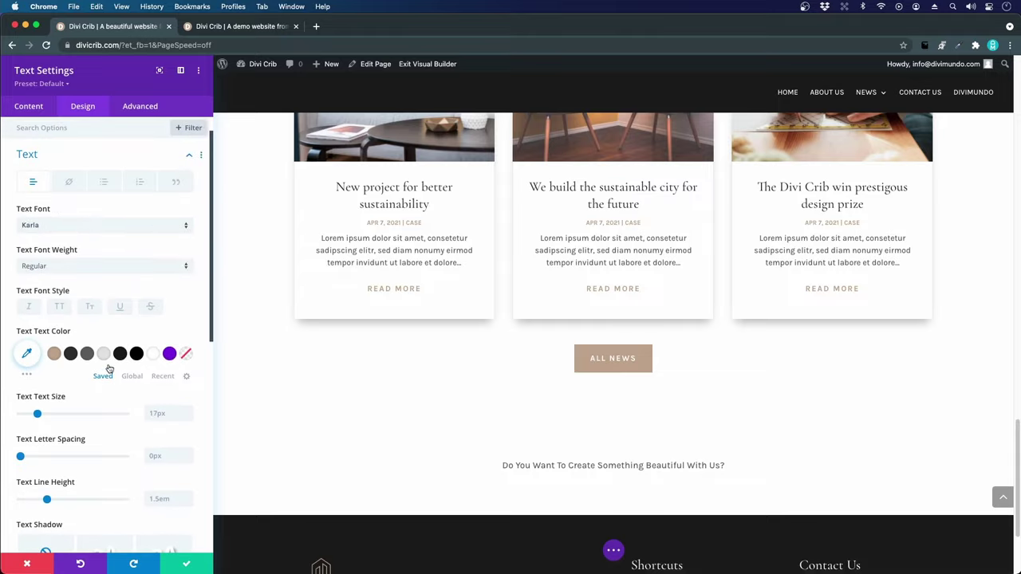
- Format the sentence as Heading 2 and save the text module
left_click(40, 107)
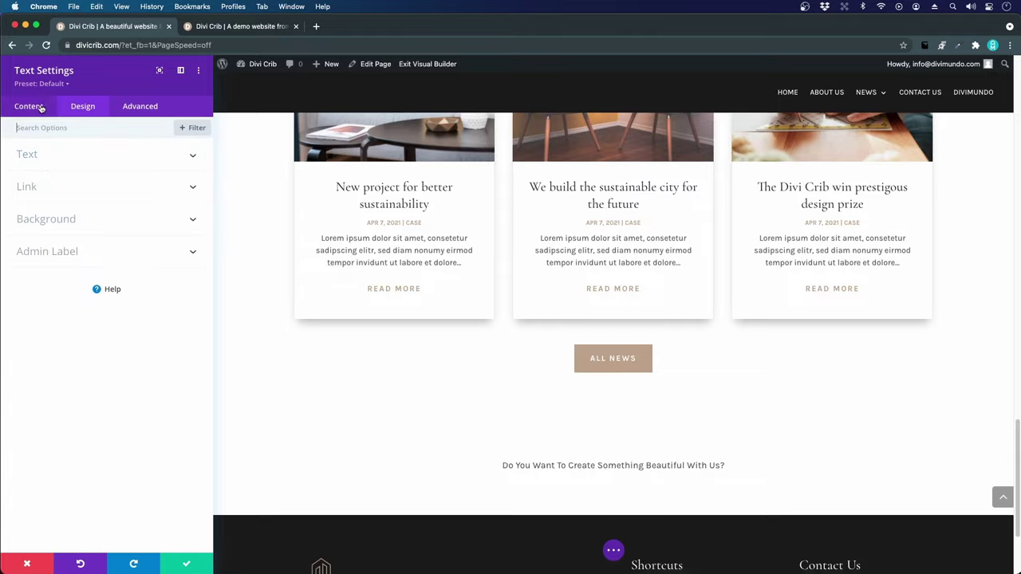
left_click(38, 163)
triple_click(84, 279)
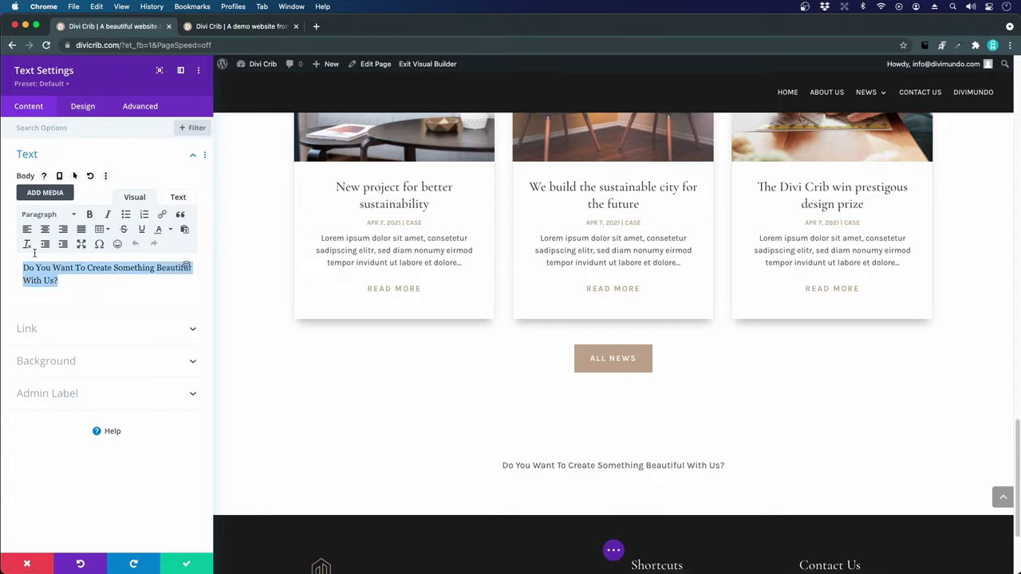
left_click(49, 215)
left_click(64, 279)
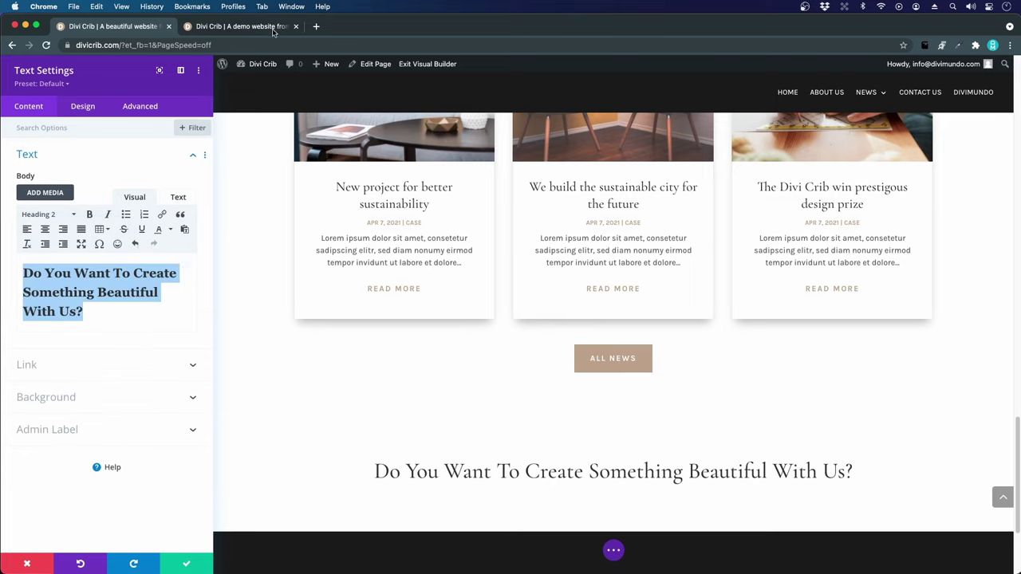
left_click(185, 564)
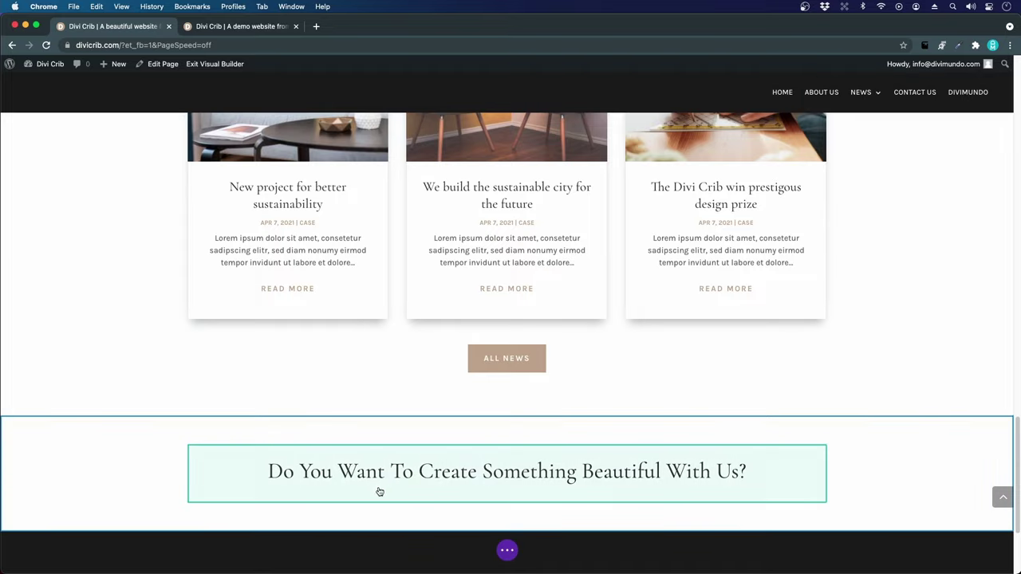
- Set the office-desk photo as the heading section's background image
mouse_move(93, 443)
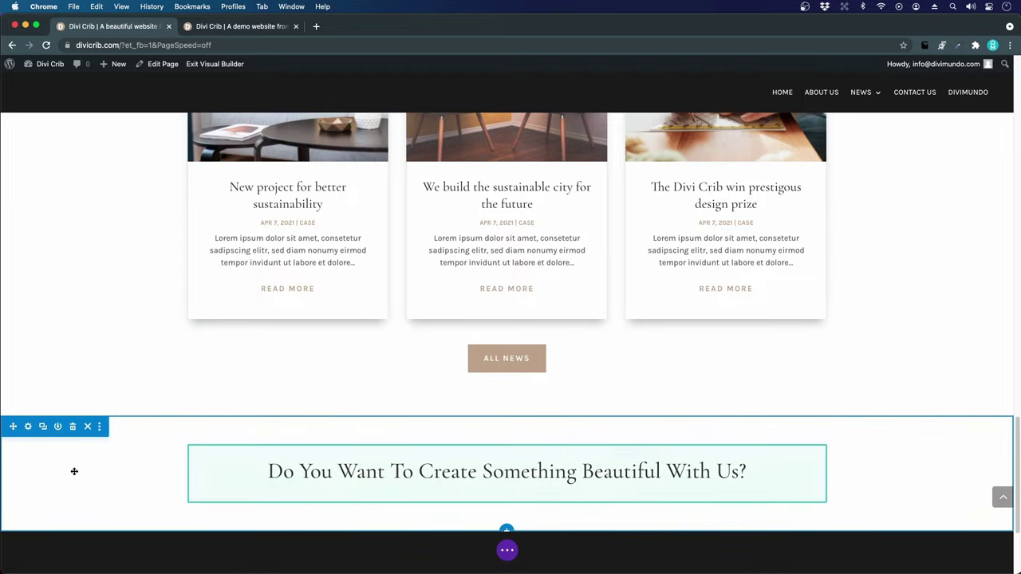
left_click(28, 429)
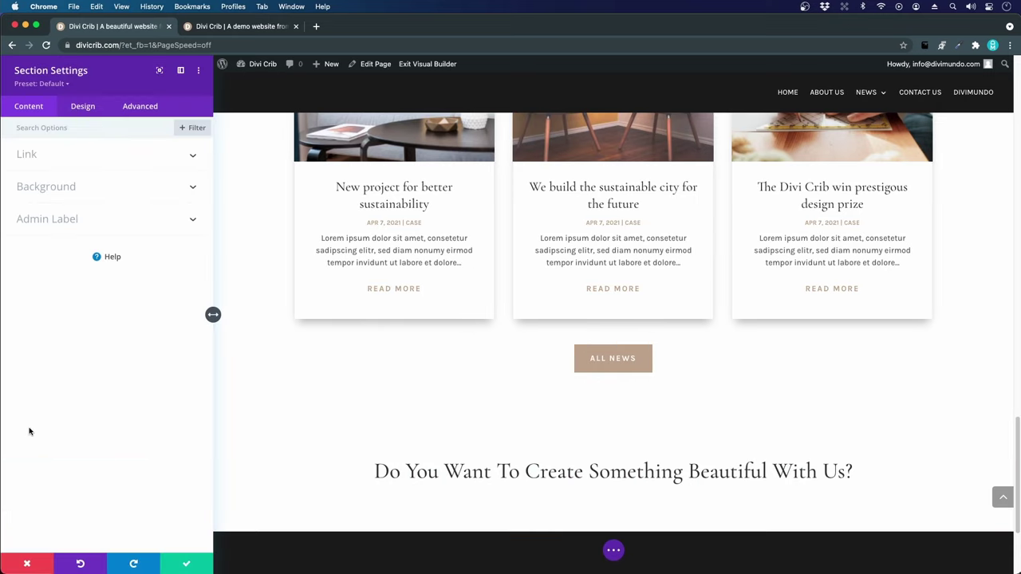
left_click(84, 195)
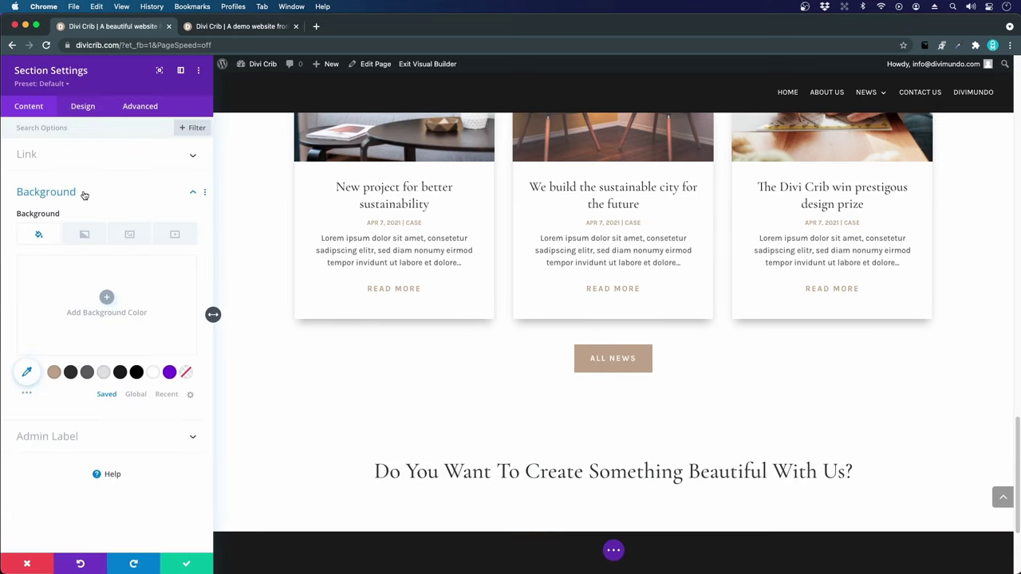
left_click(133, 240)
left_click(101, 309)
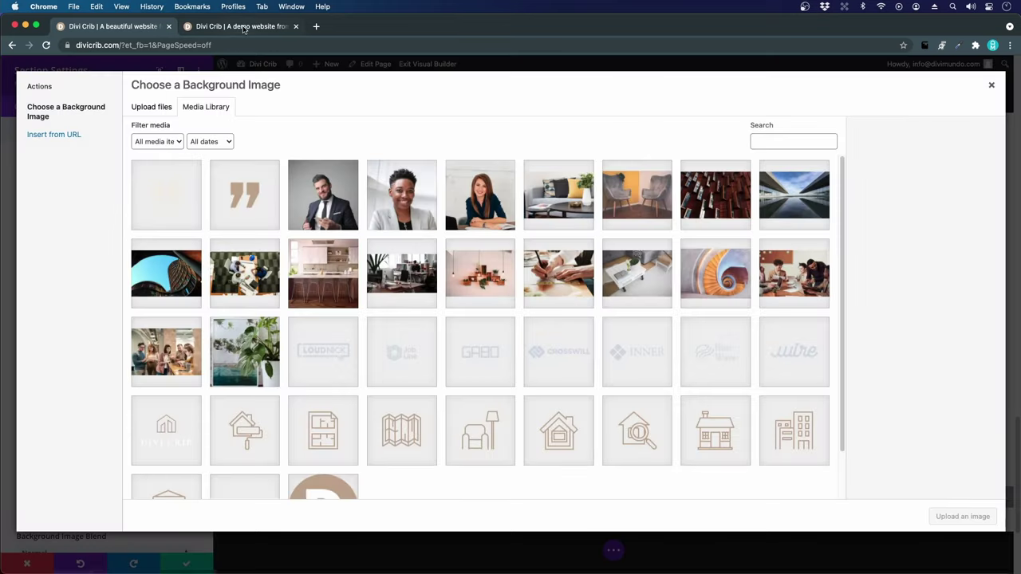
left_click(242, 26)
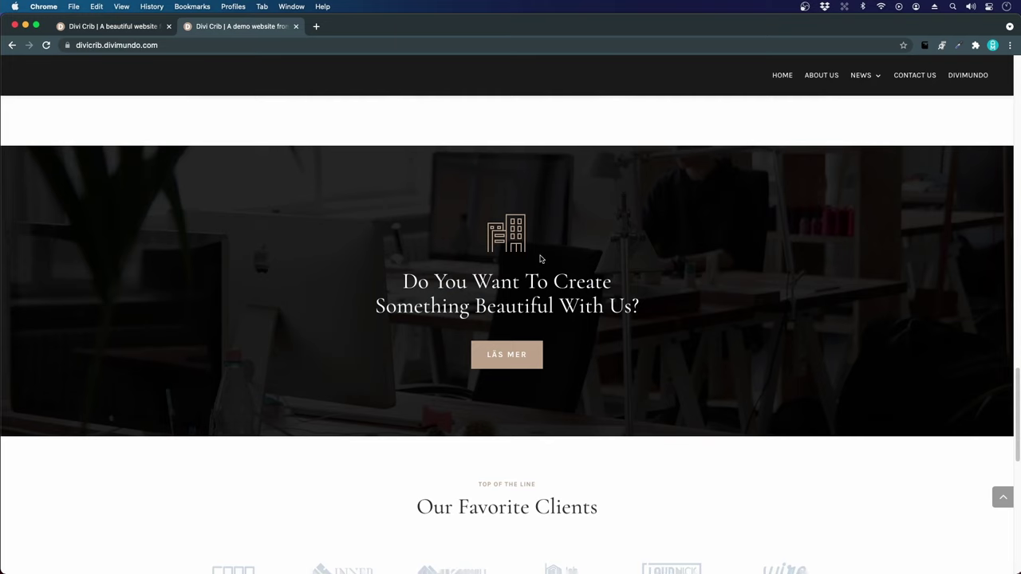
left_click(128, 31)
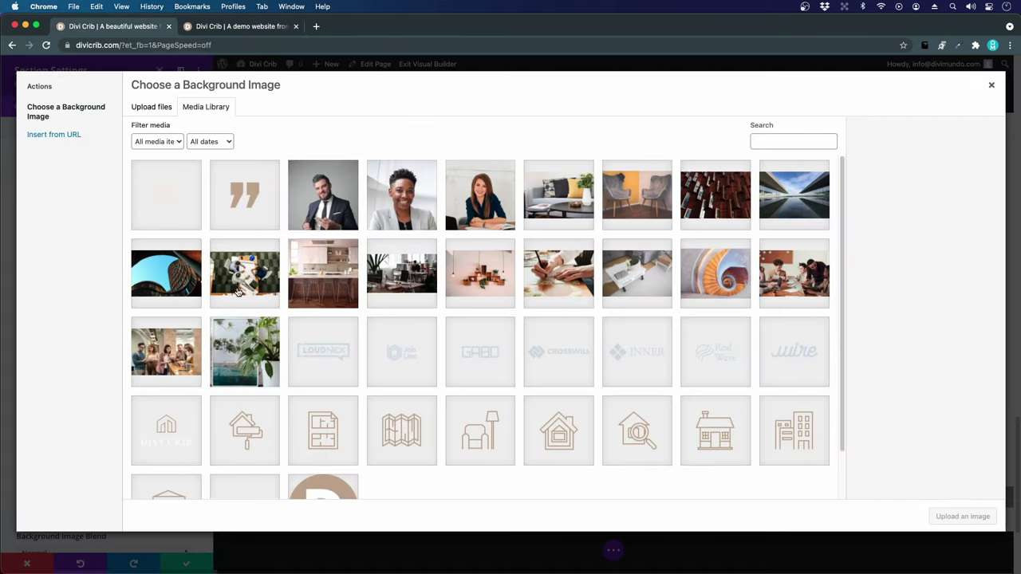
left_click(406, 275)
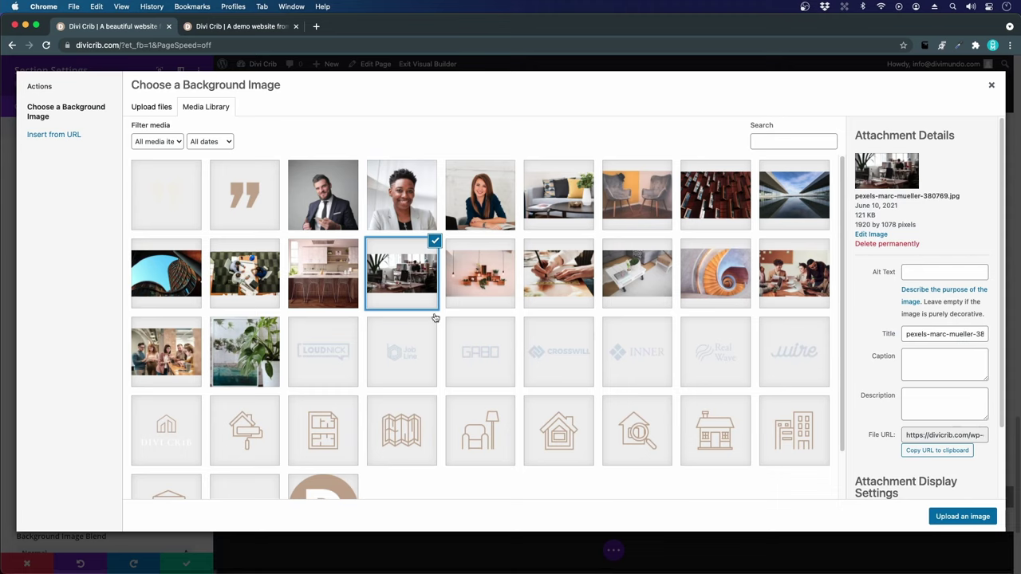
left_click(963, 516)
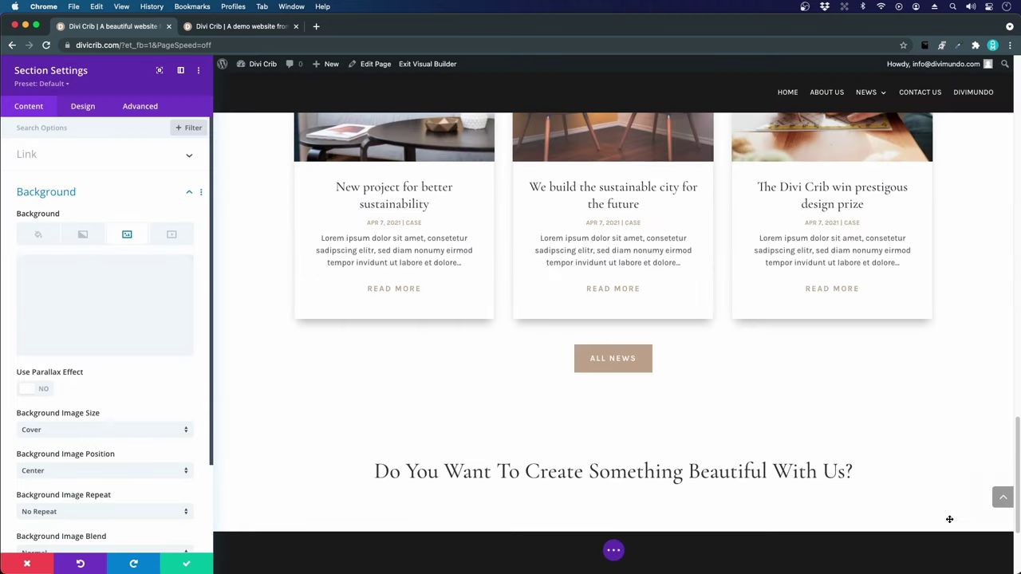
- Set the background image blend mode to Multiply
scroll(764, 458, "down", 4)
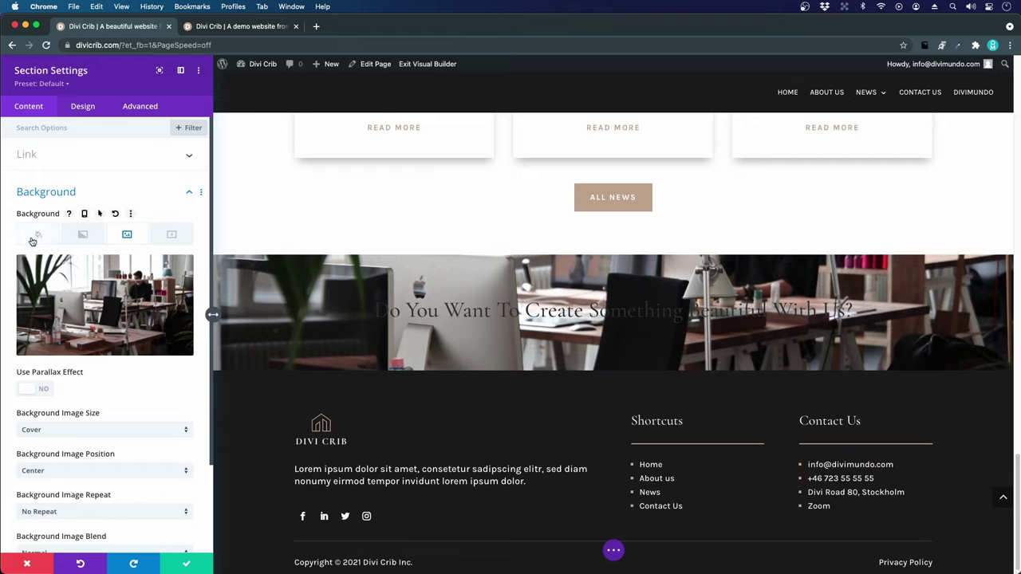
scroll(61, 342, "down", 2)
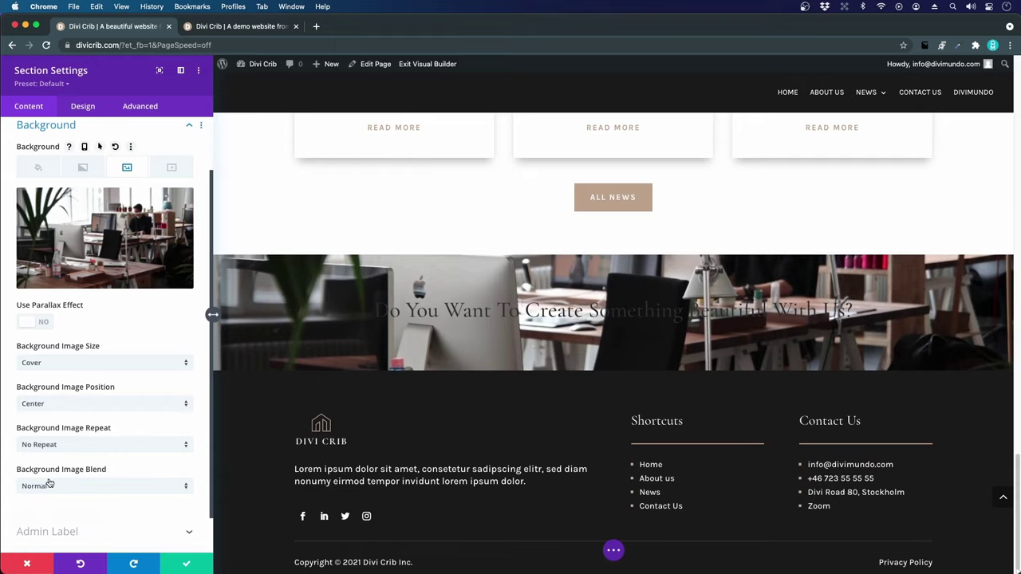
left_click(102, 484)
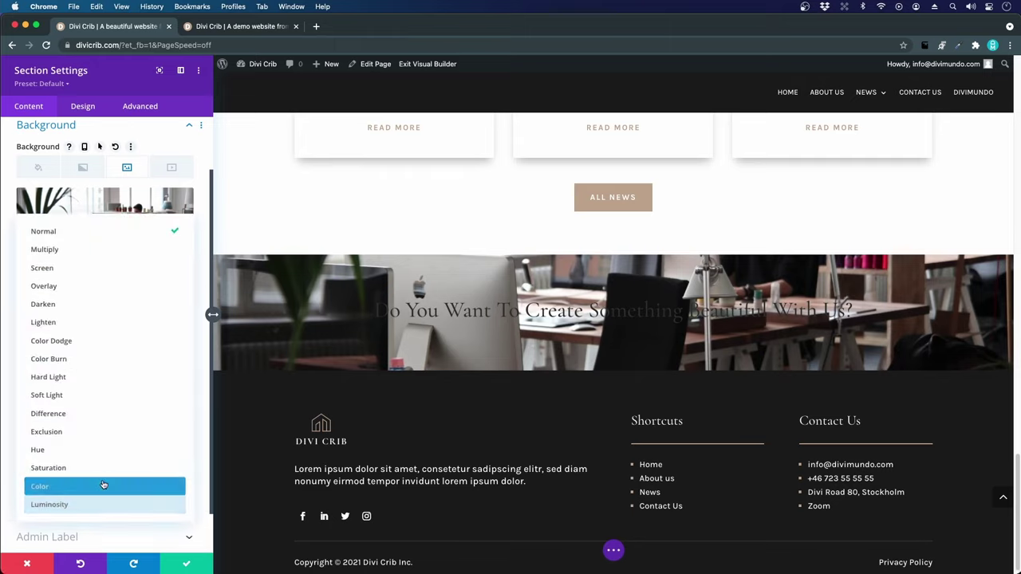
left_click(56, 252)
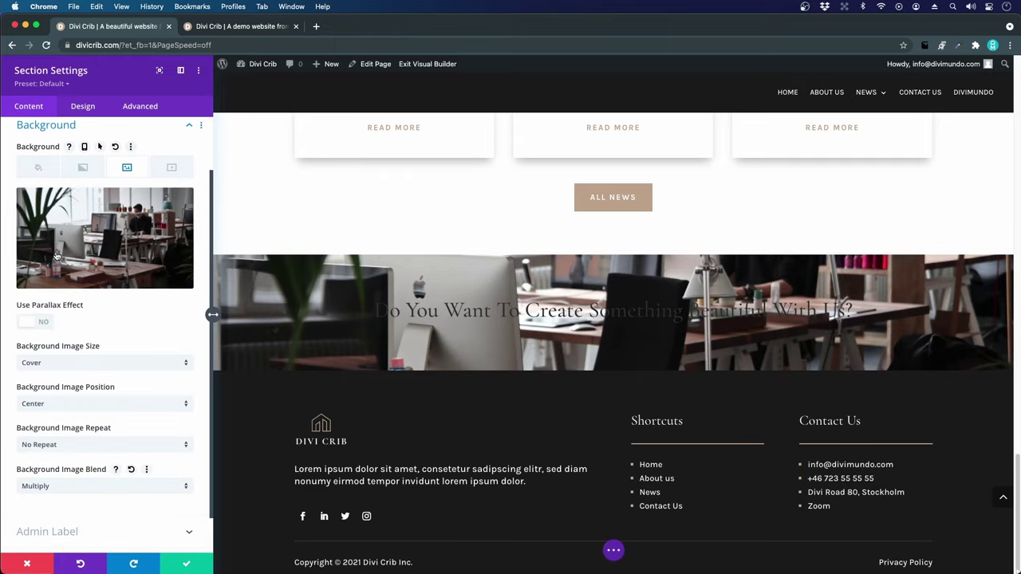
- Add a black background colour at about 0.87 opacity and save the section
left_click(48, 167)
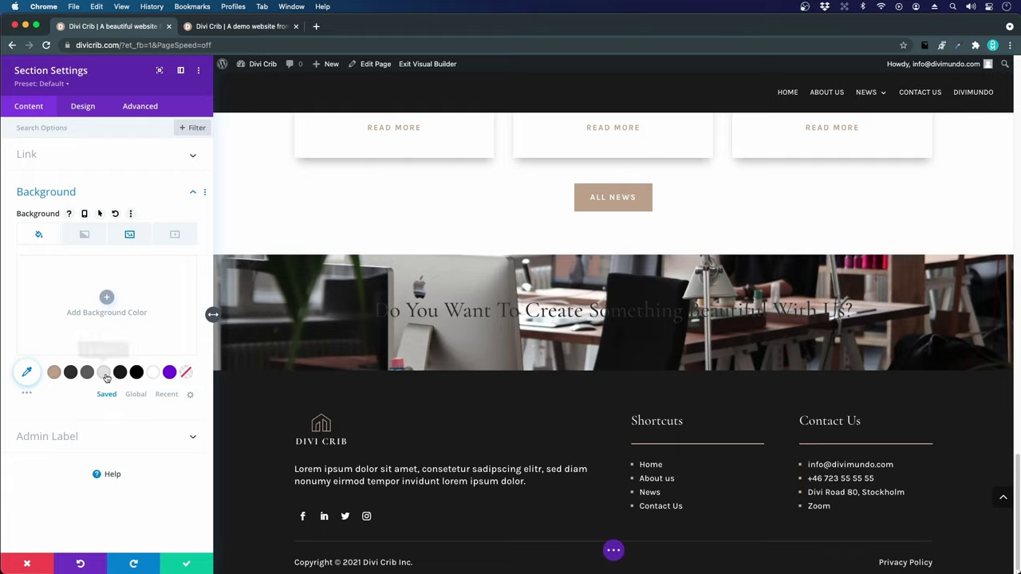
left_click(136, 373)
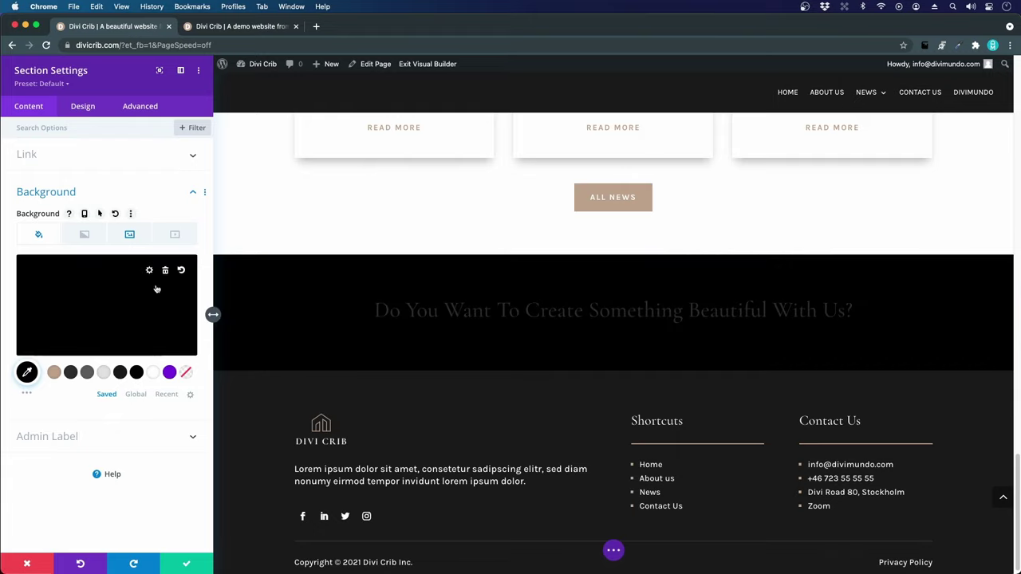
left_click(153, 331)
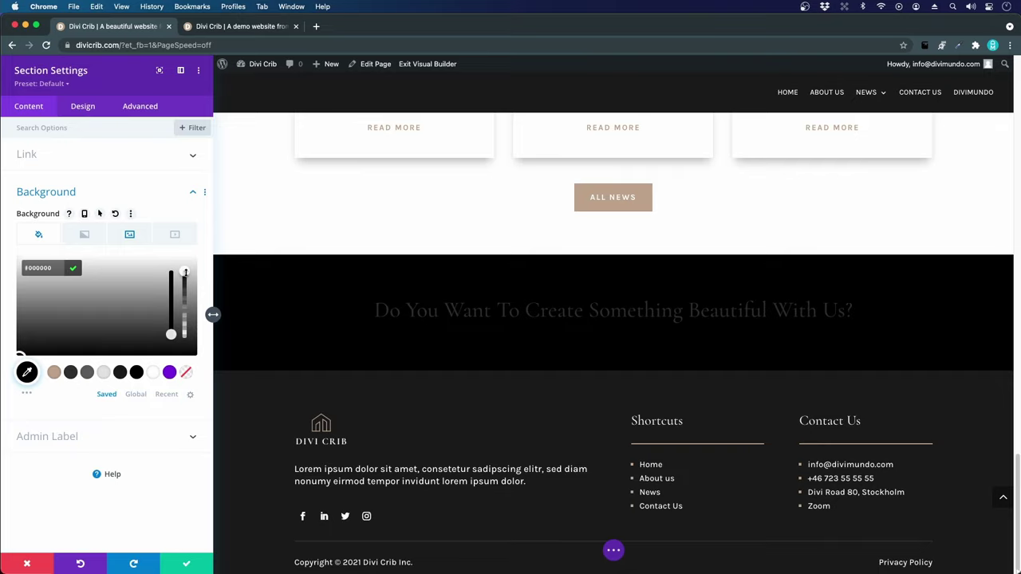
left_click_drag(184, 275, 188, 299)
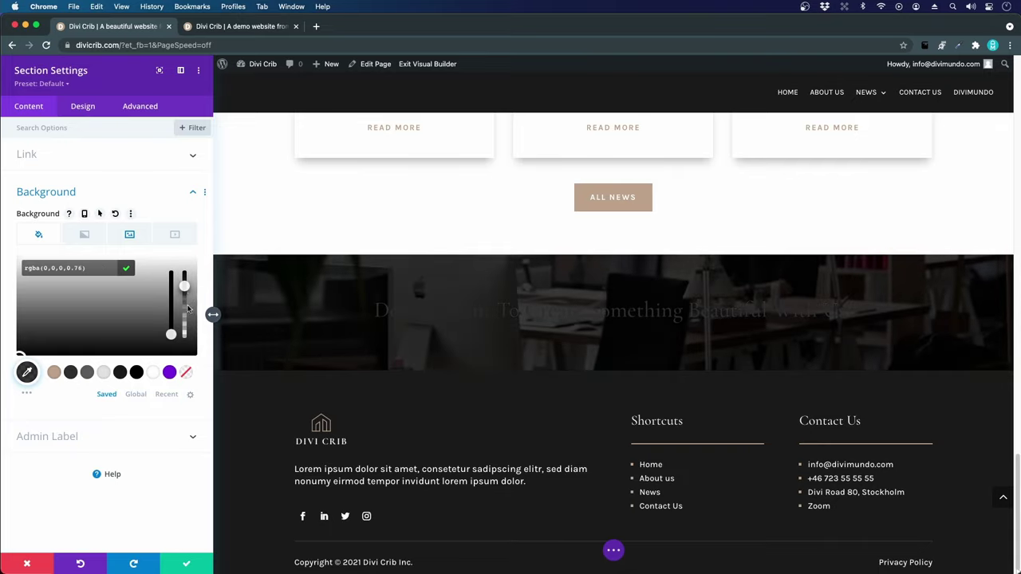
left_click_drag(184, 284, 184, 281)
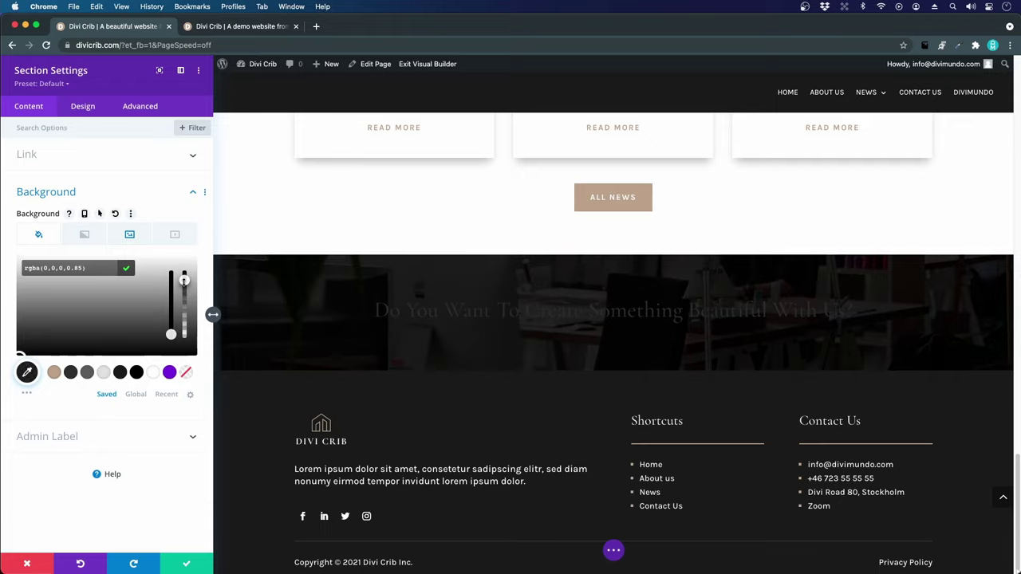
left_click(202, 568)
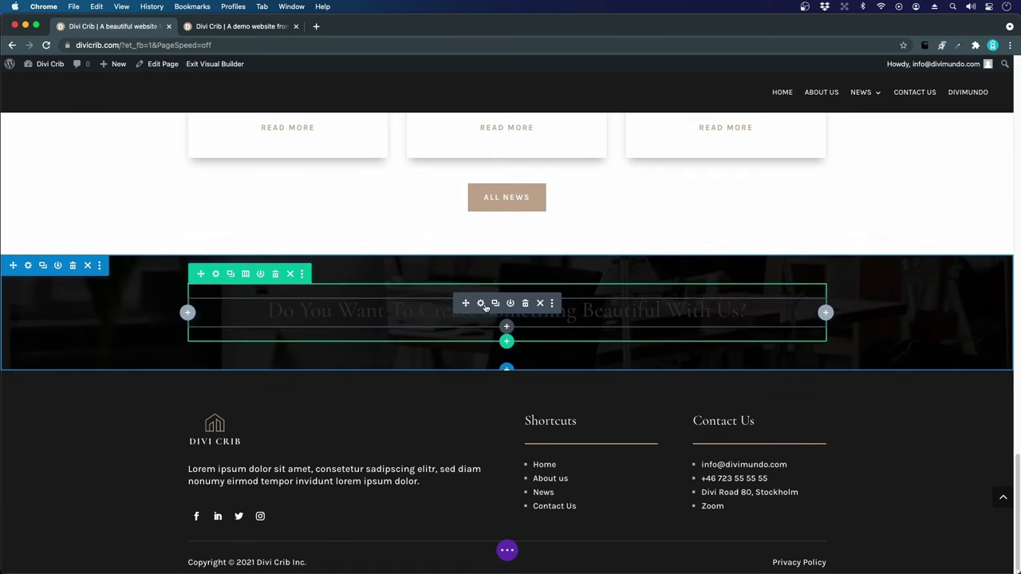
- Make the call-to-action H2 heading text white
left_click(481, 304)
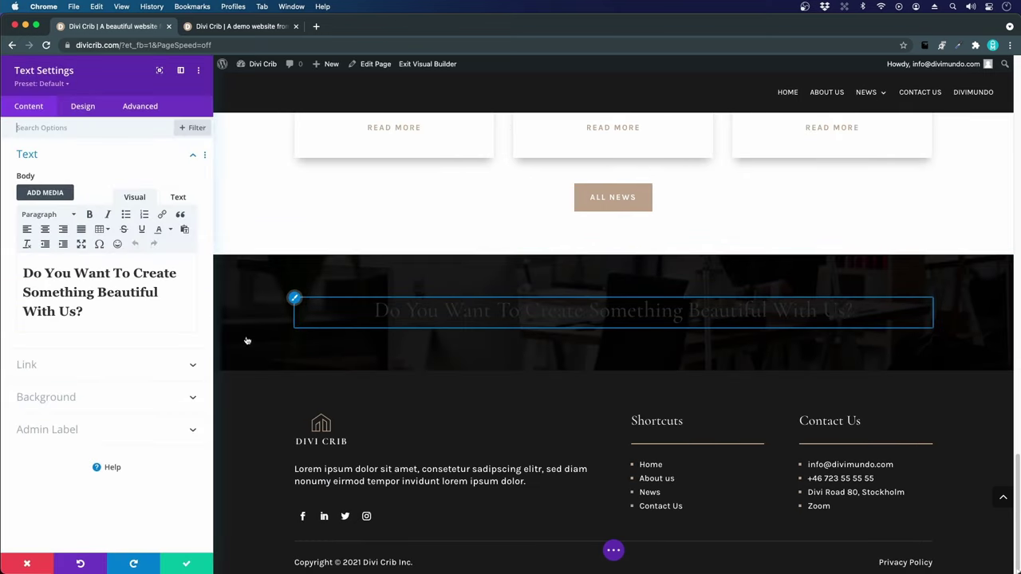
left_click(83, 109)
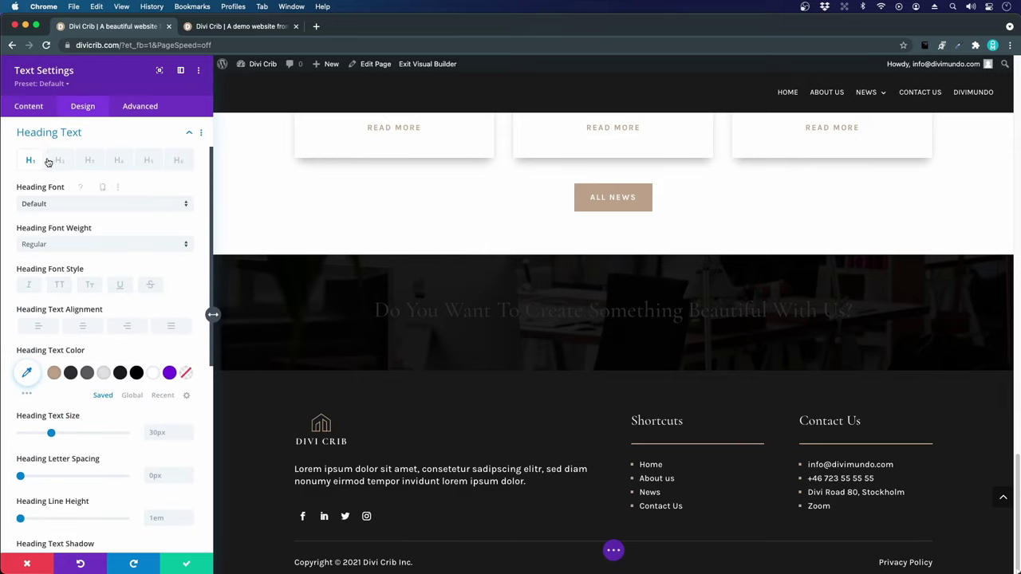
left_click(57, 161)
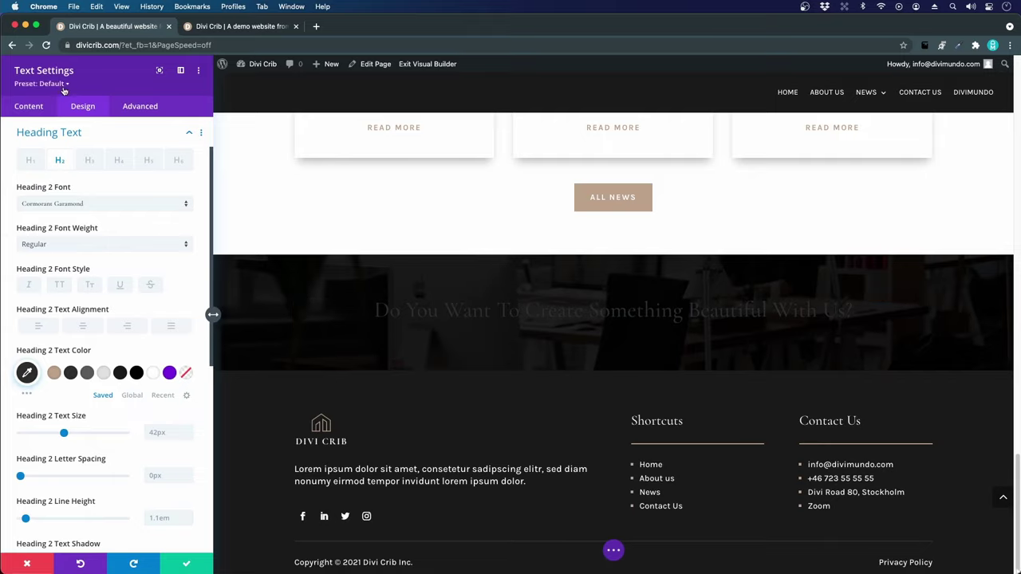
left_click(151, 373)
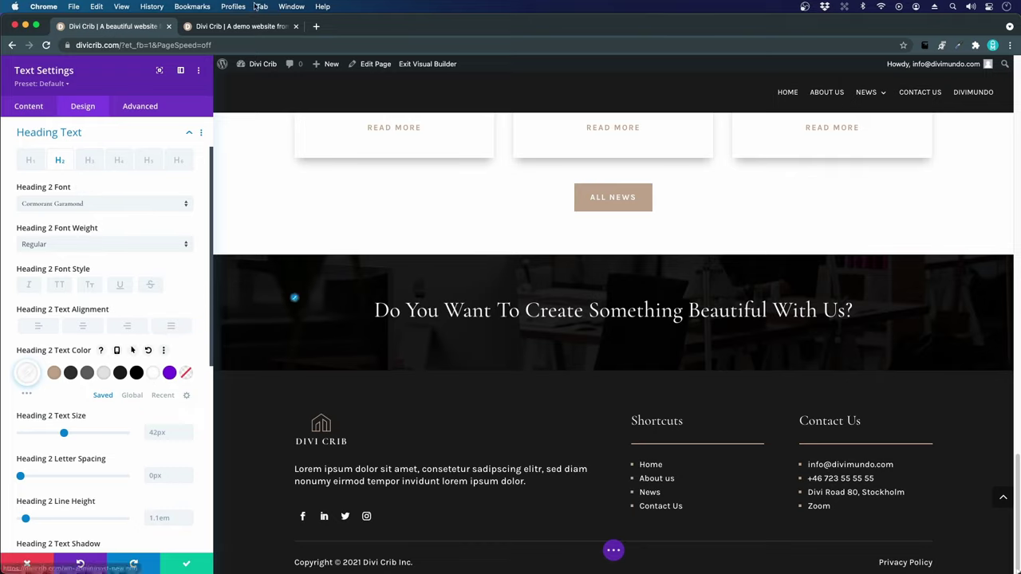
left_click(239, 26)
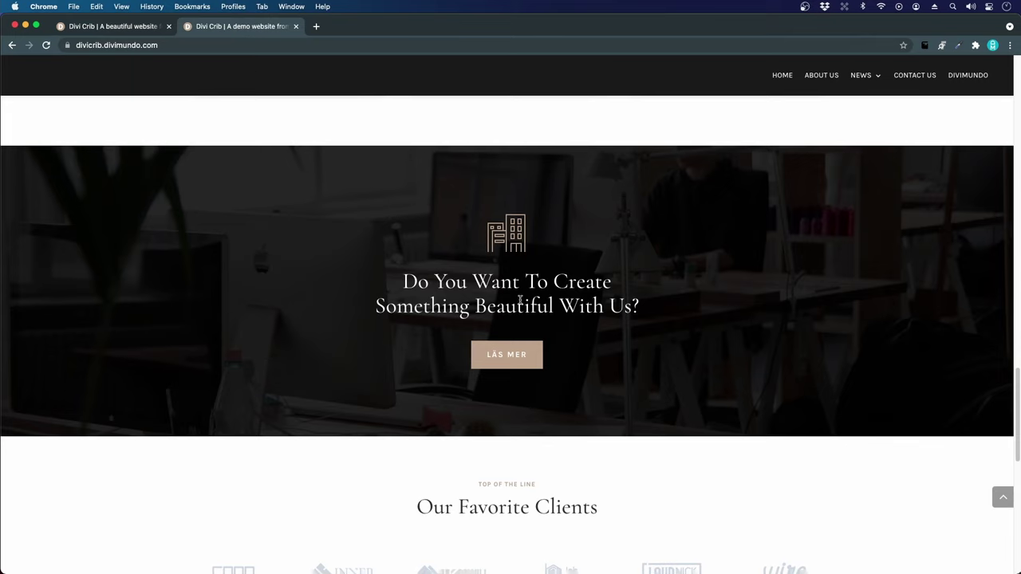
left_click(138, 28)
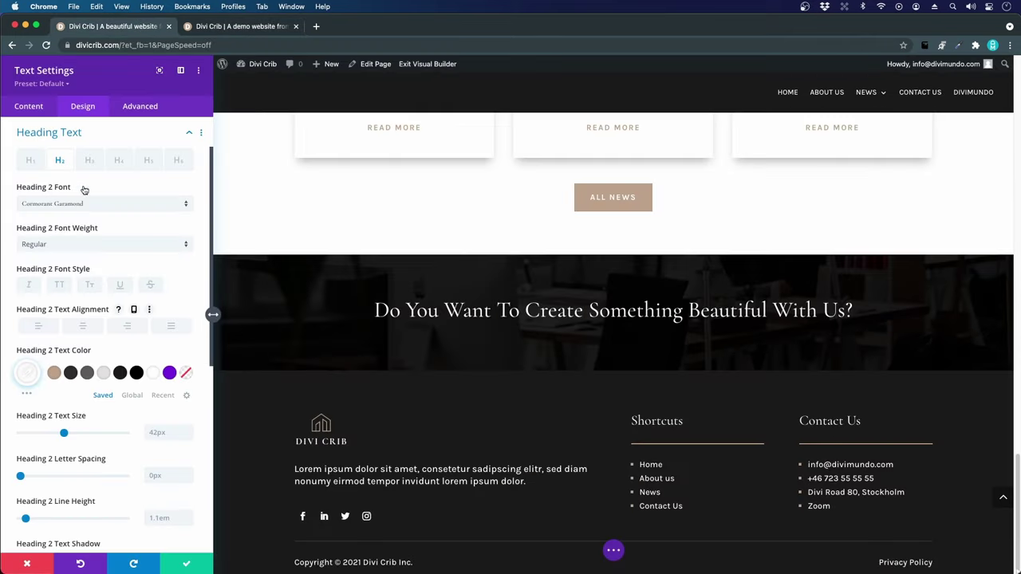
- Cap the heading at 700px max width, centre the module, and save
scroll(74, 196, "down", 5)
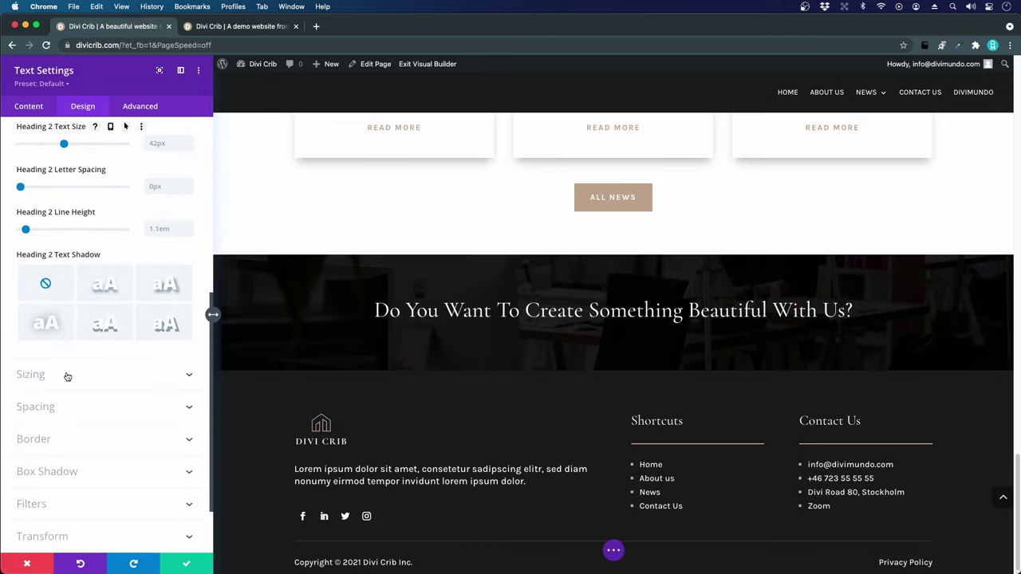
left_click(68, 376)
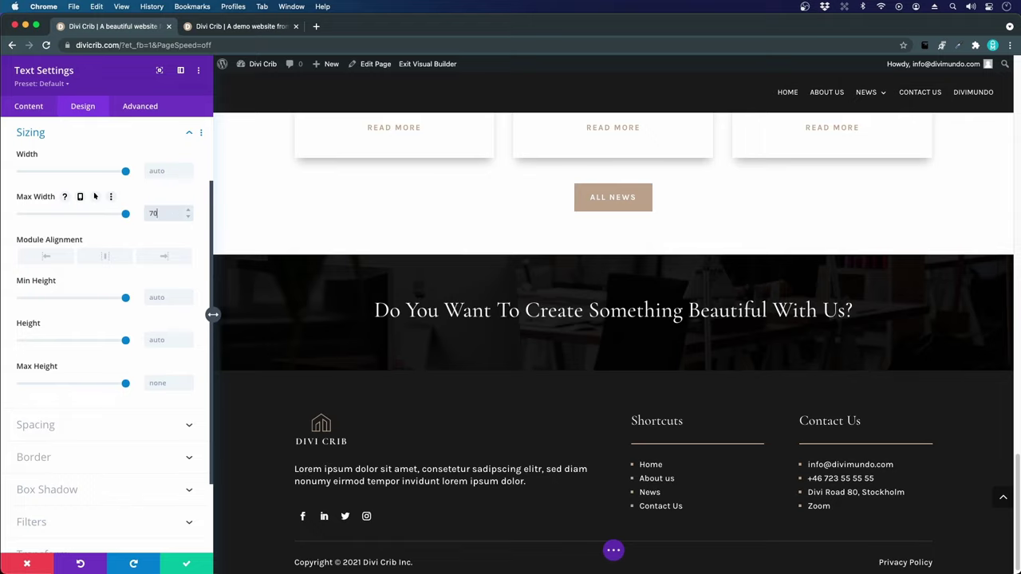
type("700px")
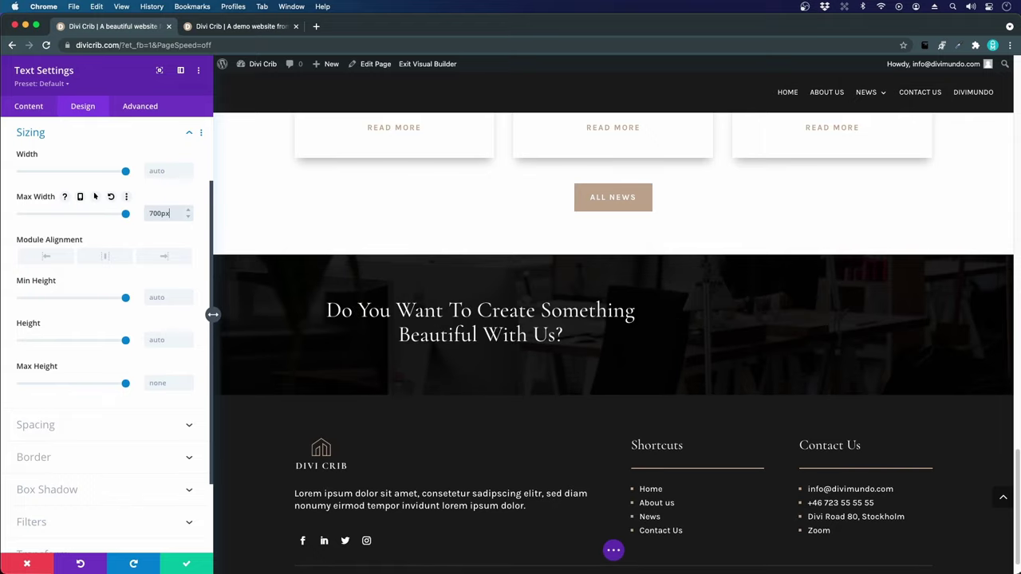
left_click(177, 271)
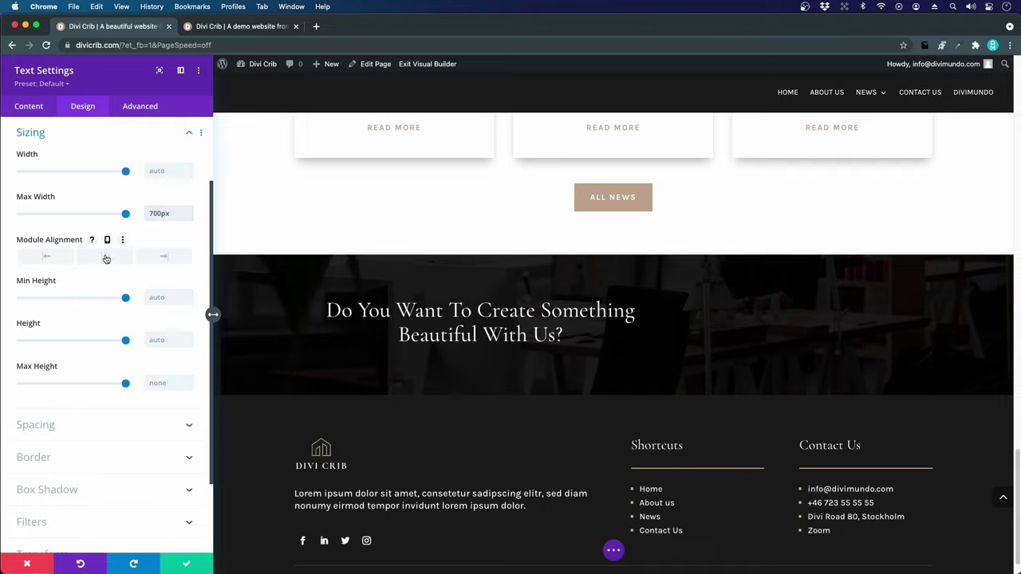
left_click(105, 256)
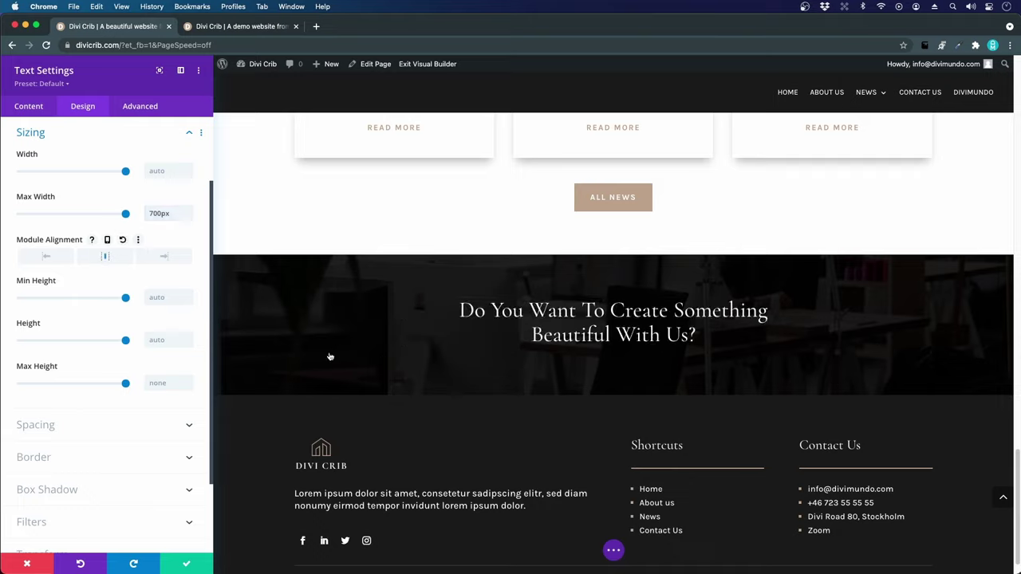
left_click(205, 564)
left_click(272, 30)
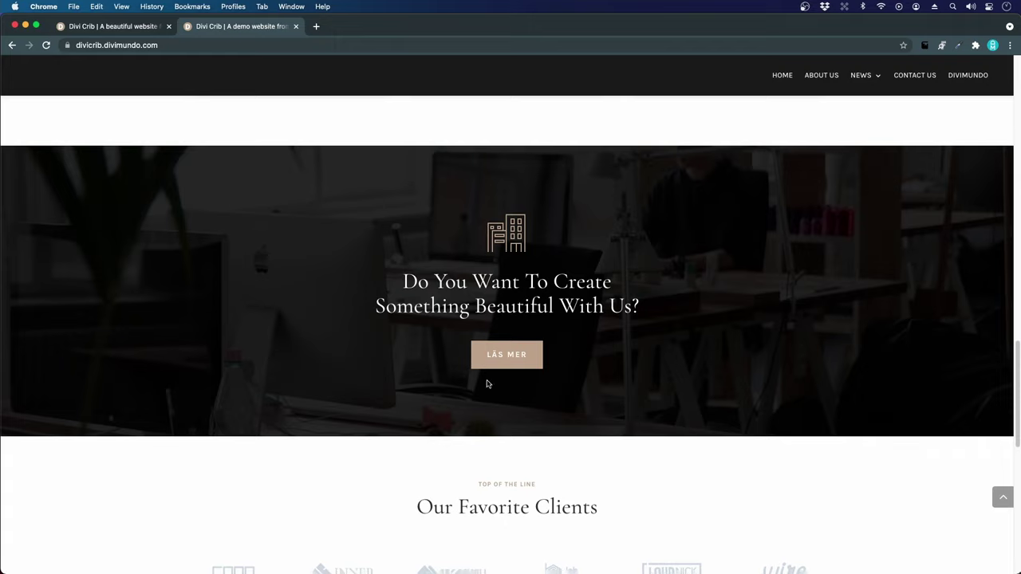
left_click(102, 27)
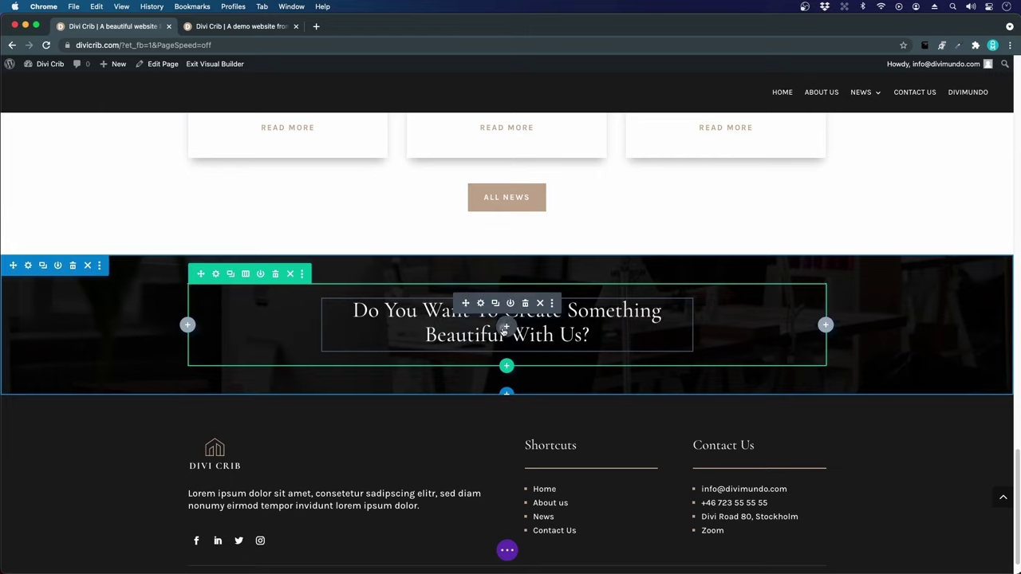
- Insert an Image module using the building icon from the Media Library
left_click(506, 327)
type("image")
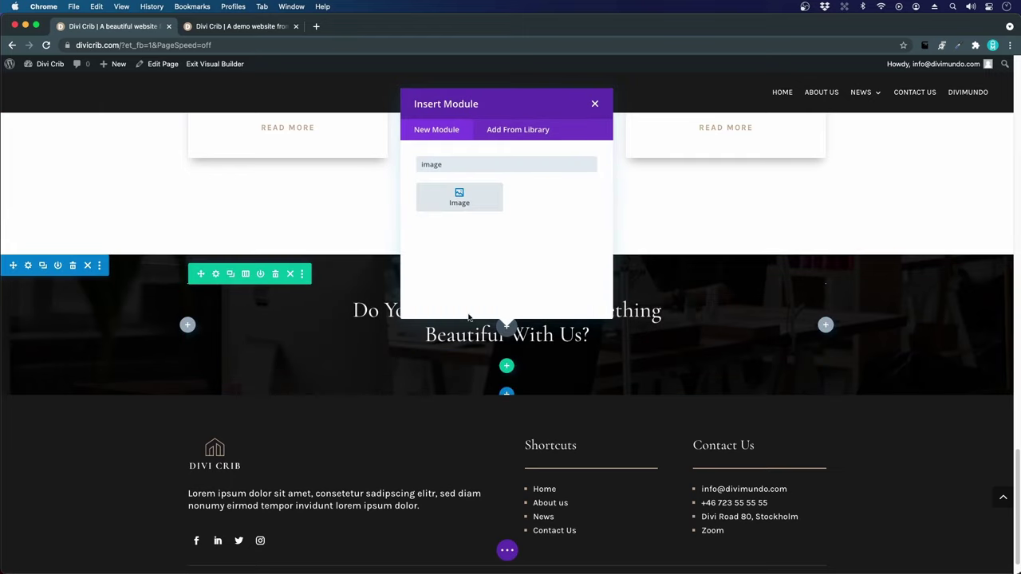
left_click(469, 209)
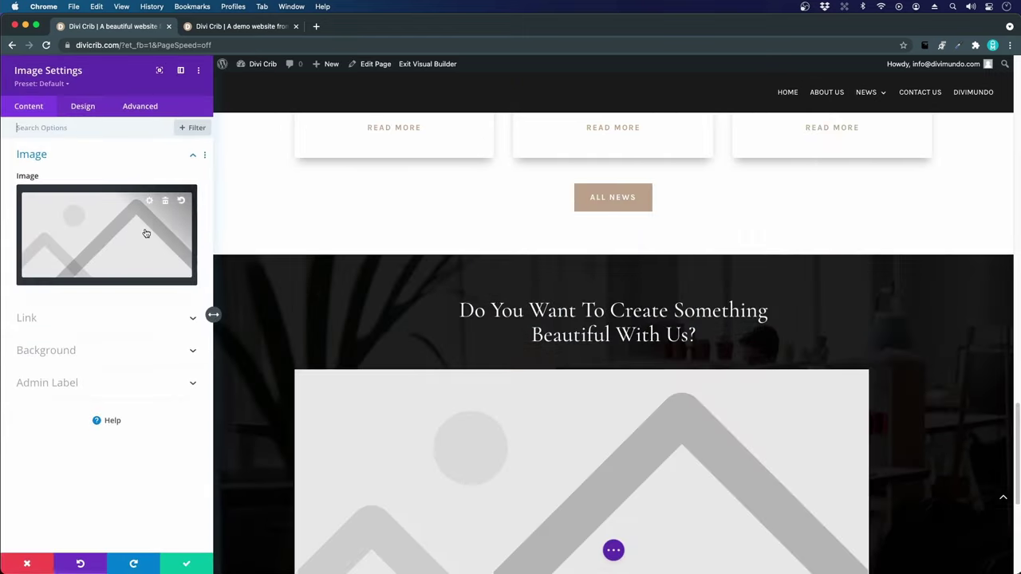
left_click(146, 233)
left_click(240, 30)
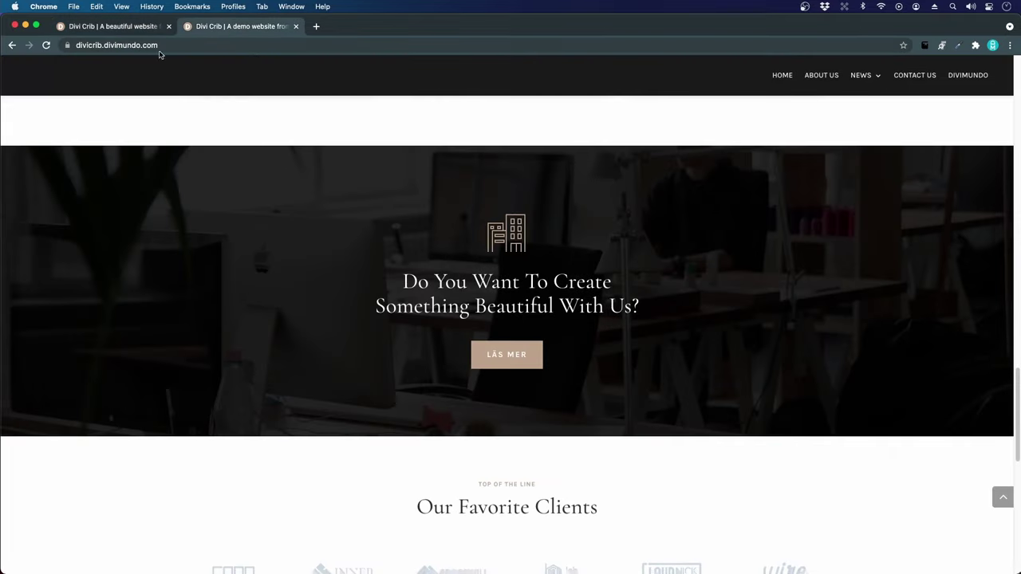
left_click(107, 32)
scroll(622, 399, "down", 3)
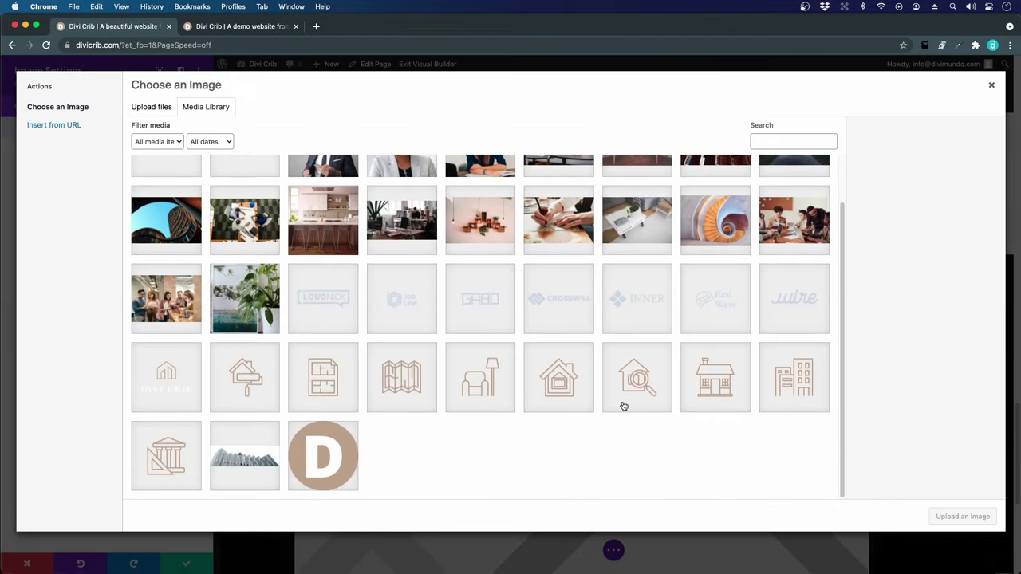
left_click(772, 389)
left_click(962, 517)
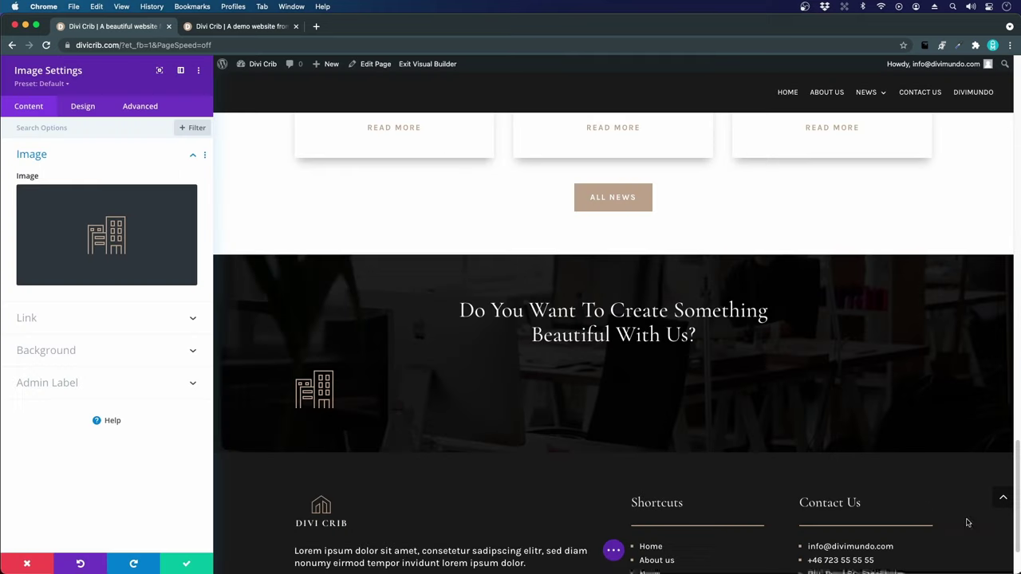
- Centre the building icon and save the image settings
left_click(85, 110)
left_click(56, 156)
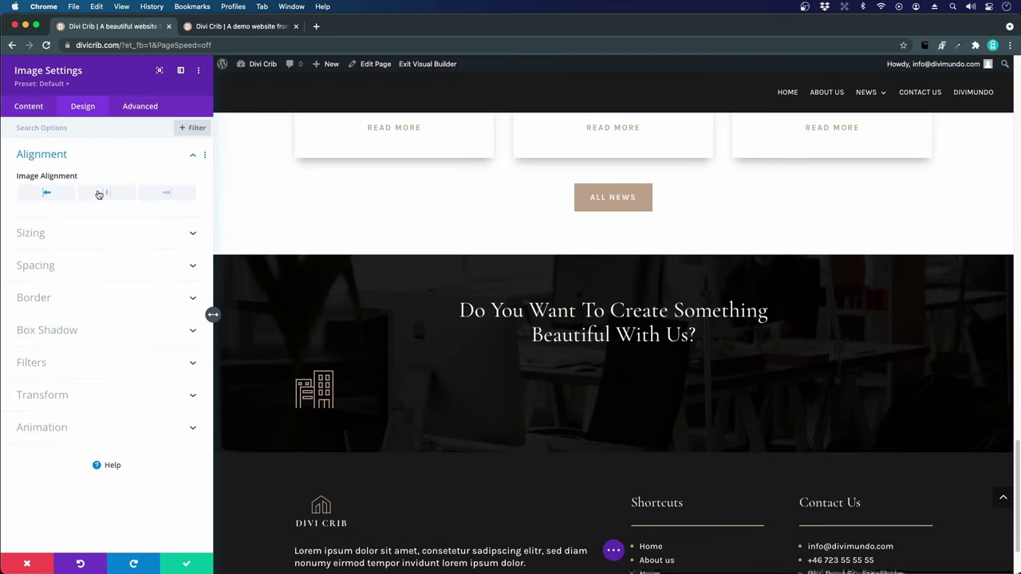
left_click(101, 195)
left_click(185, 563)
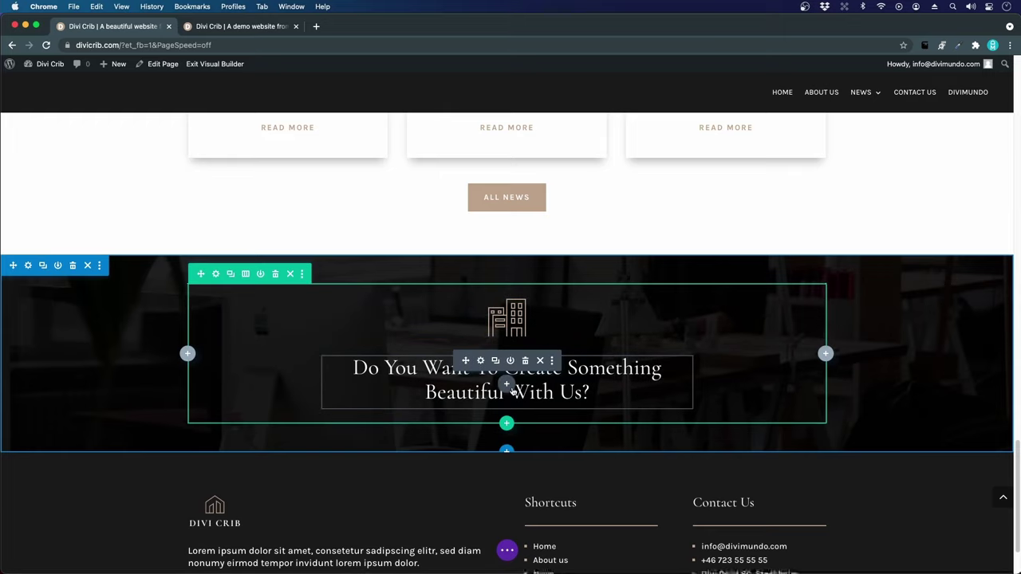
- Add a Button module under the heading and centre it
left_click(507, 385)
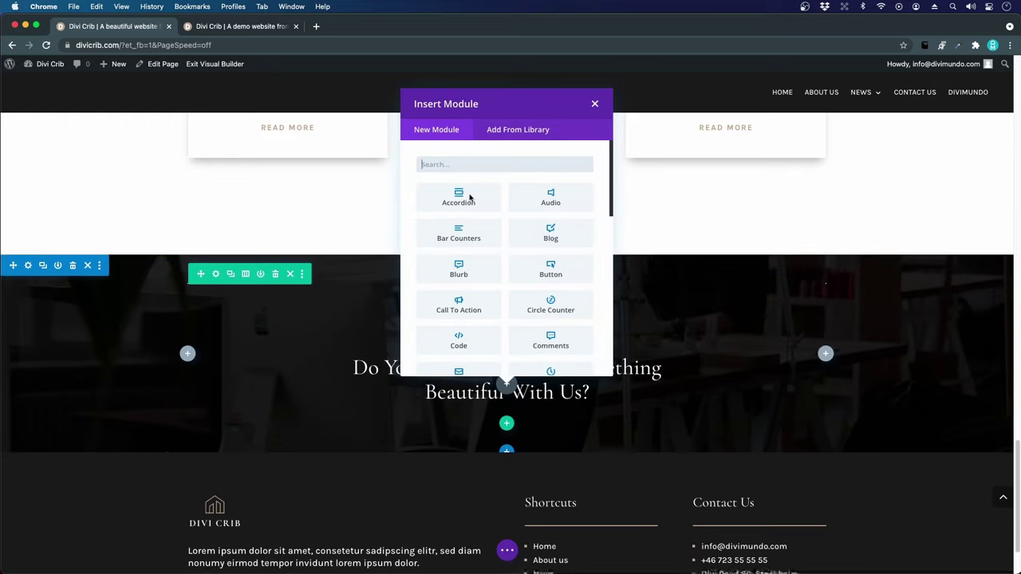
type("butt")
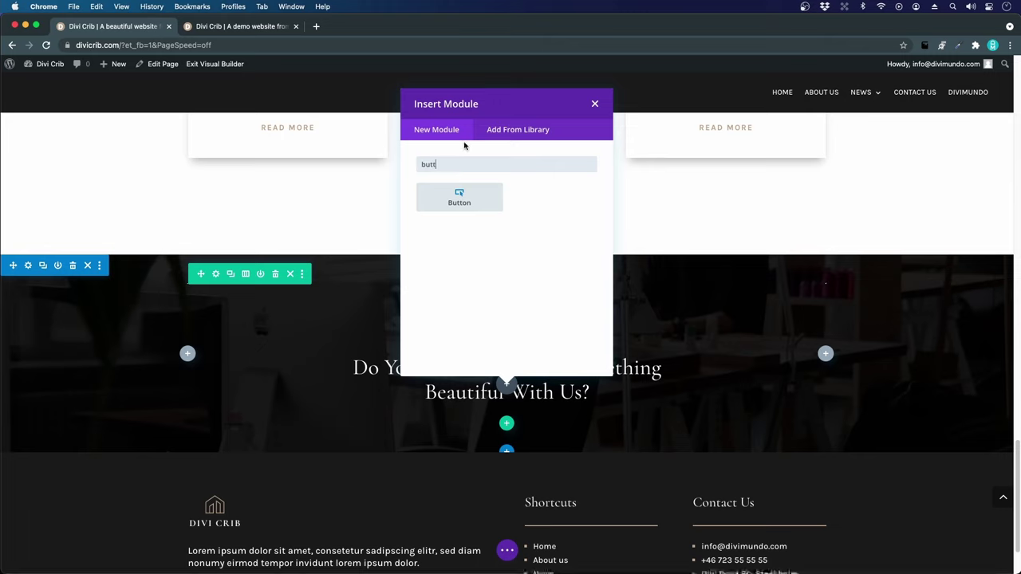
left_click(457, 198)
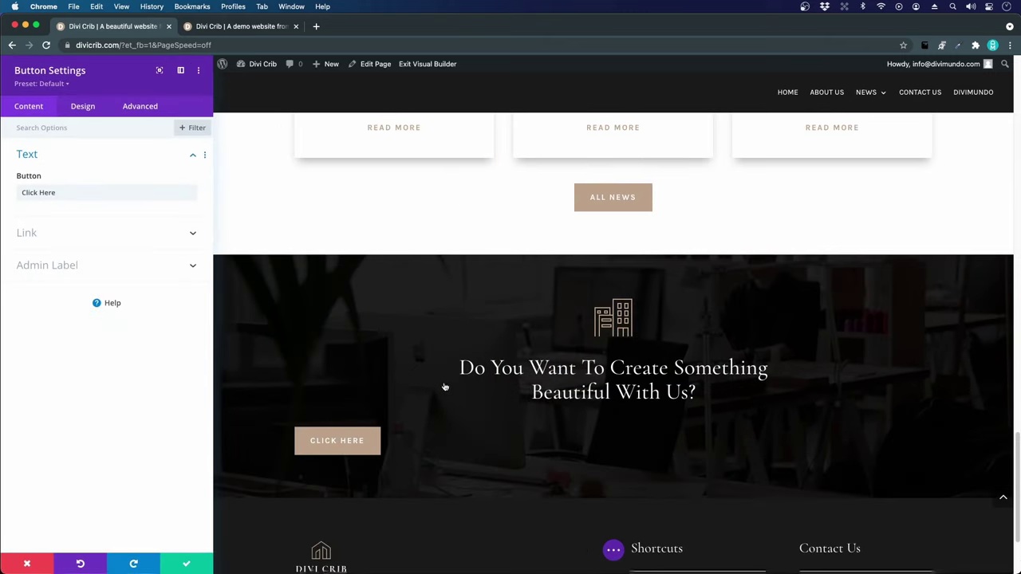
left_click(82, 107)
left_click(51, 154)
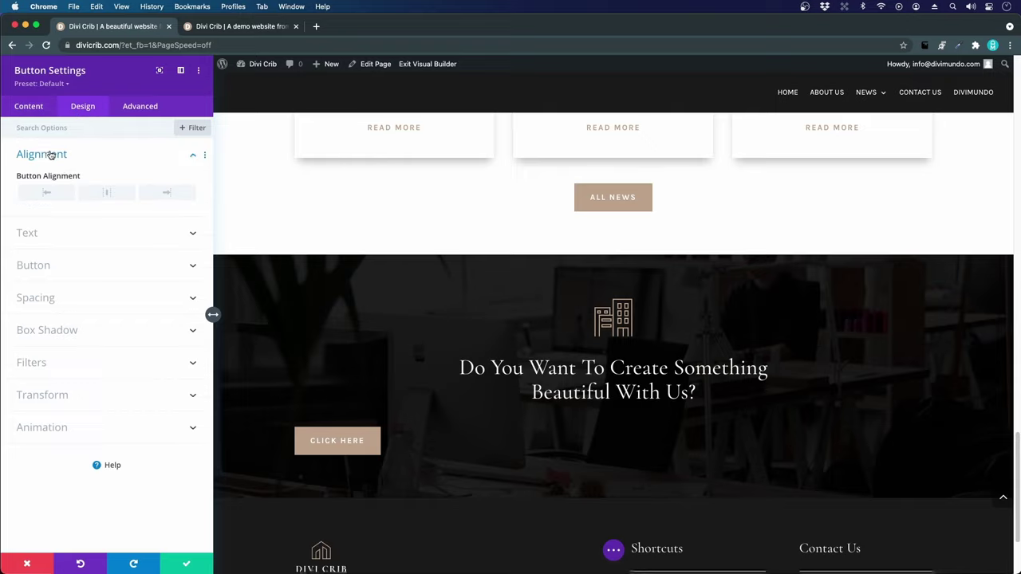
left_click(103, 191)
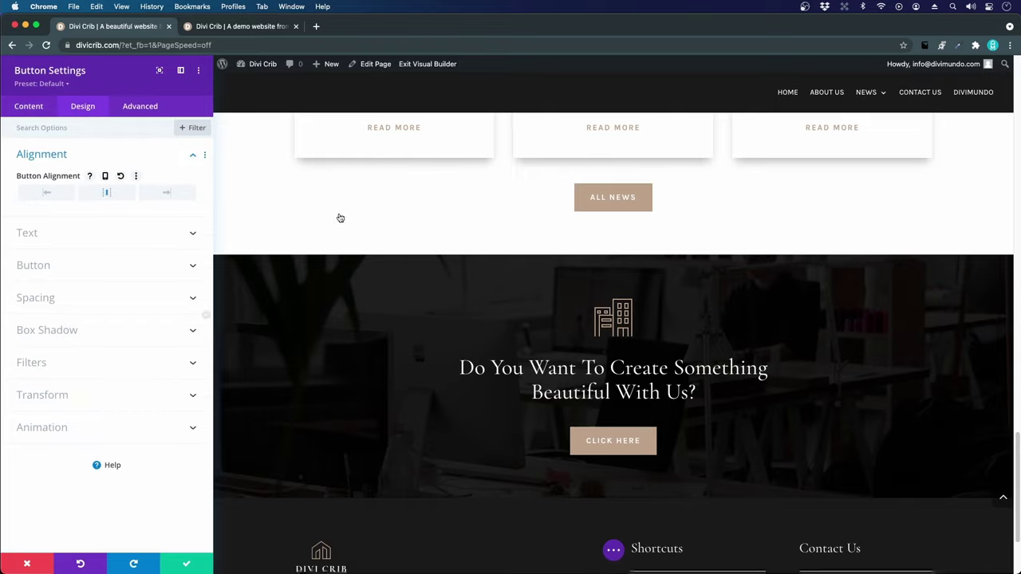
- Review the CLICK HERE button's label and link settings, then save
left_click(32, 107)
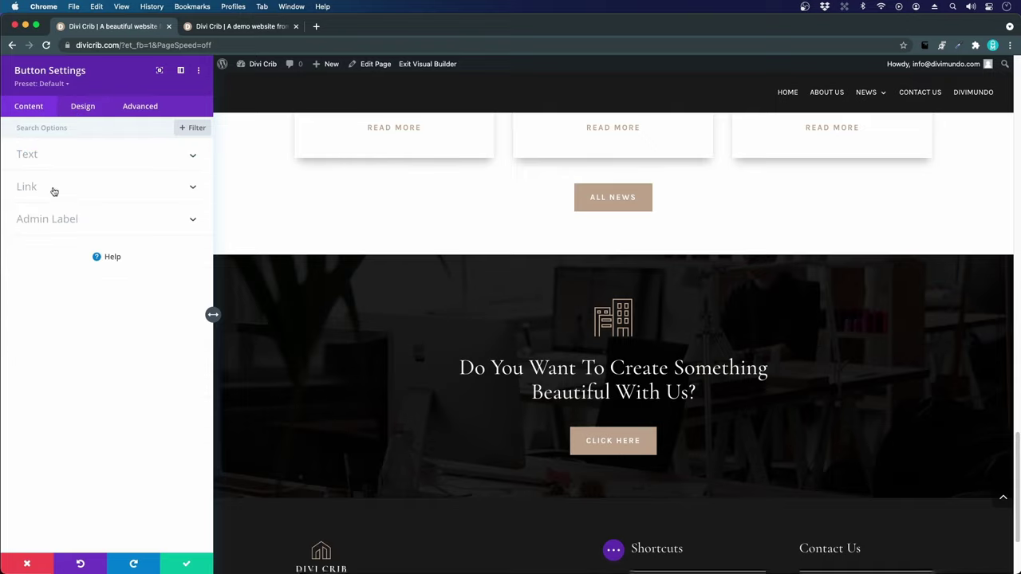
left_click(48, 155)
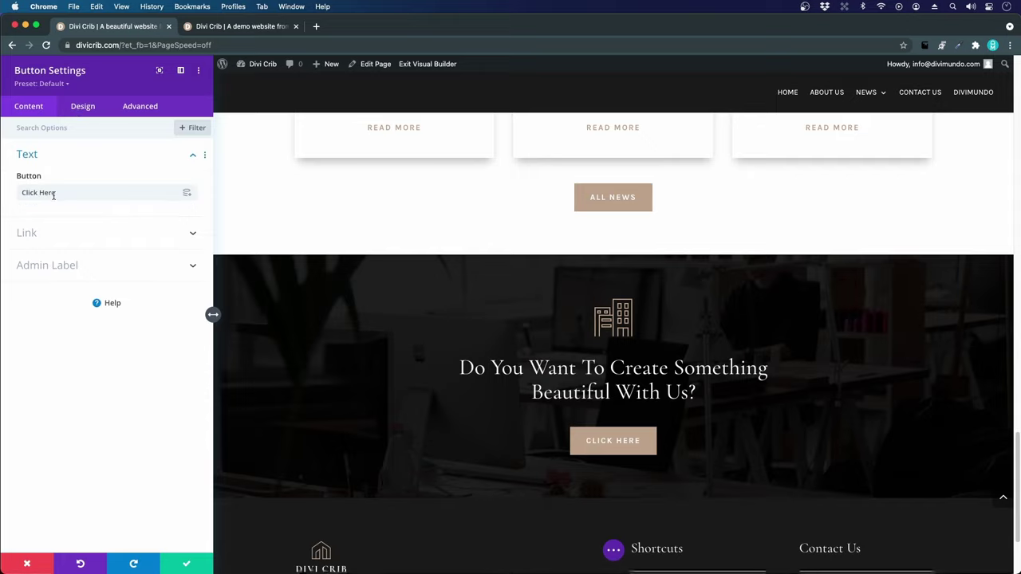
left_click(54, 233)
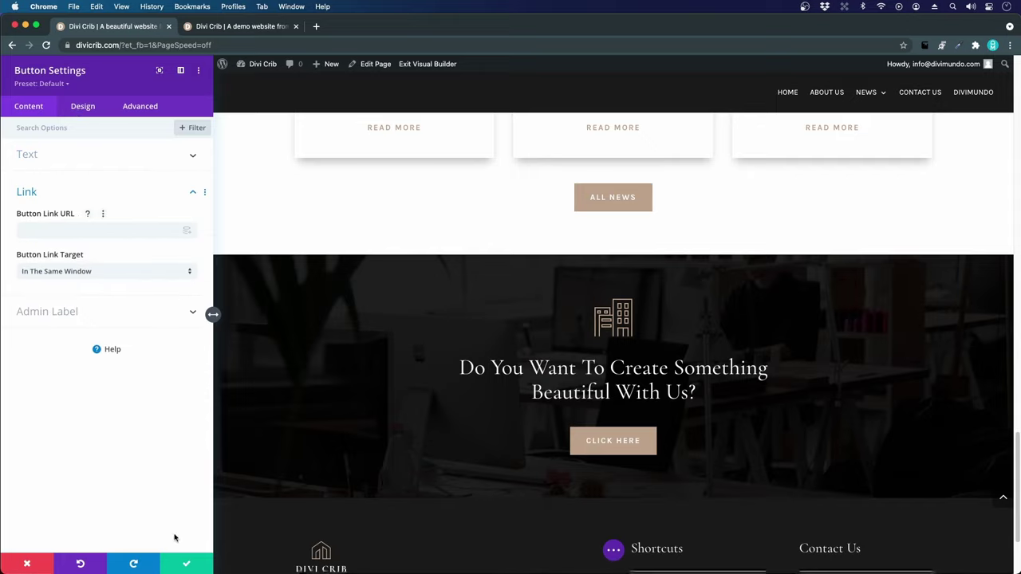
left_click(189, 565)
- Increase the call-to-action section's top and bottom padding to roughly 150px each
scroll(401, 378, "down", 3)
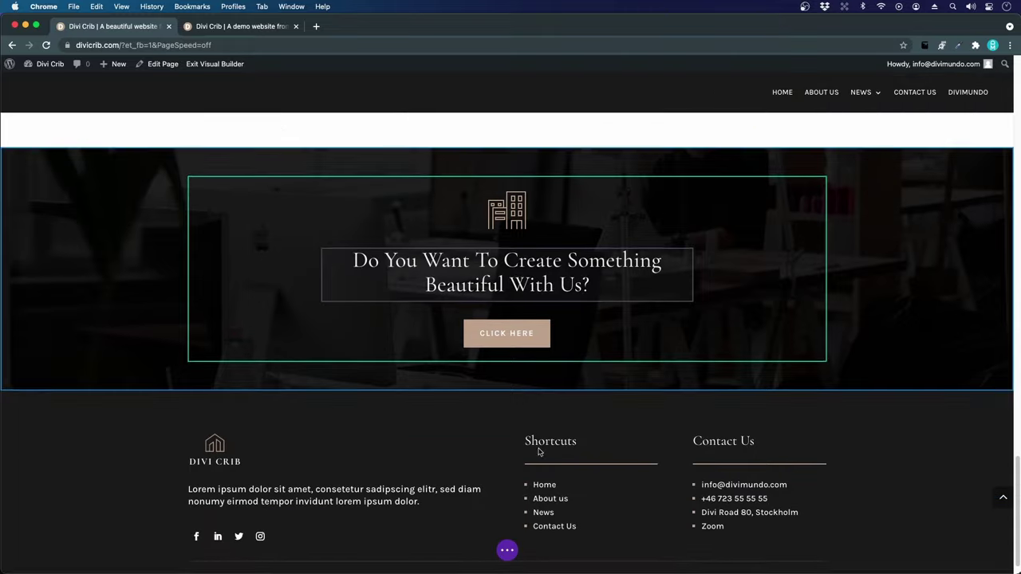
scroll(713, 488, "up", 1)
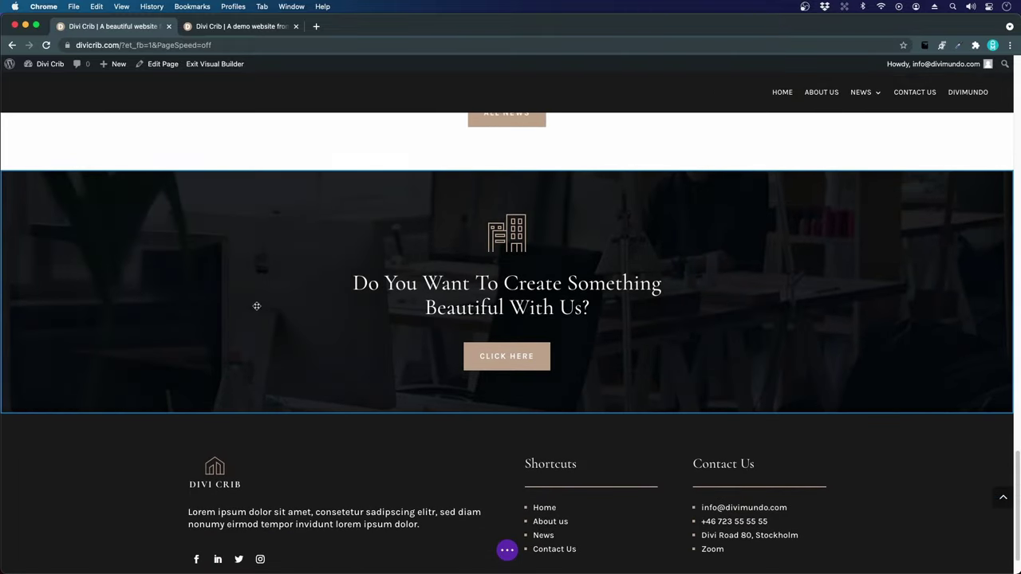
mouse_move(68, 240)
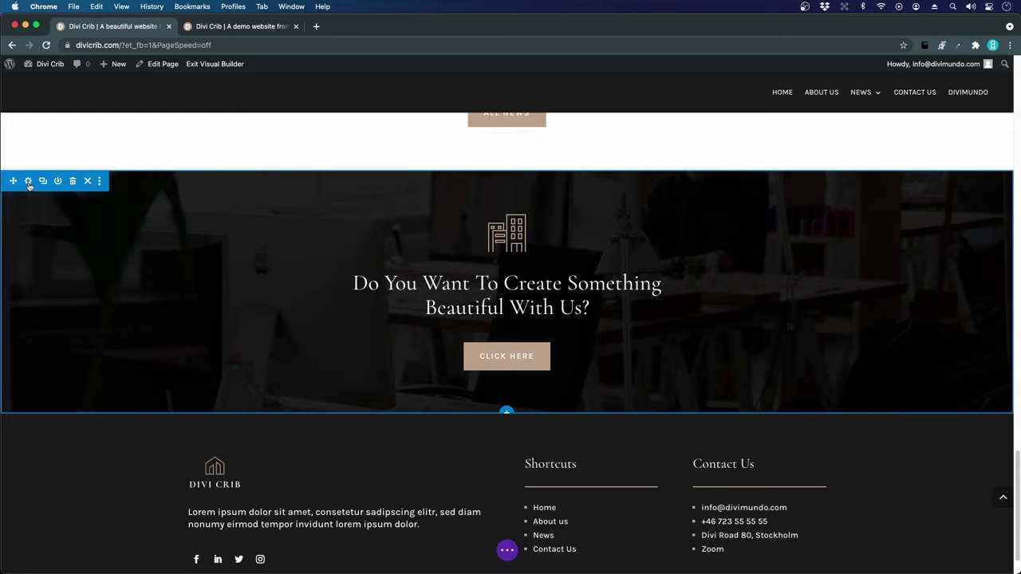
left_click_drag(248, 187, 257, 234)
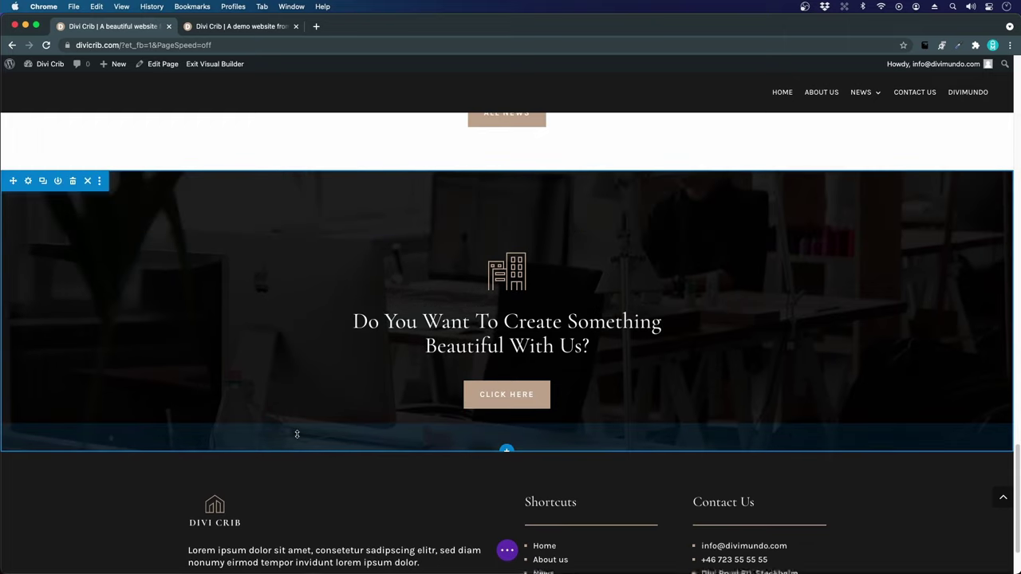
left_click_drag(296, 433, 303, 487)
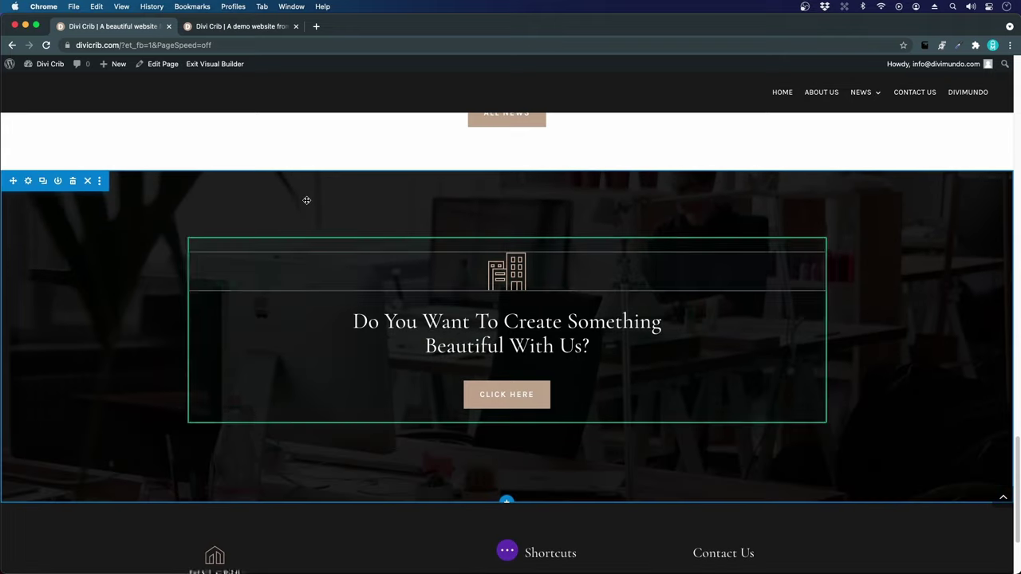
left_click_drag(308, 204, 308, 207)
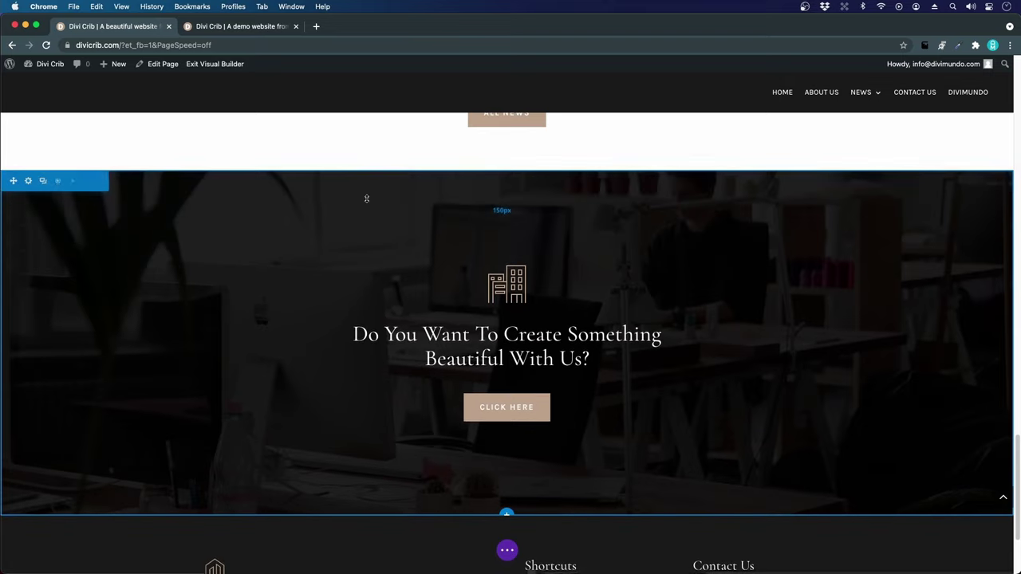
scroll(909, 221, "up", 3)
scroll(806, 200, "down", 6)
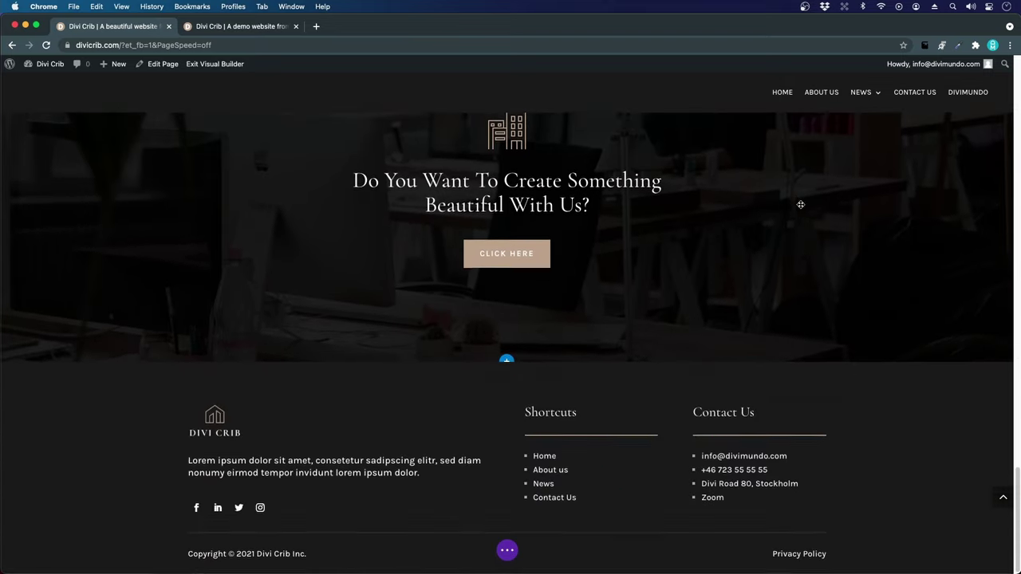
scroll(804, 233, "up", 1)
scroll(803, 233, "up", 3)
scroll(803, 234, "down", 3)
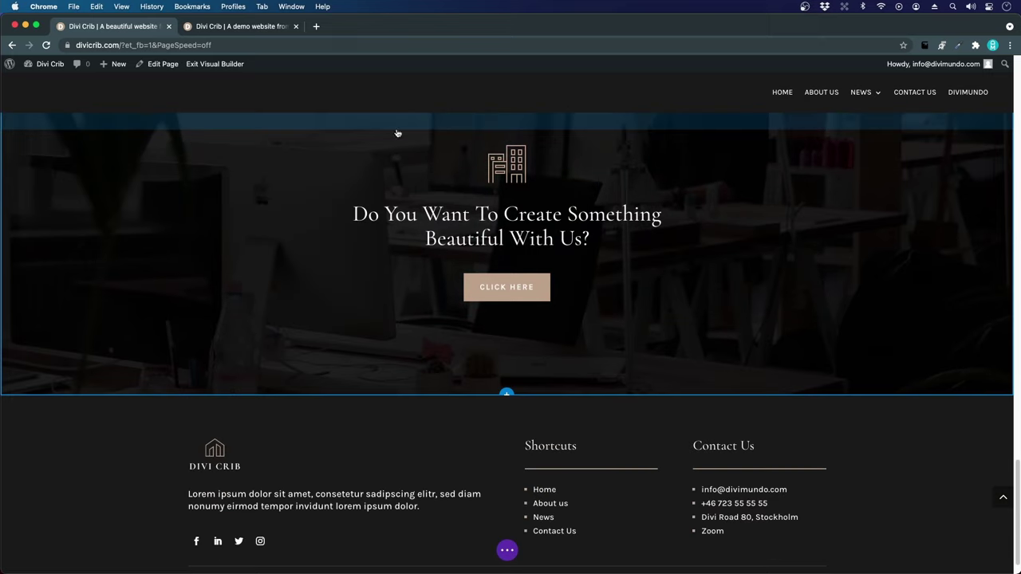
left_click(247, 28)
scroll(423, 219, "down", 5)
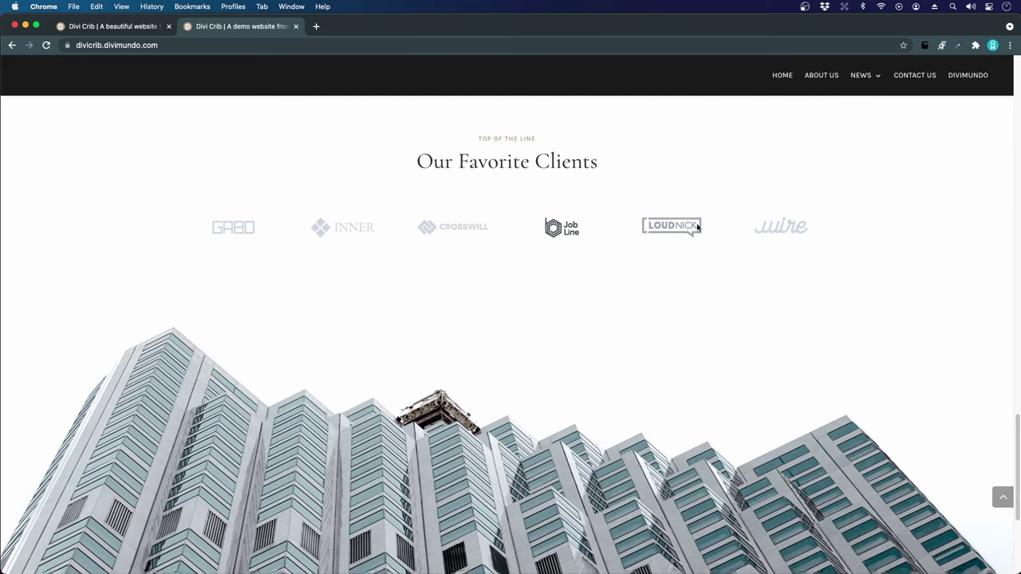
left_click(135, 25)
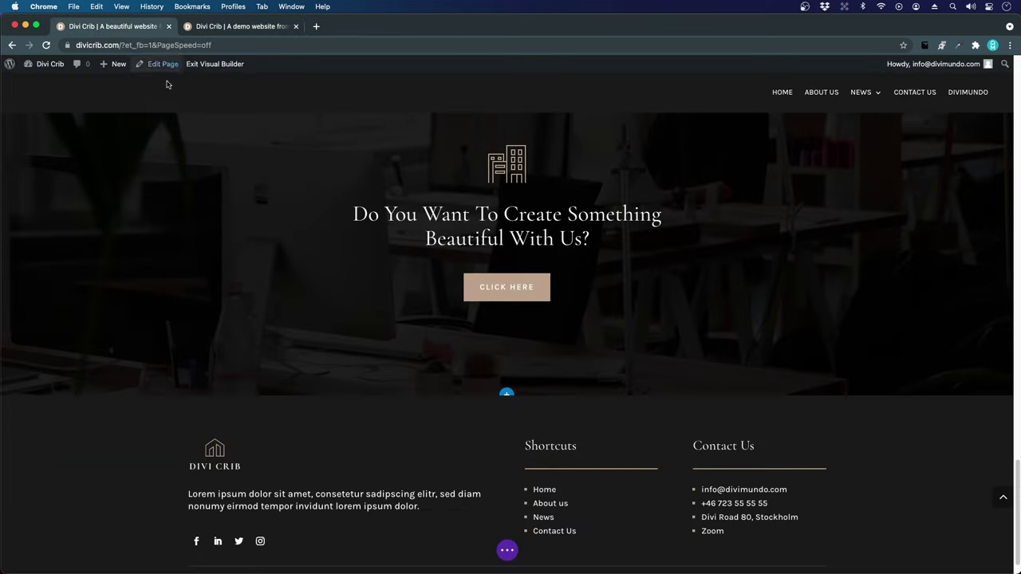
scroll(291, 259, "up", 5)
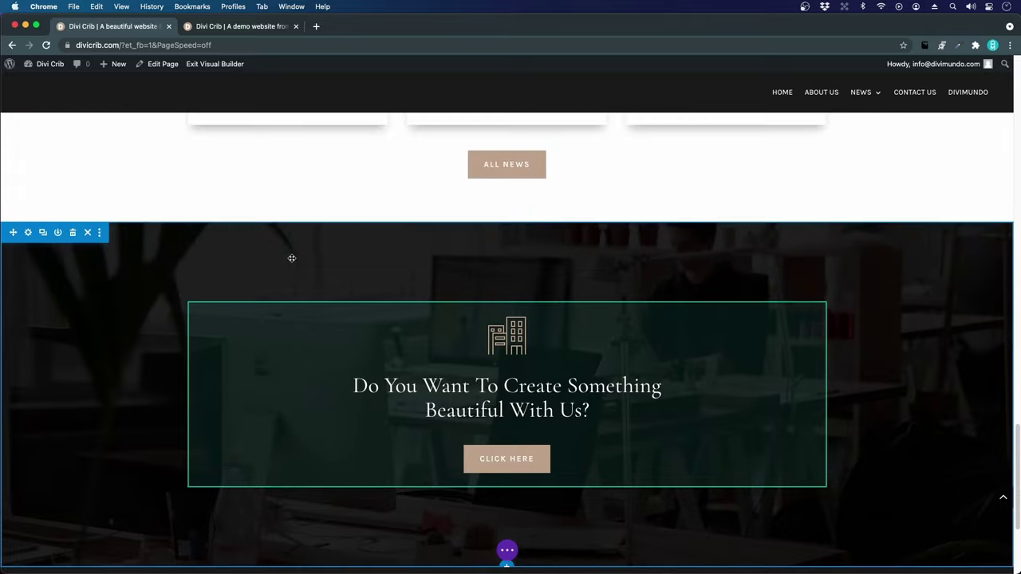
- Copy the 'Latest News / Don't miss a thing' heading row
scroll(292, 262, "up", 5)
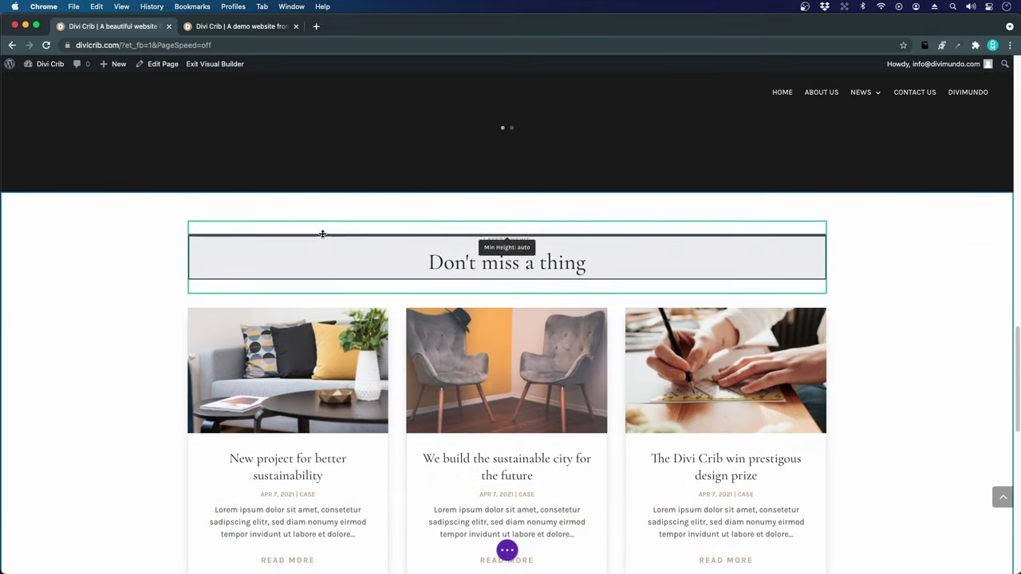
mouse_move(321, 232)
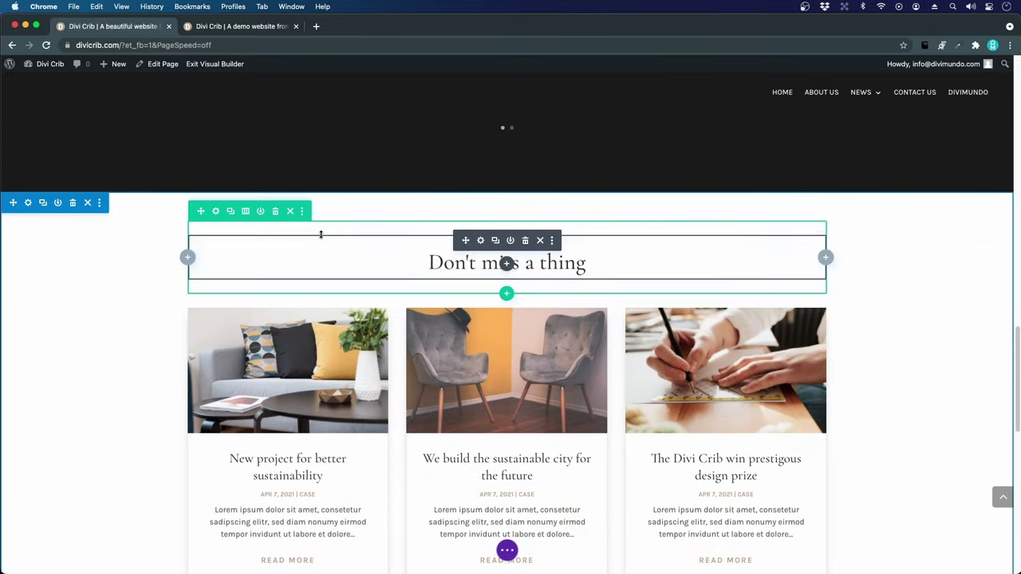
right_click(213, 214)
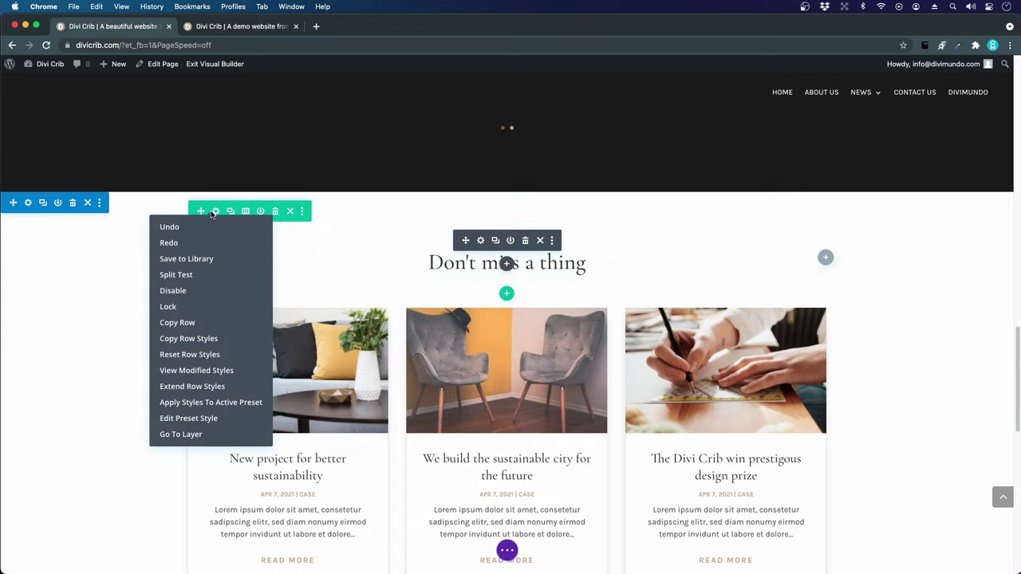
left_click(201, 323)
- Add a regular section below the call-to-action and paste the heading row into it
scroll(372, 287, "down", 10)
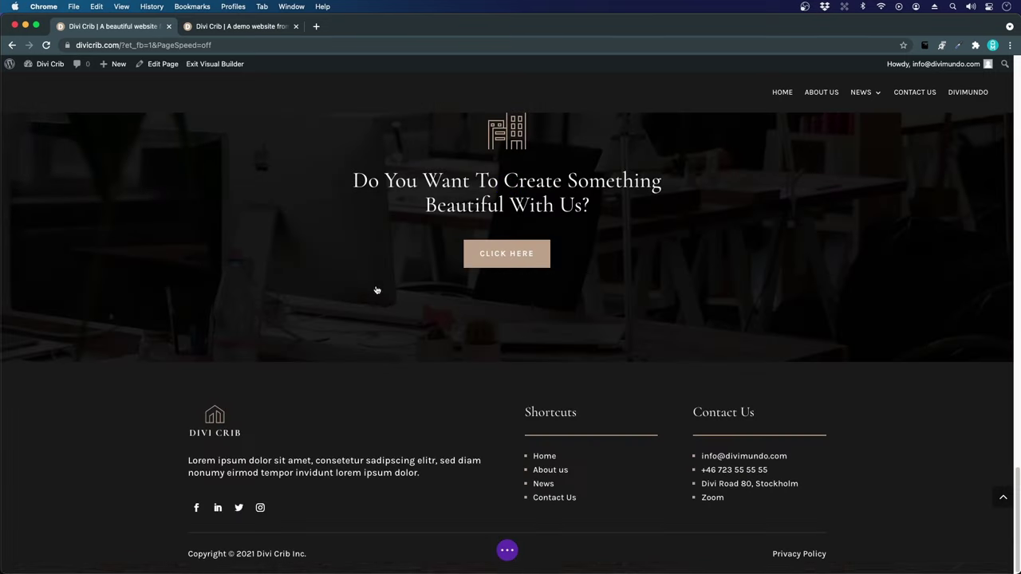
left_click(509, 359)
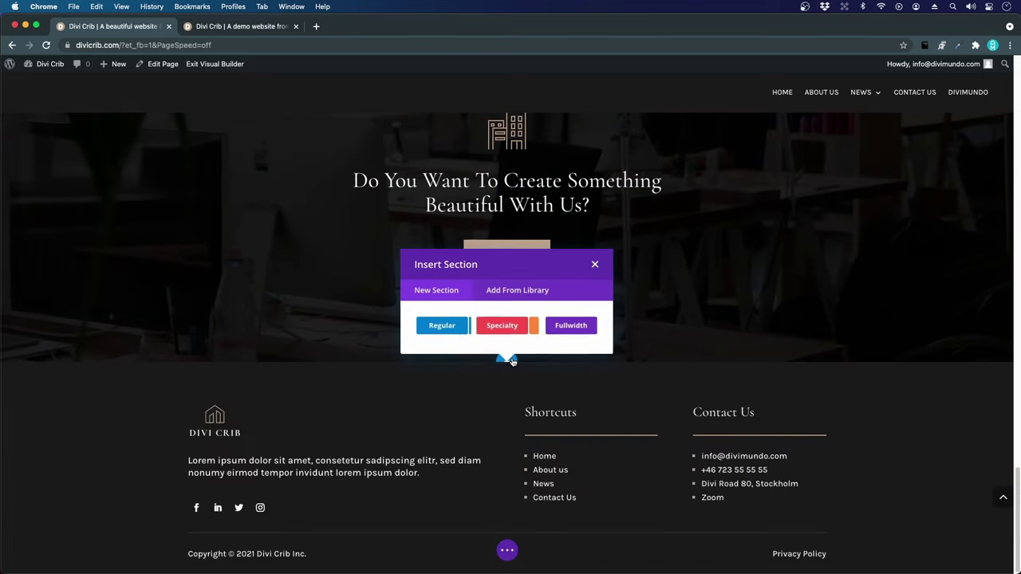
left_click(455, 334)
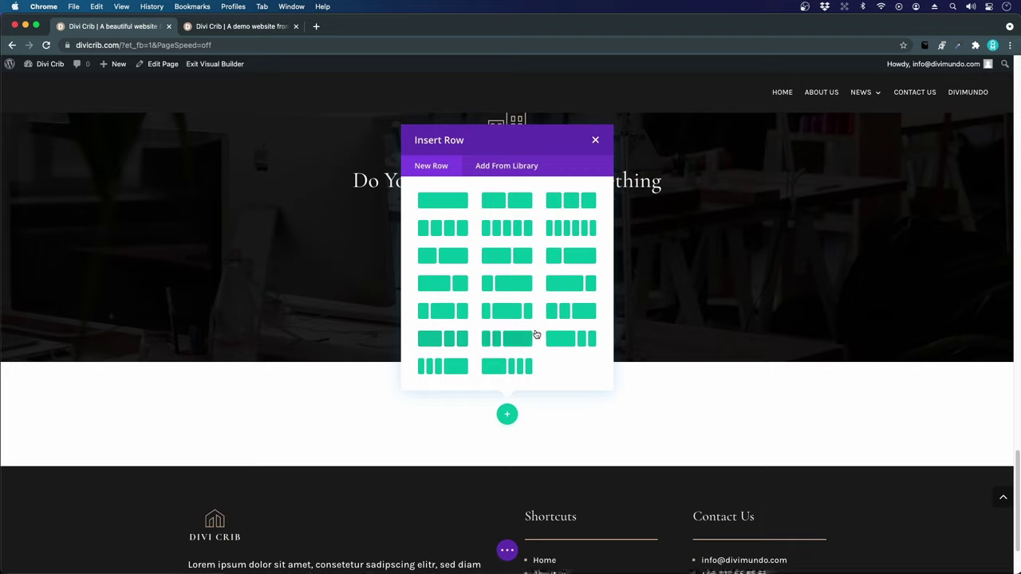
left_click(595, 141)
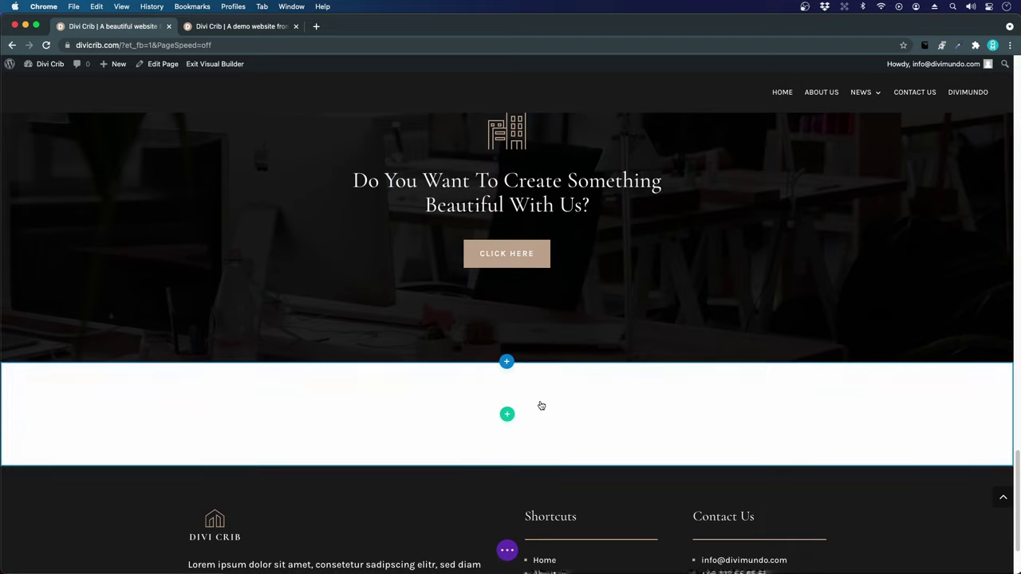
right_click(509, 409)
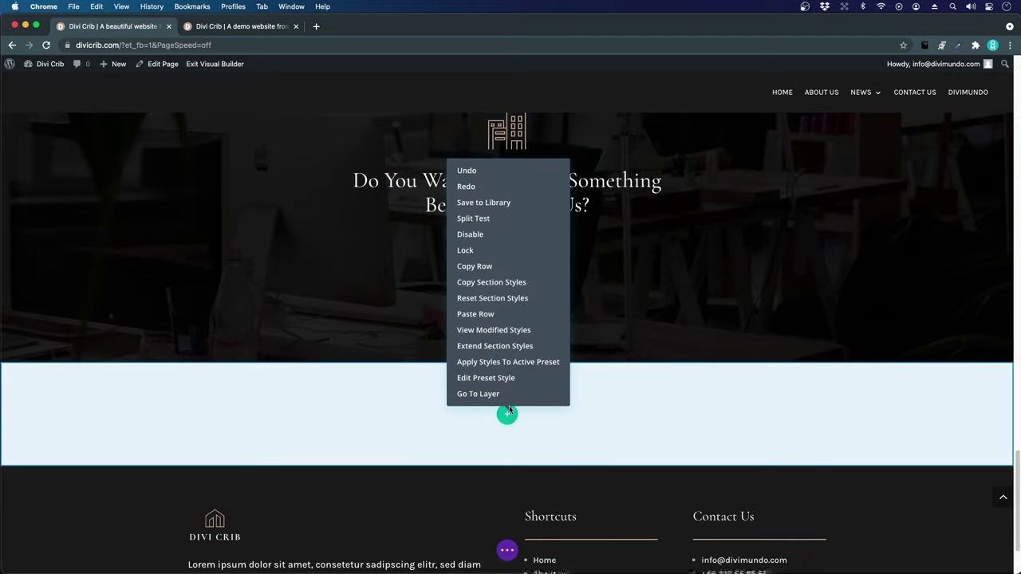
left_click(487, 314)
scroll(610, 367, "down", 3)
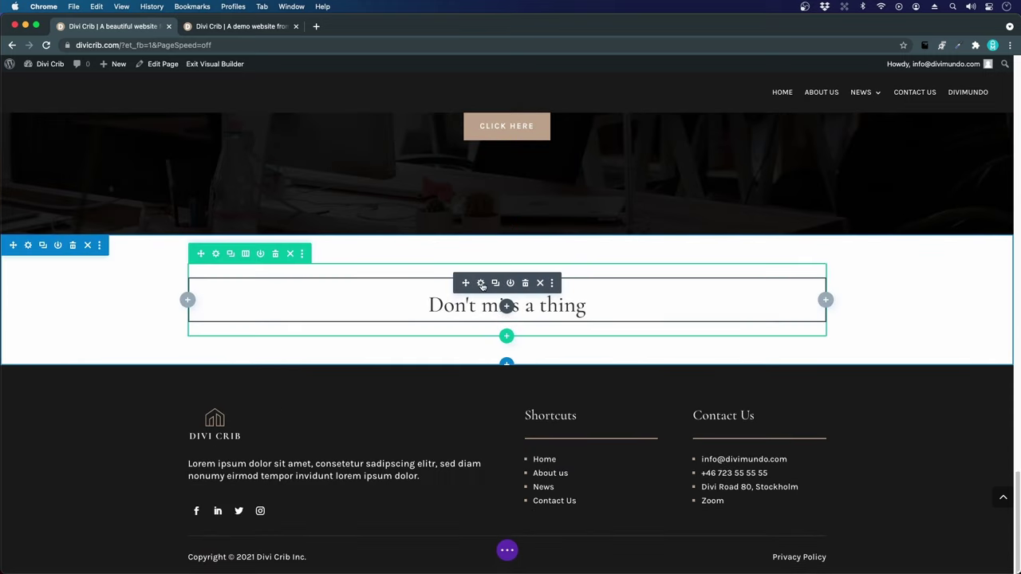
- Change the pasted heading's two lines to 'Top of The Line' and 'Our Clients', then save the text module
left_click(481, 284)
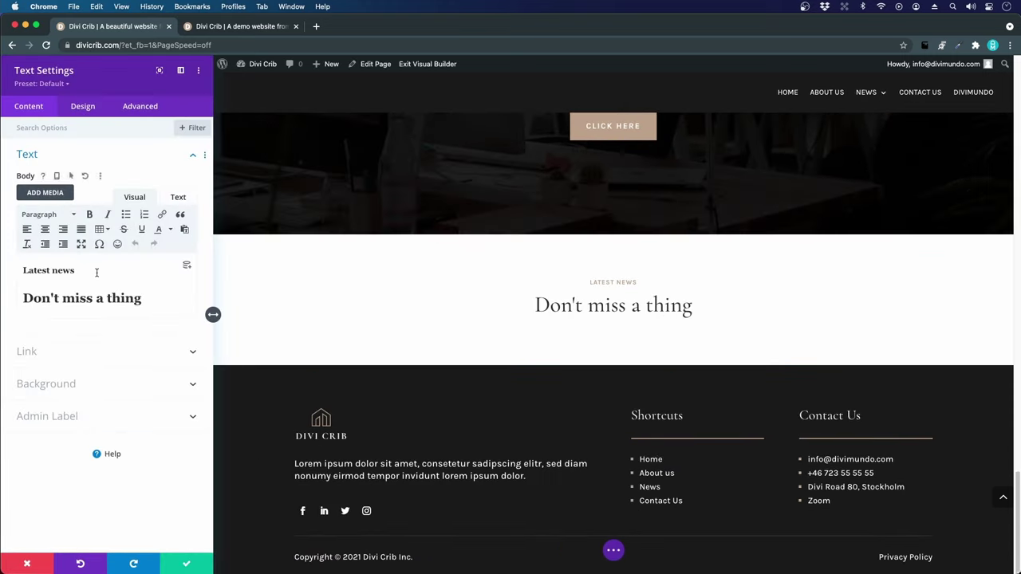
left_click_drag(96, 273, 36, 254)
left_click(187, 27)
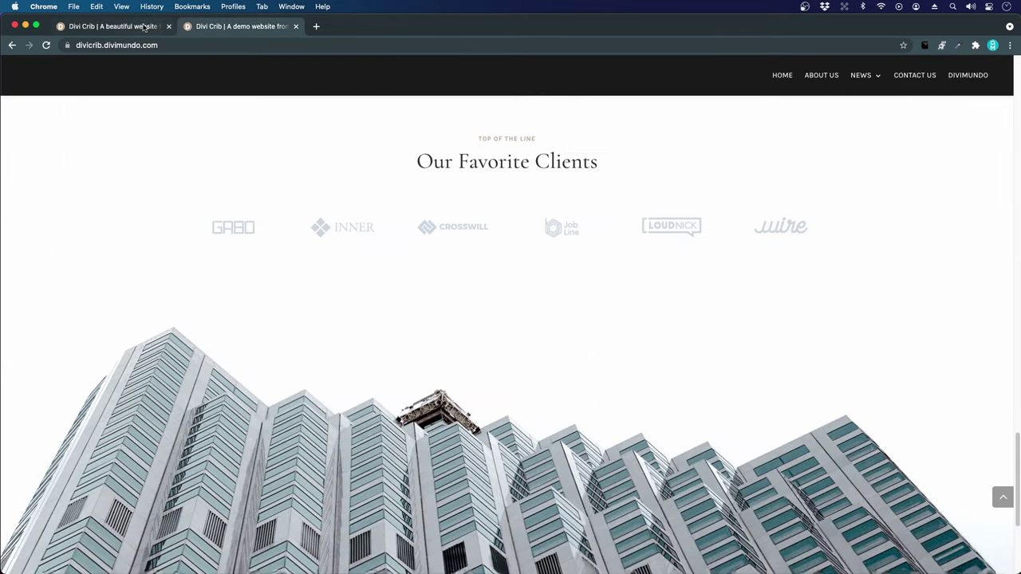
left_click(144, 27)
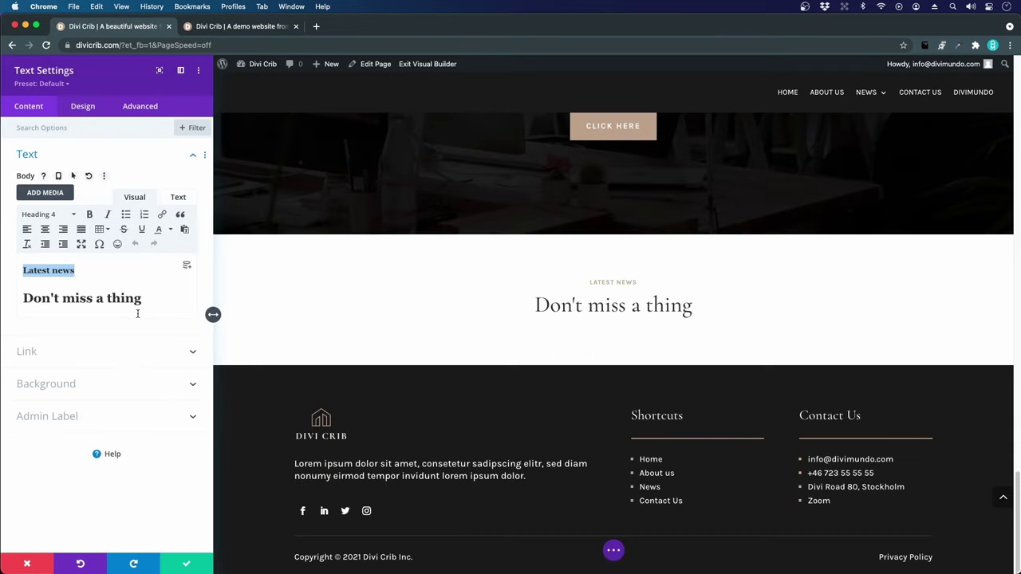
type("Top of The Line")
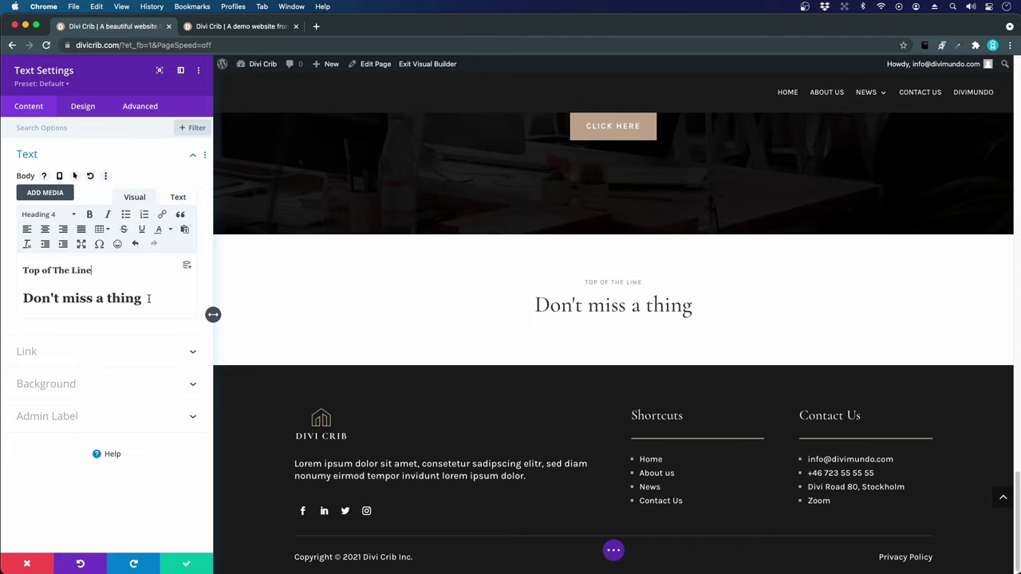
left_click_drag(149, 298, 25, 304)
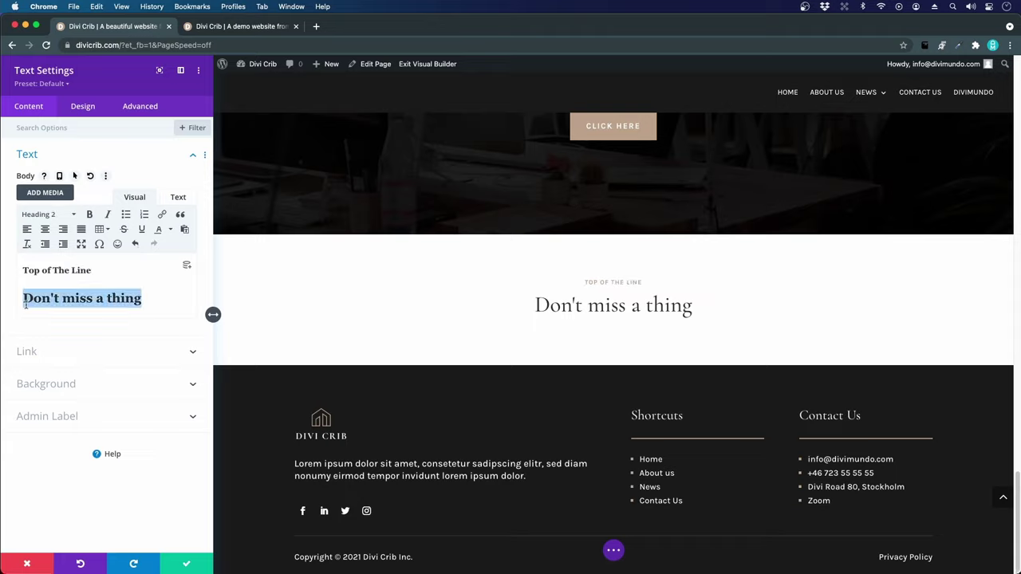
type("Our Clients")
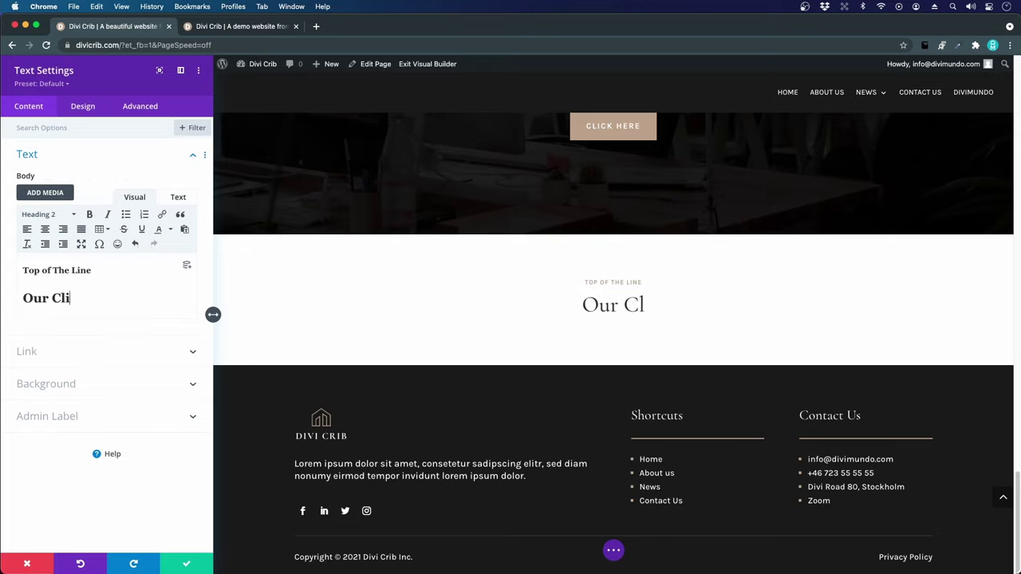
left_click(186, 563)
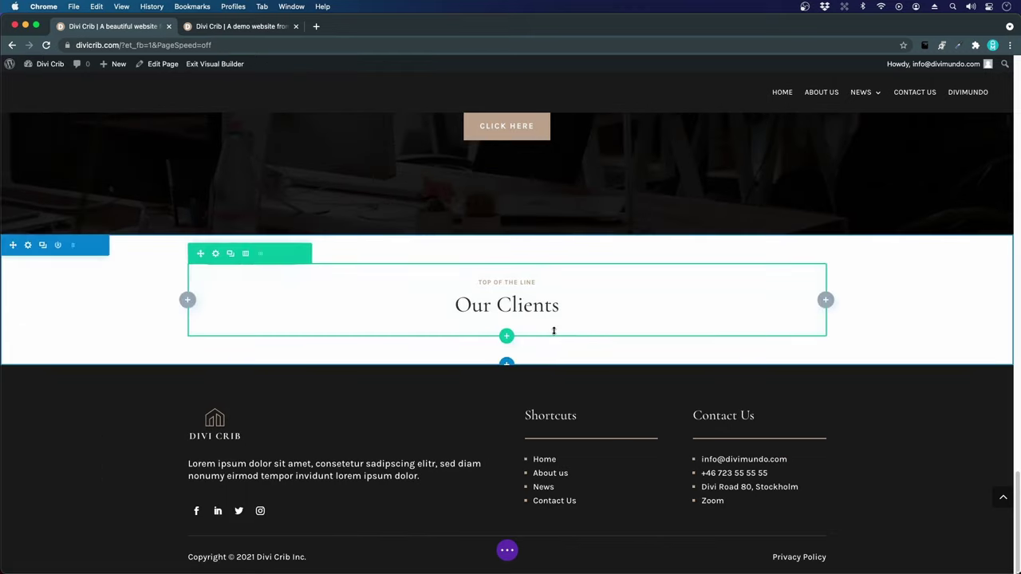
- Add a six-column row below the Our Clients heading with an Image module in its first column
left_click(507, 335)
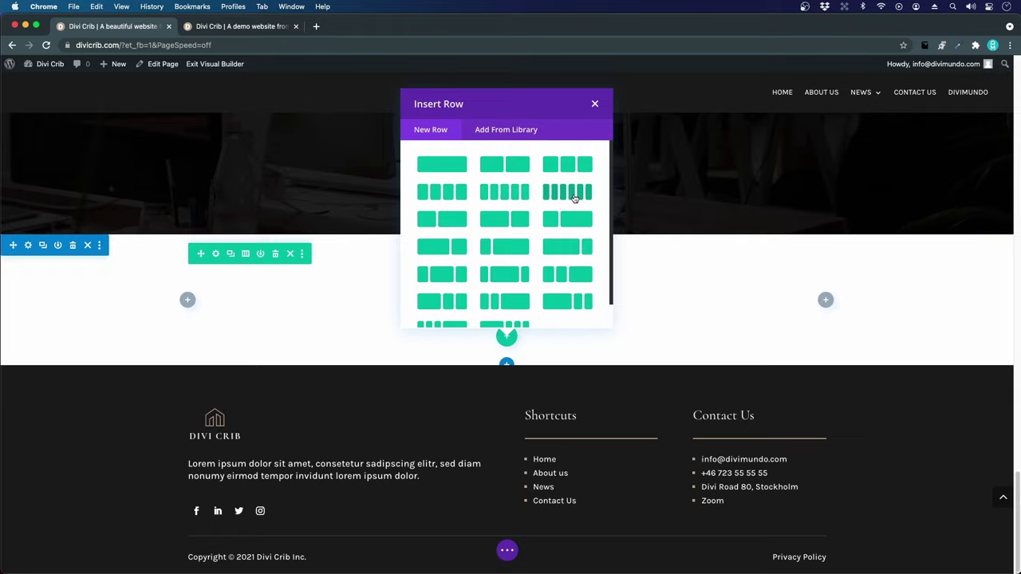
left_click(575, 198)
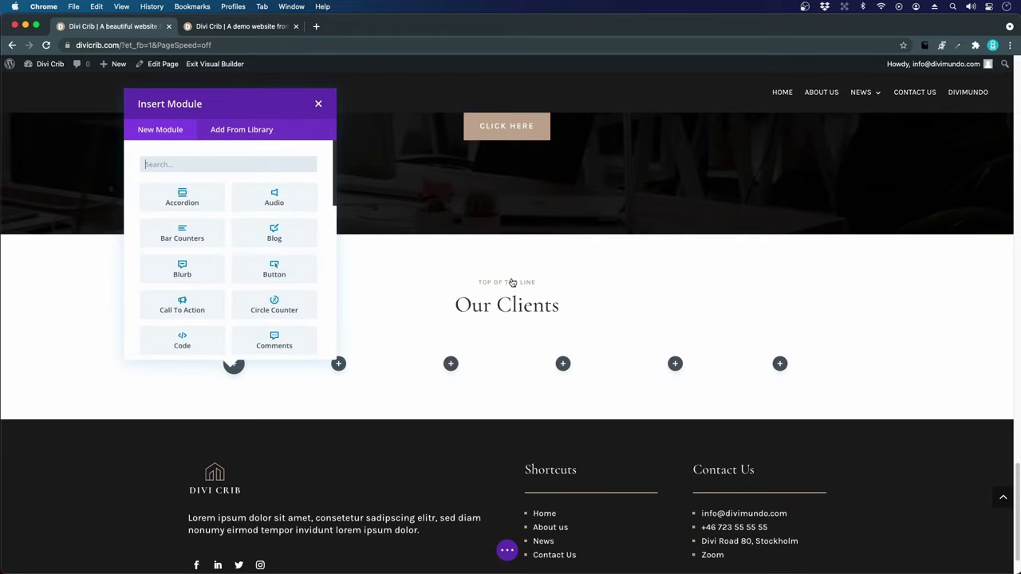
type("image")
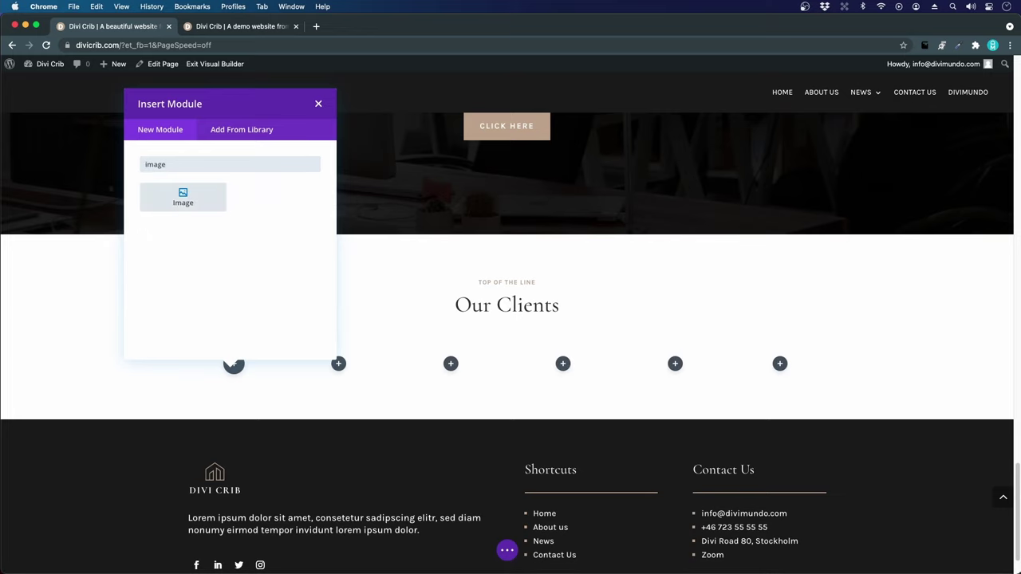
left_click(183, 198)
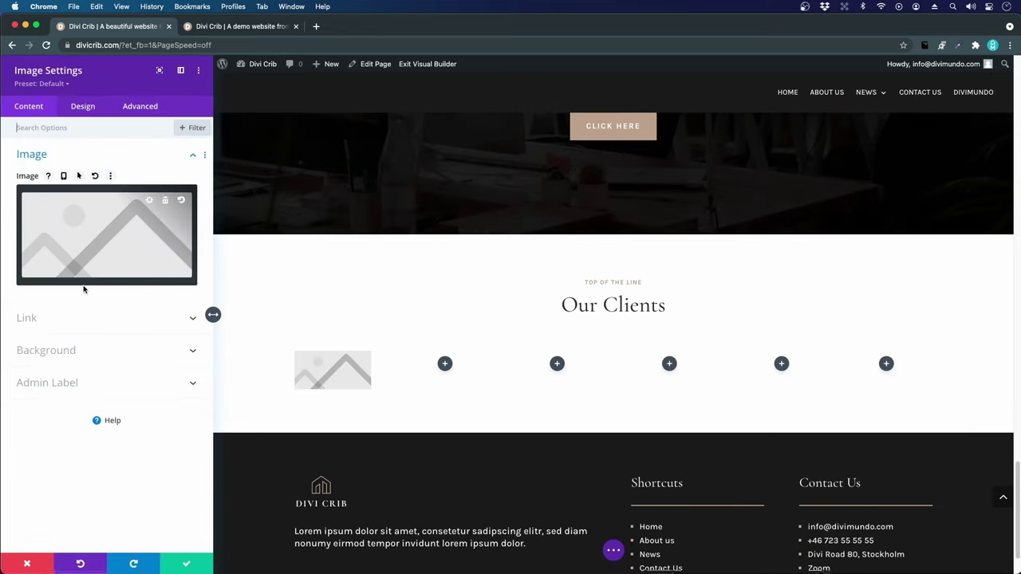
- Insert the LOUDNICK logo from the Media Library into the first image module, checking the demo's logos
left_click(116, 233)
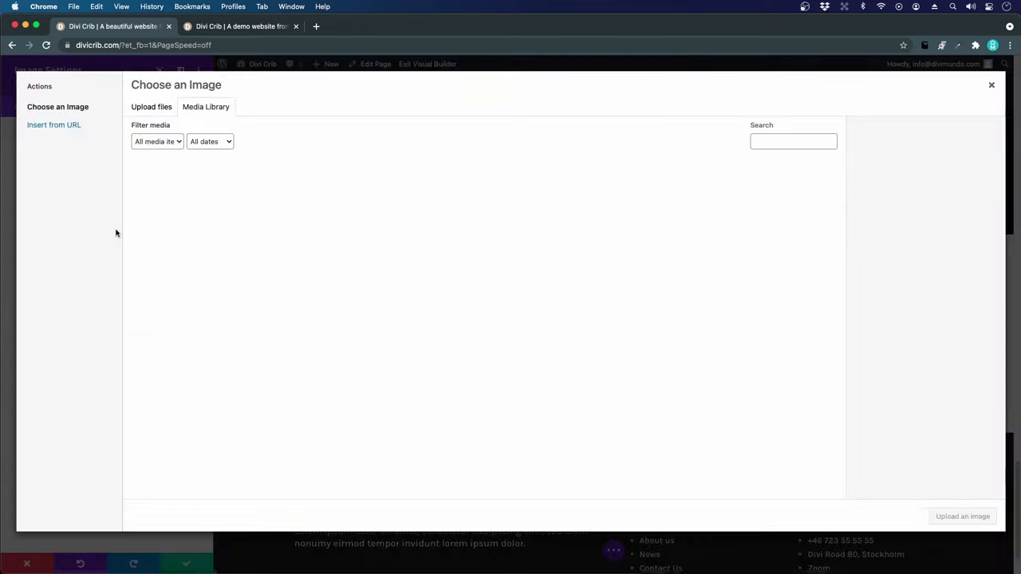
left_click(351, 352)
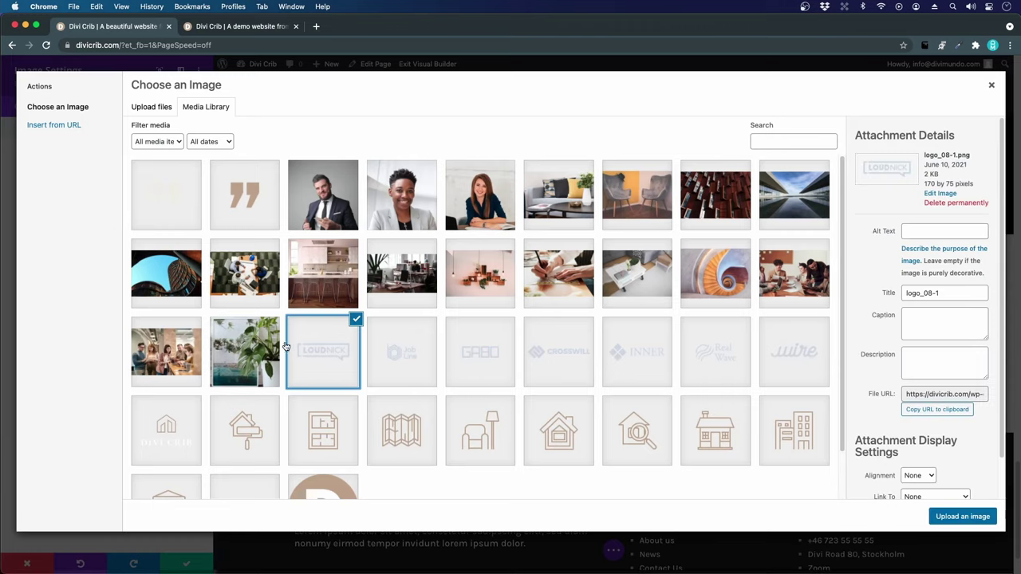
left_click(962, 517)
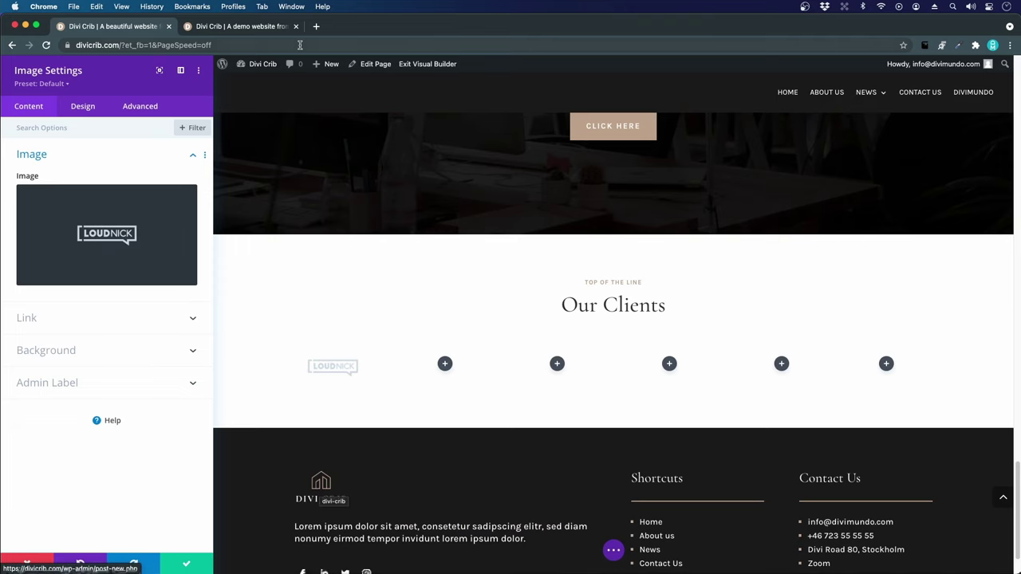
left_click(272, 28)
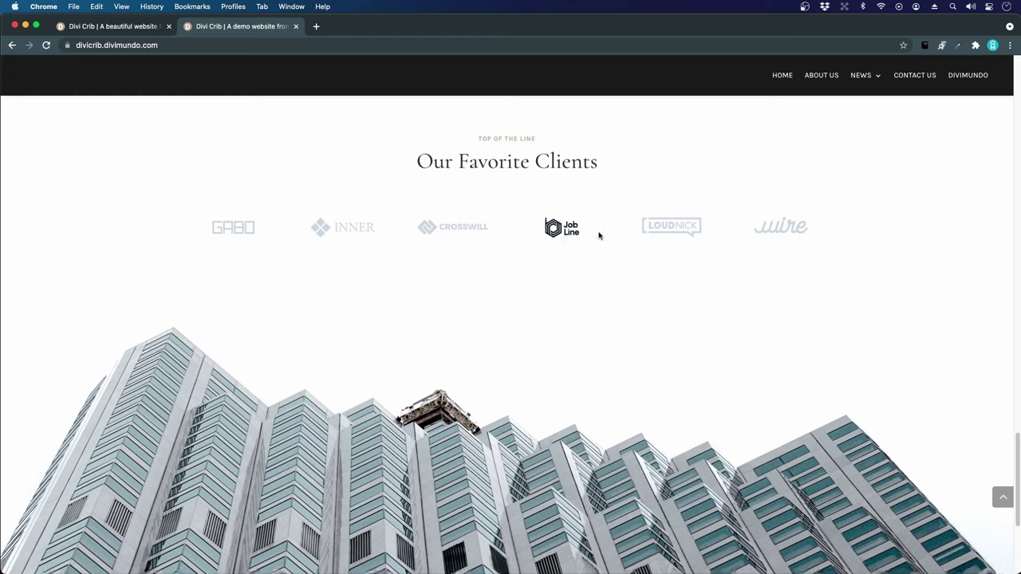
left_click(118, 30)
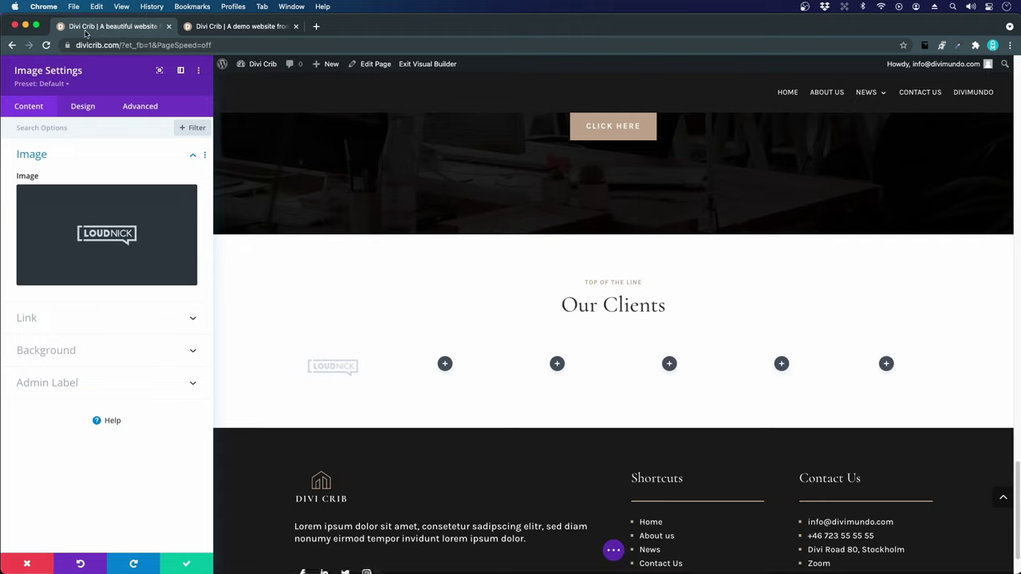
- Enable a separate hover brightness filter on the logo and set it to 0%
left_click(77, 107)
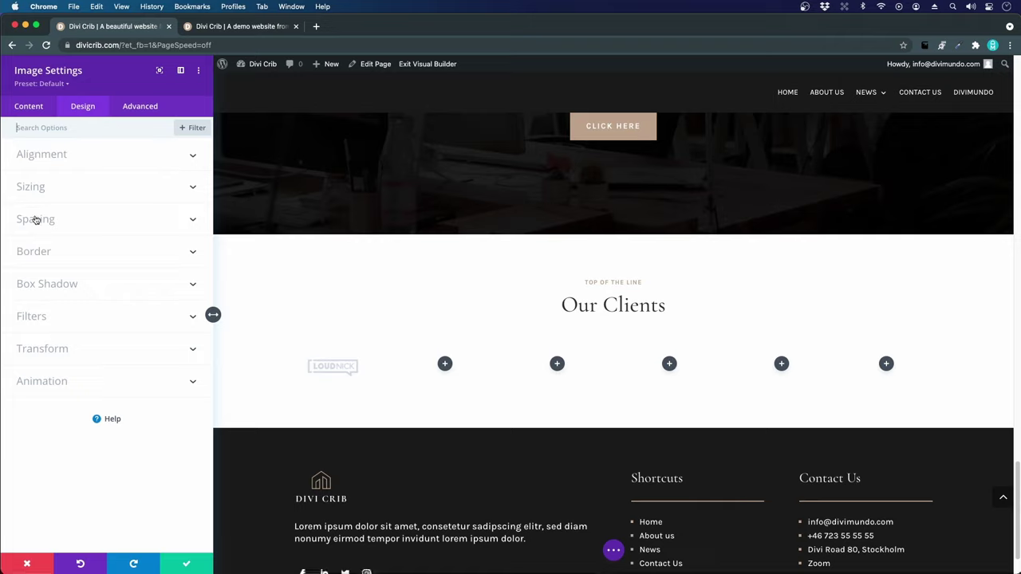
left_click(43, 315)
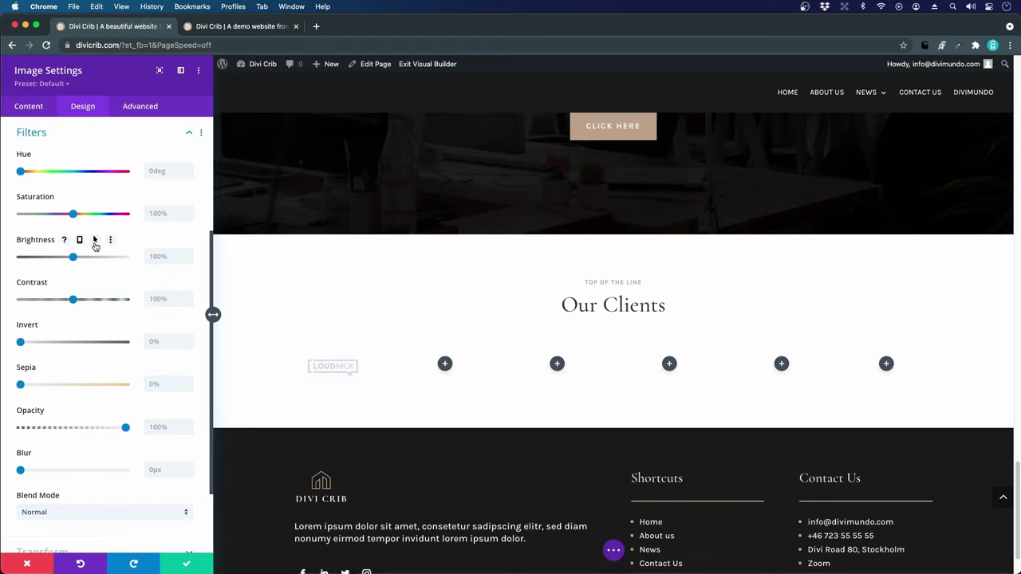
left_click(94, 241)
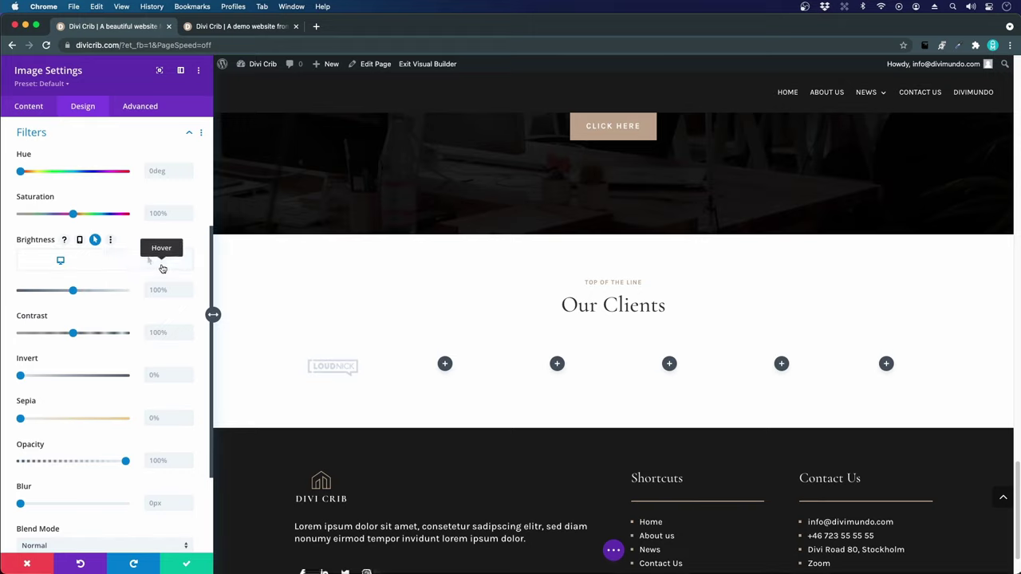
left_click(162, 267)
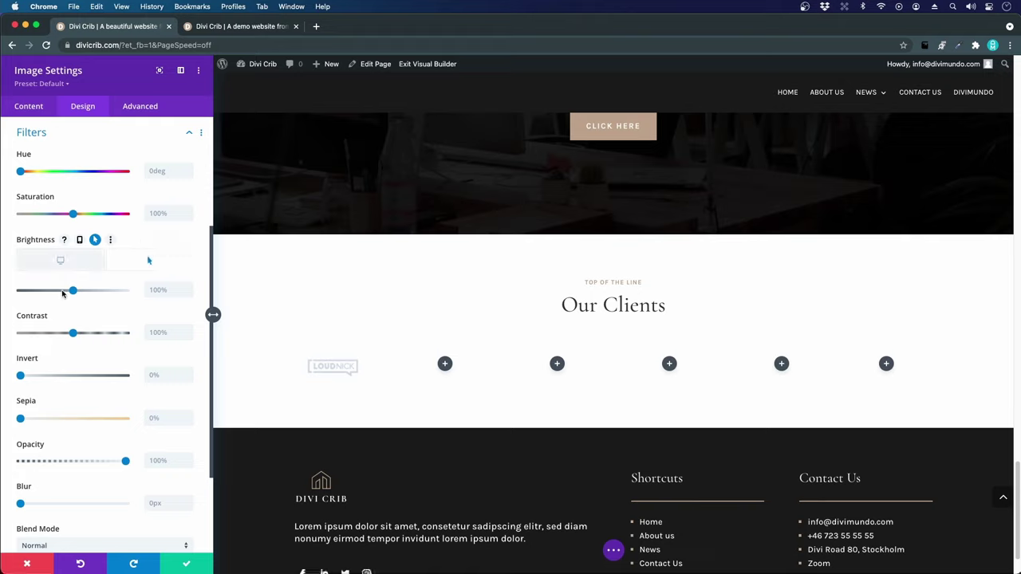
left_click_drag(70, 292, 3, 292)
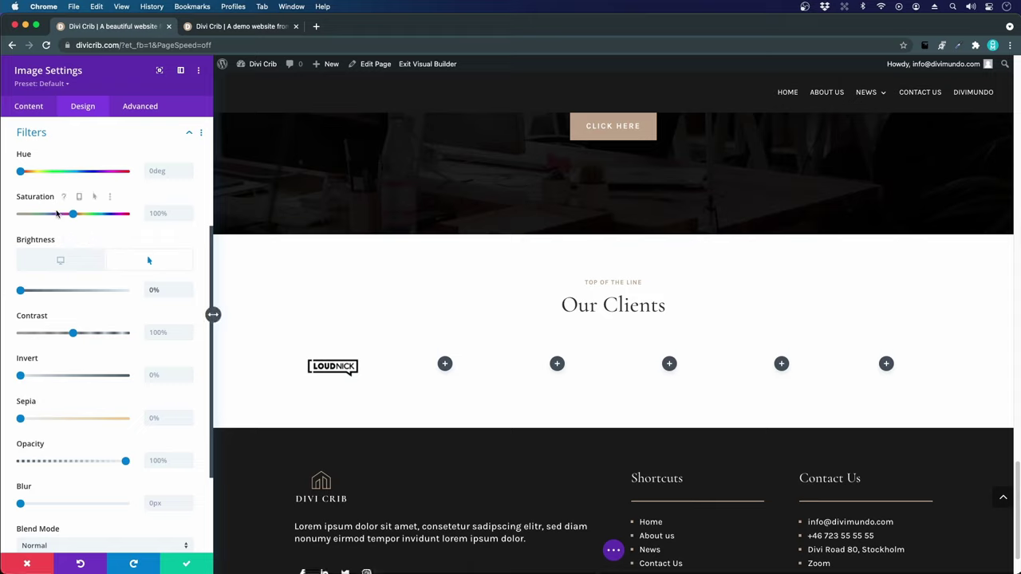
- Try out saturation and hue on the logo, then reset them to 100% and 0deg
left_click_drag(73, 214, 148, 225)
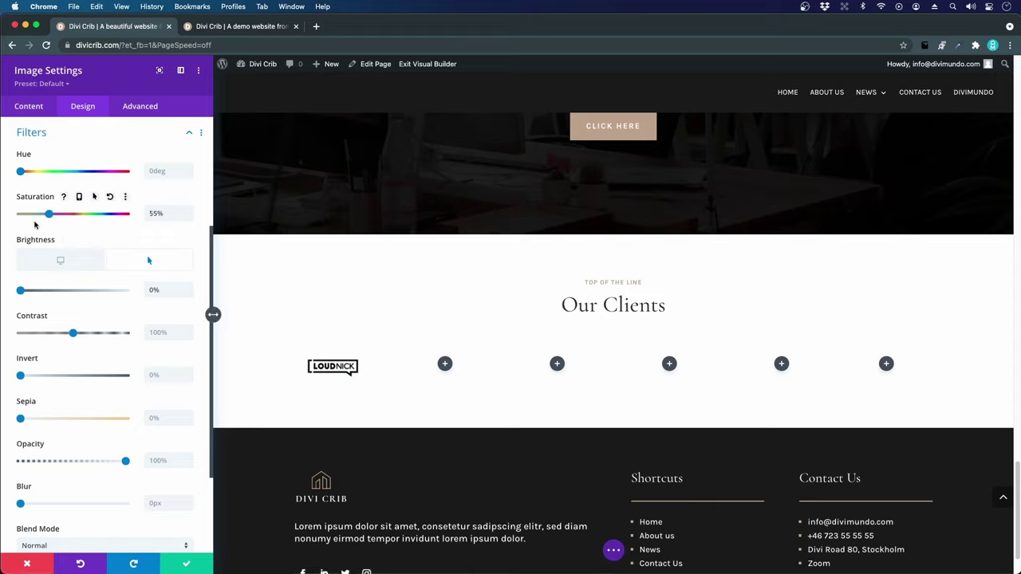
left_click_drag(35, 226, 72, 220)
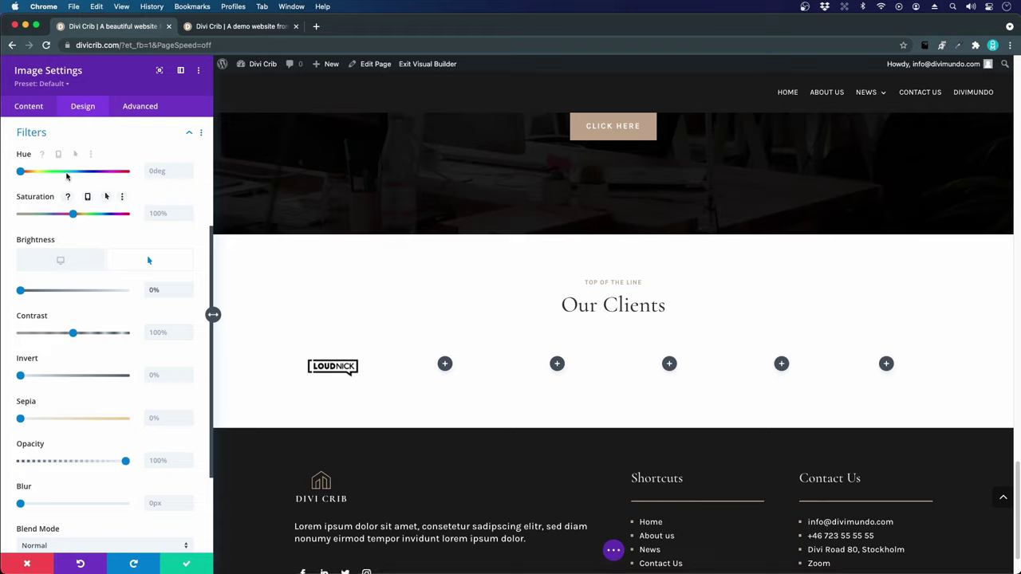
mouse_move(68, 177)
left_mouse_down()
mouse_move(121, 177)
mouse_move(70, 177)
left_mouse_up()
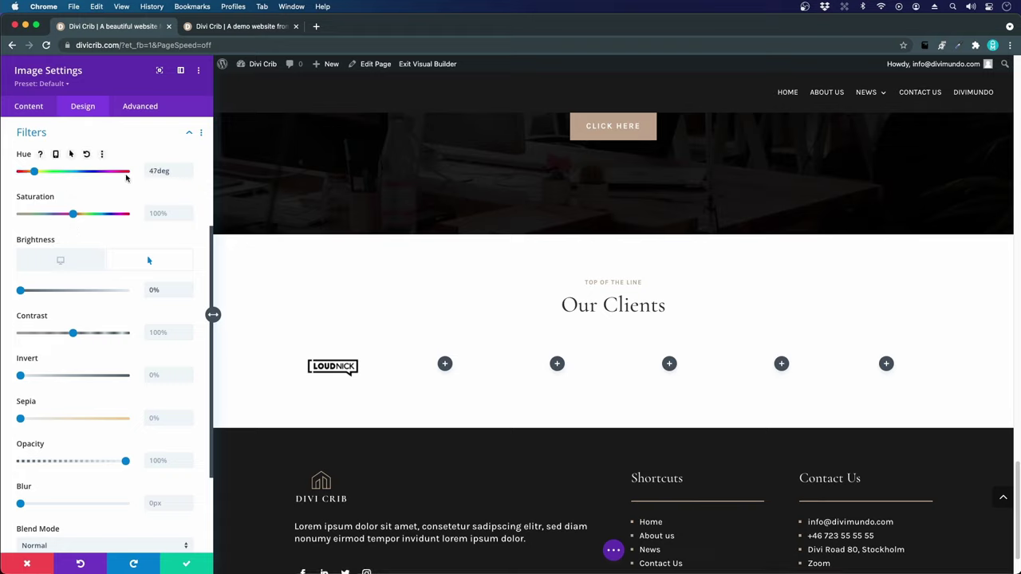
left_click(69, 172)
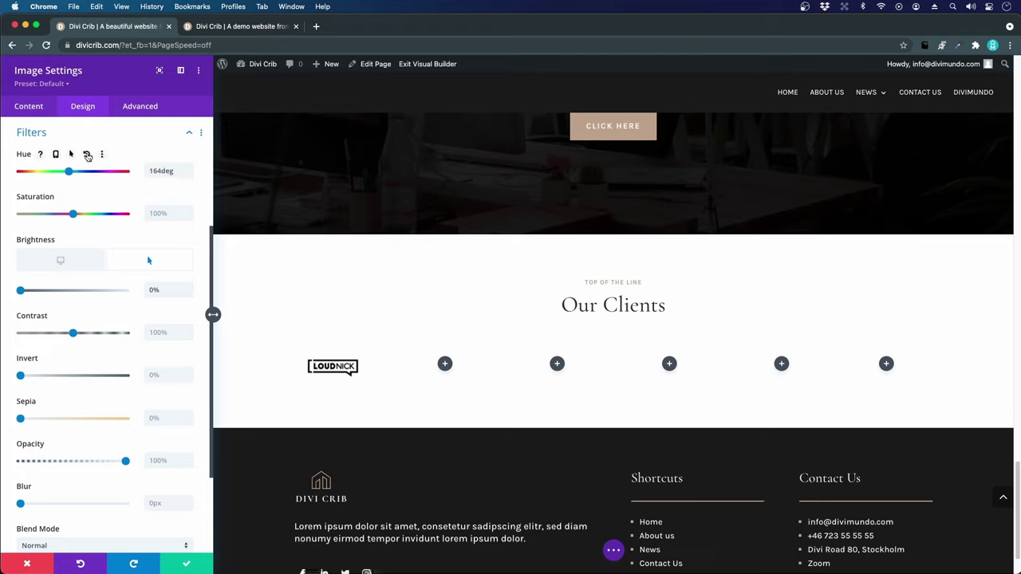
left_click(87, 156)
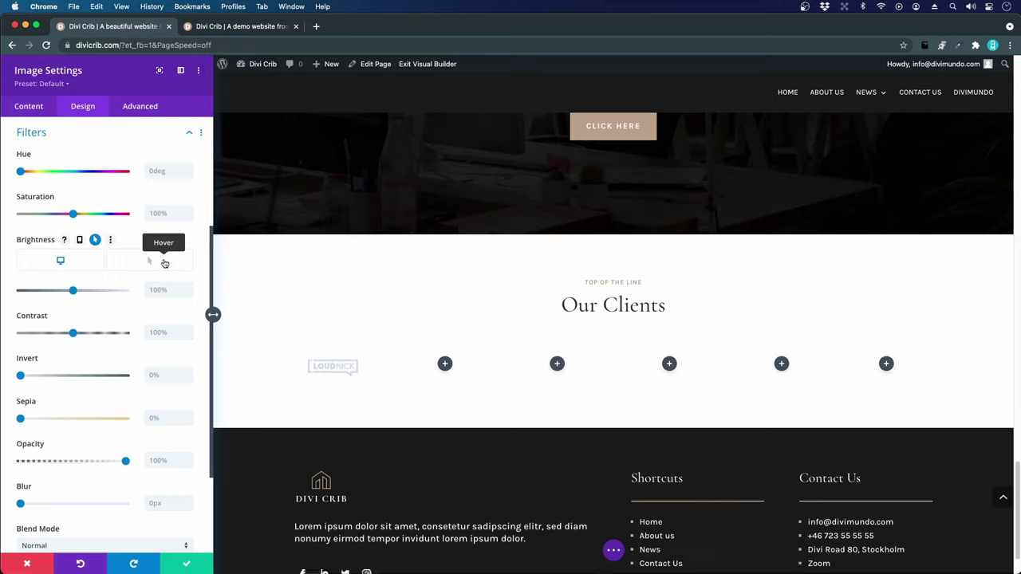
left_click(88, 261)
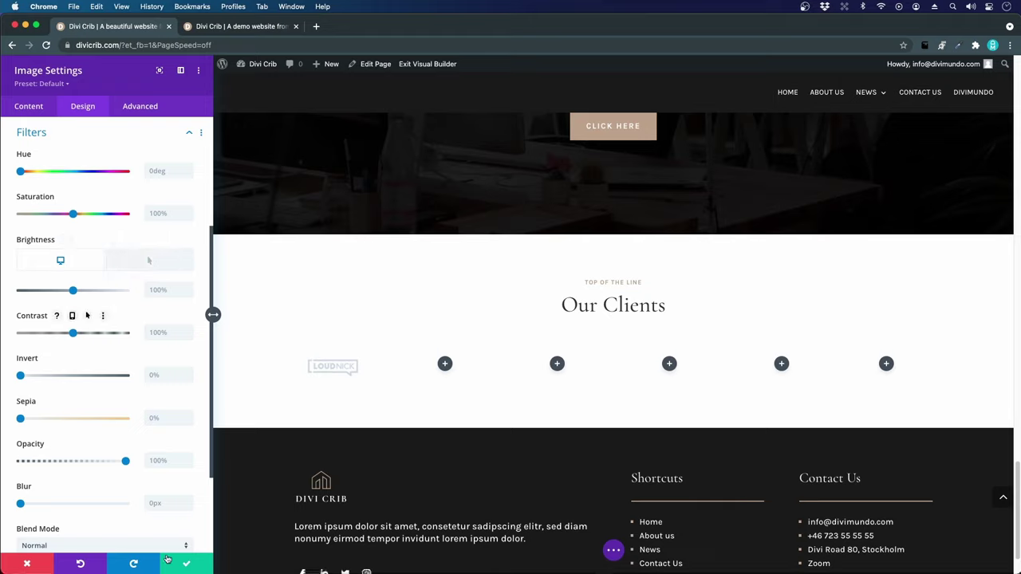
- Set the LOUDNICK logo's image alignment to center and save the image module
scroll(85, 156, "up", 5)
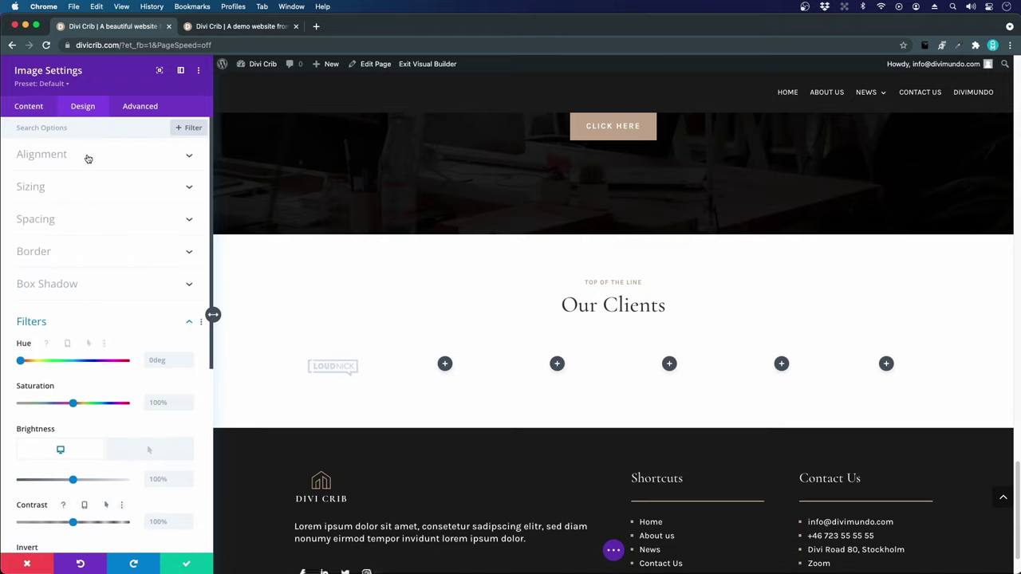
left_click(67, 156)
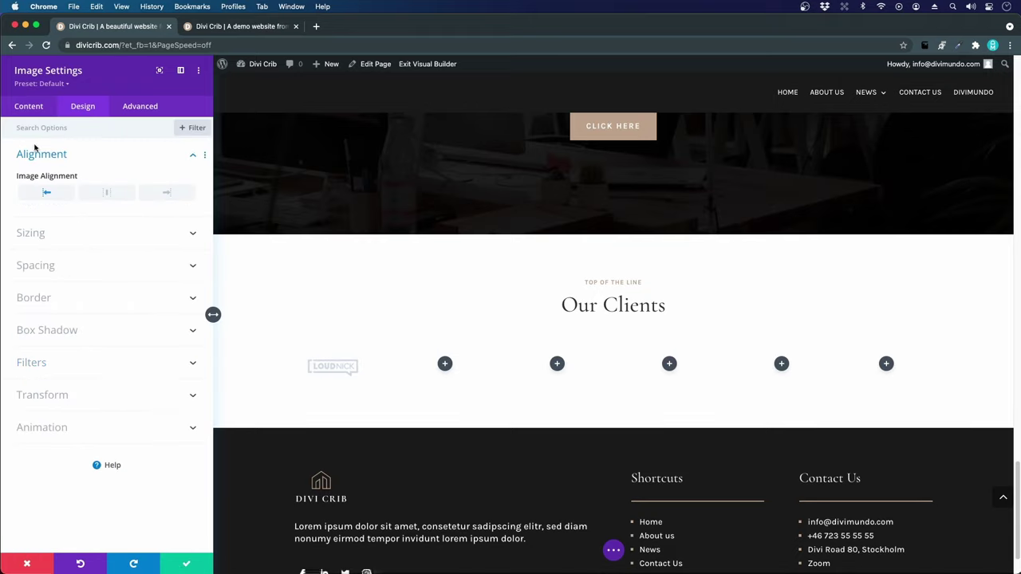
left_click(102, 193)
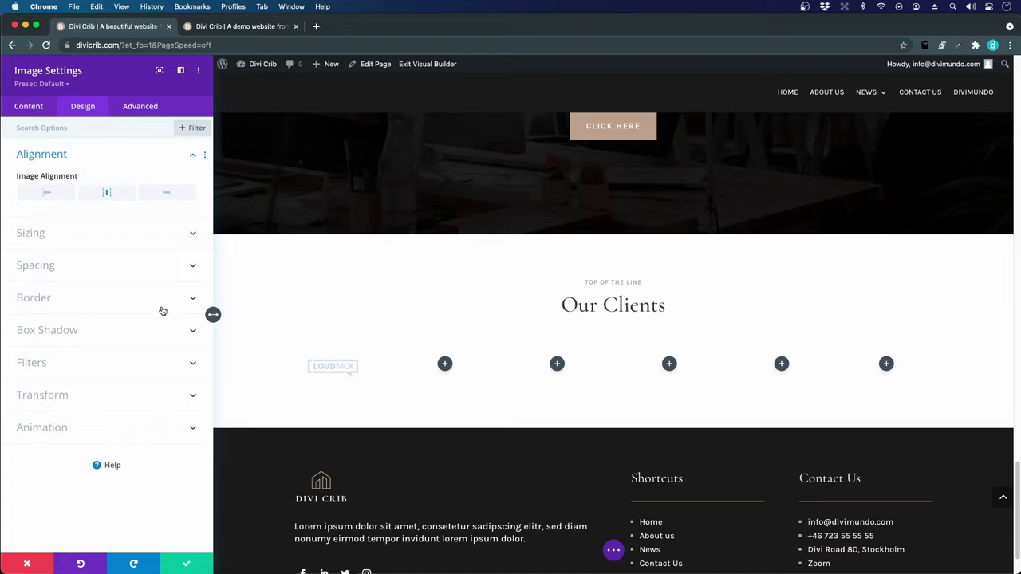
left_click(194, 565)
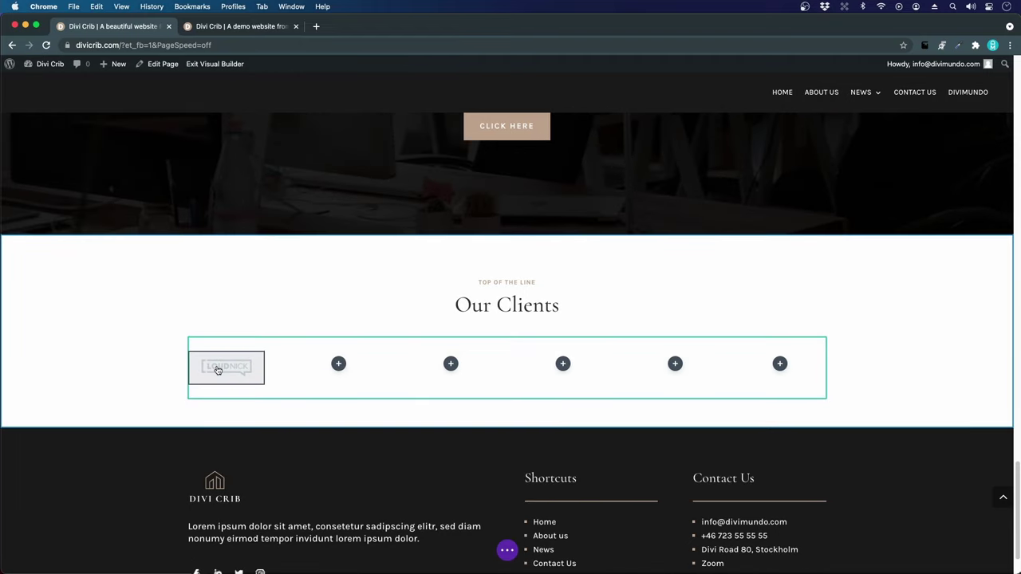
- Paste LOUDNICK logo copies into the remaining columns and open the second copy's settings
mouse_move(219, 369)
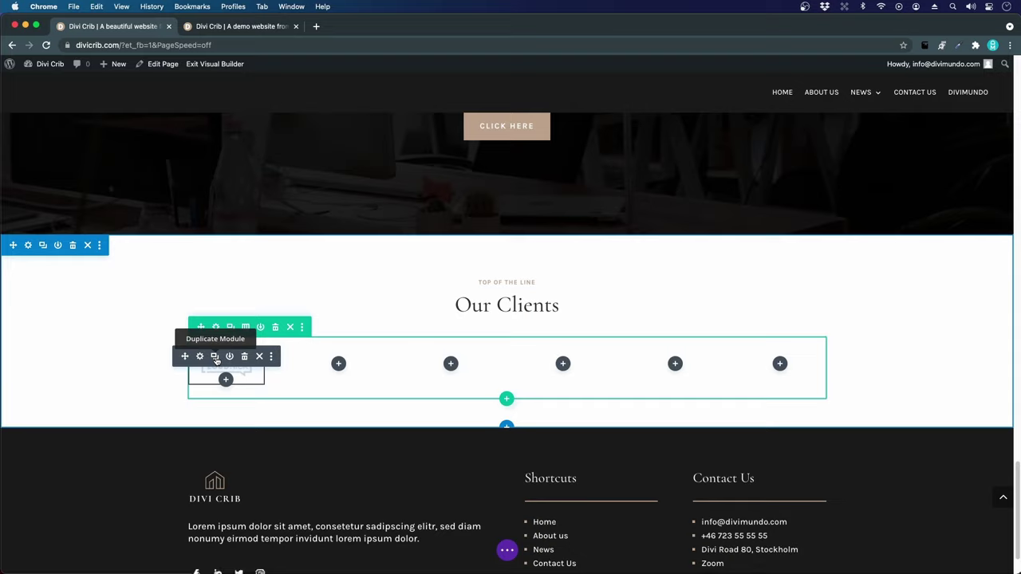
key("super+v")
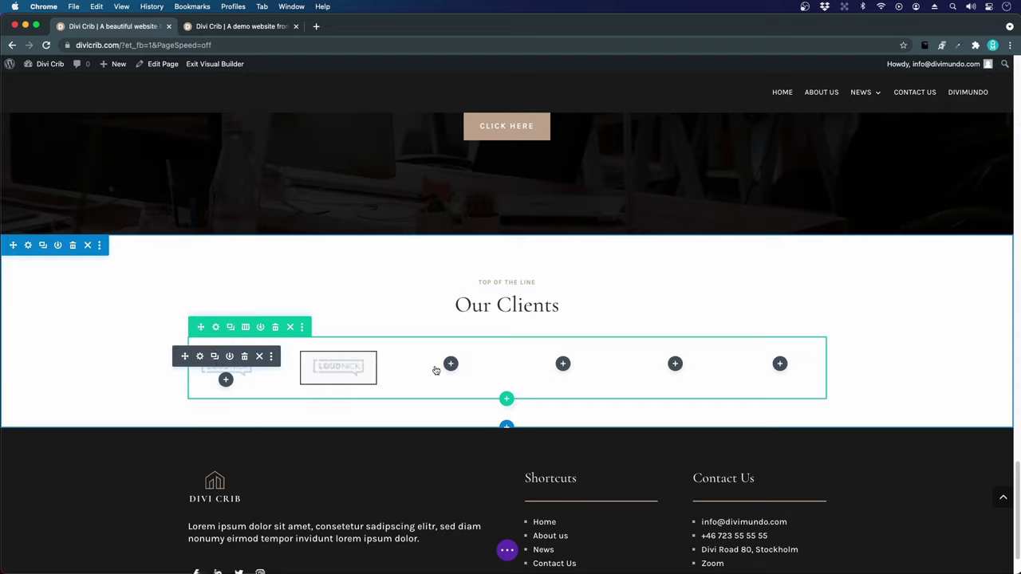
key("super+v")
key("super+v")
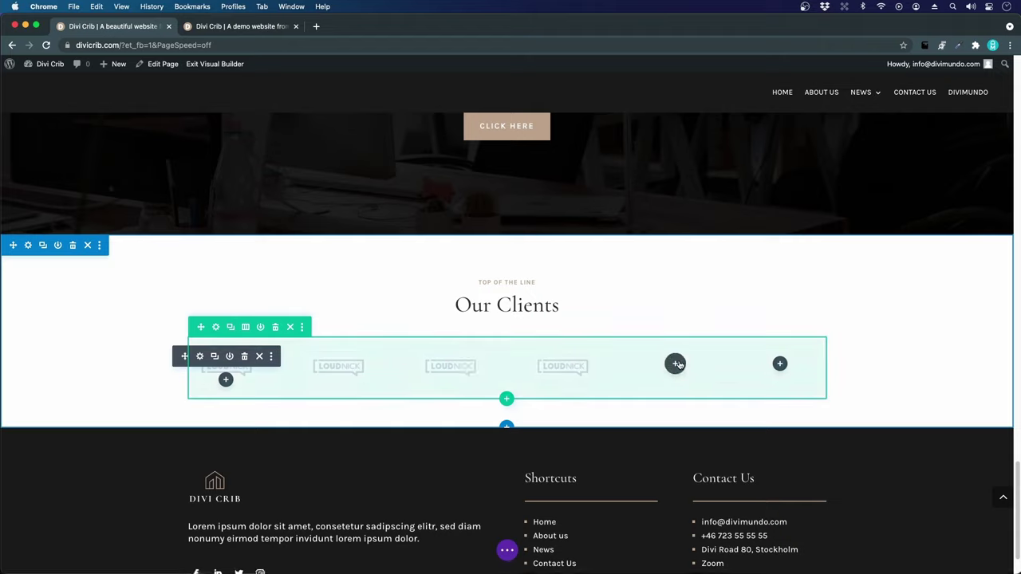
key("super+v")
key("super+v")
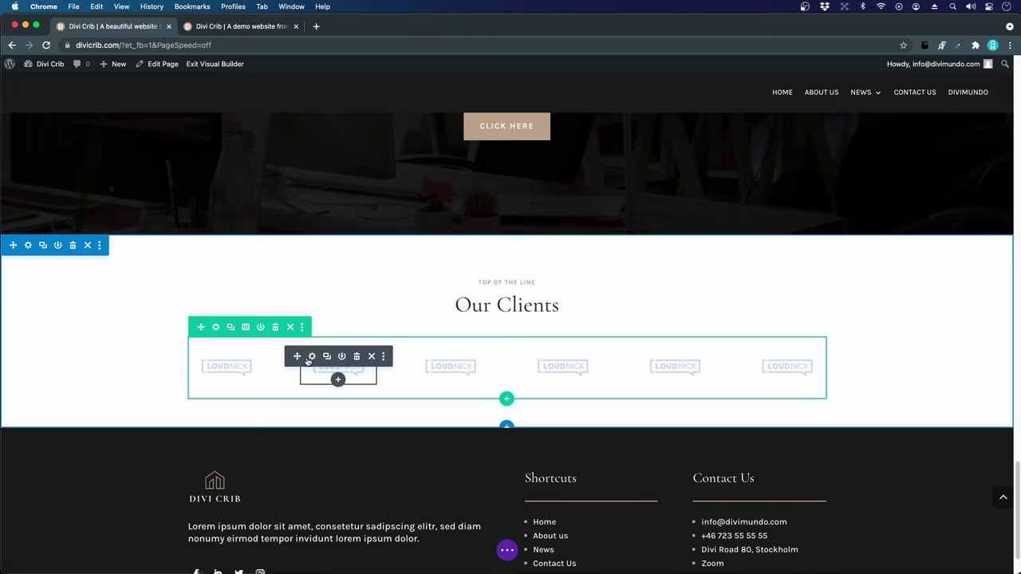
left_click(310, 359)
- Swap the second and third logo copies for the Job Line and GABO logos
left_click(95, 217)
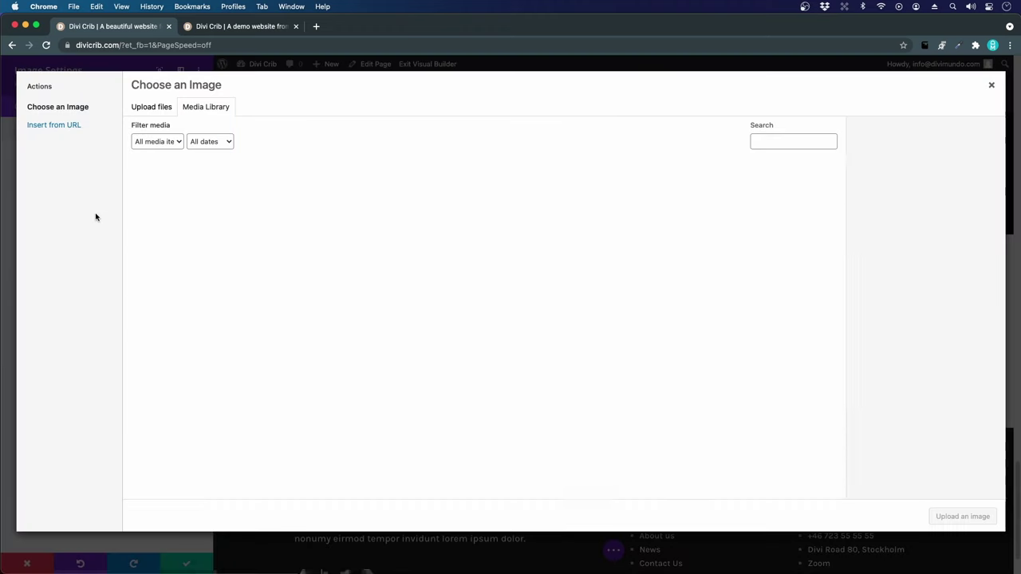
left_click(382, 348)
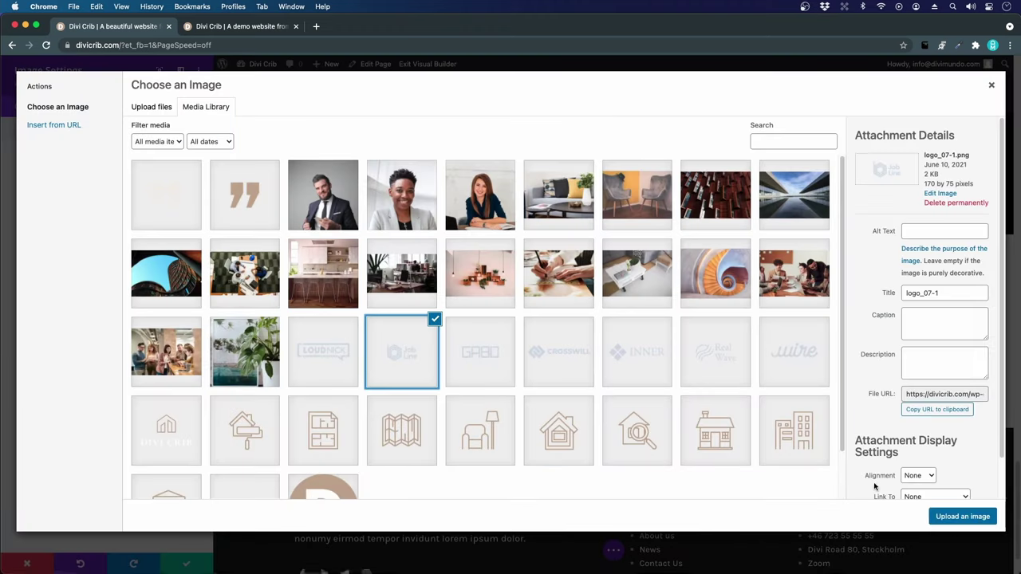
left_click(938, 511)
left_click(180, 563)
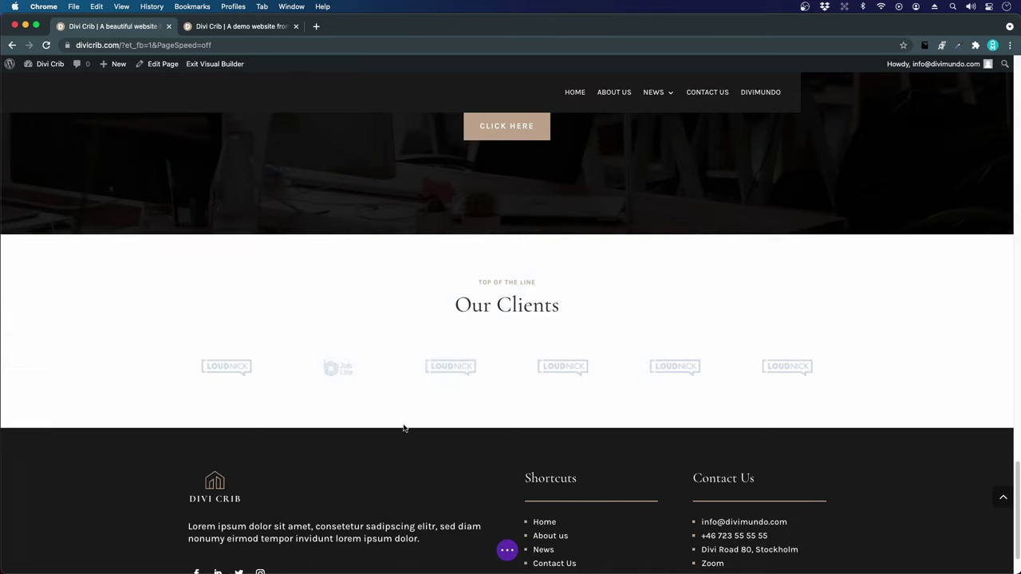
mouse_move(449, 375)
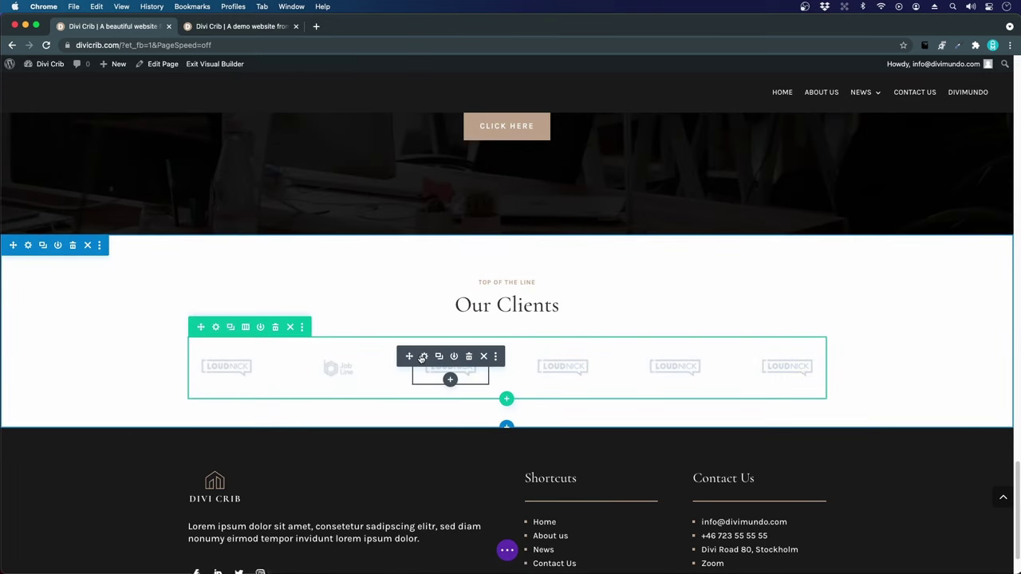
left_click(423, 356)
left_click(116, 250)
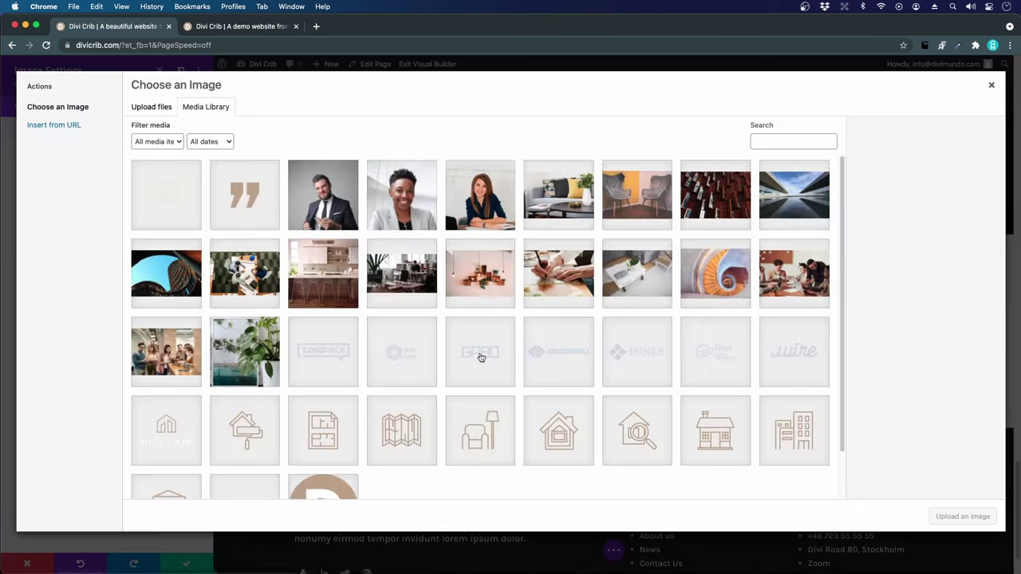
left_click(481, 358)
left_click(947, 516)
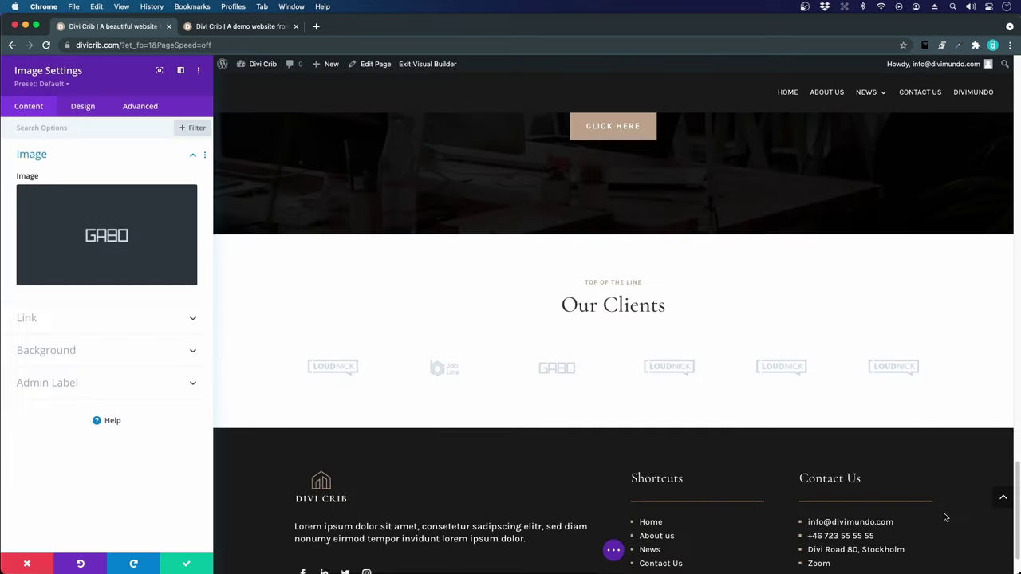
left_click(198, 565)
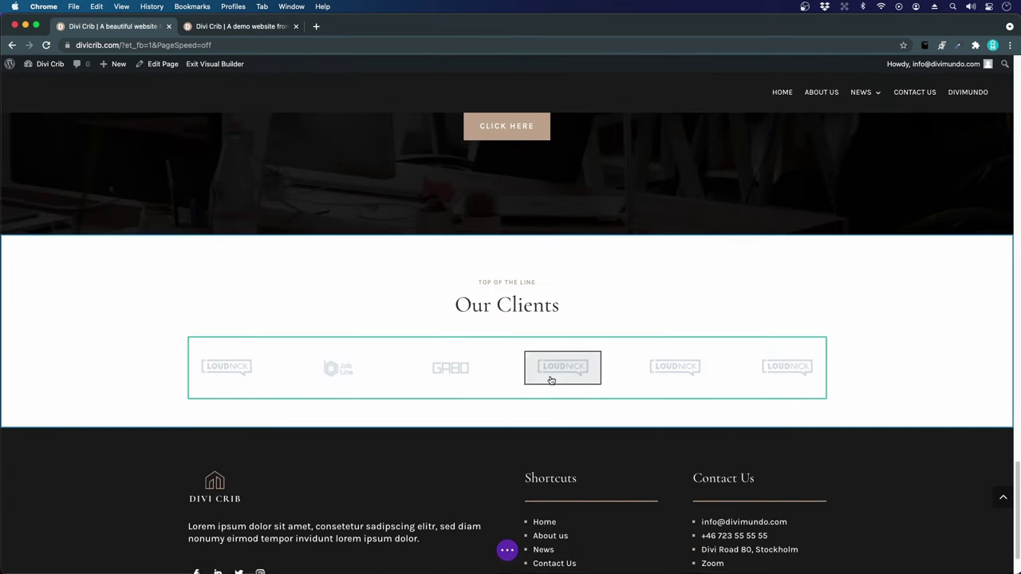
- Replace the fourth client logo with the CROSSWILL logo and save
mouse_move(550, 377)
left_click(536, 357)
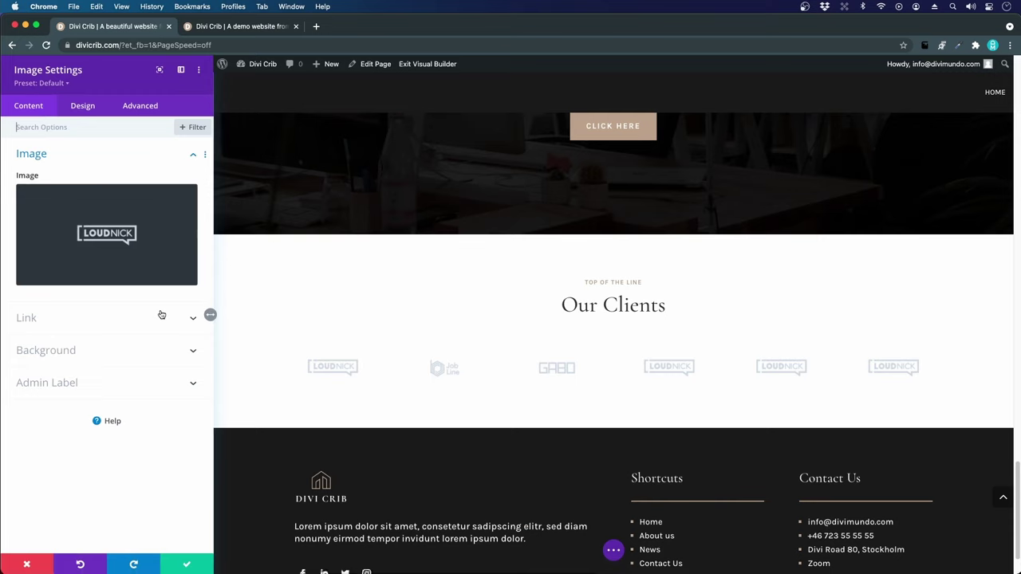
left_click(135, 239)
left_click(548, 352)
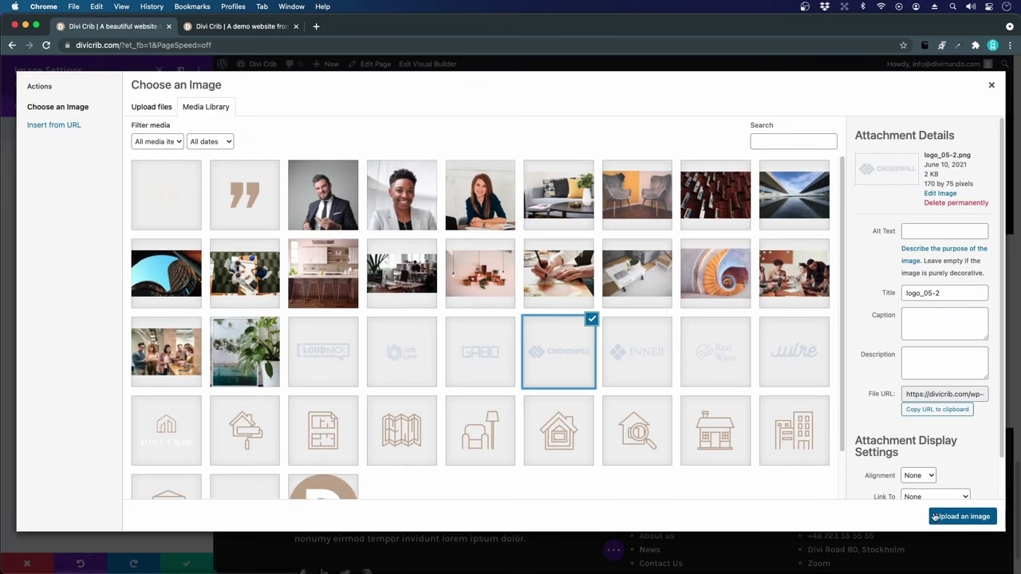
left_click(949, 516)
left_click(190, 564)
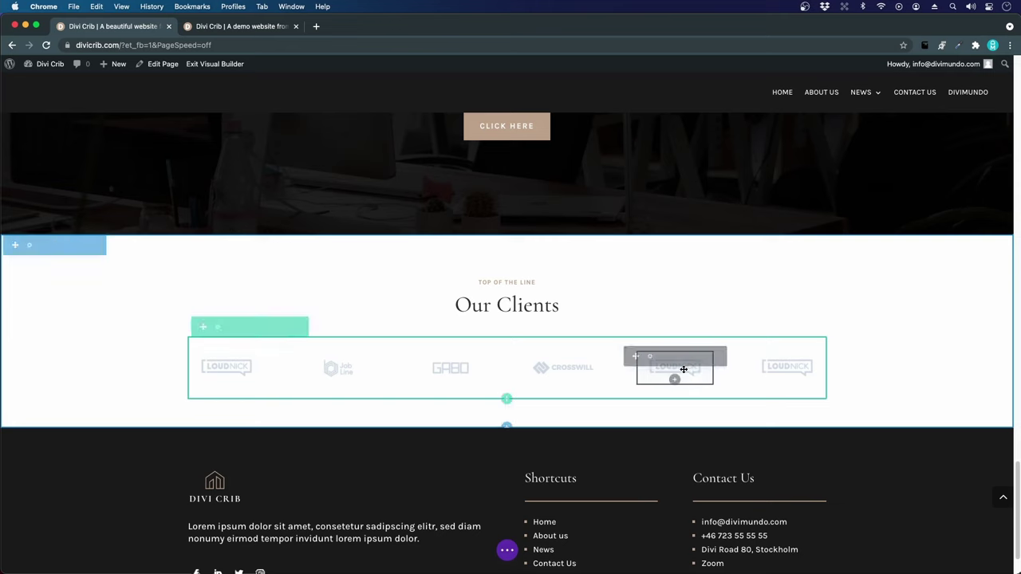
- Replace the fifth and sixth client logos with the Real Wave and Juire logos
left_click(655, 363)
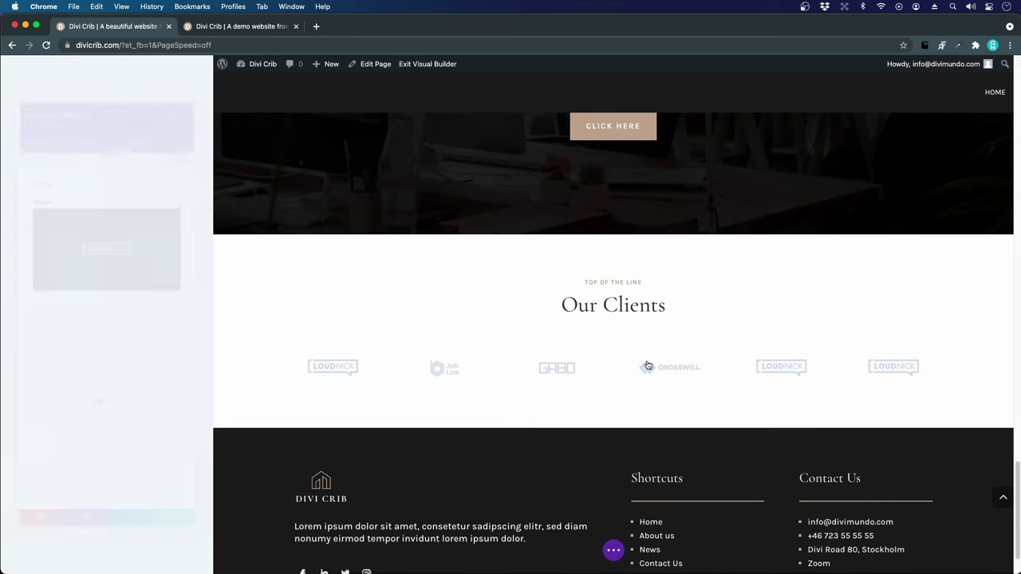
left_click(100, 241)
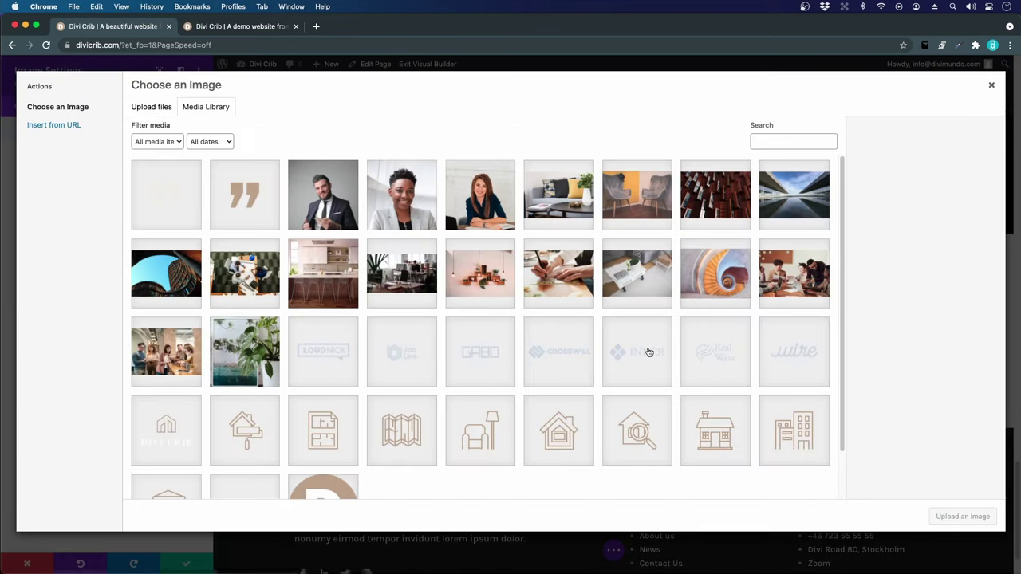
left_click(700, 349)
left_click(962, 516)
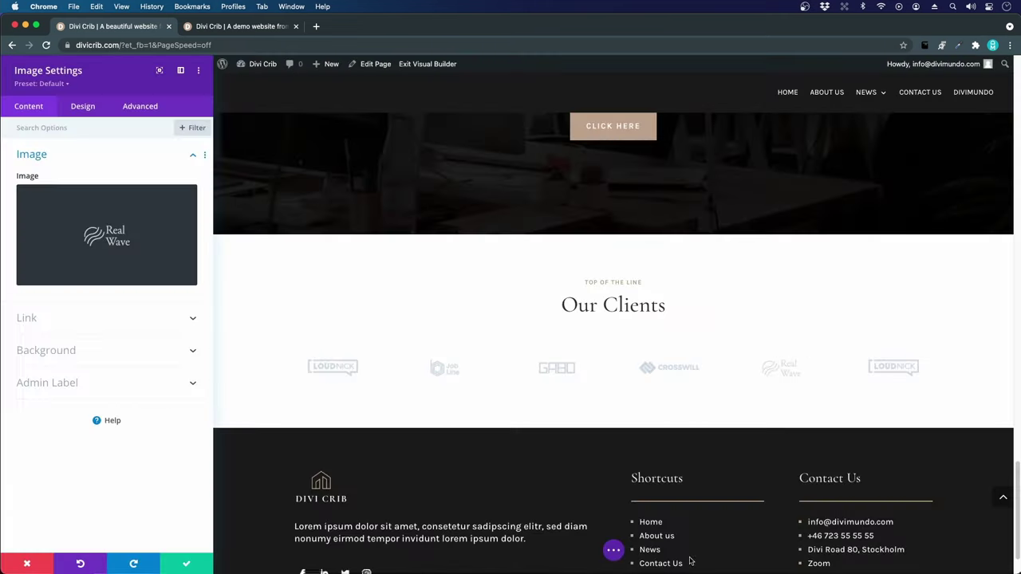
left_click(195, 561)
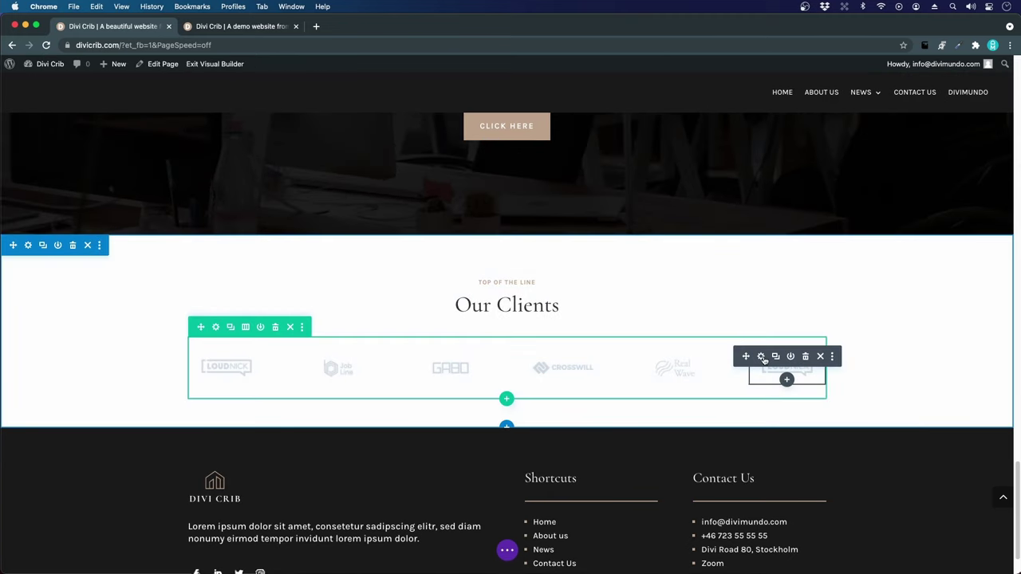
left_click(761, 357)
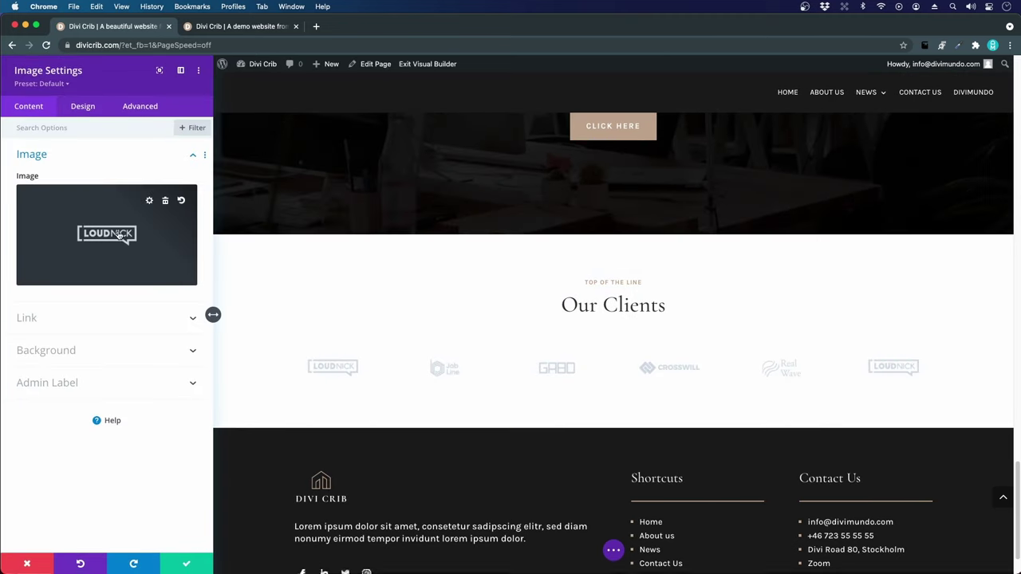
left_click(120, 232)
left_click(807, 384)
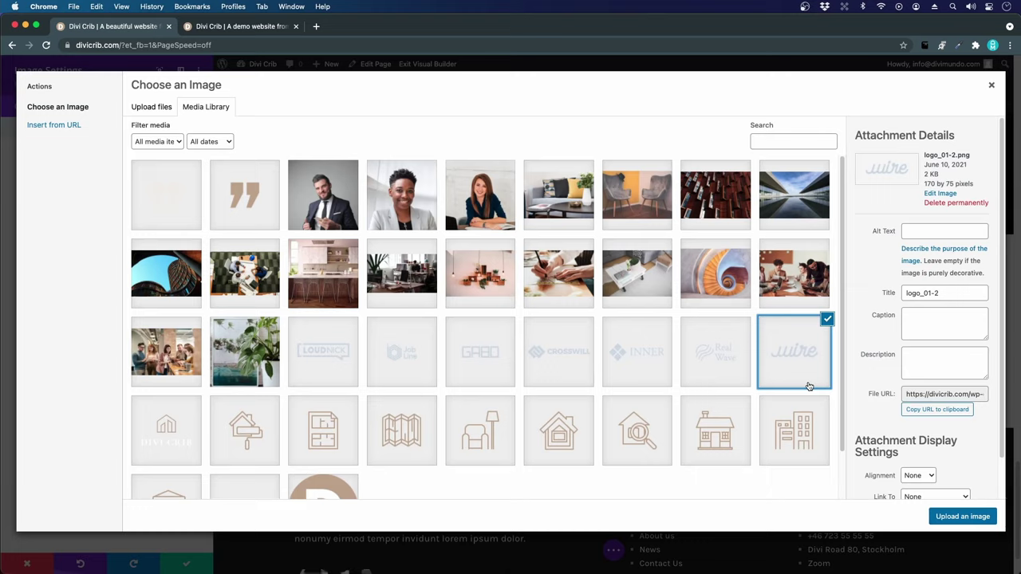
left_click(954, 516)
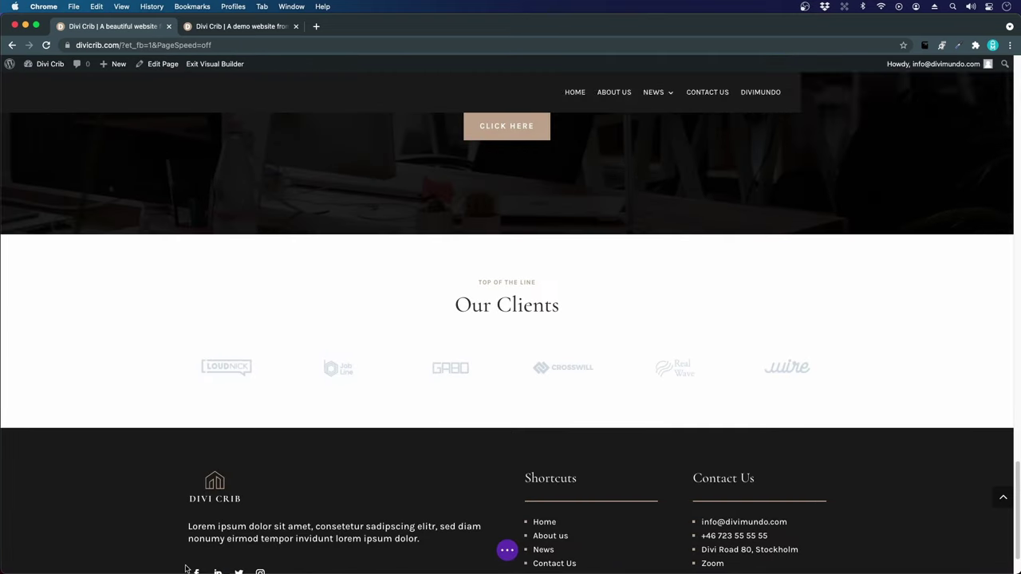
left_click(185, 564)
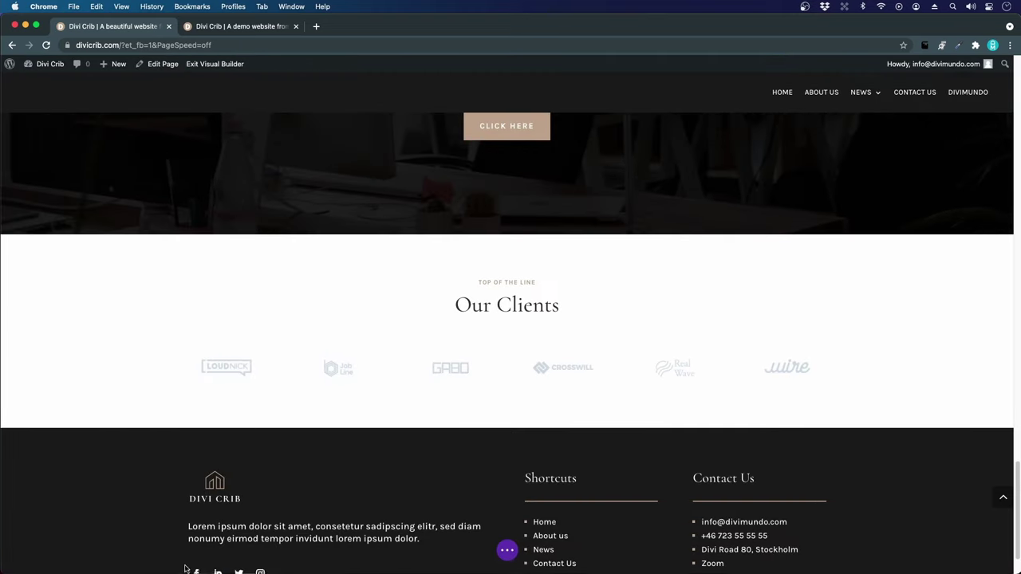
- After checking the demo's clients row, give the logo row a custom gutter width of 2
left_click(249, 27)
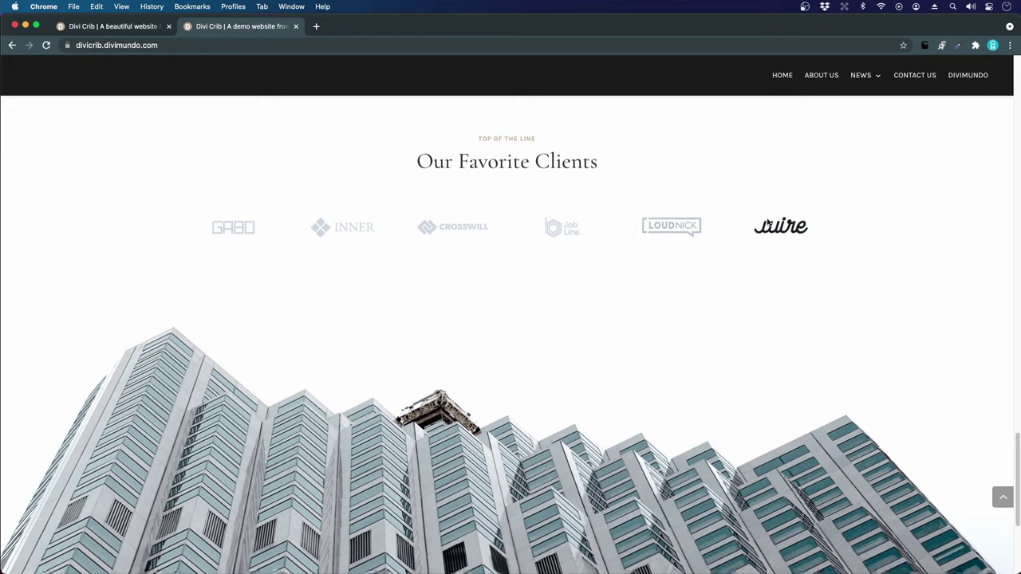
left_click(106, 29)
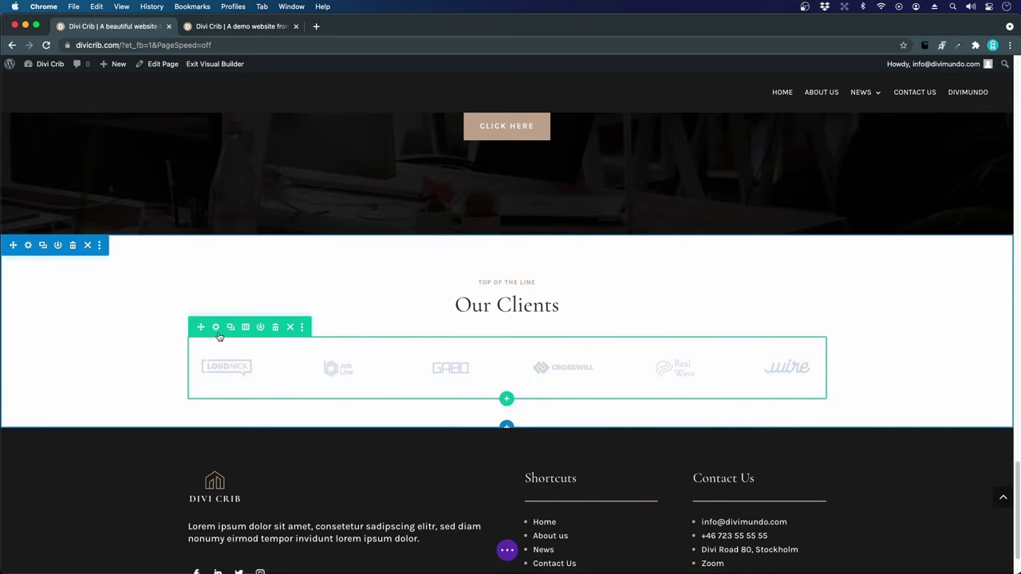
left_click(216, 328)
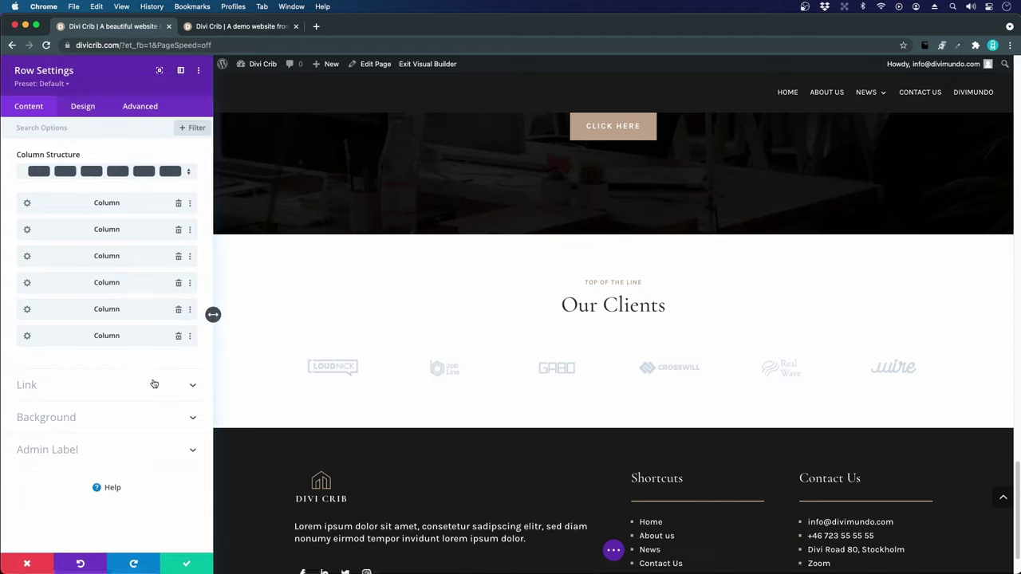
left_click(90, 106)
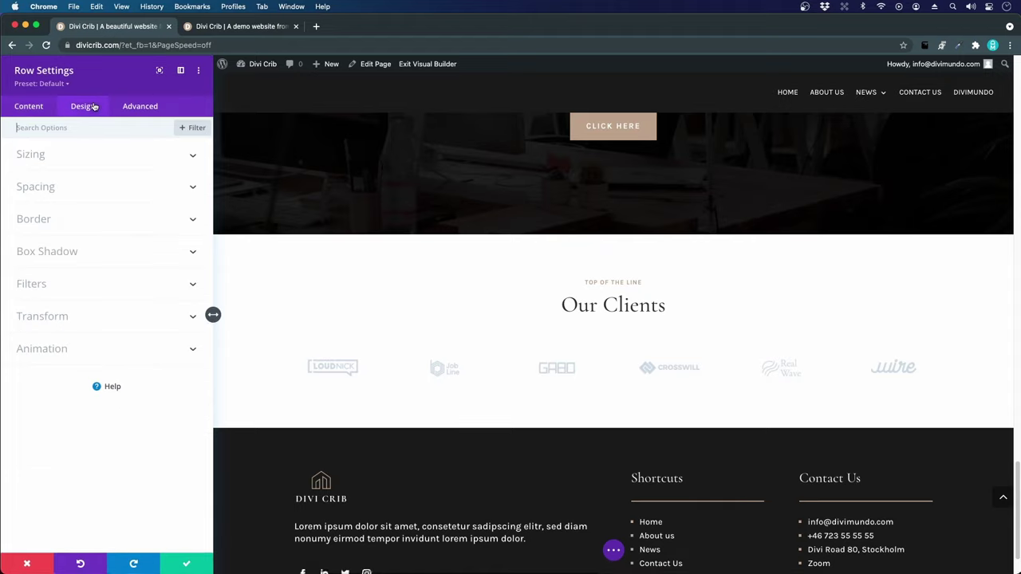
left_click(32, 155)
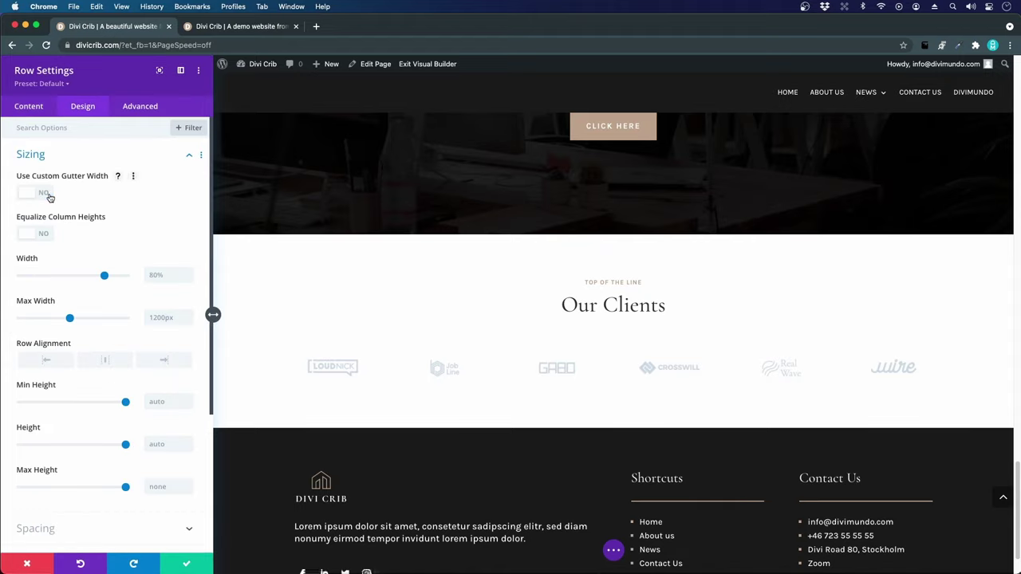
left_click(36, 193)
left_click_drag(90, 233, 47, 236)
key("Escape")
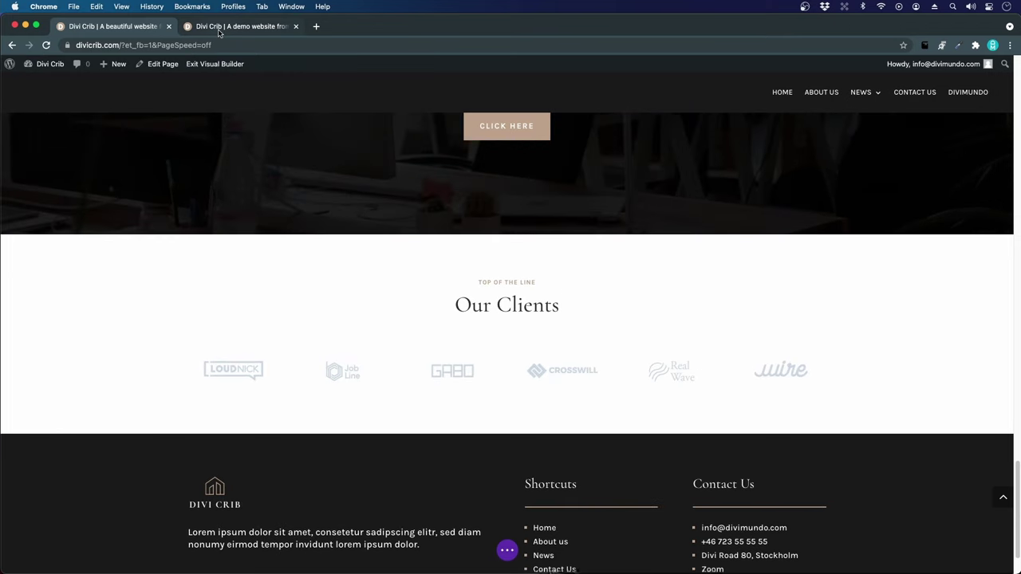
- Compare the edited logo row with the live demo's client logos again
left_click(231, 28)
scroll(271, 276, "down", 3)
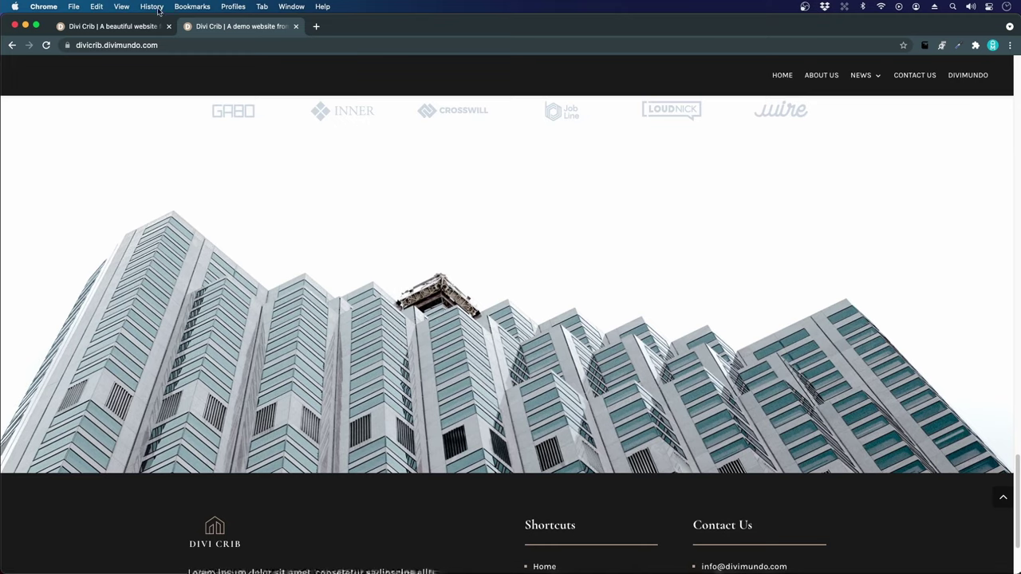
left_click(136, 27)
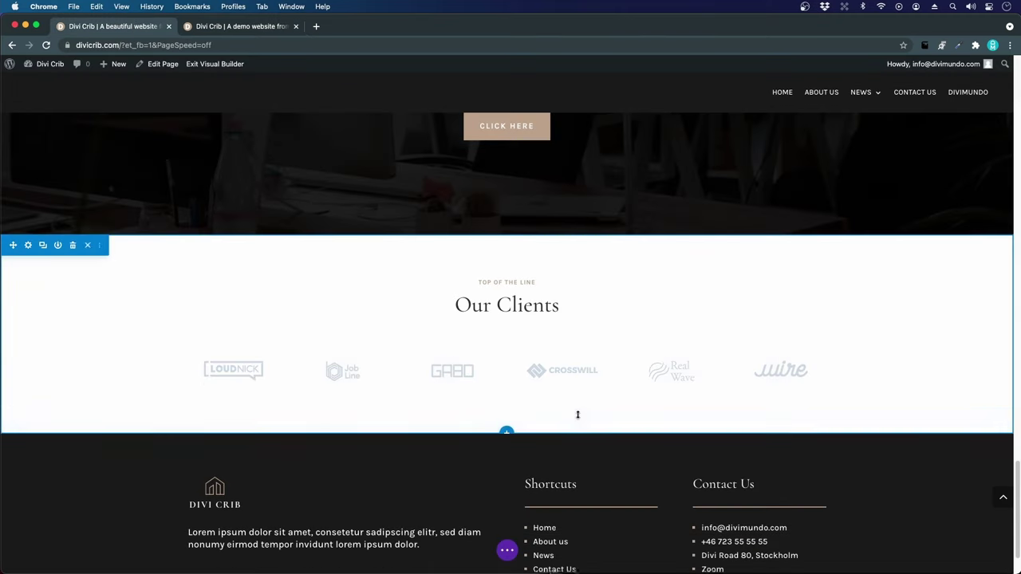
- Add a regular single-column section below Our Clients containing an Image module with the building photo
left_click(507, 431)
left_click(441, 398)
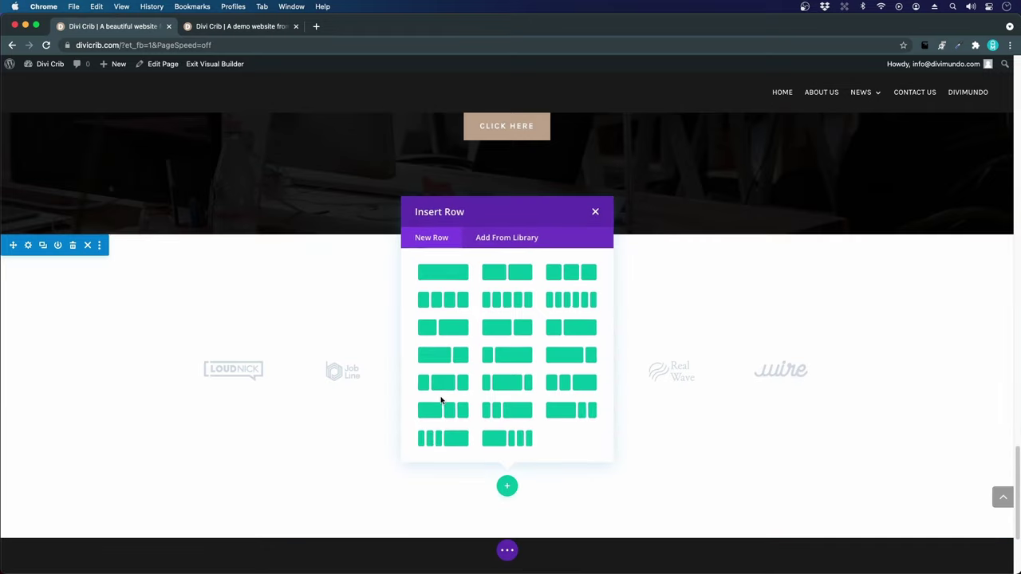
left_click(454, 276)
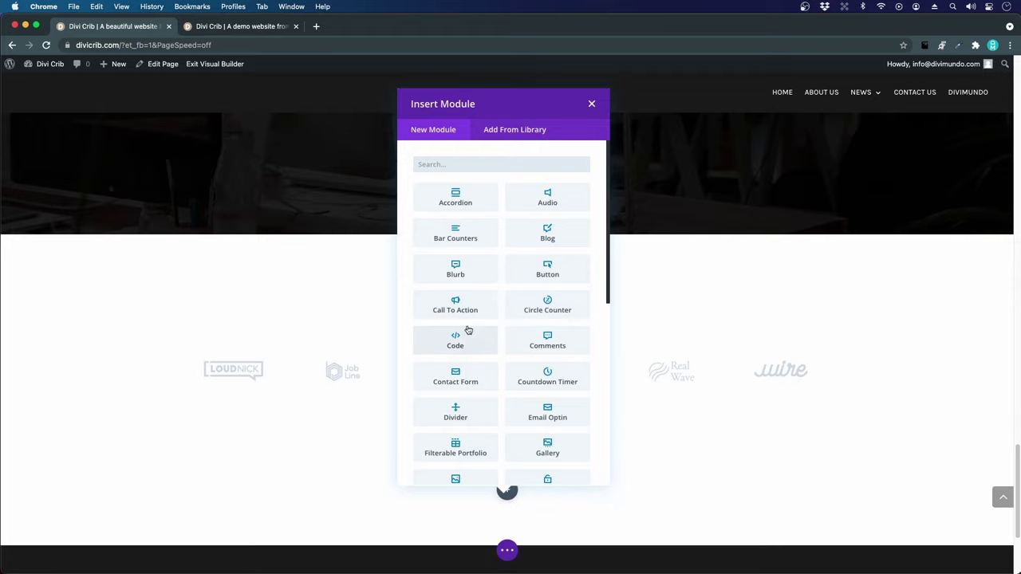
type("image")
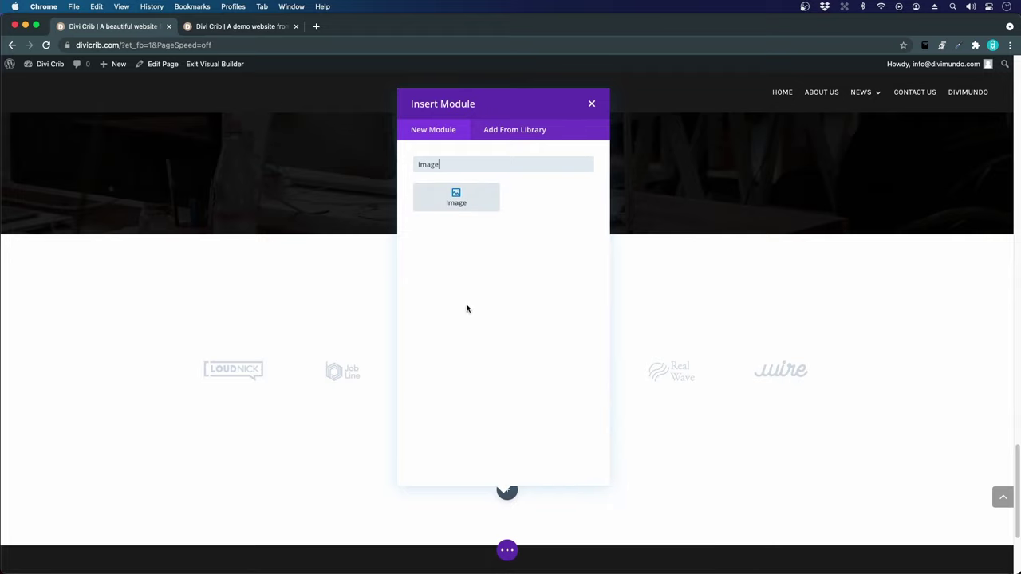
left_click(448, 197)
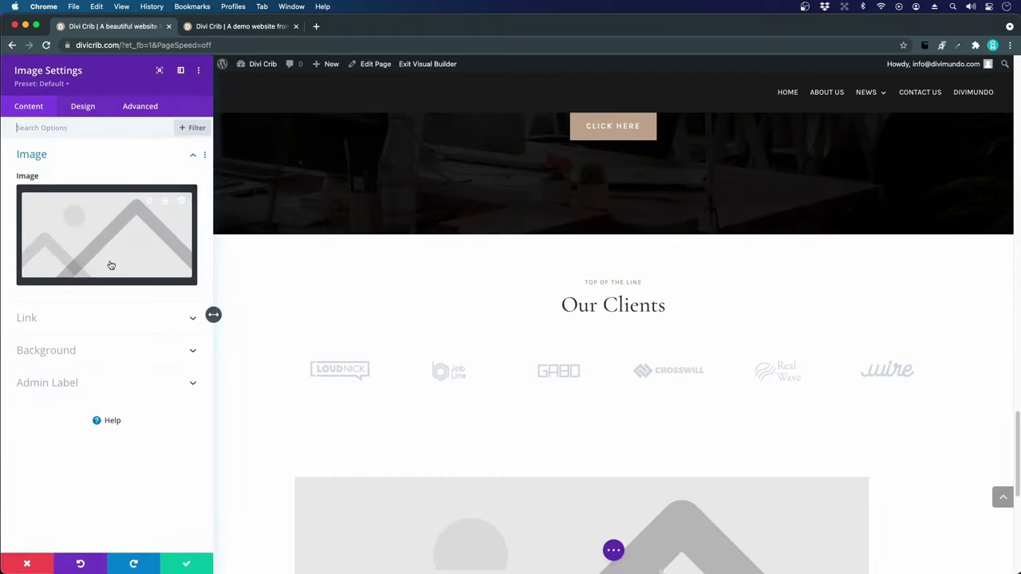
left_click(107, 258)
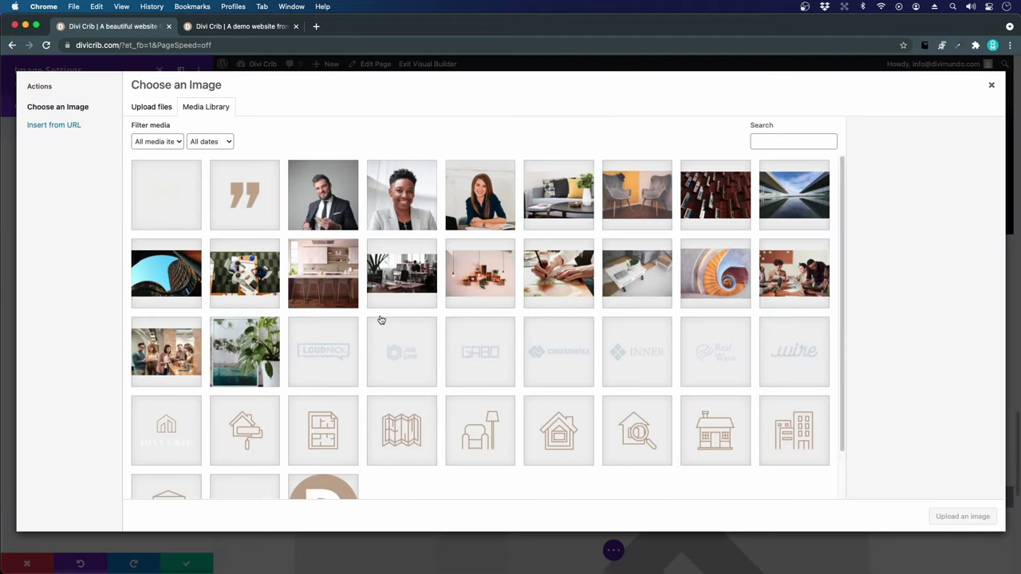
scroll(380, 321, "down", 2)
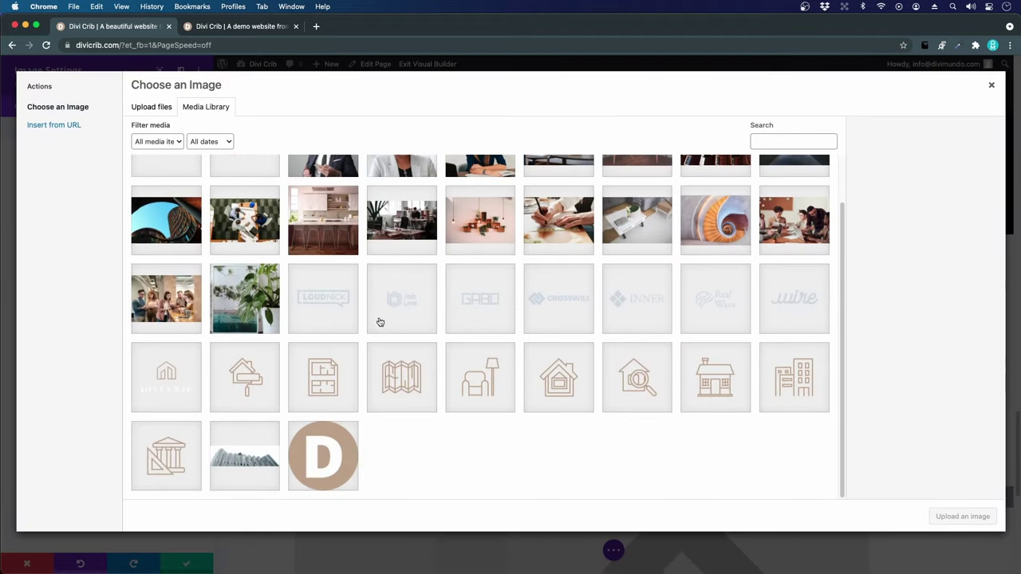
left_click(246, 461)
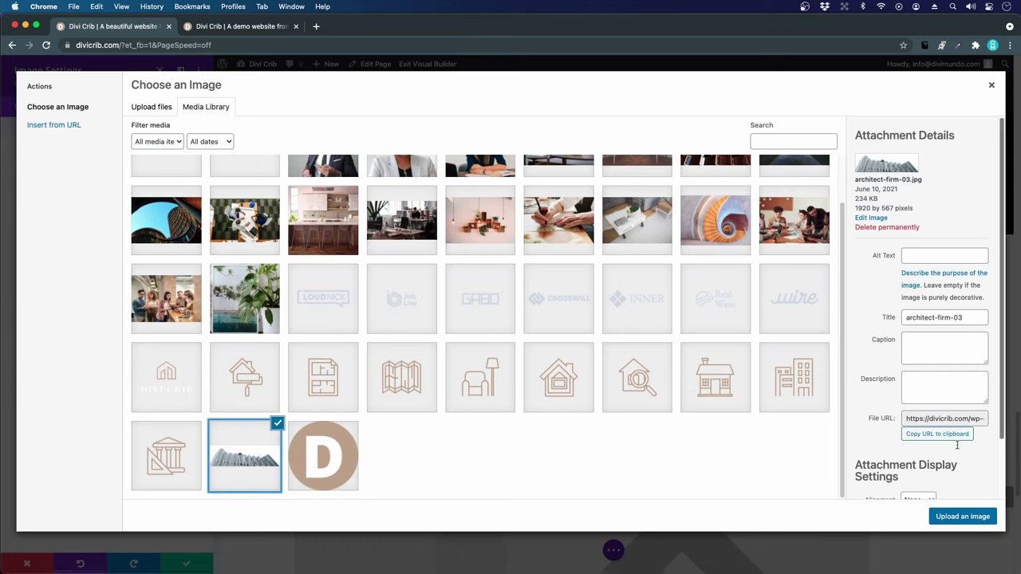
left_click(962, 517)
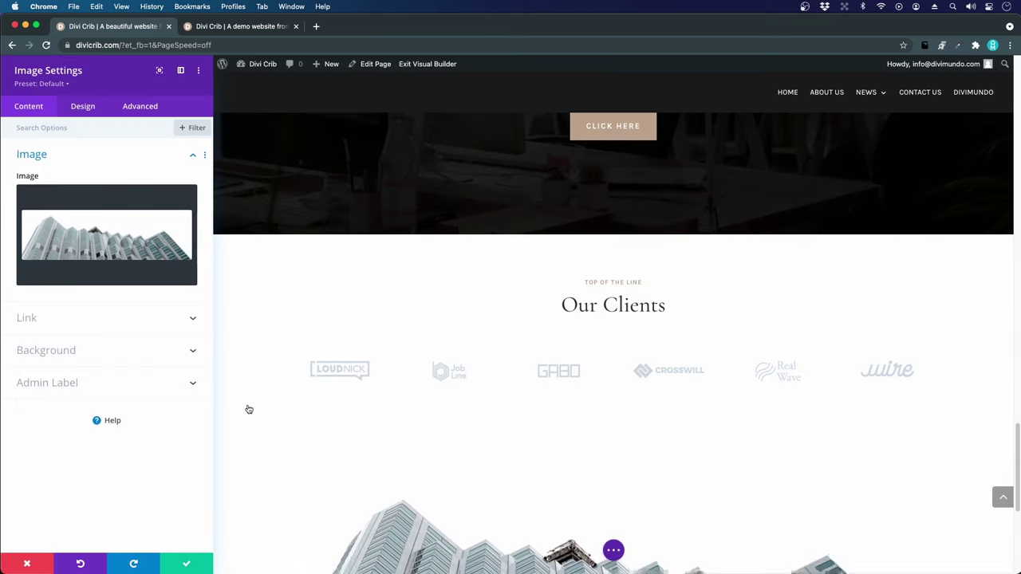
- Turn on Force Fullwidth in the building photo's sizing settings and save
scroll(248, 410, "down", 5)
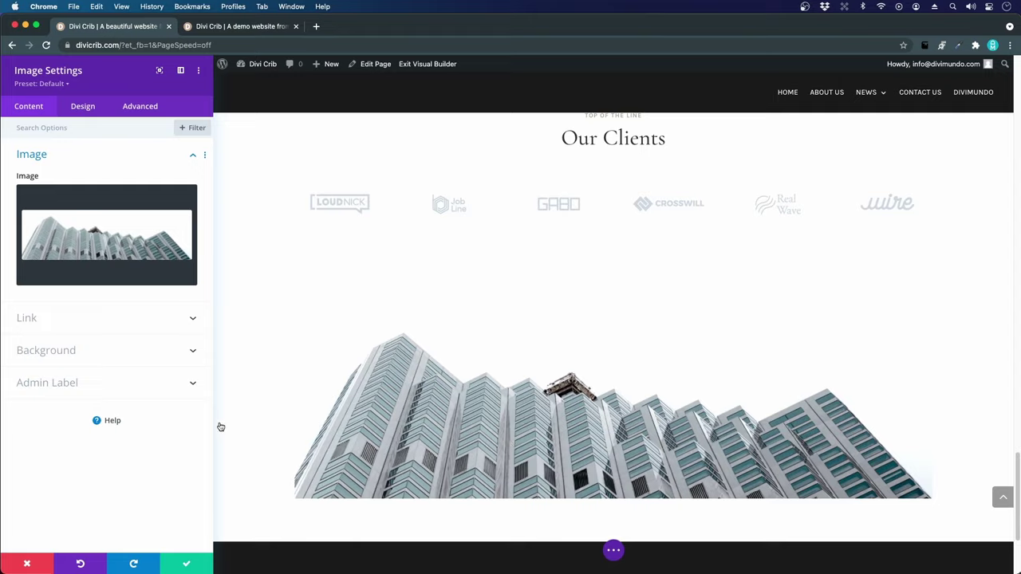
left_click(73, 106)
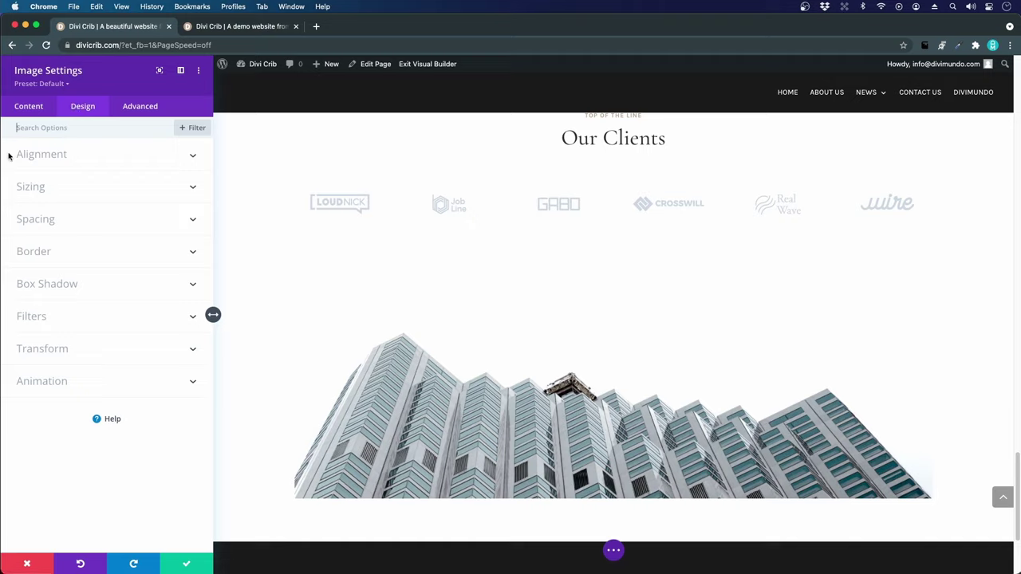
left_click(26, 188)
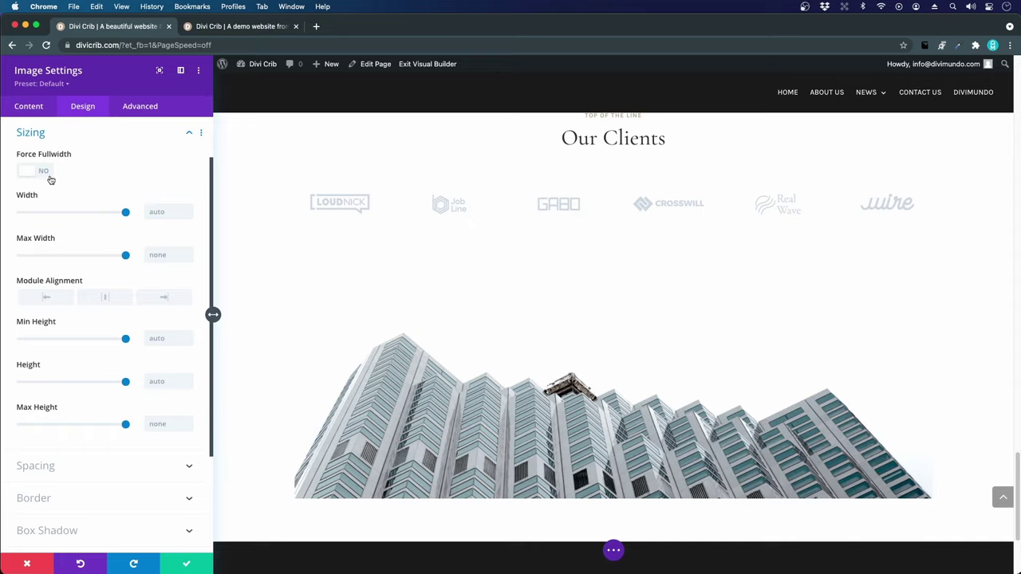
left_click(35, 171)
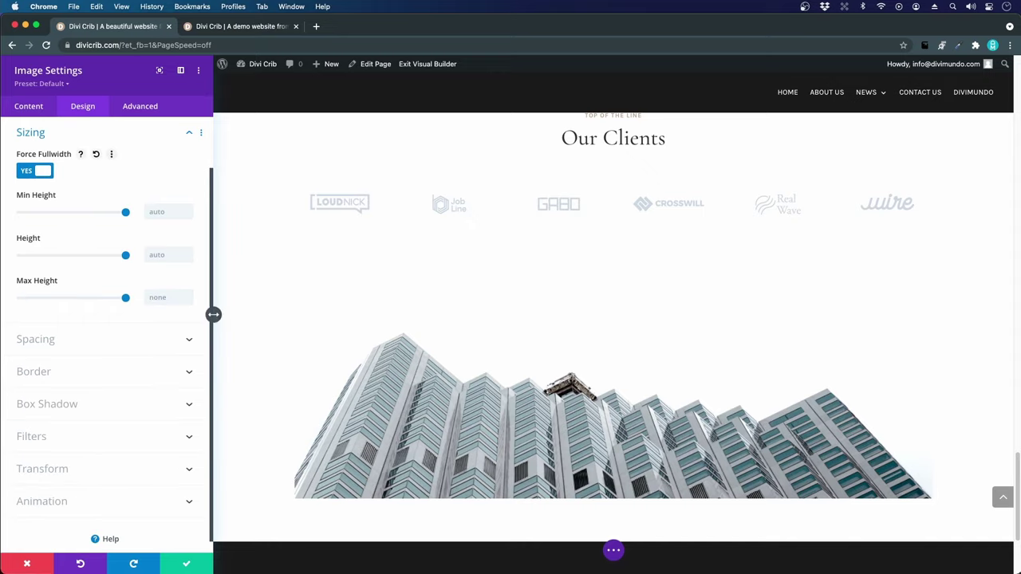
left_click(182, 565)
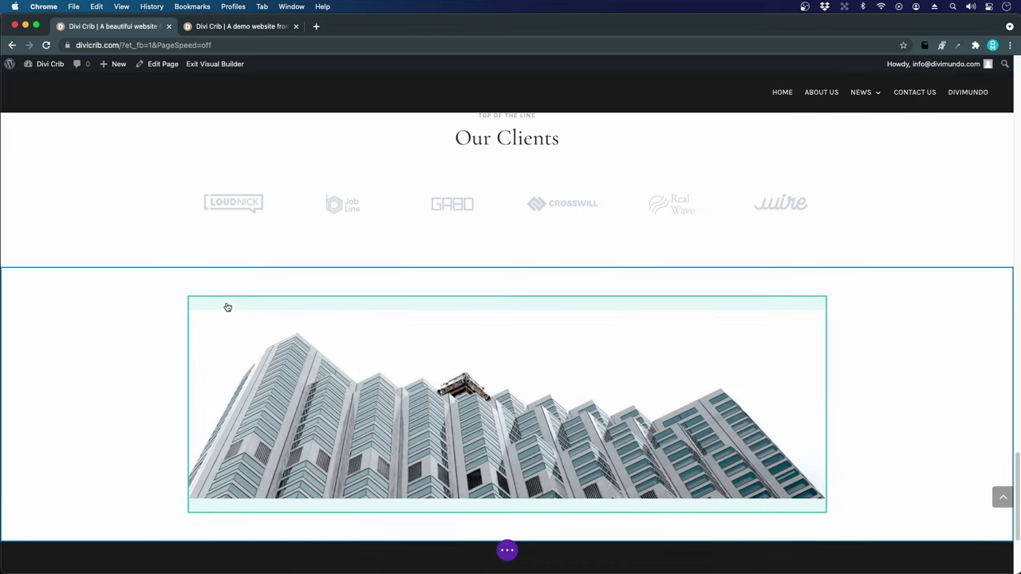
- Set the image row's Max Width to 100% in its sizing settings and save
left_click(217, 309)
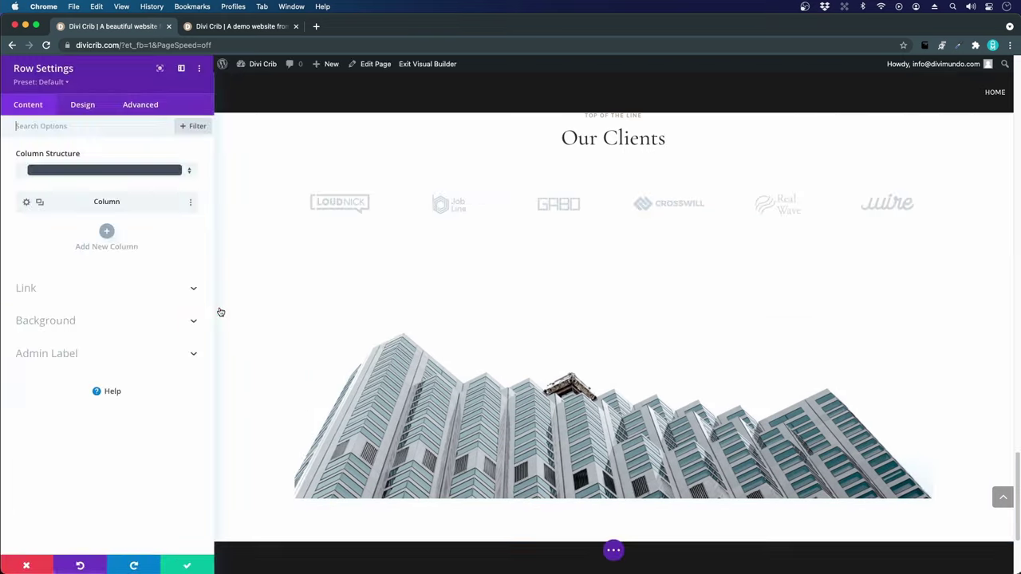
left_click(83, 107)
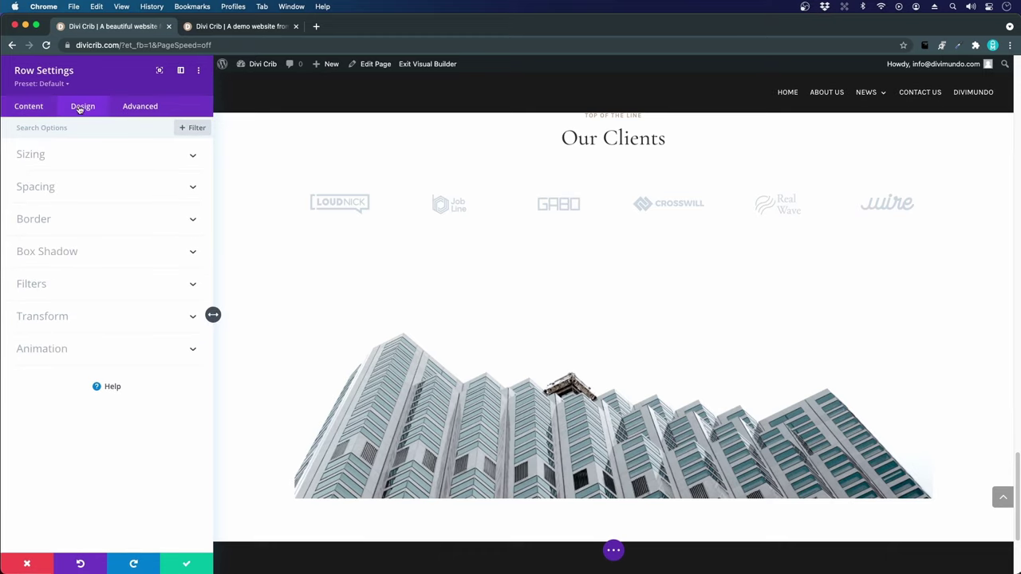
left_click(52, 159)
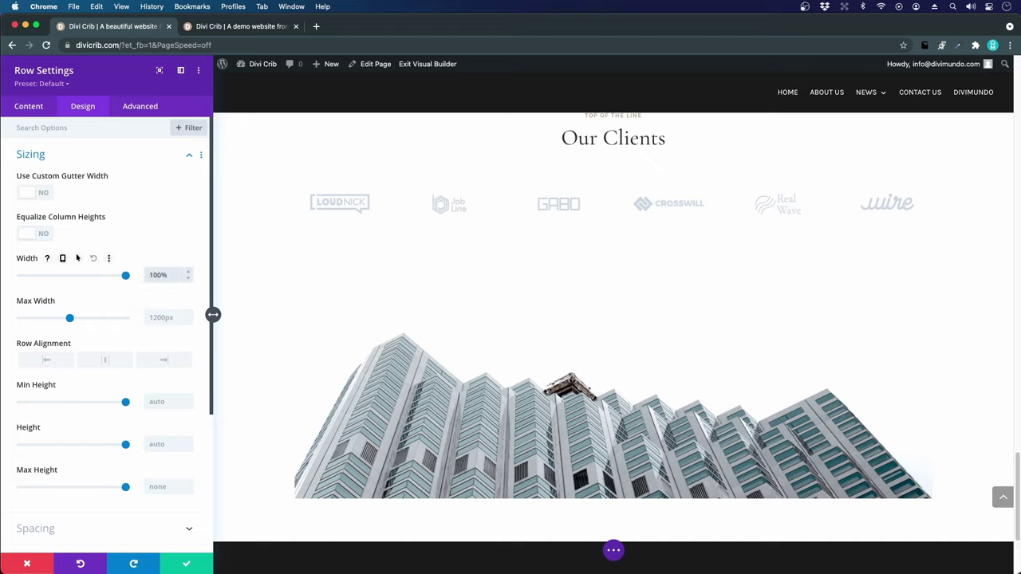
left_click(160, 318)
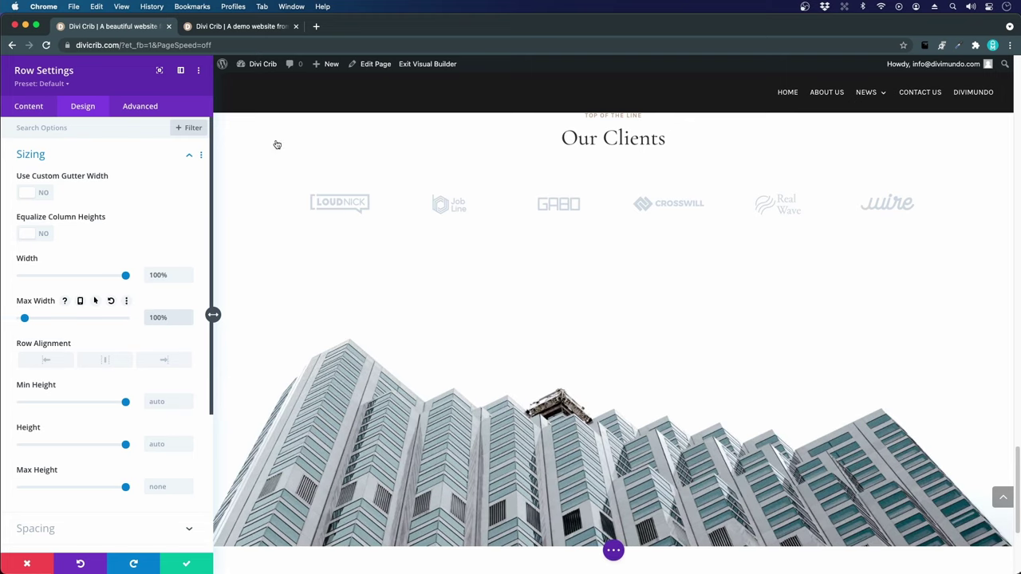
left_click(160, 70)
left_click_drag(118, 64, 378, 128)
scroll(606, 303, "down", 5)
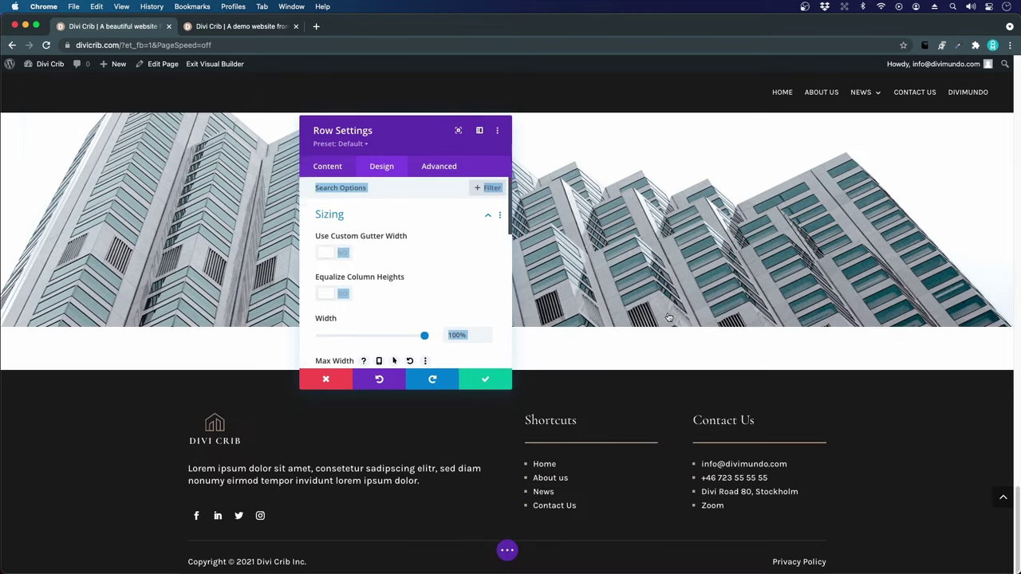
scroll(669, 317, "up", 5)
scroll(668, 317, "down", 4)
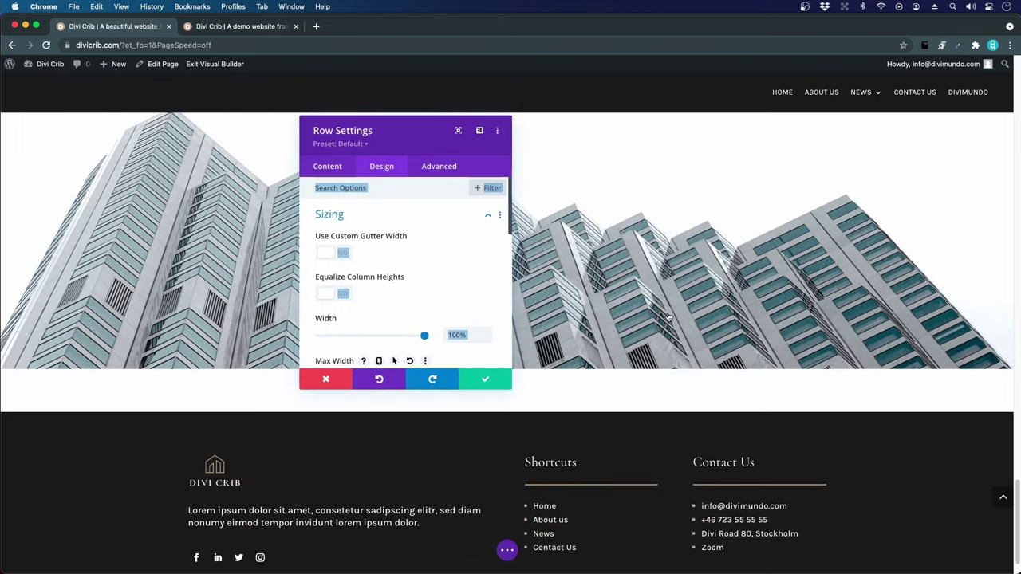
left_click(497, 380)
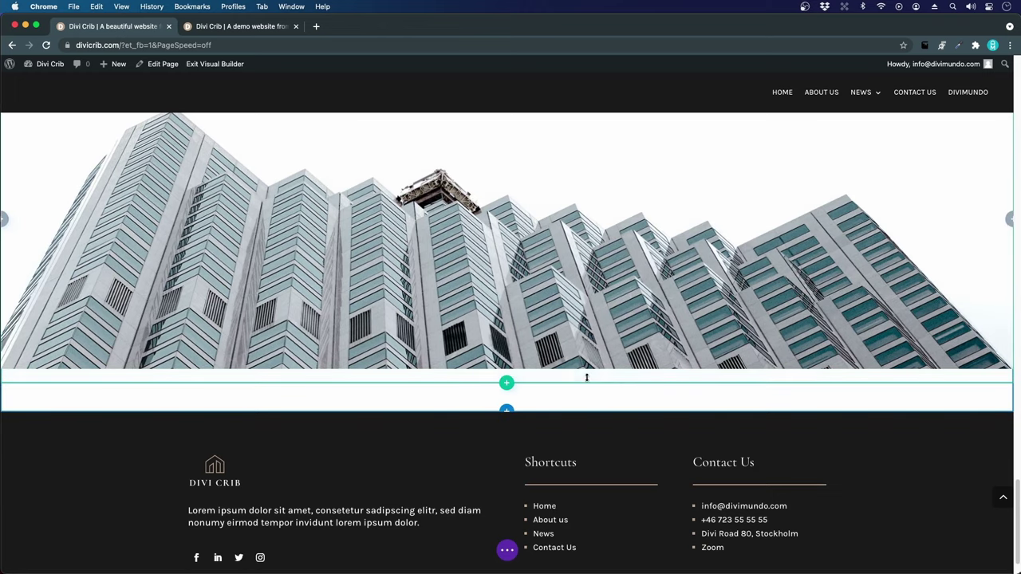
- Drag the image row's padding edge to shrink the spacing around the photo
left_click_drag(586, 377, 618, 356)
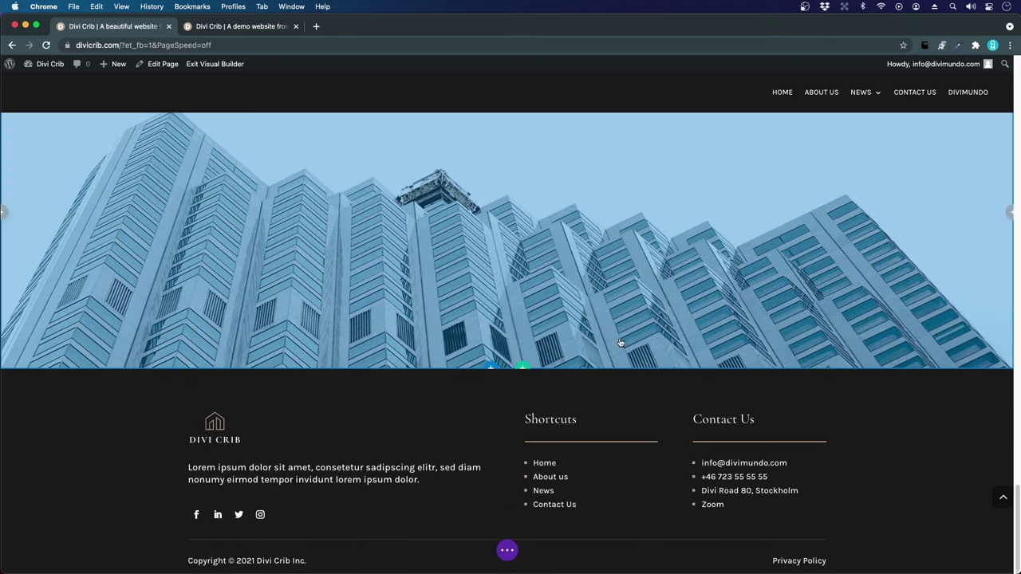
scroll(638, 484, "up", 5)
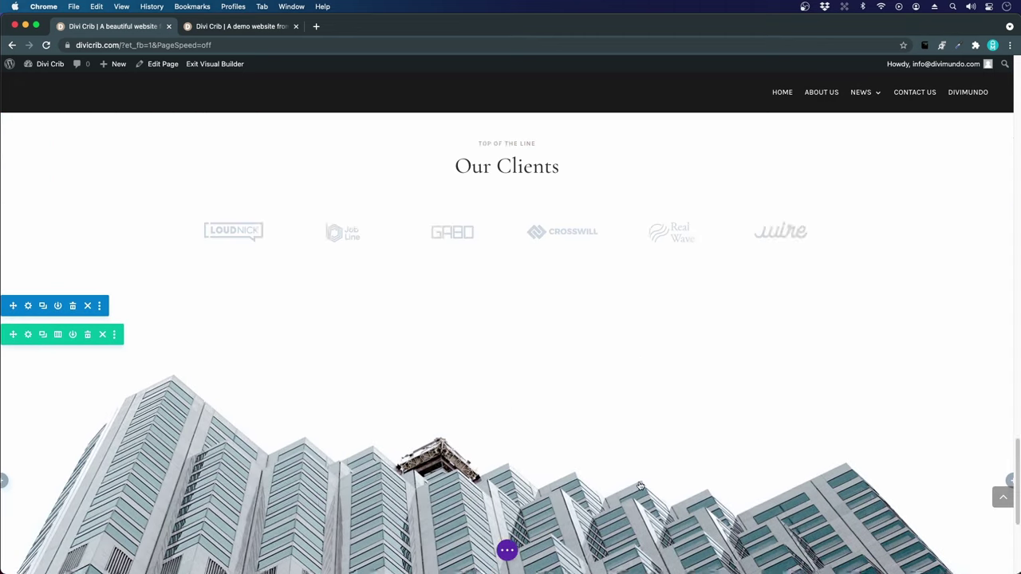
scroll(640, 485, "down", 5)
- Open the building photo's Design animation options in a panel docked beside the page
scroll(639, 485, "up", 5)
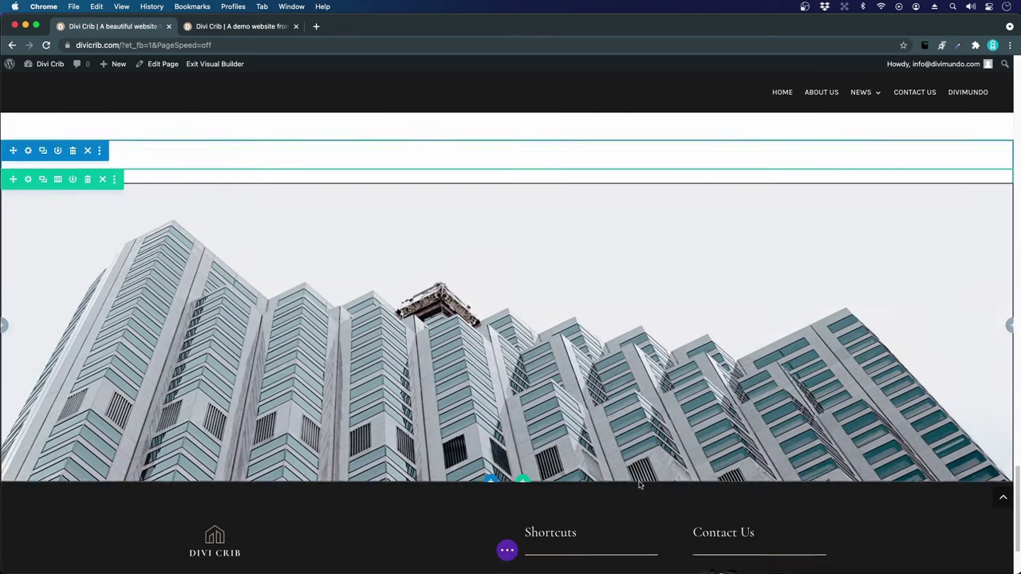
scroll(489, 469, "down", 1)
scroll(491, 469, "down", 2)
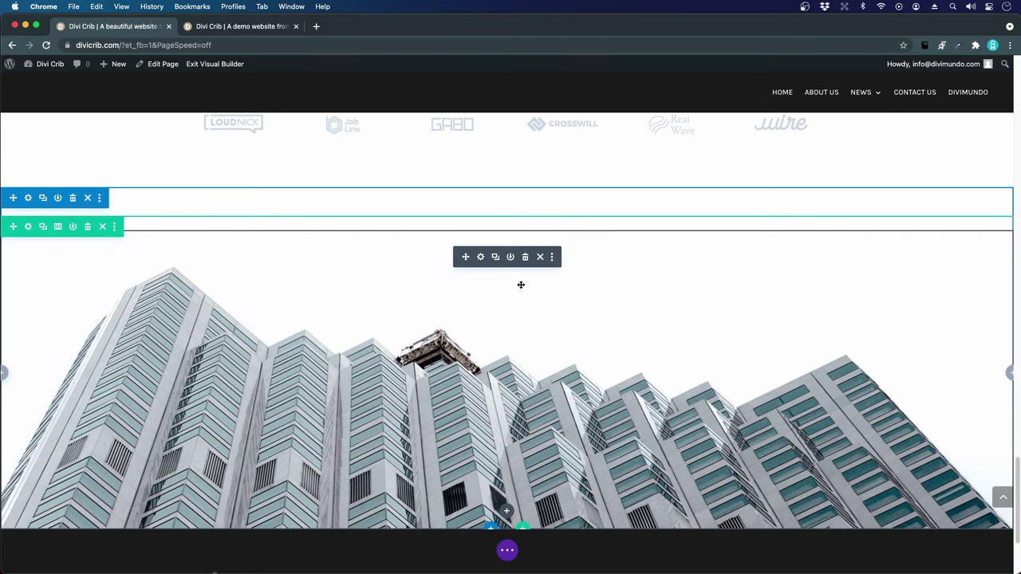
left_click(480, 257)
left_click(399, 174)
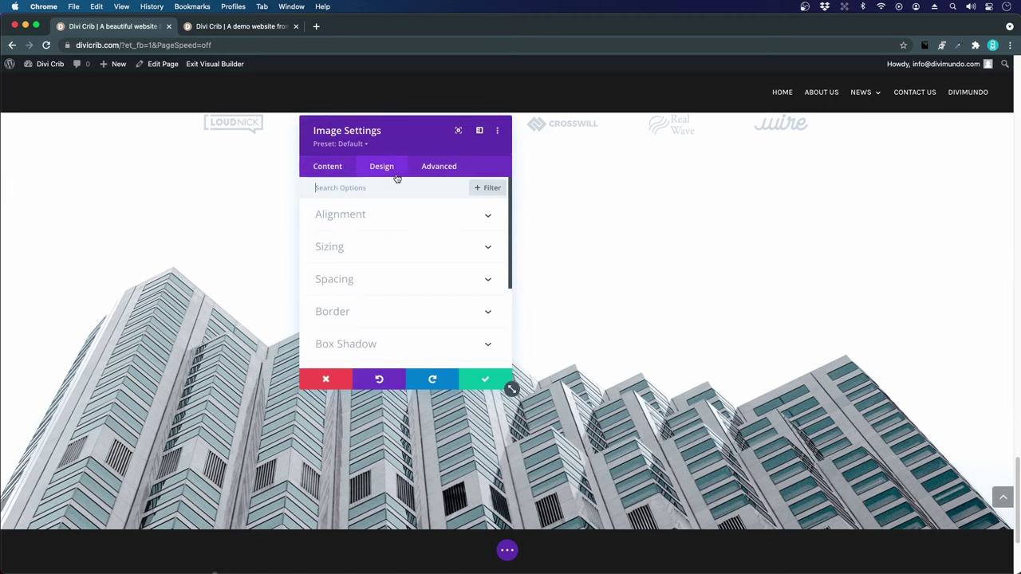
scroll(380, 247, "down", 3)
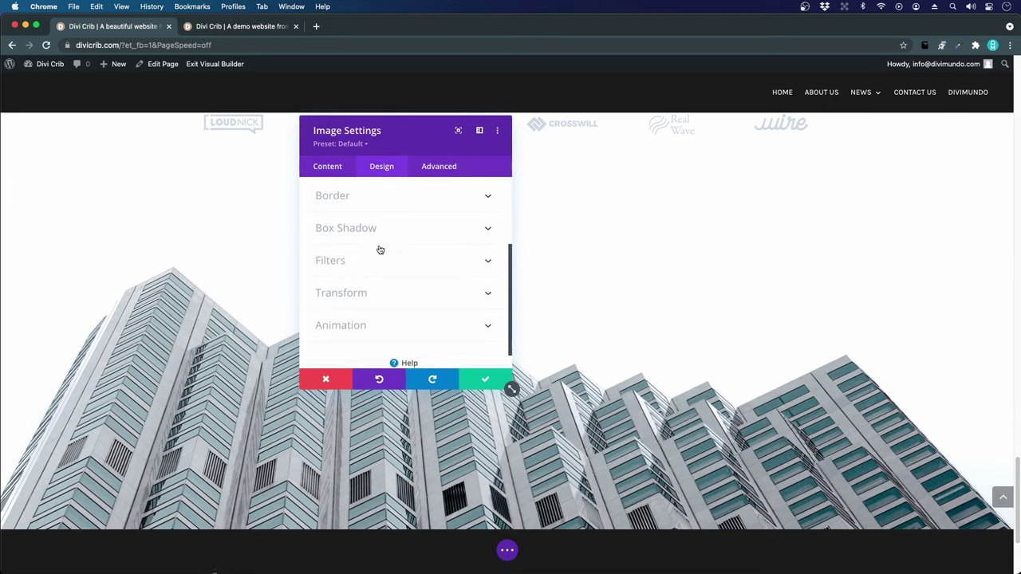
left_click(362, 326)
left_click(479, 131)
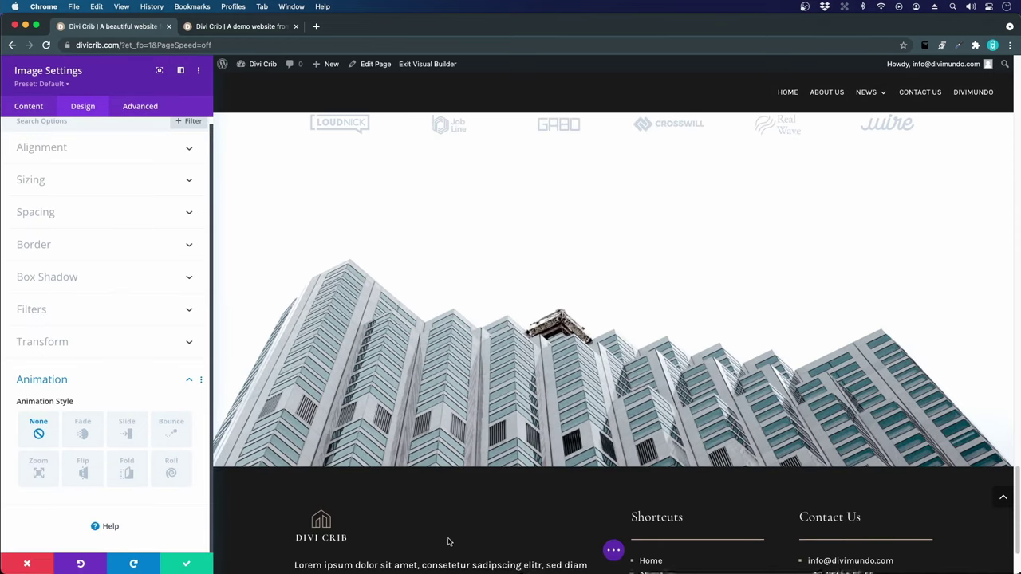
- Give the photo a Slide animation moving Up with 7% intensity
left_click(130, 435)
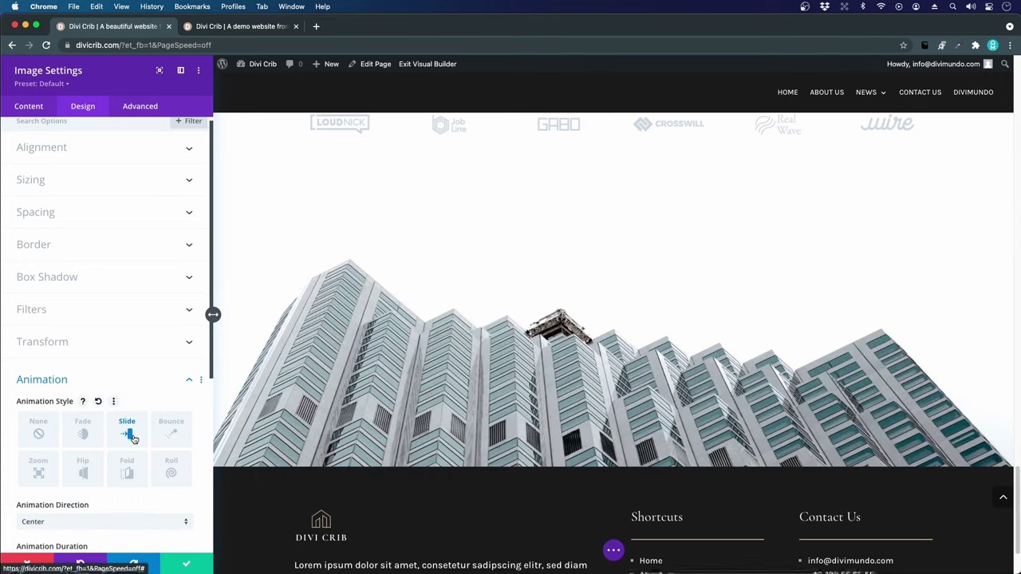
scroll(116, 453, "down", 1)
left_click(65, 499)
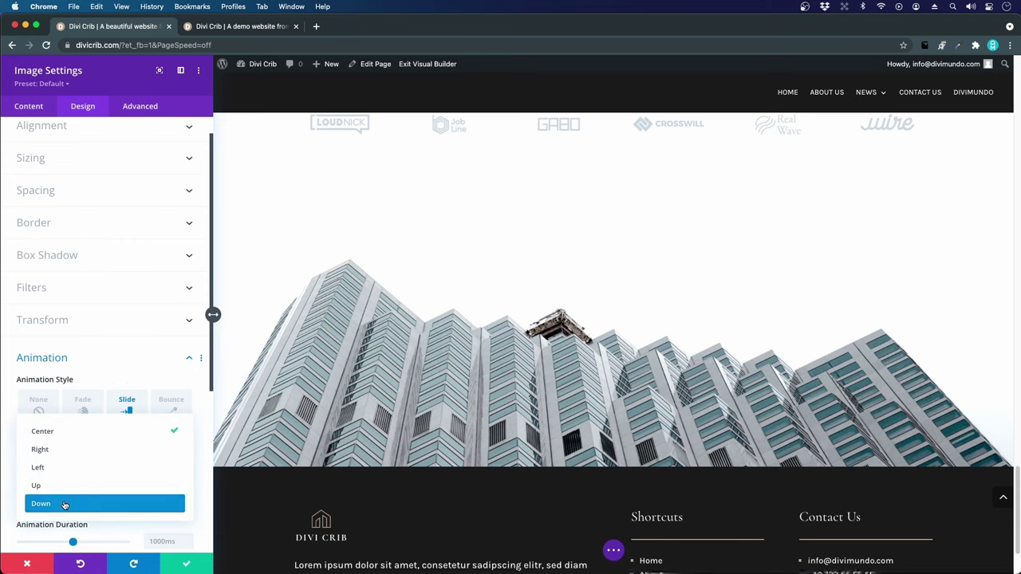
left_click(64, 484)
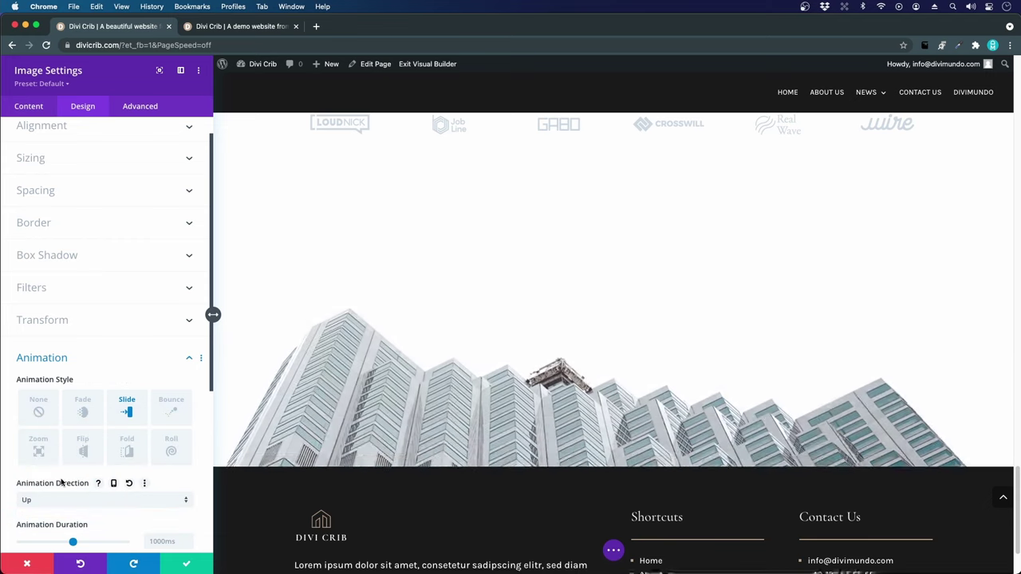
scroll(66, 476, "down", 5)
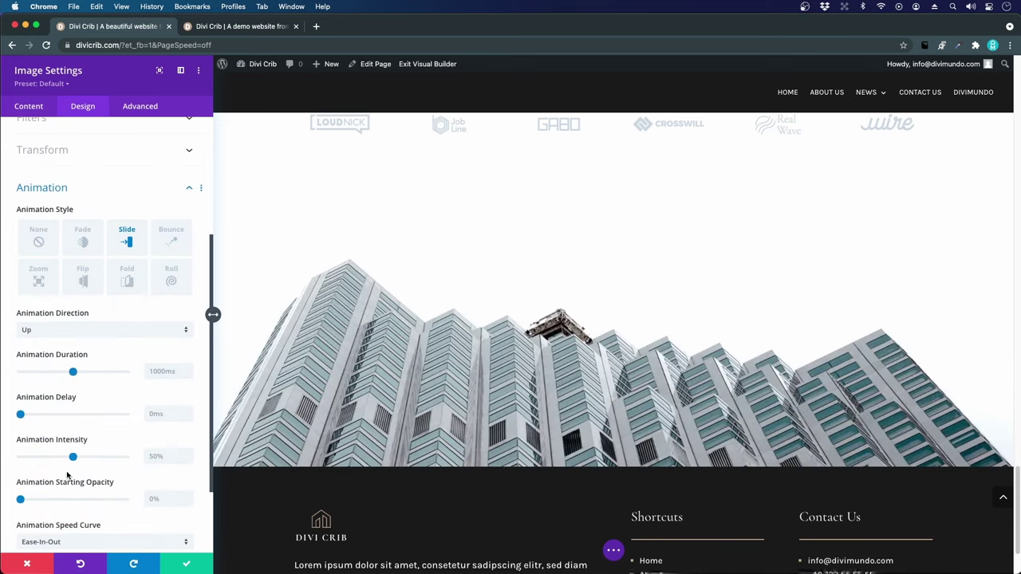
scroll(67, 475, "down", 1)
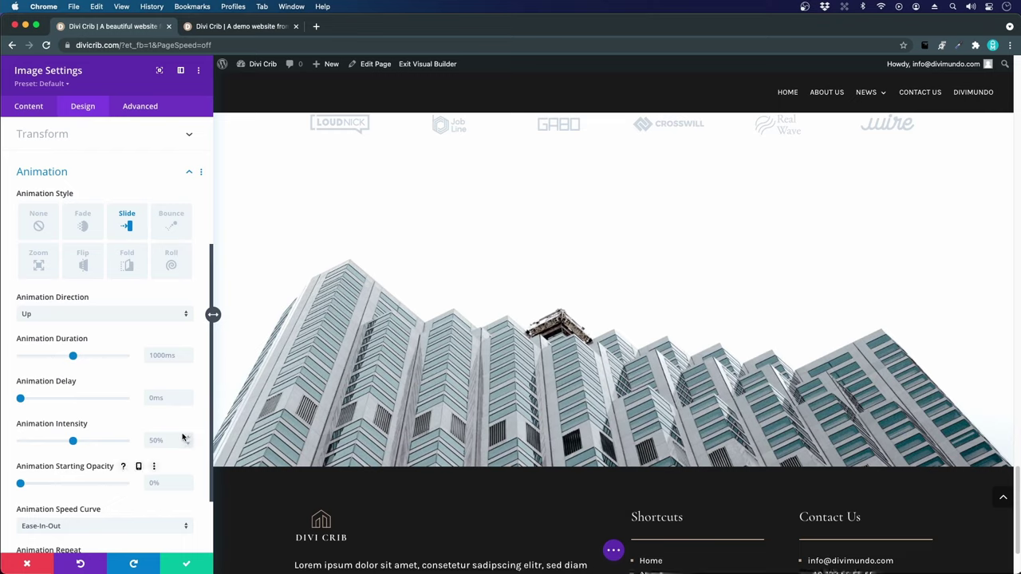
left_click(170, 439)
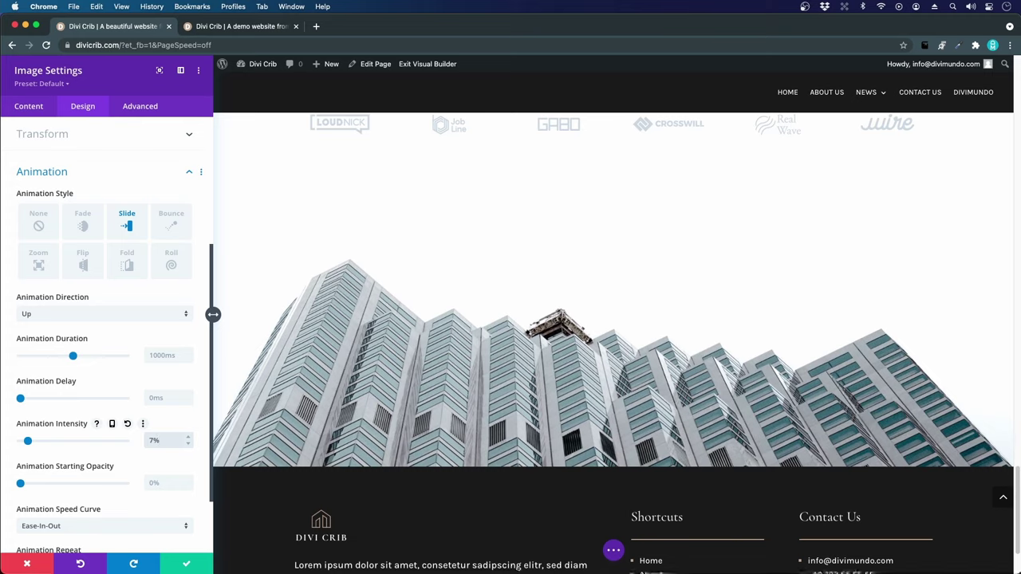
scroll(54, 474, "down", 1)
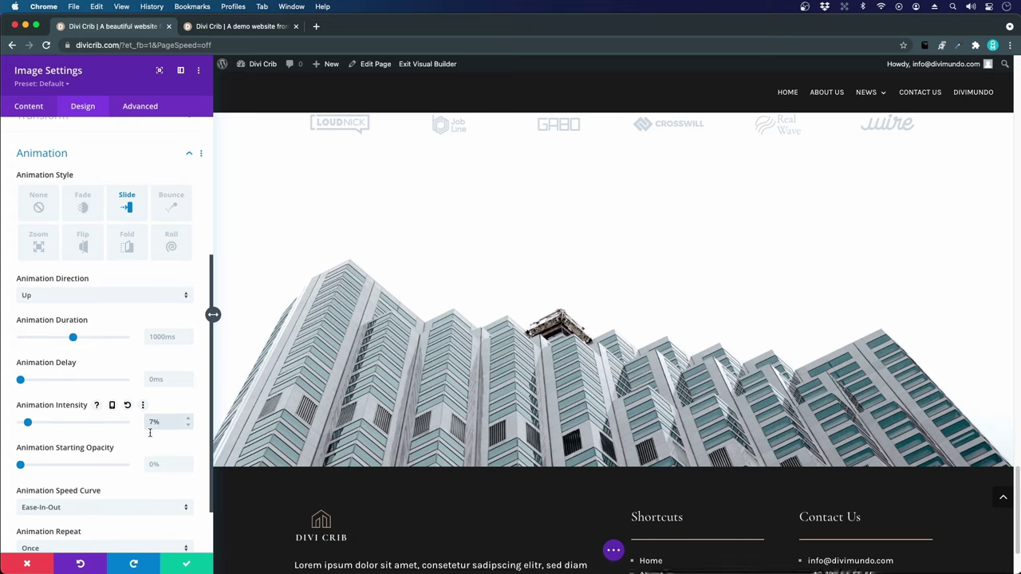
- Set the animation starting opacity to 100% and reopen the homepage in the visual builder
left_click_drag(20, 464, 126, 464)
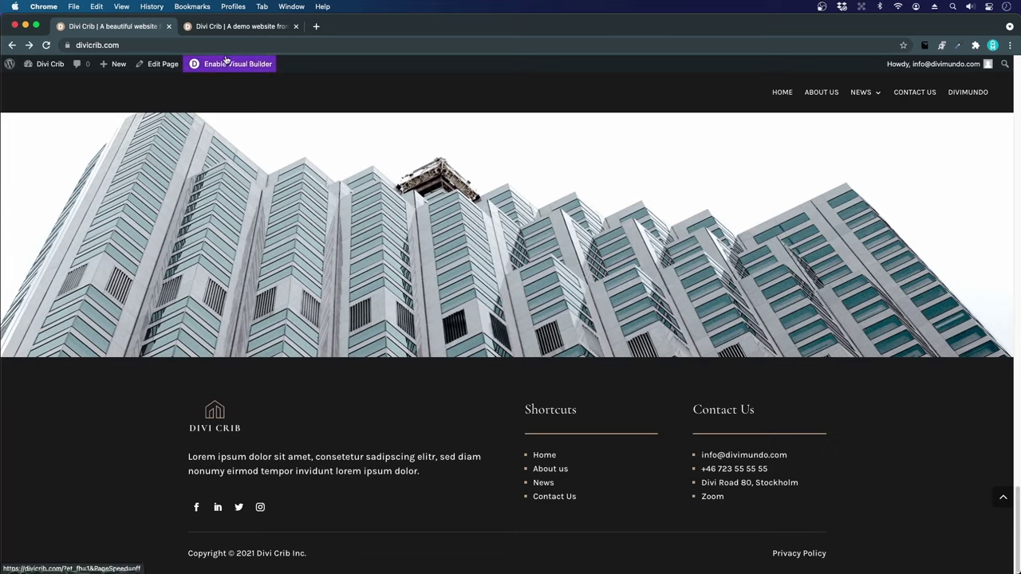
left_click(228, 63)
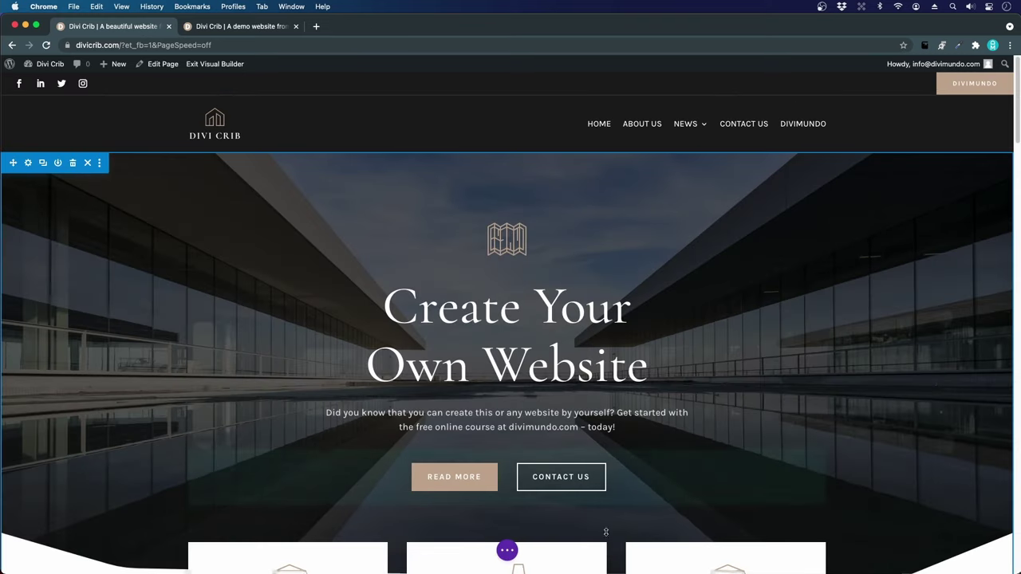
- Preview the page in phone view, making iPhone X/XS/11 Pro the default phone device
left_click(508, 552)
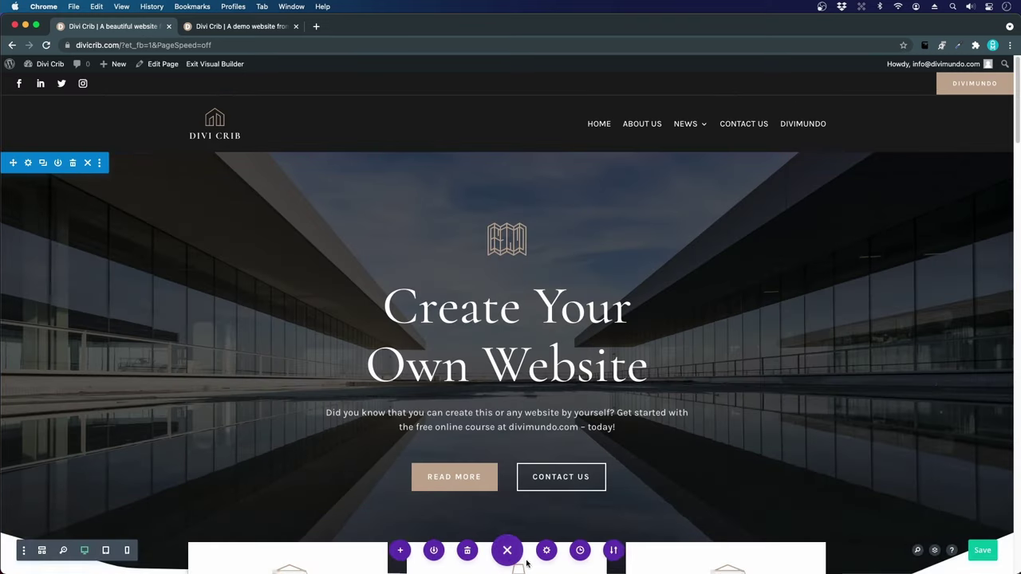
left_click(125, 551)
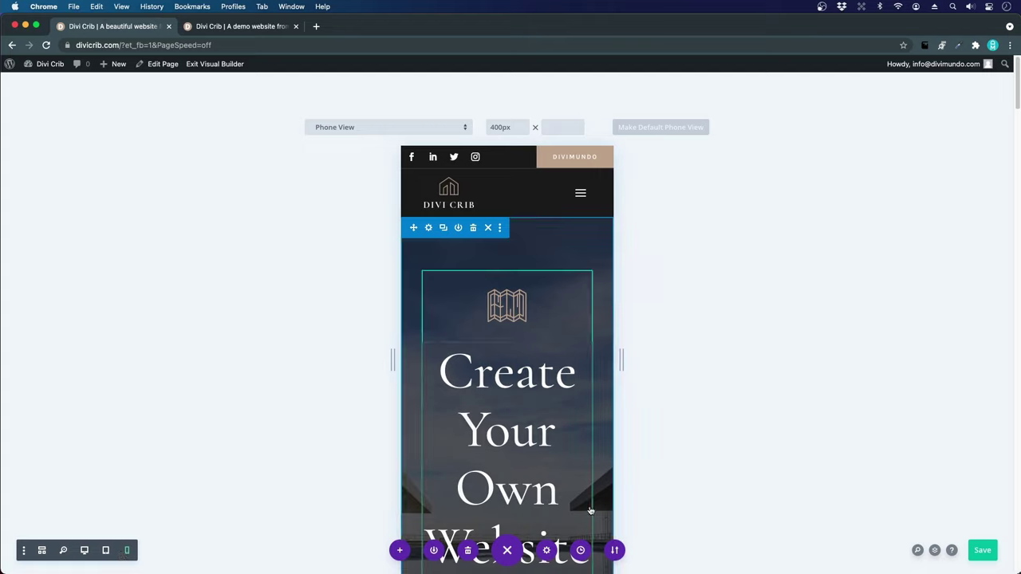
left_click(360, 129)
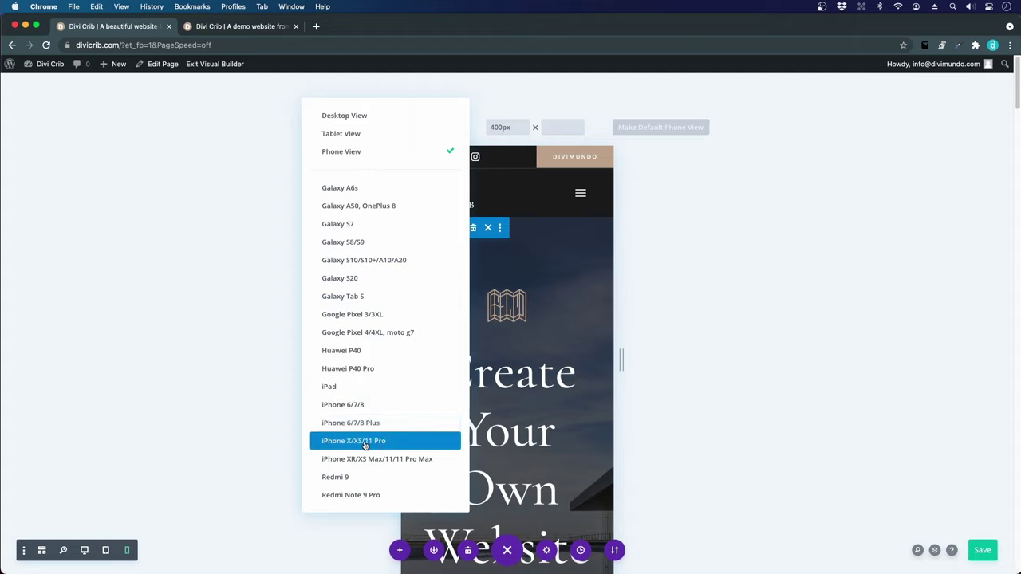
left_click(366, 443)
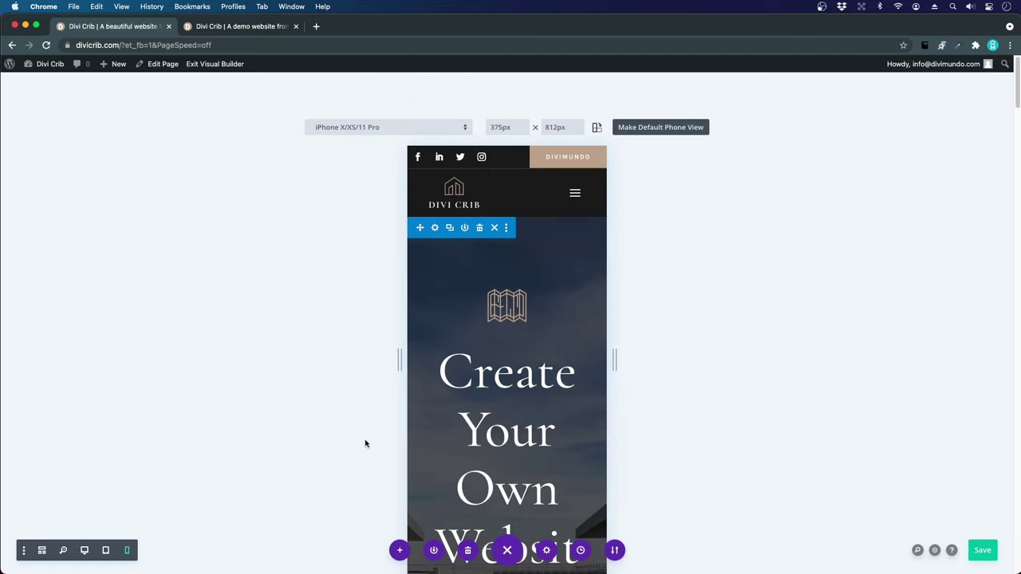
left_click(658, 128)
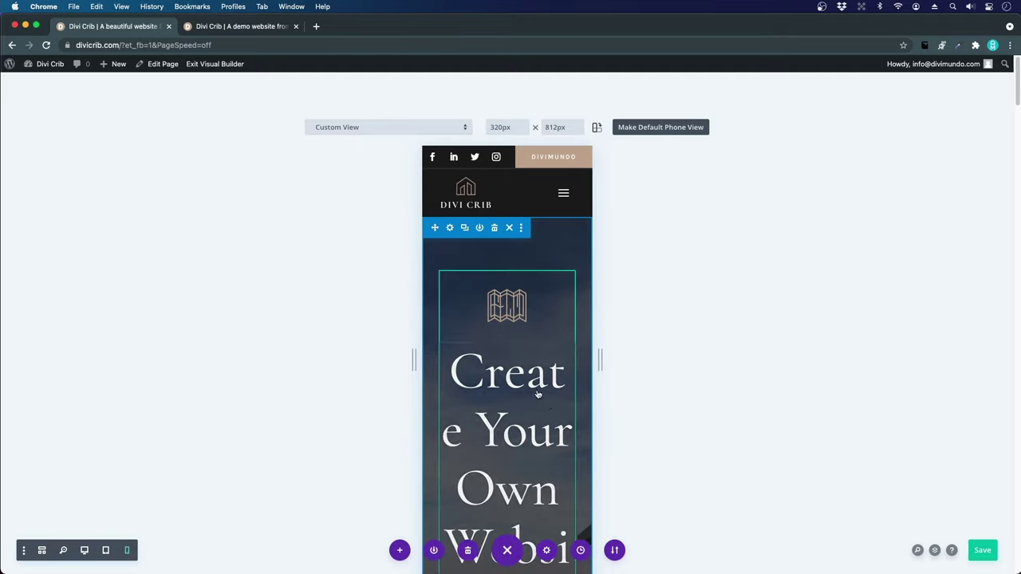
- Rotate the preview to landscape and back, then settle on the 768px tablet width
left_click(596, 130)
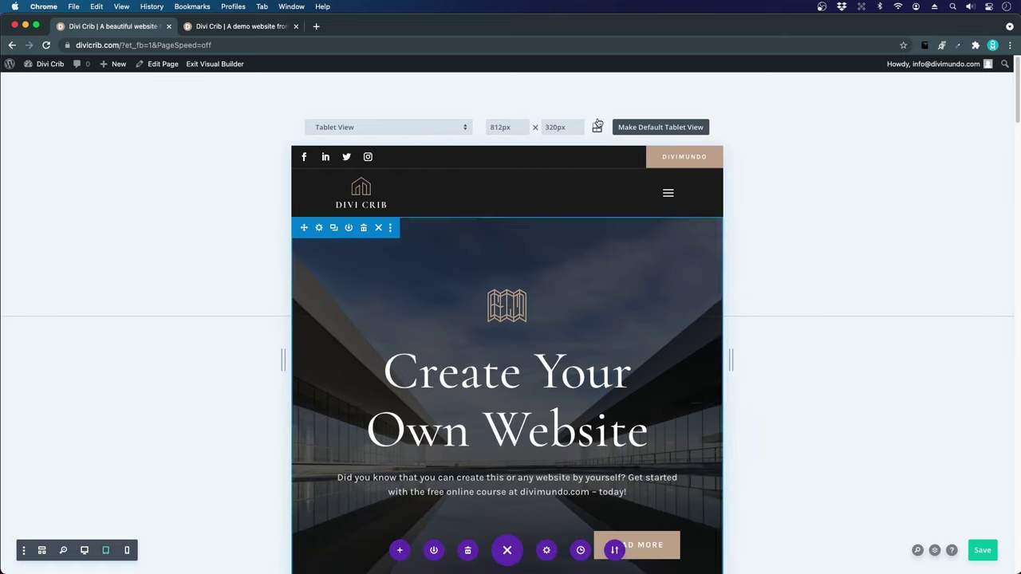
left_click(597, 128)
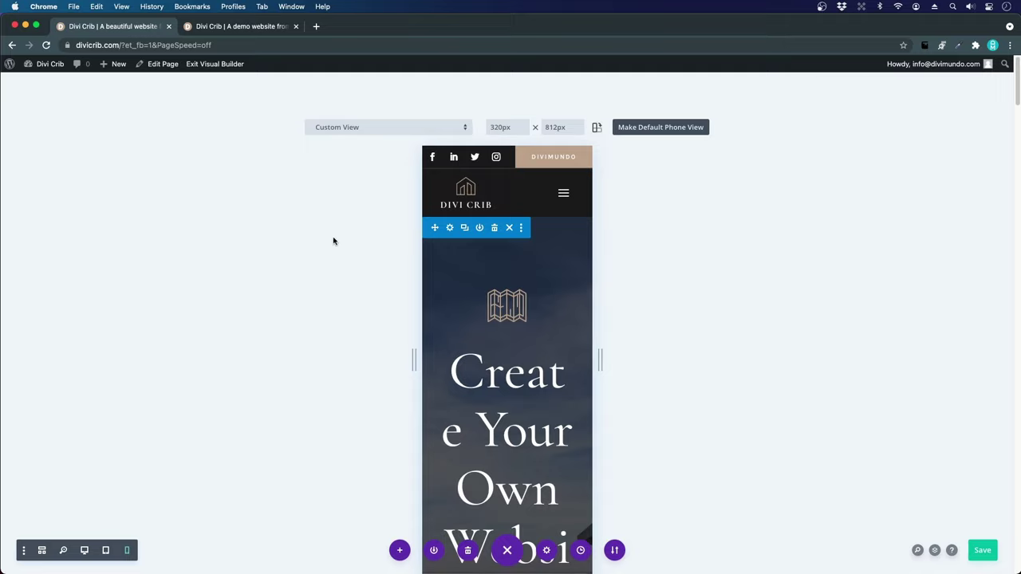
left_click(103, 551)
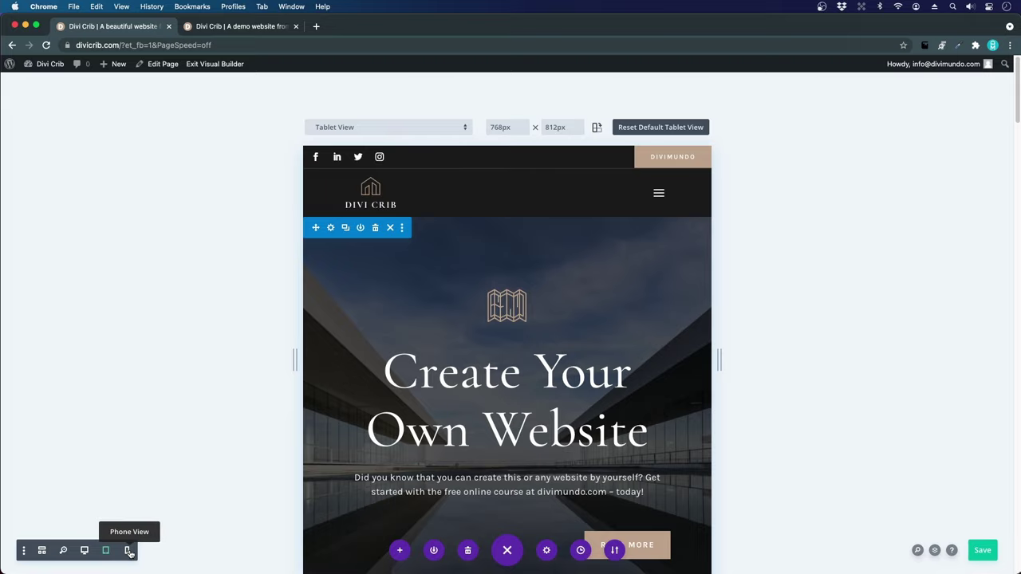
left_click(128, 551)
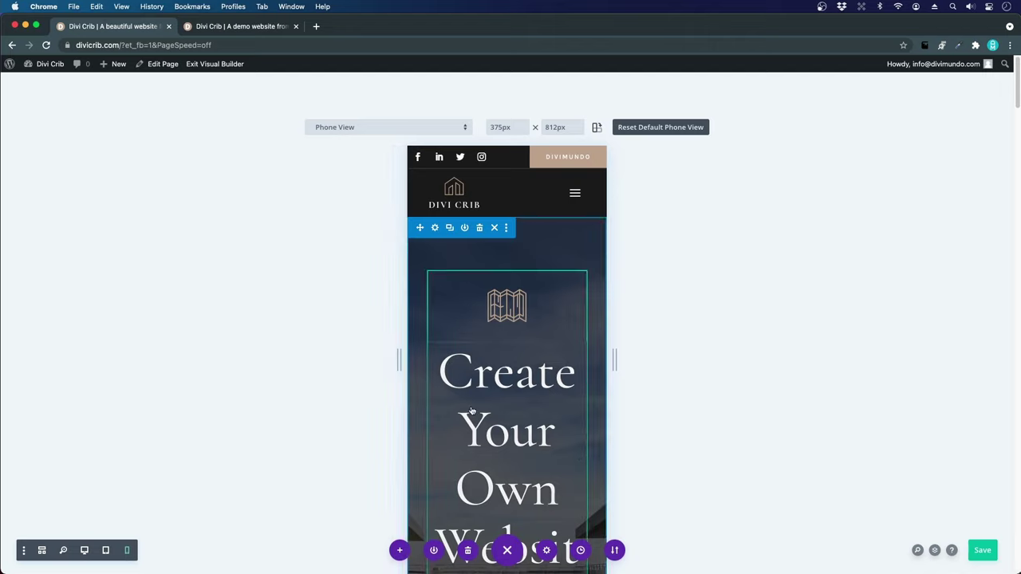
key("super+minus")
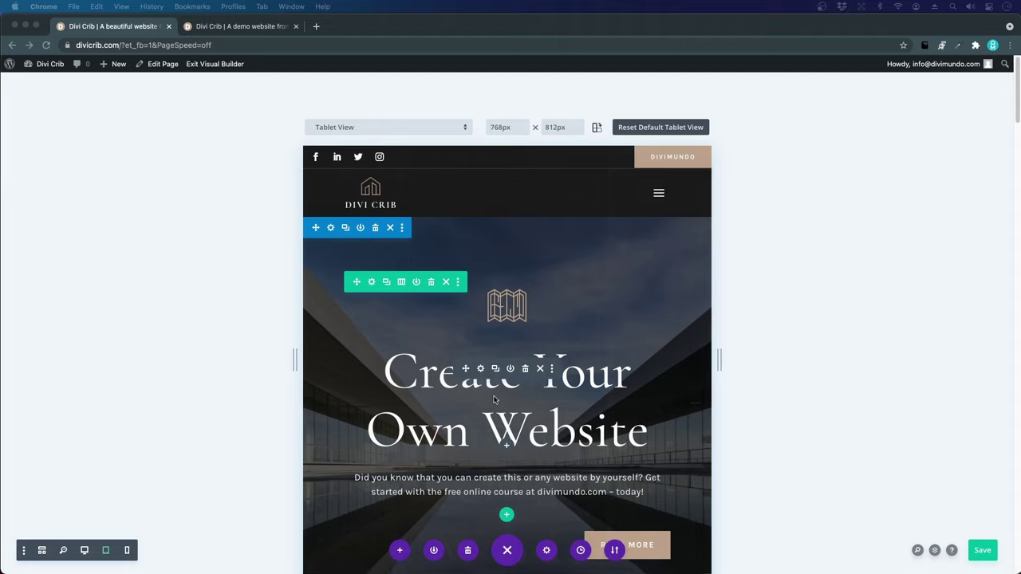
- Make the hero heading size responsive, 80px on tablet and 40px on phone, and save
left_click(484, 370)
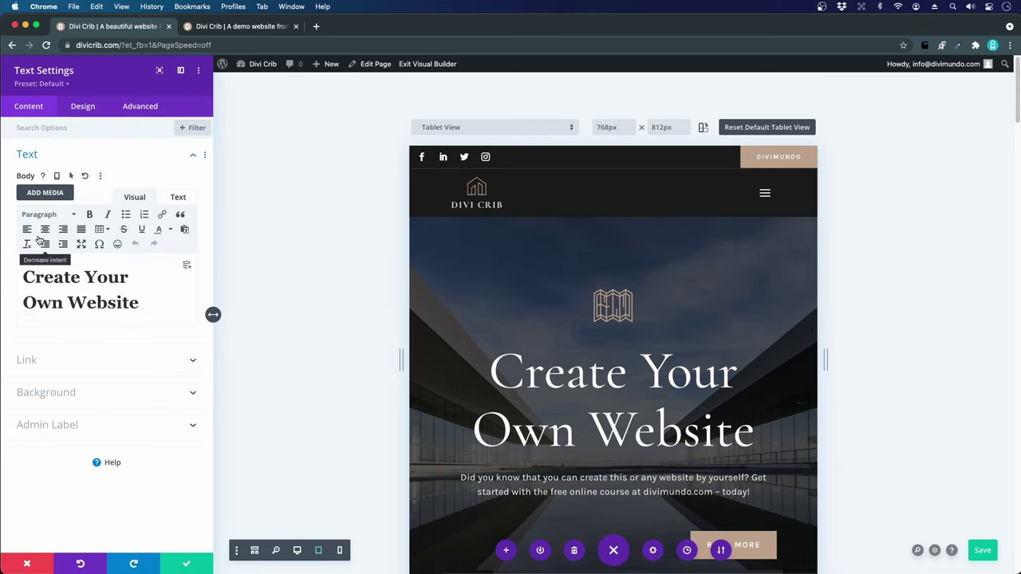
left_click(94, 109)
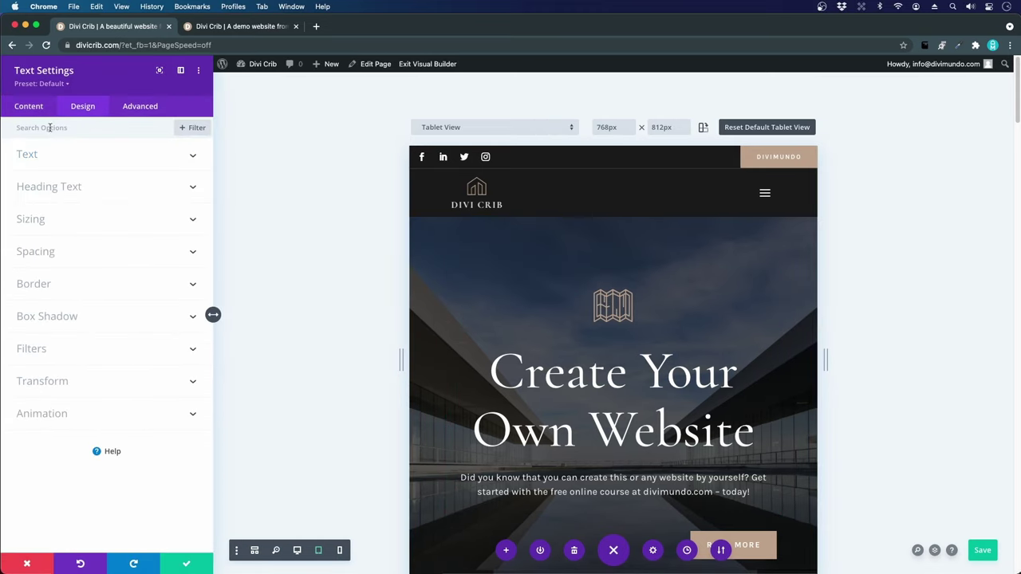
left_click(62, 186)
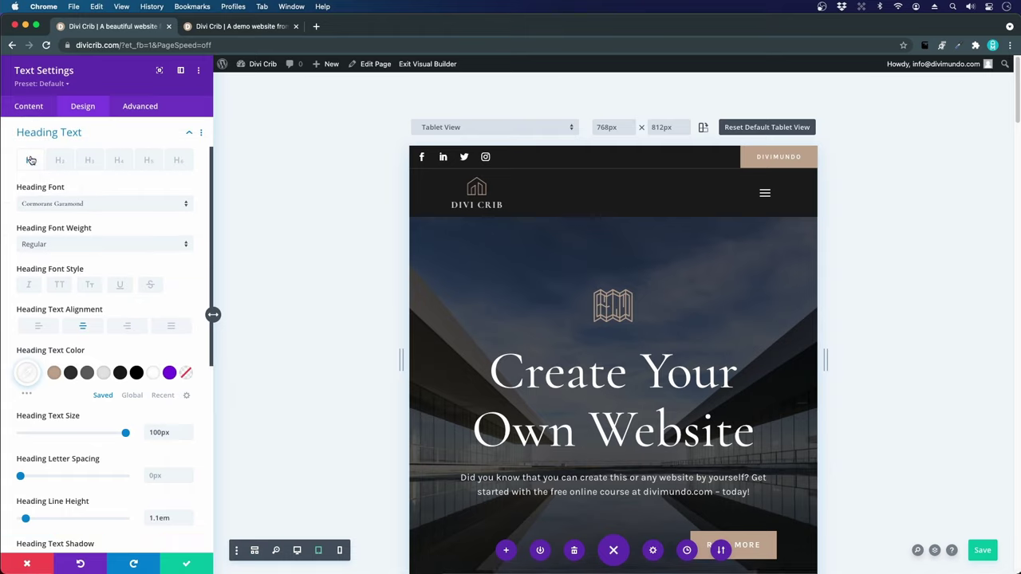
scroll(59, 246, "down", 3)
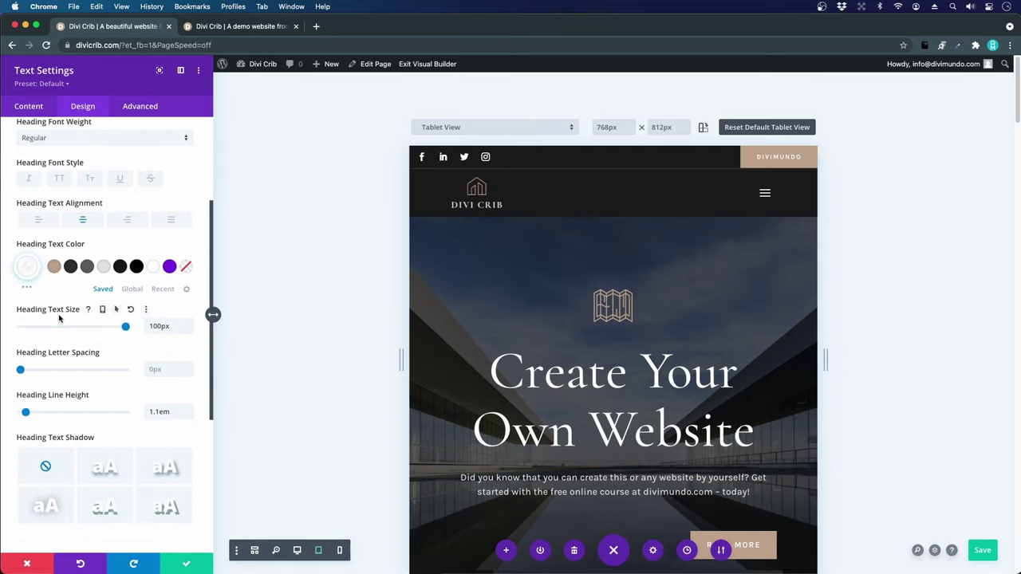
left_click(104, 311)
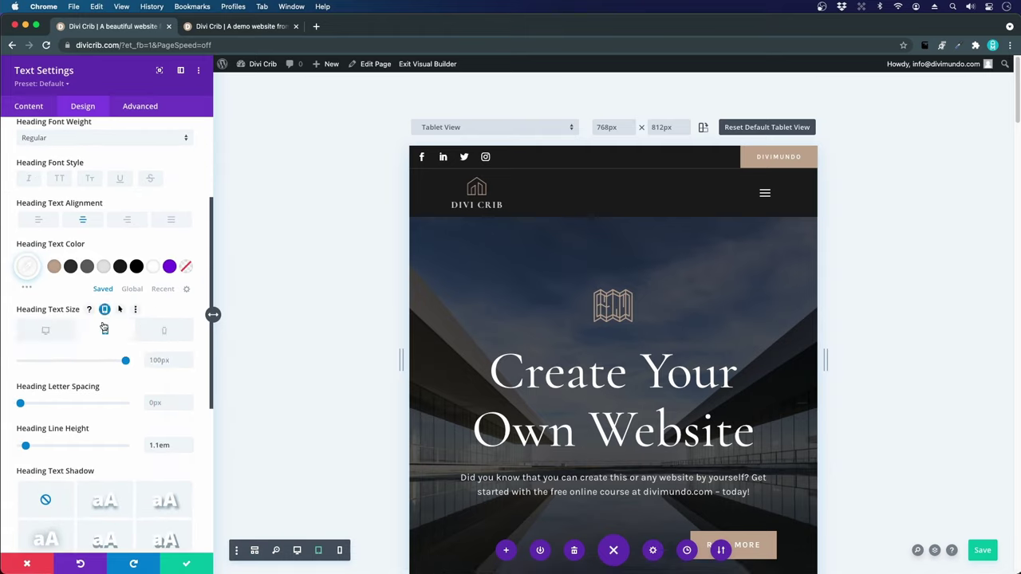
left_click(159, 360)
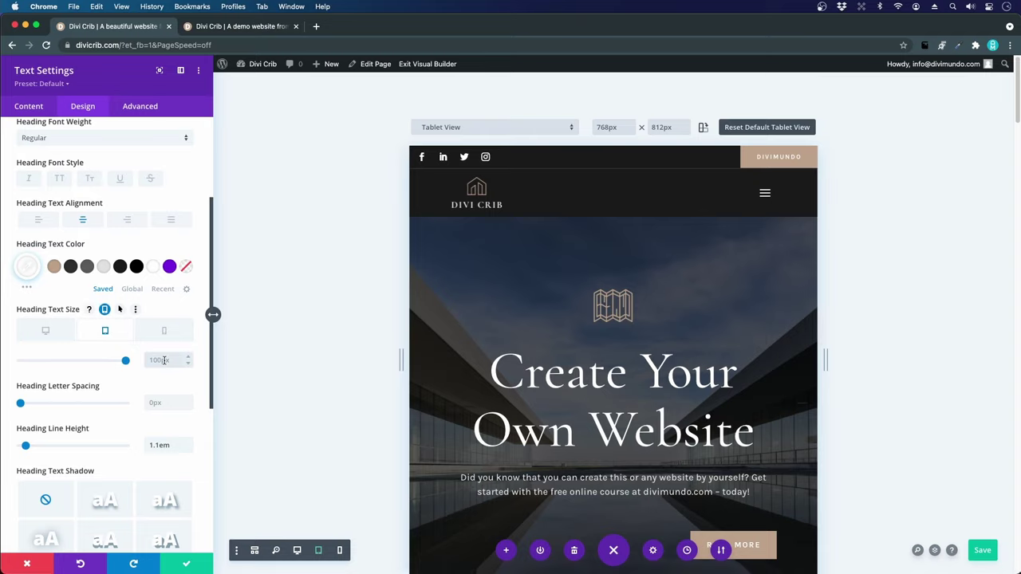
type("80px")
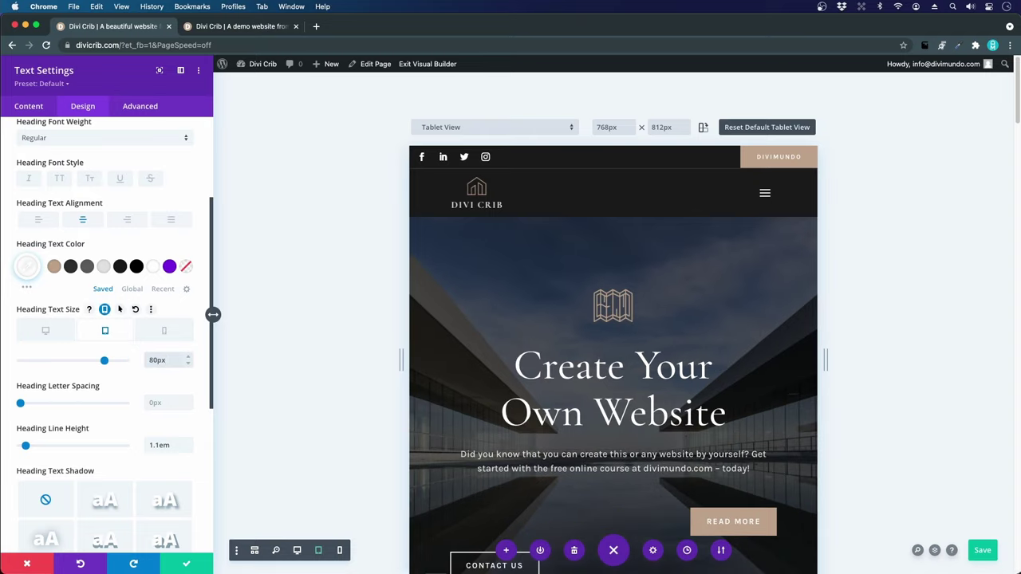
left_click(164, 330)
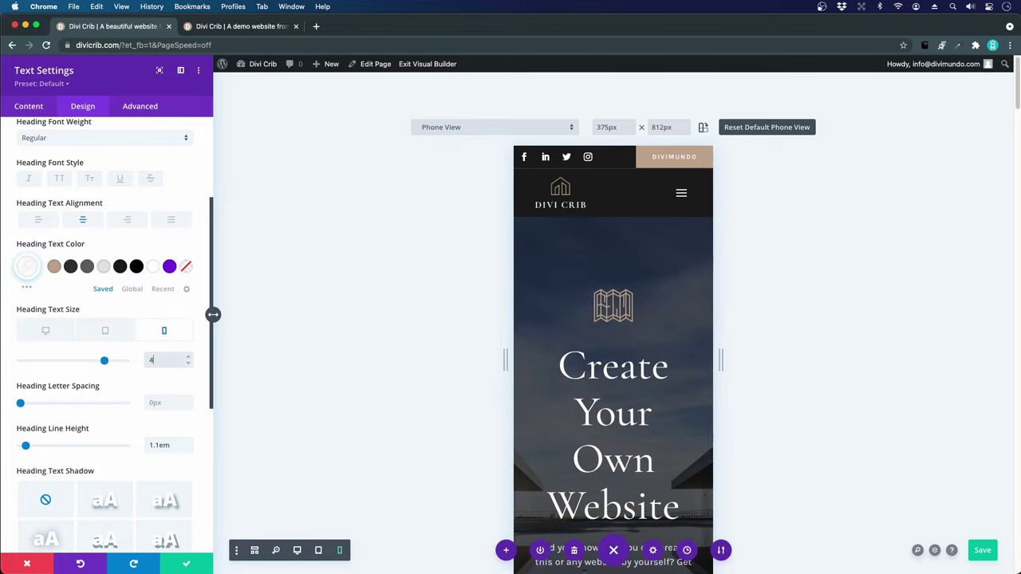
type("40px")
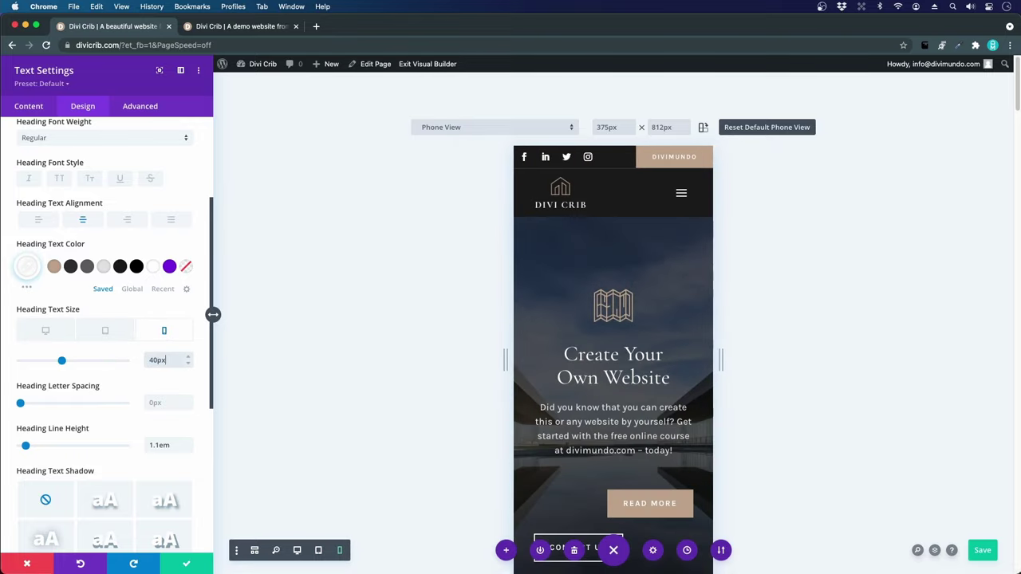
left_click(190, 563)
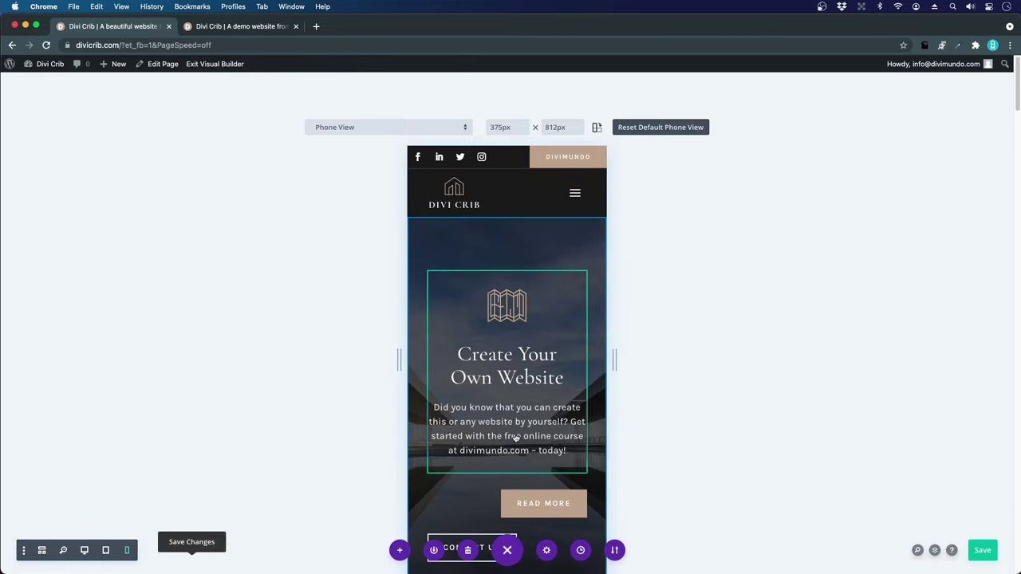
- Make the hero body text size responsive: 17px on tablet, 16px on phone
mouse_move(520, 416)
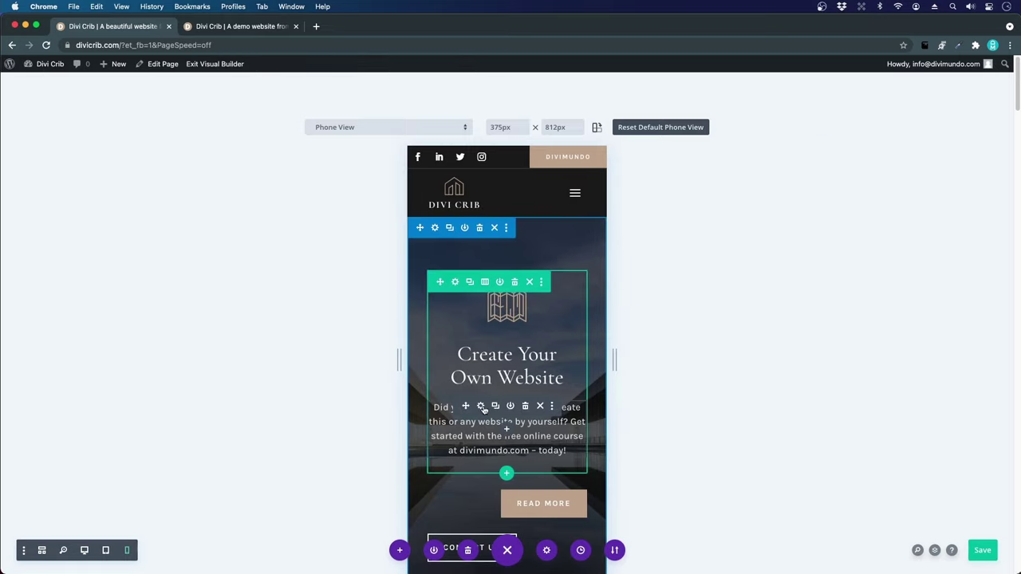
left_click(481, 407)
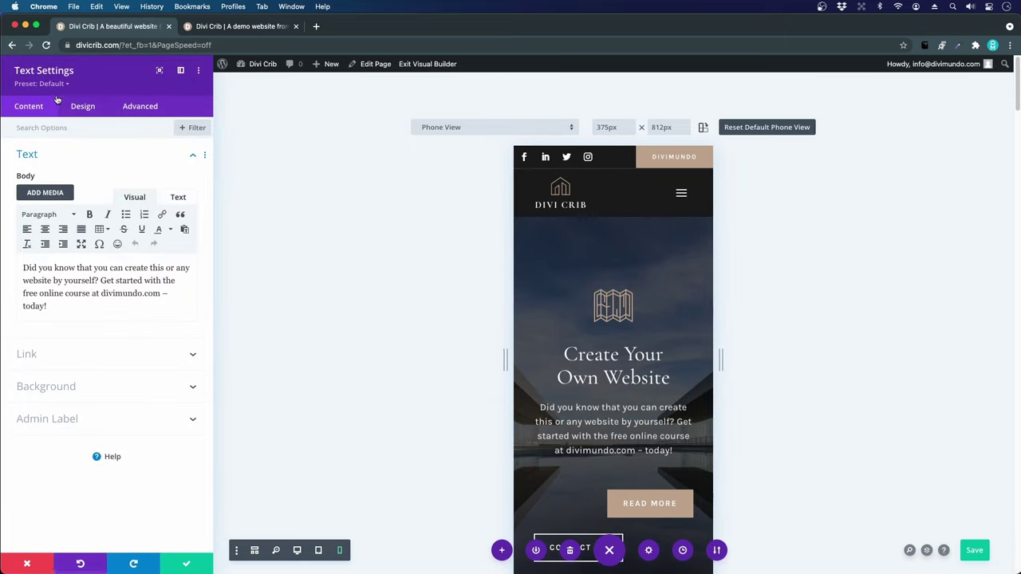
left_click(75, 109)
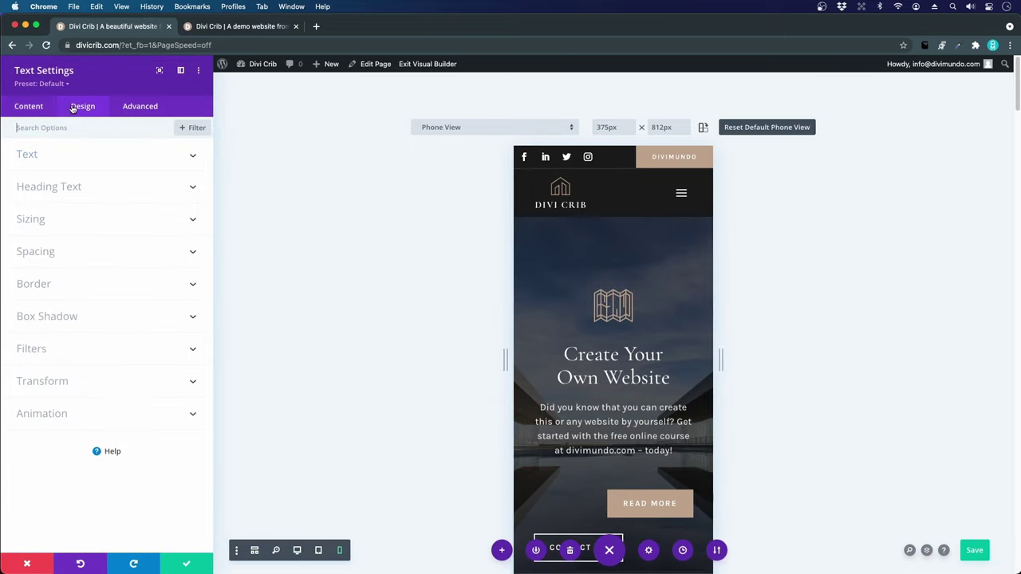
left_click(44, 161)
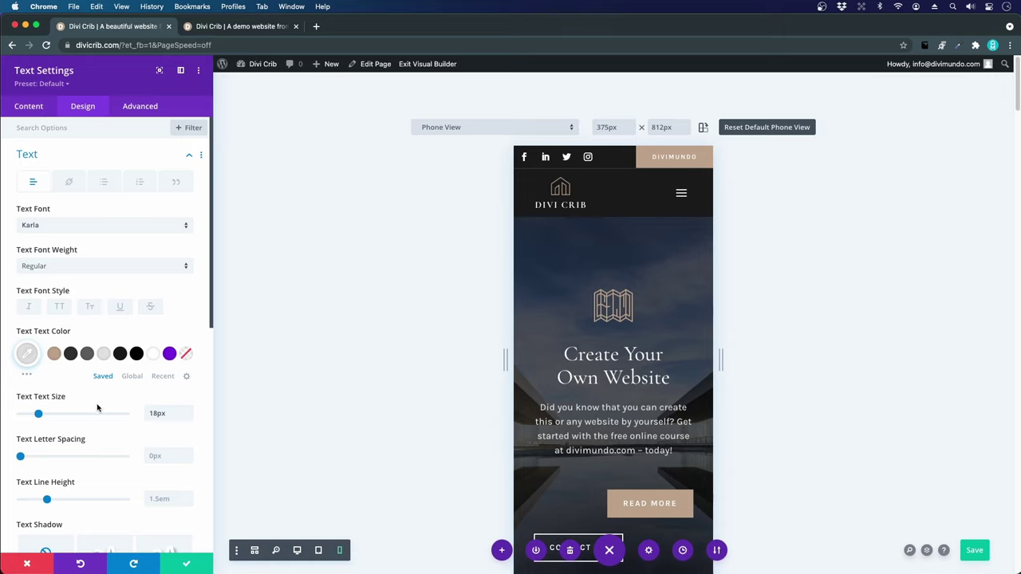
left_click(93, 396)
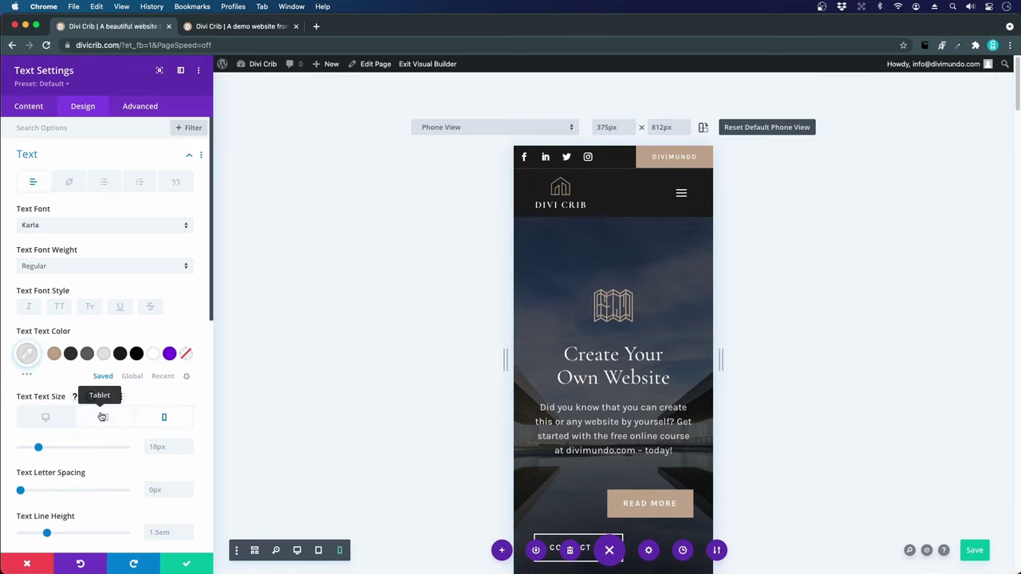
left_click(103, 416)
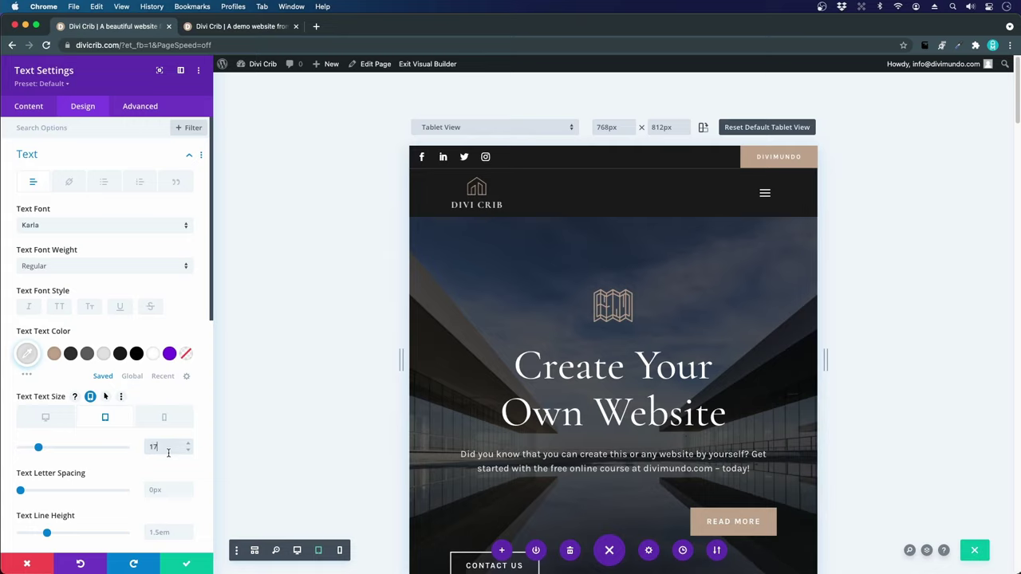
left_click(173, 417)
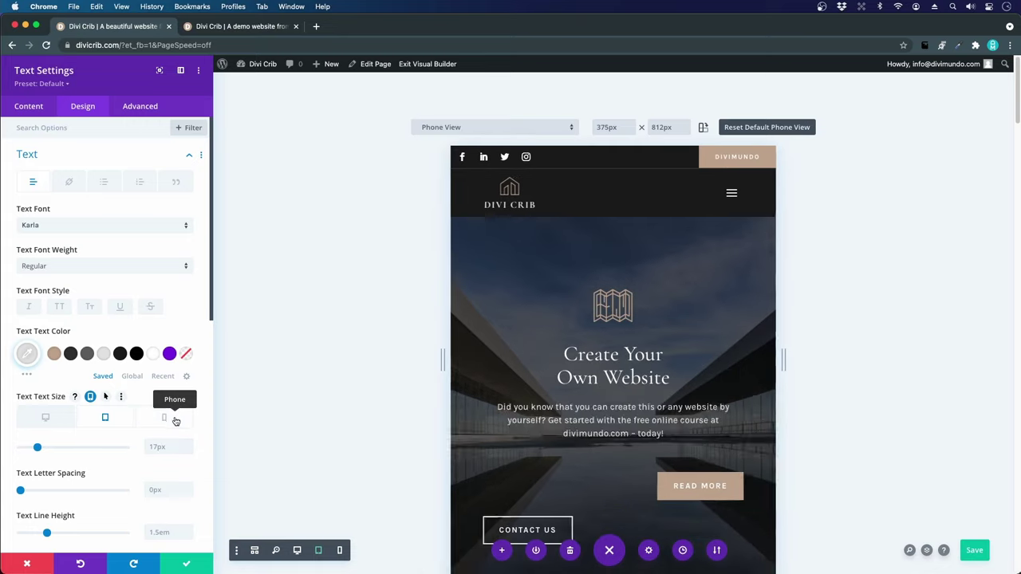
left_click(165, 447)
type("16")
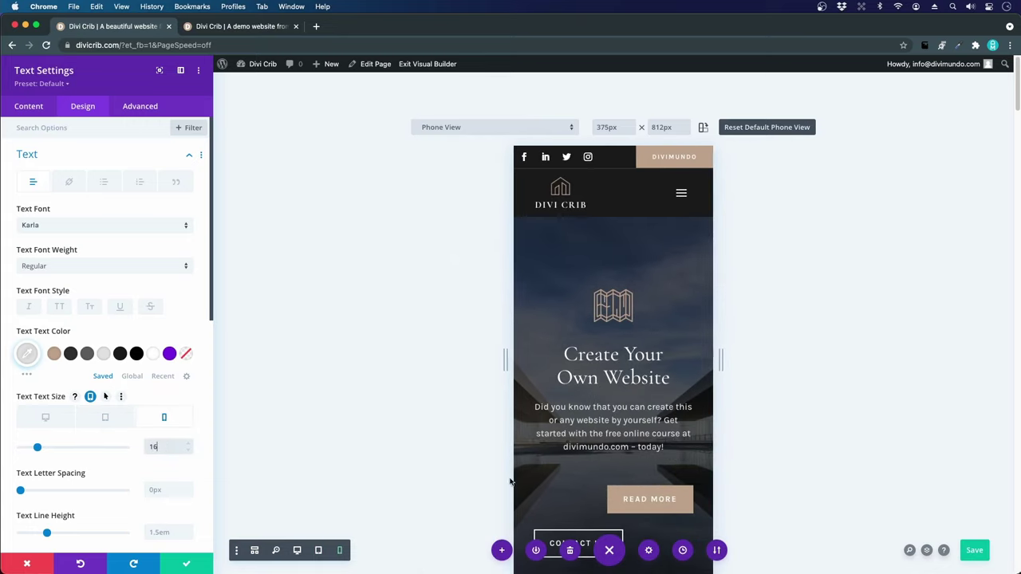
type("px")
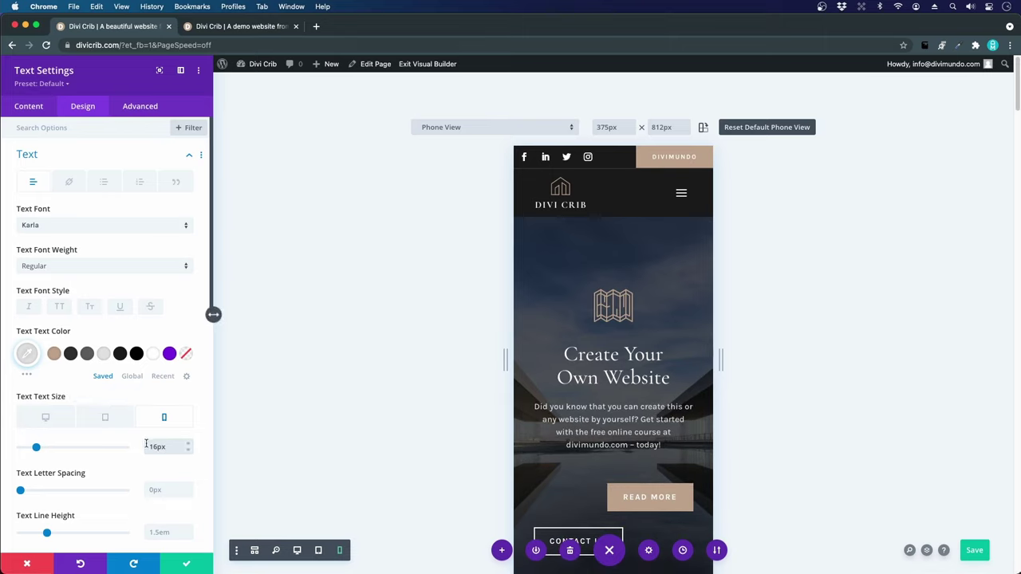
- Set the body text line height to 1.4em on phone and save the settings
scroll(148, 385, "down", 1)
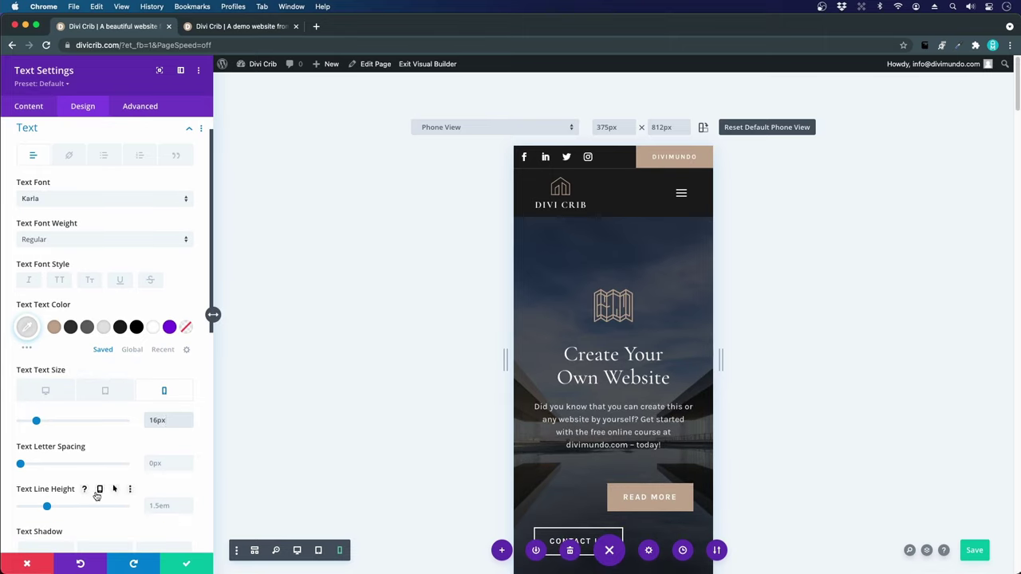
left_click(100, 490)
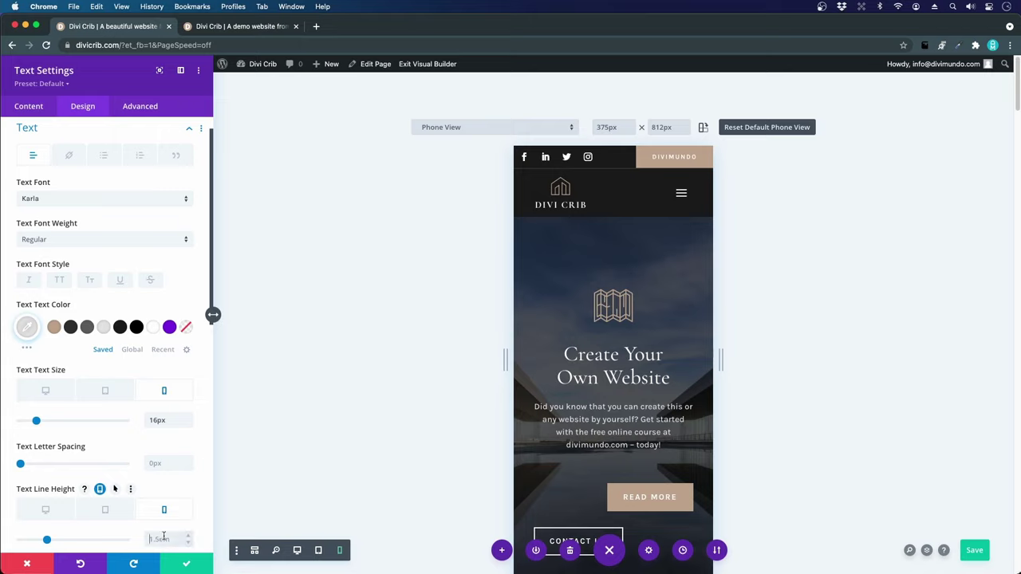
type("1.4em")
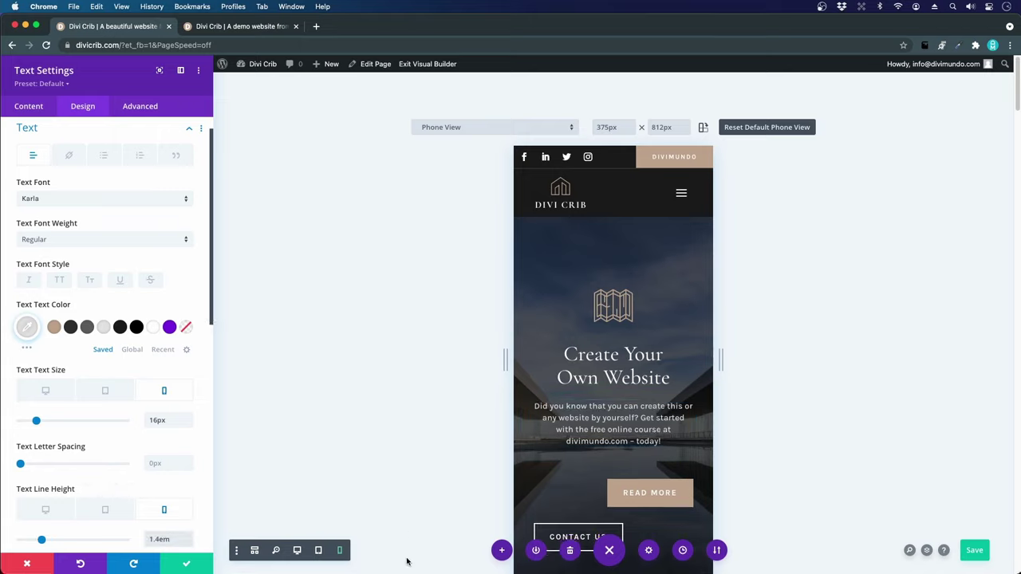
left_click(188, 563)
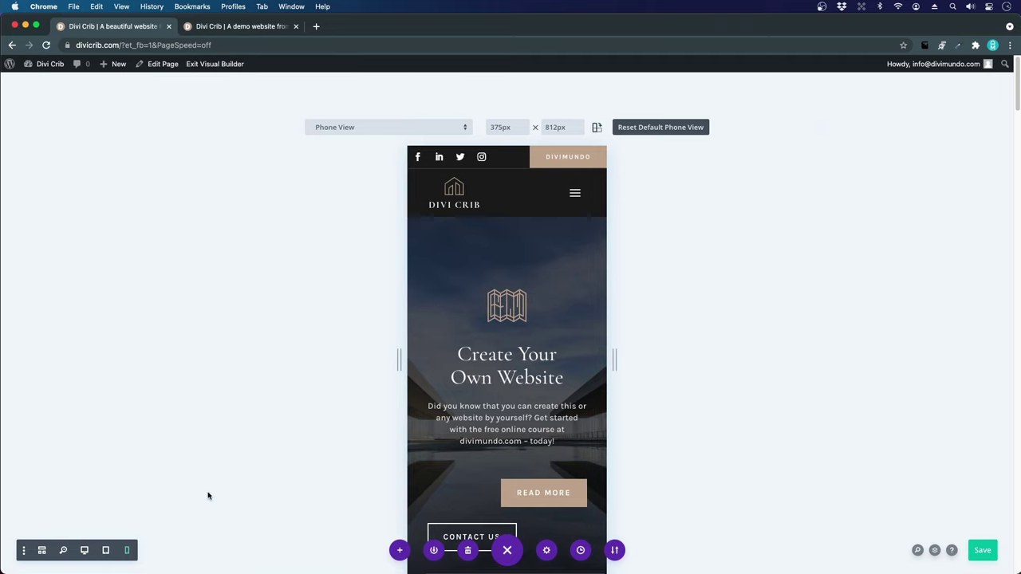
scroll(449, 381, "down", 3)
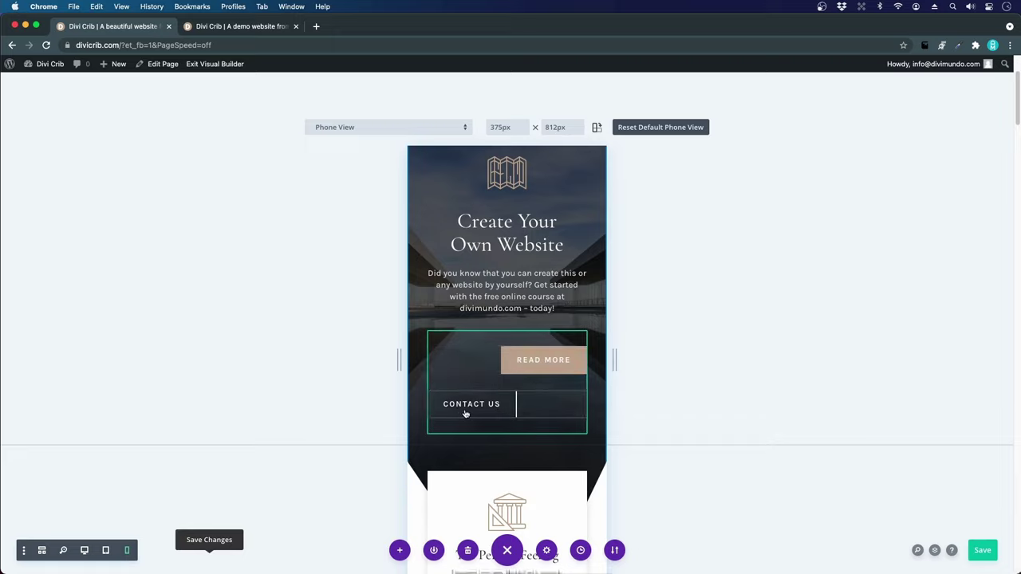
- Disable the Contact Us button on phone and tablet, check the desktop and phone previews, and save
left_click(105, 551)
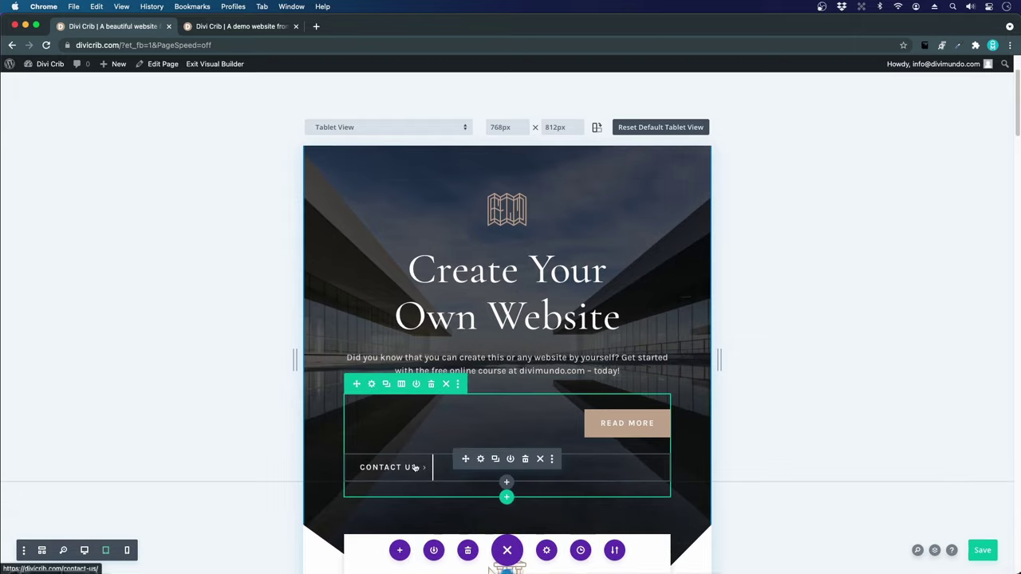
left_click(481, 459)
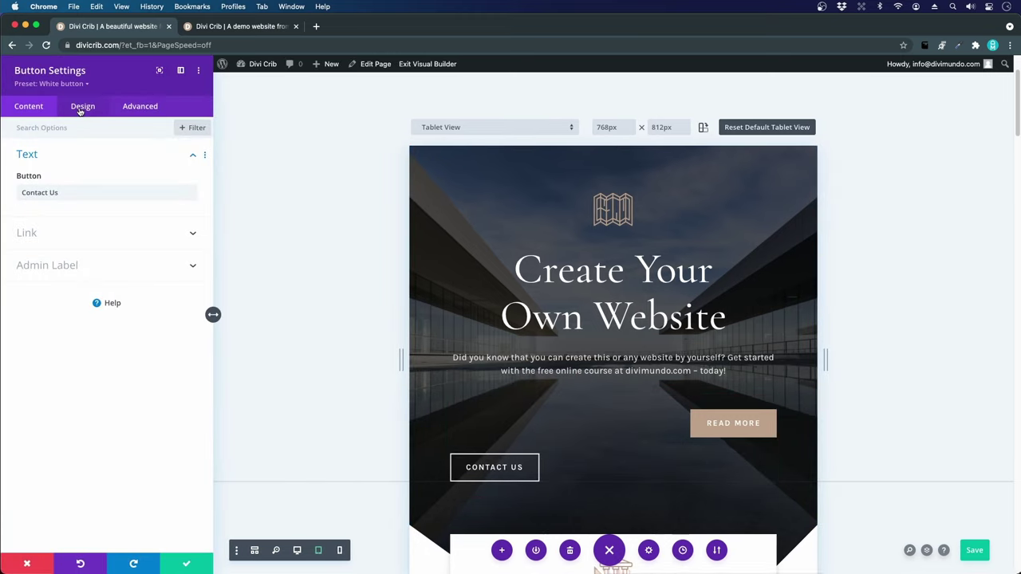
left_click(126, 114)
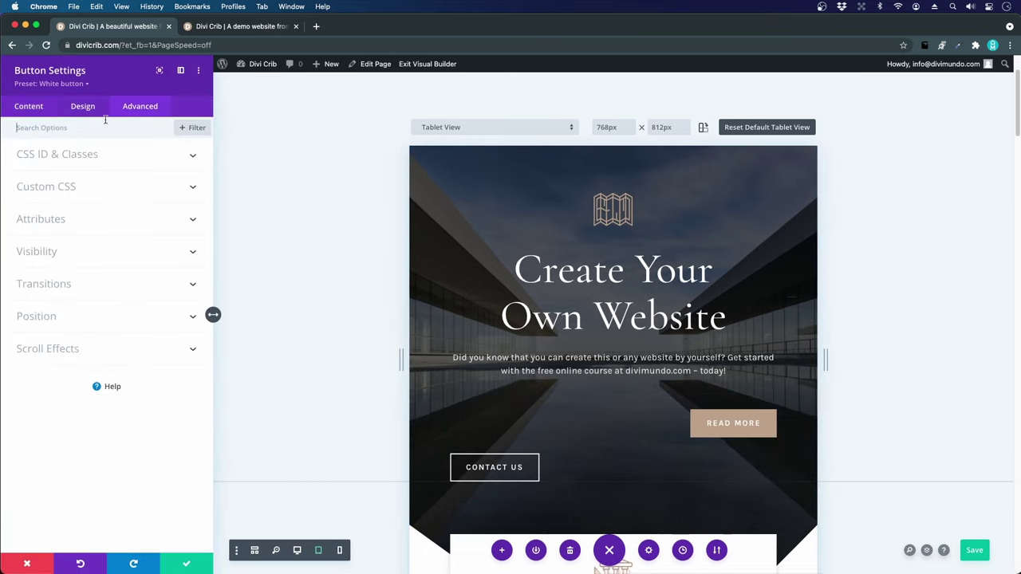
left_click(17, 251)
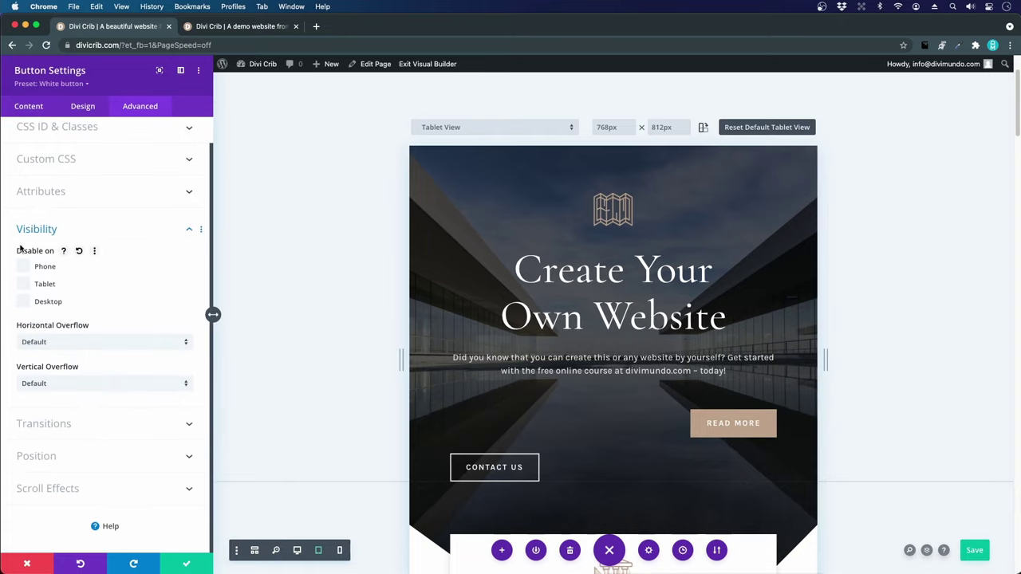
left_click(40, 270)
left_click(35, 289)
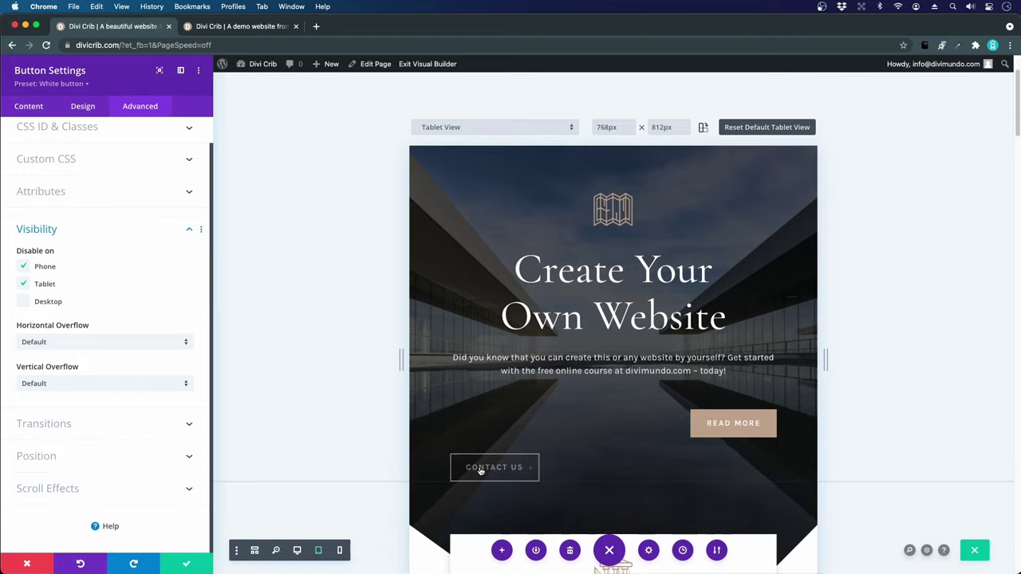
left_click(299, 552)
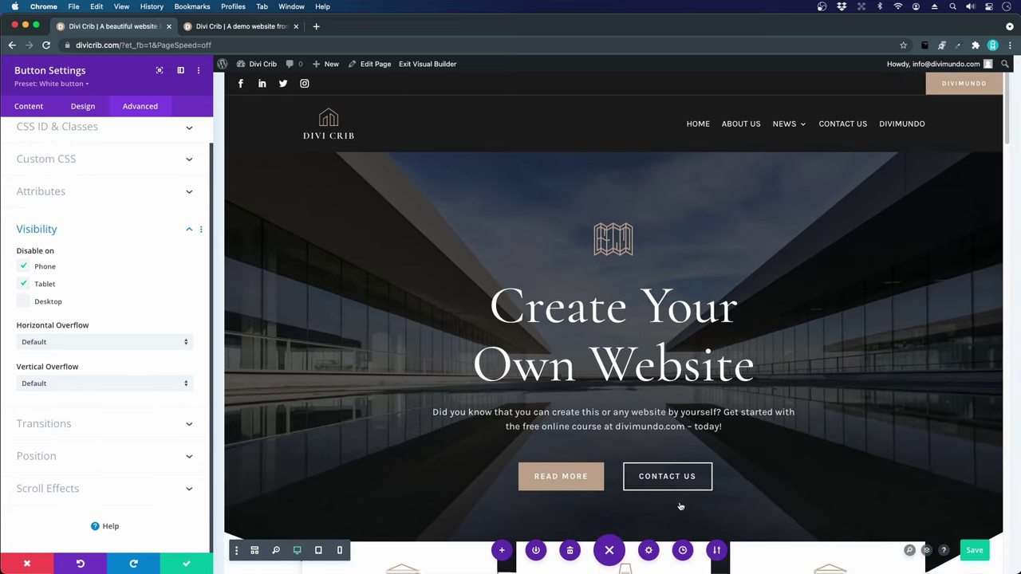
left_click(340, 550)
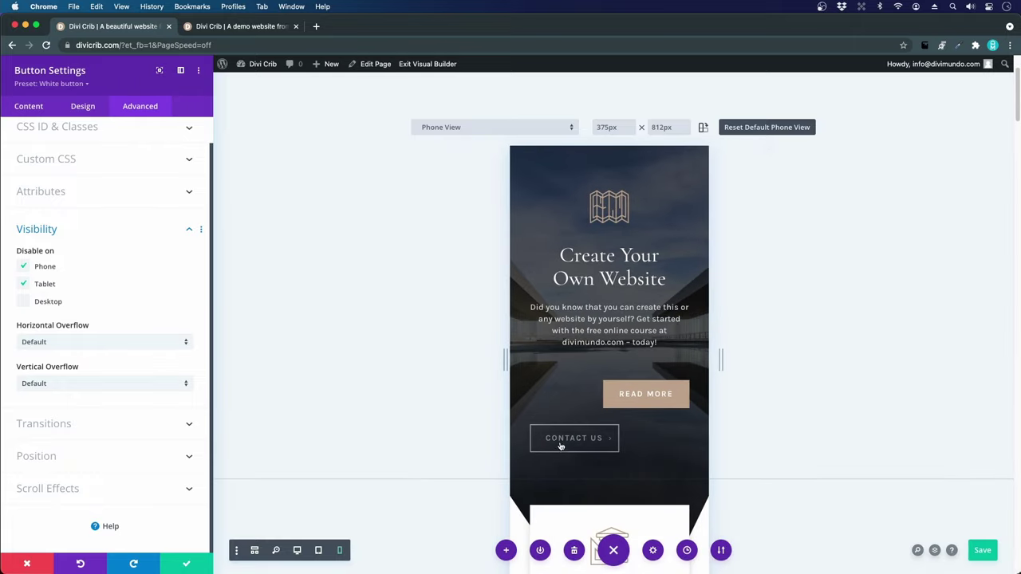
left_click(185, 564)
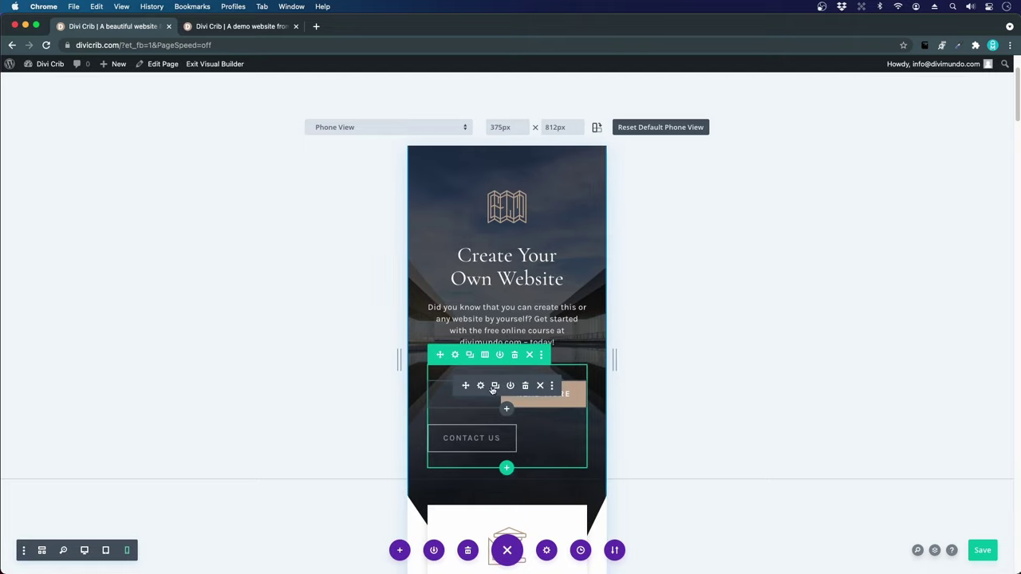
- Make the Read More button's alignment responsive, centre it on tablet, then view the phone alignment
left_click(481, 386)
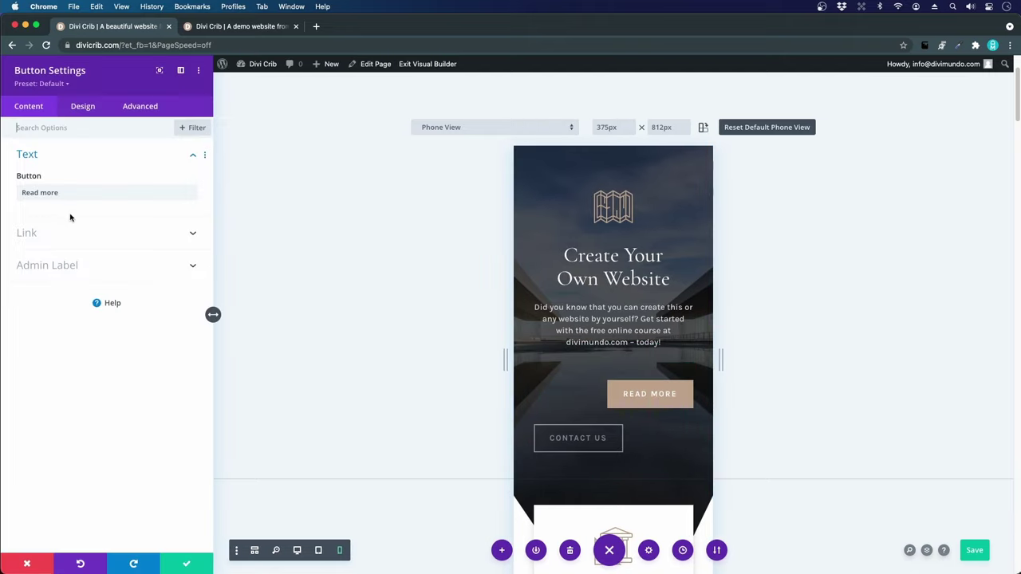
left_click(83, 107)
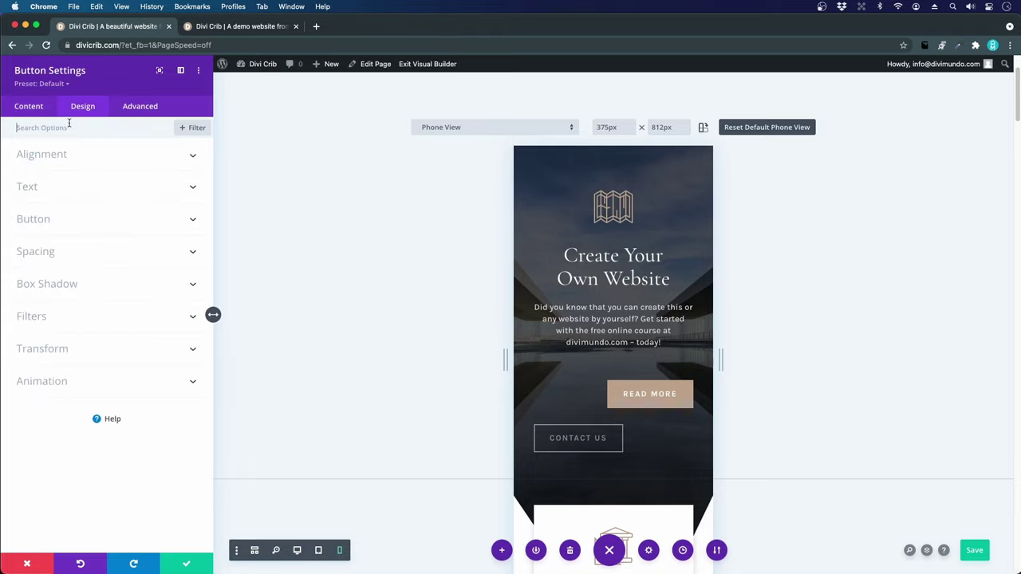
left_click(35, 158)
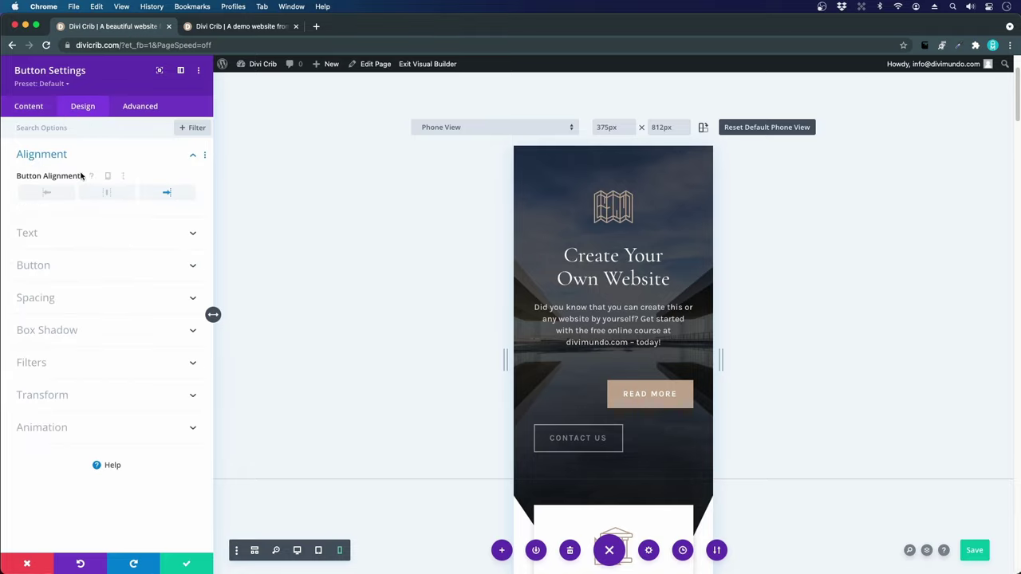
left_click(107, 177)
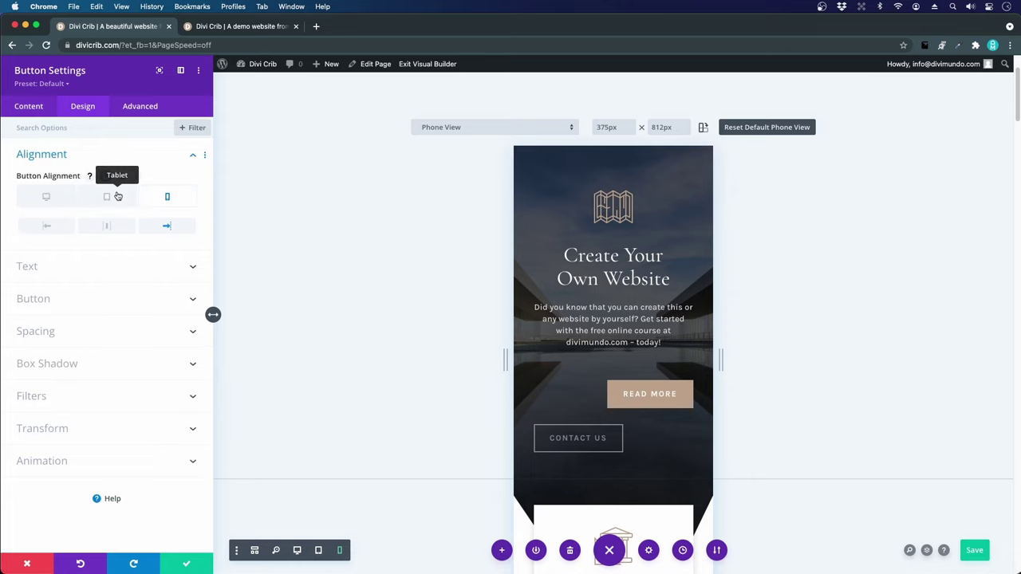
left_click(105, 197)
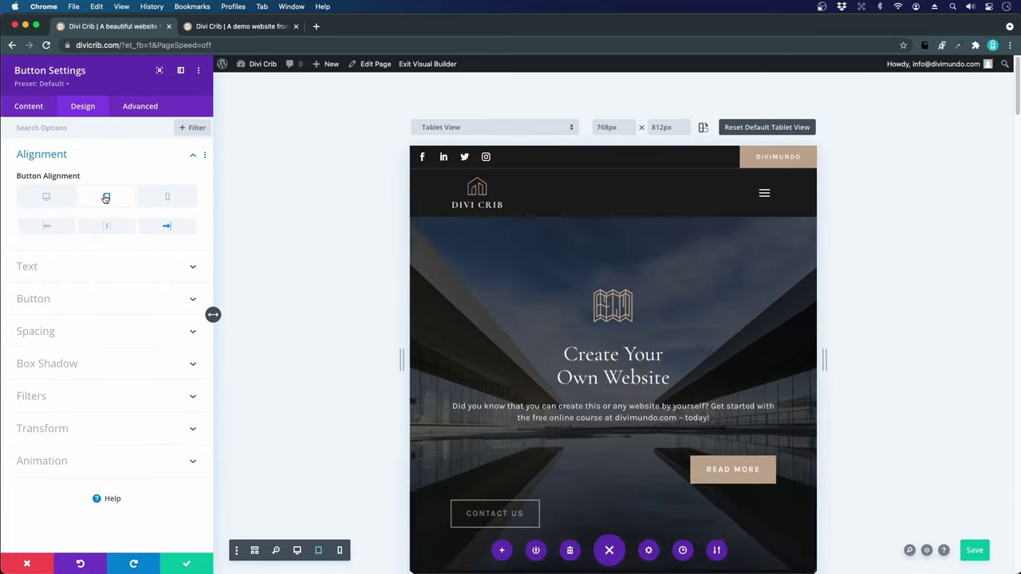
left_click(109, 228)
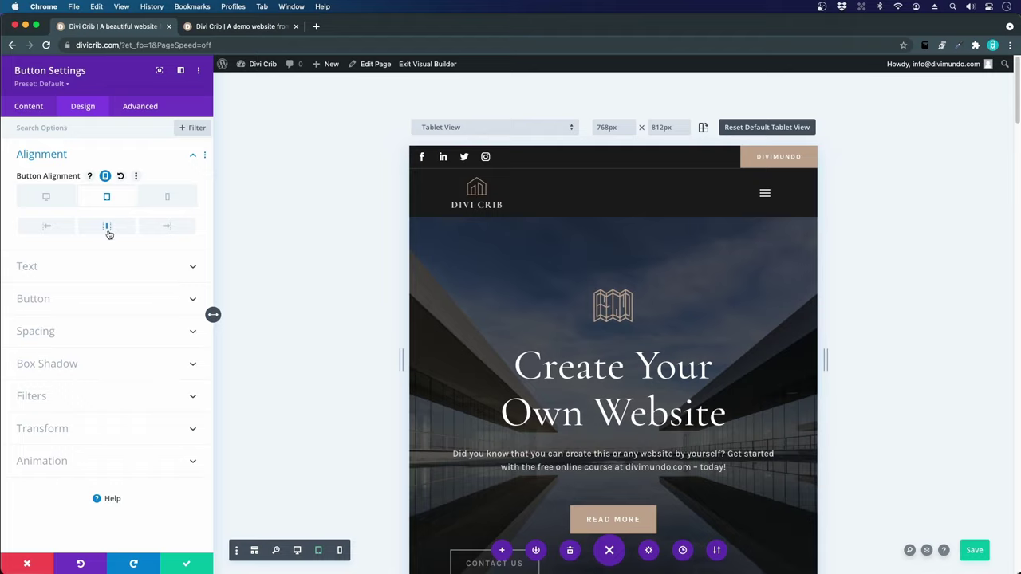
left_click(167, 200)
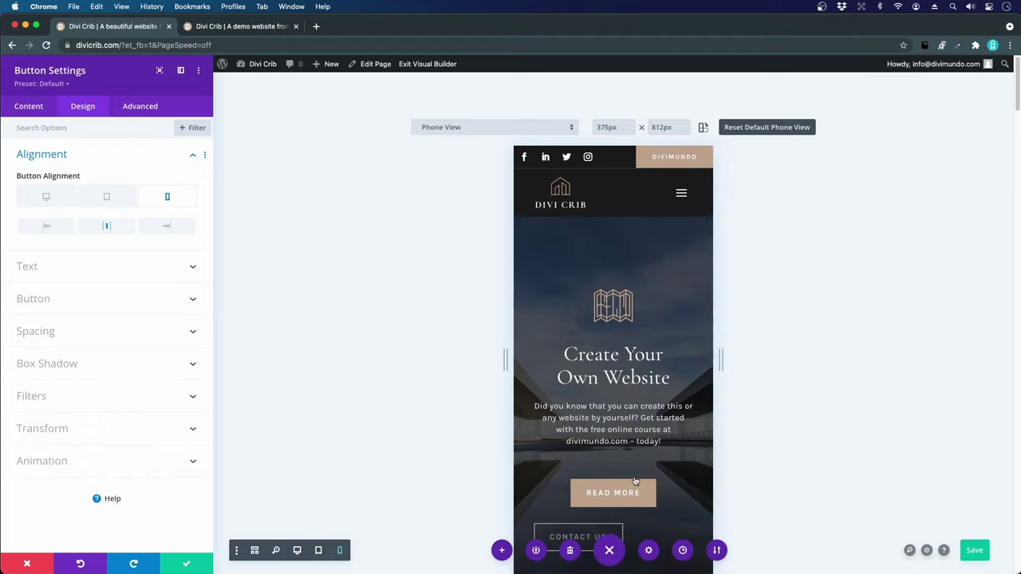
scroll(631, 485, "down", 1)
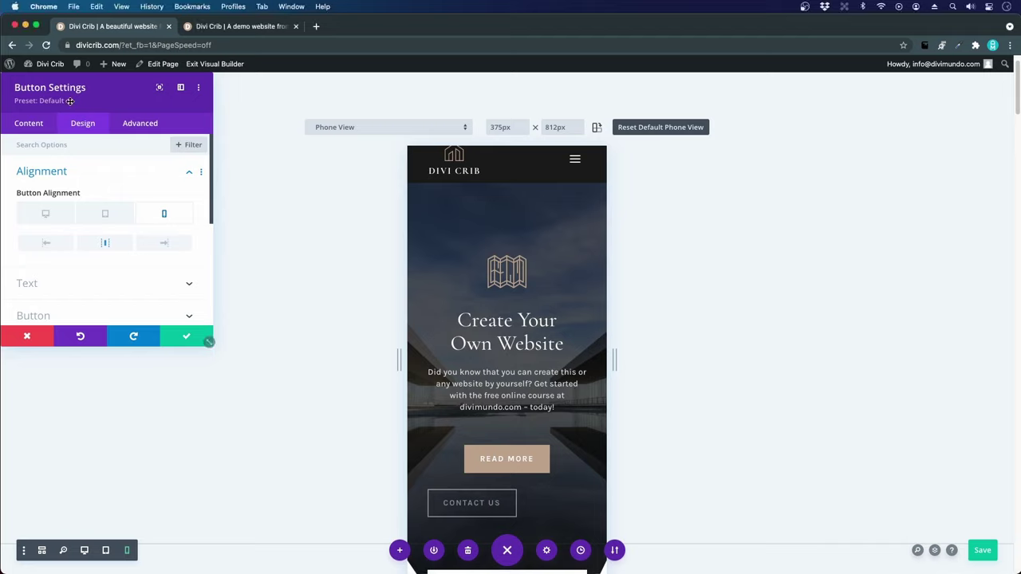
- Edit the Gold button preset and enable per-device button text size
left_click(67, 101)
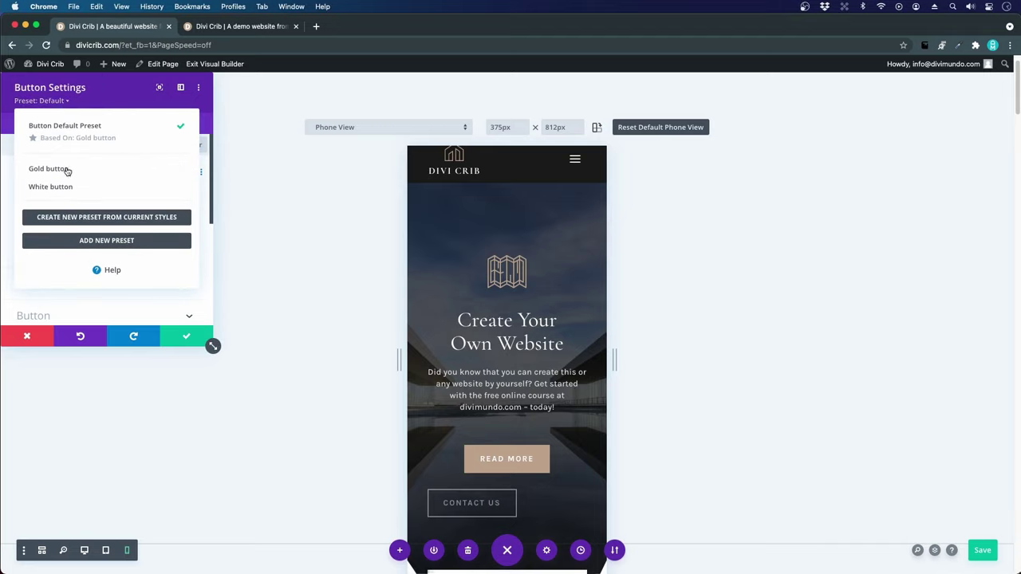
mouse_move(67, 171)
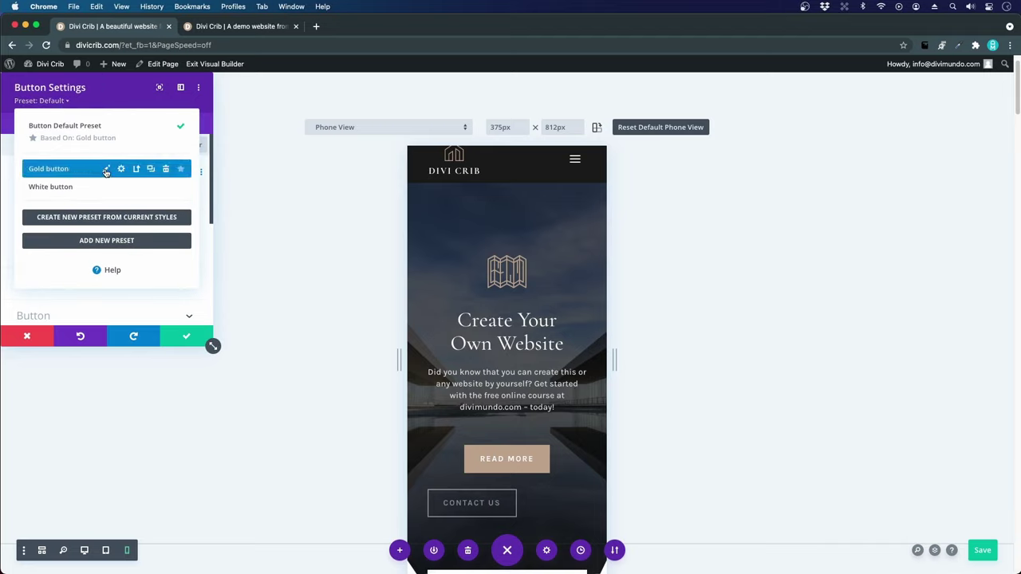
left_click(106, 170)
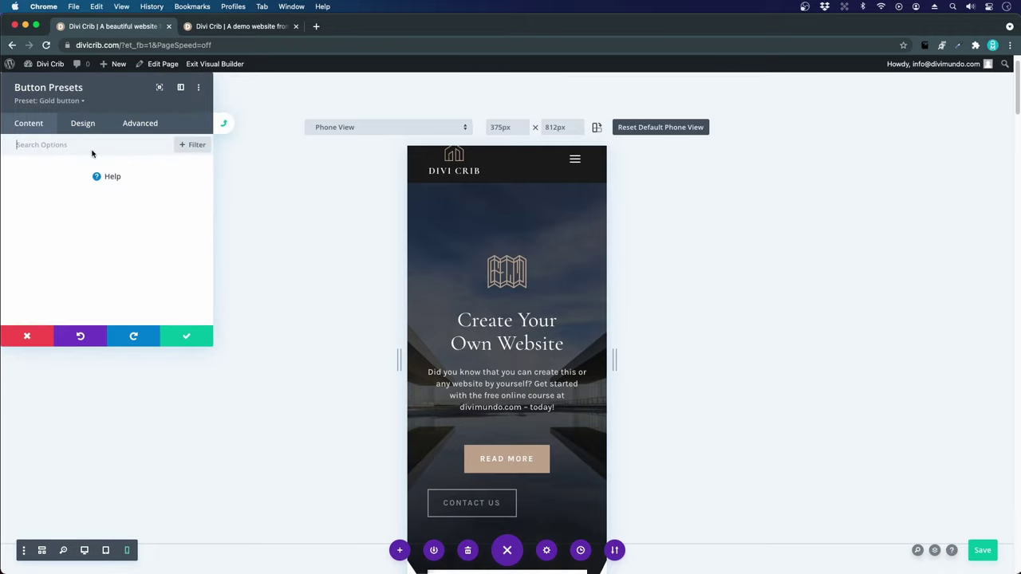
left_click(78, 128)
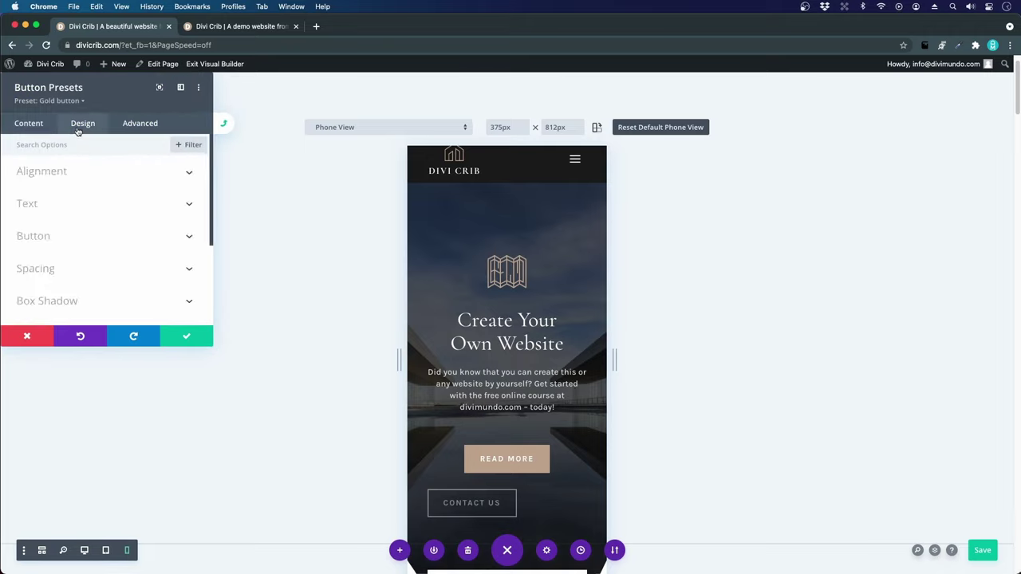
left_click(59, 248)
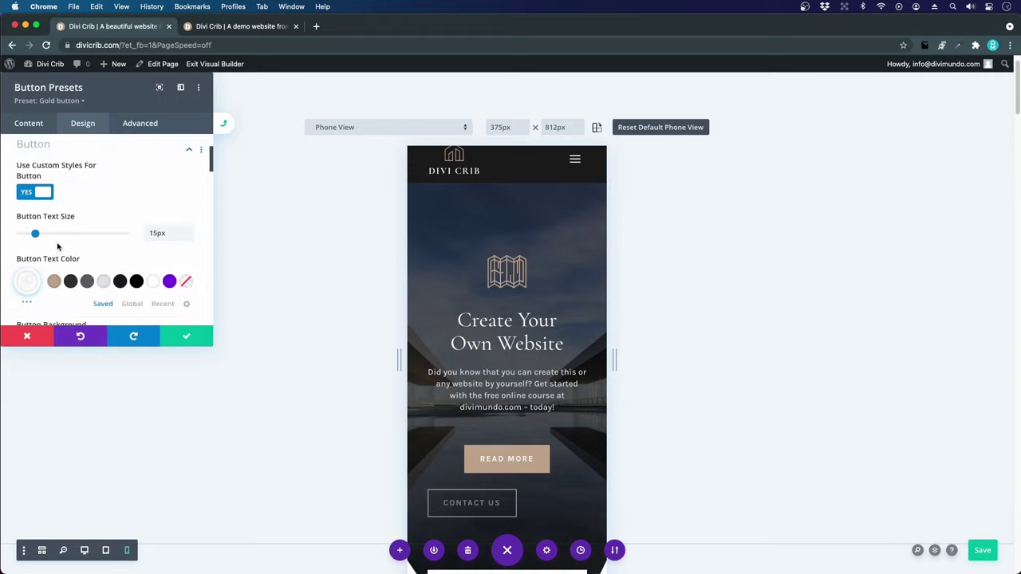
mouse_move(54, 224)
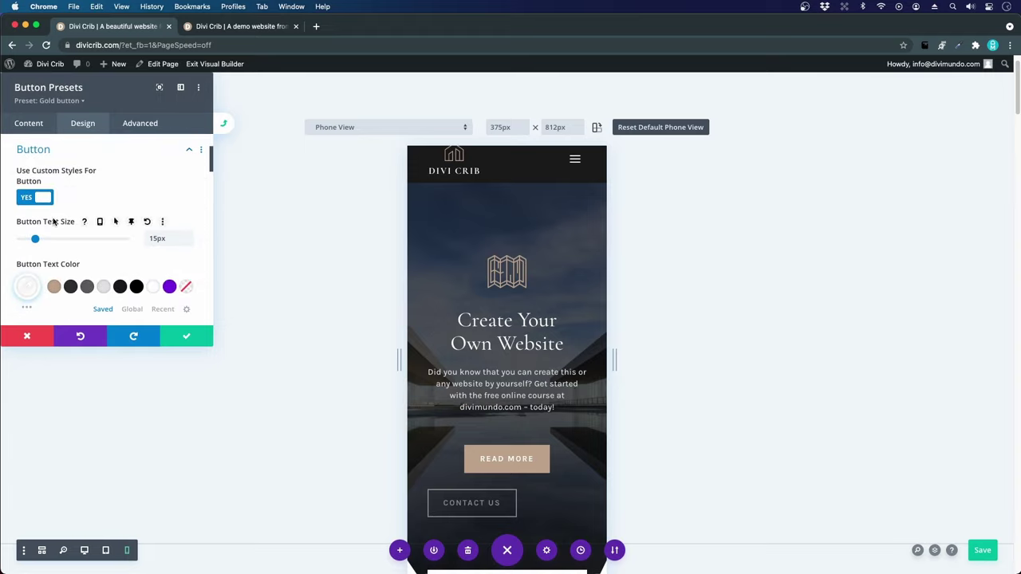
left_click(99, 222)
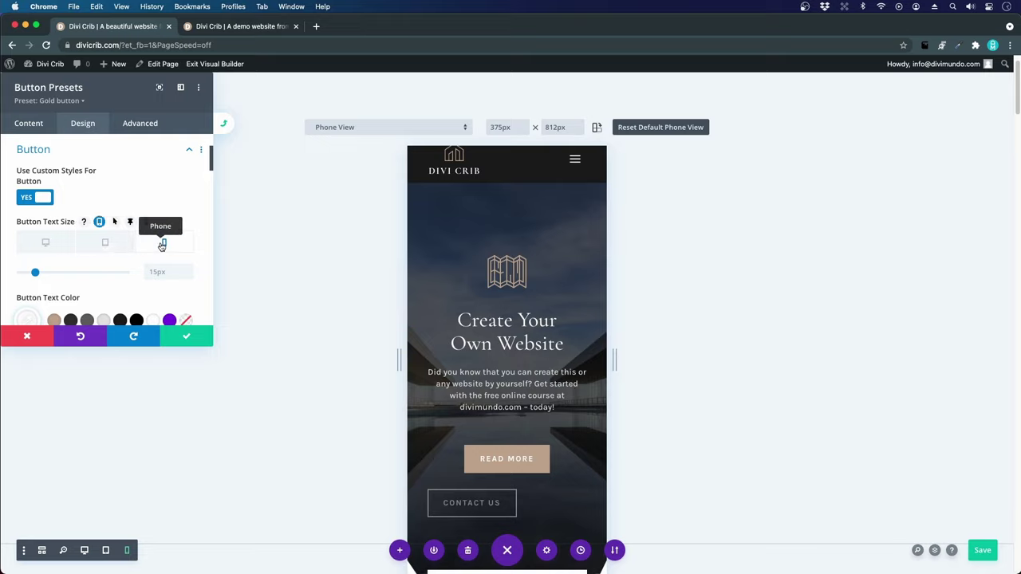
- Set the preset's phone button text size to 13px and apply the change site-wide
left_click(166, 268)
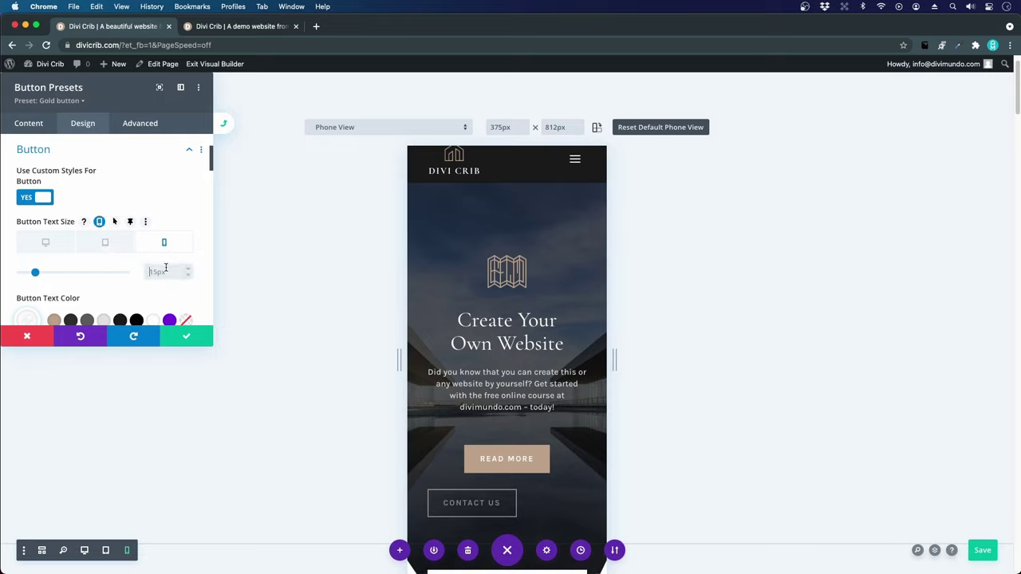
type("14px")
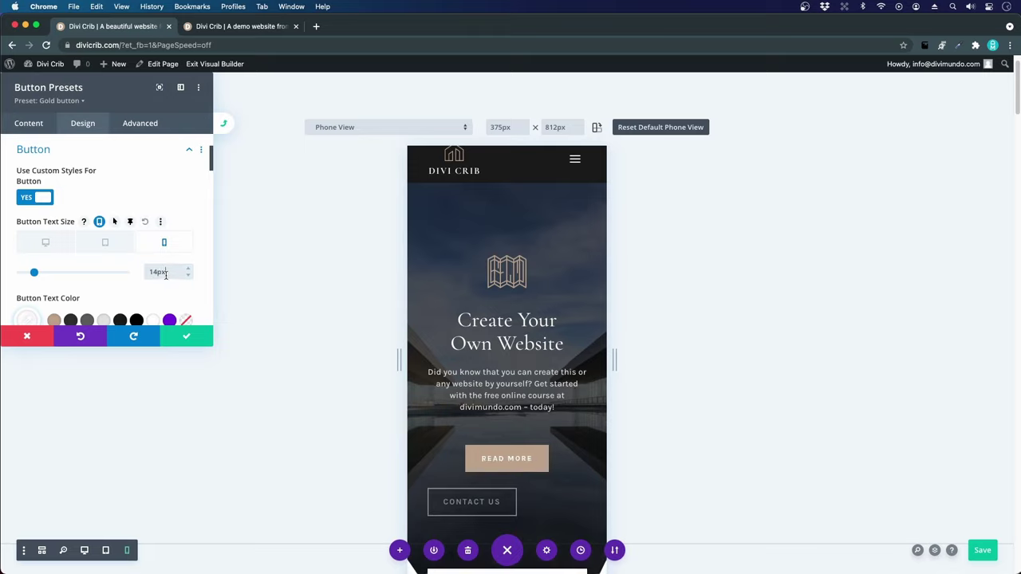
key("Down")
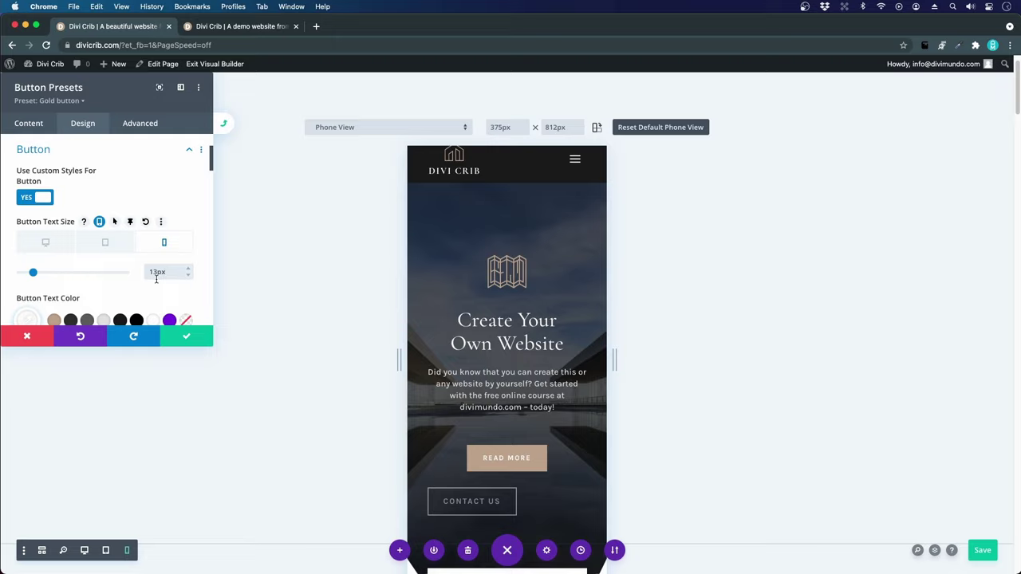
left_click(181, 338)
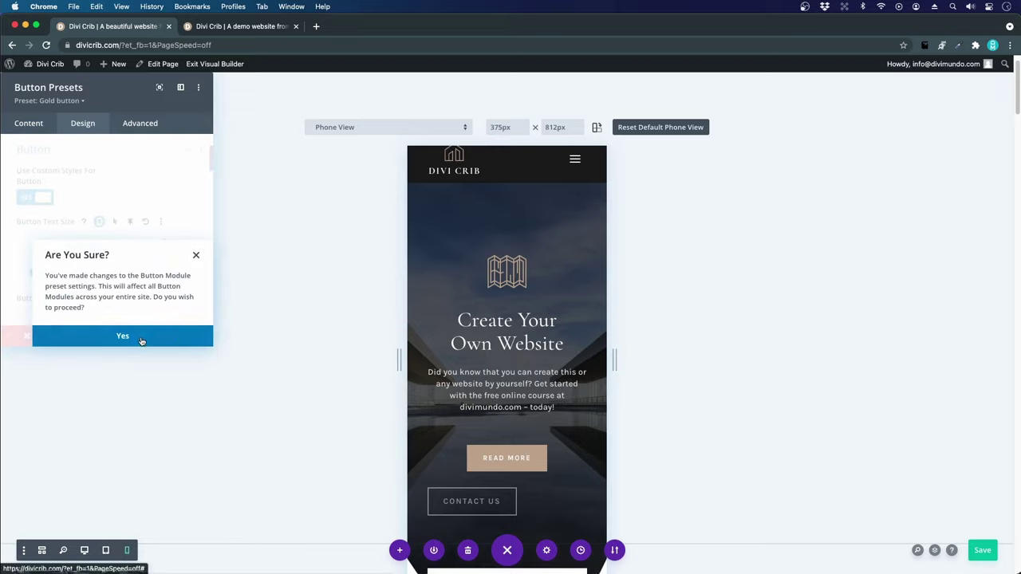
left_click(141, 339)
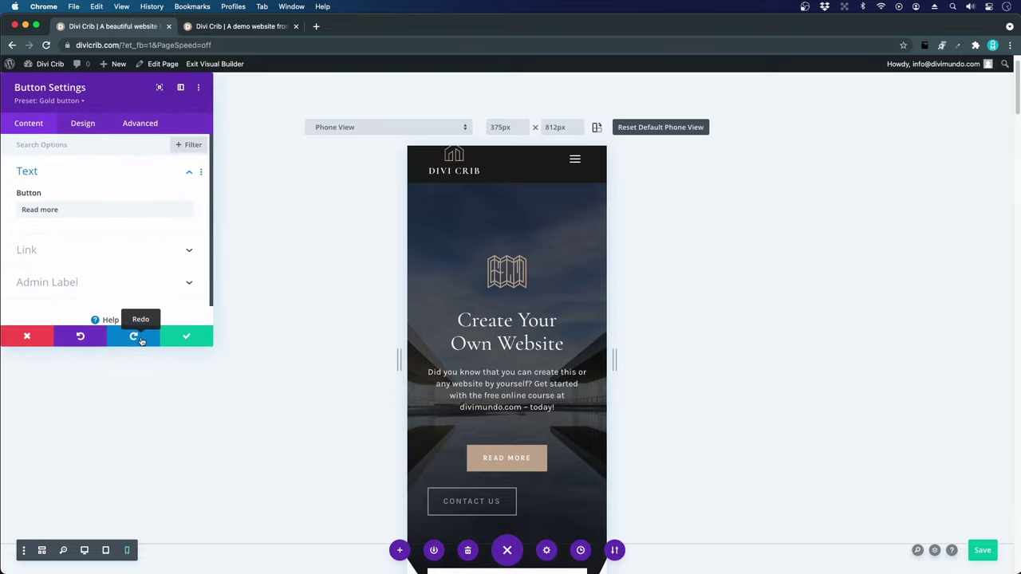
- Close the Read More button settings and open the hero section's settings
left_click(209, 343)
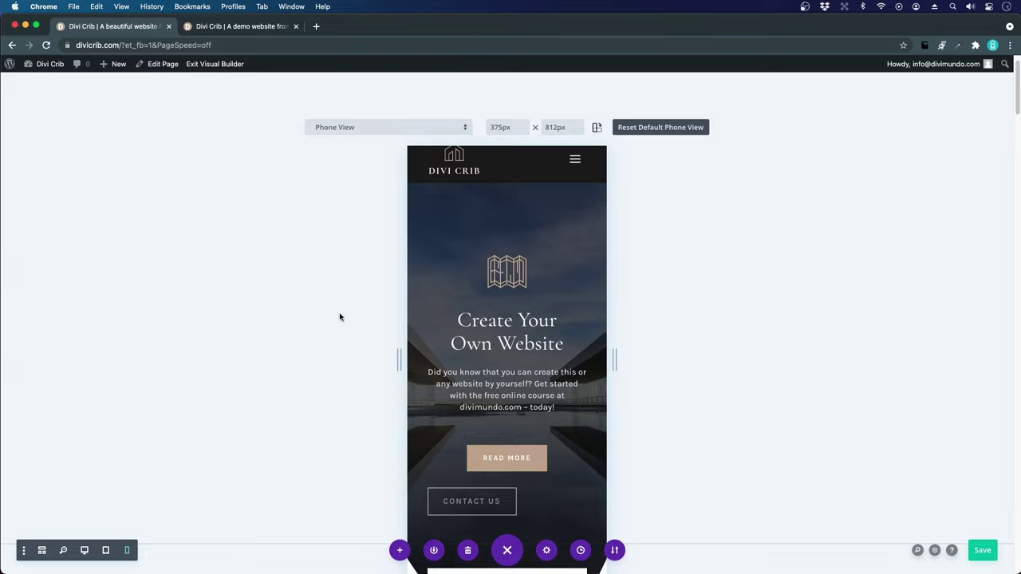
scroll(474, 351, "down", 3)
scroll(475, 355, "up", 4)
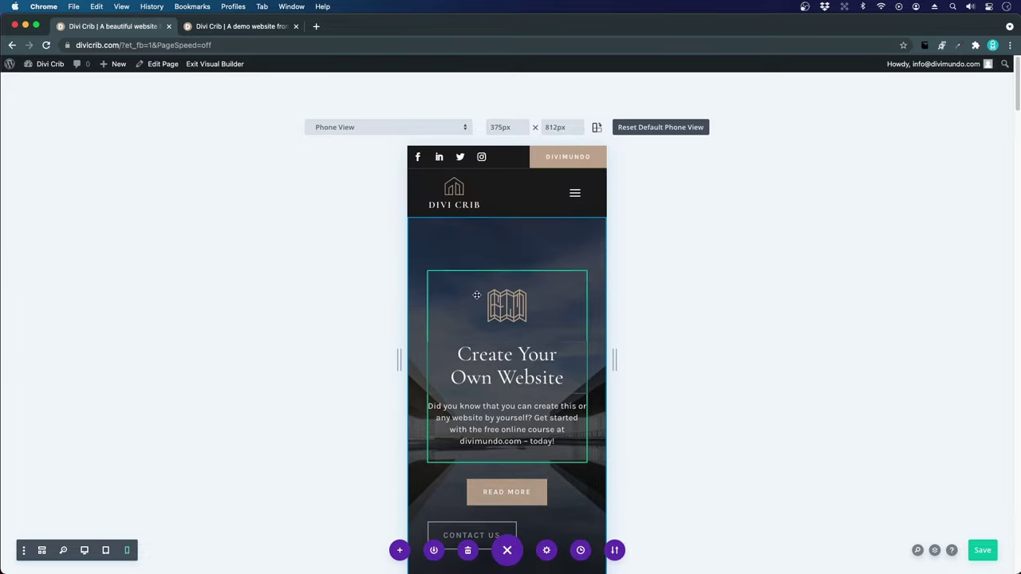
scroll(496, 431, "down", 3)
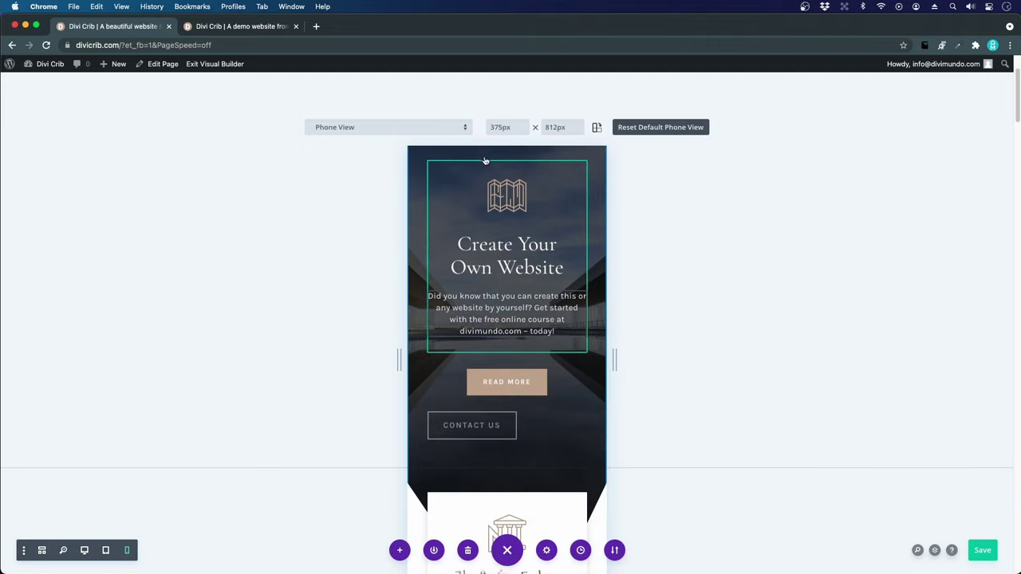
scroll(511, 375, "up", 3)
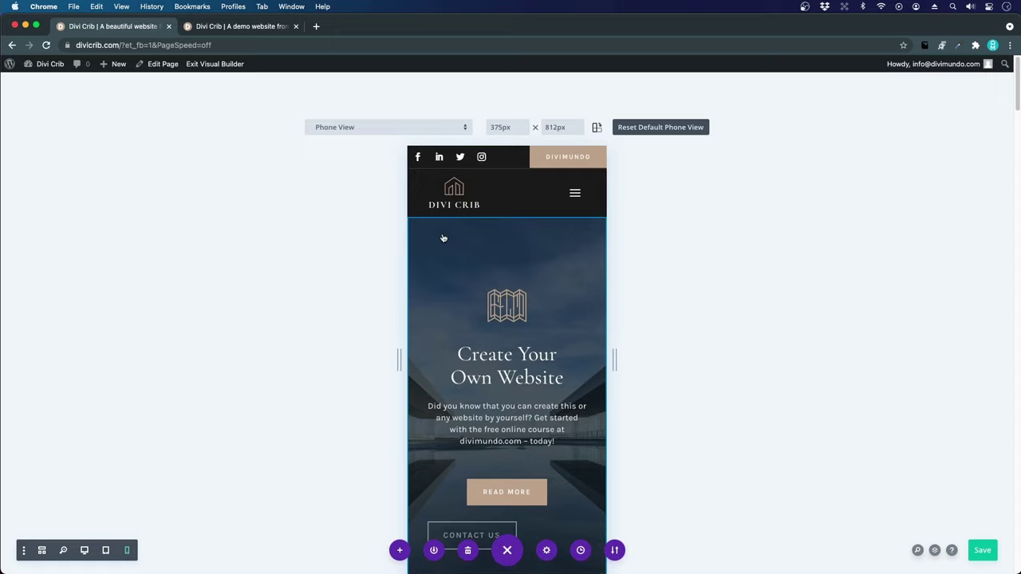
mouse_move(442, 236)
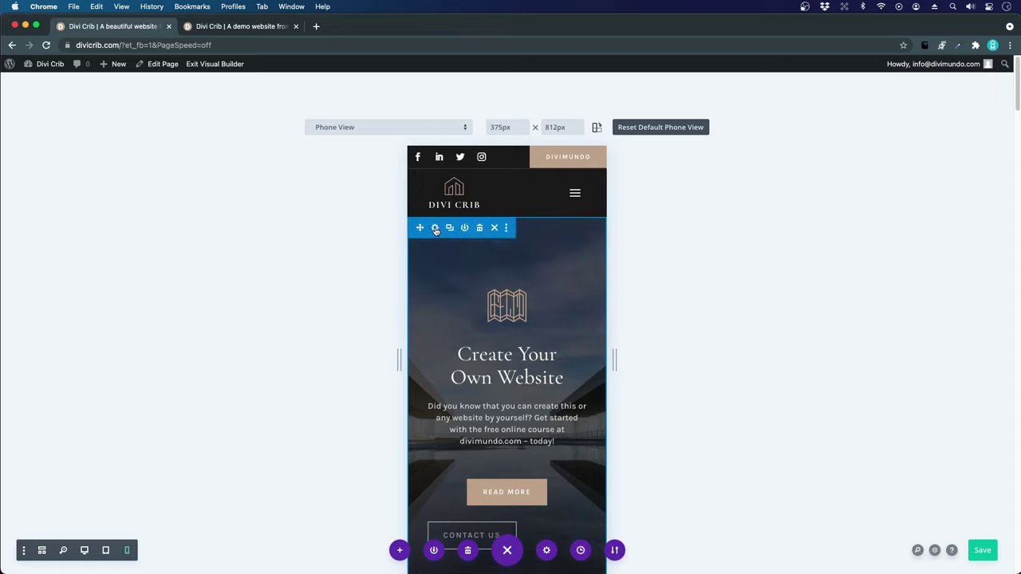
left_click(436, 228)
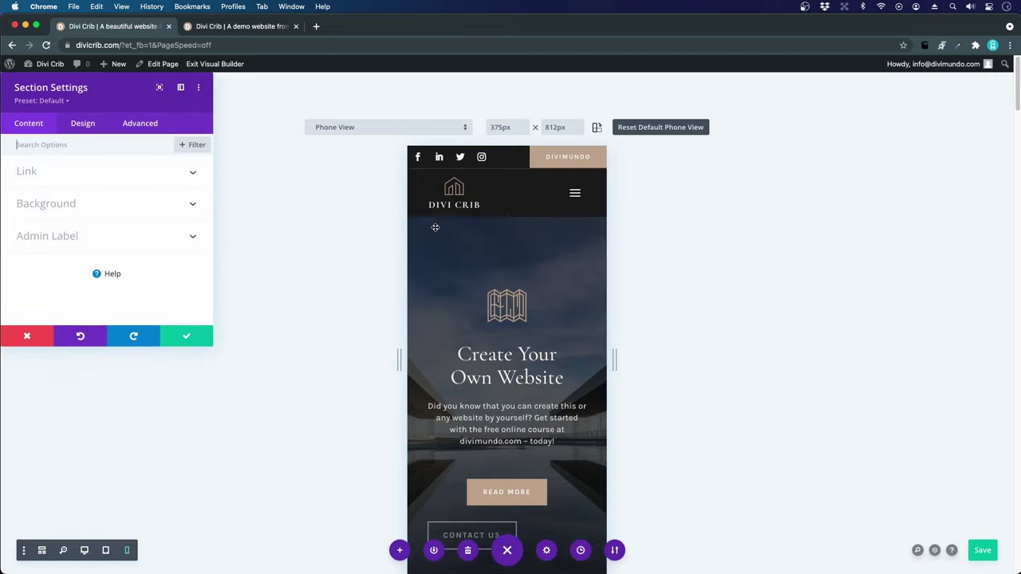
- Enable responsive padding and give the hero section 80px top and 120px bottom on tablet
left_click(85, 126)
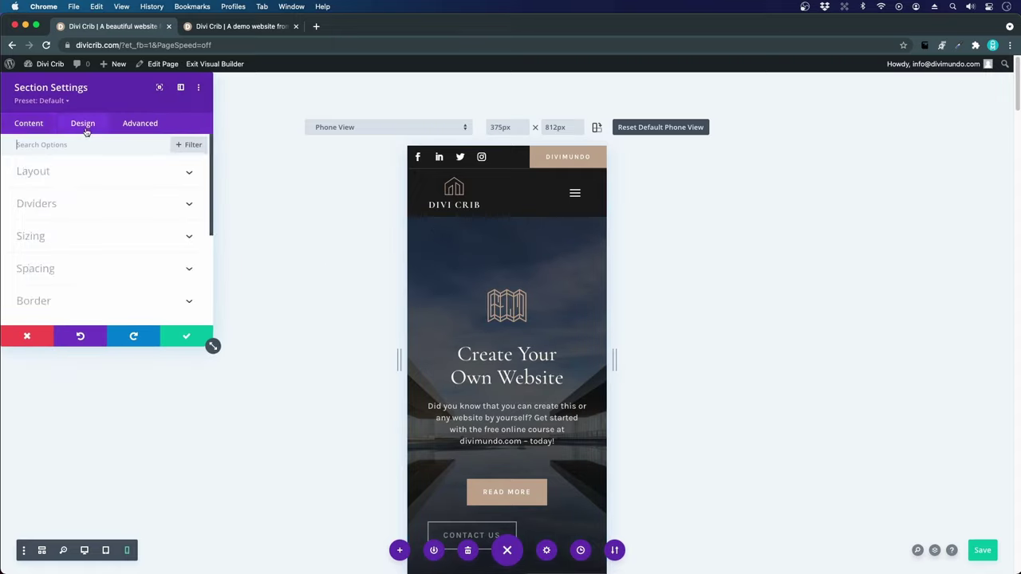
left_click(24, 268)
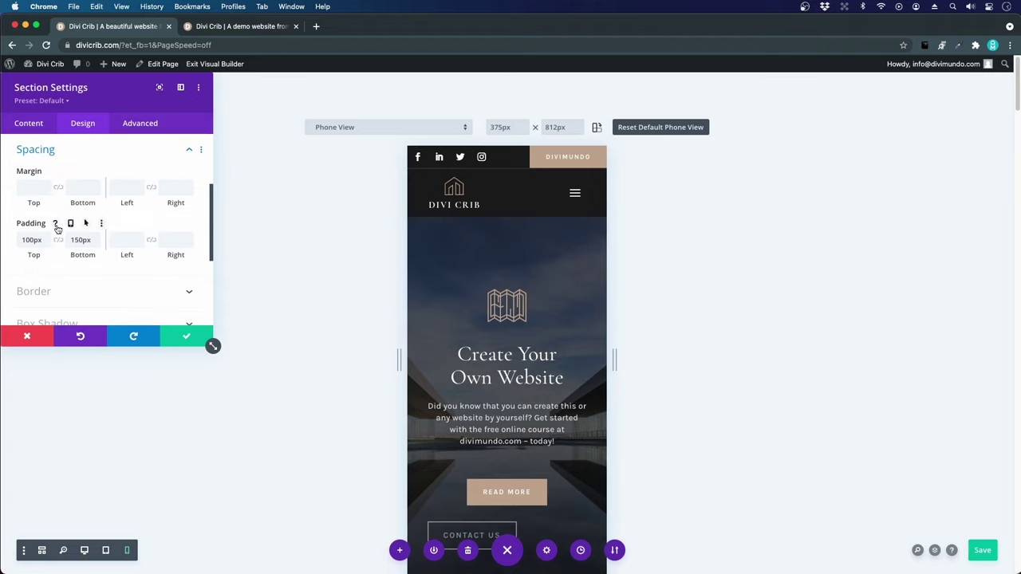
left_click(70, 225)
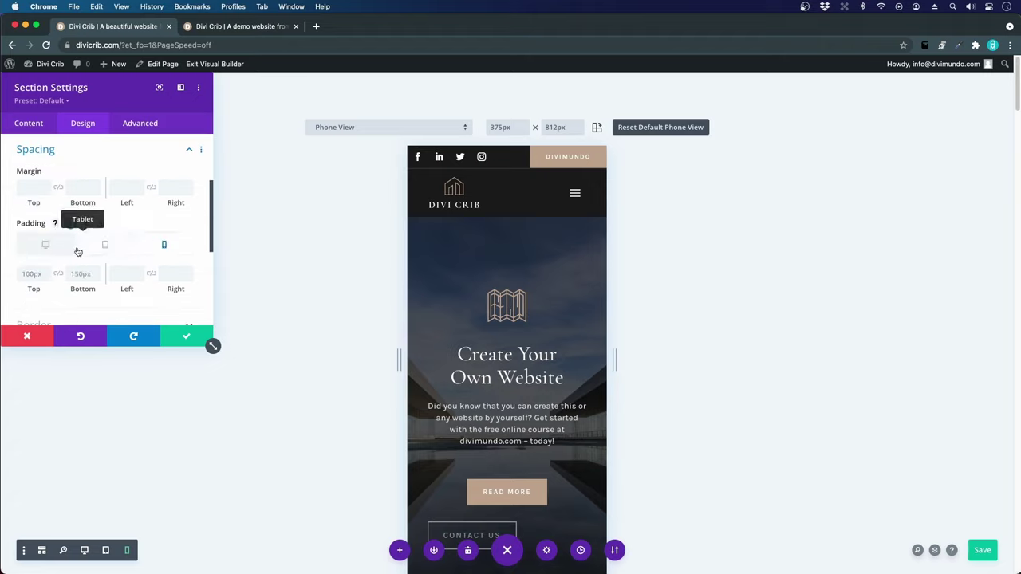
left_click(98, 249)
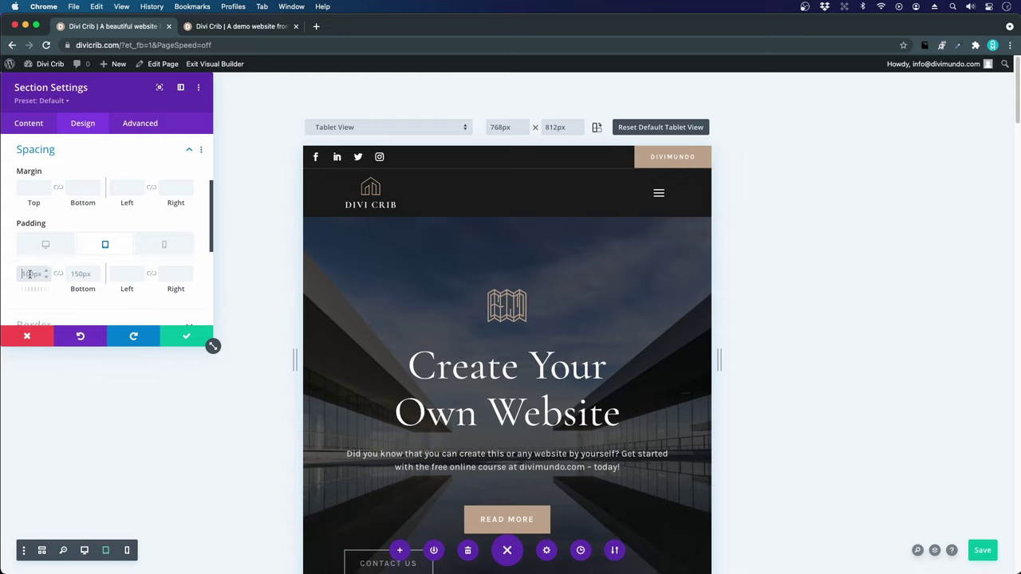
type("80")
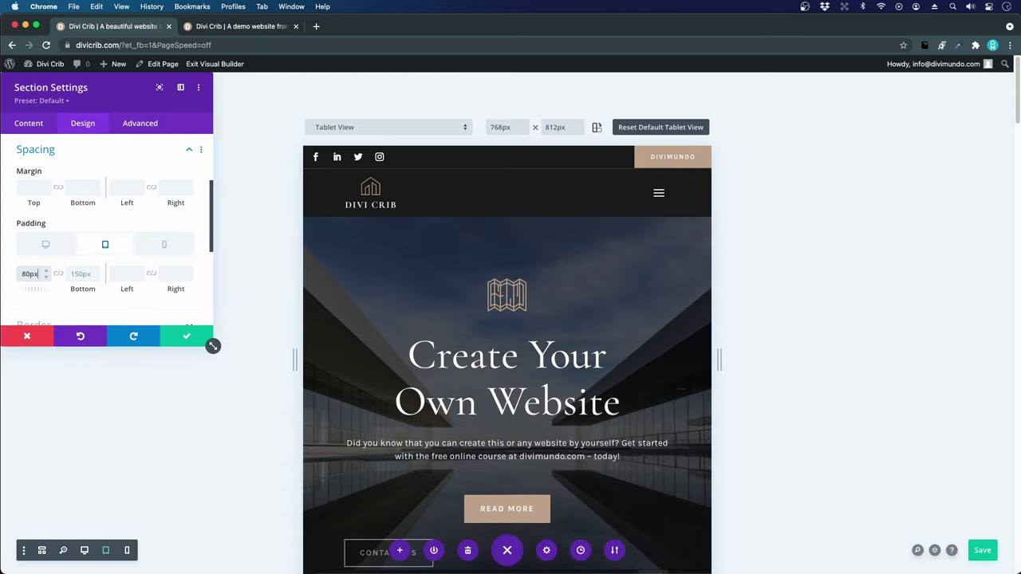
left_click(85, 277)
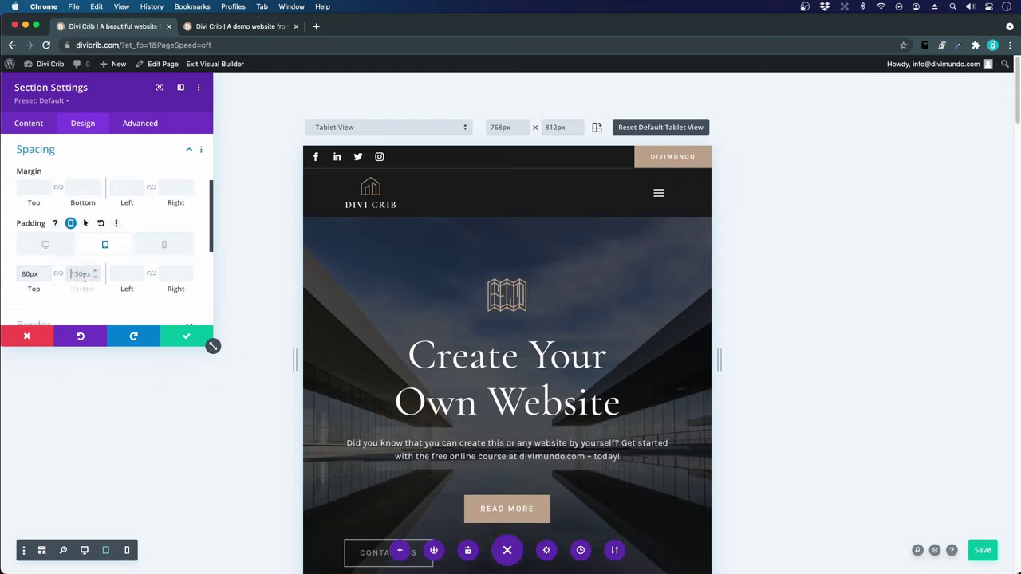
type("120")
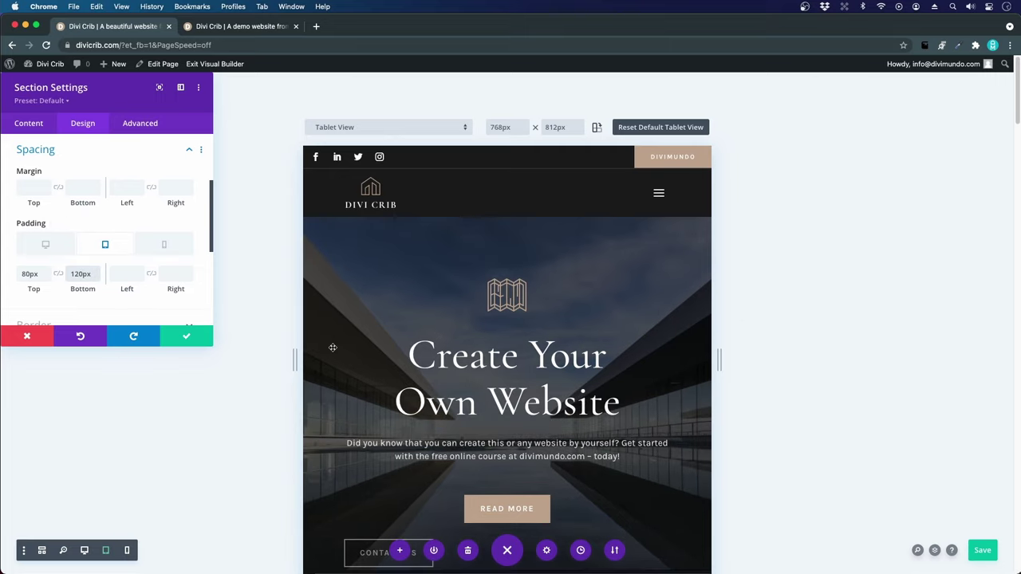
- Set the hero's phone padding to 50px top and 80px bottom, then return to desktop preview
left_click(164, 246)
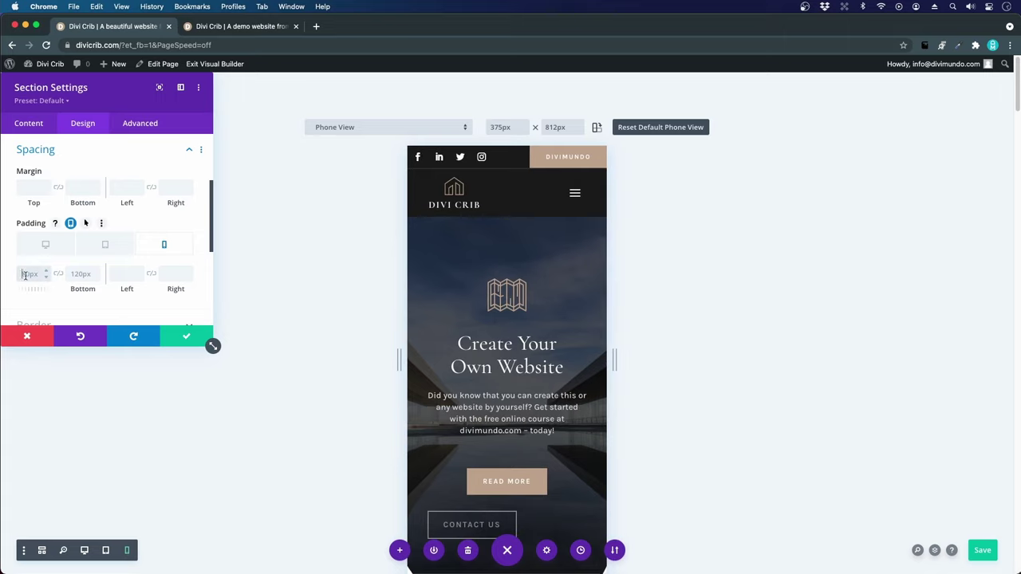
type("50")
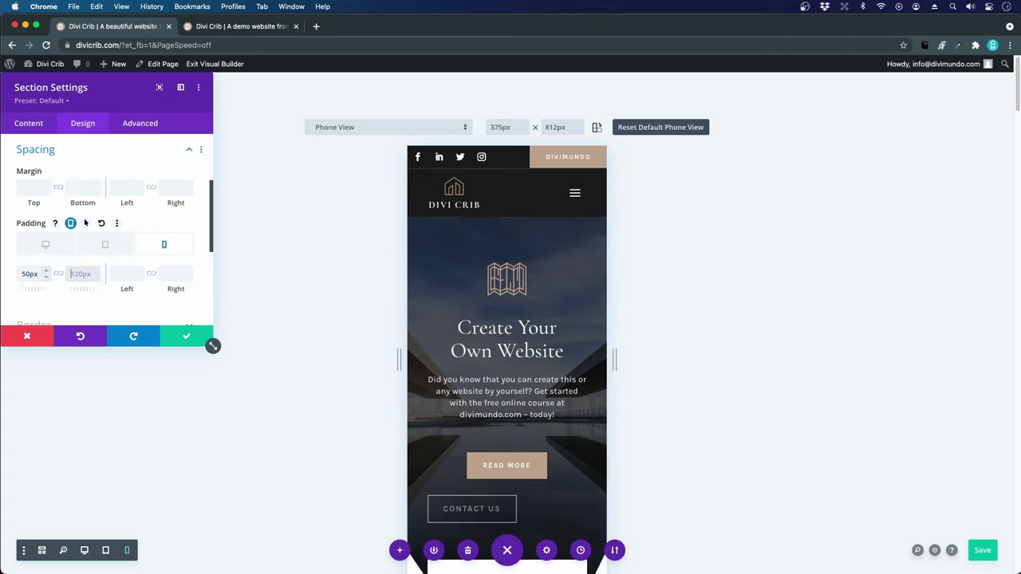
type("80")
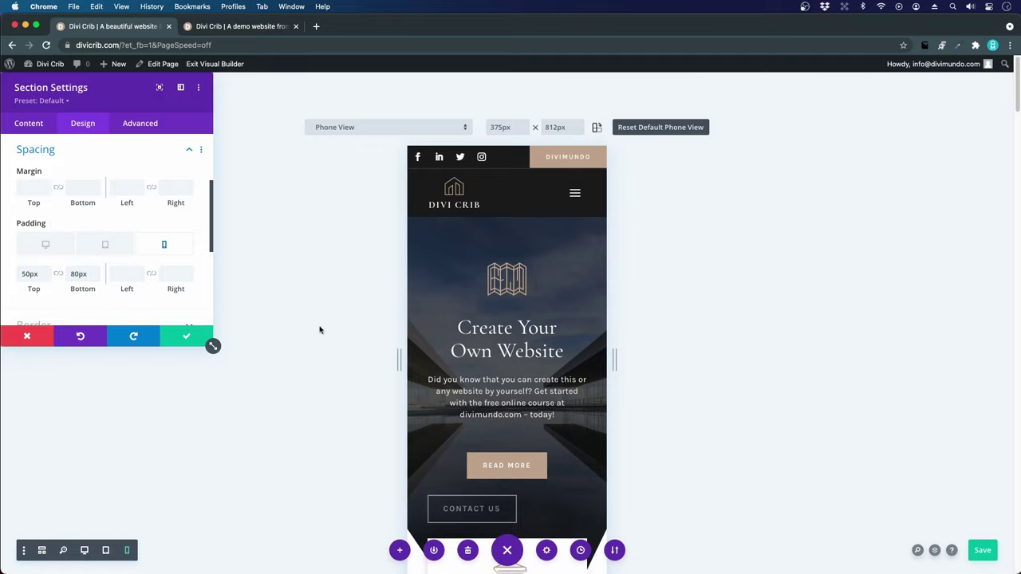
scroll(481, 375, "down", 3)
scroll(481, 372, "up", 3)
scroll(482, 380, "down", 3)
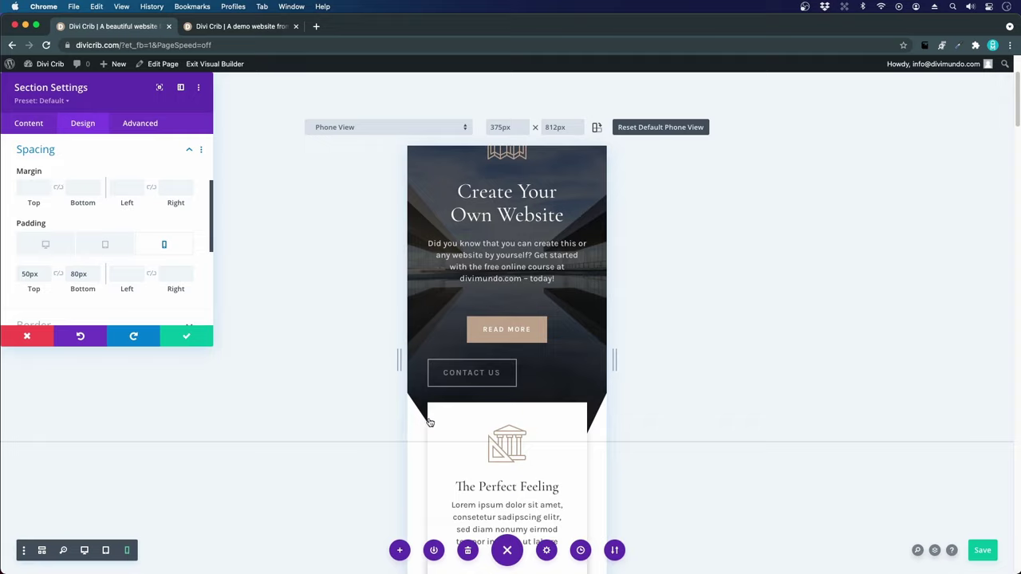
scroll(165, 305, "up", 3)
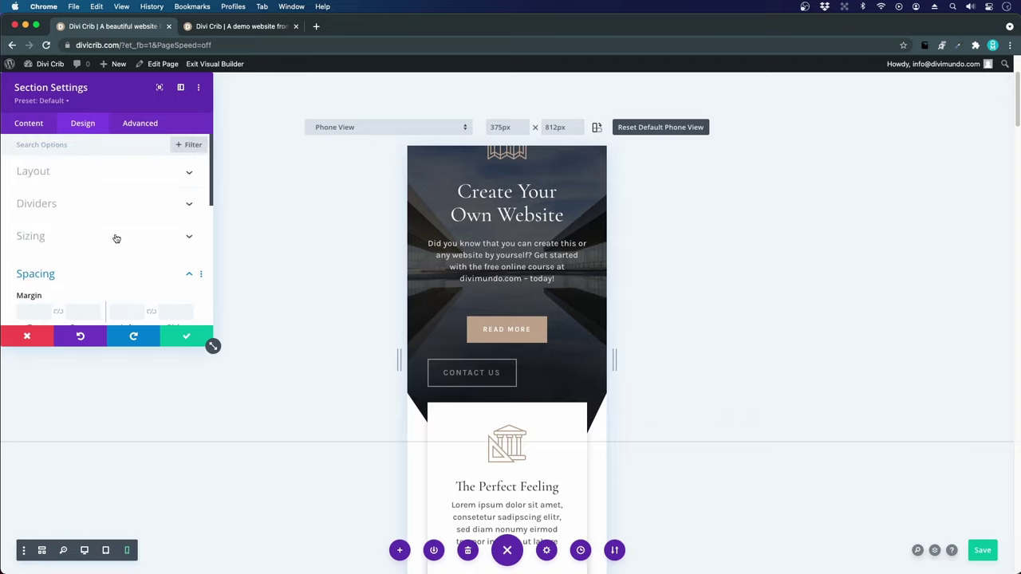
left_click(86, 550)
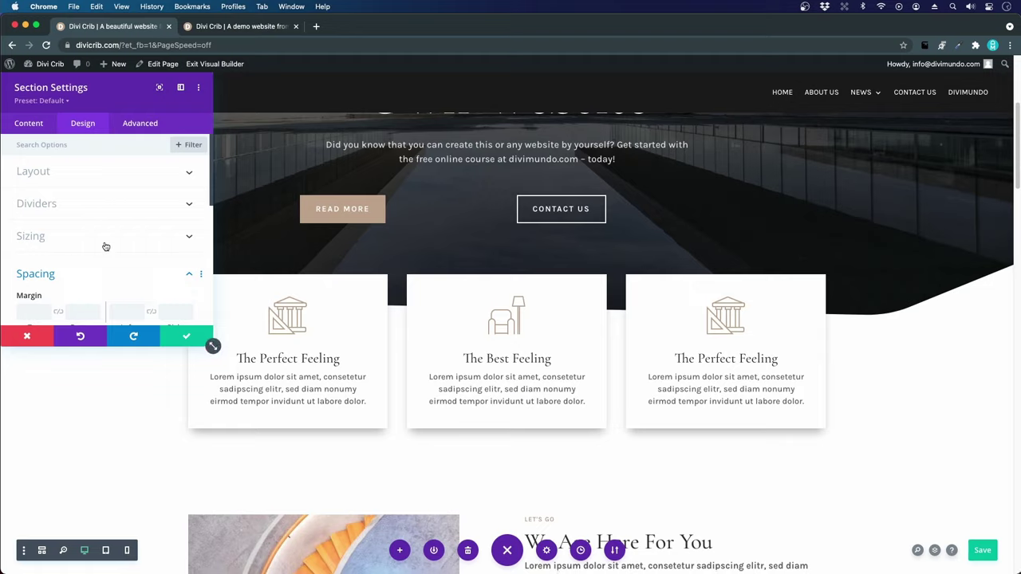
scroll(93, 204, "down", 10)
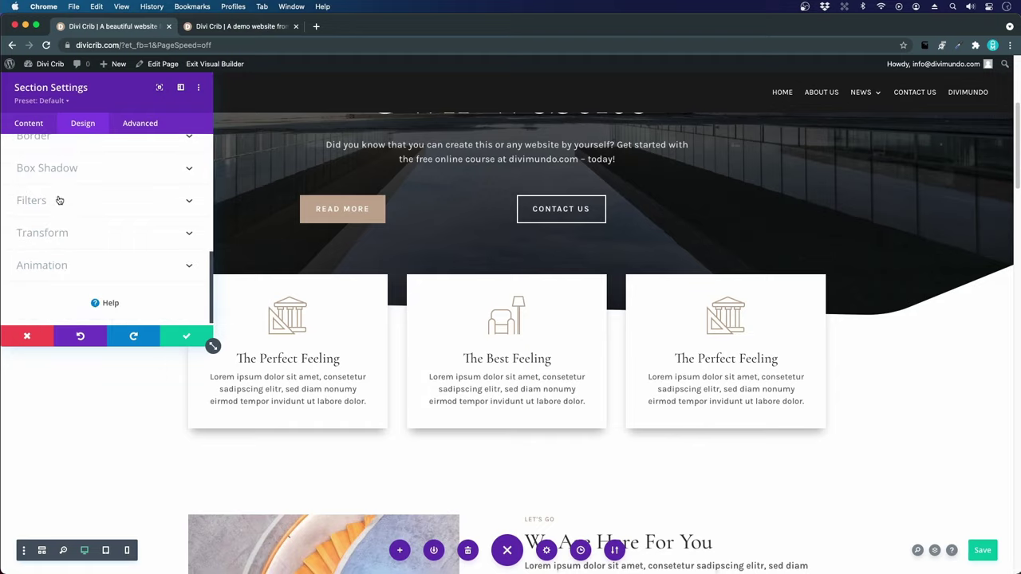
- Enable responsive bottom divider height and set the tablet height to 50px
scroll(59, 200, "up", 3)
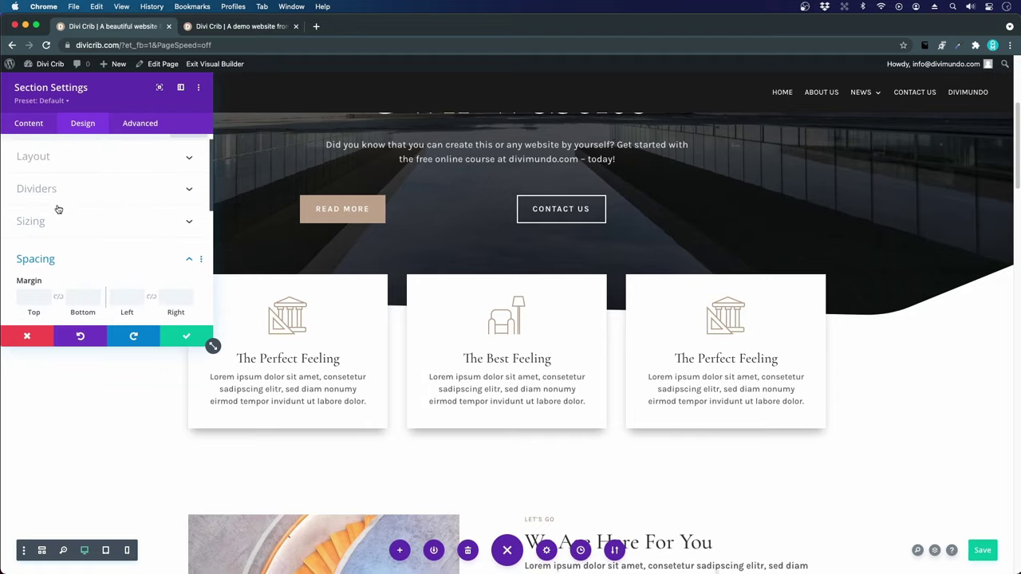
left_click(59, 198)
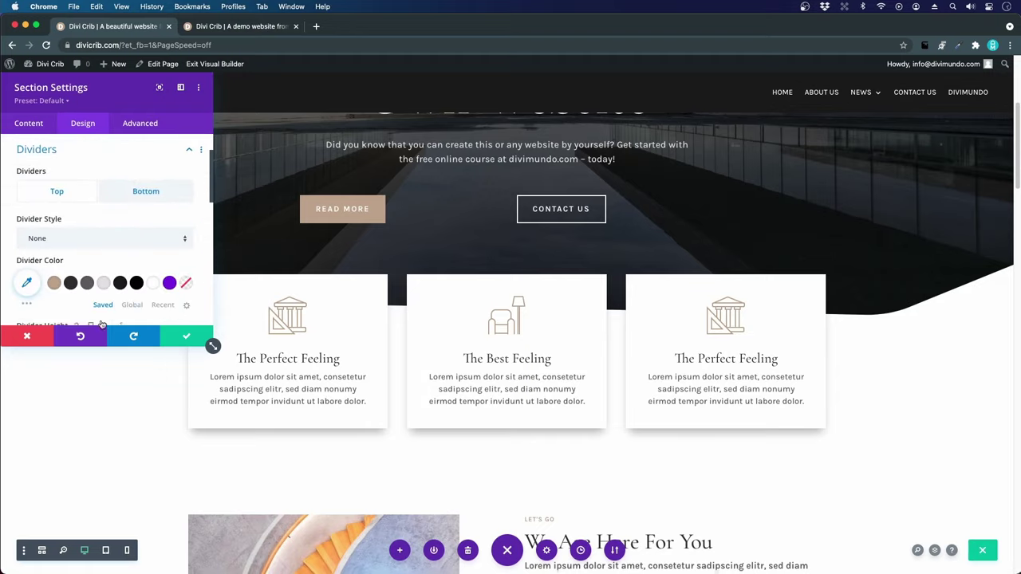
left_click(128, 194)
scroll(124, 229, "down", 3)
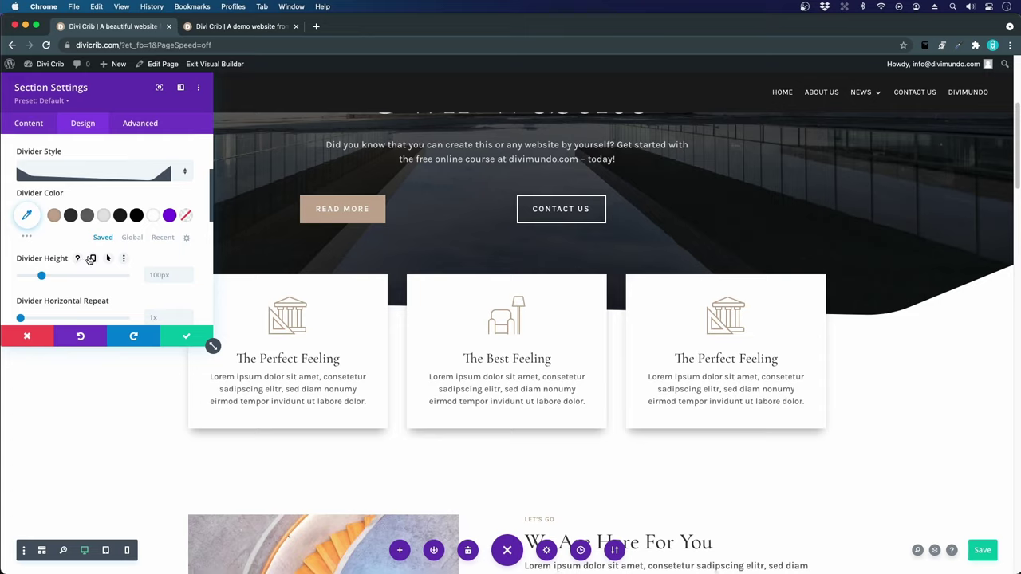
left_click(91, 259)
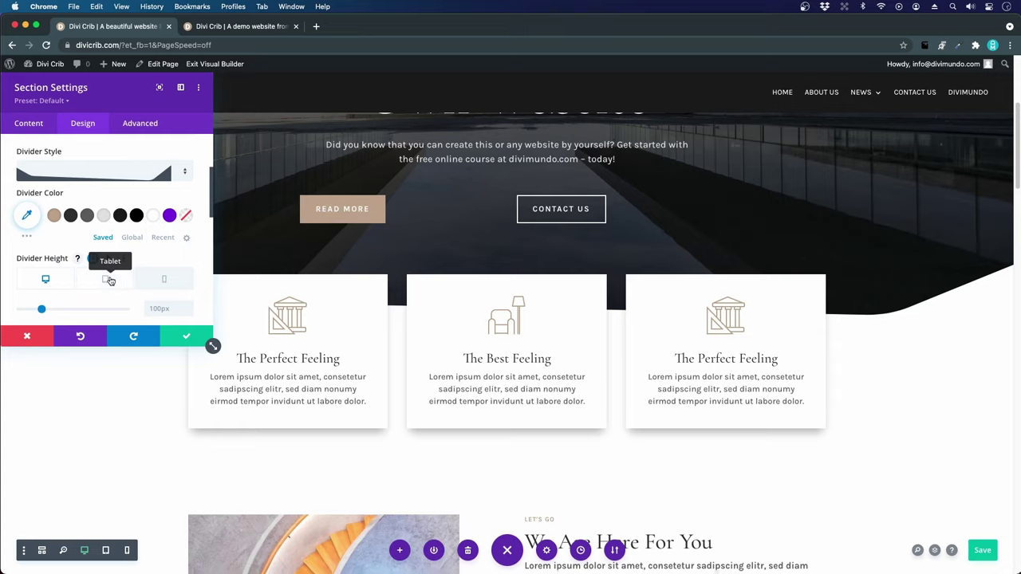
left_click(110, 280)
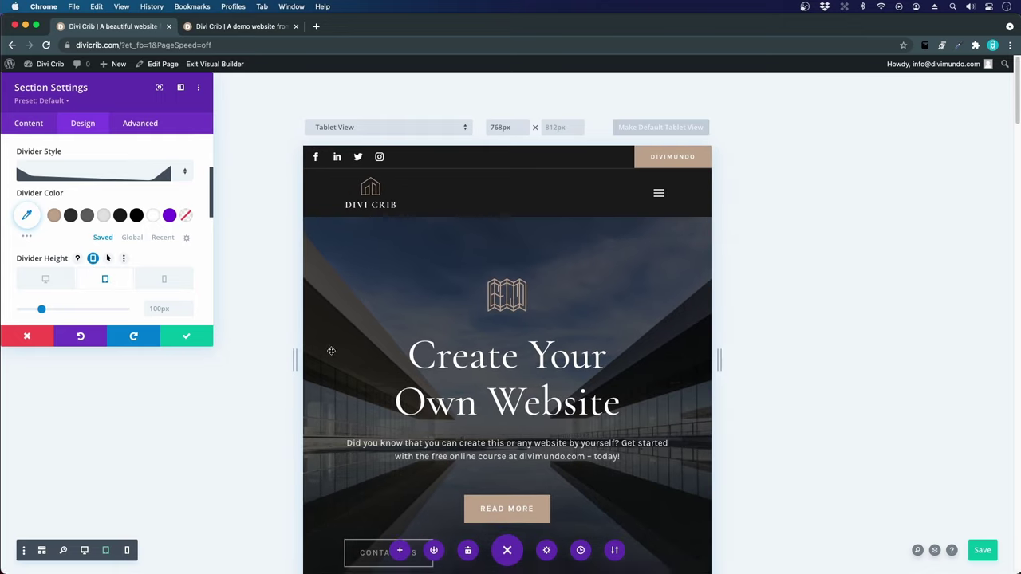
left_click(159, 308)
type("50")
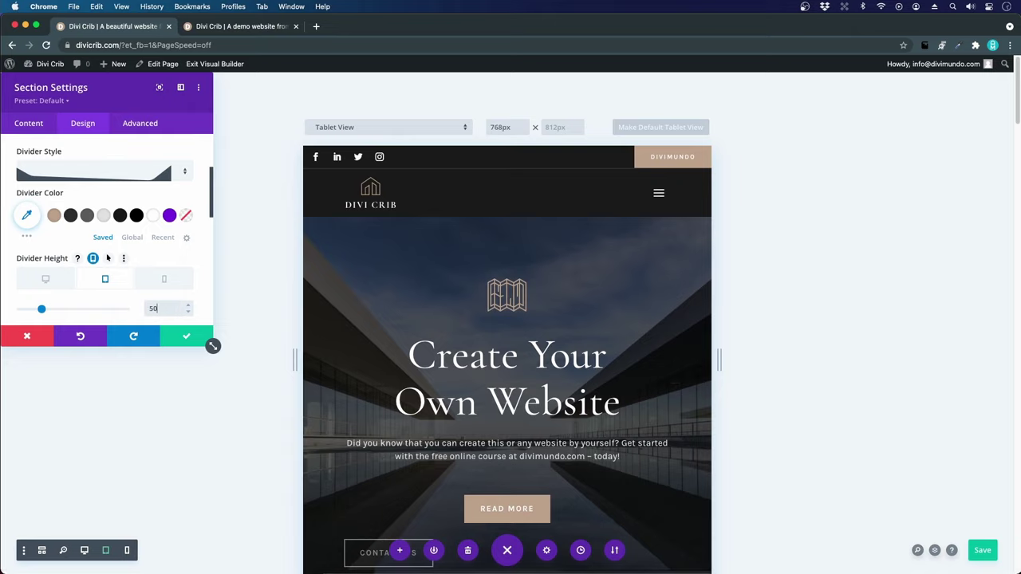
scroll(338, 354, "down", 5)
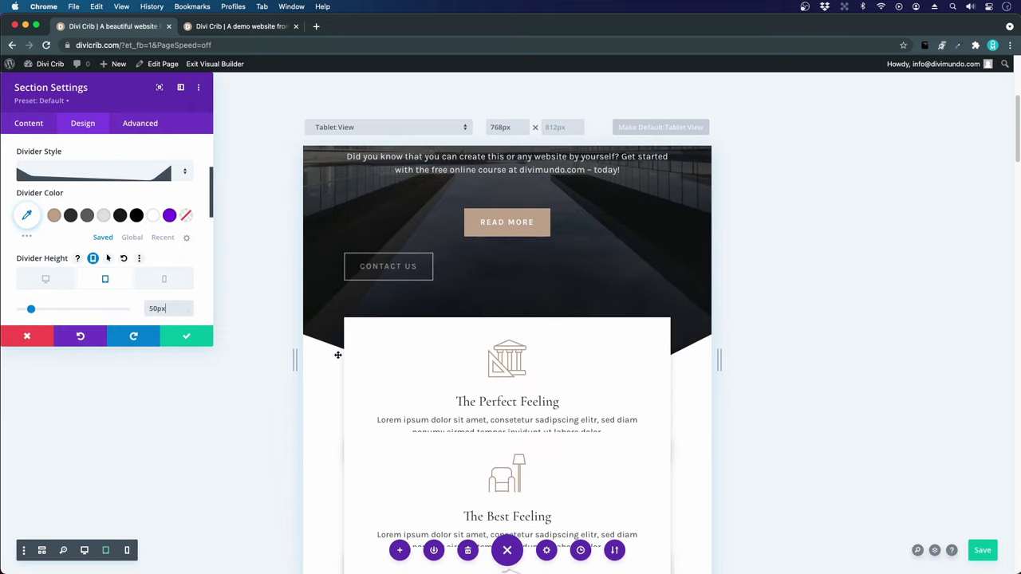
left_click_drag(173, 308, 133, 313)
key("BackSpace")
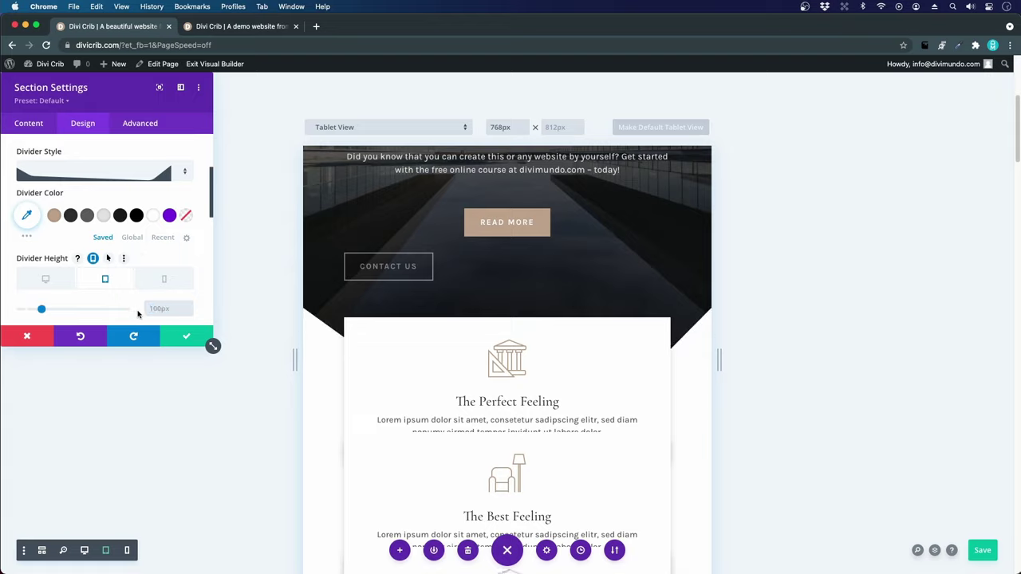
type("50px")
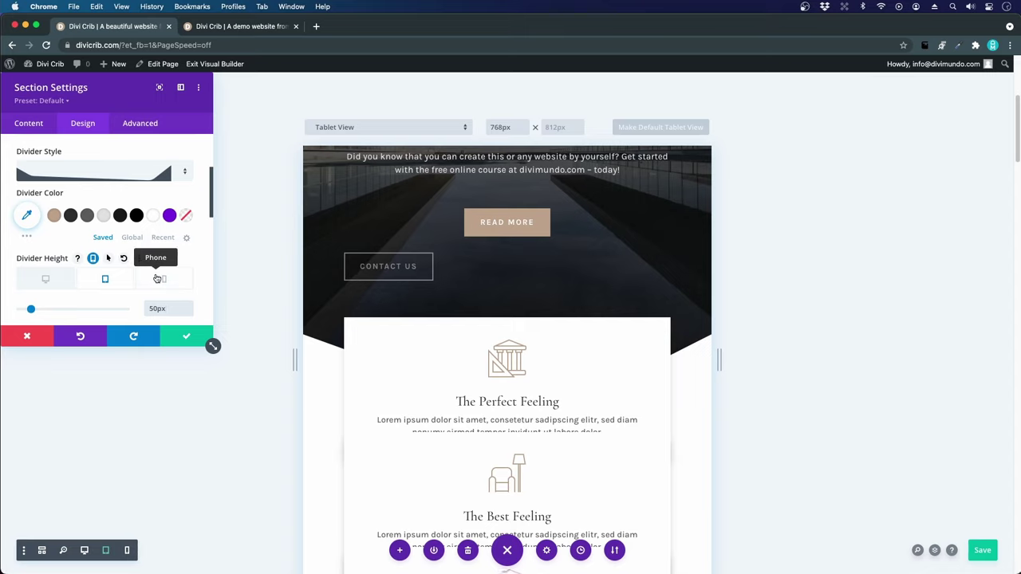
- Set the phone divider height to 25px and save the section settings
left_click(158, 278)
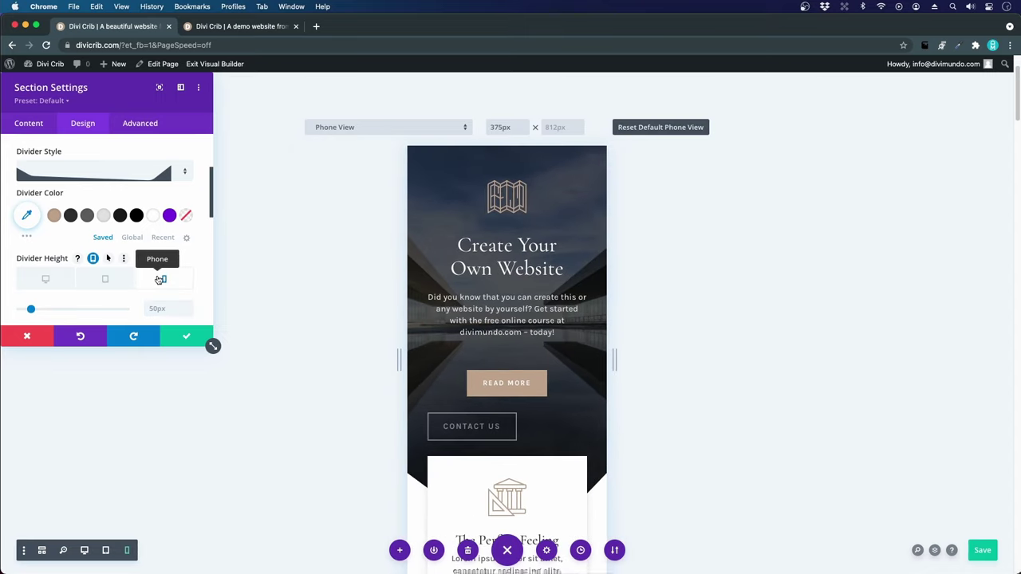
left_click(160, 309)
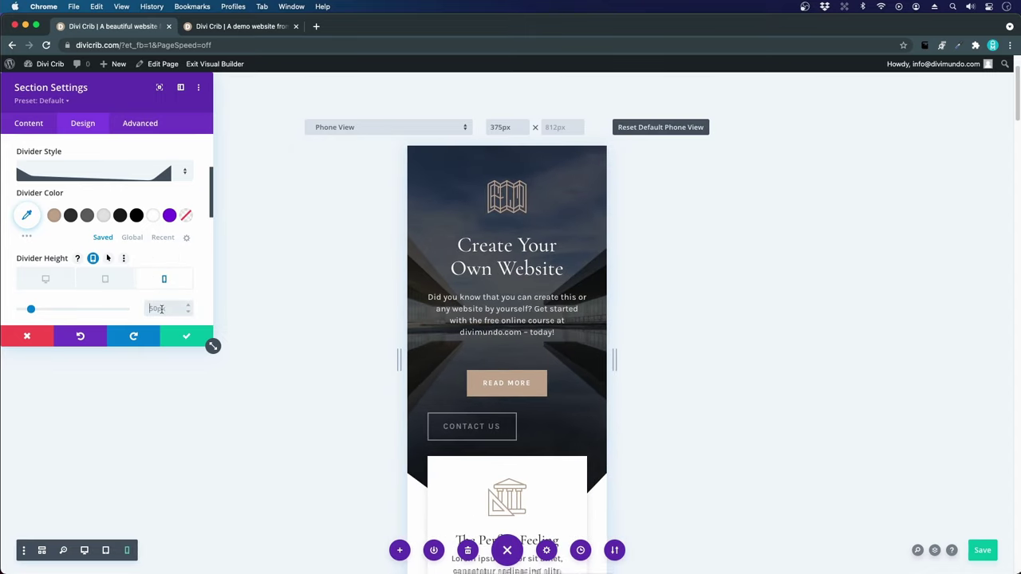
type("25px")
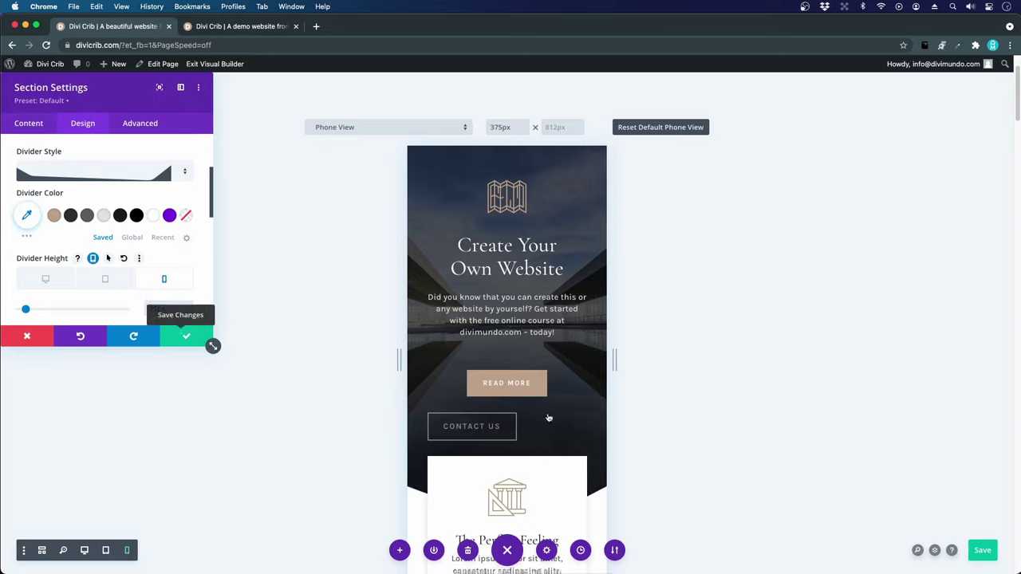
left_click(184, 337)
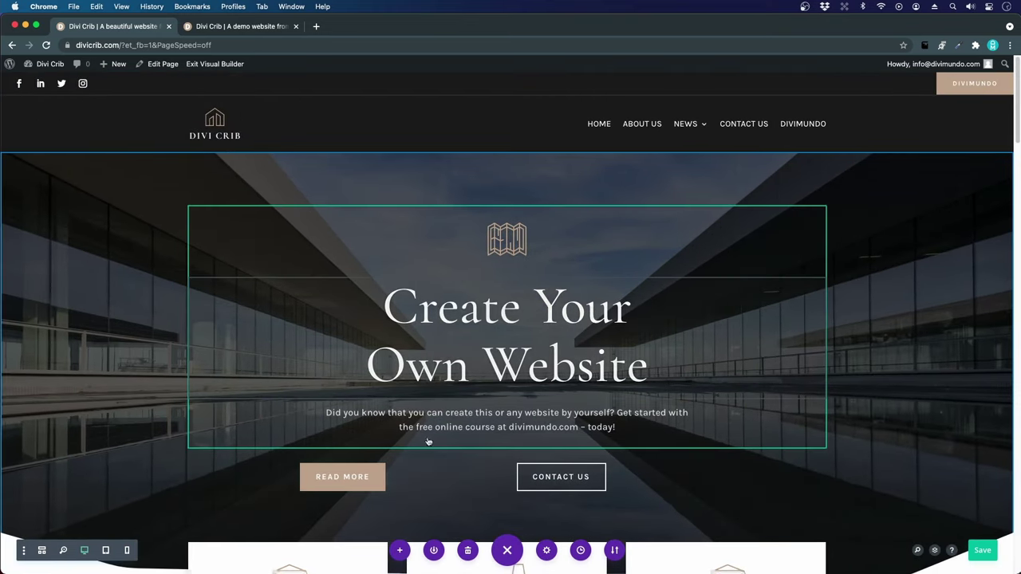
scroll(428, 440, "down", 5)
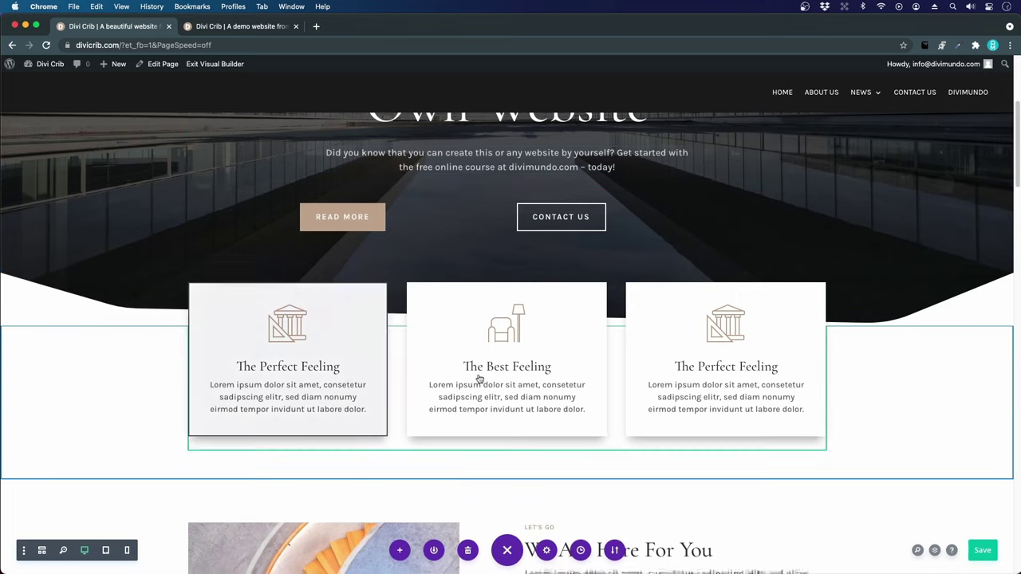
left_click(111, 551)
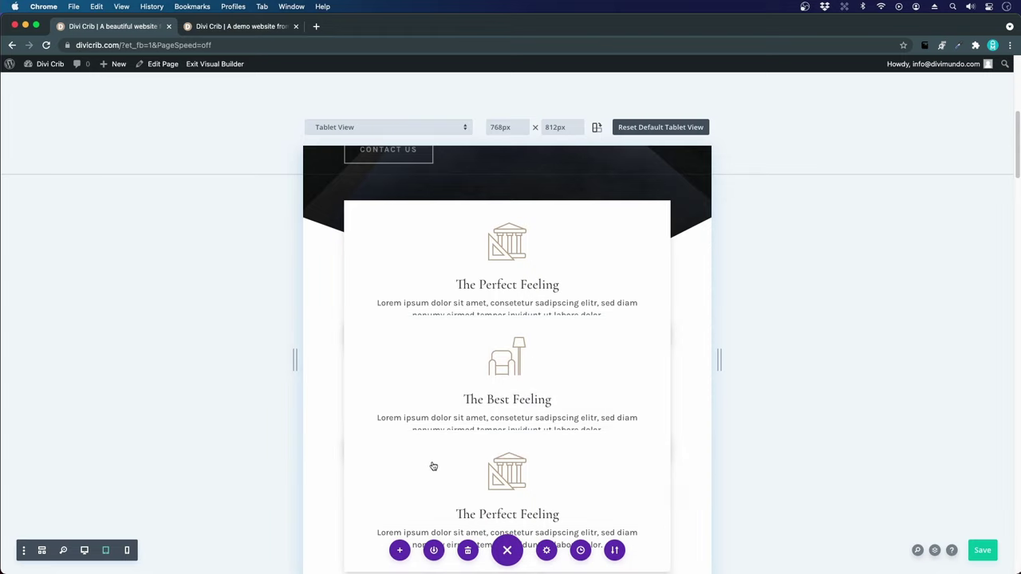
scroll(447, 462, "down", 1)
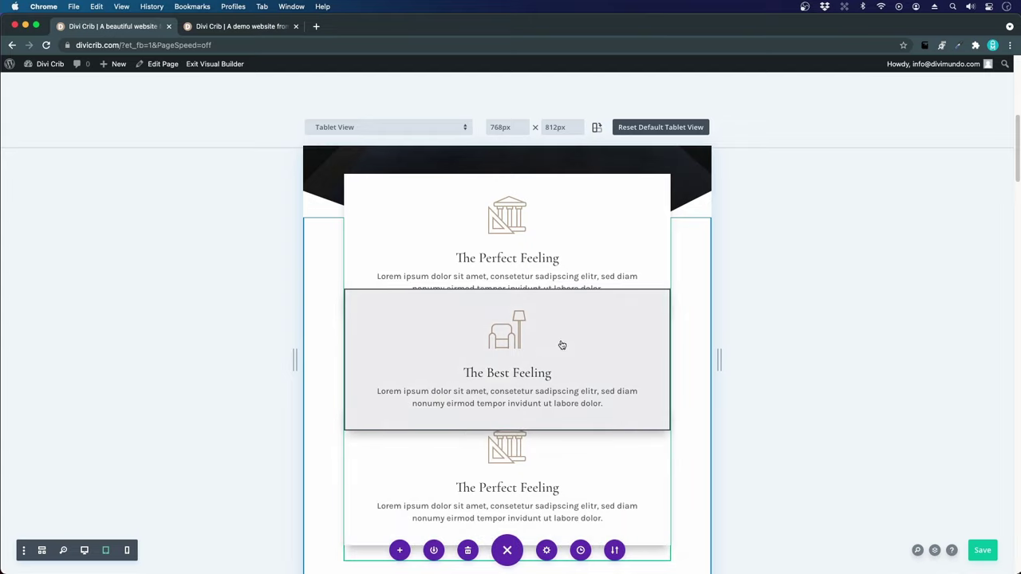
mouse_move(485, 351)
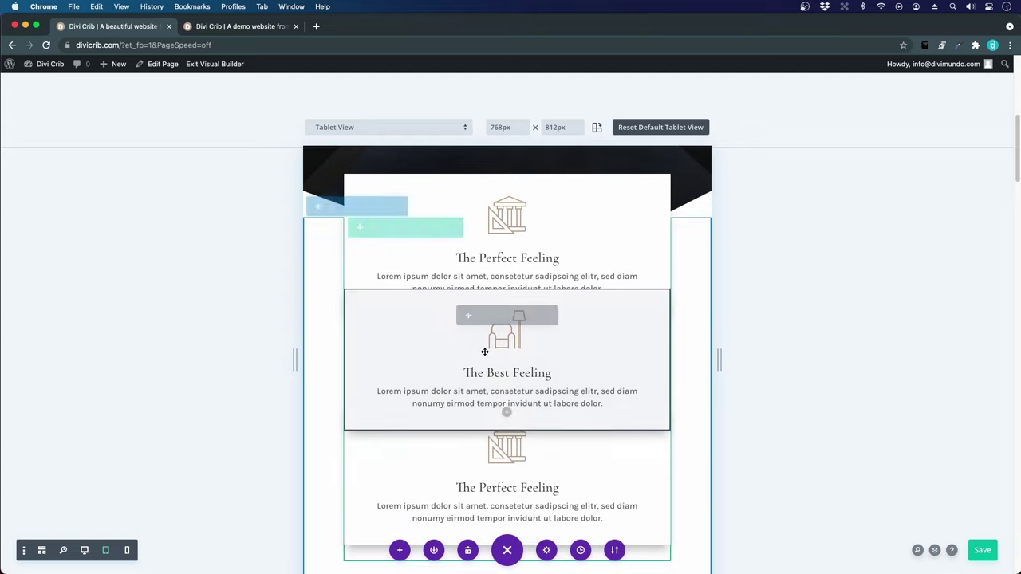
- Give The Best Feeling card a 15px tablet top margin and save it
left_click(481, 316)
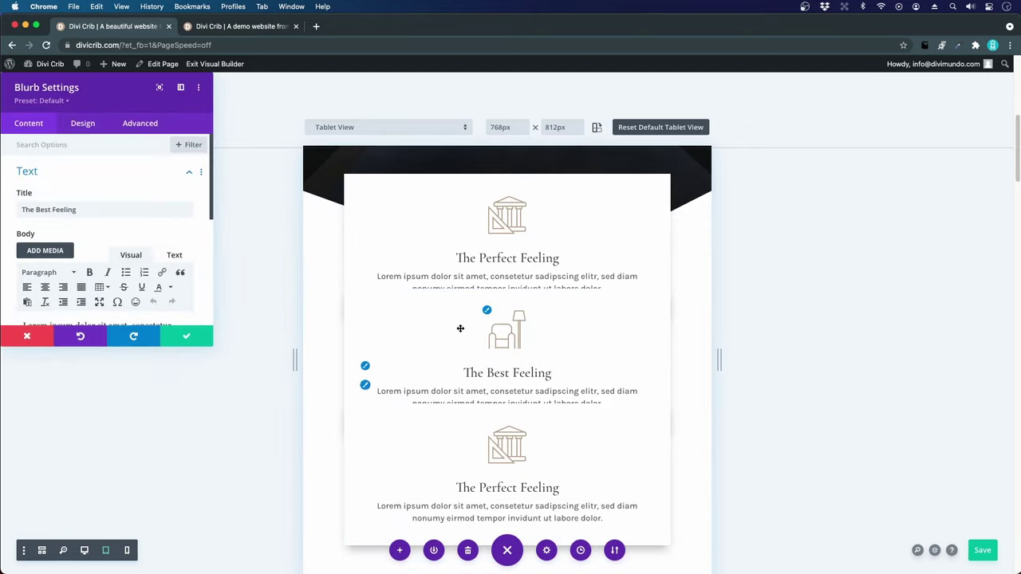
left_click(84, 124)
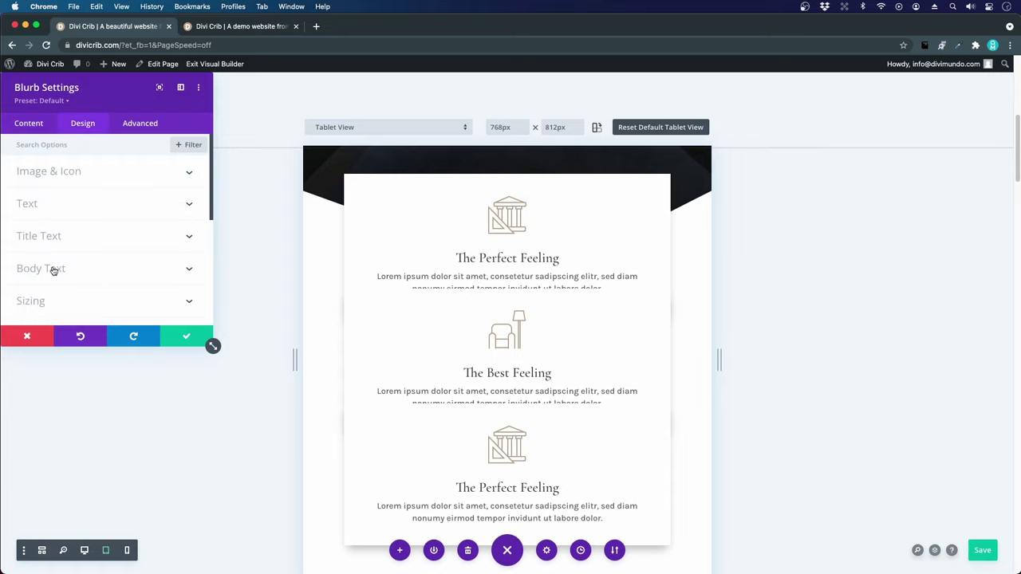
left_click(182, 87)
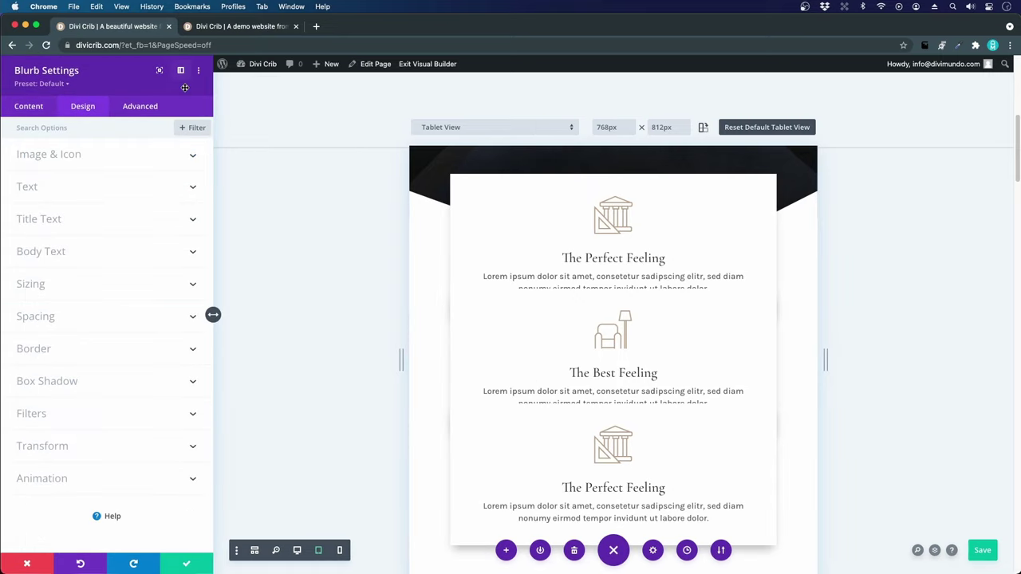
left_click(40, 318)
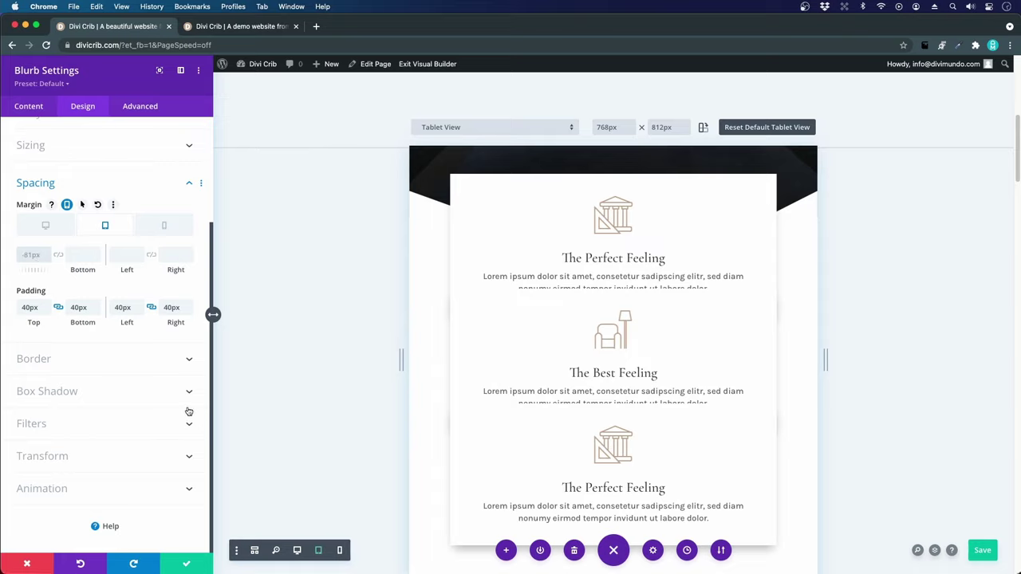
type("15")
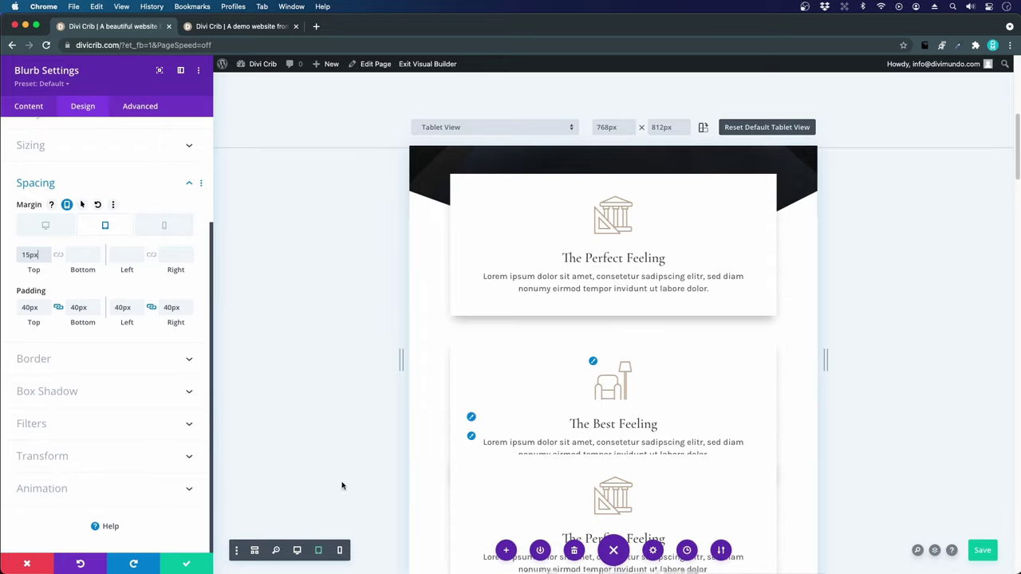
left_click(164, 226)
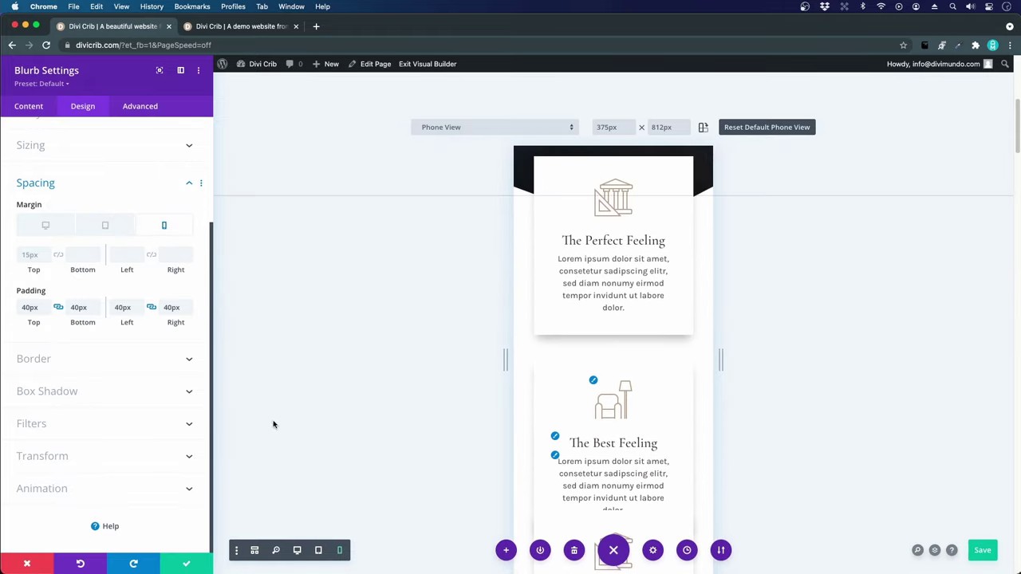
left_click(185, 563)
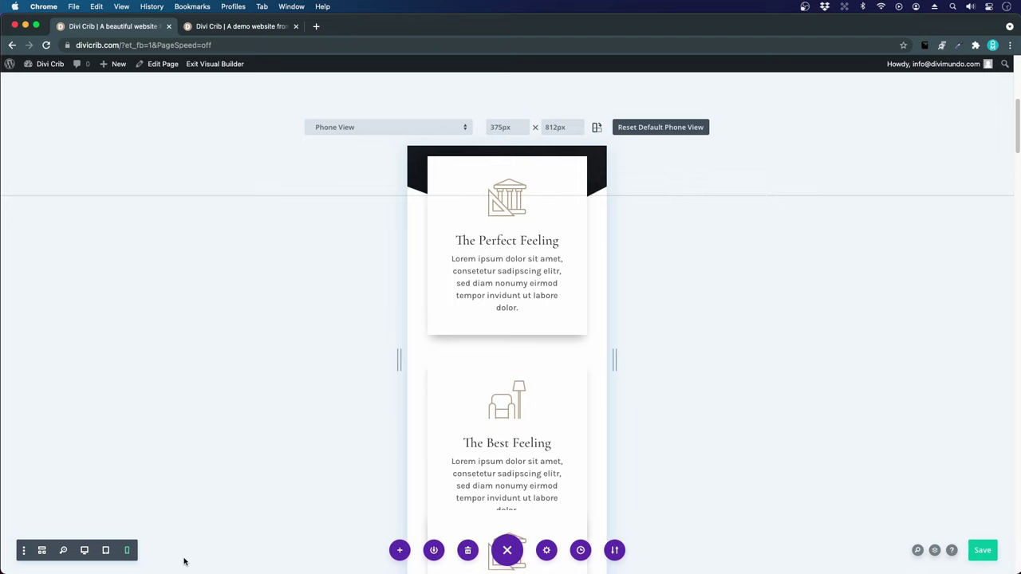
left_click(104, 550)
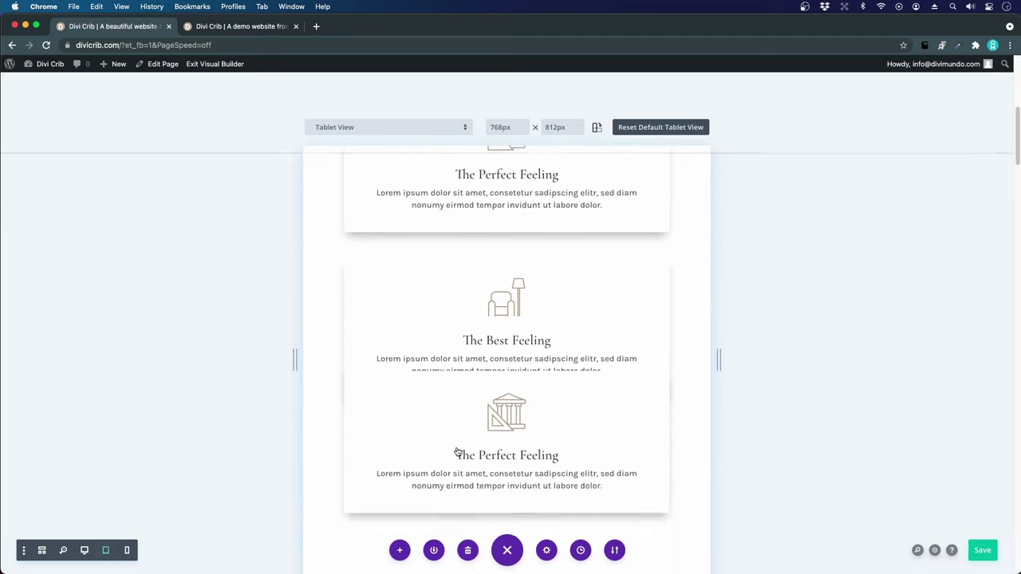
scroll(510, 423, "down", 1)
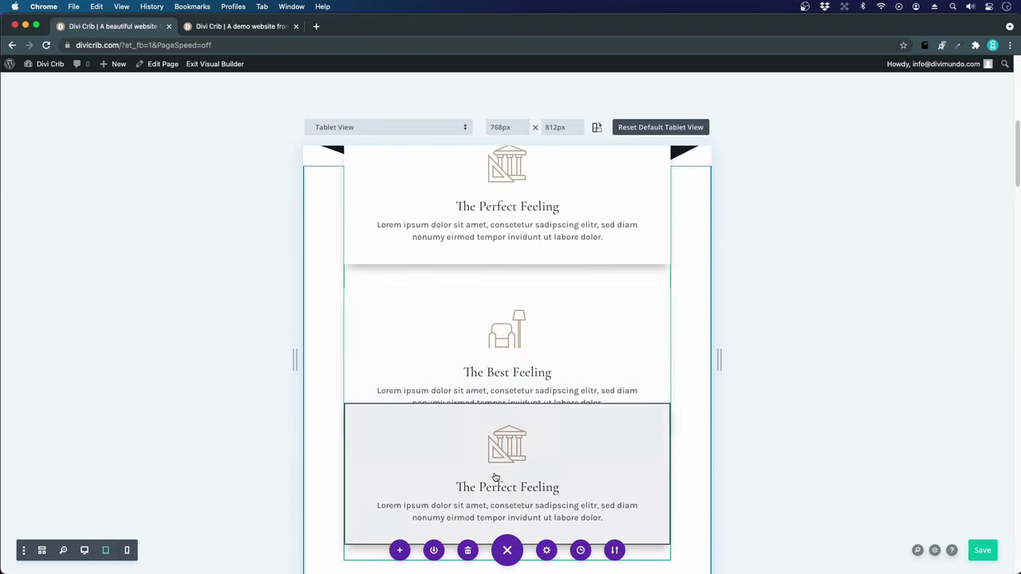
- Give the third Perfect Feeling card a 15px tablet top margin and save it
left_click(480, 429)
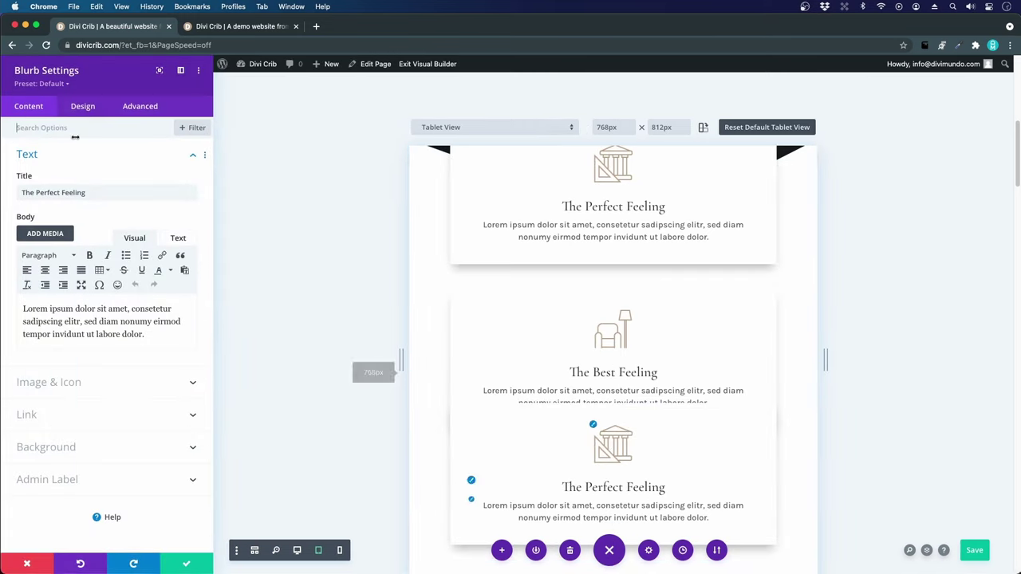
left_click(83, 108)
left_click(66, 316)
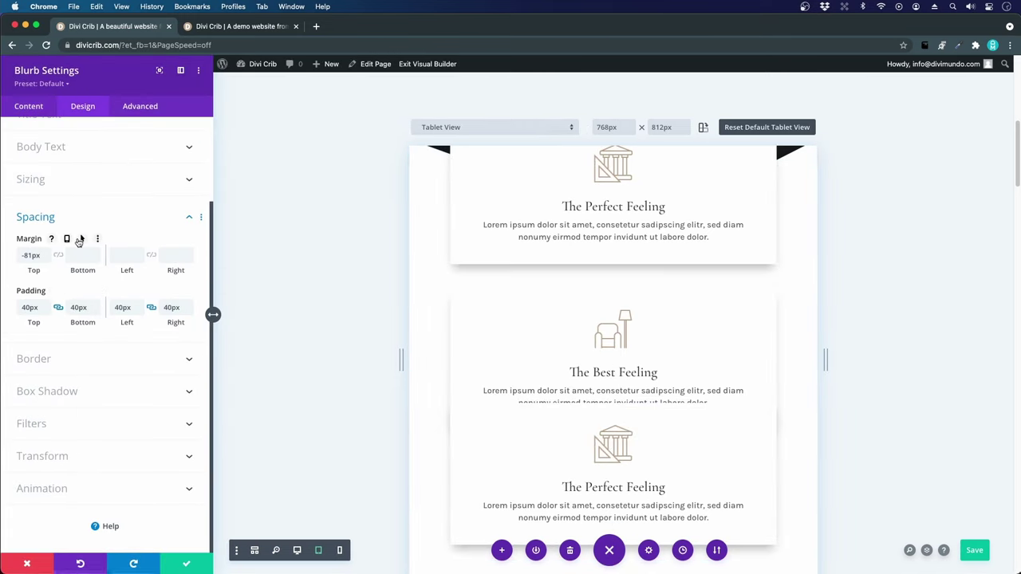
left_click(69, 240)
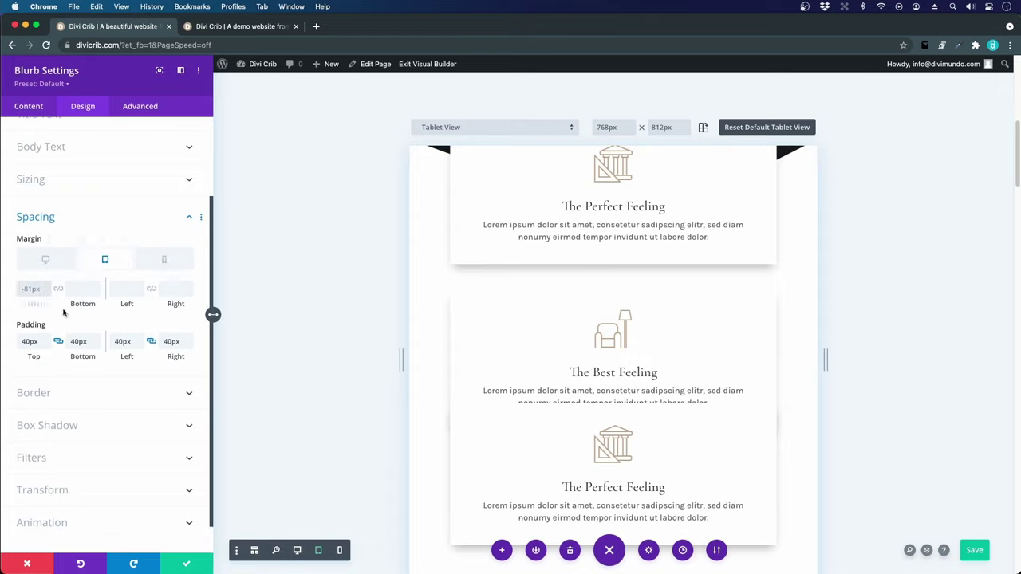
type("15")
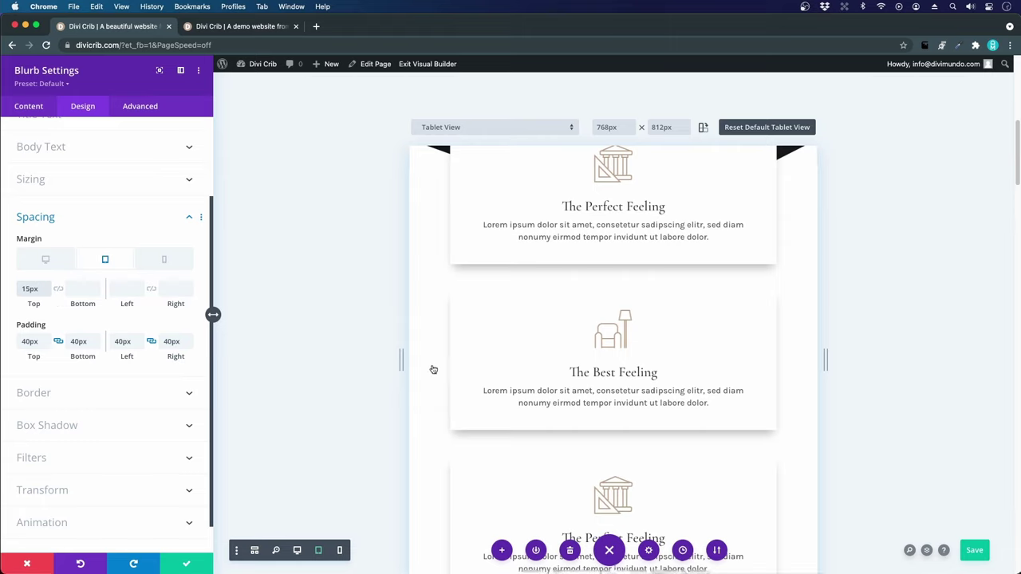
left_click(185, 563)
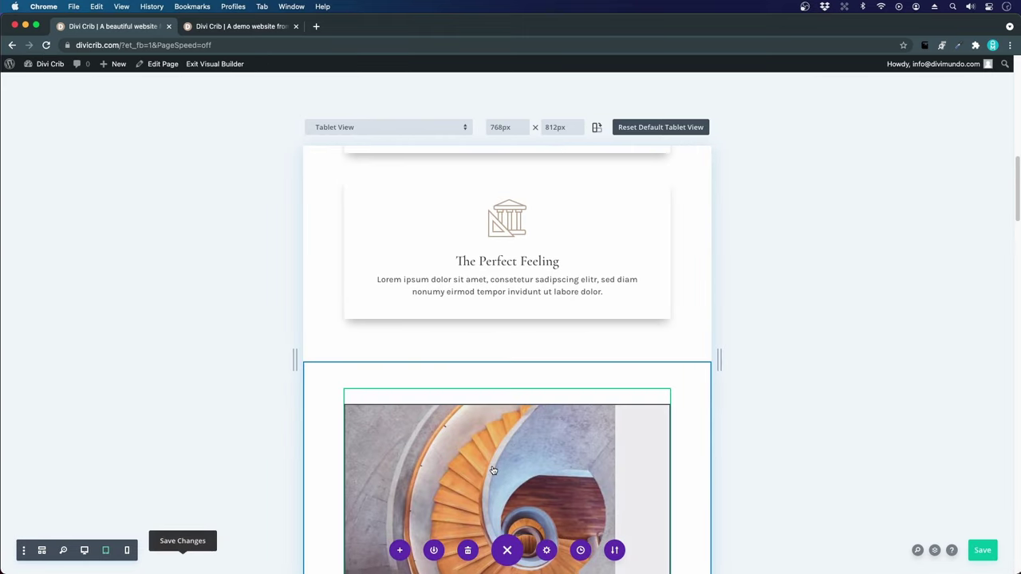
key("super+shift+p")
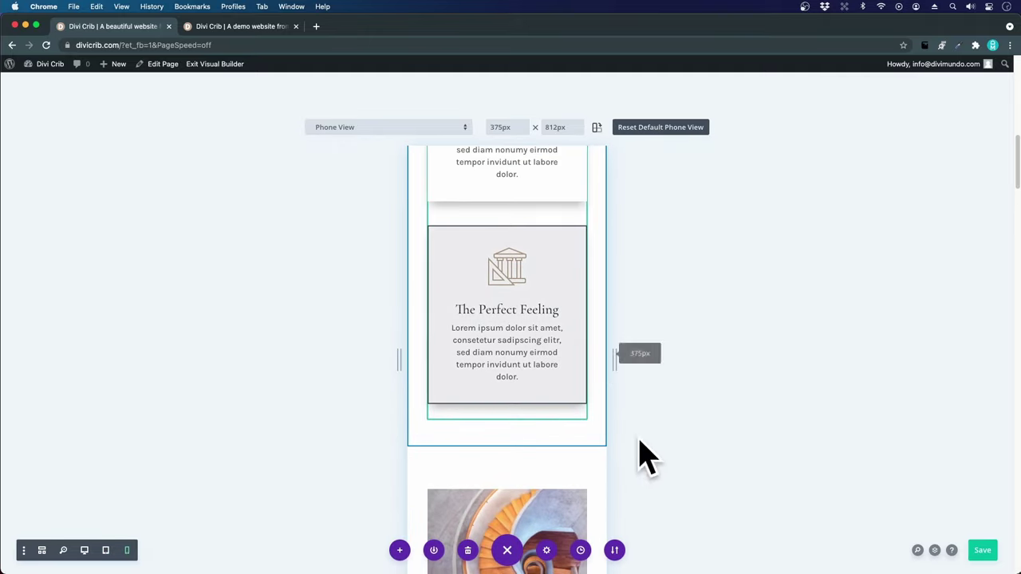
- Scroll down to the We Are Here For You text module and open its settings
scroll(509, 446, "down", 2)
scroll(509, 448, "up", 5)
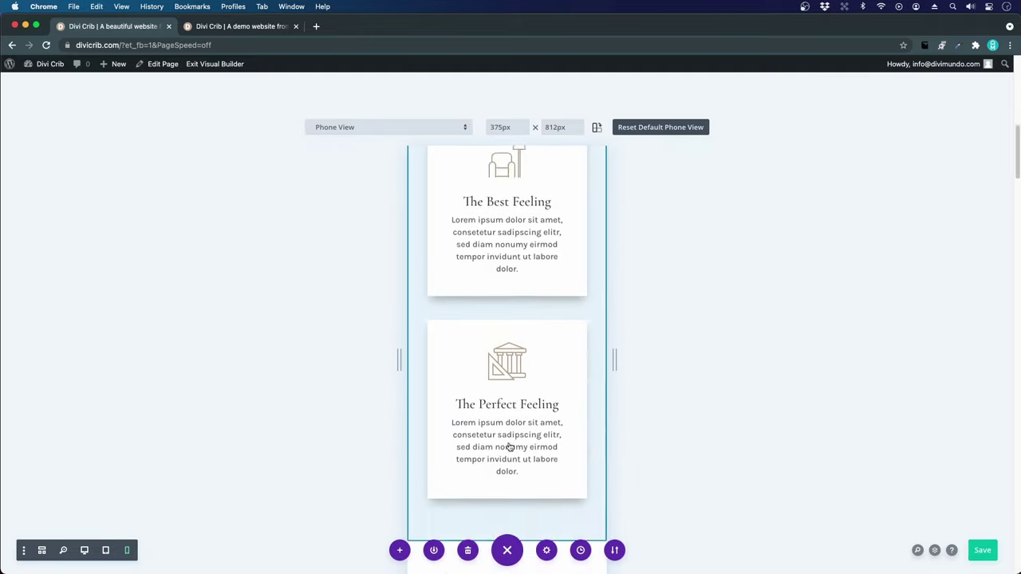
scroll(510, 452, "down", 4)
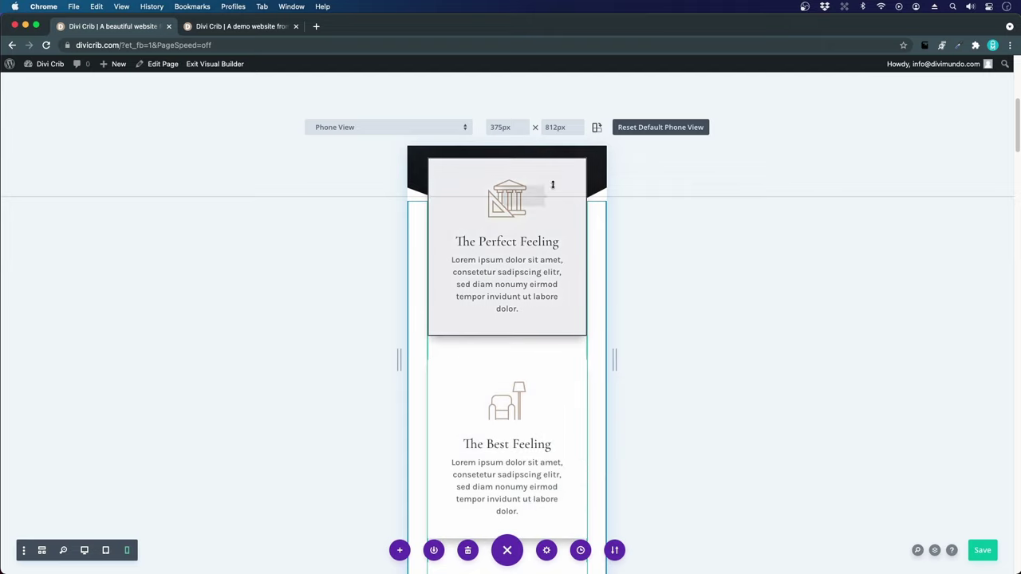
scroll(509, 396, "down", 3)
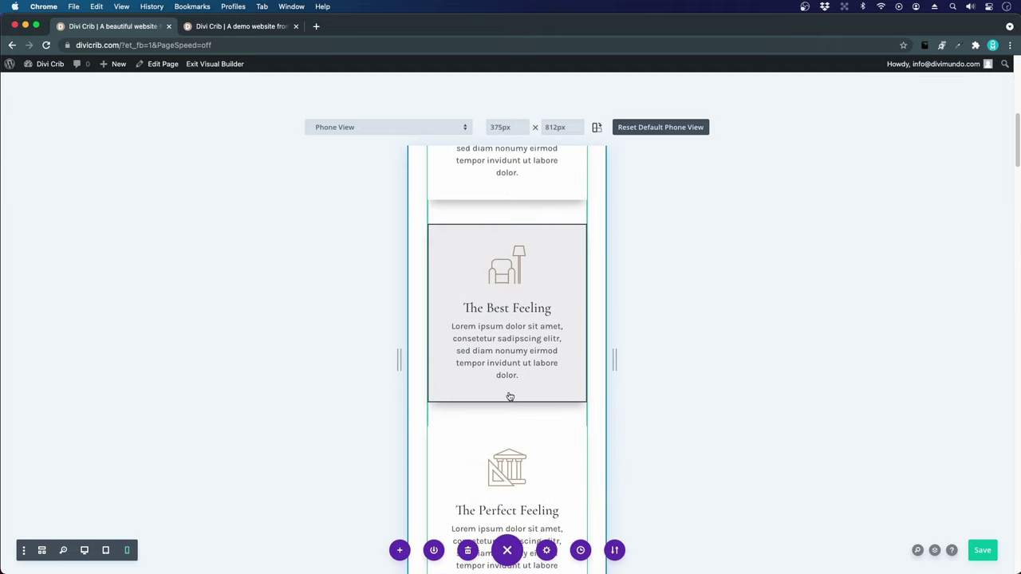
scroll(510, 396, "down", 3)
scroll(539, 343, "down", 4)
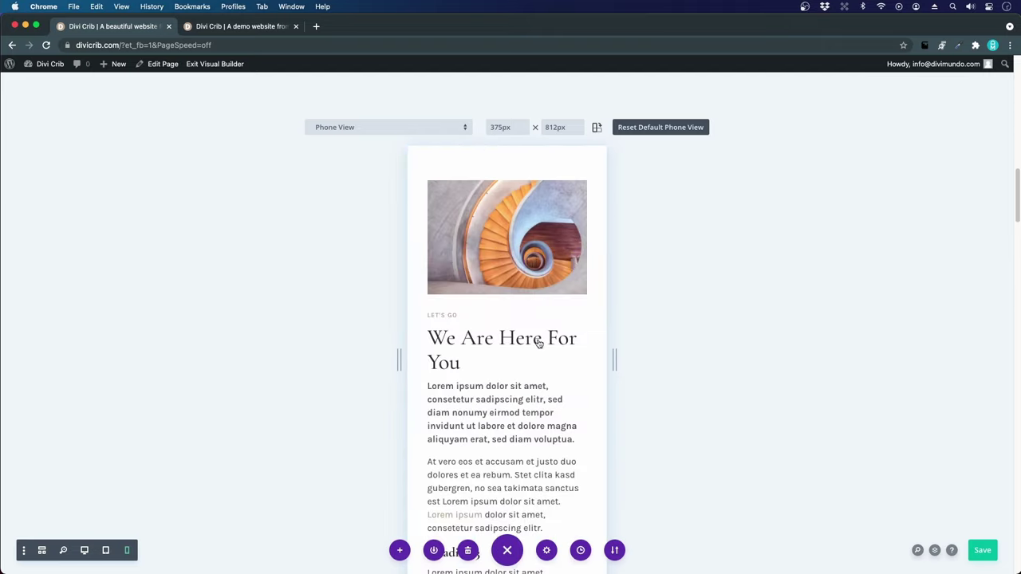
scroll(510, 405, "down", 2)
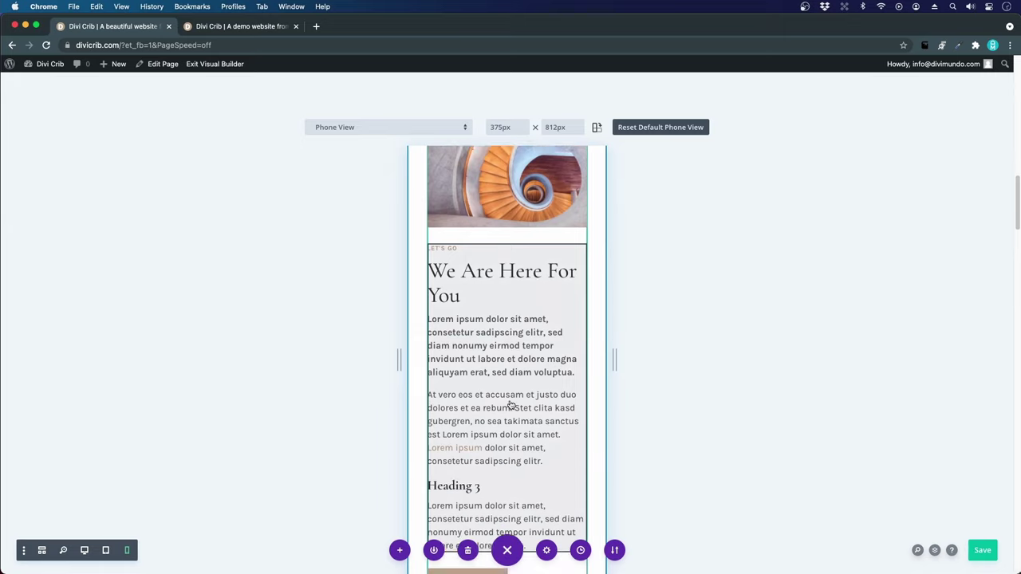
scroll(510, 405, "down", 1)
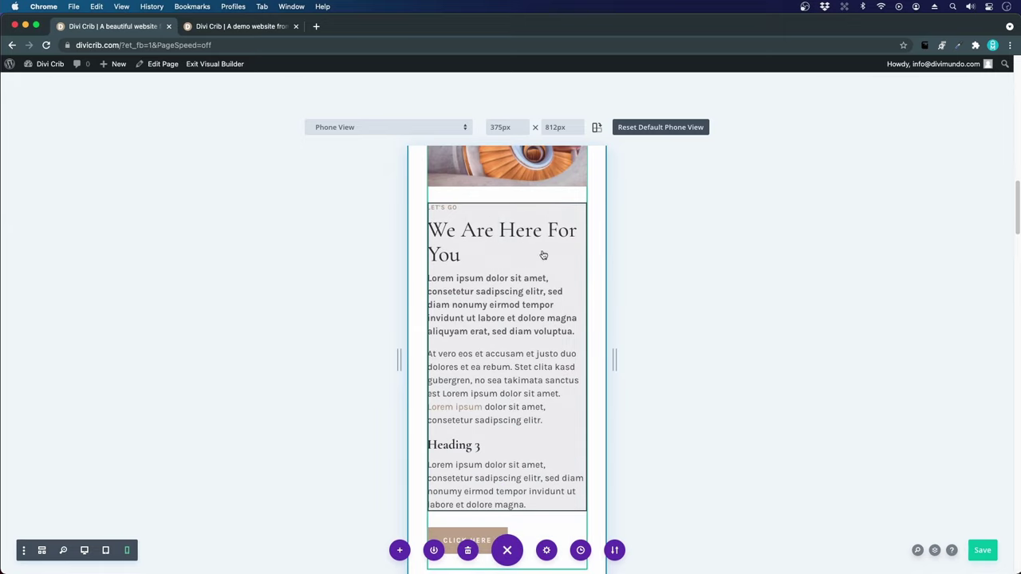
left_click(475, 297)
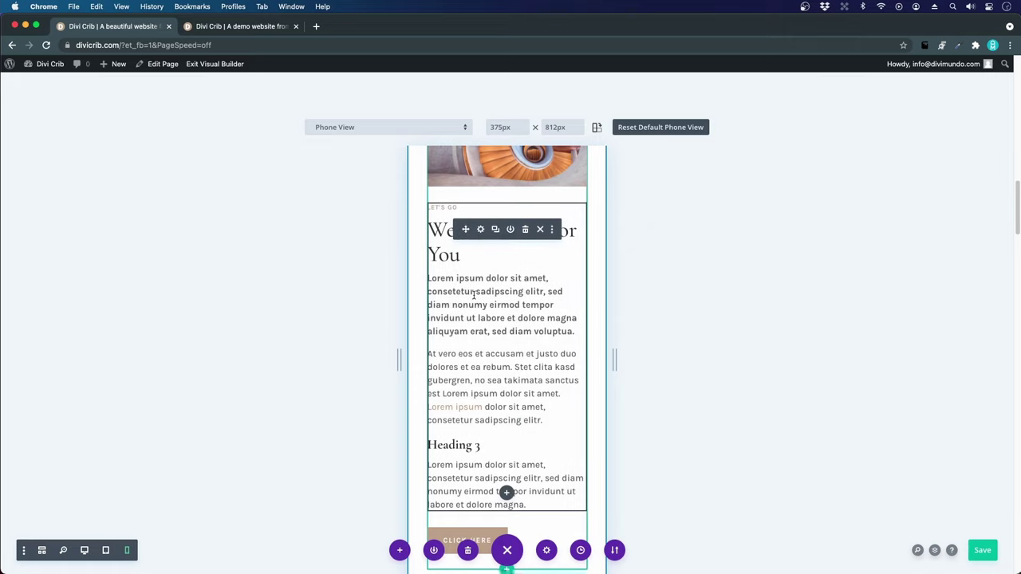
left_click(481, 231)
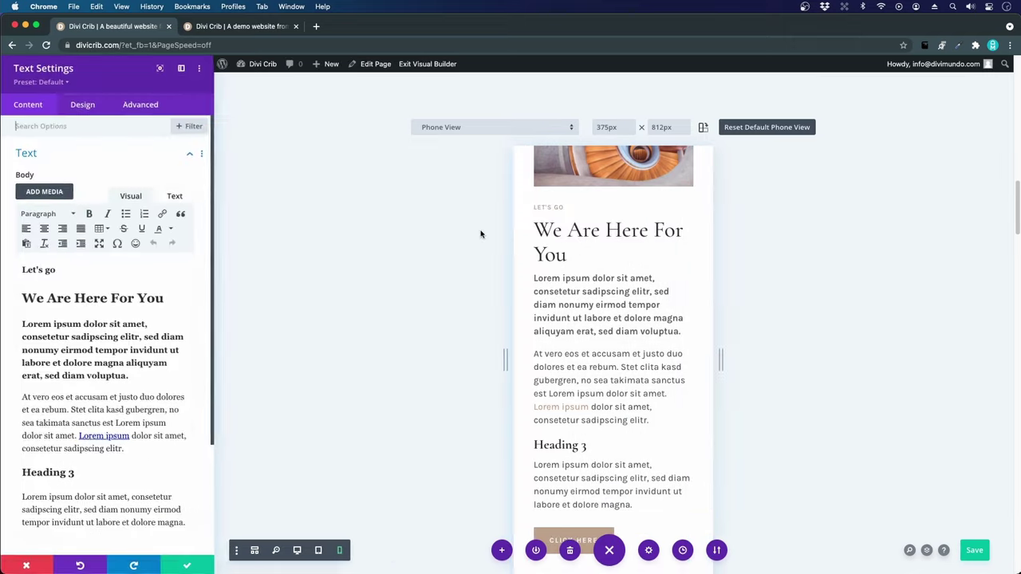
- Enable per-device body text size and raise the phone text size to 16px
left_click(78, 105)
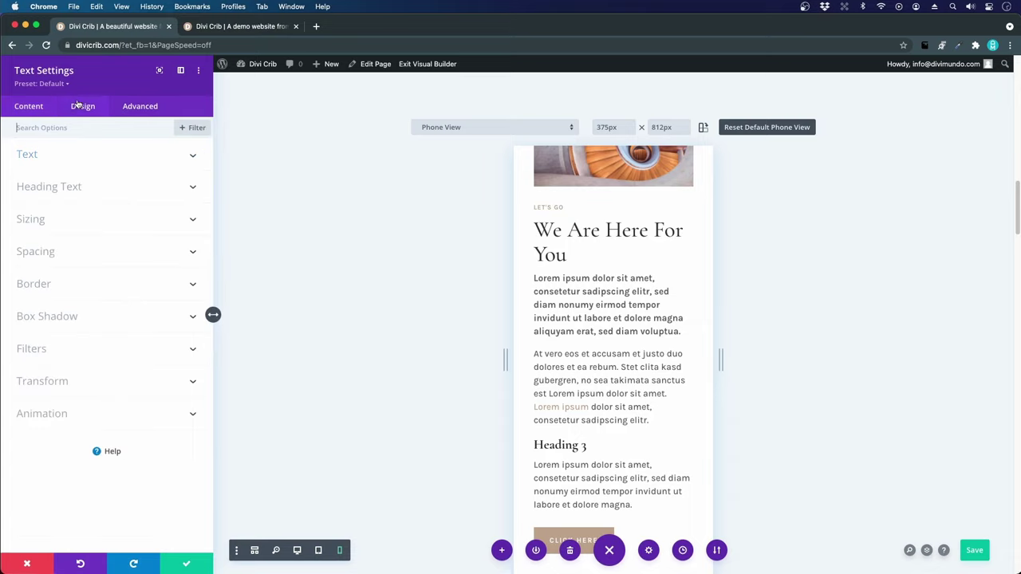
left_click(33, 156)
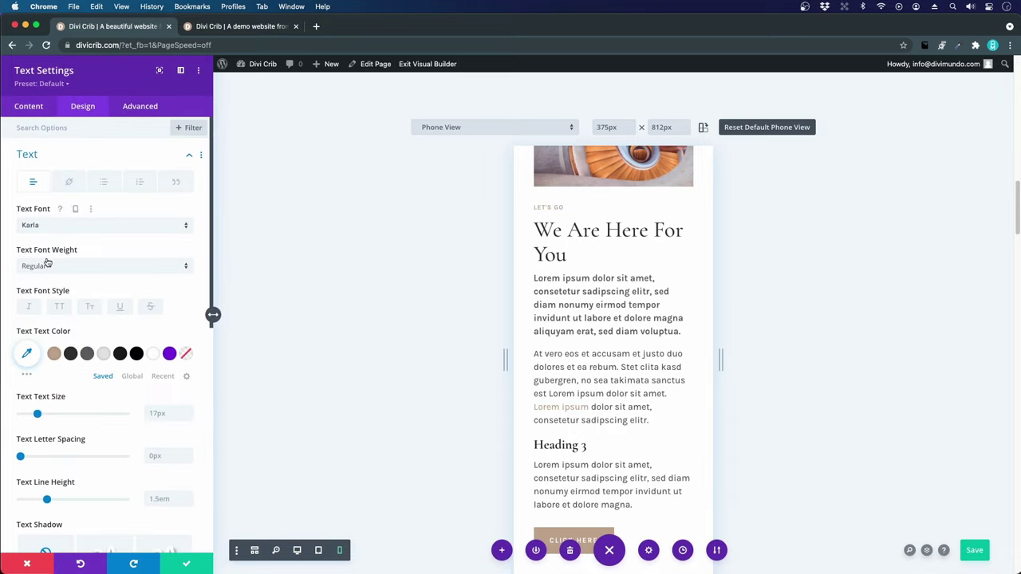
left_click(91, 396)
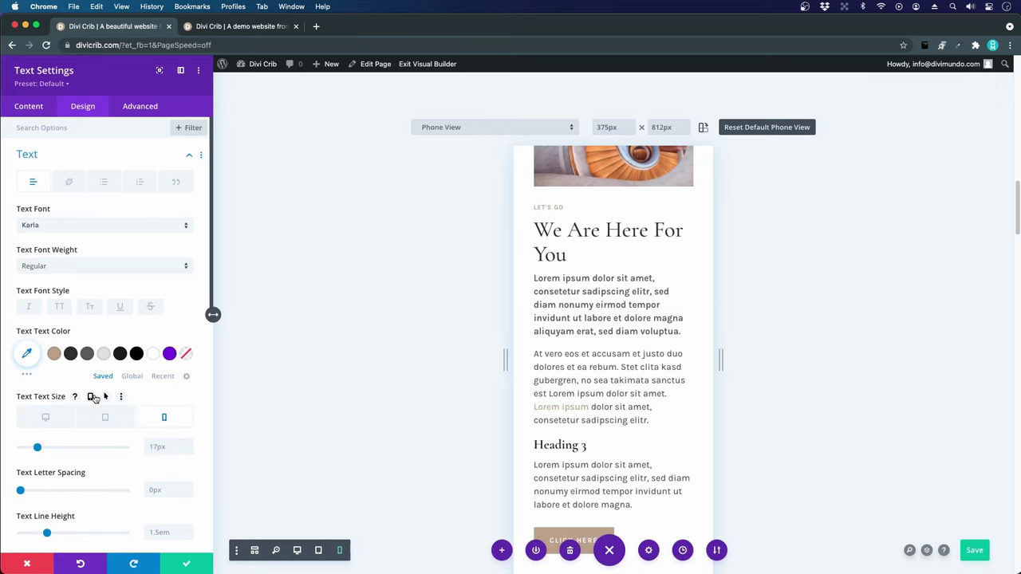
left_click(105, 417)
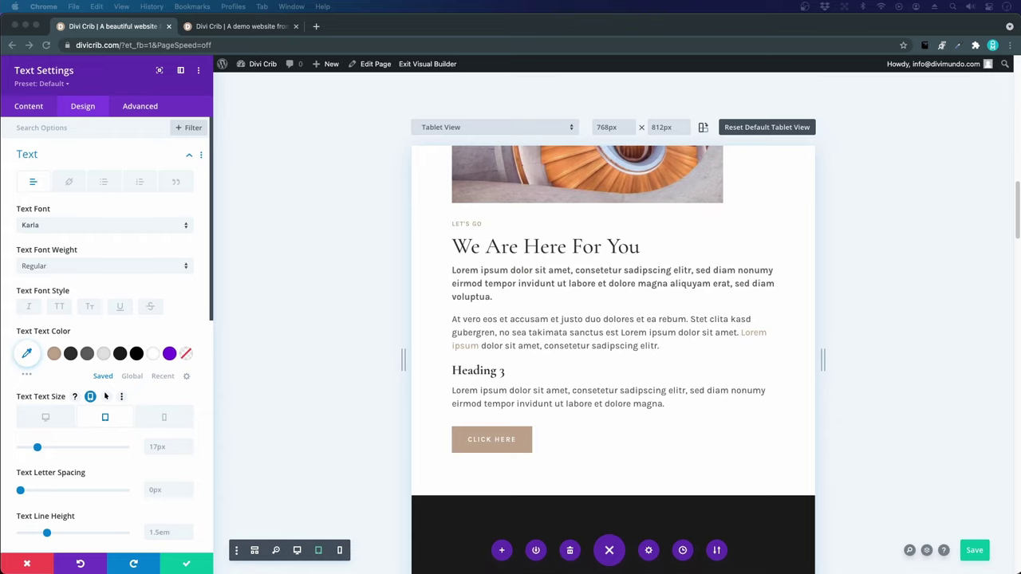
scroll(82, 251, "down", 1)
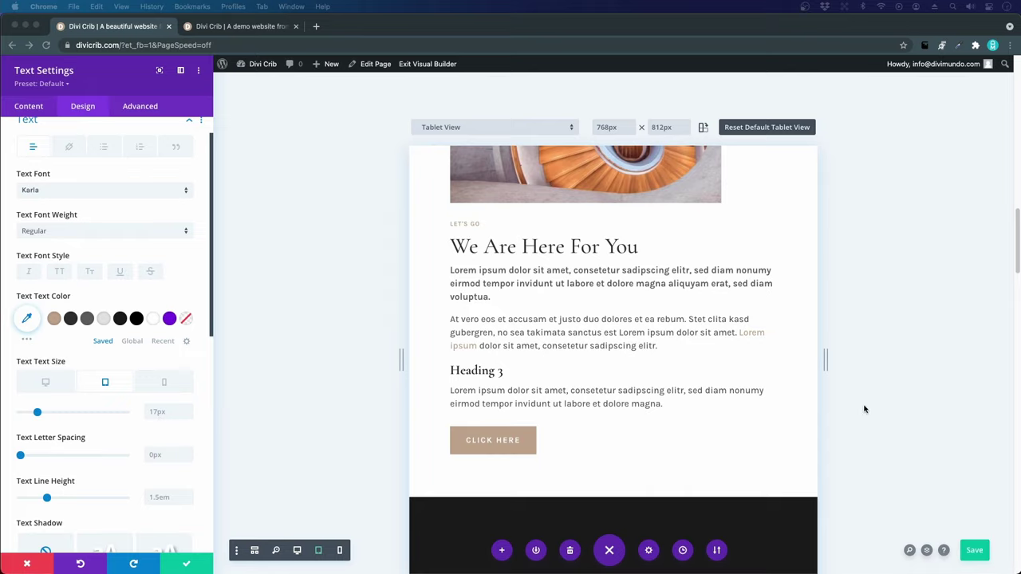
left_click(164, 382)
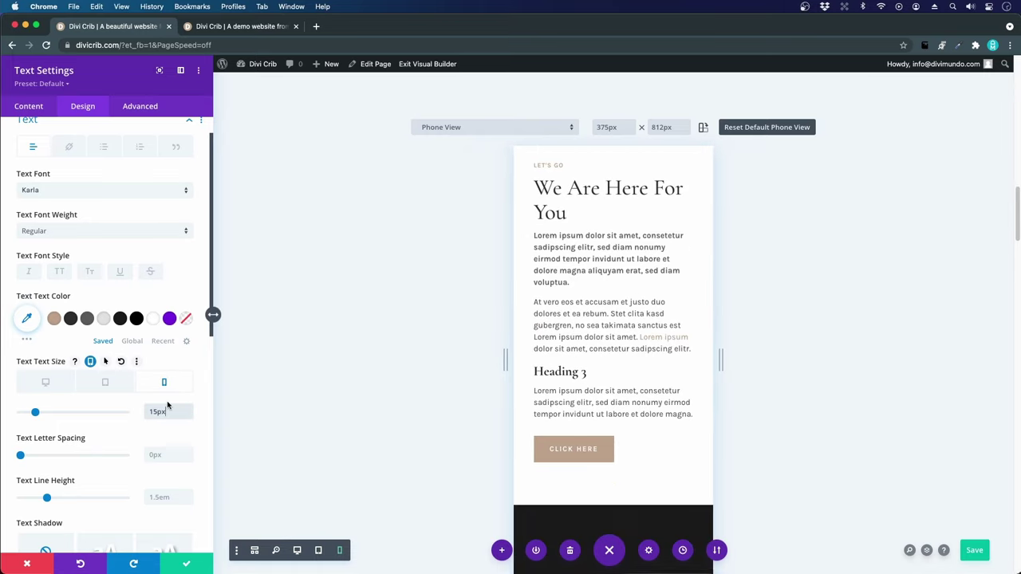
key("Up")
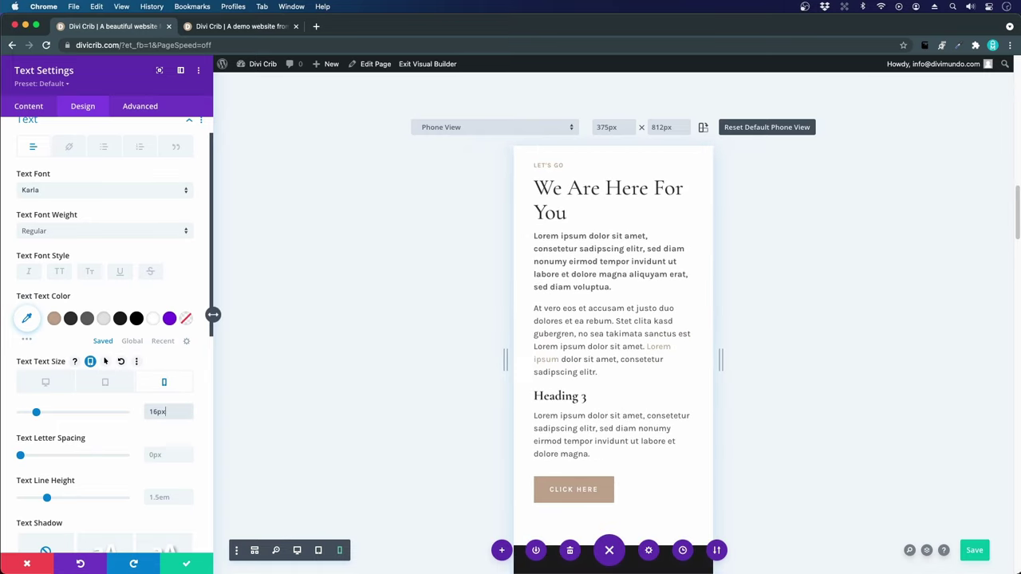
- Enable per-device line height and set the phone line height to 1.4em
scroll(164, 408, "down", 1)
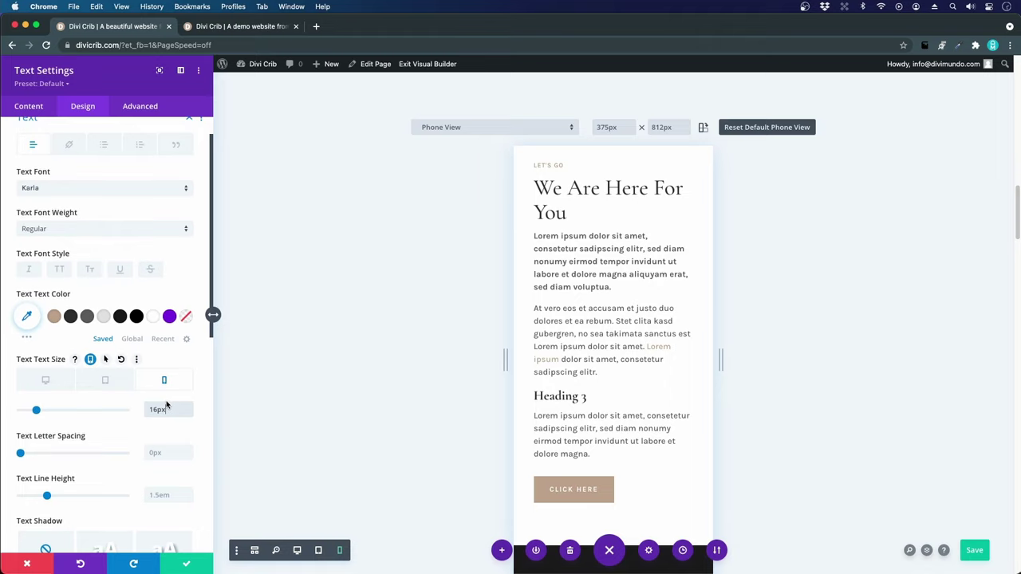
scroll(133, 429, "down", 3)
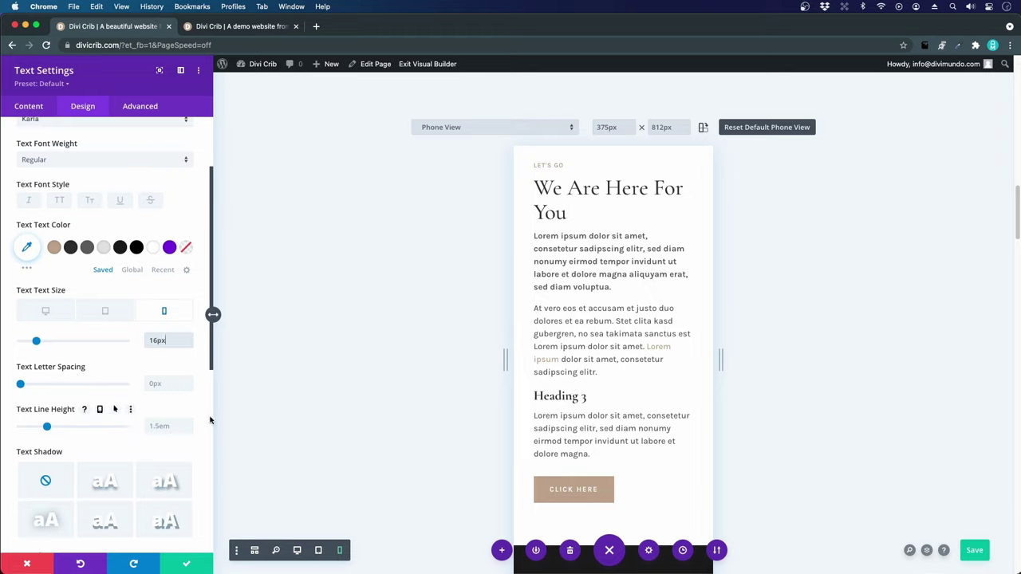
left_click(97, 410)
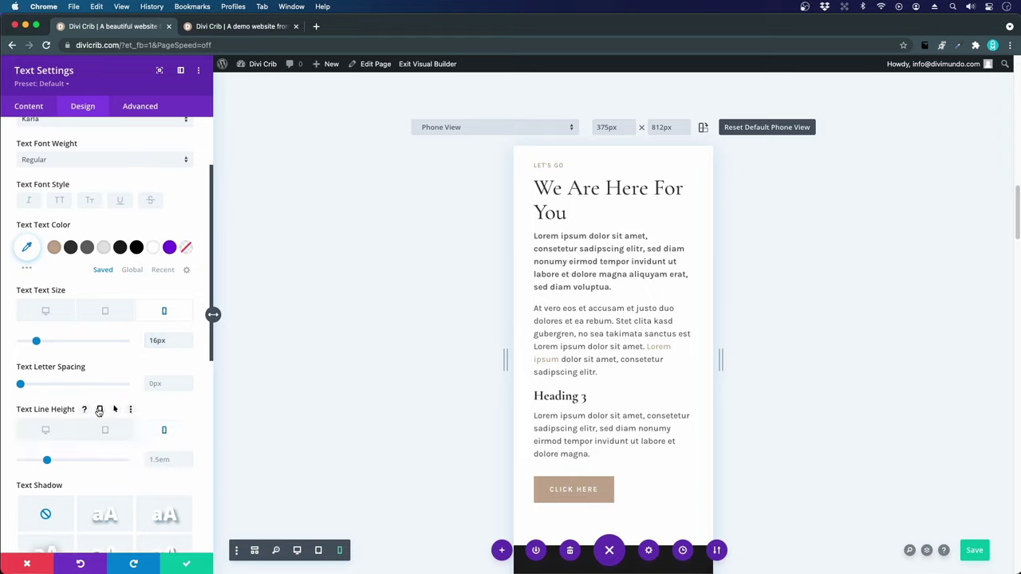
left_click(161, 461)
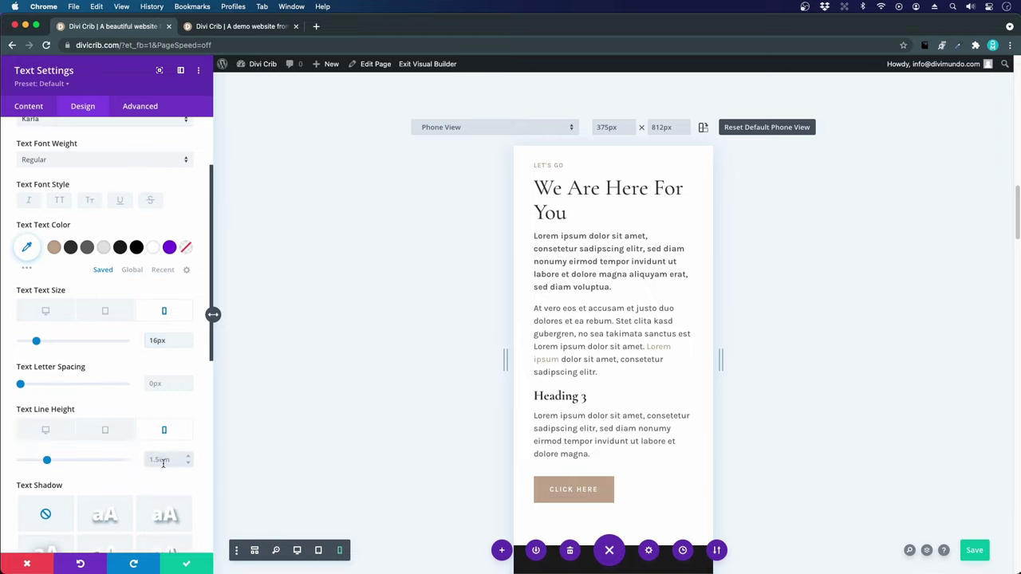
key("Down")
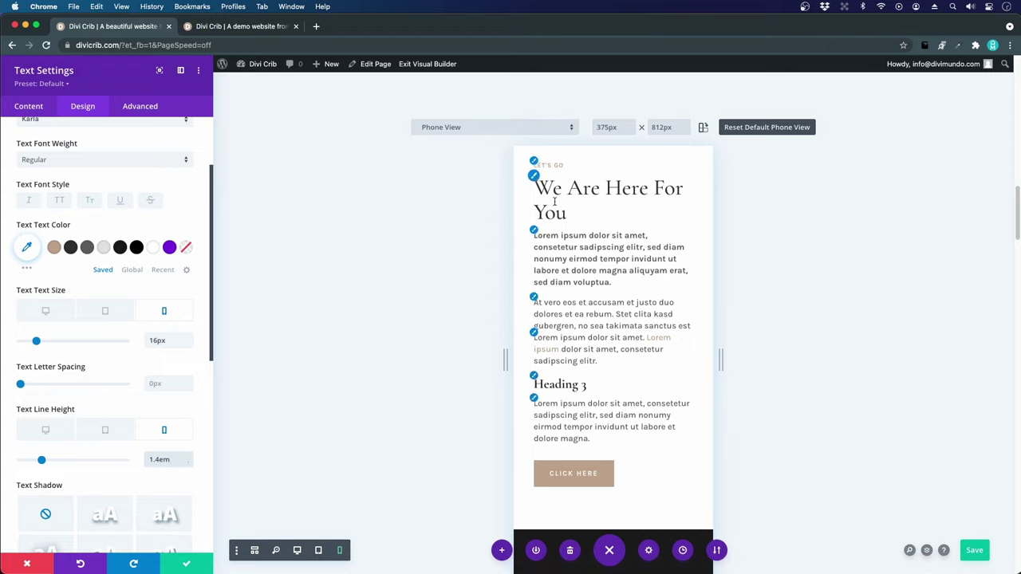
- Make the LET'S GO Heading 4 label 11px on phones
left_click(536, 163)
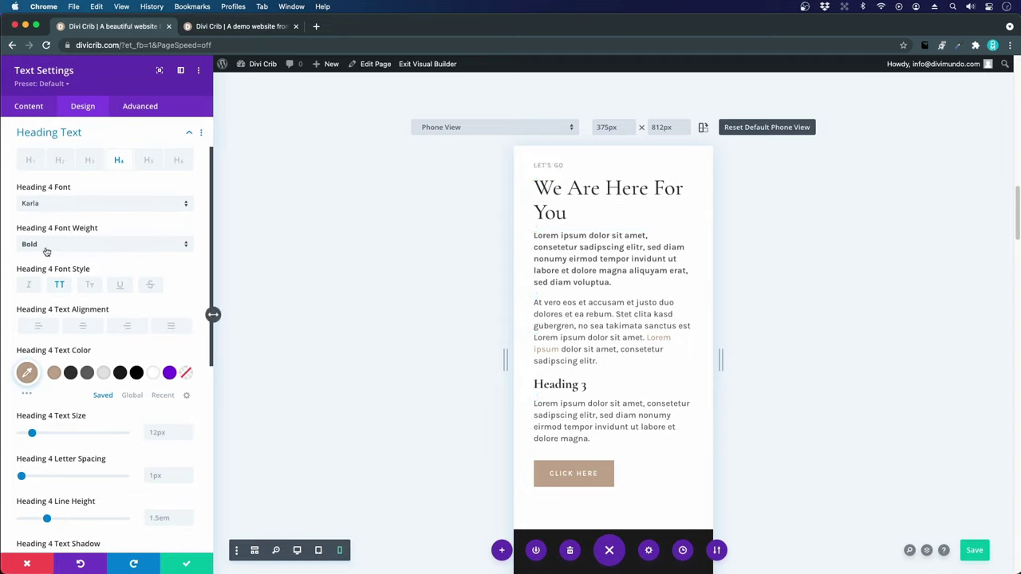
scroll(72, 275, "down", 2)
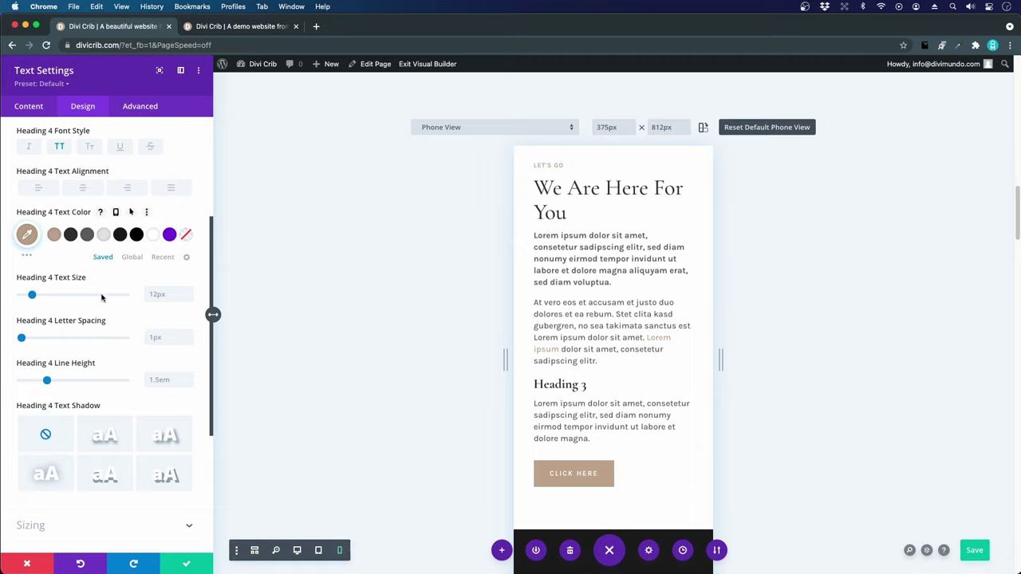
left_click(111, 278)
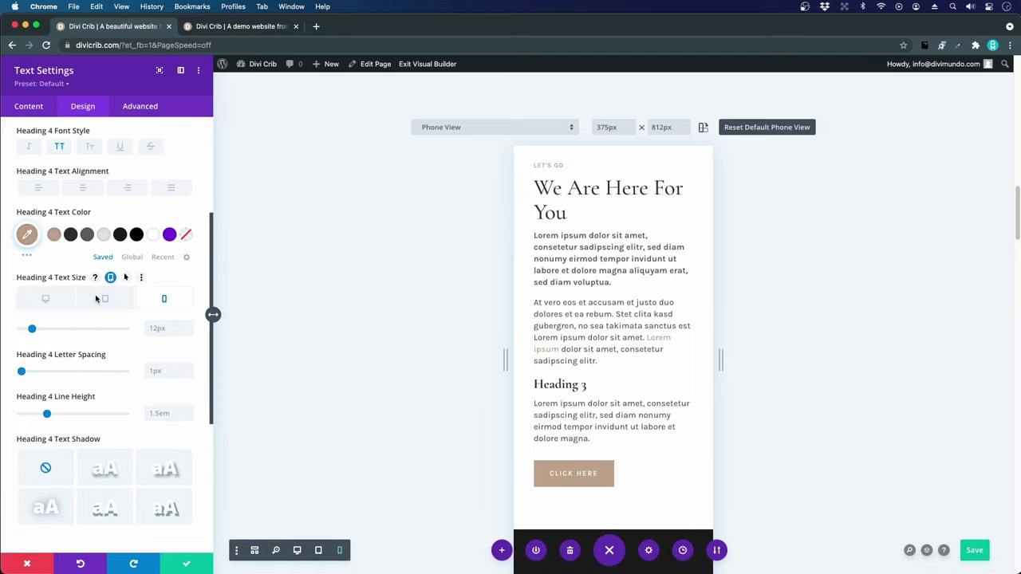
left_click(101, 301)
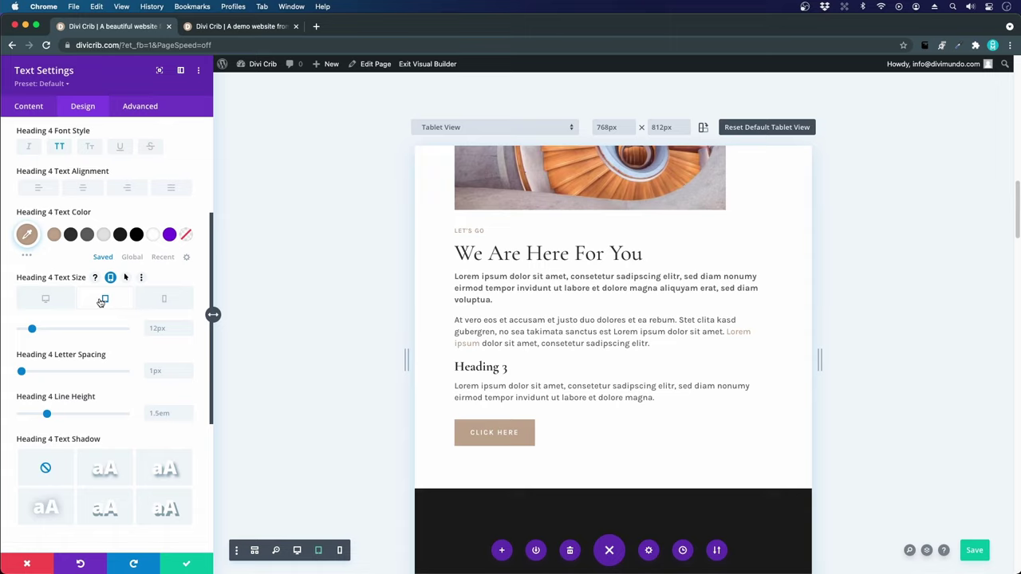
left_click(154, 300)
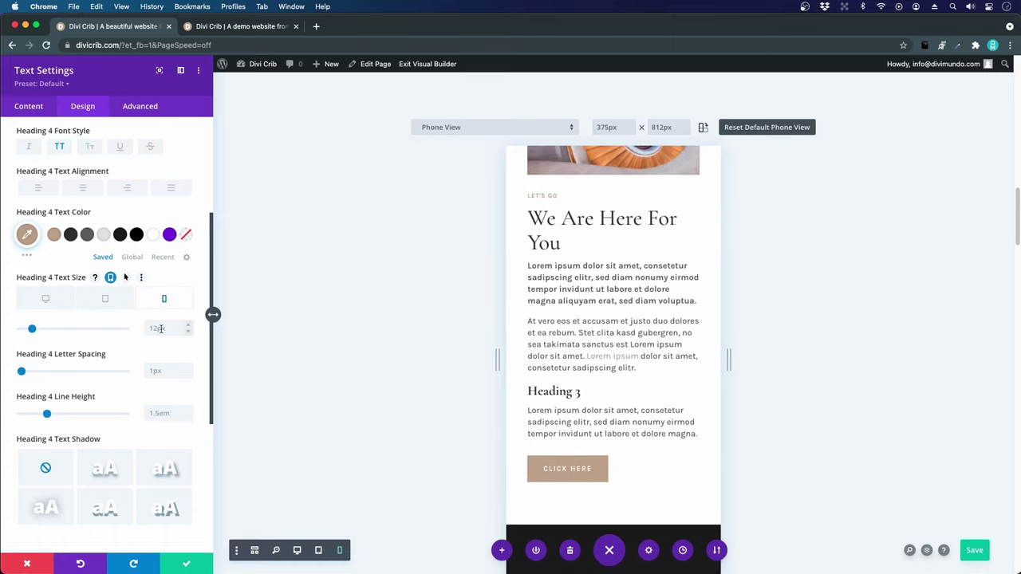
left_click(161, 328)
type("1")
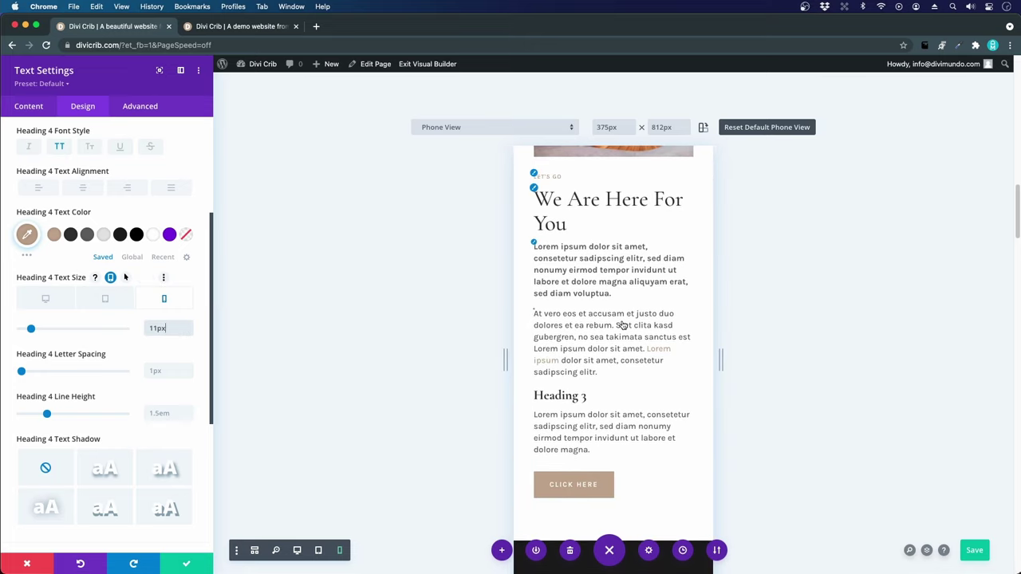
- Shrink the Heading 2 main heading to 34px on tablet and 29px on phone
left_click(534, 186)
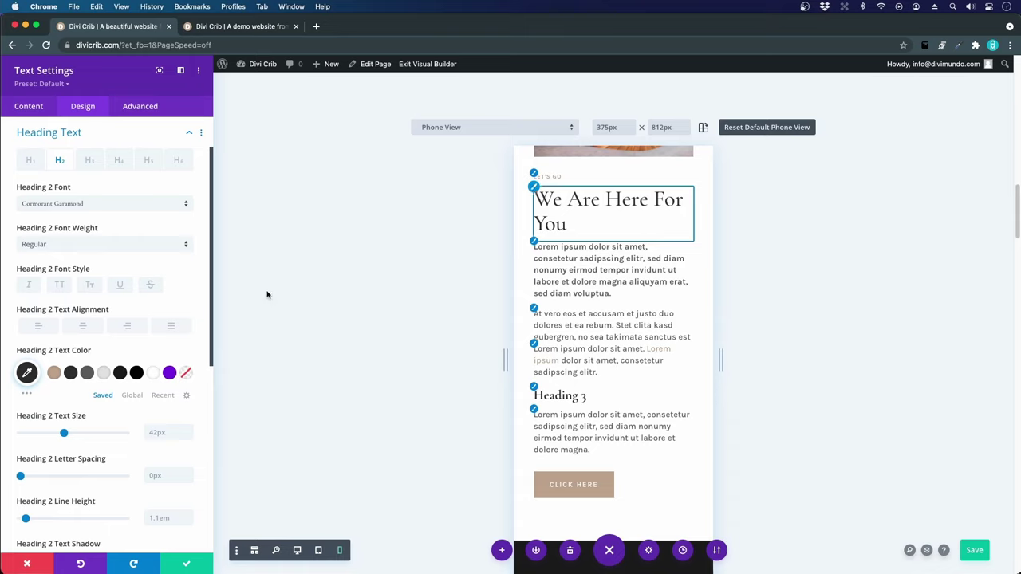
scroll(147, 319, "down", 3)
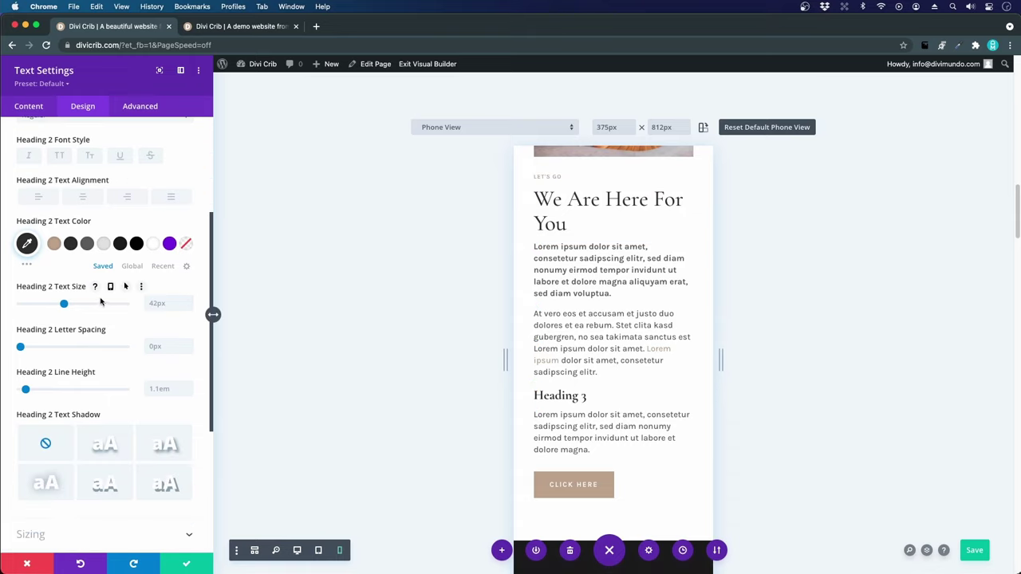
left_click(110, 287)
left_click(106, 307)
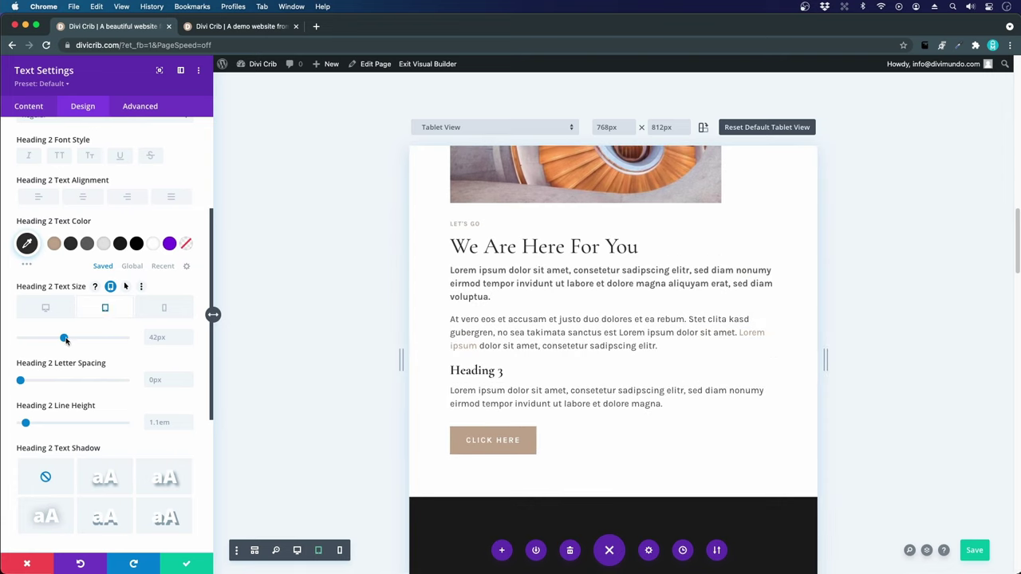
left_click_drag(64, 339, 55, 338)
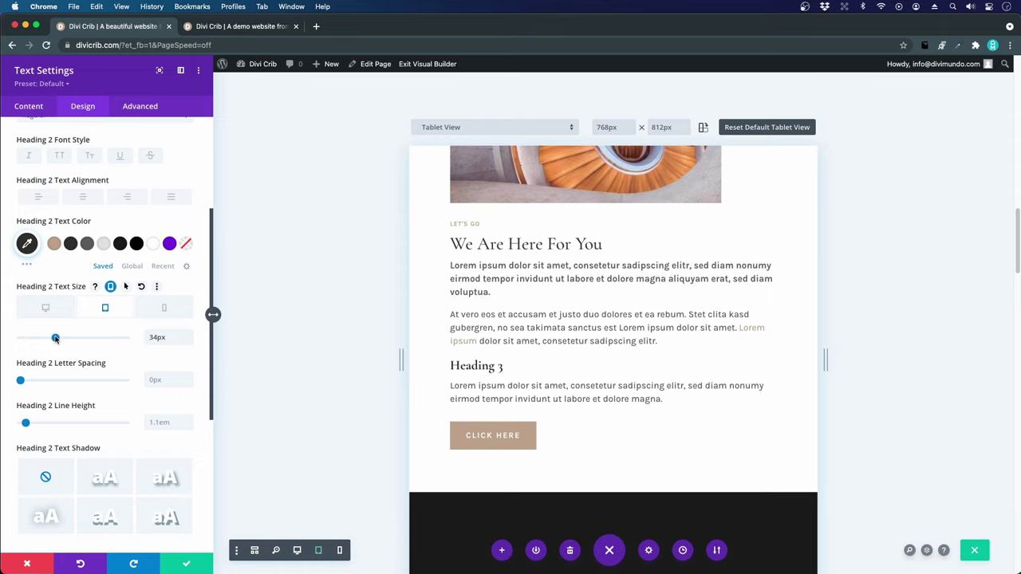
left_click(154, 310)
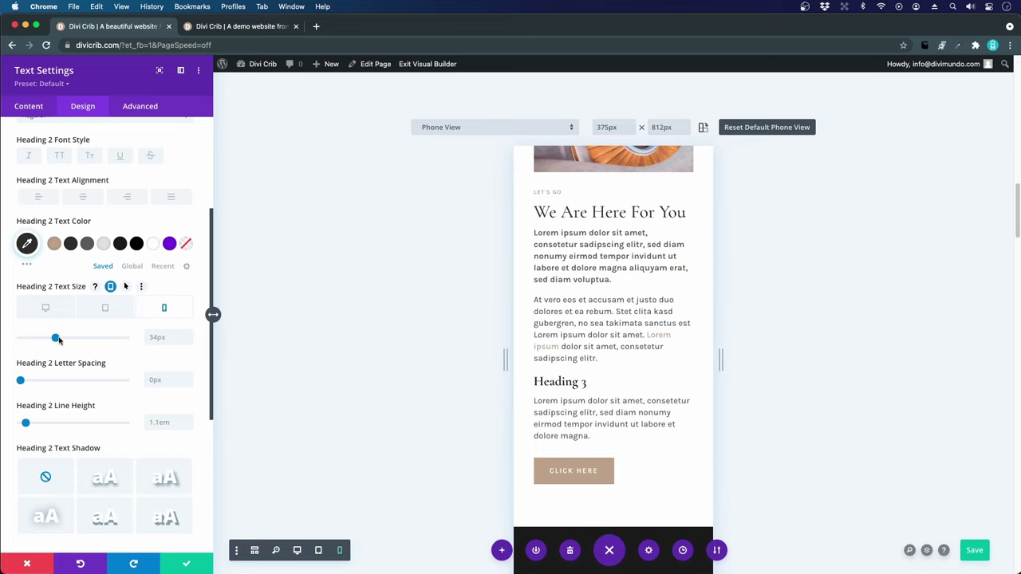
left_click_drag(59, 340, 50, 340)
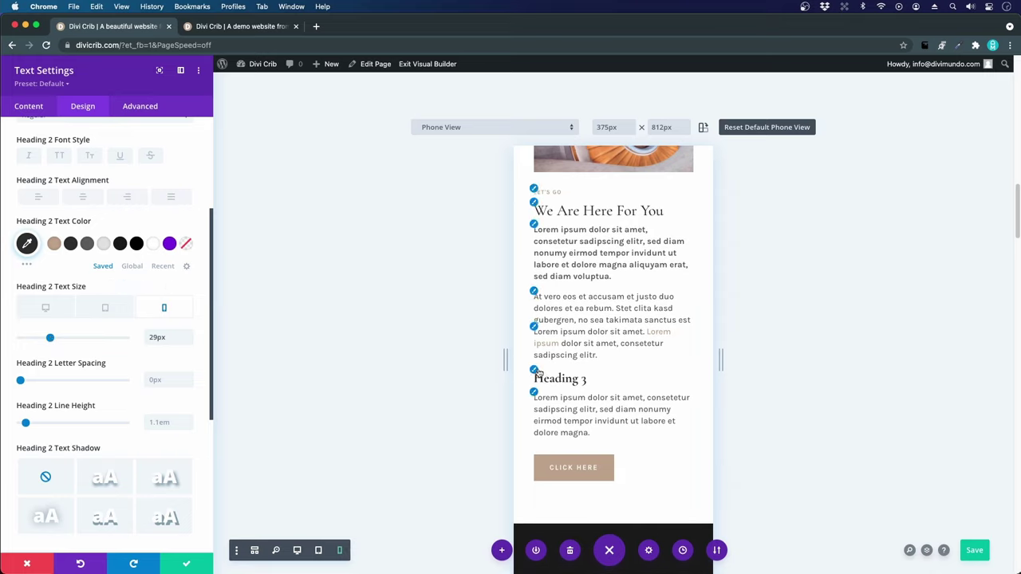
- Set the 'We Are Here For You' Heading 3 text size to 23px on phone, down from 25px
left_click(539, 375)
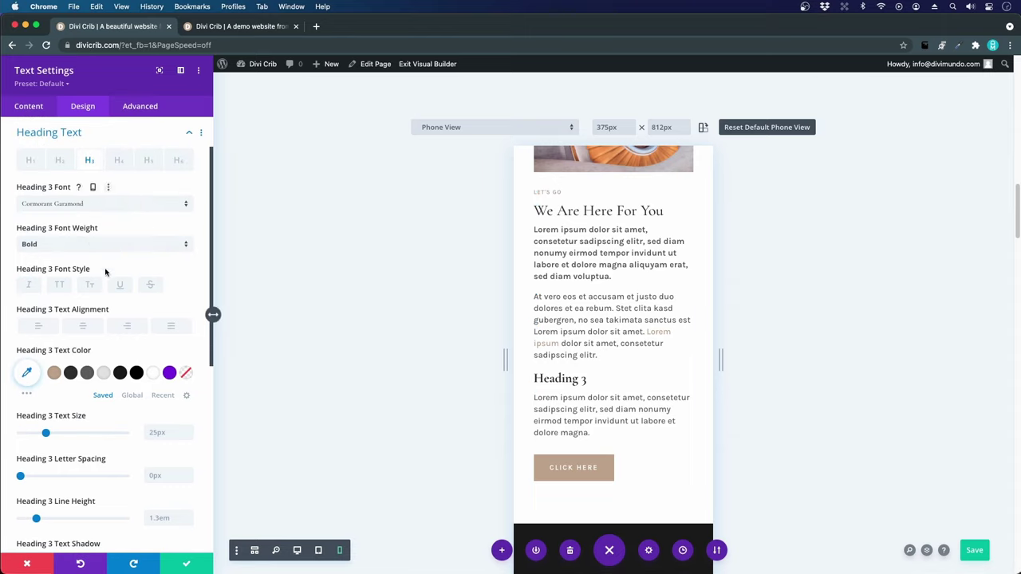
scroll(100, 333, "down", 3)
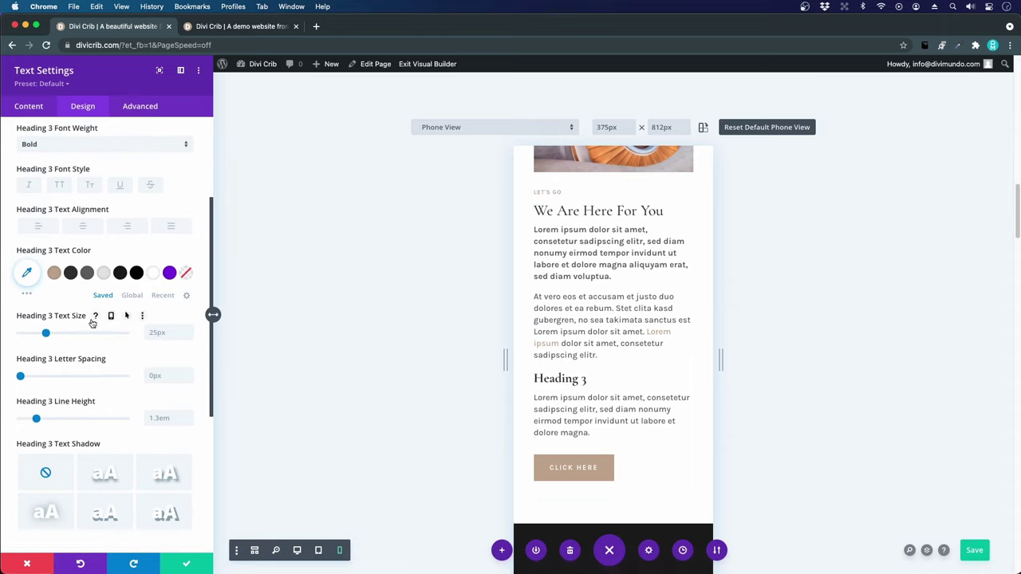
left_click(111, 316)
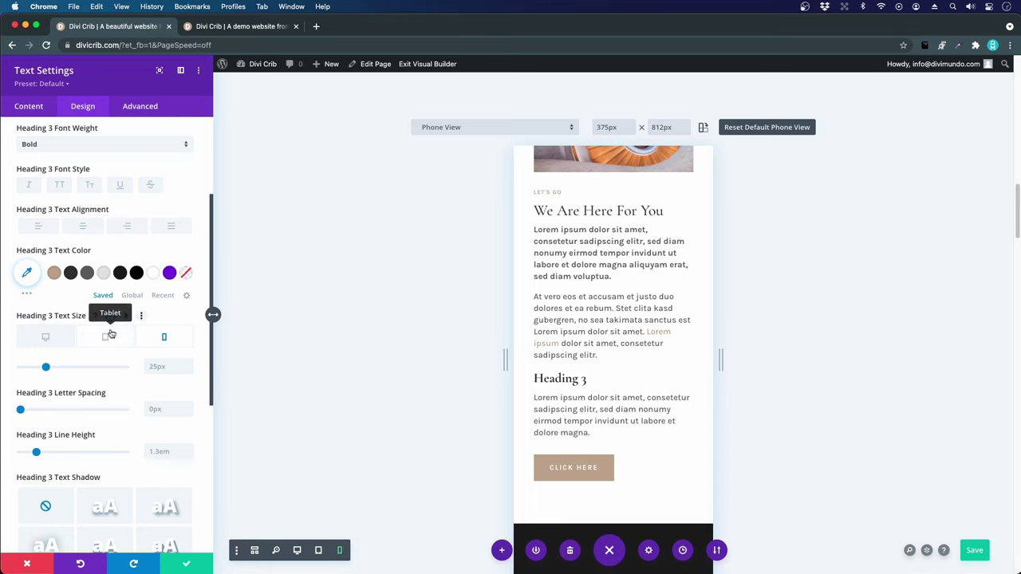
left_click(105, 337)
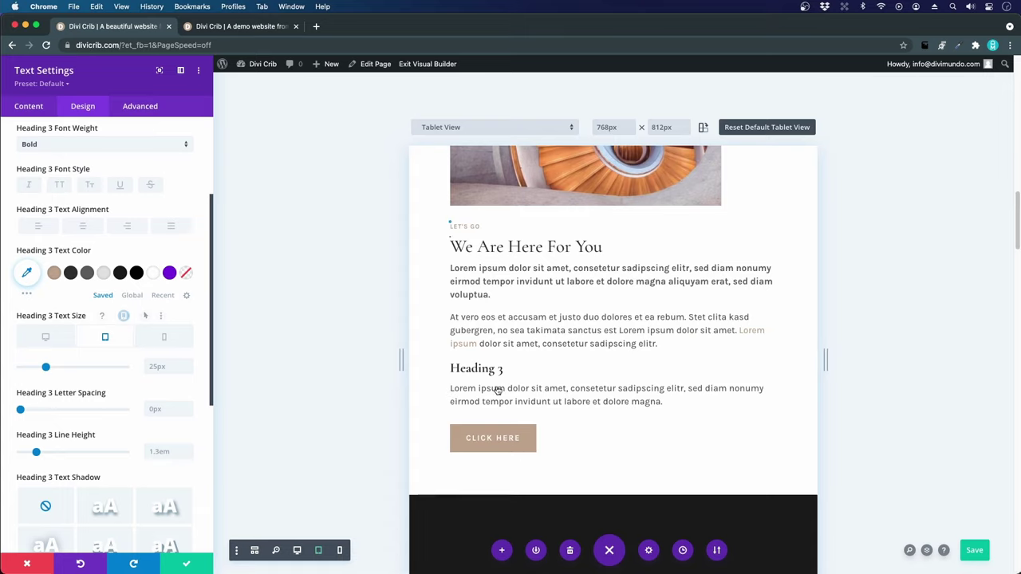
left_click(162, 338)
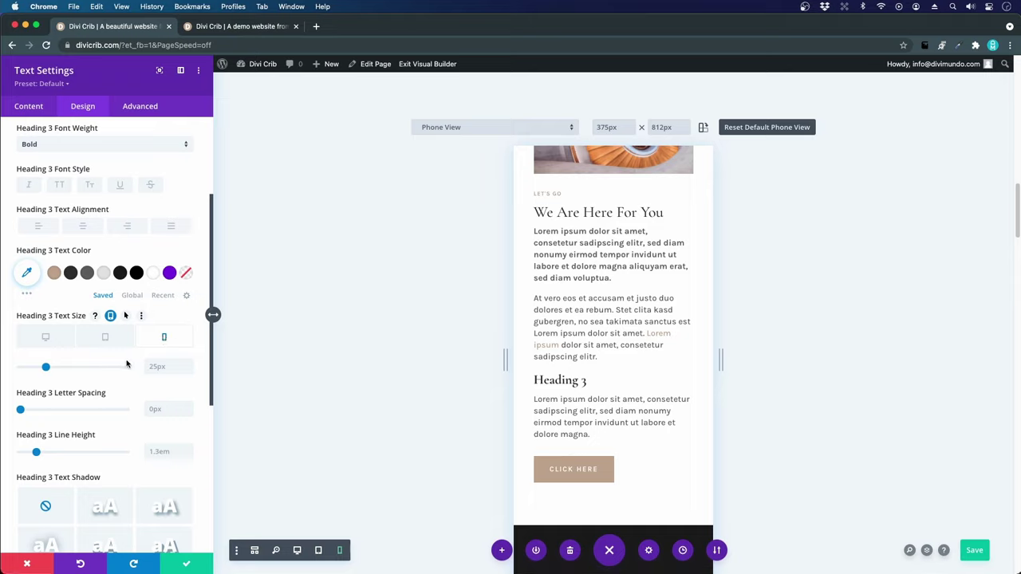
left_click_drag(46, 367, 43, 368)
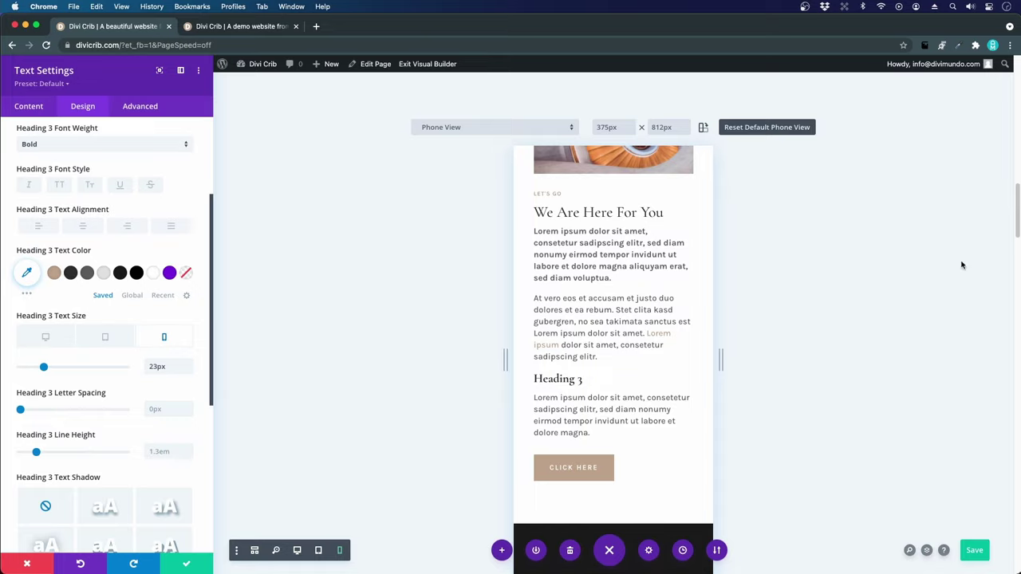
- Save the text module and check the page at tablet and desktop widths
left_click(186, 564)
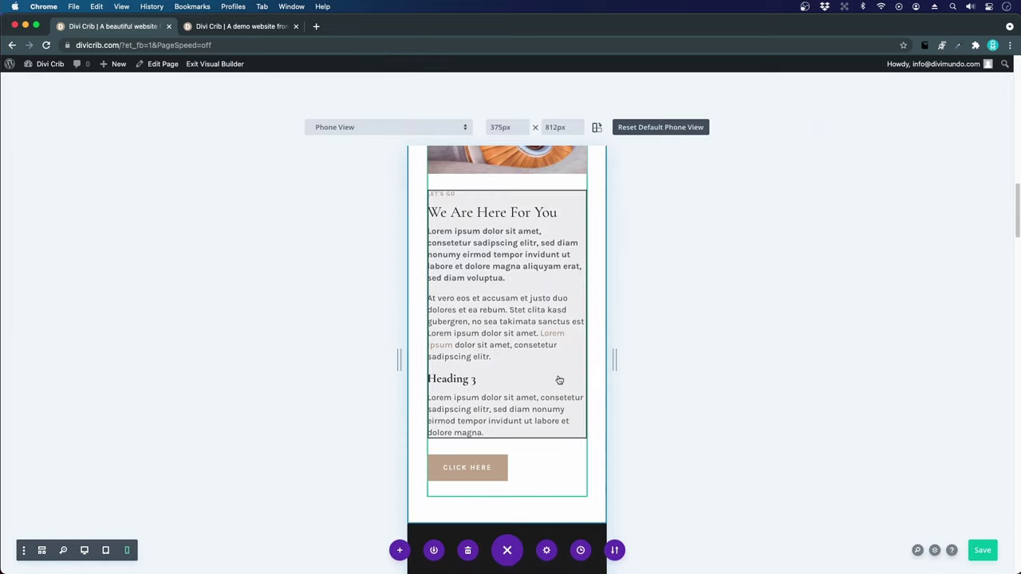
scroll(556, 388, "down", 1)
left_click(104, 550)
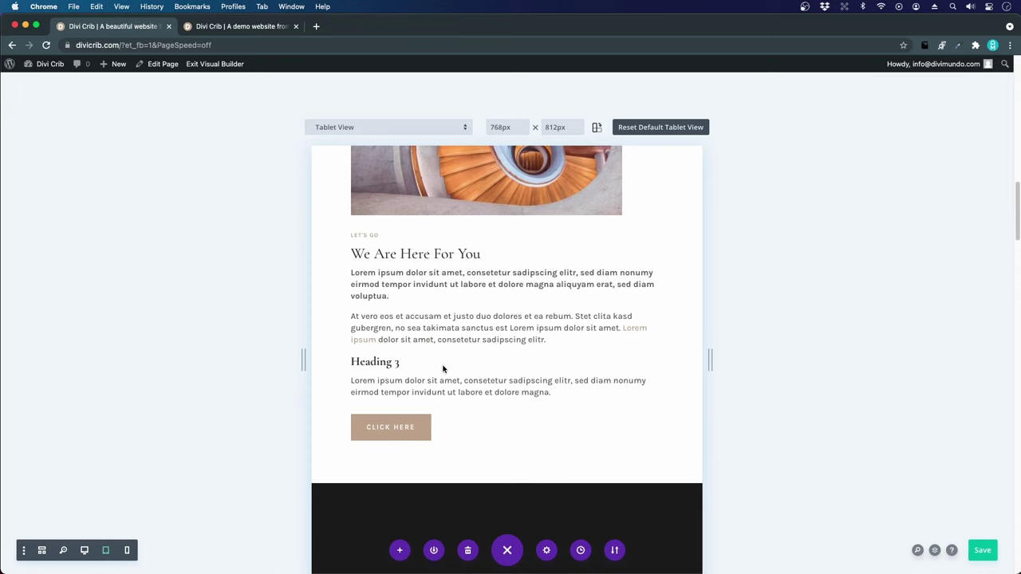
left_click(85, 550)
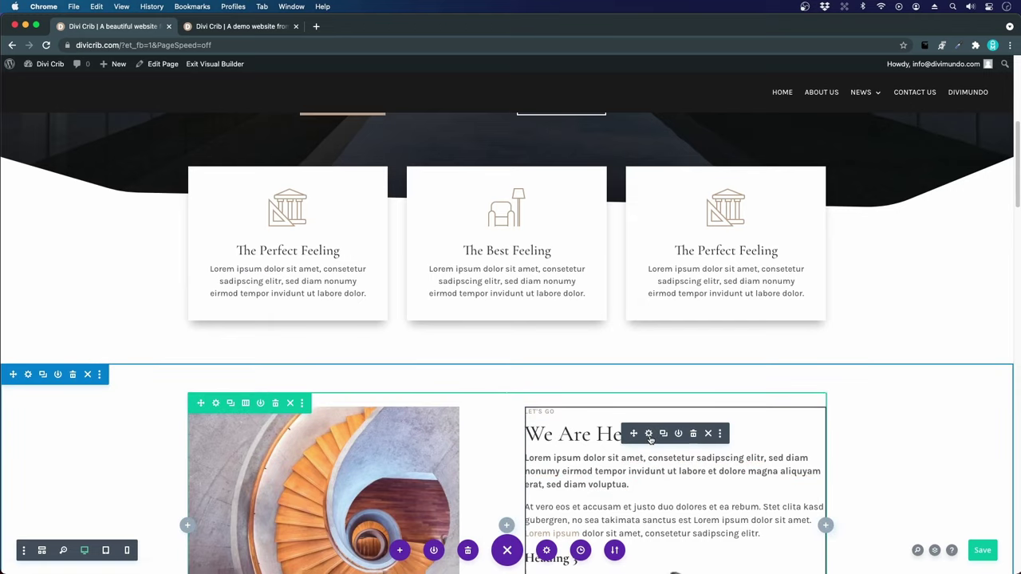
- Apply the text module's design styles to the site-wide default Text preset
left_click(649, 435)
right_click(86, 126)
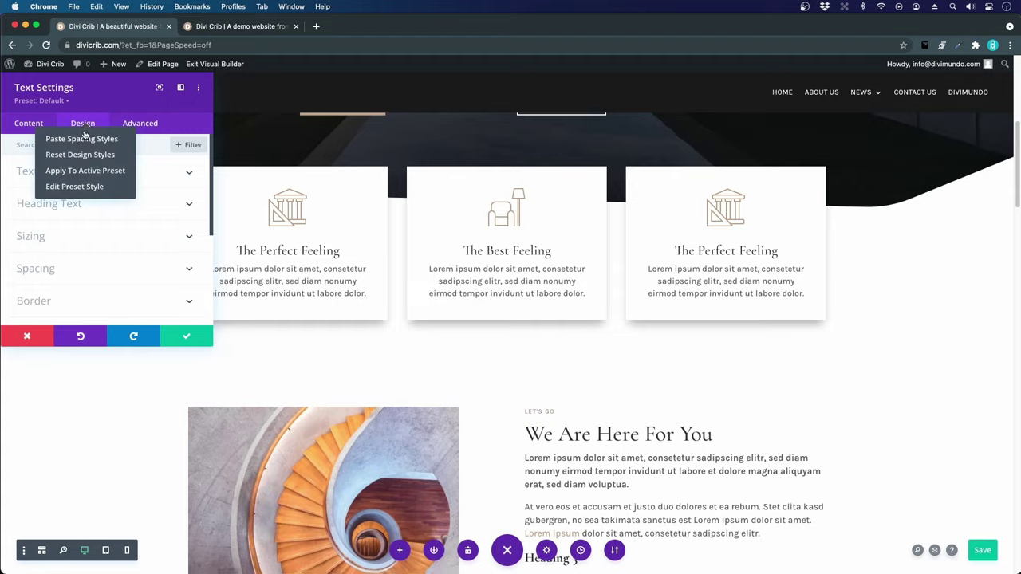
left_click(108, 172)
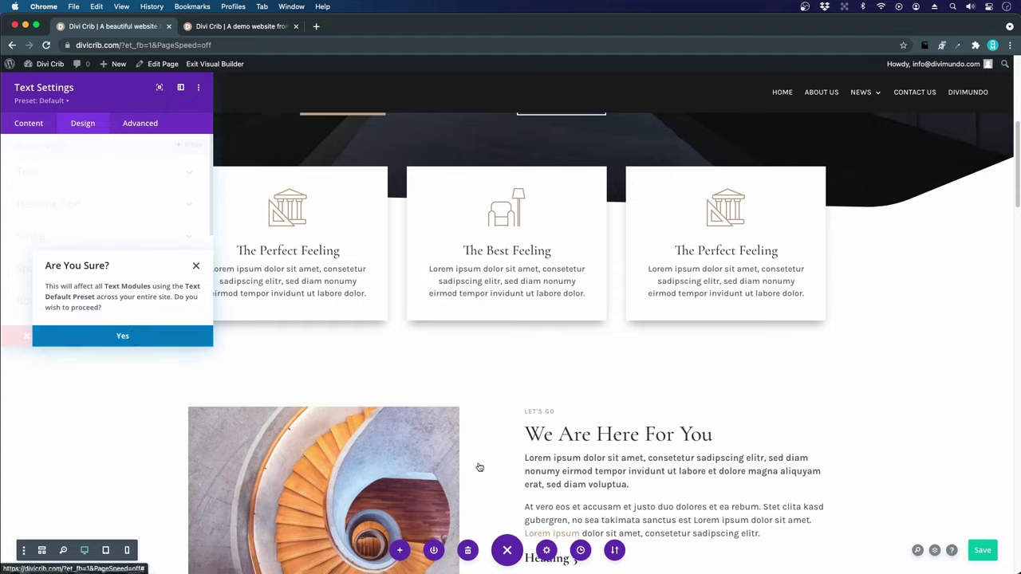
left_click(210, 351)
left_click(189, 341)
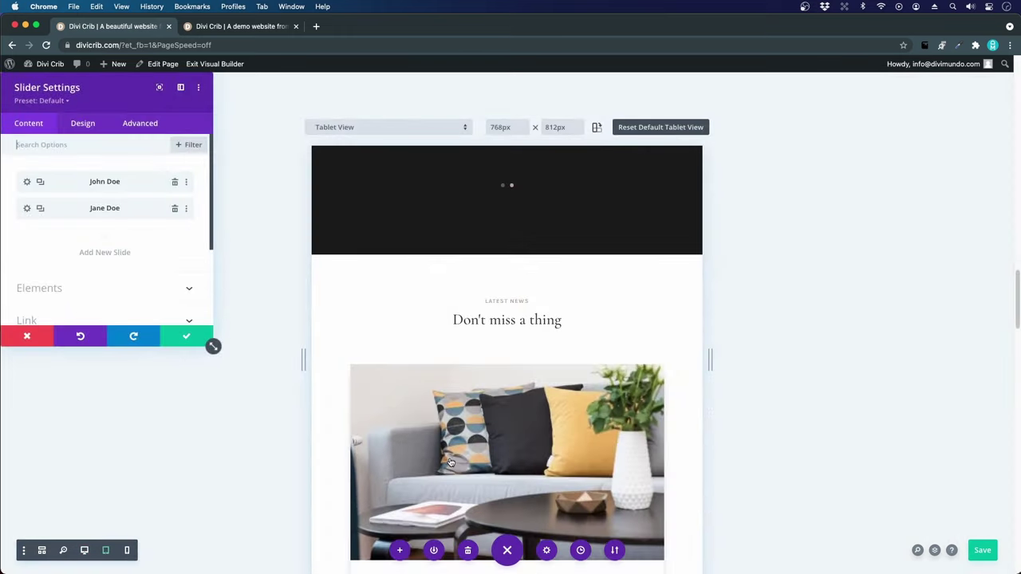
- Close the slider settings and open the blog module's Title Text options in phone preview
scroll(450, 463, "down", 2)
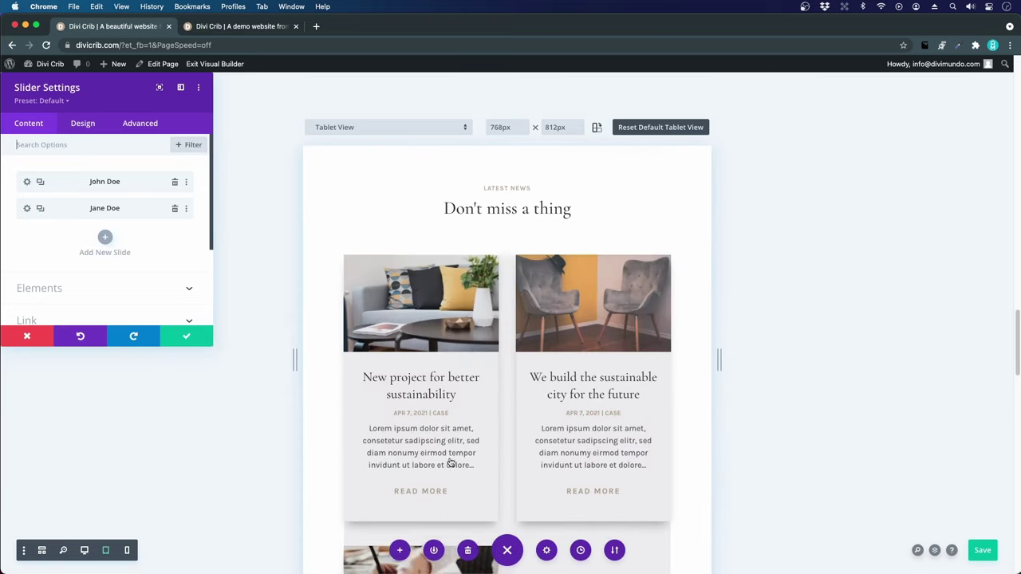
left_click(187, 339)
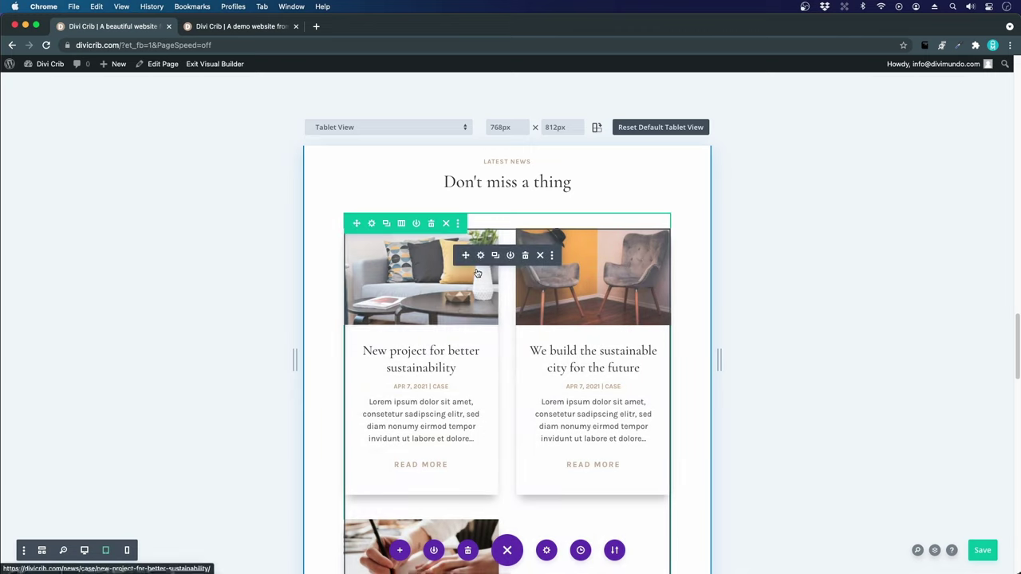
left_click(481, 257)
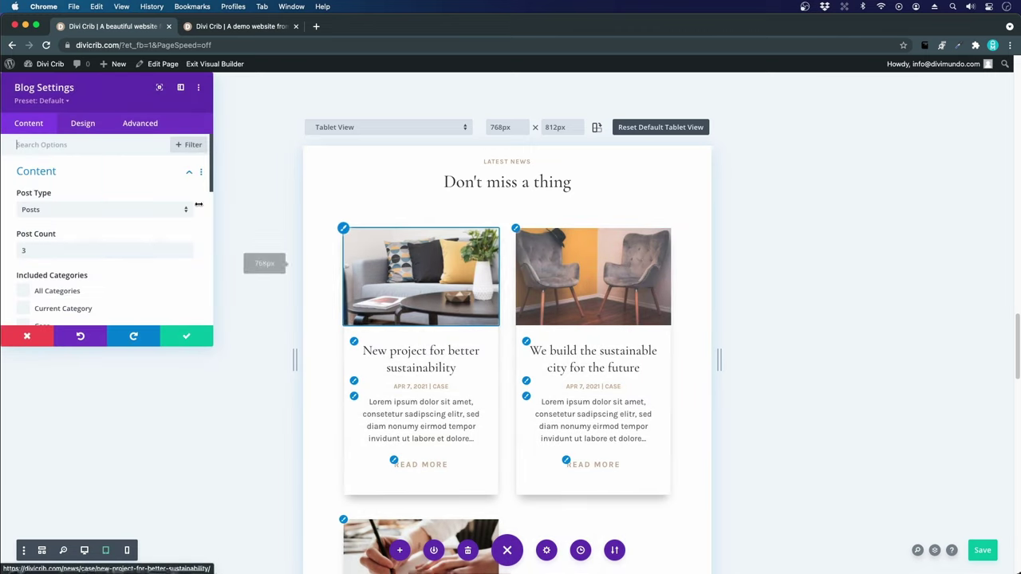
left_click(83, 123)
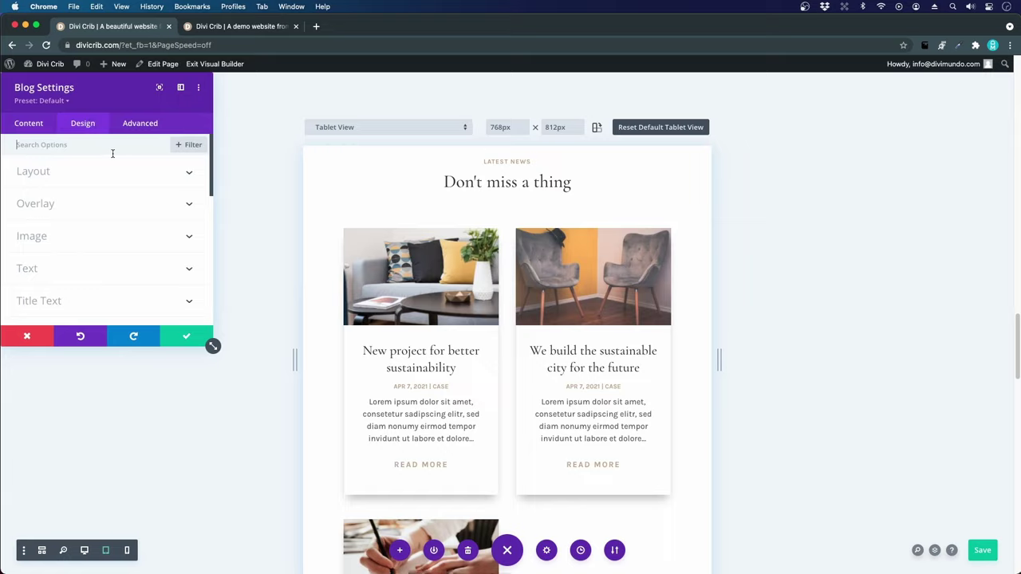
left_click(37, 298)
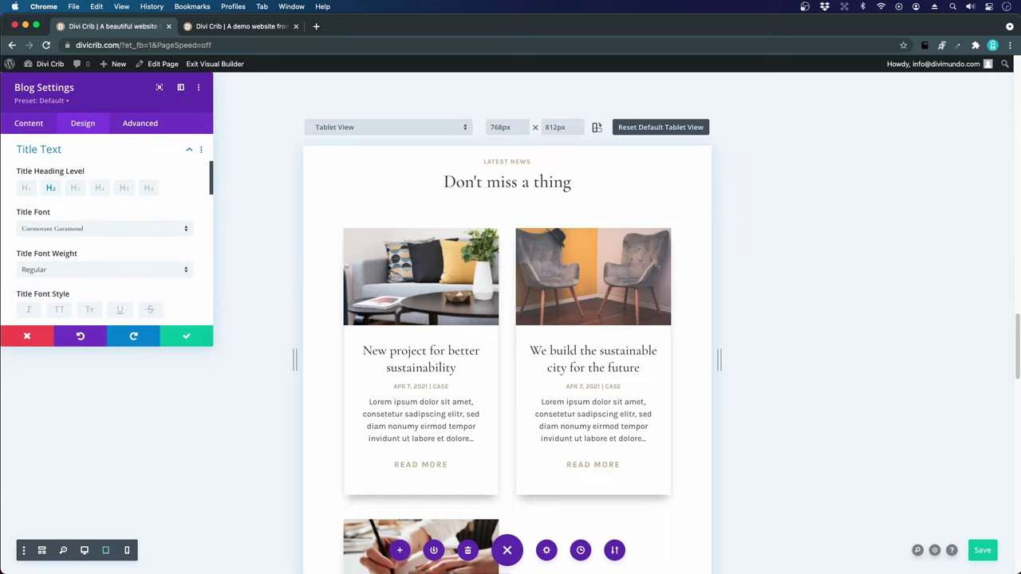
scroll(586, 367, "down", 2)
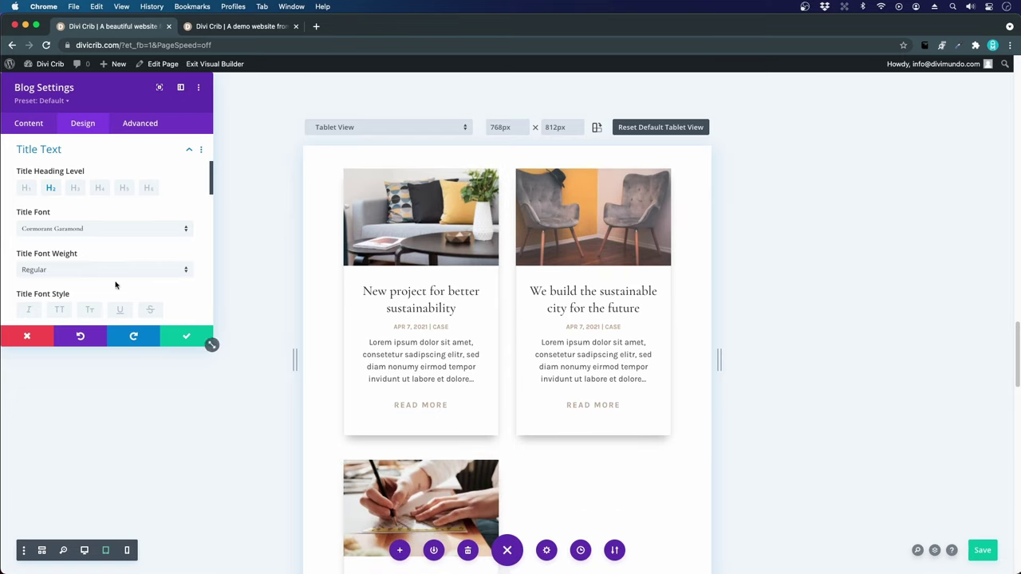
left_click(391, 133)
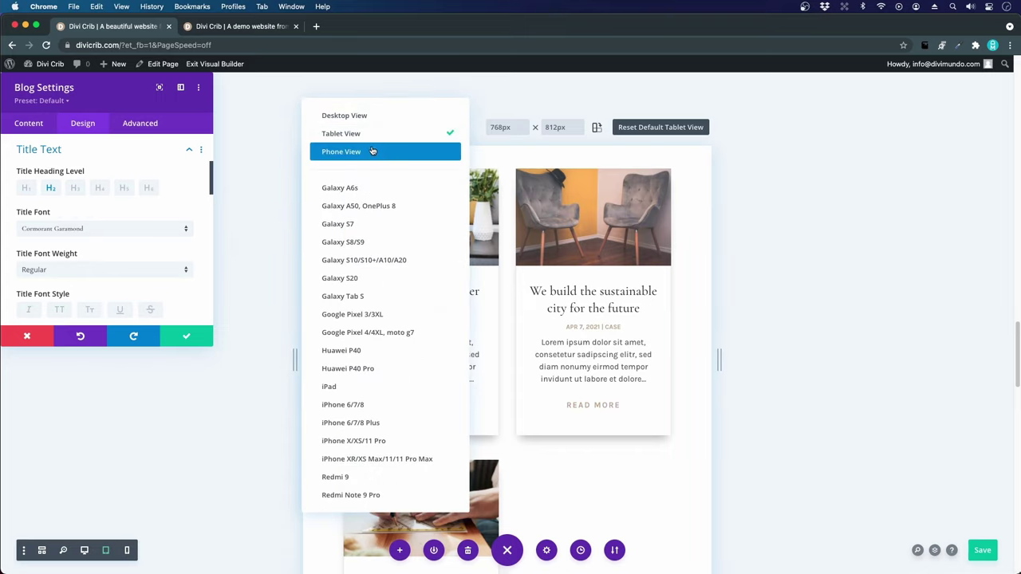
left_click(371, 151)
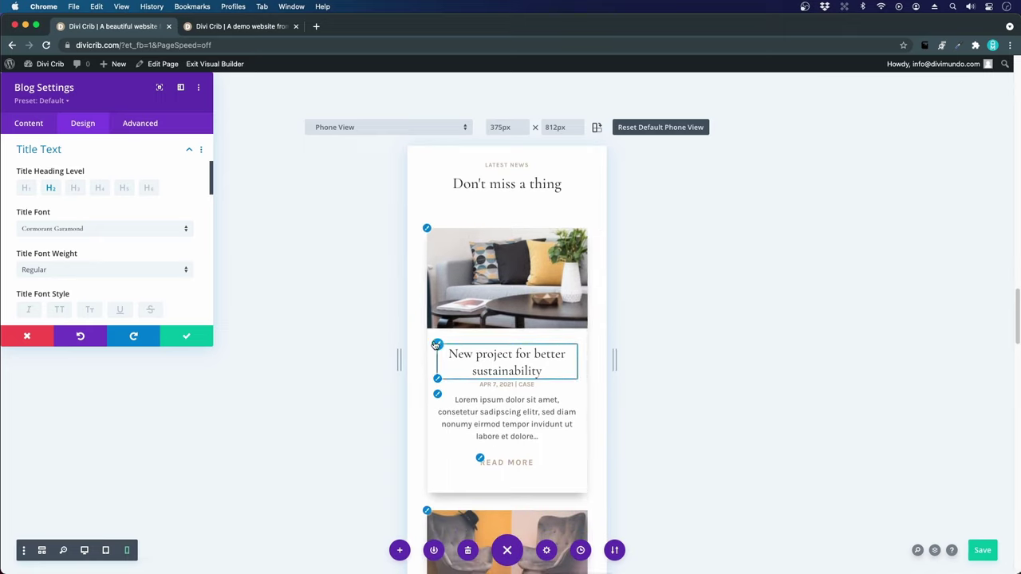
- Set the blog post Title Text Size to 23px for phones only
scroll(108, 239, "down", 1)
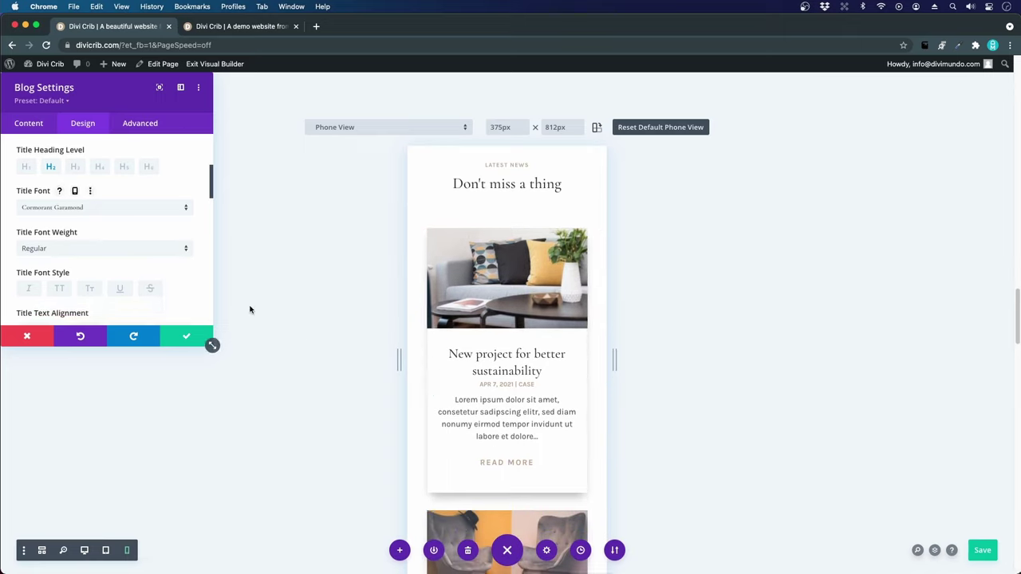
scroll(87, 229, "down", 5)
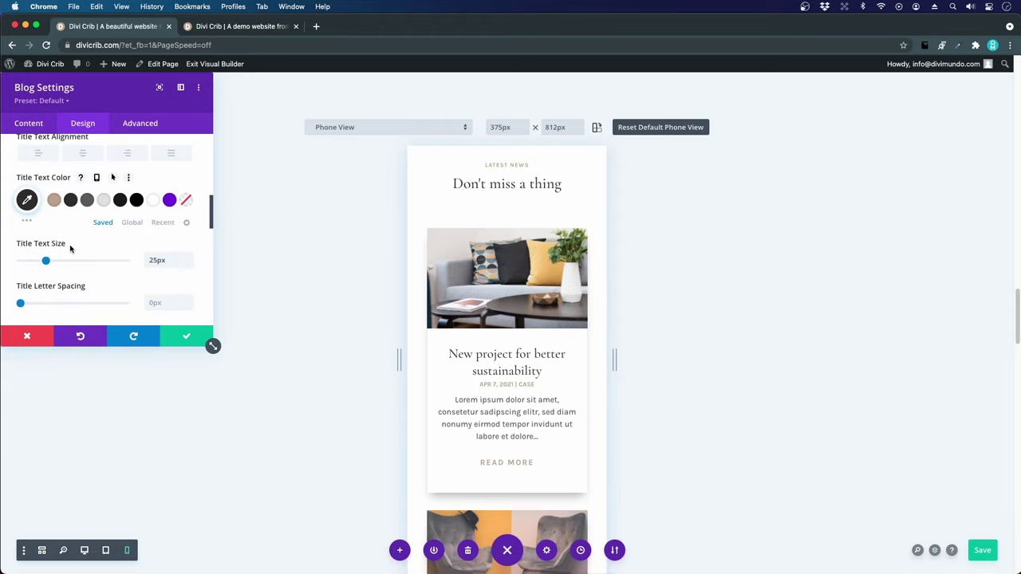
left_click(89, 244)
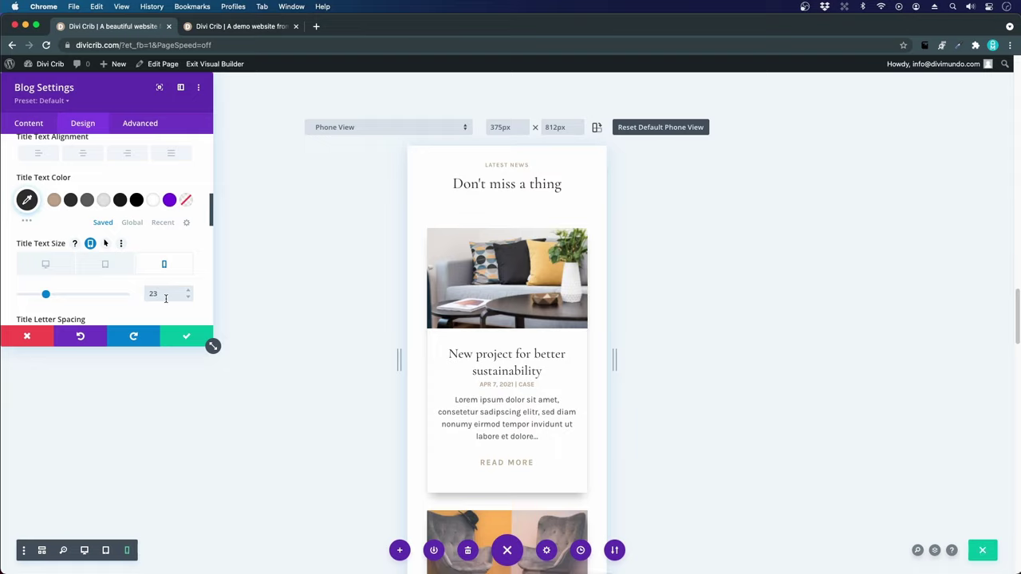
left_click(165, 299)
type("23px")
mouse_move(466, 403)
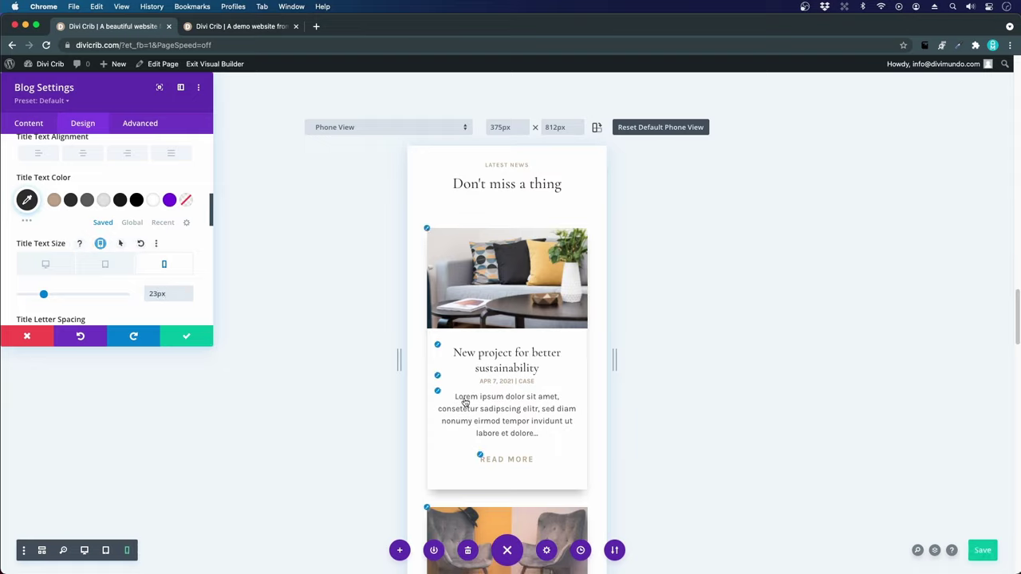
left_click(437, 391)
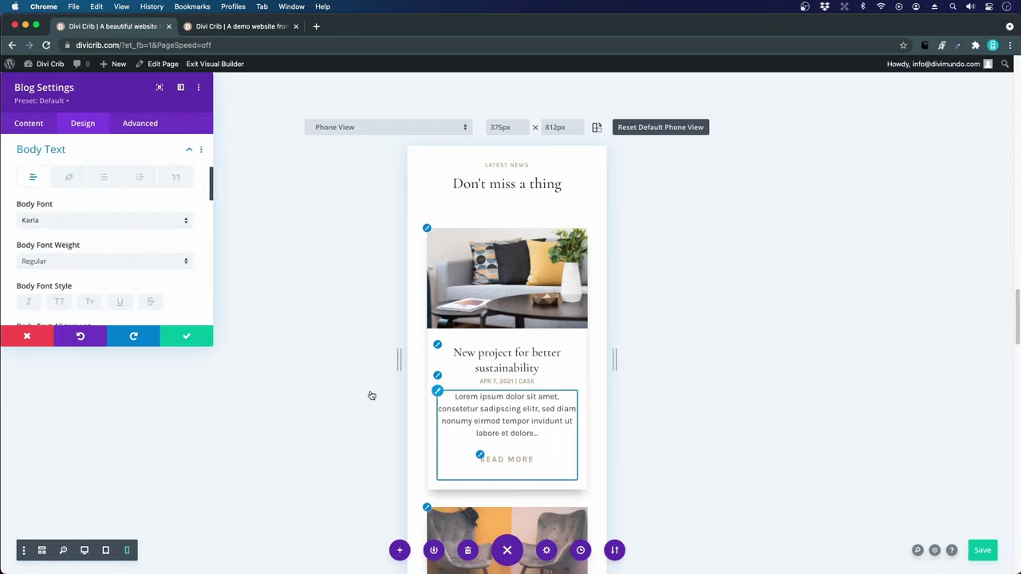
- Set the blog excerpt Body Text Size to 13px on phone
scroll(172, 276, "down", 5)
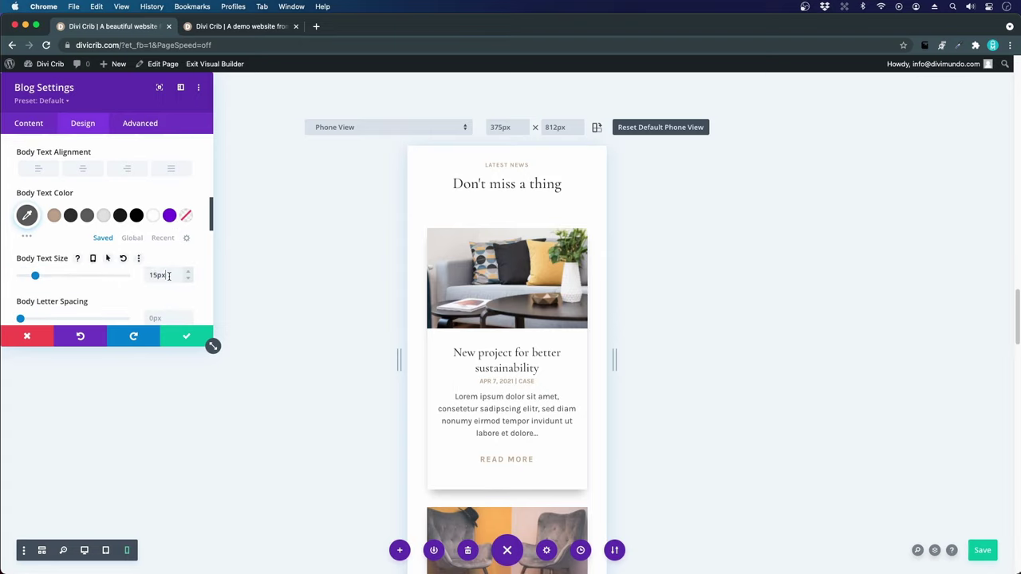
double_click(169, 276)
type("13px")
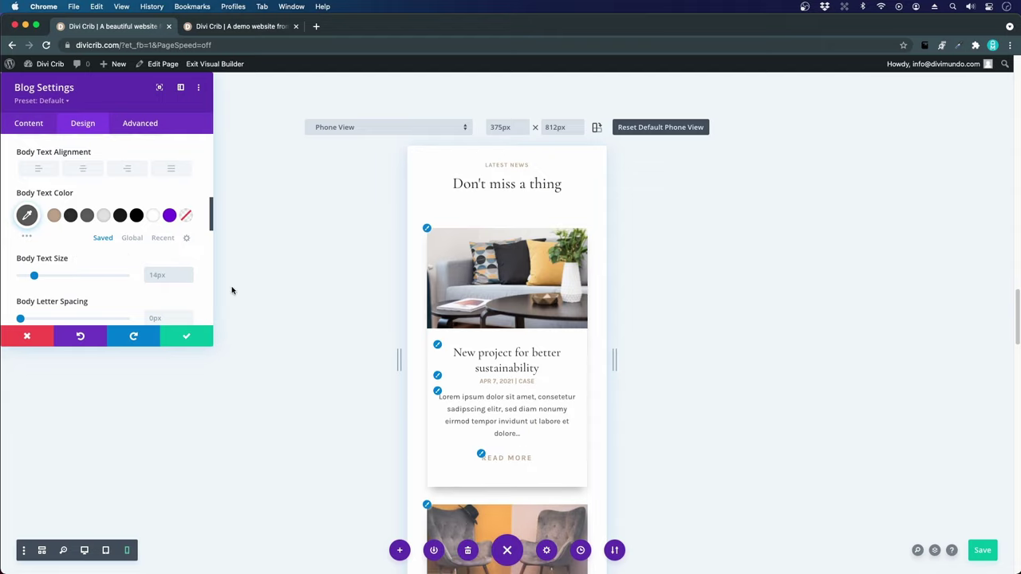
- Make the post meta text size 11px on phone, keeping other devices unchanged
left_click(438, 376)
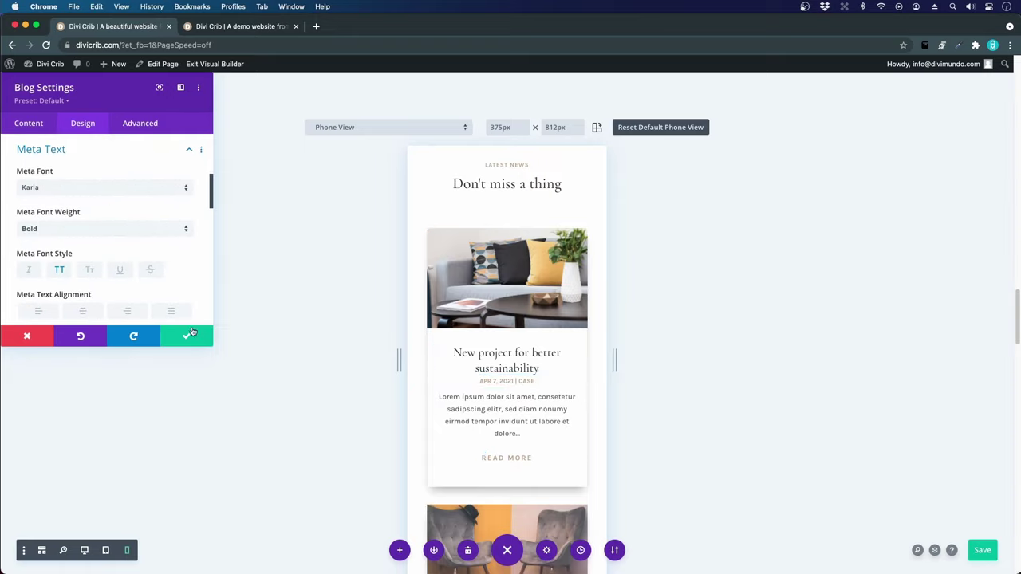
scroll(119, 271, "down", 5)
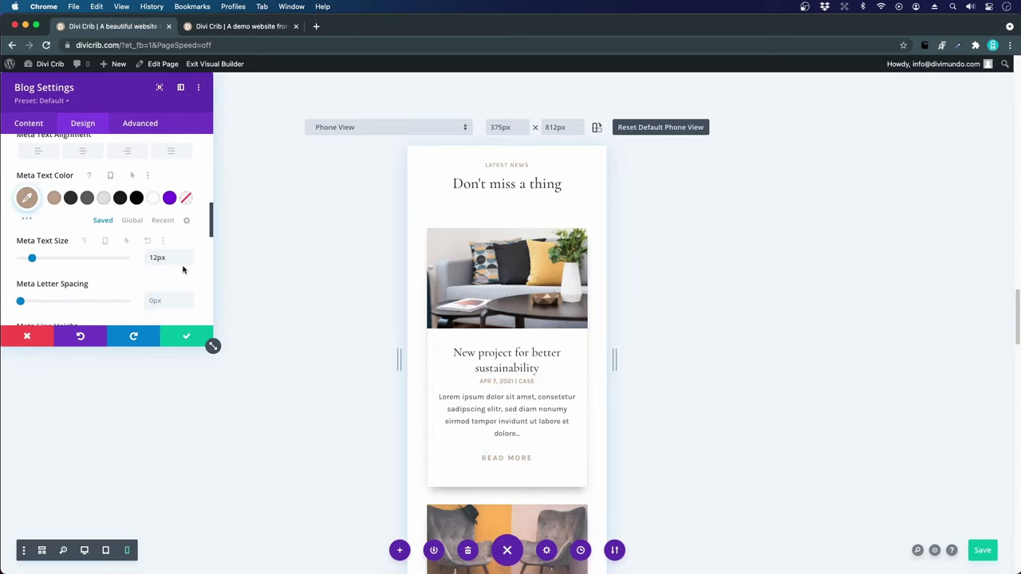
left_click(93, 242)
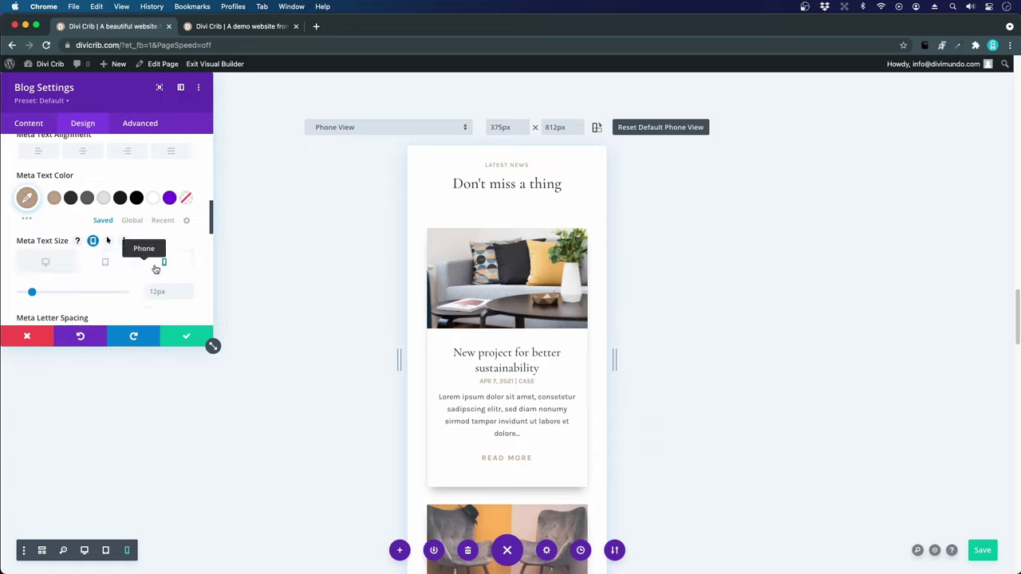
left_click(167, 295)
type("11")
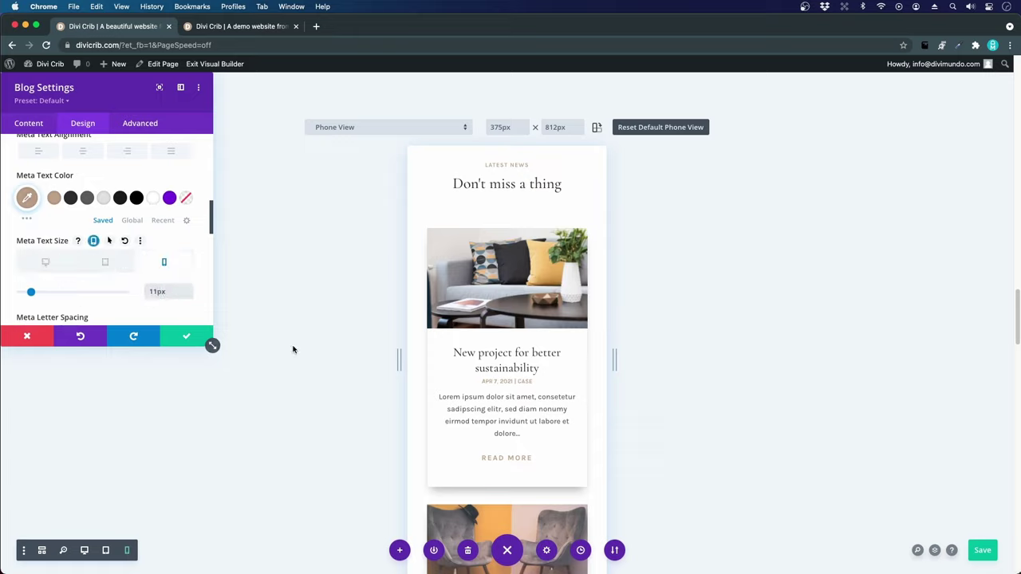
scroll(505, 348, "down", 3)
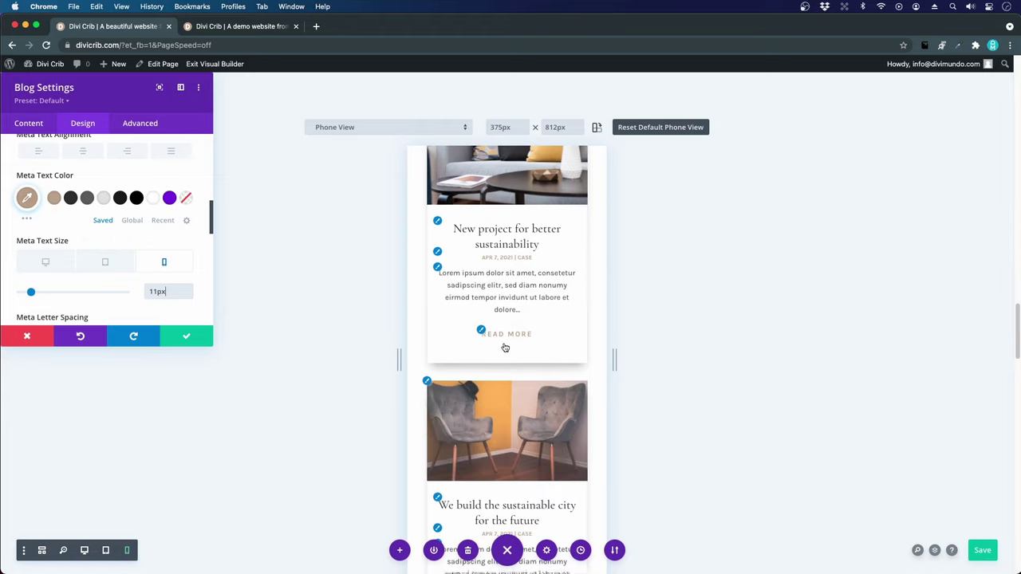
- Save the blog module settings and scroll the phone preview down to the dark CTA section
left_click(191, 343)
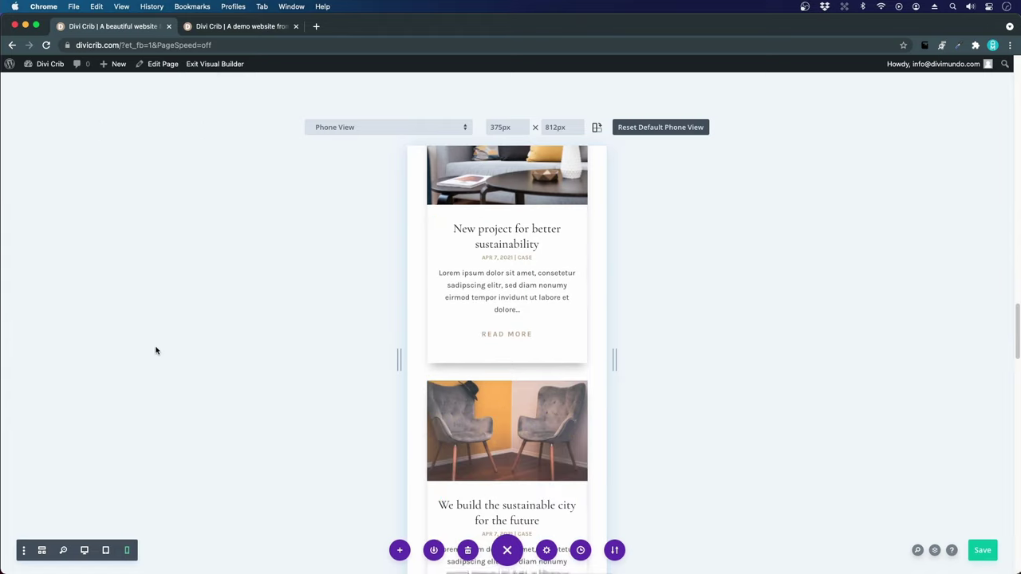
scroll(507, 359, "down", 10)
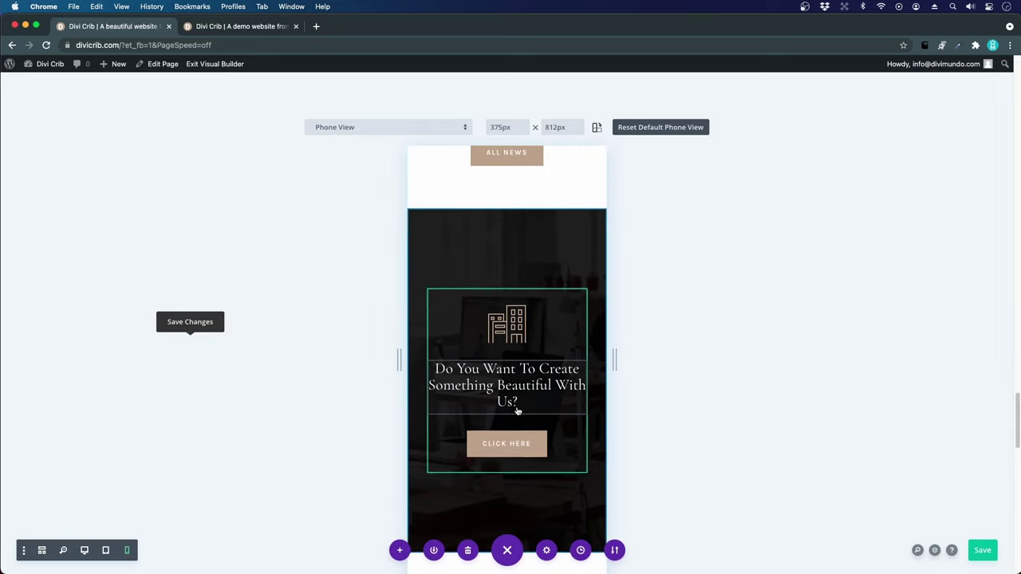
scroll(516, 410, "down", 2)
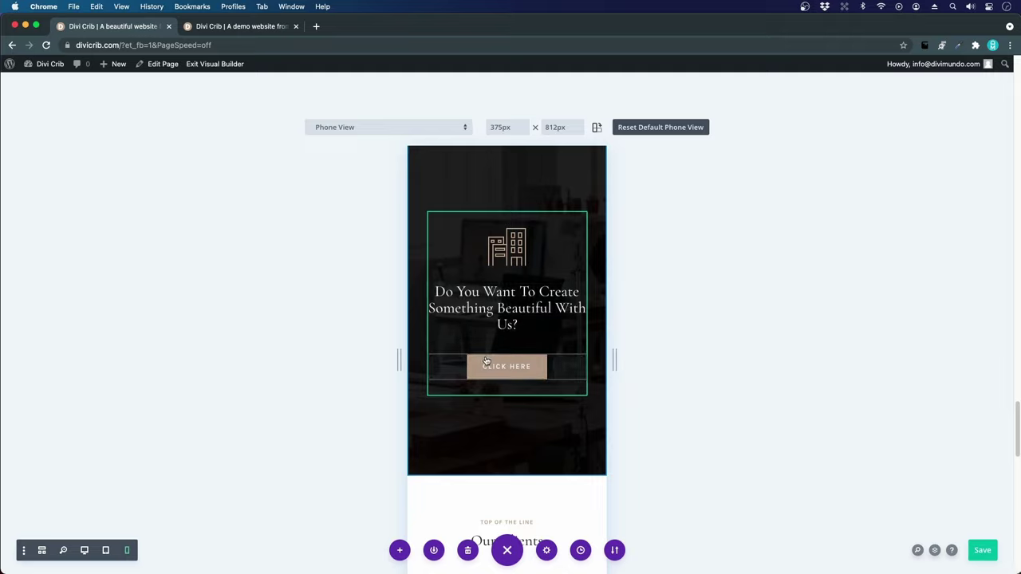
scroll(474, 346, "up", 2)
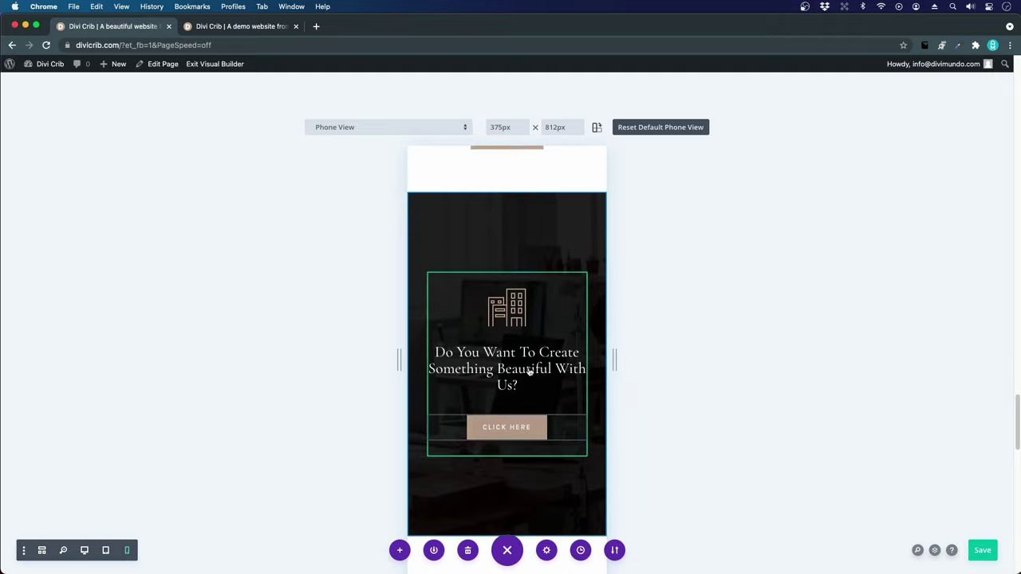
scroll(529, 372, "down", 1)
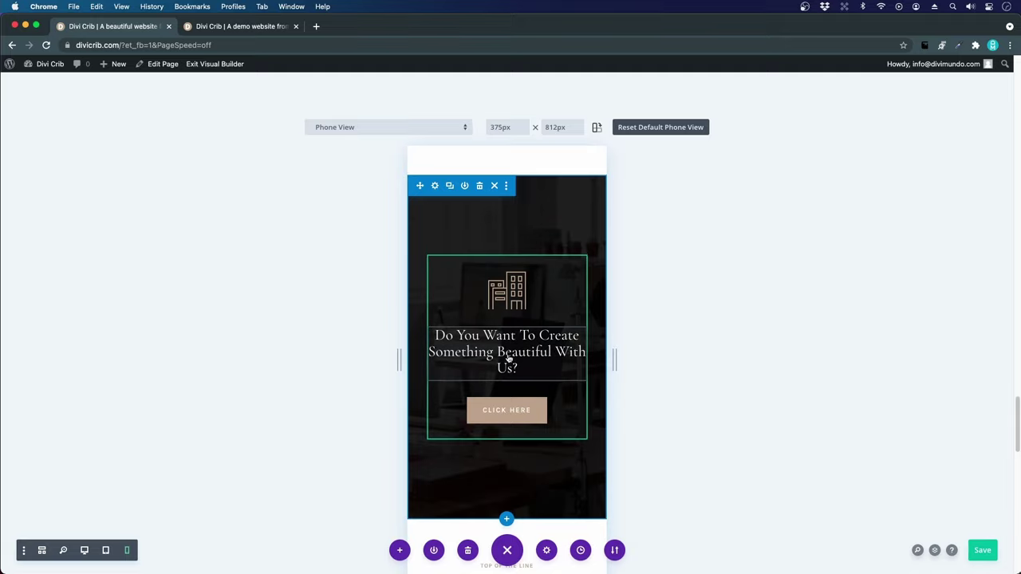
- Give the CTA section responsive padding: 120px top and bottom on tablet, 90px on phone
left_click(436, 187)
left_click(83, 124)
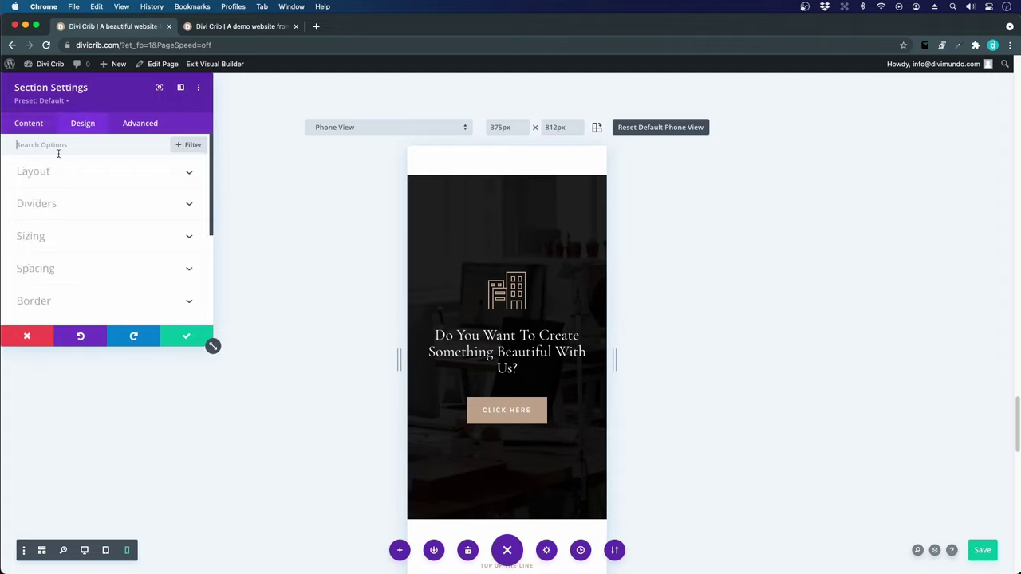
left_click(36, 269)
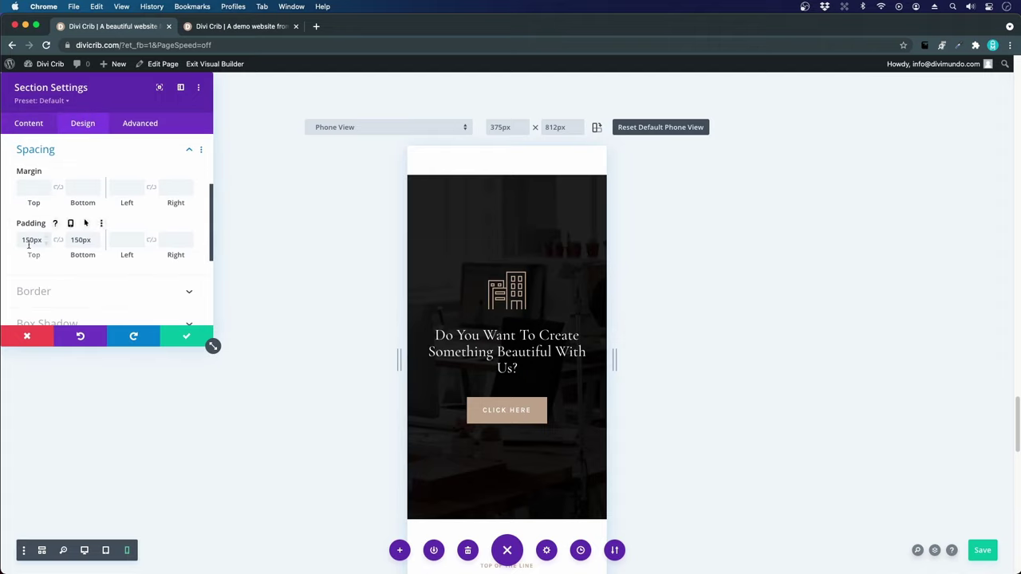
left_click(70, 224)
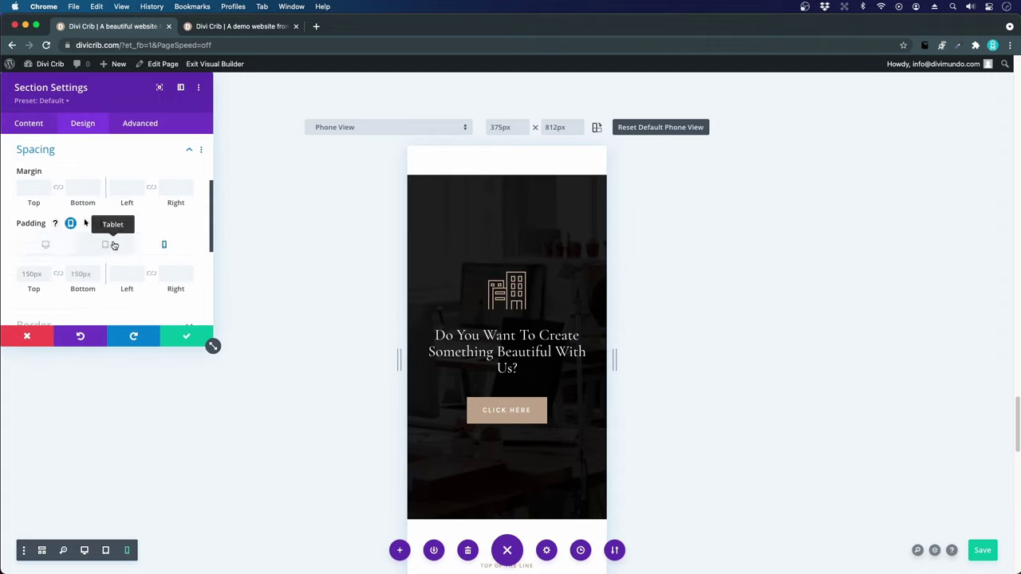
left_click(113, 245)
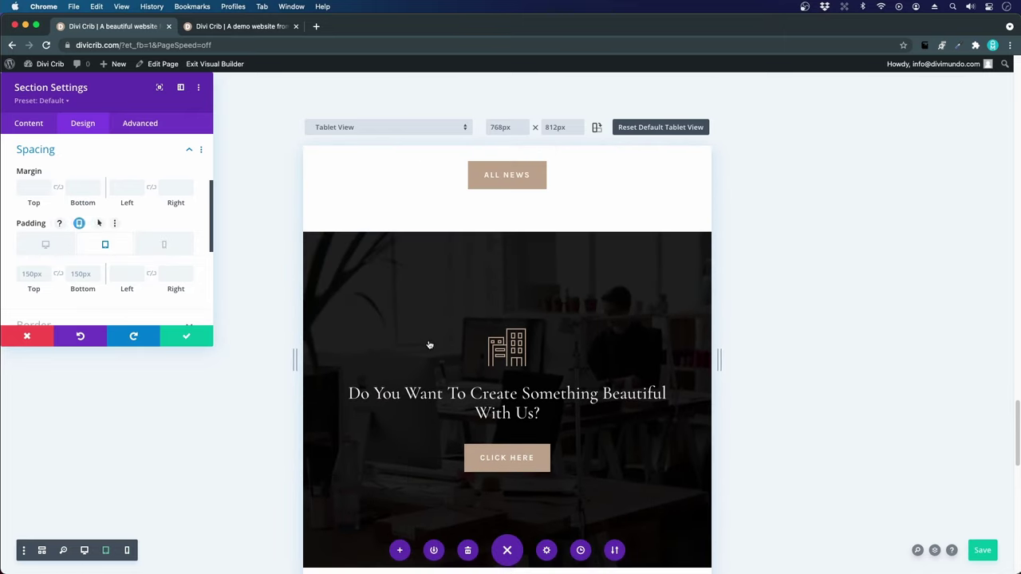
left_click(17, 264)
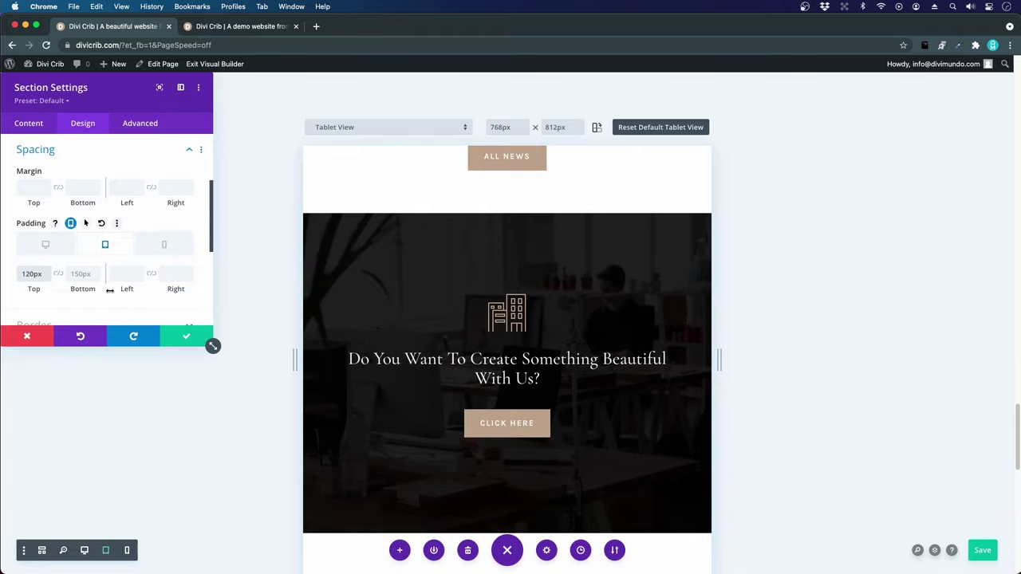
left_click(59, 274)
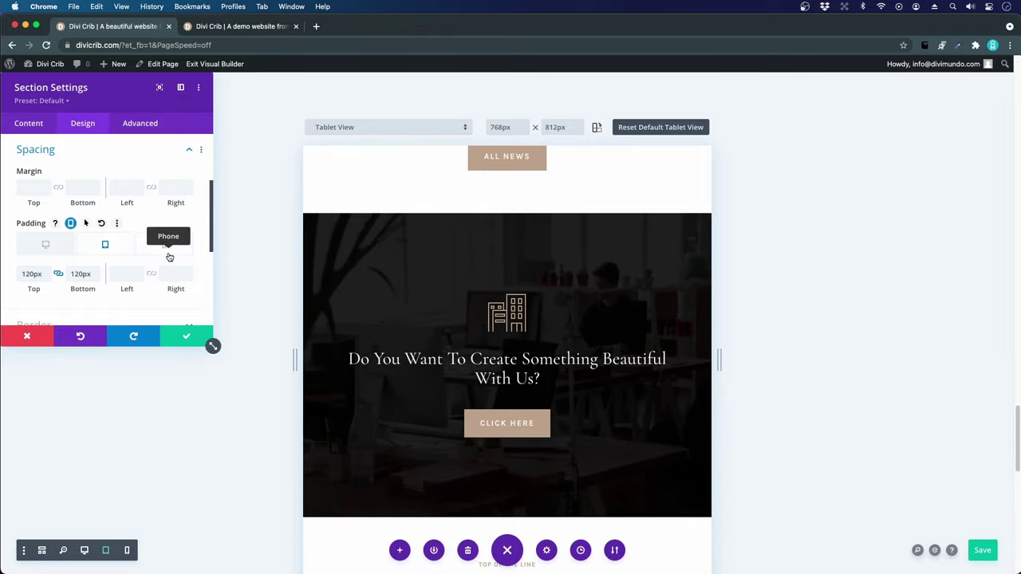
left_click(169, 257)
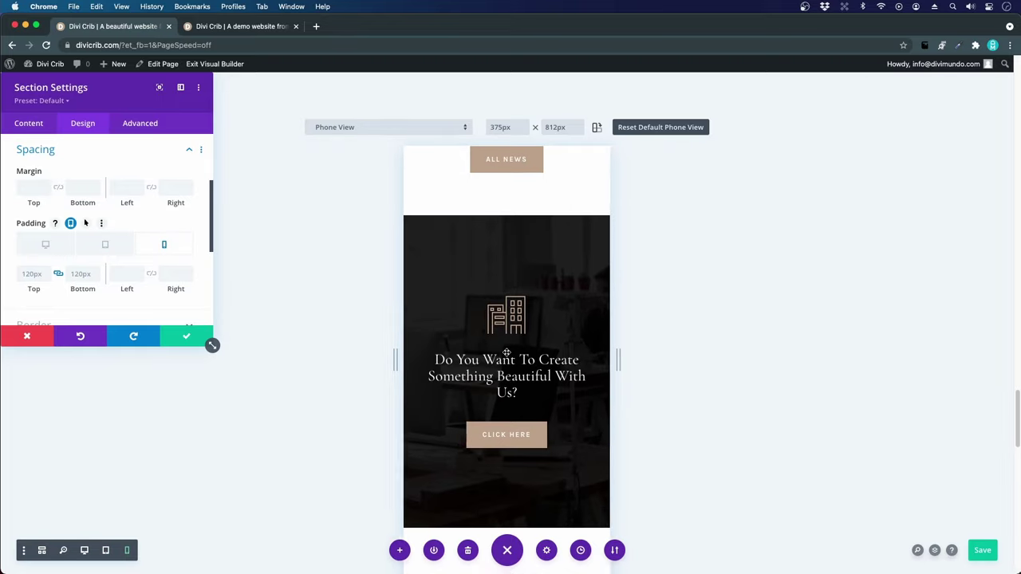
left_click(30, 274)
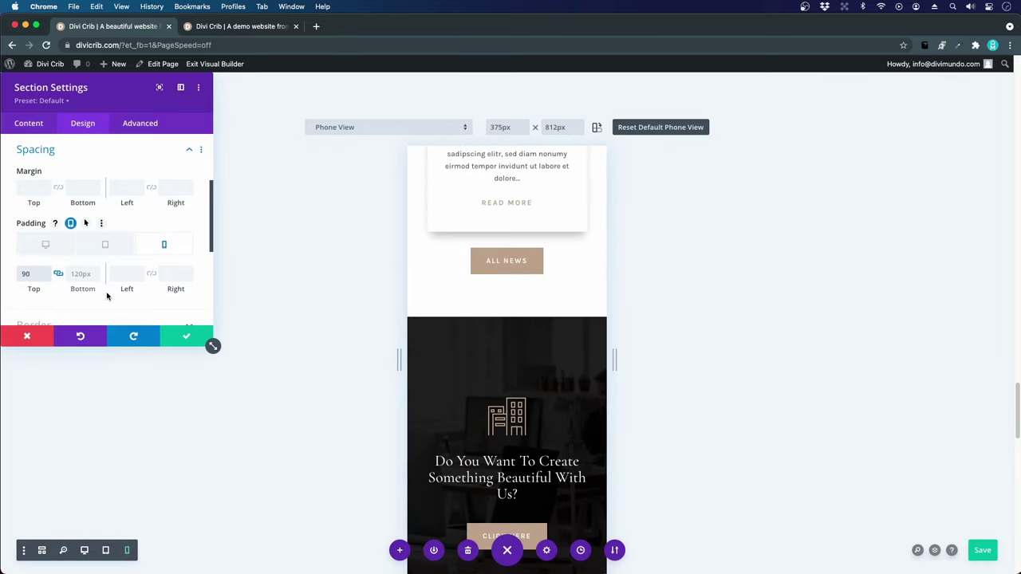
type("90")
scroll(494, 381, "down", 3)
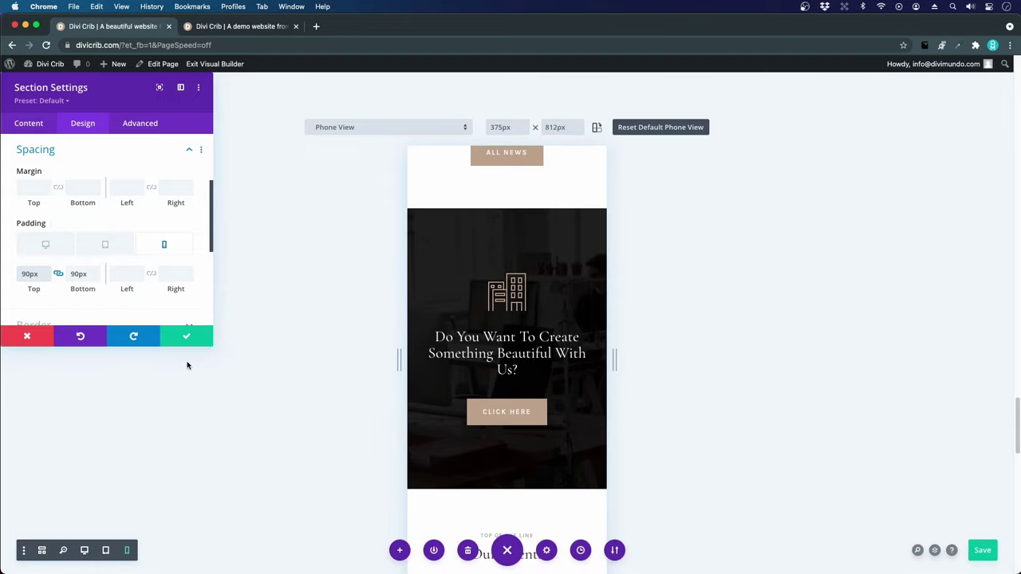
key("Escape")
scroll(476, 403, "down", 5)
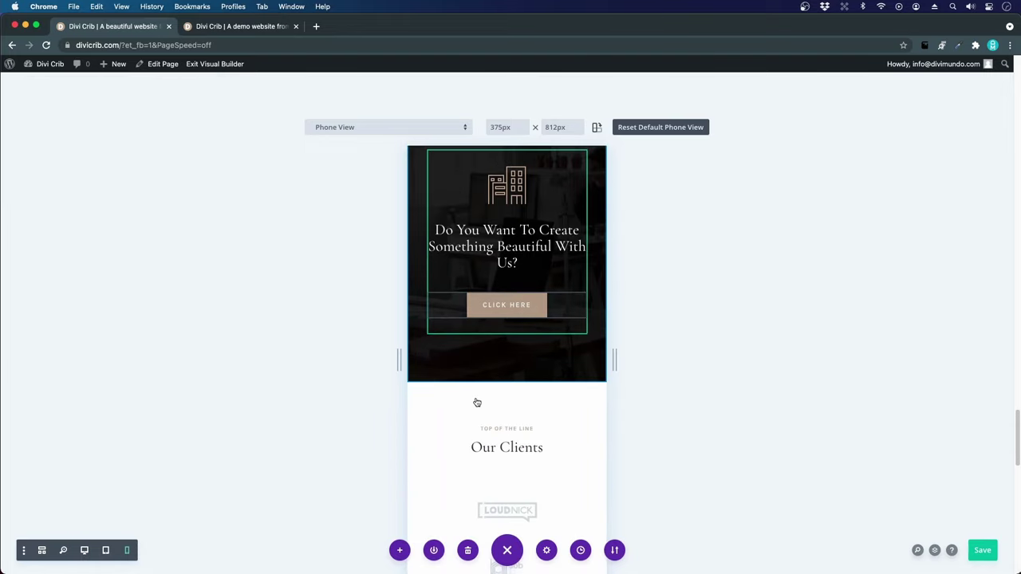
scroll(477, 404, "down", 3)
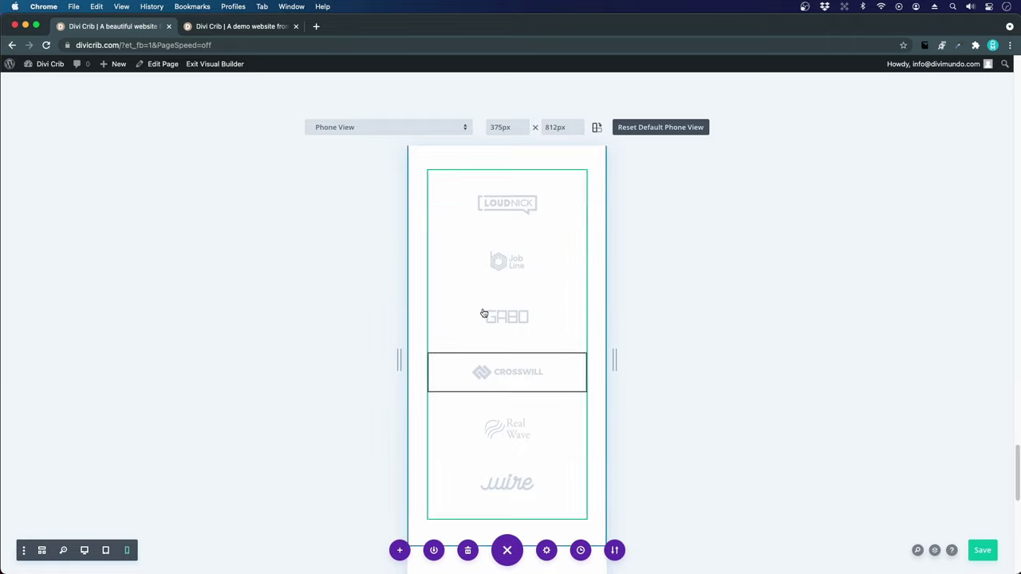
scroll(502, 279, "up", 2)
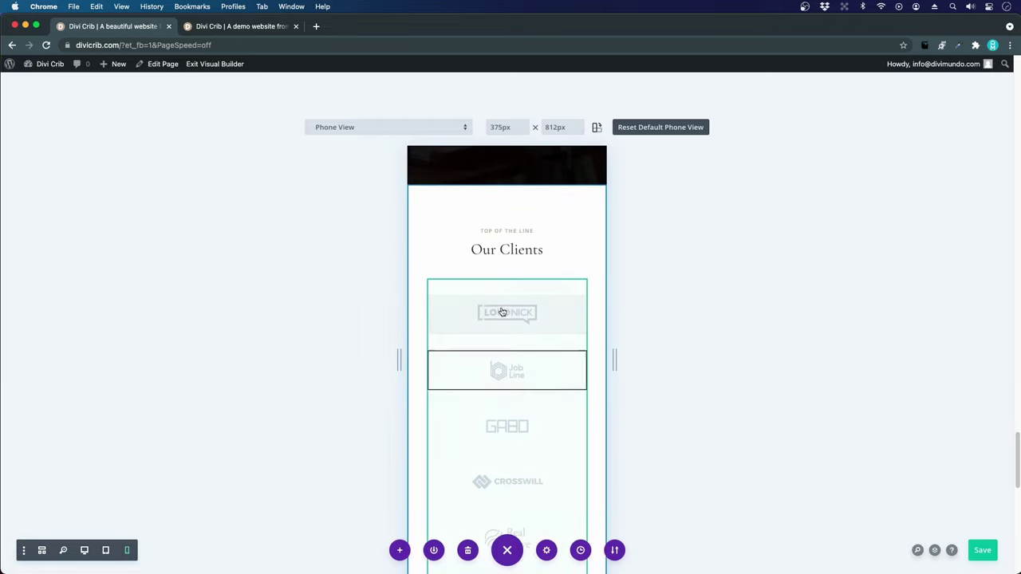
scroll(505, 341, "down", 1)
scroll(515, 319, "down", 2)
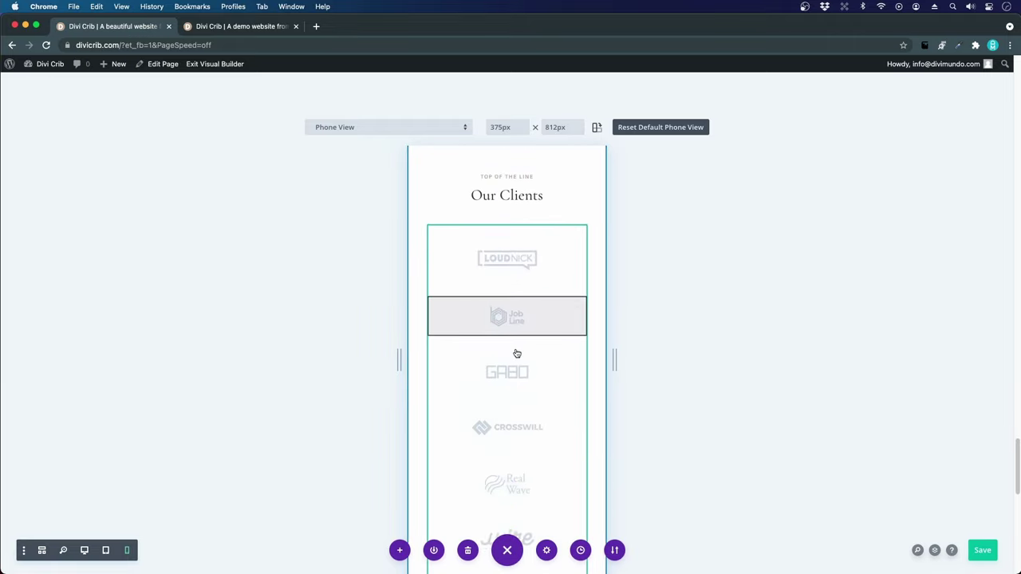
left_click(102, 549)
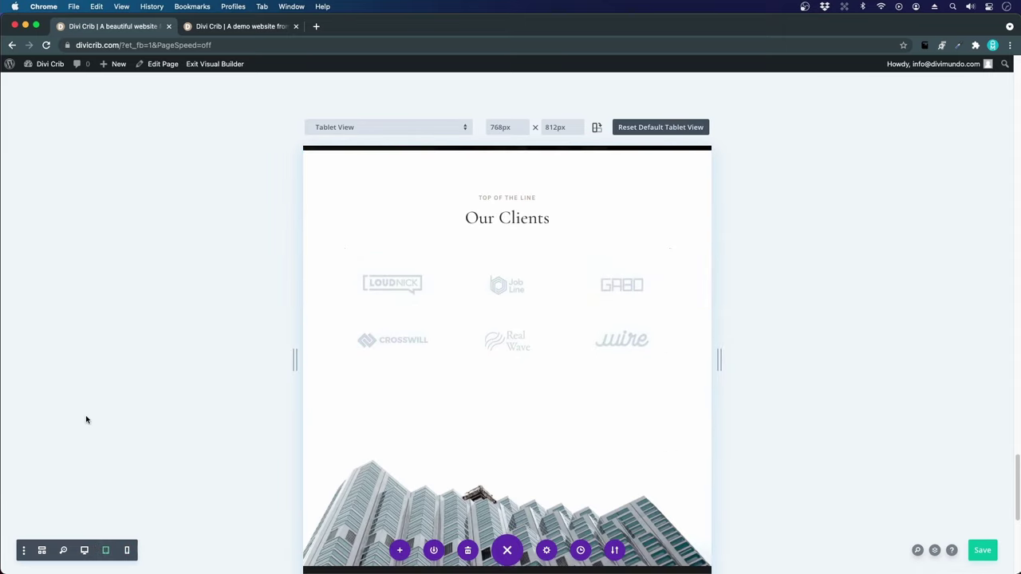
scroll(236, 383, "down", 3)
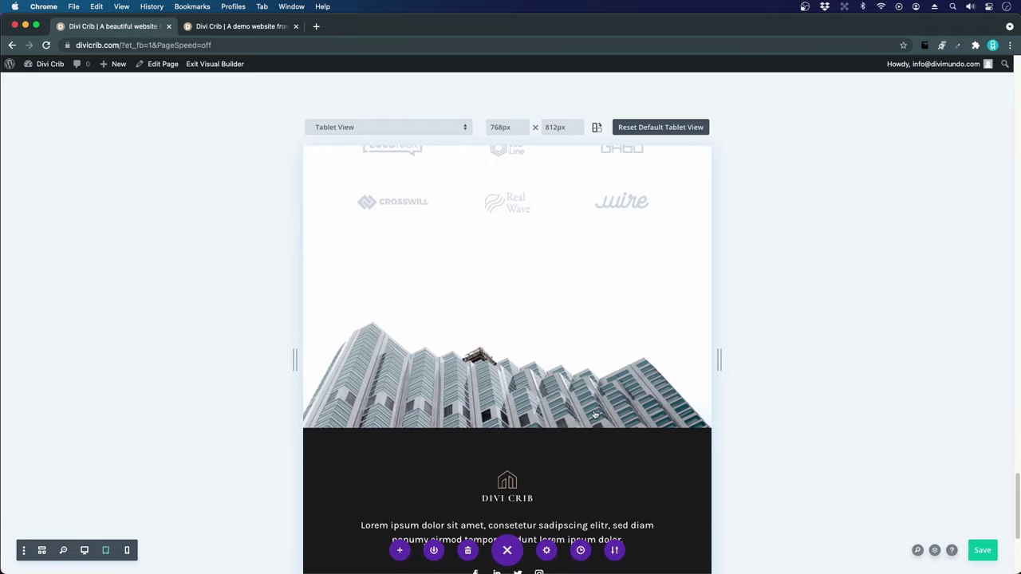
scroll(457, 365, "down", 2)
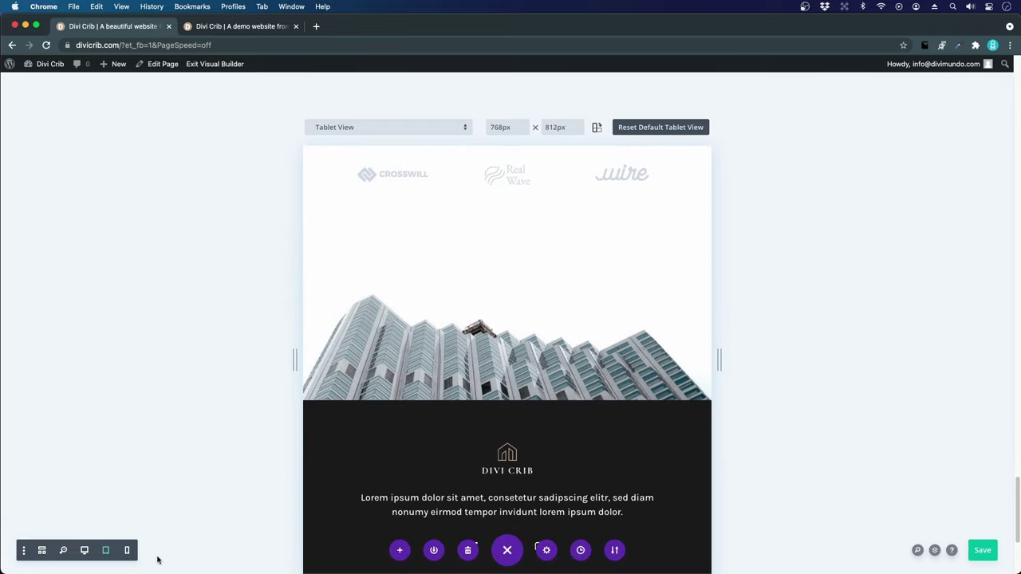
left_click(128, 550)
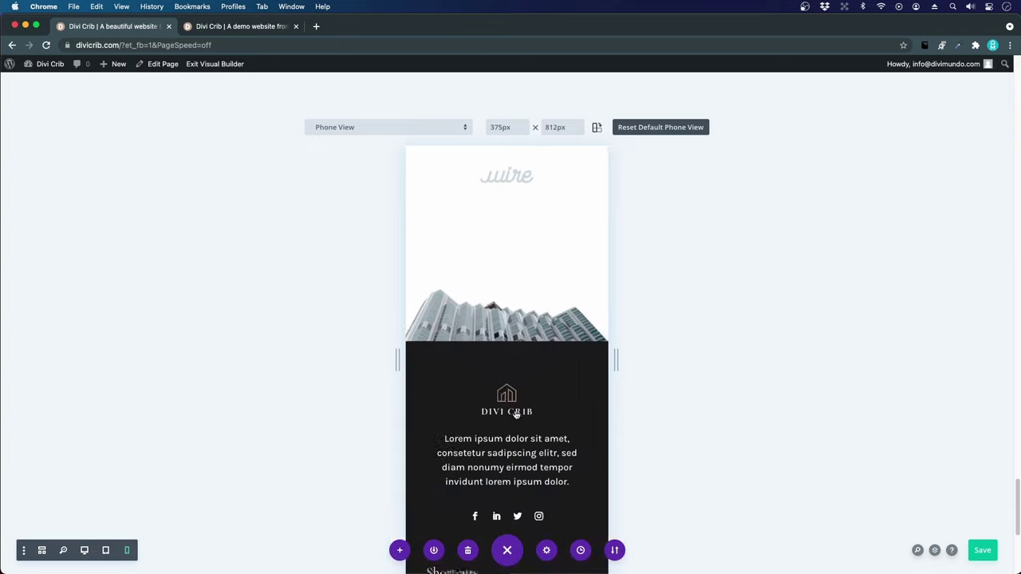
scroll(517, 430, "down", 15)
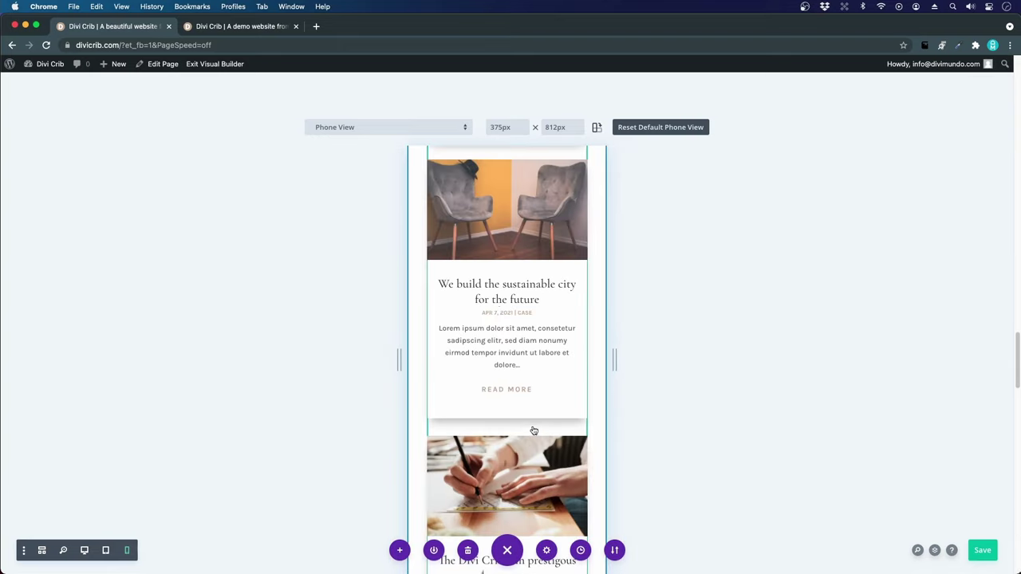
scroll(534, 431, "up", 20)
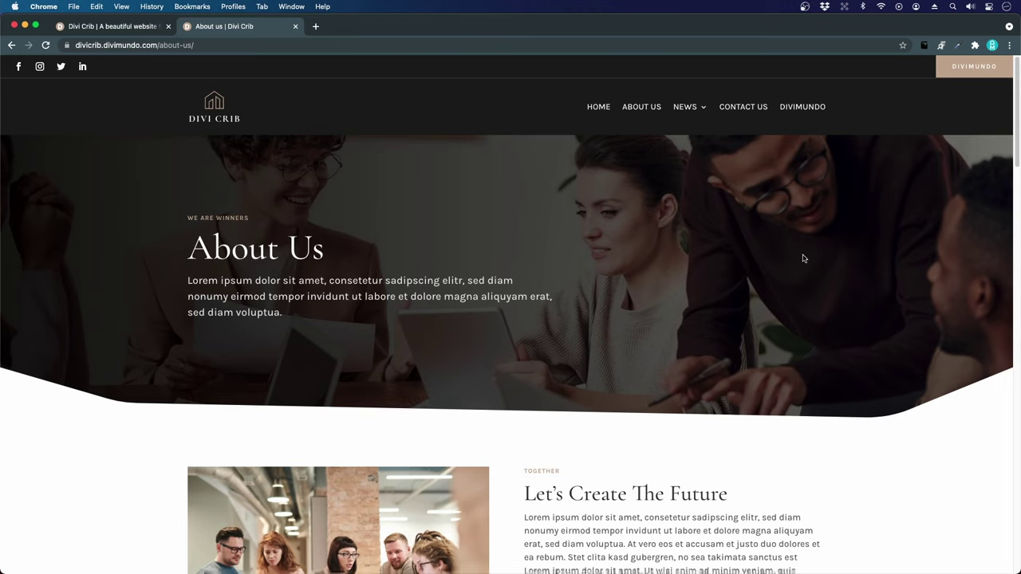
- Scroll the reference About Us page past team cards and client logos to the footer, then back up
scroll(565, 359, "down", 4)
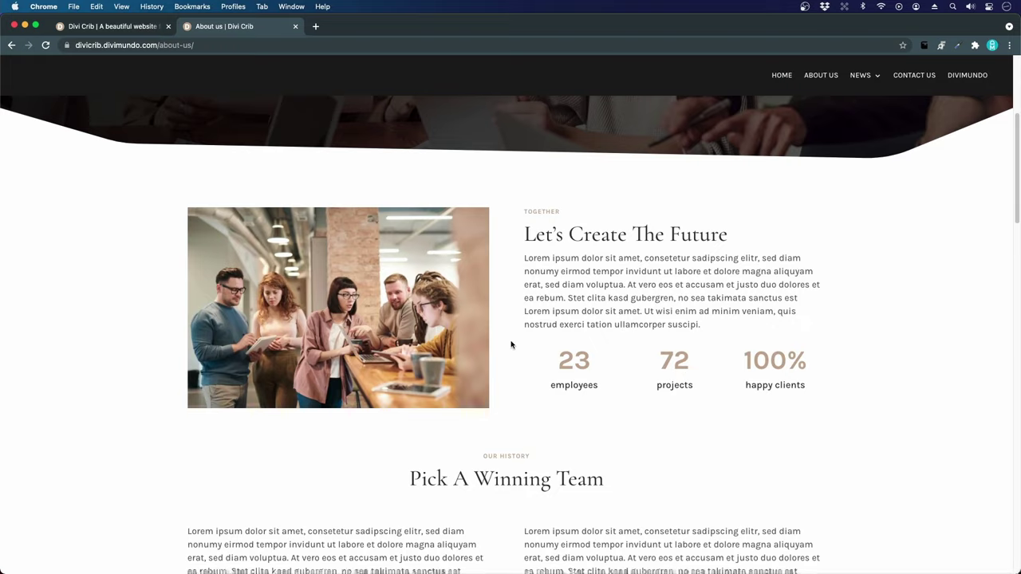
scroll(510, 343, "down", 5)
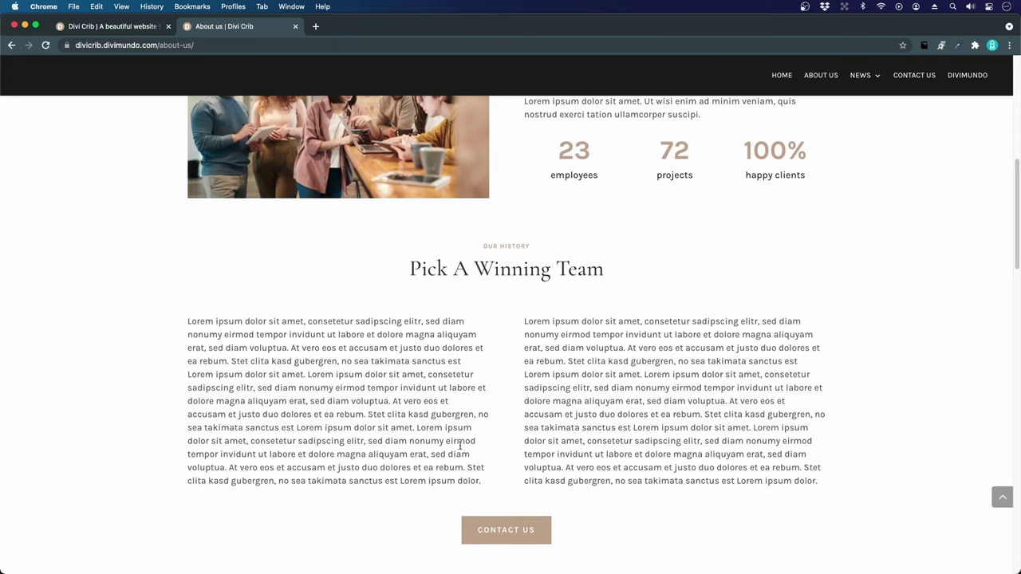
scroll(520, 402, "down", 1)
scroll(521, 403, "down", 10)
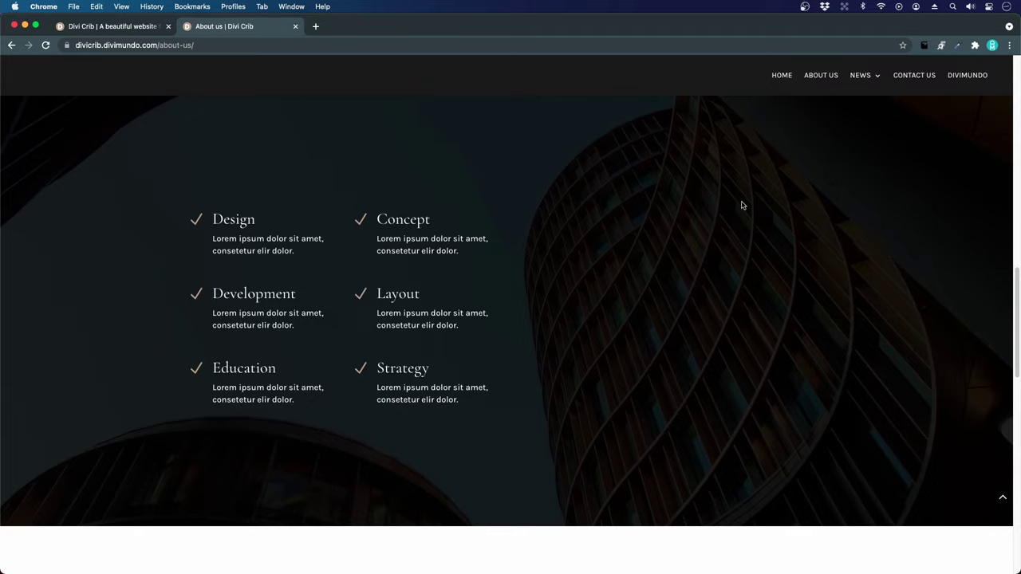
scroll(505, 431, "down", 5)
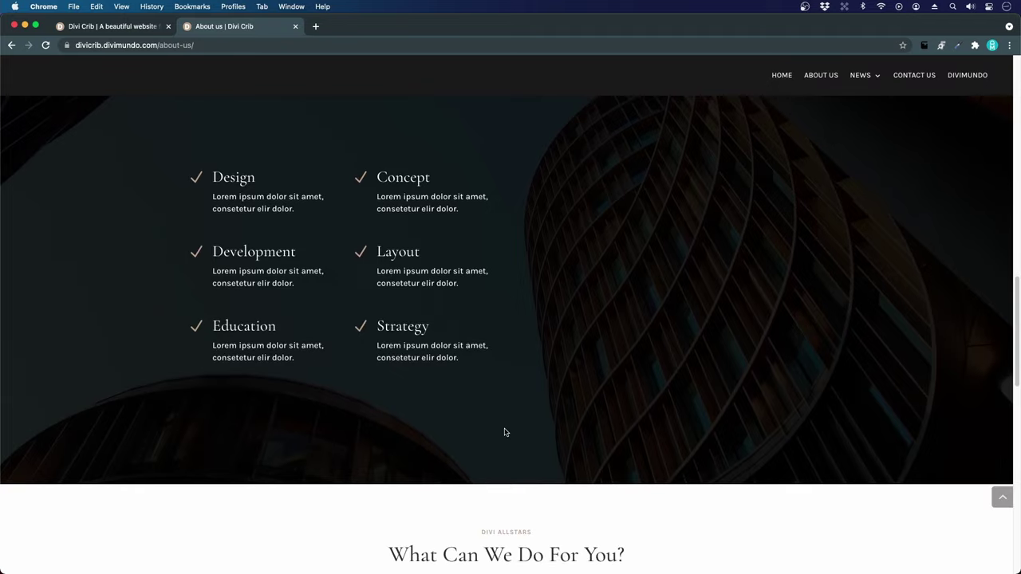
scroll(922, 358, "down", 2)
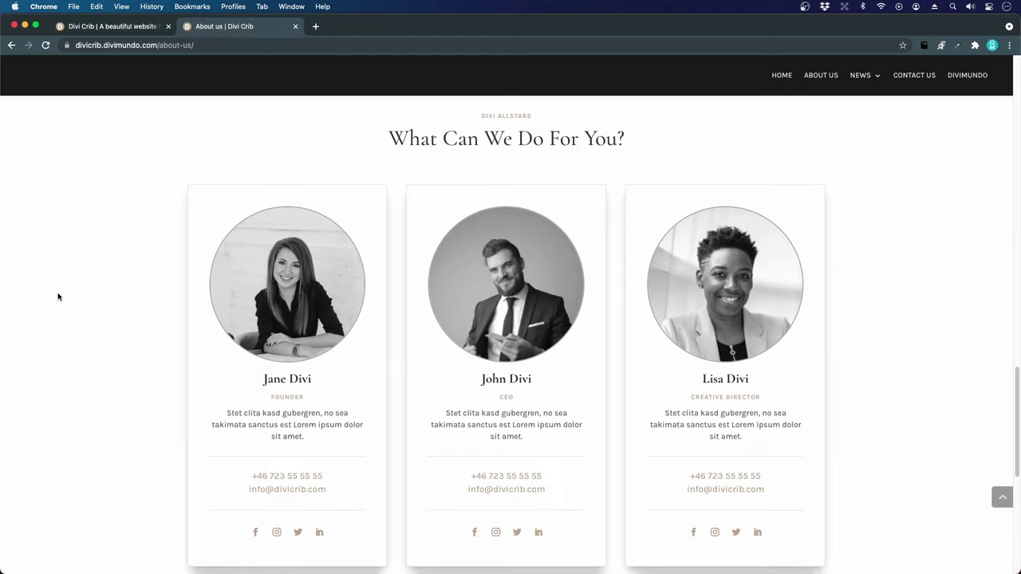
scroll(58, 296, "down", 1)
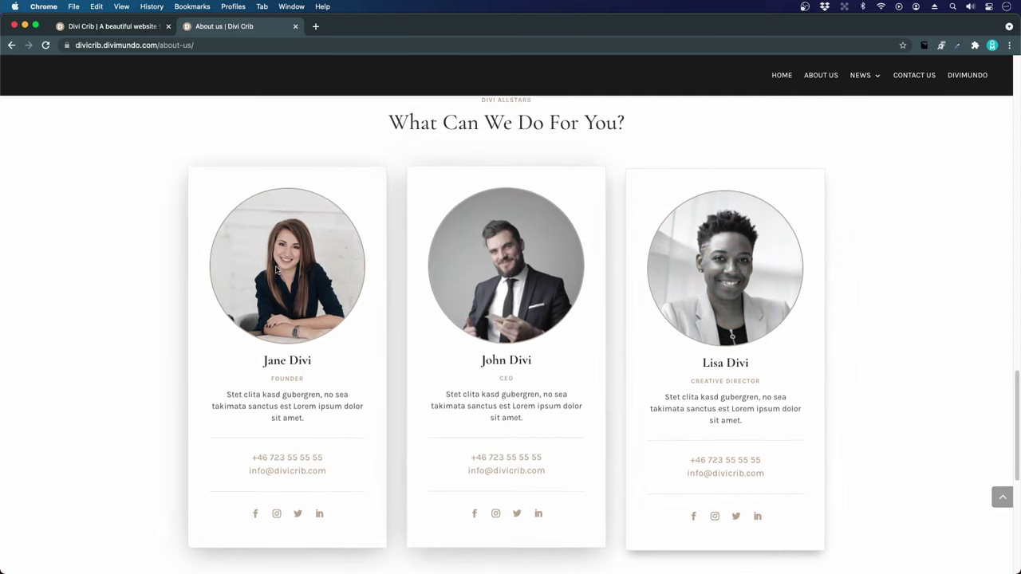
scroll(88, 352, "down", 5)
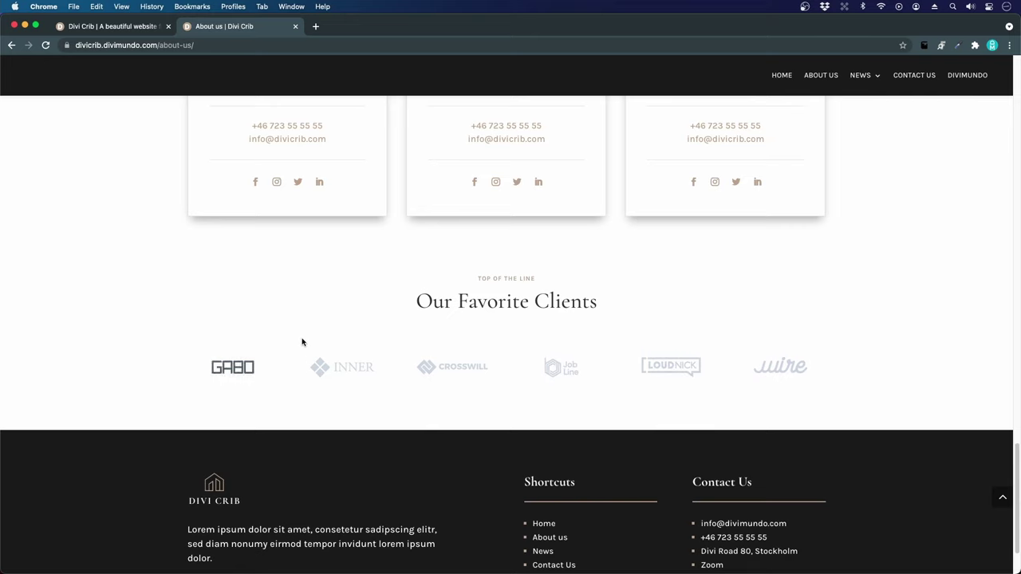
scroll(390, 351, "up", 15)
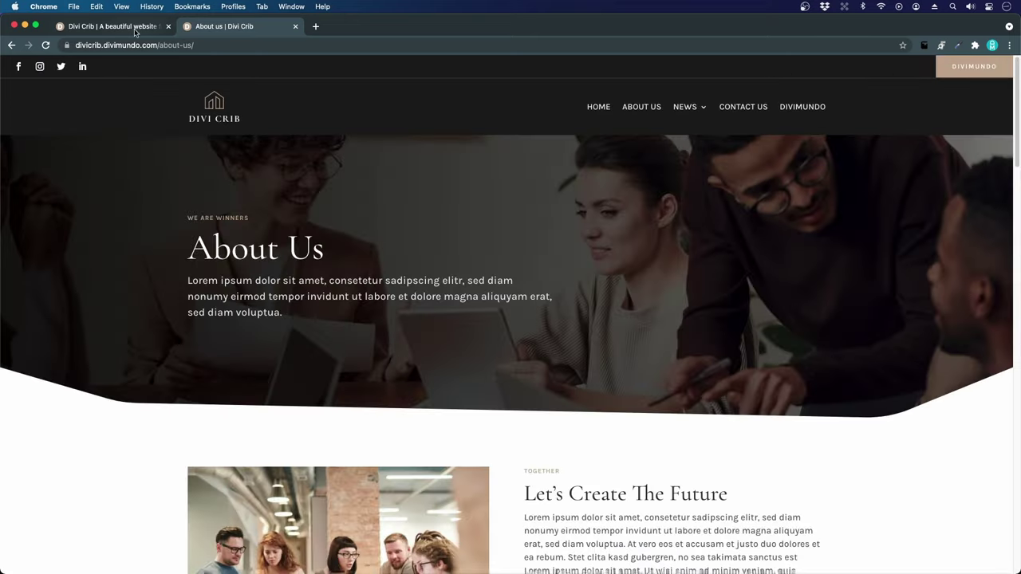
- Open the About us page from the WordPress Pages list and launch the Divi Builder on it
left_click(134, 30)
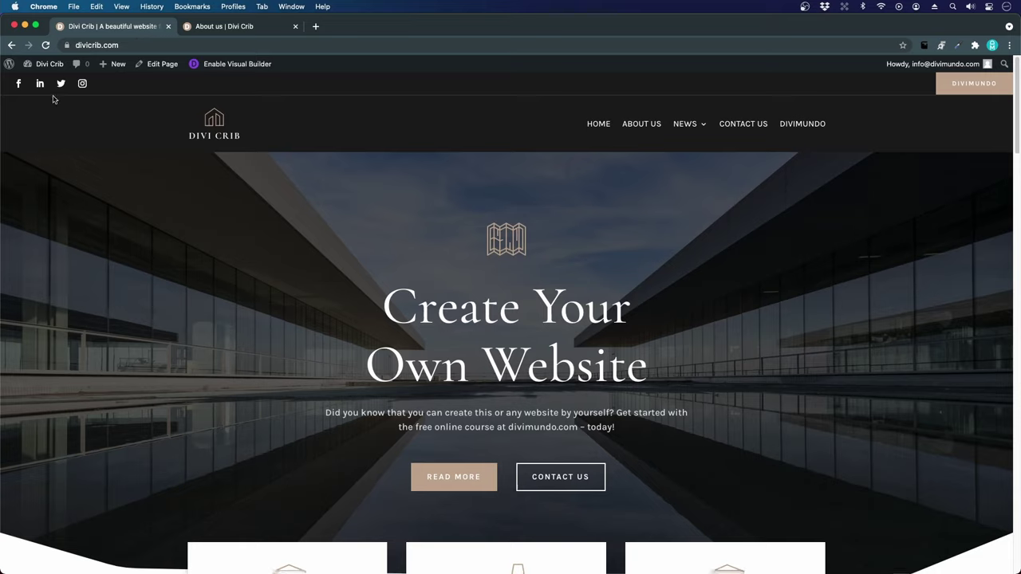
mouse_move(48, 71)
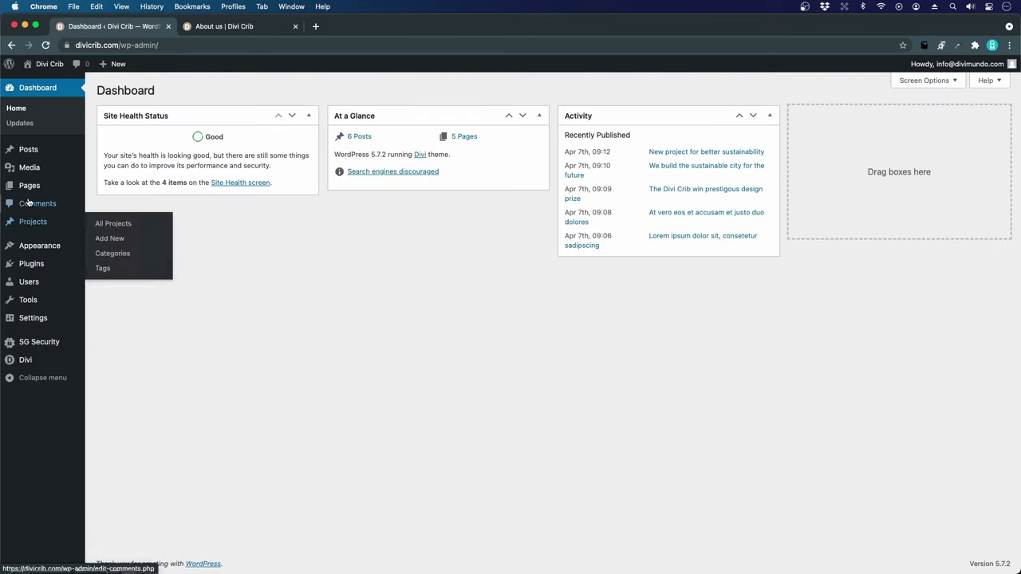
left_click(29, 185)
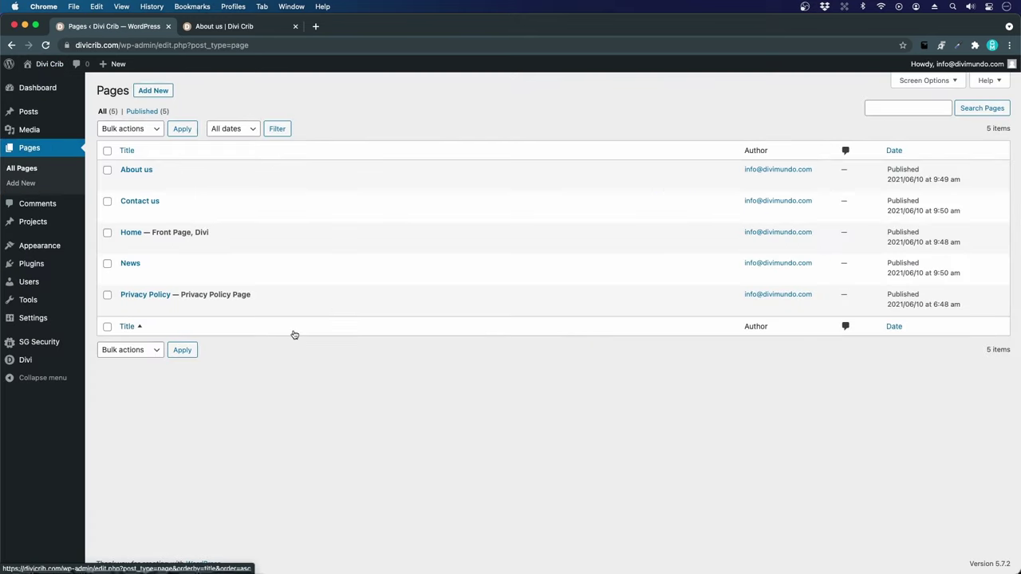
left_click(138, 171)
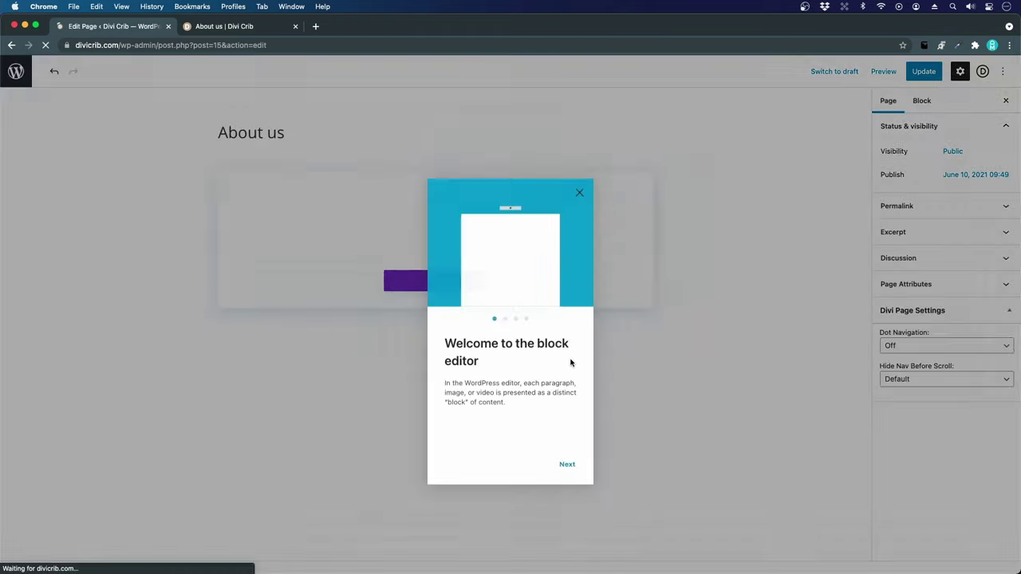
left_click(580, 177)
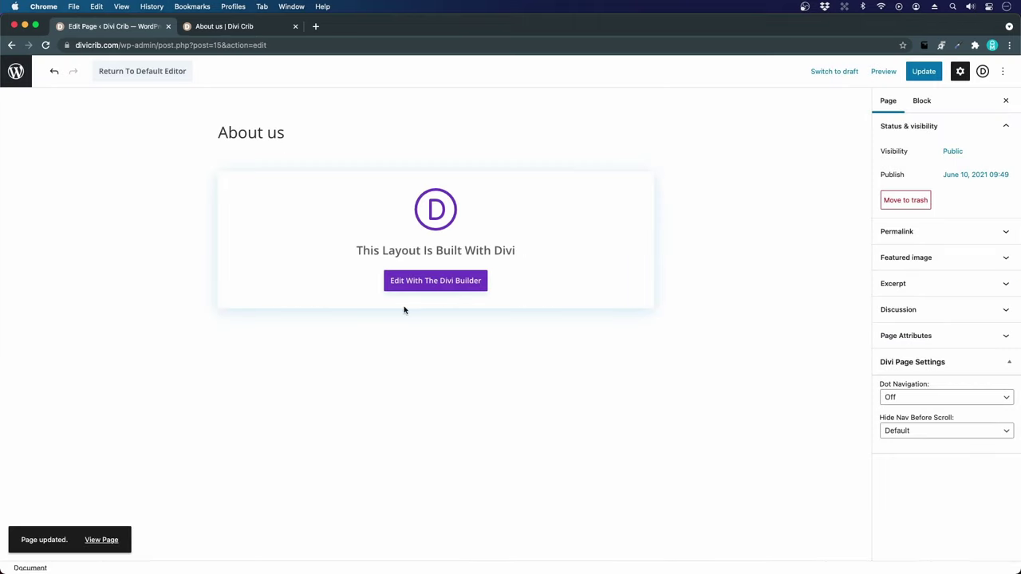
left_click(439, 285)
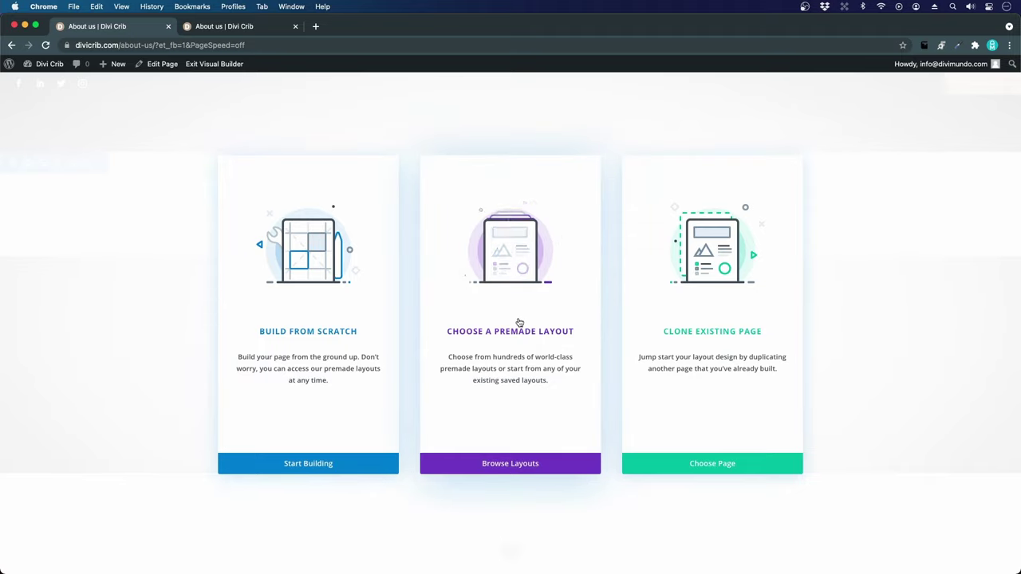
- Start from scratch with a 2/3 + 1/3 row and add a Text module to it
left_click(305, 468)
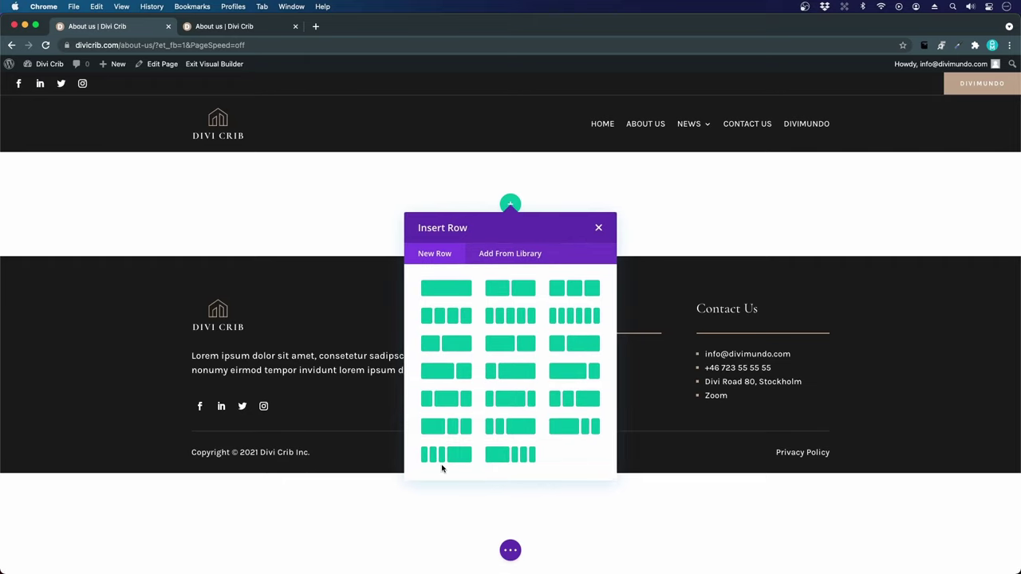
left_click(196, 31)
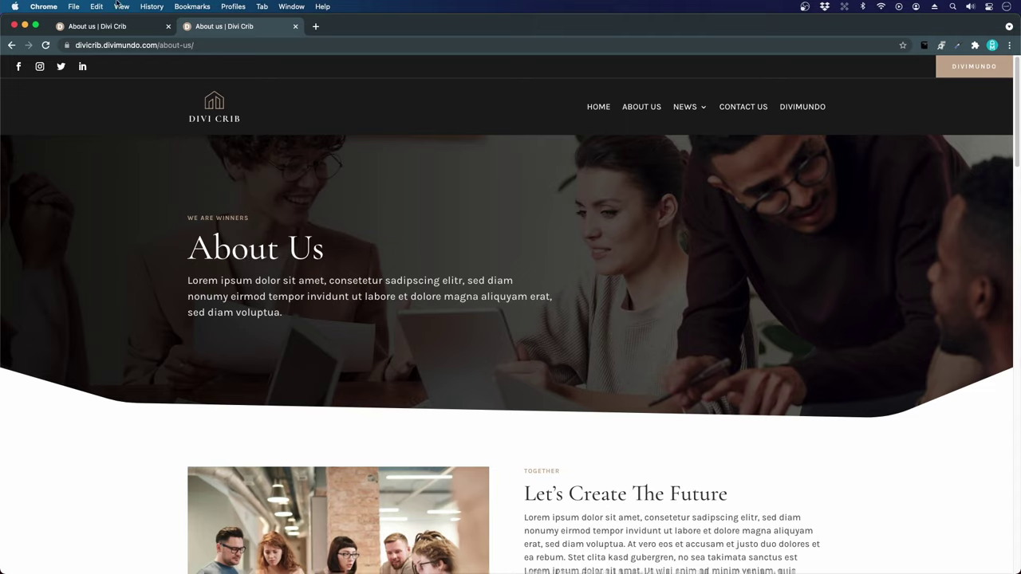
left_click(108, 25)
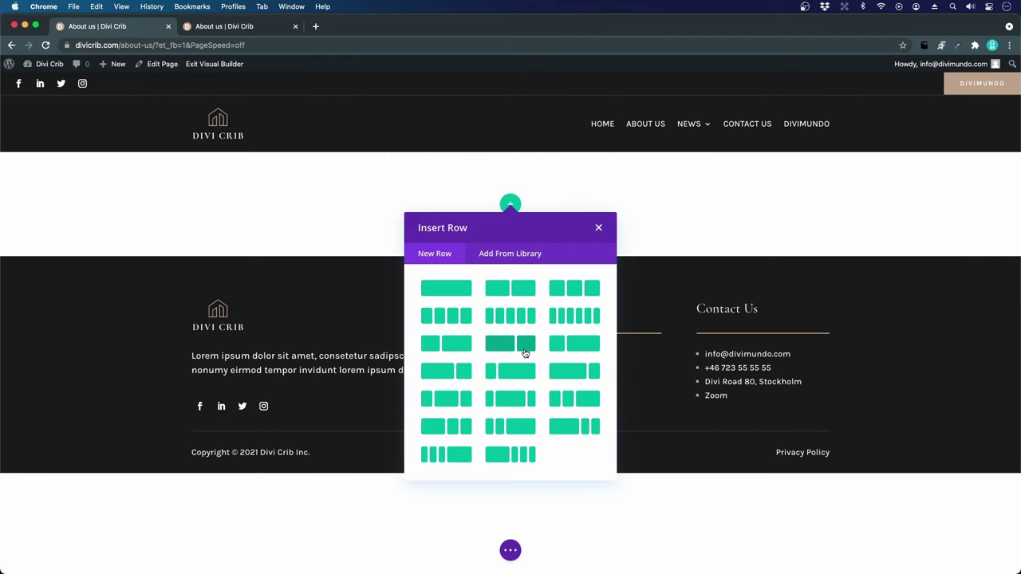
left_click(525, 353)
left_click(224, 25)
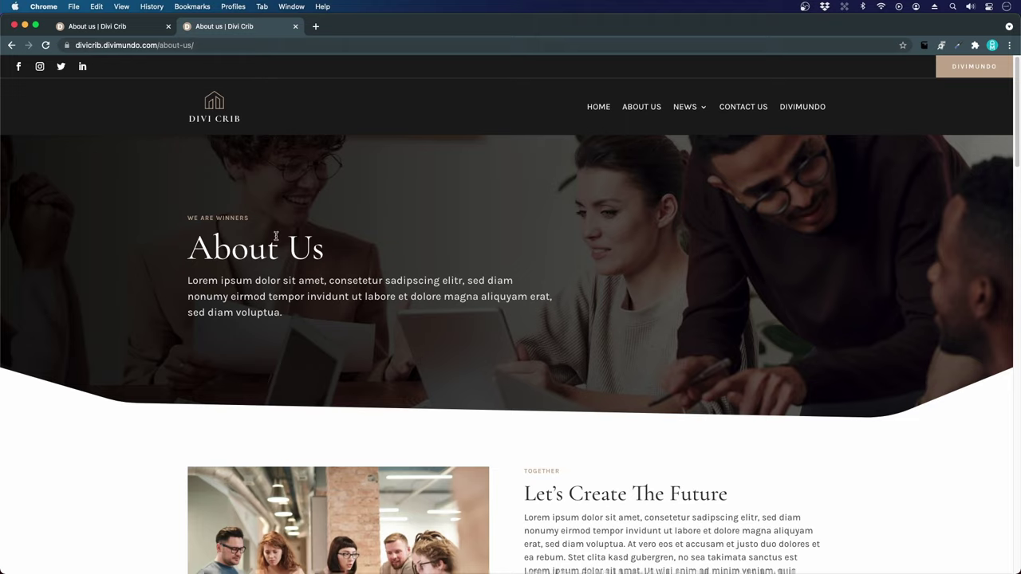
left_click(103, 28)
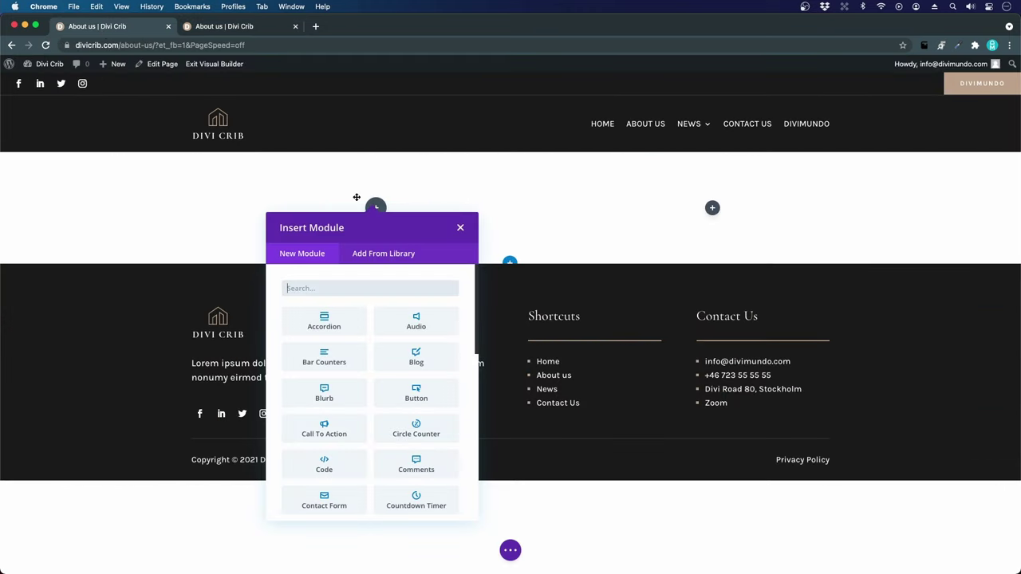
type("text")
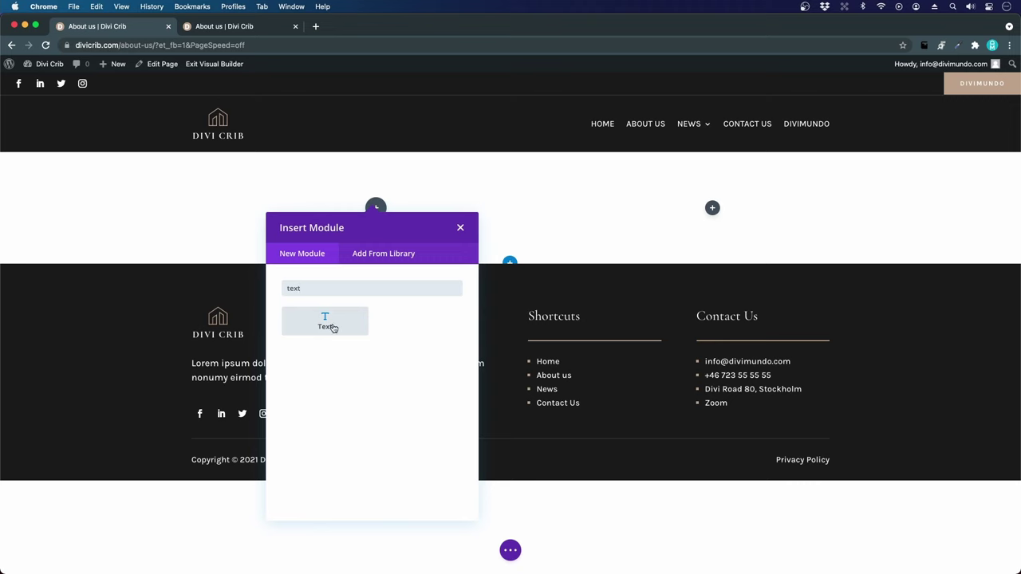
left_click(327, 321)
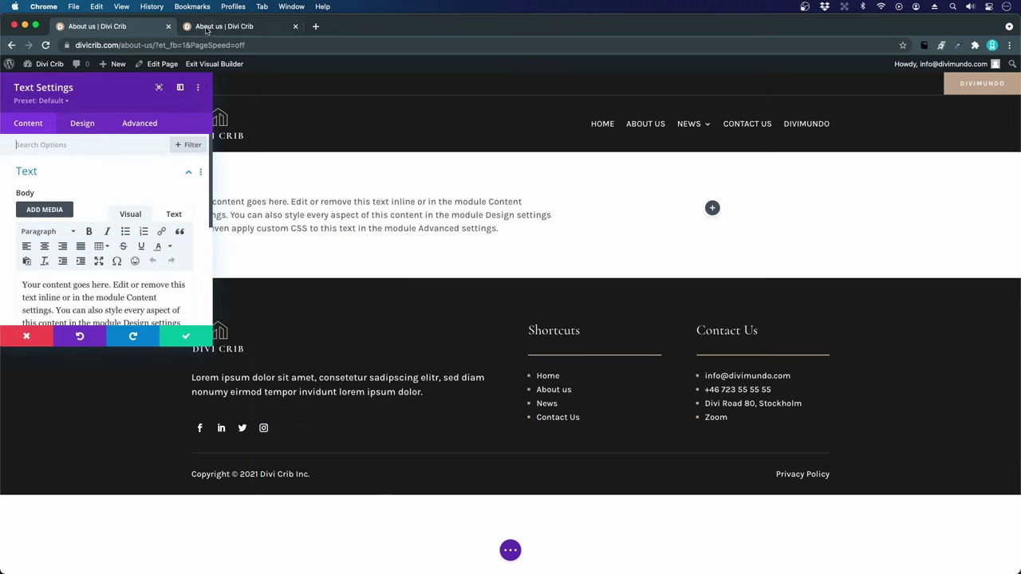
- Copy the reference page's hero label, heading and body text
left_click(206, 29)
left_click_drag(283, 315, 182, 221)
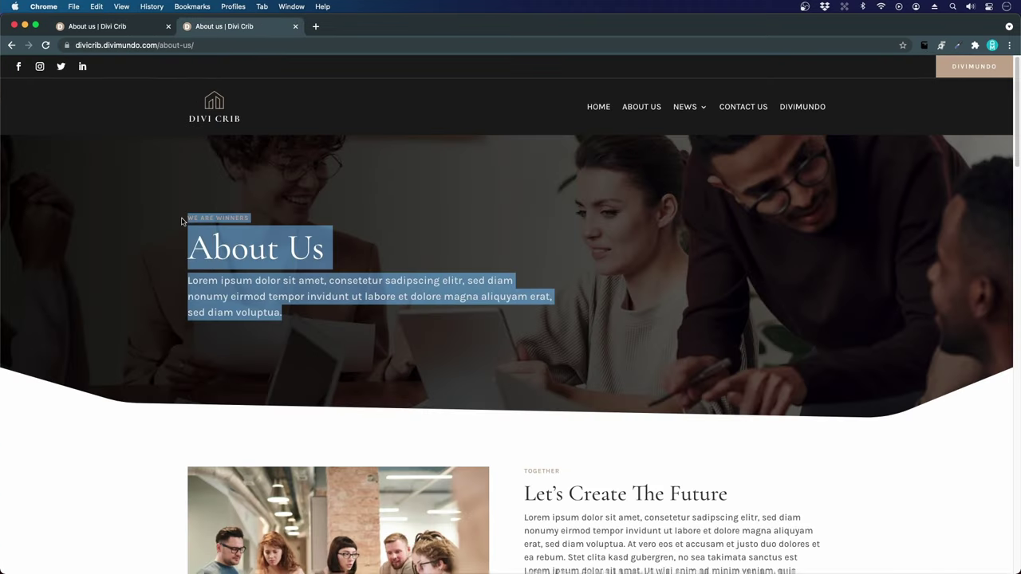
key("super+c")
left_click(135, 30)
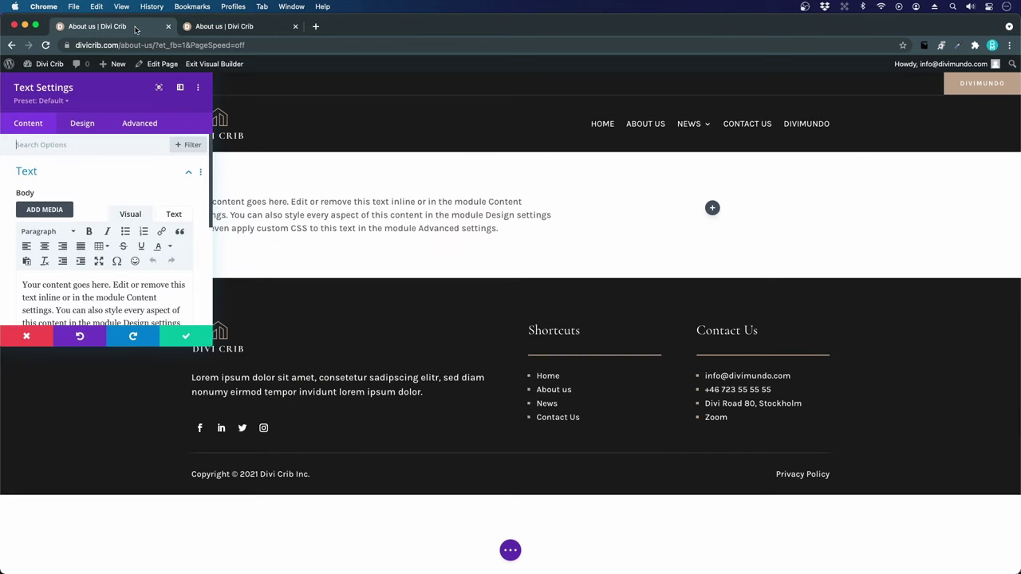
scroll(104, 263, "down", 1)
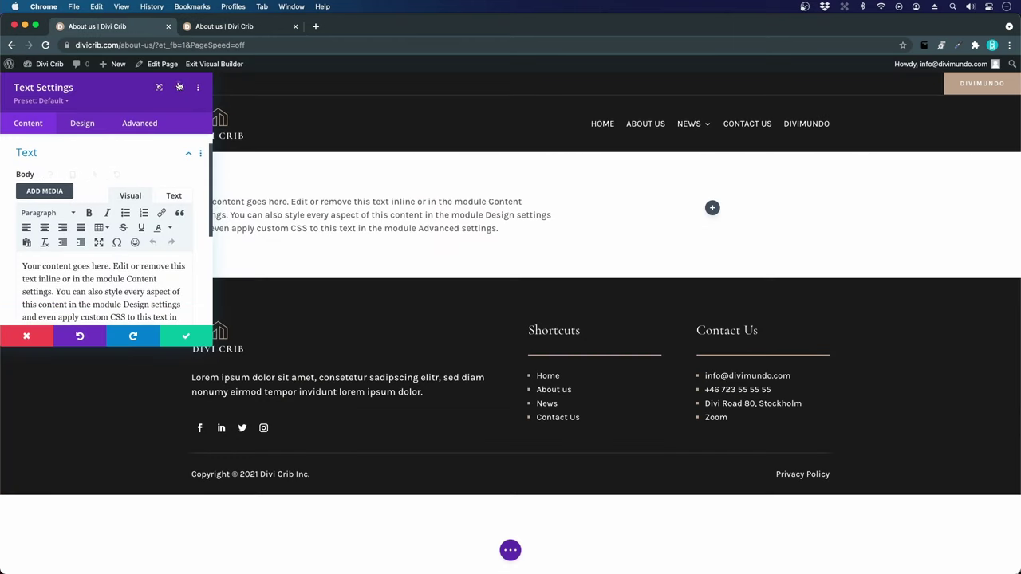
- Replace the placeholder with the pasted plain-text hero copy, putting label, heading and paragraph on separate lines
left_click(179, 86)
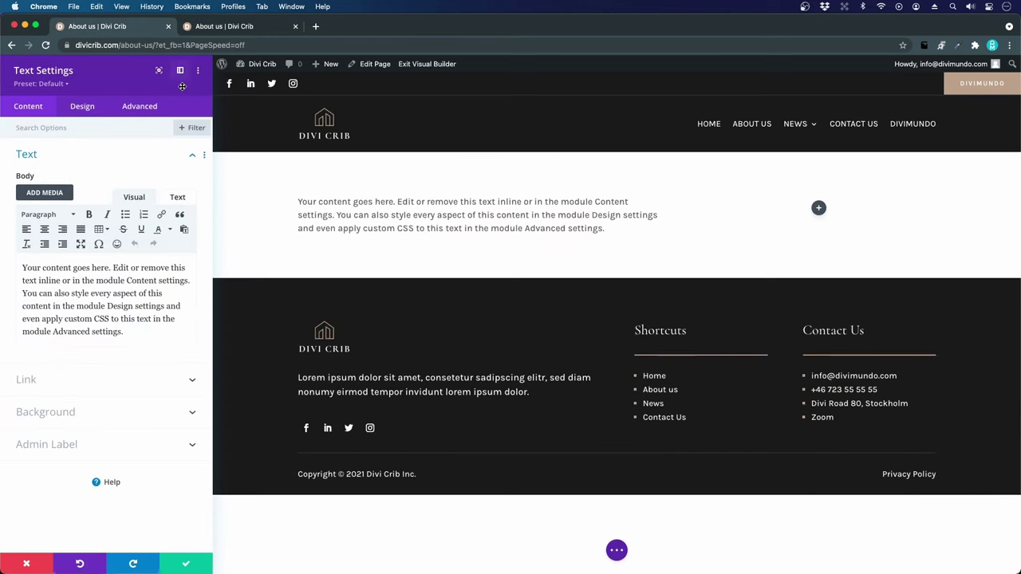
left_click(179, 233)
left_click(190, 264)
double_click(94, 293)
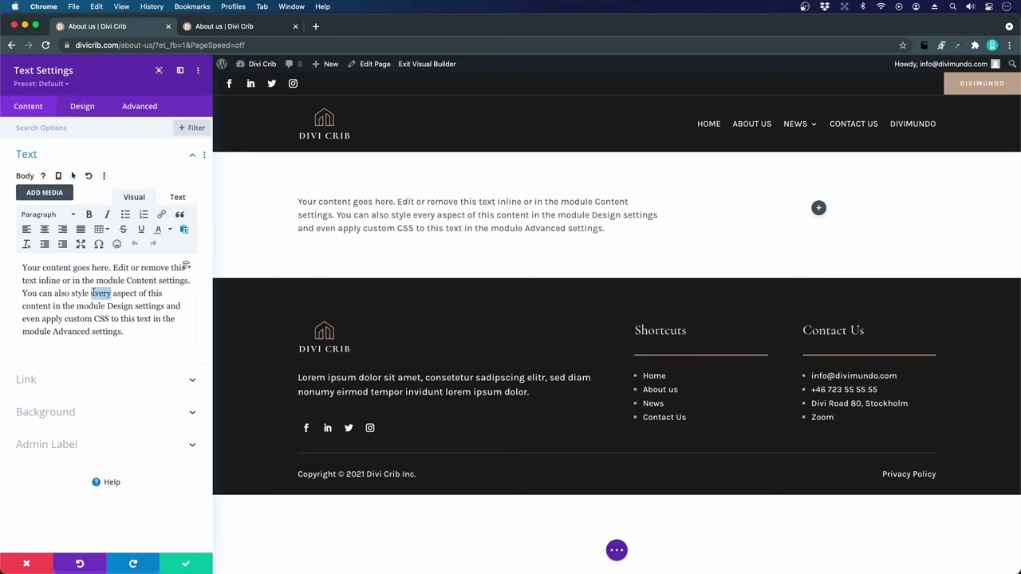
key("super+a")
key("super+v")
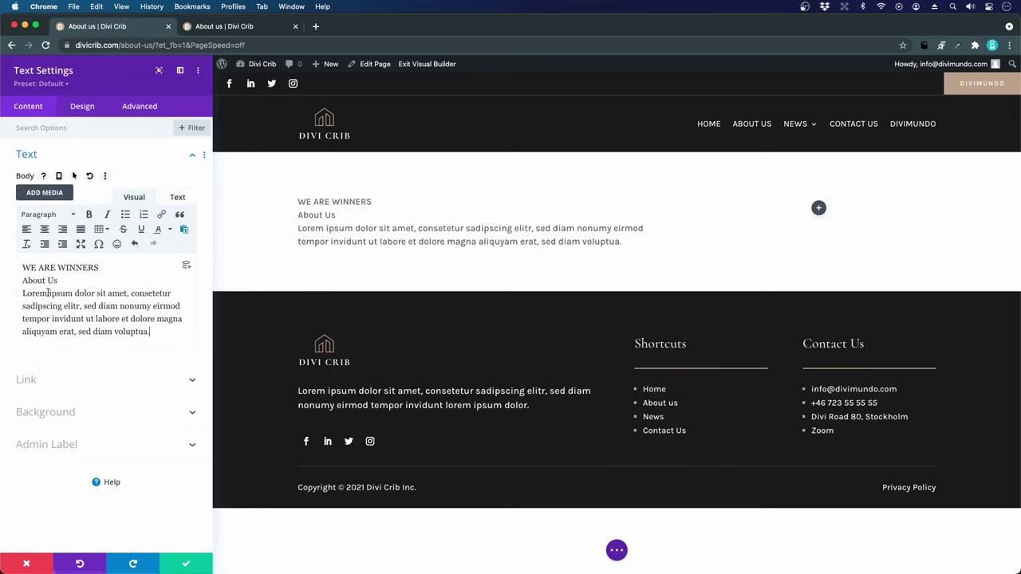
left_click(22, 281)
key("Return")
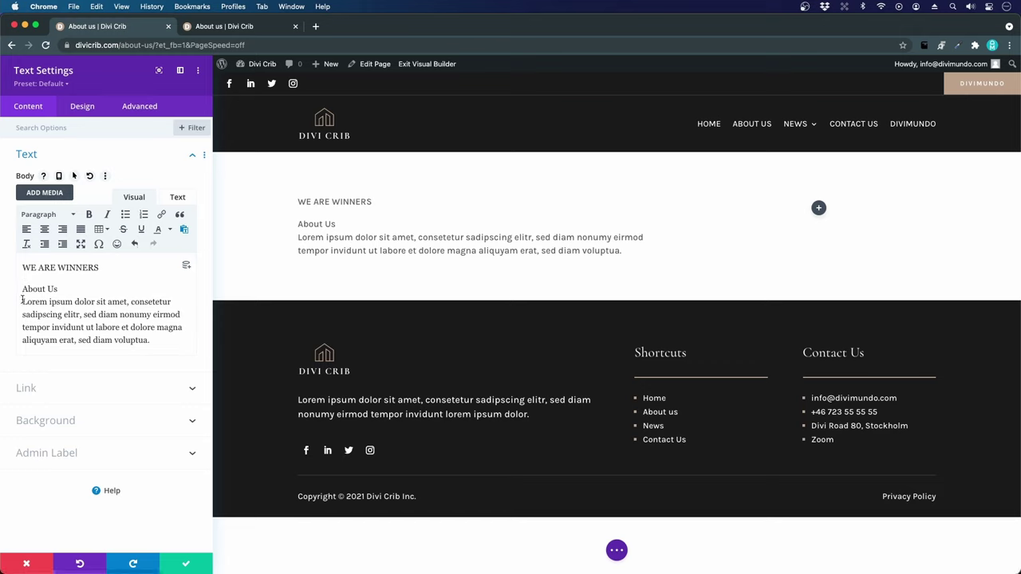
left_click(23, 300)
key("BackSpace")
key("Return")
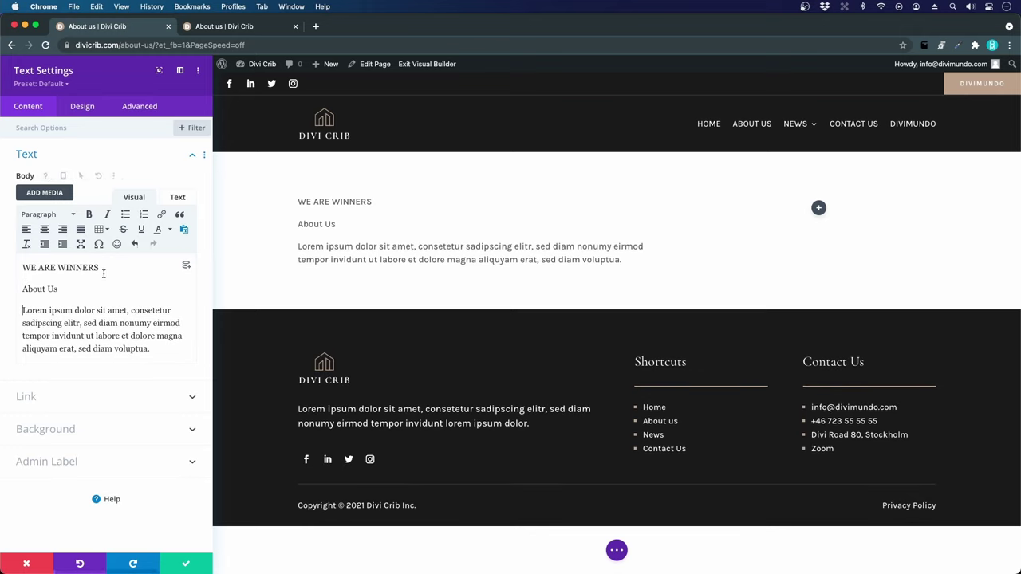
- Format WE ARE WINNERS as Heading 4 and About Us as Heading 1
left_click_drag(101, 268, 24, 268)
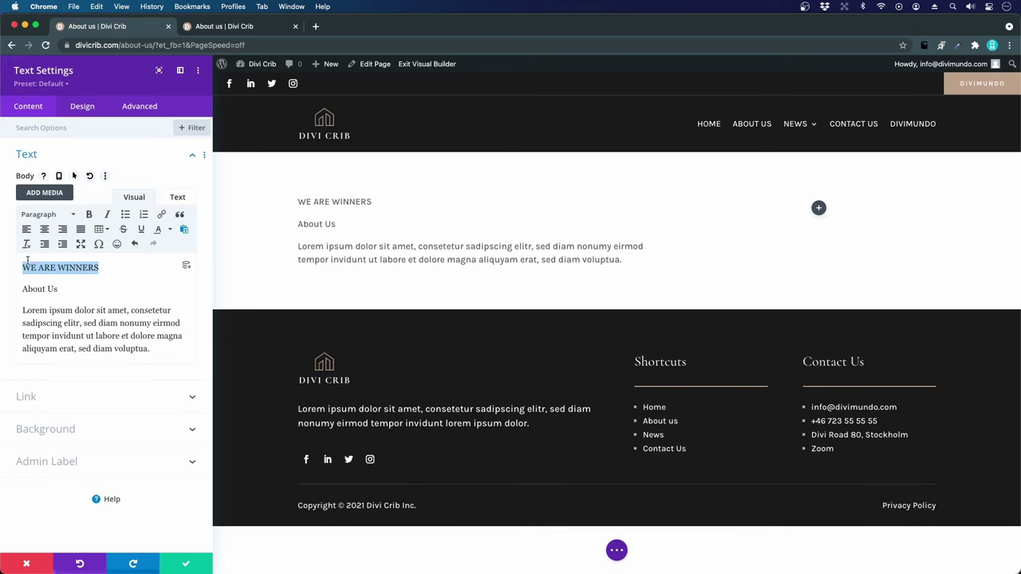
left_click(44, 217)
left_click(74, 311)
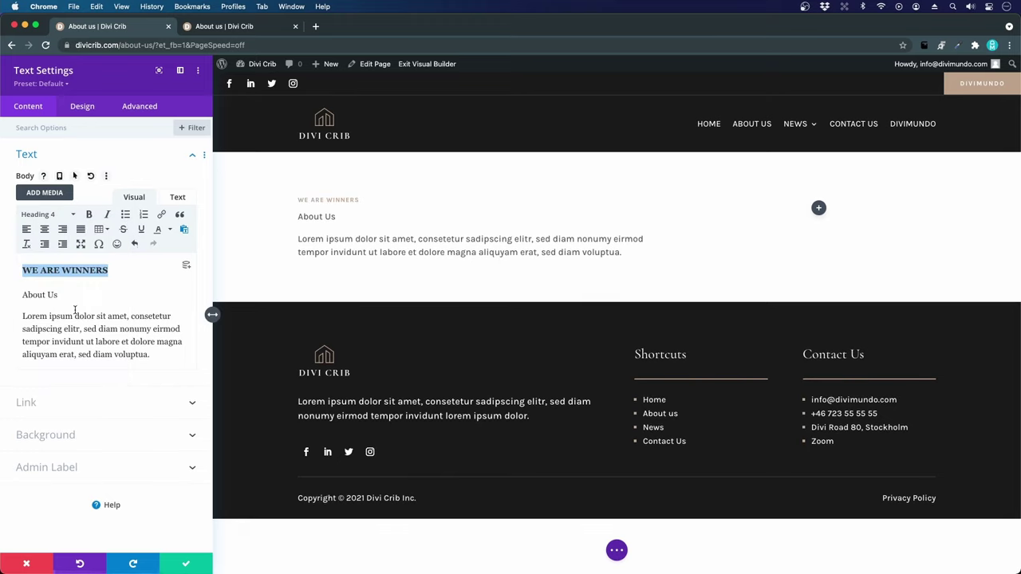
left_click_drag(60, 295, 22, 293)
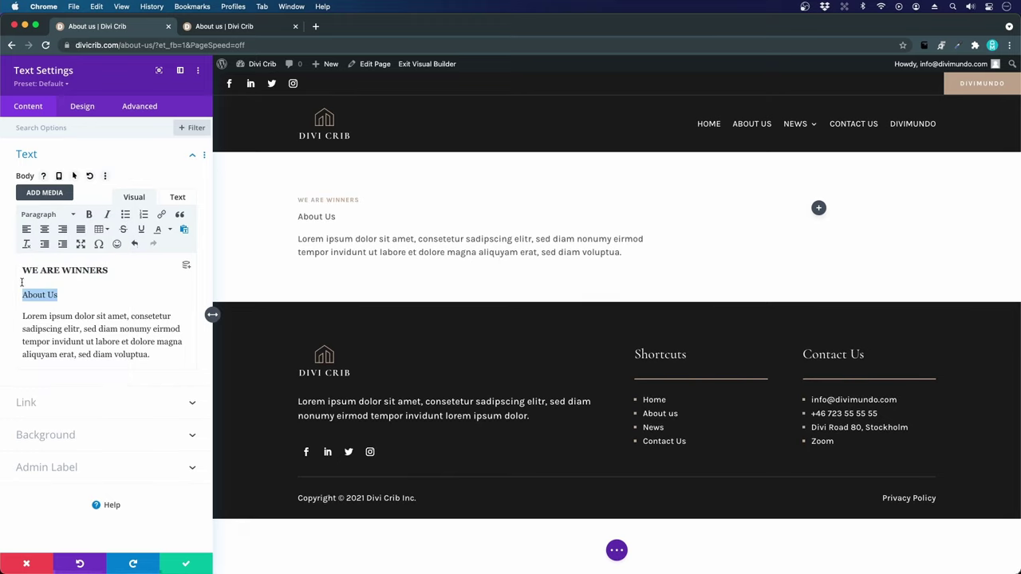
left_click(56, 213)
left_click(80, 256)
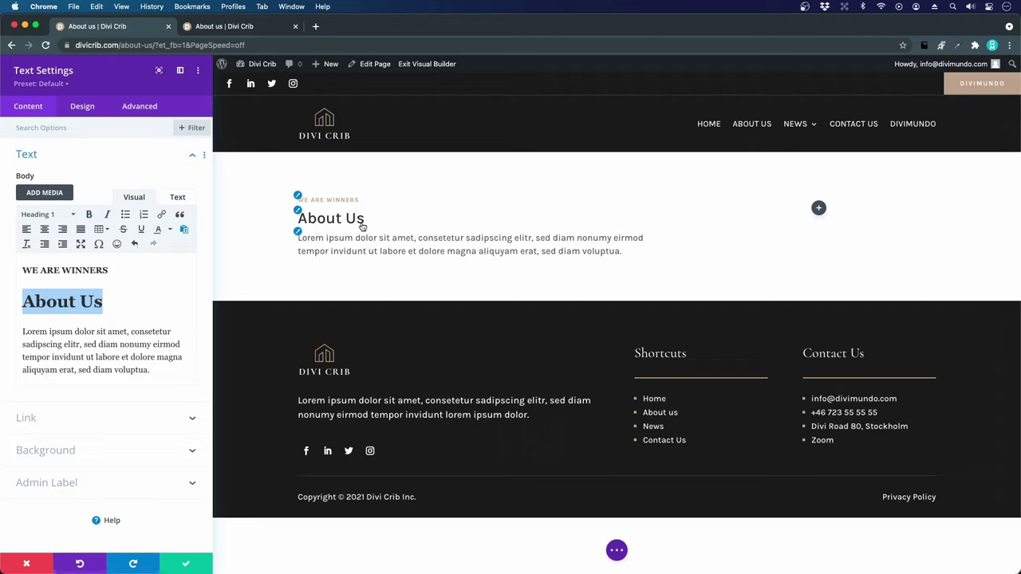
left_click(123, 333)
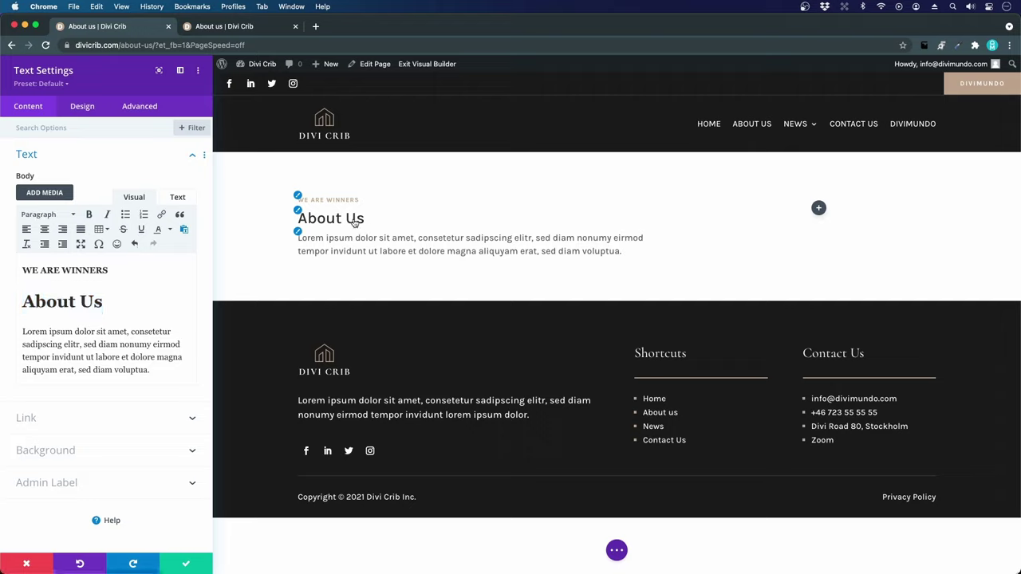
left_click(298, 212)
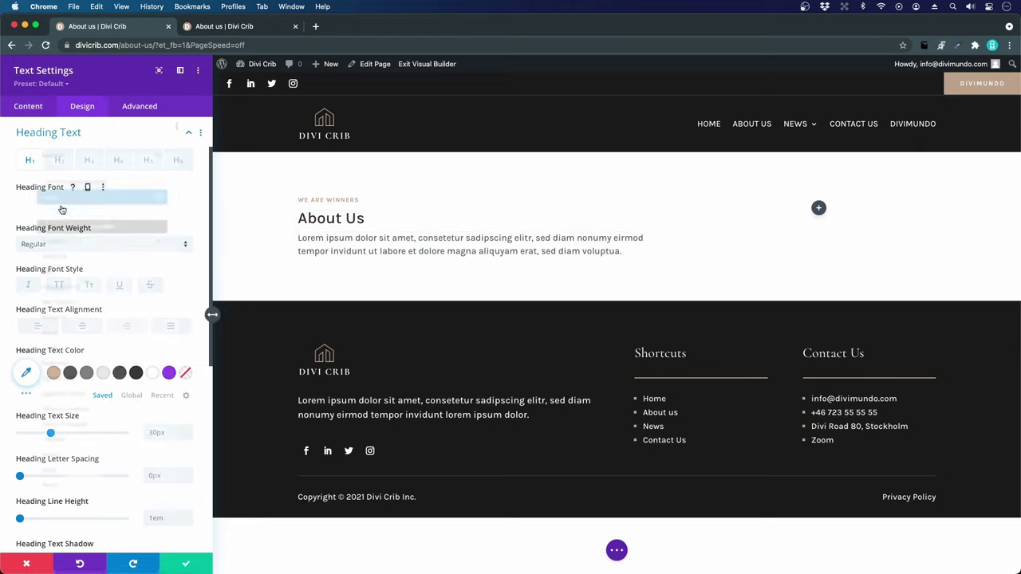
- Set the About Us heading font to Cormorant Garamond in dark grey #333333
left_click(62, 206)
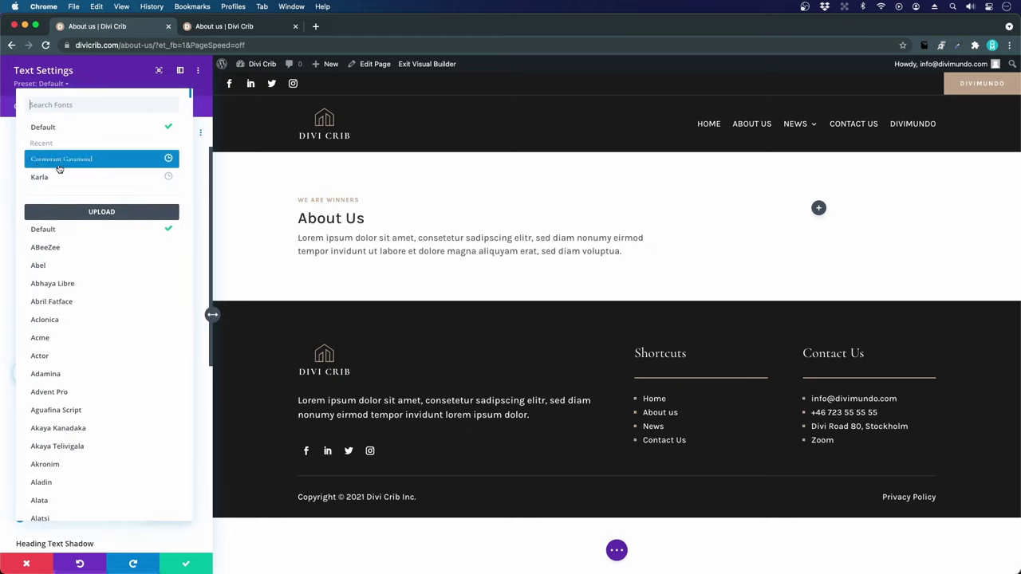
left_click(62, 160)
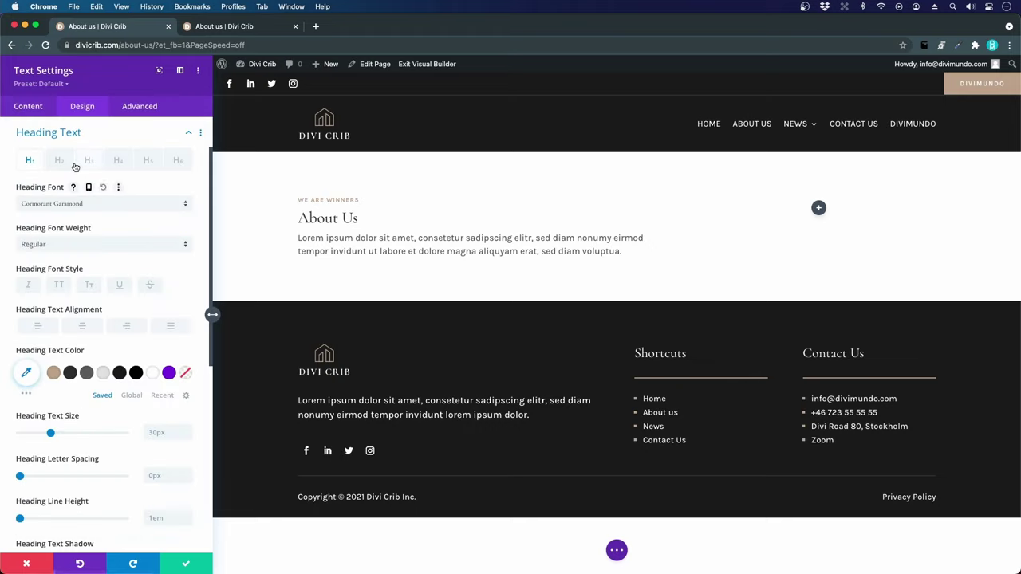
scroll(130, 200, "down", 1)
scroll(131, 204, "down", 2)
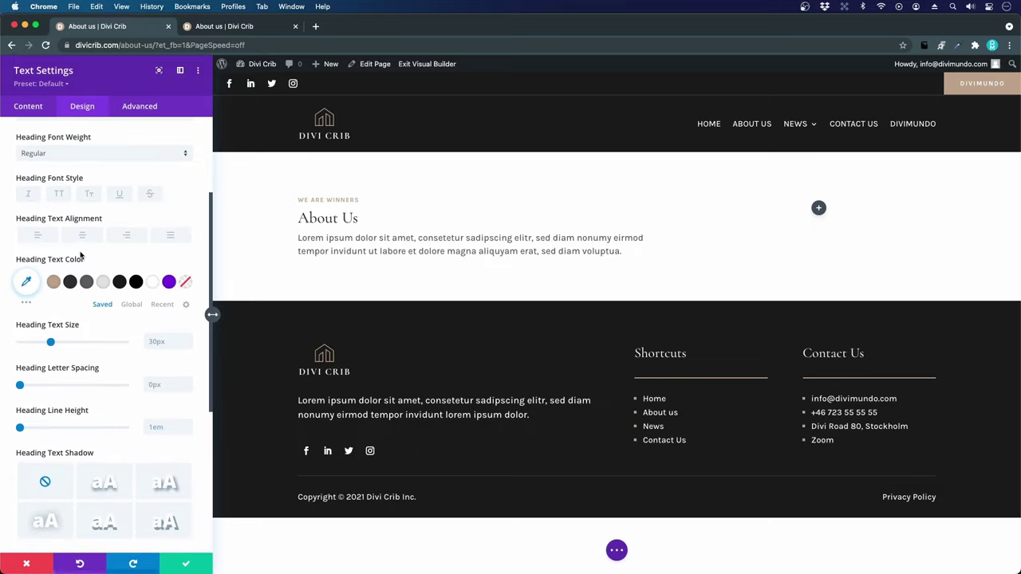
scroll(80, 256, "down", 1)
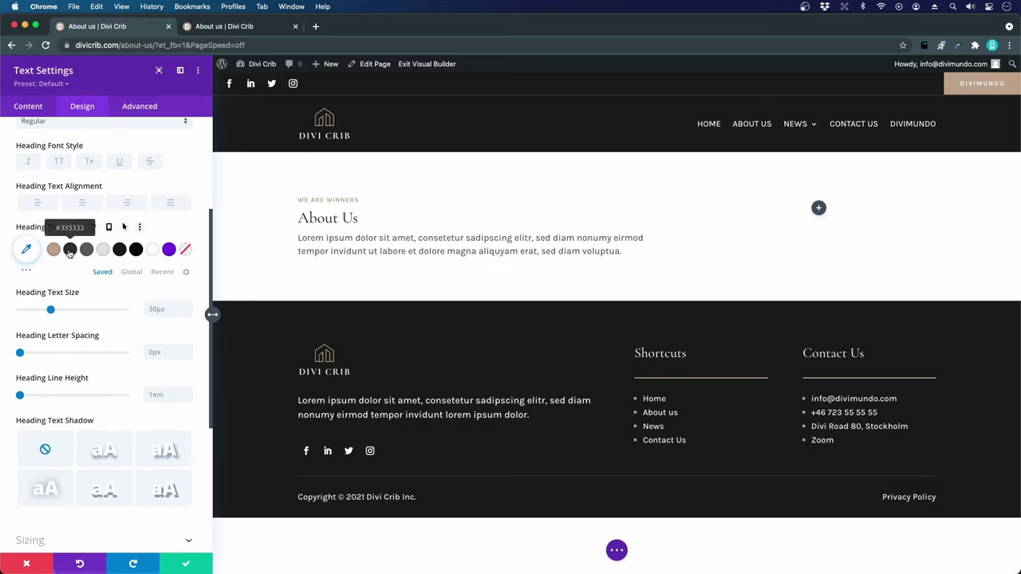
left_click(69, 250)
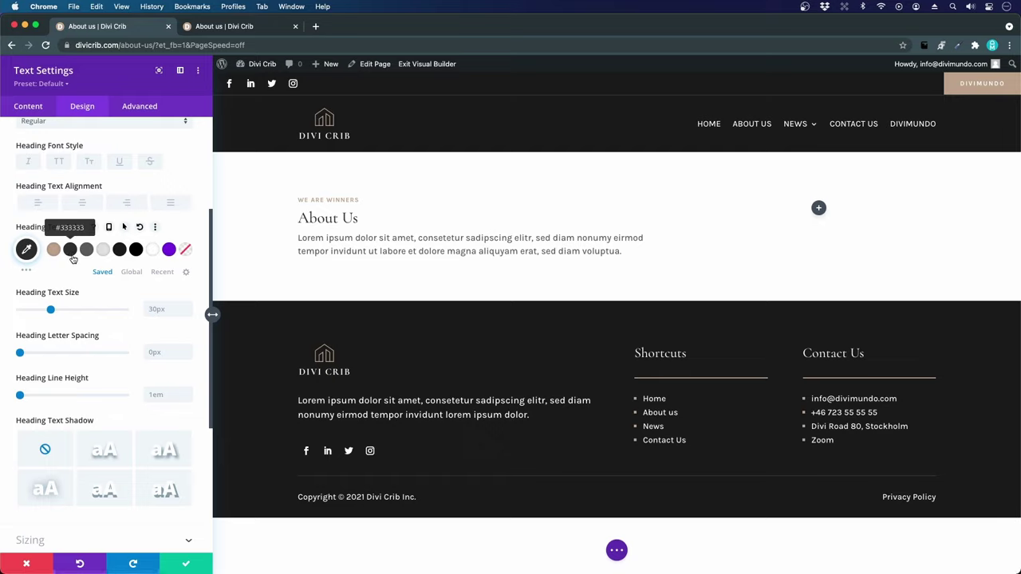
- Make the heading 68px on desktop, 56px on tablet and 35px on phone
scroll(96, 313, "down", 1)
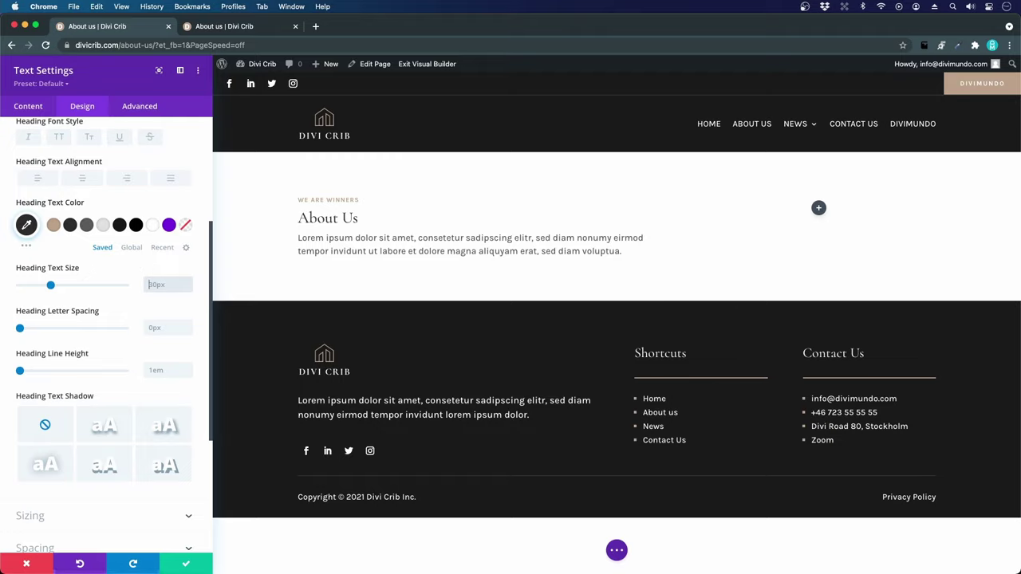
left_click(167, 284)
type("68px")
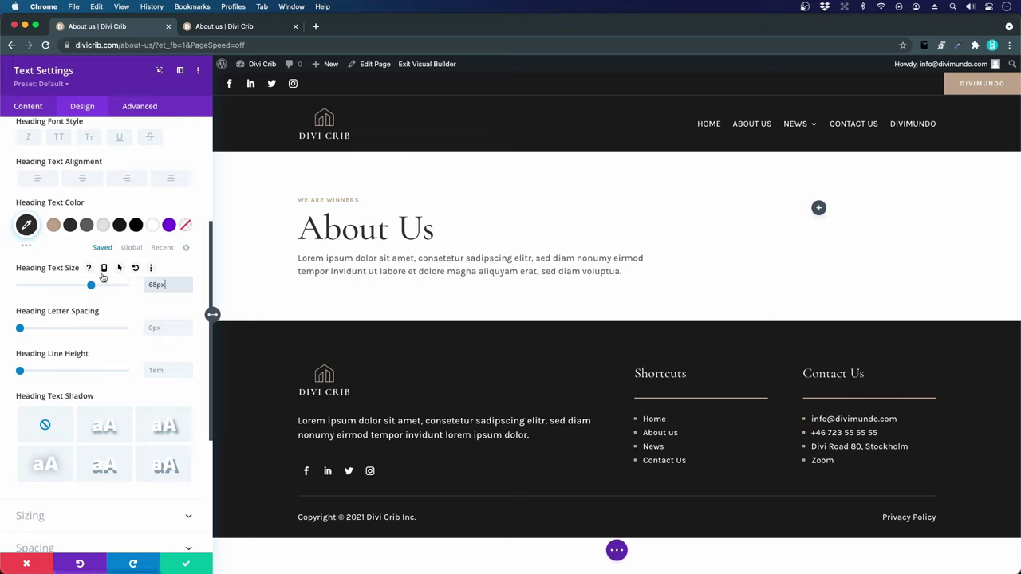
left_click(104, 269)
left_click(104, 289)
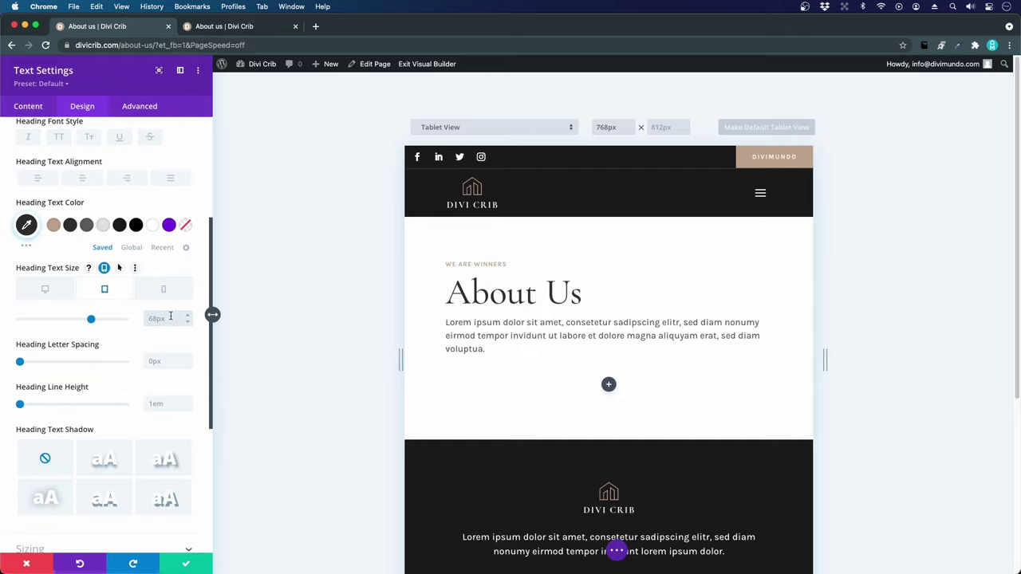
left_click(170, 317)
type("56")
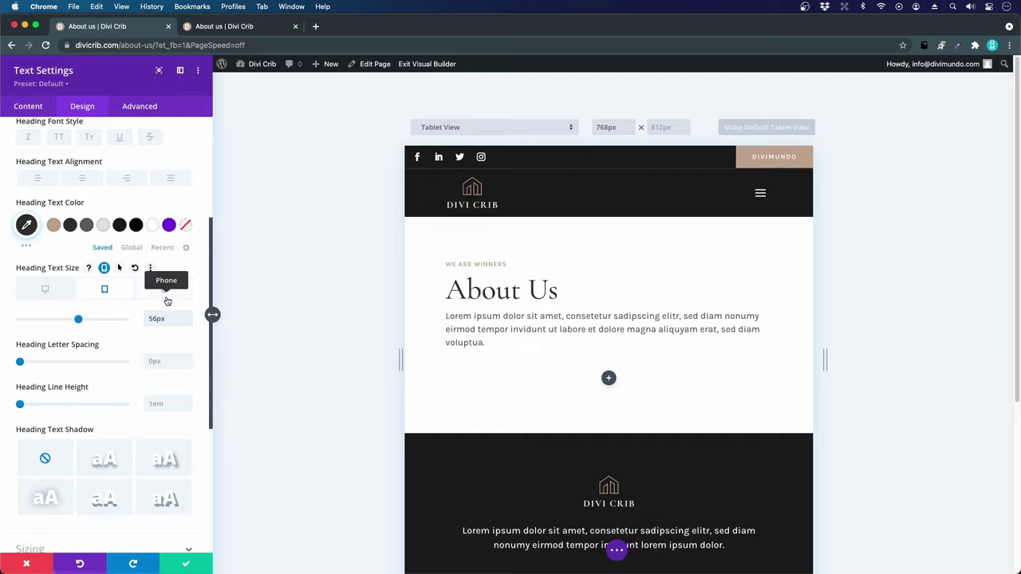
left_click(164, 289)
type("3")
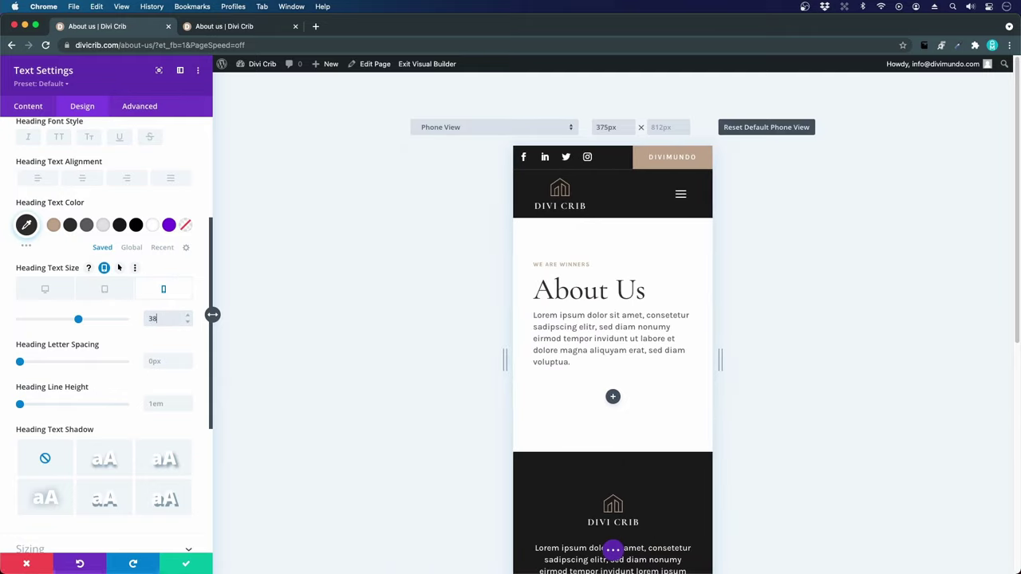
type("8")
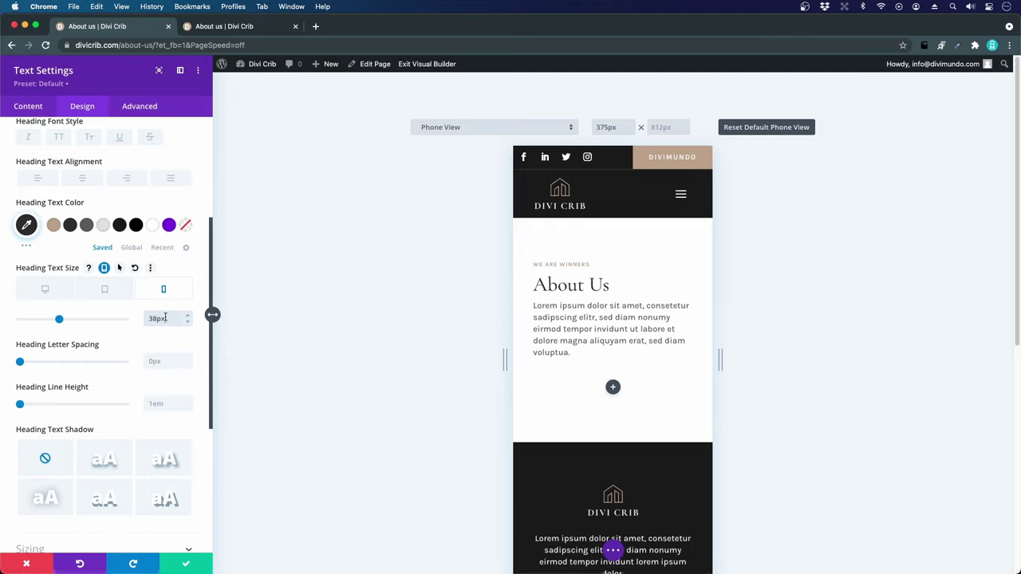
key("Down")
key("Down")
key("Down")
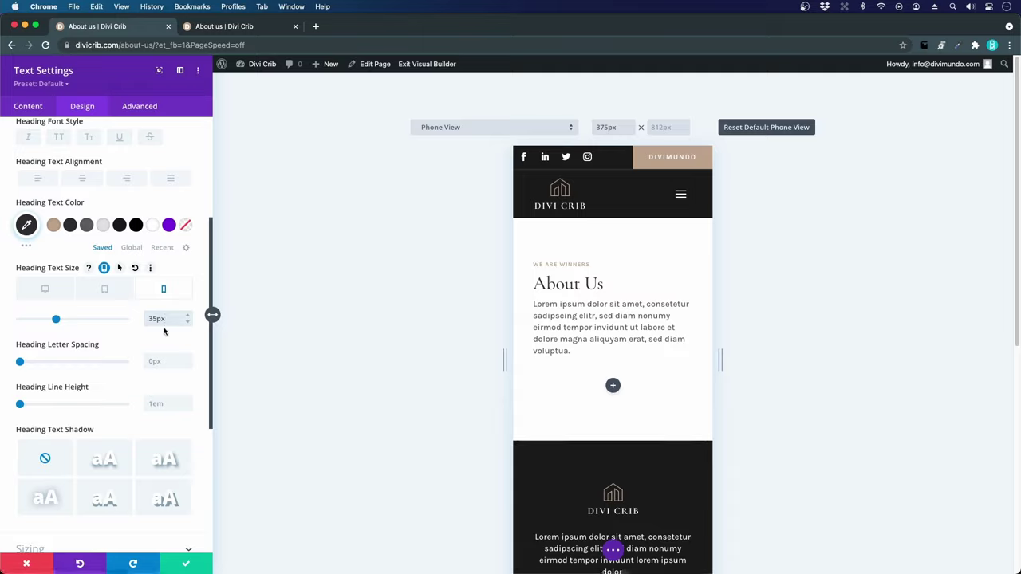
left_click(35, 108)
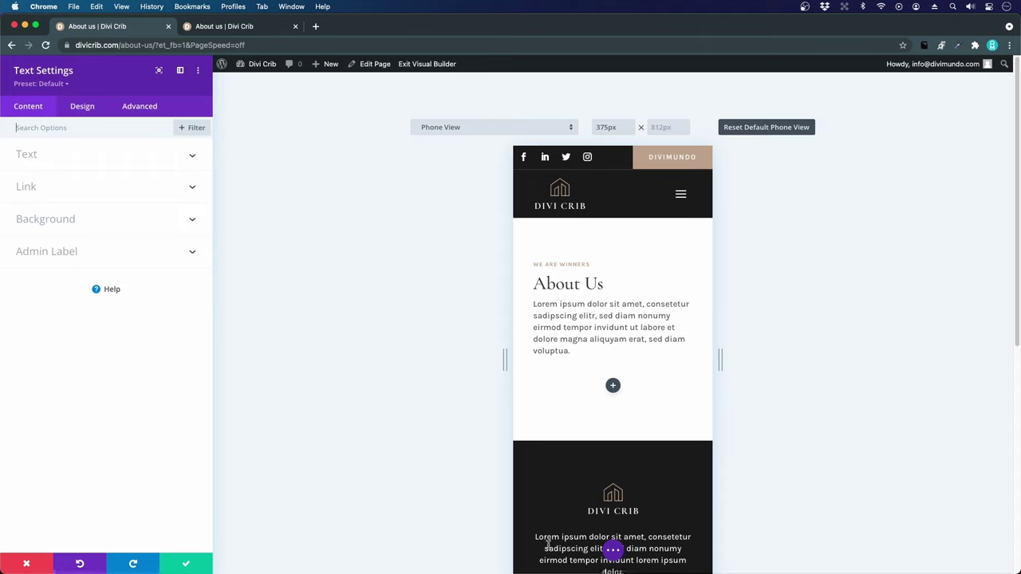
- Return to desktop preview, set body text to 18px and #e5e5e5, and save
left_click(612, 549)
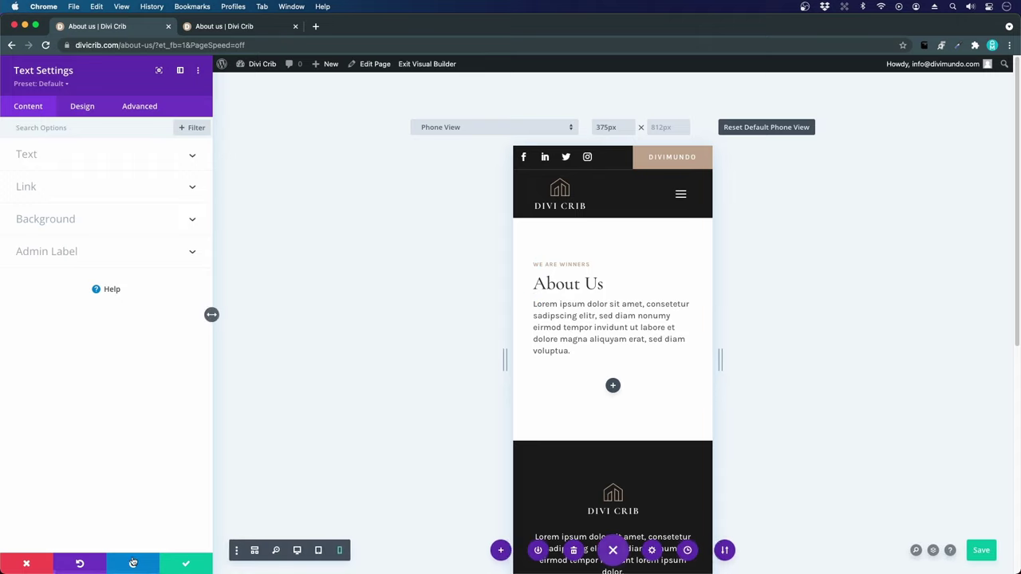
left_click(297, 550)
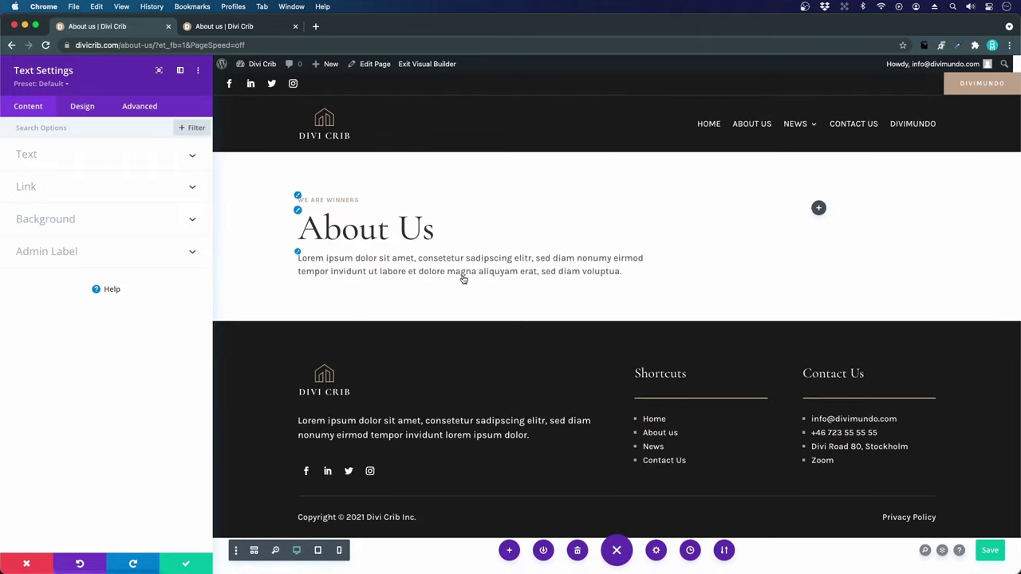
left_click(299, 255)
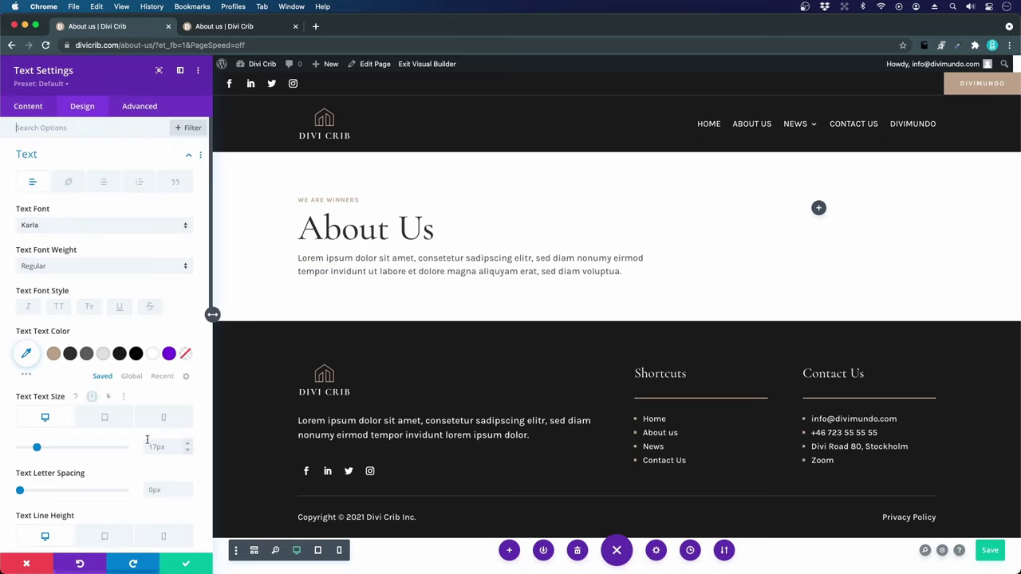
left_click_drag(37, 447, 37, 450)
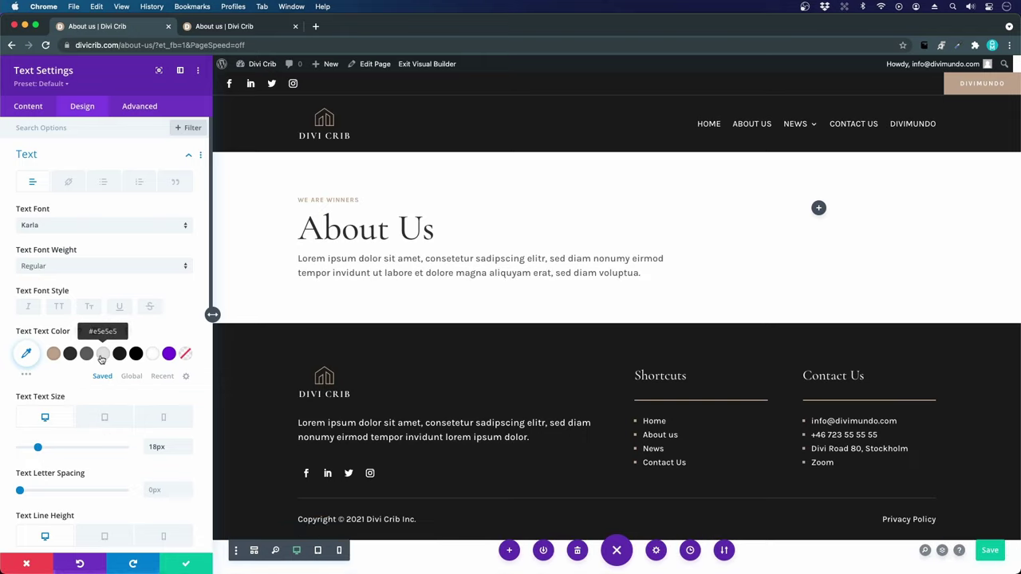
left_click(102, 355)
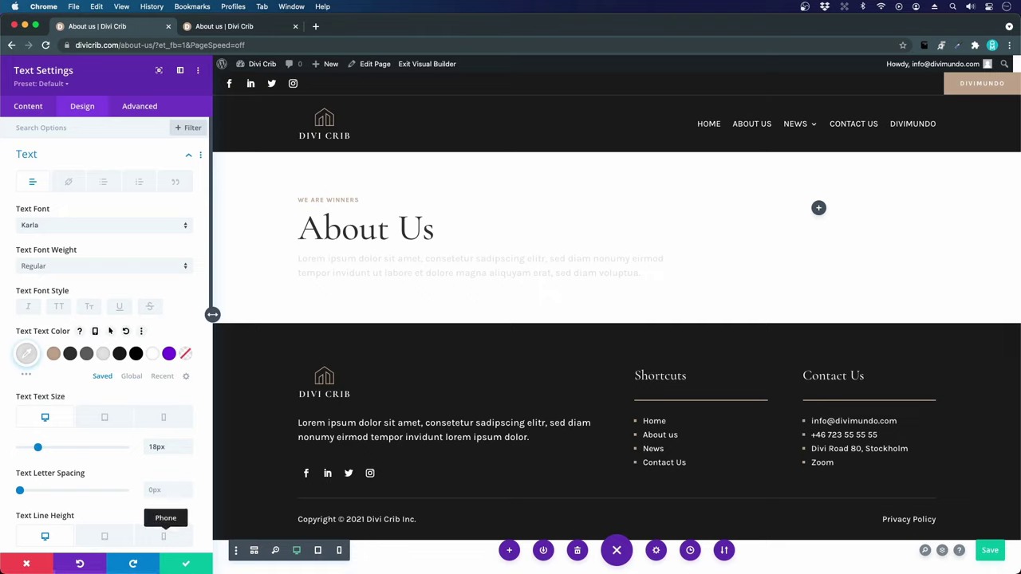
left_click(186, 564)
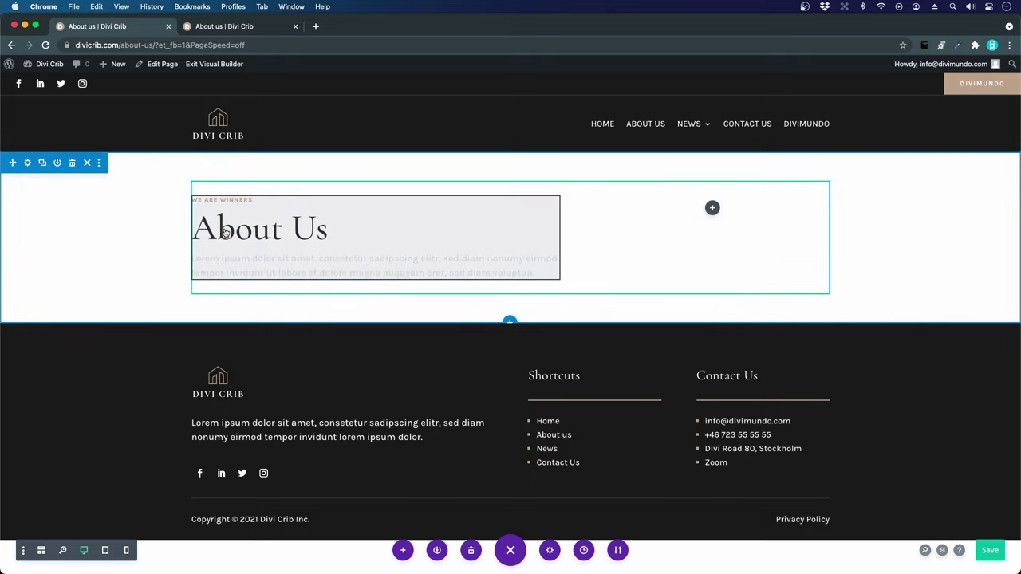
- Set the team meeting photo from the Media Library as the section background image
left_click(27, 164)
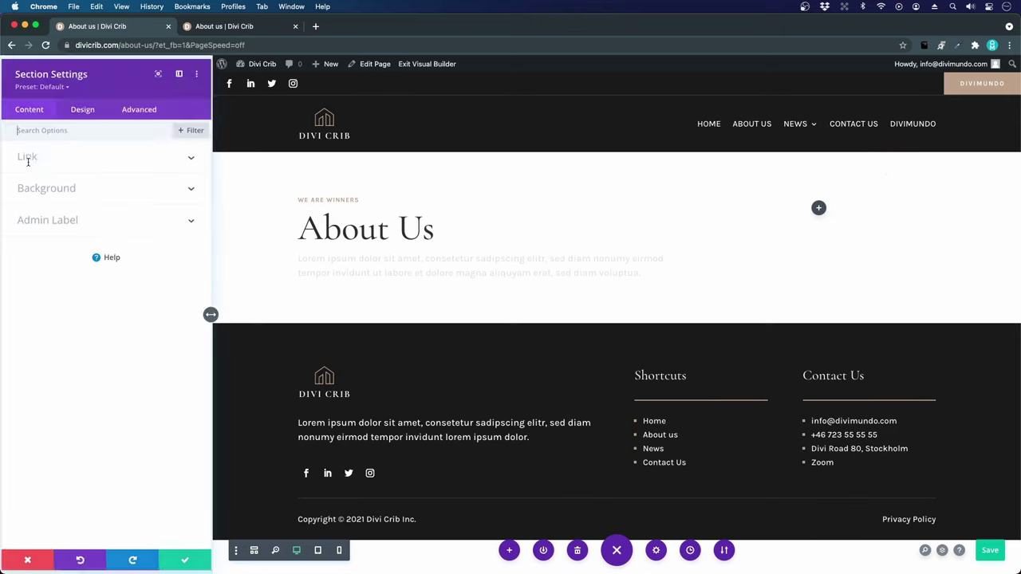
left_click(68, 196)
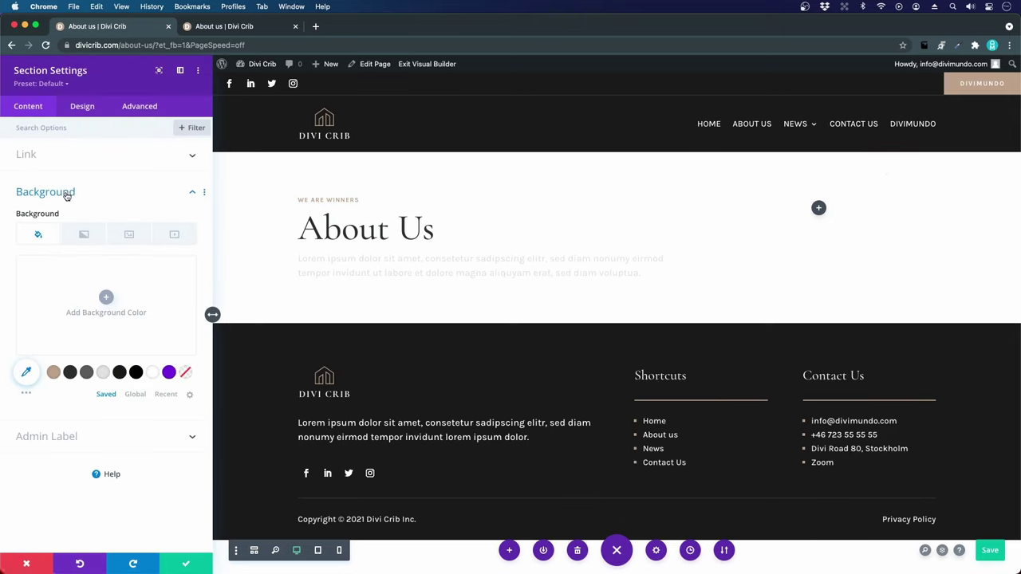
left_click(126, 234)
left_click(105, 296)
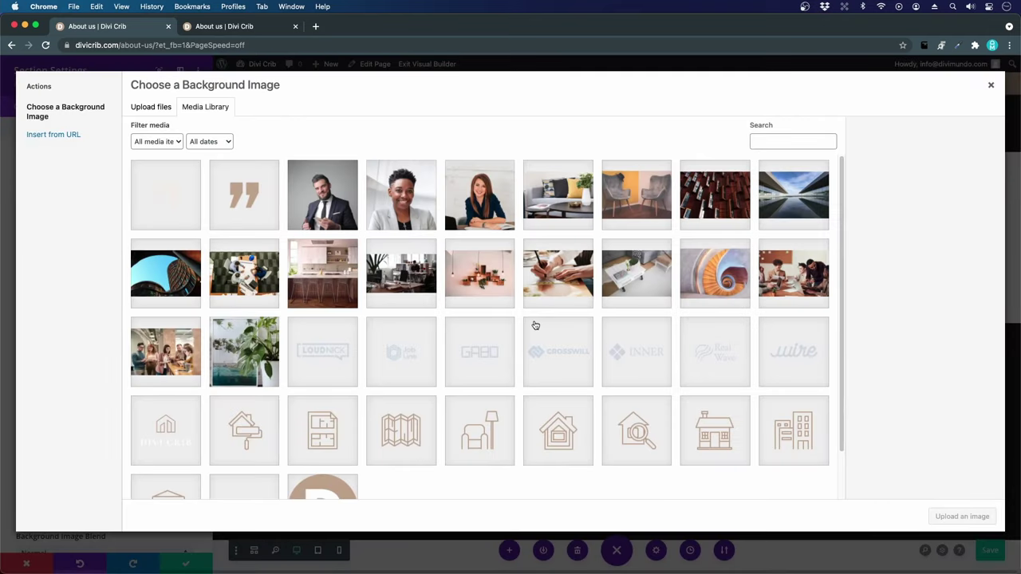
left_click(787, 256)
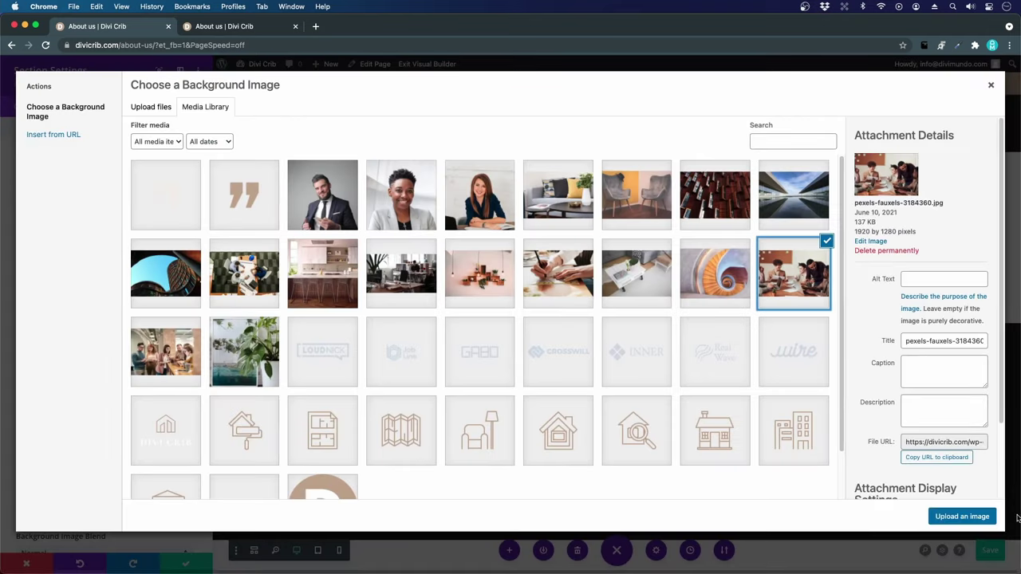
left_click(973, 517)
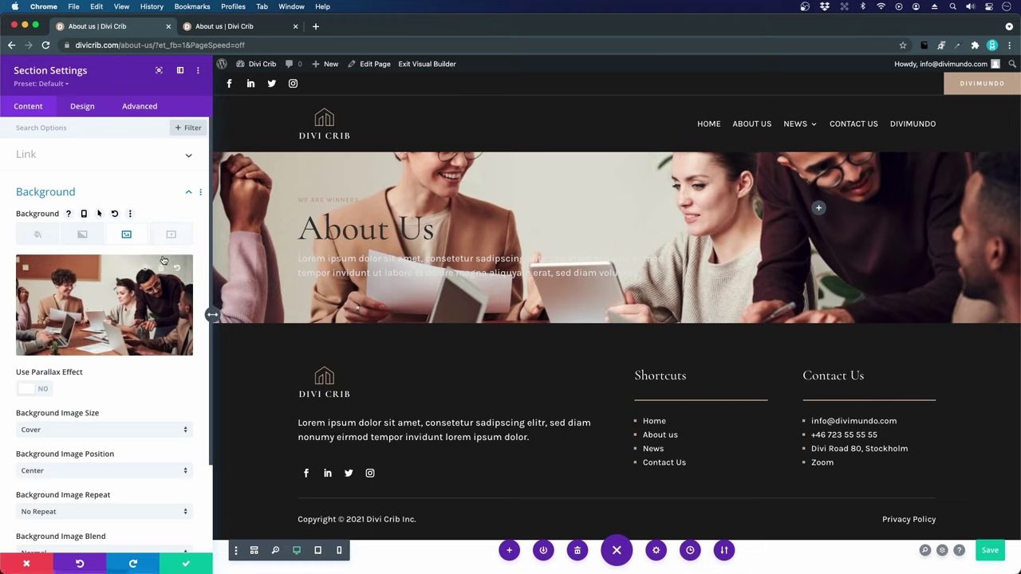
- Add a blue-to-teal background gradient placed above the photo
left_click(83, 235)
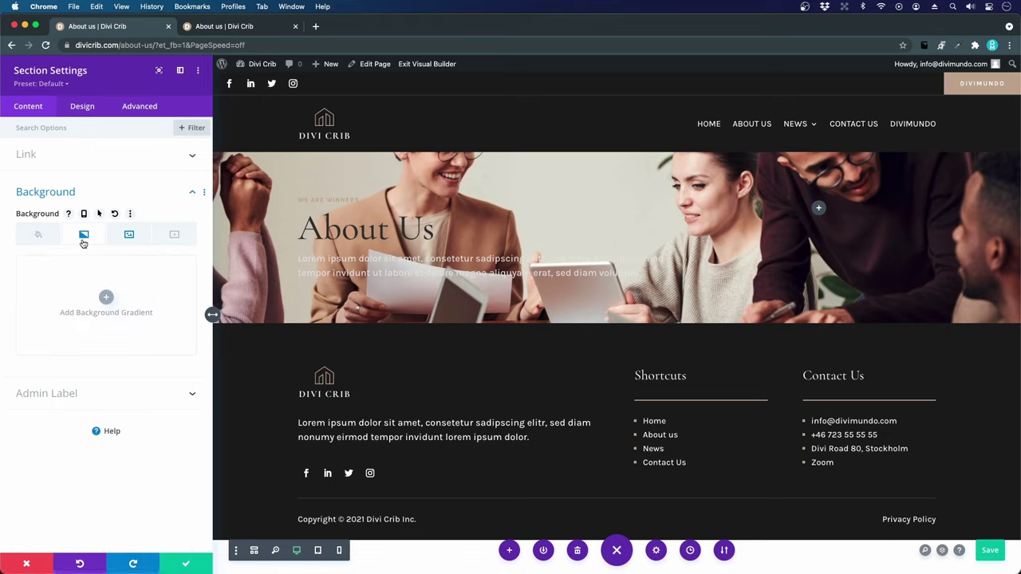
left_click(106, 299)
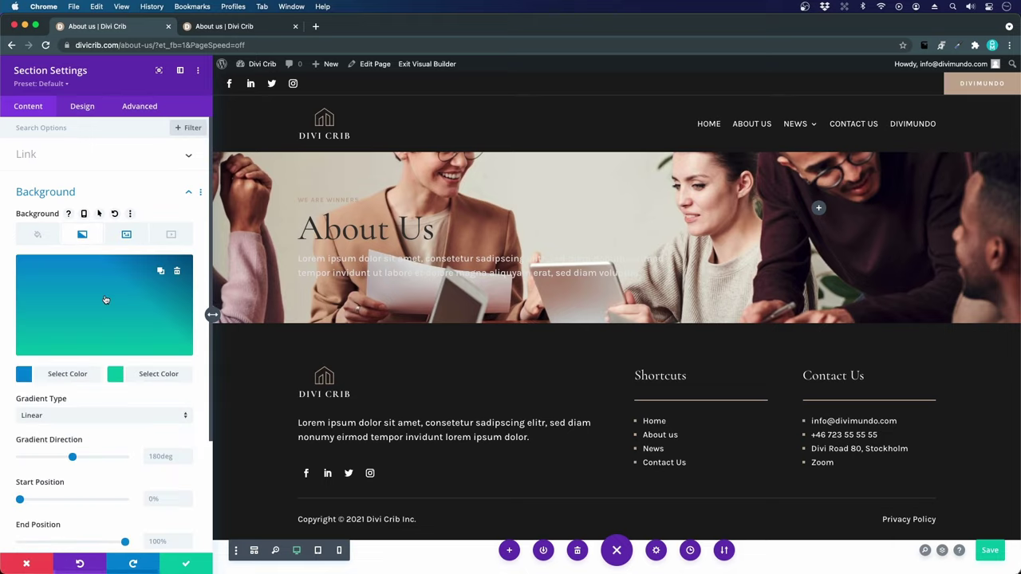
scroll(108, 359, "down", 2)
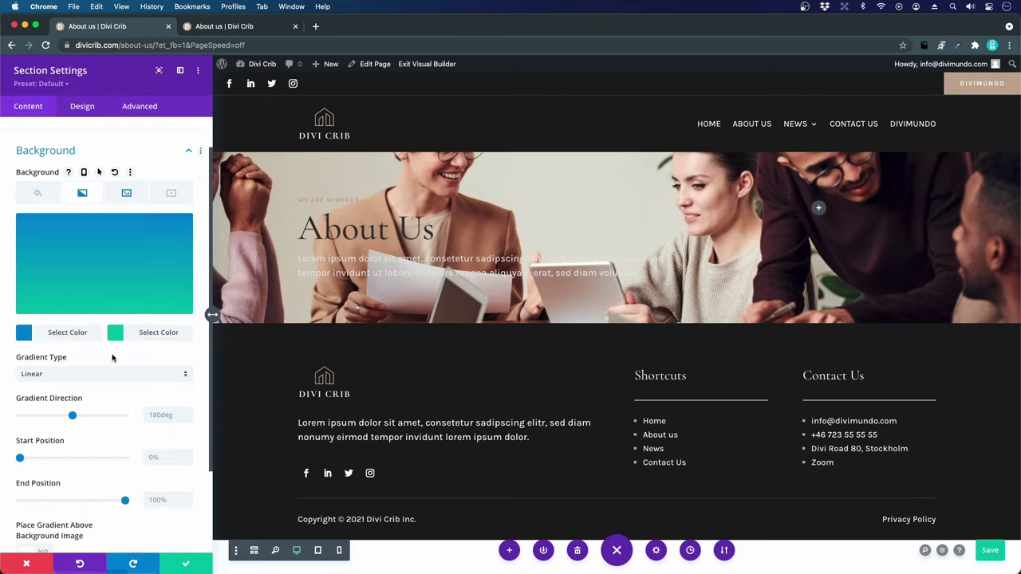
scroll(113, 361, "down", 4)
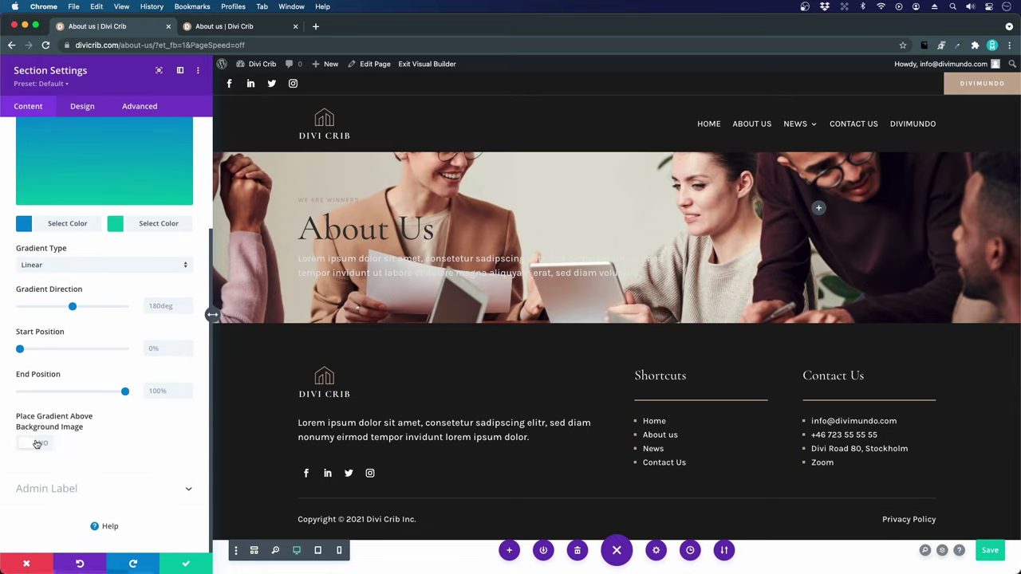
left_click(34, 444)
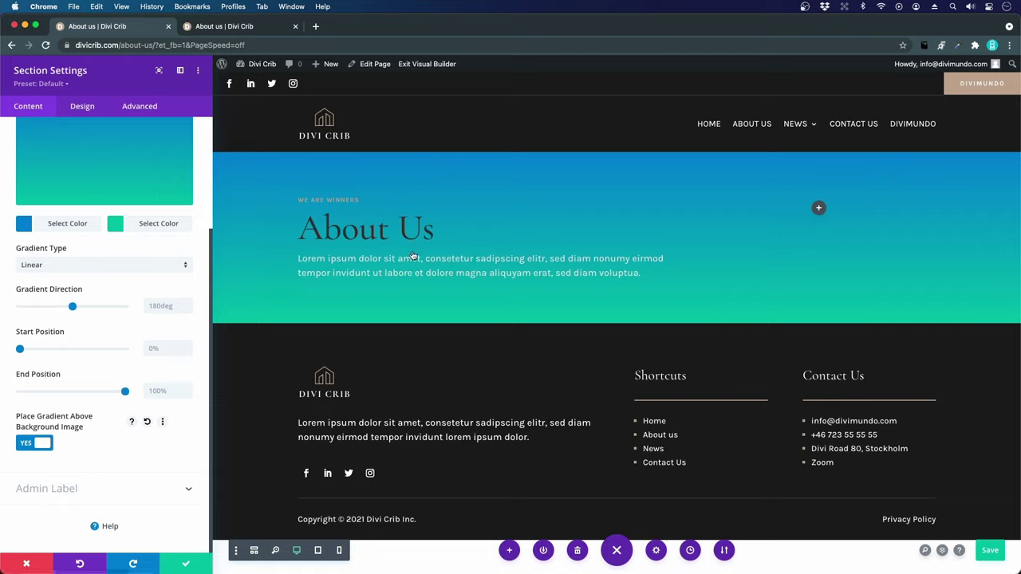
- Make both gradient colours black, with alpha 0.81 and 0.4
scroll(112, 294, "up", 4)
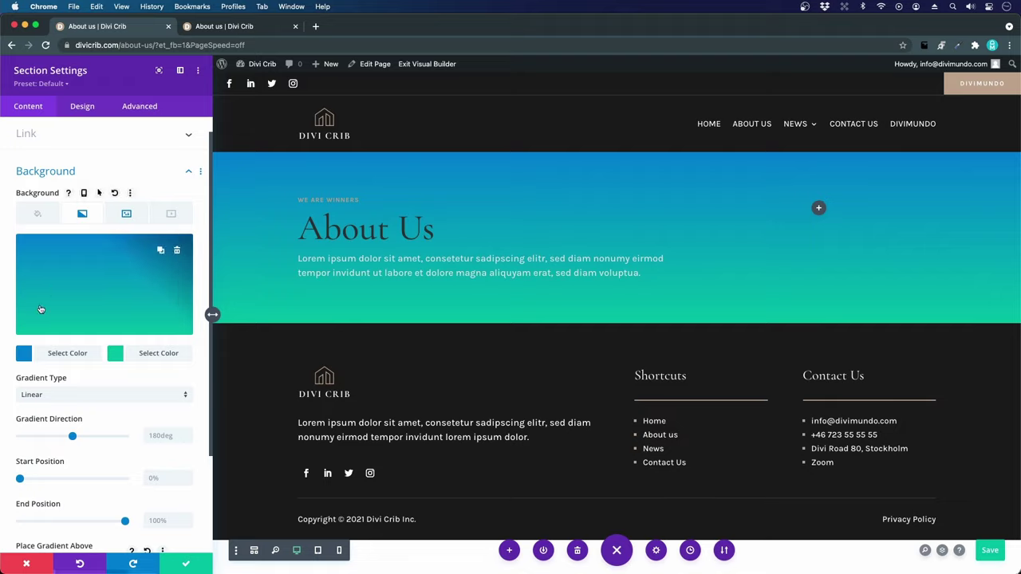
left_click(24, 354)
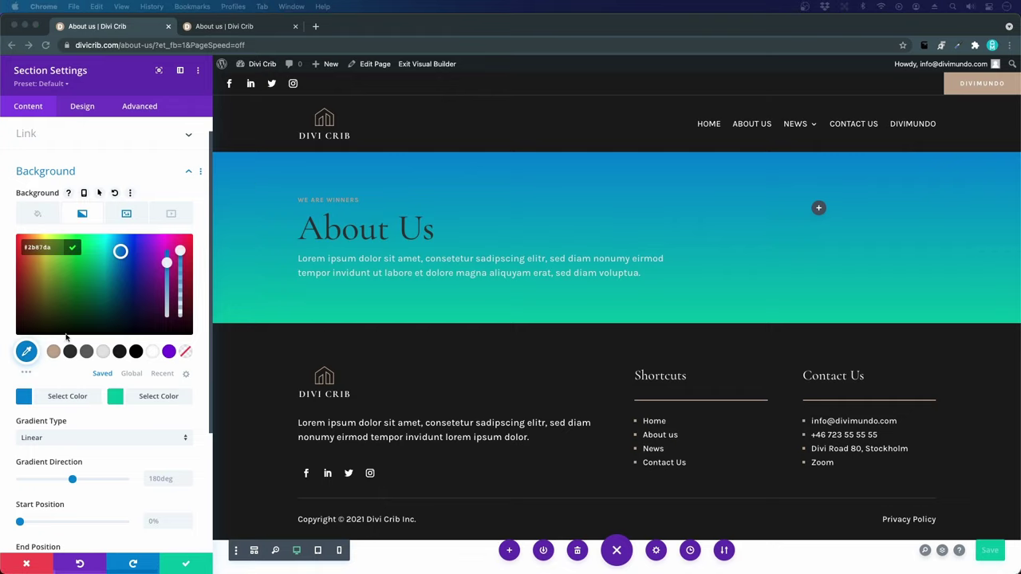
left_click(136, 353)
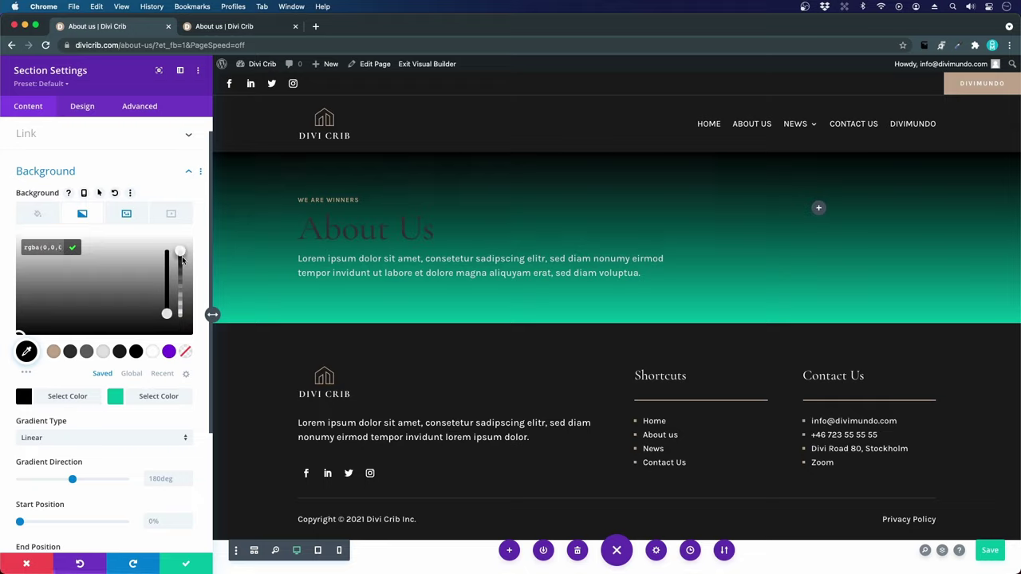
left_click_drag(182, 256, 182, 270)
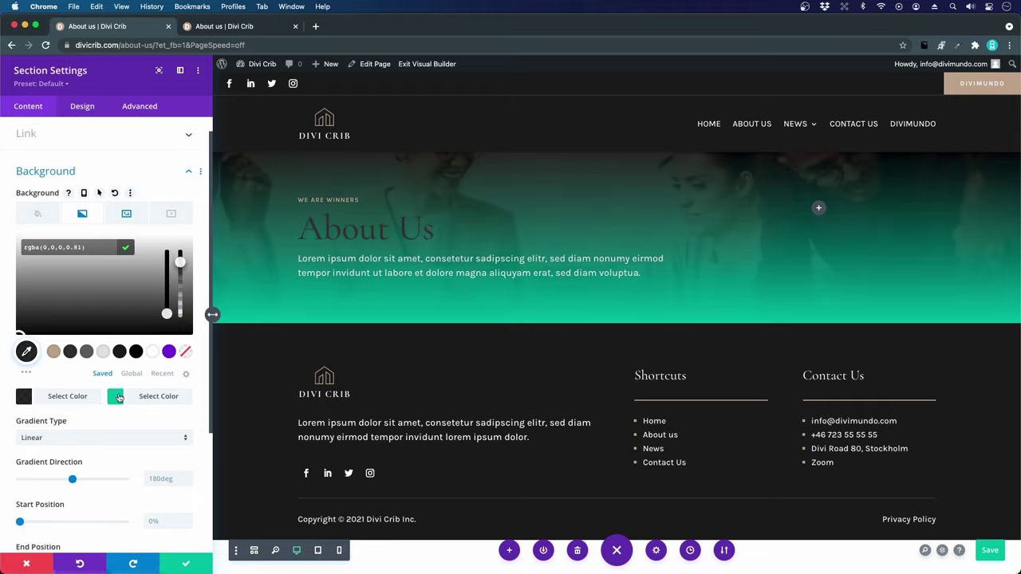
left_click(117, 396)
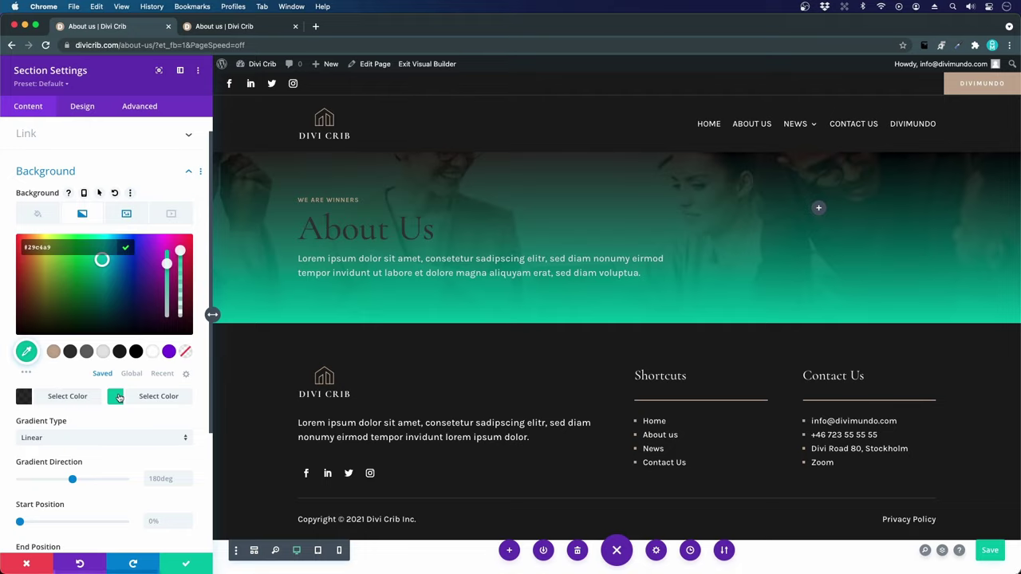
left_click(137, 354)
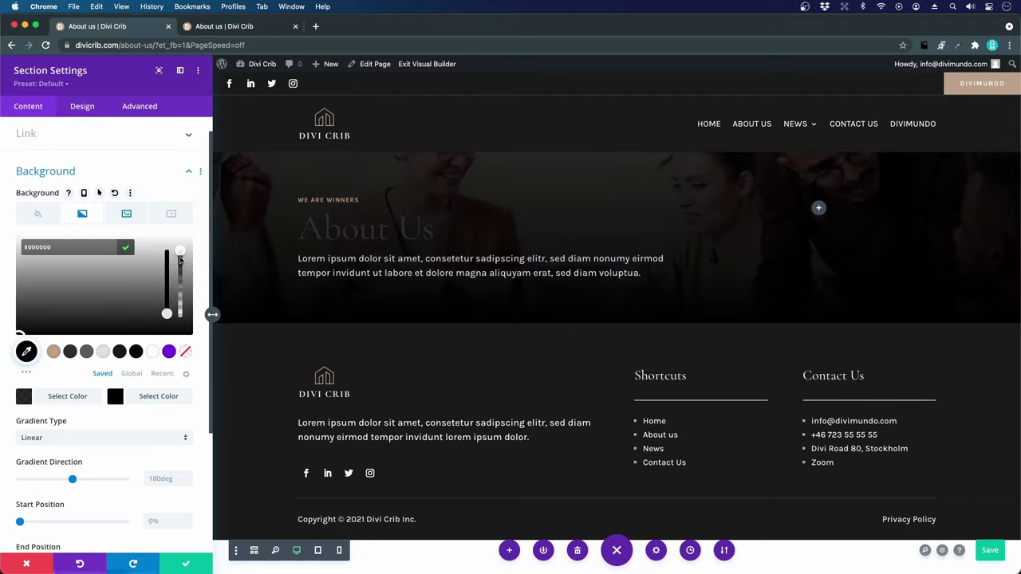
left_click_drag(183, 252, 187, 296)
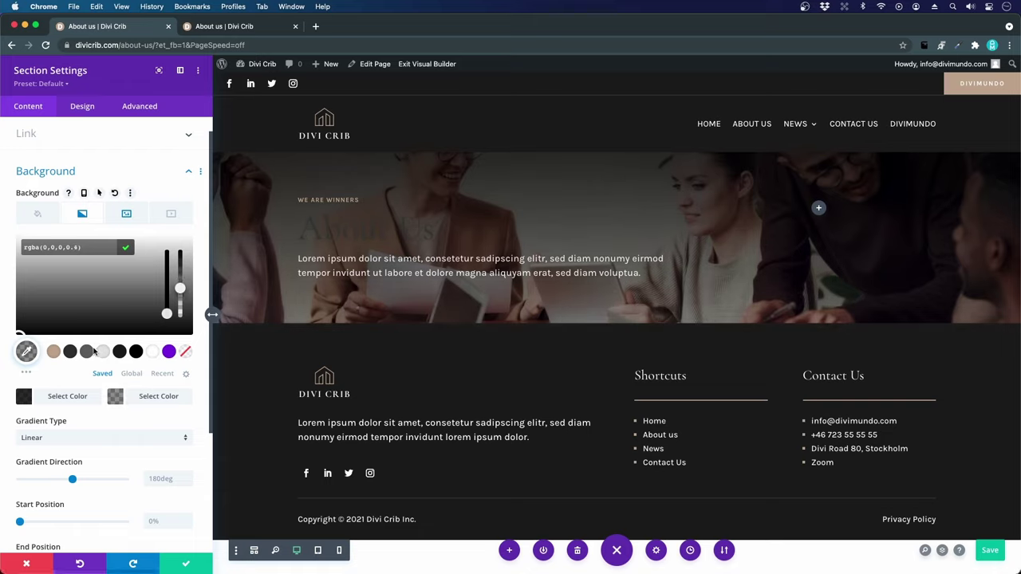
- Set the overlay gradient direction to 90deg and compare it with the live About Us page
scroll(96, 351, "down", 3)
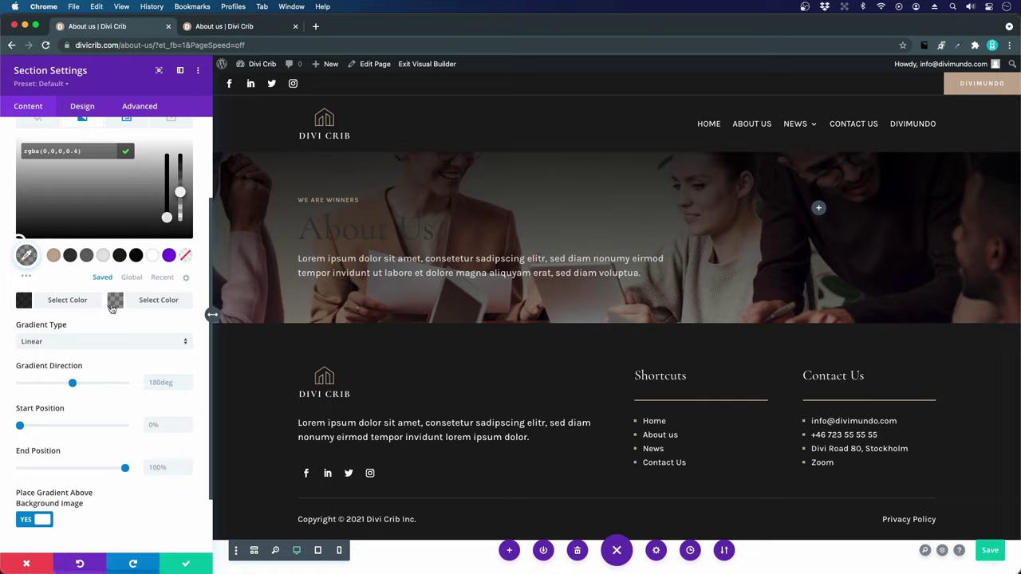
scroll(112, 309, "down", 1)
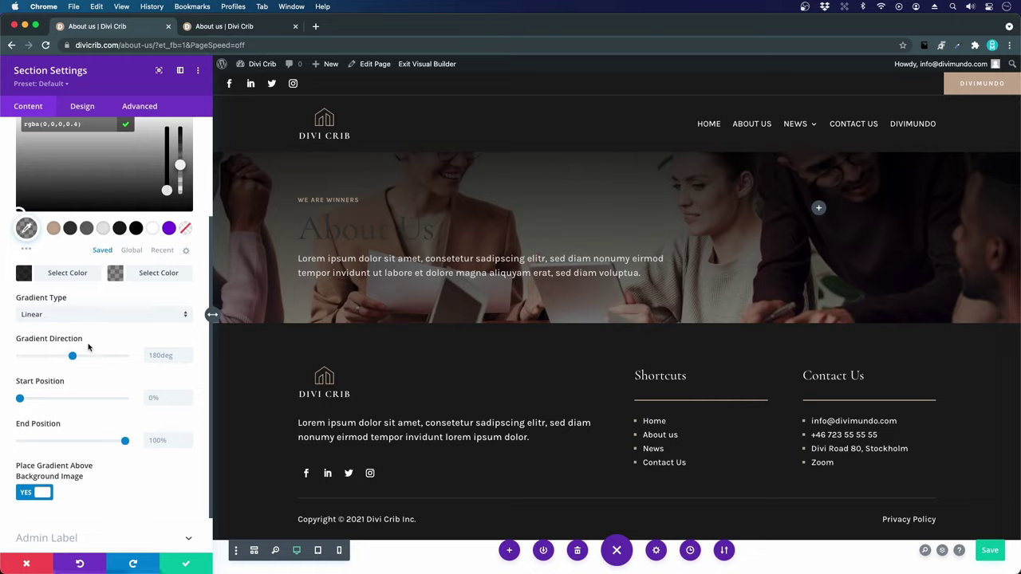
left_click(168, 354)
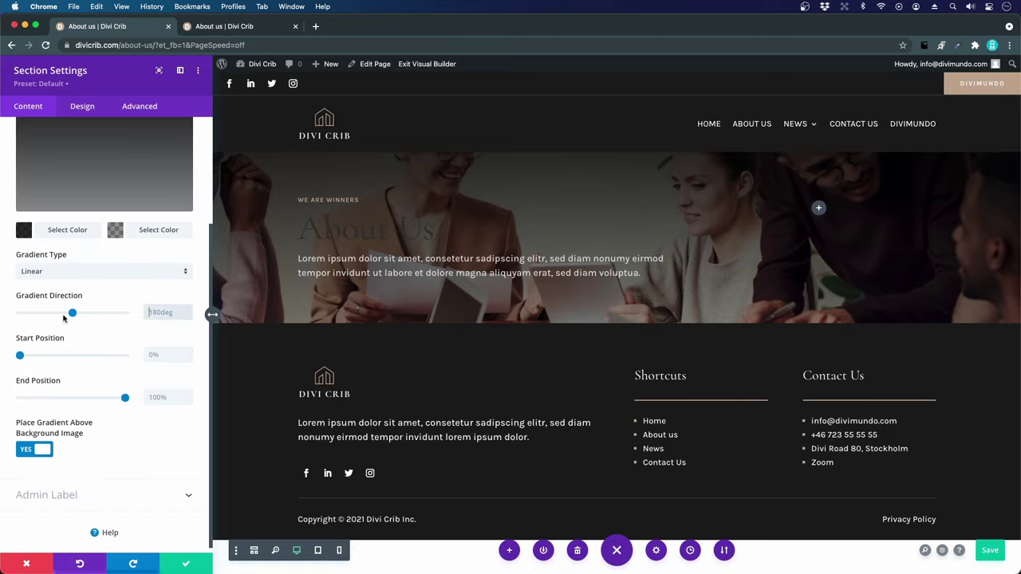
left_click_drag(72, 313, 44, 317)
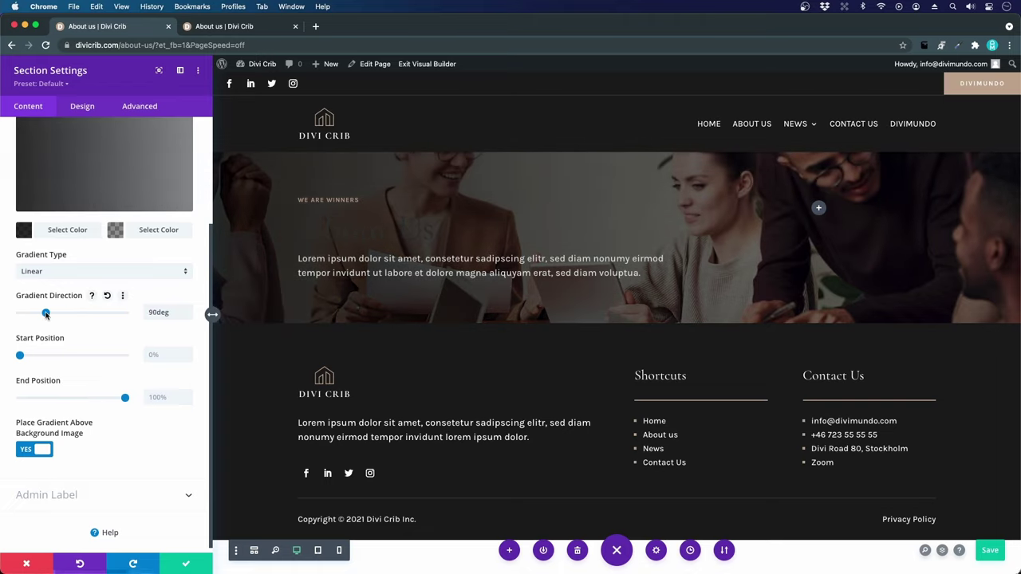
scroll(68, 289, "up", 5)
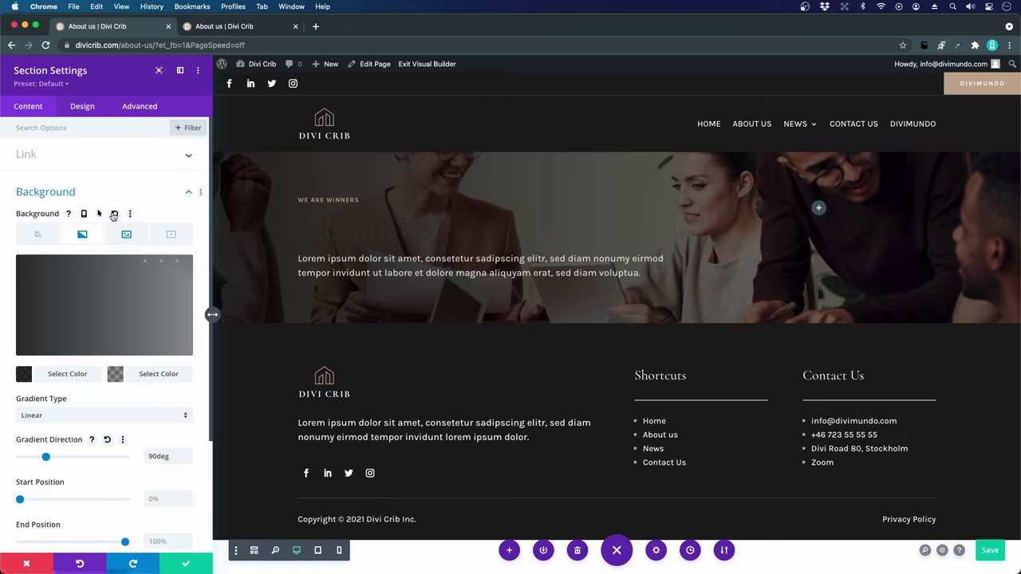
left_click(263, 29)
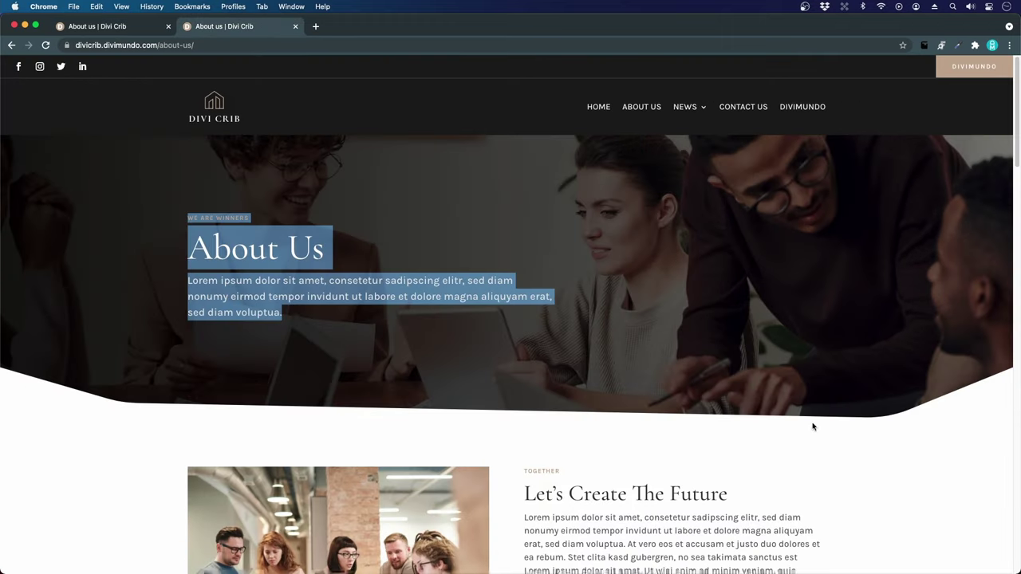
left_click(118, 27)
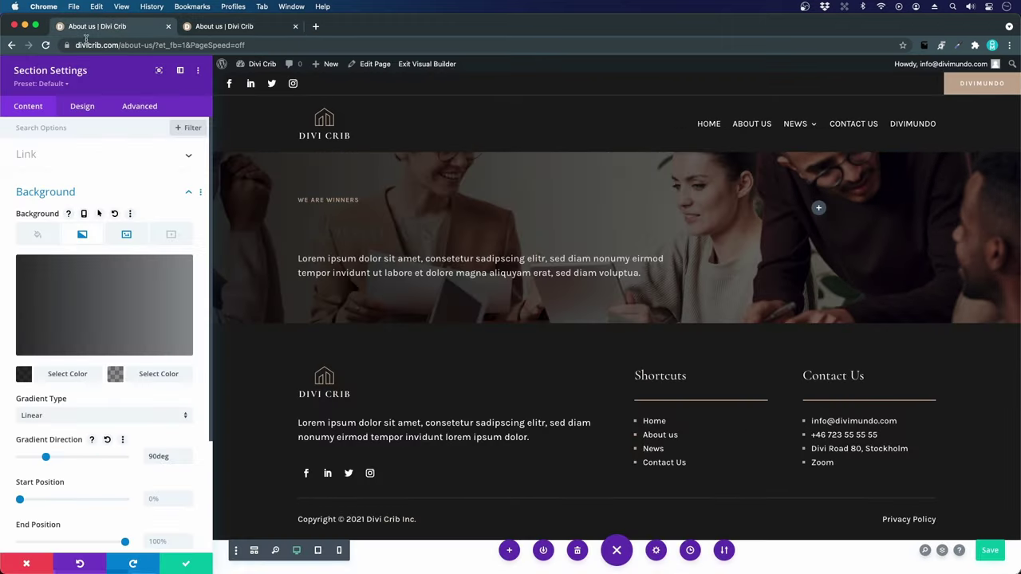
left_click(83, 113)
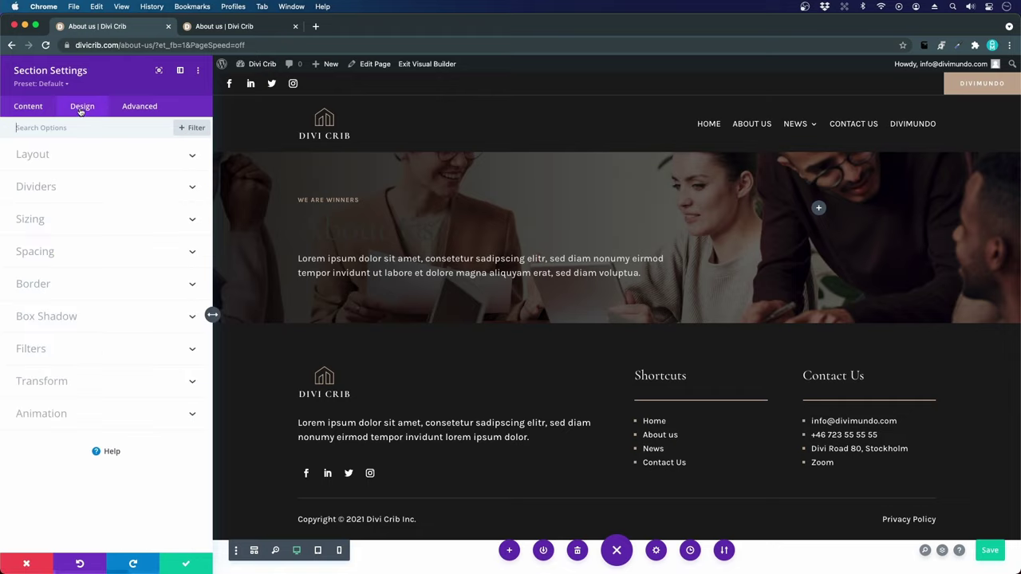
- Give the hero a curved wave bottom divider
left_click(40, 188)
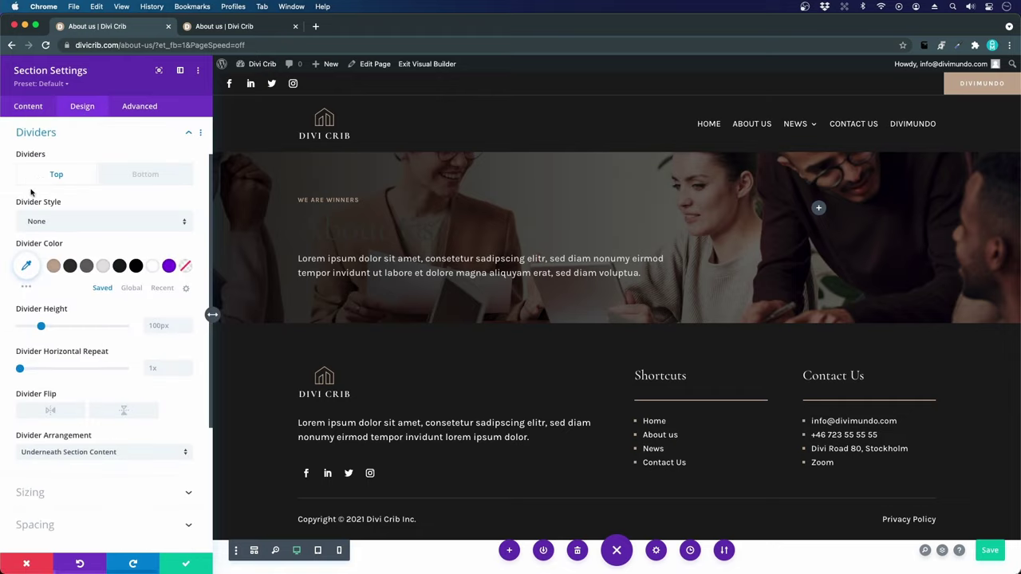
left_click(137, 174)
left_click(62, 219)
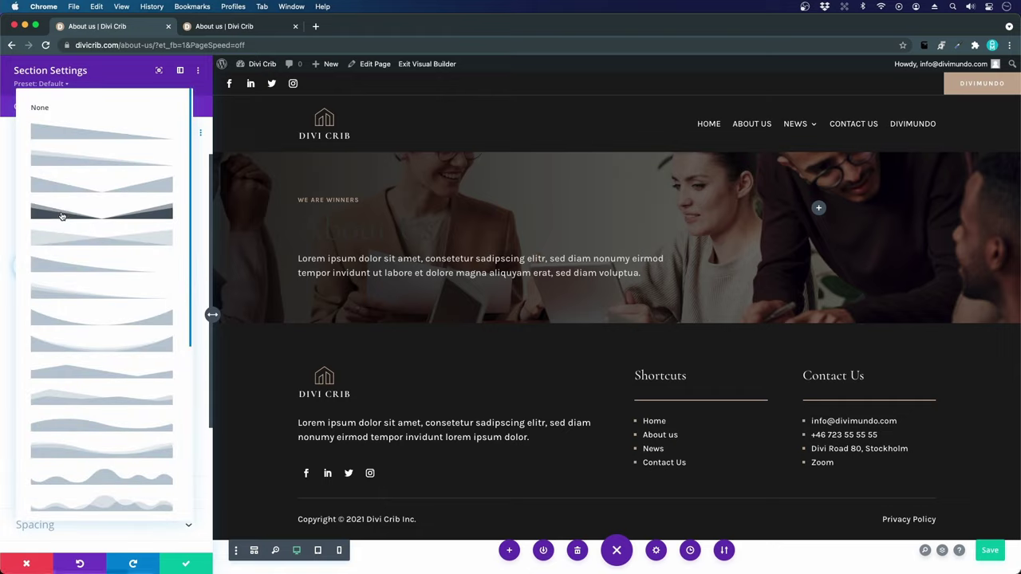
scroll(64, 219, "down", 3)
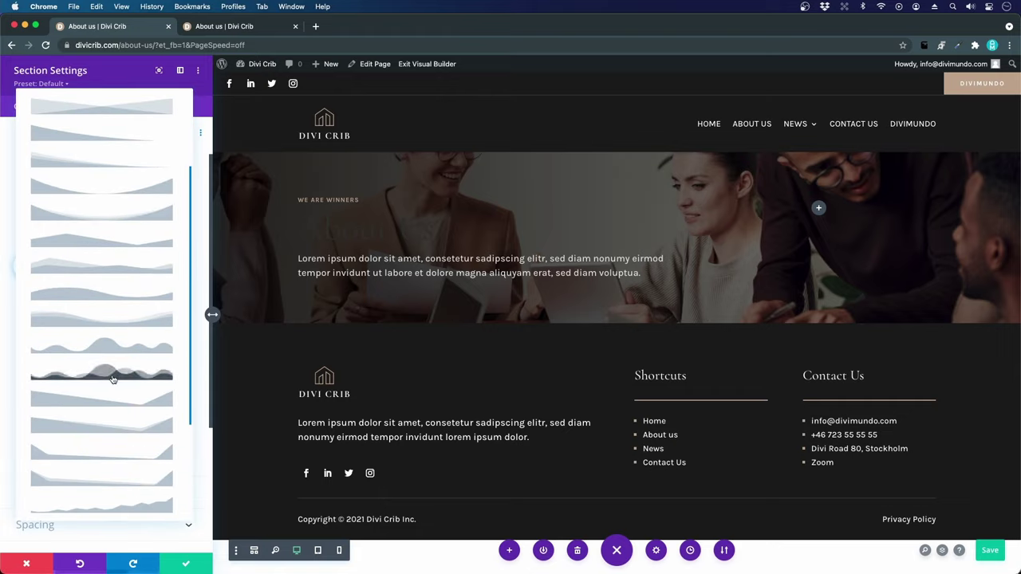
left_click(123, 456)
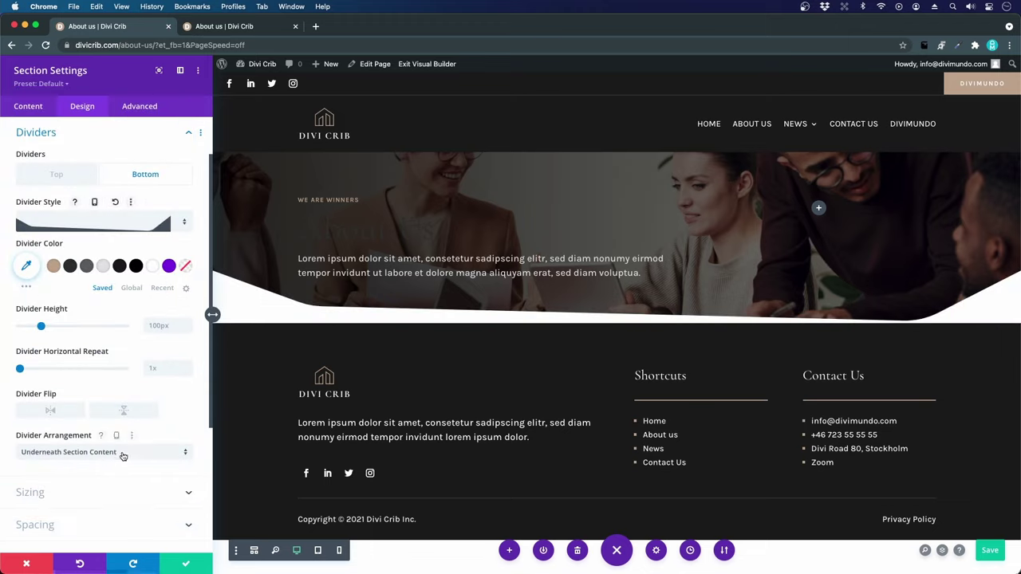
scroll(115, 445, "down", 3)
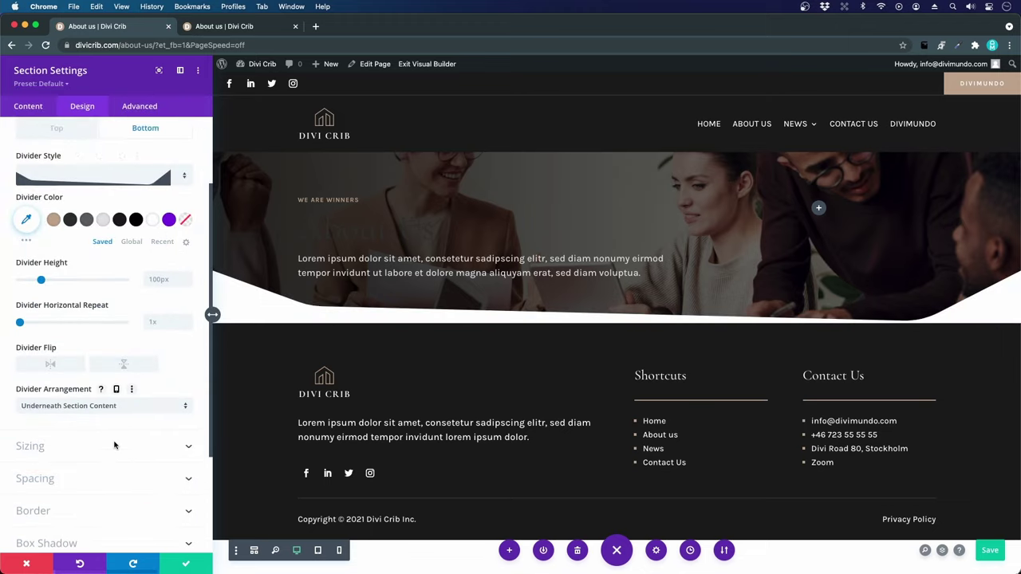
scroll(115, 423, "up", 1)
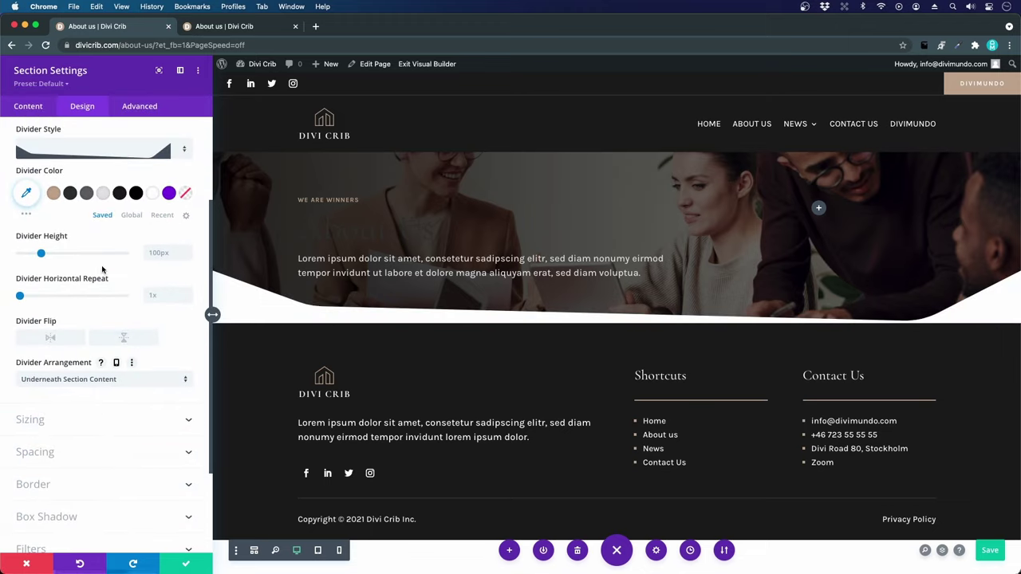
- Set per-device divider heights with 25px on phone, and save the section settings
left_click(91, 237)
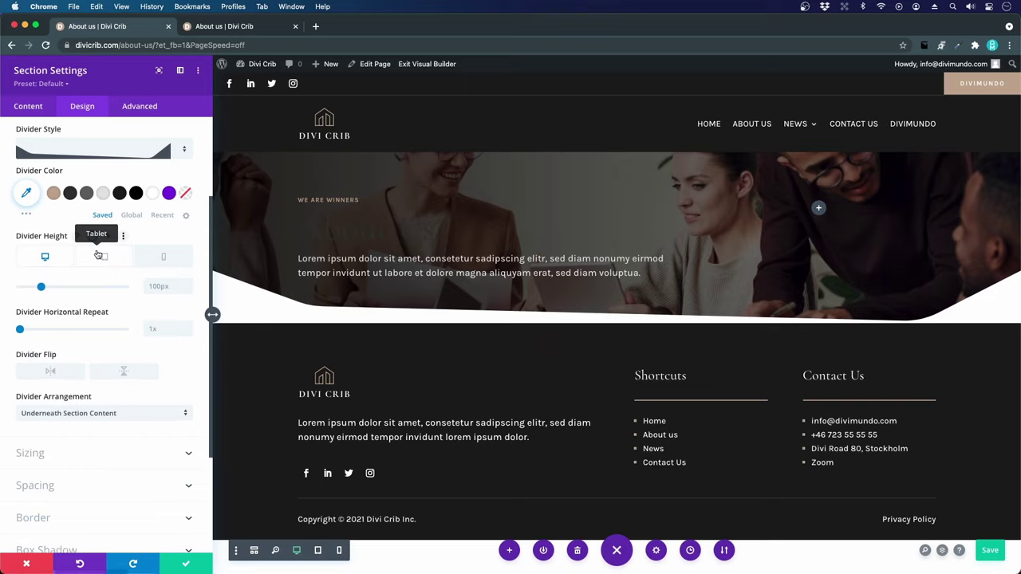
left_click(99, 254)
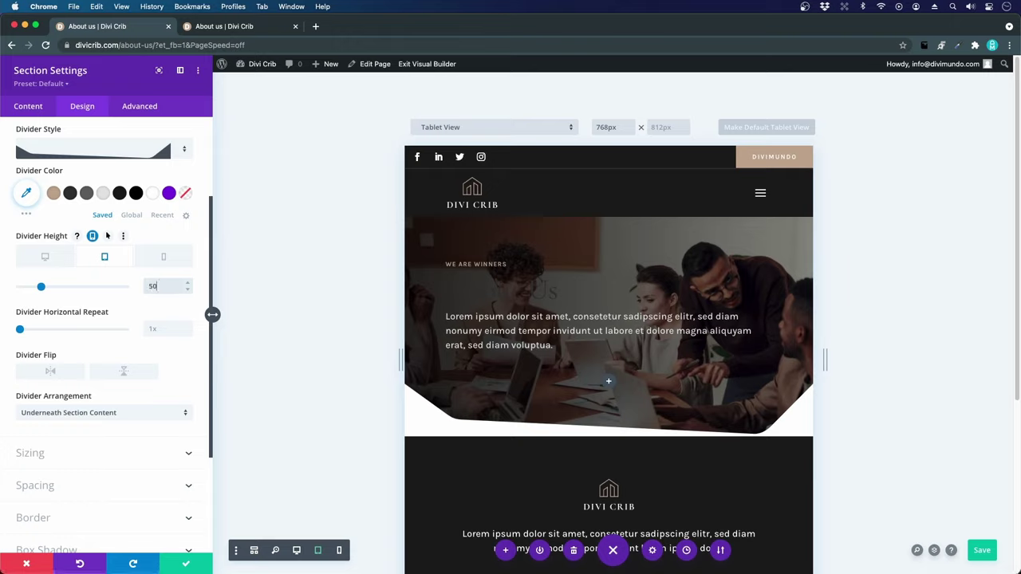
left_click(164, 256)
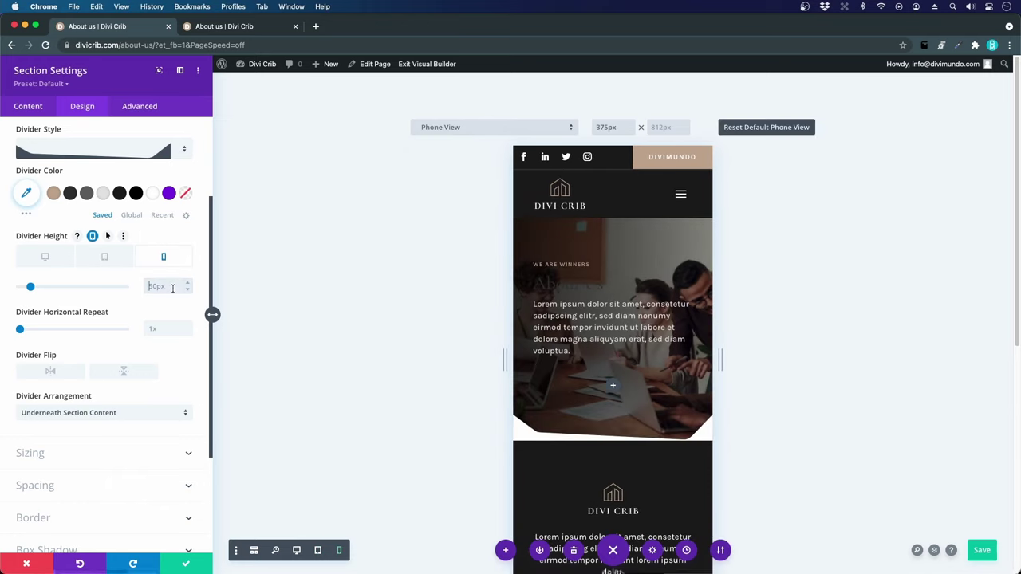
left_click(173, 289)
type("25")
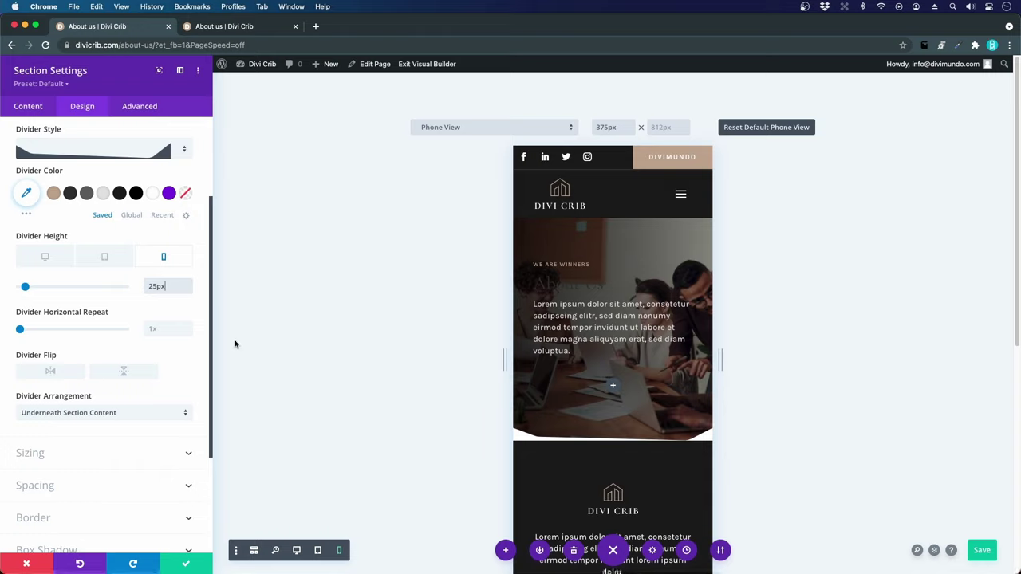
scroll(99, 249, "up", 3)
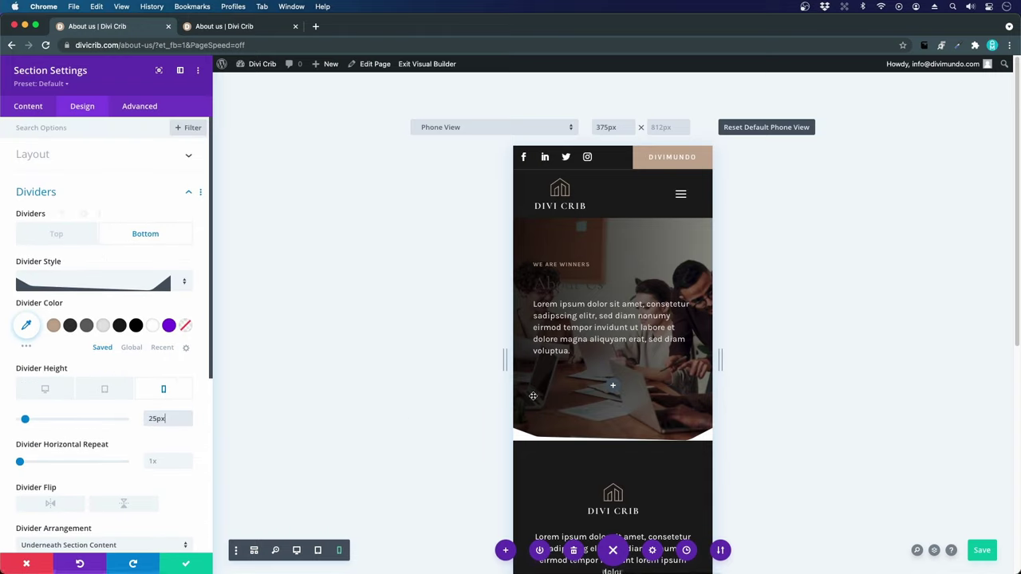
left_click(199, 566)
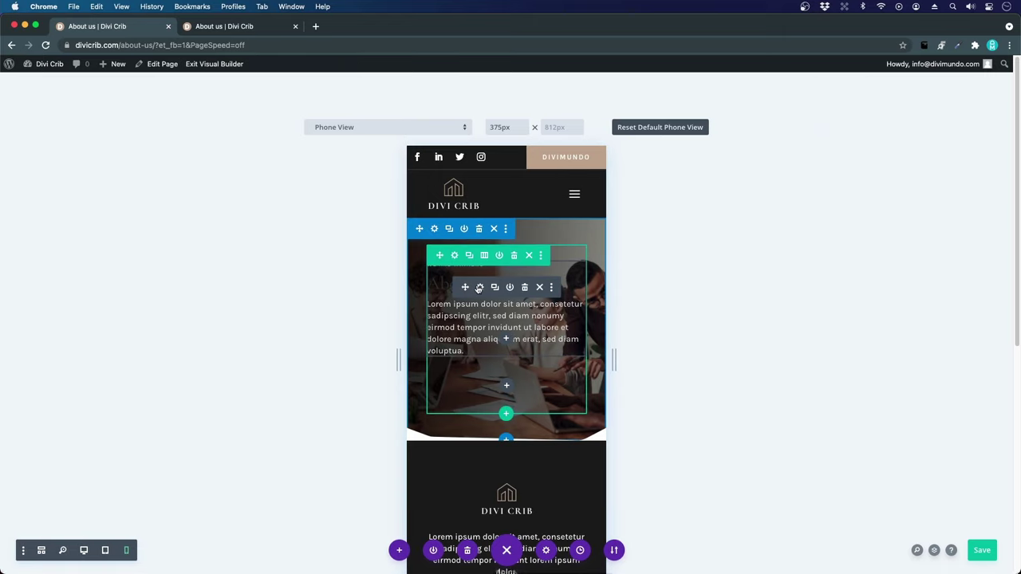
- Apply the About Us heading text styles to the active text preset site-wide
left_click(479, 287)
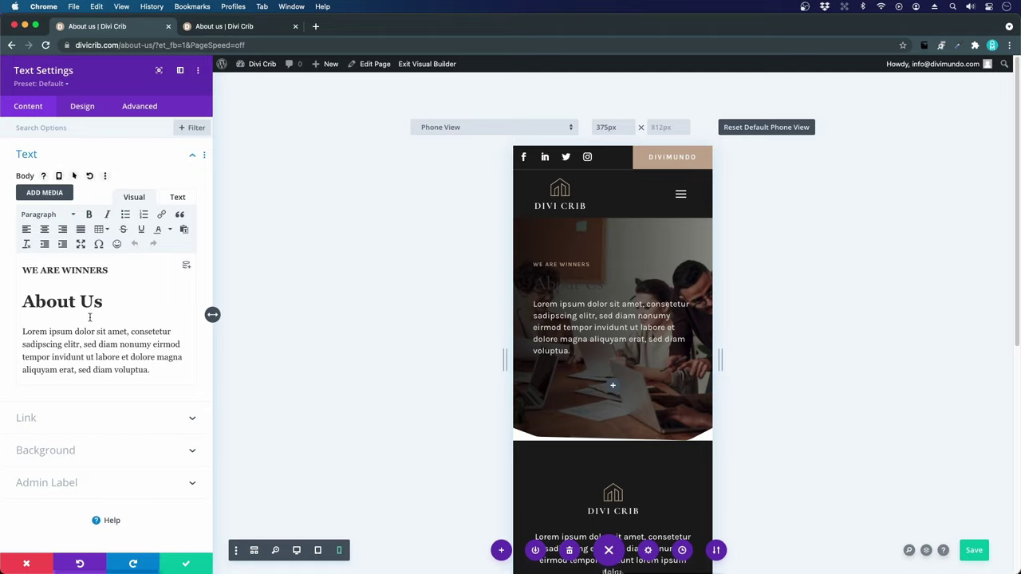
left_click_drag(22, 301, 116, 301)
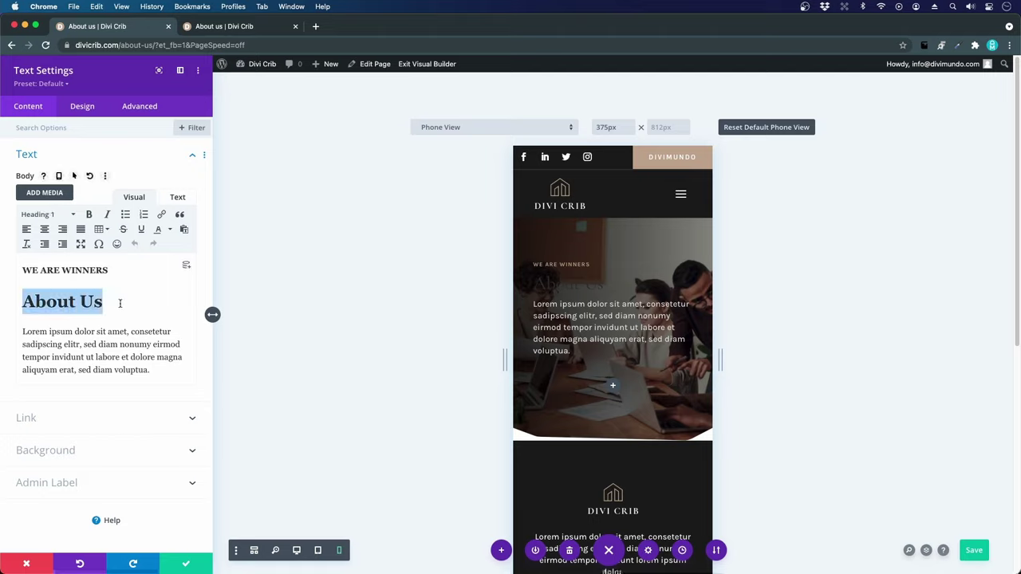
left_click(64, 305)
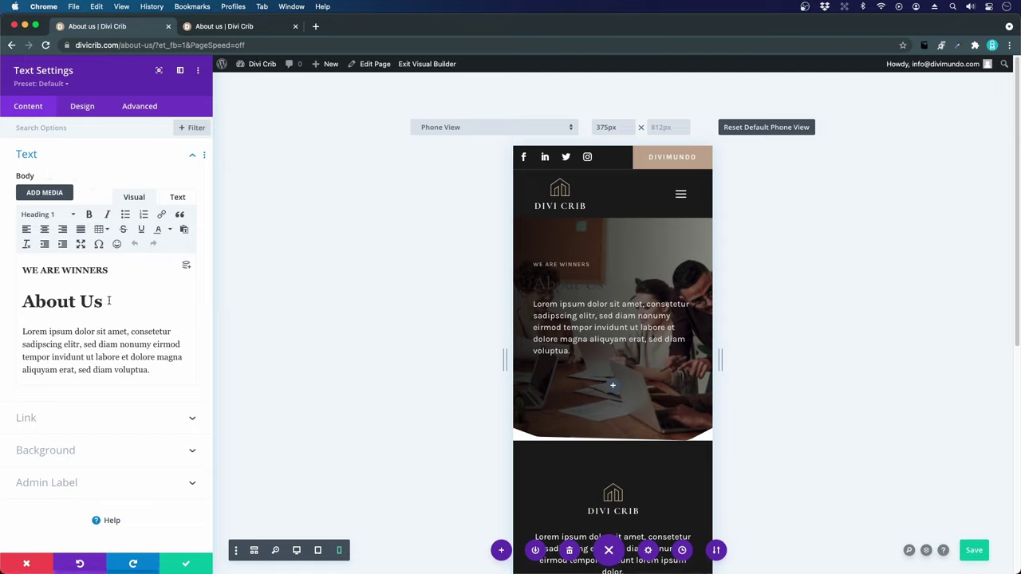
left_click(81, 106)
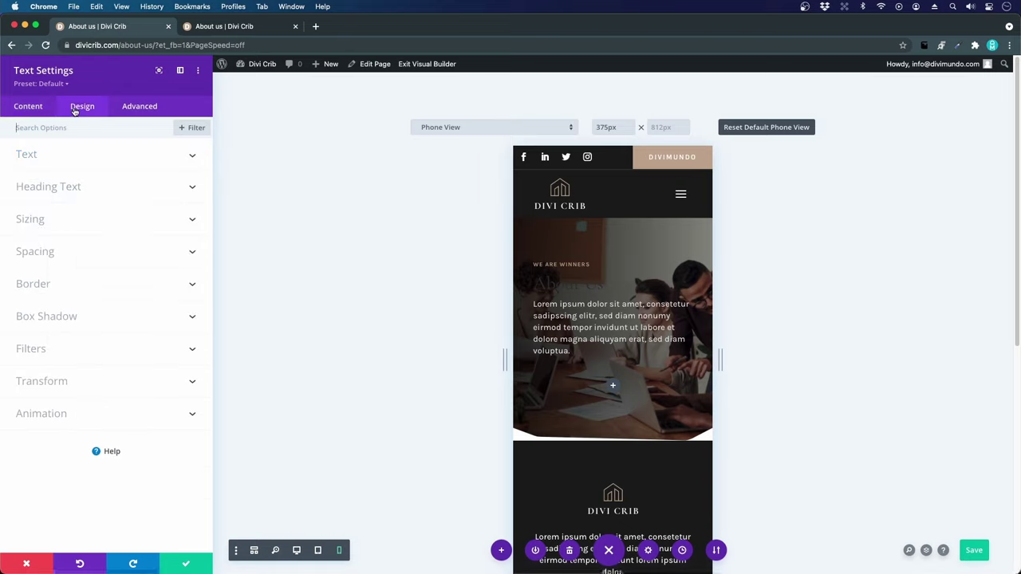
left_click(59, 186)
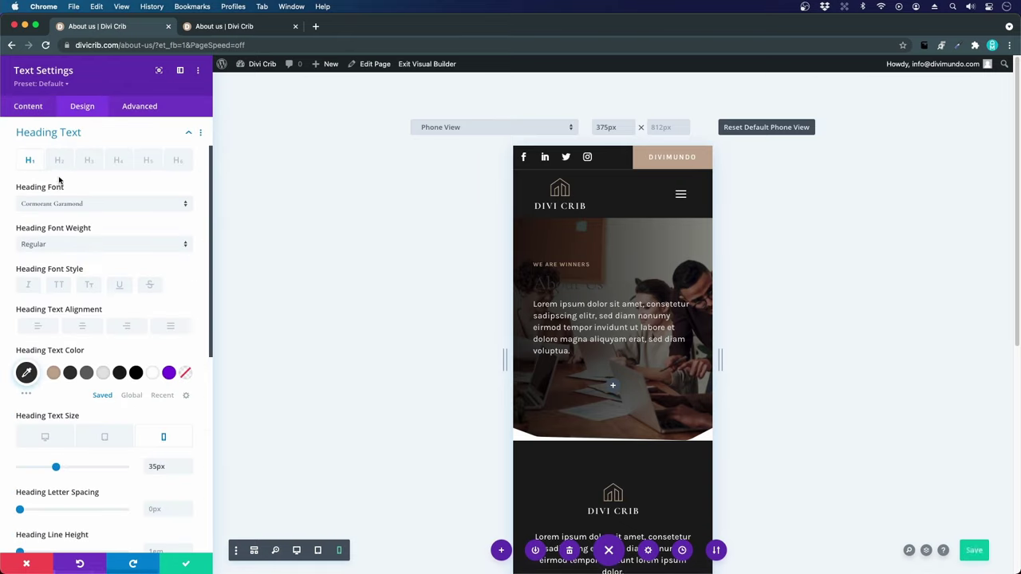
right_click(59, 148)
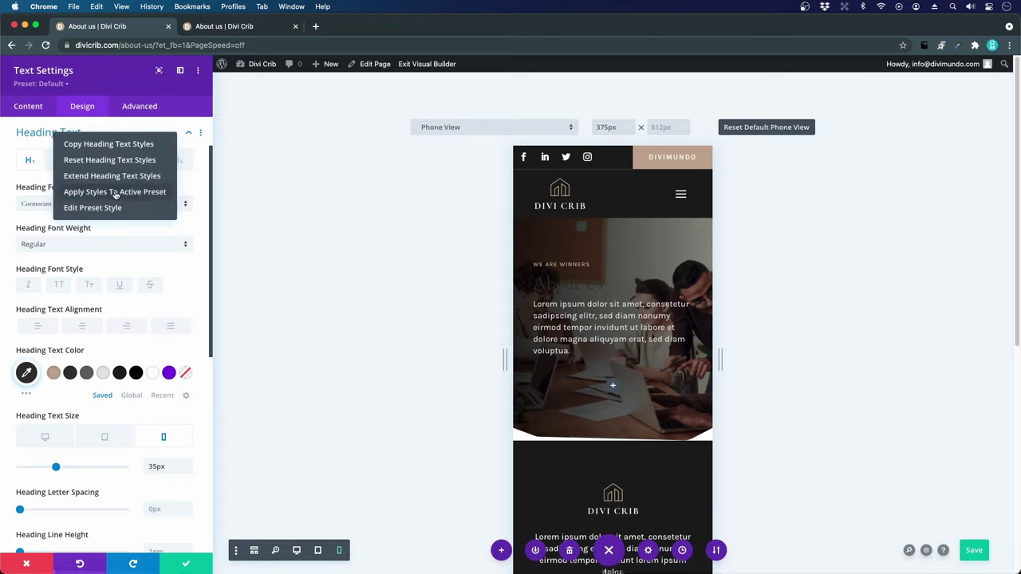
left_click(115, 192)
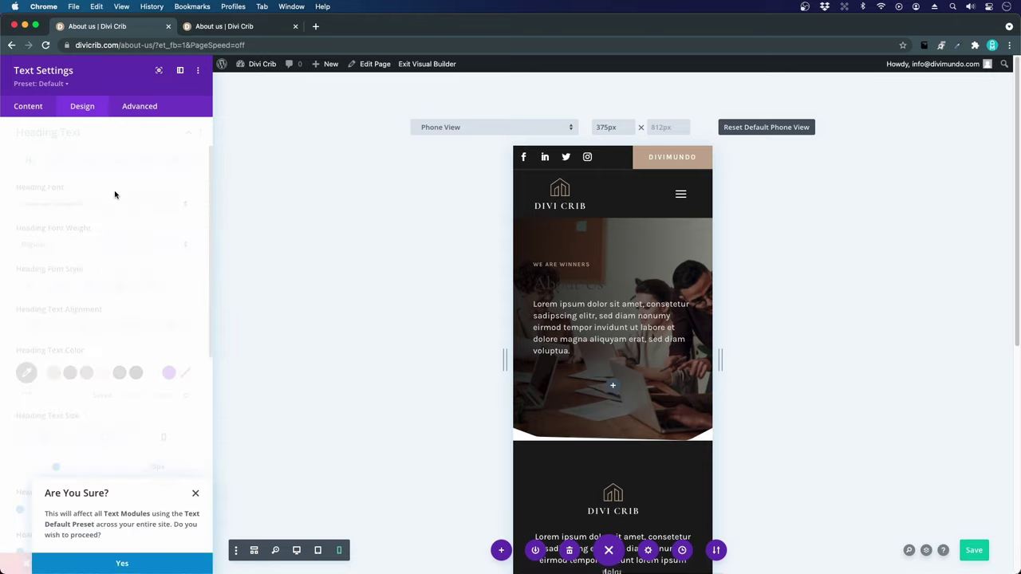
left_click(147, 568)
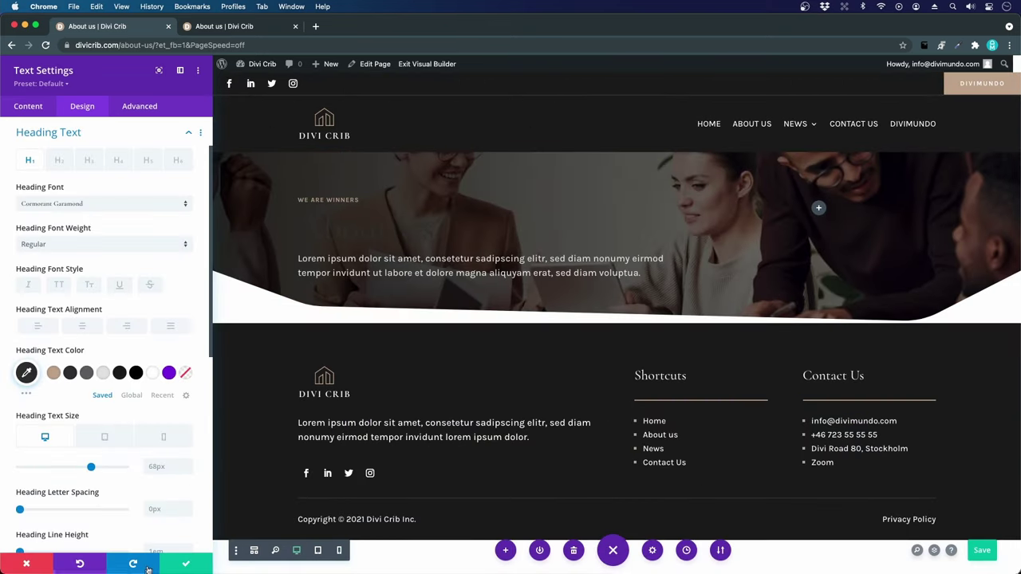
- Make the About Us heading white #ffffff and save the text module
scroll(77, 300, "up", 2)
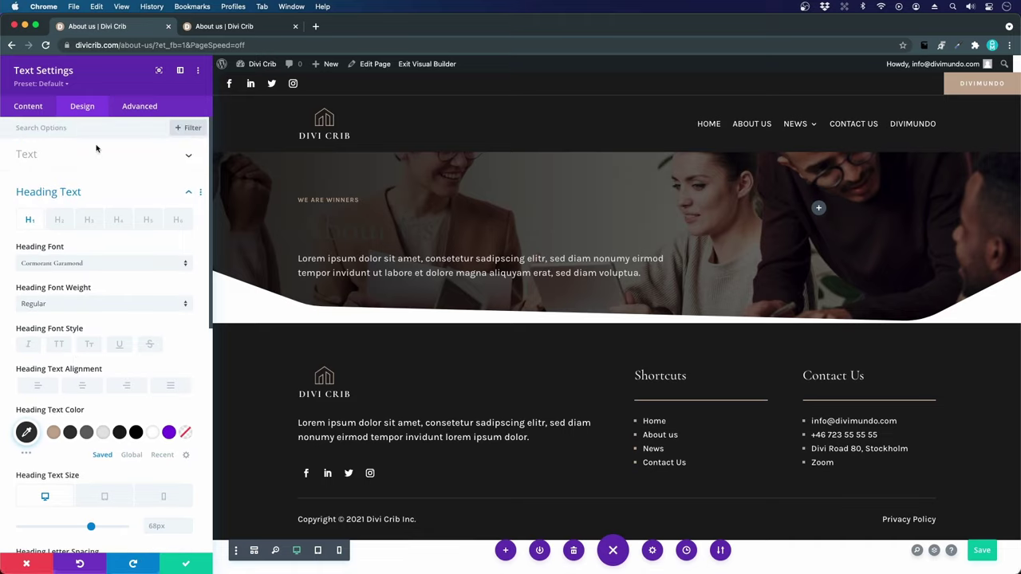
left_click(67, 84)
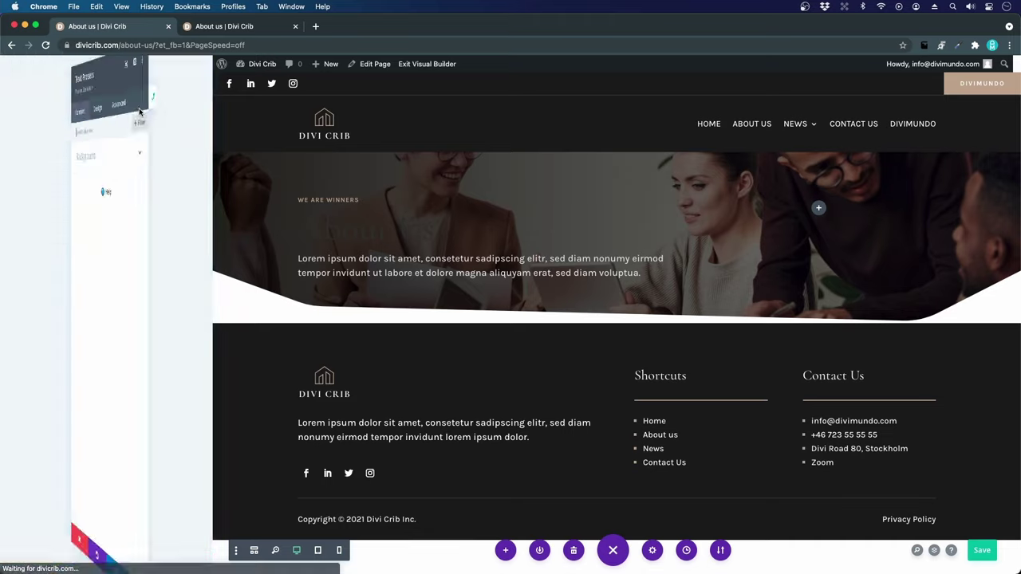
left_click(83, 107)
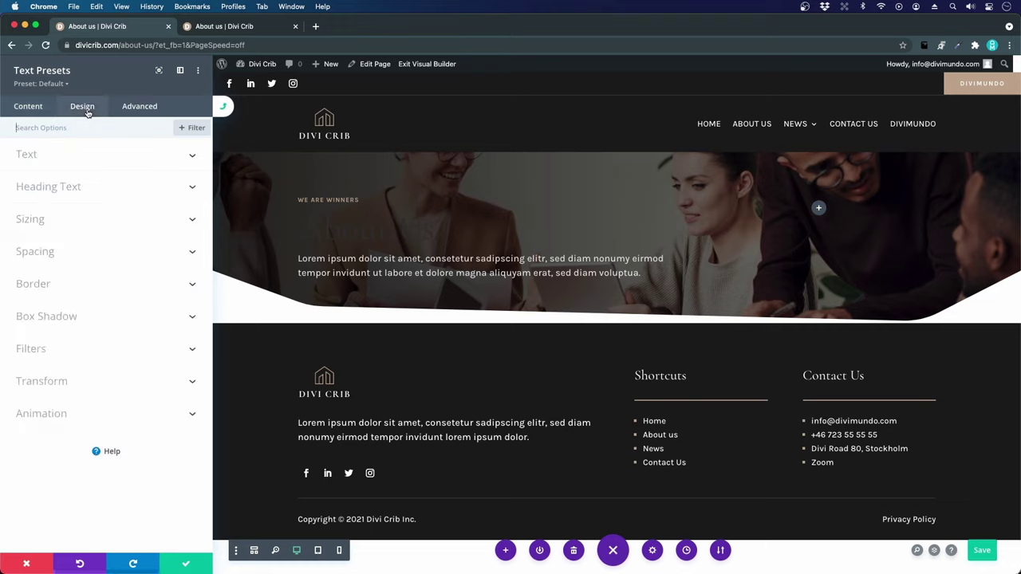
left_click(37, 196)
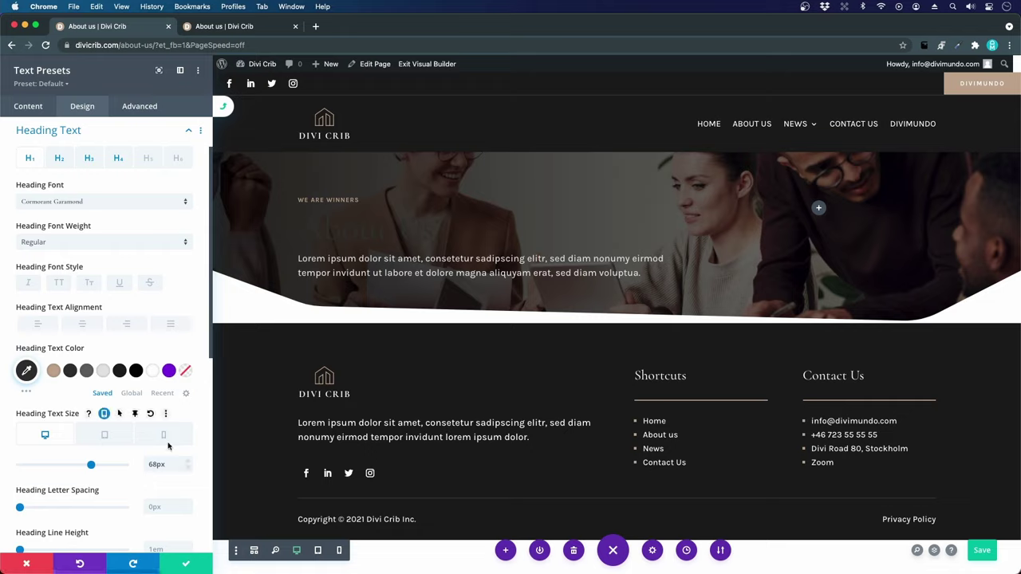
left_click(182, 564)
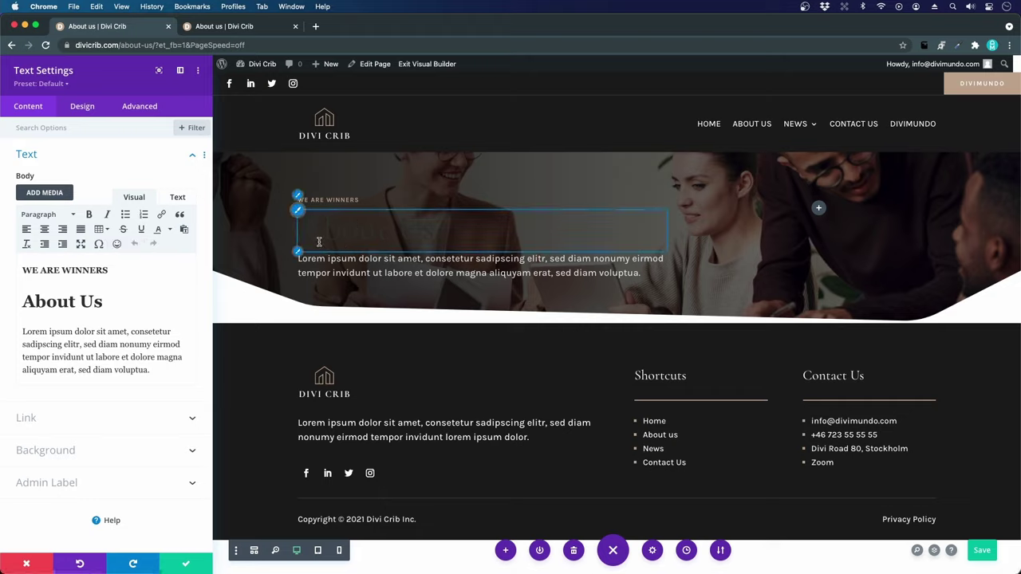
left_click(297, 211)
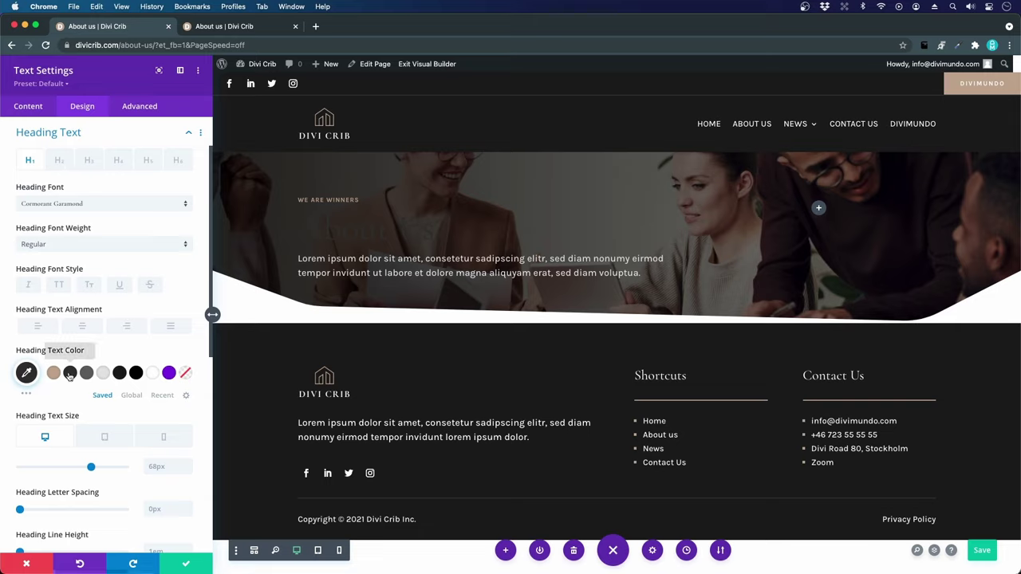
left_click(153, 374)
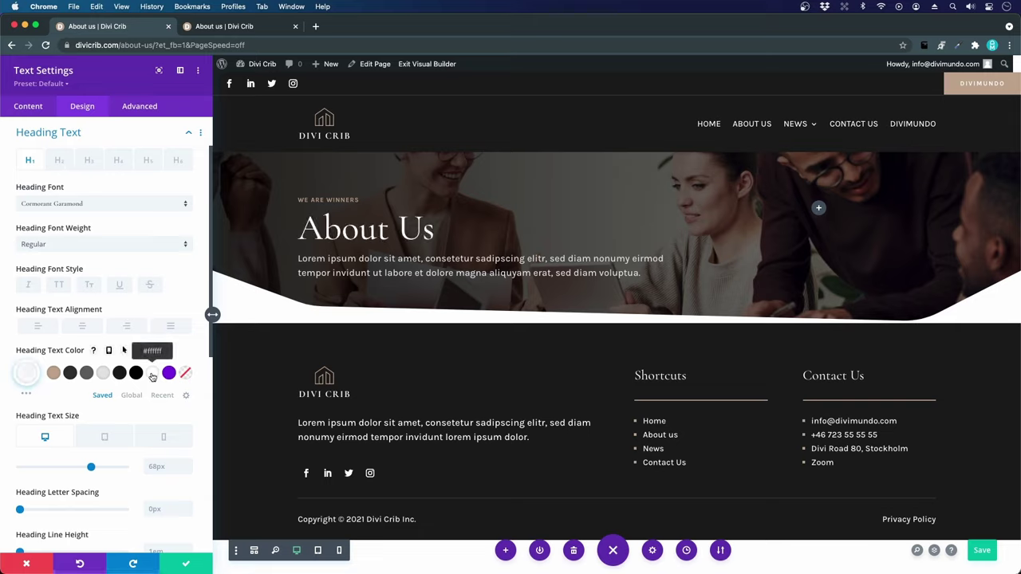
left_click(196, 564)
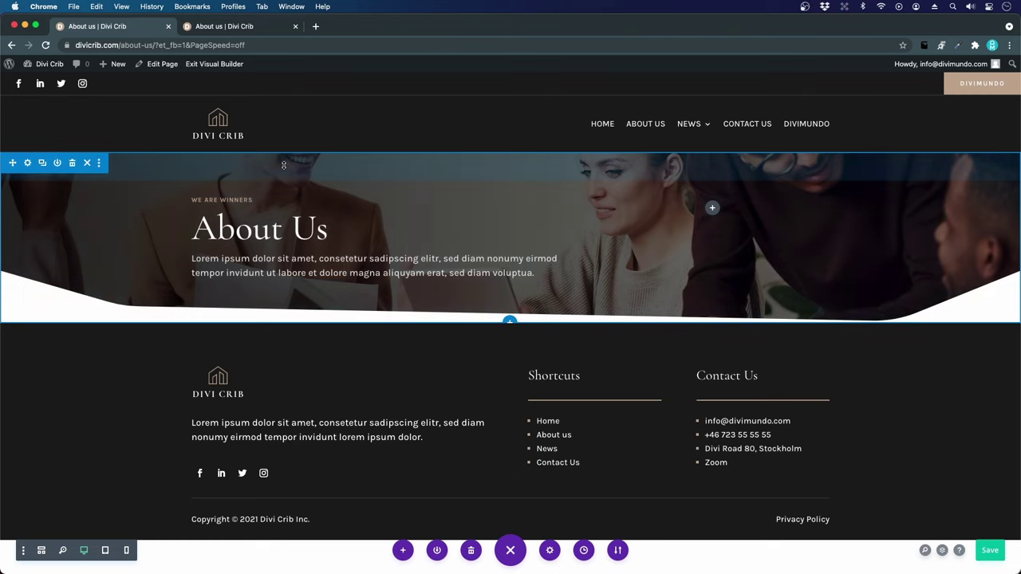
- Enlarge the hero's top and bottom padding and check the result on the live page
left_click_drag(285, 171, 286, 193)
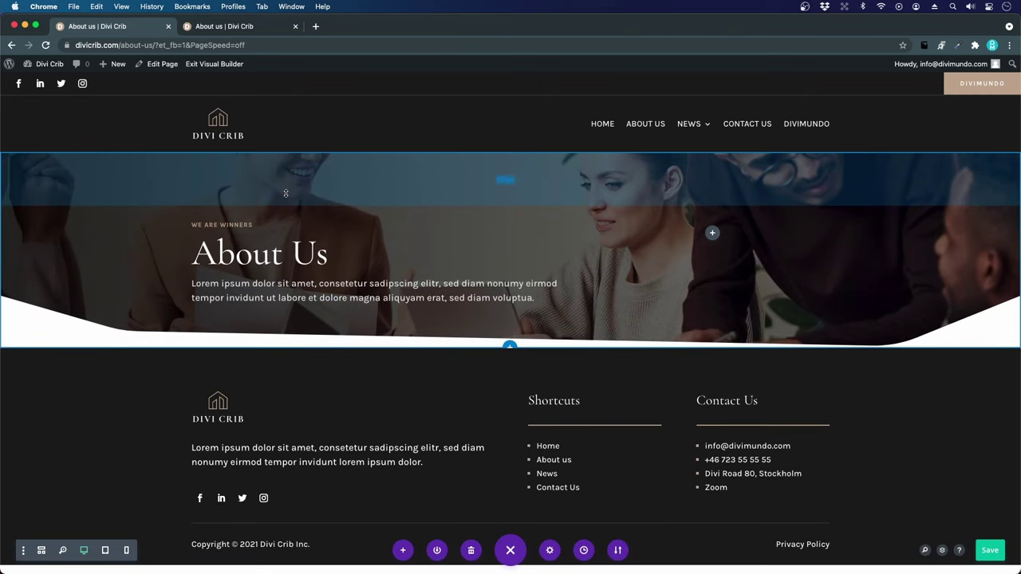
left_click_drag(286, 193, 287, 193)
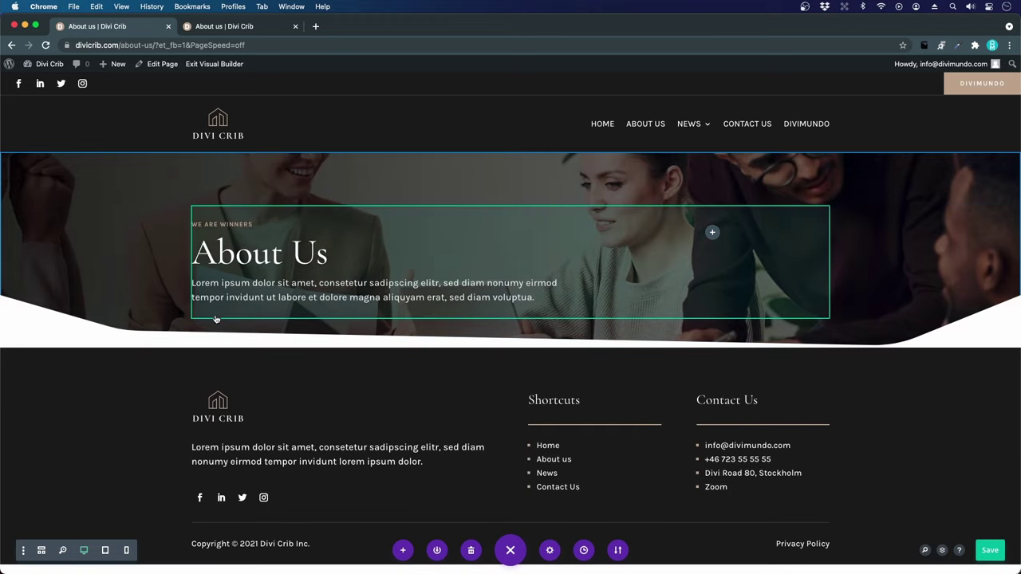
left_click_drag(215, 341, 215, 390)
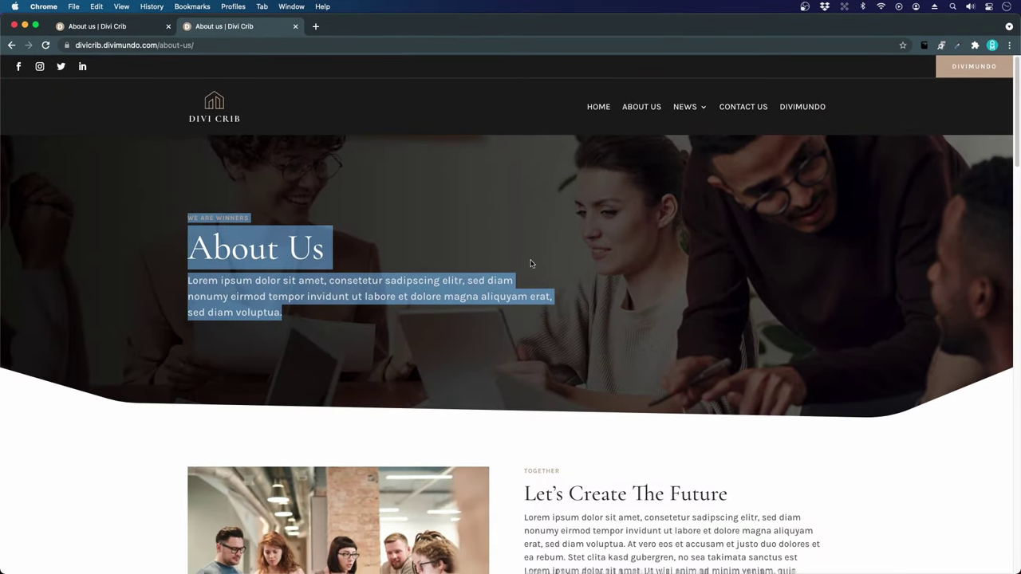
left_click(532, 263)
scroll(479, 280, "down", 5)
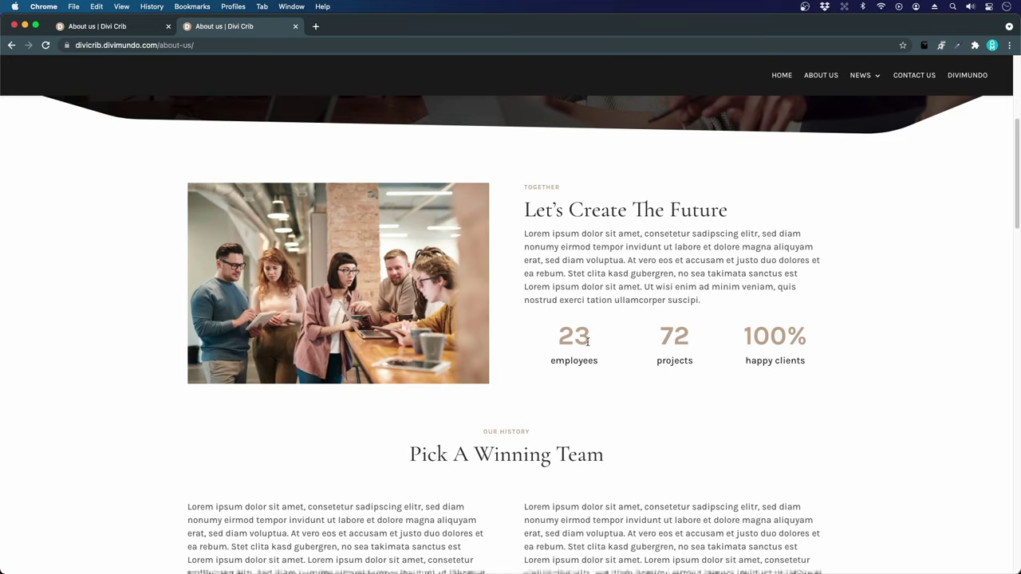
- Add a specialty section below the hero to bring up its column layouts
left_click(128, 25)
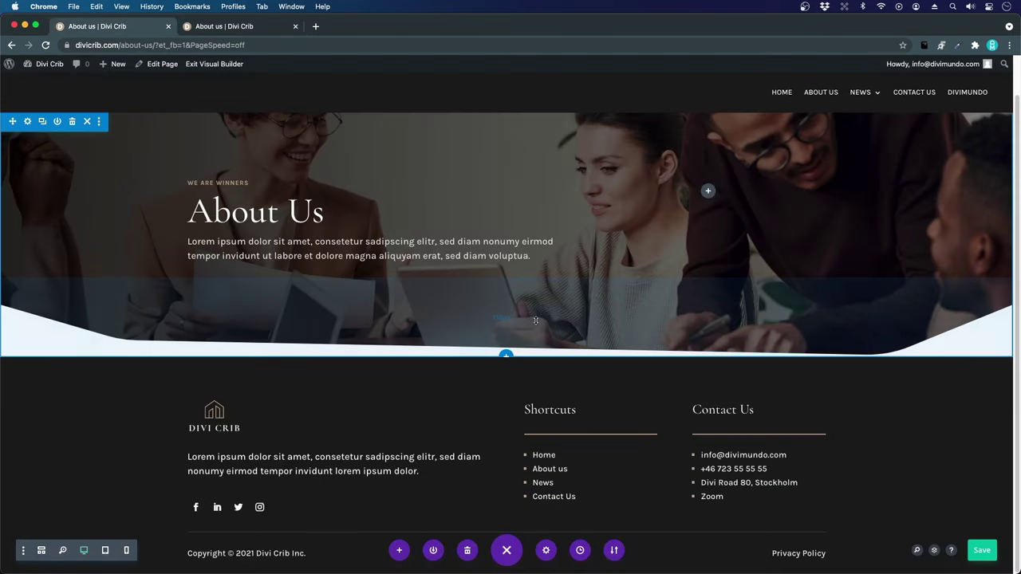
left_click(506, 354)
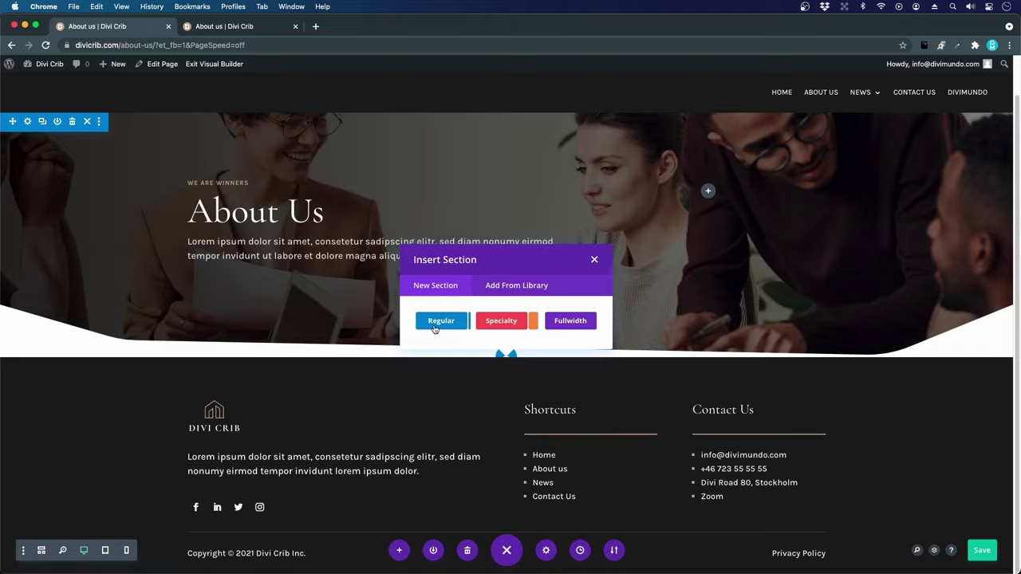
left_click(503, 325)
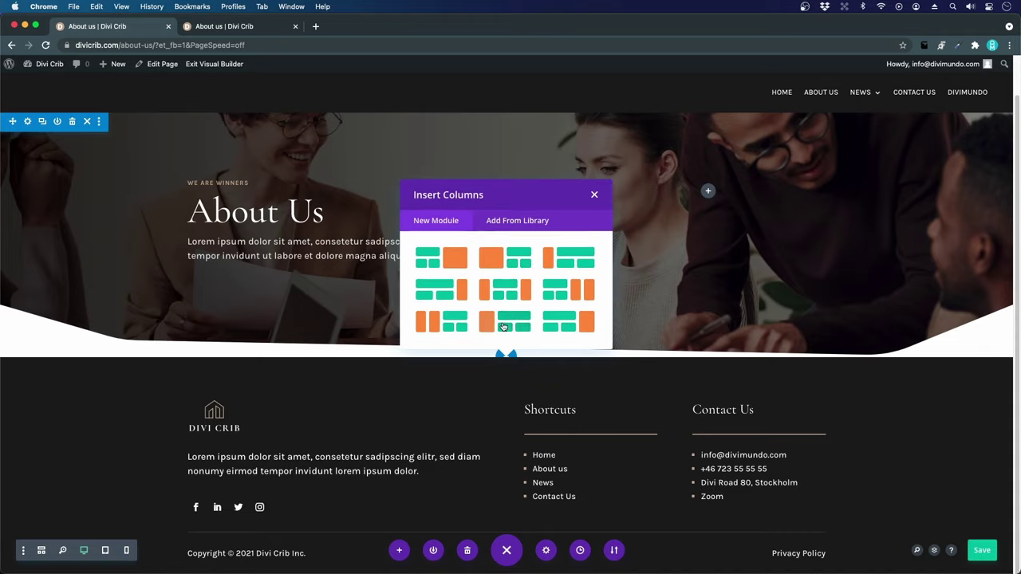
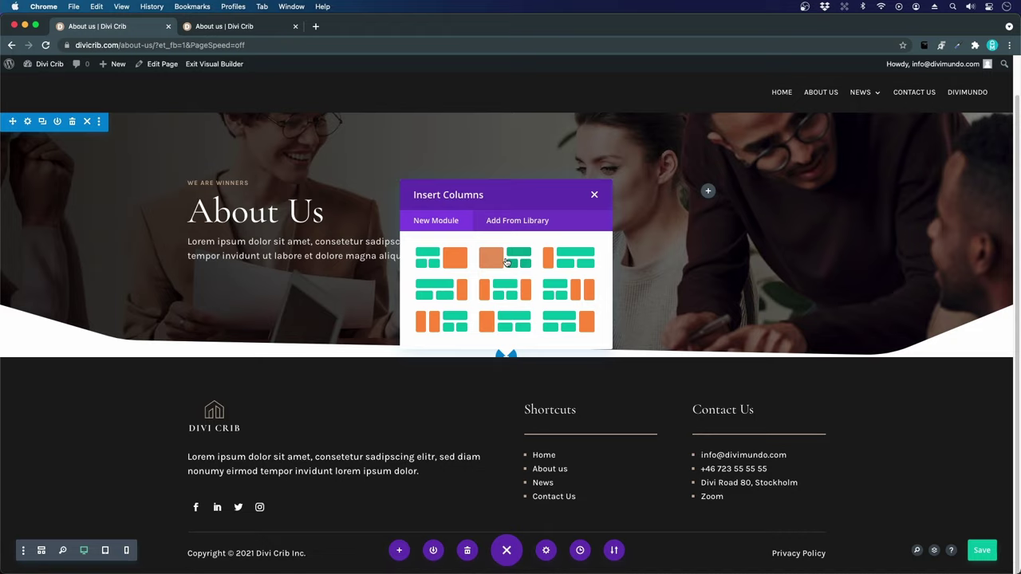
- Add a new section below the About Us header with a two-column row and a Text module in the right column
left_click(510, 266)
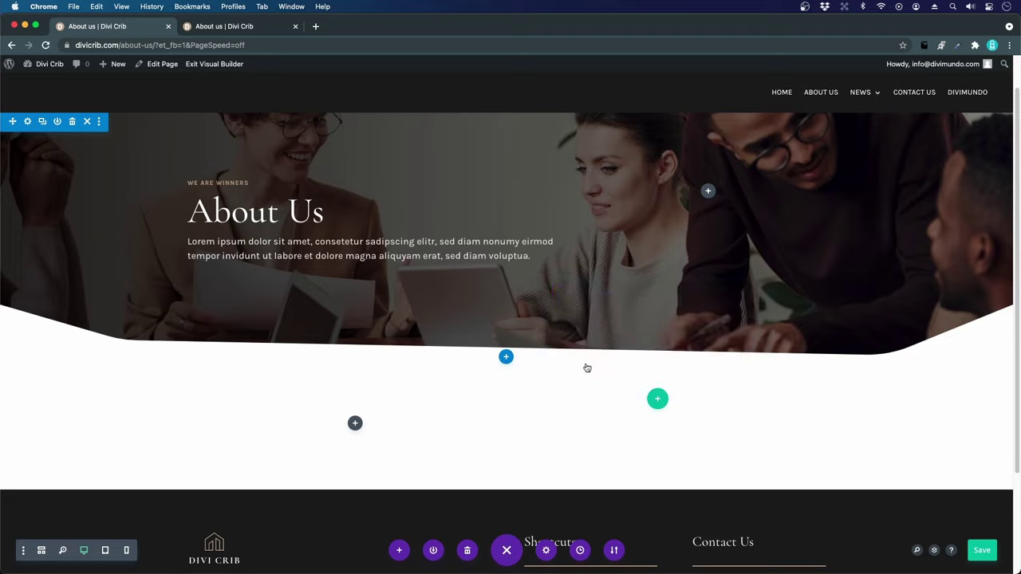
left_click(586, 367)
type("text")
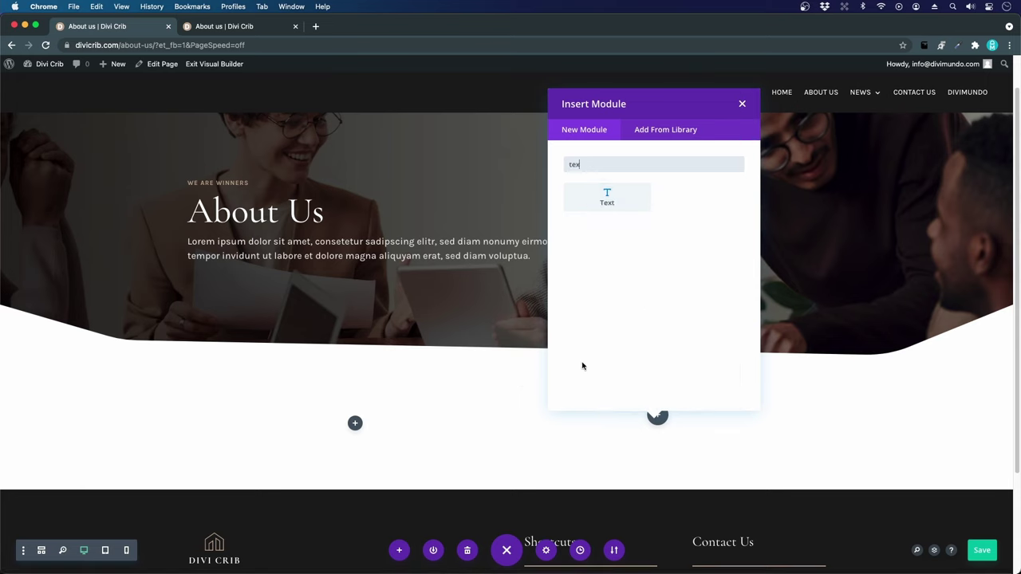
left_click(606, 201)
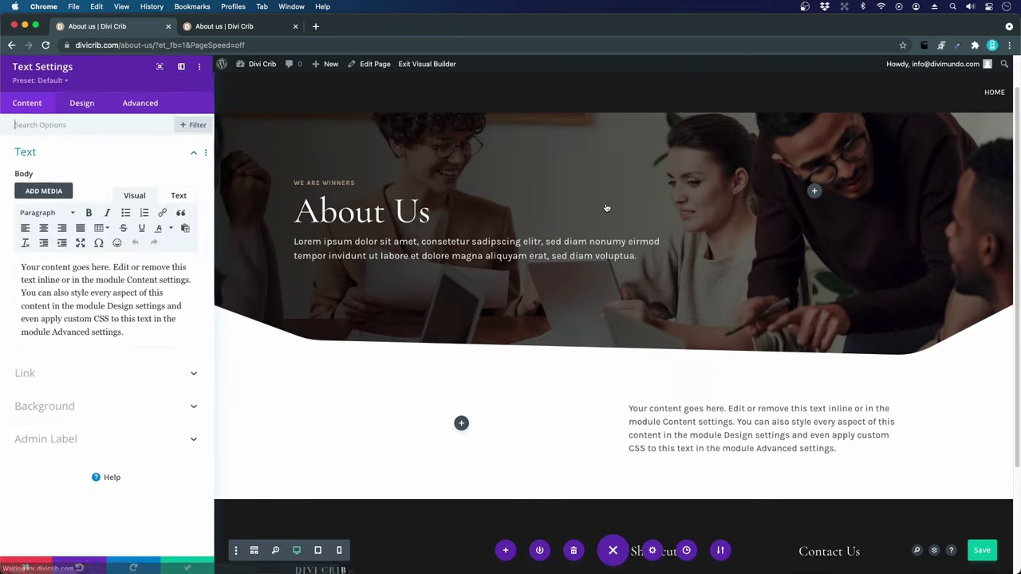
- Copy the TOGETHER text from the live About Us page and paste it as plain text in three paragraphs
left_click(244, 31)
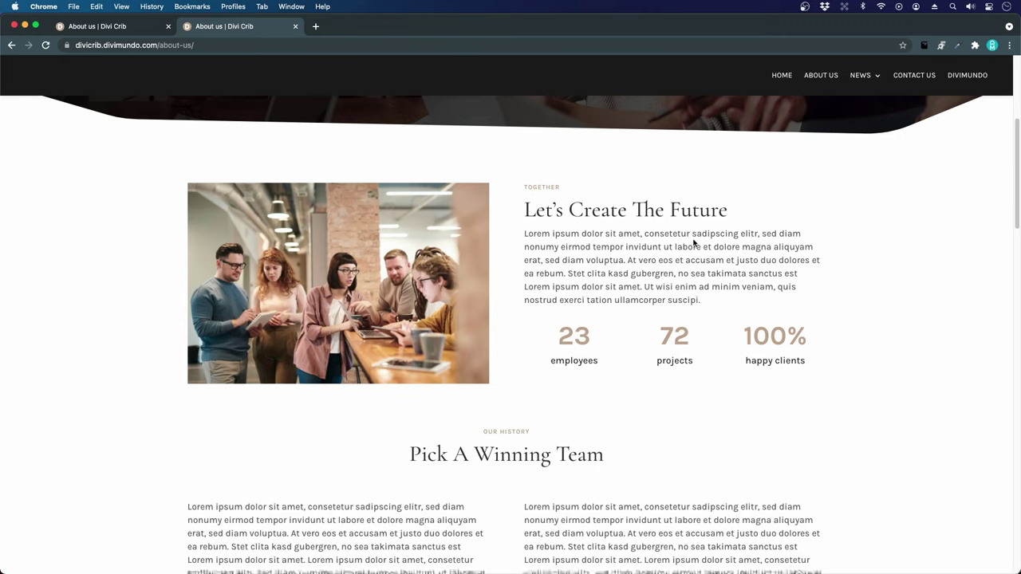
left_click_drag(700, 300, 725, 299)
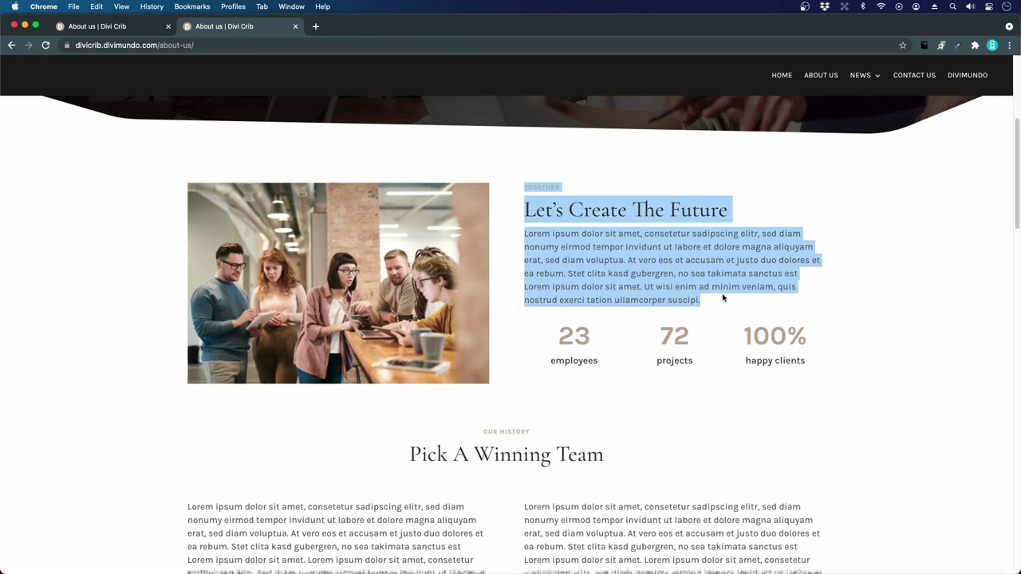
left_click(153, 30)
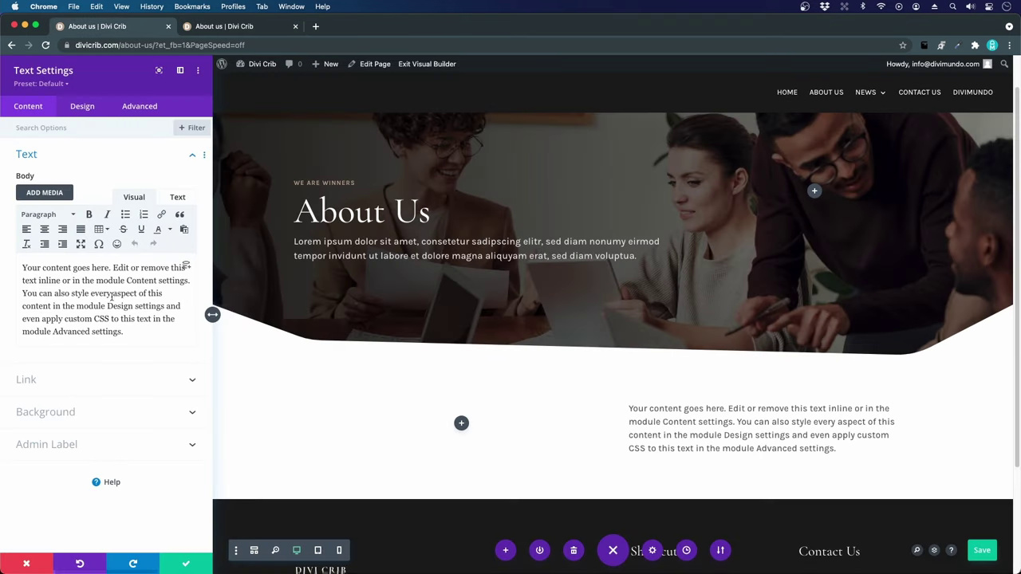
left_click(184, 229)
double_click(86, 305)
key("super+a")
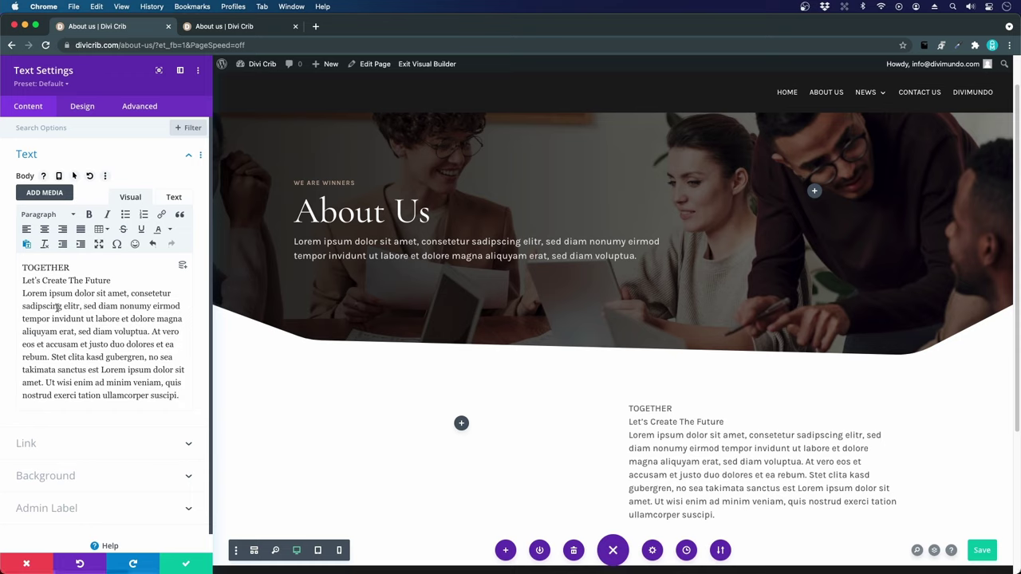
key("Return")
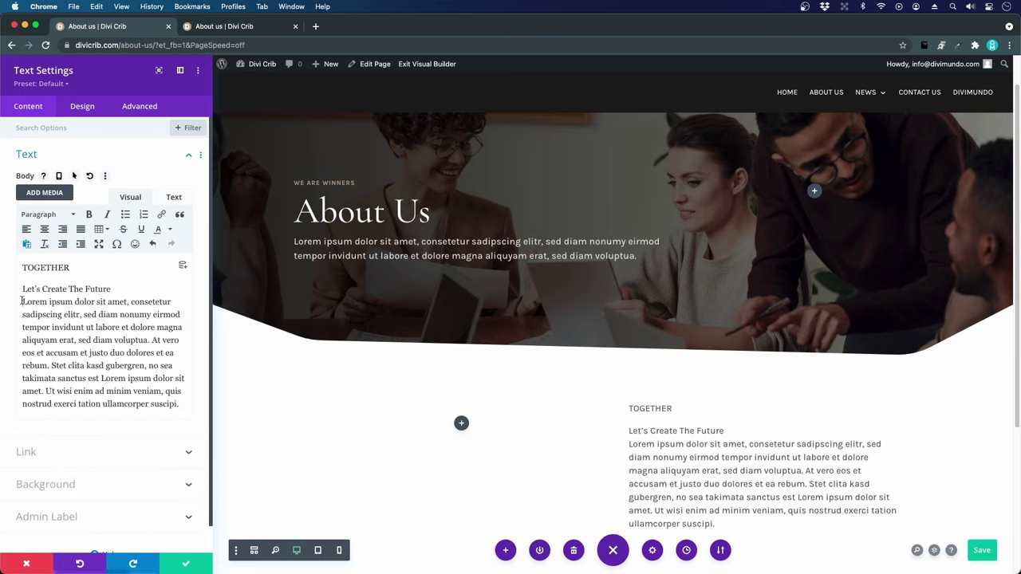
left_click(21, 301)
key("Return")
- Format TOGETHER as Heading 4 and Let's Create The Future as Heading 2, then save the text module
double_click(43, 268)
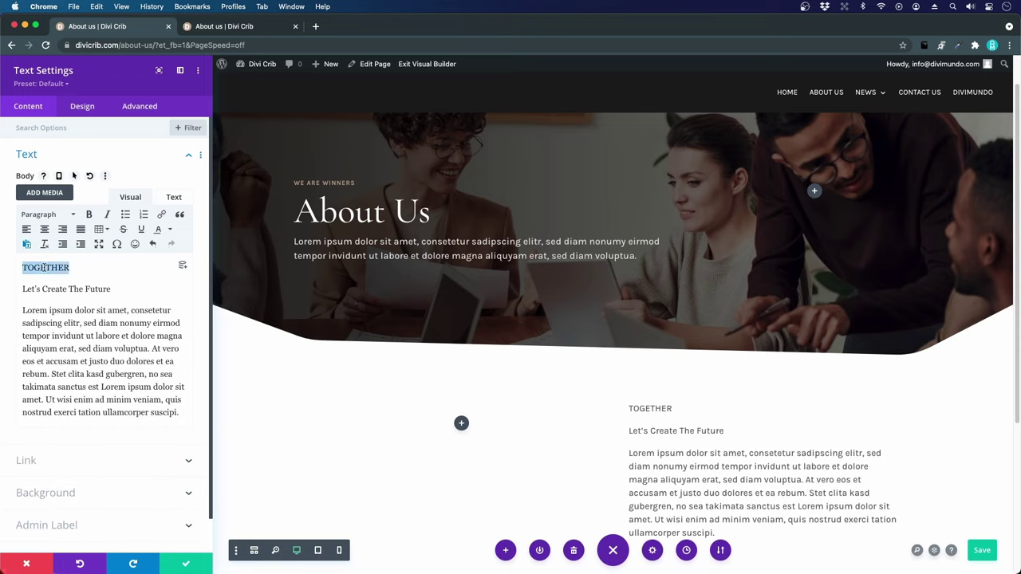
left_click(58, 215)
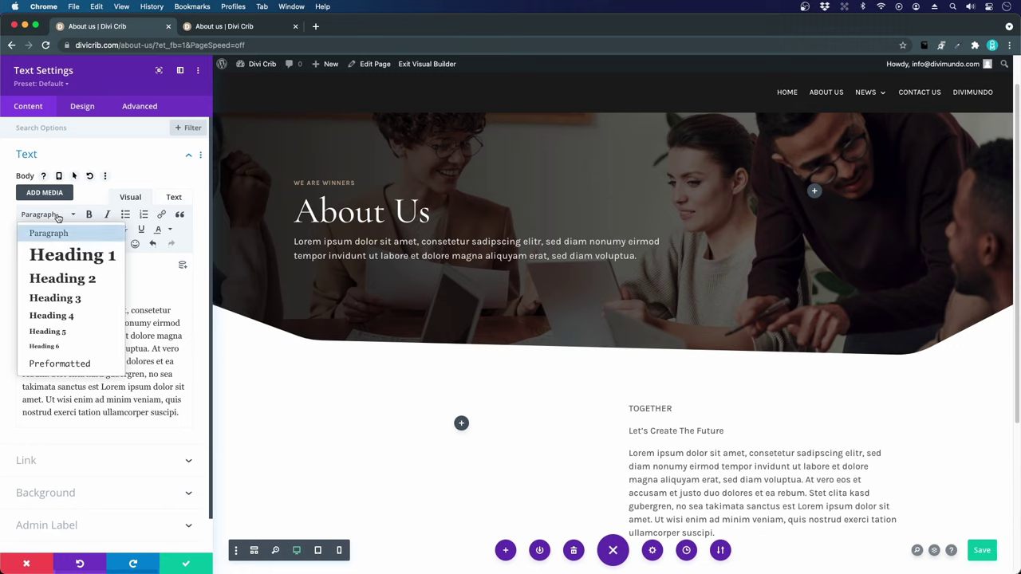
left_click(83, 312)
triple_click(61, 292)
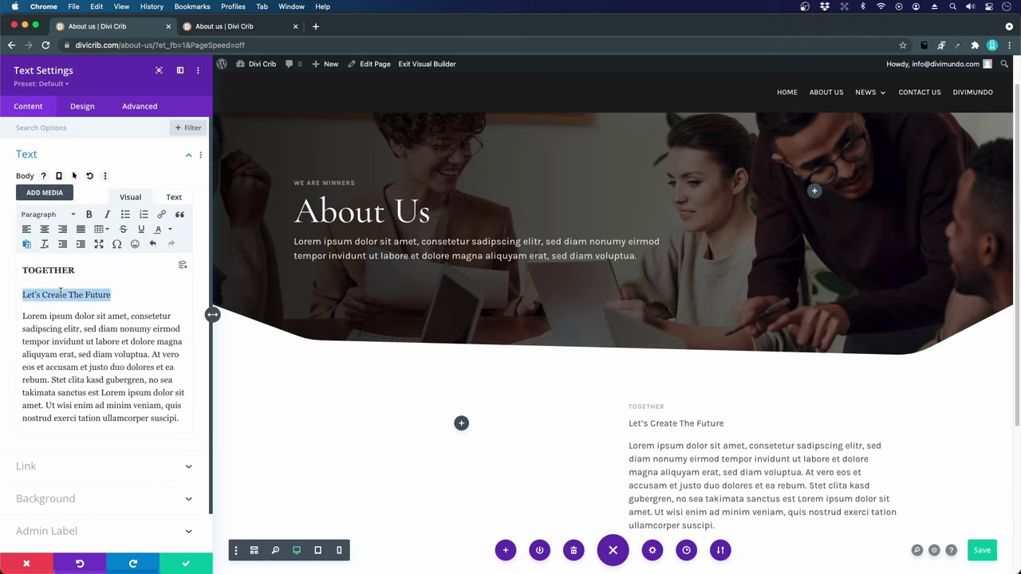
left_click(52, 216)
left_click(82, 279)
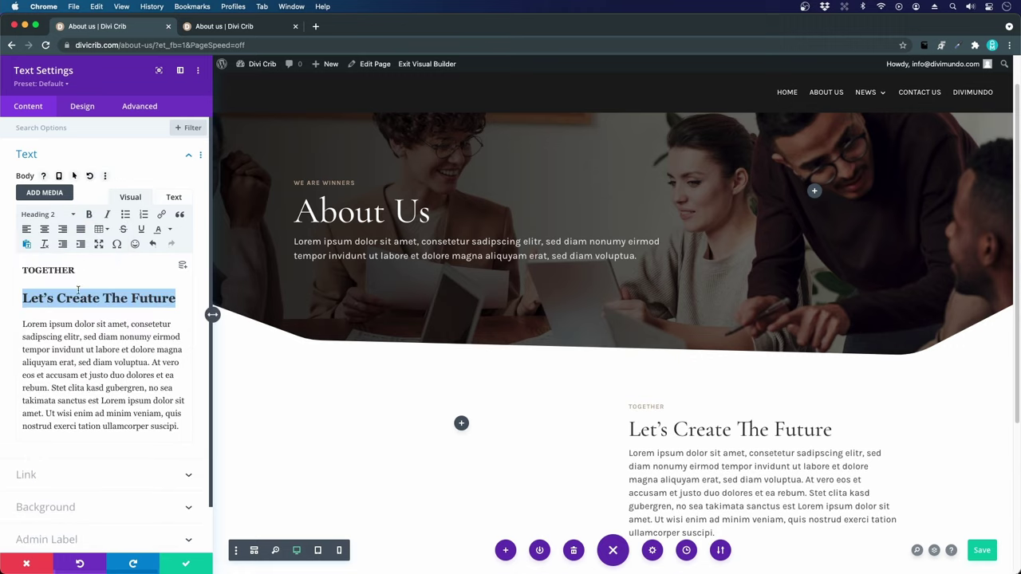
scroll(130, 433, "down", 1)
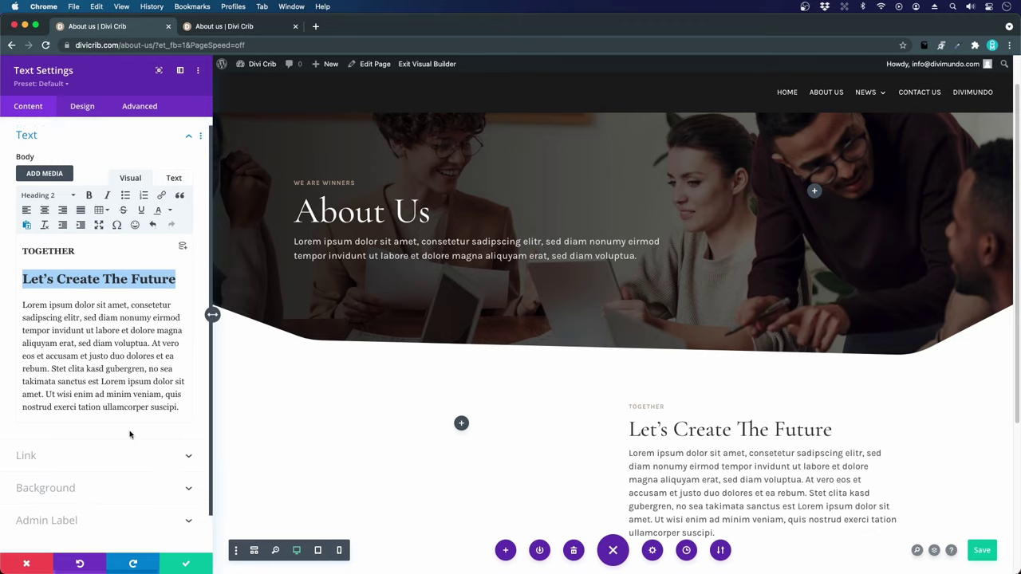
left_click(186, 563)
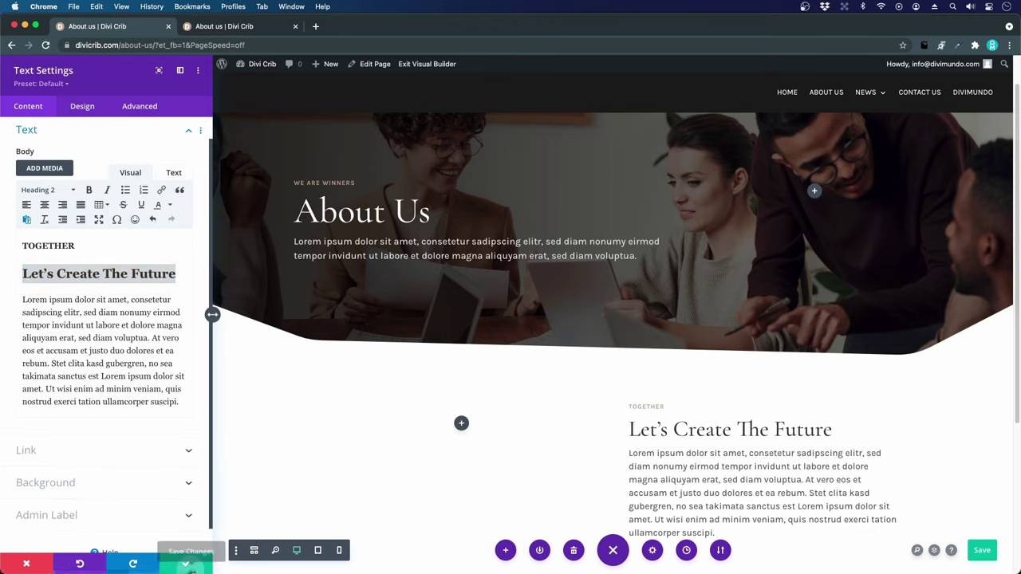
scroll(519, 467, "down", 2)
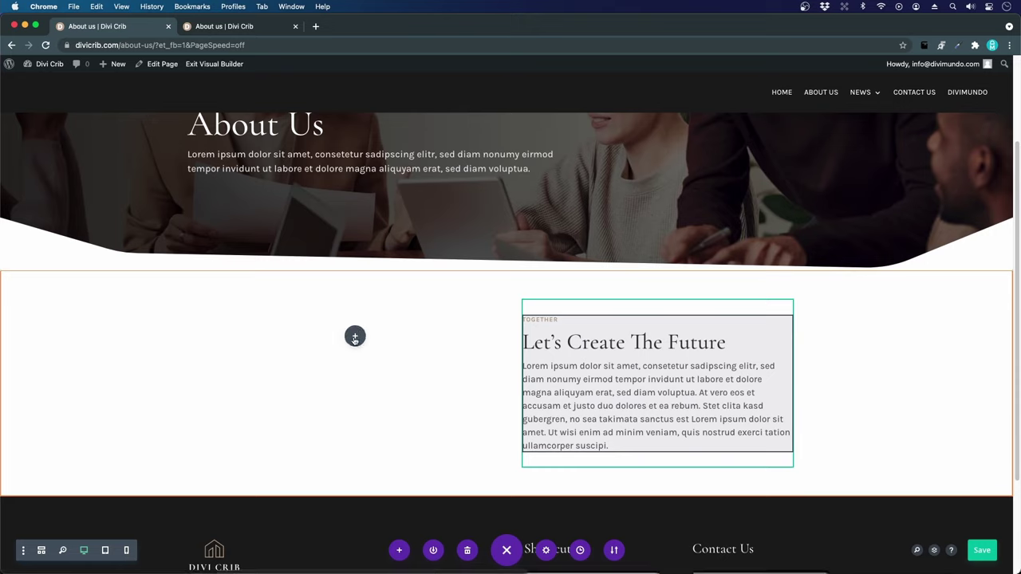
- Add an Image module to the left column using the team-around-a-table photo from the Media Library
left_click(354, 335)
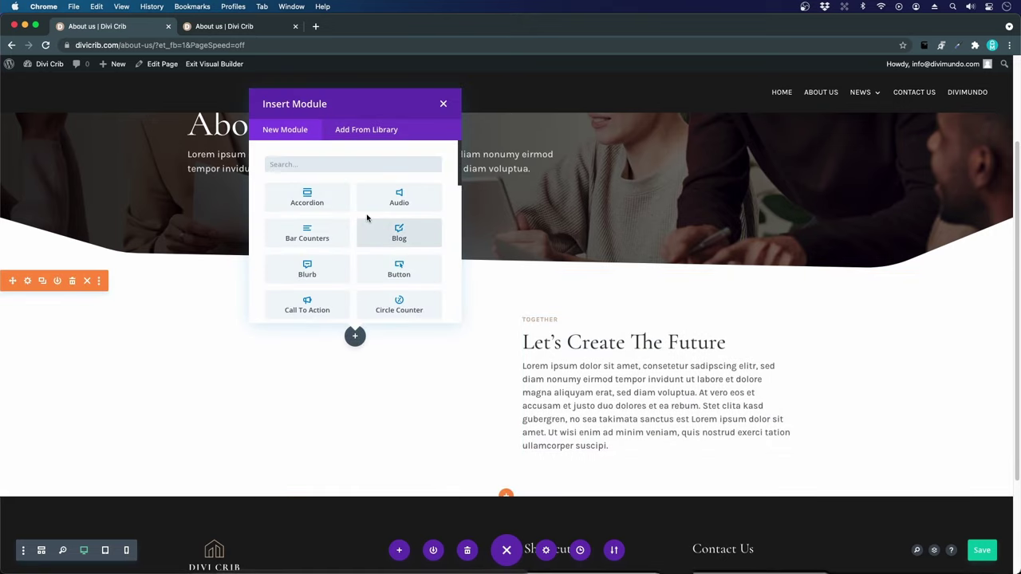
type("image")
left_click(309, 197)
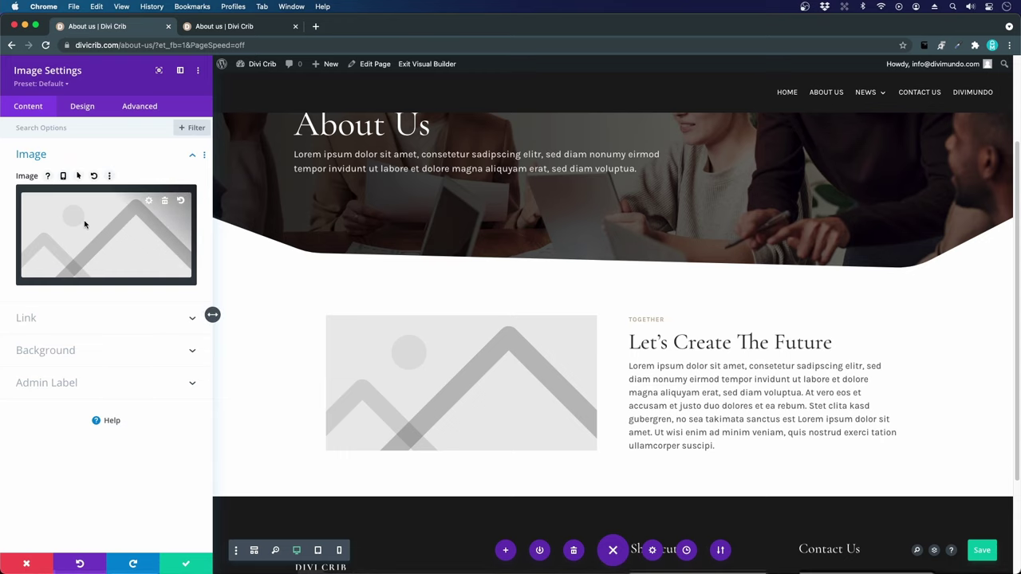
left_click(86, 225)
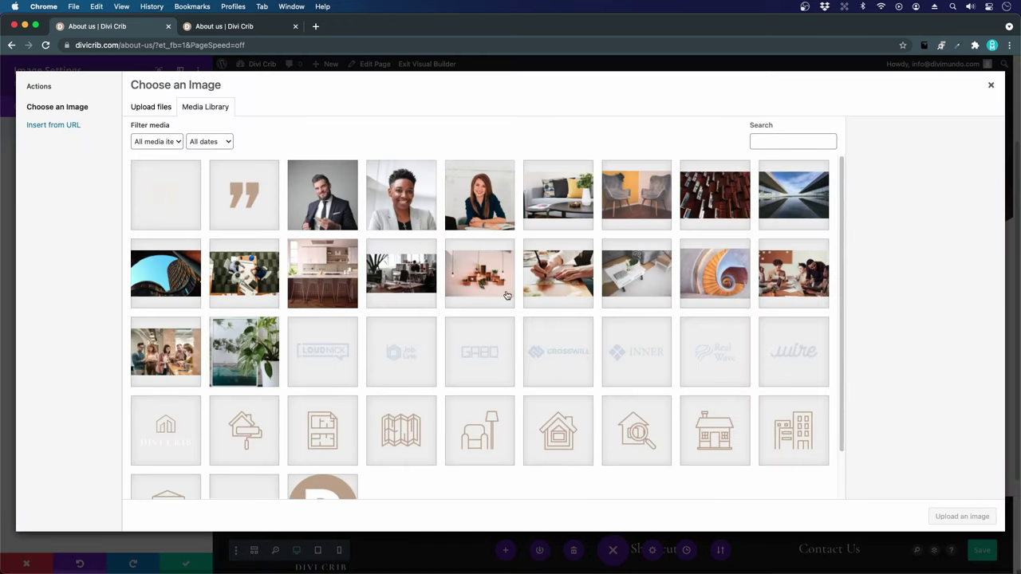
scroll(281, 339, "down", 1)
left_click(153, 323)
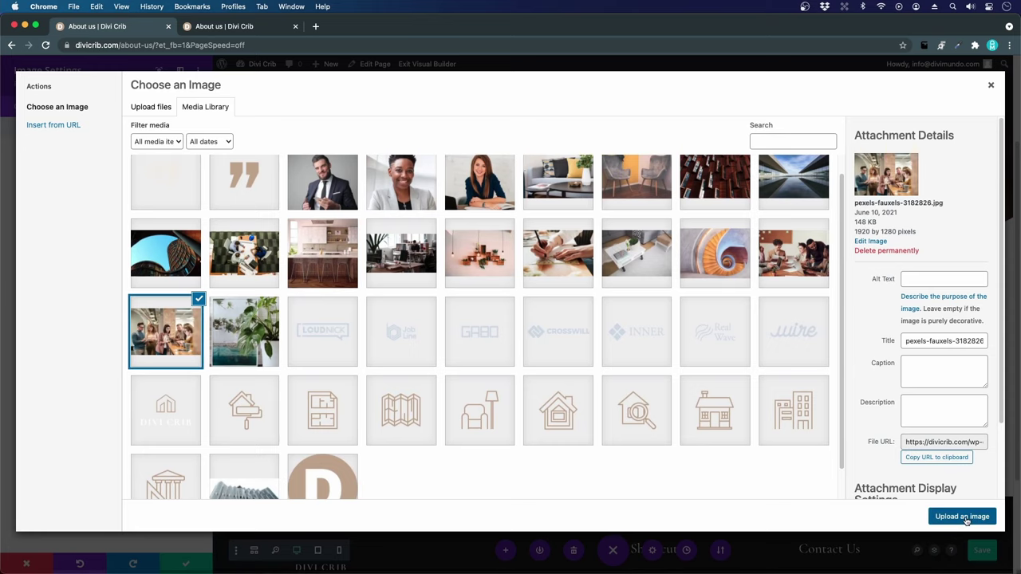
left_click(966, 520)
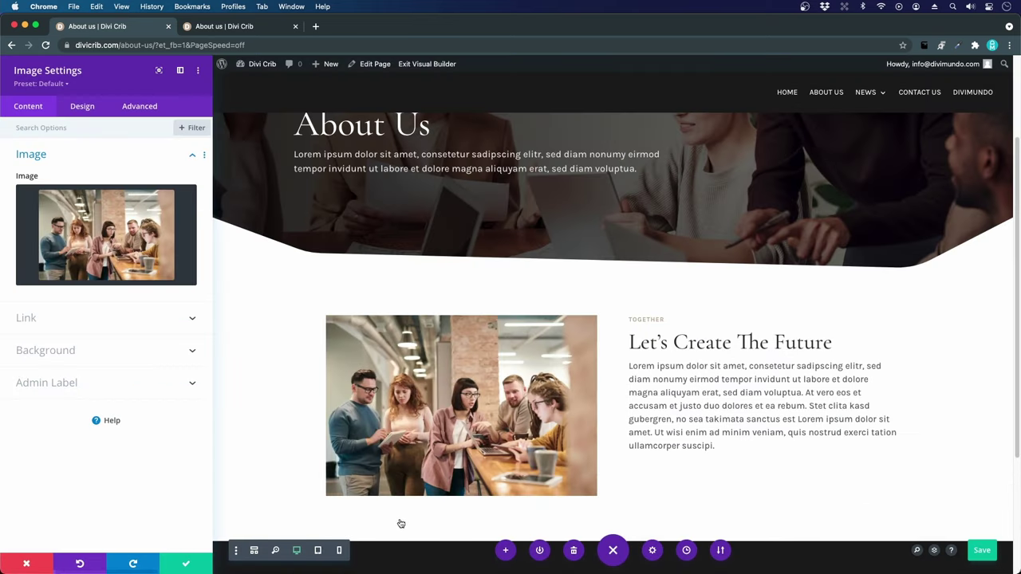
scroll(401, 520, "down", 1)
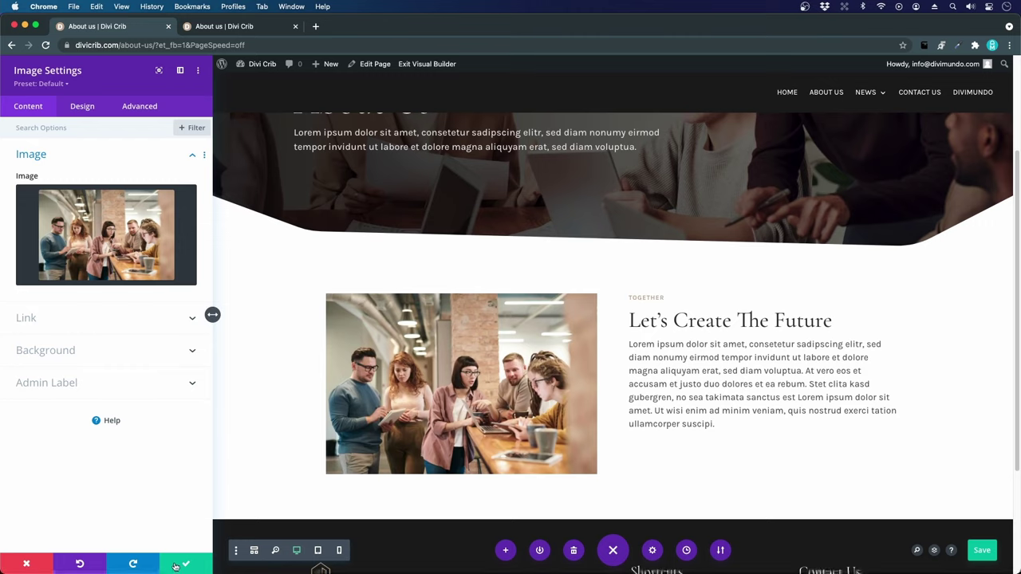
left_click(200, 564)
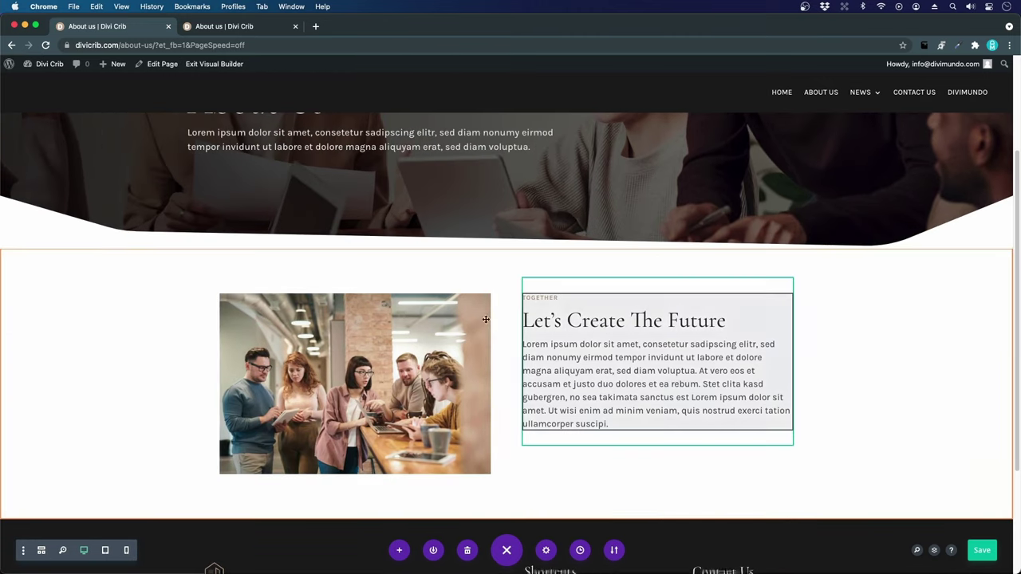
scroll(440, 334, "up", 3)
scroll(440, 330, "down", 1)
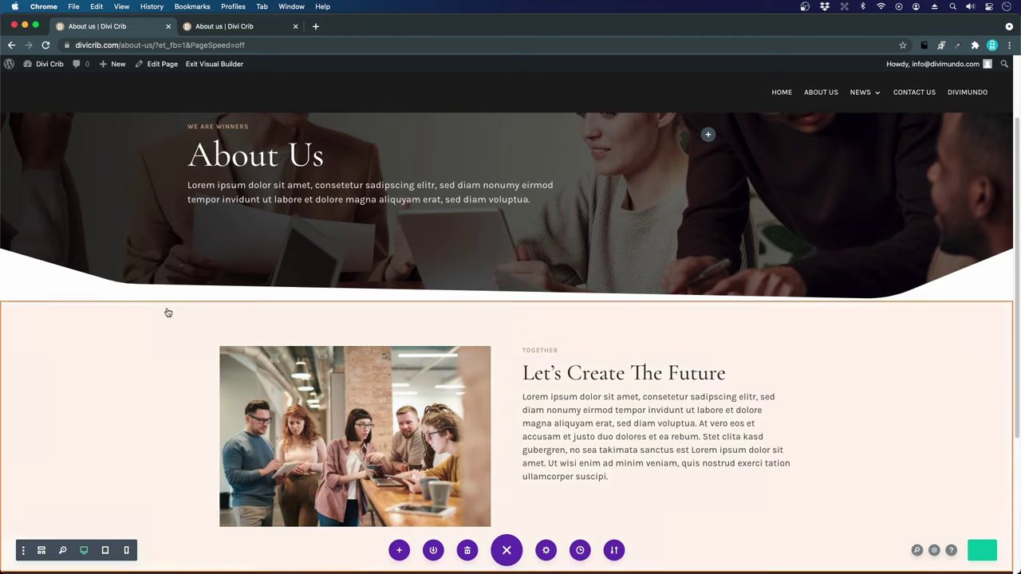
- Set the section's inner max width to 1200px in its Design sizing options
mouse_move(144, 336)
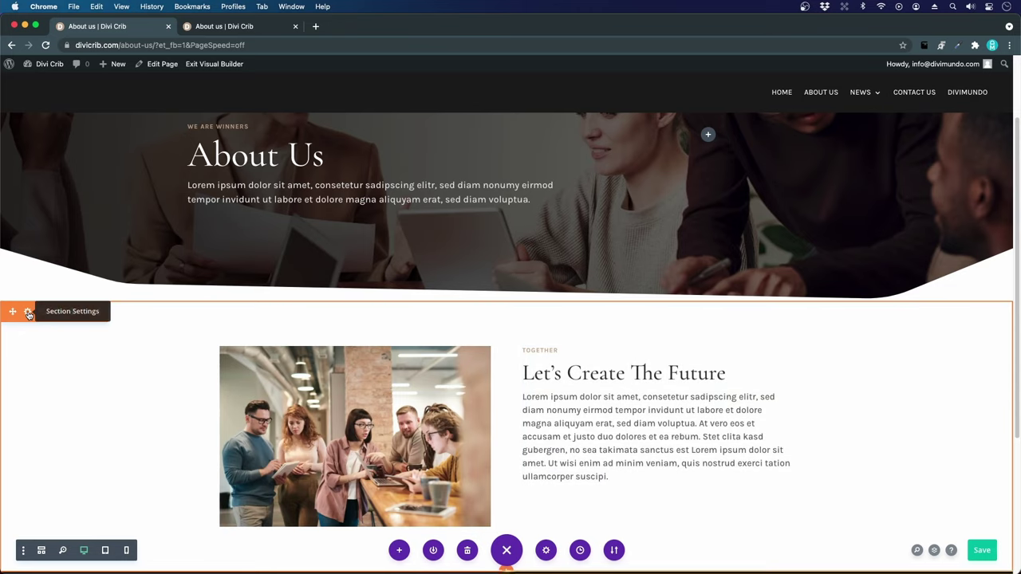
left_click(28, 313)
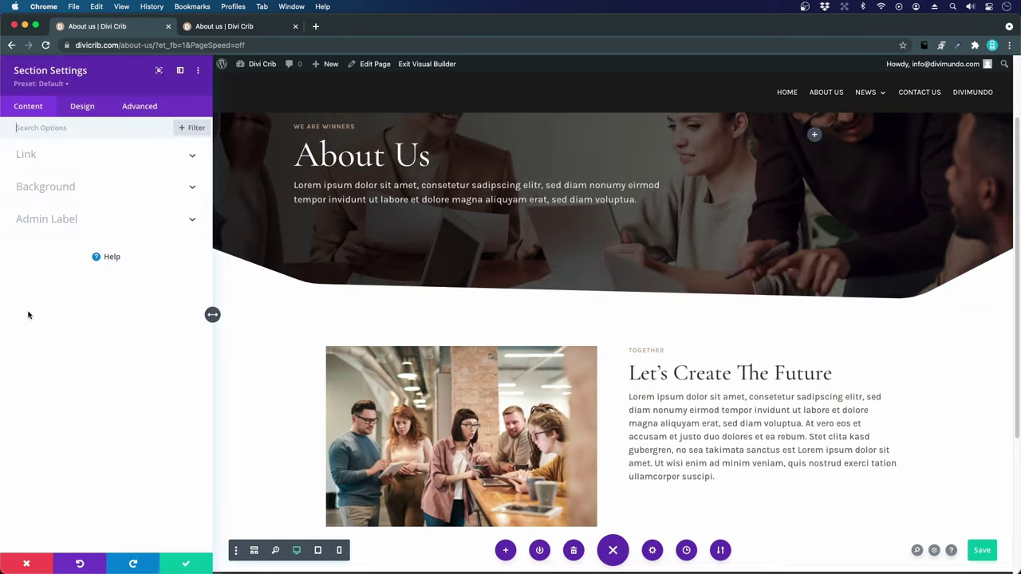
left_click(83, 107)
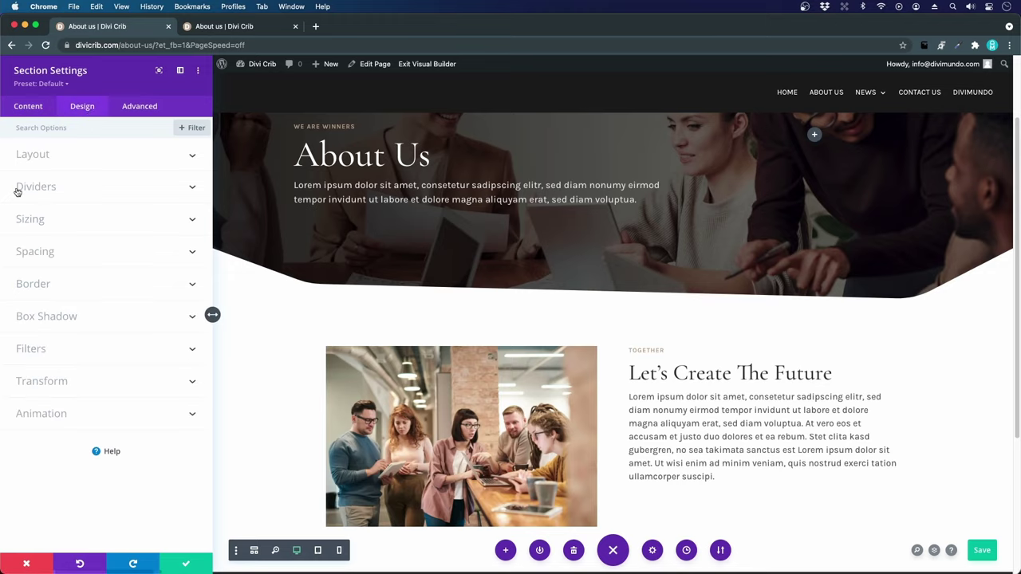
left_click(28, 227)
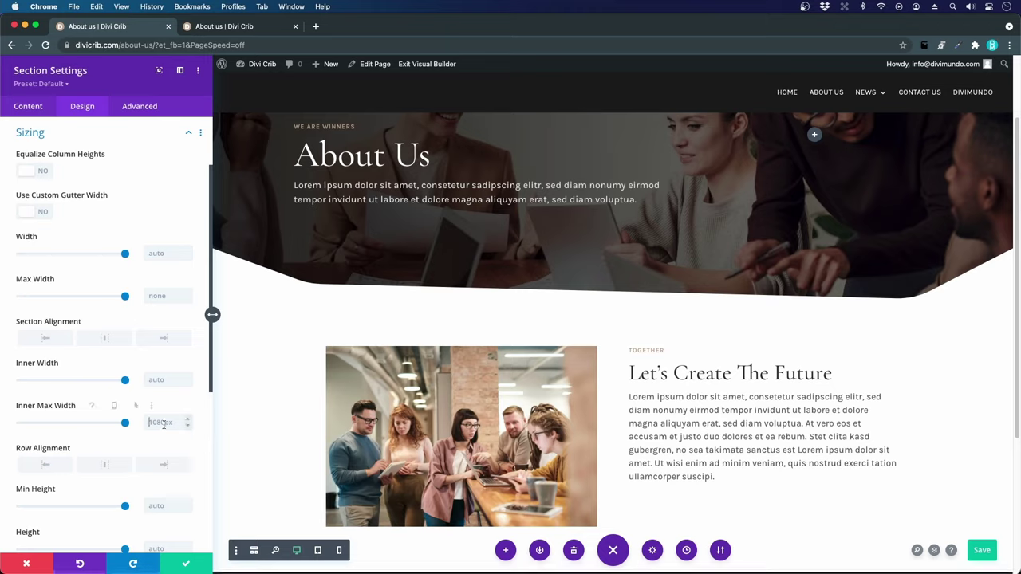
left_click(164, 424)
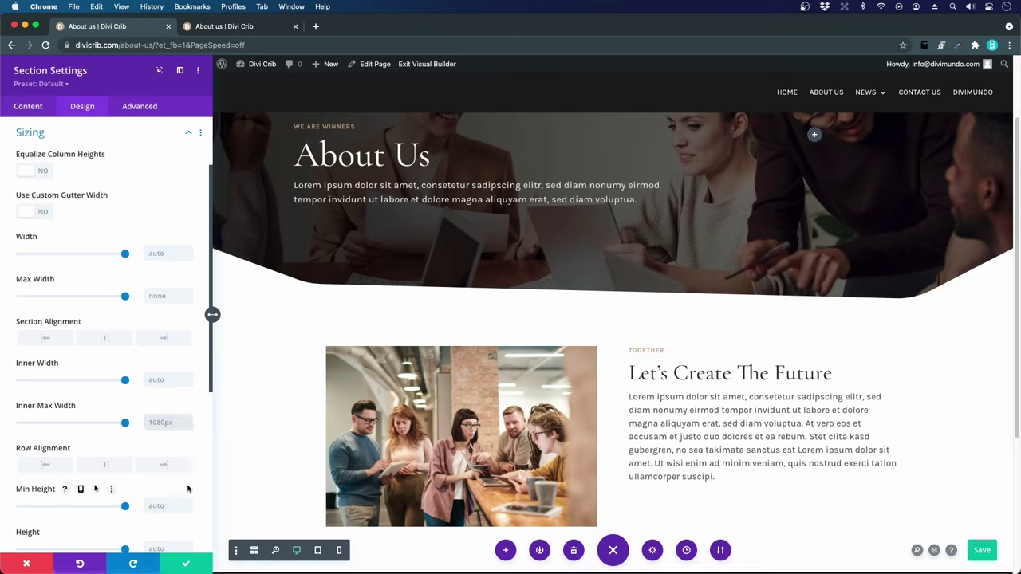
type("1200px")
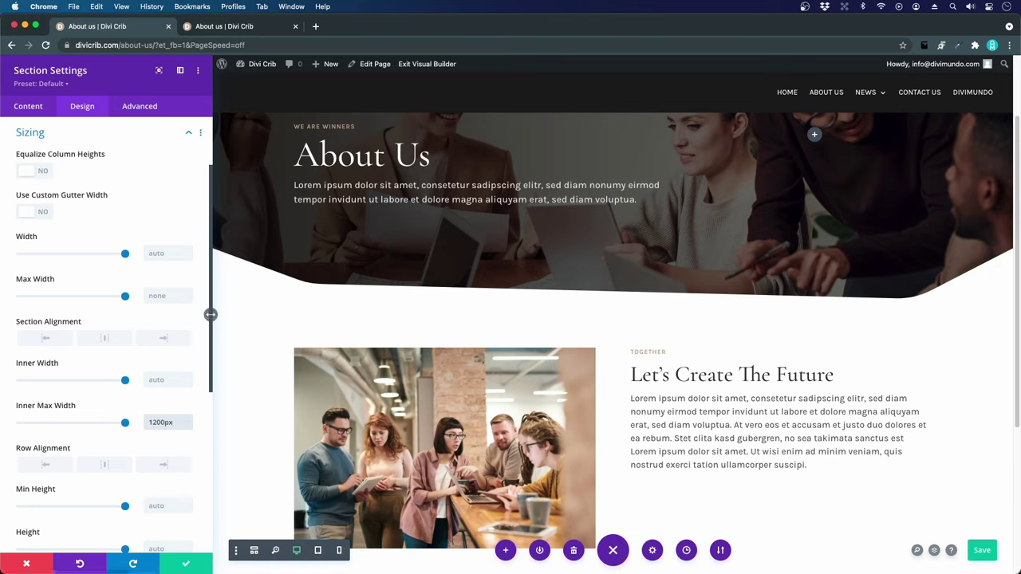
left_click(189, 565)
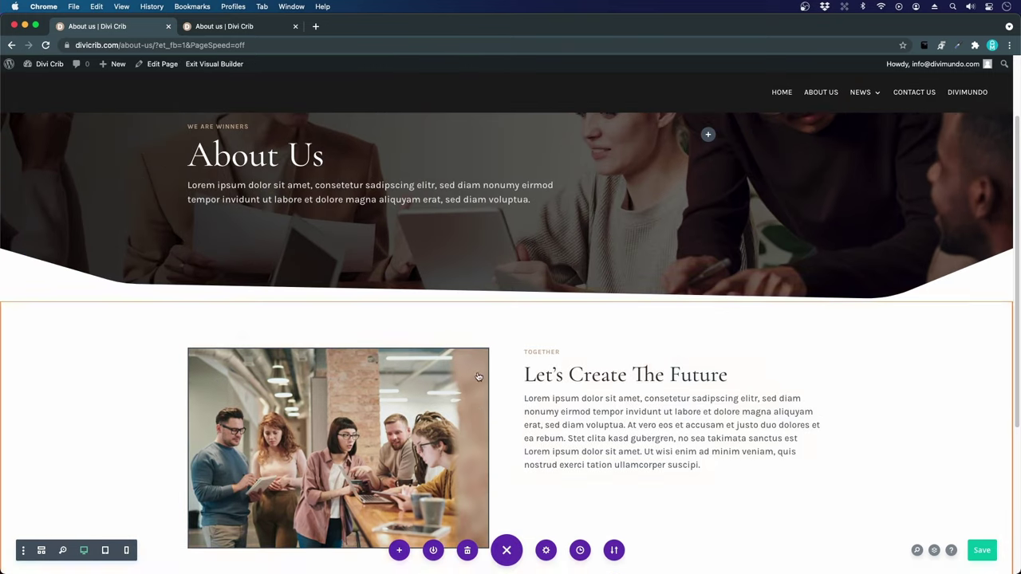
scroll(481, 375, "down", 3)
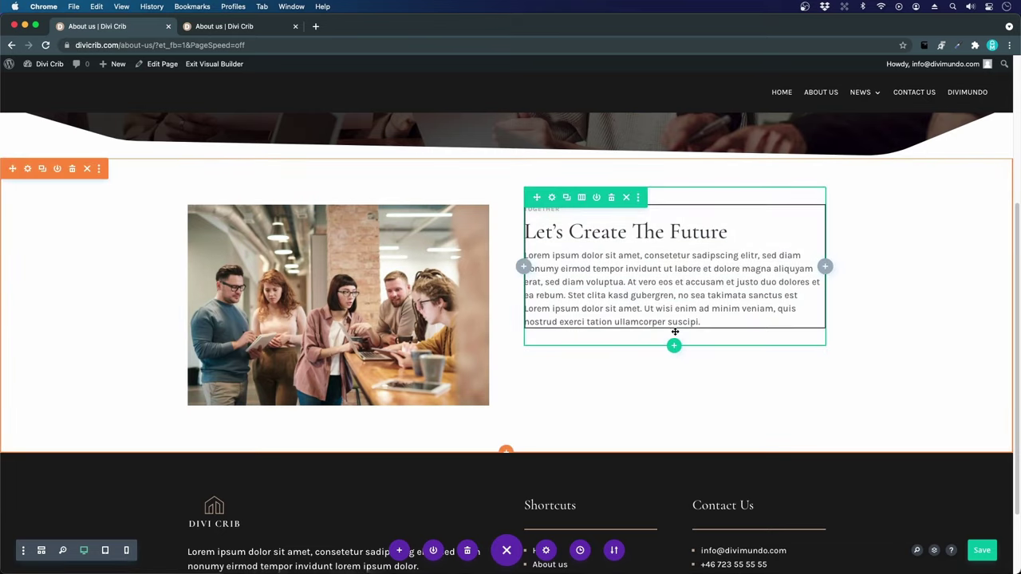
- Add a new row under the text and insert a Number Counter in its first column
left_click(673, 345)
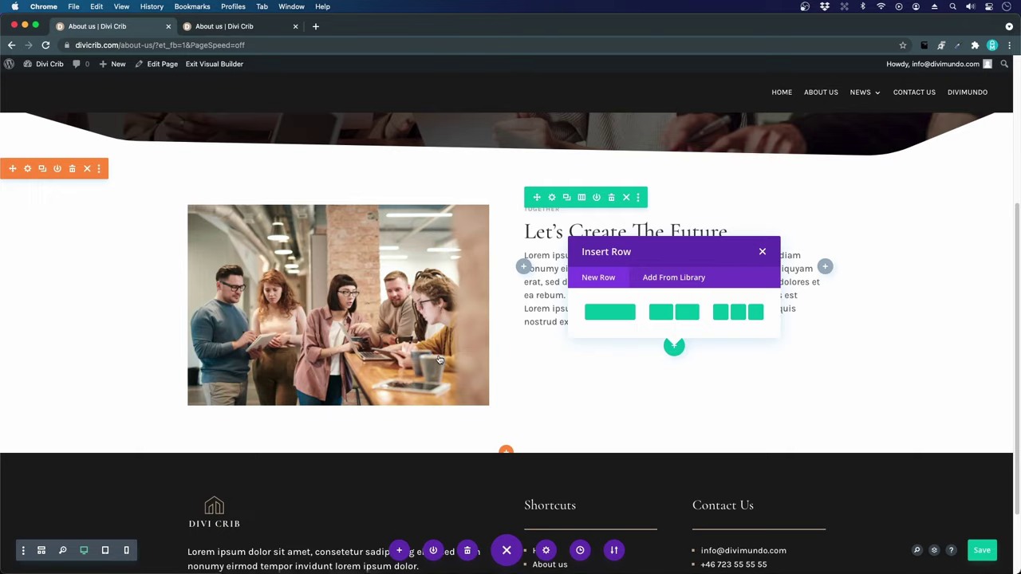
left_click(252, 27)
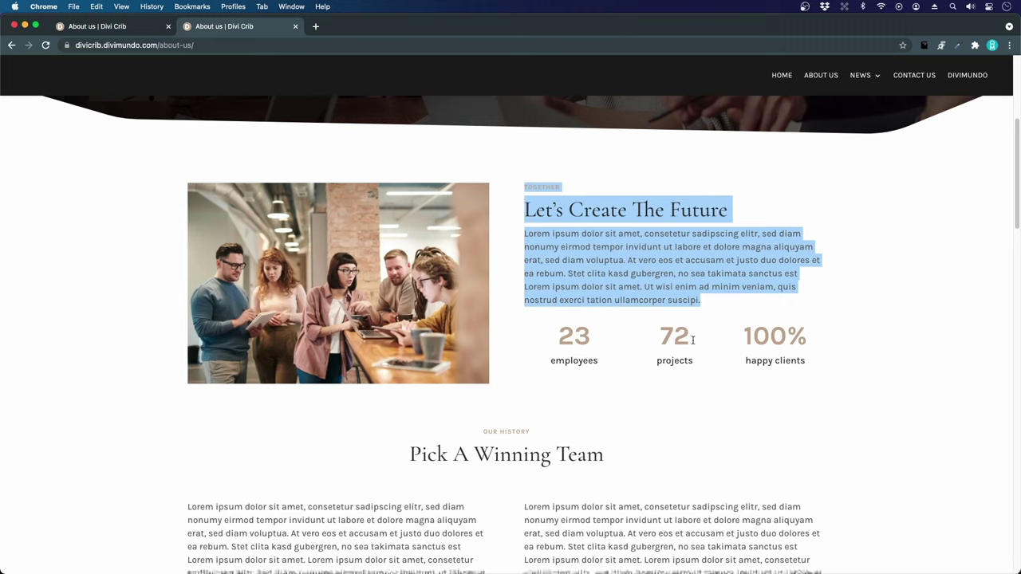
left_click(132, 28)
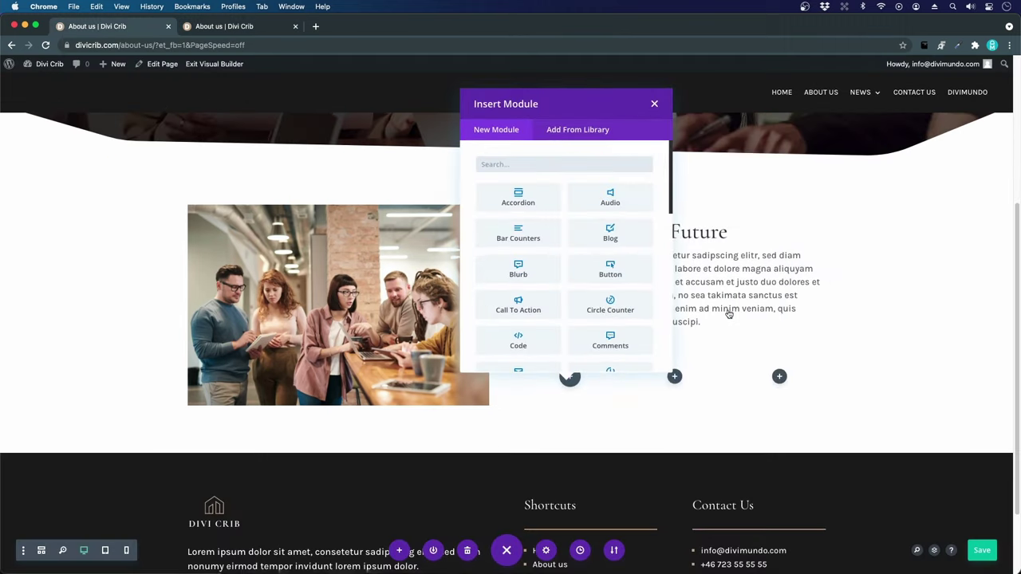
type("numbe")
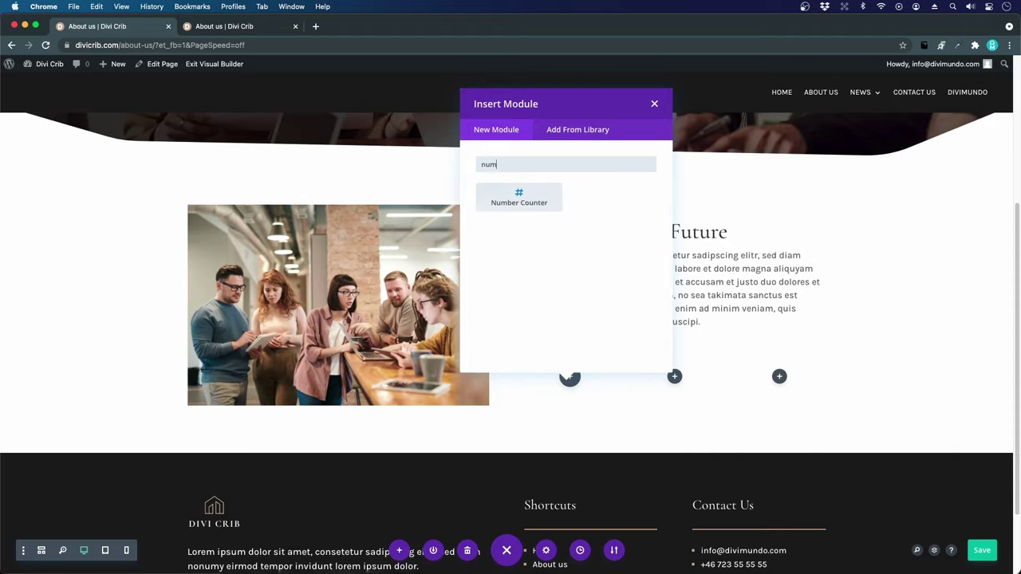
left_click(533, 201)
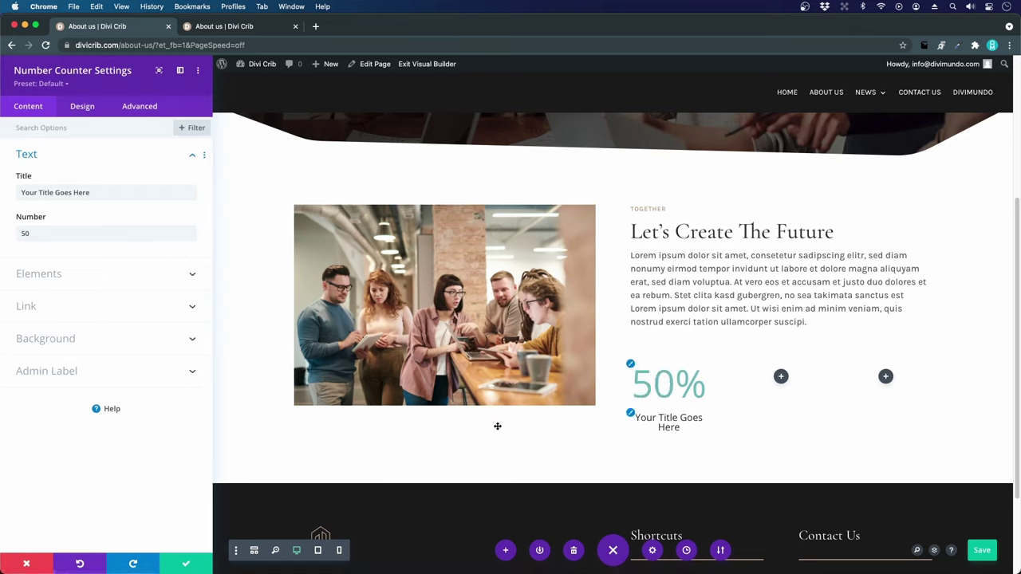
left_click(217, 29)
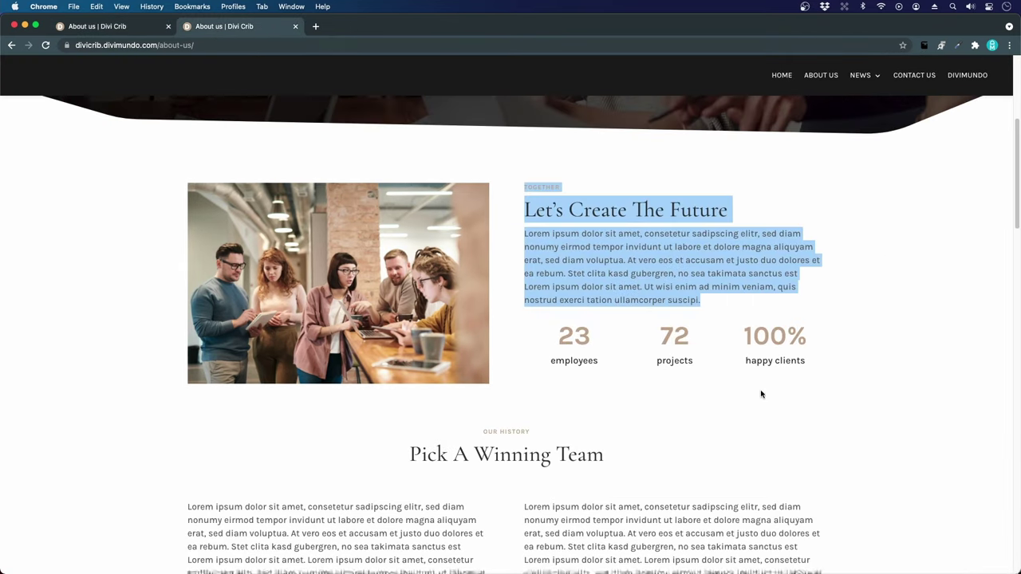
left_click(84, 25)
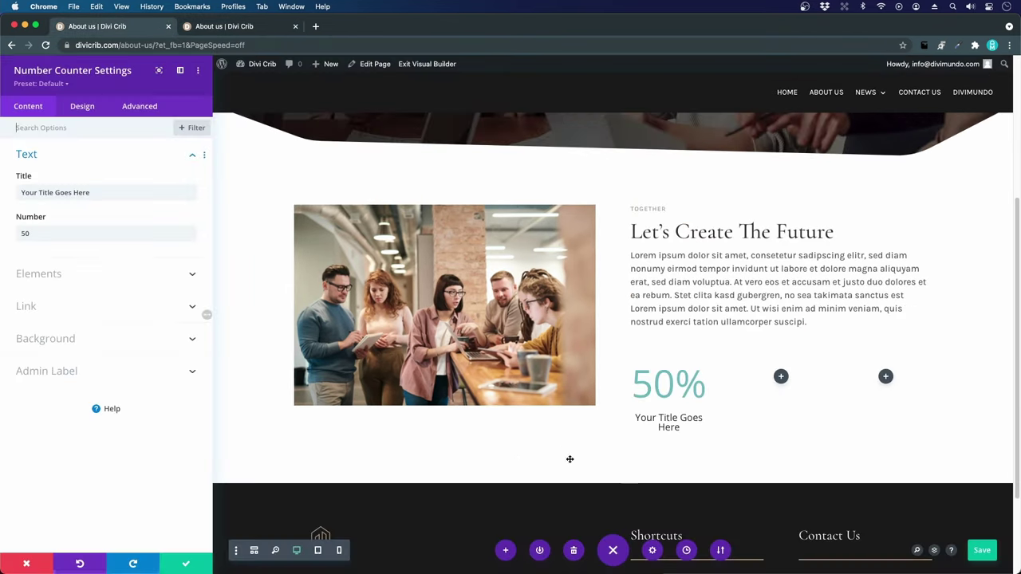
- Set the counter title to Employees and number to 23, with the percent sign turned off
triple_click(45, 192)
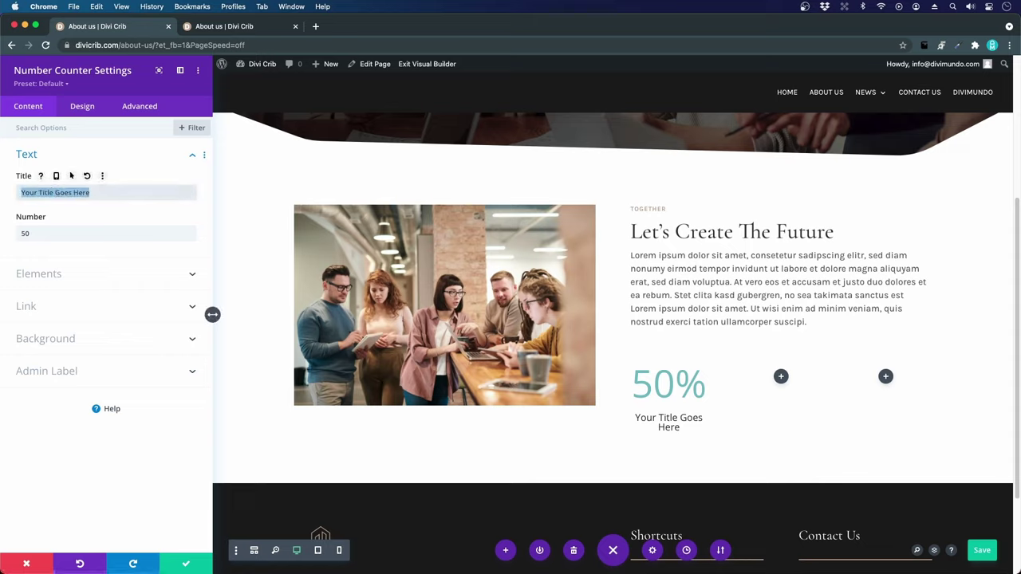
type("Epmployees")
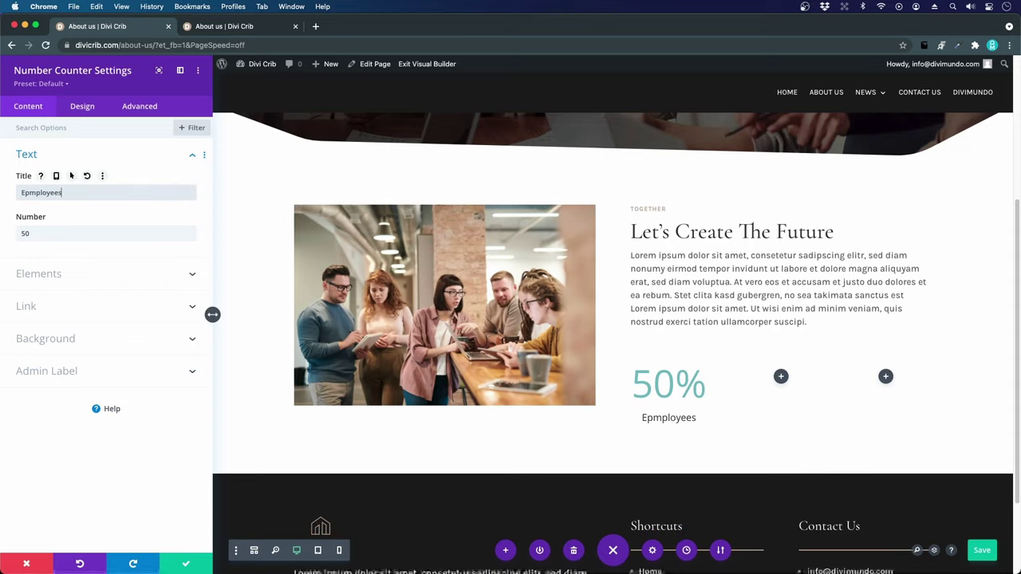
key("super+a")
type("Emplo")
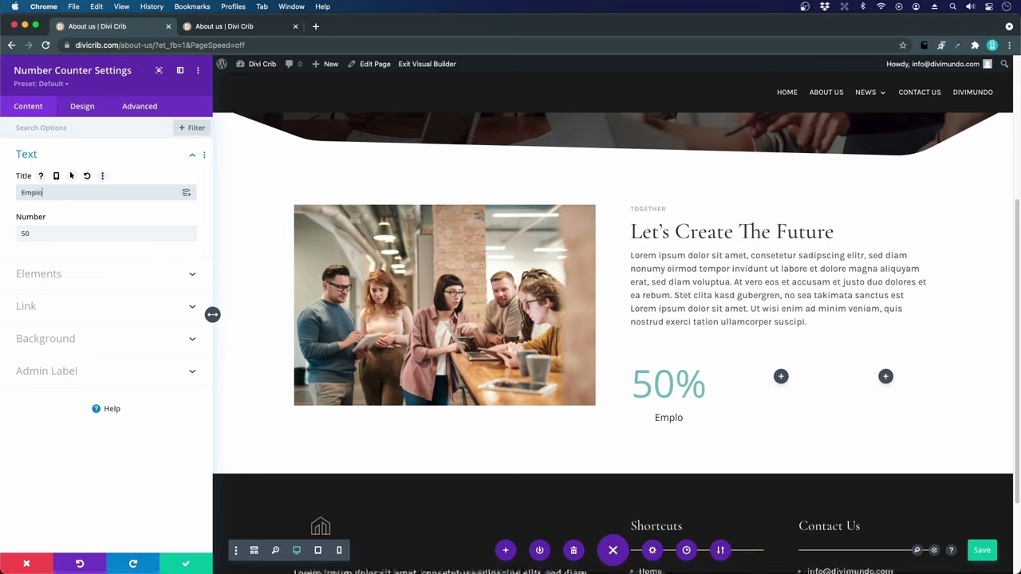
type("yees")
double_click(32, 233)
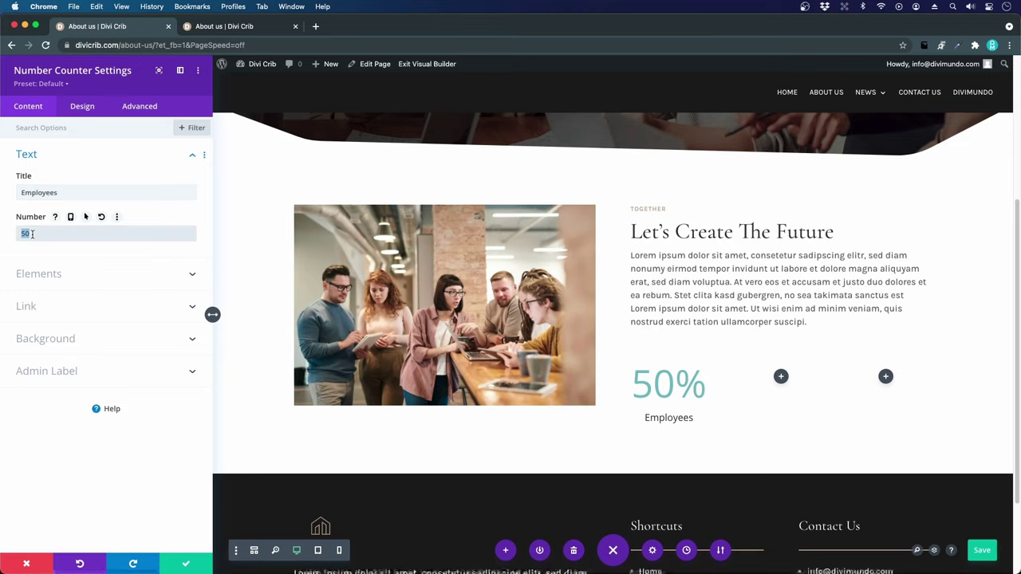
type("23")
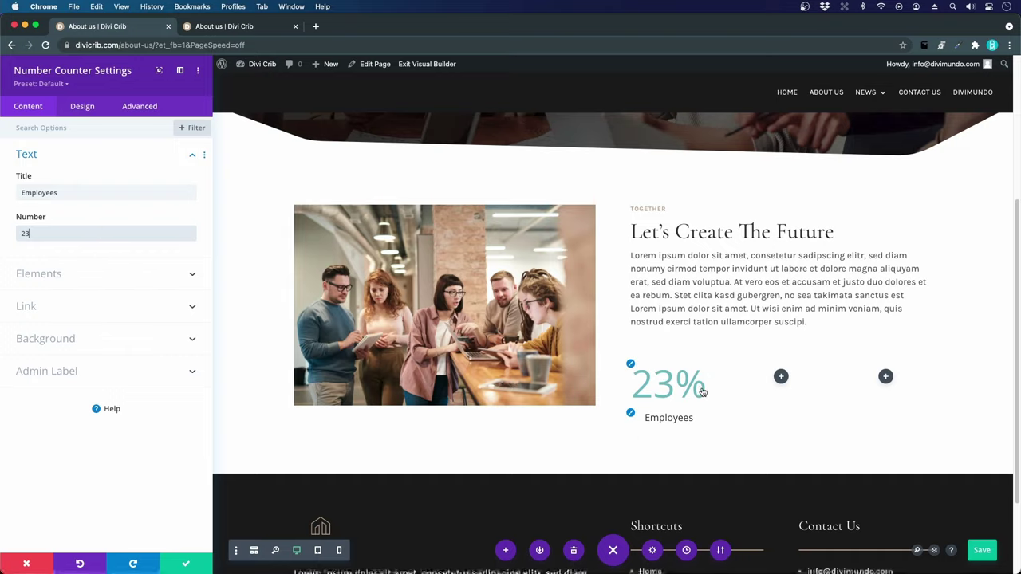
left_click(46, 272)
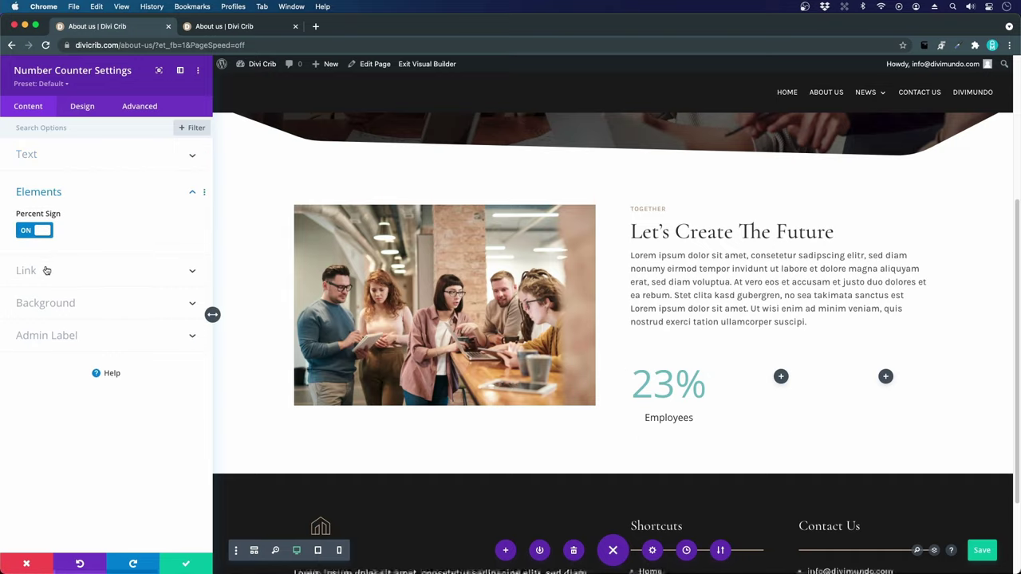
left_click(36, 234)
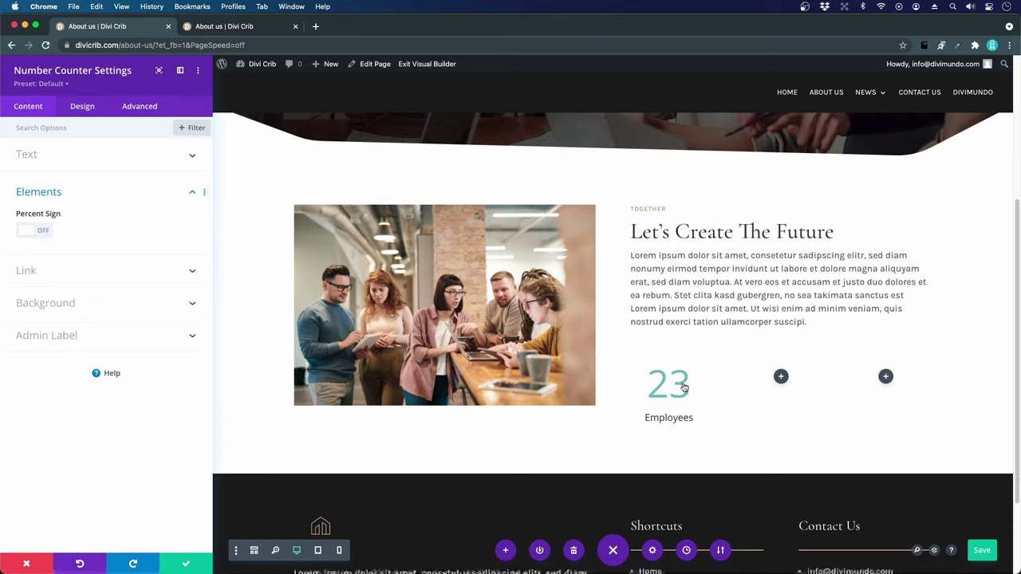
- Style the counter number in bold Karla, tan #c2ab92, at 50px
left_click(633, 367)
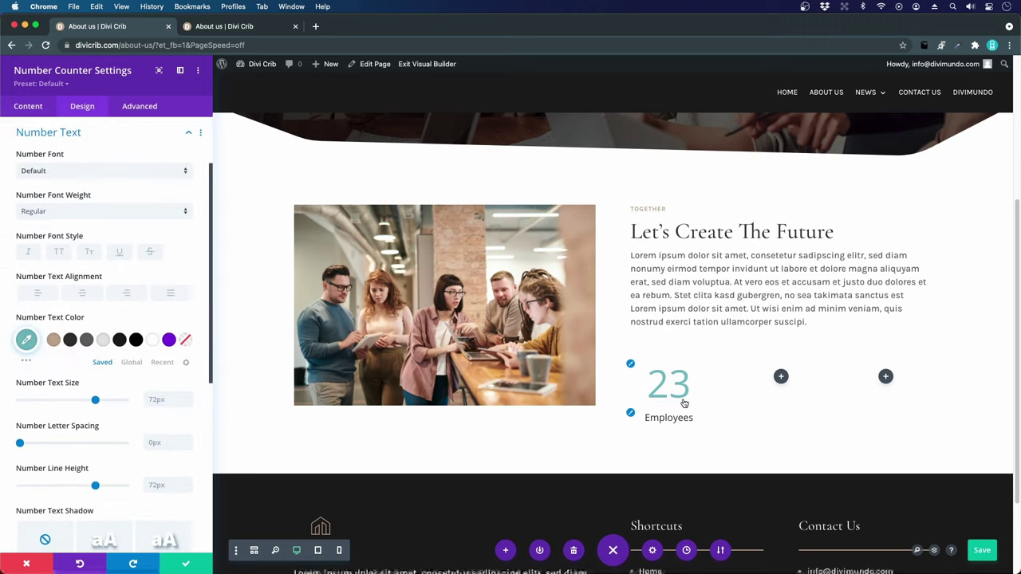
left_click(46, 172)
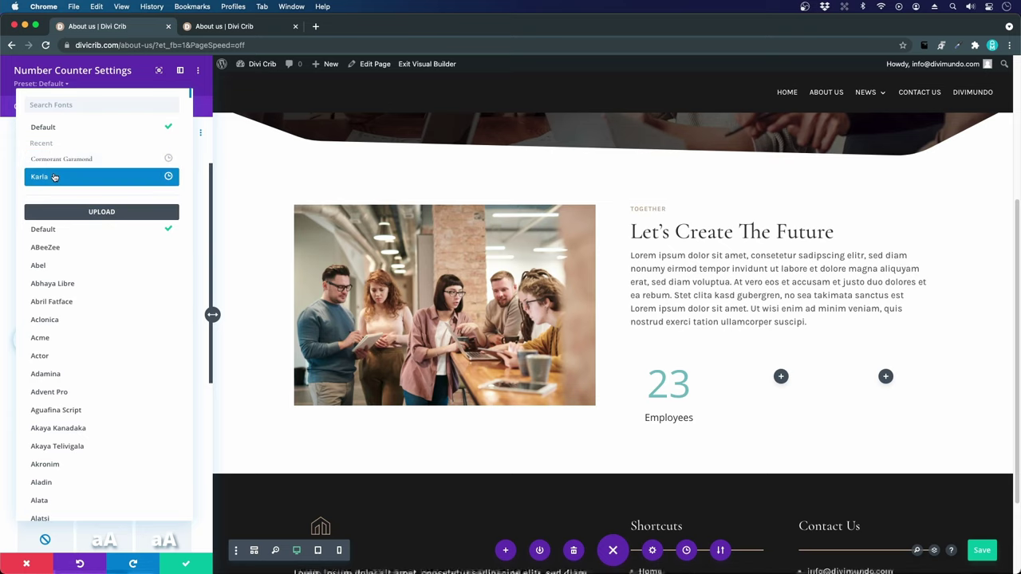
left_click(54, 175)
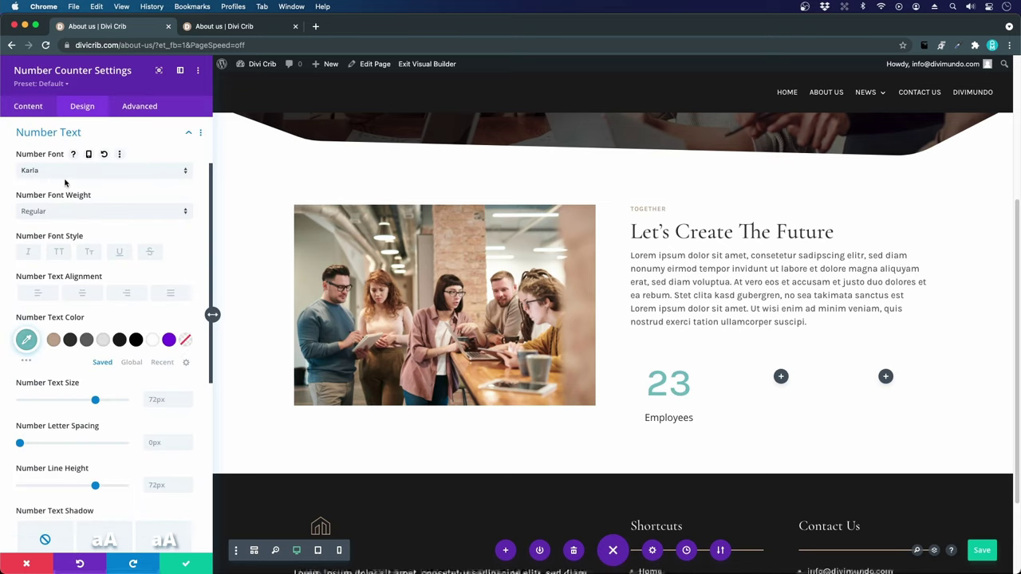
left_click(104, 211)
left_click(86, 314)
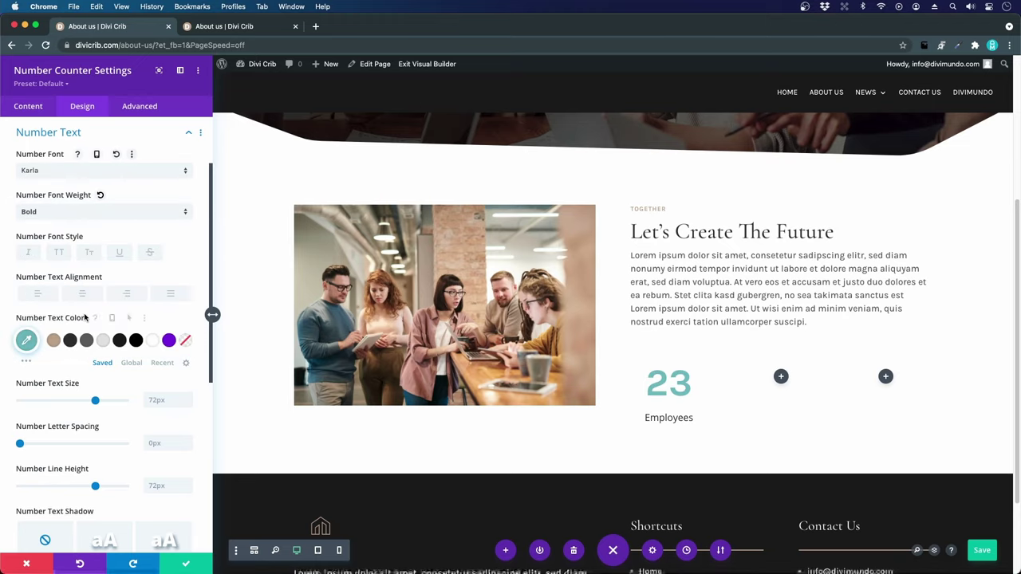
left_click(53, 341)
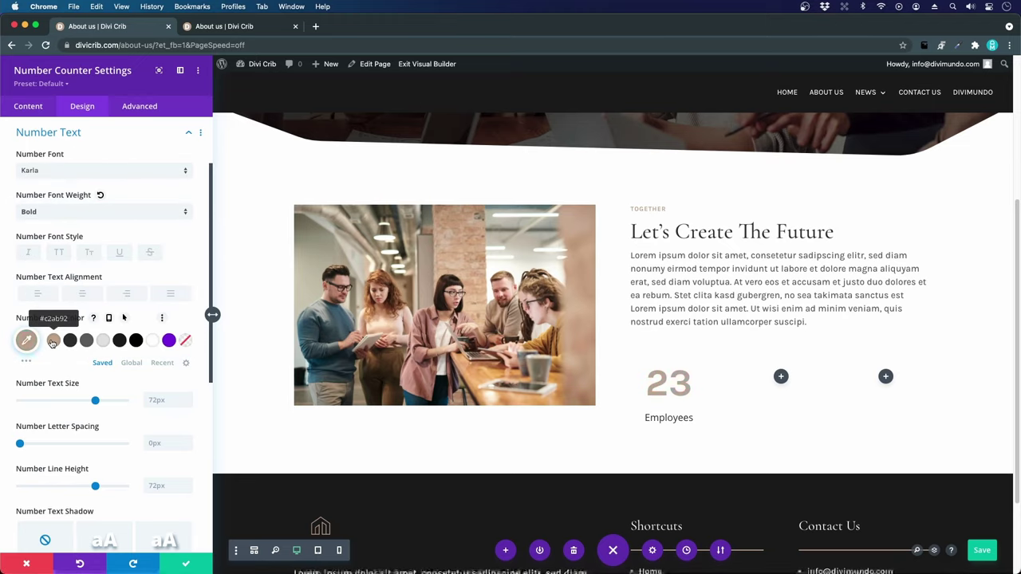
scroll(55, 390, "down", 3)
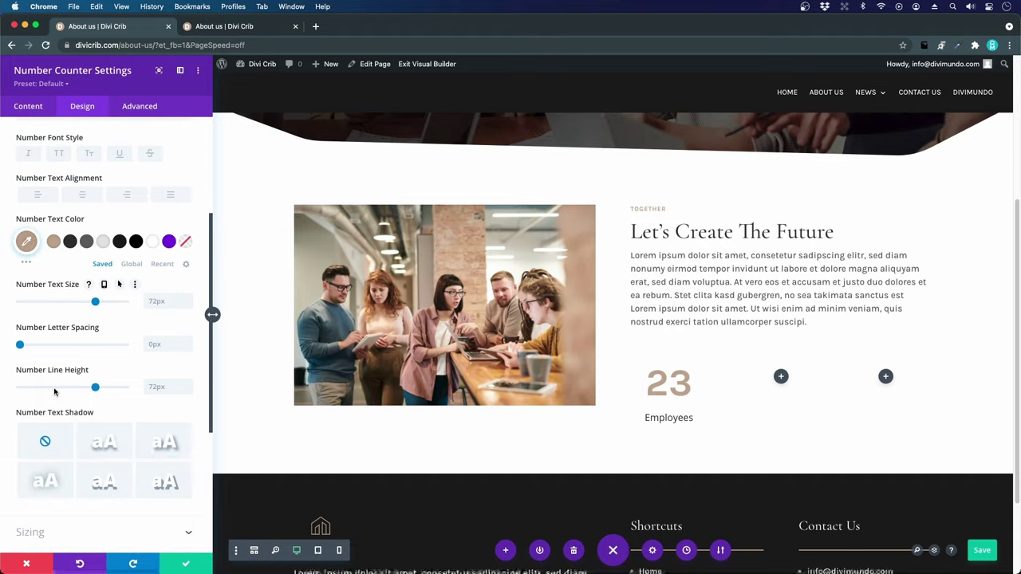
left_click(169, 302)
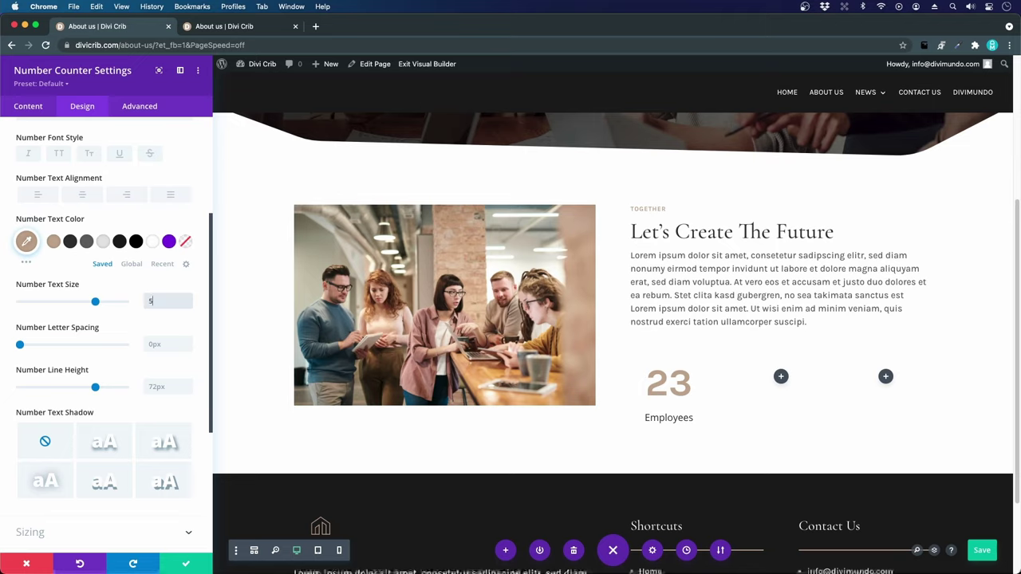
type("50px")
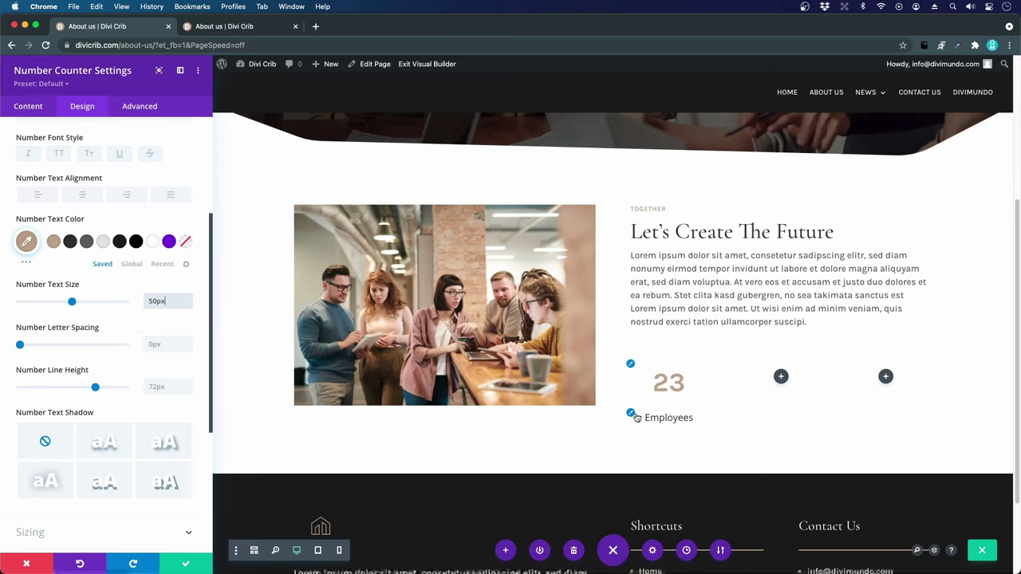
- Set the title font to Karla, change the title to lowercase 'employees', and close the settings
left_click(631, 414)
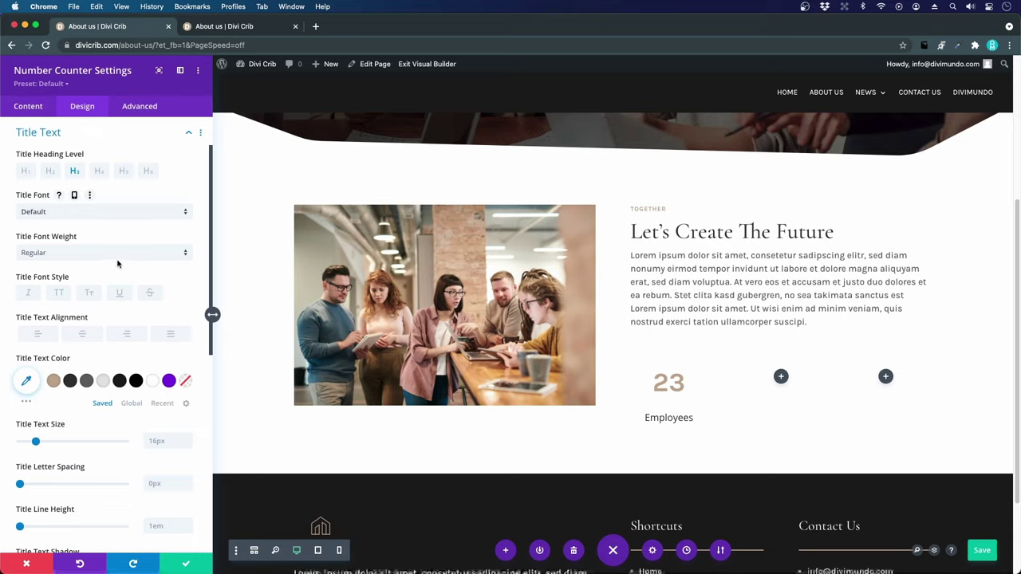
left_click(56, 212)
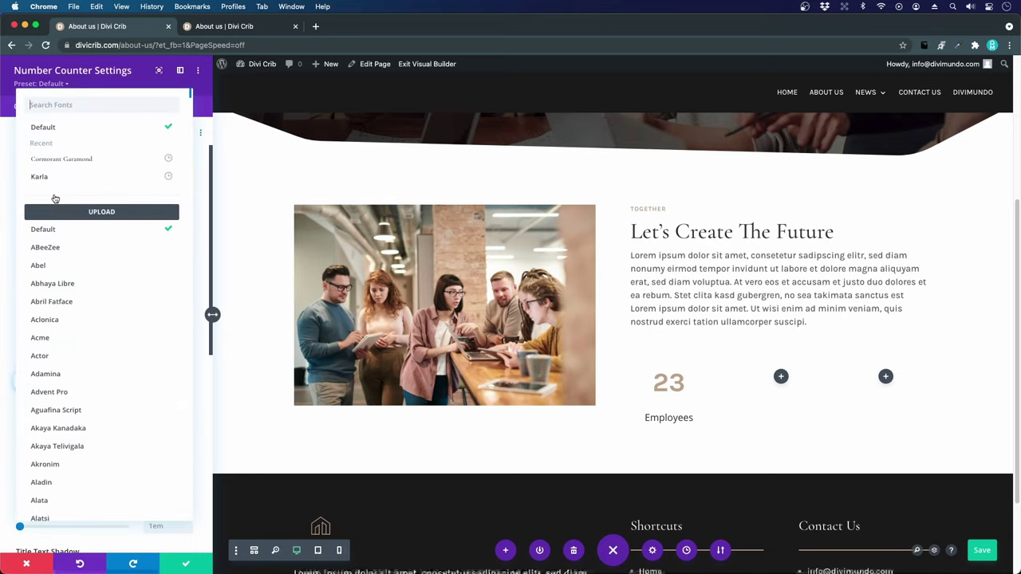
left_click(55, 179)
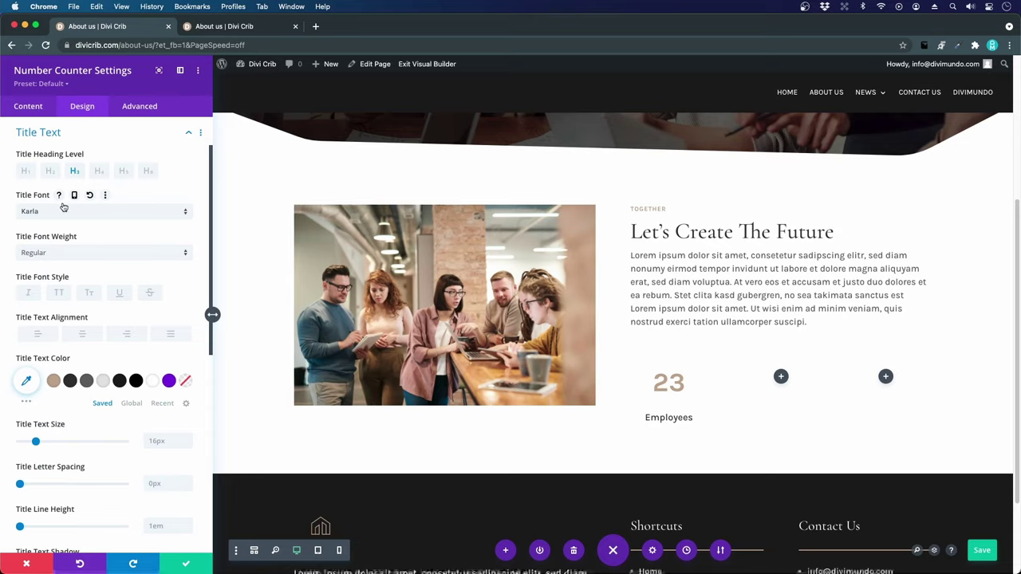
left_click(28, 106)
left_click(27, 153)
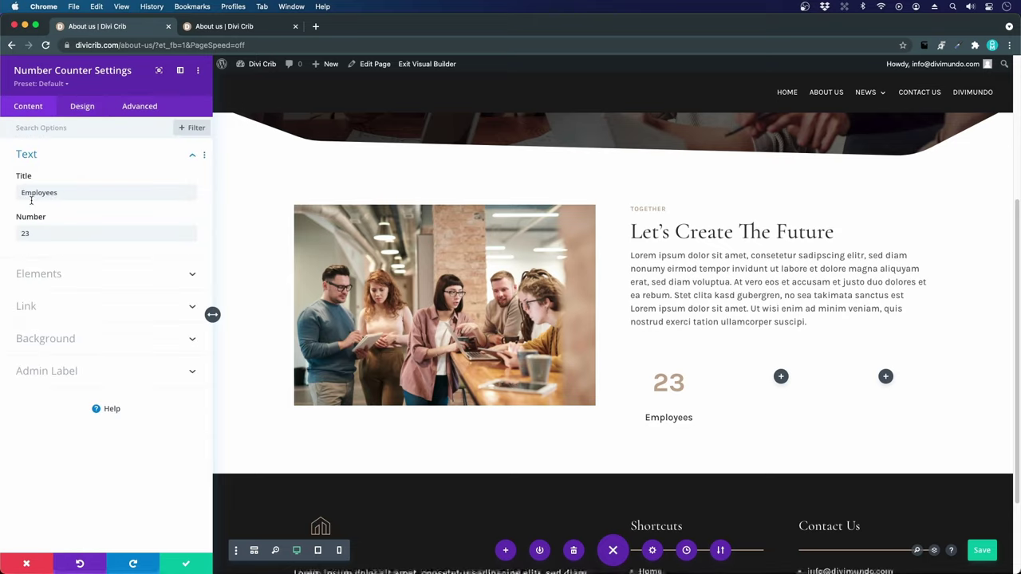
left_click(20, 193)
key("Delete")
type("e")
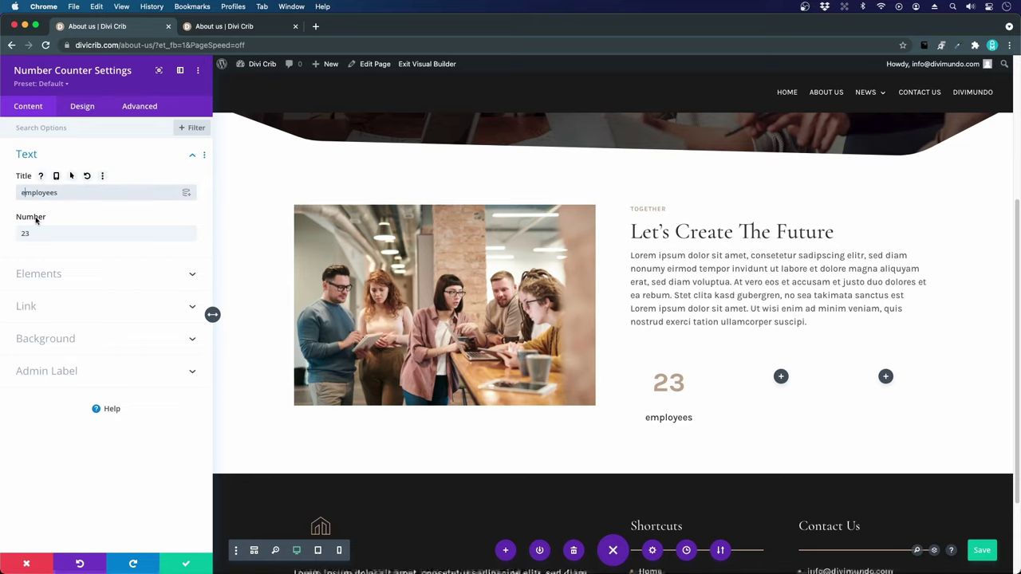
left_click(82, 106)
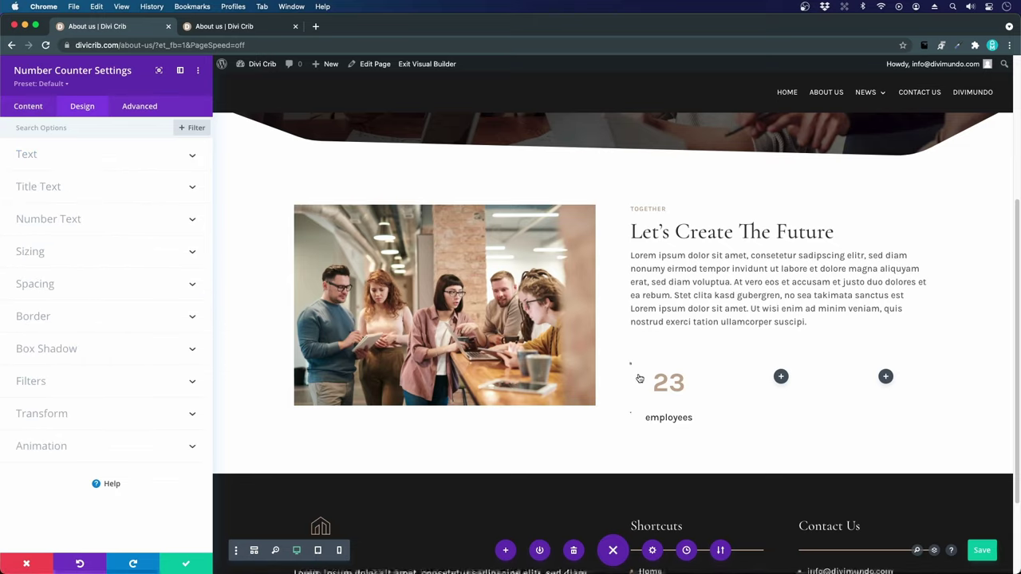
left_click(630, 414)
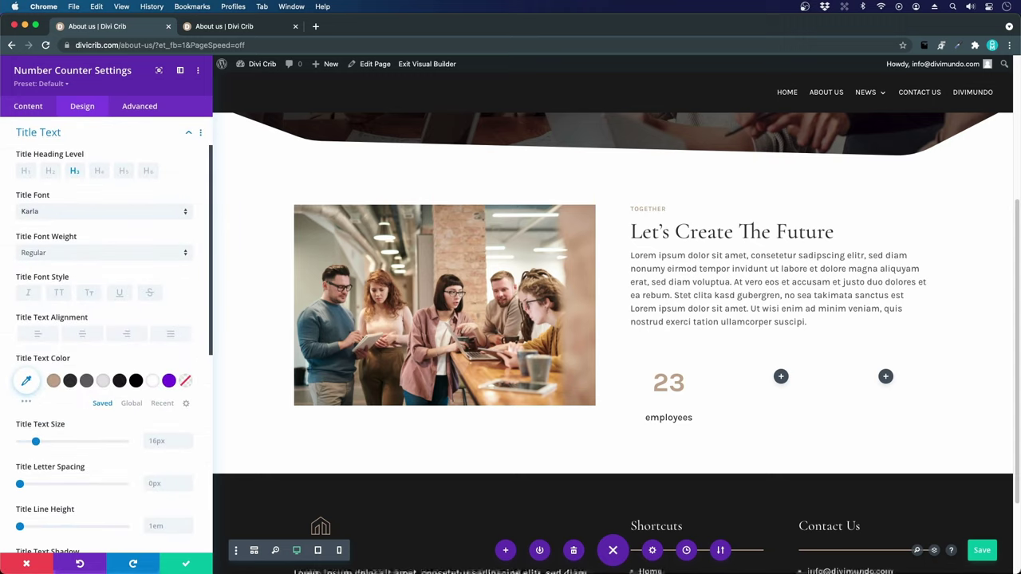
scroll(622, 381, "down", 1)
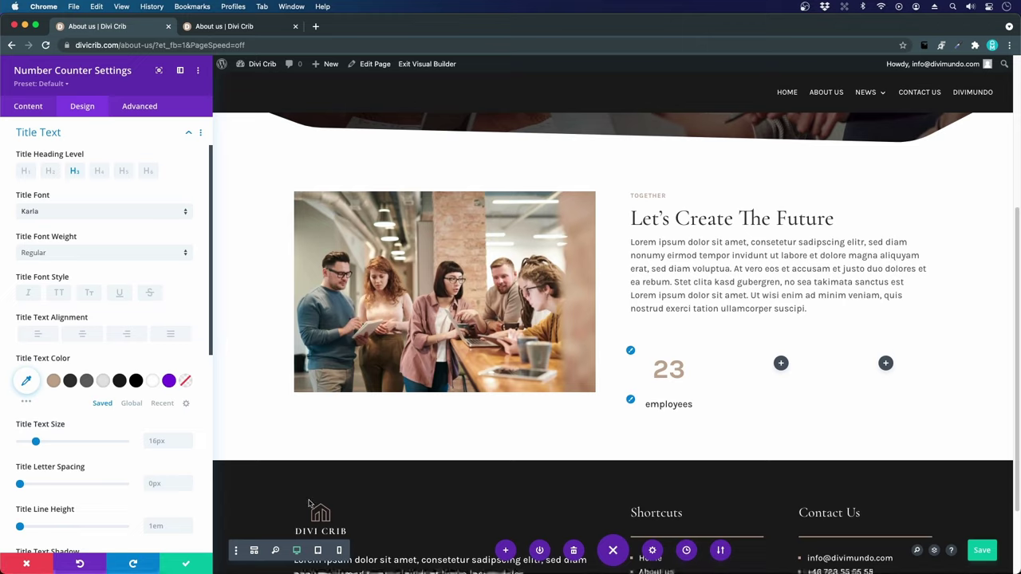
left_click(167, 568)
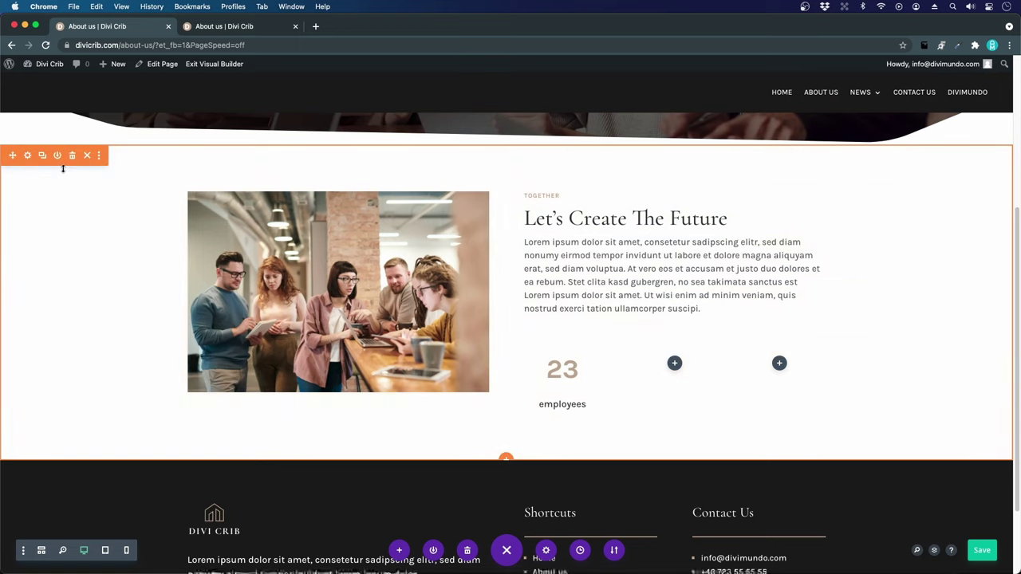
- Set the section's custom gutter width to 2 and drag away the text module's bottom padding
left_click(27, 156)
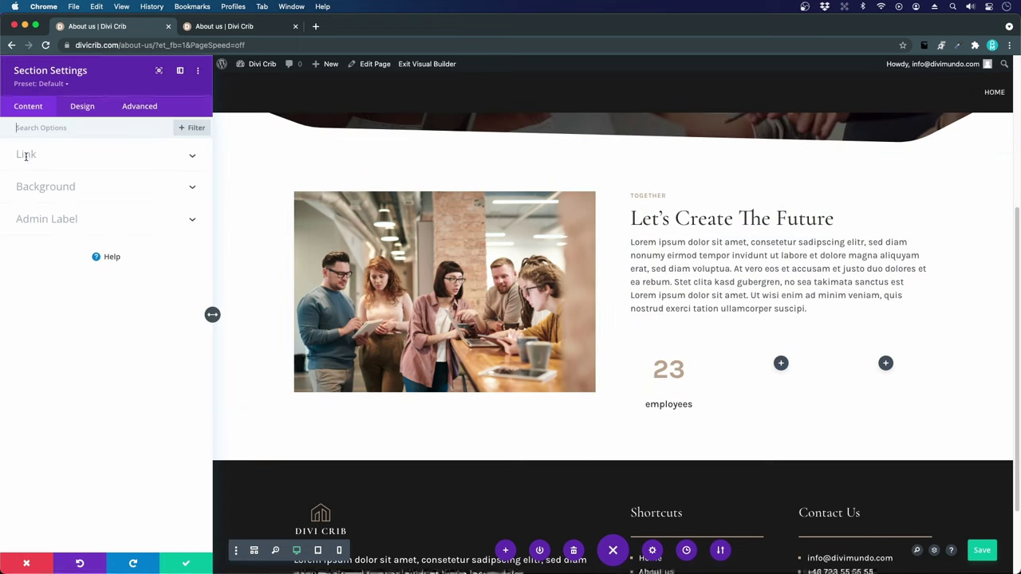
left_click(80, 109)
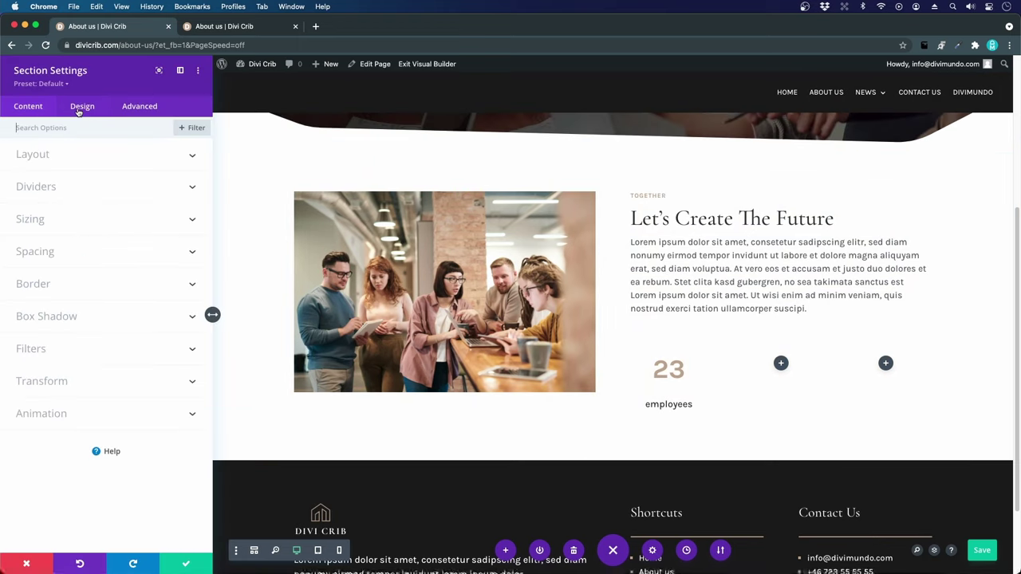
left_click(50, 214)
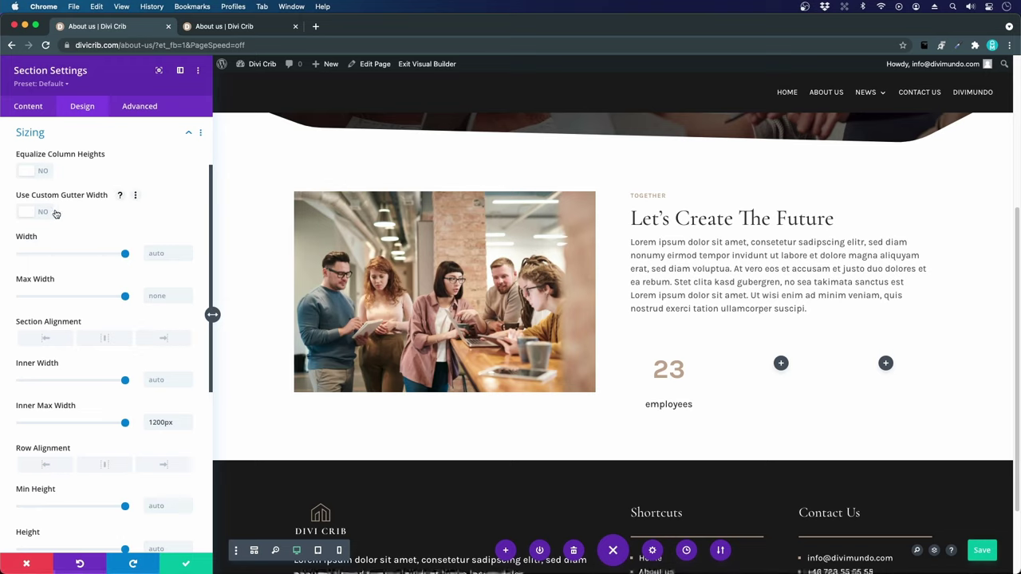
left_click(44, 213)
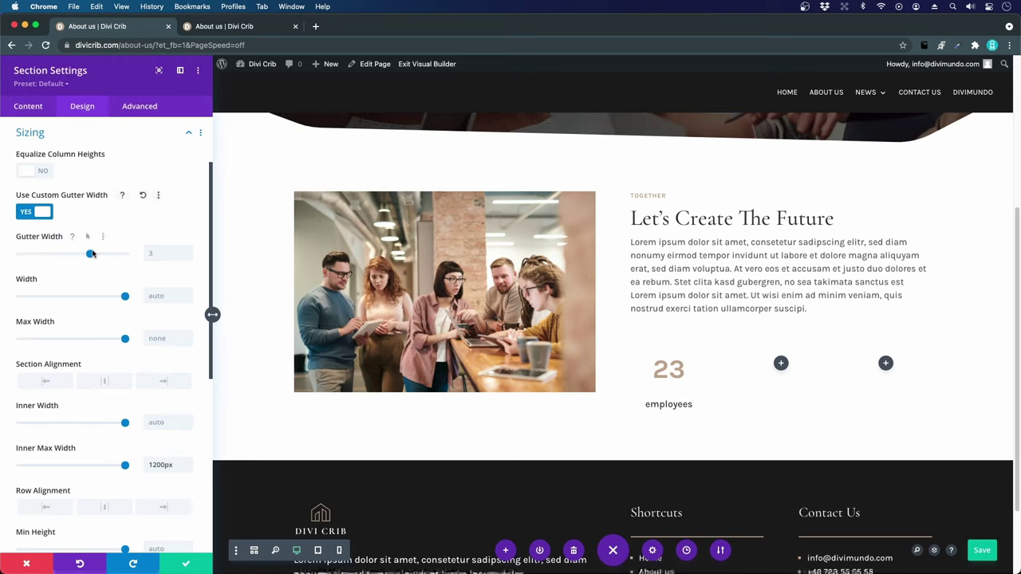
left_click_drag(88, 255, 60, 256)
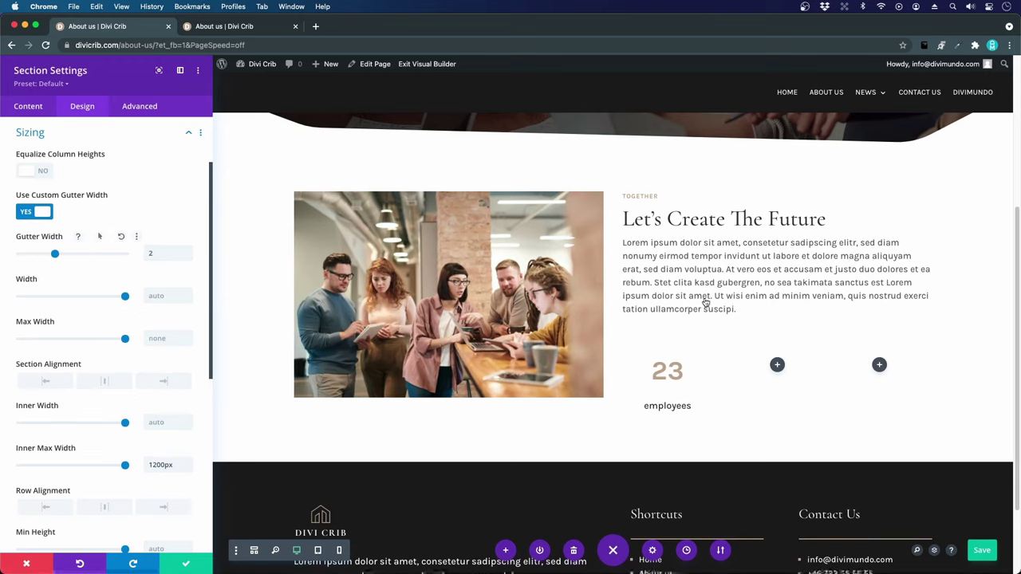
left_click(188, 564)
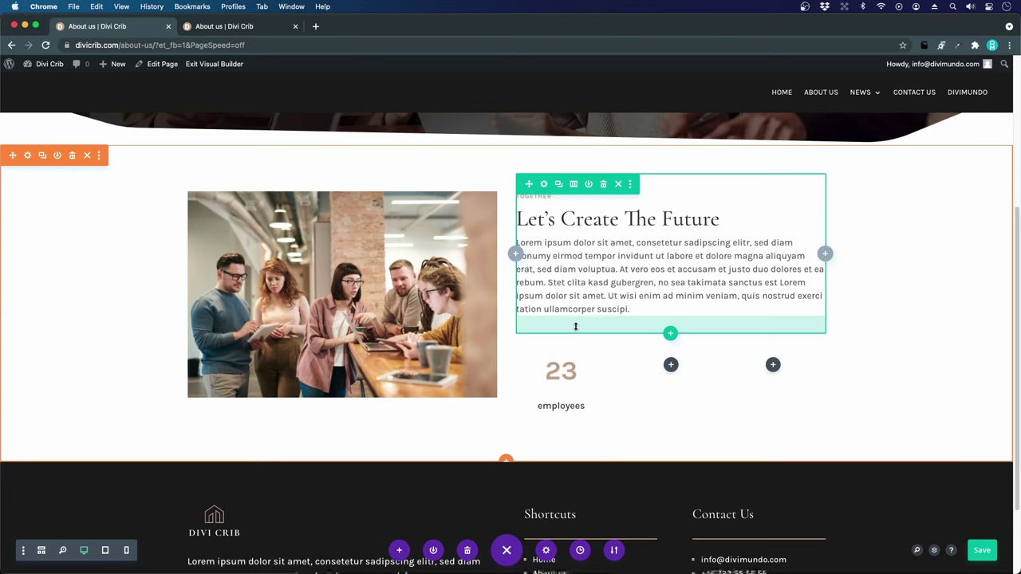
left_click_drag(575, 326, 565, 299)
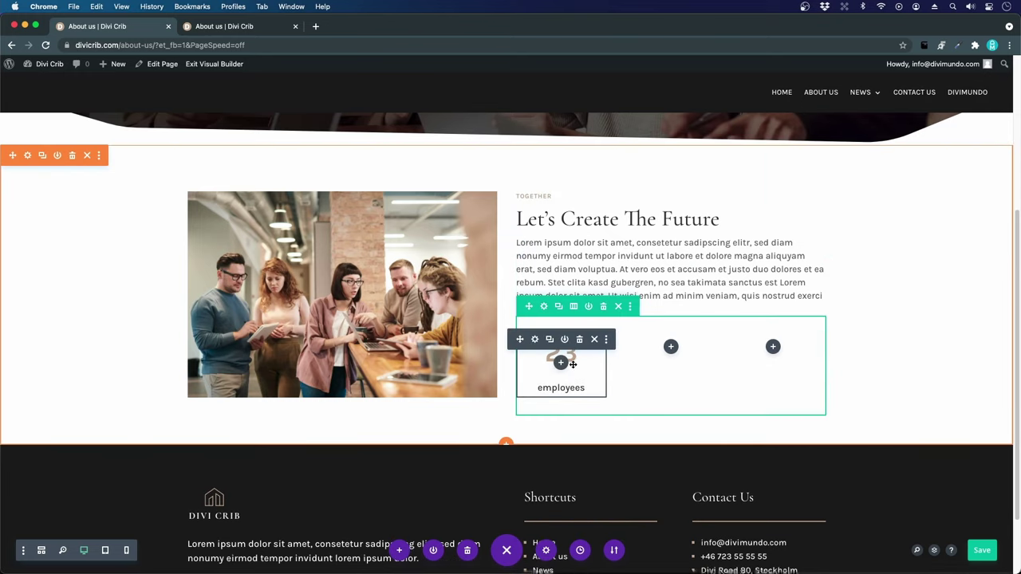
- Set the 23 counter's number line height to 110px and save the counter
left_click(536, 342)
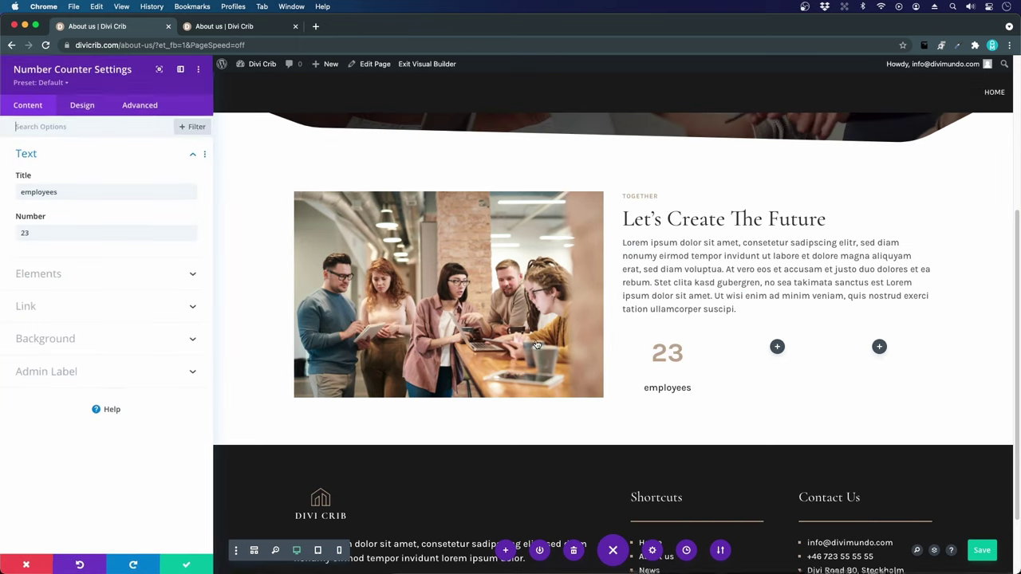
left_click(83, 107)
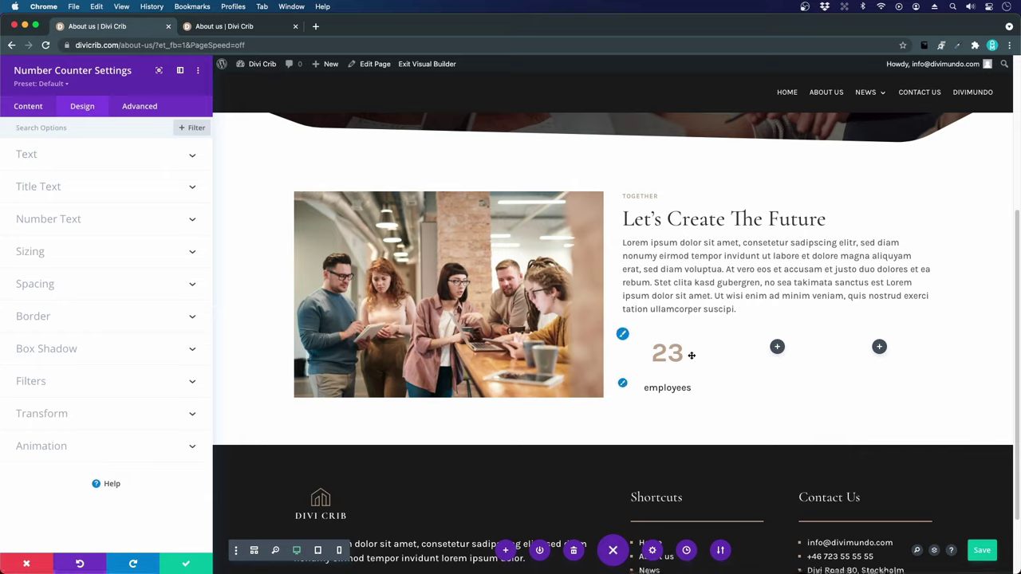
left_click(47, 218)
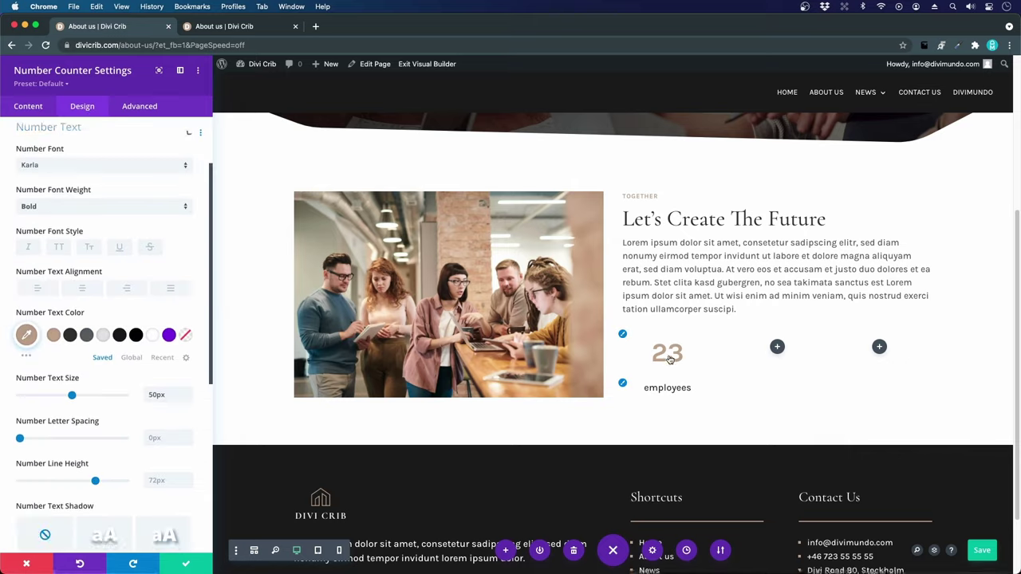
mouse_move(128, 432)
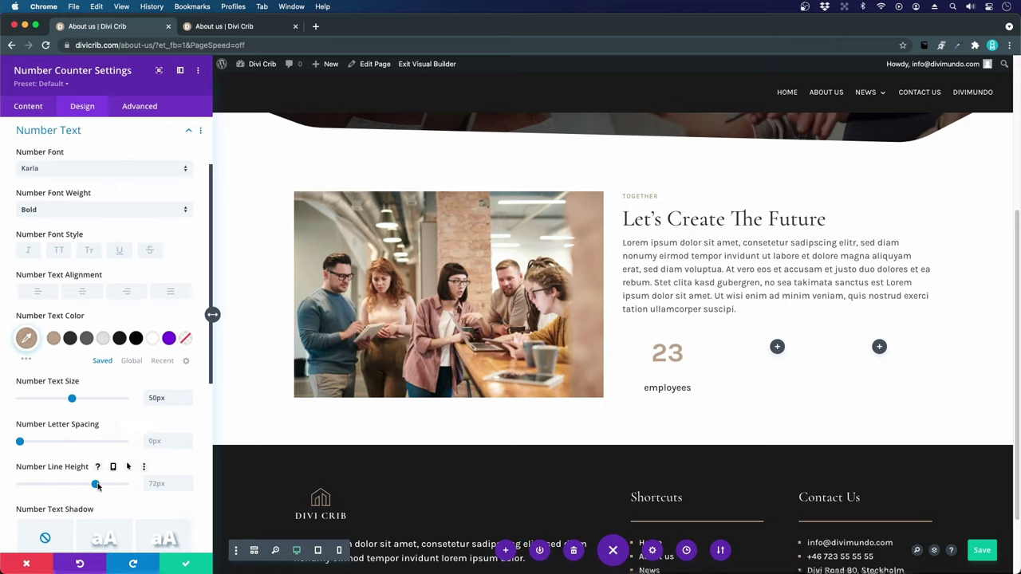
left_click_drag(96, 484, 132, 492)
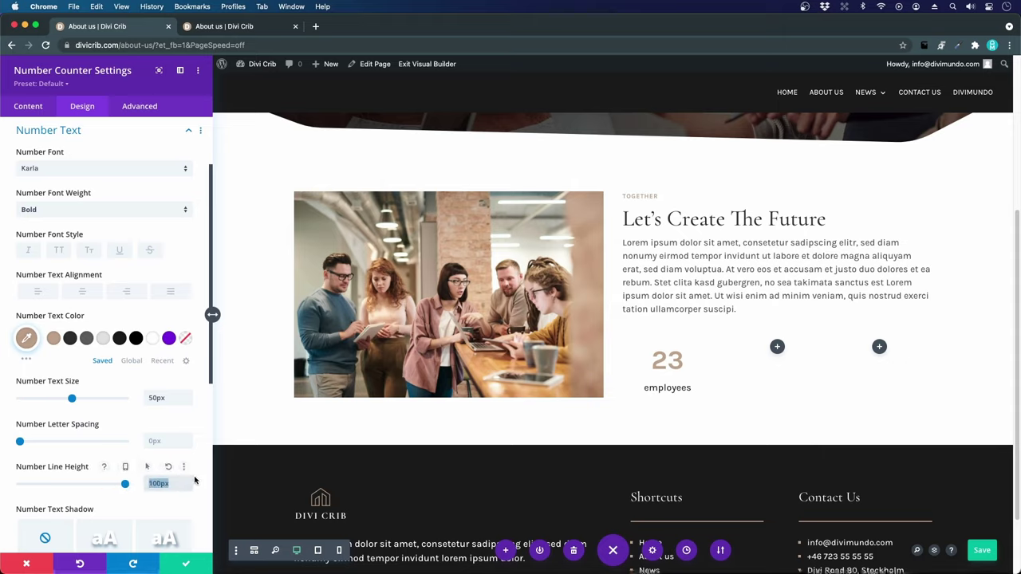
type("103px")
key("Up")
key("Up")
key("Up")
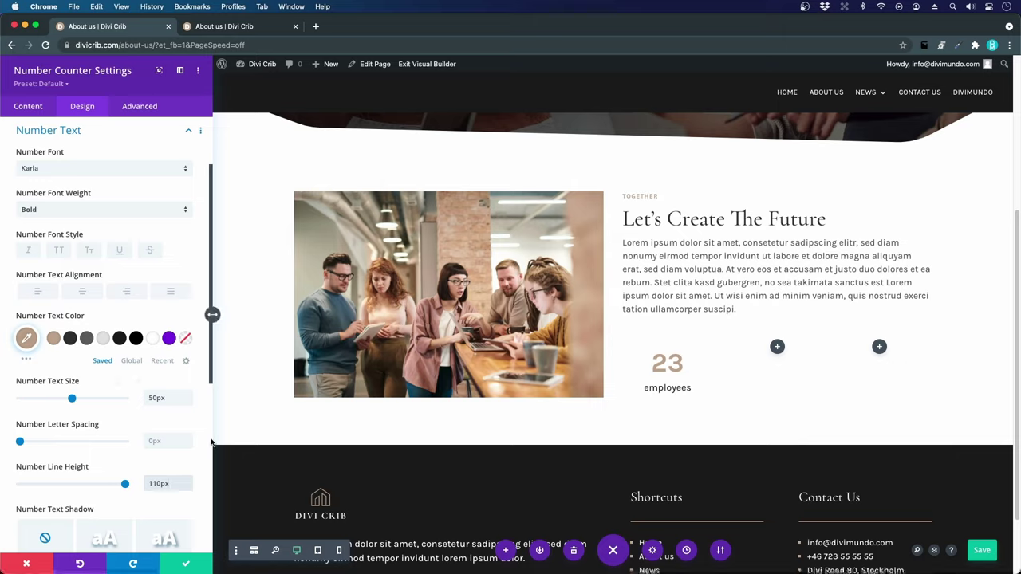
left_click(188, 567)
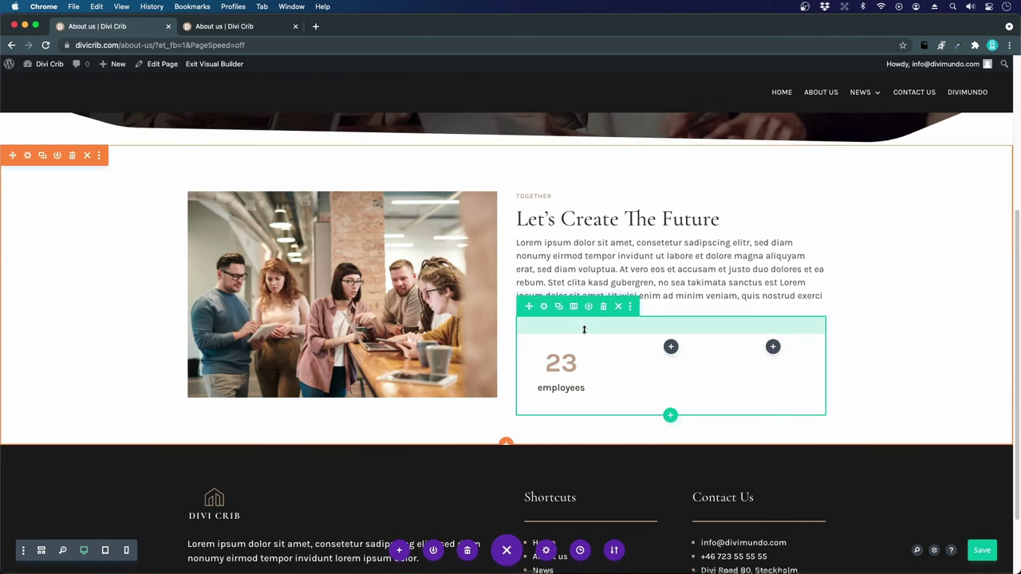
- Remove the padding above the counter row and duplicate the counter into the neighbouring columns
left_click_drag(584, 330, 581, 308)
left_click(703, 465)
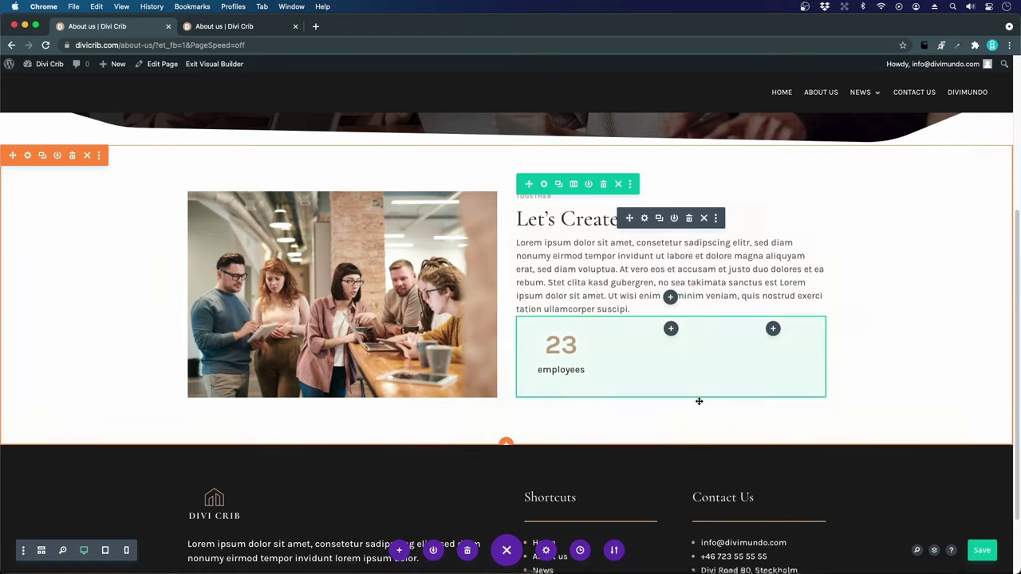
mouse_move(557, 345)
left_click(549, 321)
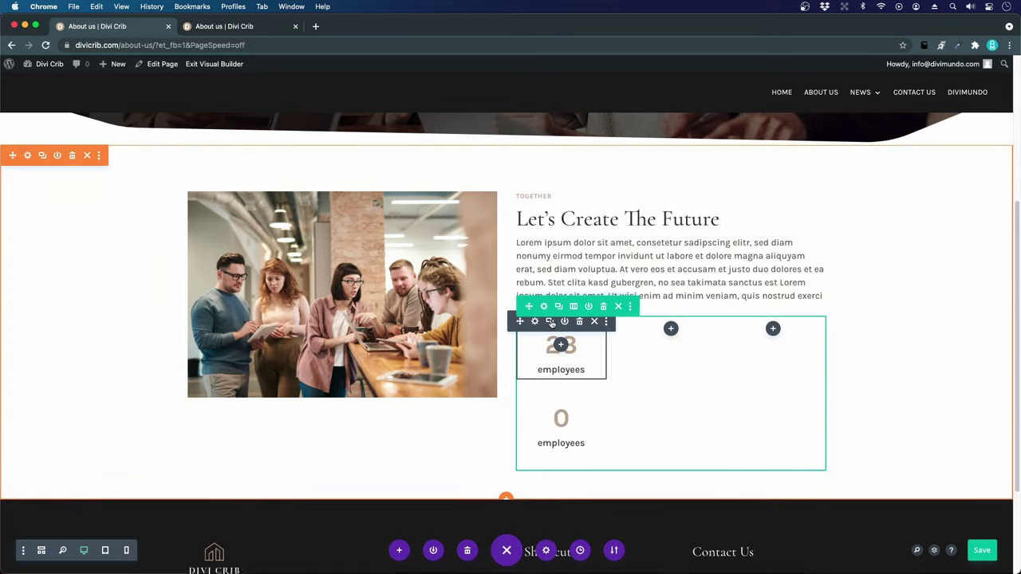
left_click(549, 321)
key("super+z")
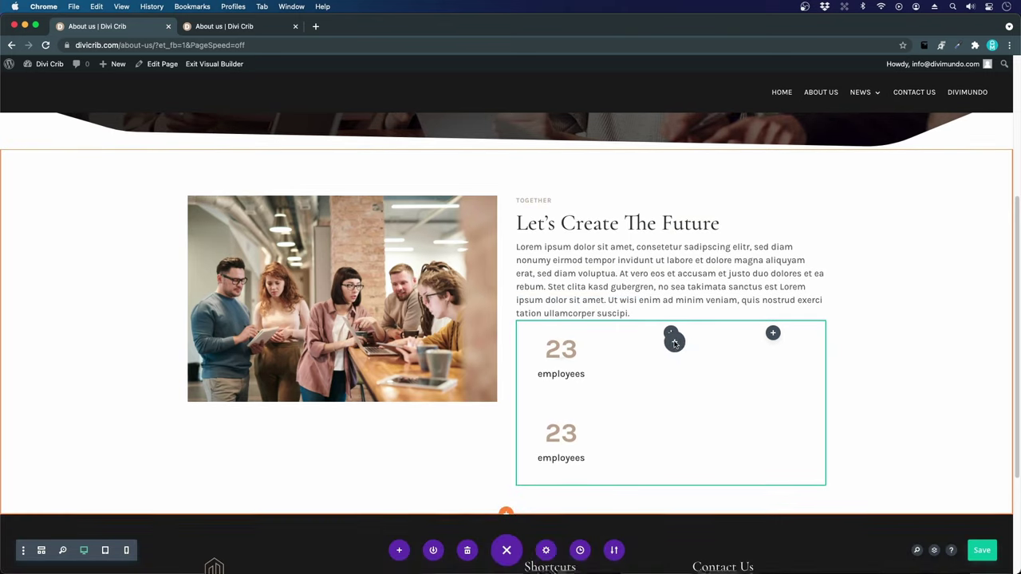
left_click_drag(580, 438, 767, 367)
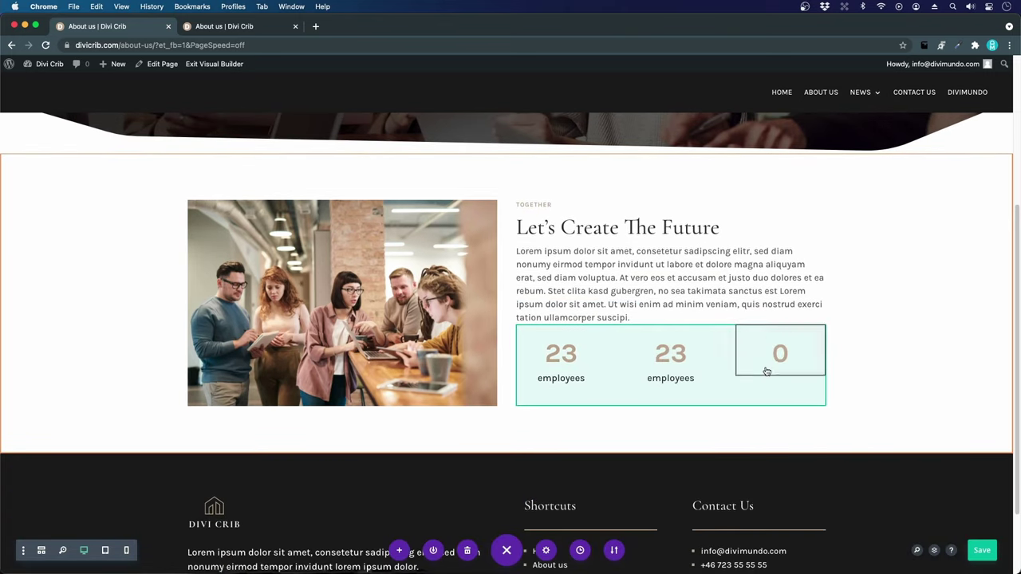
- Change the middle counter to number 72 with the title 'projects'
left_click(259, 30)
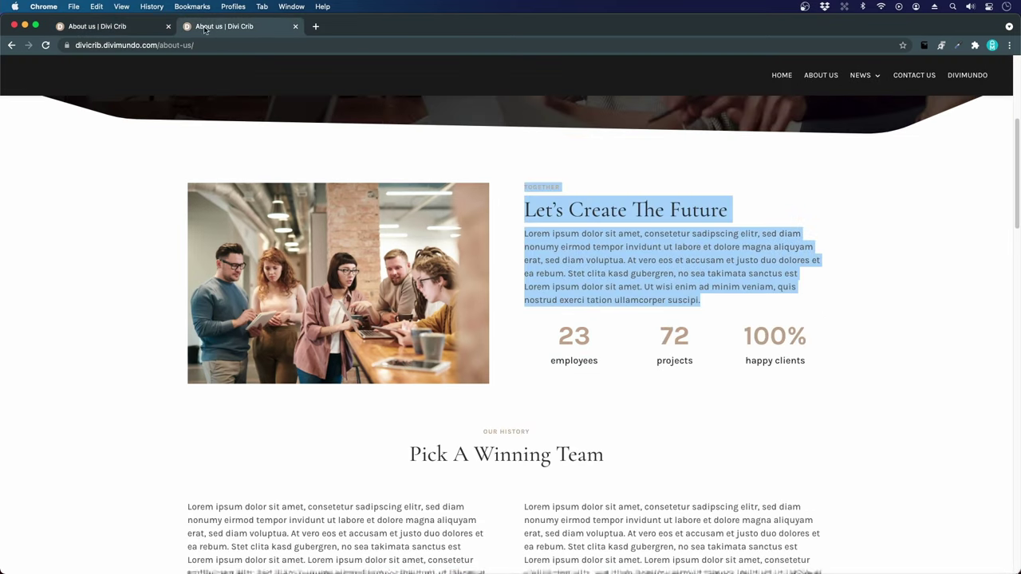
left_click(115, 29)
mouse_move(661, 348)
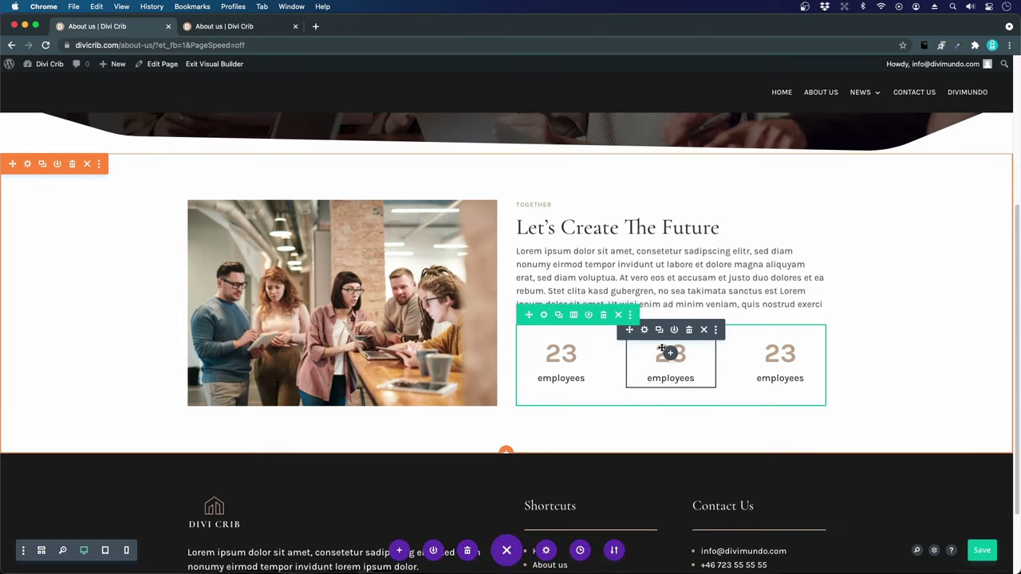
left_click(644, 330)
left_click(88, 233)
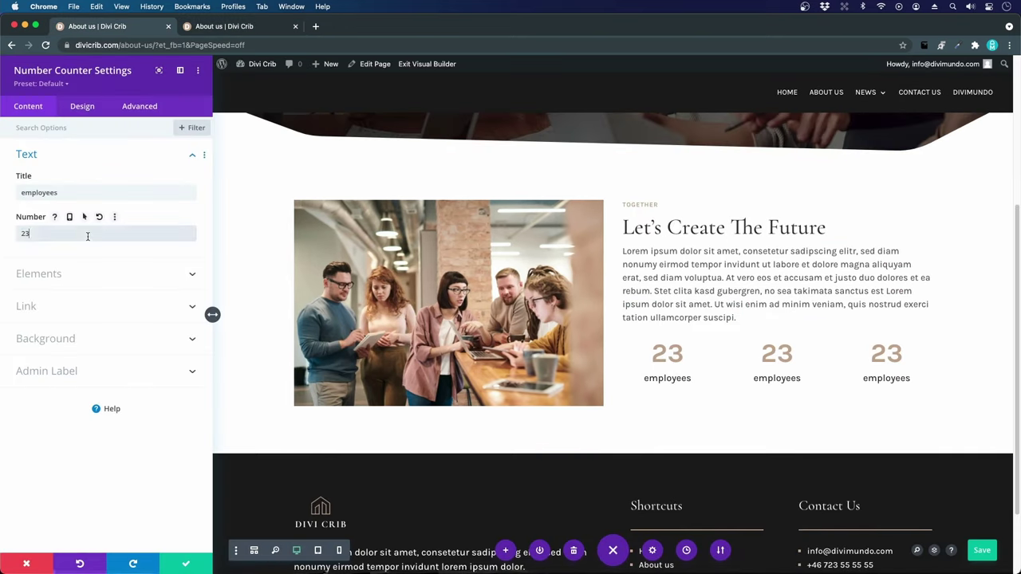
type("72")
double_click(68, 192)
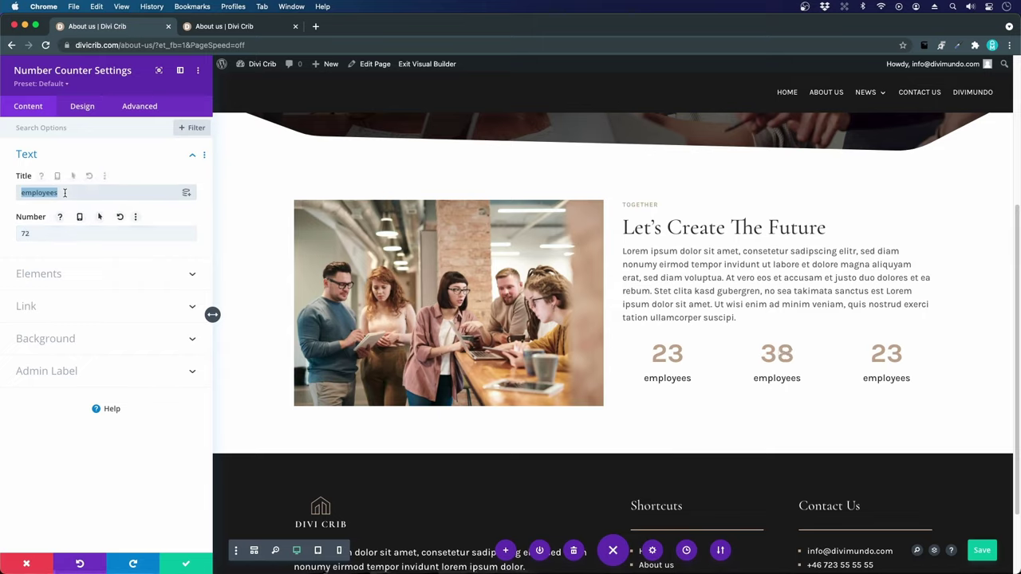
type("projects")
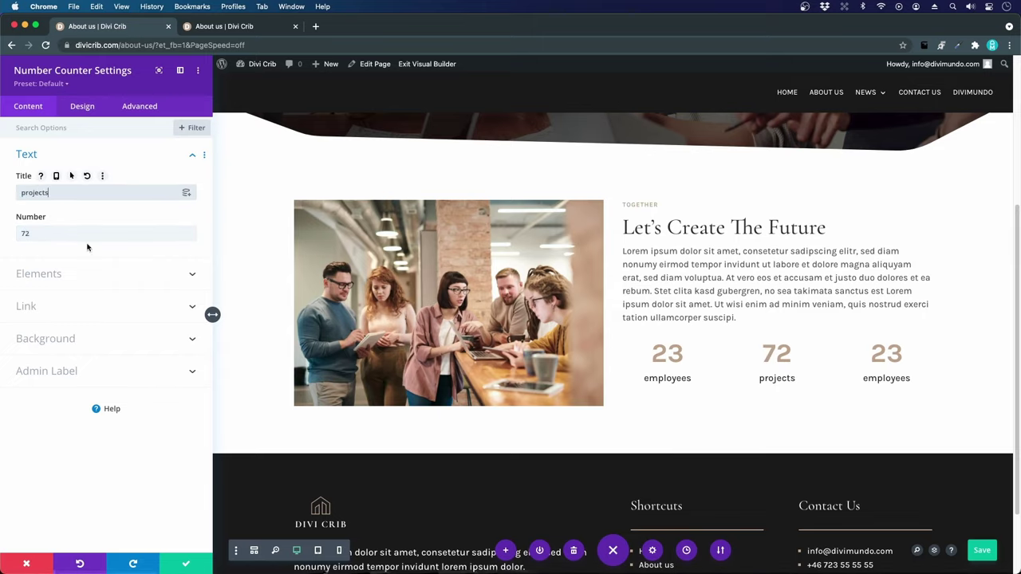
left_click(204, 560)
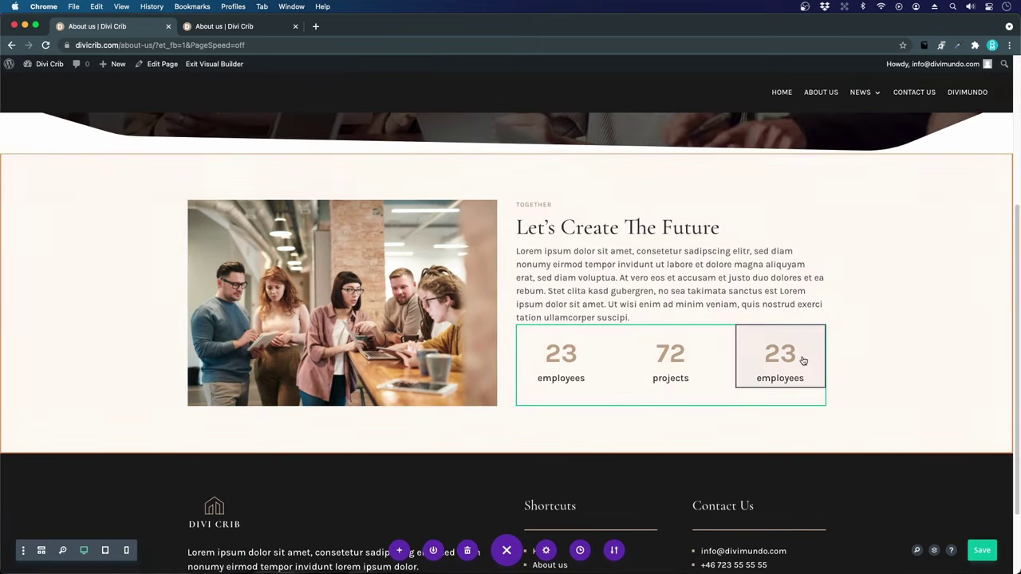
- Make the third counter show 100% titled 'happy clients' with the percent sign on
left_click(753, 330)
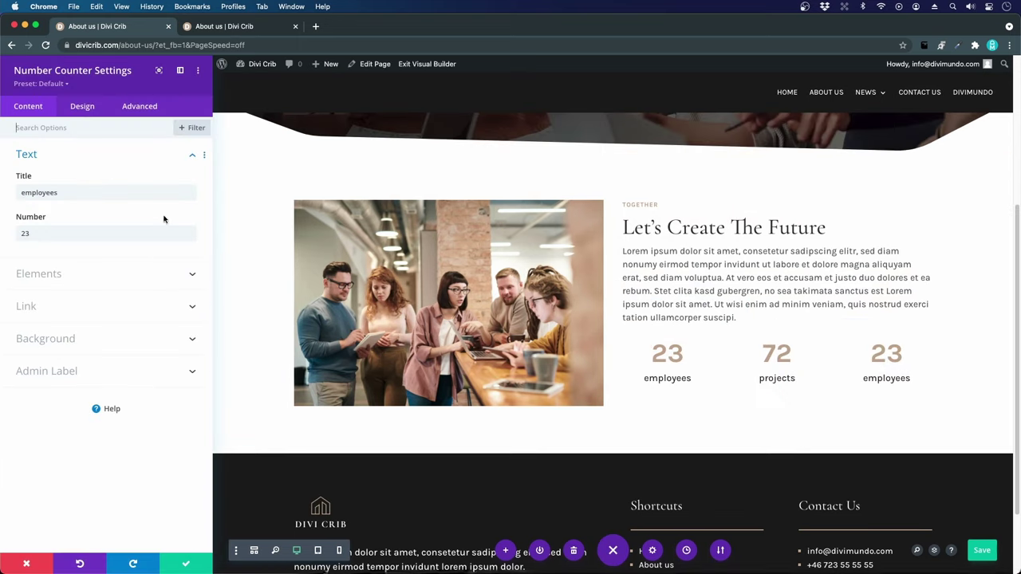
double_click(55, 192)
type("happy clients")
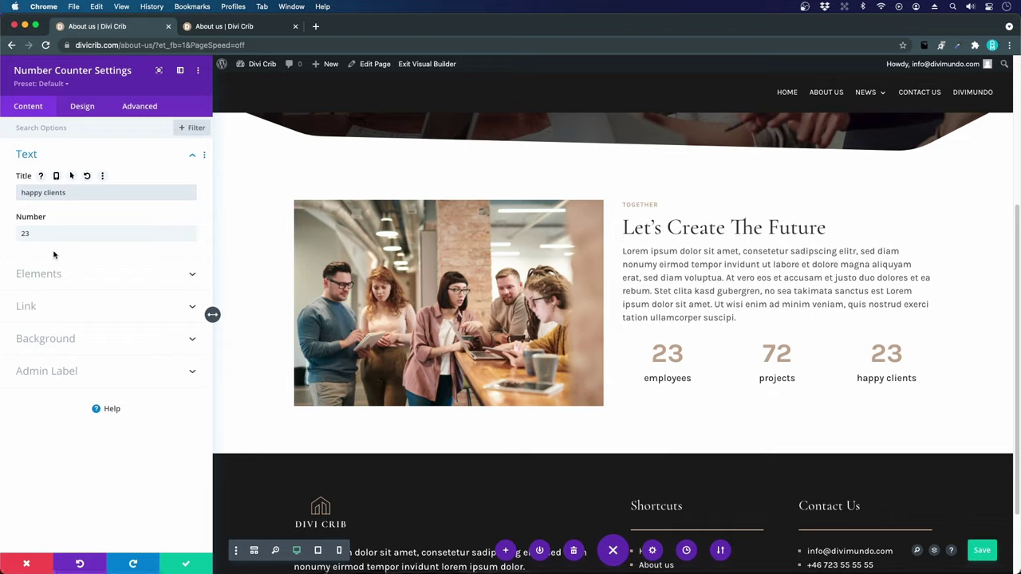
double_click(26, 233)
type("100")
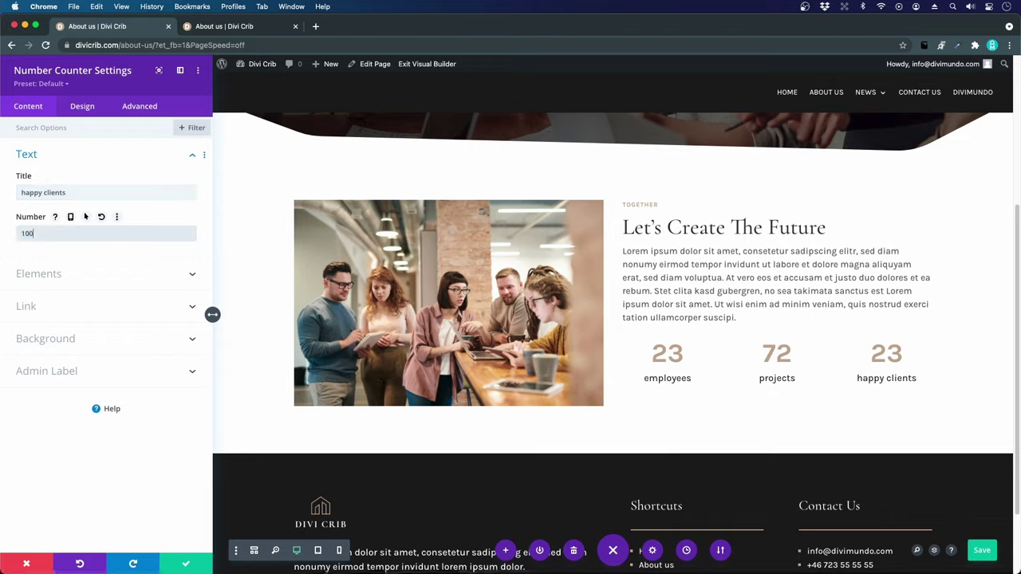
left_click(38, 274)
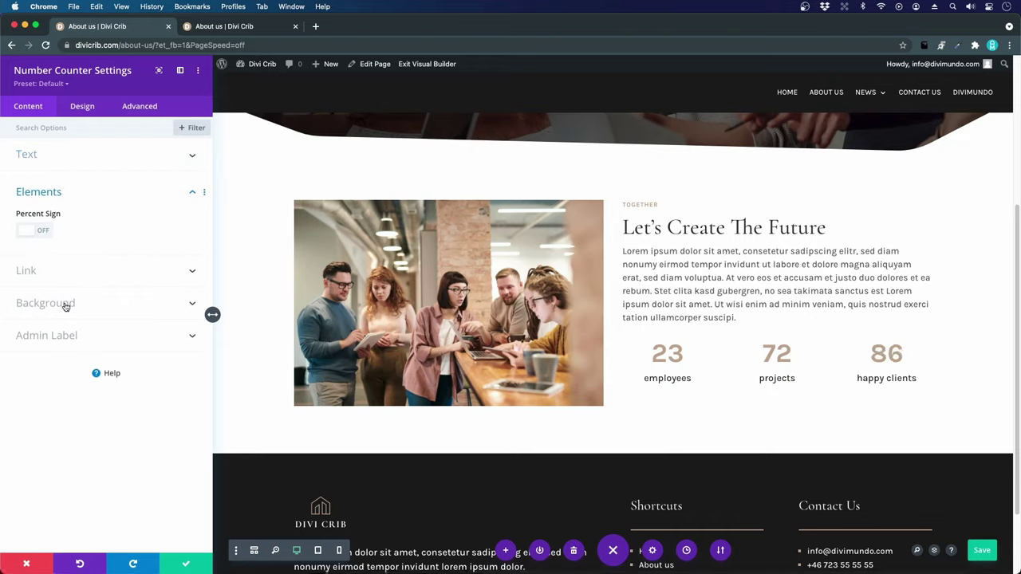
left_click(43, 233)
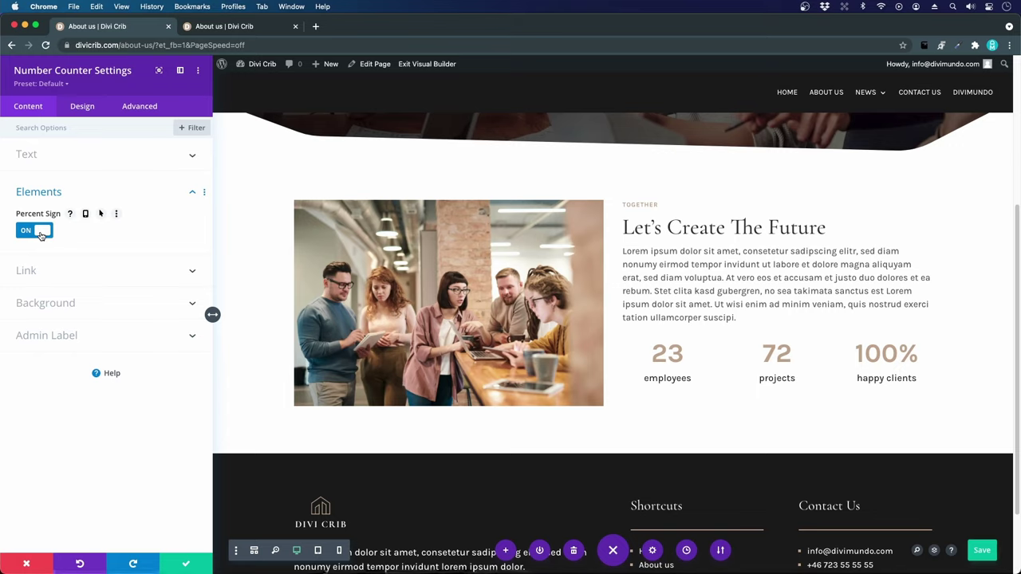
left_click(185, 563)
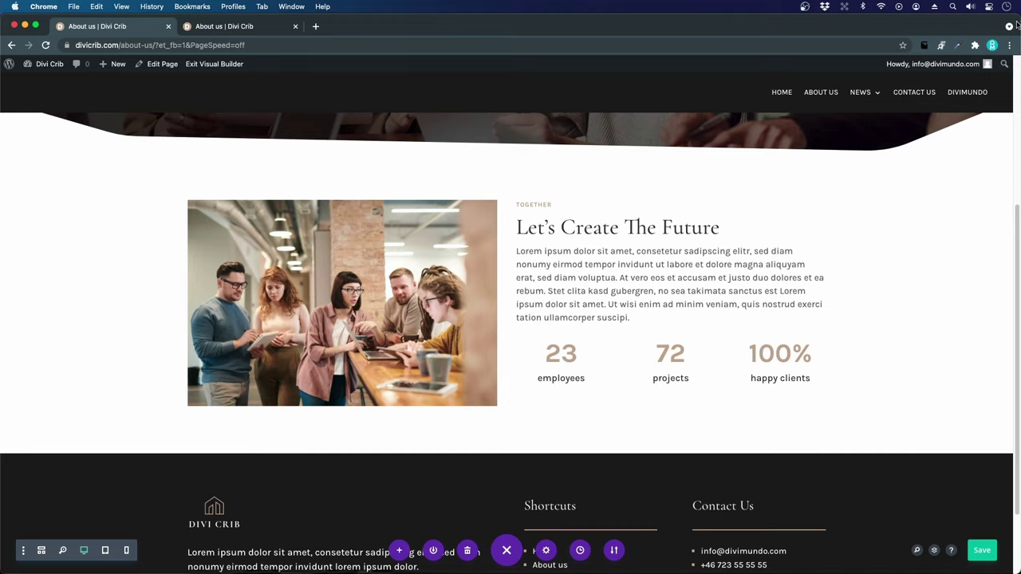
left_click_drag(1019, 79, 1020, 121)
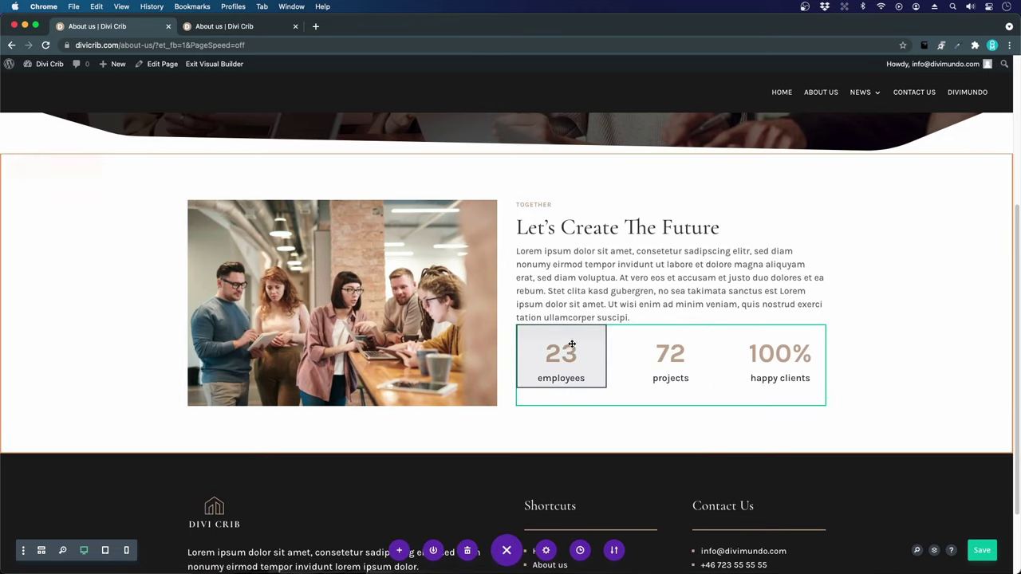
- Give the counters' row a custom gutter width of 2
mouse_move(547, 333)
left_click(544, 316)
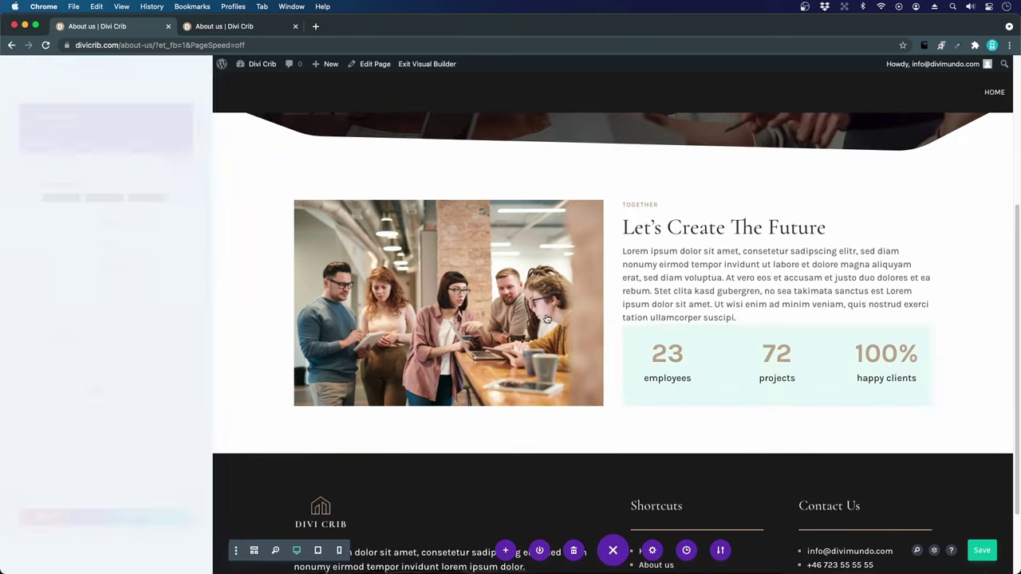
left_click(82, 116)
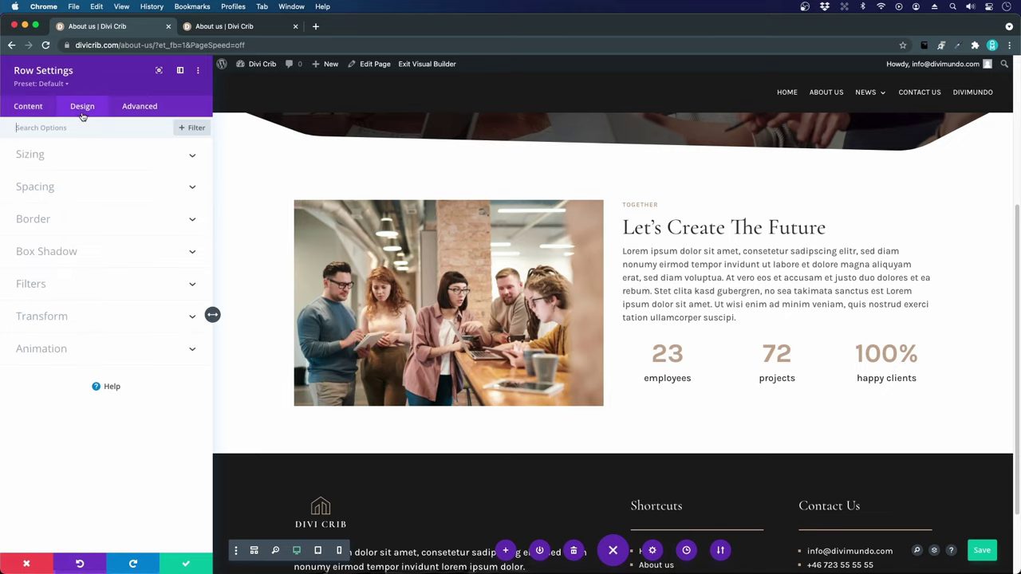
left_click(29, 155)
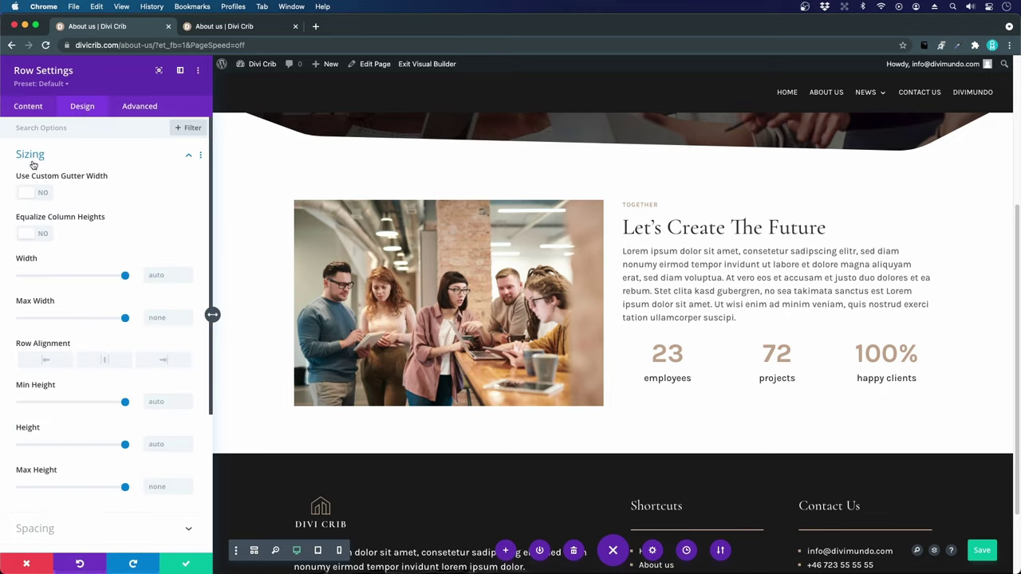
left_click(35, 194)
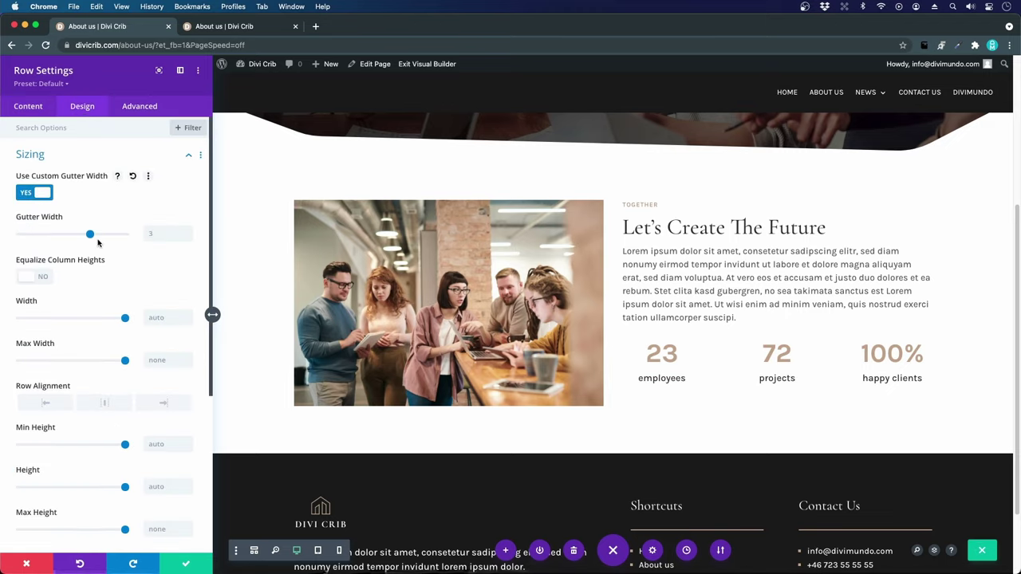
left_click_drag(89, 234, 53, 236)
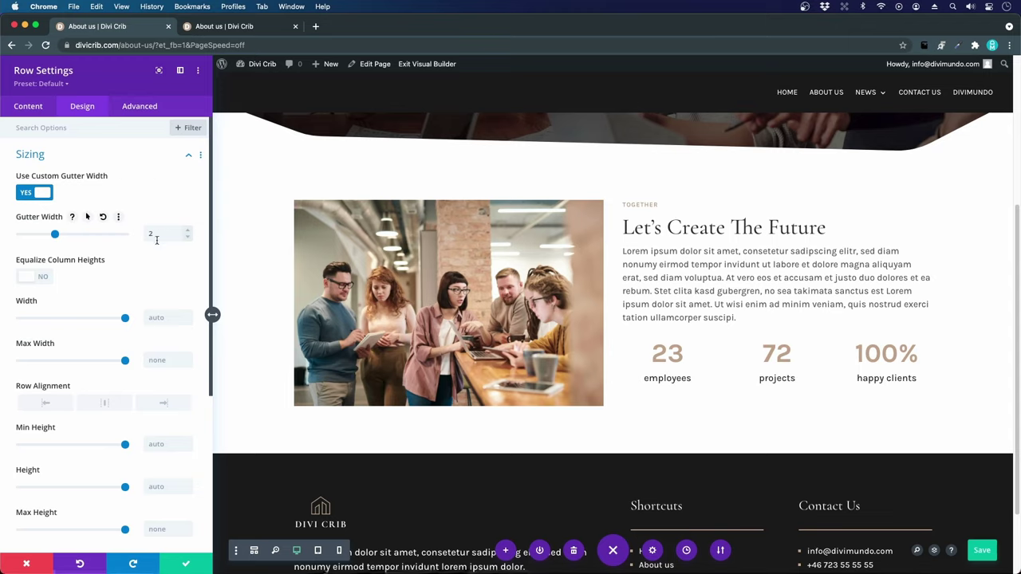
left_click(187, 564)
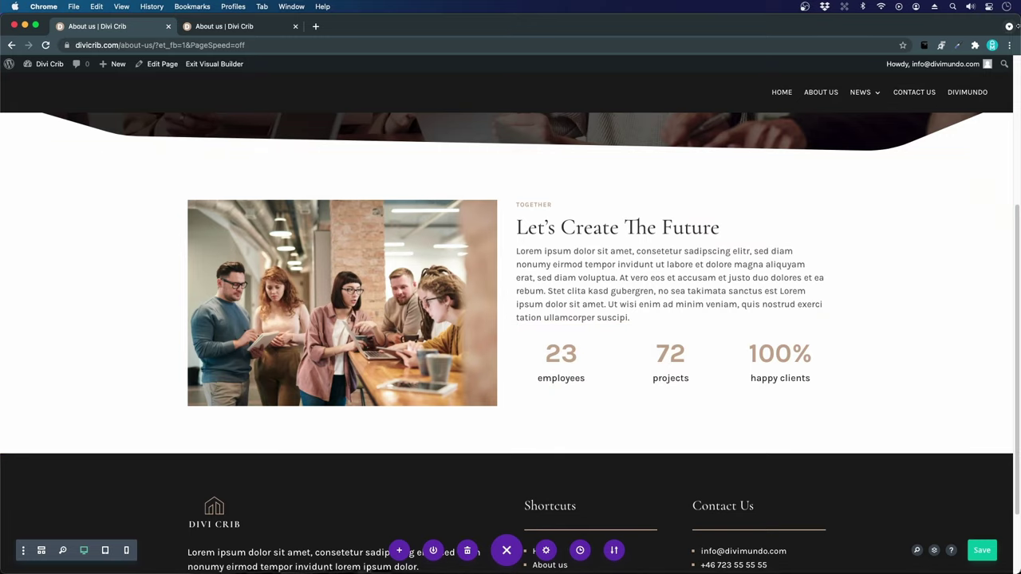
- Resize the browser window to preview a narrower layout, then restore it to full width
left_click_drag(1017, 26, 926, 26)
left_click_drag(795, 26, 886, 27)
left_click_drag(1018, 16, 503, 7)
key("ctrl+alt+Return")
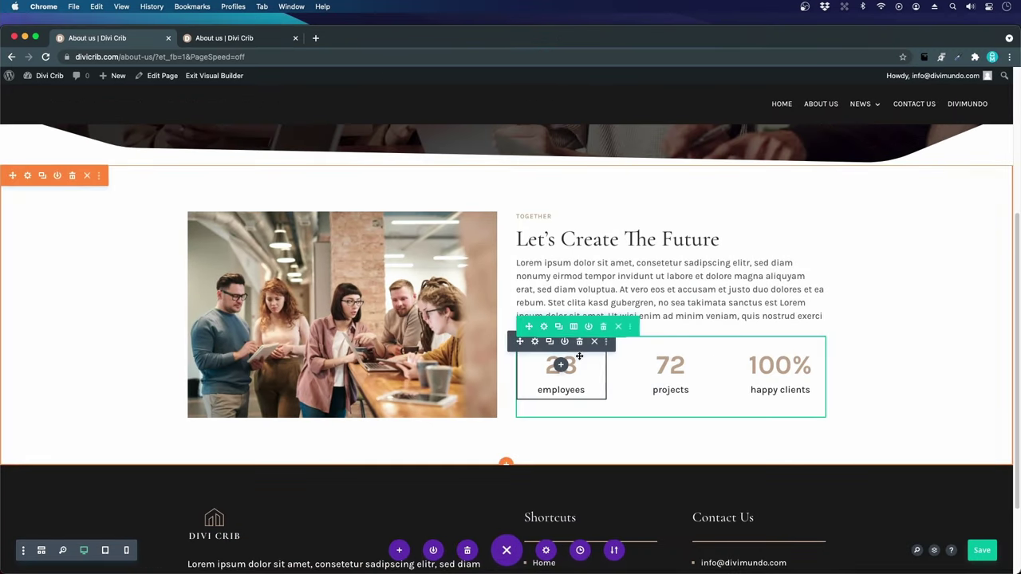
- Reduce the counter number text size to 45px and extend it to the other counters
left_click(534, 341)
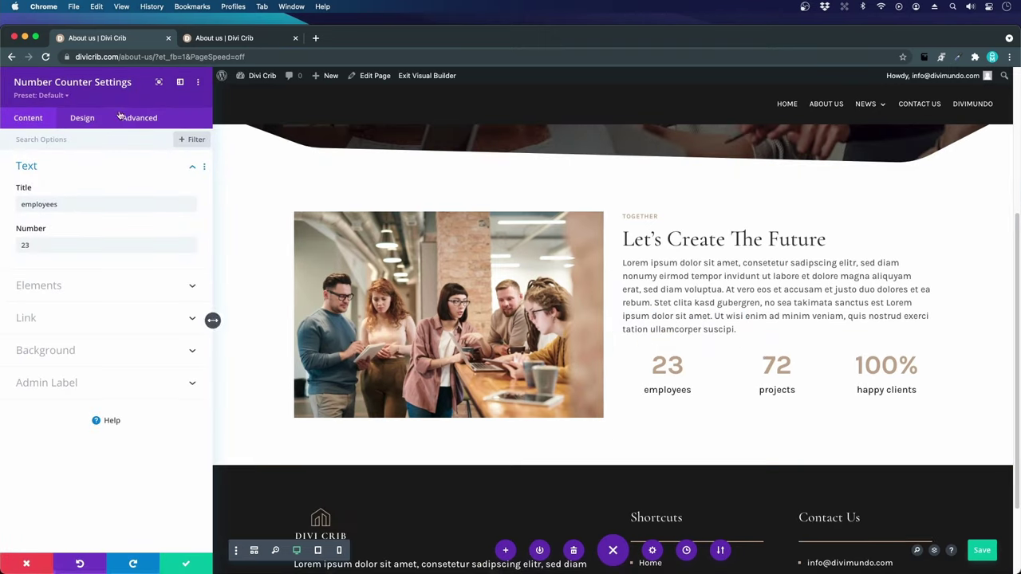
left_click(622, 336)
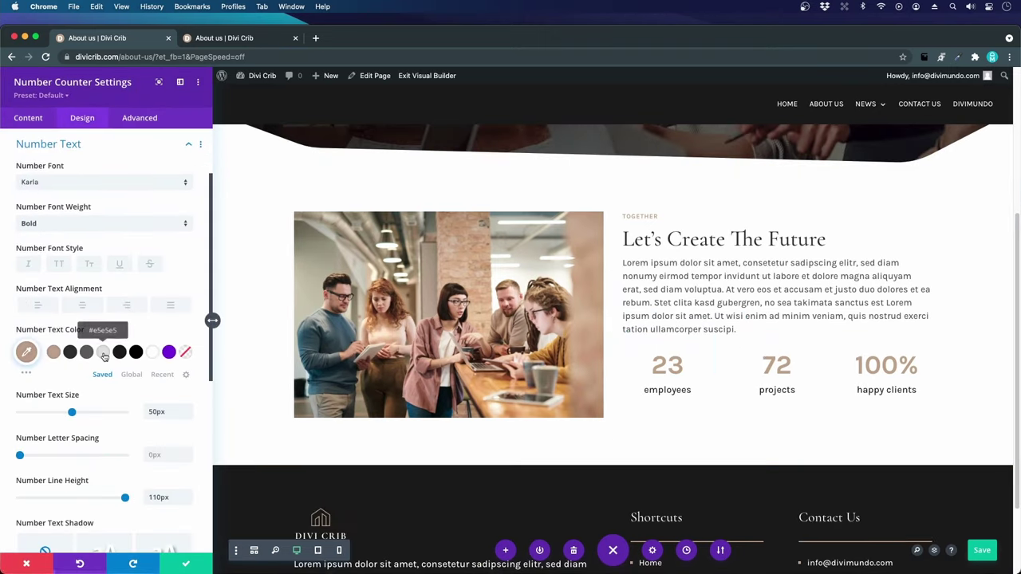
scroll(120, 409, "down", 1)
left_click_drag(71, 389, 67, 389)
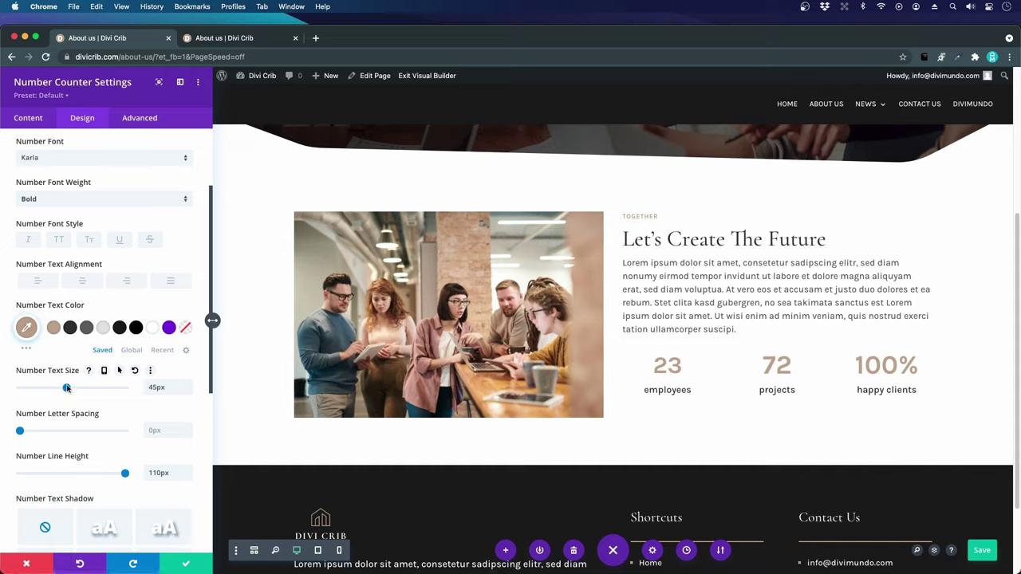
right_click(62, 375)
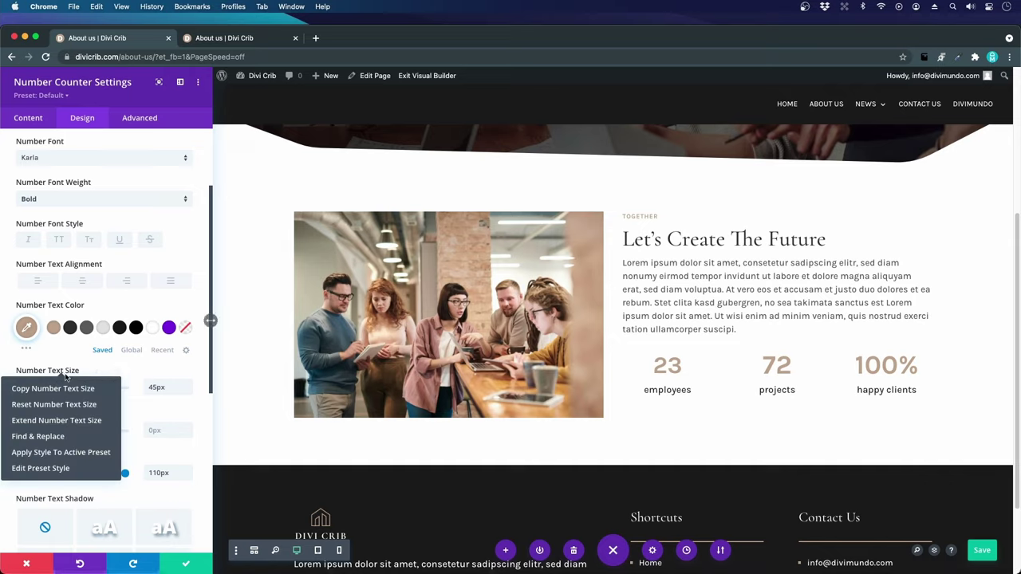
left_click(46, 417)
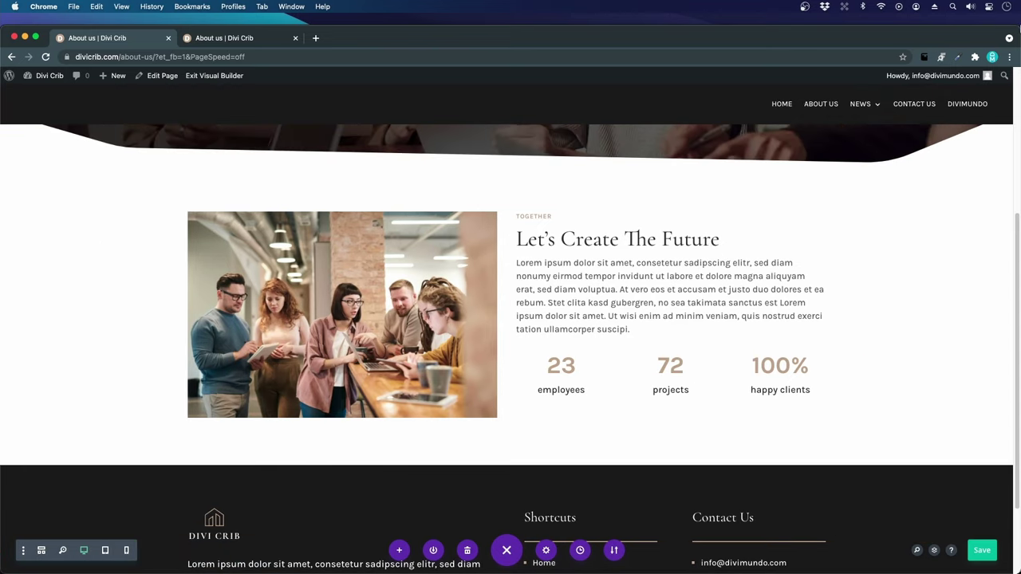
left_click_drag(1017, 28, 1017, 4)
- Make the 23 employees counter's title font weight Bold
scroll(678, 151, "down", 1)
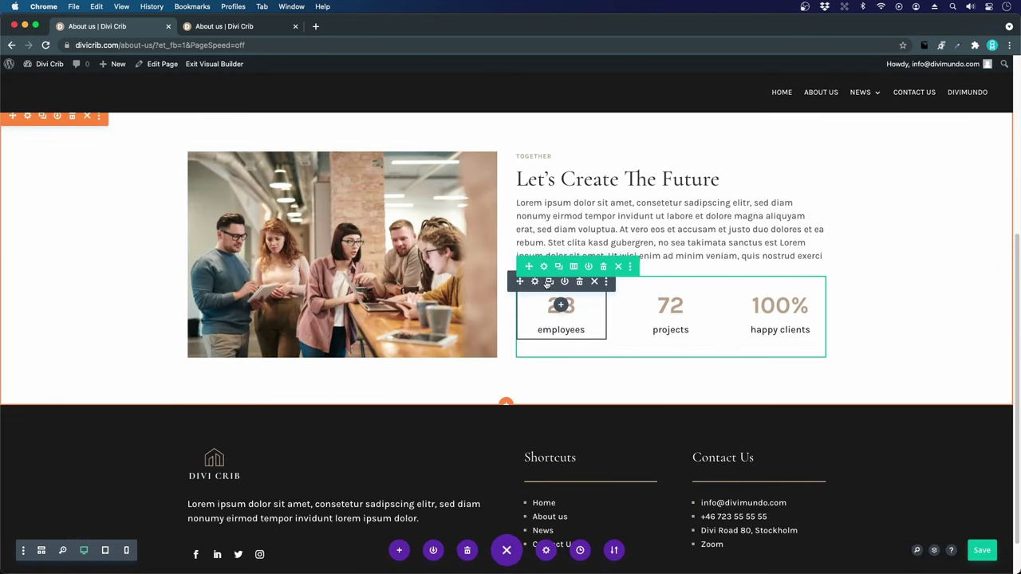
left_click(545, 284)
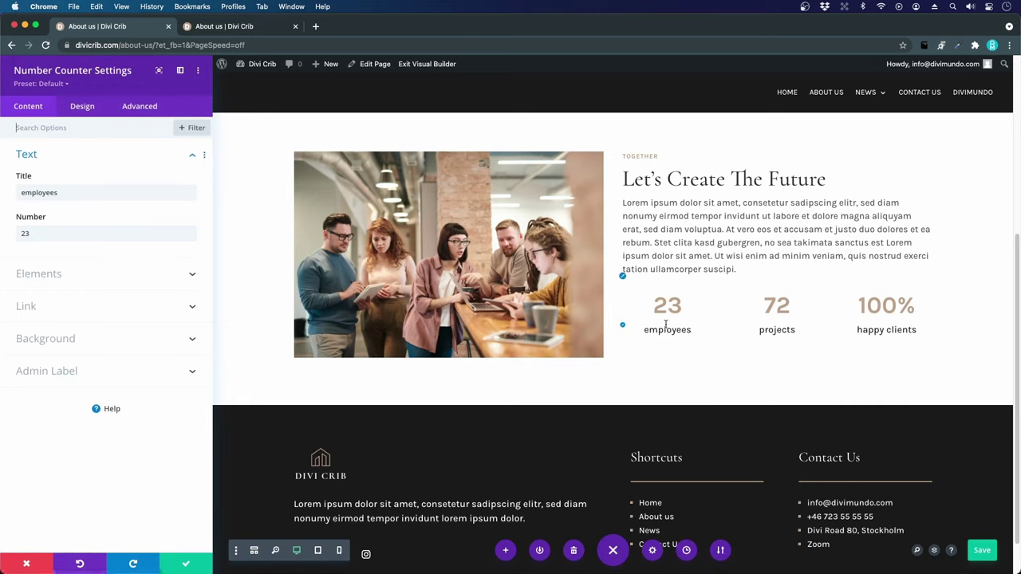
left_click(624, 326)
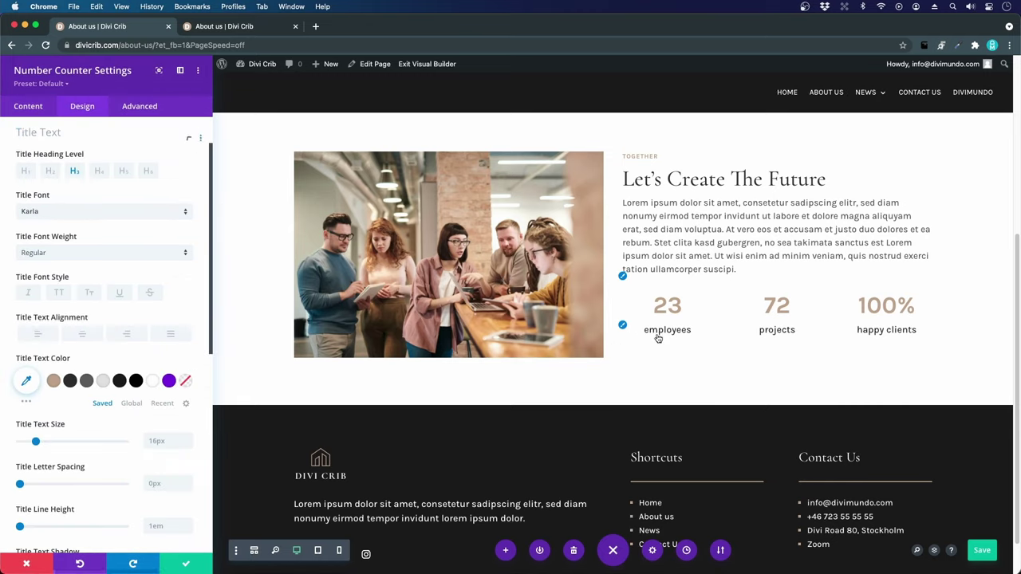
scroll(159, 338, "down", 1)
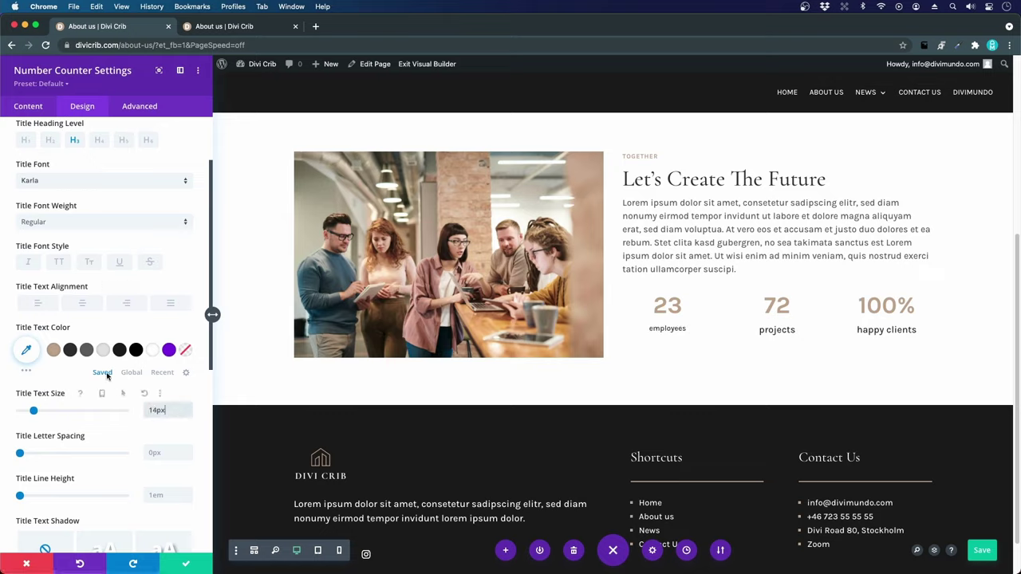
left_click(67, 220)
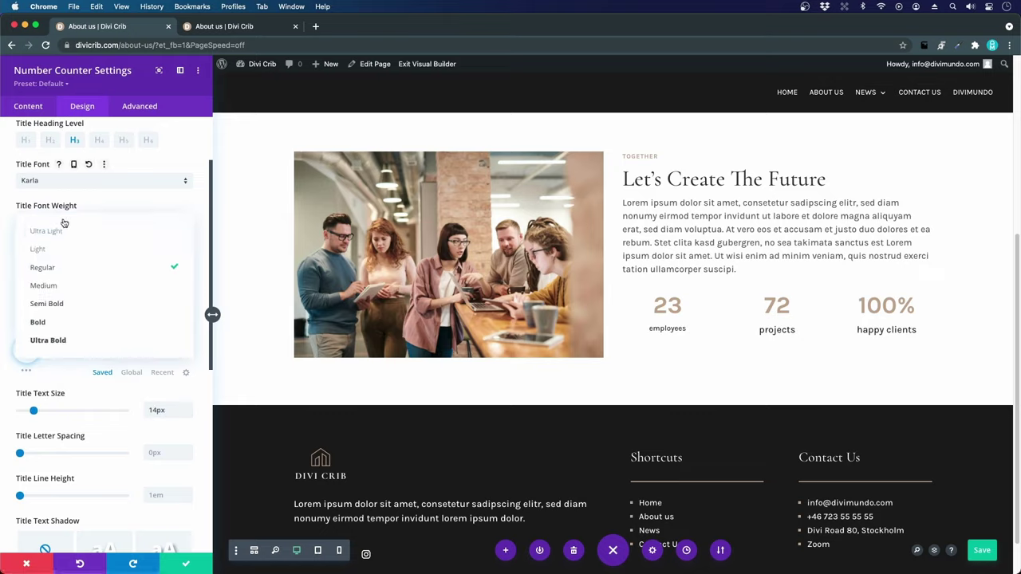
left_click(69, 324)
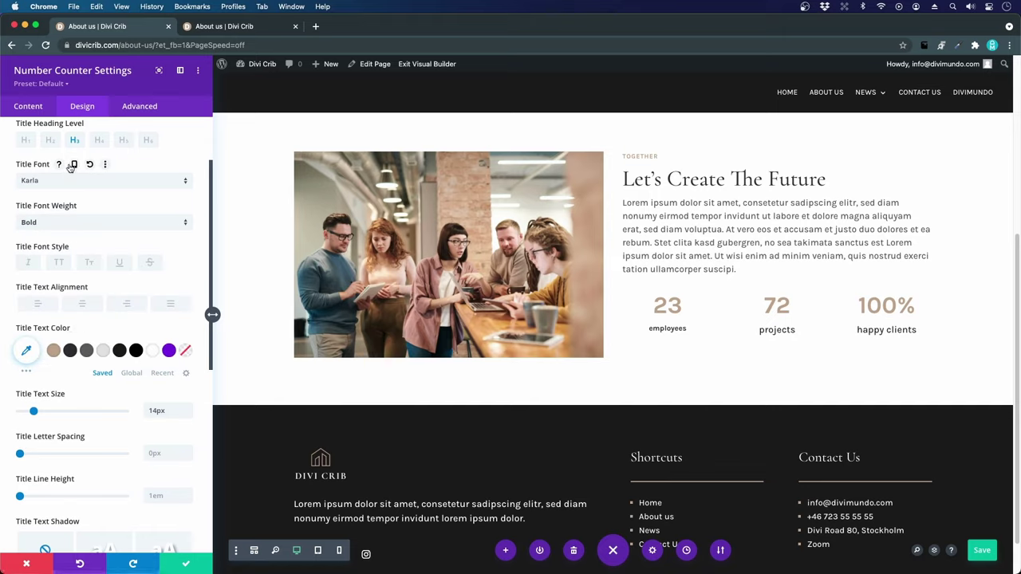
- Apply the counter's title heading level, 14px title size and bold weight to all number counters
right_click(58, 126)
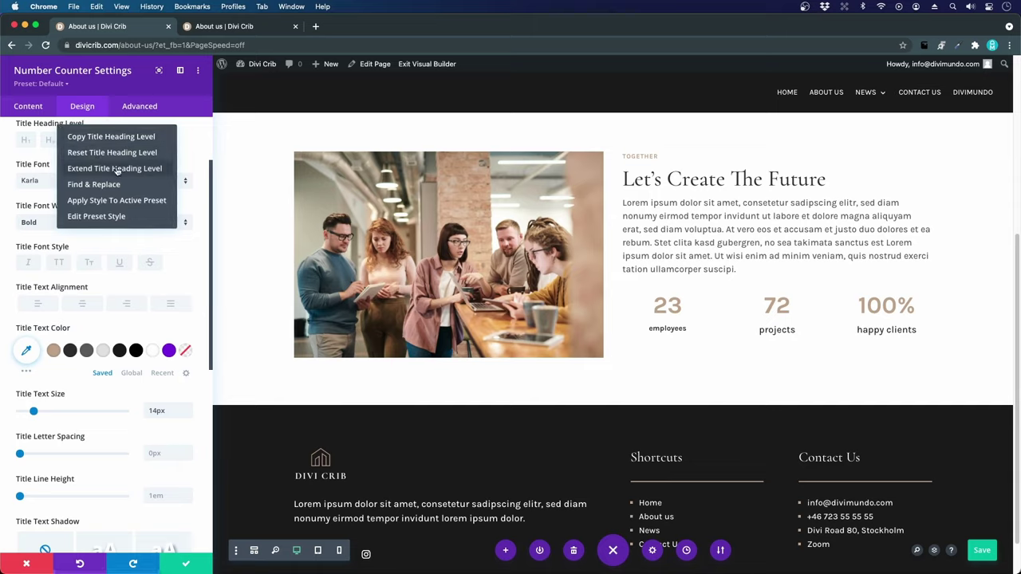
left_click(117, 170)
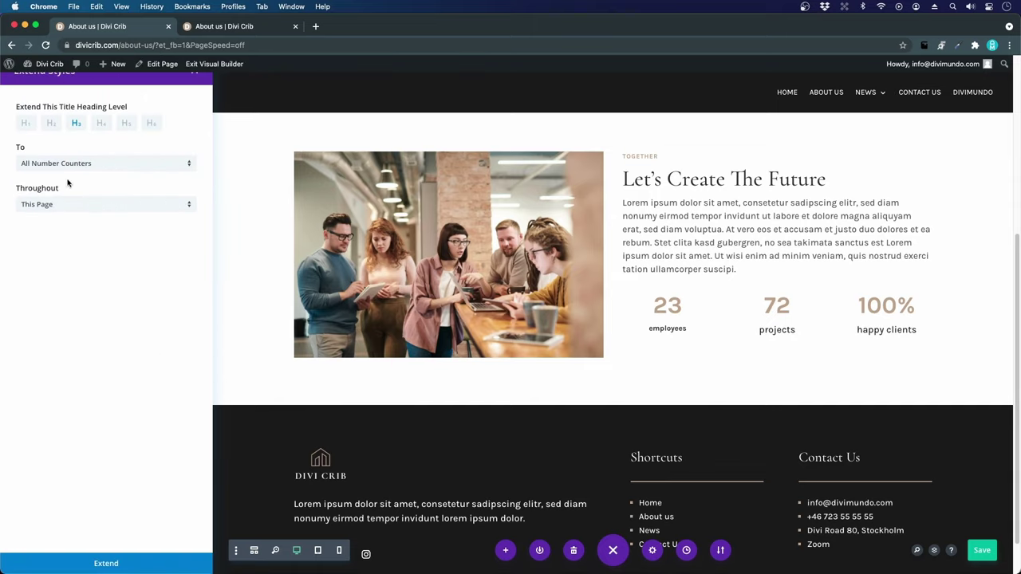
left_click(189, 564)
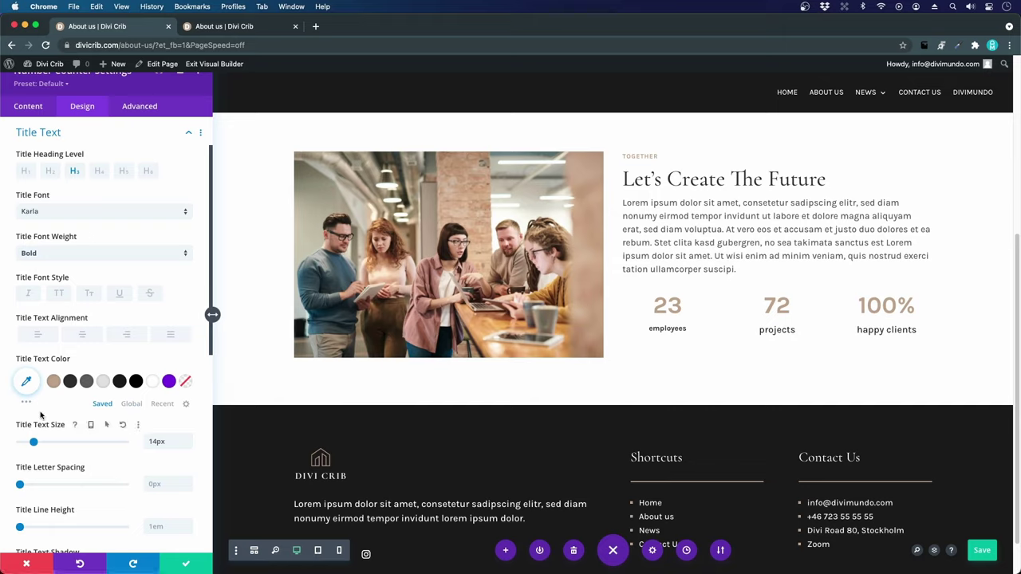
right_click(44, 424)
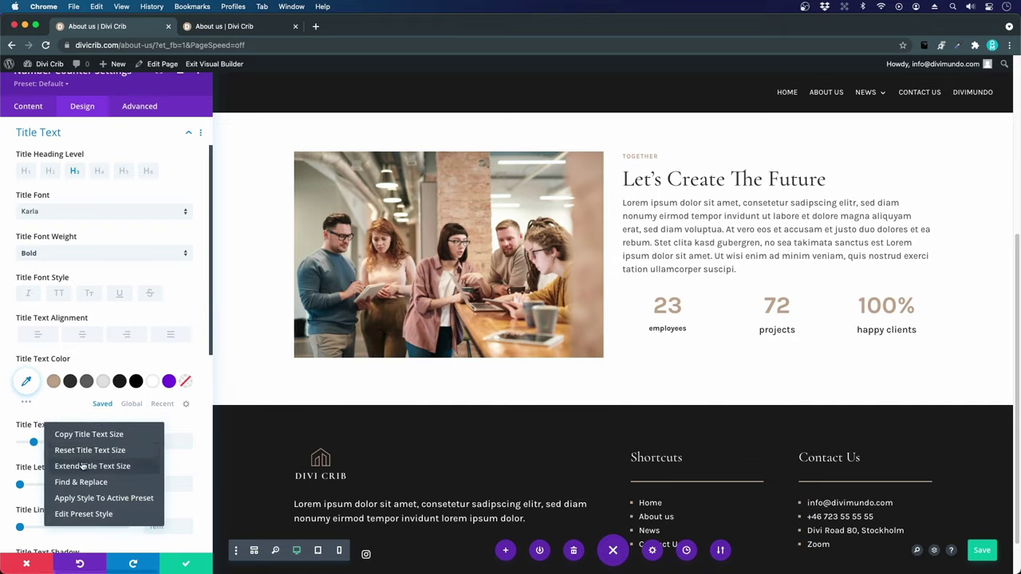
left_click(82, 468)
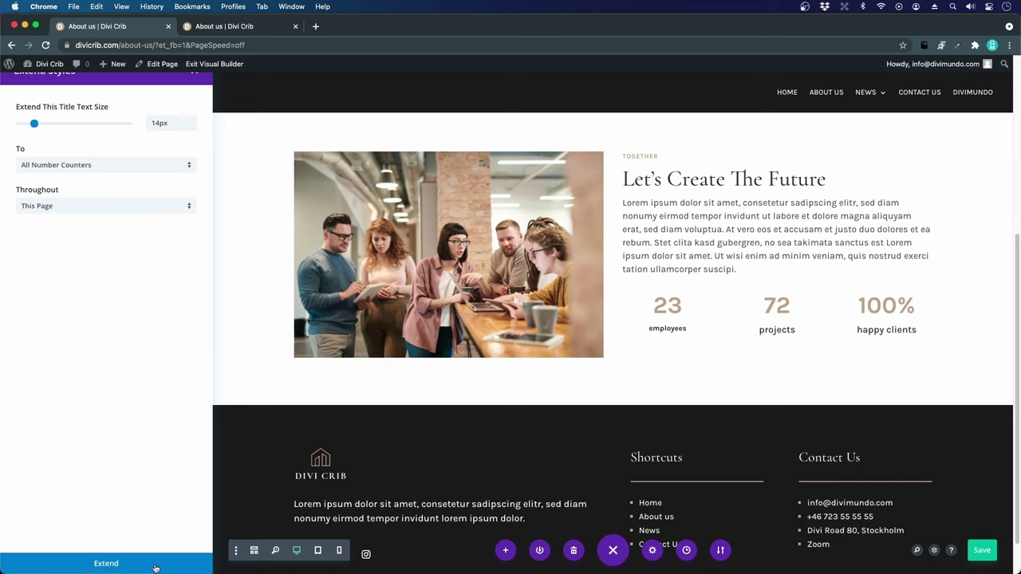
left_click(106, 563)
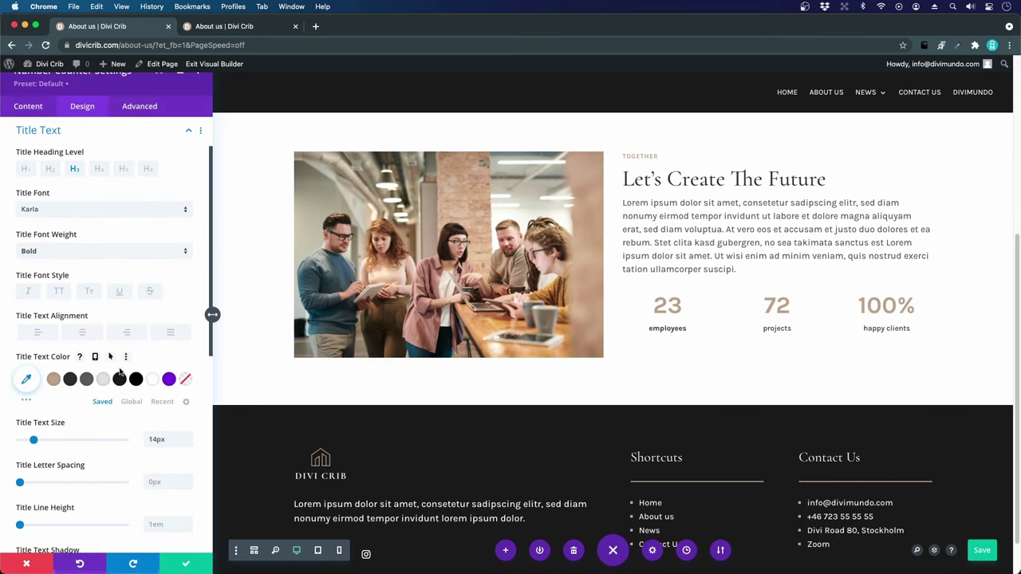
right_click(37, 237)
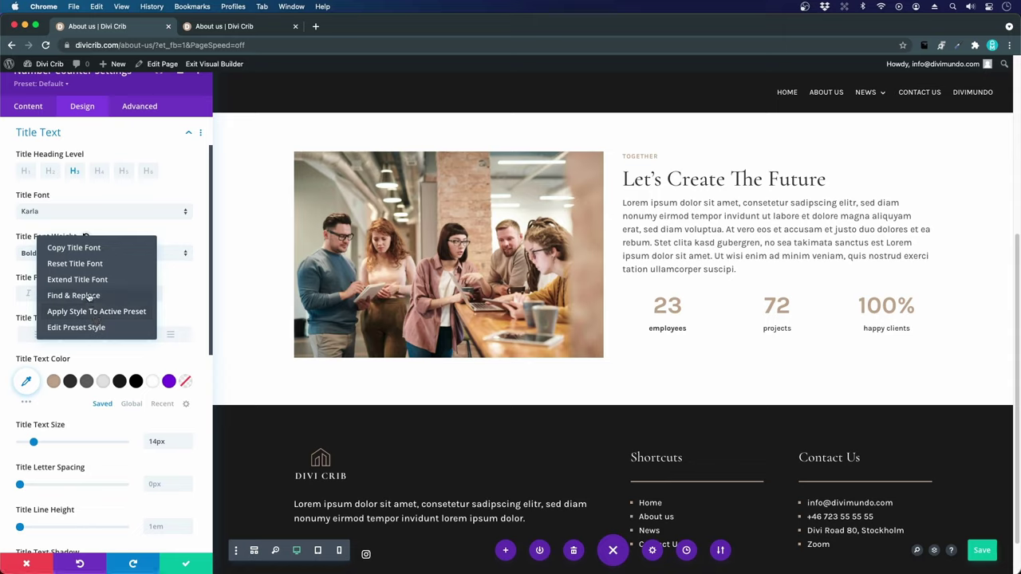
left_click(86, 281)
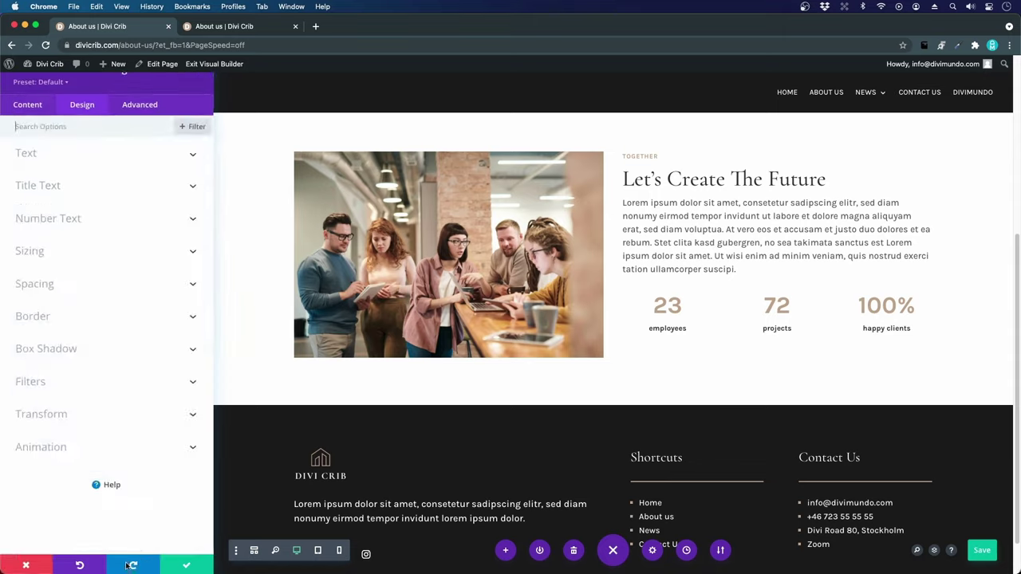
left_click(185, 563)
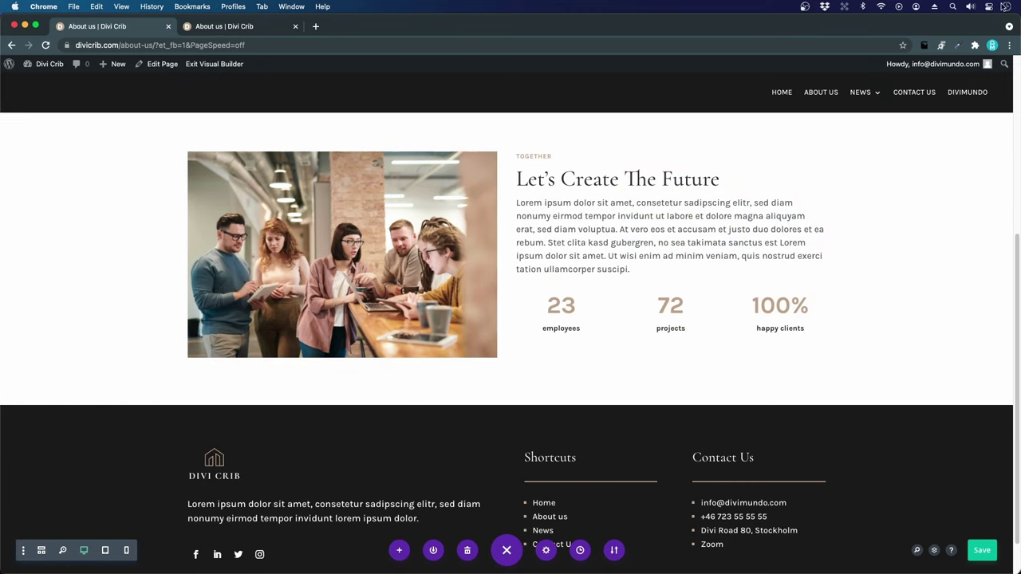
- Give the 23 employees counter a centered Zoom entrance animation (1000ms, 50% intensity)
mouse_move(1018, 16)
left_mouse_down()
mouse_move(882, 57)
mouse_move(744, 34)
mouse_move(517, 24)
mouse_move(1019, 15)
left_mouse_up()
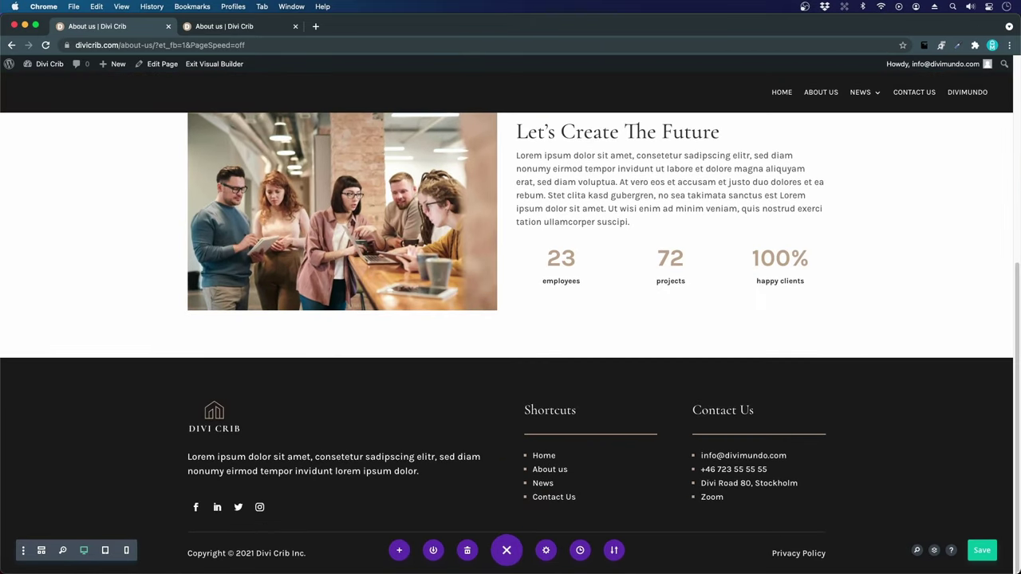
scroll(629, 235, "up", 3)
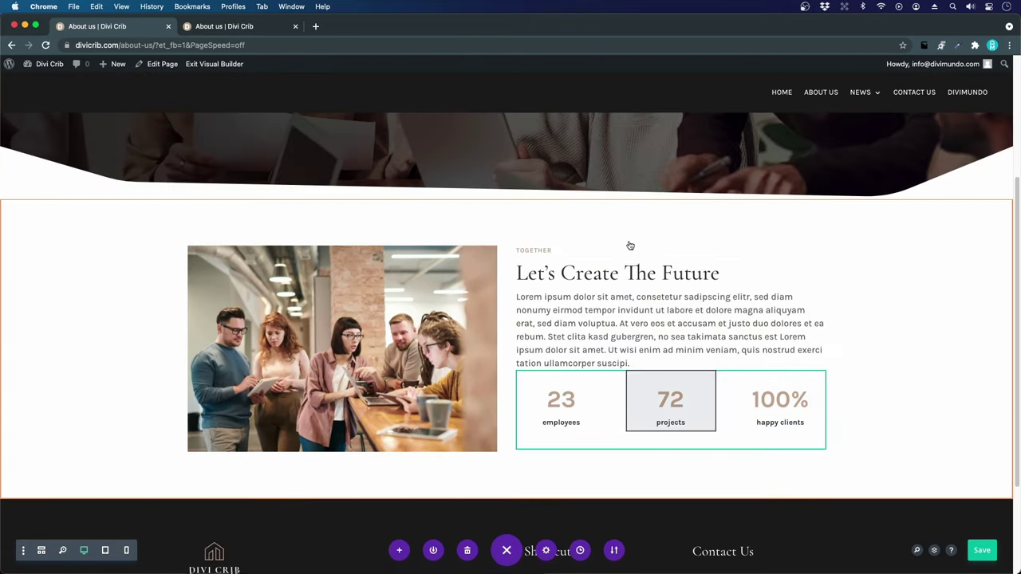
scroll(629, 245, "down", 1)
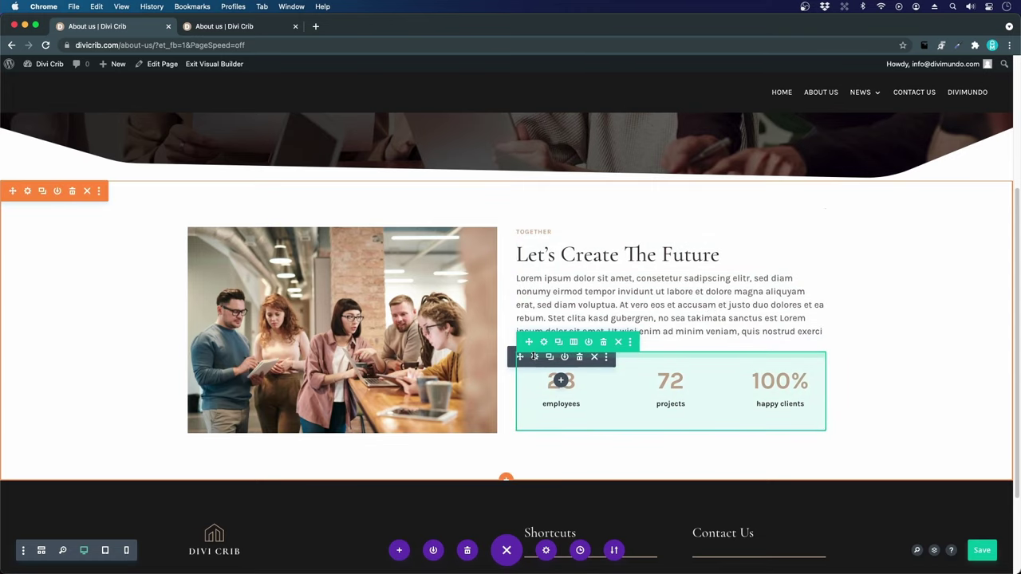
left_click(562, 411)
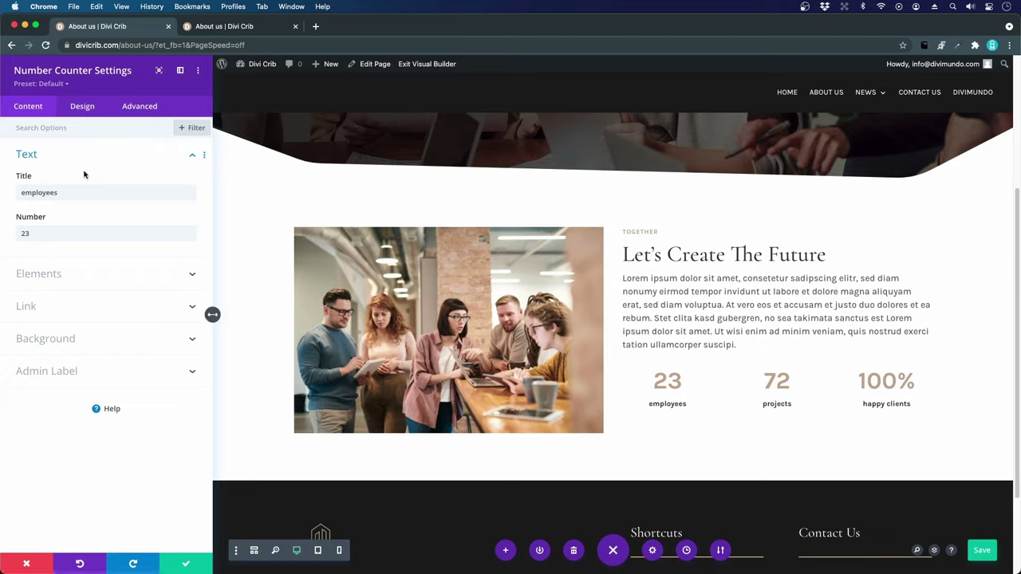
left_click(82, 109)
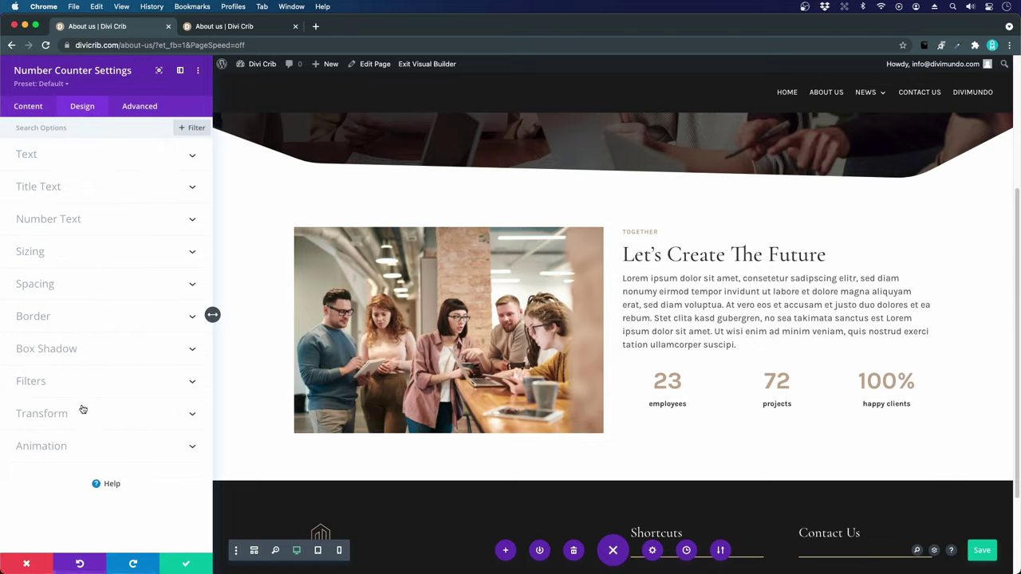
left_click(85, 435)
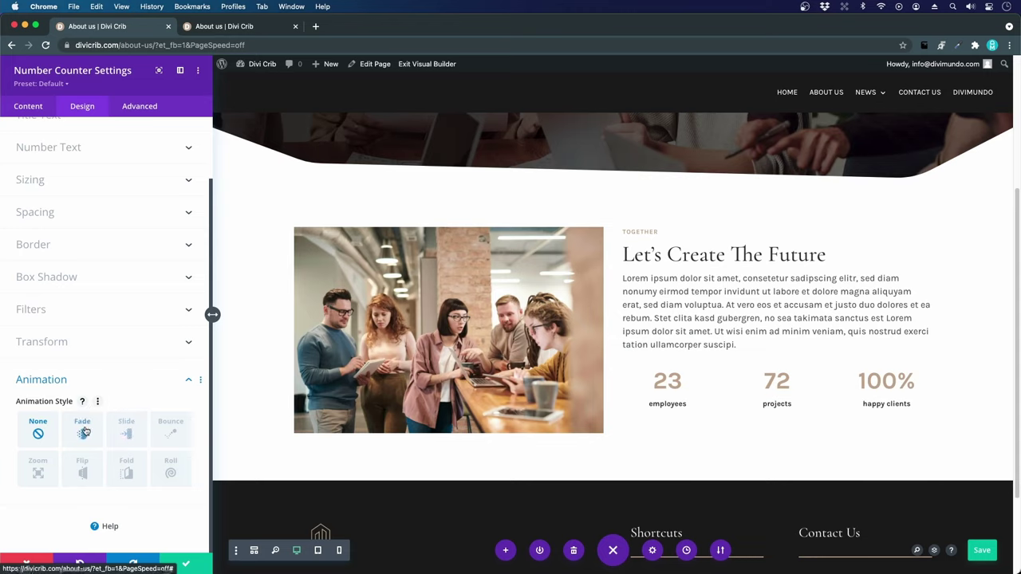
left_click(38, 471)
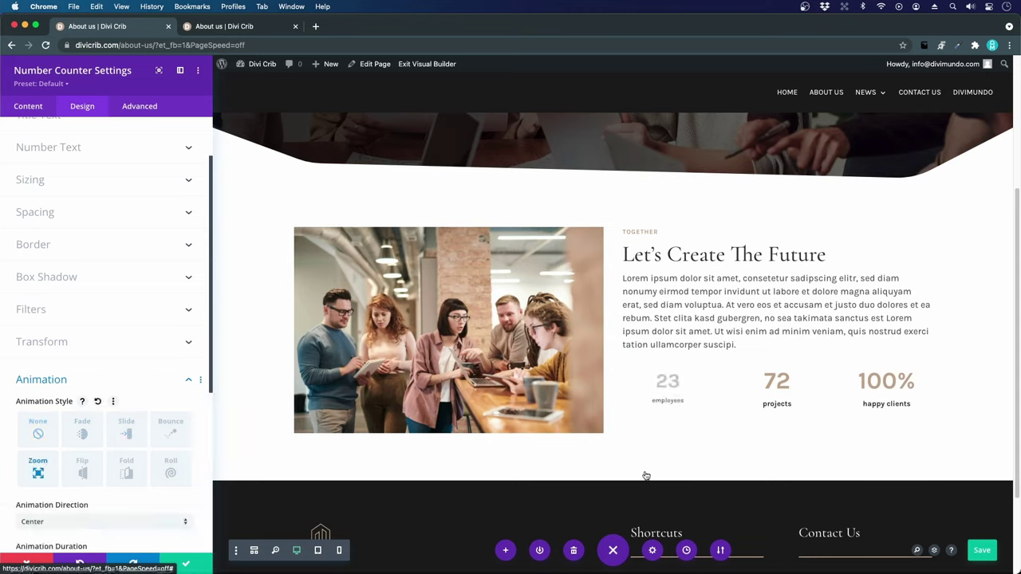
scroll(163, 435, "down", 3)
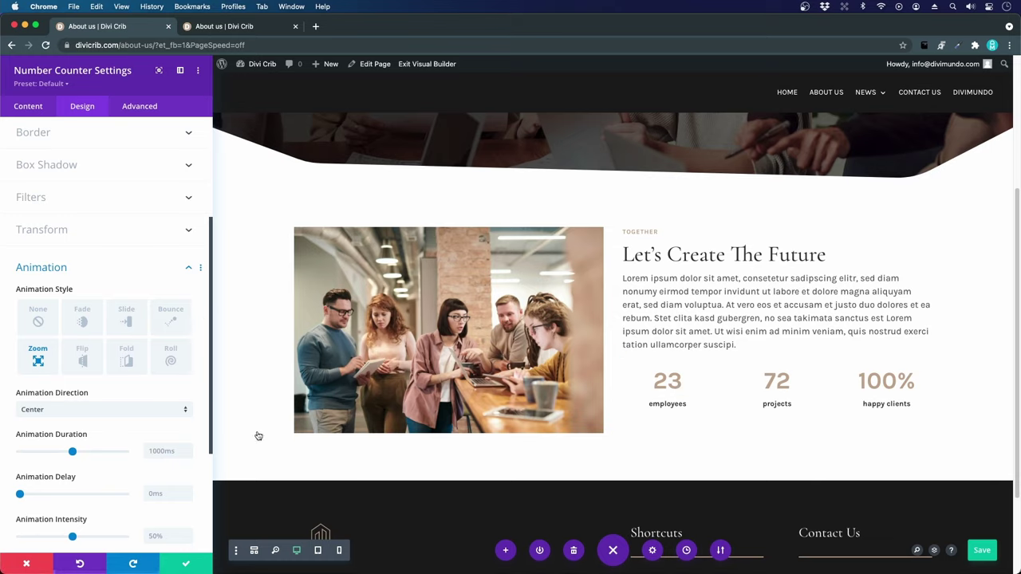
scroll(61, 385, "down", 3)
- Close the counter settings, then save the page and exit the Visual Builder
key("Escape")
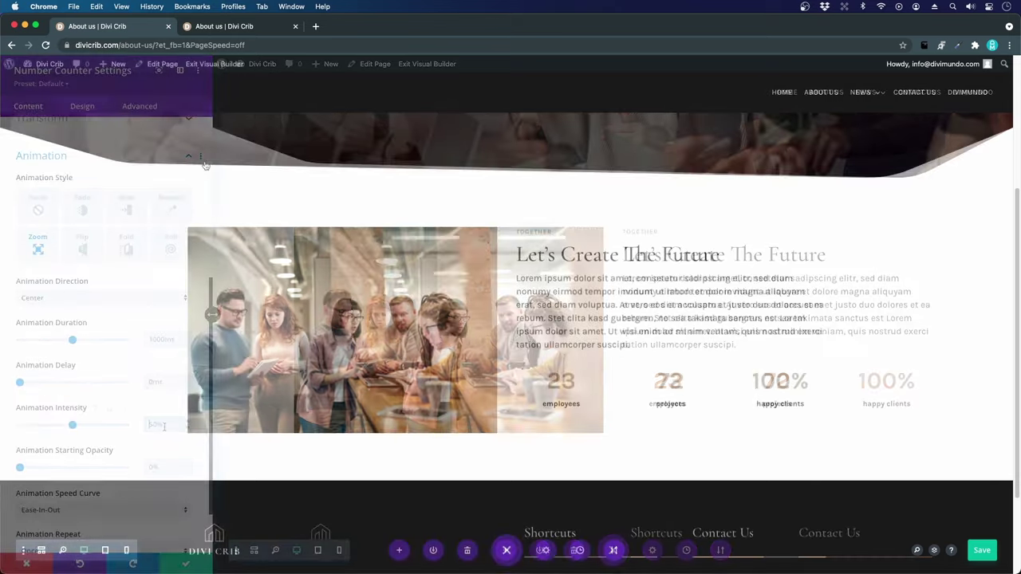
left_click(222, 64)
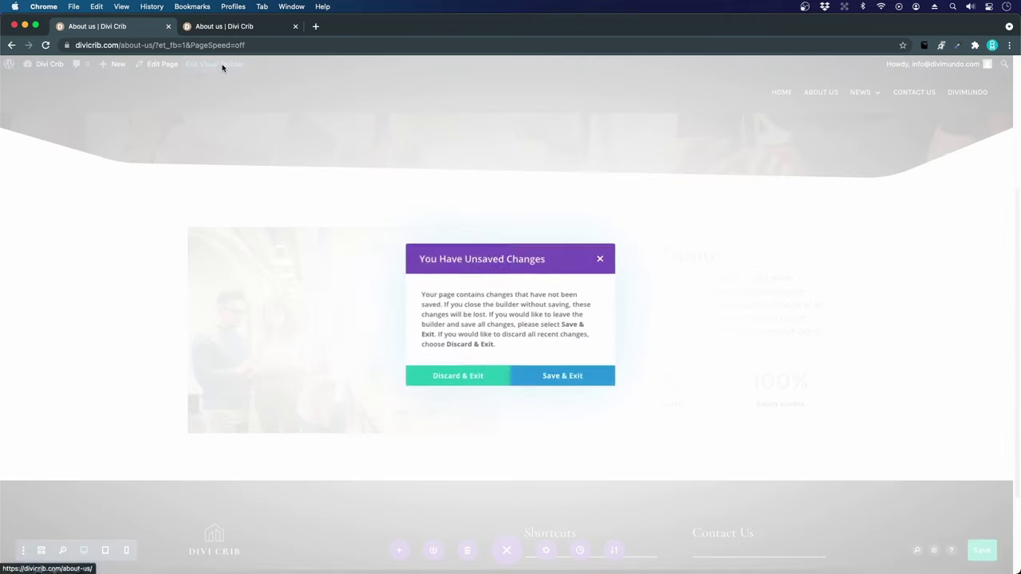
left_click(543, 376)
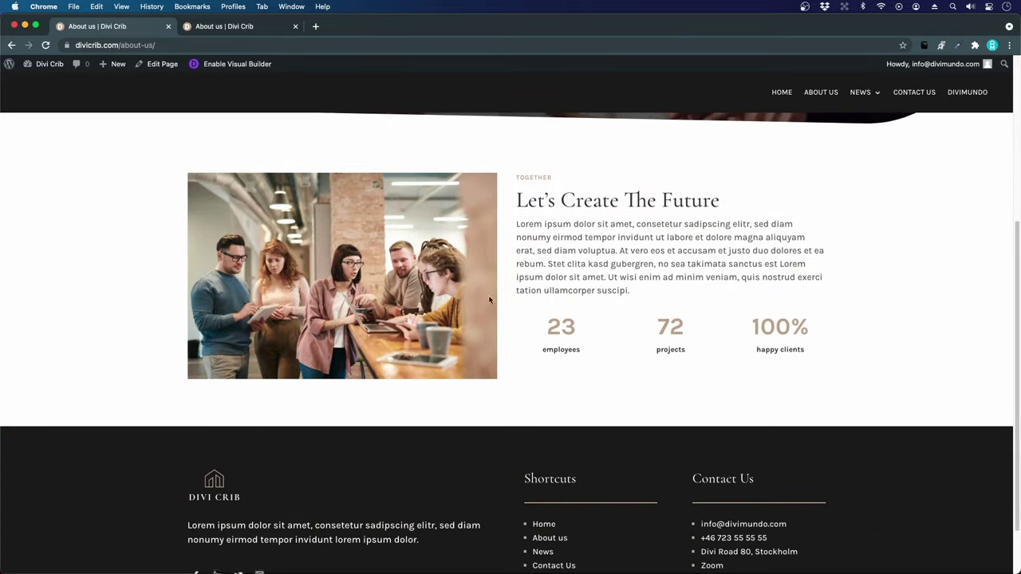
- Reload the live page, compare it with the reference About us tab, and re-enable the Visual Builder
key("super+r")
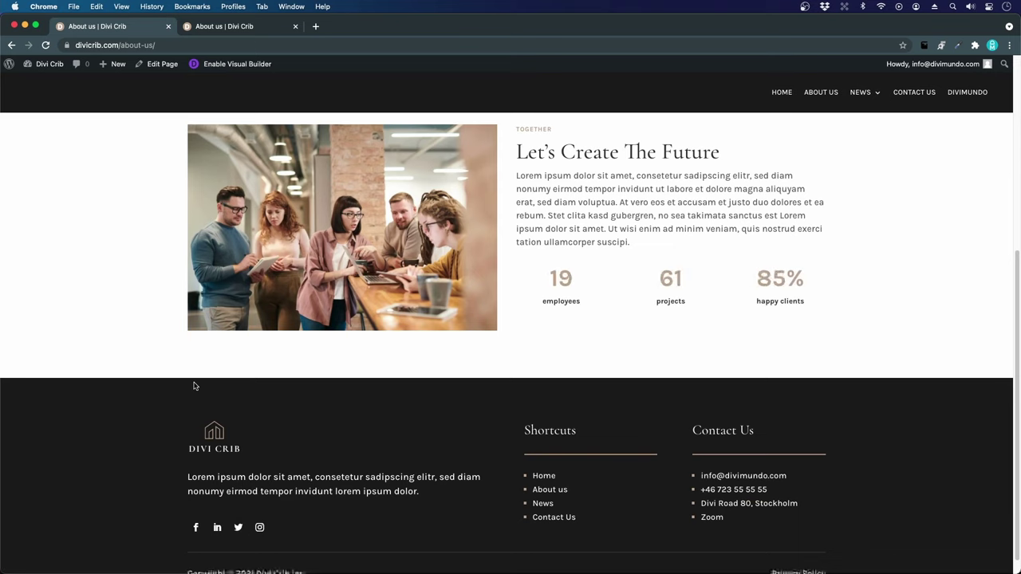
key("ctrl+Tab")
scroll(337, 236, "down", 5)
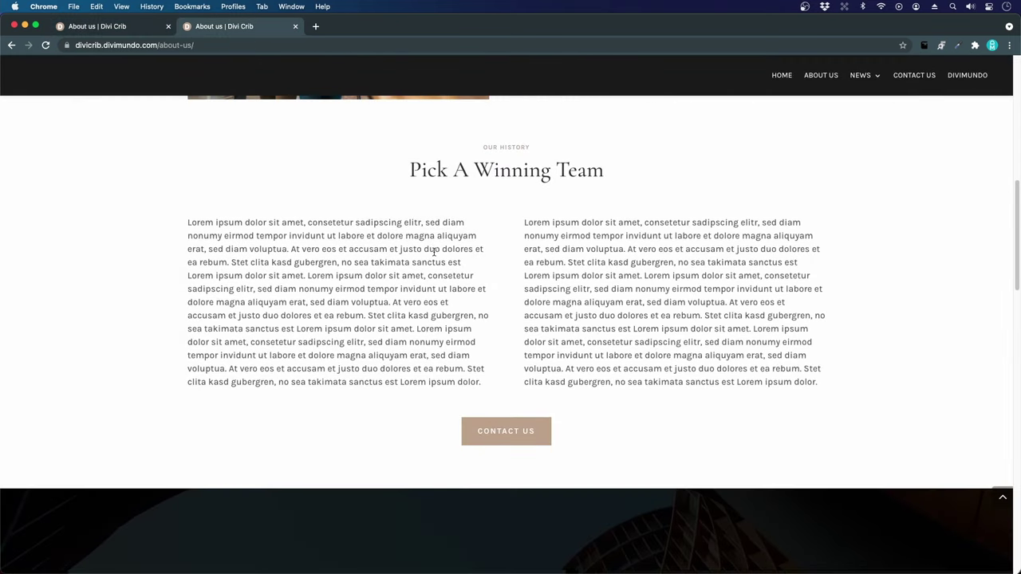
left_click(96, 31)
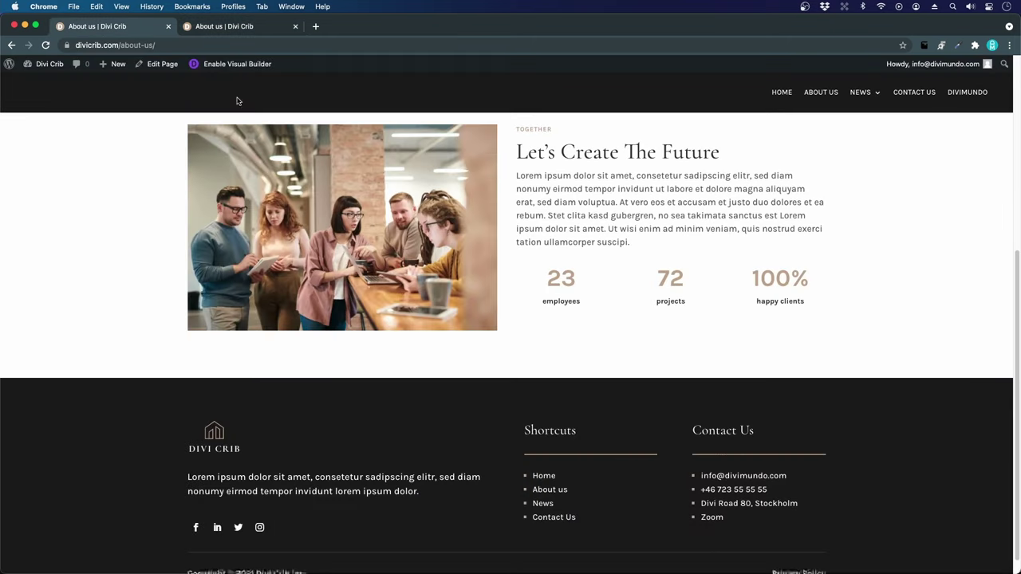
left_click(231, 64)
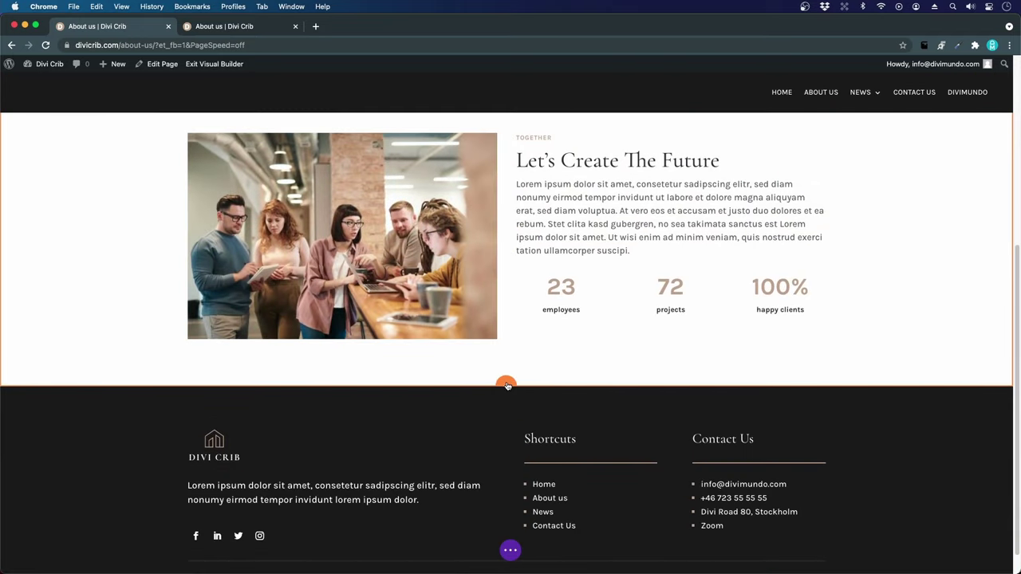
- Add a regular section below the counters with a single-column row holding a Text module
left_click(505, 384)
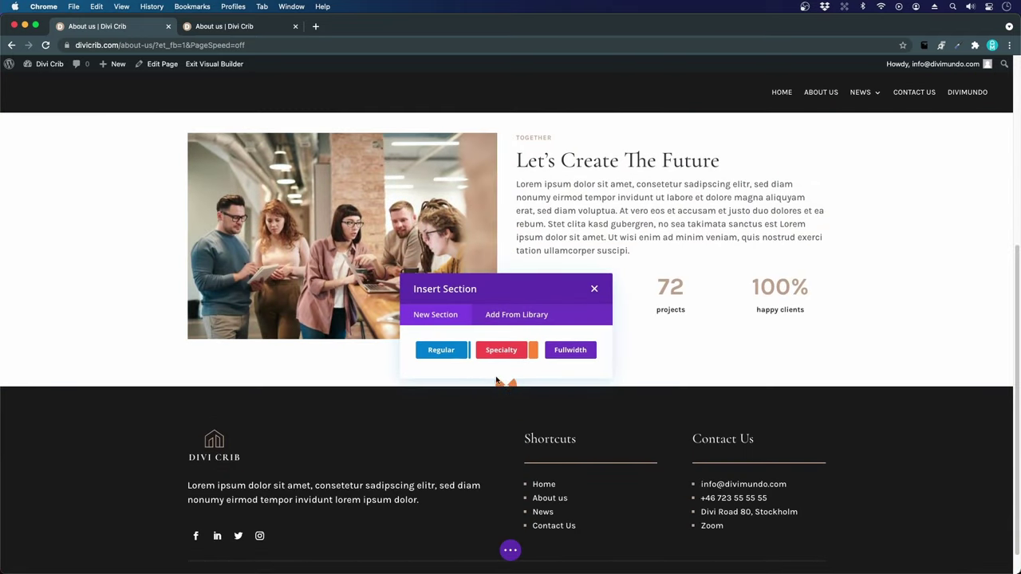
left_click(440, 352)
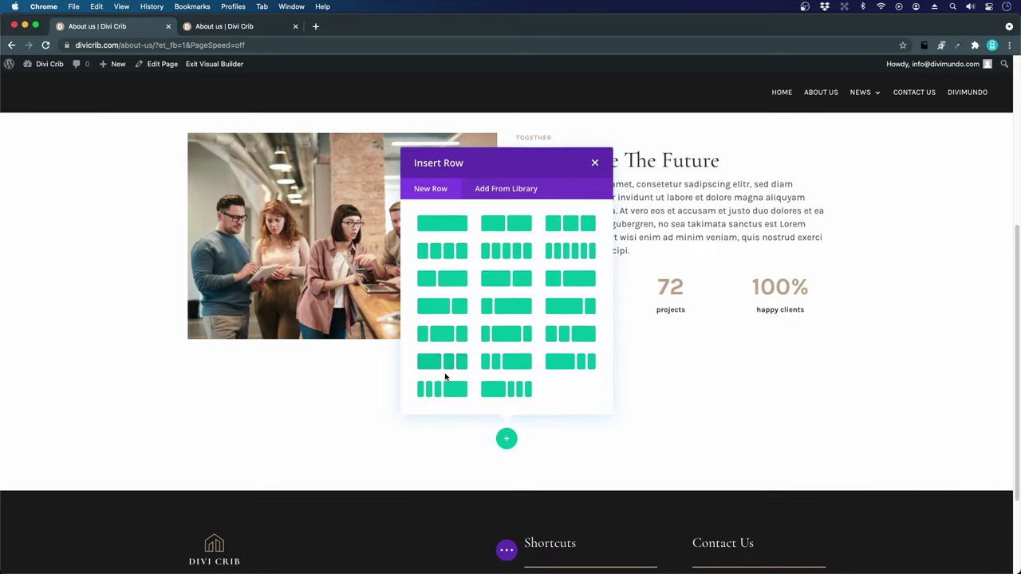
left_click(438, 225)
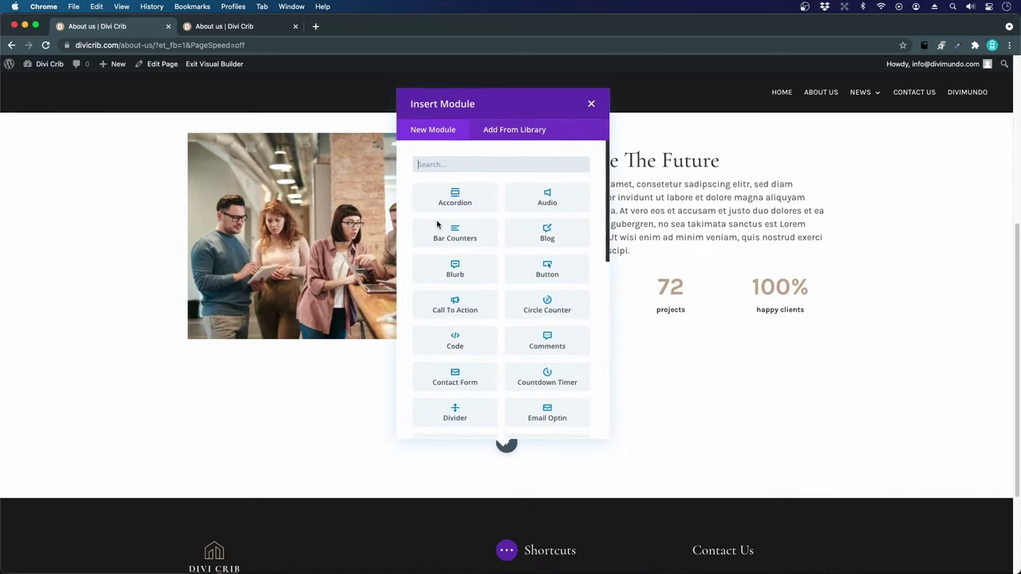
type("text")
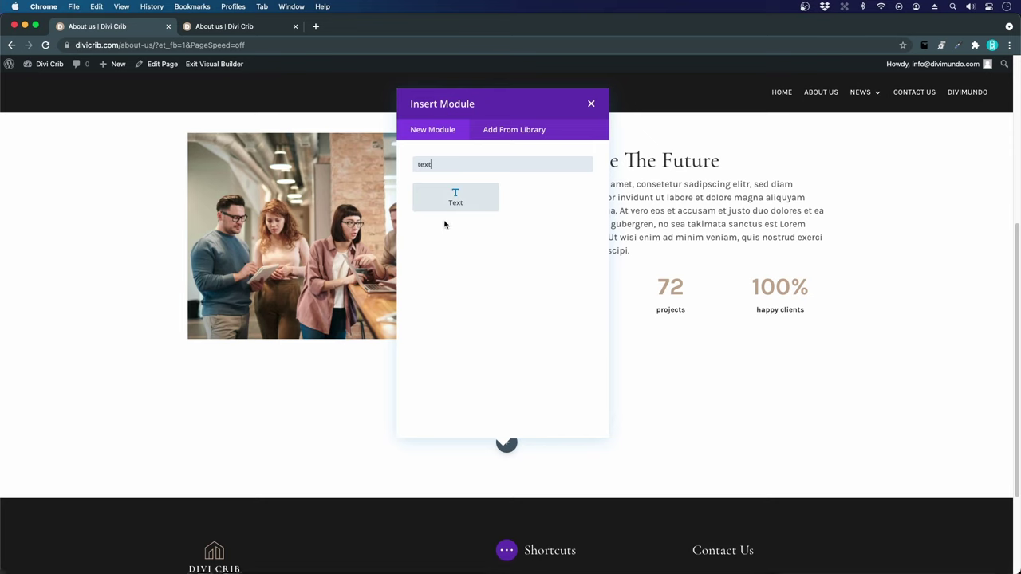
left_click(452, 202)
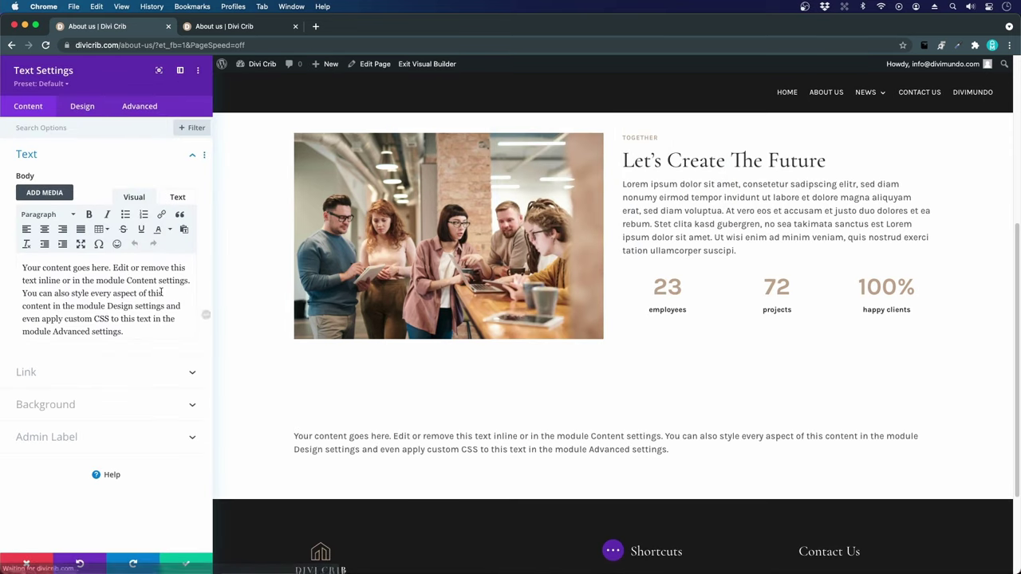
- Replace the placeholder with 'Our history' as Heading 4 and 'Pick A Winning Team' as Heading 2
left_click_drag(155, 340, 13, 256)
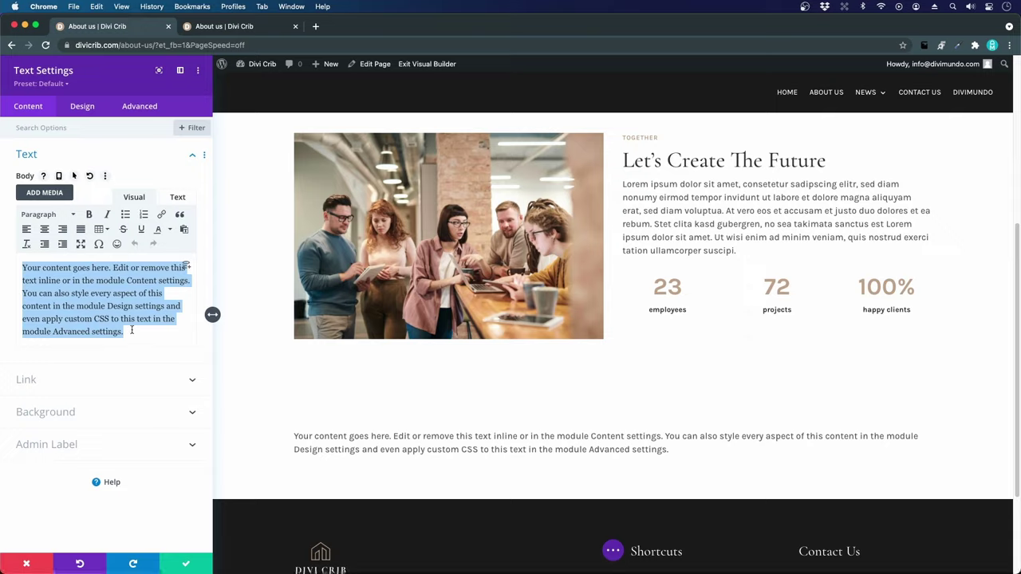
type("Our histor")
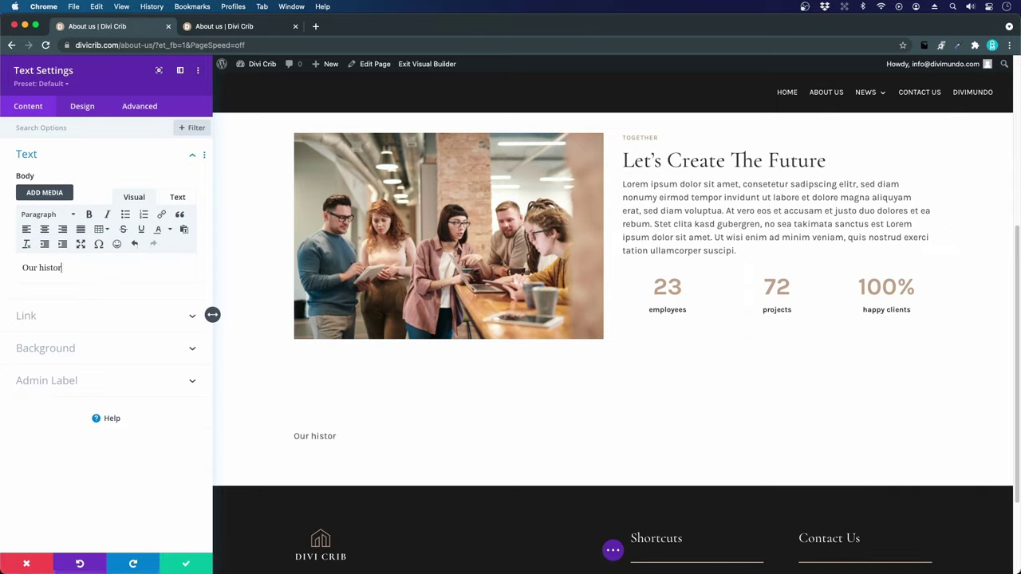
type("y")
key("Return")
type("Pick A Winning Team")
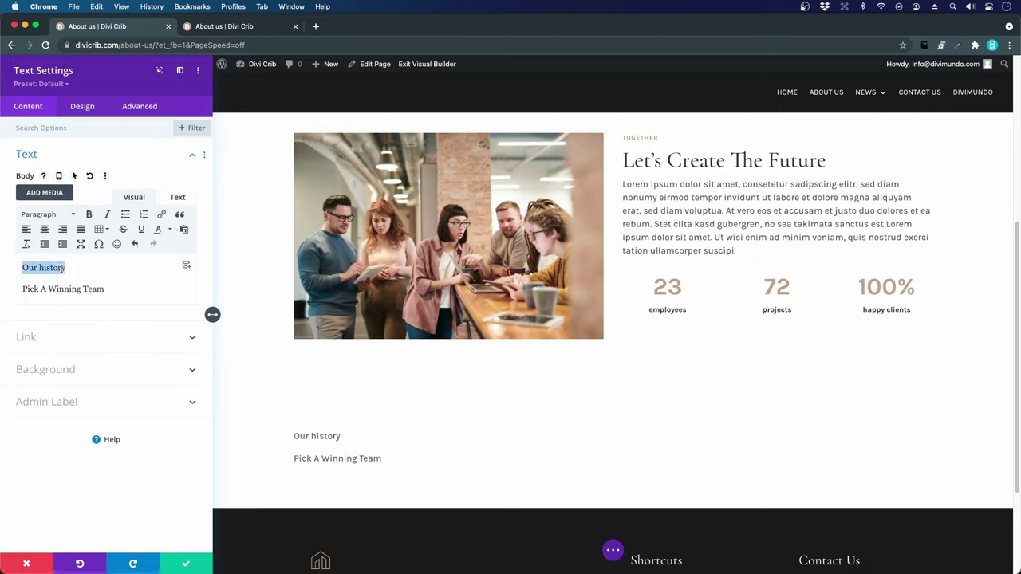
left_click(50, 215)
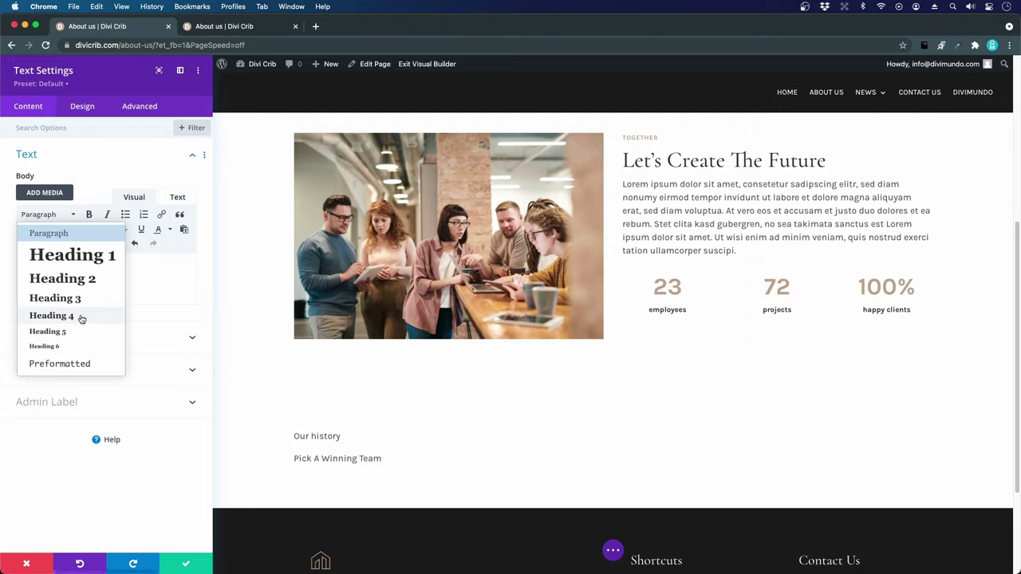
left_click(81, 316)
left_click_drag(143, 295, 0, 299)
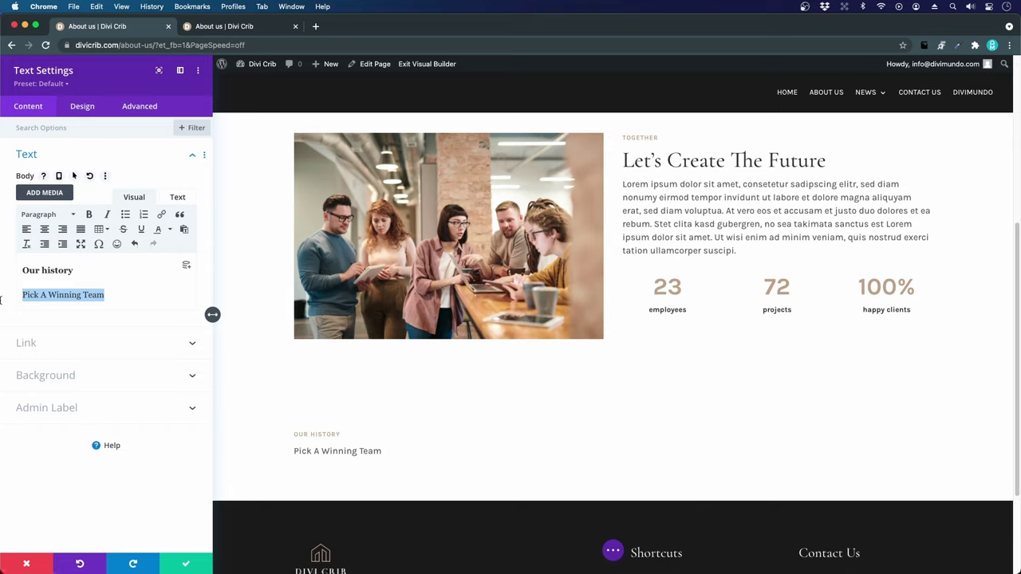
left_click(72, 212)
left_click(80, 281)
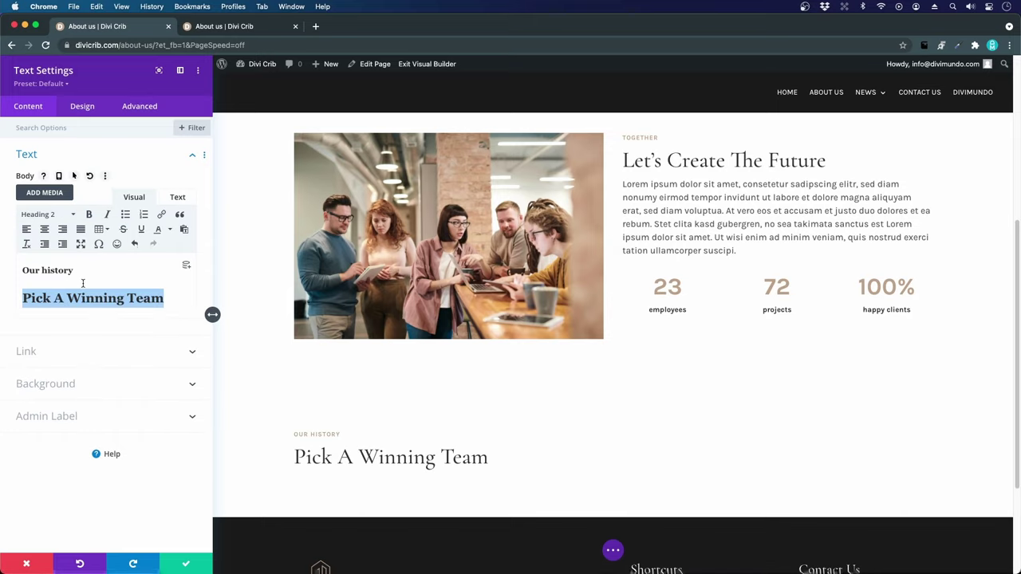
- Center-align the heading text and save the Text module
left_click(84, 107)
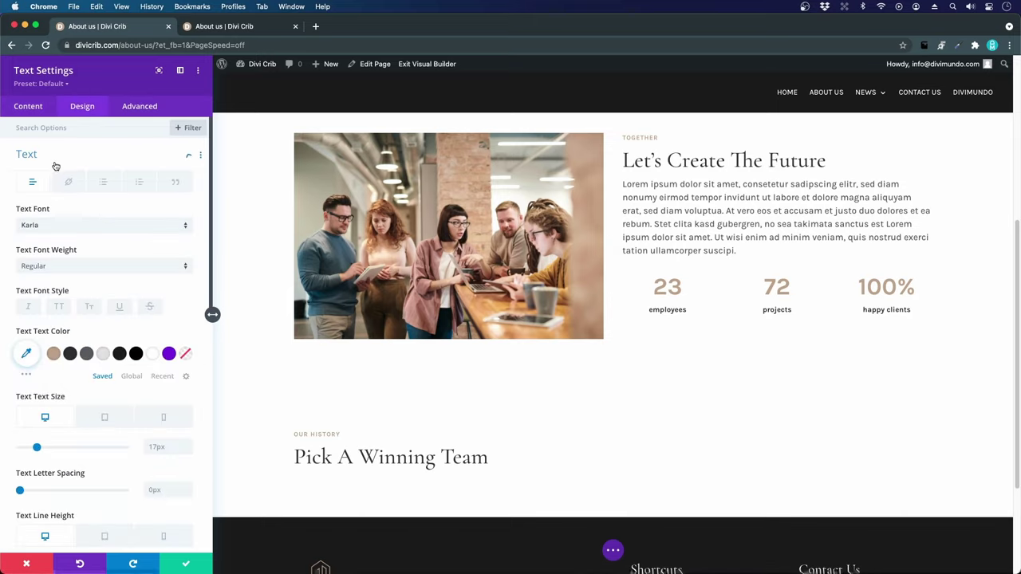
scroll(103, 375, "down", 6)
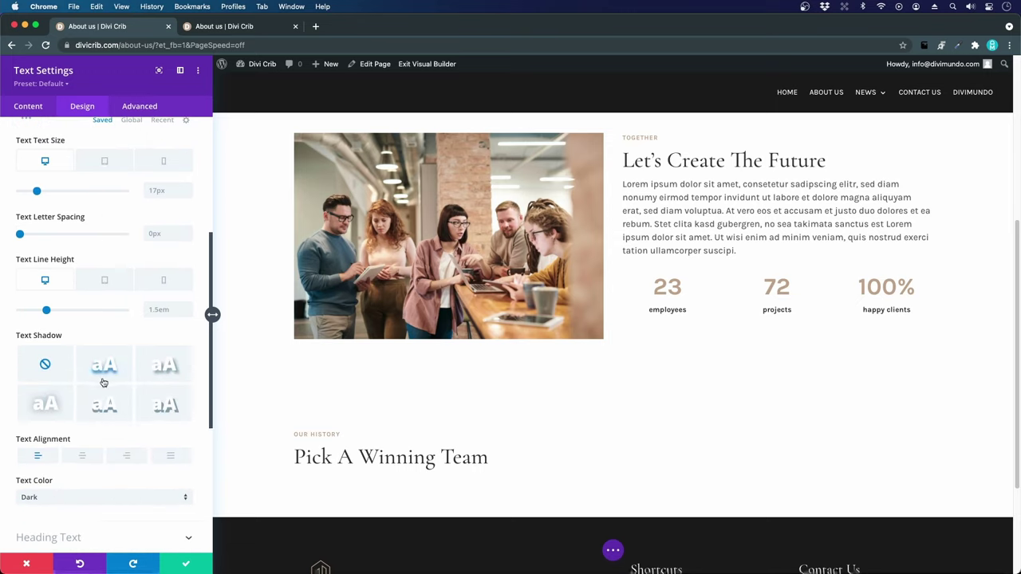
left_click(81, 456)
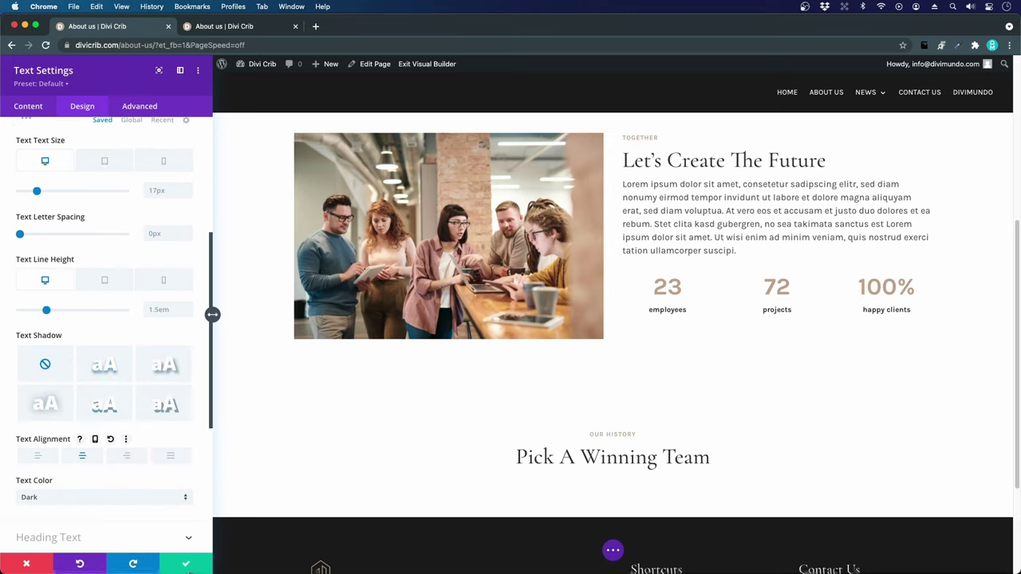
left_click(186, 564)
scroll(583, 447, "down", 1)
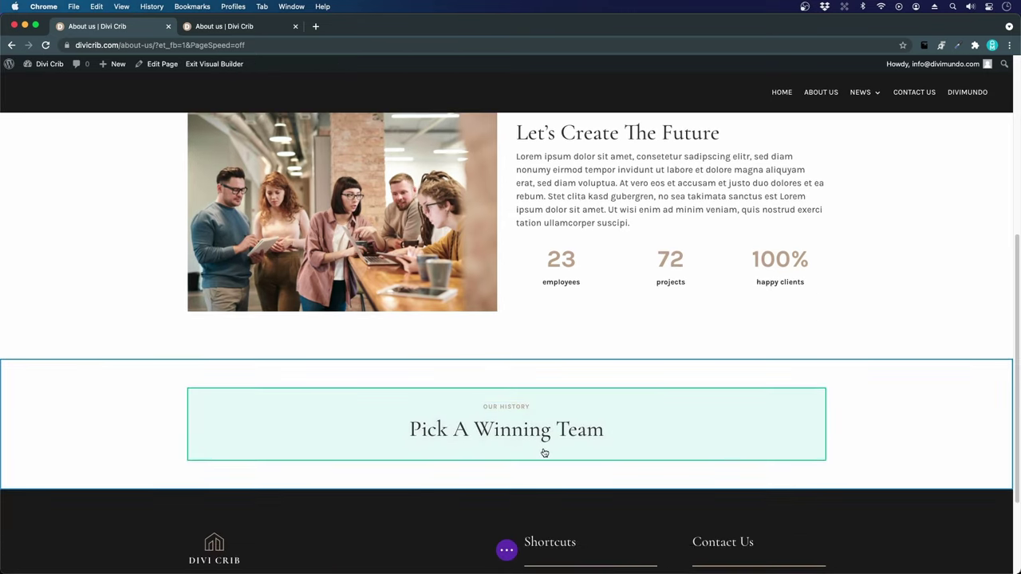
- Insert a two-column row and add a Text module to its left column
left_click(506, 460)
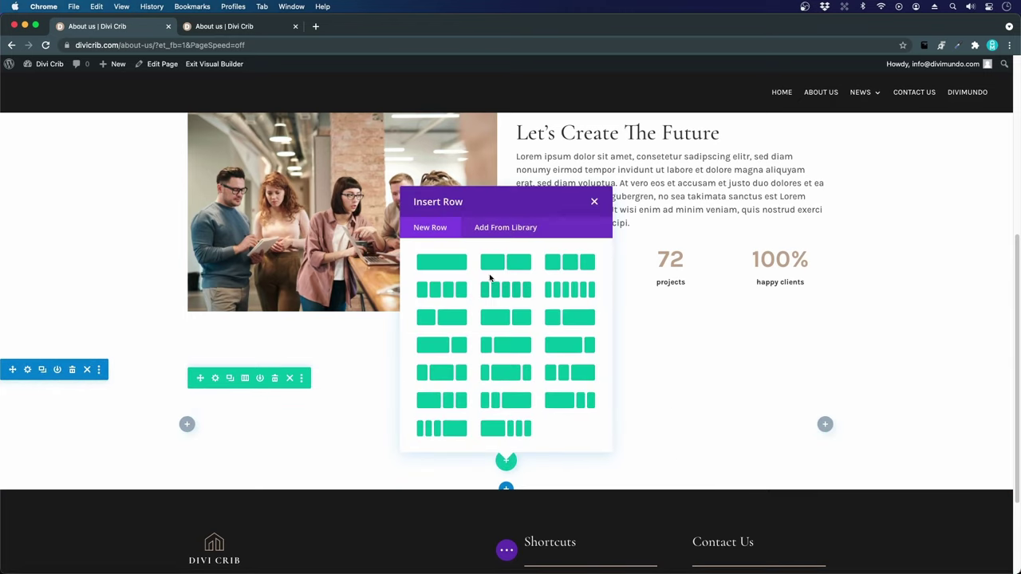
left_click(511, 264)
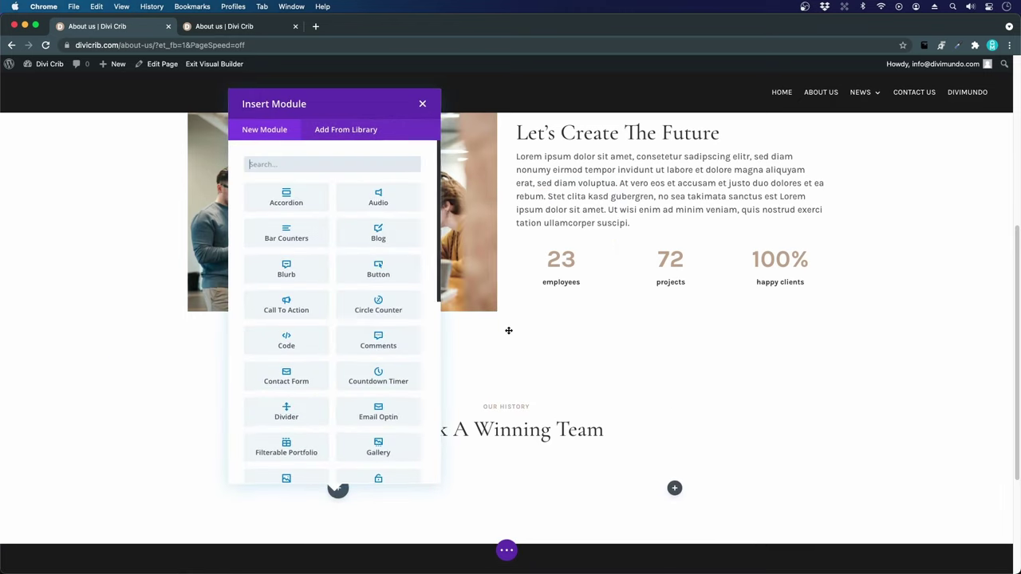
type("te")
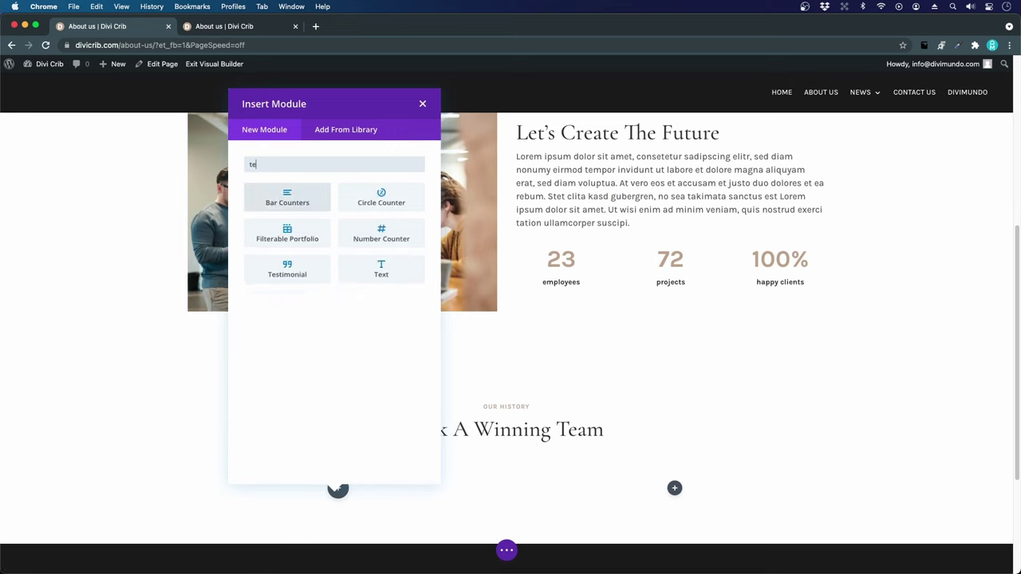
type("xt")
left_click(284, 196)
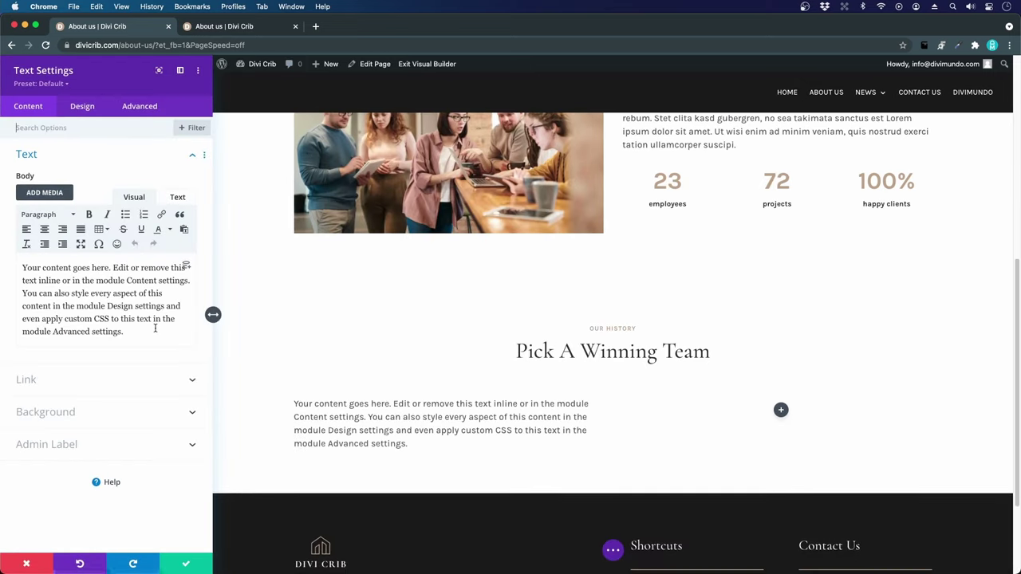
- Paste the placeholder paragraph twice to make three paragraphs, then save the text block
left_click_drag(156, 328, 38, 254)
key("ctrl+c")
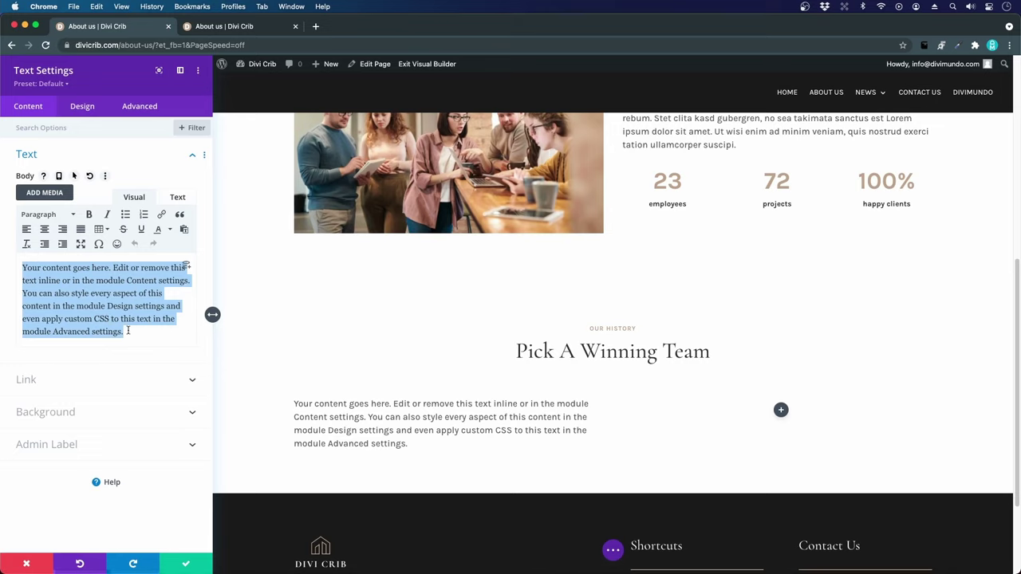
left_click(137, 334)
key("Return")
key("ctrl+v")
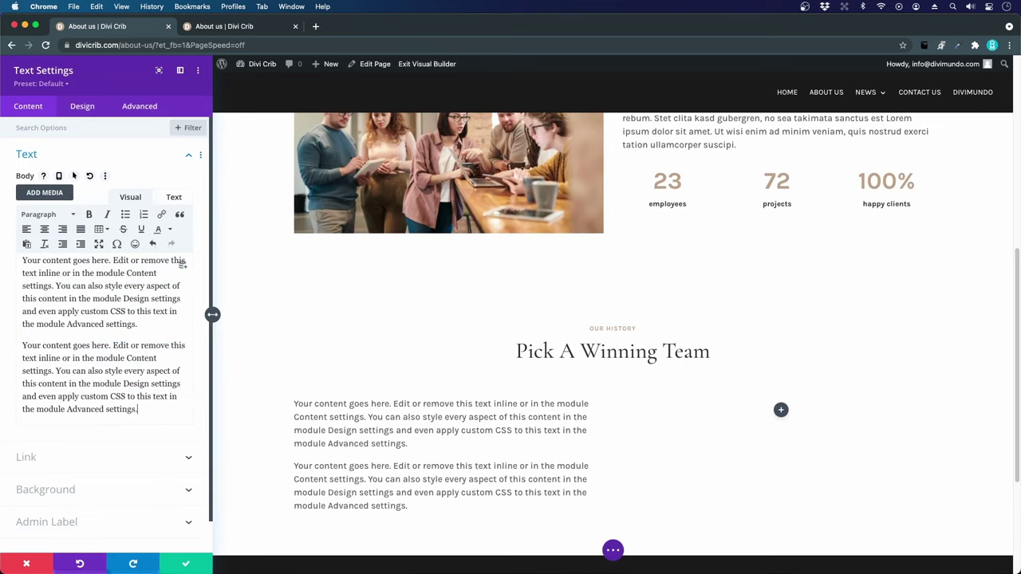
key("Return")
key("ctrl+v")
scroll(440, 308, "down", 5)
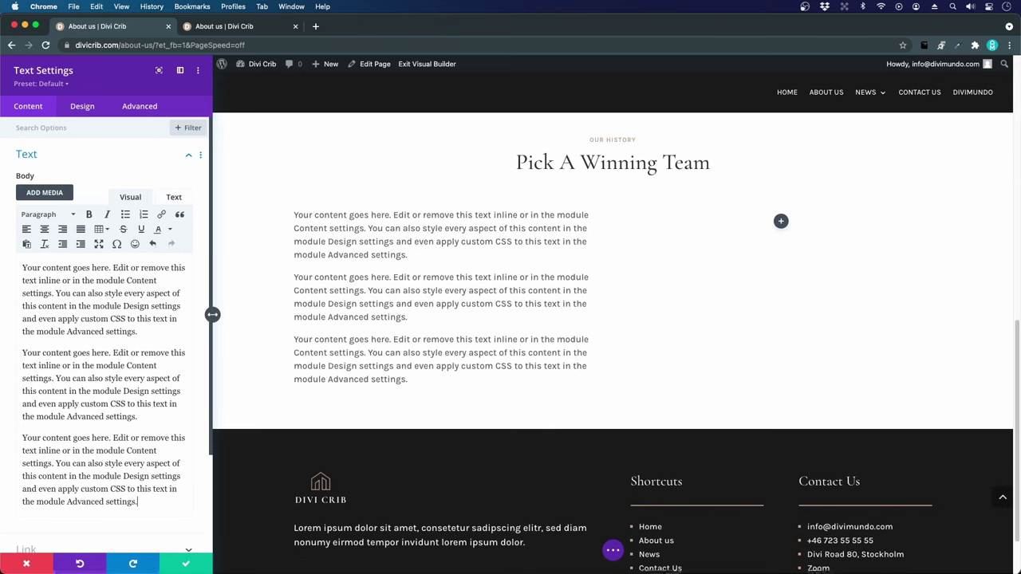
left_click(174, 563)
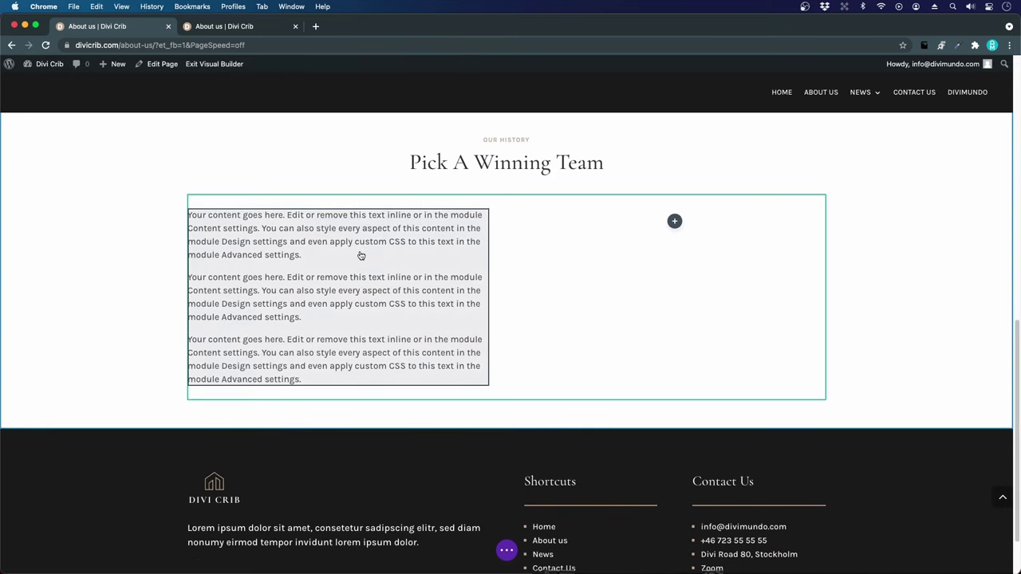
- Duplicate the three-paragraph text block and move the copy into the right column
left_click(326, 235)
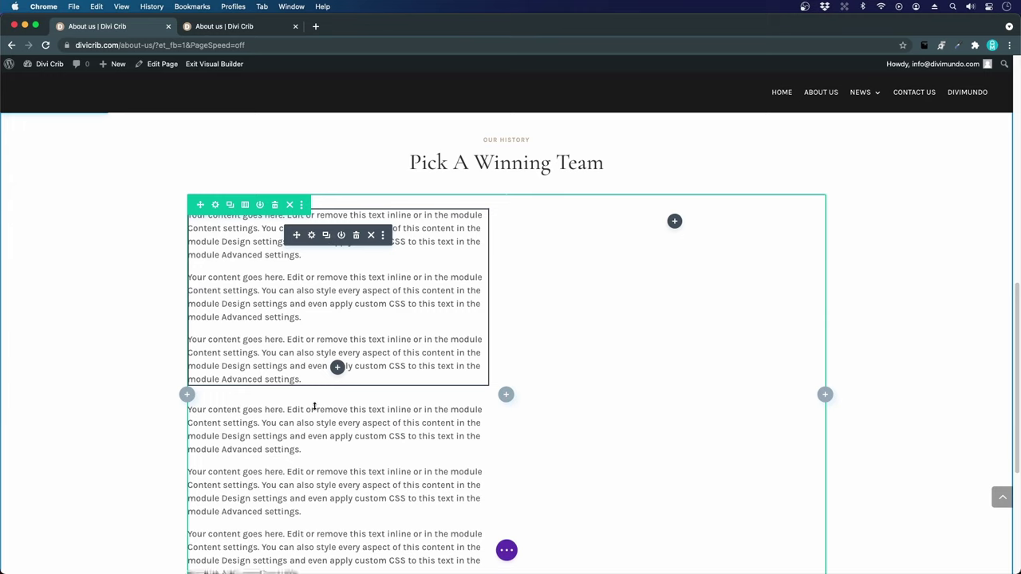
left_click_drag(295, 438, 672, 212)
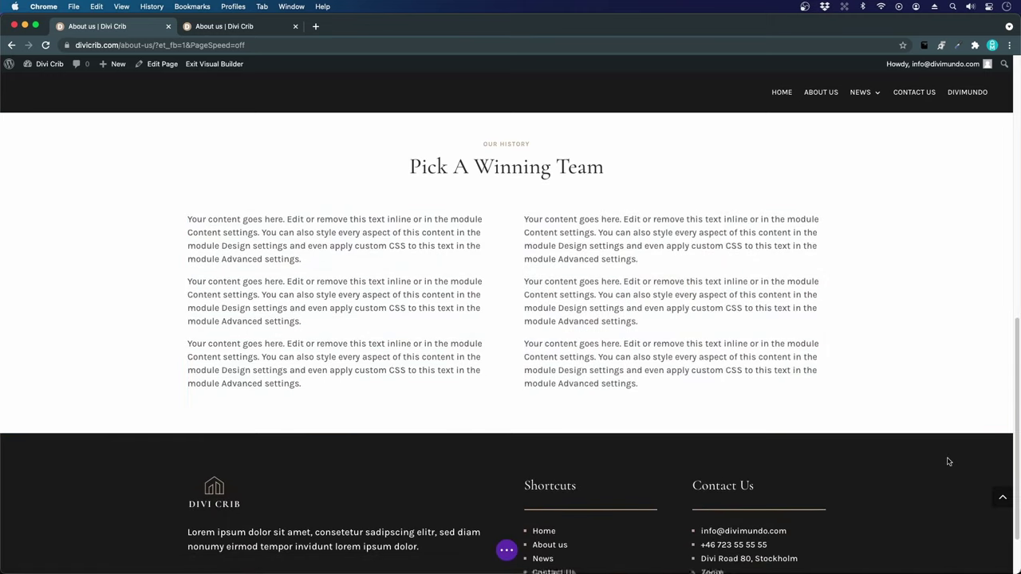
scroll(948, 462, "up", 1)
scroll(948, 462, "up", 2)
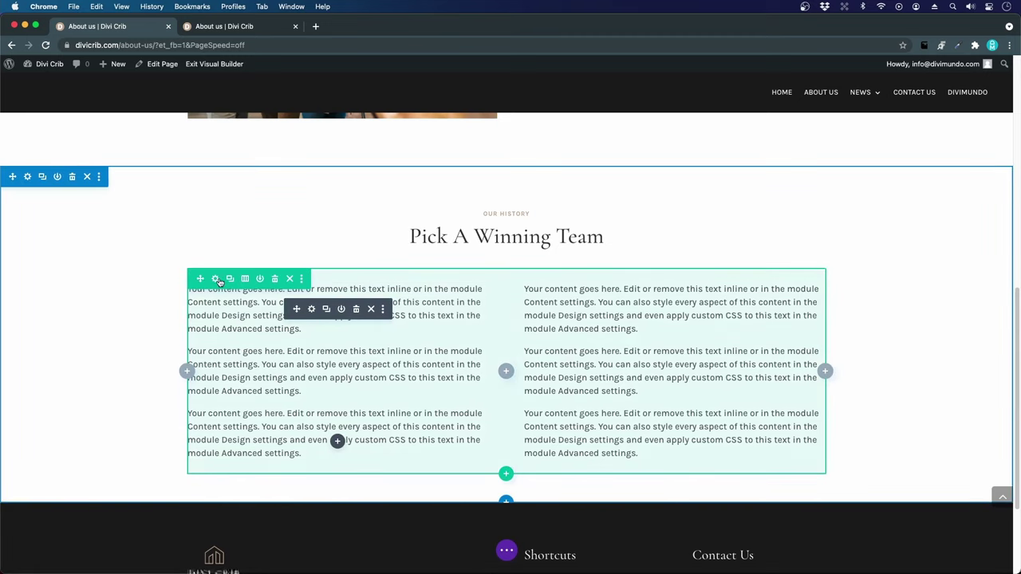
- Enable a custom gutter width of 4 in the row's Sizing settings and save
left_click(215, 279)
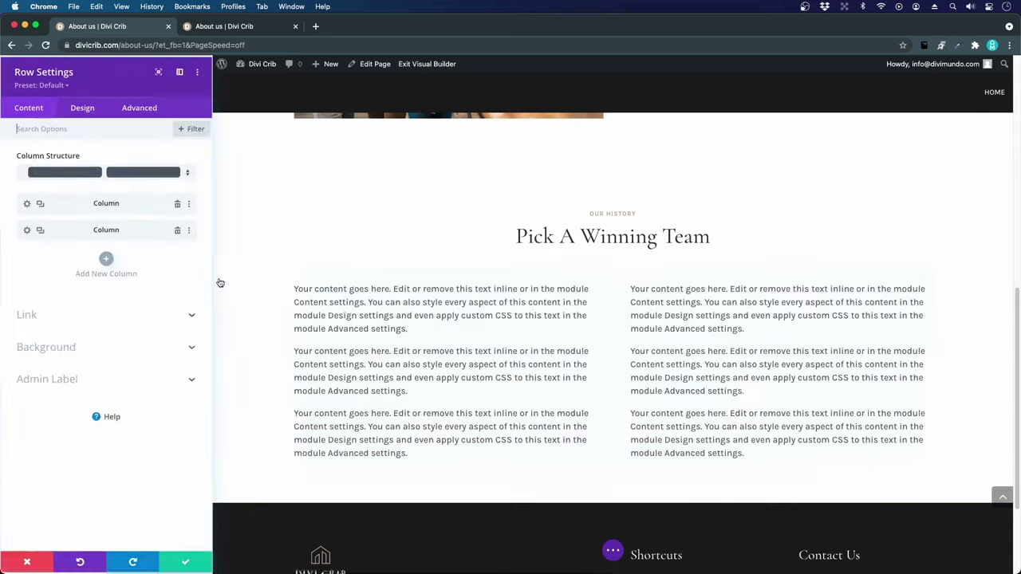
left_click(82, 108)
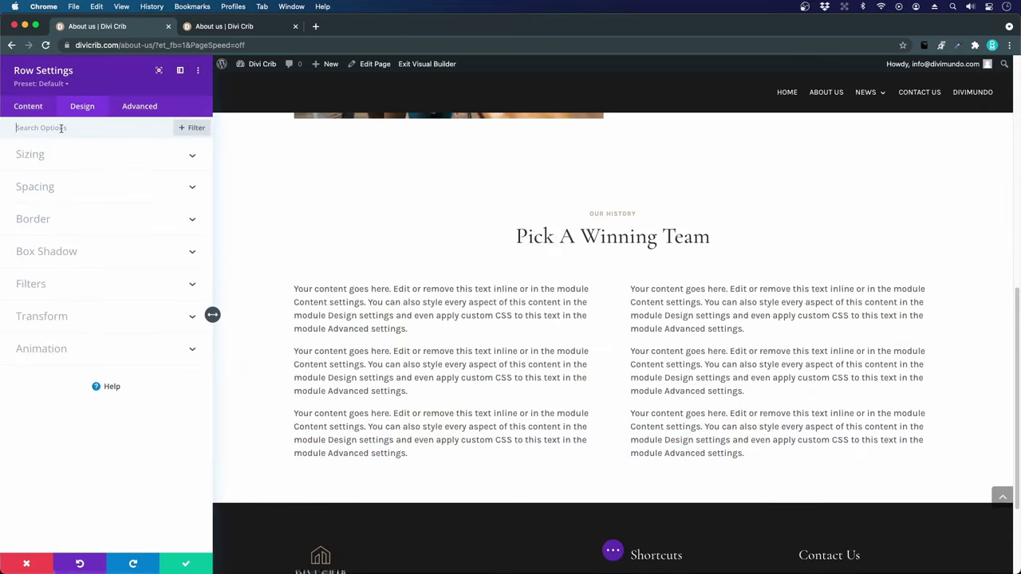
left_click(54, 157)
left_click(38, 193)
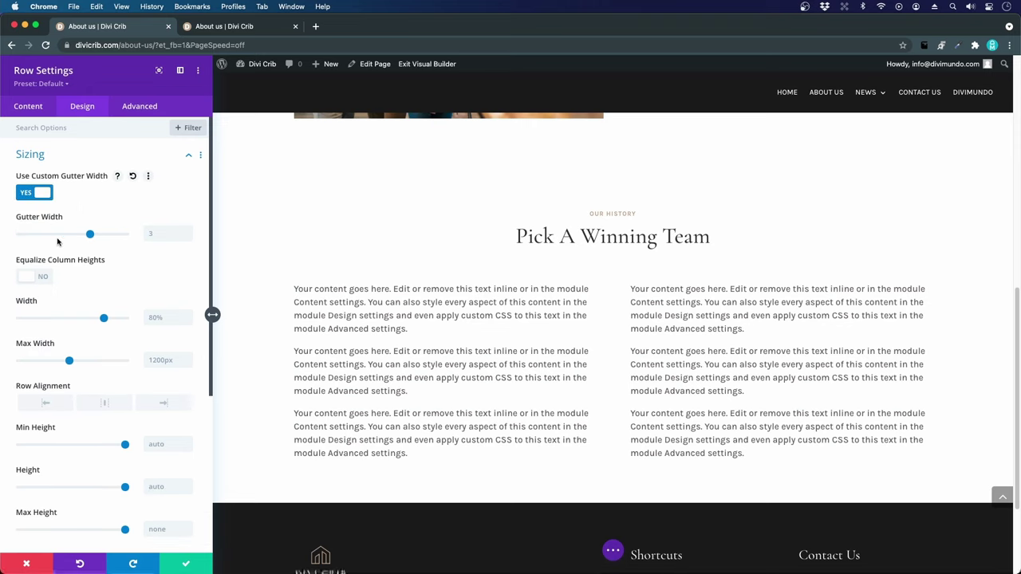
left_click_drag(90, 234, 152, 232)
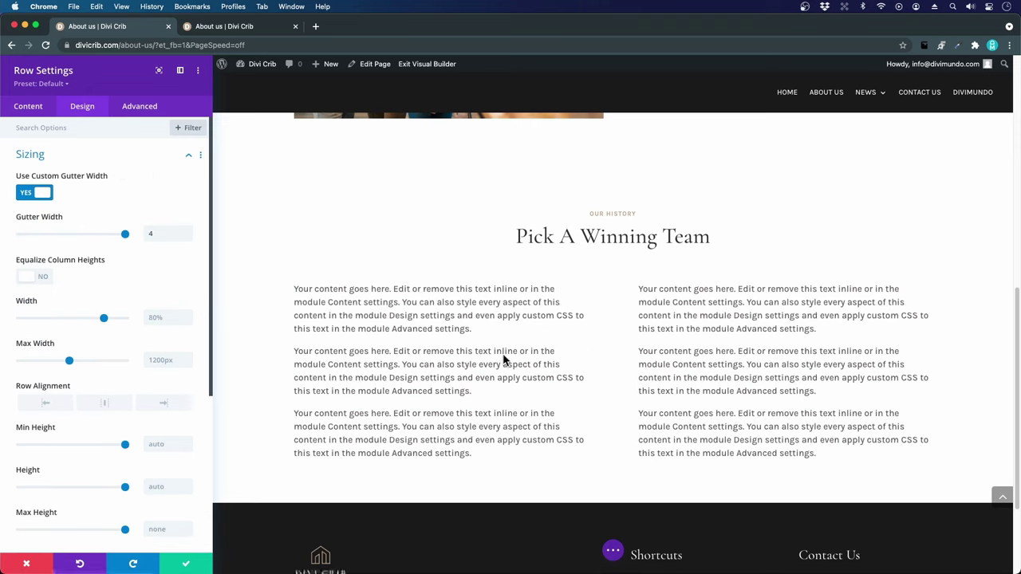
left_click(189, 563)
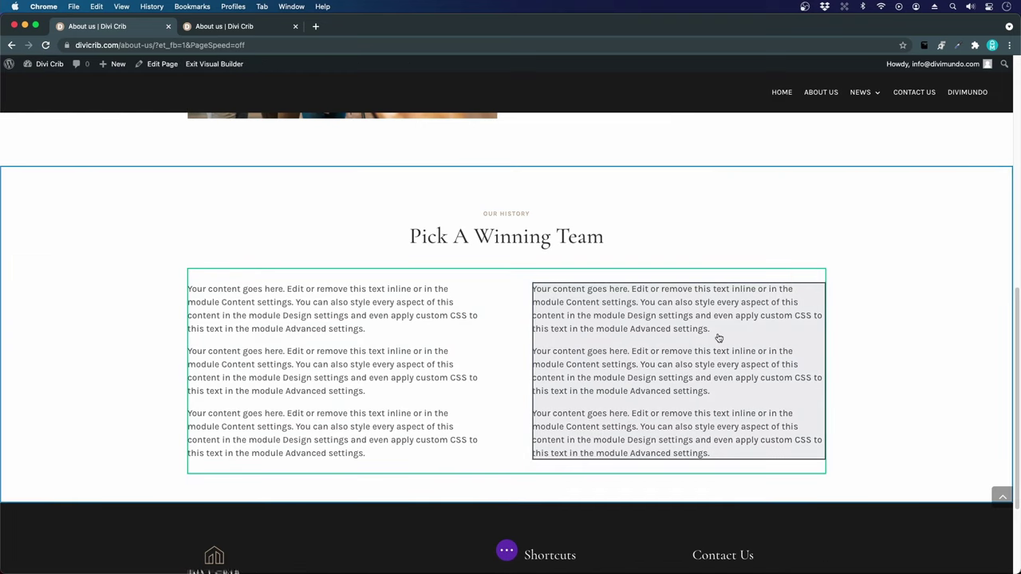
scroll(649, 239, "down", 3)
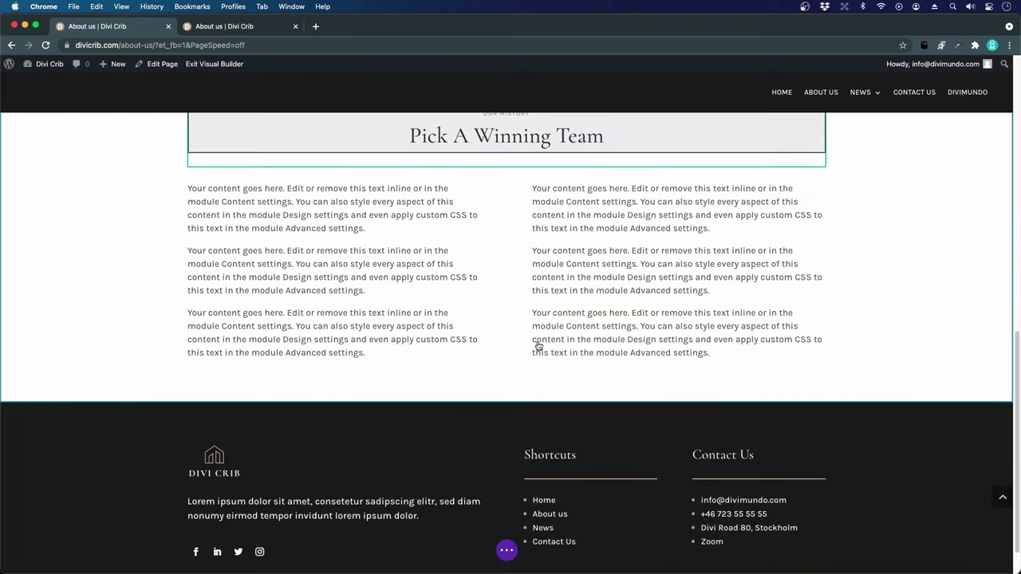
- Add a single-column row with a centered Button module below the text columns
left_click(510, 371)
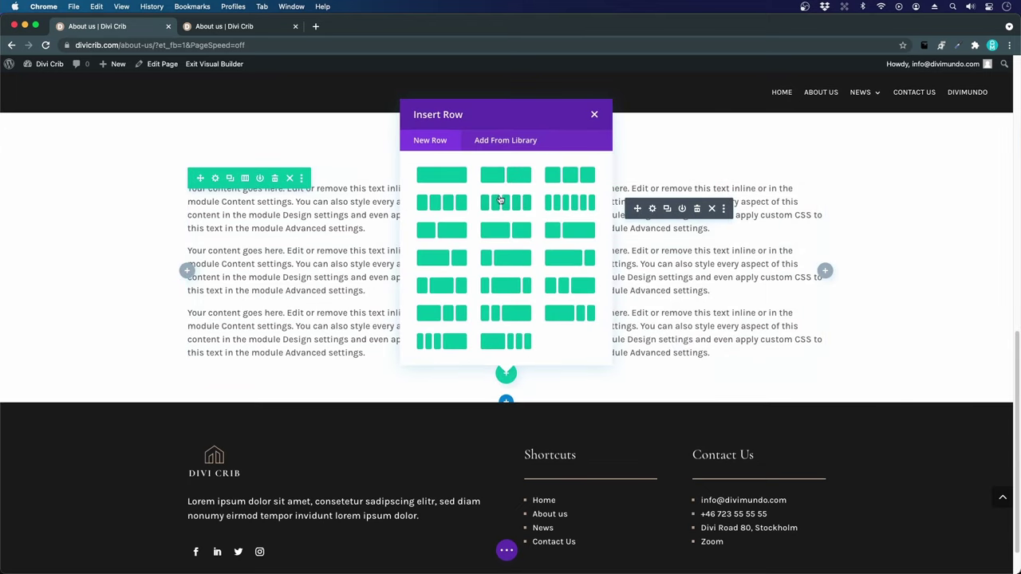
left_click(451, 181)
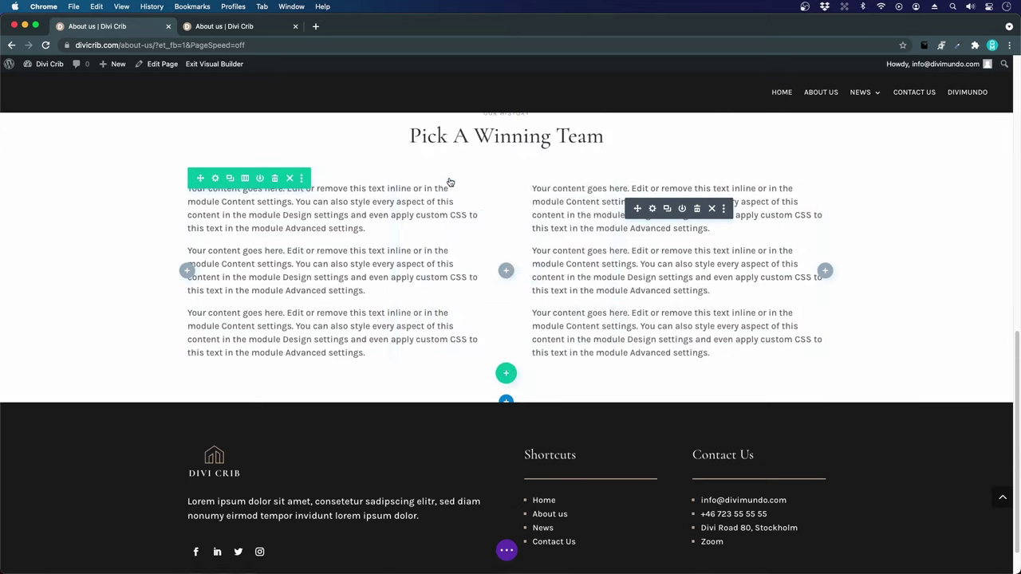
type("butt")
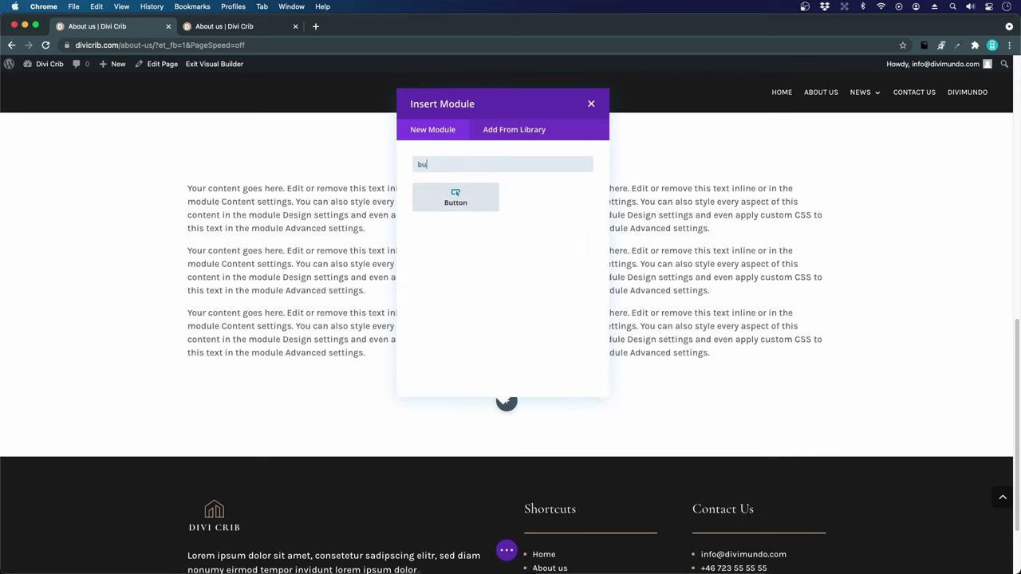
left_click(455, 191)
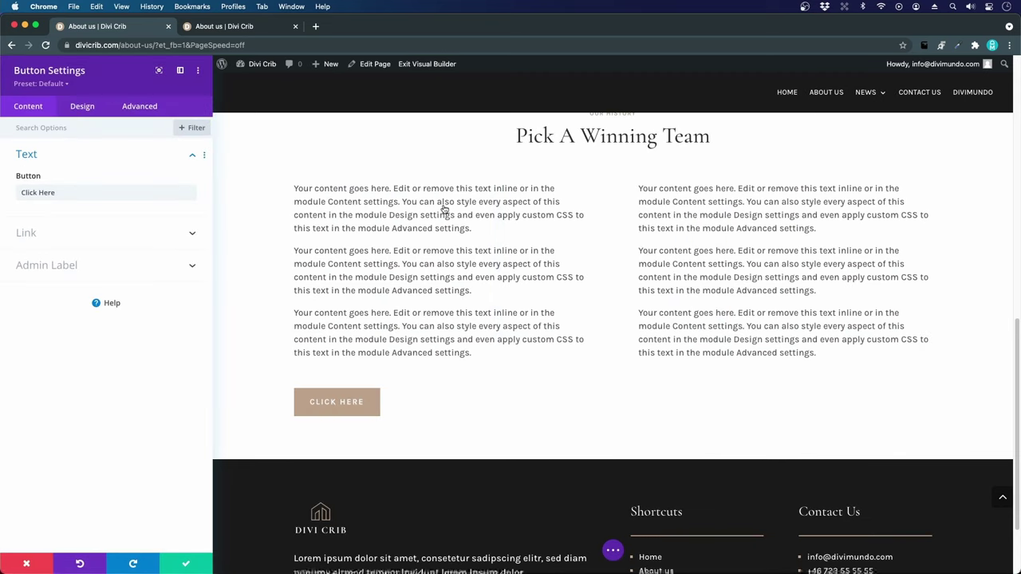
left_click(83, 113)
left_click(56, 154)
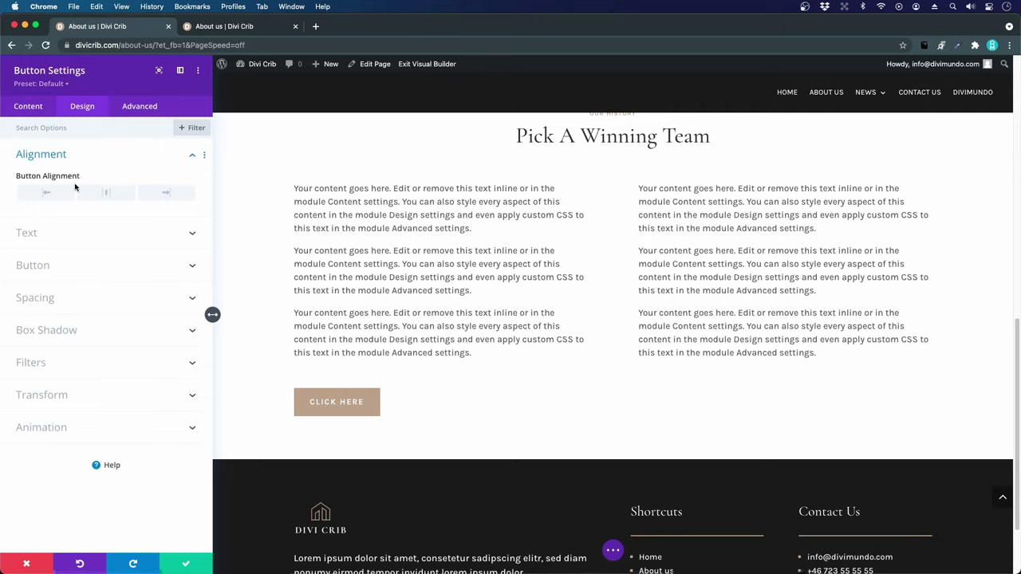
left_click(107, 194)
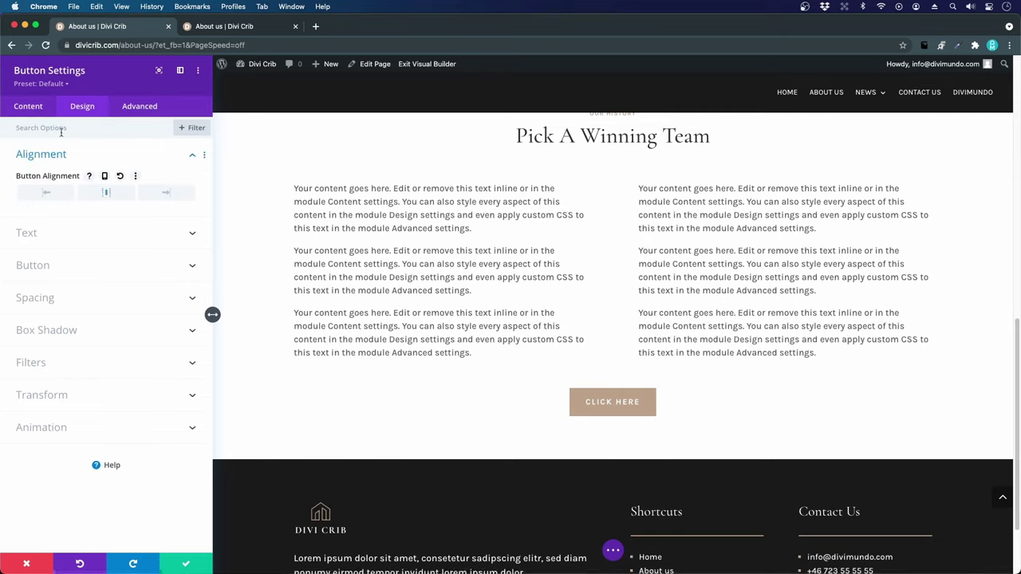
- Replace the button label Click Here with 'Contact us'
left_click(28, 106)
left_click(50, 162)
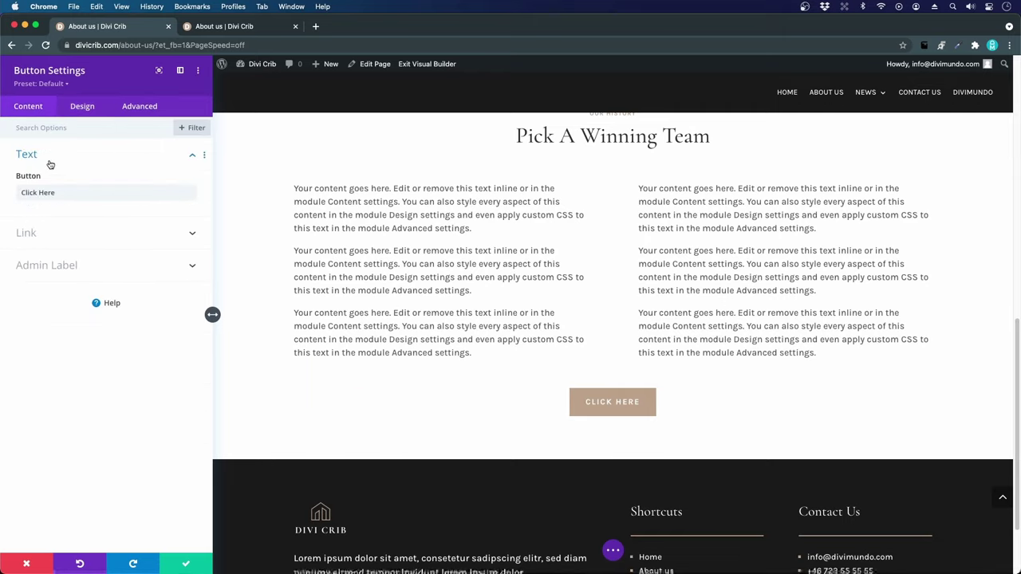
triple_click(73, 192)
type("R")
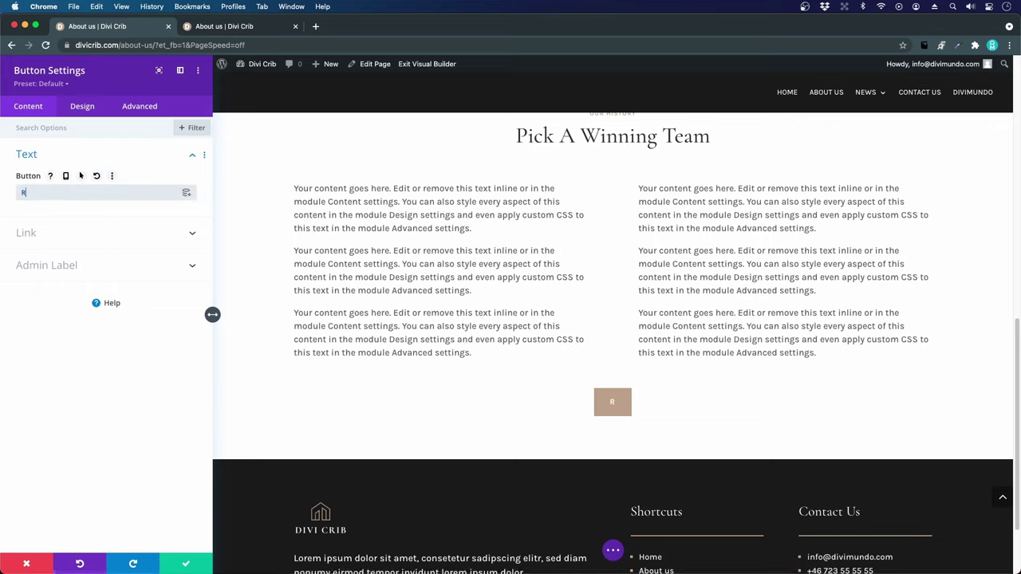
type("ontact us")
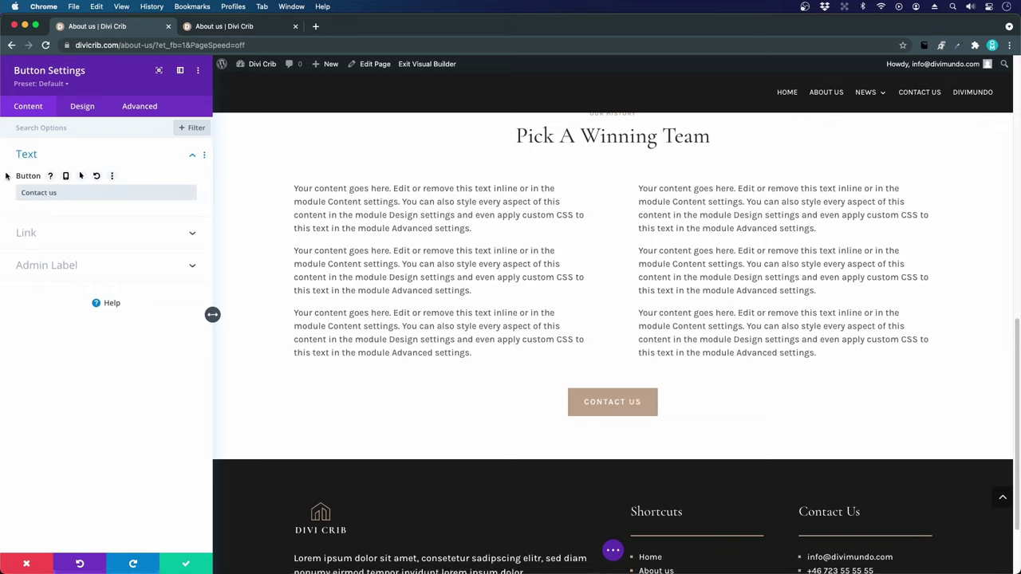
- Set the button's link URL to a dynamic Page Link and save the button
left_click(30, 232)
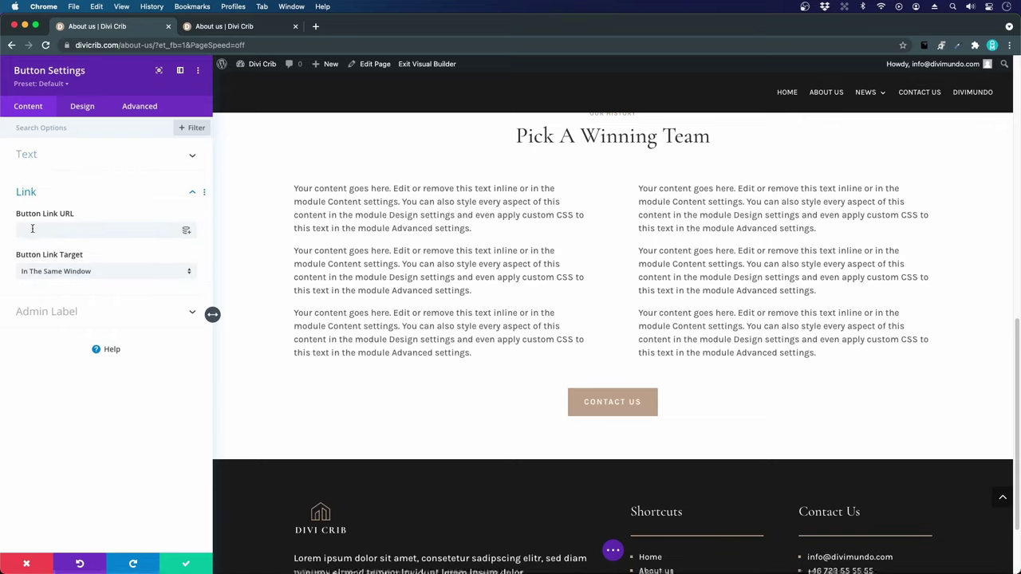
left_click(185, 231)
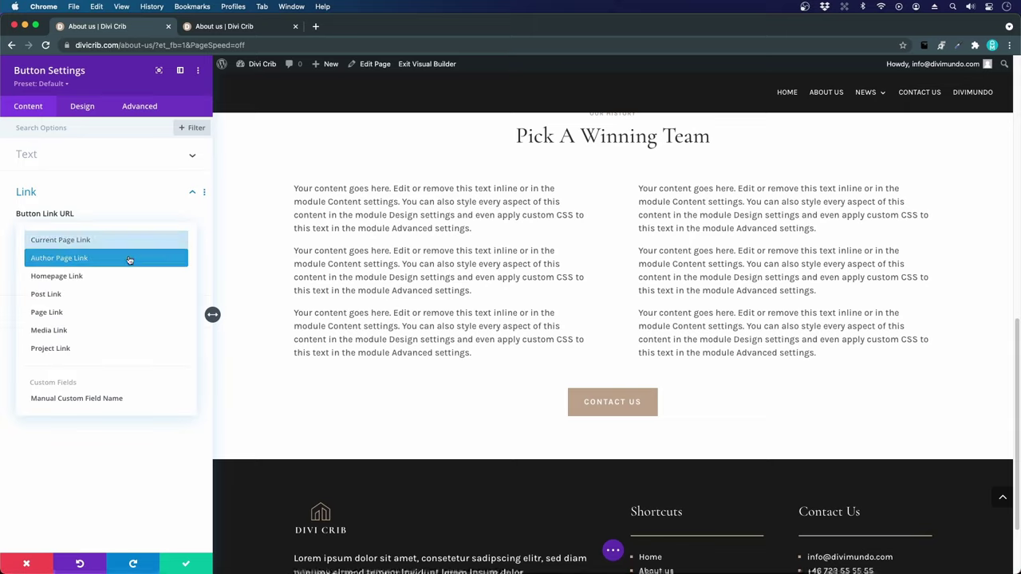
left_click(80, 312)
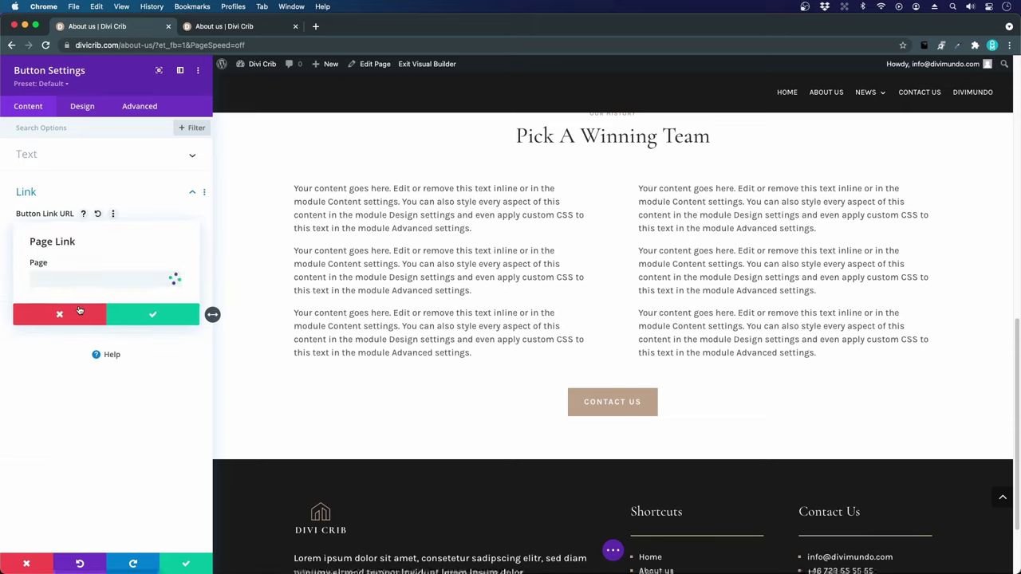
left_click(164, 315)
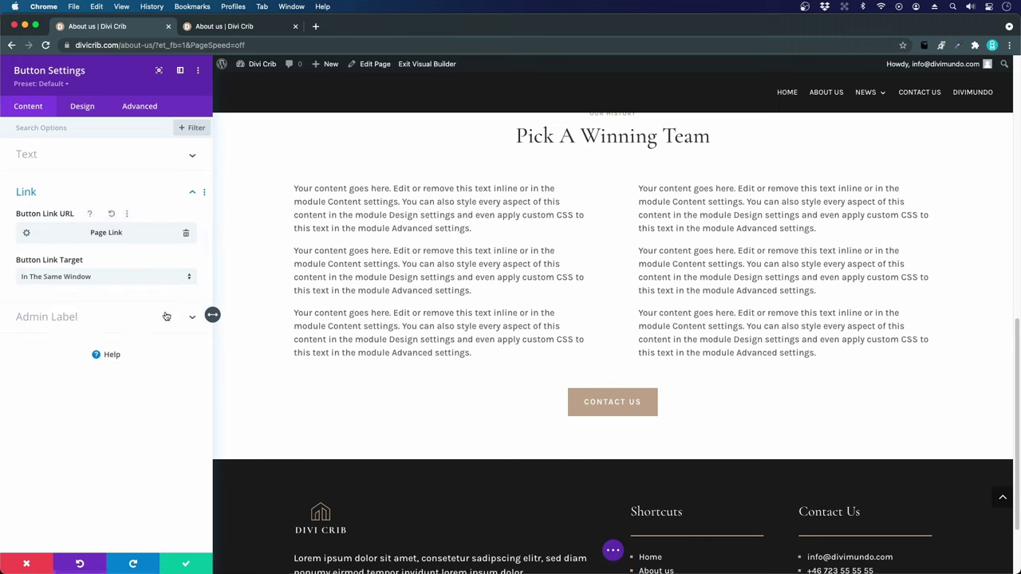
left_click(186, 563)
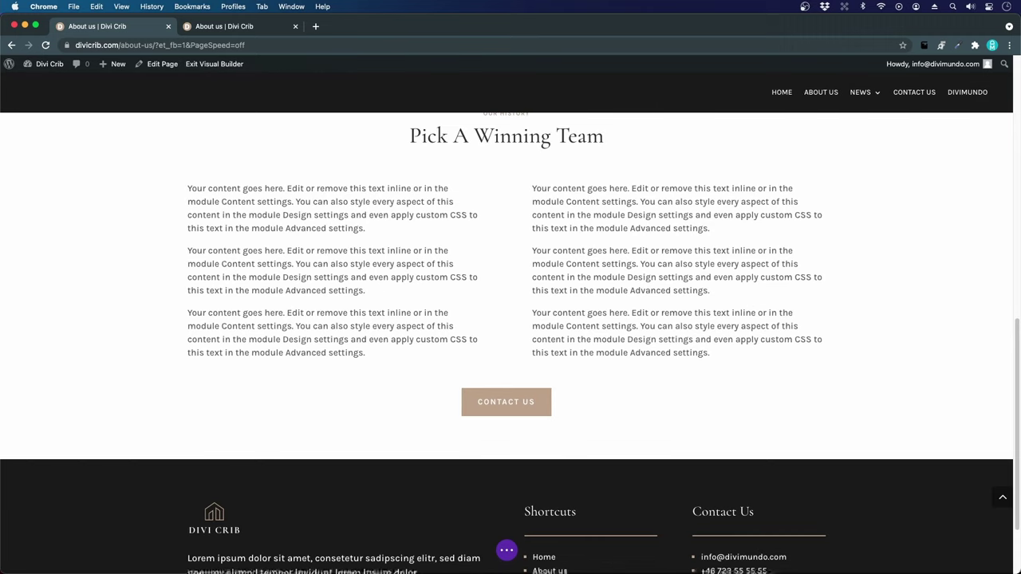
scroll(329, 395, "down", 1)
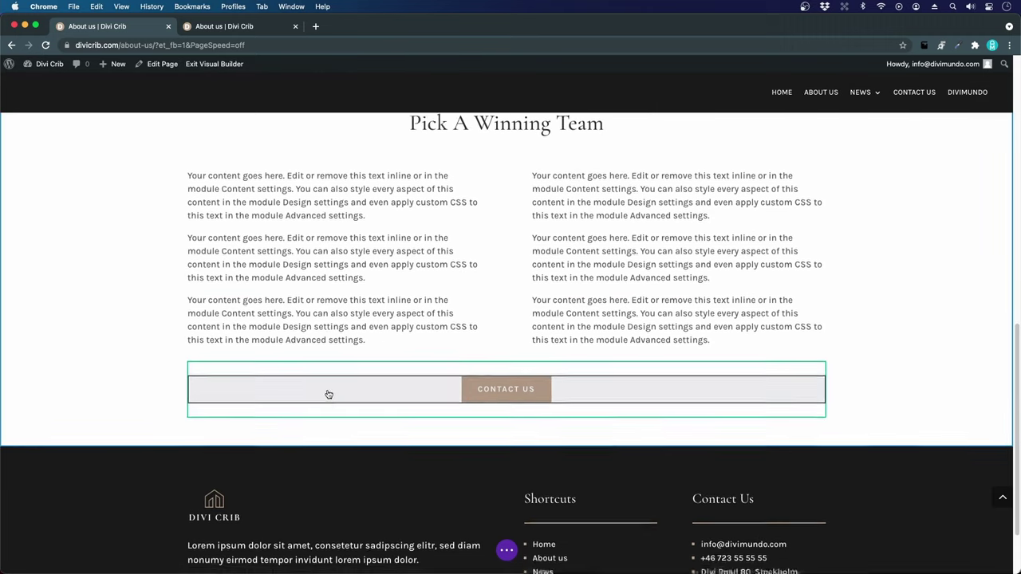
scroll(329, 395, "down", 1)
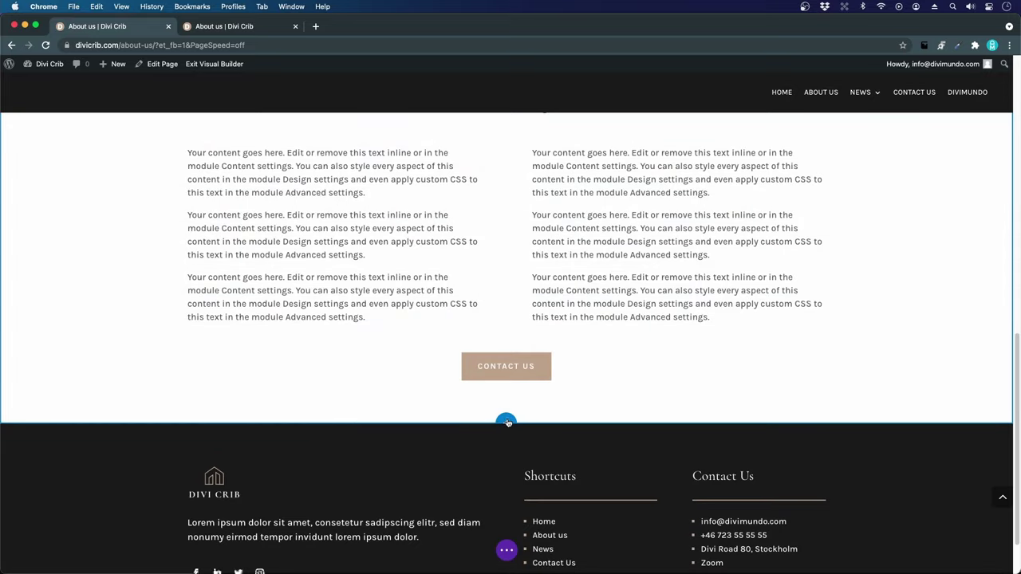
left_click(507, 423)
- Add a regular section below Pick A Winning Team and check the live About Us page
left_click(447, 388)
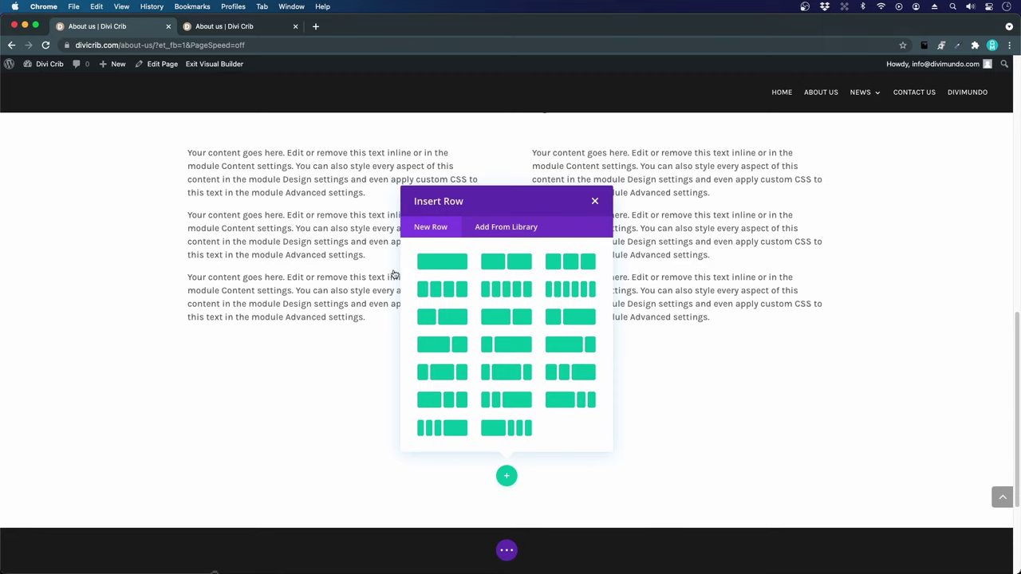
left_click(264, 29)
scroll(479, 431, "down", 5)
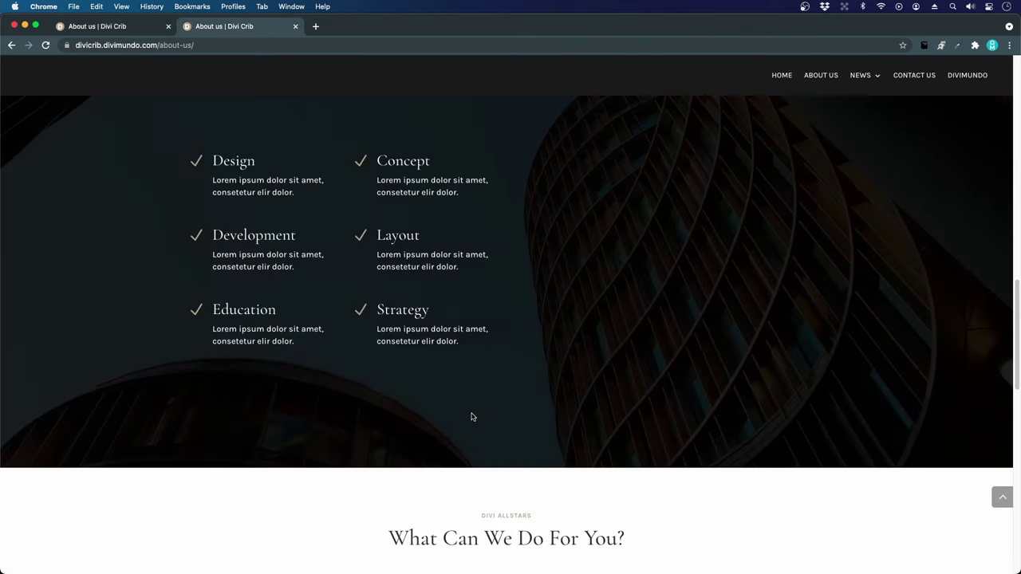
scroll(658, 285, "up", 1)
scroll(208, 253, "up", 1)
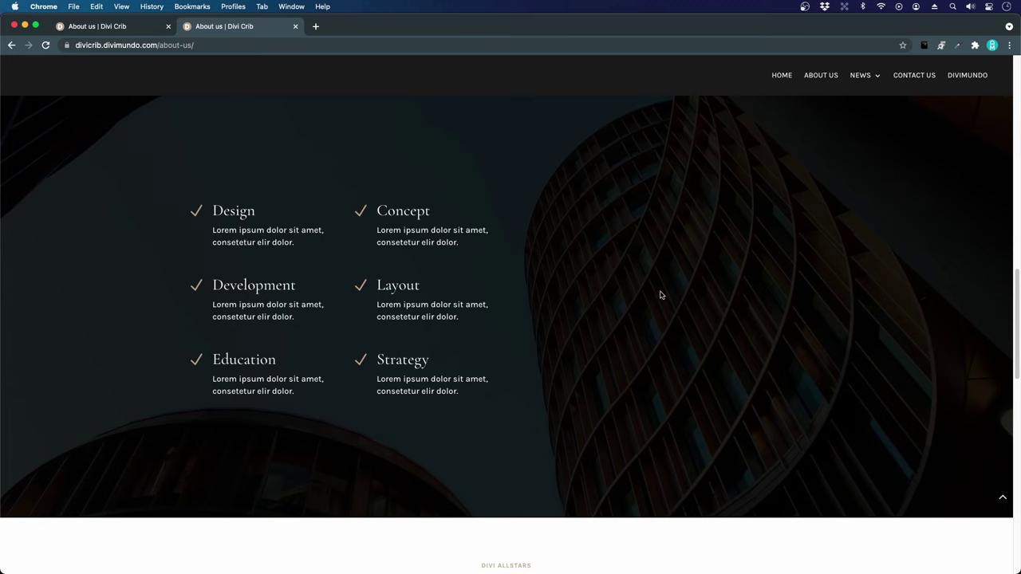
left_click(139, 31)
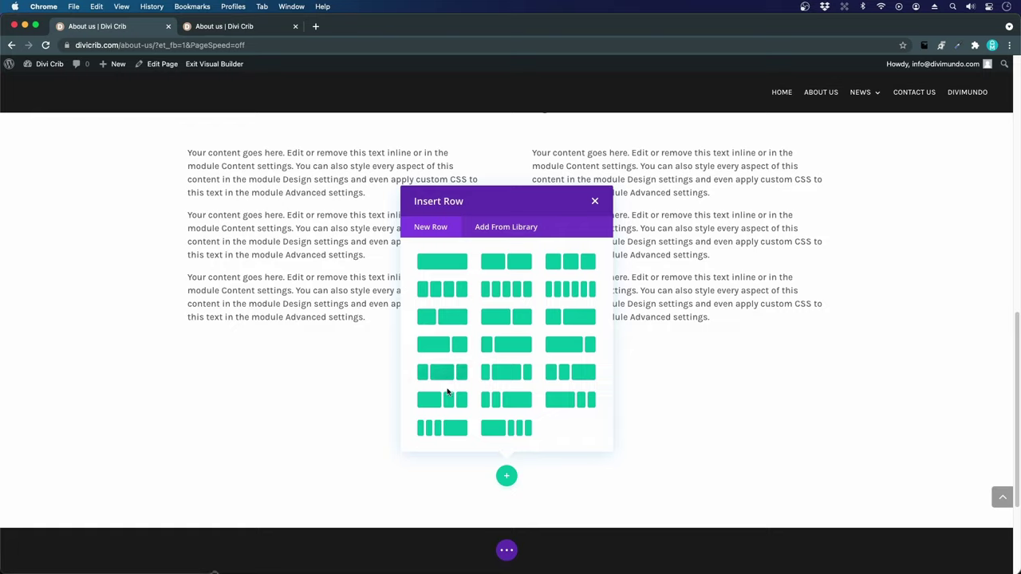
- Give the section a three-column row with a default Blurb module in the first column
left_click(484, 407)
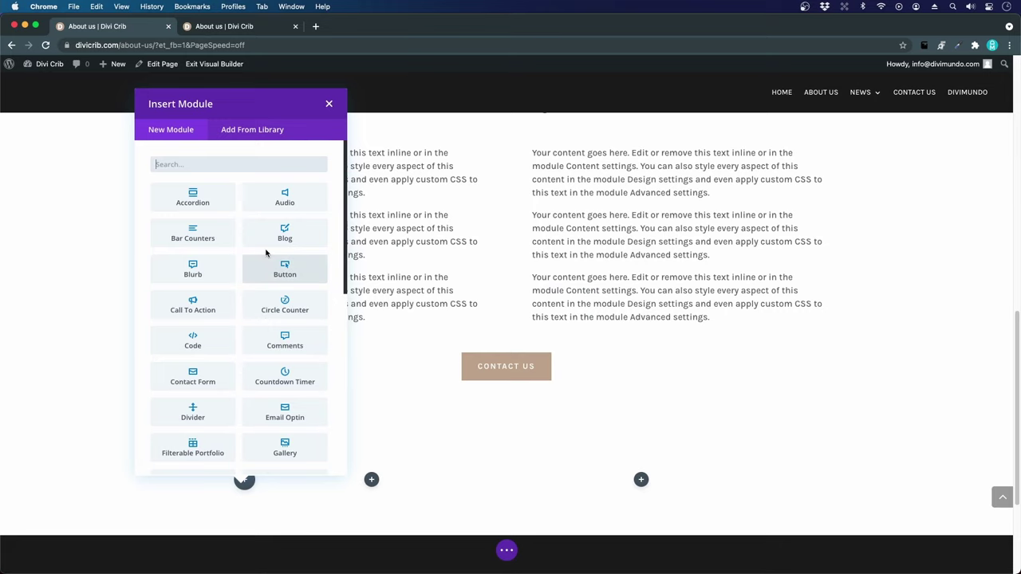
type("blurb")
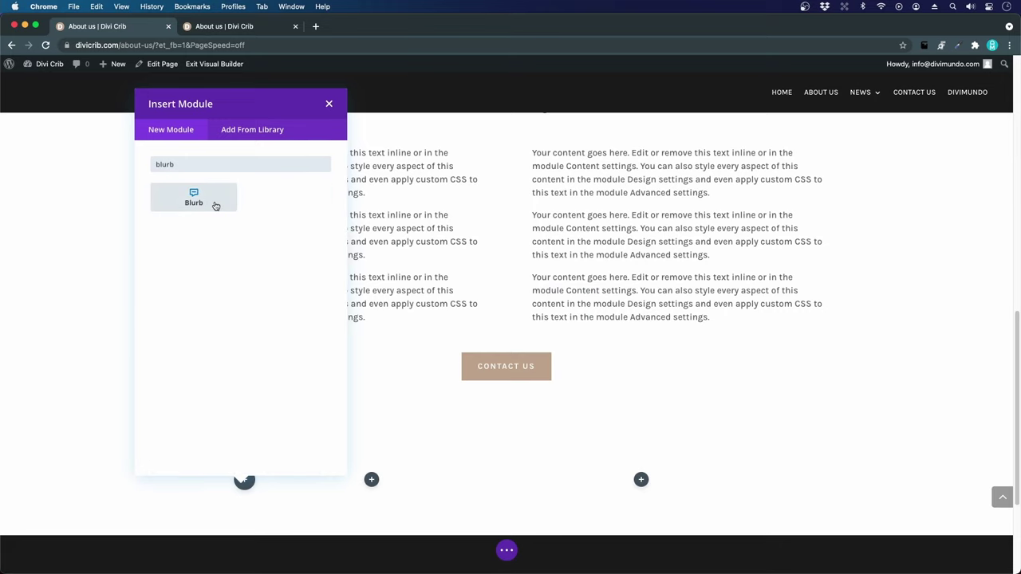
left_click(216, 205)
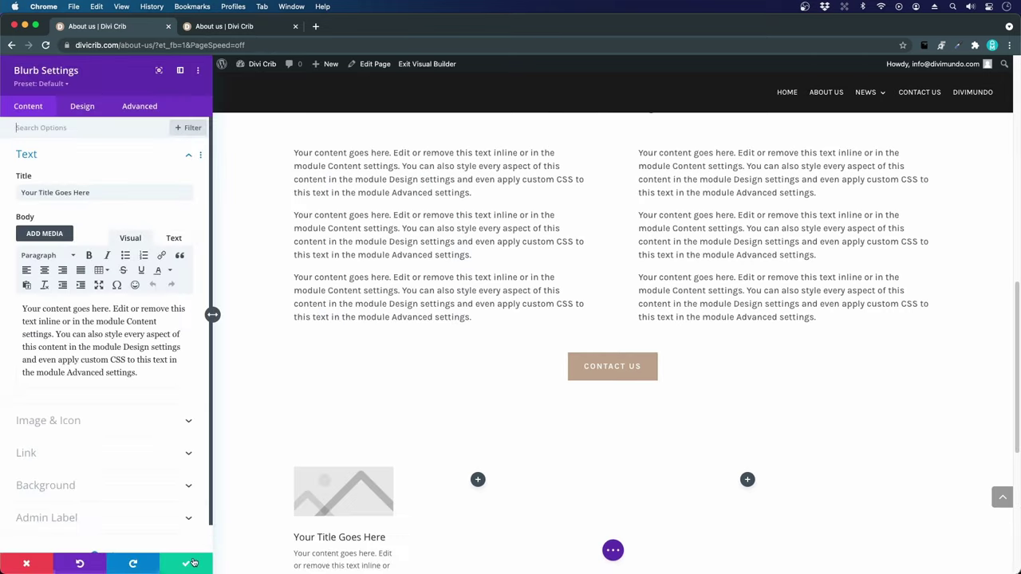
left_click(193, 563)
scroll(254, 459, "down", 5)
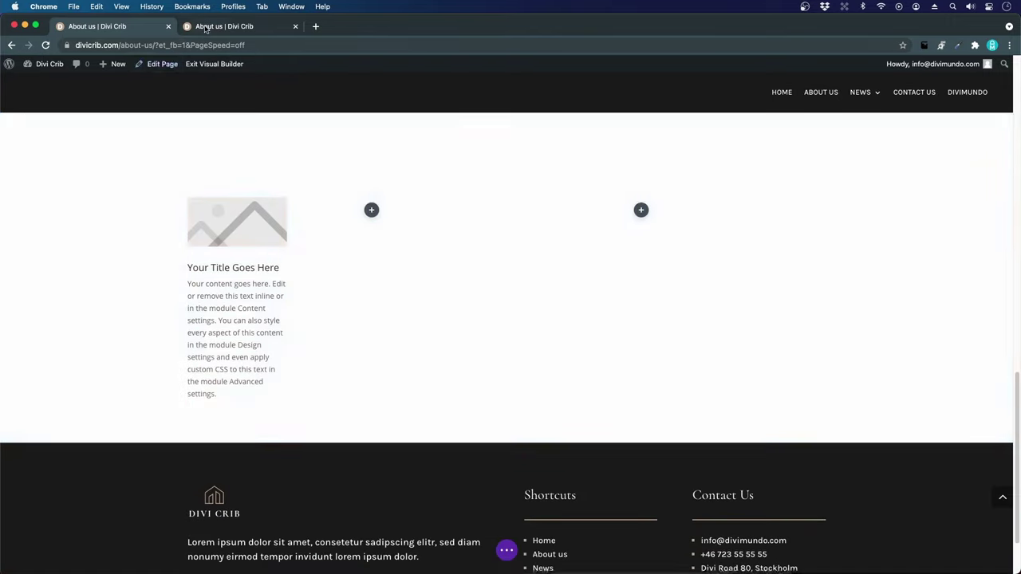
left_click(207, 28)
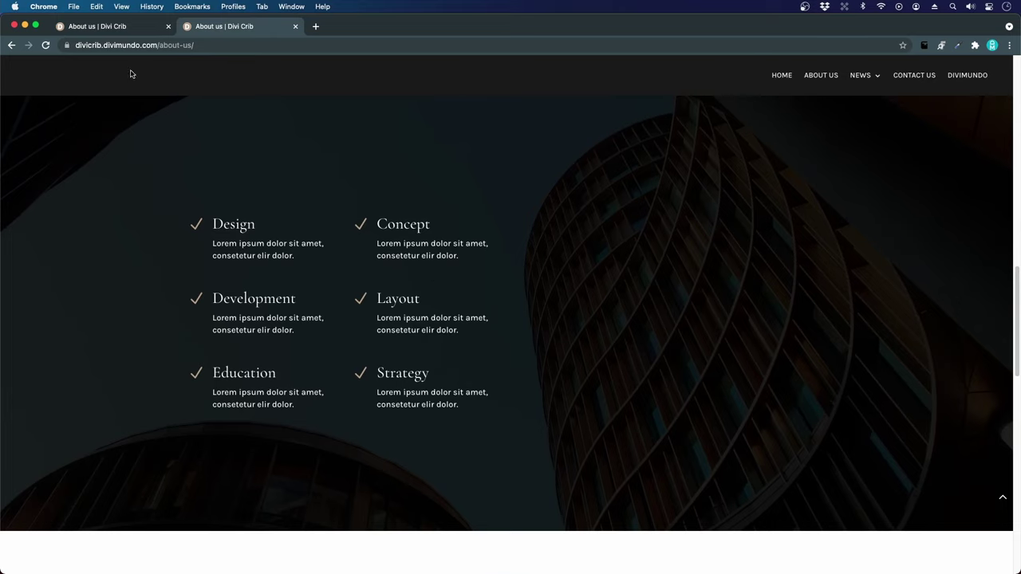
left_click(118, 30)
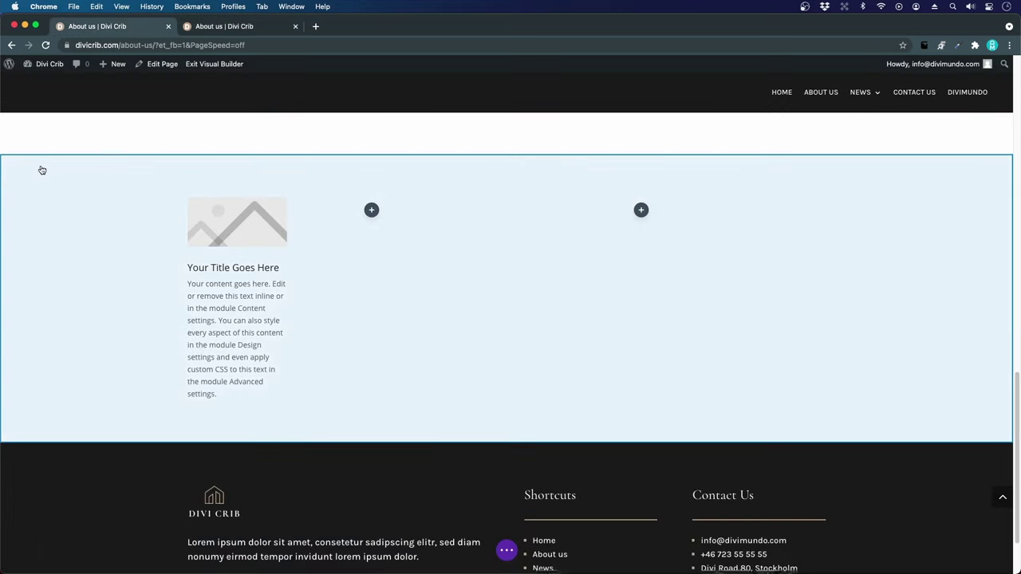
- Set the curved building photo from the media library as the section's background image
scroll(44, 151, "up", 5)
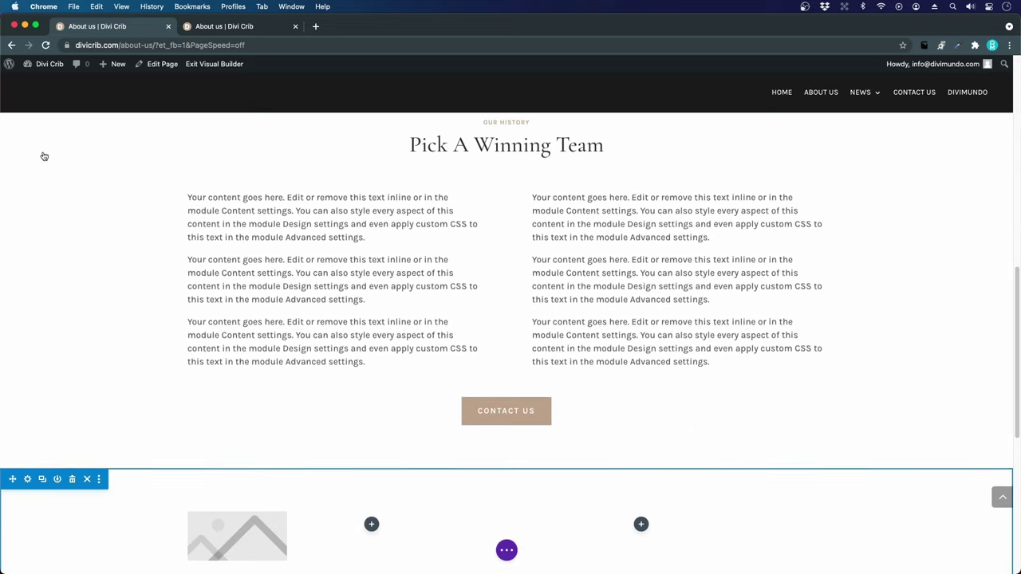
scroll(44, 156, "down", 1)
left_click(26, 458)
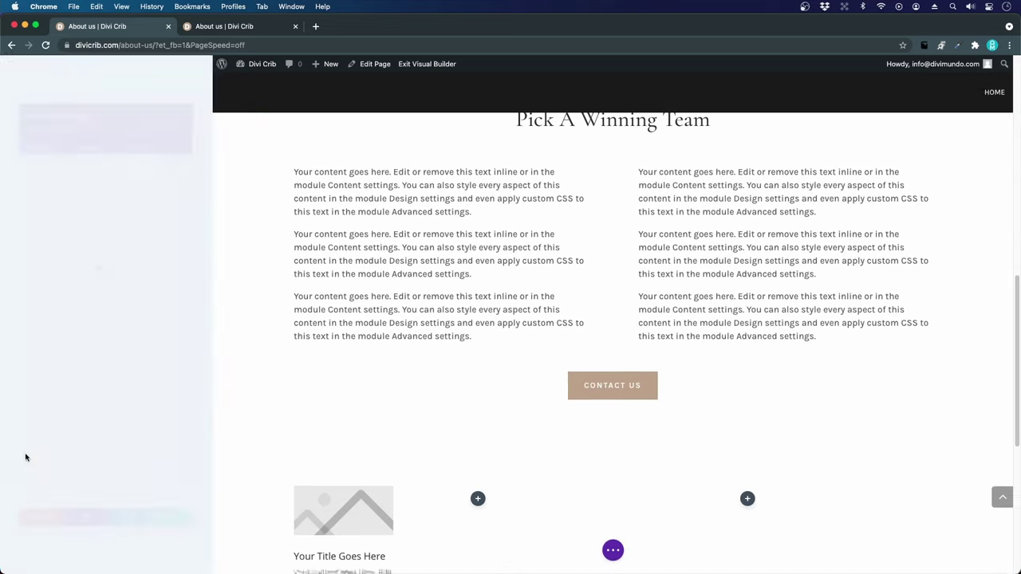
left_click(48, 192)
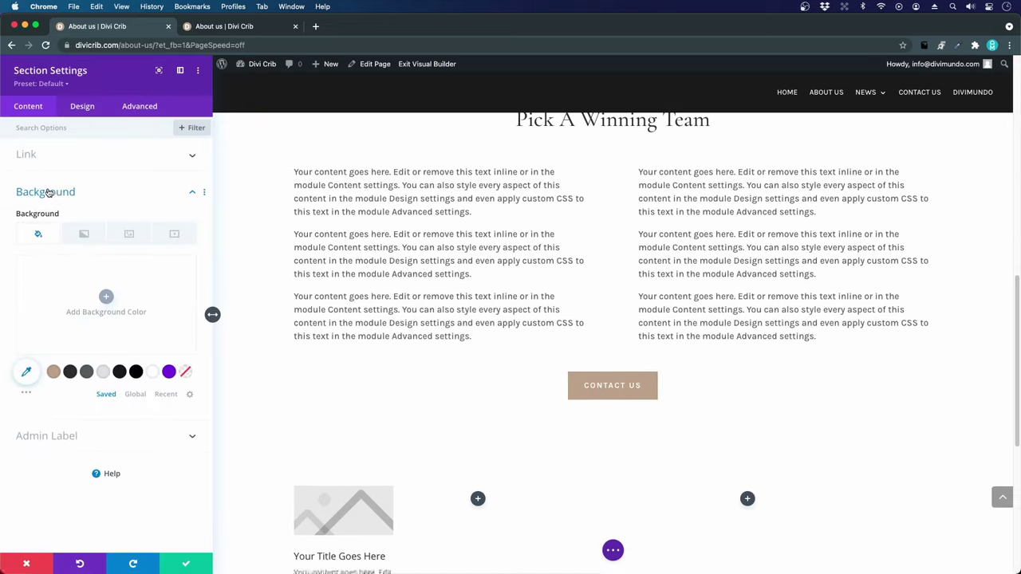
left_click(127, 234)
scroll(116, 243, "down", 1)
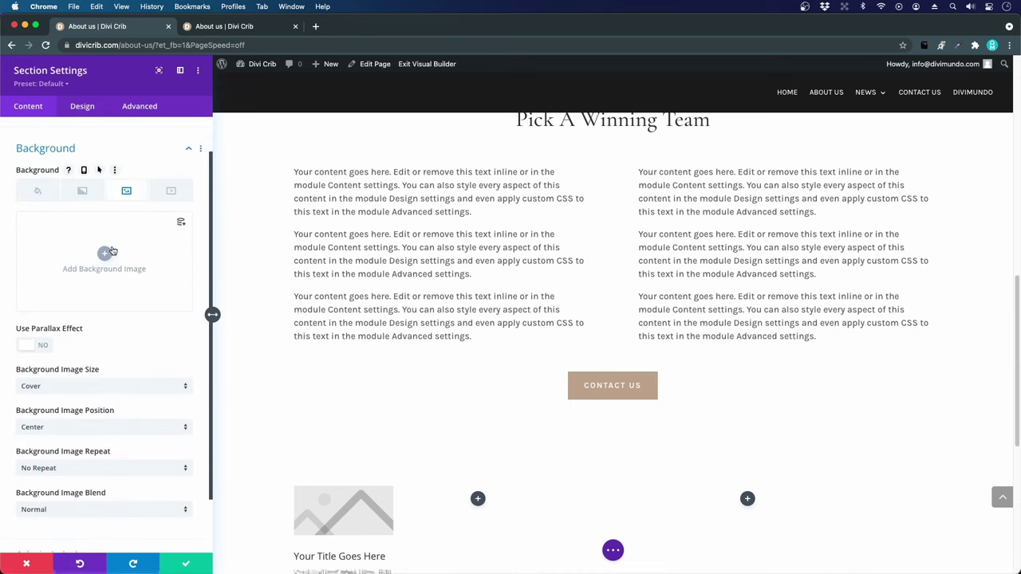
left_click(105, 254)
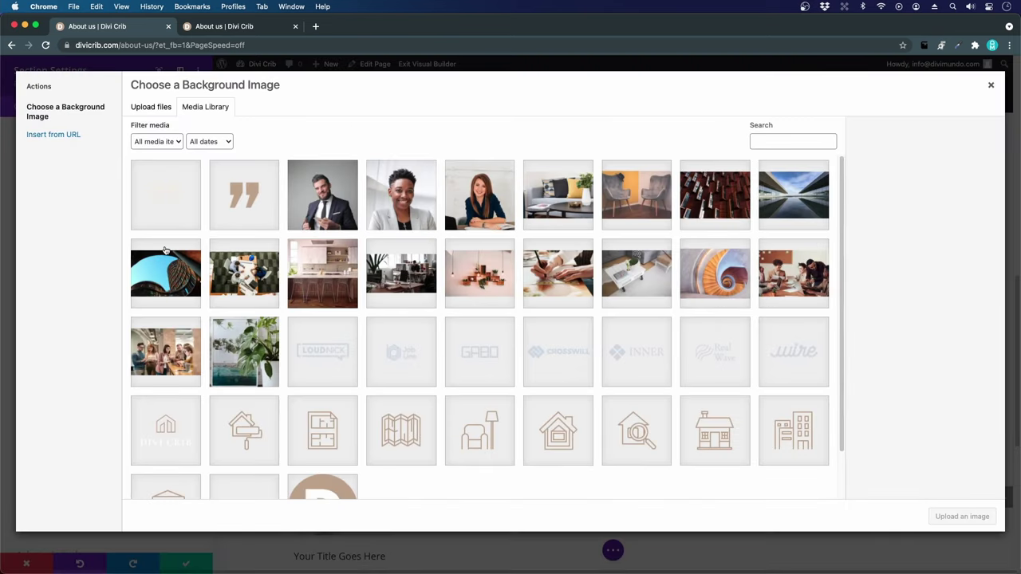
left_click(166, 283)
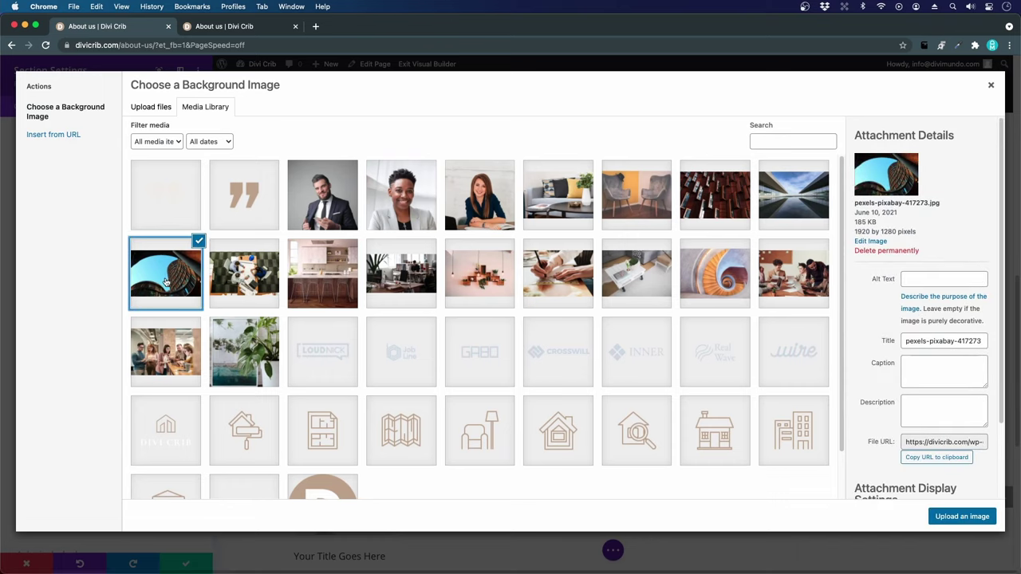
left_click(966, 517)
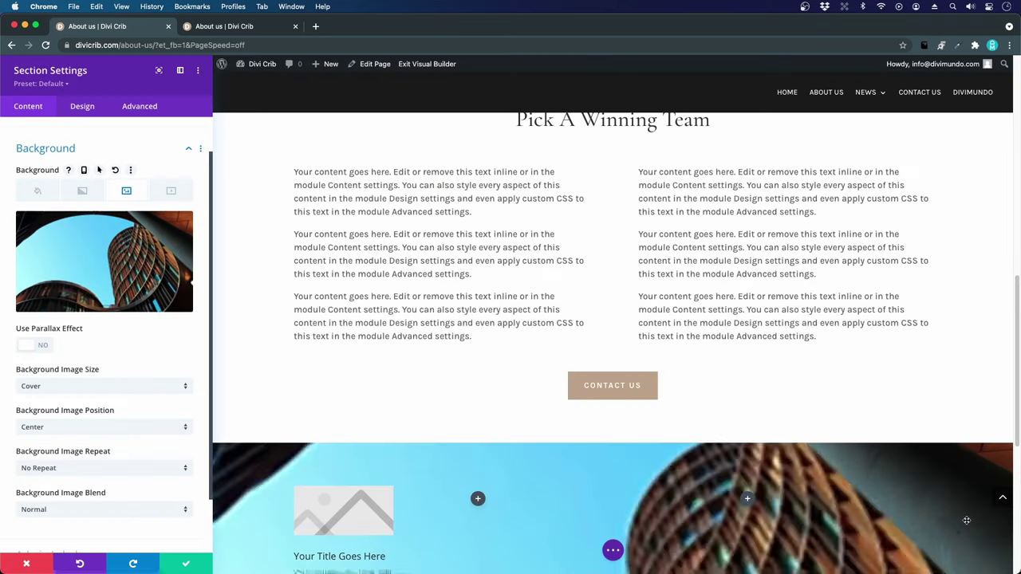
- Blend the image with Multiply under a black background at 0.87 opacity, then save
scroll(602, 381, "down", 3)
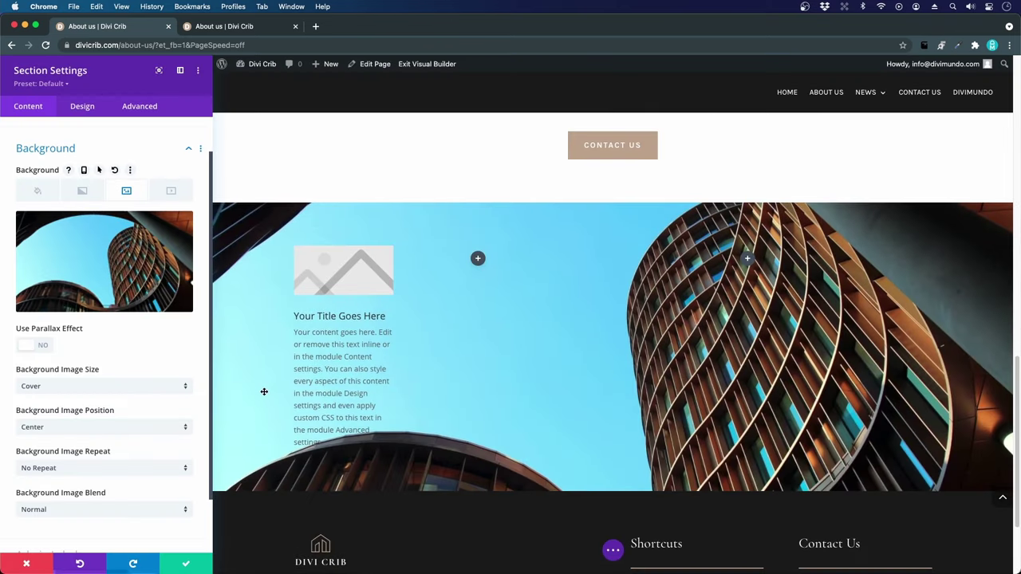
scroll(162, 433, "down", 2)
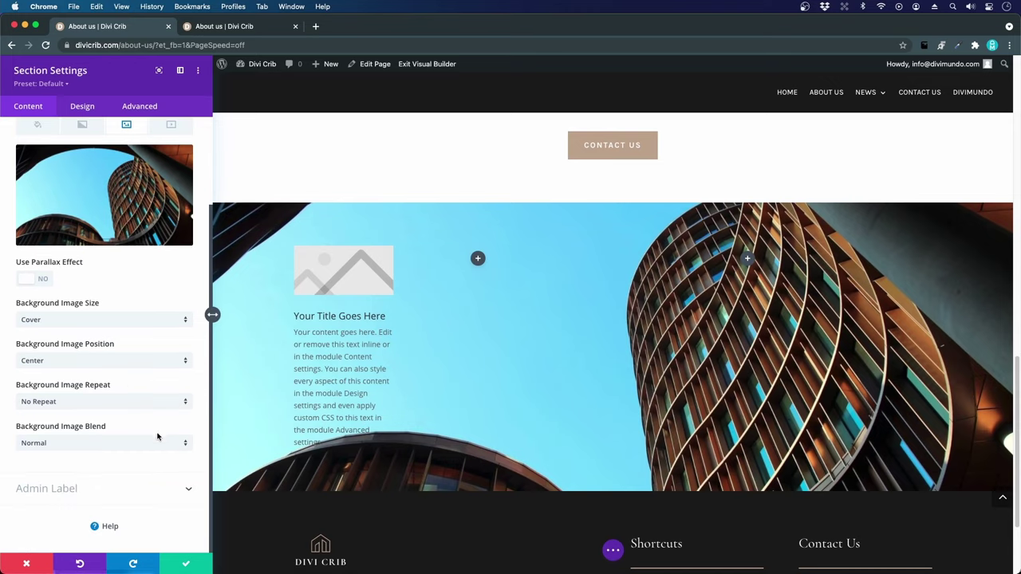
left_click(75, 441)
left_click(76, 255)
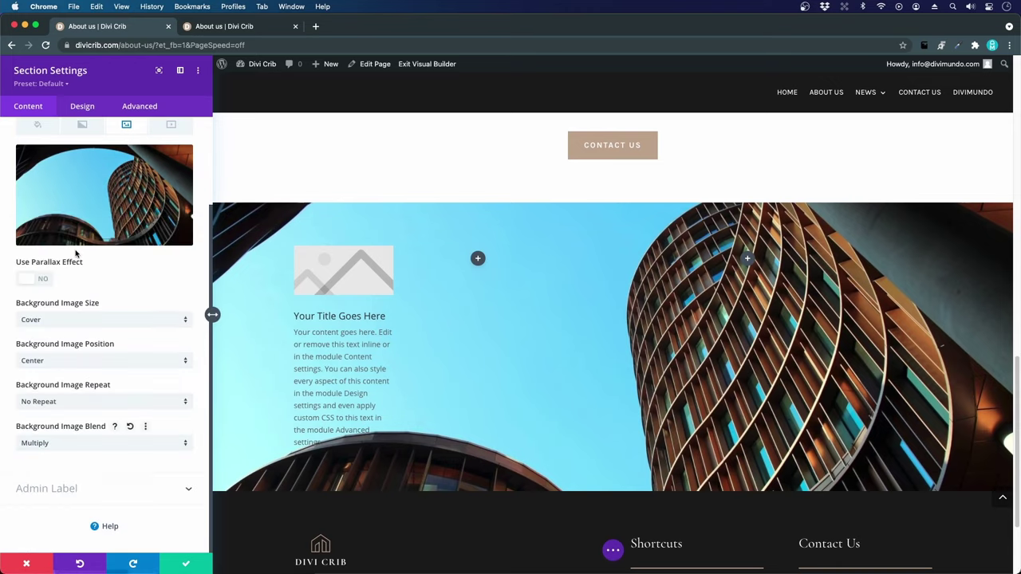
scroll(78, 253, "up", 3)
left_click(42, 238)
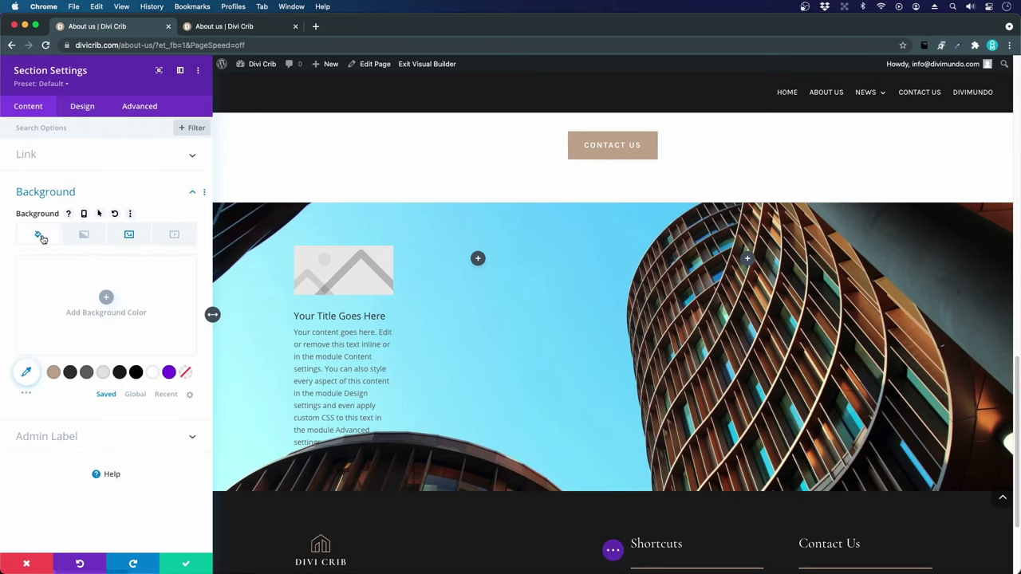
left_click(136, 372)
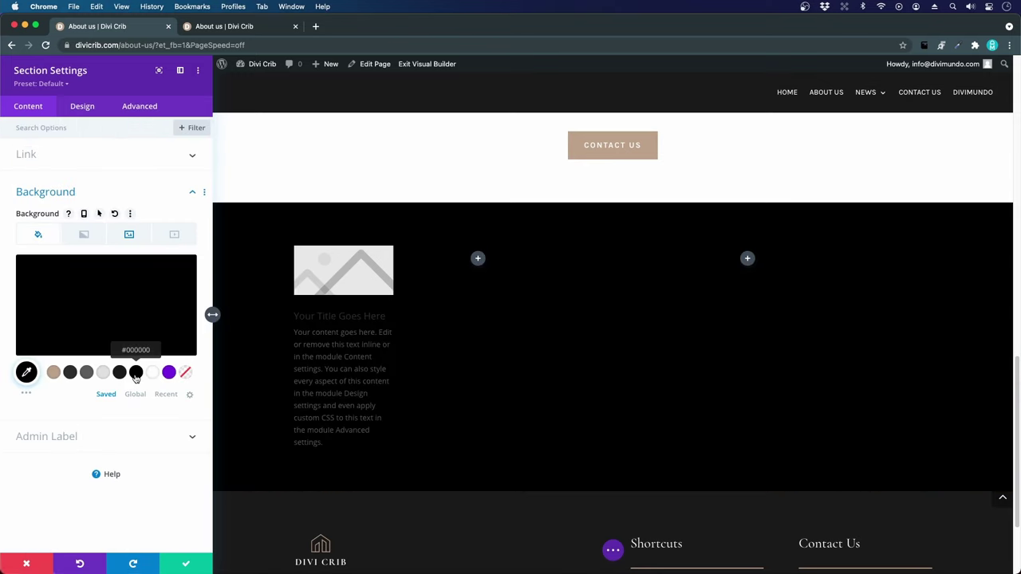
left_click(125, 294)
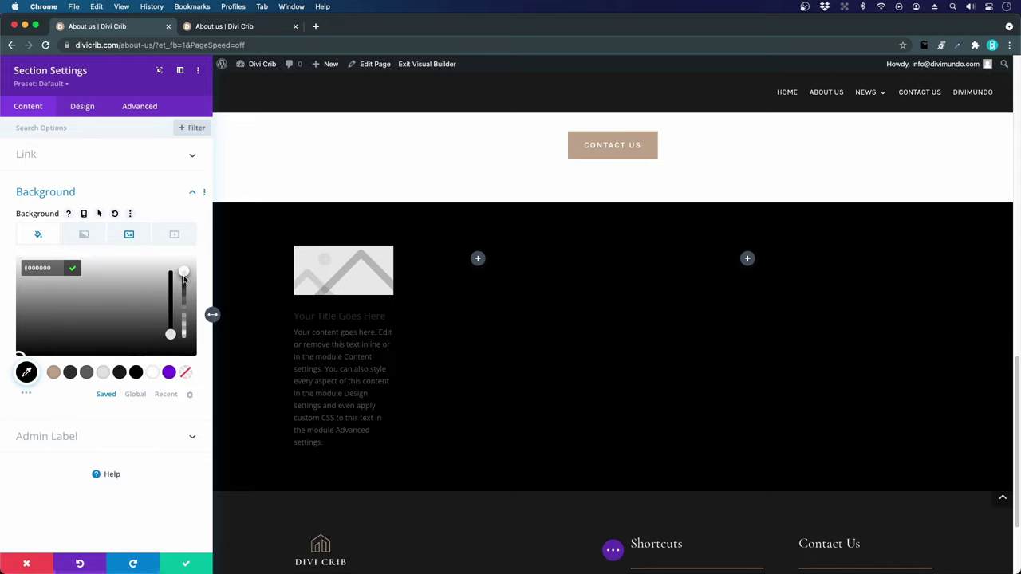
left_click_drag(183, 279, 186, 291)
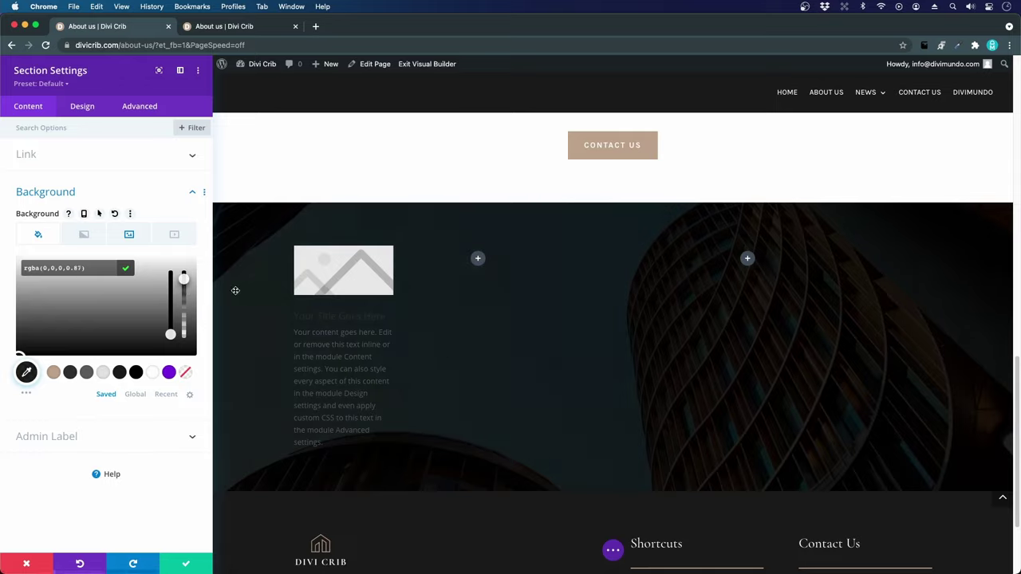
left_click(186, 564)
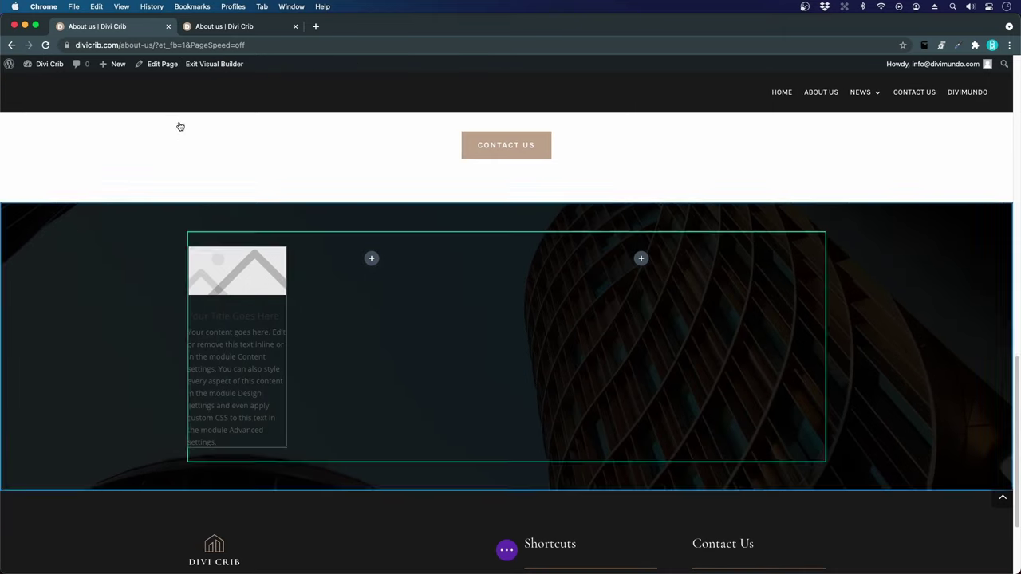
- Paste the live page's 'Lorem ipsum dolor sit amet, consetetur elir dolor.' as plain-text blurb body
left_click(220, 25)
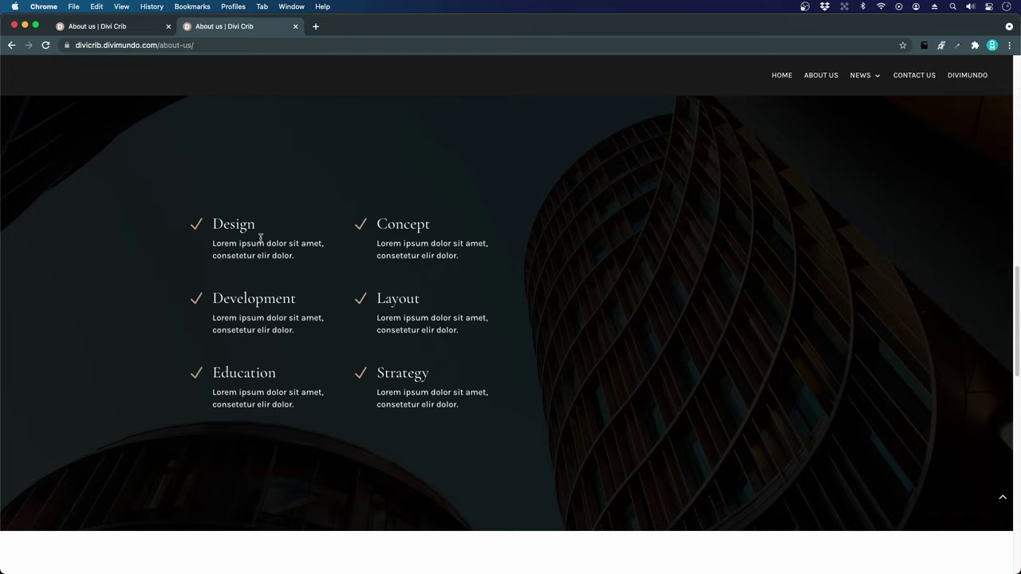
left_click(143, 28)
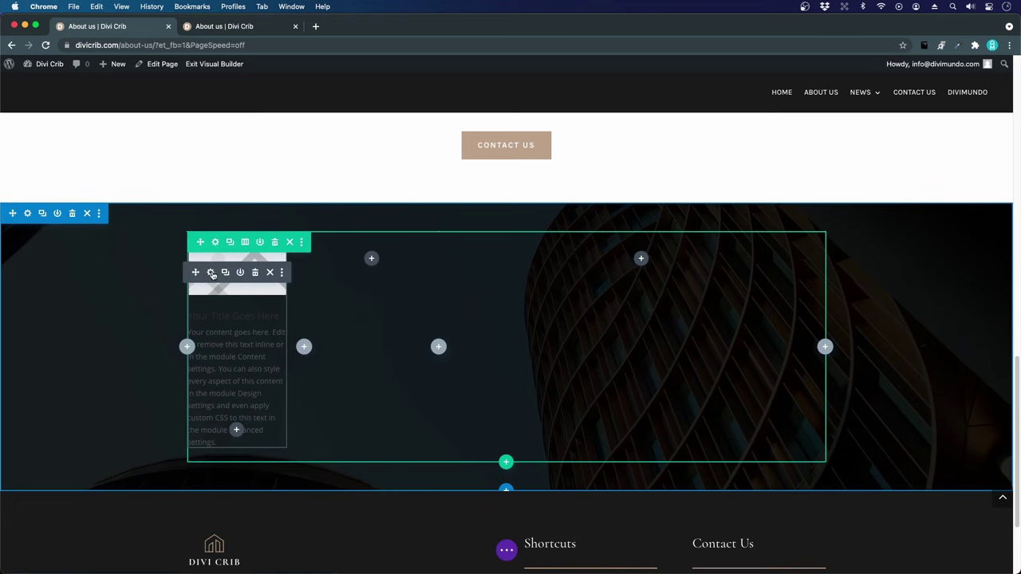
left_click(211, 273)
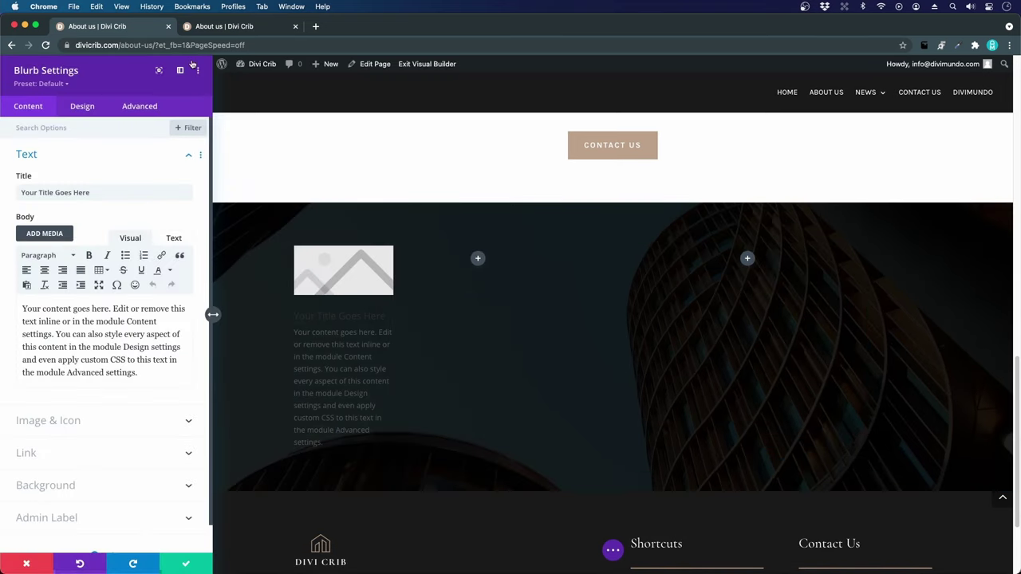
triple_click(70, 192)
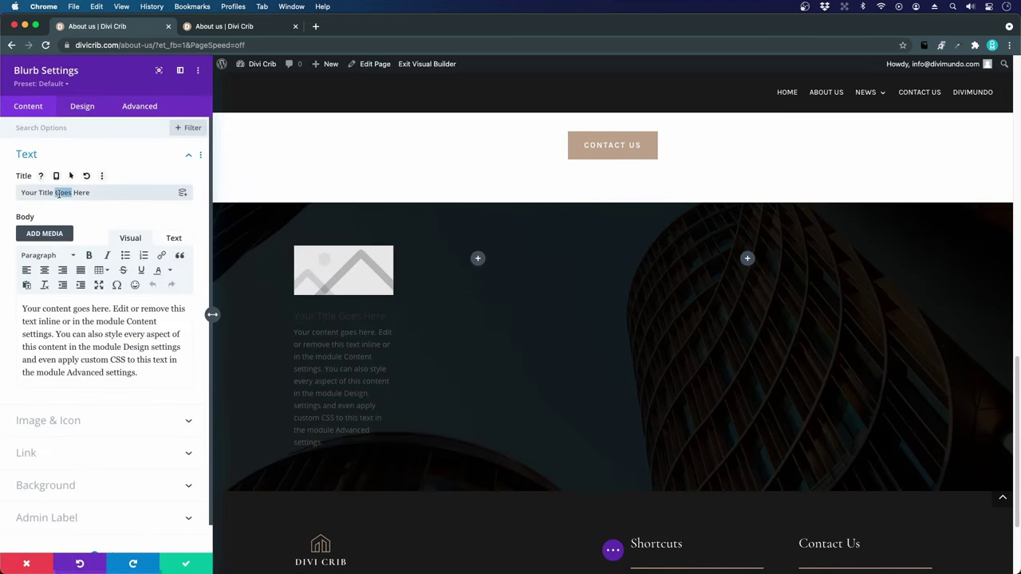
triple_click(109, 344)
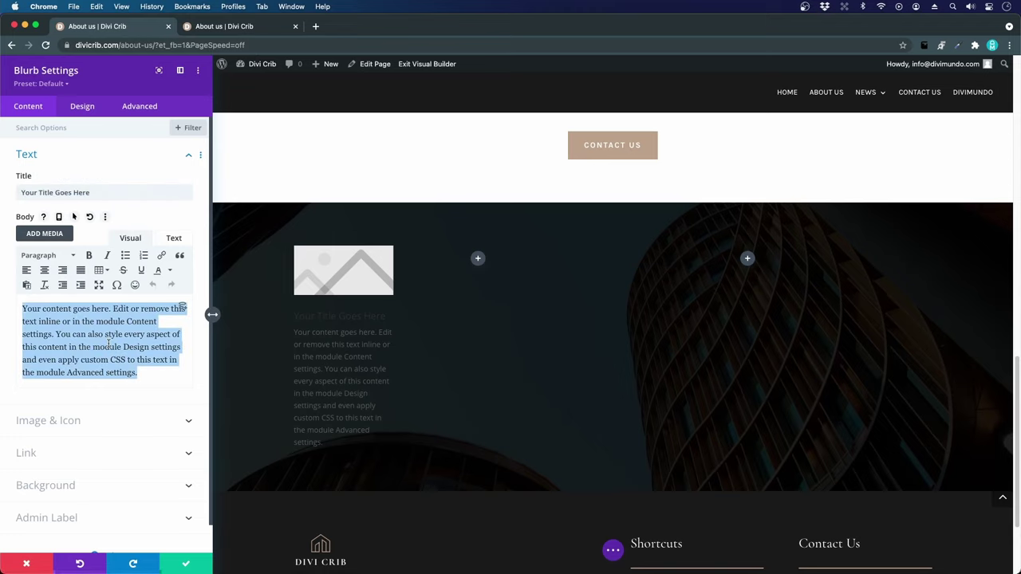
left_click(239, 29)
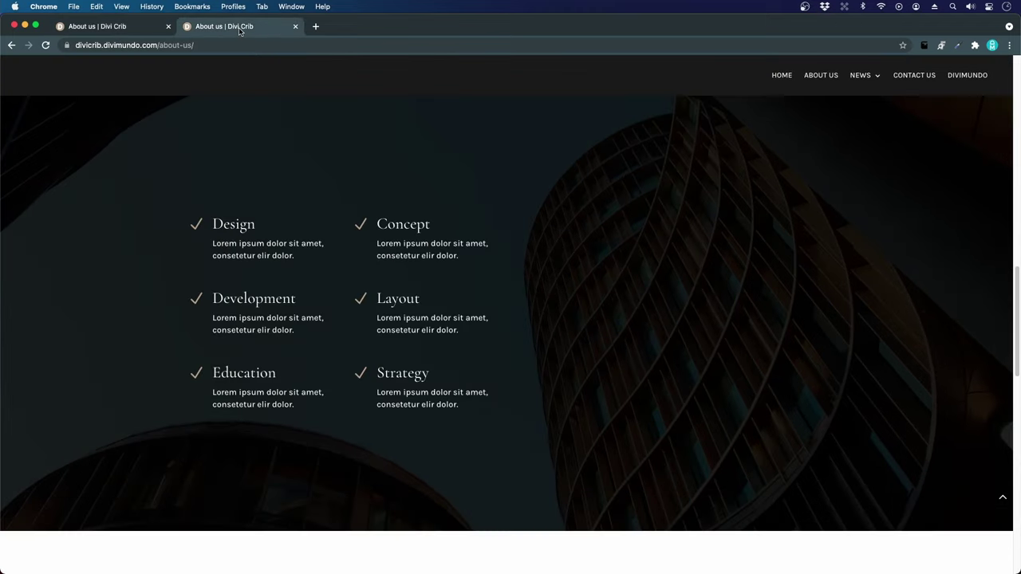
left_click_drag(311, 259, 217, 244)
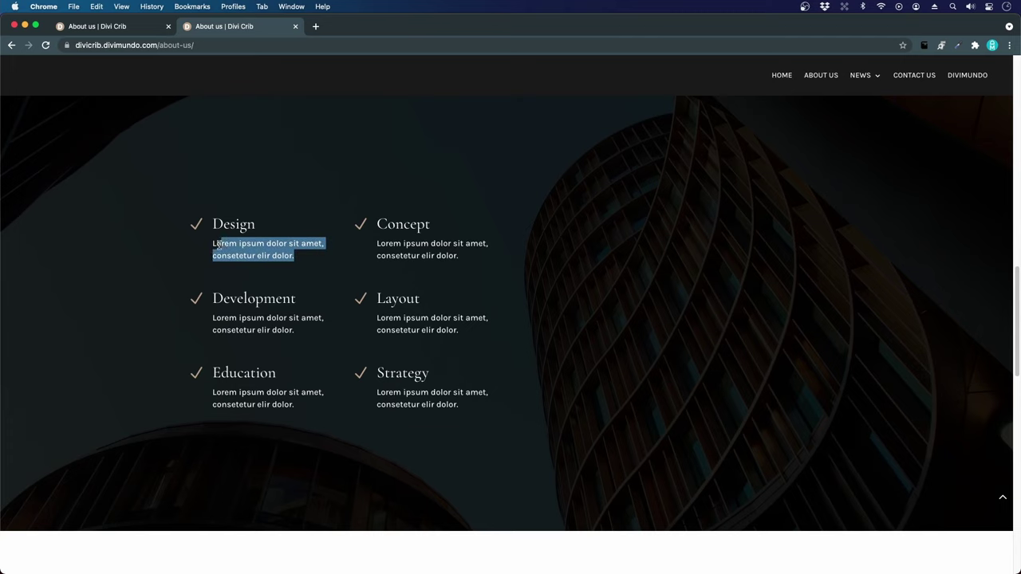
left_click(112, 26)
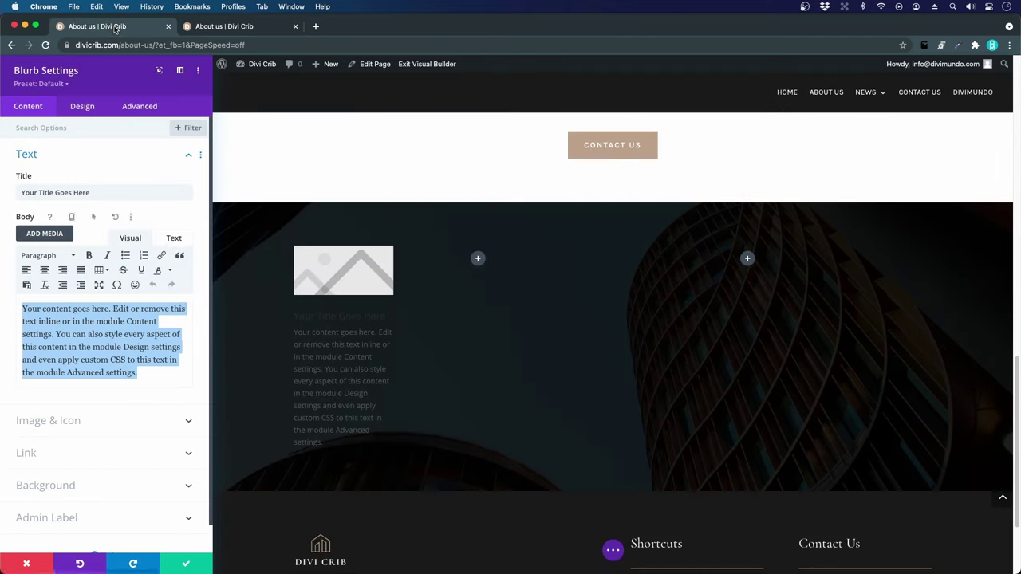
double_click(106, 347)
key("super+a")
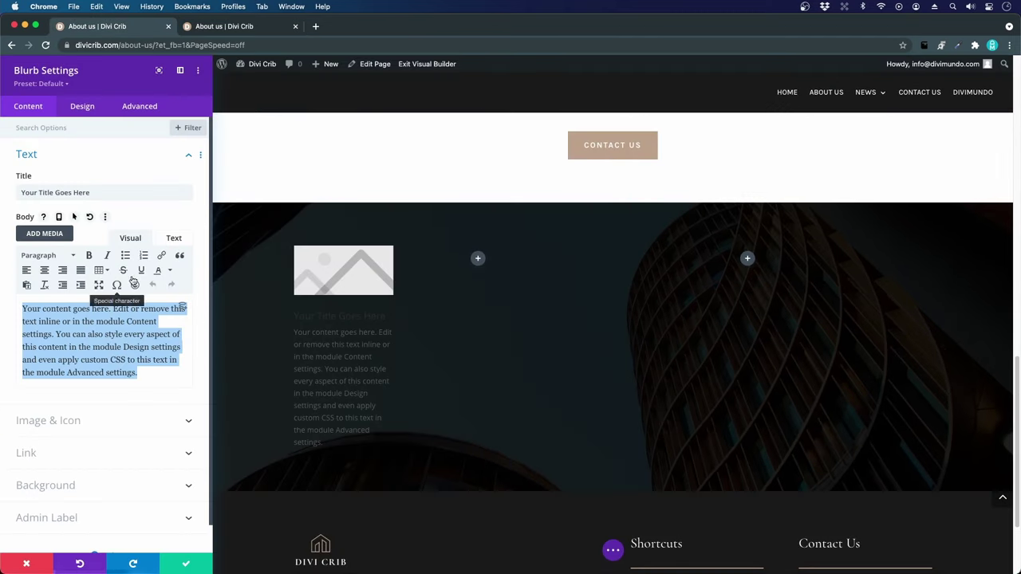
left_click(27, 285)
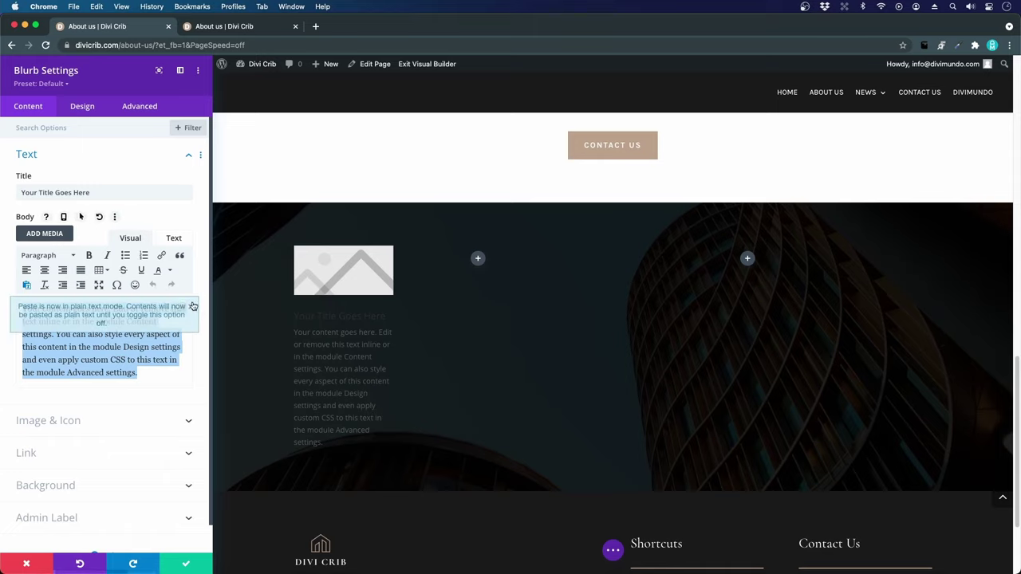
type("Lorem ipsum dolor sit amet, consetetur elitr, dolor.")
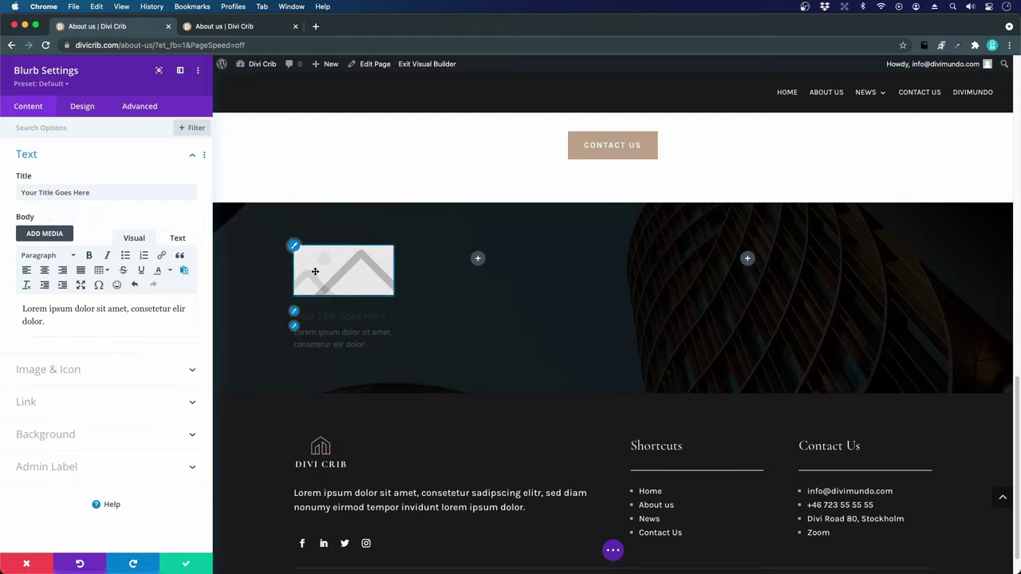
- Replace the blurb's image with a checkmark icon
left_click(56, 370)
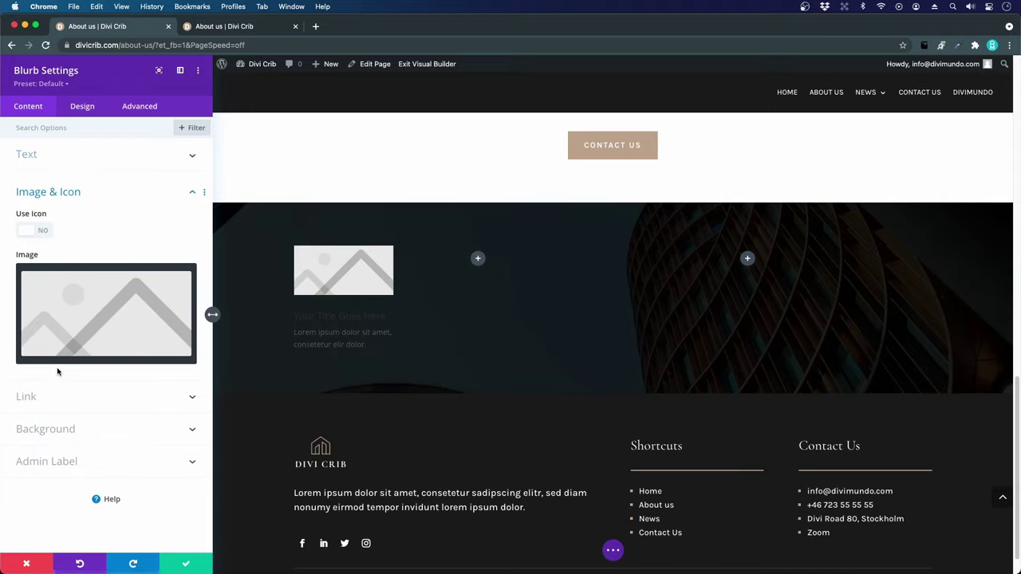
left_click(41, 231)
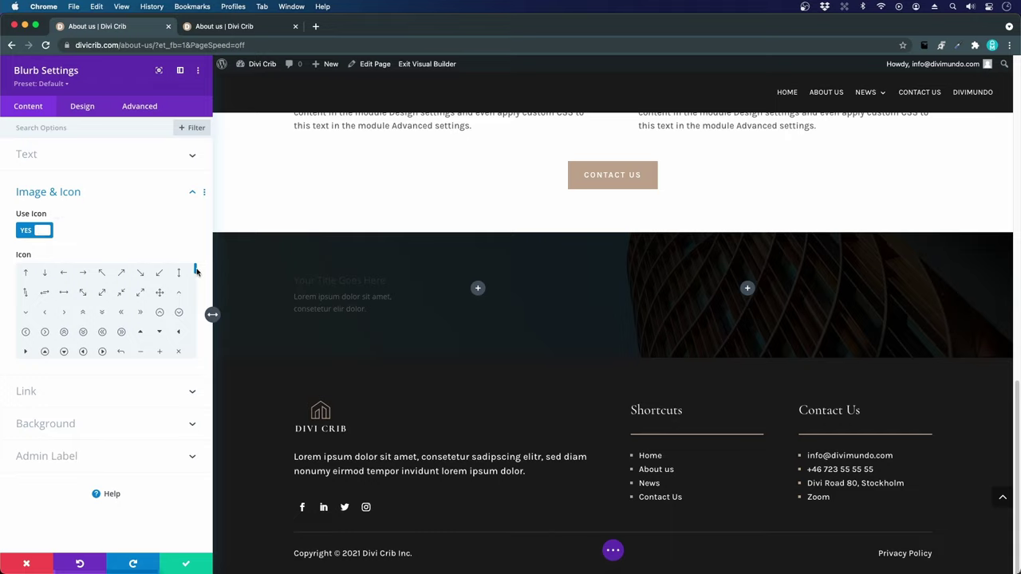
scroll(196, 272, "down", 2)
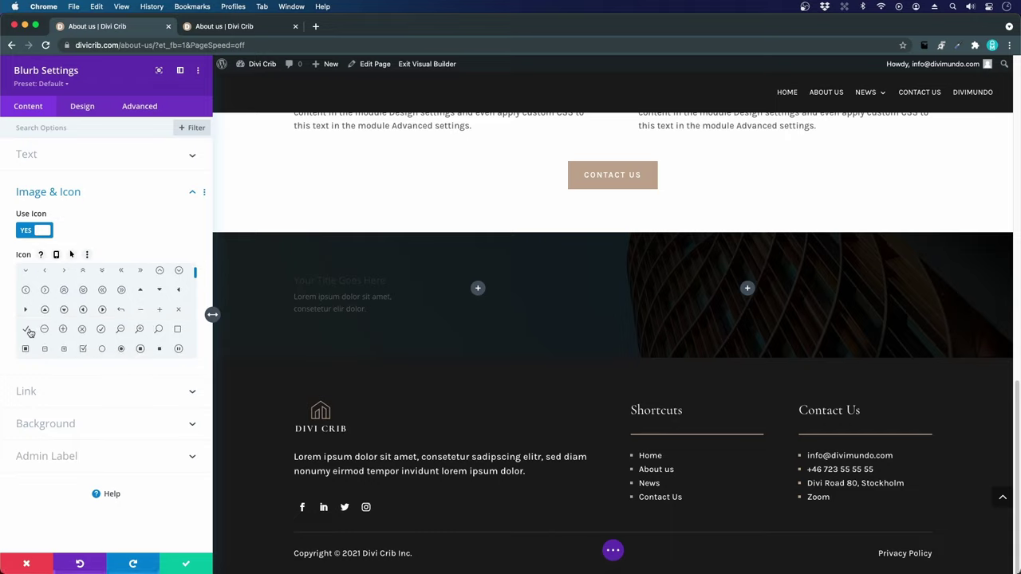
left_click(26, 329)
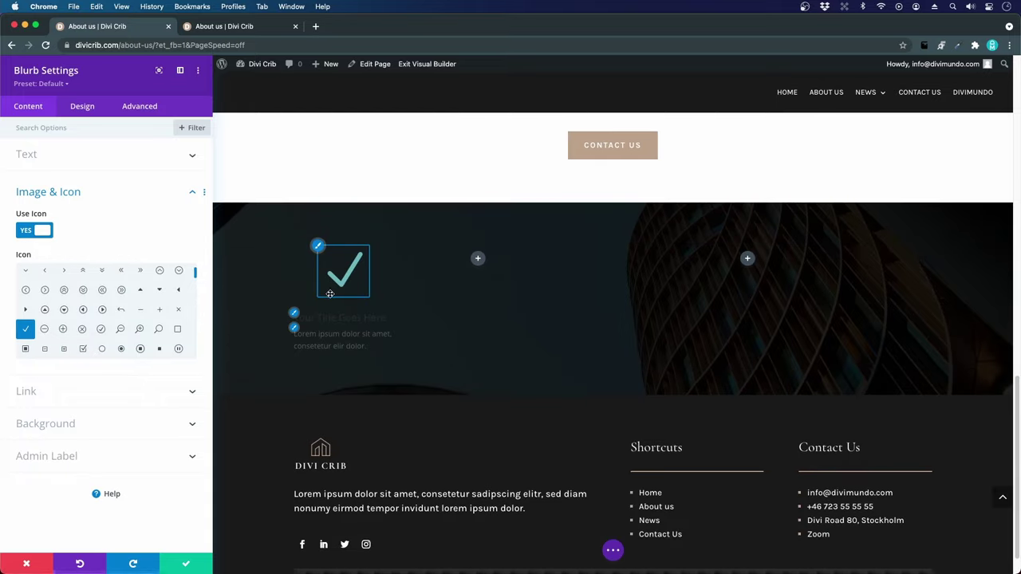
- Color the checkmark icon tan (#c2ab92) and place it left of the title
left_click(73, 107)
left_click(46, 152)
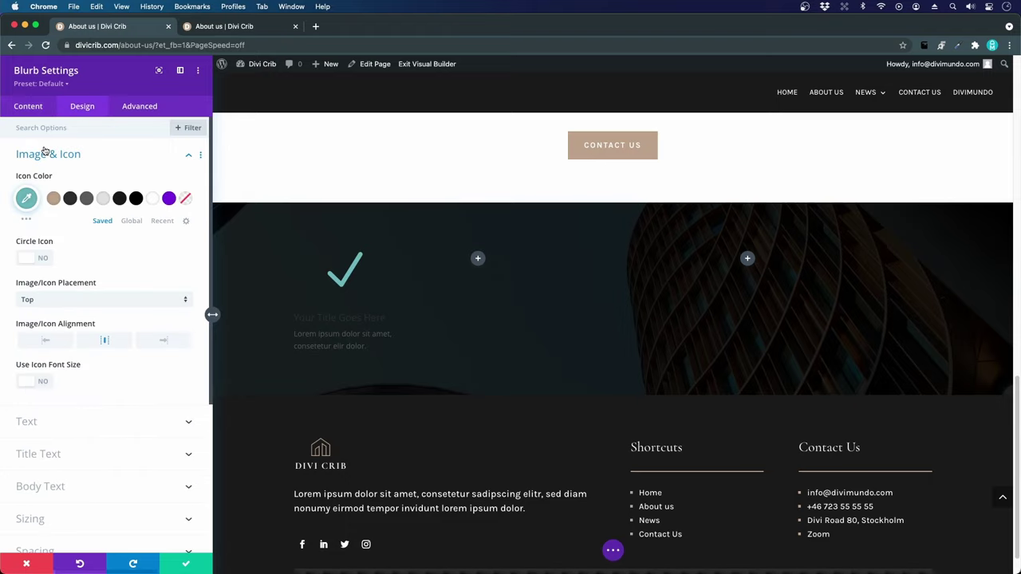
left_click(54, 199)
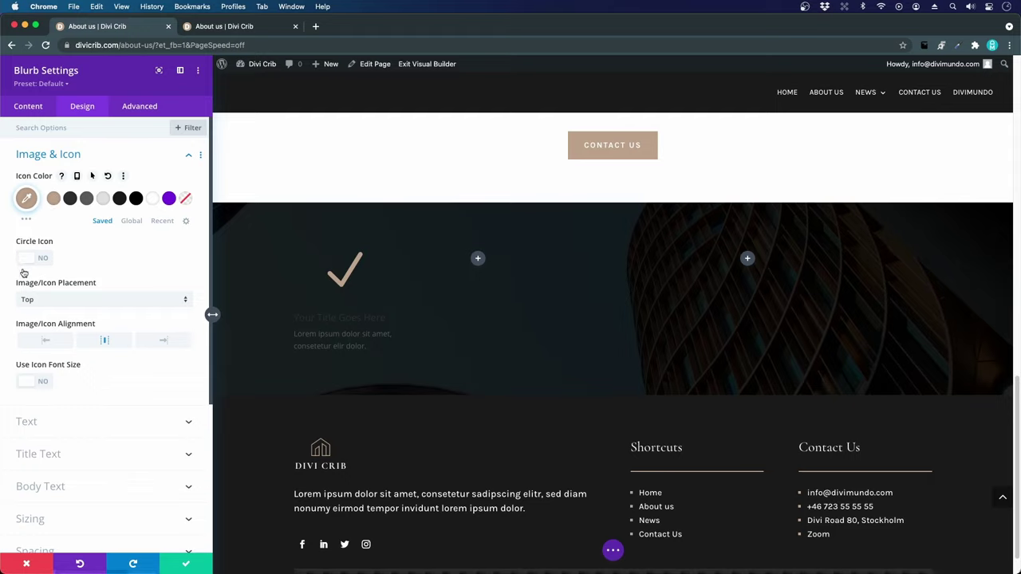
left_click(35, 300)
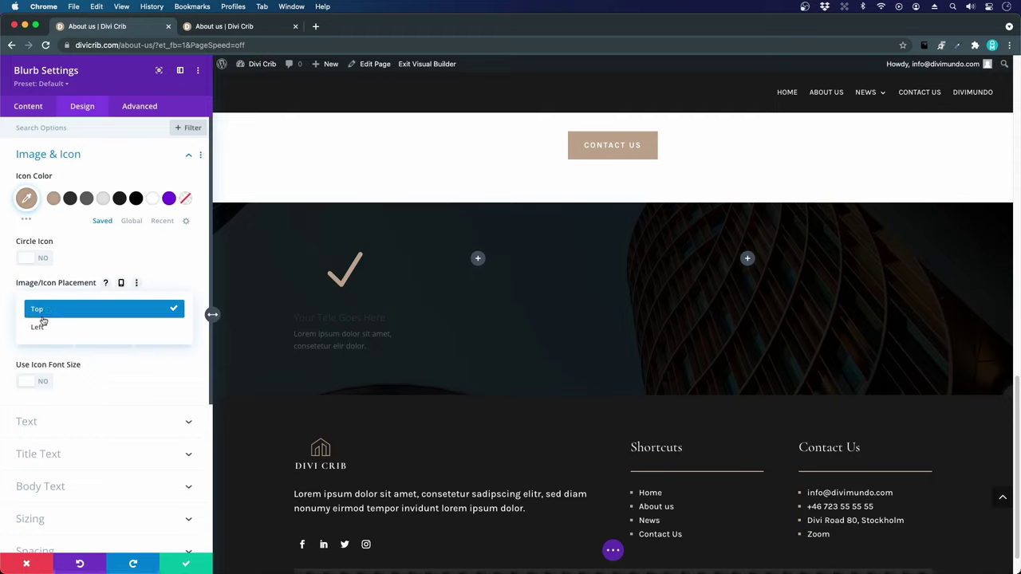
left_click(46, 326)
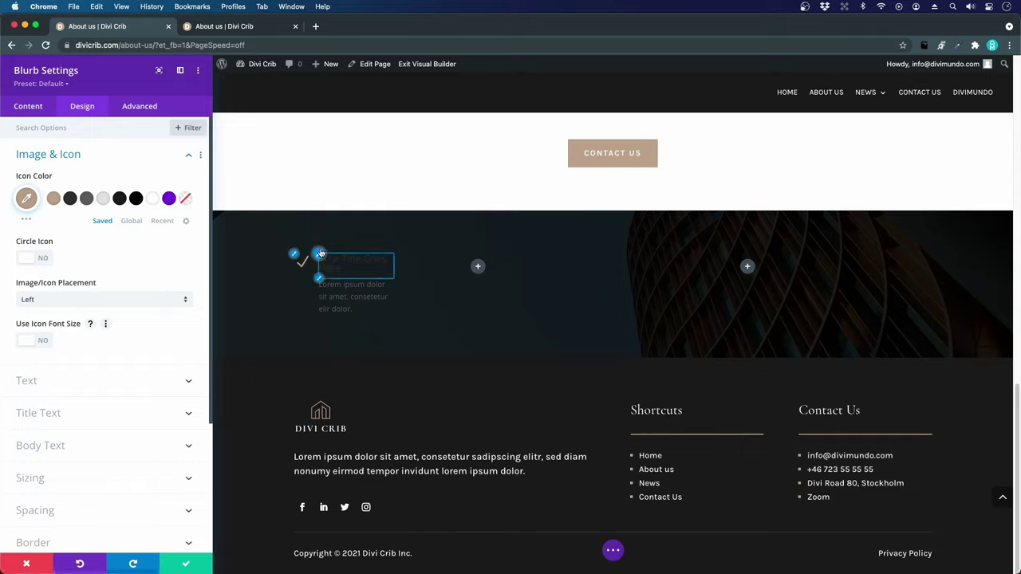
left_click(320, 253)
- Set the blurb title font to Cormorant Garamond, colored white, at about 29px
scroll(64, 172, "up", 3)
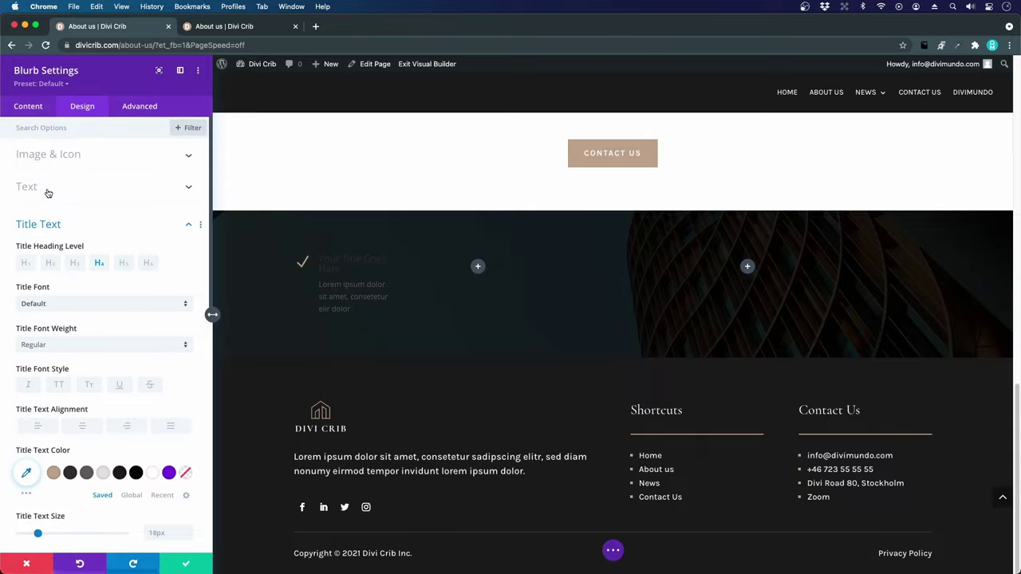
left_click(48, 190)
scroll(75, 303, "down", 1)
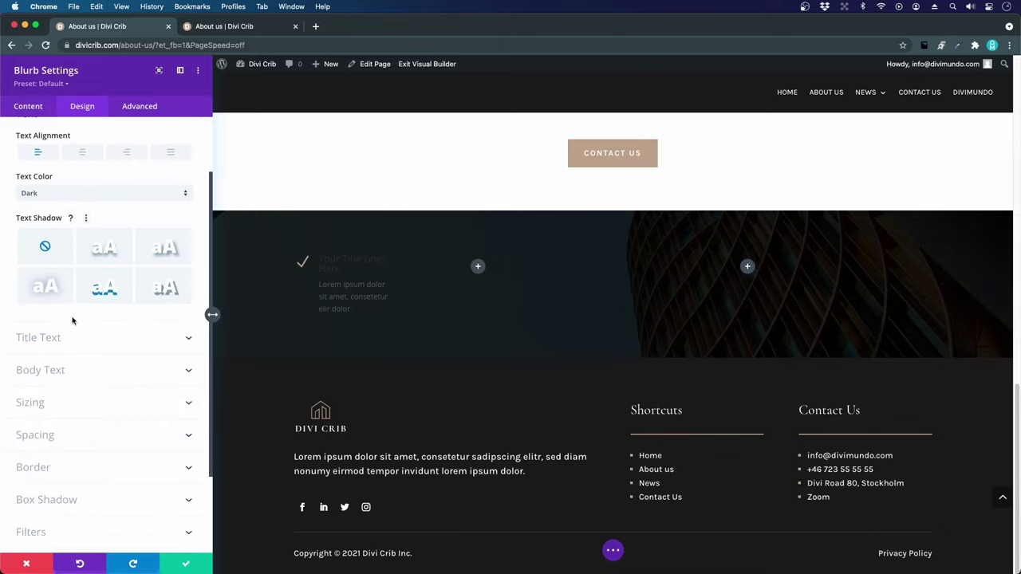
left_click(70, 339)
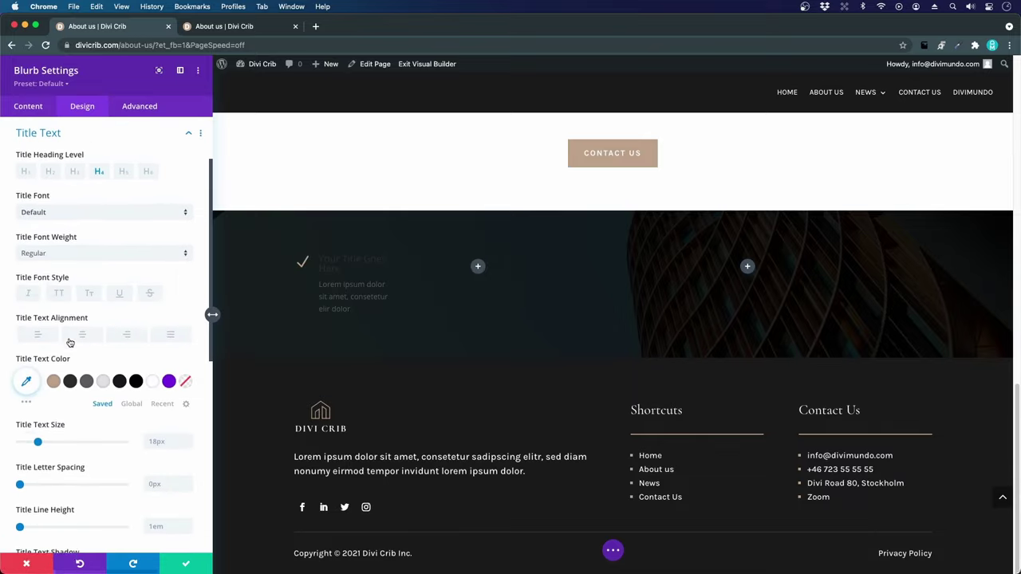
left_click(66, 213)
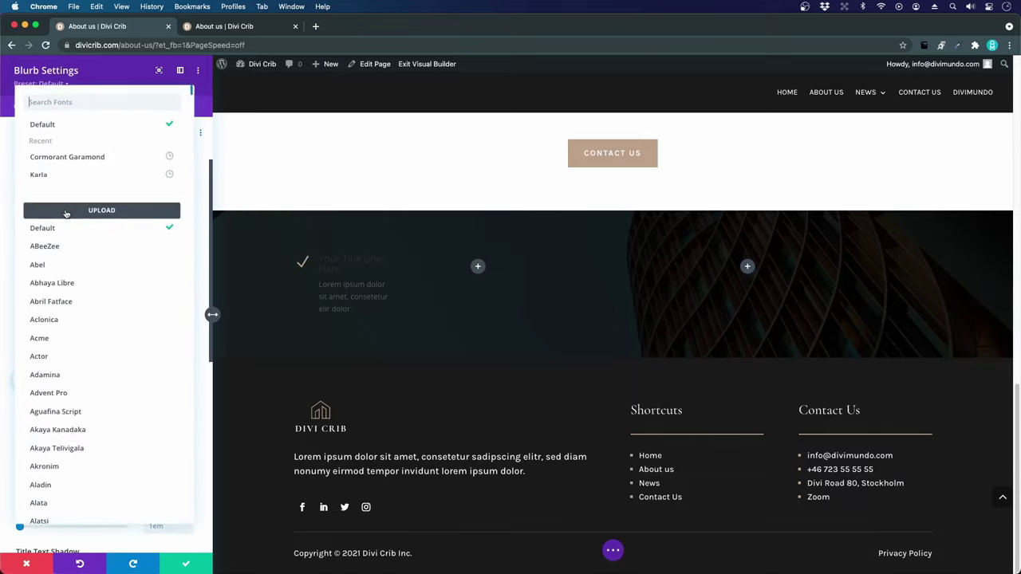
left_click(76, 164)
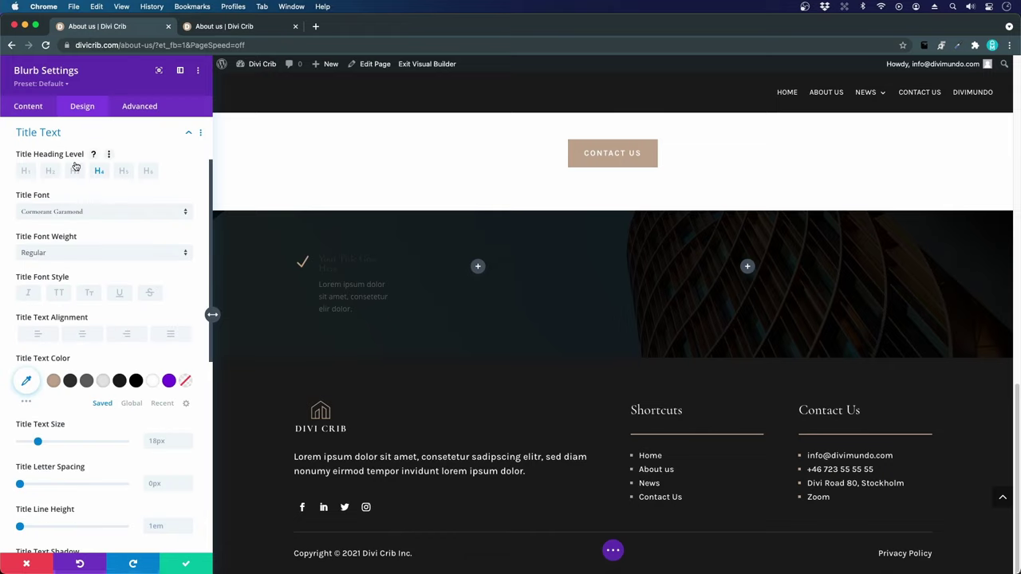
left_click(152, 381)
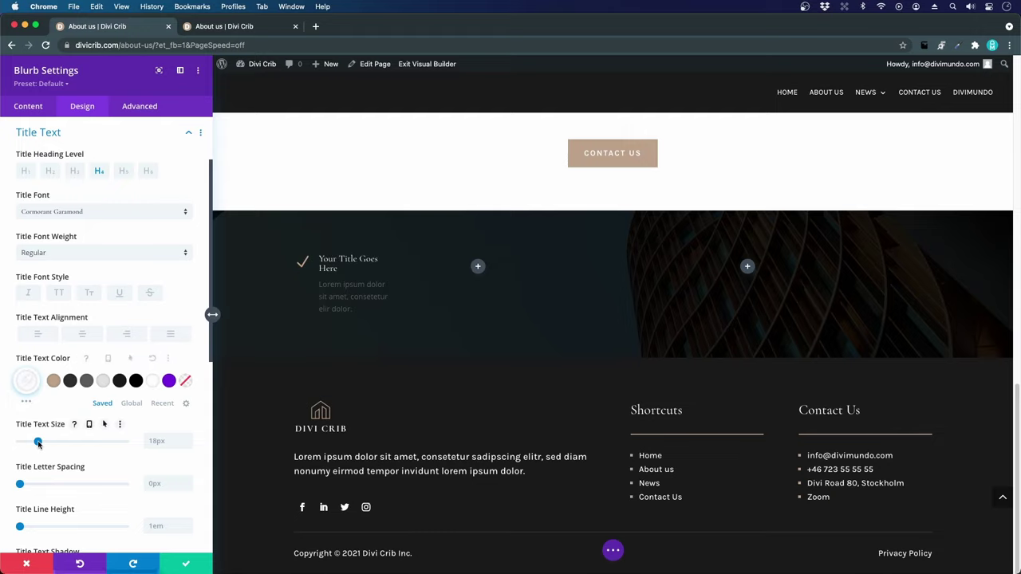
left_click_drag(38, 445, 50, 447)
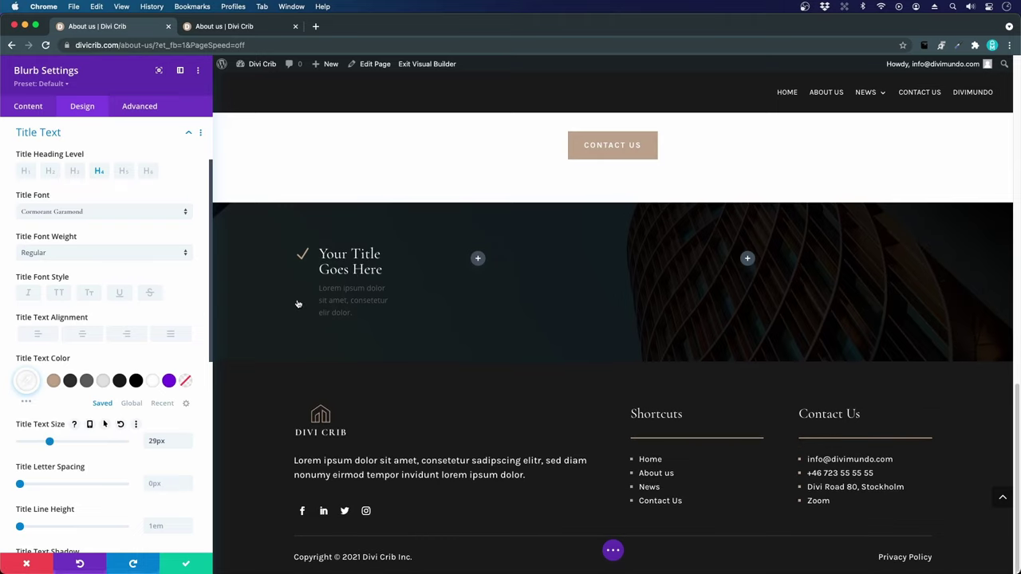
- Set the blurb body font to Karla in light grey
left_click(320, 283)
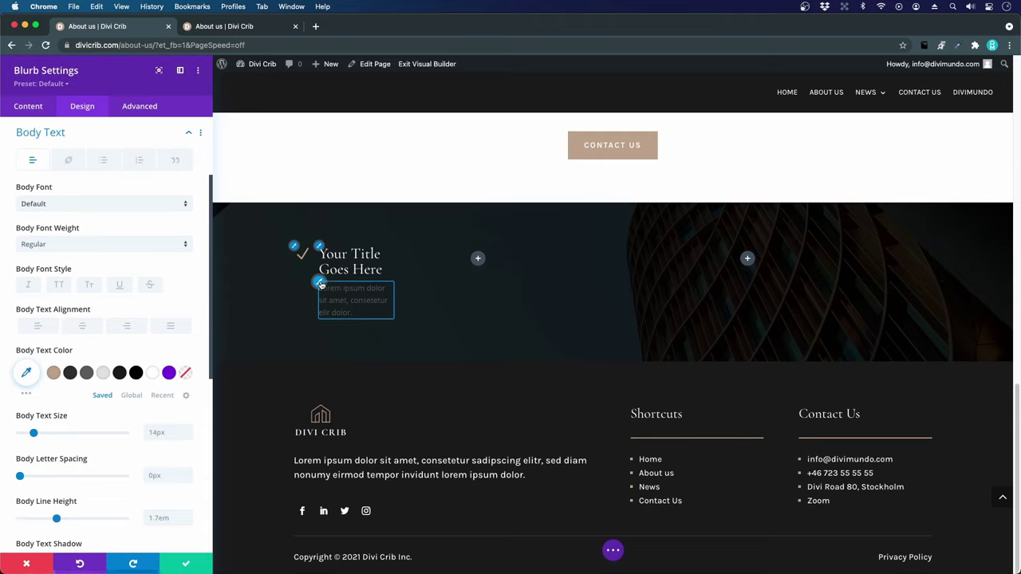
scroll(68, 423, "down", 1)
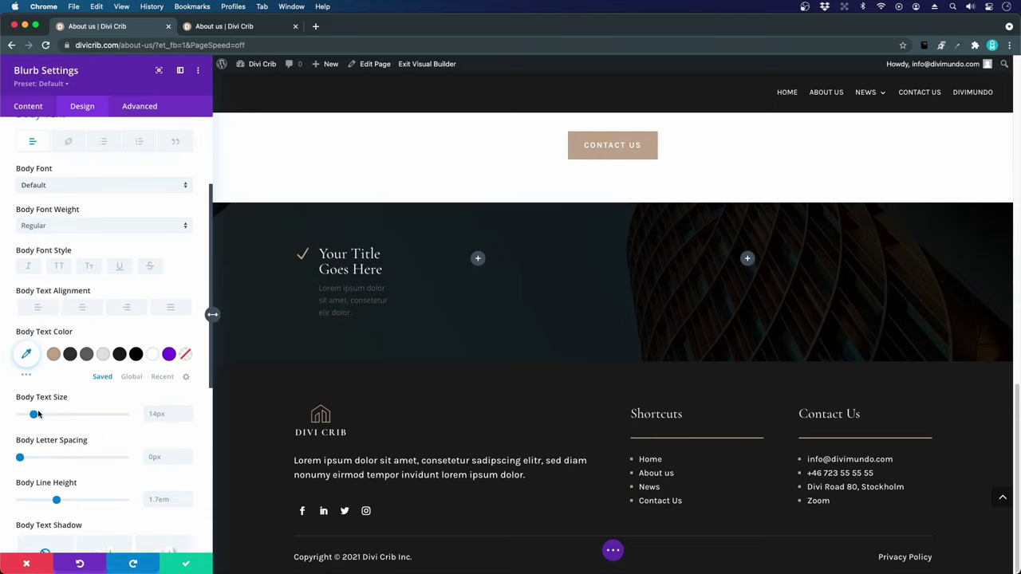
left_click(67, 184)
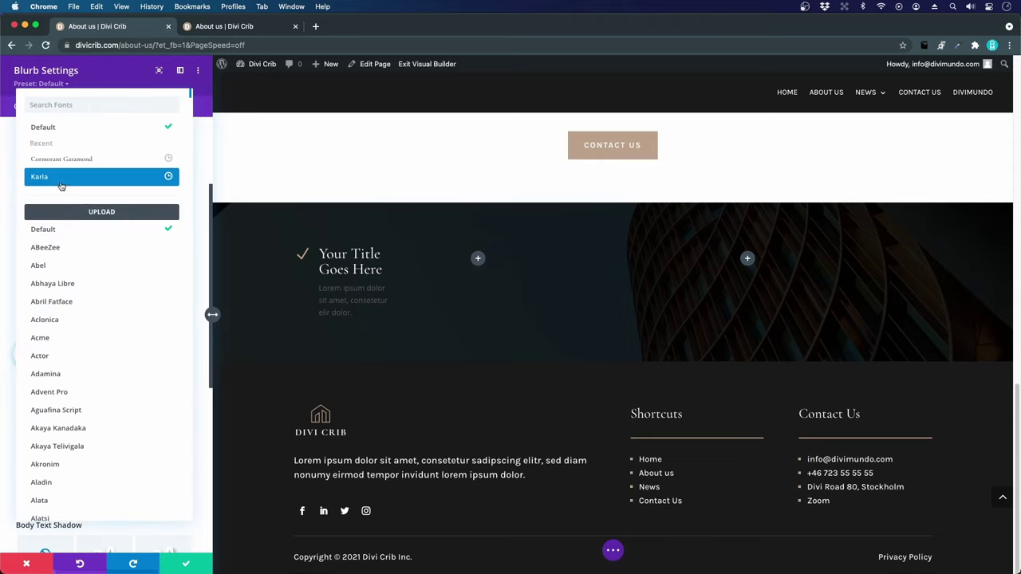
left_click(62, 175)
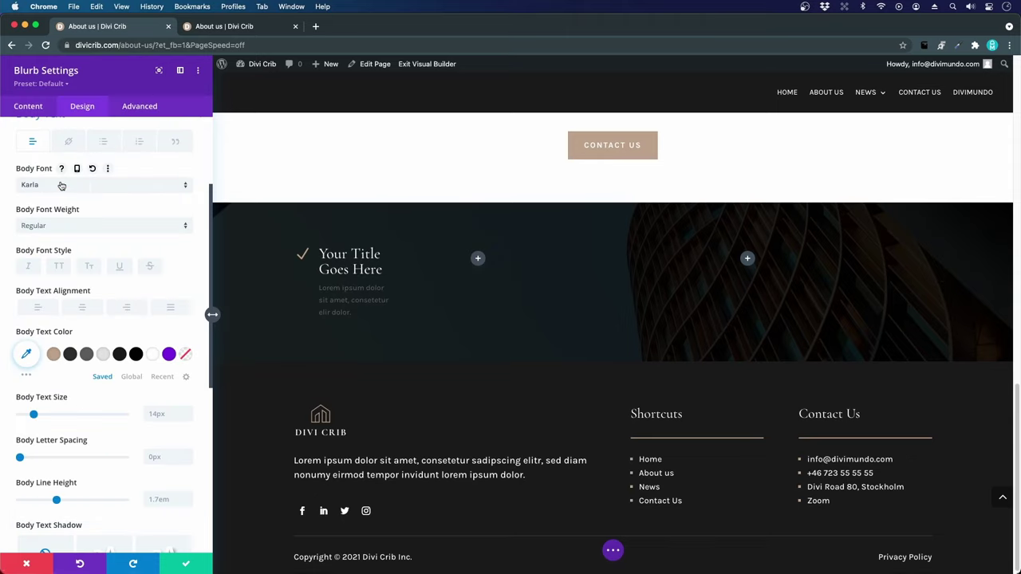
left_click(104, 355)
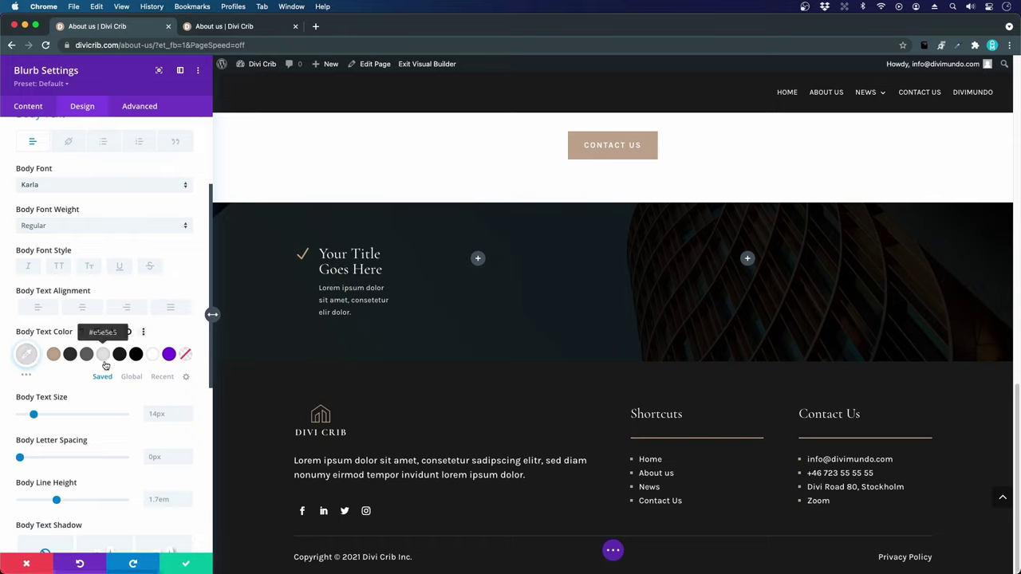
- Give the body text a 15px size and 1.4em line height, then save the blurb
scroll(108, 367, "down", 1)
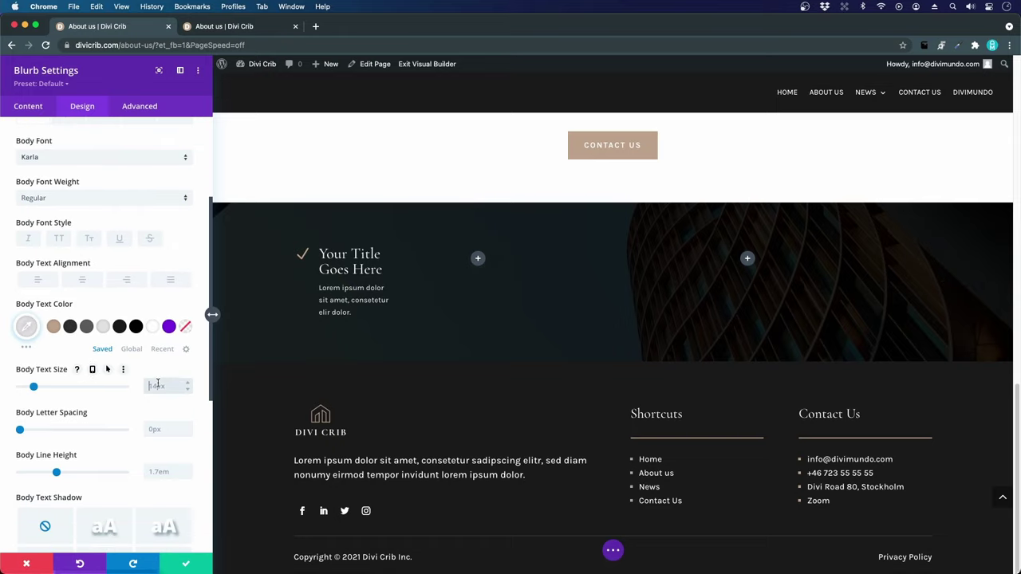
type("15px")
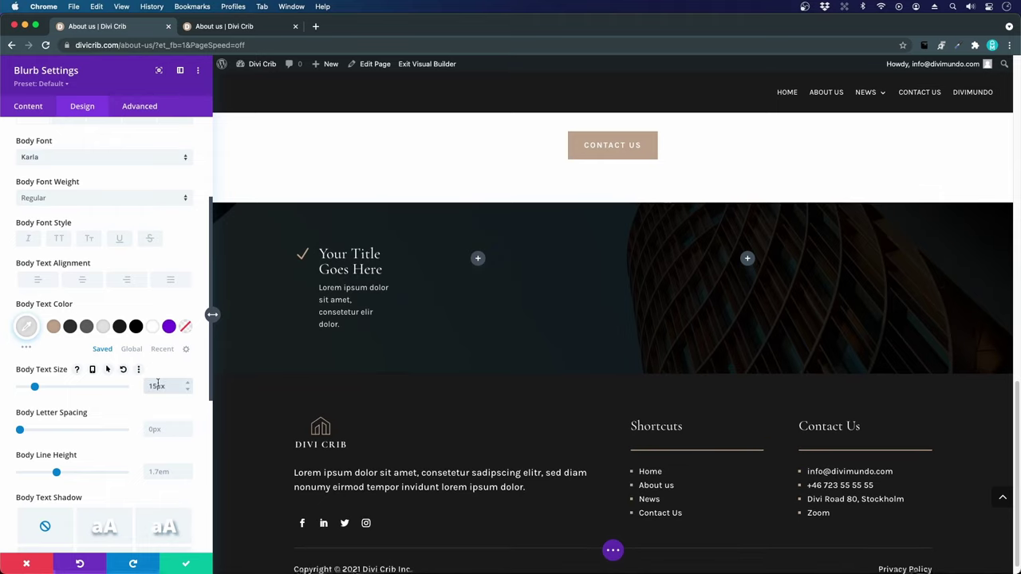
key("Up")
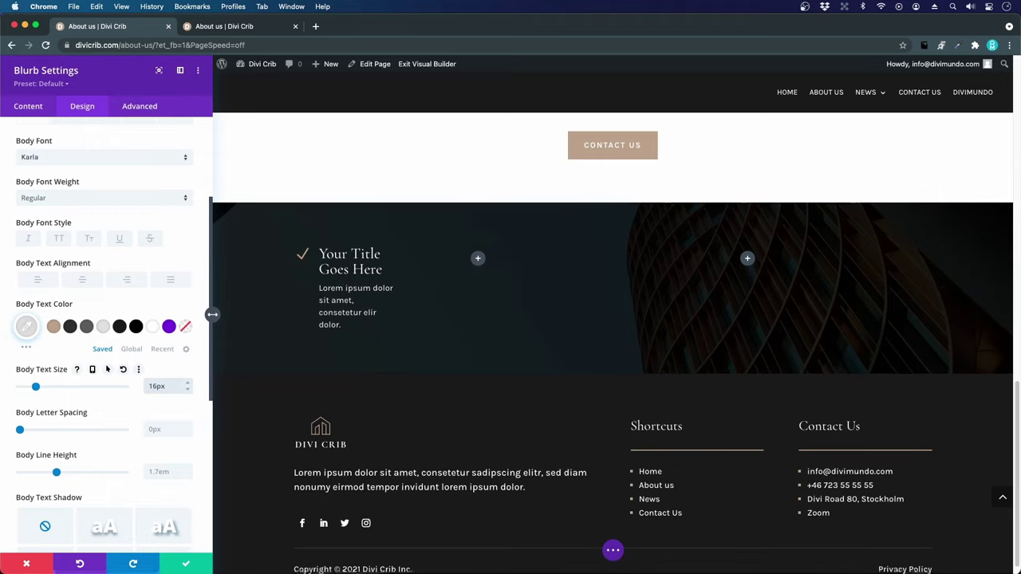
key("Down")
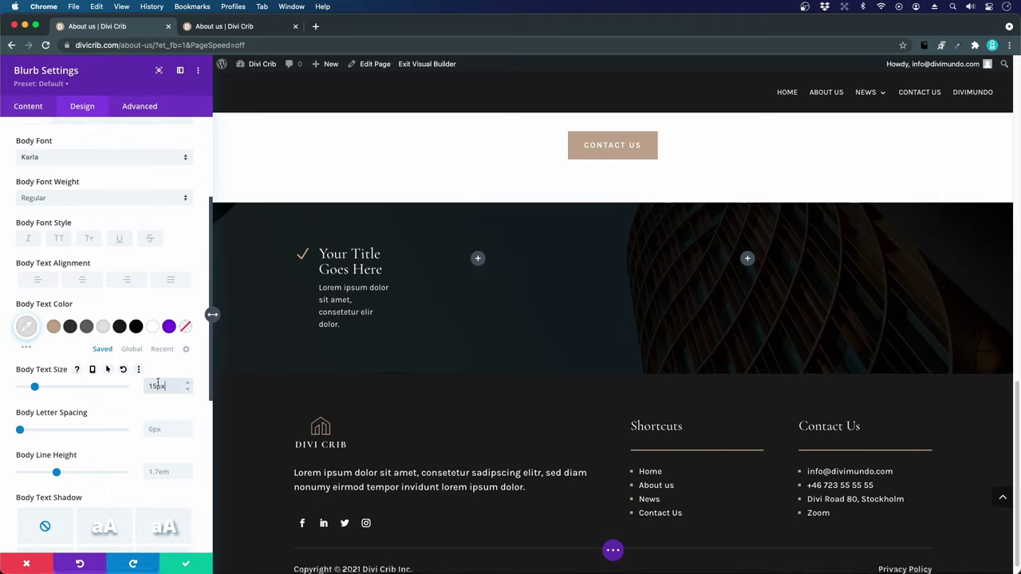
scroll(158, 414, "down", 1)
left_click(158, 449)
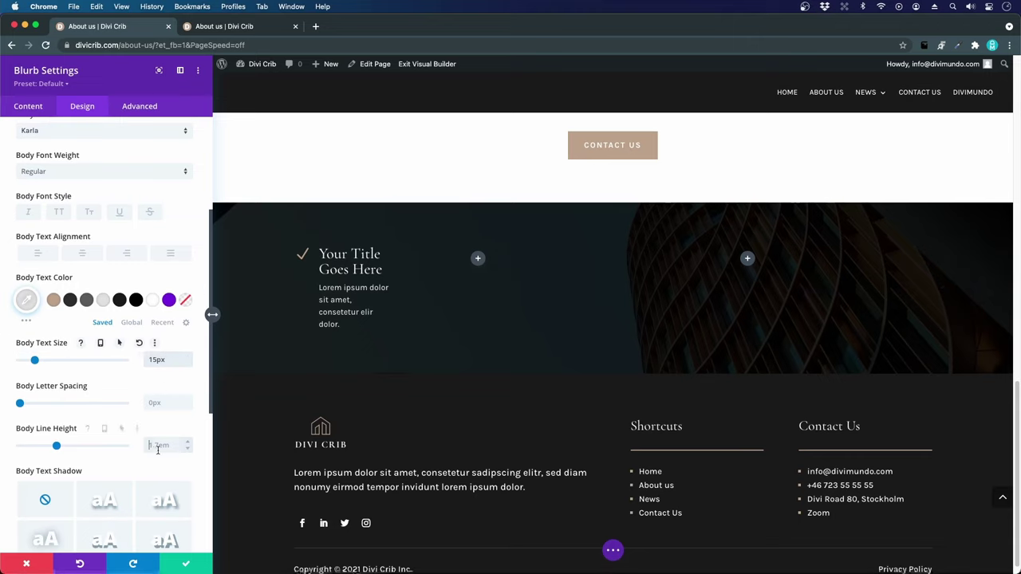
type("1.3em")
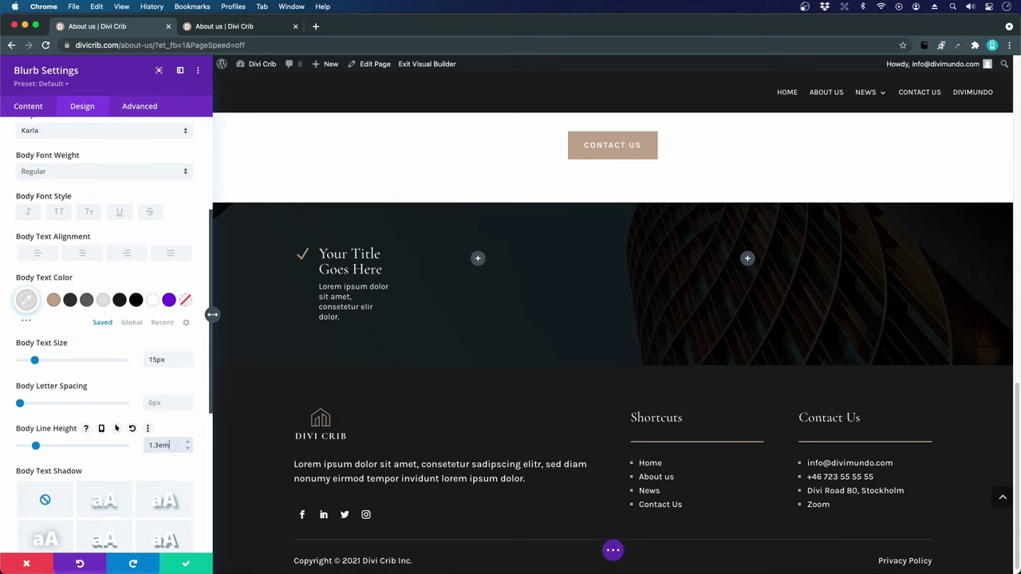
key("Up")
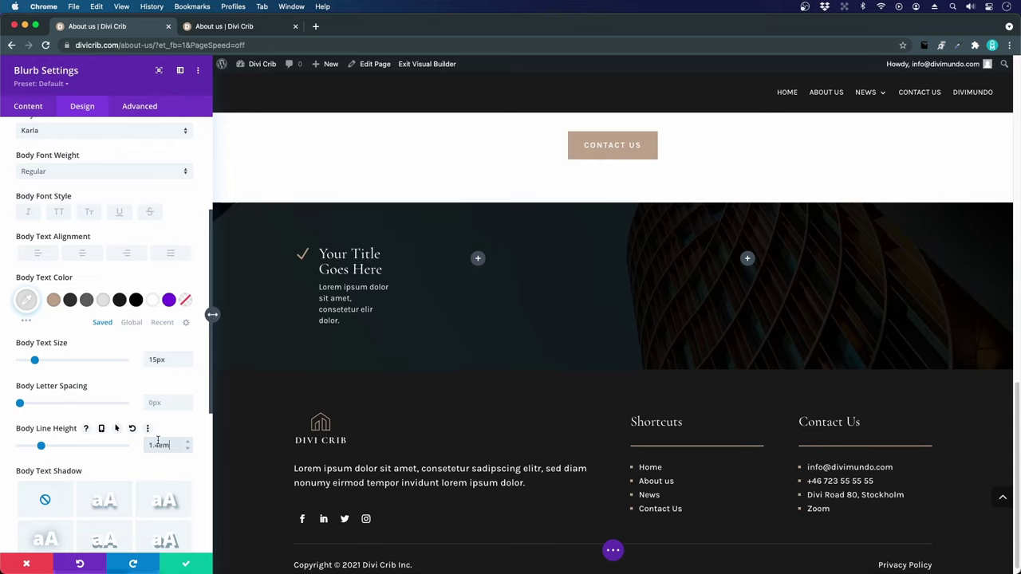
left_click(180, 564)
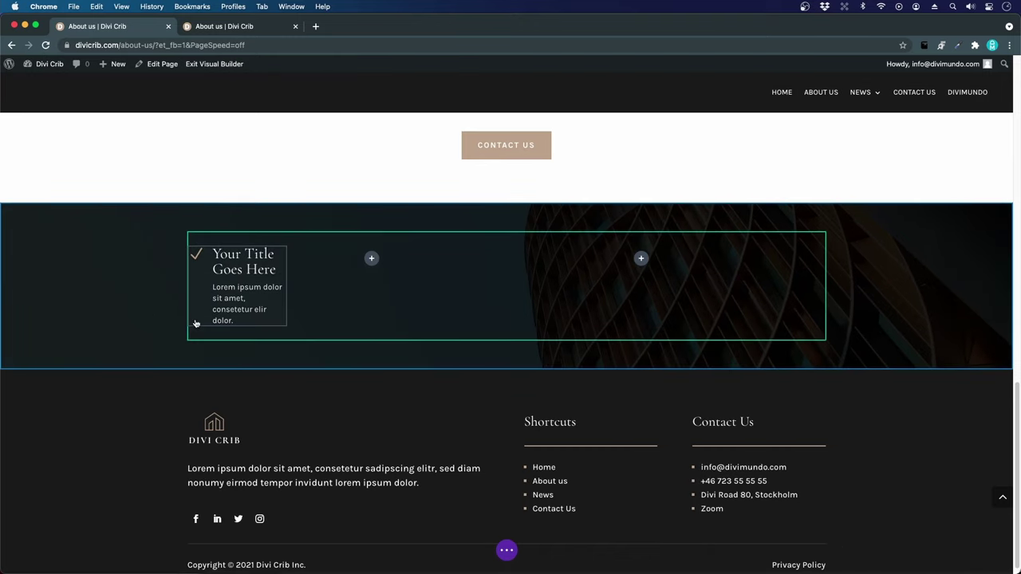
- Compare with the live About us page, then switch the row to three columns
left_click(252, 26)
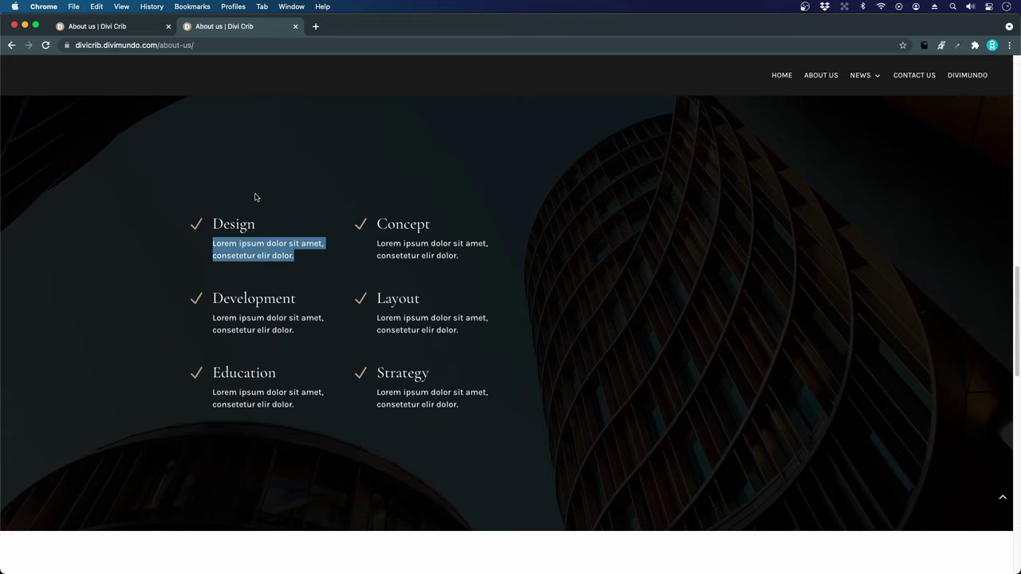
left_click(137, 32)
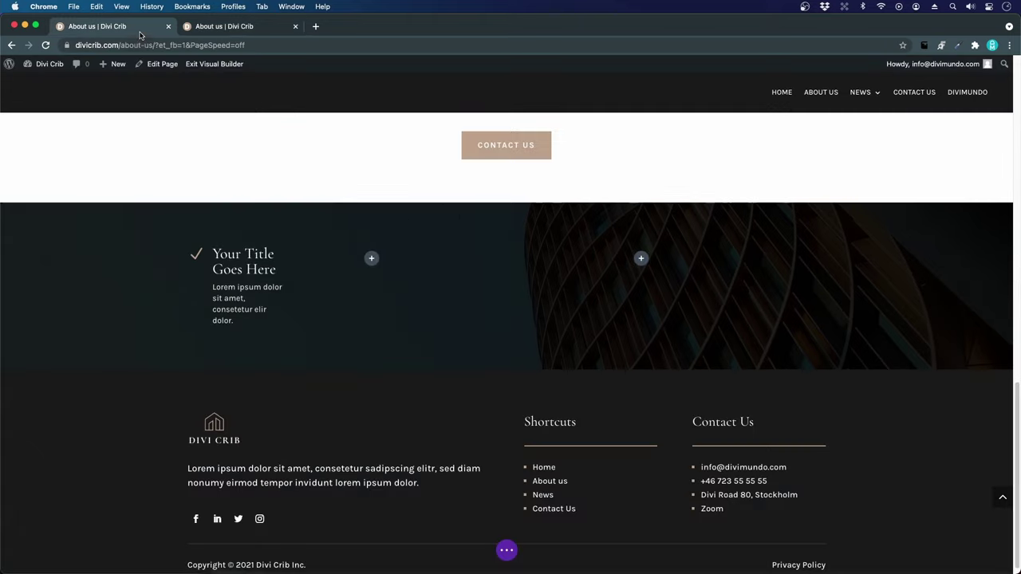
left_click(244, 243)
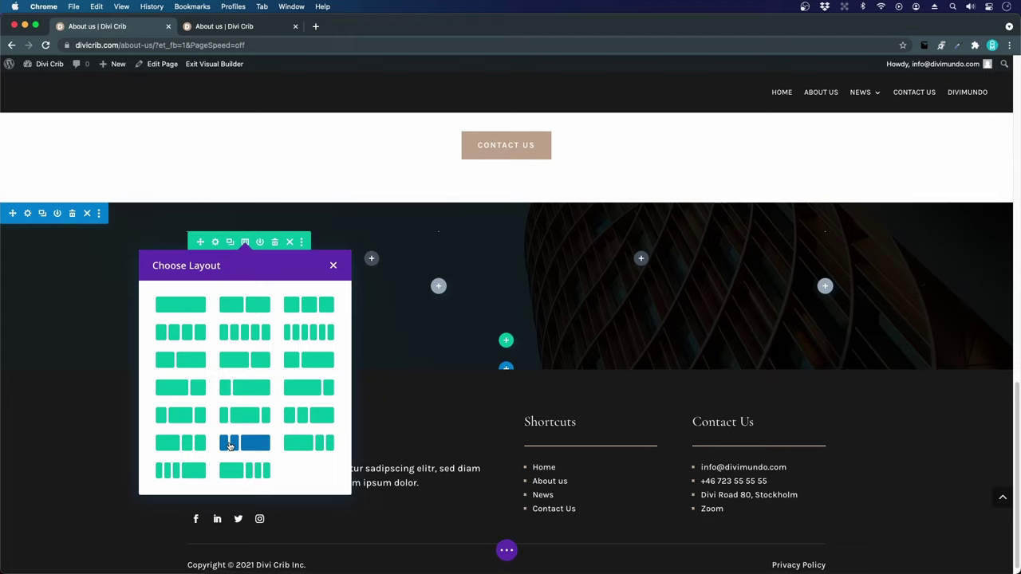
left_click(316, 421)
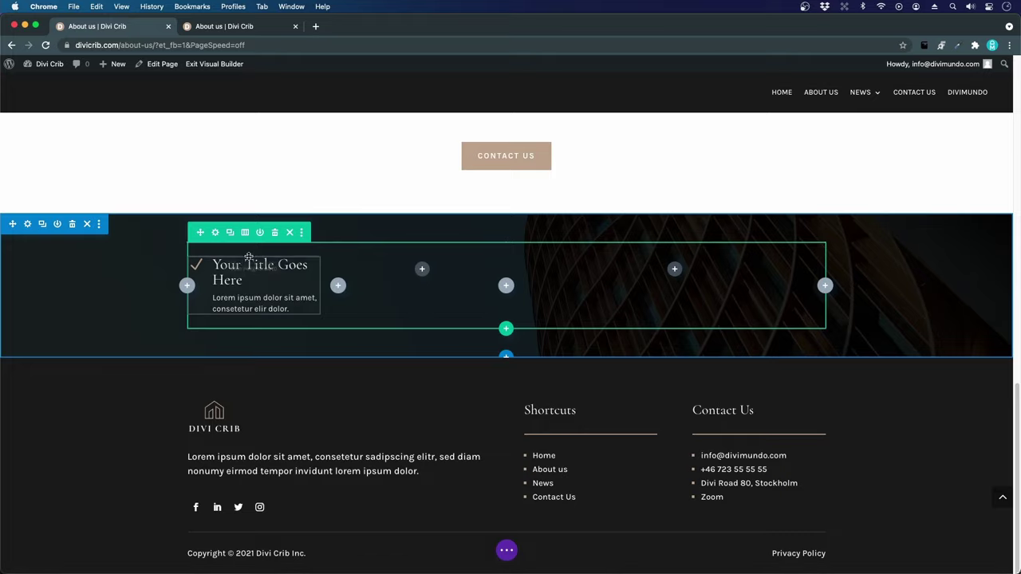
- Enable a custom gutter width of 2 in the row's sizing settings and save
left_click(214, 232)
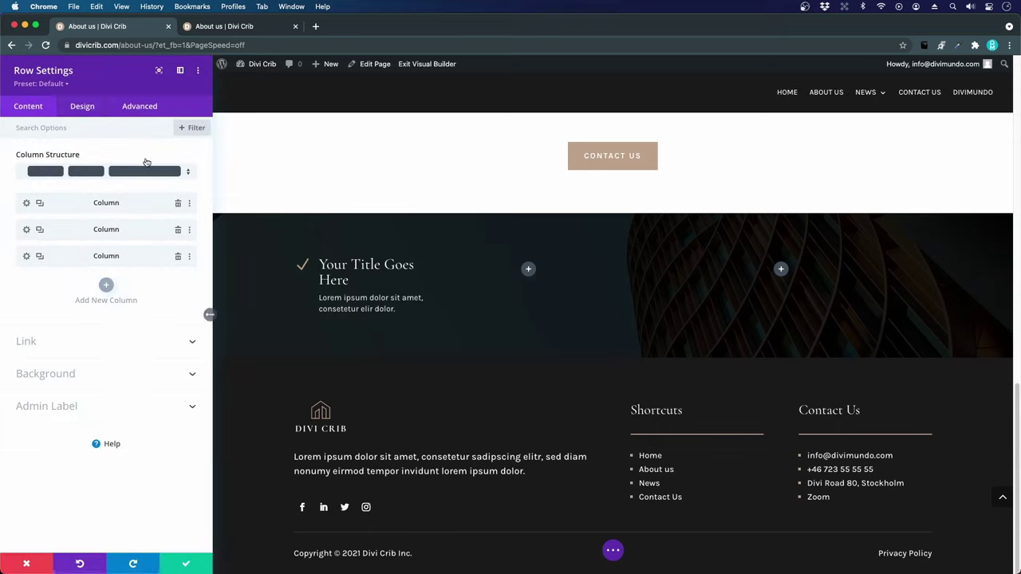
left_click(83, 108)
left_click(45, 157)
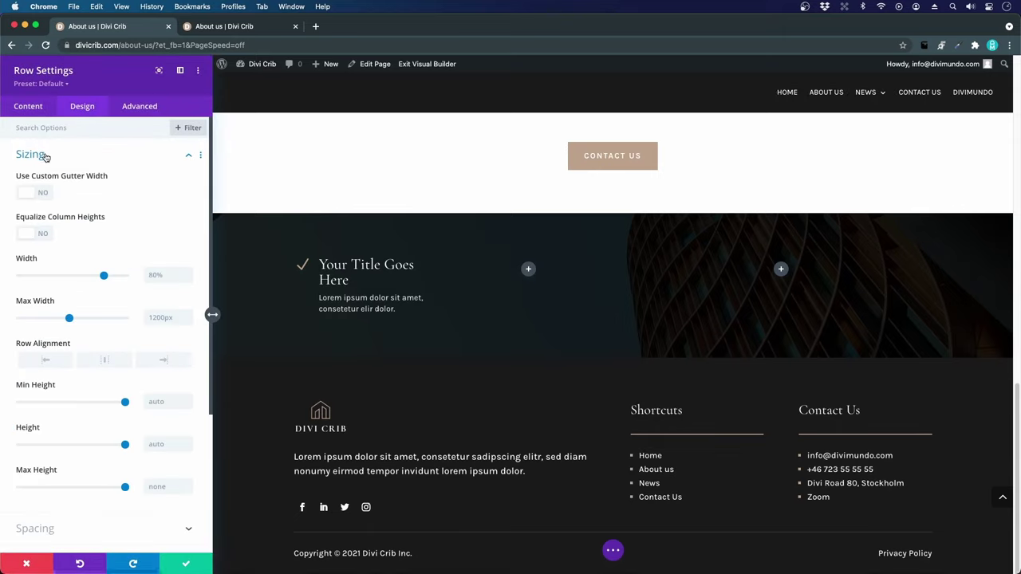
left_click(46, 195)
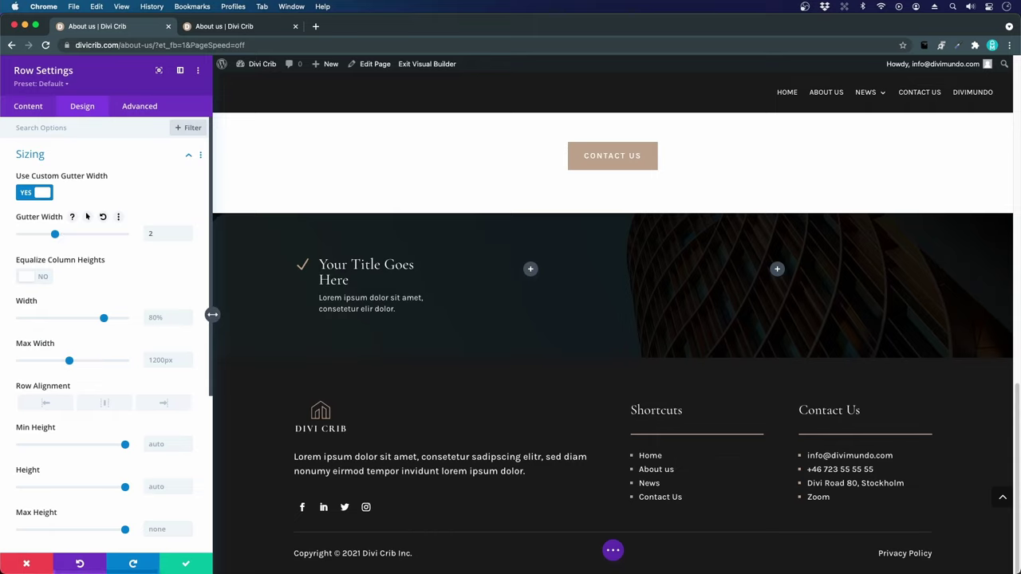
left_click(195, 563)
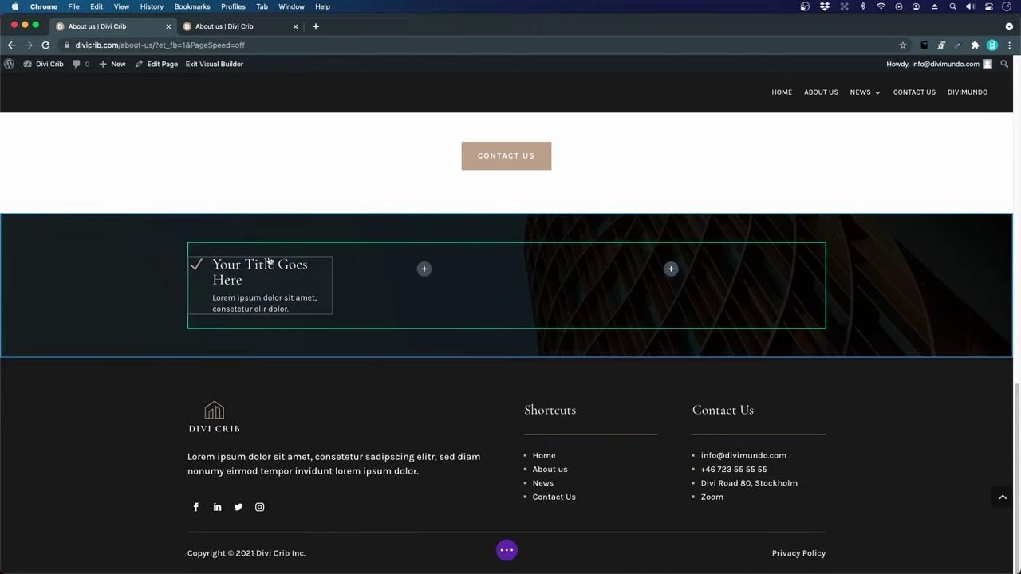
- Copy the checkmark blurb into column two and duplicate that row twice for six blurbs
mouse_move(259, 288)
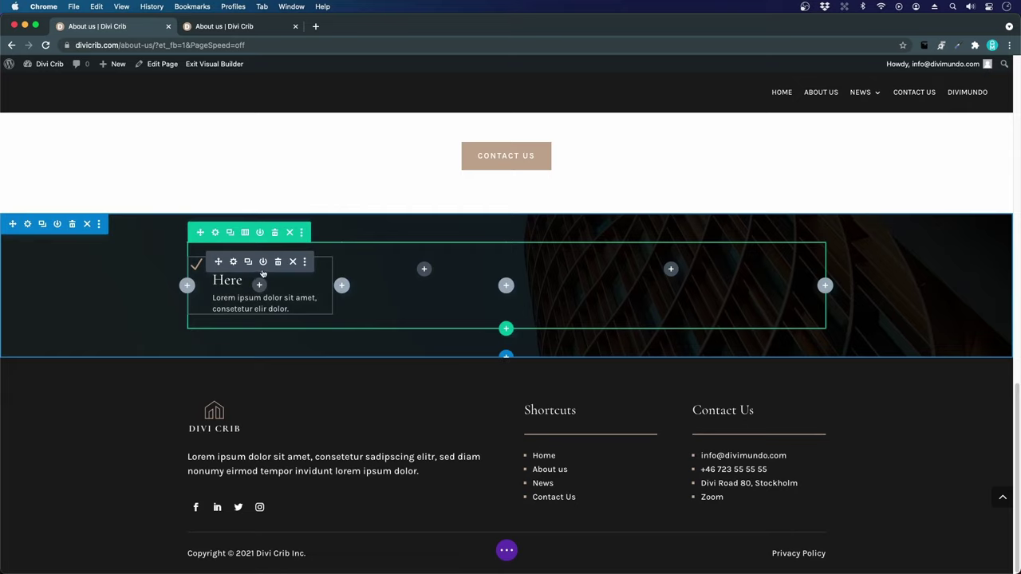
left_click(247, 263)
key("super+z")
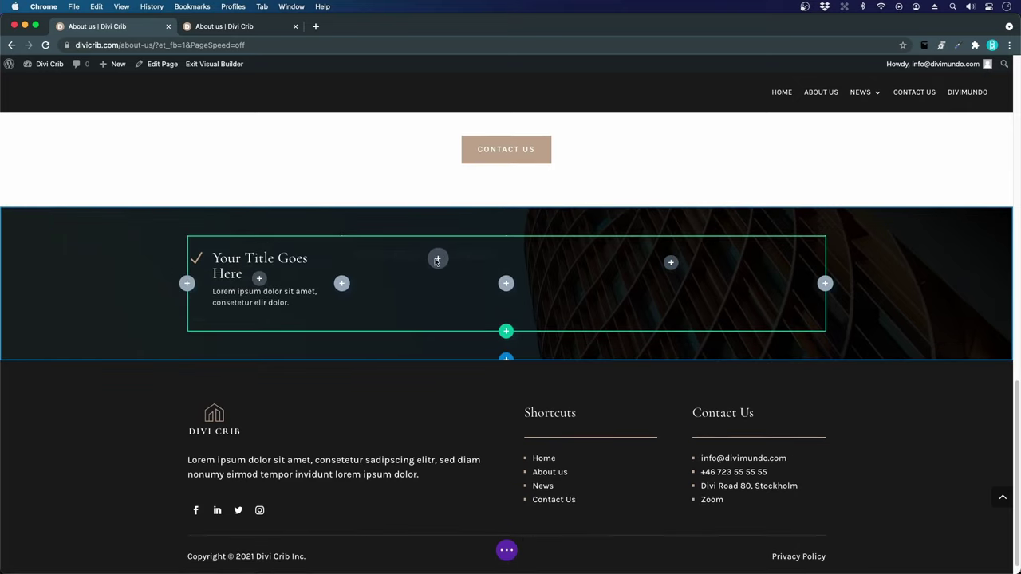
left_click_drag(433, 258, 426, 267)
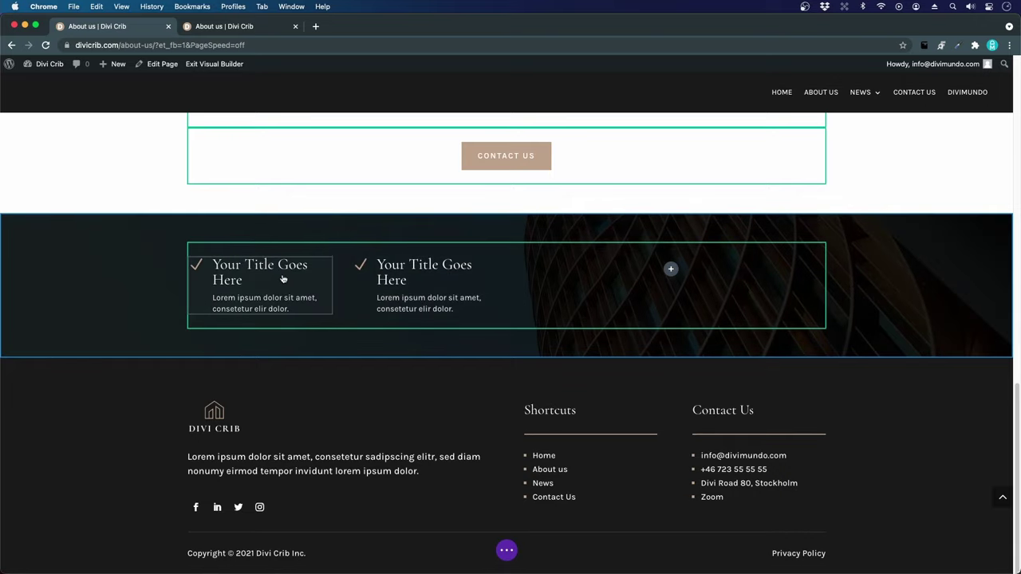
mouse_move(282, 275)
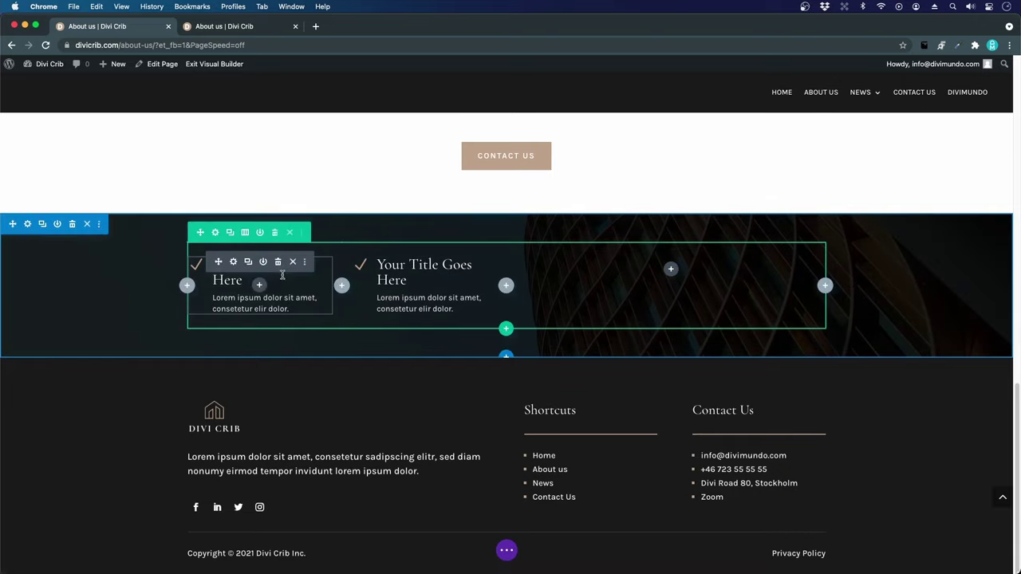
left_click(230, 232)
left_click(230, 231)
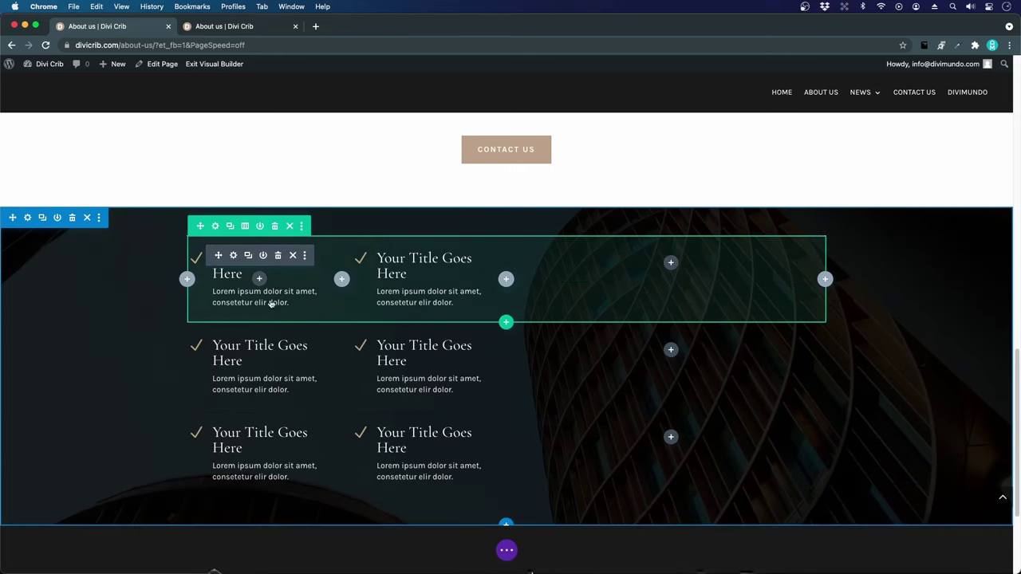
- Enlarge the section's padding to about 119px top and 107px bottom
scroll(330, 382, "down", 1)
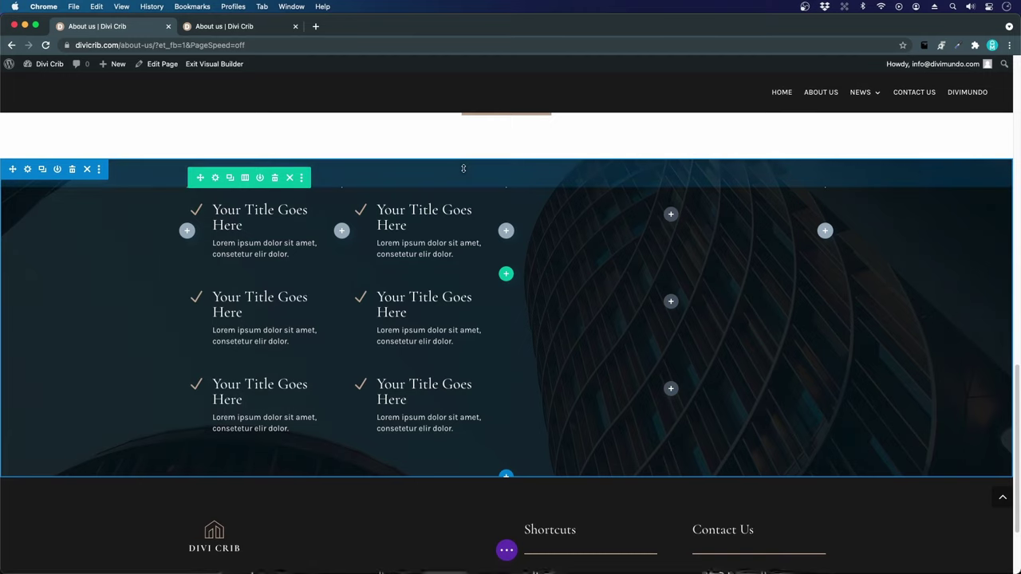
left_click_drag(462, 168, 472, 209)
scroll(417, 391, "down", 3)
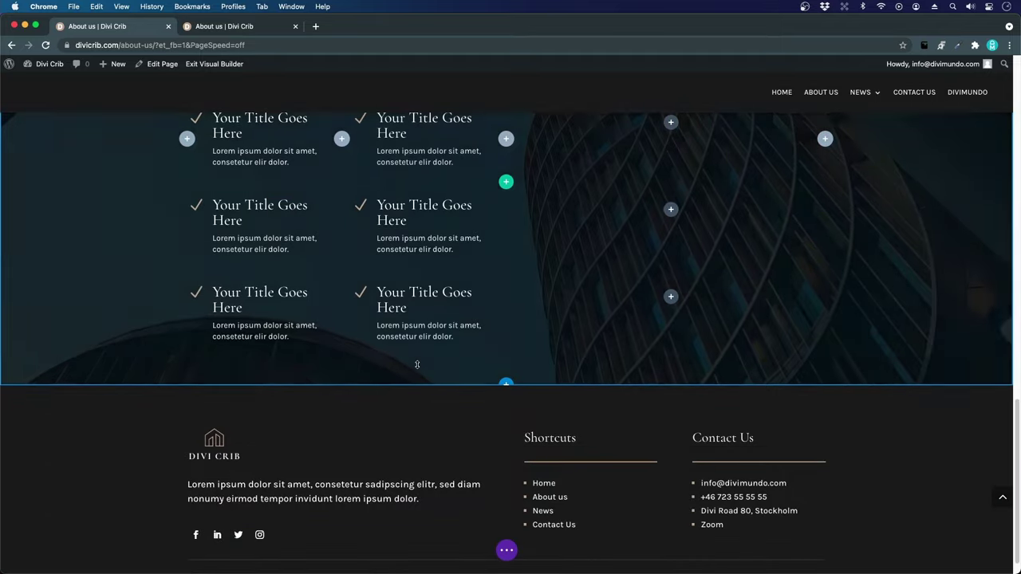
left_click_drag(416, 365, 417, 393)
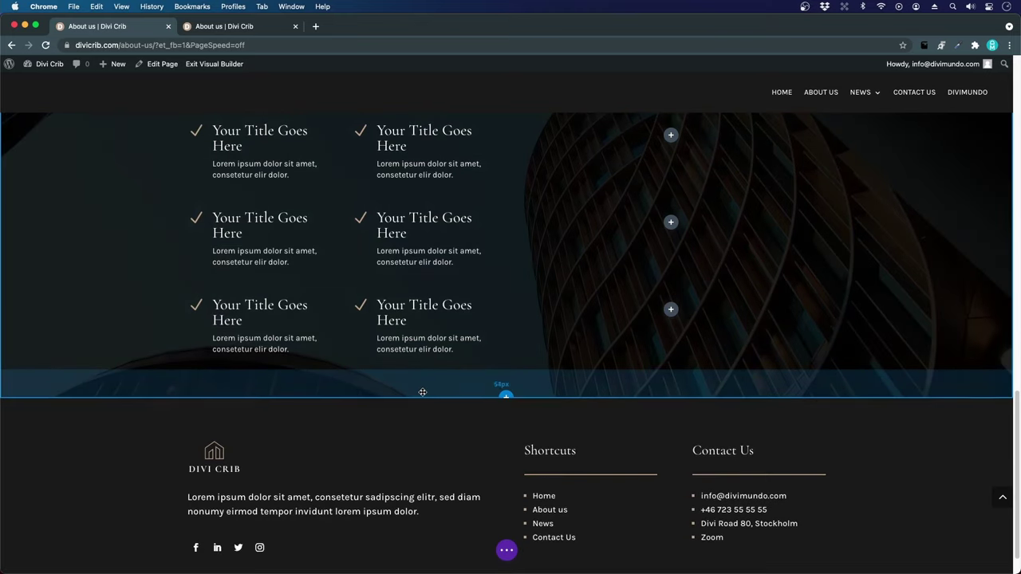
left_click_drag(423, 392, 426, 421)
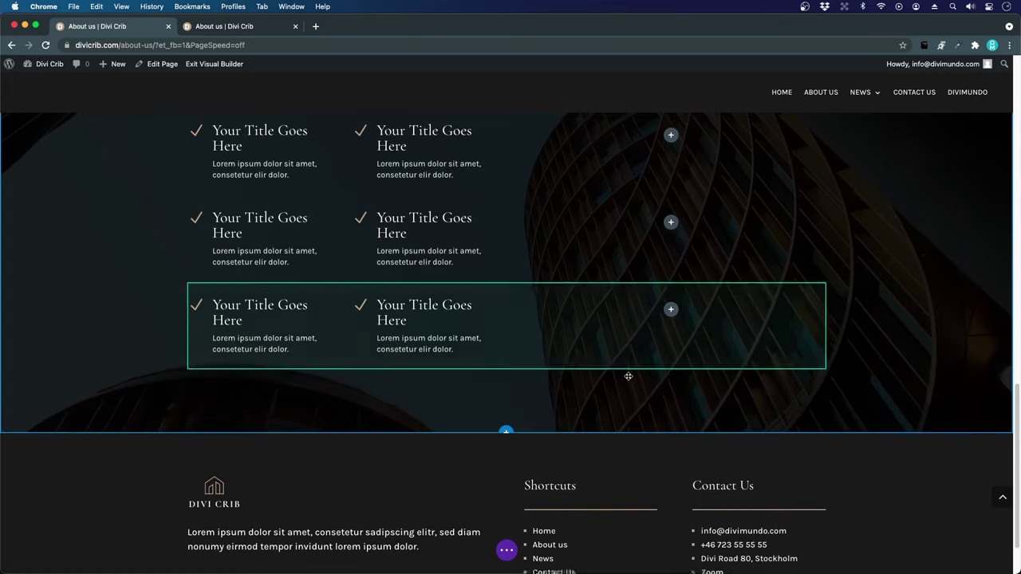
scroll(628, 376, "up", 3)
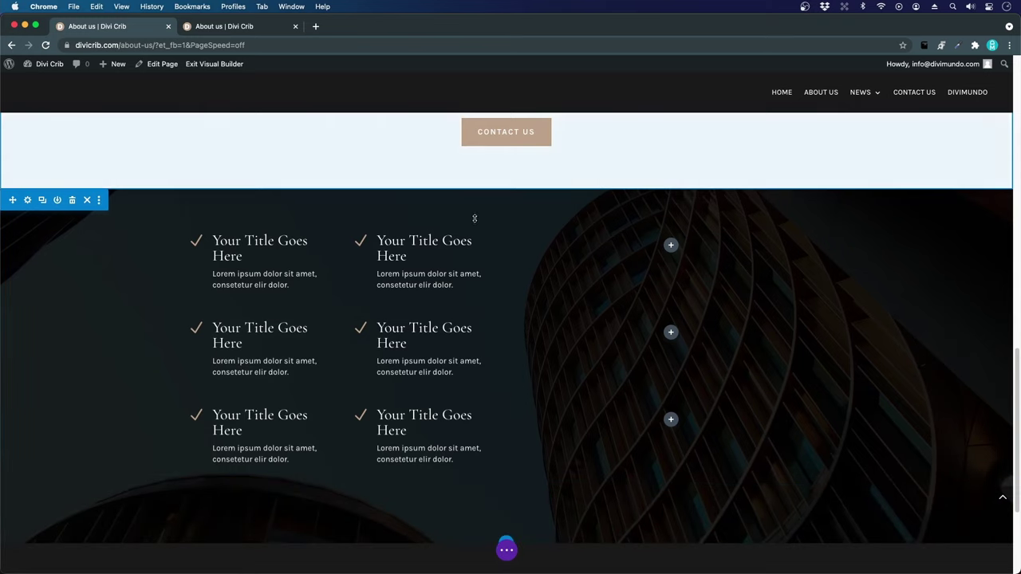
left_click_drag(473, 204, 478, 238)
- Scroll the live About us page down to its three team member cards
scroll(510, 269, "down", 5)
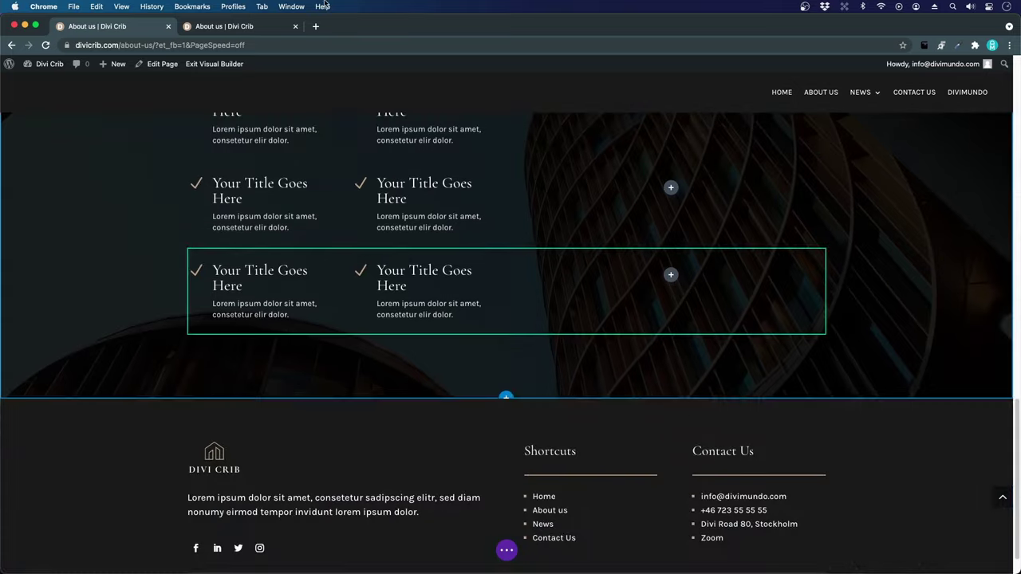
left_click(239, 26)
scroll(346, 346, "down", 5)
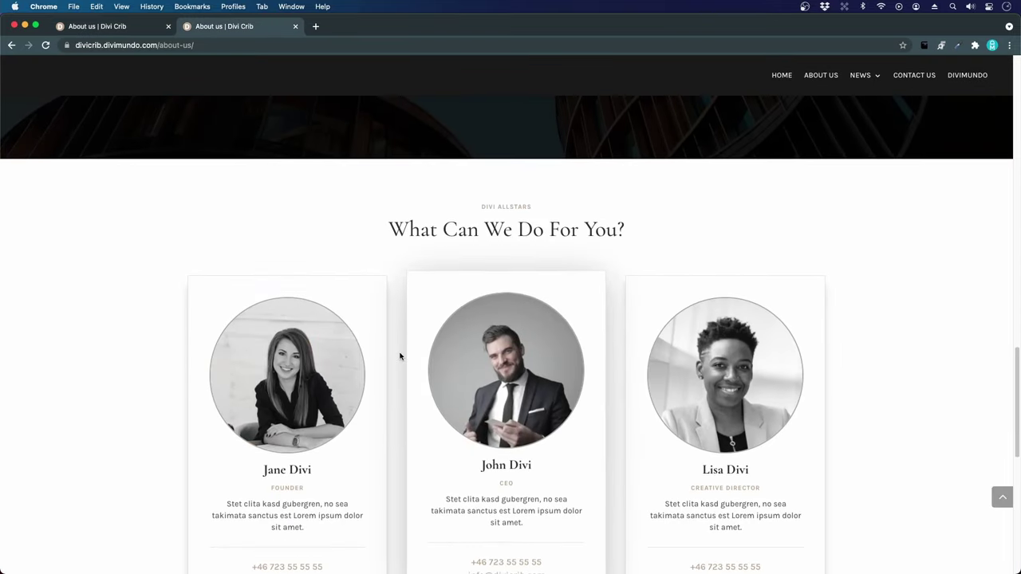
scroll(433, 378, "down", 1)
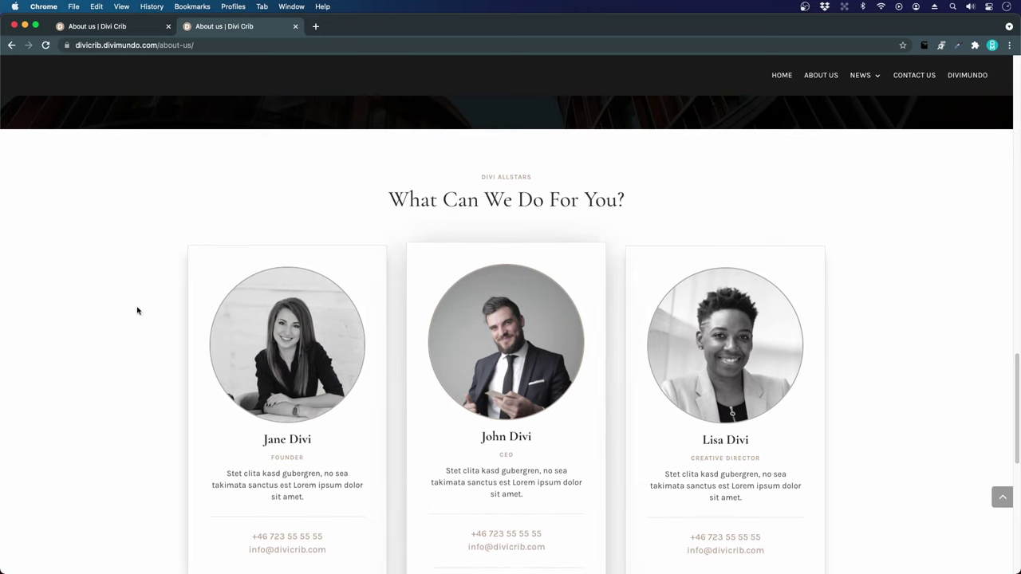
scroll(306, 267, "down", 2)
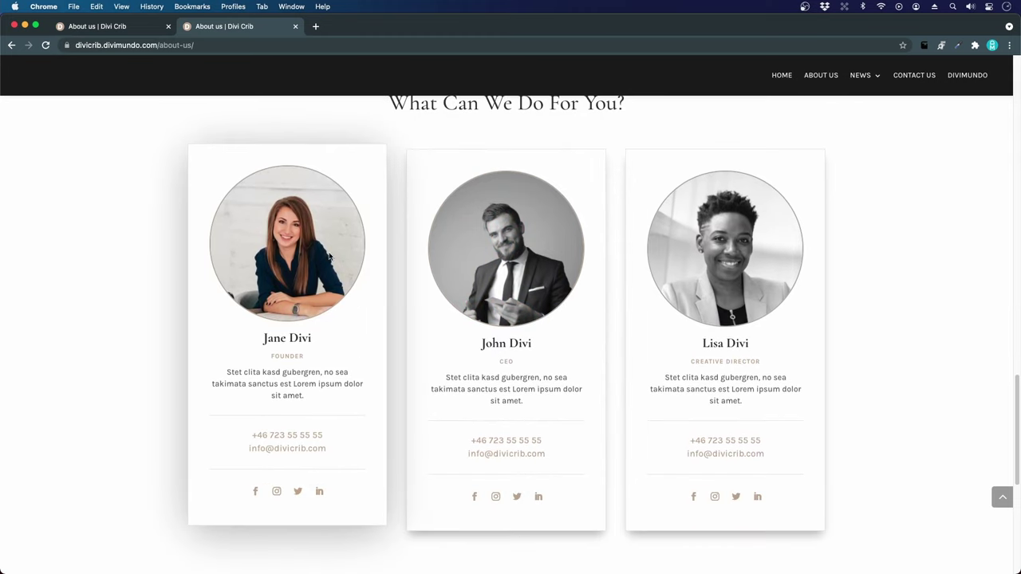
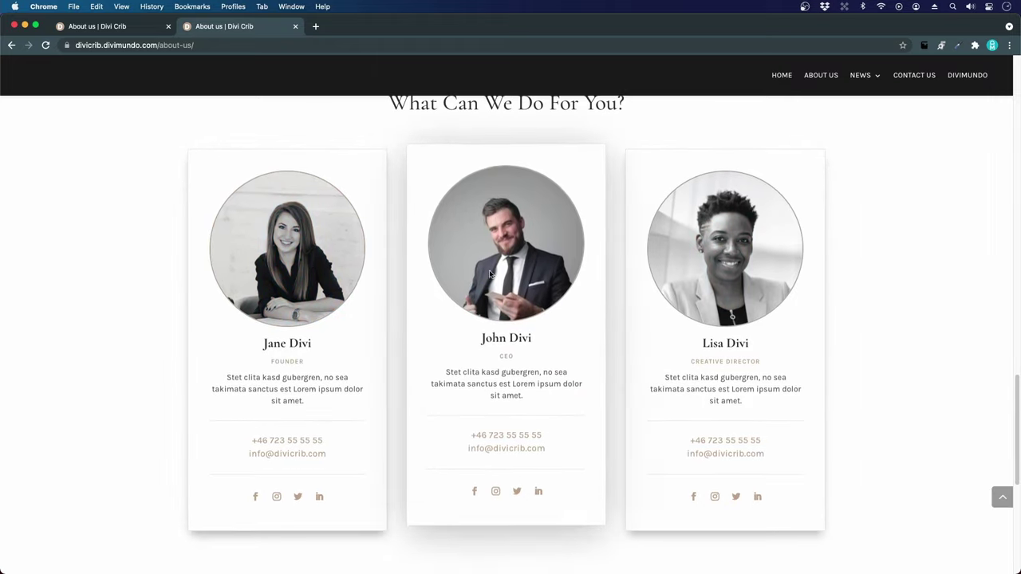
- Copy the OUR HISTORY / Pick A Winning Team heading row
left_click(87, 32)
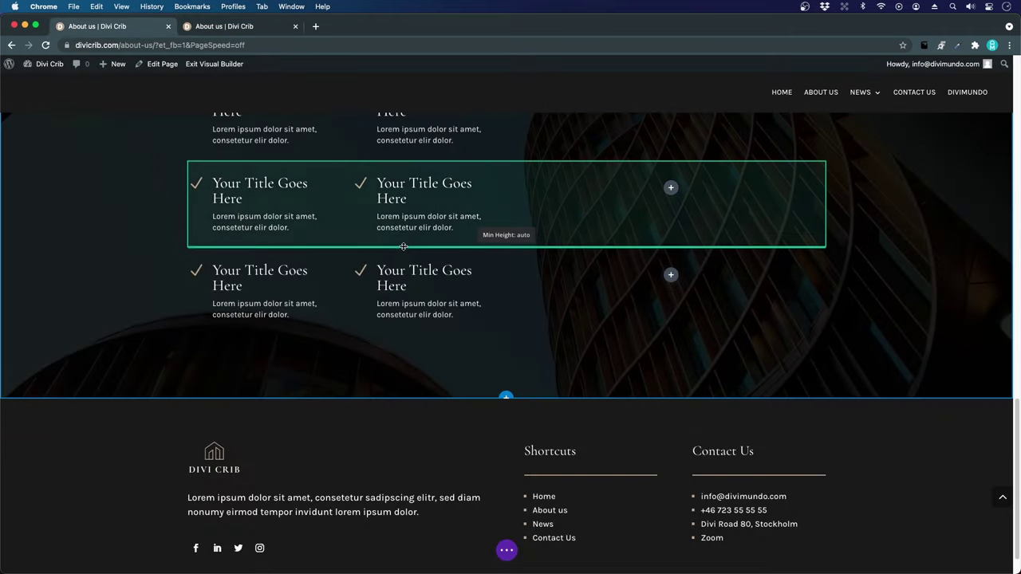
scroll(404, 250, "up", 5)
scroll(405, 251, "up", 5)
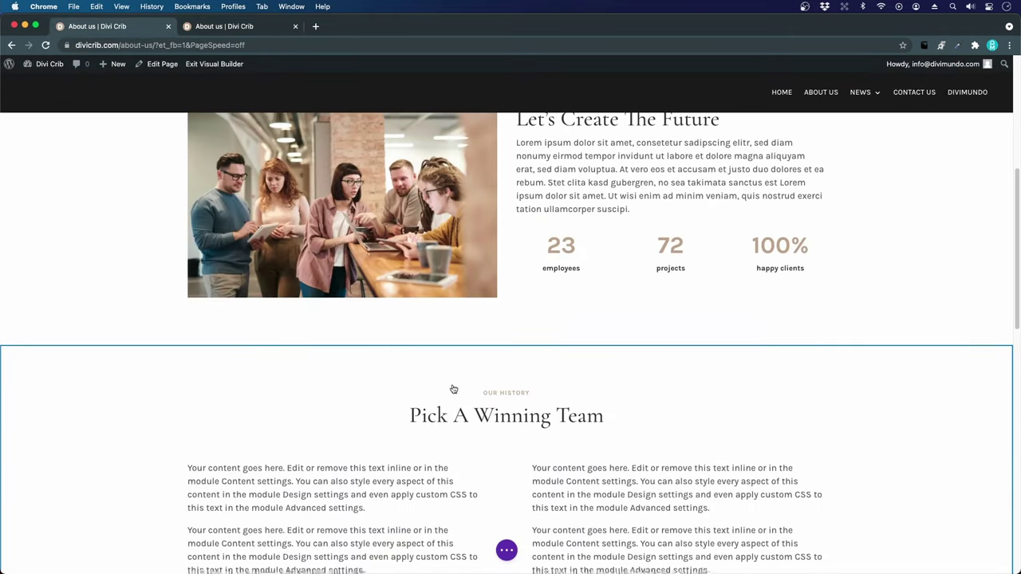
mouse_move(375, 379)
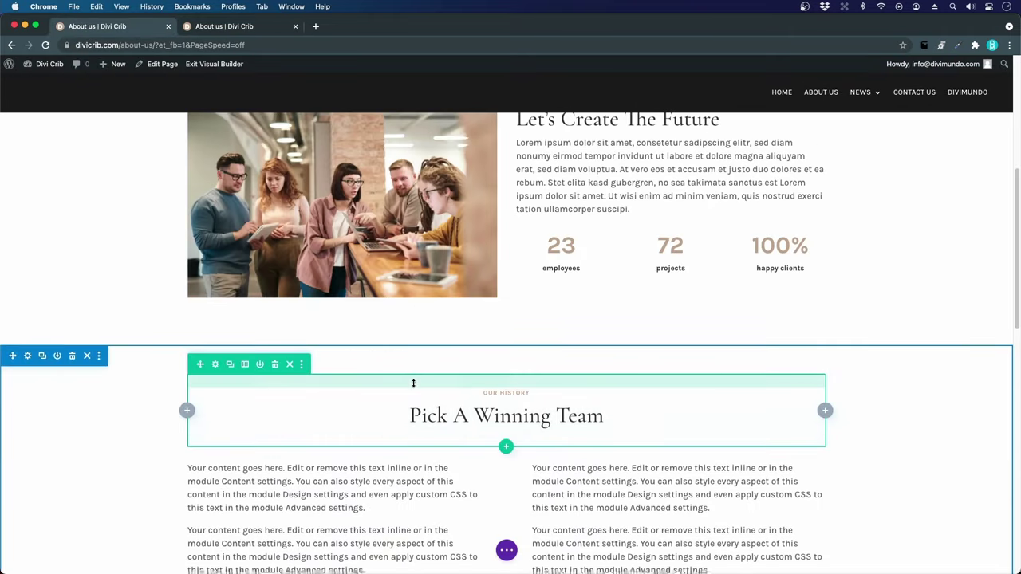
right_click(228, 366)
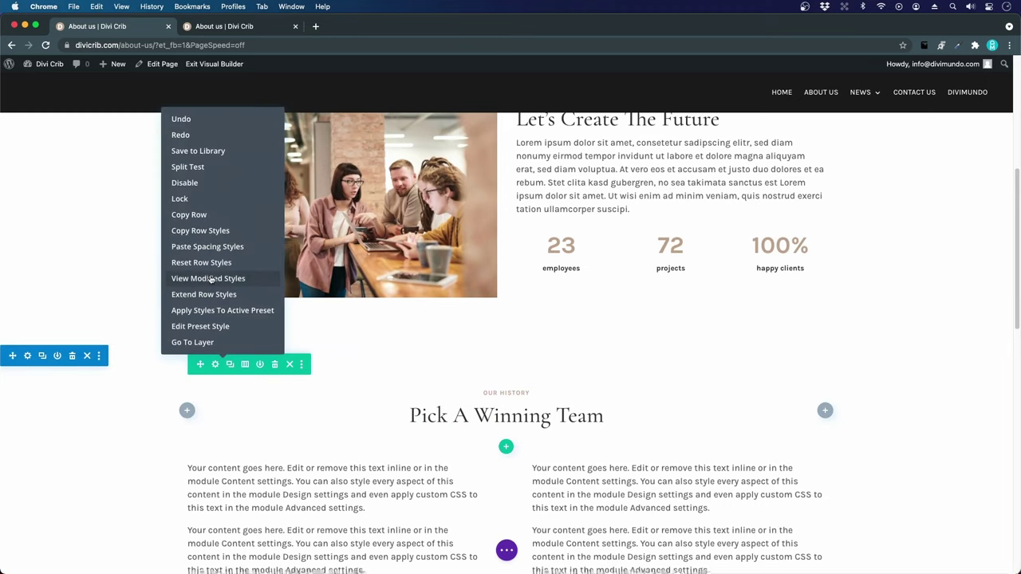
left_click(211, 231)
- Add an empty Regular section below the dark features area and paste the copied row into it
scroll(420, 354, "down", 10)
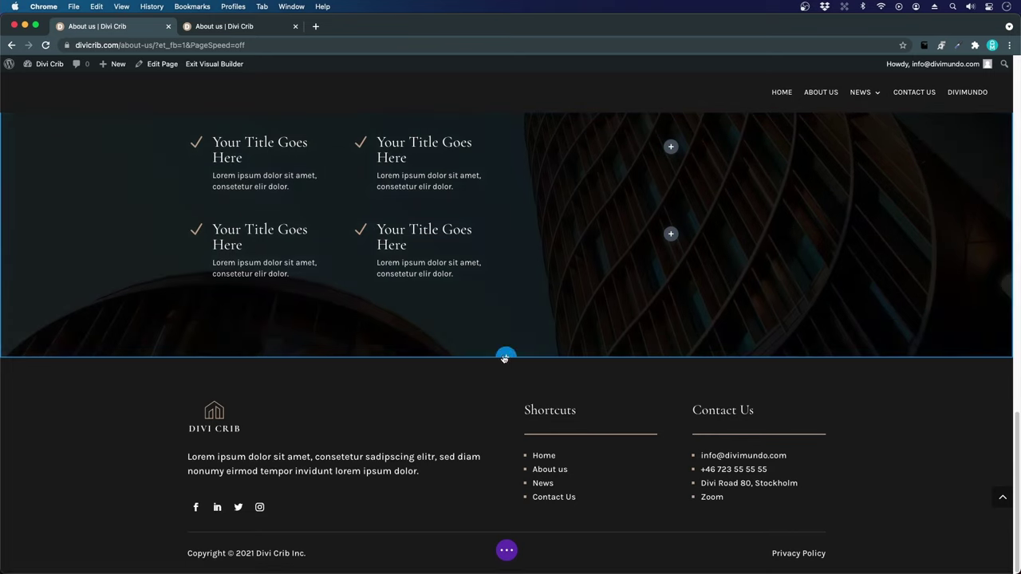
left_click(506, 354)
left_click(446, 322)
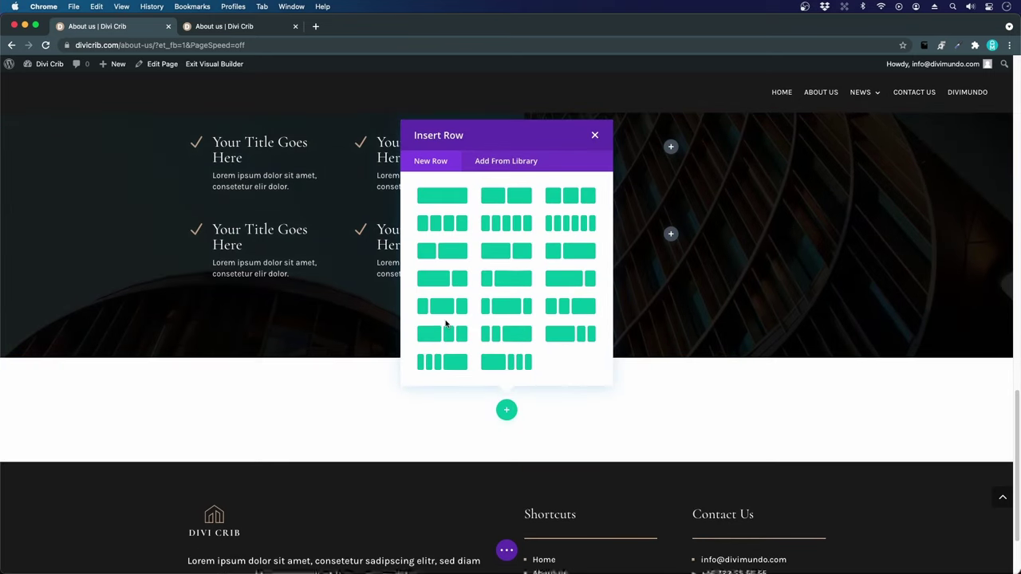
left_click(595, 137)
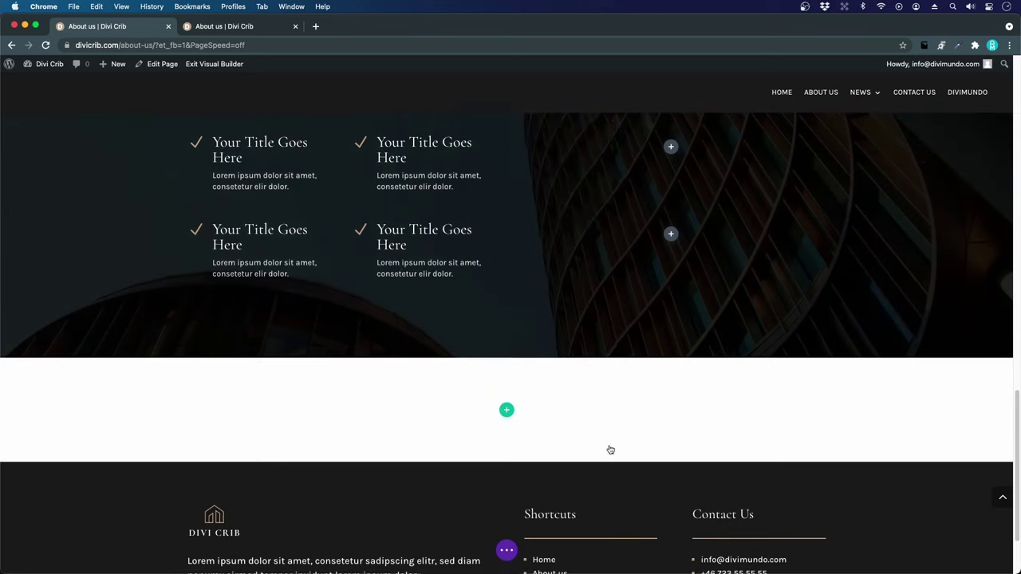
right_click(511, 410)
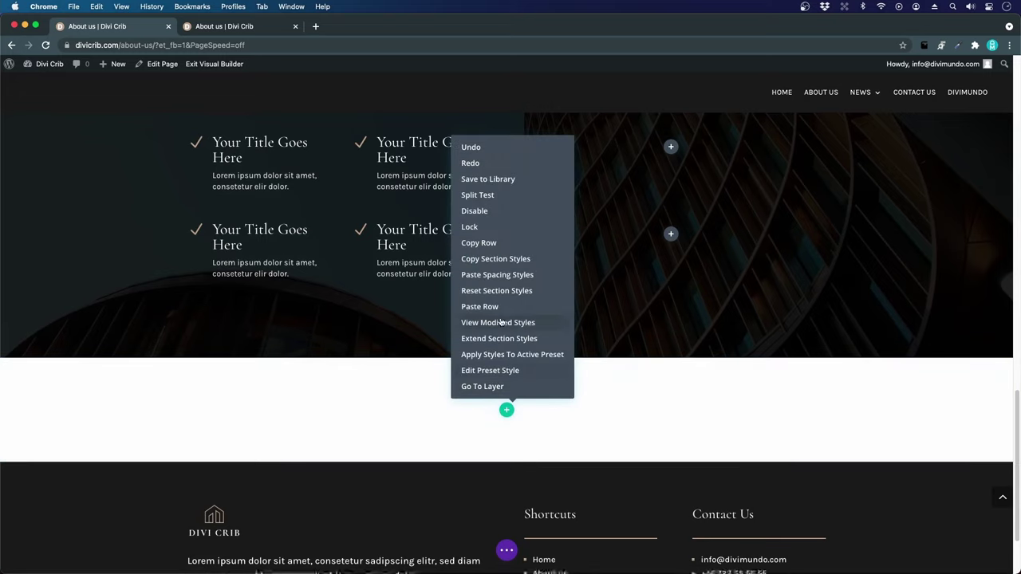
left_click(499, 307)
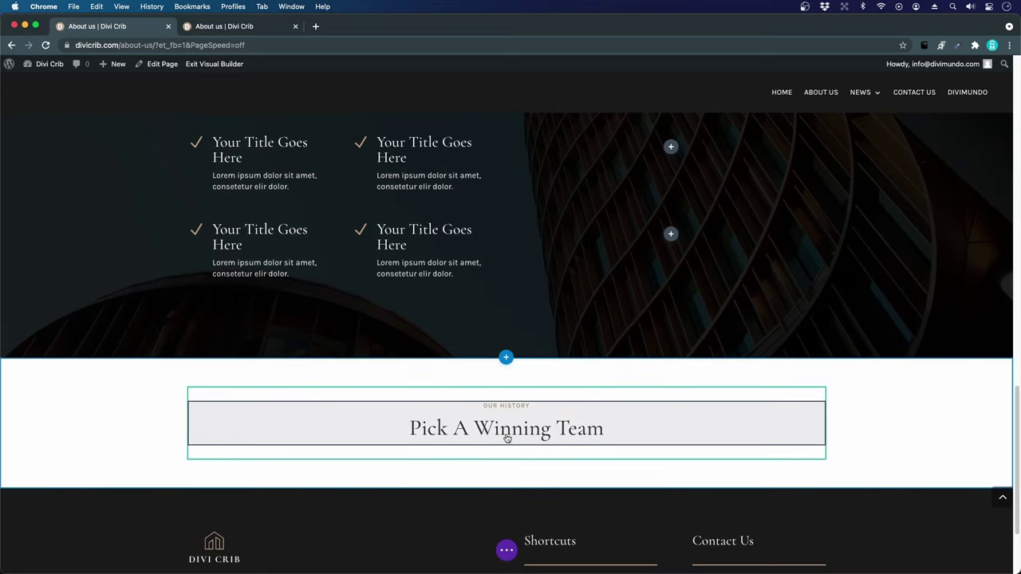
scroll(1011, 319, "down", 3)
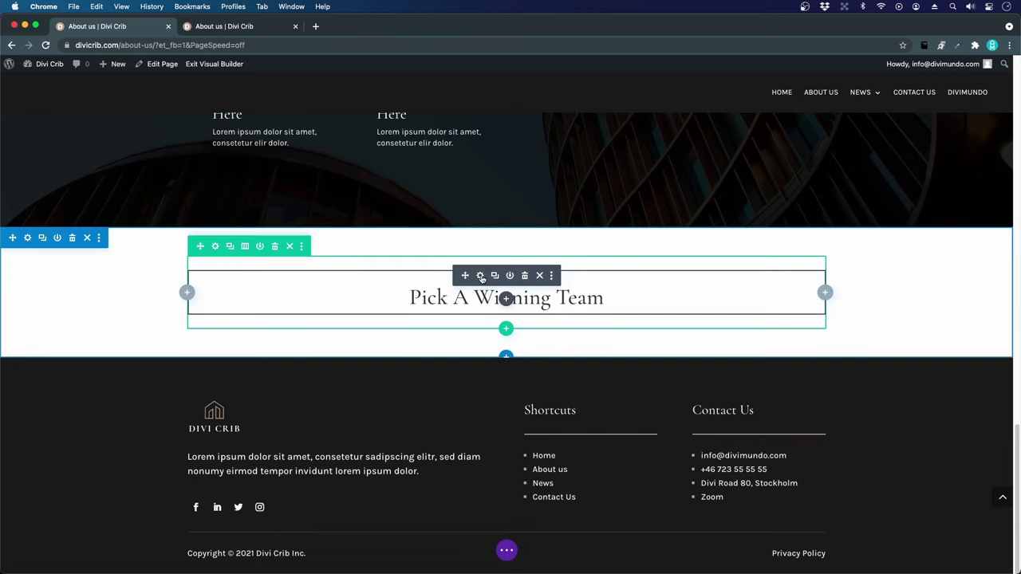
- Change the pasted text to 'Divi Allstars' above the heading 'What Can We Do For You?' and save
left_click(482, 275)
left_click(61, 270)
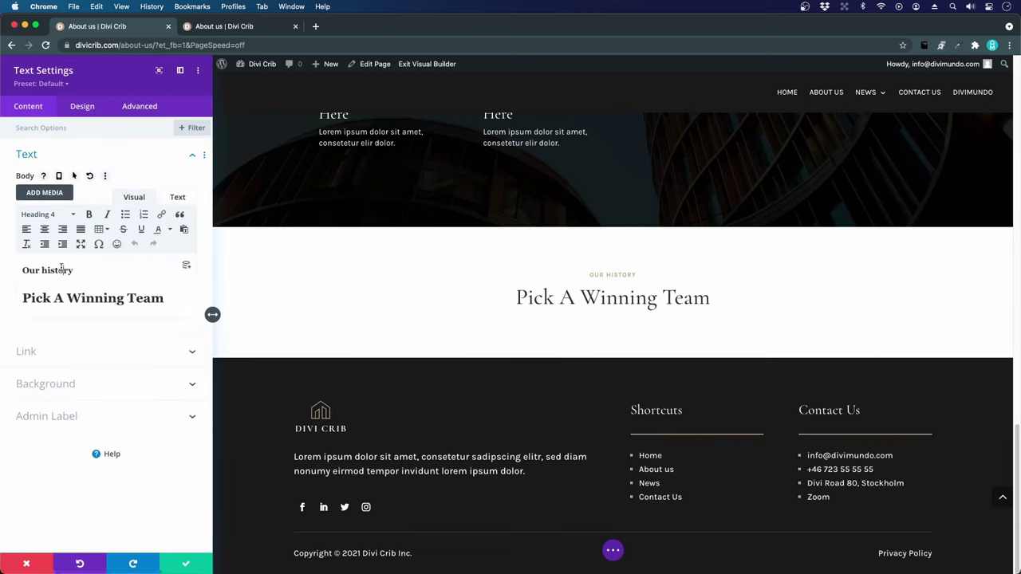
type("Divi Allstars")
triple_click(101, 297)
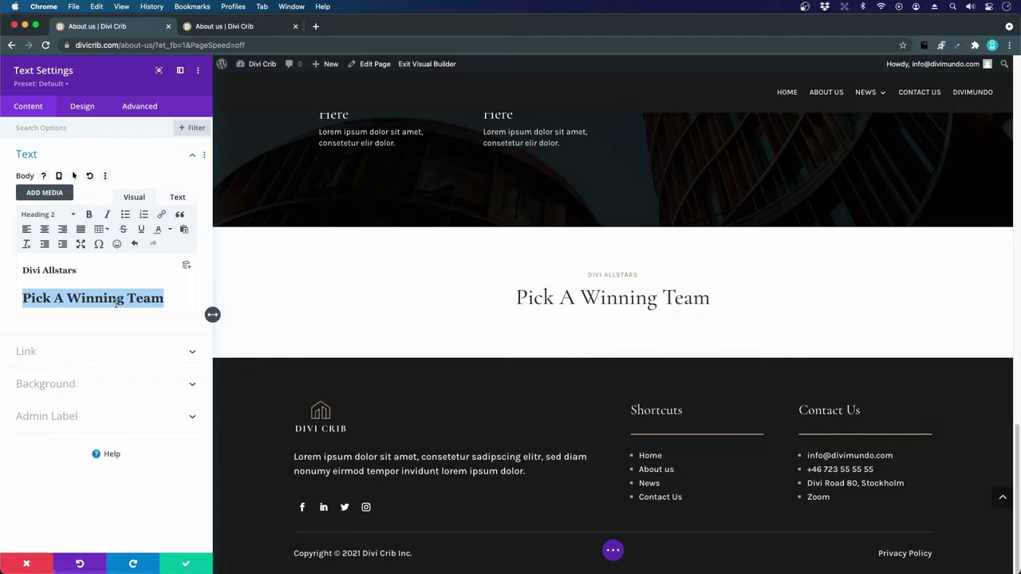
type("What Can")
type("We Di F")
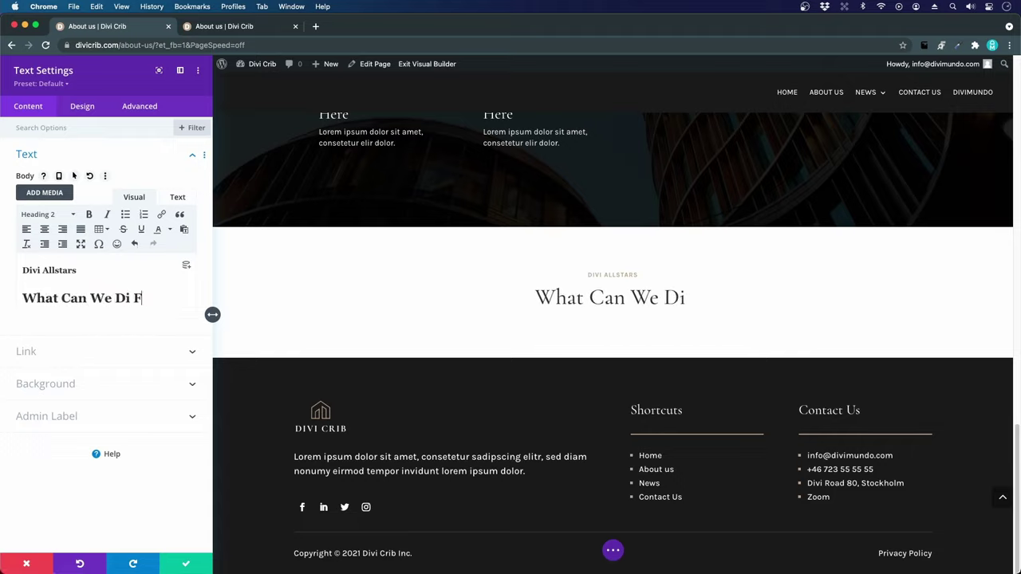
key("BackSpace")
type("o Forr")
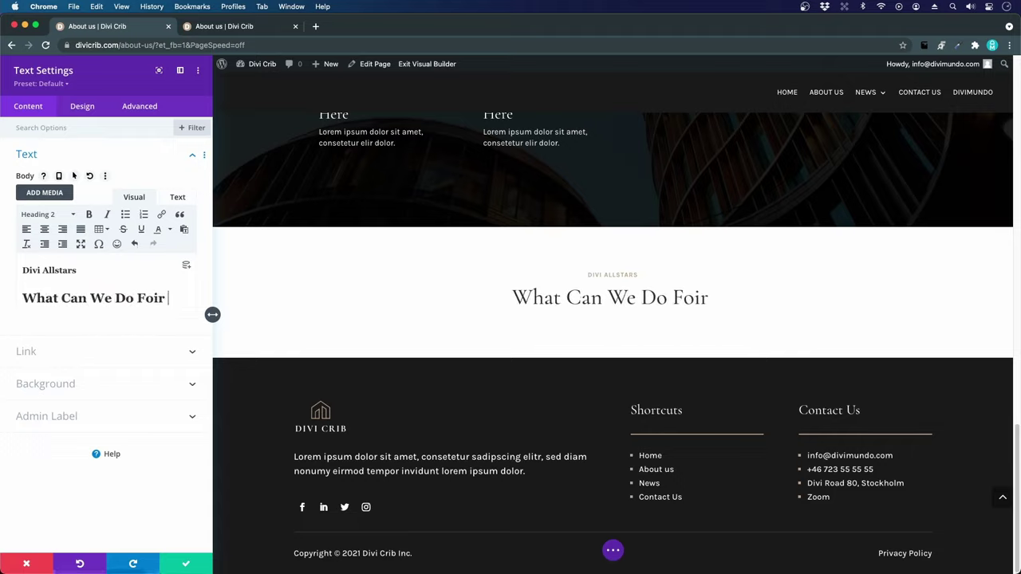
key("BackSpace")
key("BackSpace")
type("r You=?")
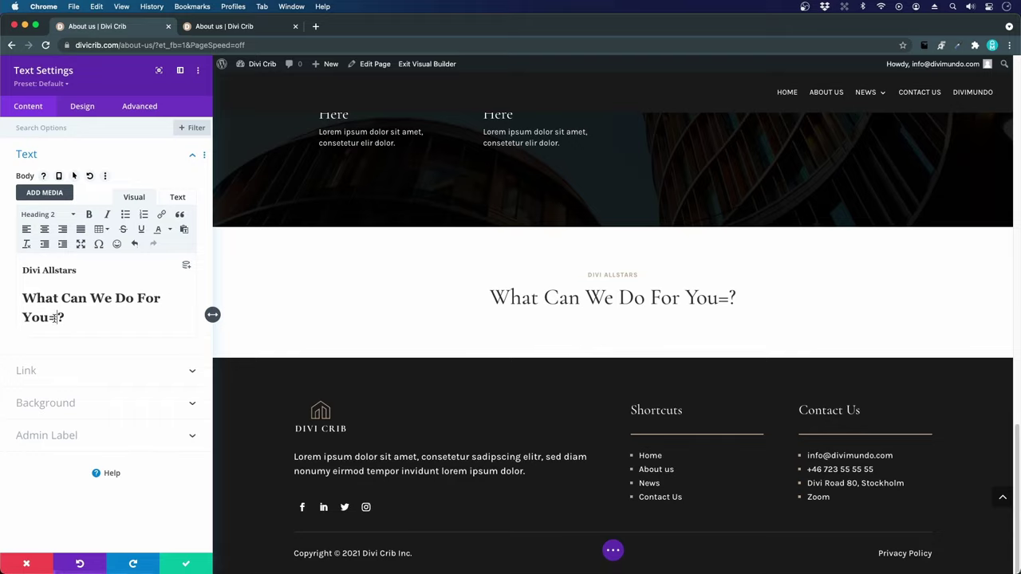
key("BackSpace")
left_click(186, 563)
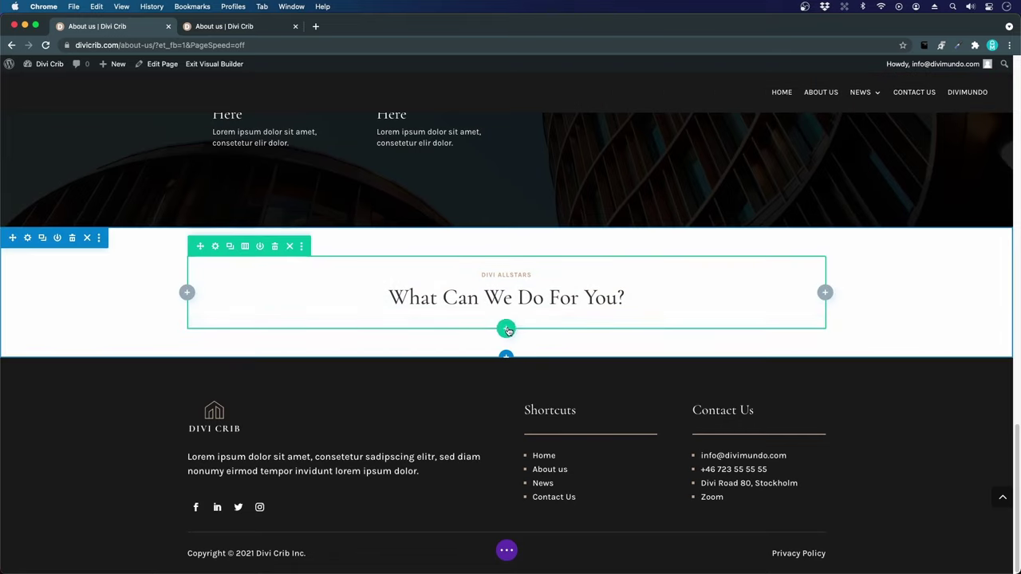
- Add a three-column row with an Image module showing portraits-04.jpg in the first column
left_click(506, 329)
left_click(564, 164)
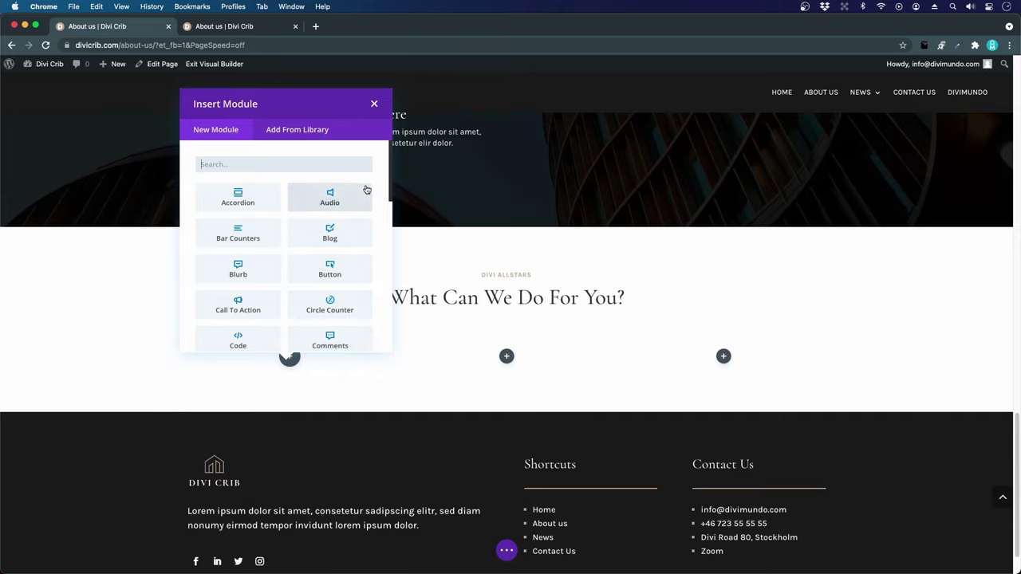
type("i")
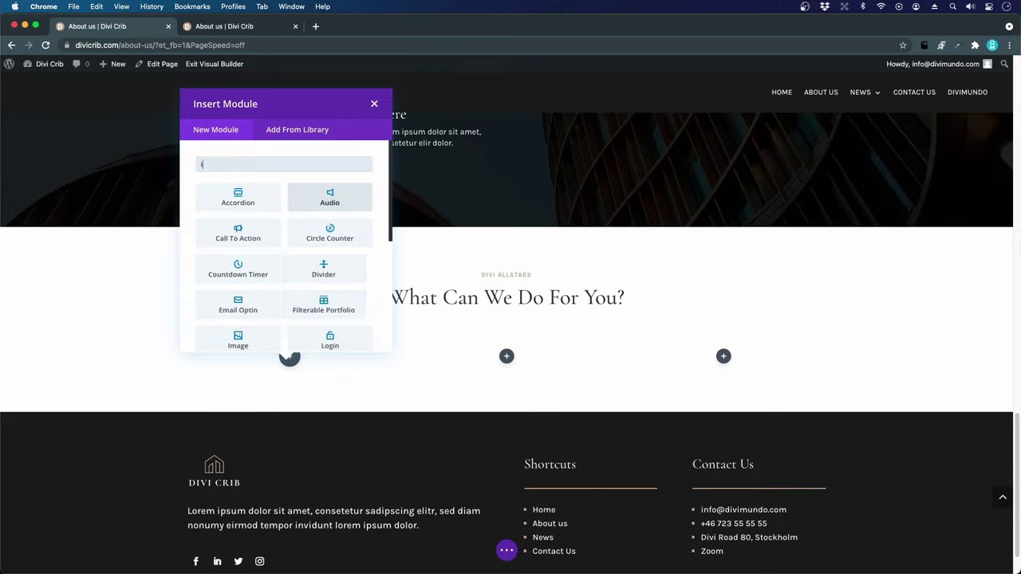
type("mage")
left_click(246, 201)
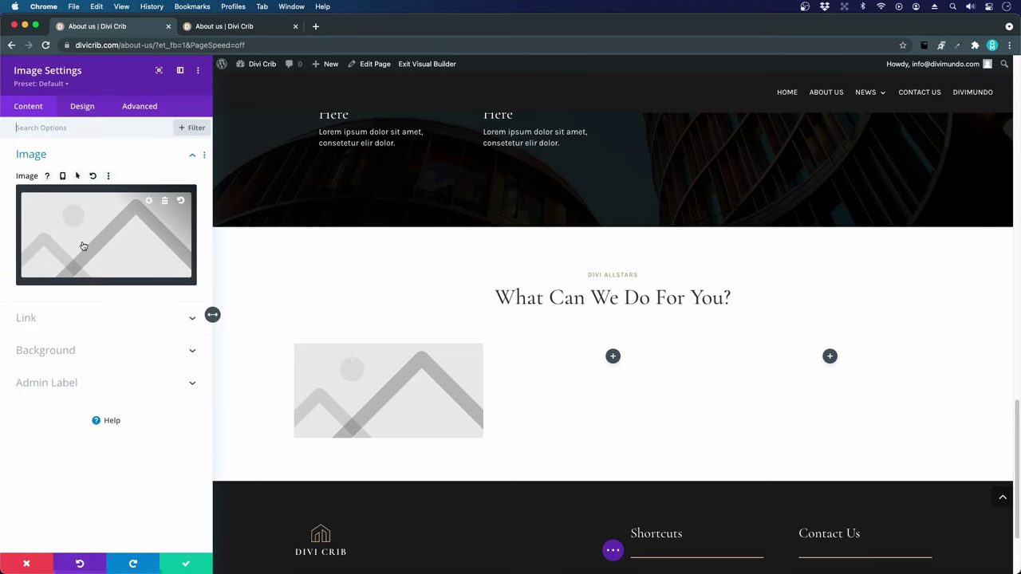
left_click(83, 246)
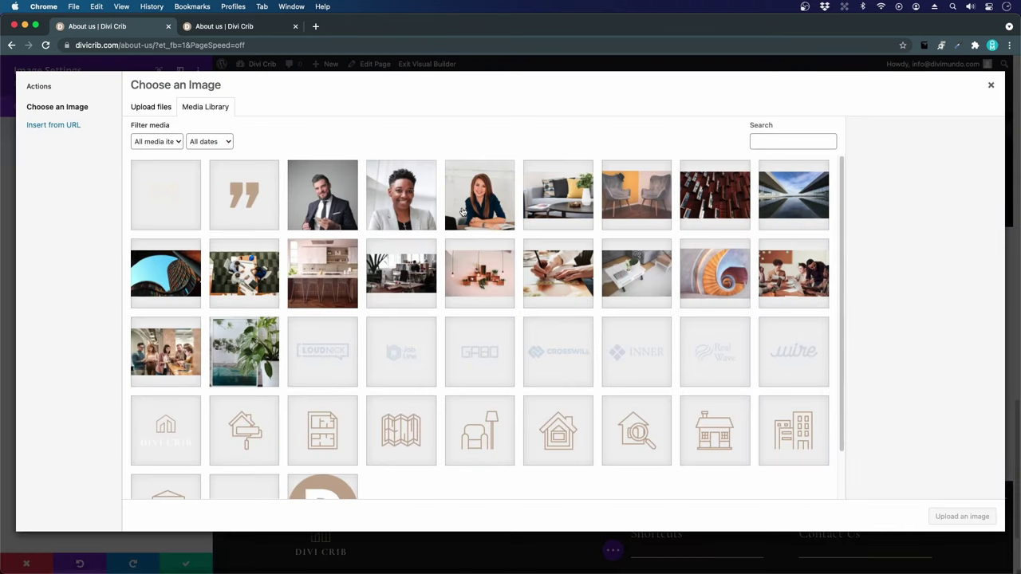
left_click(481, 195)
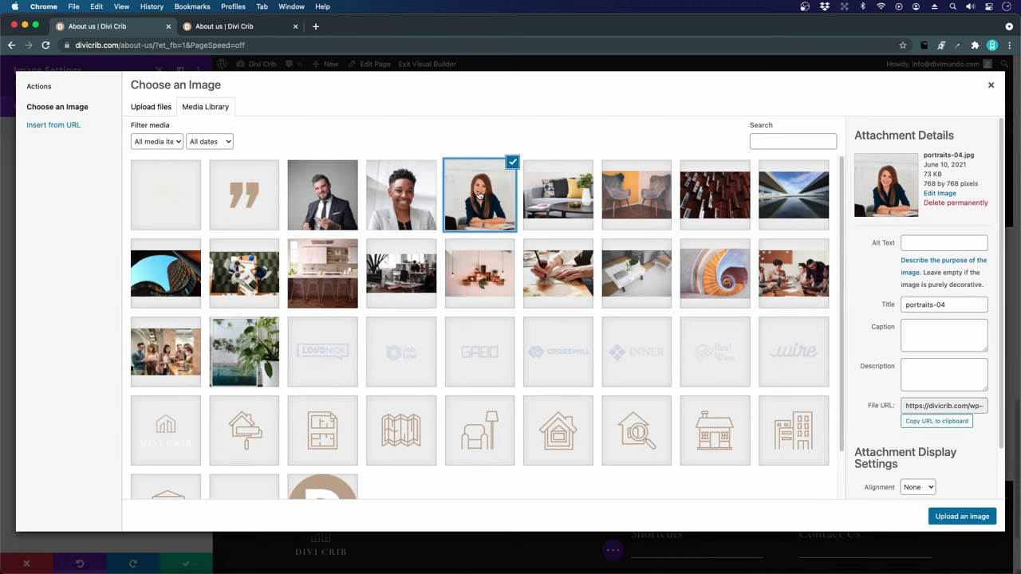
left_click(980, 516)
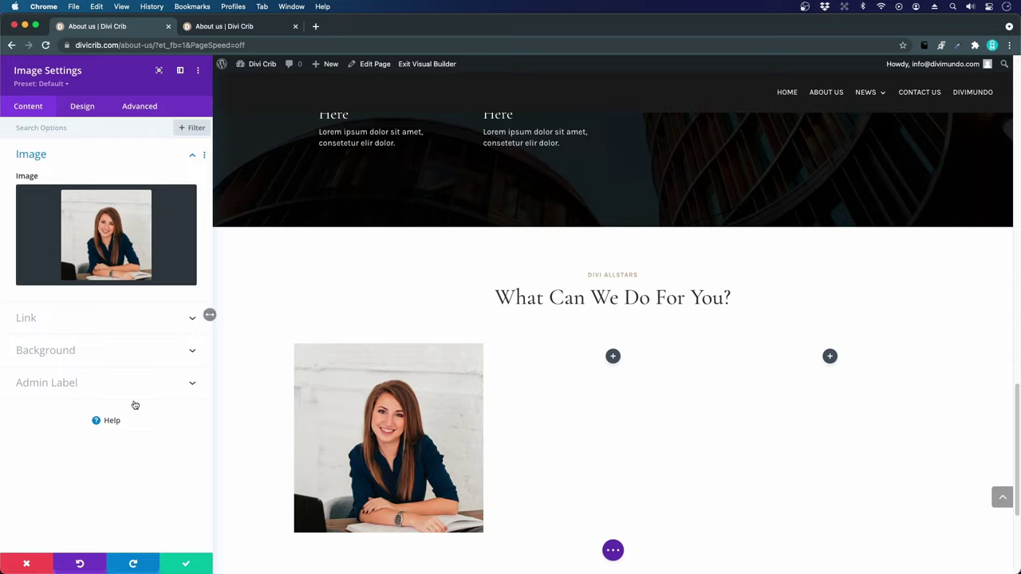
- Round the portrait's corners in the Design border options, raising the radius to 21px
left_click(83, 106)
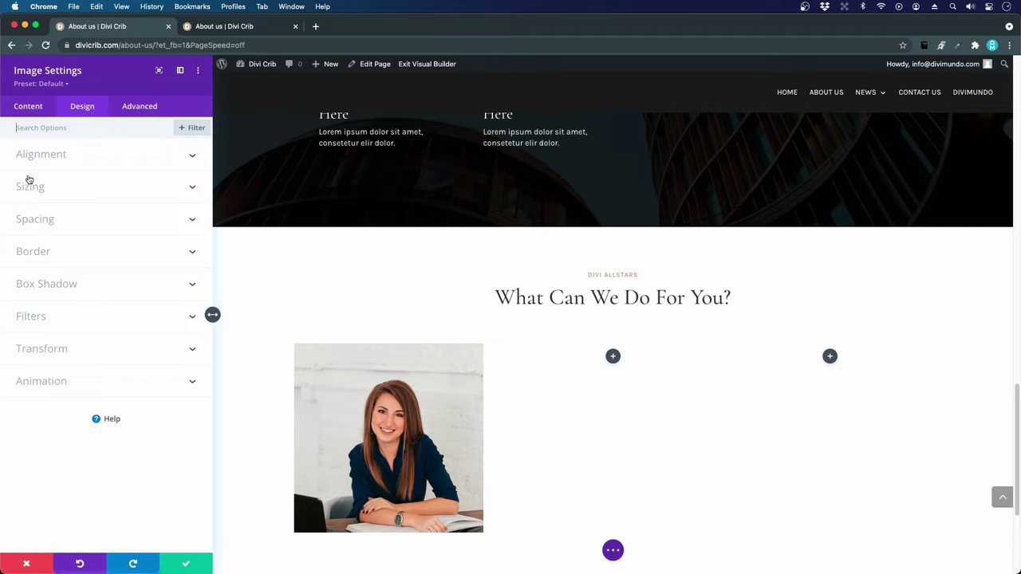
left_click(32, 253)
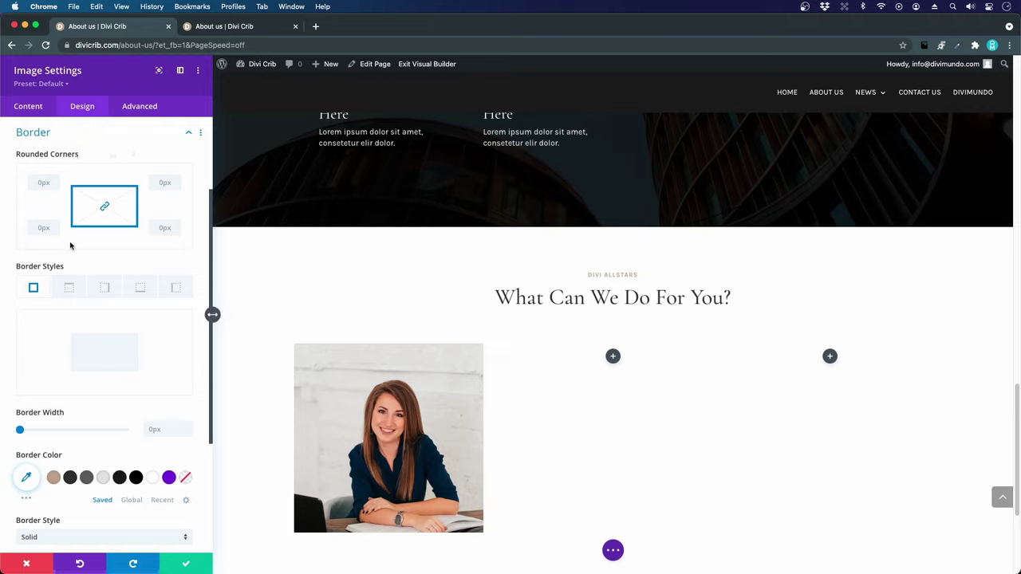
scroll(70, 245, "down", 1)
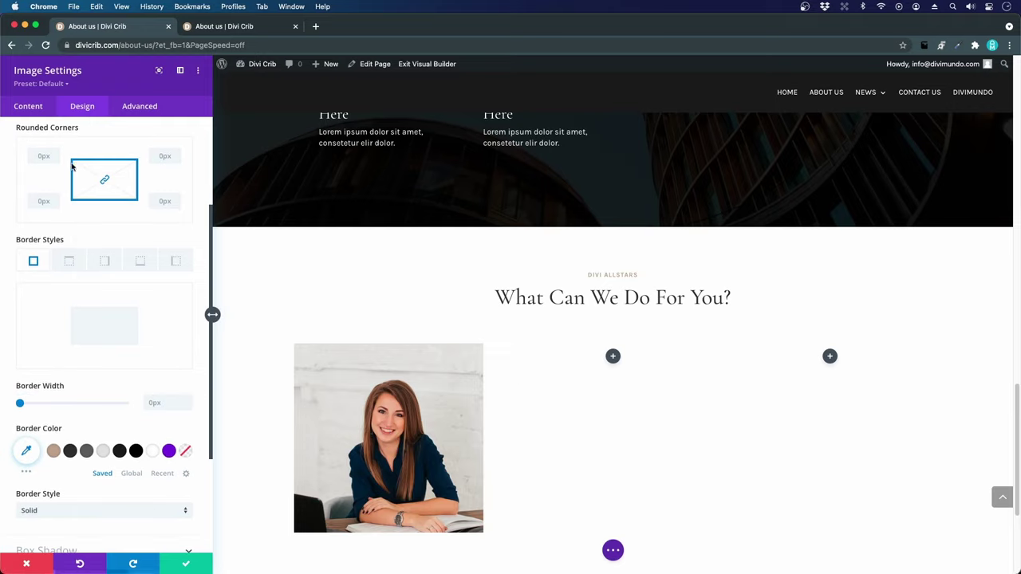
scroll(76, 171, "up", 2)
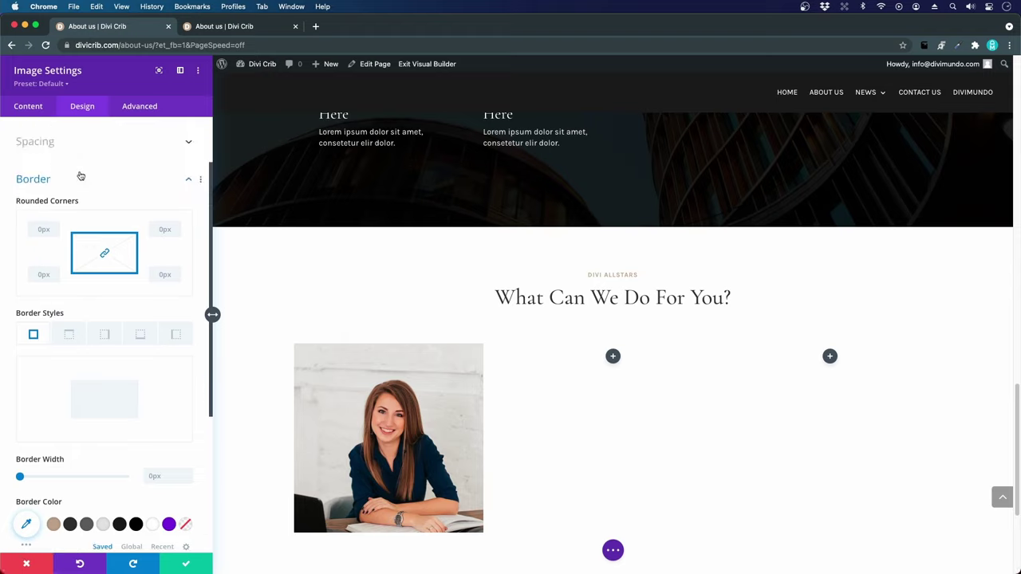
left_click(53, 229)
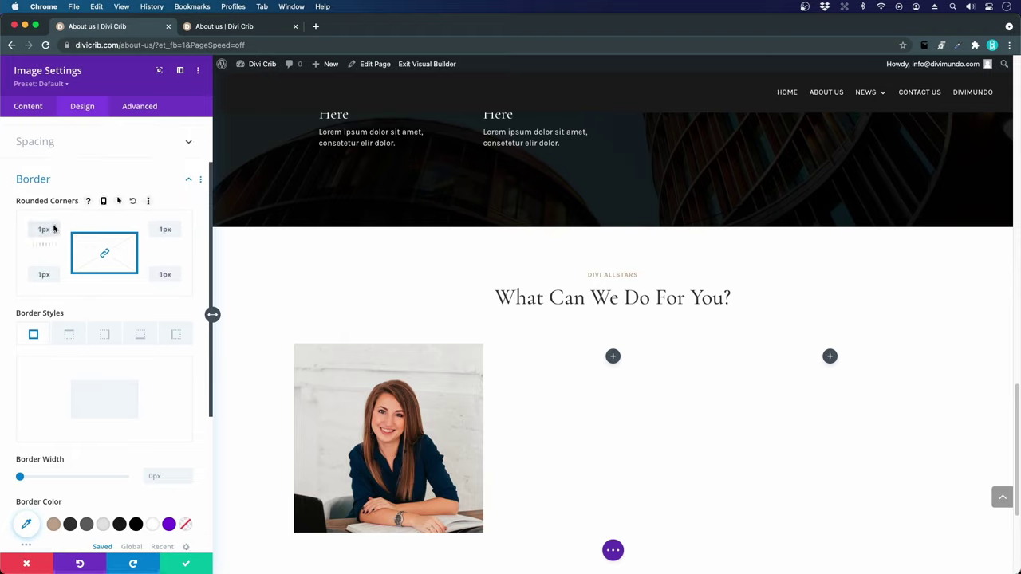
left_click(56, 228)
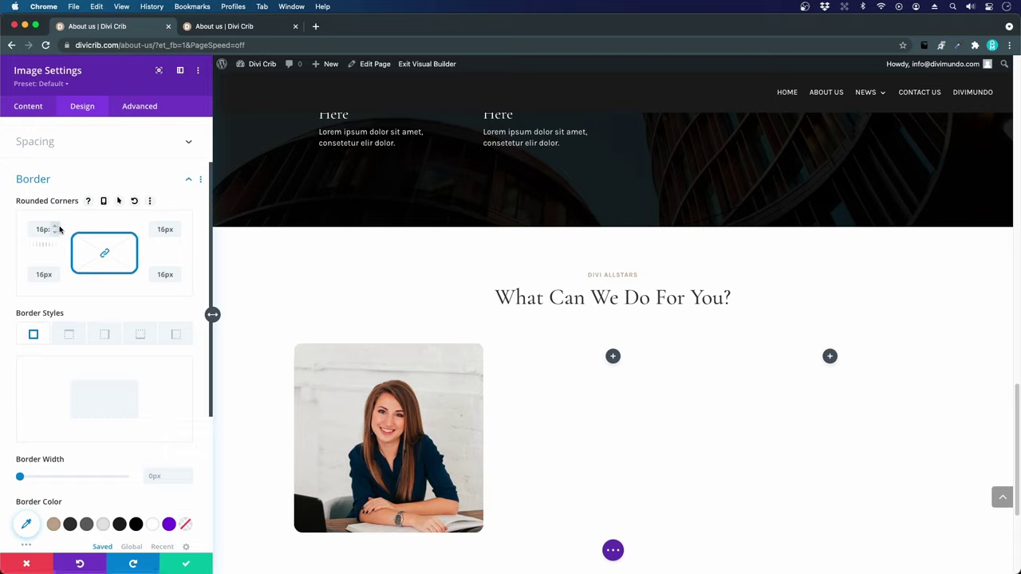
left_click(59, 229)
left_click(55, 228)
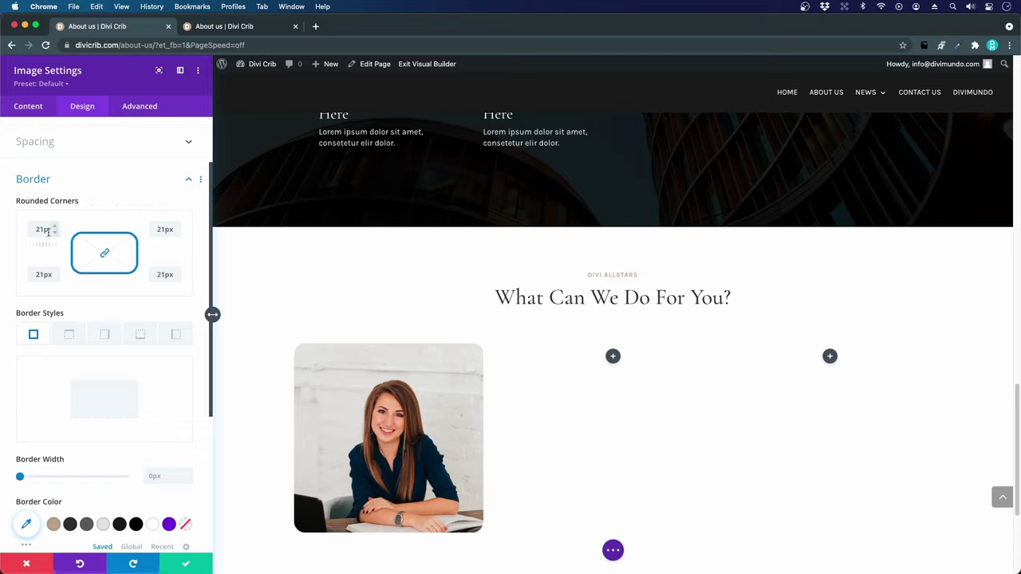
double_click(46, 230)
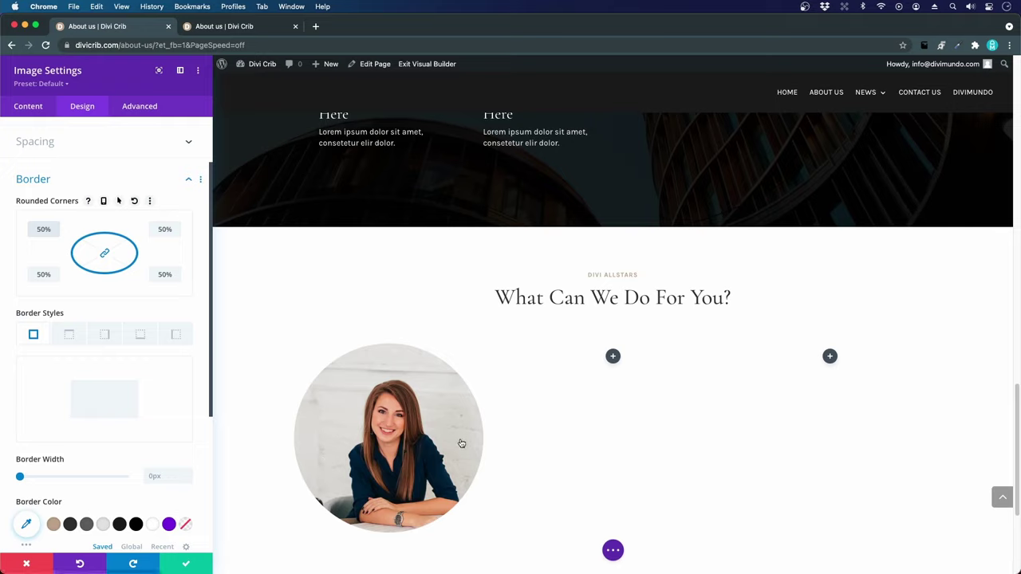
- Give the portrait a 2px tan #c2ab92 border and compare with the live About page
scroll(140, 424, "down", 1)
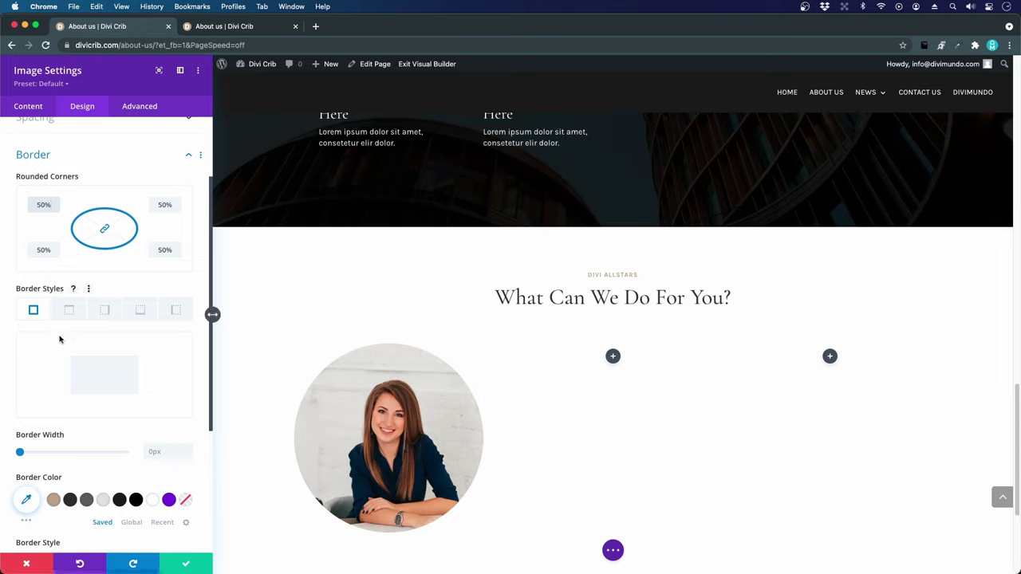
scroll(65, 343, "down", 1)
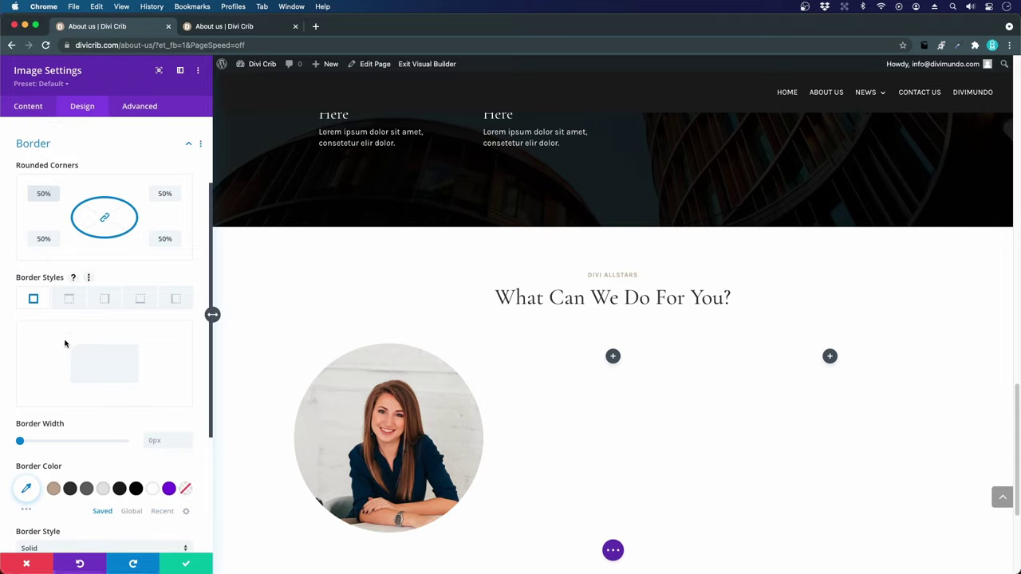
left_click_drag(19, 441, 25, 442)
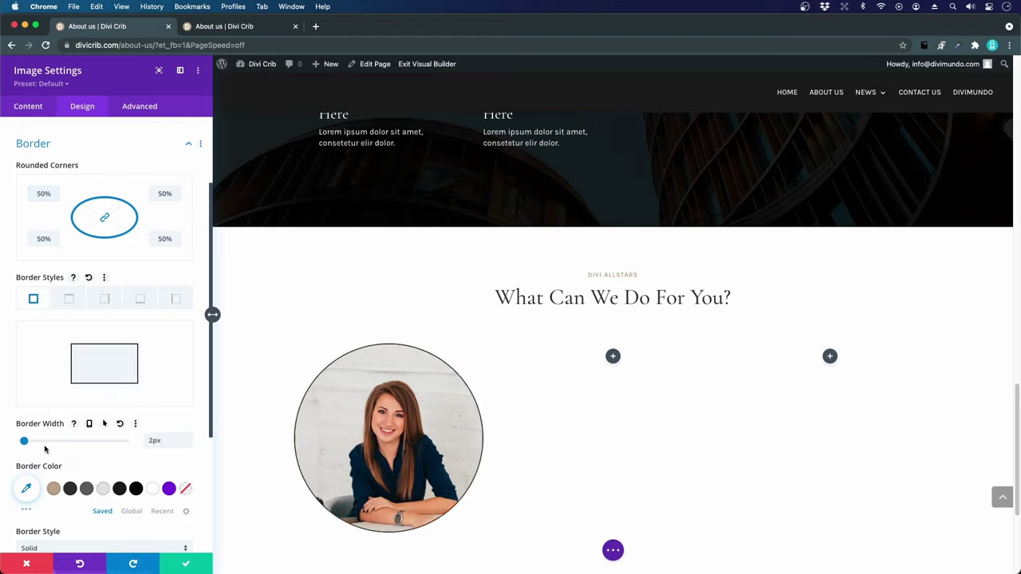
left_click(53, 488)
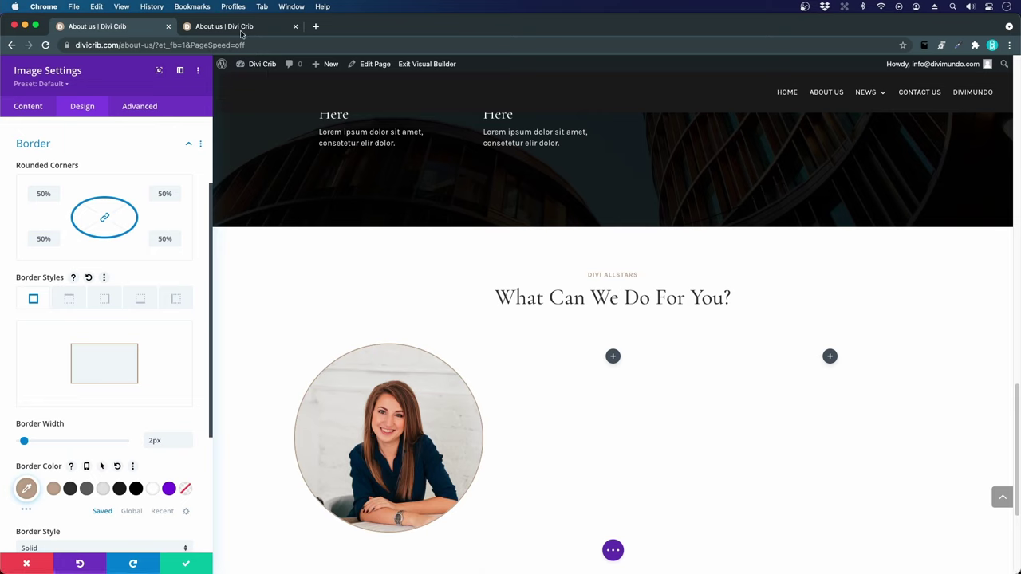
left_click(241, 28)
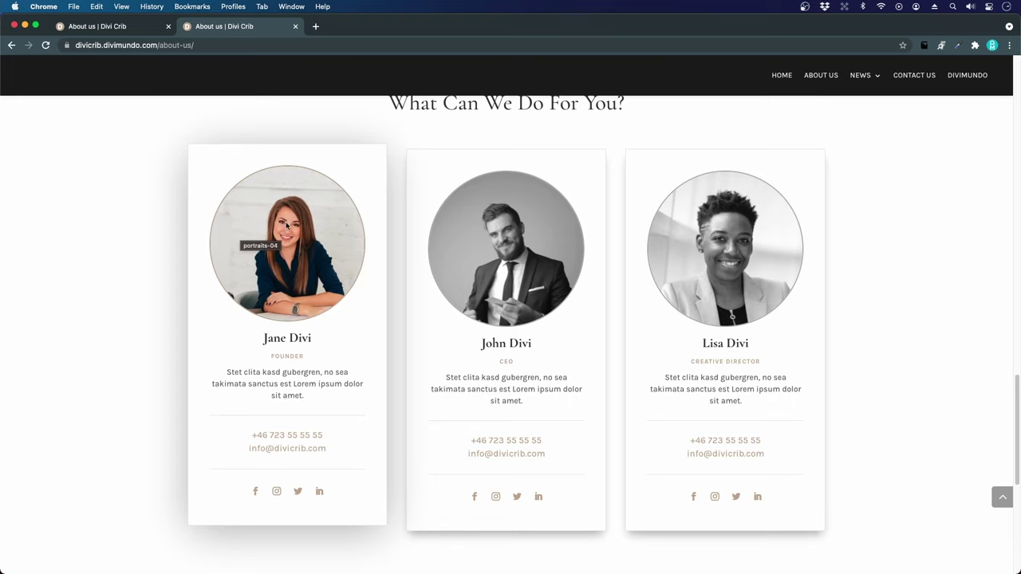
- Set the portrait's Saturation filter to 0%, with 100% saturation on hover
left_click(90, 26)
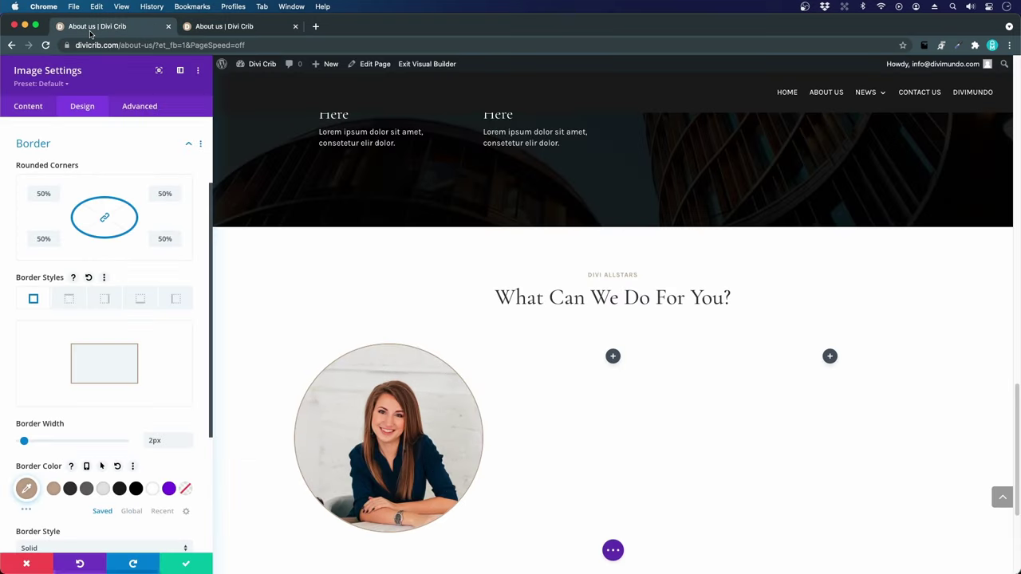
scroll(83, 404, "down", 1)
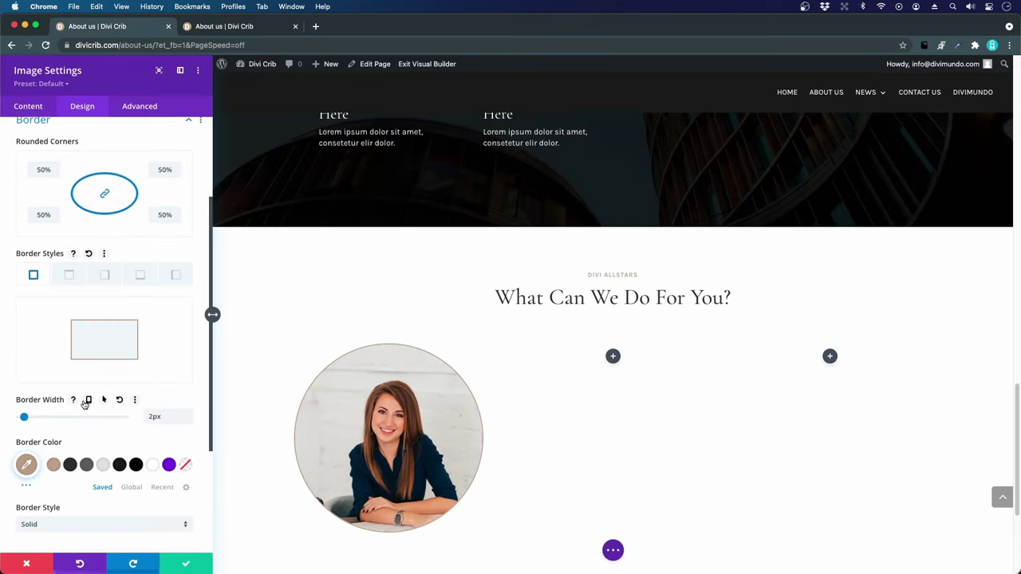
scroll(84, 404, "down", 5)
left_click(61, 420)
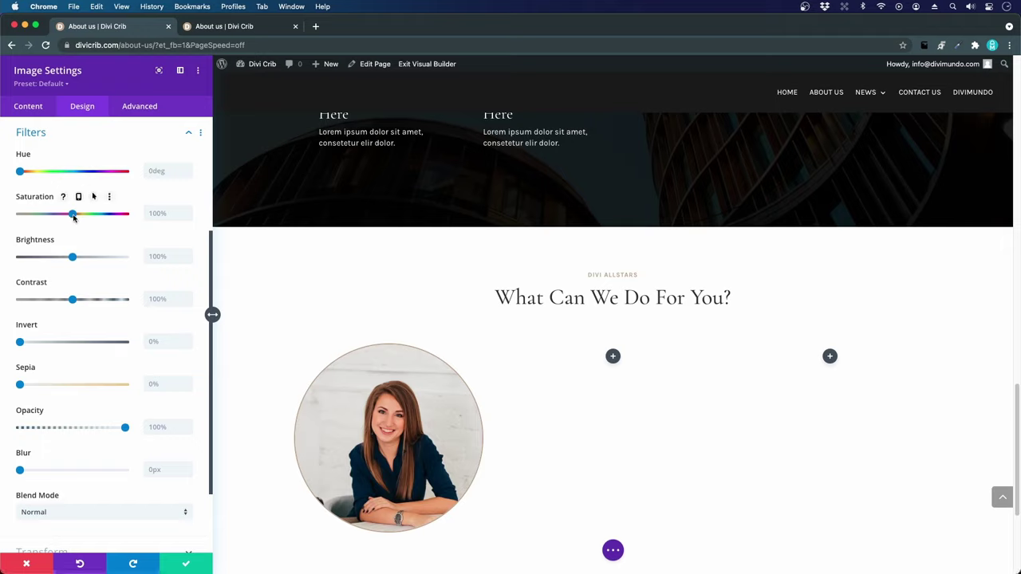
left_click_drag(73, 214, 2, 212)
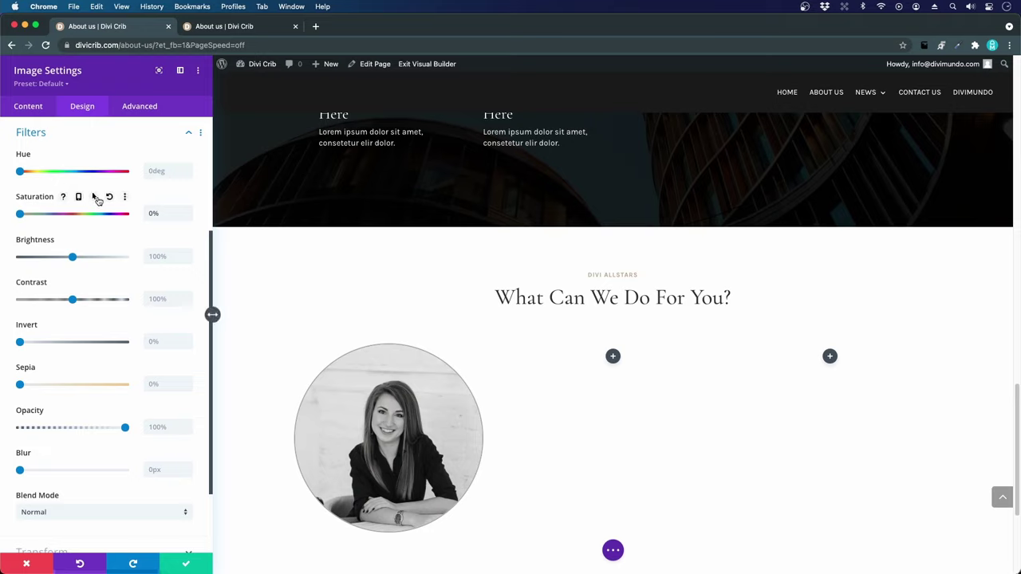
left_click(94, 197)
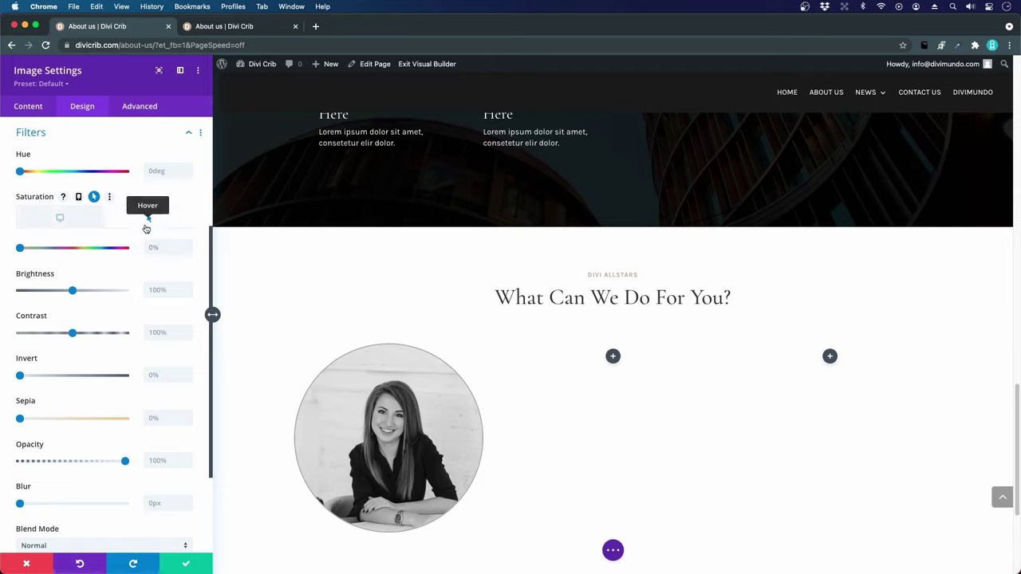
left_click(148, 222)
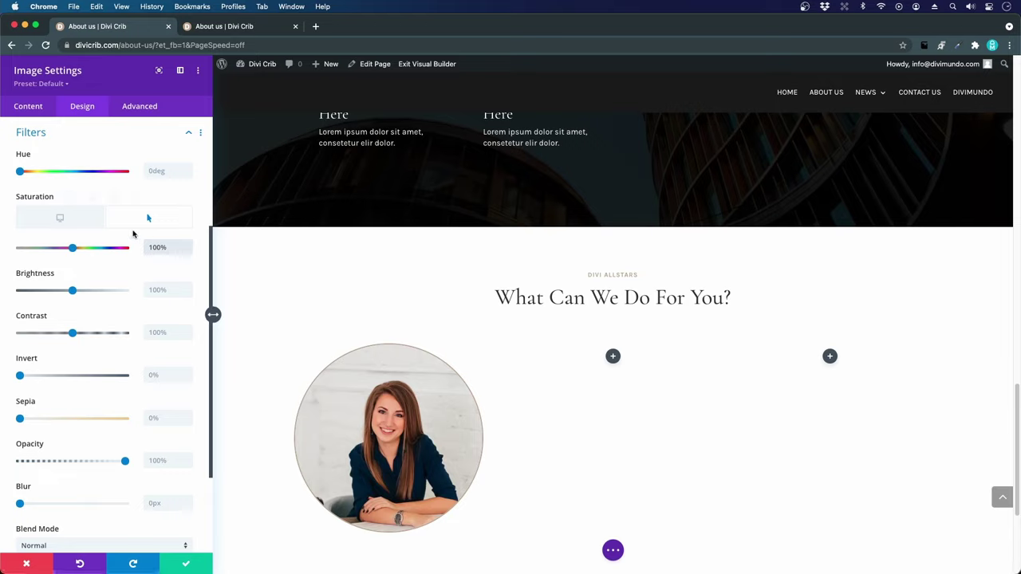
left_click(91, 223)
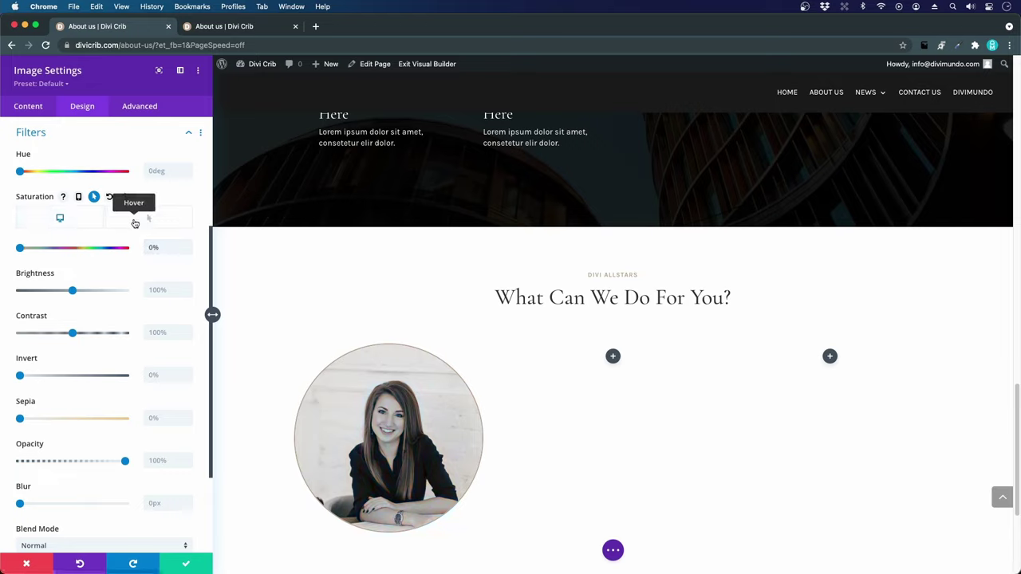
left_click(135, 224)
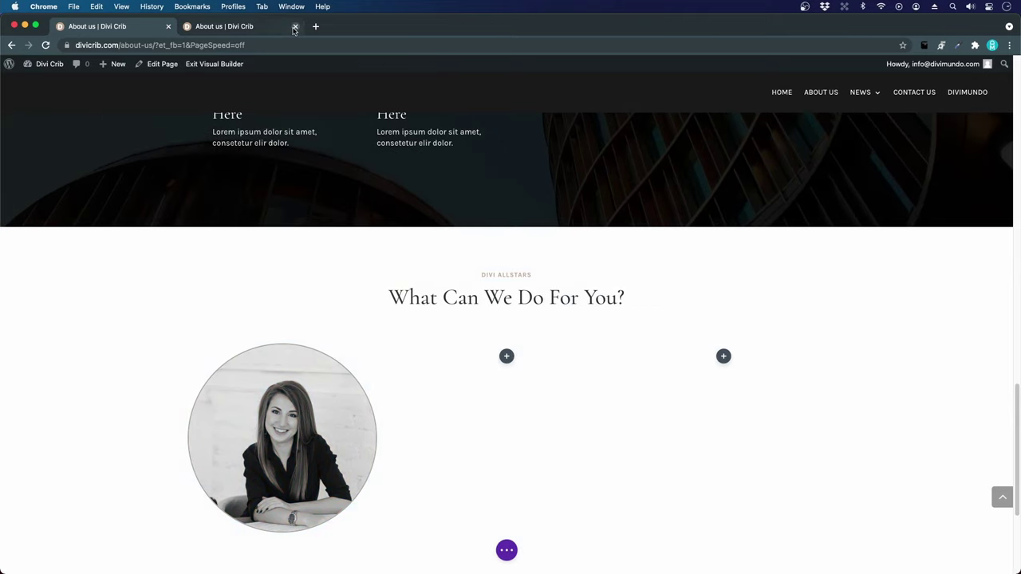
- Add a Text module beneath the portrait after checking the live team cards
left_click(224, 26)
scroll(264, 349, "down", 1)
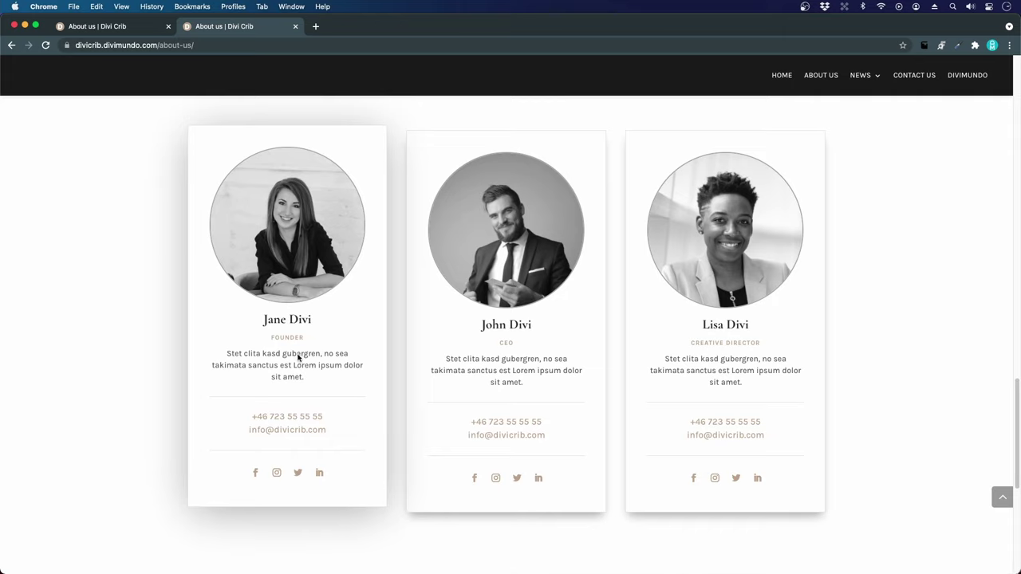
left_click(153, 32)
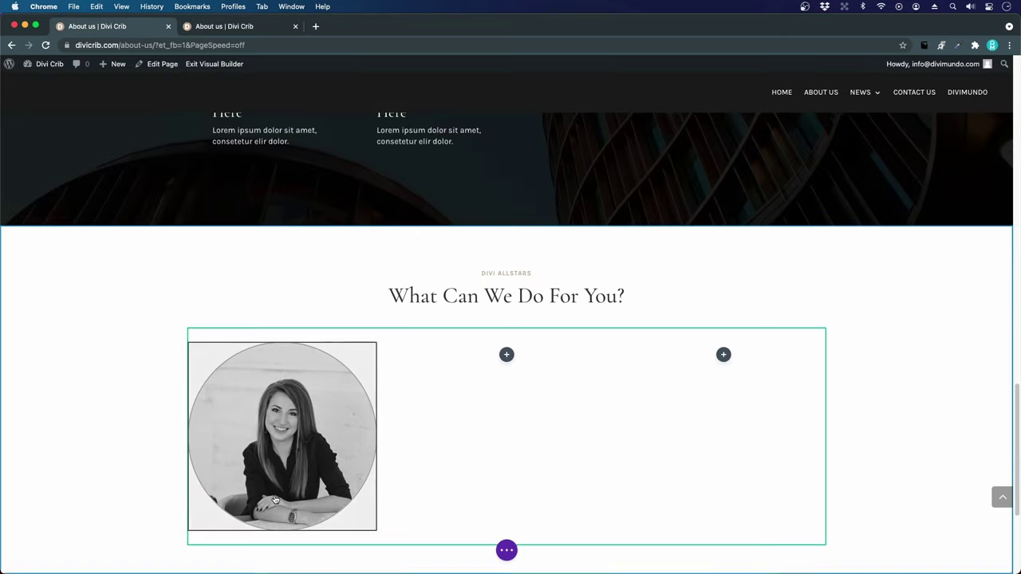
scroll(303, 309, "down", 3)
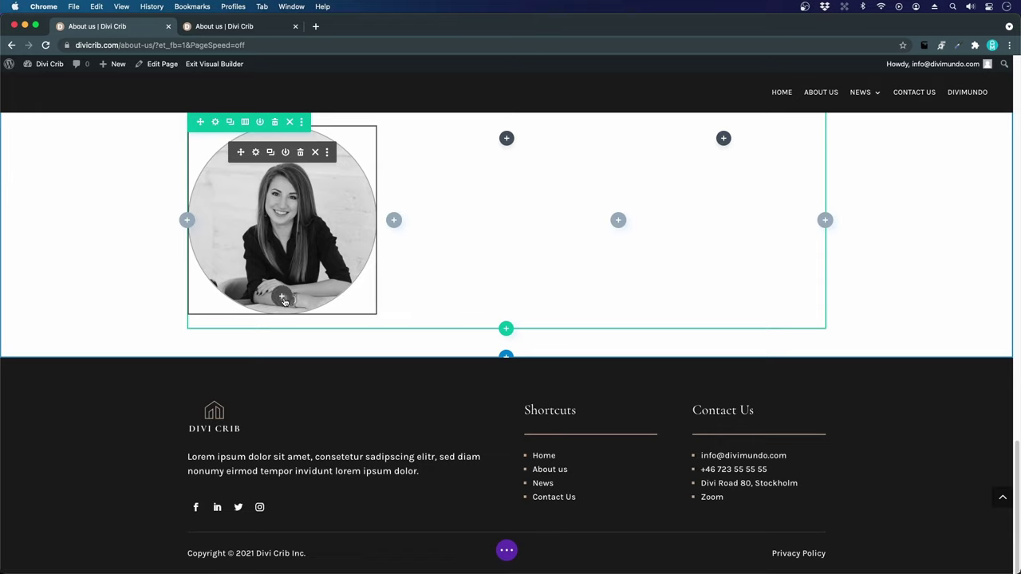
left_click(283, 297)
type("text")
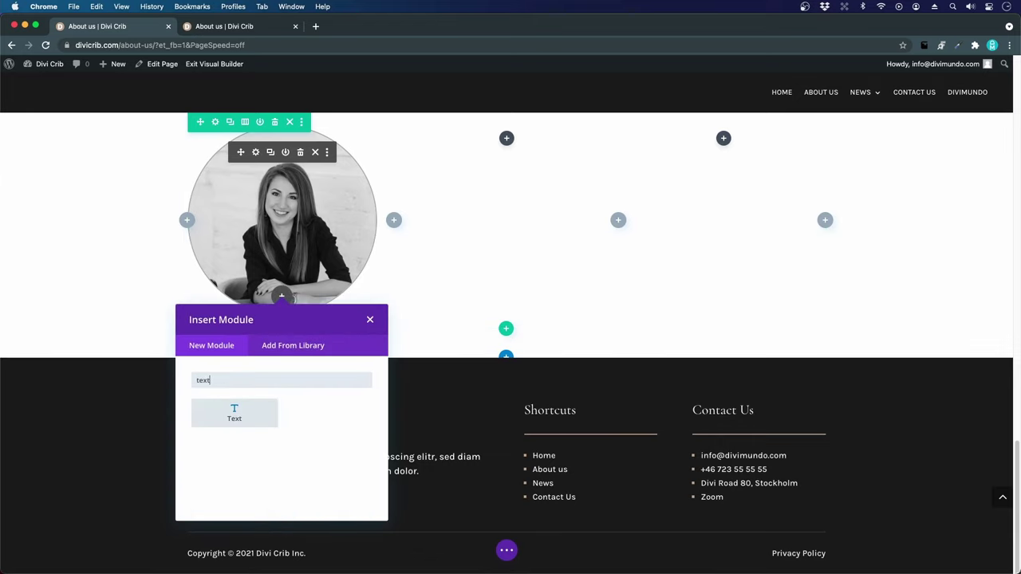
left_click(252, 409)
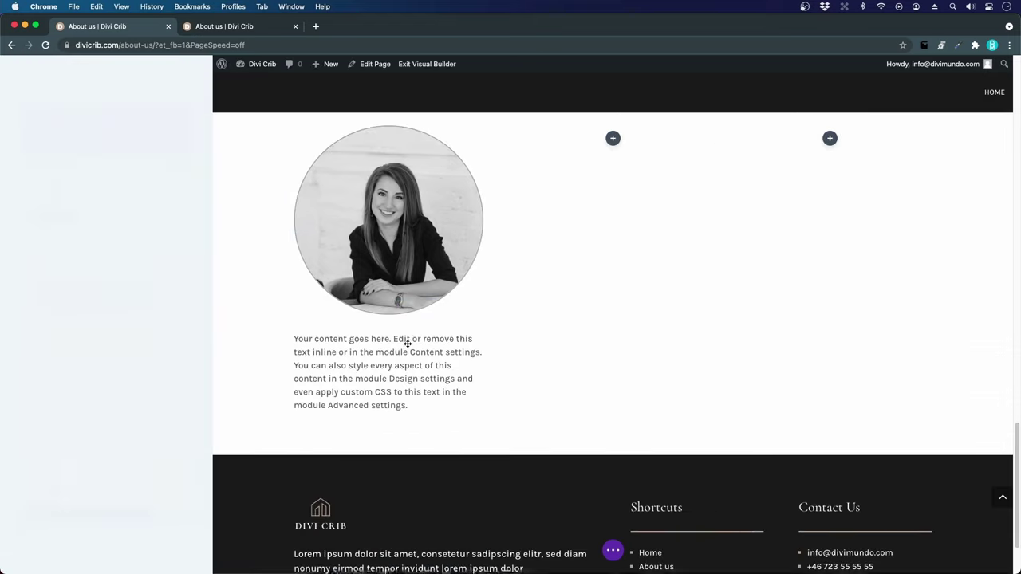
- Paste the live card's name, FOUNDER title and bio as plain text in separate paragraphs
left_click(224, 28)
left_click_drag(322, 401, 253, 318)
key("super+c")
key("ctrl+shift+Tab")
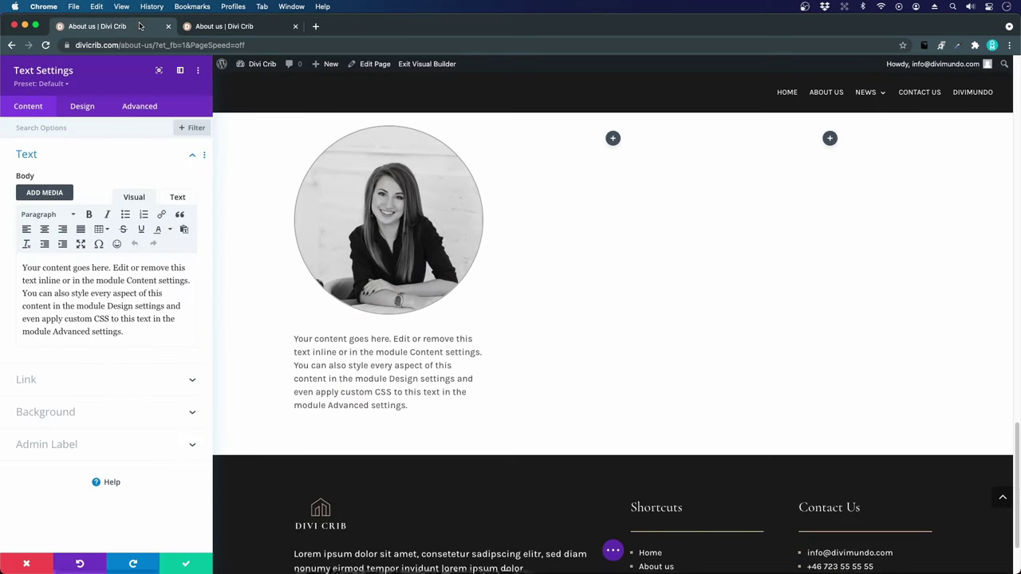
left_click(184, 229)
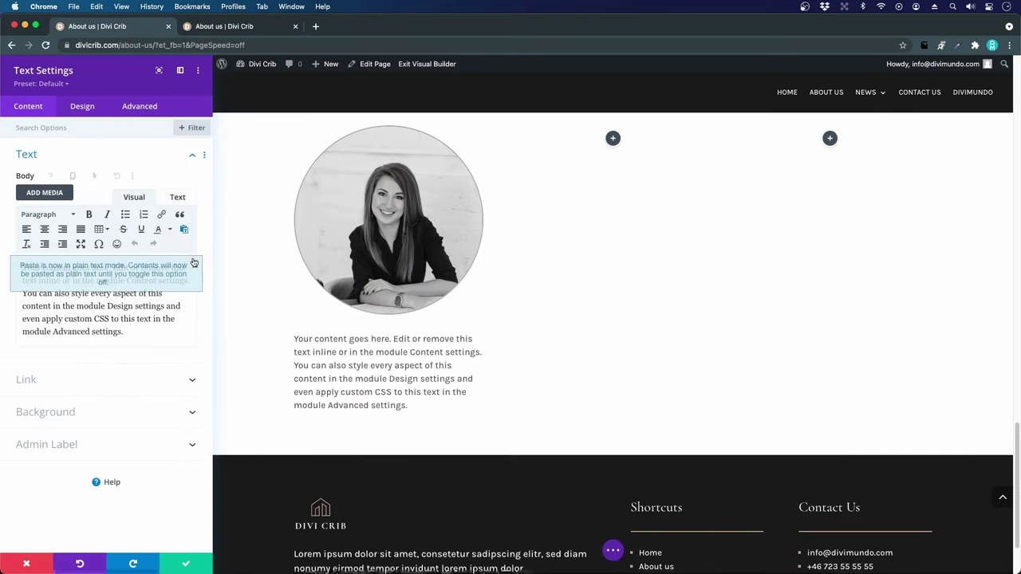
triple_click(126, 288)
key("super+v")
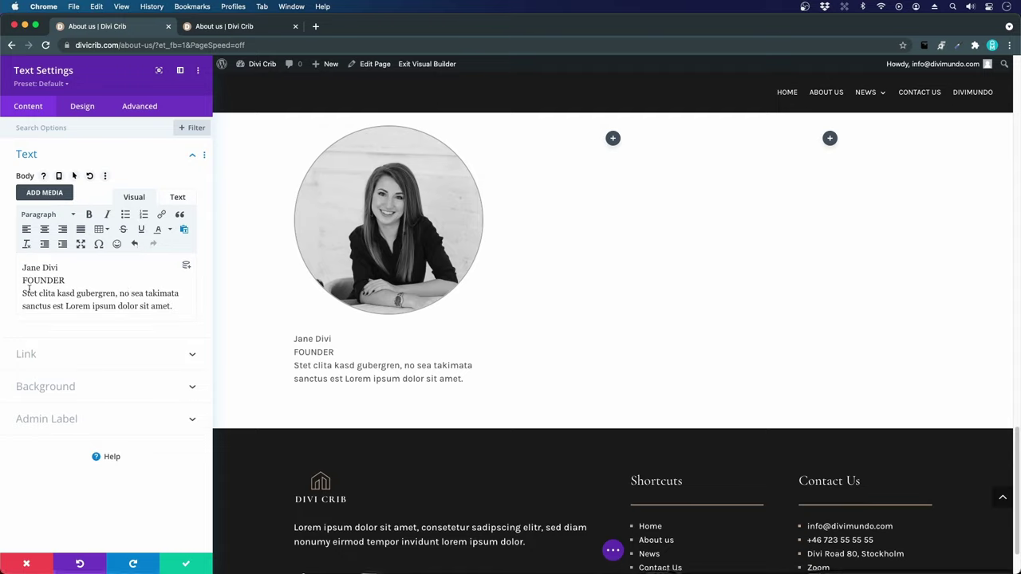
key("BackSpace")
key("Return")
key("Down")
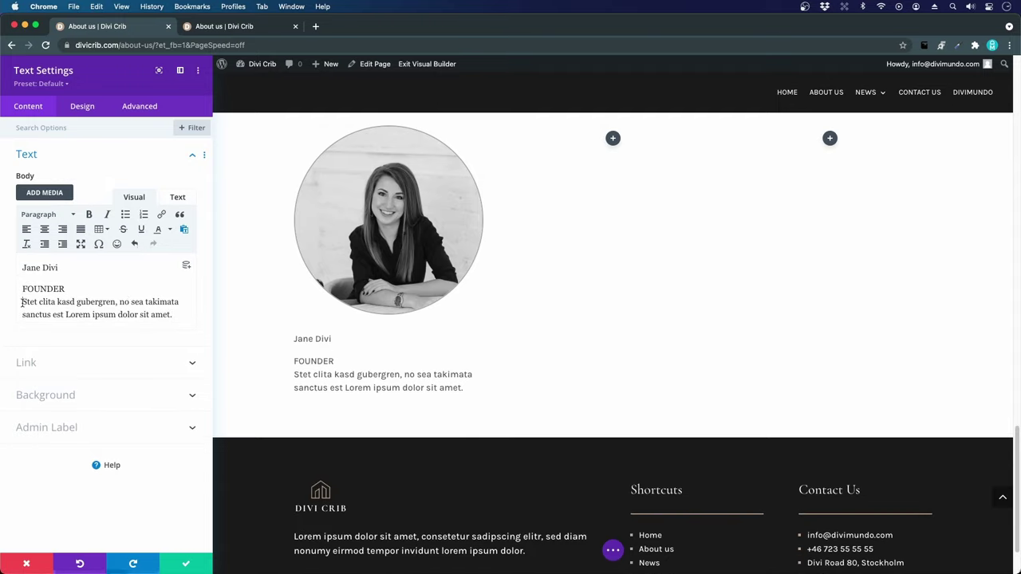
key("BackSpace")
key("Return")
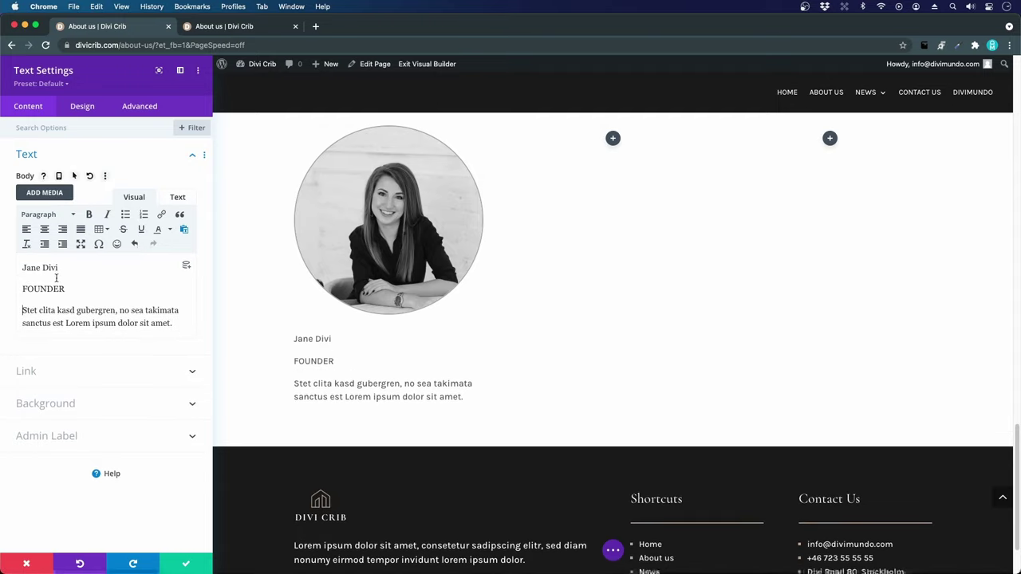
- Format the name as Heading 3 and FOUNDER as Heading 4, checking against the live card
left_click_drag(59, 268, 22, 268)
left_click(55, 215)
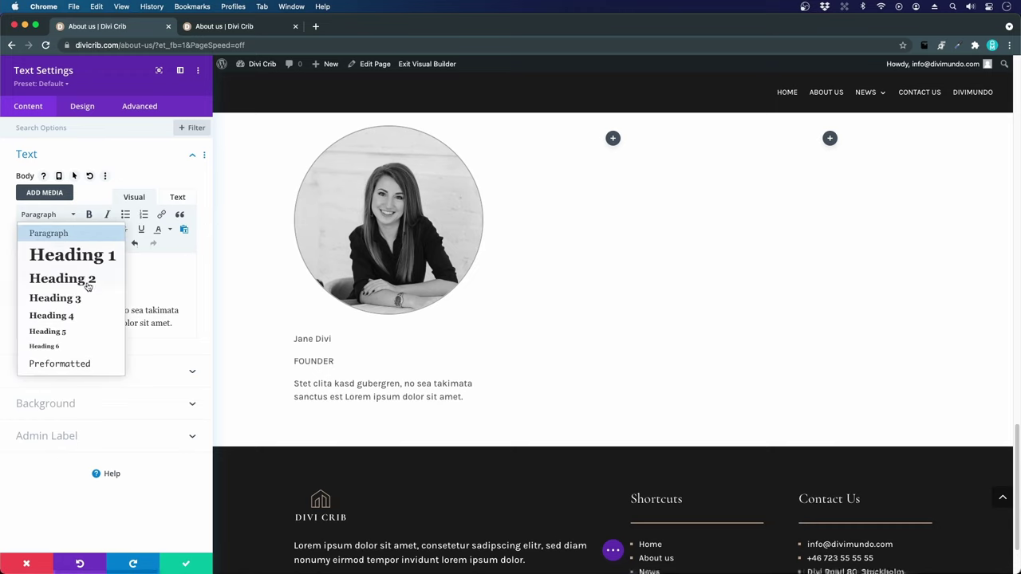
left_click(52, 315)
left_click(56, 215)
left_click(80, 300)
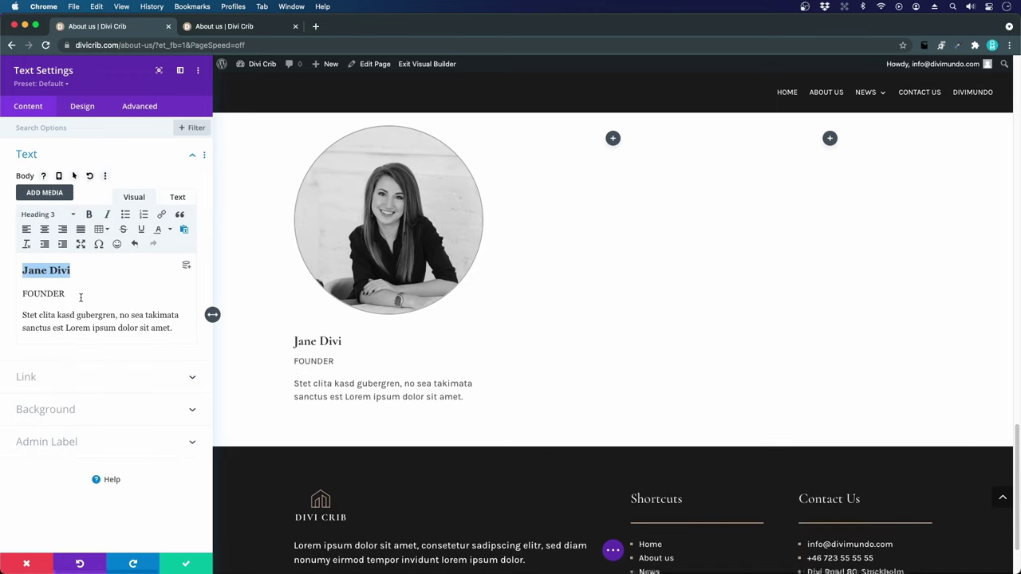
left_click_drag(67, 294, 22, 294)
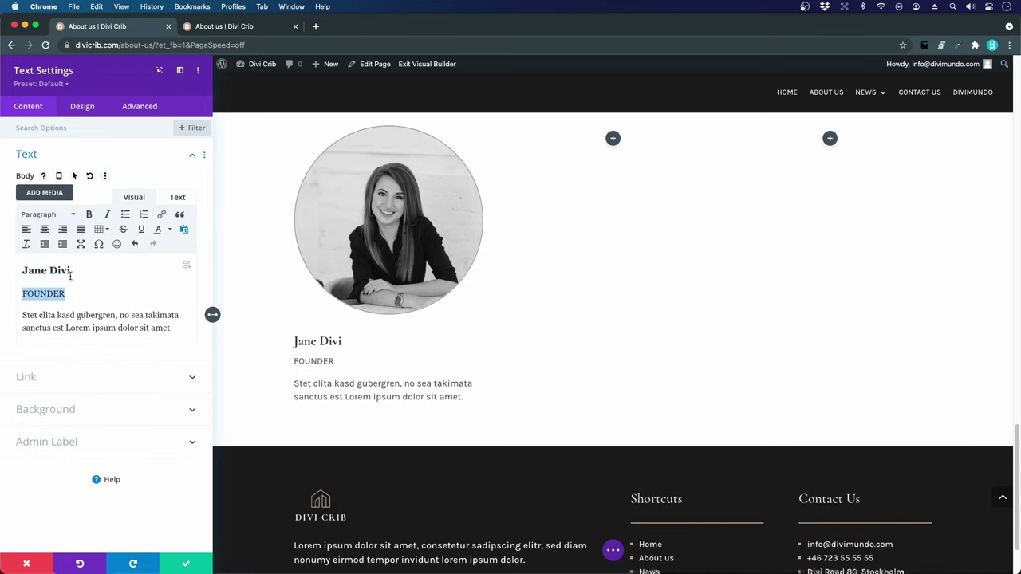
left_click(62, 216)
left_click(71, 319)
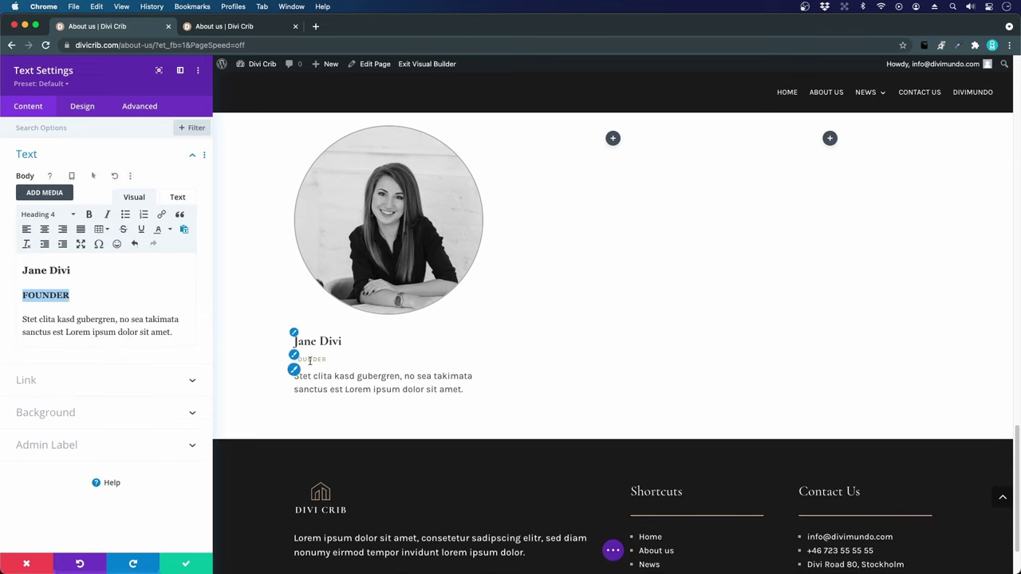
left_click(222, 29)
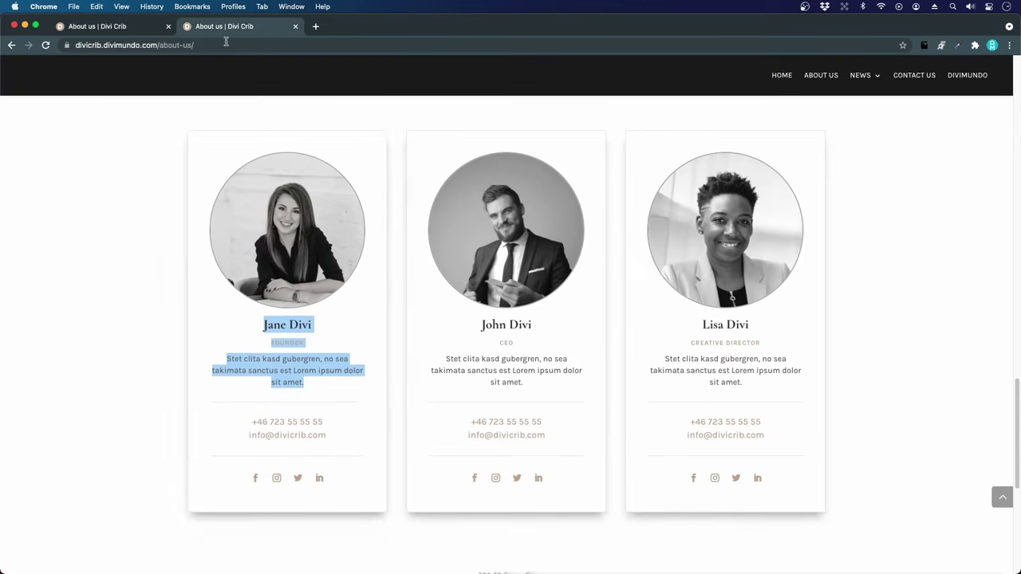
left_click(307, 381)
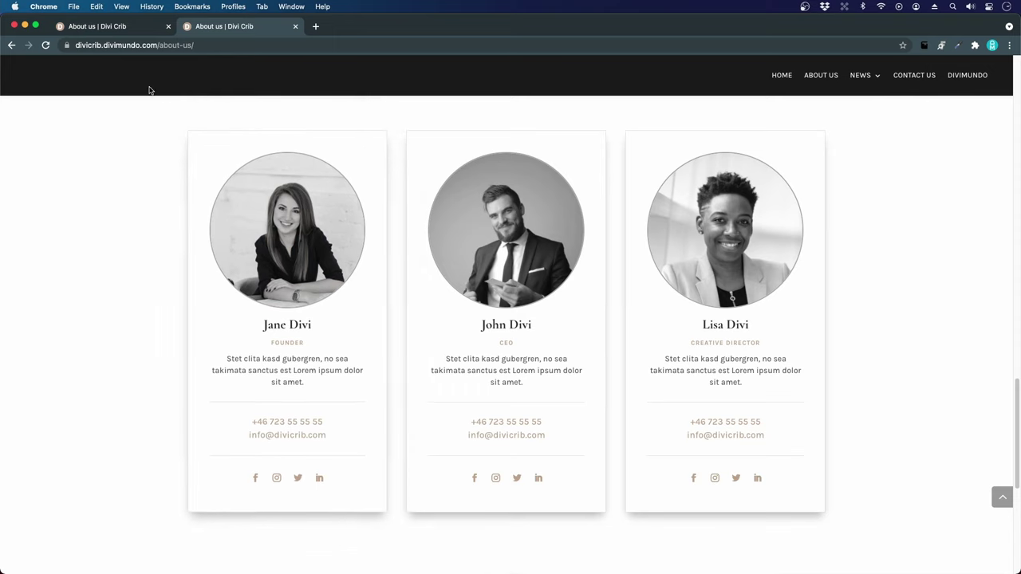
left_click(100, 29)
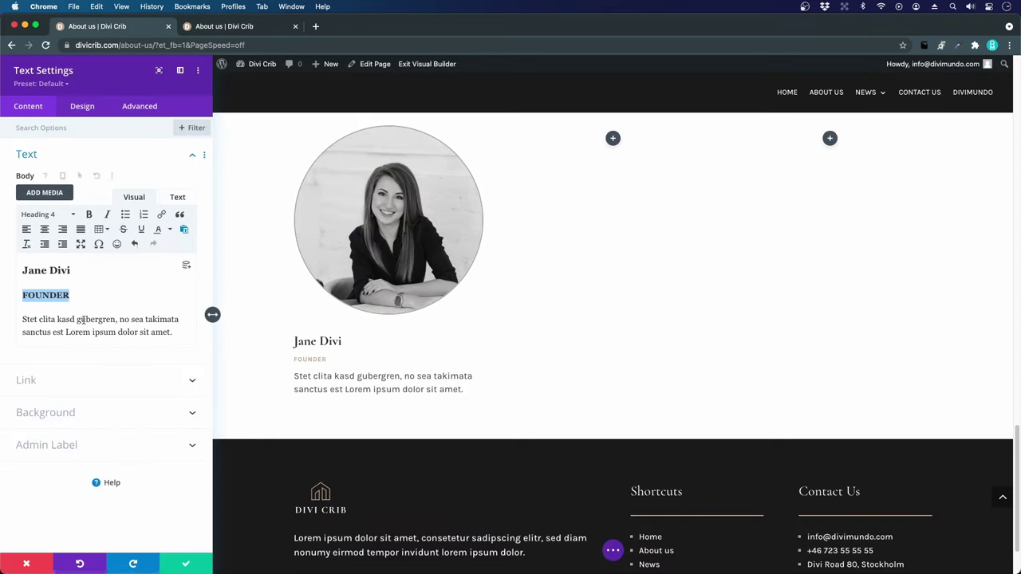
- Colour the card text dark grey #666666 and centre-align it
left_click(301, 376)
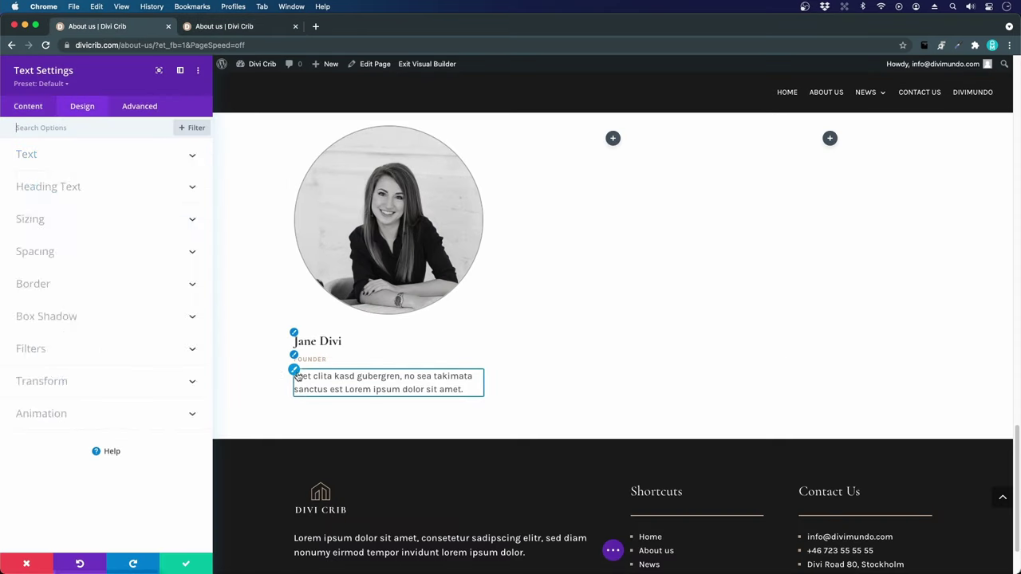
scroll(121, 338, "down", 1)
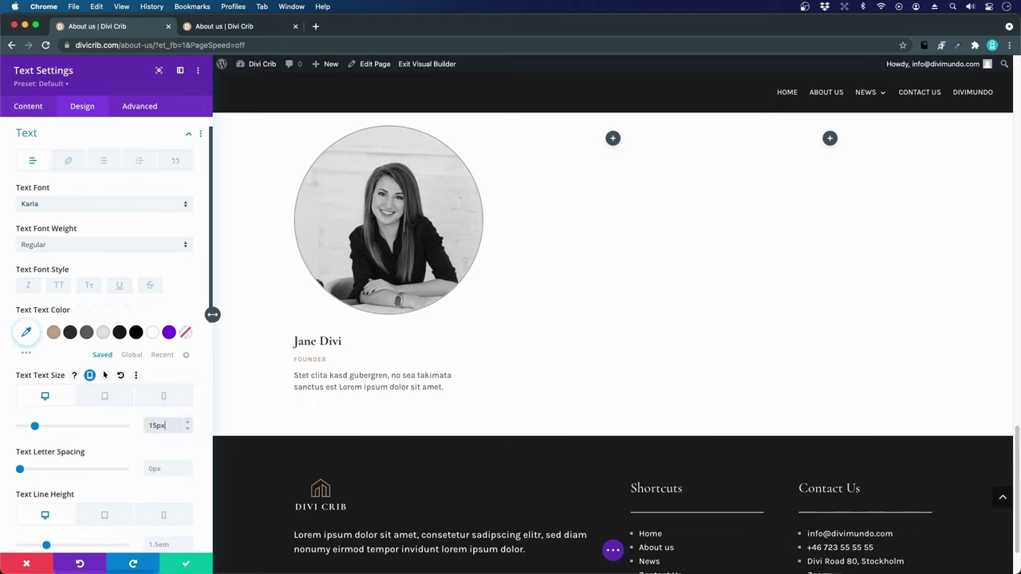
left_click(57, 243)
left_click(66, 344)
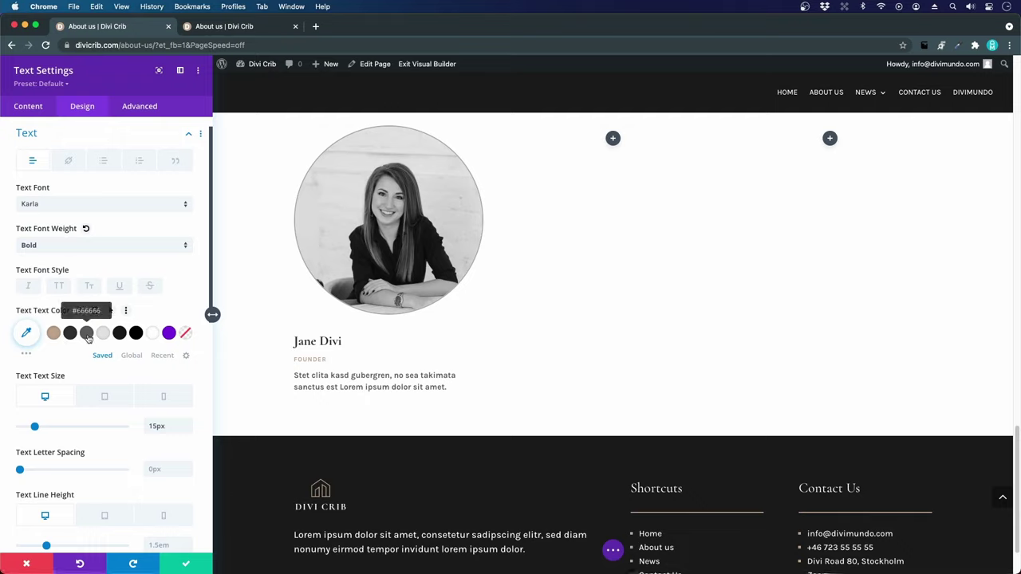
left_click(88, 333)
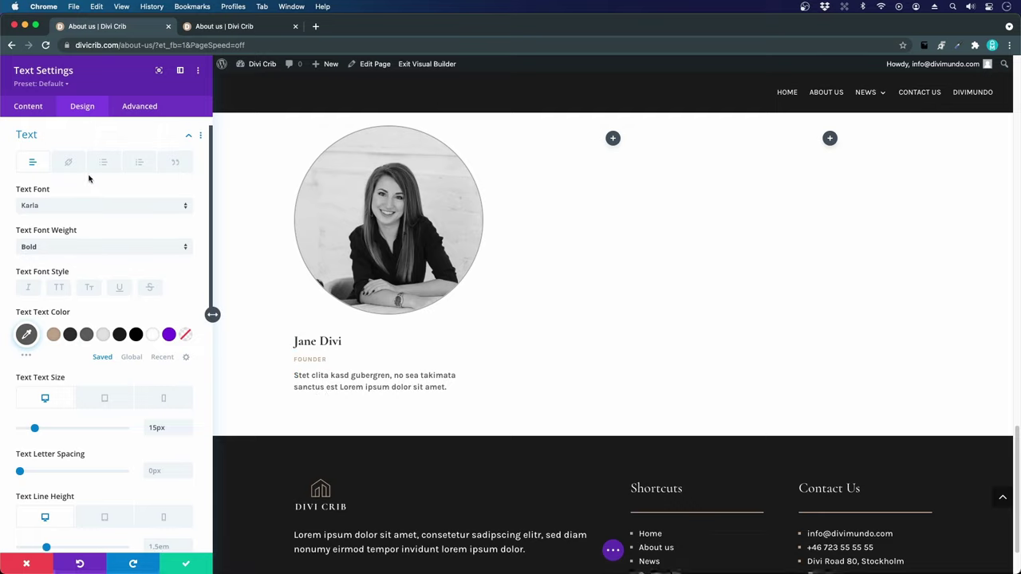
scroll(88, 175, "up", 1)
scroll(23, 184, "down", 3)
scroll(86, 216, "up", 2)
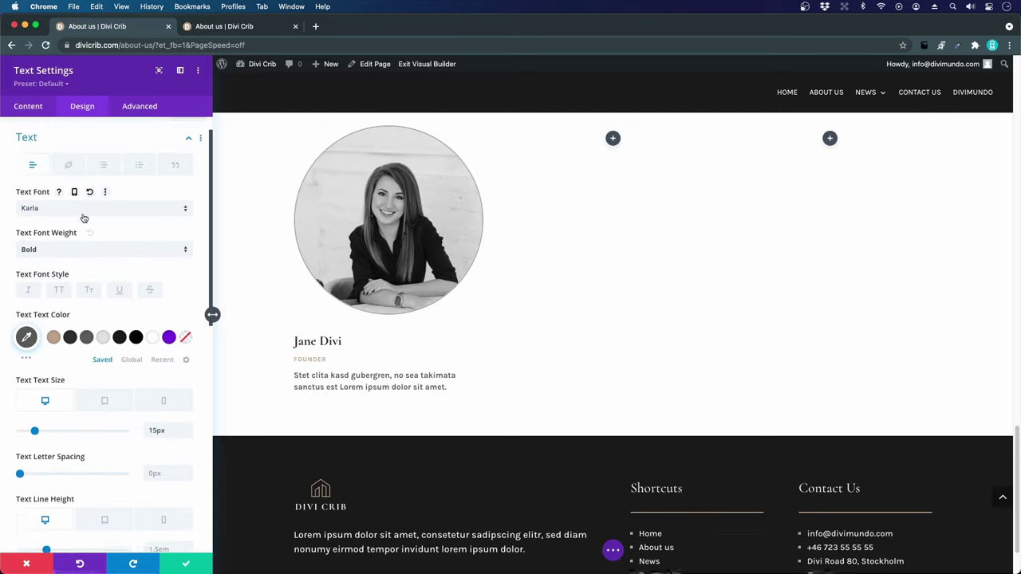
scroll(83, 219, "down", 6)
scroll(80, 255, "down", 1)
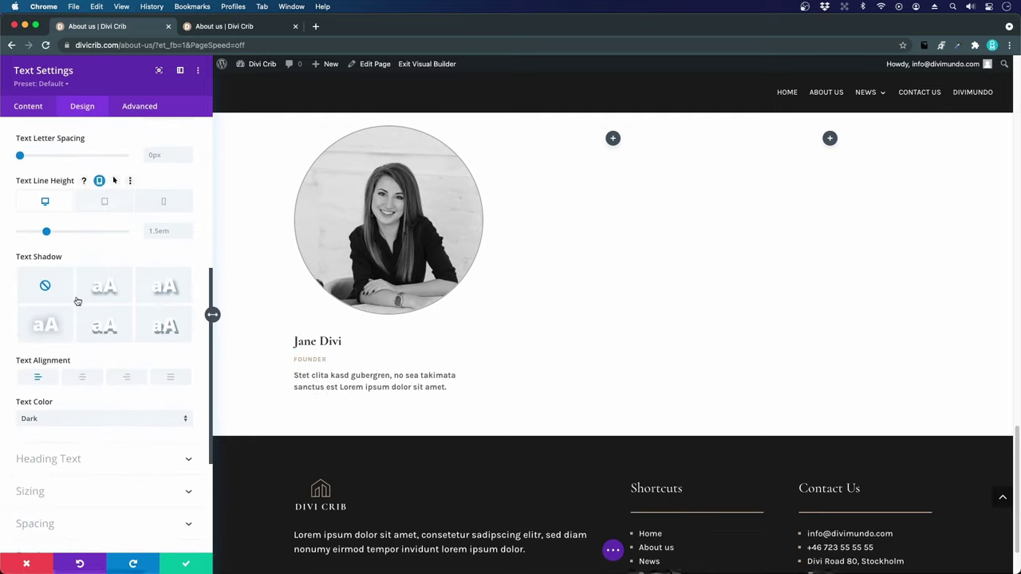
left_click(83, 376)
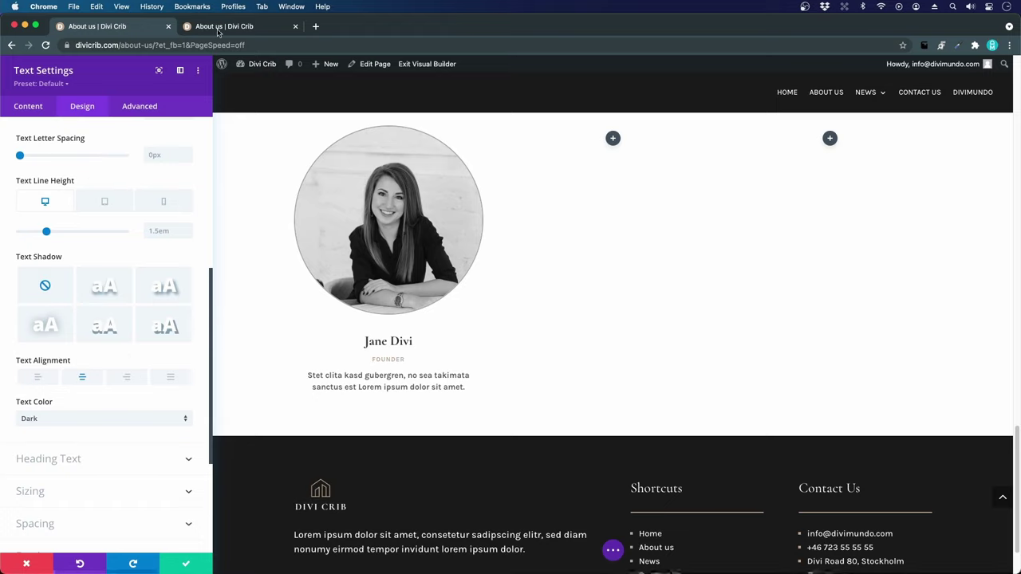
- Set the card text's font weight back to Regular after comparing with the live page
left_click(218, 28)
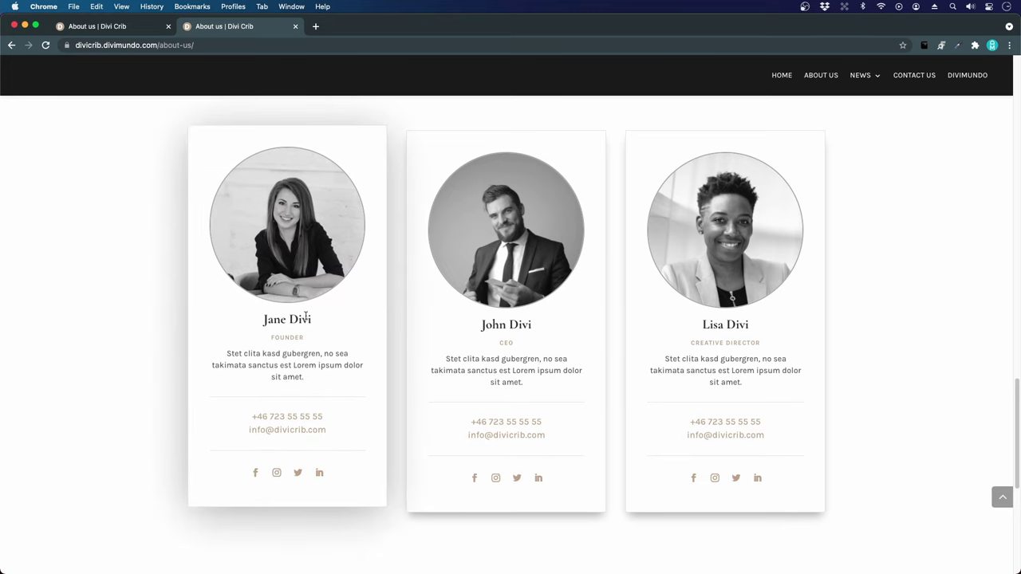
key("ctrl+shift+Tab")
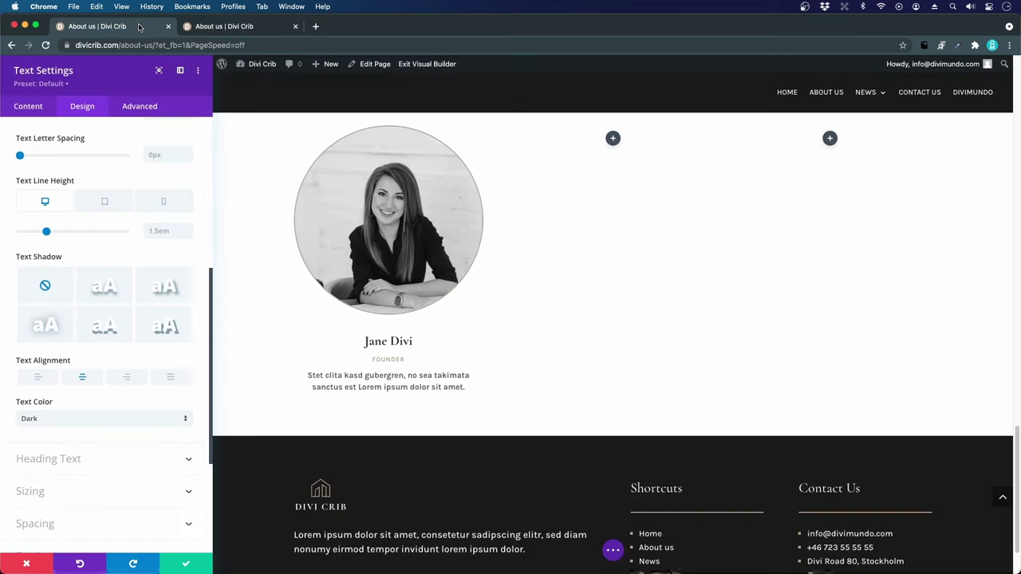
left_click(294, 370)
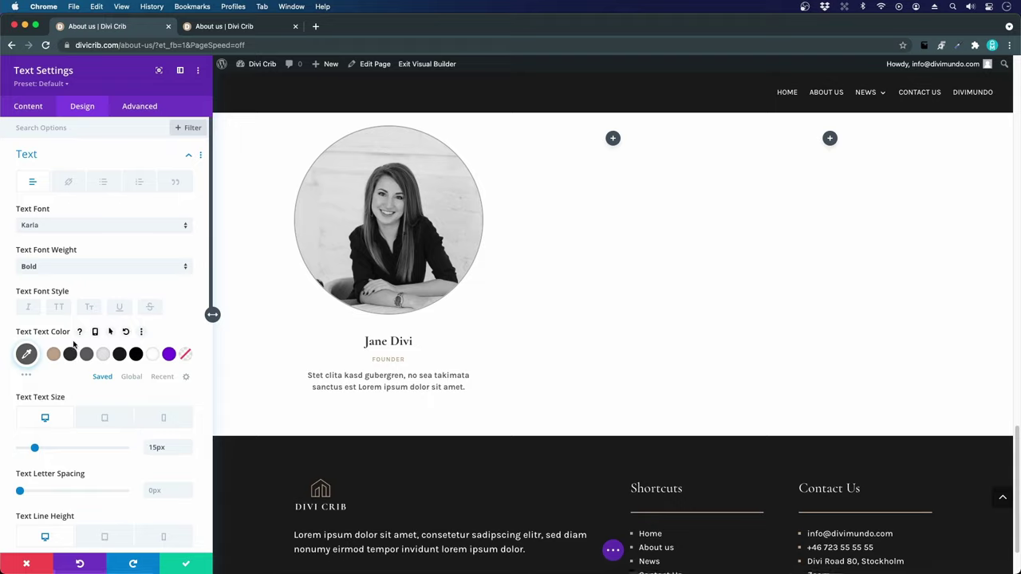
left_click(52, 266)
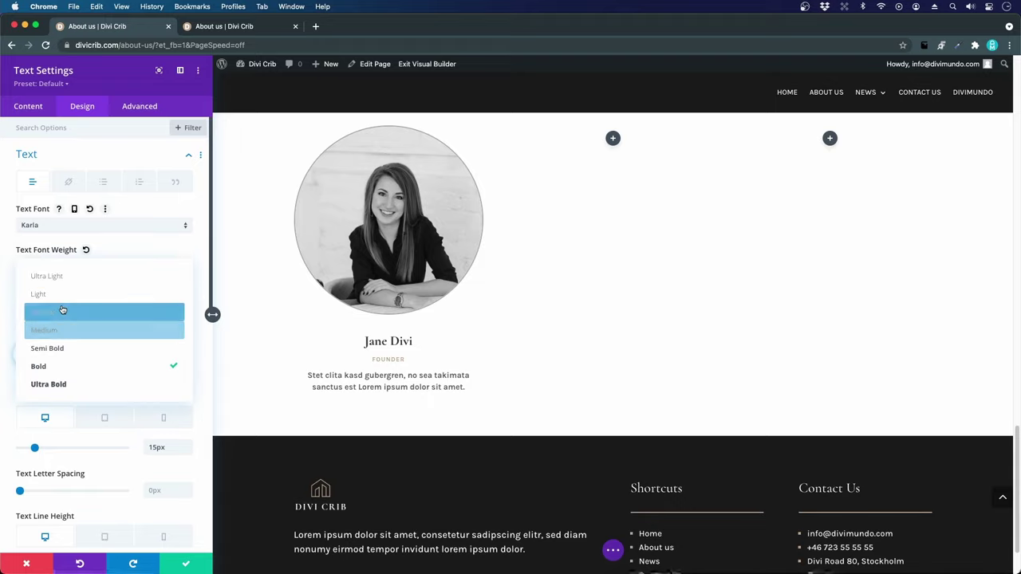
left_click(62, 310)
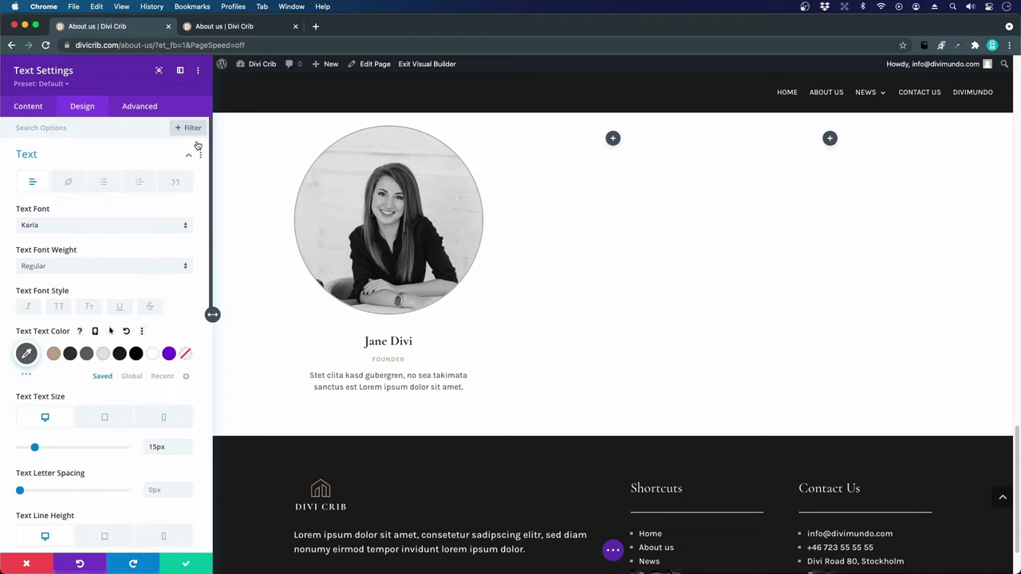
left_click(213, 28)
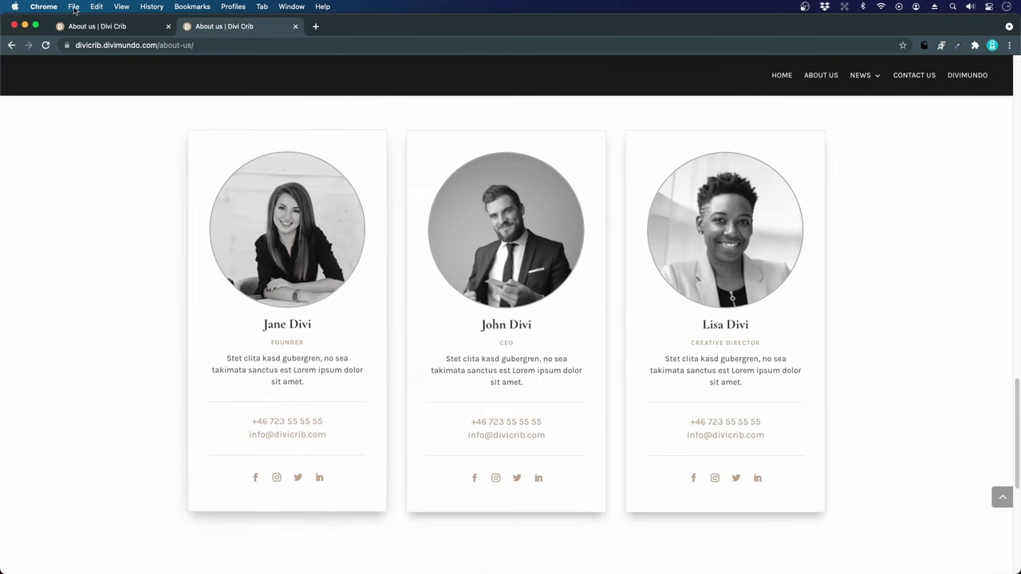
left_click(99, 26)
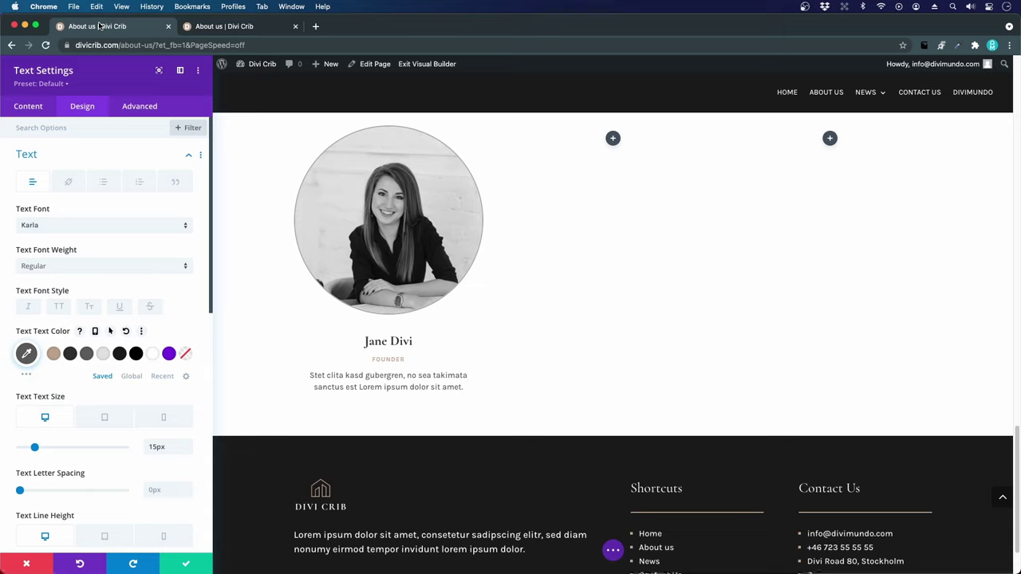
- Save the text module and insert a Divider module below the description
left_click(182, 566)
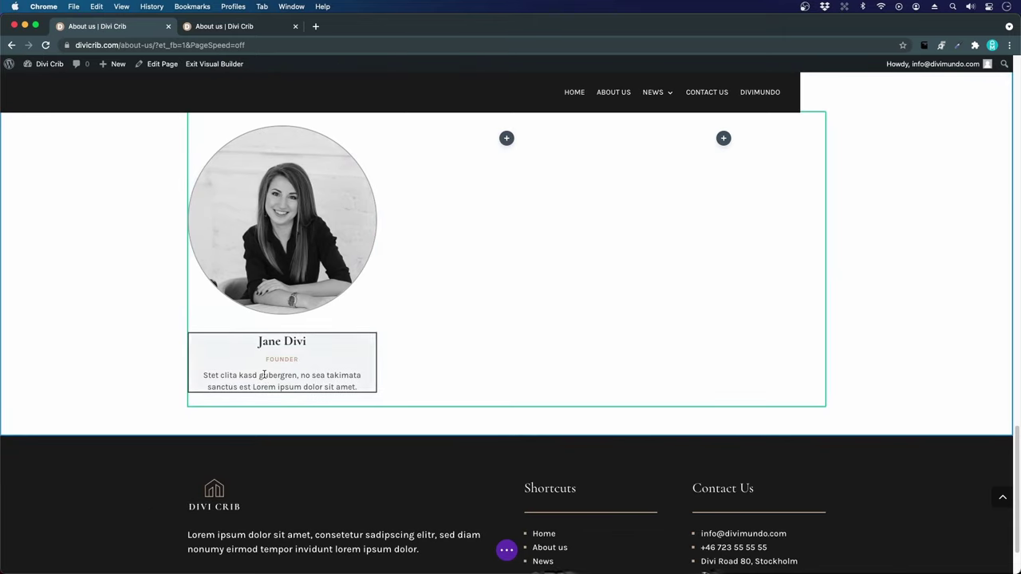
left_click(282, 360)
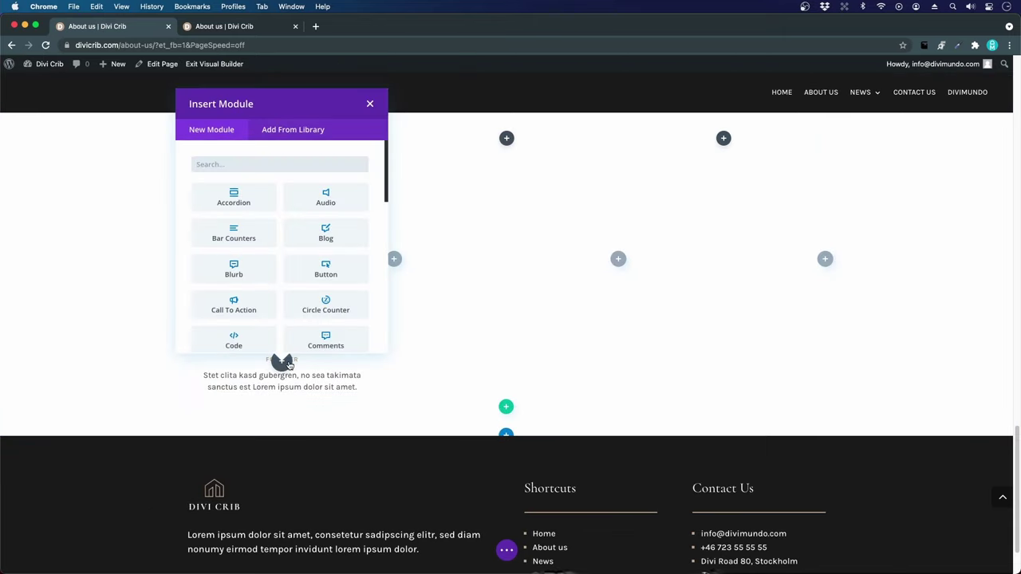
type("divid")
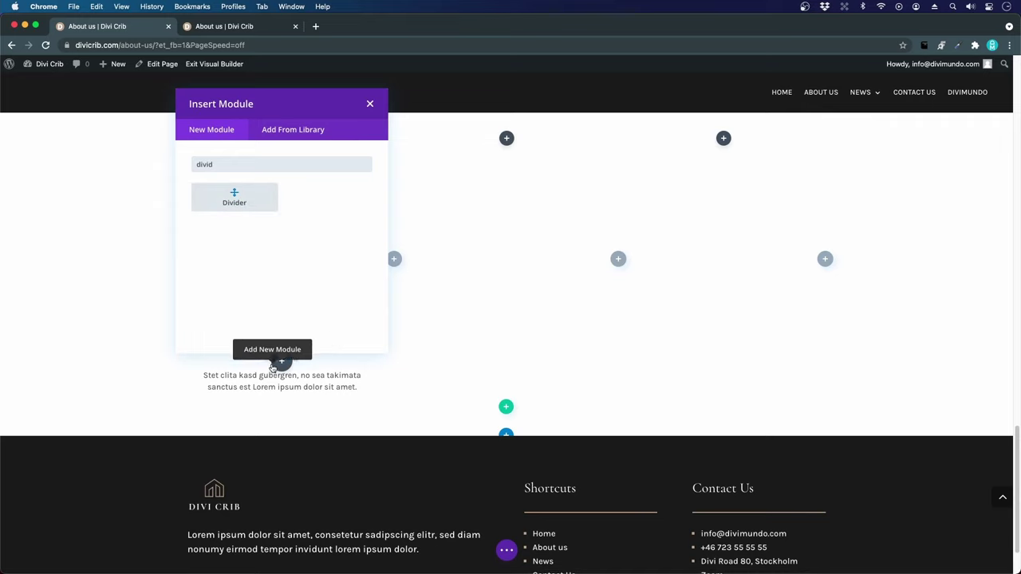
left_click(267, 213)
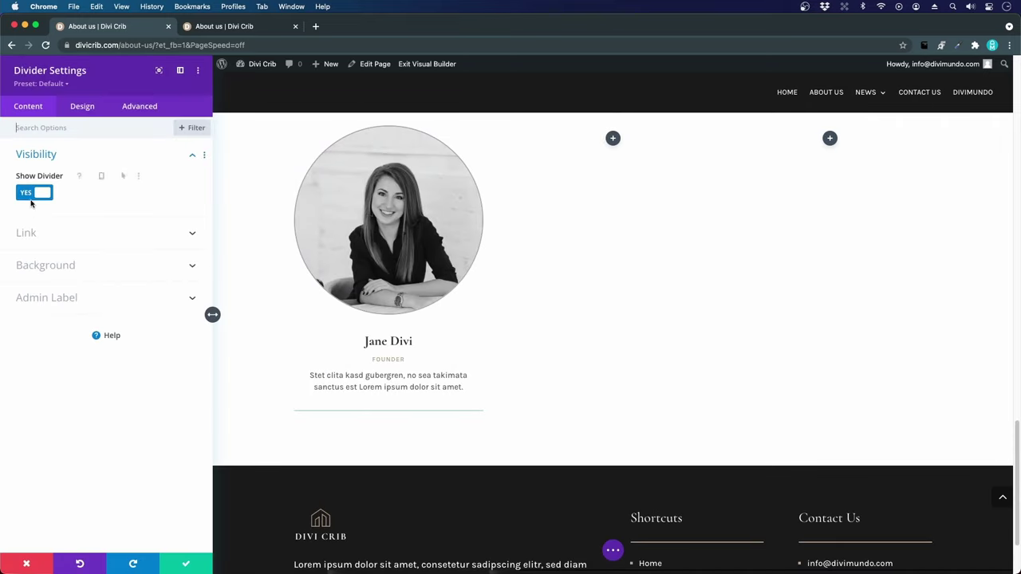
- Make the divider line light grey #e5e5e5, vertically centred, and save it
left_click(80, 106)
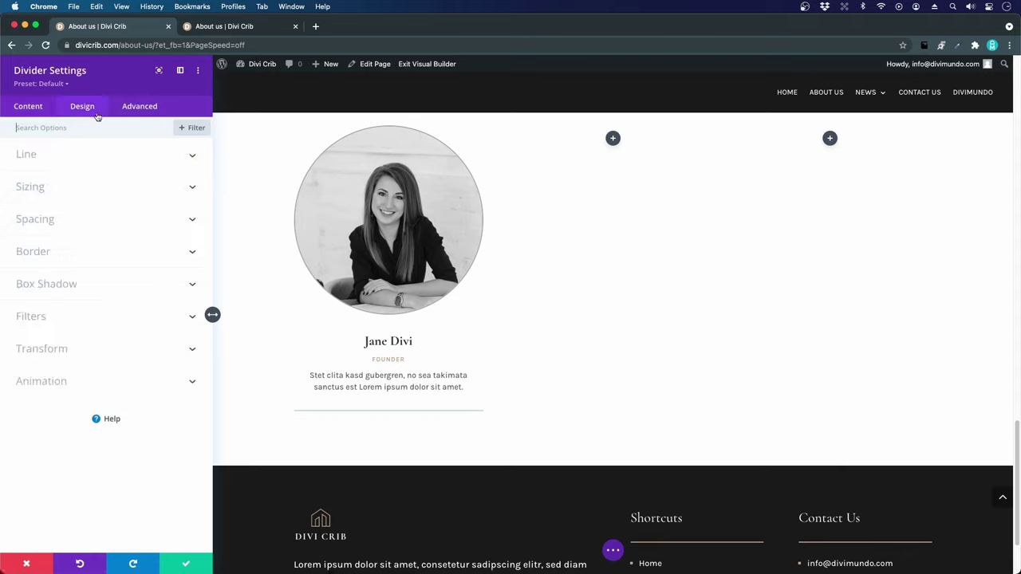
left_click(31, 154)
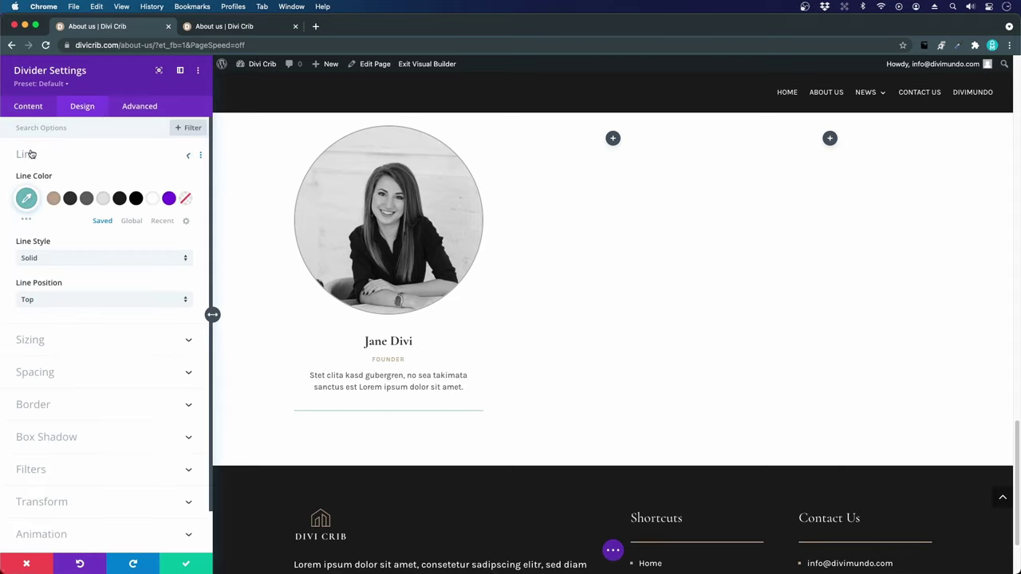
left_click(87, 198)
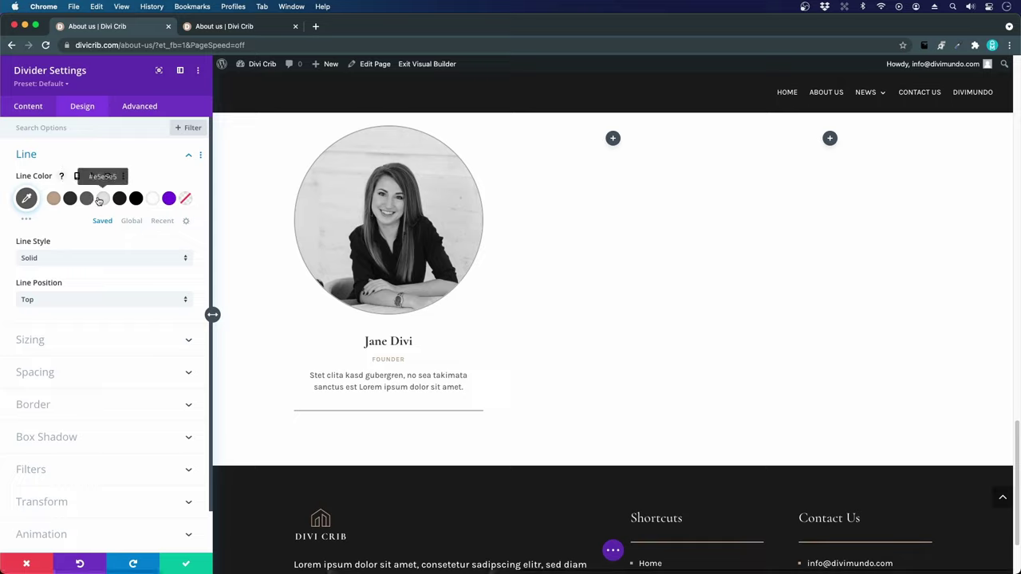
left_click(100, 199)
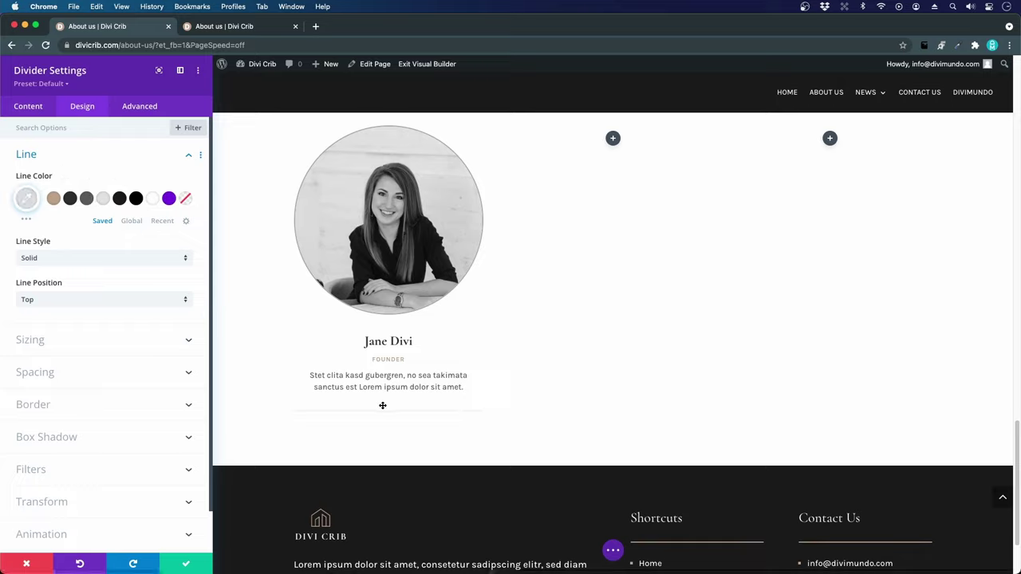
left_click(65, 302)
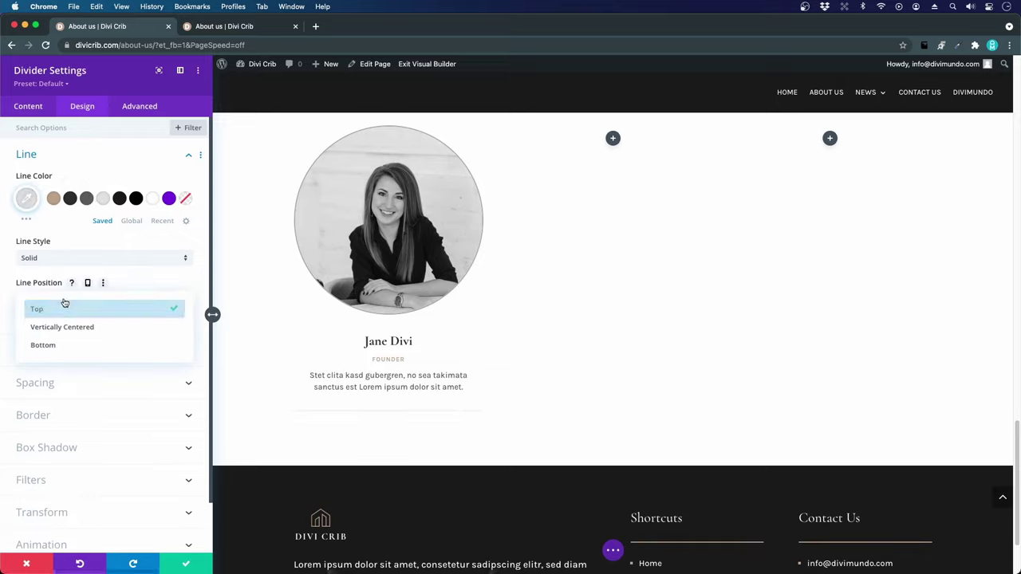
left_click(67, 328)
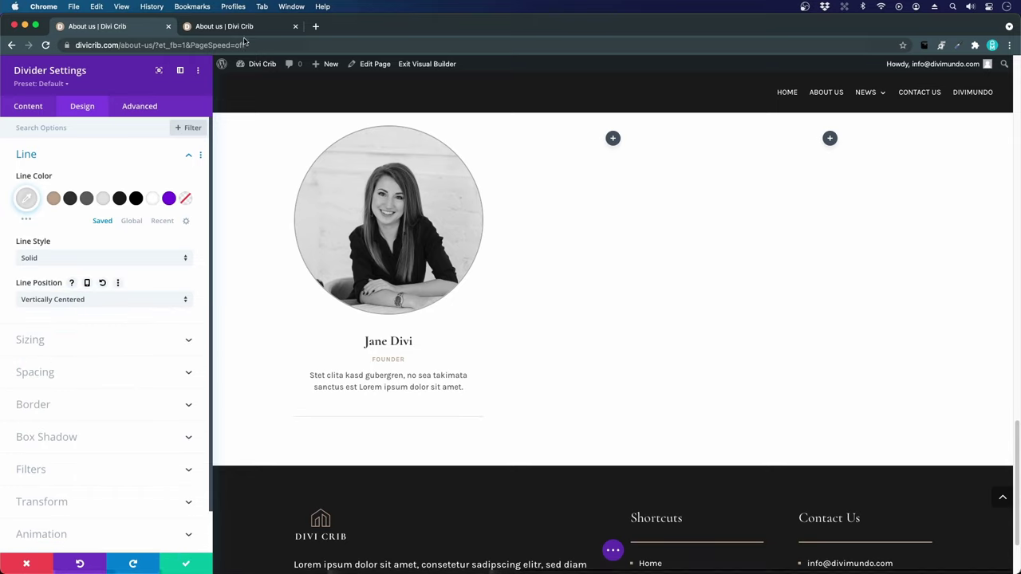
left_click(246, 29)
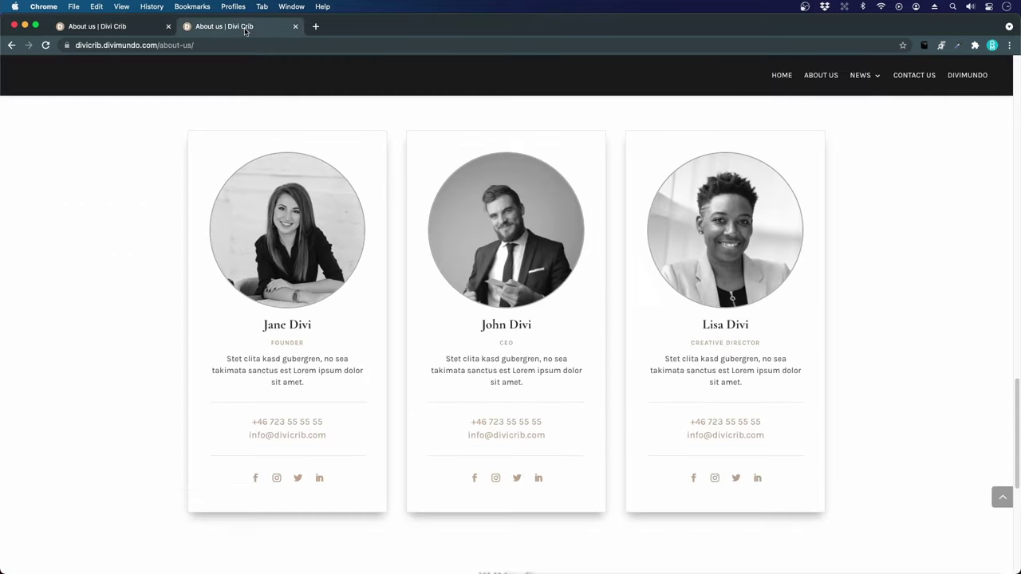
left_click(92, 30)
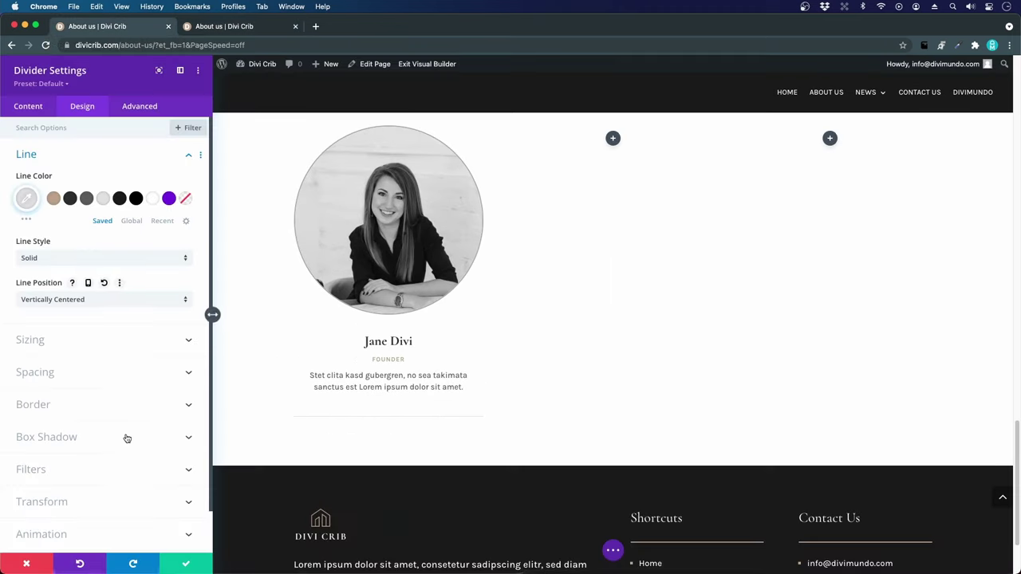
left_click(188, 563)
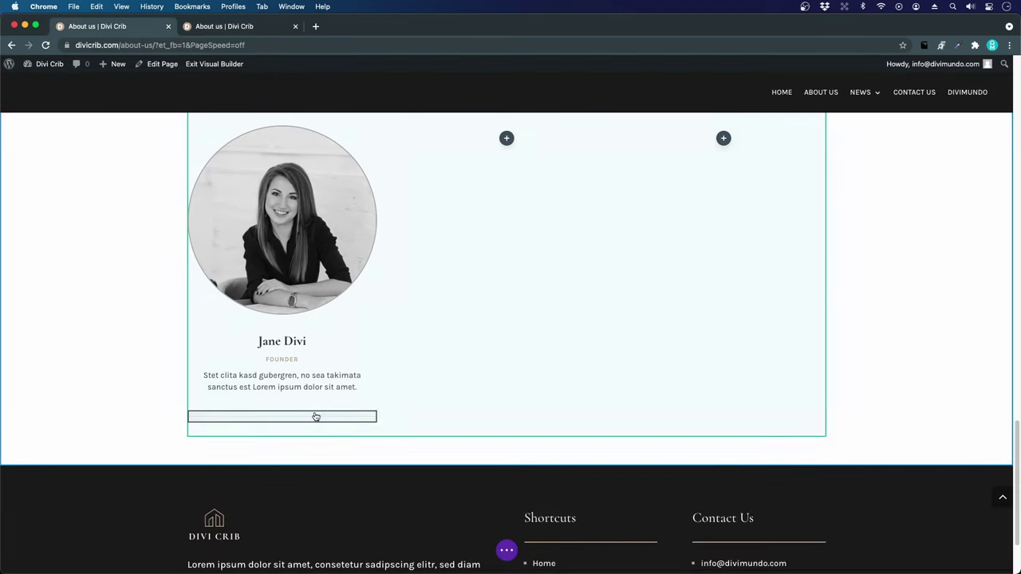
- Insert a new Text module below the divider
mouse_move(315, 417)
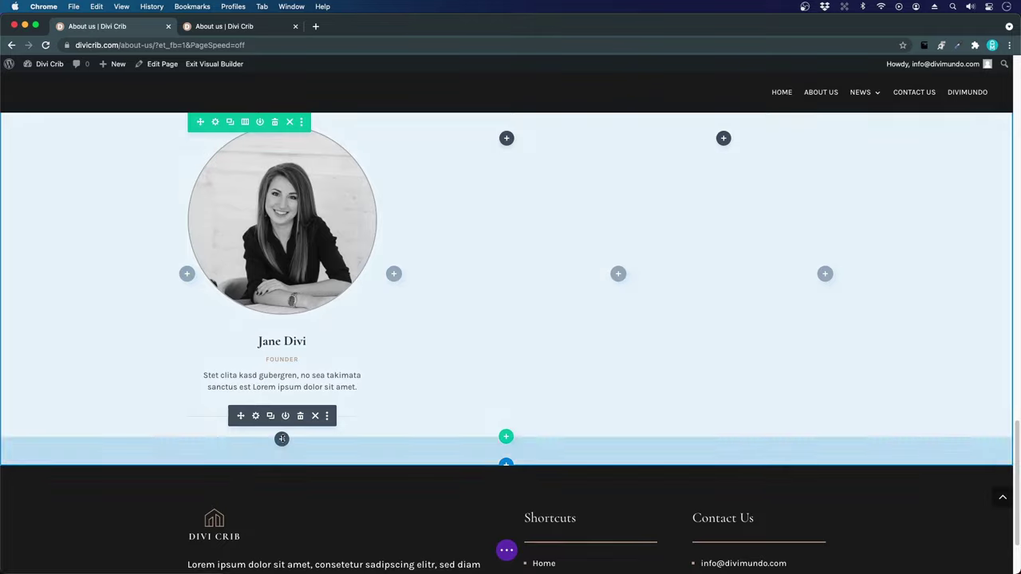
left_click(281, 439)
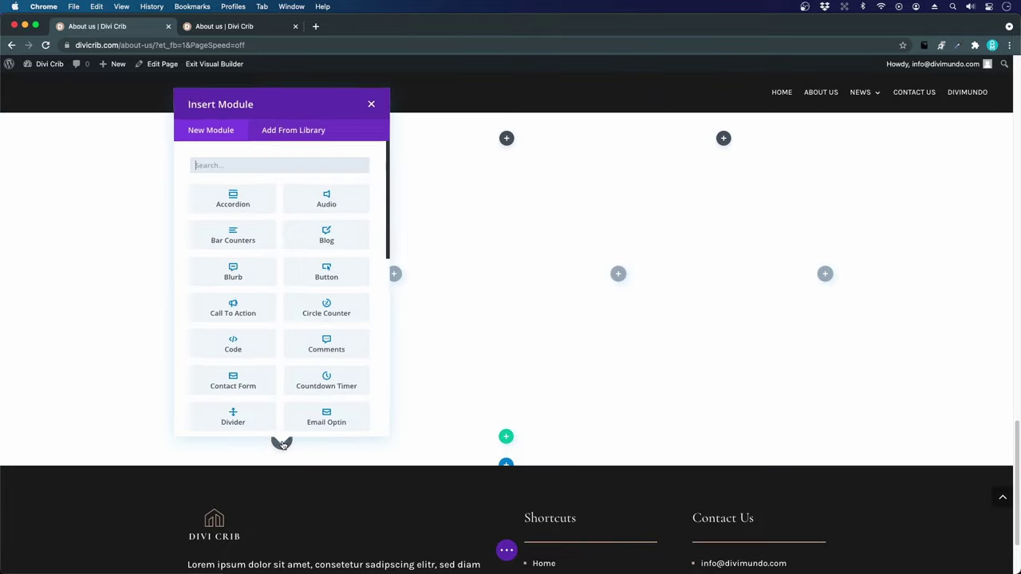
type("pers")
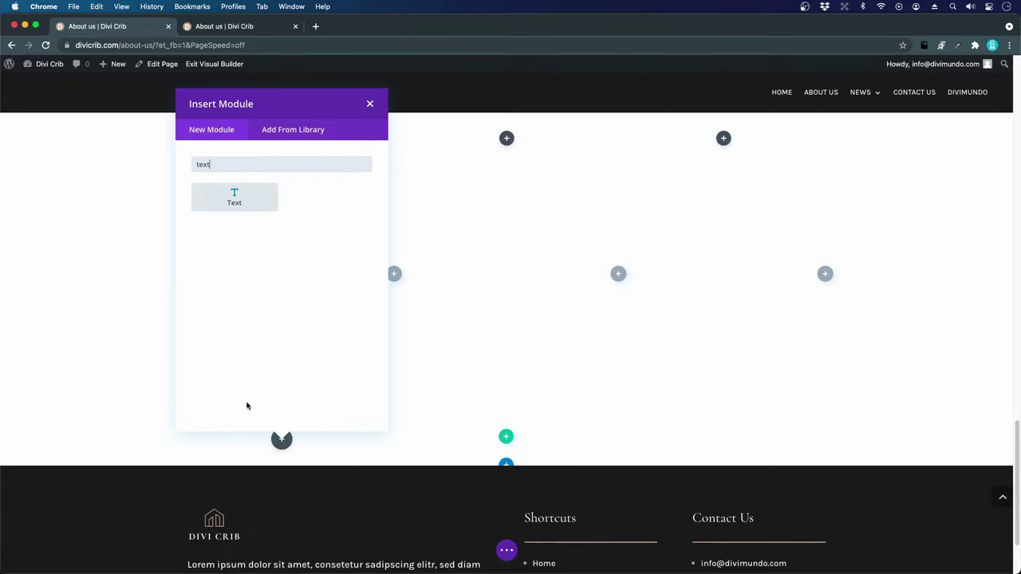
left_click(241, 204)
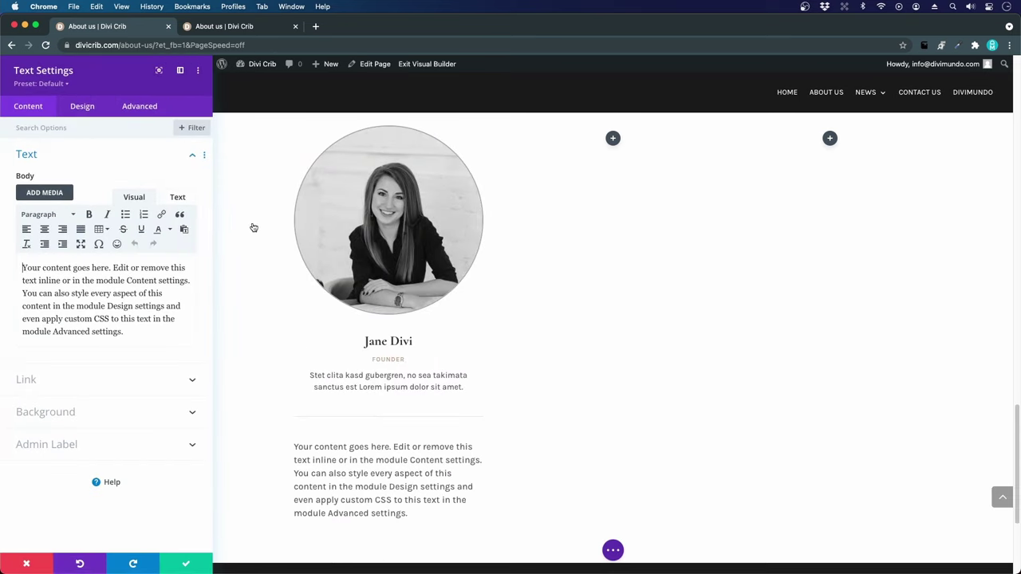
- Replace its placeholder with the live card's phone number and e-mail, pasted as plain text
left_click(190, 27)
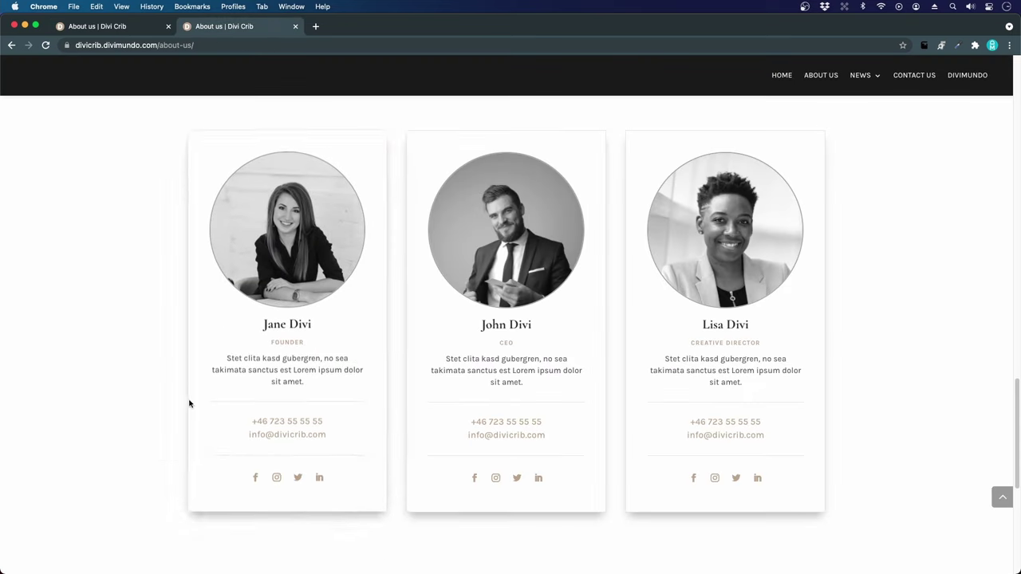
left_click_drag(342, 444, 246, 420)
key("ctrl+c")
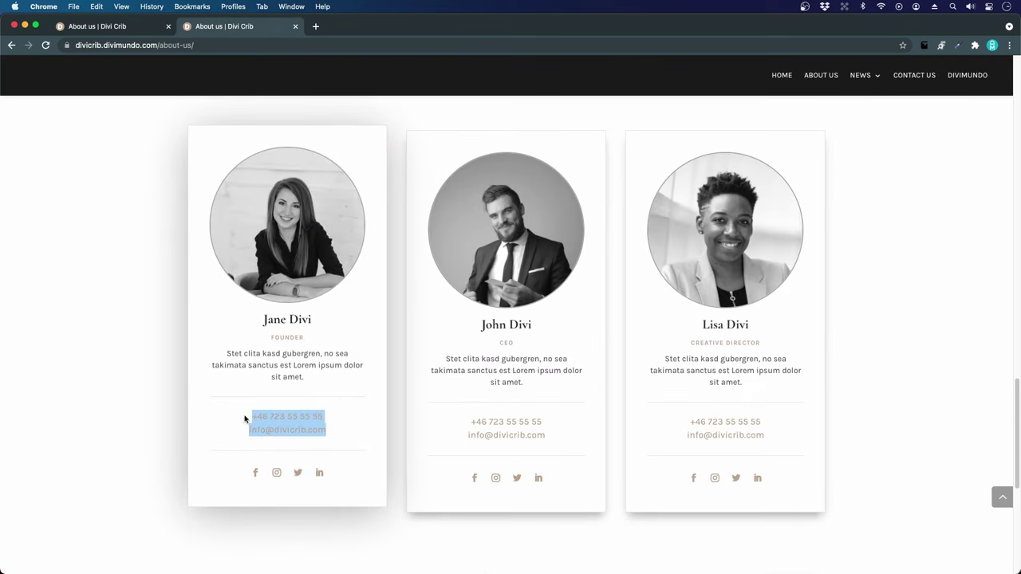
left_click(128, 26)
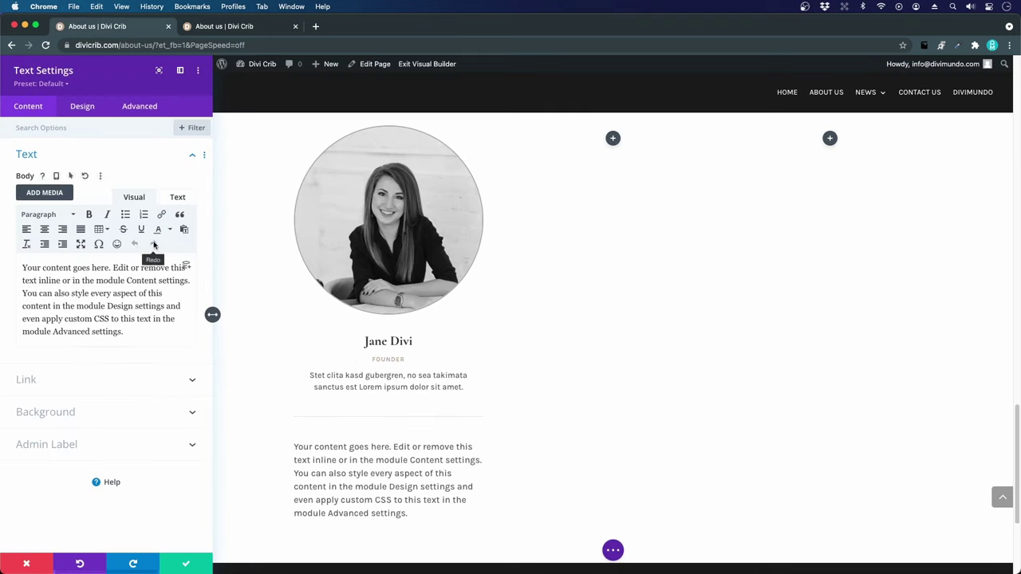
key("ctrl+a")
left_click(183, 228)
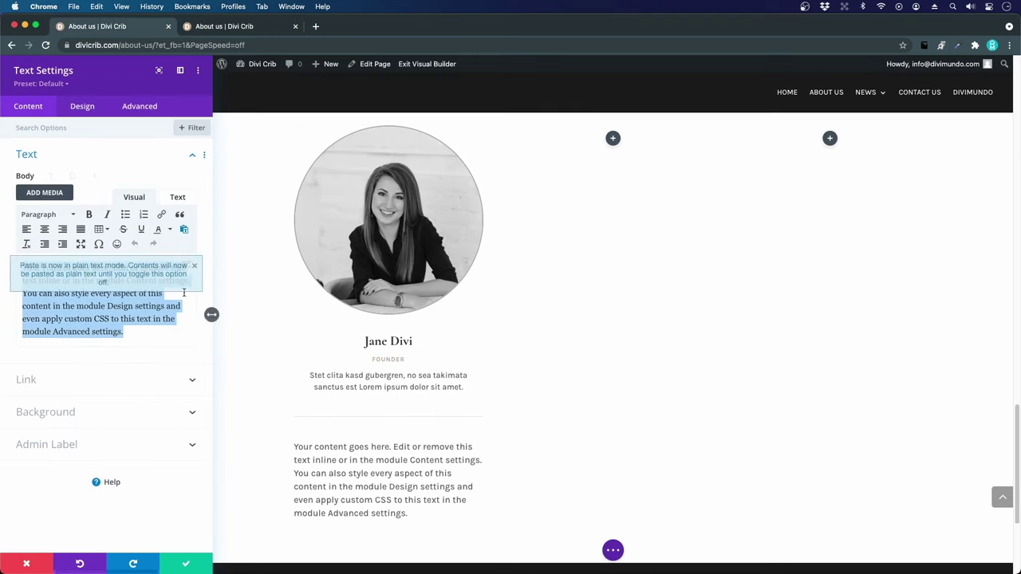
key("ctrl+v")
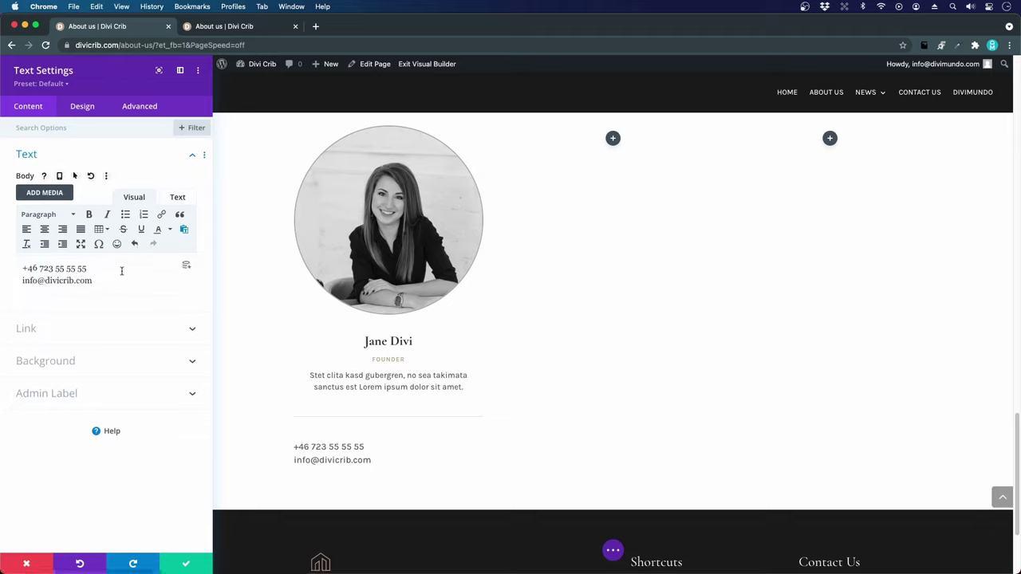
- Link the phone line to its number, with the plus sign and spaces removed from the URL
left_click_drag(121, 271, 87, 269)
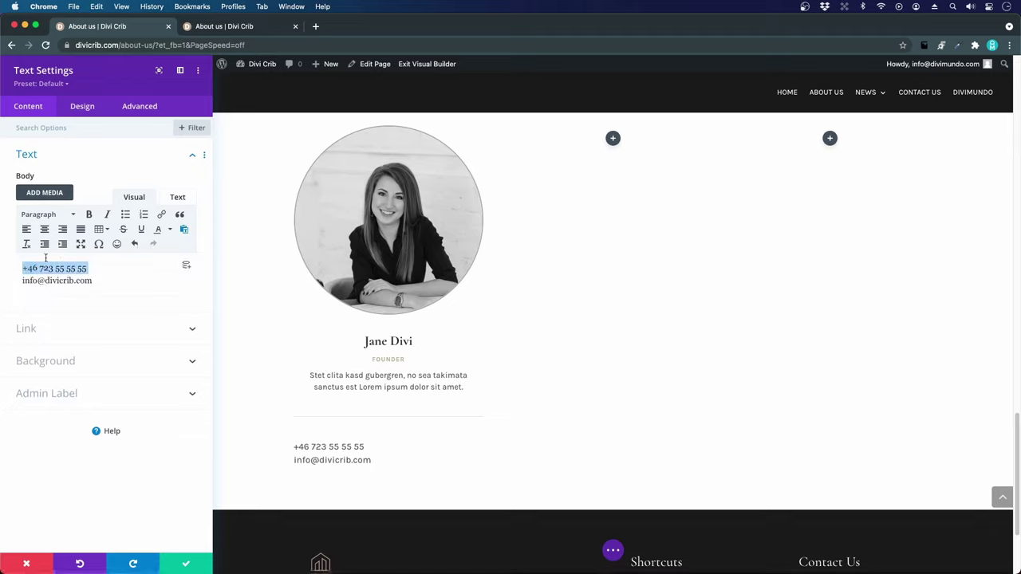
left_click(161, 216)
left_click(498, 280)
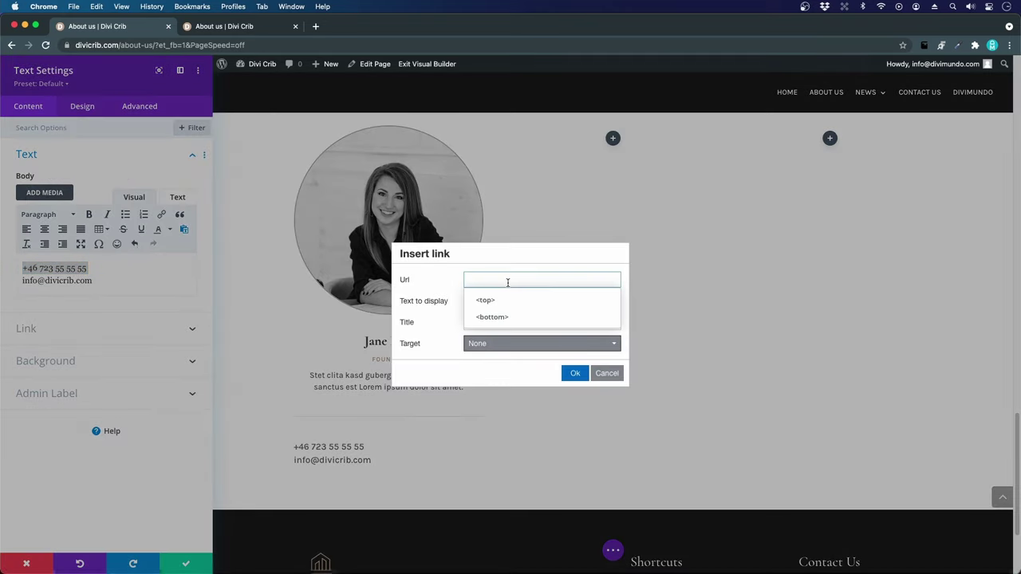
type("link:")
left_click_drag(526, 302, 453, 298)
key("ctrl+c")
left_click(510, 279)
key("ctrl+v")
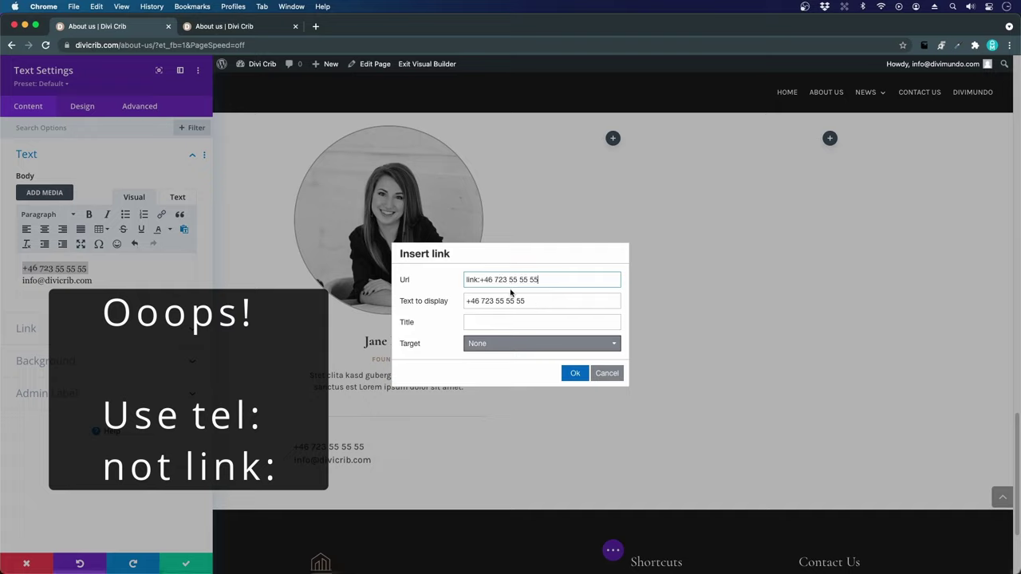
left_click(485, 279)
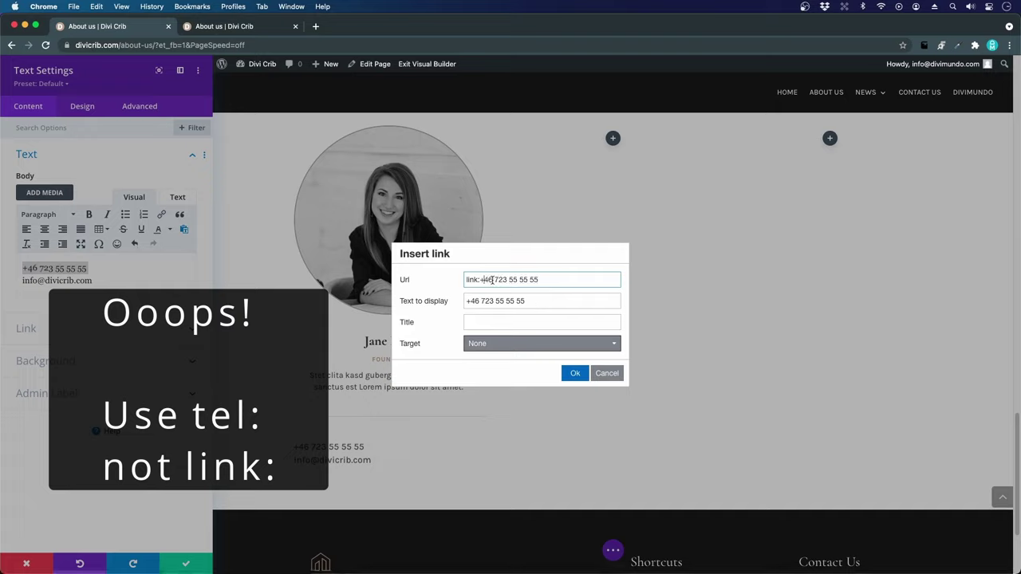
key("BackSpace")
left_click(492, 280)
key("BackSpace")
left_click(507, 280)
key("BackSpace")
left_click(573, 373)
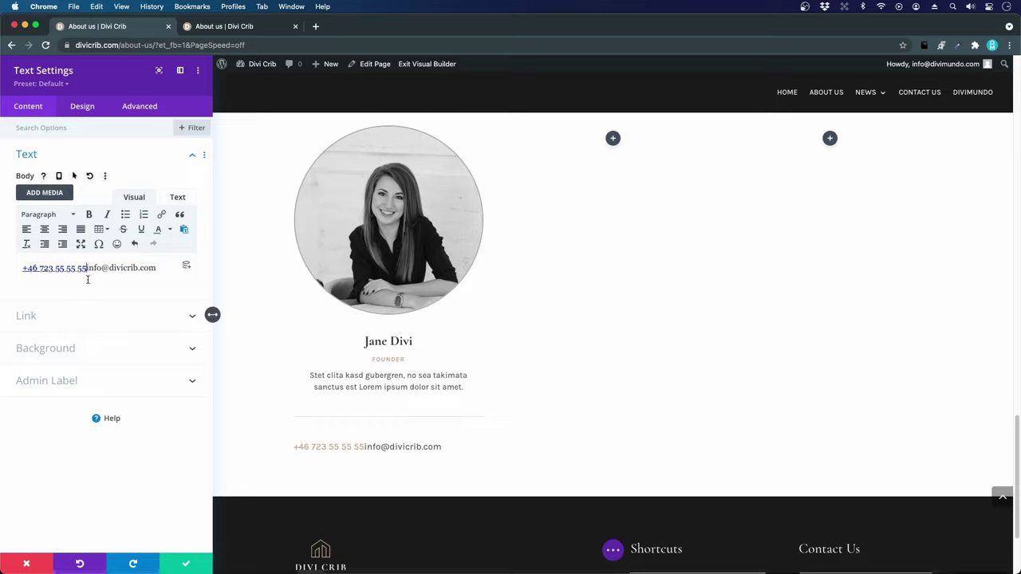
- Move the e-mail address onto its own line and link it to a mailto: URL
key("shift+Return")
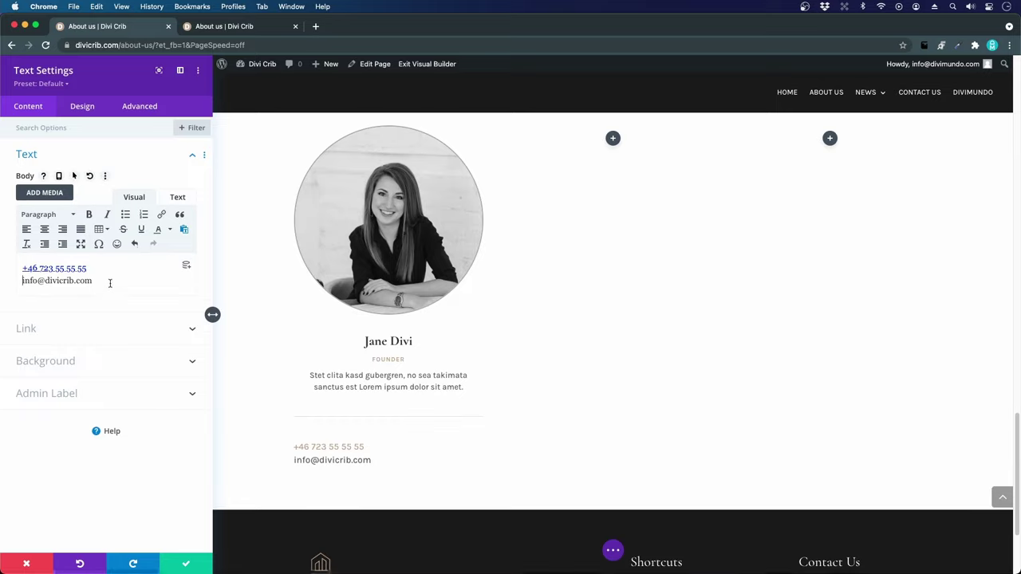
left_click_drag(110, 283, 18, 279)
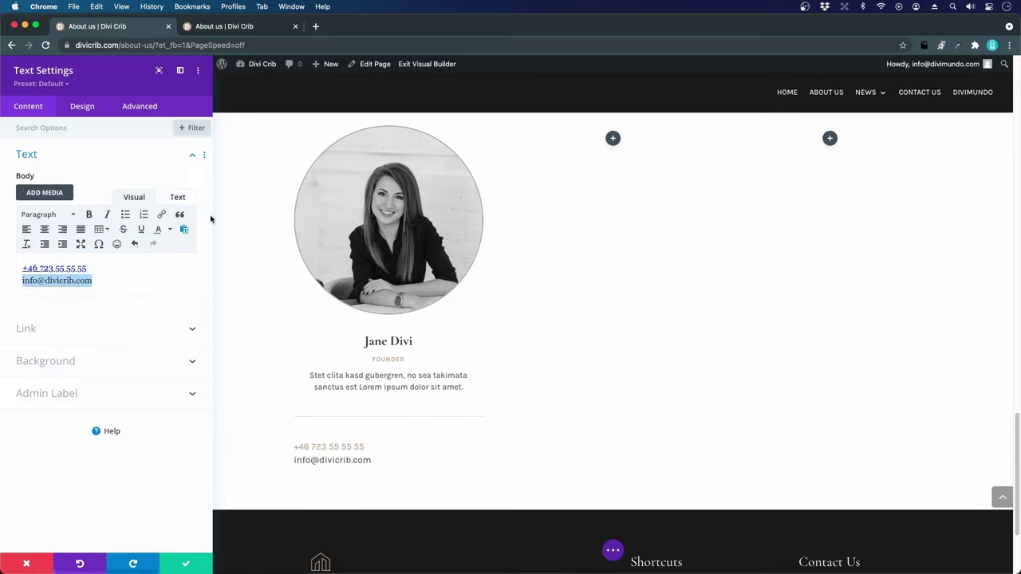
left_click(161, 215)
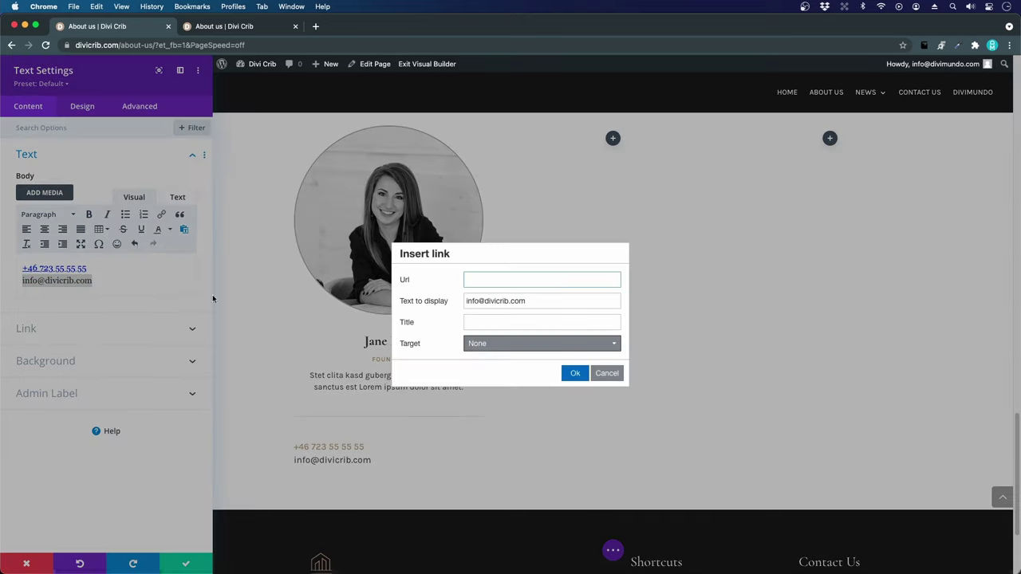
type("mailto:")
key("super+v")
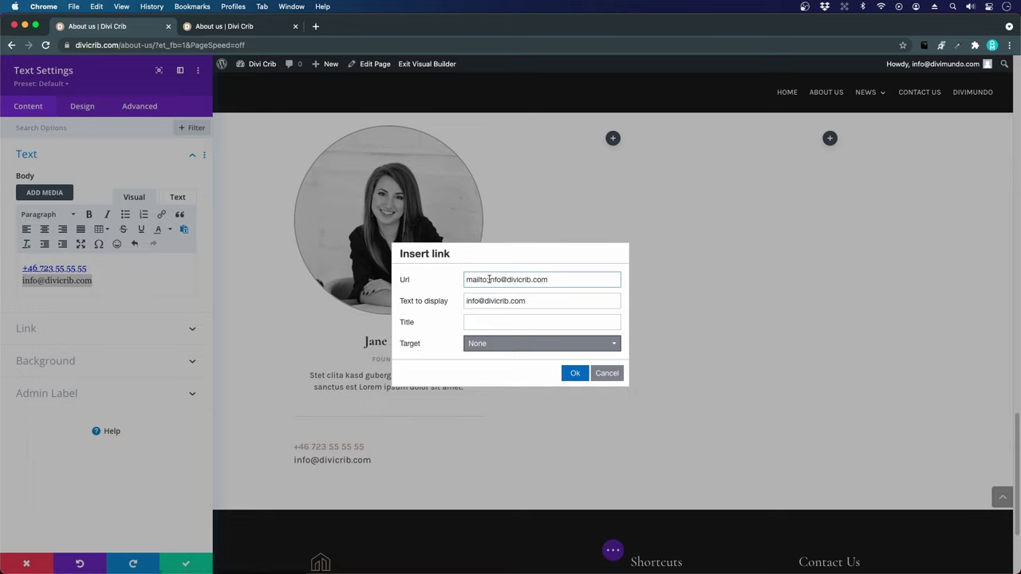
left_click(575, 376)
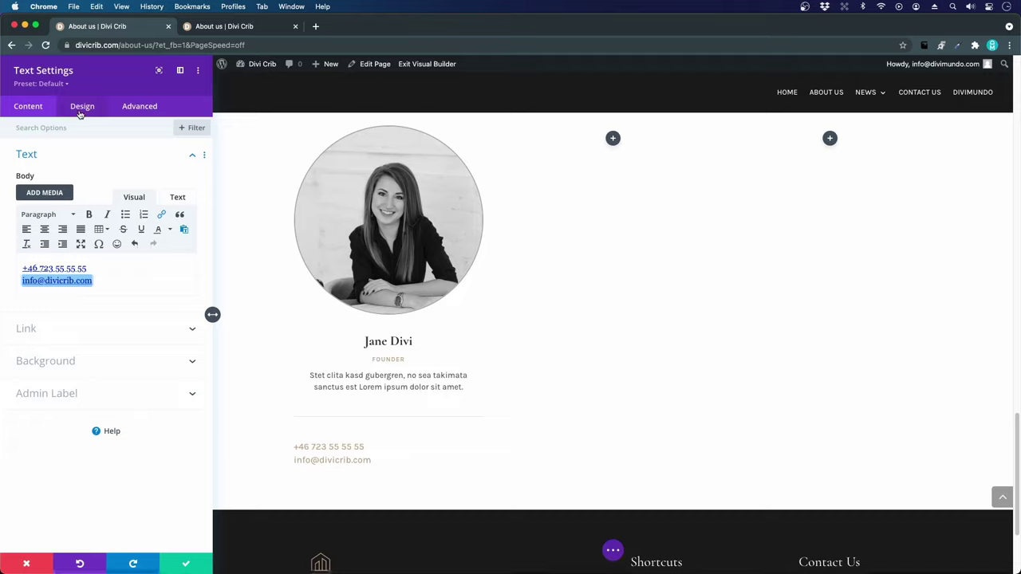
- Set the text module's Text Alignment to center for the contact lines and save it
left_click(81, 107)
left_click(46, 154)
scroll(64, 272, "down", 7)
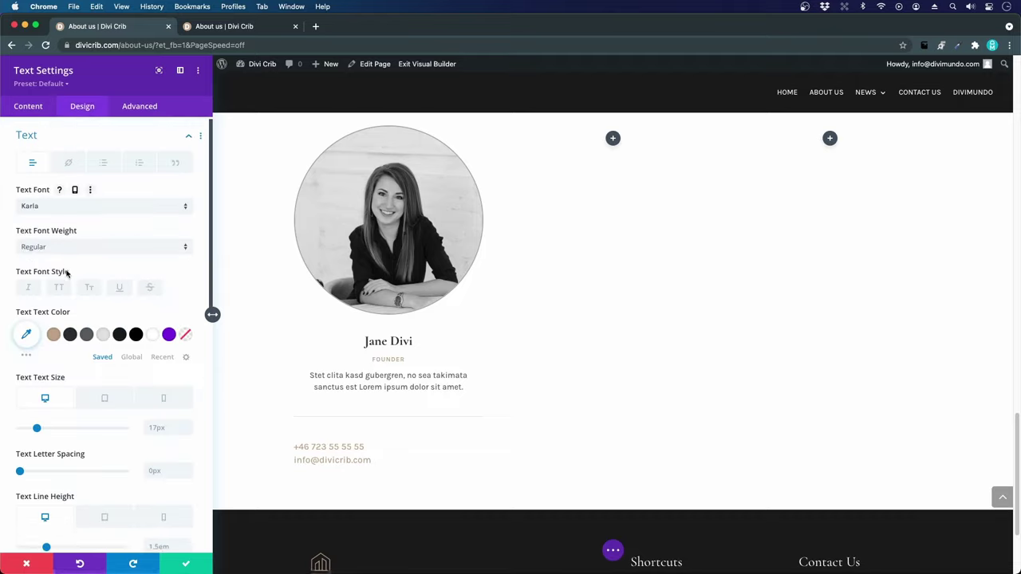
left_click(81, 428)
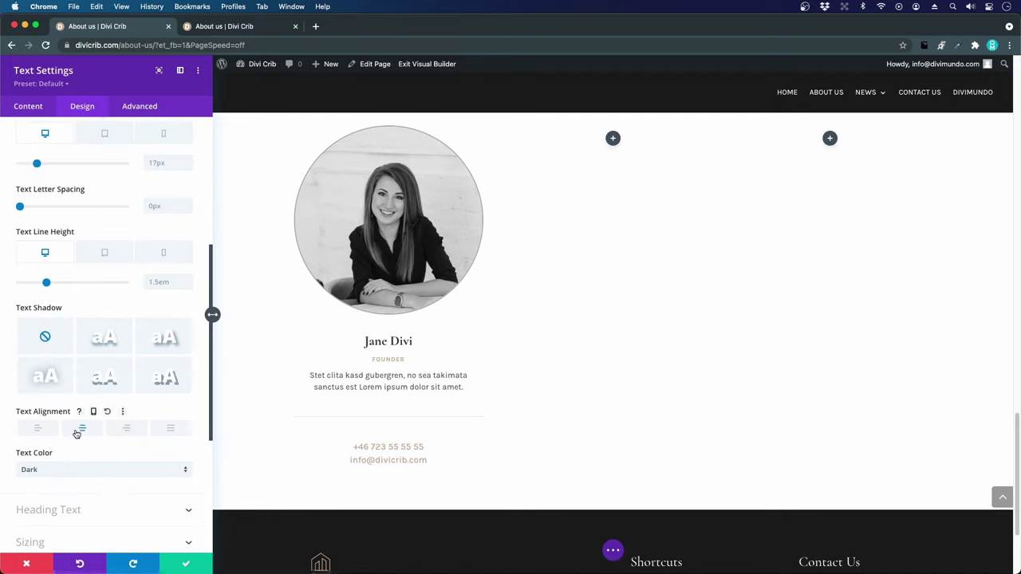
left_click(187, 562)
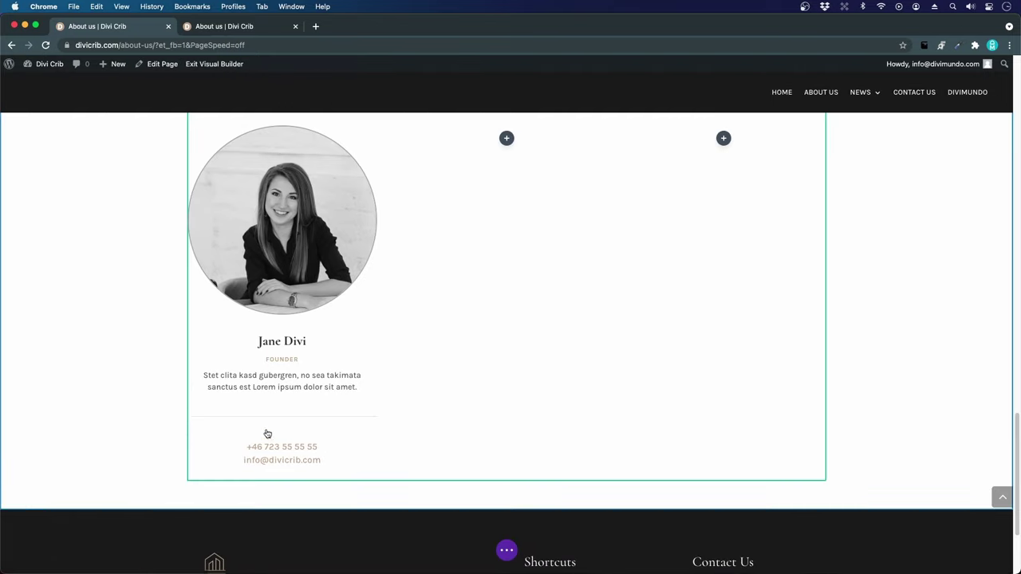
mouse_move(266, 423)
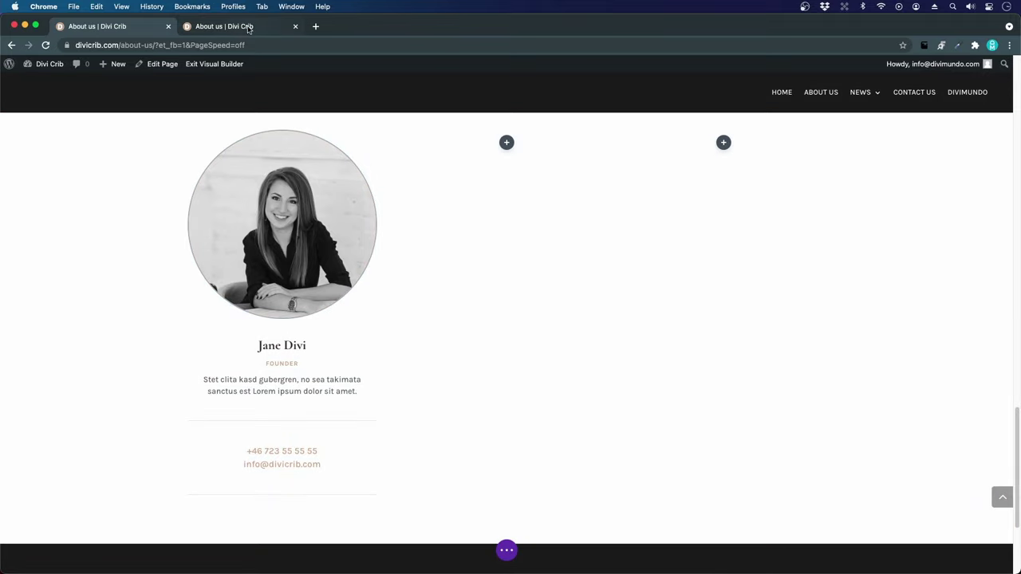
left_click(248, 28)
left_click(122, 45)
key("super+1")
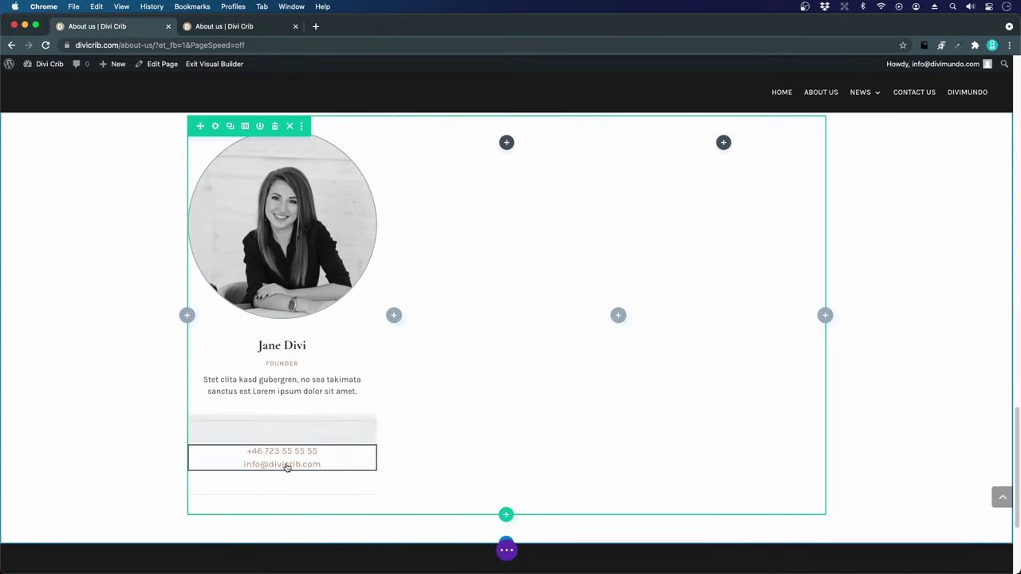
scroll(474, 419, "down", 3)
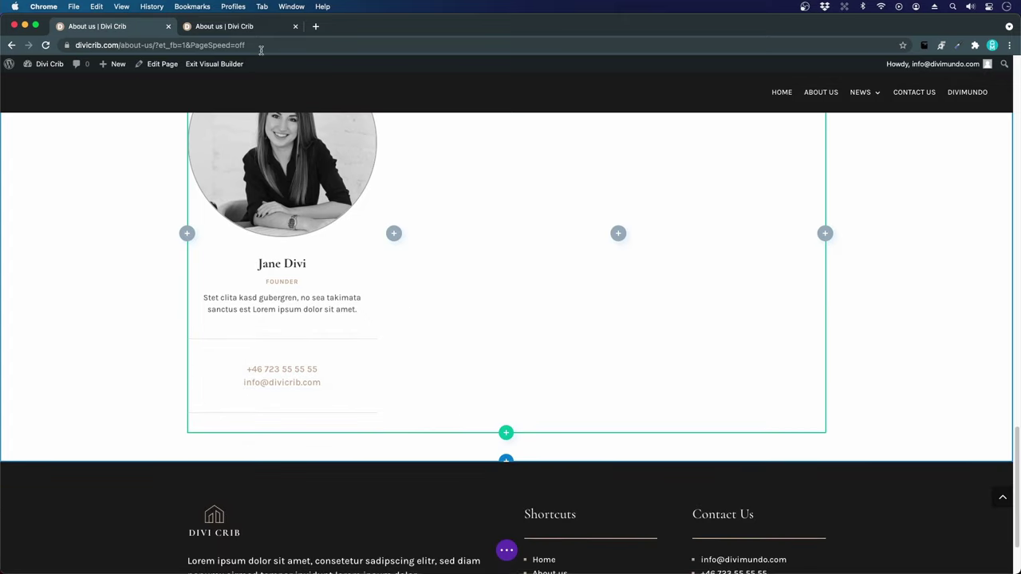
left_click(242, 28)
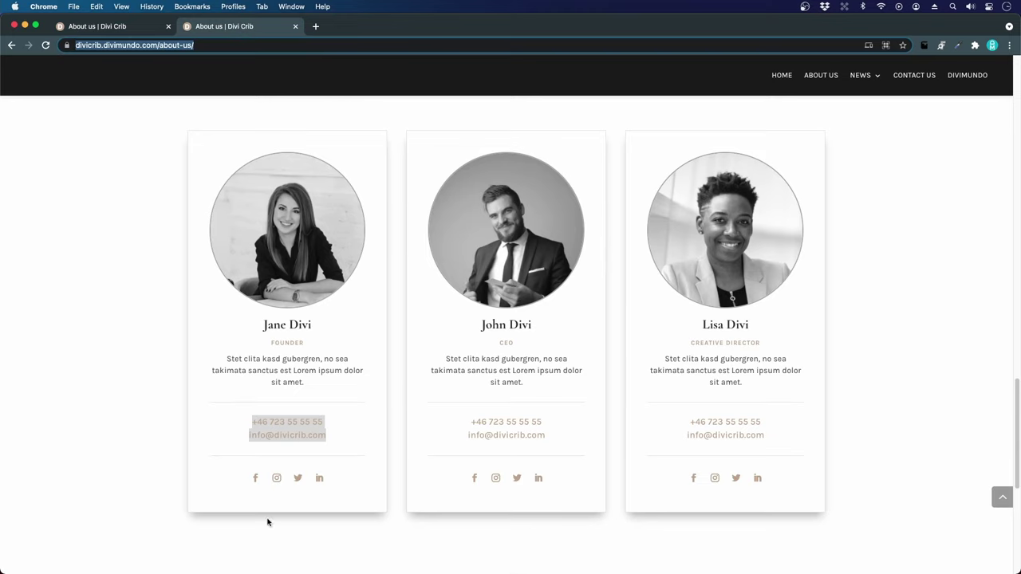
left_click(127, 34)
scroll(282, 347, "up", 20)
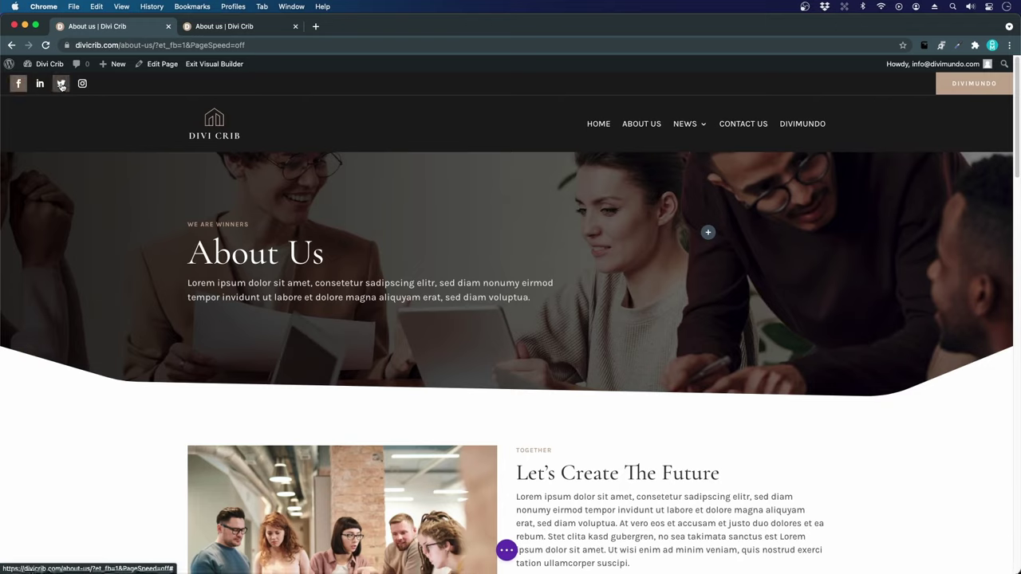
scroll(164, 216, "down", 4)
scroll(183, 223, "down", 2)
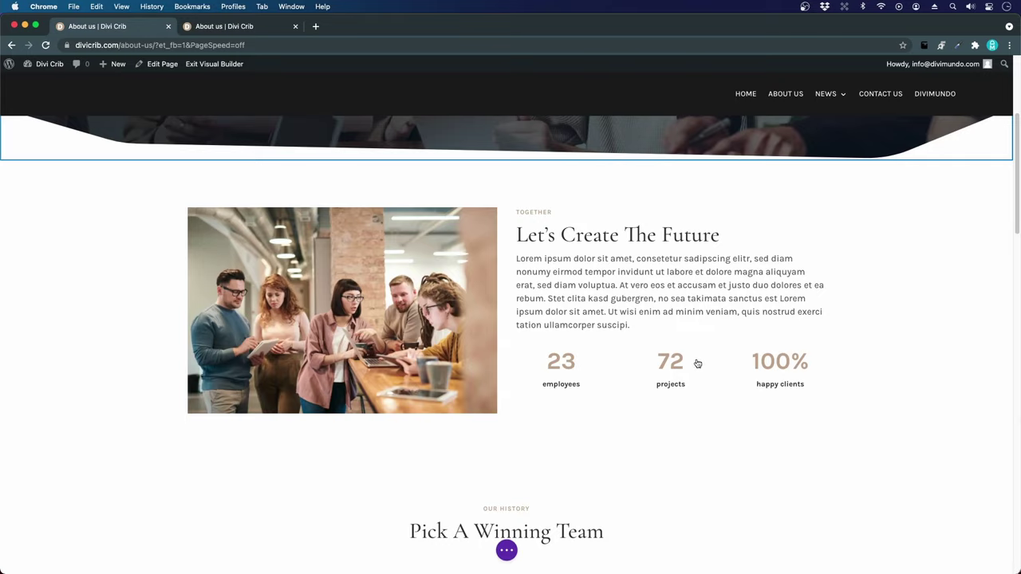
scroll(280, 463, "down", 15)
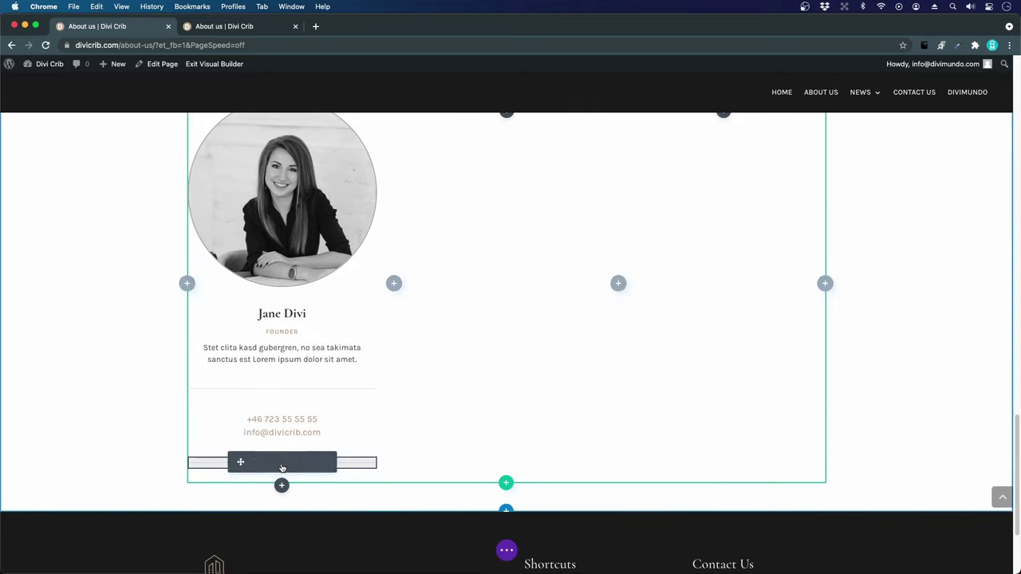
- Insert the saved Social Media module from the library below the card's divider
left_click(282, 485)
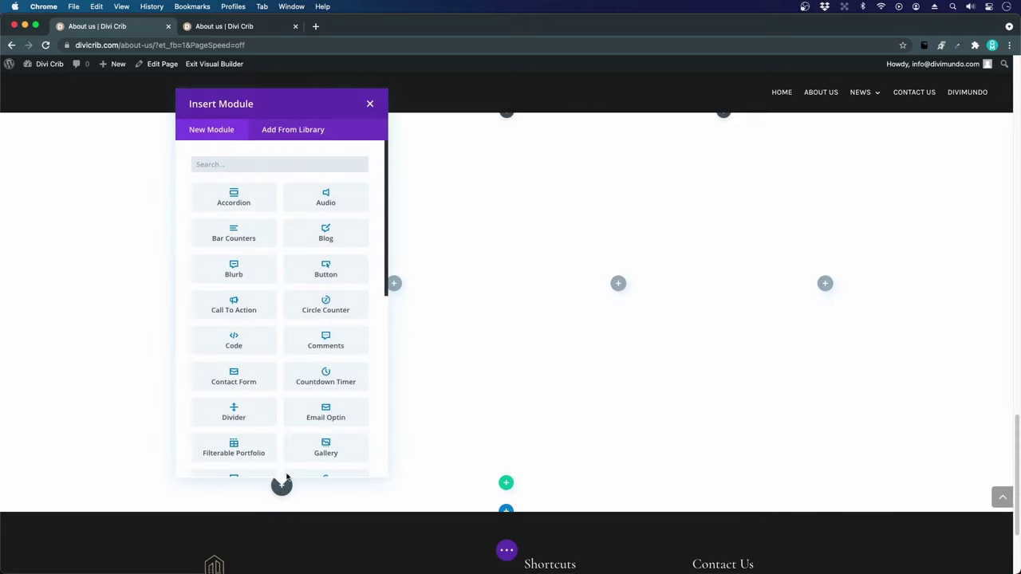
left_click(292, 129)
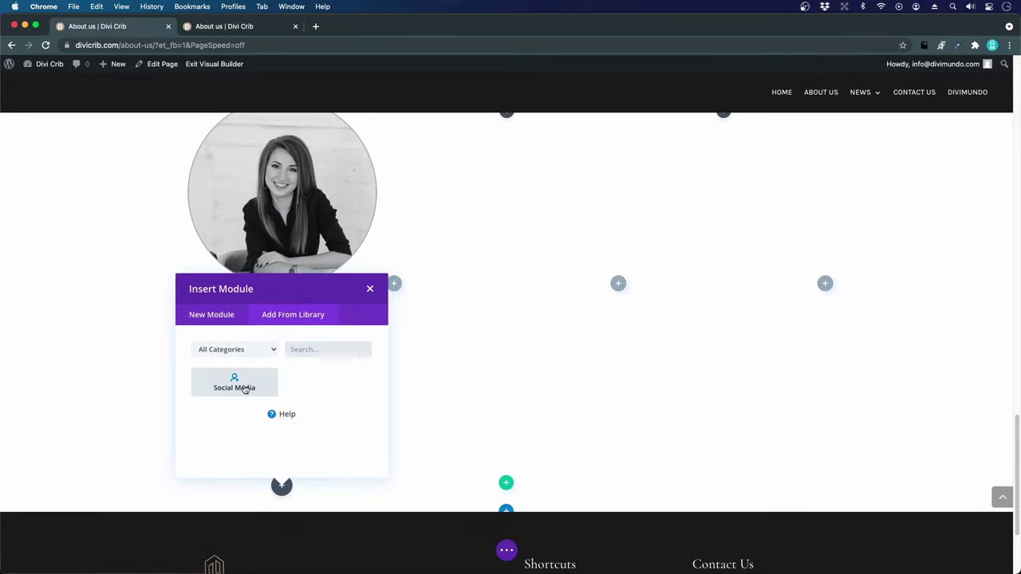
left_click(239, 386)
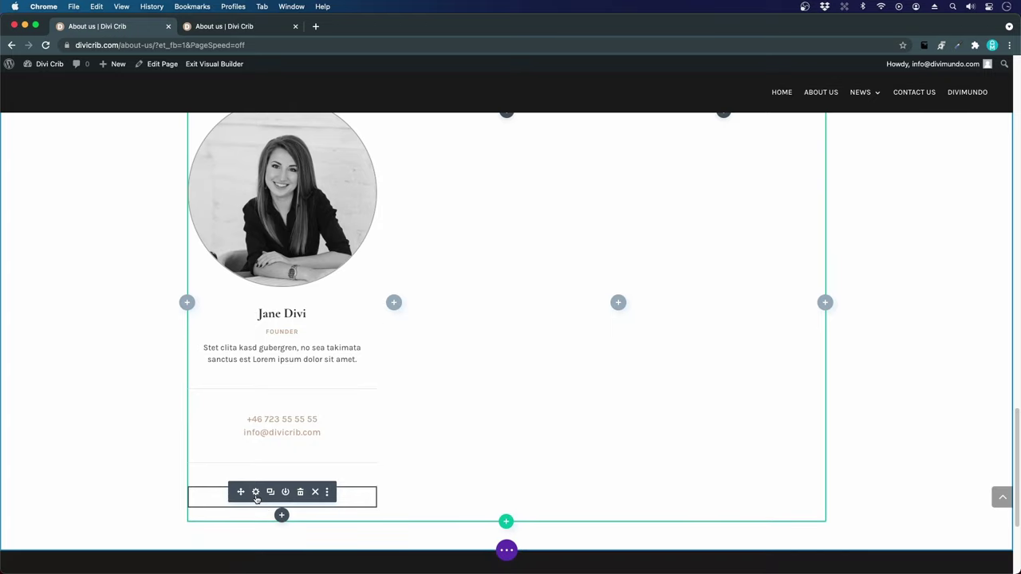
left_click(256, 495)
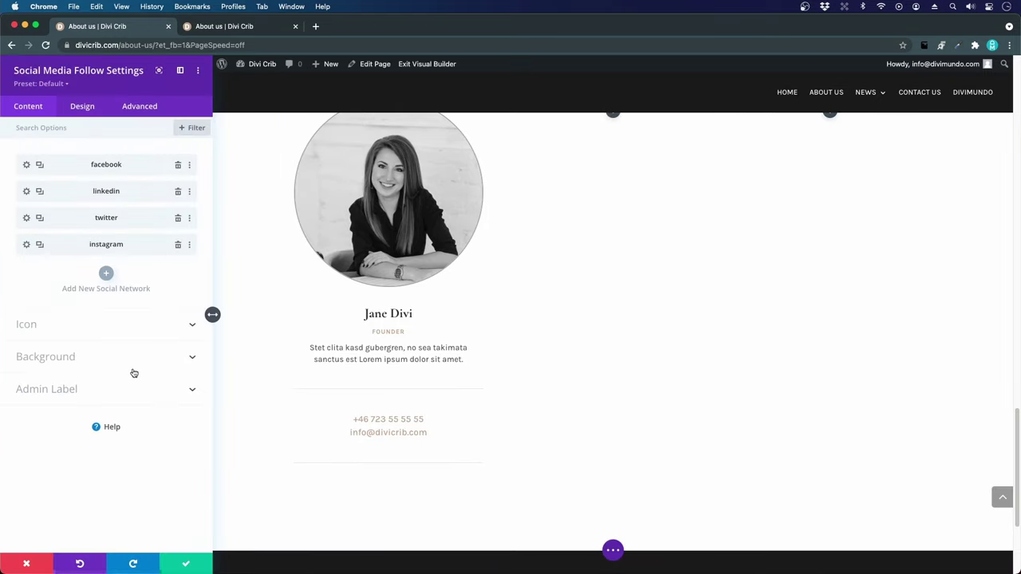
- Give the Facebook network icon a separate tan hover colour
left_click(27, 165)
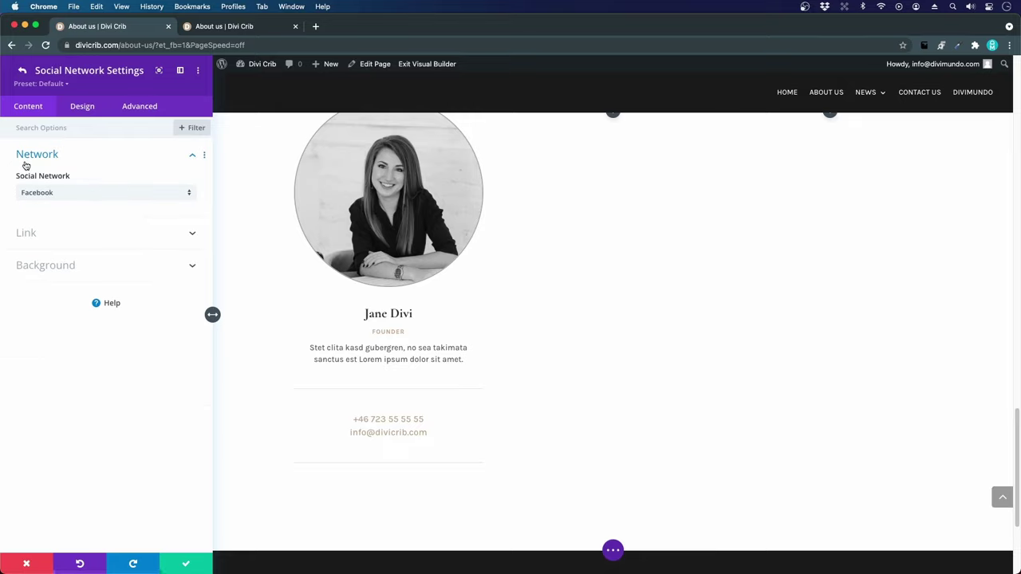
left_click(81, 109)
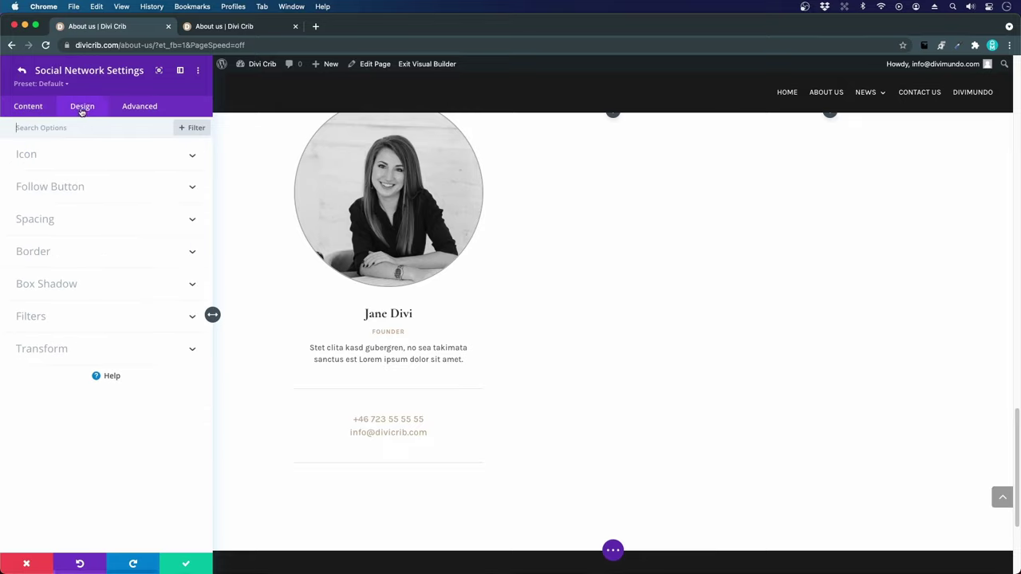
left_click(39, 156)
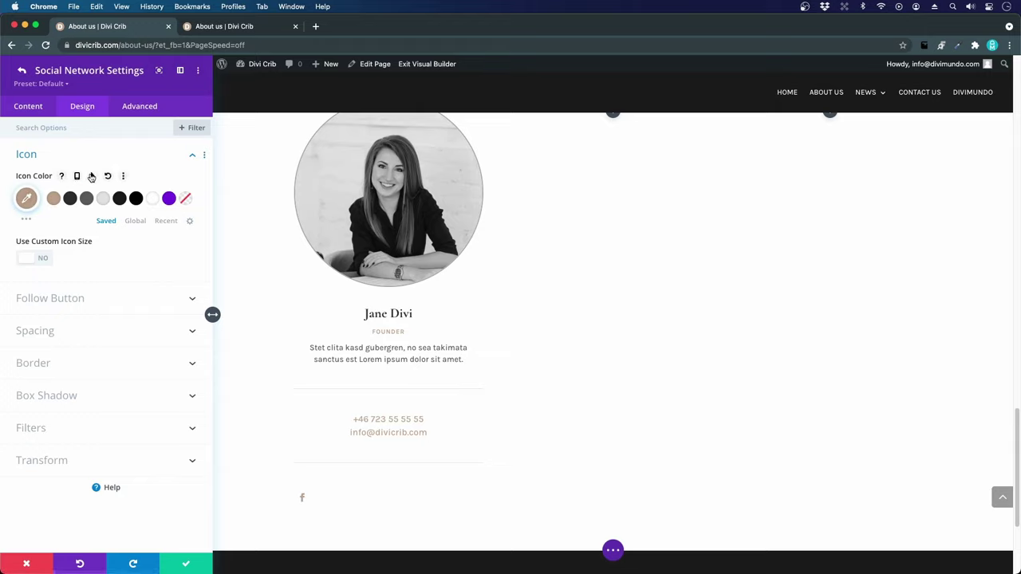
left_click(92, 177)
left_click(149, 199)
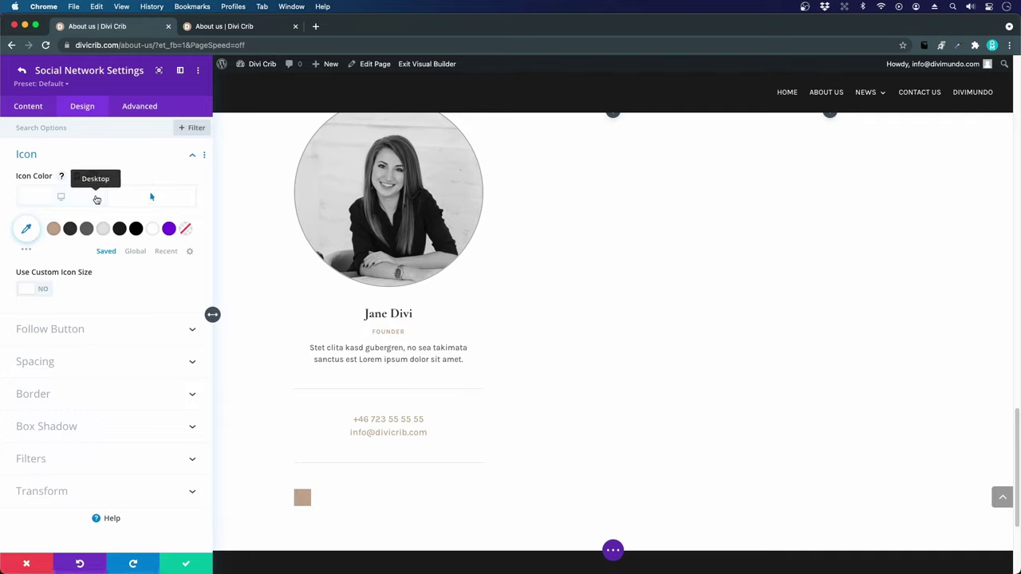
left_click(97, 199)
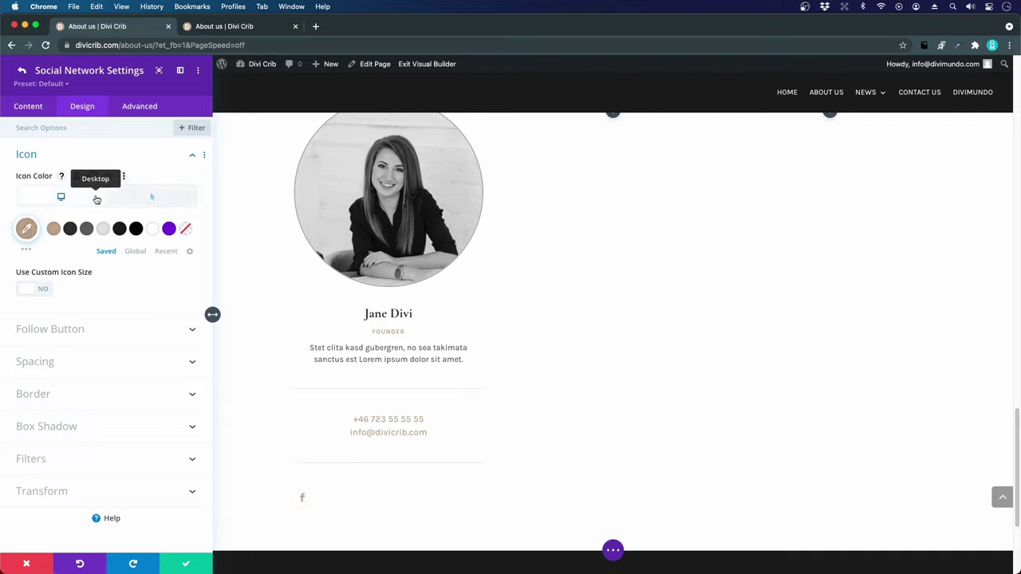
left_click(155, 202)
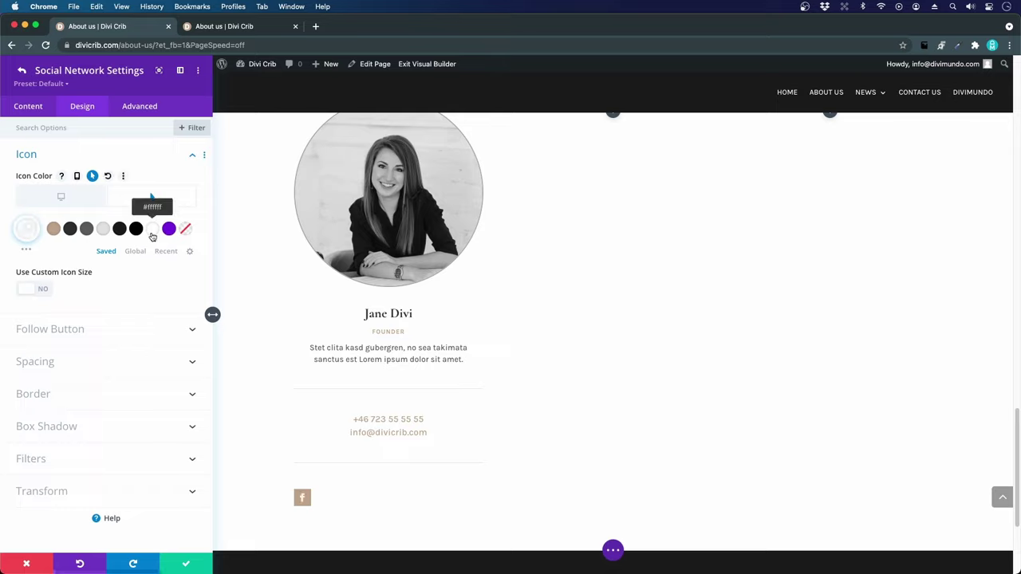
- Copy the Facebook icon styles and paste them onto LinkedIn, Twitter and Instagram
right_click(35, 160)
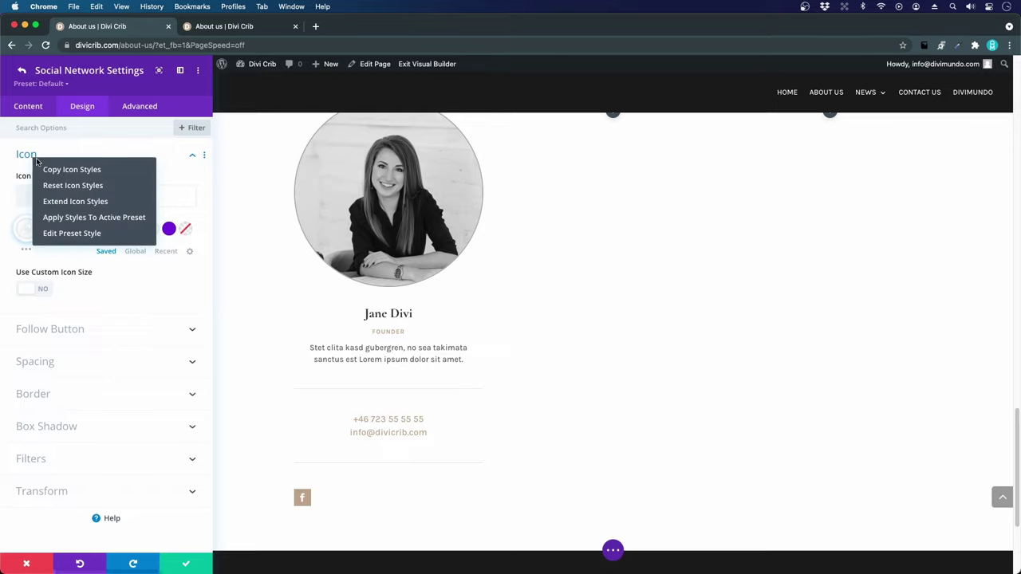
left_click(43, 169)
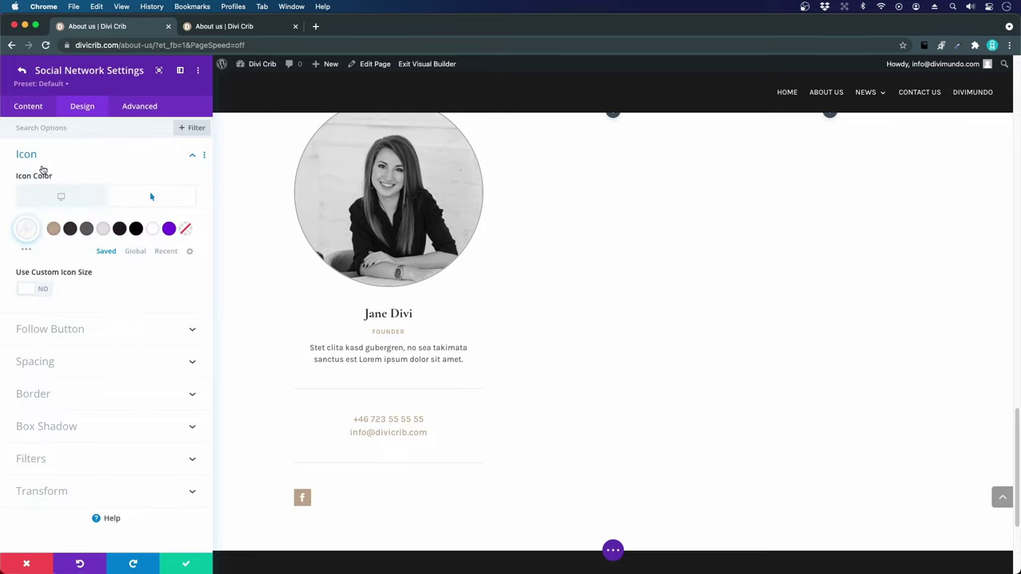
left_click(22, 72)
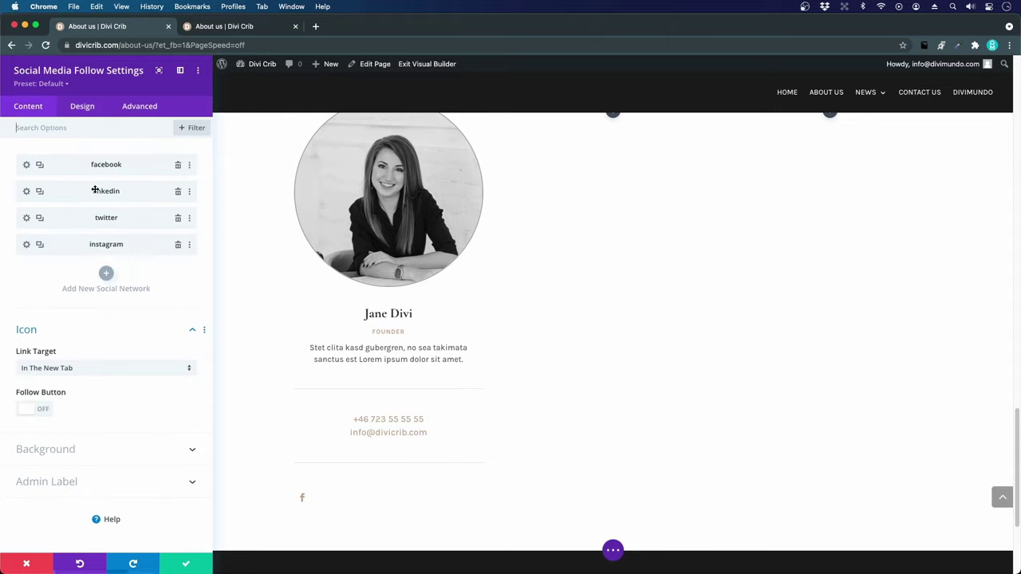
right_click(95, 190)
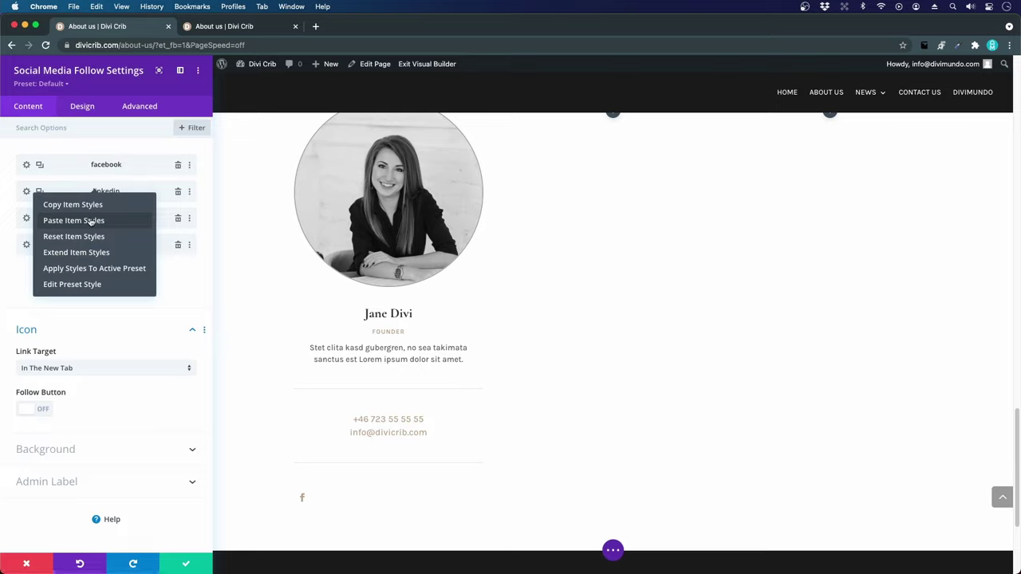
left_click(91, 222)
right_click(107, 217)
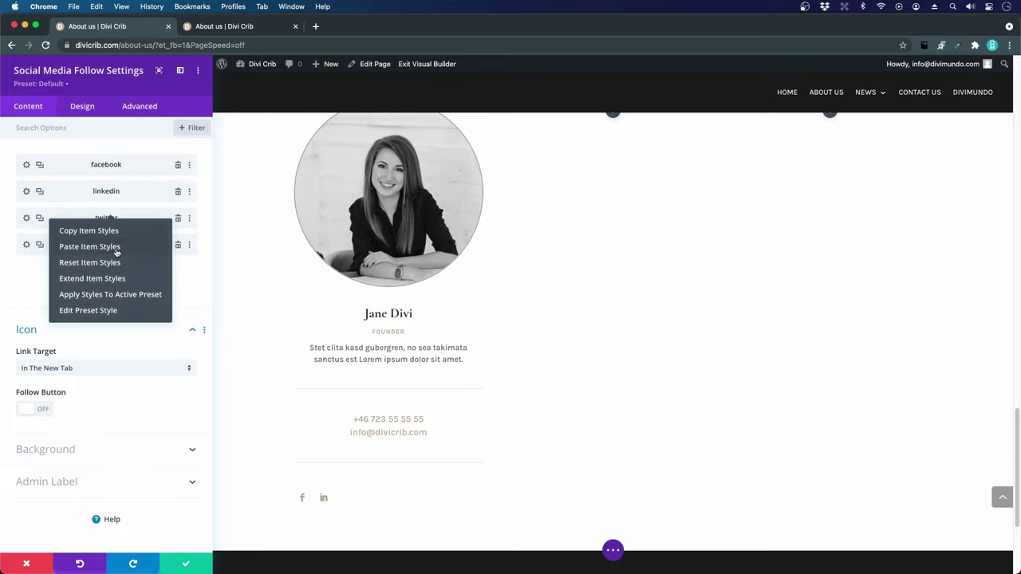
left_click(115, 248)
right_click(71, 245)
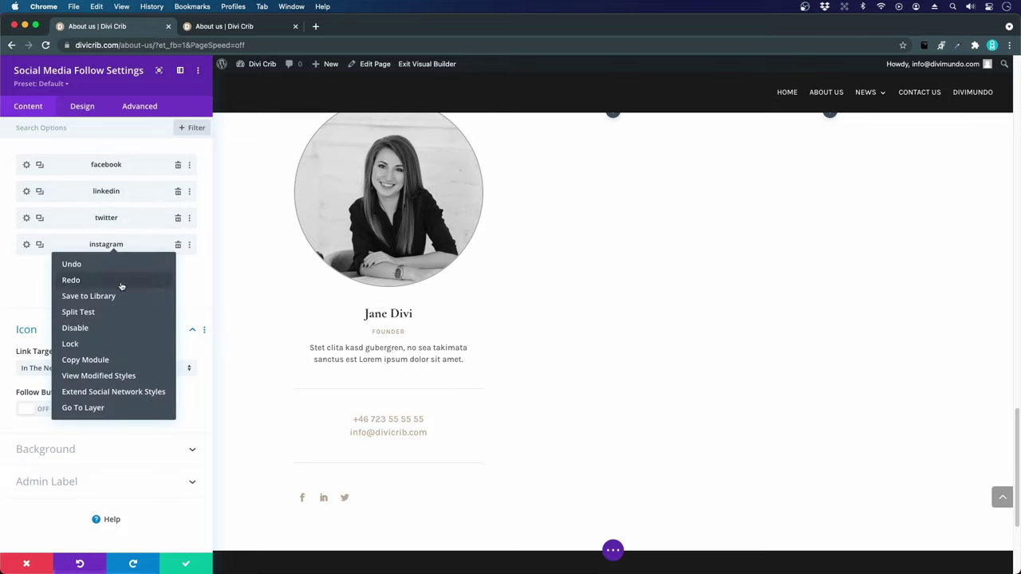
right_click(71, 246)
left_click(70, 286)
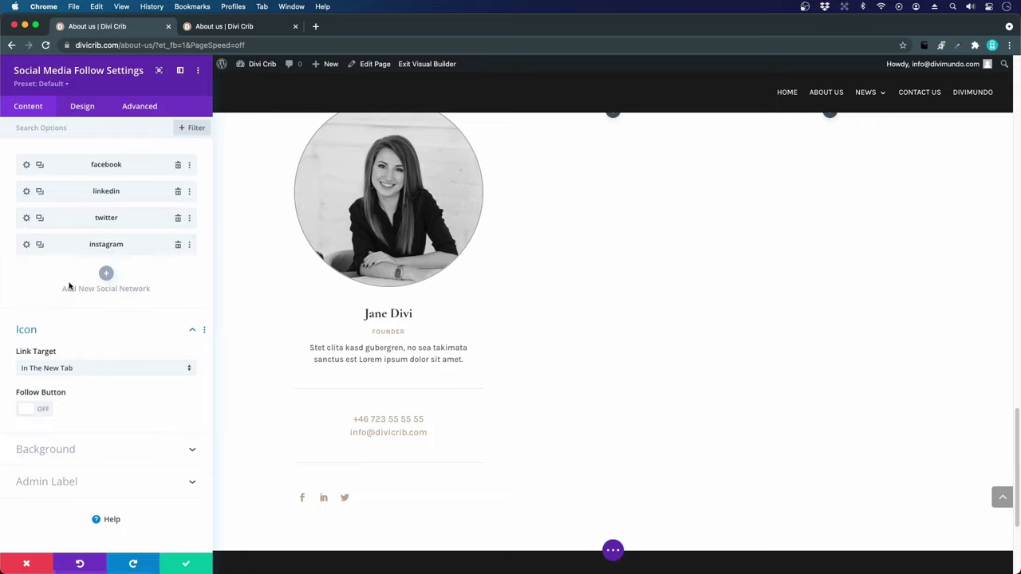
- Center the social module's alignment and save the module
left_click(82, 106)
left_click(36, 155)
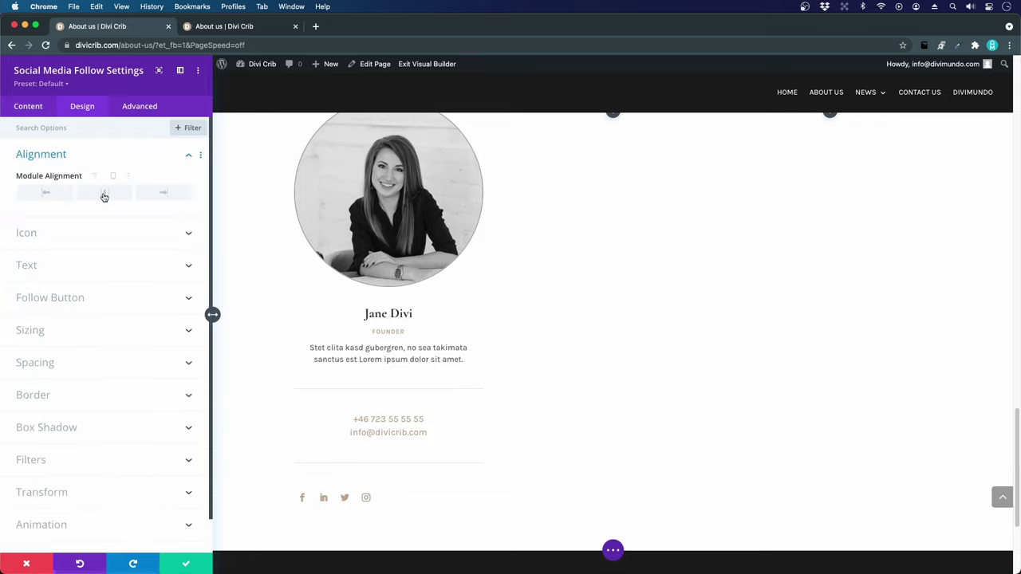
left_click(104, 194)
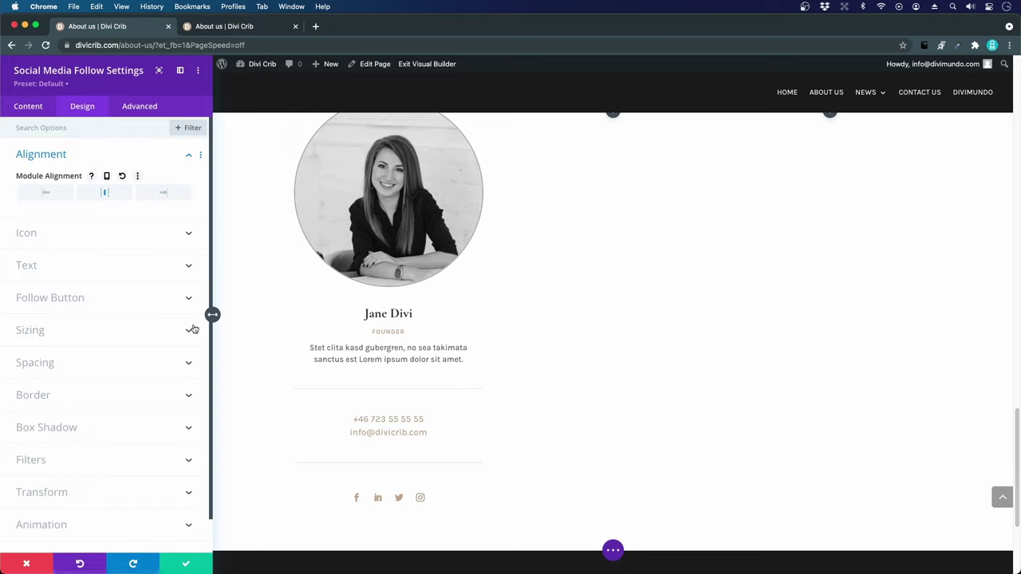
left_click(186, 564)
- Enable a custom gutter width on the team row, reduce it from 3 to 2, and save
scroll(509, 390, "up", 2)
scroll(508, 390, "down", 3)
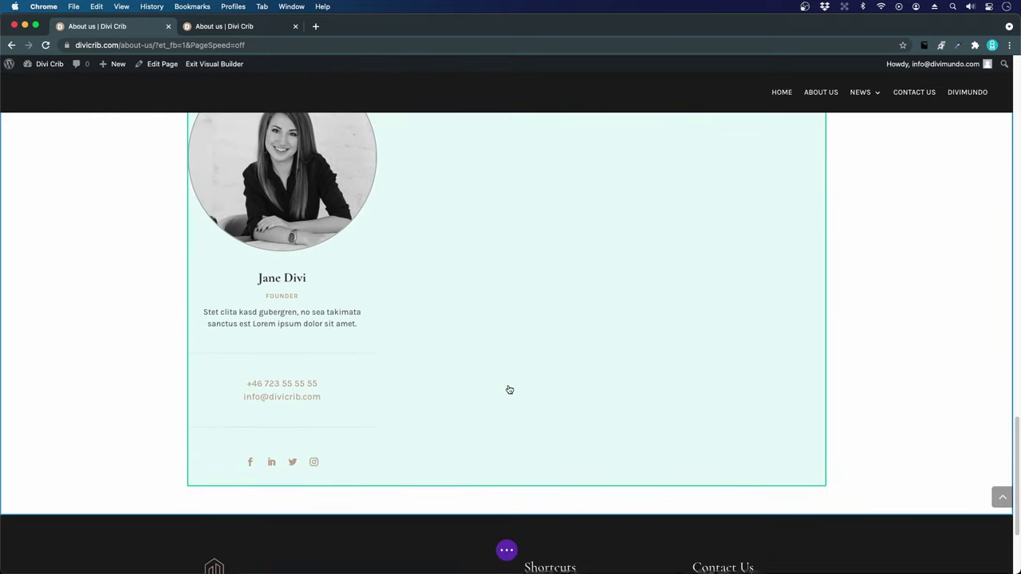
scroll(508, 390, "up", 1)
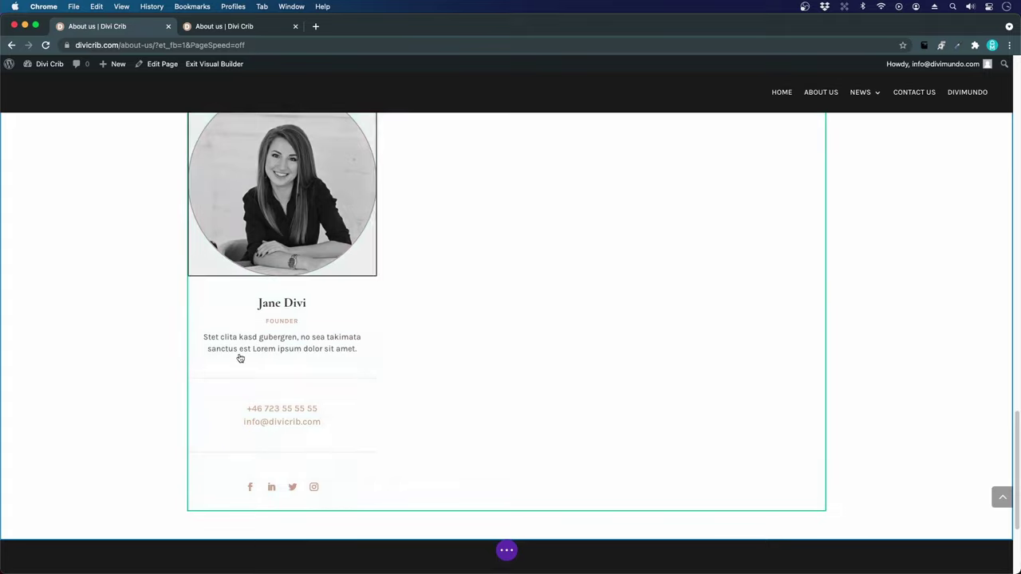
scroll(303, 399, "up", 3)
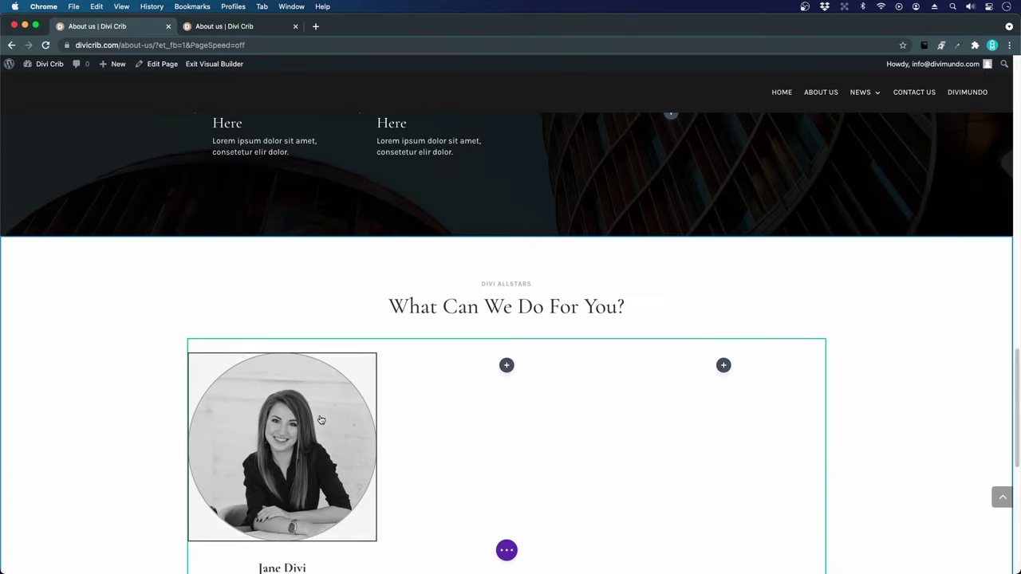
scroll(321, 420, "down", 1)
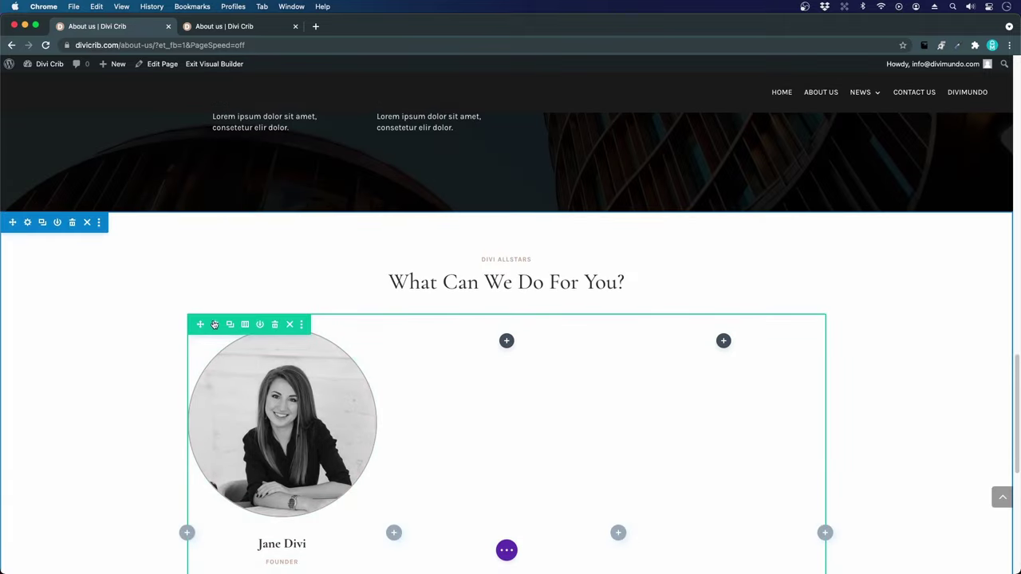
left_click(215, 325)
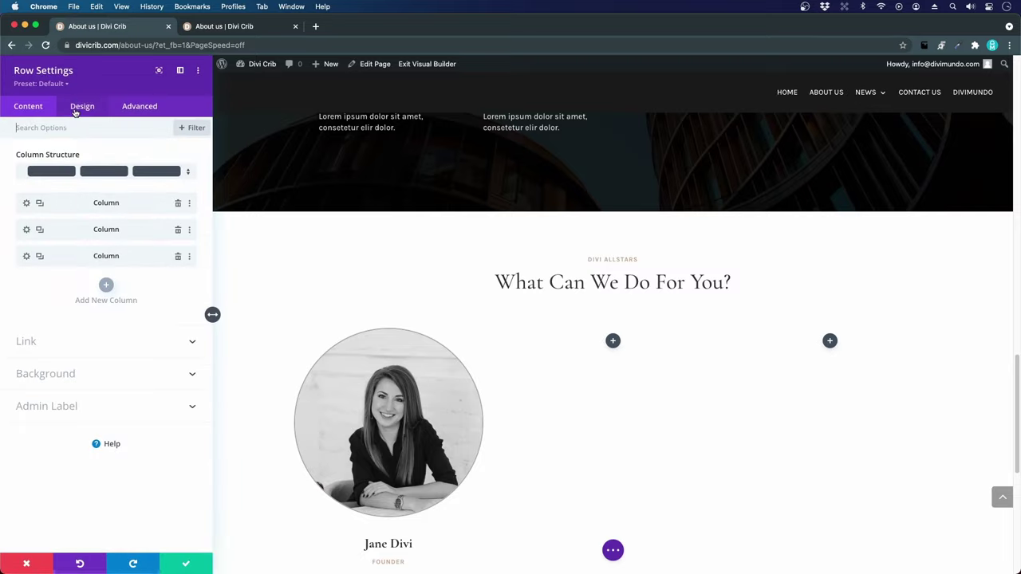
left_click(78, 108)
left_click(42, 155)
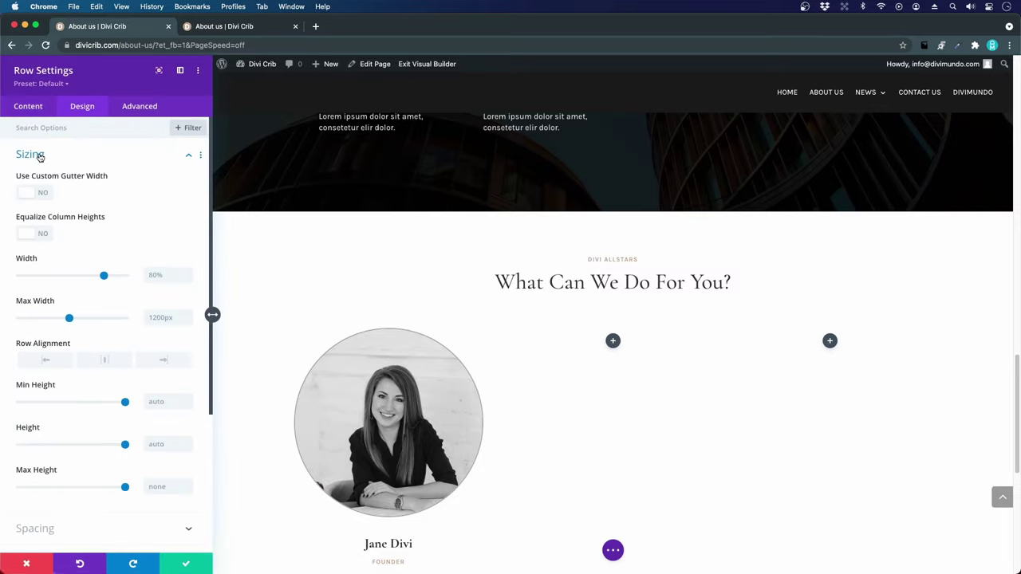
left_click(46, 196)
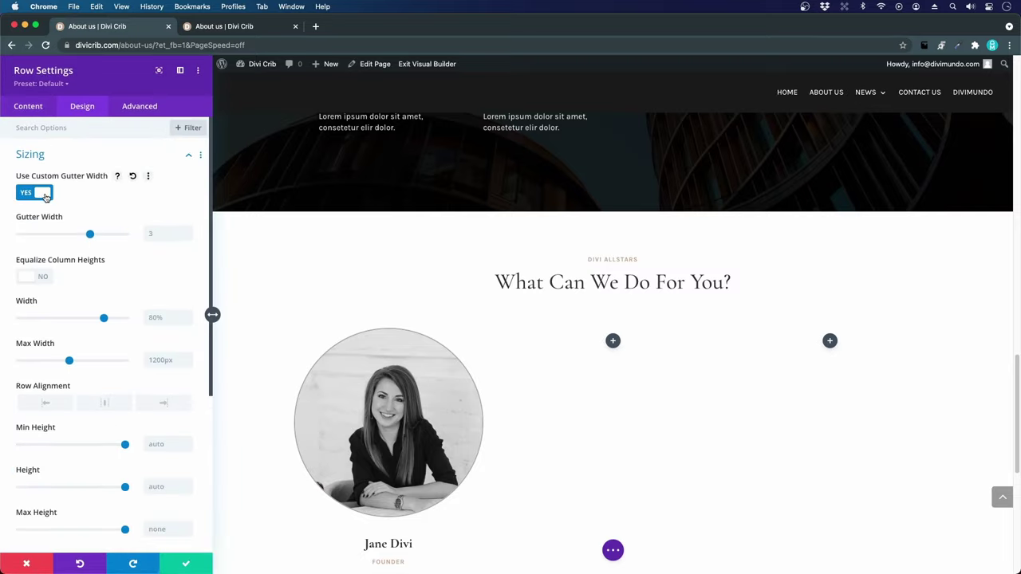
left_click_drag(90, 235, 54, 234)
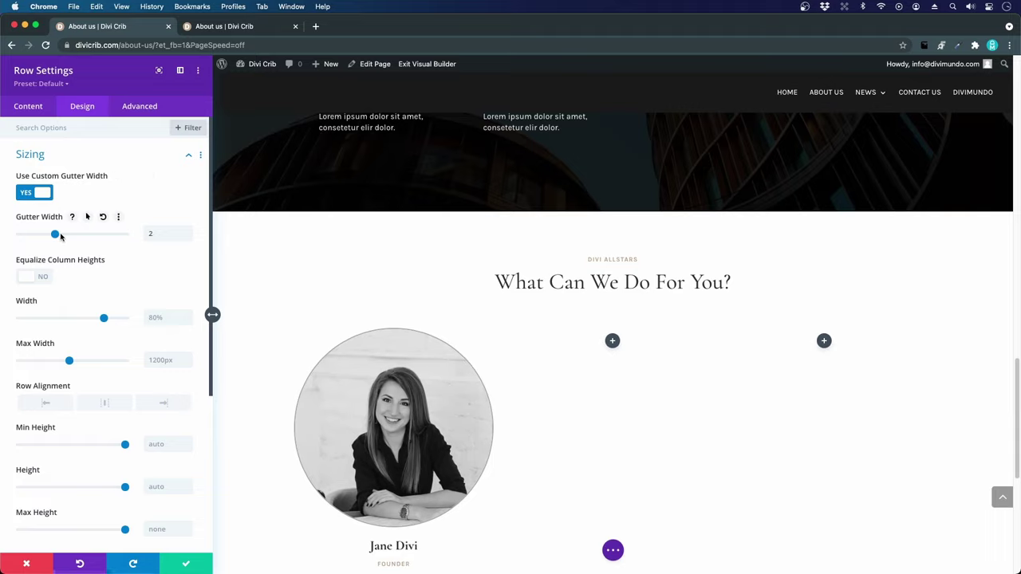
scroll(425, 375, "down", 5)
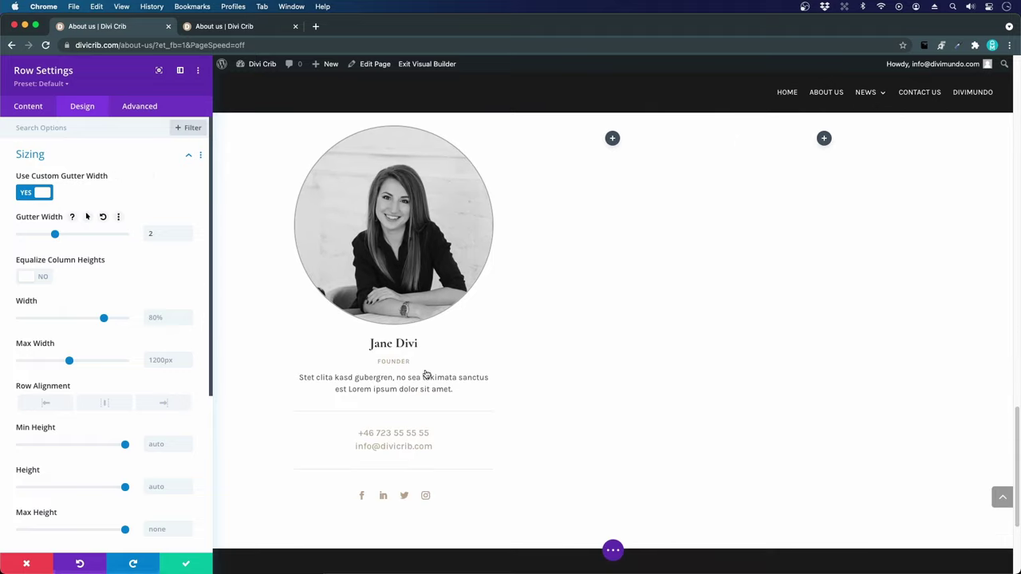
left_click(176, 563)
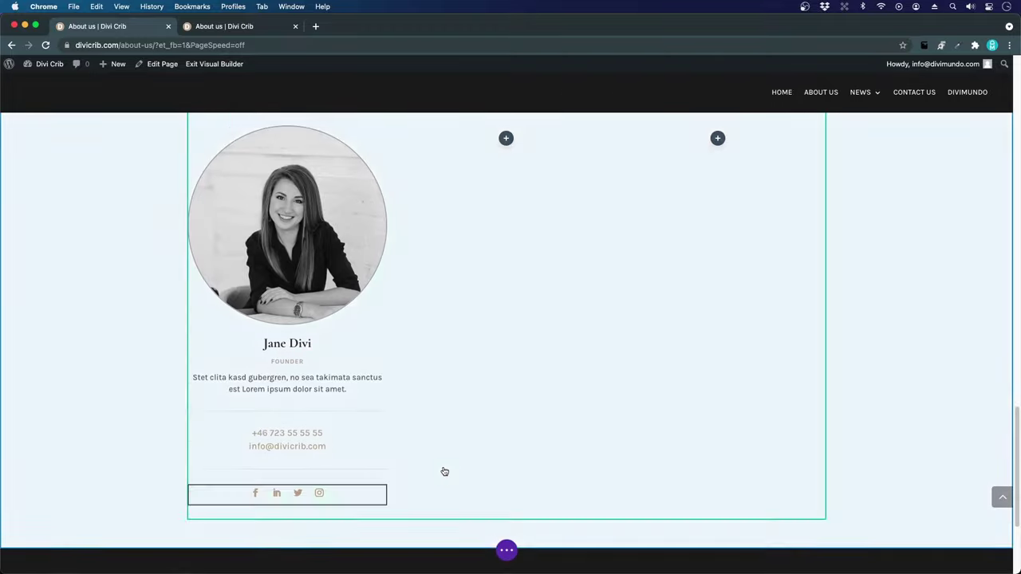
- Compare the edited card with the live About Us page, then return to the builder
scroll(445, 466, "down", 1)
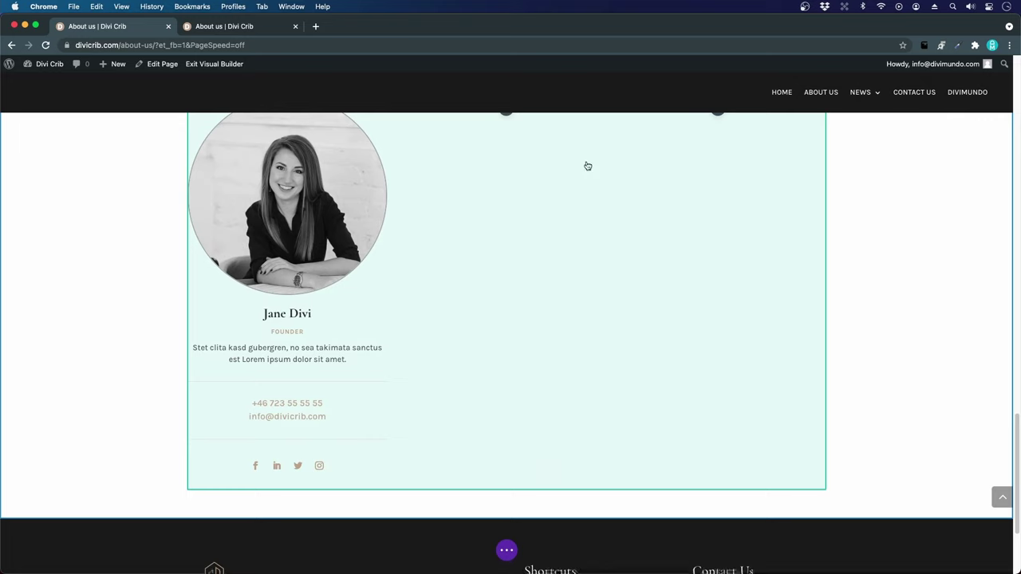
left_click(276, 29)
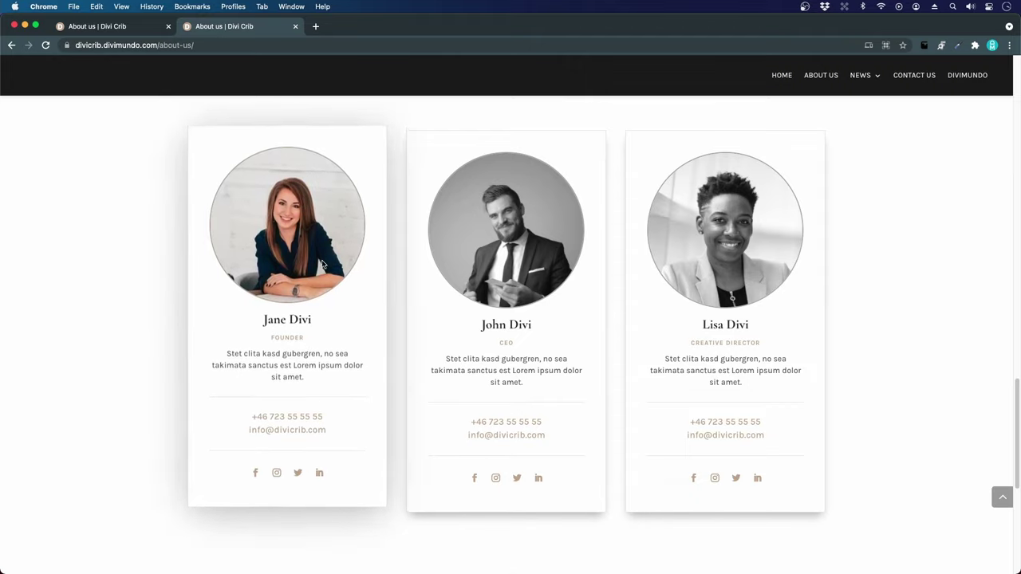
left_click(130, 29)
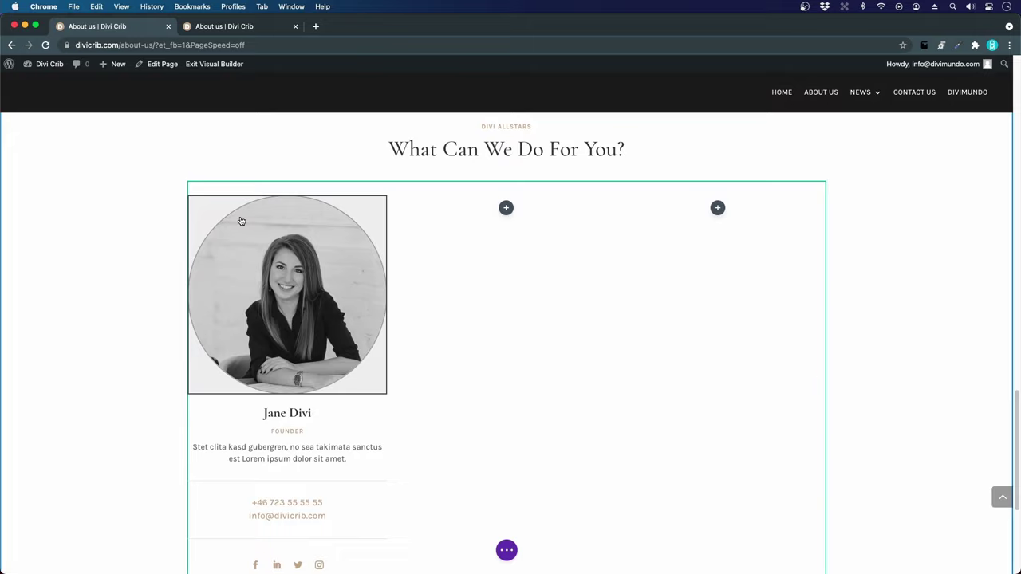
mouse_move(242, 220)
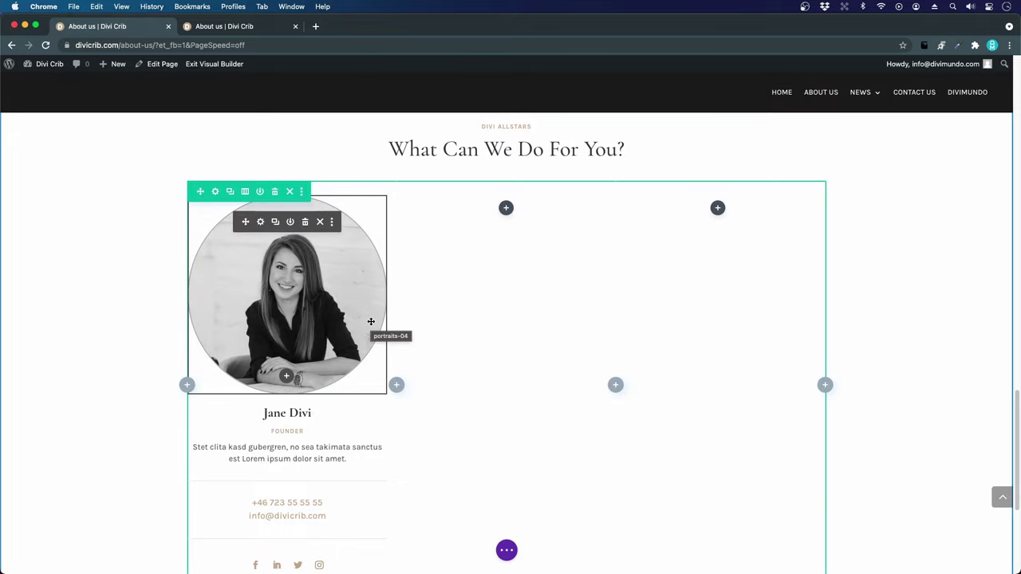
scroll(375, 327, "down", 1)
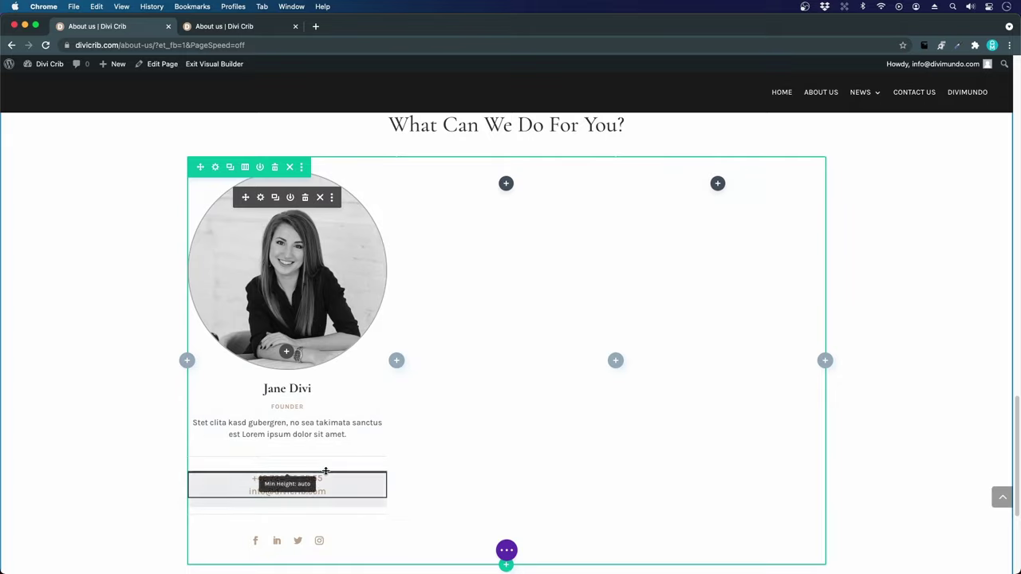
- Give the first column a 1px light grey (#e5e5e5) border
left_click(215, 169)
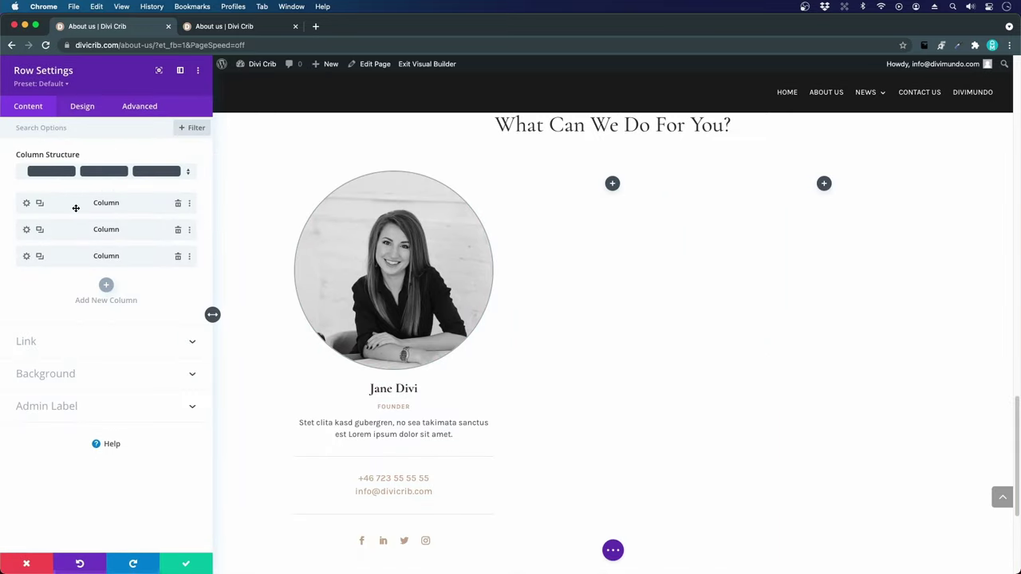
left_click(27, 205)
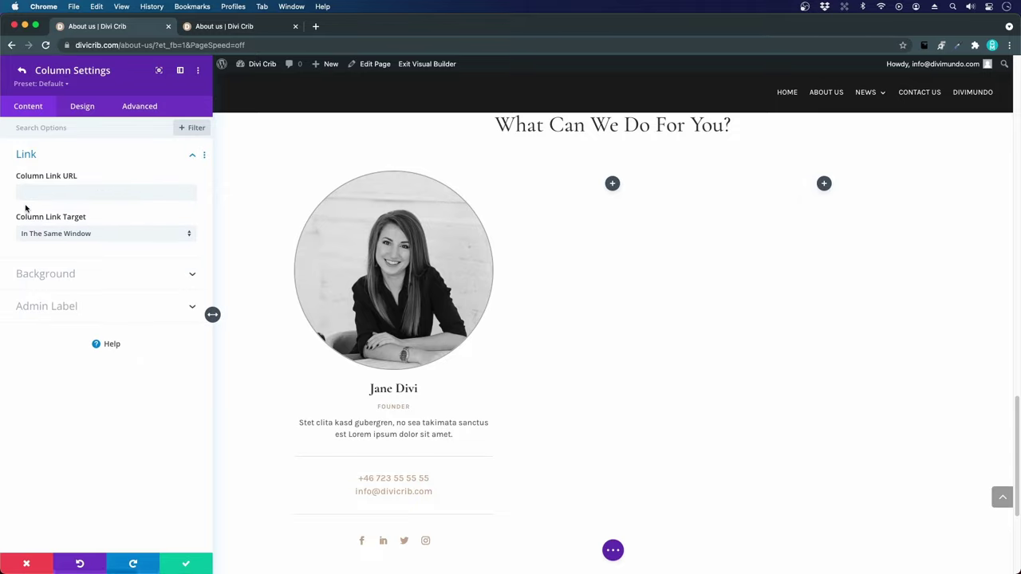
left_click(83, 104)
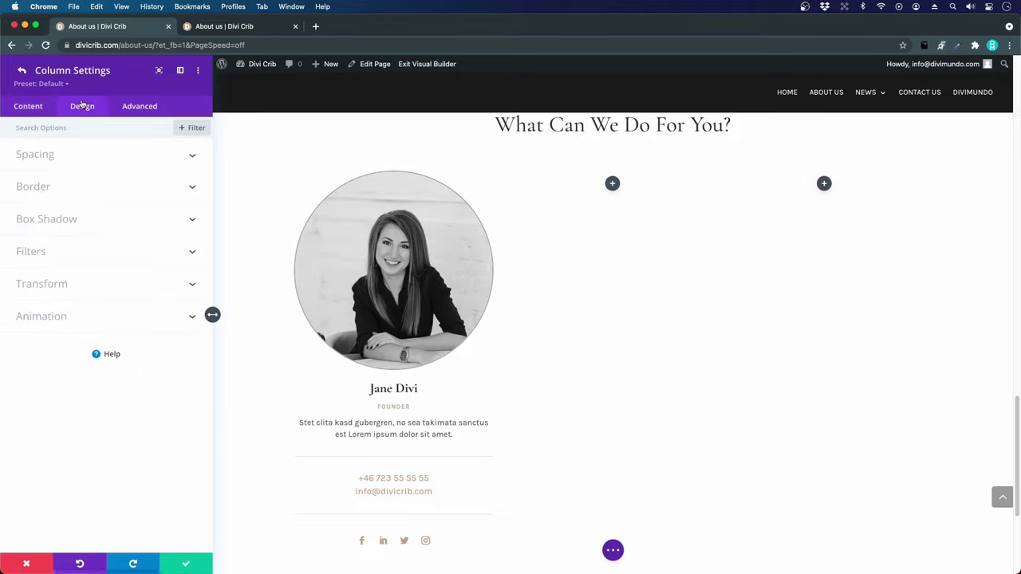
left_click(32, 191)
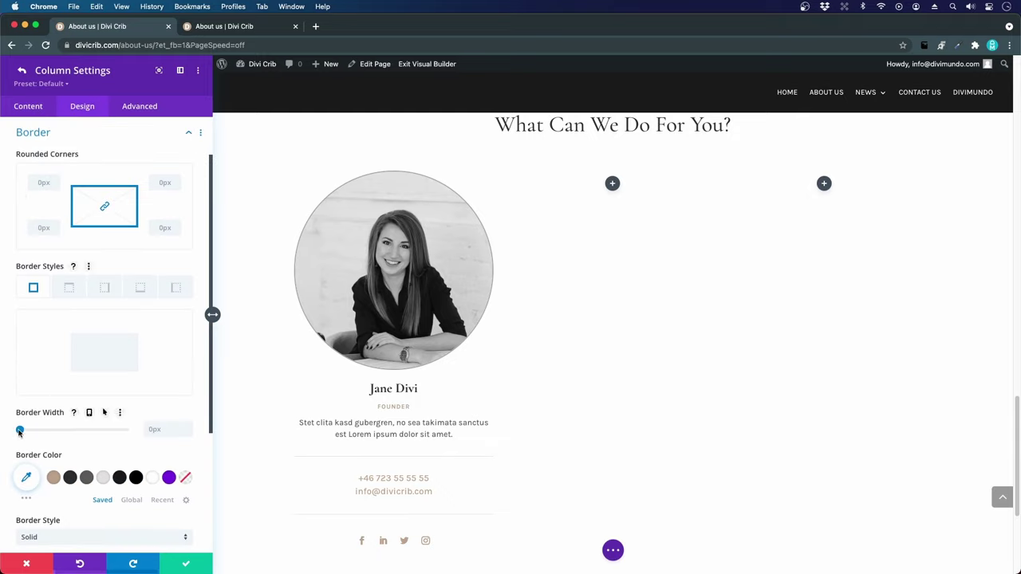
left_click_drag(20, 433, 22, 432)
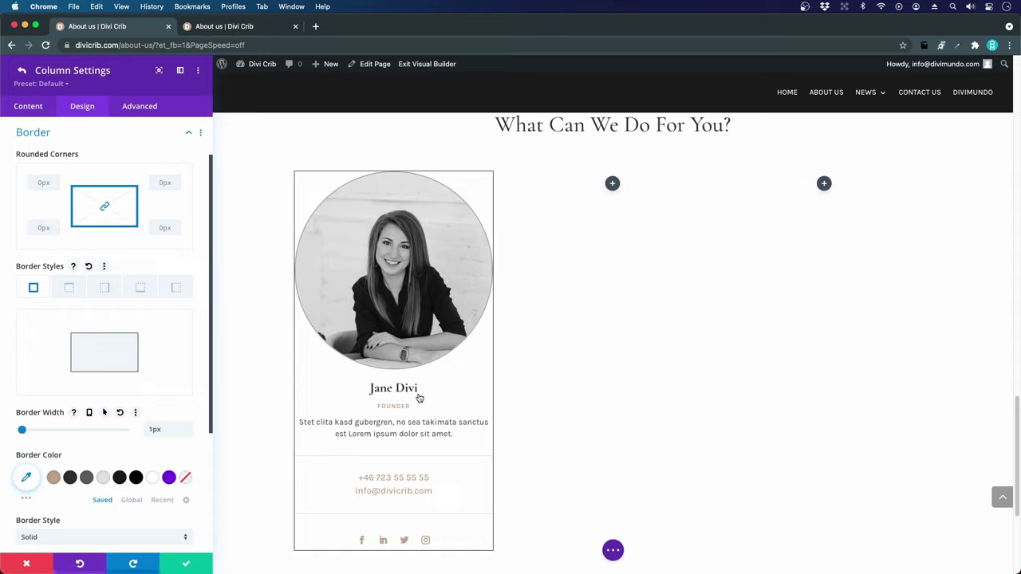
left_click(106, 477)
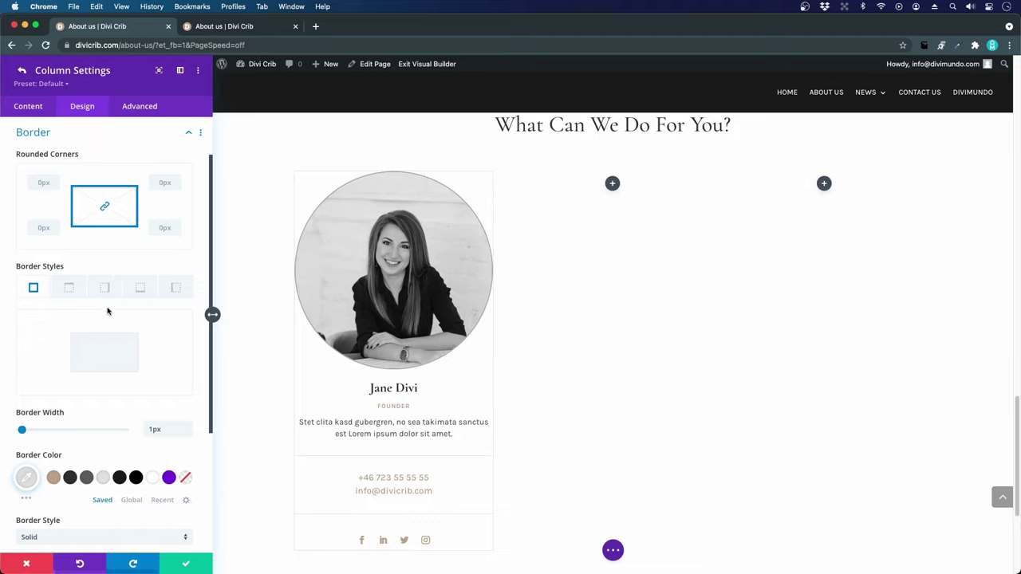
- Apply a box shadow preset to the column, with blur raised to 80px on hover
scroll(108, 311, "down", 5)
left_click(85, 388)
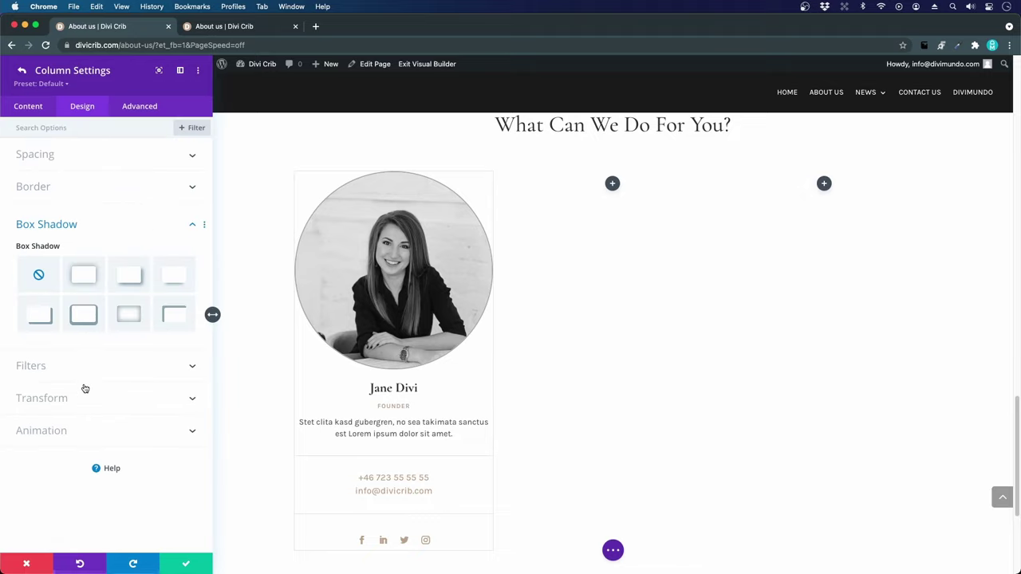
left_click(131, 273)
left_click(180, 278)
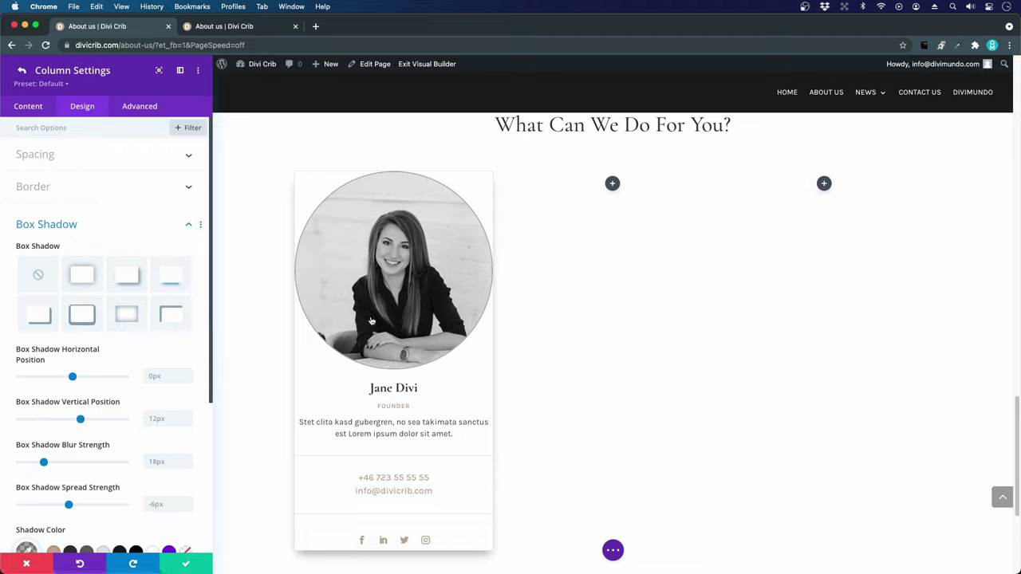
scroll(168, 386, "down", 5)
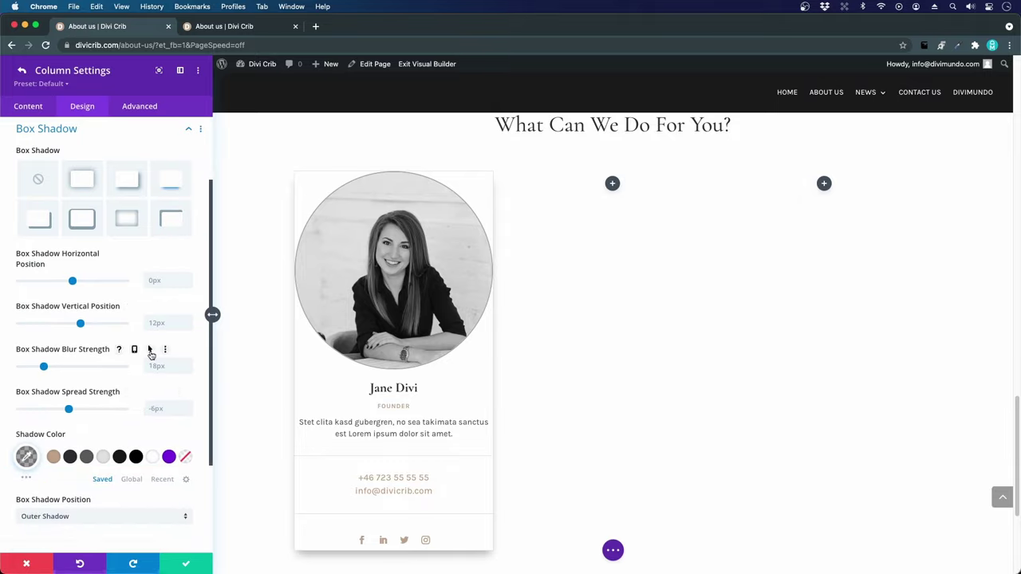
left_click(150, 351)
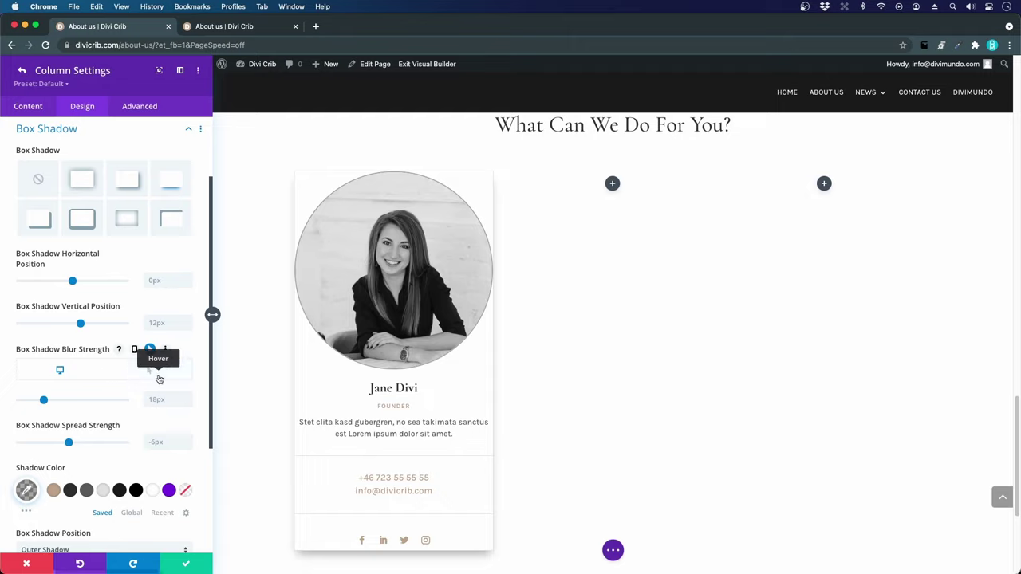
left_click(158, 377)
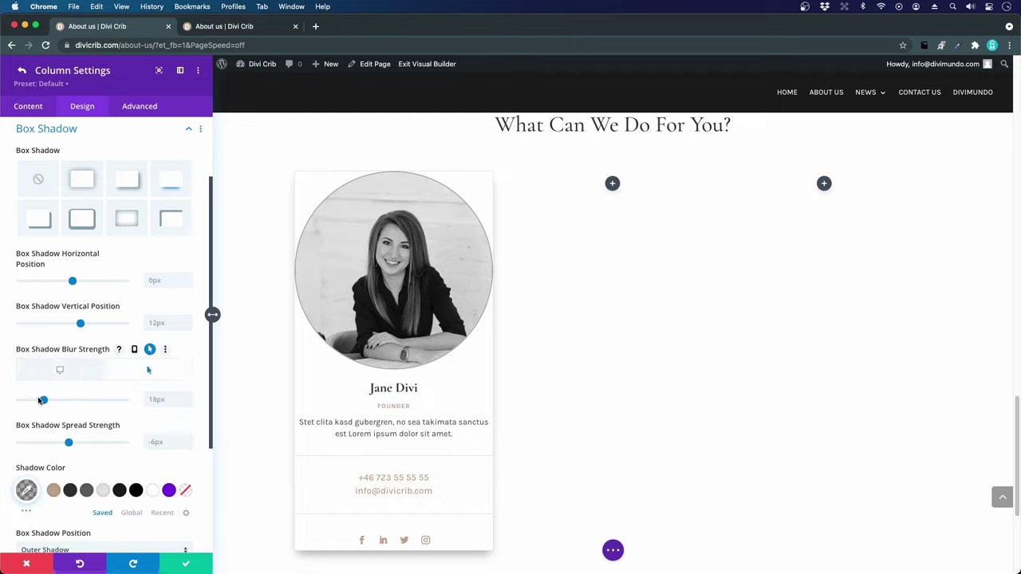
left_click_drag(42, 400, 279, 403)
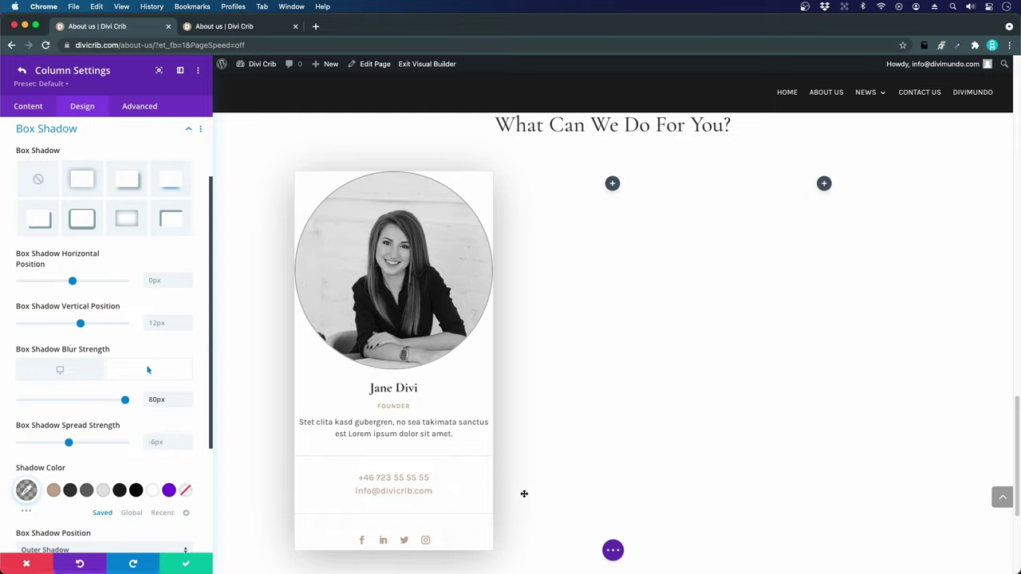
scroll(83, 206, "up", 3)
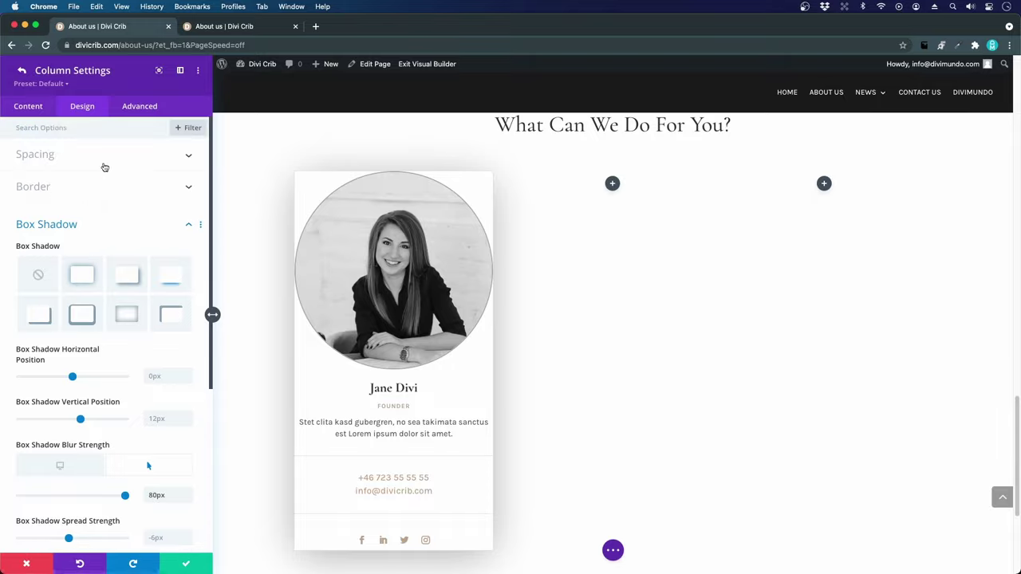
left_click(24, 156)
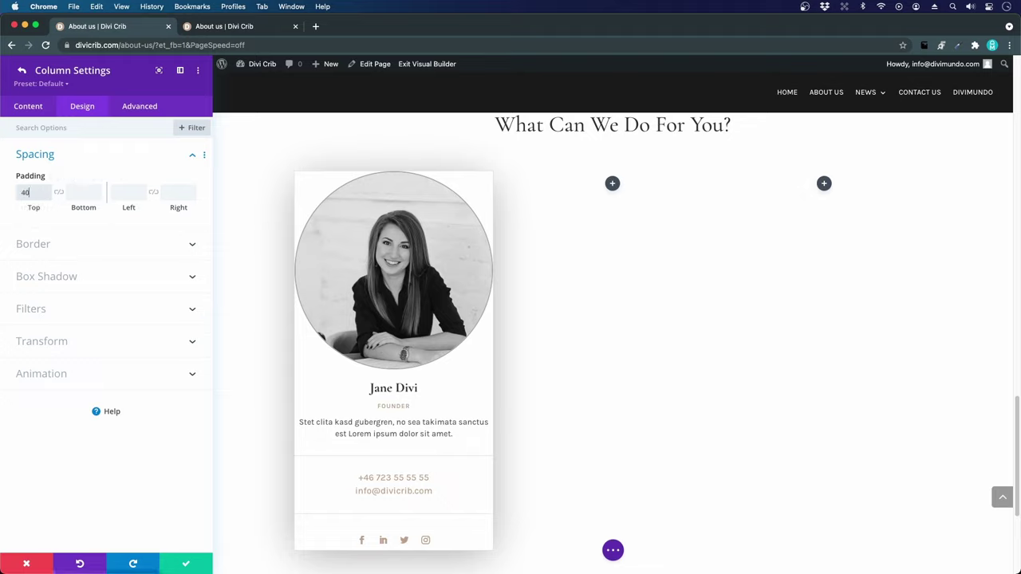
- Mirror the 40px padding to top, bottom, left and right, then view the live About page
left_click(59, 194)
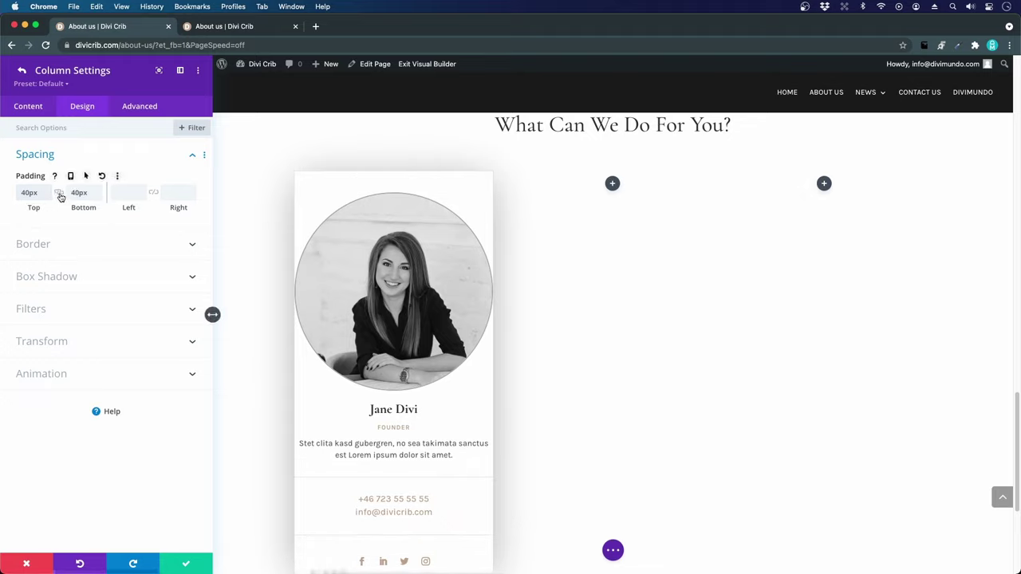
left_click(125, 193)
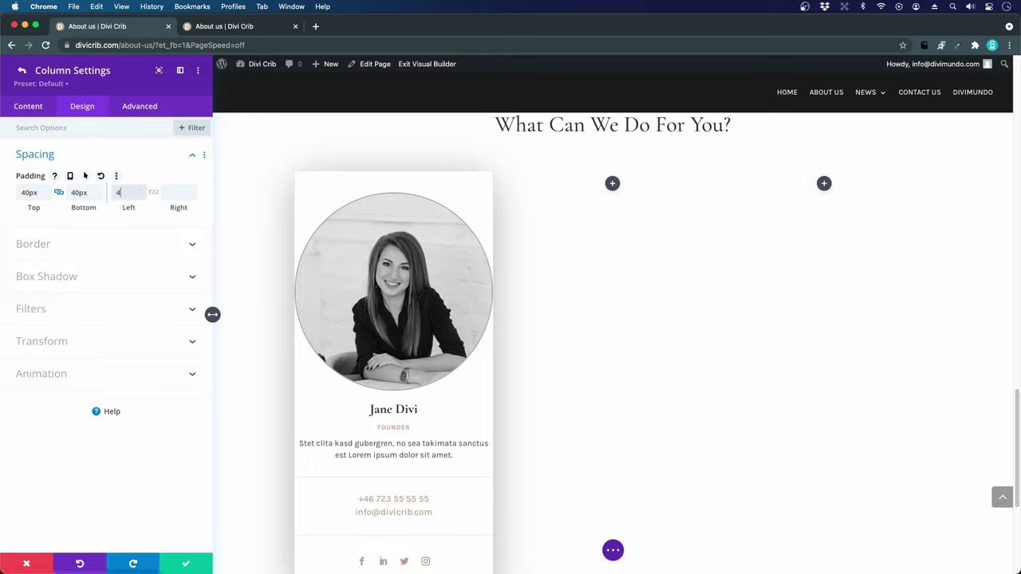
left_click(153, 192)
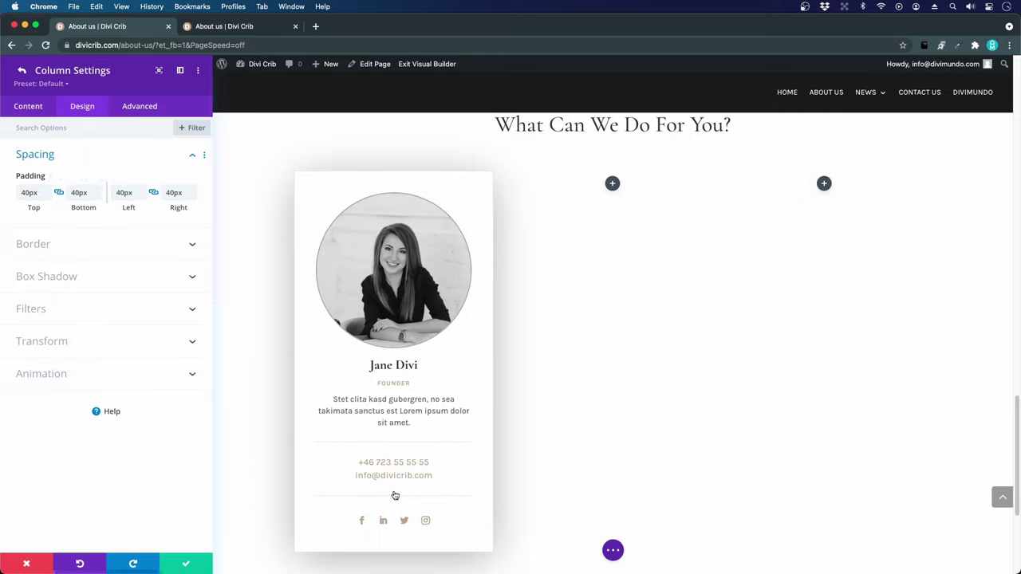
scroll(622, 378, "up", 3)
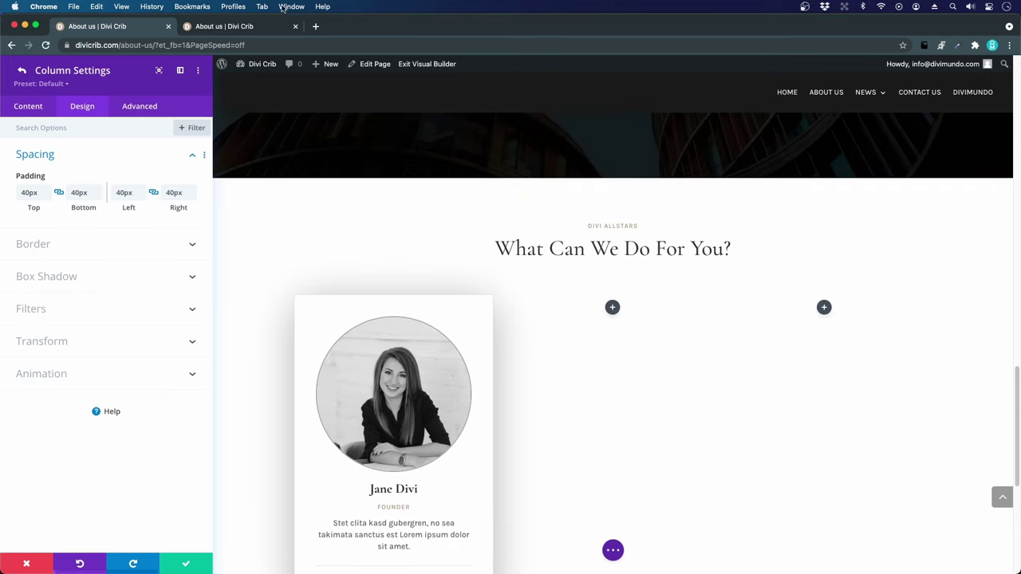
left_click(232, 25)
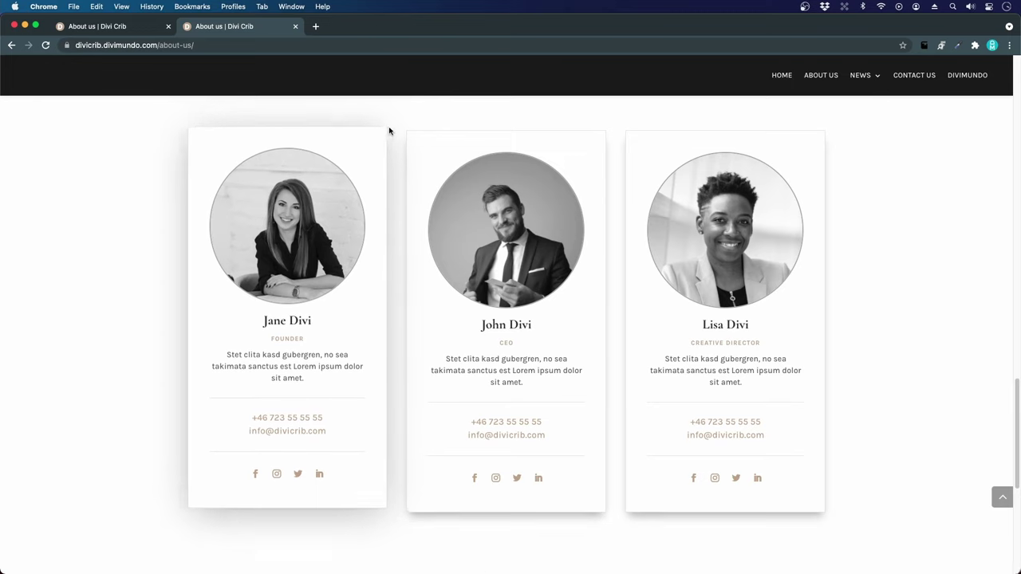
- Back in the builder, reach the first column's Transform Translate options
left_click(147, 30)
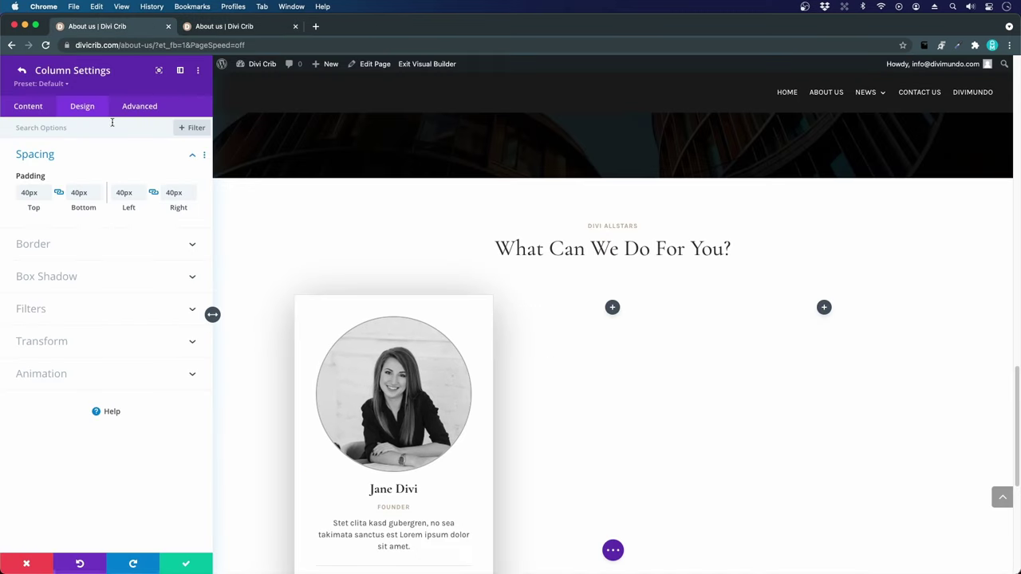
left_click(22, 71)
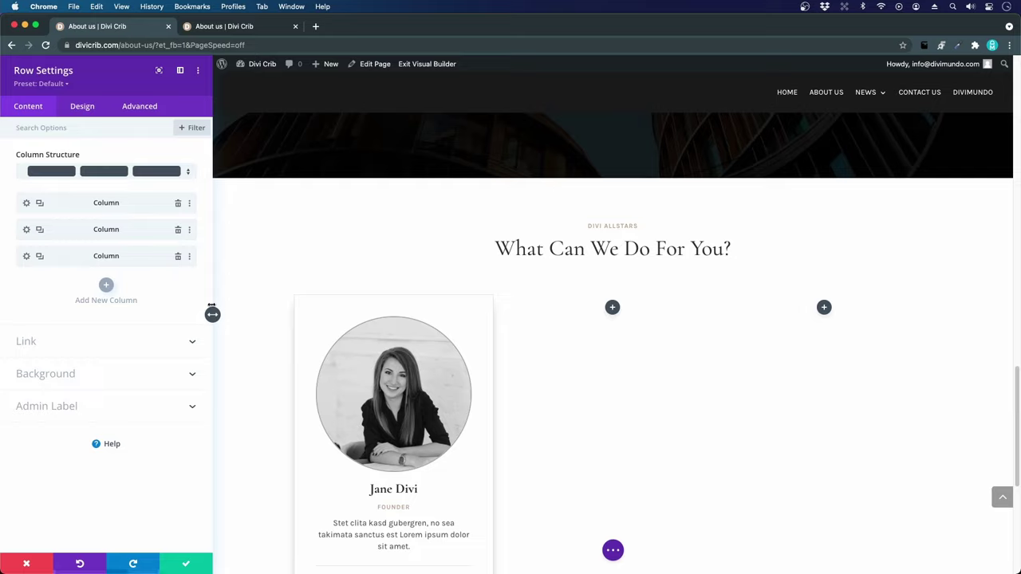
left_click(27, 203)
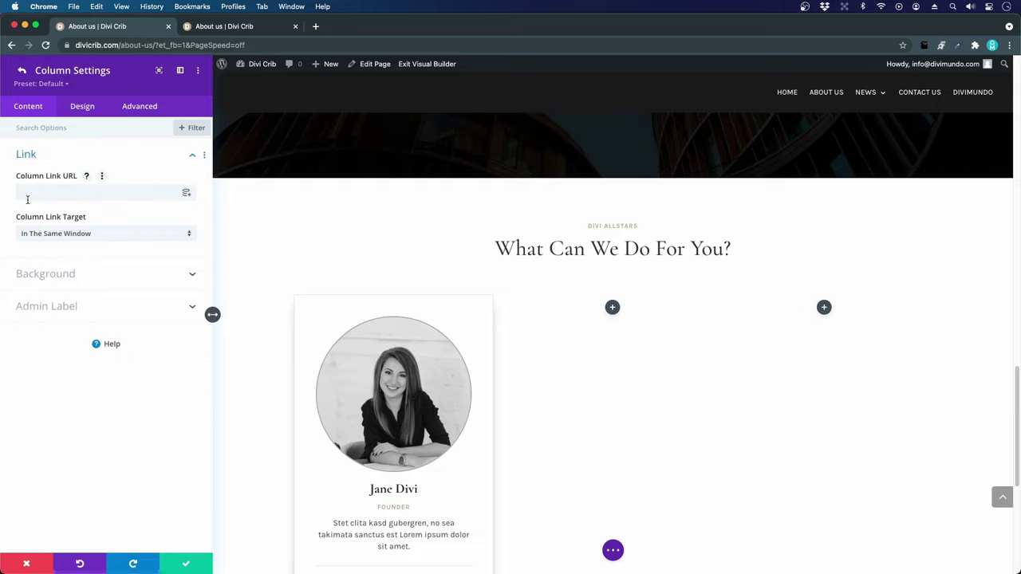
left_click(82, 107)
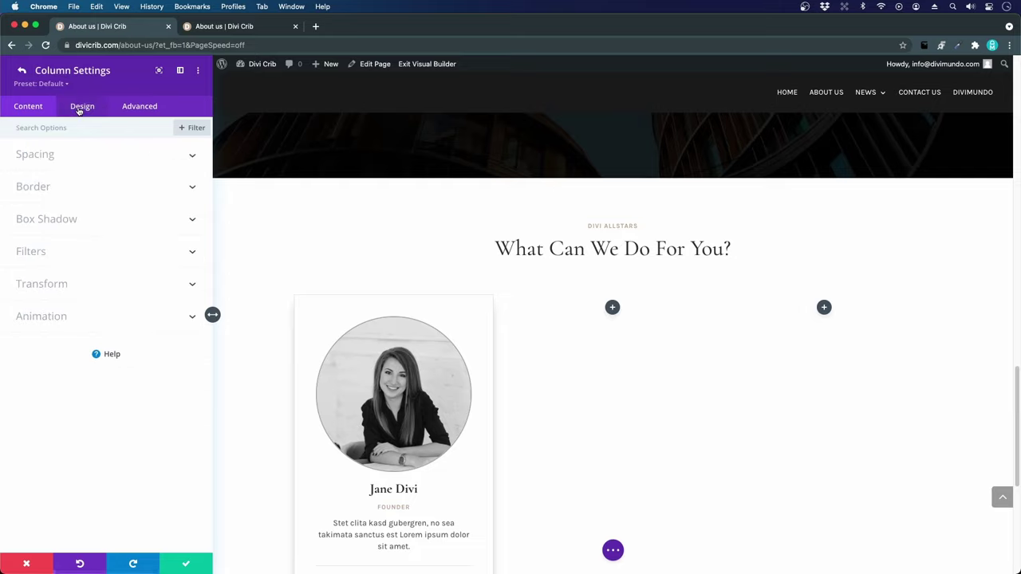
left_click(58, 285)
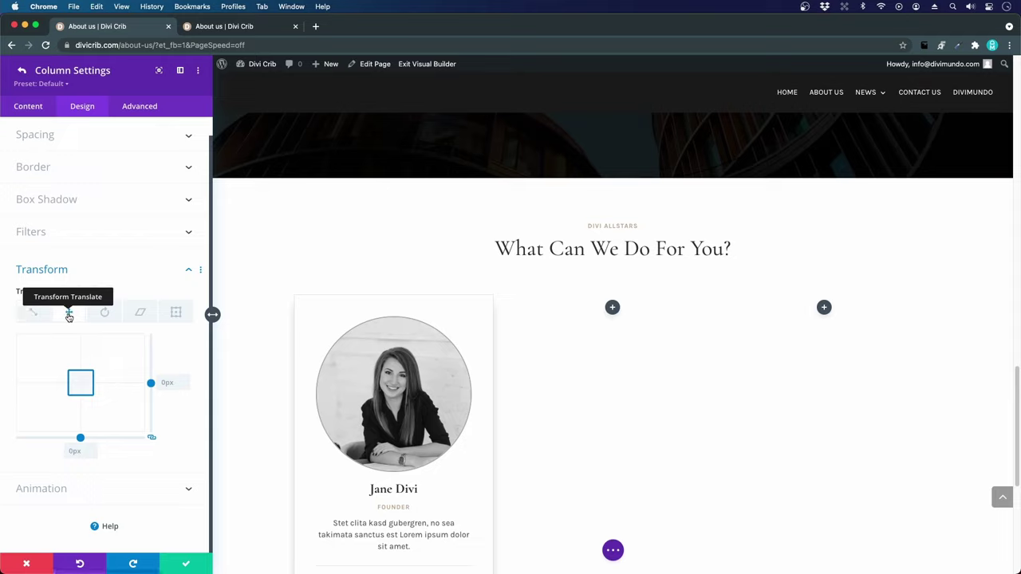
left_click(70, 315)
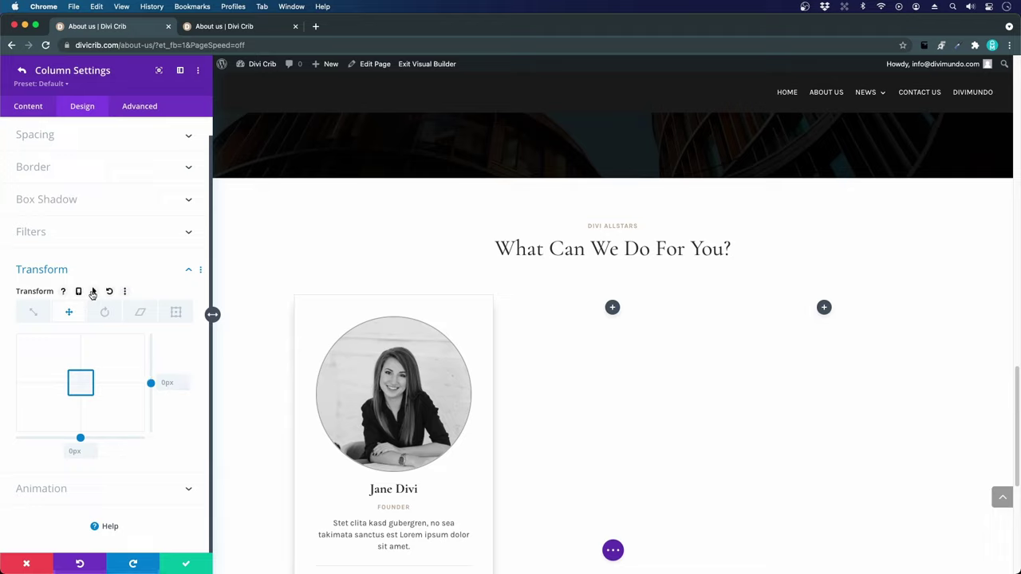
- Set a -10px vertical translate for the hover state, then save the column and row
left_click(93, 293)
left_click(139, 315)
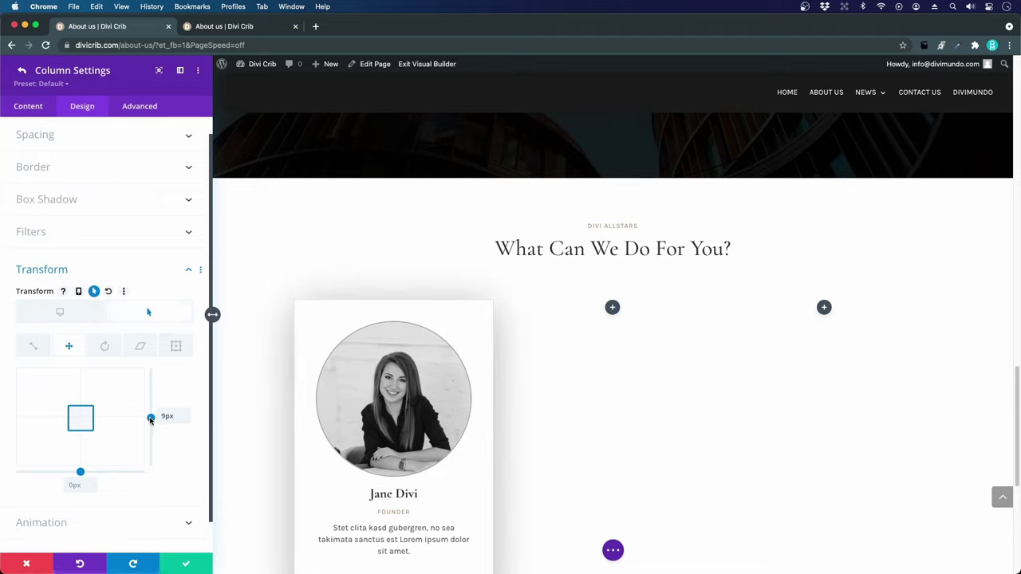
left_click_drag(150, 420, 151, 417)
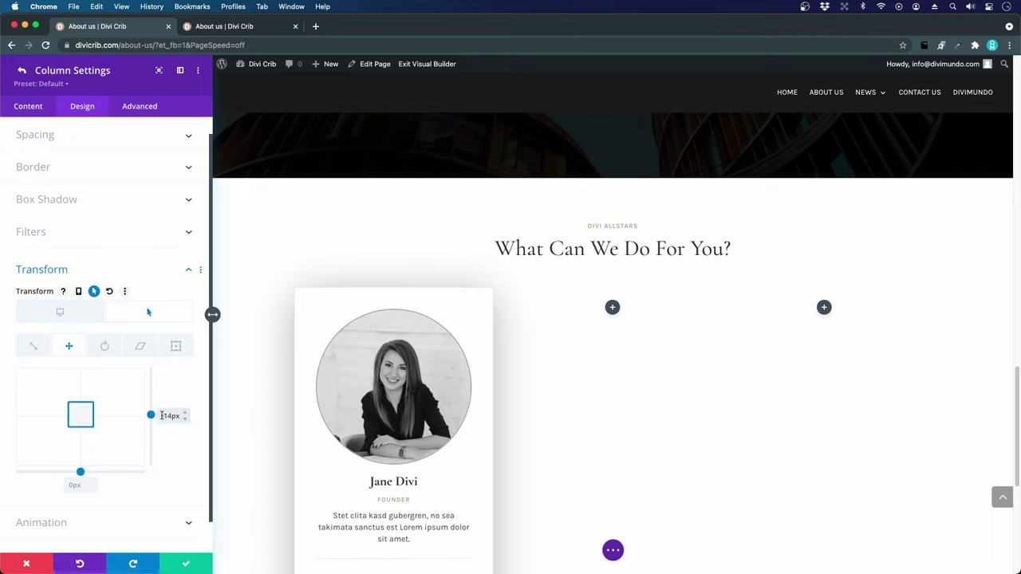
left_click(162, 416)
type("-1")
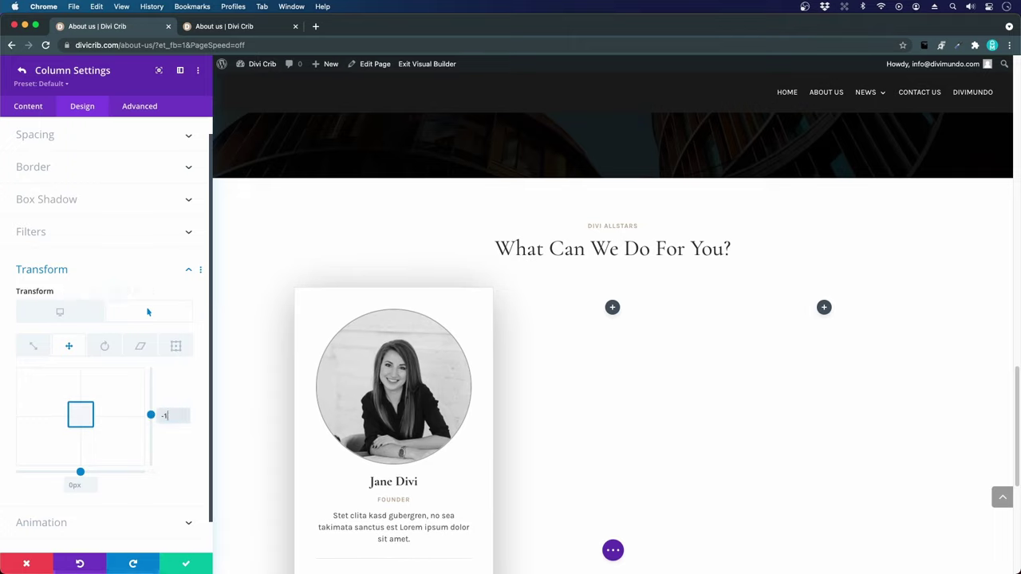
type("0")
key("Return")
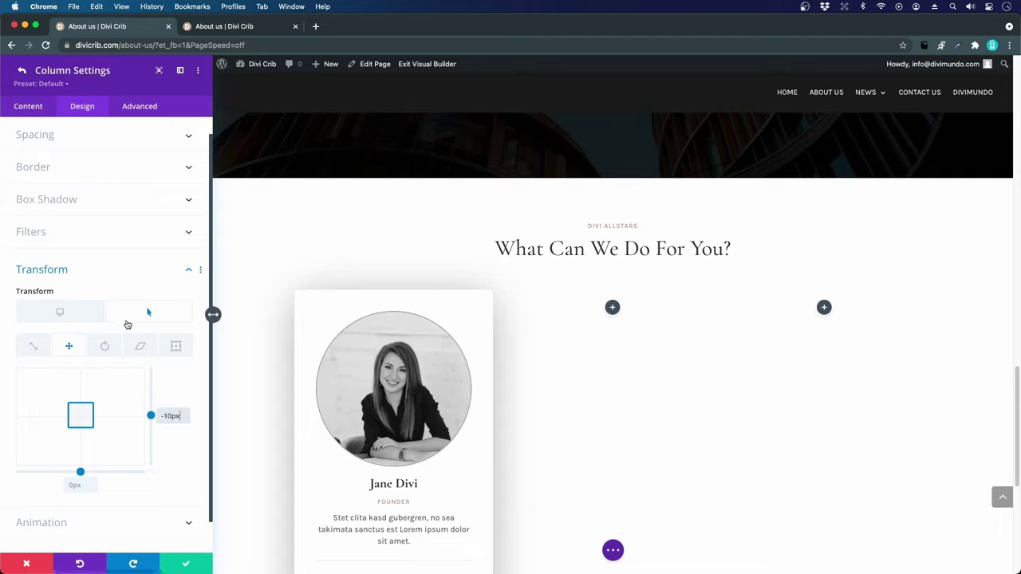
left_click(90, 315)
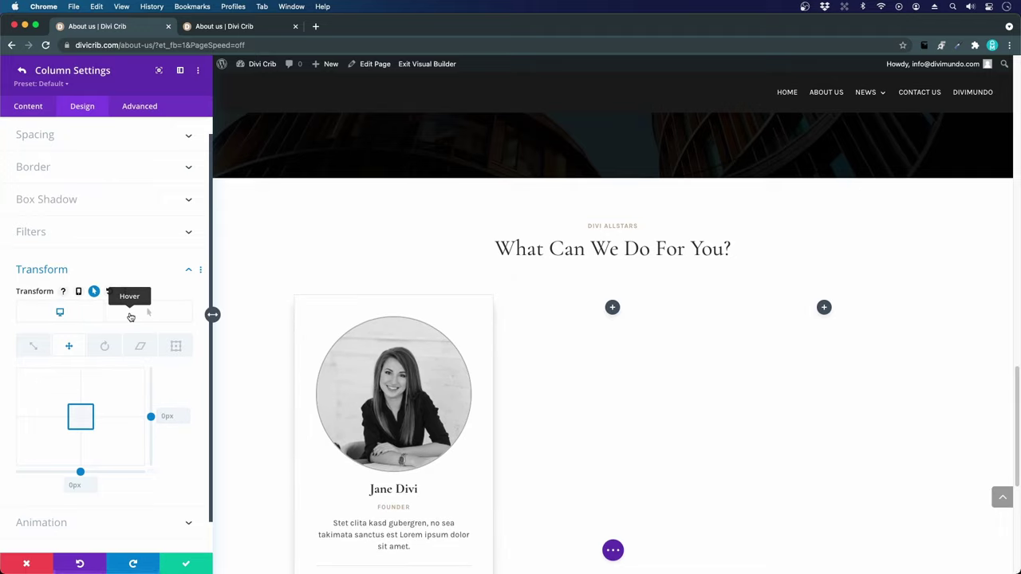
left_click(170, 570)
left_click(170, 570)
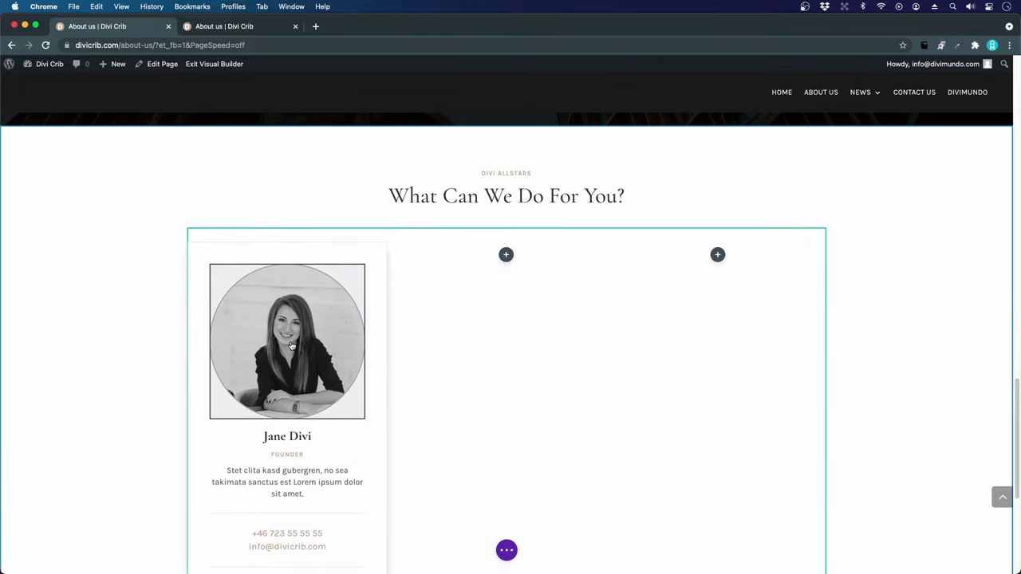
mouse_move(286, 329)
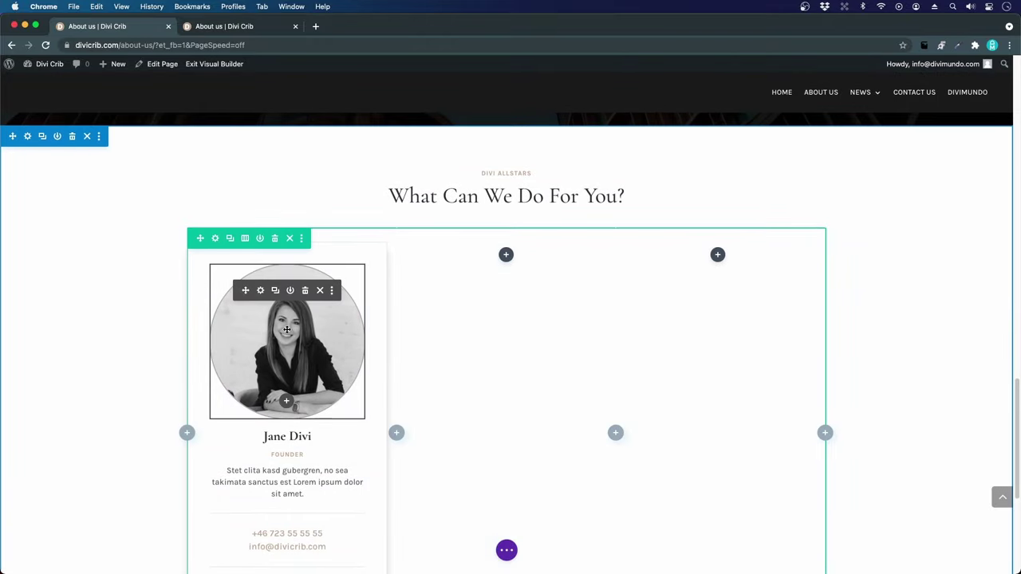
left_click(260, 291)
left_click(90, 115)
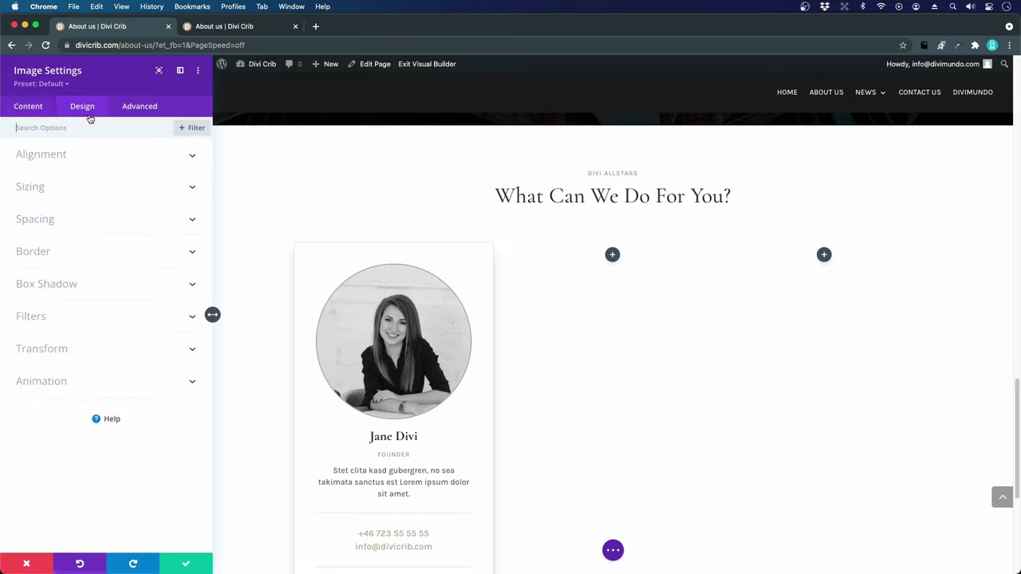
left_click(13, 154)
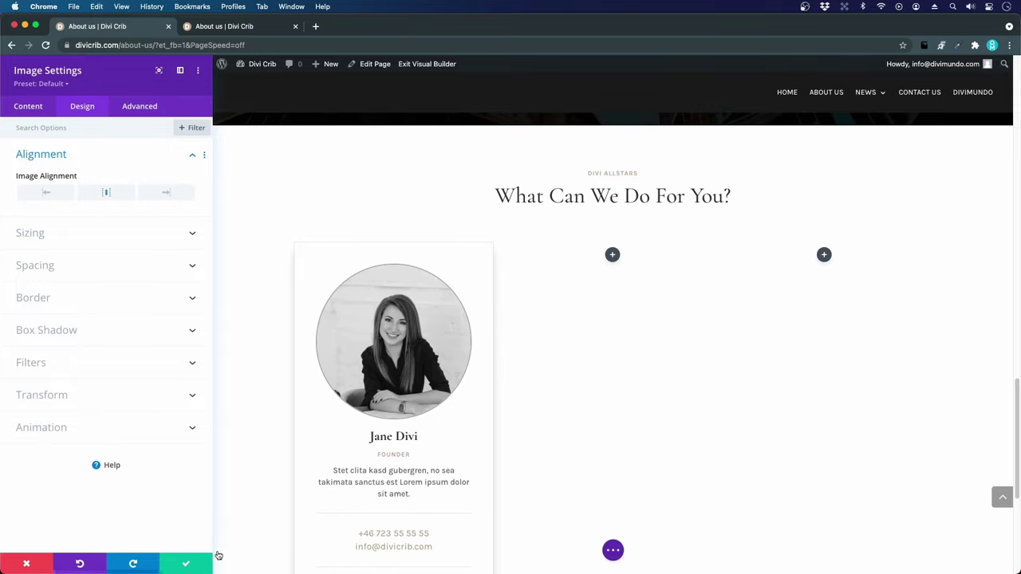
left_click(206, 561)
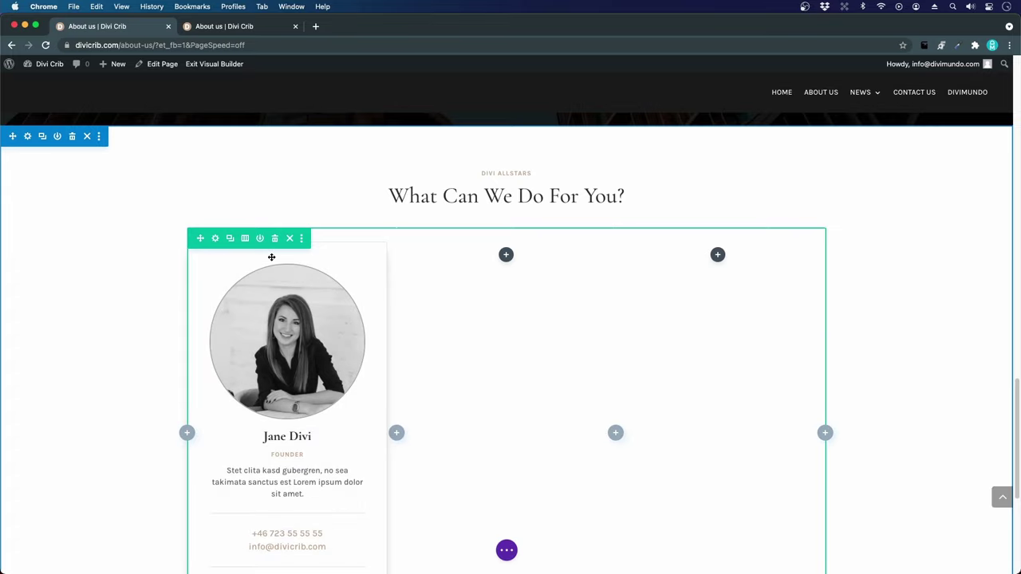
- Delete the two empty columns, duplicate the team card column twice, and save the row
left_click(214, 238)
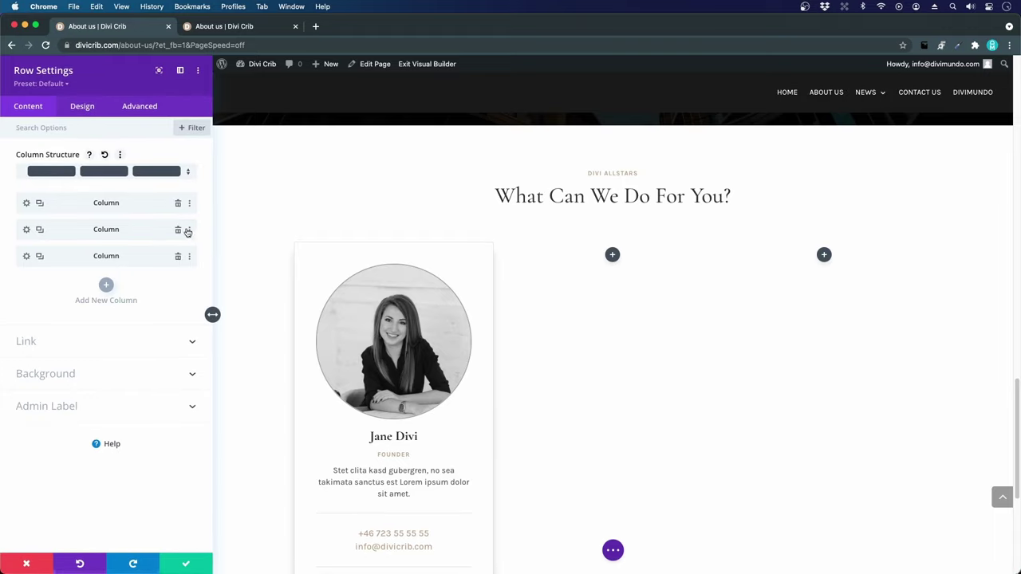
left_click(178, 229)
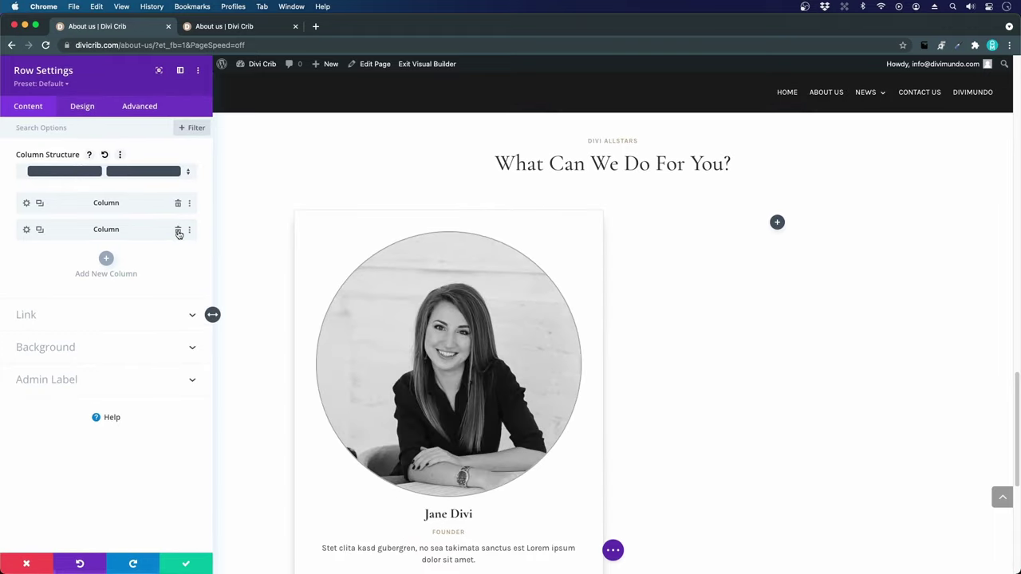
left_click(178, 230)
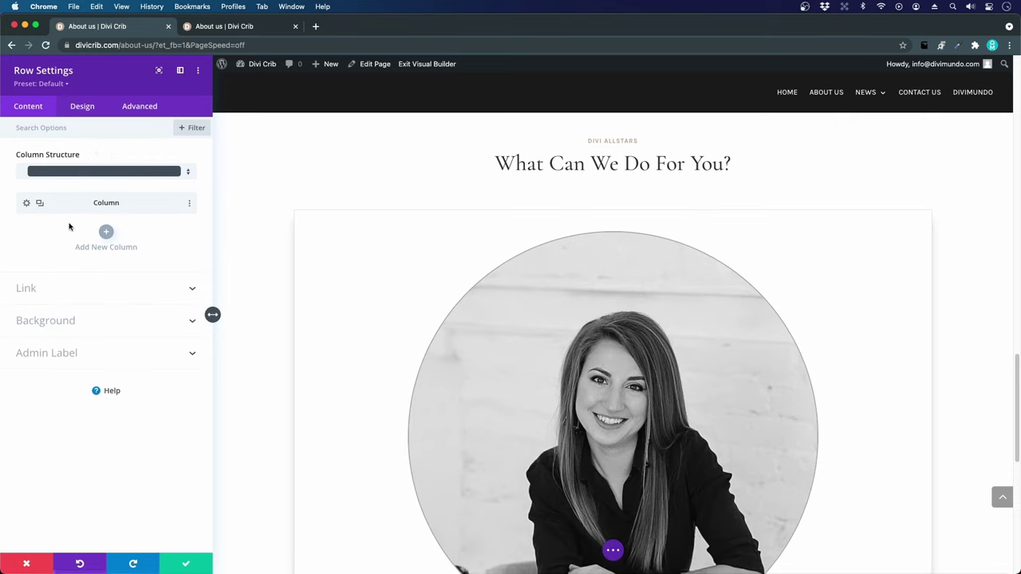
left_click(40, 205)
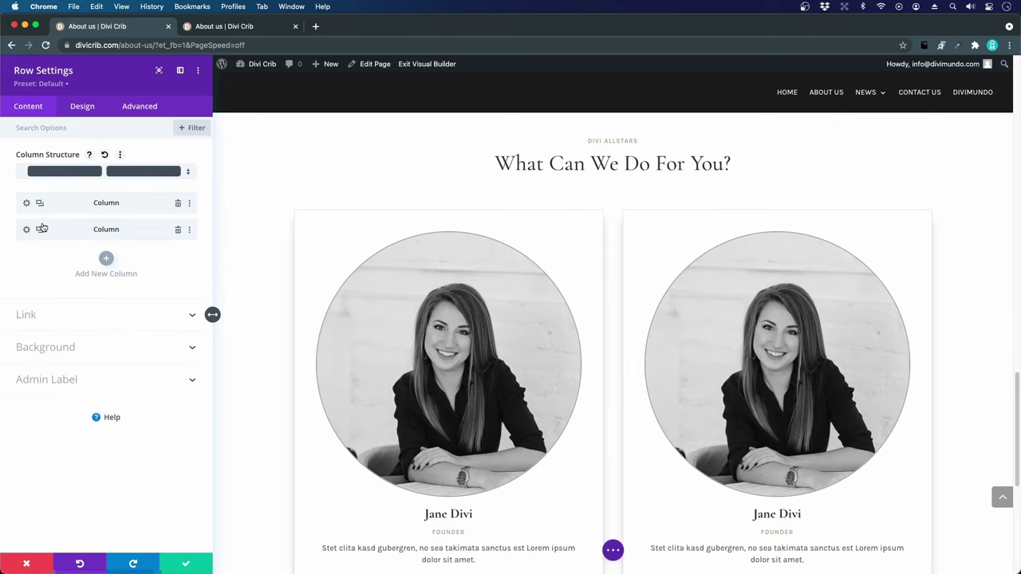
left_click(40, 230)
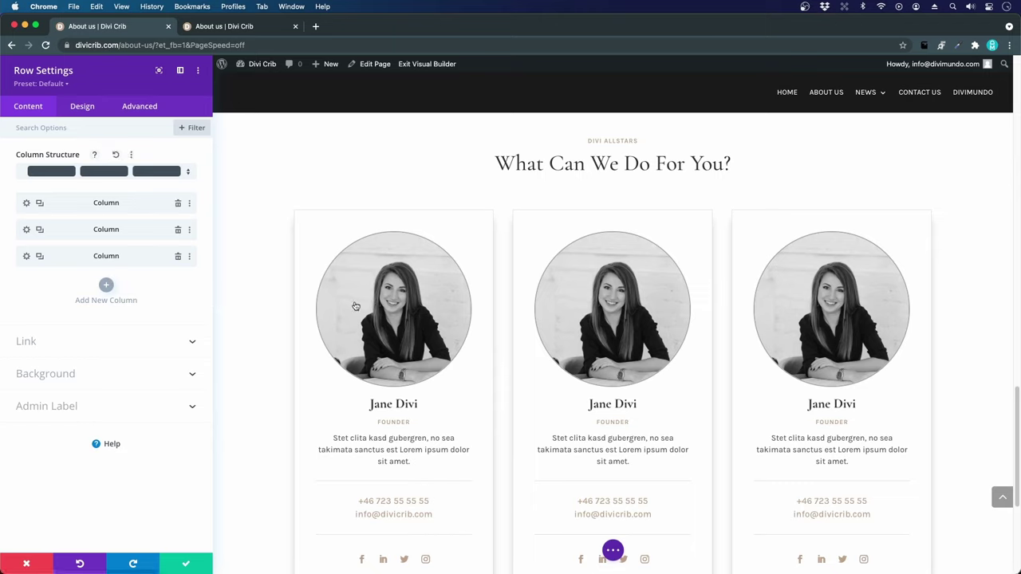
scroll(717, 351, "down", 3)
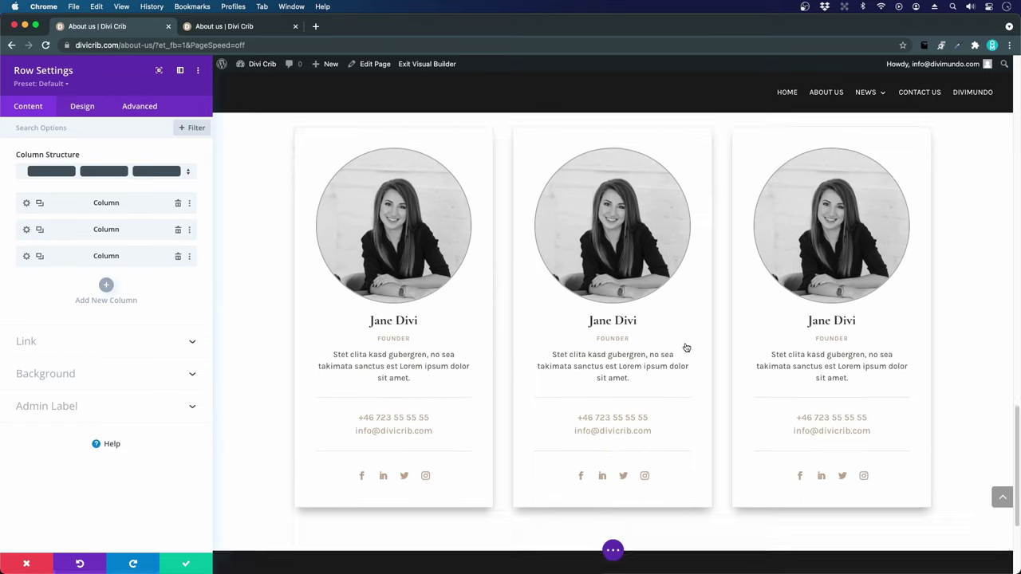
scroll(558, 347, "up", 5)
scroll(510, 359, "down", 1)
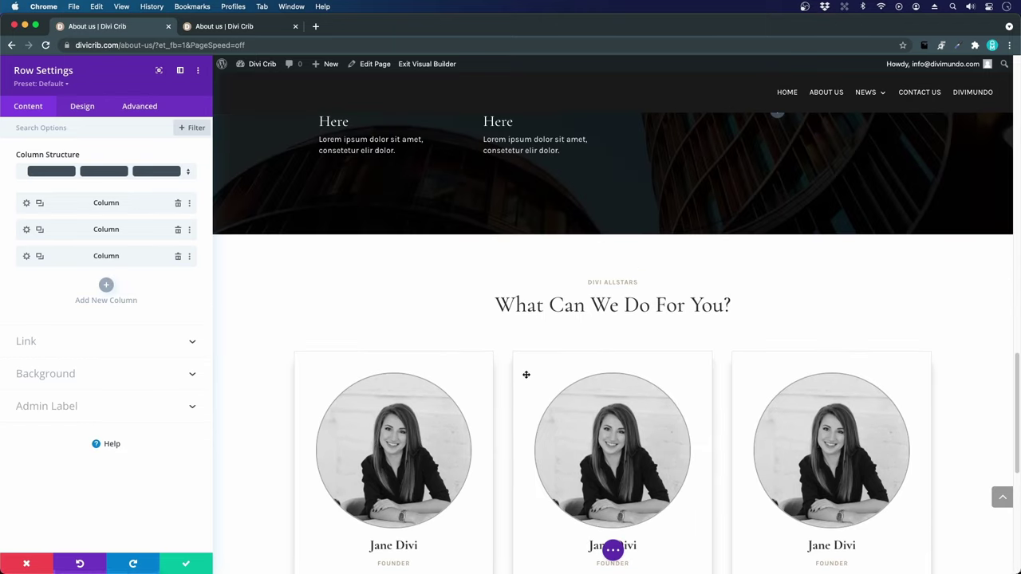
left_click(186, 563)
scroll(354, 427, "down", 2)
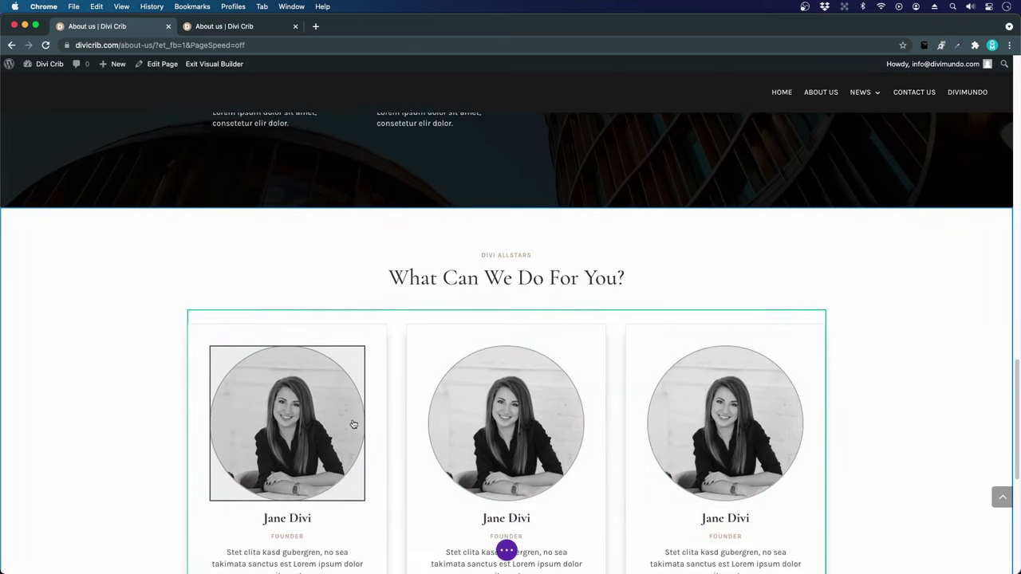
scroll(354, 426, "down", 1)
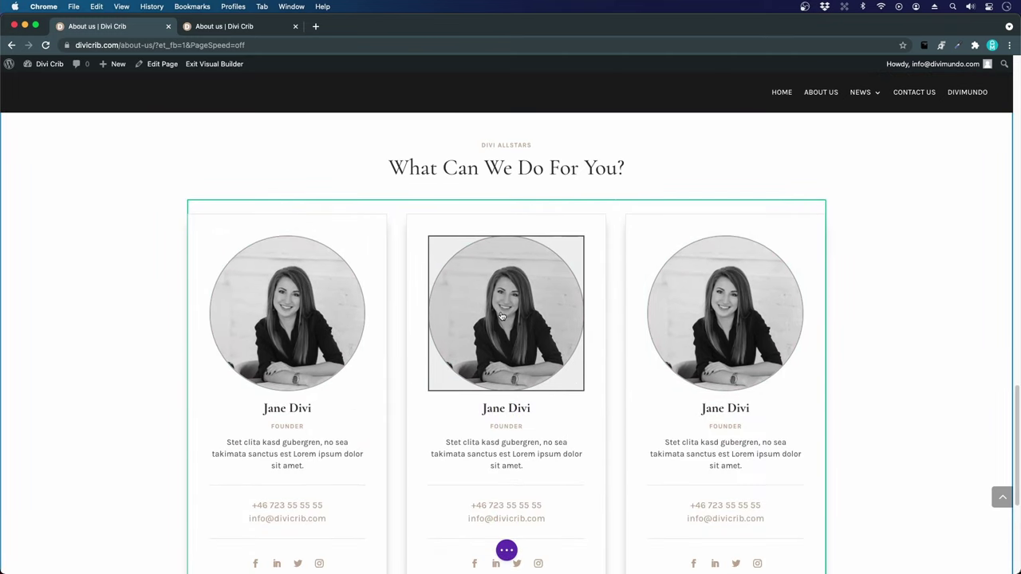
- Replace the middle card's portrait with portraits-05 and save
left_click(480, 263)
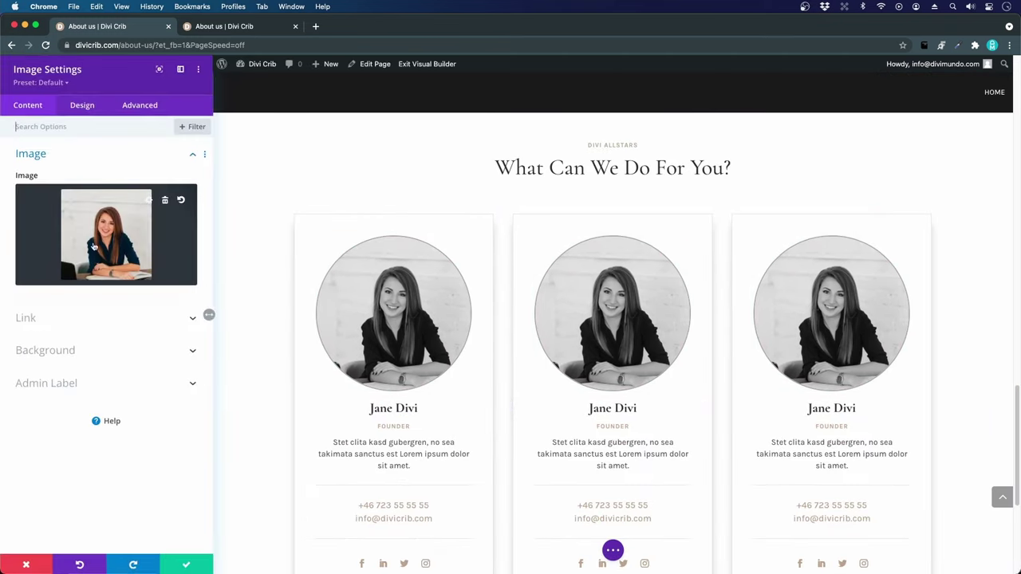
left_click(84, 231)
left_click(391, 220)
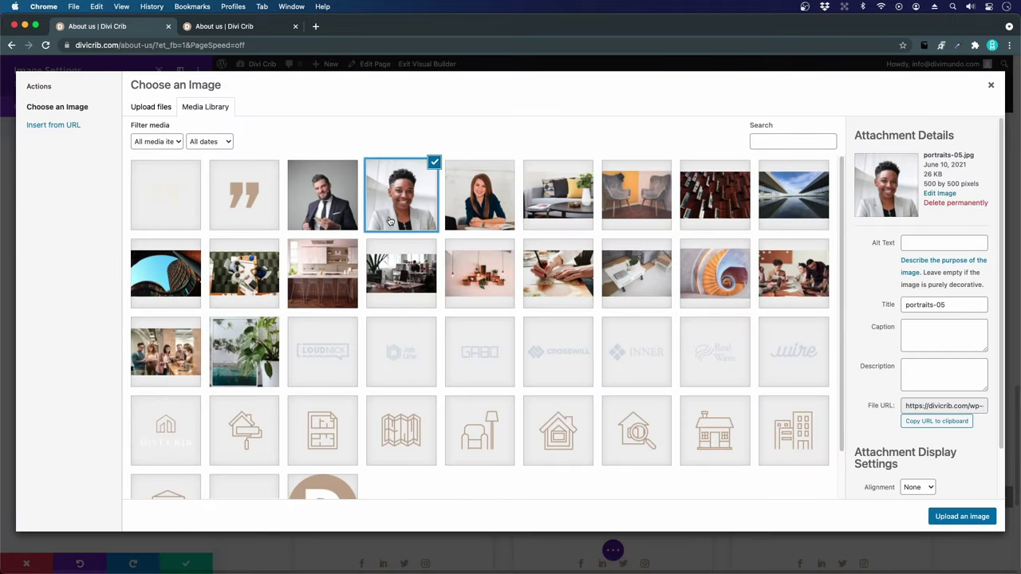
left_click(959, 517)
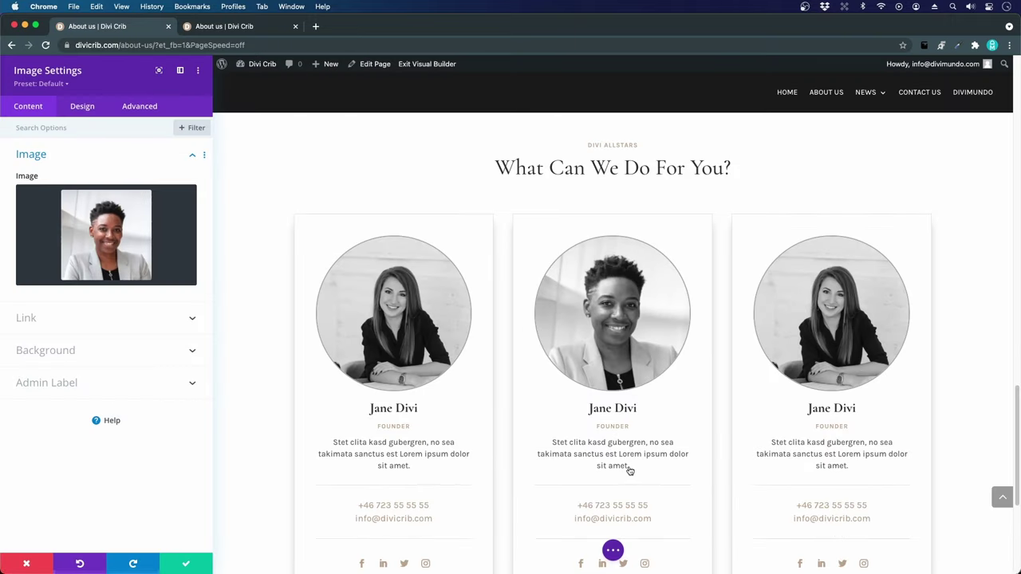
left_click(188, 565)
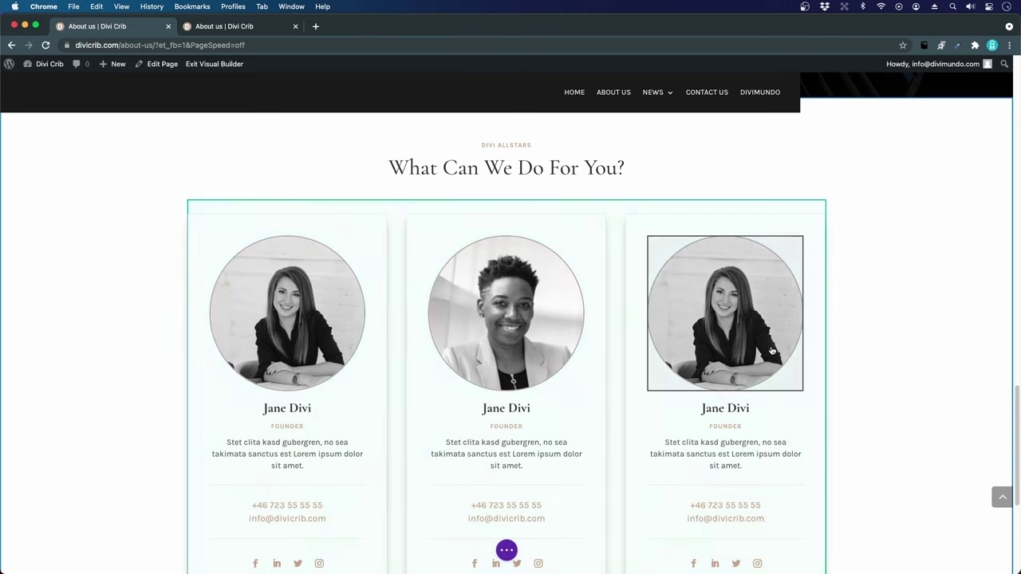
- Replace the third card's portrait with portraits-06 and save
left_click(698, 263)
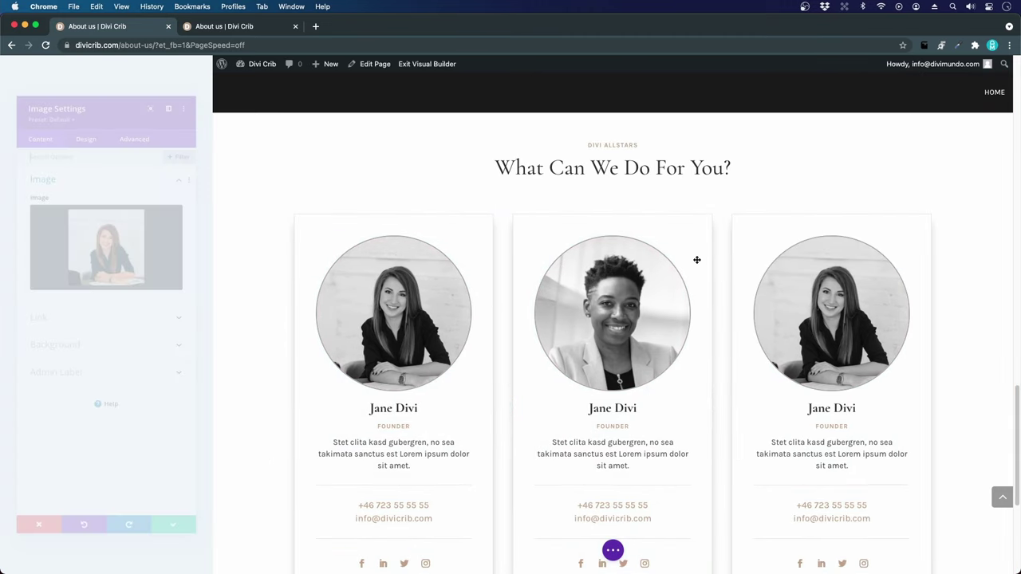
left_click(132, 269)
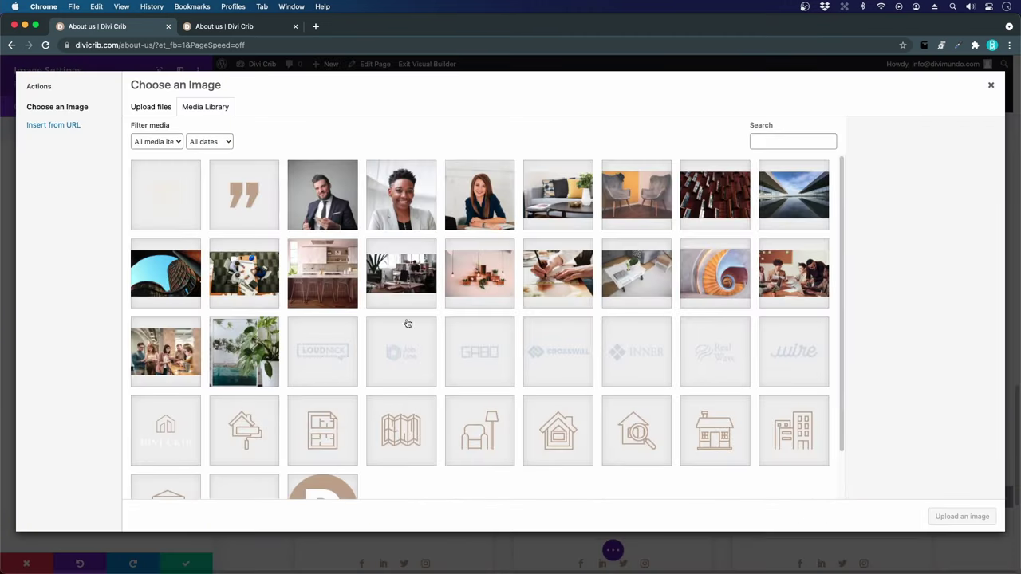
left_click(328, 205)
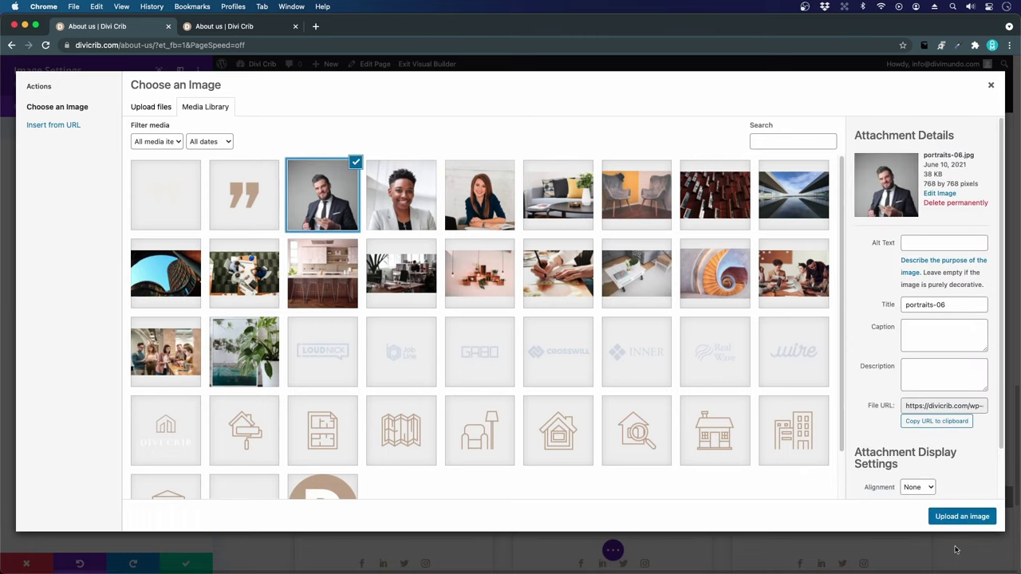
left_click(962, 516)
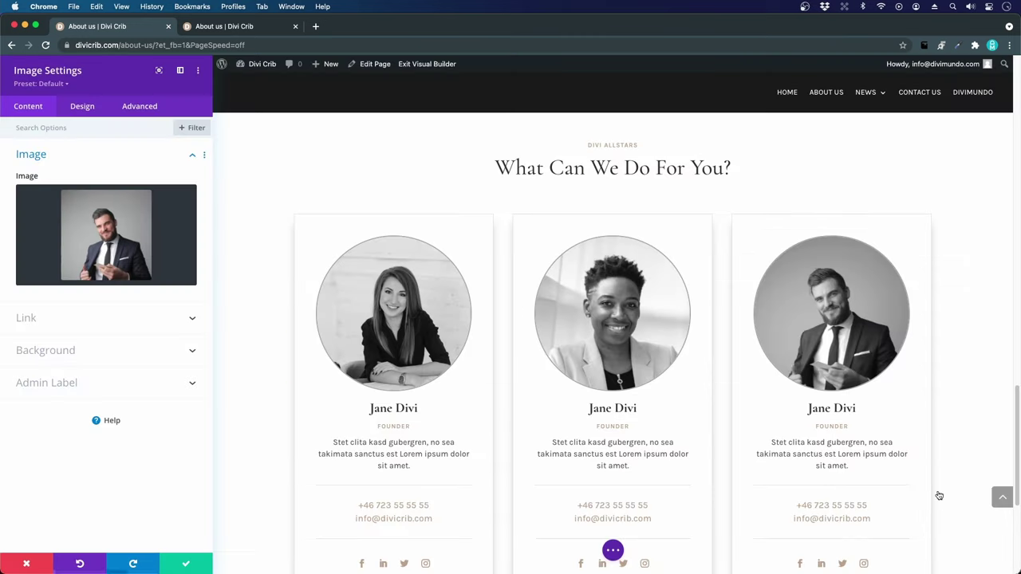
left_click(209, 562)
scroll(294, 453, "down", 3)
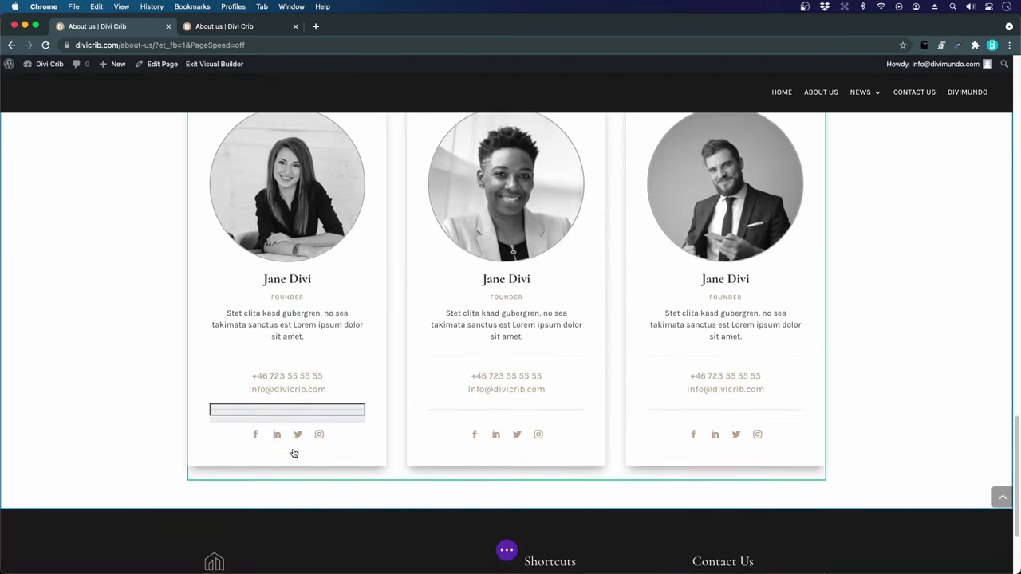
scroll(293, 453, "up", 2)
mouse_move(210, 150)
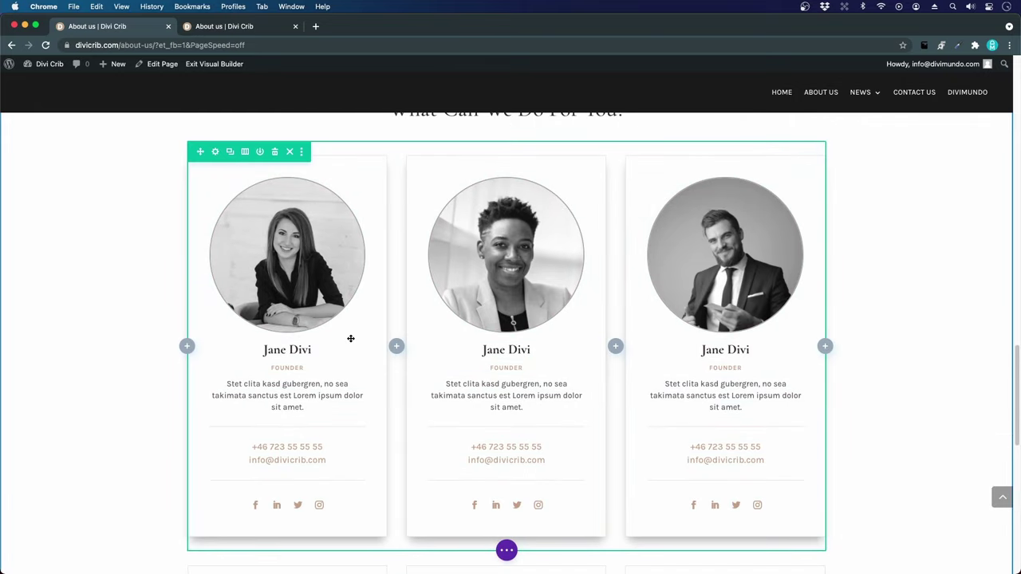
scroll(351, 338, "down", 5)
- Look over the three team cards, then choose Exit Visual Builder
scroll(415, 365, "down", 5)
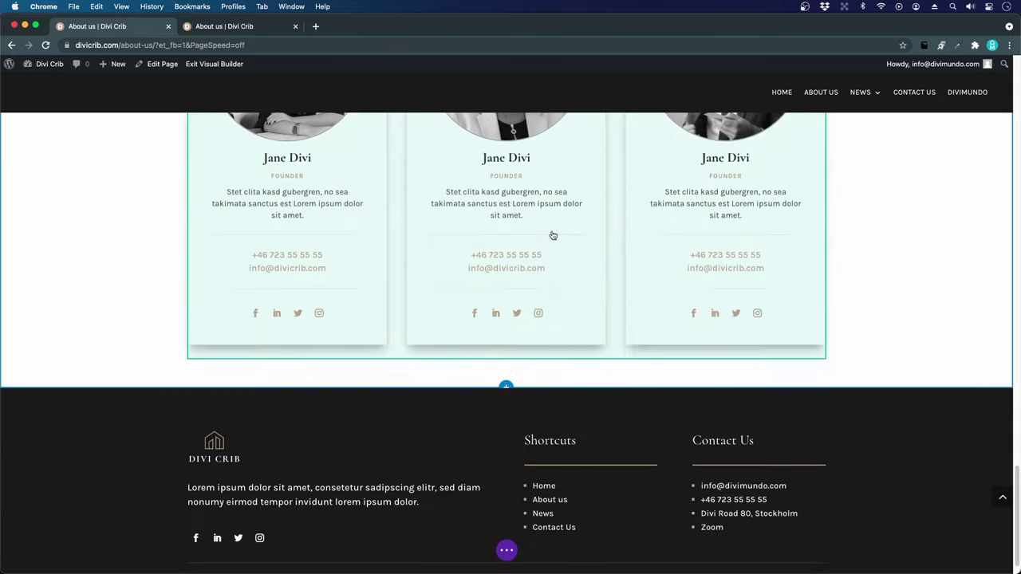
scroll(553, 235, "up", 4)
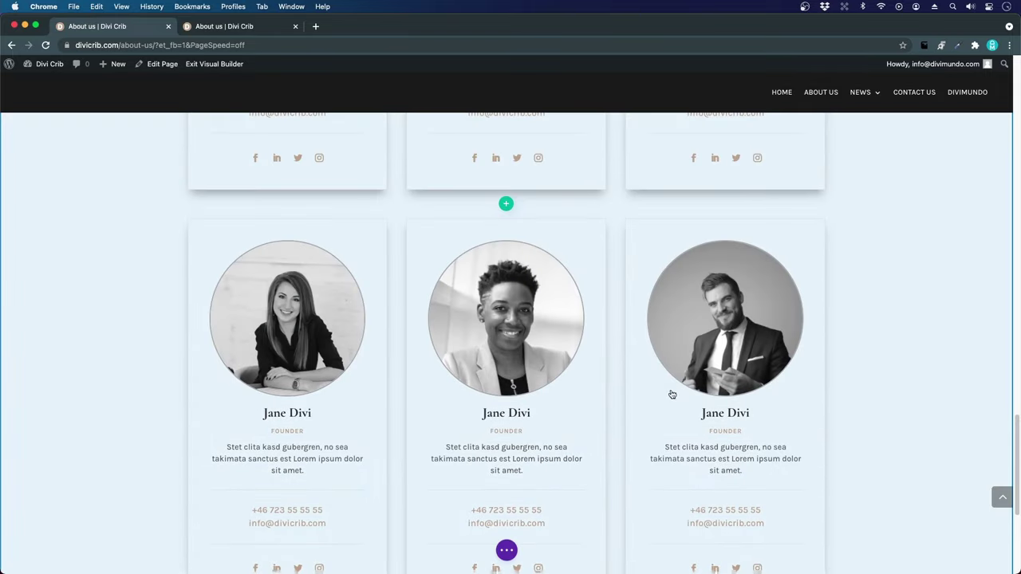
scroll(672, 394, "down", 1)
scroll(619, 420, "up", 2)
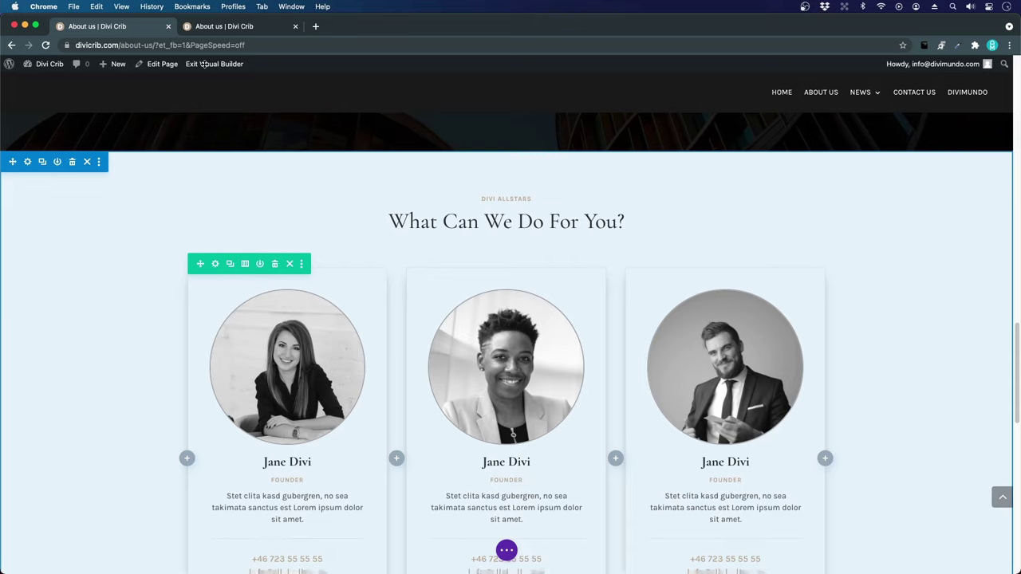
left_click(203, 64)
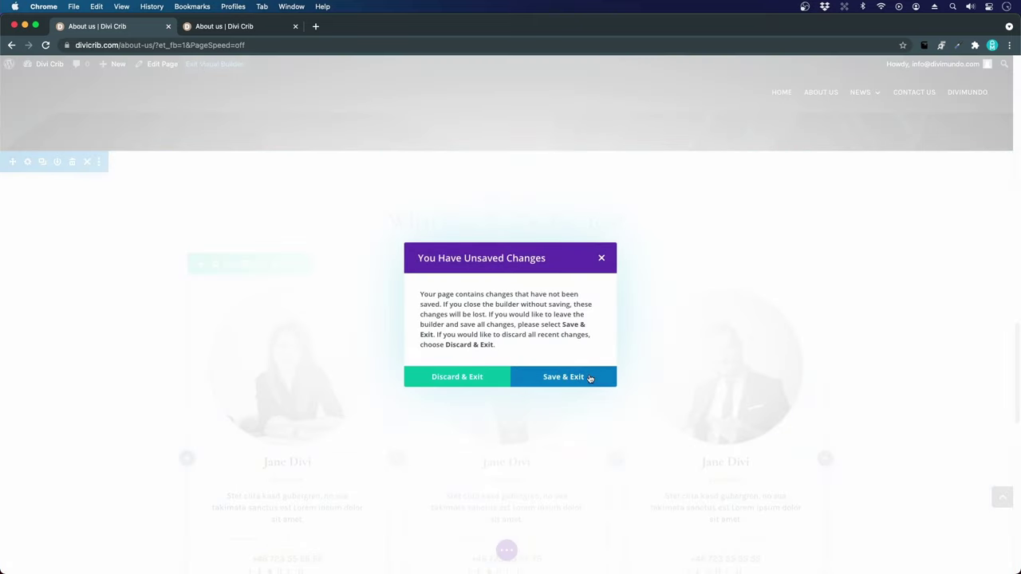
- Save all changes, exit the builder, and review the live About Us team cards
left_click(590, 378)
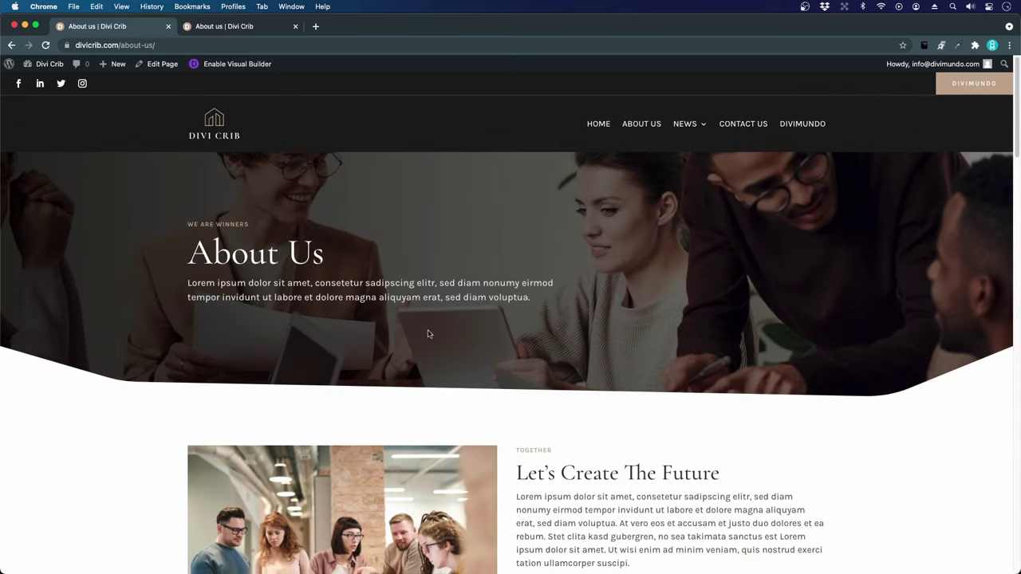
scroll(356, 346, "down", 5)
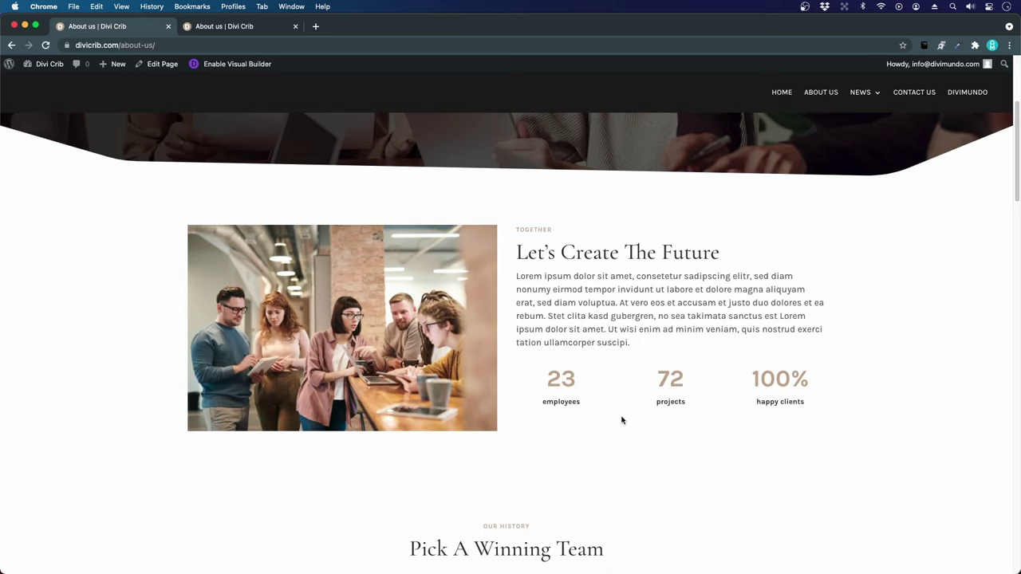
scroll(622, 420, "down", 9)
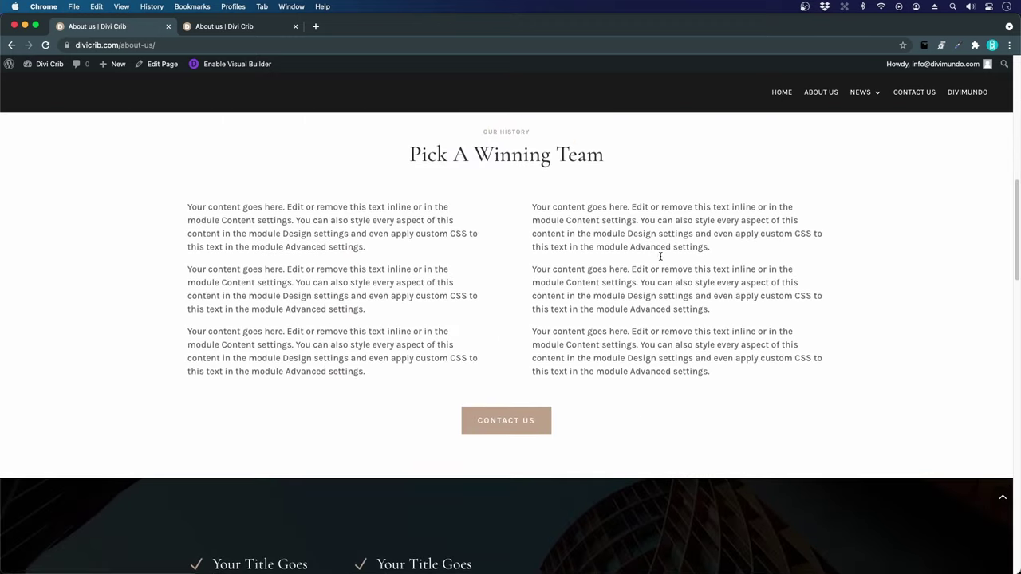
scroll(486, 324, "down", 5)
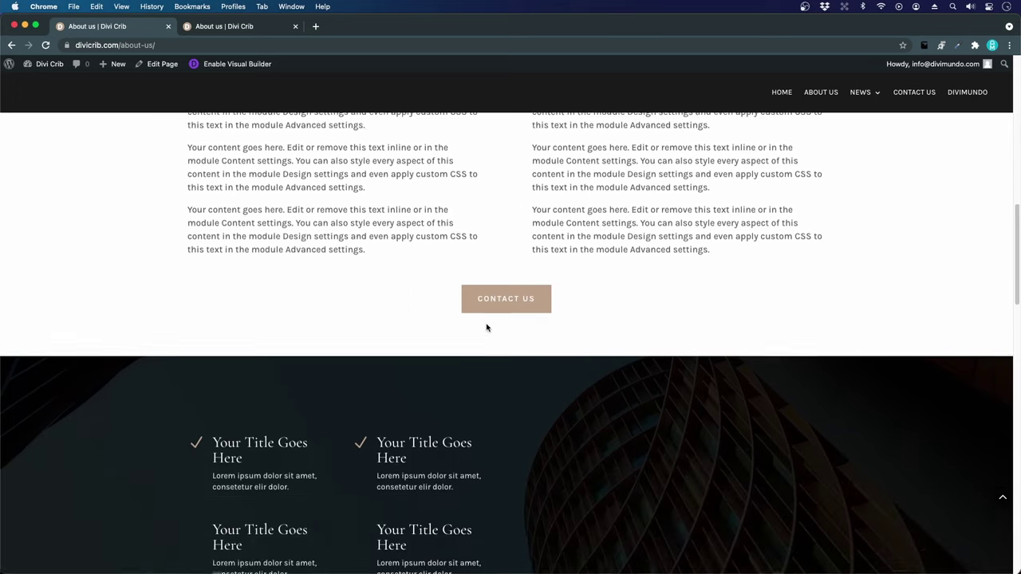
scroll(409, 414, "down", 3)
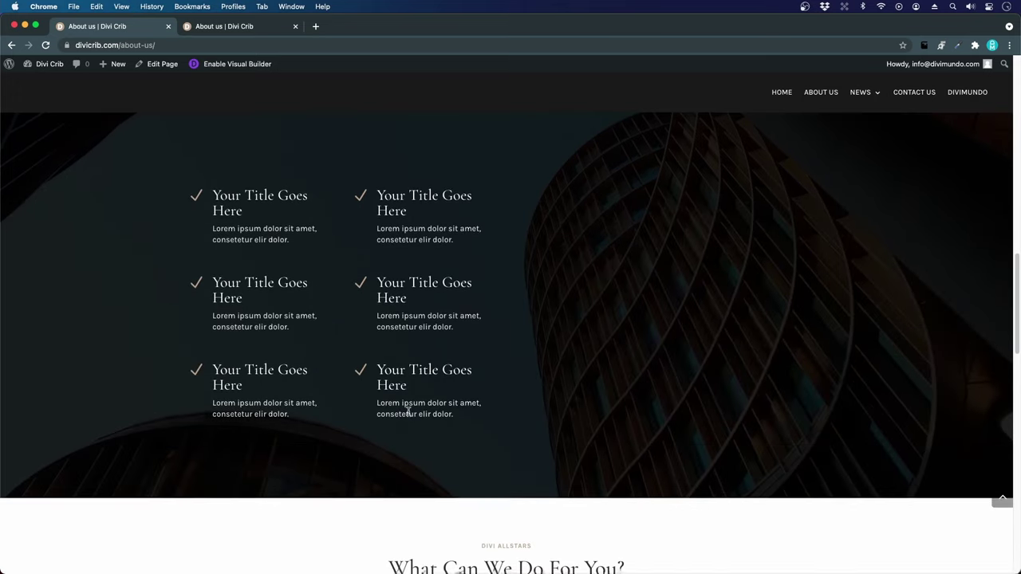
scroll(409, 414, "down", 8)
scroll(409, 410, "down", 2)
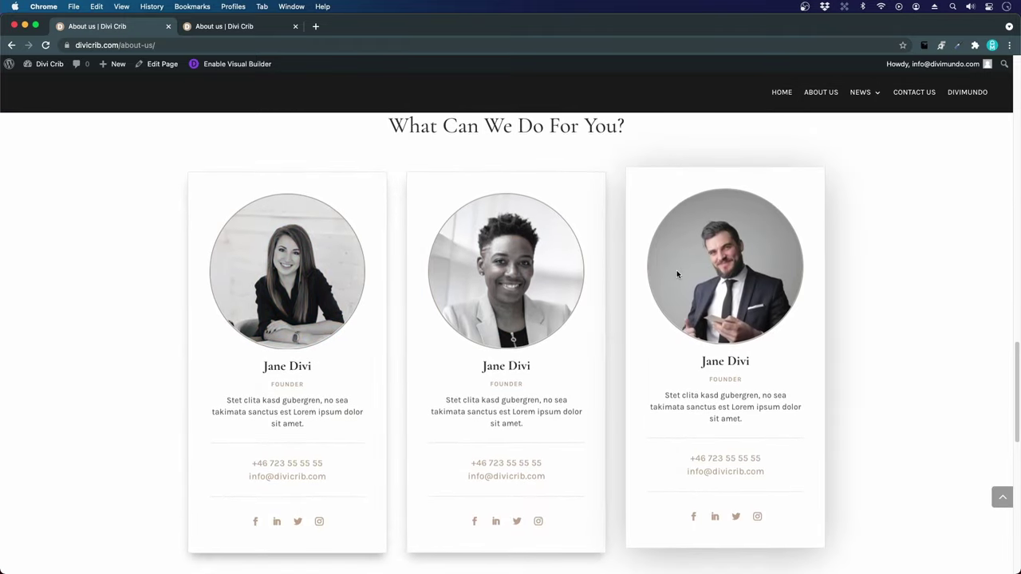
scroll(434, 271, "down", 2)
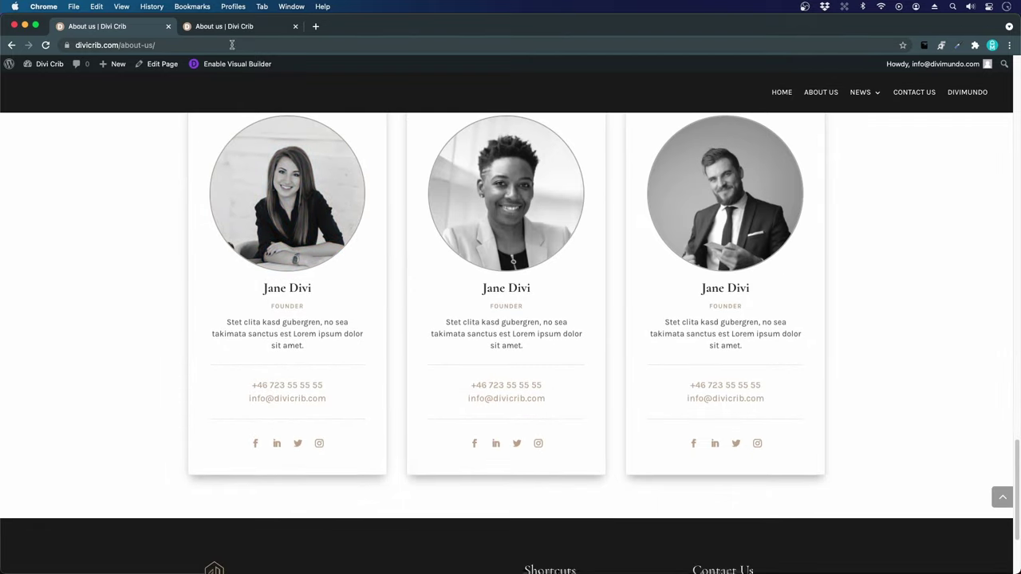
- Compare against the reference About page, then return to the live About Us page
left_click(228, 27)
scroll(302, 273, "down", 2)
scroll(302, 273, "down", 4)
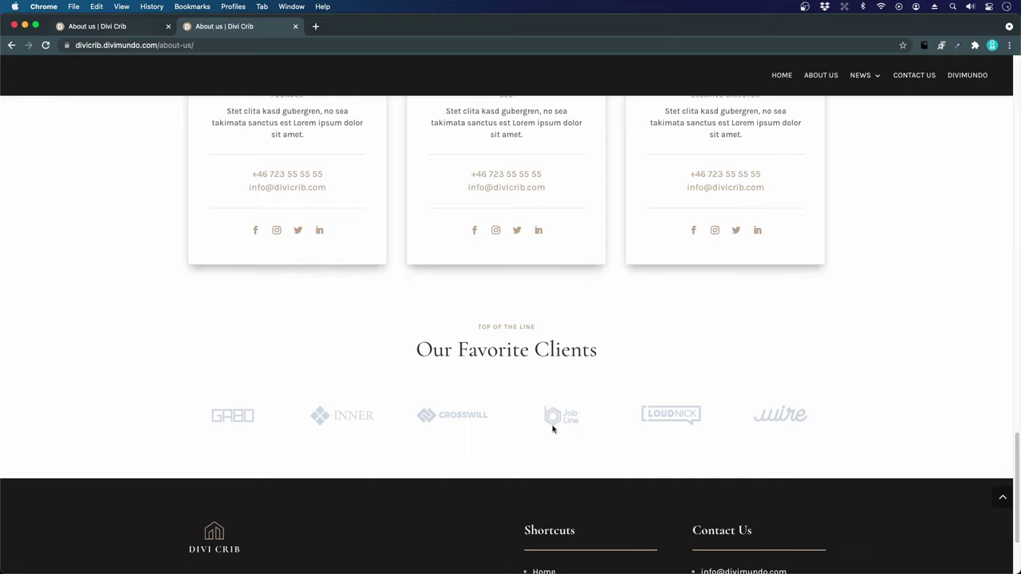
left_click(90, 34)
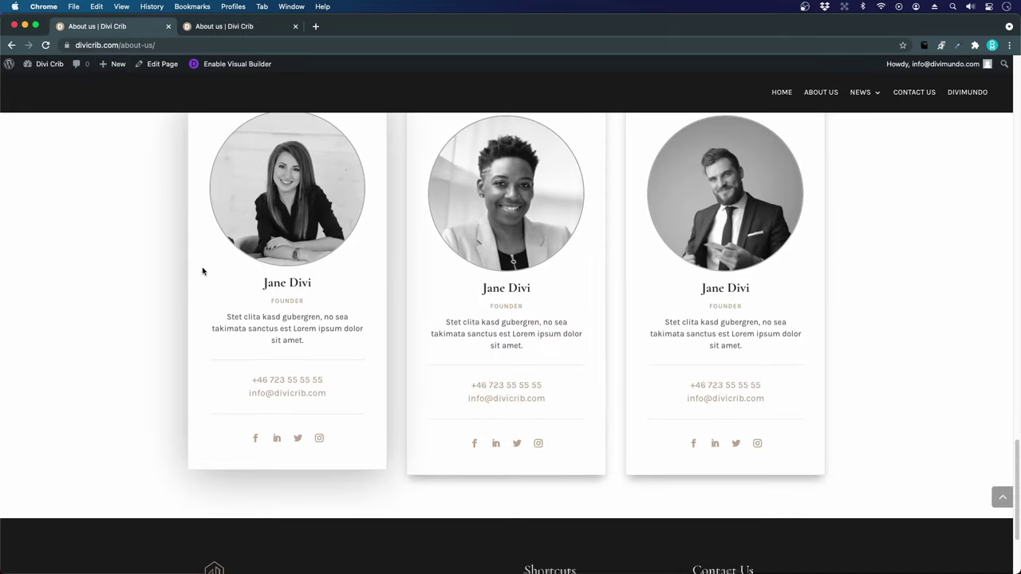
scroll(203, 283, "up", 20)
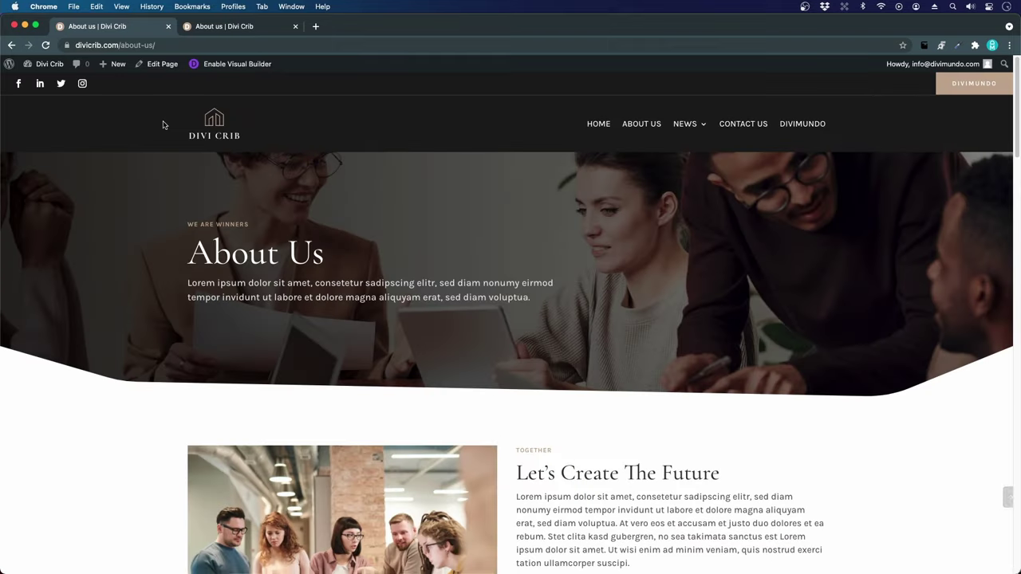
- Go to the site's homepage and locate its Our Clients section
left_click(608, 127)
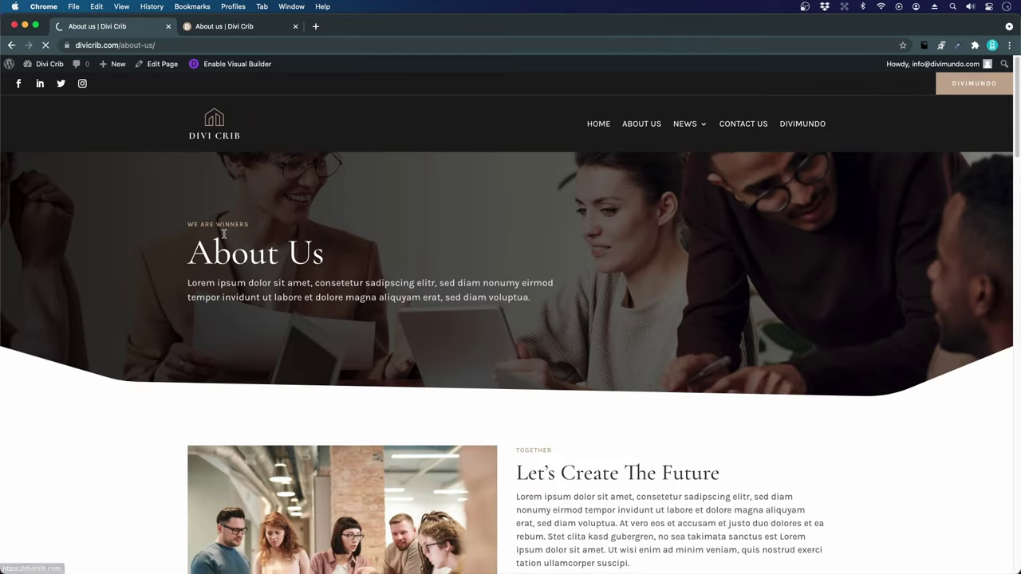
scroll(426, 392, "down", 15)
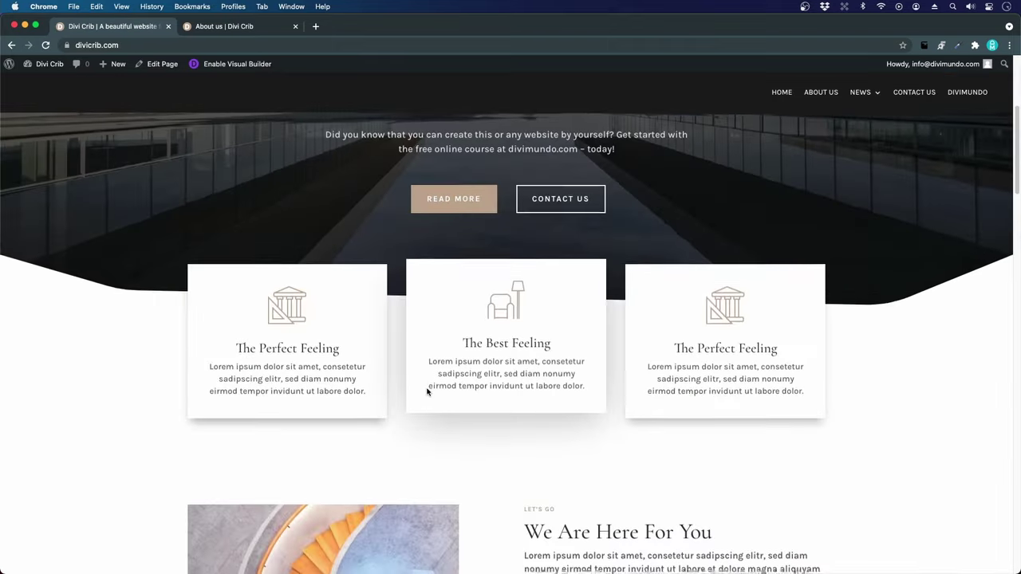
scroll(437, 389, "down", 5)
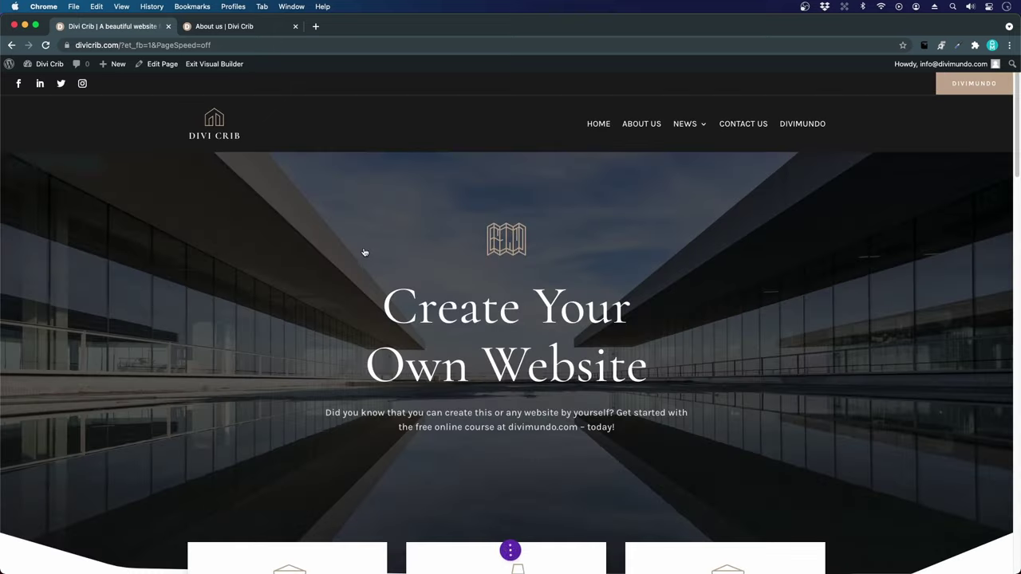
scroll(458, 268, "down", 10)
scroll(459, 268, "down", 15)
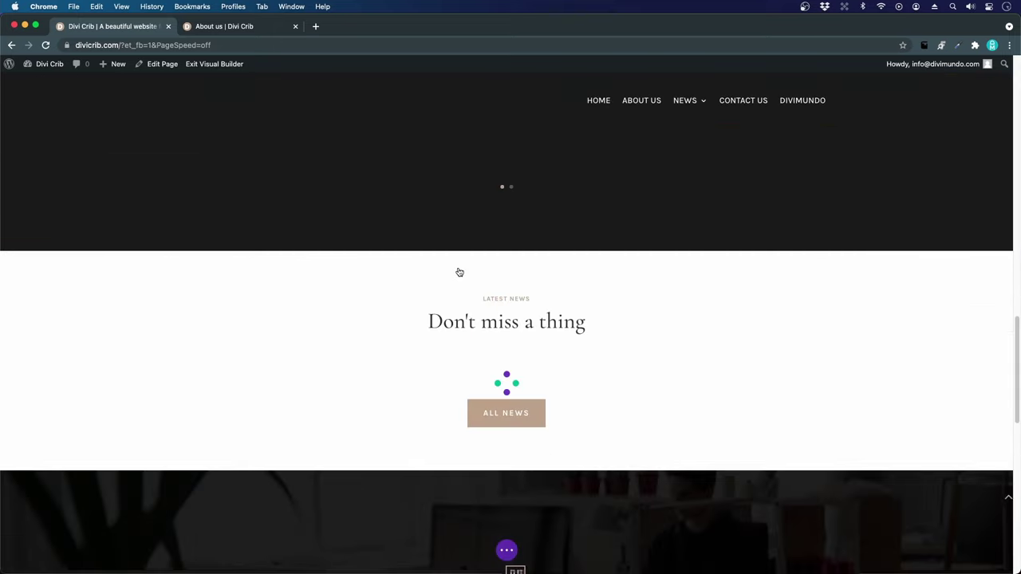
scroll(460, 273, "down", 5)
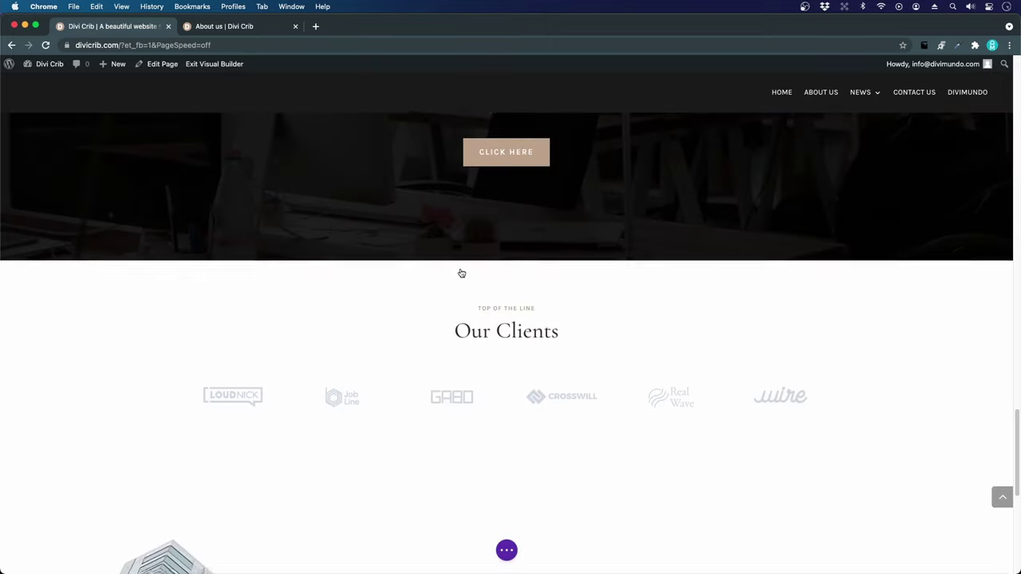
scroll(495, 251, "up", 3)
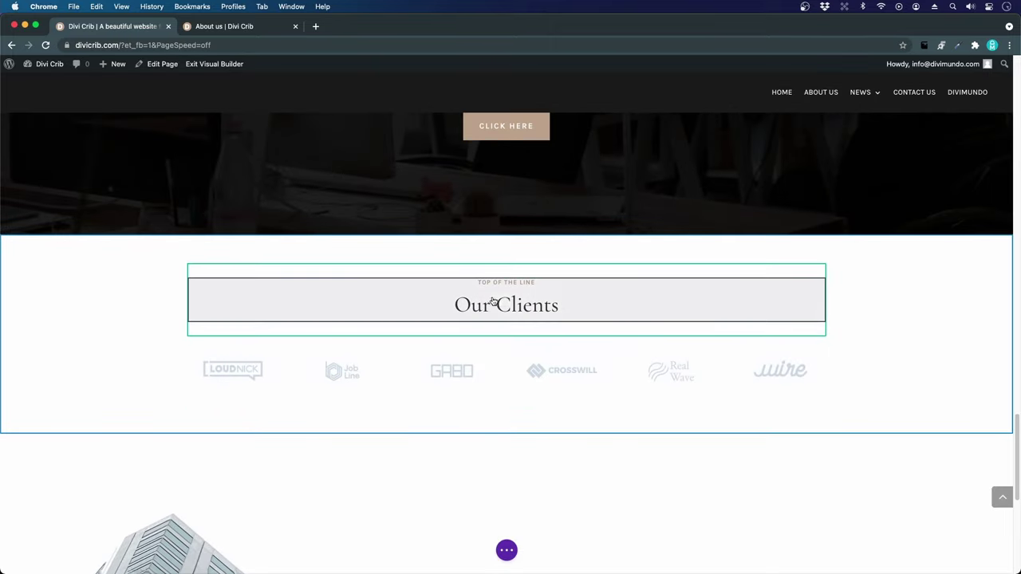
- Copy the Our Clients section and switch to the reference About page
mouse_move(18, 258)
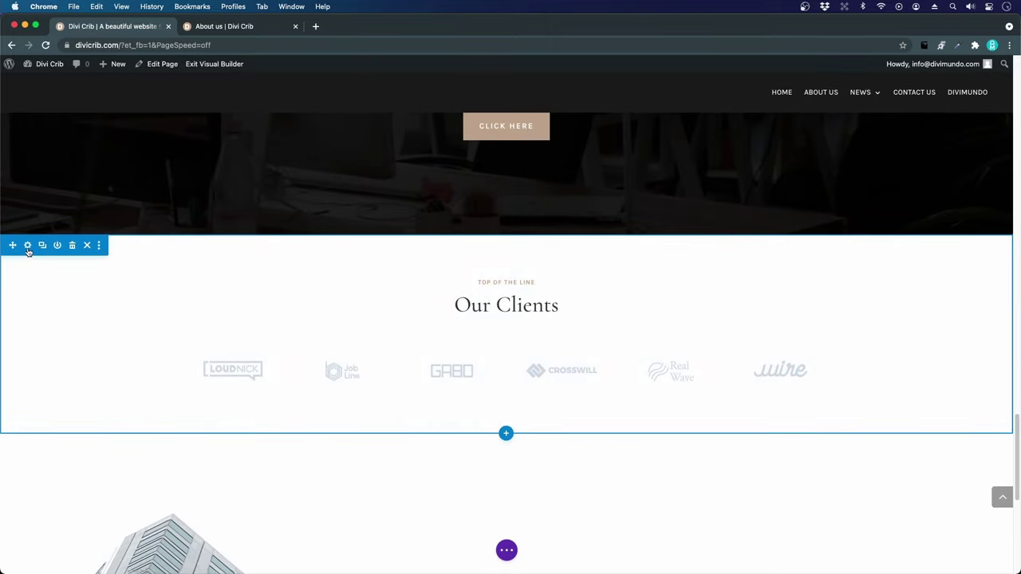
right_click(13, 249)
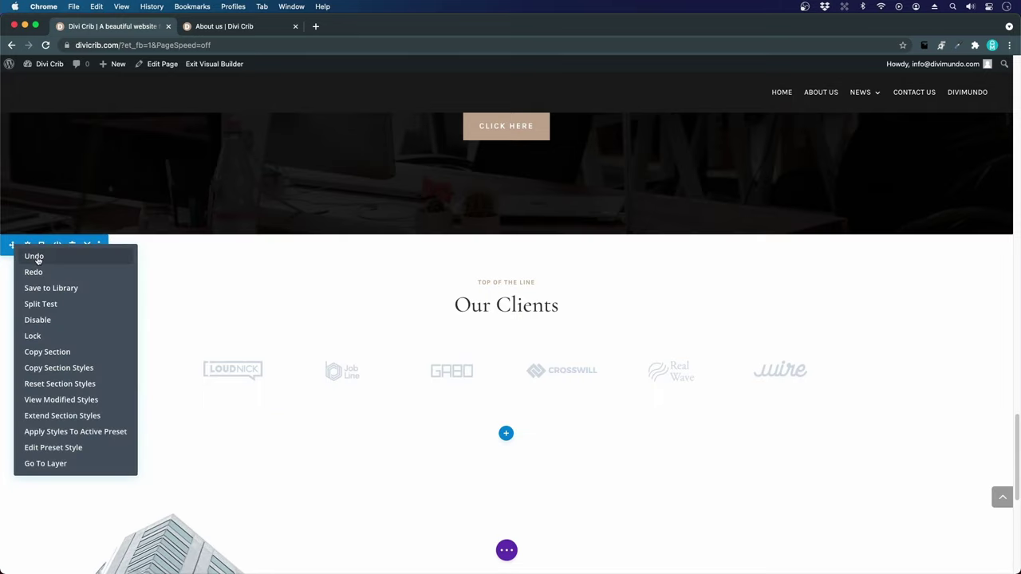
left_click(69, 352)
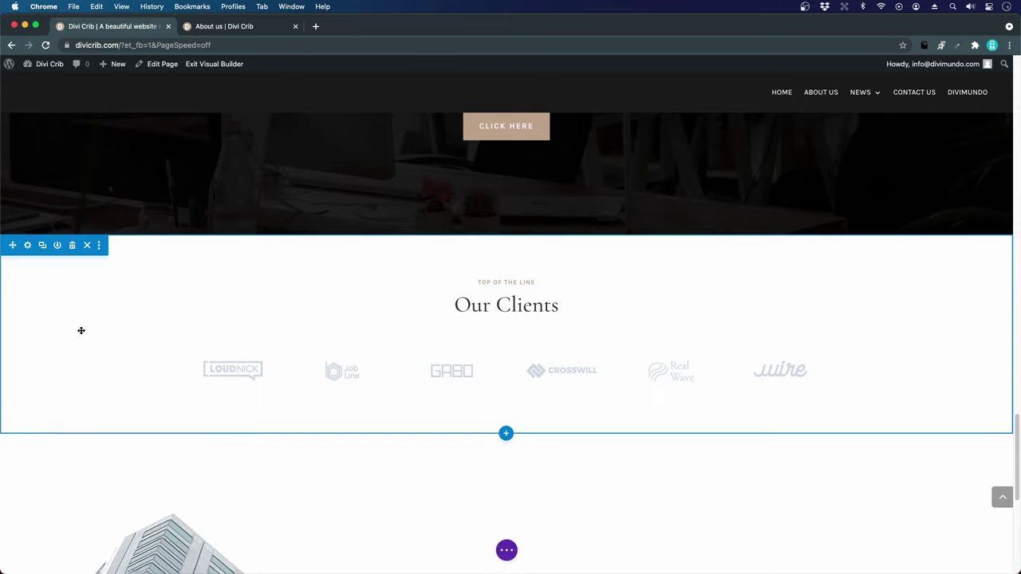
key("ctrl+Tab")
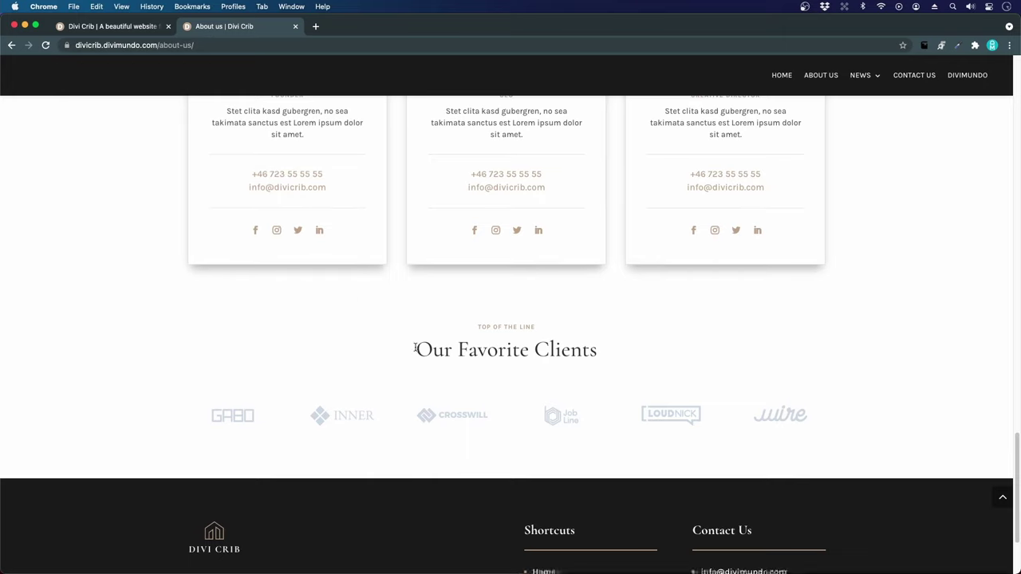
- Open About Us in the builder and paste the six-logo Our Clients section under the team cards
left_click(135, 30)
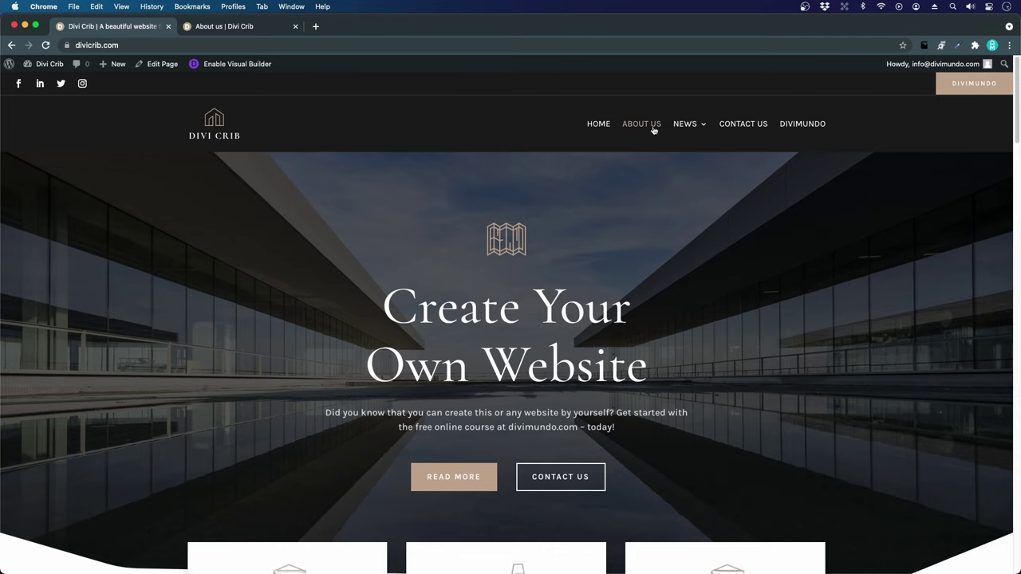
left_click(653, 127)
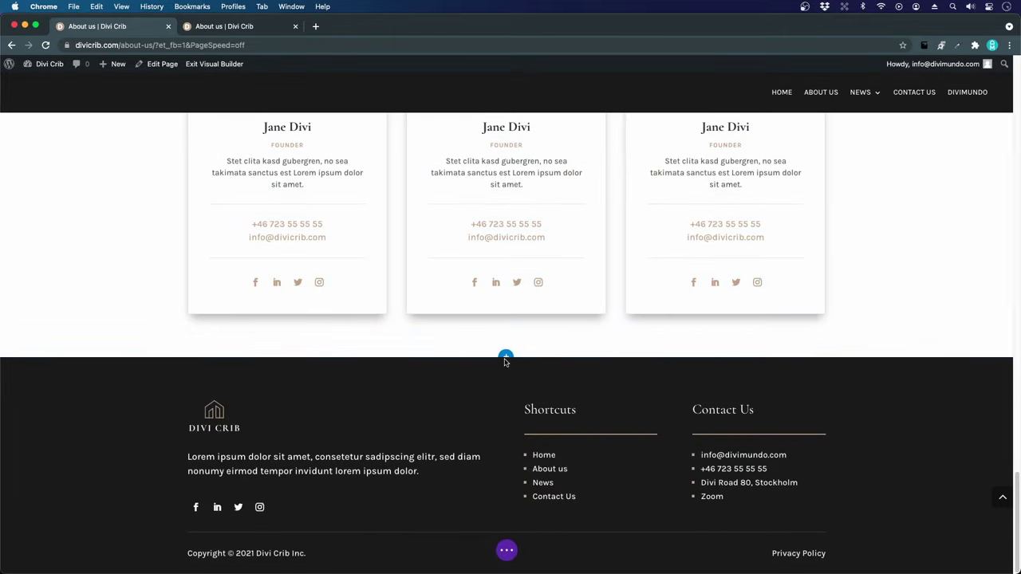
right_click(505, 356)
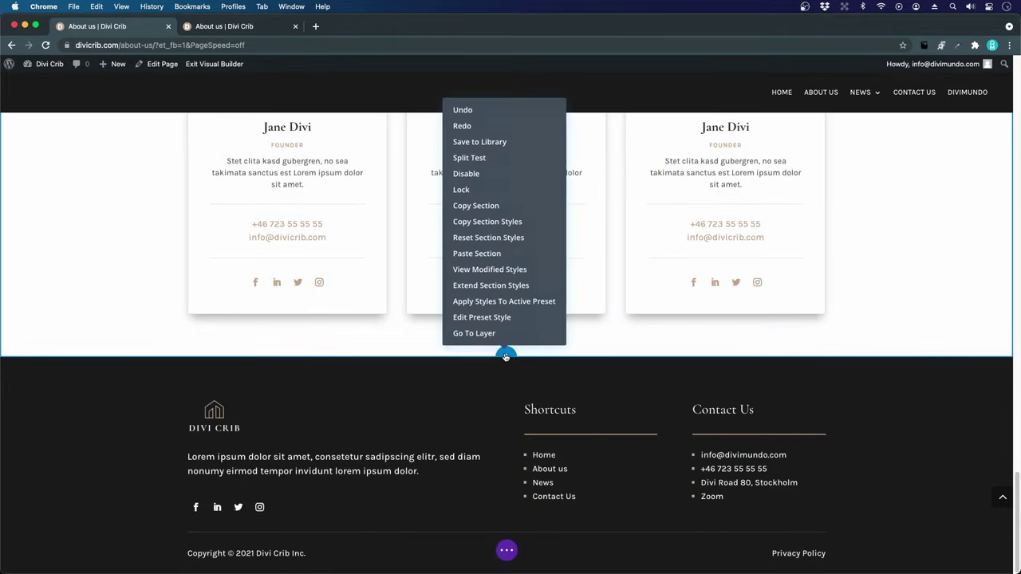
left_click(481, 254)
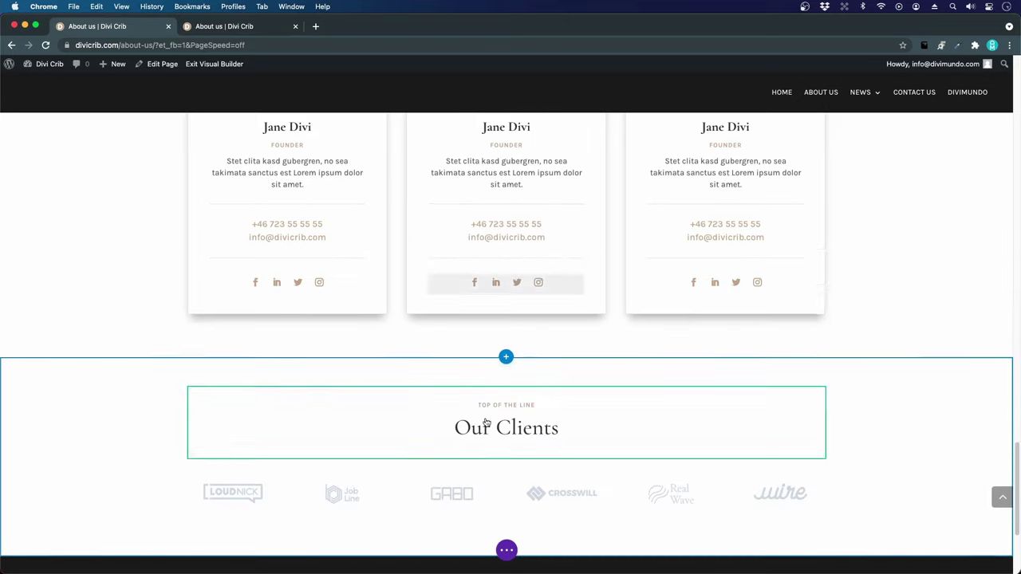
scroll(547, 365, "down", 2)
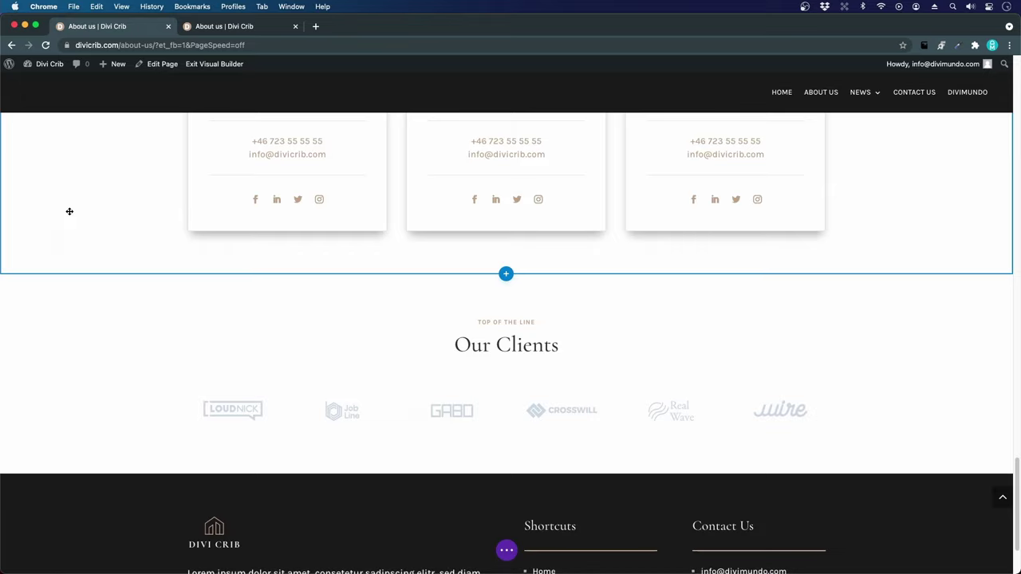
- Expand the page settings bar and check the hero, 'Let's Create The Future' intro, and team cards
left_click(506, 550)
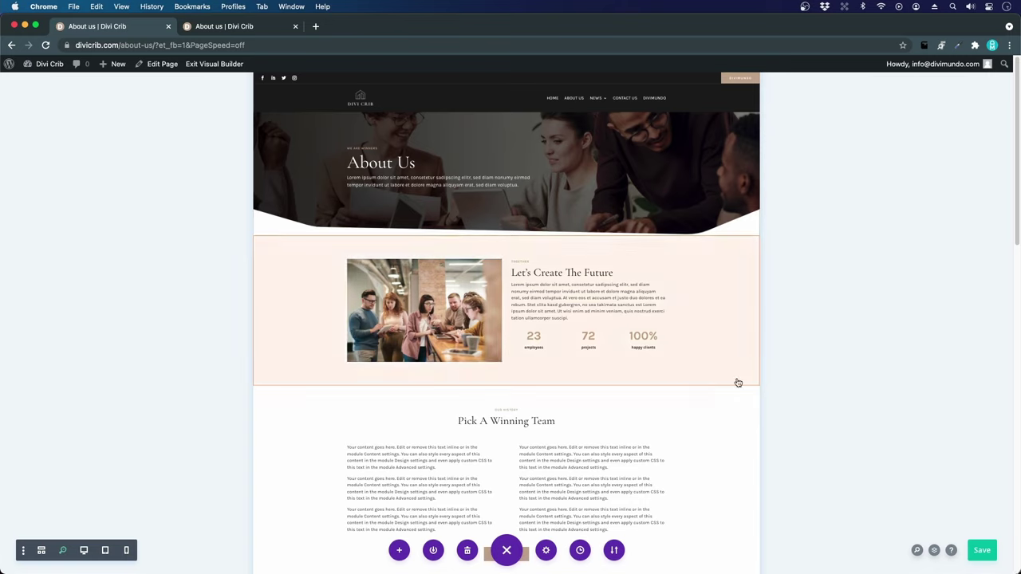
scroll(936, 409, "down", 5)
scroll(936, 408, "down", 10)
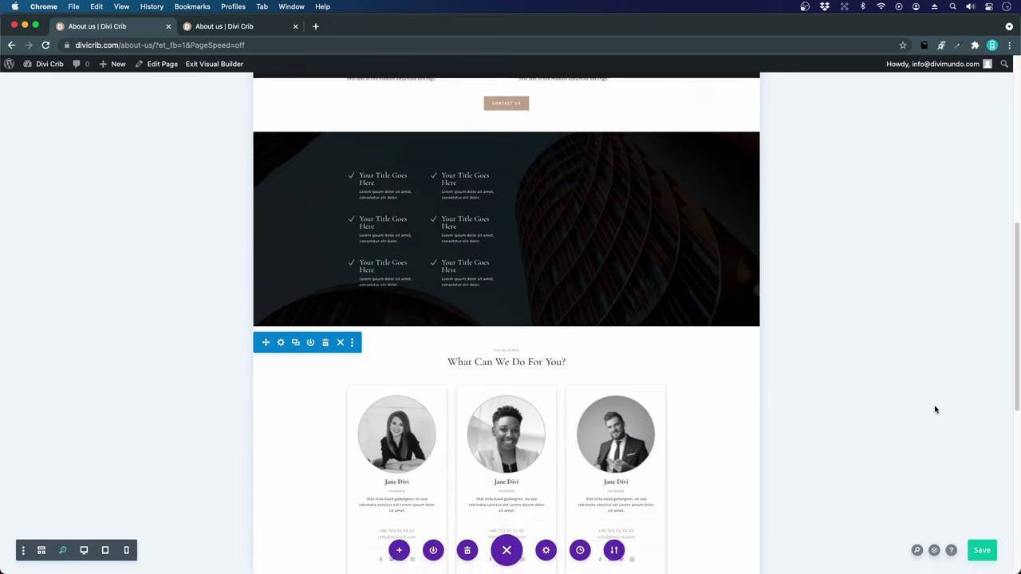
scroll(935, 411, "down", 5)
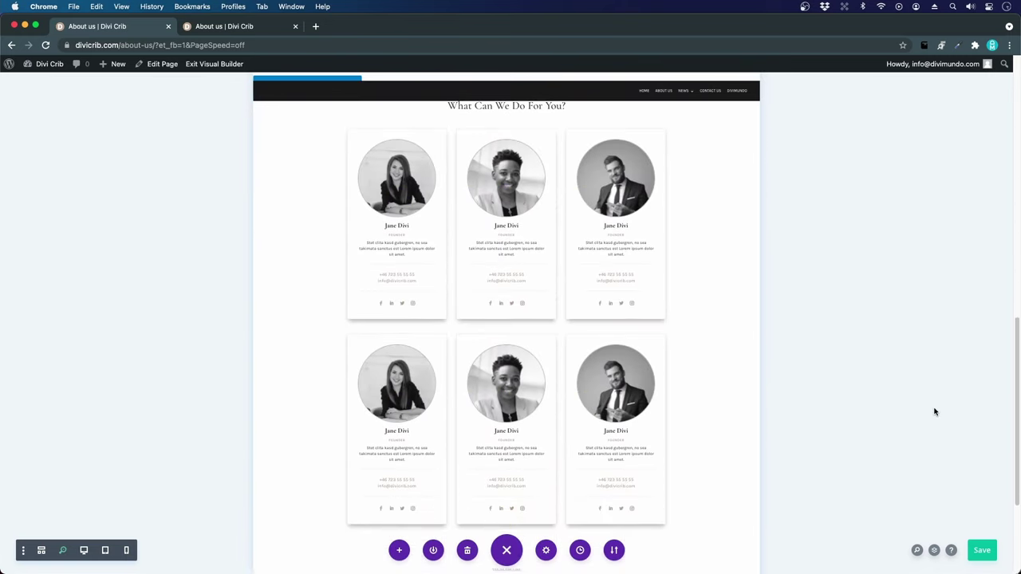
scroll(935, 412, "up", 20)
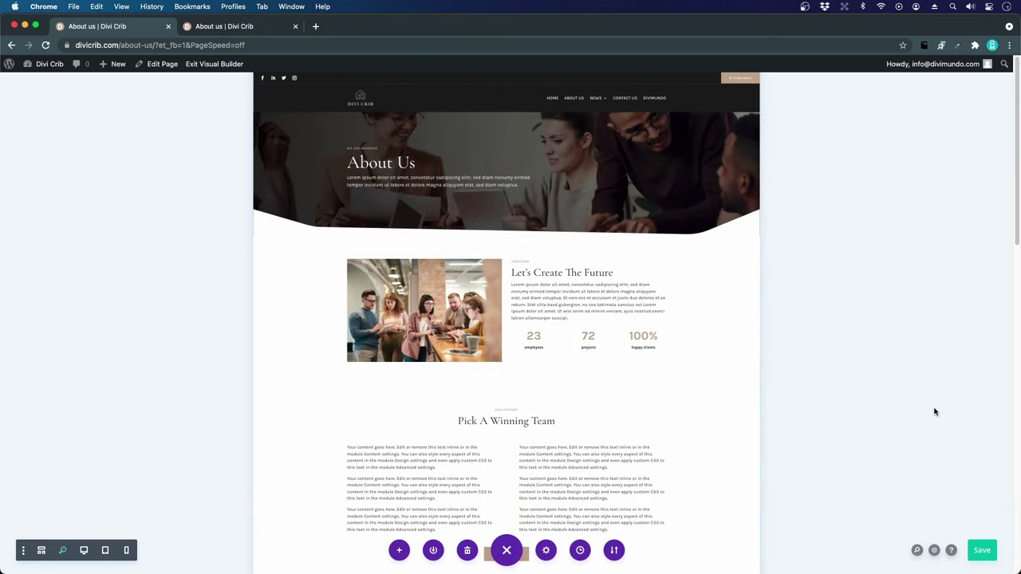
scroll(935, 411, "down", 1)
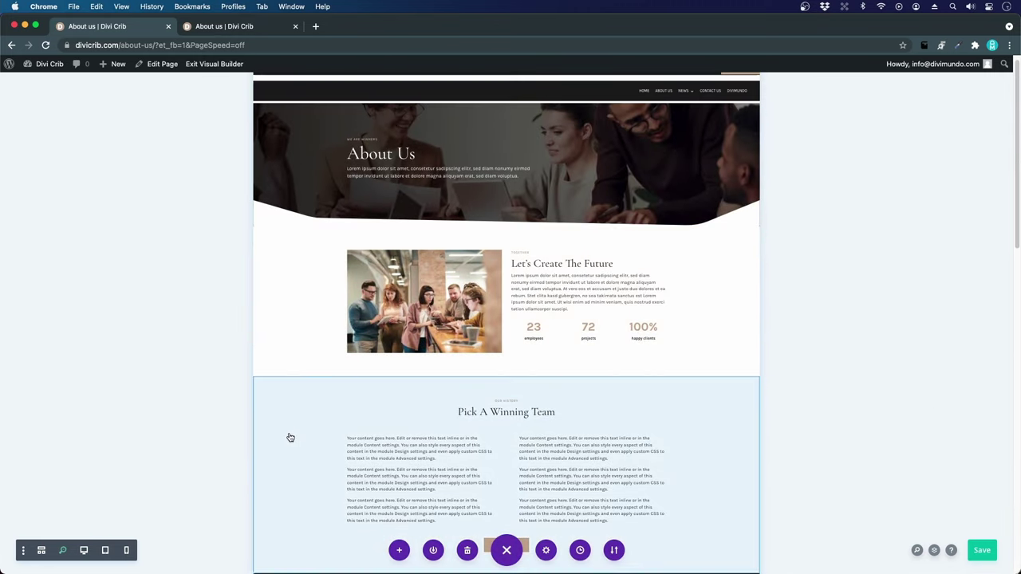
scroll(281, 429, "down", 3)
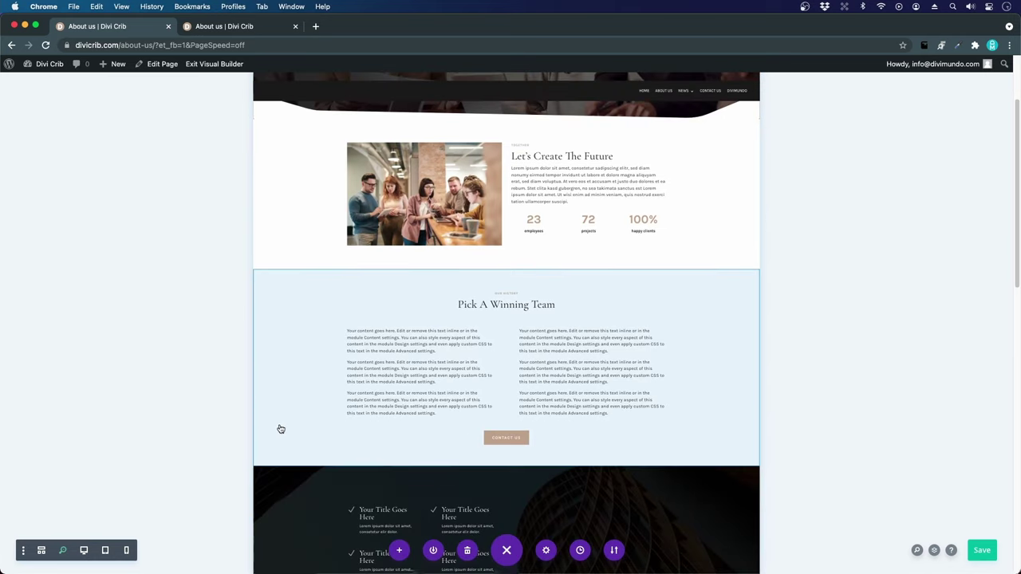
scroll(526, 444, "up", 3)
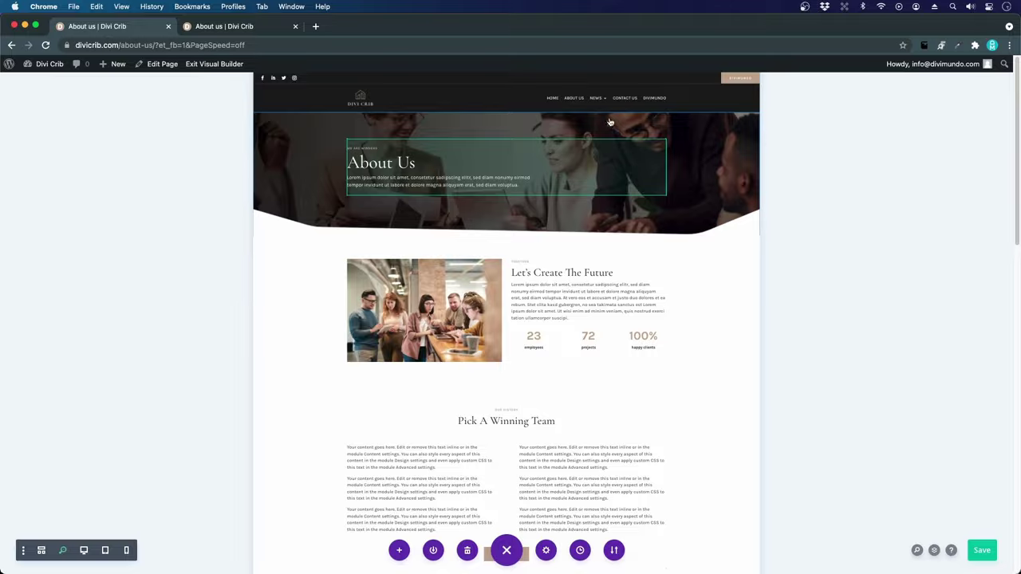
mouse_move(600, 98)
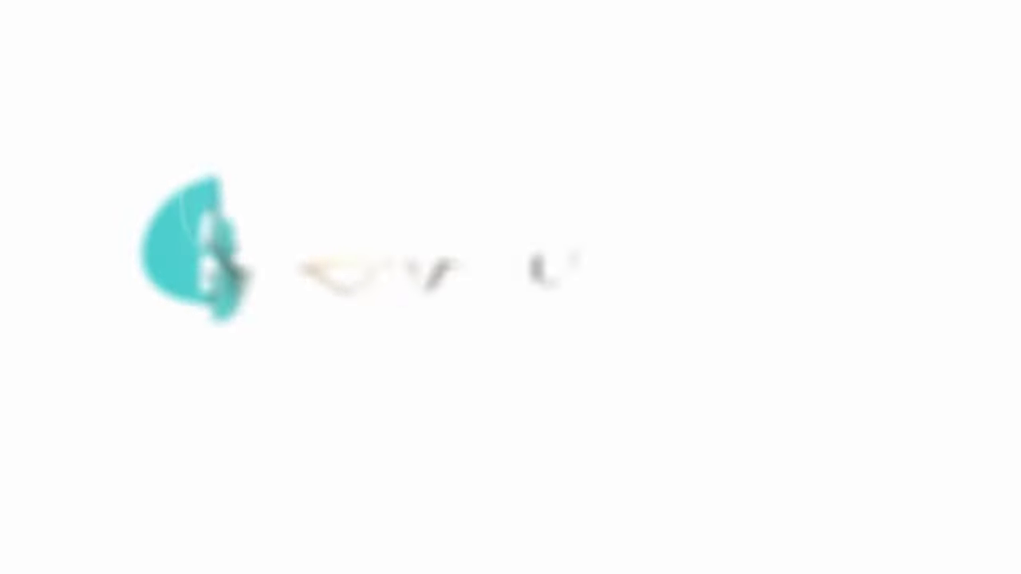
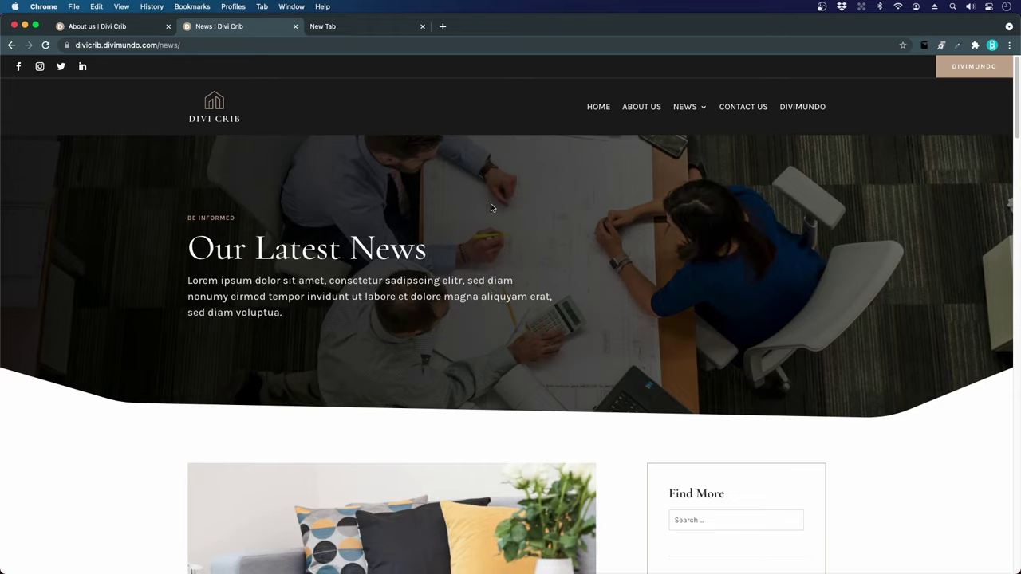
- Review the reference News page's bordered sidebar and older entries, then switch to the About us tab
scroll(790, 310, "down", 5)
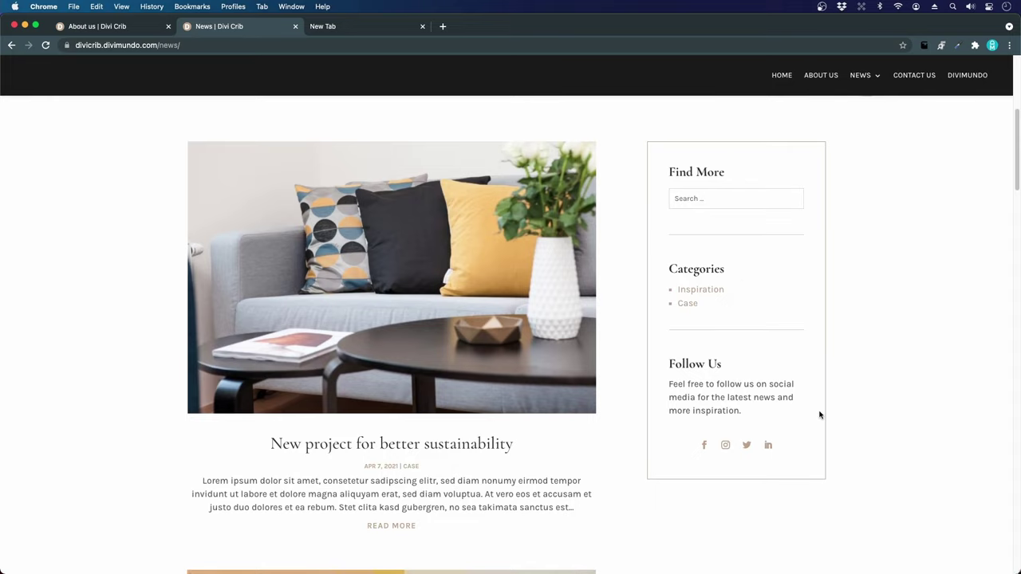
scroll(819, 414, "down", 3)
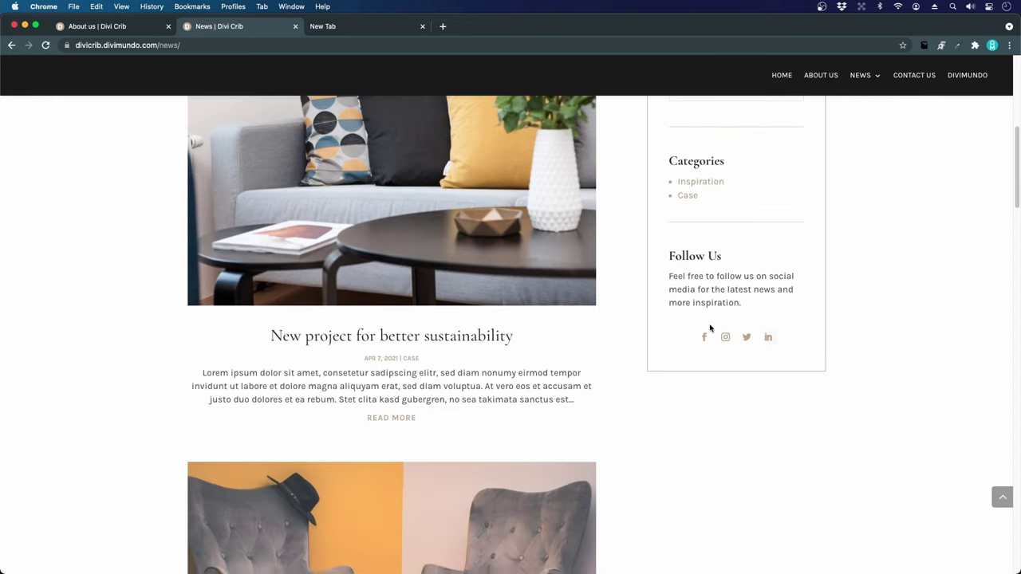
scroll(559, 383, "up", 3)
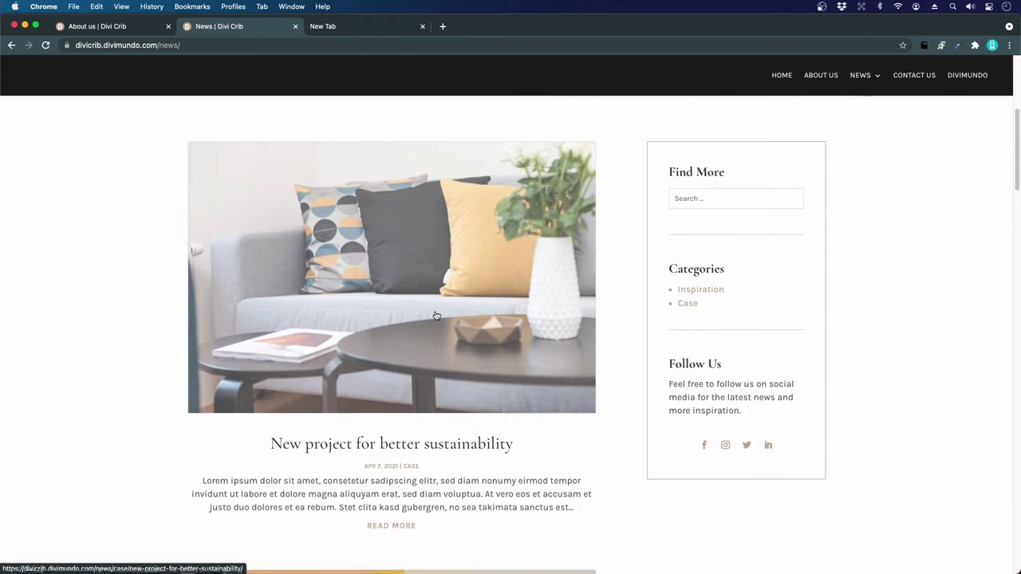
scroll(499, 350, "down", 4)
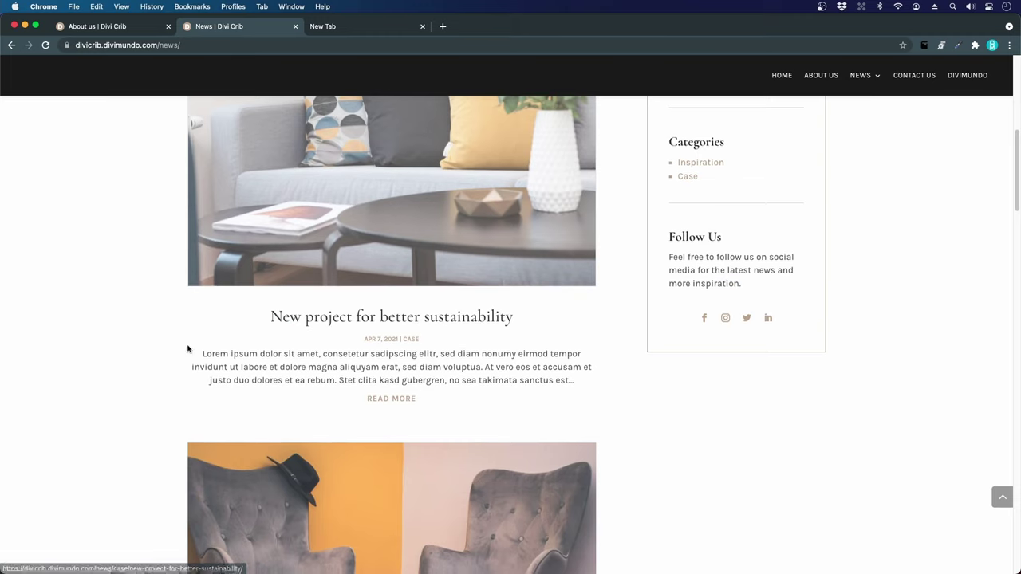
scroll(187, 348, "down", 10)
scroll(188, 347, "down", 15)
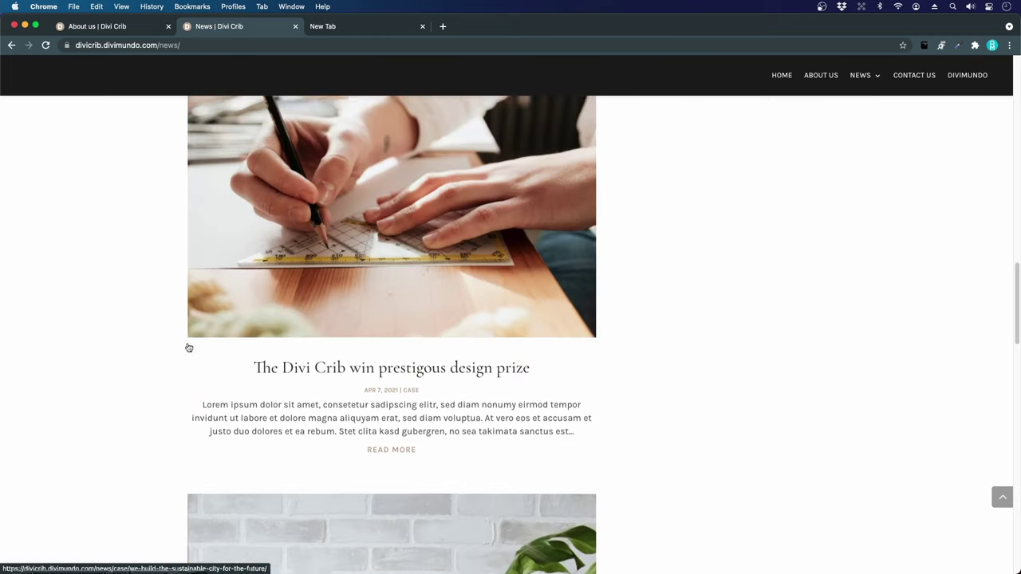
scroll(187, 348, "down", 10)
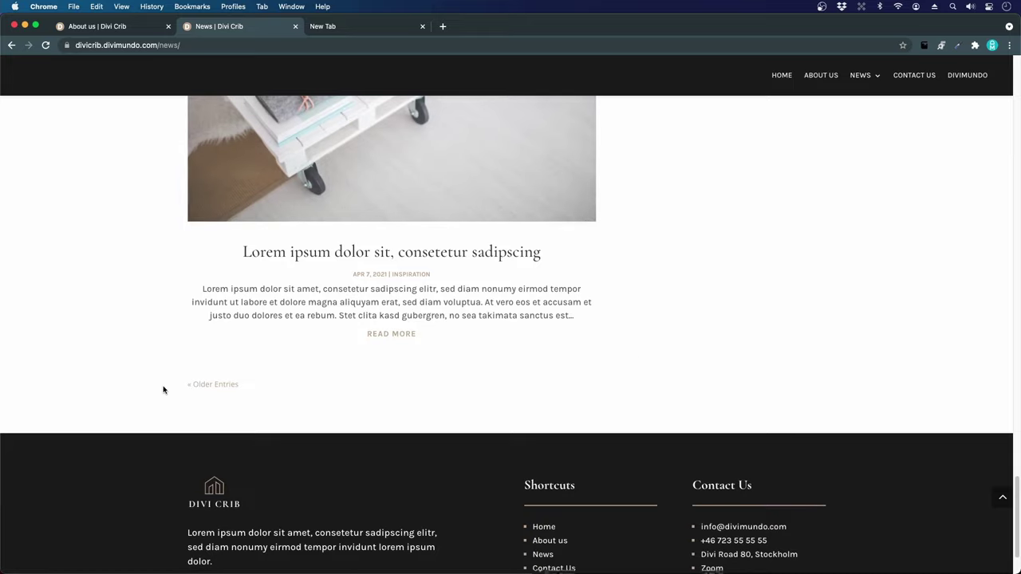
left_click(213, 386)
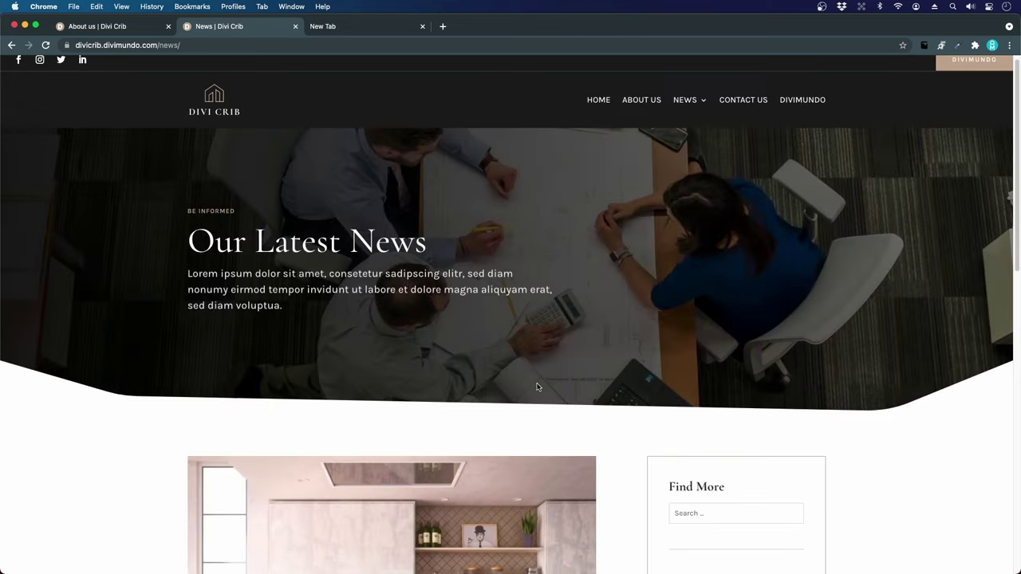
left_click(128, 26)
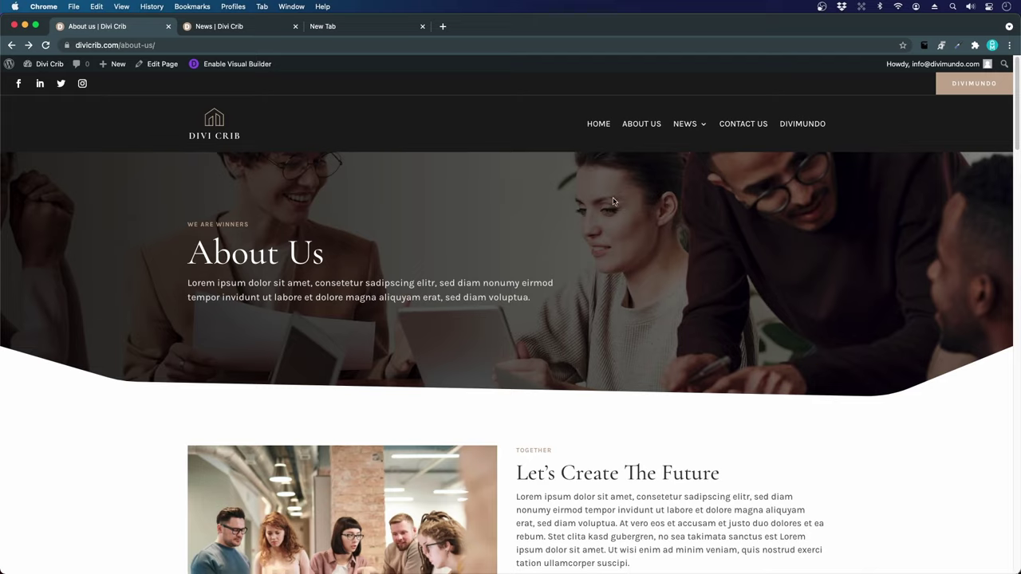
- Go to the Divi Crib home page and enable the Visual Builder
left_click(600, 126)
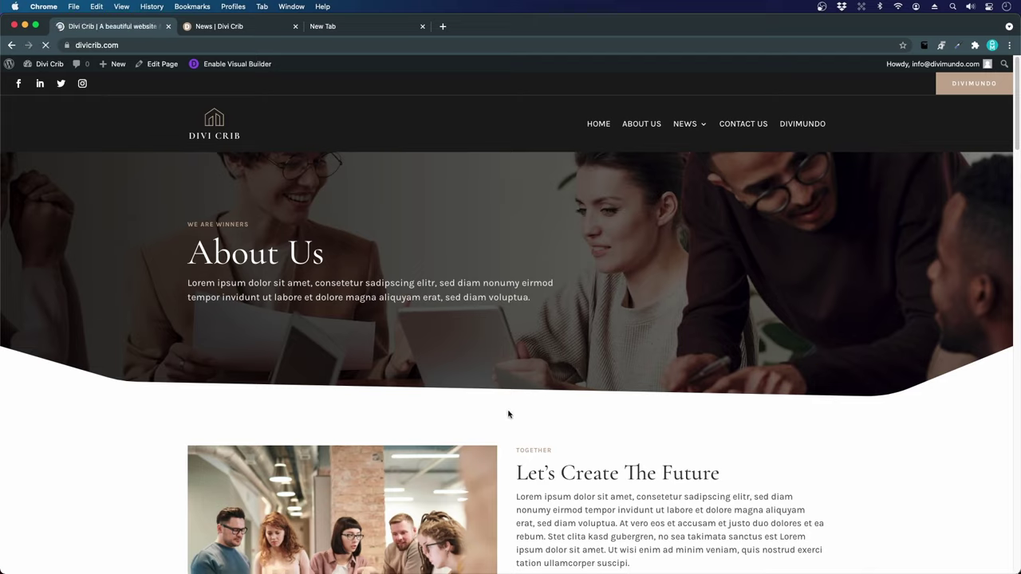
scroll(372, 227, "down", 4)
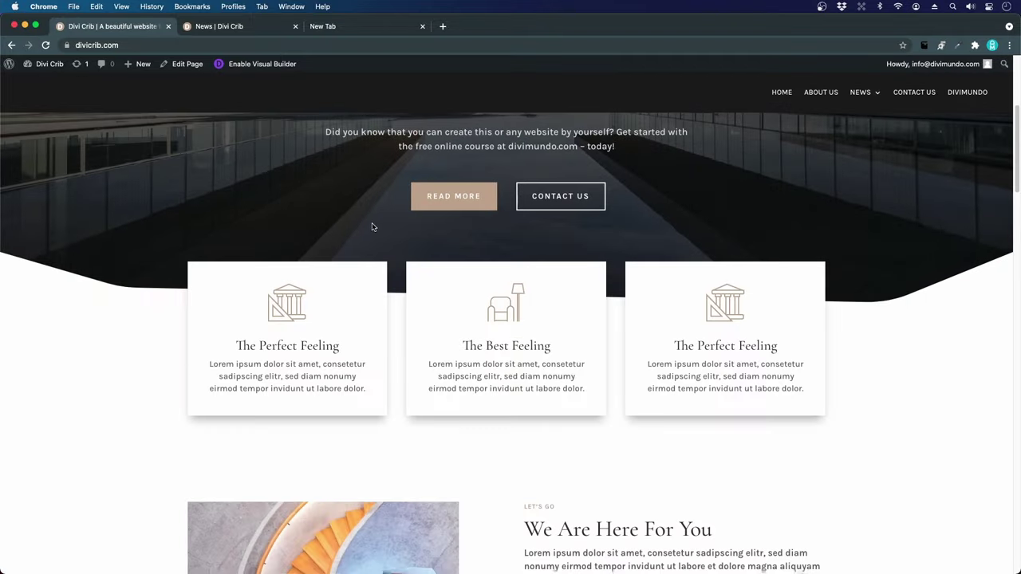
scroll(212, 199, "down", 15)
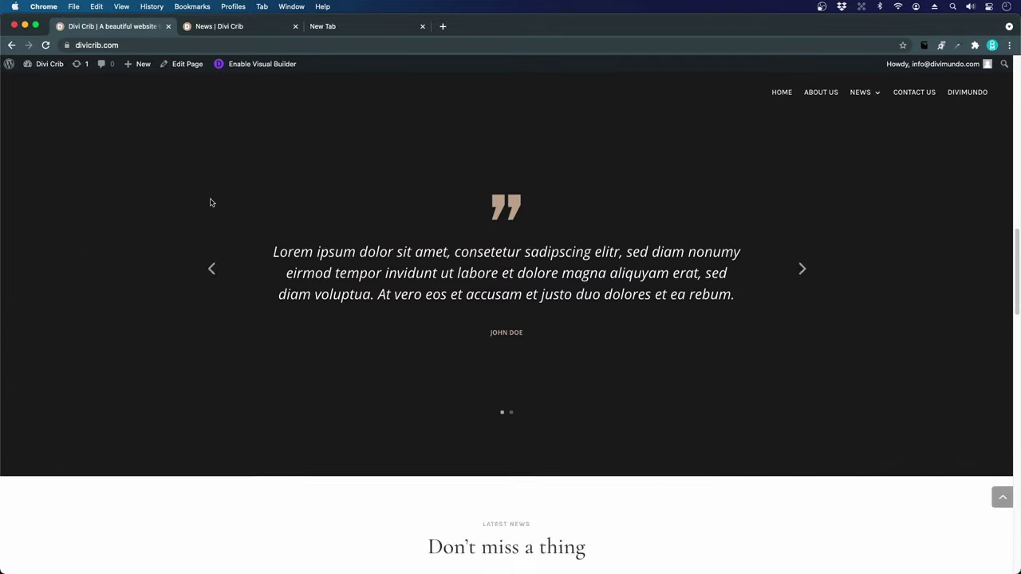
scroll(211, 202, "up", 3)
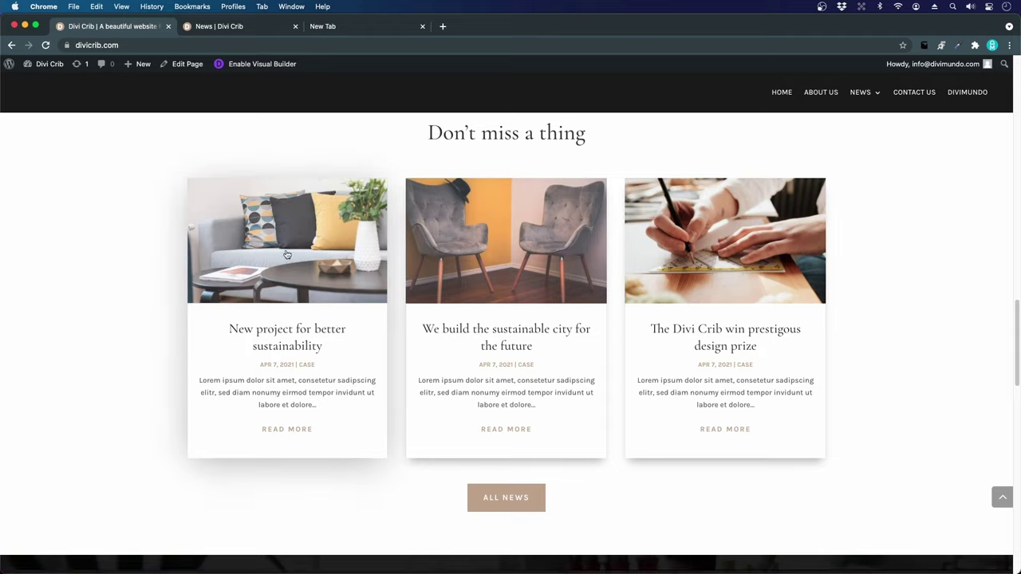
left_click(257, 63)
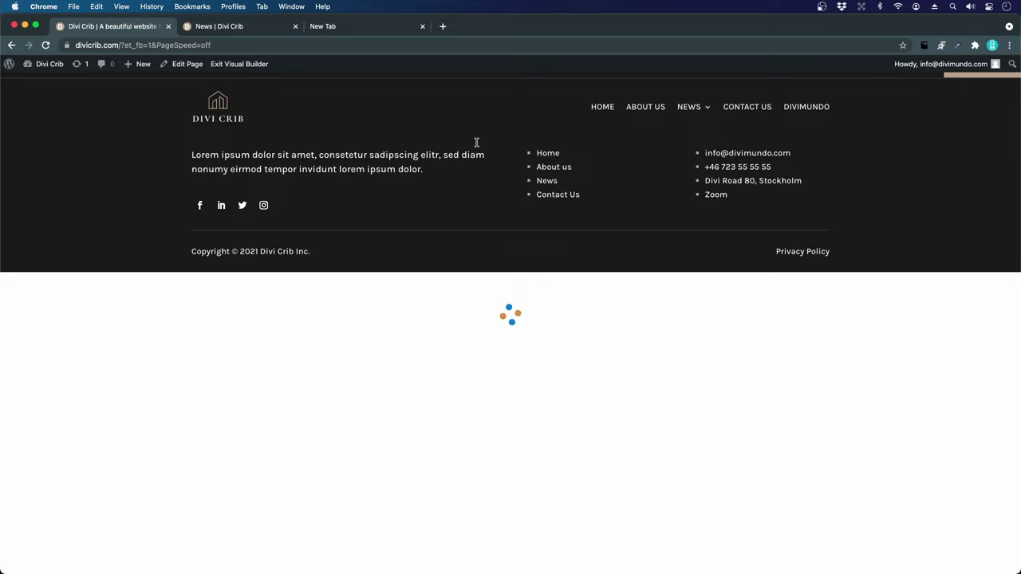
- Open the settings of the 'Don't miss a thing' blog module
scroll(479, 146, "down", 10)
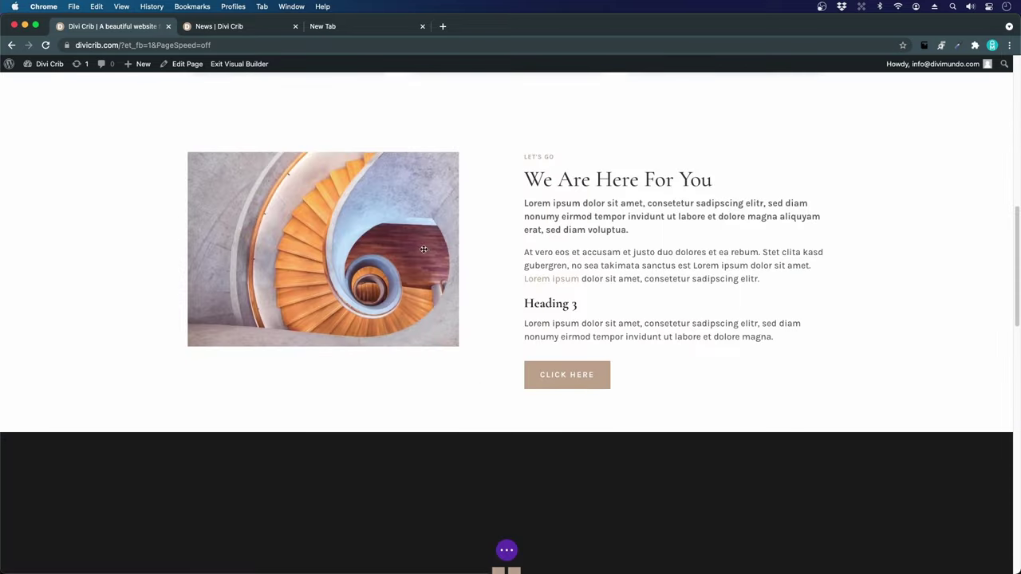
scroll(423, 249, "down", 10)
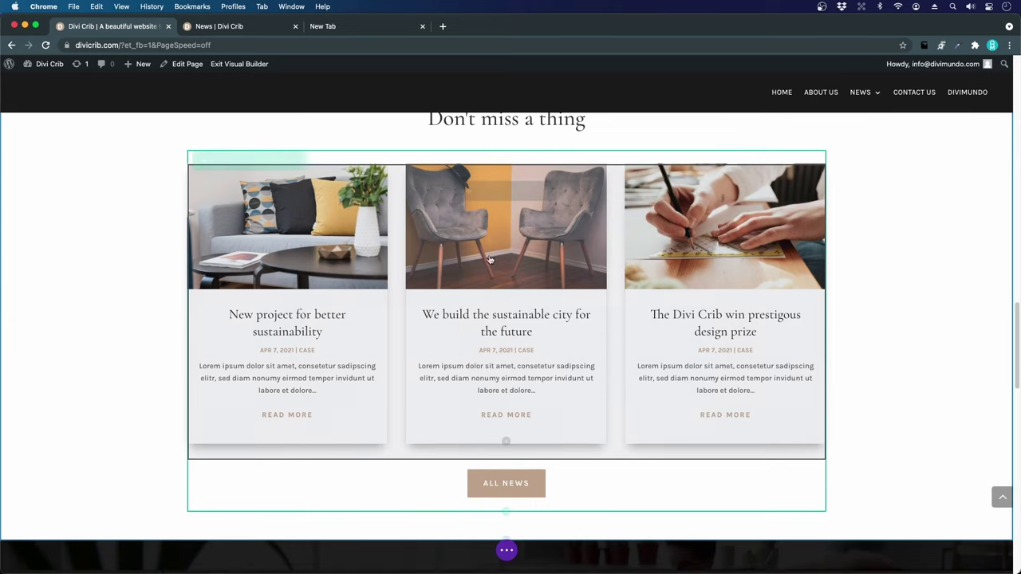
left_click(478, 194)
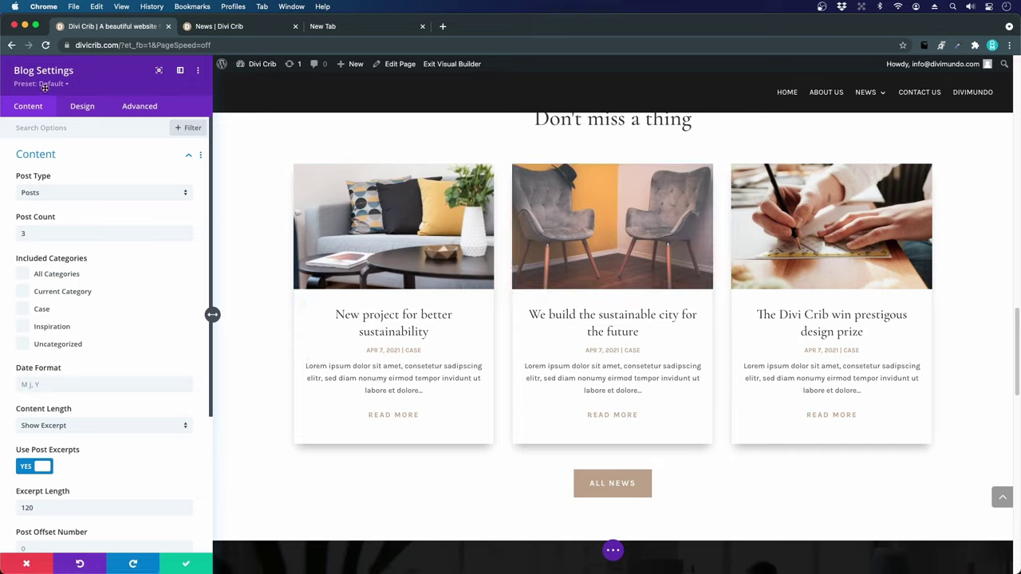
- Apply the blog module's styles to its active preset across the site
right_click(67, 68)
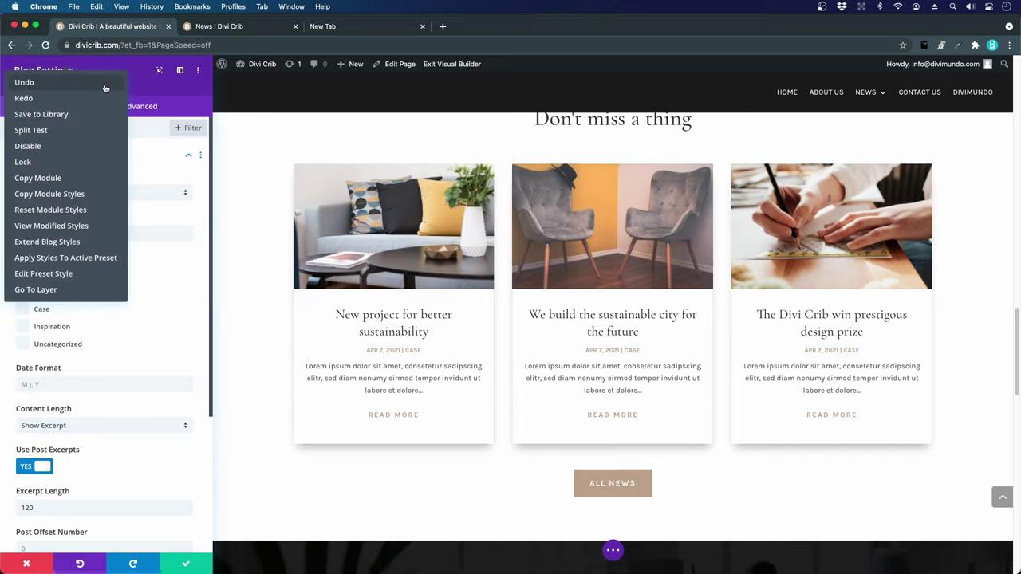
left_click(73, 258)
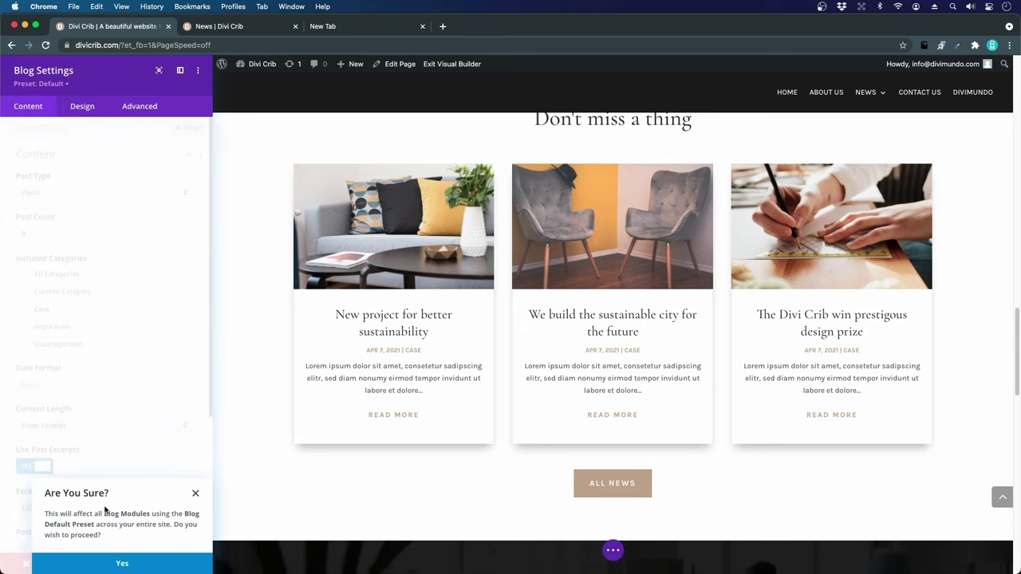
left_click(115, 564)
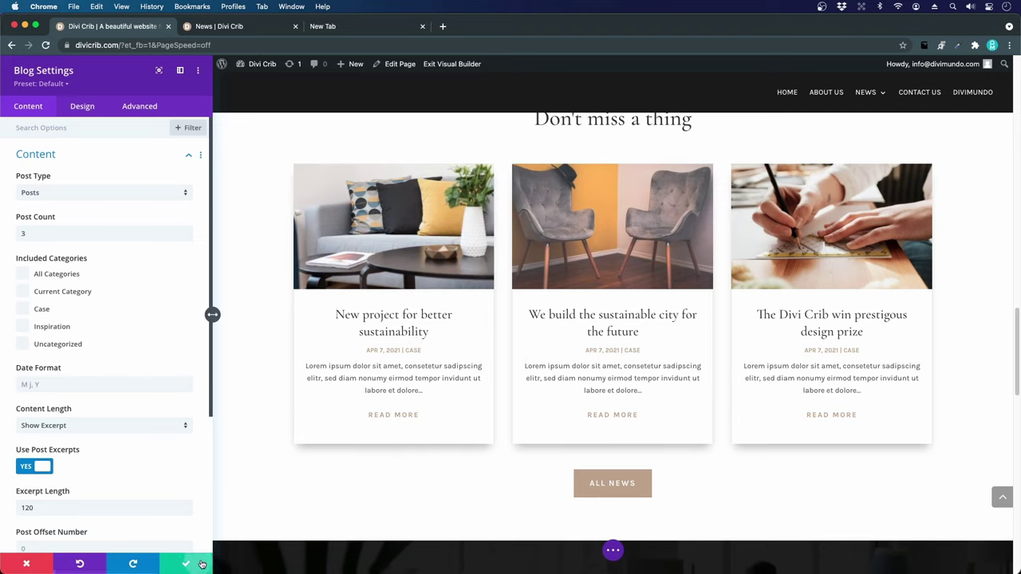
- Close the blog settings and Save & Exit the Visual Builder
left_click(202, 563)
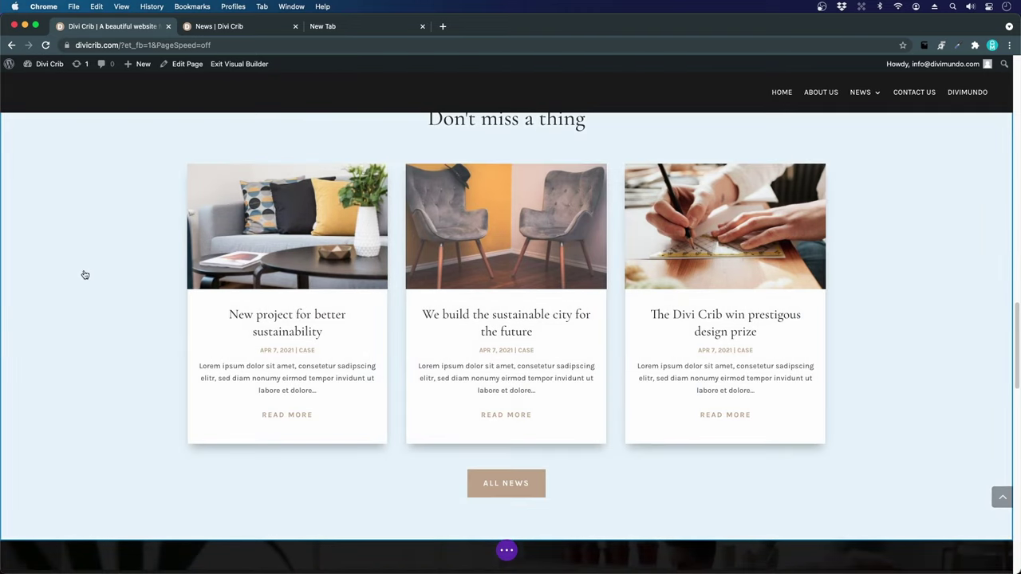
left_click(239, 64)
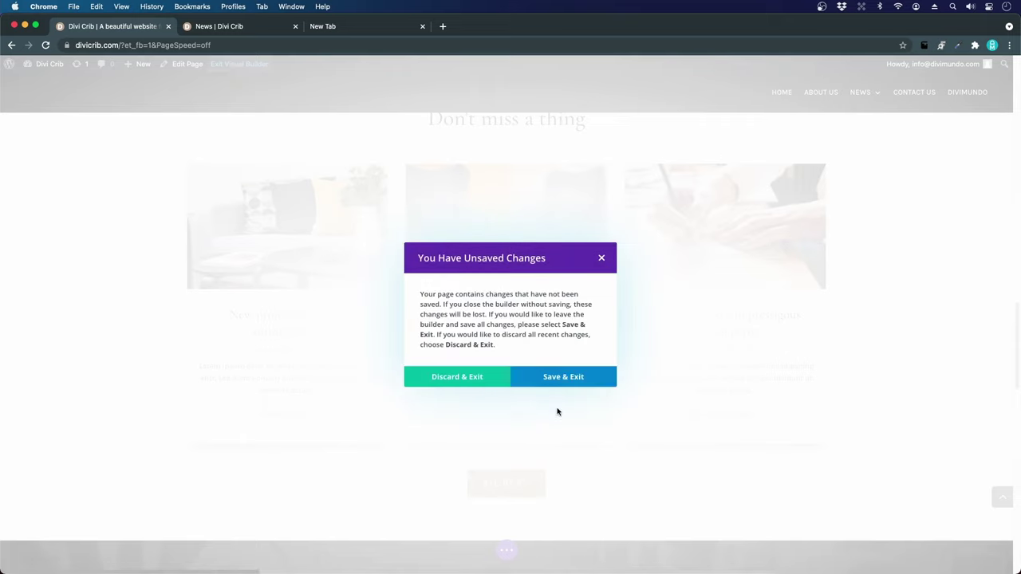
left_click(574, 376)
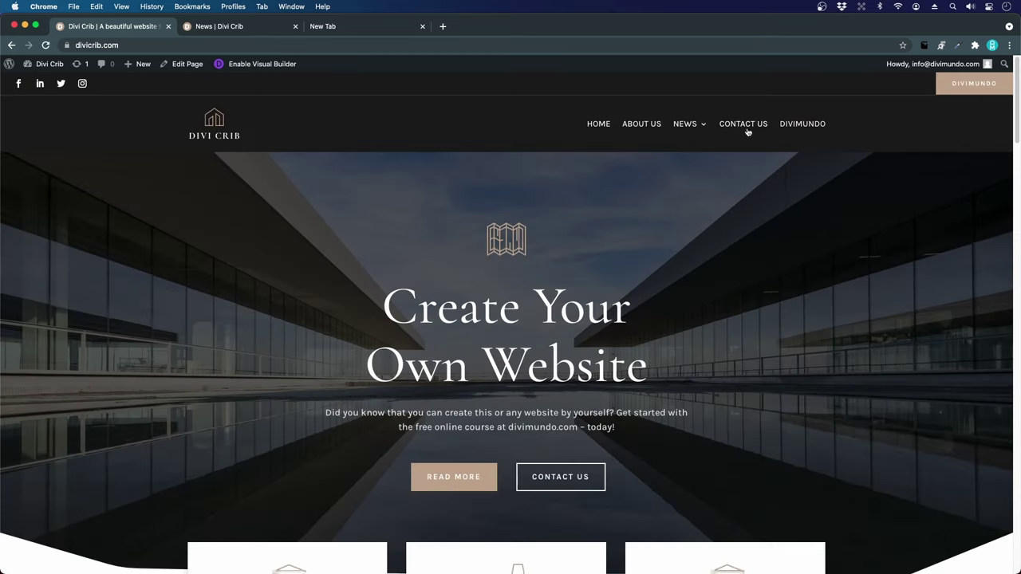
- Open the News page and enable the Visual Builder on it
mouse_move(669, 151)
left_click(685, 124)
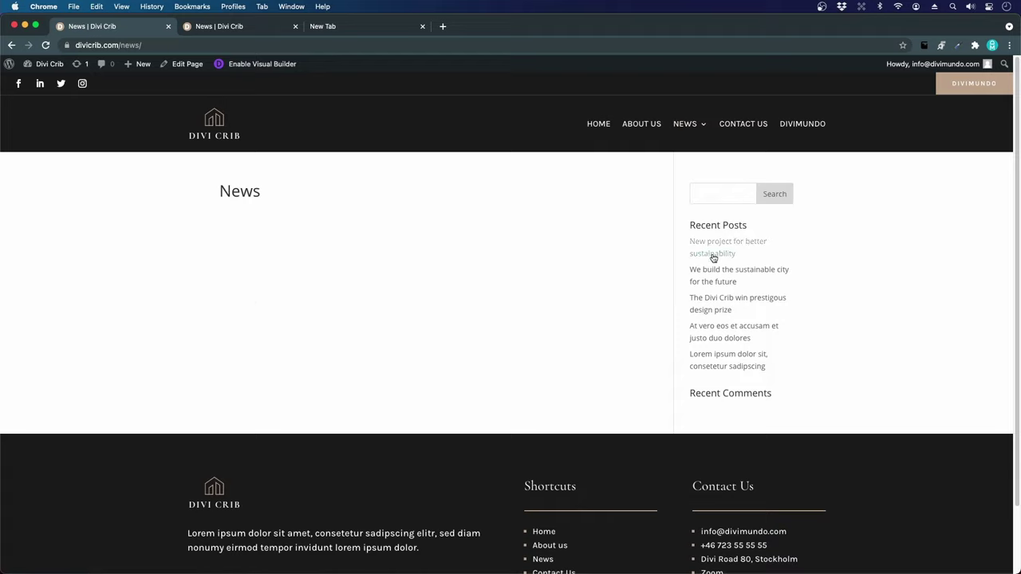
left_click(253, 70)
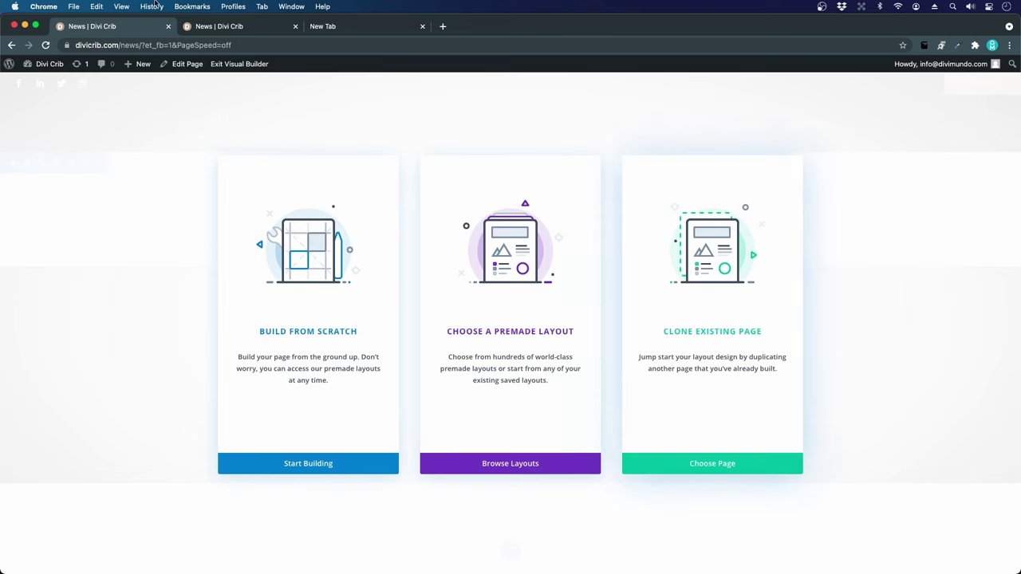
- Check the reference site's About Us and News pages, then return to the builder tab
left_click(220, 25)
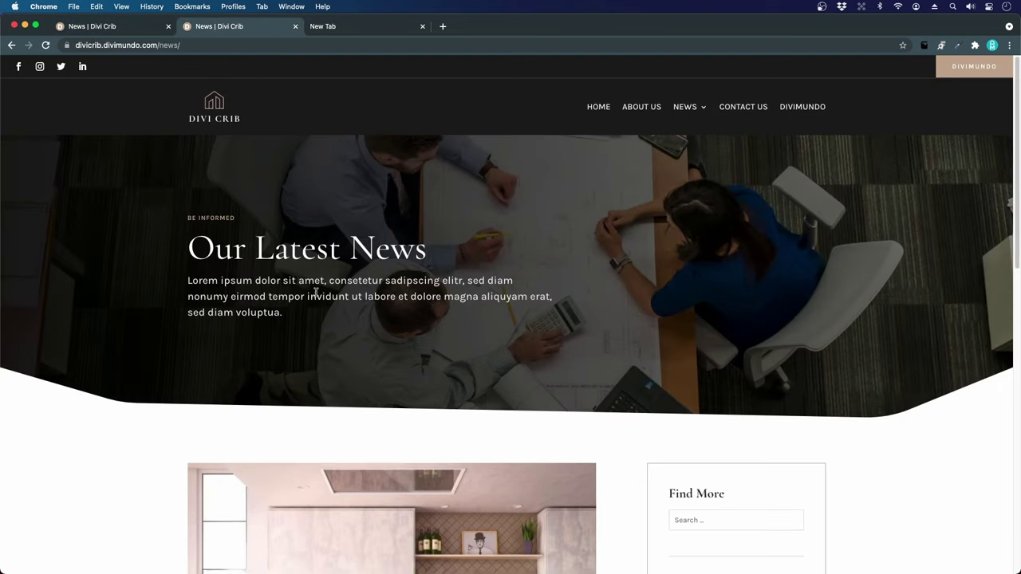
left_click(644, 109)
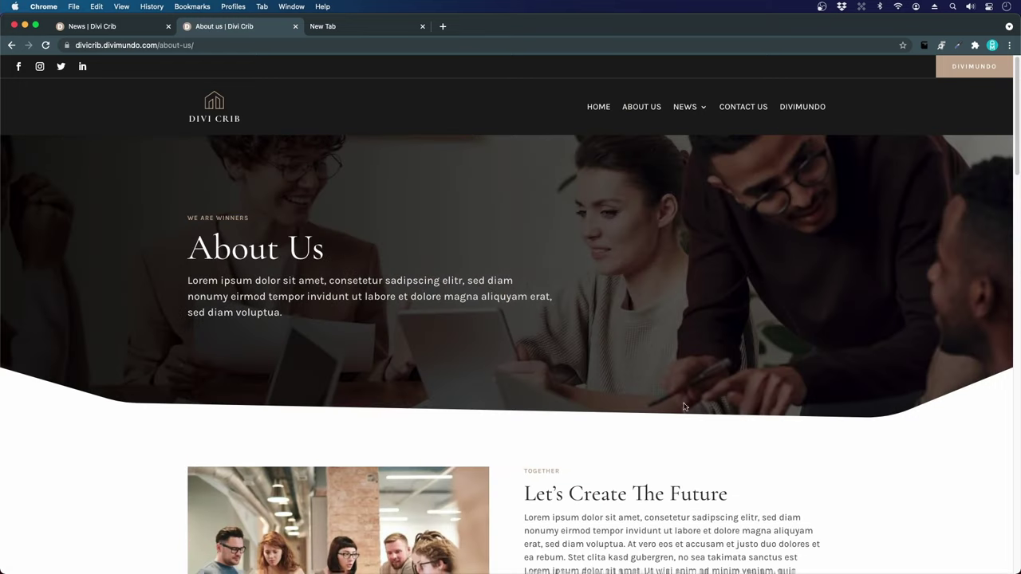
left_click(675, 108)
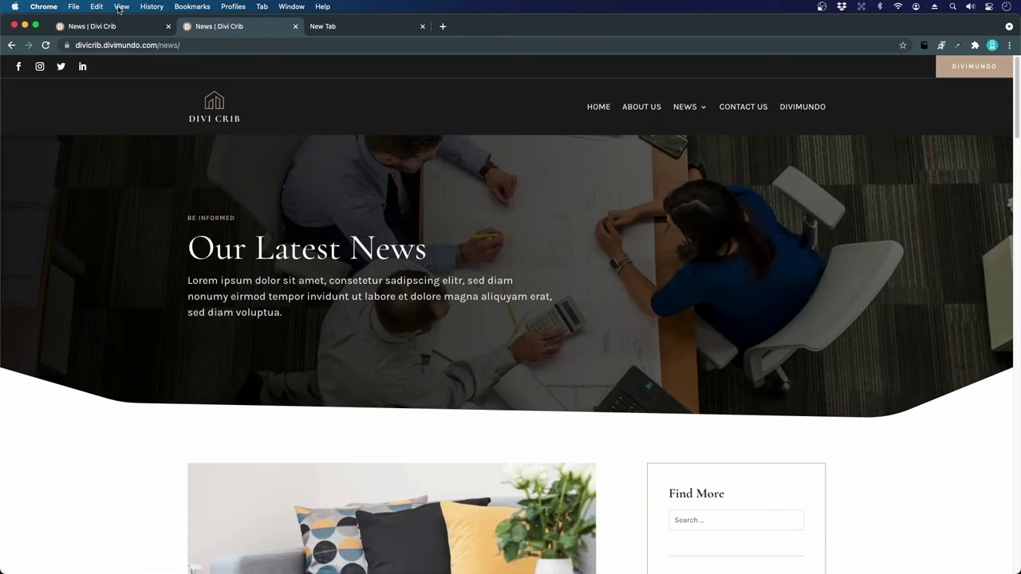
left_click(104, 26)
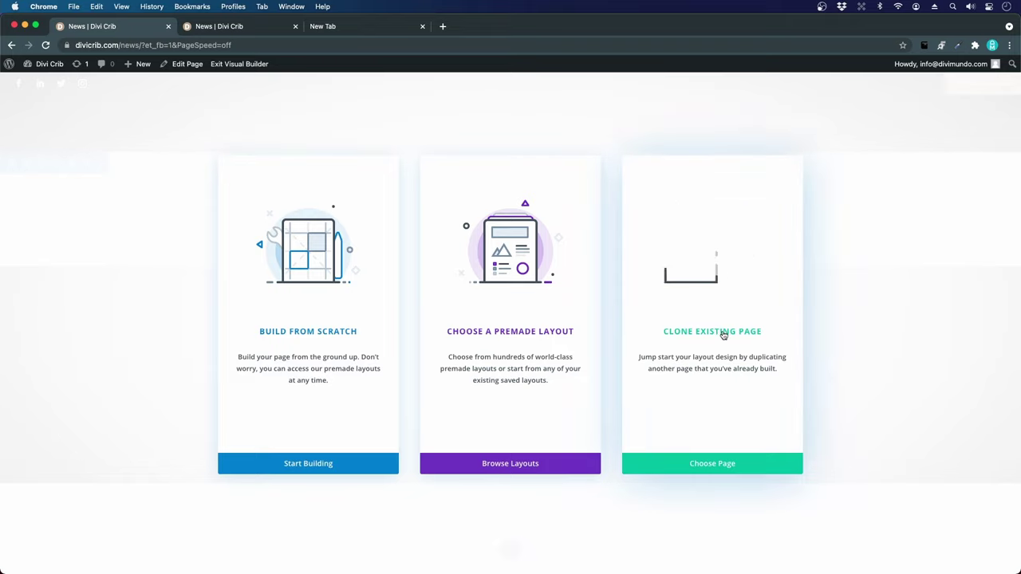
- Clone the existing About us page's layout into the News page
left_click(715, 470)
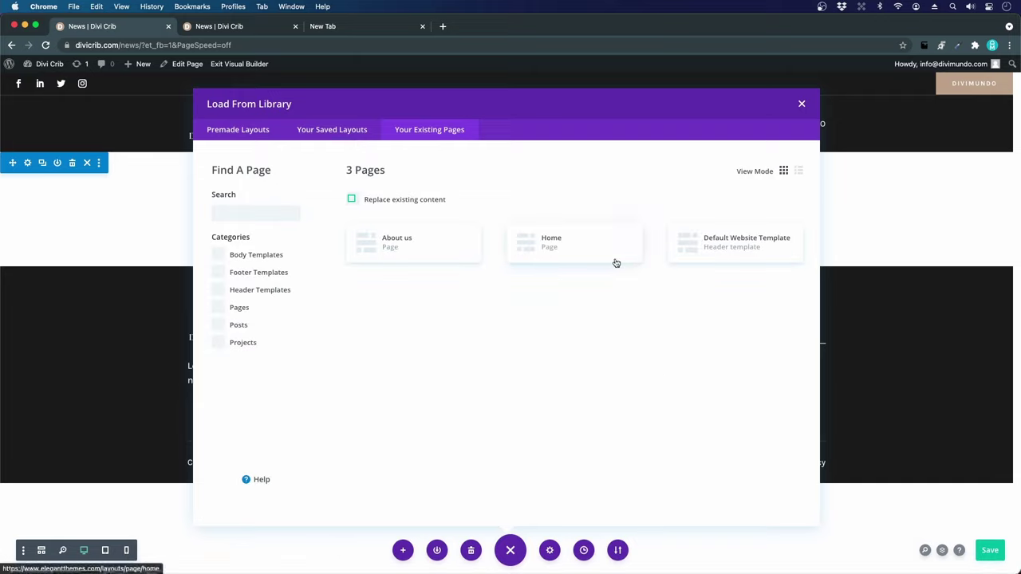
left_click(413, 255)
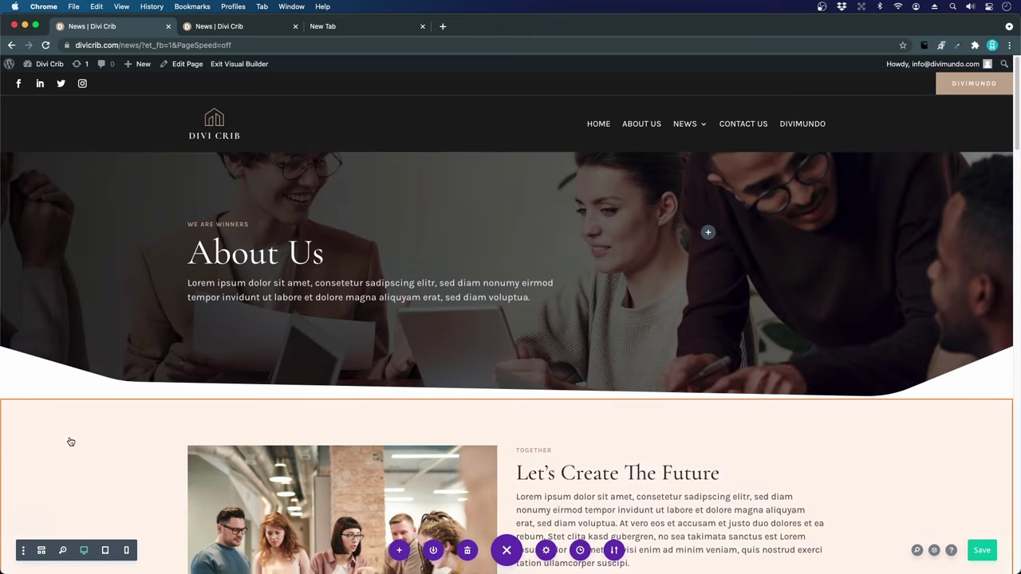
- Delete the Let's Create The Future, Pick A Winning Team, Your Title Goes Here, What Can We Do For You? and Our Clients sections
mouse_move(71, 435)
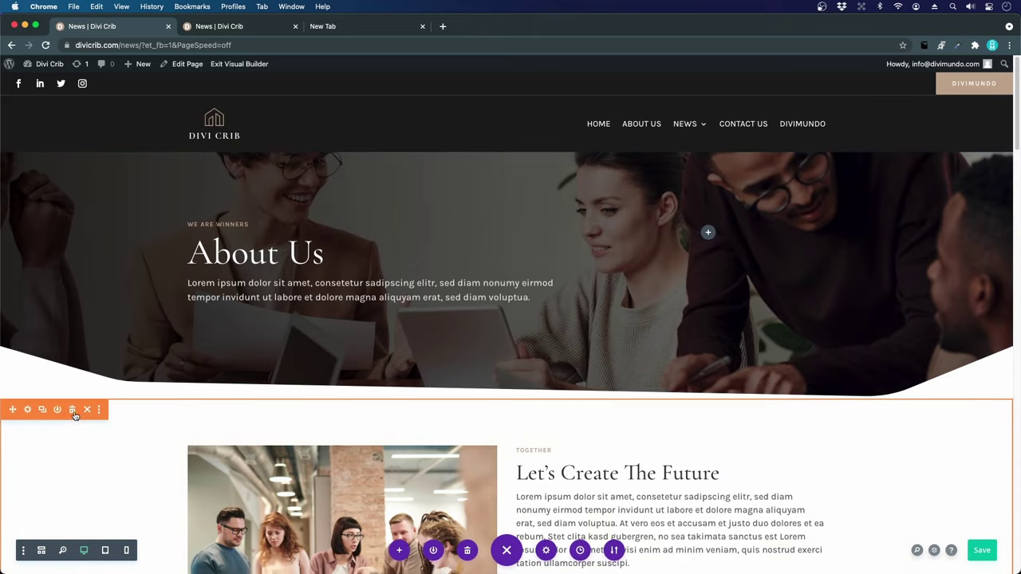
left_click(74, 411)
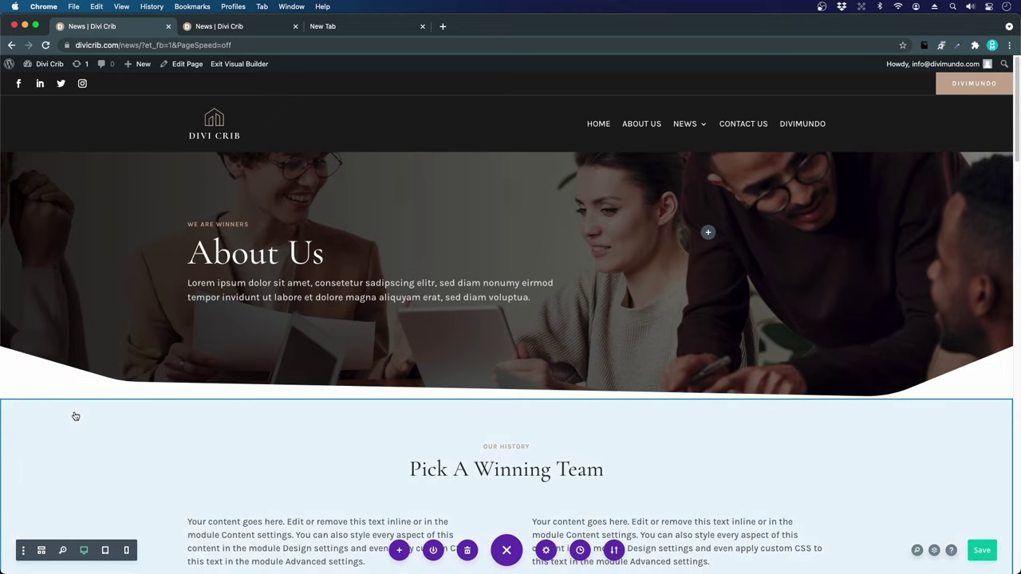
left_click(73, 410)
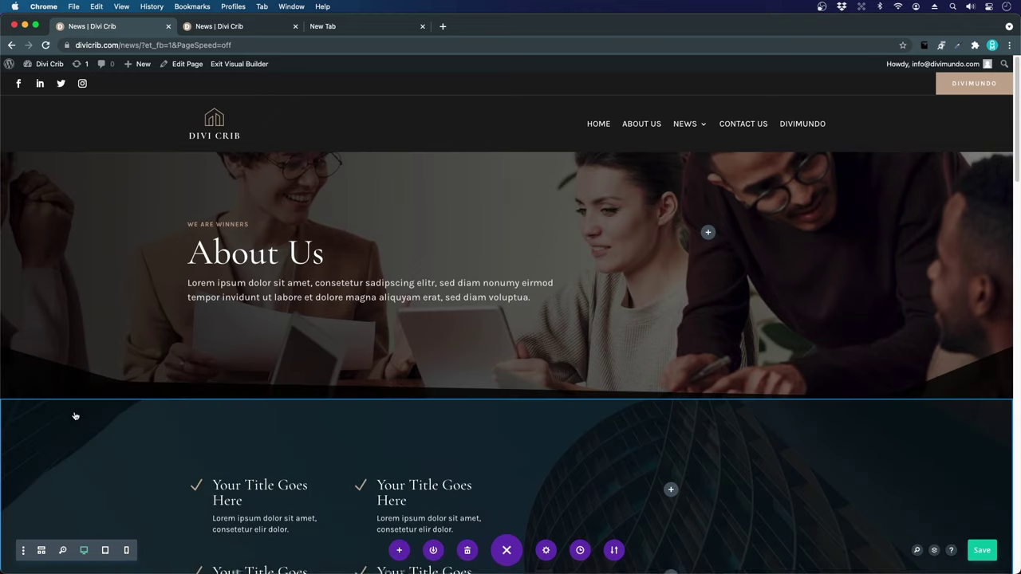
left_click(75, 415)
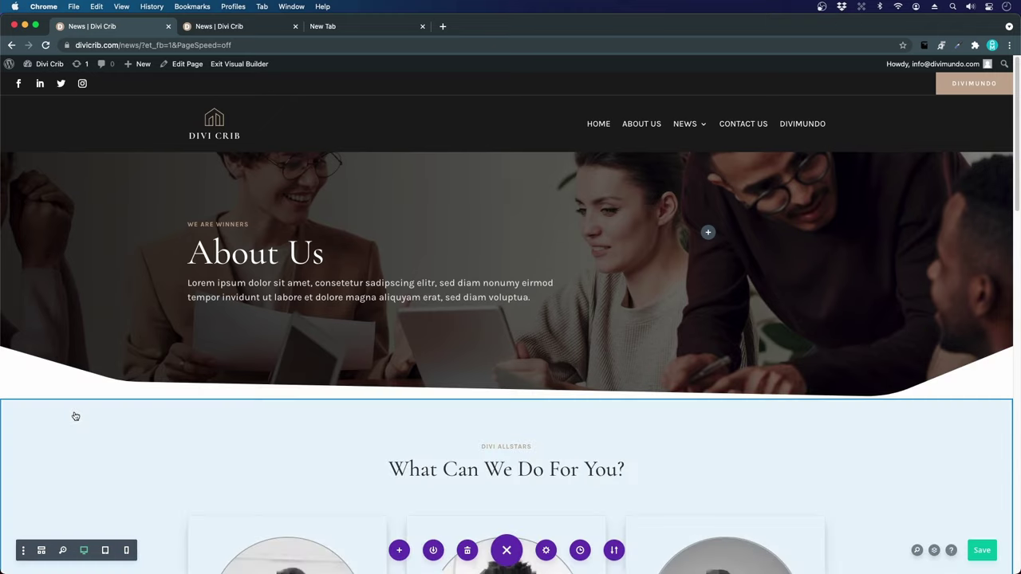
left_click(74, 411)
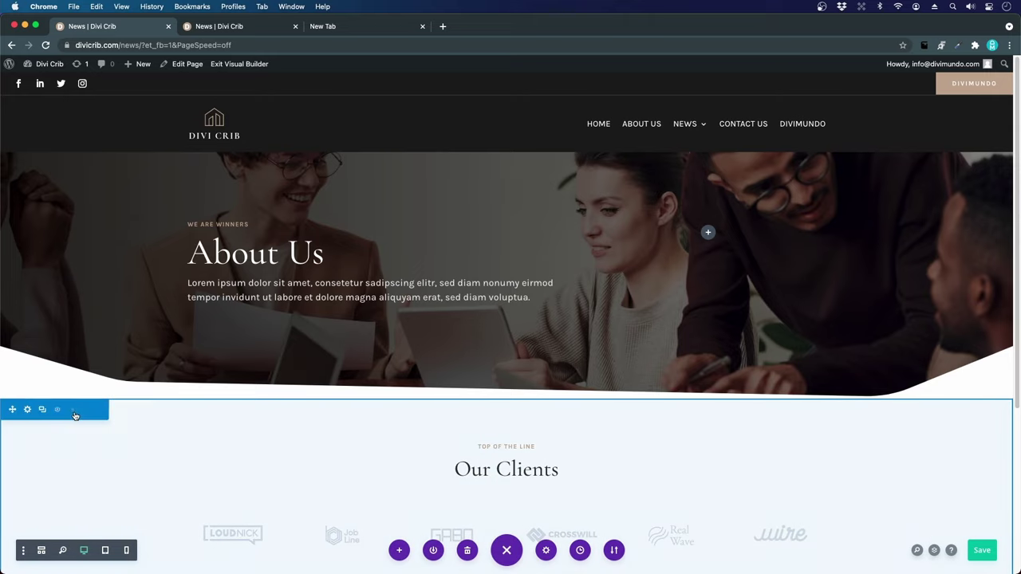
left_click(73, 411)
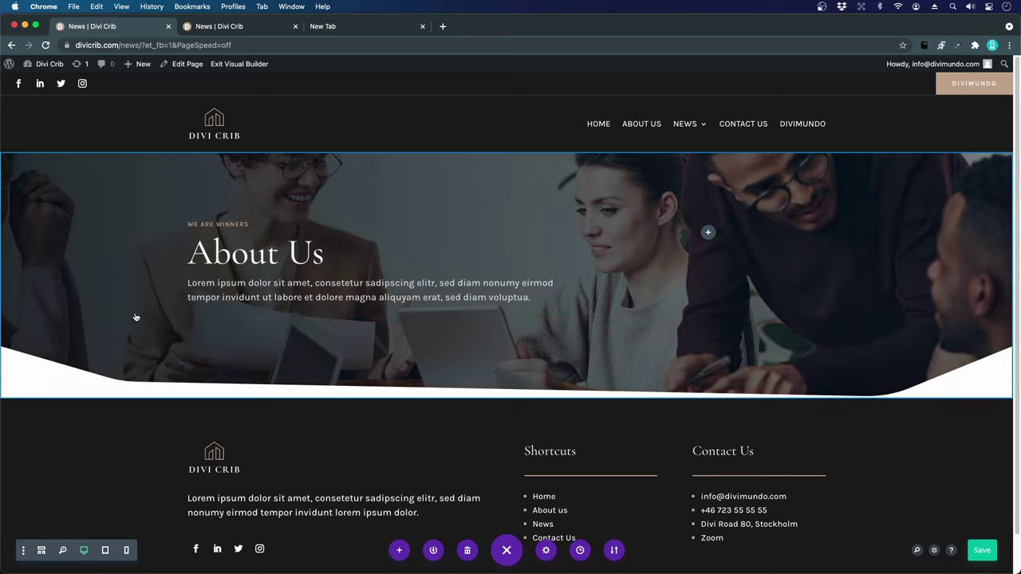
- Change the hero's small heading from WE ARE WINNERS to 'Be informed'
mouse_move(221, 223)
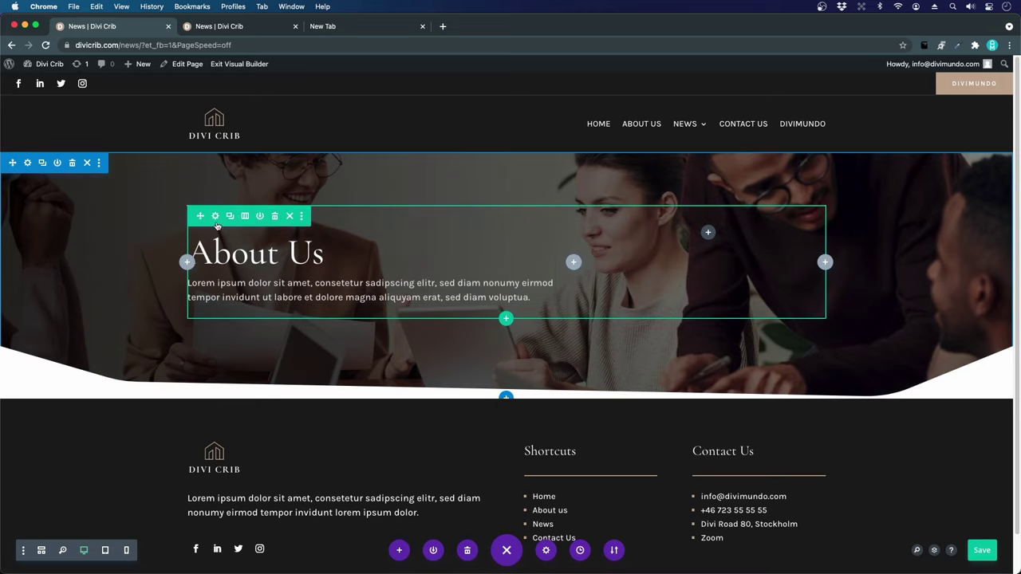
mouse_move(429, 267)
left_click(345, 246)
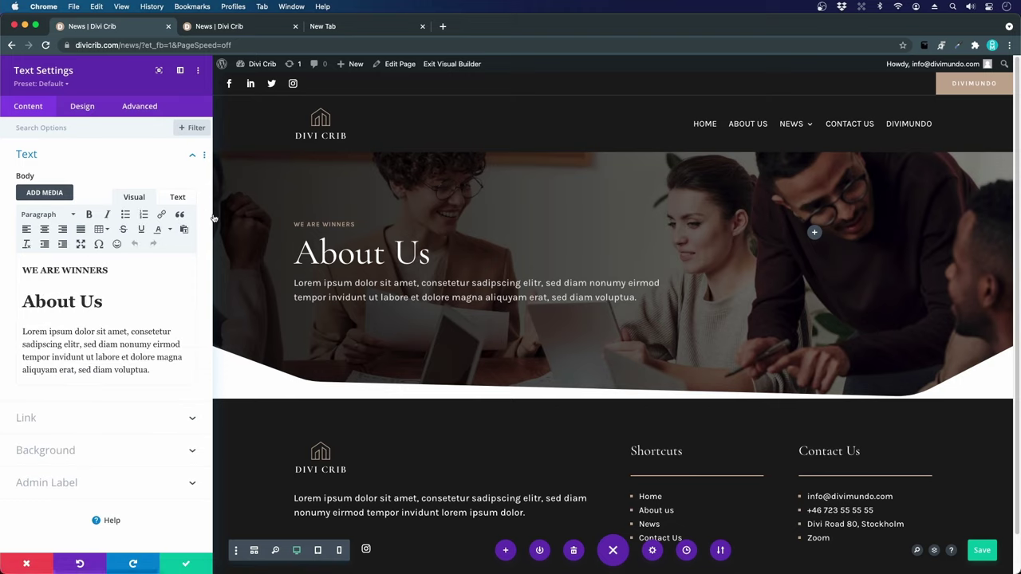
triple_click(57, 267)
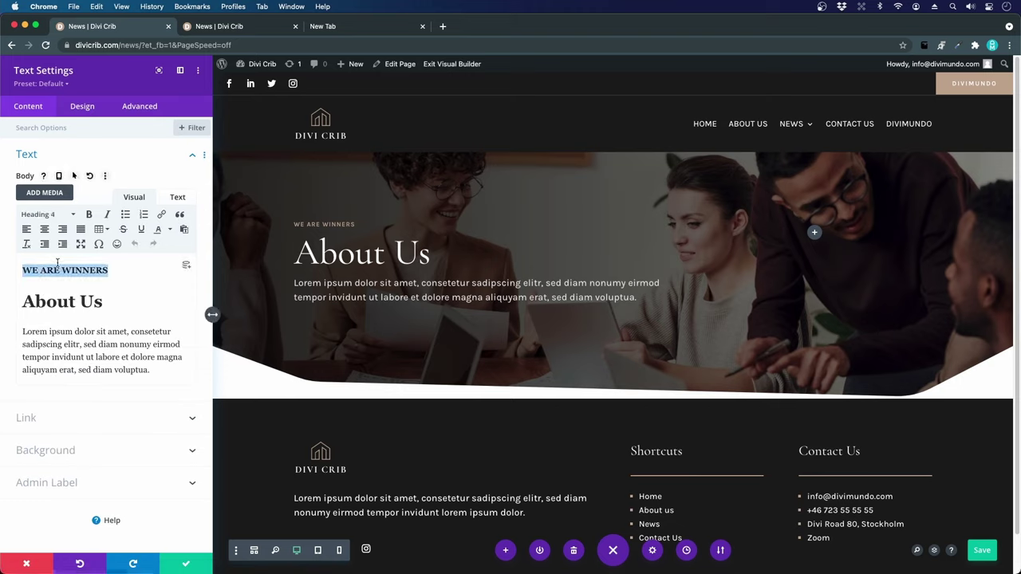
type("Be informed")
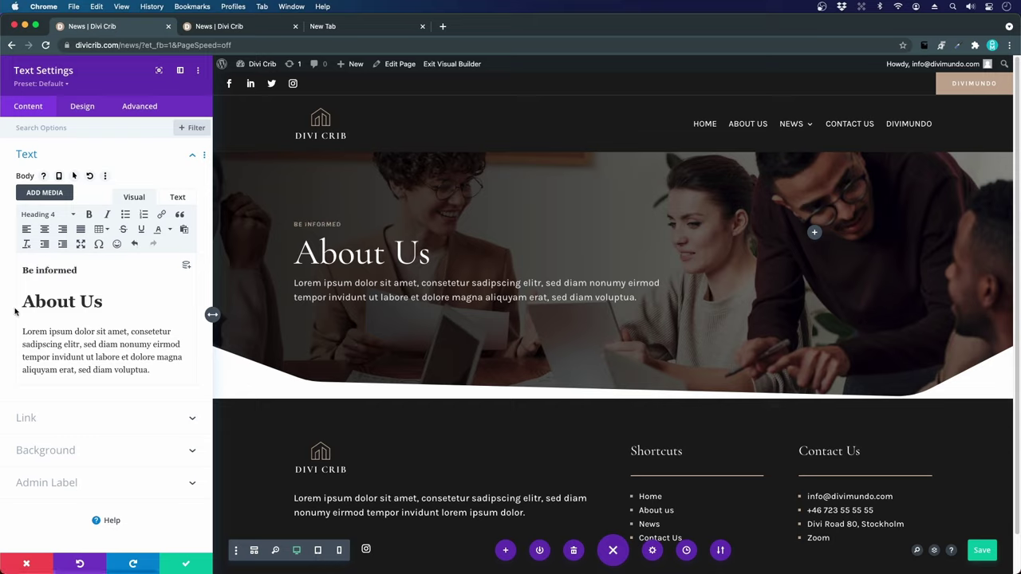
- Retitle the hero's main heading 'Our Latest News' and save the text module
triple_click(31, 303)
type("Our lates")
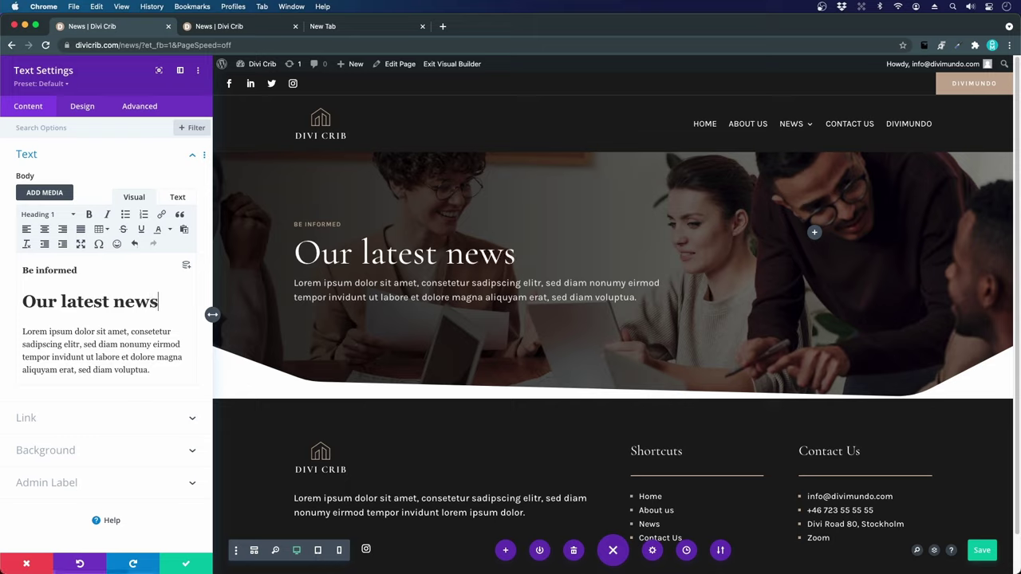
key("BackSpace")
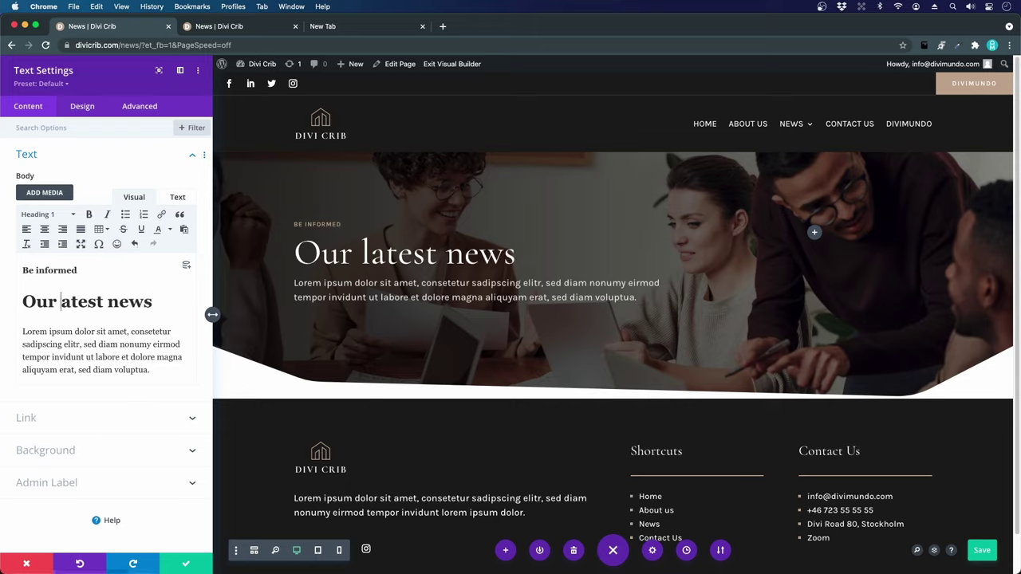
type("L")
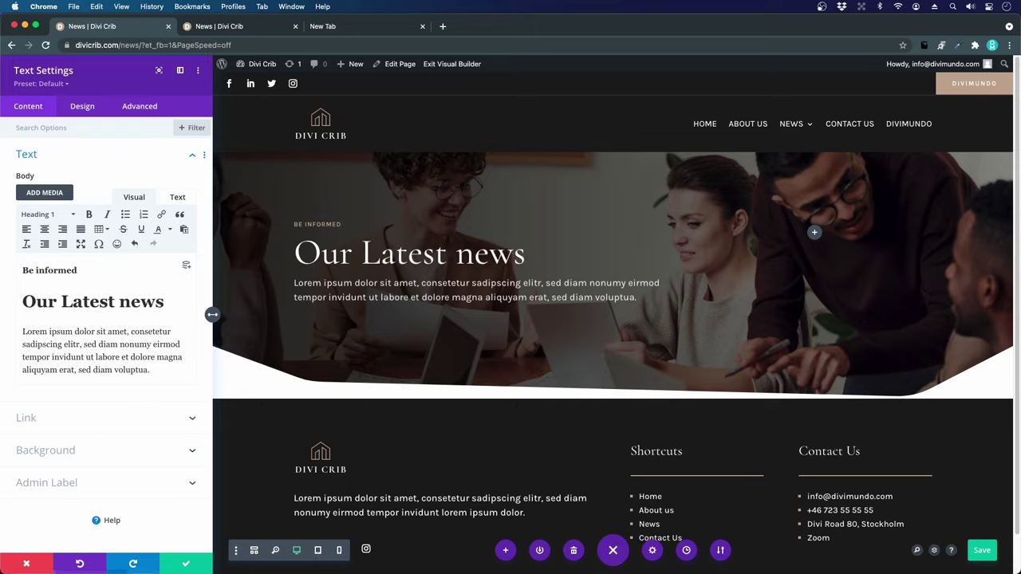
key("BackSpace")
type("M")
key("BackSpace")
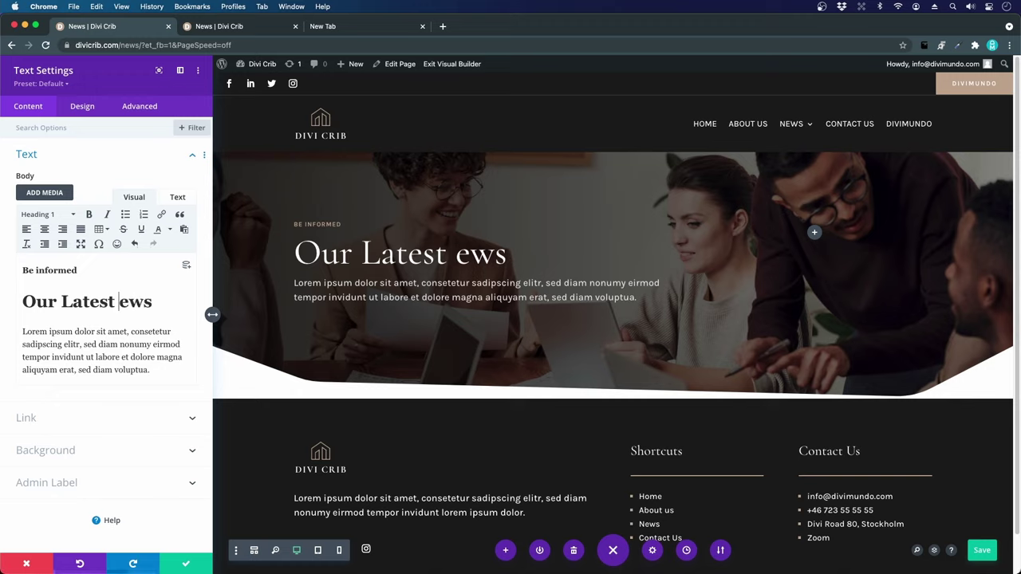
type("N")
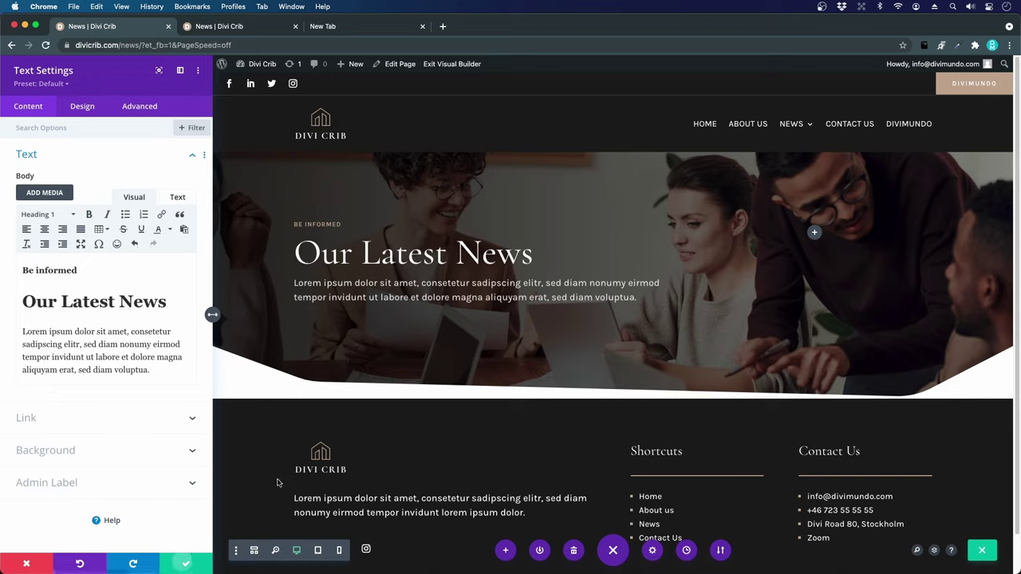
key("Escape")
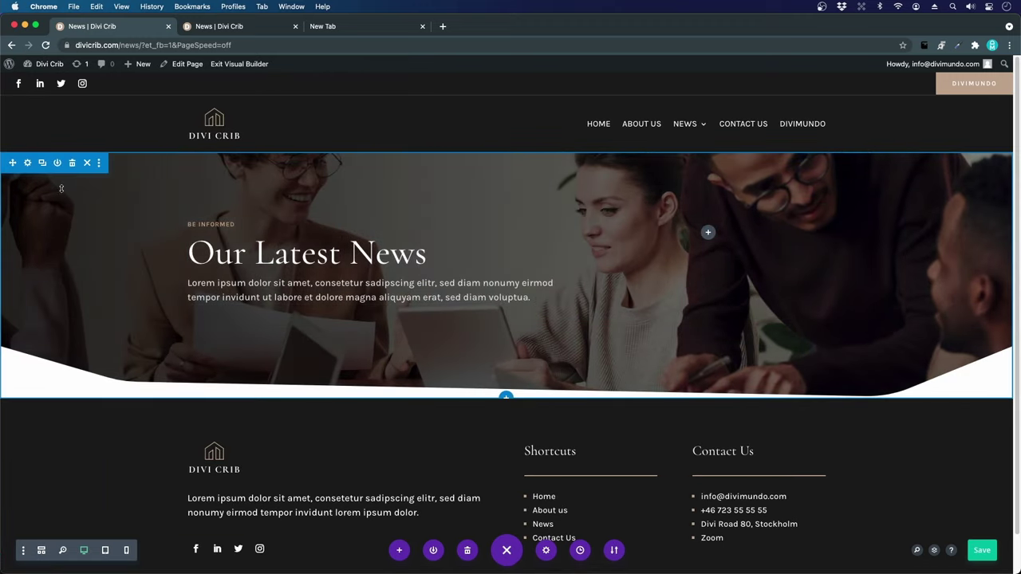
left_click(27, 164)
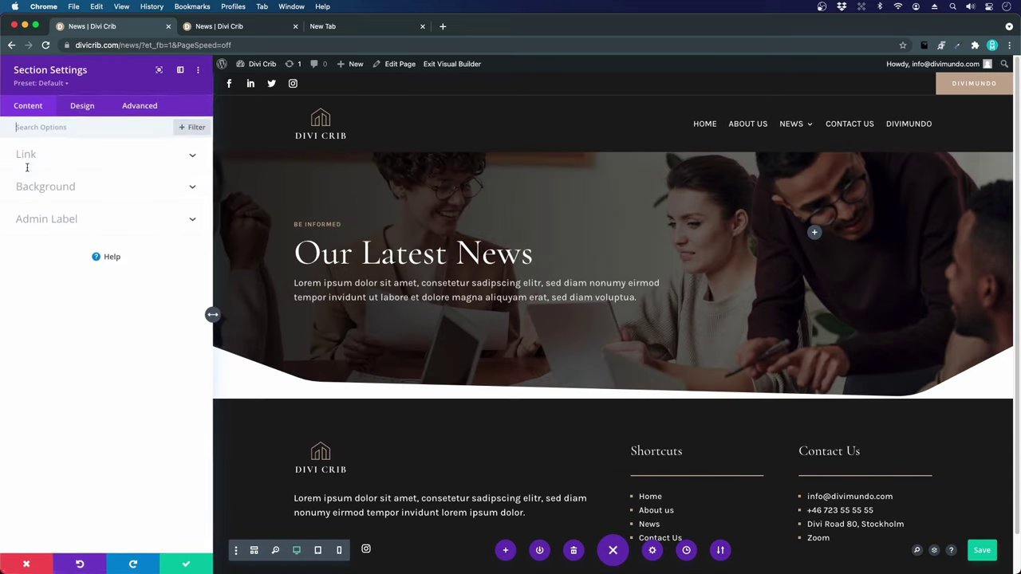
- Set the hero section's background image to the overhead meeting photo pexels-pixabay-416405.jpg
left_click(71, 189)
left_click(129, 235)
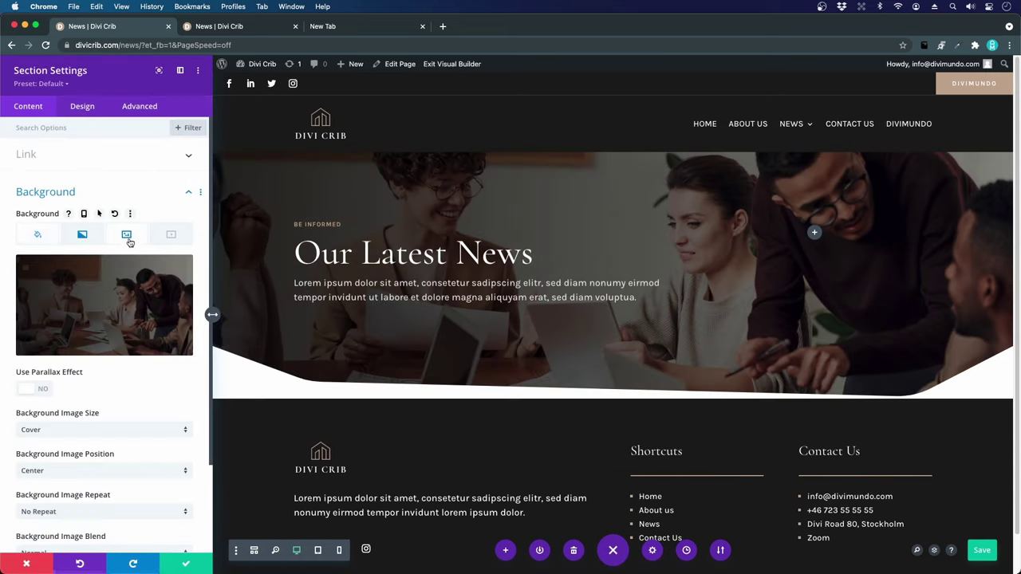
mouse_move(117, 309)
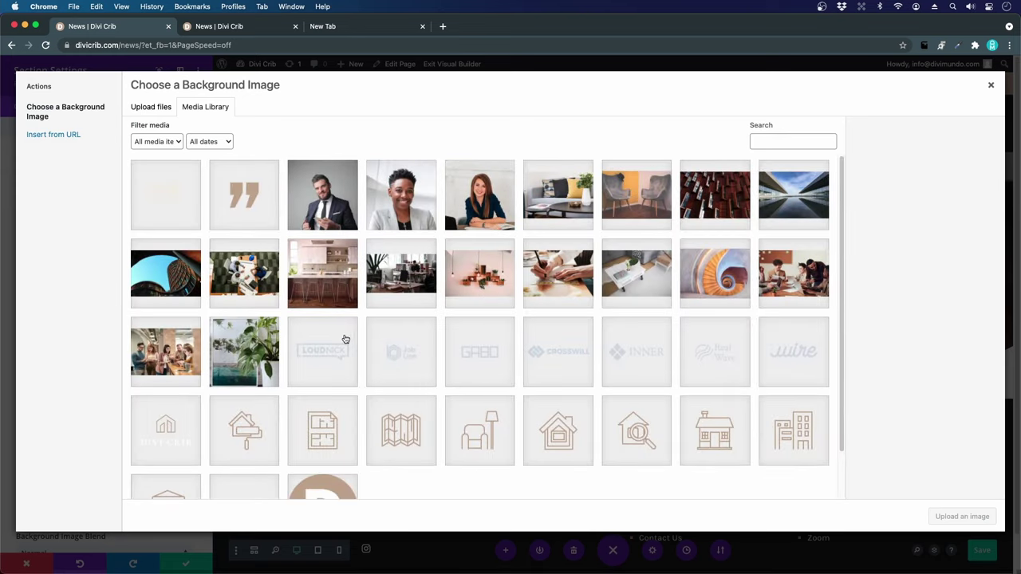
left_click(239, 275)
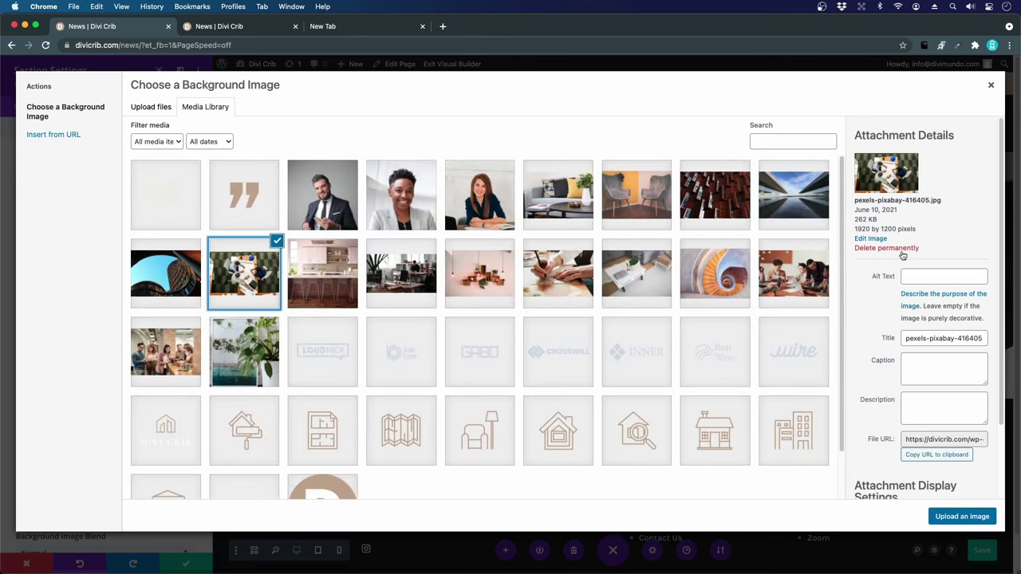
left_click(973, 518)
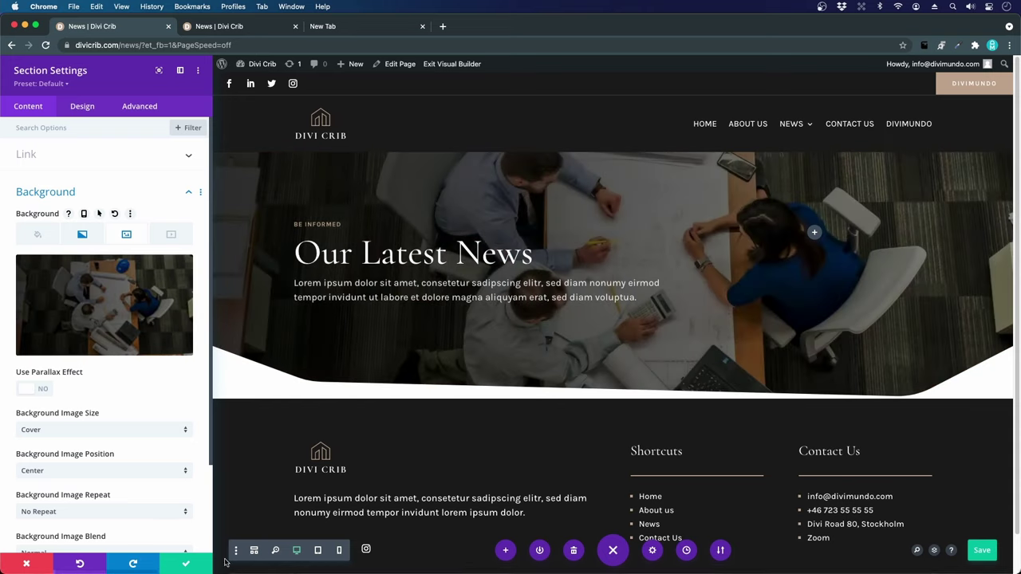
left_click(186, 563)
scroll(299, 369, "down", 2)
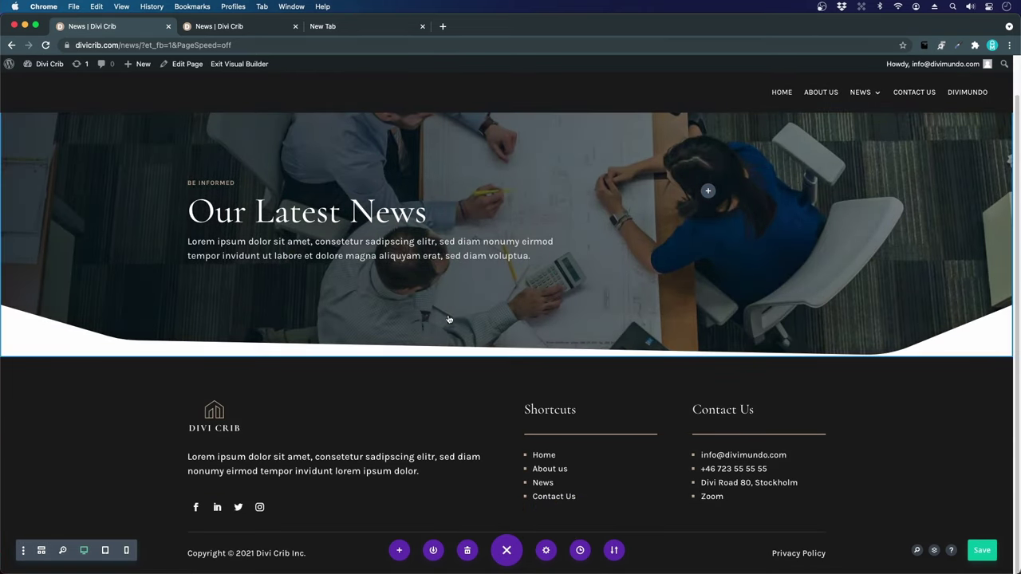
left_click(506, 358)
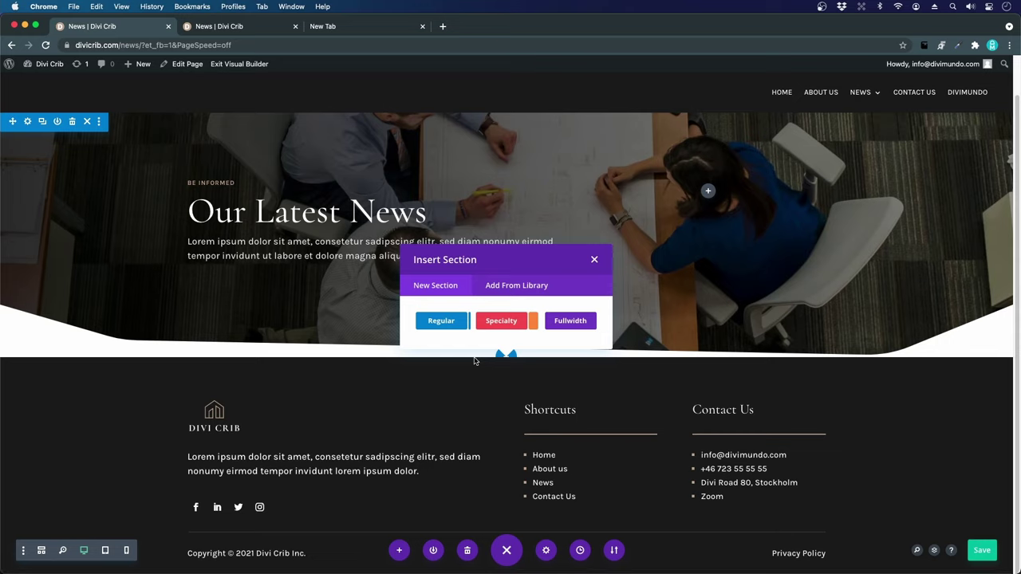
left_click(440, 321)
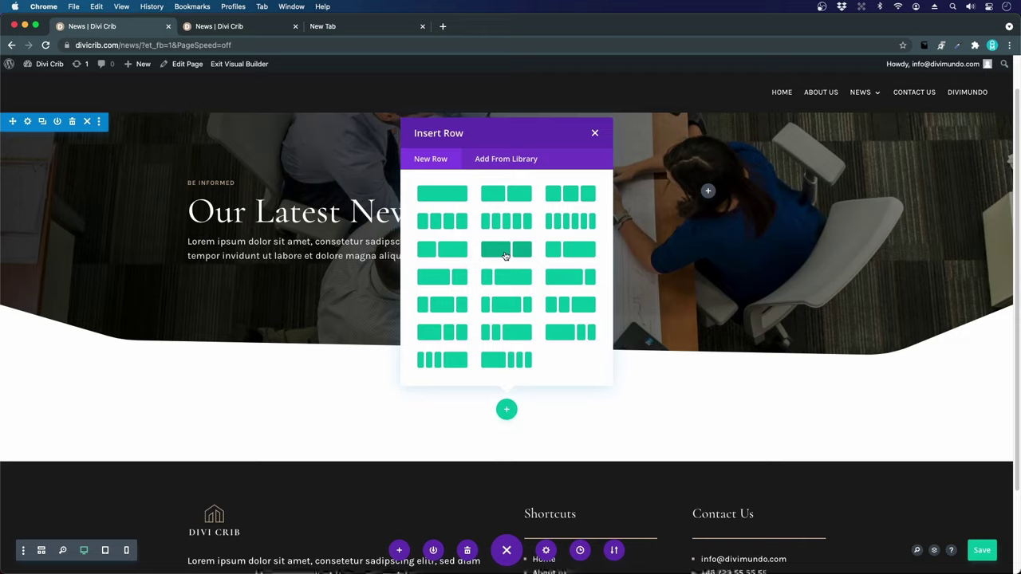
left_click(519, 252)
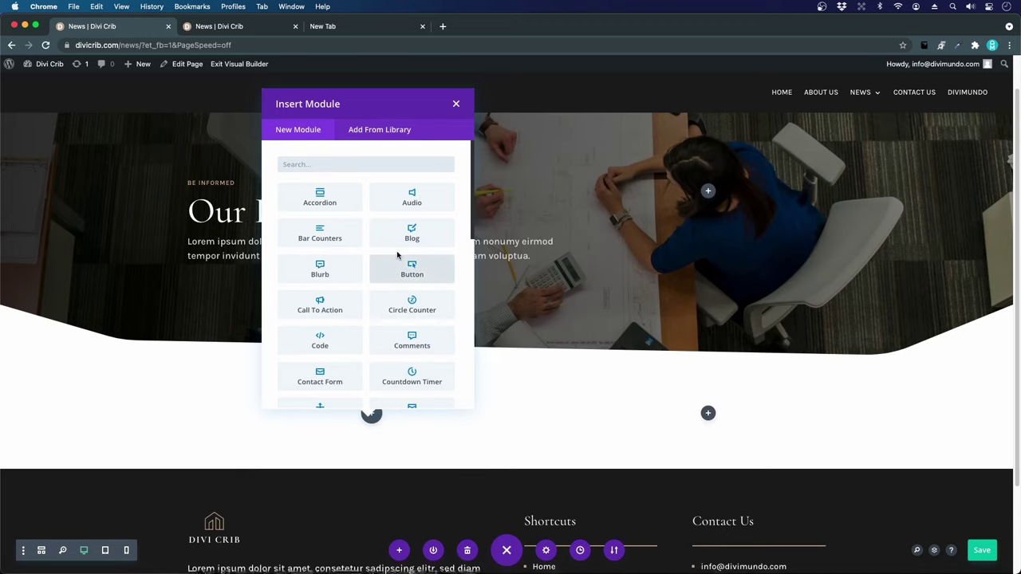
type("blog")
left_click(340, 197)
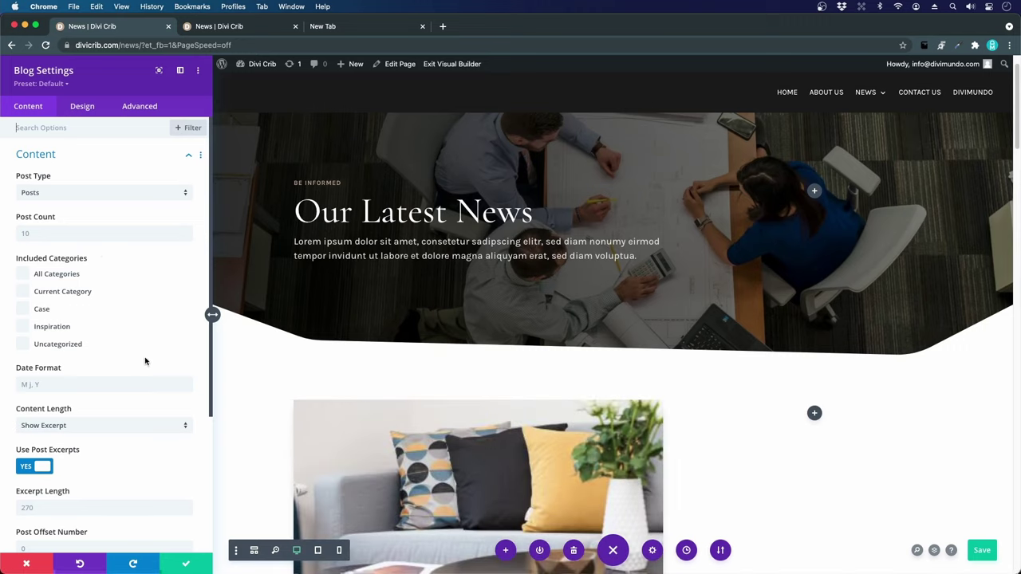
scroll(415, 340, "down", 4)
scroll(456, 337, "up", 1)
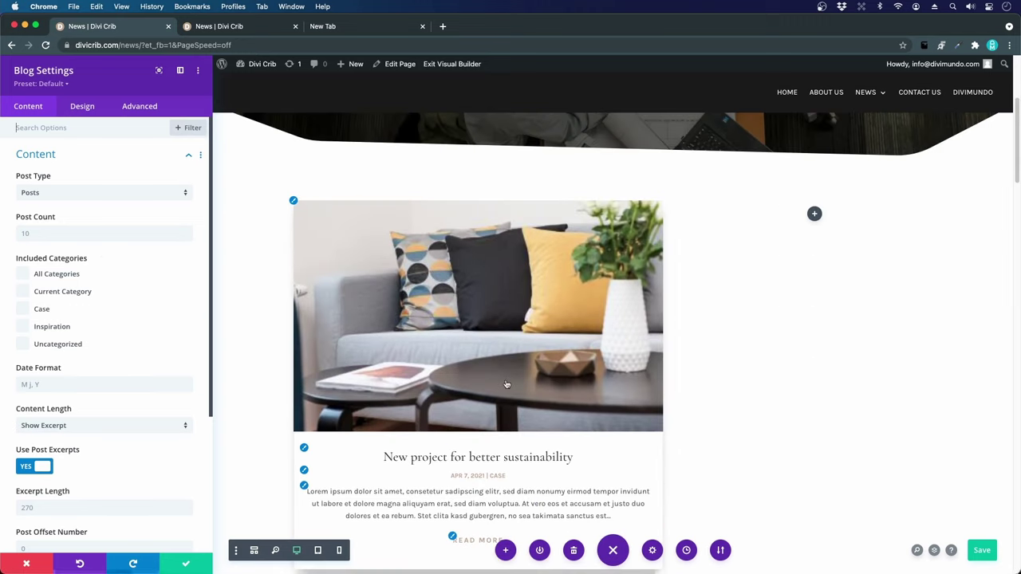
scroll(538, 401, "down", 2)
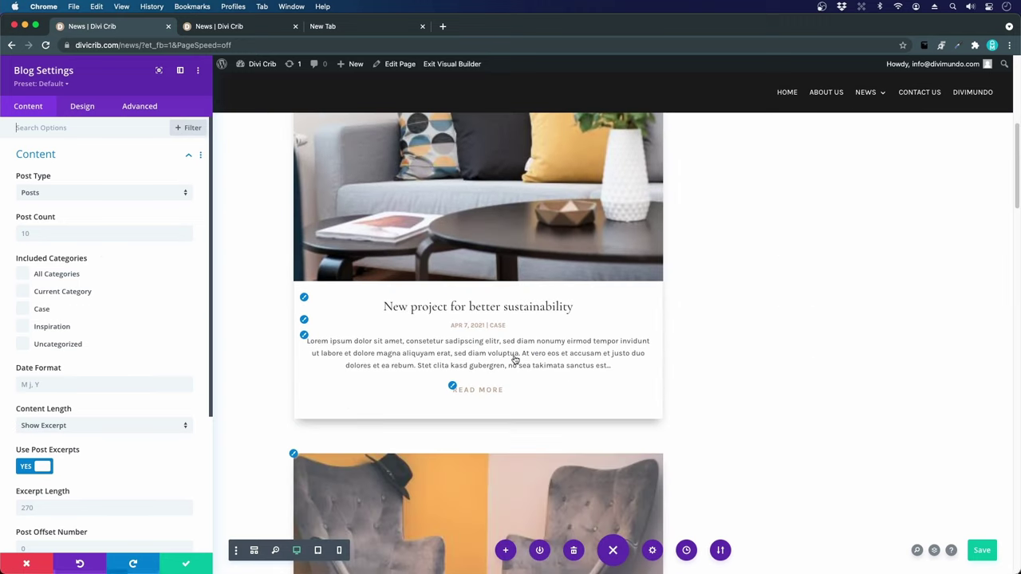
scroll(550, 358, "up", 1)
scroll(565, 337, "down", 3)
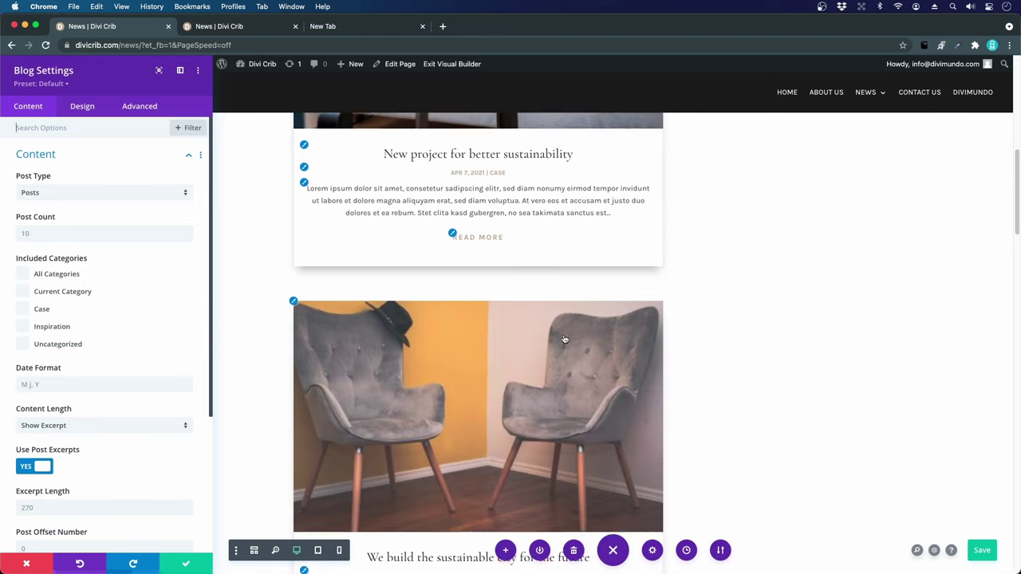
scroll(563, 342, "up", 6)
scroll(634, 330, "down", 2)
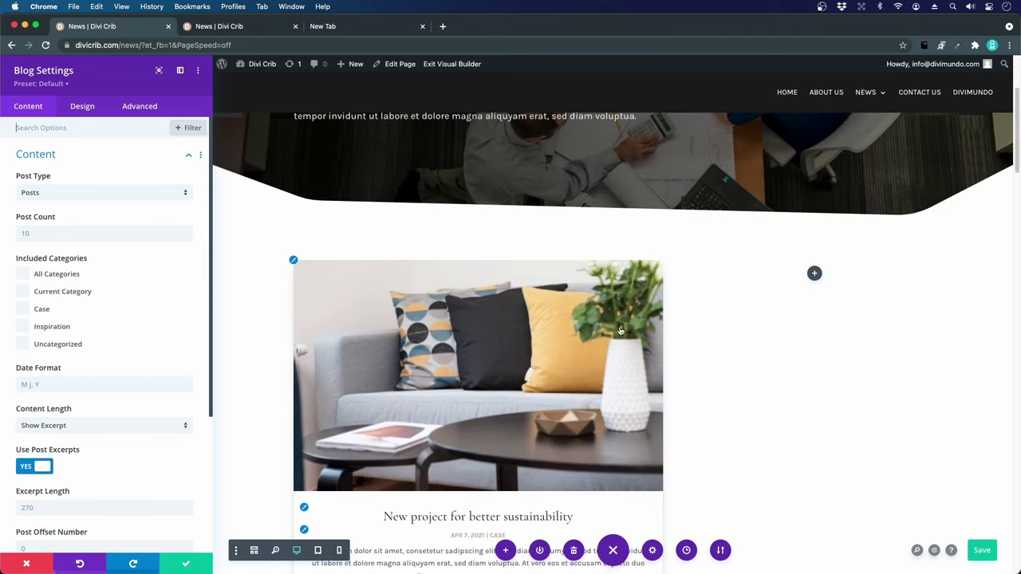
scroll(616, 334, "down", 4)
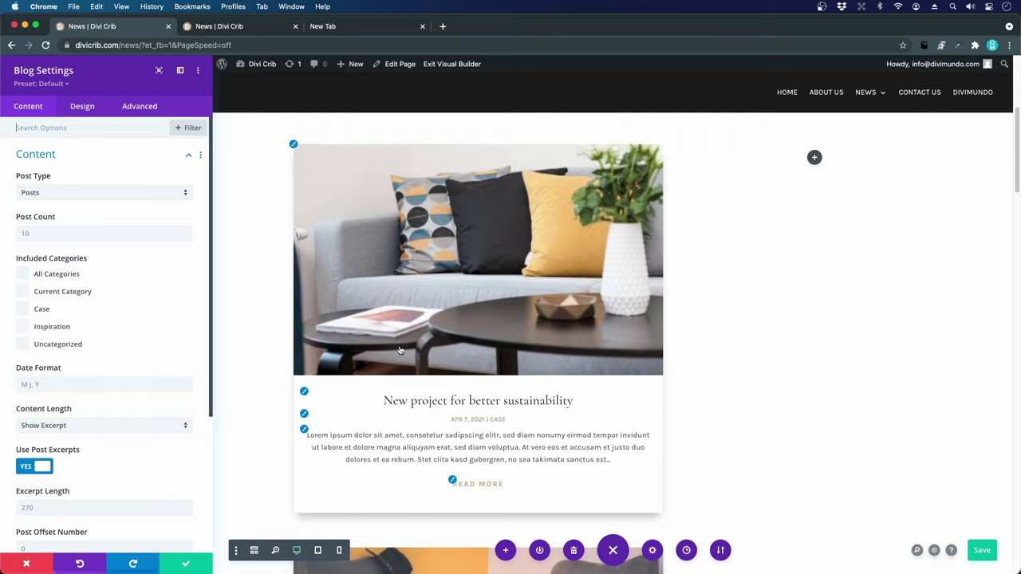
- Change the blog module's Layout from Grid to Fullwidth
left_click(76, 108)
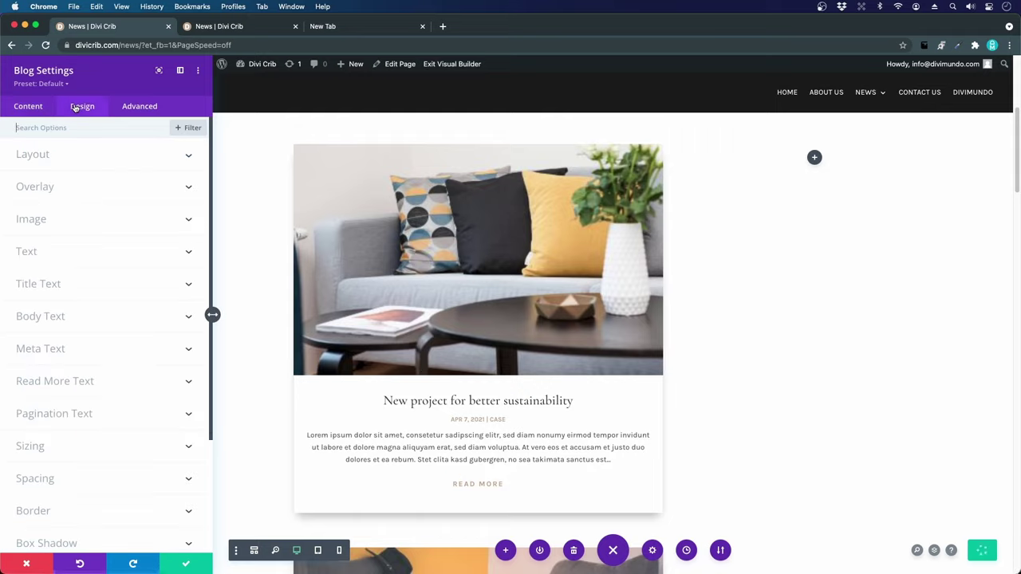
left_click(44, 155)
left_click(41, 193)
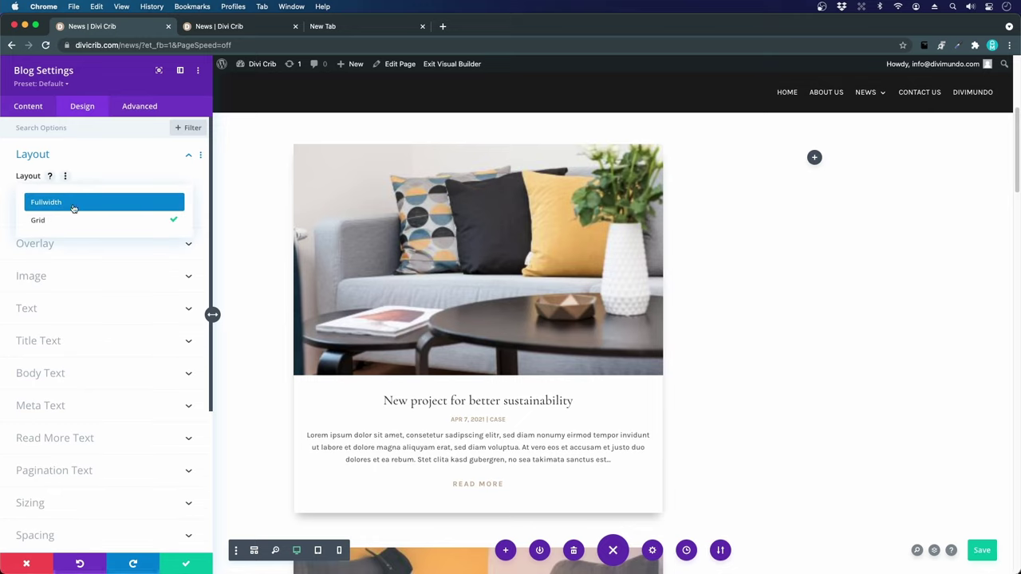
left_click(74, 204)
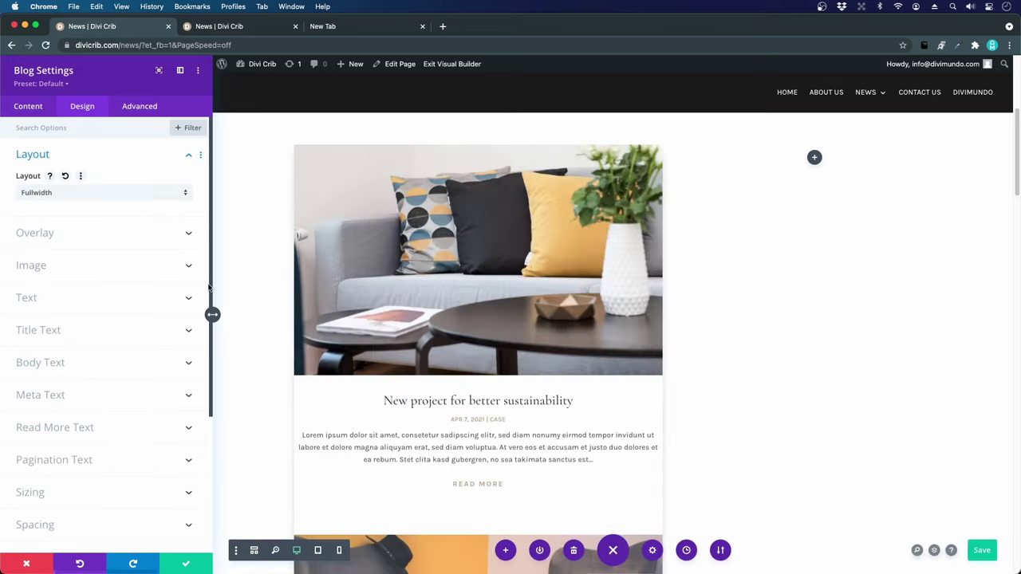
scroll(415, 319, "down", 3)
scroll(558, 303, "up", 2)
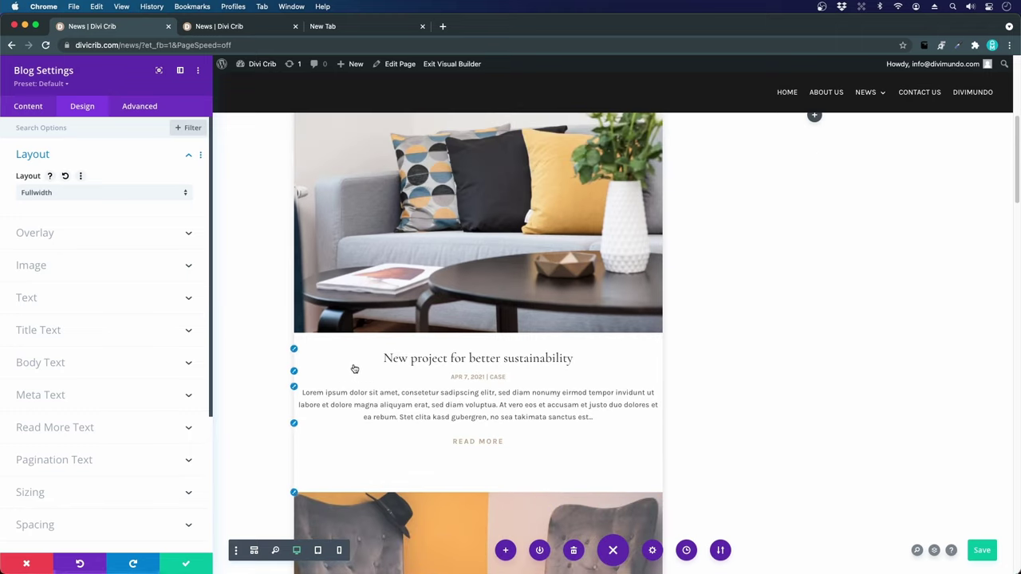
scroll(430, 385, "down", 1)
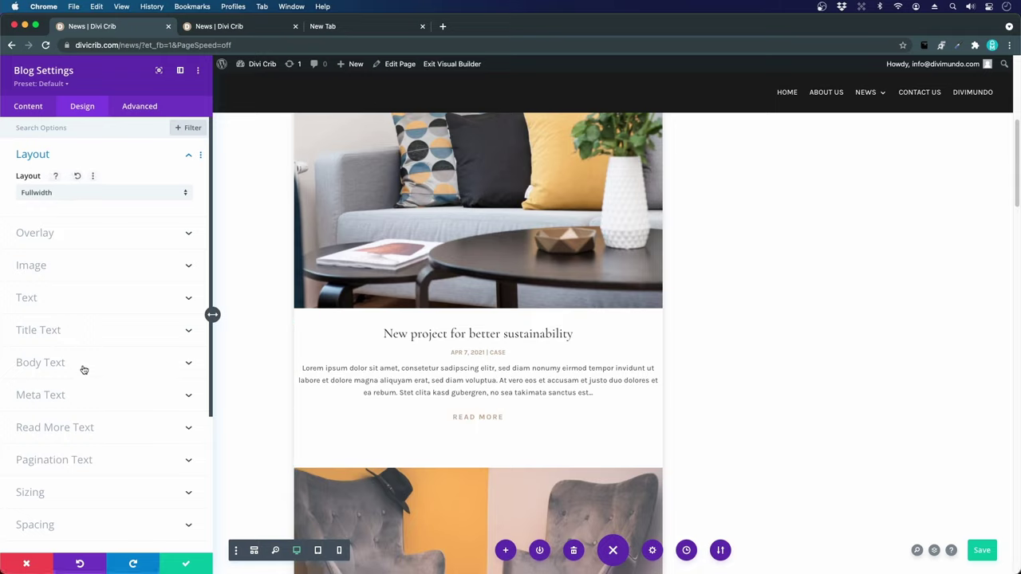
scroll(82, 375, "down", 5)
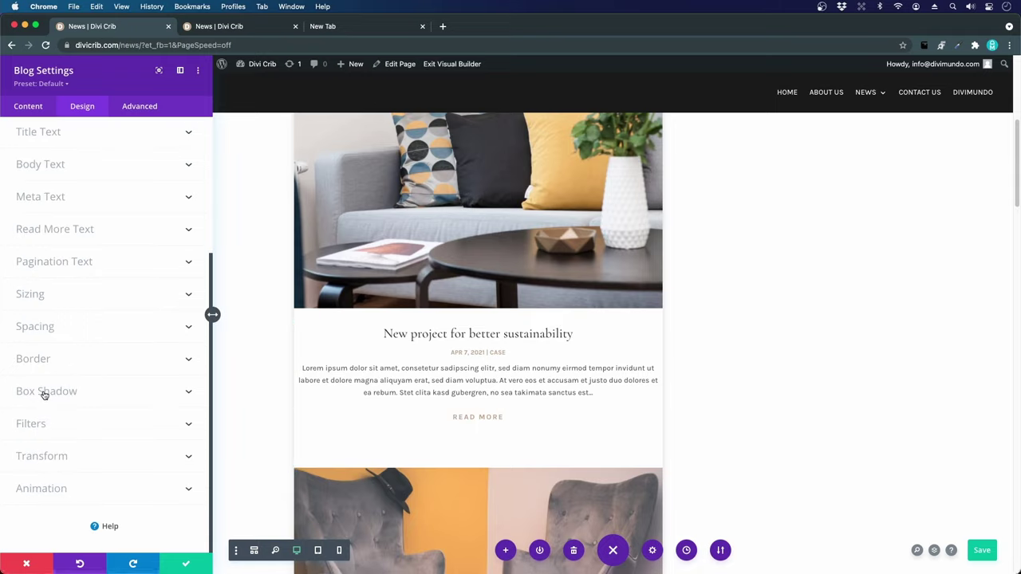
- Set the blog posts' Box Shadow to None
left_click(45, 395)
left_click(41, 185)
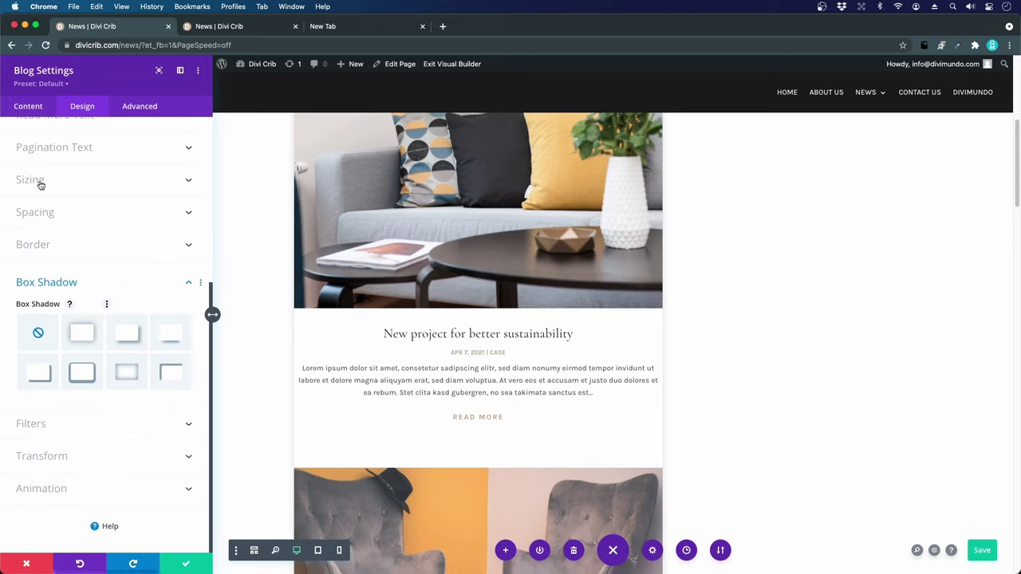
scroll(469, 349, "up", 5)
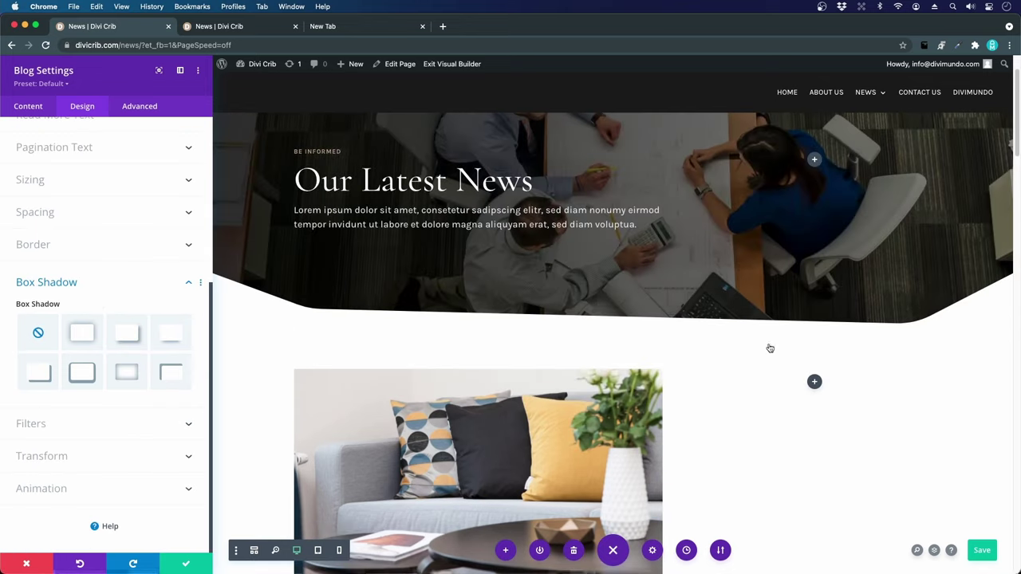
scroll(693, 400, "down", 5)
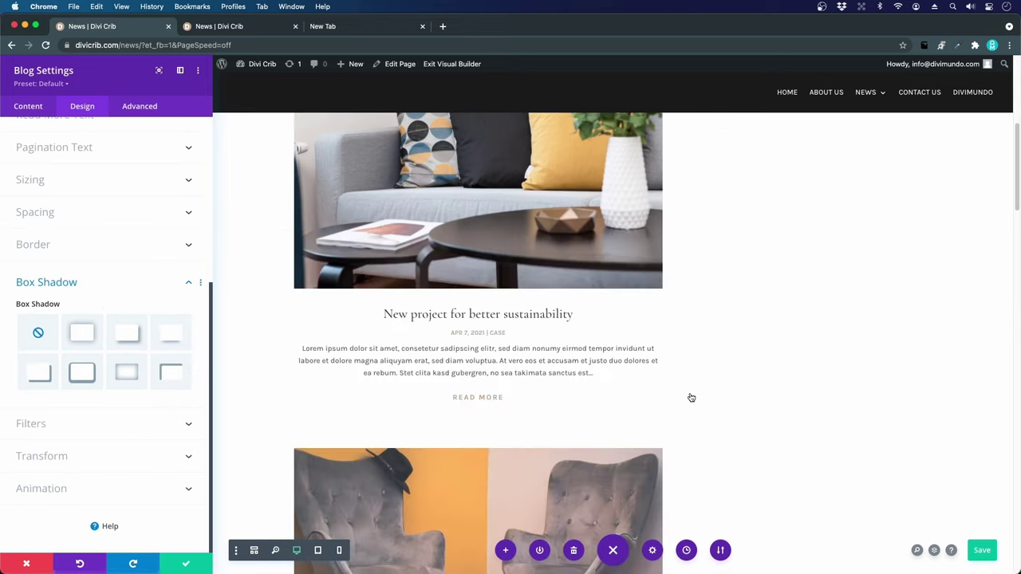
scroll(691, 398, "up", 3)
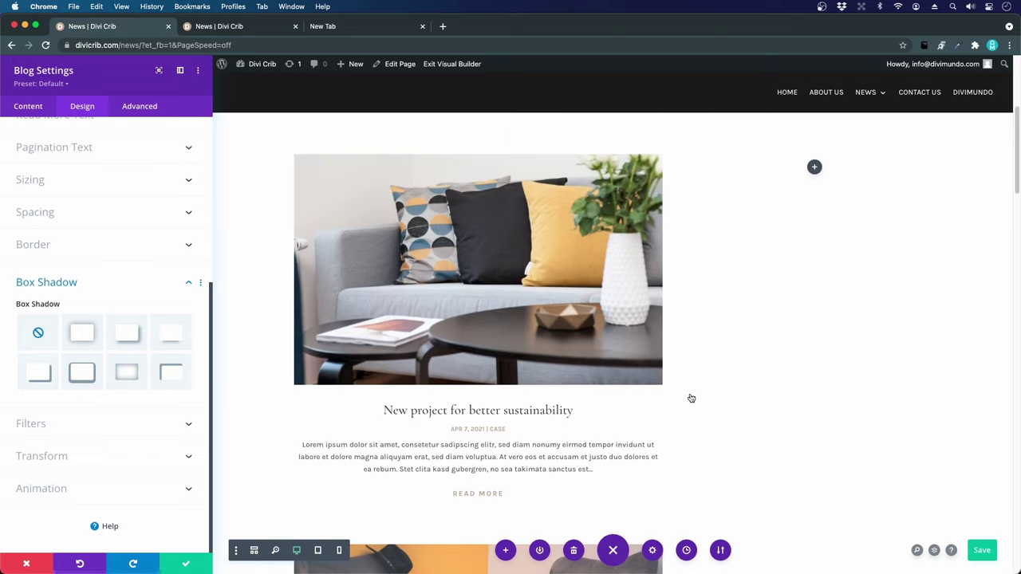
scroll(690, 400, "down", 15)
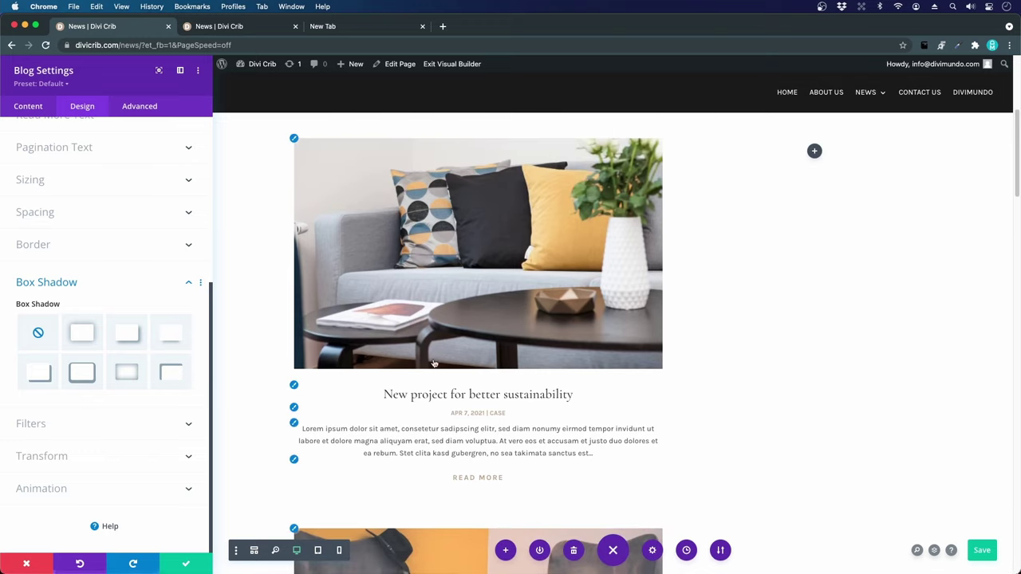
scroll(582, 390, "down", 15)
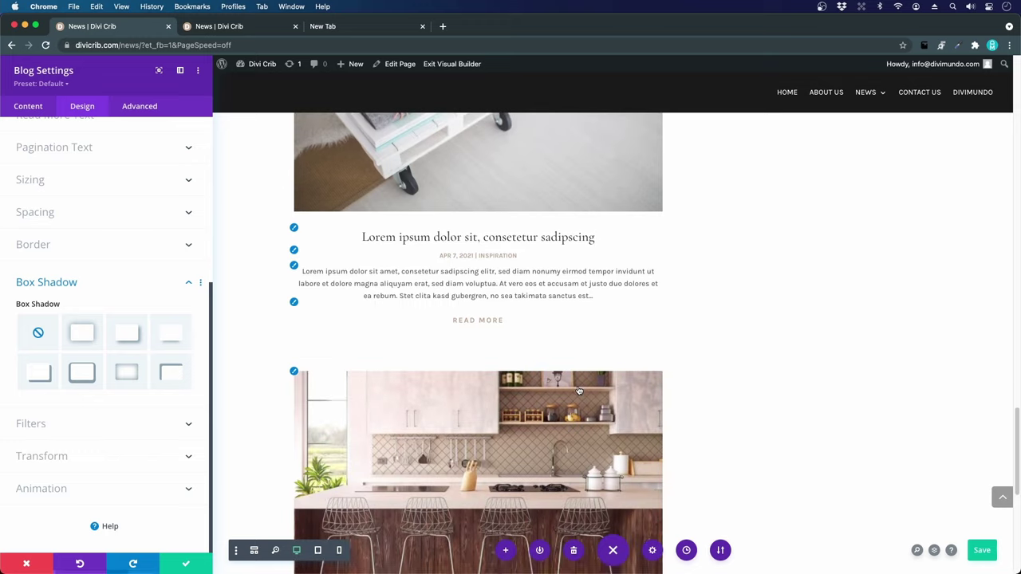
scroll(577, 392, "up", 20)
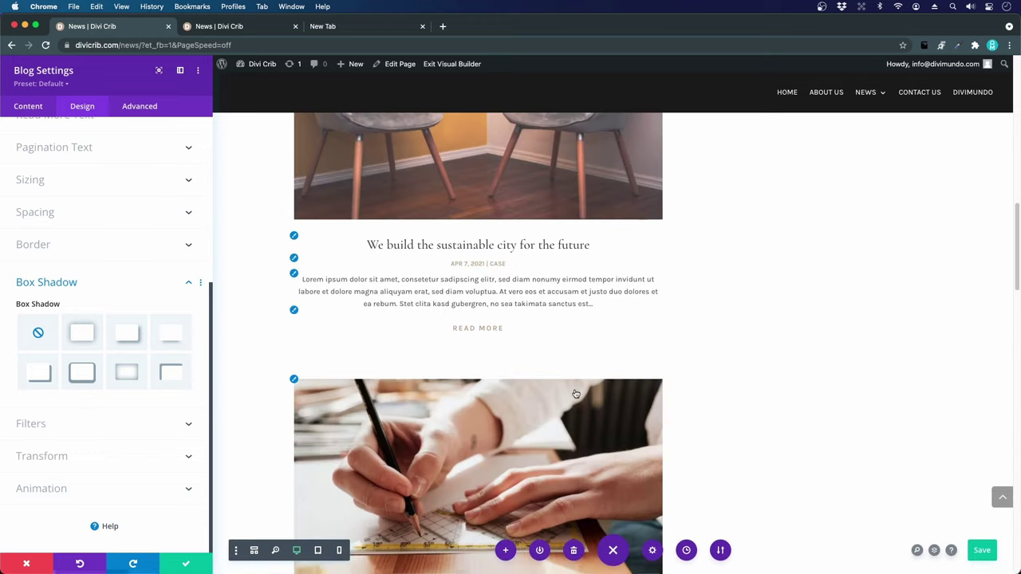
scroll(575, 394, "down", 5)
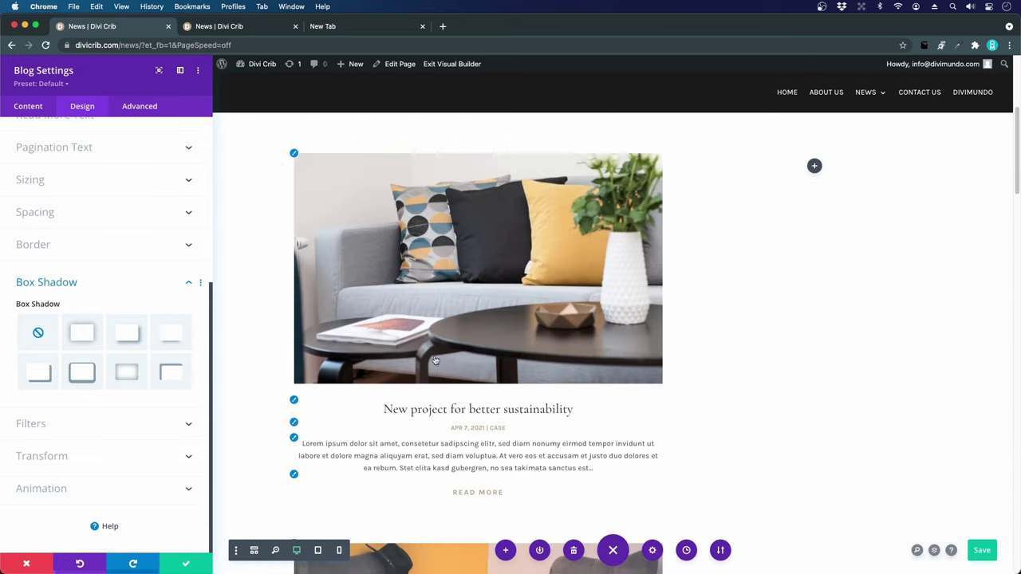
left_click(31, 106)
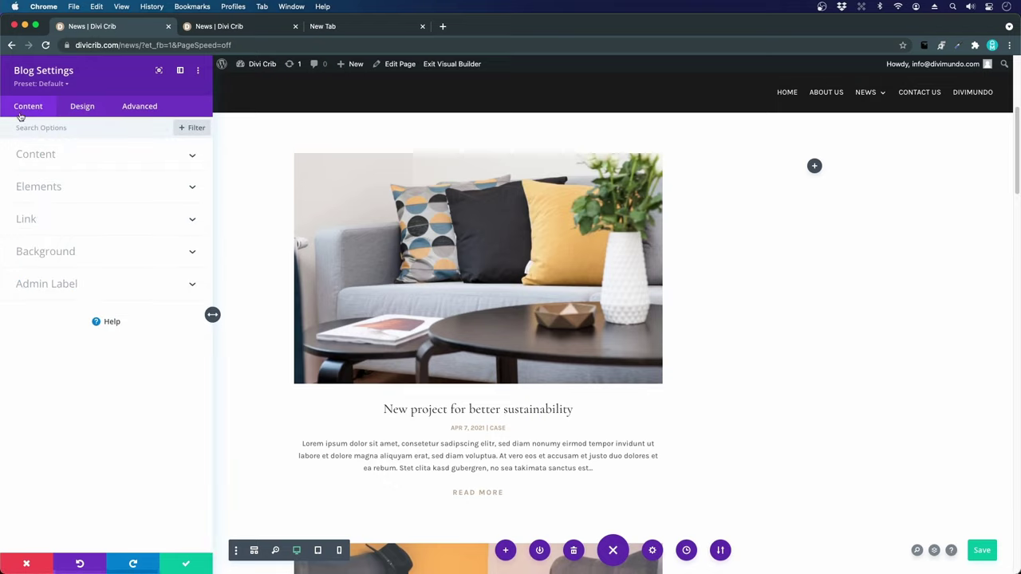
- Set the blog module's Post Count to 5
left_click(35, 157)
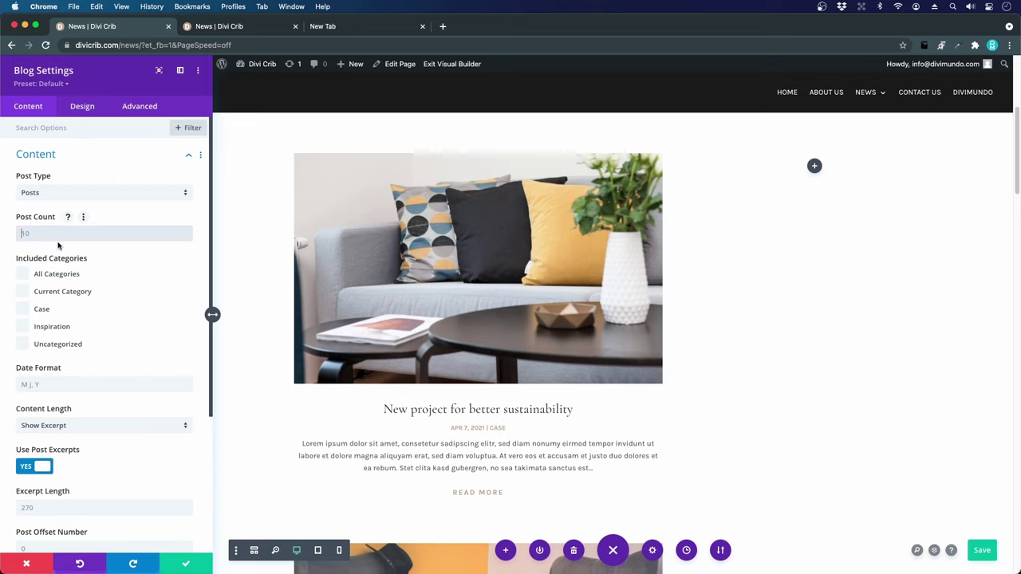
type("5")
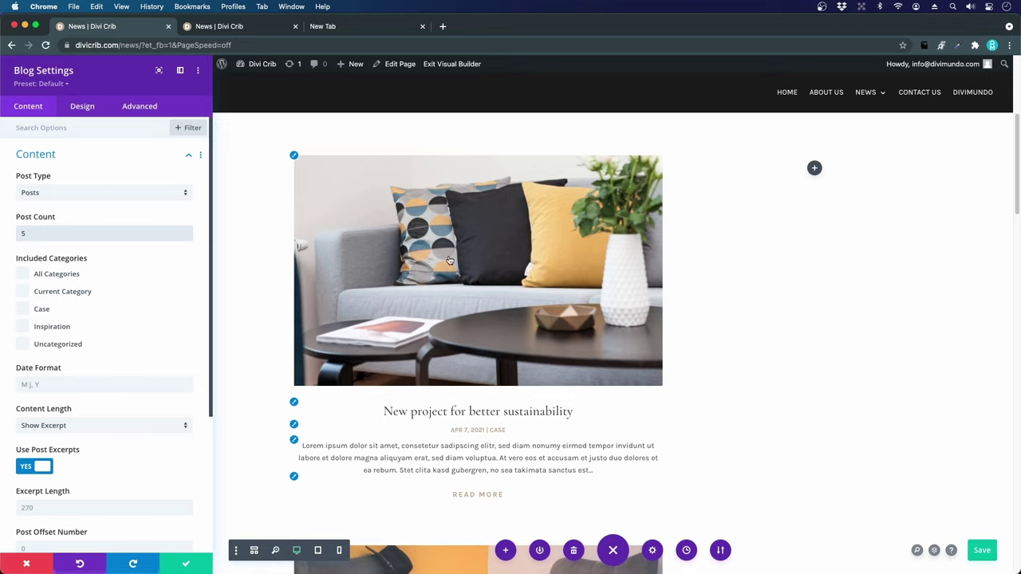
scroll(449, 260, "down", 13)
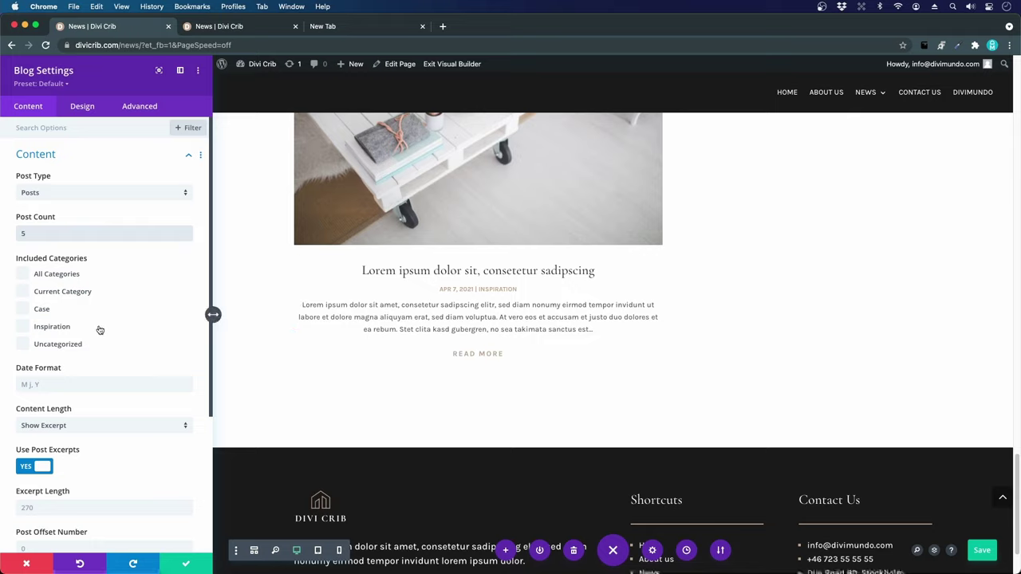
scroll(99, 329, "down", 5)
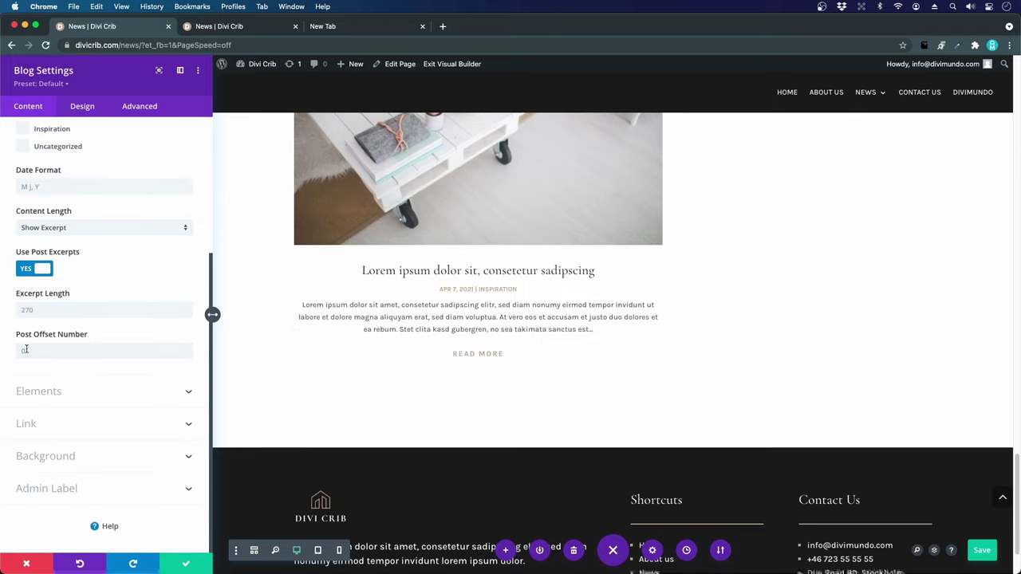
- Turn on Show Pagination to add the Older Entries link below the posts
left_click(33, 391)
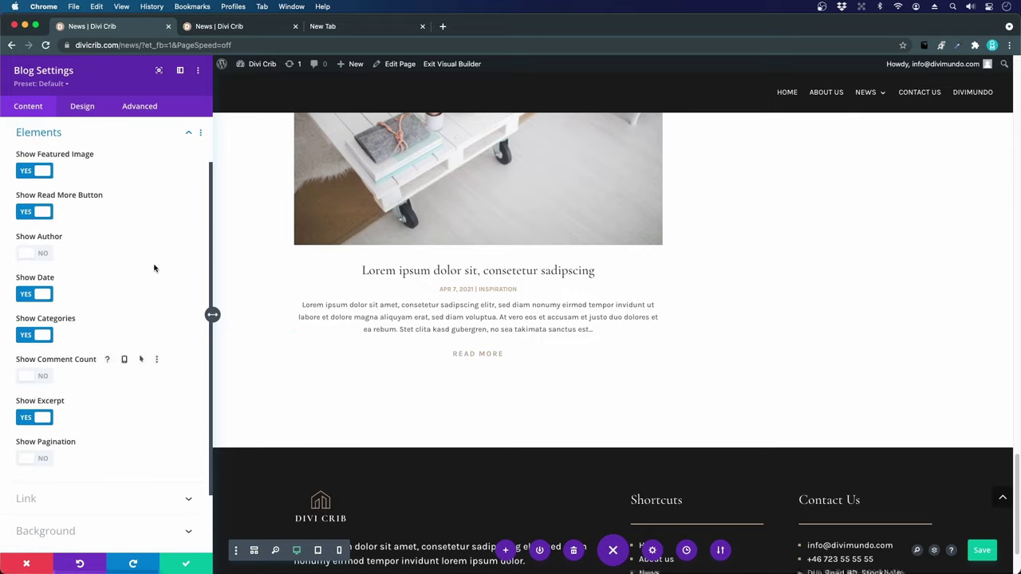
left_click(40, 459)
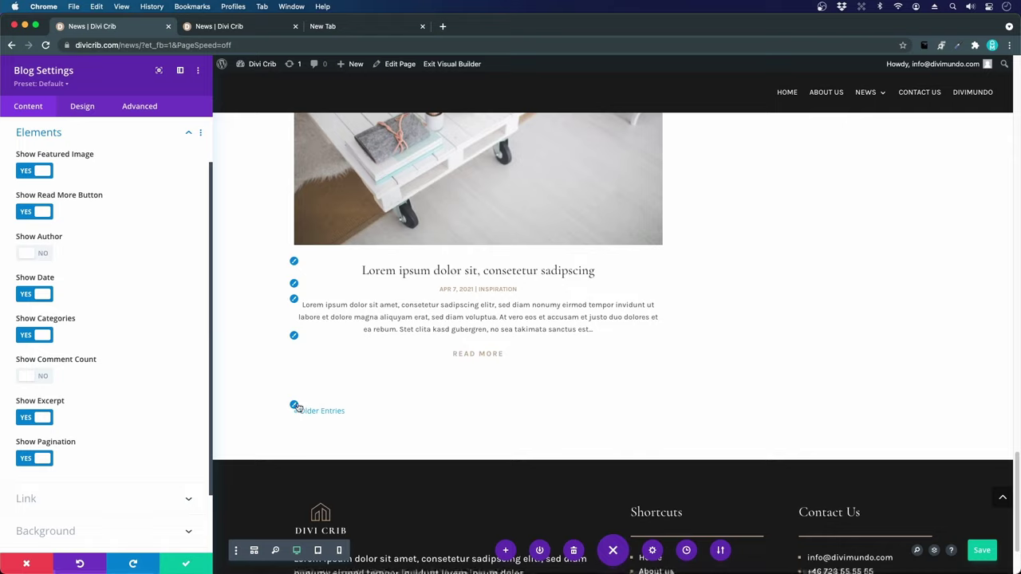
left_click(295, 405)
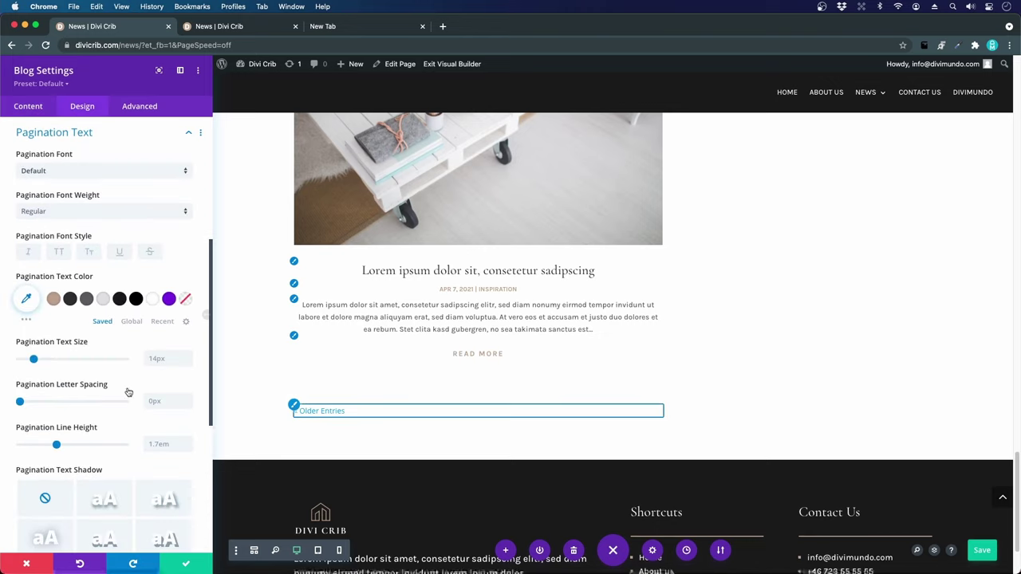
- Style the Older Entries pagination text in Karla with the tan #c2ab92 colour and close Blog Settings
left_click(46, 171)
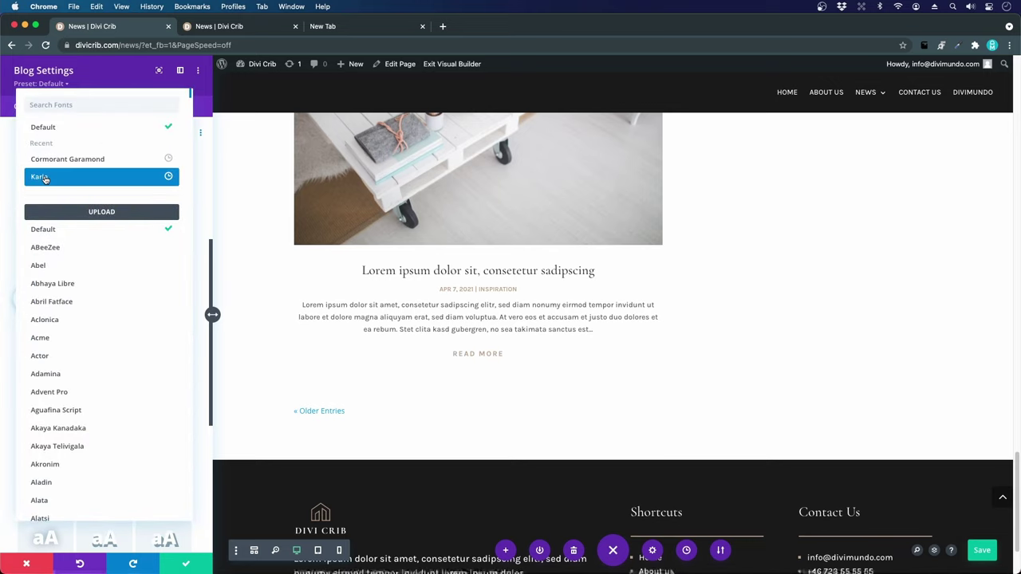
left_click(45, 176)
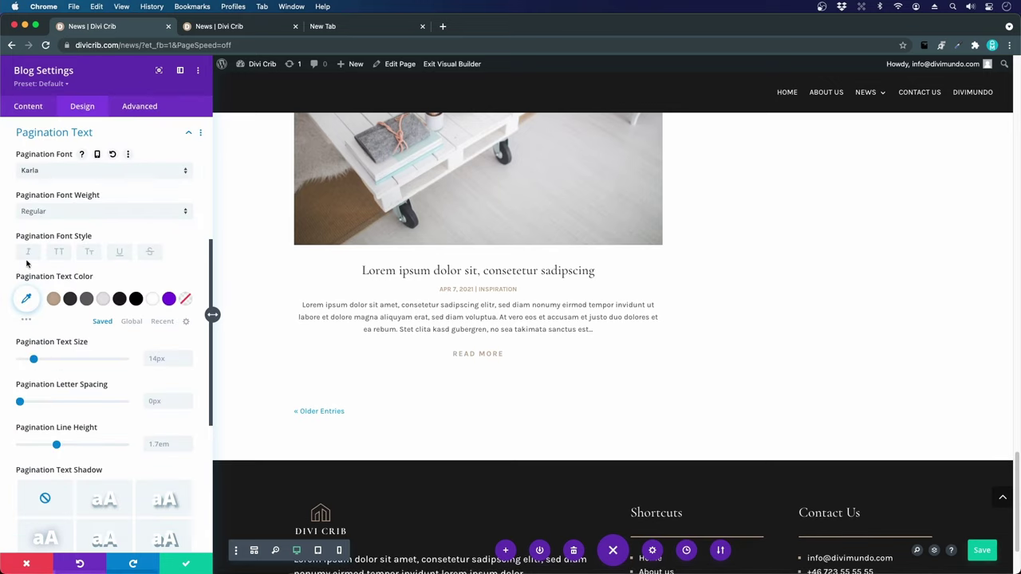
left_click(53, 300)
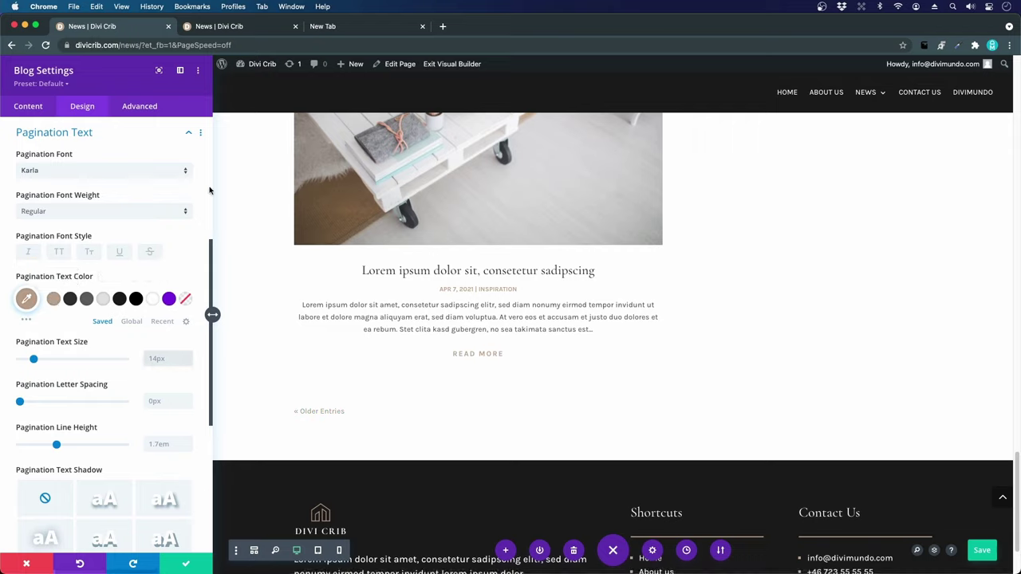
left_click(182, 564)
- Check the live News page, then add a Search module to the sidebar column
scroll(494, 335, "up", 5)
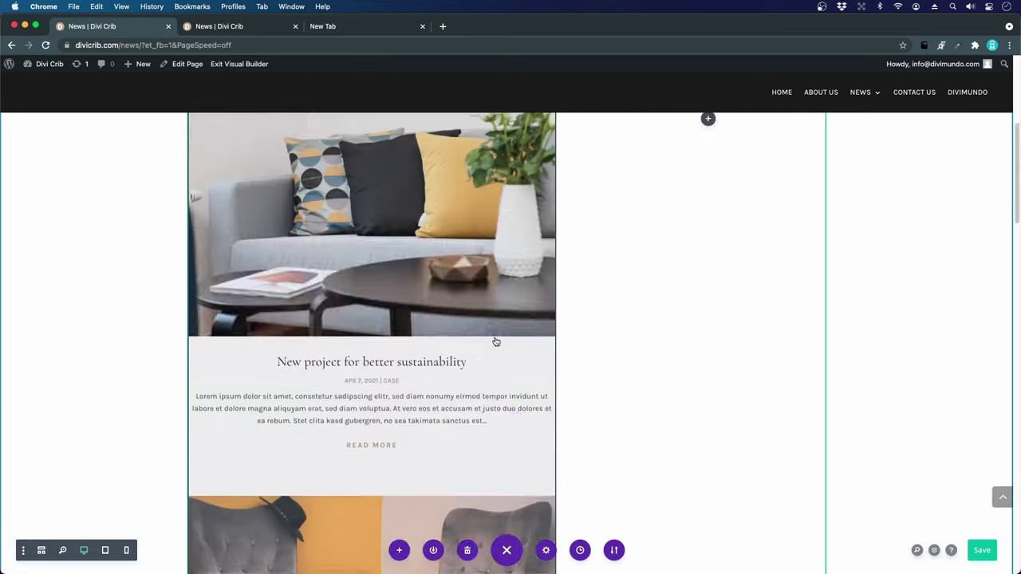
scroll(495, 342, "up", 4)
scroll(495, 341, "down", 3)
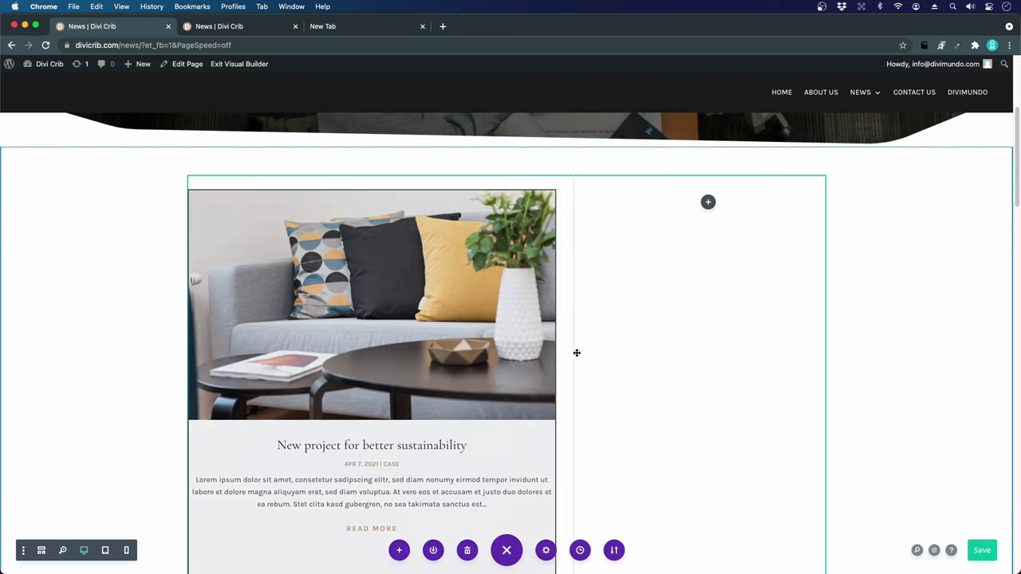
left_click(245, 30)
scroll(651, 414, "down", 5)
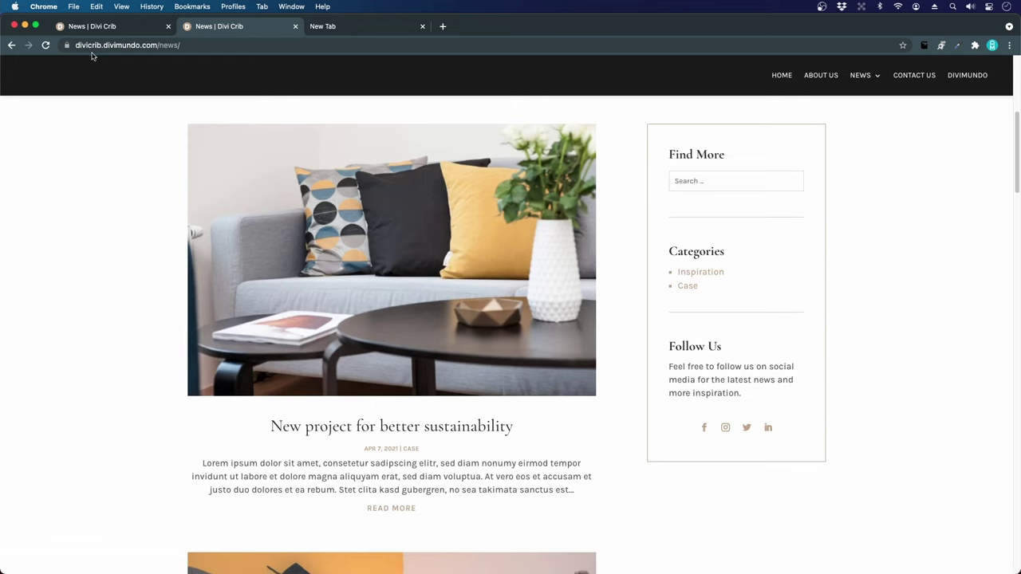
left_click(100, 30)
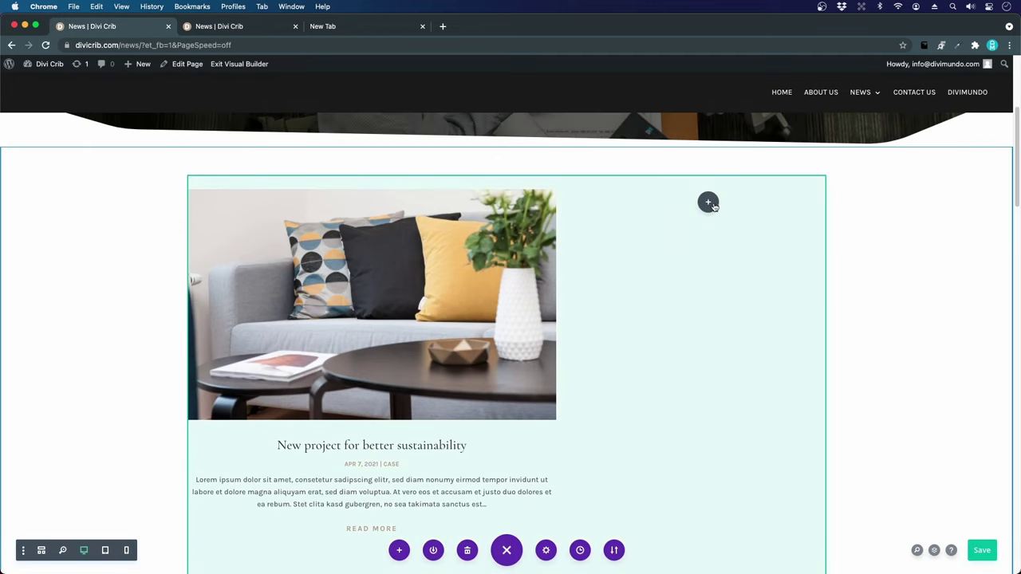
left_click(709, 204)
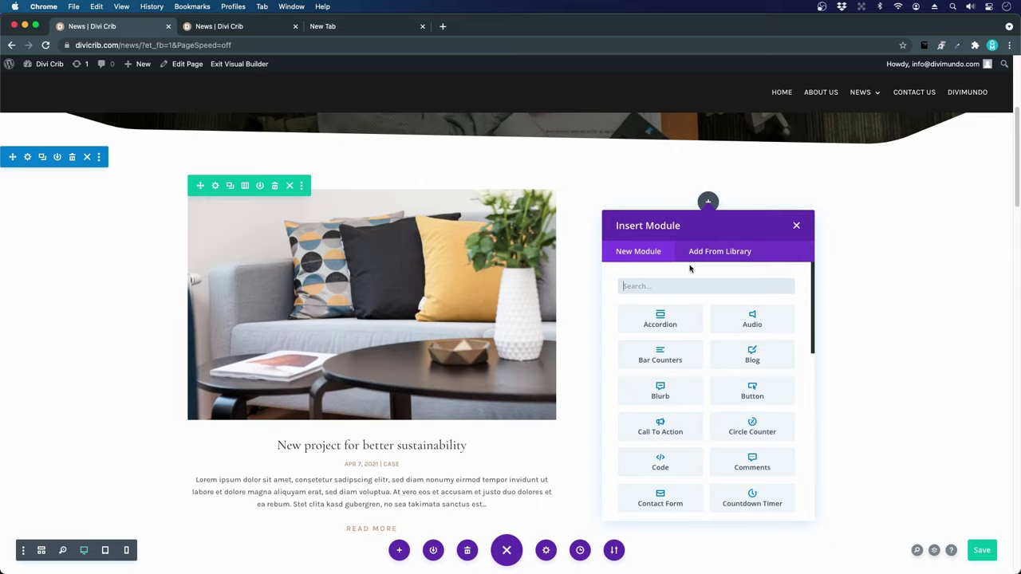
type("searc")
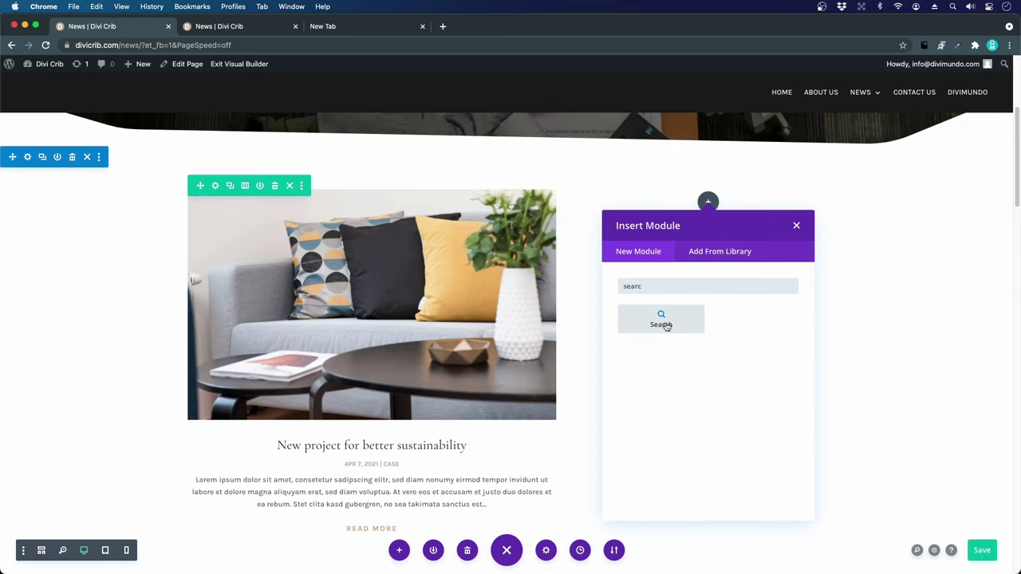
left_click(666, 326)
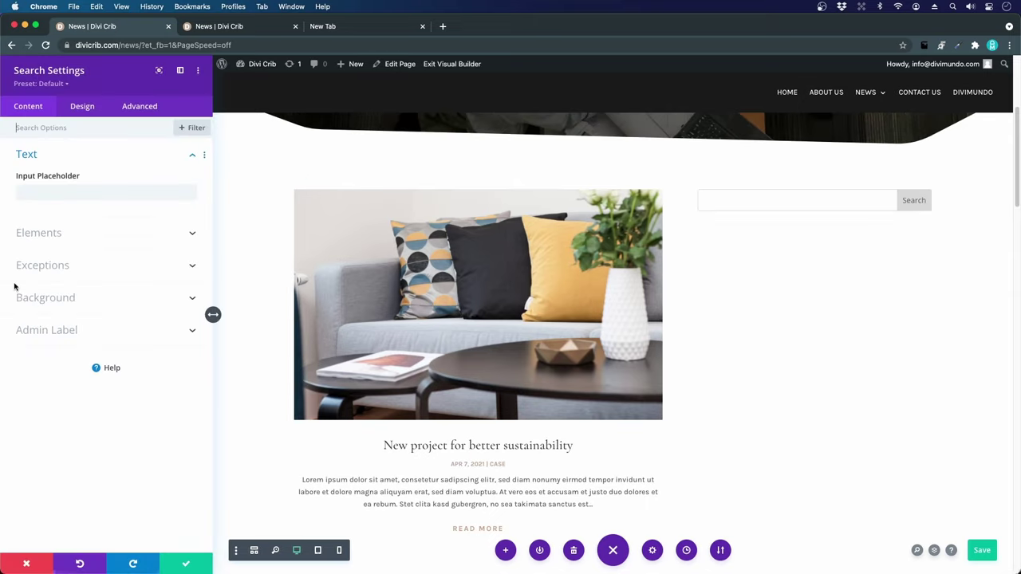
- Give the search bar a 'Search ...' placeholder, hide its button, and exclude pages from results
left_click(68, 192)
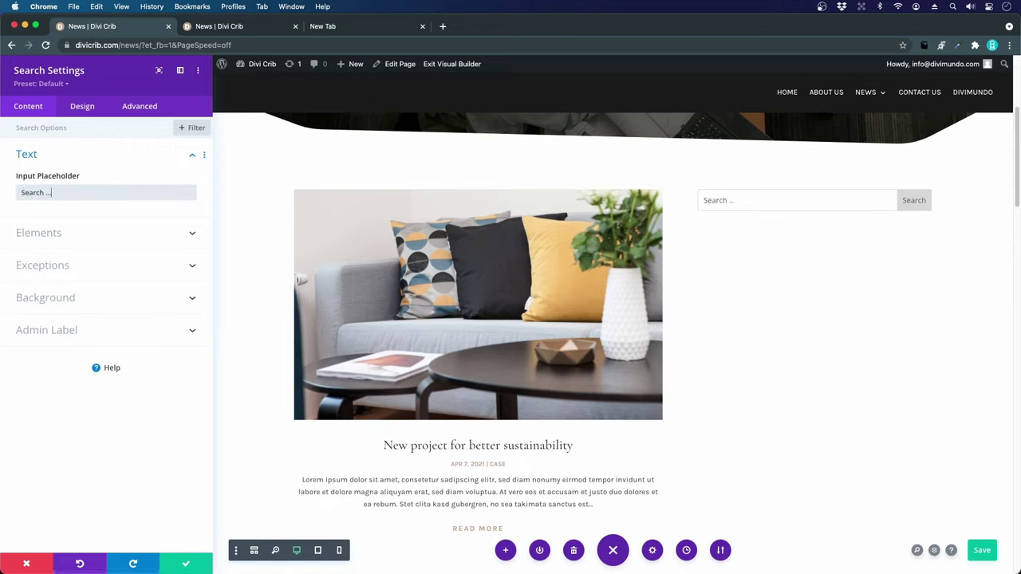
left_click(163, 236)
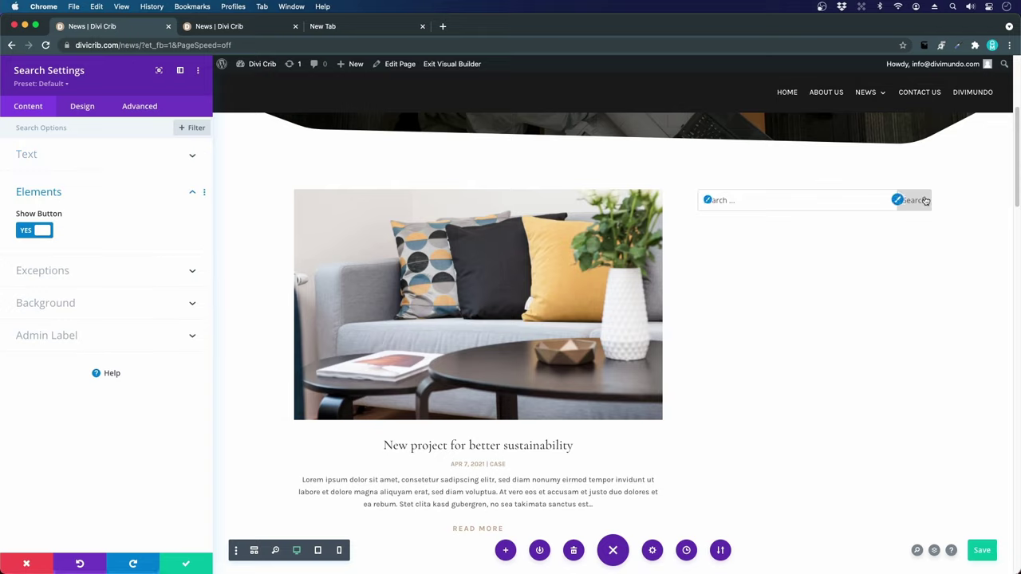
left_click(35, 231)
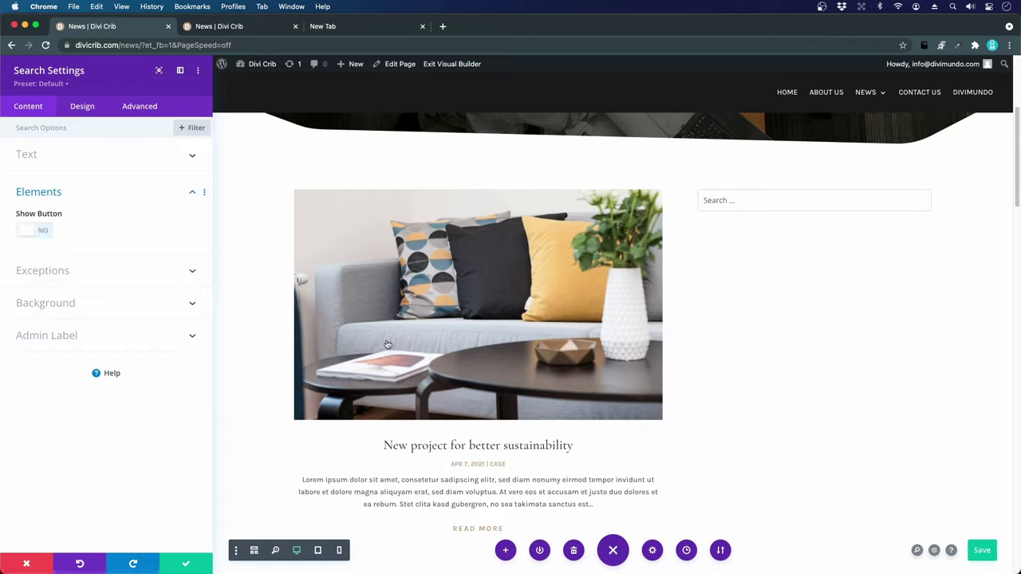
left_click(79, 275)
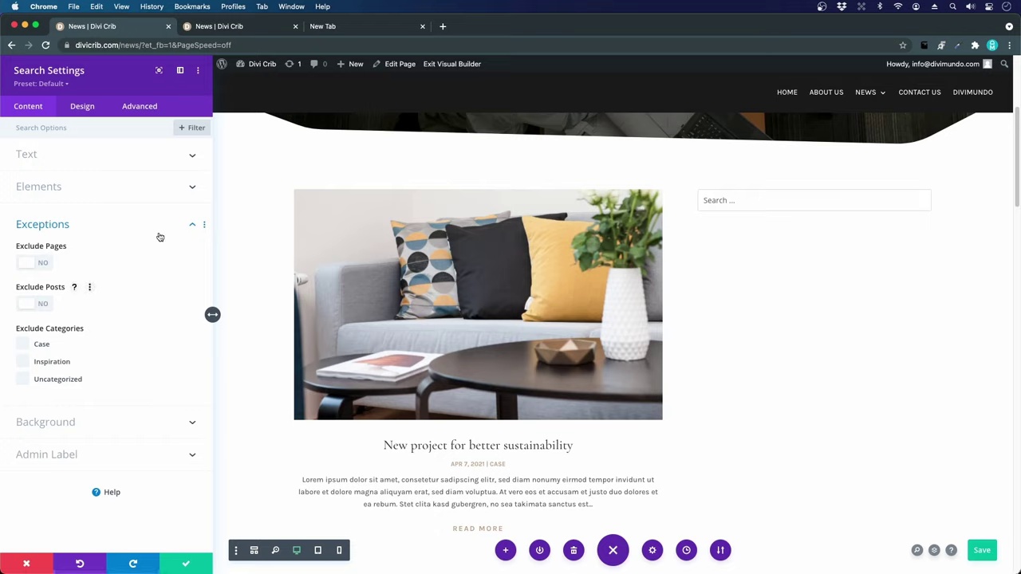
left_click(36, 264)
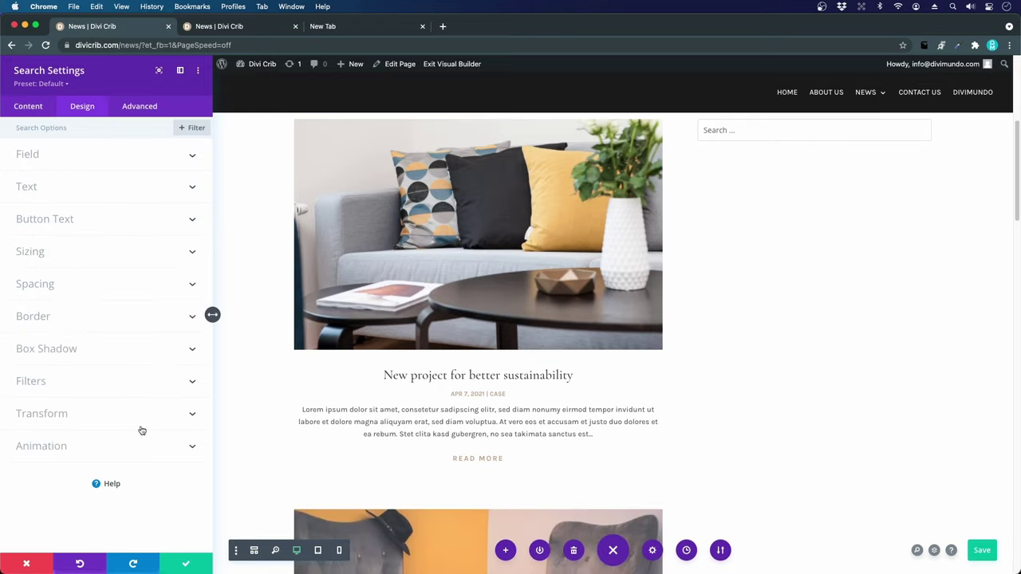
left_click(183, 562)
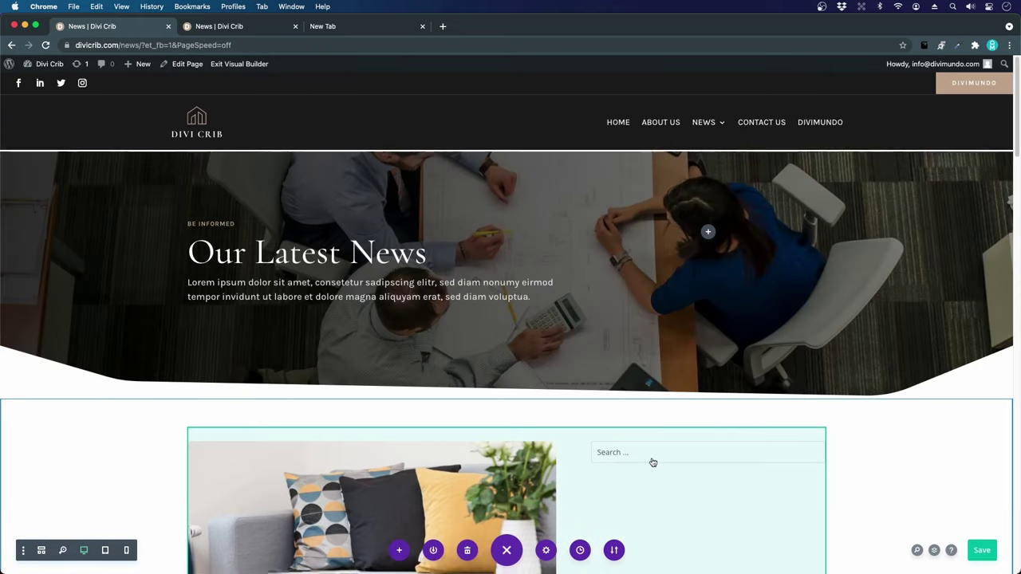
- Add a 'Find More' Heading 3 text module and position it above the search bar
mouse_move(707, 469)
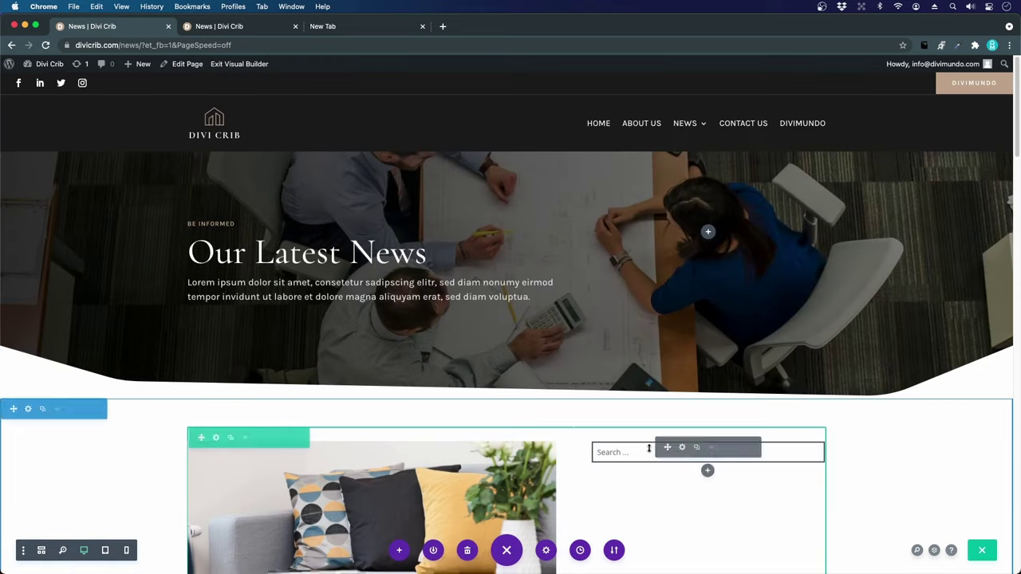
left_click(707, 470)
type("text")
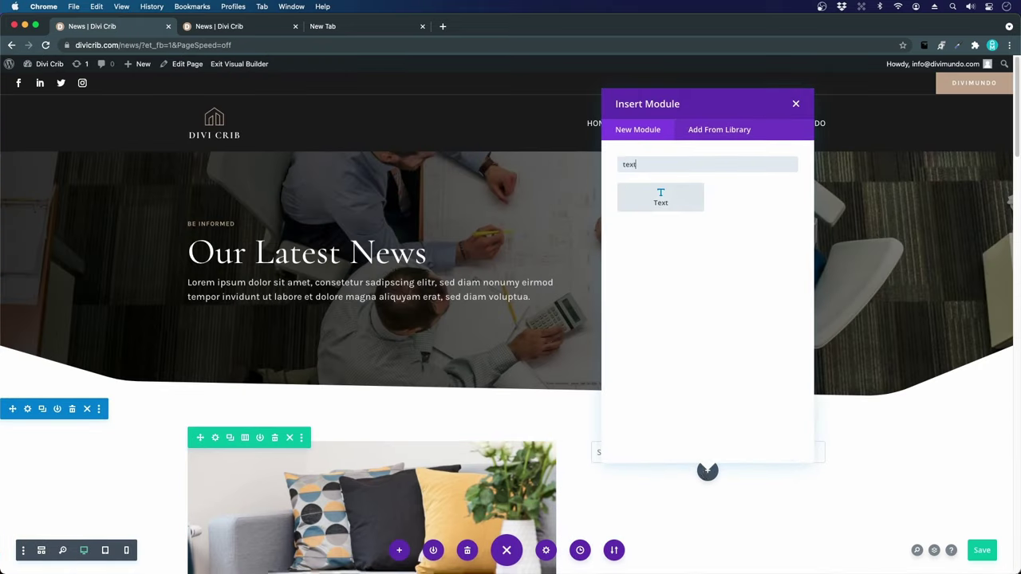
left_click(661, 197)
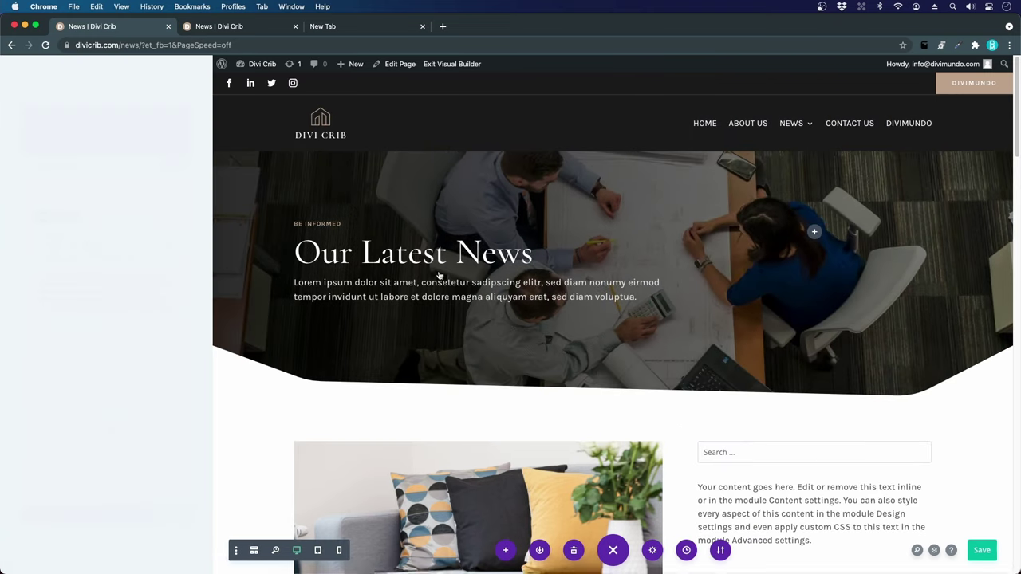
triple_click(110, 319)
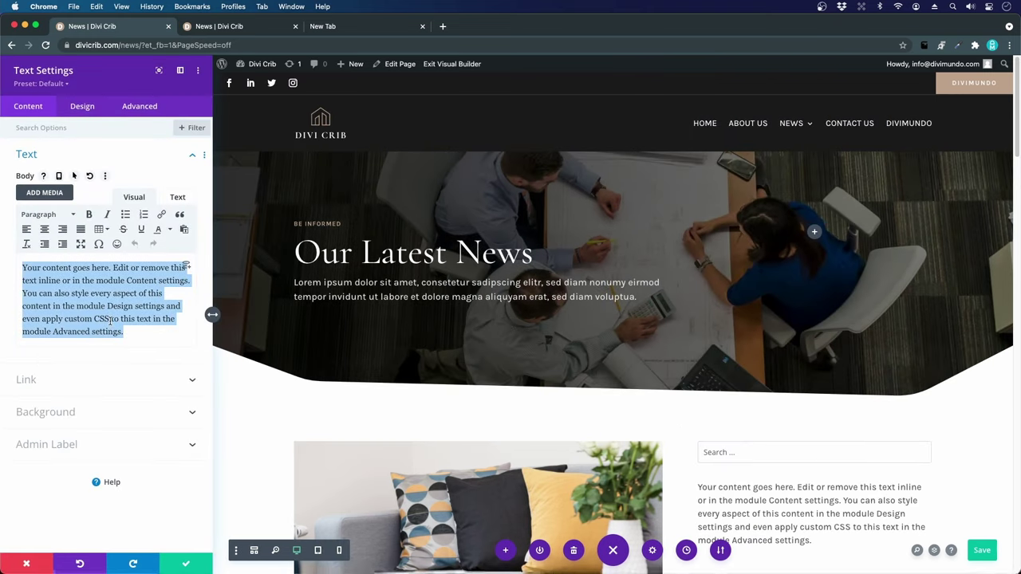
type("Find More")
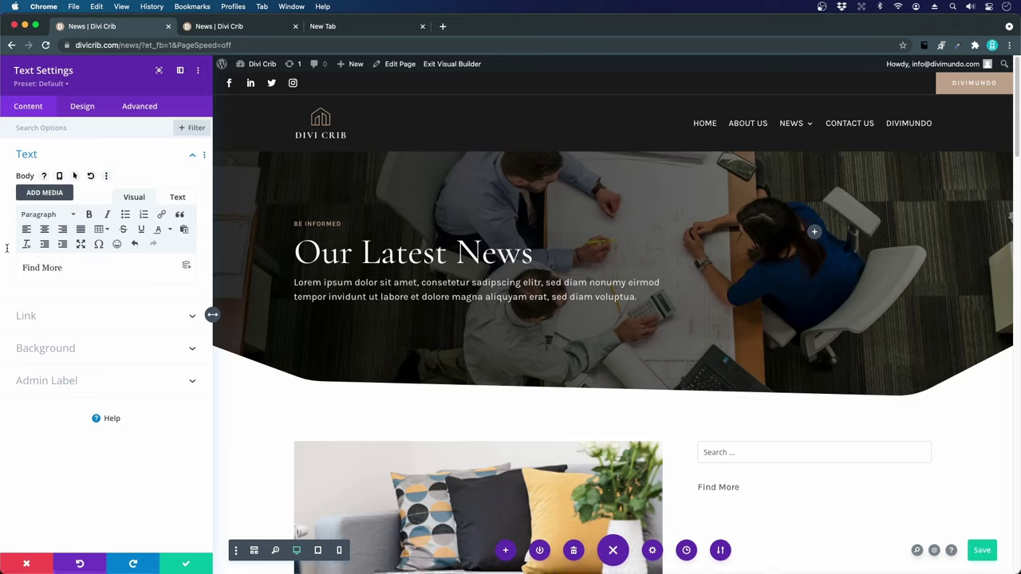
triple_click(29, 270)
left_click(47, 214)
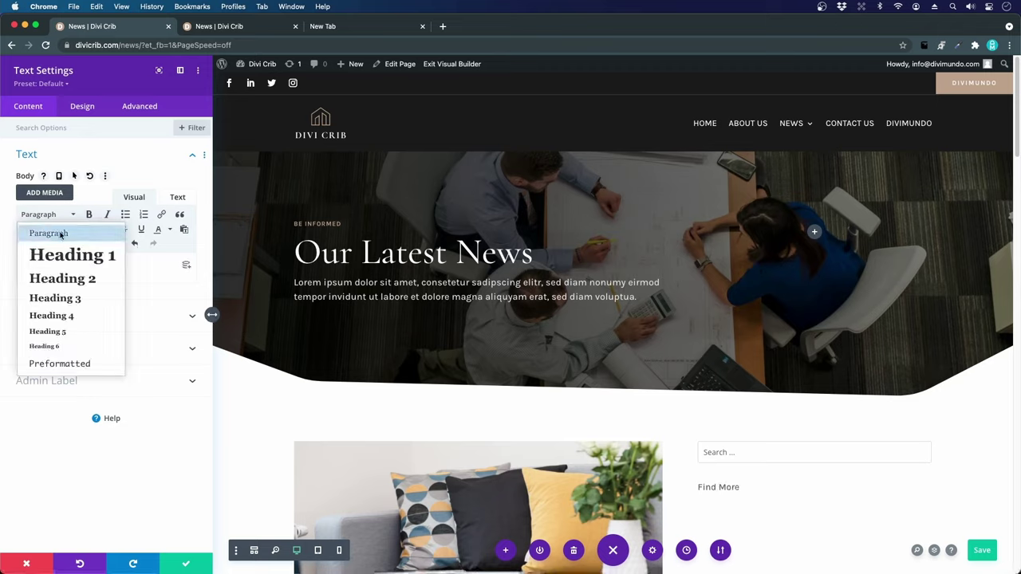
left_click(88, 299)
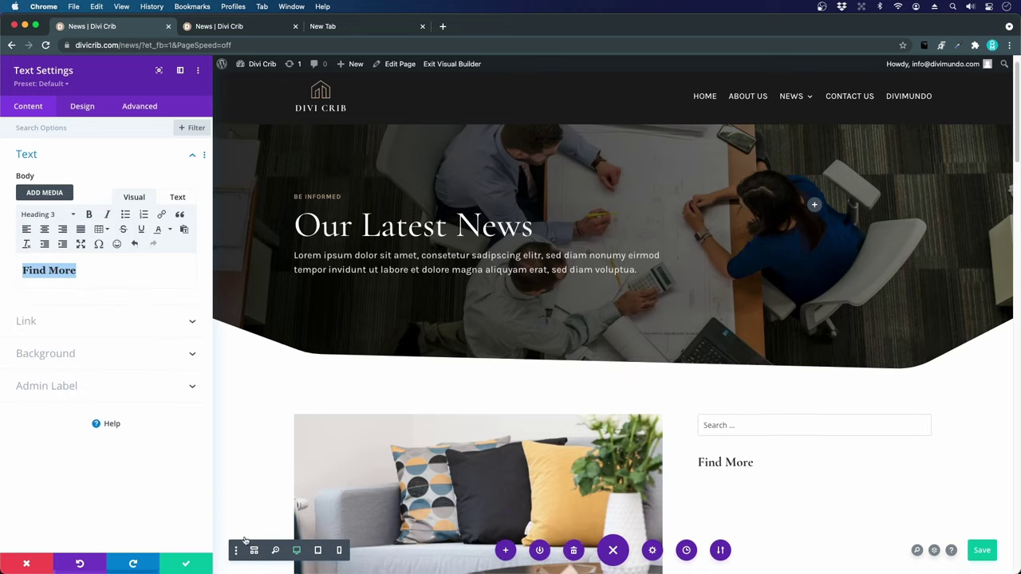
left_click(169, 565)
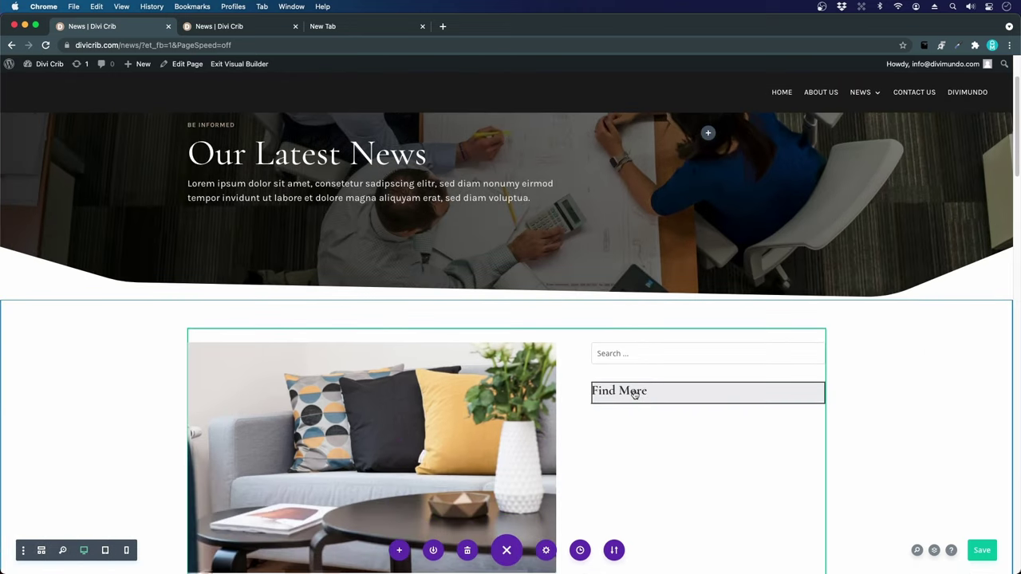
scroll(639, 351, "down", 1)
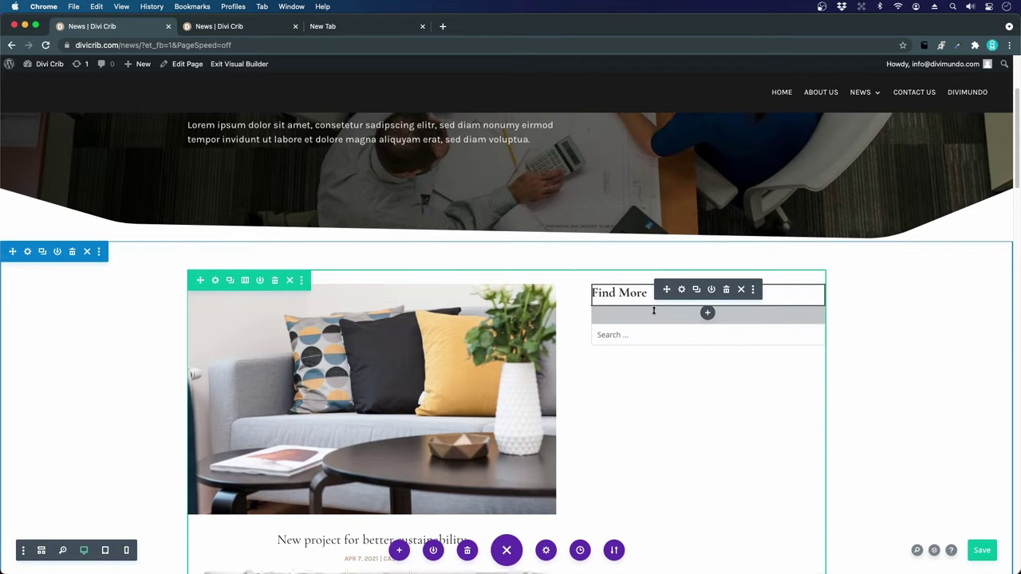
left_click(652, 307)
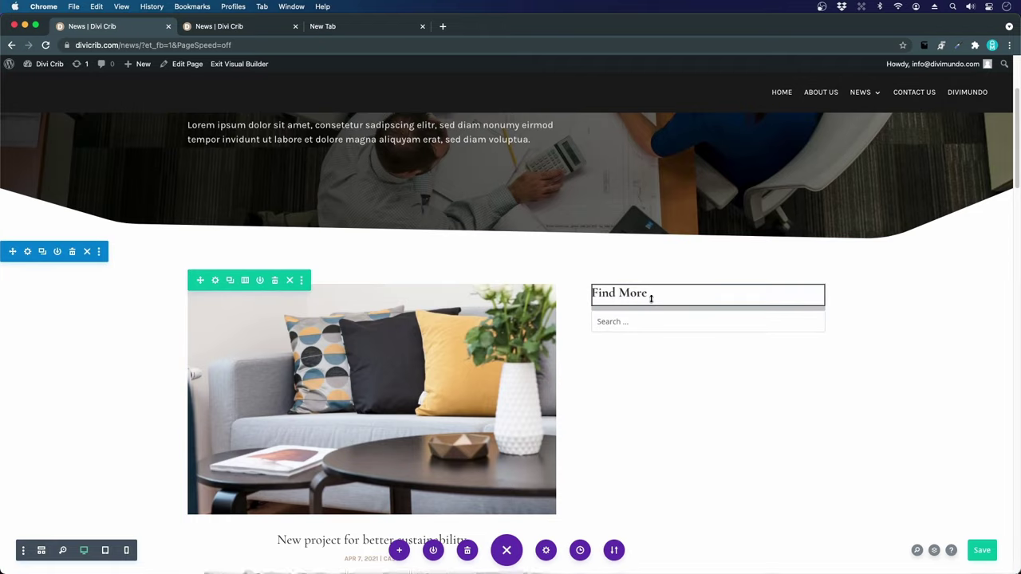
left_click(660, 412)
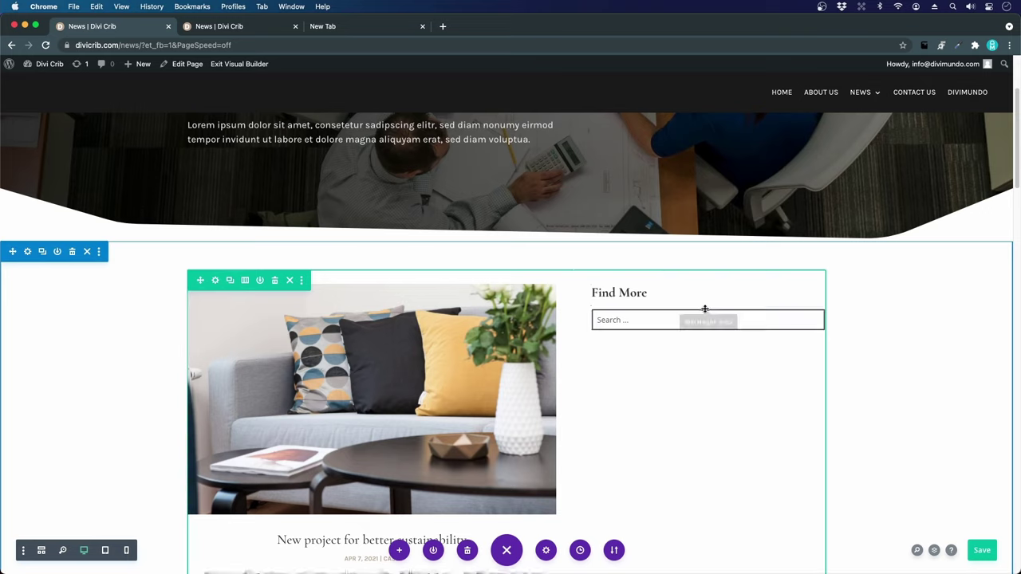
- Add a Divider below the search bar with a light grey #e5e5e5 line
left_click(706, 335)
type("divider")
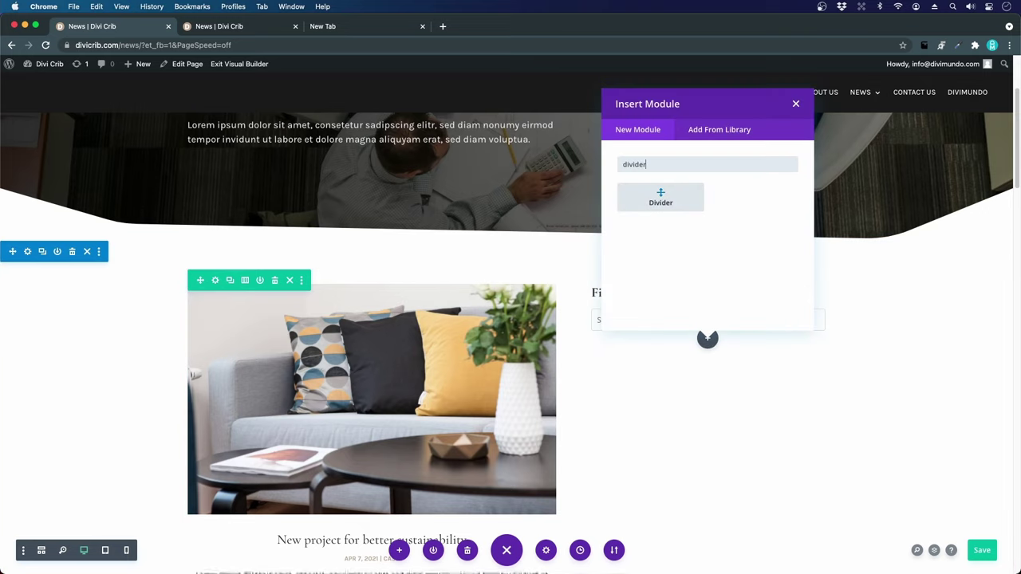
left_click(660, 197)
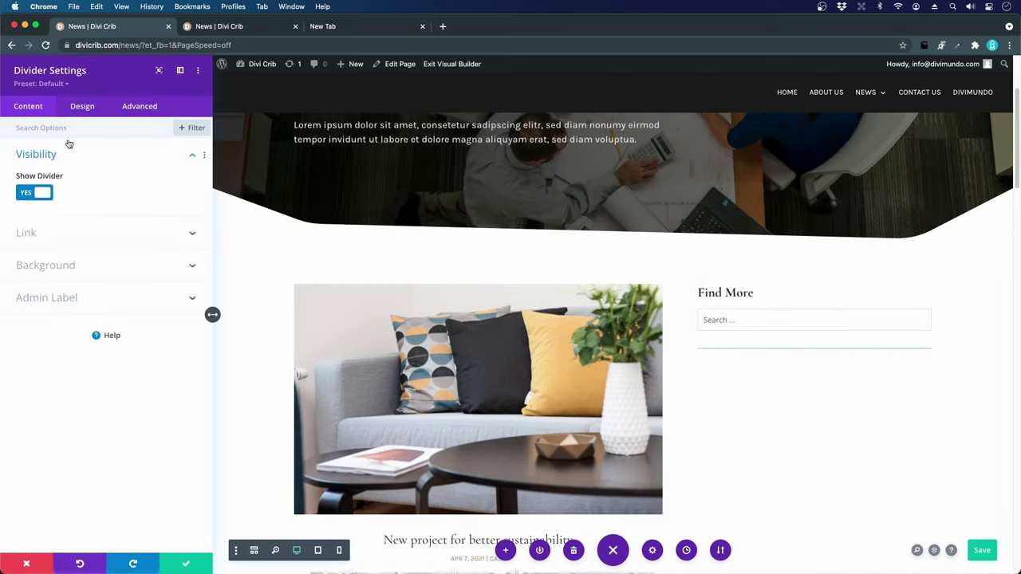
left_click(73, 116)
left_click(44, 151)
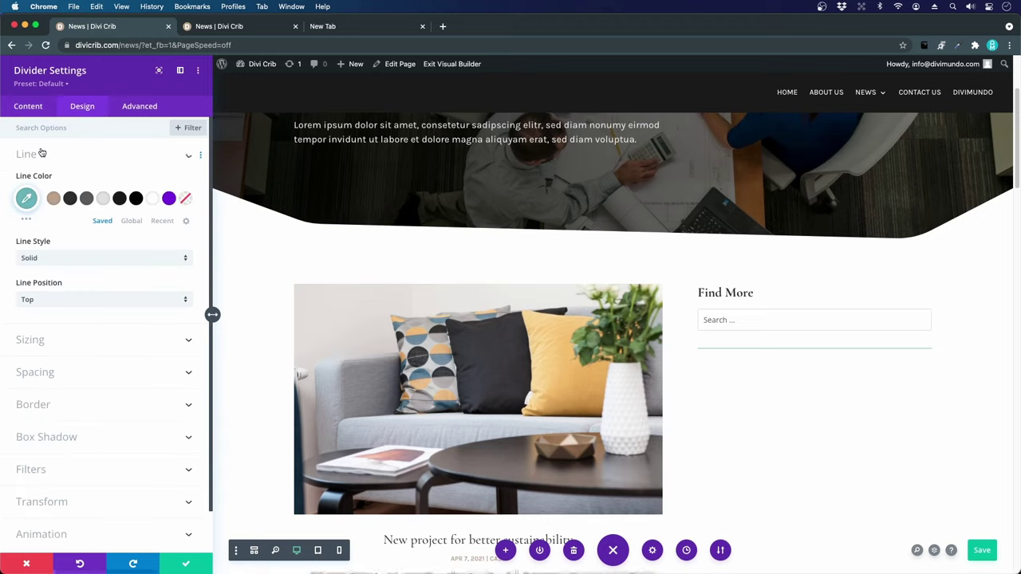
left_click(103, 200)
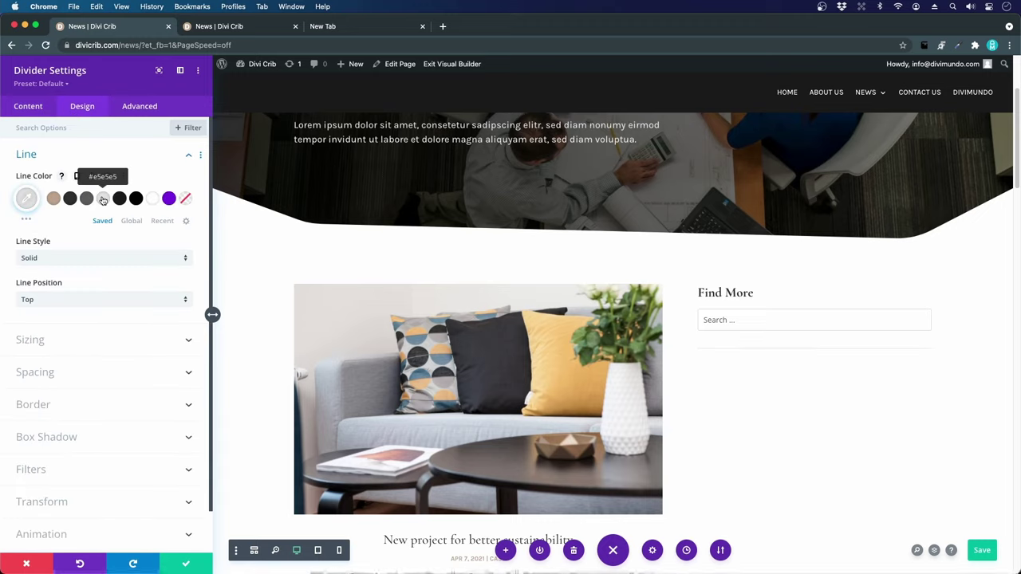
key("Escape")
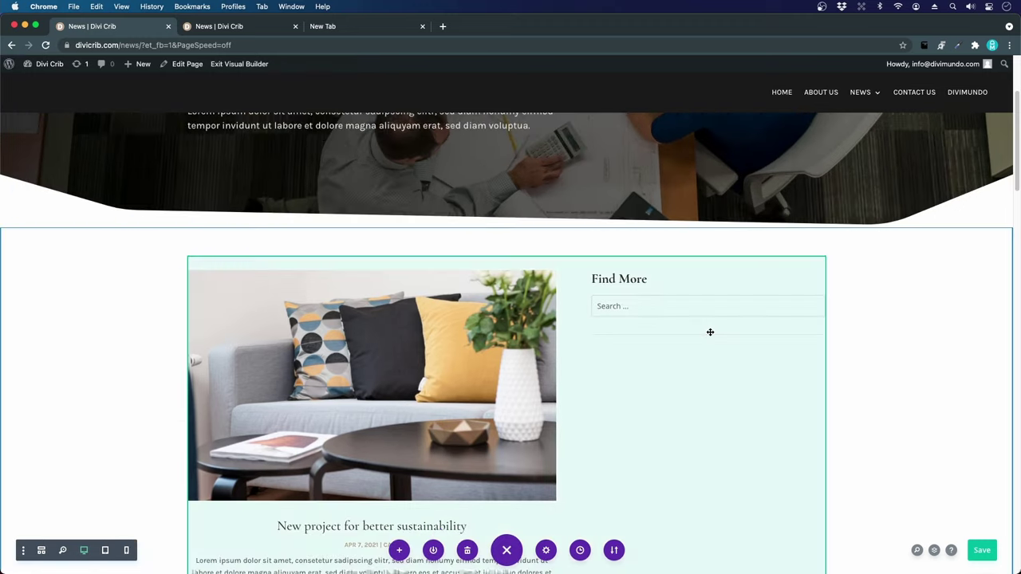
mouse_move(709, 337)
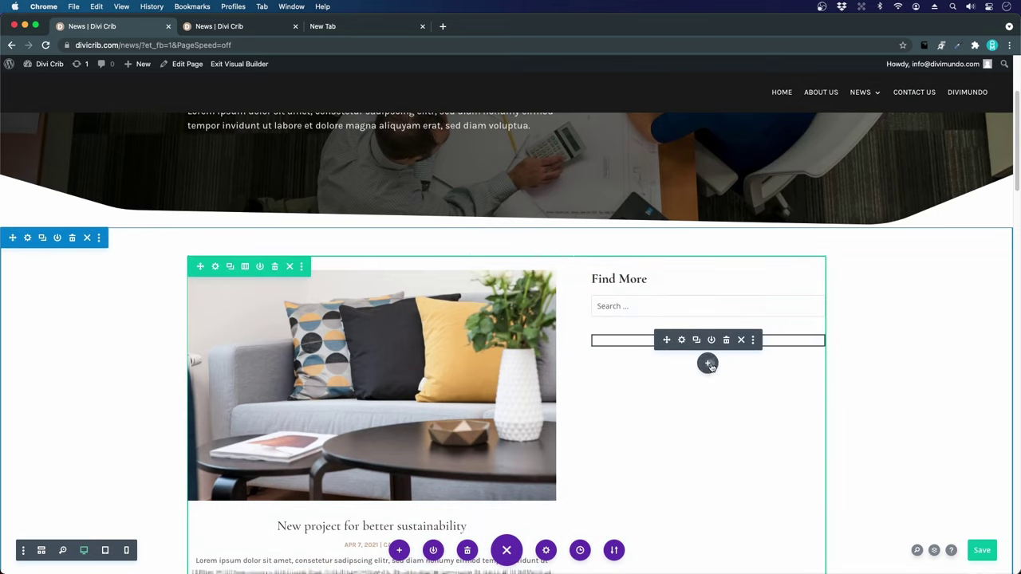
left_click(708, 363)
- Add a text module with a Categories Heading 3 above a bulleted list of Inspiration and Case
type("text")
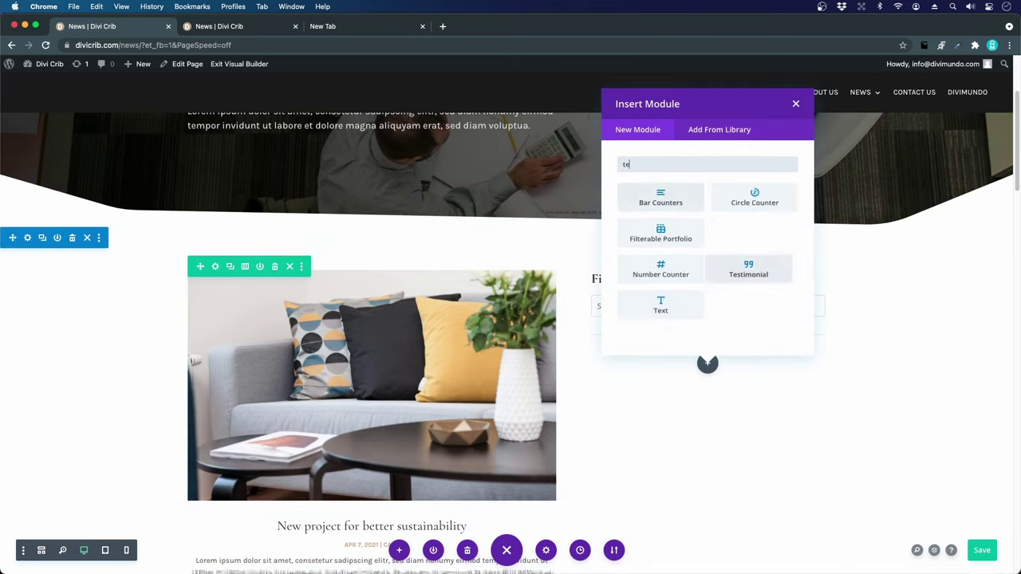
left_click(661, 205)
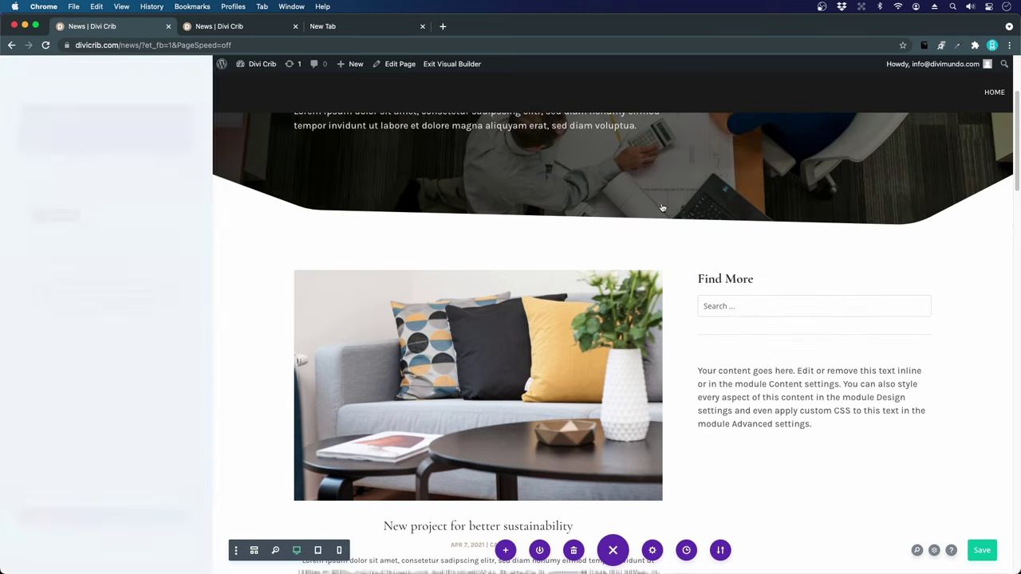
triple_click(56, 330)
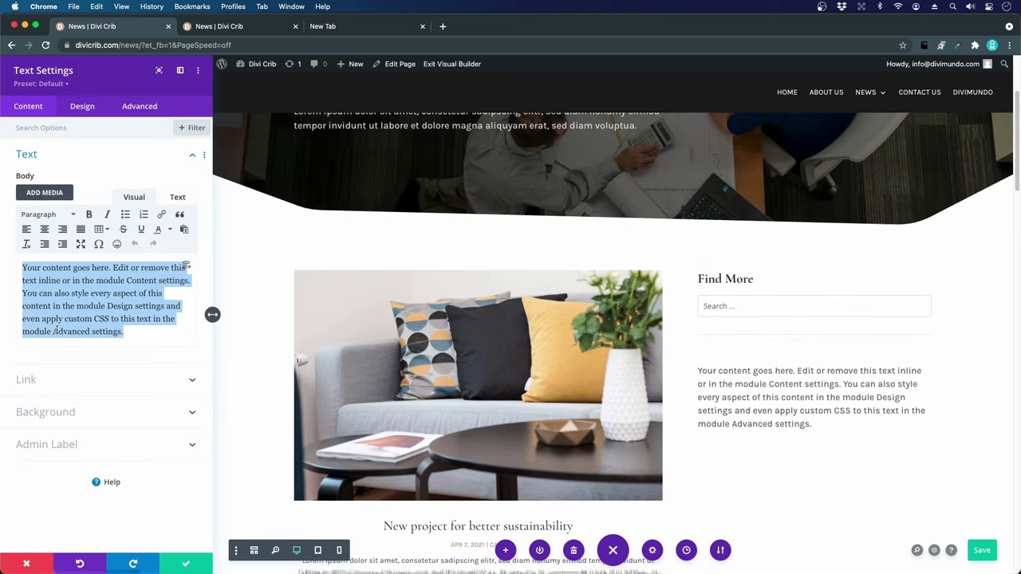
type("Categories")
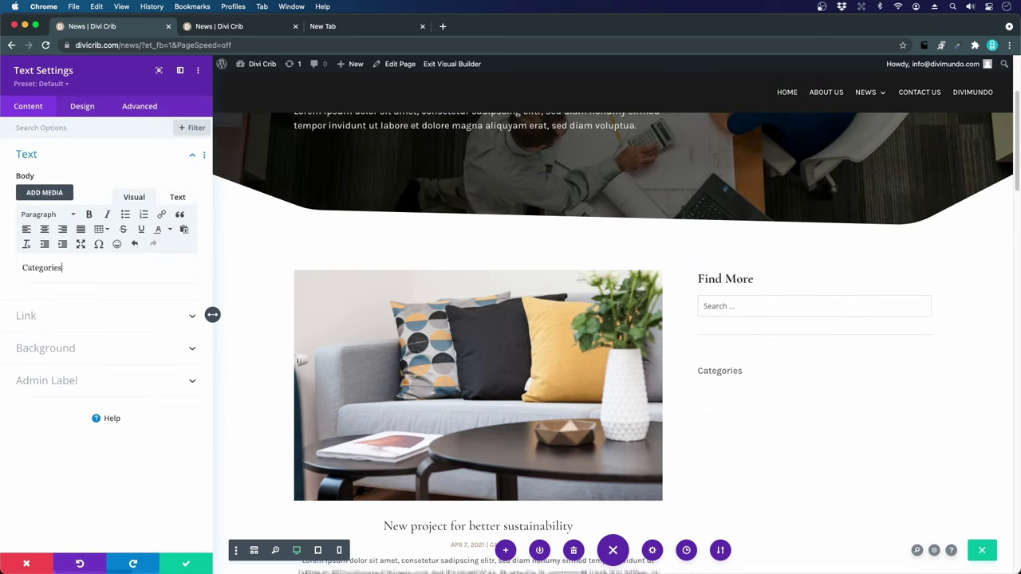
key("Return")
type("I")
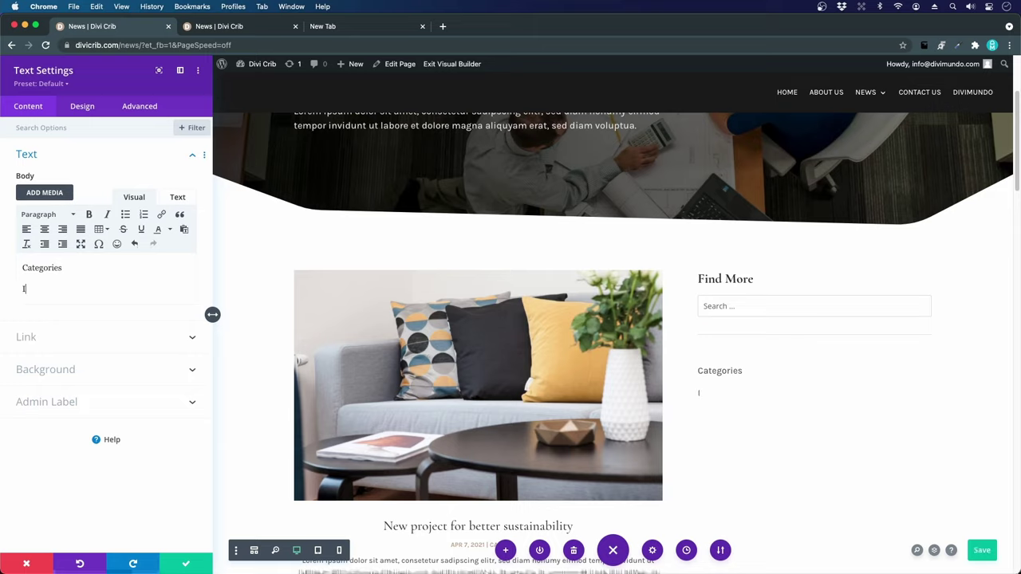
type("nspiration")
key("Return")
type("Case")
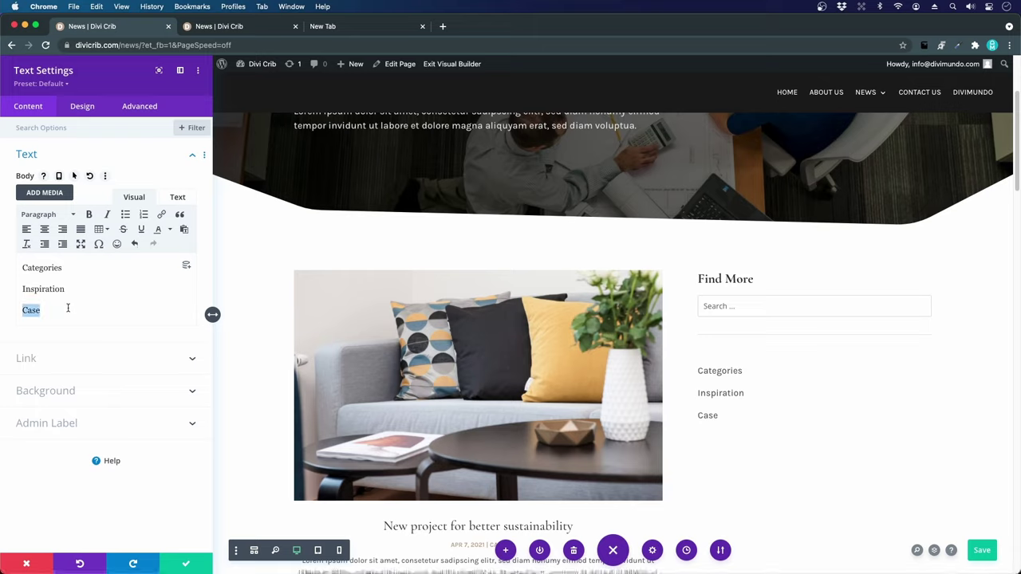
left_click_drag(59, 310, 29, 290)
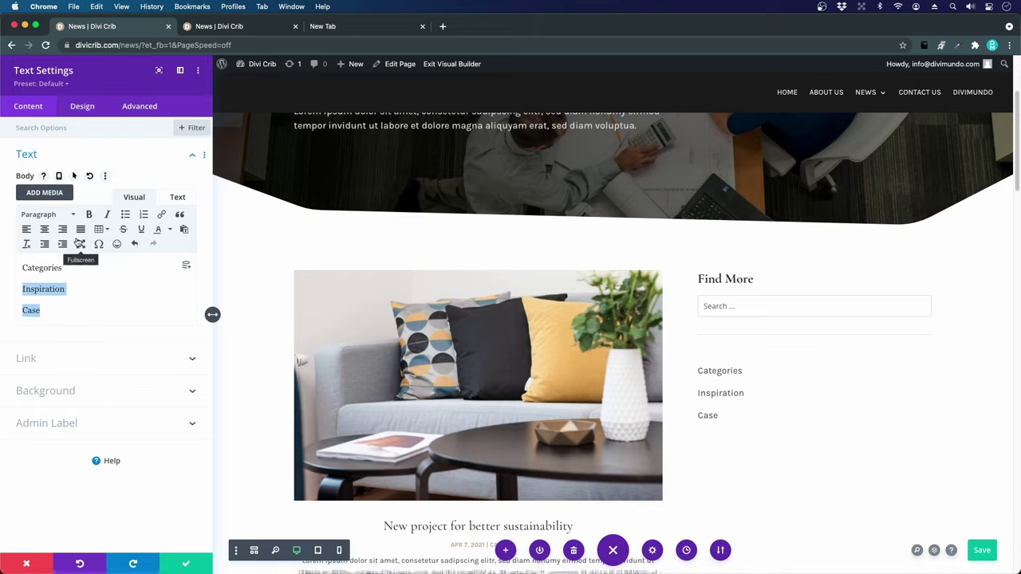
left_click(125, 214)
double_click(55, 268)
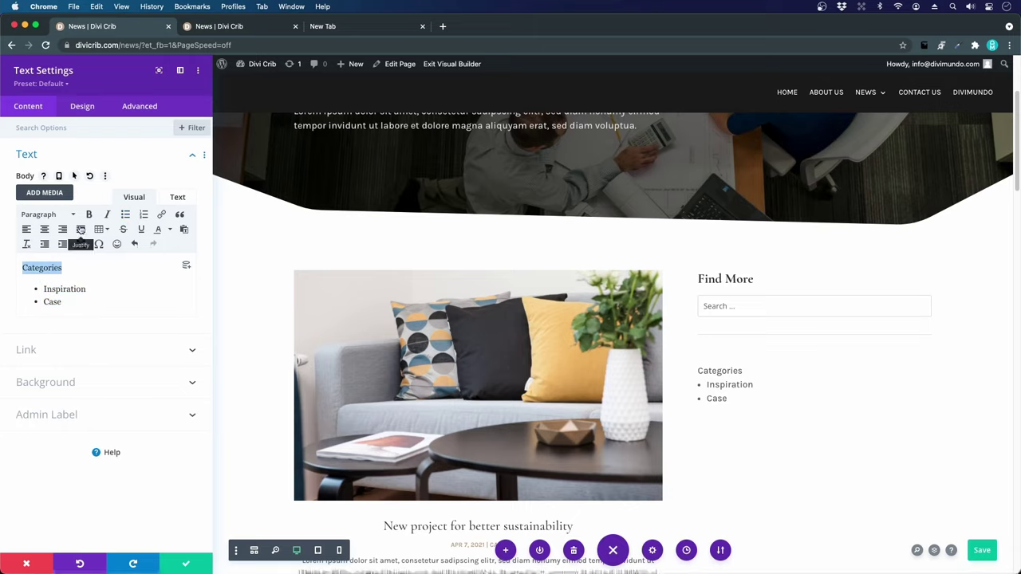
left_click(39, 220)
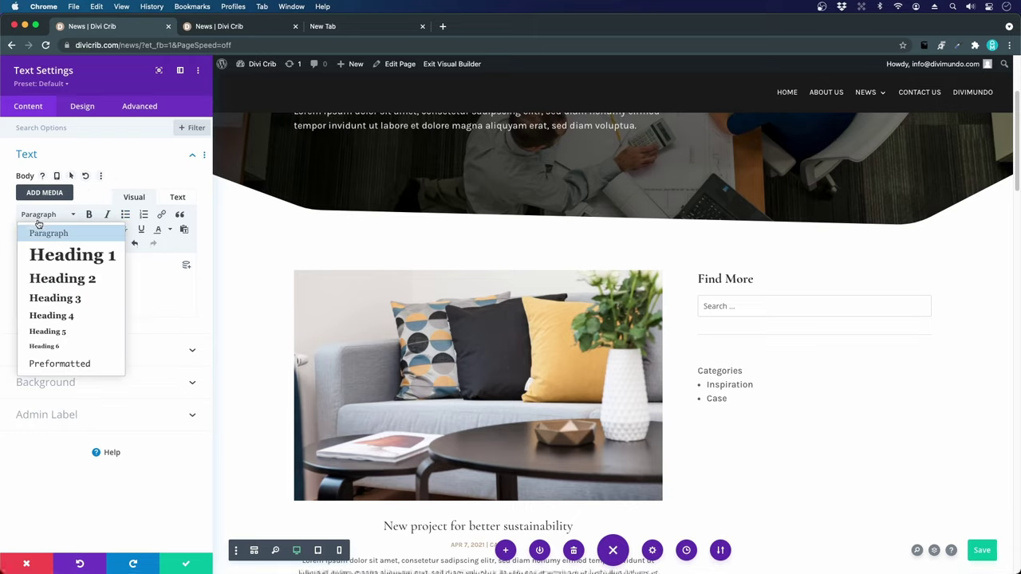
left_click(71, 297)
- Link Inspiration to /news/category/inspiration/ and Case to /news/category/case
left_click(81, 293)
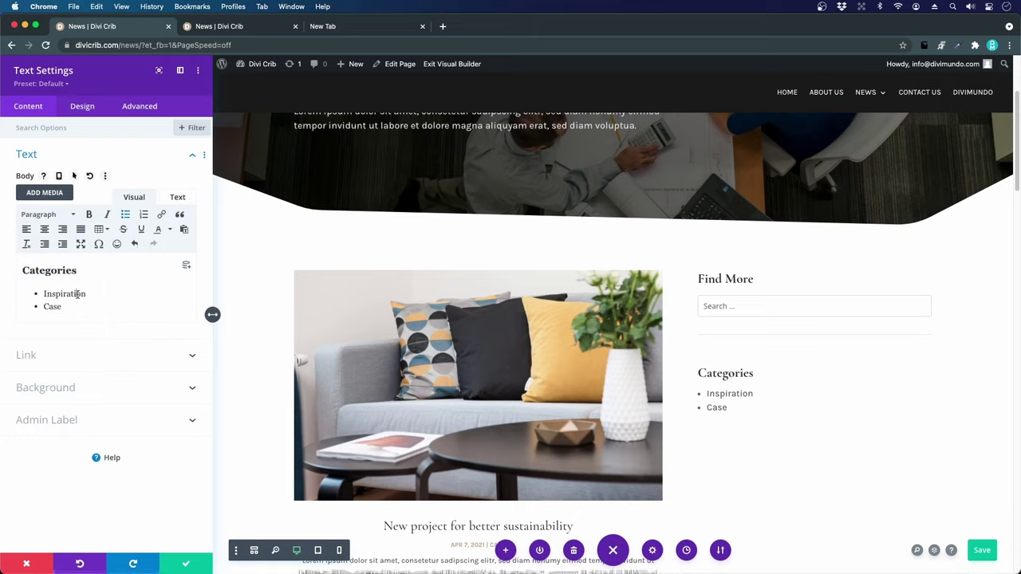
double_click(83, 293)
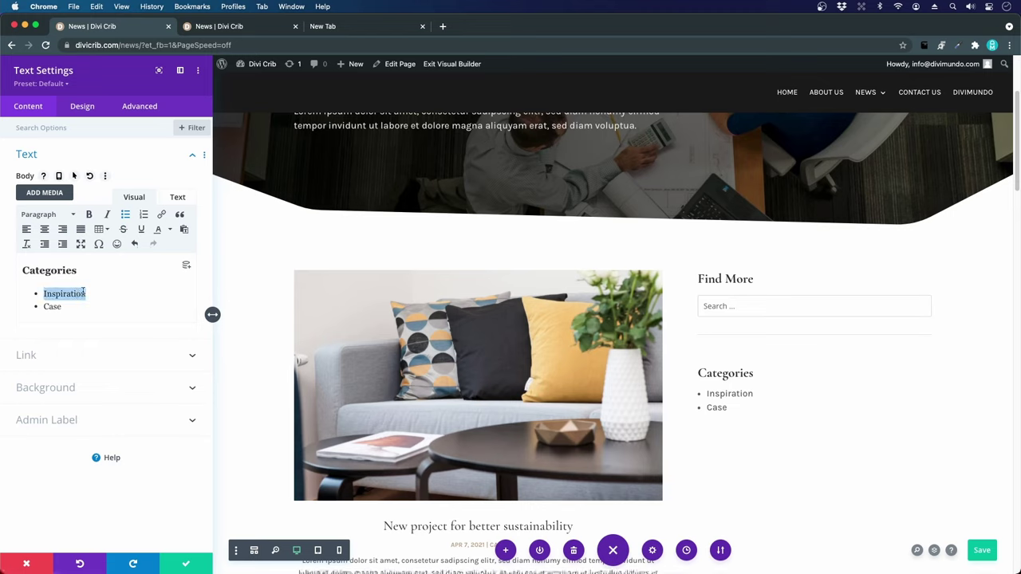
left_click(161, 214)
left_click(483, 276)
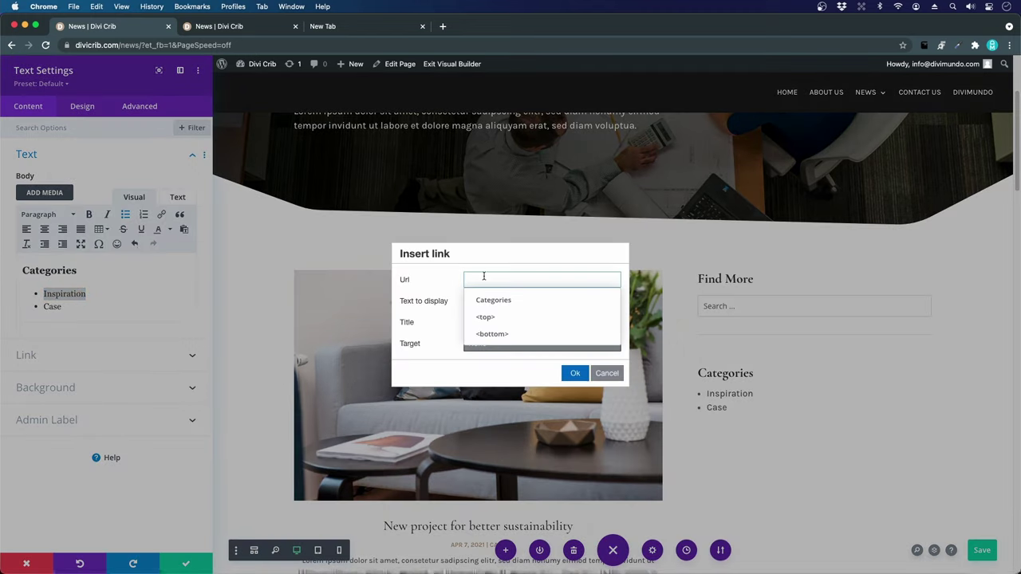
type("/news/")
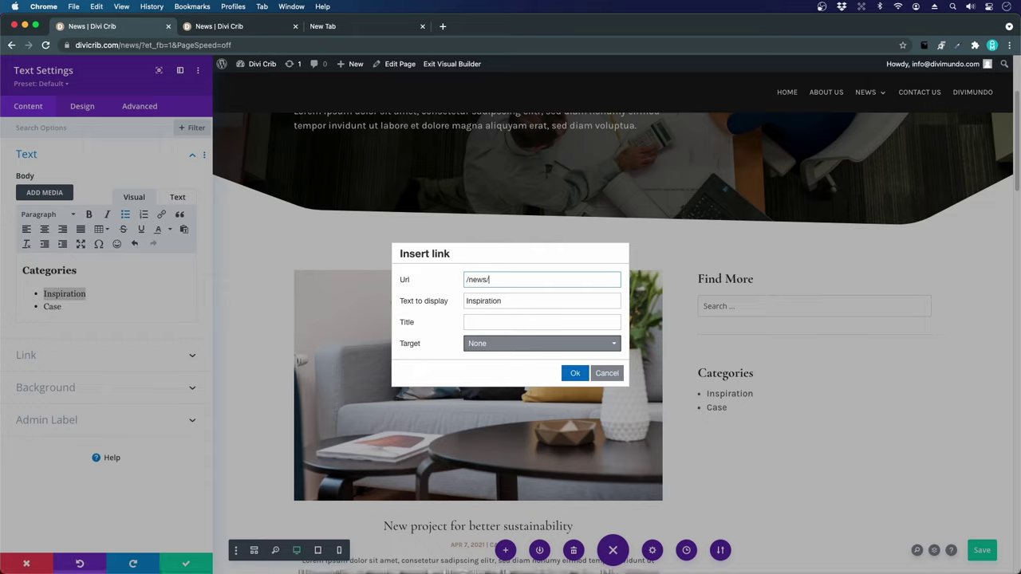
type("category/inspiration/")
key("Return")
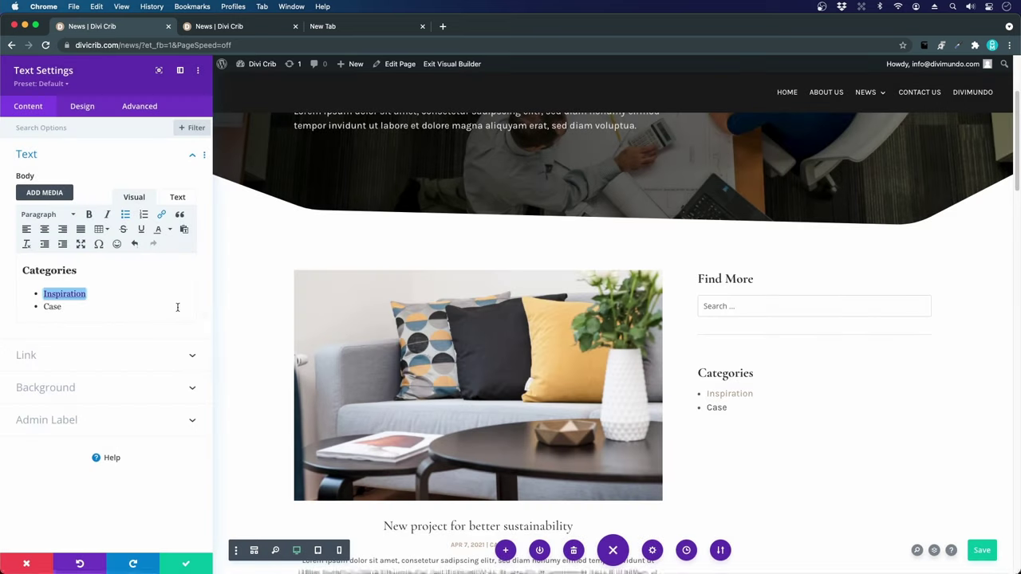
double_click(52, 306)
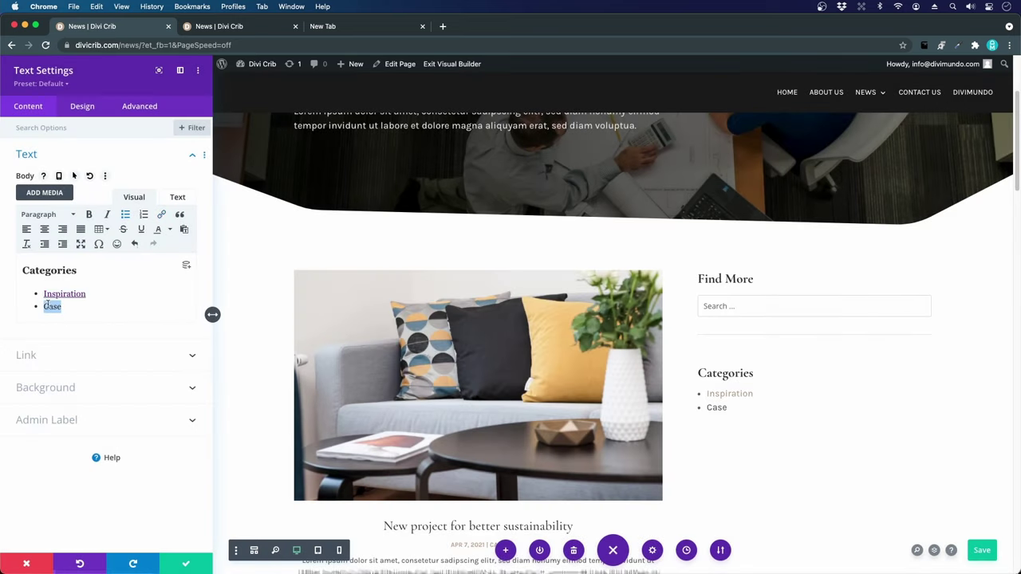
left_click(161, 214)
left_click(479, 276)
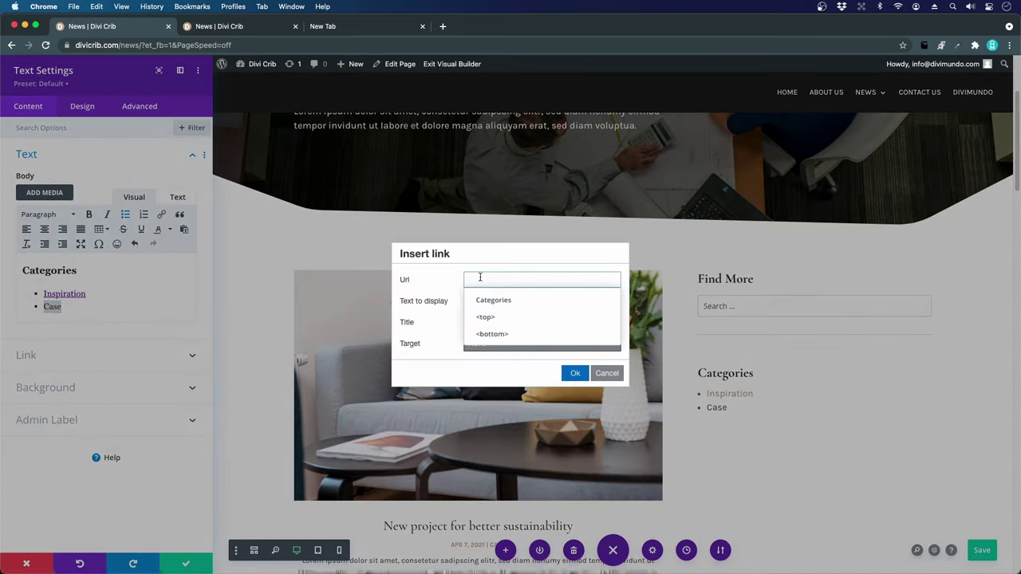
type("/news/cate")
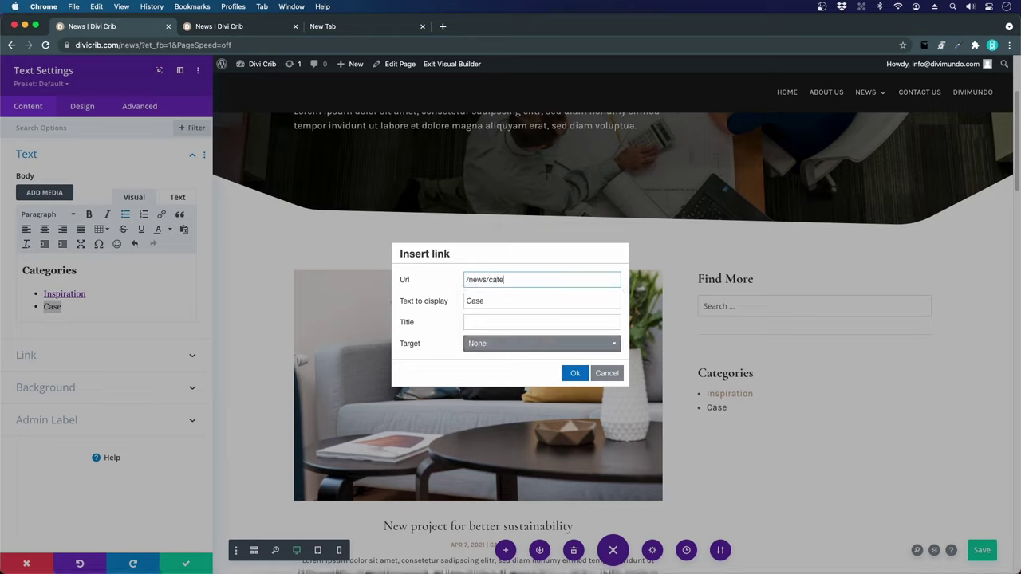
type("gory/case/")
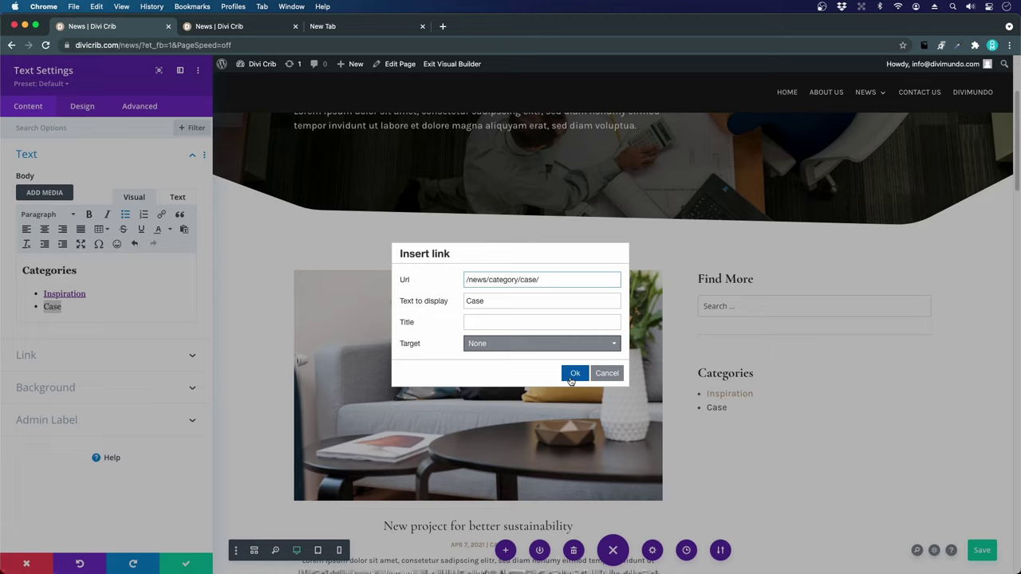
left_click(575, 374)
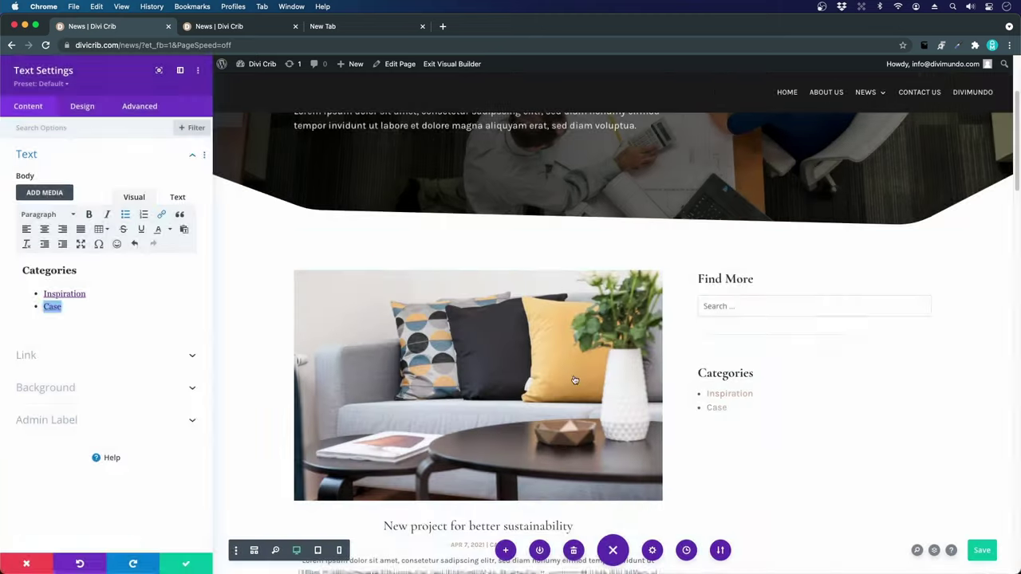
key("Escape")
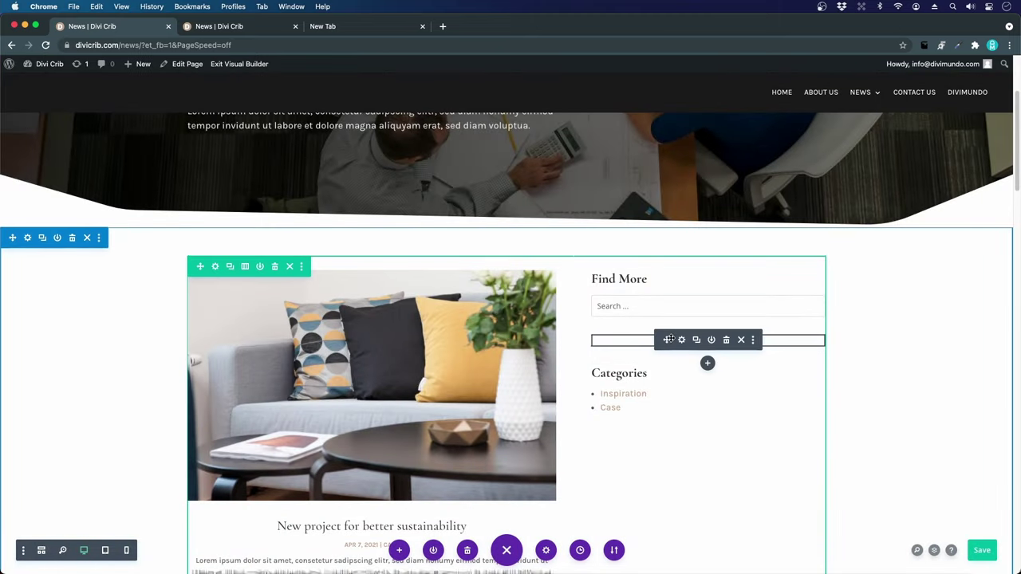
- Duplicate the divider and move the copy below the Categories list
left_click(698, 341)
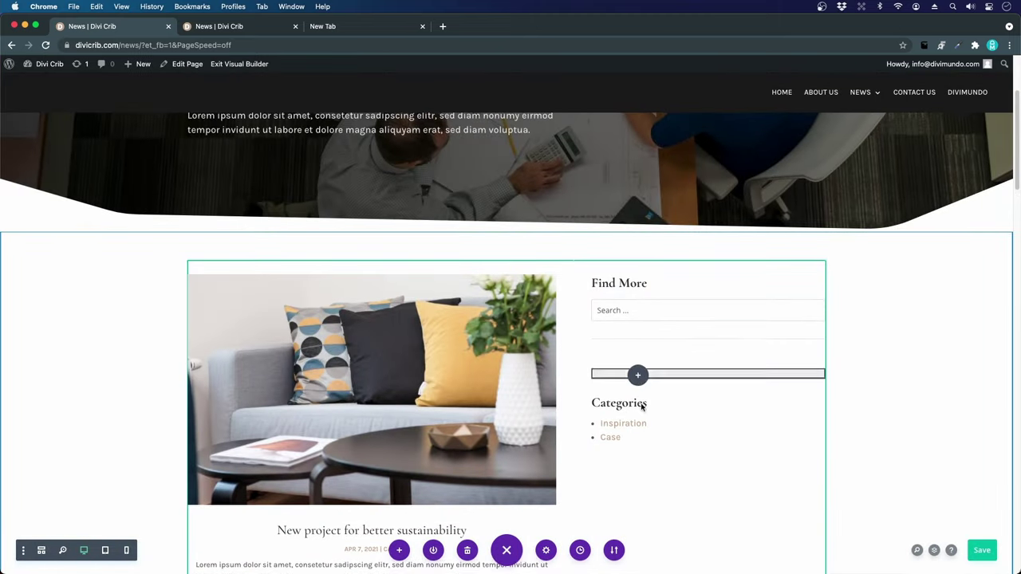
left_click_drag(638, 371, 638, 429)
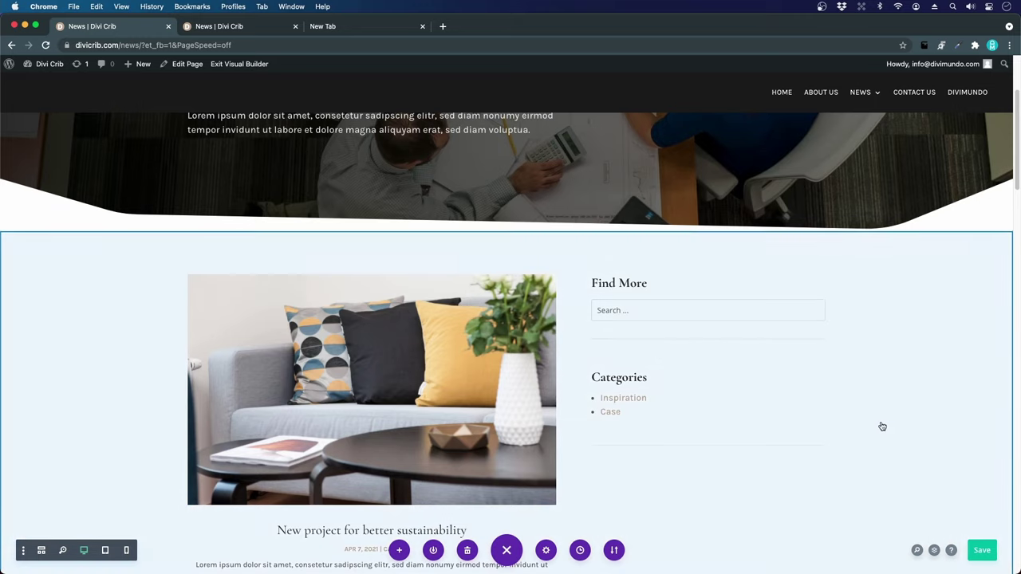
scroll(877, 425, "down", 2)
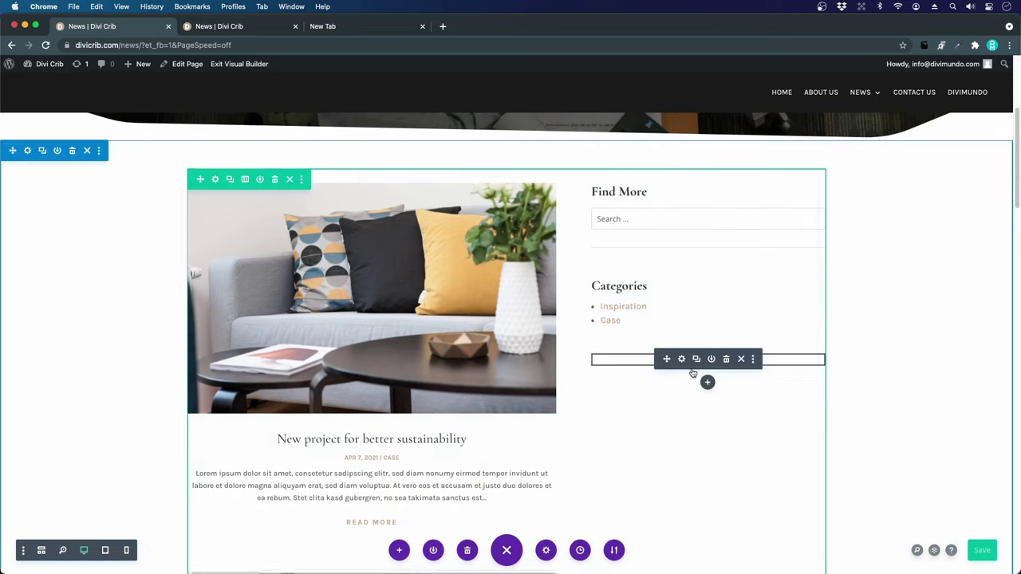
- Add a text module reading 'Follow Us' formatted as Heading 3
left_click(708, 382)
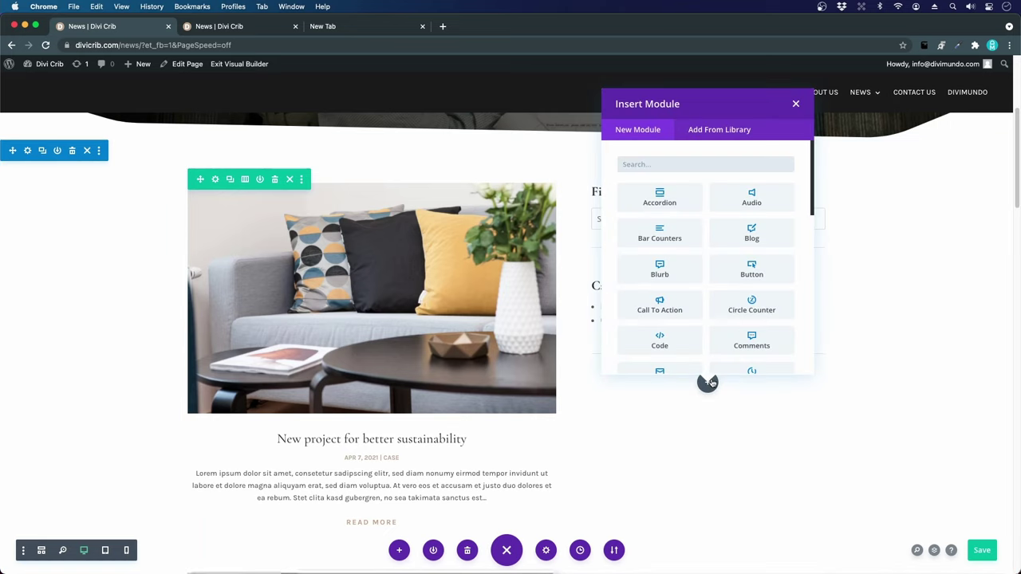
type("text")
key("Return")
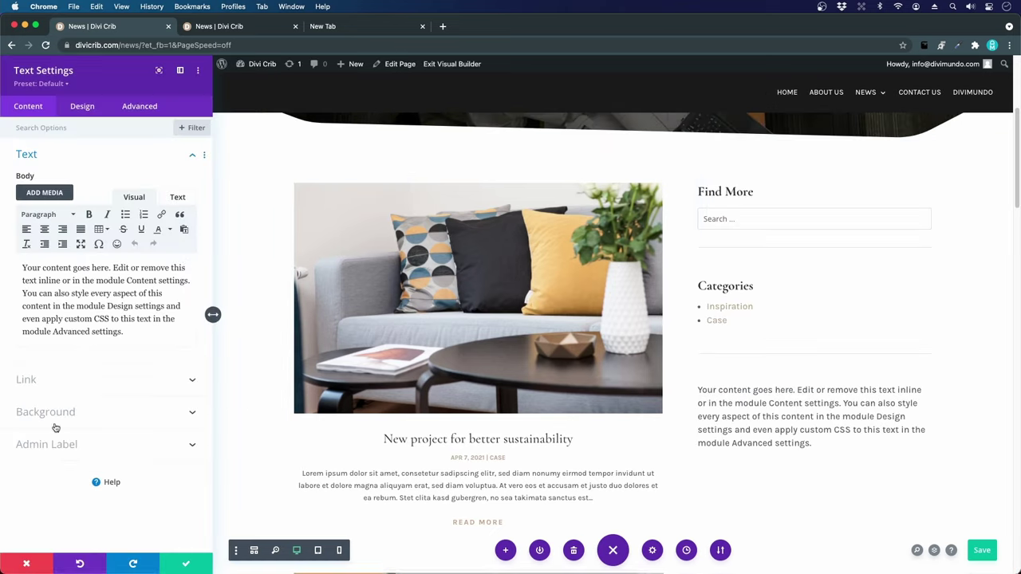
triple_click(107, 286)
type("Follow Us")
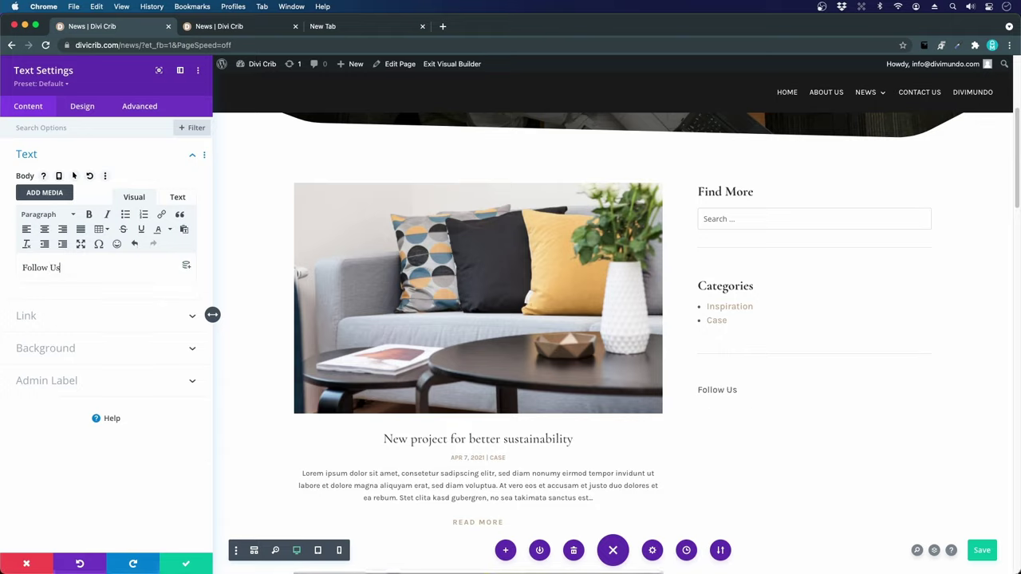
key("super+a")
left_click(73, 215)
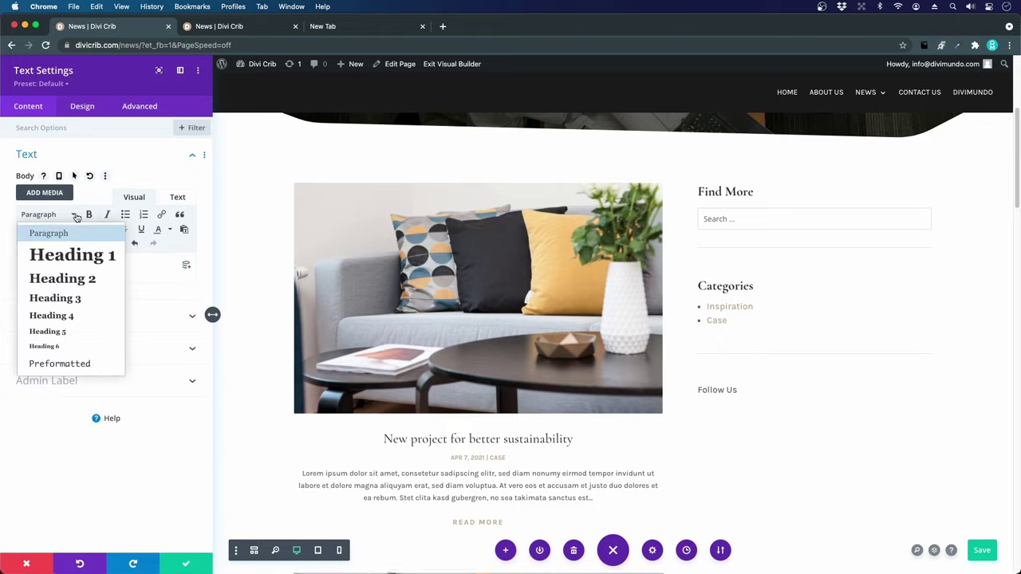
left_click(75, 298)
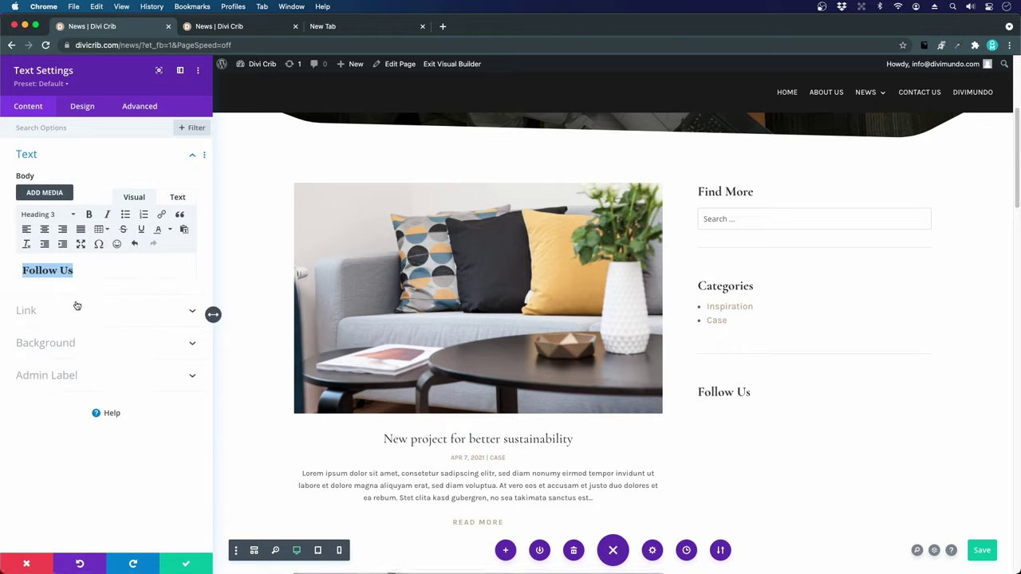
left_click(198, 566)
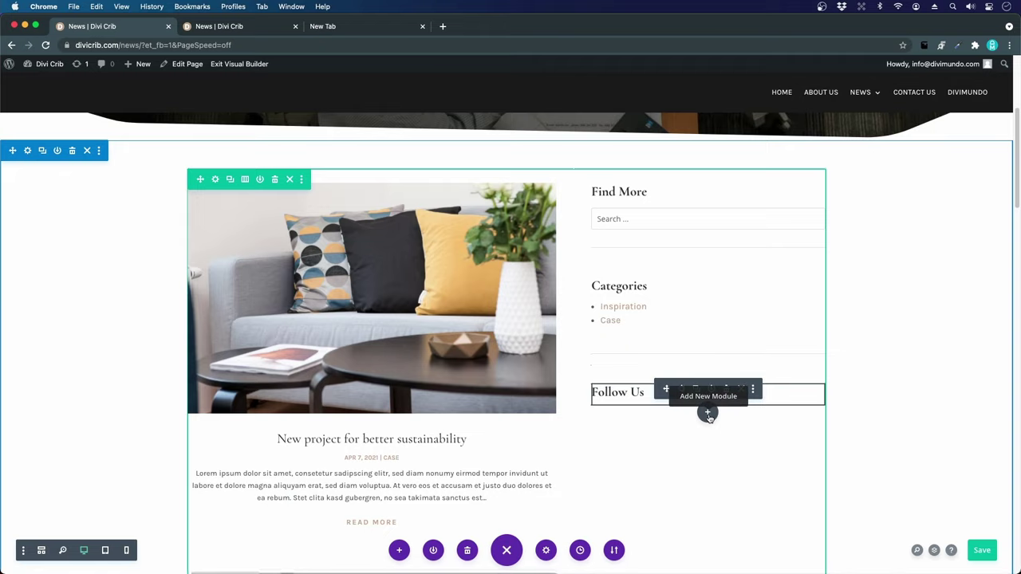
- Insert the saved Social Media module under Follow Us and open its settings in Wireframe view
left_click(708, 413)
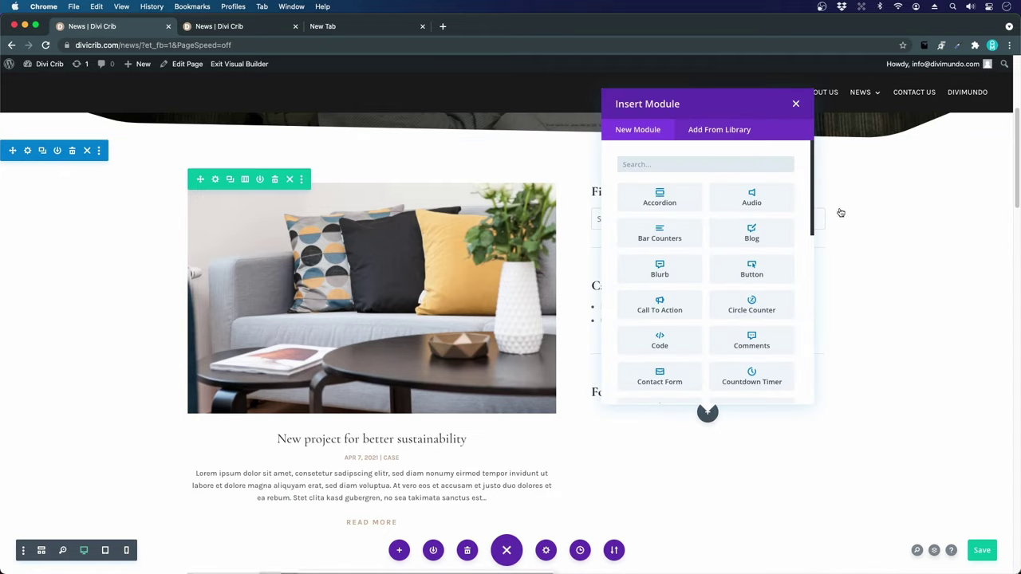
left_click(737, 130)
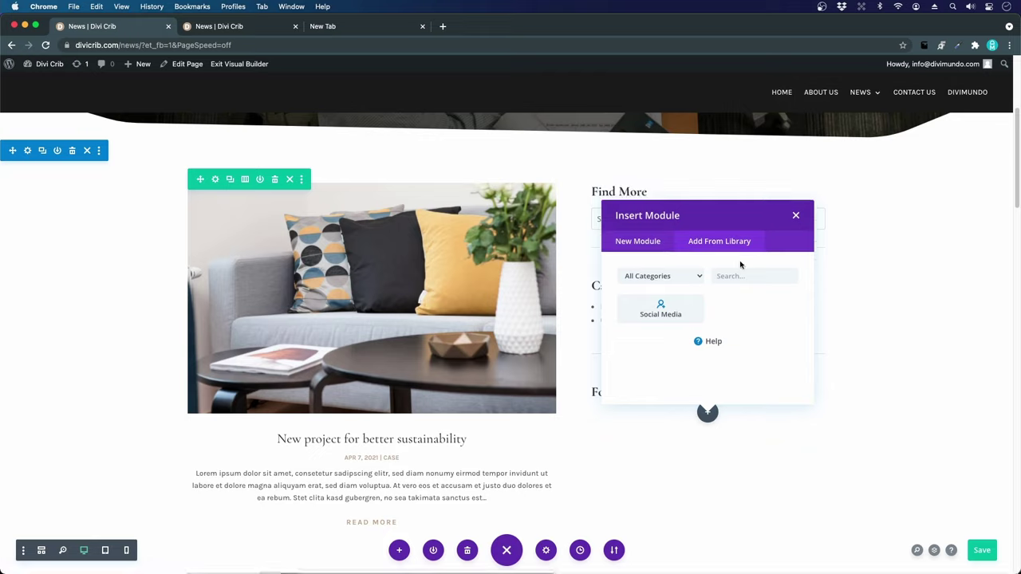
left_click(664, 314)
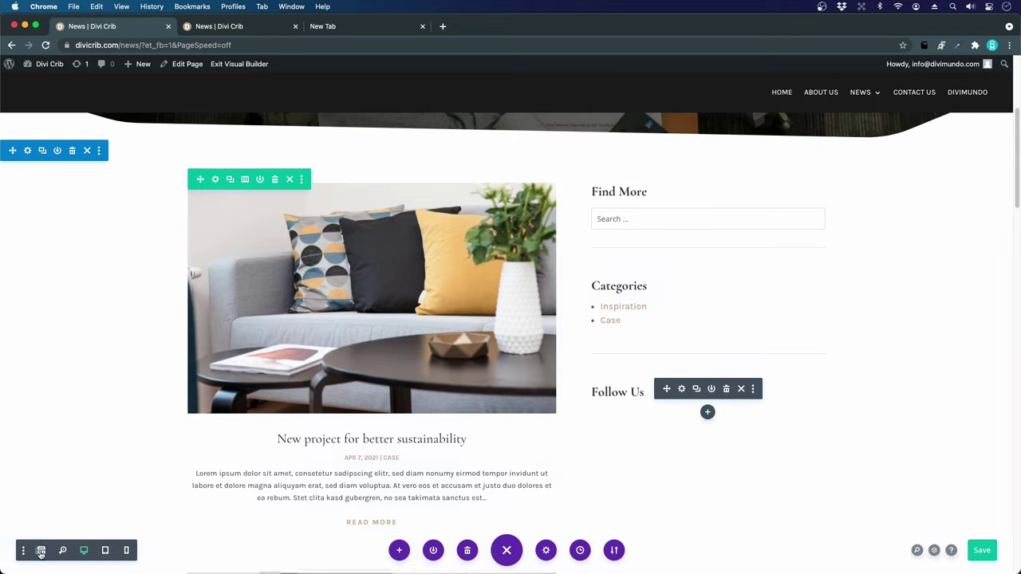
left_click(41, 551)
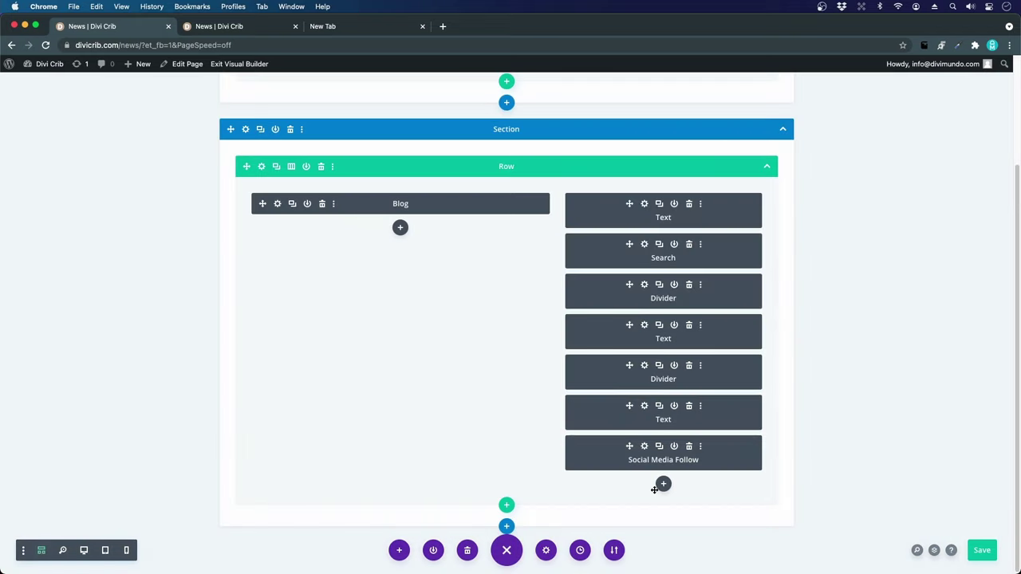
left_click(644, 447)
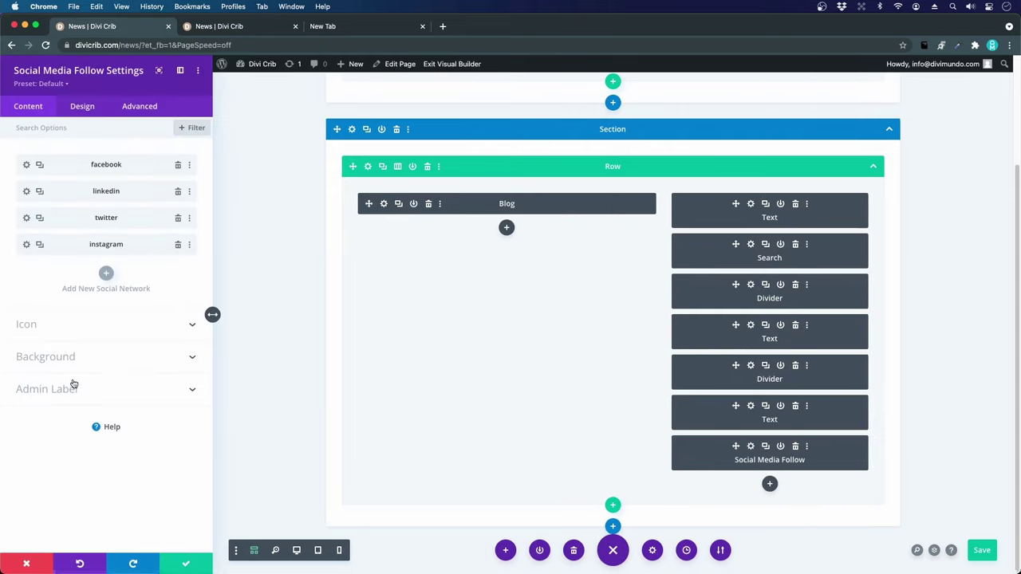
- Set the facebook item's icon colour to tan with a white hover colour
left_click(296, 550)
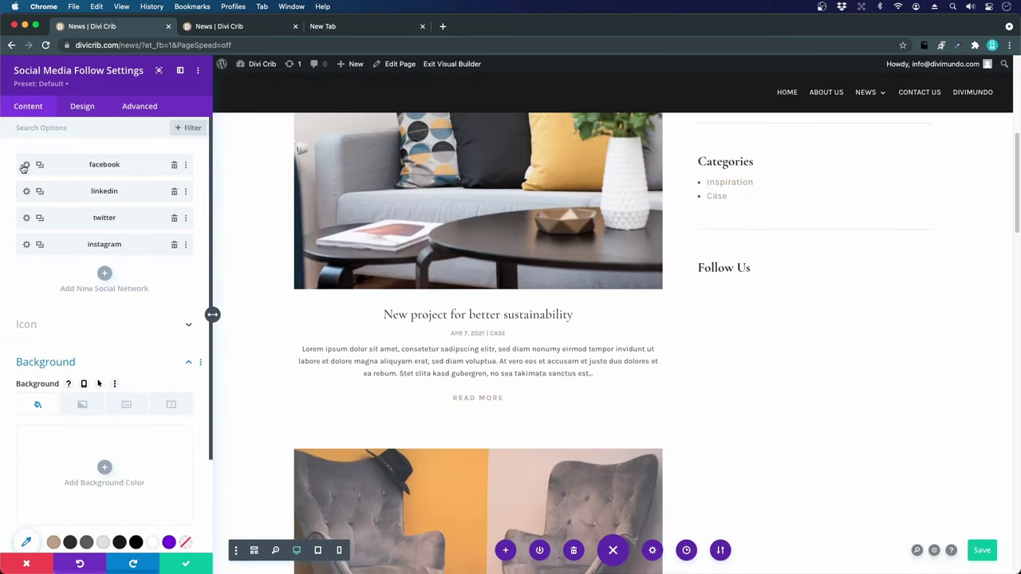
left_click(24, 166)
left_click(99, 245)
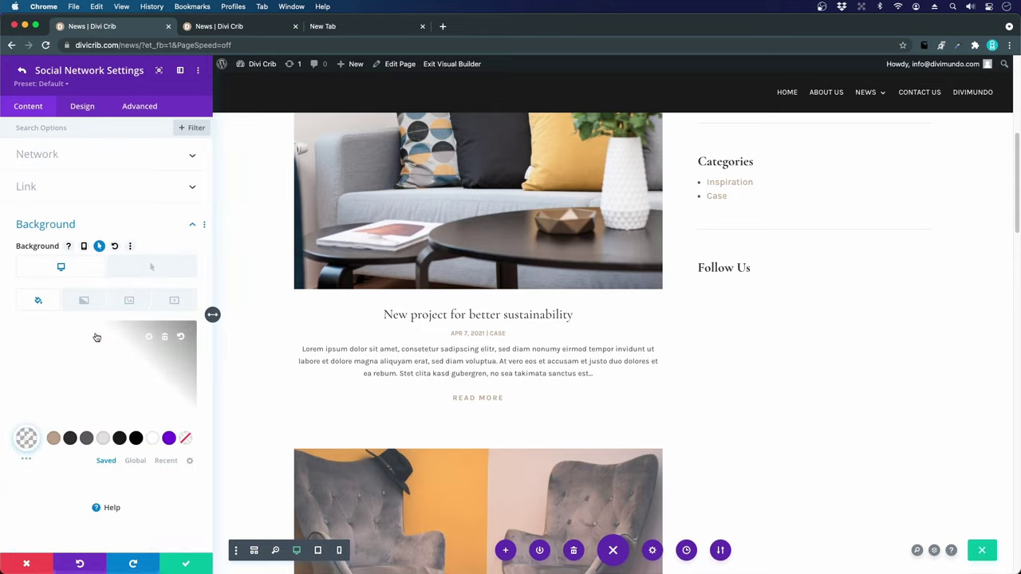
left_click(69, 158)
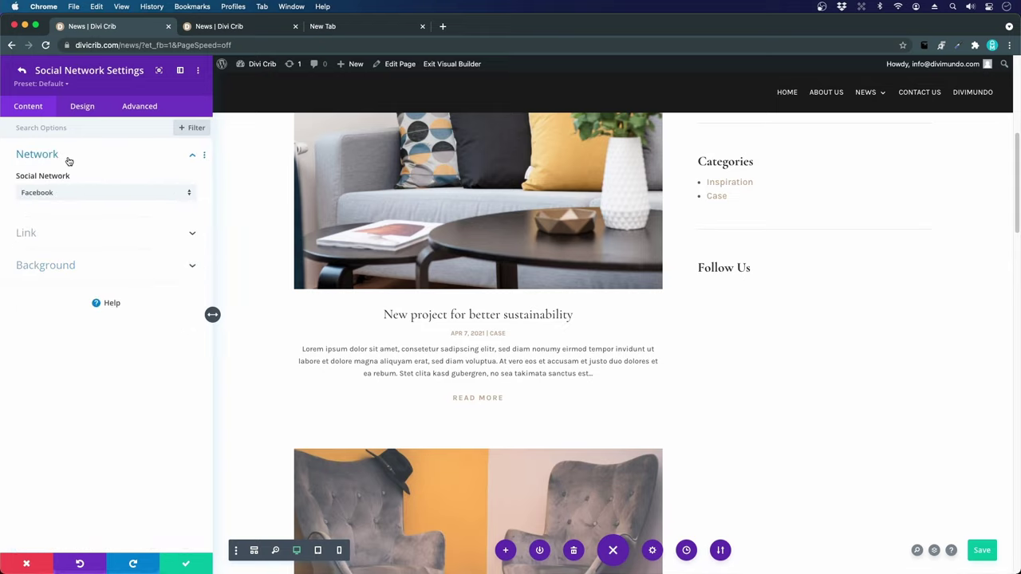
left_click(87, 112)
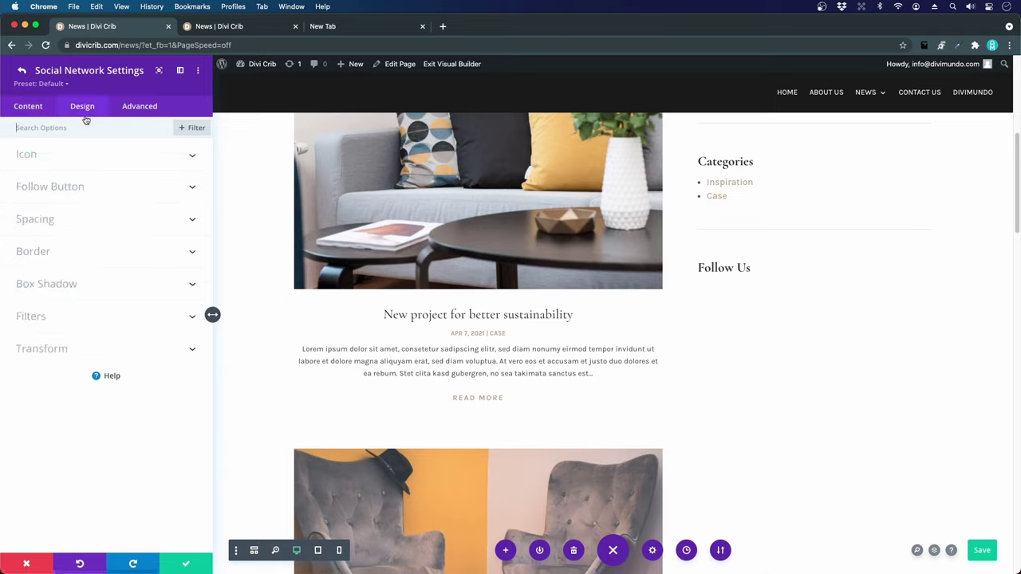
left_click(38, 158)
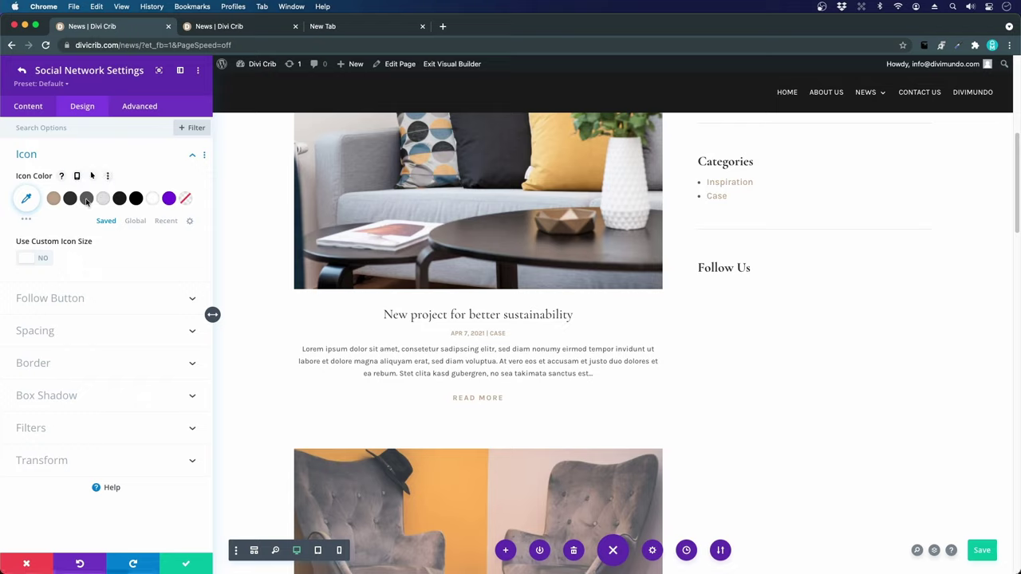
left_click(53, 199)
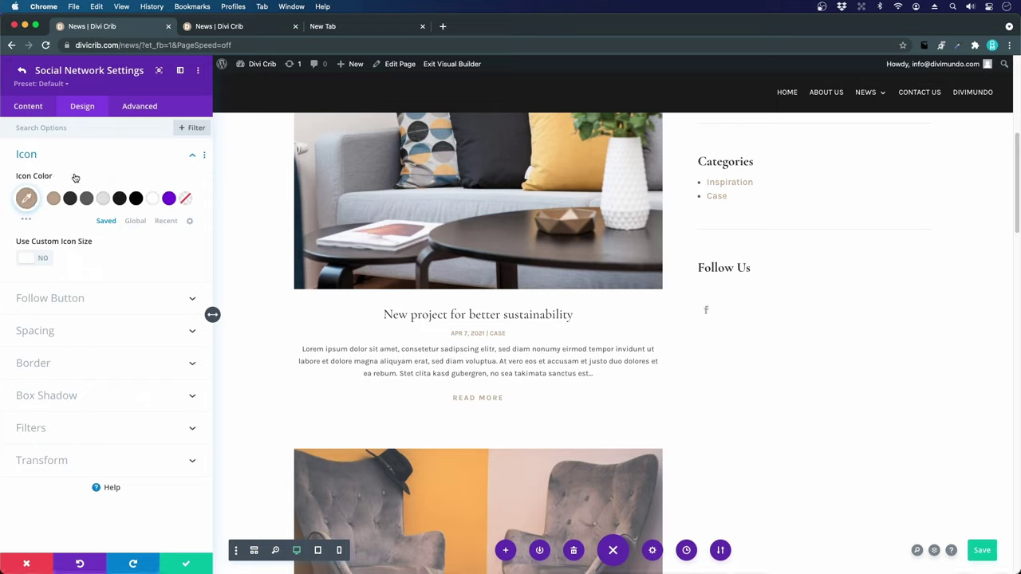
left_click(92, 177)
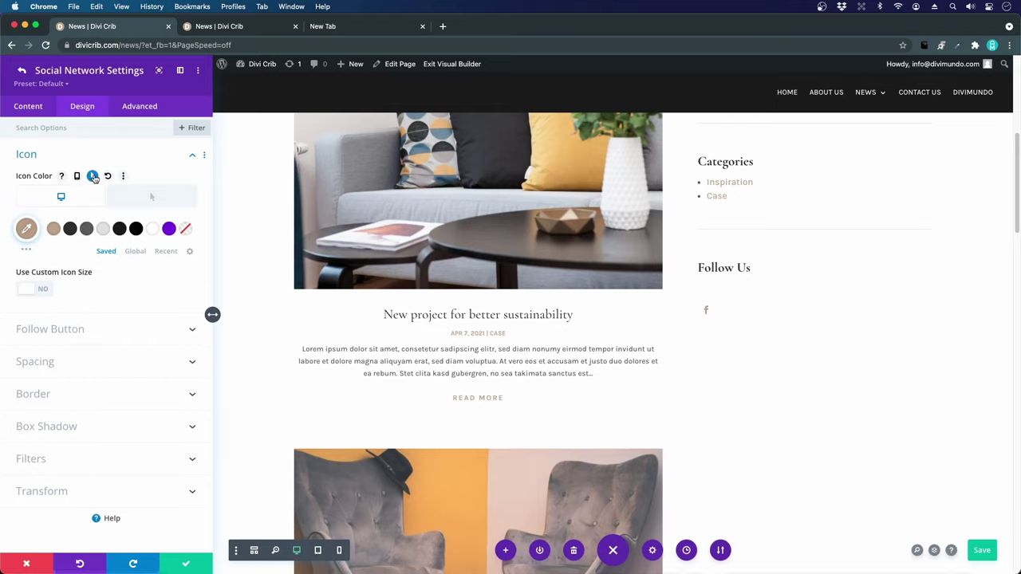
left_click(131, 193)
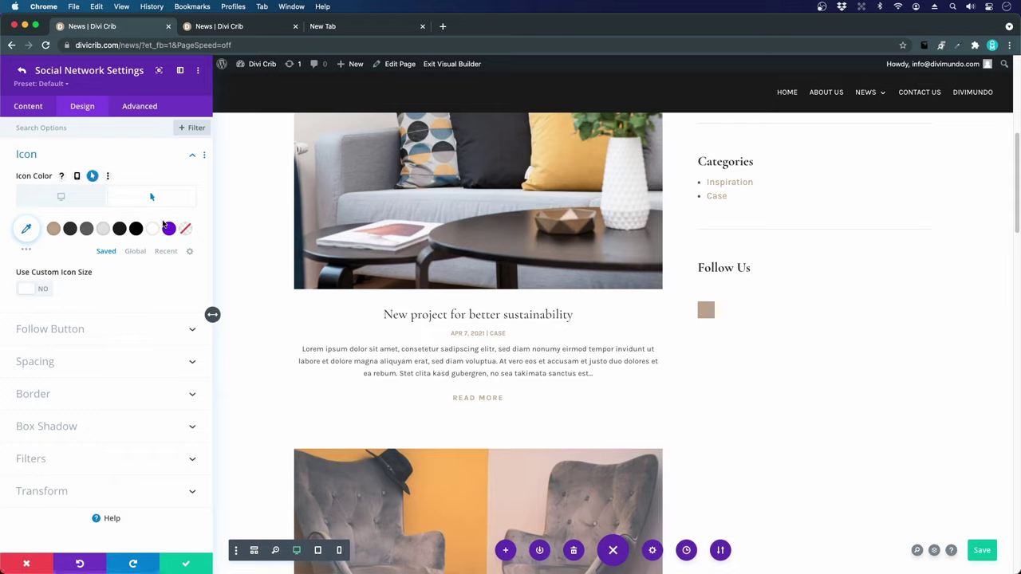
left_click(152, 229)
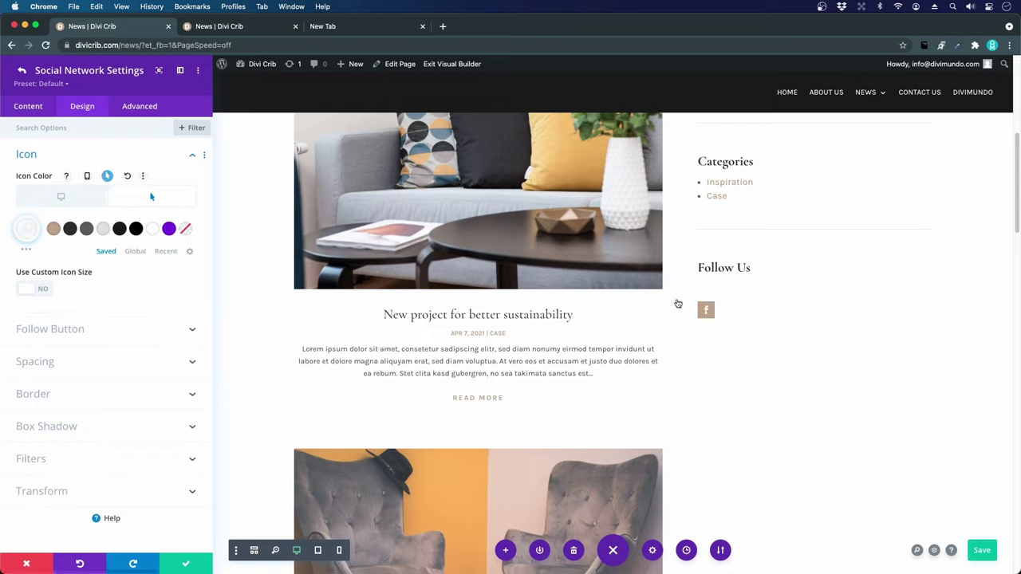
left_click(96, 199)
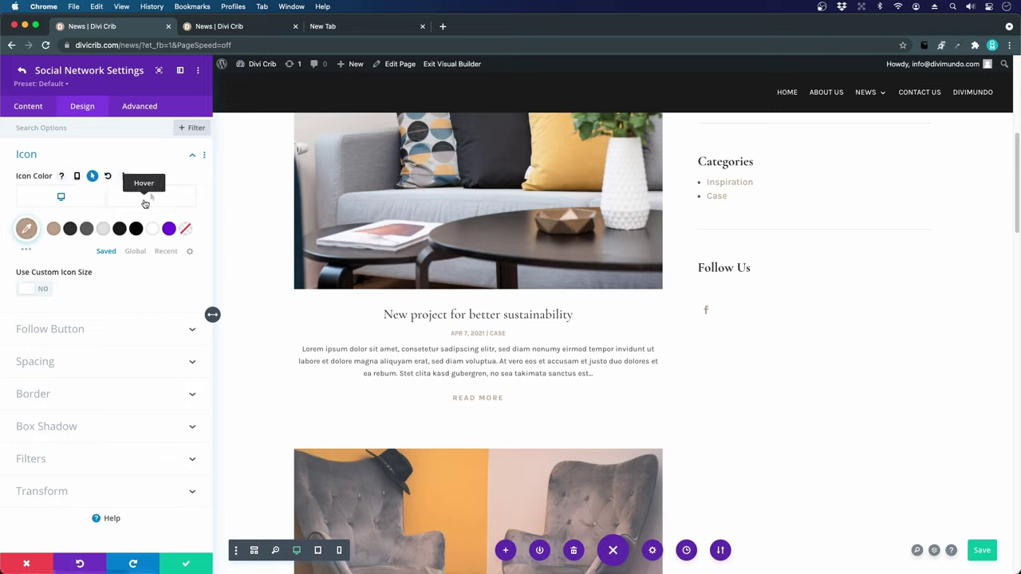
left_click(144, 204)
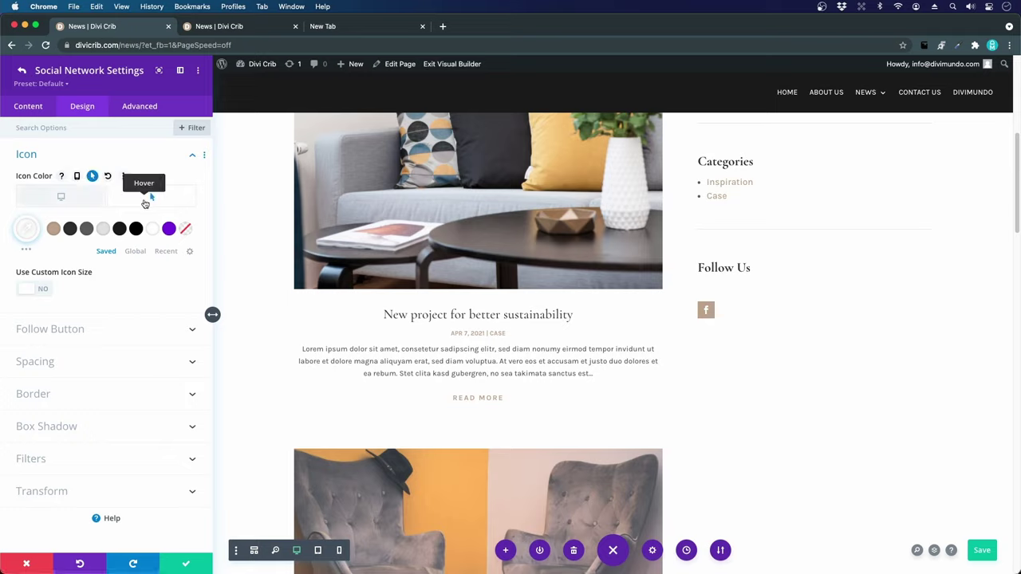
left_click(21, 72)
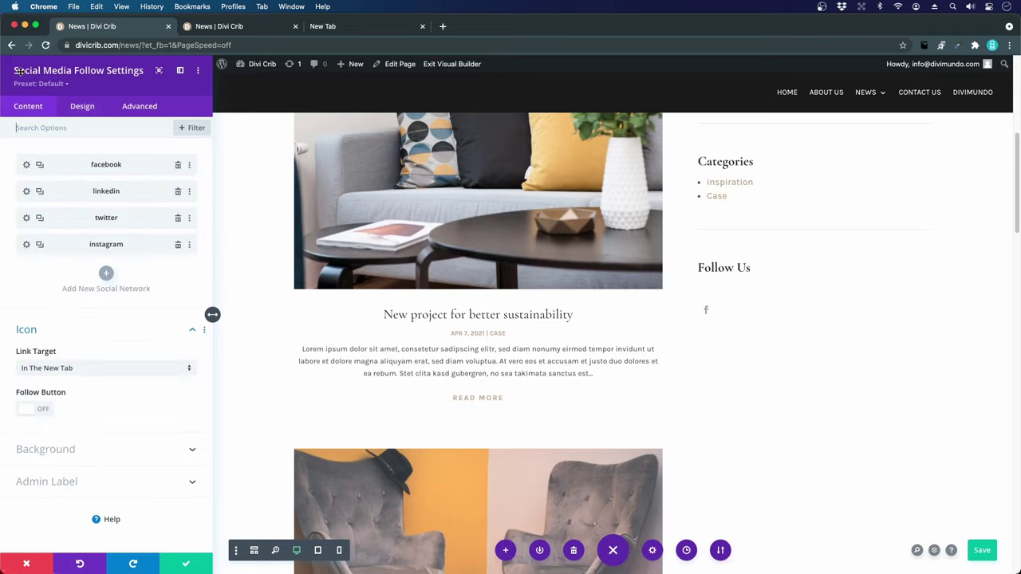
- Copy facebook's item styles and paste them onto the linkedin, twitter and instagram items
right_click(93, 164)
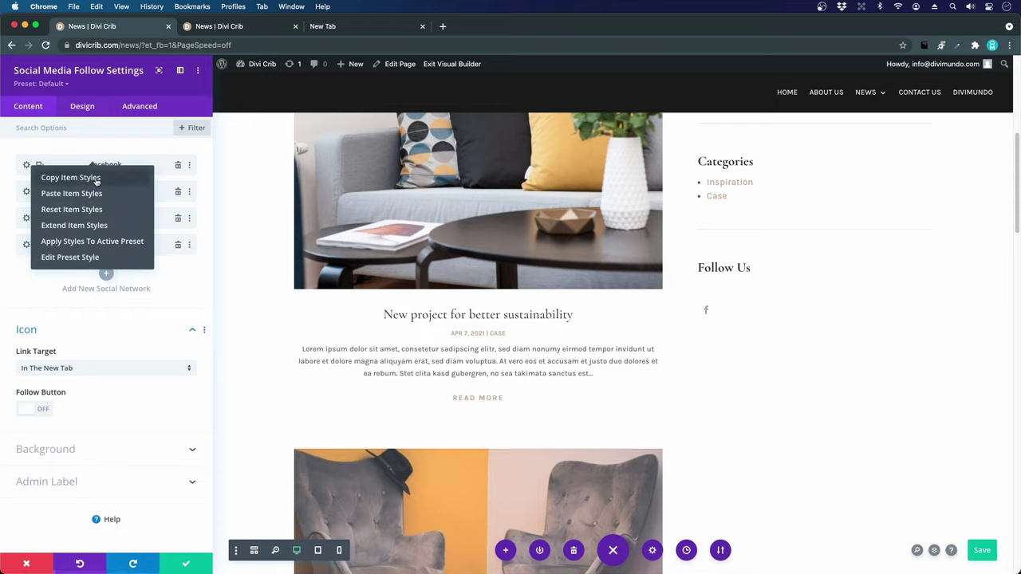
right_click(78, 182)
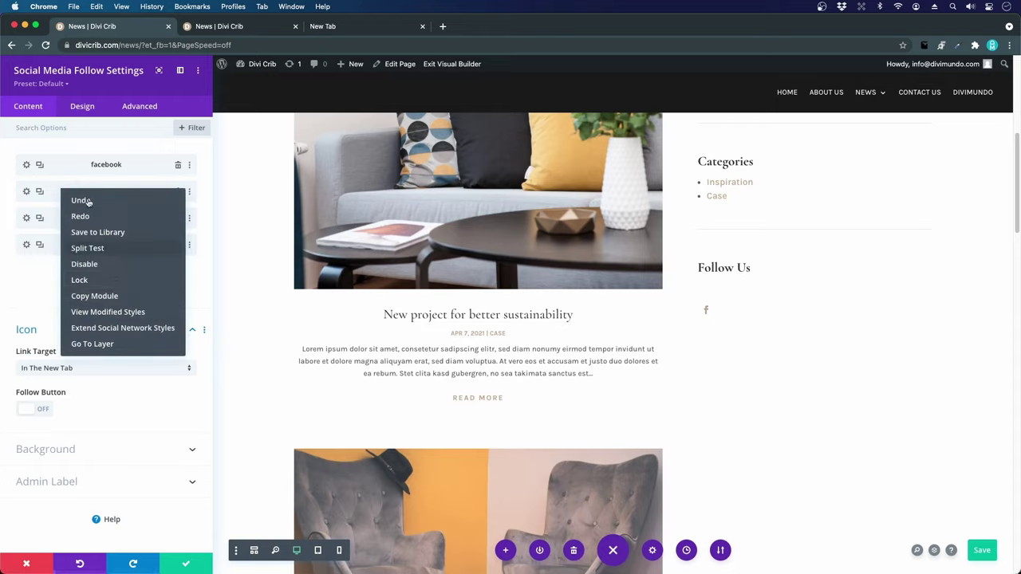
right_click(65, 194)
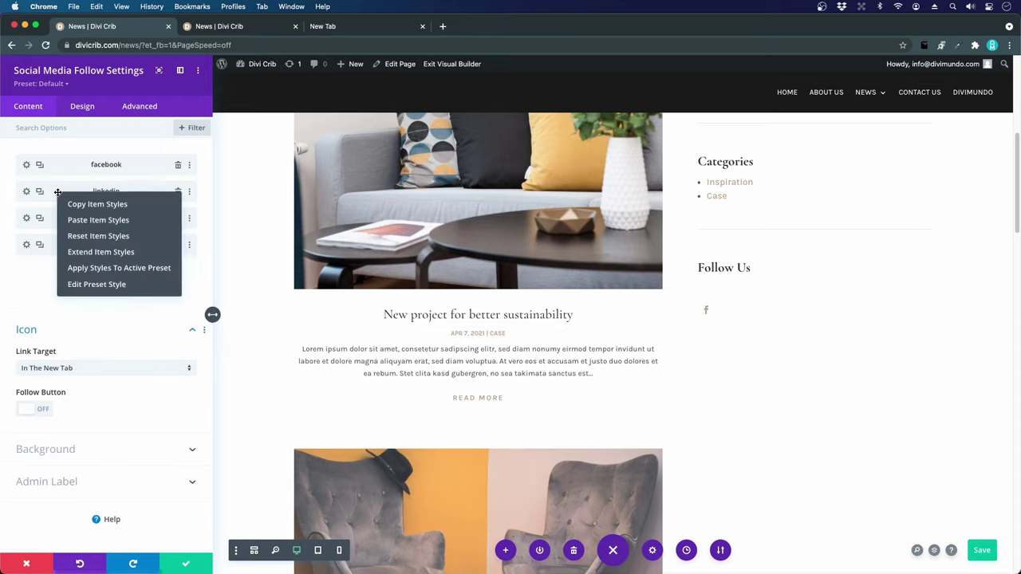
left_click(99, 218)
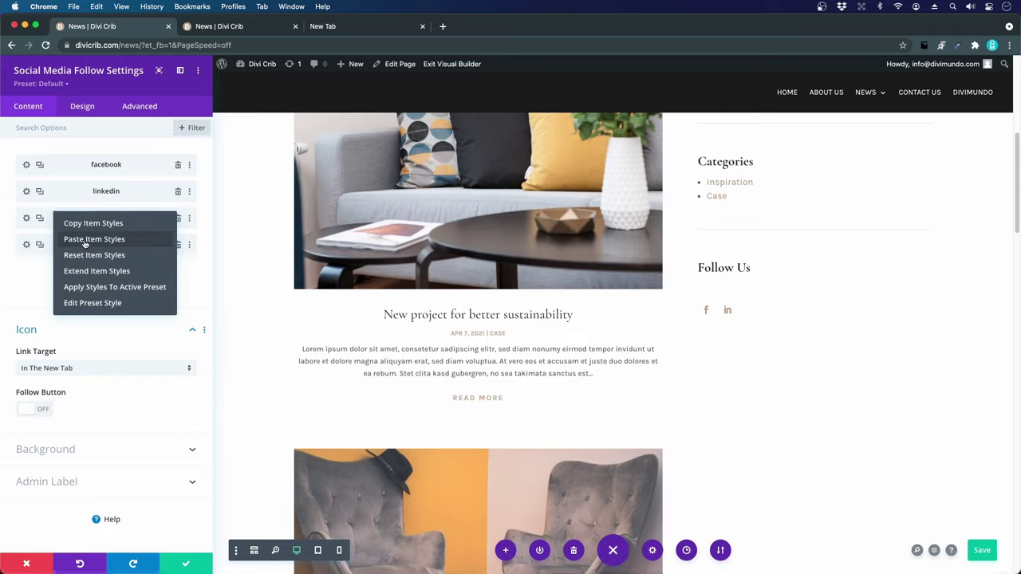
left_click(83, 241)
right_click(59, 241)
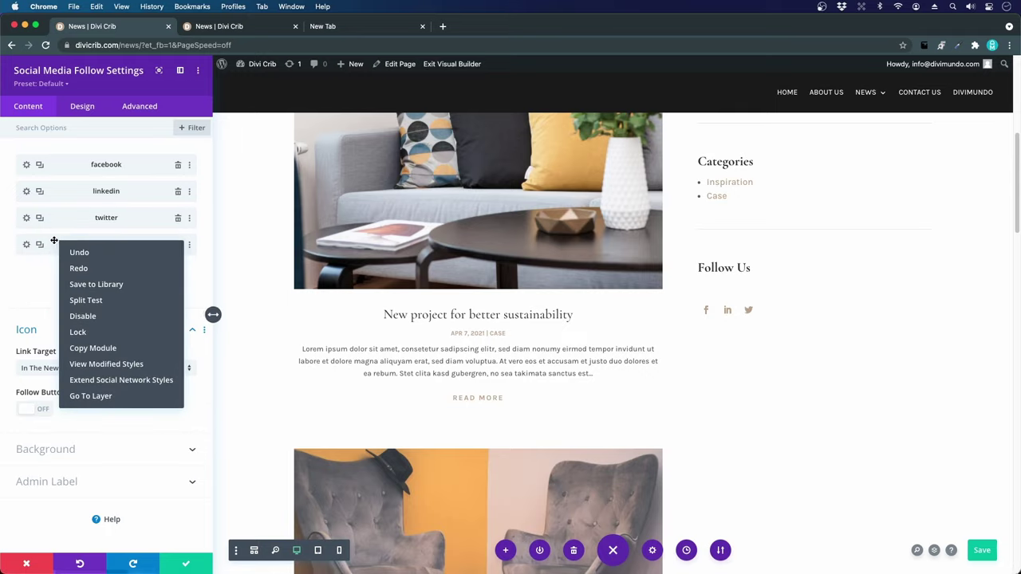
right_click(55, 242)
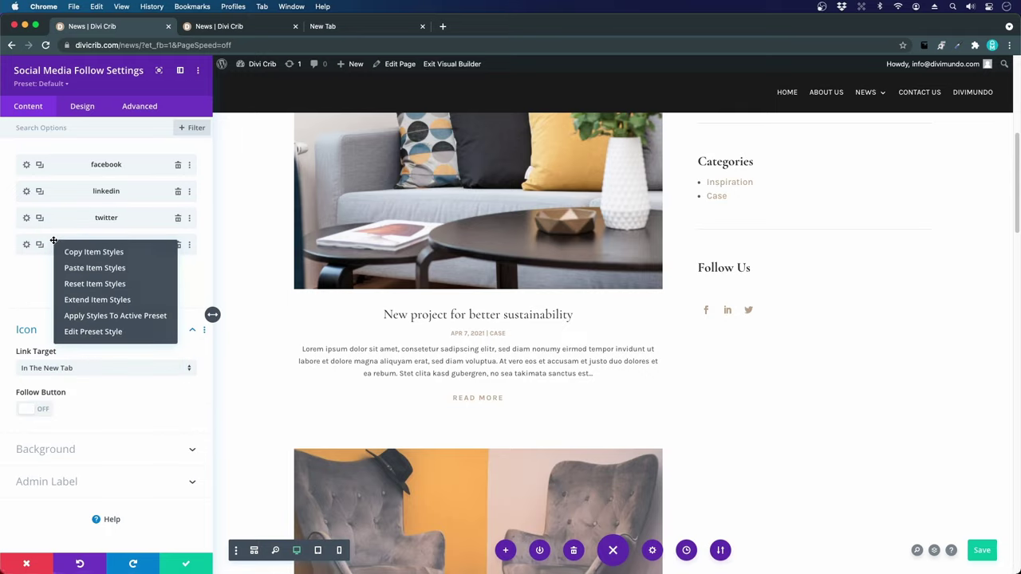
left_click(98, 268)
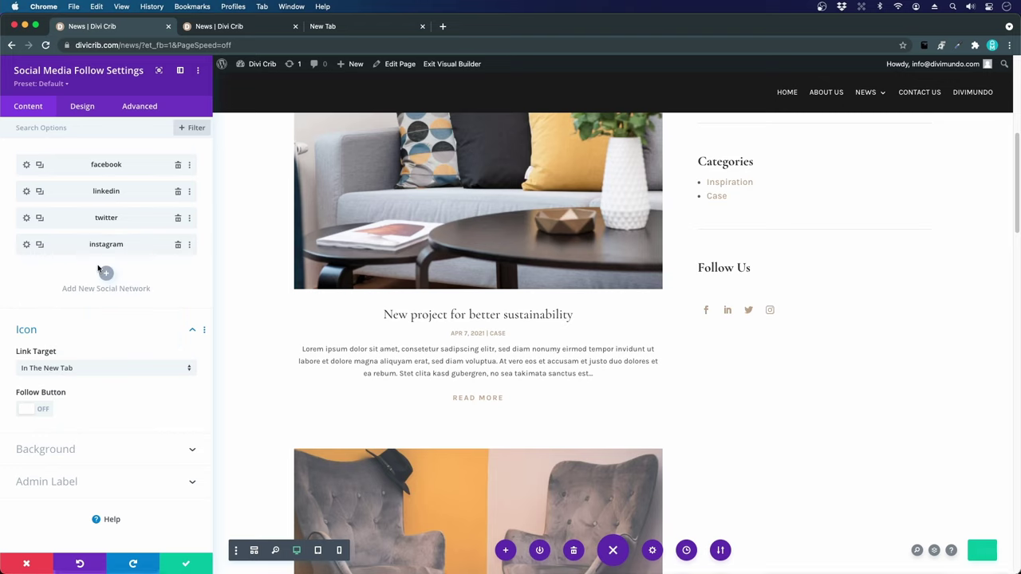
left_click(186, 563)
scroll(597, 314, "down", 5)
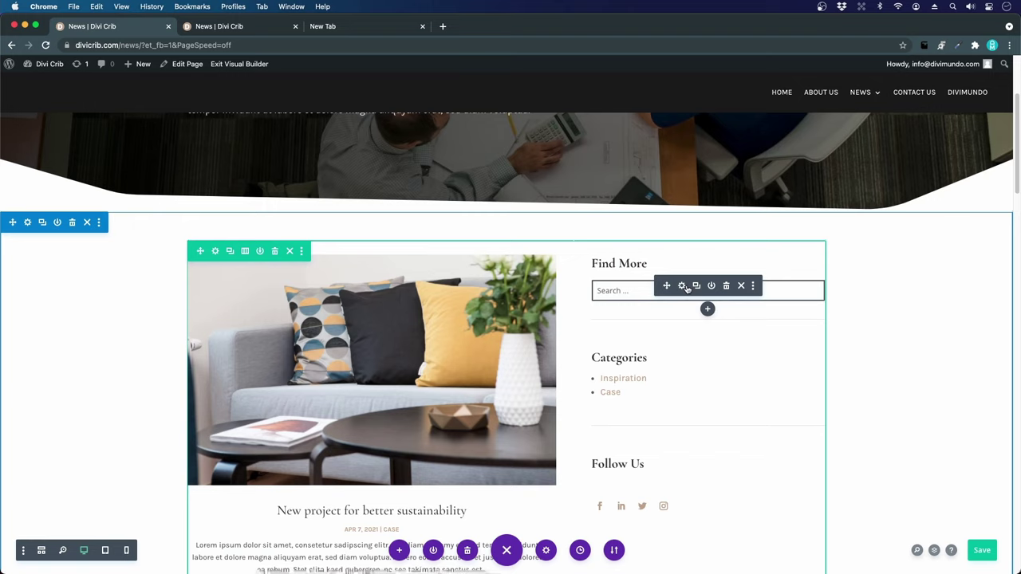
- Set the Search module's Field Font to Karla in its Design options
left_click(684, 287)
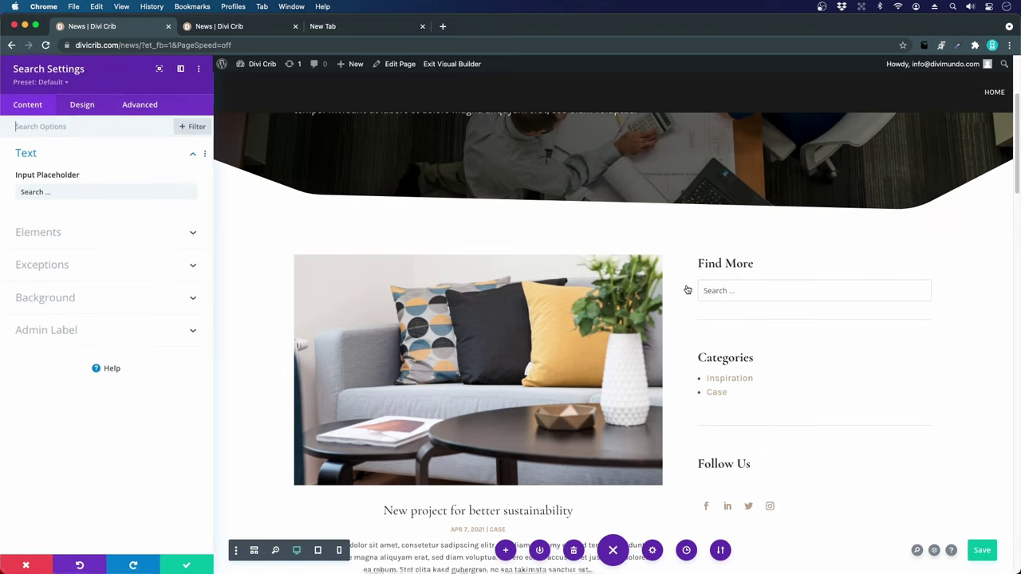
left_click(76, 107)
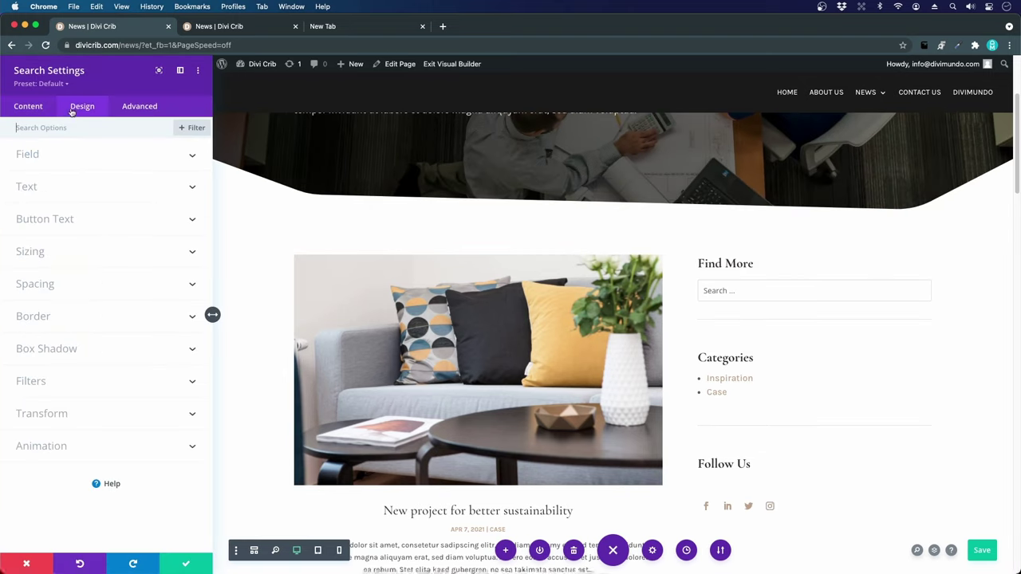
left_click(706, 290)
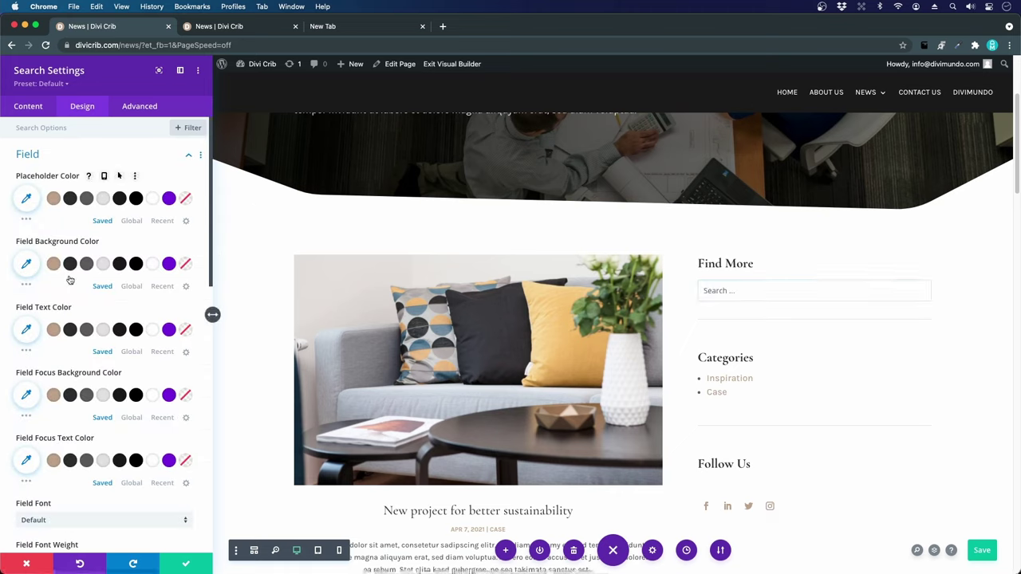
scroll(69, 298, "down", 1)
scroll(72, 295, "down", 3)
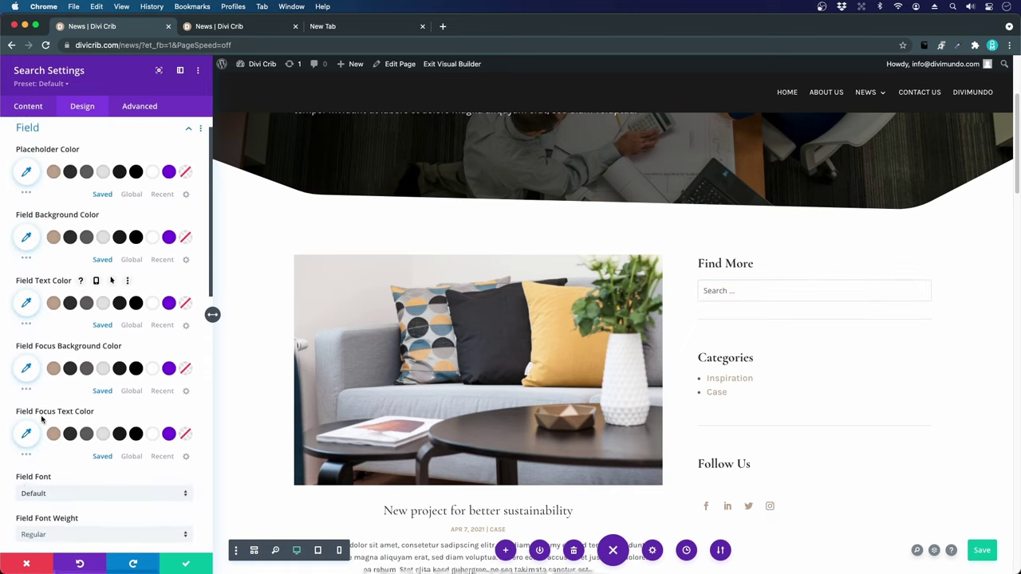
left_click(36, 495)
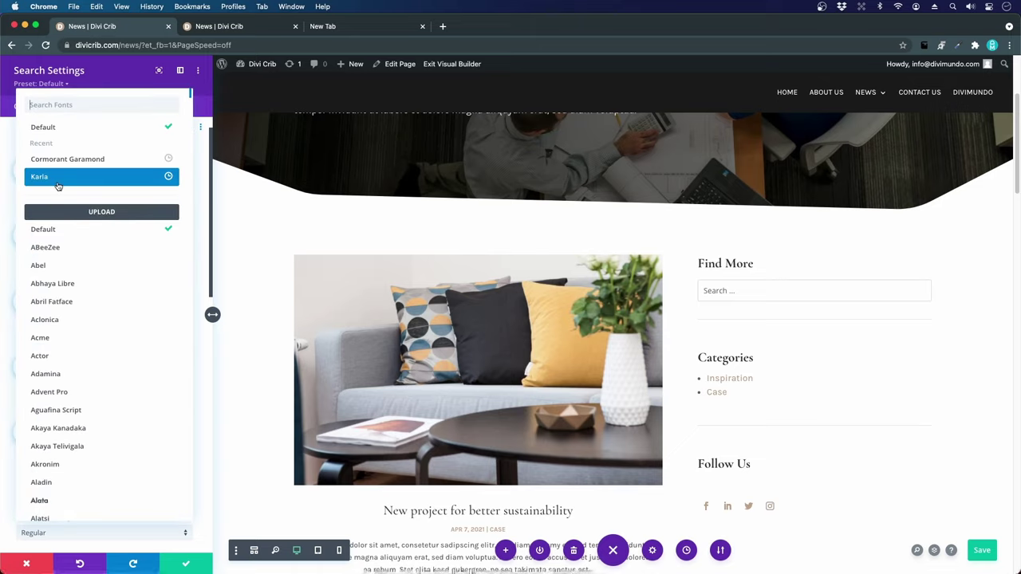
left_click(58, 184)
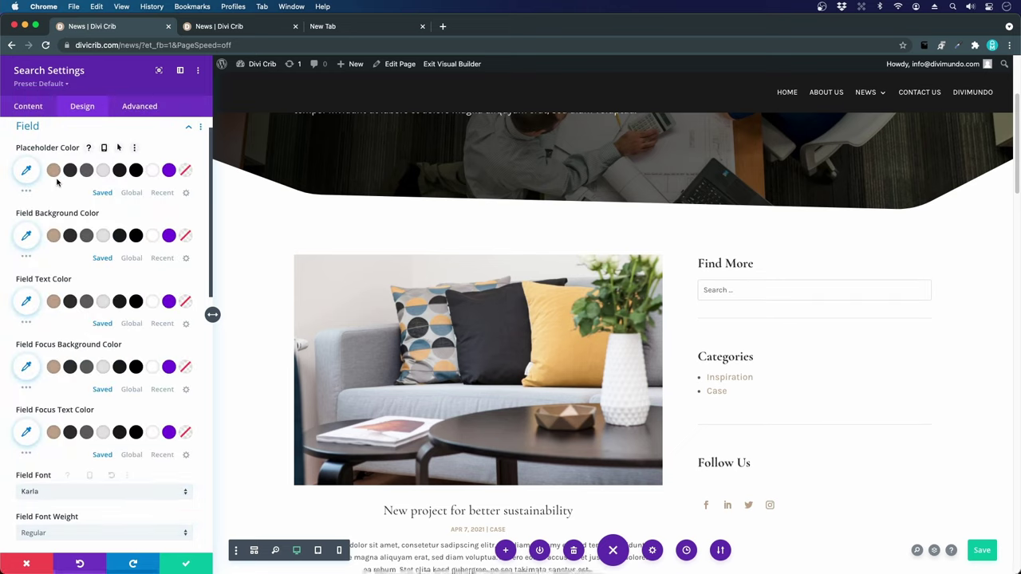
key("ctrl+Tab")
left_click(92, 29)
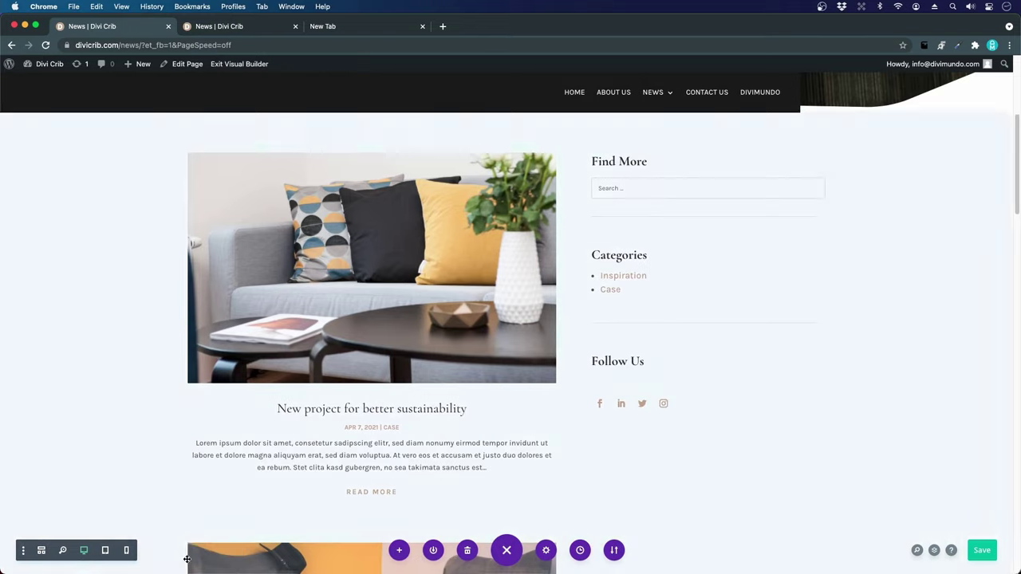
- Give the sidebar column a 1px tan border in its design settings
left_click(186, 562)
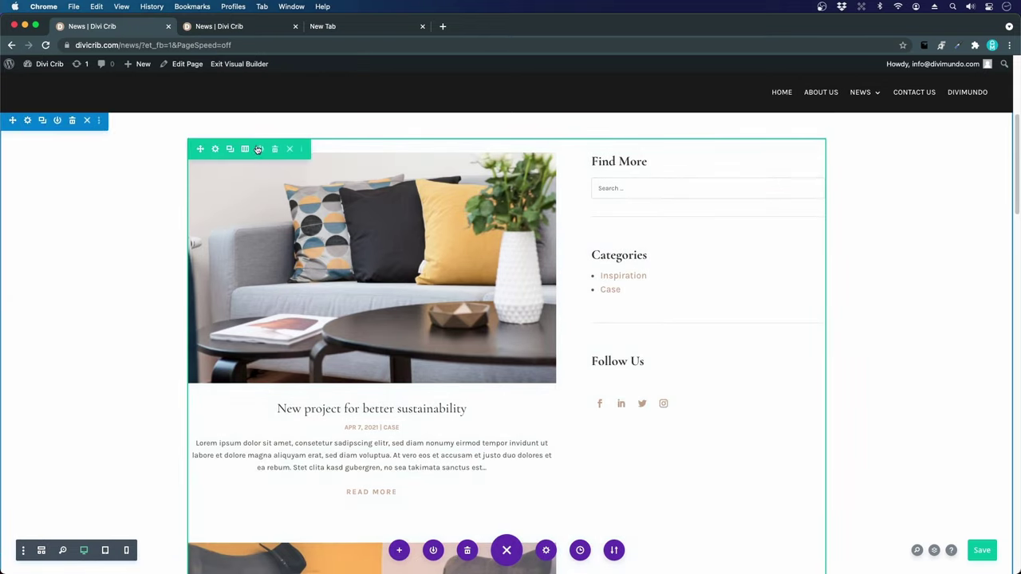
left_click(214, 149)
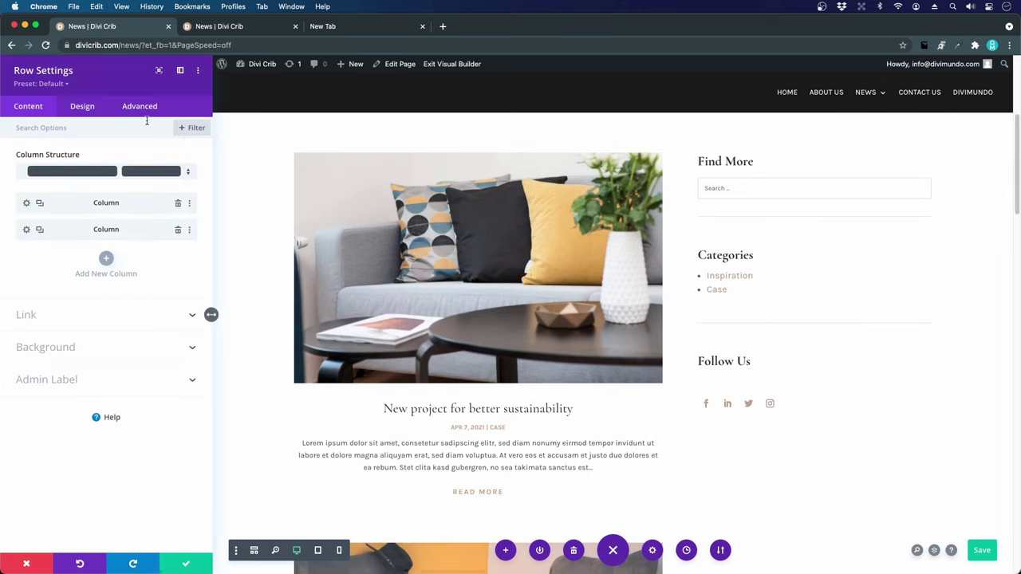
left_click(26, 231)
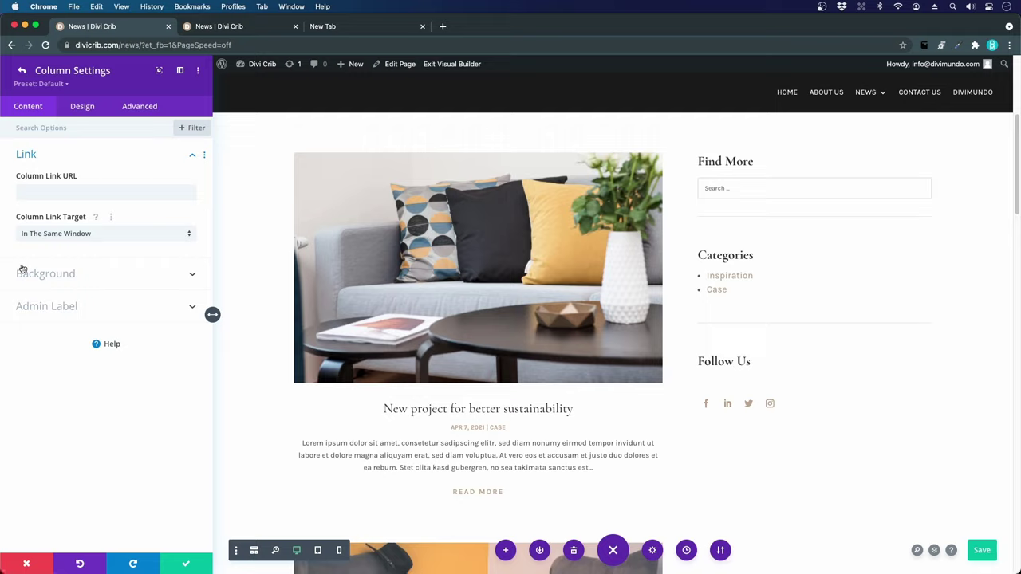
left_click(81, 109)
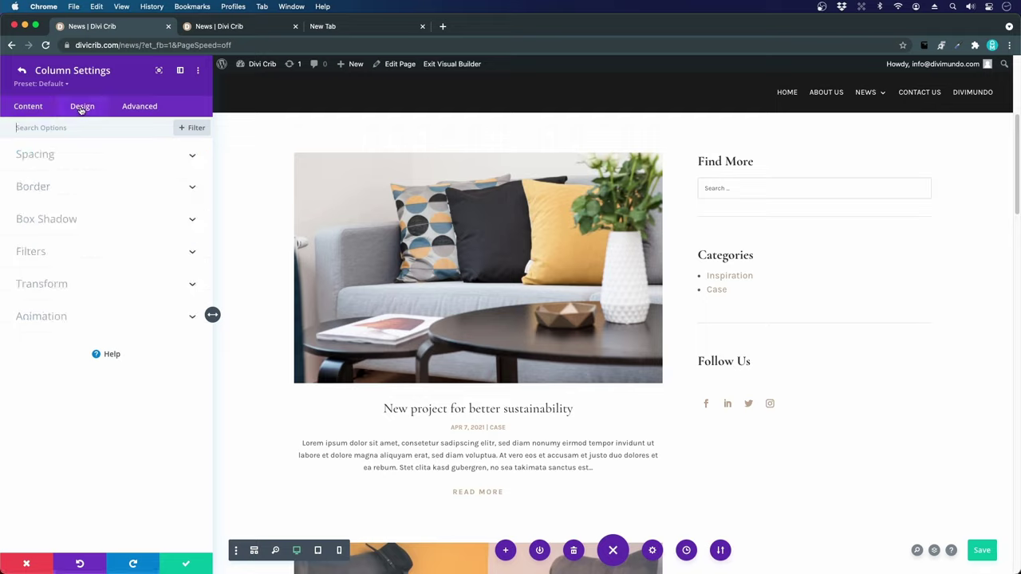
left_click(39, 186)
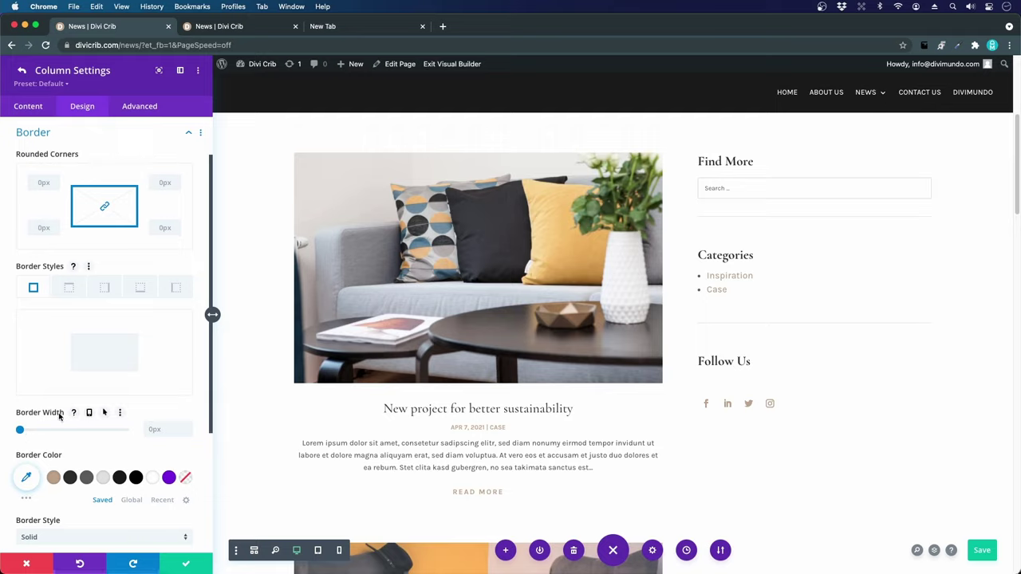
left_click_drag(20, 432, 22, 433)
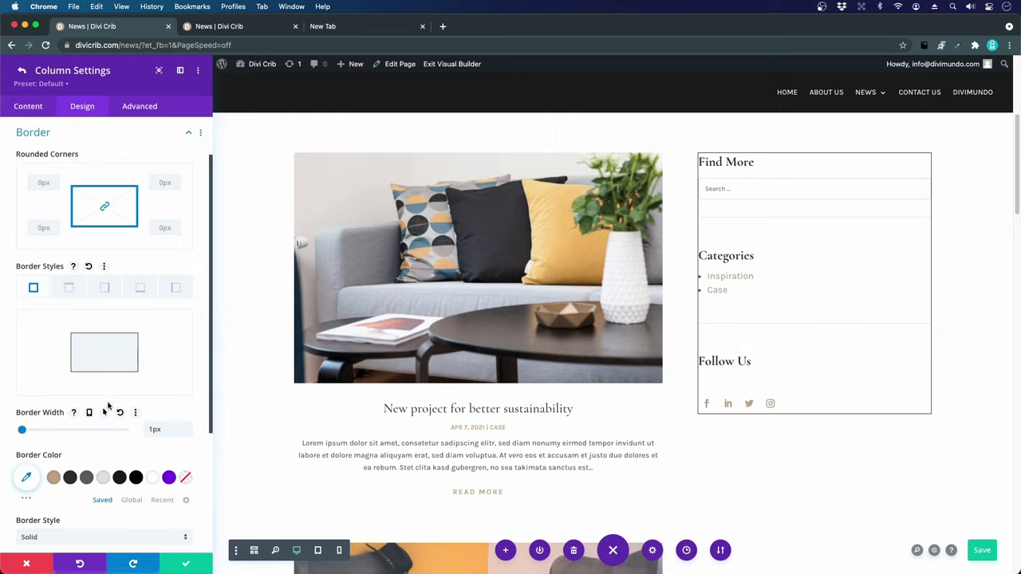
left_click(53, 478)
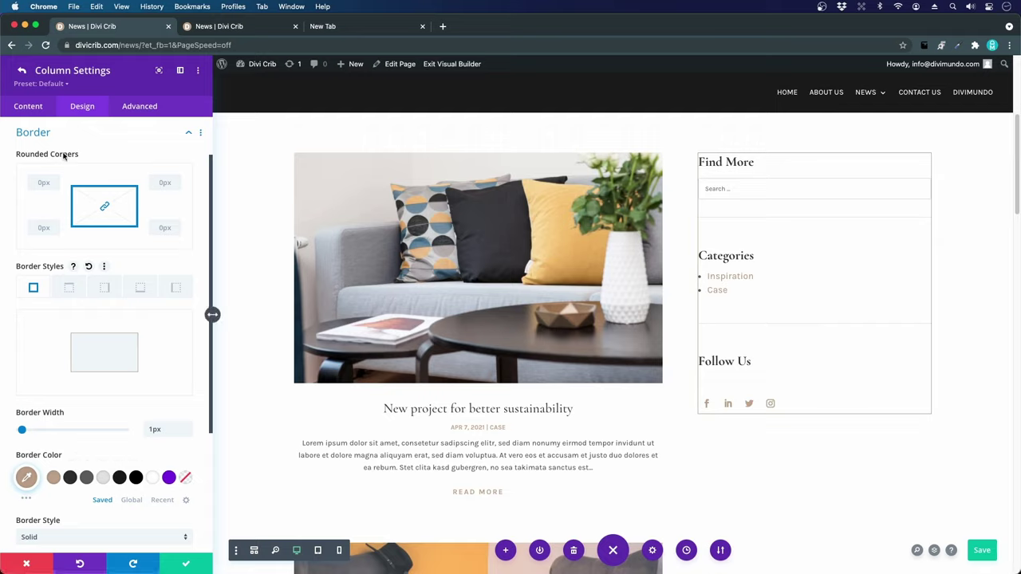
- Set the sidebar column's padding to 40px on top, bottom, left and right
scroll(69, 257, "down", 5)
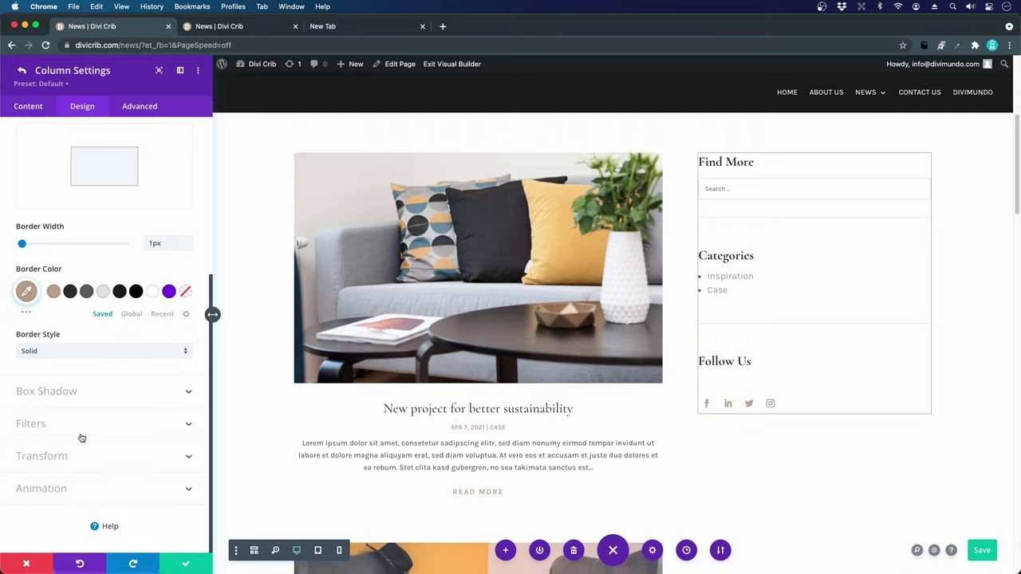
scroll(104, 350, "up", 6)
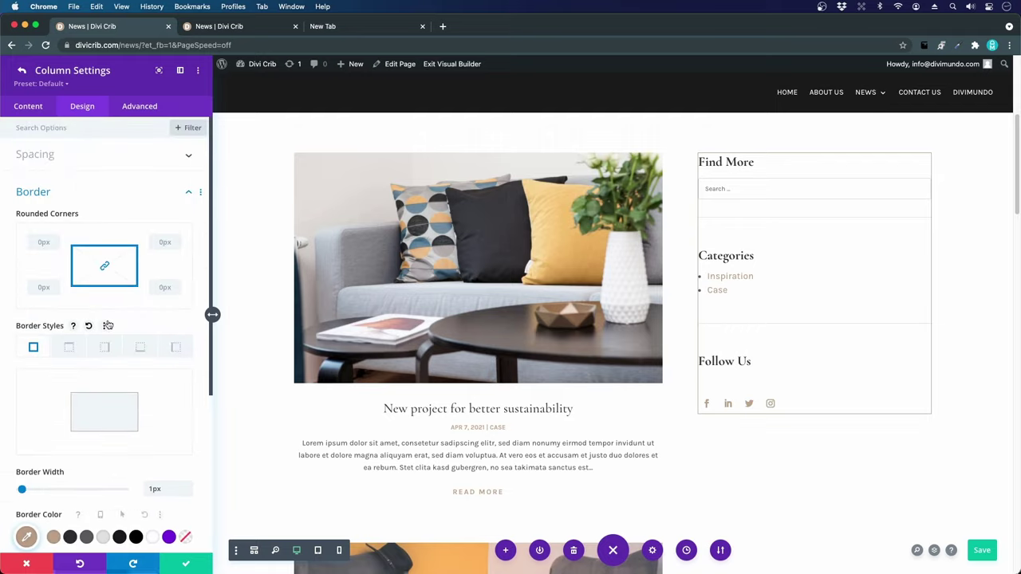
left_click(41, 157)
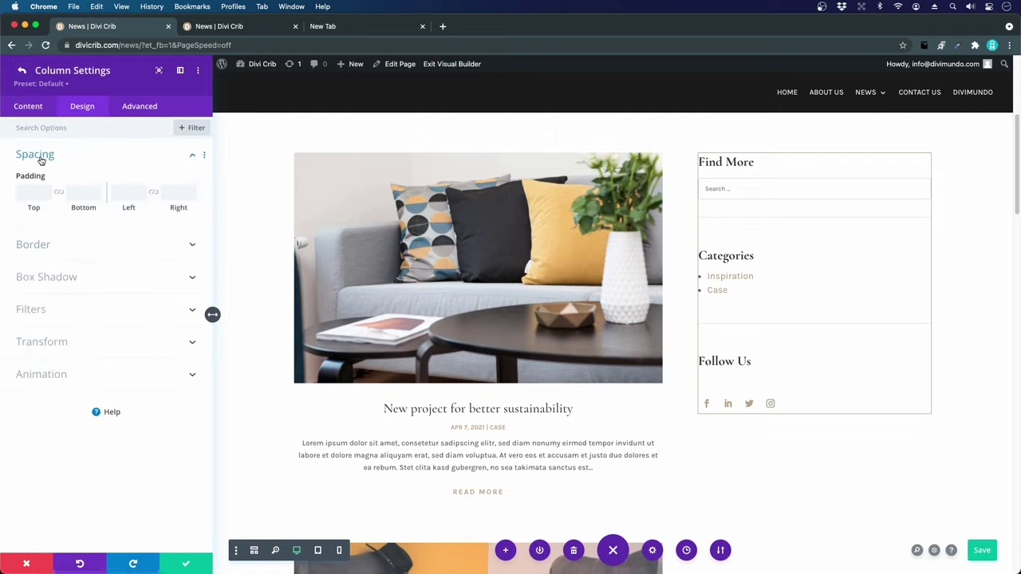
left_click(30, 193)
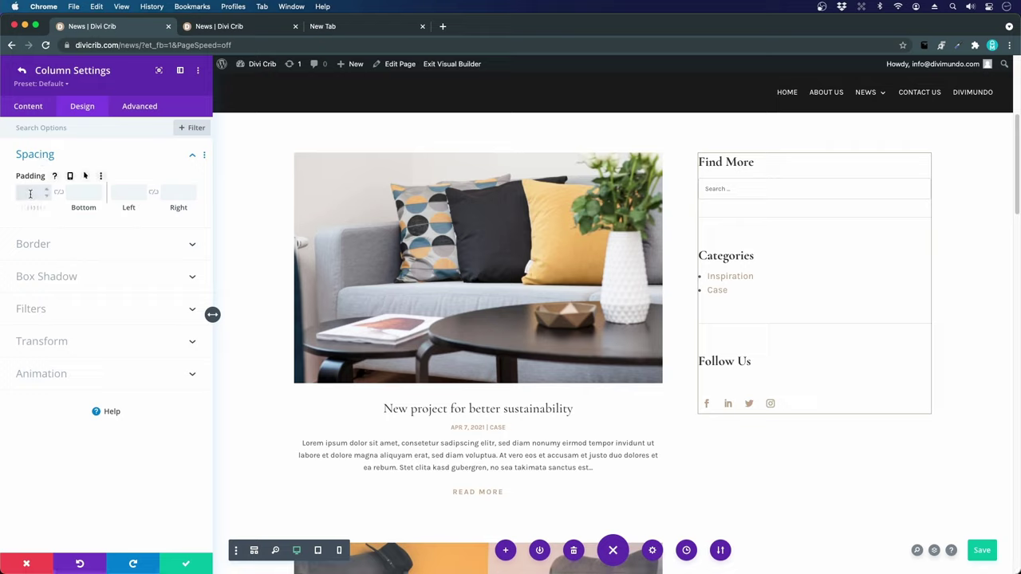
type("40")
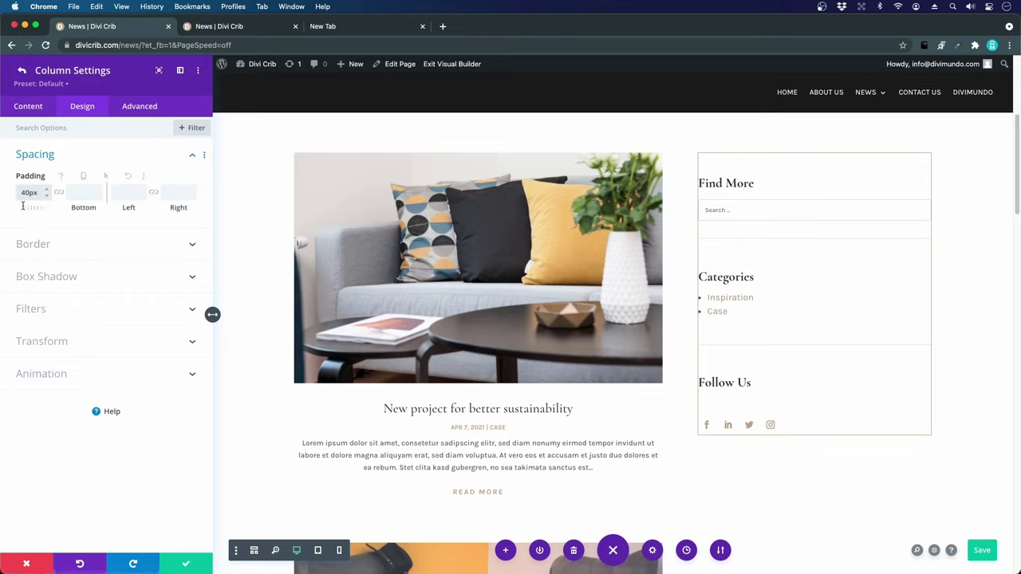
left_click(57, 196)
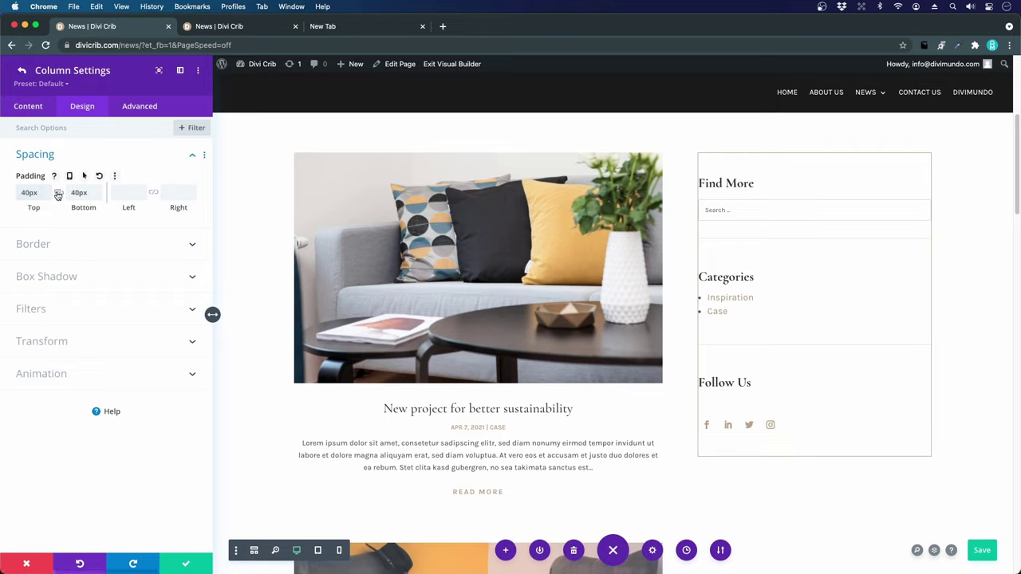
left_click(128, 192)
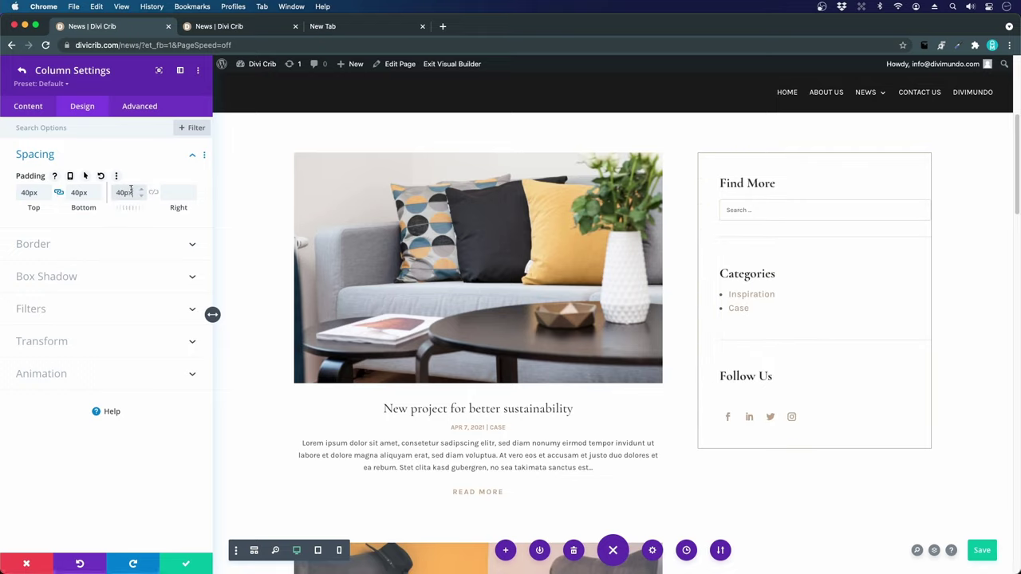
left_click(154, 192)
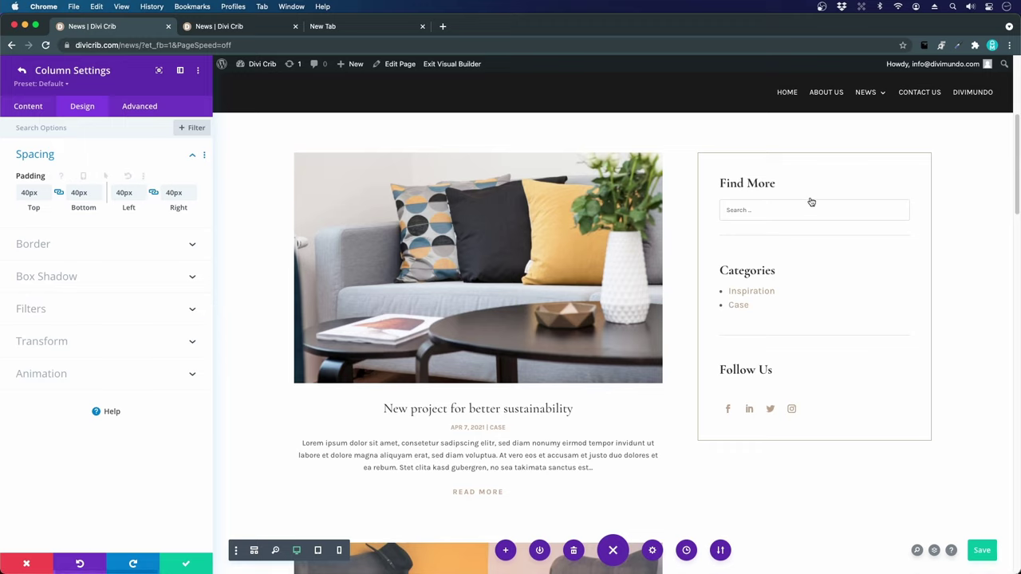
scroll(694, 333, "up", 2)
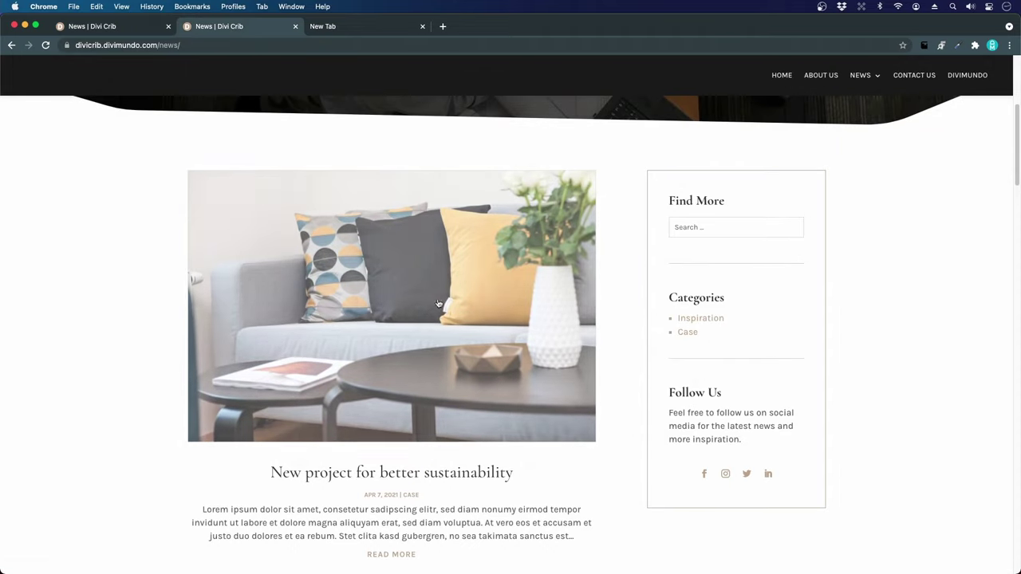
- Compare the edited sidebar with the live News page, then open the post-and-sidebar row's settings
left_click(120, 22)
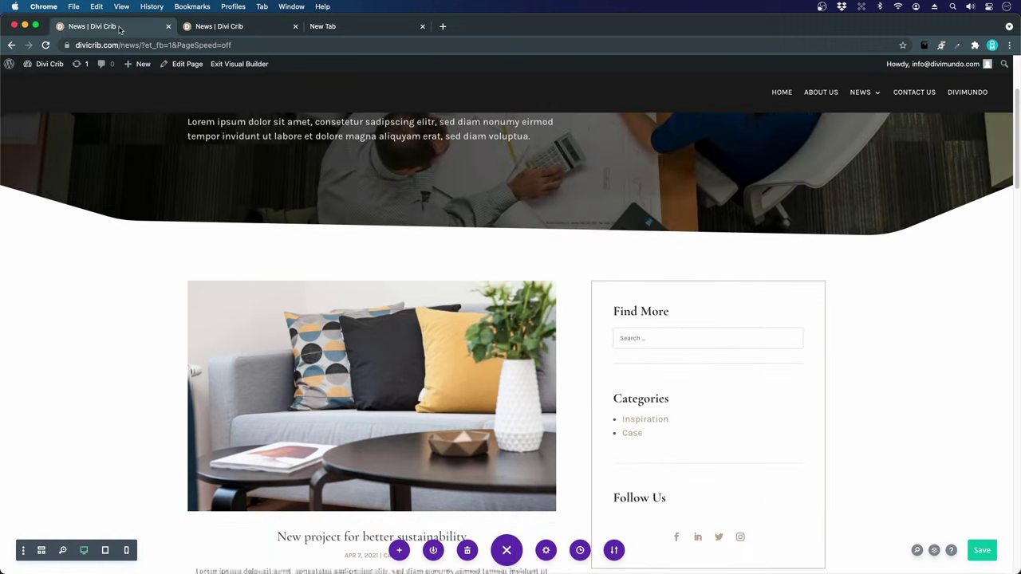
scroll(484, 350, "down", 1)
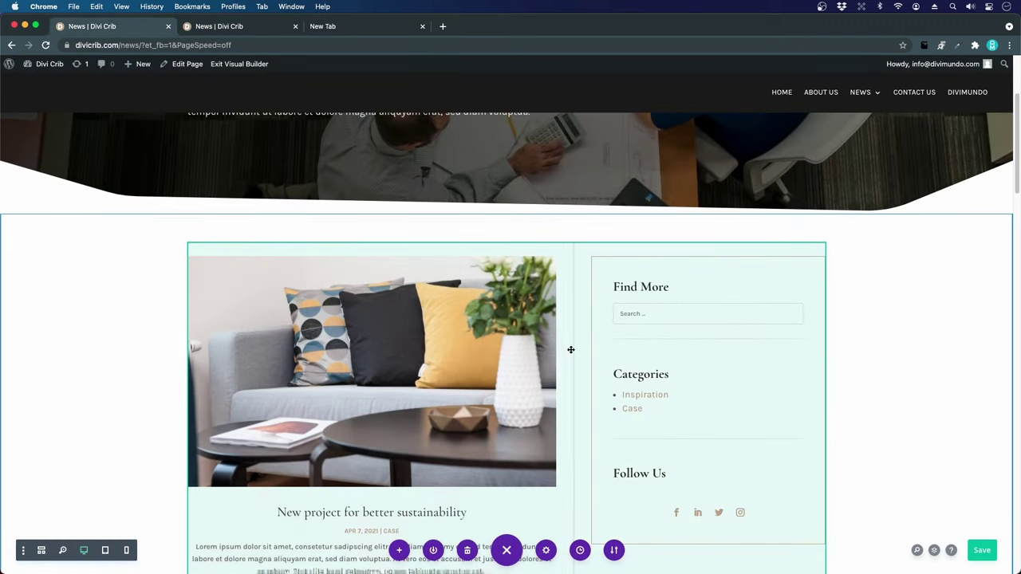
key("ctrl+Tab")
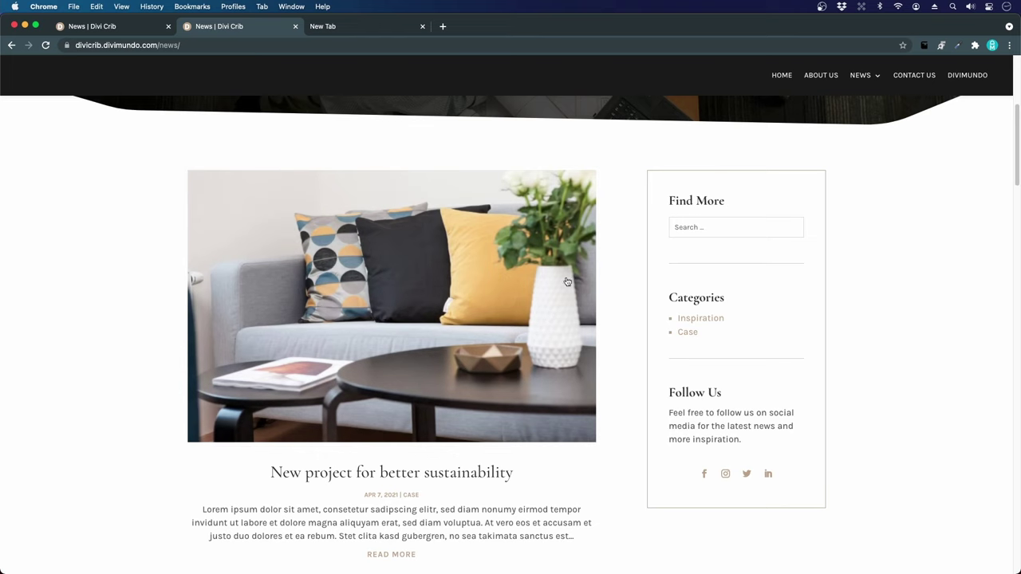
left_click(120, 26)
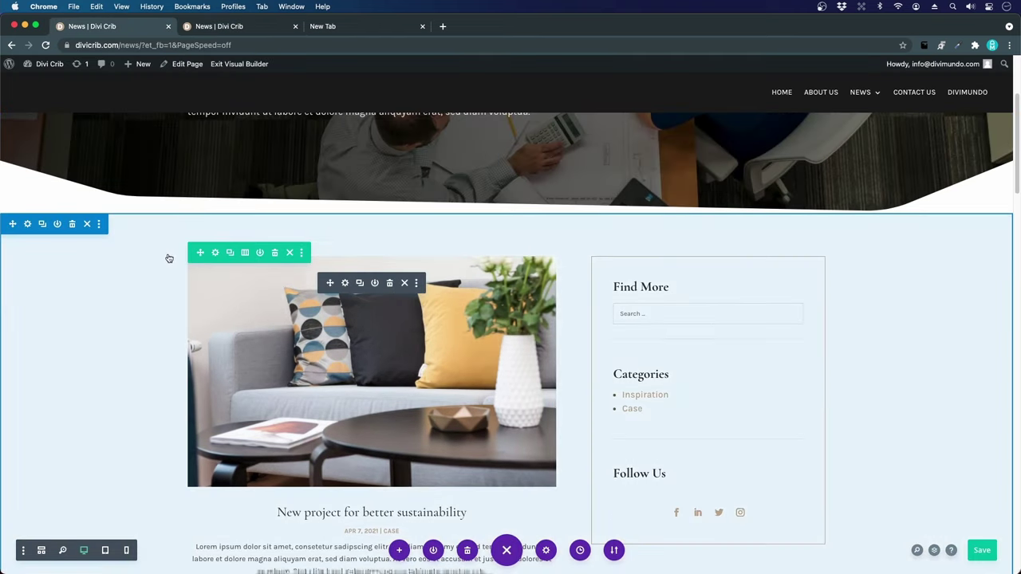
left_click(214, 253)
- Enable a custom gutter width on the row and set Gutter Width to 4
left_click(82, 106)
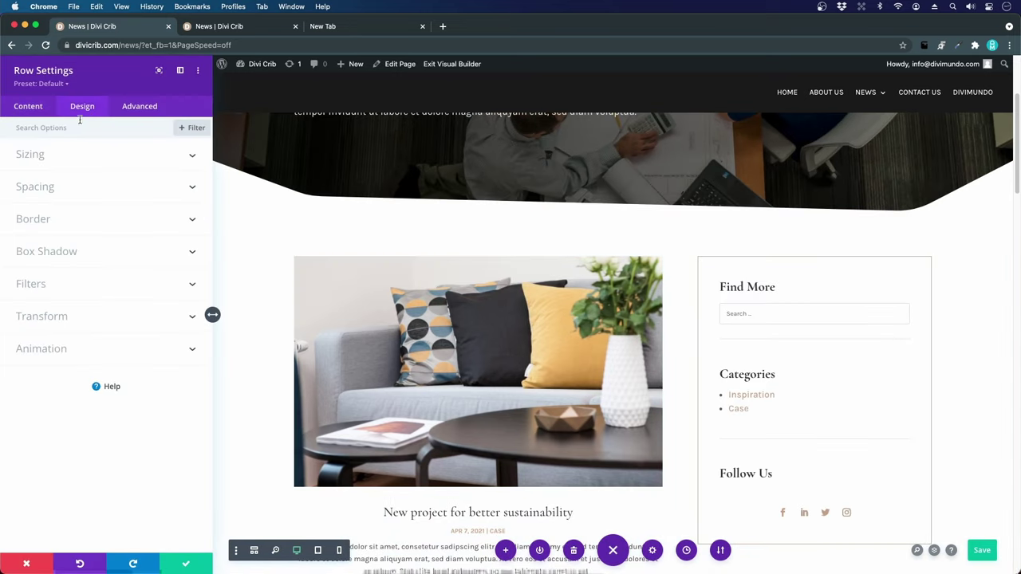
left_click(34, 164)
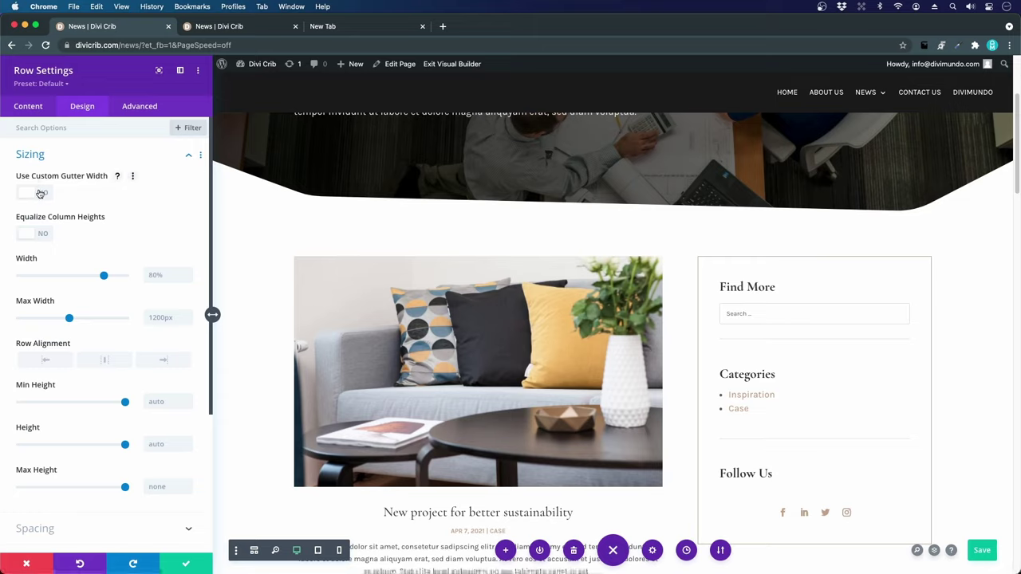
left_click(42, 195)
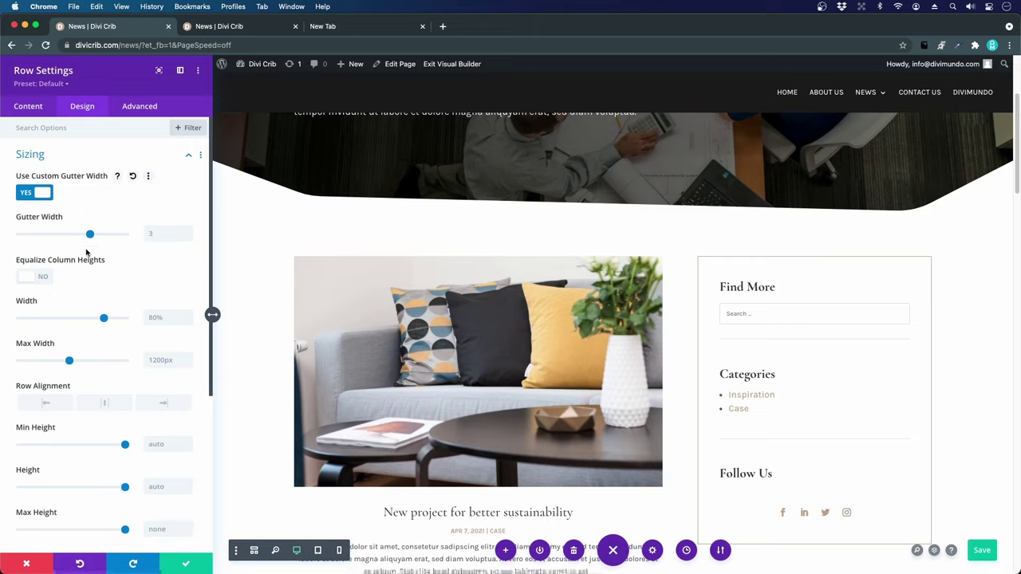
left_click_drag(91, 235, 186, 235)
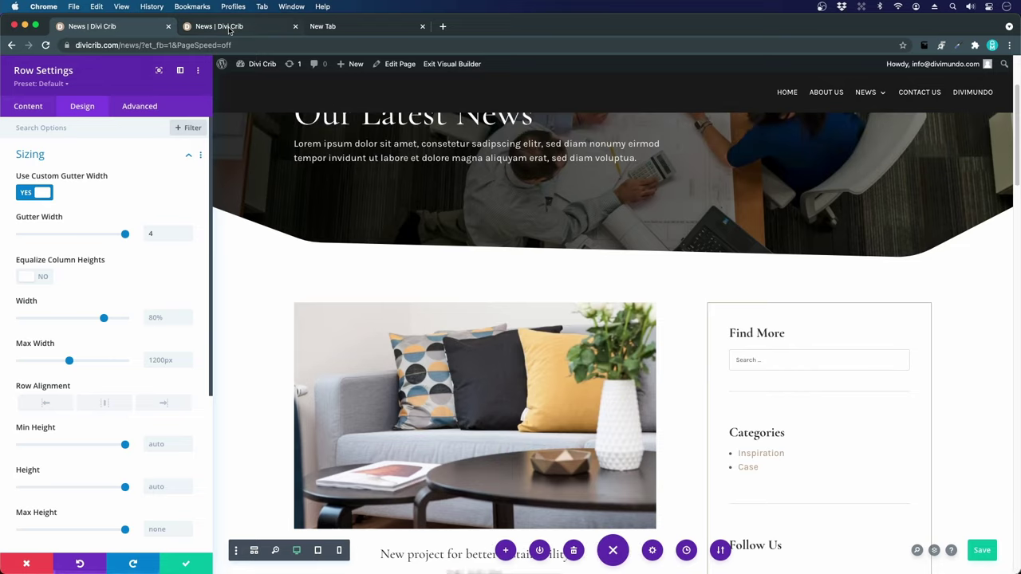
- Check the result against the live News page and save the row settings
key("ctrl+Tab")
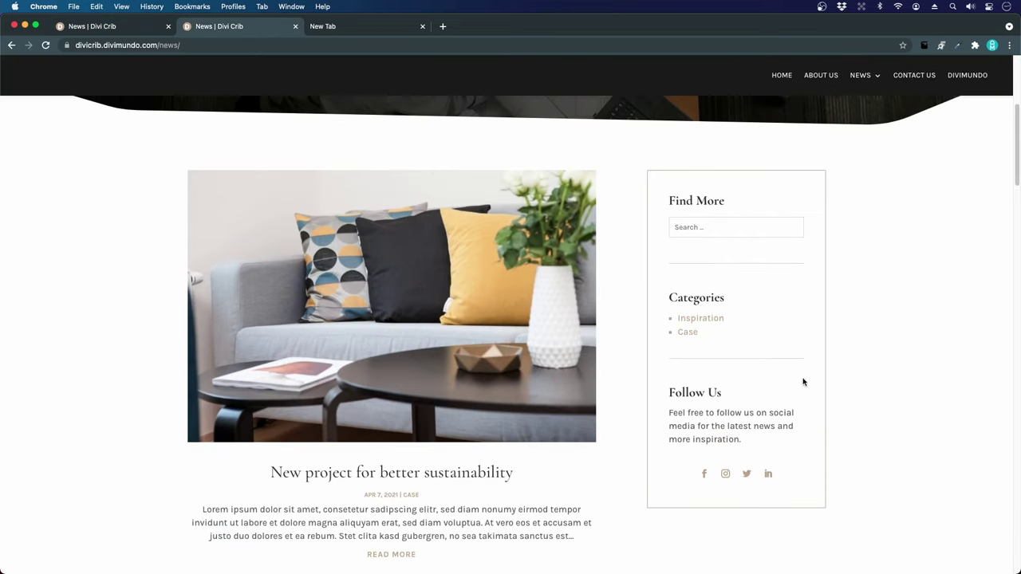
left_click(133, 24)
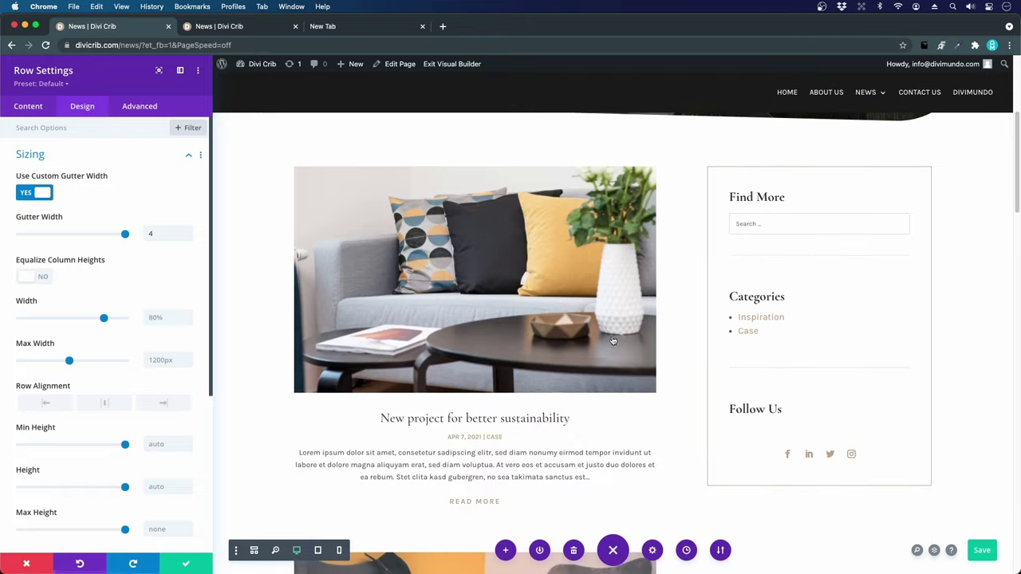
left_click(50, 113)
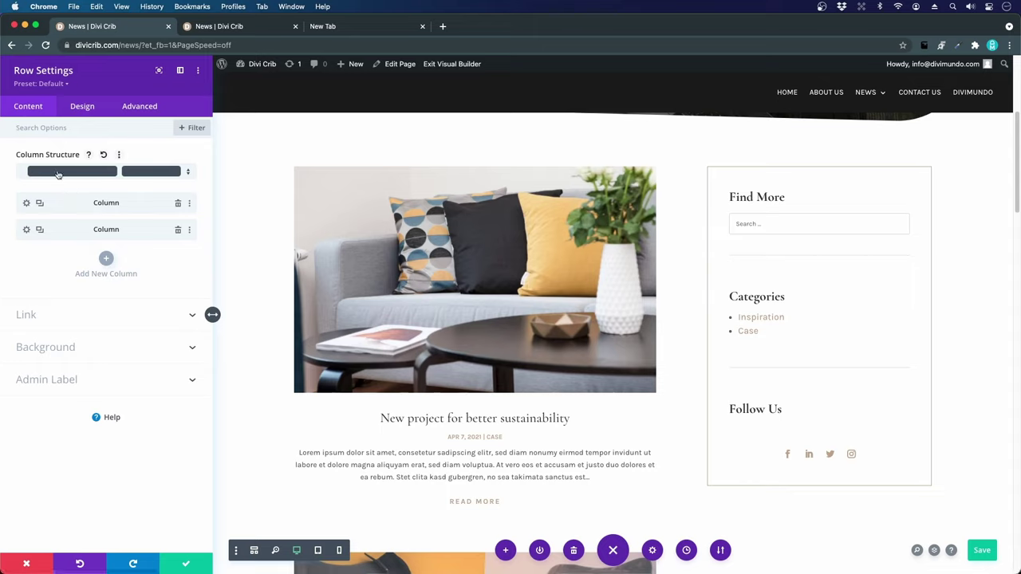
left_click(196, 564)
mouse_move(226, 163)
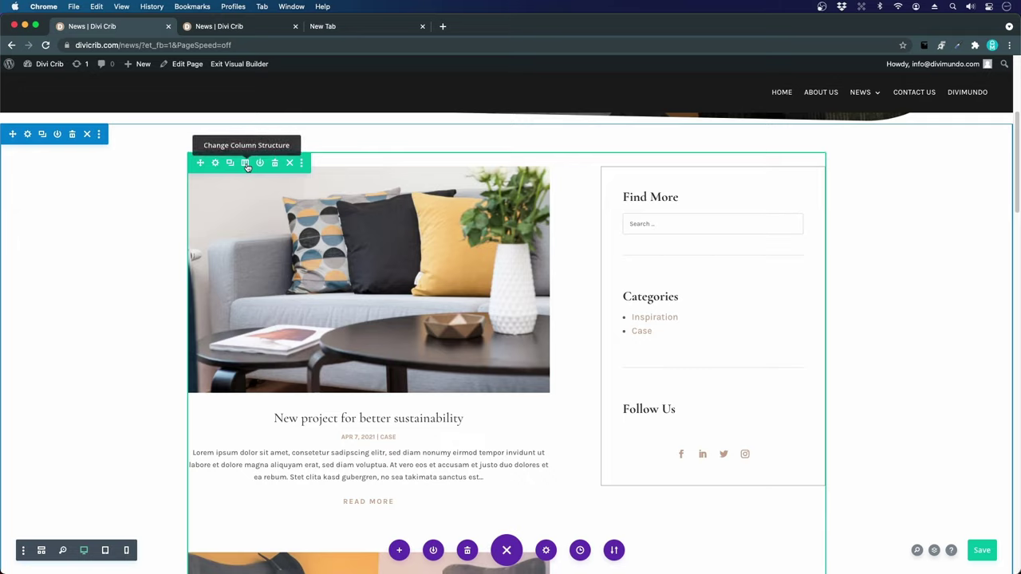
- Switch the News row to a two-thirds / one-third column structure and close its settings
left_click(245, 165)
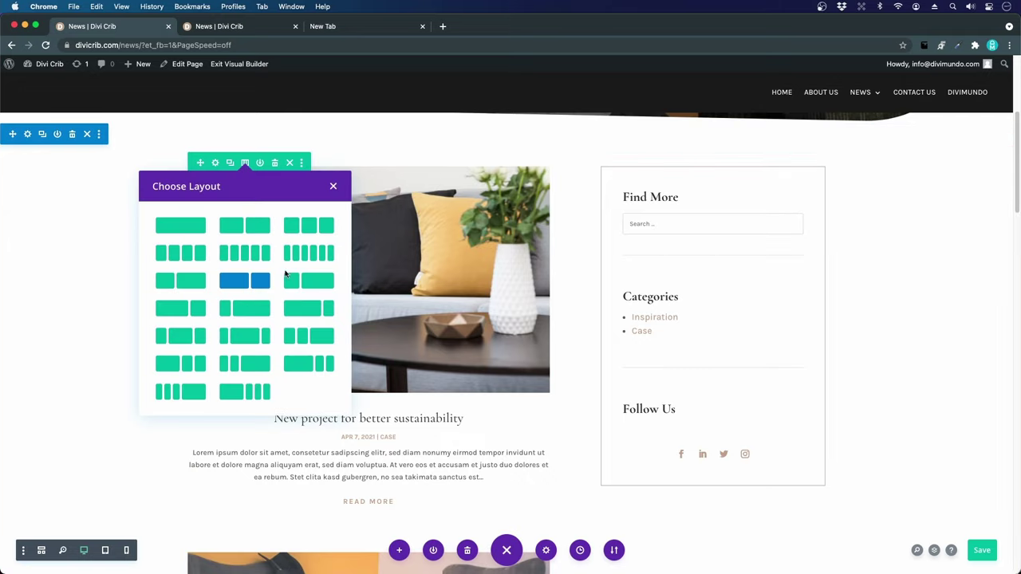
left_click(332, 188)
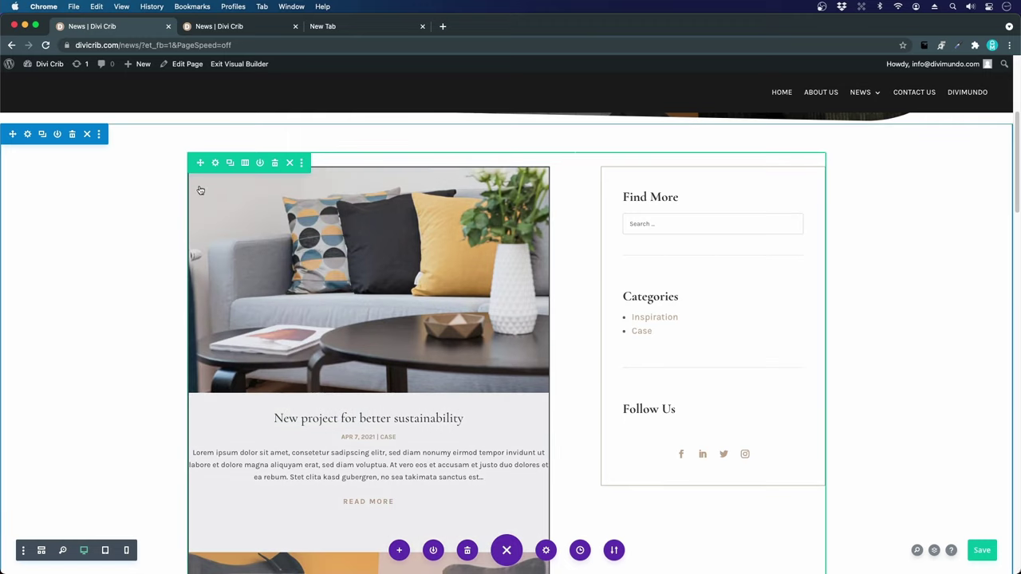
left_click(215, 163)
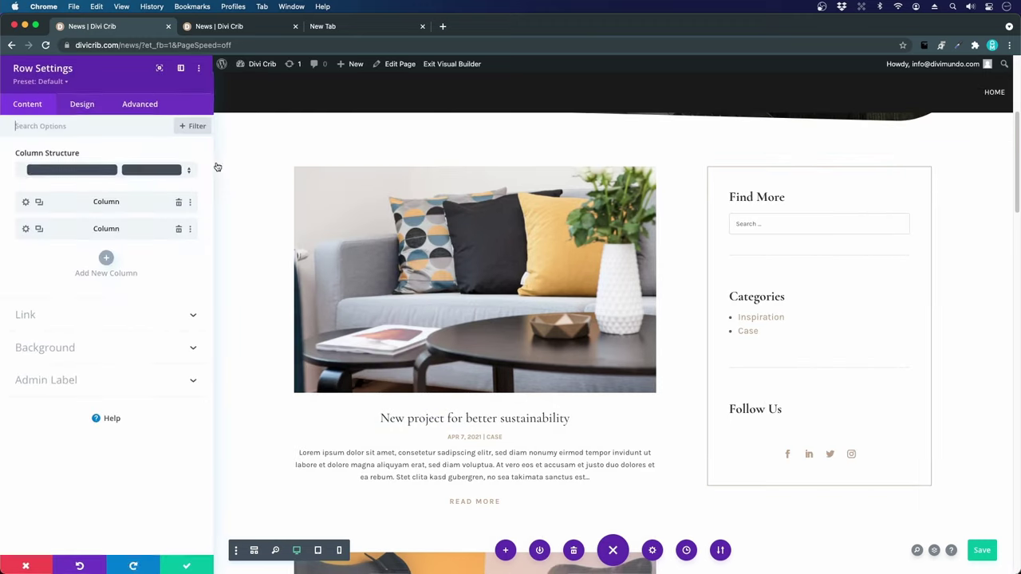
left_click(105, 173)
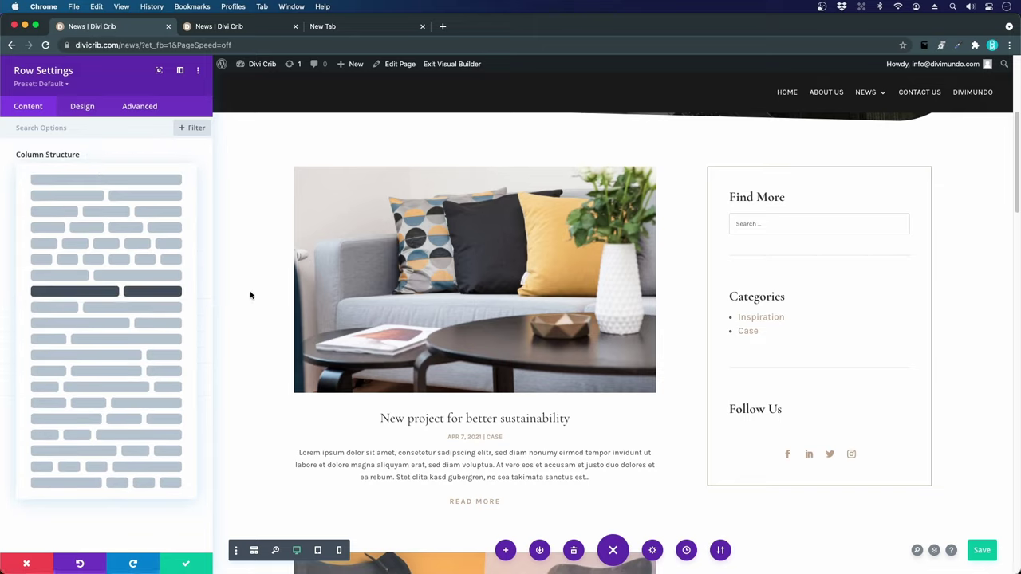
left_click(157, 295)
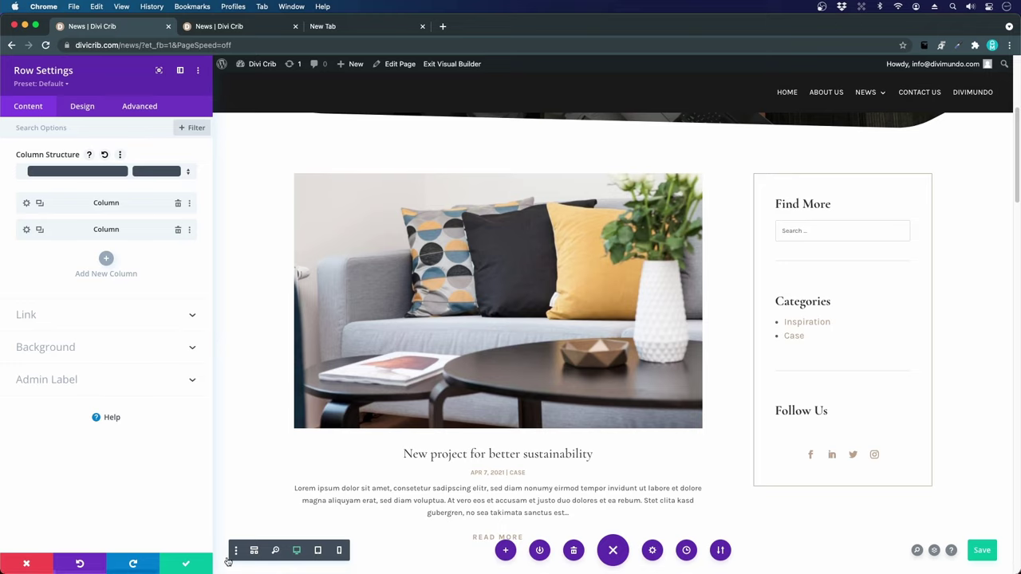
key("Escape")
- Copy the Follow Us paragraph from the live News page
left_click(236, 27)
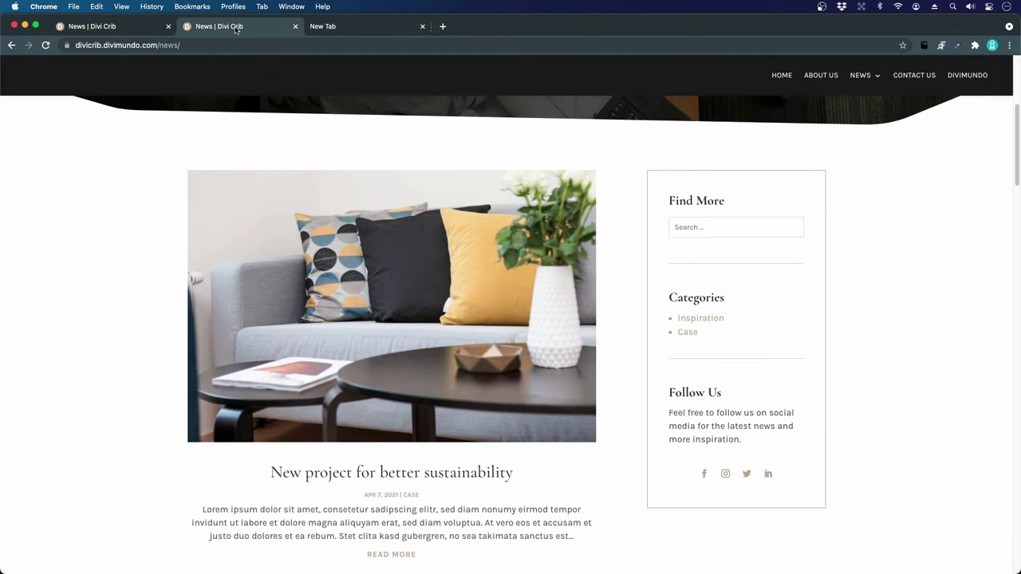
left_click_drag(748, 443, 672, 414)
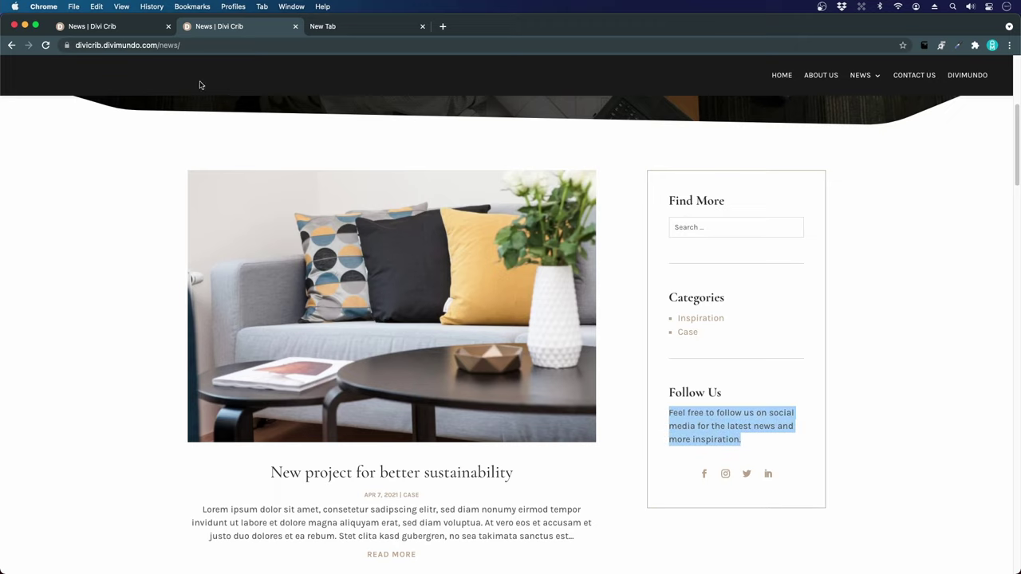
left_click(144, 27)
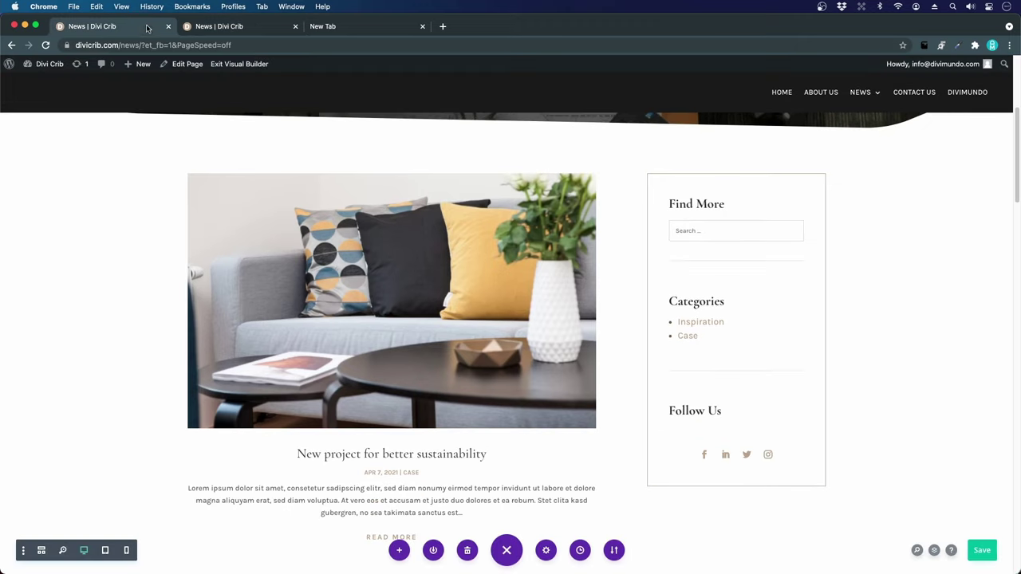
- Paste the sentence as plain text on a new line under the Follow Us heading and save
left_click(712, 409)
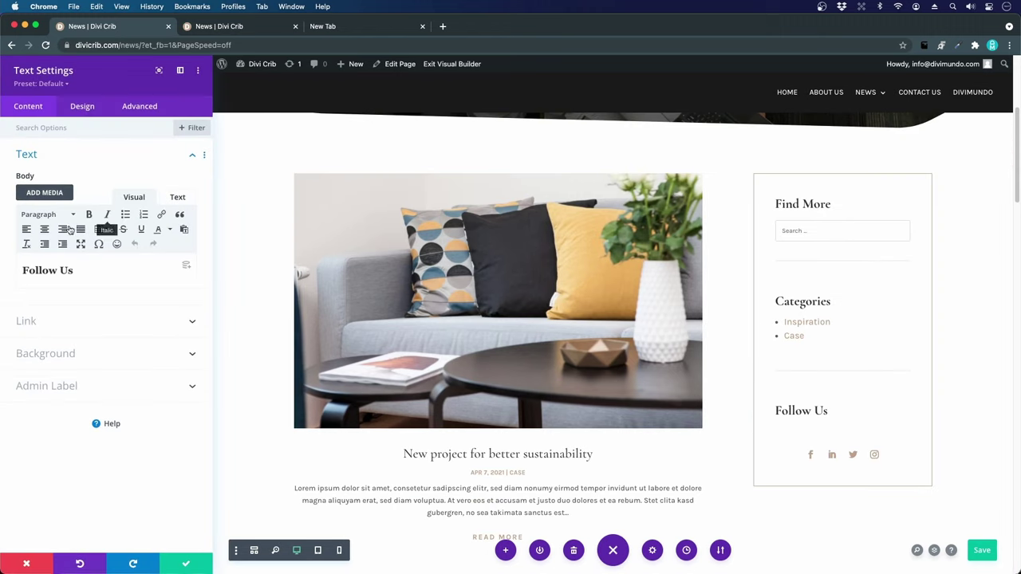
left_click(90, 269)
key("Return")
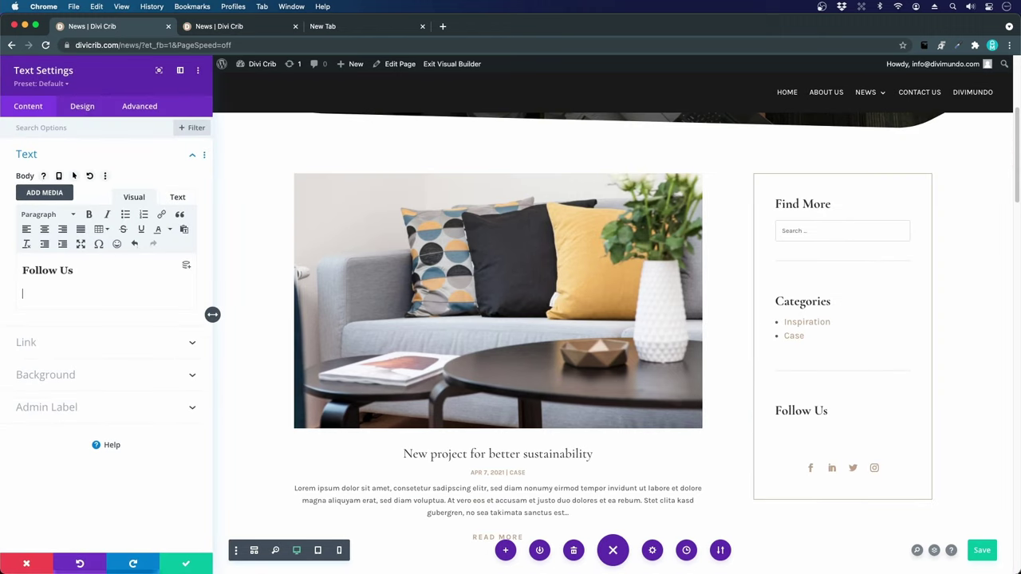
left_click(184, 229)
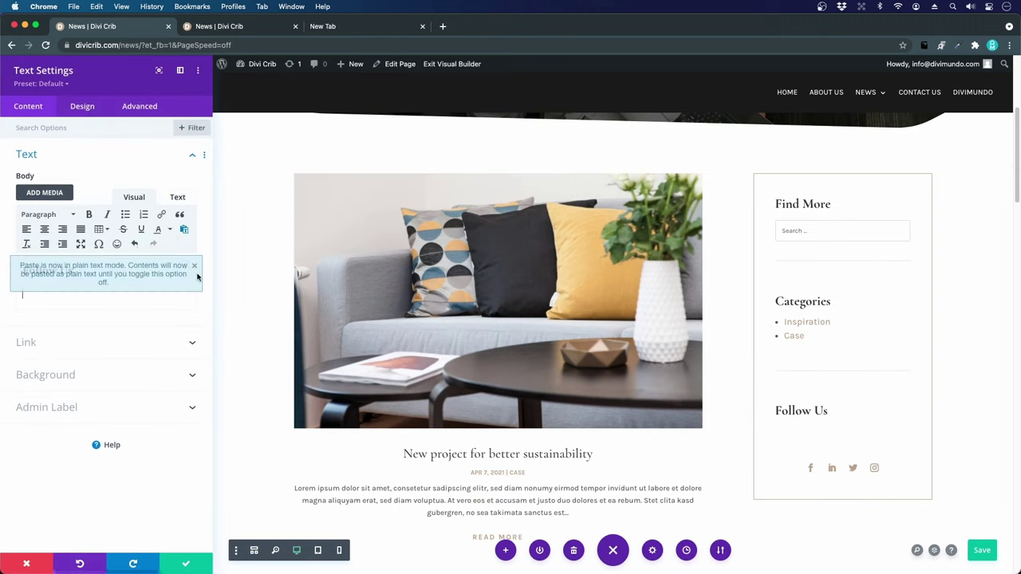
left_click(194, 266)
type("Feel free to follow us on social media for the latest news and more inspiration.")
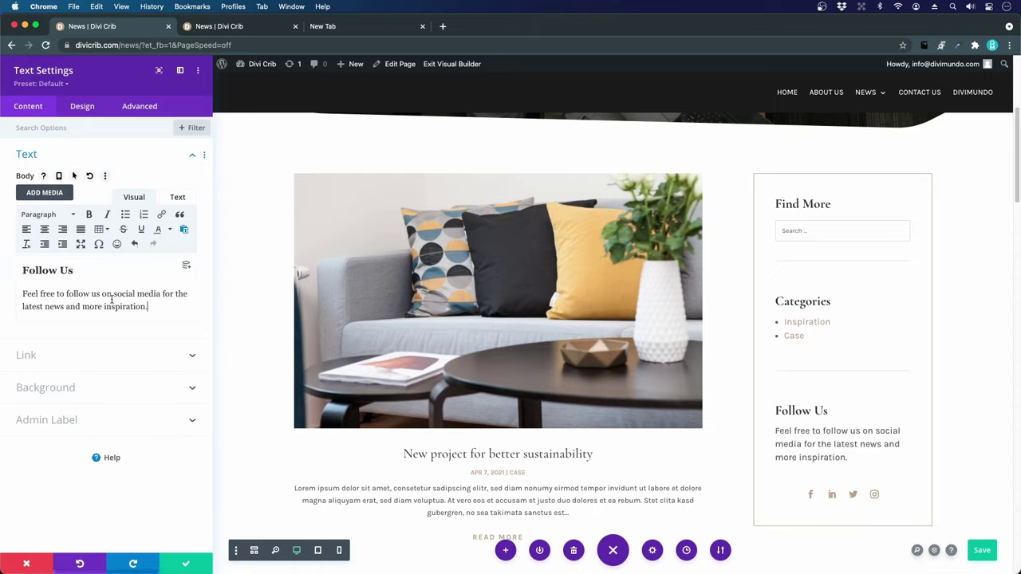
left_click(189, 561)
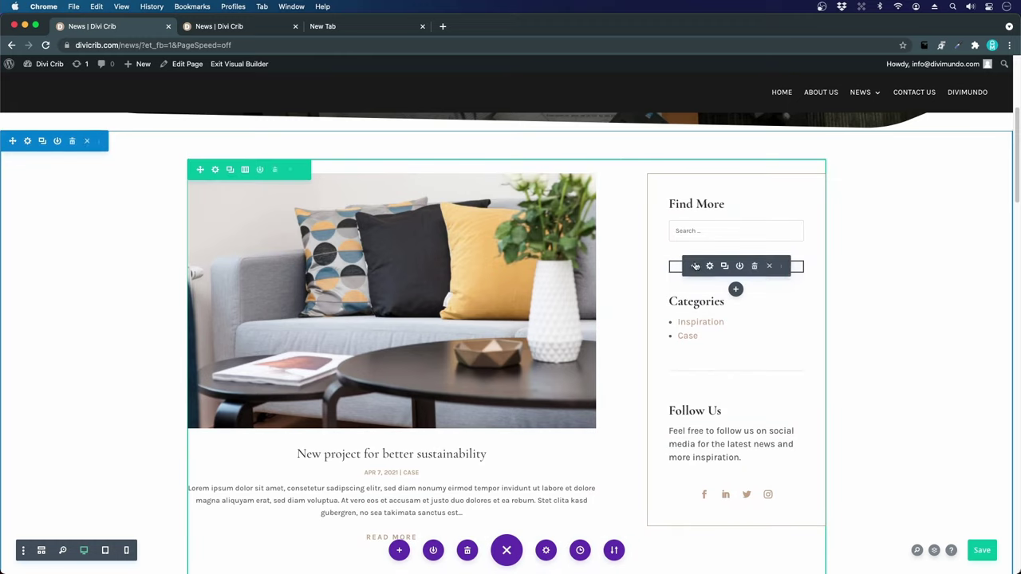
- Set the Find More divider's Line Position to Vertically Centered and extend it to all dividers
left_click(710, 266)
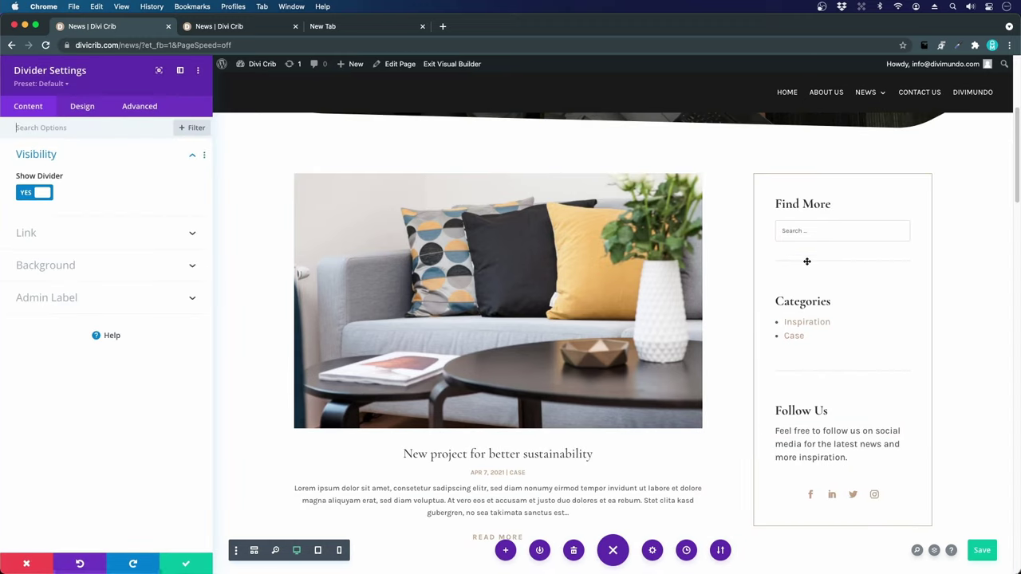
left_click(80, 110)
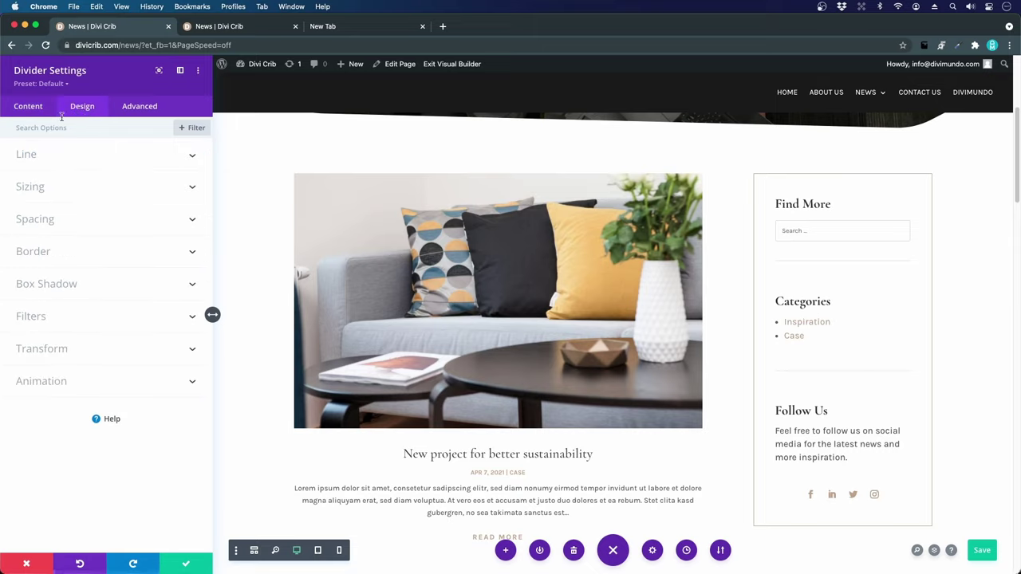
left_click(44, 154)
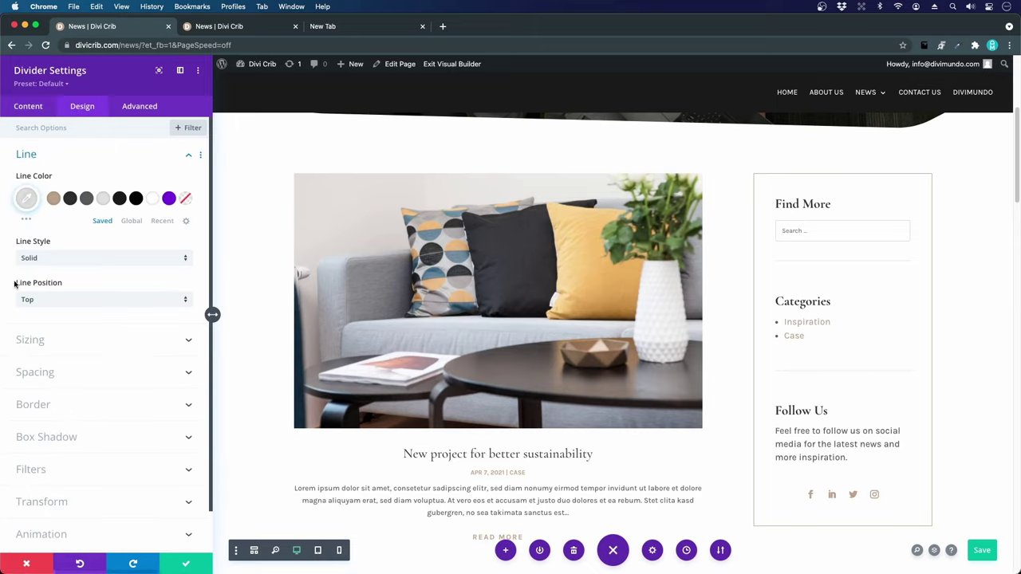
left_click(35, 297)
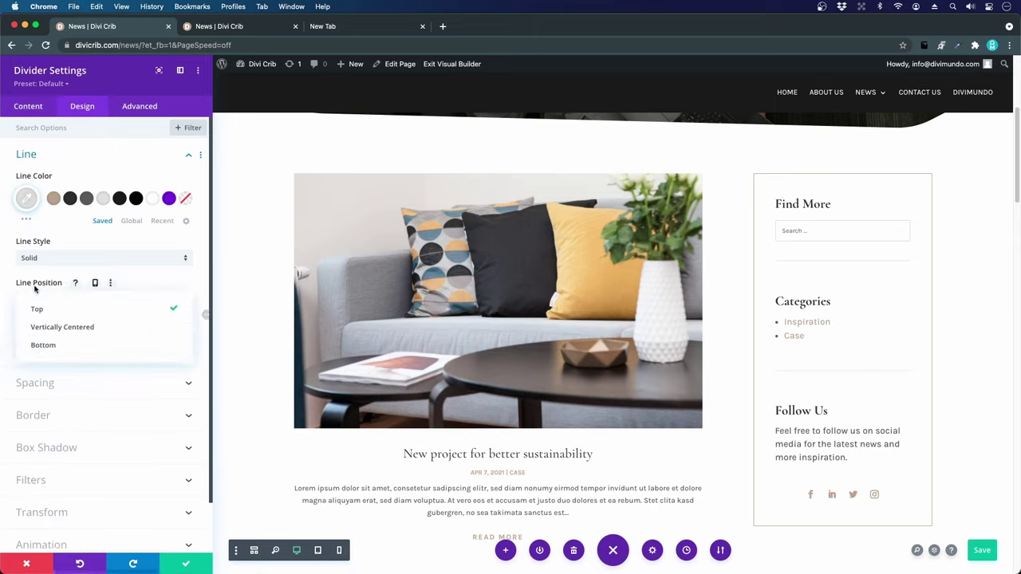
left_click(50, 328)
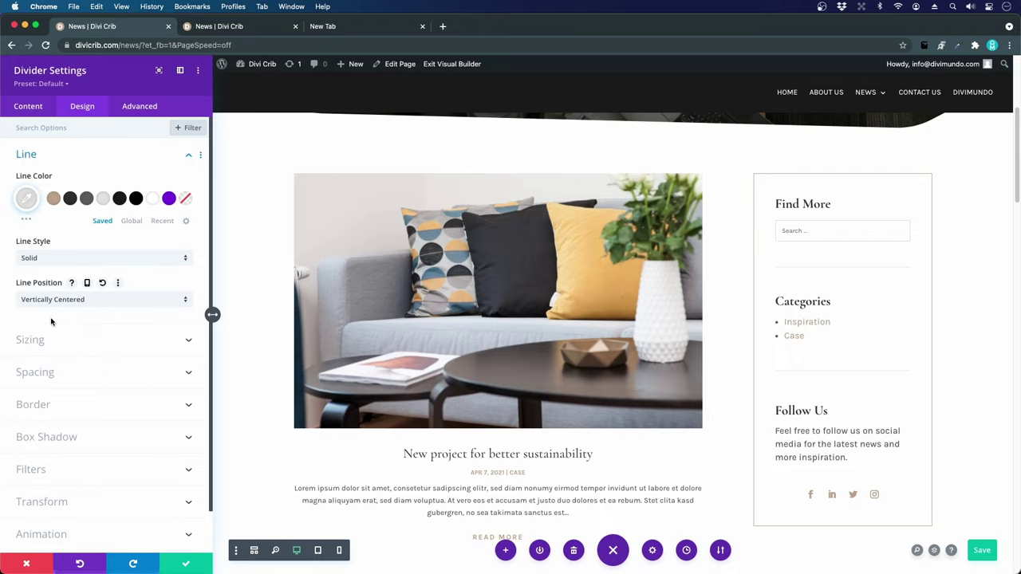
right_click(46, 289)
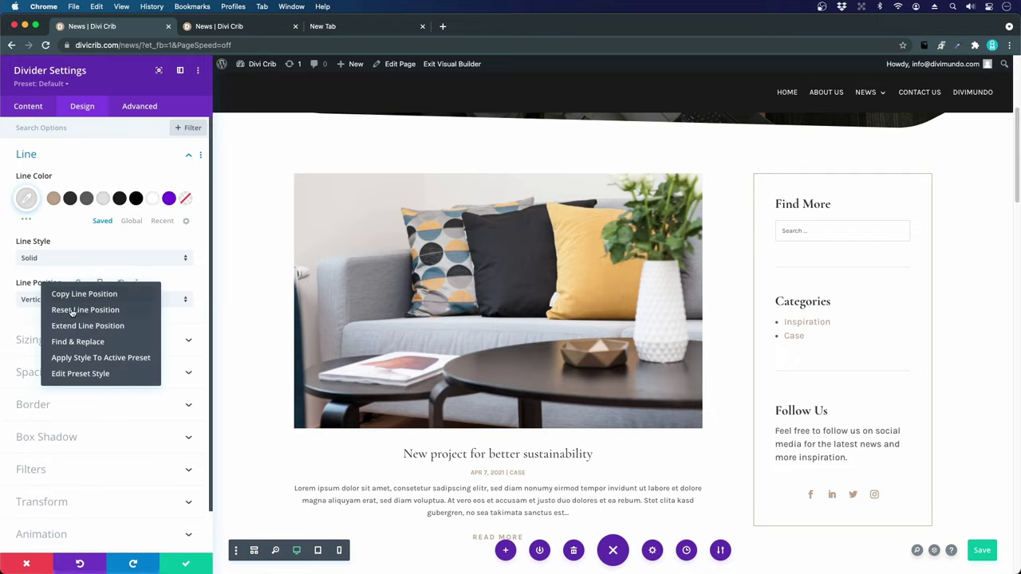
left_click(89, 326)
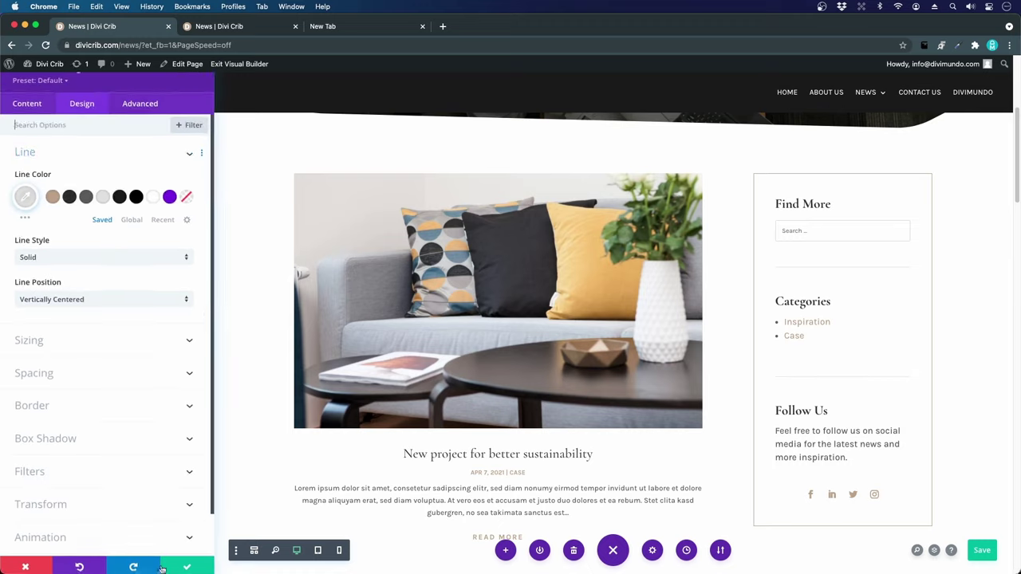
key("Escape")
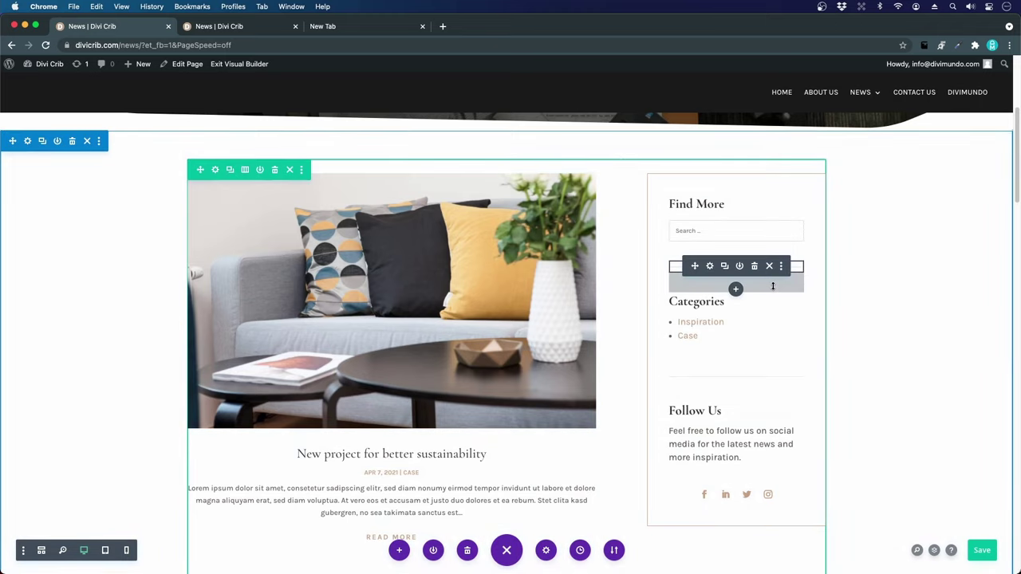
- Shrink the bottom padding of both dividers, the Search module and the Categories module
left_click_drag(773, 290, 767, 267)
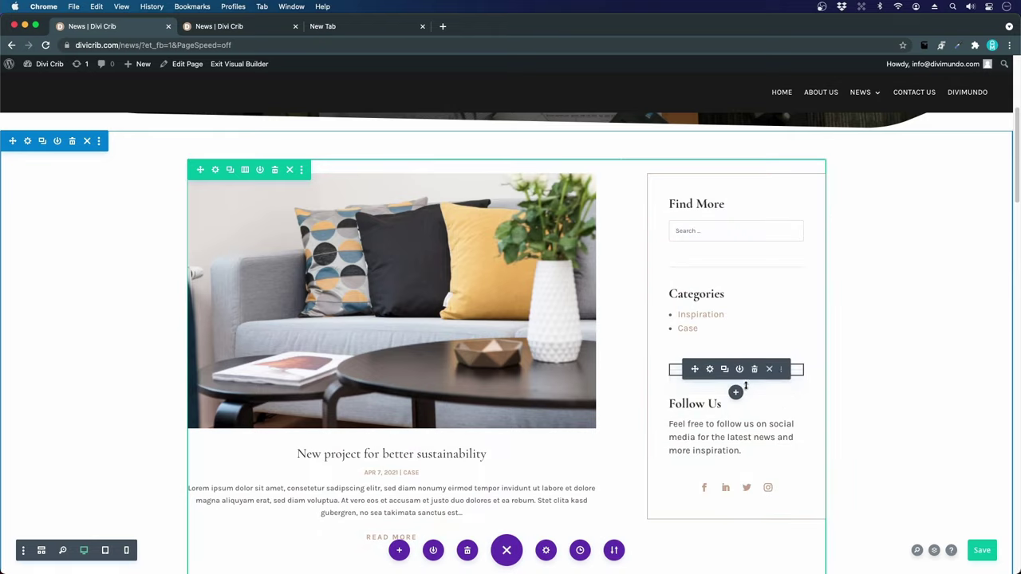
mouse_move(736, 390)
left_mouse_down()
mouse_move(746, 381)
mouse_move(716, 366)
mouse_move(734, 344)
left_mouse_up()
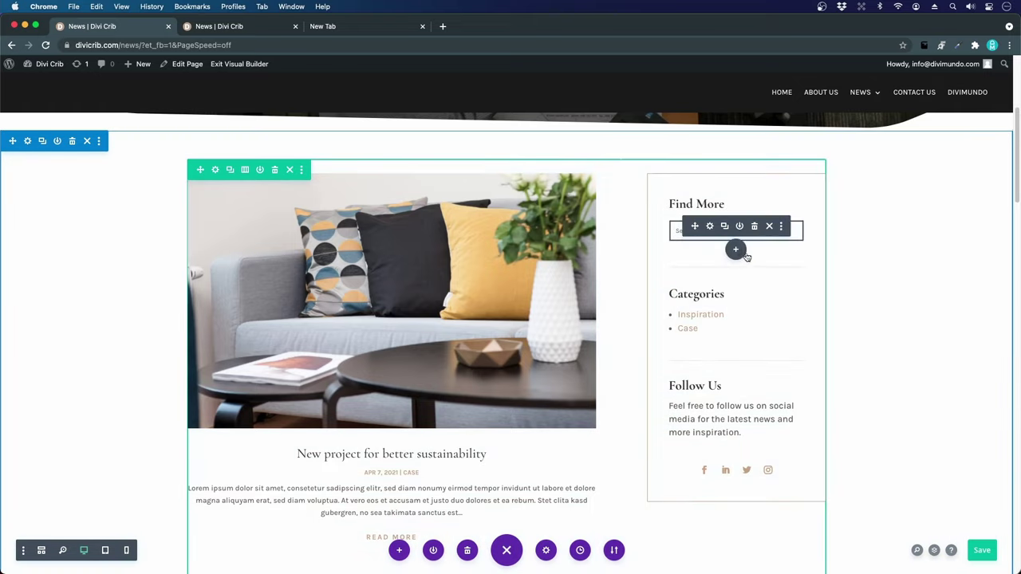
left_click_drag(771, 247, 771, 235)
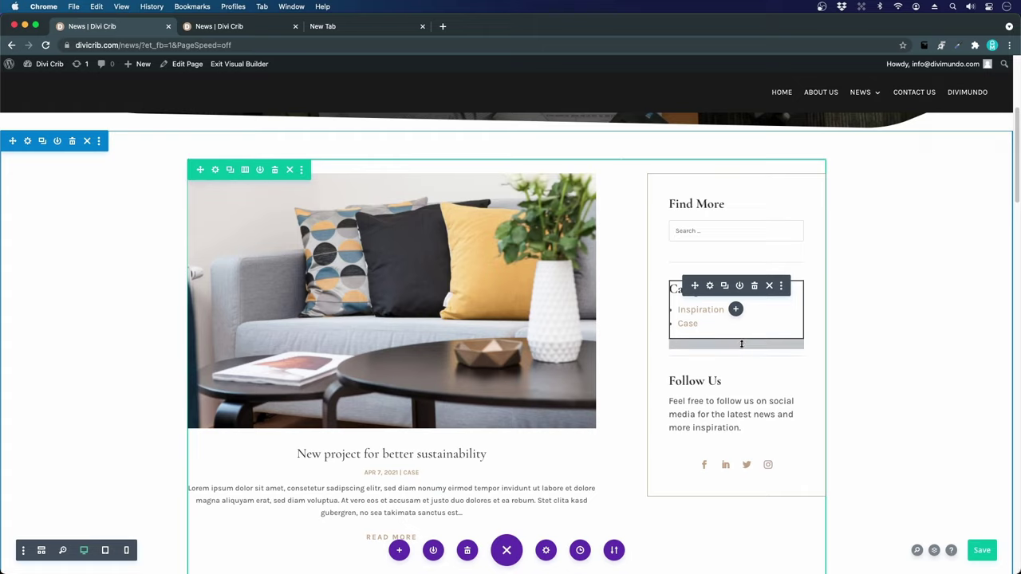
left_click_drag(741, 344, 741, 341)
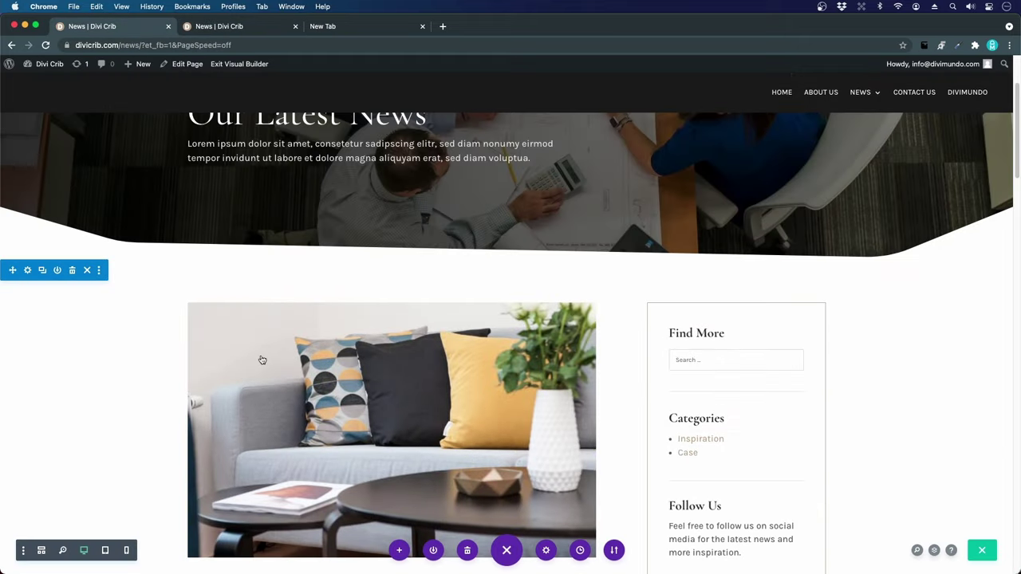
scroll(258, 360, "down", 5)
scroll(257, 361, "down", 10)
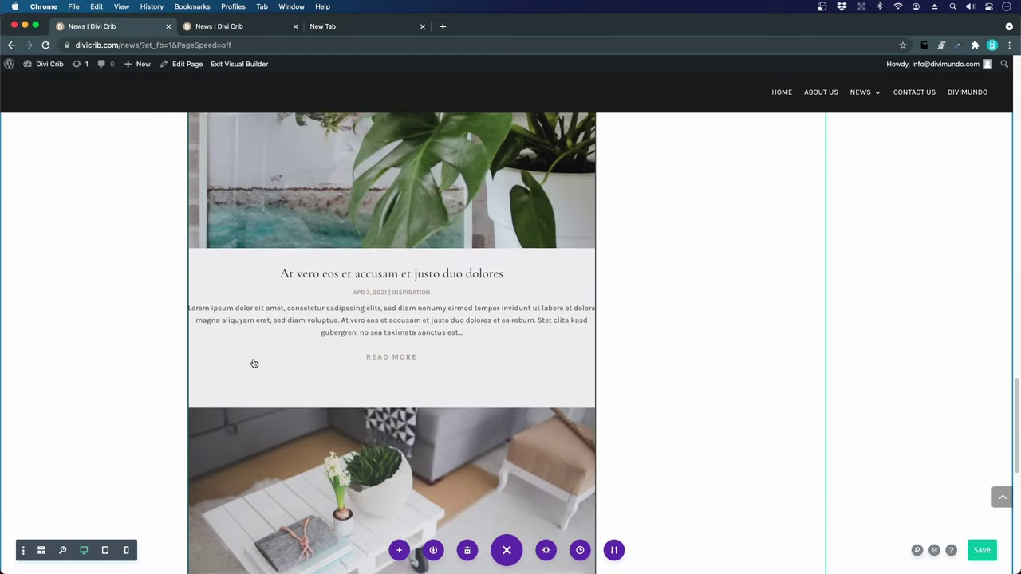
scroll(505, 365, "up", 10)
scroll(512, 370, "up", 10)
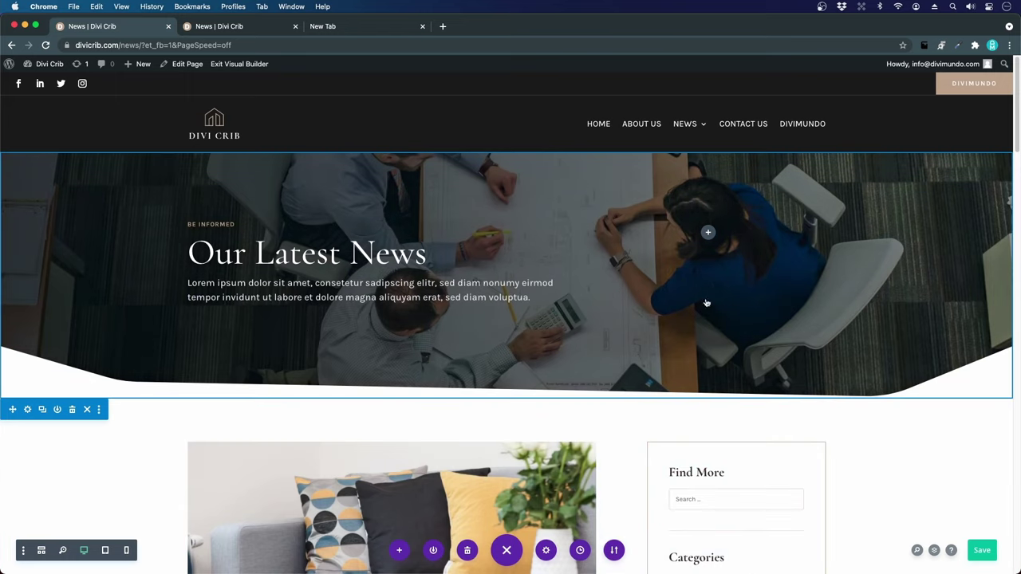
mouse_move(686, 132)
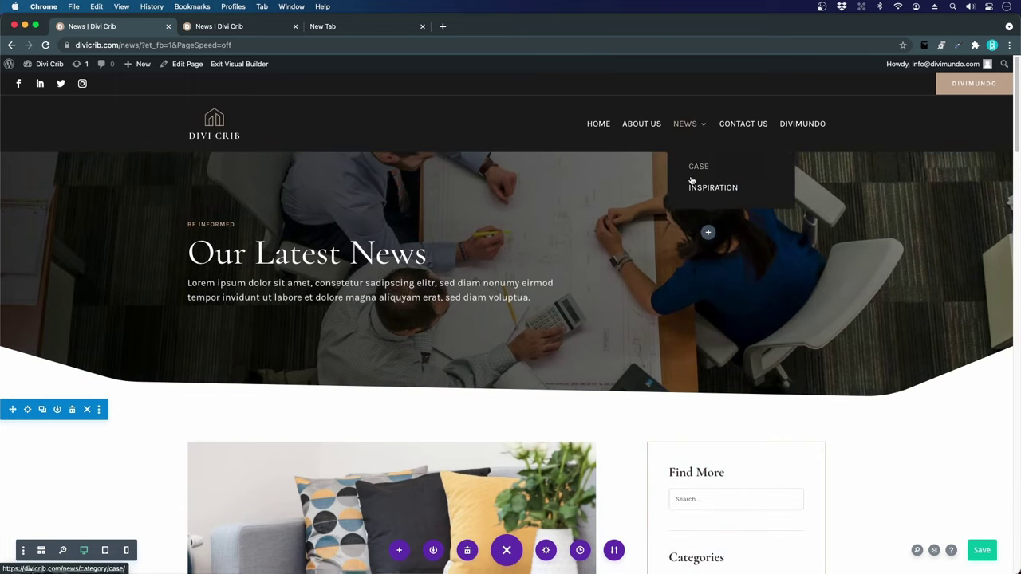
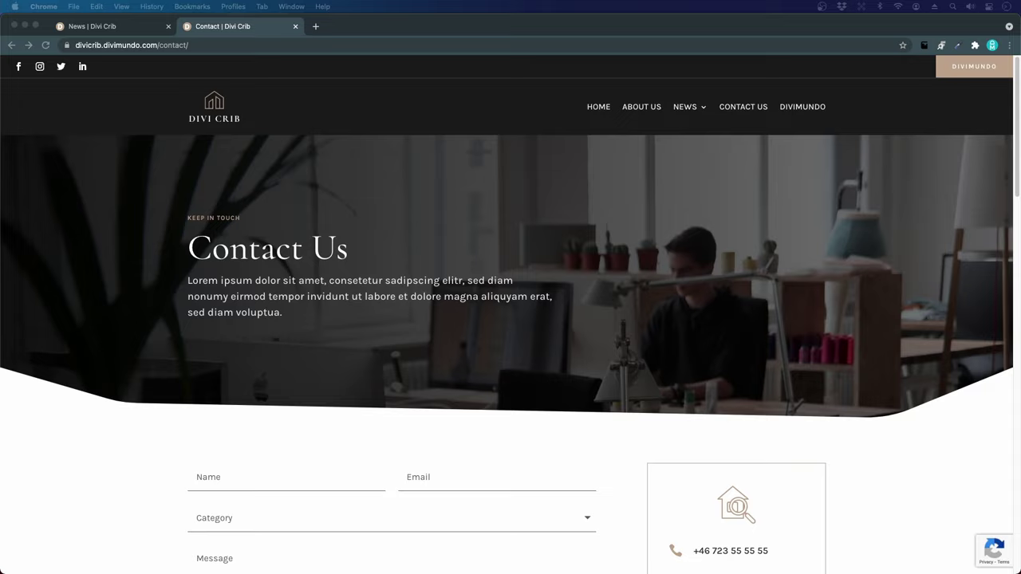
- Scroll through the live page and toggle its FAQ answers open and closed
left_click(766, 306)
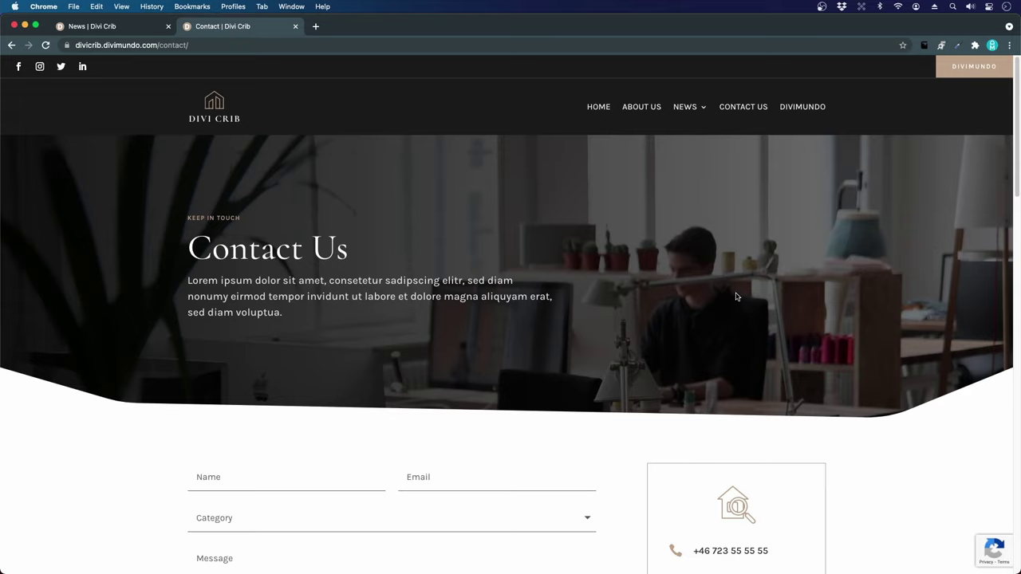
scroll(741, 295, "down", 5)
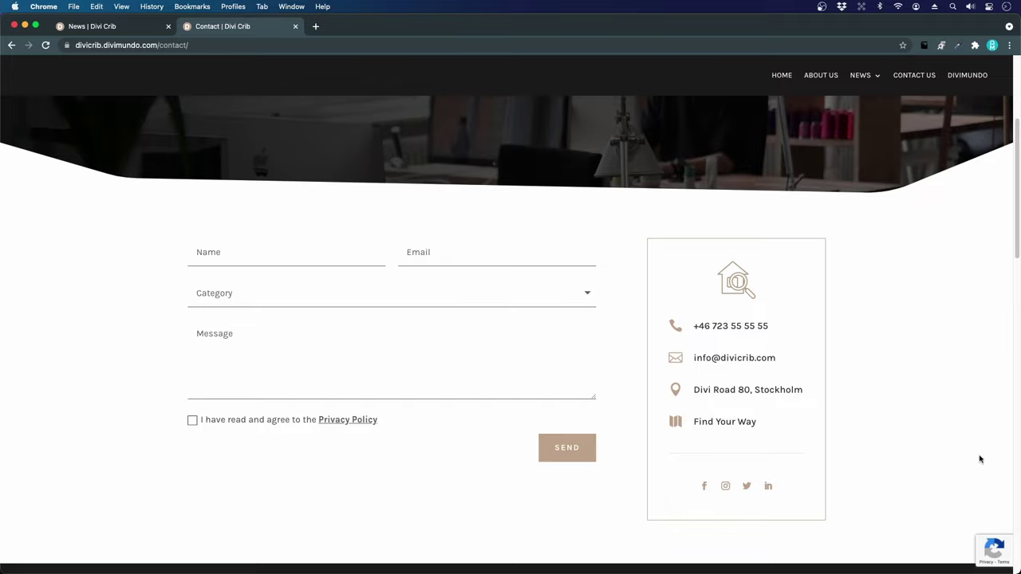
mouse_move(1010, 530)
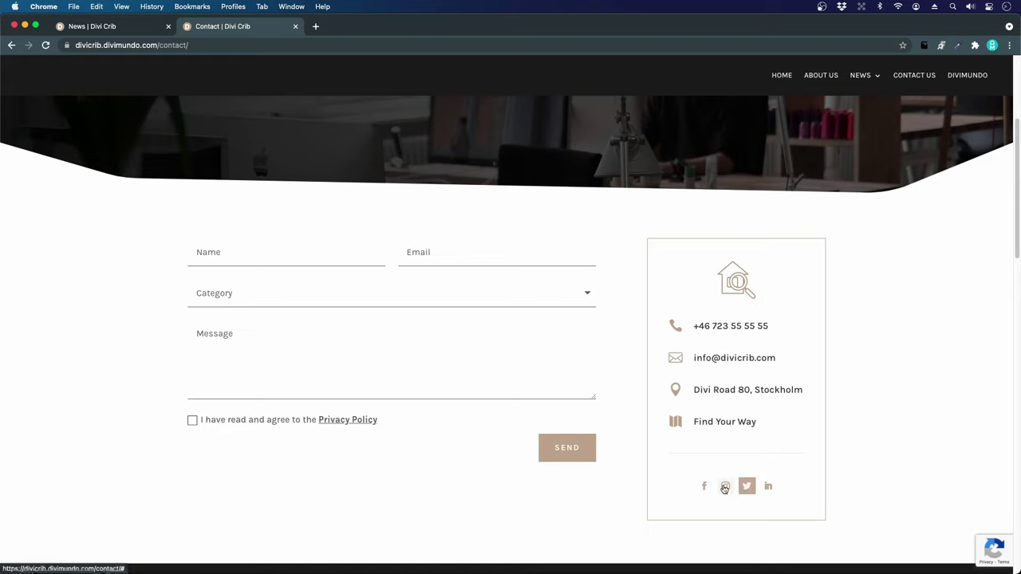
scroll(260, 358, "down", 5)
scroll(260, 358, "down", 3)
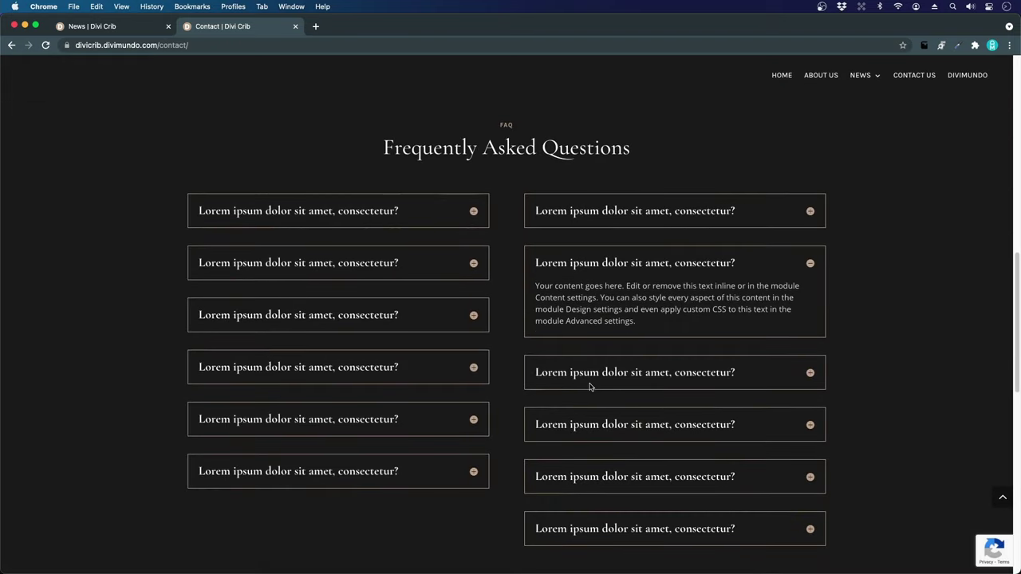
left_click(564, 271)
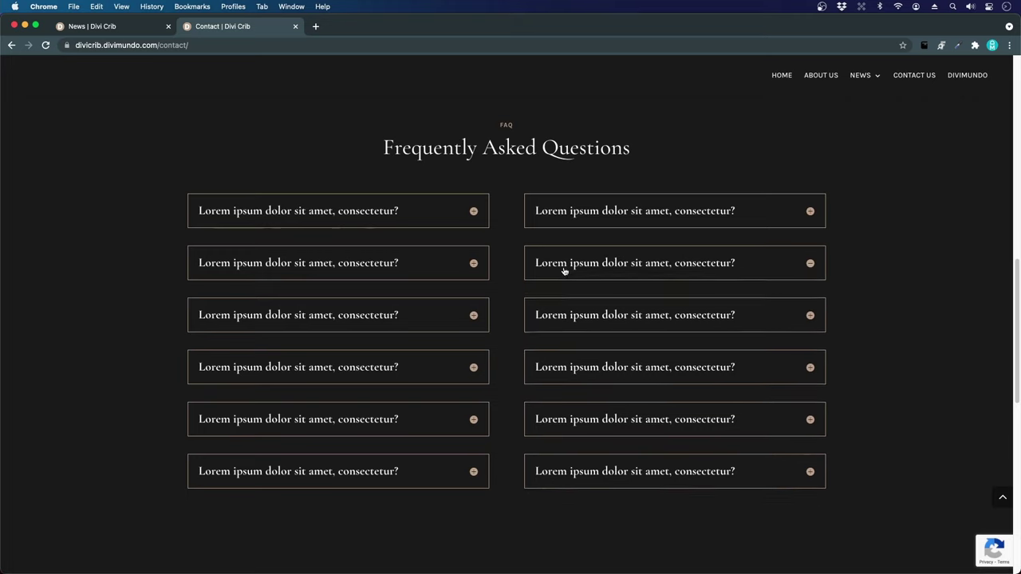
left_click(559, 266)
left_click(371, 267)
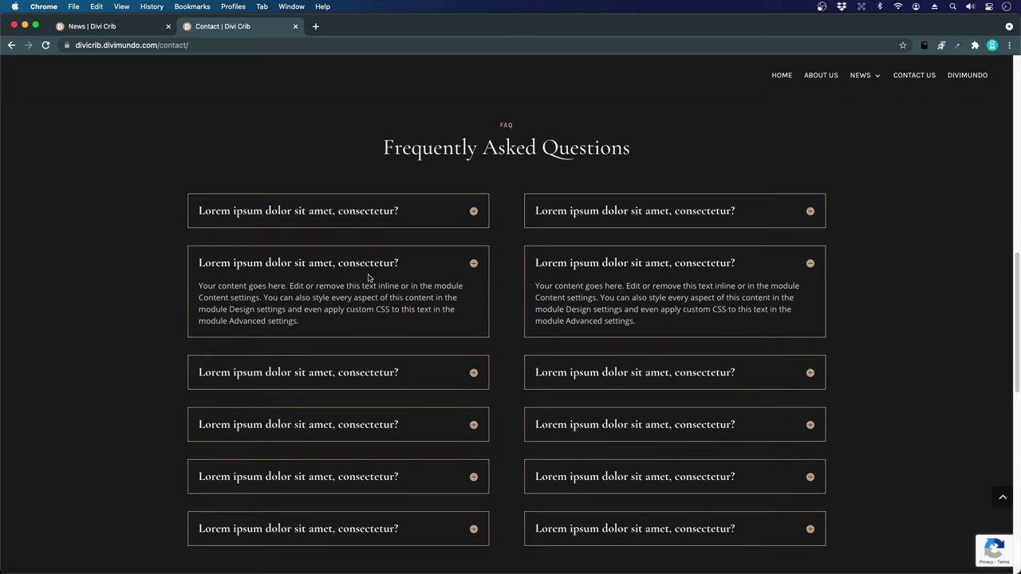
left_click(372, 268)
scroll(433, 292, "down", 10)
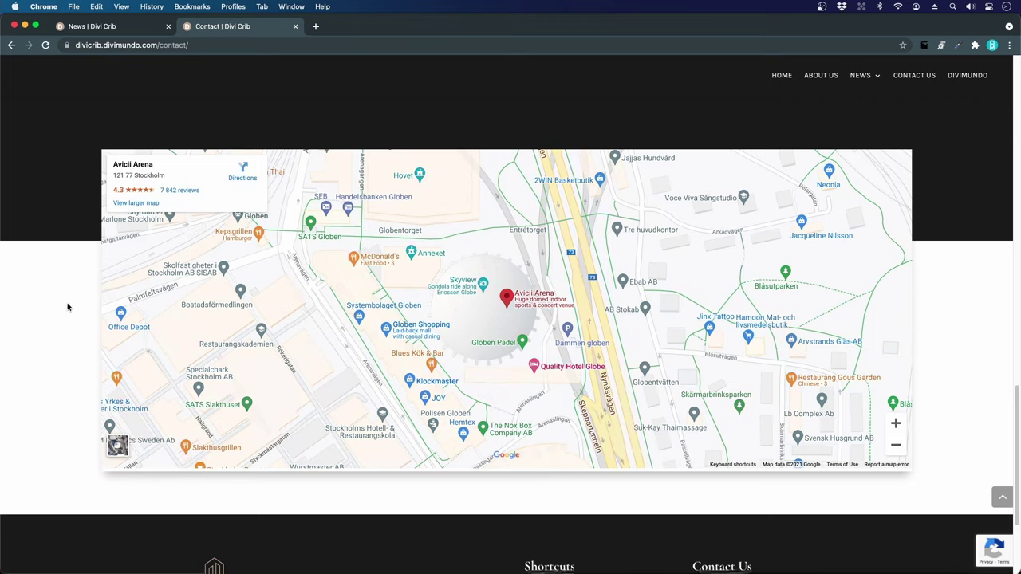
scroll(370, 252, "up", 15)
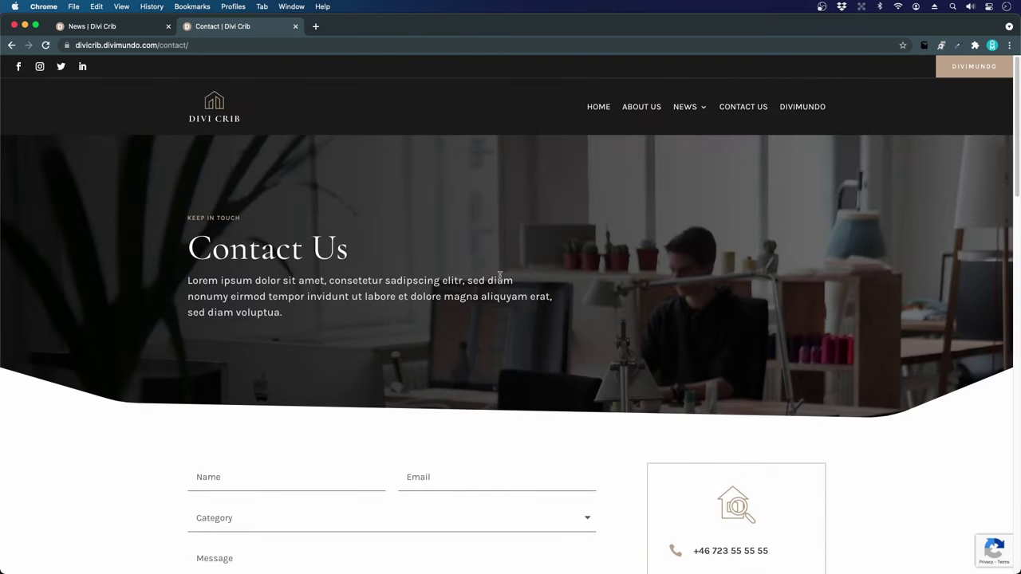
- Look over the News page, then go to the Contact us page from the main menu
left_click(143, 26)
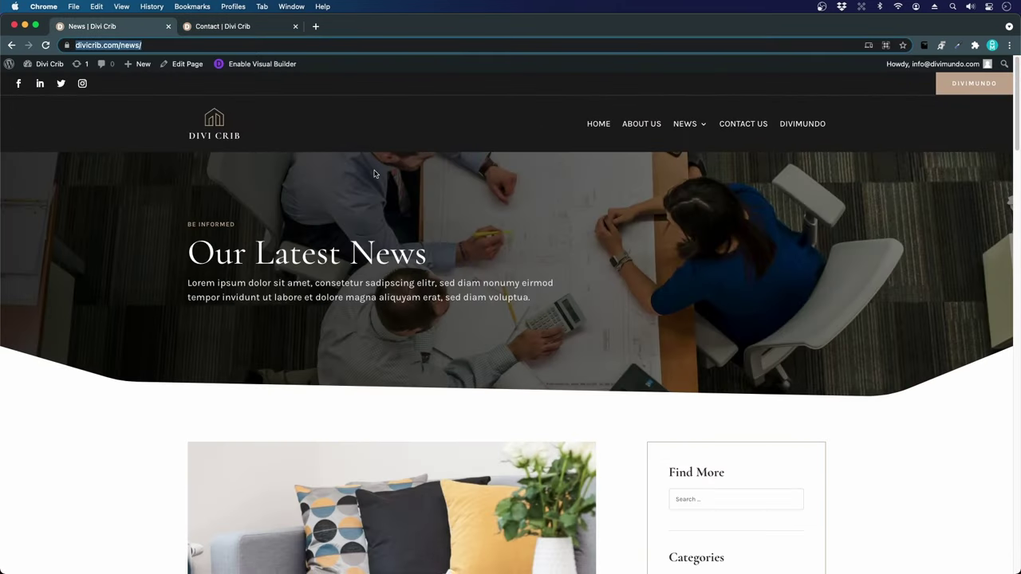
scroll(374, 224, "down", 4)
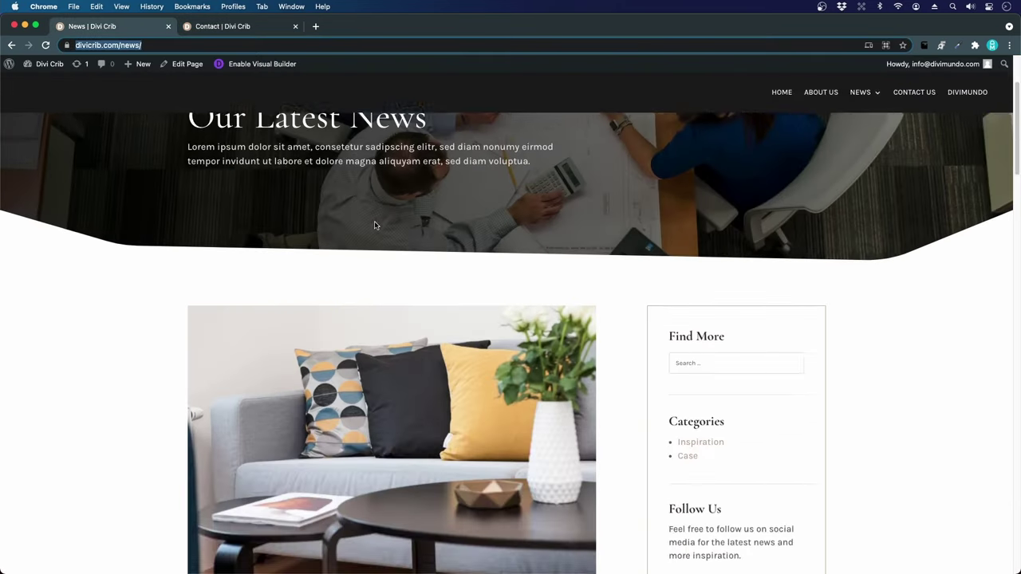
scroll(481, 272, "up", 5)
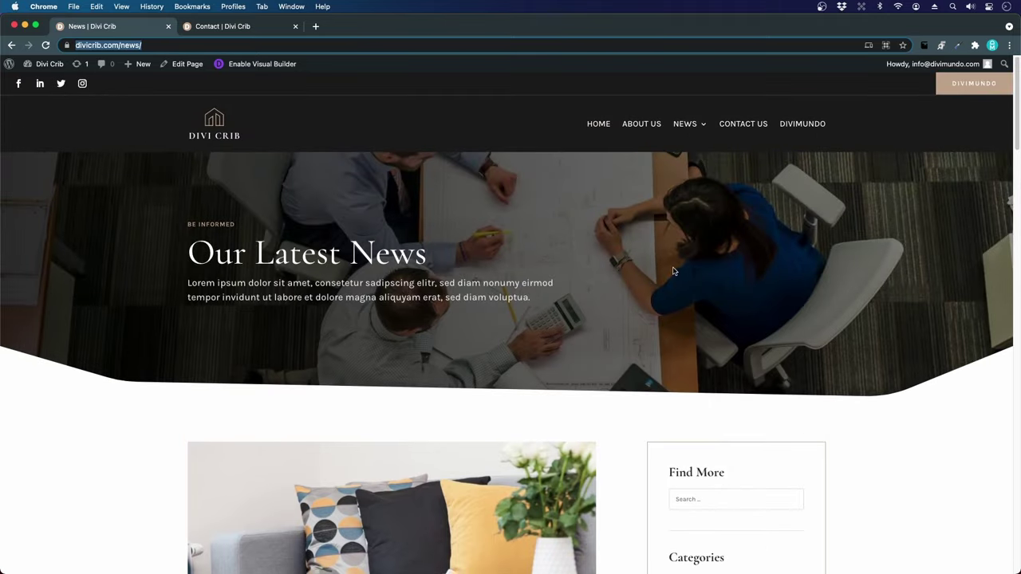
scroll(672, 272, "down", 3)
scroll(731, 270, "up", 3)
scroll(514, 281, "down", 5)
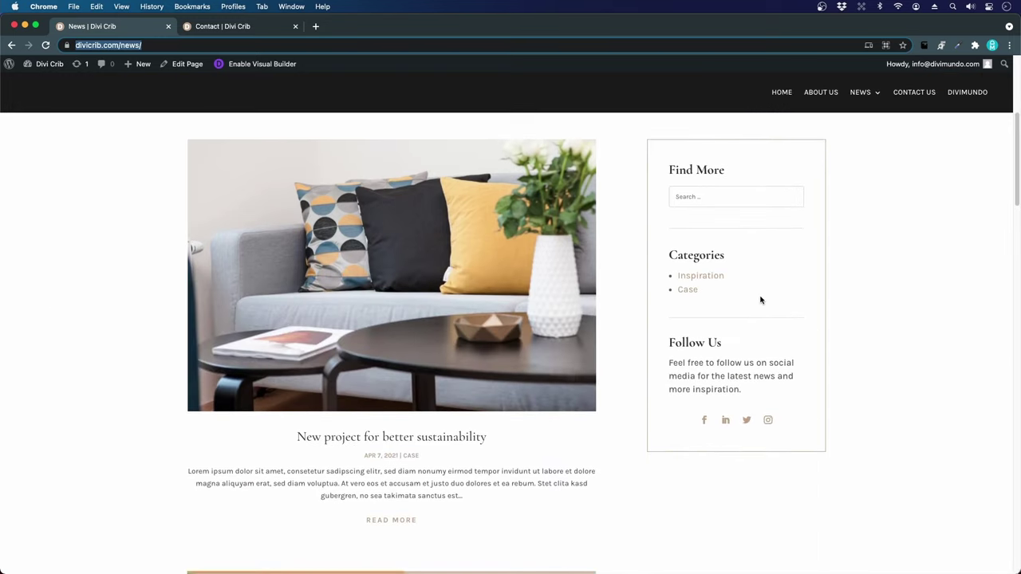
scroll(760, 302, "up", 4)
scroll(759, 301, "down", 2)
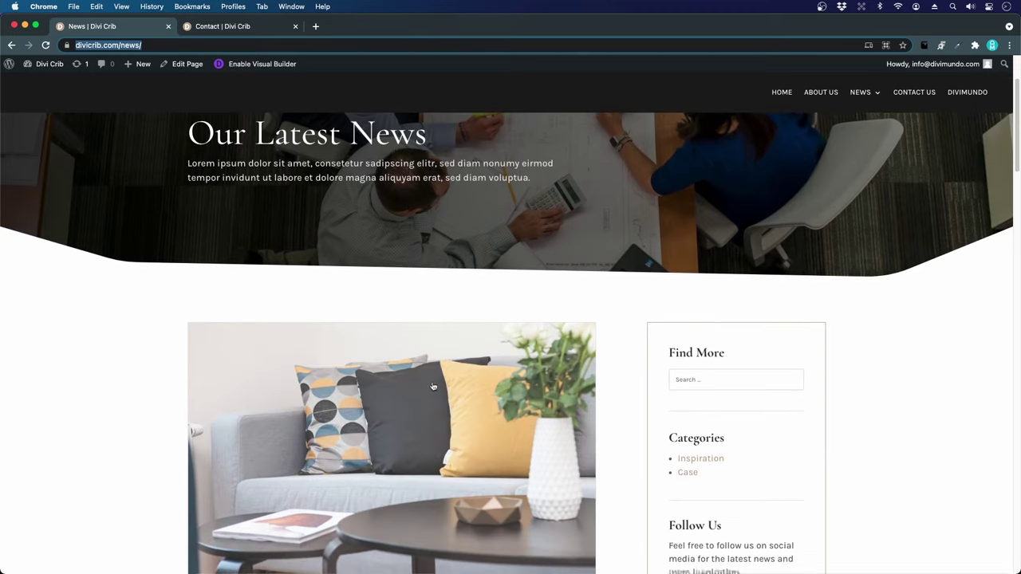
scroll(718, 400, "up", 3)
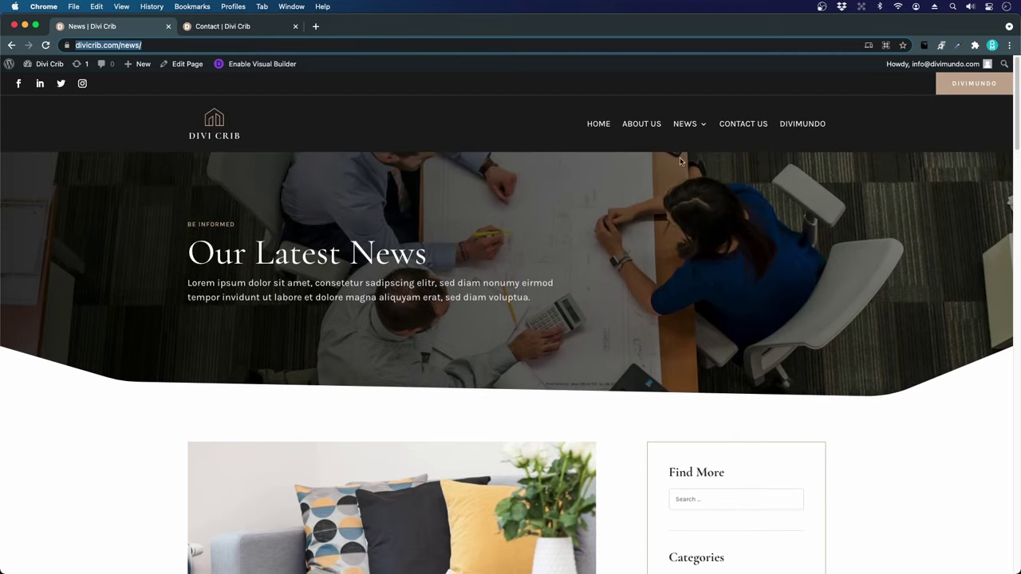
left_click(762, 126)
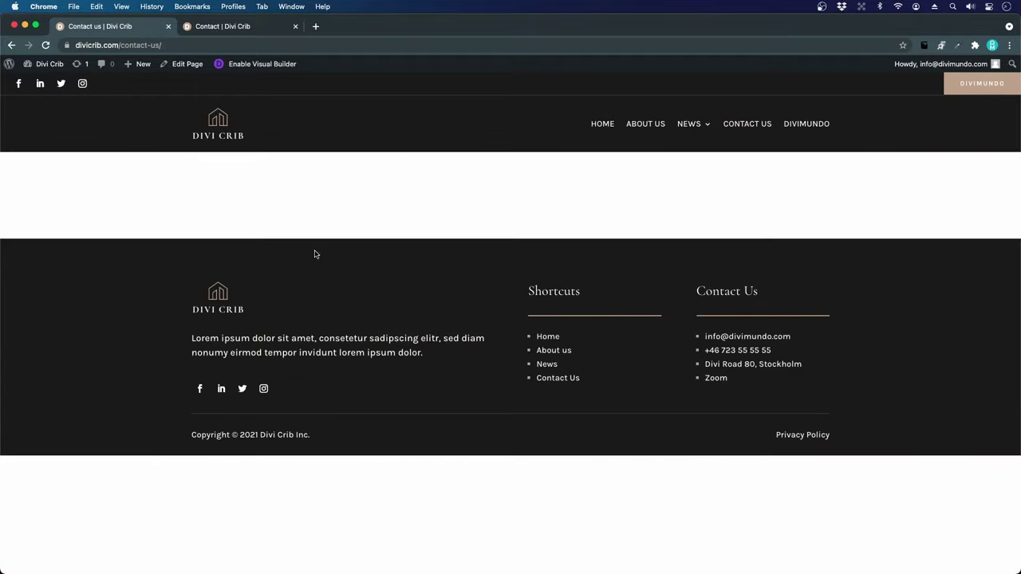
- Enable the Visual Builder and clone the News page layout into Contact us
left_click(261, 65)
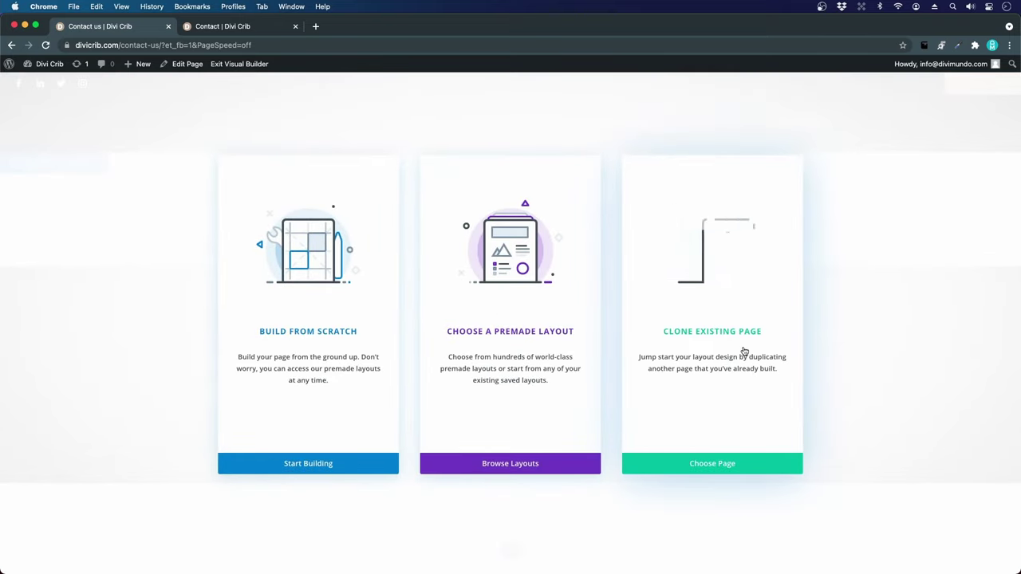
left_click(745, 462)
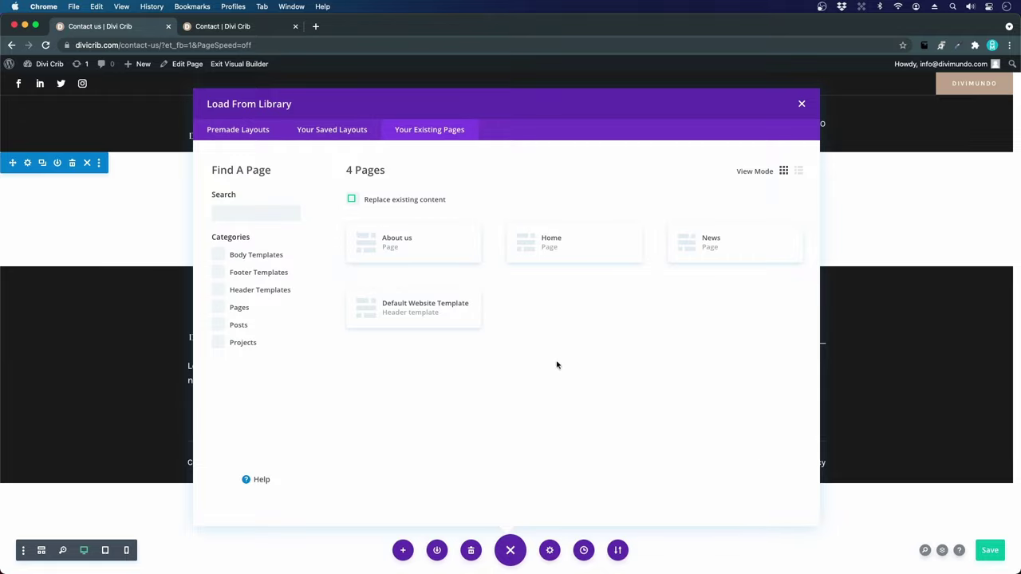
left_click(708, 248)
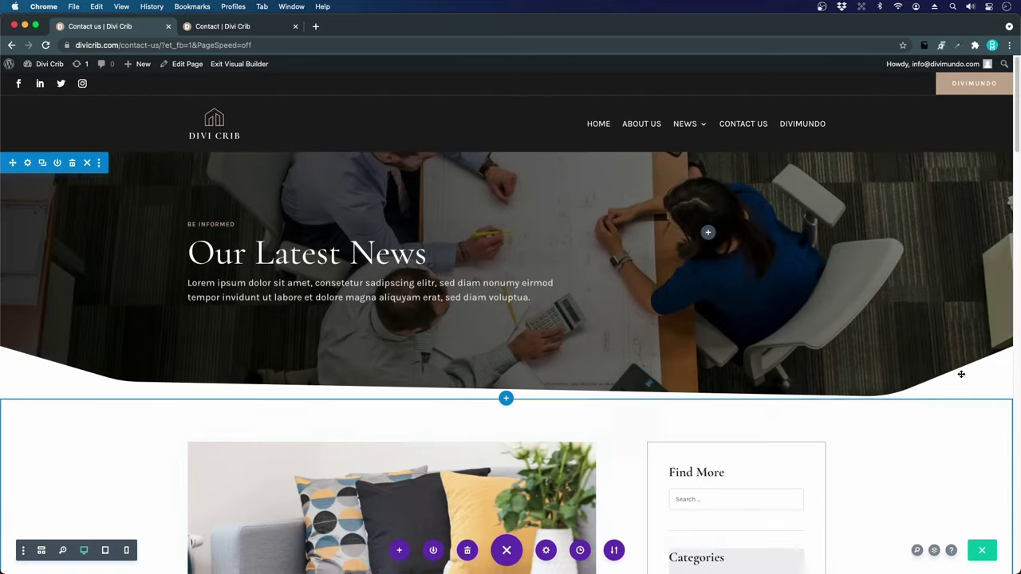
- Delete the blog posts module from the left column
scroll(899, 353, "down", 5)
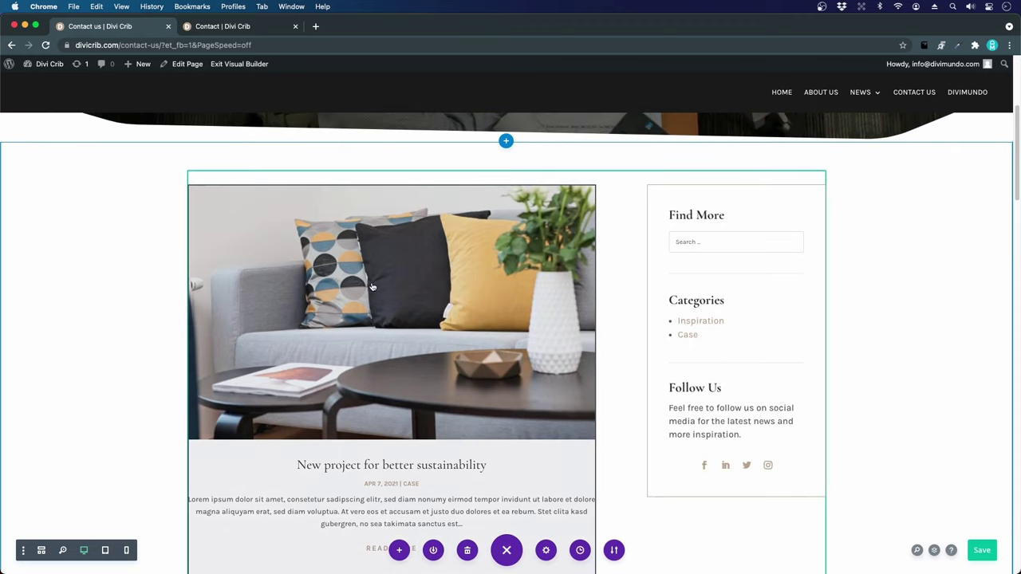
mouse_move(482, 348)
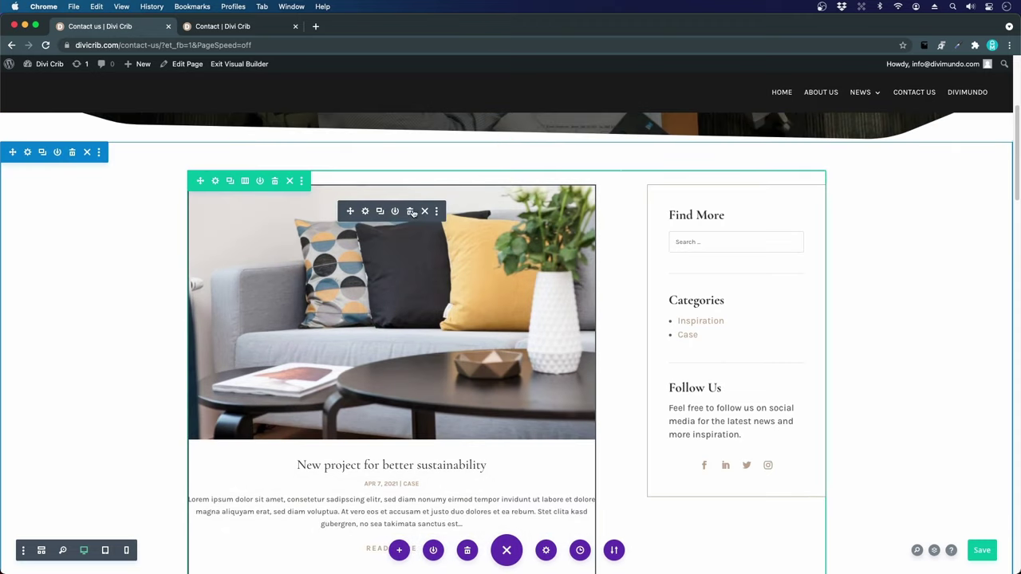
left_click(411, 212)
scroll(338, 210, "up", 5)
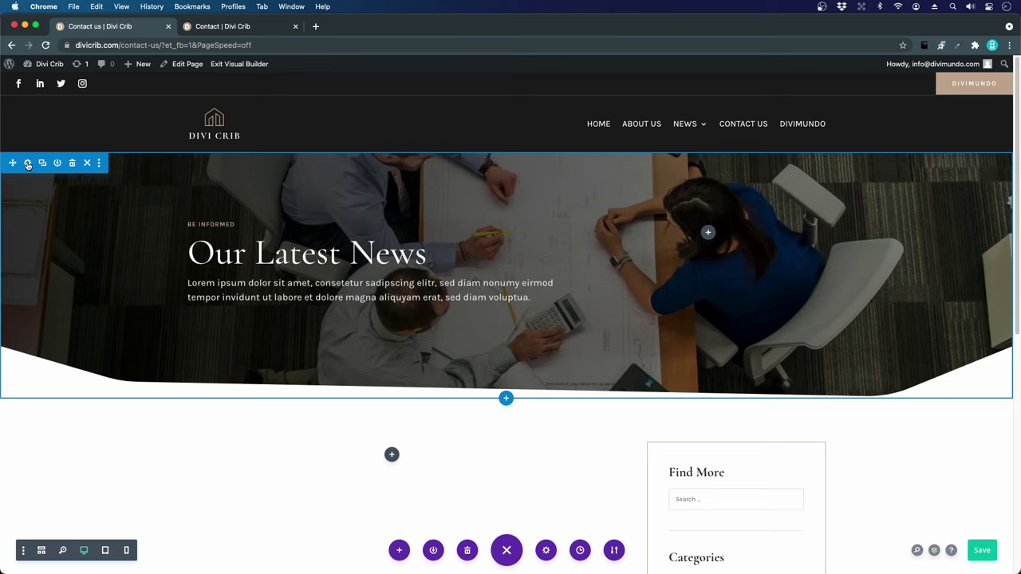
- Set the hero section's background image to the dim office workspace photo and save
left_click(27, 162)
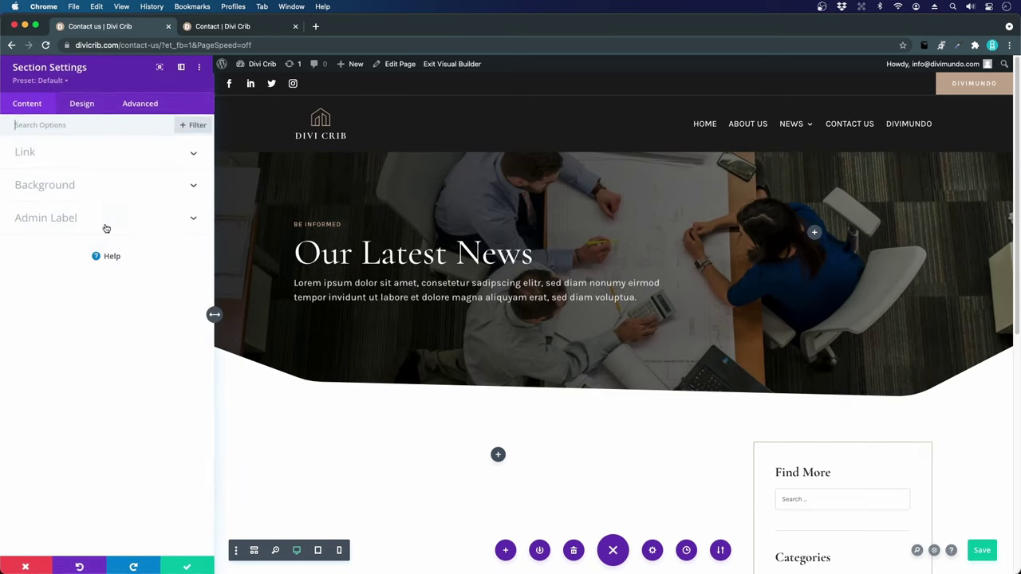
left_click(55, 188)
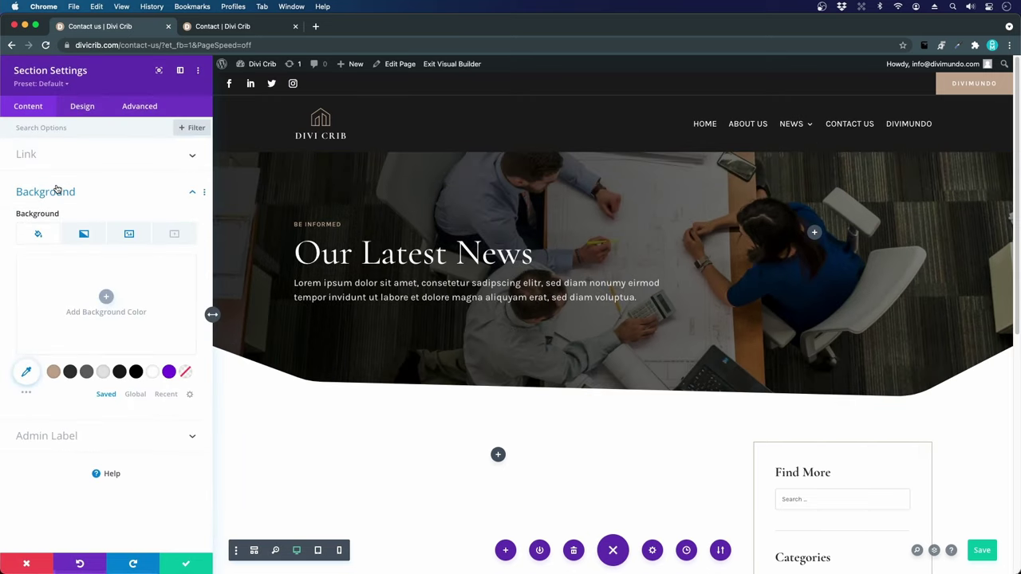
left_click(134, 235)
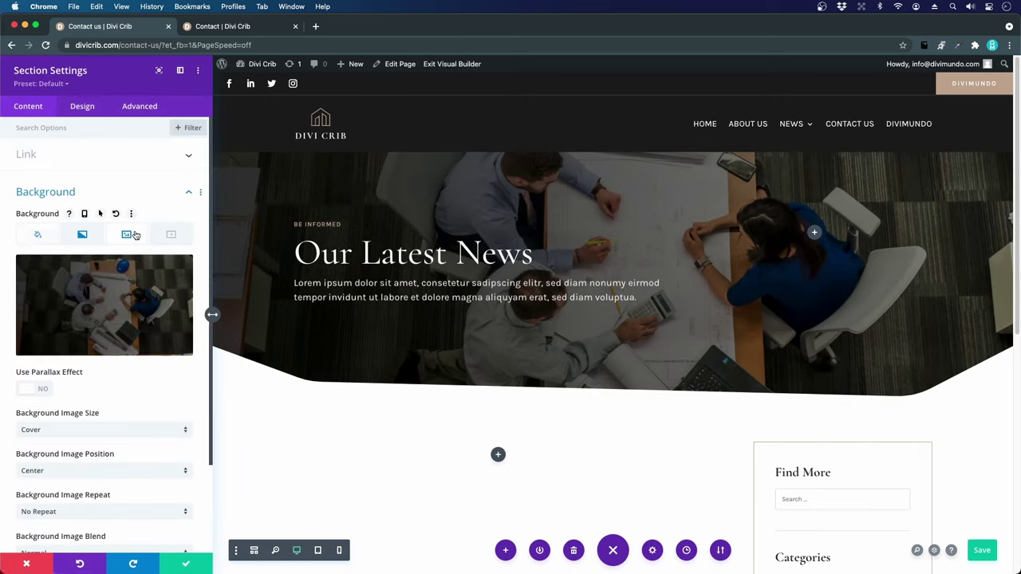
left_click(112, 318)
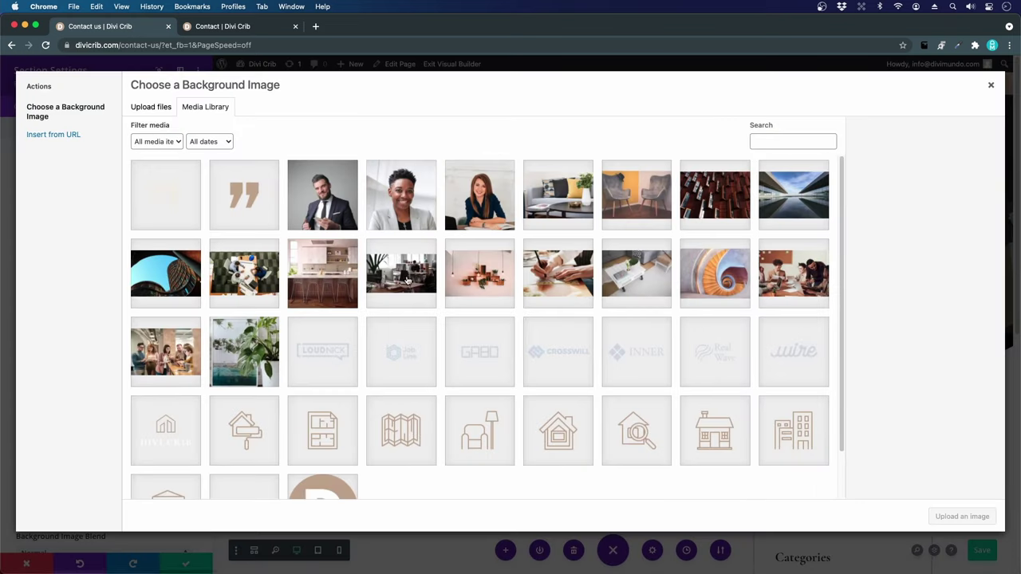
left_click(411, 276)
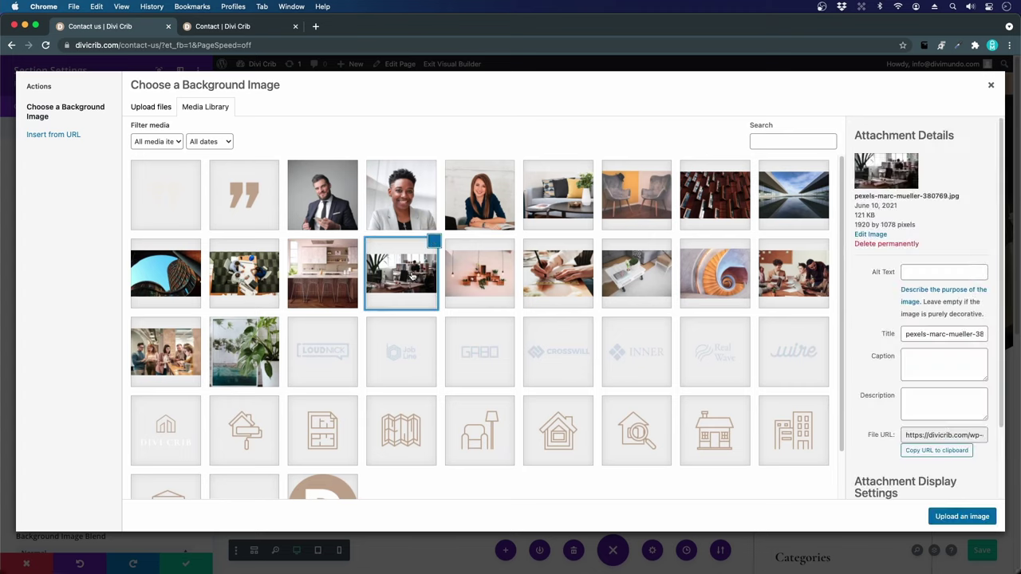
left_click(962, 517)
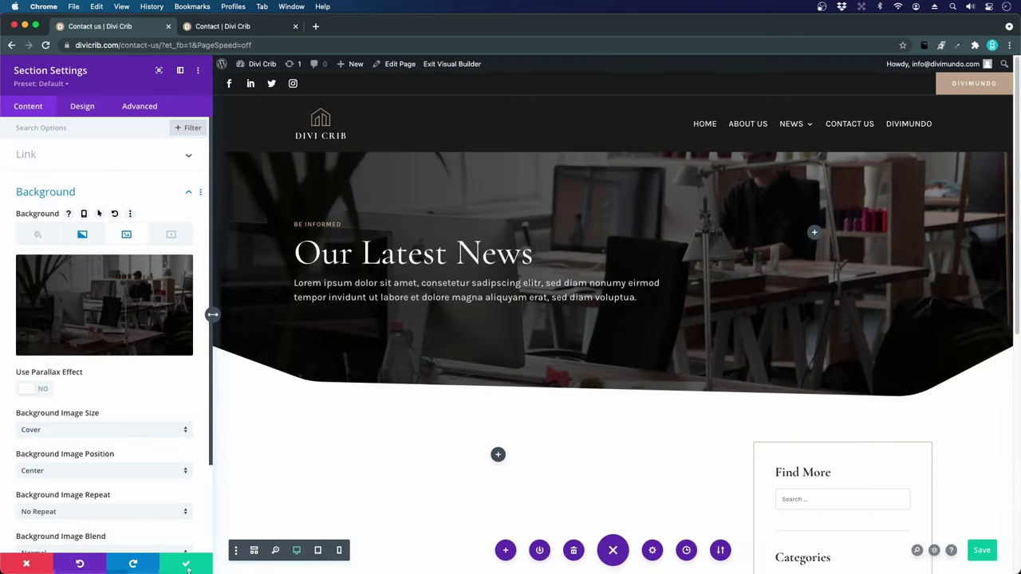
left_click(196, 562)
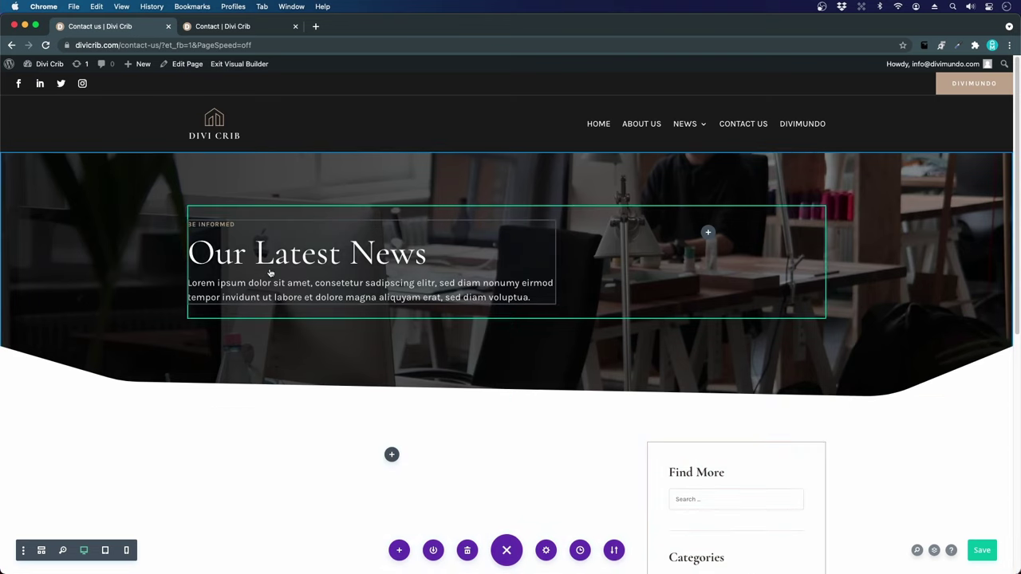
- Change the hero text to 'Keep in touch' with 'Contact Us' replacing 'Our Latest News'
left_click(344, 246)
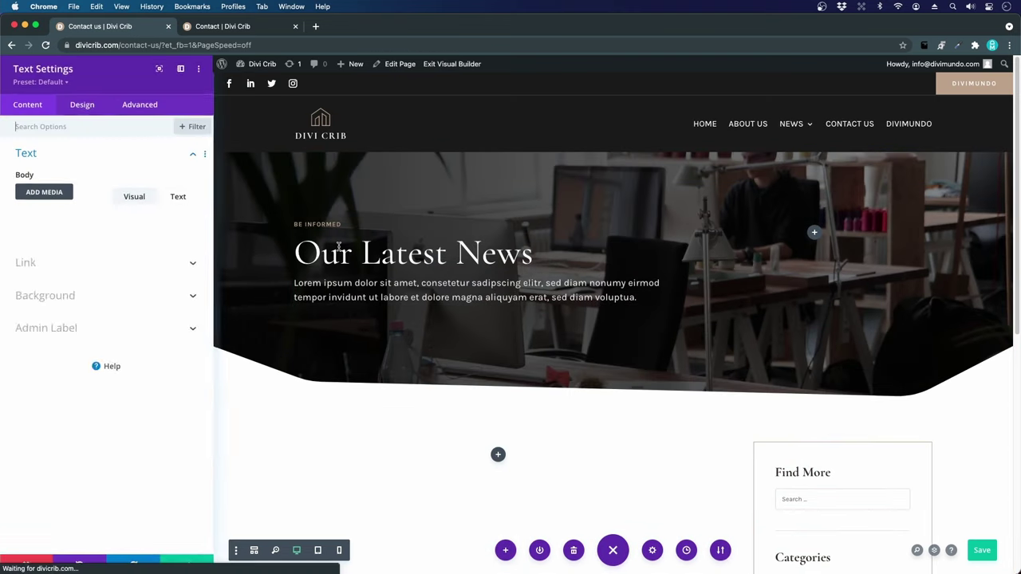
type("Keep in touch")
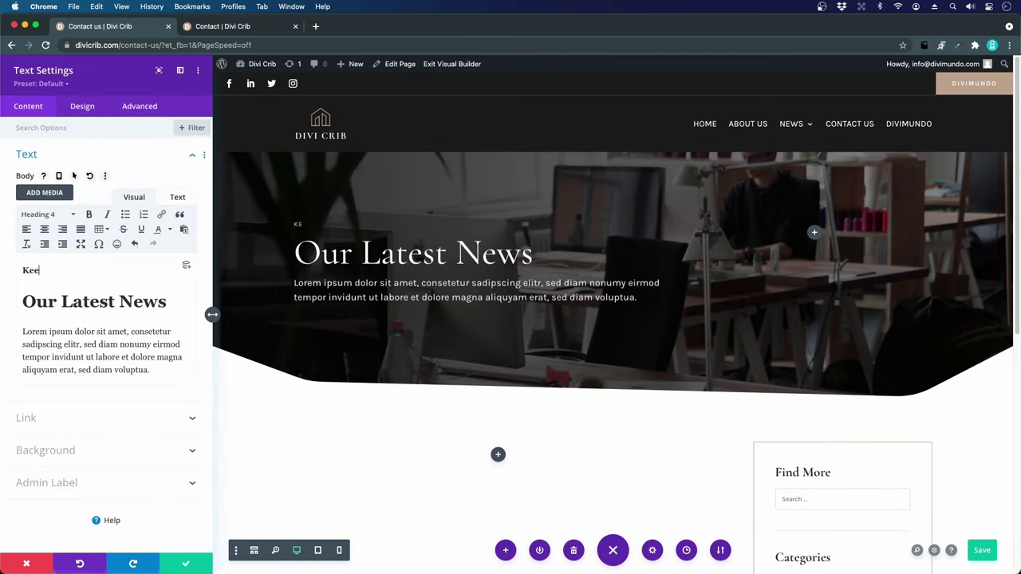
left_click(57, 301)
triple_click(56, 300)
type("C")
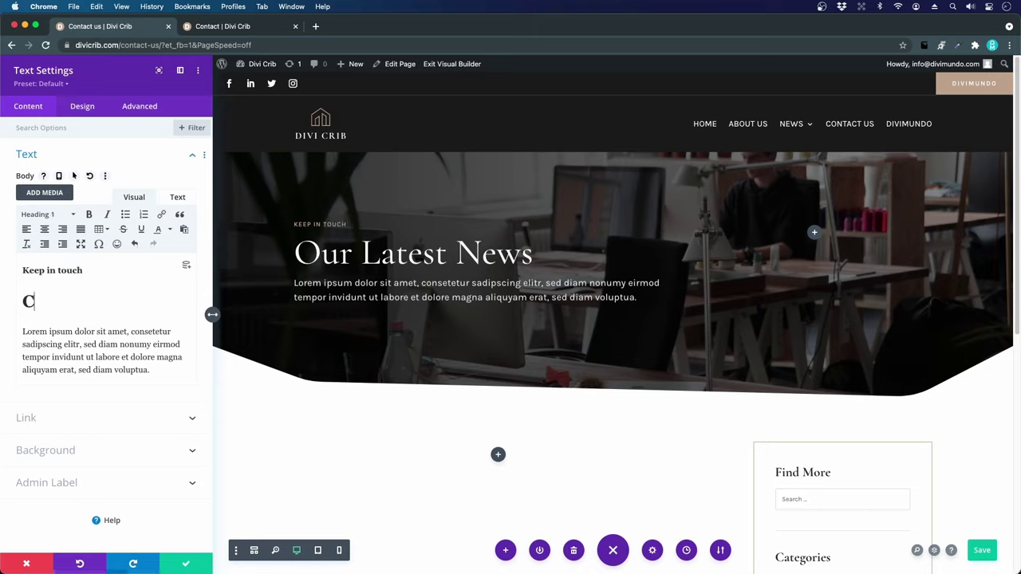
type("ontact Us")
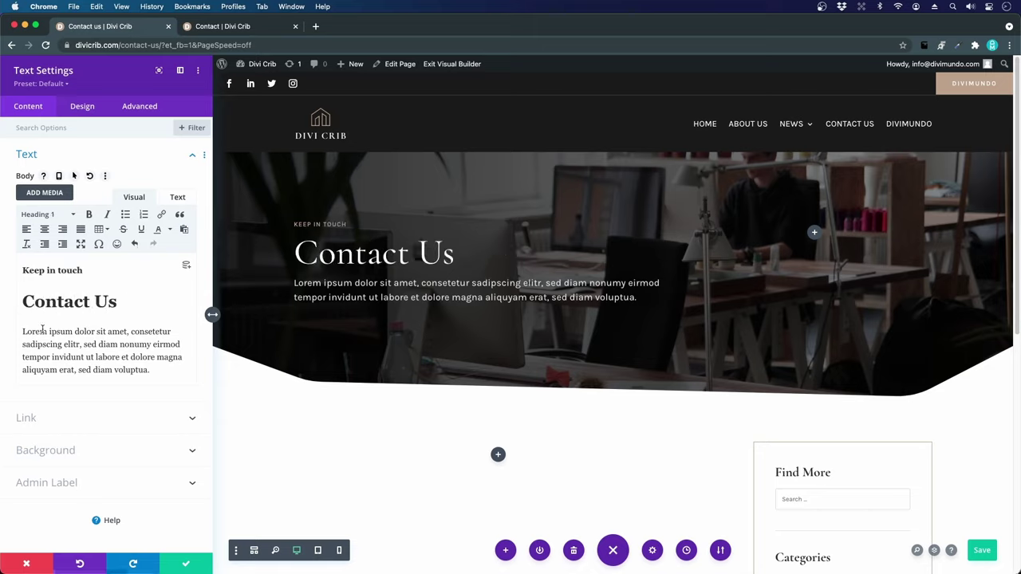
left_click(186, 563)
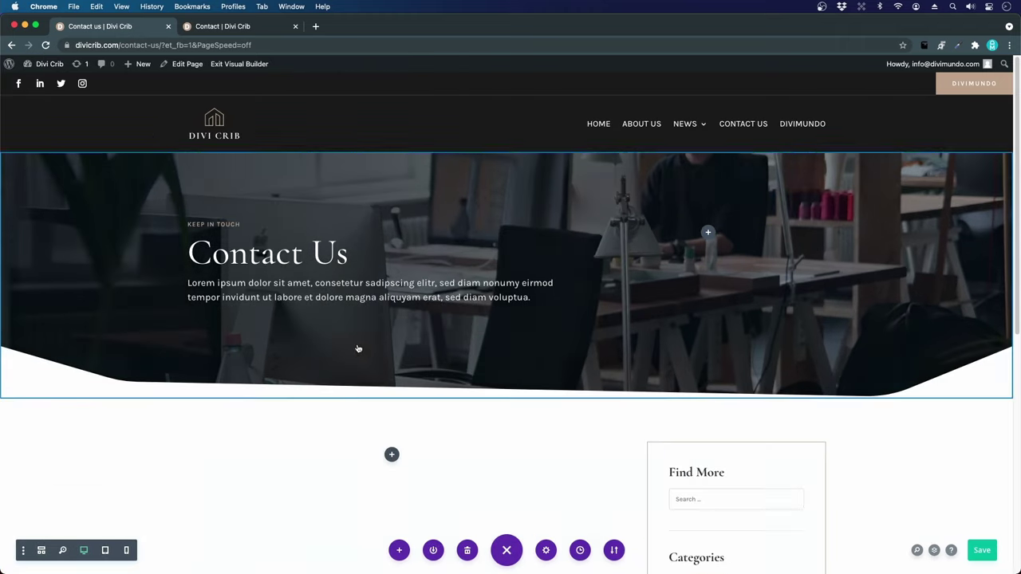
scroll(358, 349, "down", 5)
- Delete the Search, Categories and Follow Us modules from the sidebar card, checking the live page
scroll(362, 341, "up", 2)
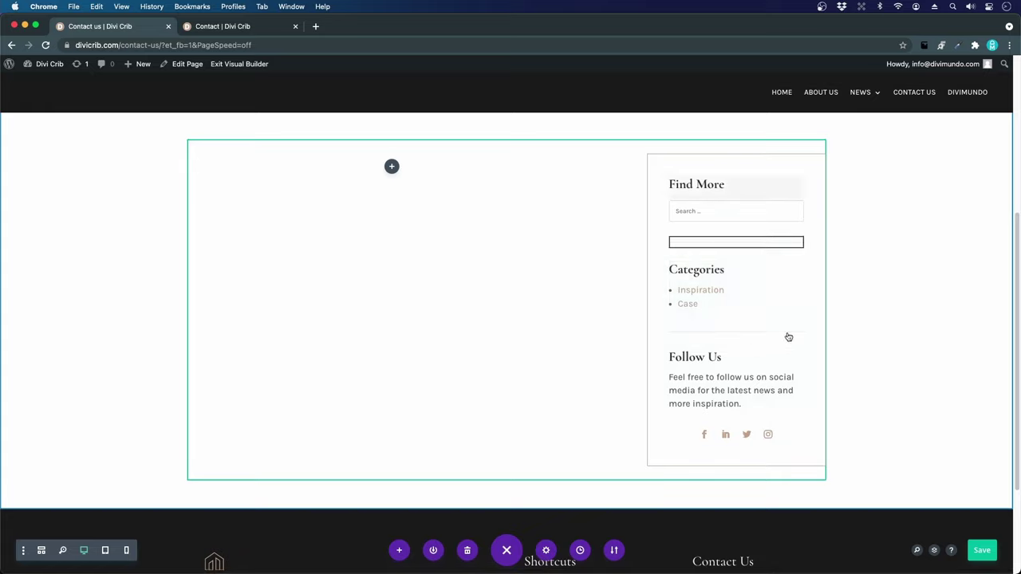
left_click(249, 30)
scroll(614, 321, "down", 5)
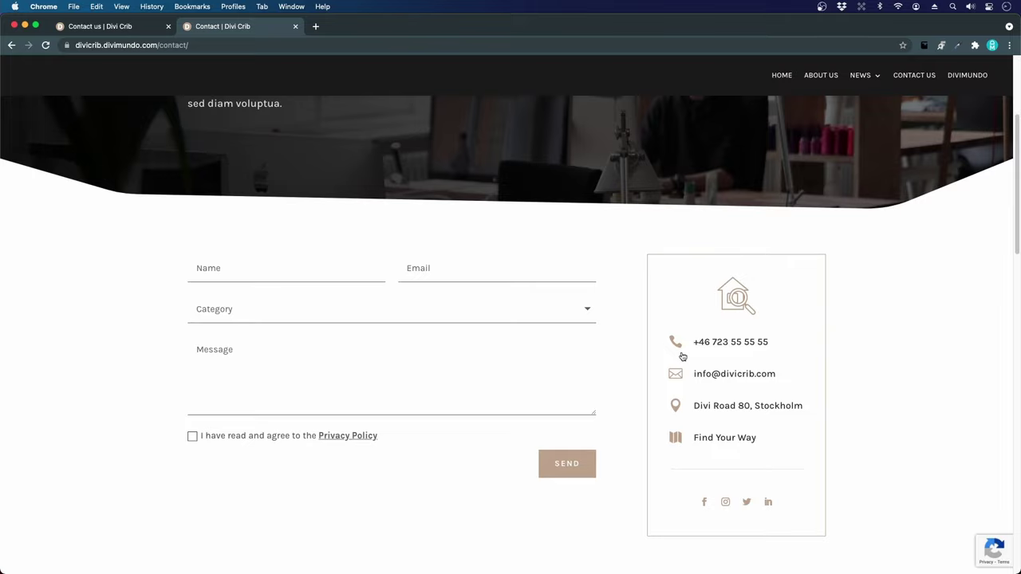
left_click(135, 33)
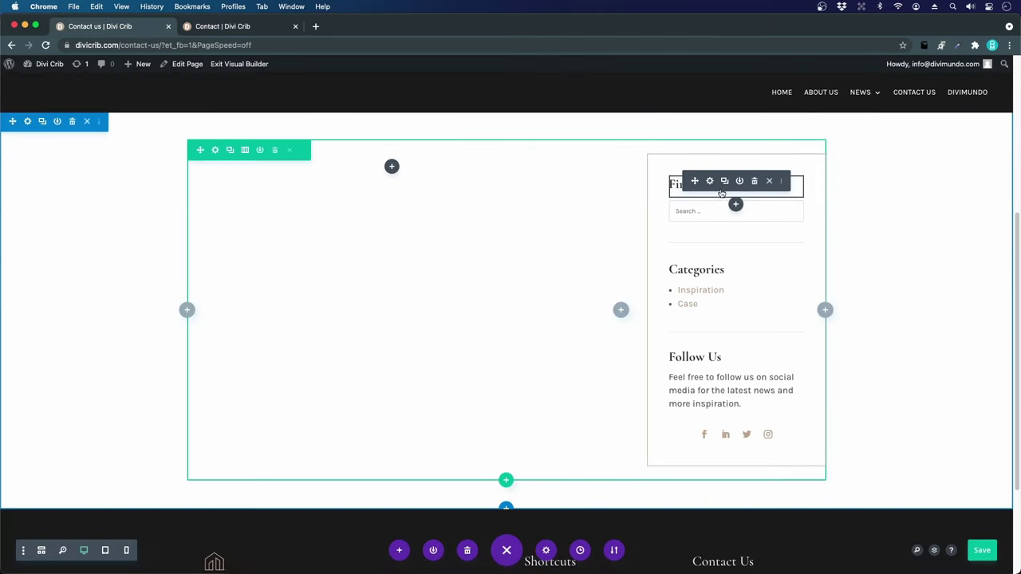
left_click(755, 181)
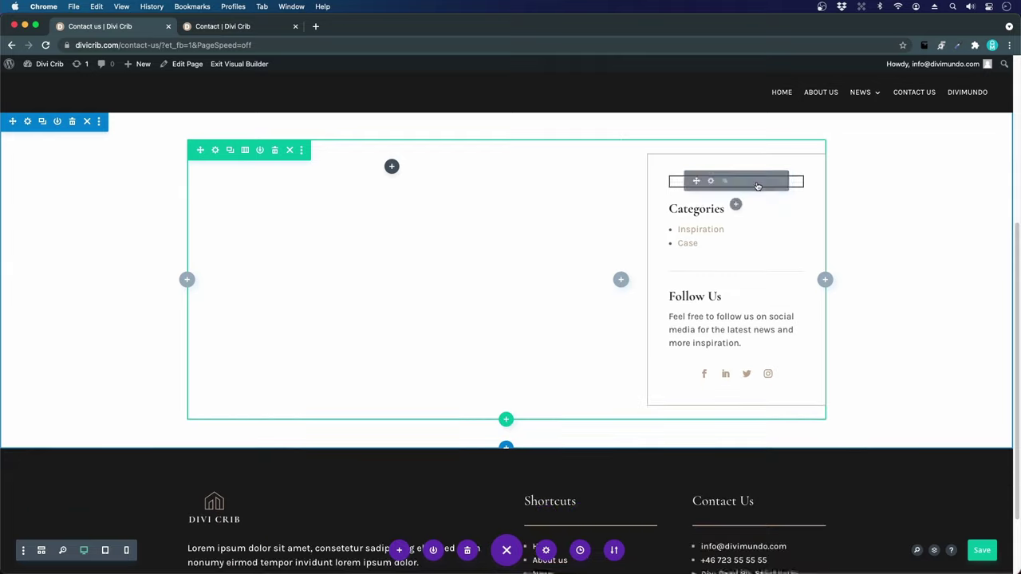
left_click(755, 181)
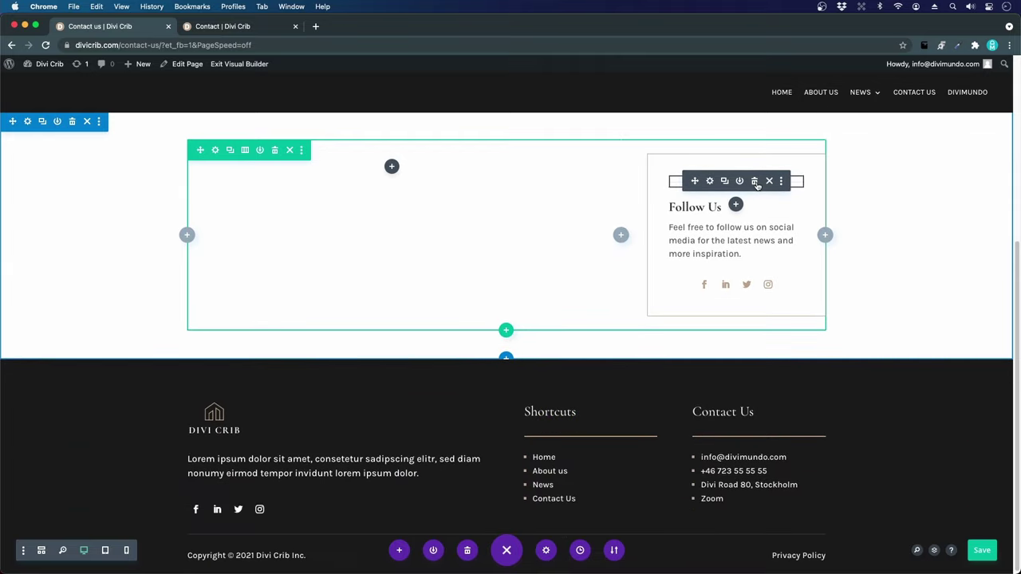
left_click(207, 28)
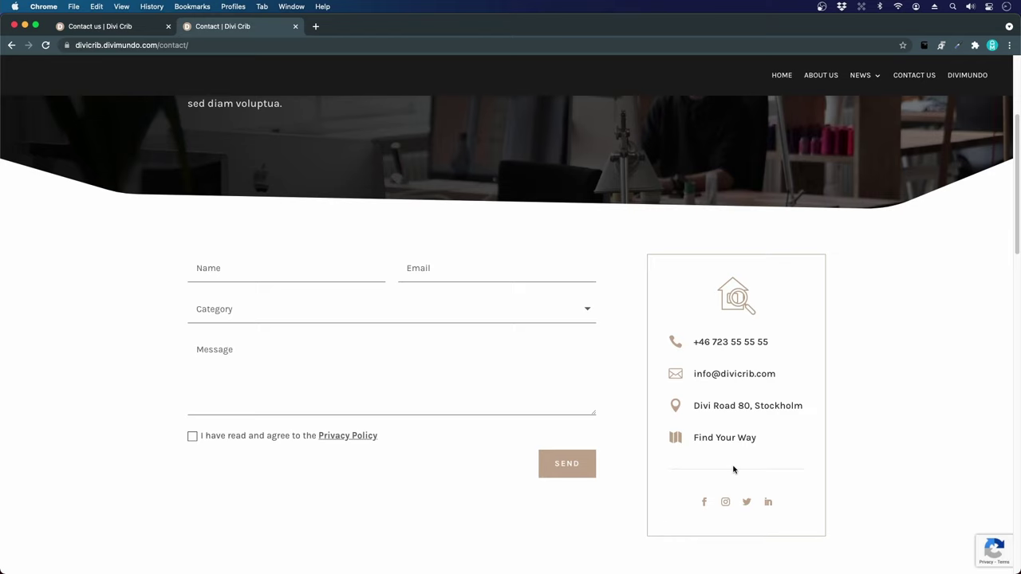
left_click(144, 27)
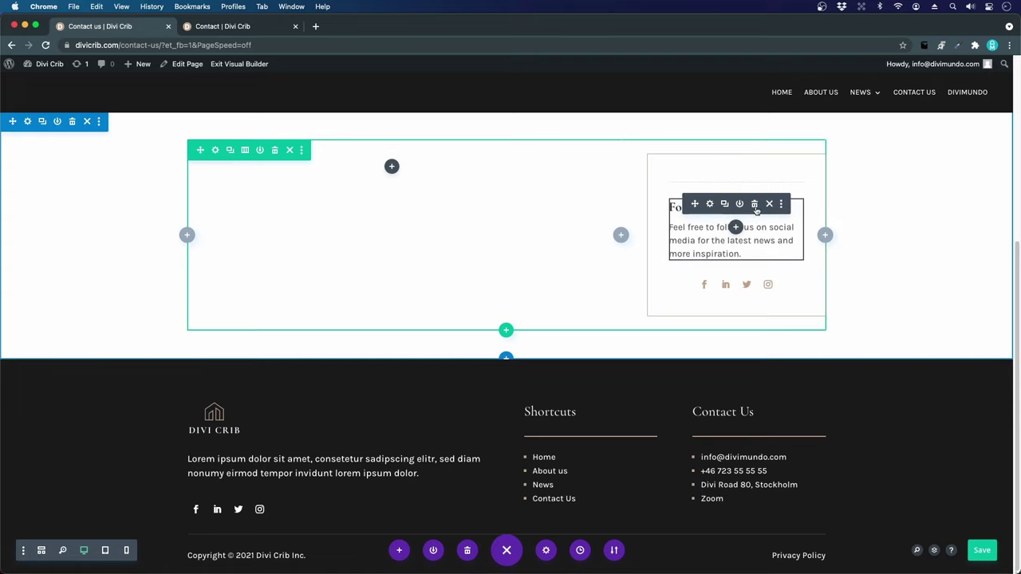
left_click(755, 205)
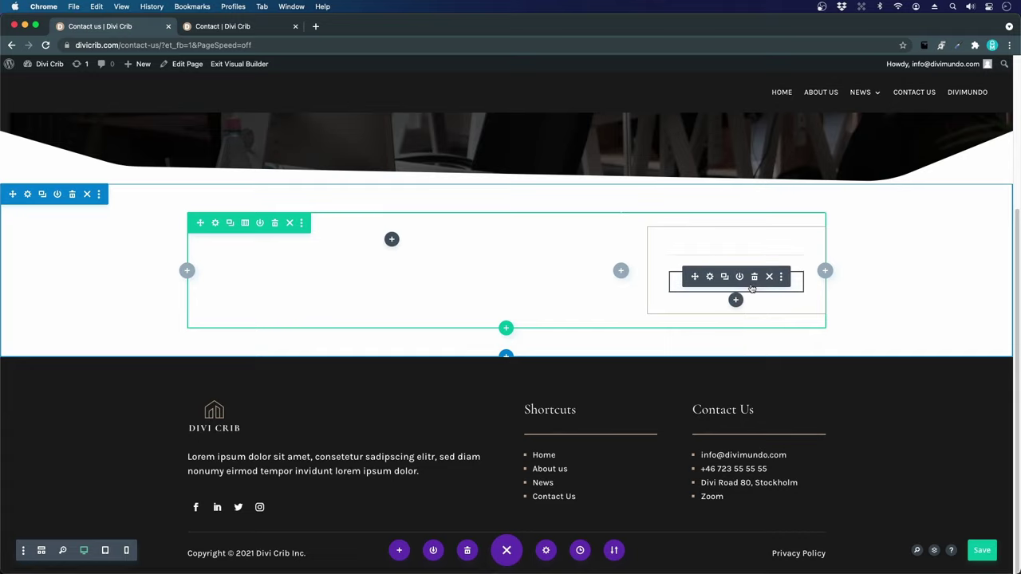
- Insert a Blurb module into the sidebar card
left_click(736, 301)
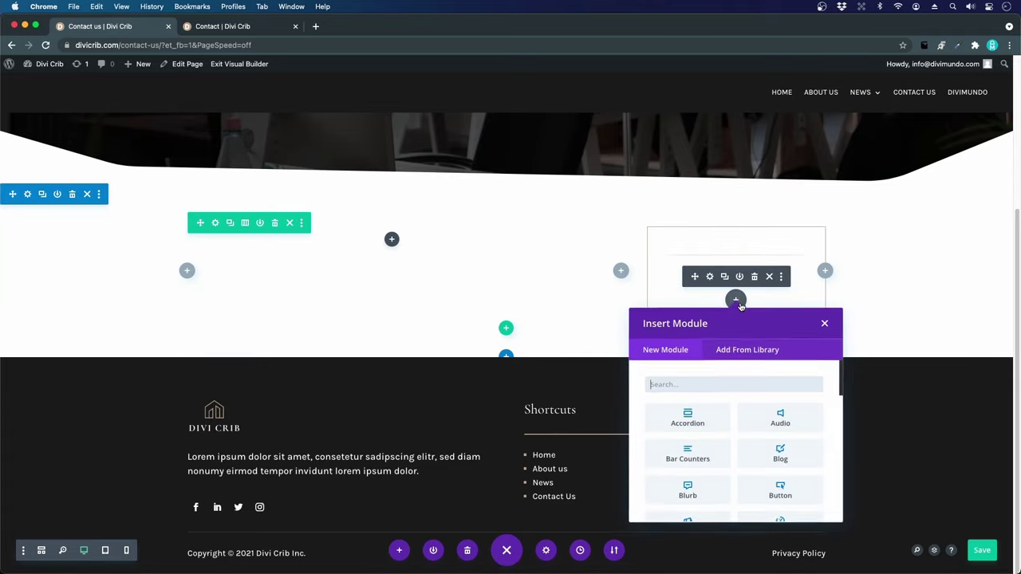
type("blurb")
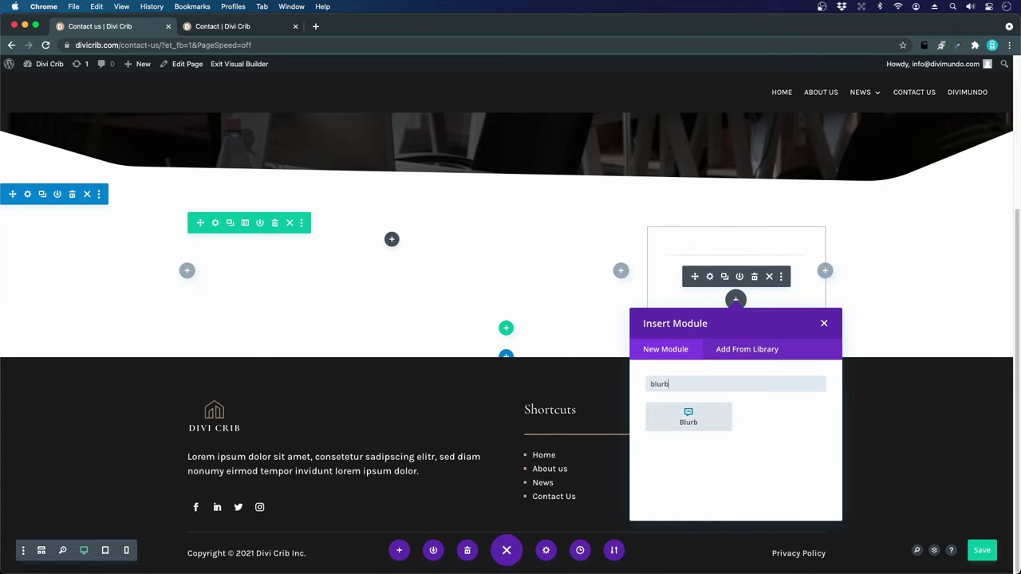
left_click(723, 419)
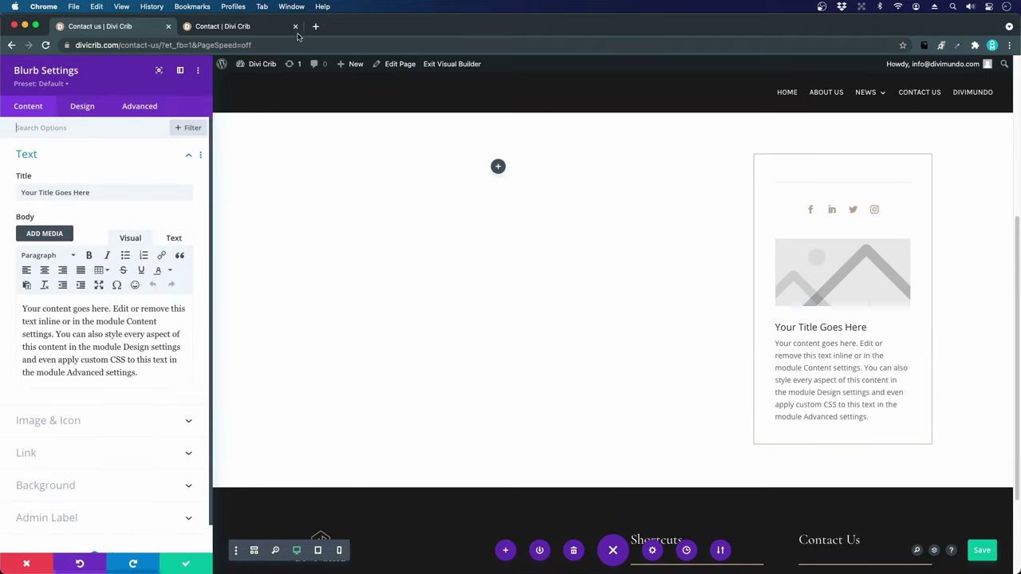
- Paste the live page's phone number as the blurb title and delete the body text
left_click(264, 28)
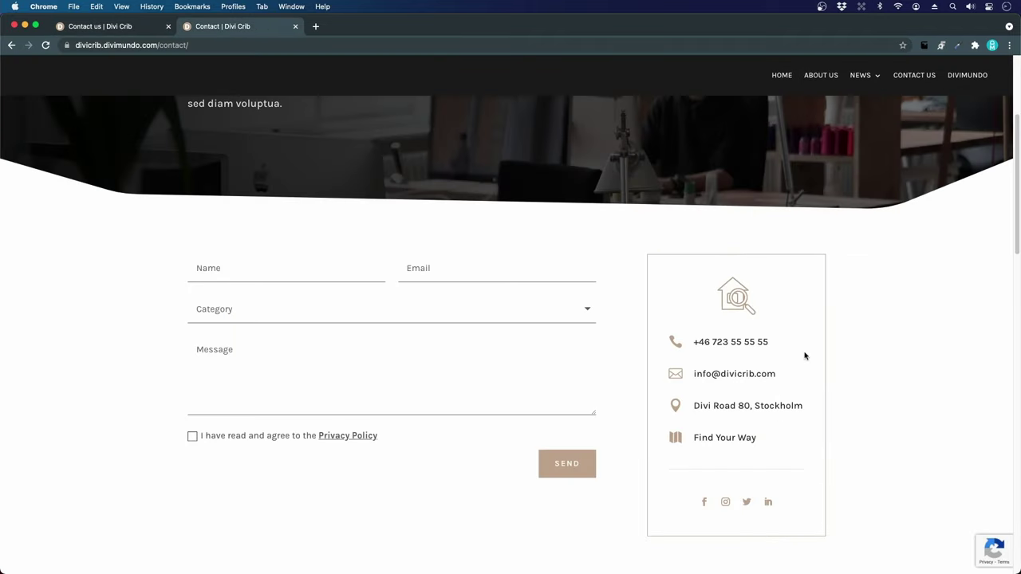
left_click_drag(788, 342, 697, 344)
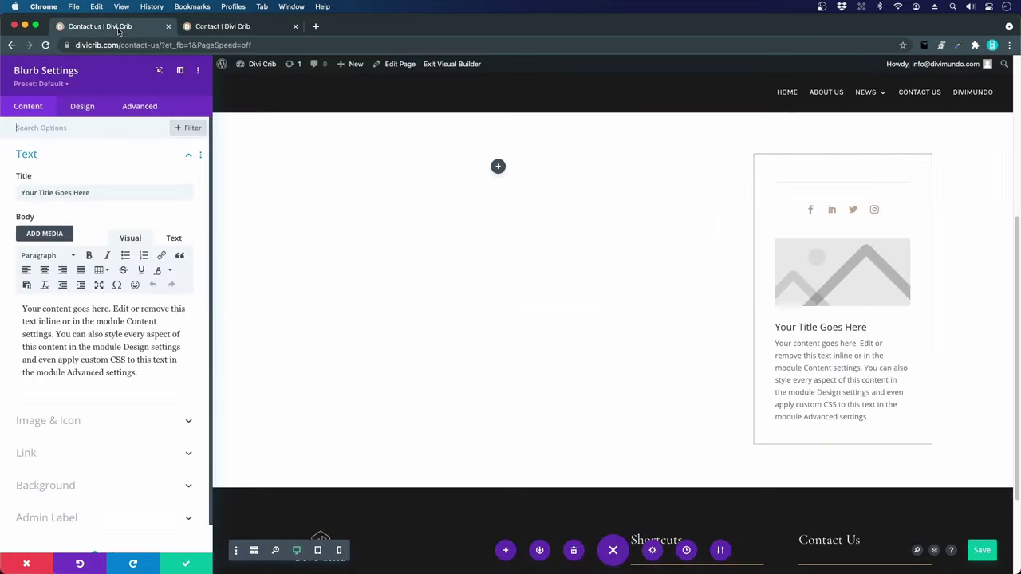
left_click(109, 29)
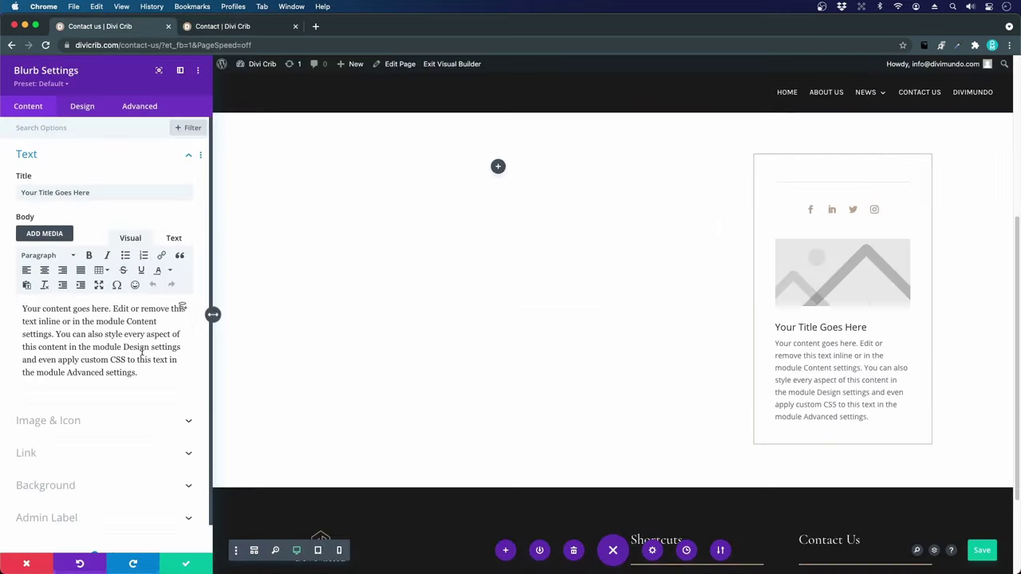
triple_click(54, 191)
key("super+v")
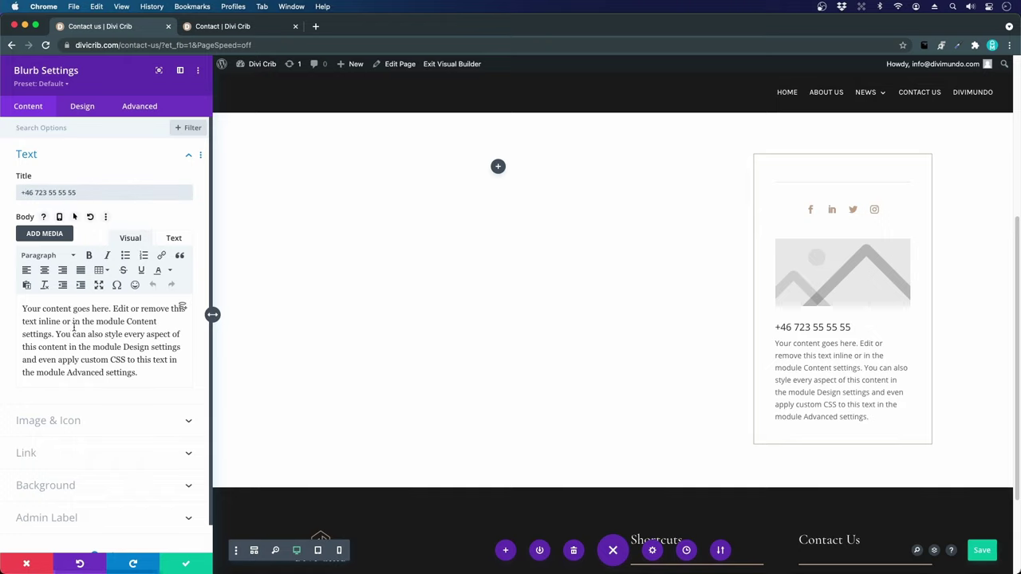
triple_click(74, 323)
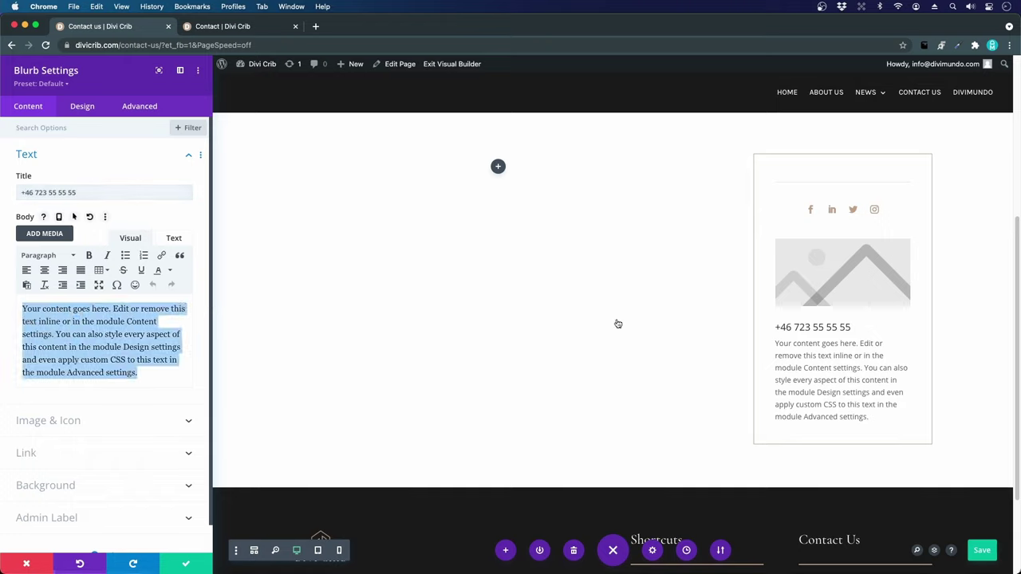
key("BackSpace")
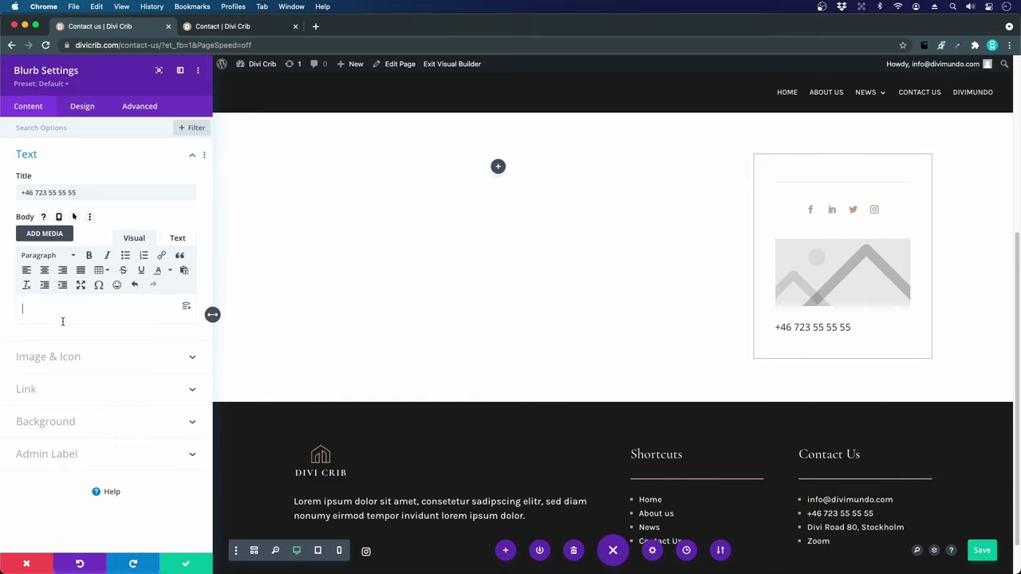
left_click(69, 365)
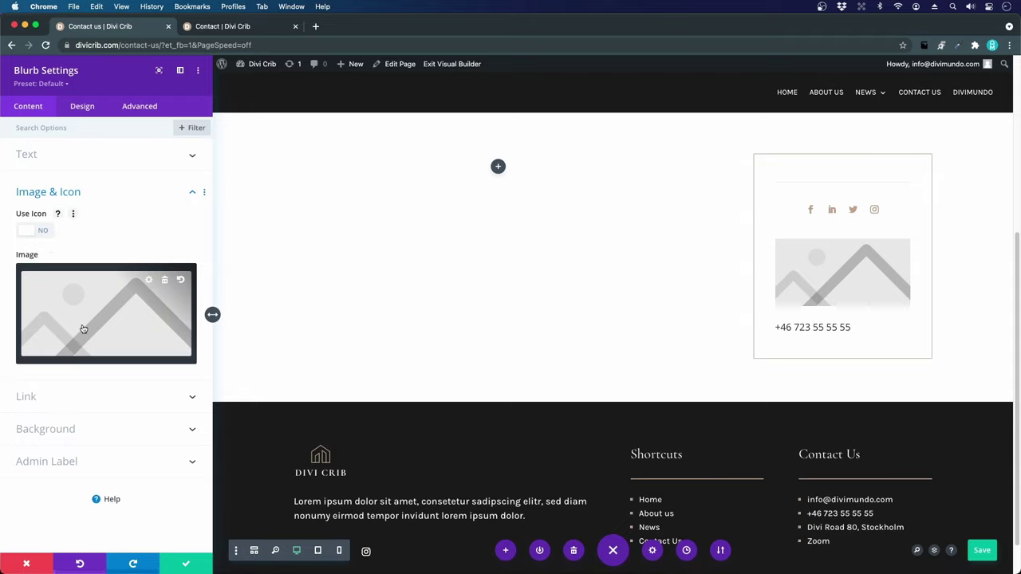
- Give the blurb a phone icon and enter a tel: link as its title link URL
left_click(43, 231)
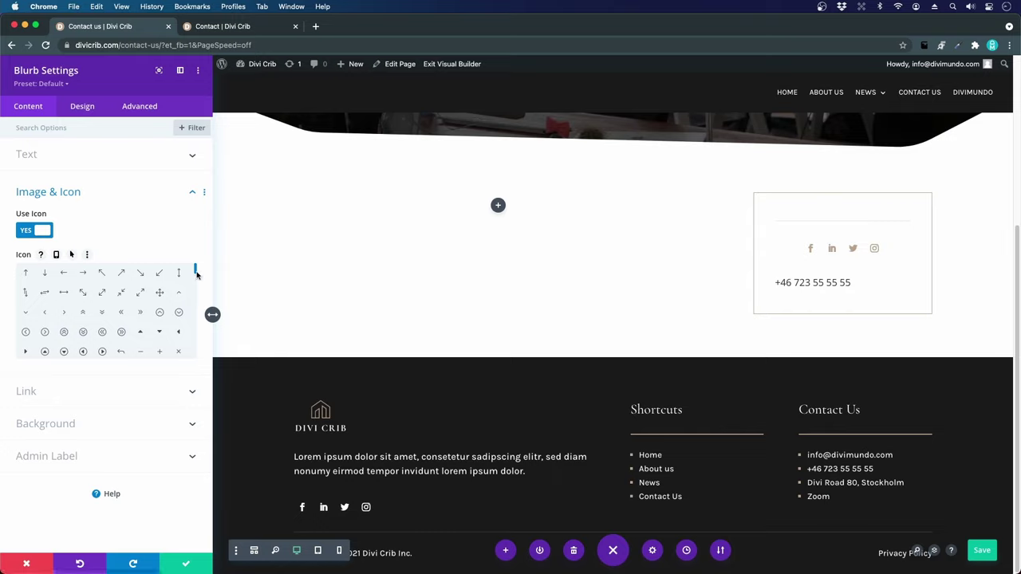
left_click_drag(196, 276, 194, 328)
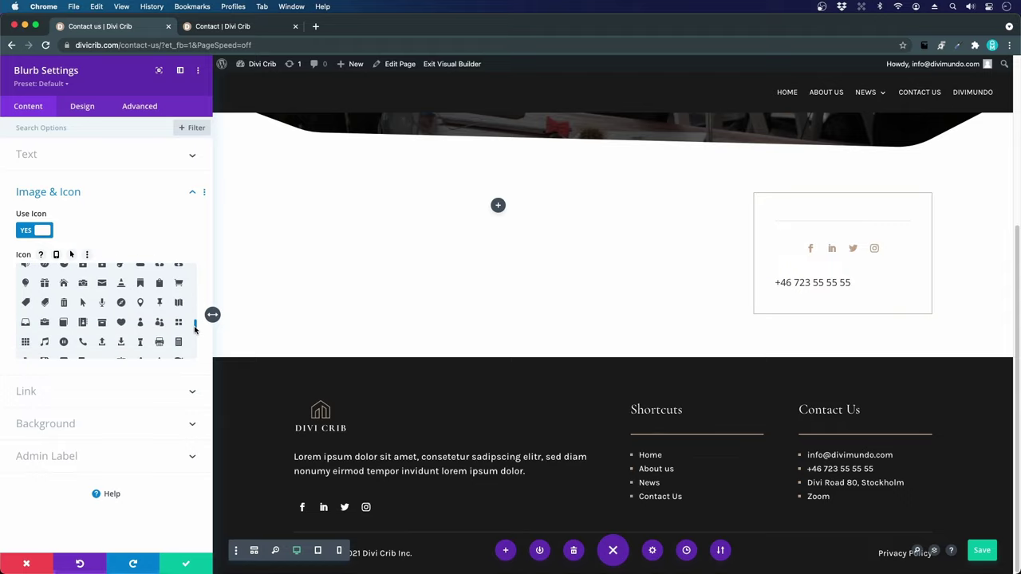
left_click(82, 344)
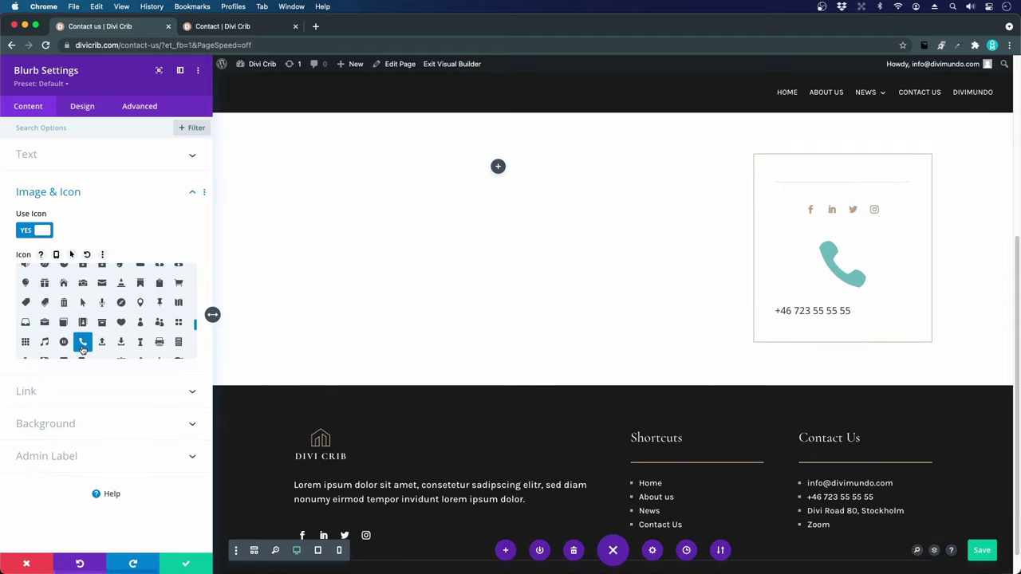
left_click(28, 392)
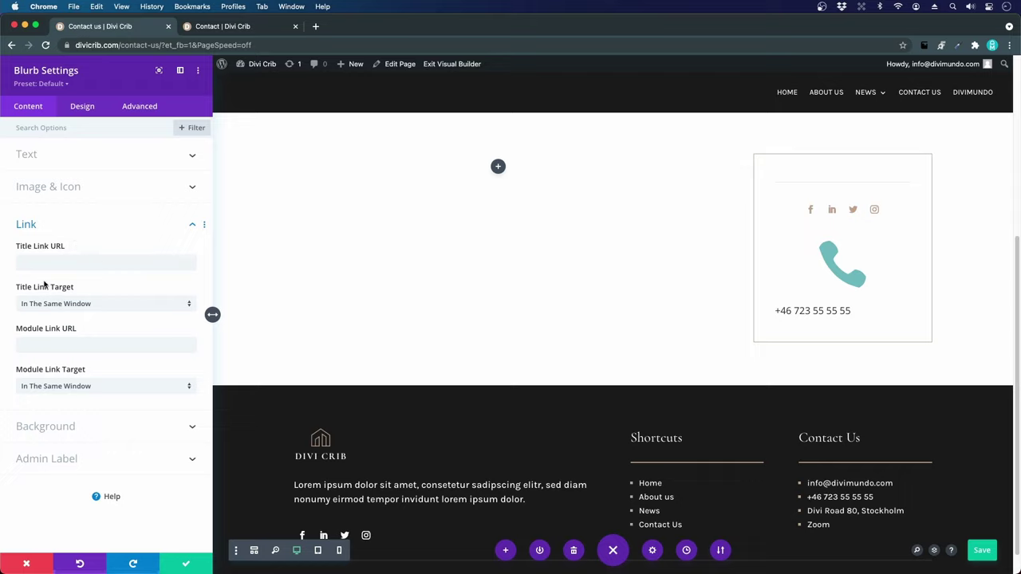
left_click(96, 263)
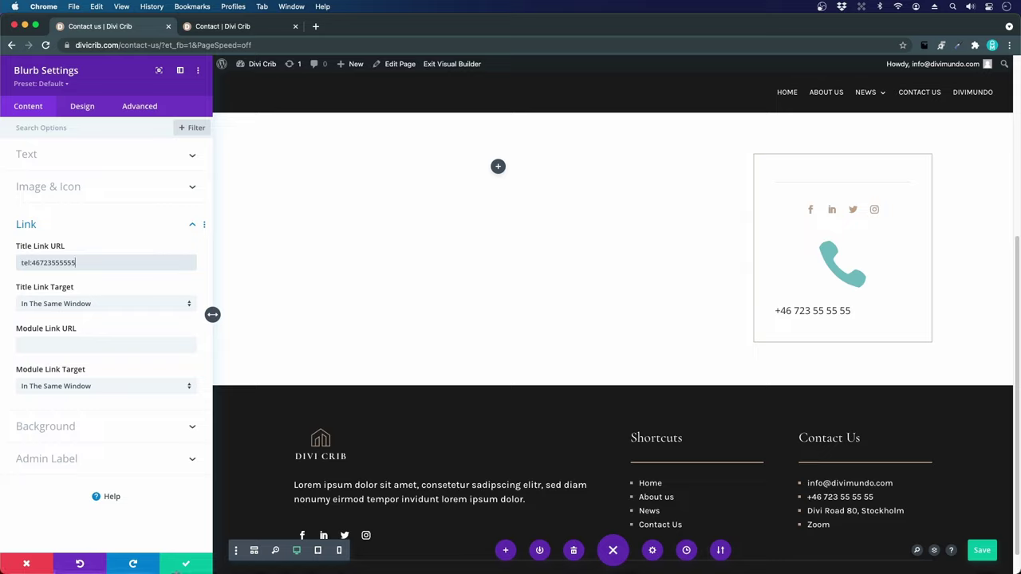
- Place the phone blurb's icon to the left of its title
left_click(70, 110)
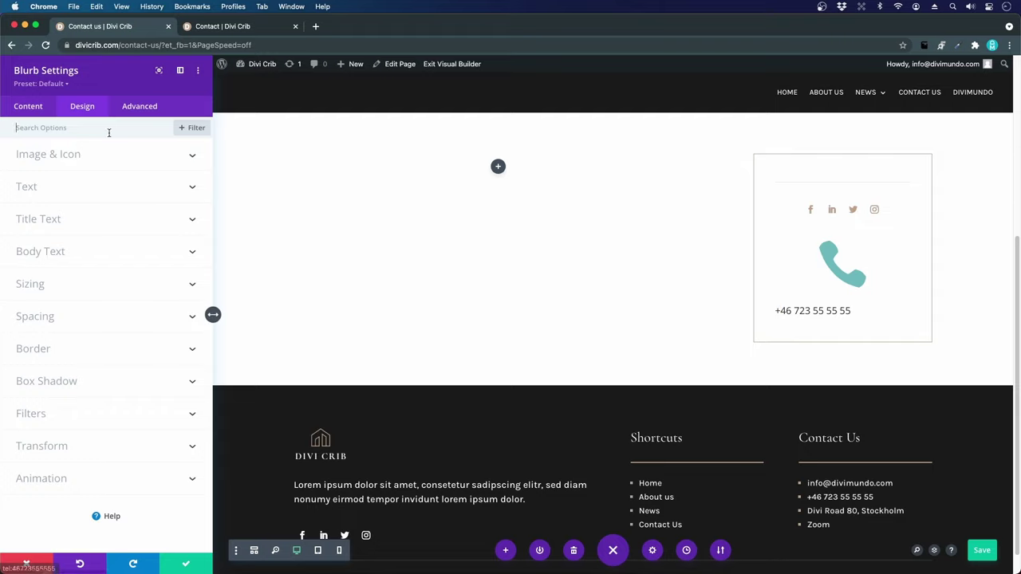
left_click(64, 159)
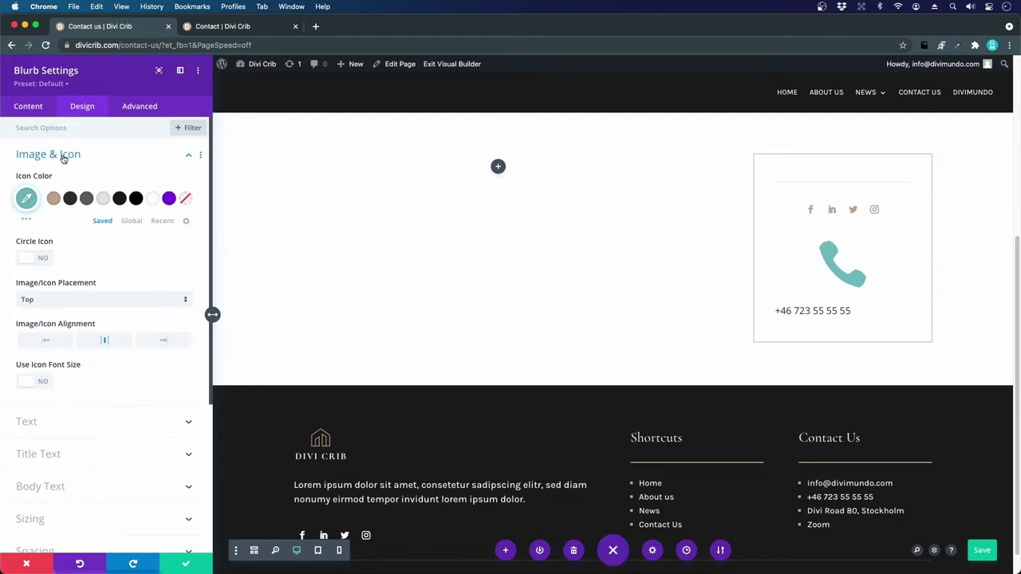
mouse_move(53, 198)
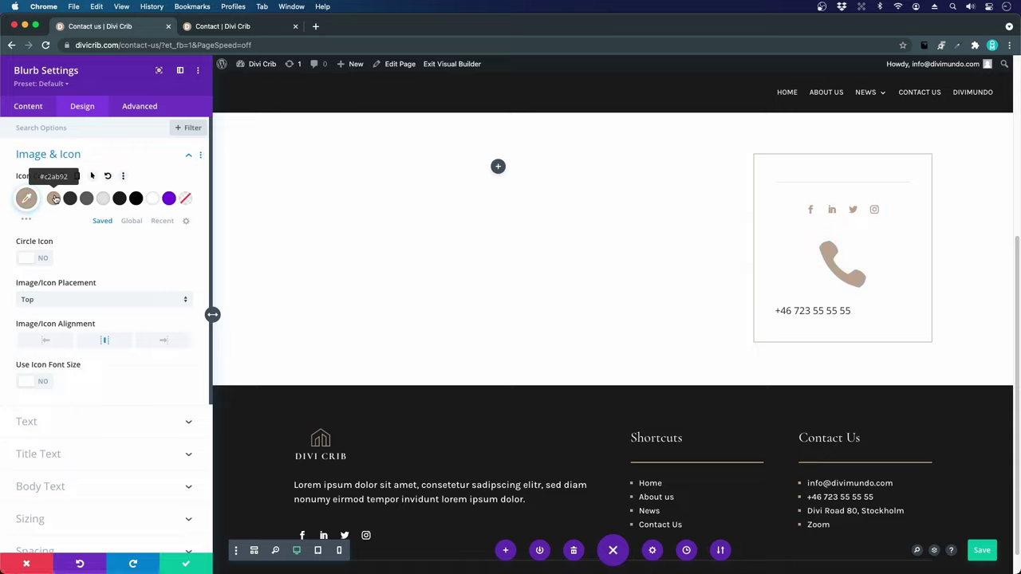
left_click(37, 302)
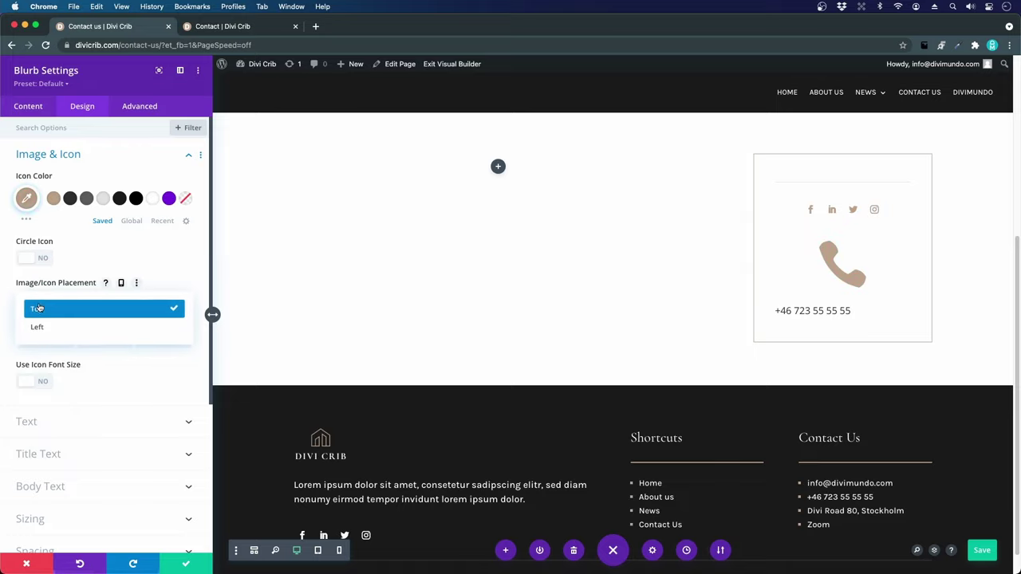
left_click(53, 329)
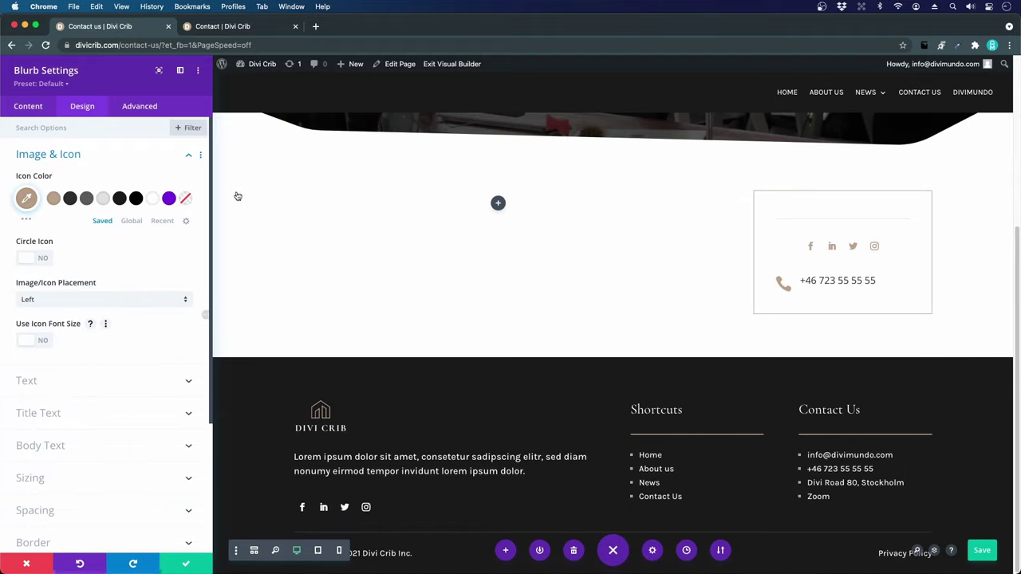
left_click(228, 30)
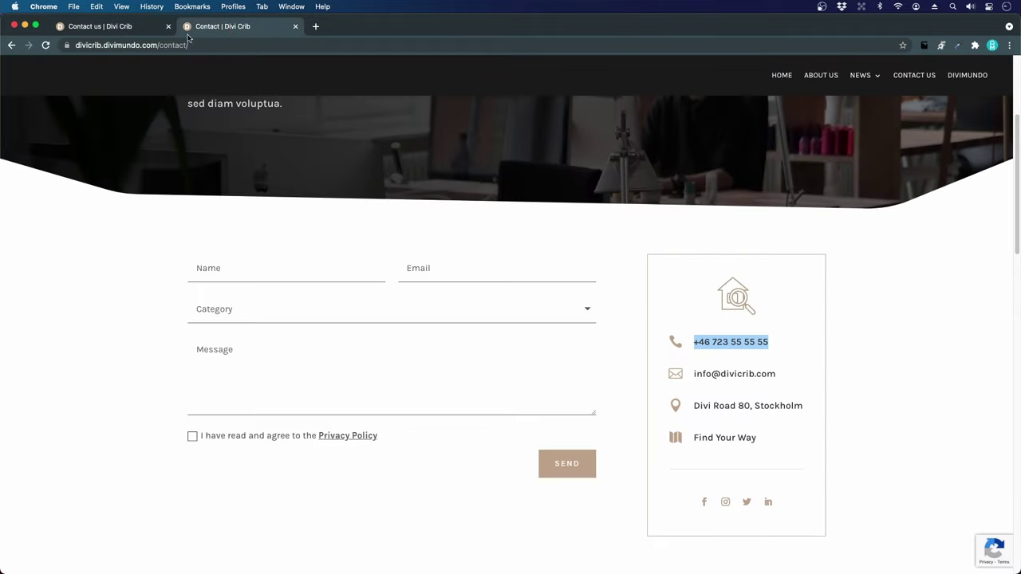
left_click(134, 31)
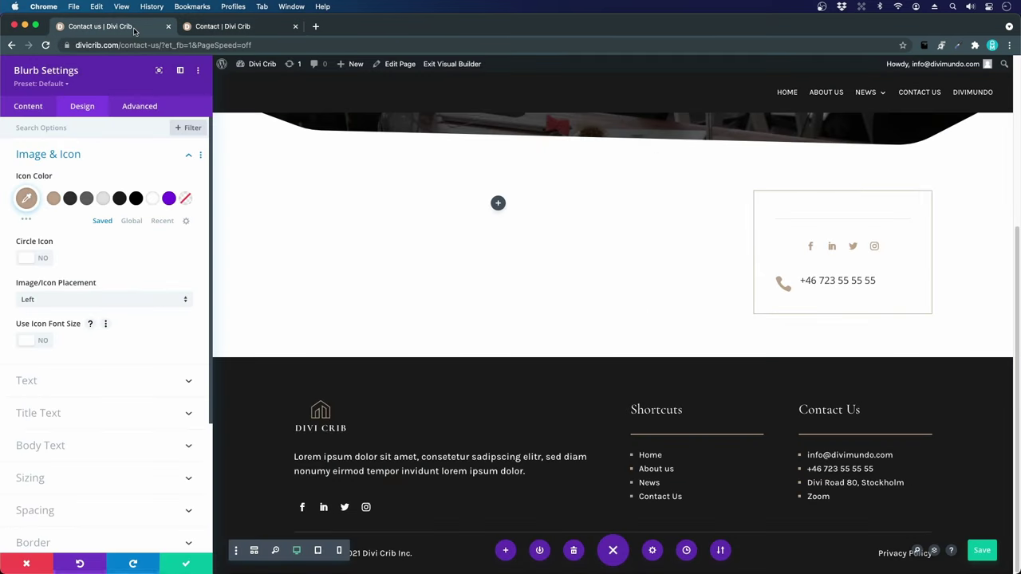
- Set the title font to Karla and the icon font size to 23px
left_click(58, 414)
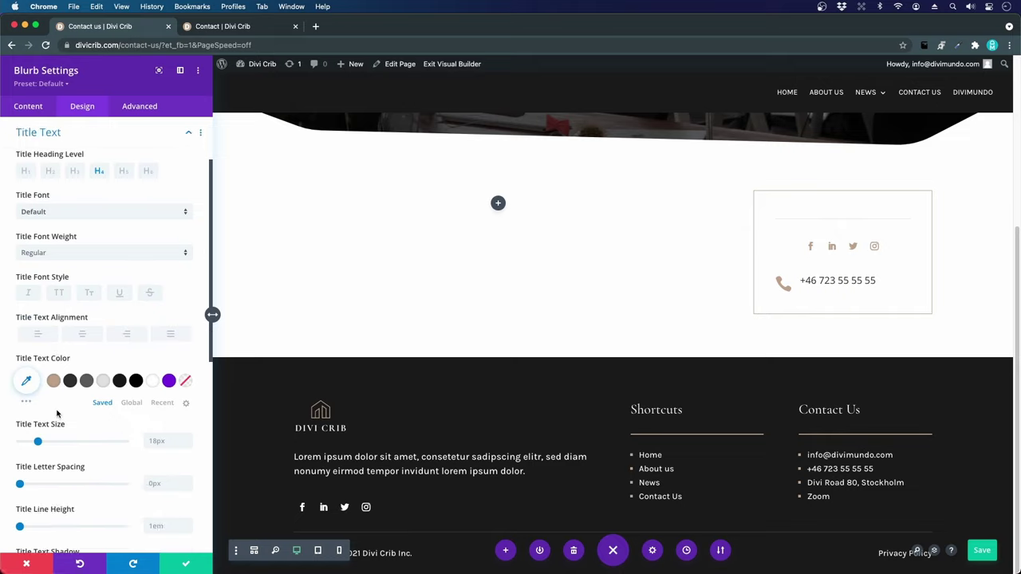
left_click(72, 214)
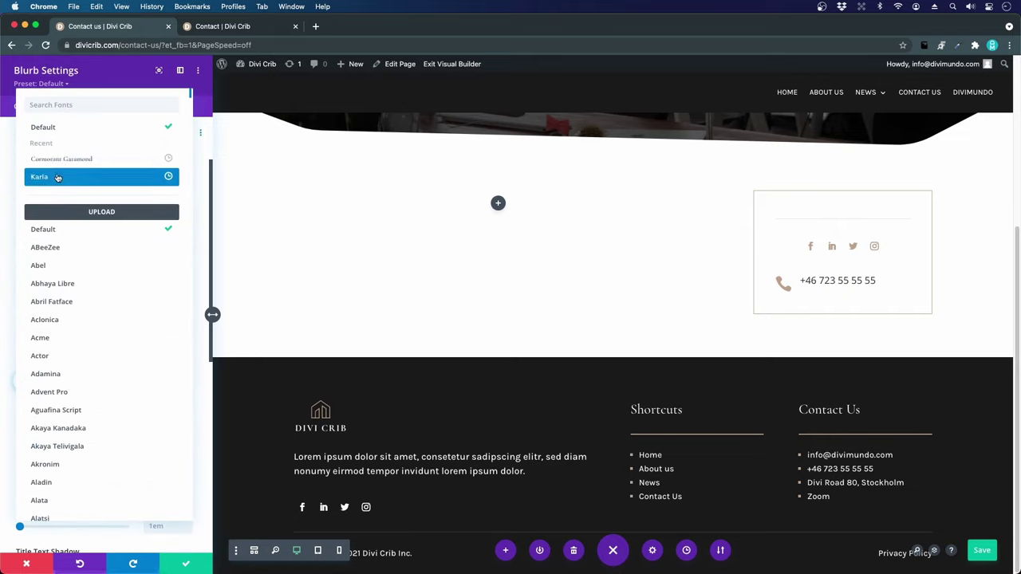
left_click(58, 178)
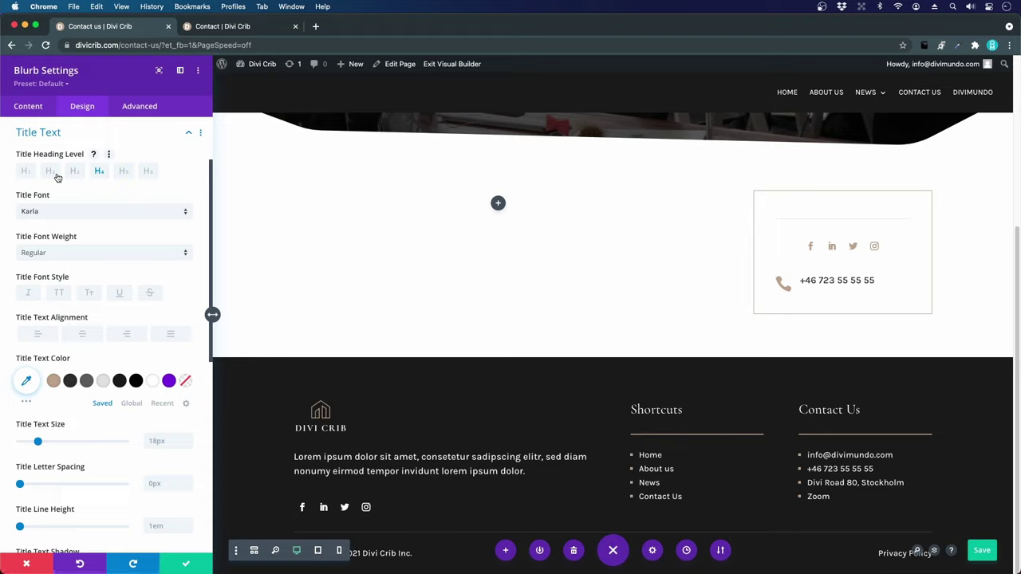
scroll(57, 177, "up", 3)
left_click(57, 164)
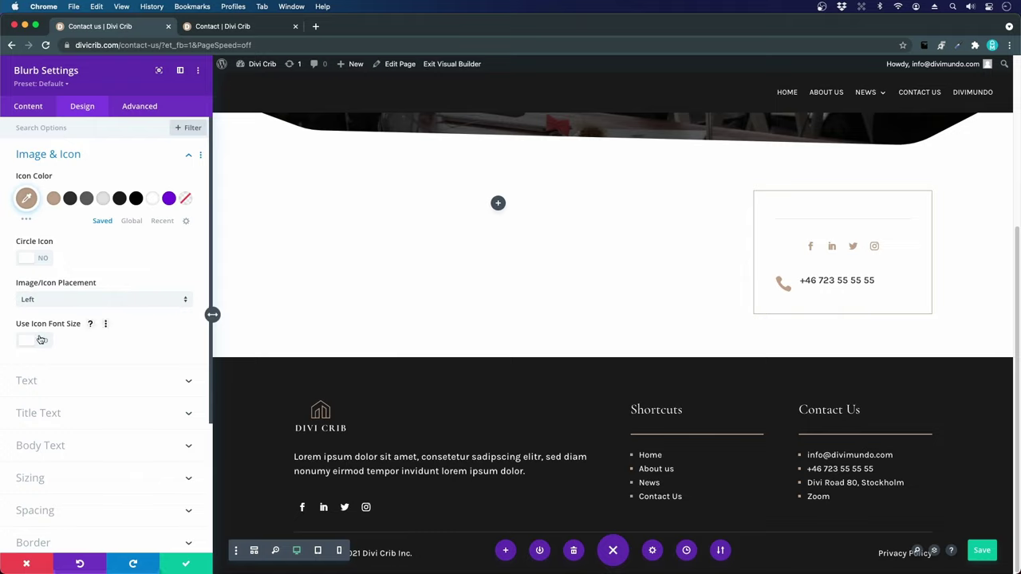
left_click(41, 343)
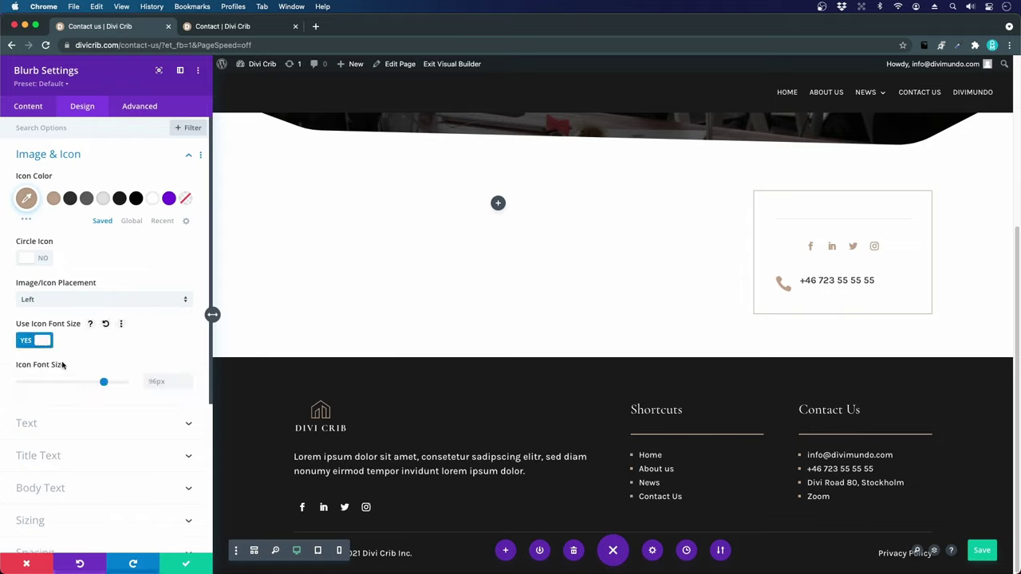
left_click_drag(108, 383, 37, 404)
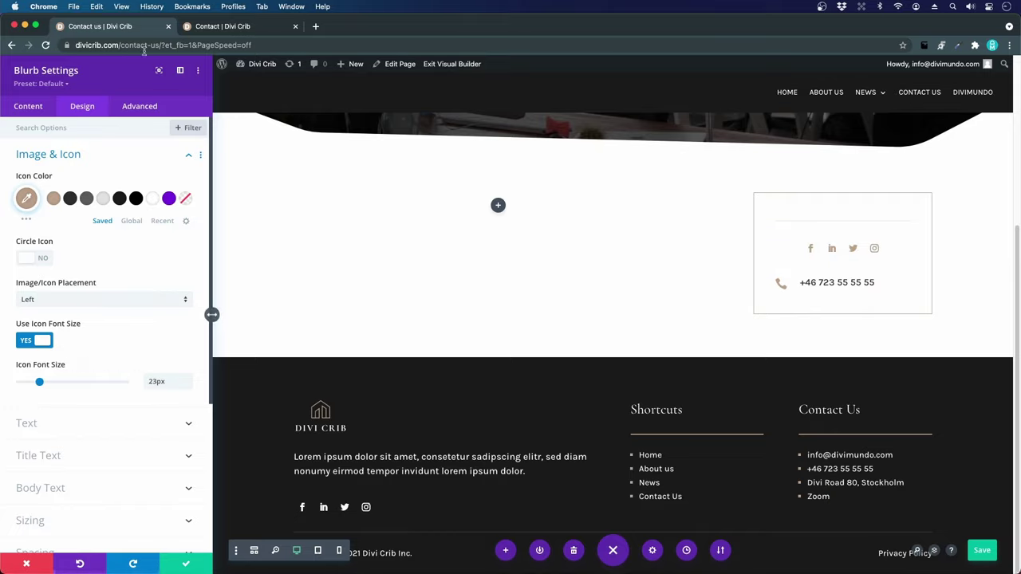
left_click(194, 29)
left_click(118, 29)
- Close the blurb settings and move the phone blurb above the divider and social icons
left_click(188, 565)
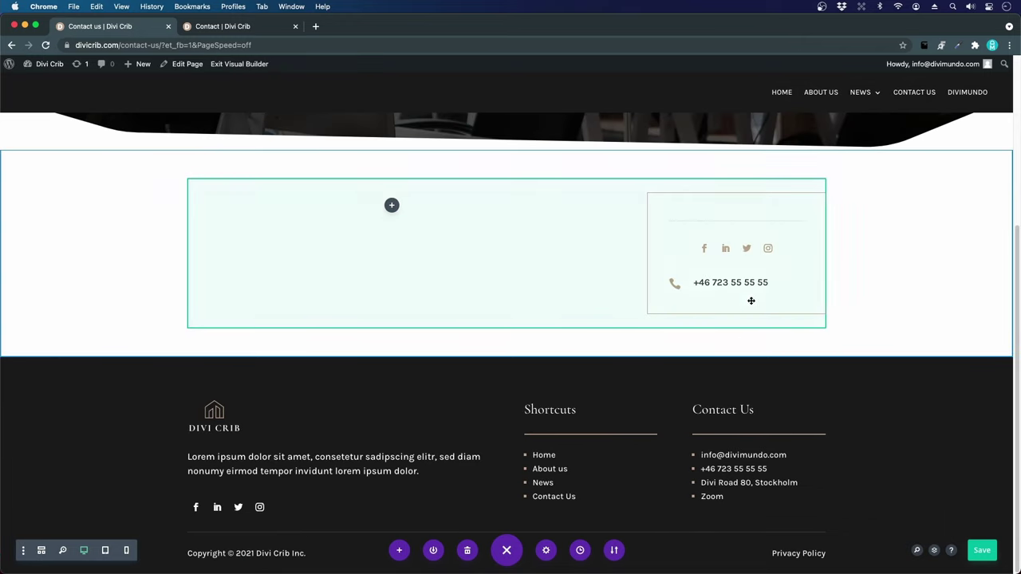
mouse_move(743, 285)
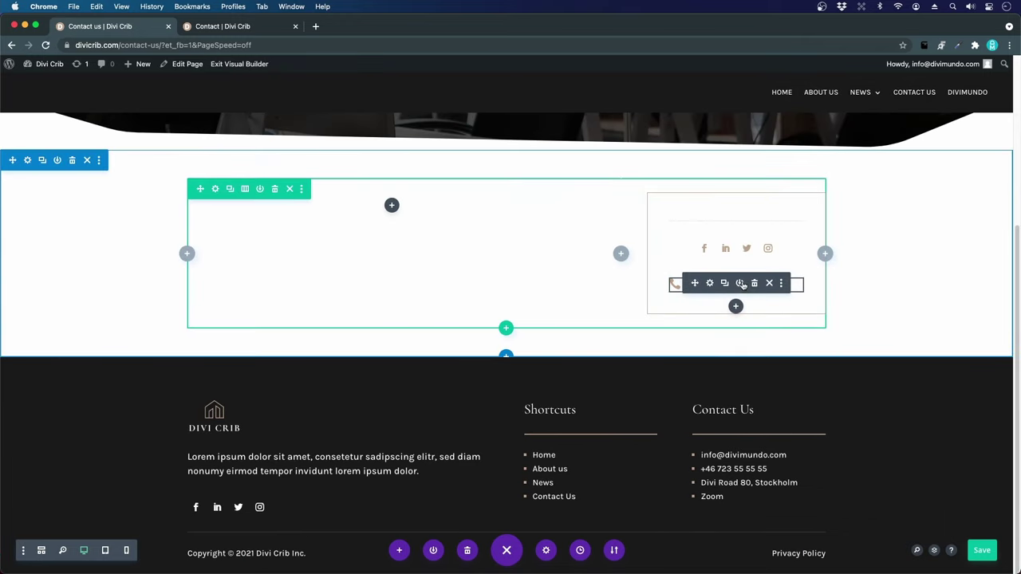
mouse_move(695, 283)
left_mouse_down()
mouse_move(710, 192)
mouse_move(716, 209)
left_mouse_up()
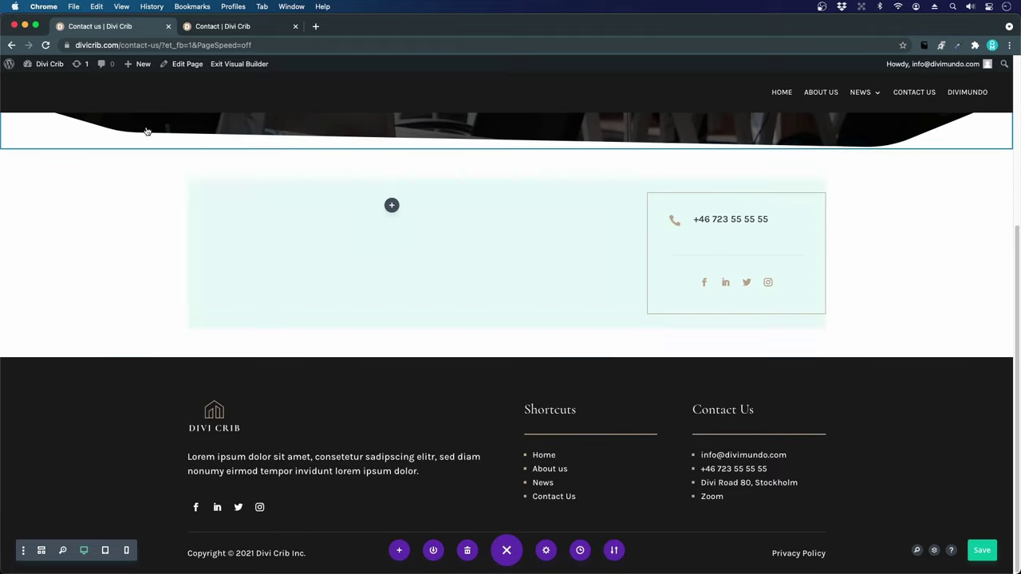
left_click(248, 27)
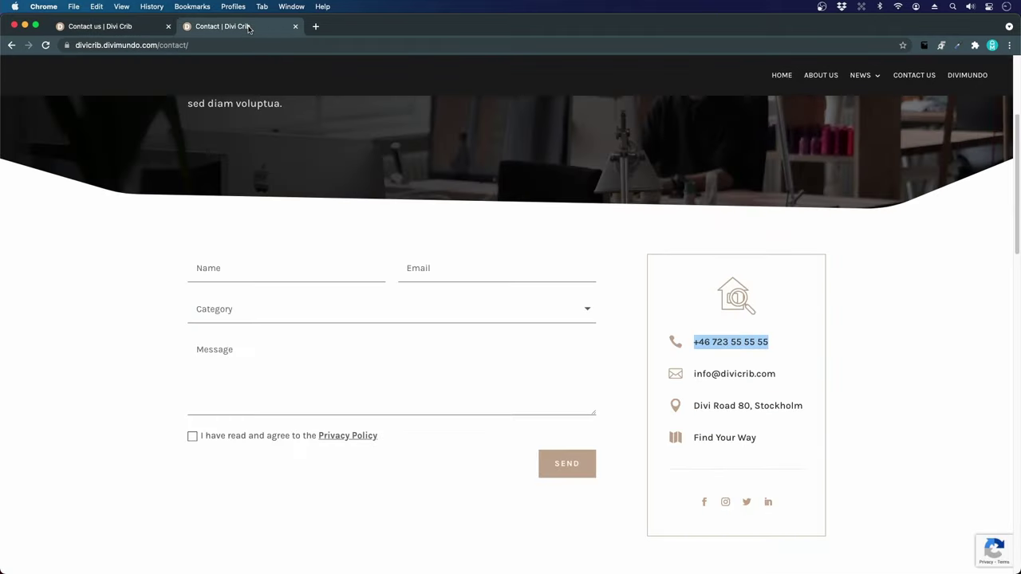
left_click(118, 30)
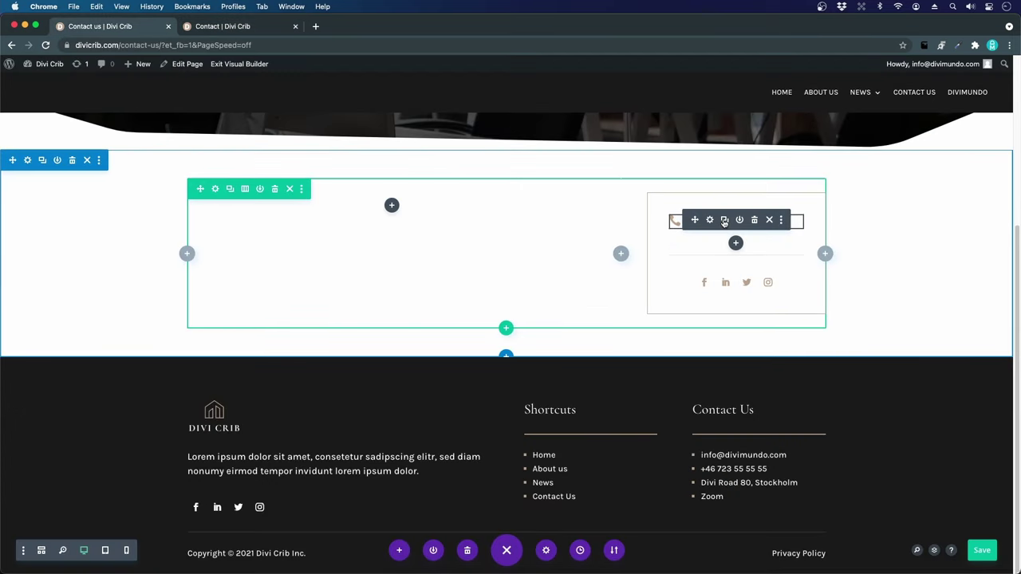
- Duplicate the phone blurb three times and select the second copy's title text
left_click(724, 220)
left_click(724, 208)
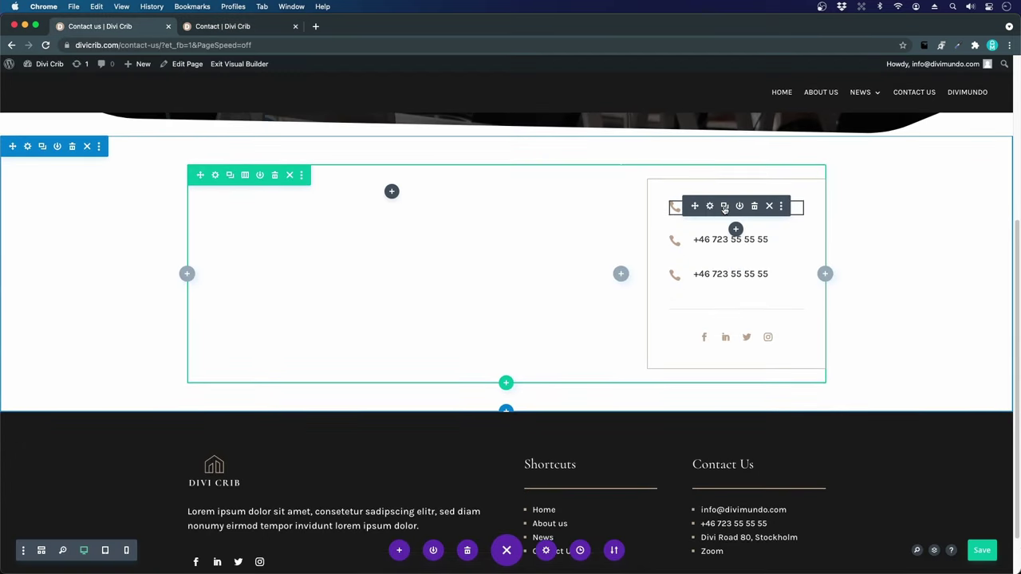
left_click(725, 208)
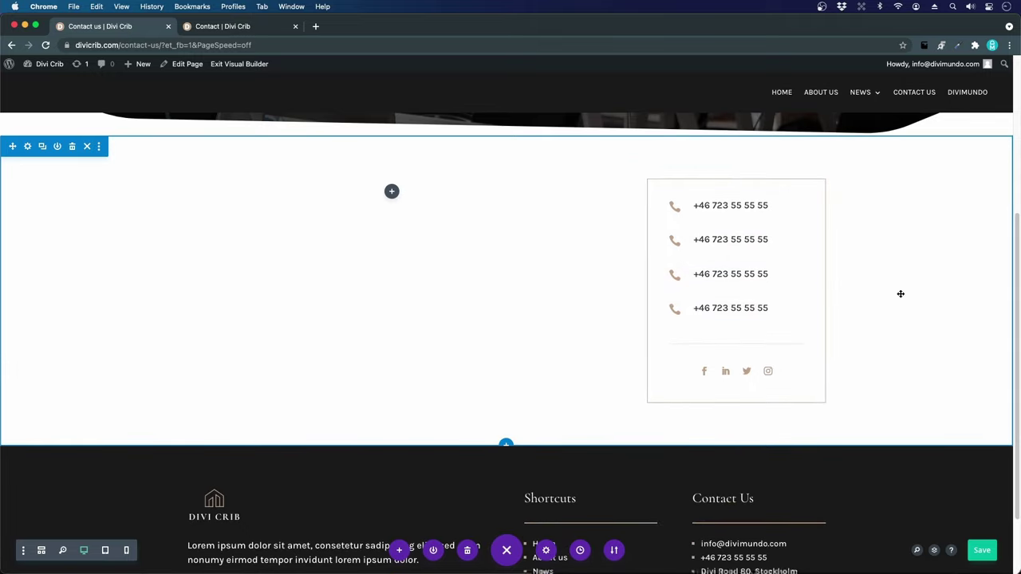
left_click_drag(709, 209, 715, 241)
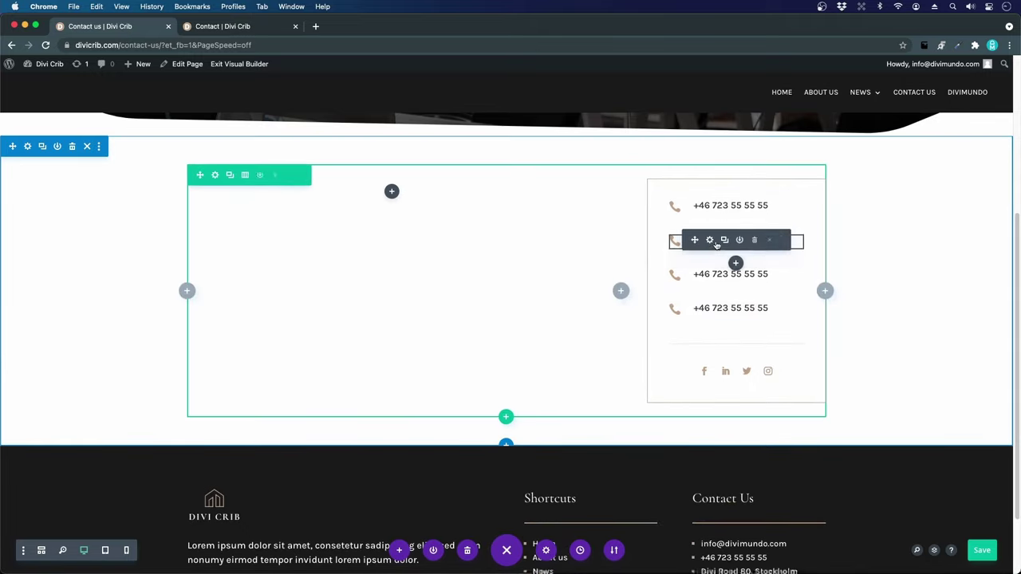
left_click(714, 238)
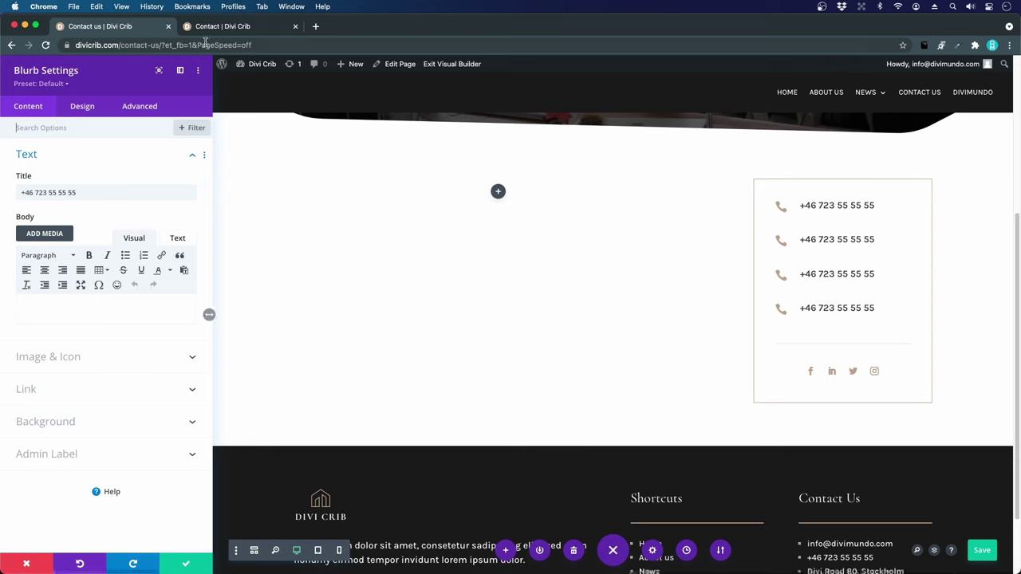
left_click(214, 30)
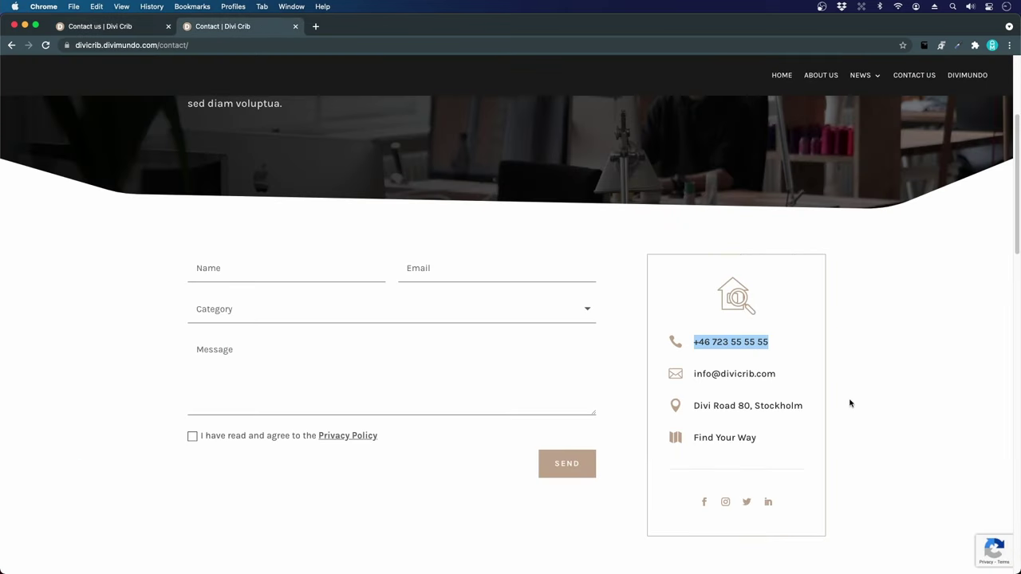
left_click(126, 25)
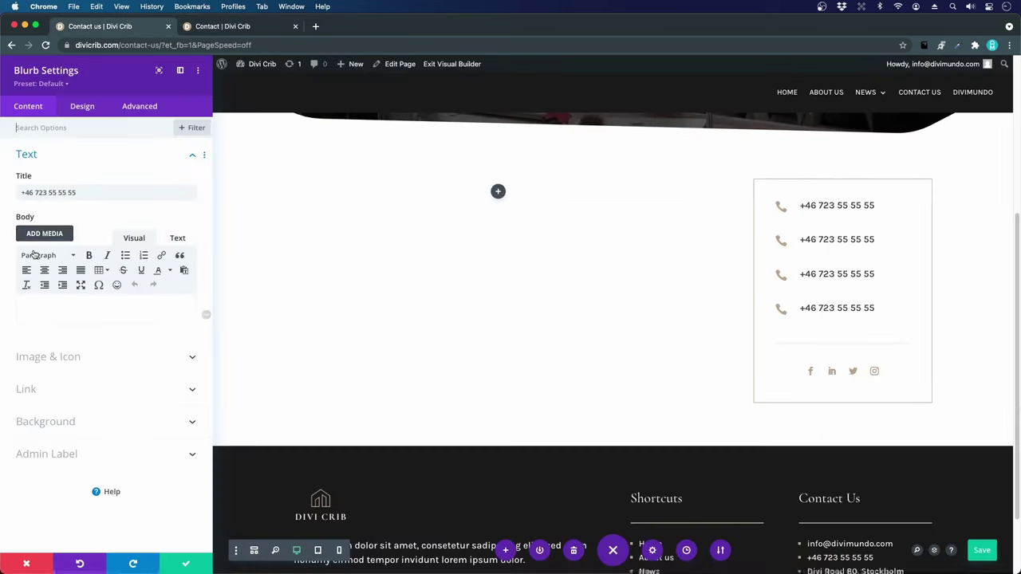
left_click_drag(23, 193, 137, 193)
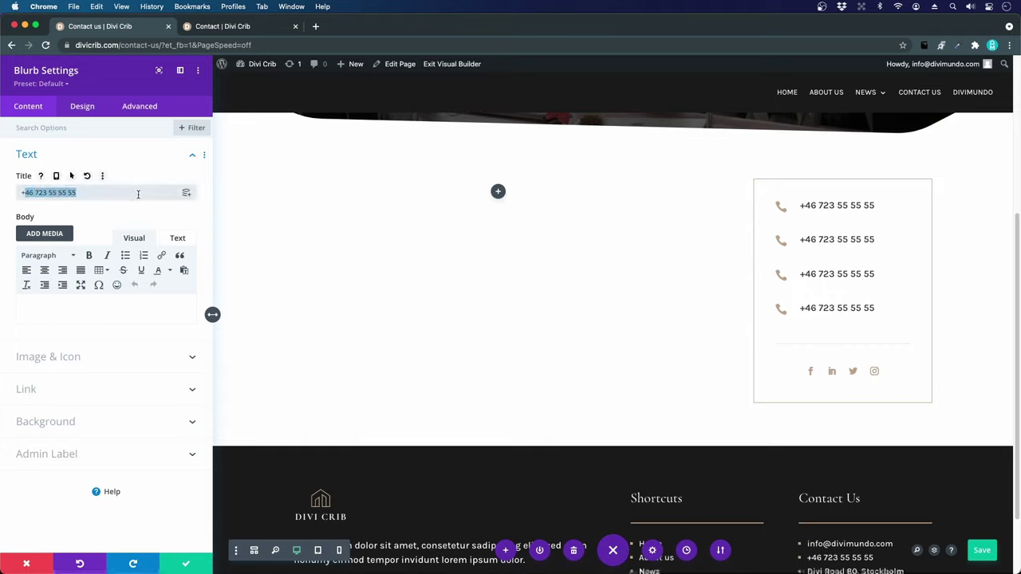
- Set the second blurb's title to the site's e-mail address and its title link to a mailto: link
type("info")
key("BackSpace")
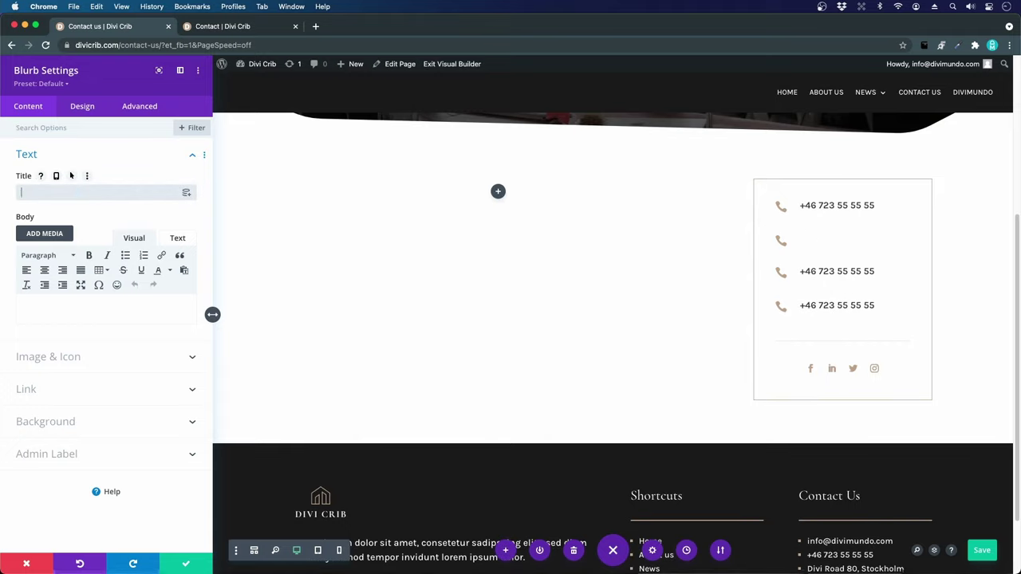
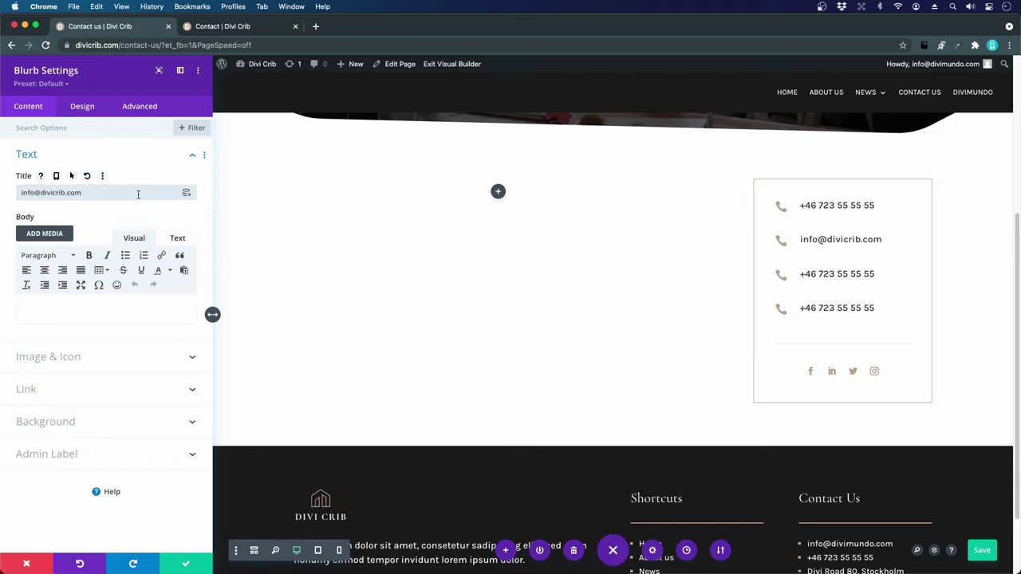
left_click(48, 389)
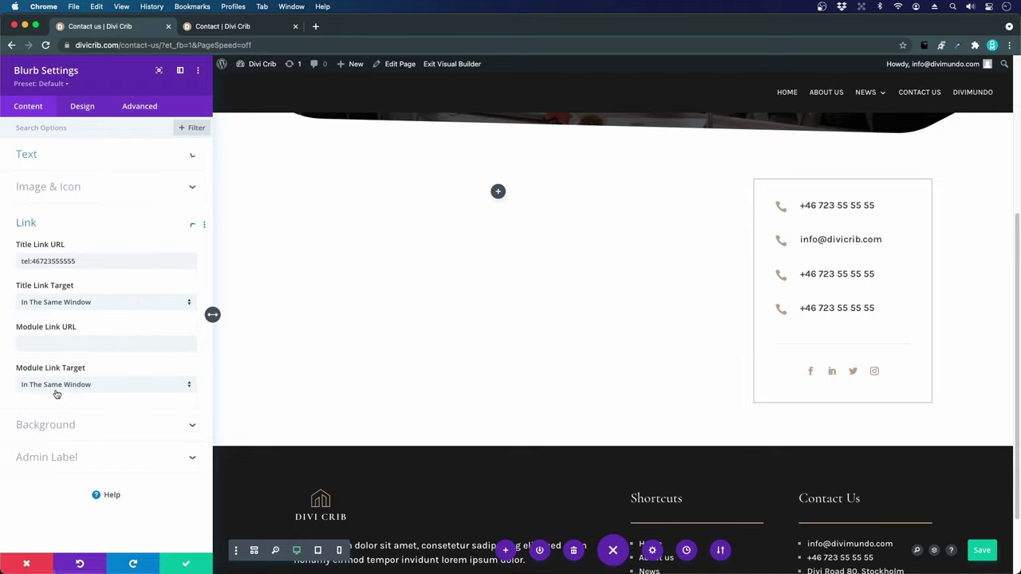
triple_click(25, 263)
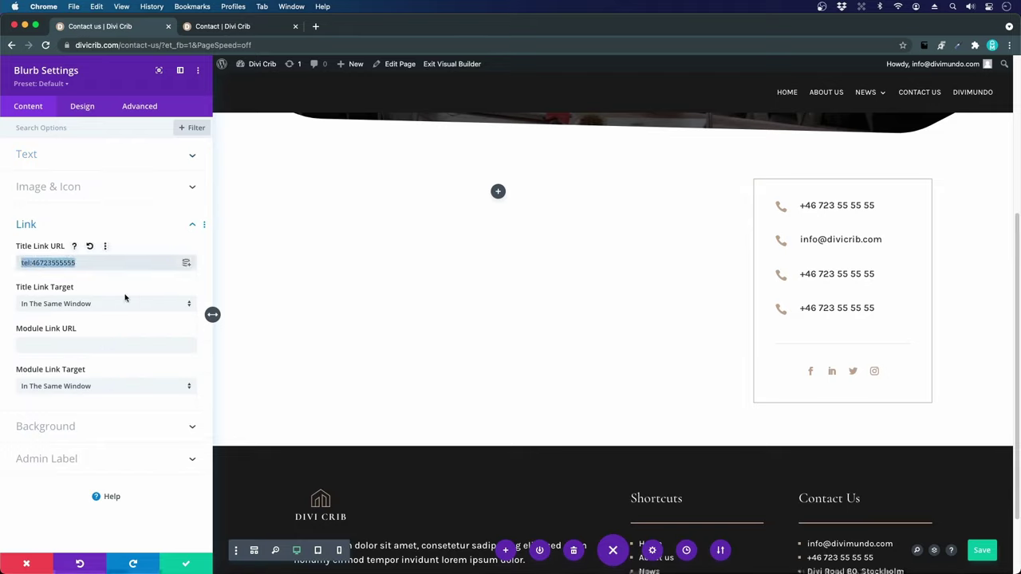
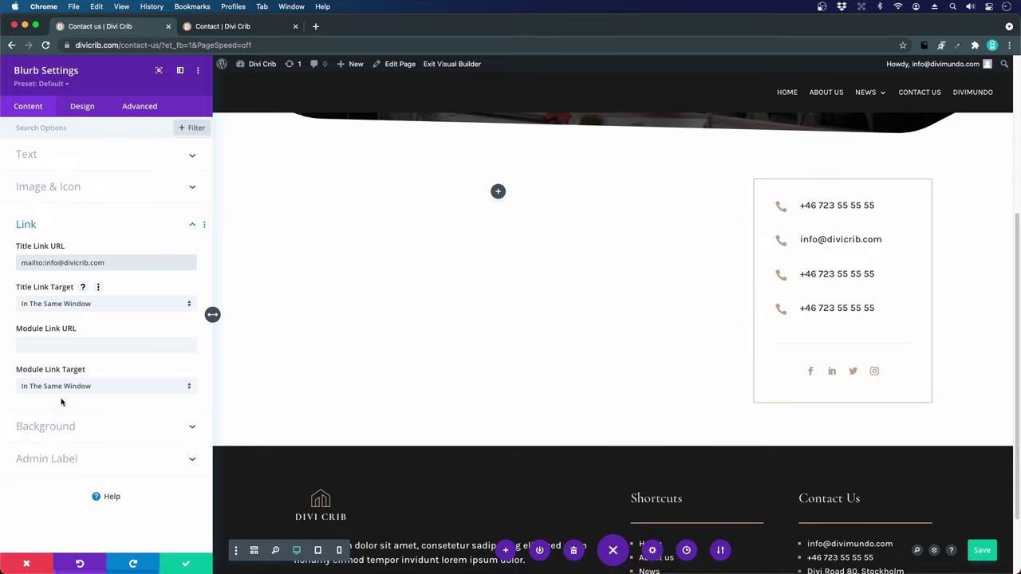
- Give the email blurb an envelope icon and save its settings
left_click(45, 190)
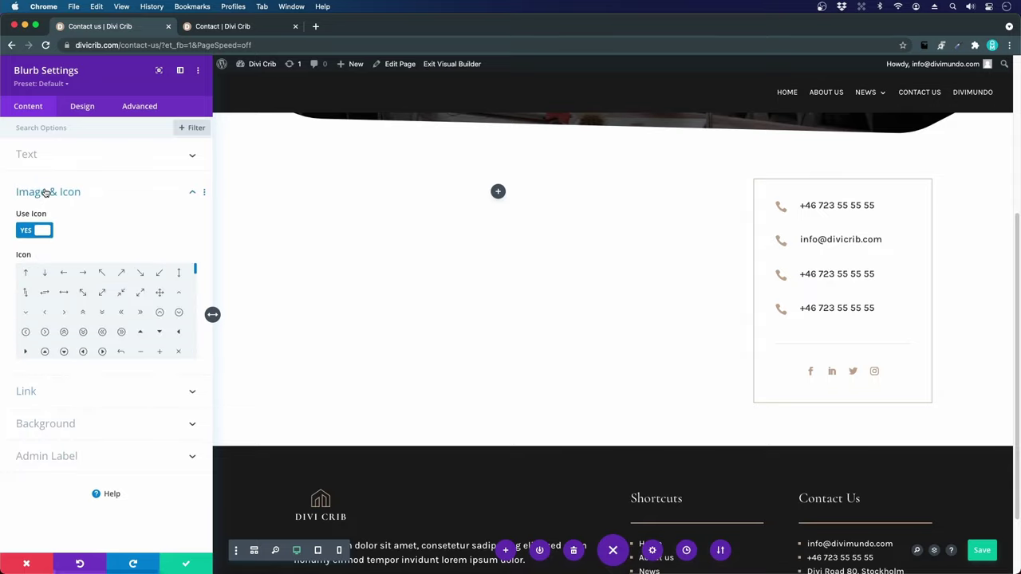
left_click_drag(195, 267, 194, 294)
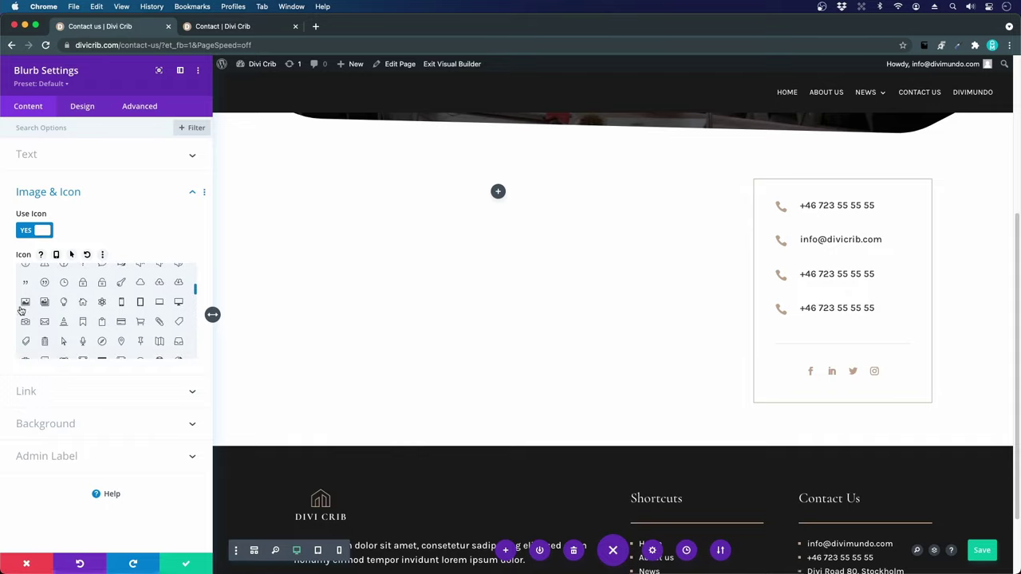
left_click(44, 321)
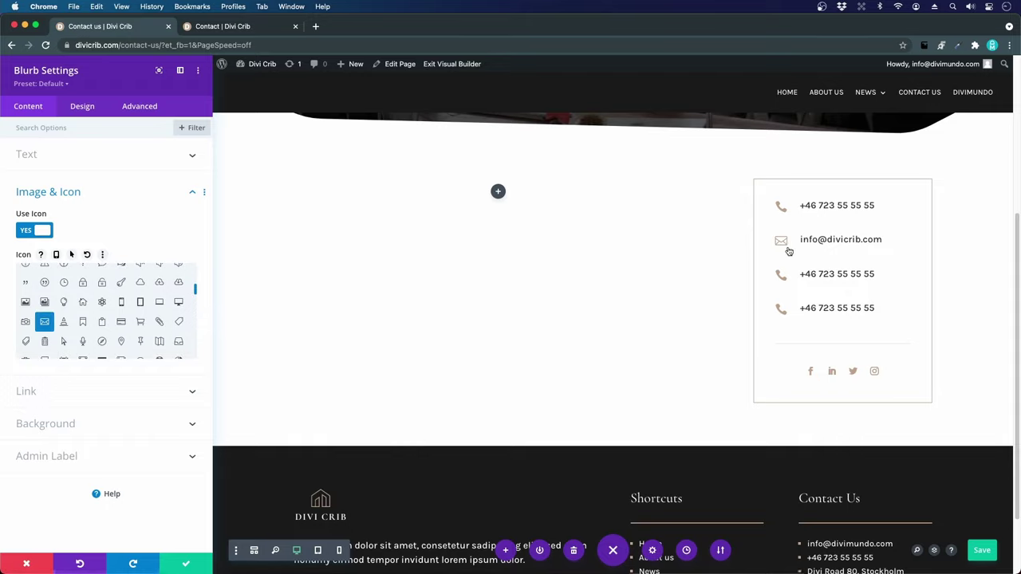
left_click(192, 563)
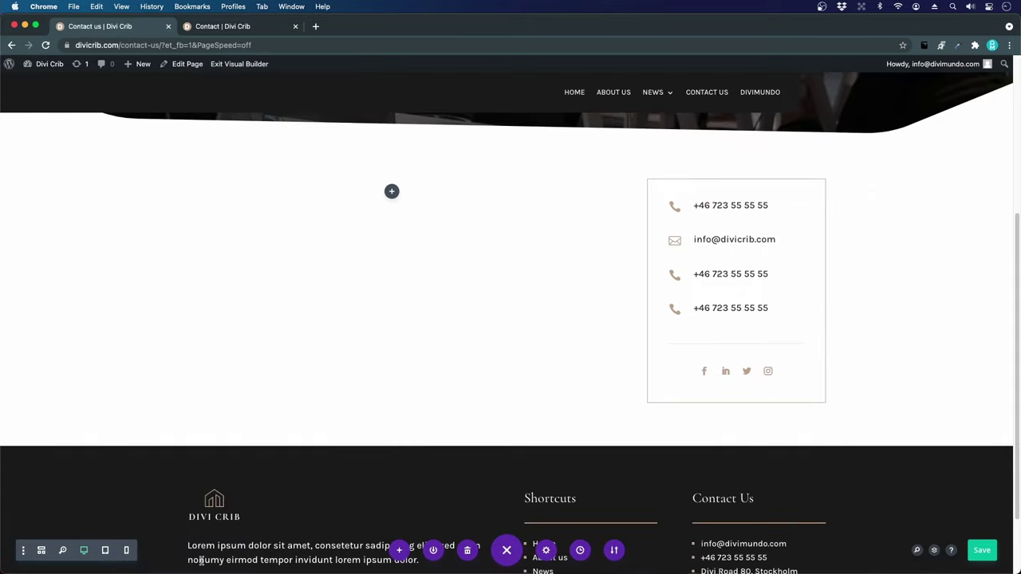
left_click(215, 25)
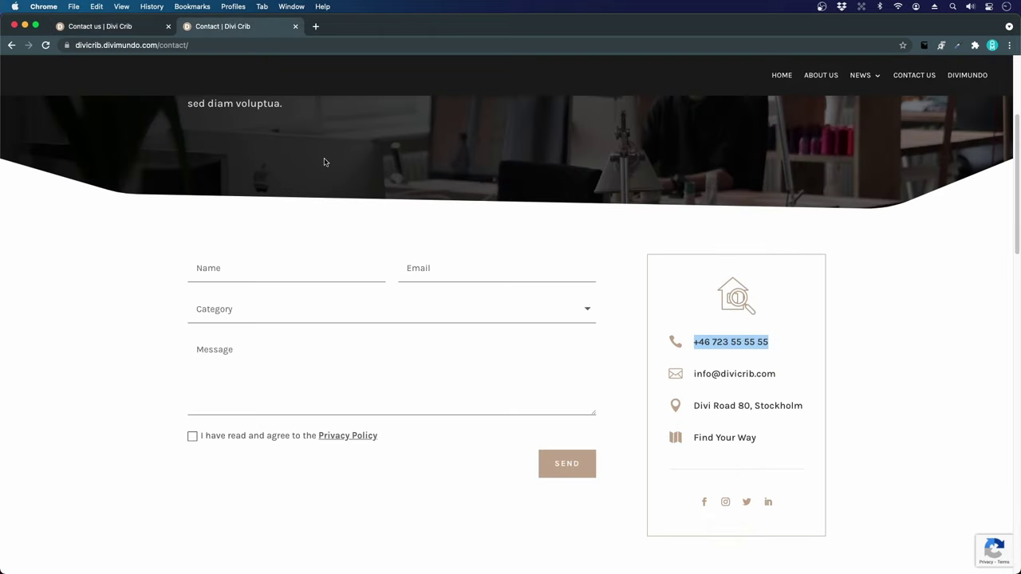
left_click(143, 26)
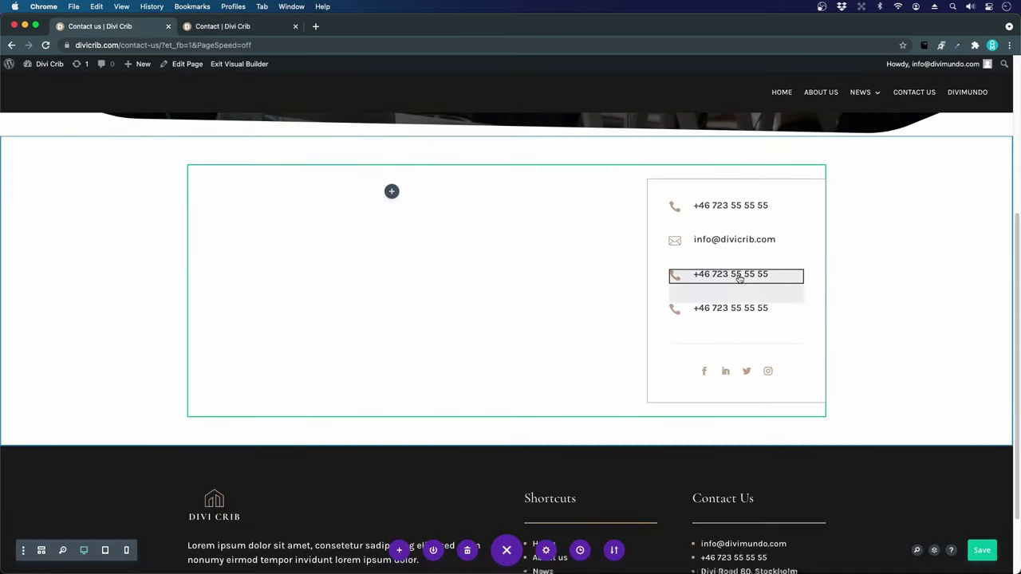
- Retitle the third contact blurb 'My street 80, Stockholm', correcting the typo in 'street'
left_click(709, 275)
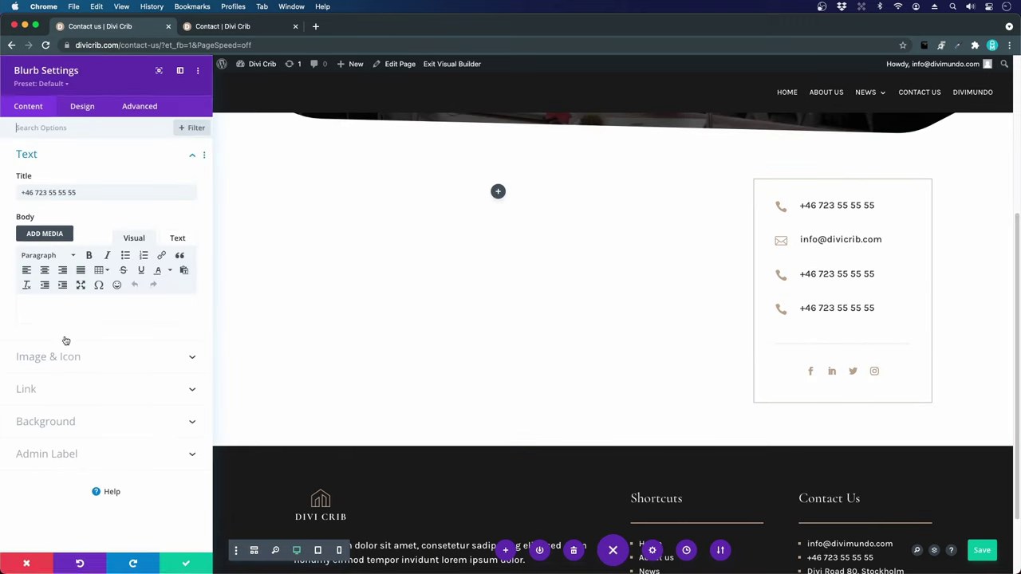
triple_click(46, 192)
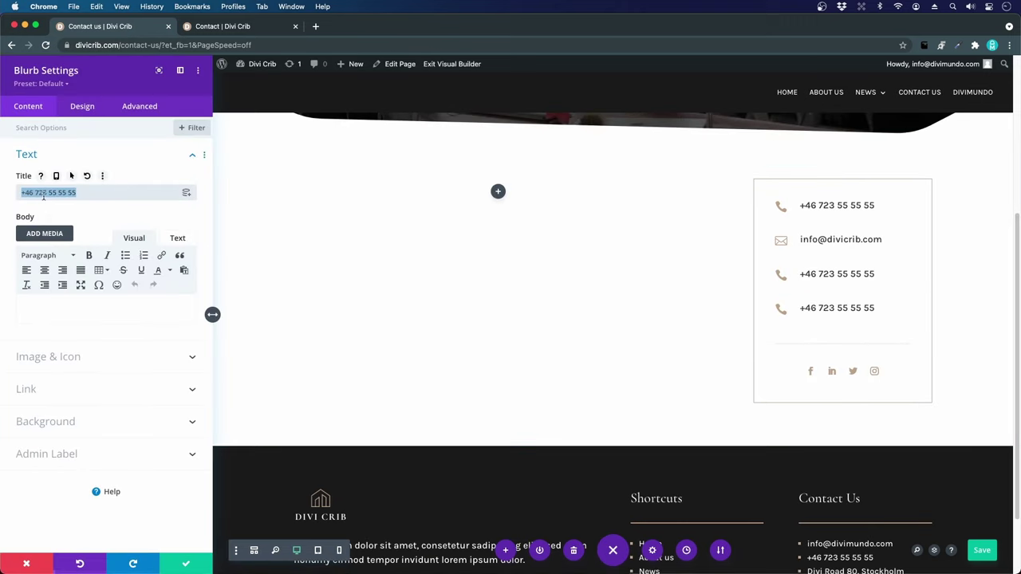
type("My strett")
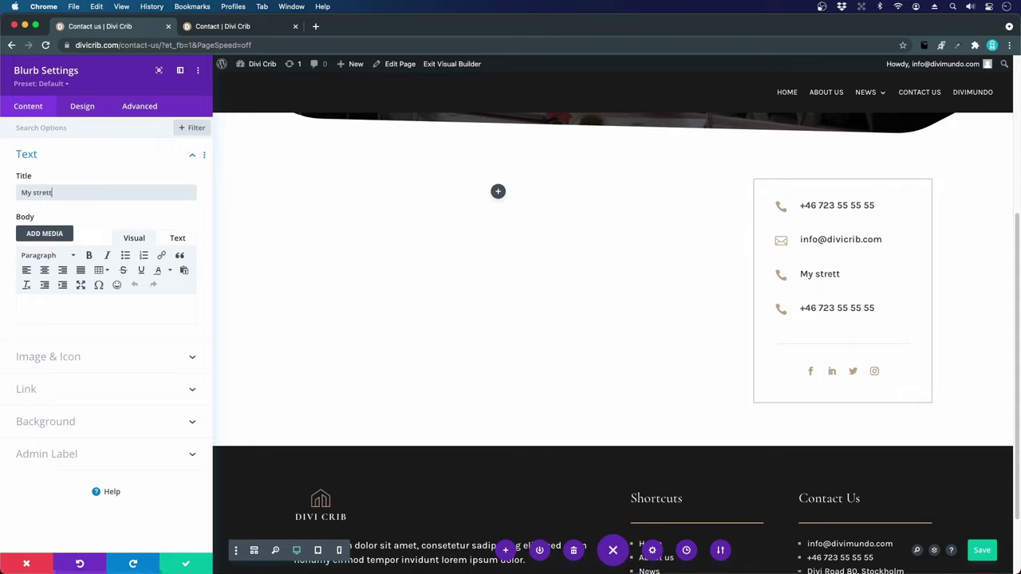
type(" 80, St")
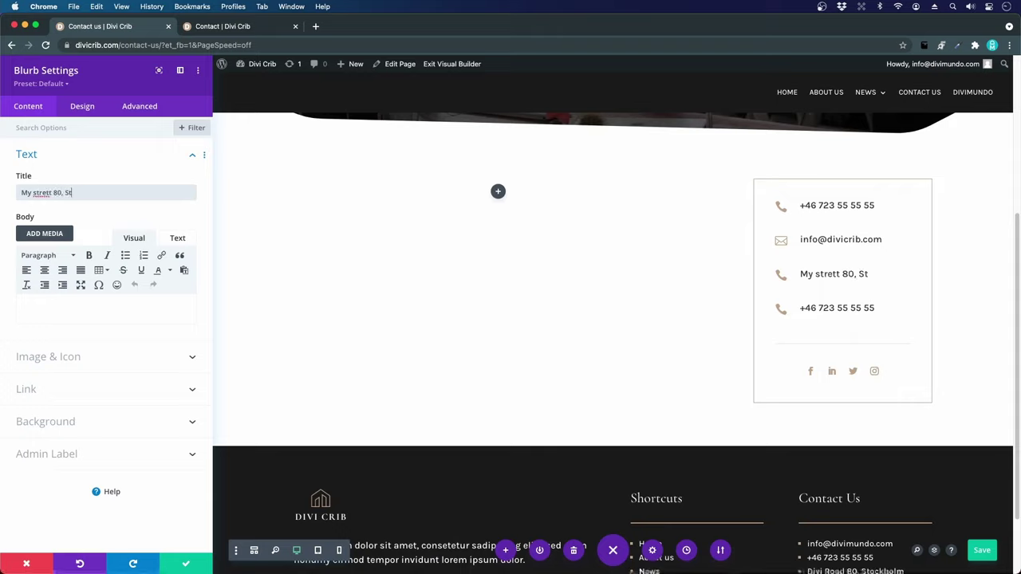
type("ockholm")
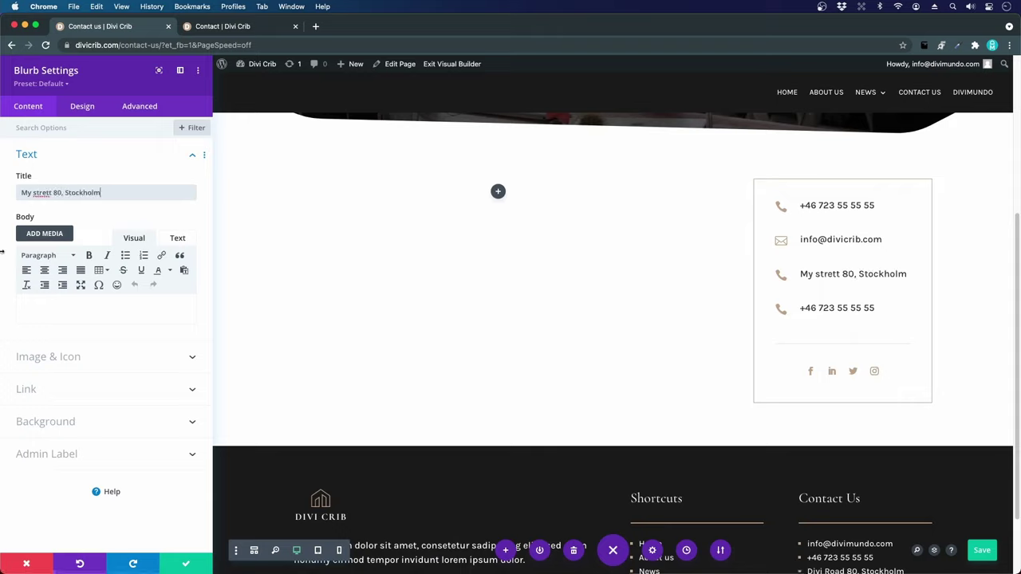
key("Left")
key("Left")
key("Left")
key("Left")
key("Left")
key("Left")
key("Left")
key("Left")
key("Left")
key("Left")
key("Left")
key("Left")
key("Left")
key("Left")
key("Left")
key("BackSpace")
type("e")
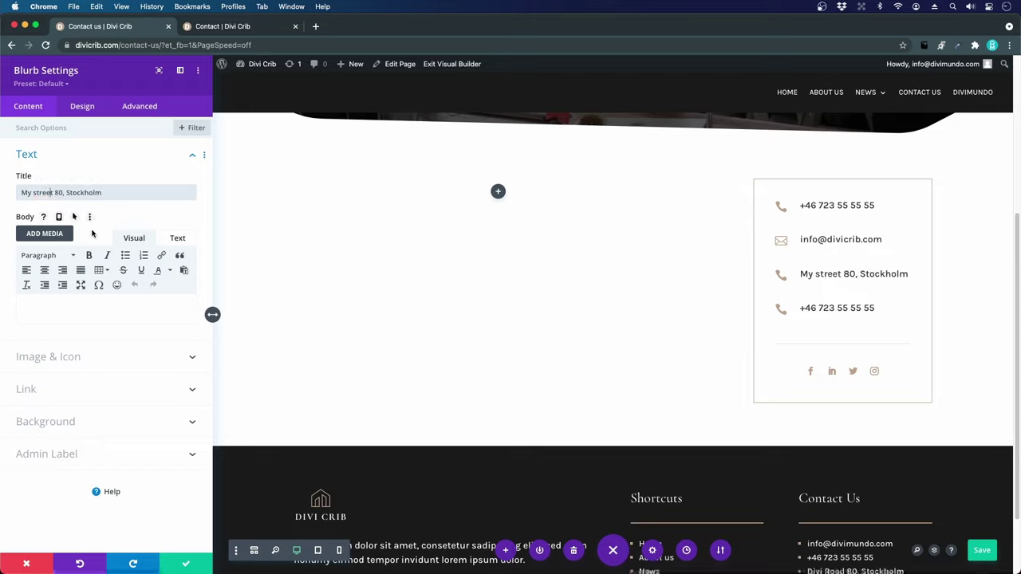
- Give the address blurb a location pin icon
left_click(94, 359)
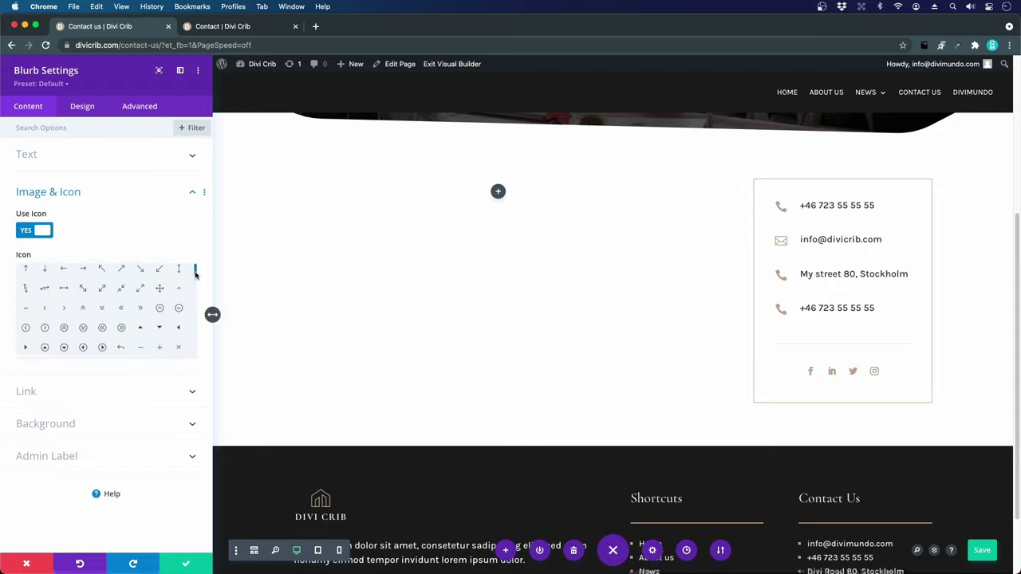
left_click_drag(196, 272, 189, 322)
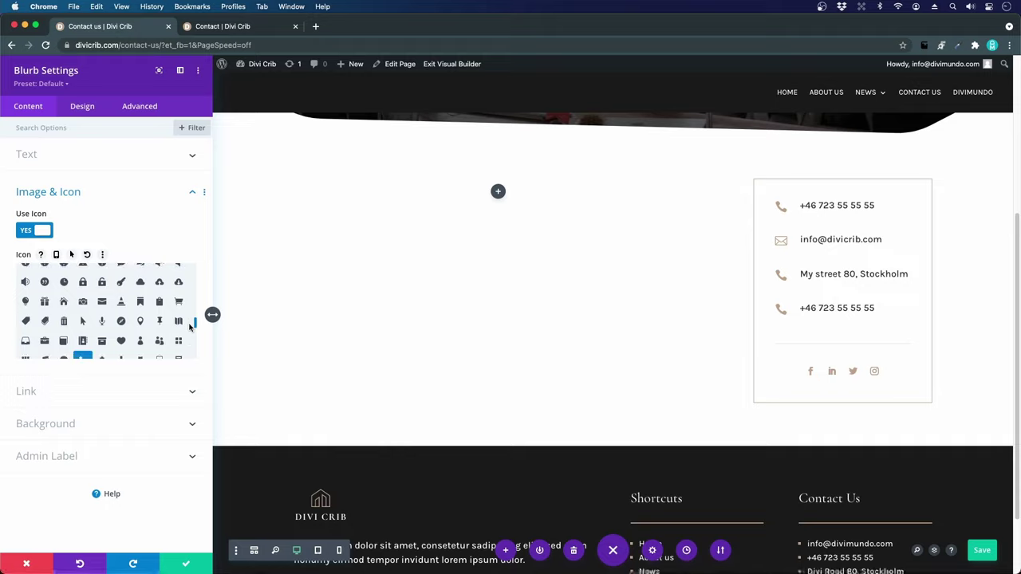
left_click(140, 321)
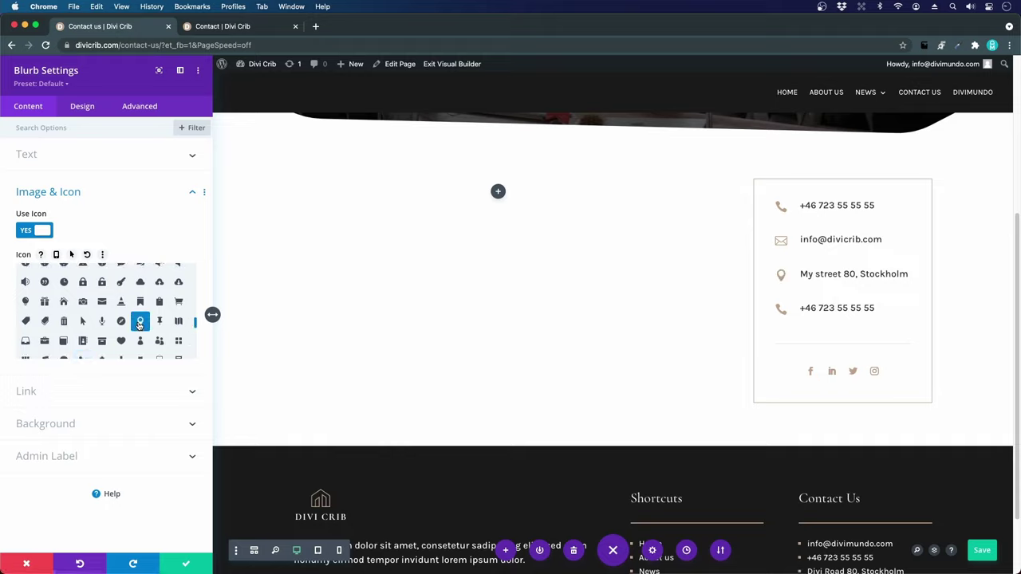
- Set the blurb's title link URL to '#' and save its settings
left_click(54, 398)
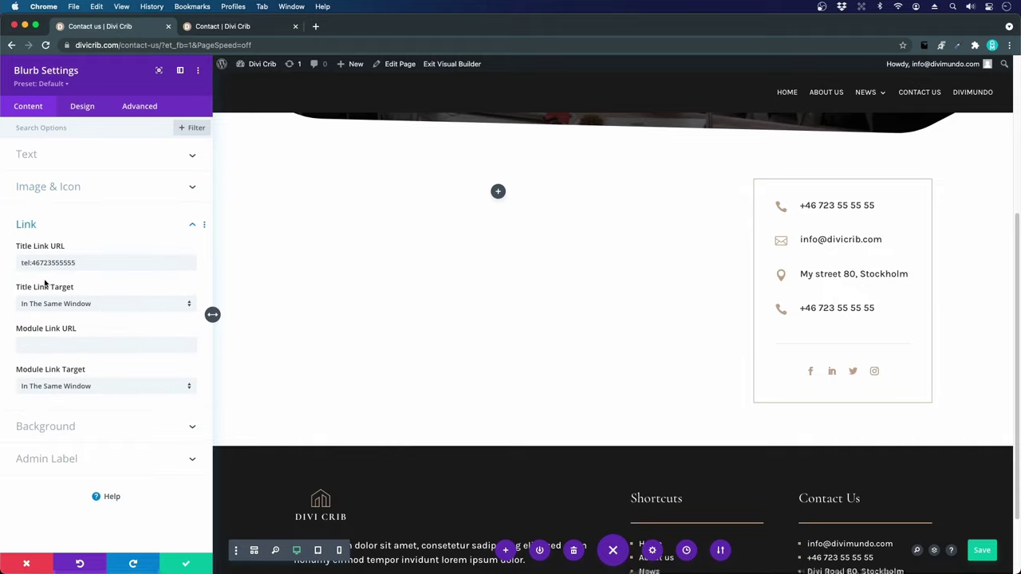
triple_click(60, 262)
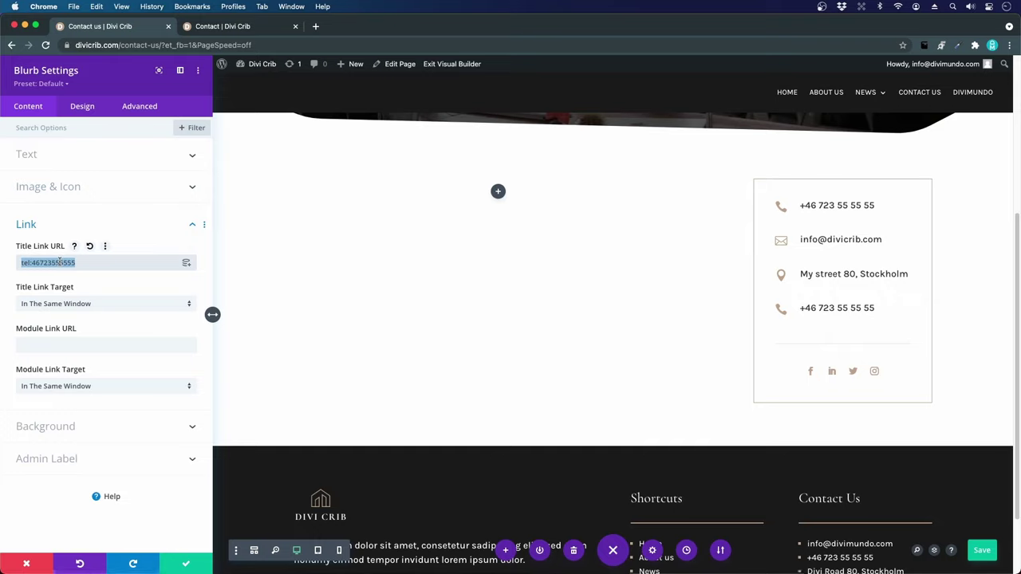
type("#")
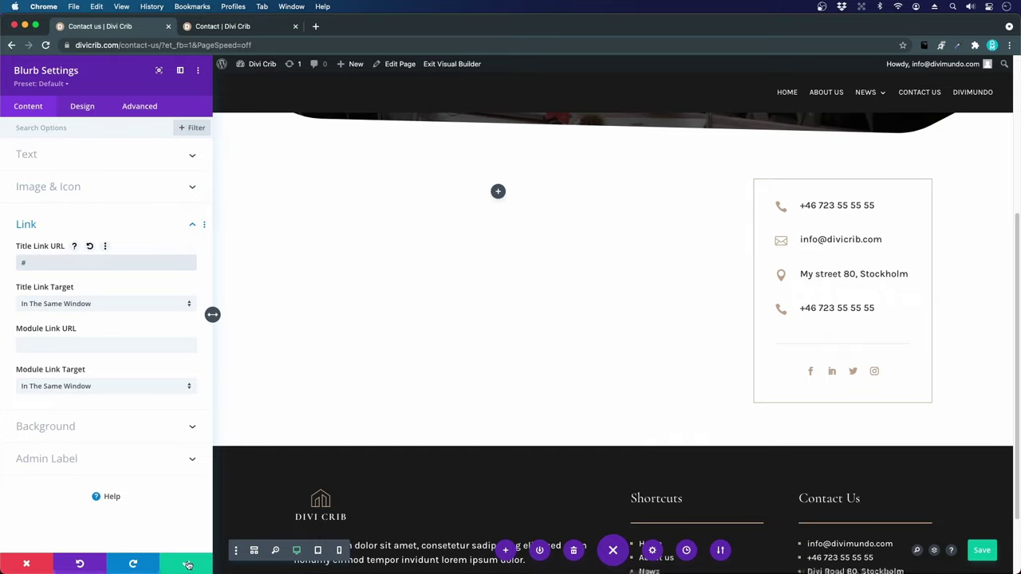
left_click(187, 565)
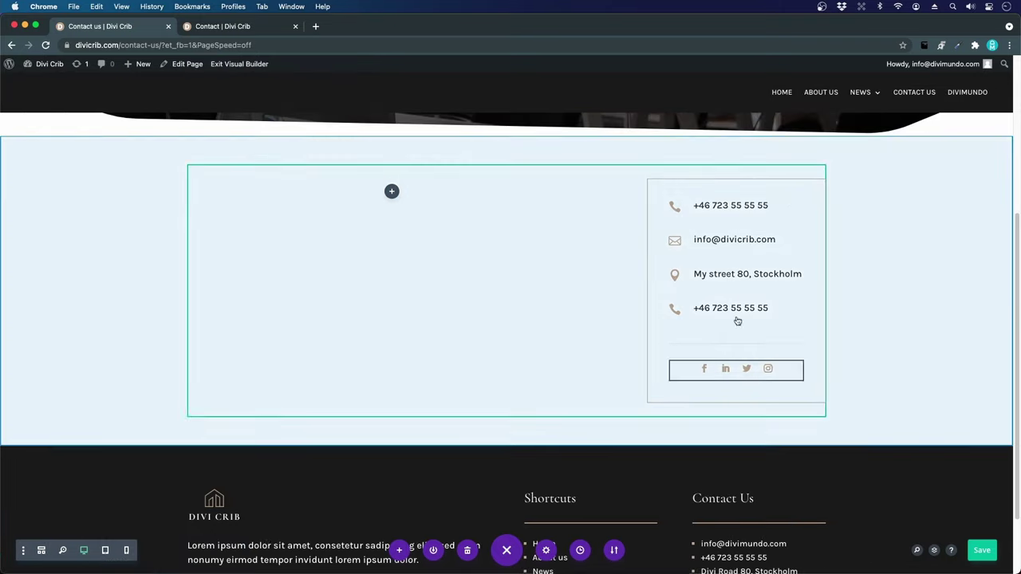
- Check the live contact page for reference, then return to the editor
mouse_move(738, 315)
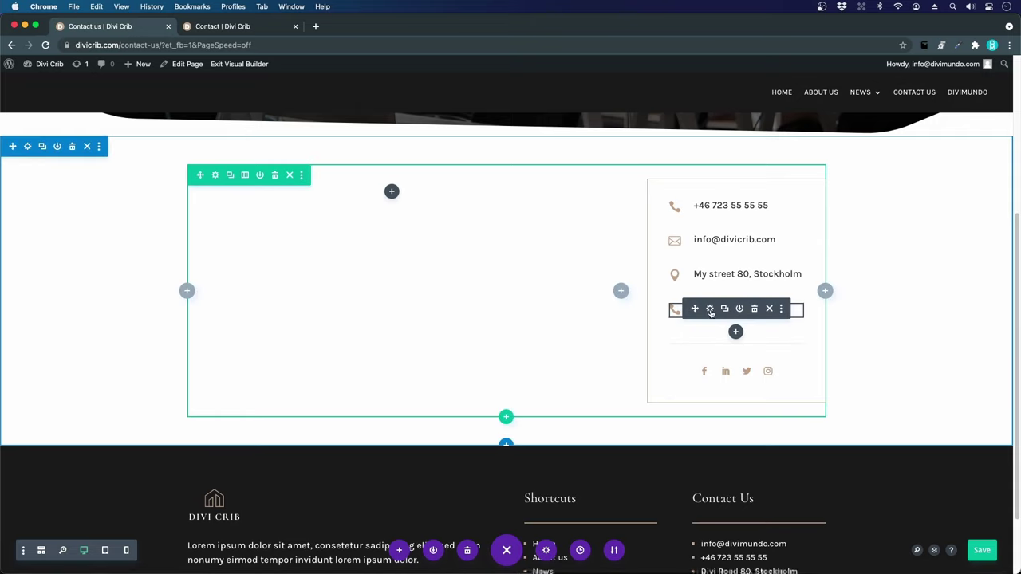
left_click(265, 26)
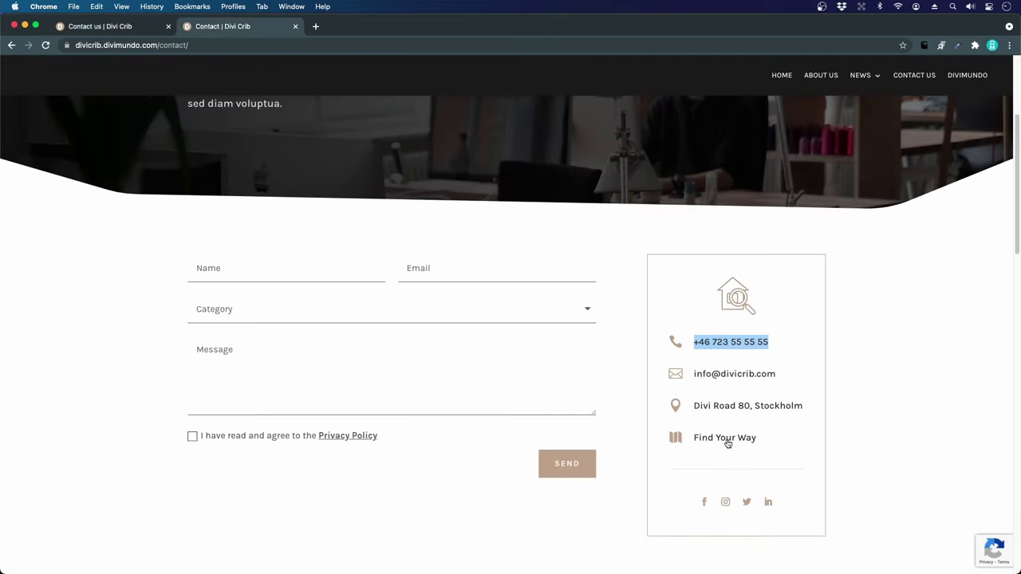
left_click(94, 28)
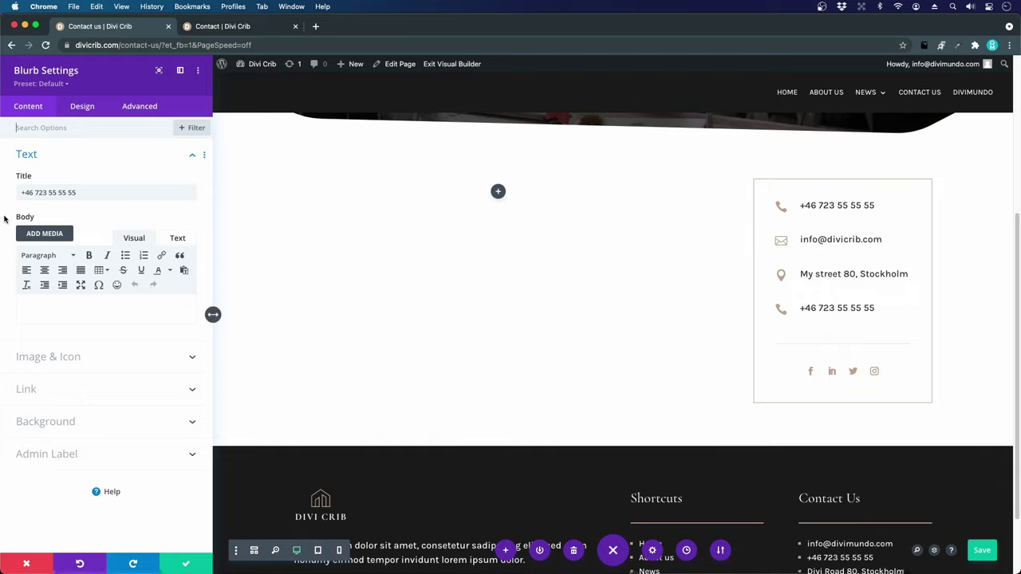
- Retitle the fourth blurb 'Find your way' and swap its phone icon for a map icon
triple_click(64, 194)
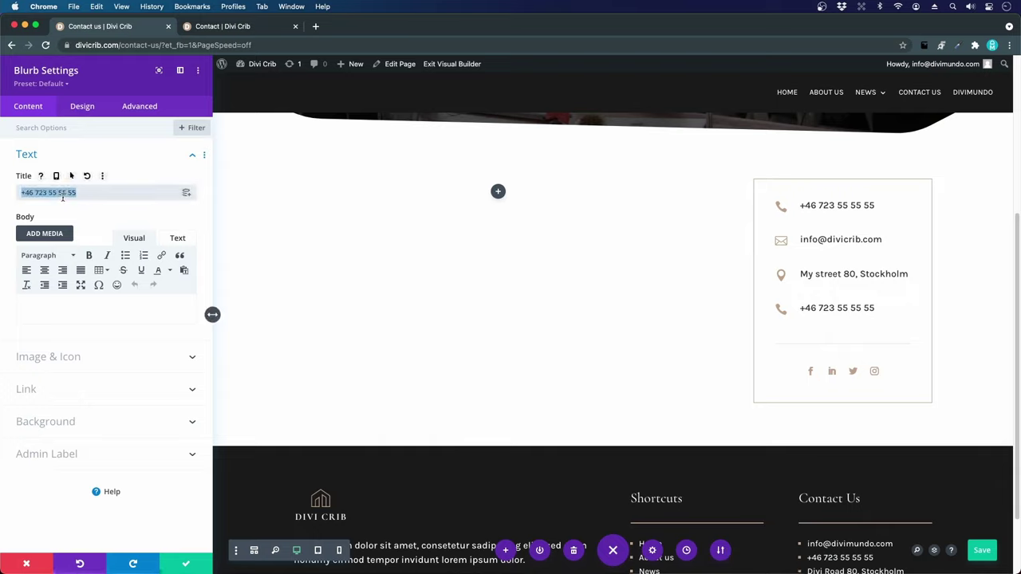
type("Find your way")
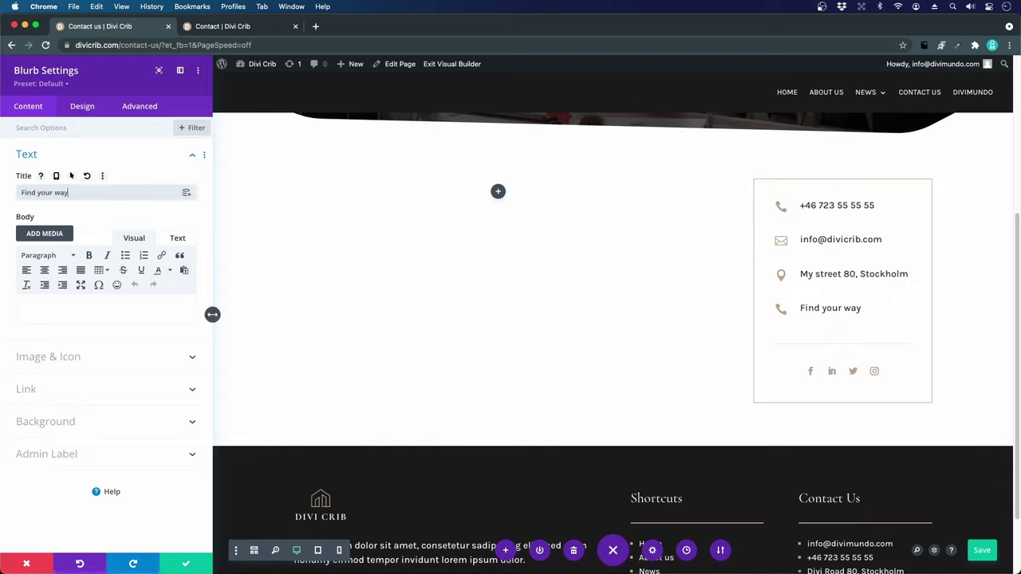
left_click(94, 358)
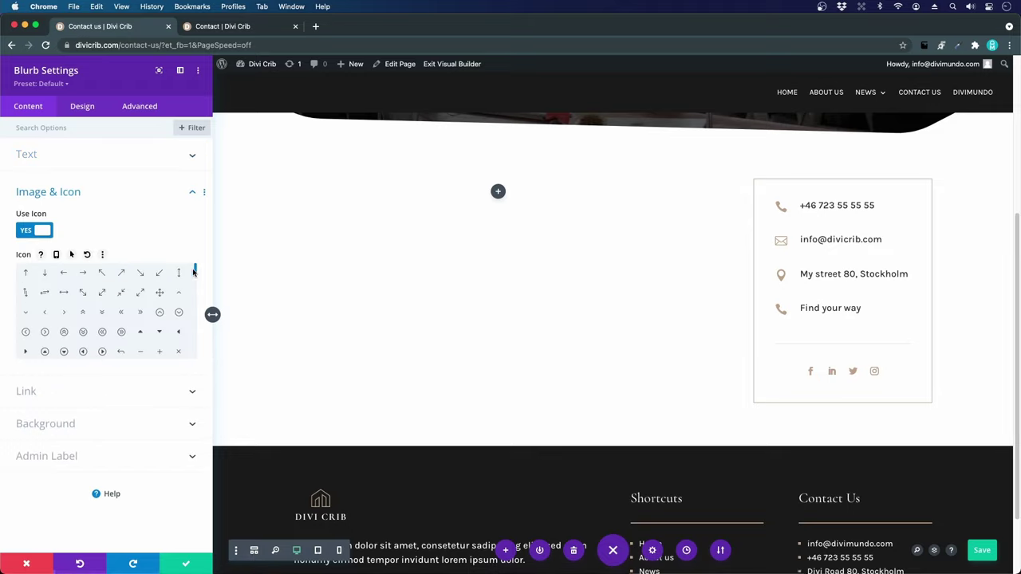
left_click_drag(194, 273, 192, 326)
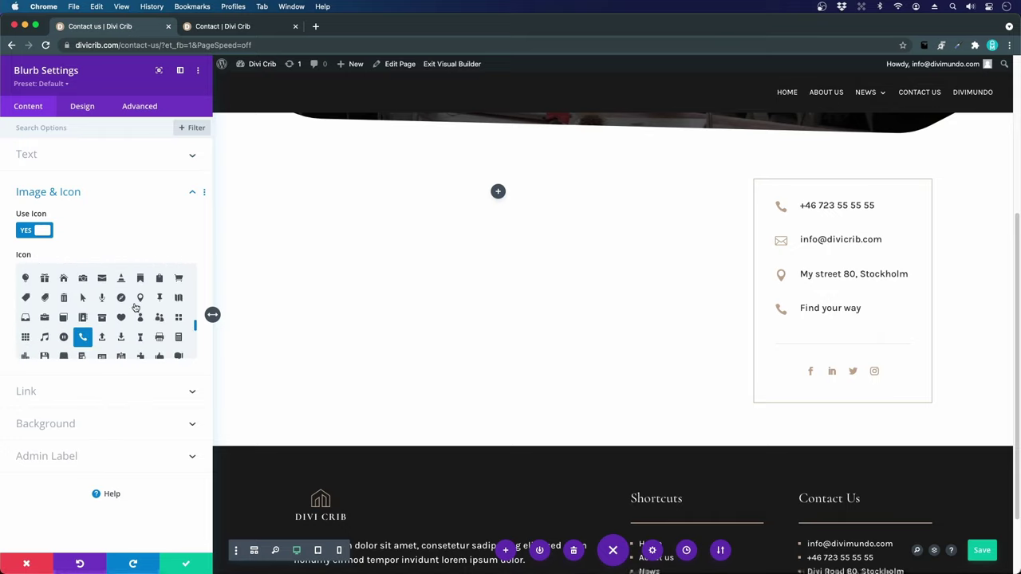
left_click(178, 298)
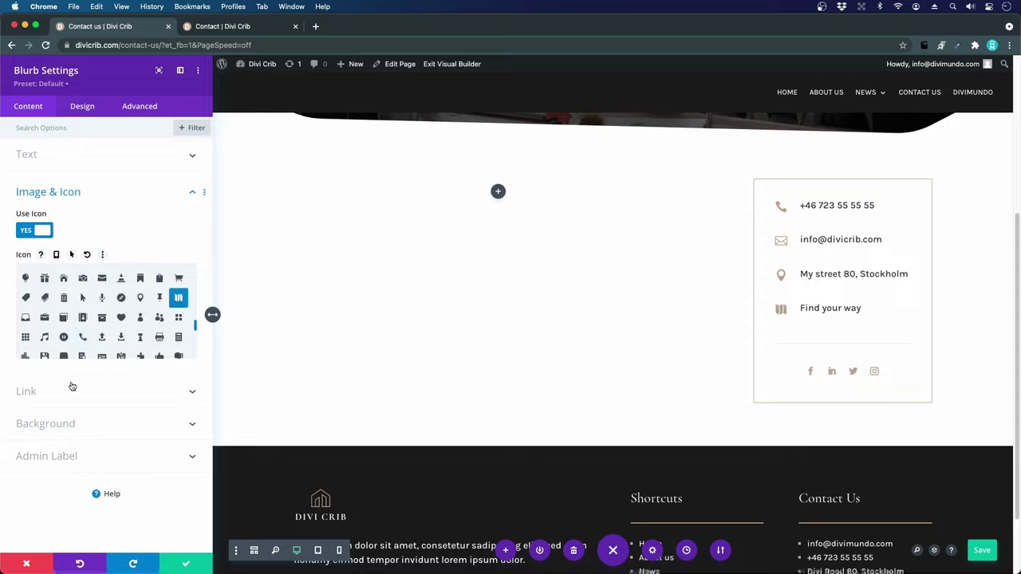
- Remove the old phone title link and save the fourth blurb's settings
left_click(69, 390)
triple_click(54, 264)
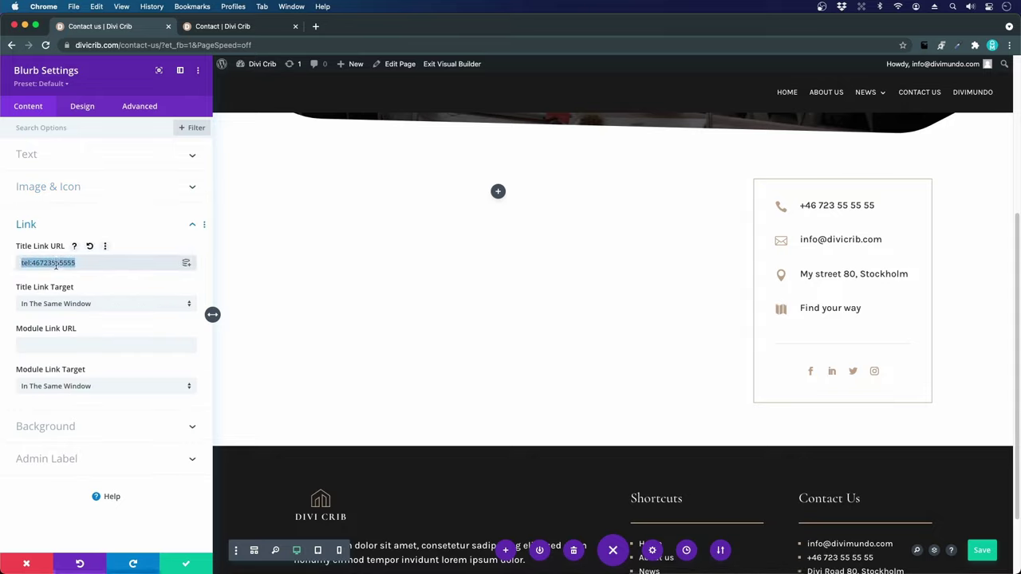
key("BackSpace")
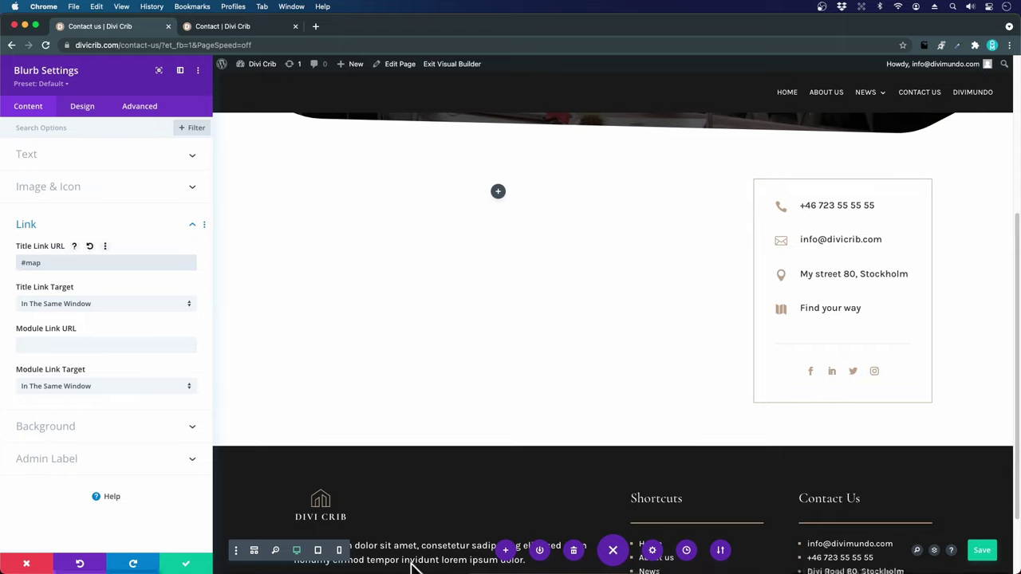
mouse_move(238, 570)
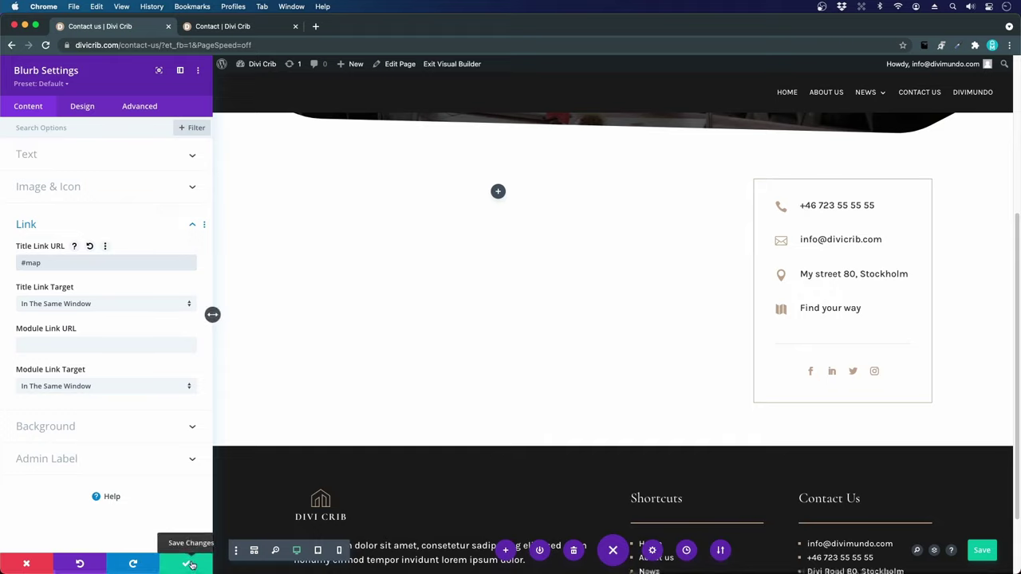
left_click(189, 564)
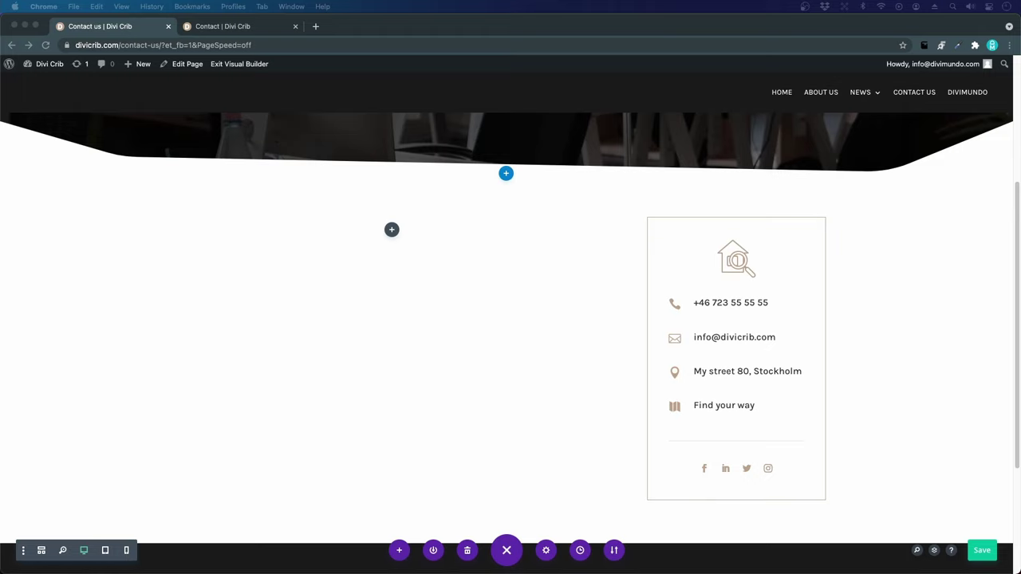
- View the live Divi Crib contact form, check its Category choices, and untick Privacy Policy
left_click(255, 25)
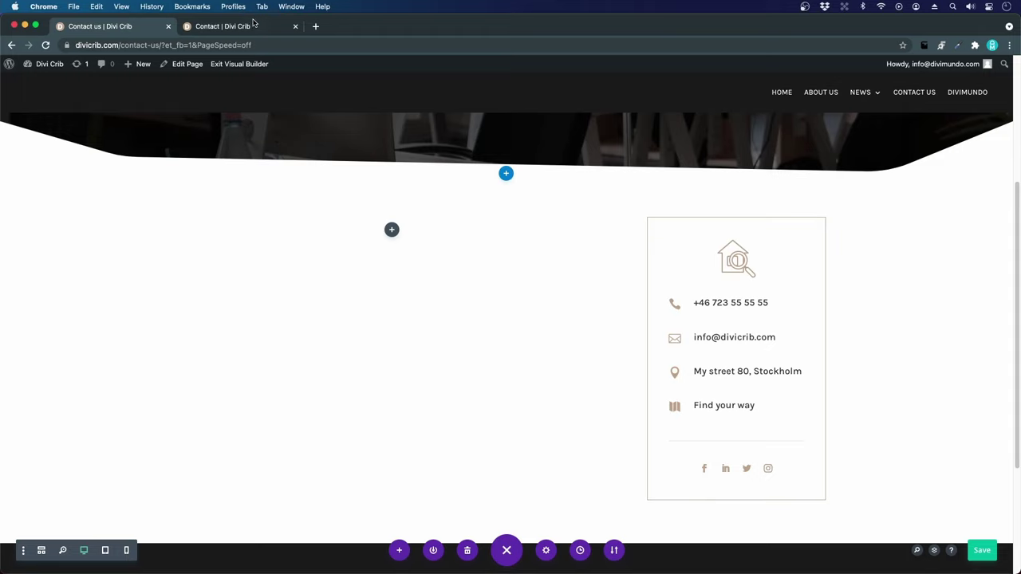
scroll(268, 223, "down", 1)
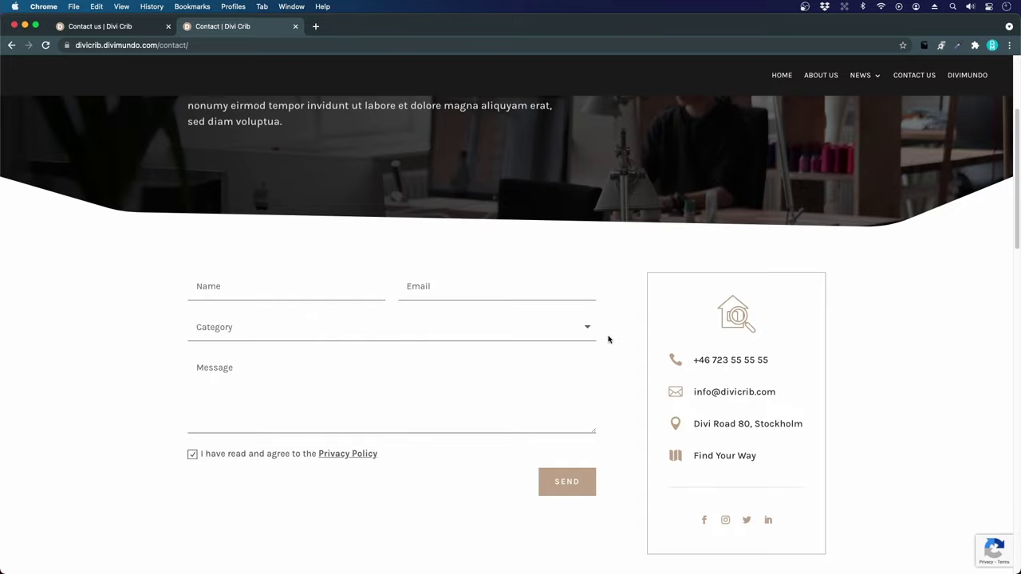
left_click(583, 335)
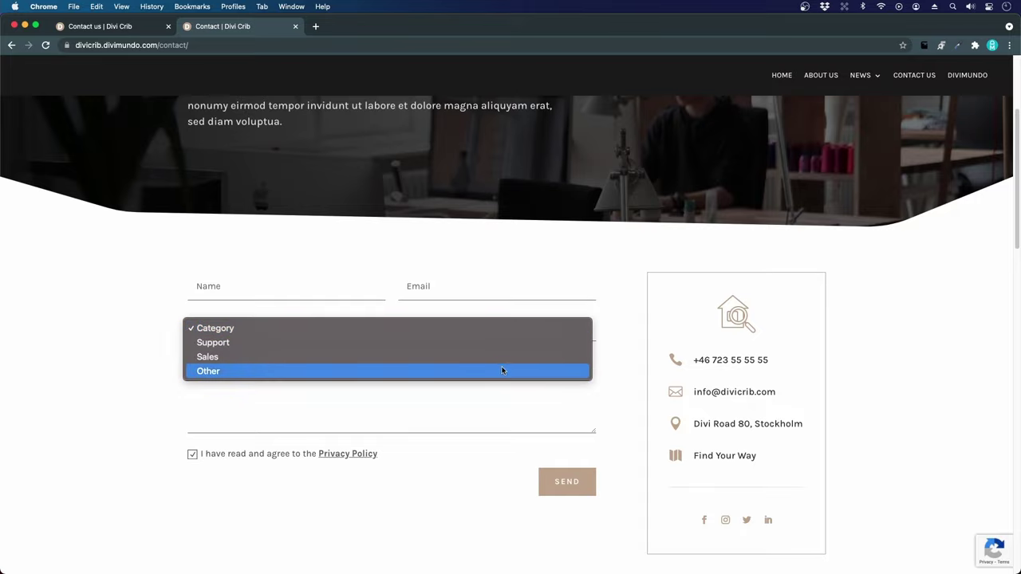
left_click(238, 327)
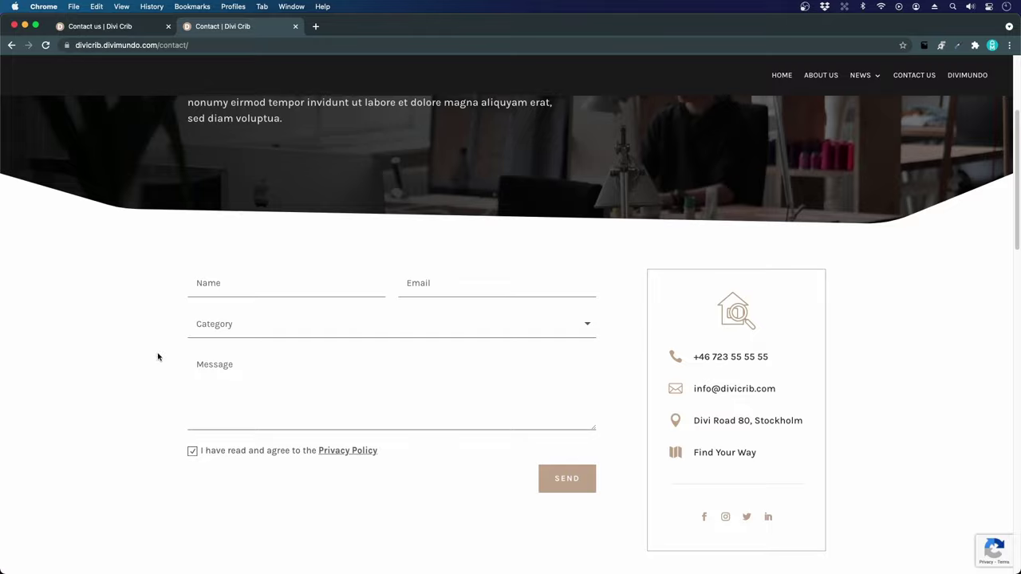
scroll(160, 359, "down", 2)
left_click(192, 364)
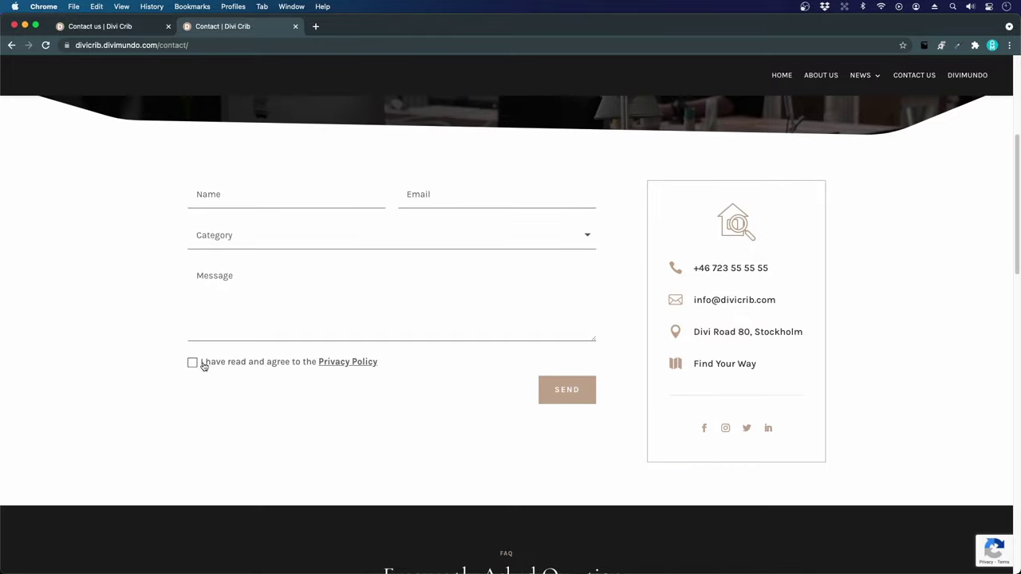
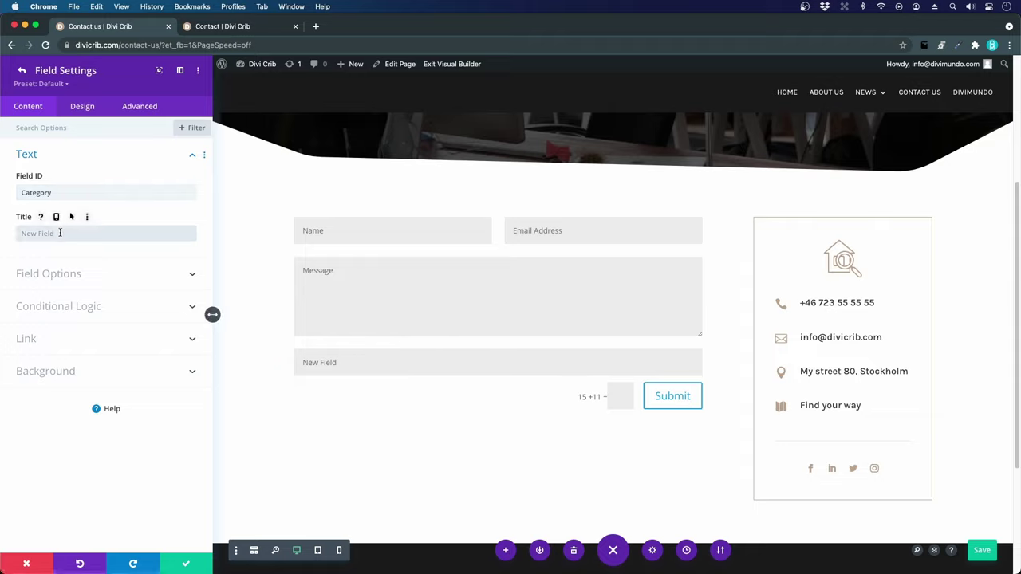
- Title the new form field 'Category' and expand its Field Options
left_click(60, 233)
type("Category")
left_click(74, 275)
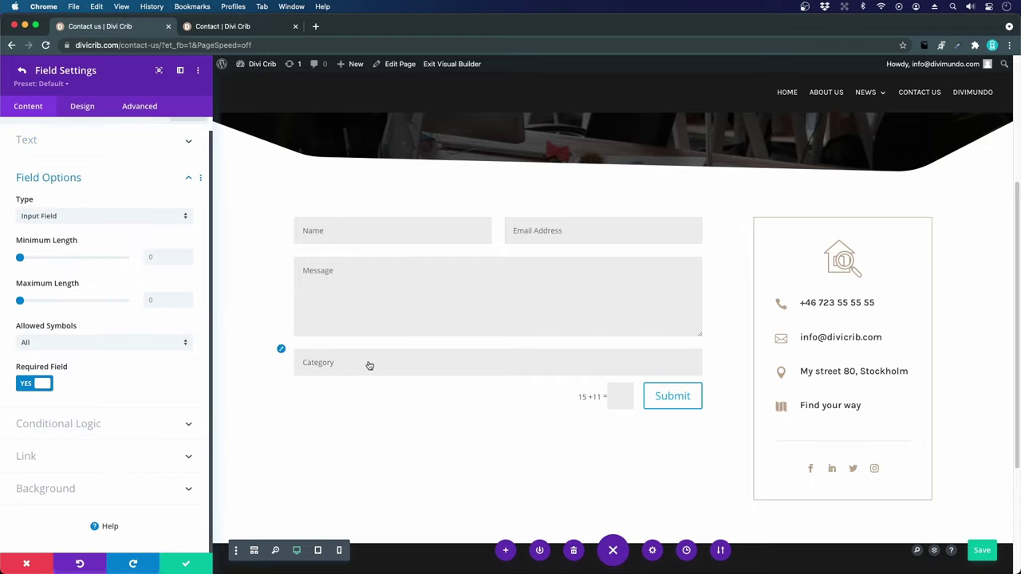
- Make Category a Select Dropdown with the options Support, Presale and Other
left_click(58, 224)
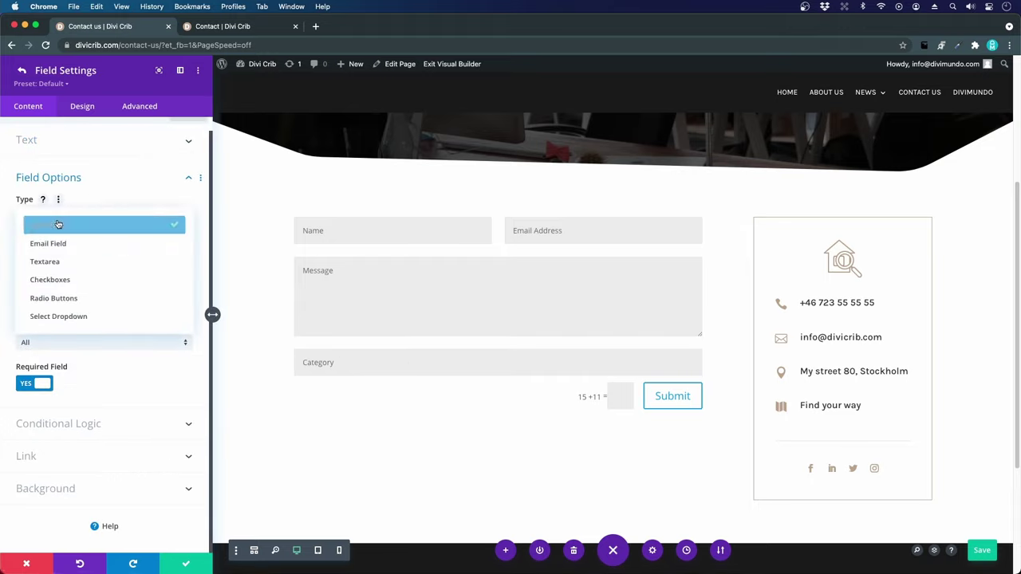
left_click(71, 317)
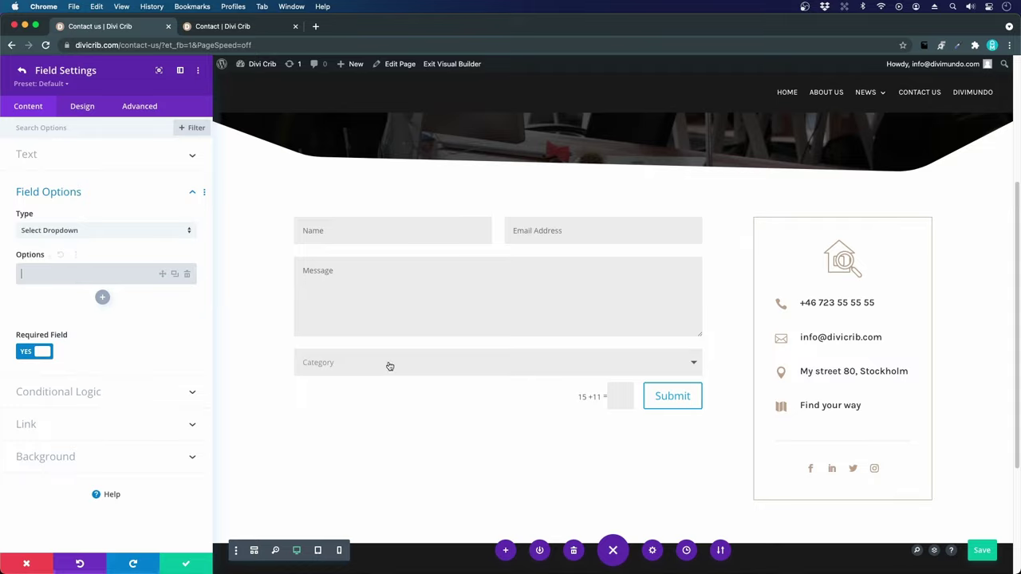
type("Support")
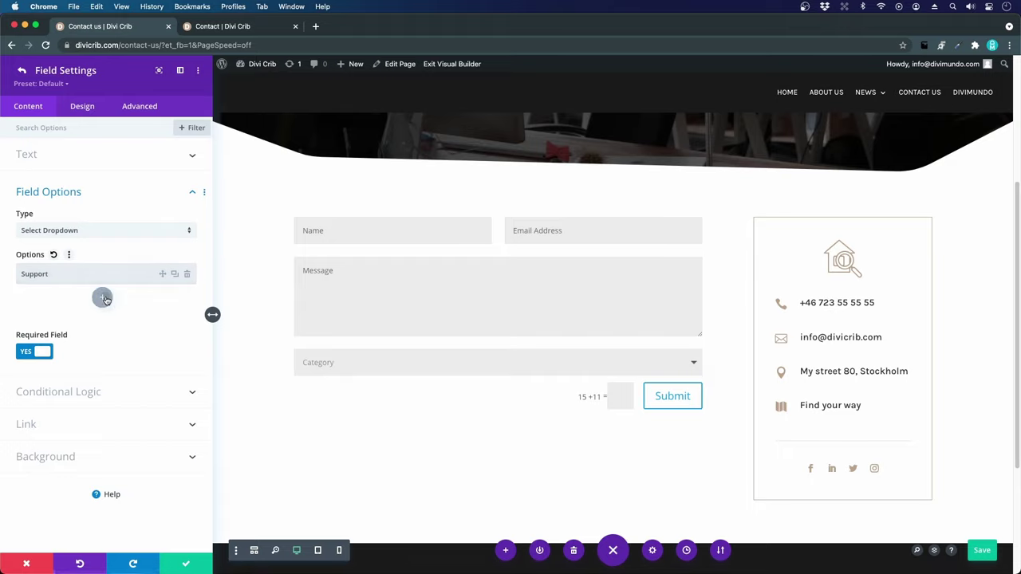
left_click(102, 297)
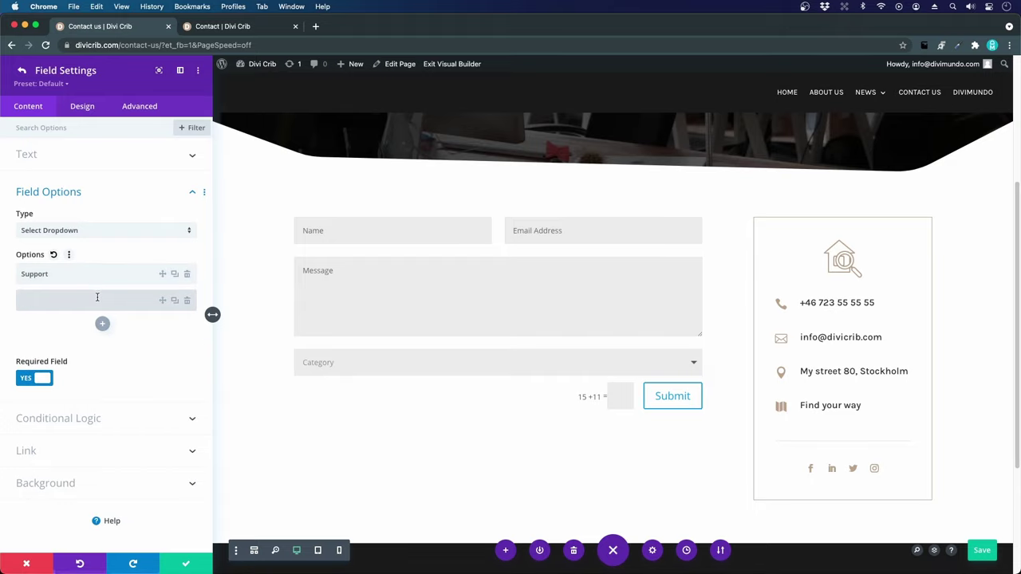
type("Presale")
left_click(102, 323)
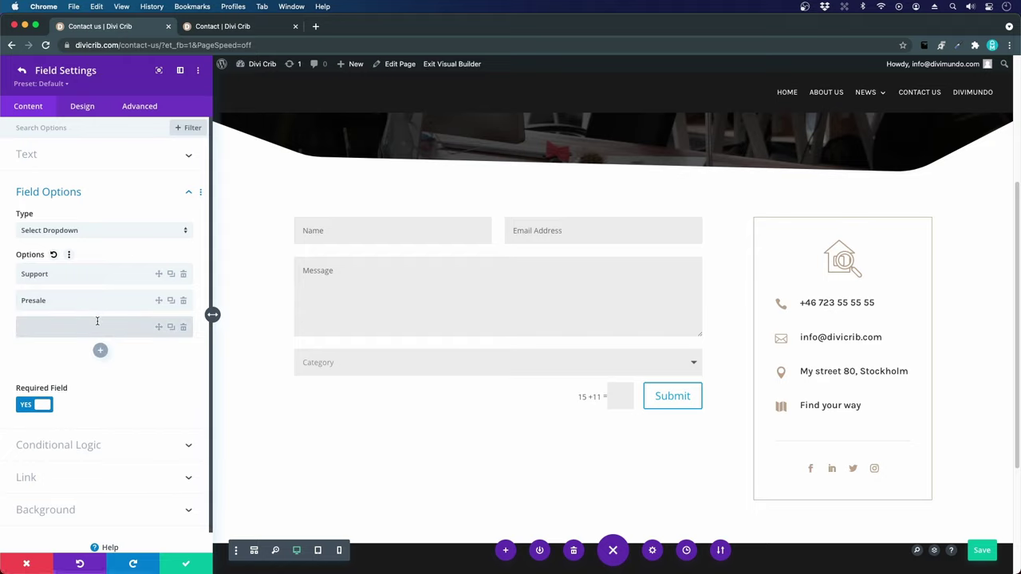
type("Other")
left_click(177, 368)
- Set the Category field's Required Field to No
scroll(177, 369, "down", 1)
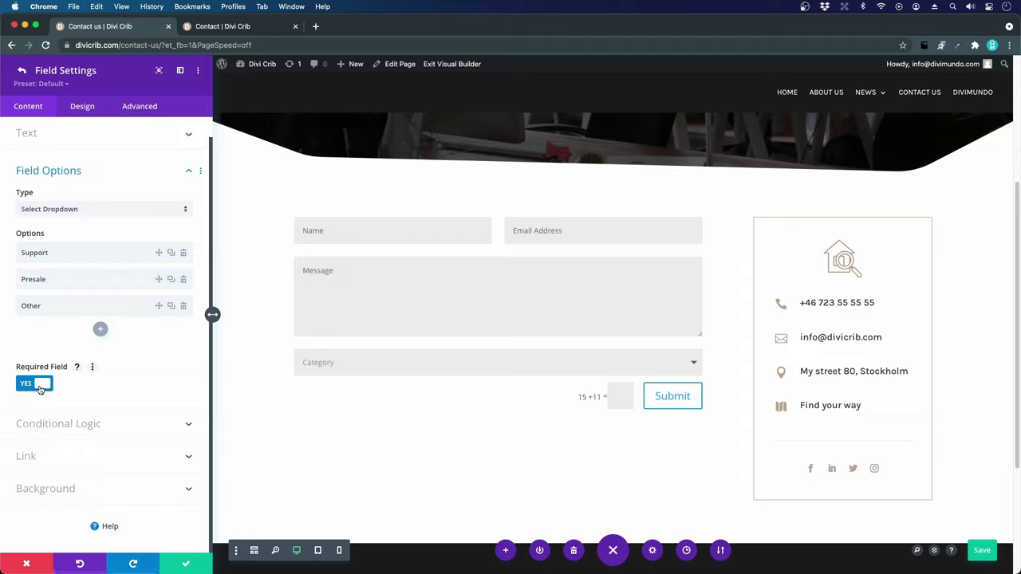
left_click(38, 388)
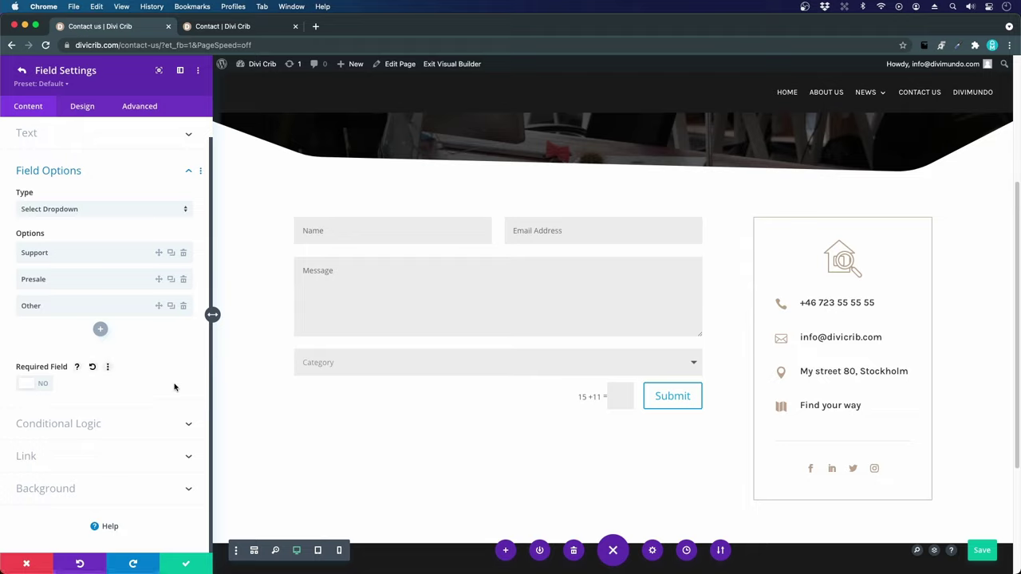
left_click(21, 69)
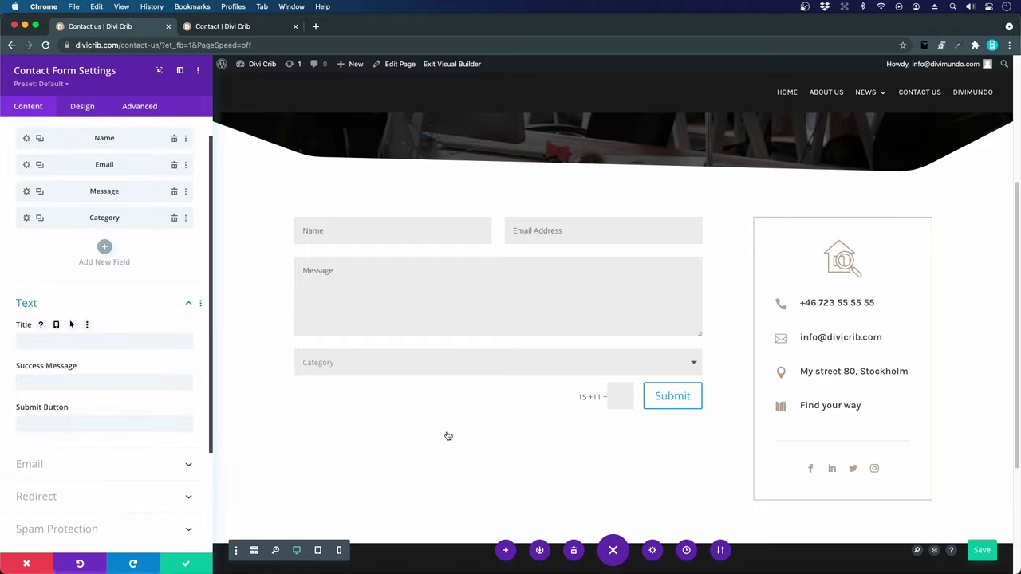
- Enter 'Thank you!' as the success message and 'Send' as the submit button text
scroll(130, 346, "down", 3)
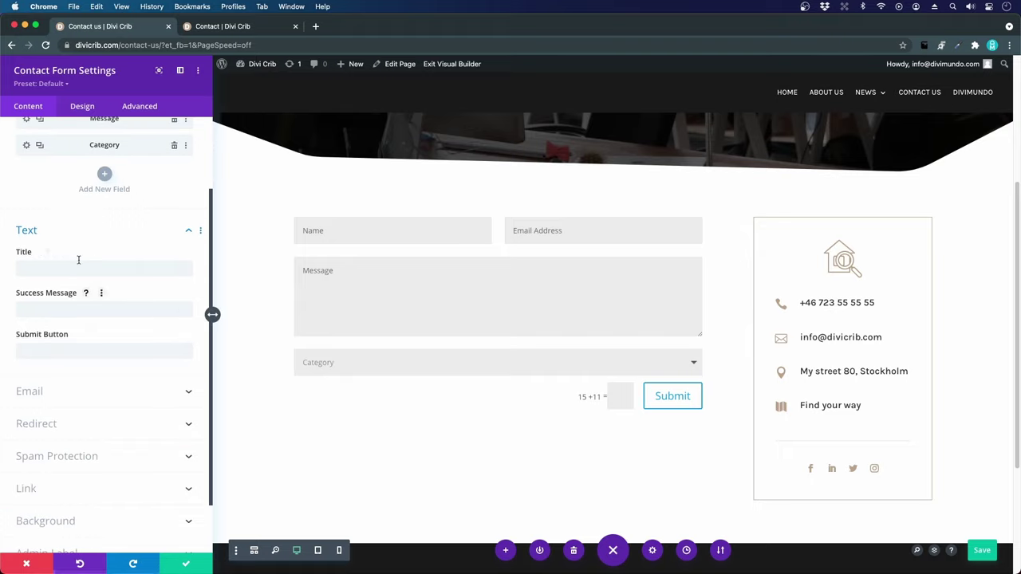
left_click(60, 308)
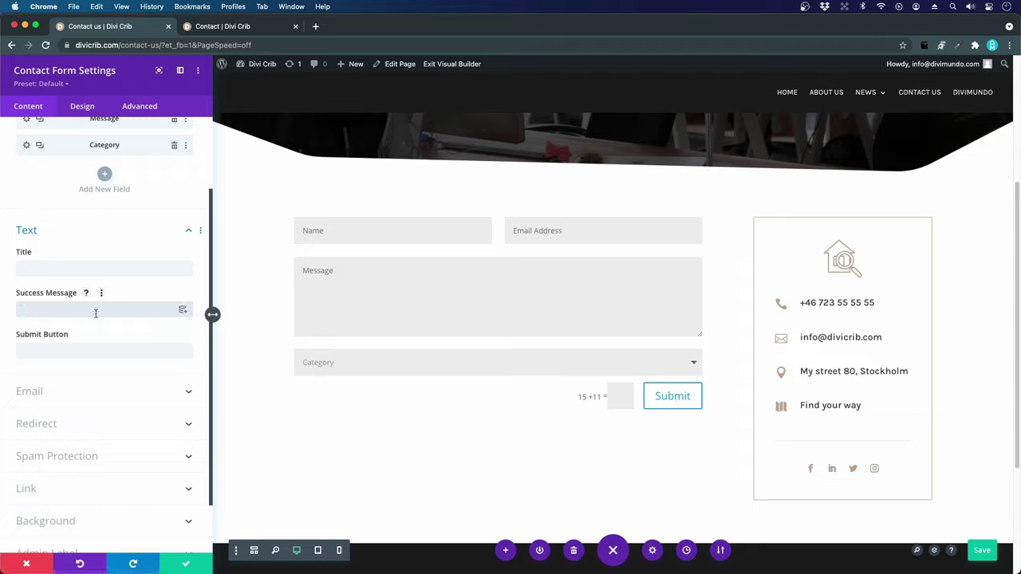
type("Thank you!")
left_click(65, 345)
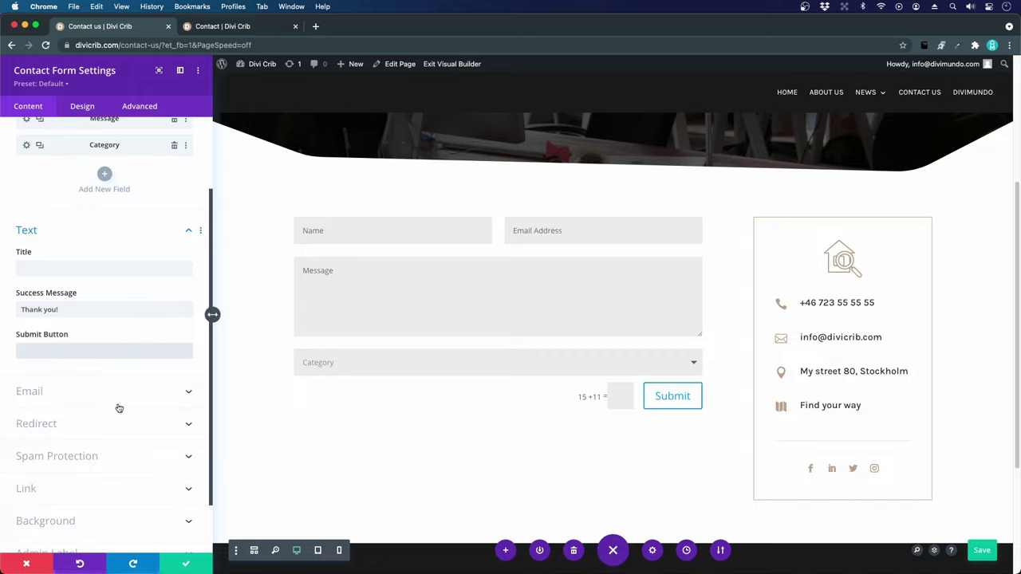
type("Send")
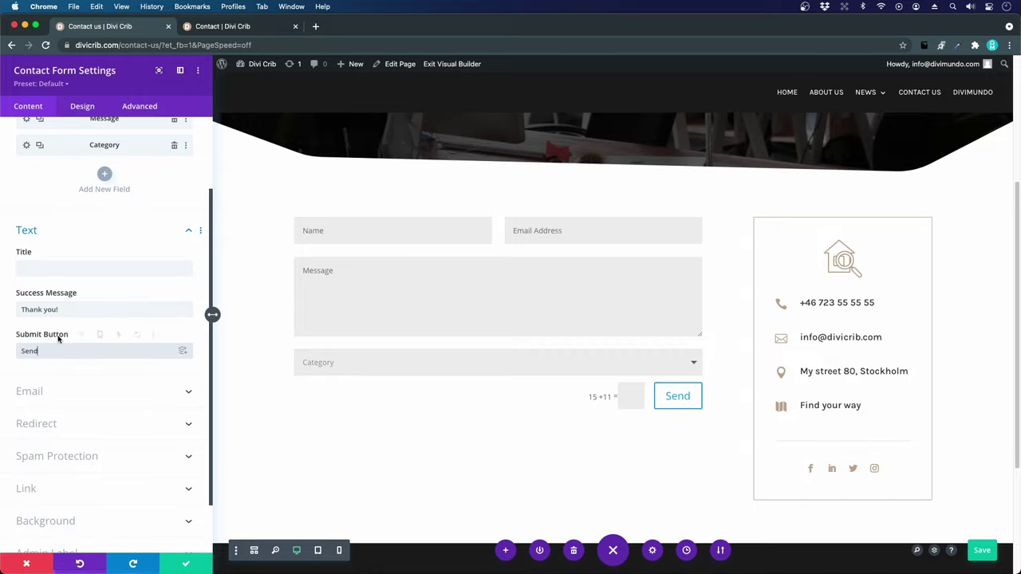
scroll(74, 349, "down", 1)
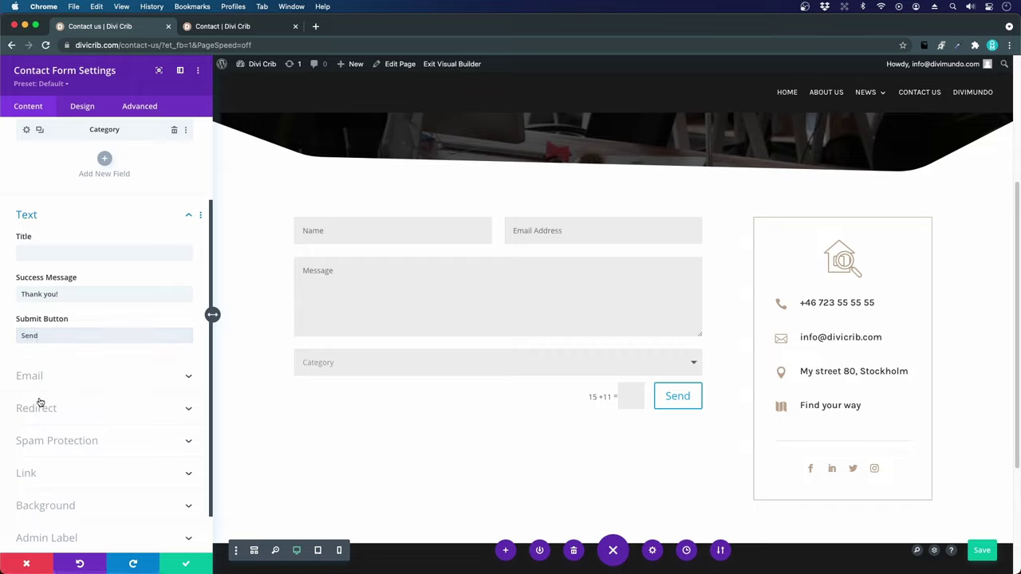
left_click(40, 404)
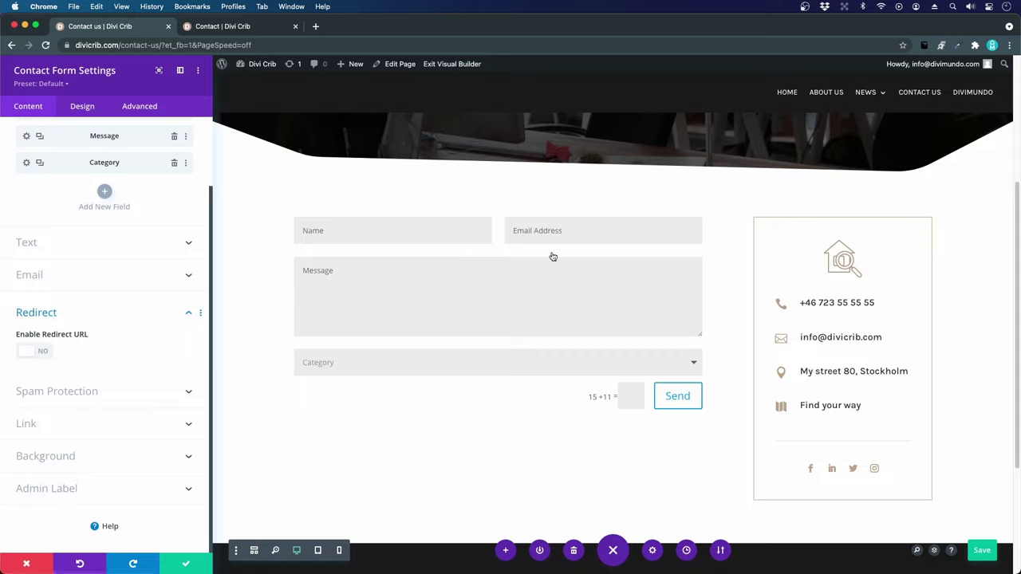
- Toggle Enable Redirect URL on and back off, and expand Spam Protection
left_click(37, 352)
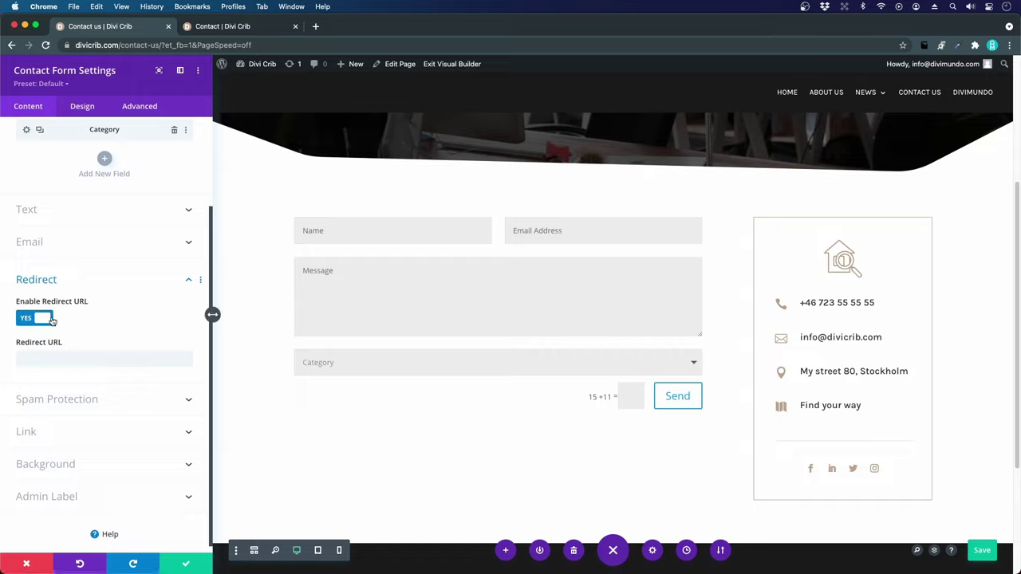
left_click(45, 318)
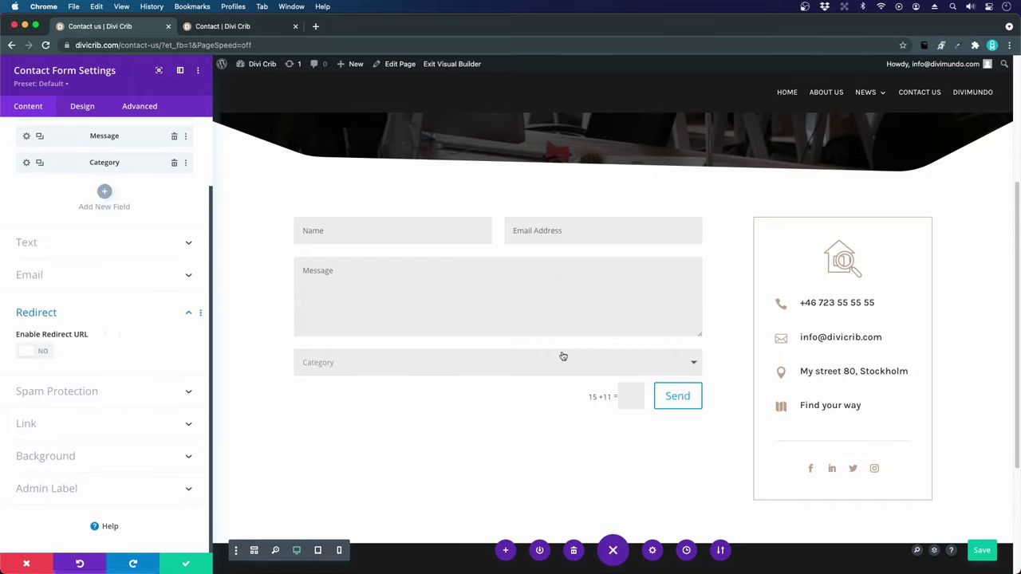
left_click(69, 391)
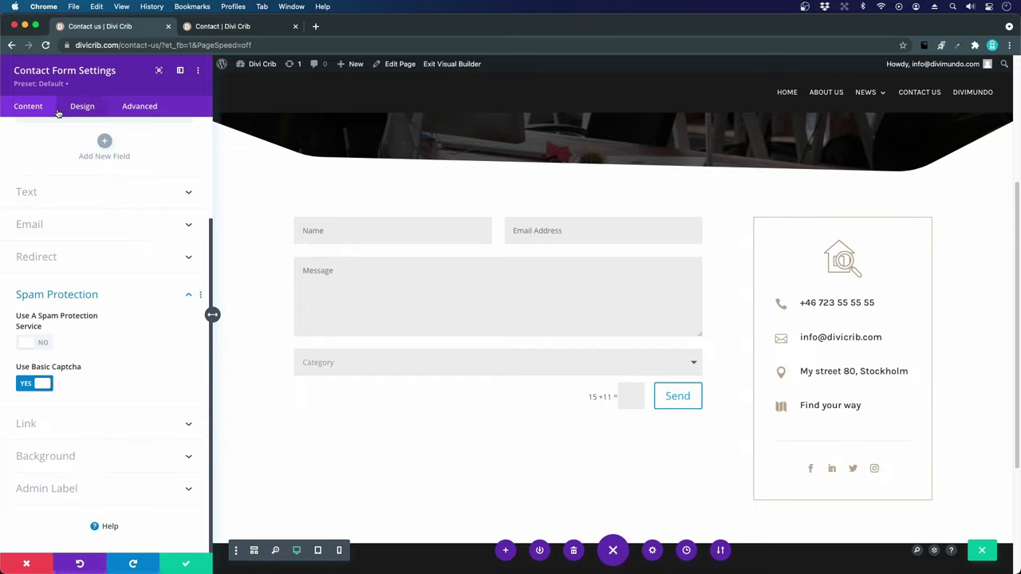
left_click(83, 107)
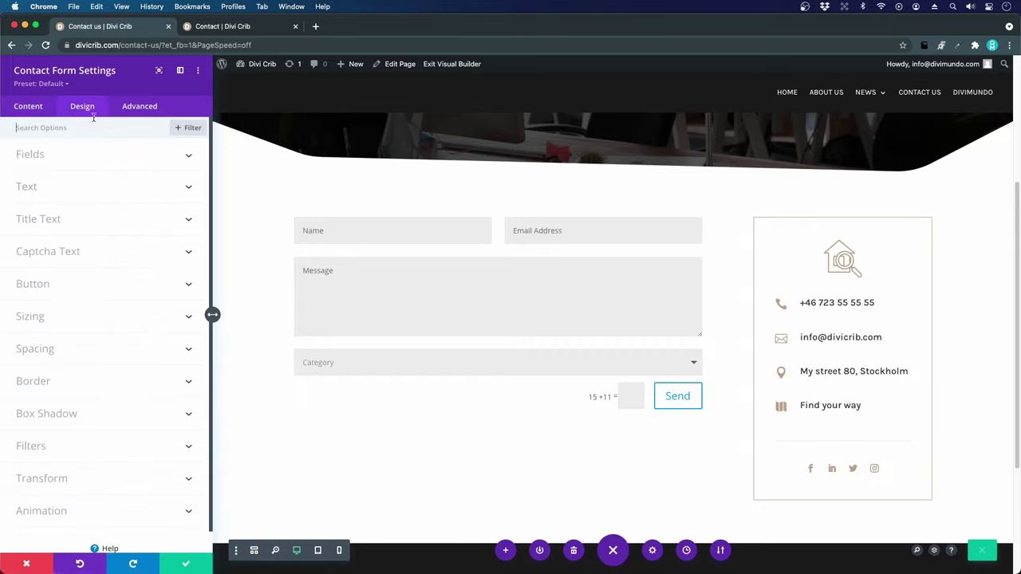
- Set form fields to a white background, #666666 text and #333333 focus text
left_click(26, 157)
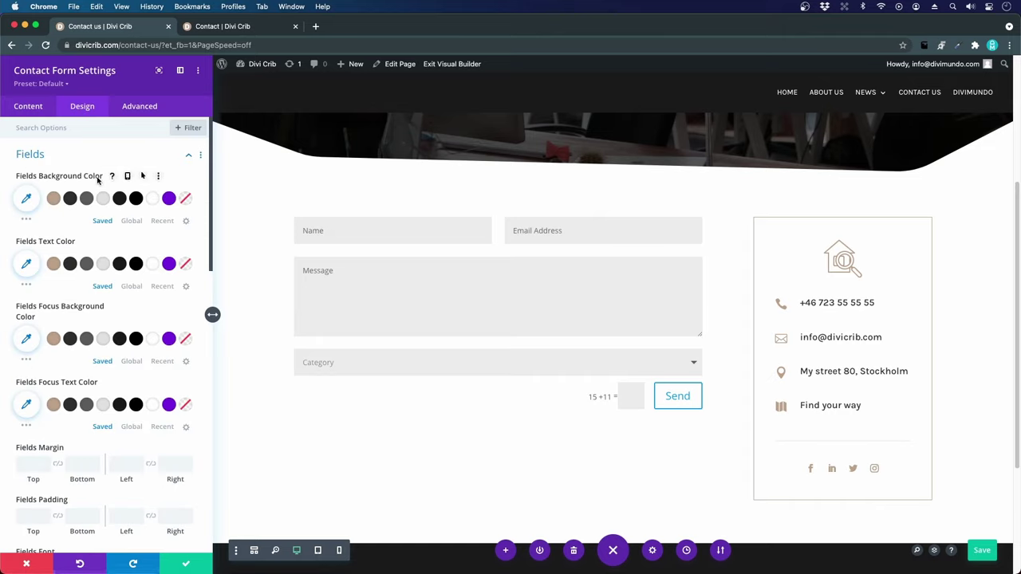
left_click(151, 197)
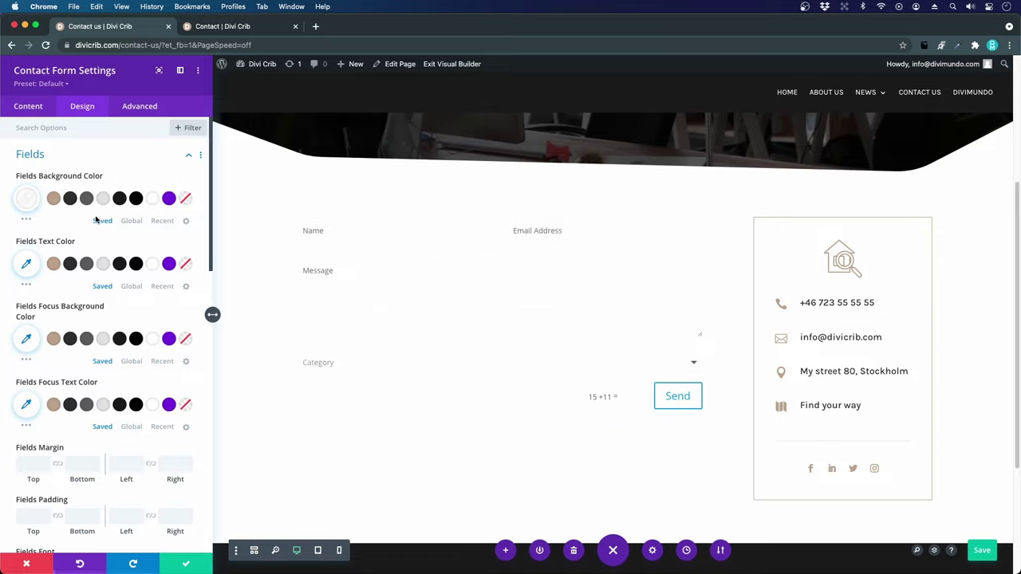
left_click(86, 264)
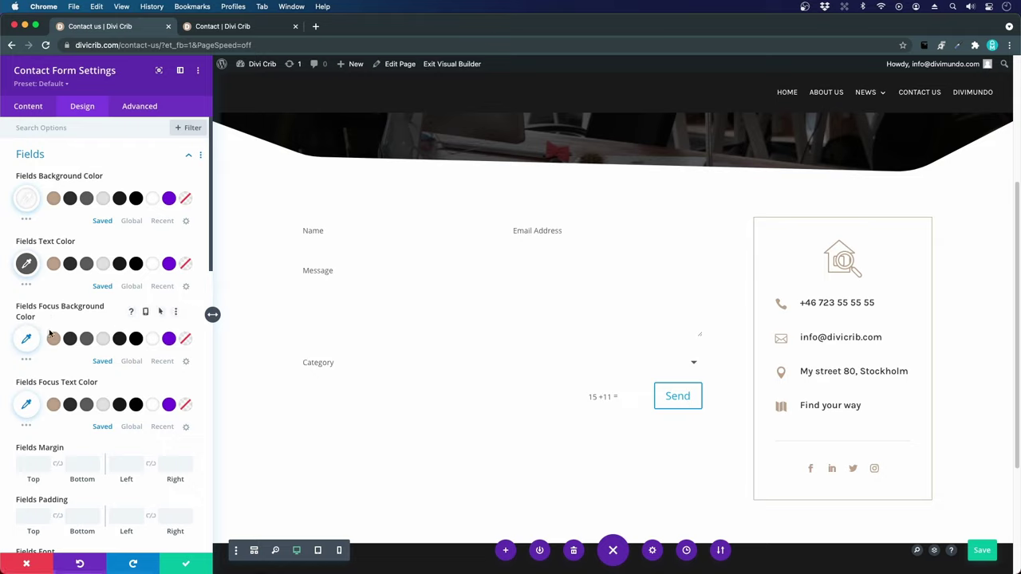
scroll(81, 430, "down", 1)
scroll(81, 431, "down", 1)
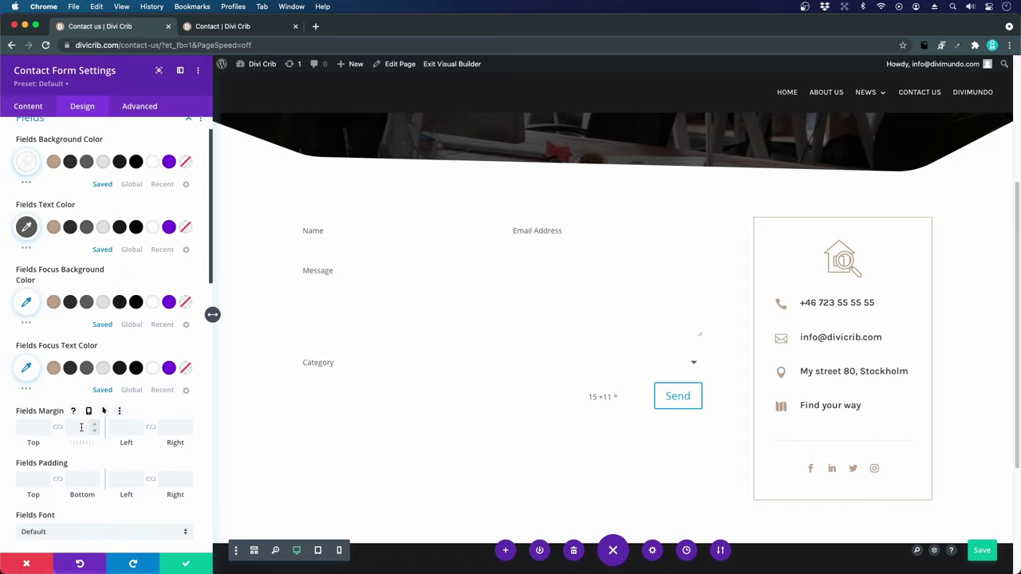
left_click(74, 371)
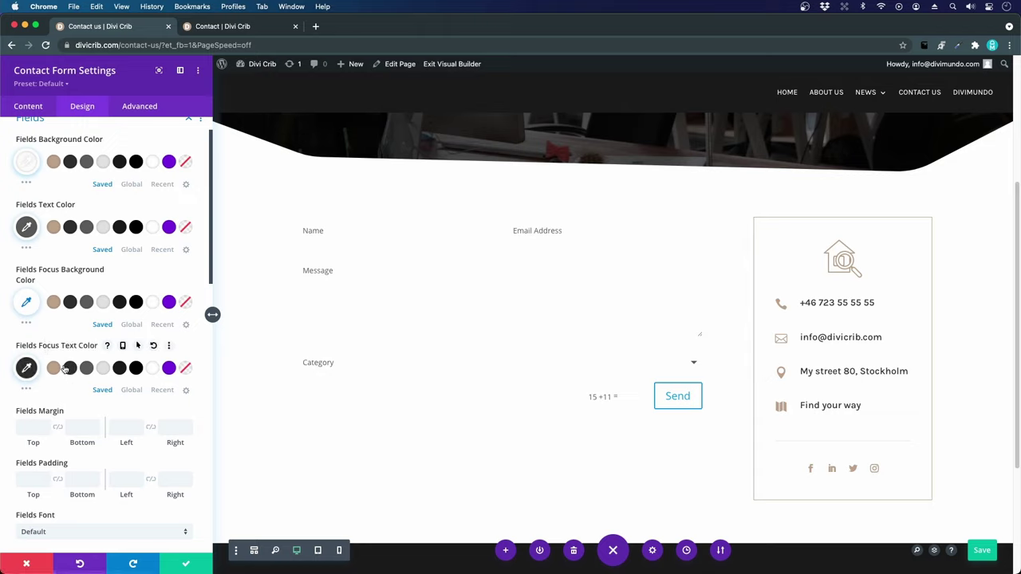
scroll(112, 386, "down", 3)
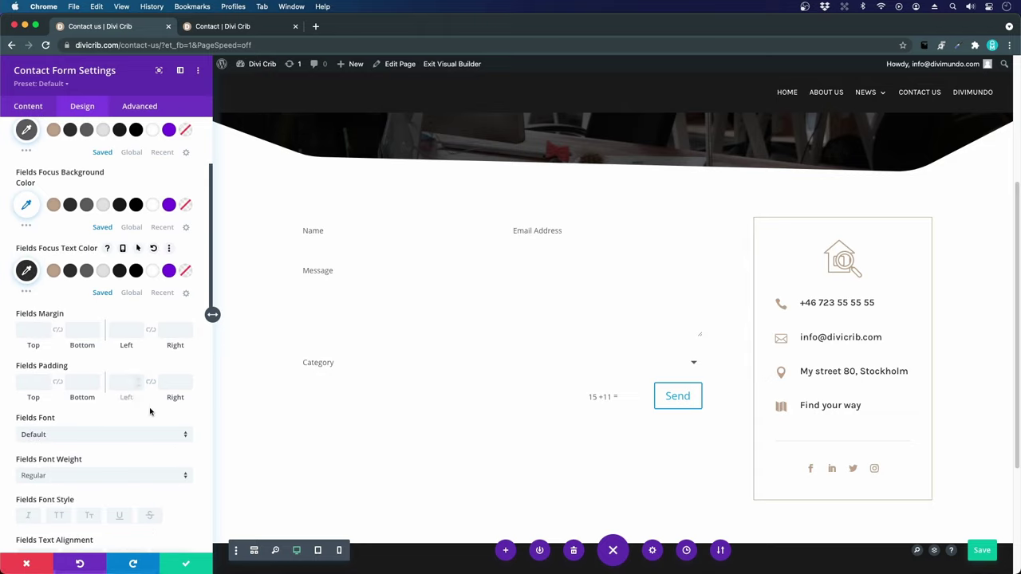
scroll(52, 434, "down", 3)
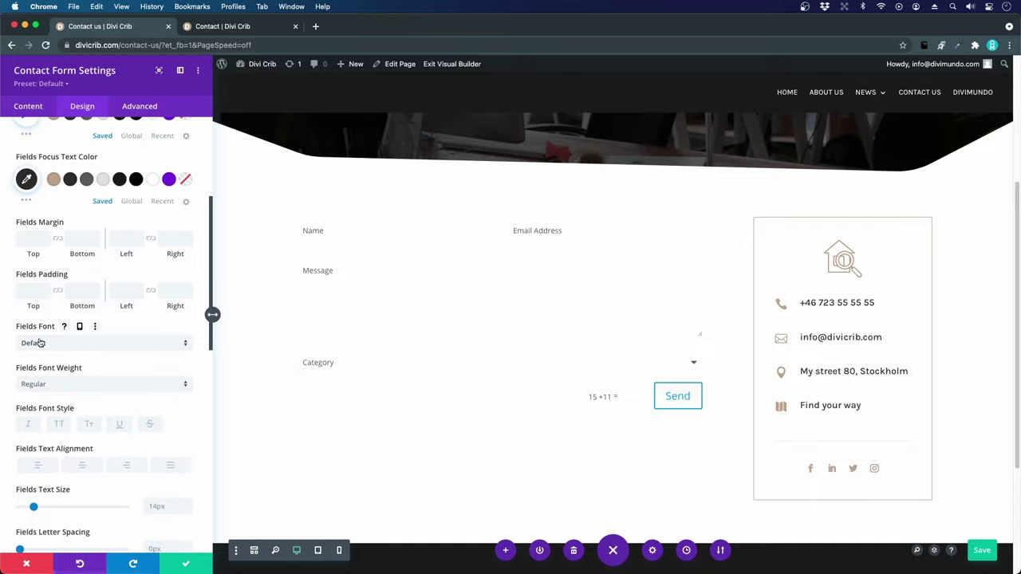
- Set the form fields' font to Karla, checking it against the reference contact page
left_click(40, 343)
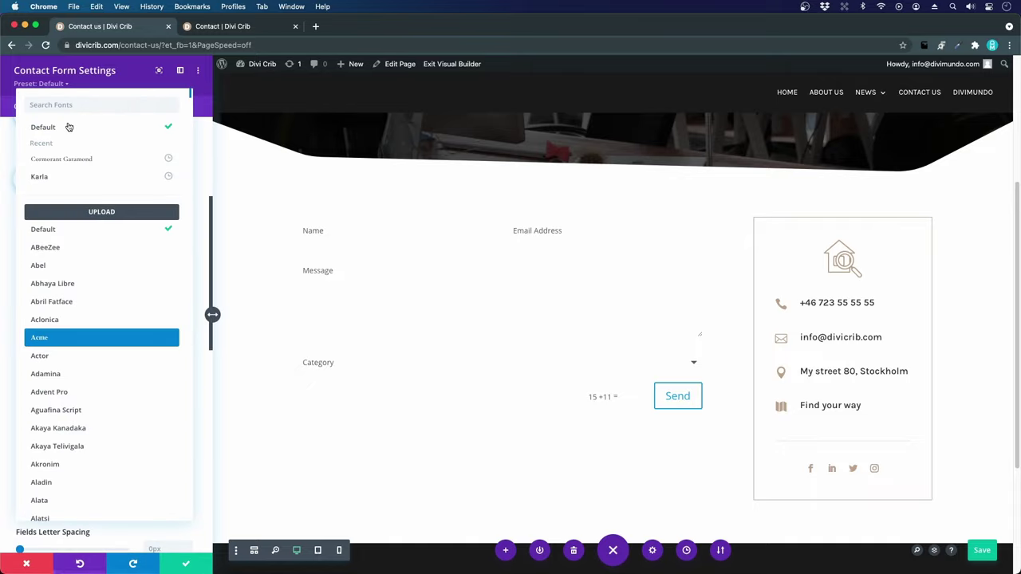
left_click(64, 179)
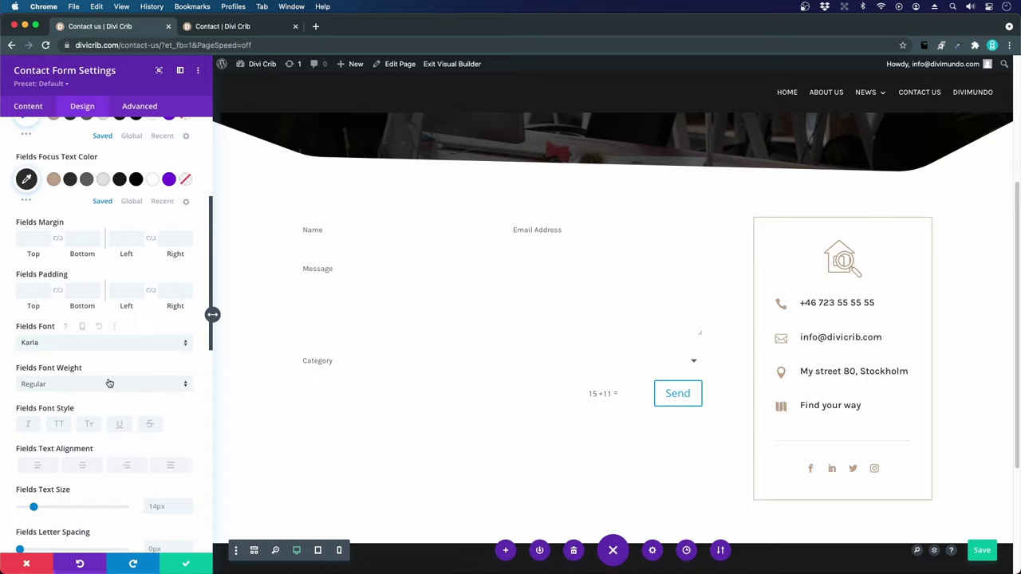
scroll(108, 382, "down", 1)
left_click(223, 27)
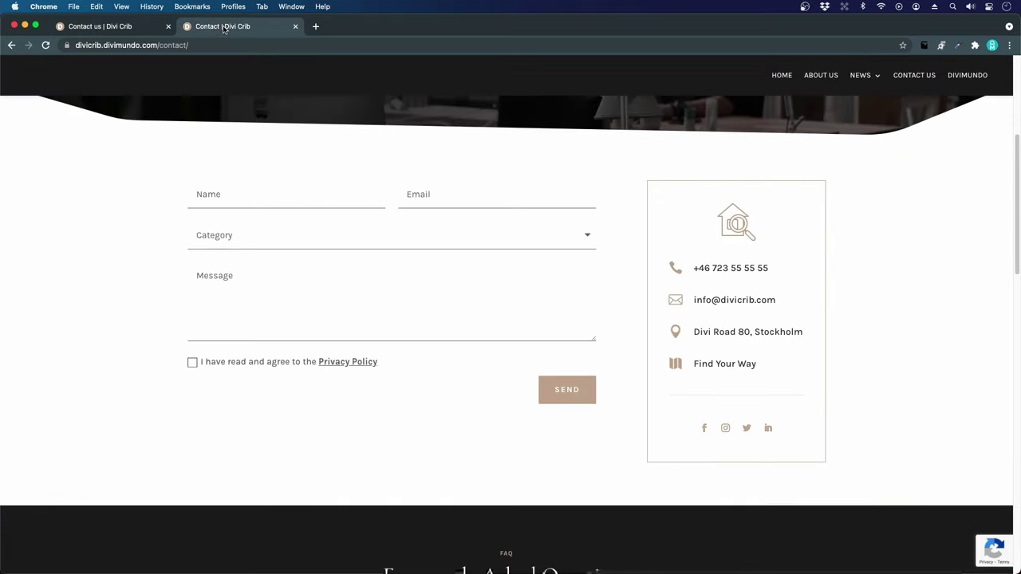
left_click(144, 29)
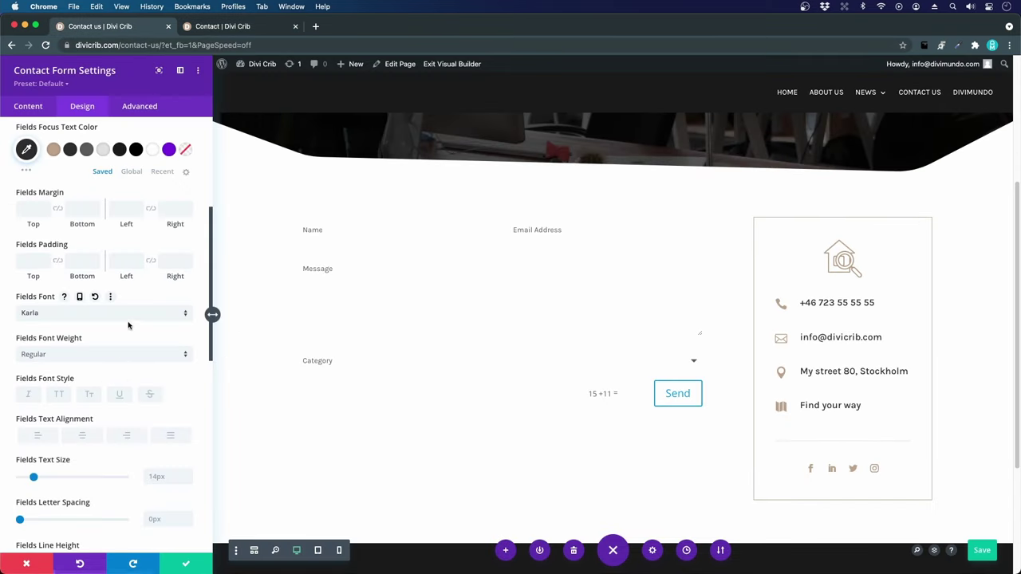
- Adjust the fields' text size to 17px after comparing with the reference page
scroll(120, 373, "down", 2)
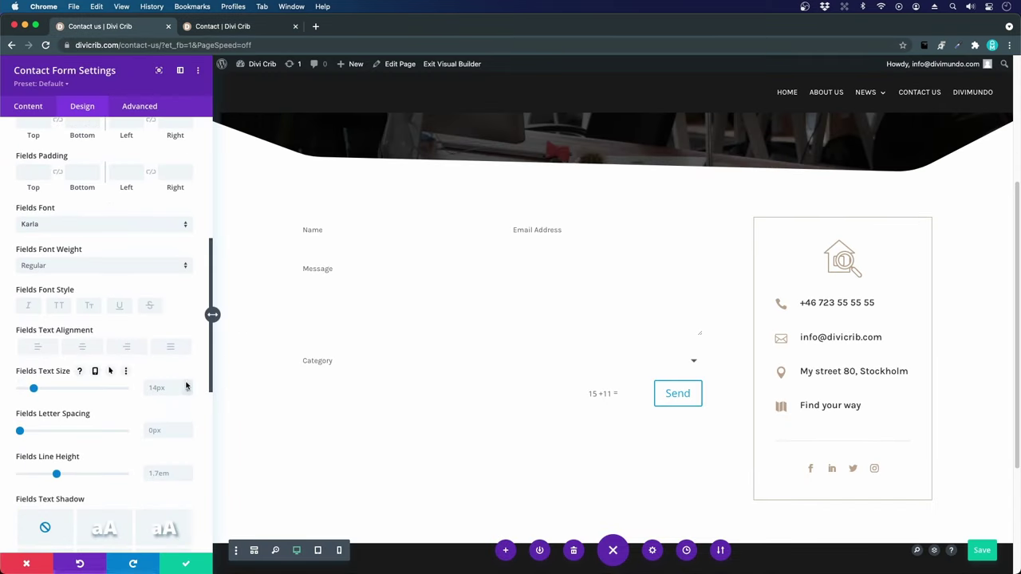
left_click(189, 385)
left_click(189, 385)
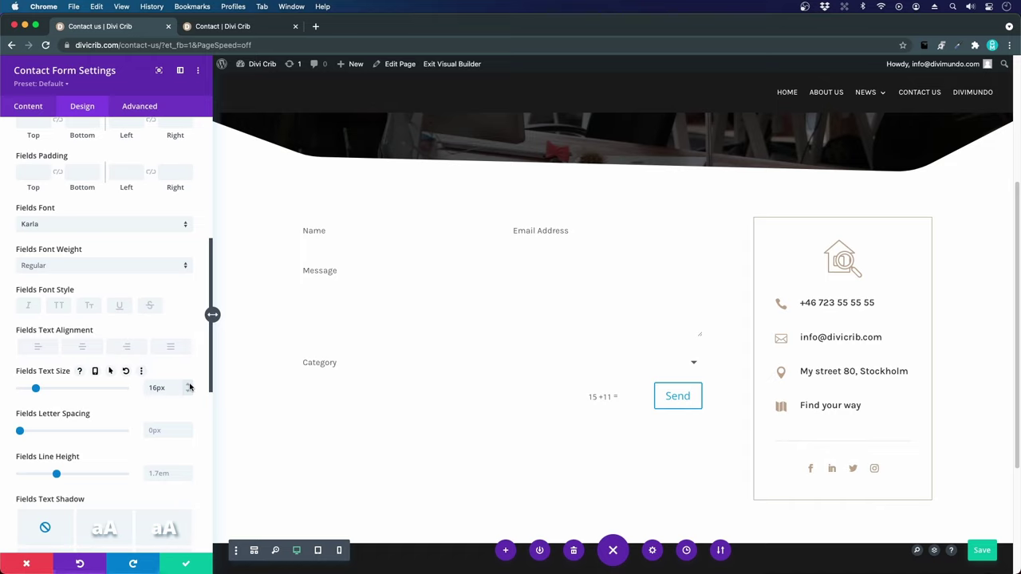
left_click(202, 32)
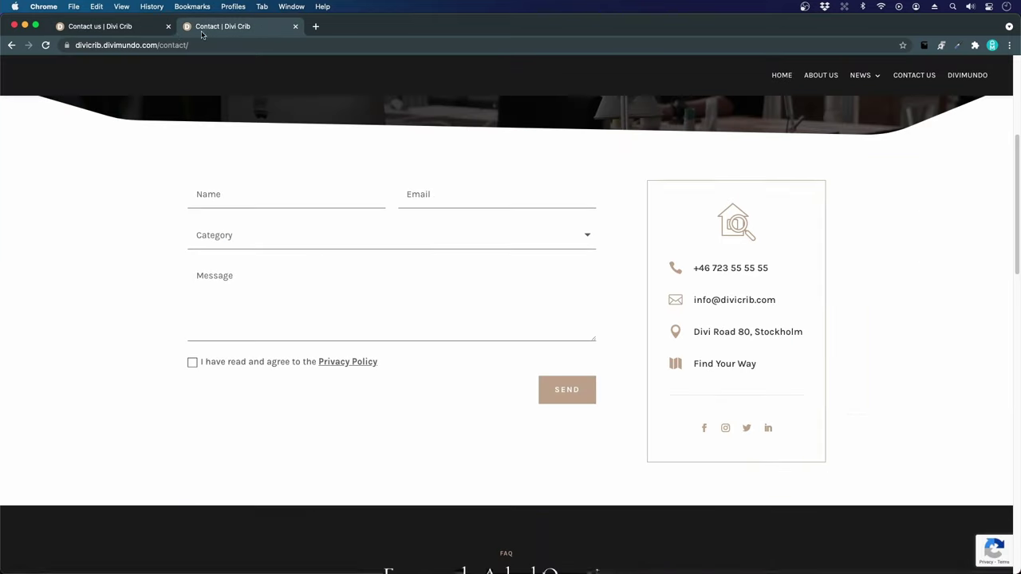
left_click(148, 32)
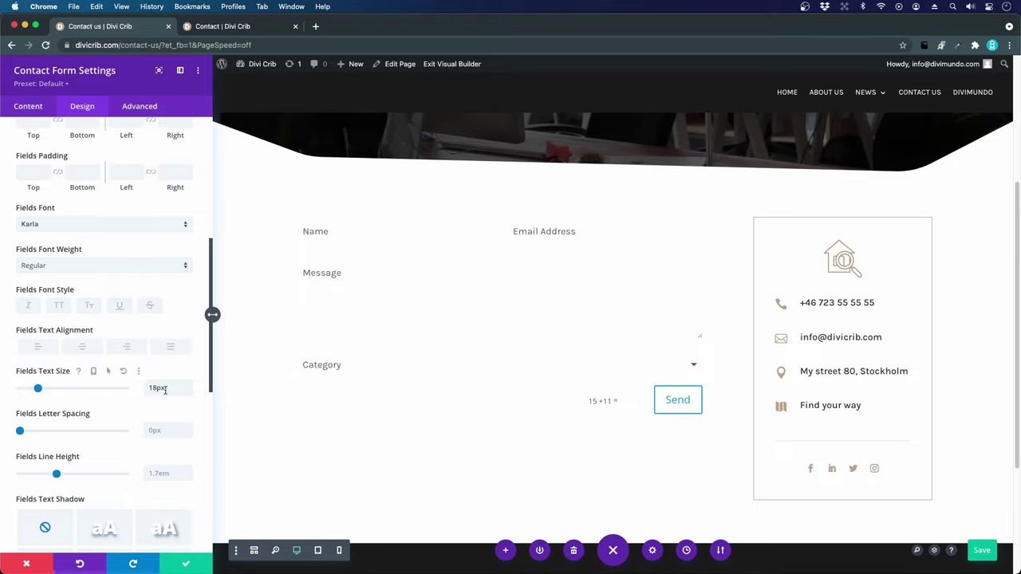
left_click(186, 392)
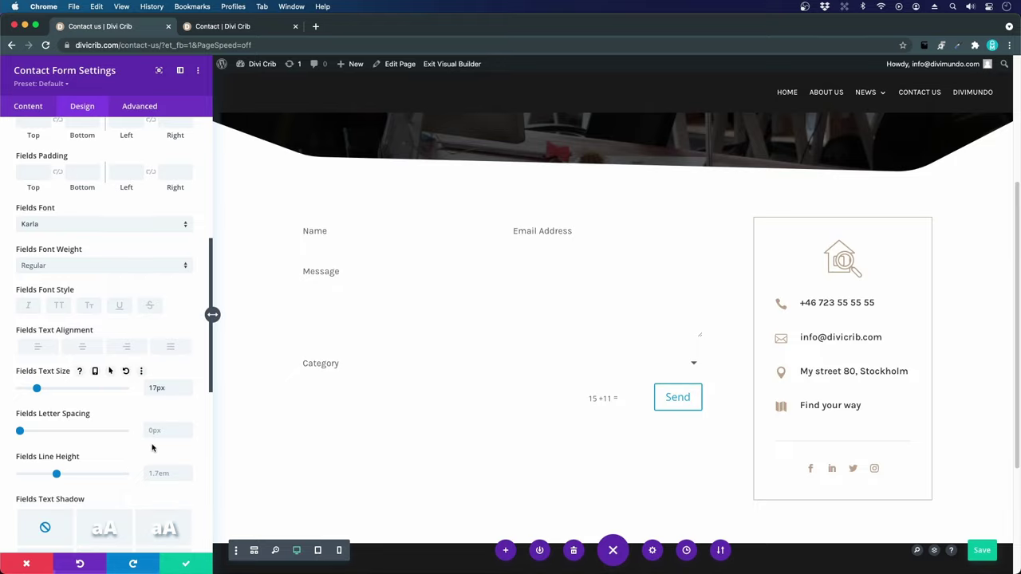
scroll(121, 406, "down", 5)
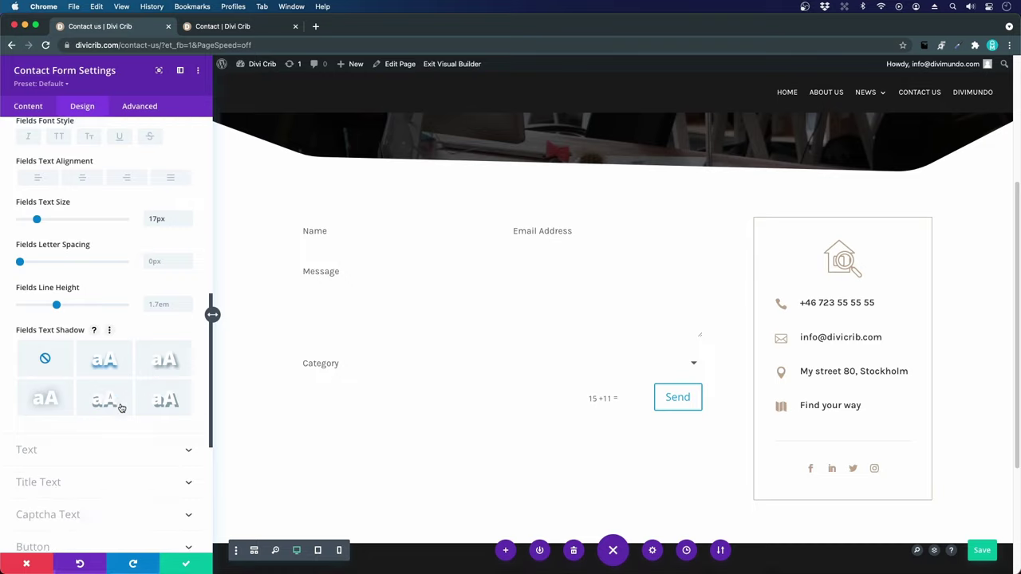
left_click(33, 435)
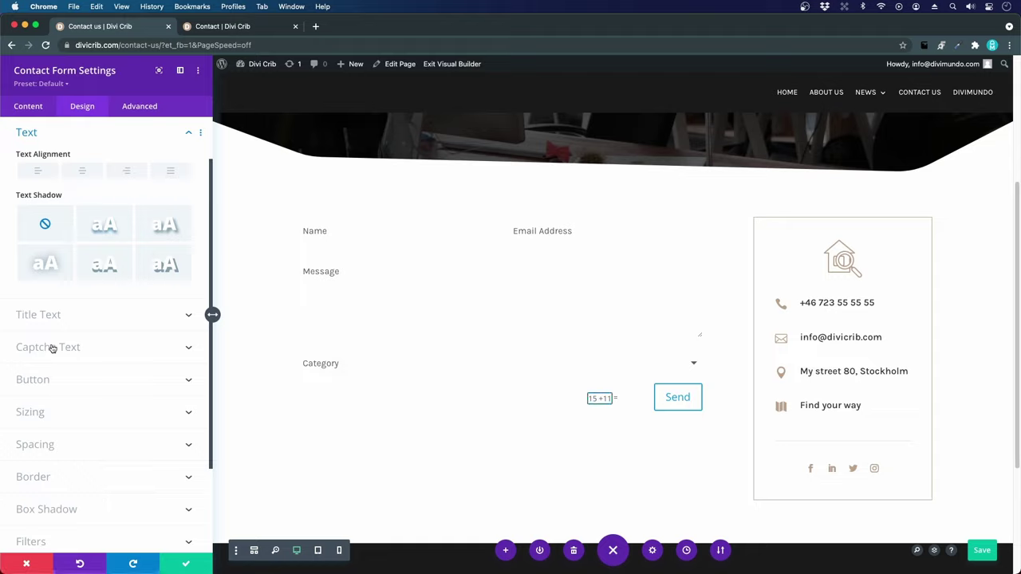
- Enable custom Send button styles with white text and a tan background
scroll(80, 359, "down", 2)
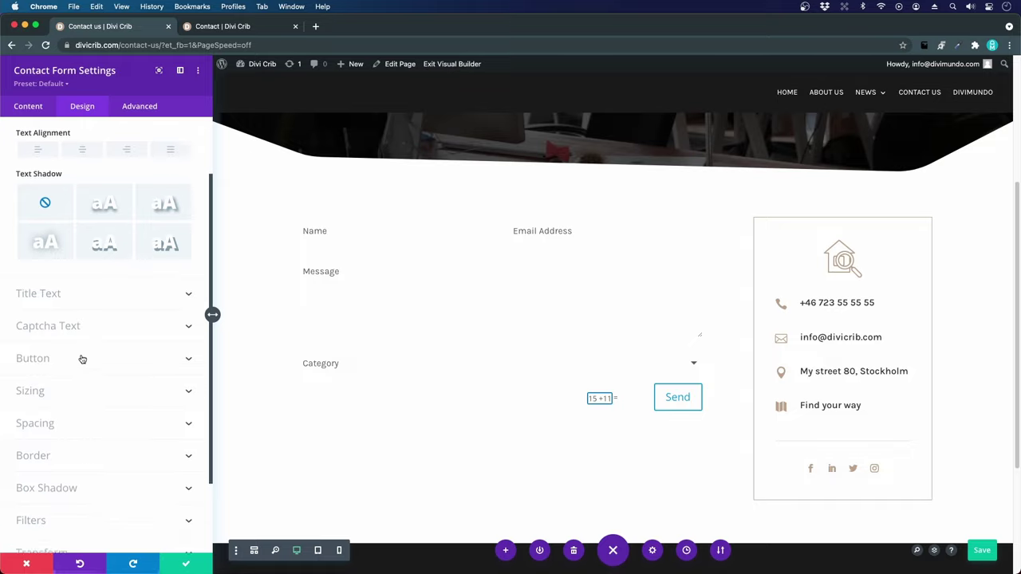
left_click(41, 353)
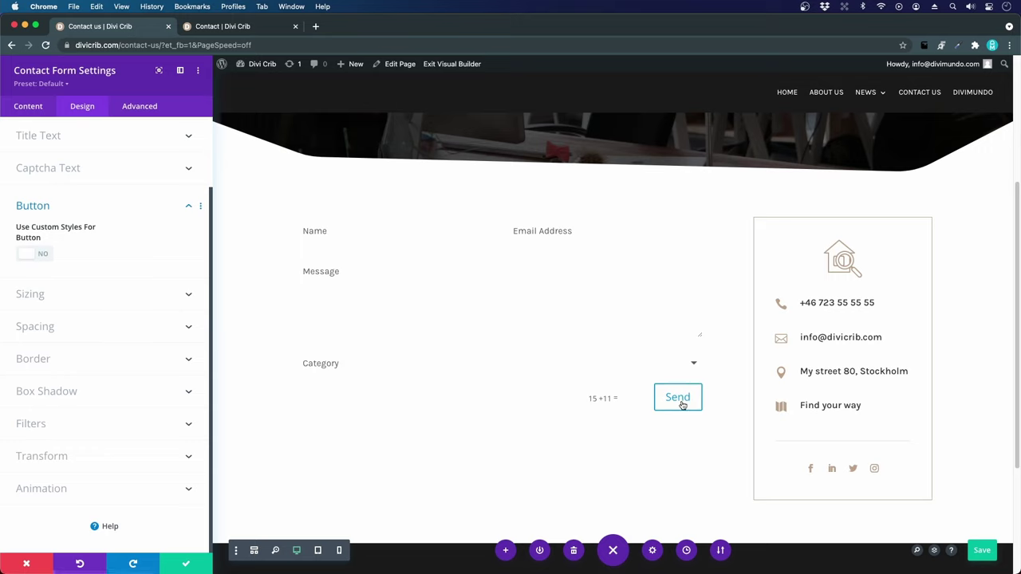
scroll(629, 405, "down", 5)
scroll(628, 405, "up", 3)
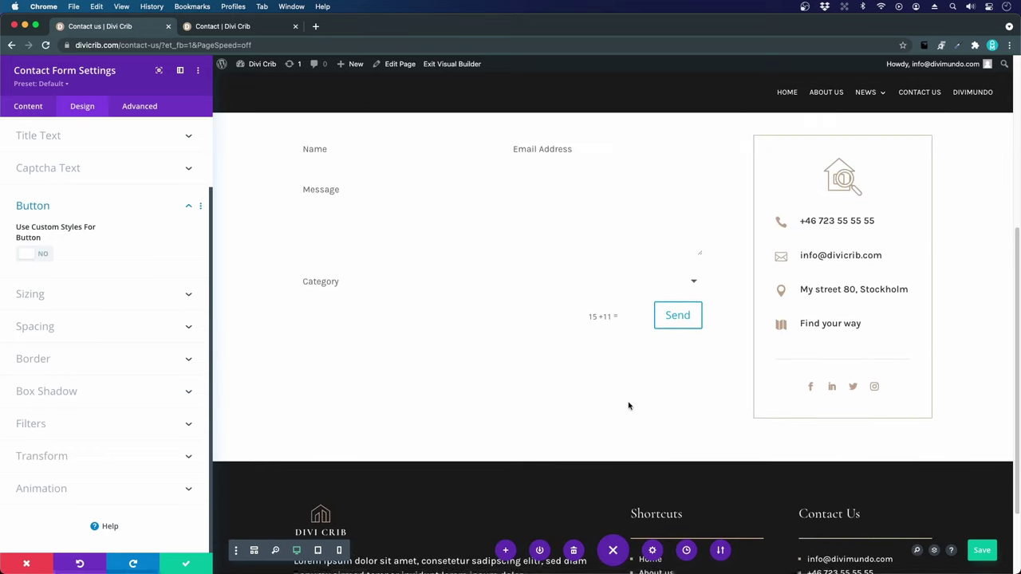
scroll(628, 405, "up", 10)
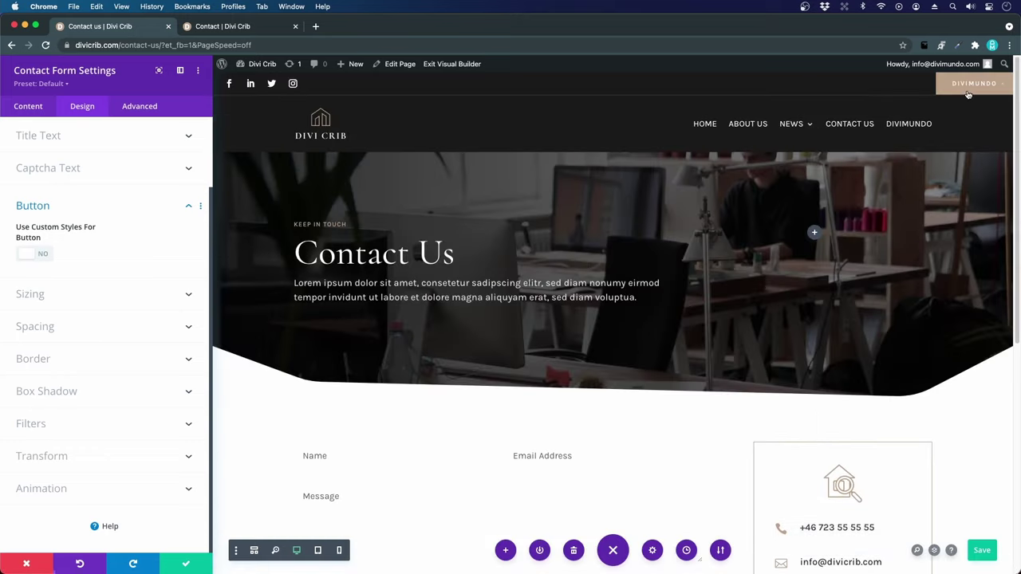
scroll(415, 308, "down", 8)
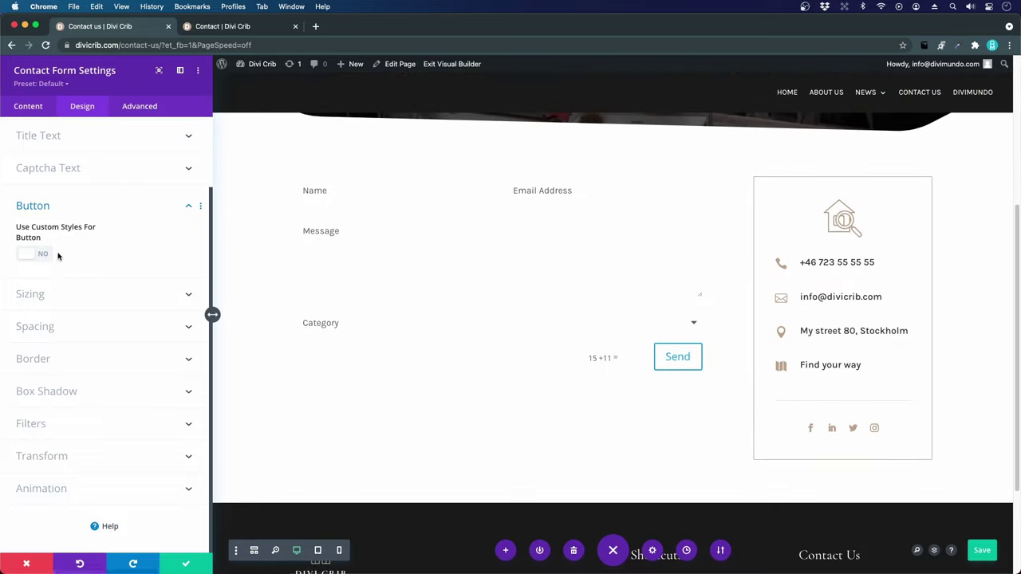
left_click(33, 257)
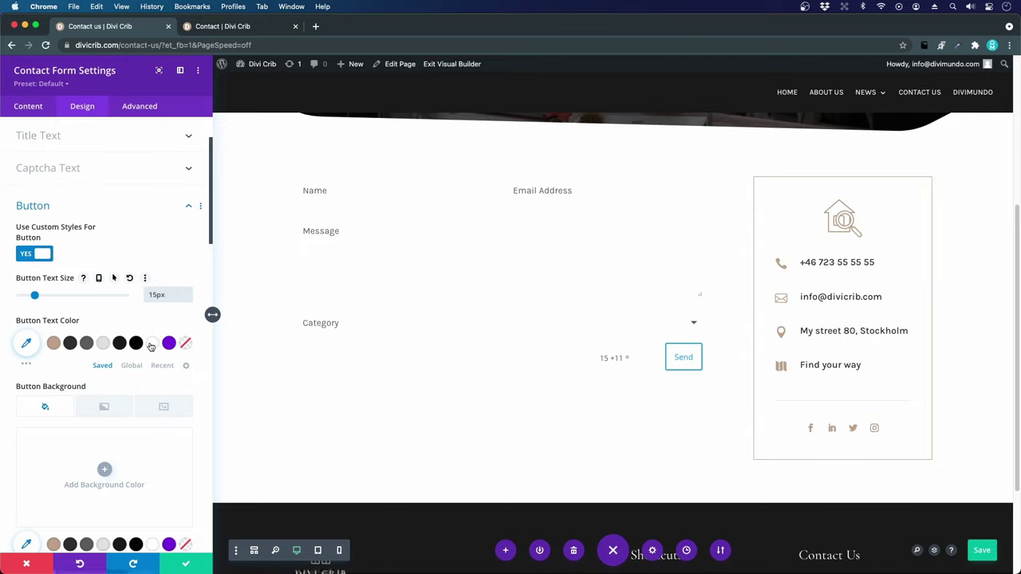
left_click(150, 344)
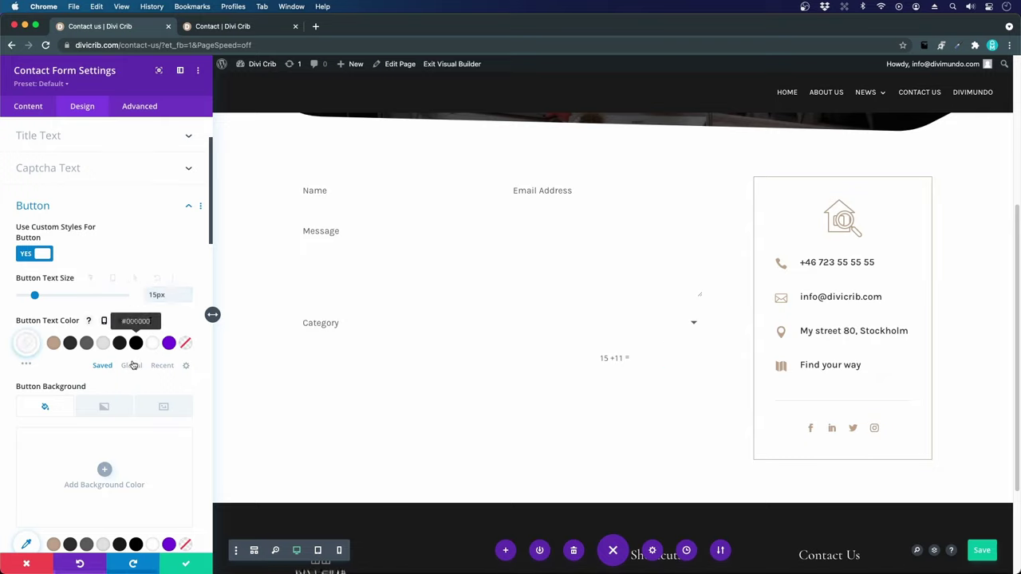
scroll(130, 371, "down", 2)
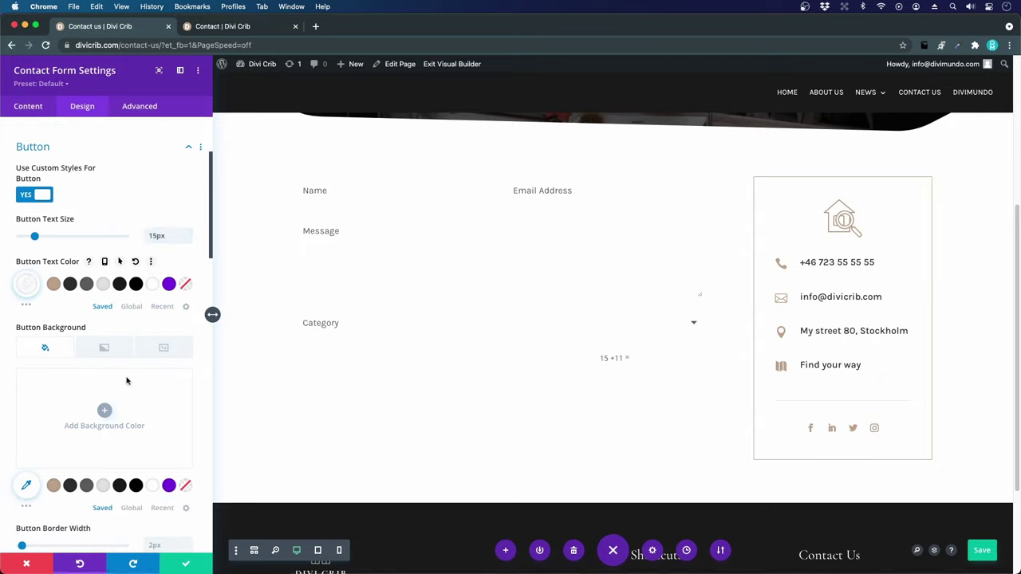
left_click(54, 486)
- Give the Send button a #c2ab92 border, Karla font and uppercase text
scroll(76, 450, "down", 6)
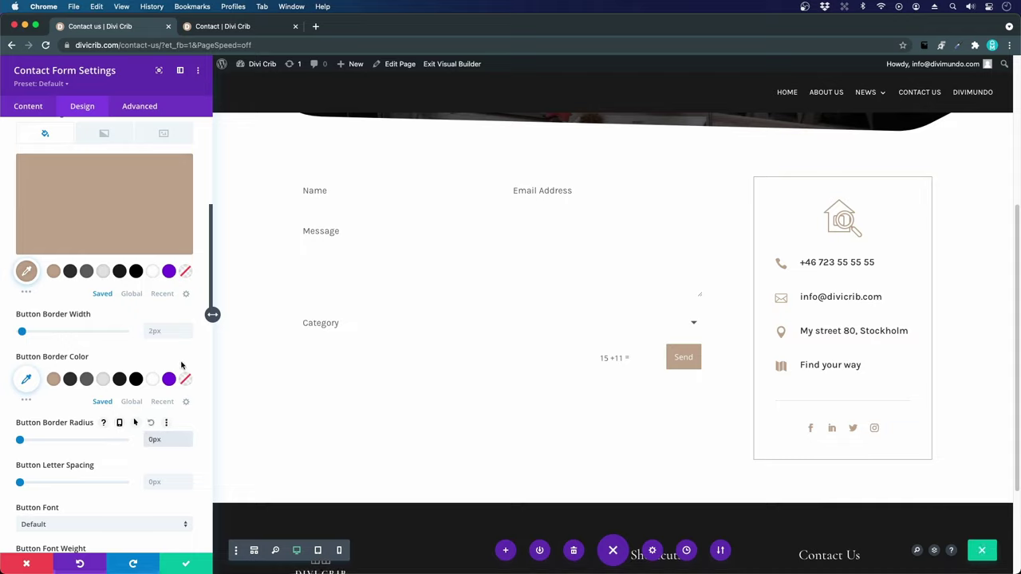
left_click(53, 380)
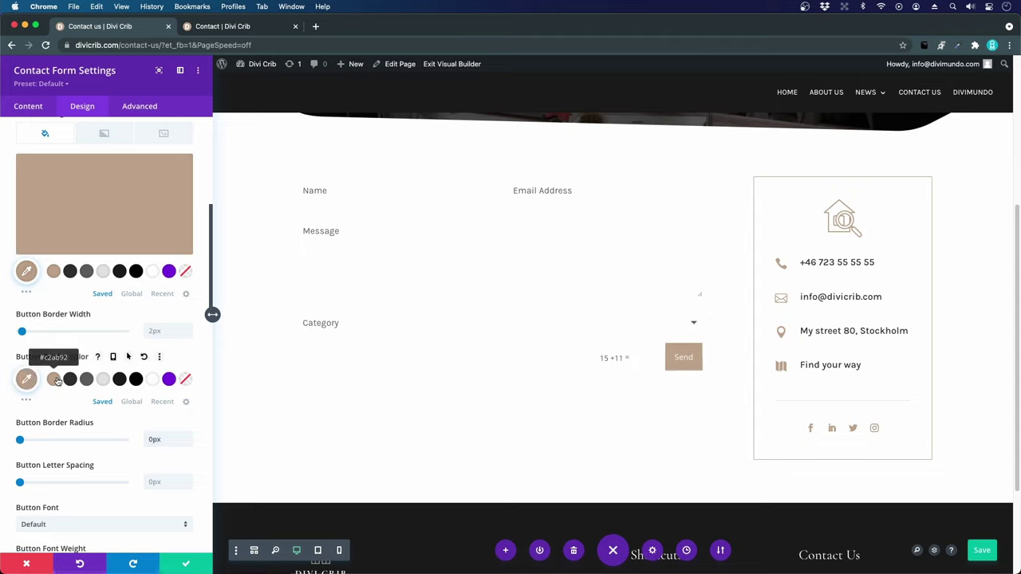
scroll(56, 382, "down", 3)
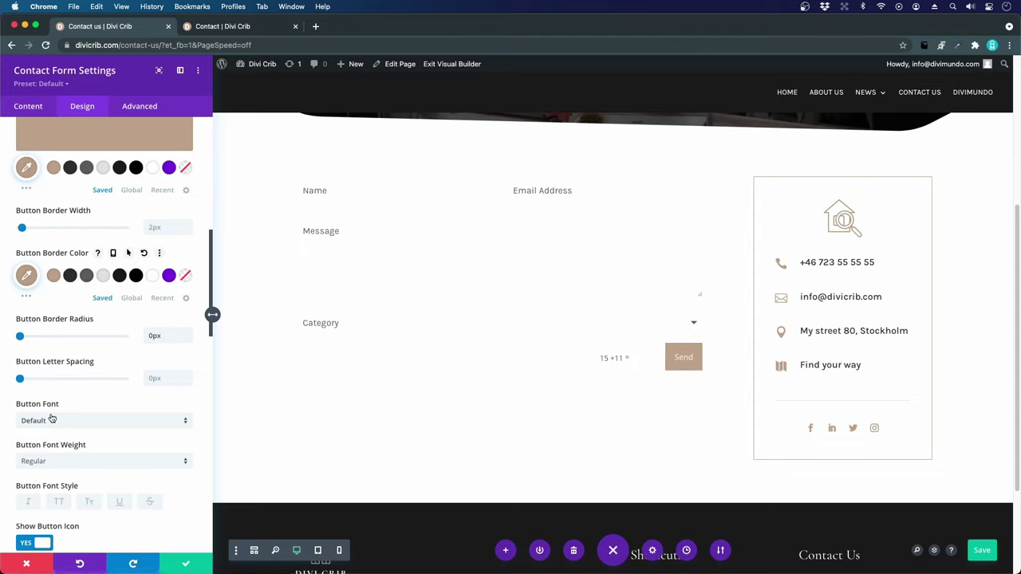
left_click(51, 420)
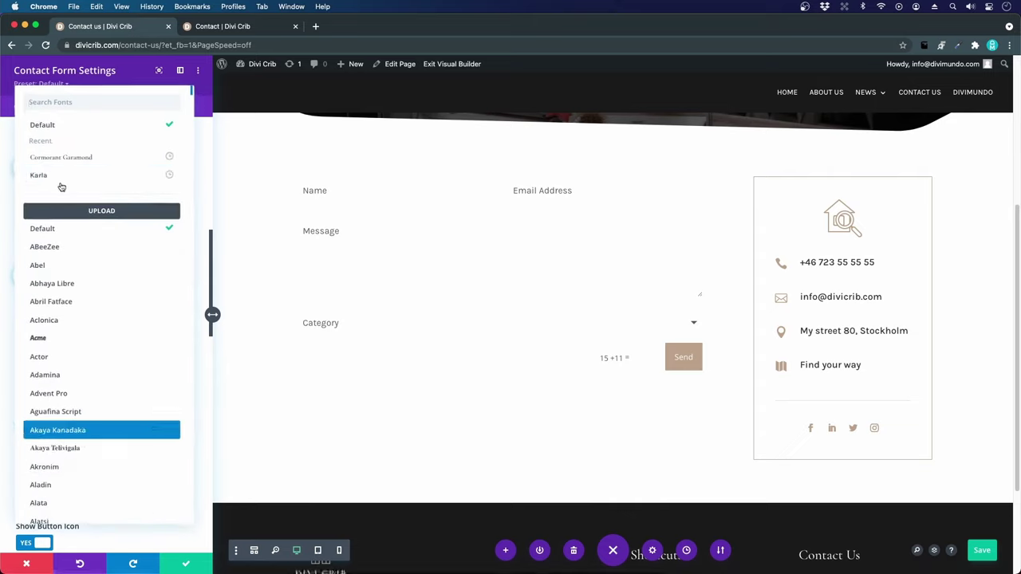
left_click(61, 185)
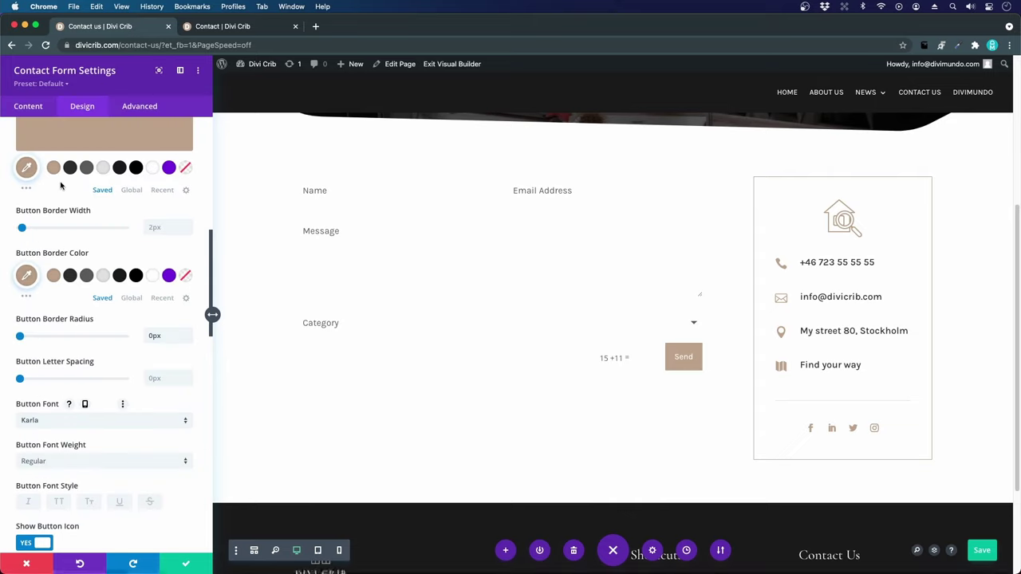
scroll(134, 428, "down", 4)
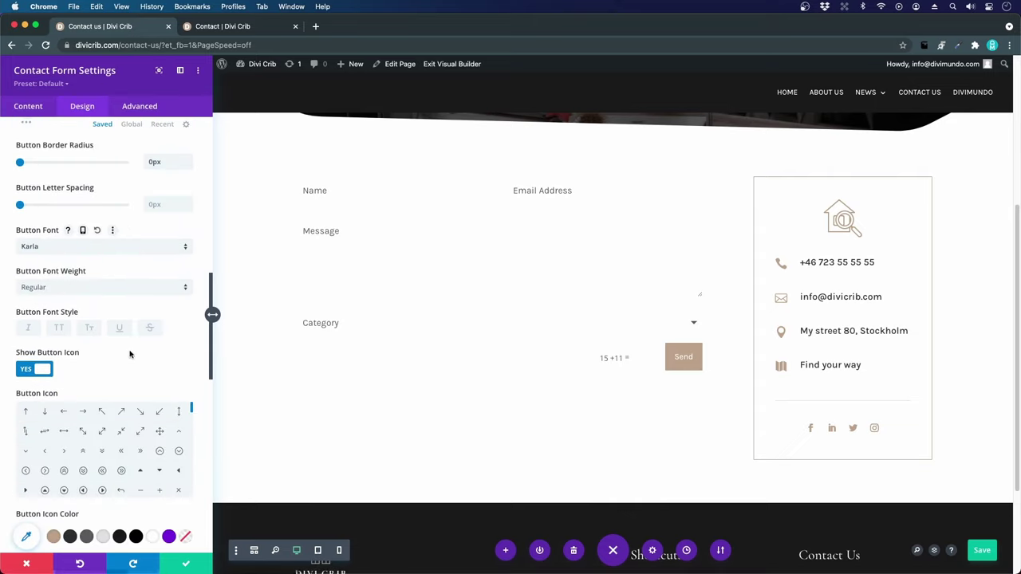
left_click(60, 328)
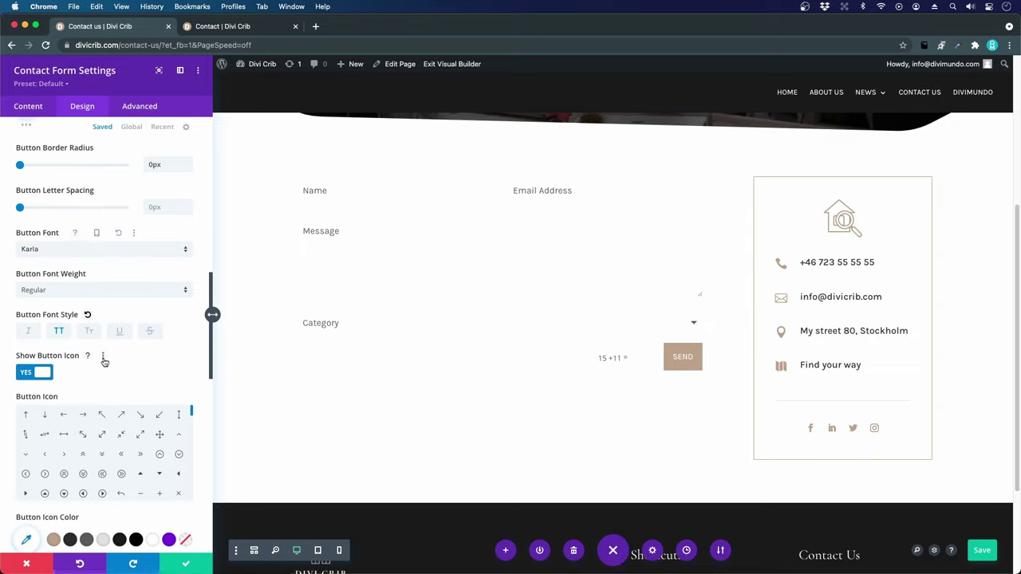
- Set the Send button's letter spacing to 1px and its font weight to Bold
scroll(80, 199, "up", 1)
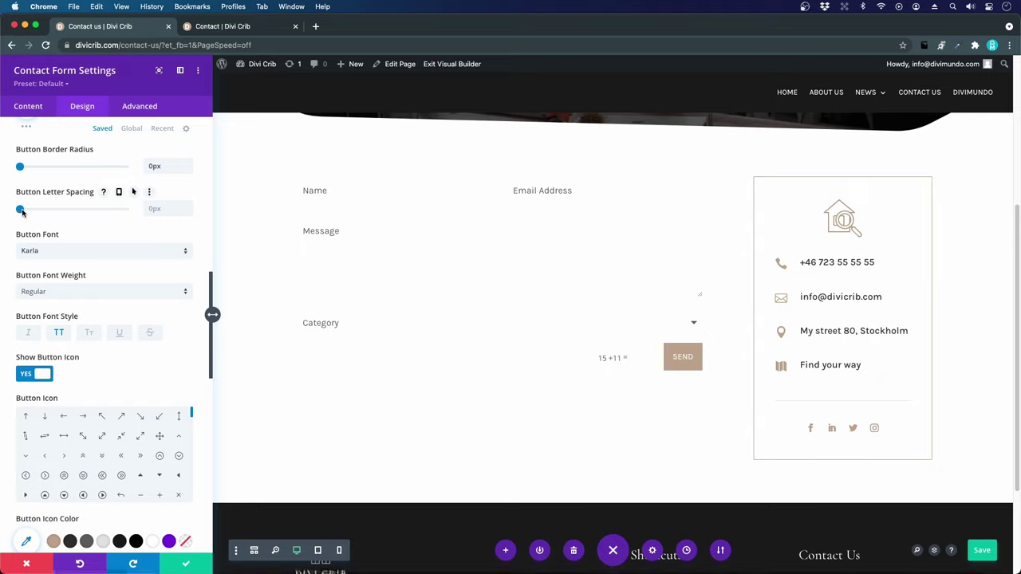
left_click(22, 210)
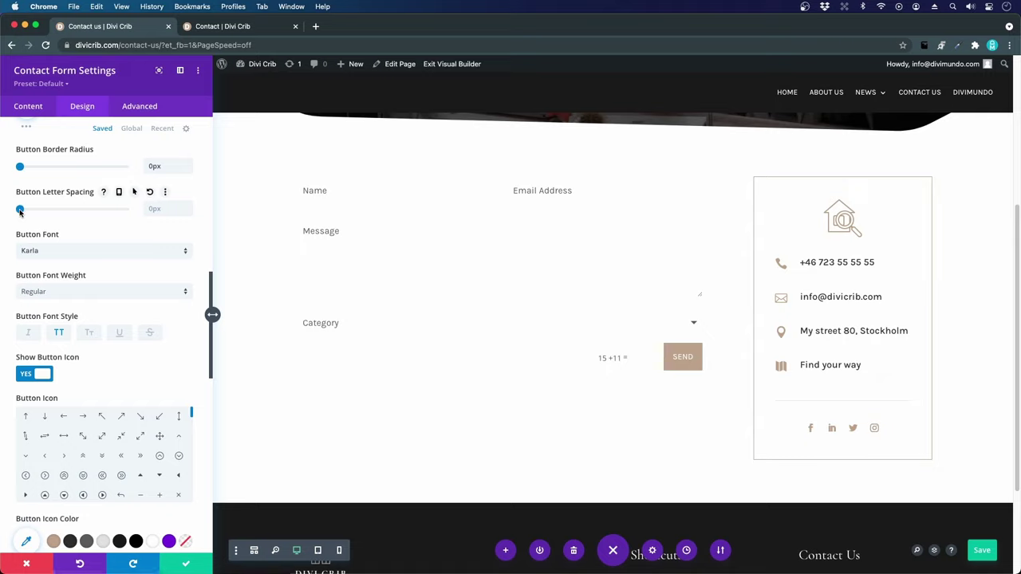
left_click(20, 210)
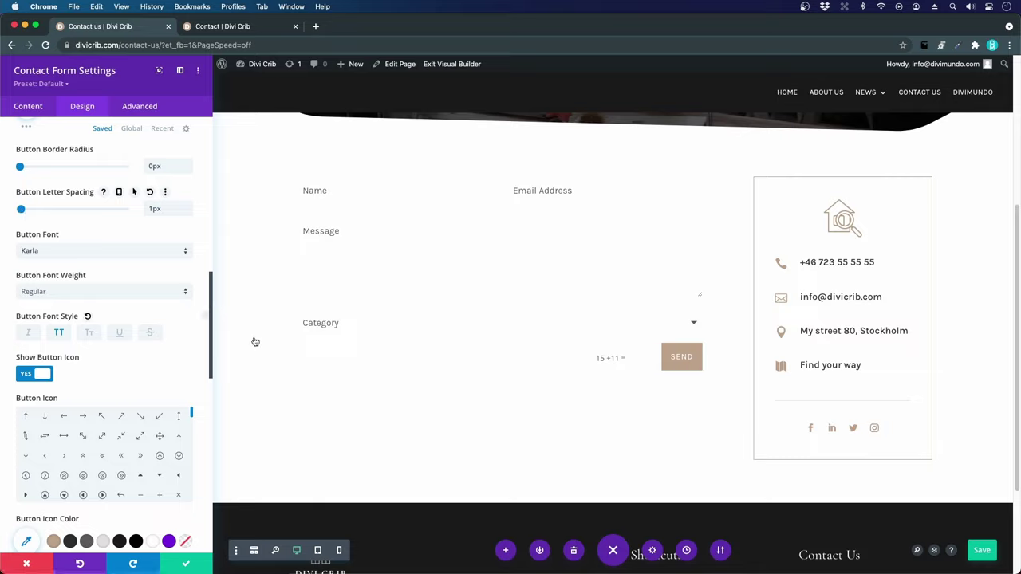
left_click(58, 292)
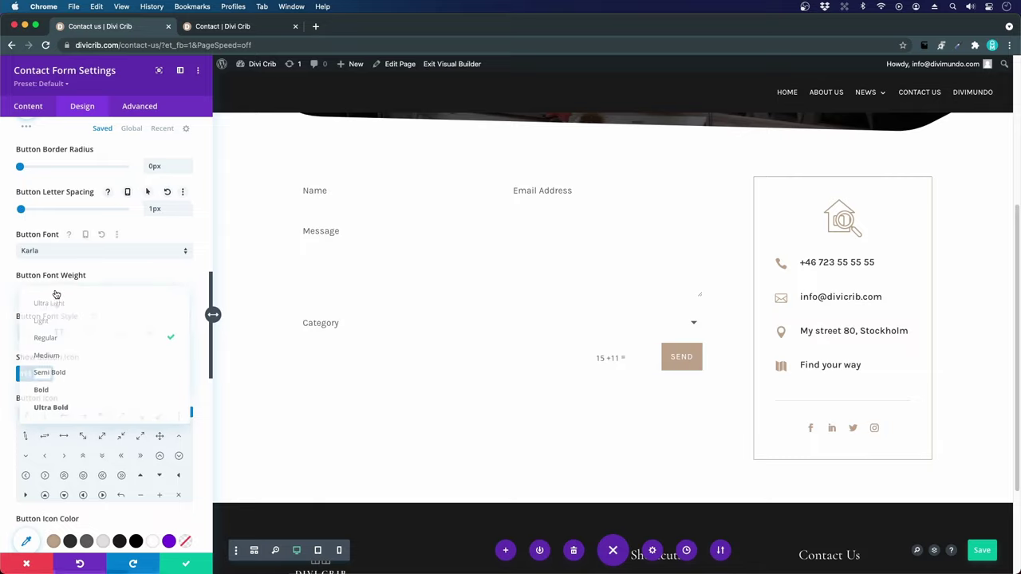
left_click(56, 391)
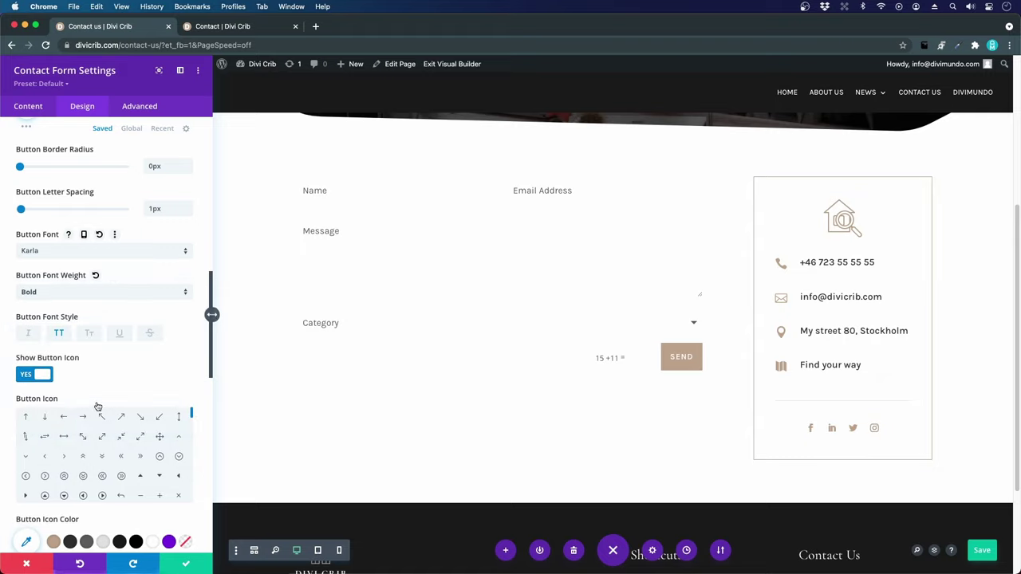
scroll(116, 383, "down", 3)
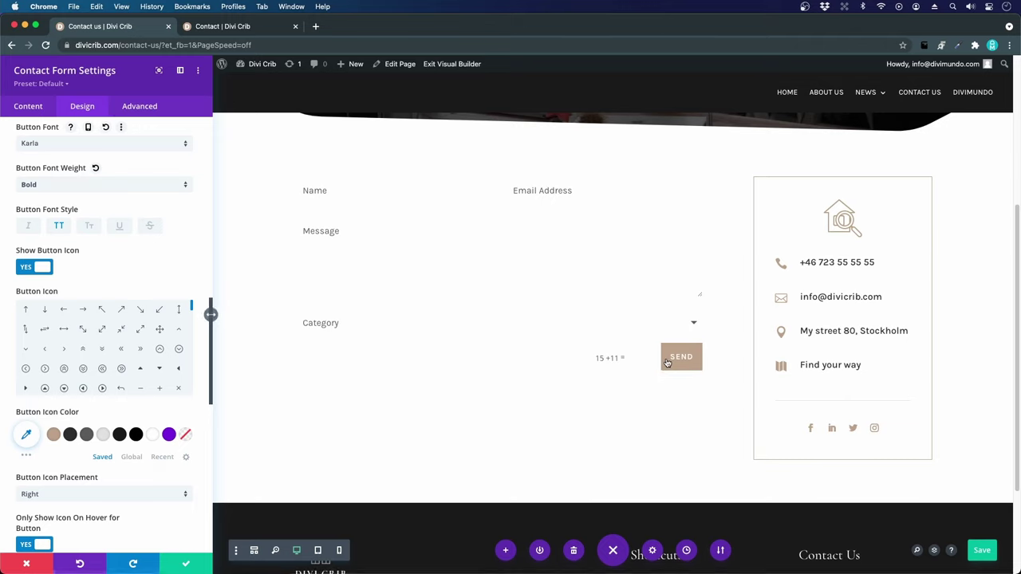
- Pad the Send button 12px on top and bottom and 28px on left and right
scroll(861, 112, "down", 1)
scroll(845, 160, "down", 3)
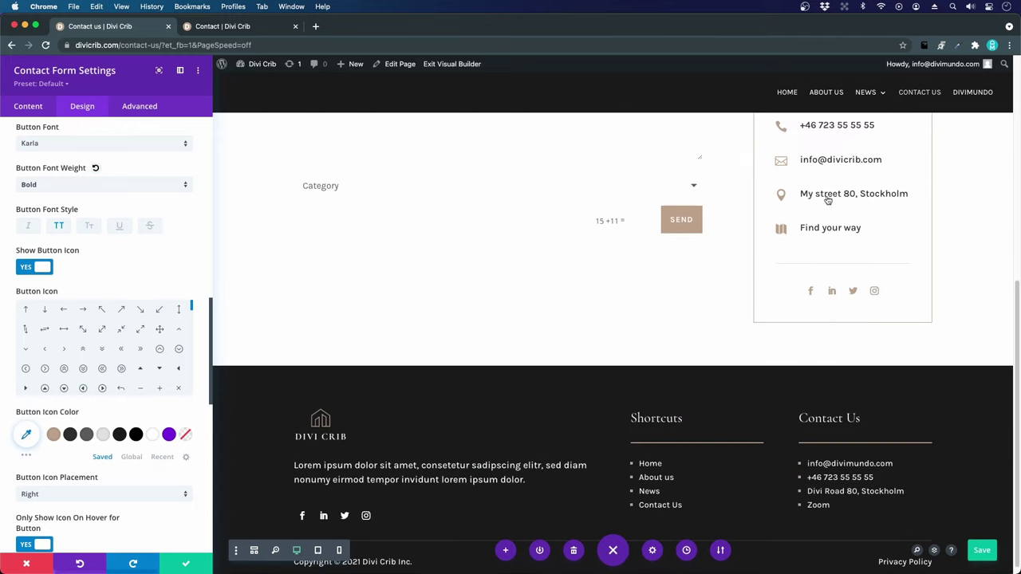
scroll(901, 239, "up", 10)
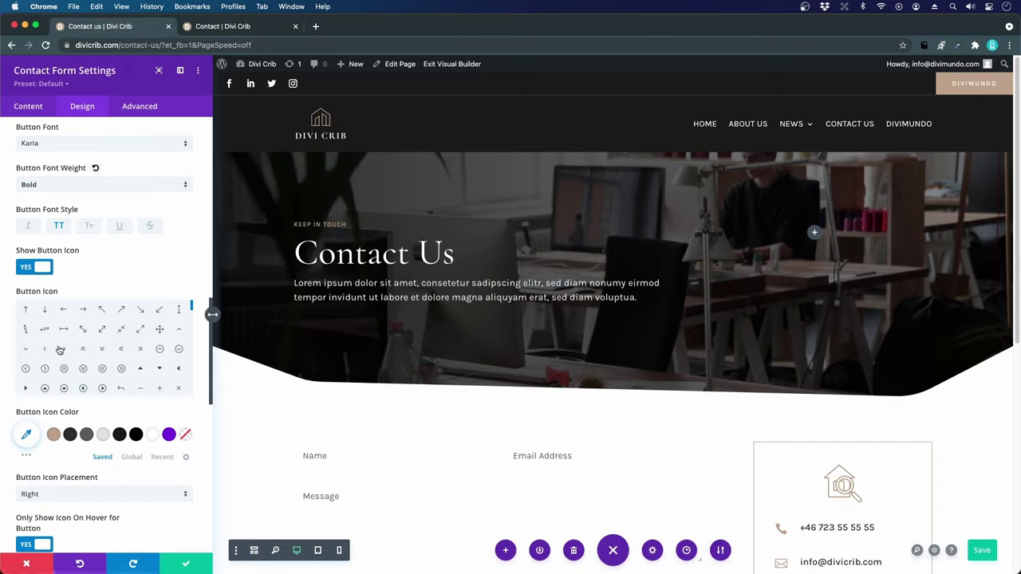
scroll(100, 441, "down", 5)
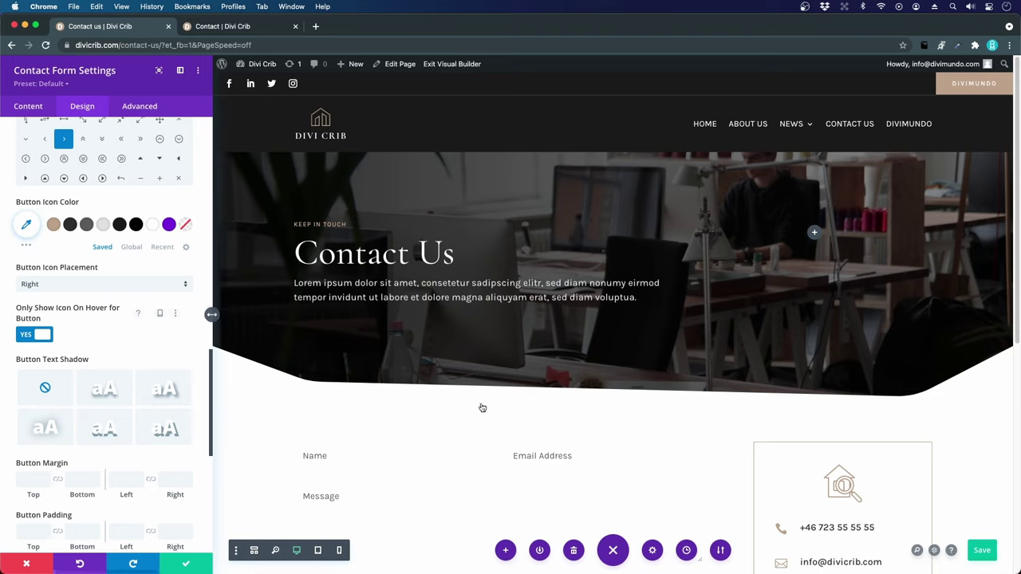
scroll(481, 408, "down", 8)
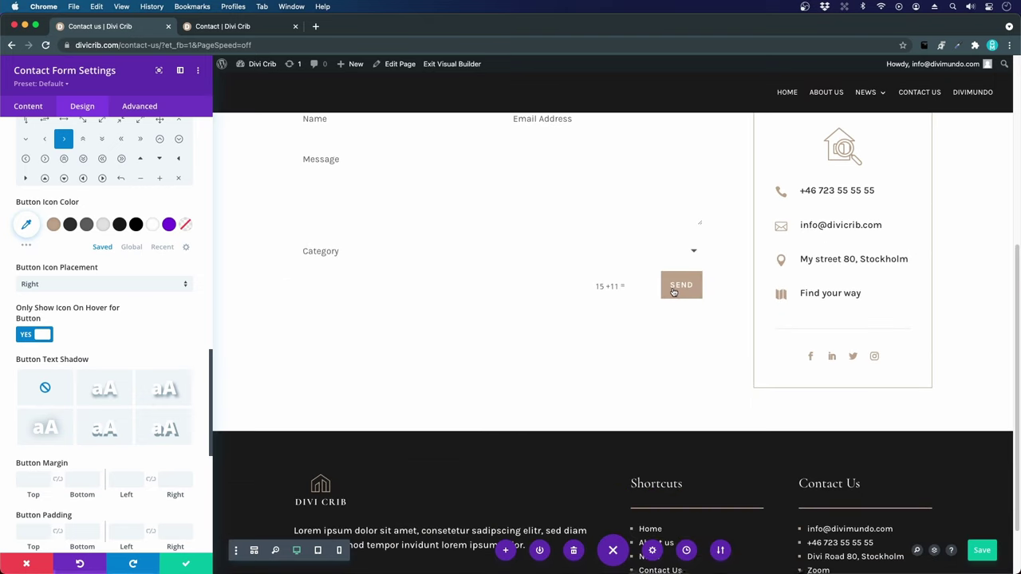
scroll(108, 403, "down", 2)
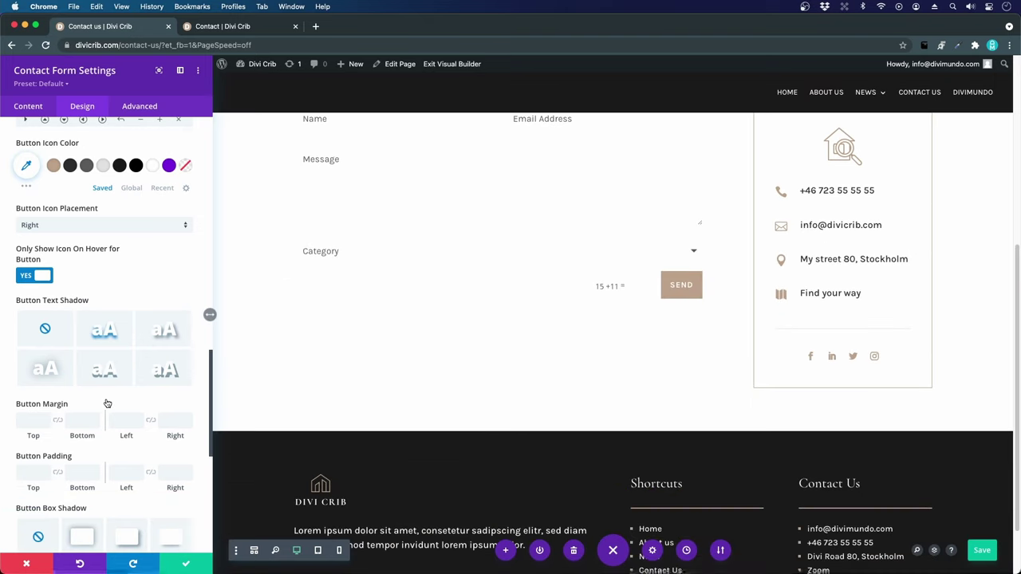
left_click(31, 474)
type("12px")
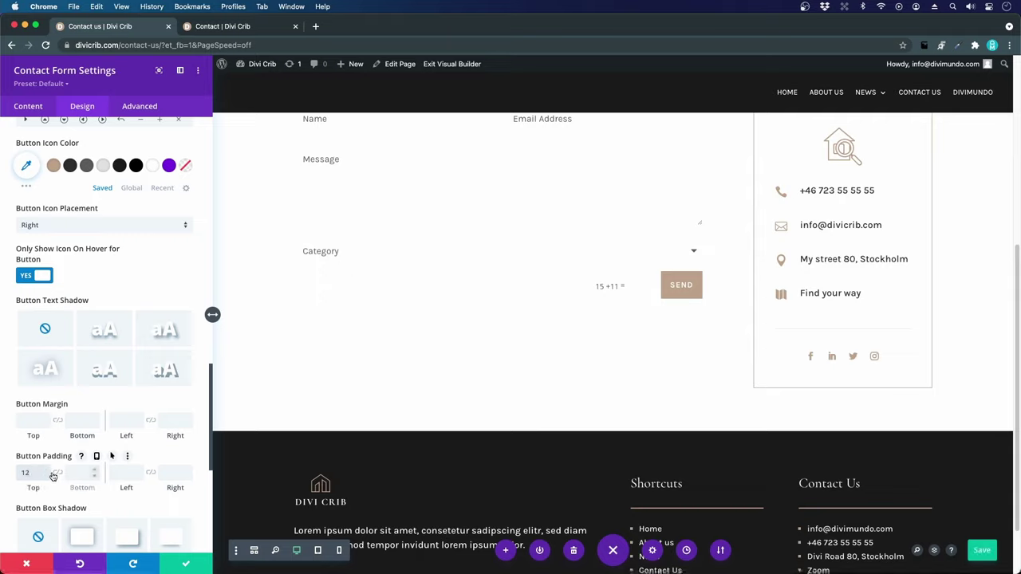
left_click(57, 473)
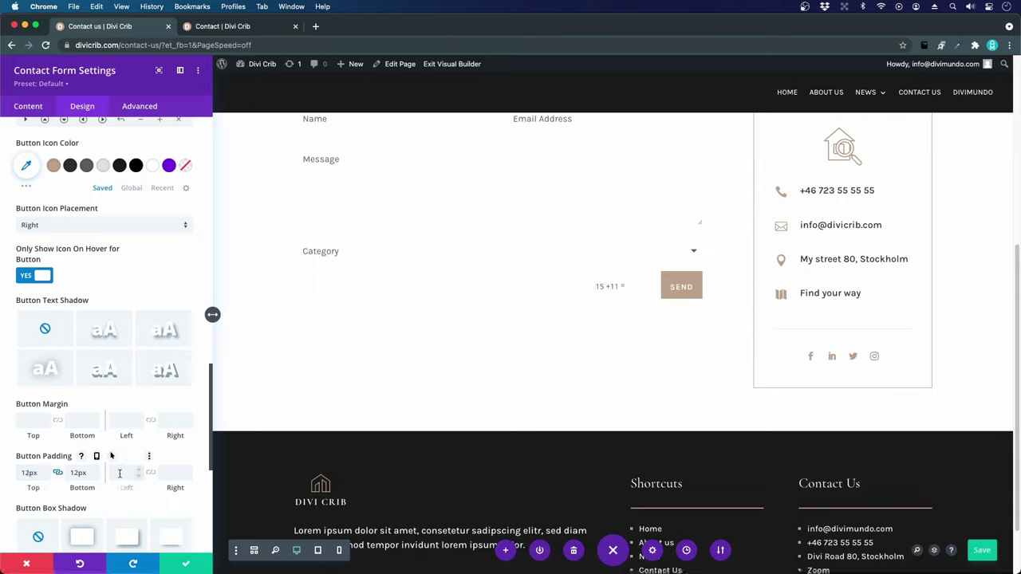
type("28")
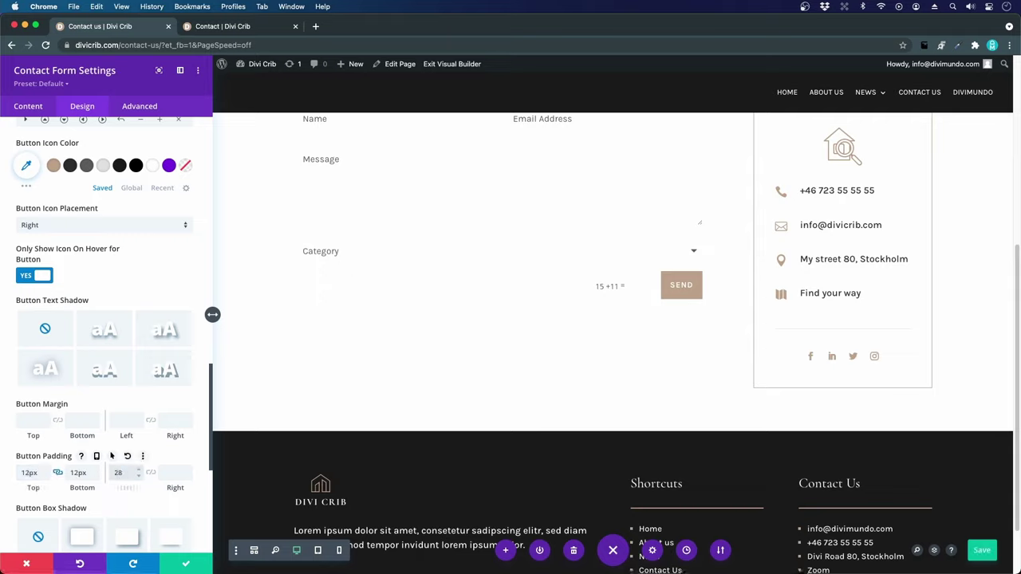
left_click(150, 473)
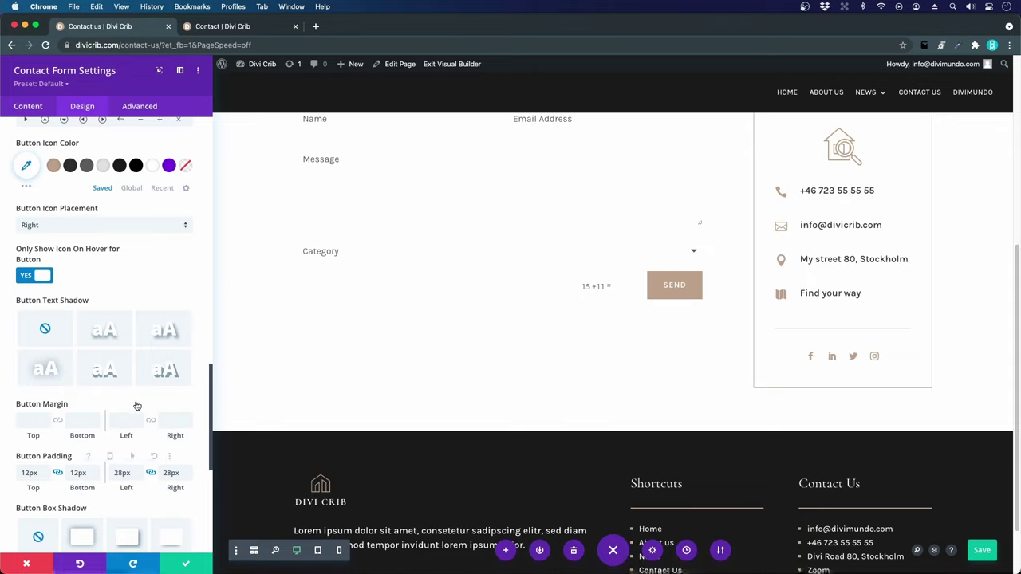
scroll(128, 416, "up", 5)
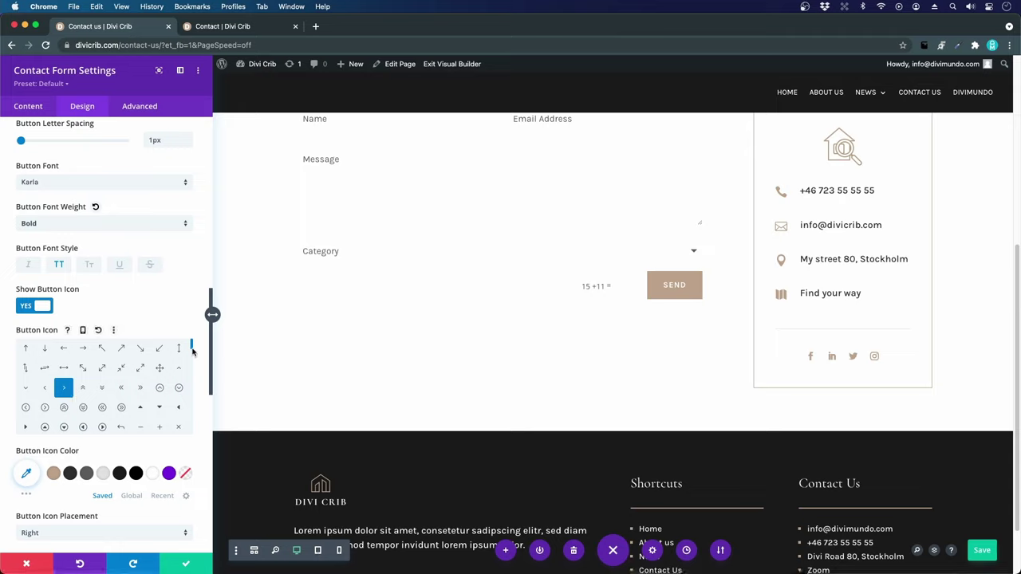
- Limit the form inputs' border to a 1px bottom line, checked against the reference page
left_click_drag(192, 351, 190, 365)
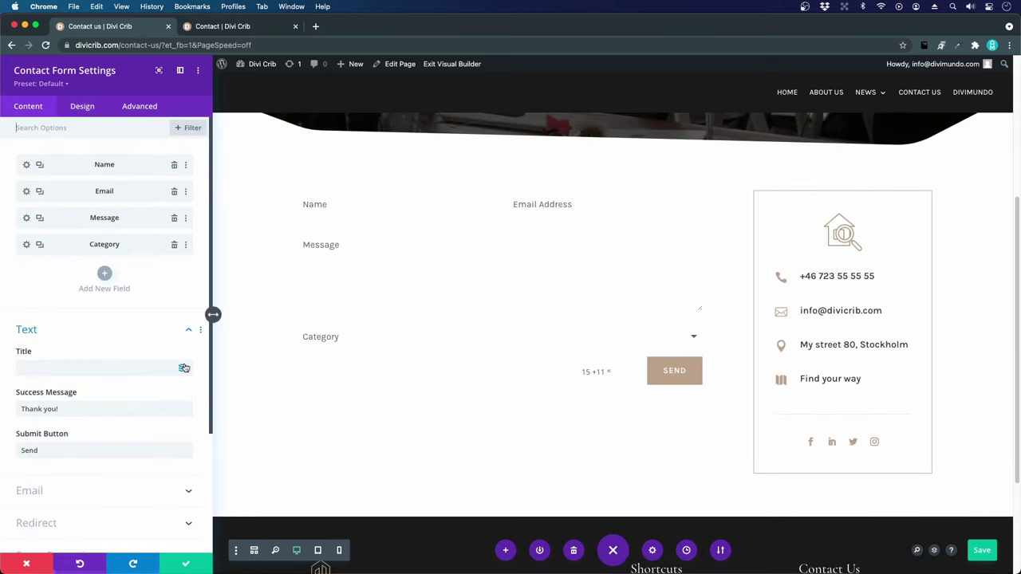
left_click(229, 28)
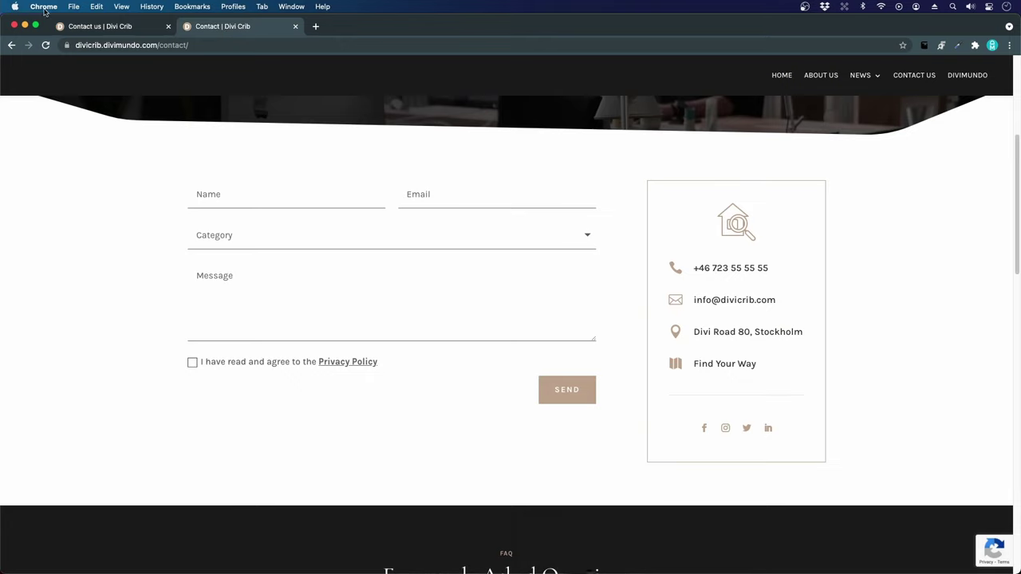
left_click(95, 27)
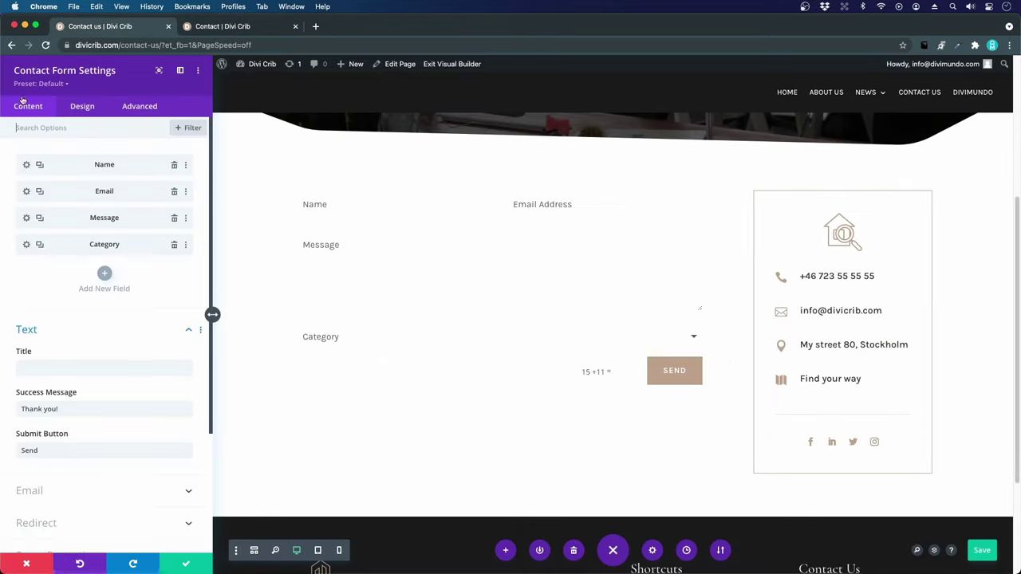
left_click(81, 107)
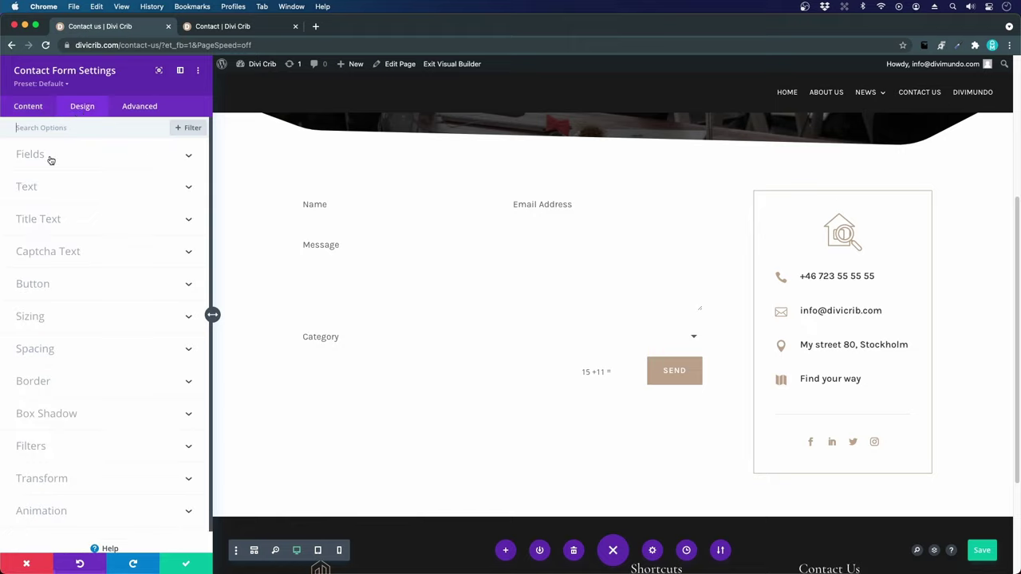
left_click(48, 386)
scroll(100, 345, "down", 1)
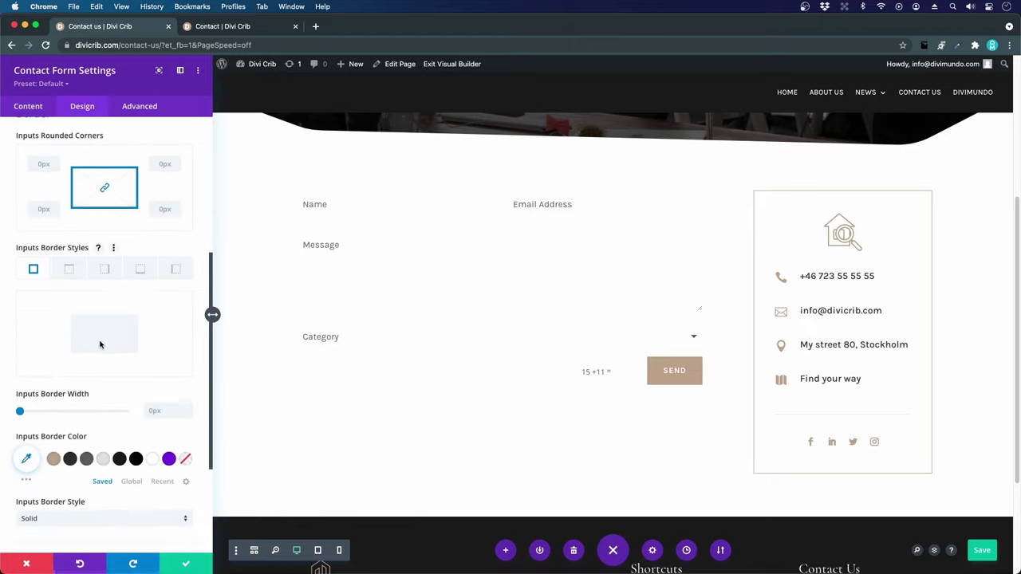
left_click(140, 271)
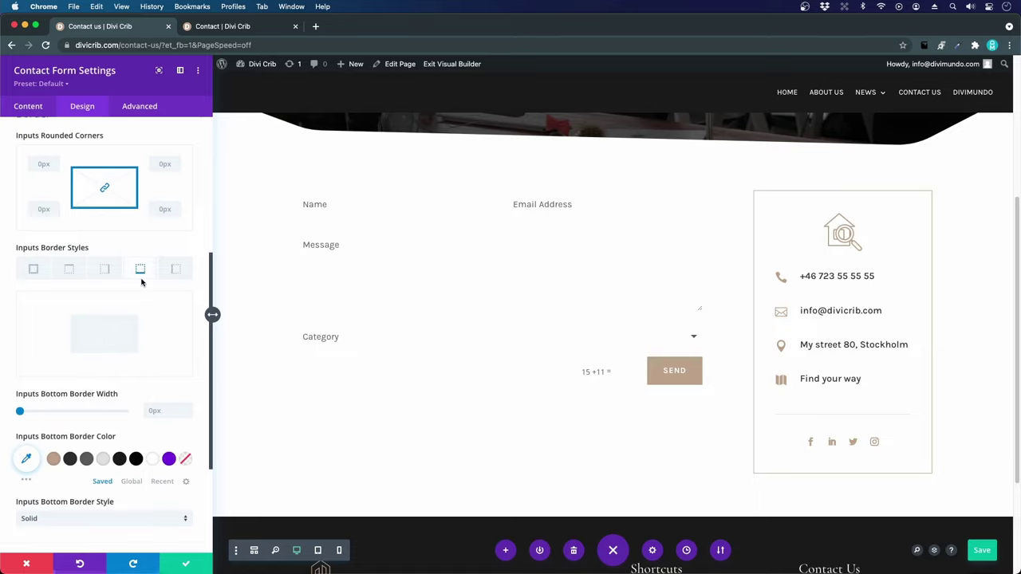
scroll(141, 282, "down", 4)
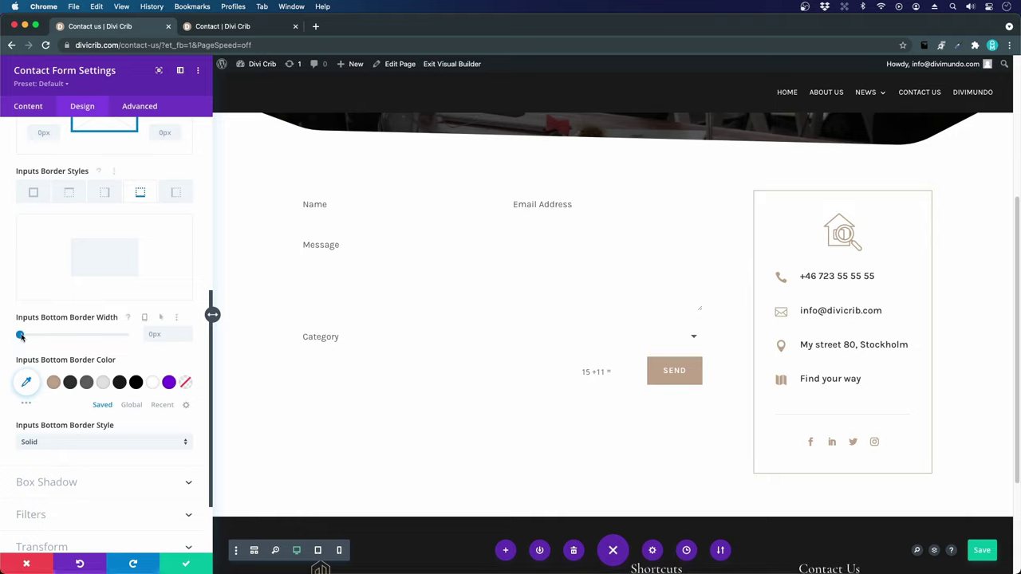
left_click_drag(20, 336, 23, 336)
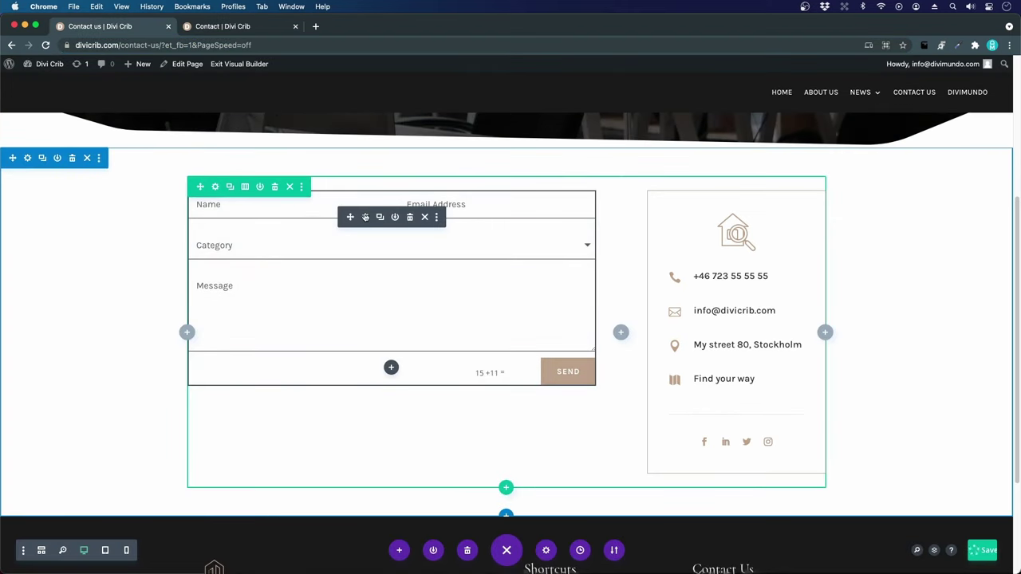
left_click(365, 216)
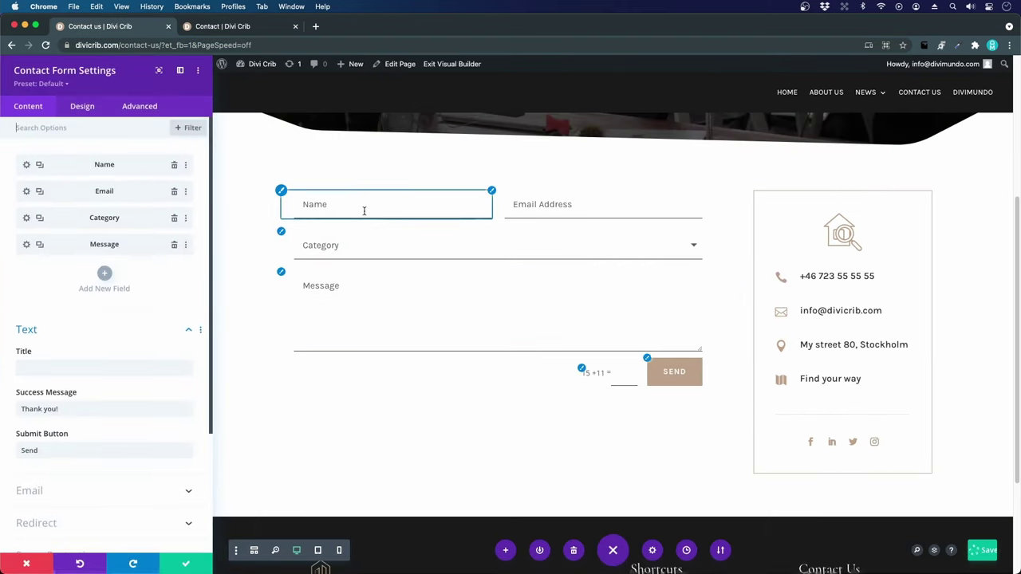
- Add a new contact form field with the Field ID Privacy
left_click(98, 282)
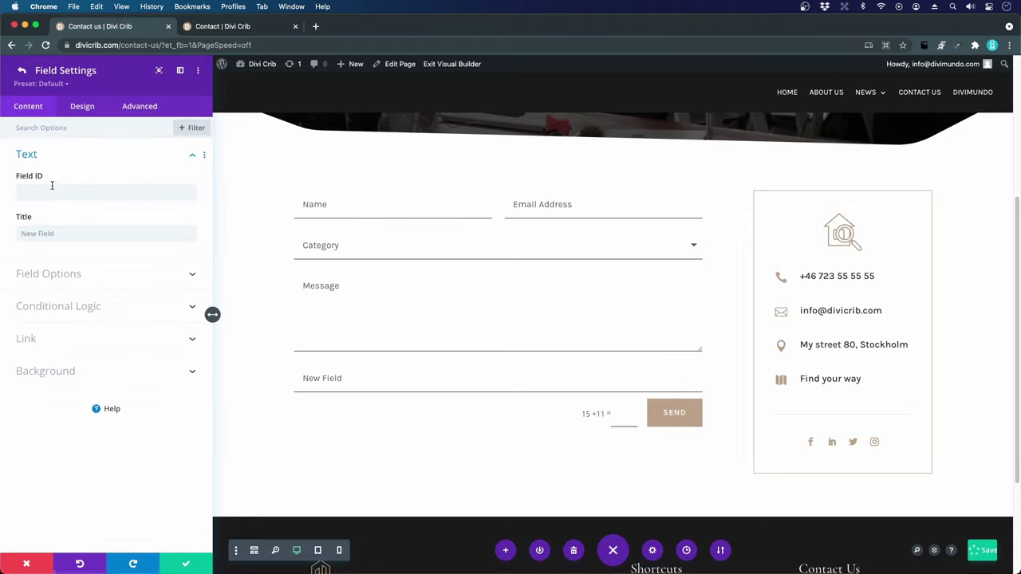
left_click(52, 189)
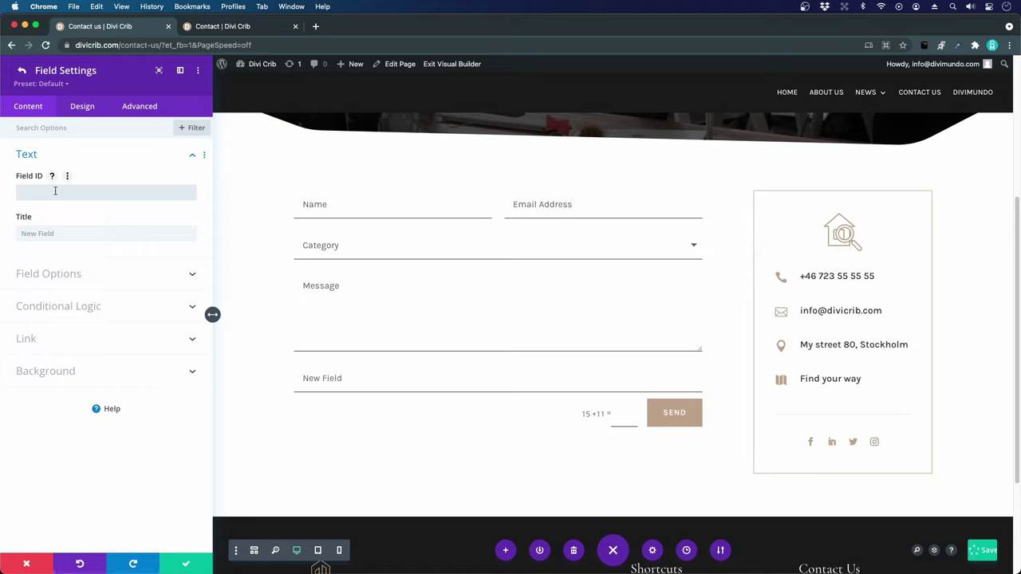
type("acy")
key("Tab")
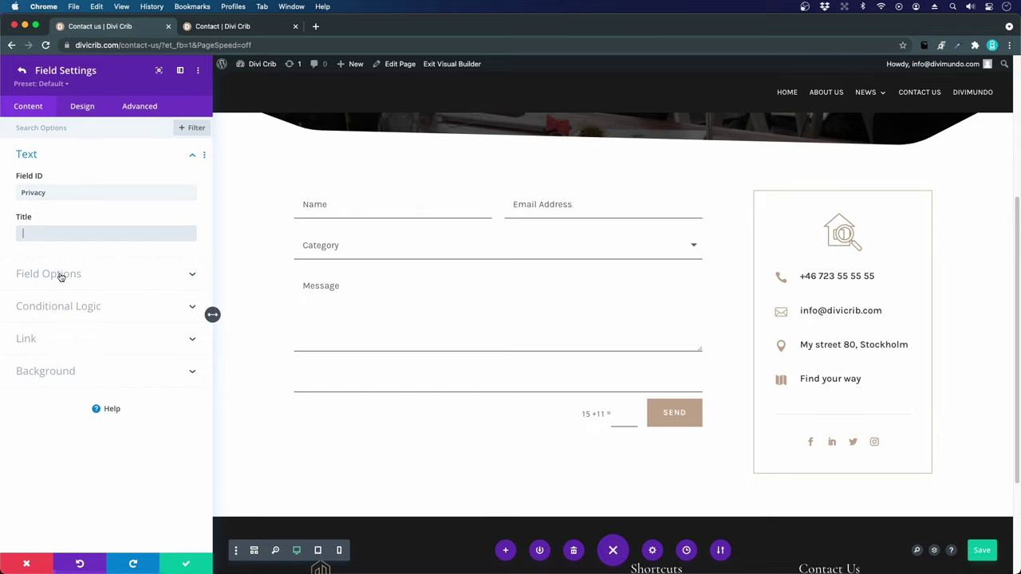
- Make the Privacy field a checkbox, matching the reference page's consent wording
left_click(62, 275)
left_click(45, 219)
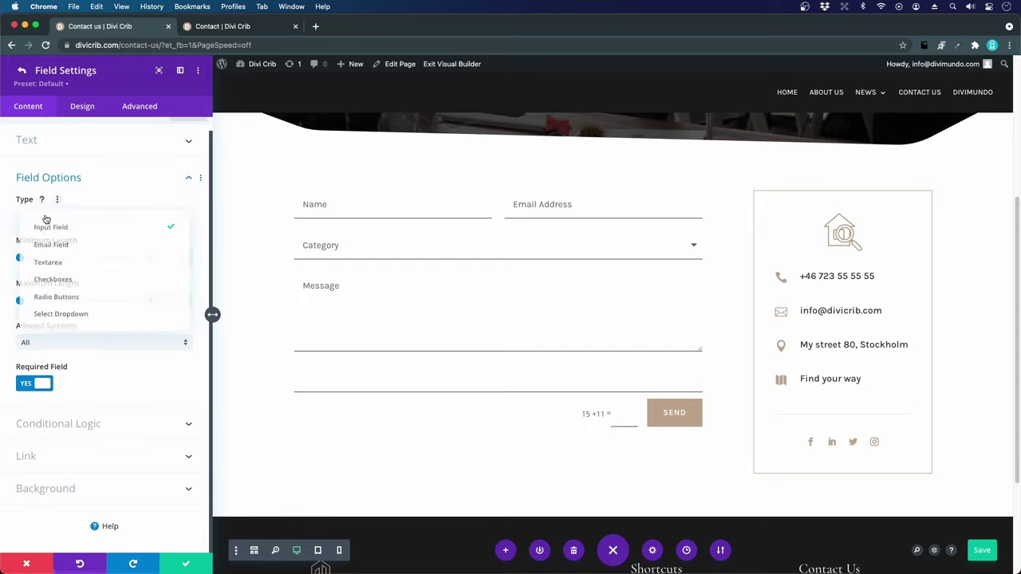
left_click(61, 277)
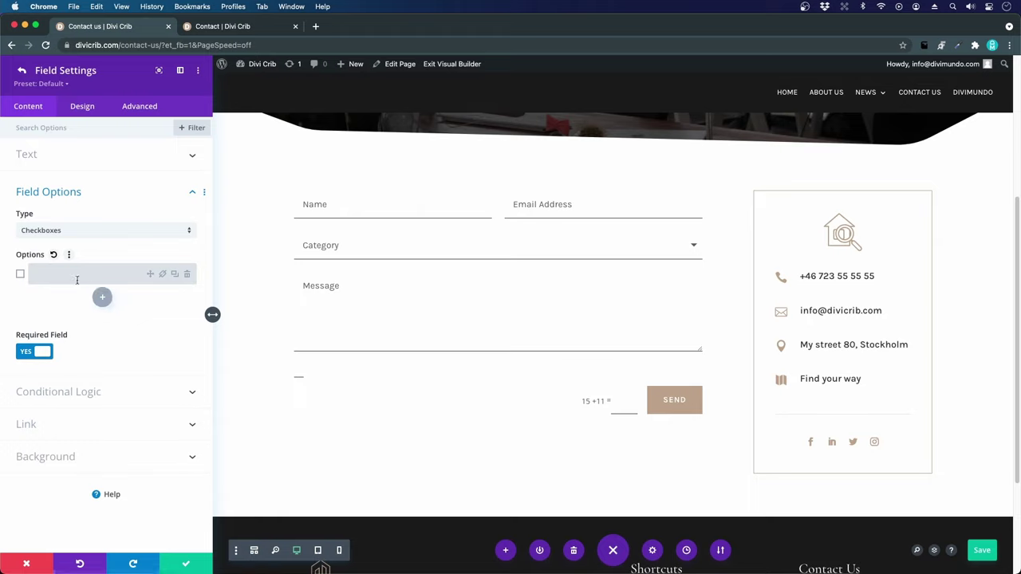
left_click(229, 32)
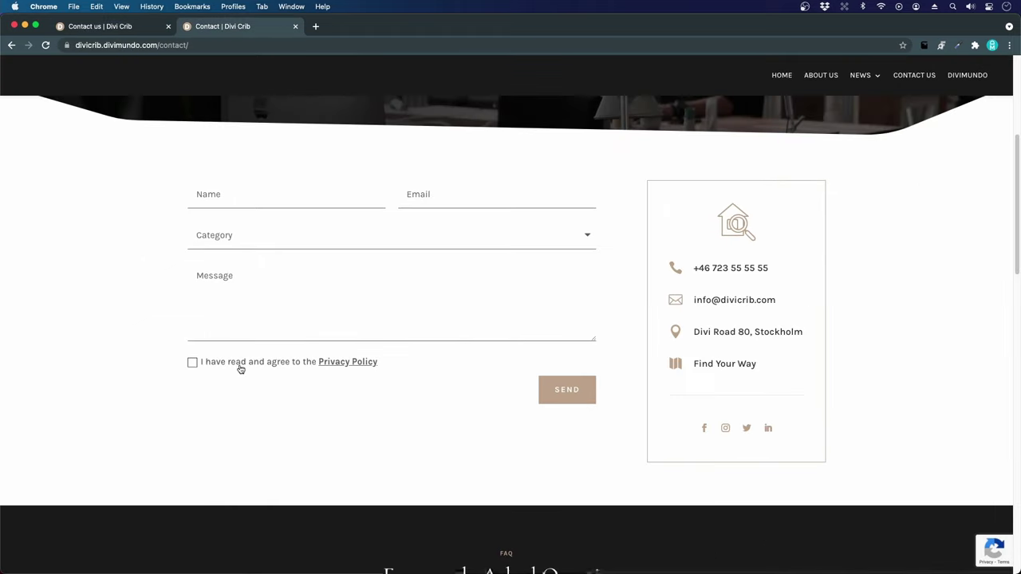
left_click(123, 27)
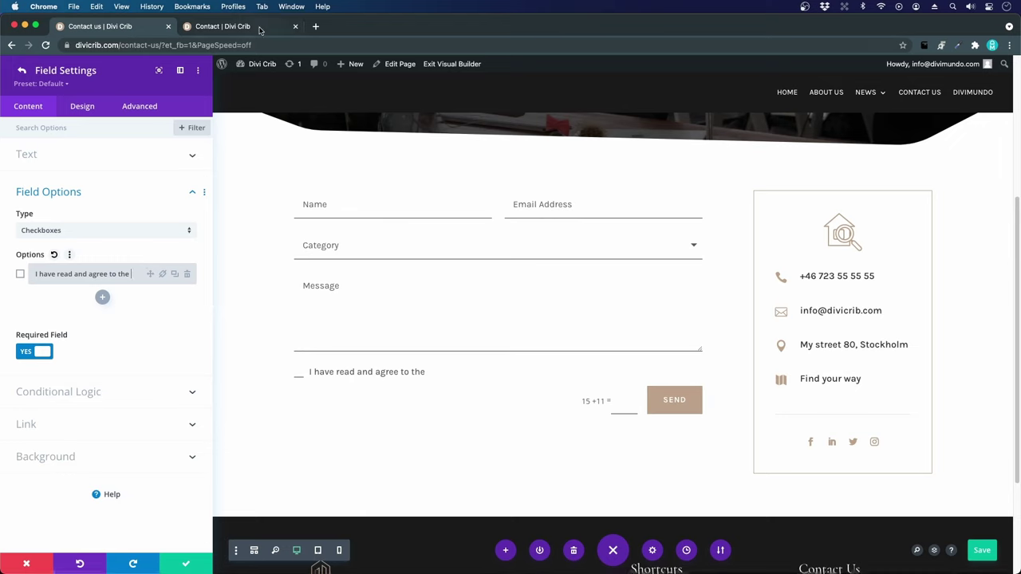
key("ctrl+Tab")
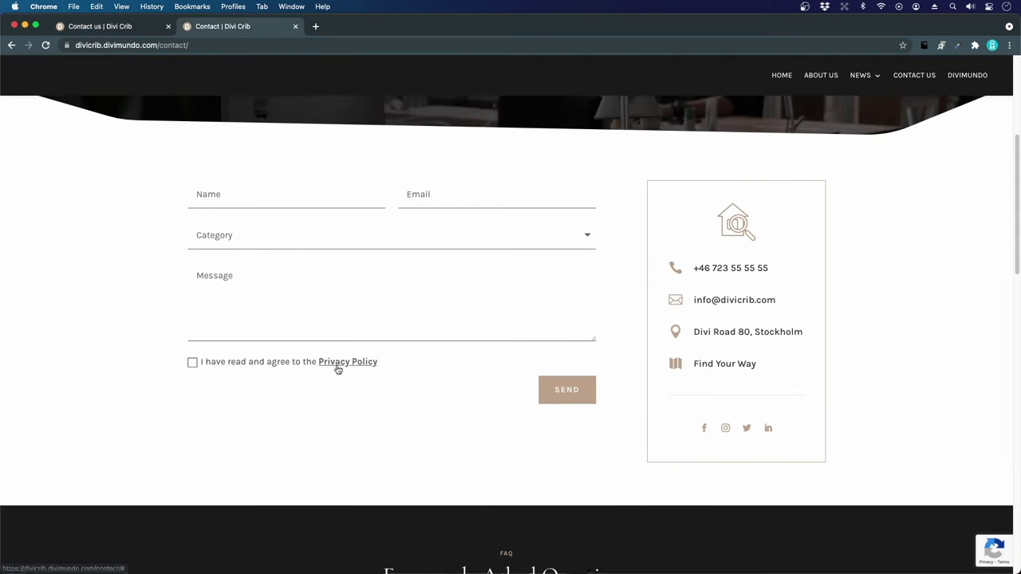
left_click(114, 30)
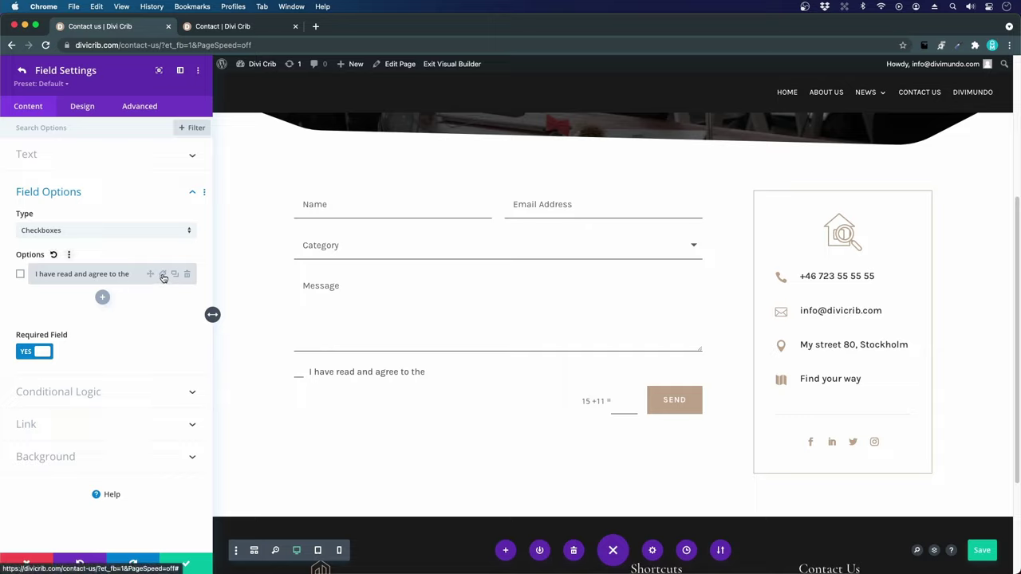
- Link 'Privacy Policy' in the consent checkbox text to /privacy-policy/, then show the field's Border design settings
left_click(163, 275)
left_click(98, 282)
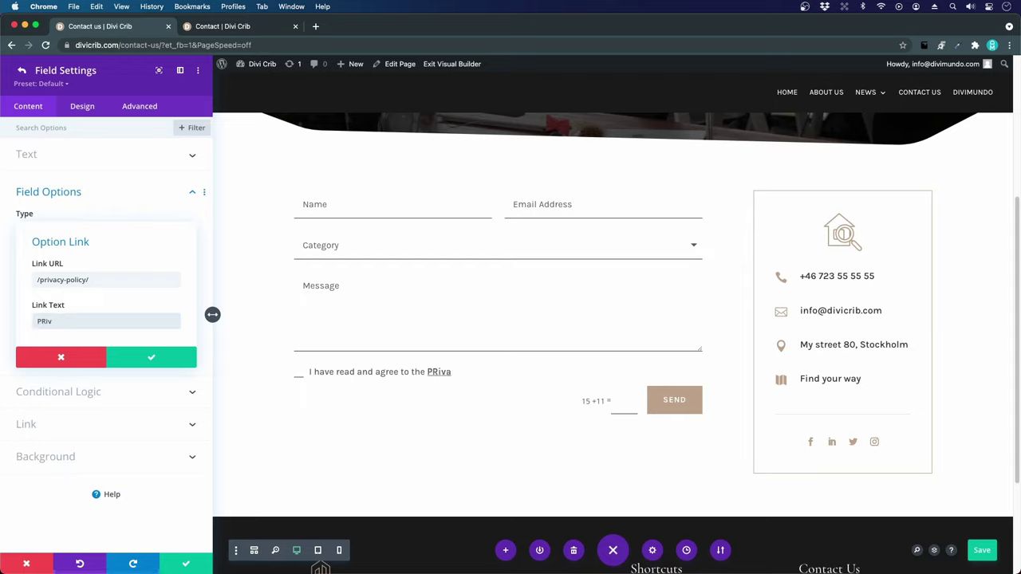
type("ivacy Policy")
left_click(151, 357)
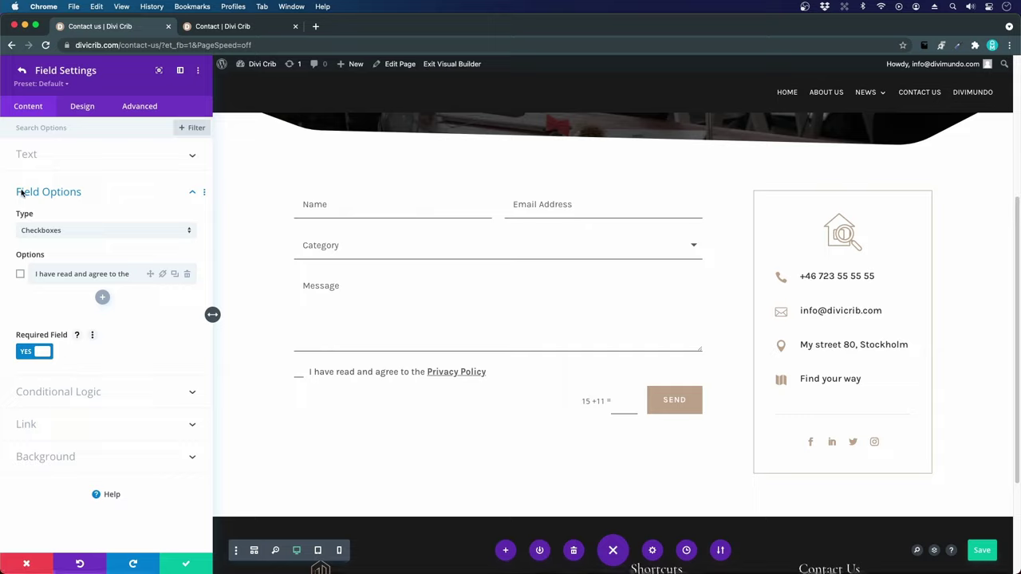
left_click(82, 106)
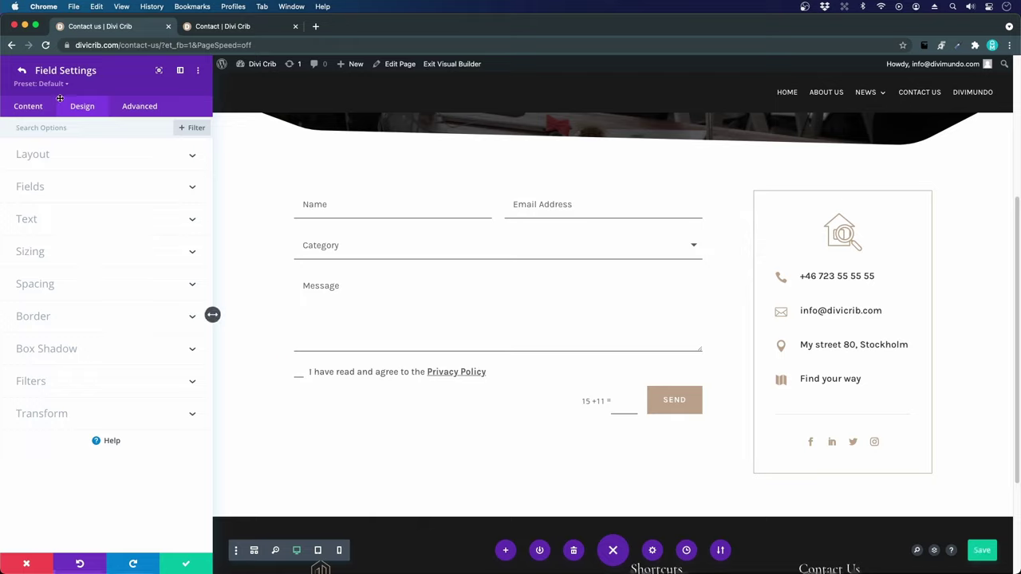
left_click(28, 317)
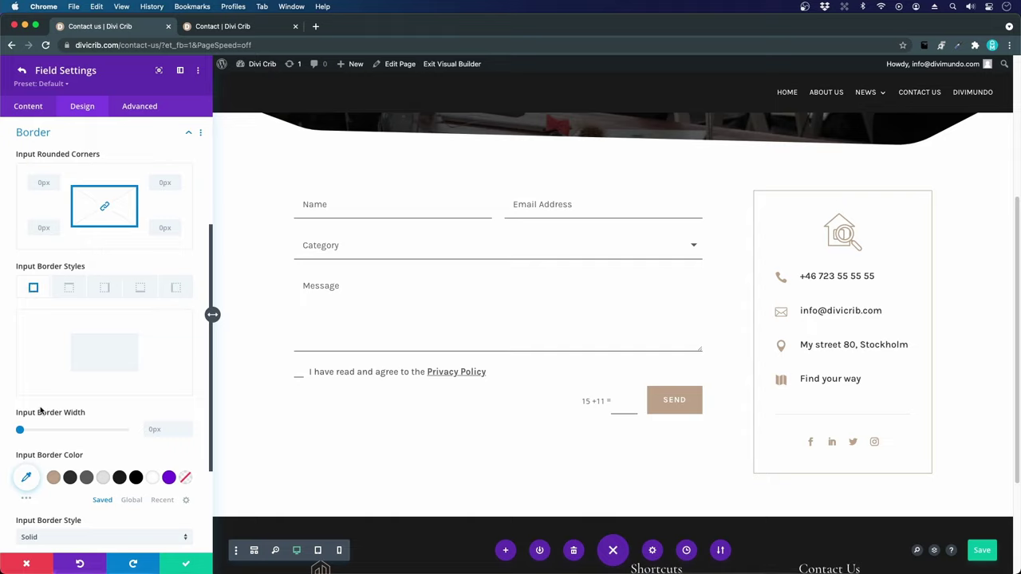
- Set the Privacy checkbox's input border width to 1px, save it, and reopen the Contact Form settings
left_click_drag(20, 432, 22, 432)
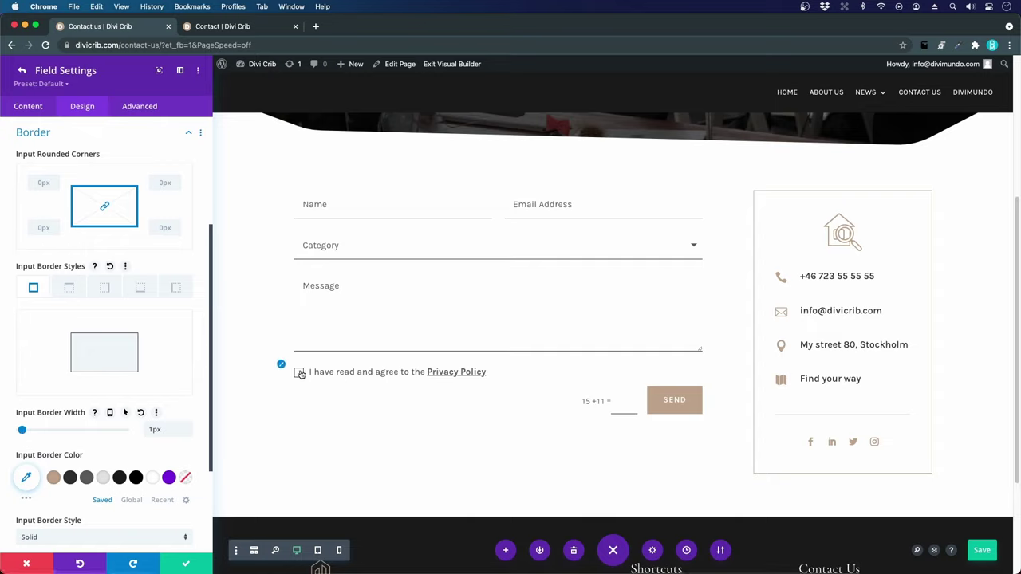
scroll(209, 314, "down", 1)
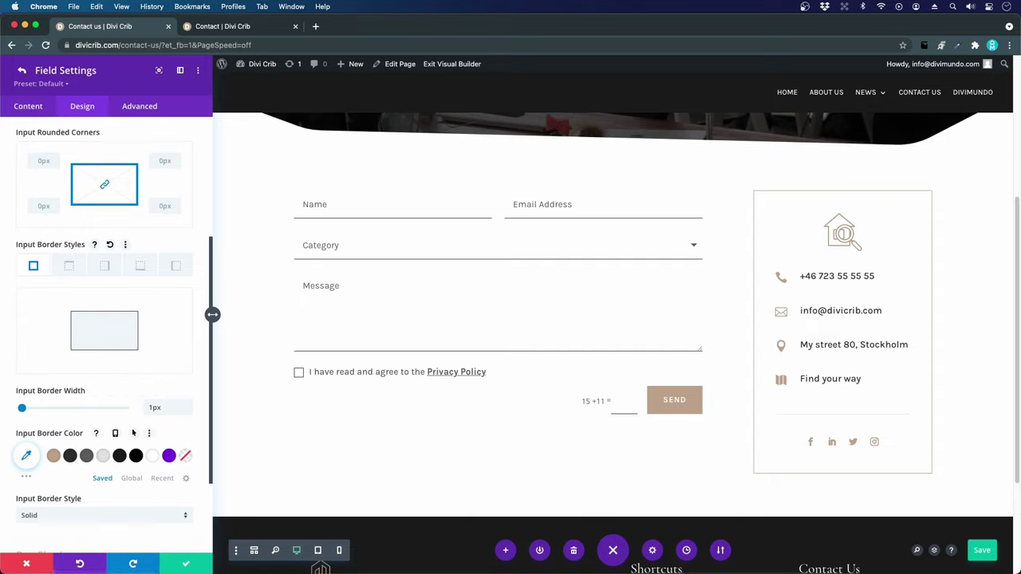
left_click(188, 567)
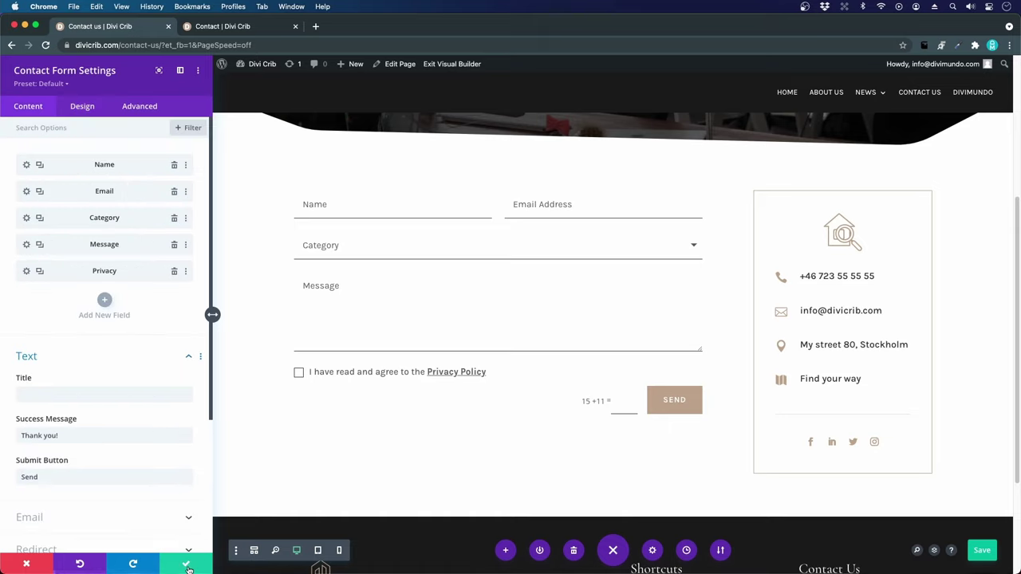
left_click(188, 567)
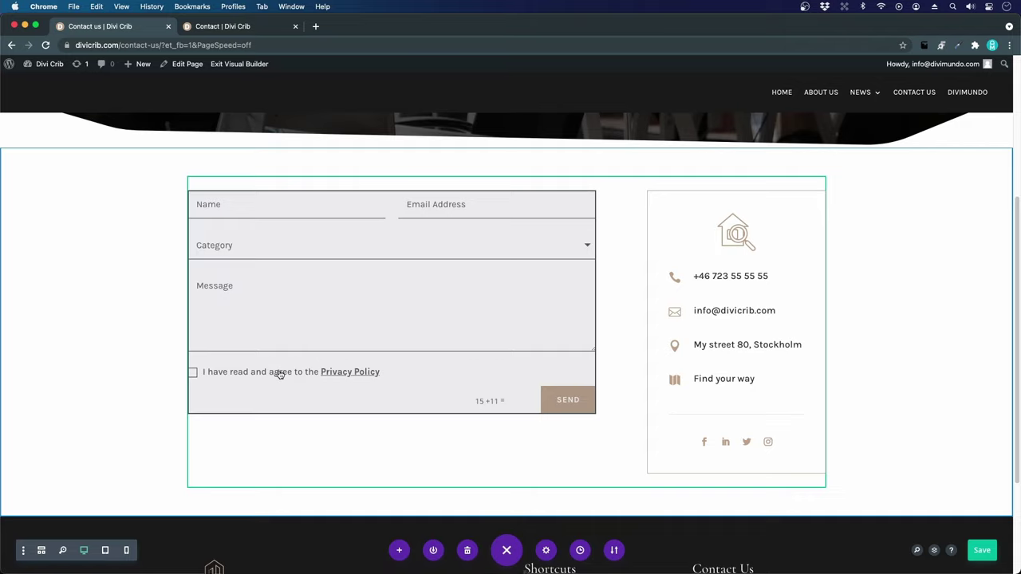
mouse_move(237, 375)
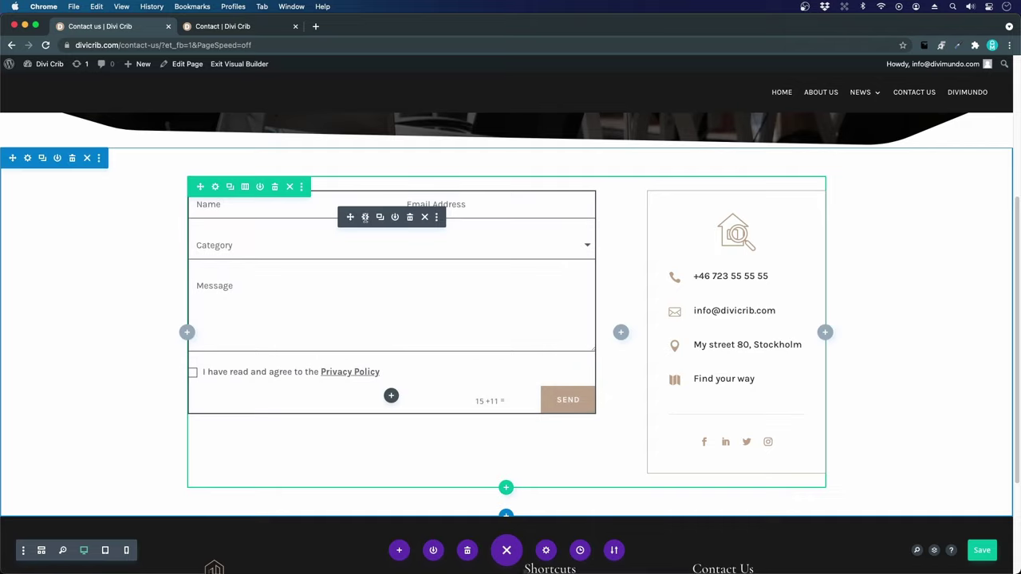
left_click(365, 217)
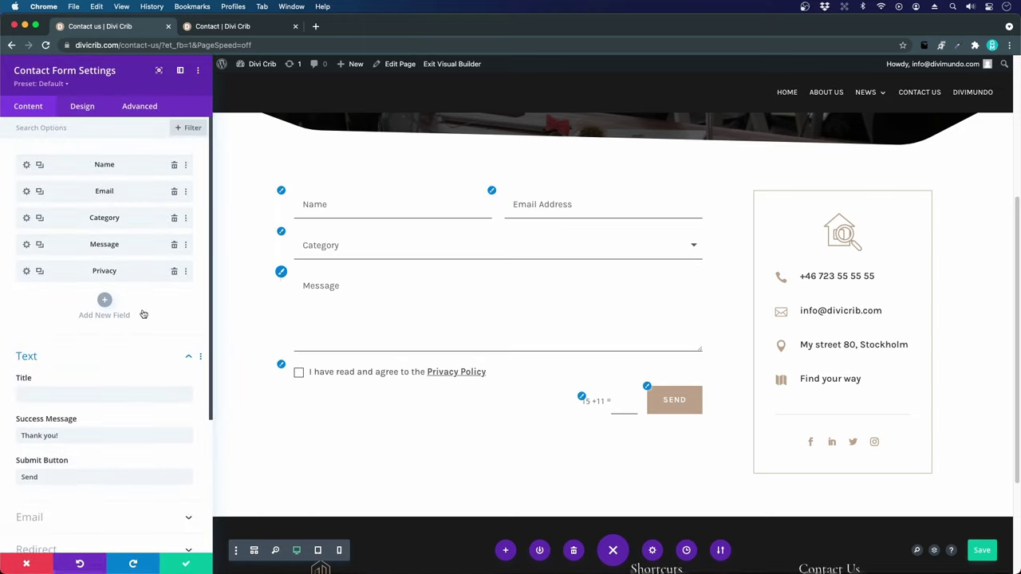
- Try test text in the Privacy field's Title, then discard it and close the form settings
left_click(30, 272)
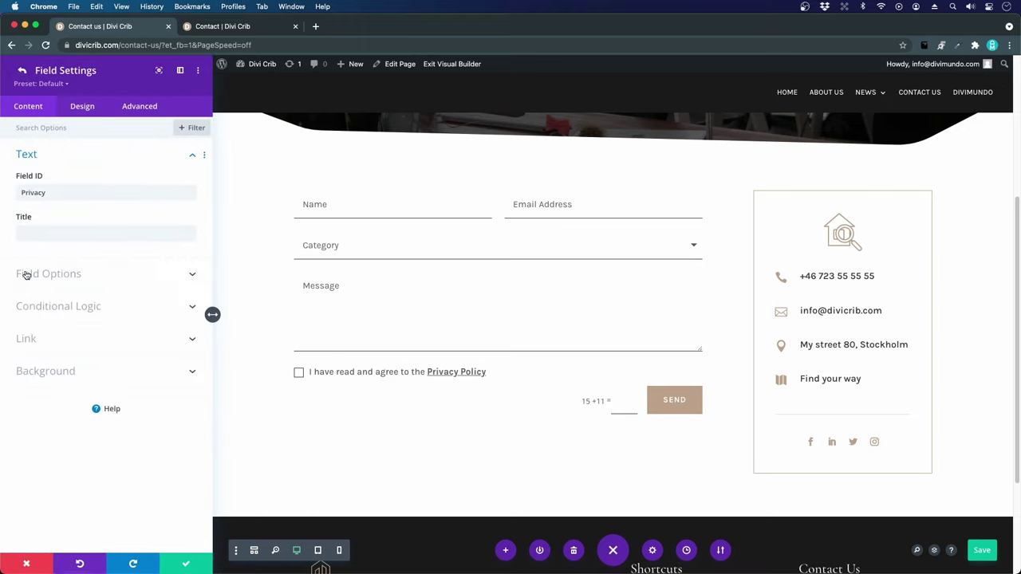
left_click(45, 234)
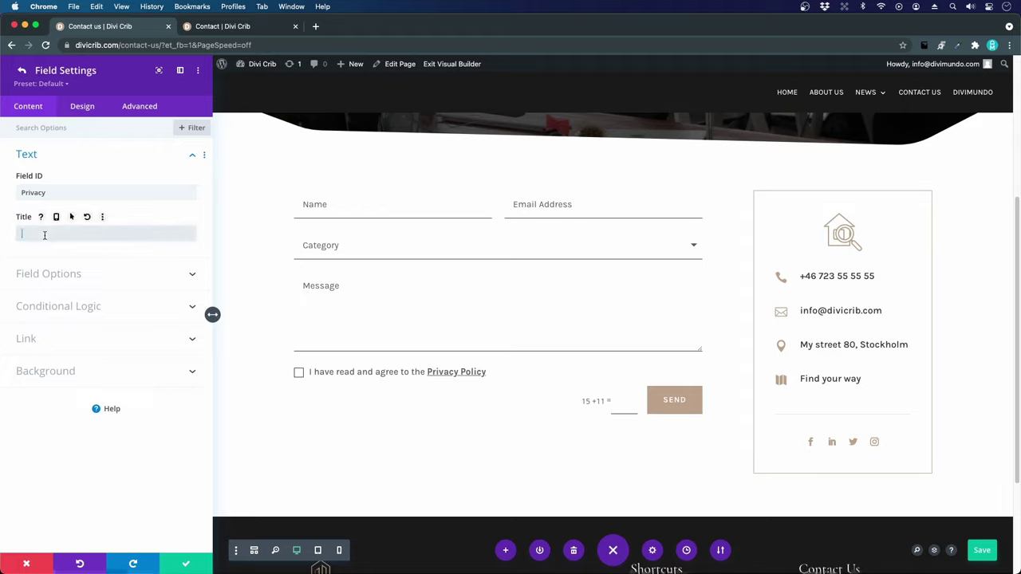
type("Here sf sdf ds")
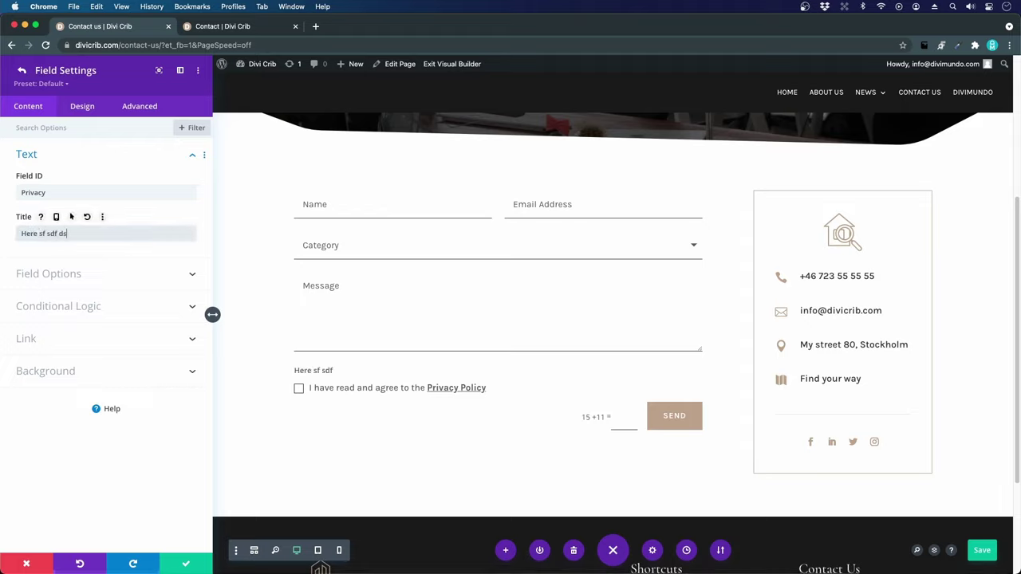
type("f sdf sdf ds fsd fsdfds ,sdfjklsdjfk sd")
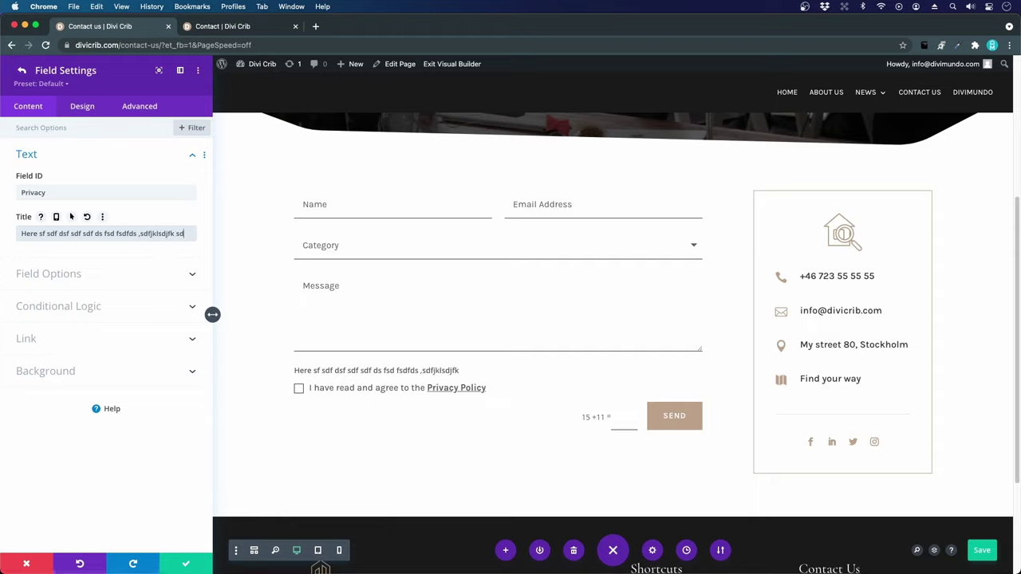
type("fjfk jsdkfj sdkjsdkfj dsjfksdjfk jsdkjdf kjsdfk jsdkjdfsj sdkfj sdkfjsdfsdkfjfkdsjf")
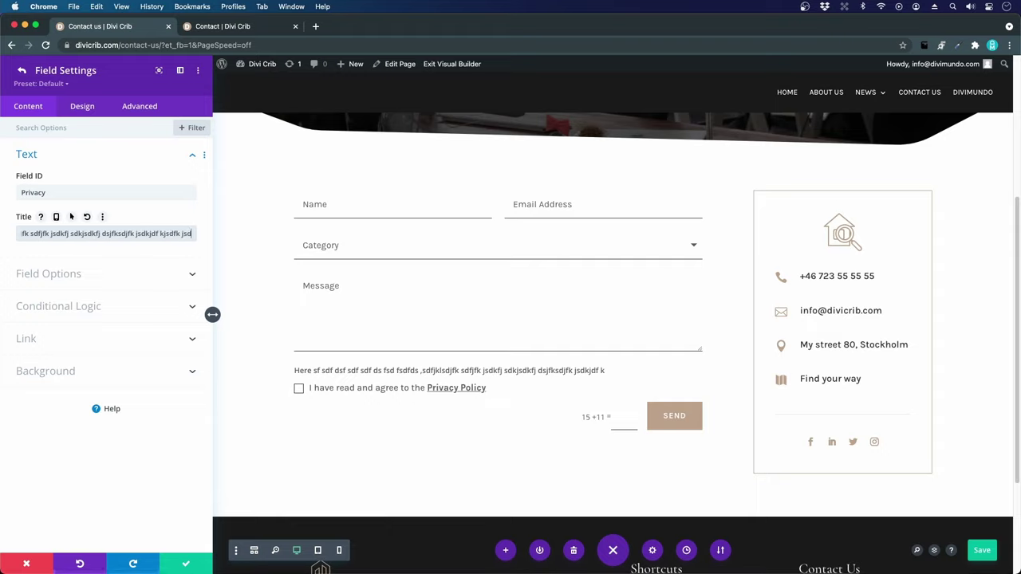
type("kdsjfk sdjkj ksjdfksdjfk jsdfkdjsfkjsdkfjsdkfjsd")
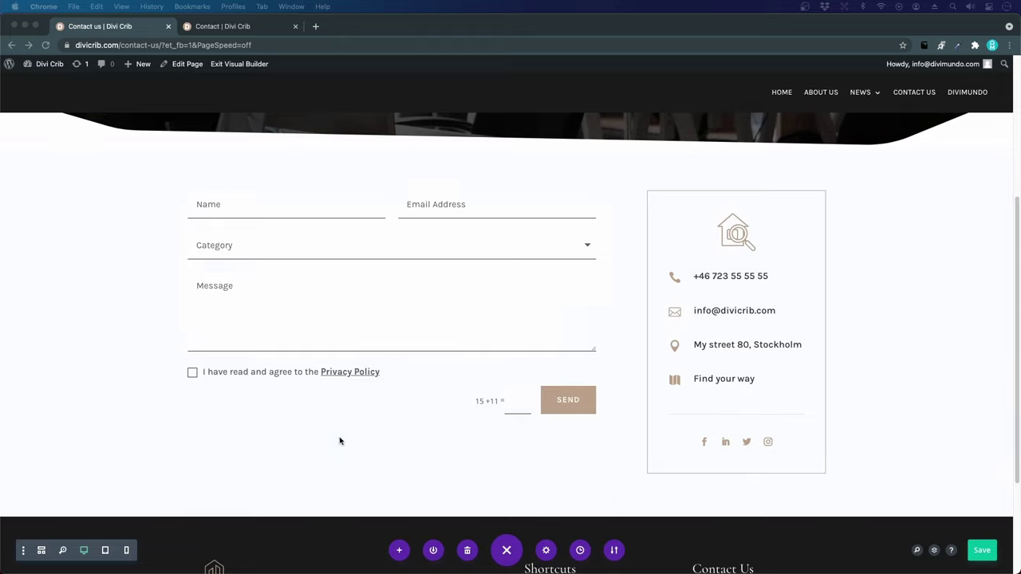
left_click(272, 258)
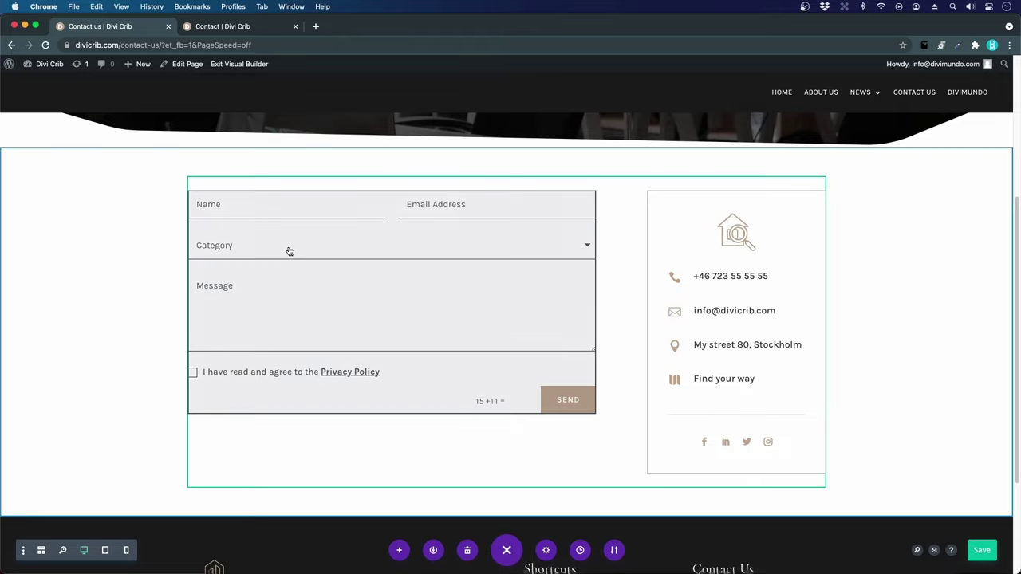
- Turn off Basic Captcha and enable the ReCaptcha spam protection service for the form
mouse_move(288, 251)
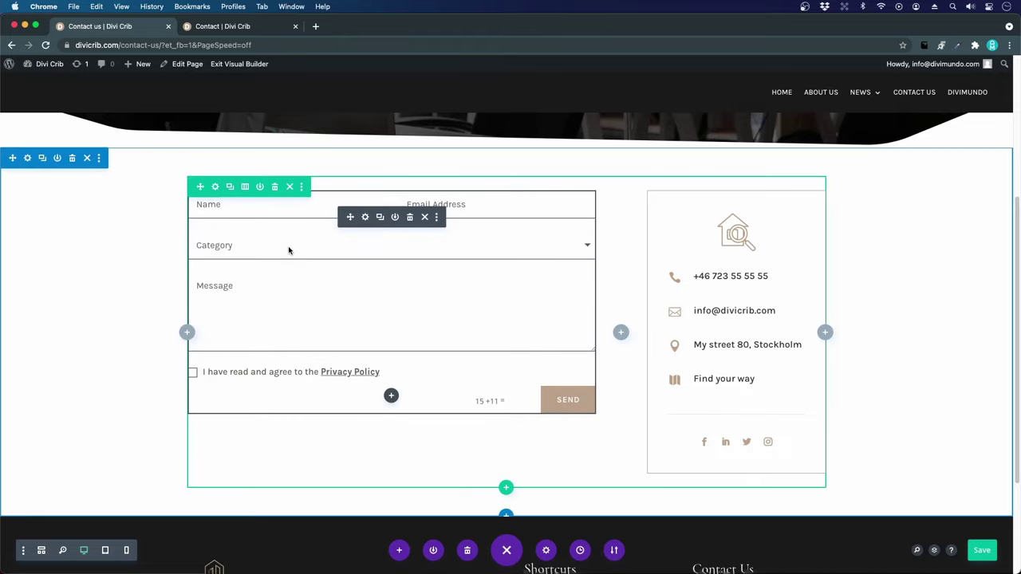
left_click(366, 219)
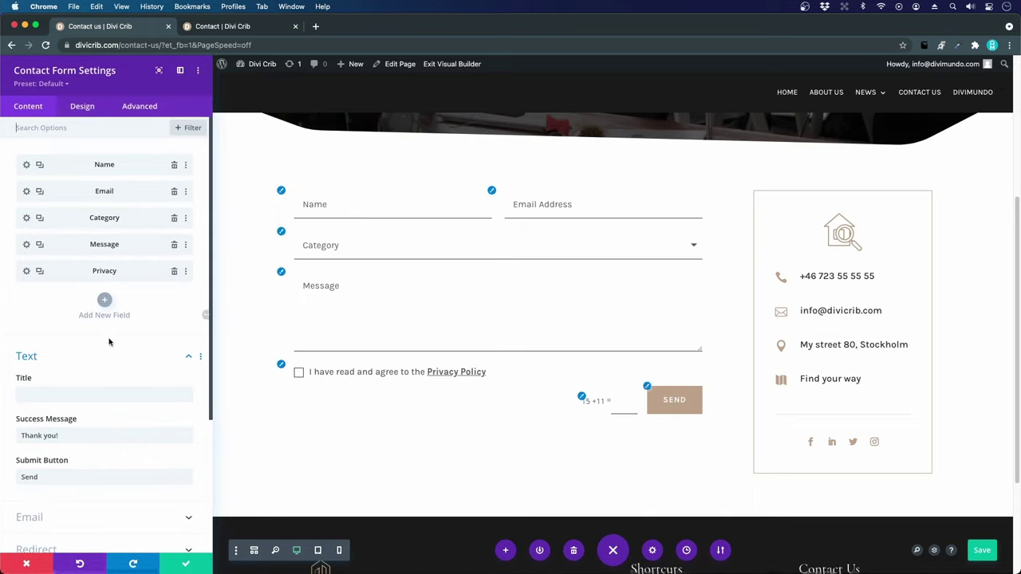
scroll(103, 348, "down", 5)
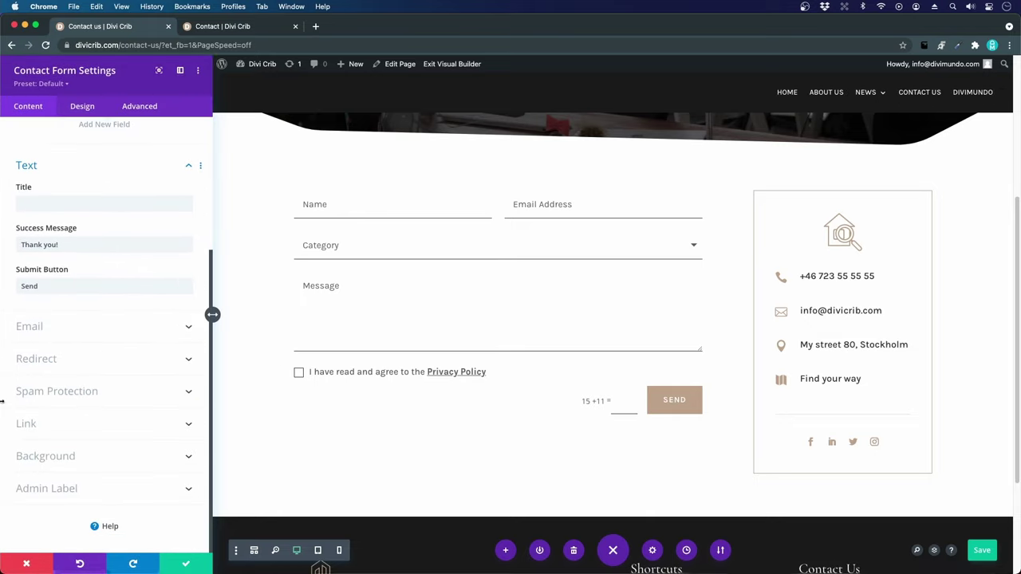
left_click(44, 399)
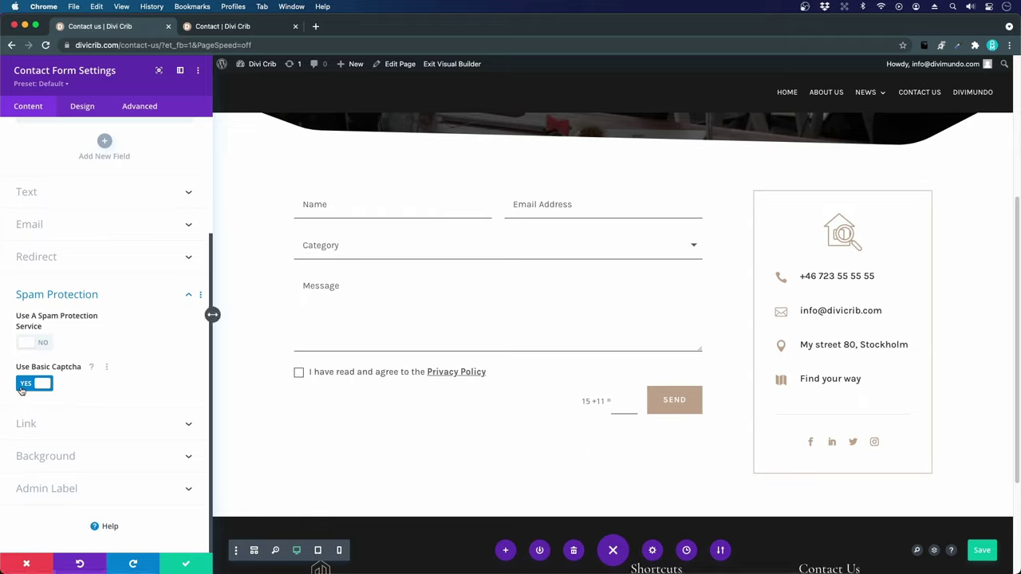
left_click(22, 385)
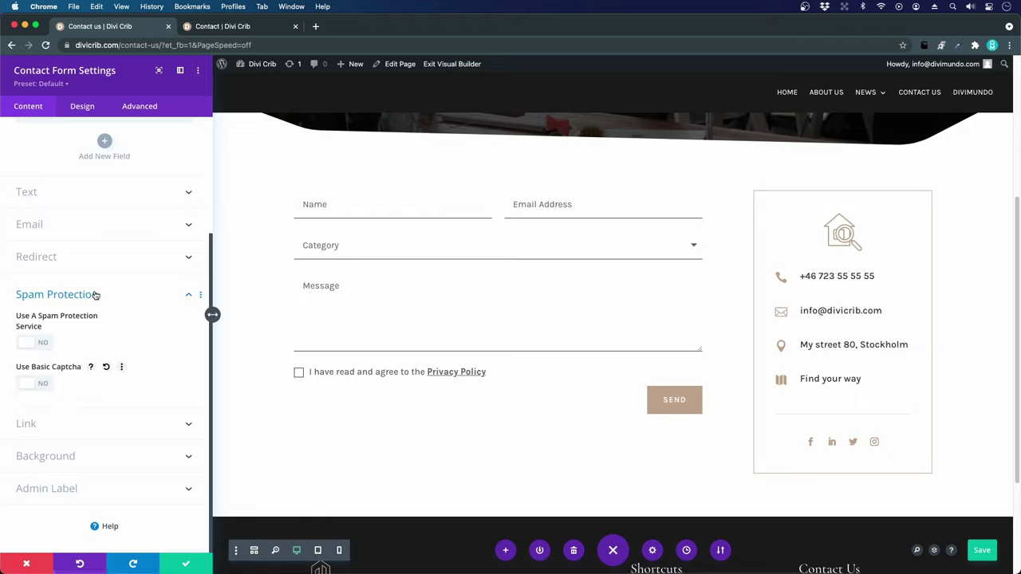
left_click(48, 343)
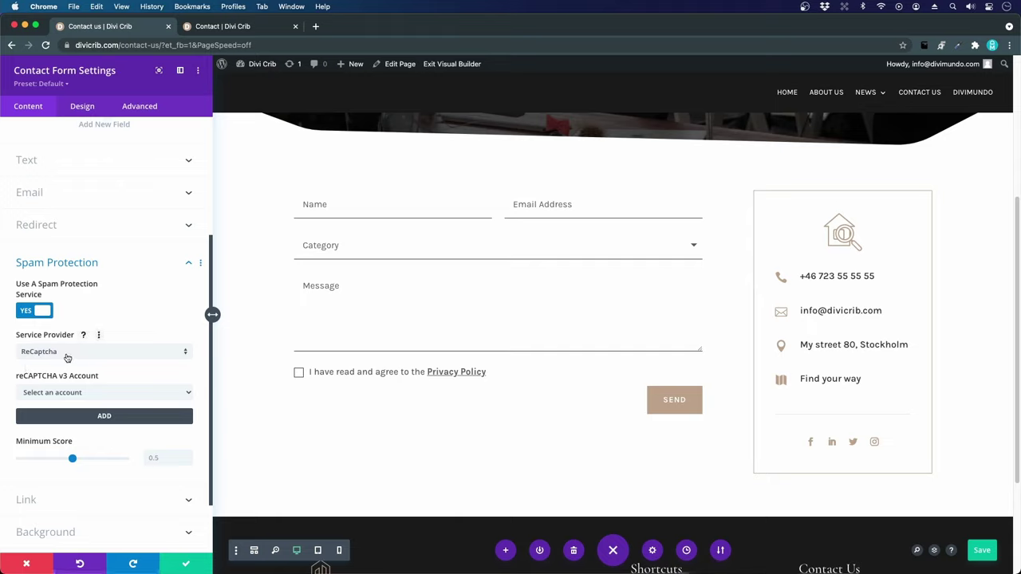
left_click(67, 357)
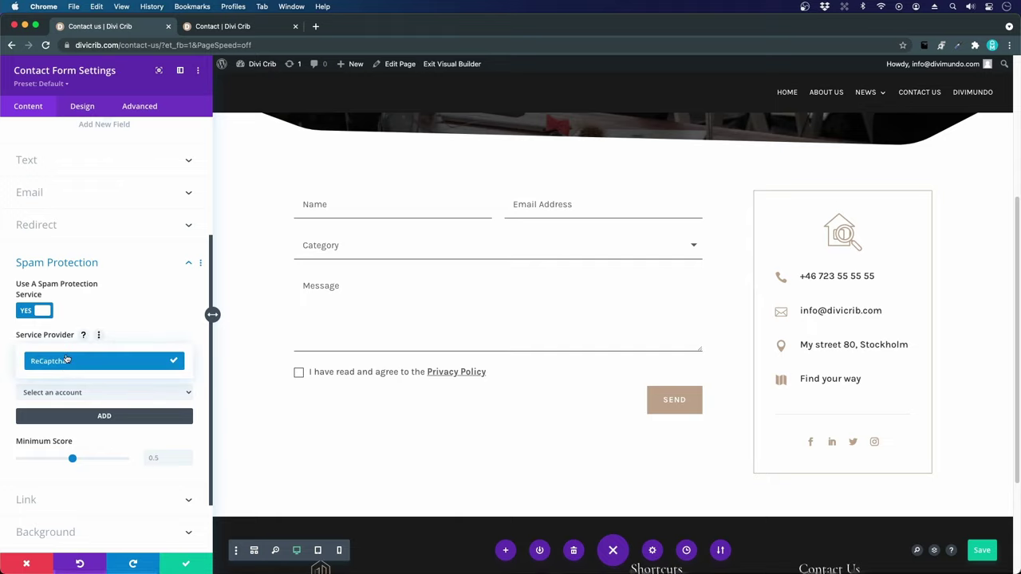
left_click(67, 359)
- Start adding a new reCAPTCHA v3 account named Divicrib
scroll(114, 380, "down", 1)
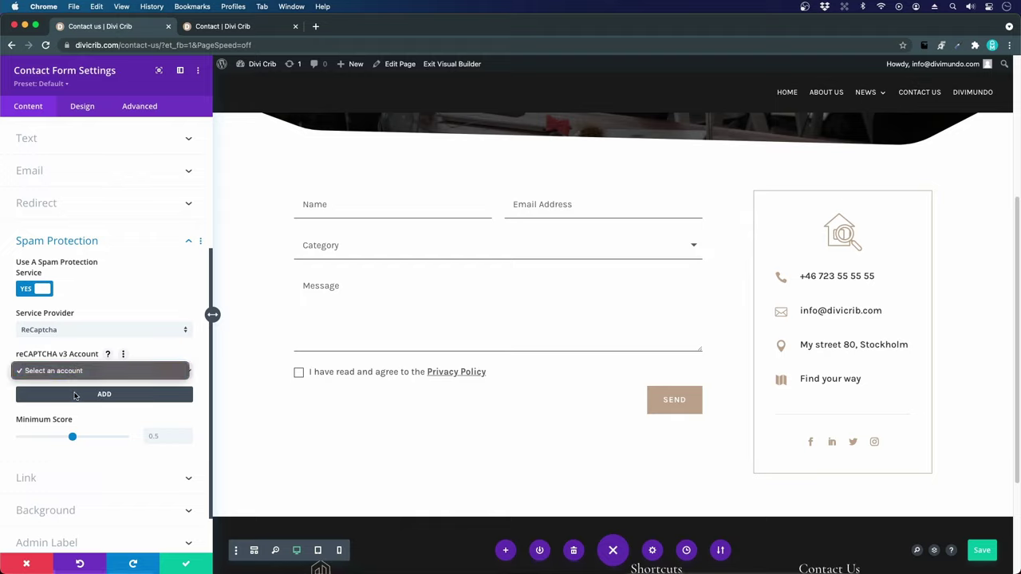
left_click(78, 398)
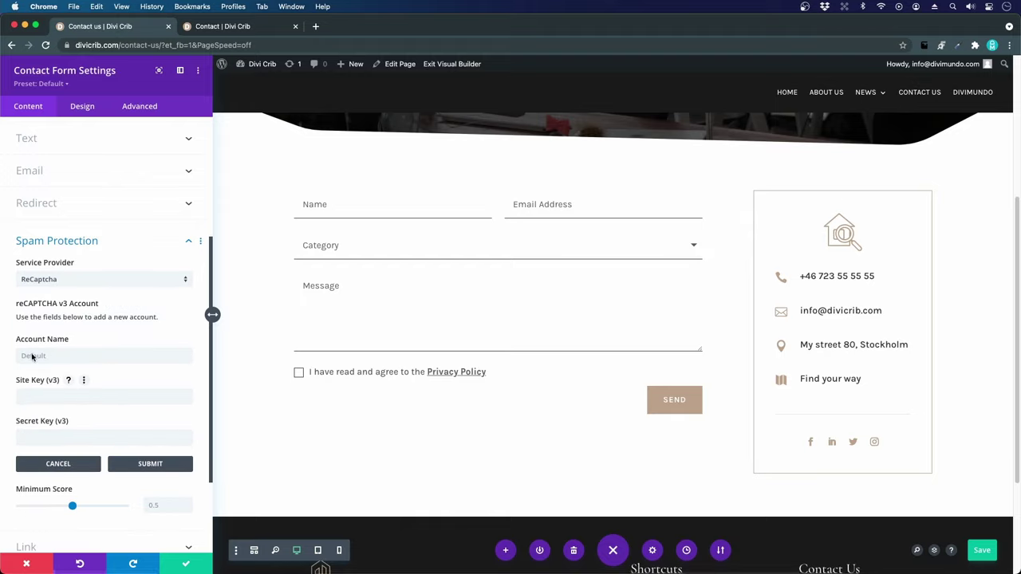
left_click(97, 362)
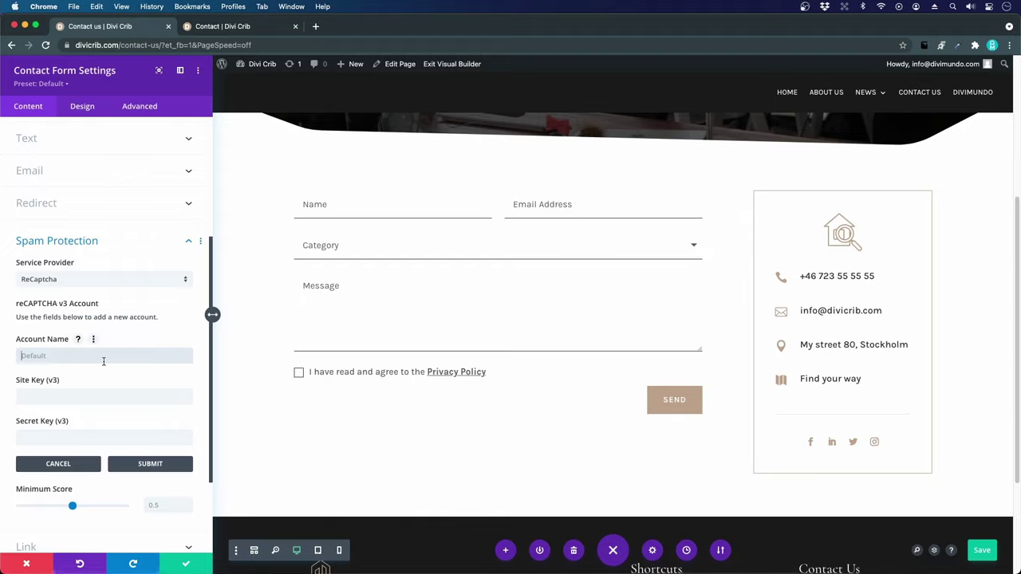
type("Divicrib")
scroll(103, 396, "down", 1)
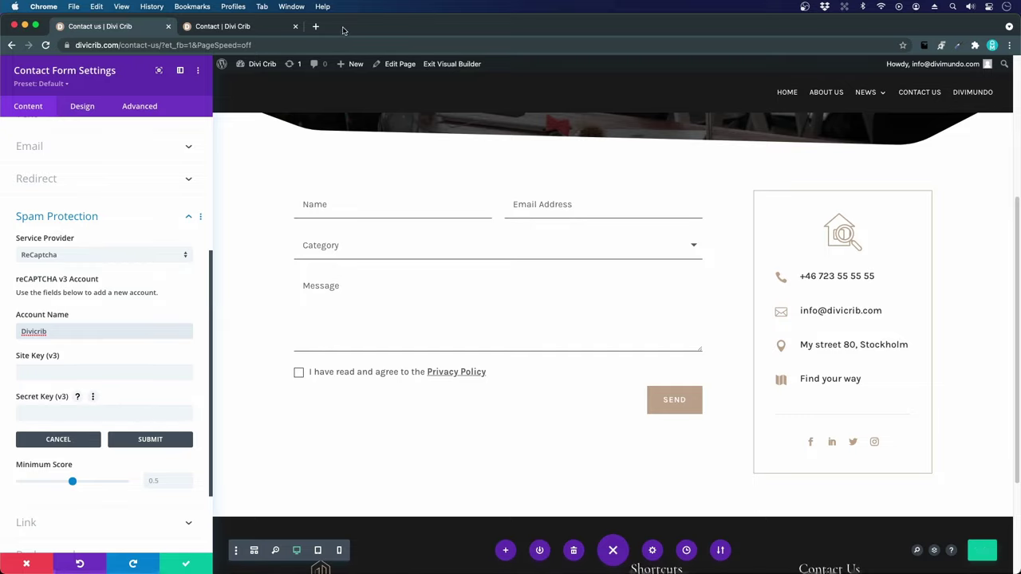
left_click(317, 27)
- Go to google.com/recaptcha/about/ and open the v3 Admin Console's site registration form
left_click(307, 45)
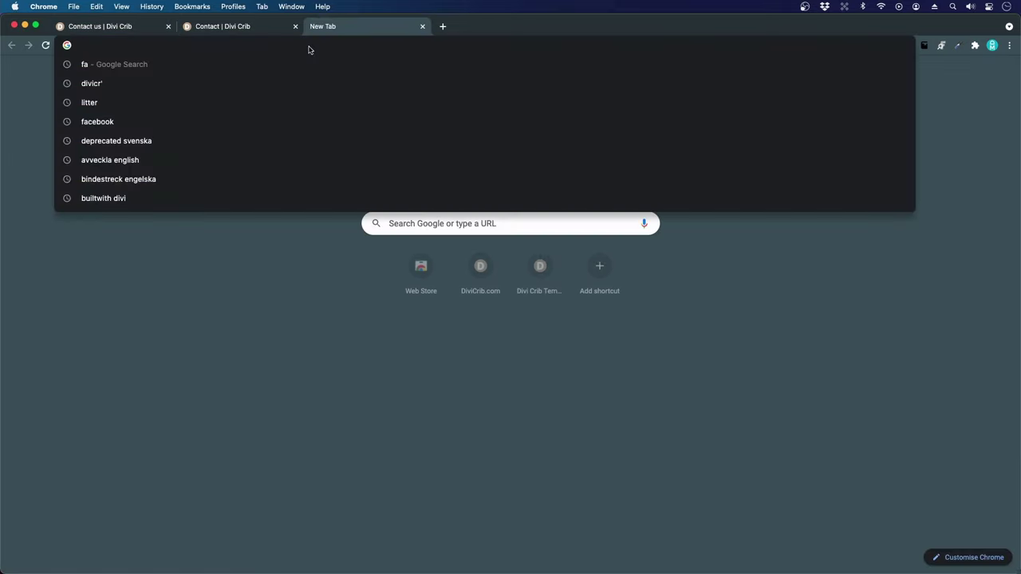
type("https://www.google.com/recaptcha/about/")
key("Return")
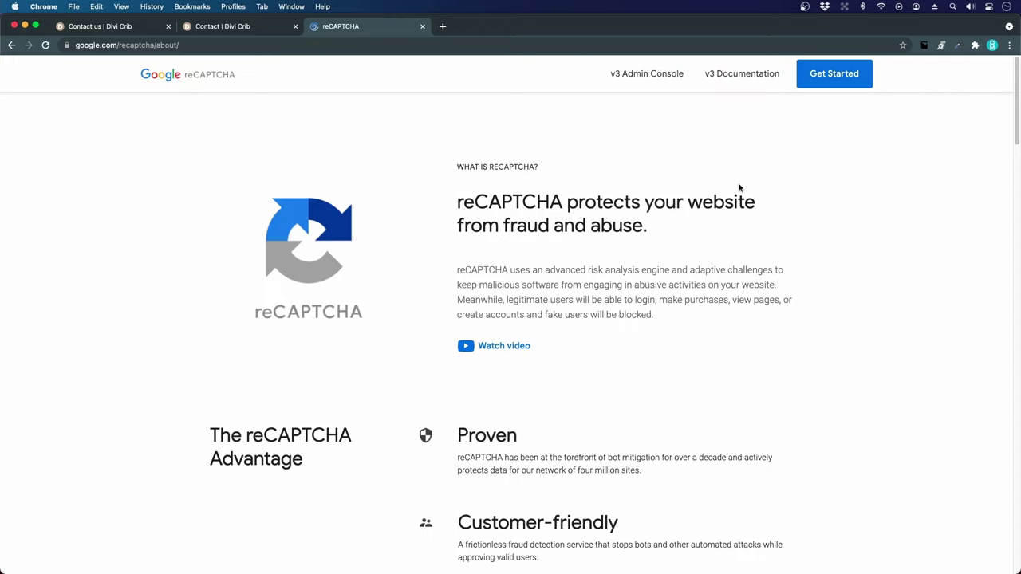
left_click(652, 74)
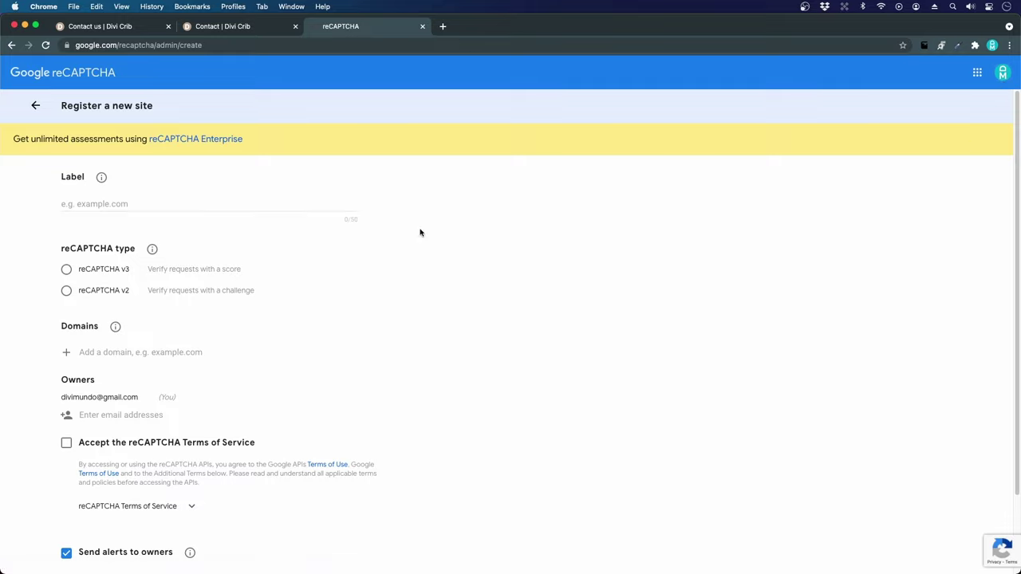
- Label the new site Divicrib.com and choose reCAPTCHA v3
left_click(86, 206)
type("Divic")
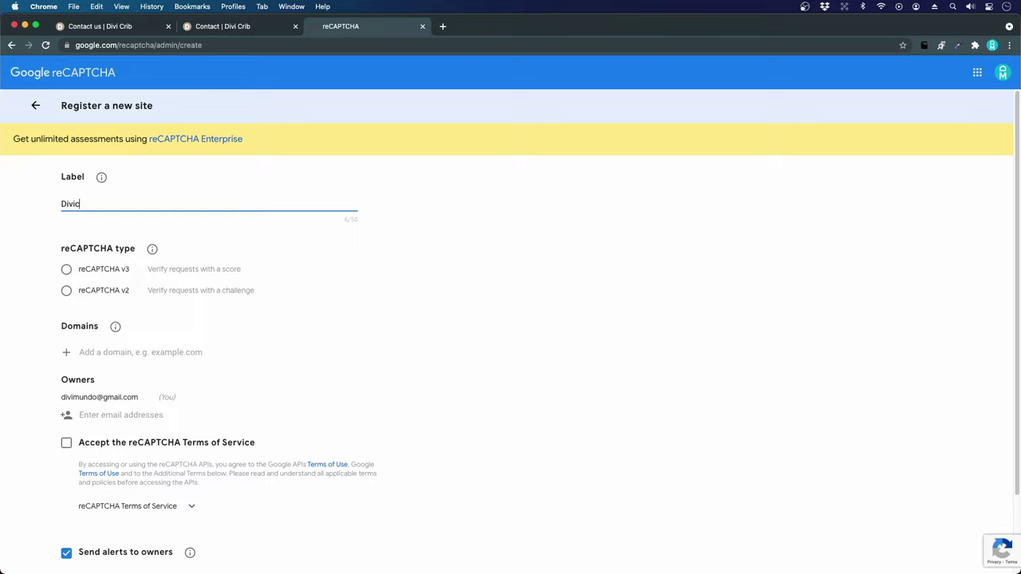
type("rib.com")
left_click(301, 336)
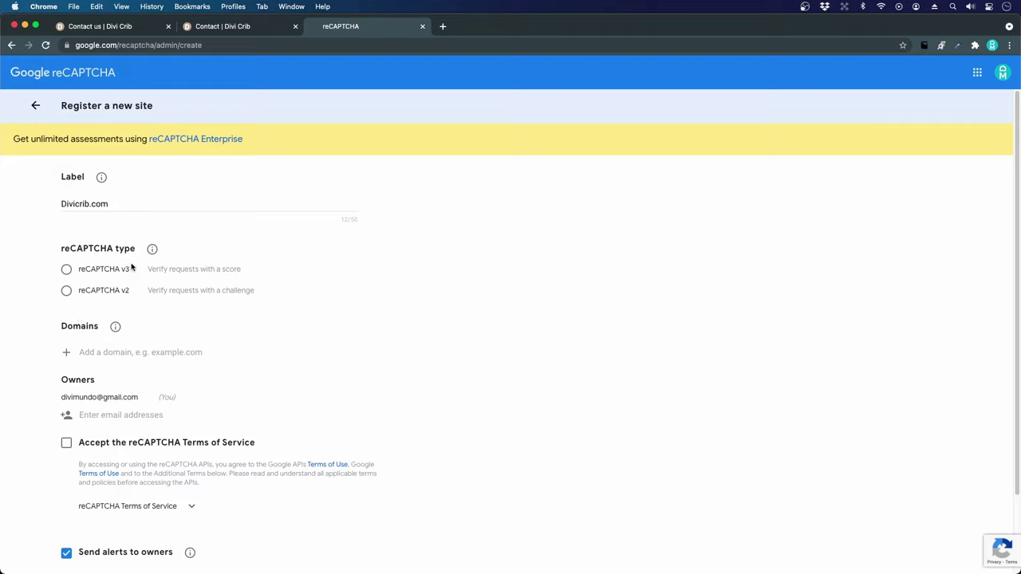
left_click(67, 271)
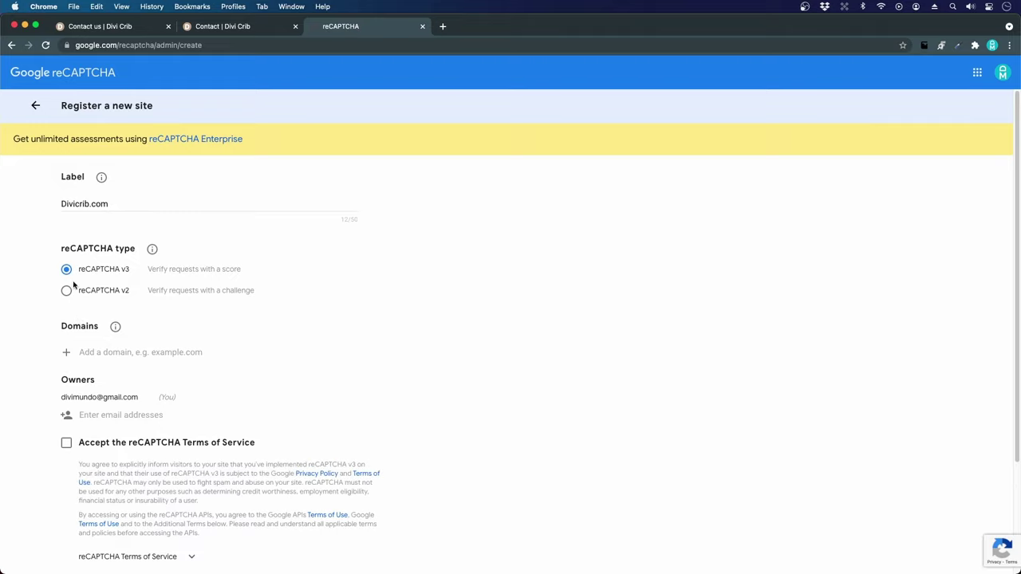
scroll(342, 392, "down", 1)
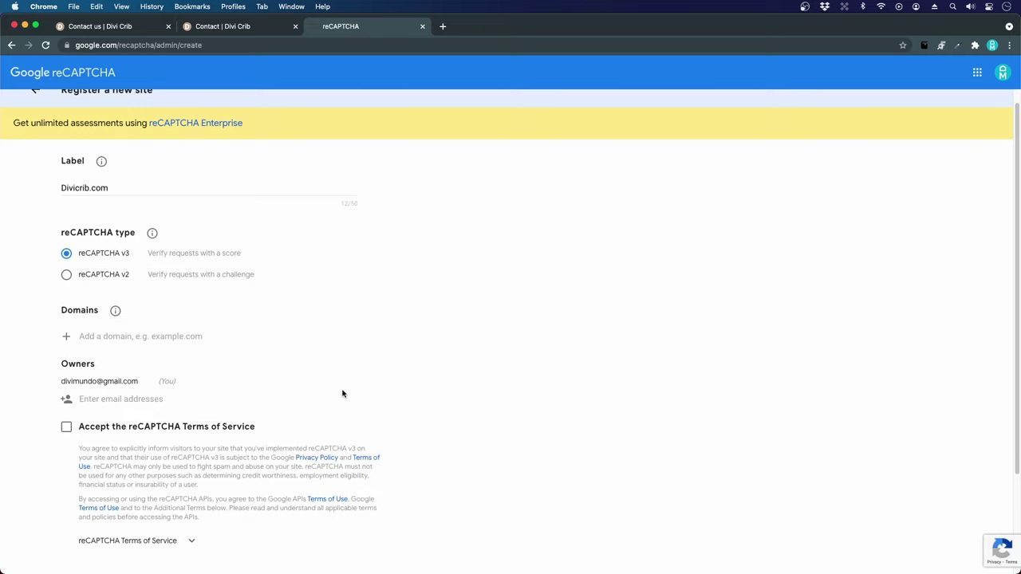
scroll(343, 394, "down", 1)
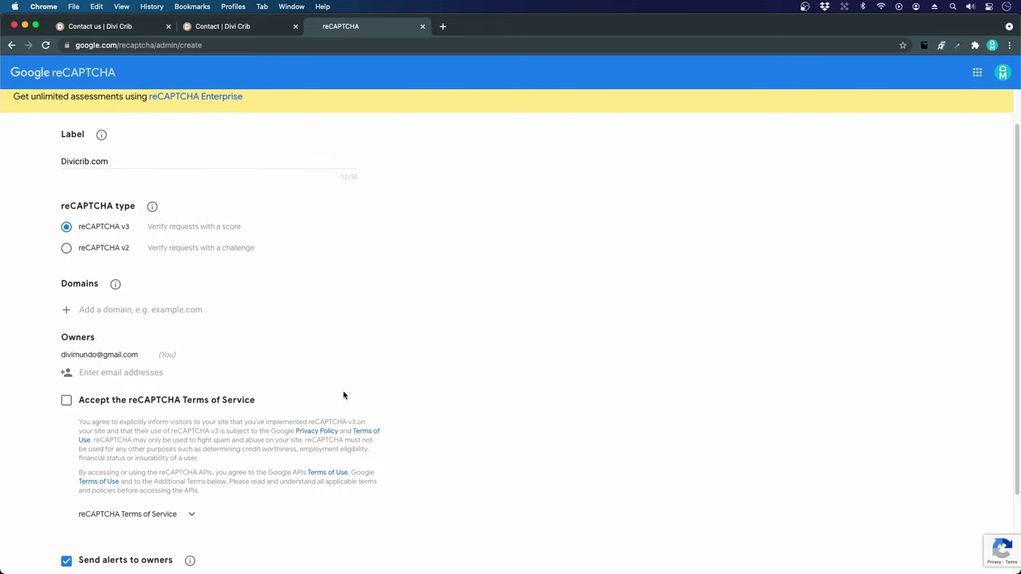
- Add divicrib.com as the domain, accept the Terms of Service and submit the registration
left_click(114, 311)
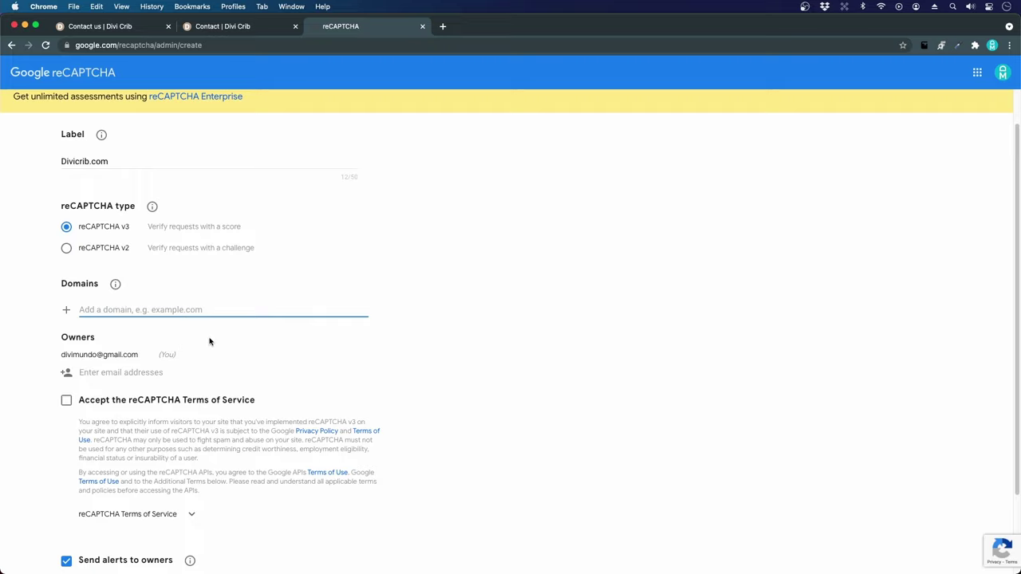
type("divicrib.com")
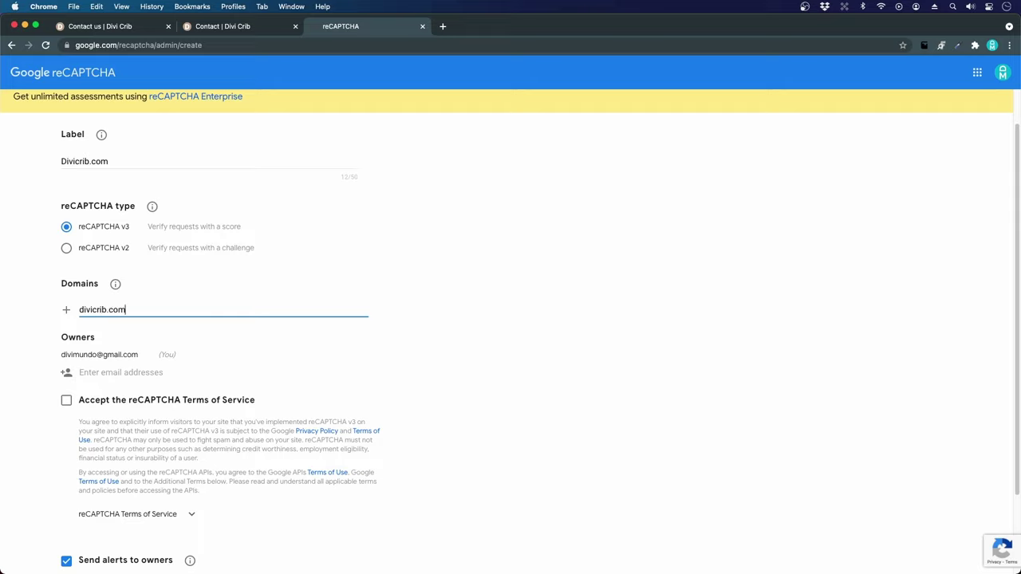
left_click(66, 309)
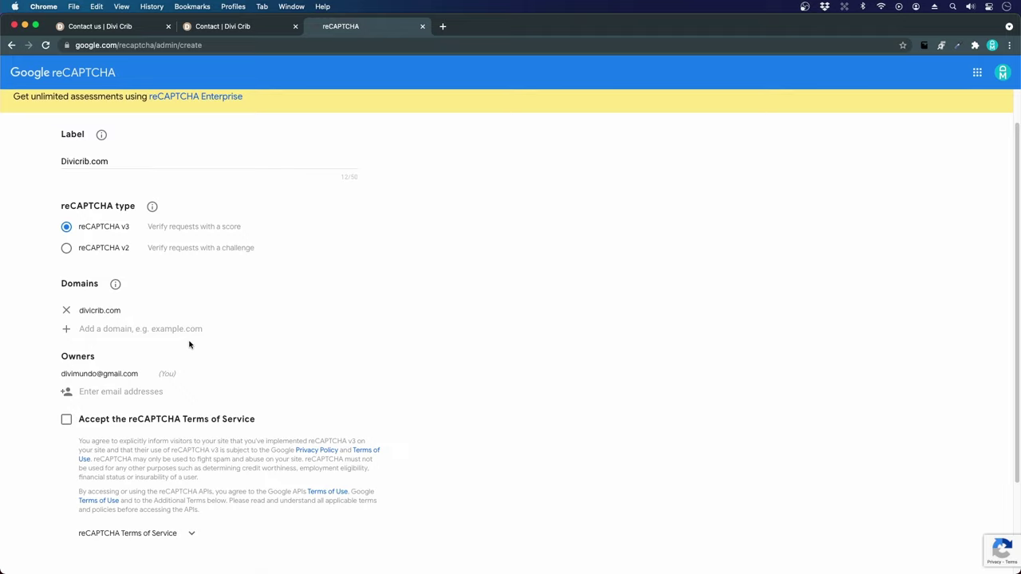
scroll(360, 392, "down", 2)
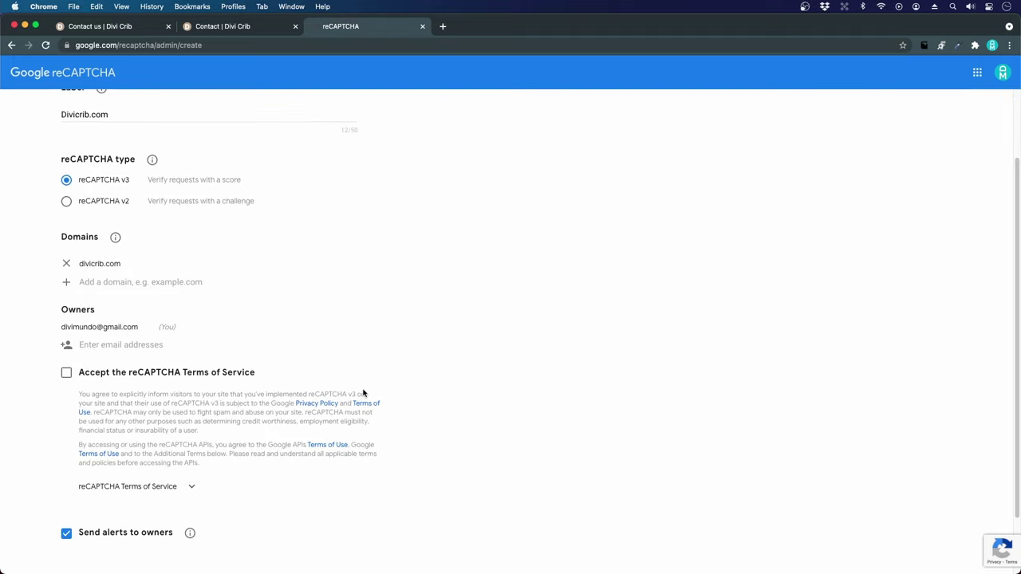
left_click(67, 370)
scroll(32, 455, "down", 2)
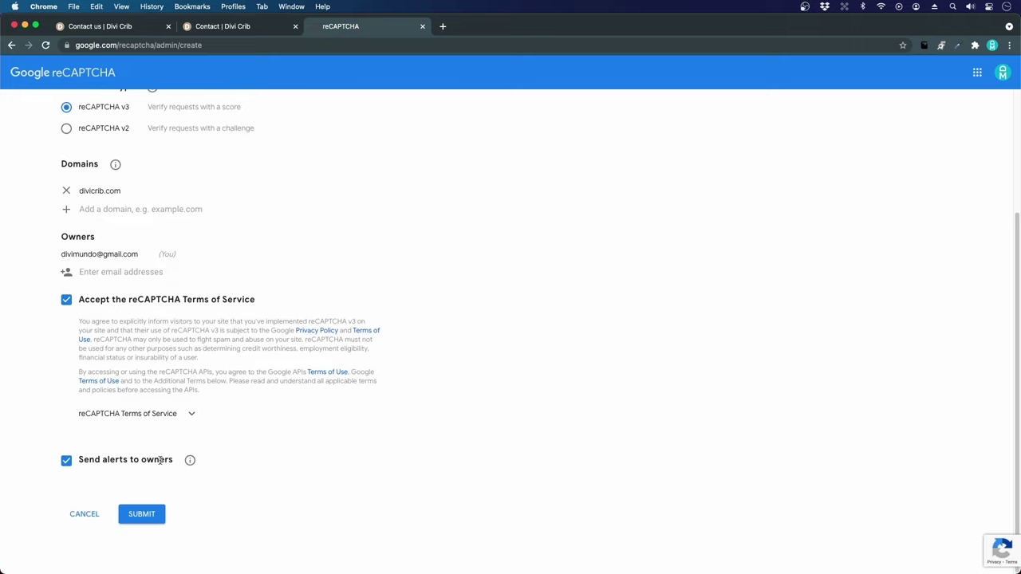
left_click(131, 518)
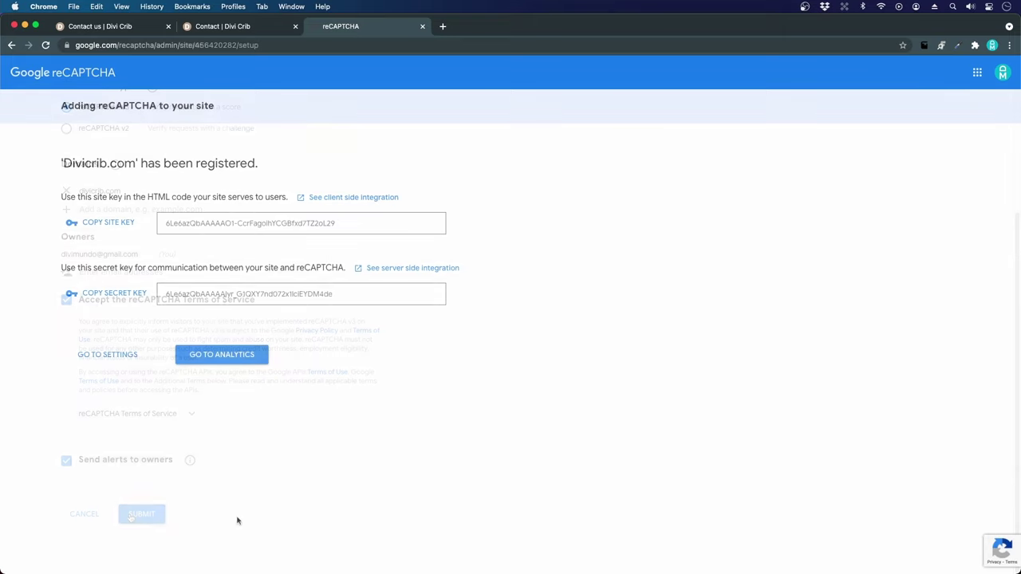
- Copy the site key and secret key from reCAPTCHA into Divi's Spam Protection account fields
left_click(120, 225)
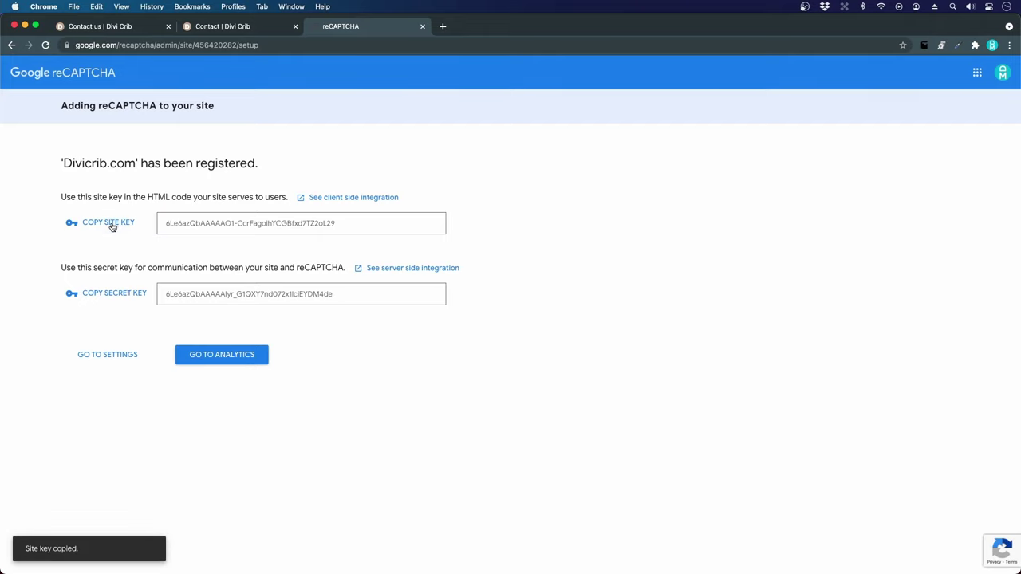
left_click(125, 26)
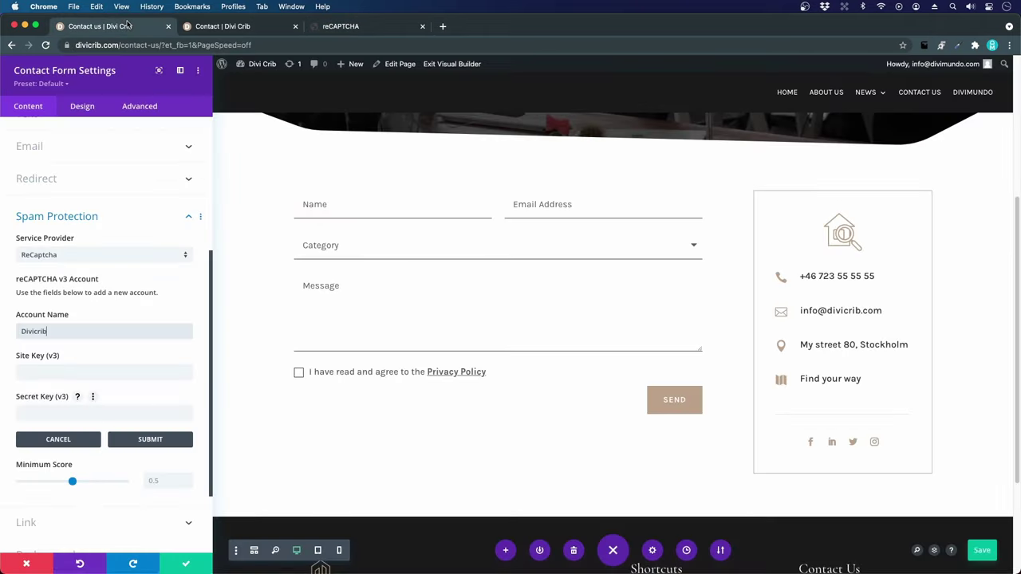
left_click(58, 371)
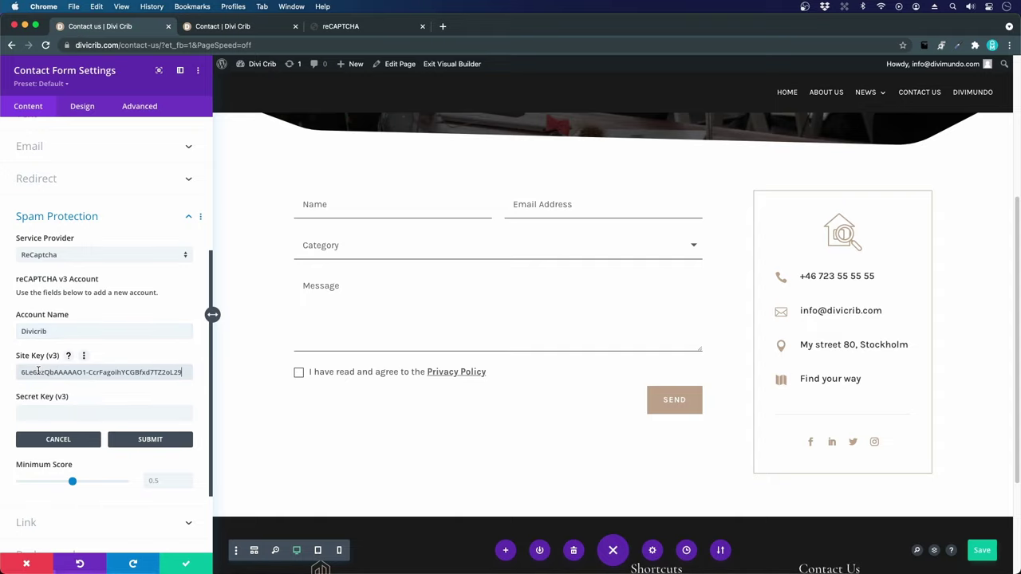
left_click(382, 28)
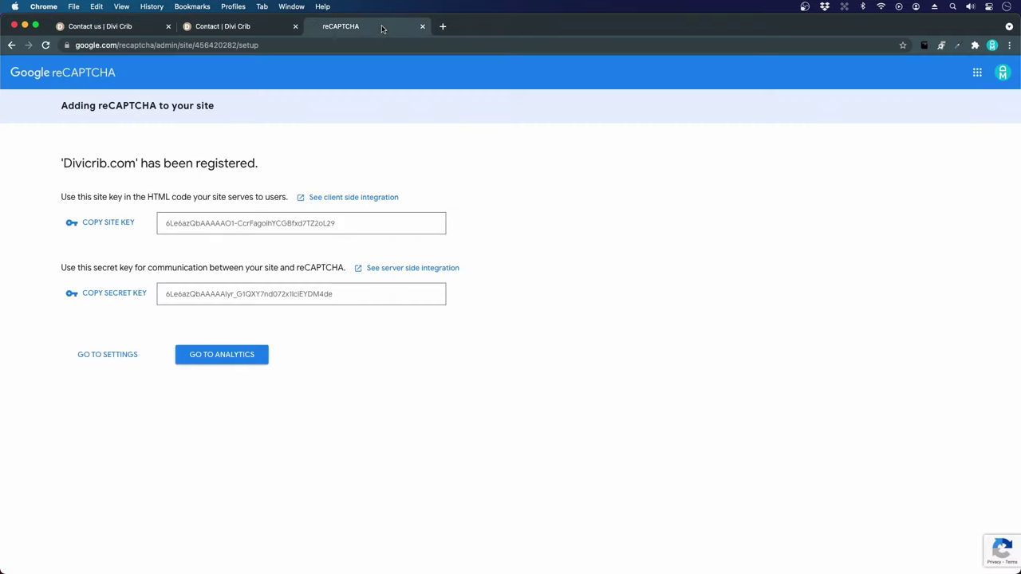
left_click(134, 297)
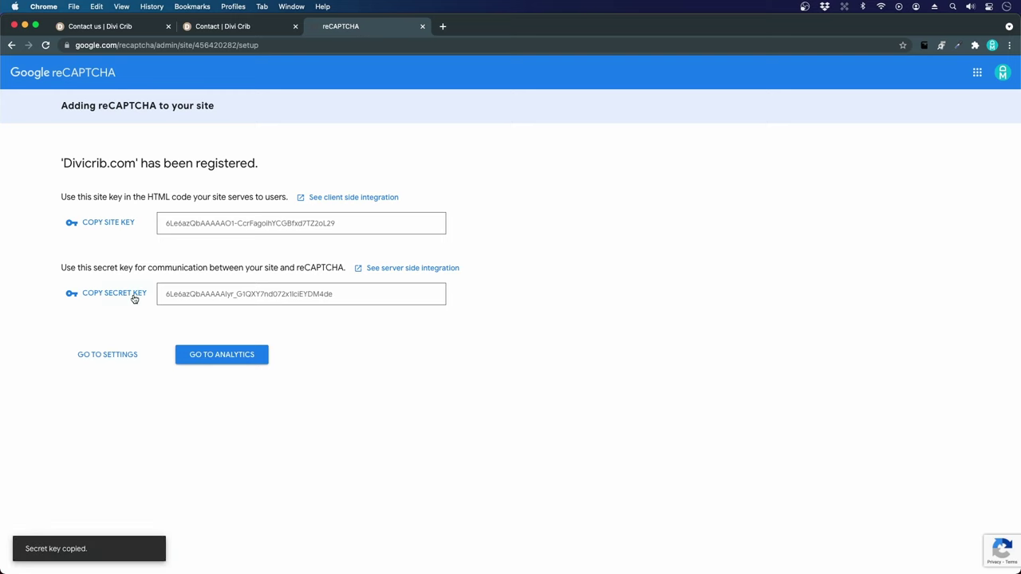
left_click(133, 29)
left_click(94, 411)
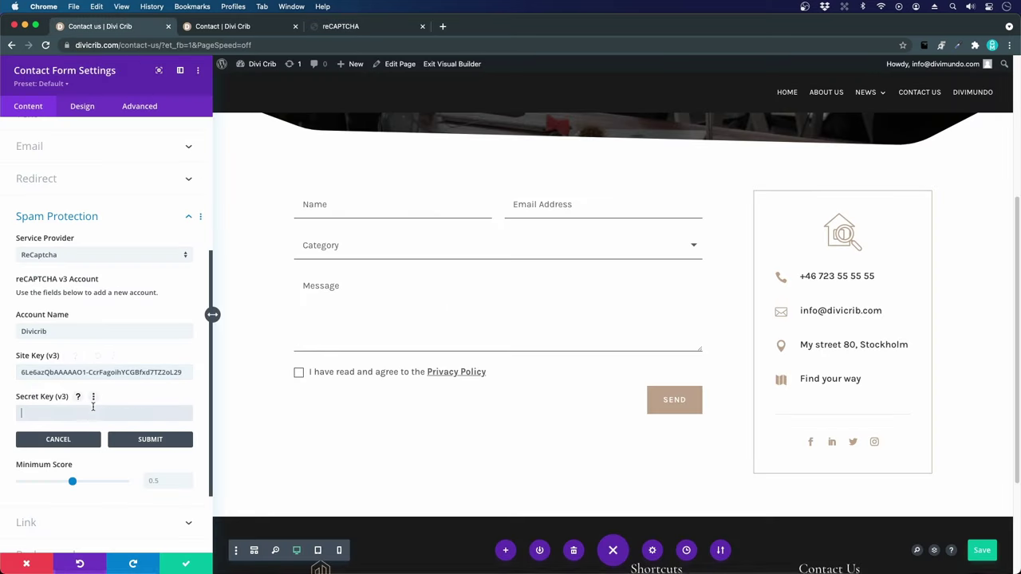
key("super+v")
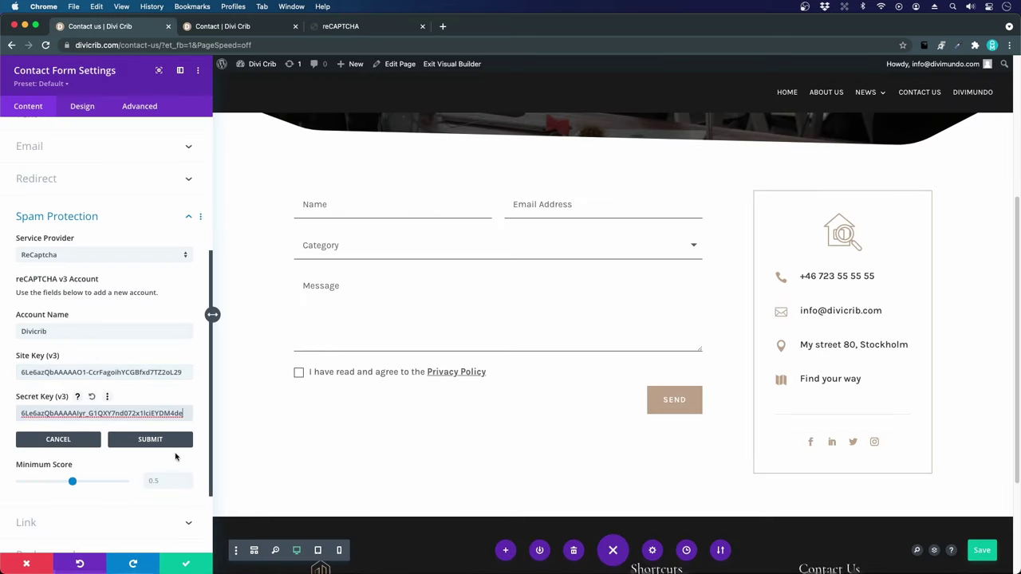
- Save the new account and select Divicrib as the form's reCAPTCHA account
left_click(150, 440)
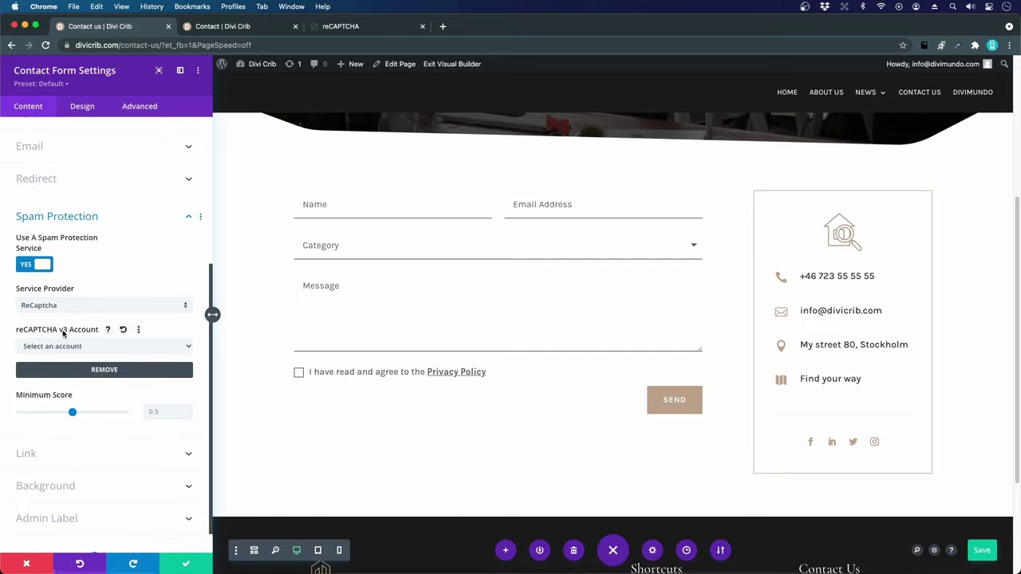
left_click(52, 348)
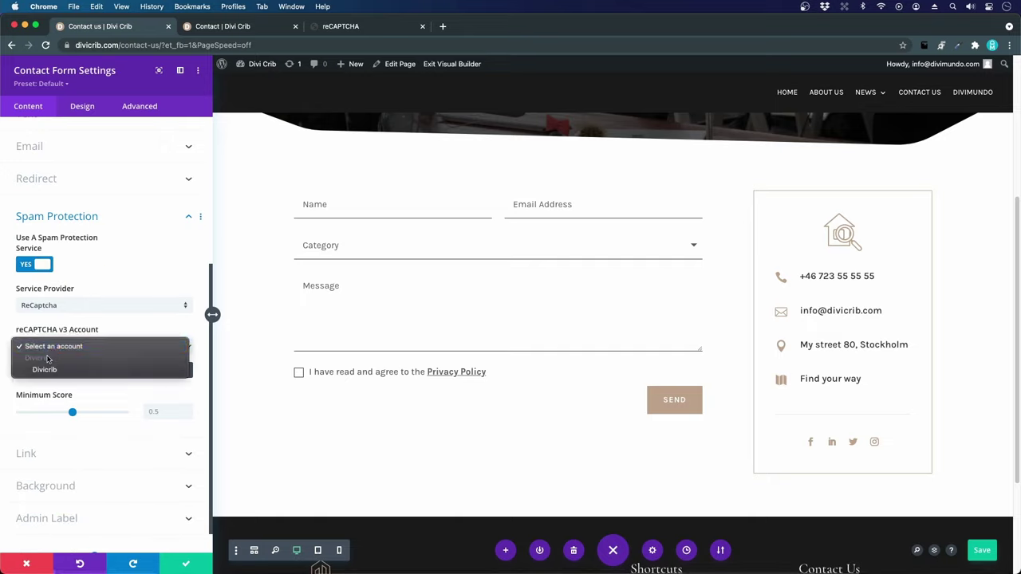
left_click(49, 369)
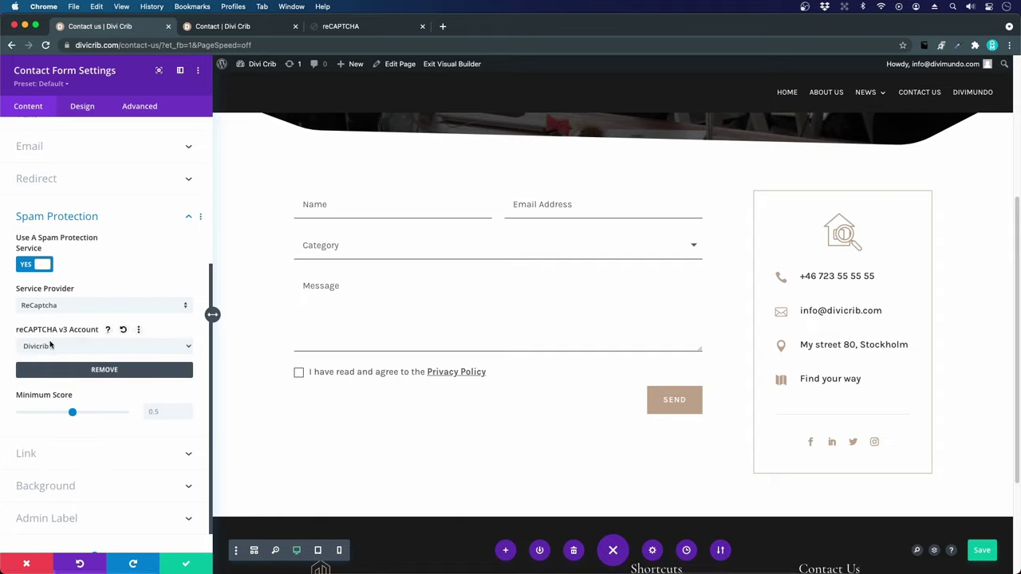
scroll(154, 418, "down", 2)
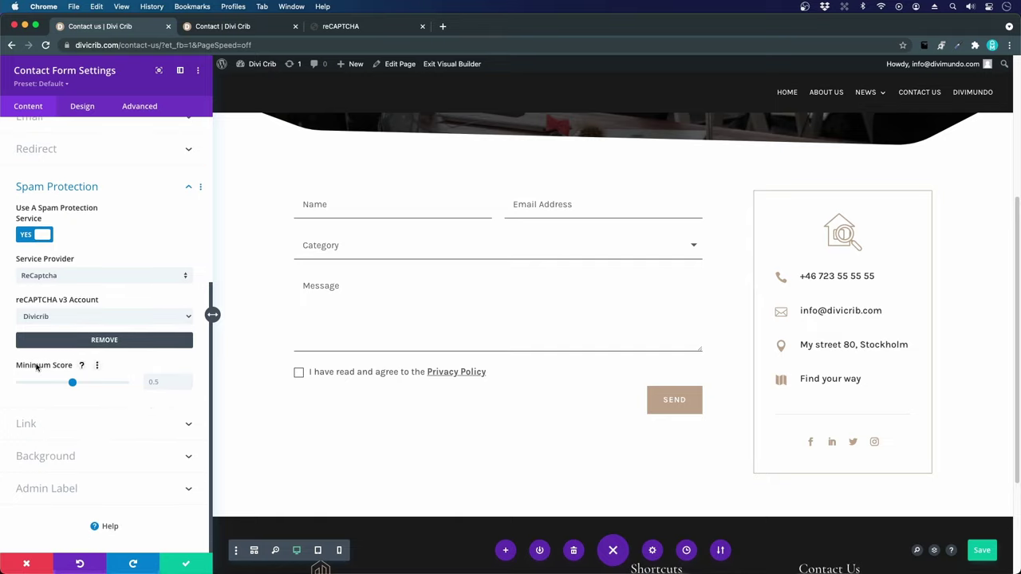
- Check the Minimum Score help and settle the score slider at 0.8
left_click(81, 365)
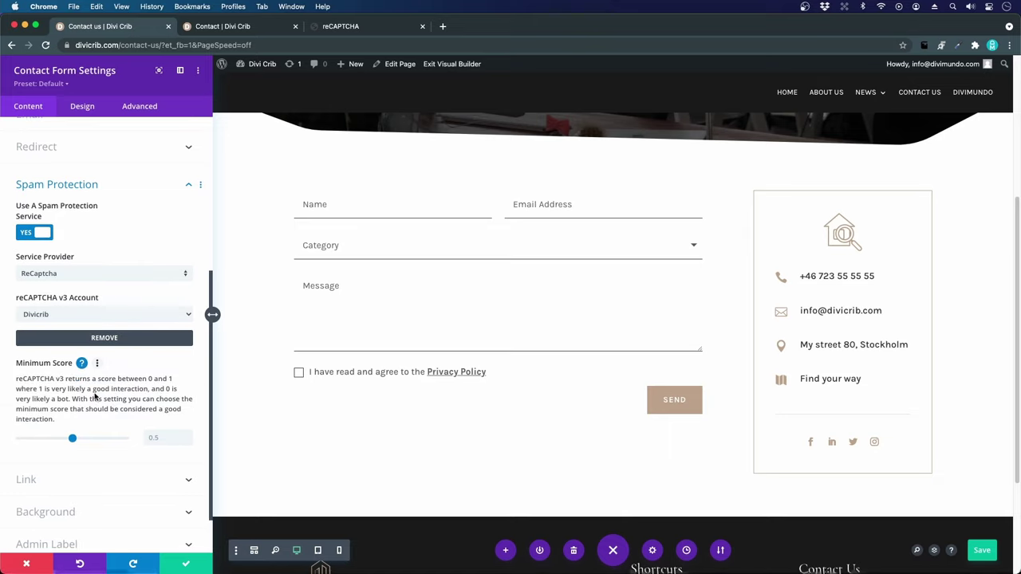
left_click_drag(73, 438, 41, 438)
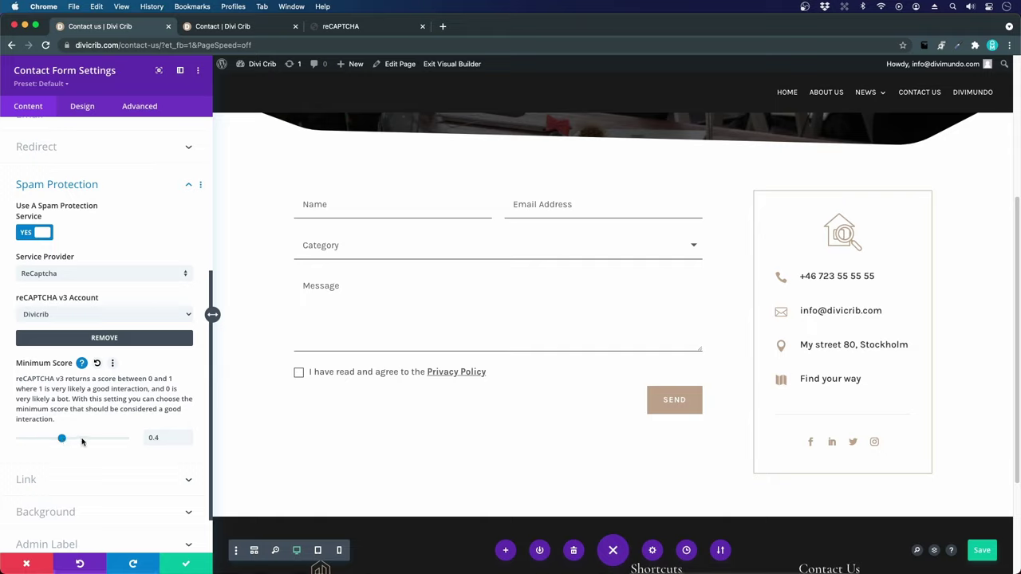
left_click(83, 439)
left_click_drag(83, 439, 30, 440)
left_click_drag(31, 440, 127, 446)
left_click_drag(125, 440, 104, 439)
left_click_drag(103, 441, 101, 441)
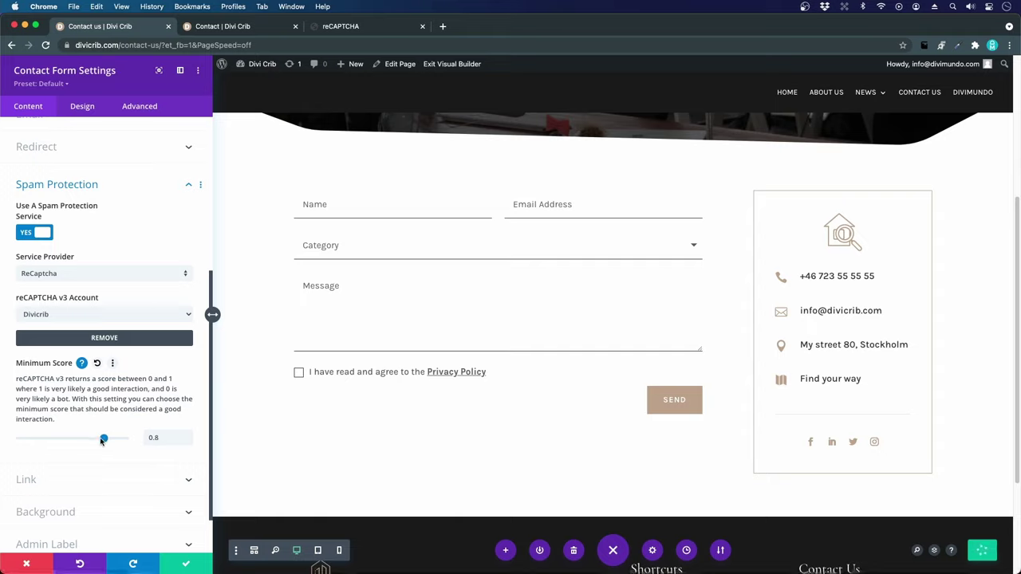
left_click(345, 34)
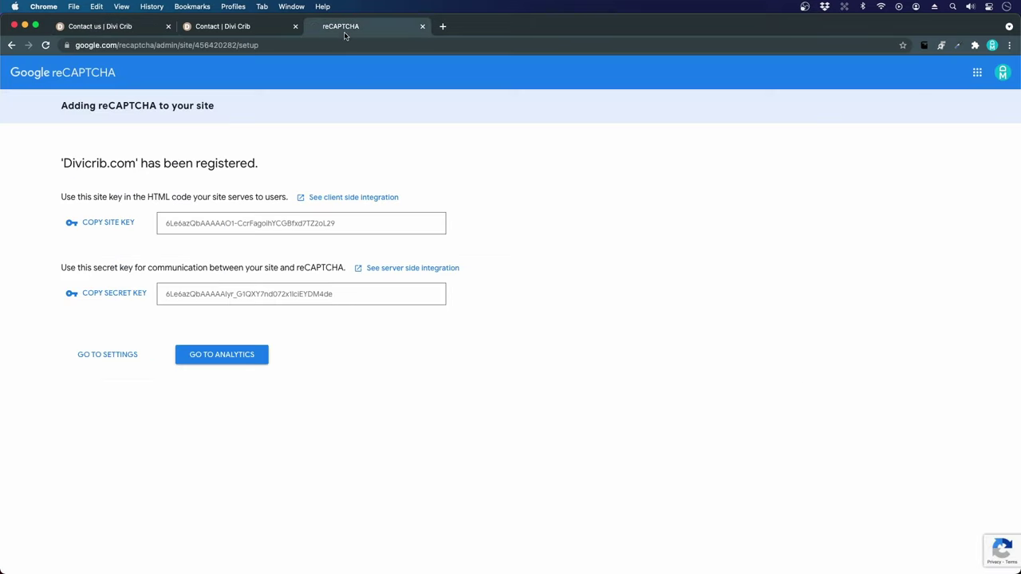
- View the Divicrib.com reCAPTCHA analytics, then set the form's minimum score to 0.7
left_click(220, 358)
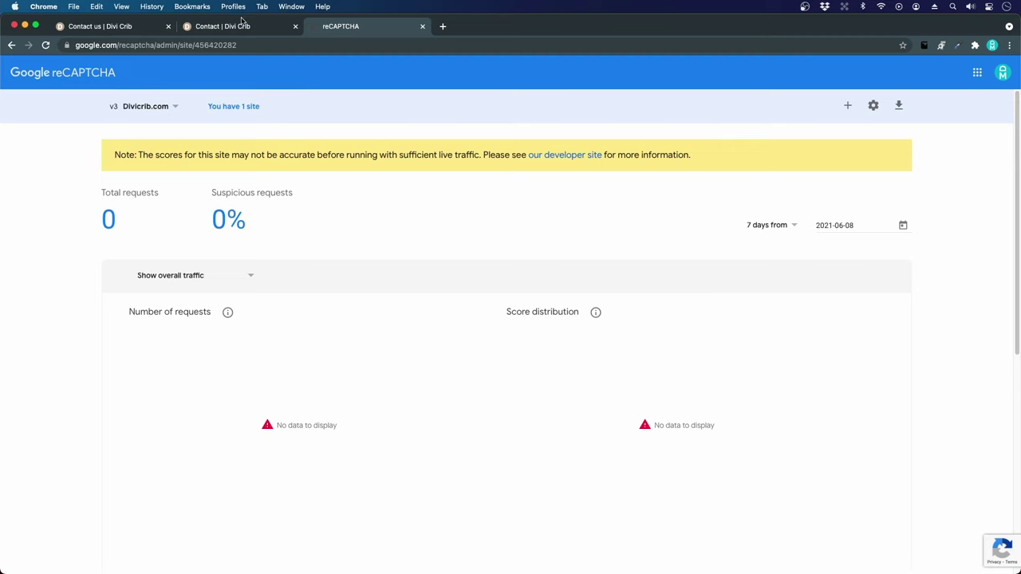
left_click(128, 27)
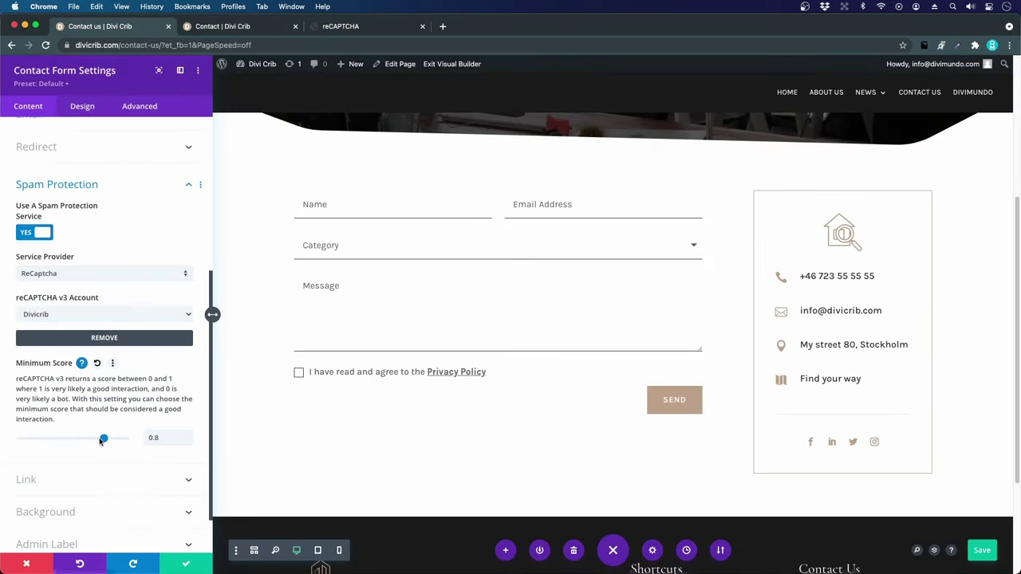
left_click_drag(104, 439, 94, 439)
scroll(156, 441, "up", 1)
left_click(188, 442)
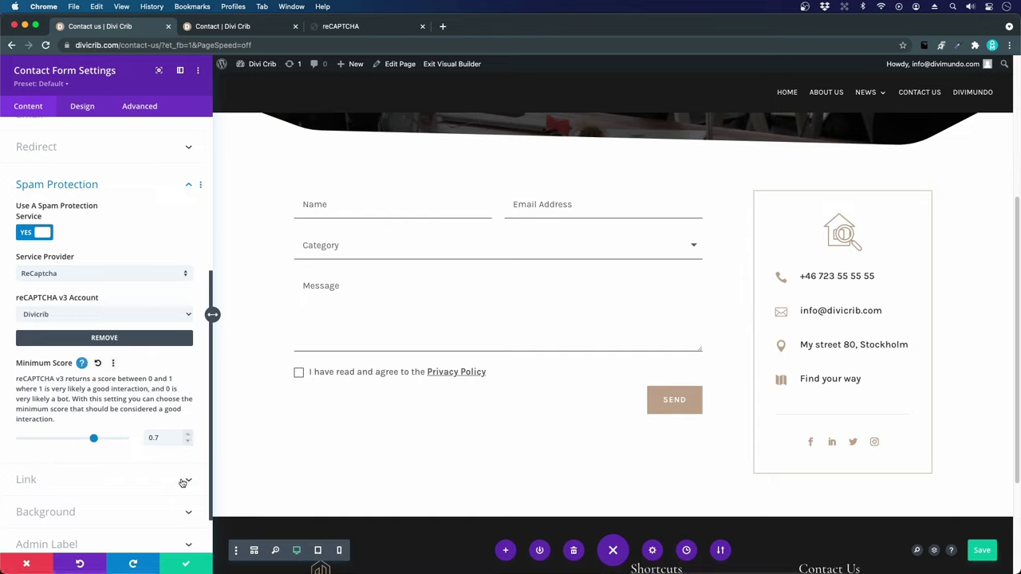
scroll(169, 446, "up", 2)
left_click(94, 439)
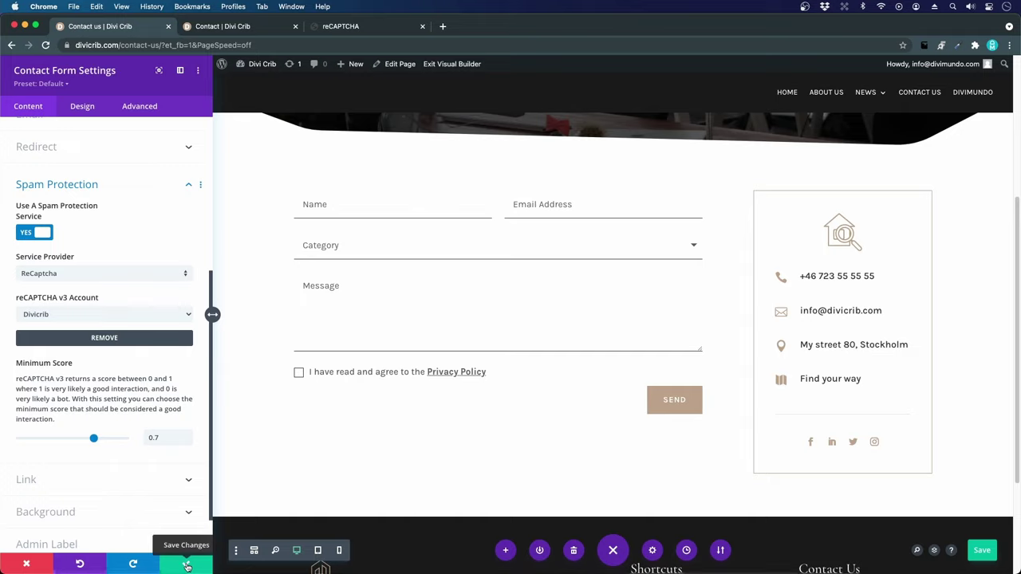
- Confirm the form settings, save the page and exit the Visual Builder
left_click(186, 566)
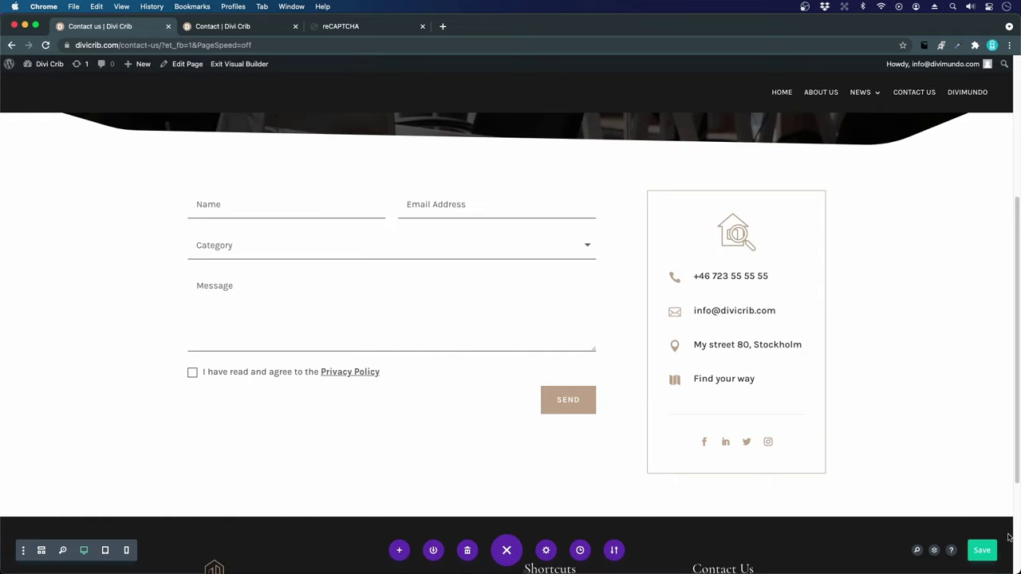
left_click(983, 550)
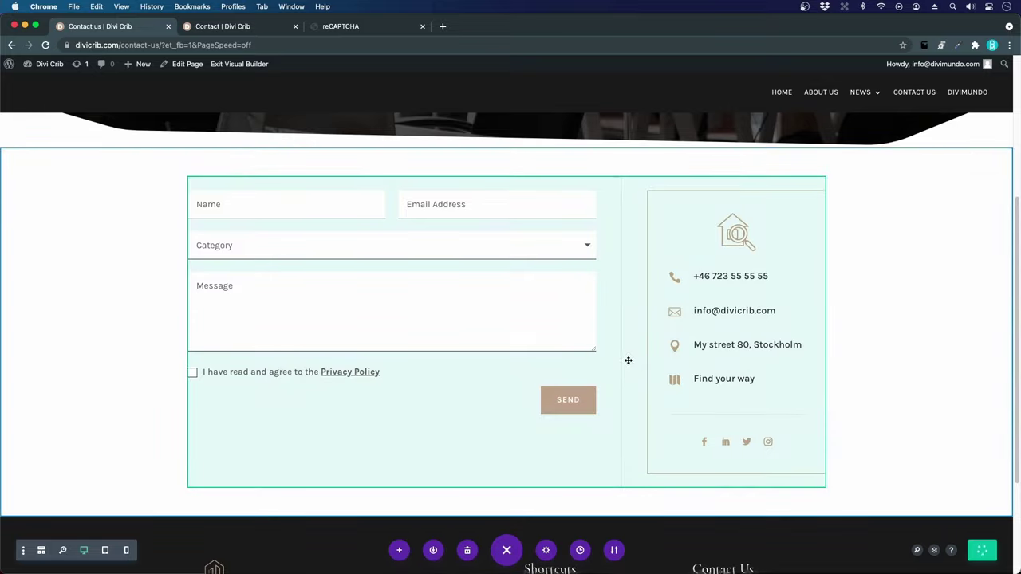
left_click(239, 64)
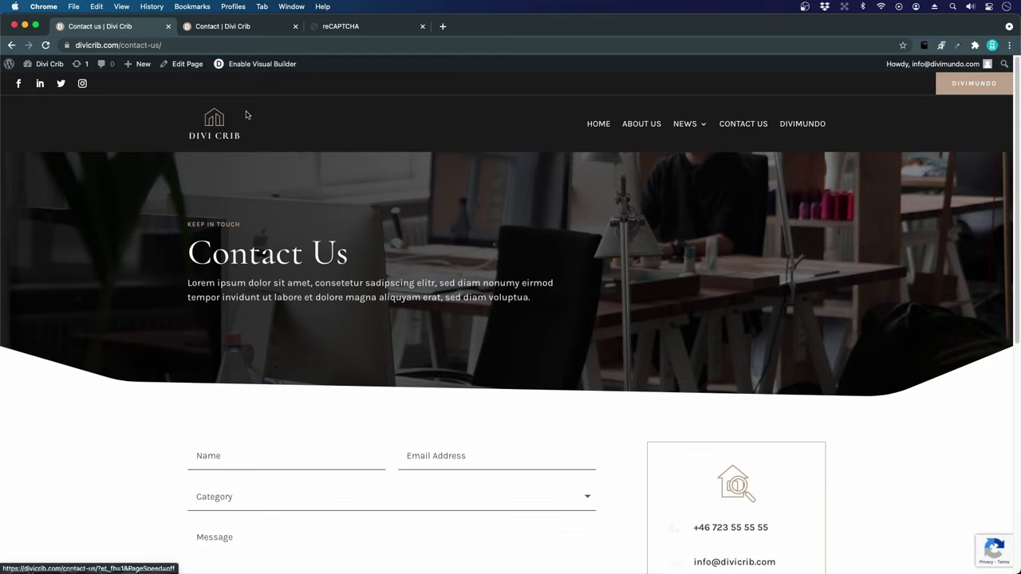
scroll(279, 214, "down", 2)
scroll(279, 213, "down", 3)
mouse_move(966, 554)
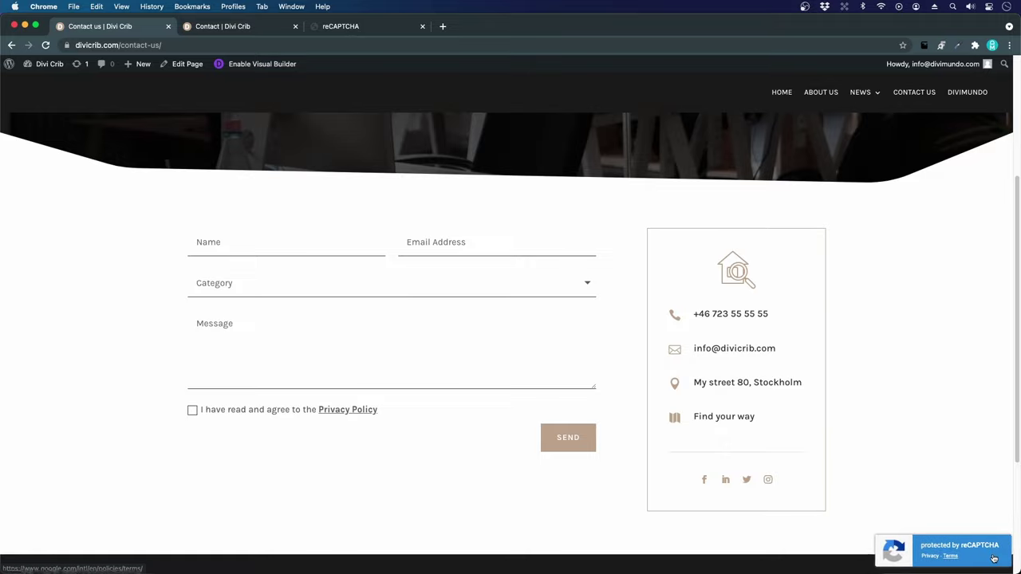
mouse_move(986, 560)
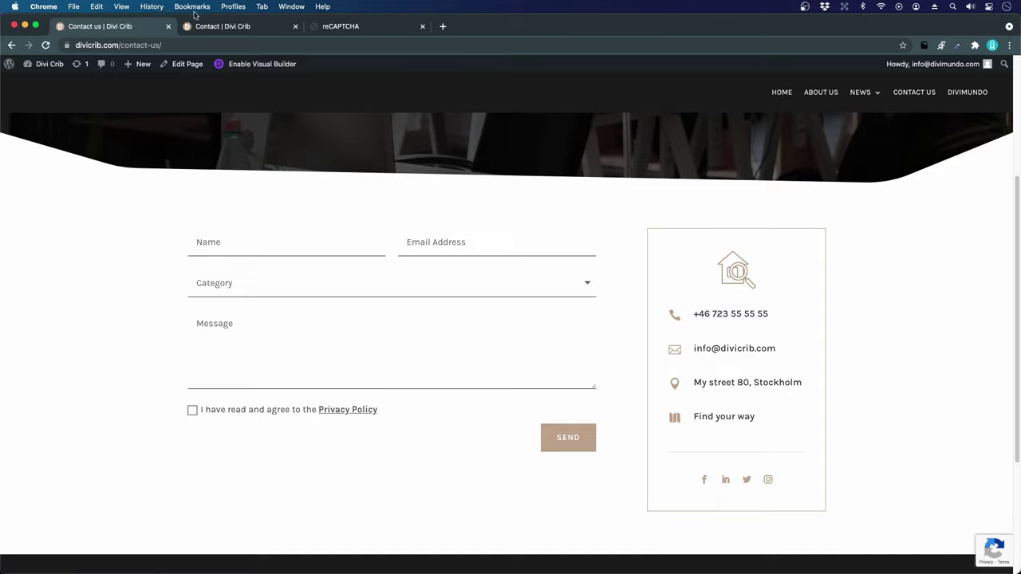
left_click(332, 28)
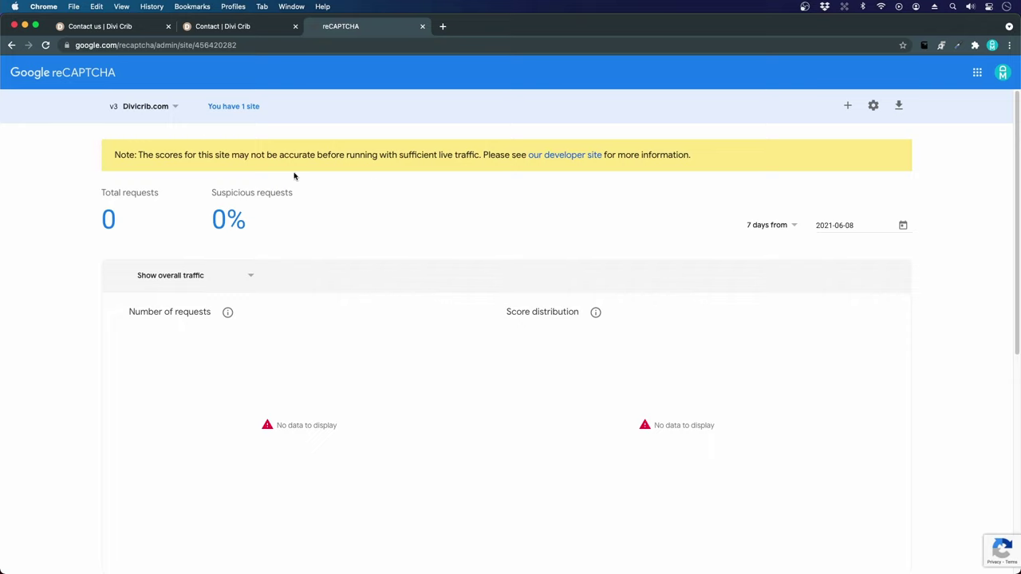
left_click(12, 46)
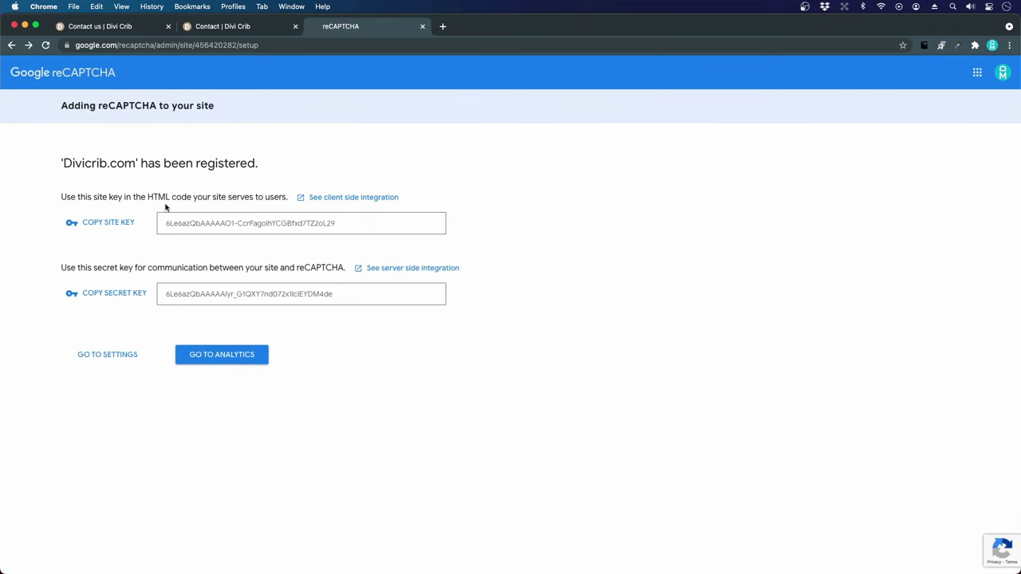
left_click(11, 47)
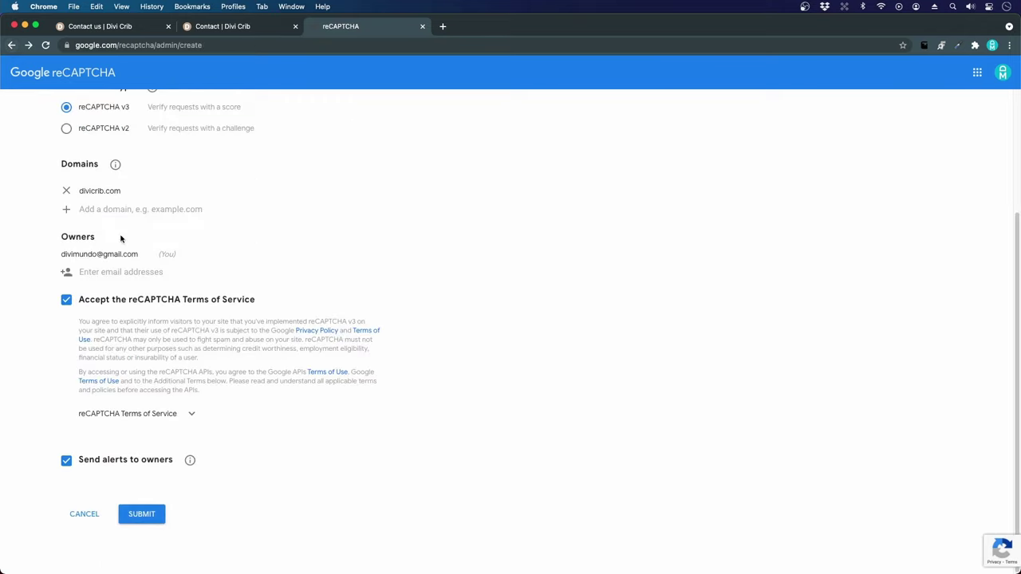
scroll(143, 259, "up", 3)
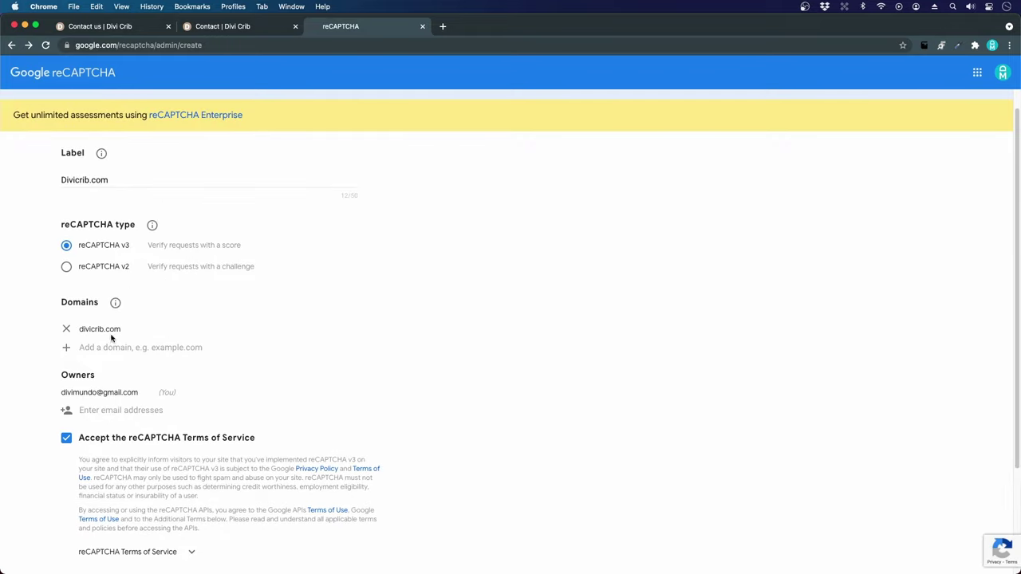
left_click(222, 28)
left_click(144, 28)
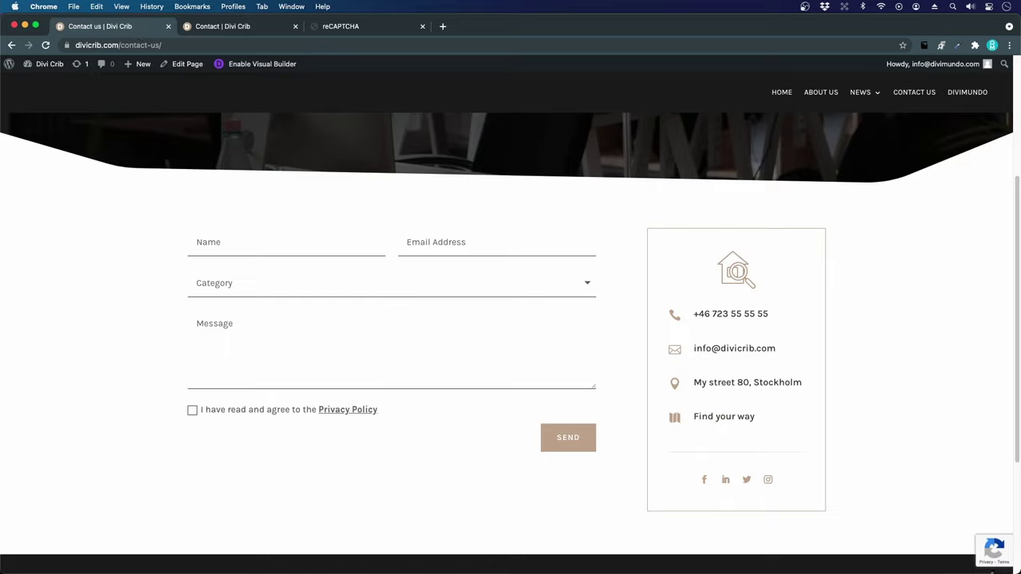
scroll(143, 359, "down", 1)
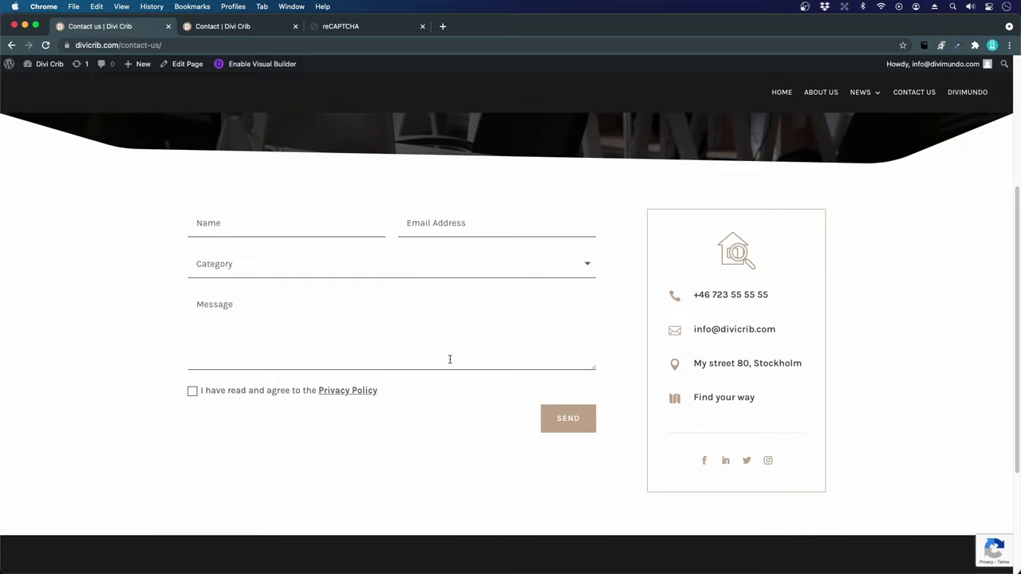
scroll(449, 330, "down", 1)
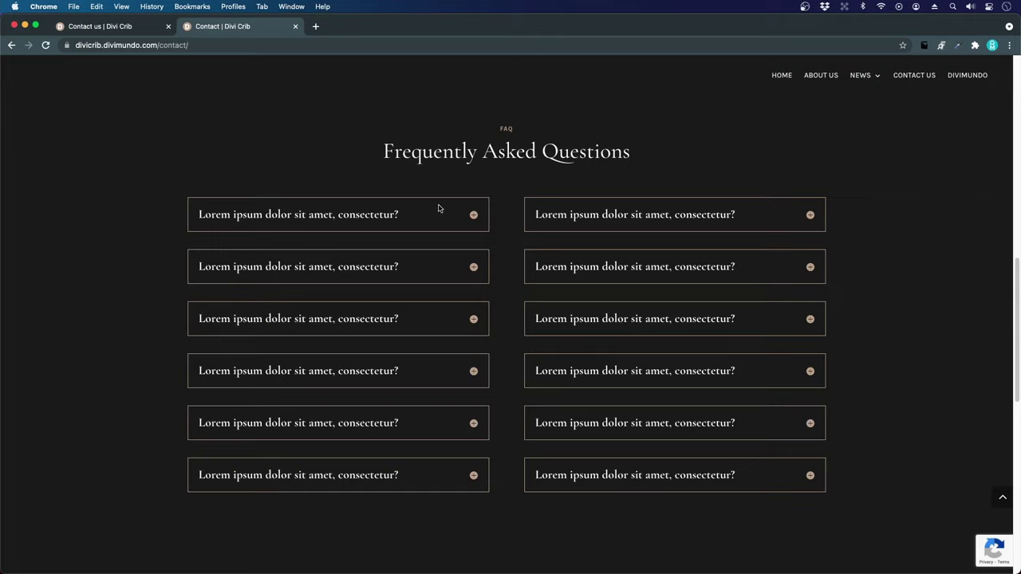
- Expand the first FAQ toggle in each column, then return to the Contact us builder tab
left_click(474, 216)
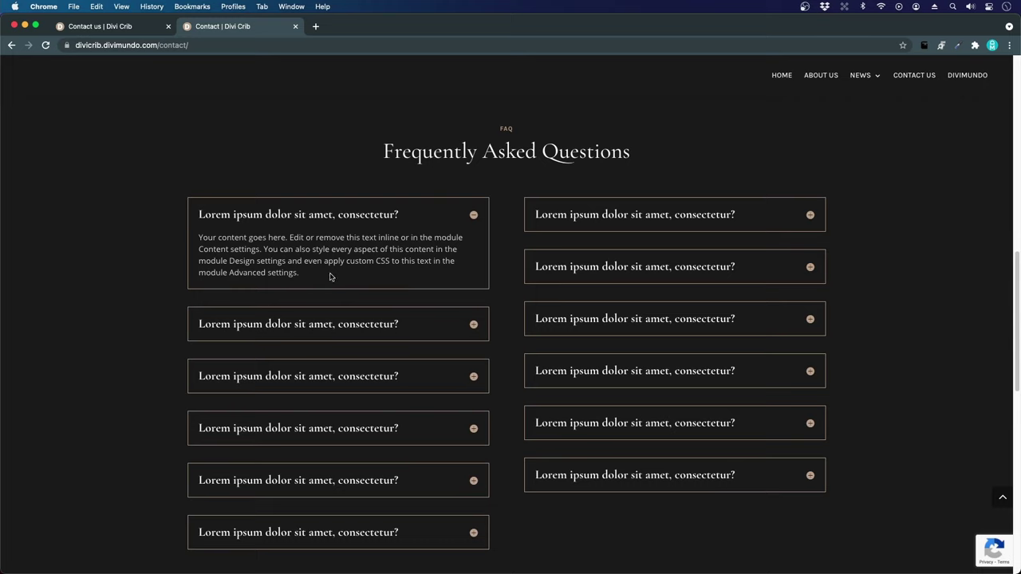
left_click(775, 221)
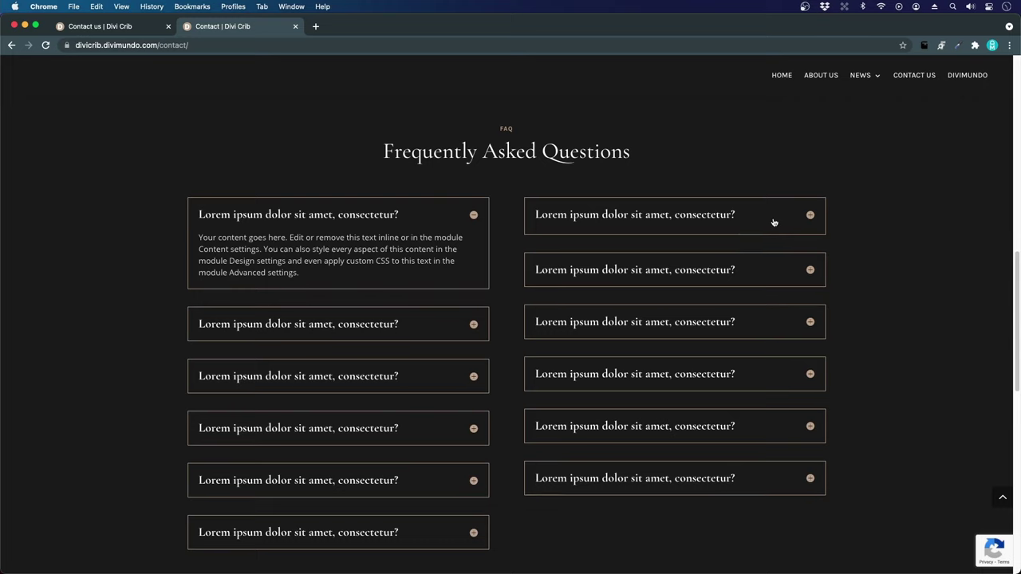
left_click(128, 32)
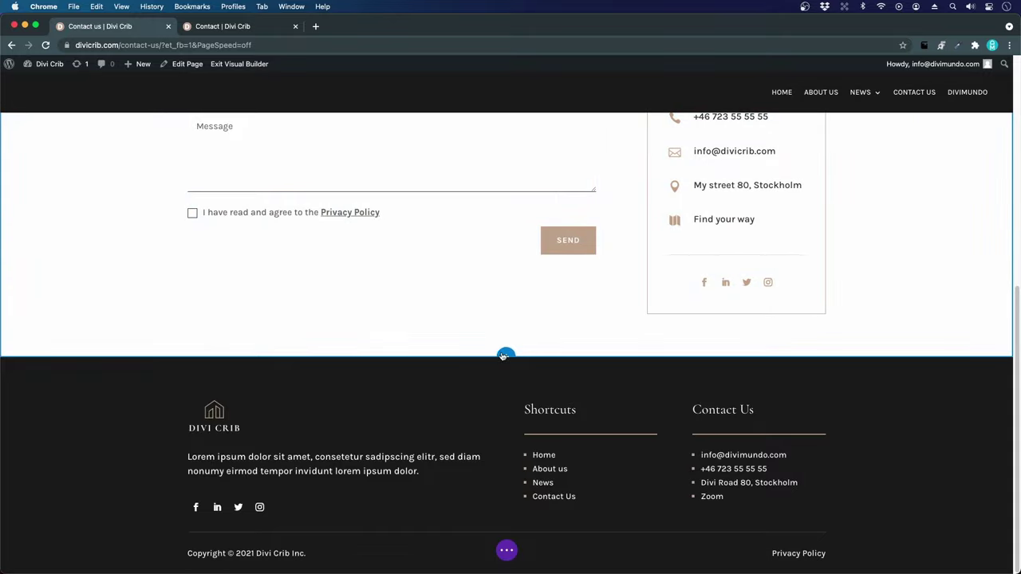
- Insert a Regular section with a two-column row and a default Toggle module in the first column
left_click(505, 356)
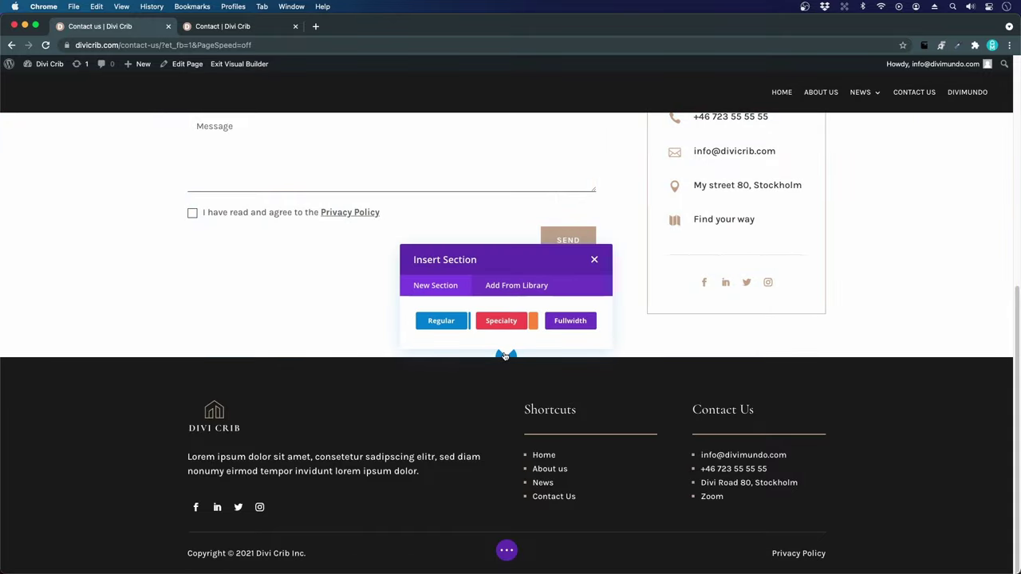
left_click(450, 331)
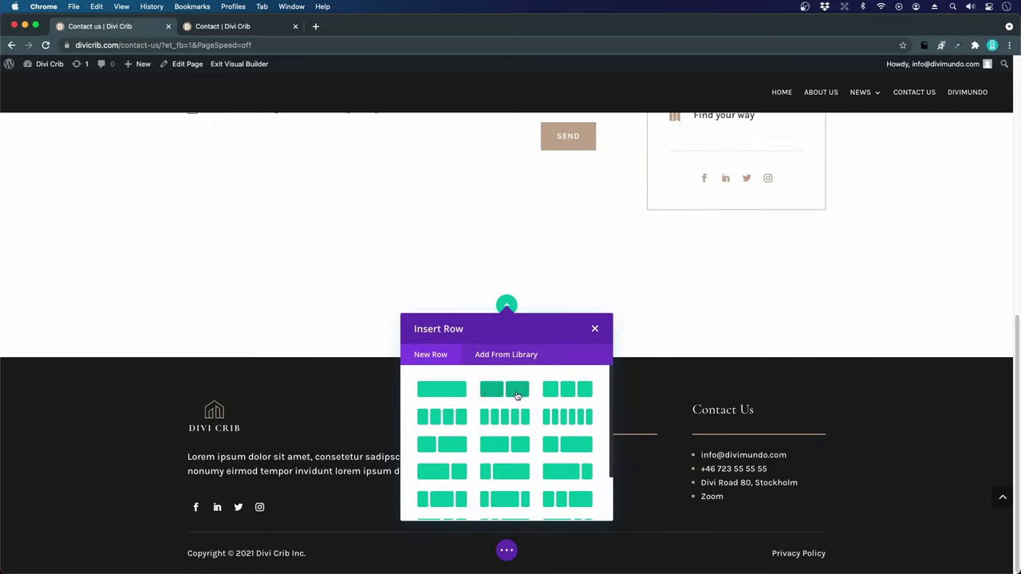
left_click(517, 395)
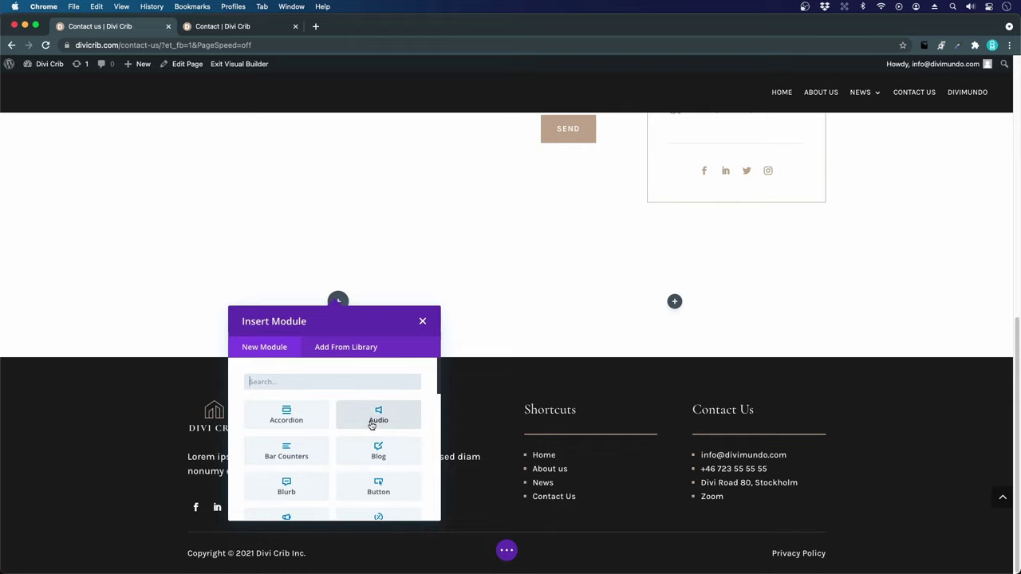
type("togg")
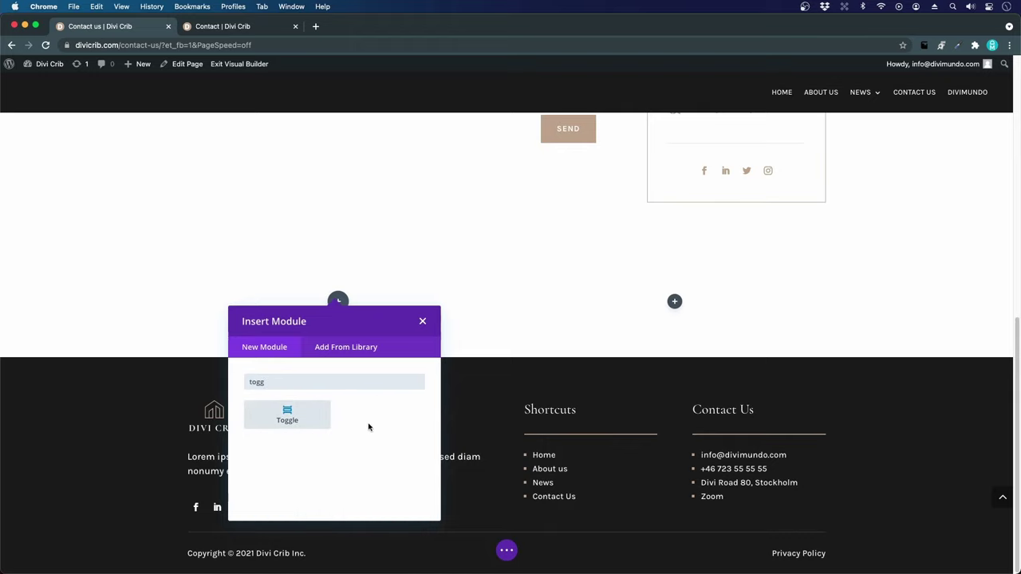
left_click(315, 424)
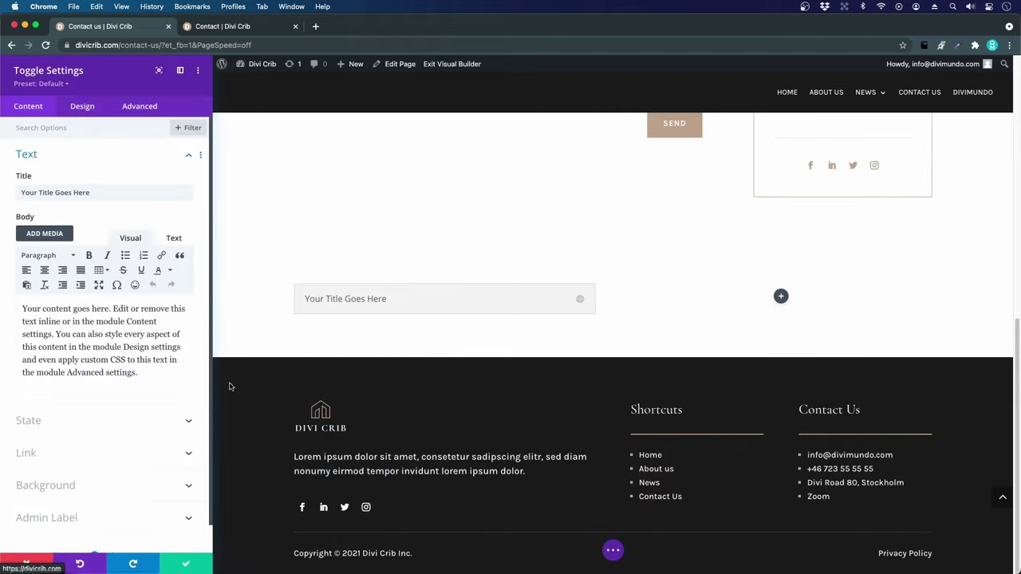
left_click(181, 563)
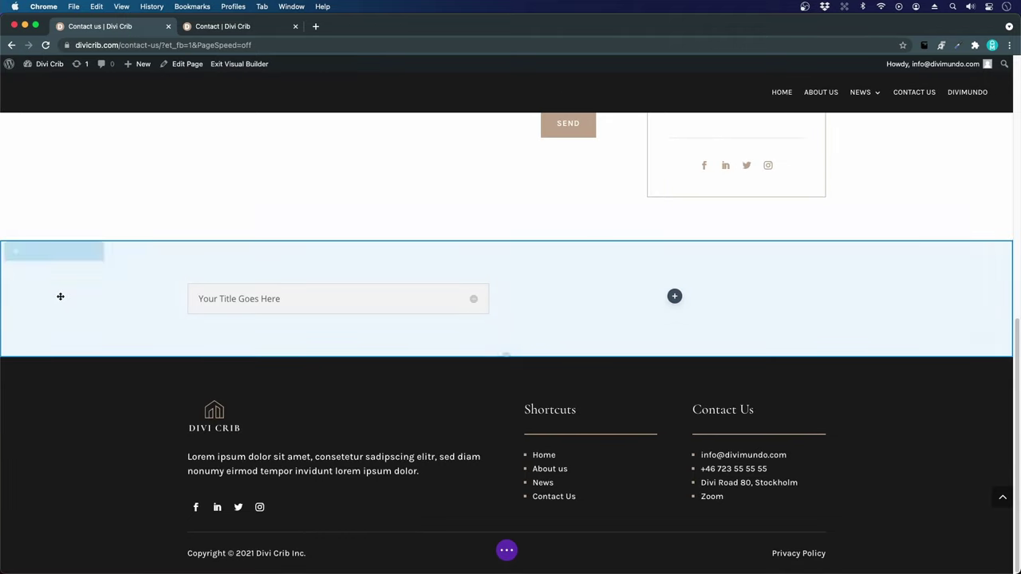
- Set the new section's background colour to #1c1c1c and save
left_click(27, 252)
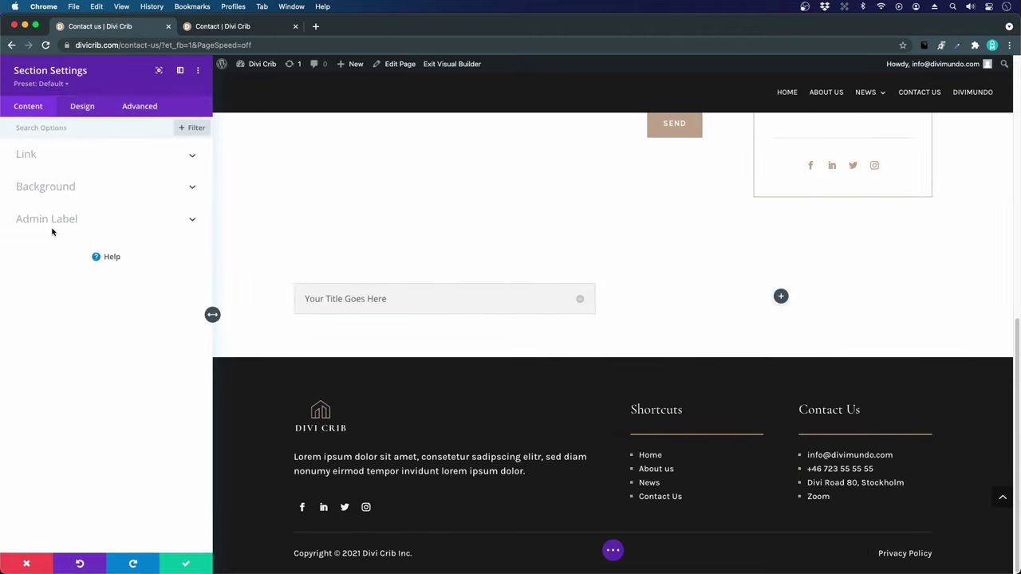
left_click(71, 191)
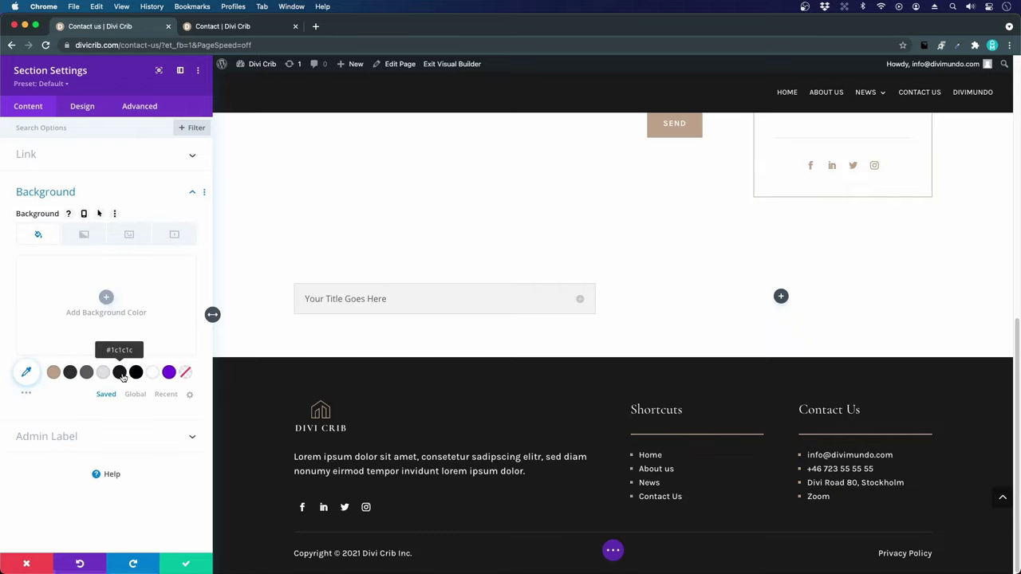
left_click(120, 372)
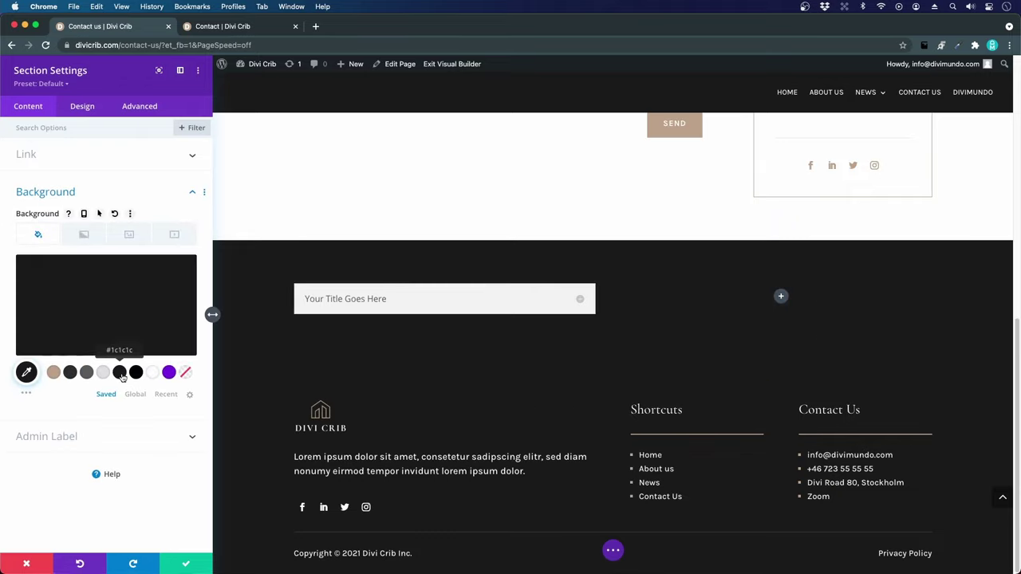
left_click(195, 565)
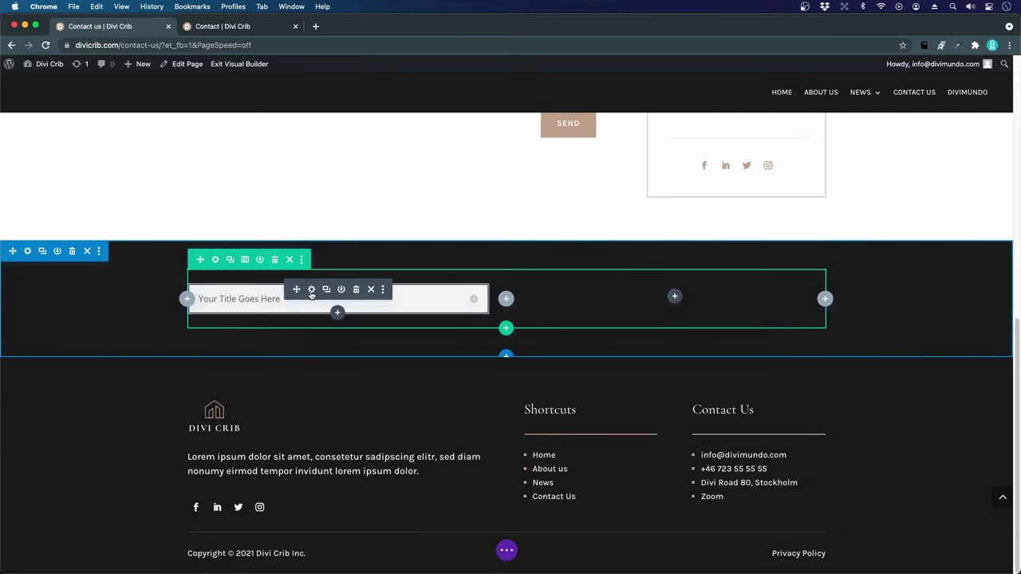
- Replace the toggle title with the copied question text
left_click(312, 294)
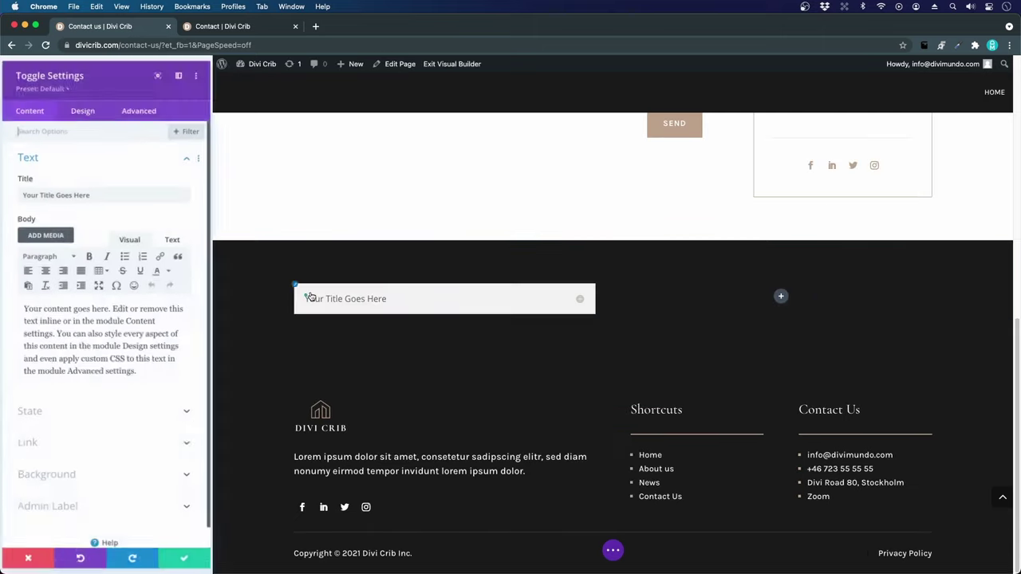
triple_click(108, 192)
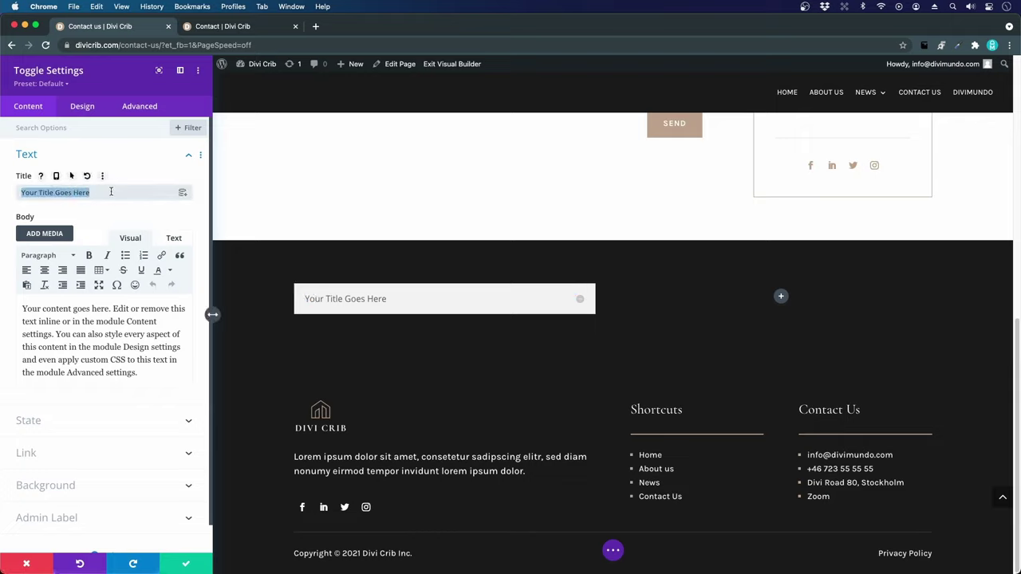
type("Lorem ipsum dolor sit amet, consectetur?")
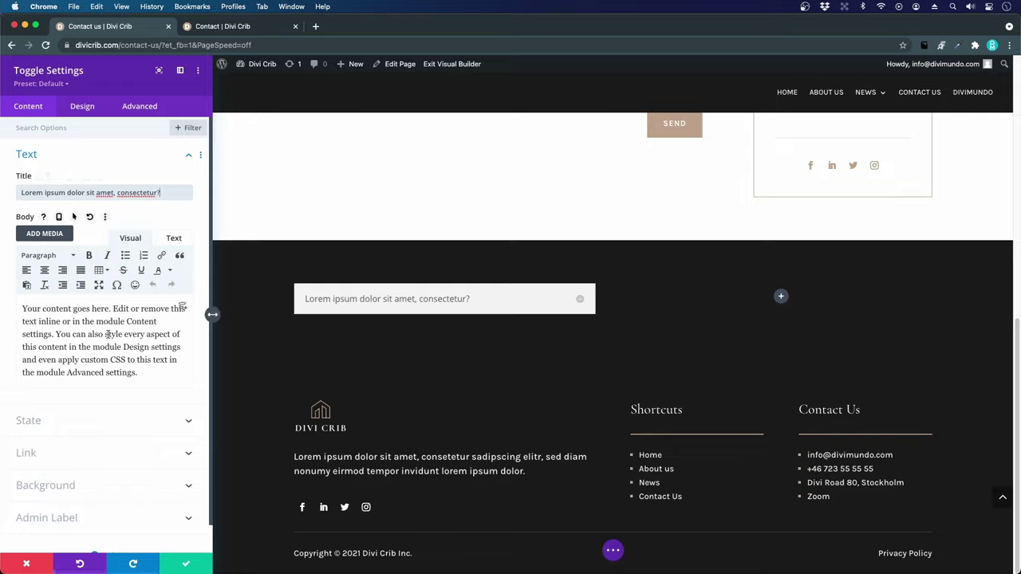
left_click(68, 413)
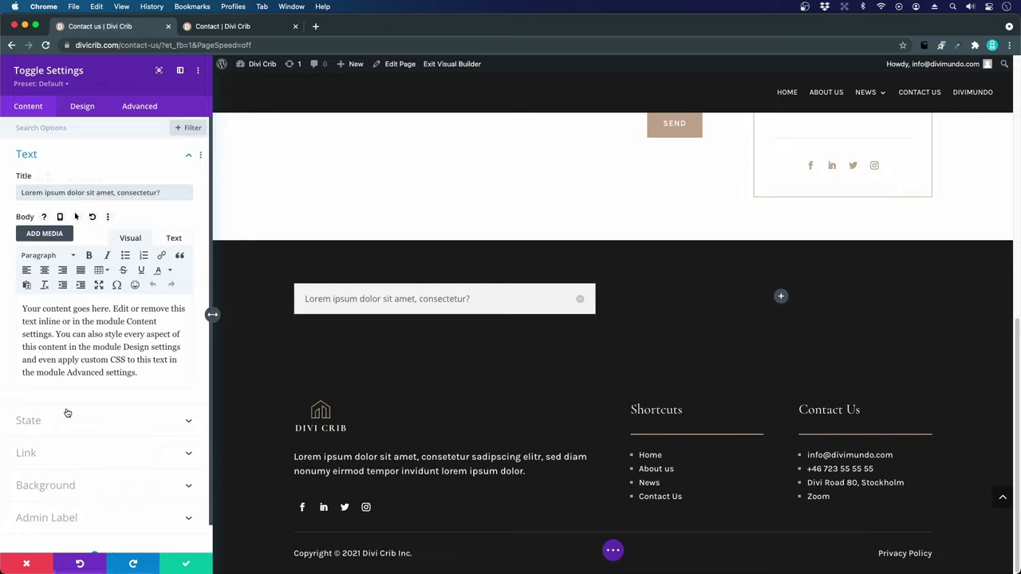
- Keep the toggle closed by default and give it a #1c1c1c background
left_click(35, 231)
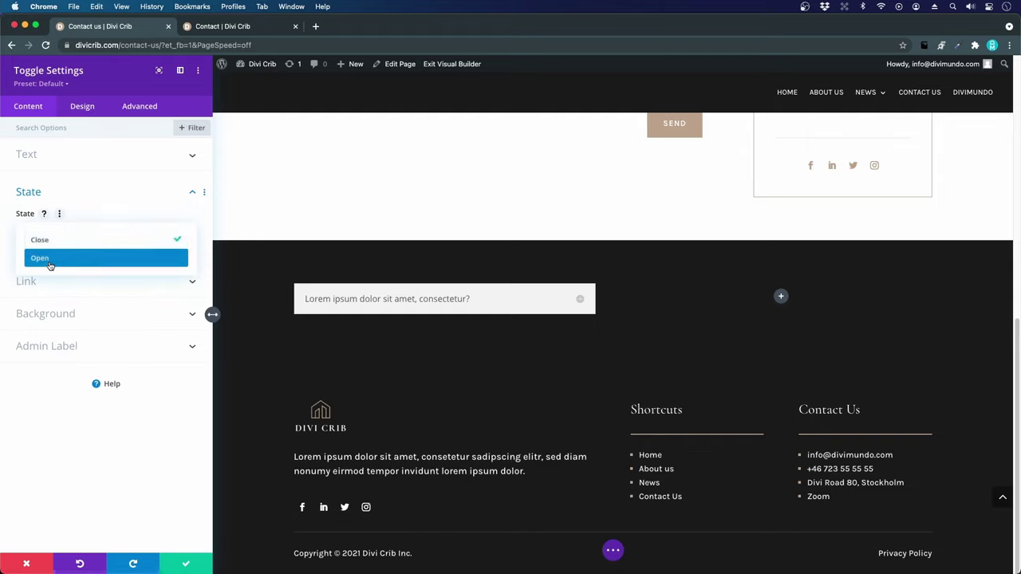
left_click(44, 258)
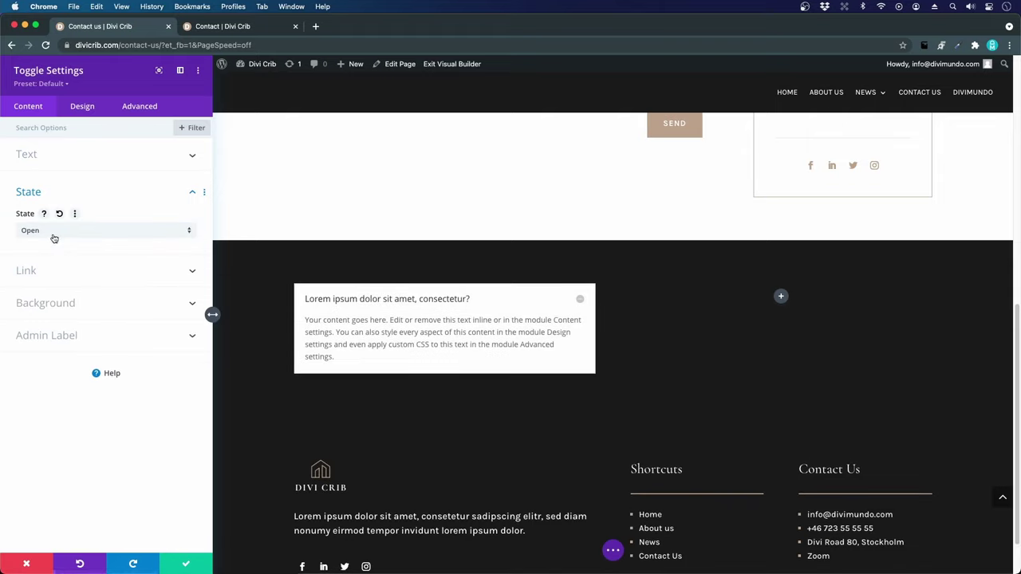
left_click(51, 233)
left_click(58, 244)
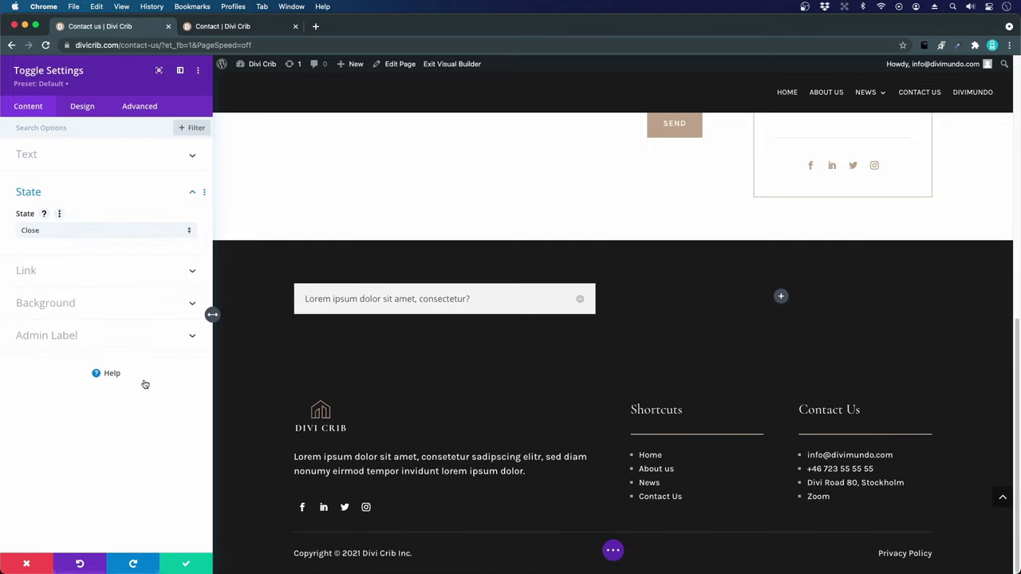
left_click(56, 306)
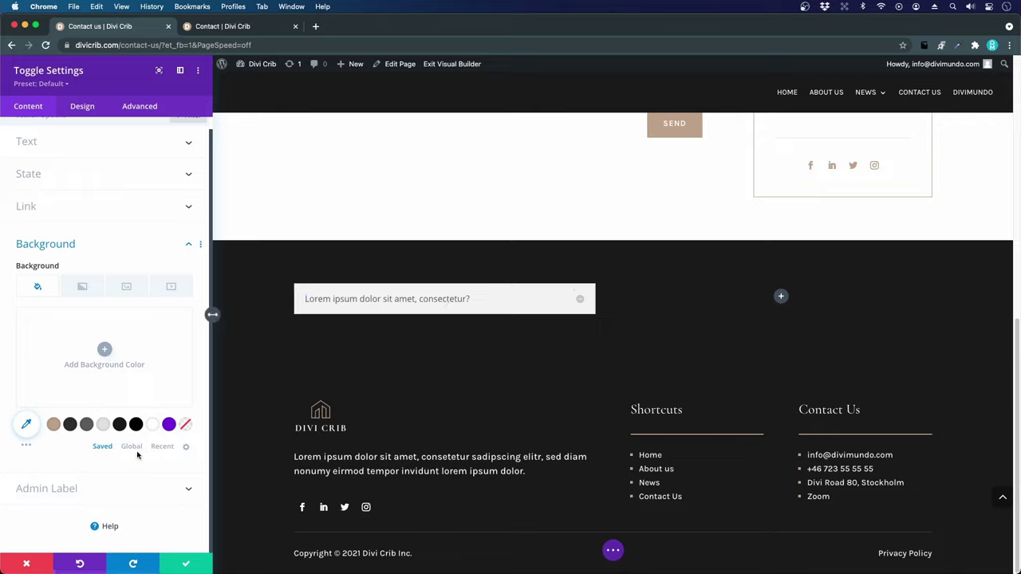
left_click(120, 424)
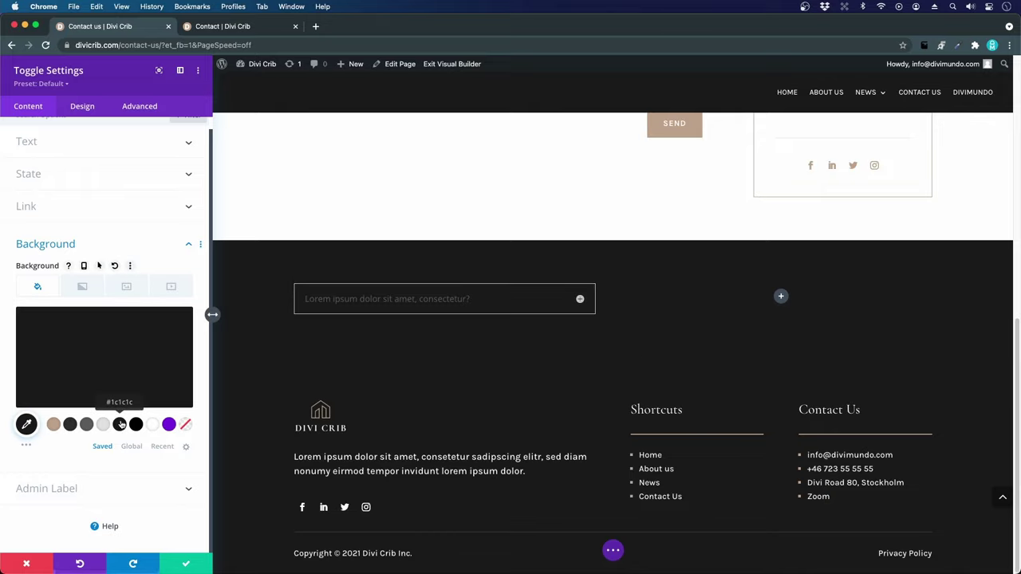
left_click(83, 106)
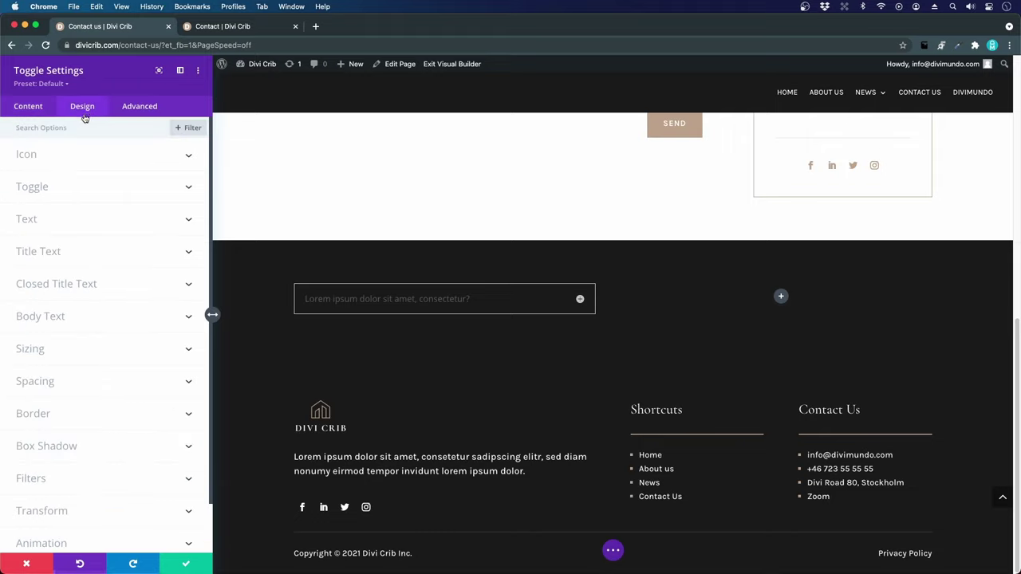
- Try a larger custom toggle icon size, then revert to the default size
left_click(37, 156)
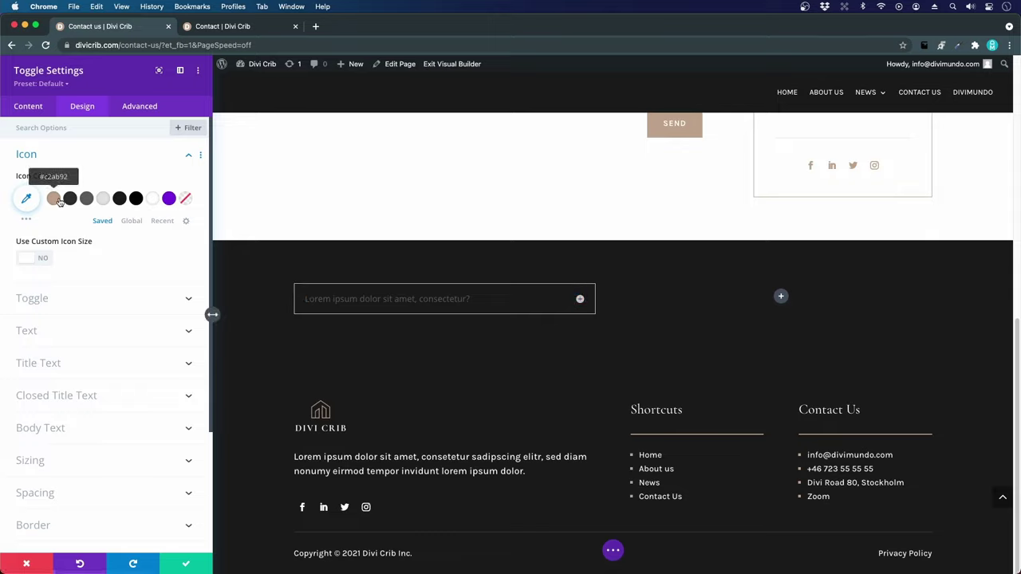
left_click(46, 256)
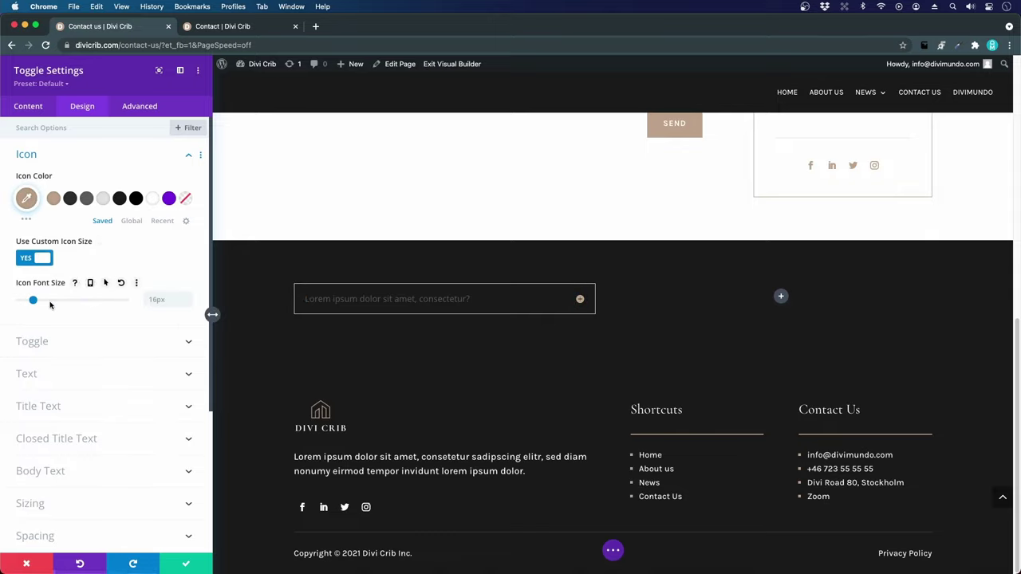
mouse_move(50, 305)
left_mouse_down()
mouse_move(102, 302)
mouse_move(64, 311)
left_mouse_up()
left_click(39, 264)
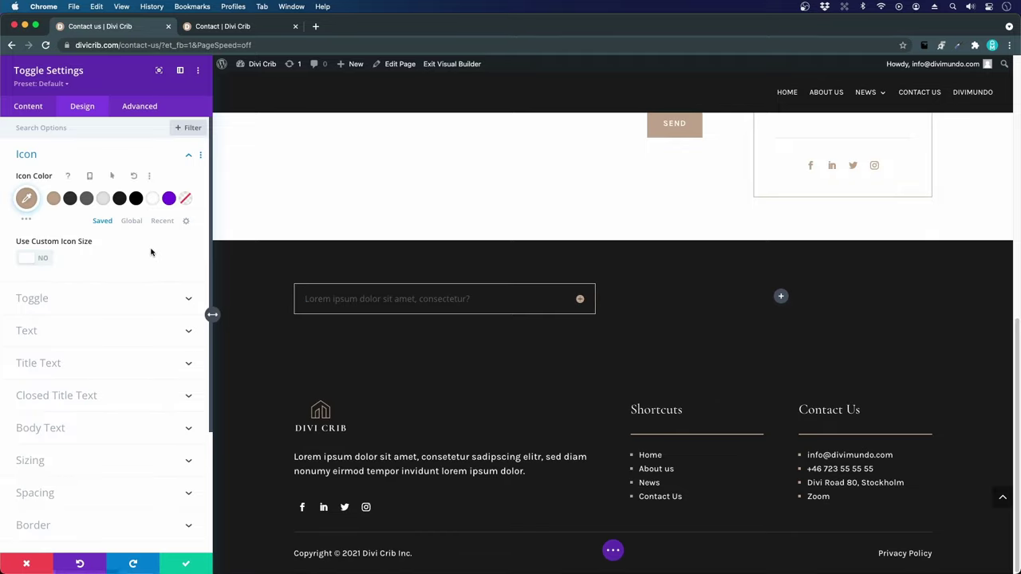
- Expand the toggle and set its Open and Closed background colours to near-black
left_click(69, 292)
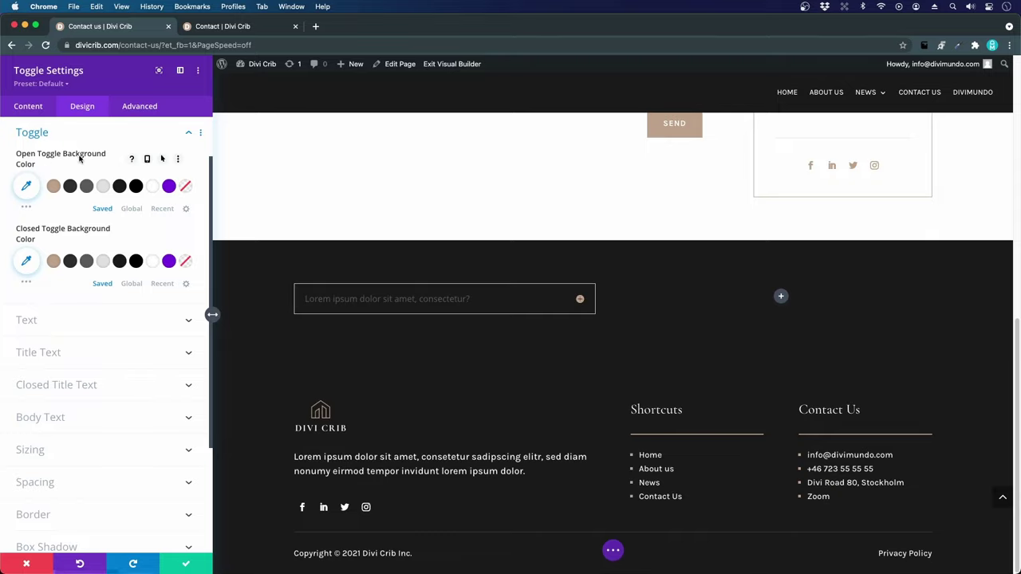
left_click(581, 301)
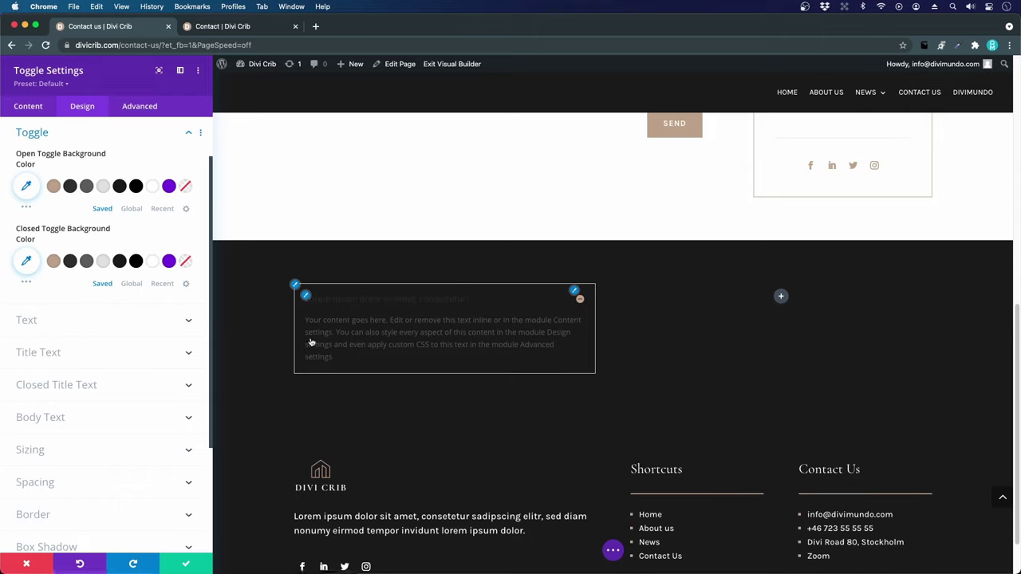
left_click(119, 186)
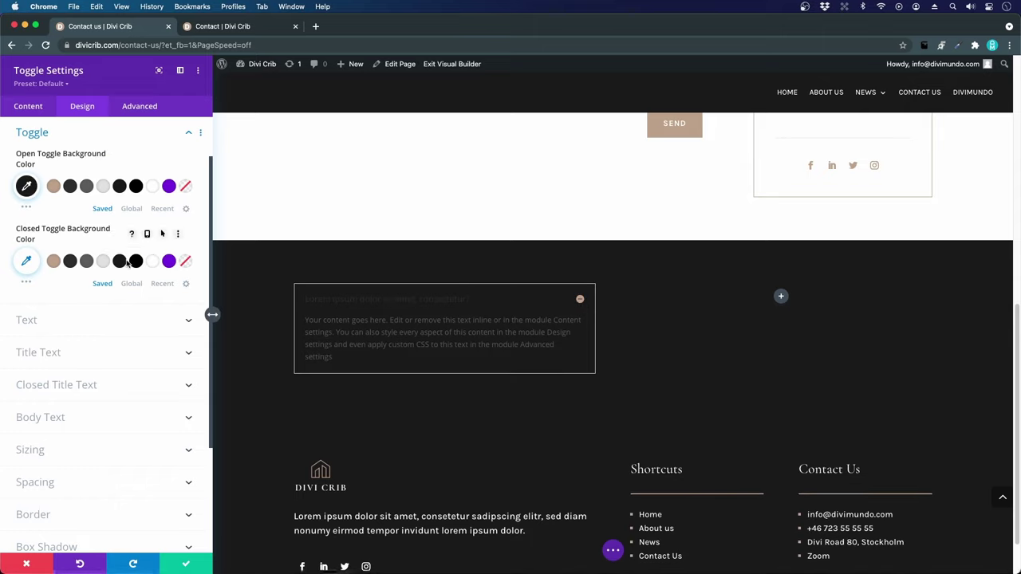
left_click(120, 261)
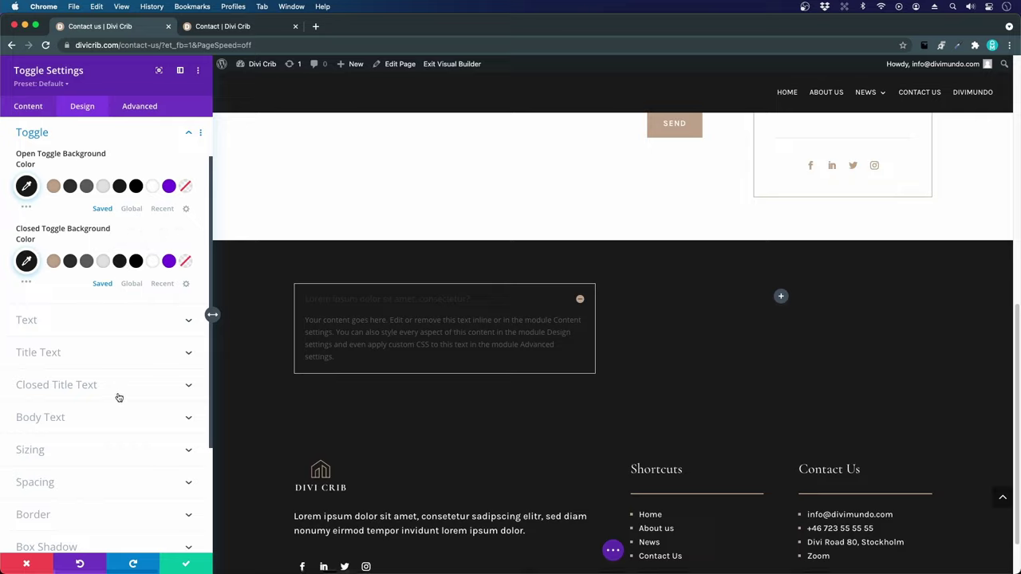
left_click(41, 319)
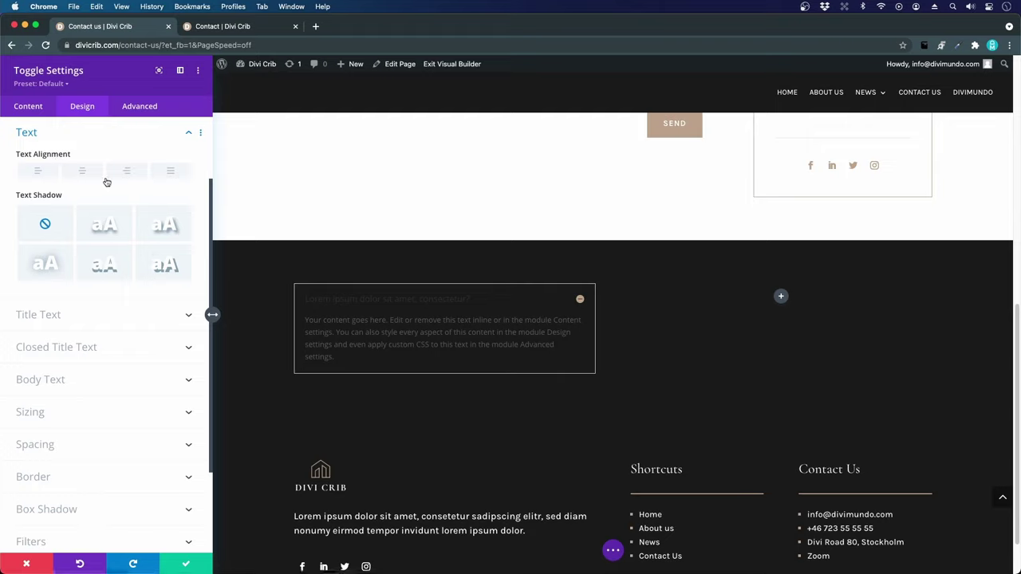
- Make the open toggle title white and set it to an H3 heading
left_click(68, 314)
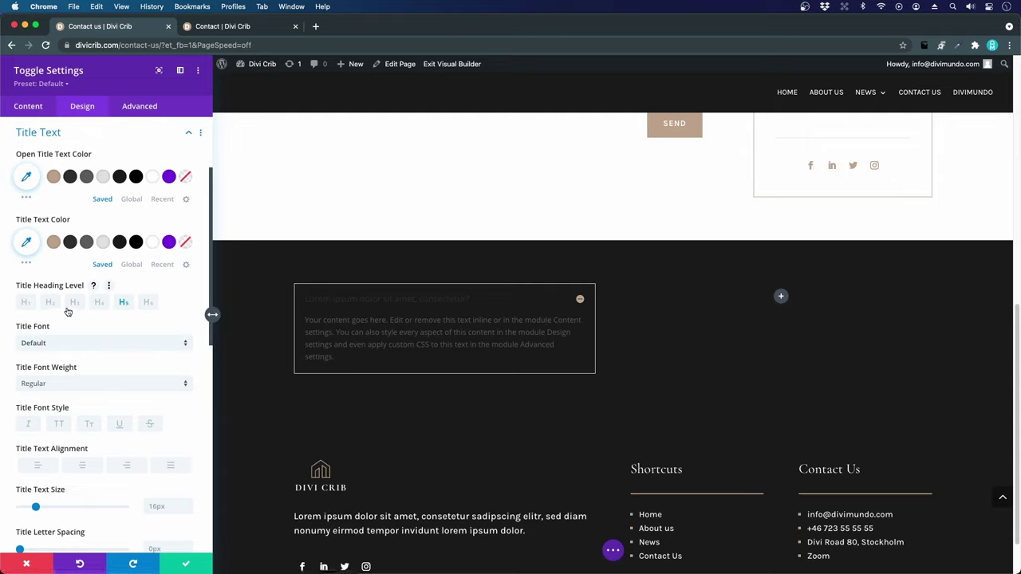
left_click(152, 177)
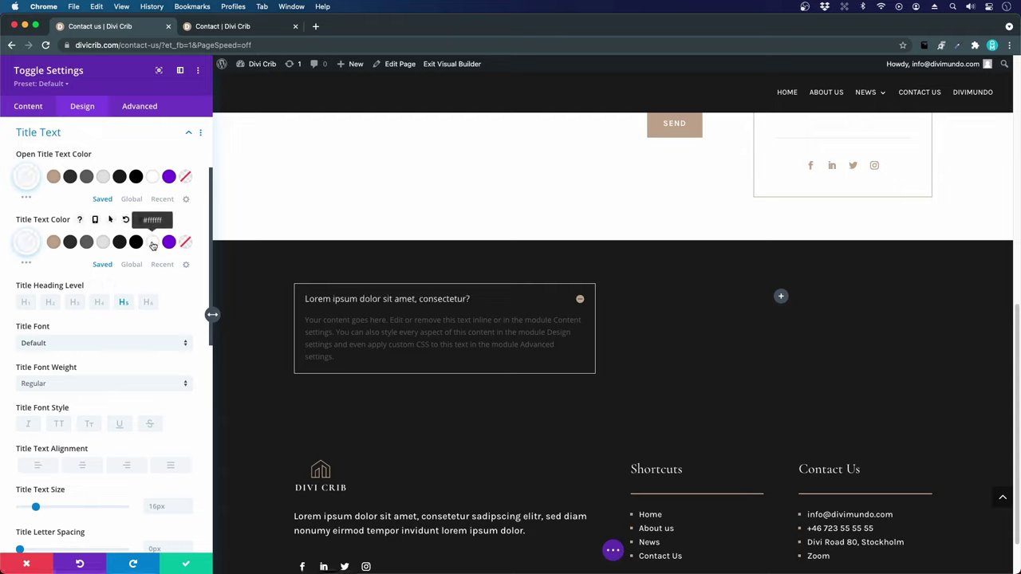
scroll(151, 268, "down", 2)
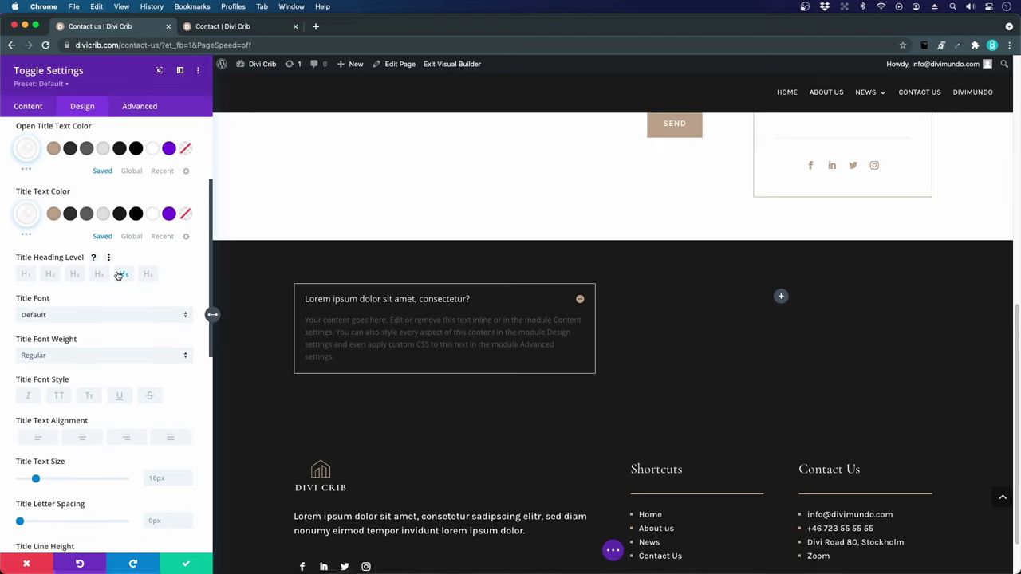
left_click(75, 274)
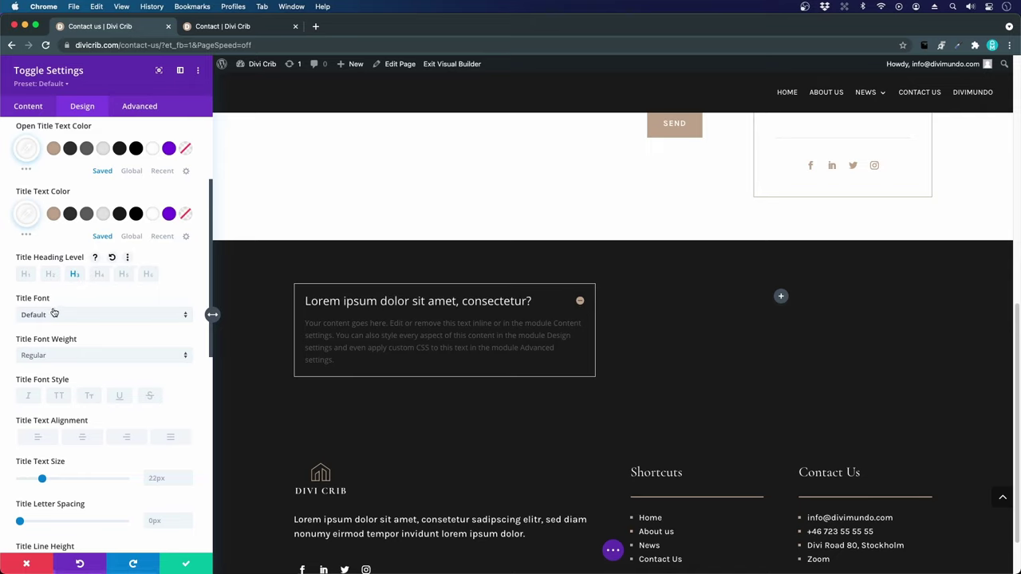
- Set the toggle title font to Cormorant Garamond at 25px
left_click(53, 315)
left_click(234, 32)
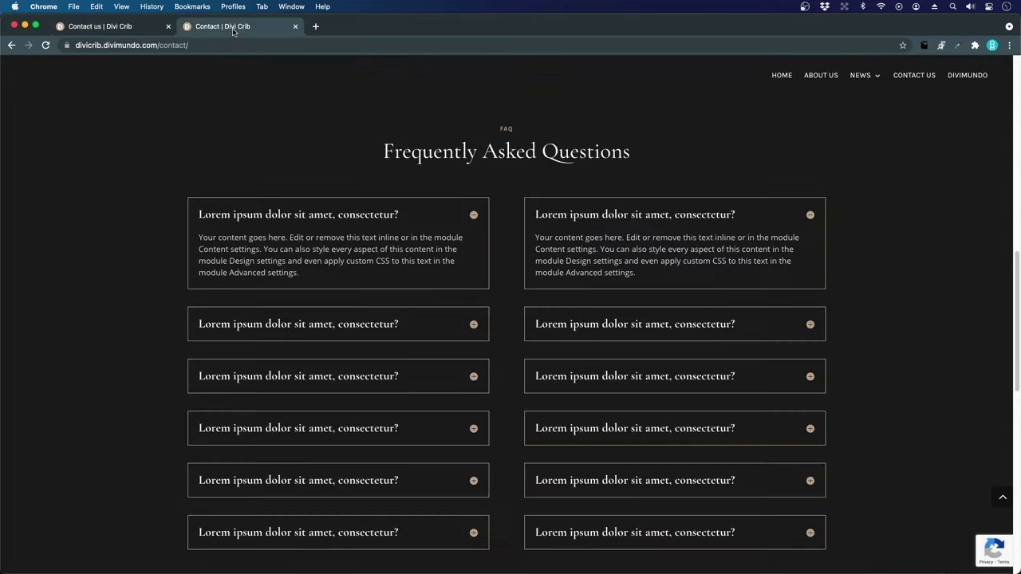
left_click(86, 29)
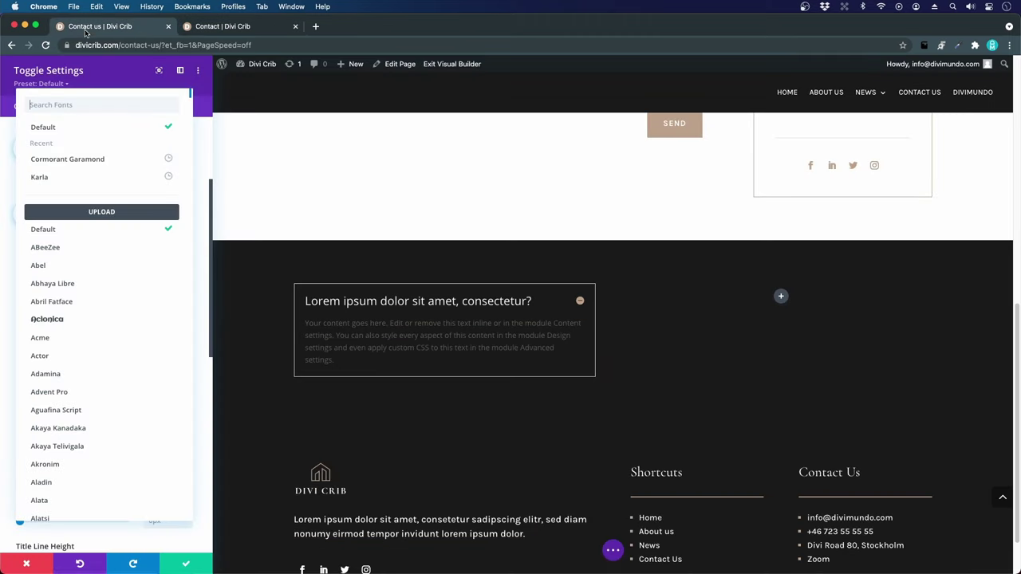
left_click(74, 163)
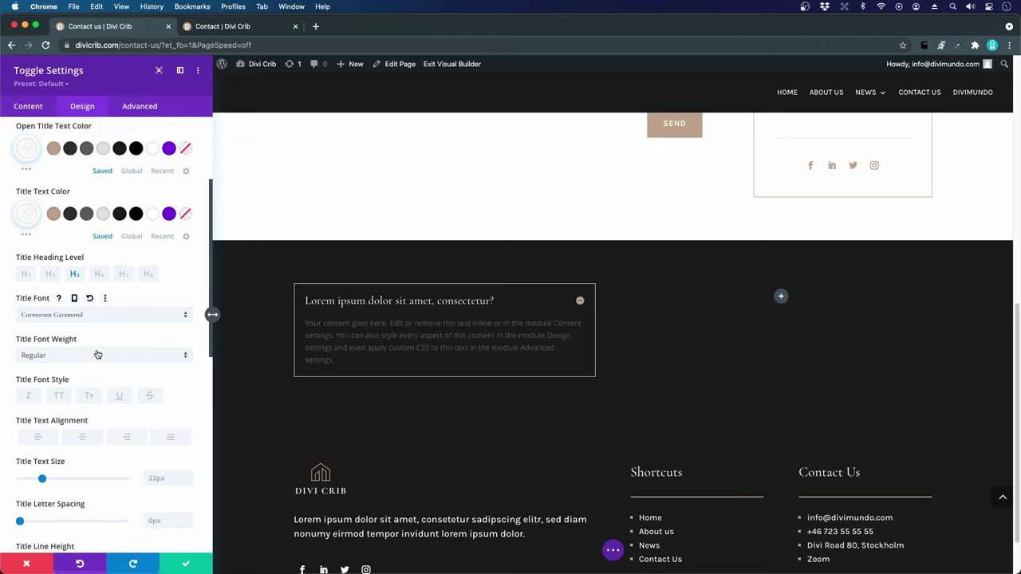
scroll(33, 476, "down", 1)
left_click_drag(42, 462, 45, 464)
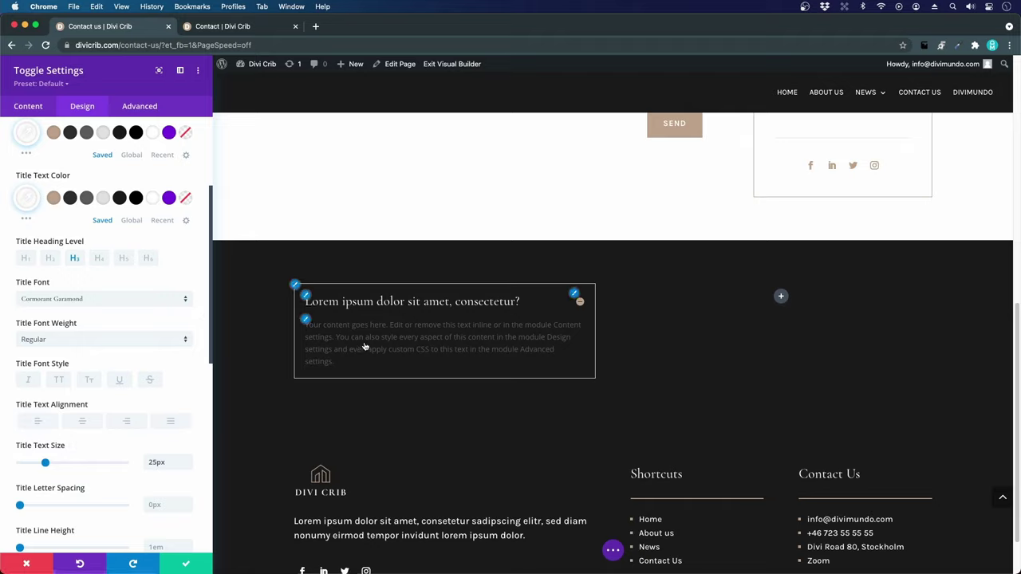
left_click(306, 320)
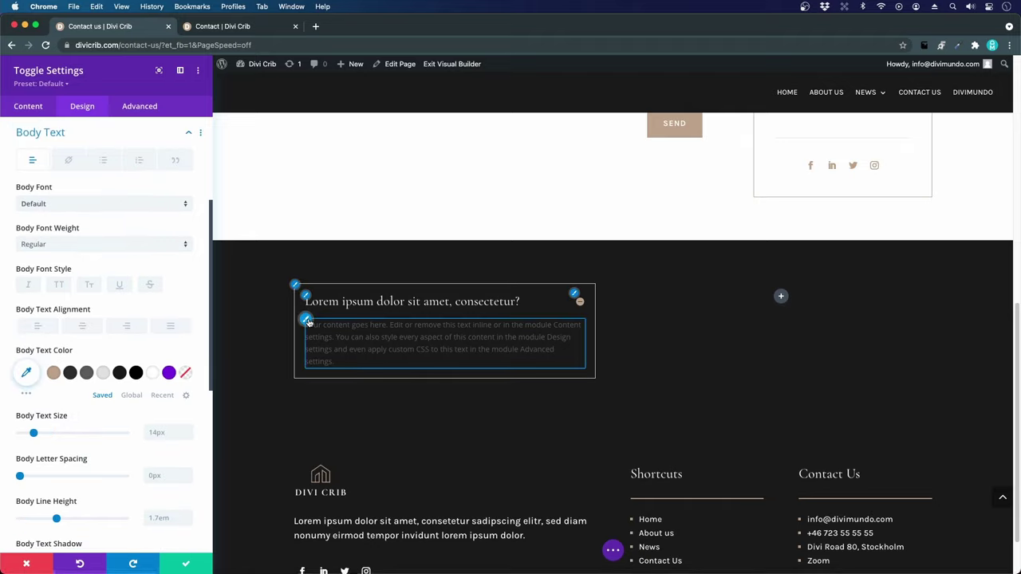
- Set the toggle body font to Karla at 16px
left_click(55, 204)
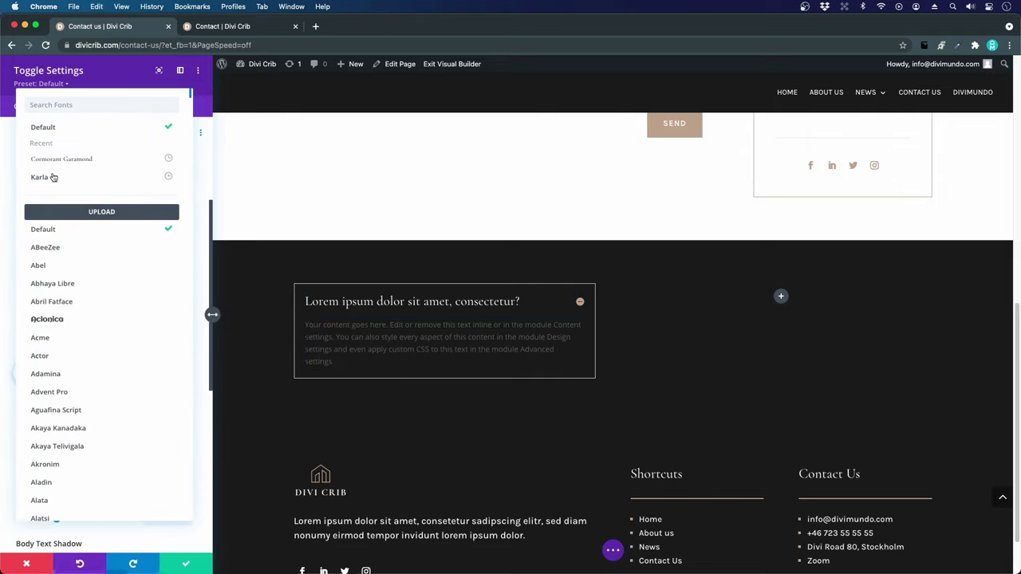
left_click(54, 177)
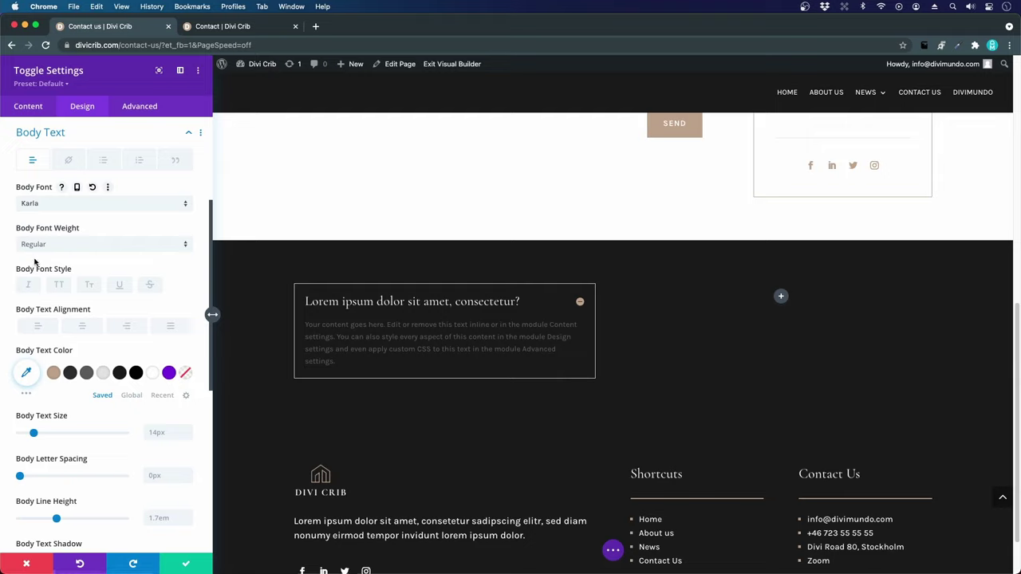
left_click(159, 433)
key("Up")
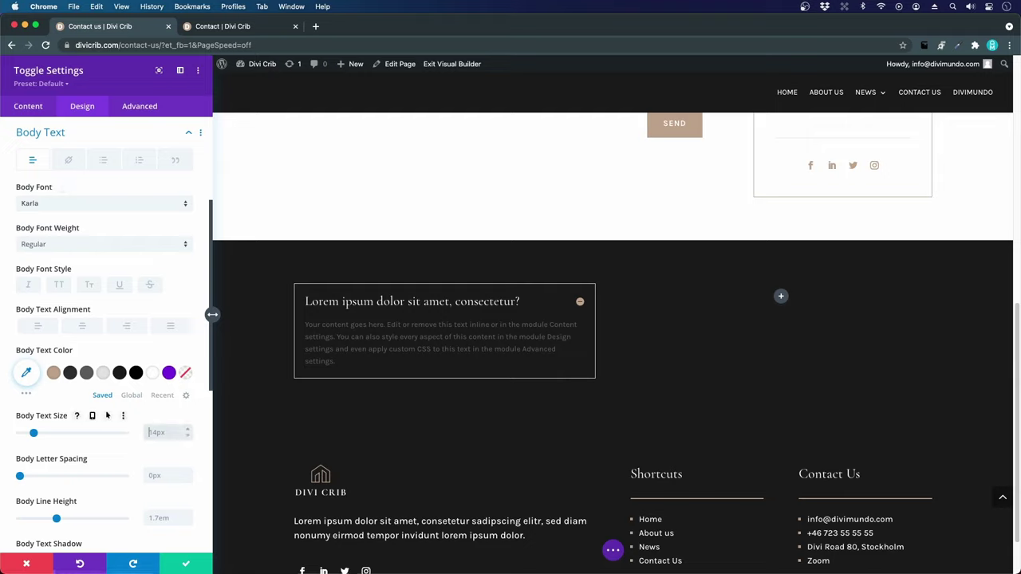
key("Up")
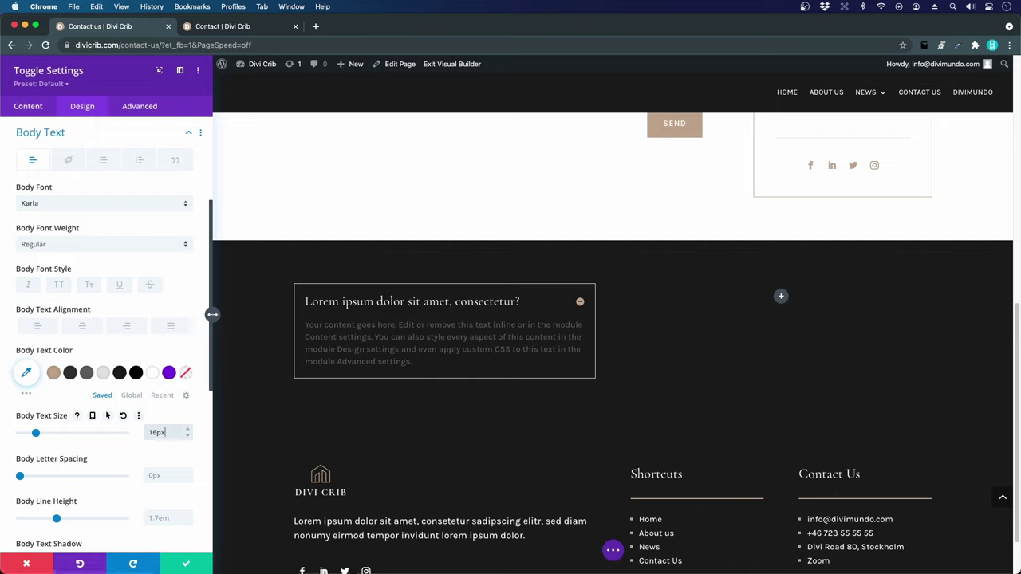
- Make the body text light grey #e5e5e5 and collapse the toggle, checking the reference page
scroll(128, 412, "down", 1)
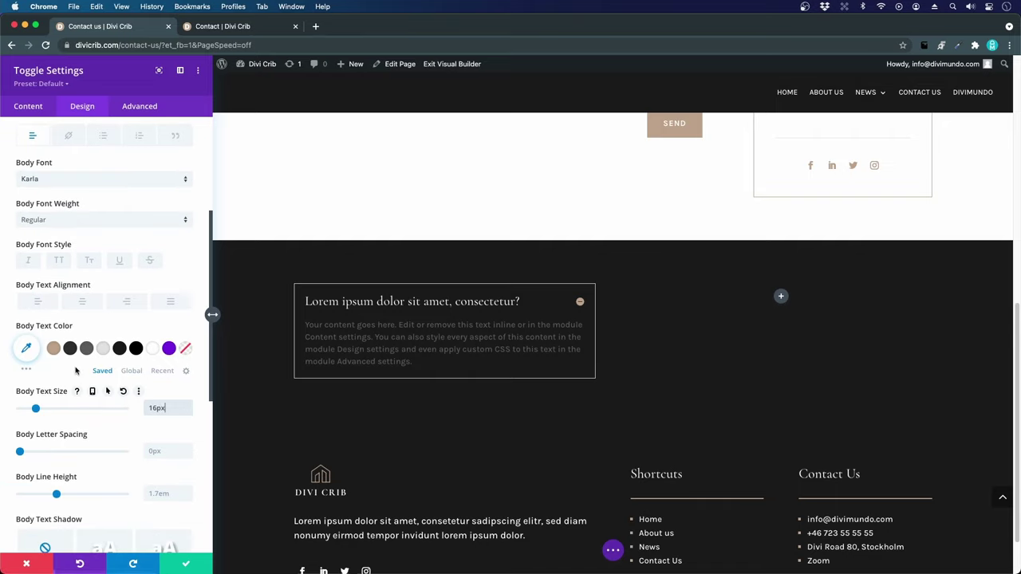
left_click(102, 351)
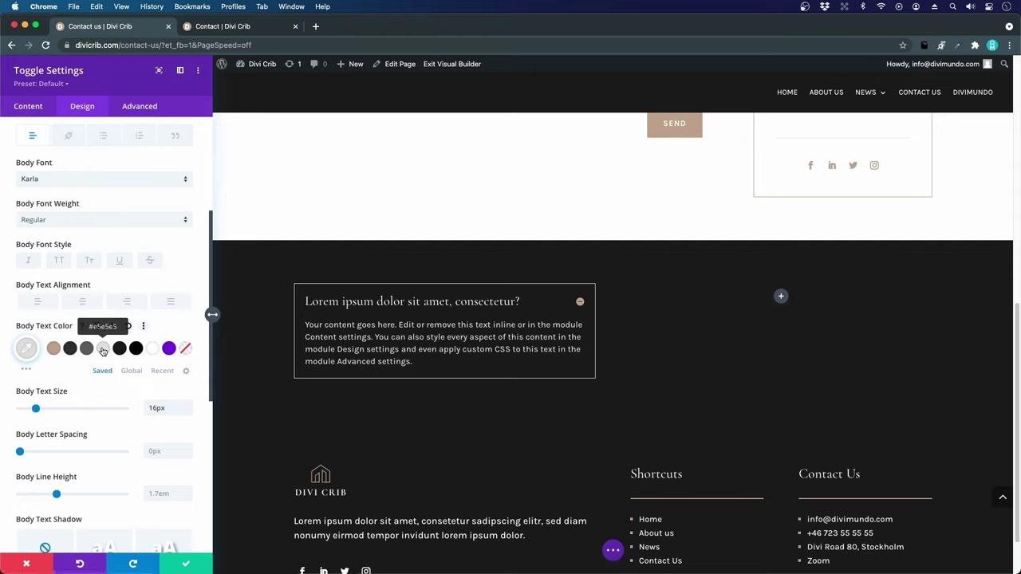
scroll(102, 351, "down", 5)
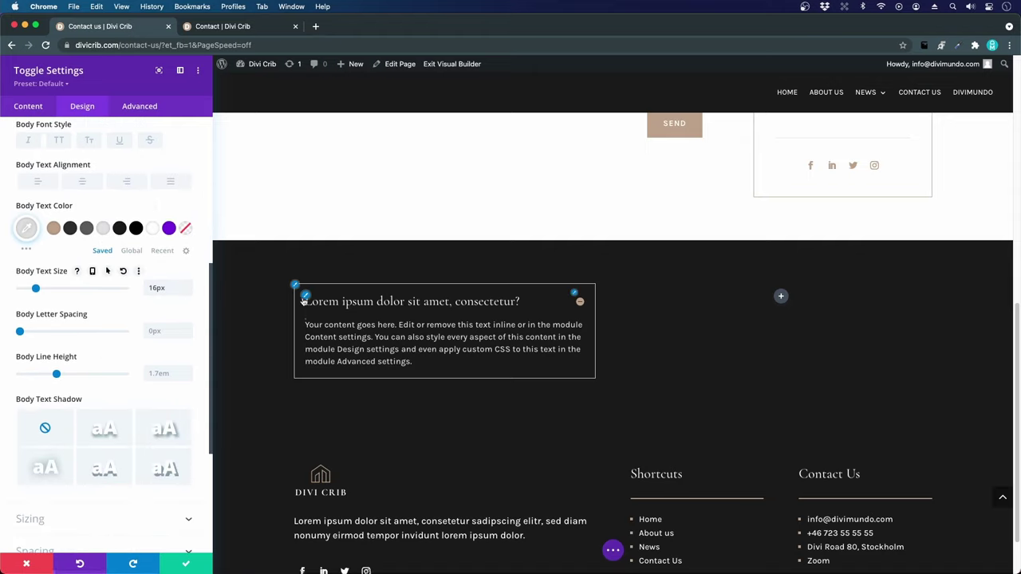
left_click(580, 302)
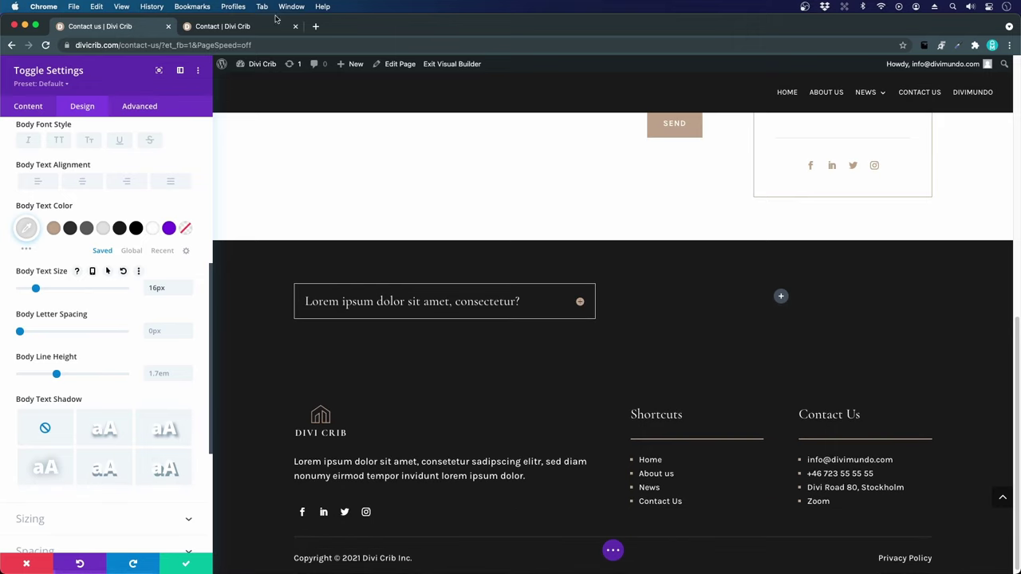
left_click(275, 24)
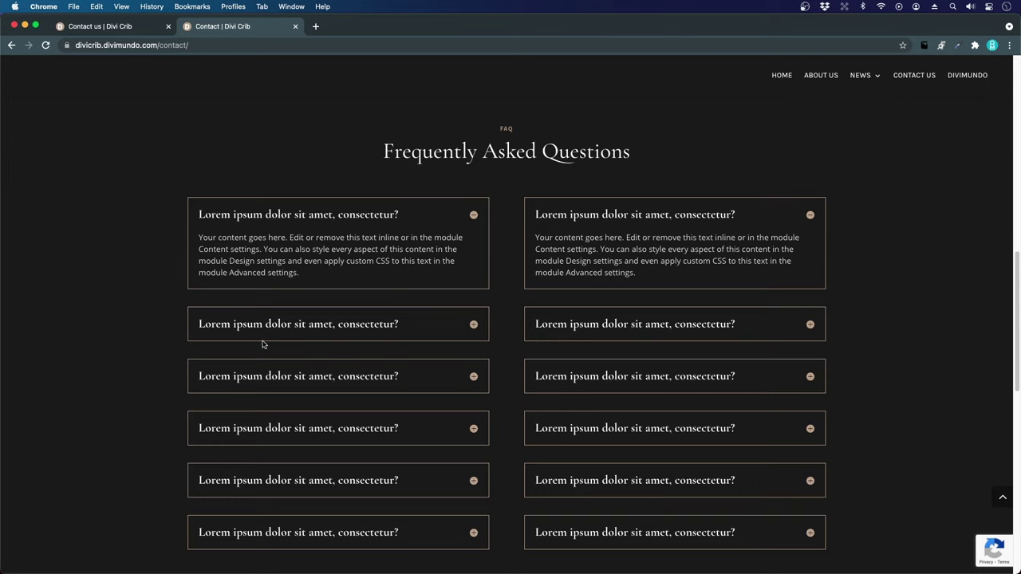
left_click(122, 29)
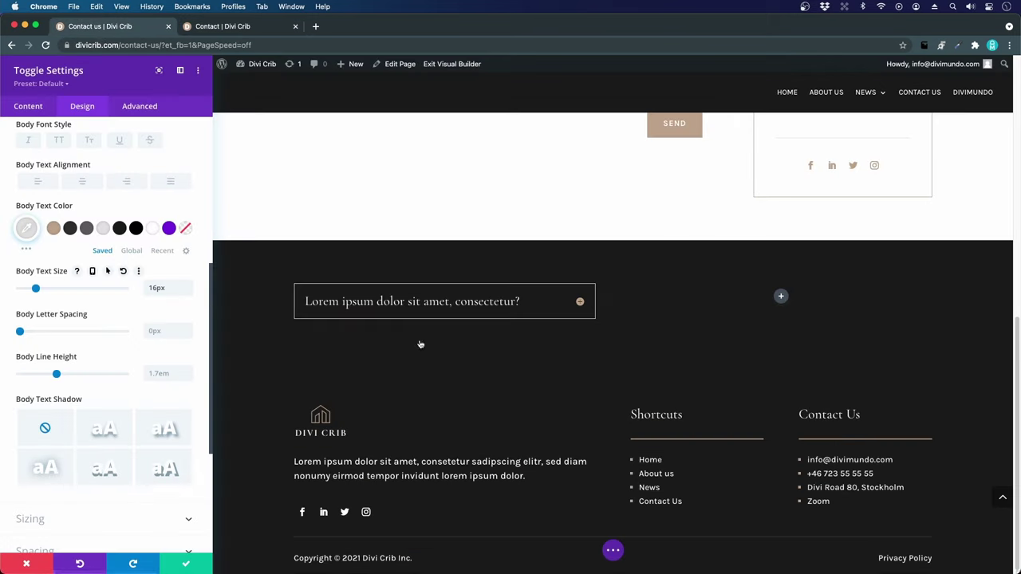
scroll(127, 392, "down", 4)
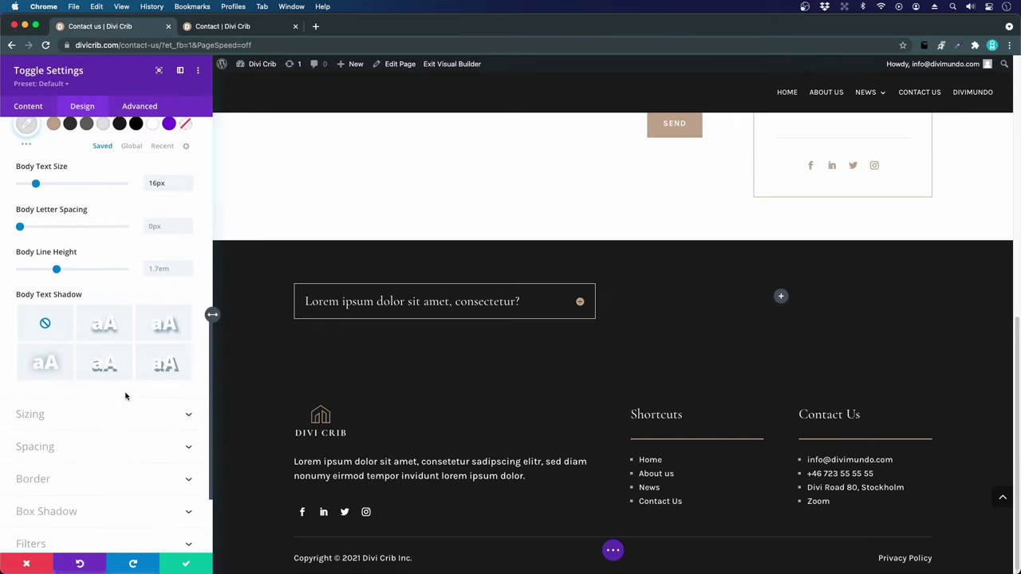
scroll(126, 396, "down", 3)
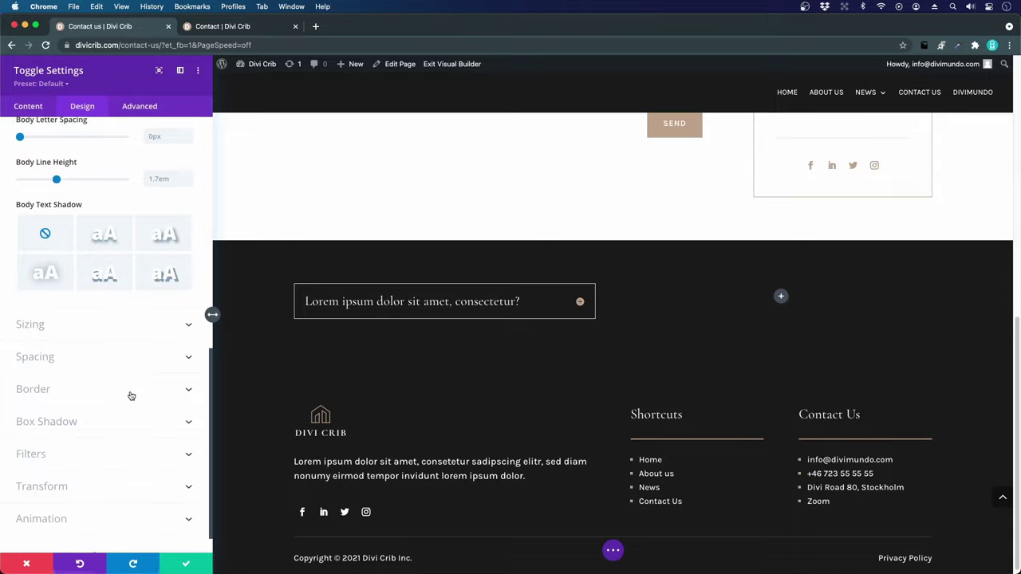
- Colour the toggle border tan, then try a 1px bottom-only border
left_click(54, 360)
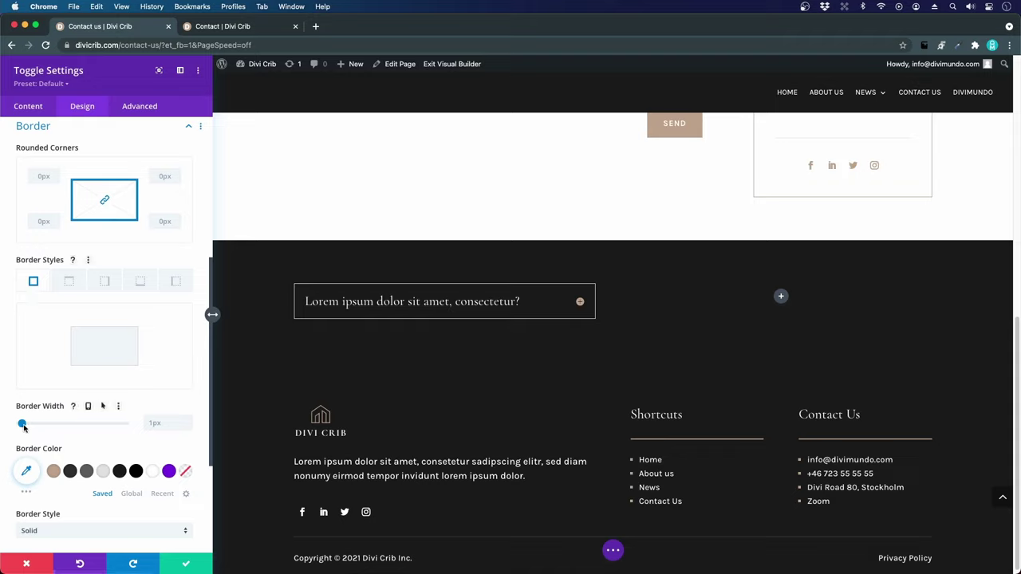
scroll(93, 431, "down", 2)
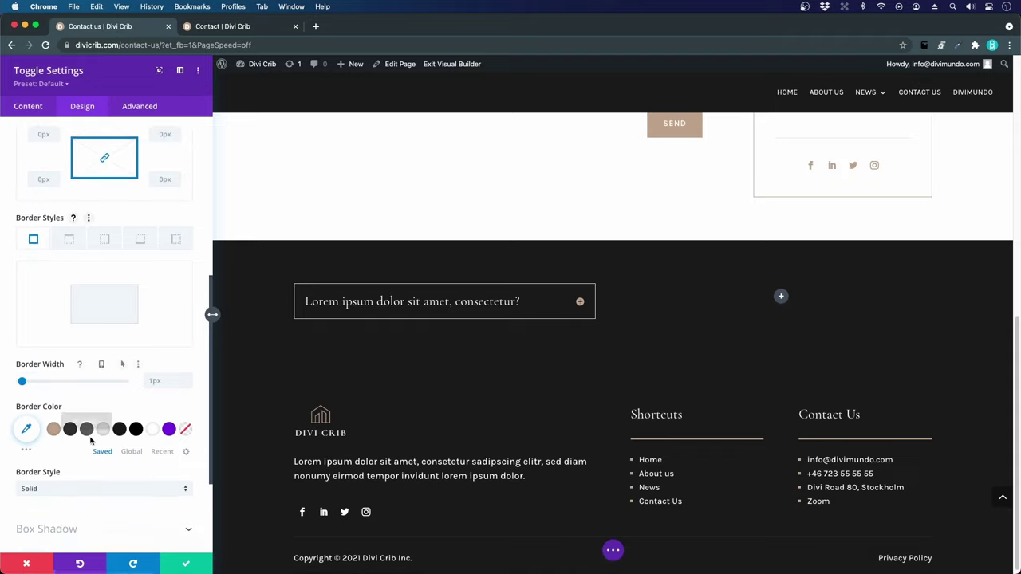
left_click(55, 415)
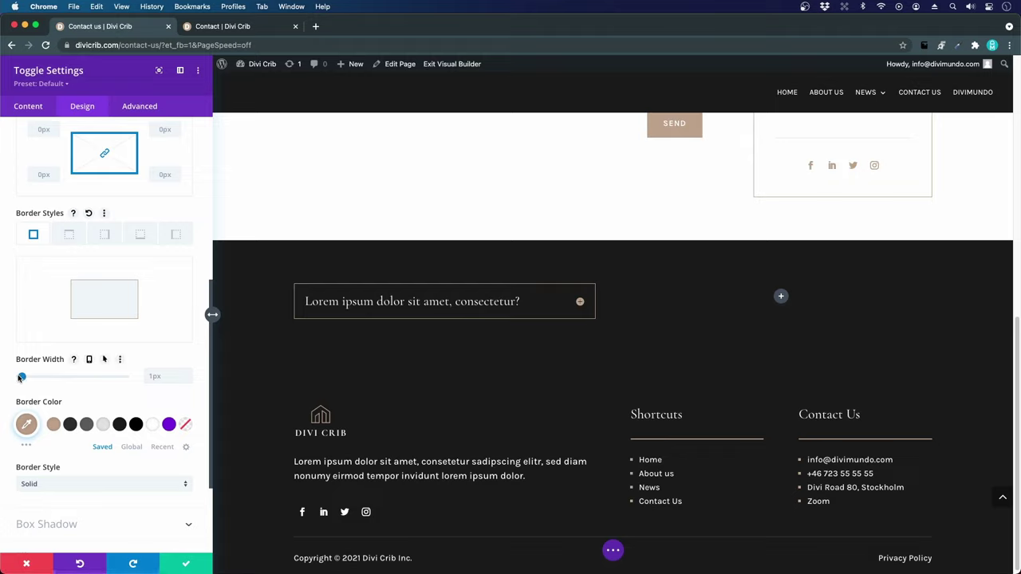
left_click_drag(21, 377, 19, 377)
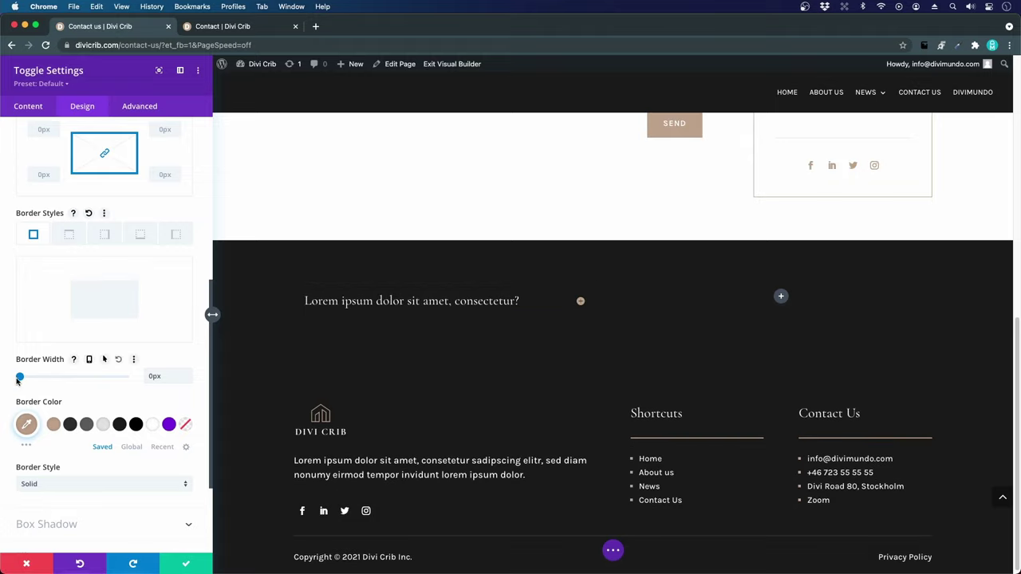
left_click(140, 236)
left_click_drag(19, 375, 21, 377)
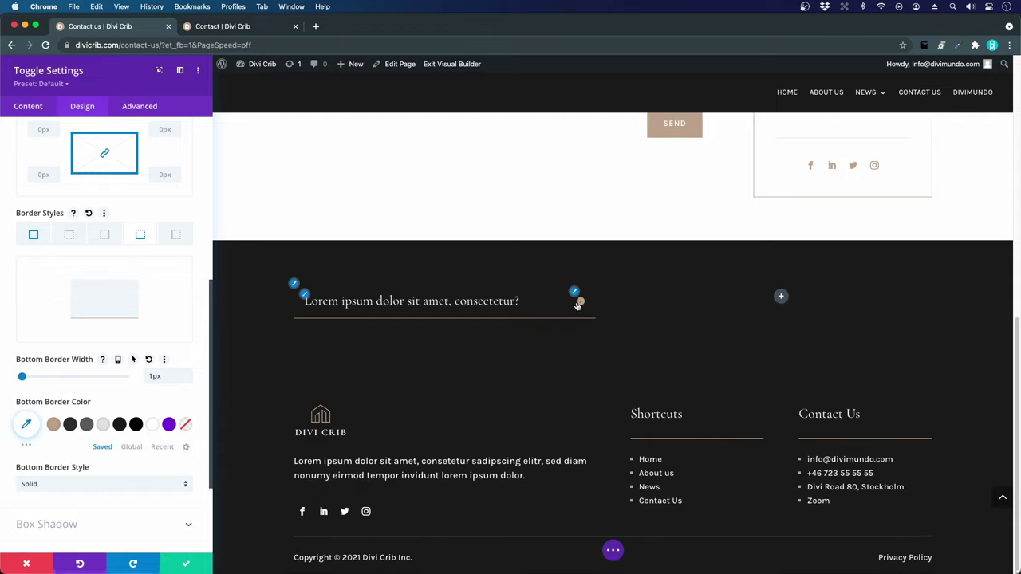
- Switch back to a tan border on all four sides and save the toggle
scroll(656, 347, "up", 3)
scroll(486, 219, "down", 3)
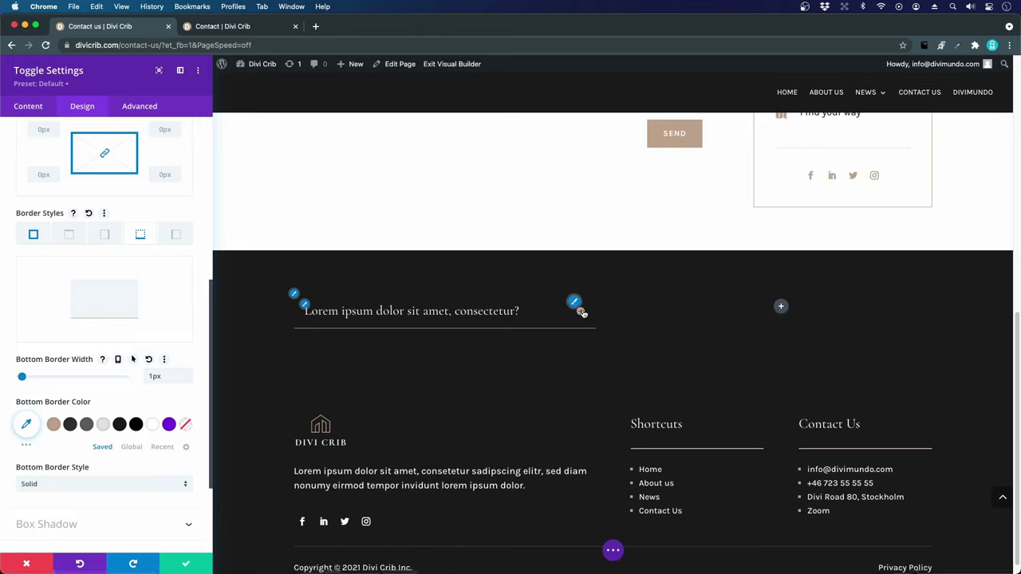
left_click(581, 314)
left_click(581, 314)
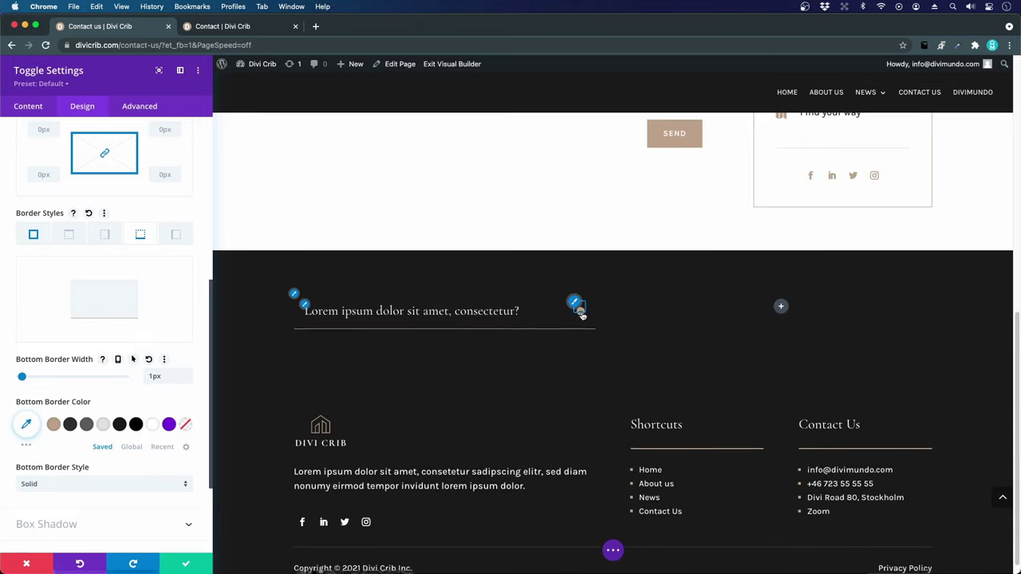
left_click(33, 235)
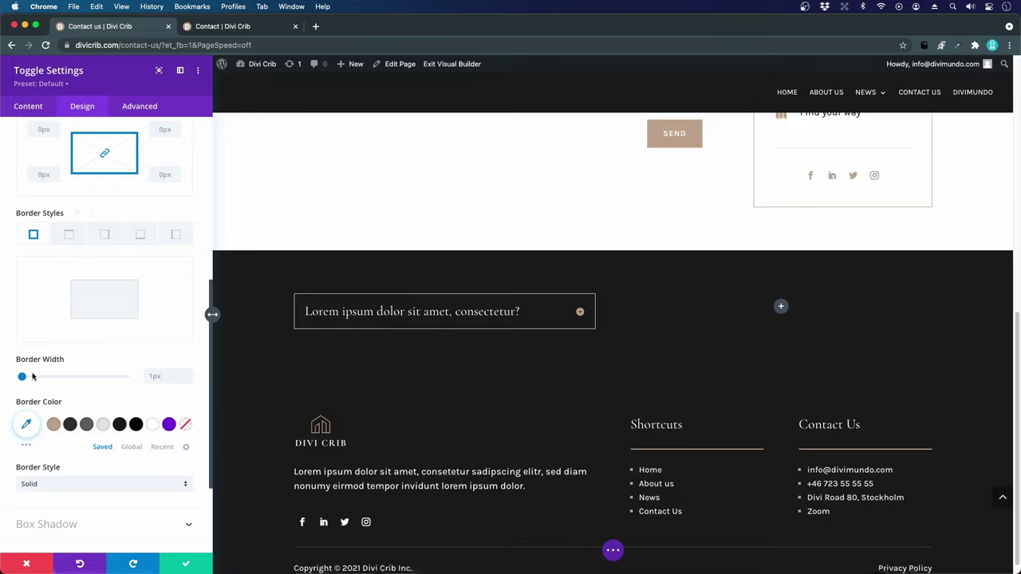
left_click(54, 423)
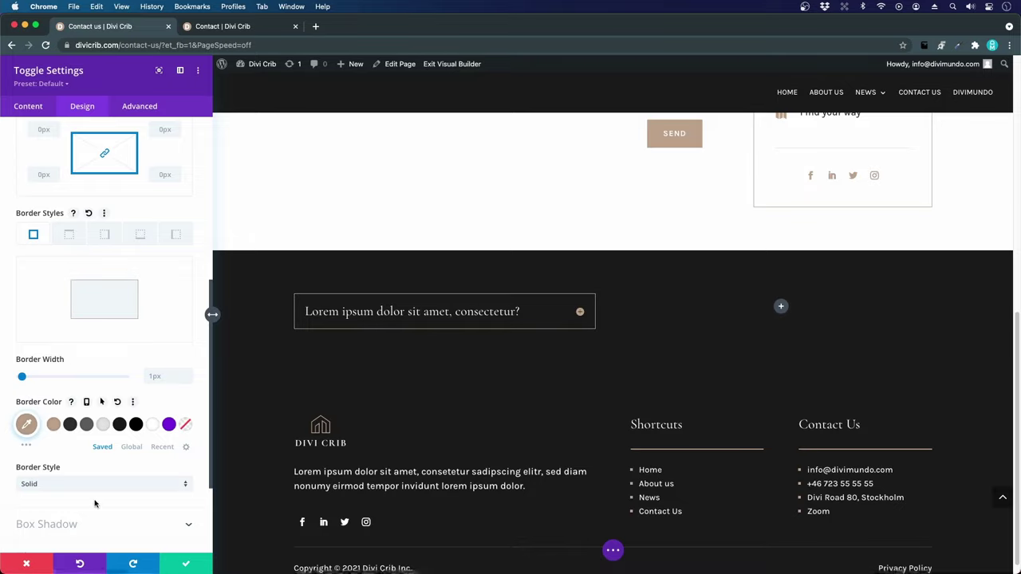
left_click(191, 564)
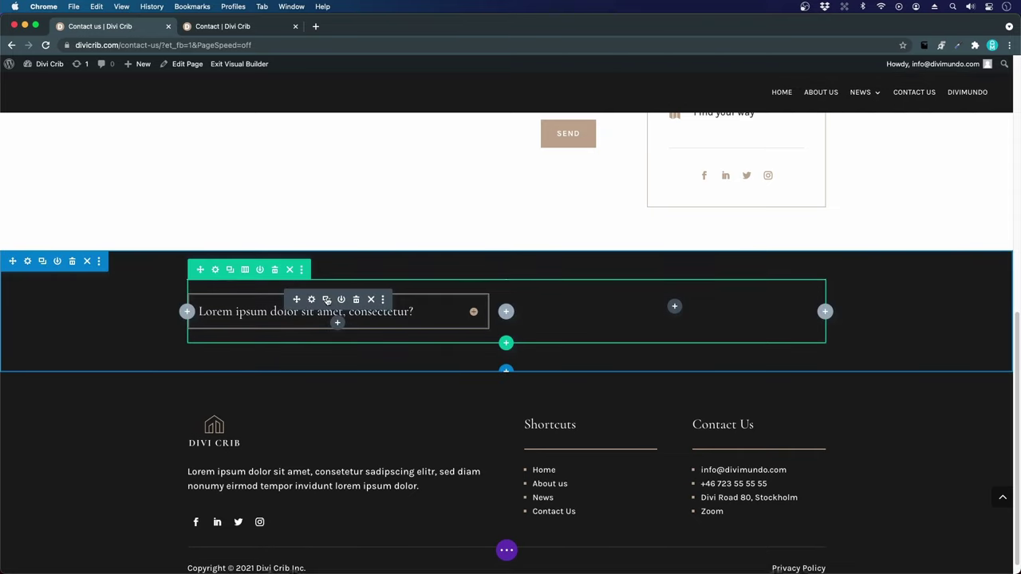
- Duplicate the toggle into five stacked copies and copy all five modules
left_click(326, 299)
left_click(326, 299)
left_click(326, 299)
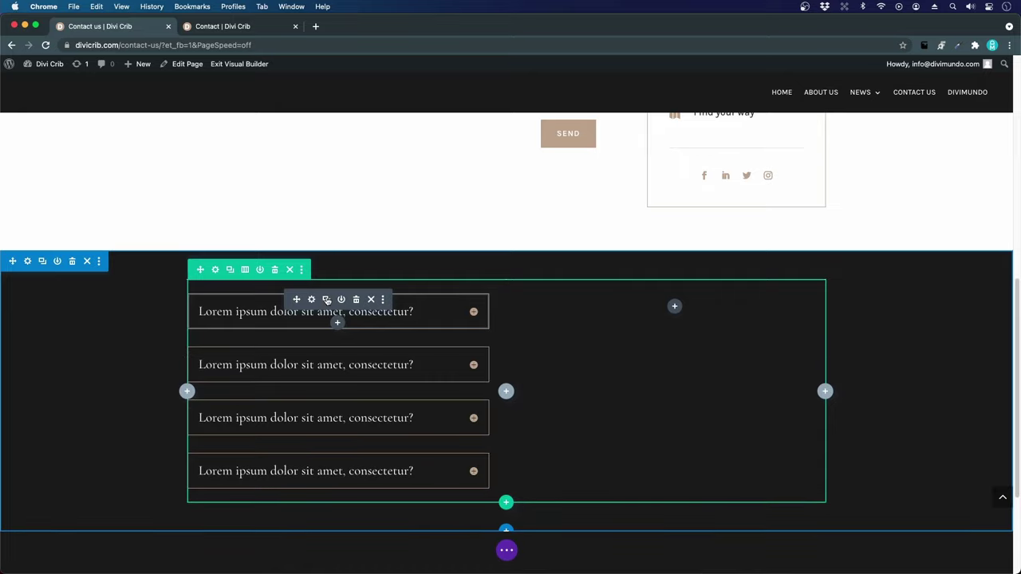
left_click(327, 299)
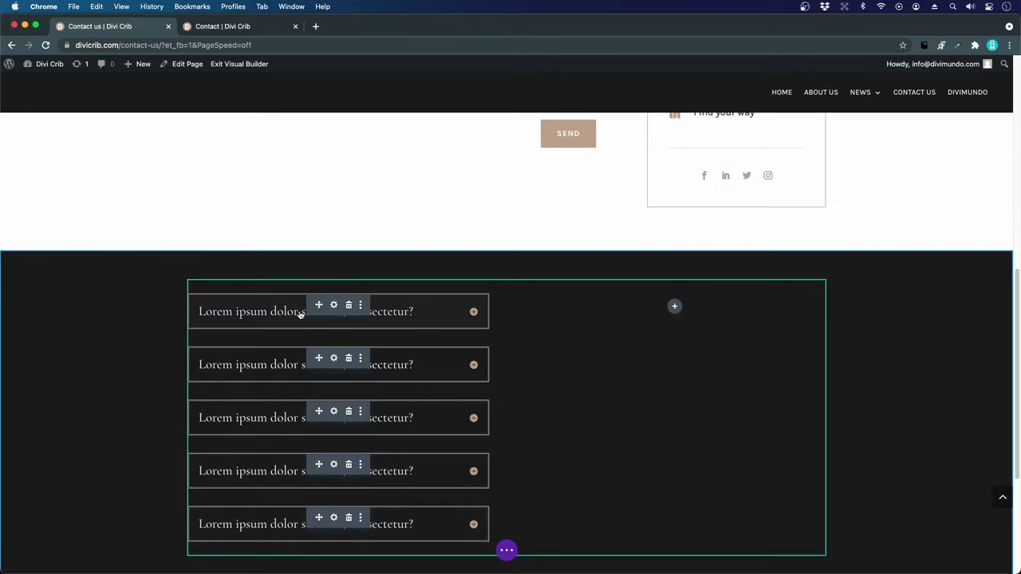
right_click(316, 305)
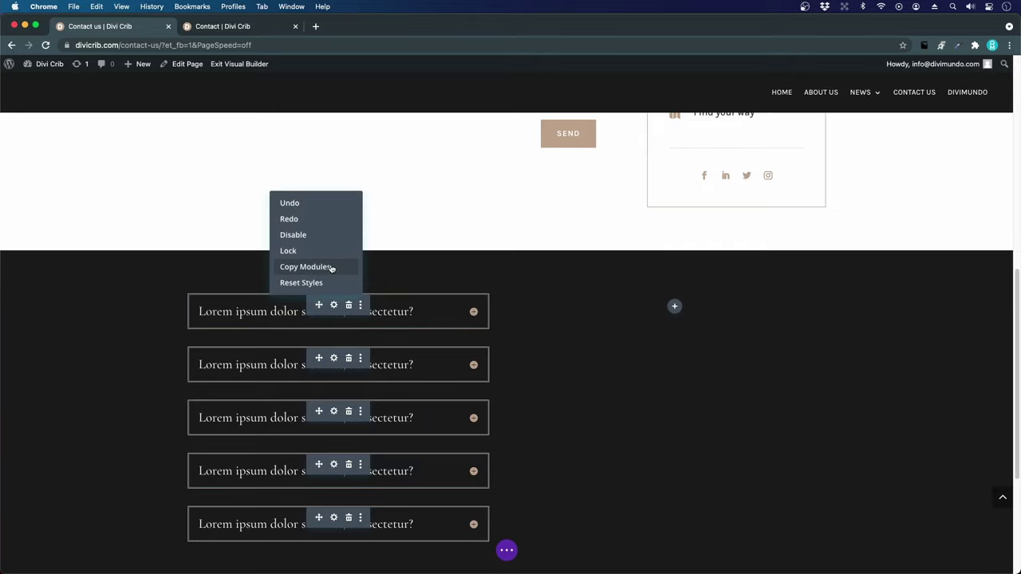
left_click(331, 268)
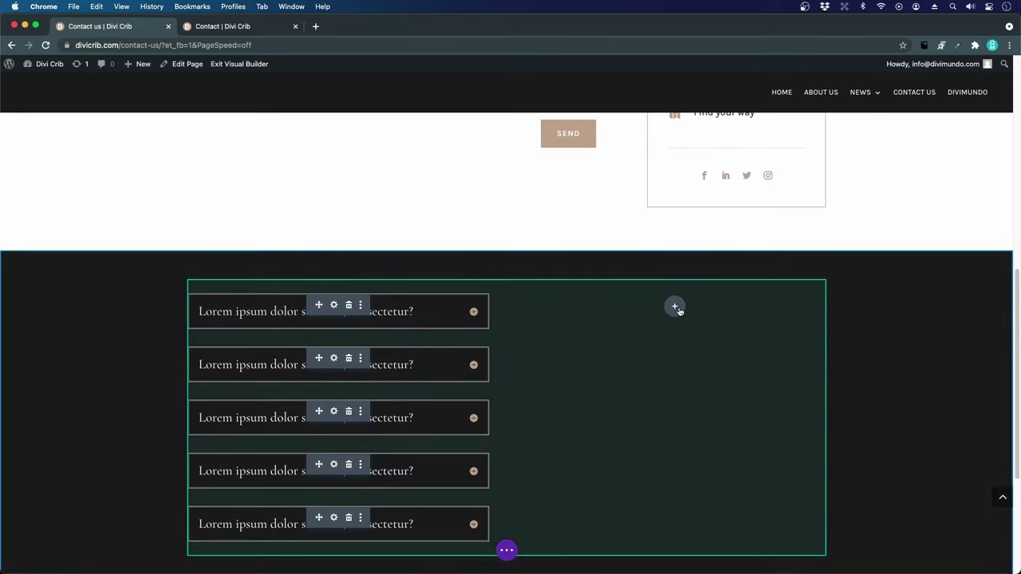
- Paste the five copied toggles into the empty right column and save a toggle's settings
right_click(677, 310)
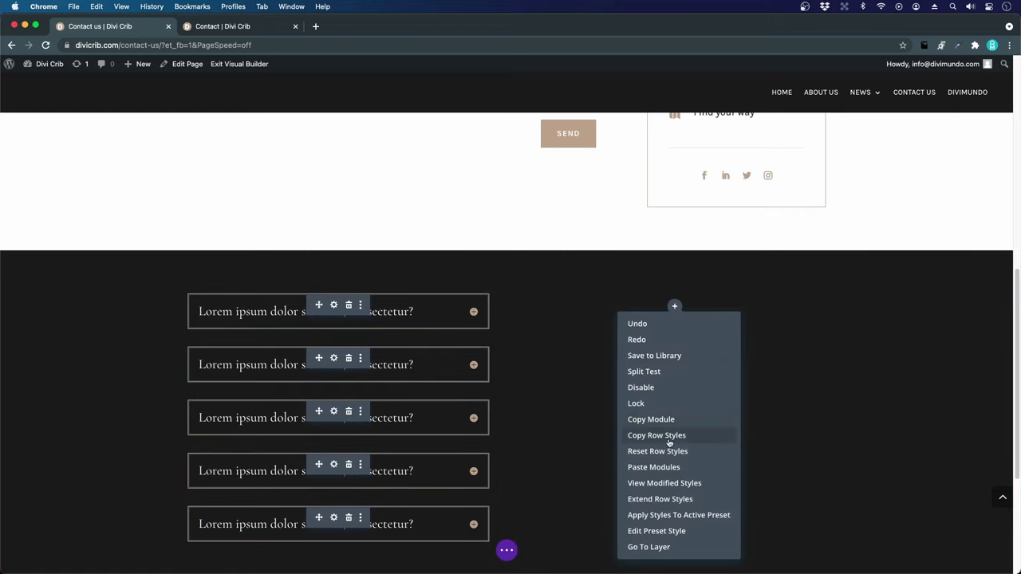
left_click(659, 467)
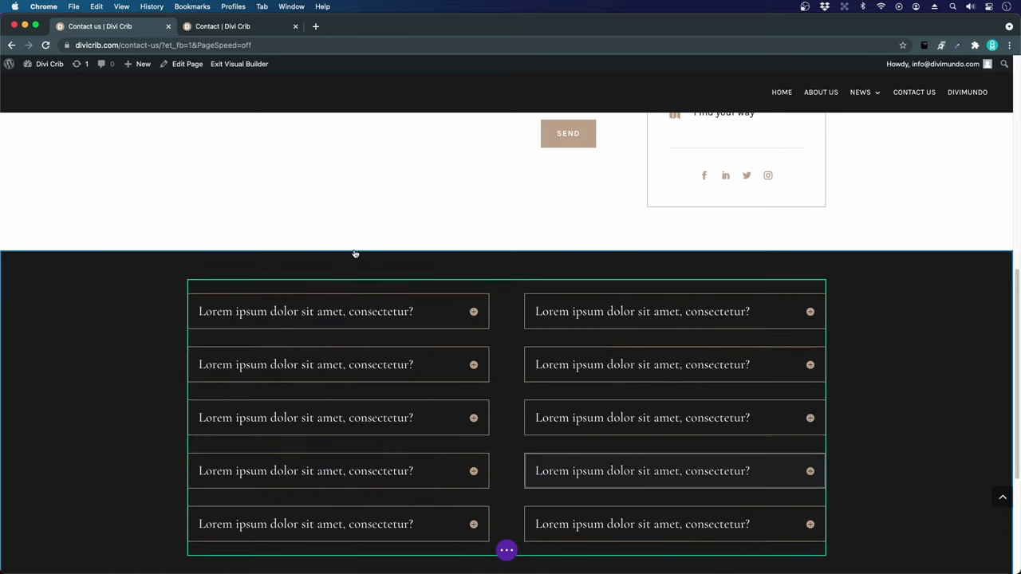
scroll(146, 278, "down", 3)
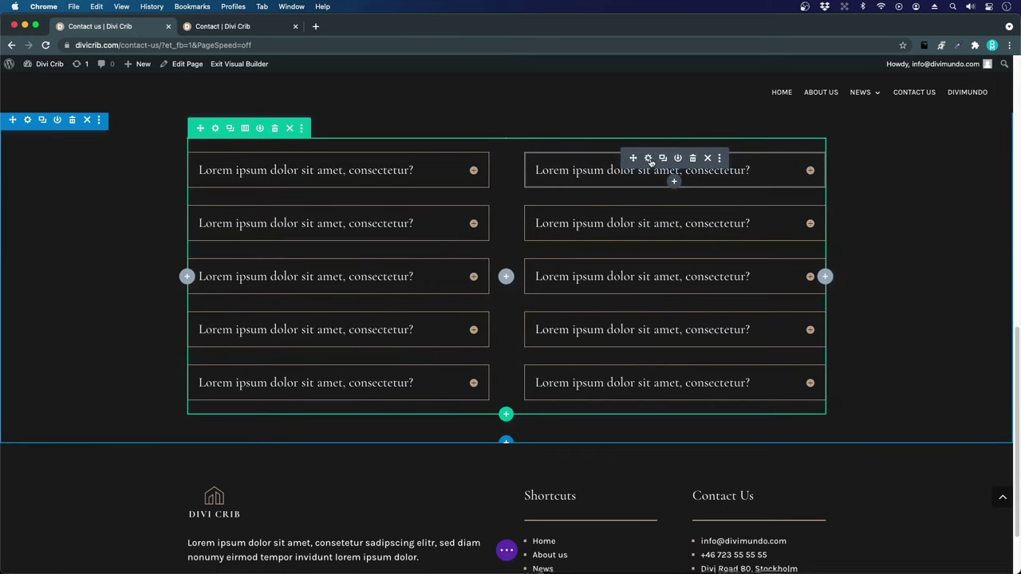
left_click(650, 158)
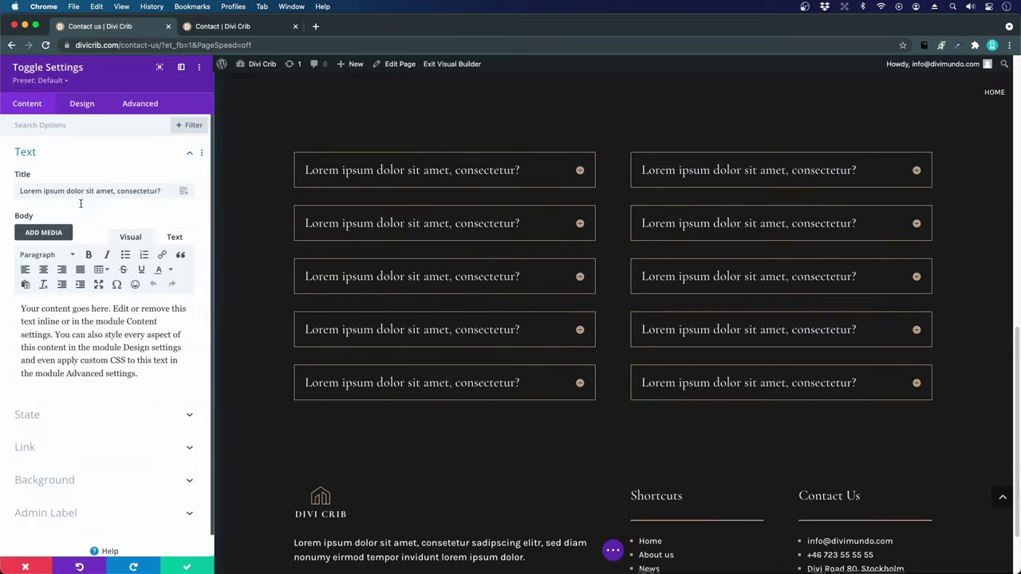
left_click(165, 564)
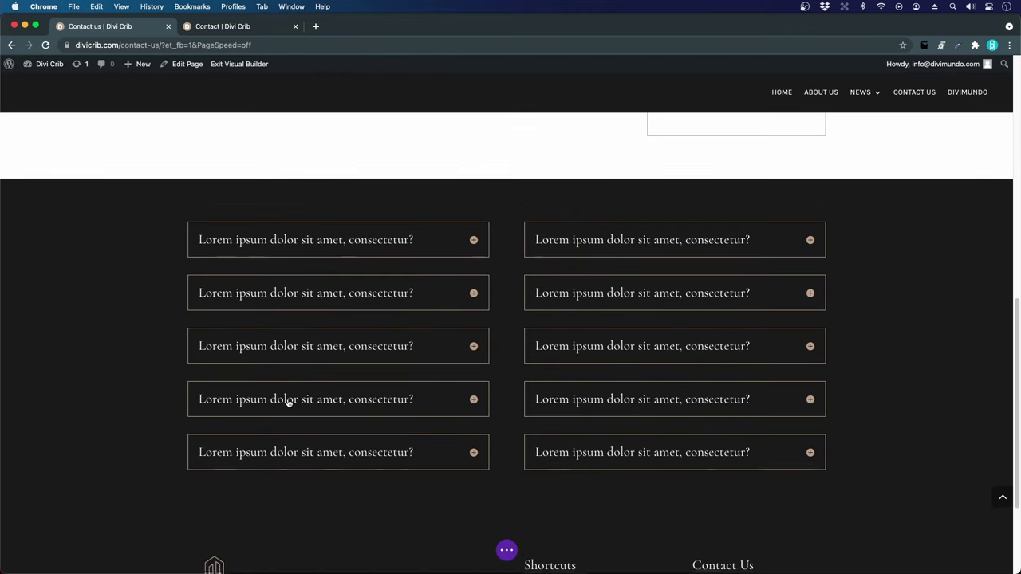
left_click(264, 32)
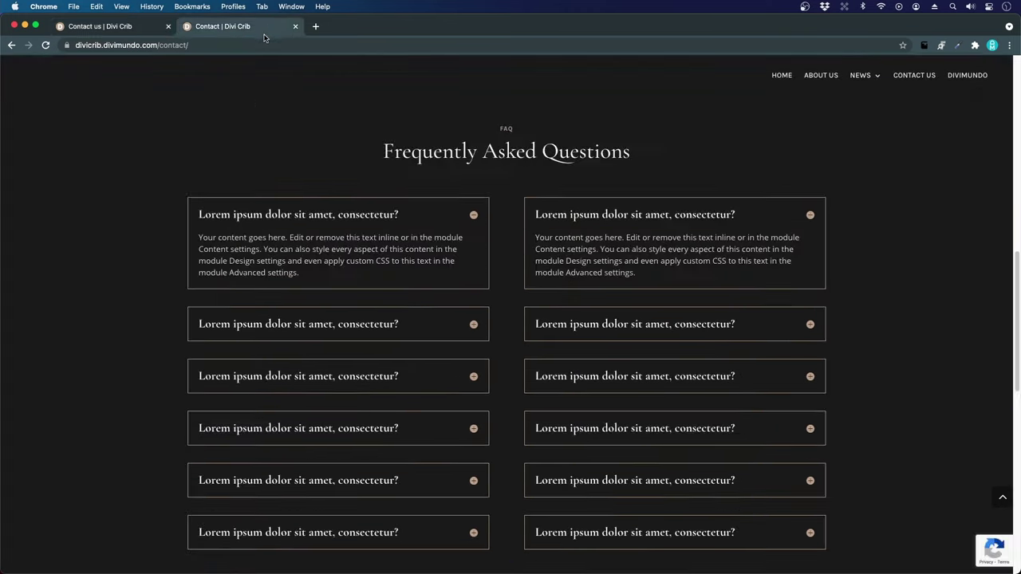
scroll(498, 147, "up", 2)
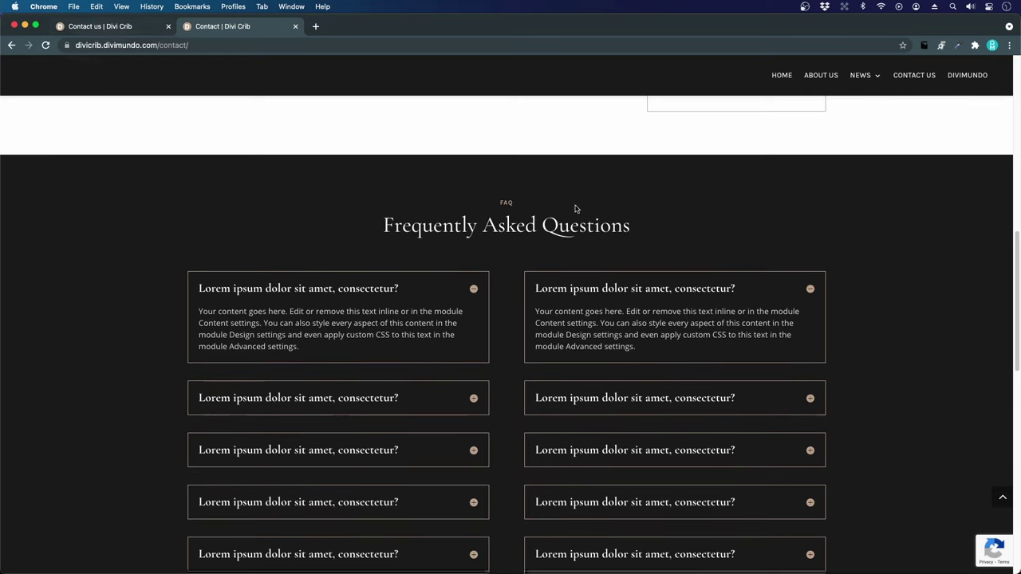
left_click_drag(629, 225, 384, 227)
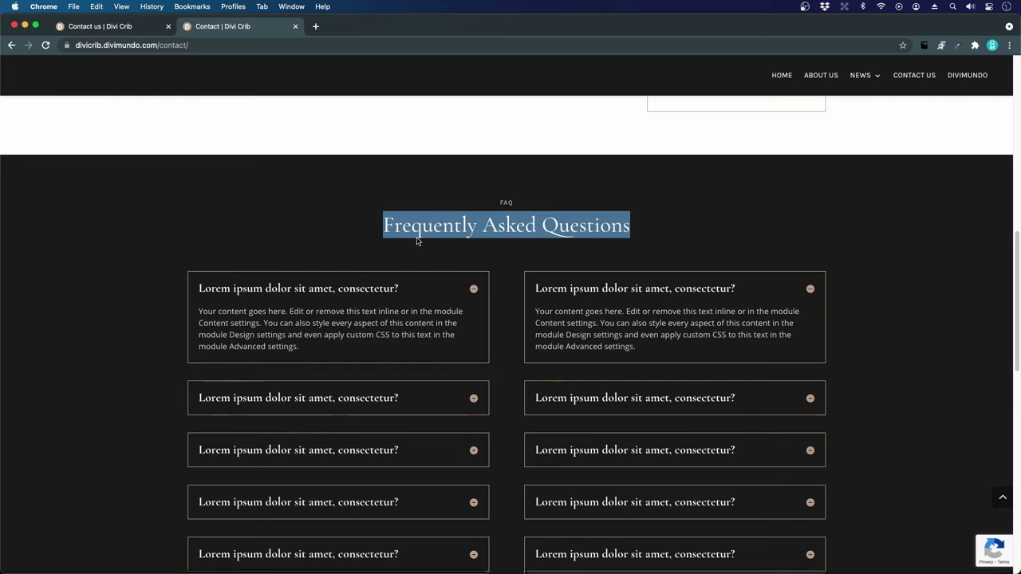
left_click(152, 27)
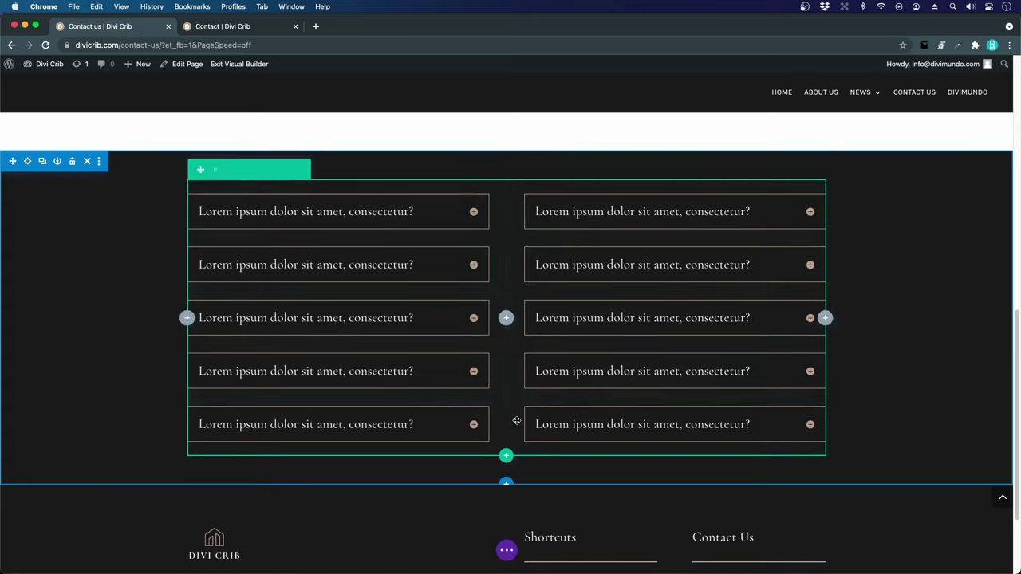
- Add a single full-width row with a Text module below the toggles
left_click(506, 454)
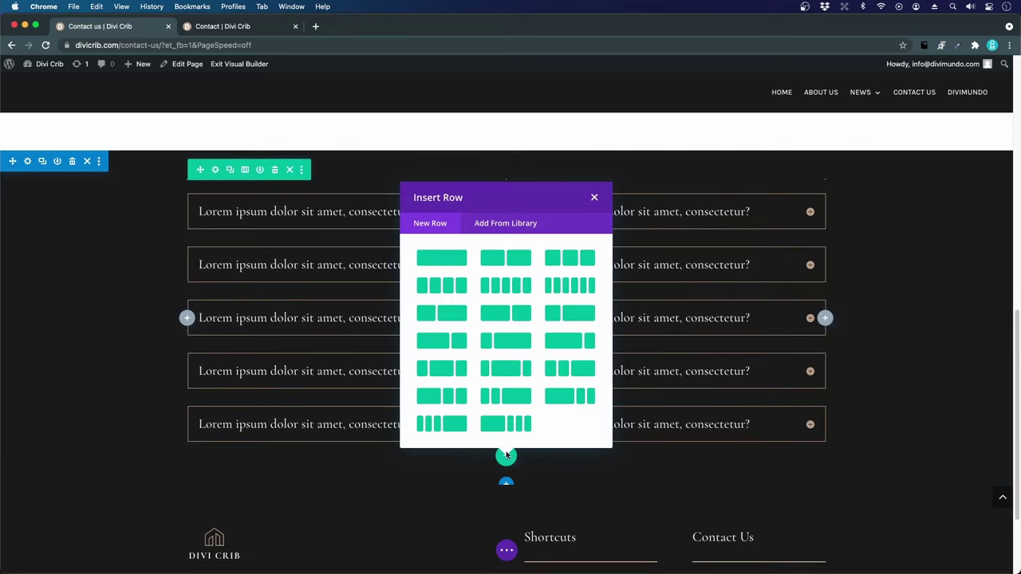
left_click(450, 268)
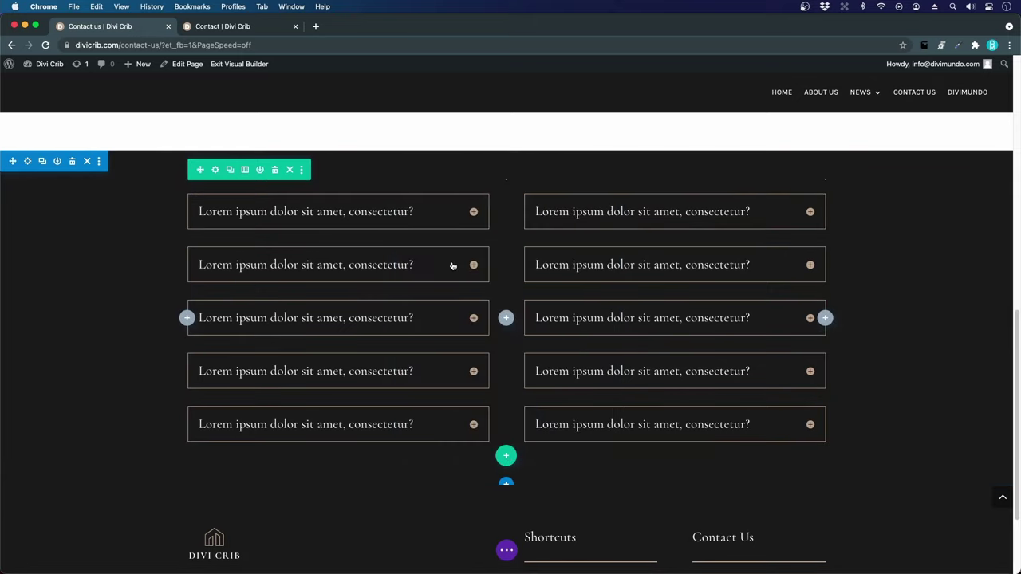
type("text")
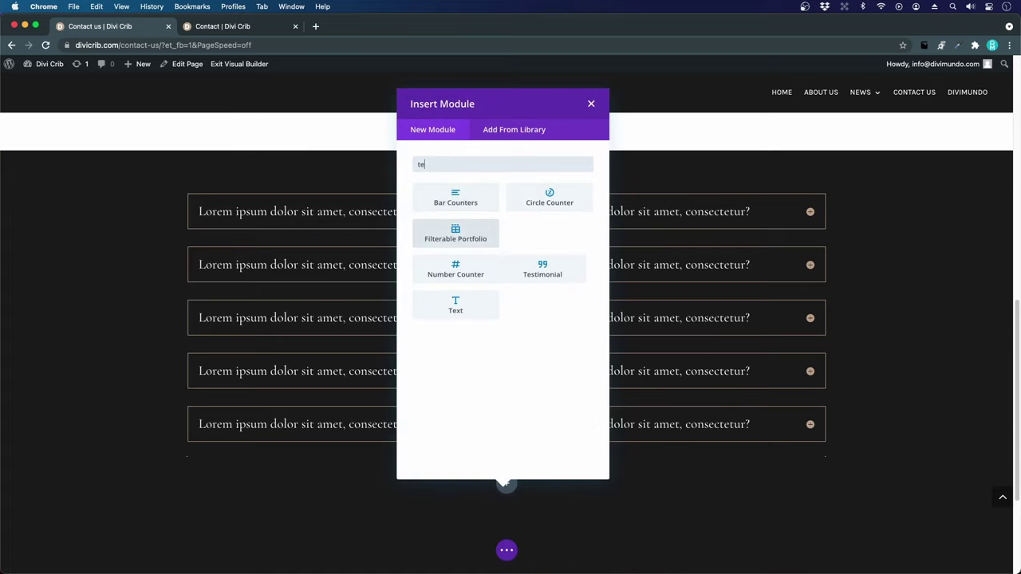
left_click(457, 198)
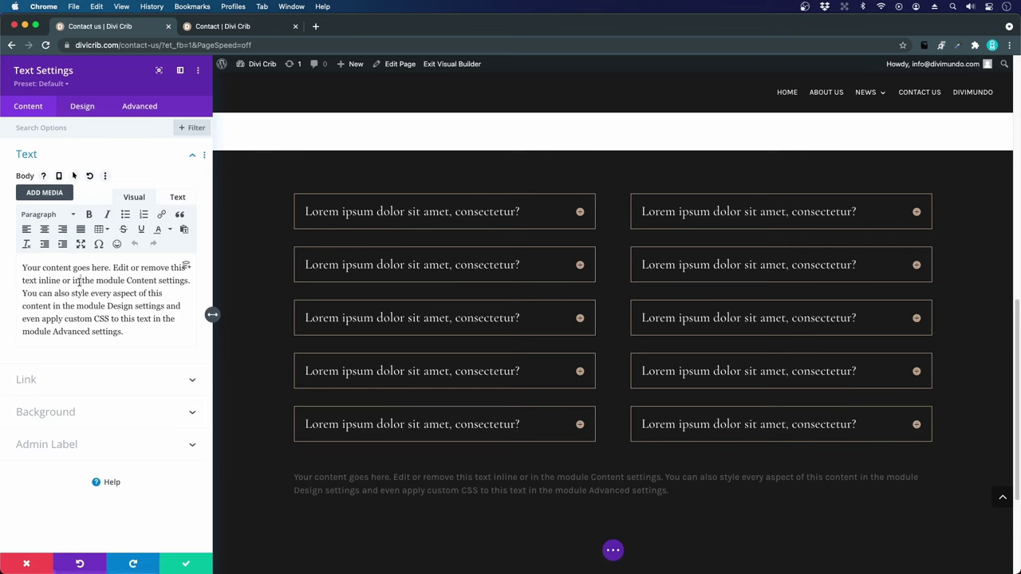
- Write 'FAQ' as Heading 4 above 'Frequently Asked Questions' as Heading 2
triple_click(79, 281)
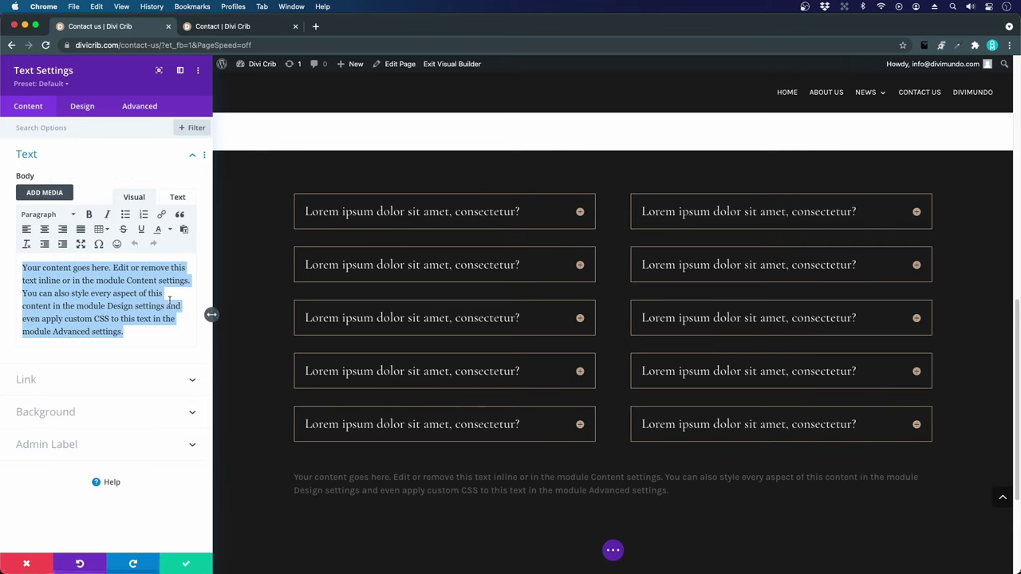
type("FAQ")
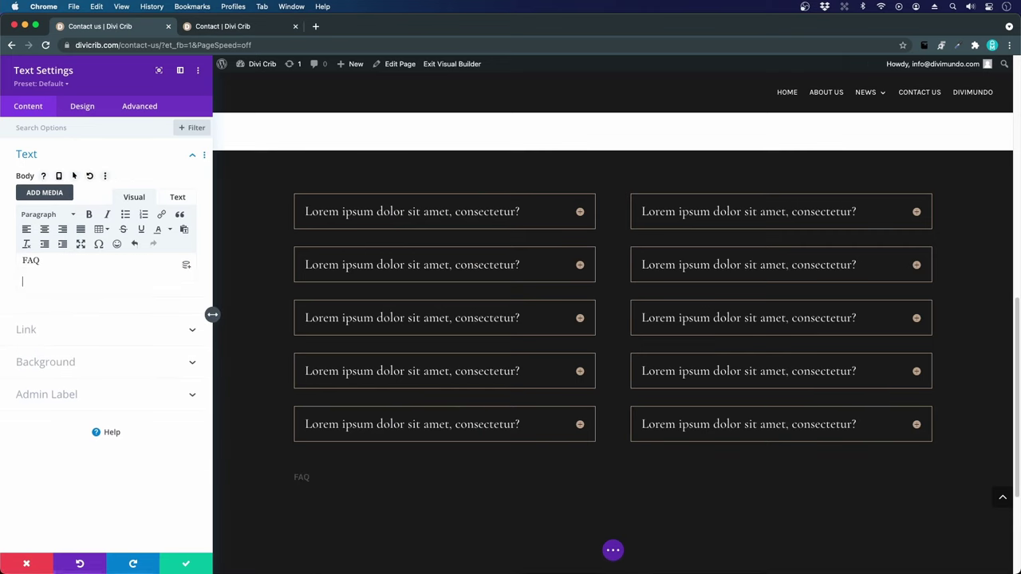
key("Return")
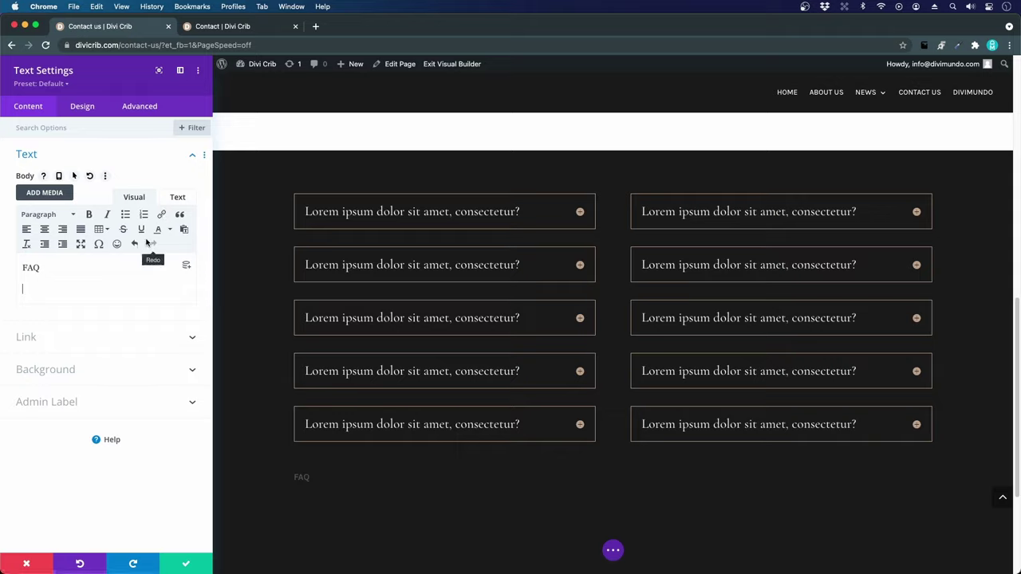
left_click(187, 231)
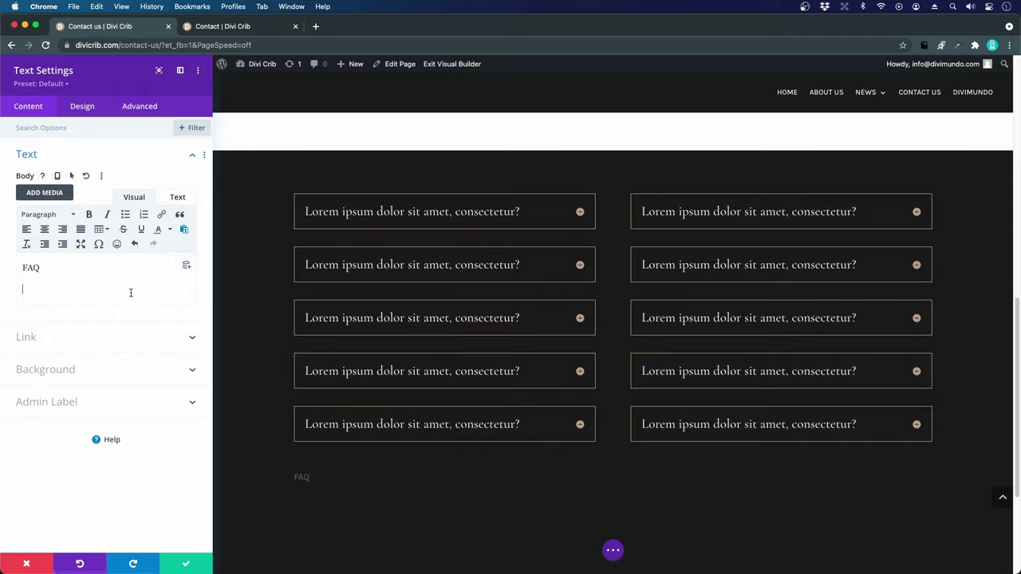
key("super+v")
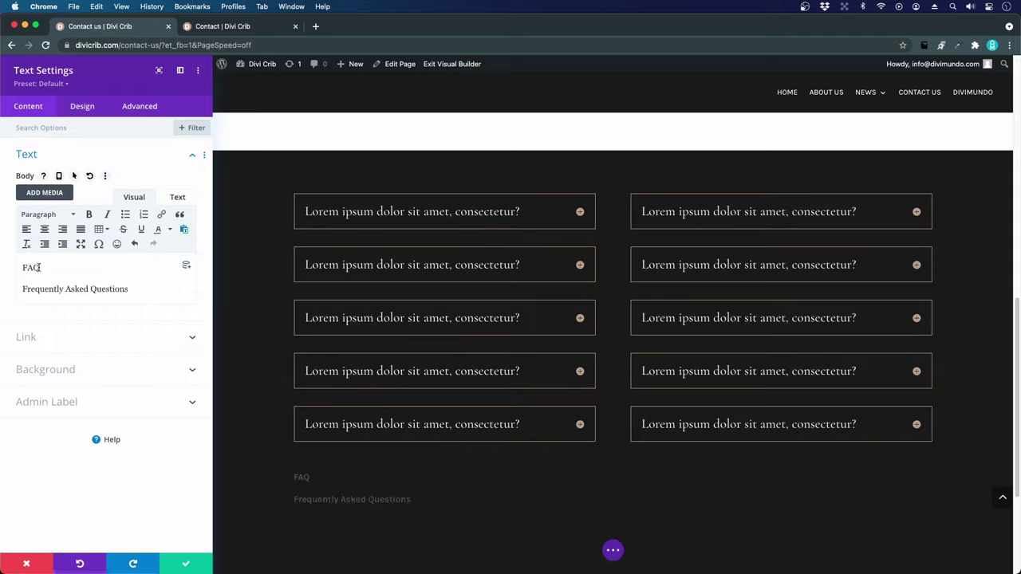
left_click(49, 215)
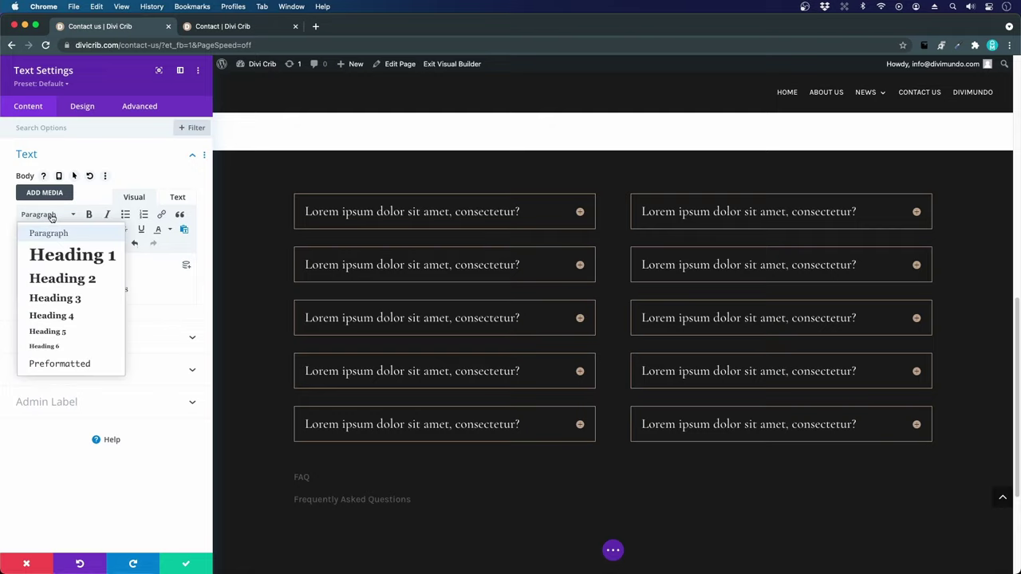
left_click(68, 315)
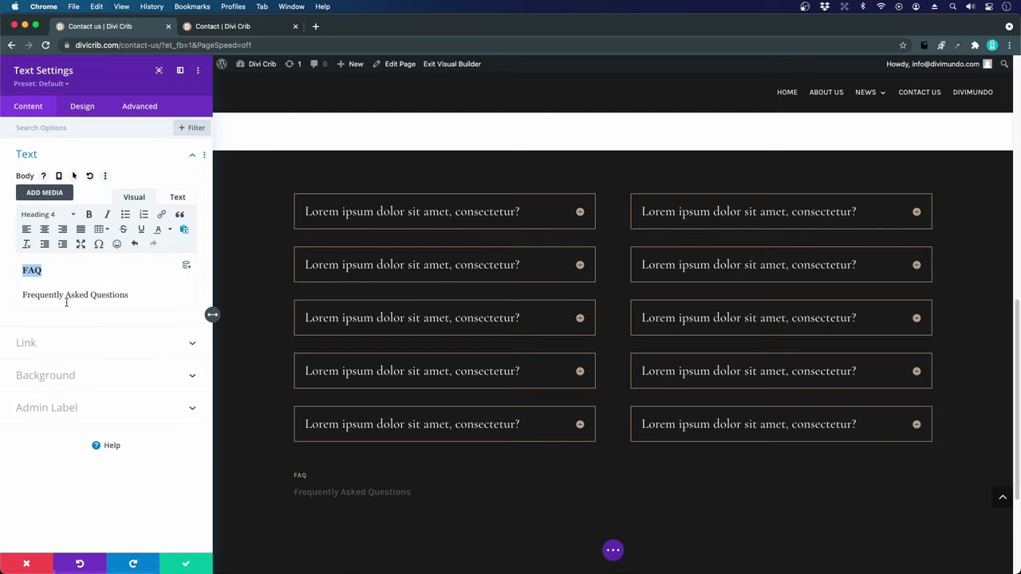
triple_click(68, 295)
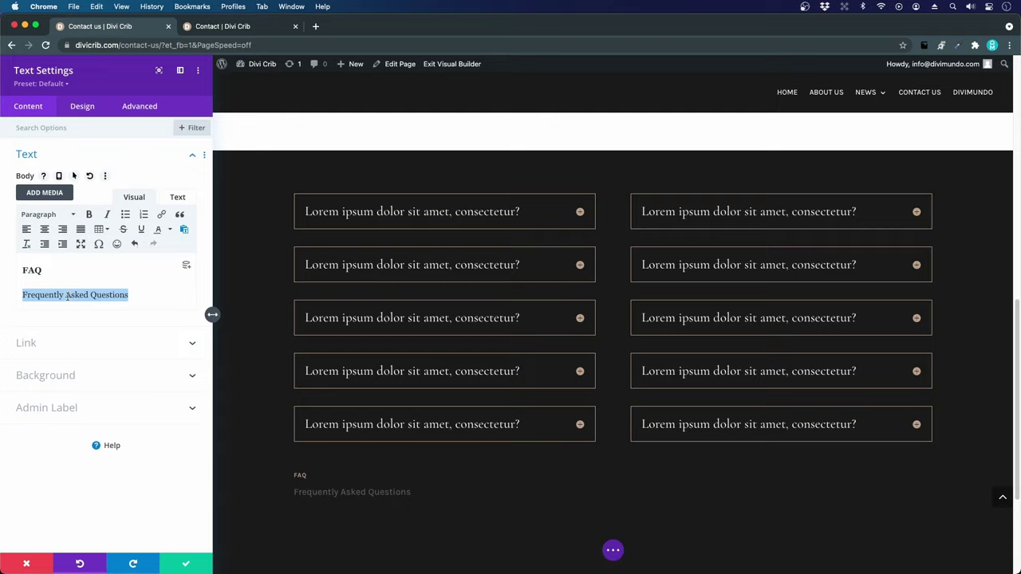
left_click(56, 215)
left_click(69, 279)
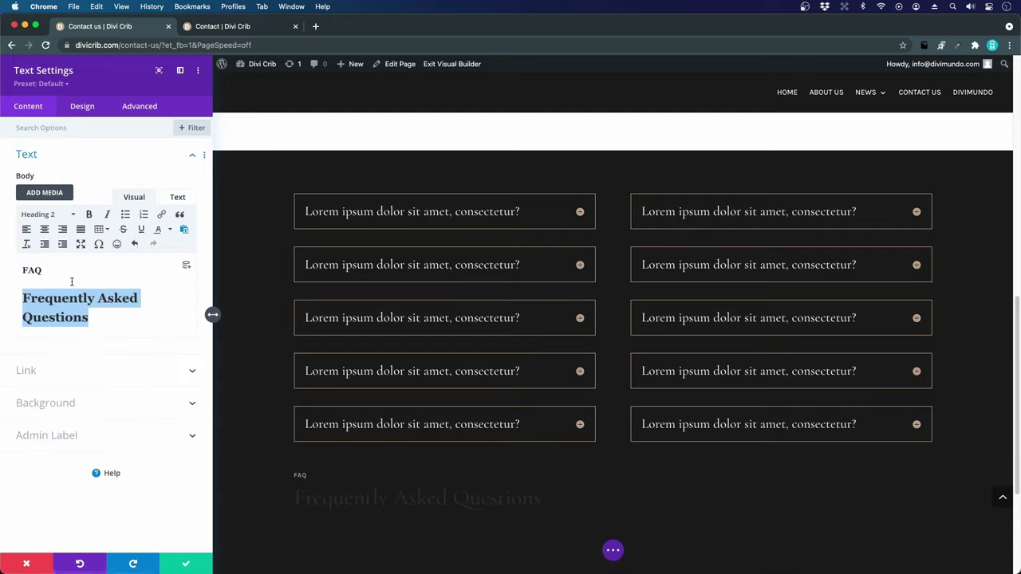
- Set the text colour scheme to Light, make Heading 2 white, and save
left_click(83, 107)
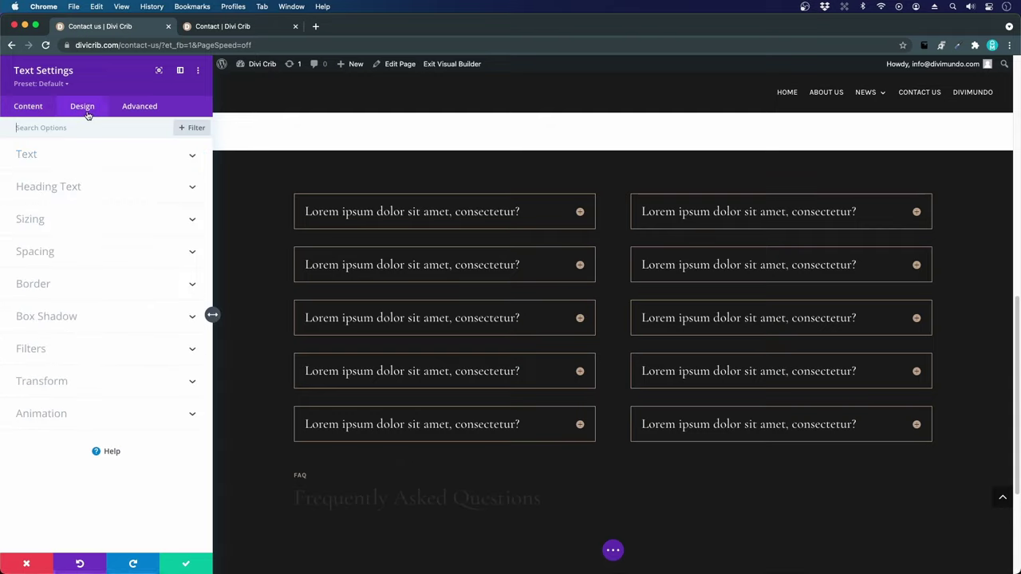
left_click(32, 155)
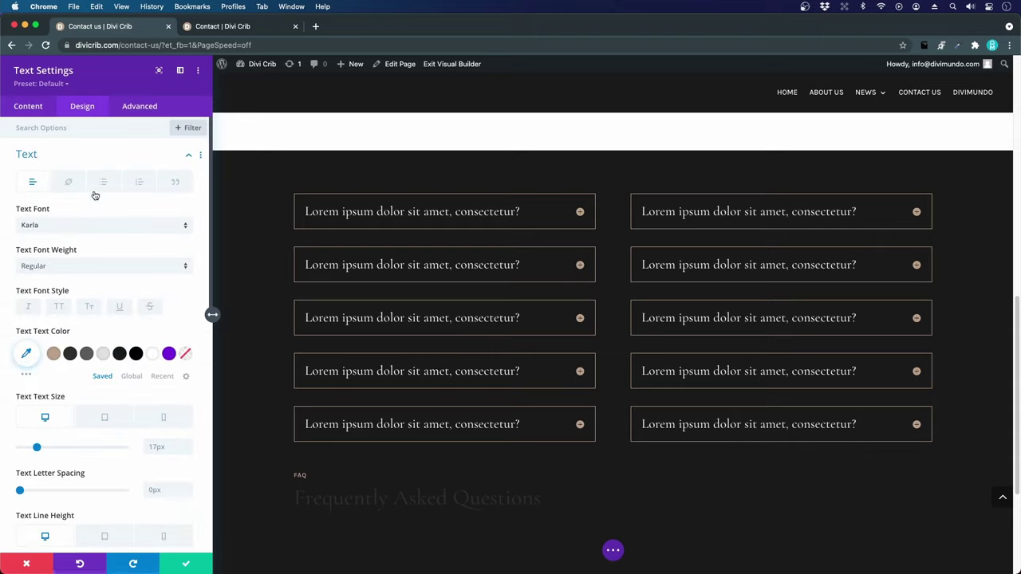
scroll(131, 383, "down", 3)
scroll(132, 383, "down", 3)
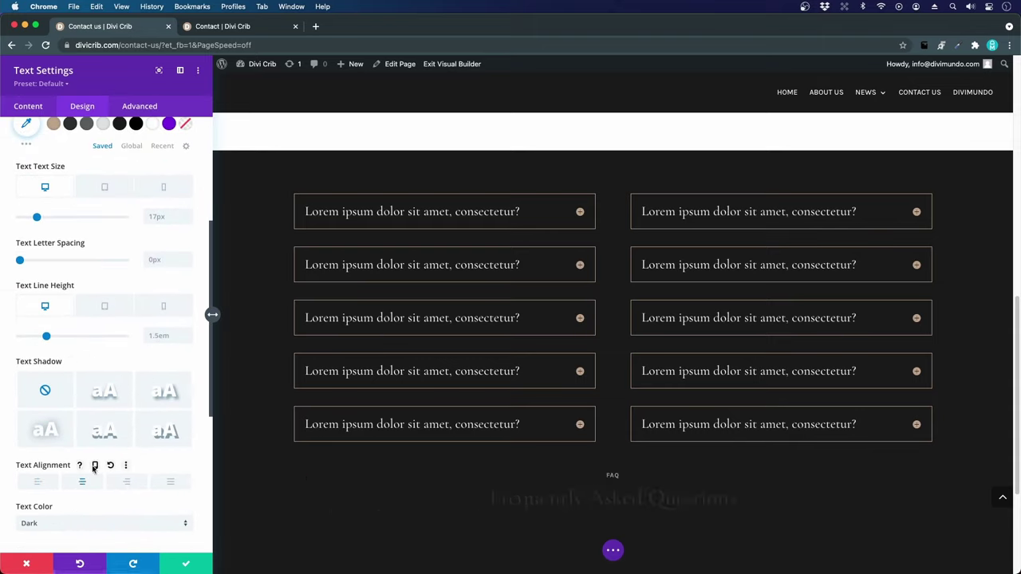
scroll(93, 469, "down", 4)
left_click(80, 372)
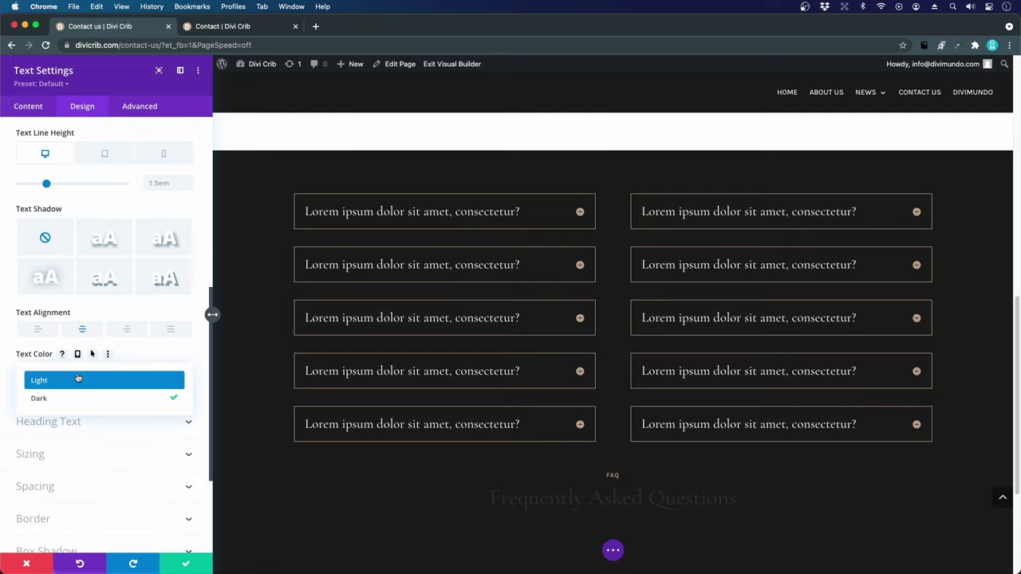
left_click(70, 381)
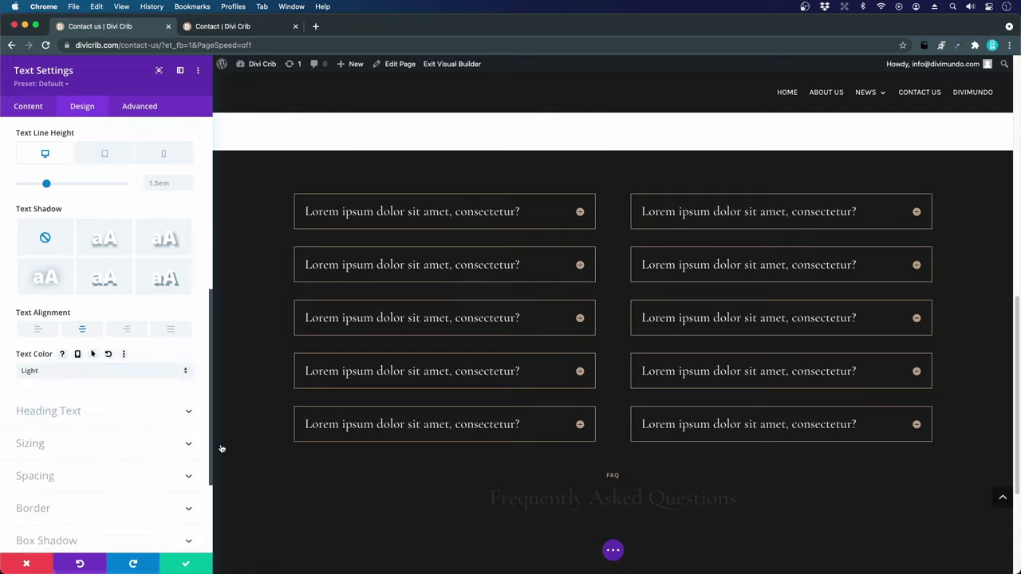
left_click(58, 412)
scroll(43, 394, "down", 2)
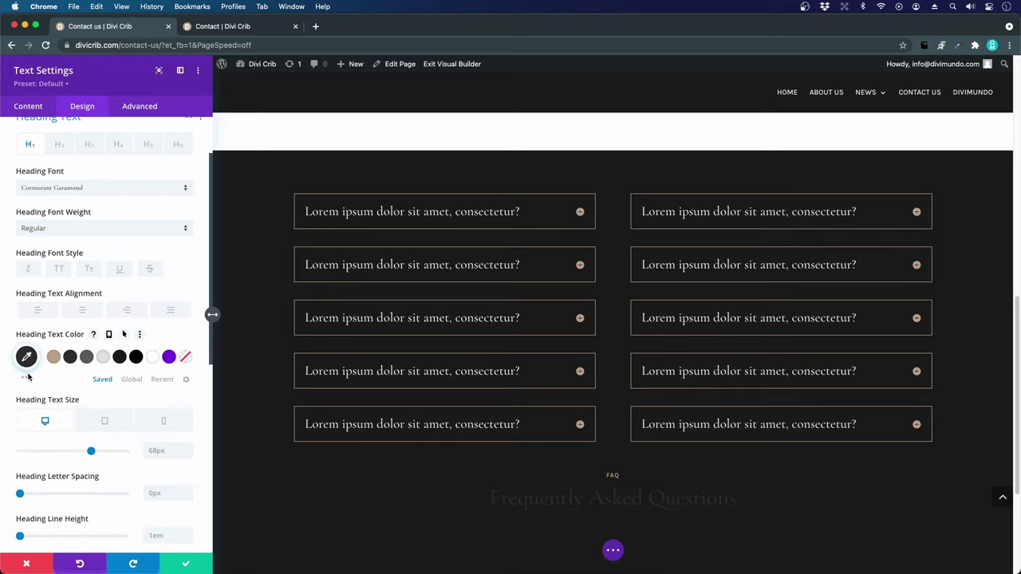
left_click(60, 146)
left_click(152, 360)
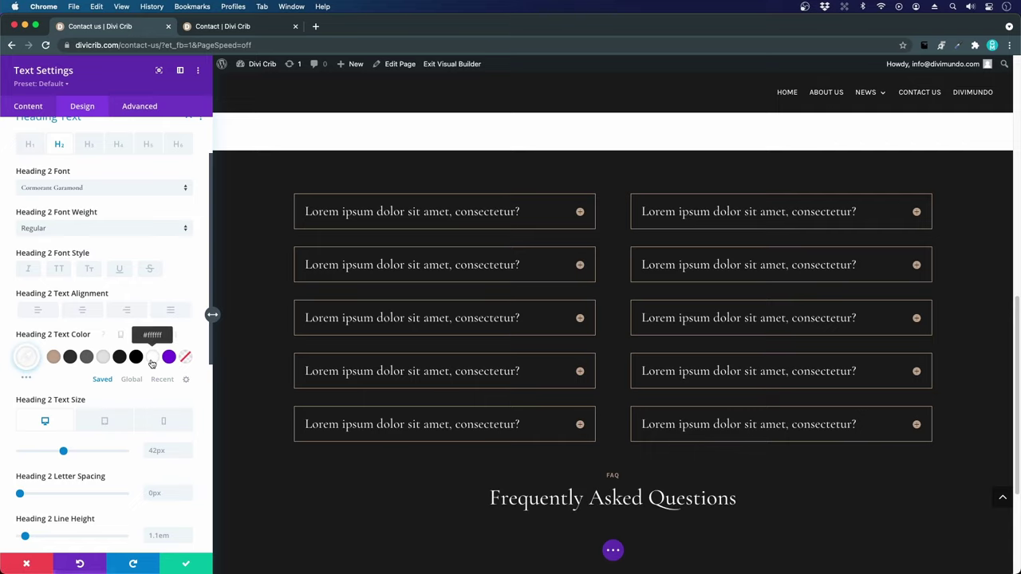
left_click(186, 563)
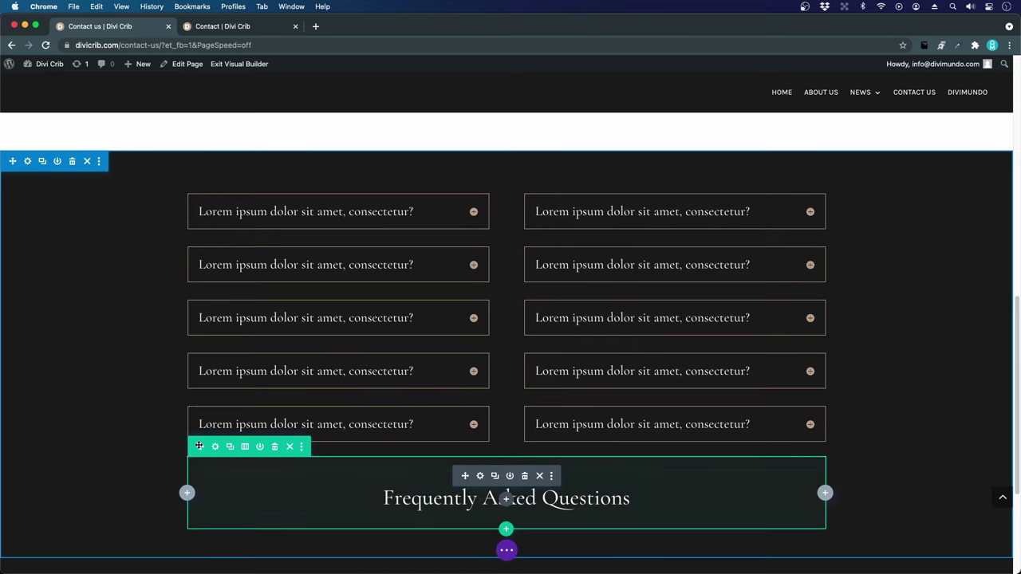
- Drag the FAQ heading row above the two columns of toggles
left_click_drag(200, 447, 371, 192)
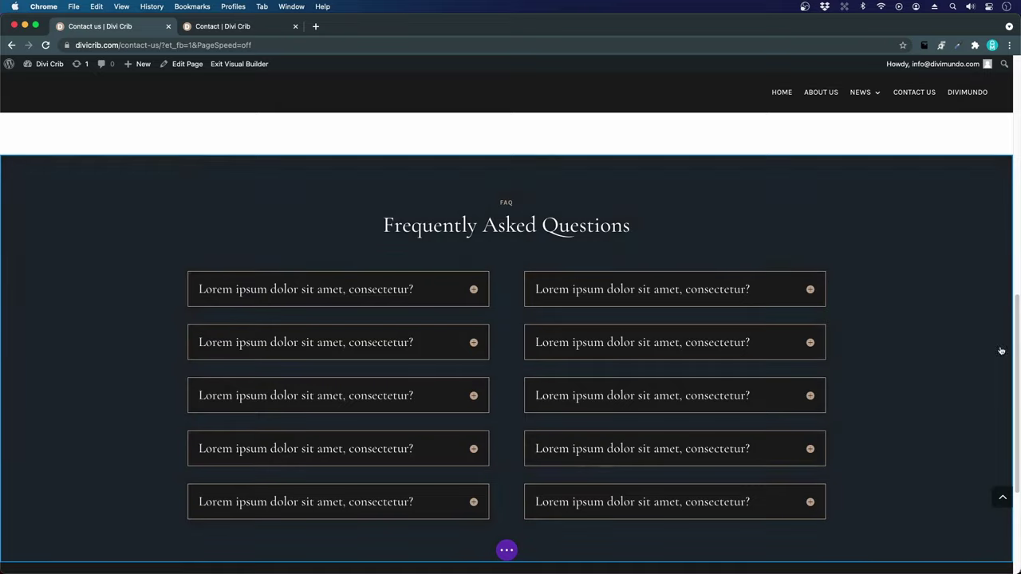
scroll(841, 360, "down", 3)
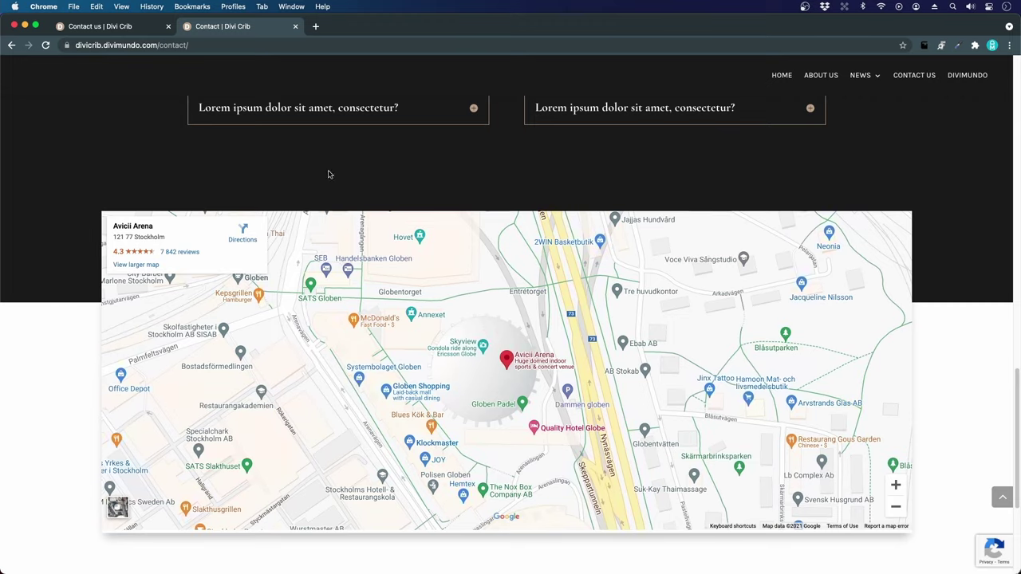
- Below the FAQ toggles, add a regular section with a one-column row holding a Map module
left_click(134, 28)
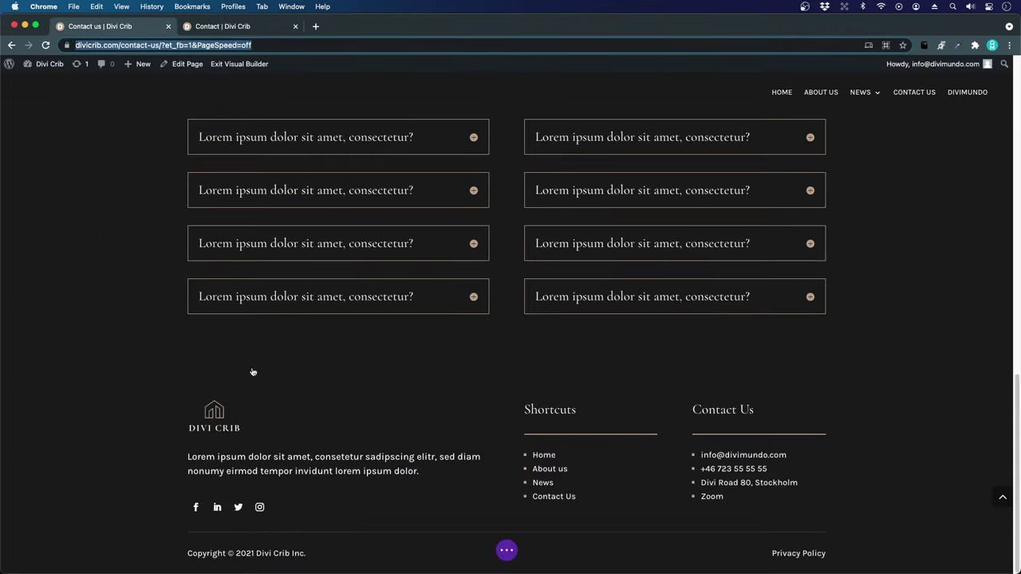
left_click(445, 352)
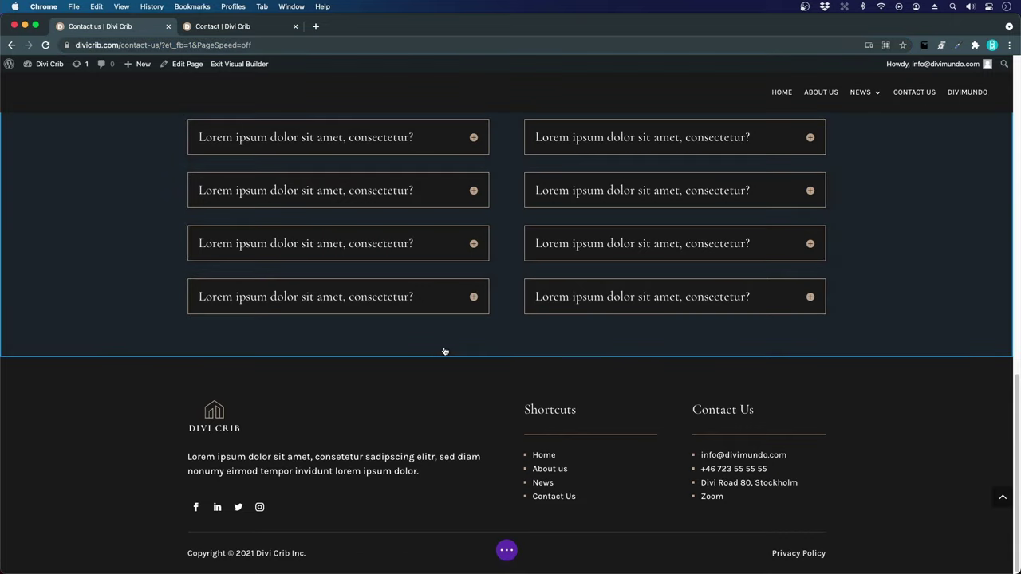
left_click(506, 353)
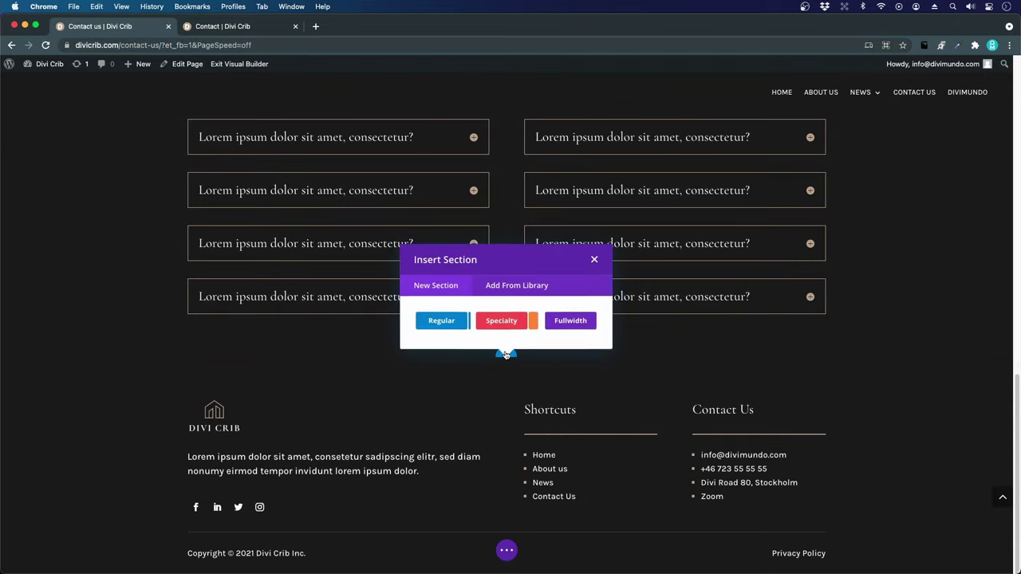
left_click(442, 321)
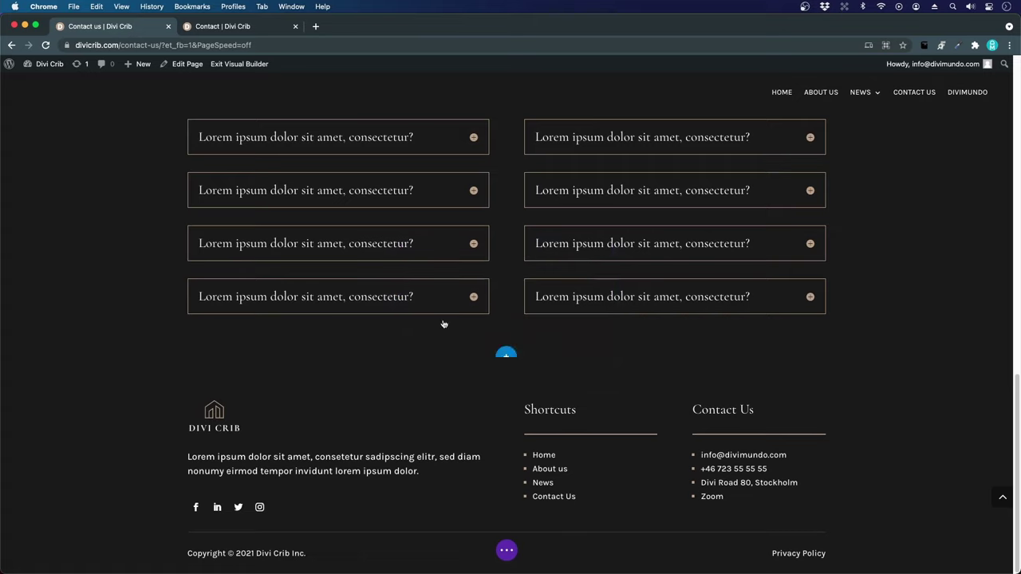
left_click(439, 399)
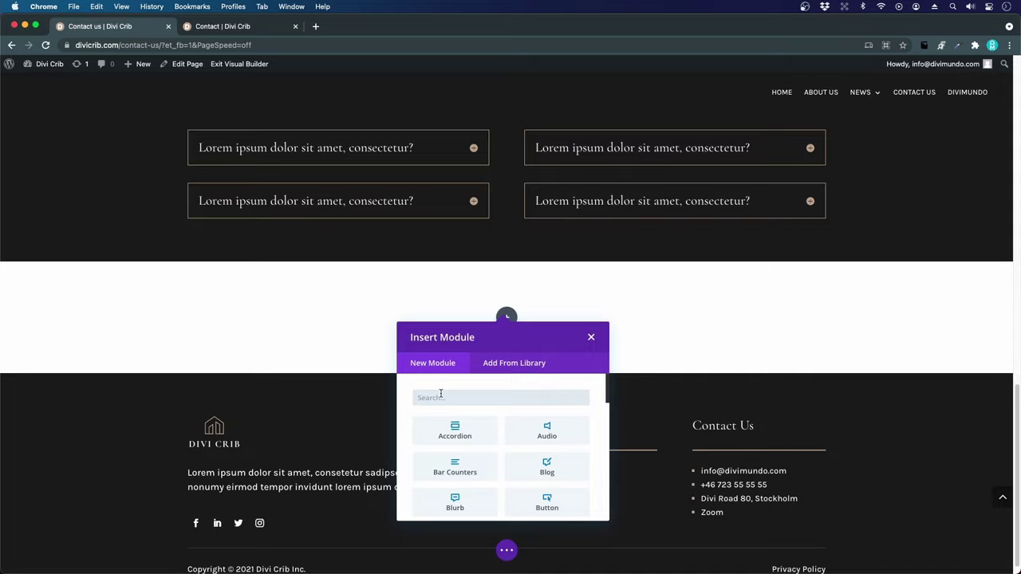
type("map")
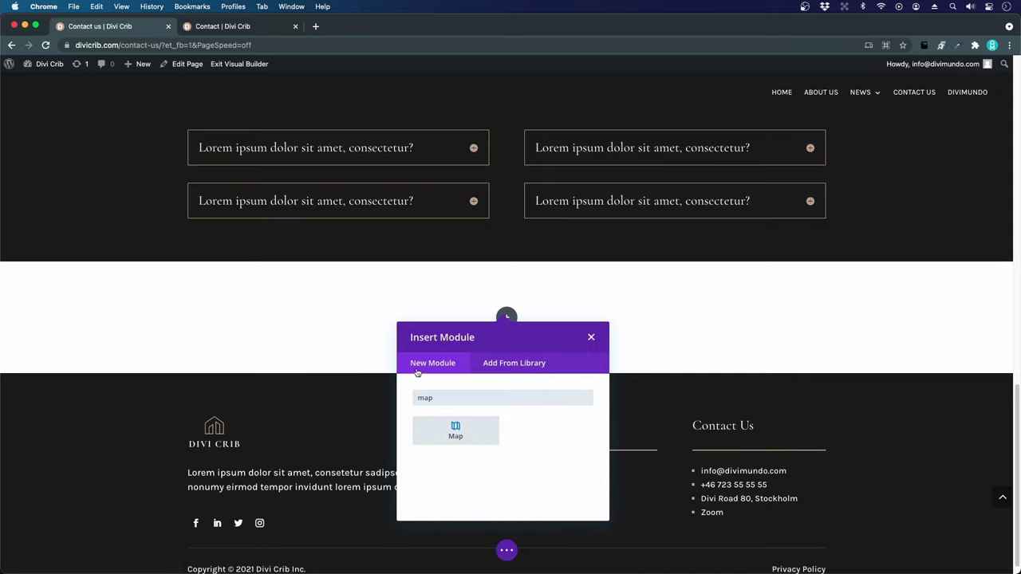
left_click(455, 430)
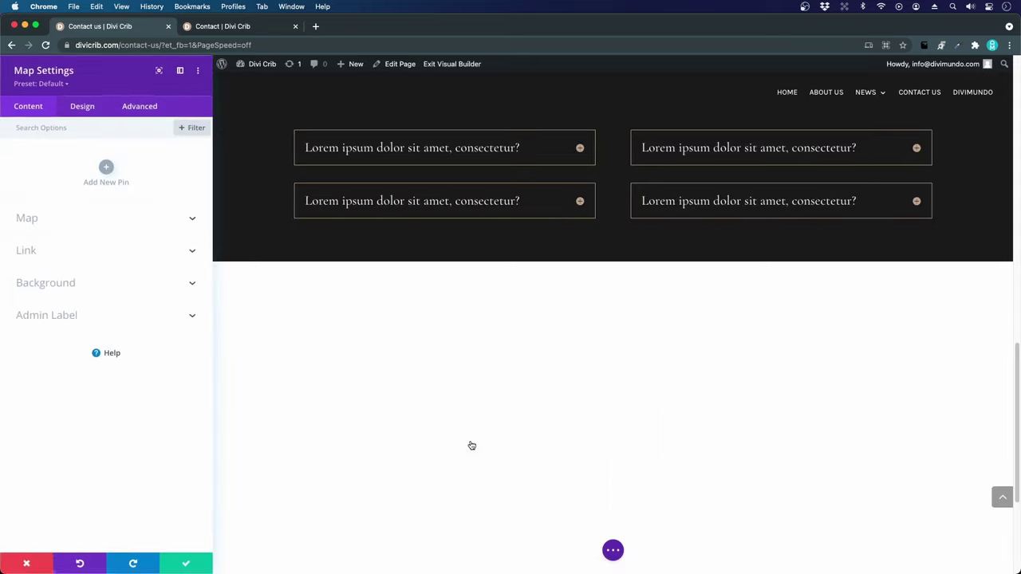
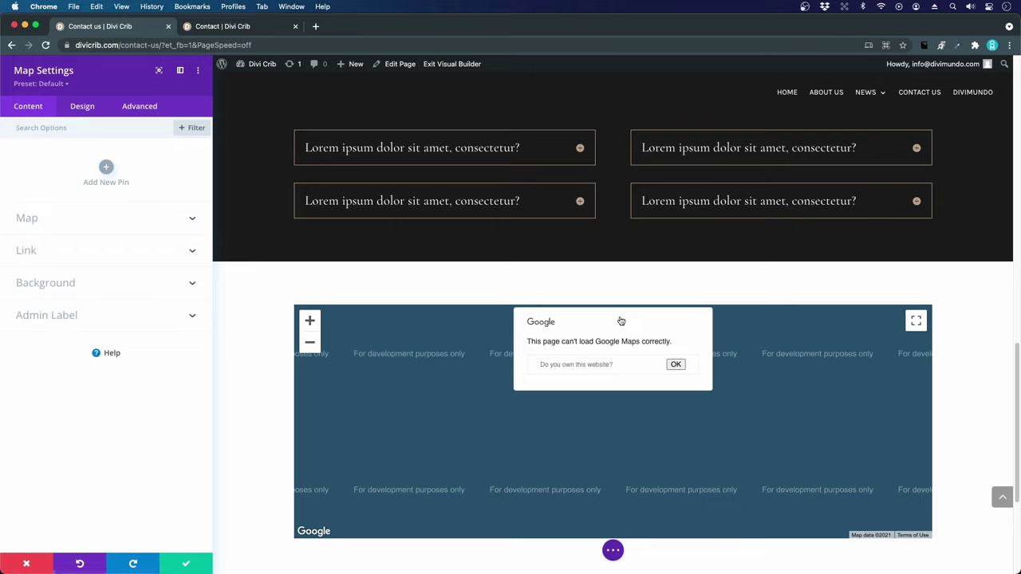
- Delete the broken Google Map module and insert a Code module into the empty row
left_click(27, 563)
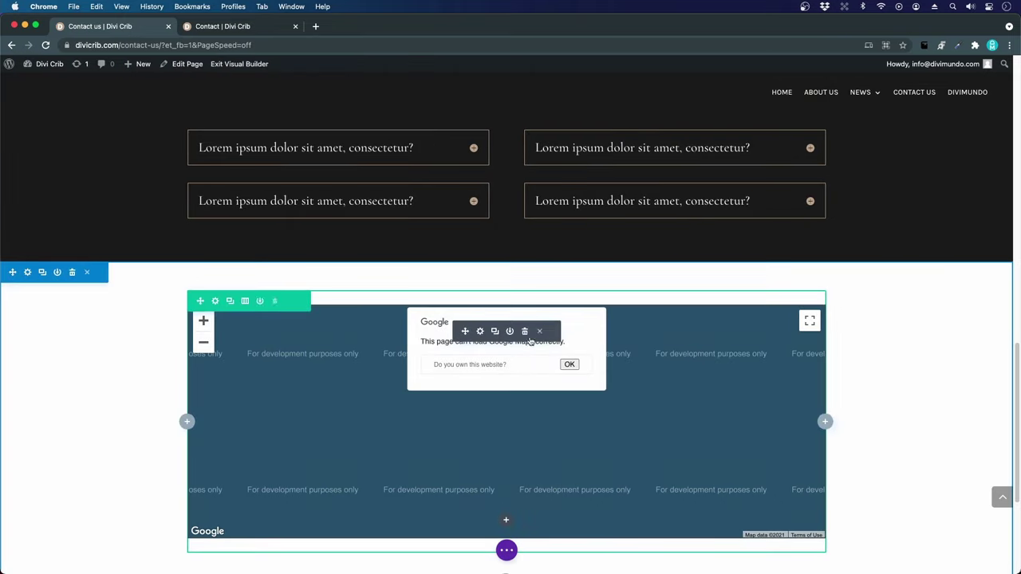
left_click(527, 335)
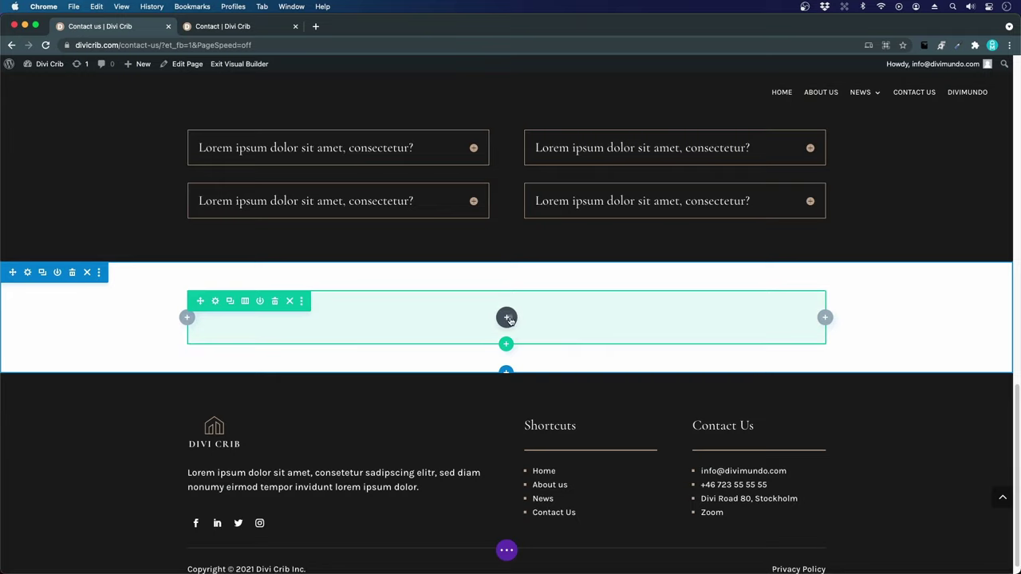
left_click(507, 318)
type("code")
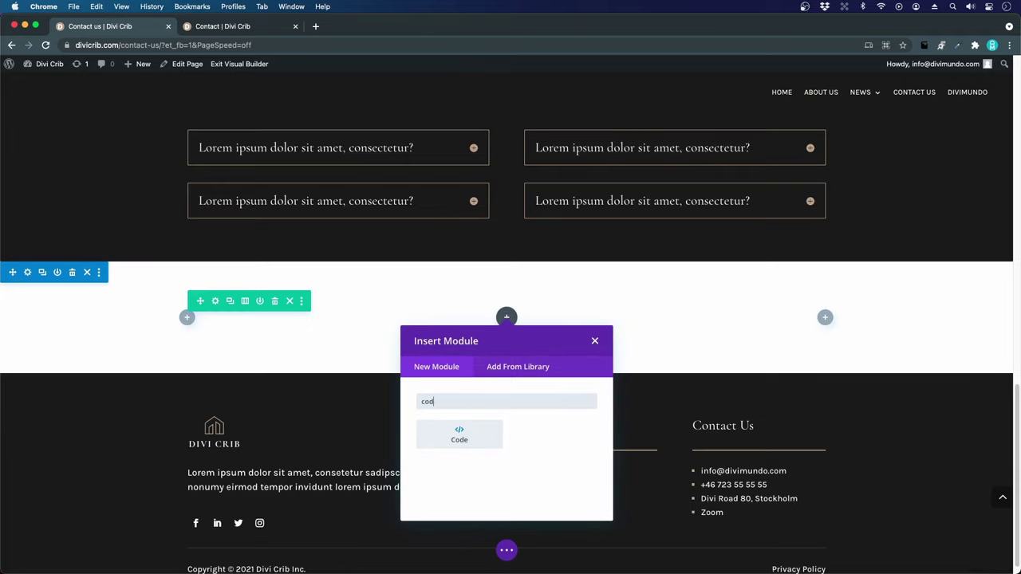
left_click(461, 430)
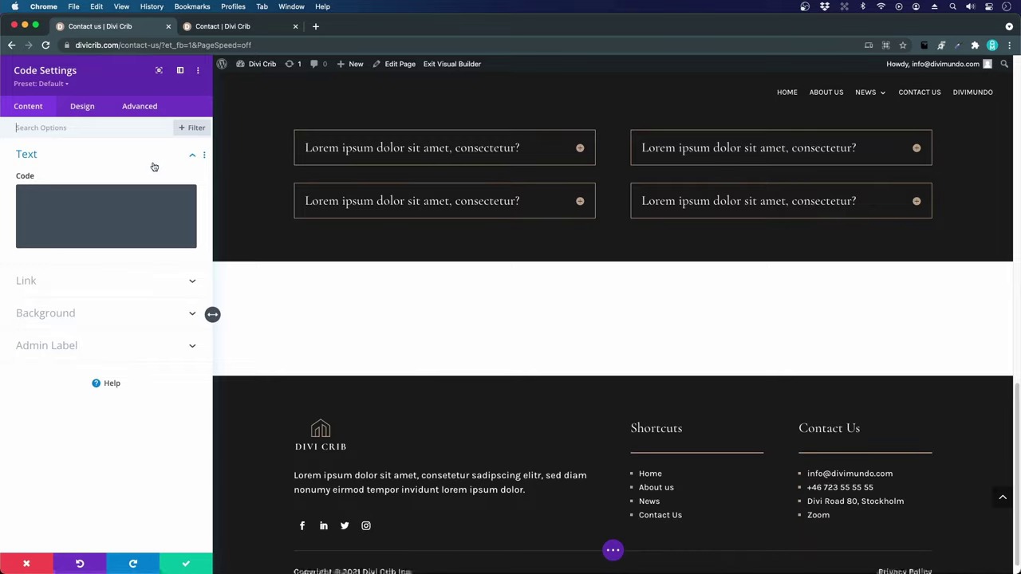
- Look over the Code module's content and design options, and open a new browser tab
left_click(133, 196)
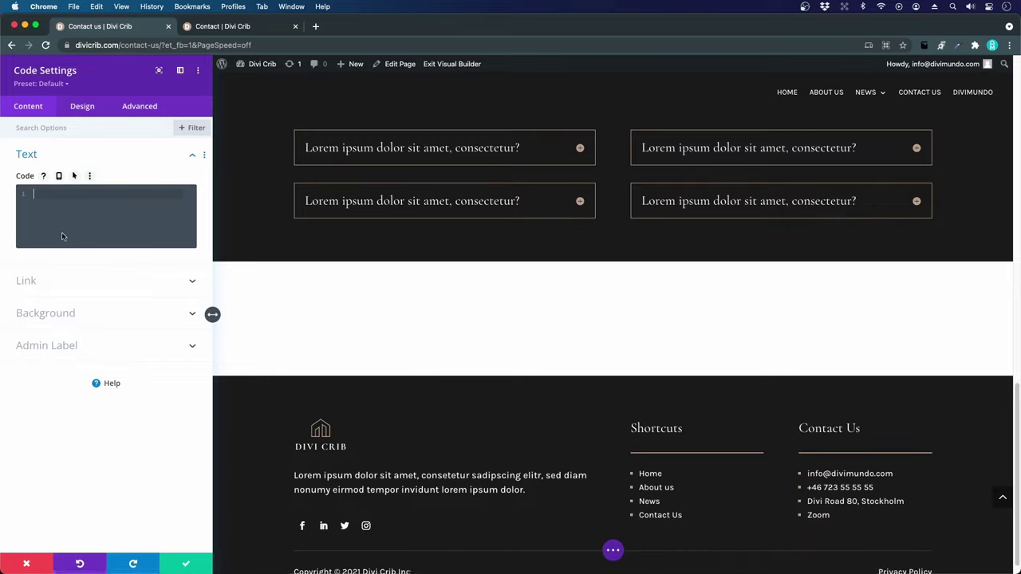
left_click(85, 106)
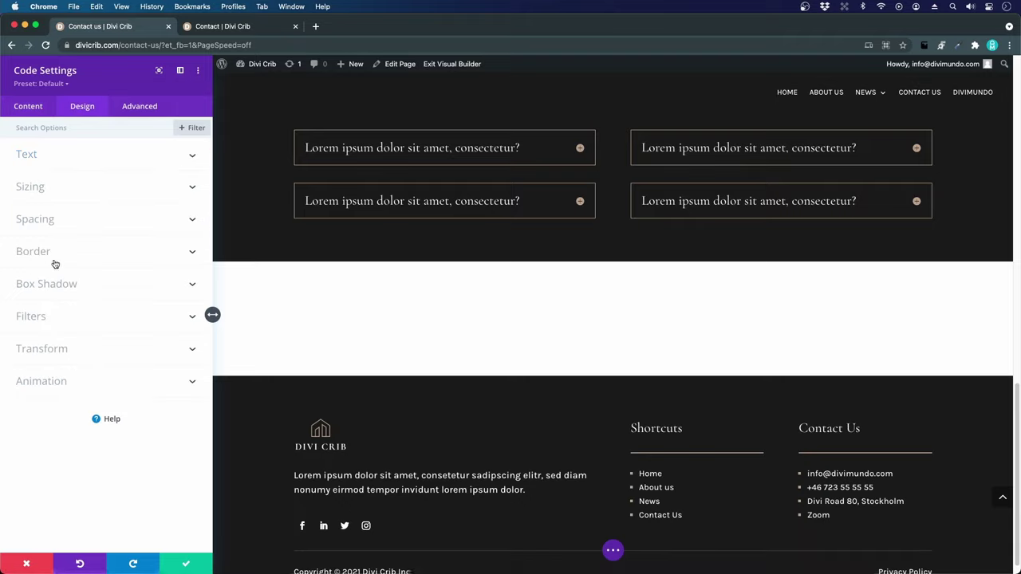
left_click(32, 108)
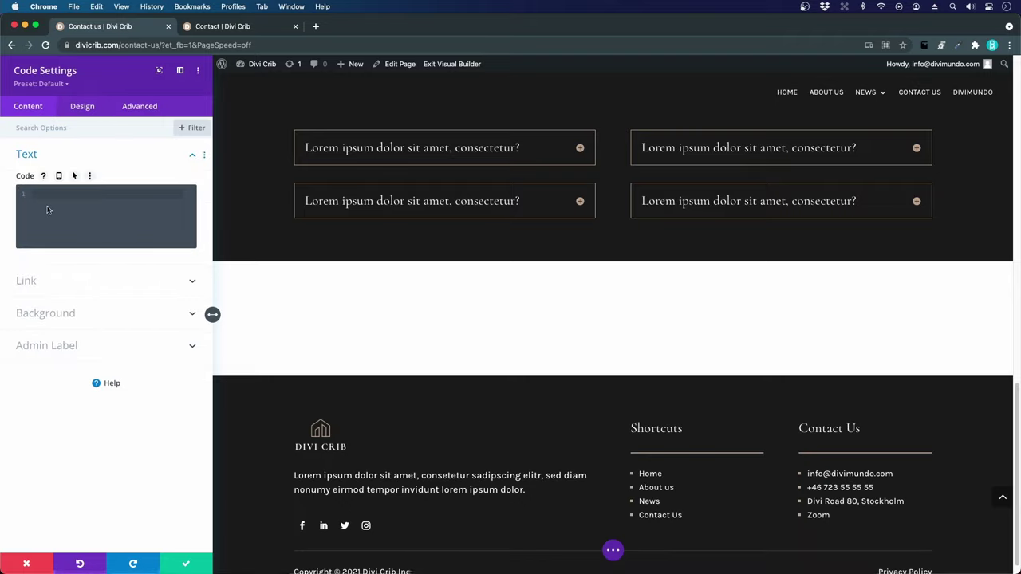
left_click(73, 114)
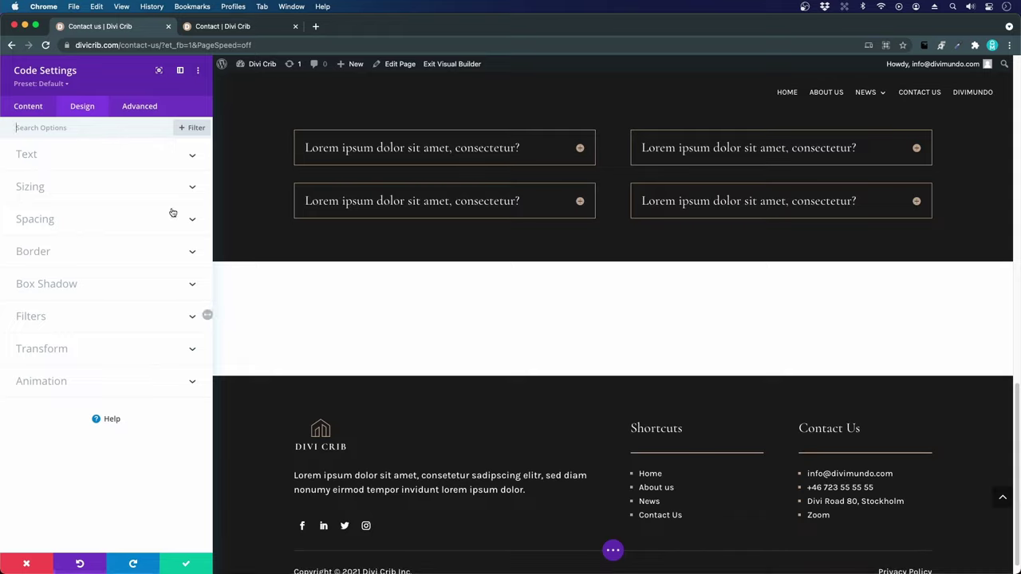
left_click(28, 106)
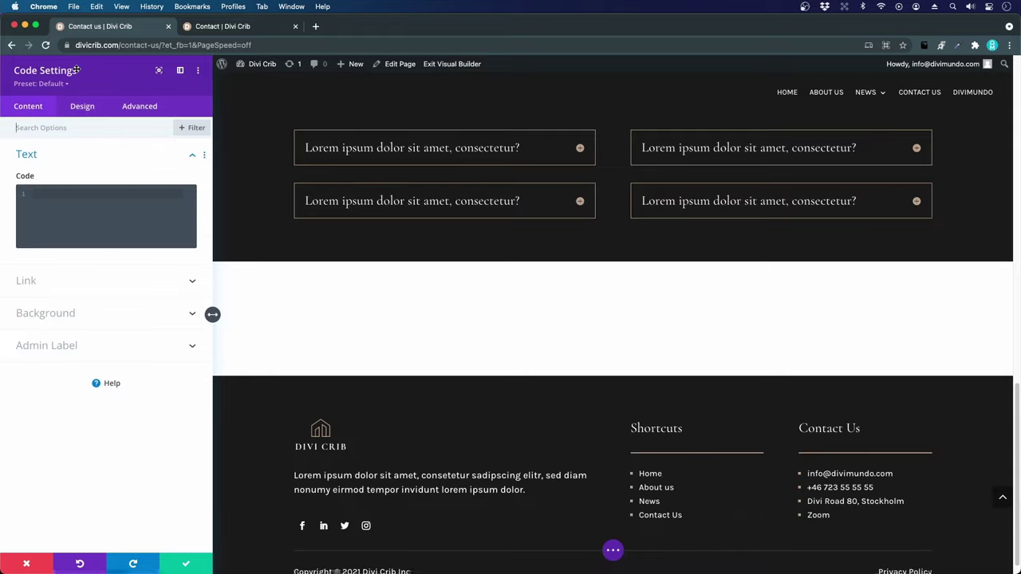
left_click(316, 28)
- Load google.com, correcting the mistyped 'google.om' address
type("google.om")
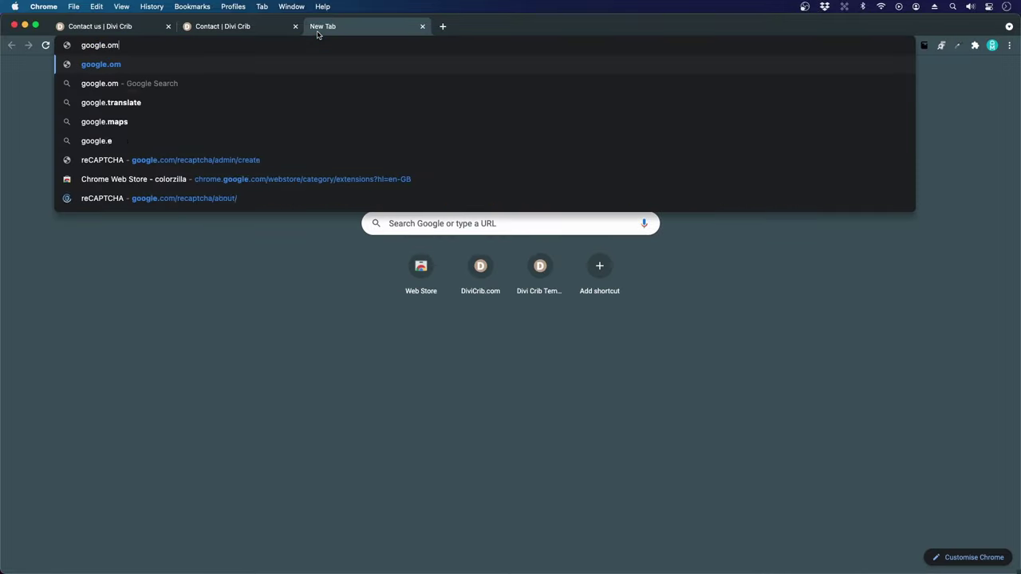
key("Return")
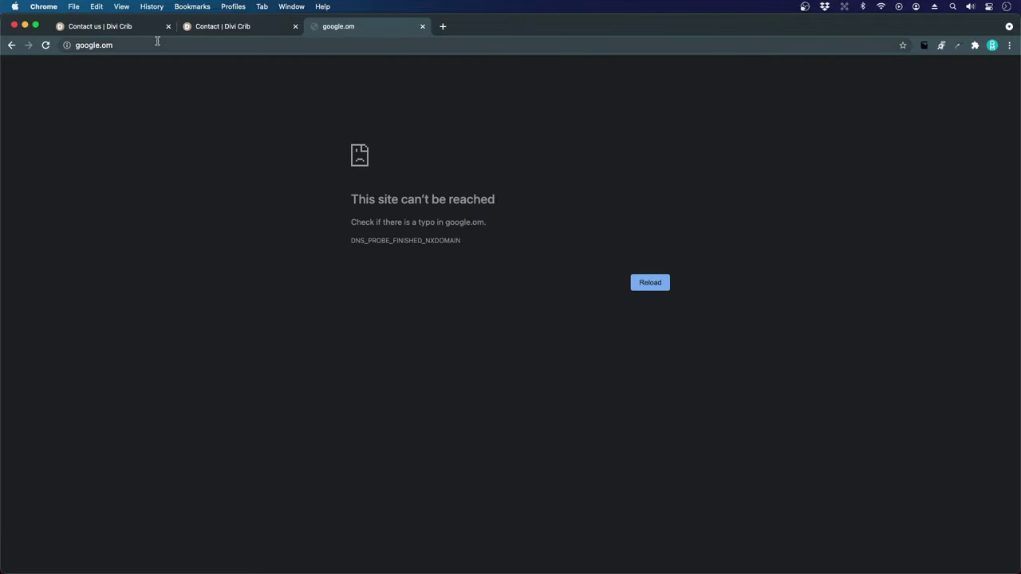
left_click(154, 41)
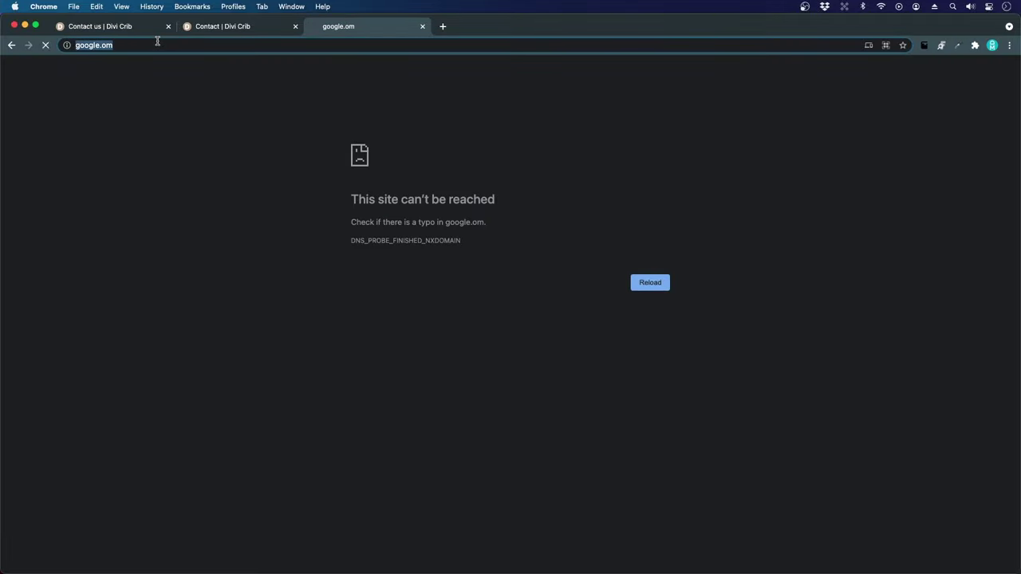
left_click(155, 41)
key("BackSpace")
key("BackSpace")
type("com")
key("Return")
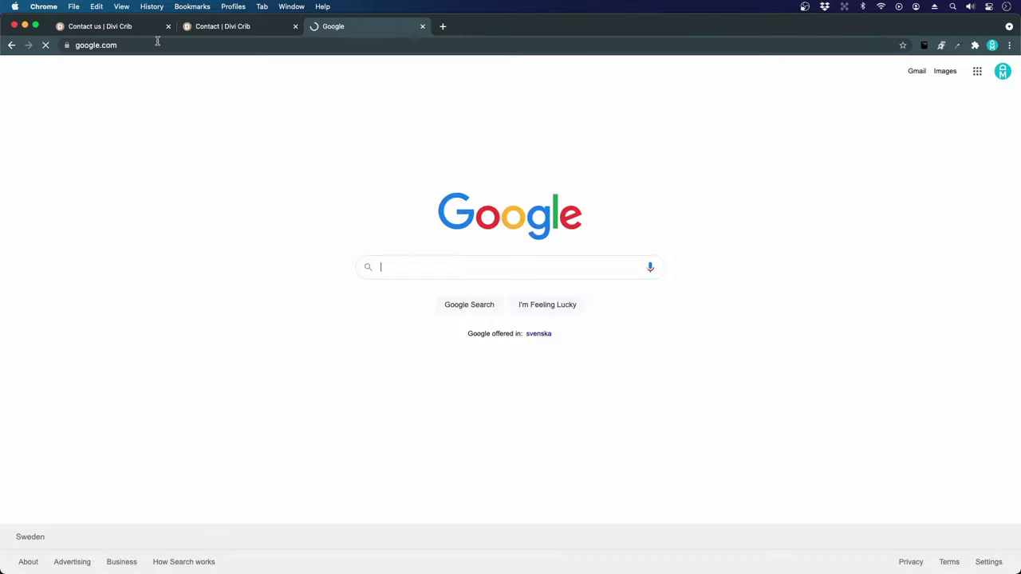
- Search 'google maps' and open the Google Maps site
type("google maps")
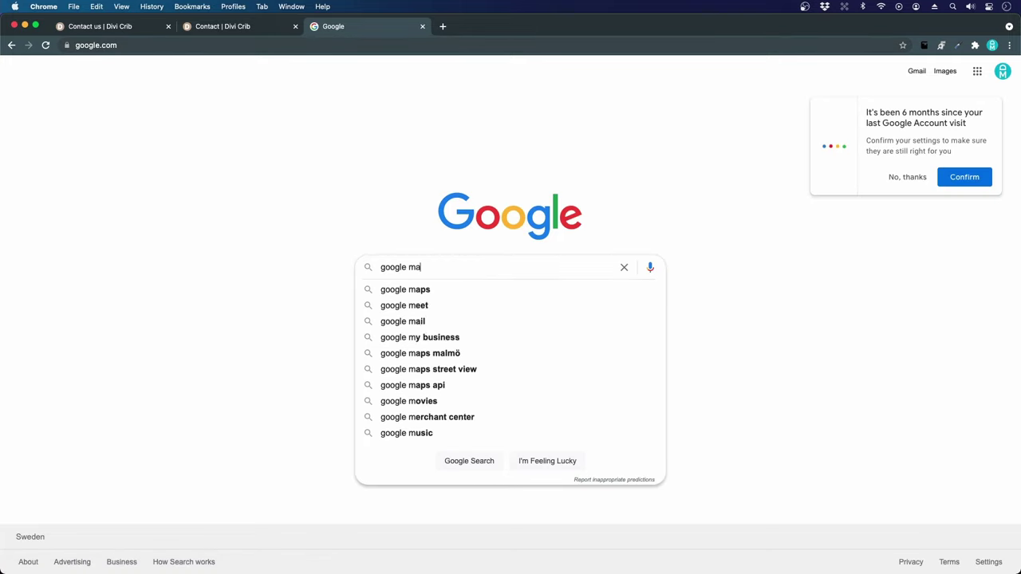
key("Return")
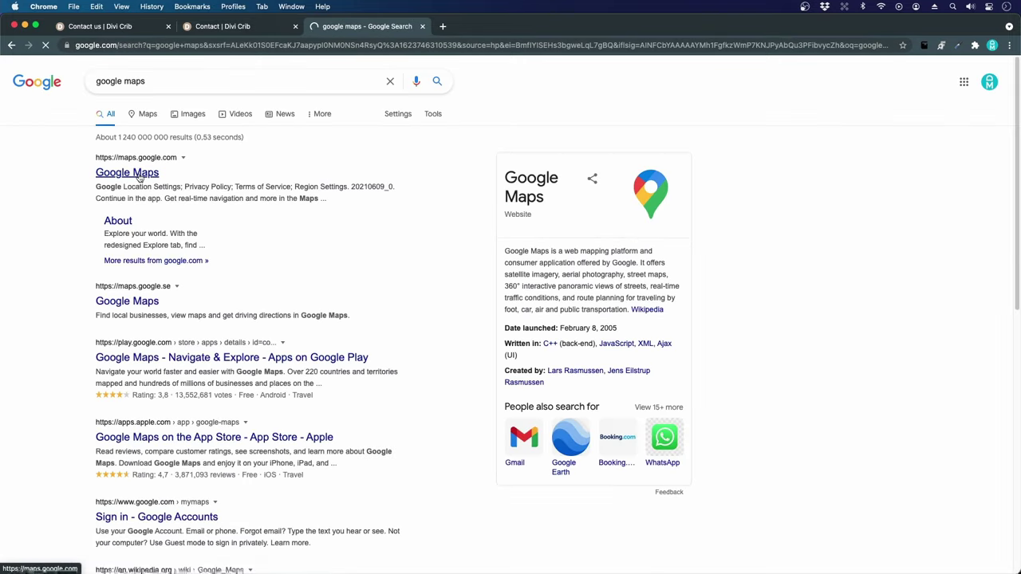
left_click(144, 173)
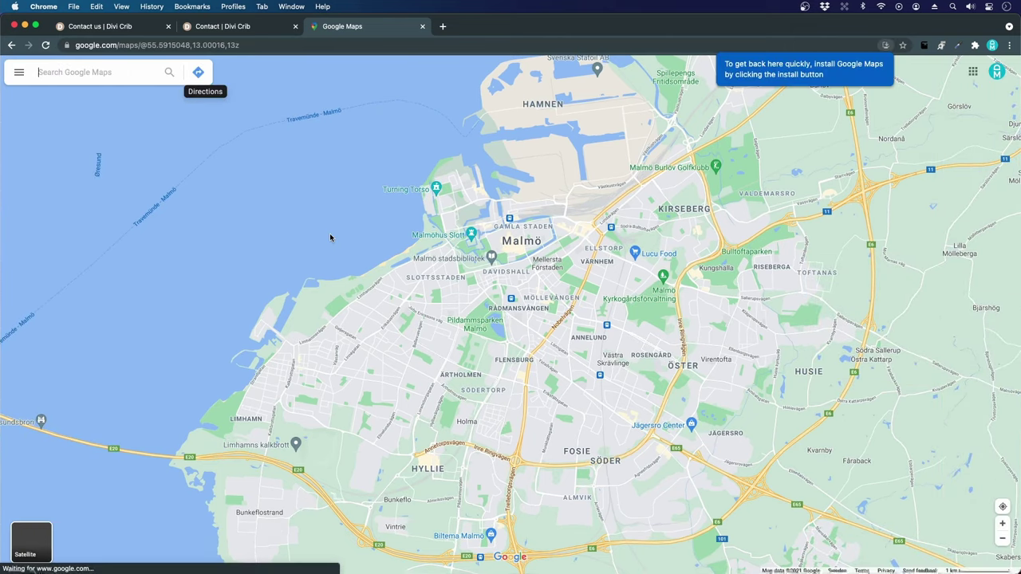
- Find Avicii Arena in Google Maps, copy its embed-map HTML, and return to the Contact us tab
type("avoc")
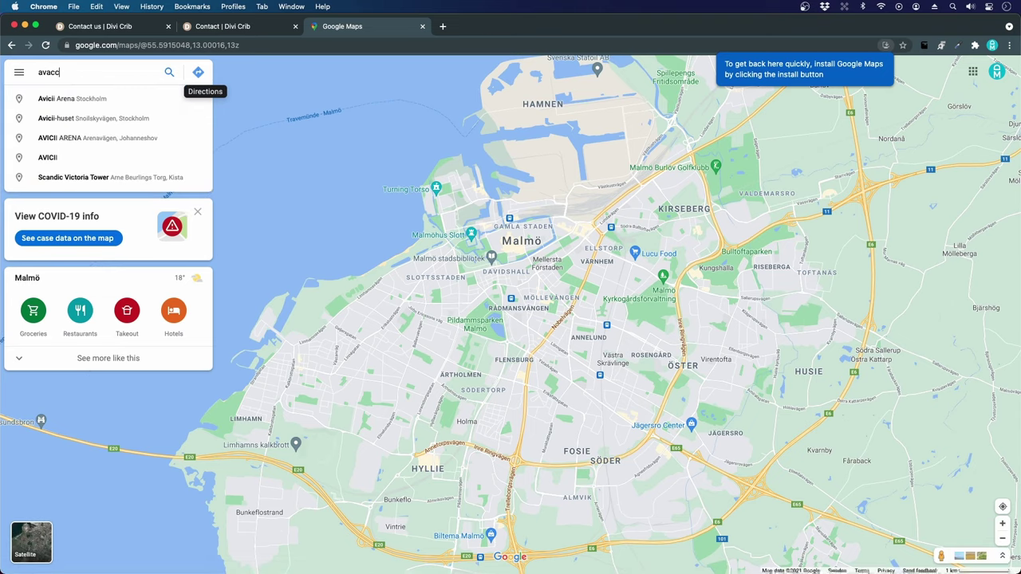
type("ii aren")
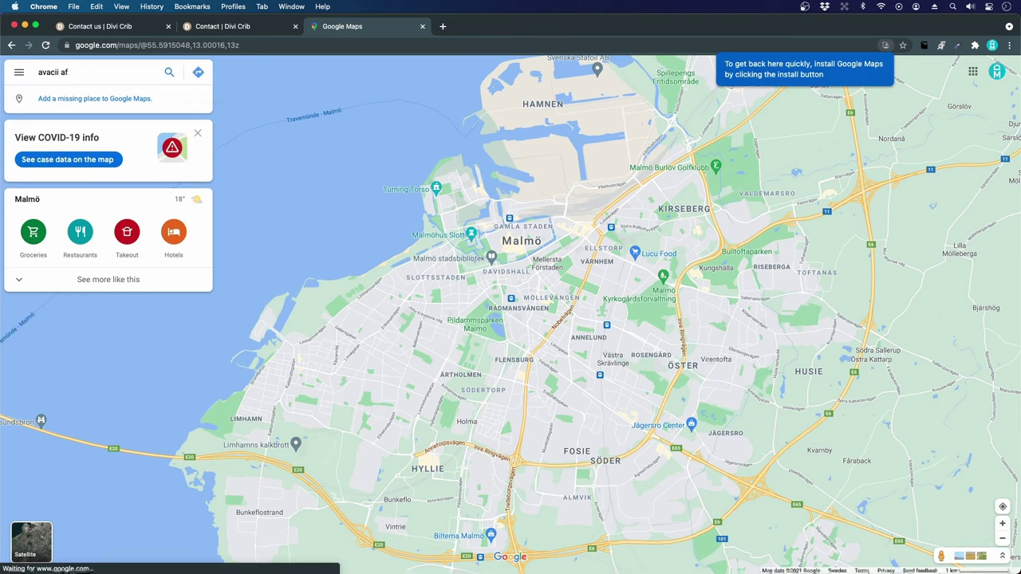
type("a")
key("Return")
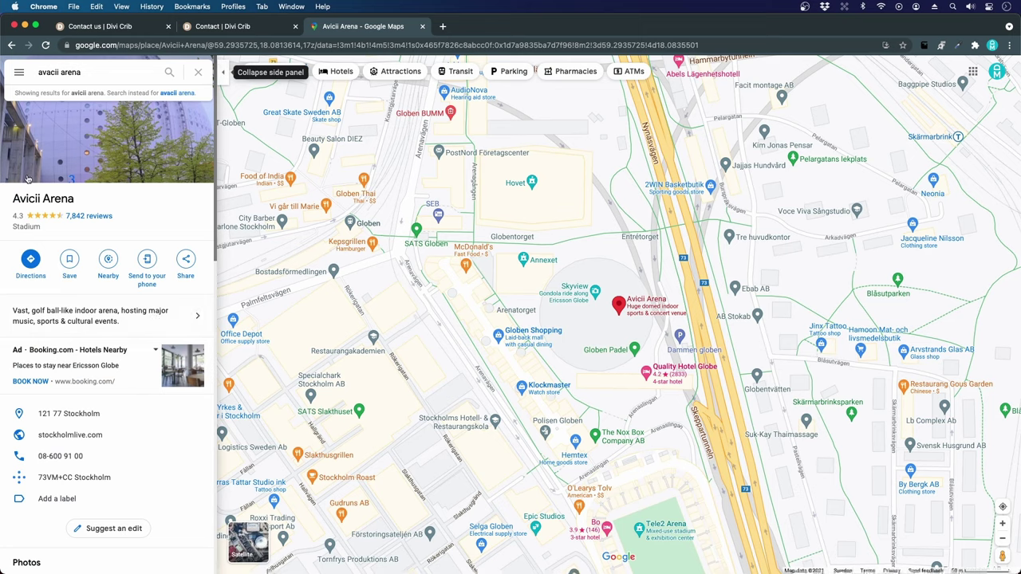
left_click(187, 273)
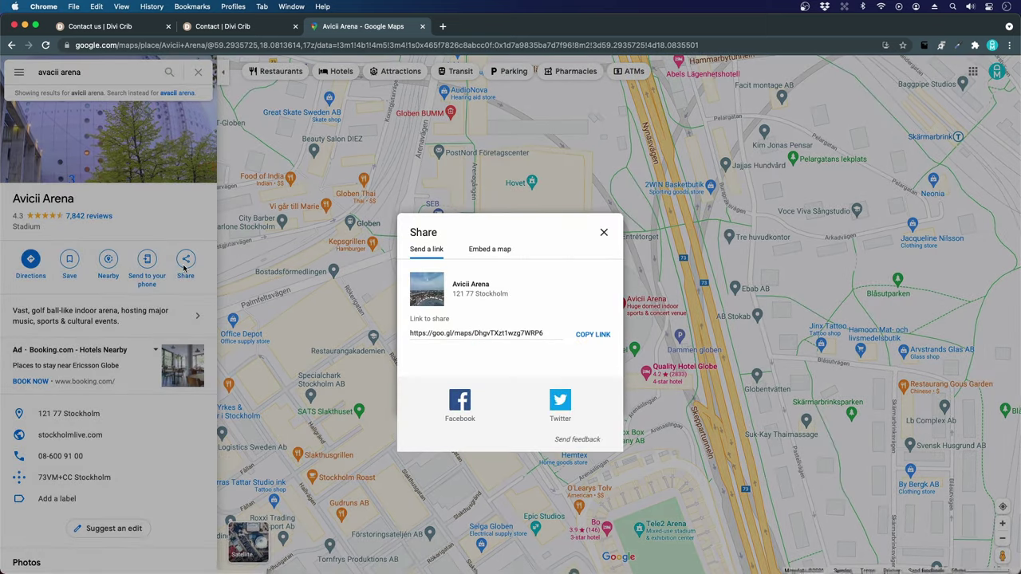
left_click(490, 250)
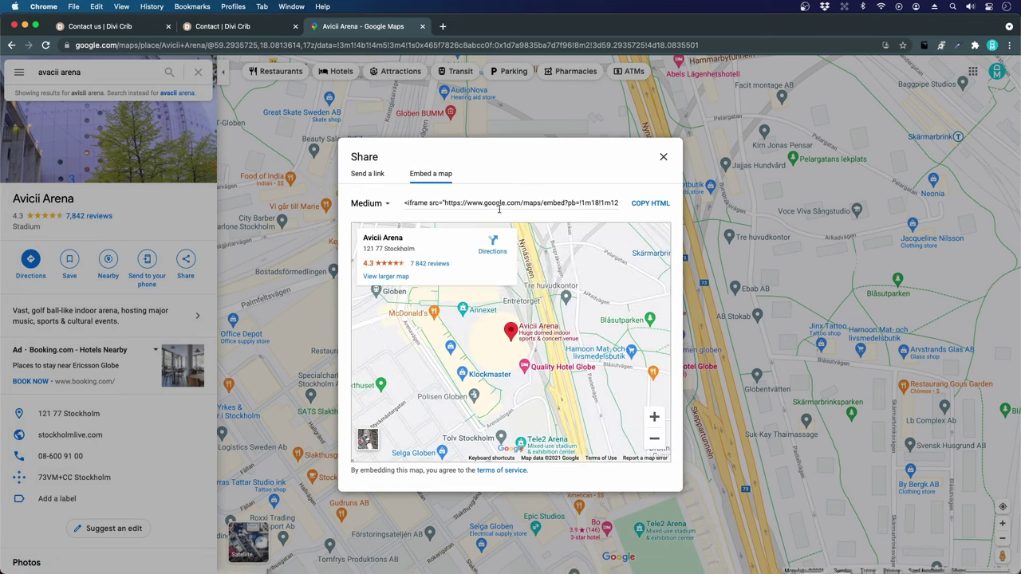
left_click(647, 204)
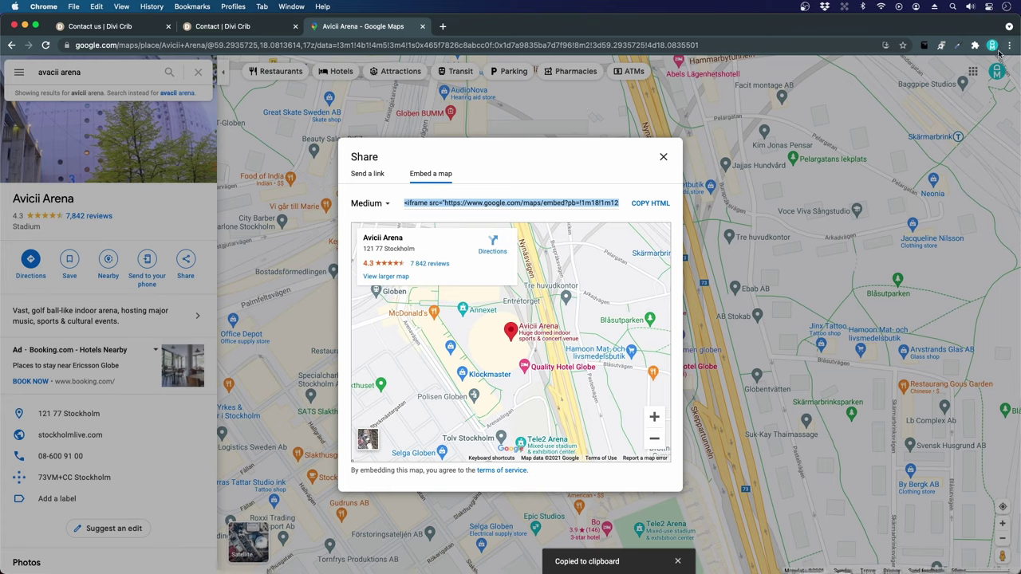
left_click(71, 26)
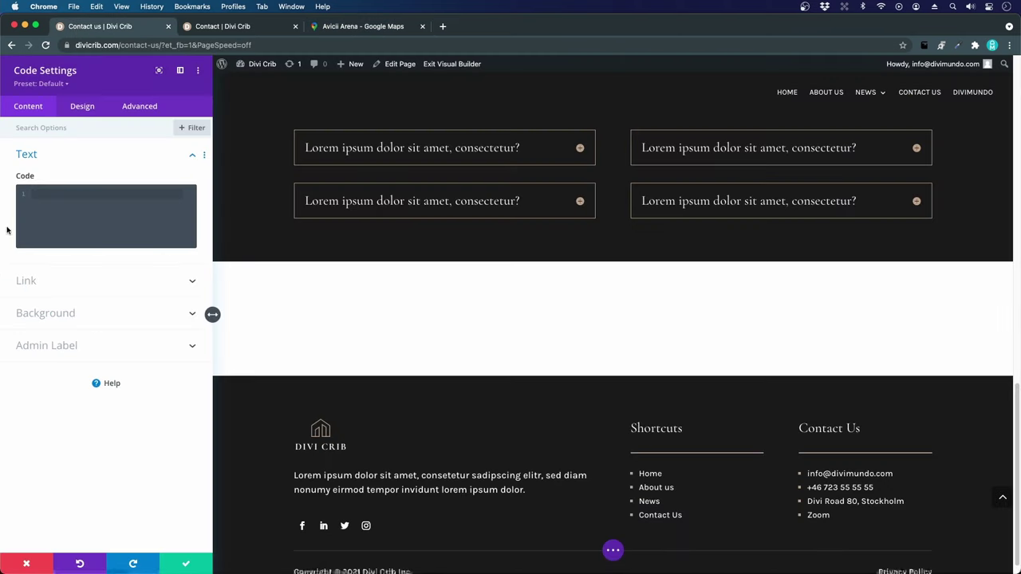
- Paste the Avicii Arena embed code into the Code module, with width 100% and height 600
left_click(37, 194)
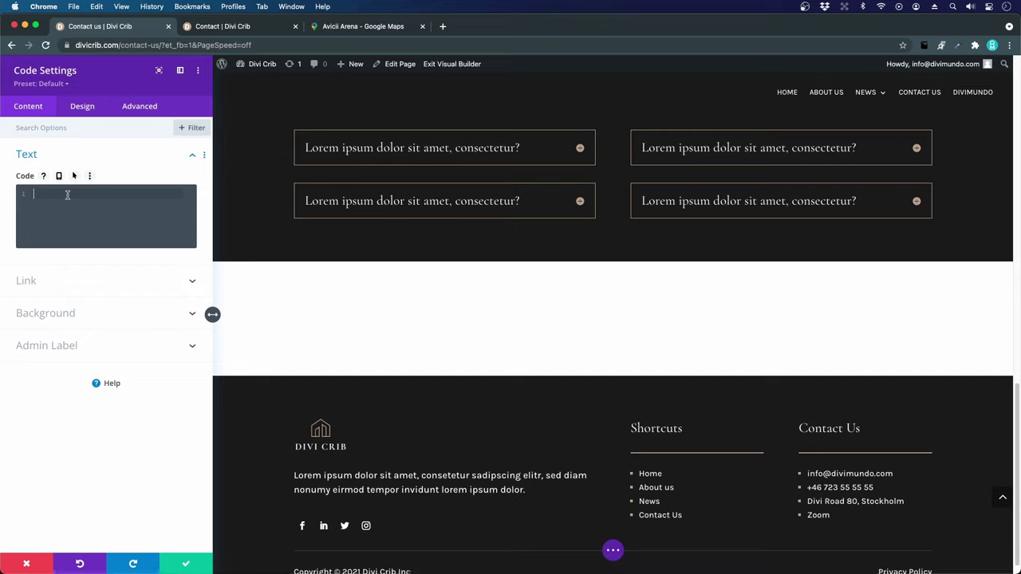
key("super+v")
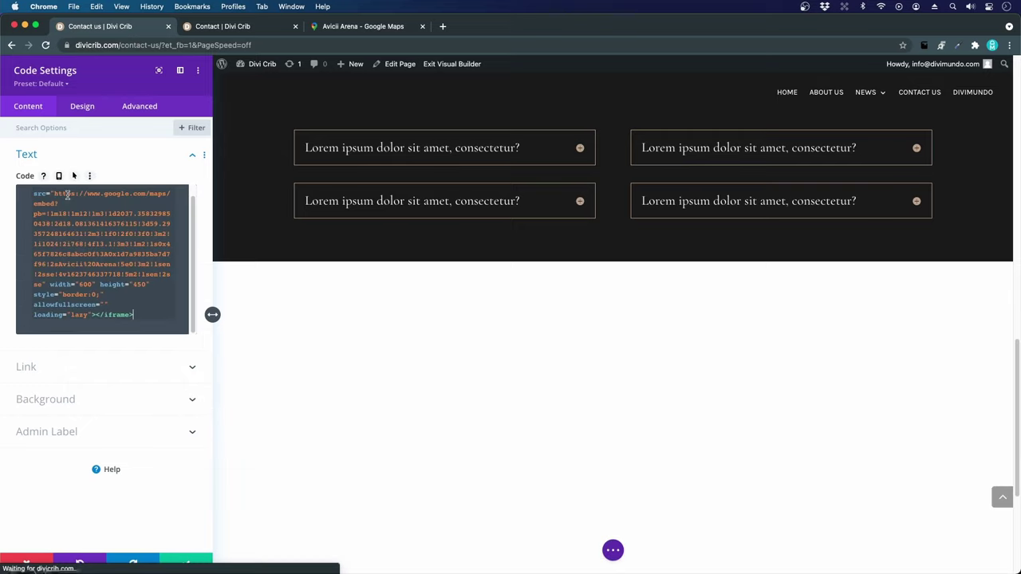
scroll(563, 298, "down", 2)
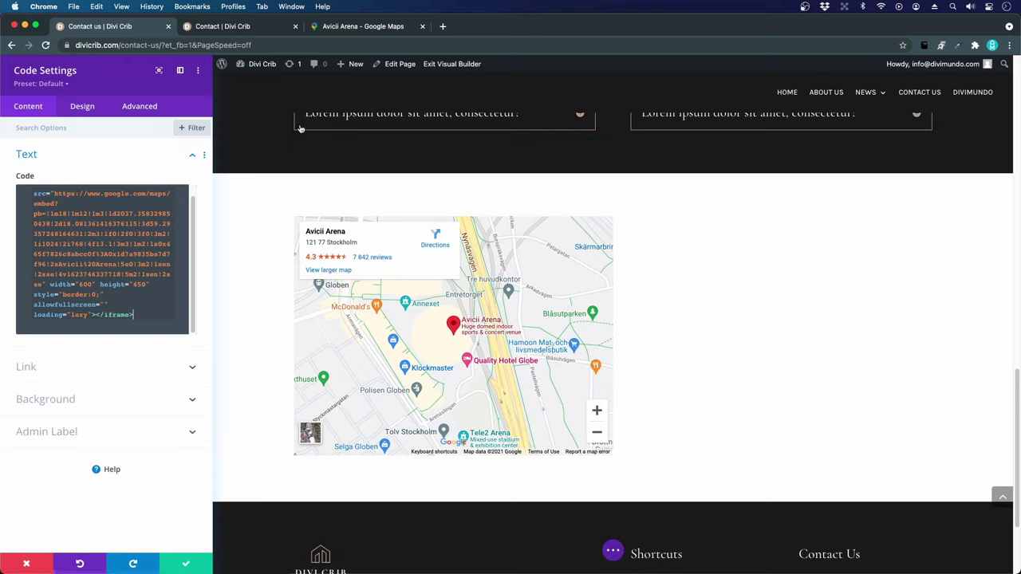
key("super+a")
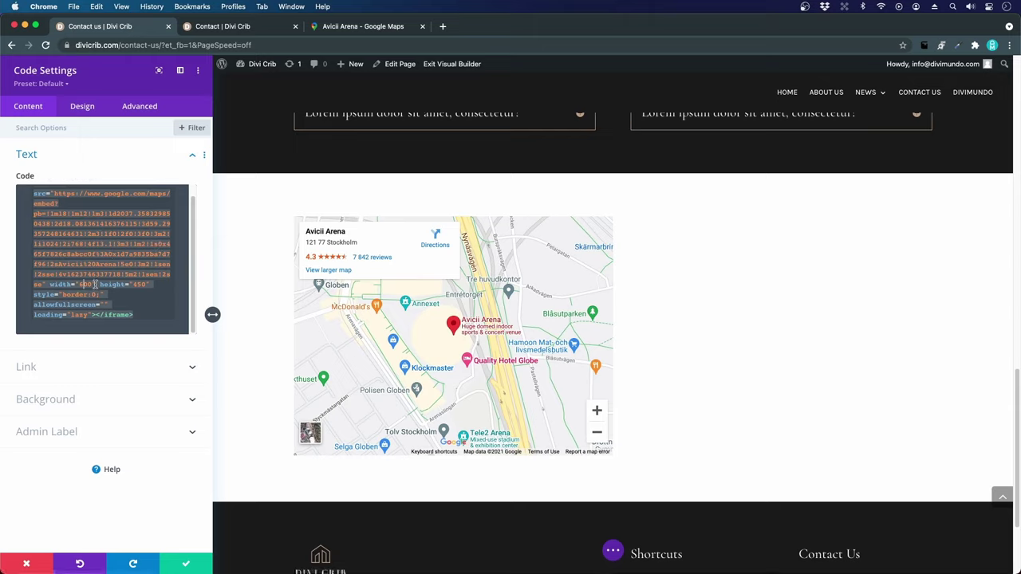
left_click(99, 291)
type("100%")
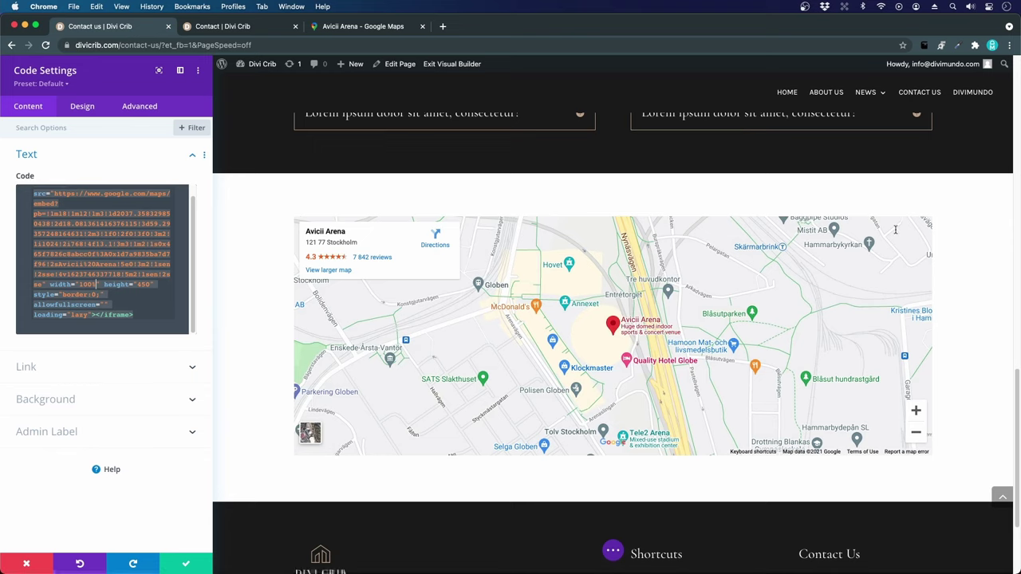
scroll(394, 325, "up", 3)
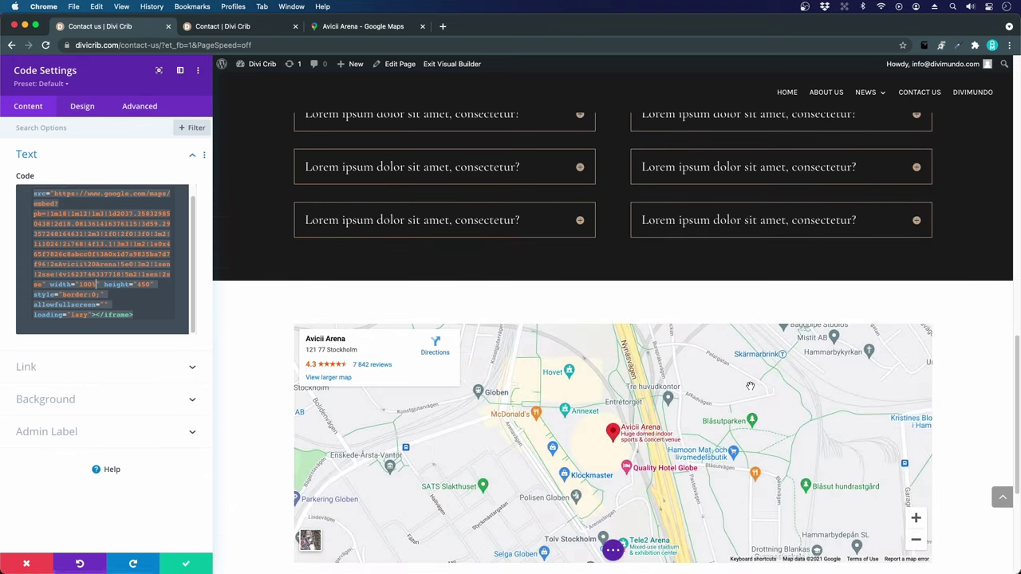
scroll(749, 386, "down", 4)
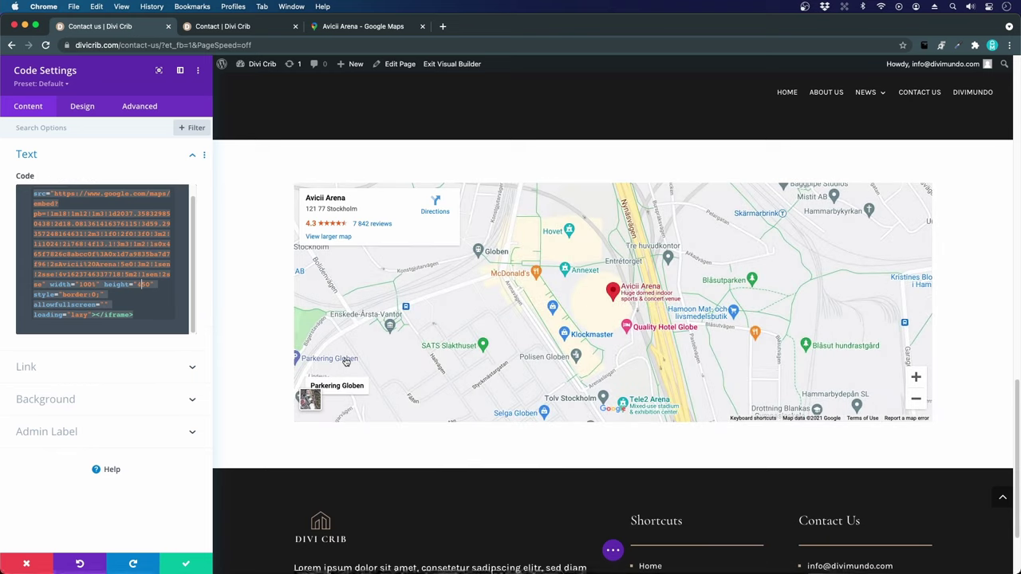
key("BackSpace")
key("BackSpace")
key("BackSpace")
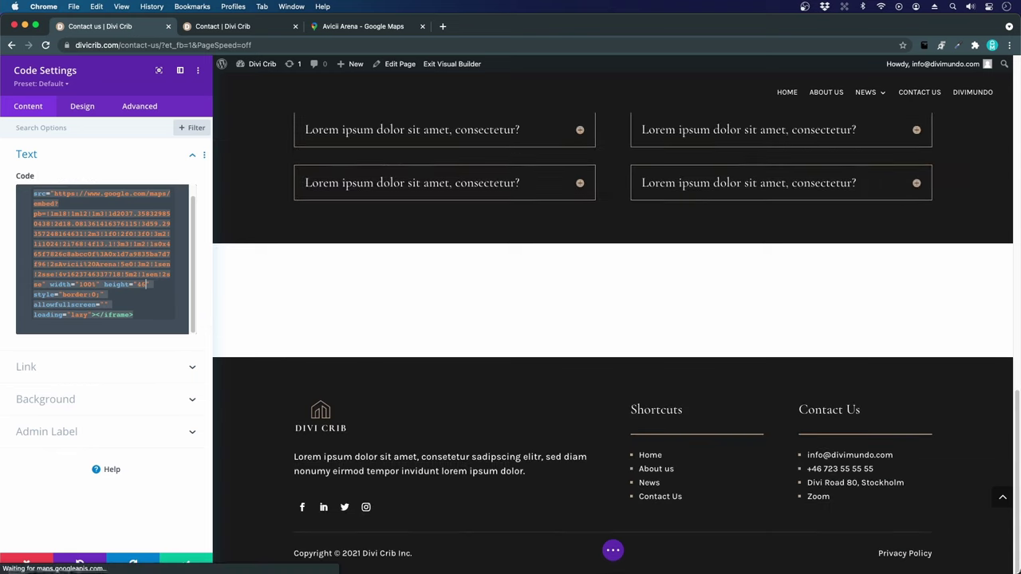
type("600")
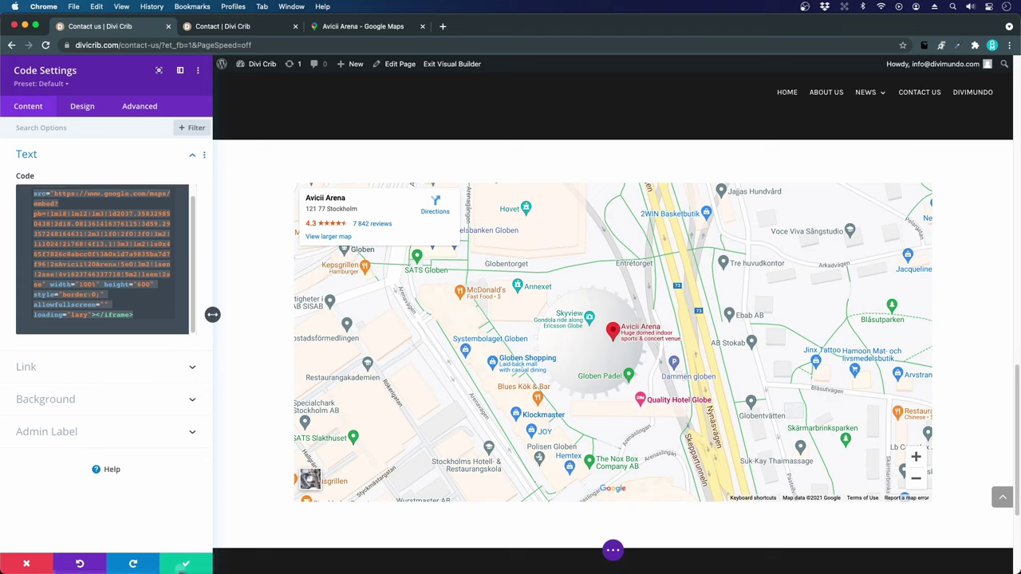
- Save the map code and preview the embedded map on the live contact page
left_click(186, 562)
scroll(358, 474, "up", 3)
scroll(358, 474, "down", 2)
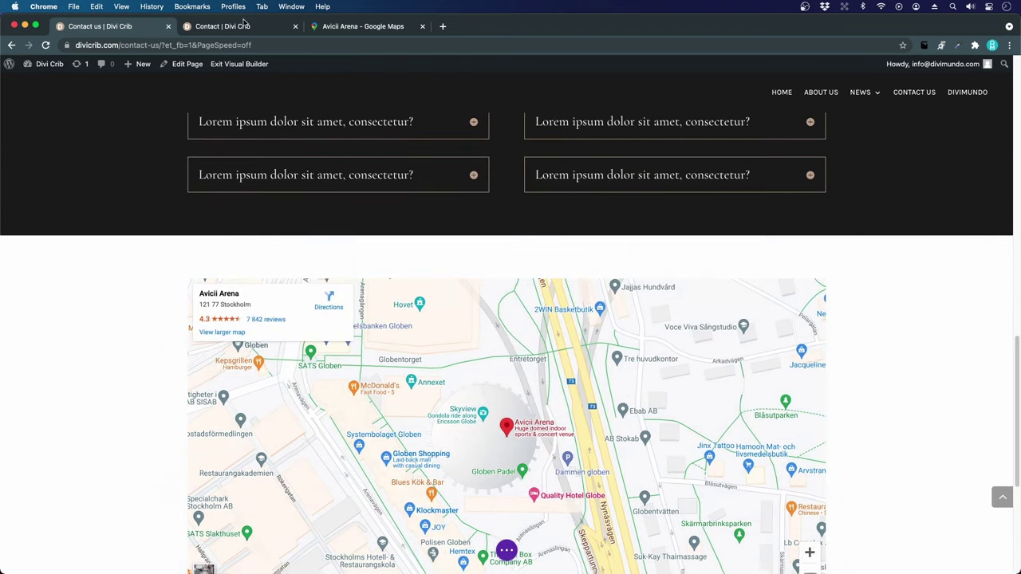
left_click(243, 26)
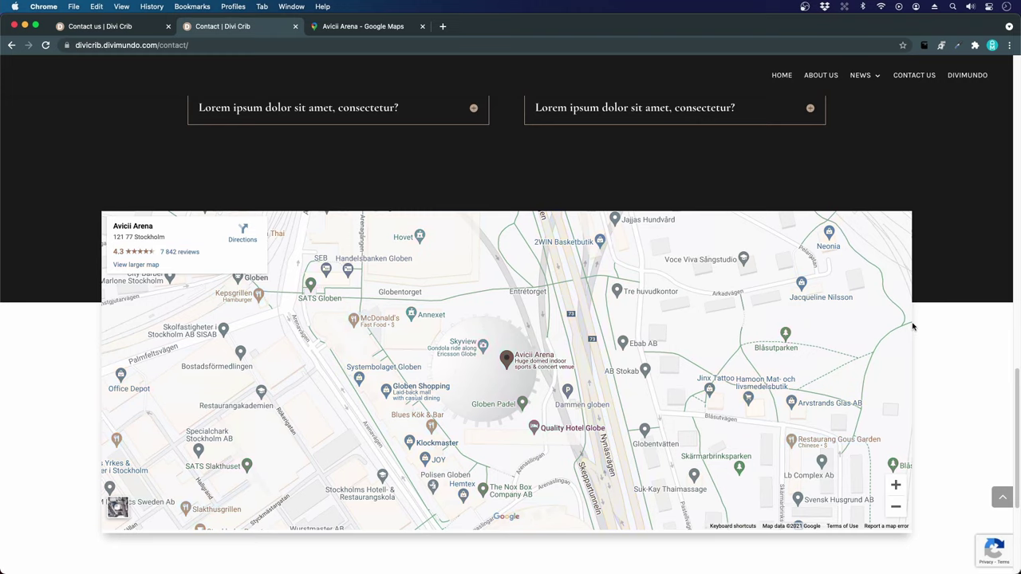
left_click(115, 27)
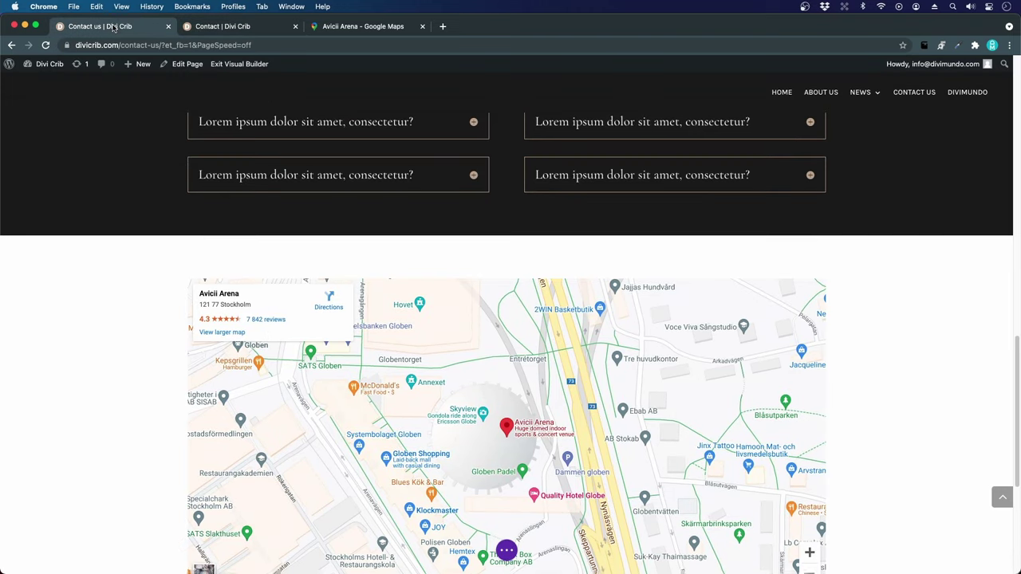
scroll(298, 232, "down", 4)
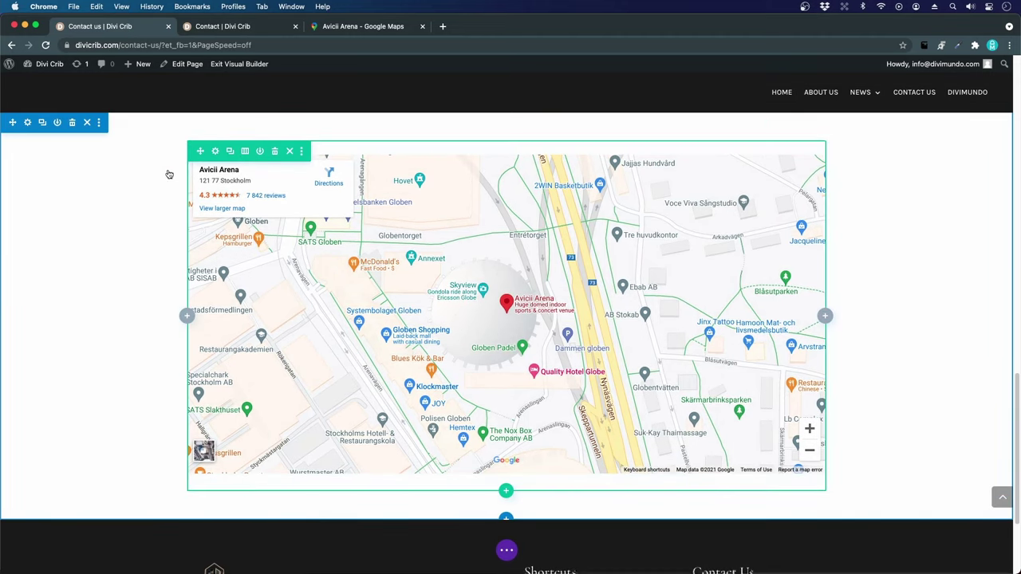
- Set the map row's Width to 90% and Max Width to 1600px, save, and check the live page
left_click(214, 150)
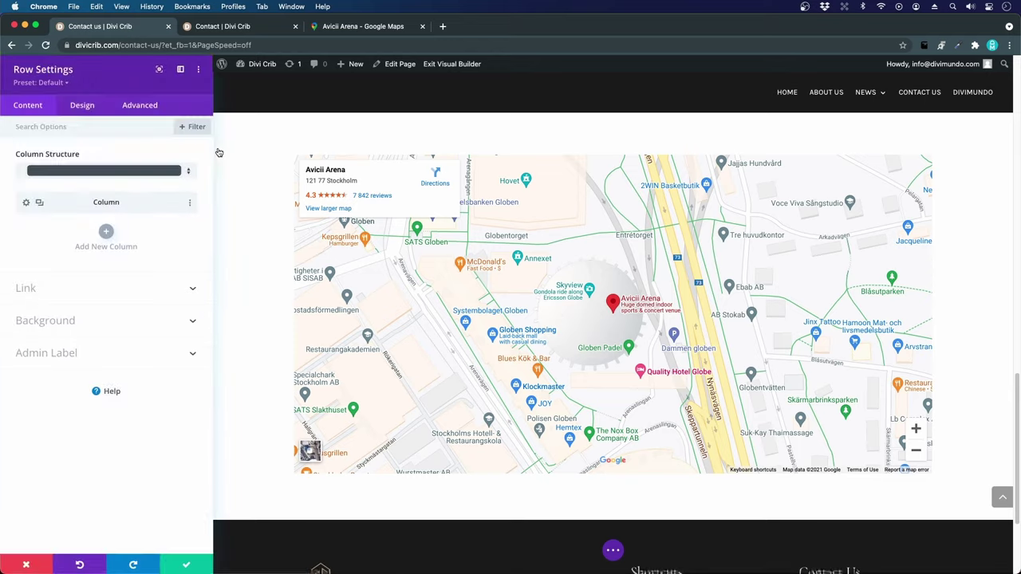
left_click(72, 106)
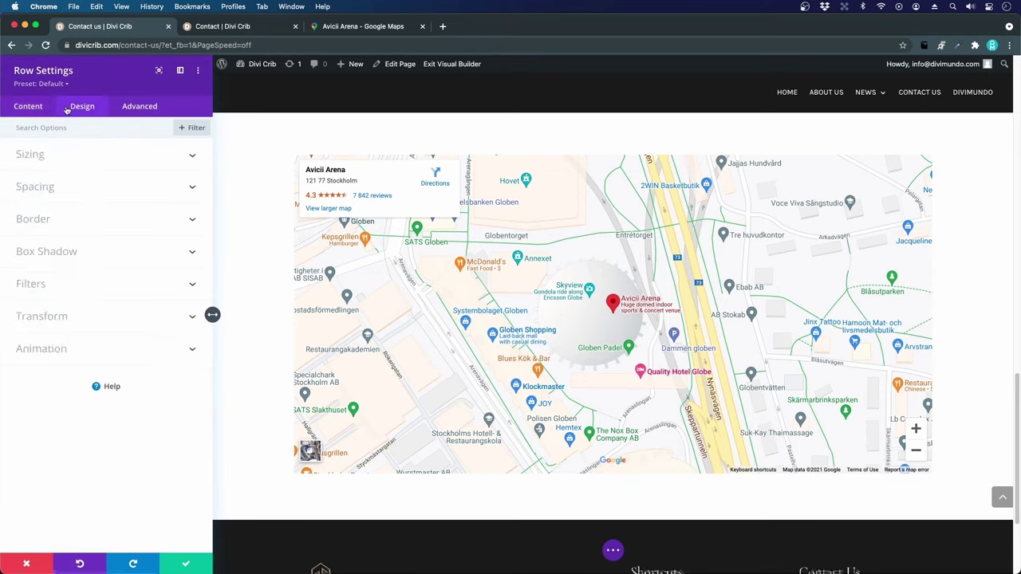
left_click(51, 156)
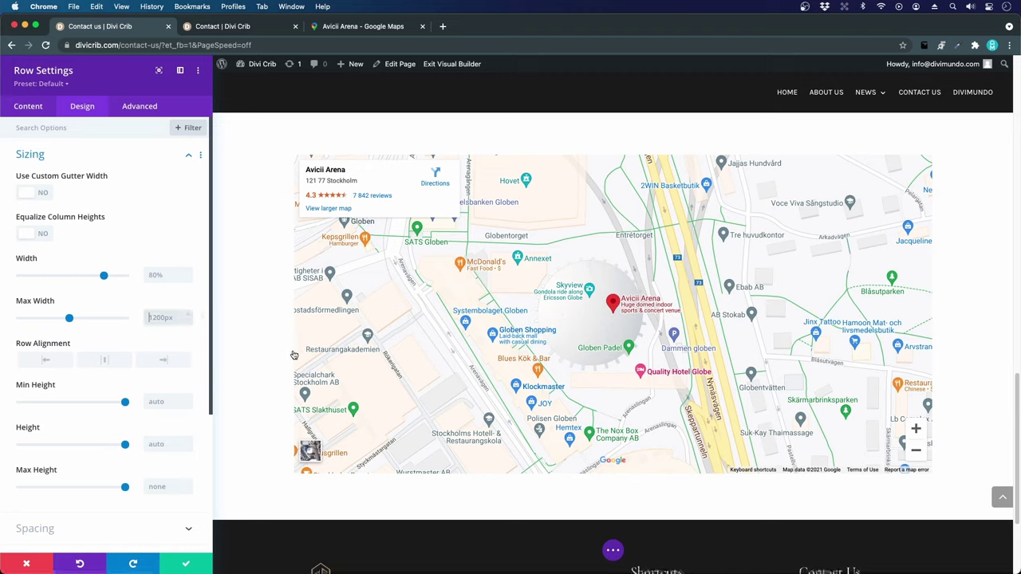
type("1600px")
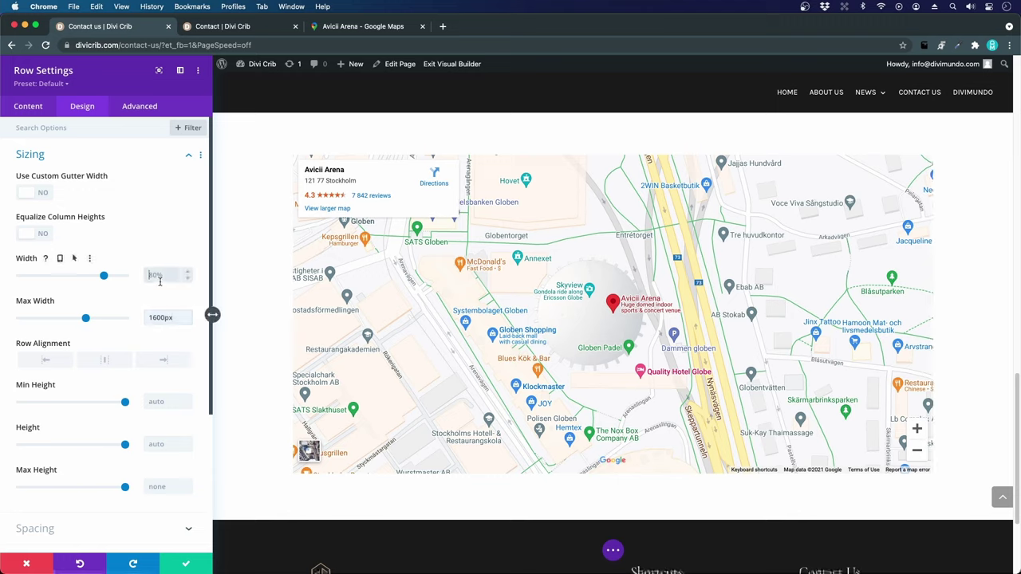
left_click(164, 277)
type("90%")
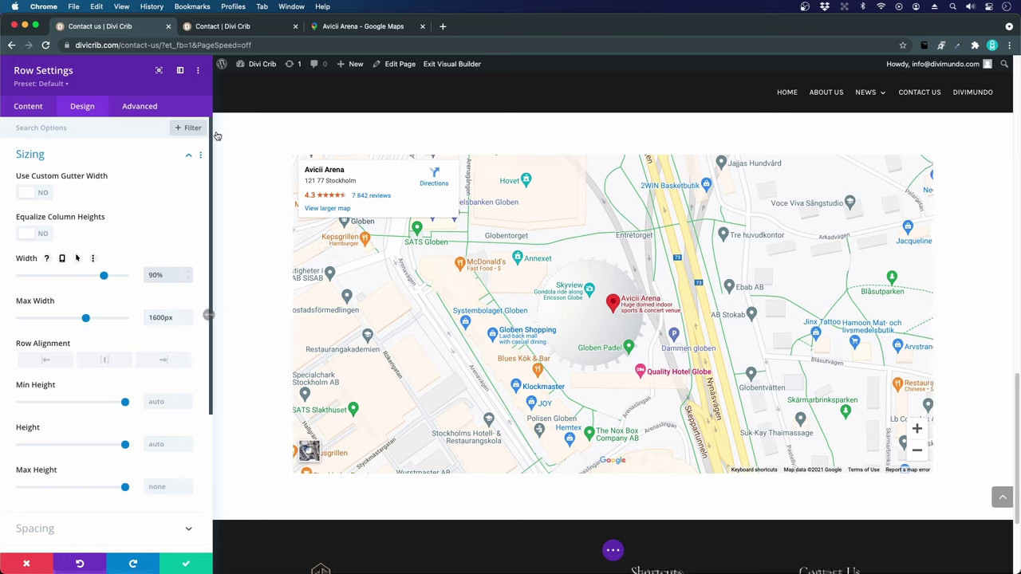
left_click_drag(103, 64, 634, 271)
scroll(634, 271, "up", 3)
scroll(634, 271, "down", 3)
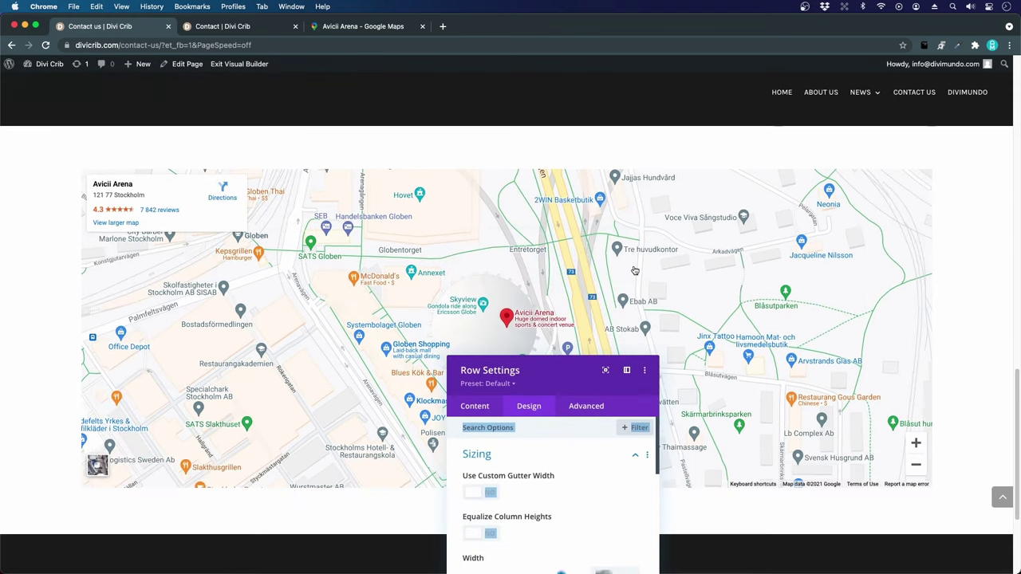
left_click_drag(552, 374, 396, 196)
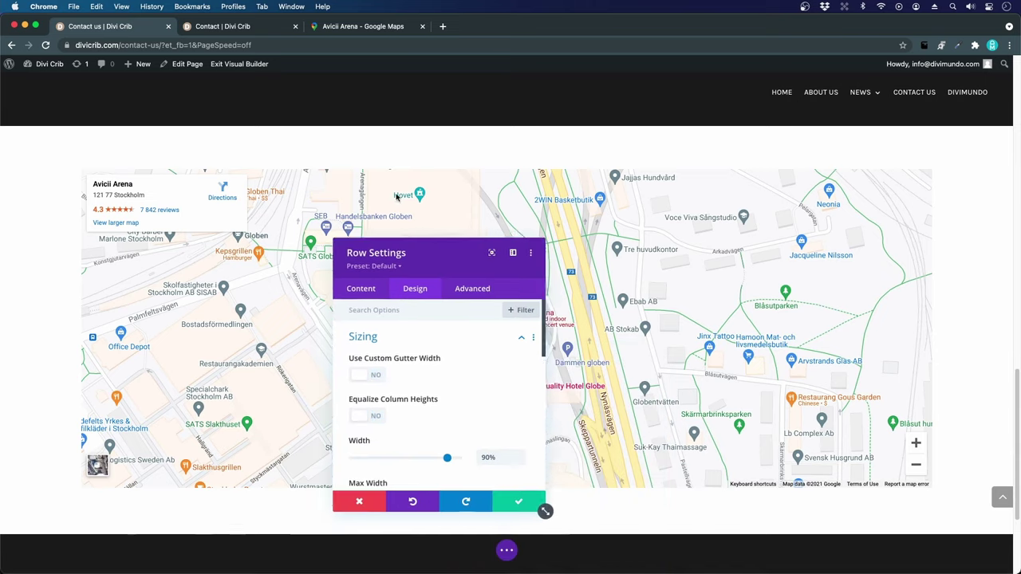
left_click(520, 500)
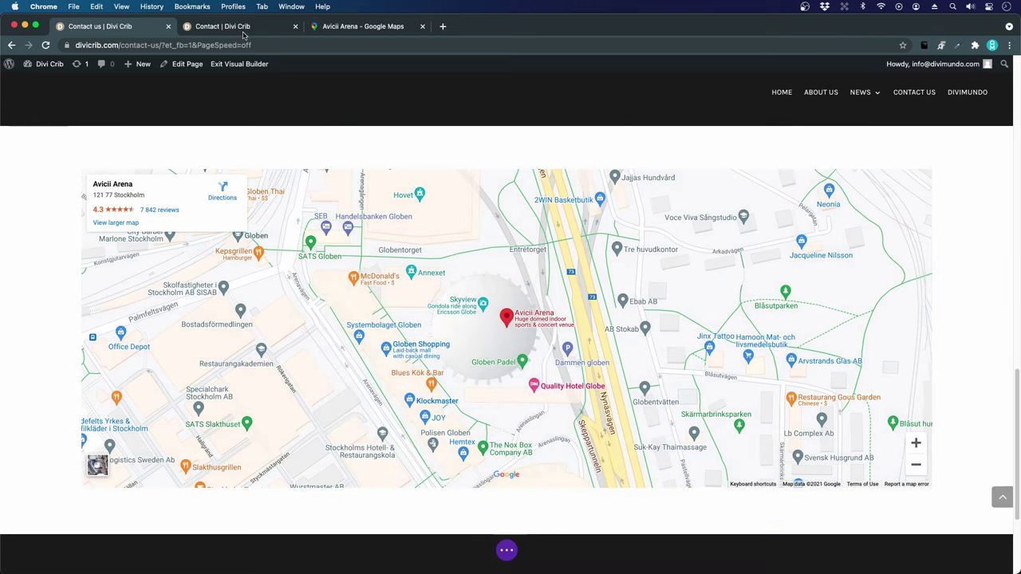
left_click(242, 33)
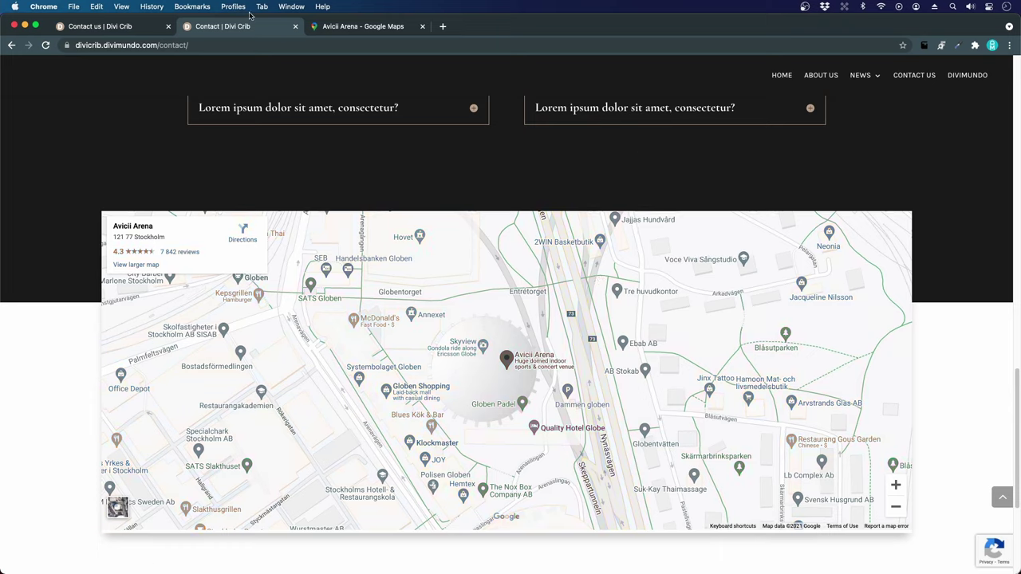
left_click(102, 26)
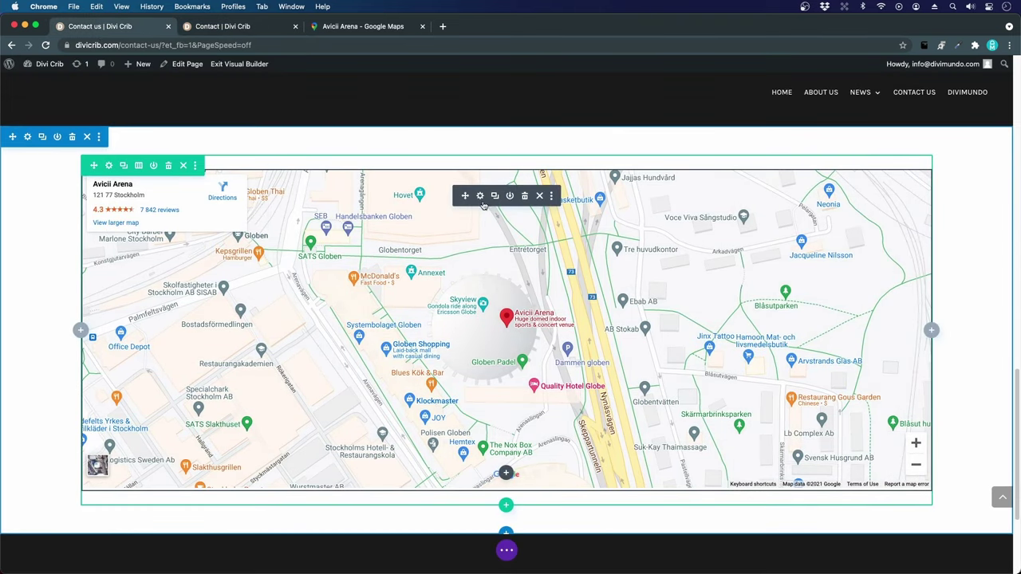
- Drag the map Code module's Saturation filter down to 0% to turn it greyscale
left_click(481, 198)
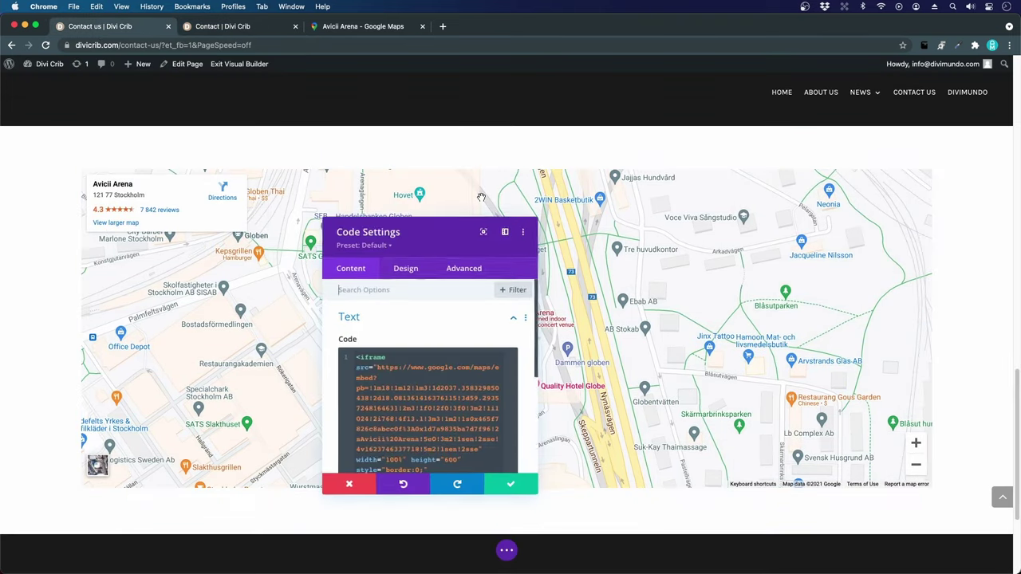
left_click(504, 231)
left_click(83, 113)
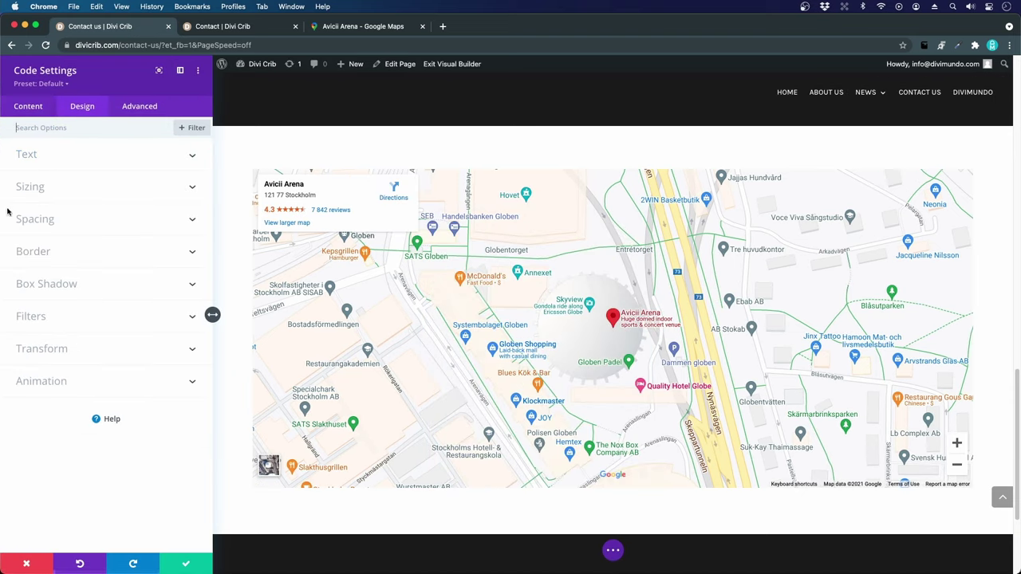
left_click(19, 317)
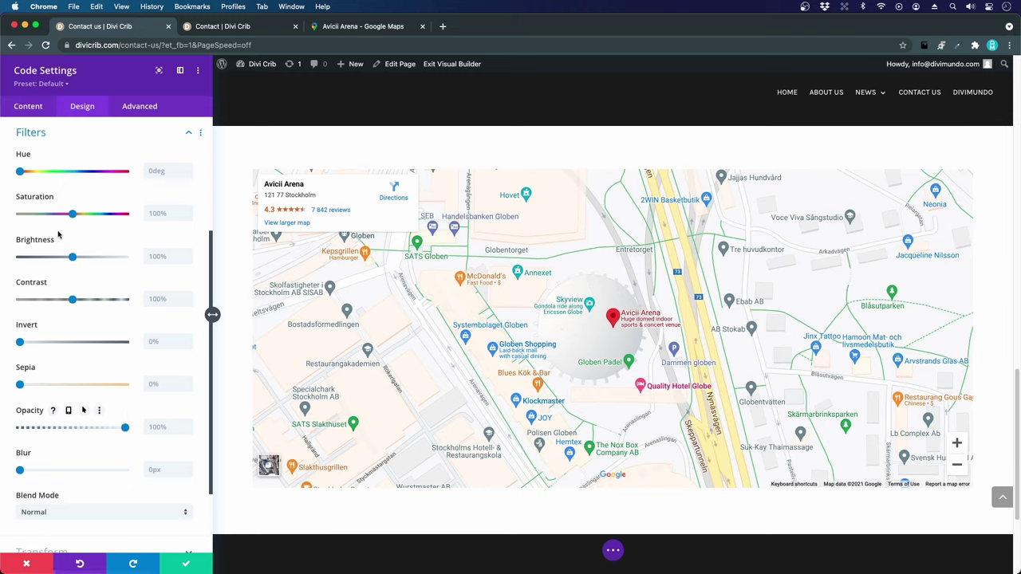
left_click_drag(69, 214, 2, 209)
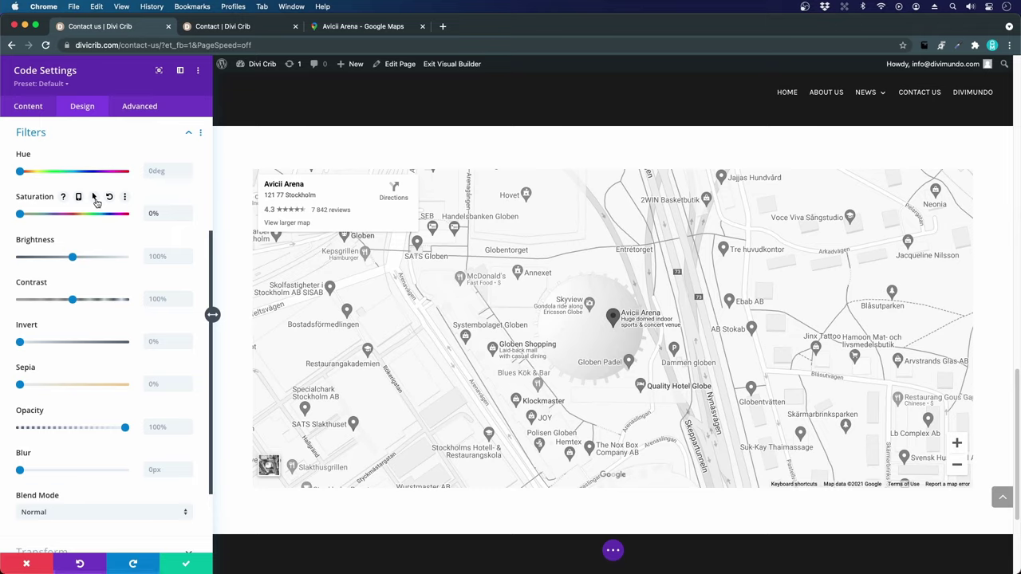
- Set the map's hover Saturation to 100% and preview normal versus hover states
left_click(94, 197)
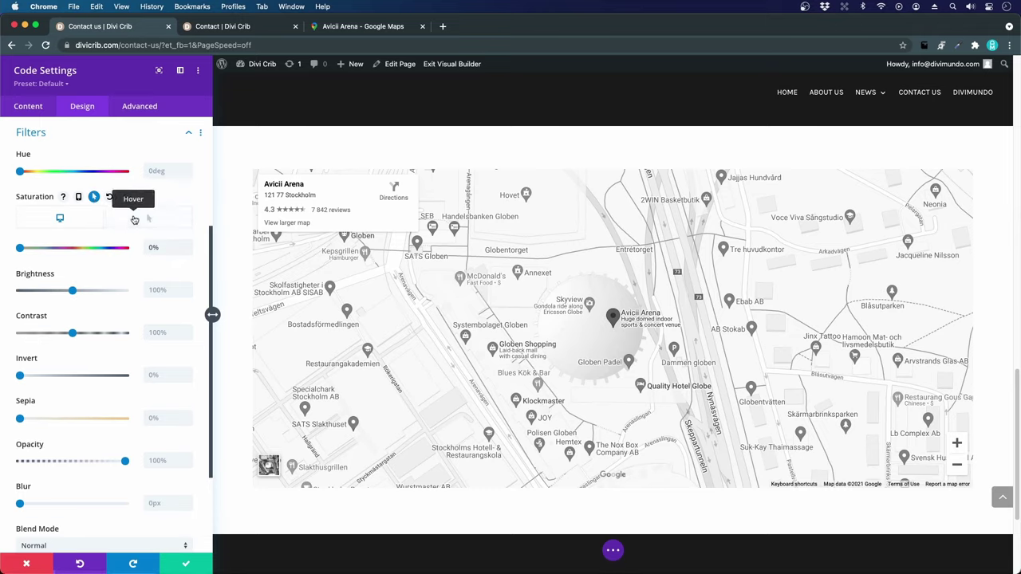
left_click(134, 220)
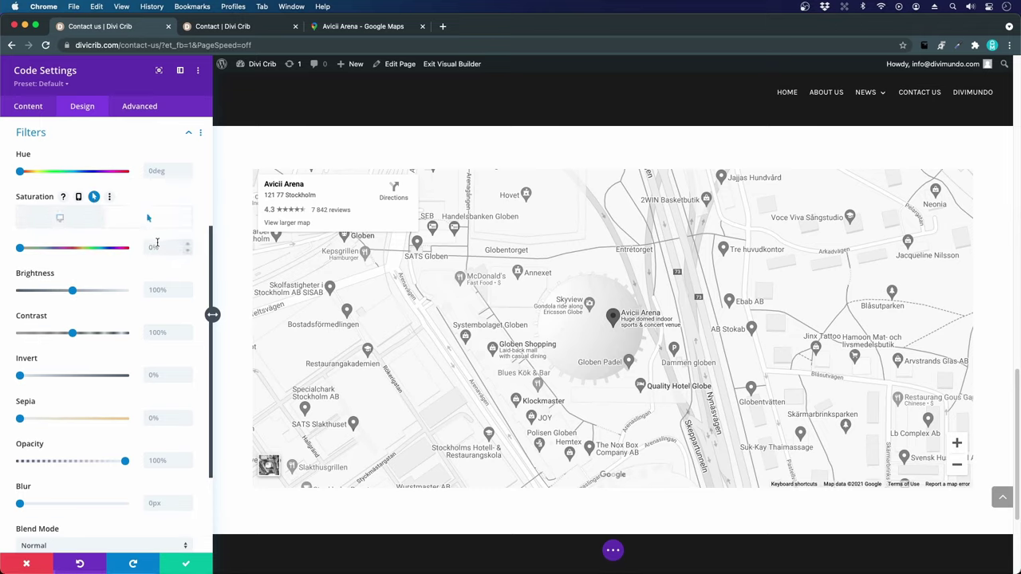
left_click(160, 247)
type("10")
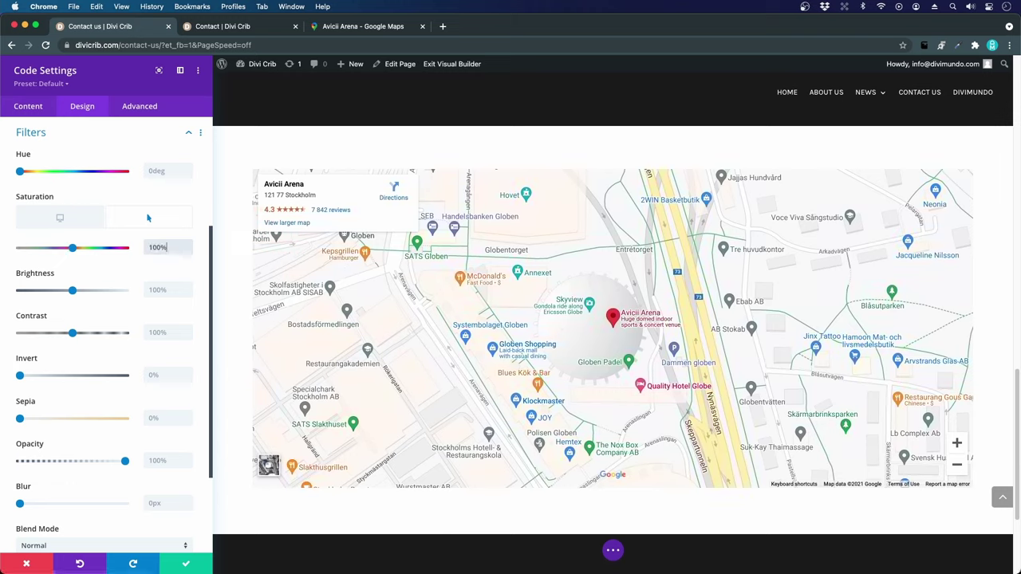
left_click(75, 228)
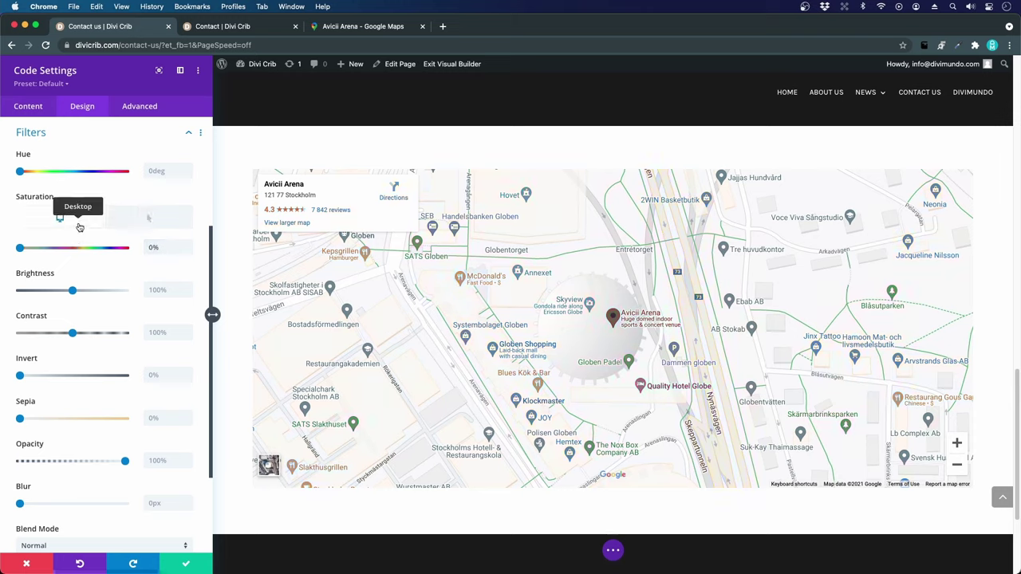
left_click(122, 223)
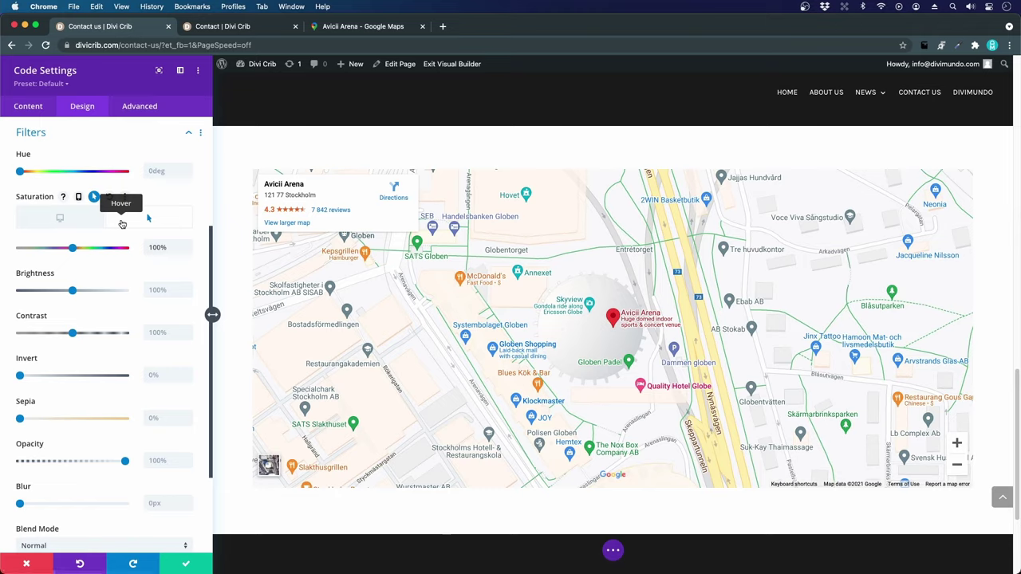
scroll(102, 411, "down", 3)
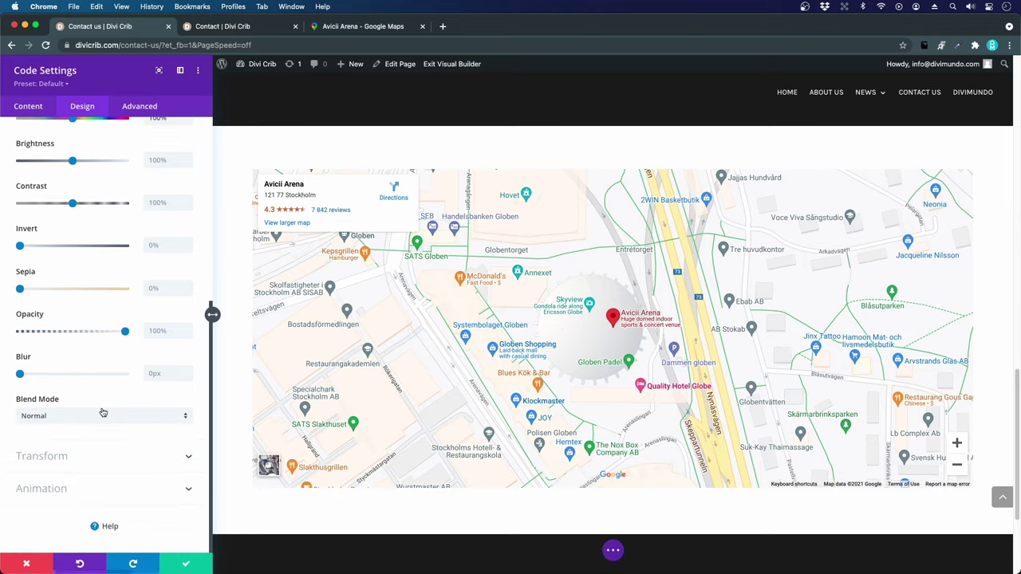
scroll(102, 412, "up", 7)
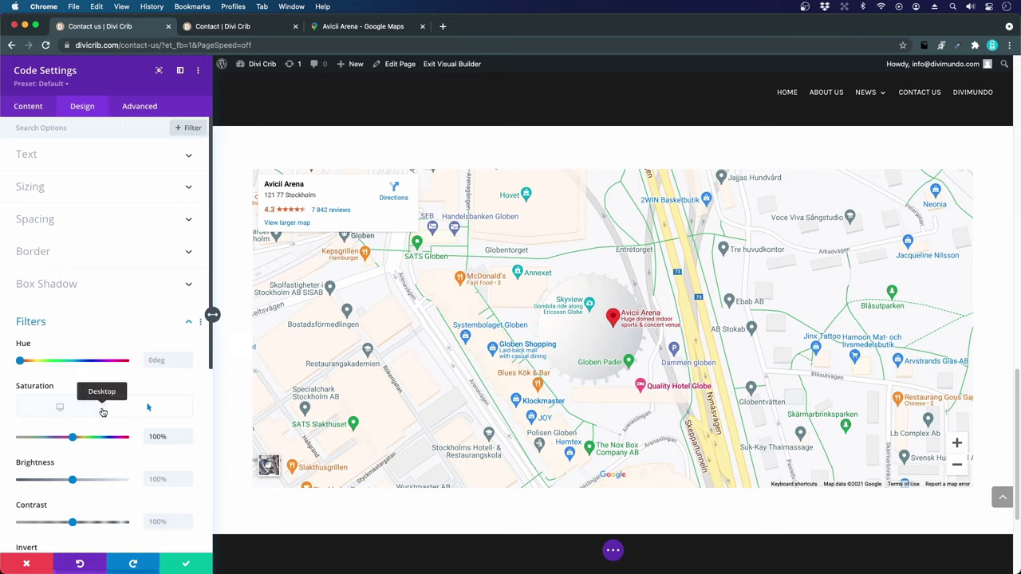
- Add a box shadow to the map whose blur grows to 80px on hover, and save the module
left_click(48, 284)
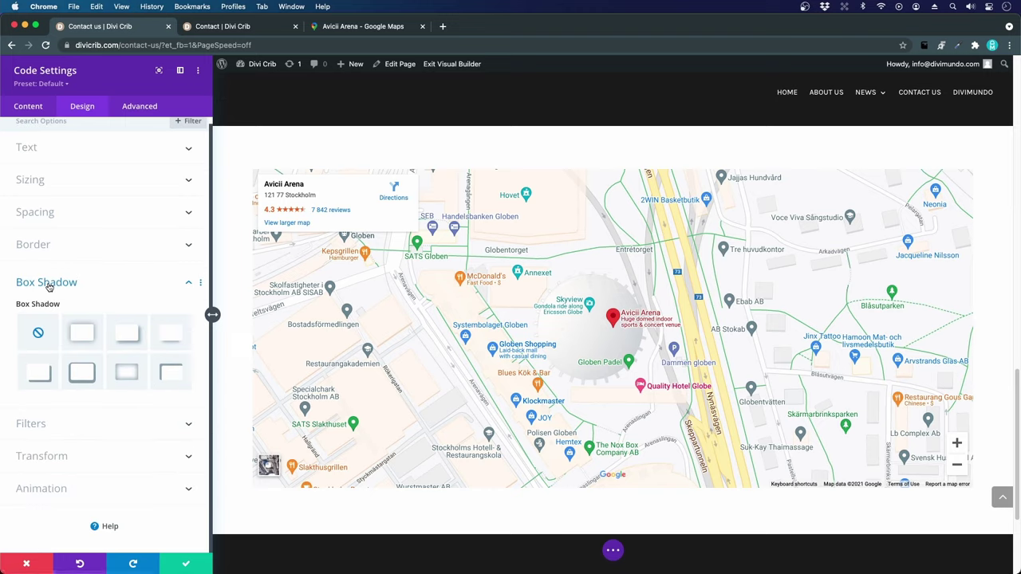
left_click(167, 336)
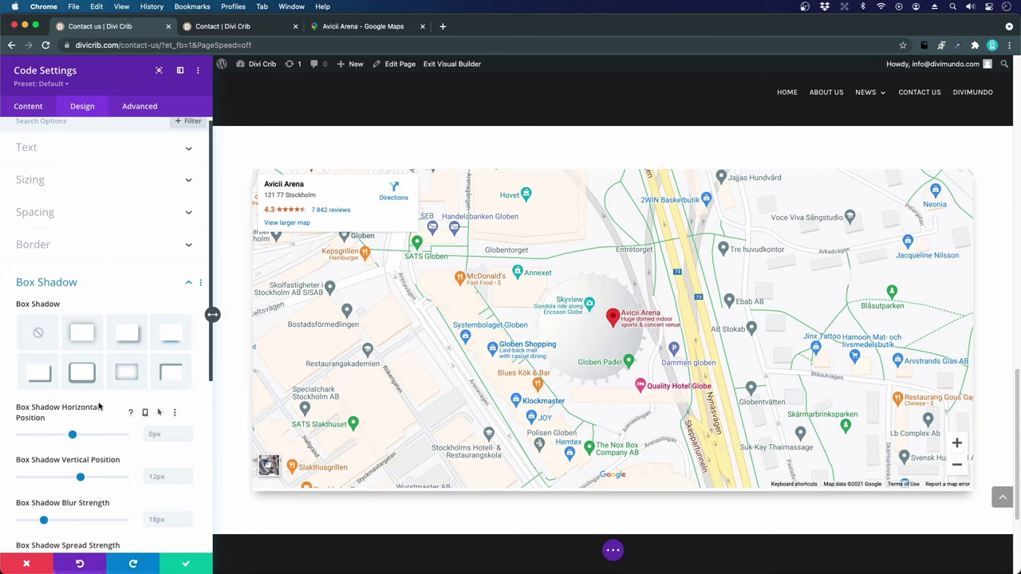
scroll(99, 407, "down", 5)
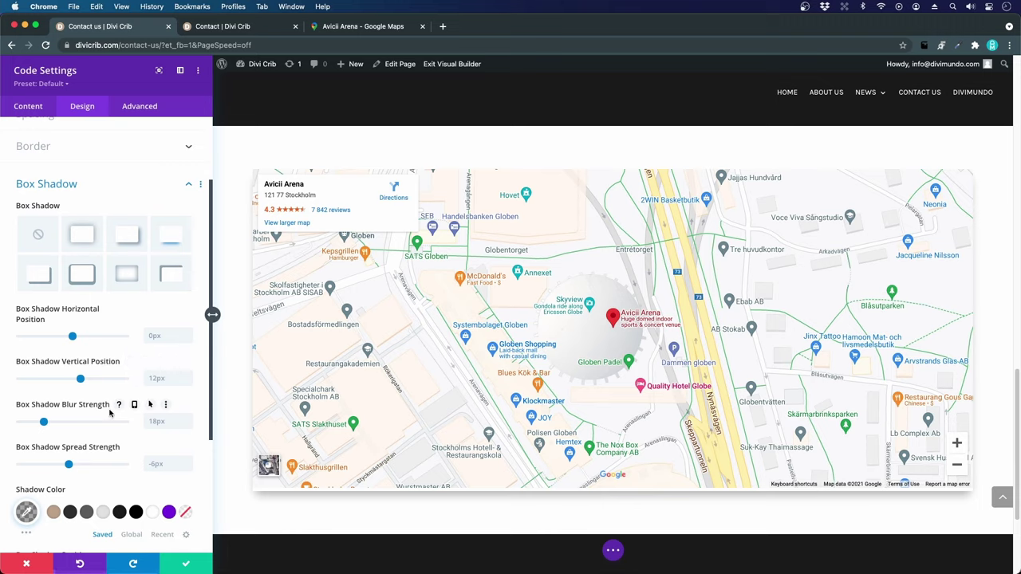
scroll(110, 412, "down", 1)
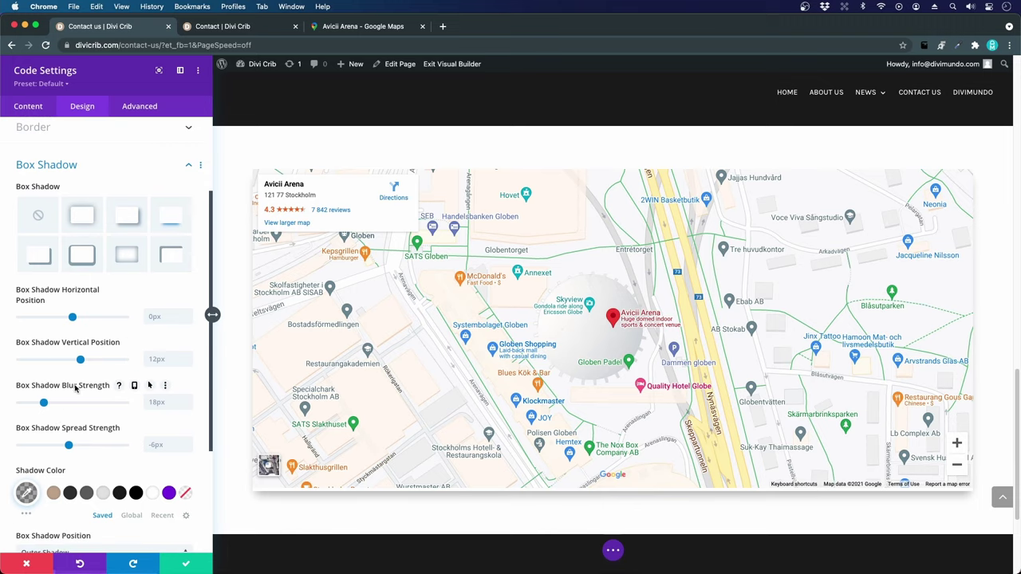
left_click(150, 387)
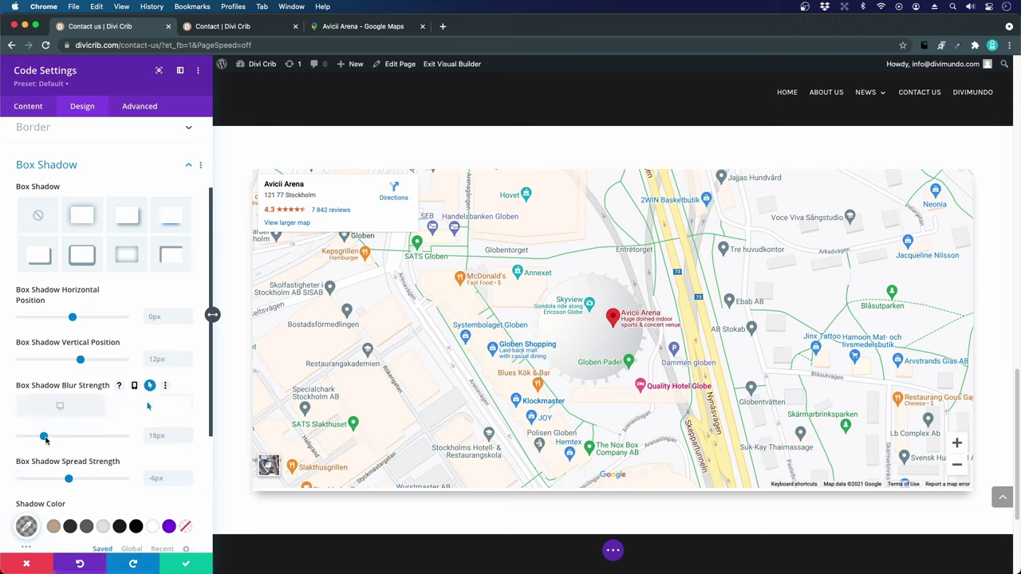
left_click_drag(46, 438, 131, 436)
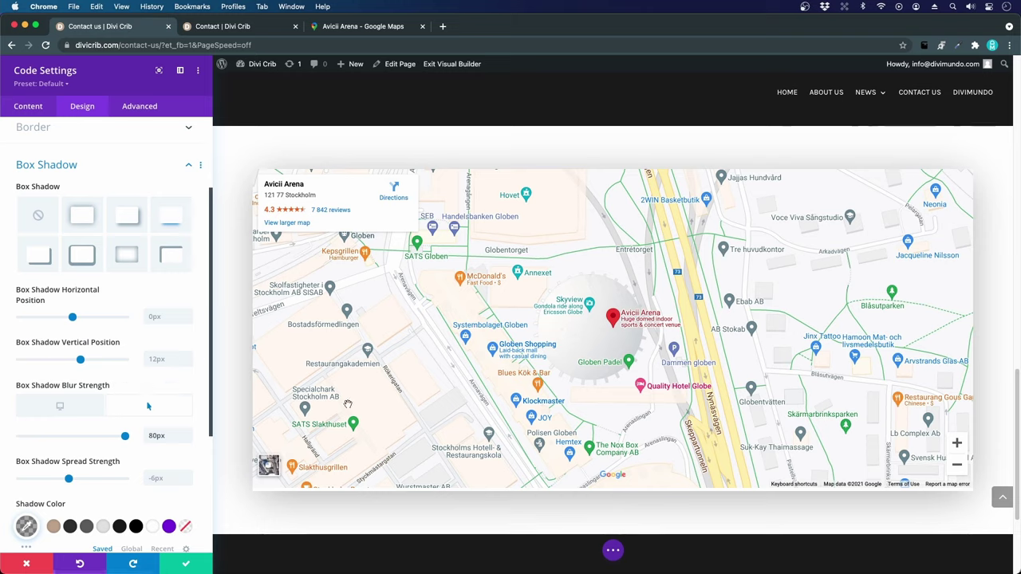
left_click(204, 567)
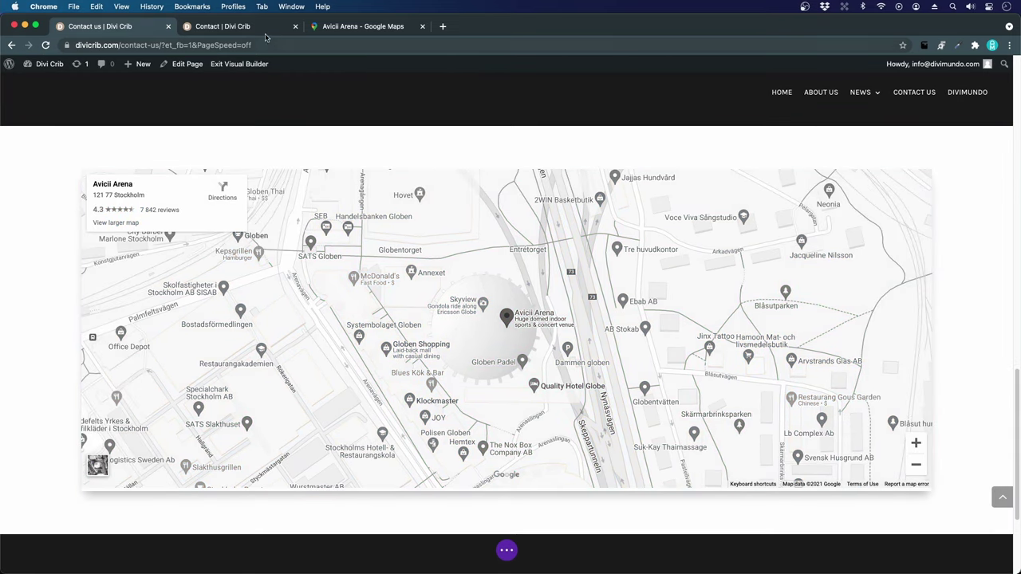
- Check the live contact page, then open the map row's settings back in the builder
left_click(244, 26)
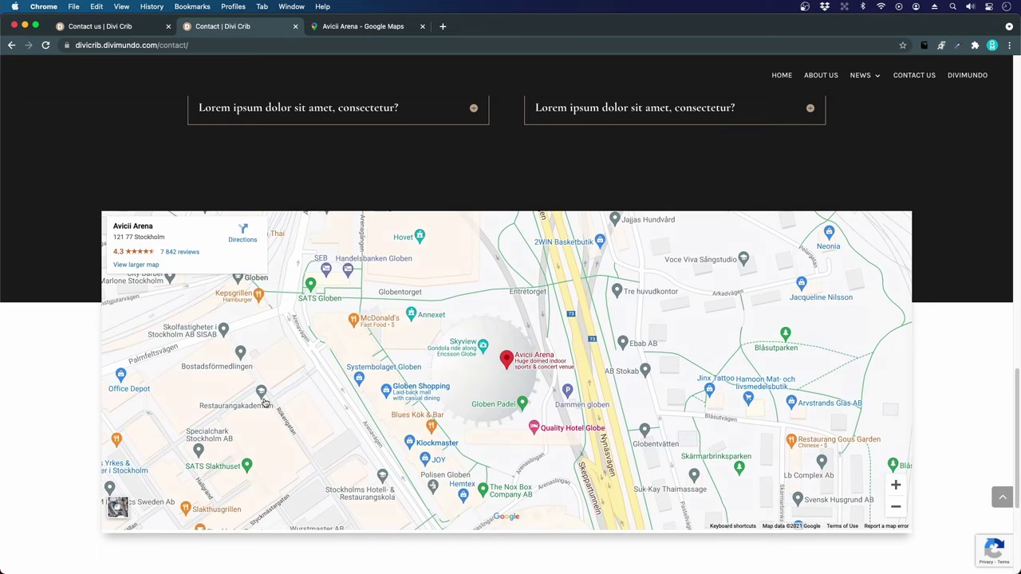
scroll(266, 403, "up", 1)
scroll(266, 403, "down", 2)
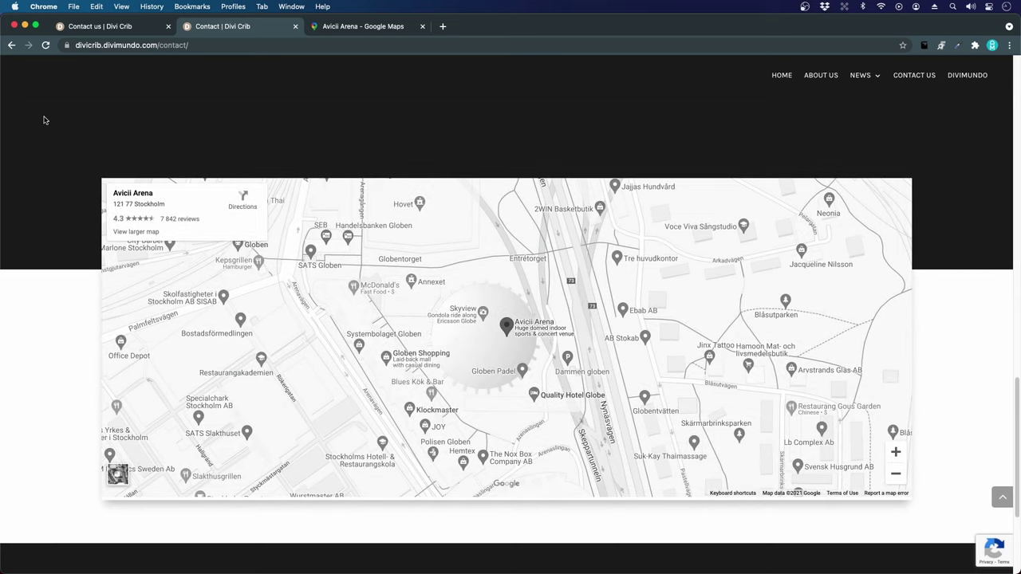
left_click(106, 26)
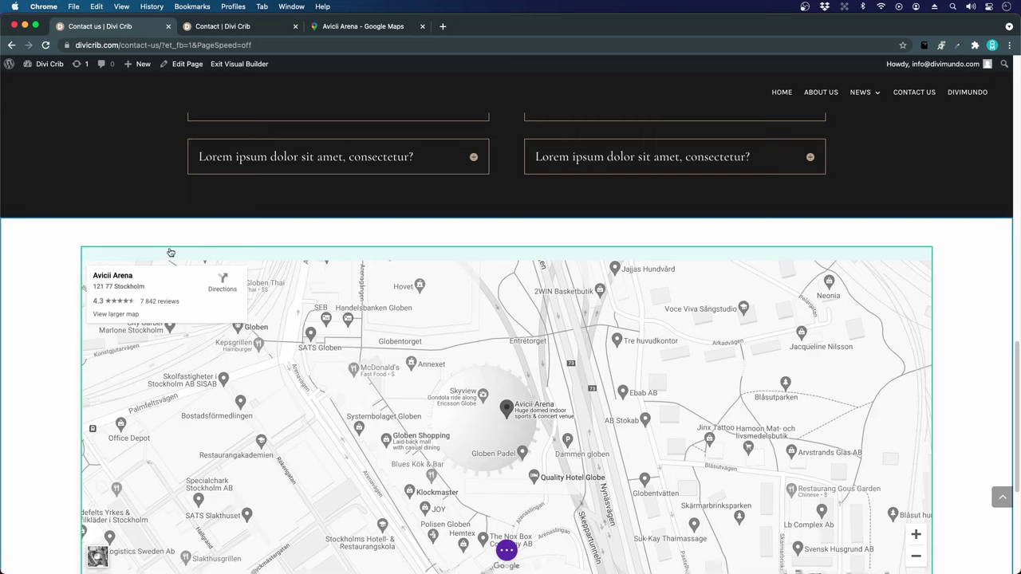
left_click(109, 258)
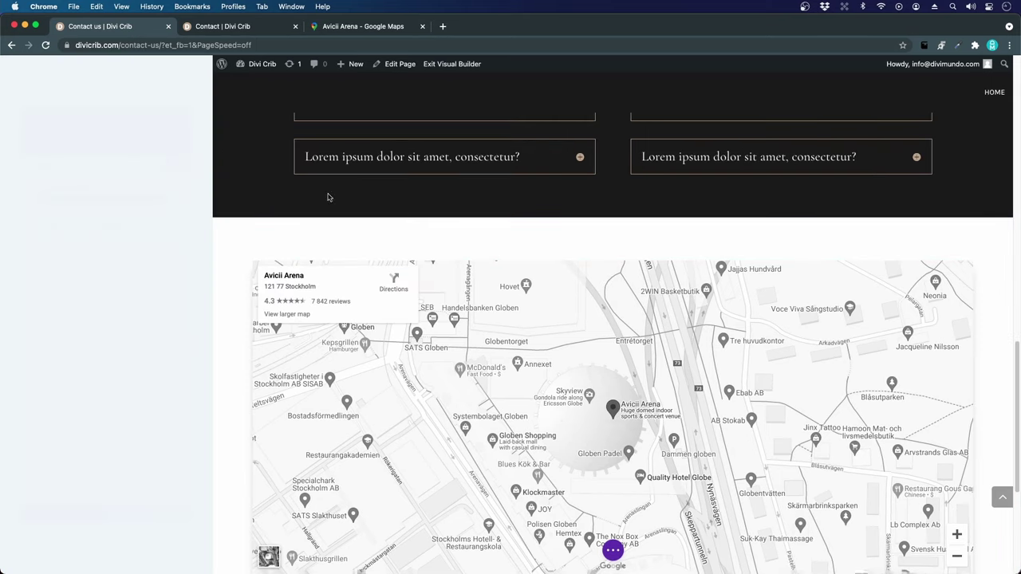
left_click(82, 105)
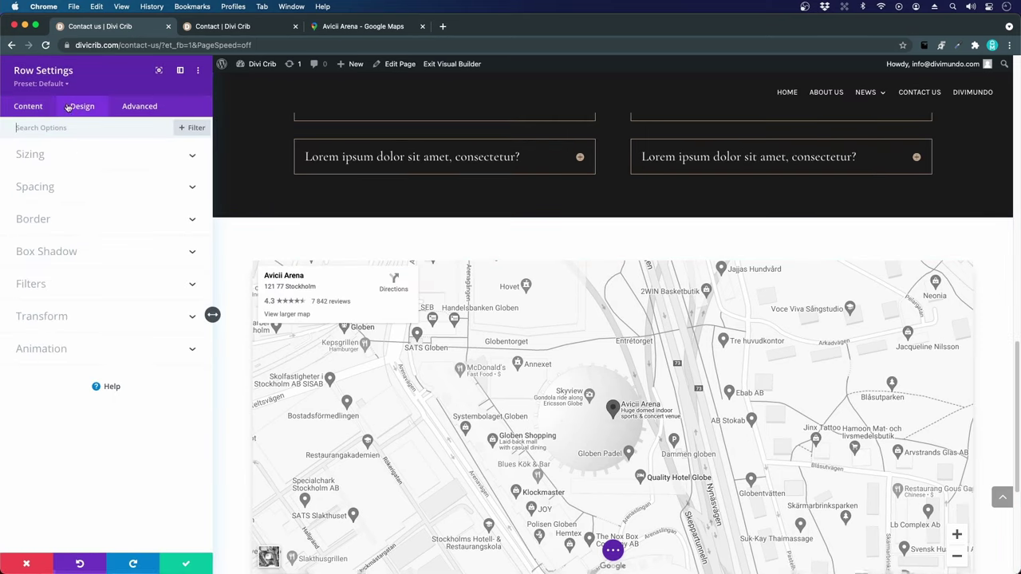
left_click(49, 189)
left_click(33, 230)
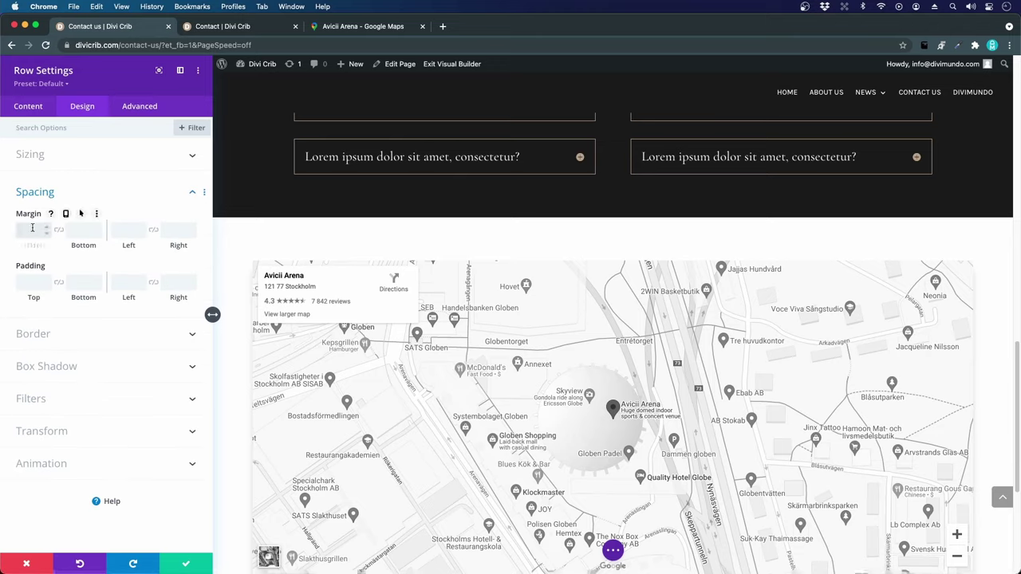
type("-200px")
scroll(390, 255, "up", 3)
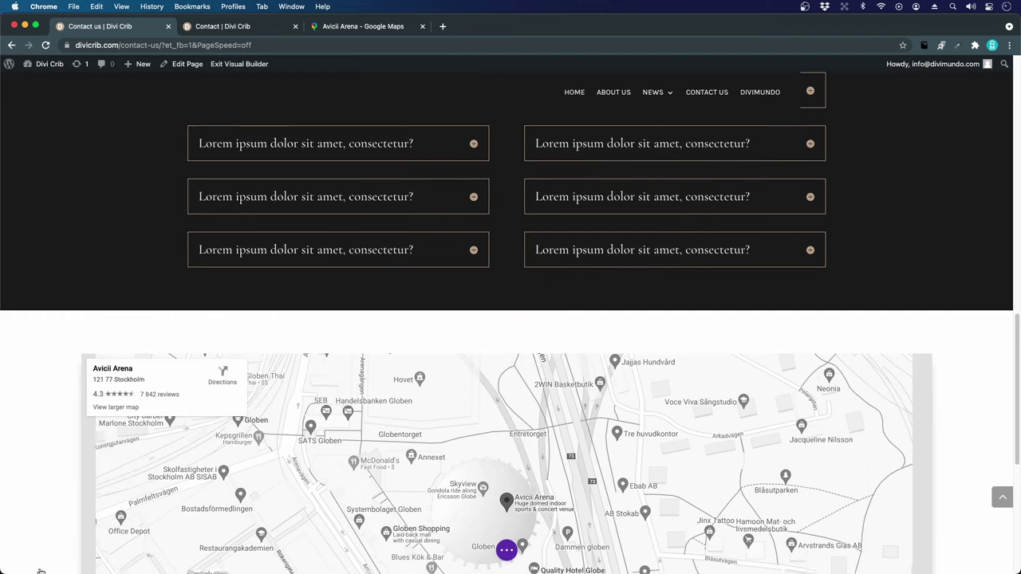
left_click(38, 568)
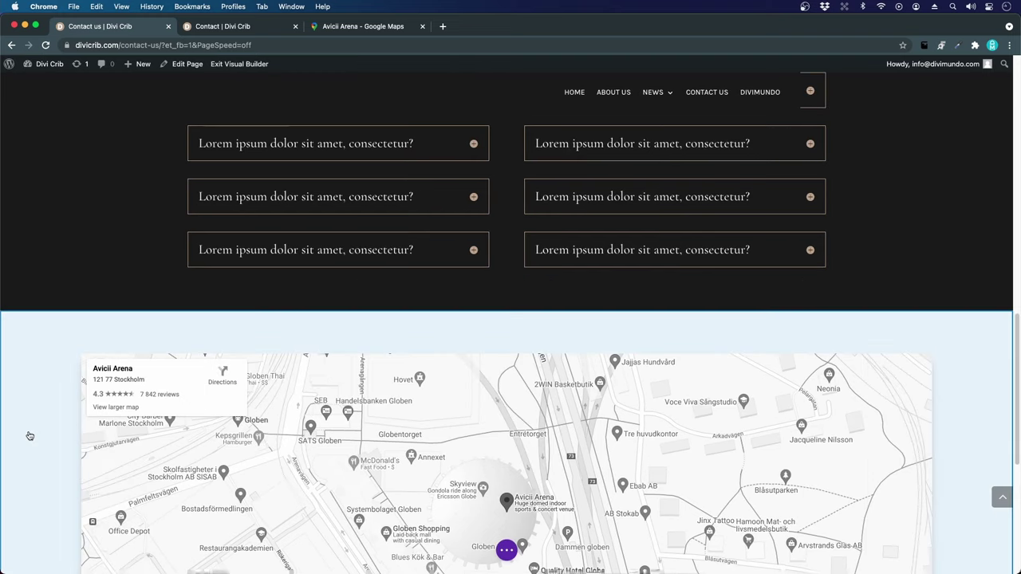
scroll(446, 365, "down", 3)
scroll(446, 365, "up", 2)
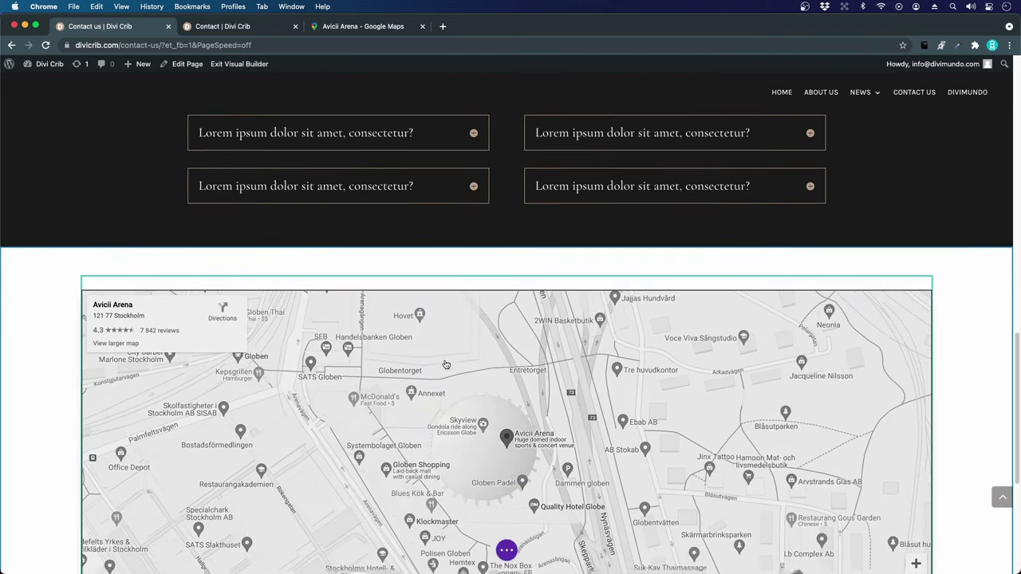
scroll(446, 365, "up", 1)
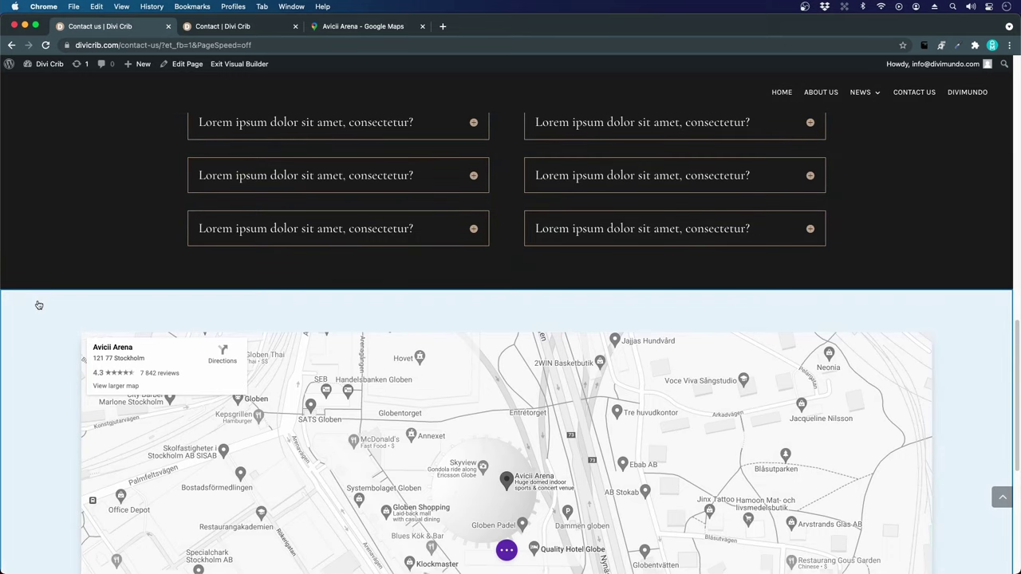
mouse_move(38, 305)
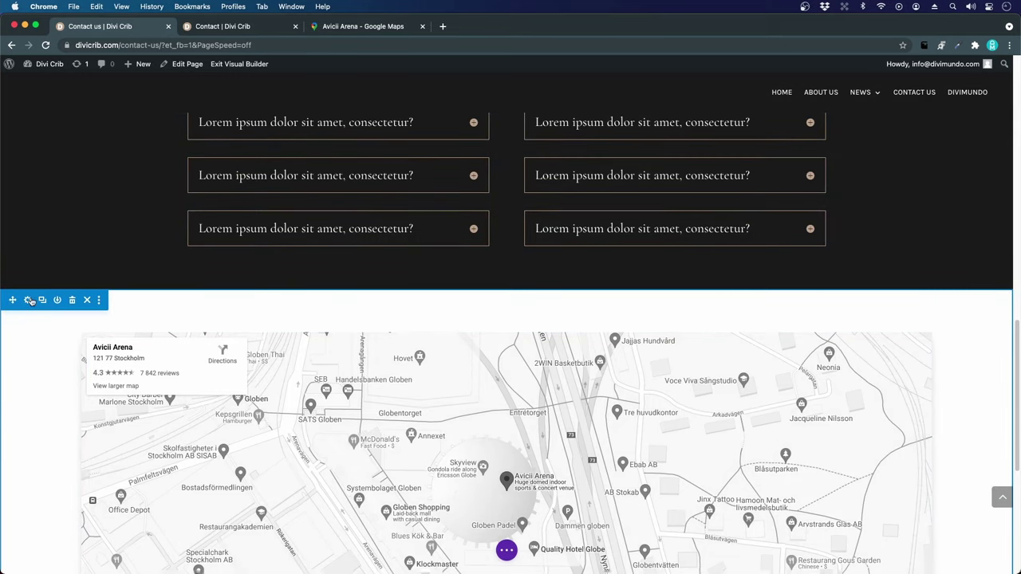
- Add a gradient background in the map section's Background settings
left_click(28, 301)
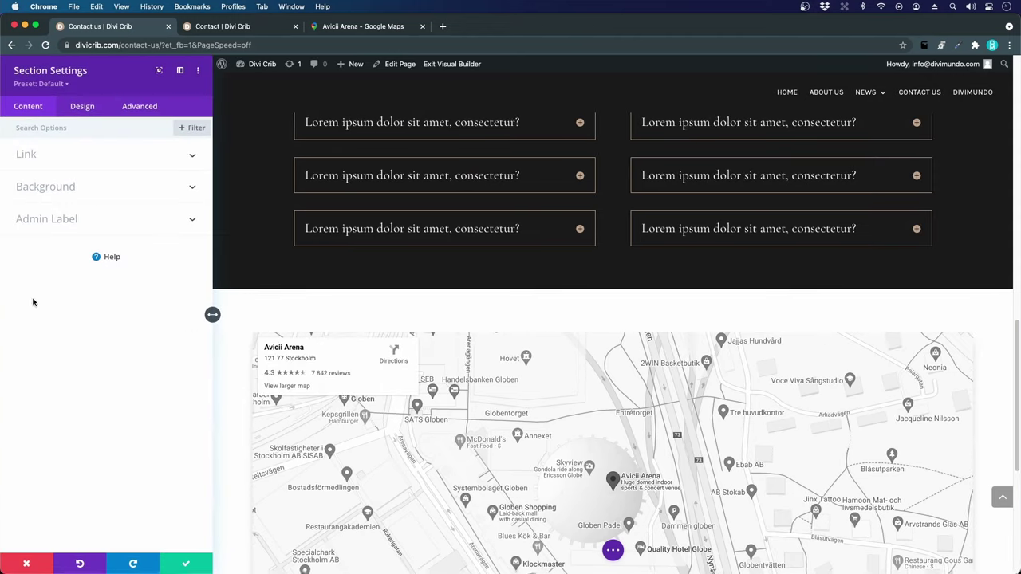
left_click(79, 186)
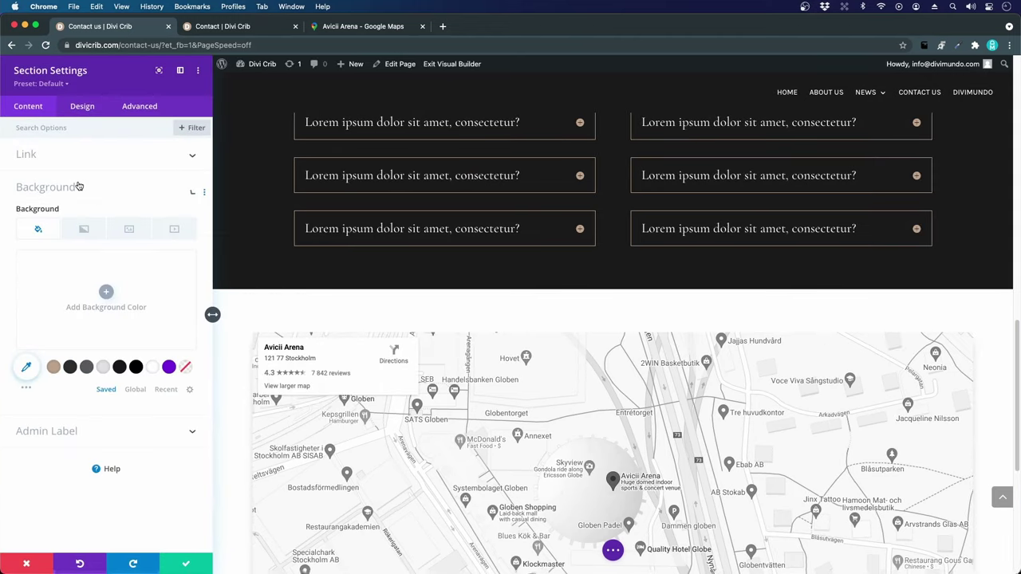
left_click(89, 239)
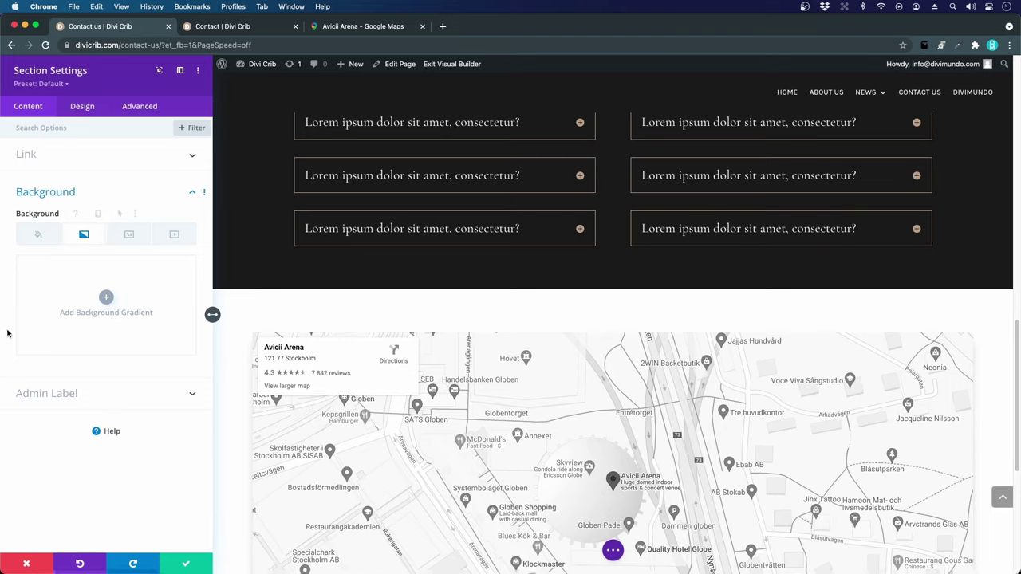
left_click(105, 298)
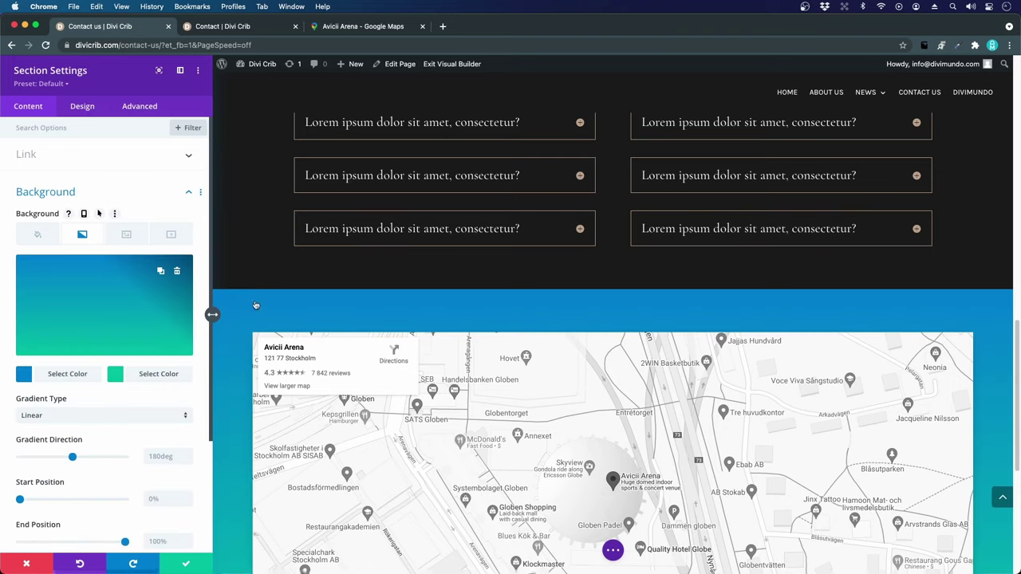
scroll(460, 340, "down", 3)
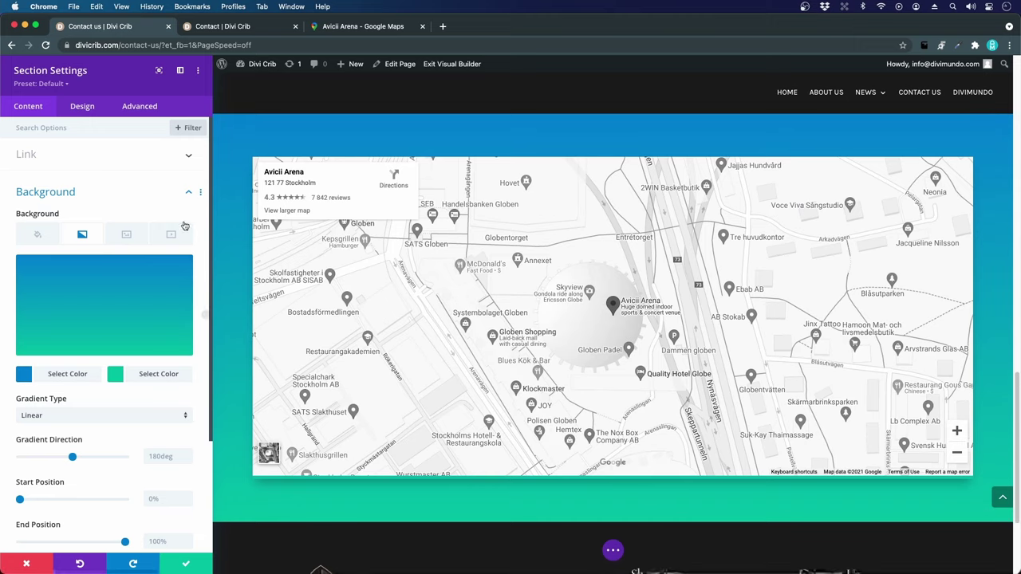
left_click(205, 26)
left_click(125, 26)
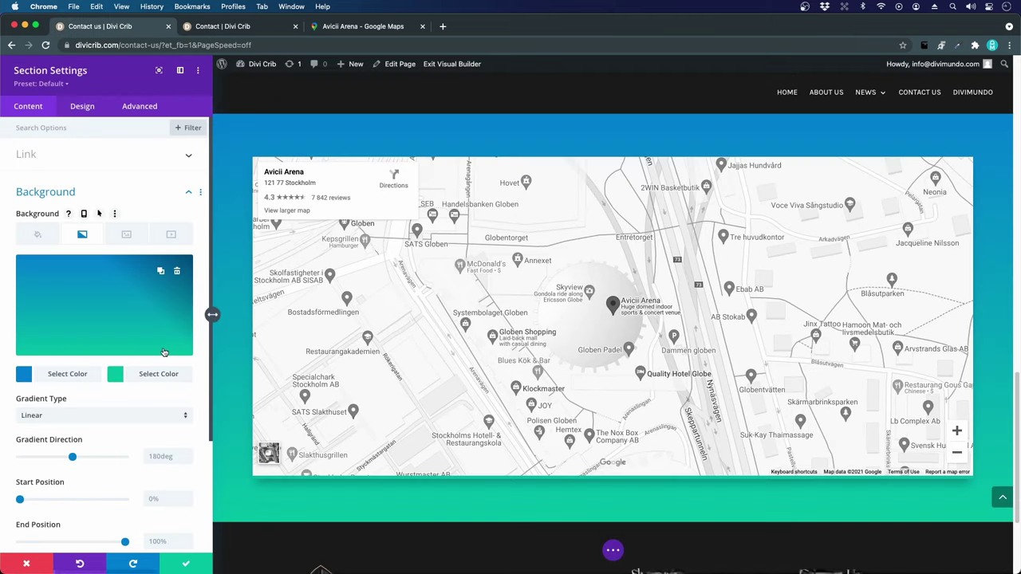
- Set the gradient colours to #1c1c1c and white (#ffffff)
left_click(23, 375)
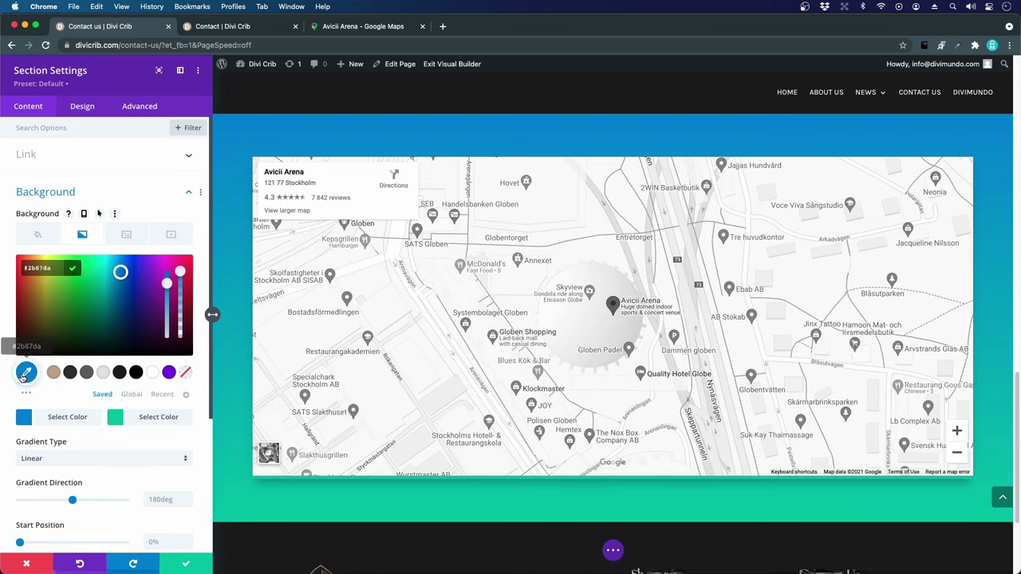
left_click(120, 372)
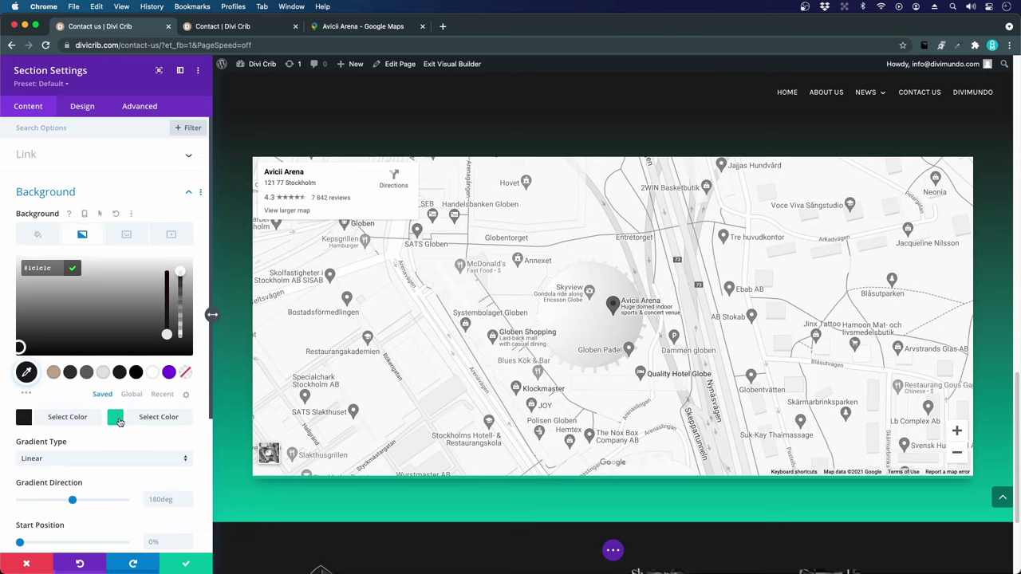
left_click(118, 420)
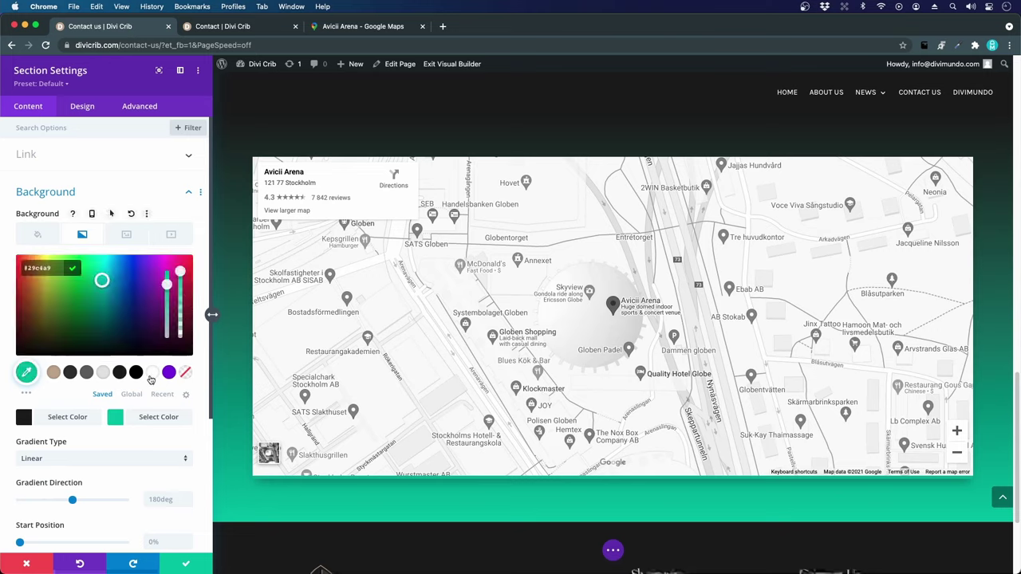
left_click(152, 377)
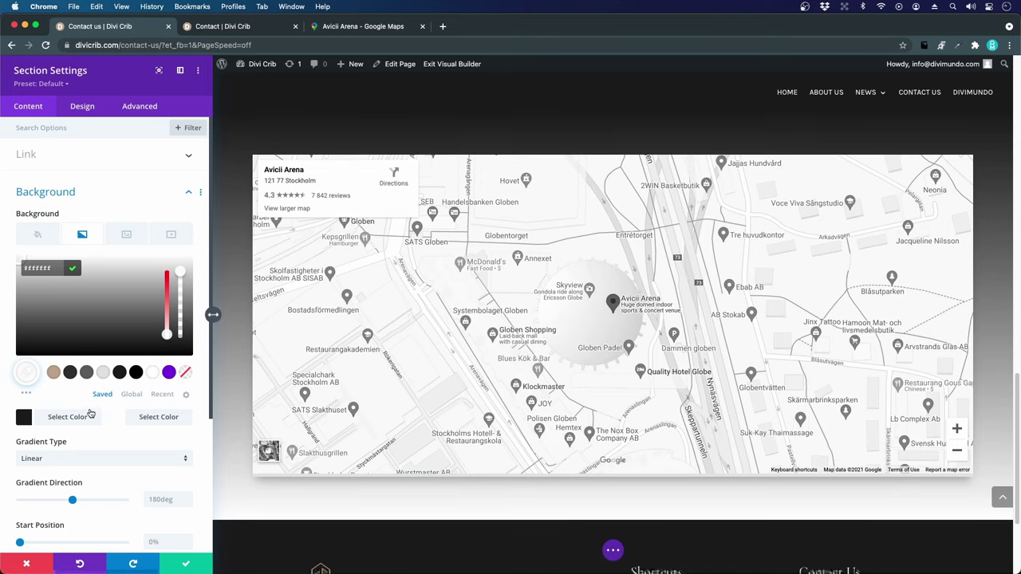
- Set both gradient Start and End Position to 33% and save the section
scroll(90, 412, "down", 1)
scroll(90, 412, "down", 3)
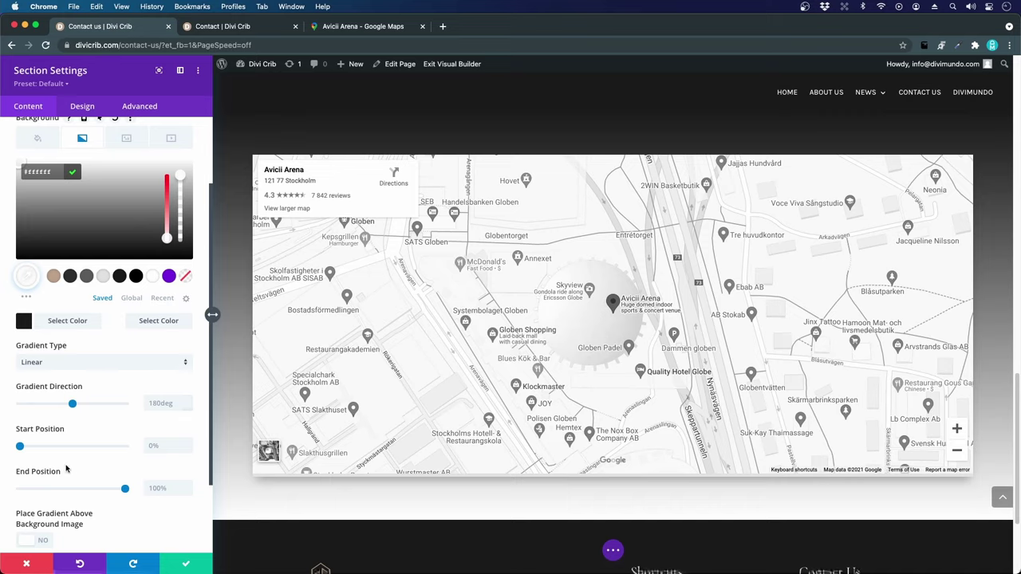
left_click(167, 446)
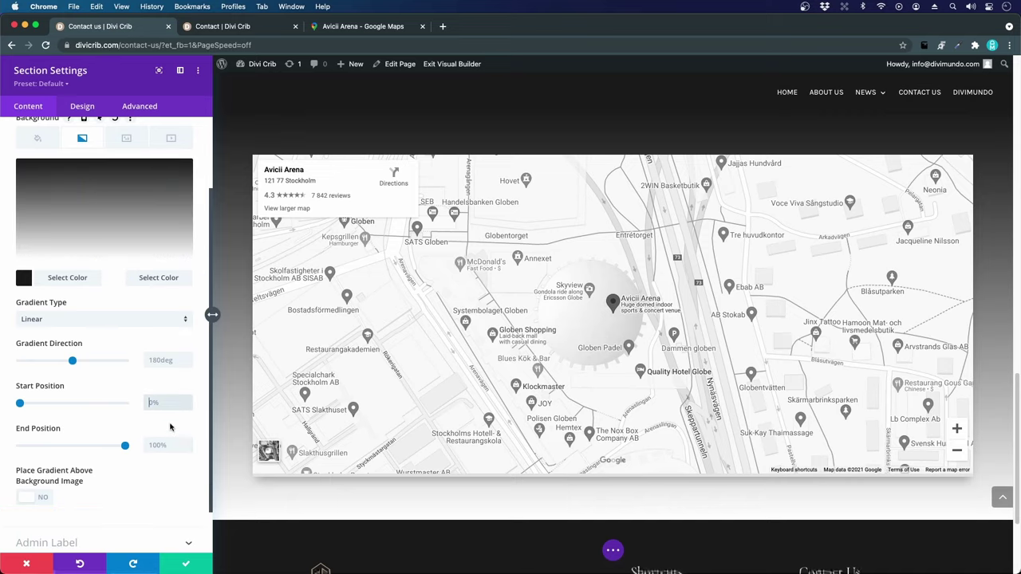
type("33")
left_click(168, 445)
type("33")
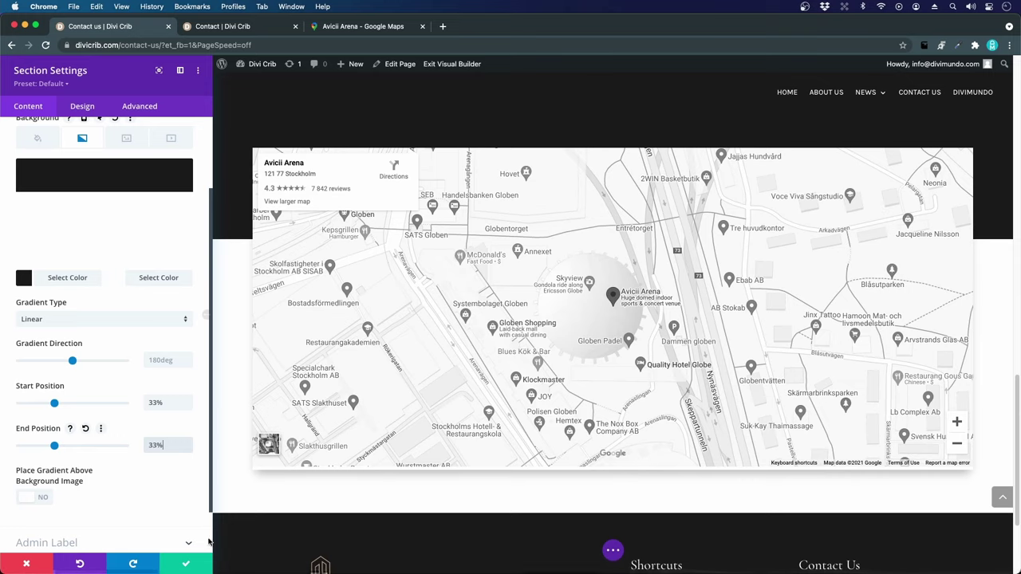
left_click(186, 564)
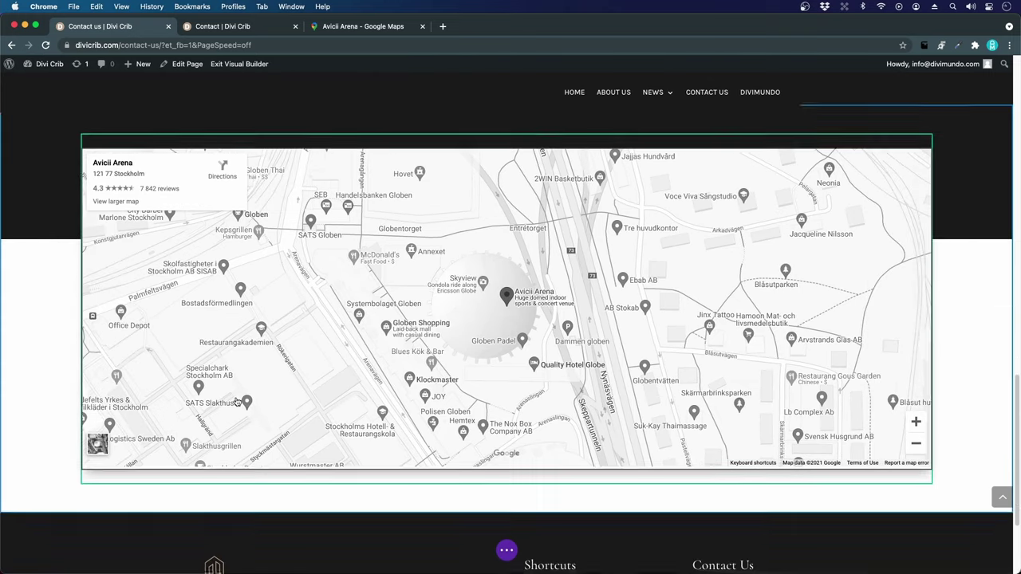
- Open the map Code module's settings to show its Avicii Arena embed code
scroll(239, 403, "up", 3)
scroll(144, 319, "down", 2)
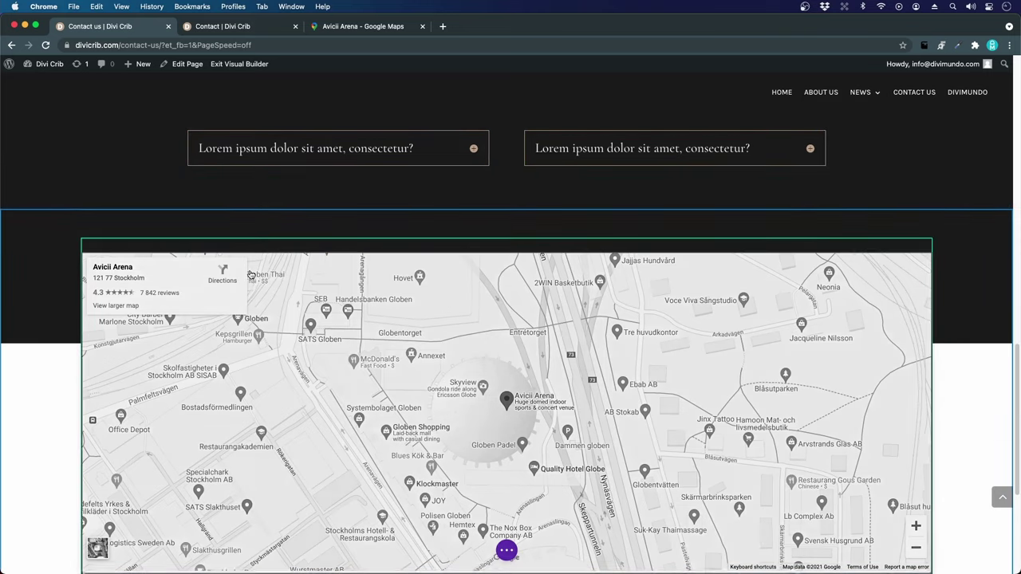
left_click(506, 551)
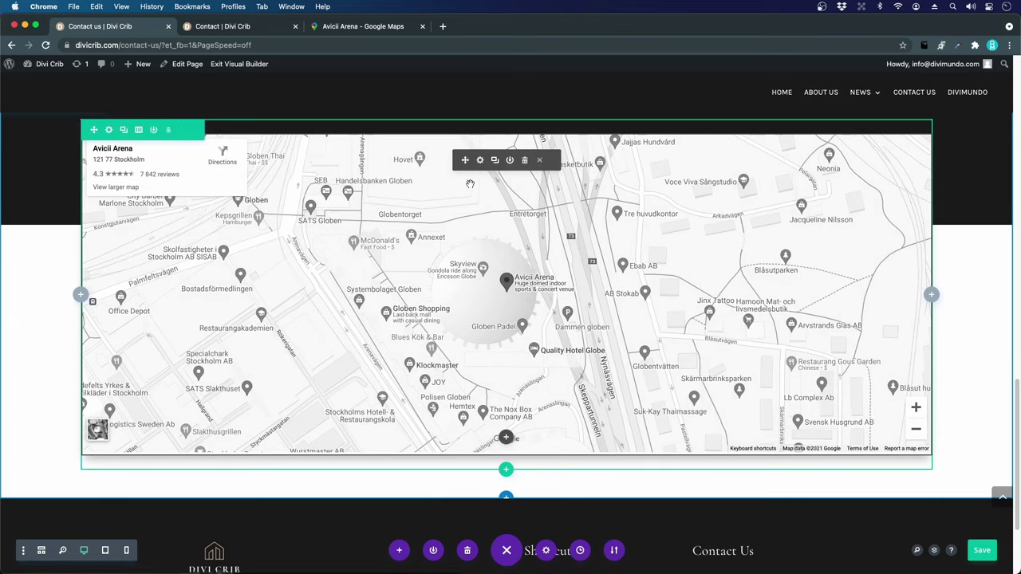
left_click(481, 165)
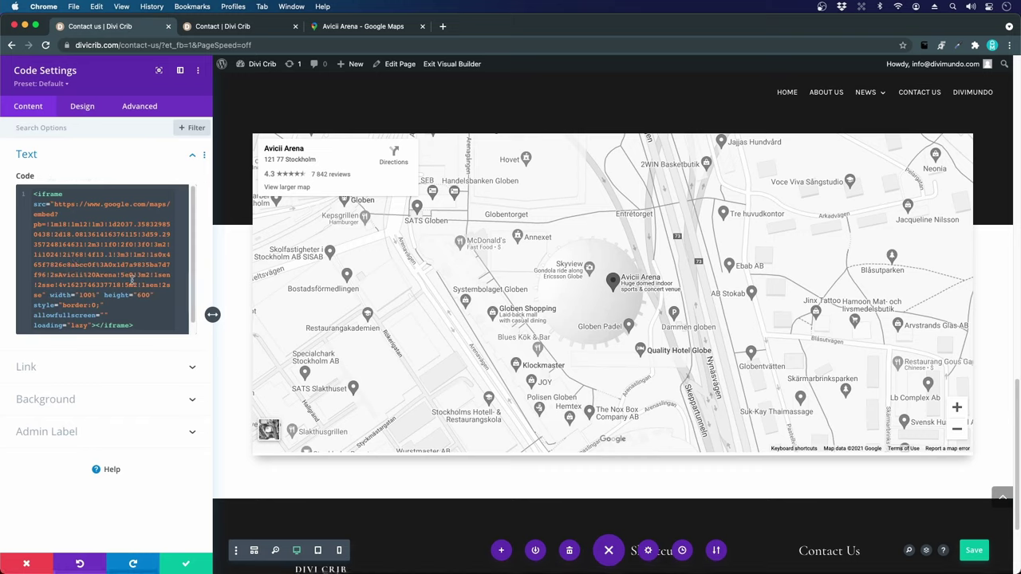
- Enable separate desktop, tablet and phone values for the map module's iframe embed code
left_click(76, 109)
left_click(55, 155)
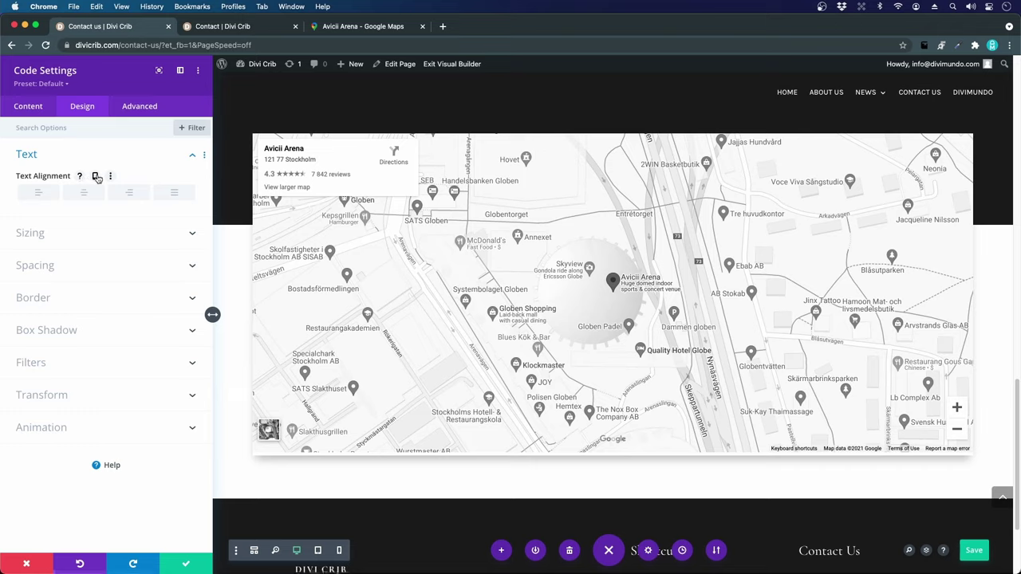
left_click(95, 176)
left_click(96, 176)
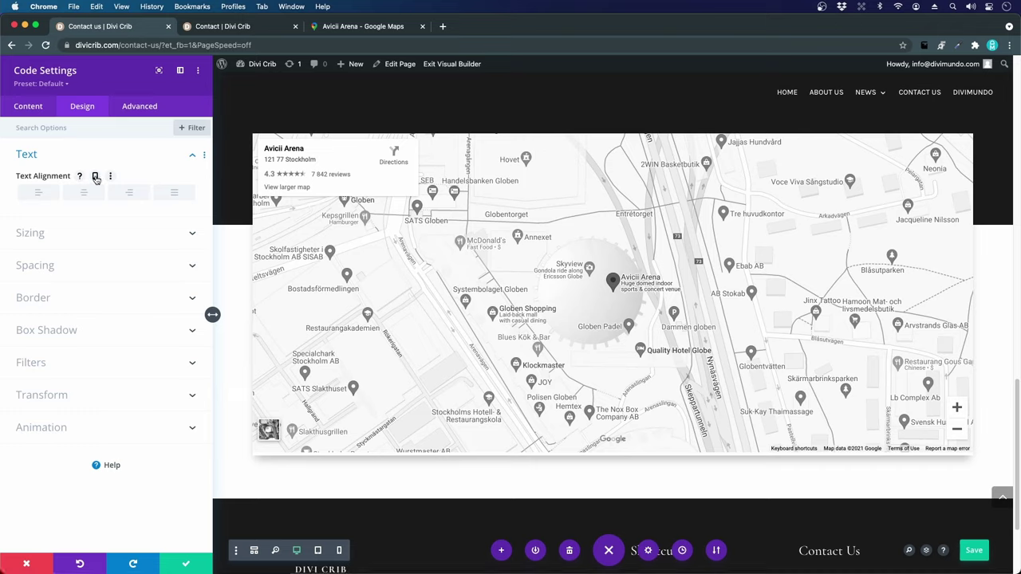
left_click(35, 107)
left_click(52, 164)
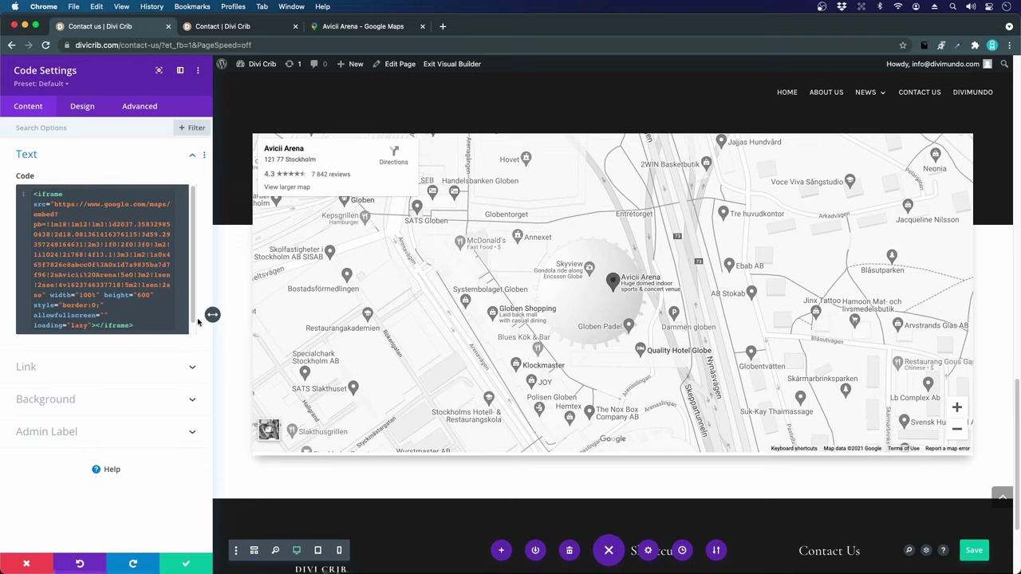
triple_click(88, 234)
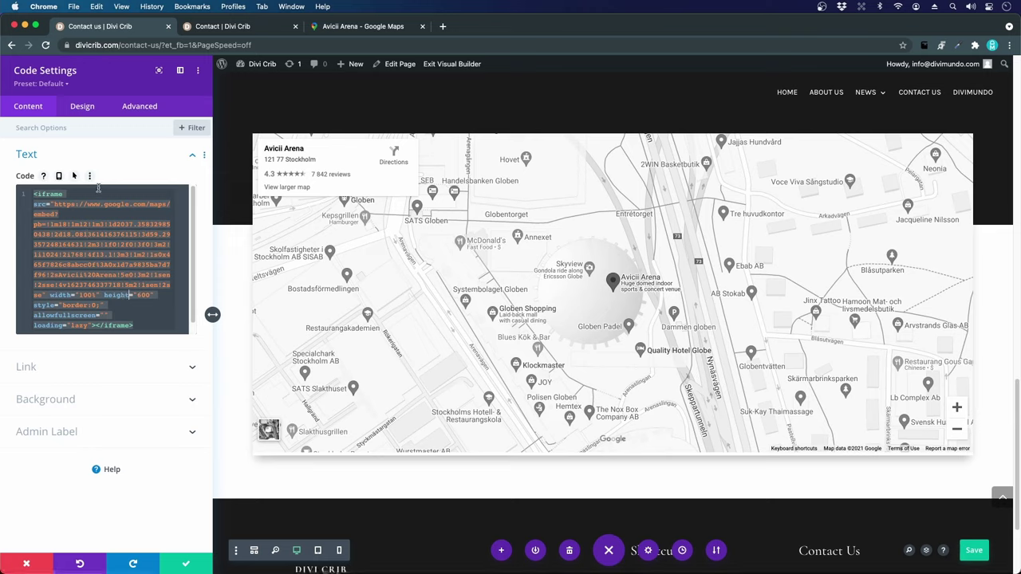
left_click(60, 176)
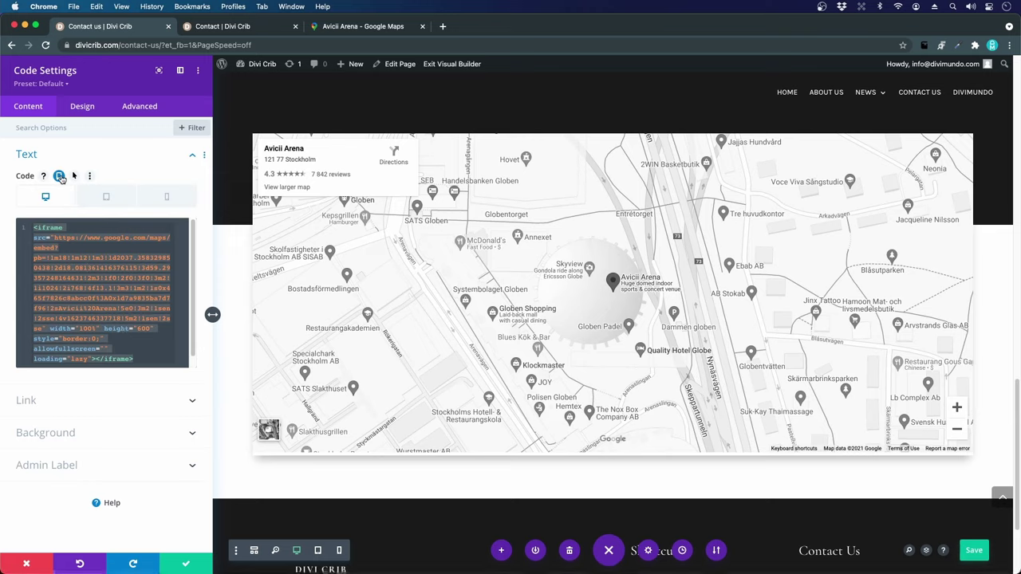
- Edit the iframe height in the phone version of the map embed code
left_click(166, 196)
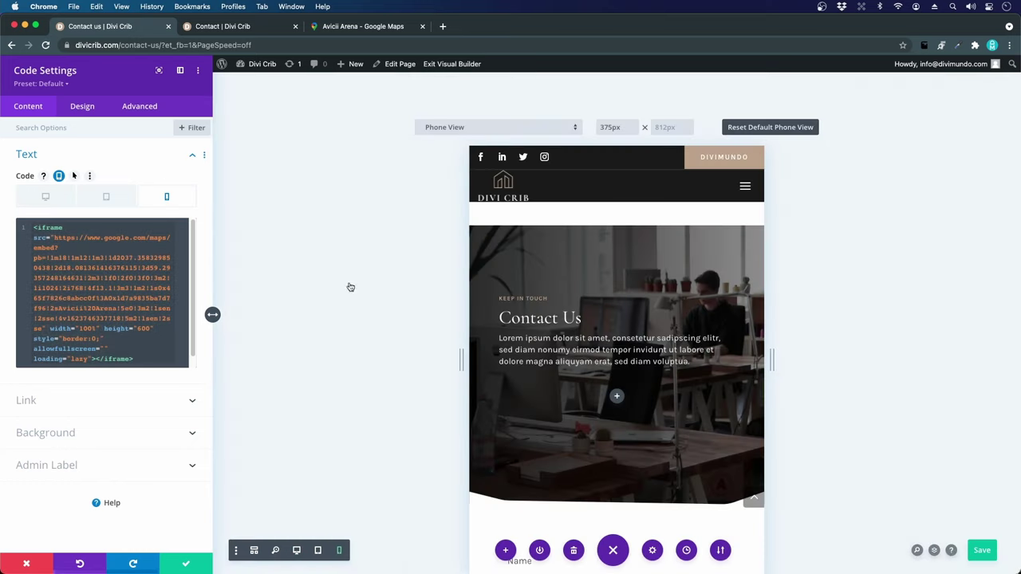
scroll(609, 416, "down", 20)
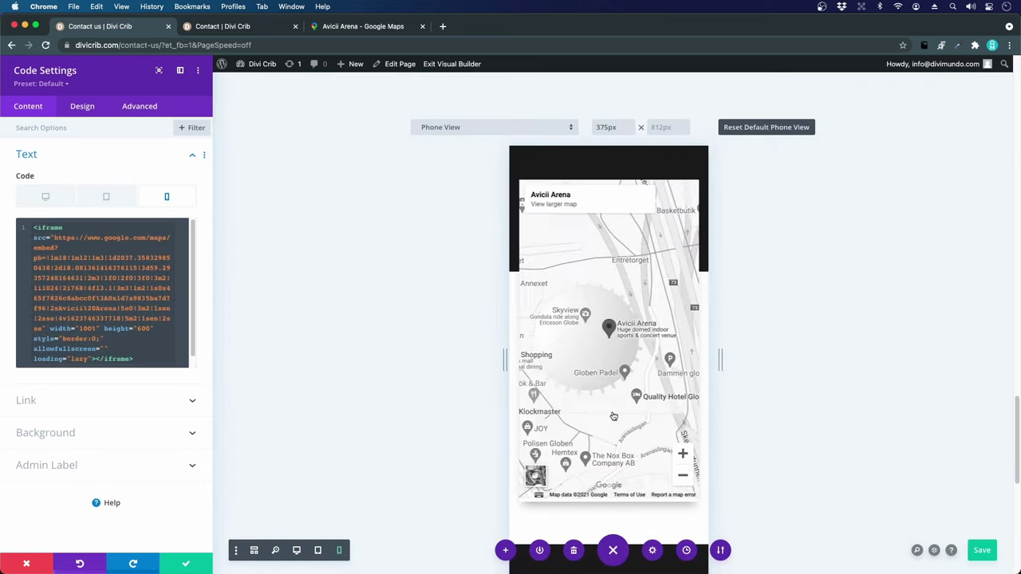
scroll(613, 416, "up", 4)
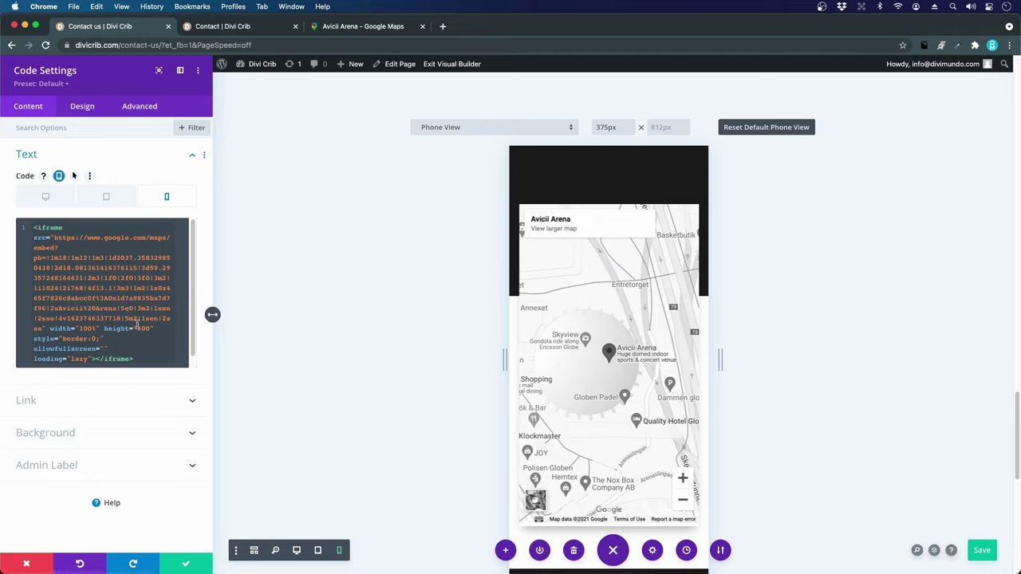
left_click_drag(136, 327, 140, 328)
type("6")
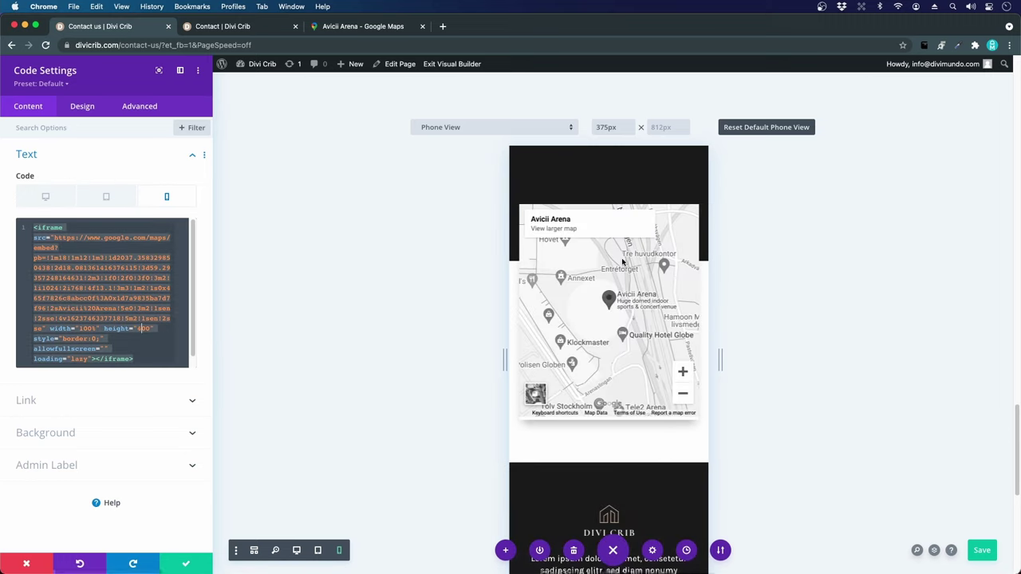
- Set the tablet version's iframe height to 500, then return to the desktop version
left_click(126, 204)
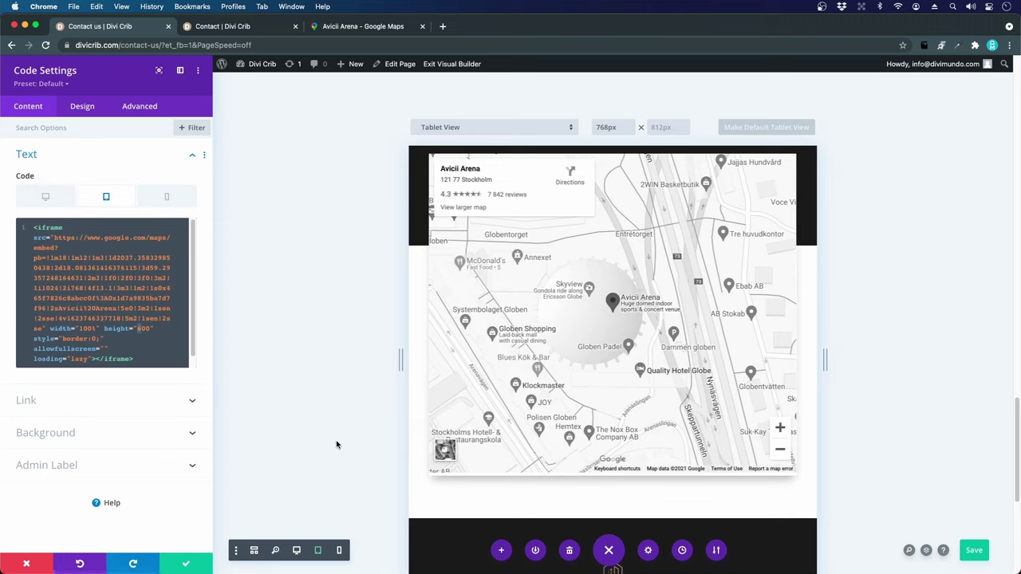
key("BackSpace")
type("5")
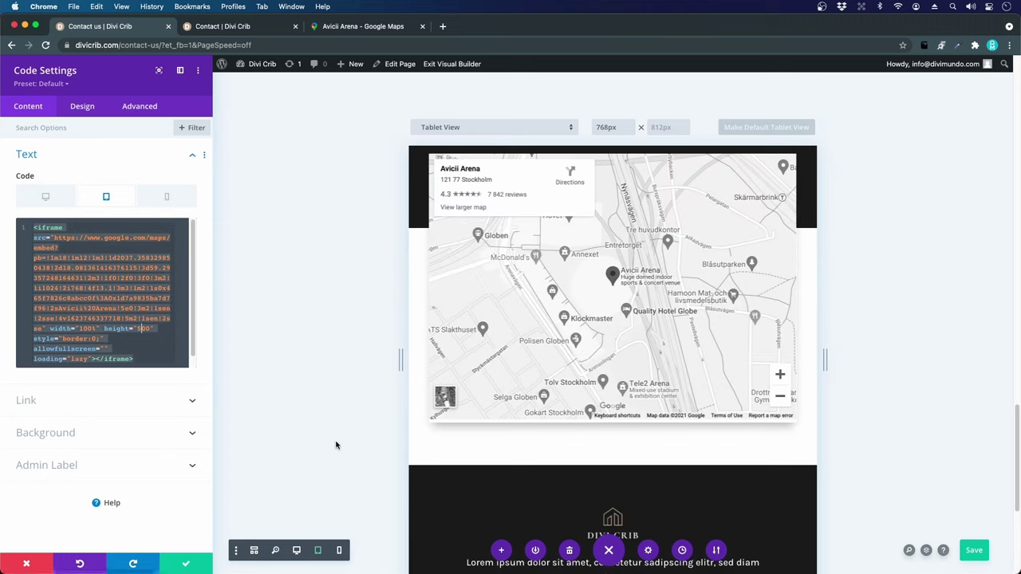
left_click(63, 197)
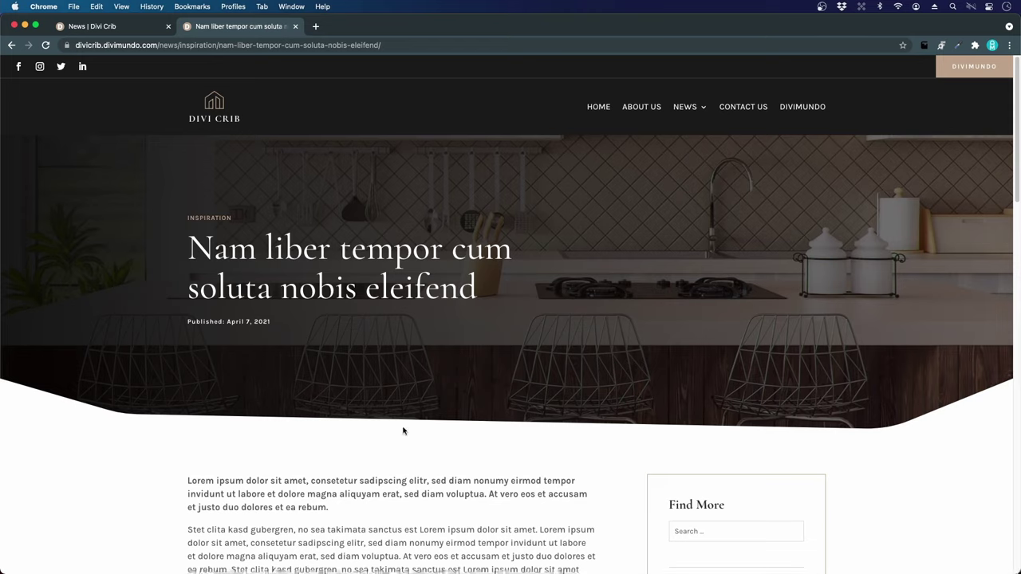
- Review the live demo article, then switch to the News | Divi Crib tab
scroll(414, 394, "down", 5)
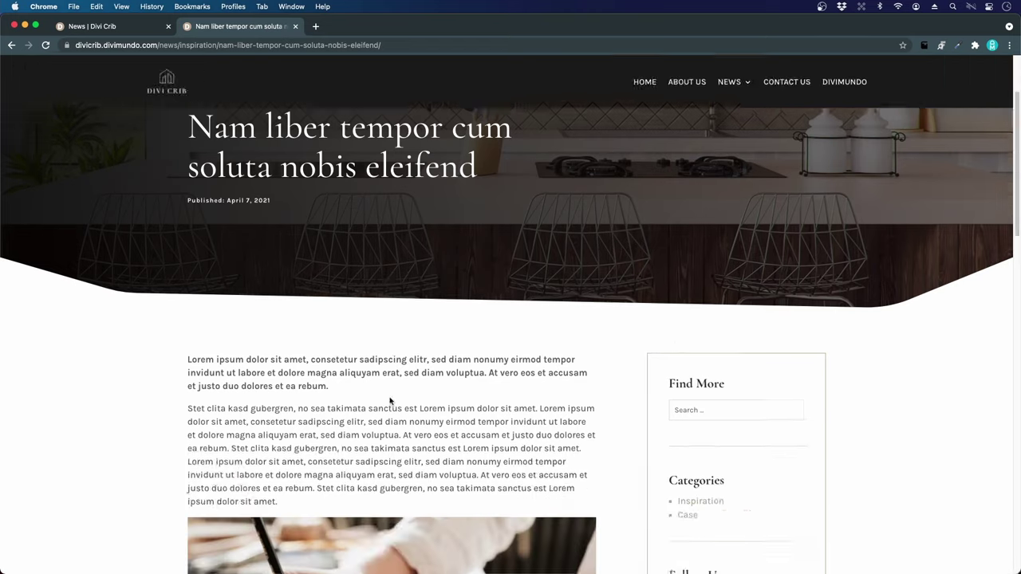
scroll(428, 233, "down", 1)
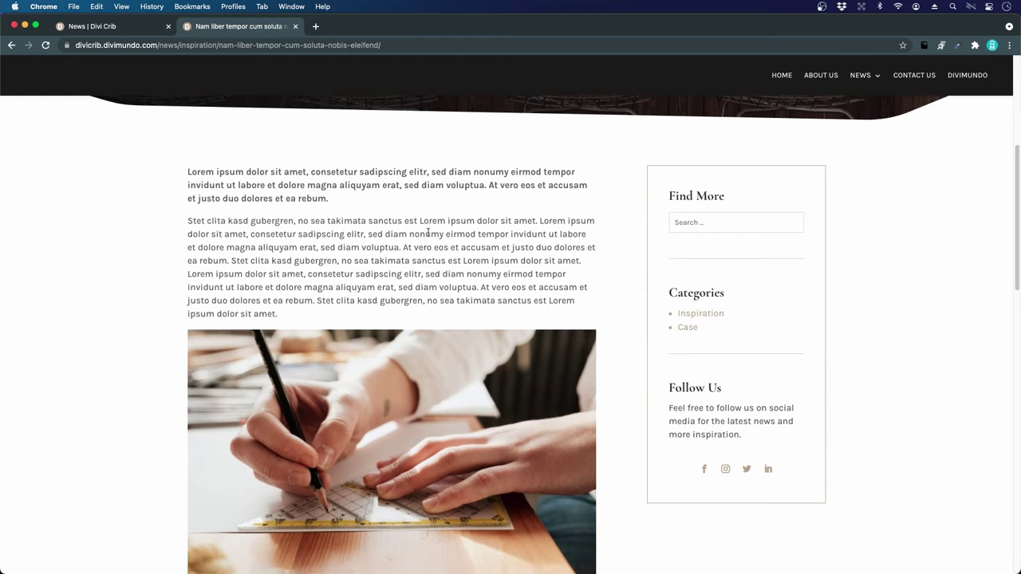
scroll(388, 283, "down", 3)
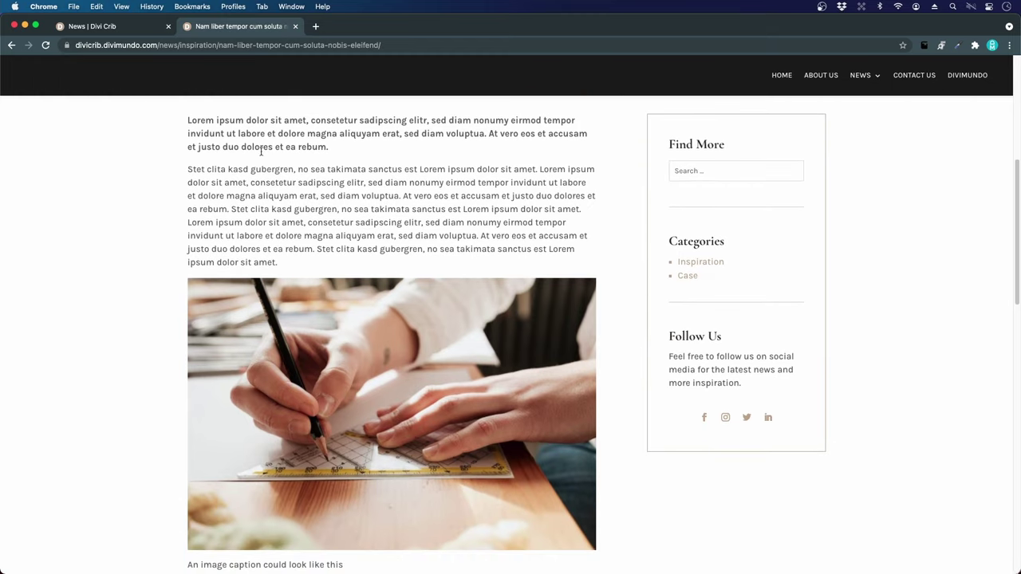
scroll(414, 288, "down", 3)
scroll(390, 389, "down", 3)
scroll(390, 390, "up", 6)
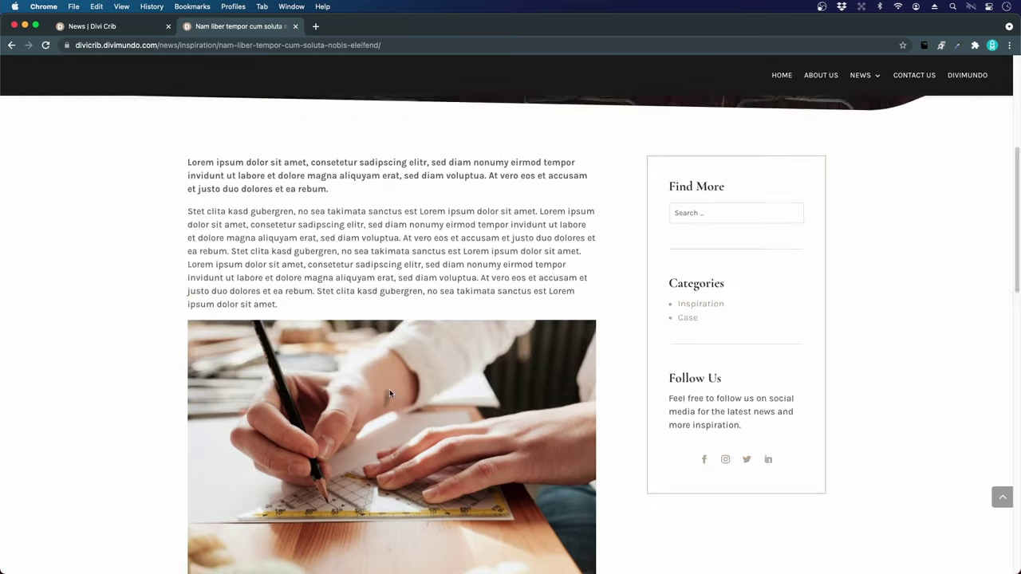
scroll(390, 391, "up", 2)
scroll(389, 390, "down", 3)
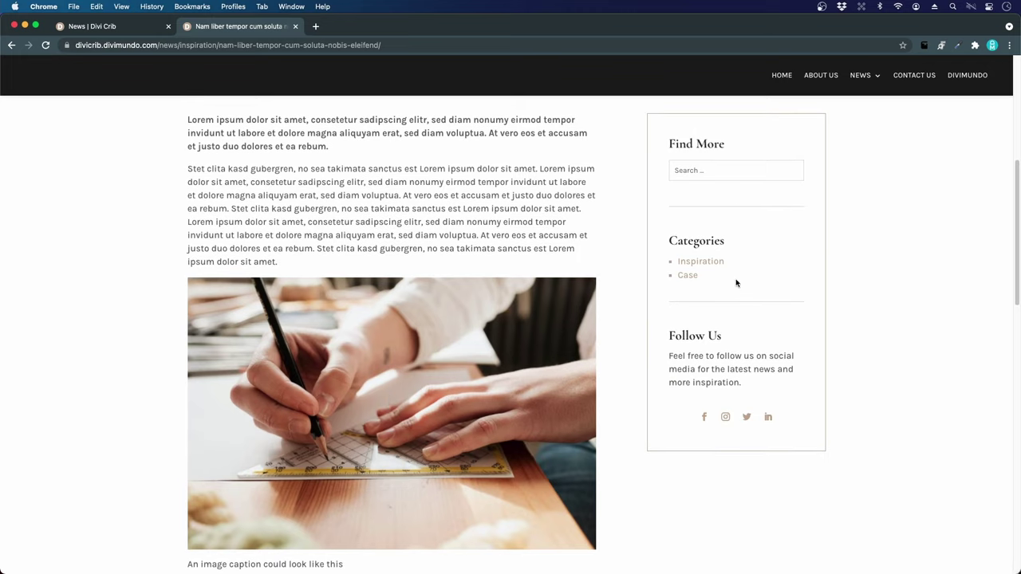
scroll(367, 314, "down", 8)
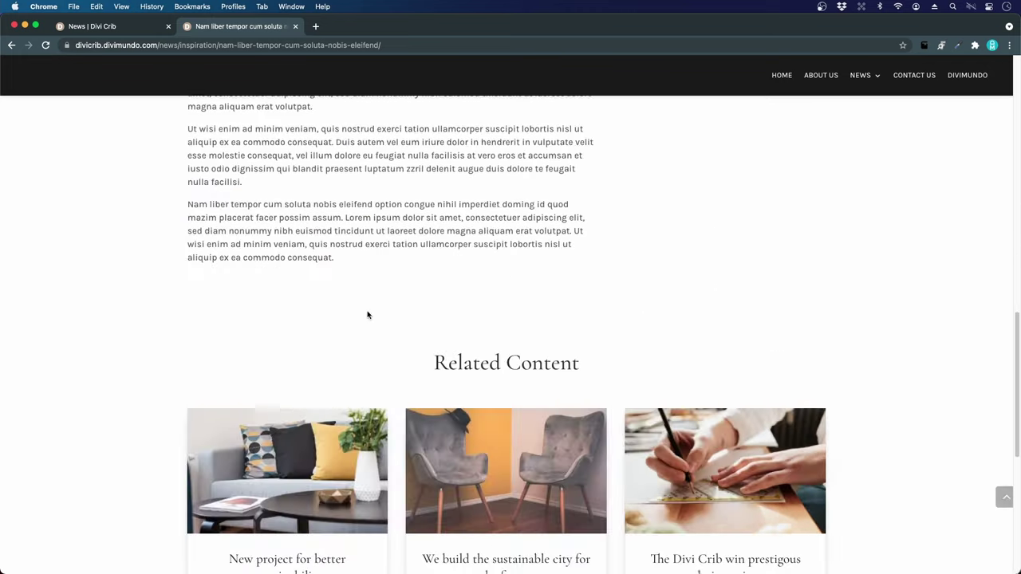
scroll(368, 314, "down", 5)
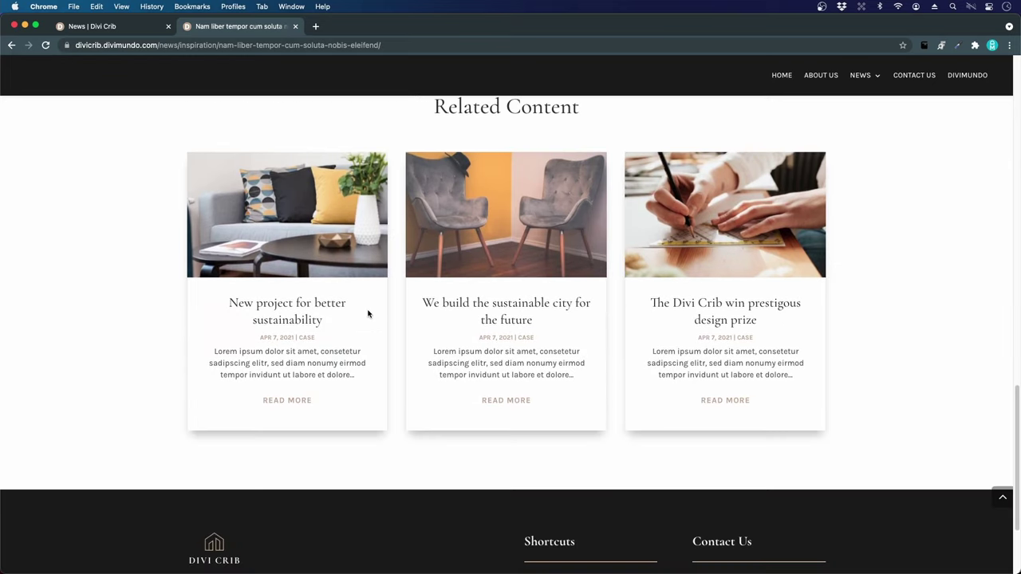
scroll(430, 333, "up", 2)
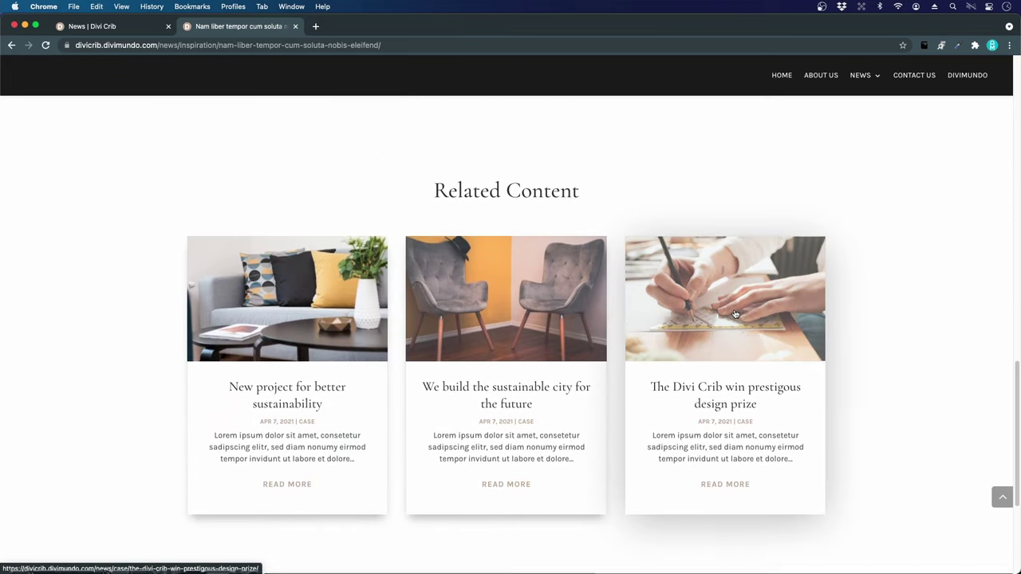
scroll(317, 360, "down", 2)
scroll(317, 359, "up", 15)
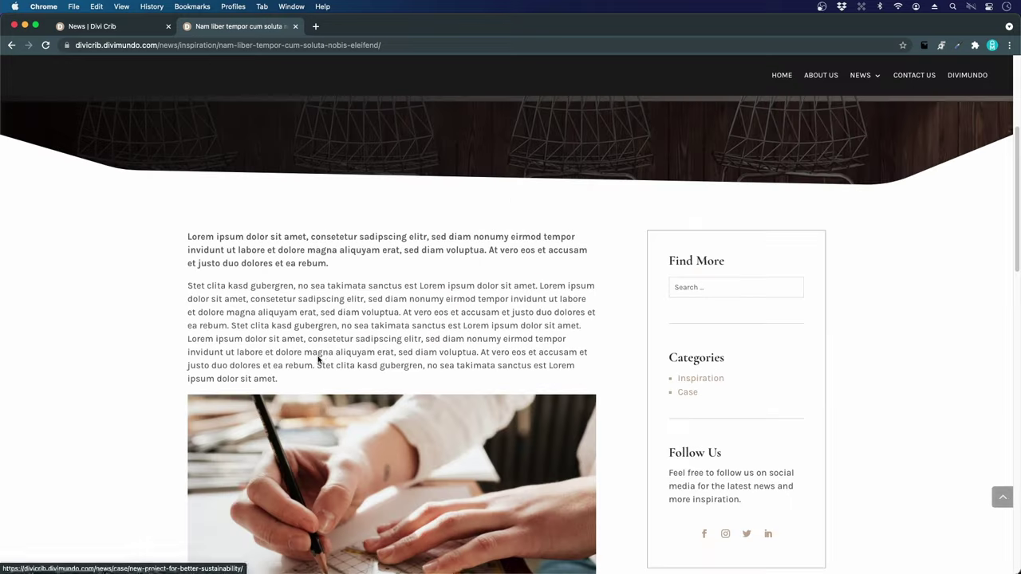
left_click(148, 29)
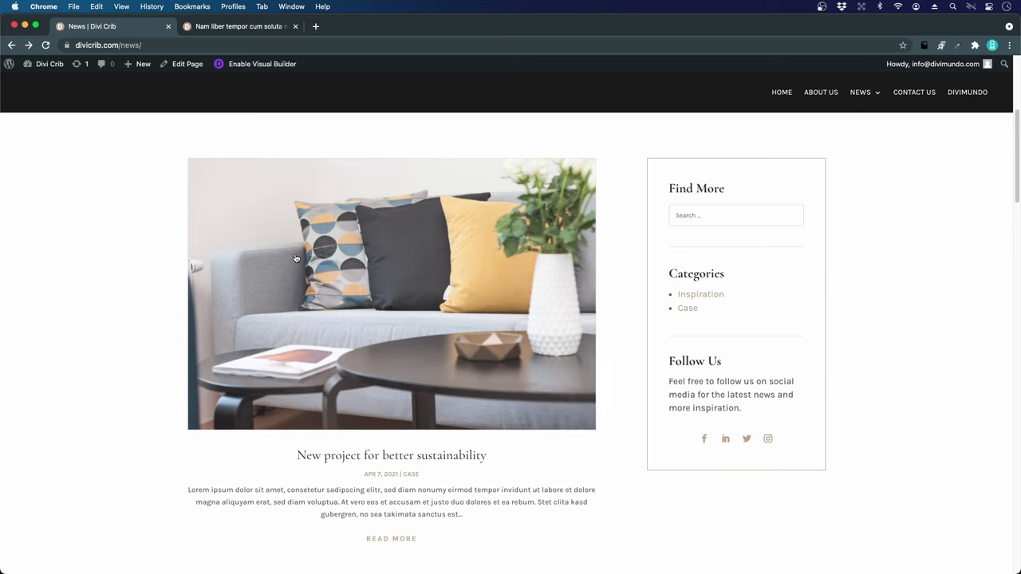
- View the 'New project for better sustainability' post to check the default single-post layout
left_click(295, 258)
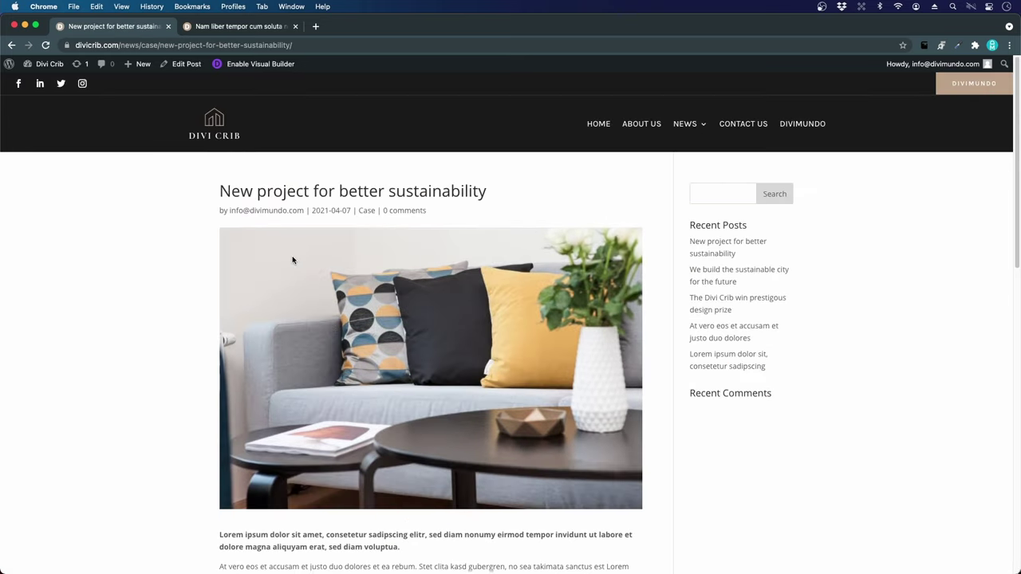
scroll(463, 335, "down", 5)
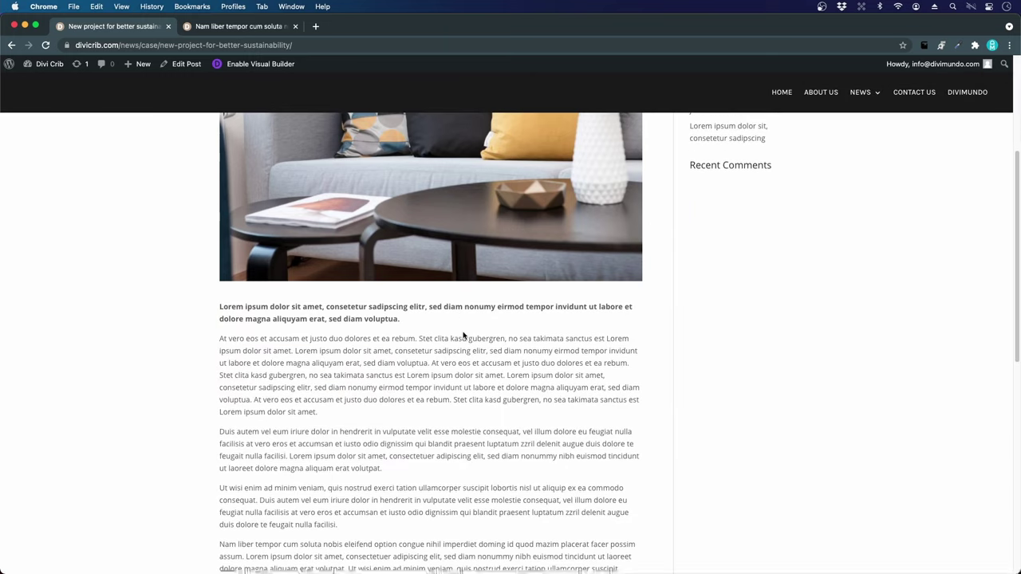
scroll(463, 334, "up", 4)
scroll(462, 335, "up", 1)
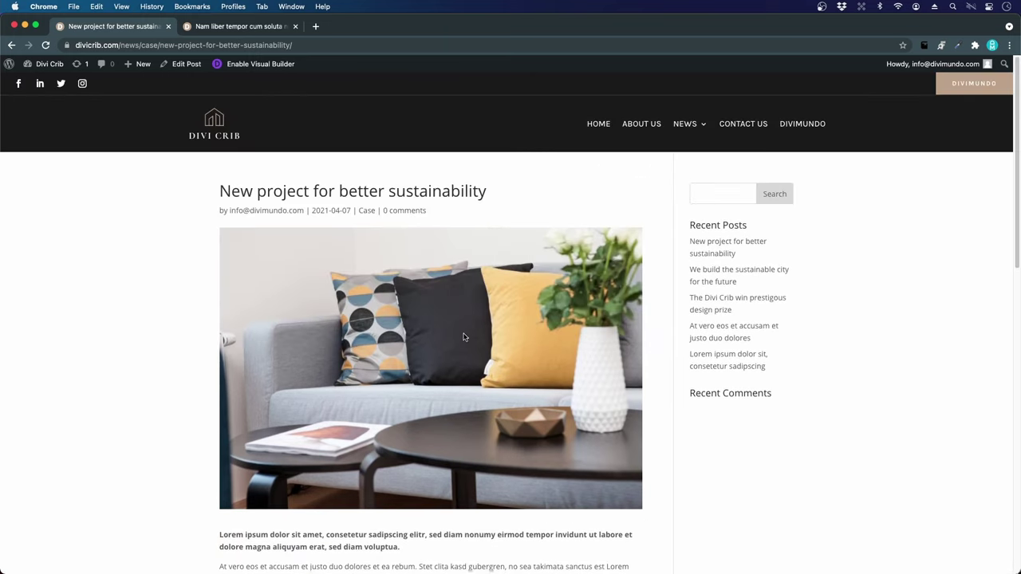
scroll(463, 336, "down", 15)
scroll(463, 340, "up", 1)
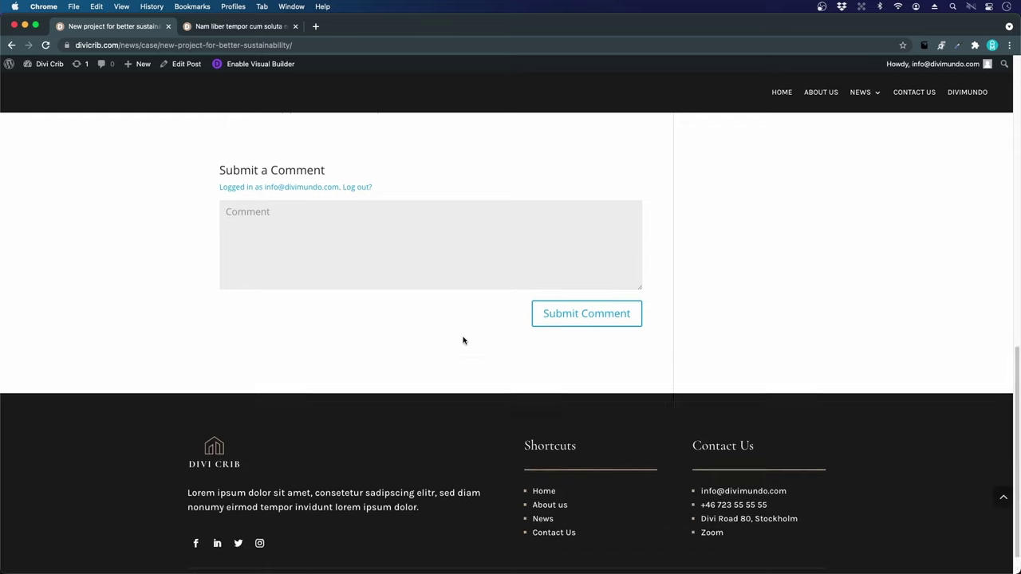
scroll(462, 340, "up", 15)
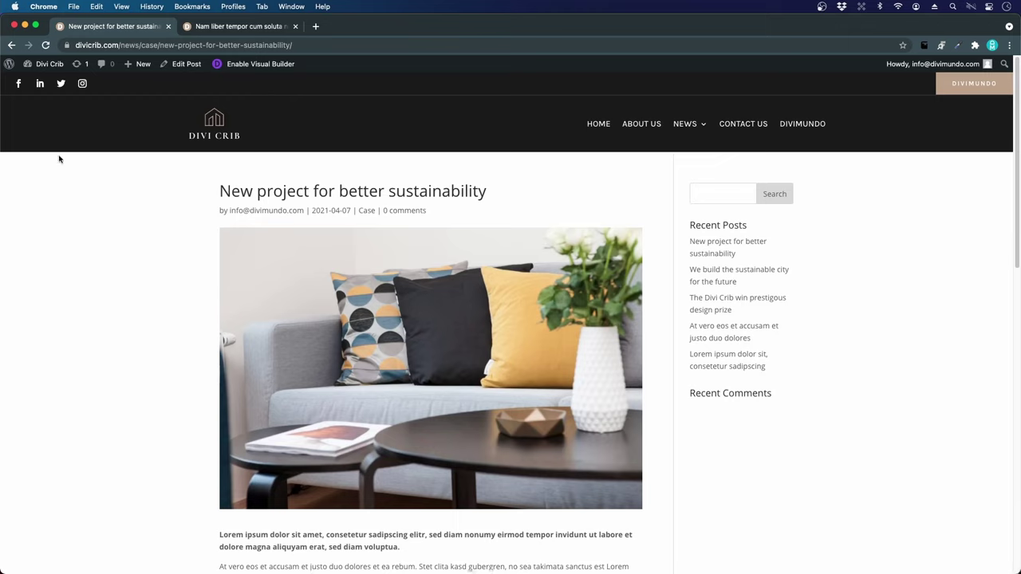
- Go to the Dashboard and open Divi > Theme Builder
left_click(53, 68)
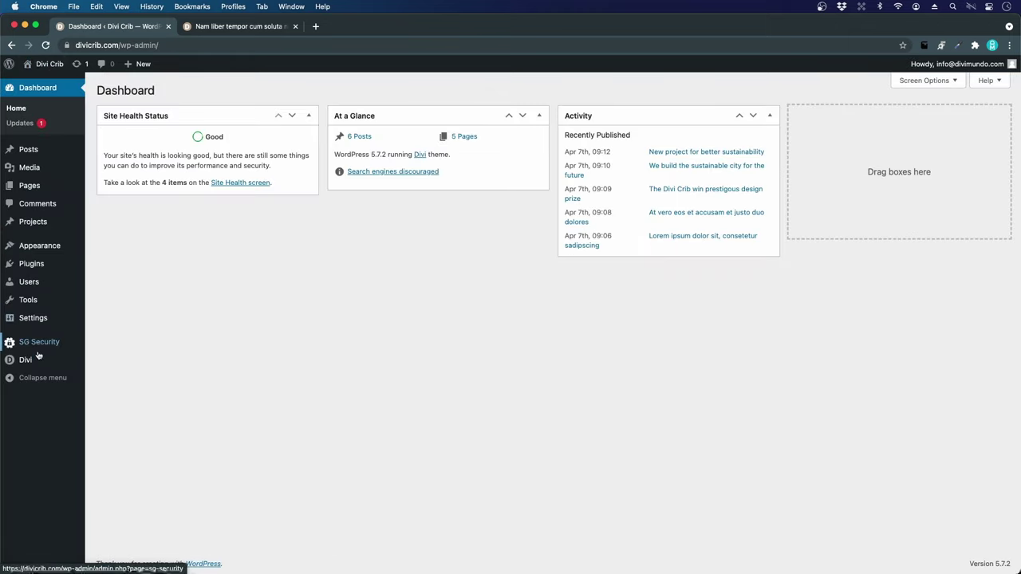
left_click(38, 360)
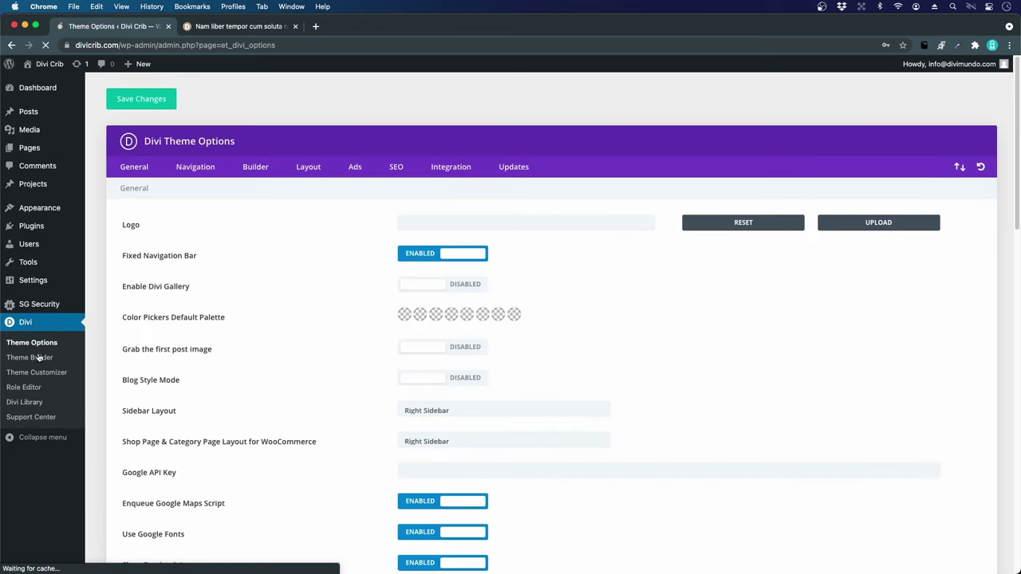
left_click(38, 358)
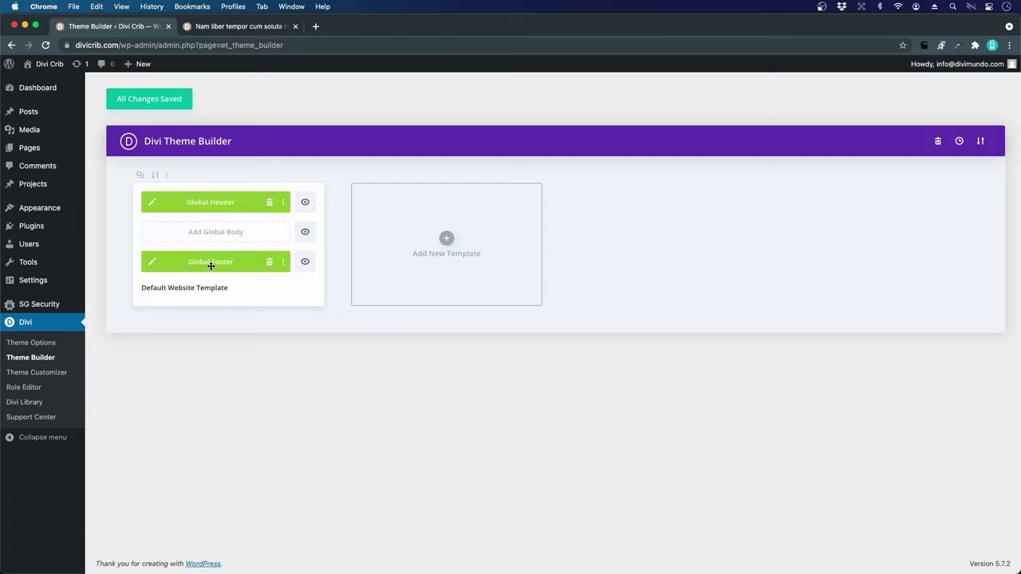
- Create a new template assigned to All Posts and start building a custom body
left_click(443, 239)
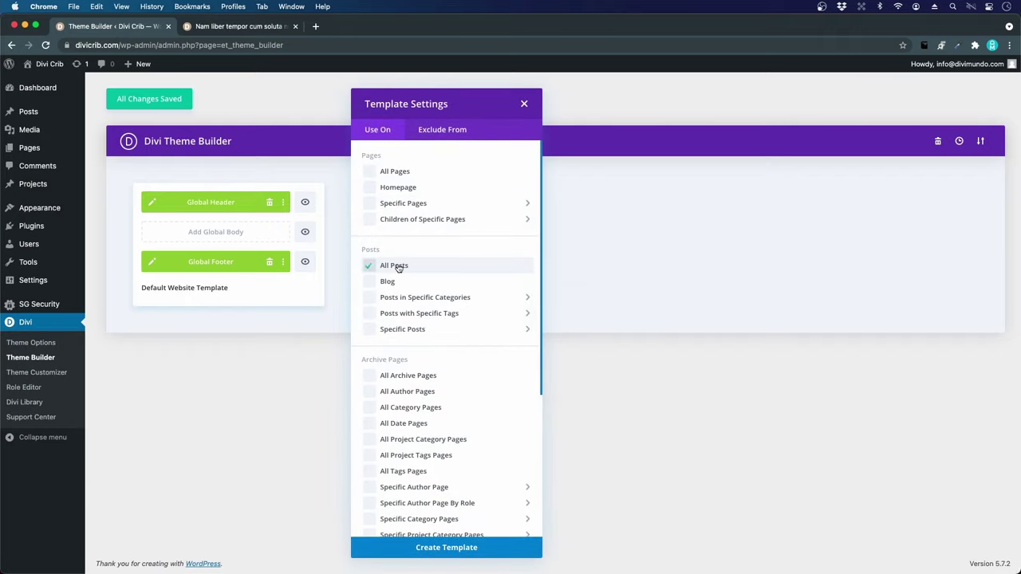
left_click(446, 547)
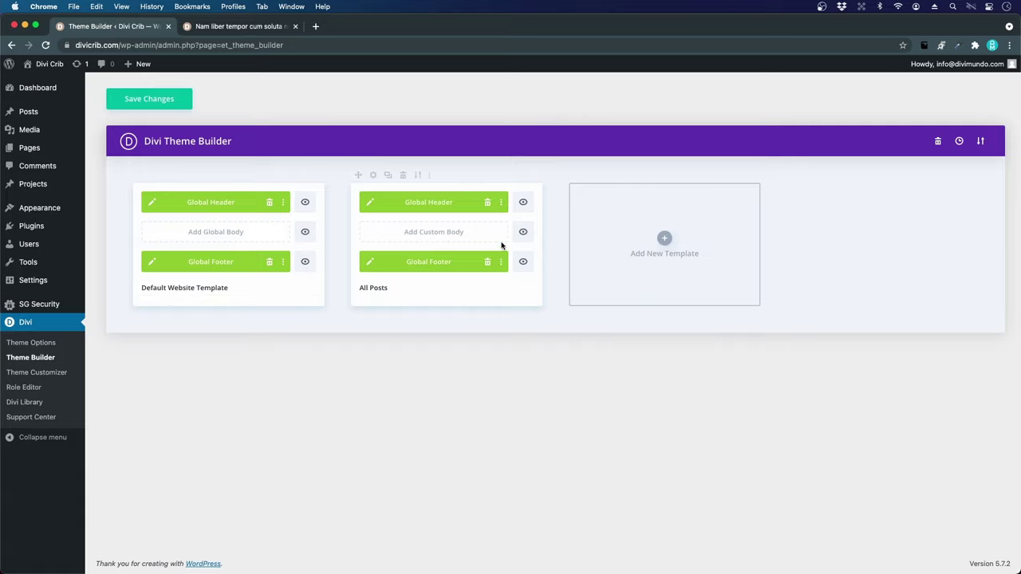
left_click(445, 242)
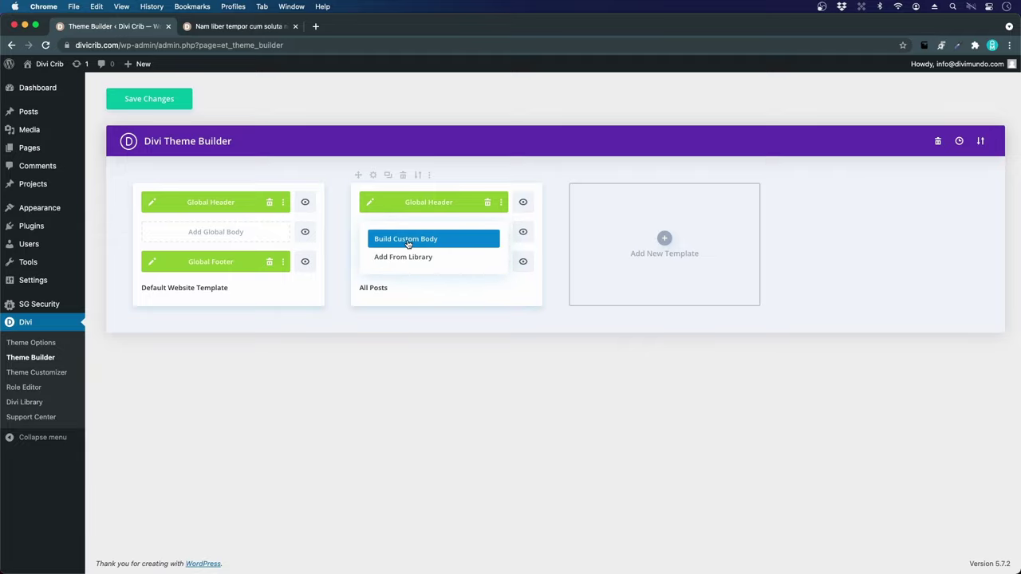
left_click(407, 239)
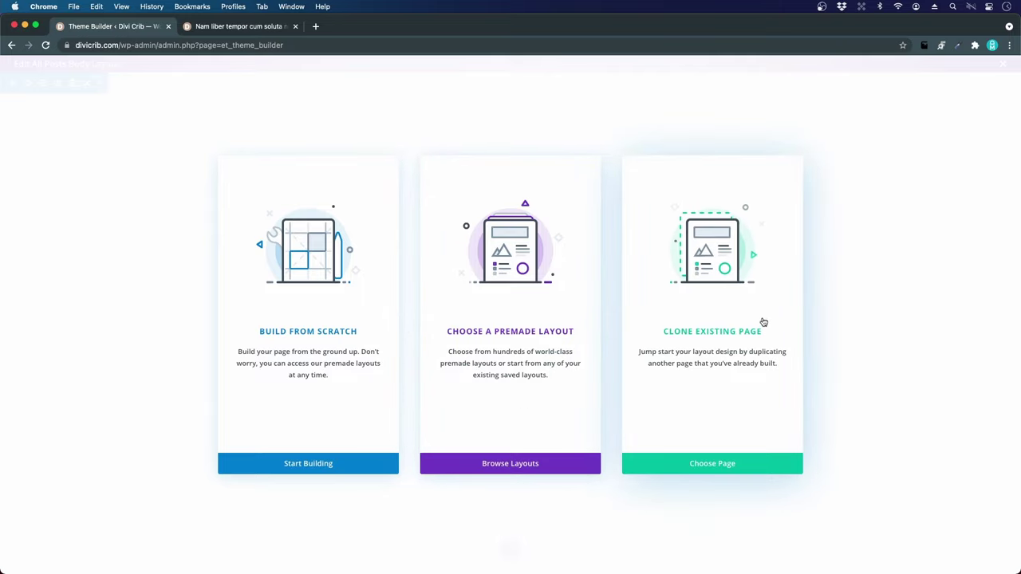
- Clone the News page layout into the body and delete its main-column image
left_click(743, 464)
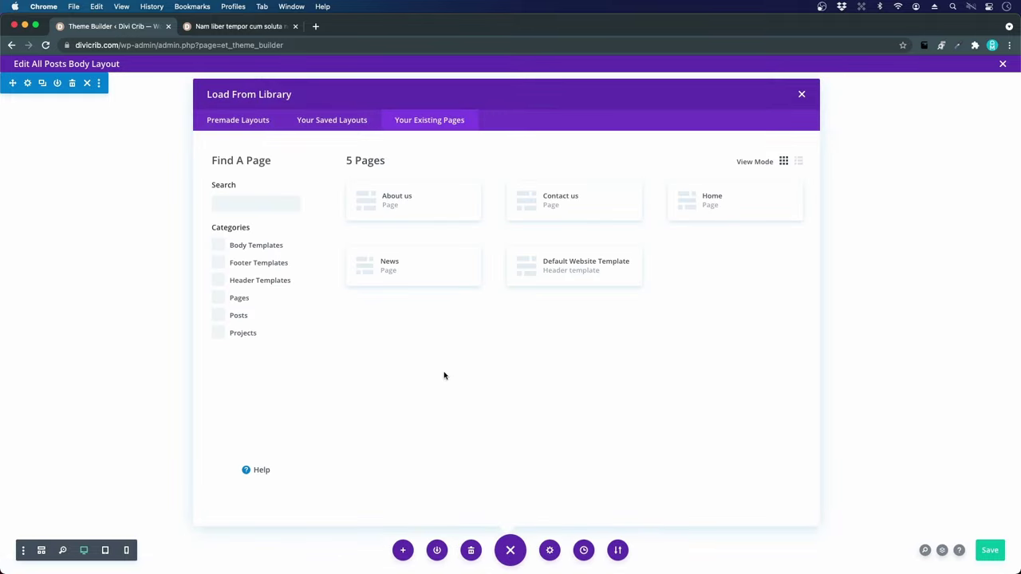
left_click(397, 276)
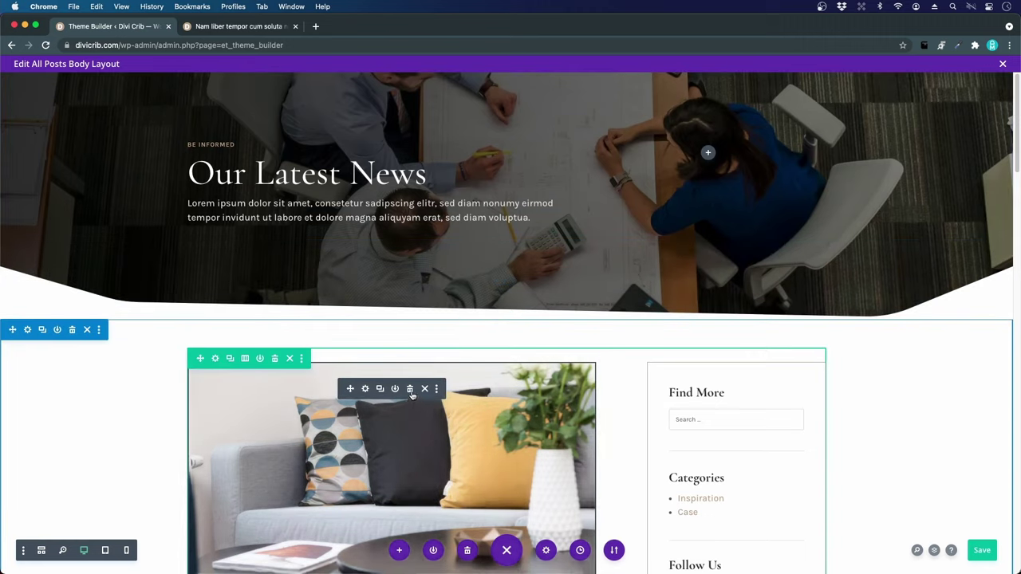
left_click(423, 388)
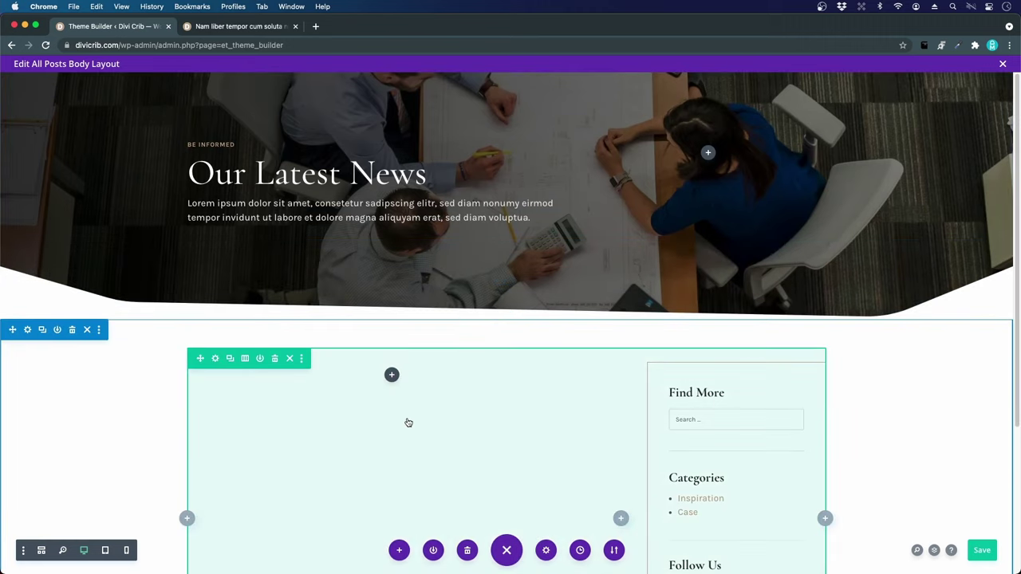
scroll(409, 422, "down", 2)
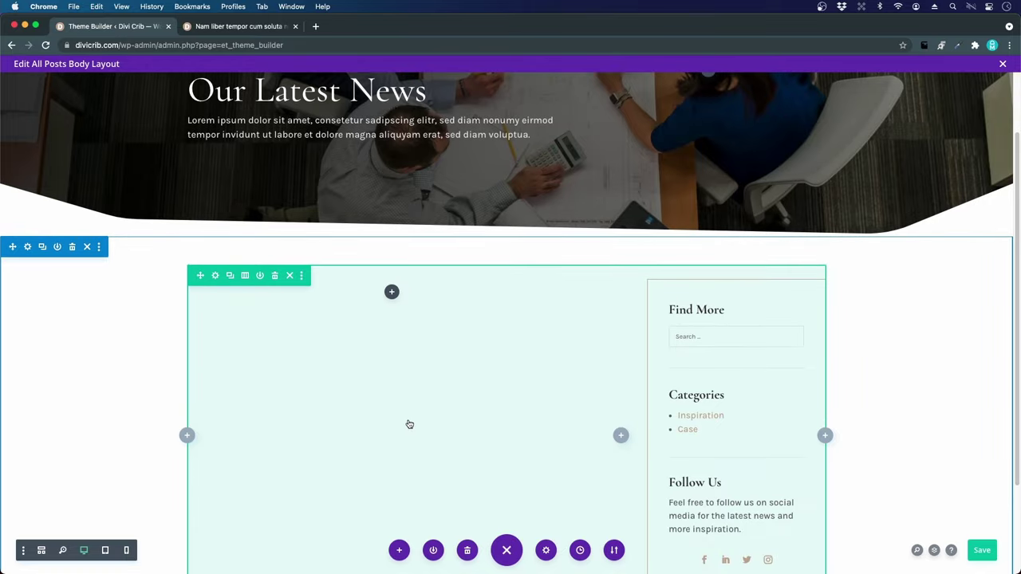
scroll(410, 424, "up", 2)
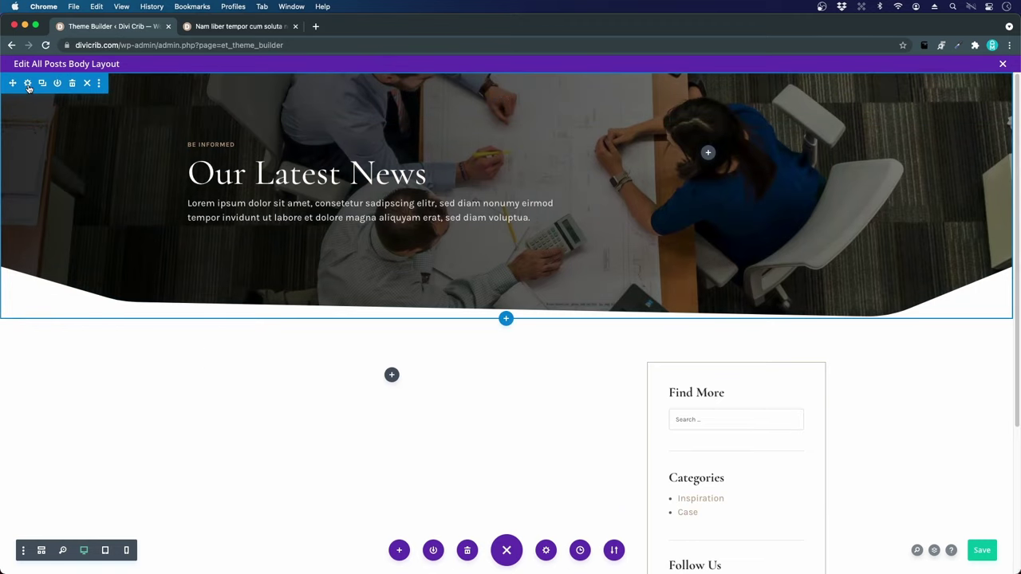
- Replace the hero section's fixed office background photo with the dynamic Featured Image
left_click(28, 84)
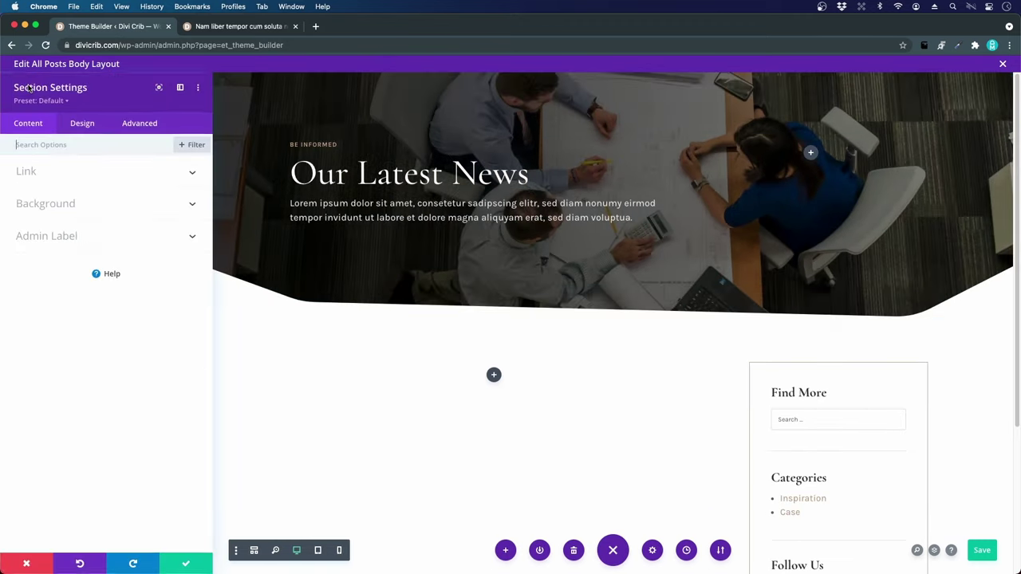
left_click(127, 205)
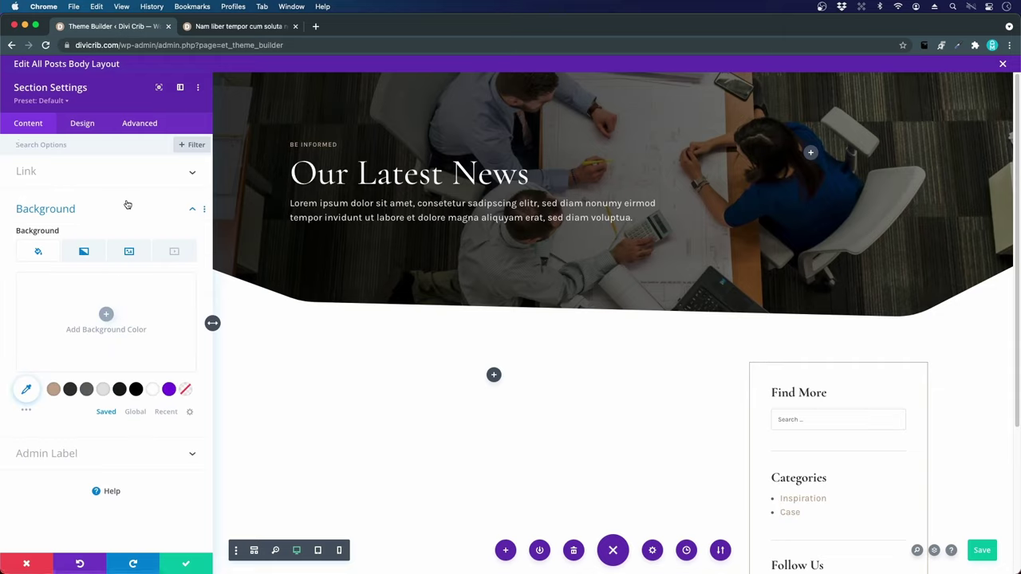
left_click(126, 252)
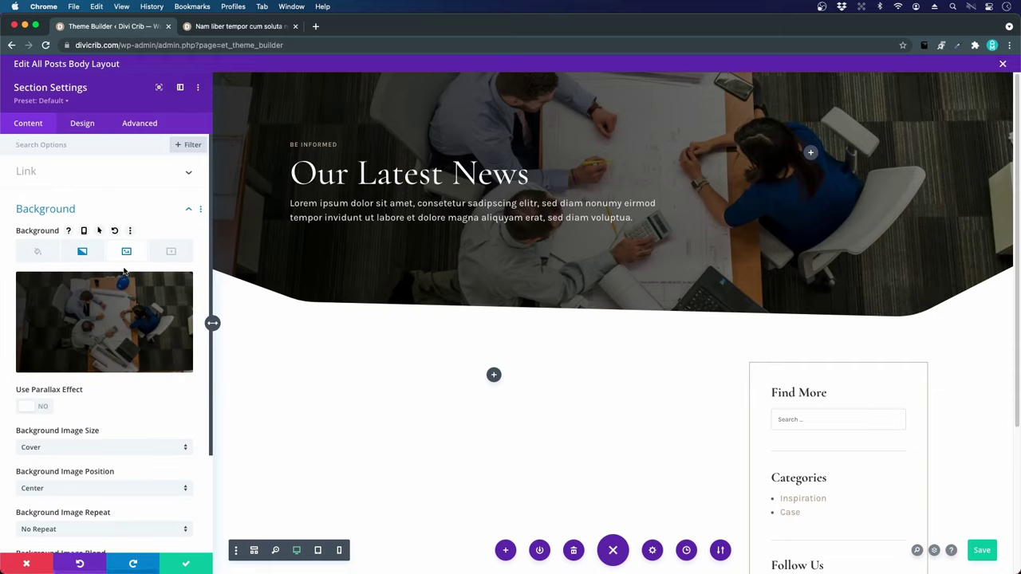
mouse_move(161, 290)
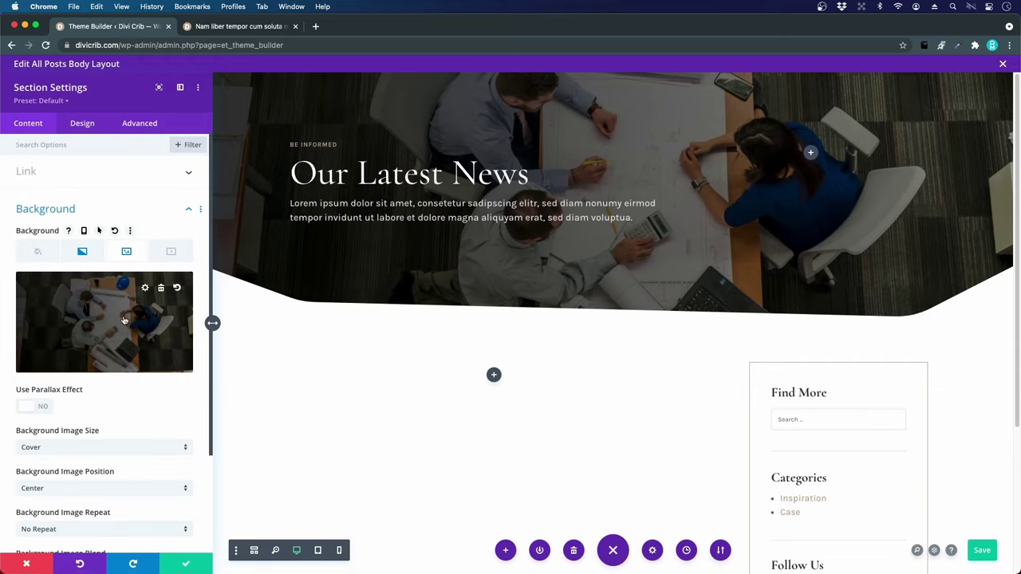
left_click(160, 289)
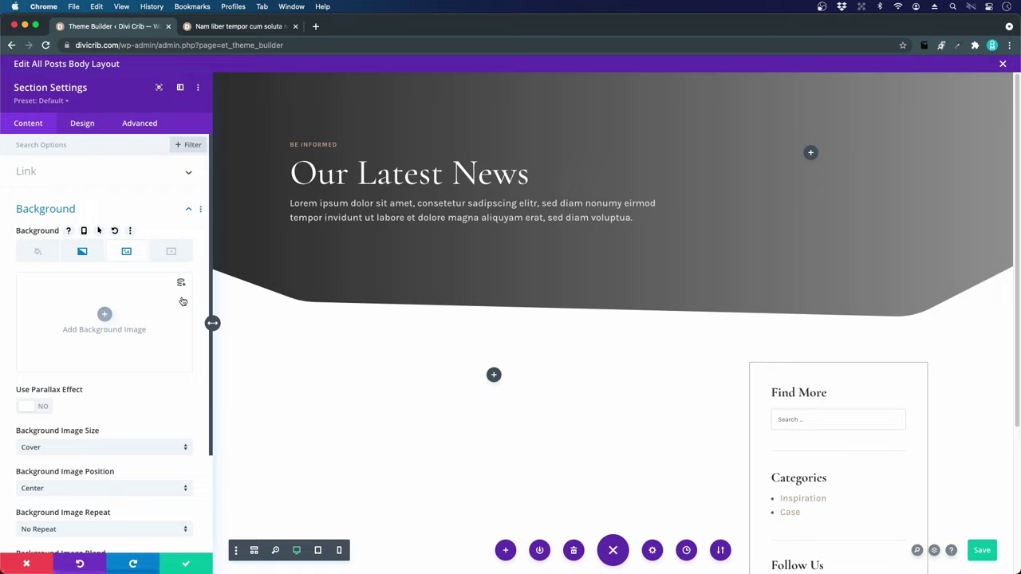
left_click(181, 284)
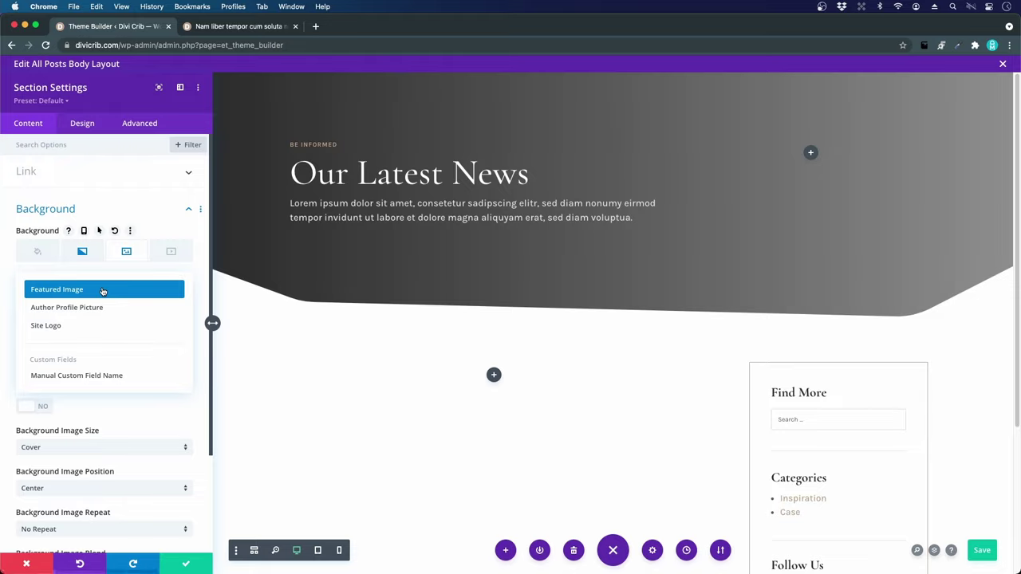
left_click(102, 291)
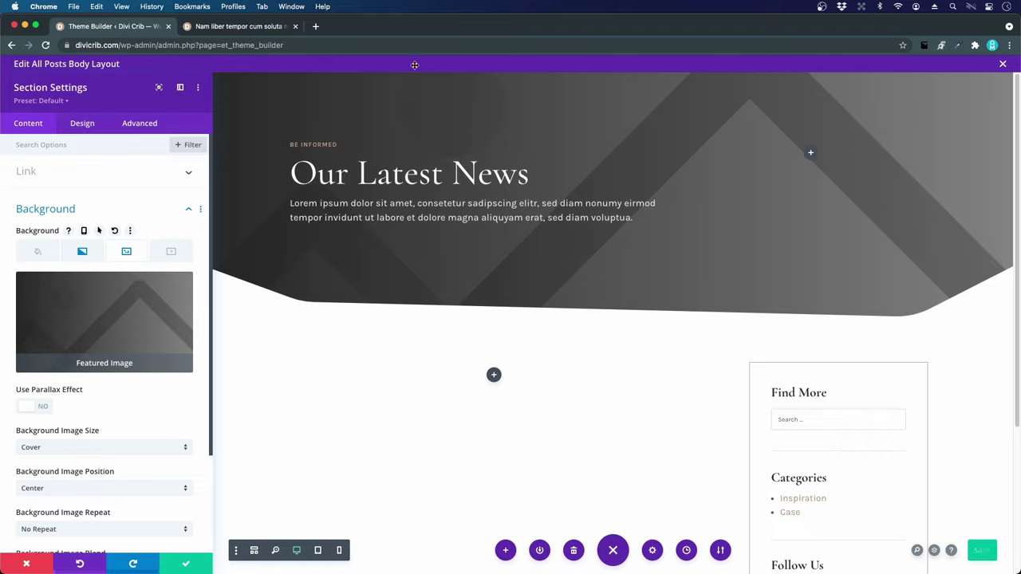
left_click(187, 564)
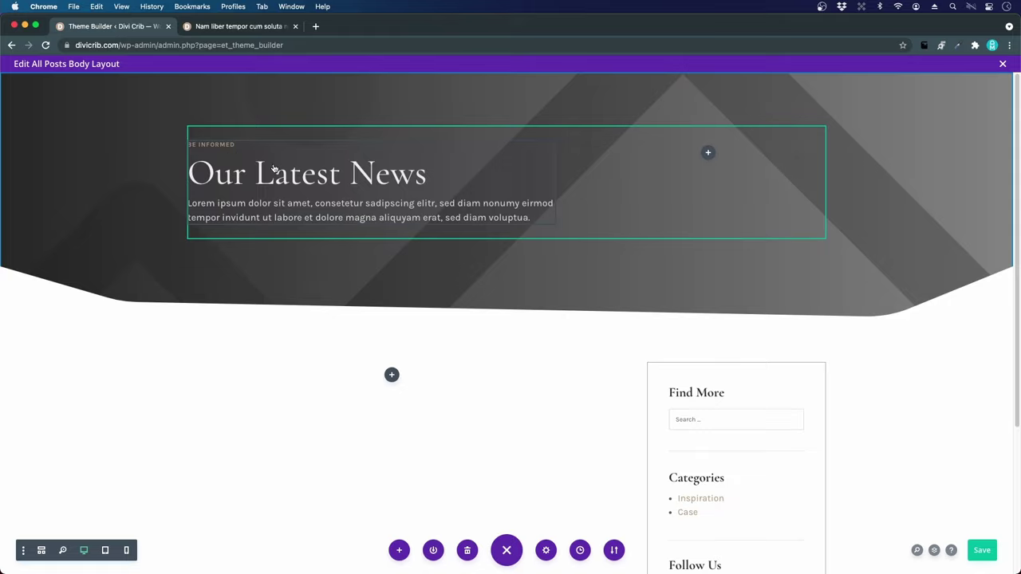
- Insert a Text module below the hero text and clear its placeholder body
mouse_move(418, 204)
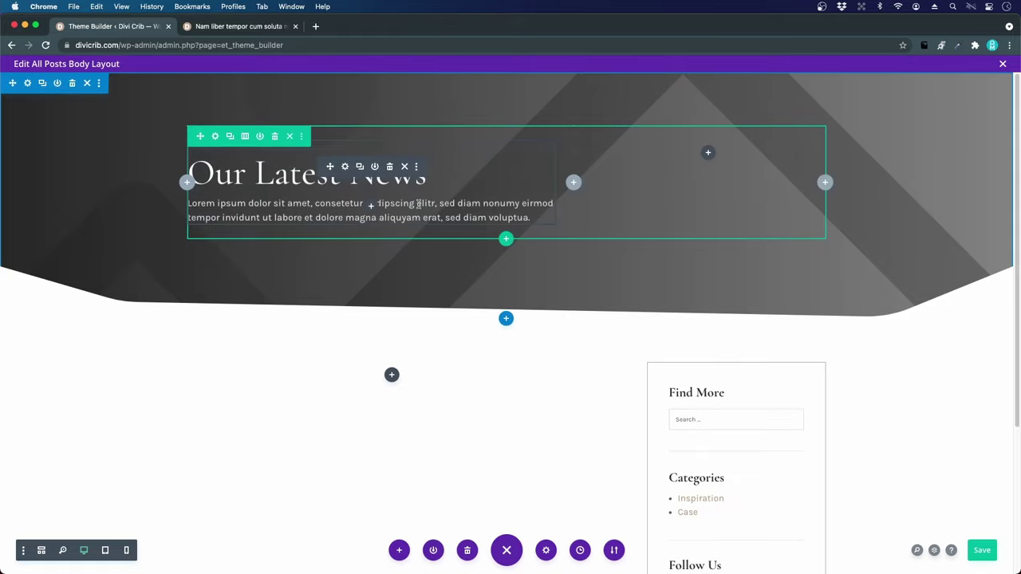
left_click(371, 207)
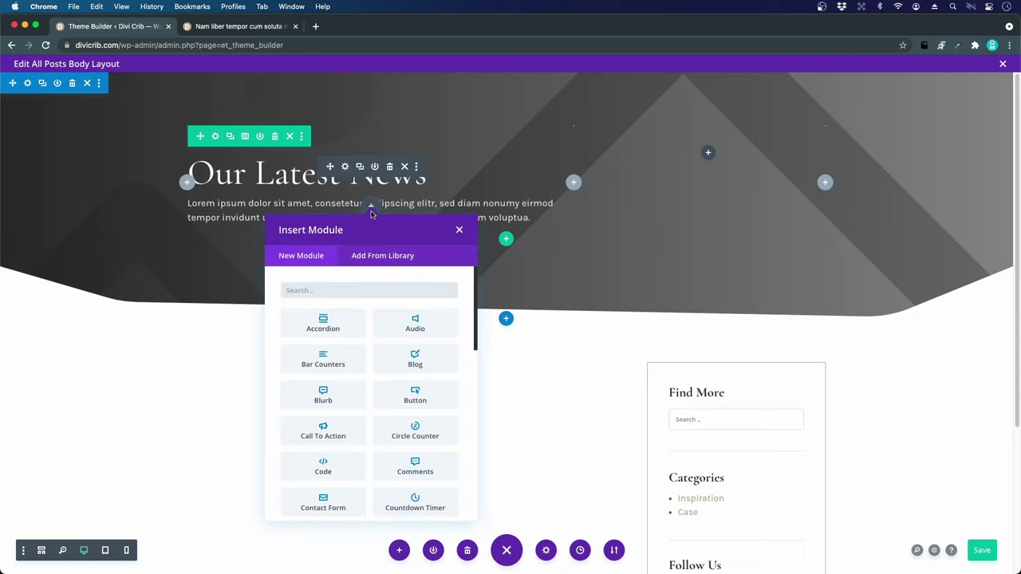
type("text")
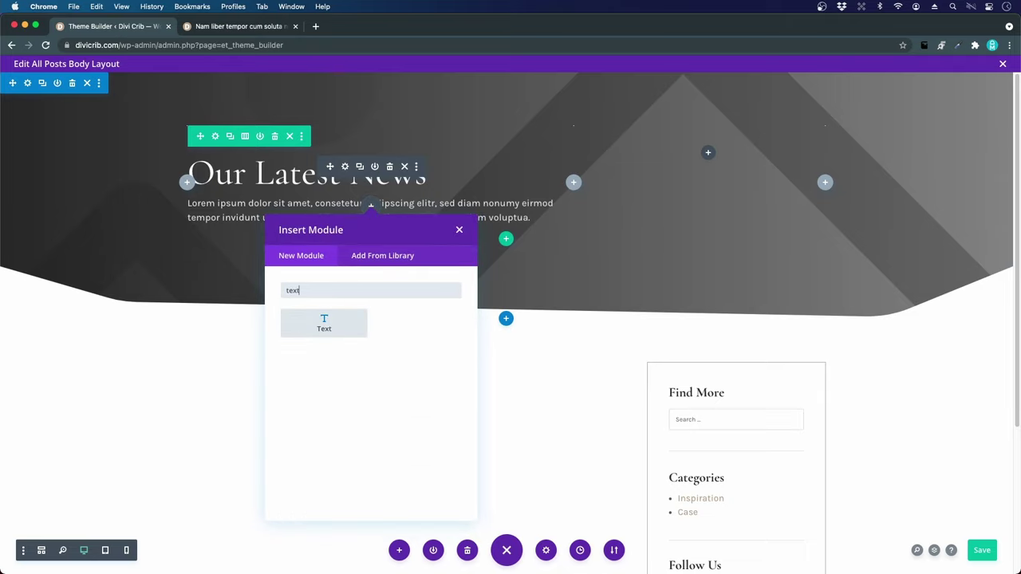
left_click(327, 321)
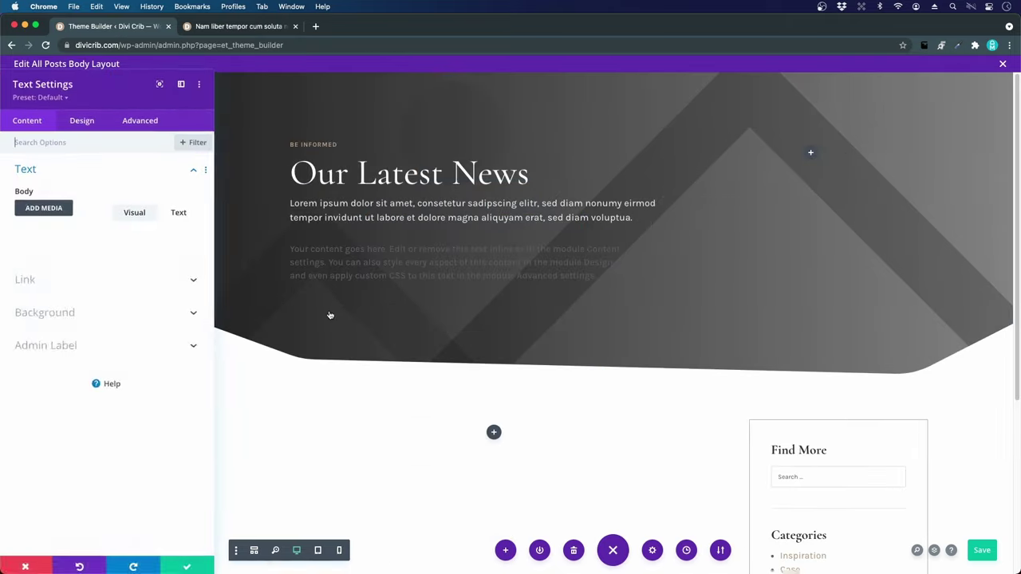
triple_click(97, 348)
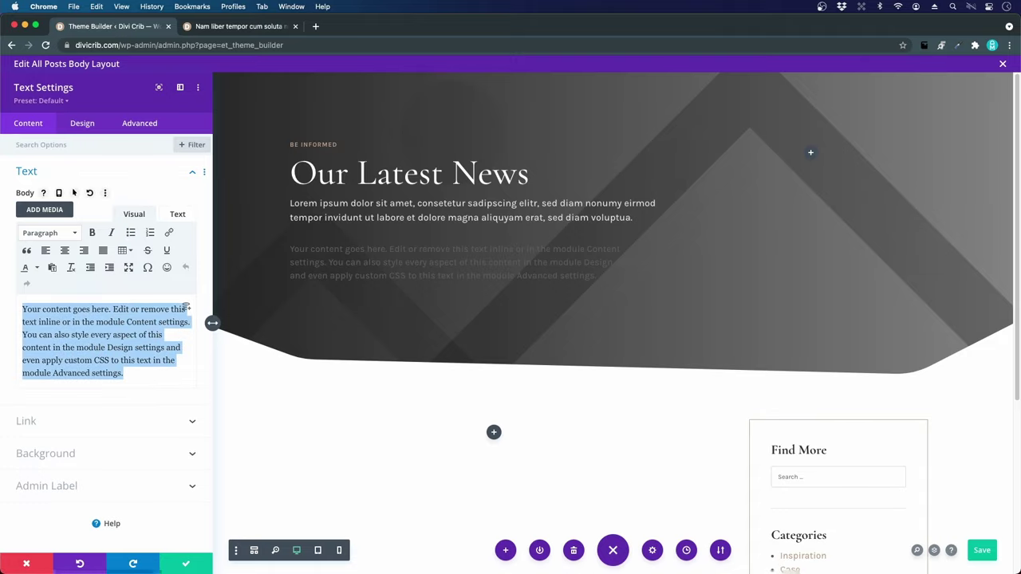
key("BackSpace")
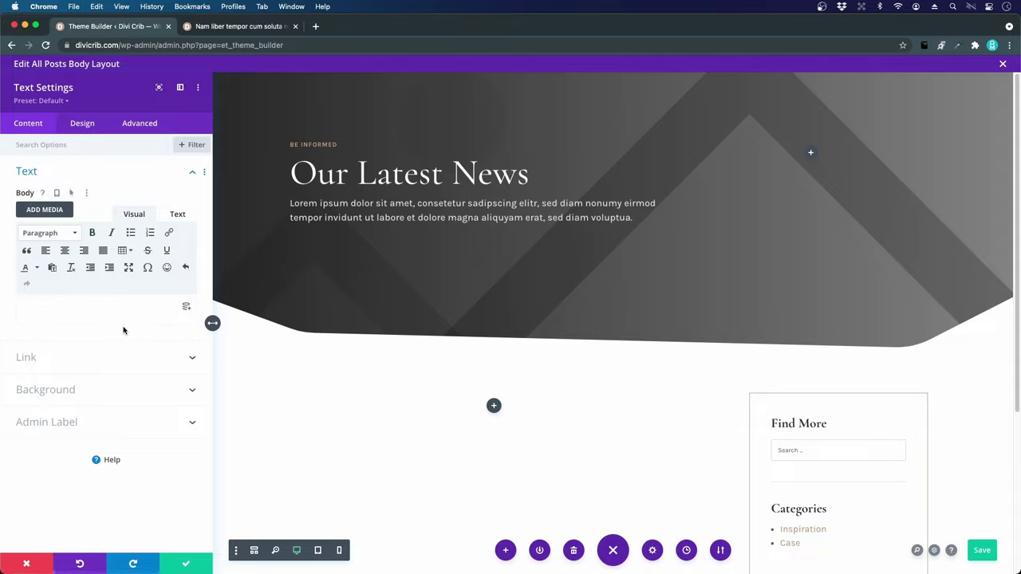
- Fill the text with dynamic Post Categories, before <h4> and after </h4>, and save
left_click(189, 309)
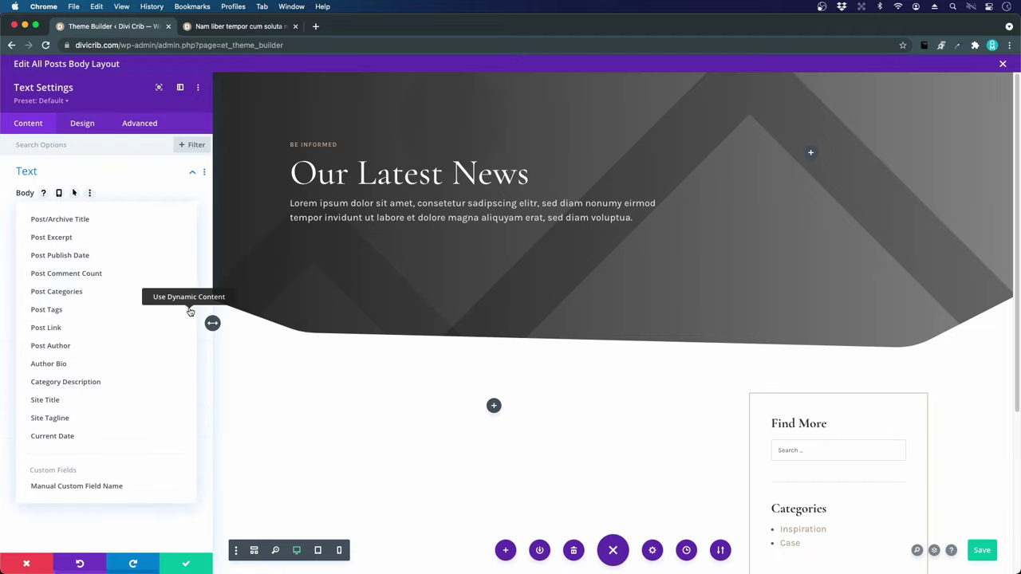
left_click(57, 293)
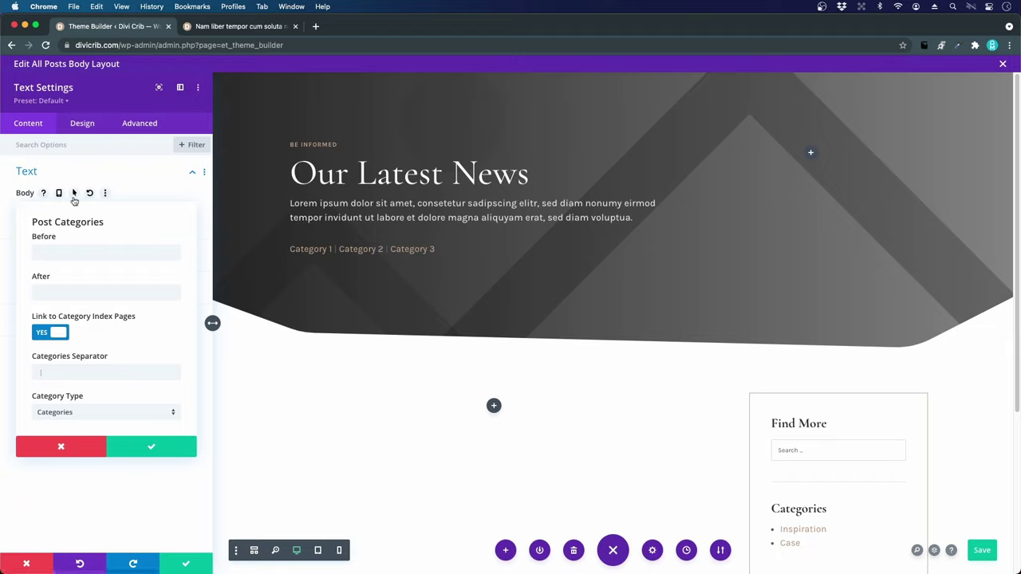
left_click(83, 412)
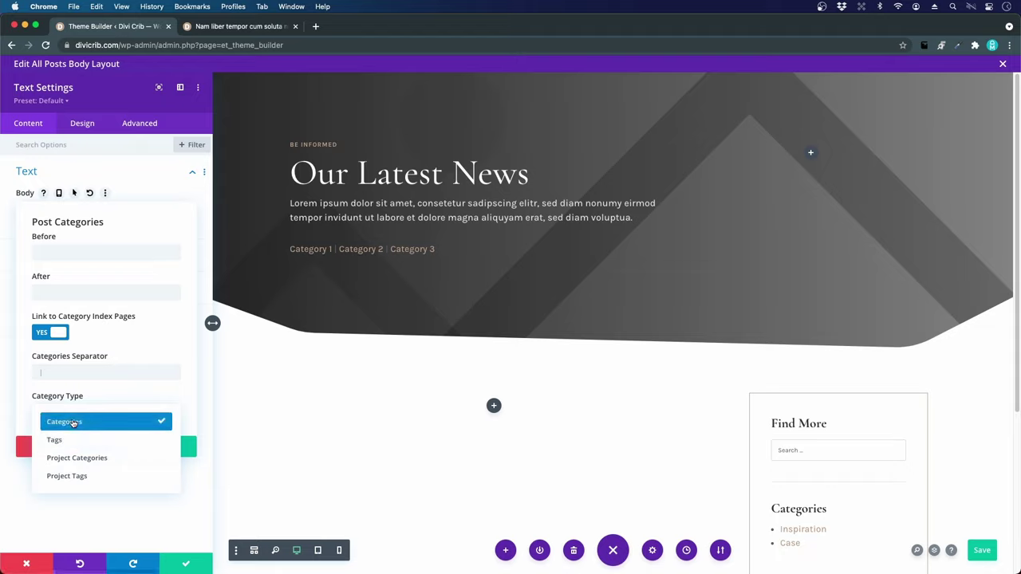
left_click(71, 422)
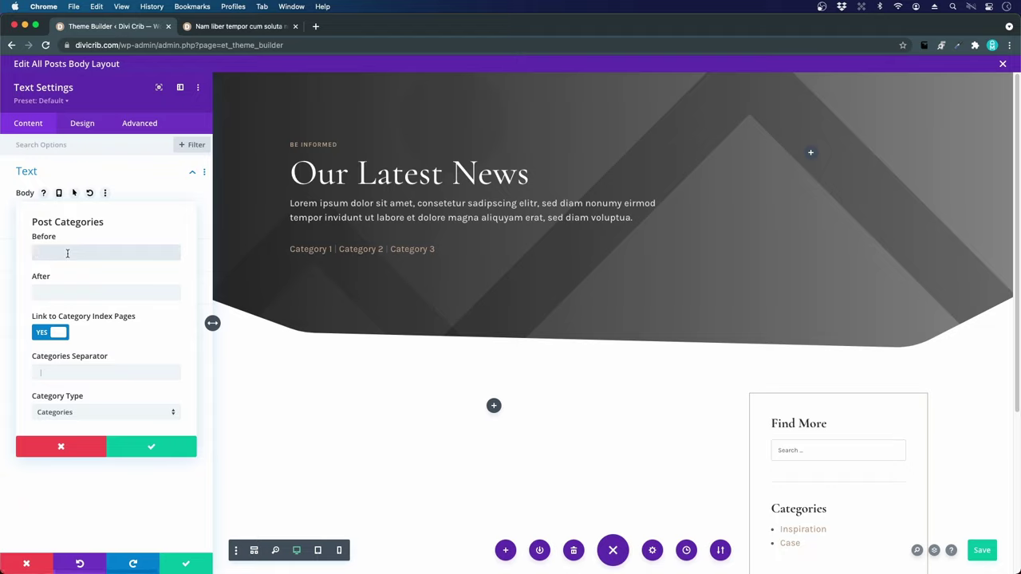
type("<h4>")
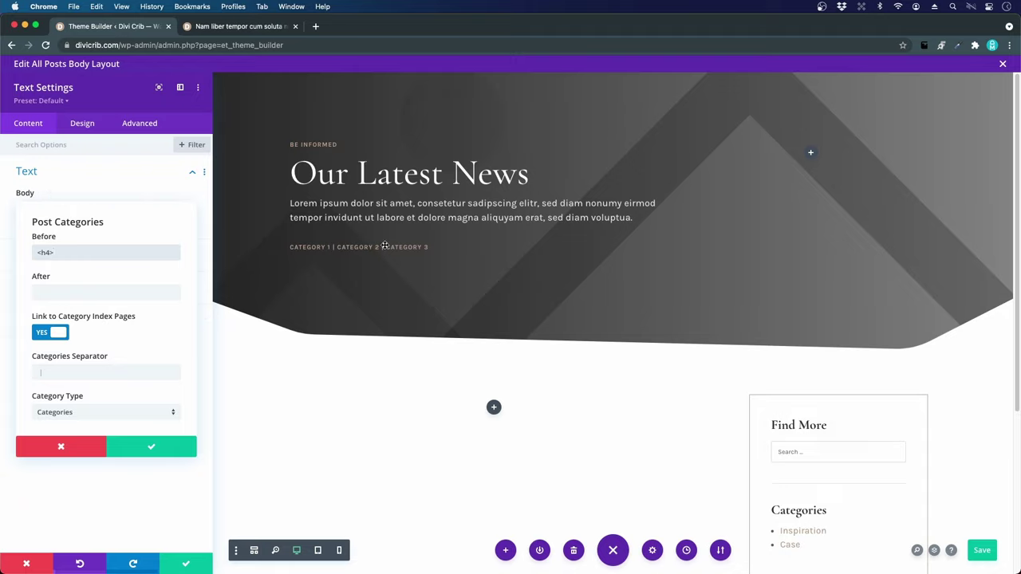
key("Tab")
type("<")
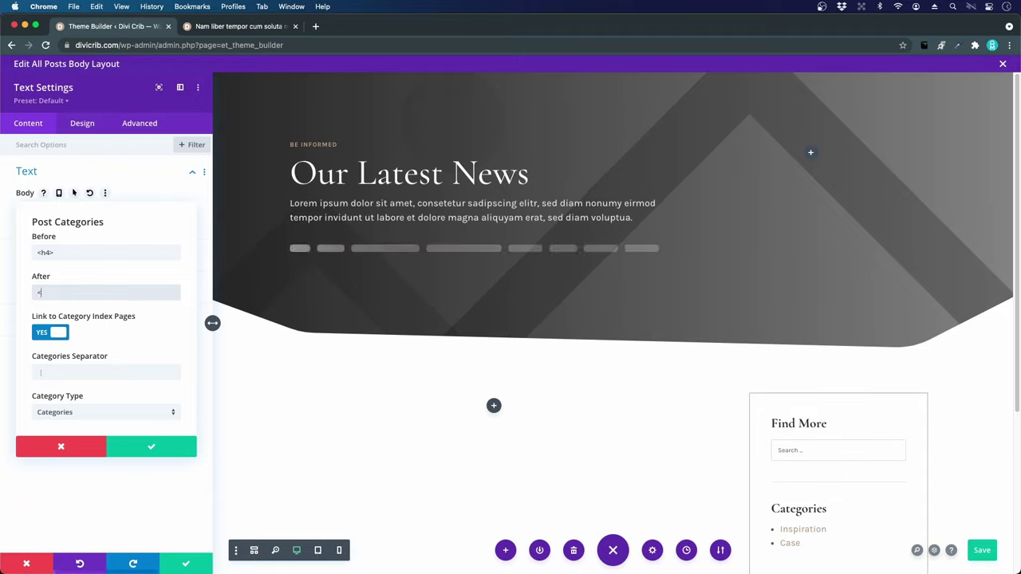
type("/h4")
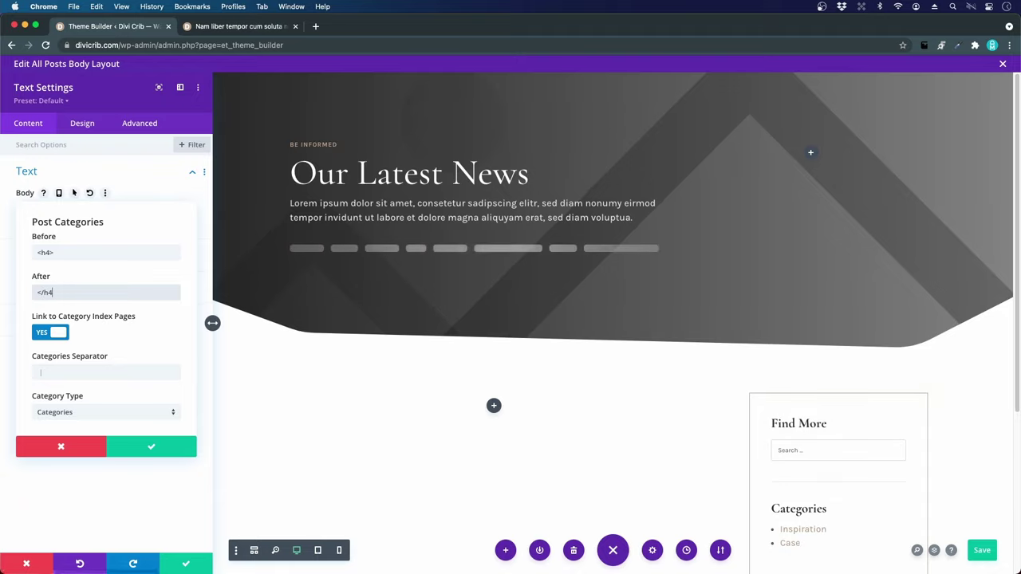
type(">")
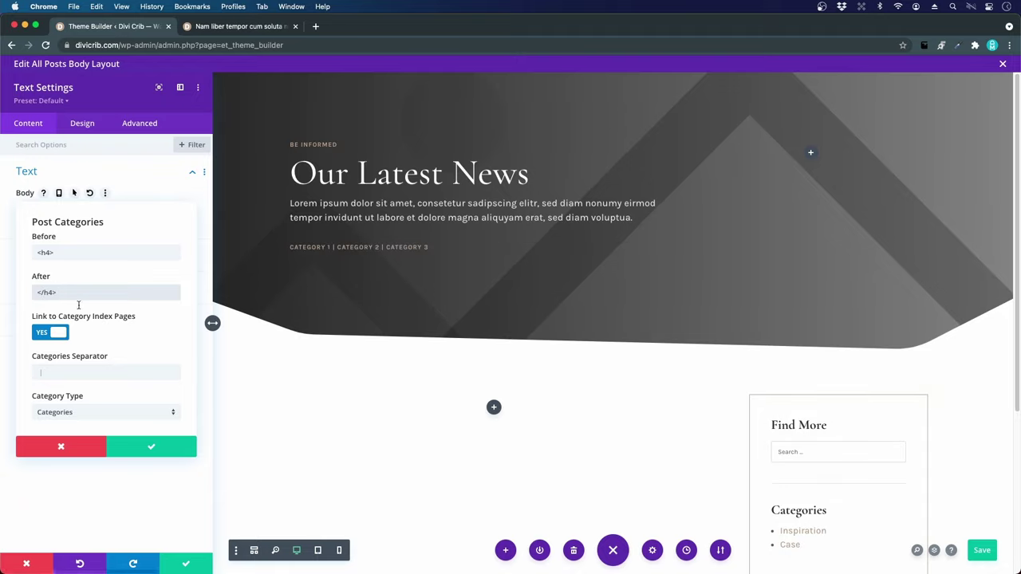
left_click(162, 448)
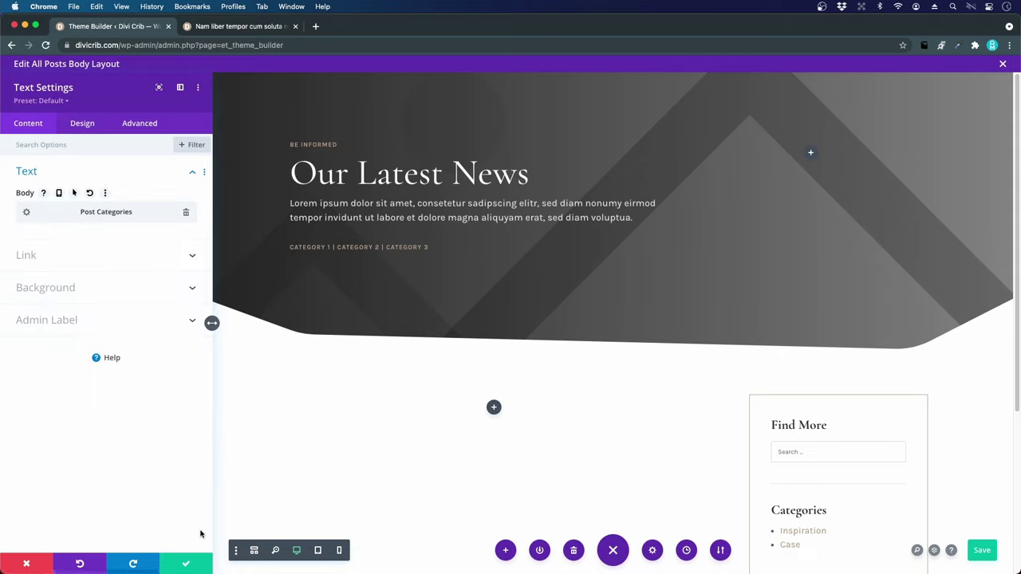
left_click(186, 563)
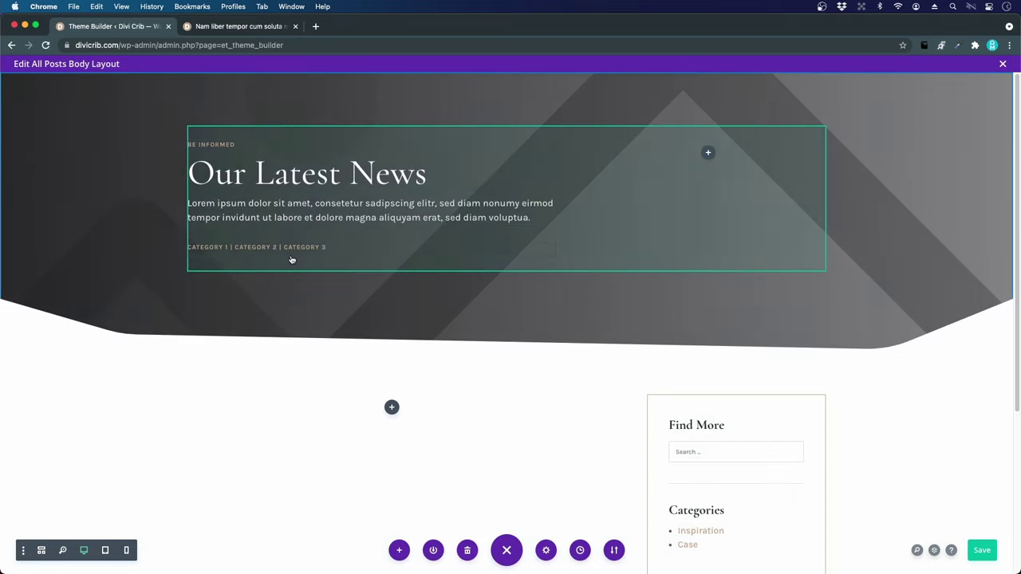
- Insert another Text module below the categories line
mouse_move(372, 268)
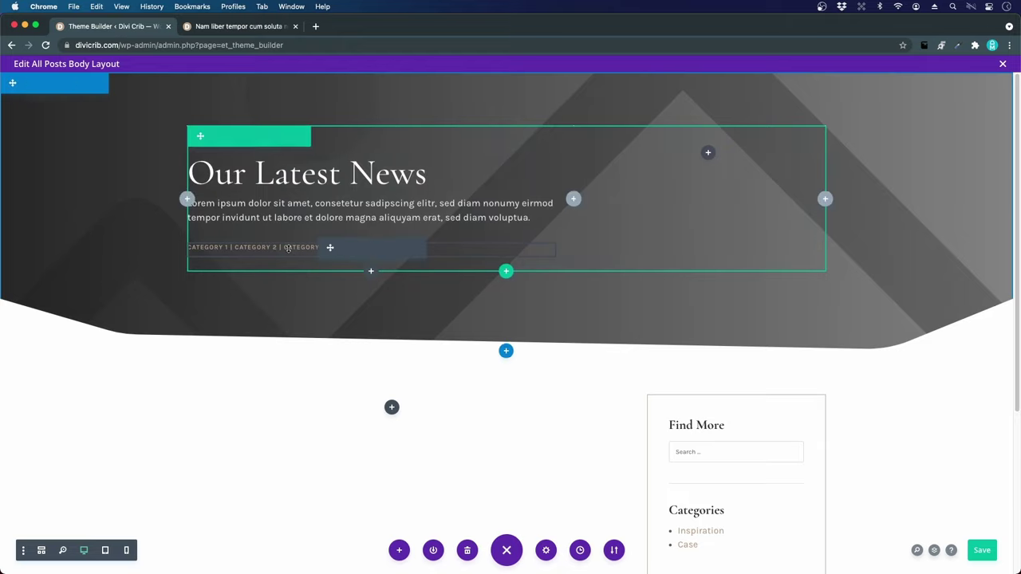
left_click(371, 272)
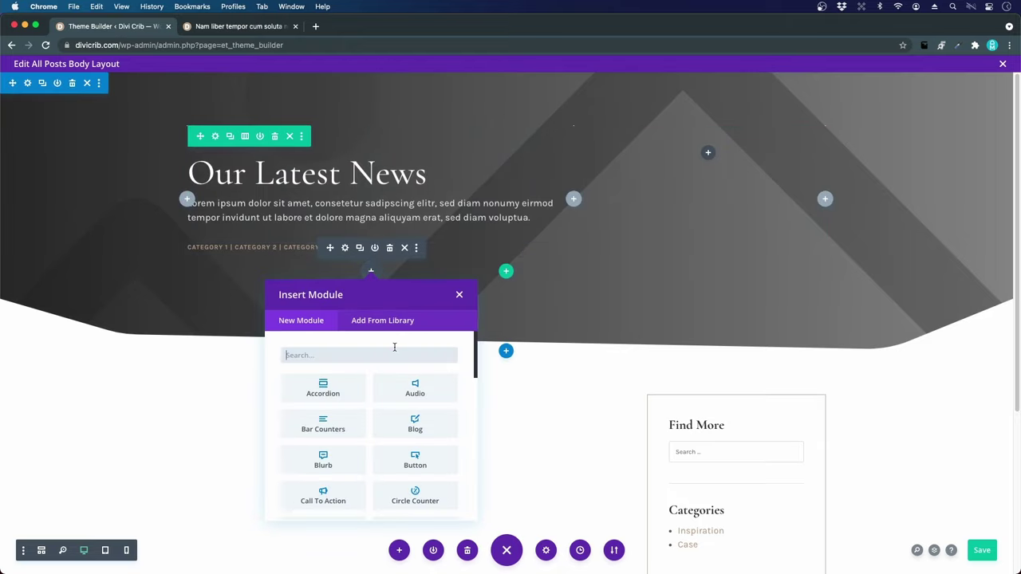
type("text")
left_click(326, 392)
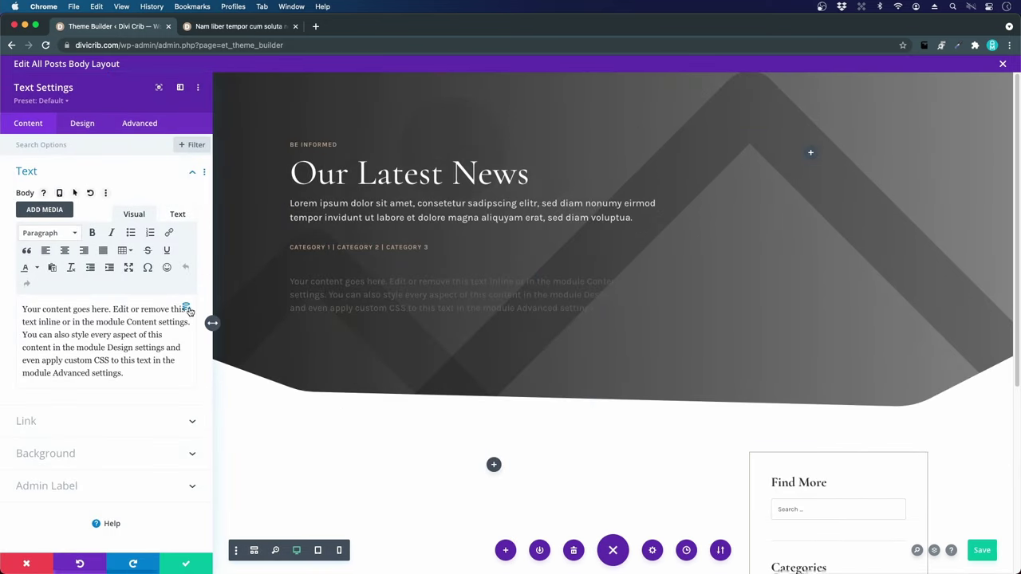
- Set its content to the dynamic Post/Archive Title wrapped in <h1> and </h1>
left_click(185, 308)
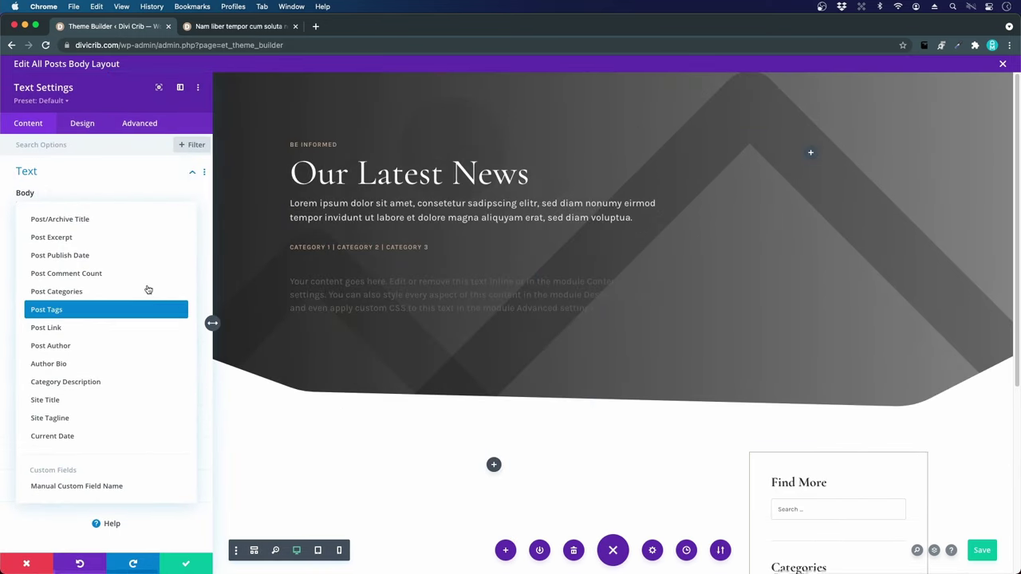
left_click(78, 222)
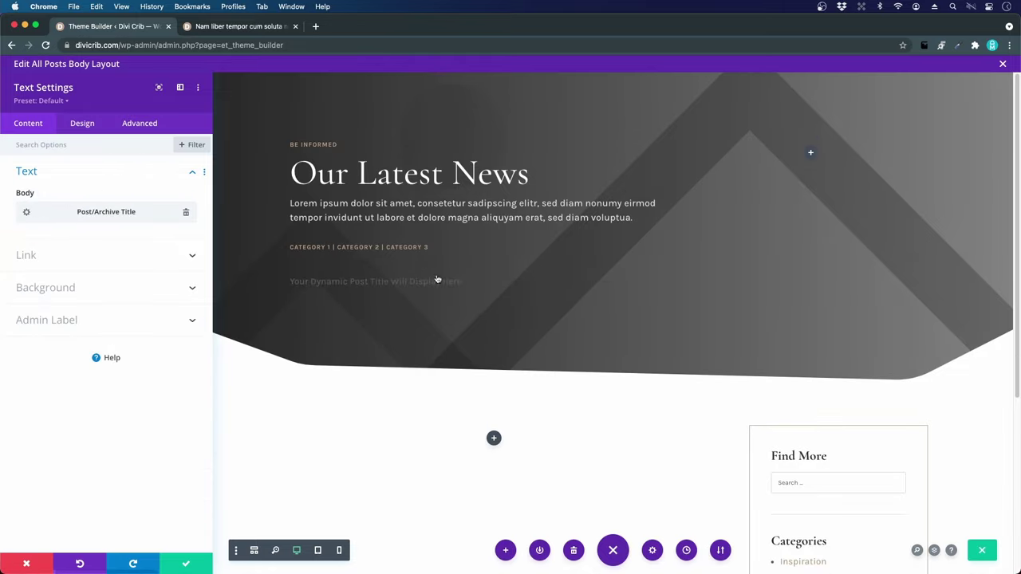
left_click(26, 211)
left_click(60, 252)
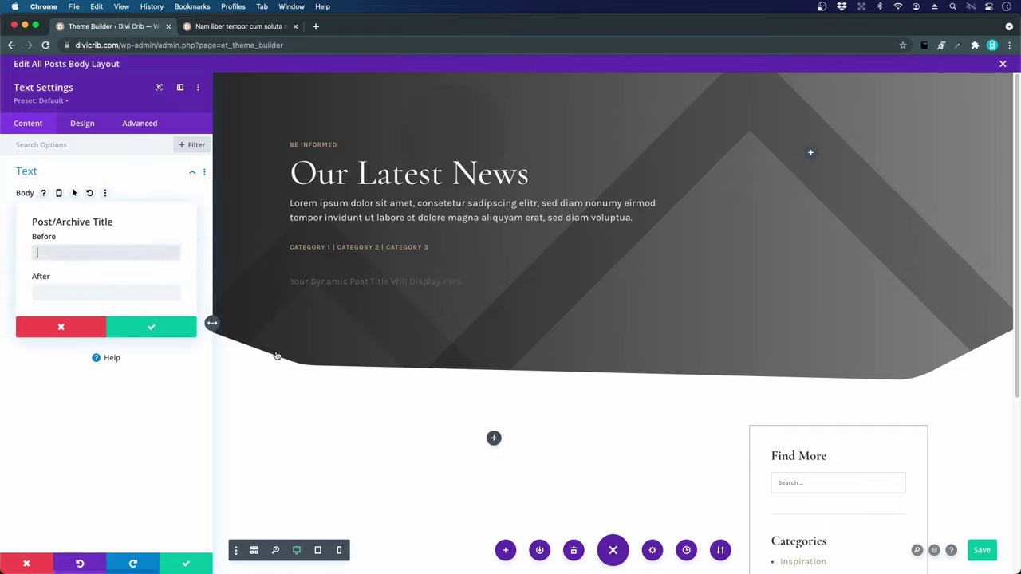
type("<h1>")
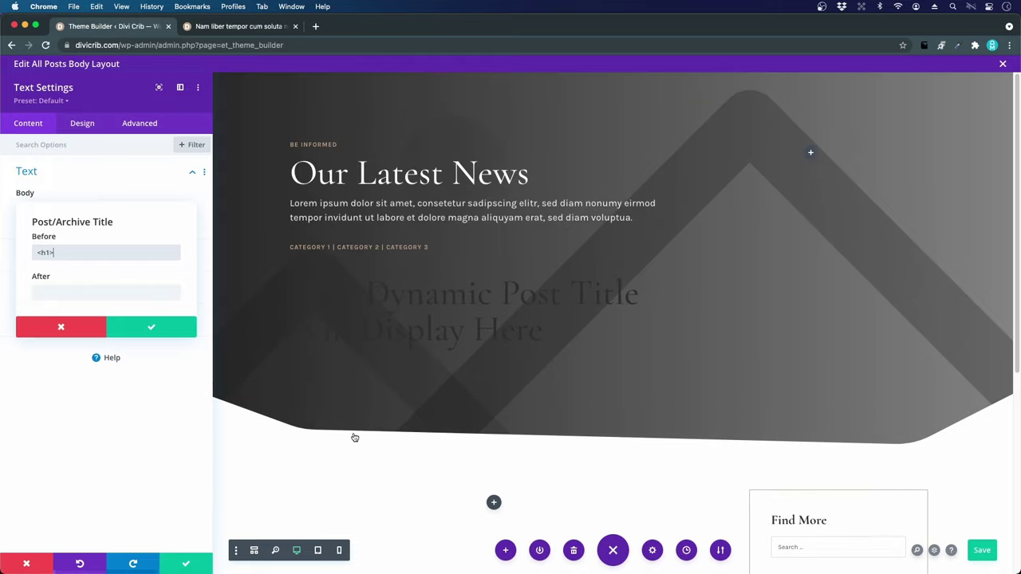
left_click(101, 295)
type("<")
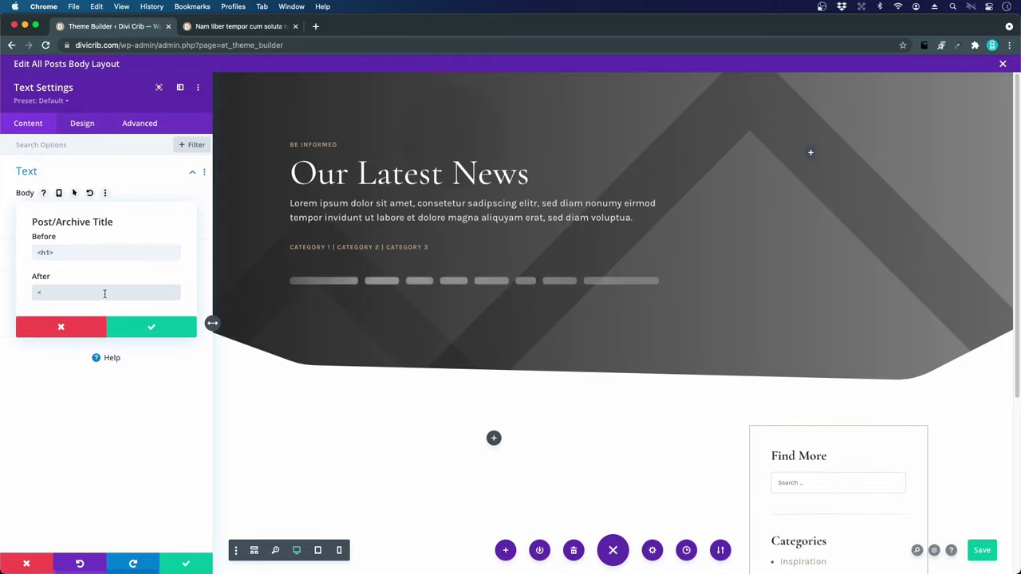
type("/h1>")
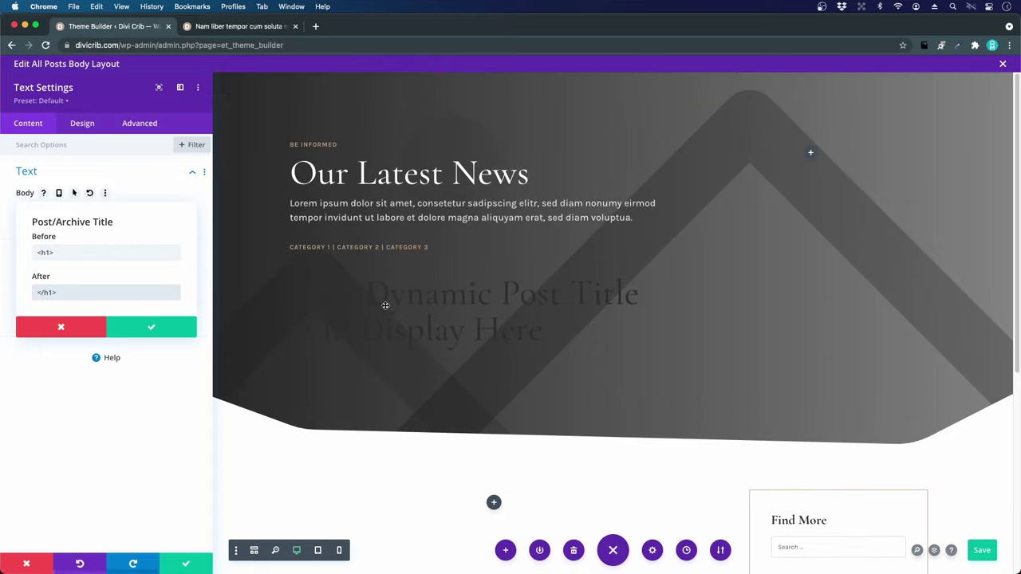
- Make the title heading text white, move it up, and delete the Our Latest News intro
left_click(80, 124)
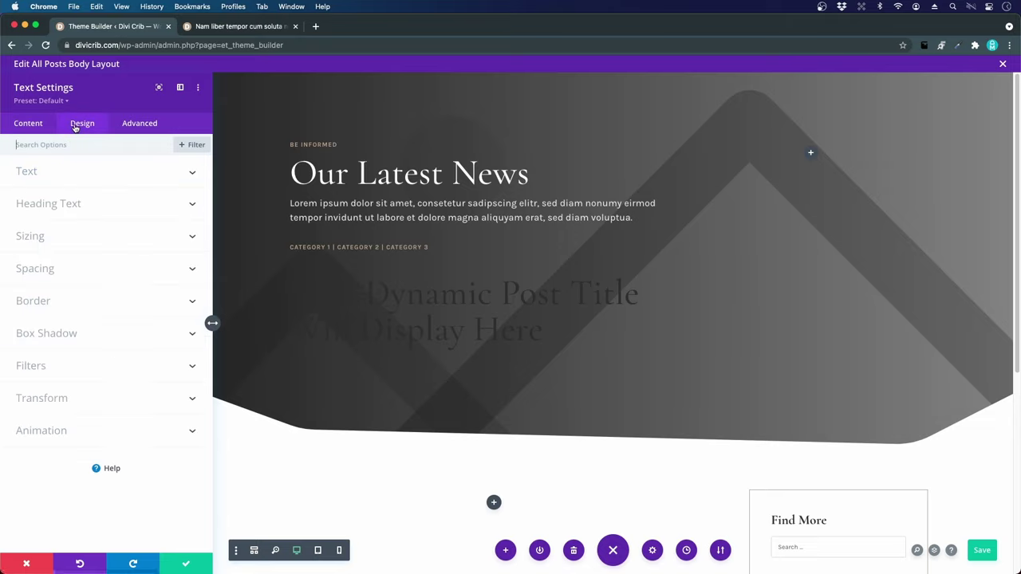
left_click(43, 206)
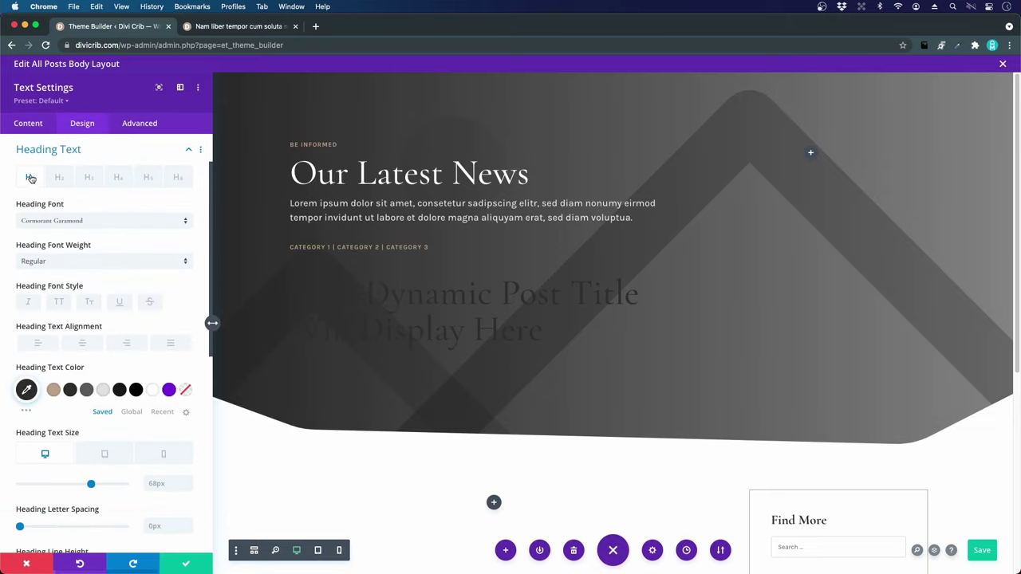
left_click(154, 390)
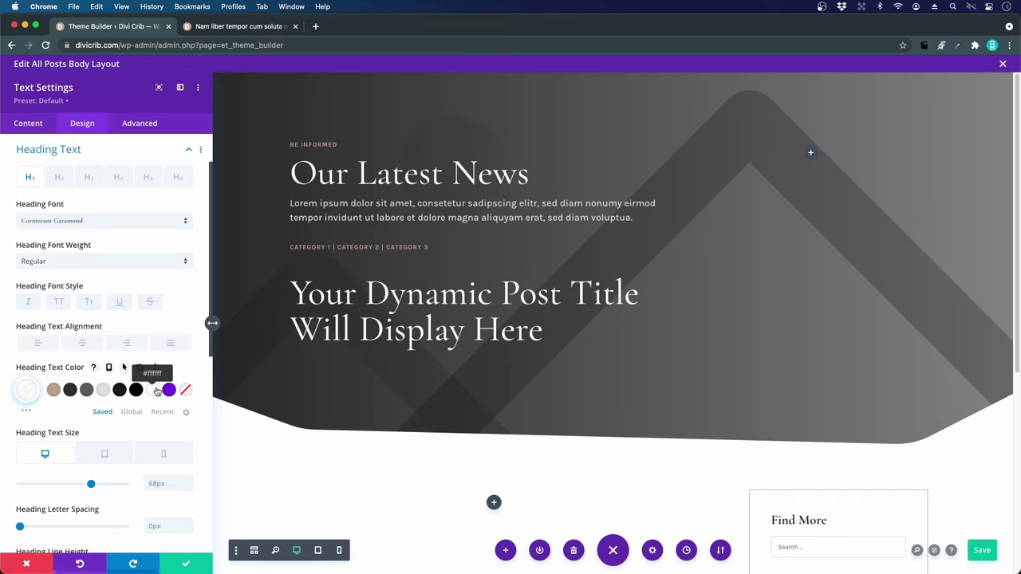
left_click(186, 566)
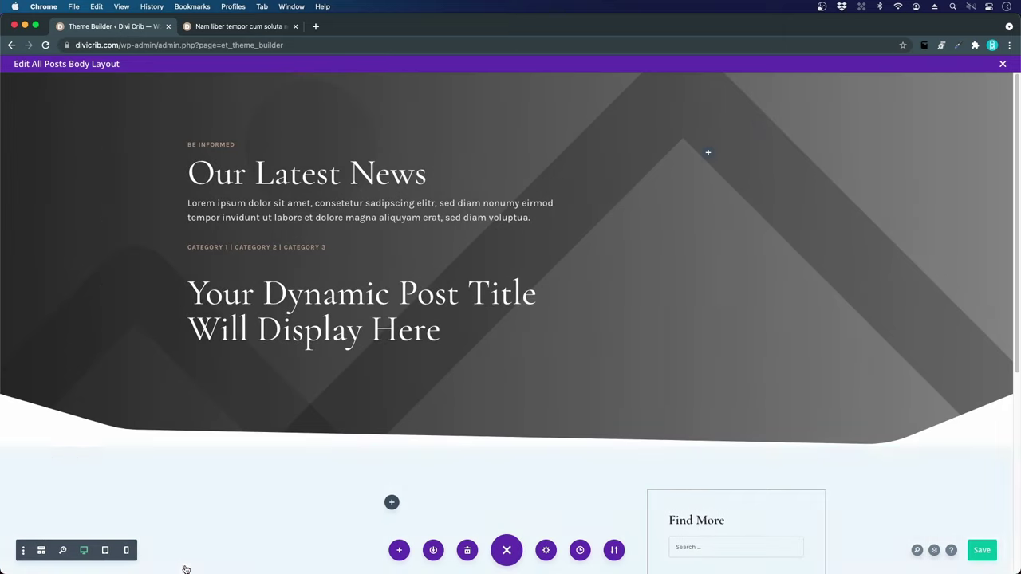
left_click_drag(313, 333, 314, 247)
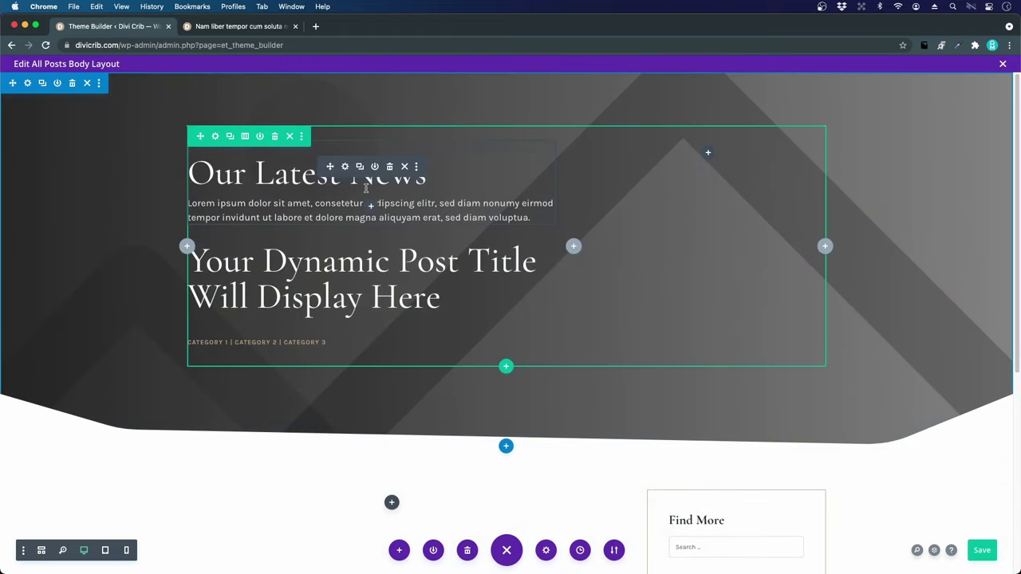
left_click(389, 167)
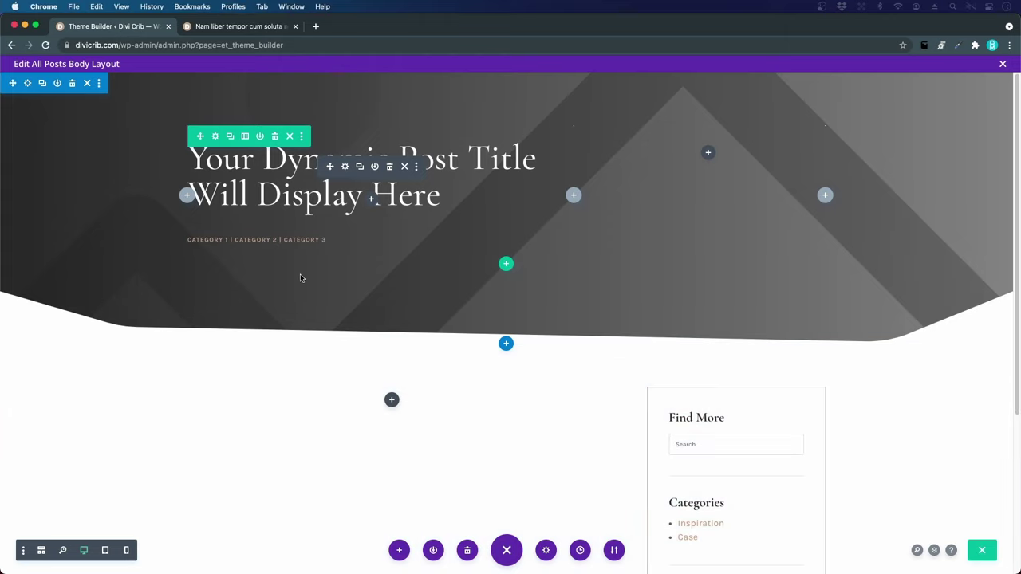
- After checking the live post, drag the categories line above the post title
key("ctrl+Tab")
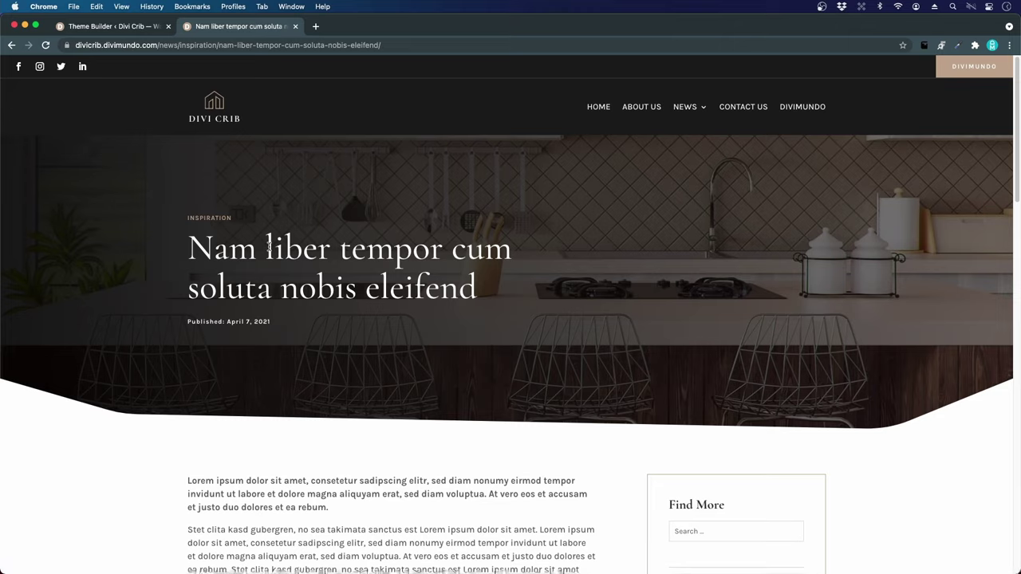
left_click(111, 26)
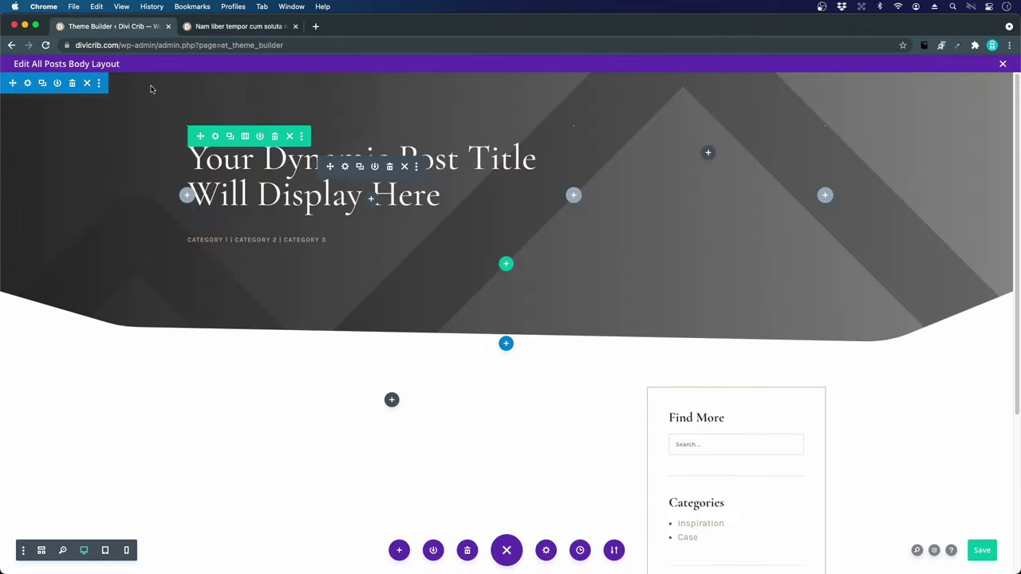
left_click_drag(227, 242, 237, 155)
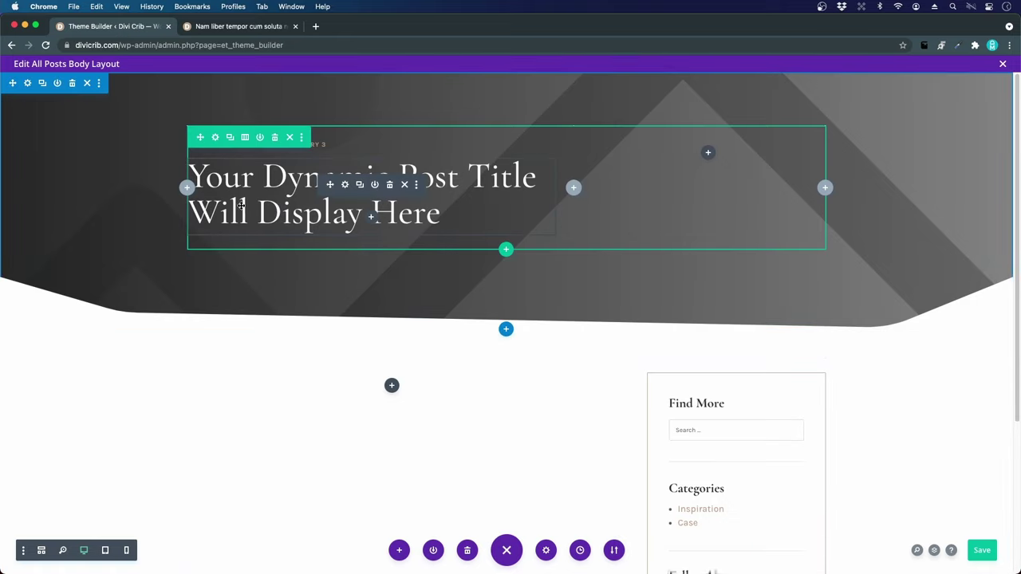
- Insert a Text module below the hero's post title
left_click(371, 219)
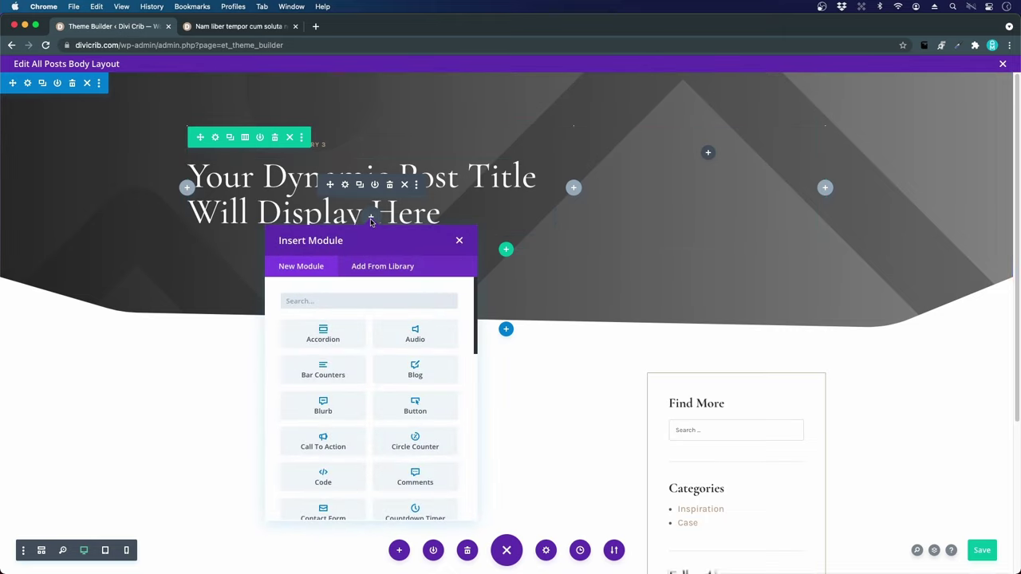
type("text")
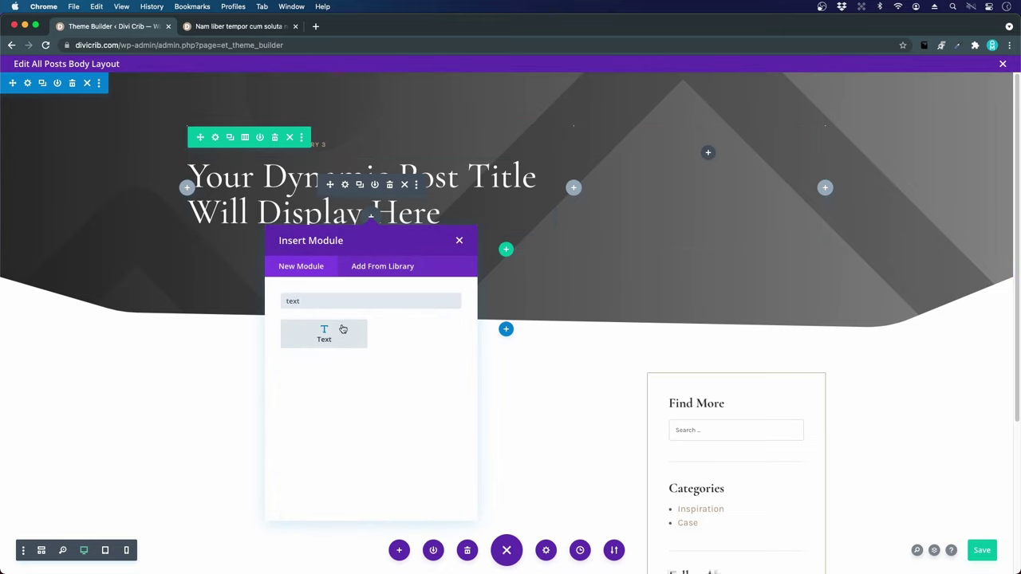
left_click(342, 329)
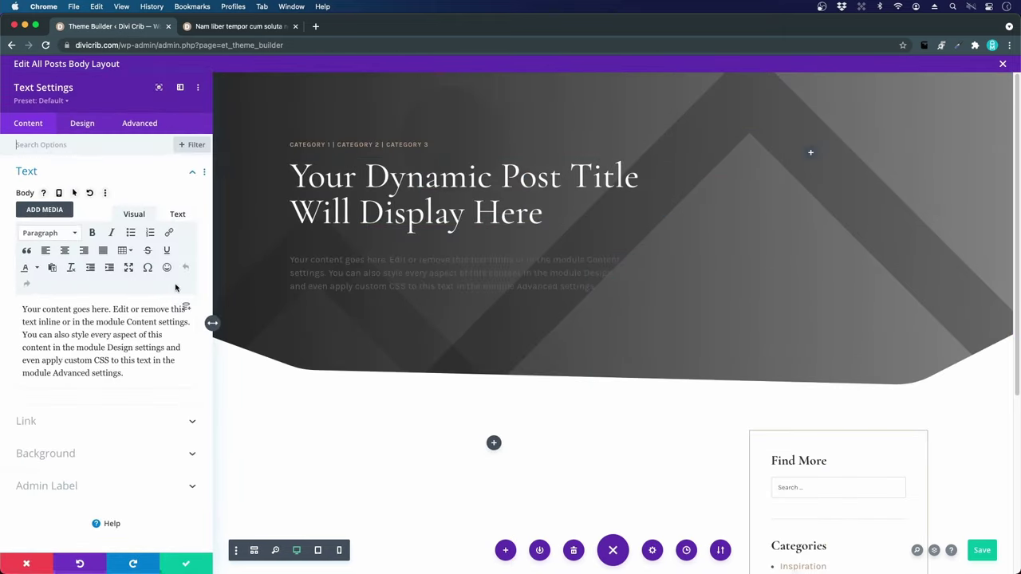
- Fill the Text module with the dynamic Post Publish Date in the Default date format
left_click(188, 312)
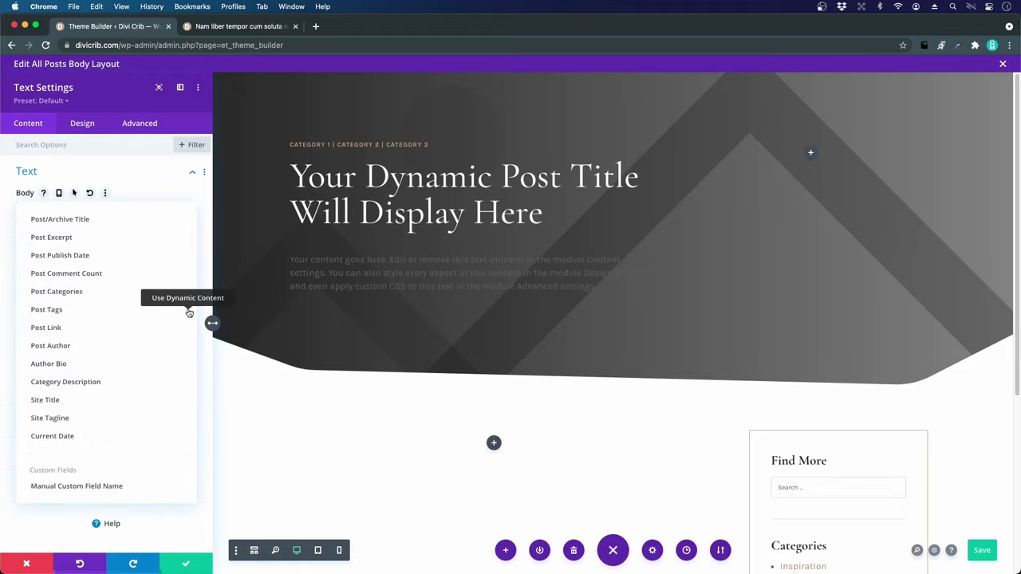
left_click(43, 256)
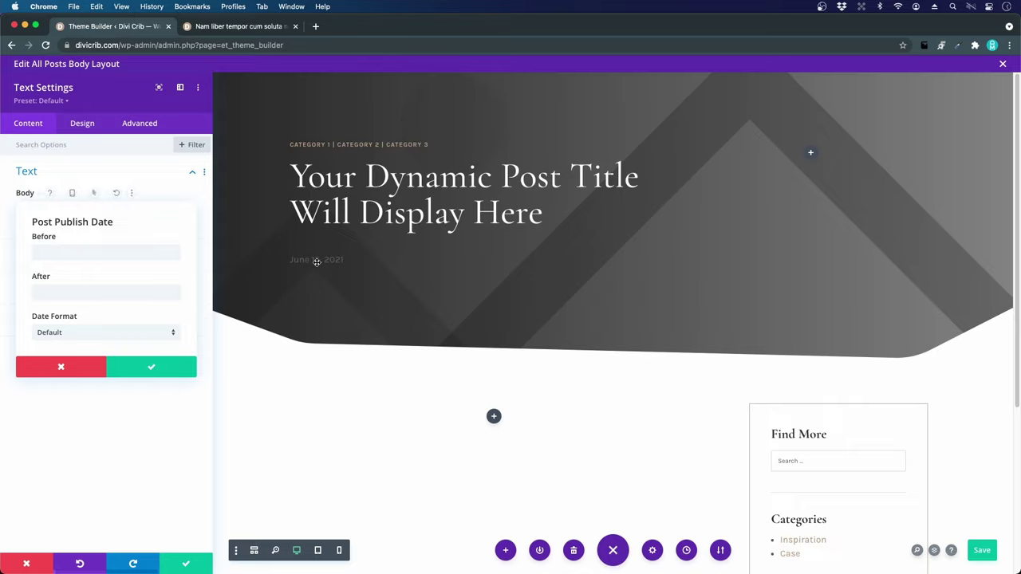
left_click(103, 335)
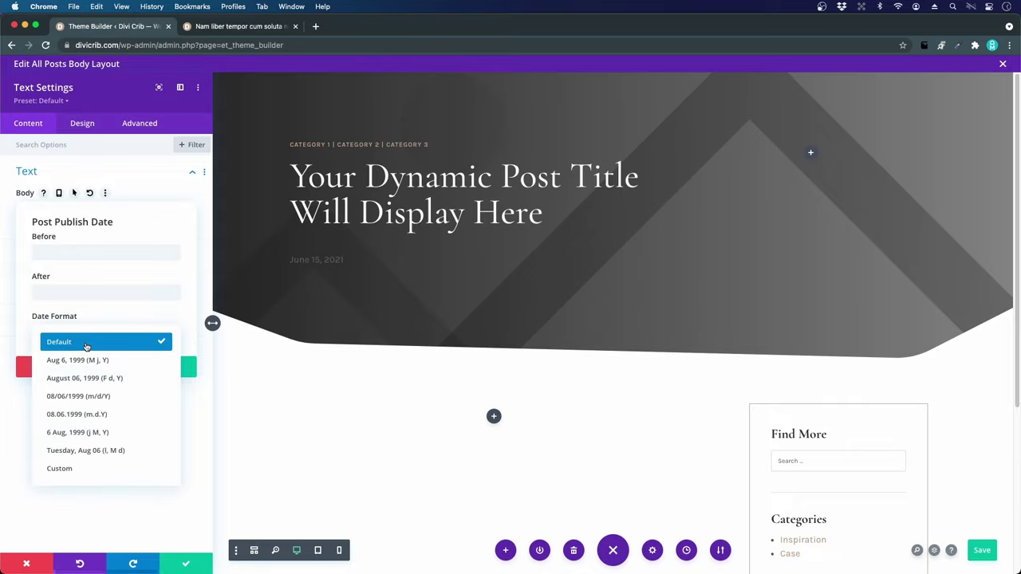
left_click(84, 343)
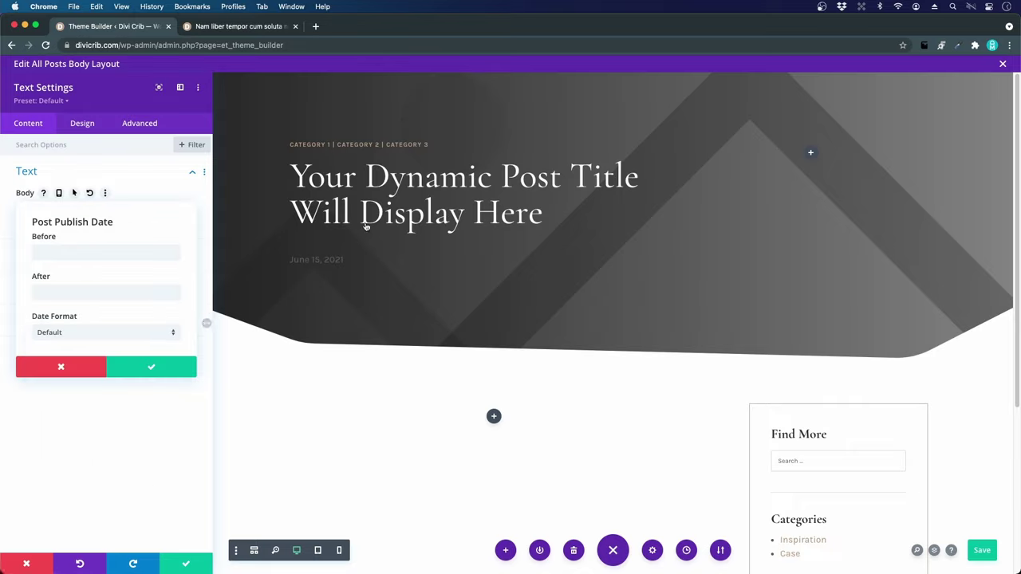
left_click(83, 129)
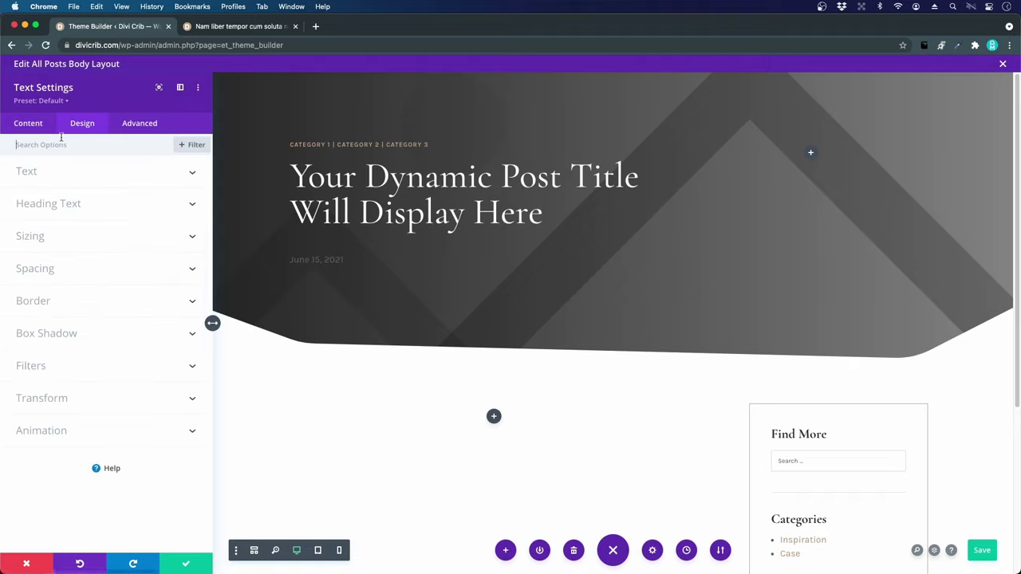
- Make the date text white at 14px
left_click(49, 175)
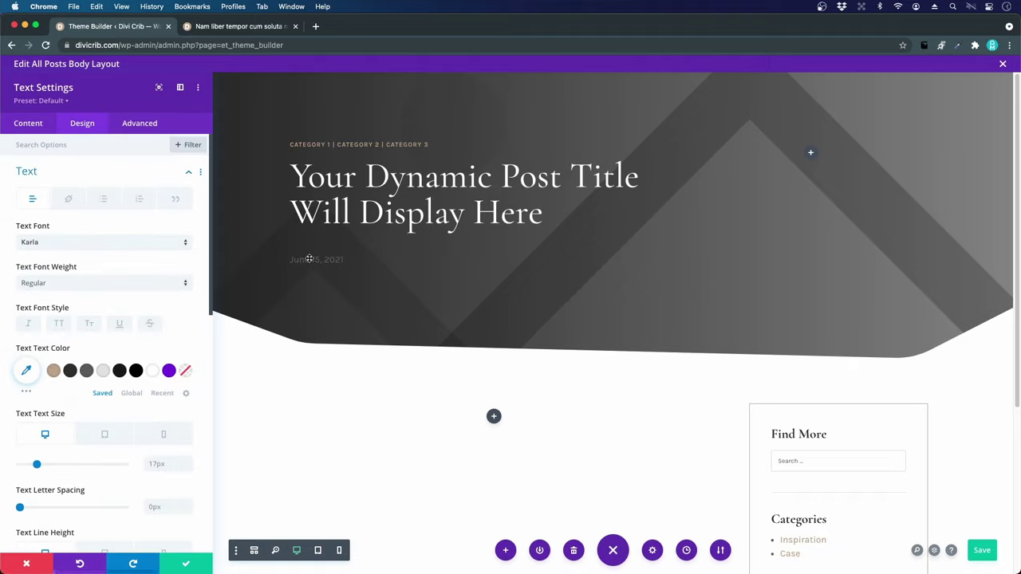
left_click(158, 373)
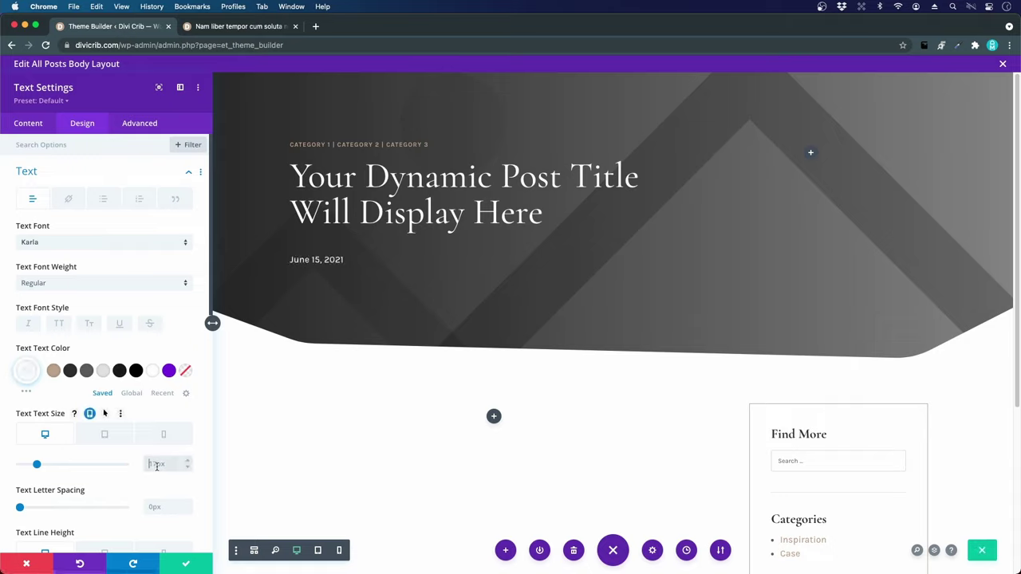
type("15px")
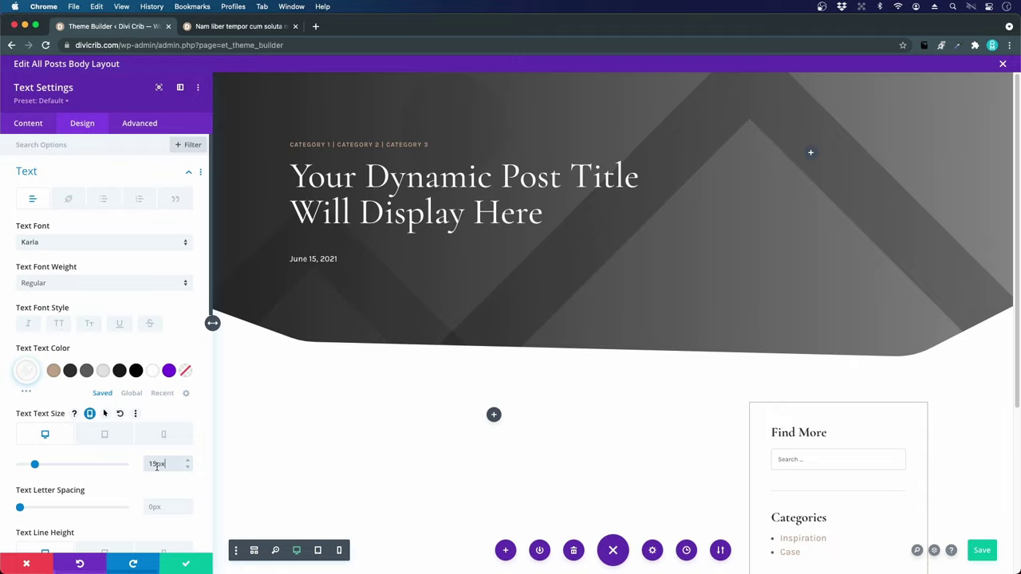
key("Down")
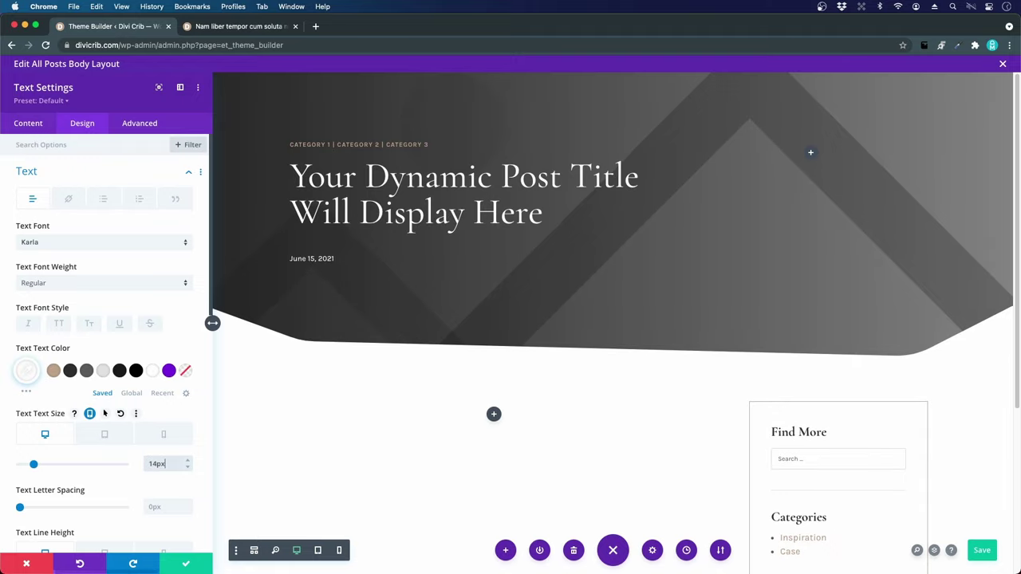
key("Down")
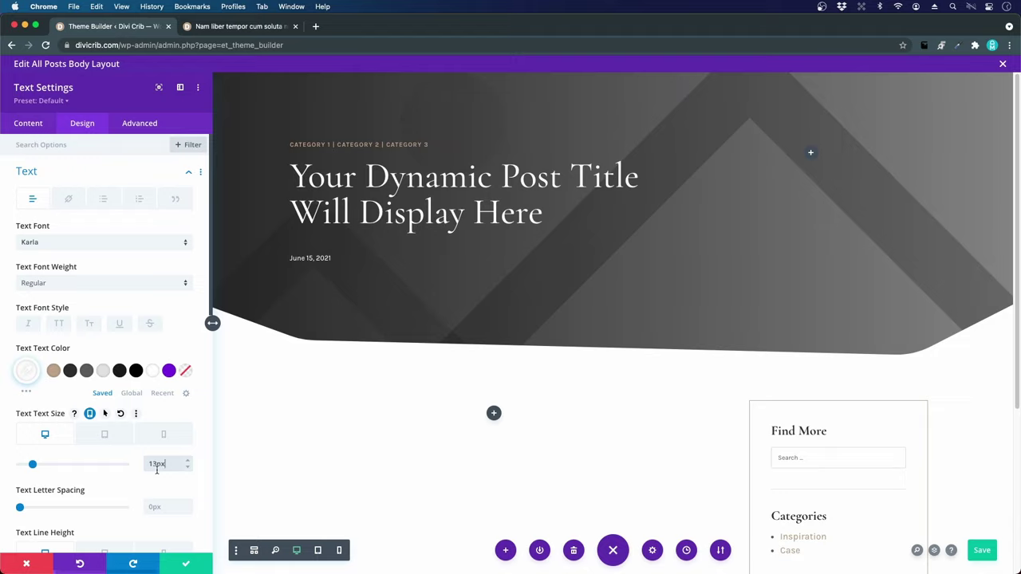
key("Up")
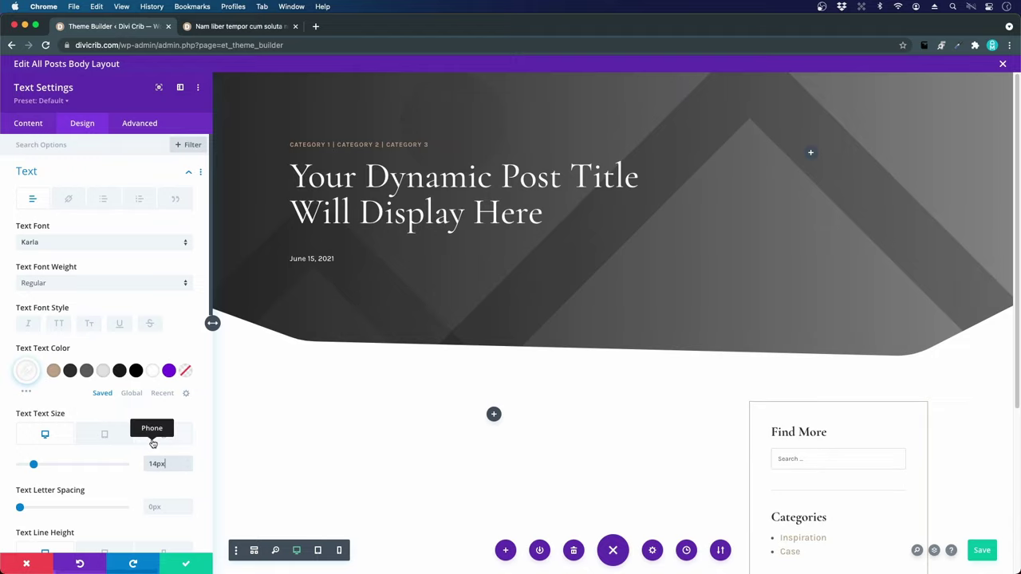
- Give the date text 1px letter spacing and a Bold font weight
scroll(174, 495, "down", 2)
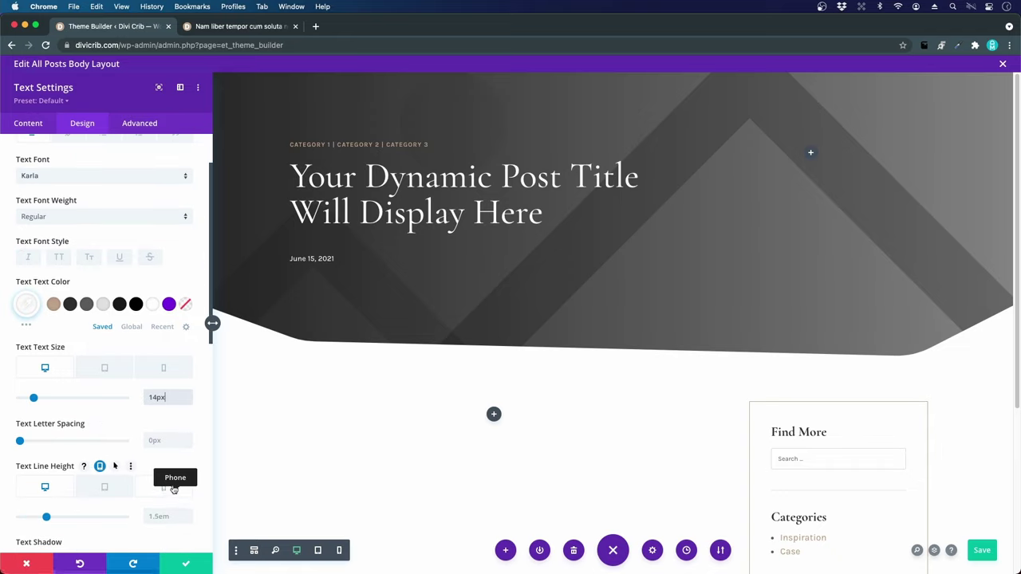
left_click(155, 441)
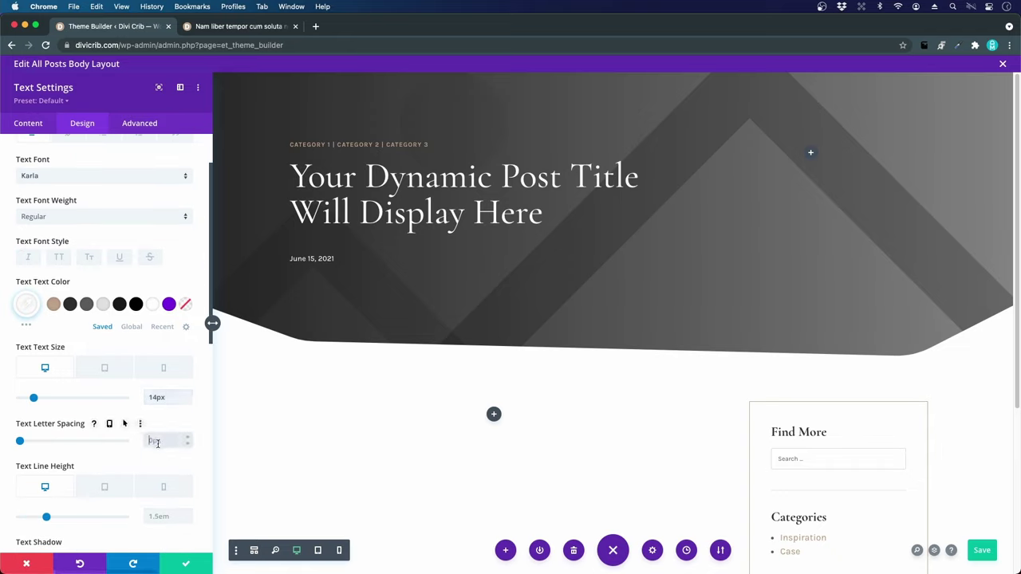
type("1")
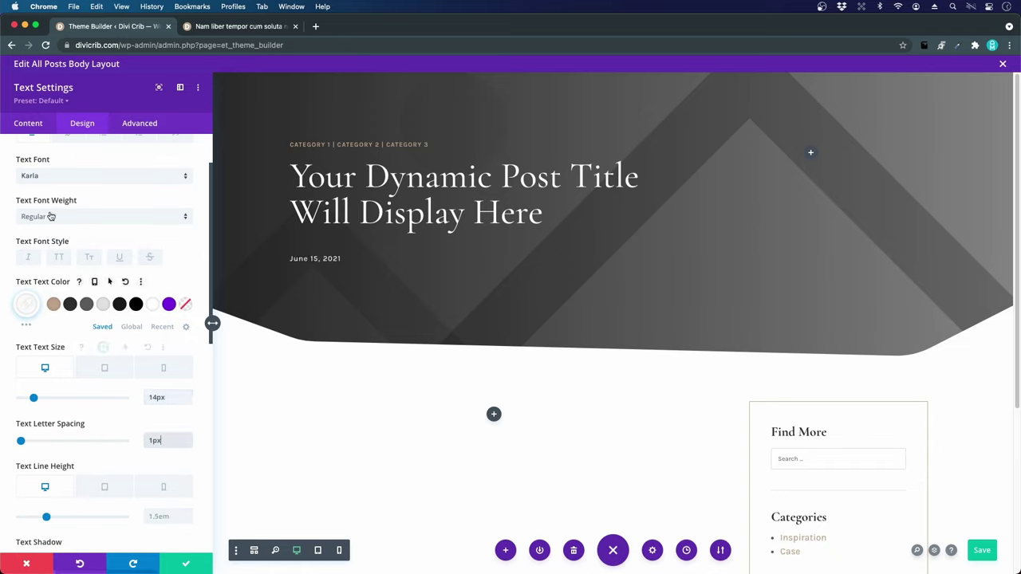
left_click(49, 220)
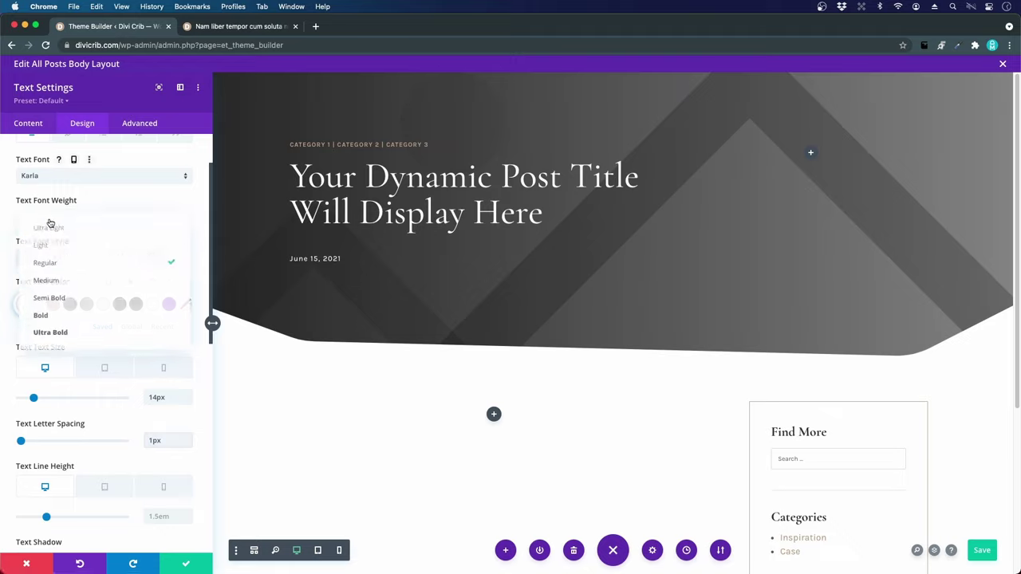
left_click(67, 315)
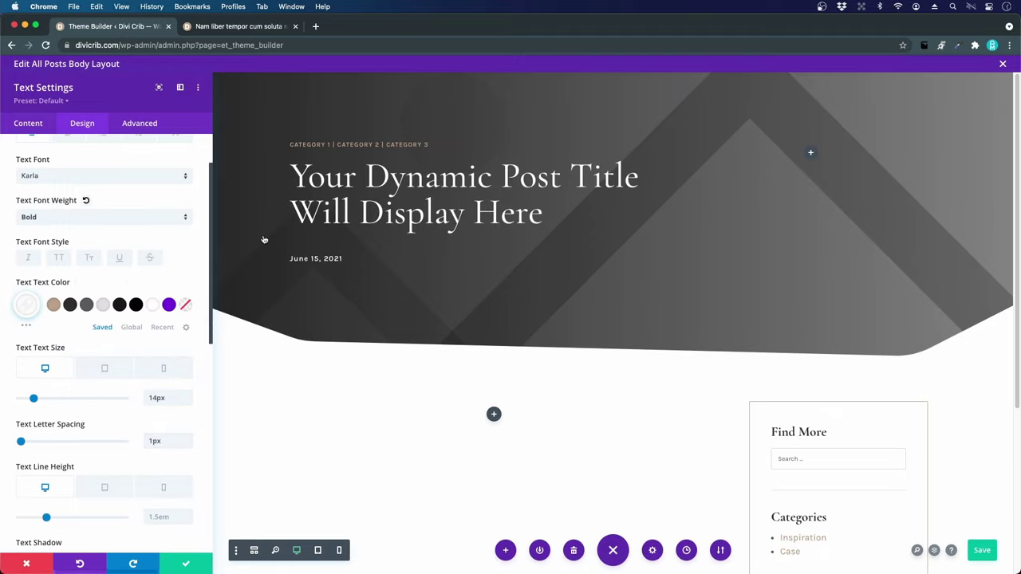
scroll(83, 165, "up", 2)
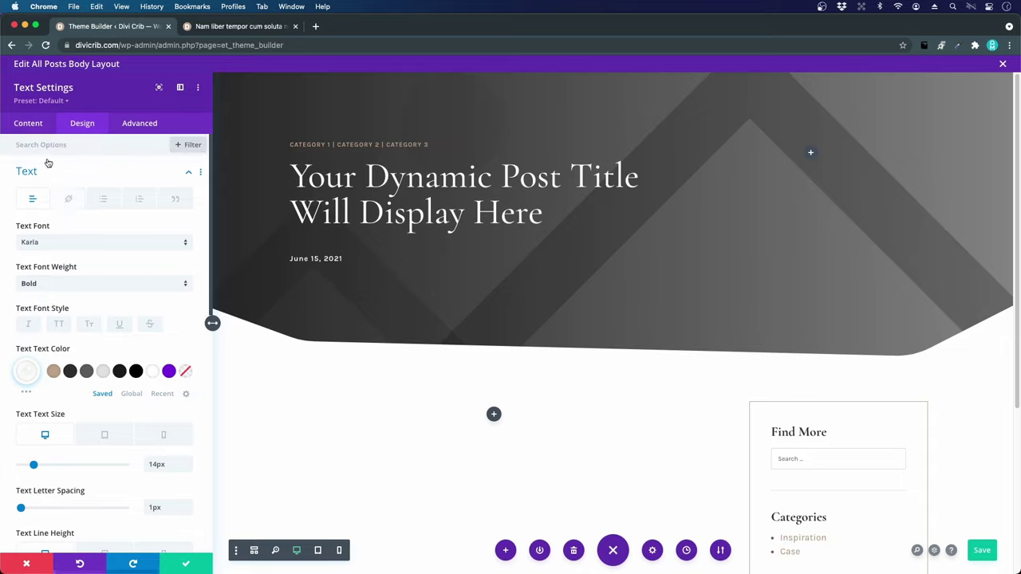
left_click(29, 125)
left_click(35, 180)
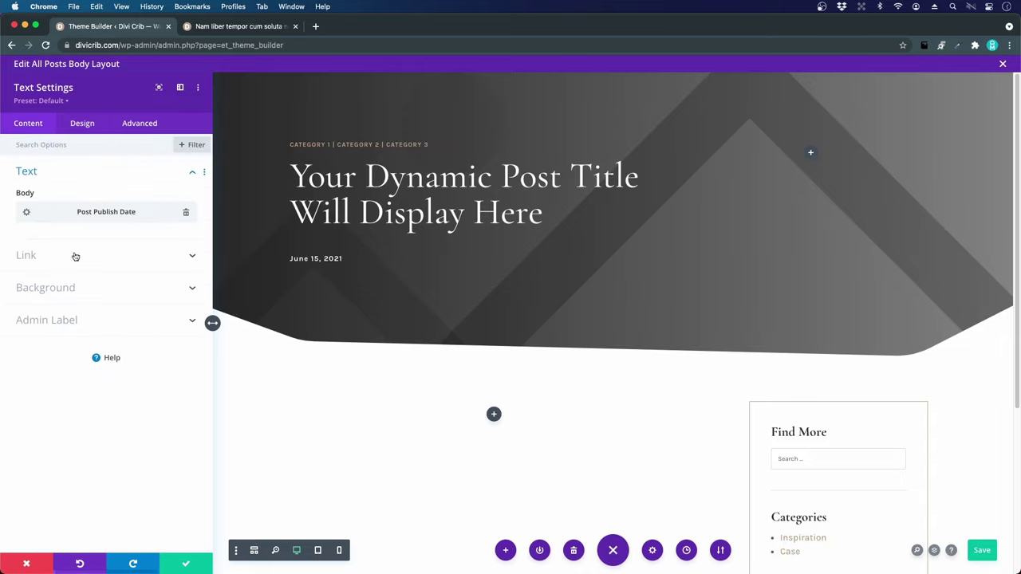
- Add 'Published:' before the dynamic publish date and save the date module's settings
left_click(26, 212)
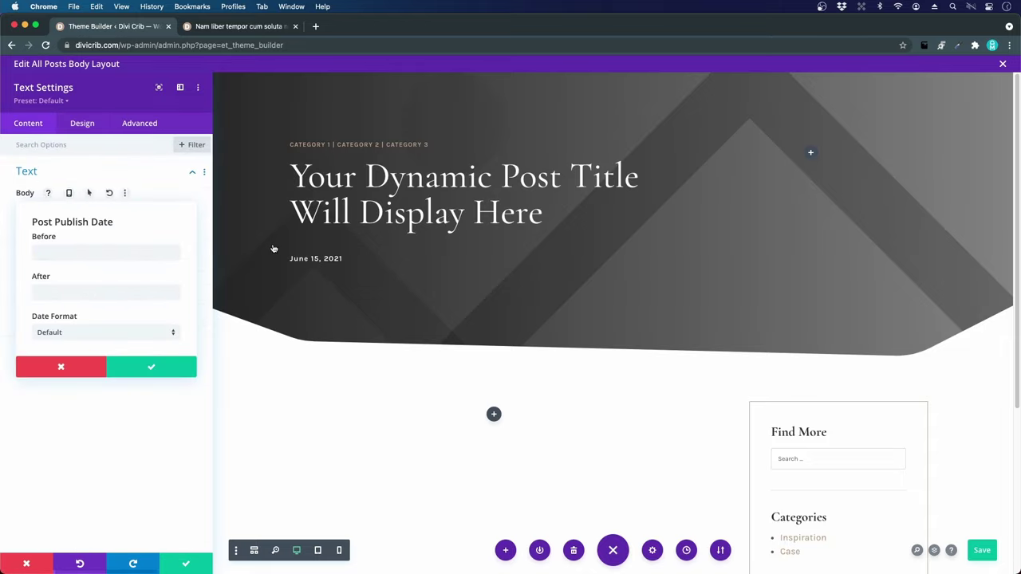
left_click(54, 253)
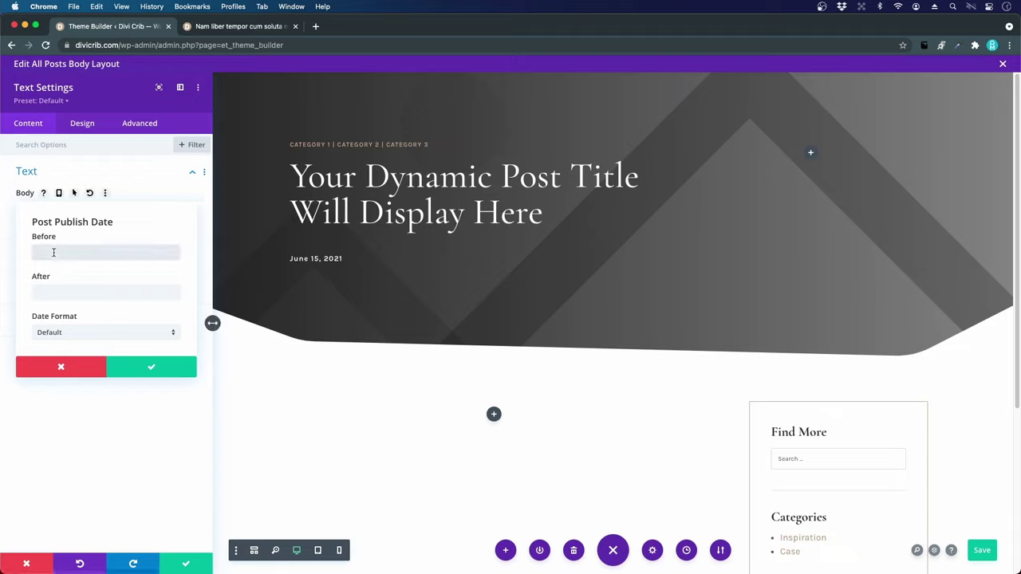
type("Publi")
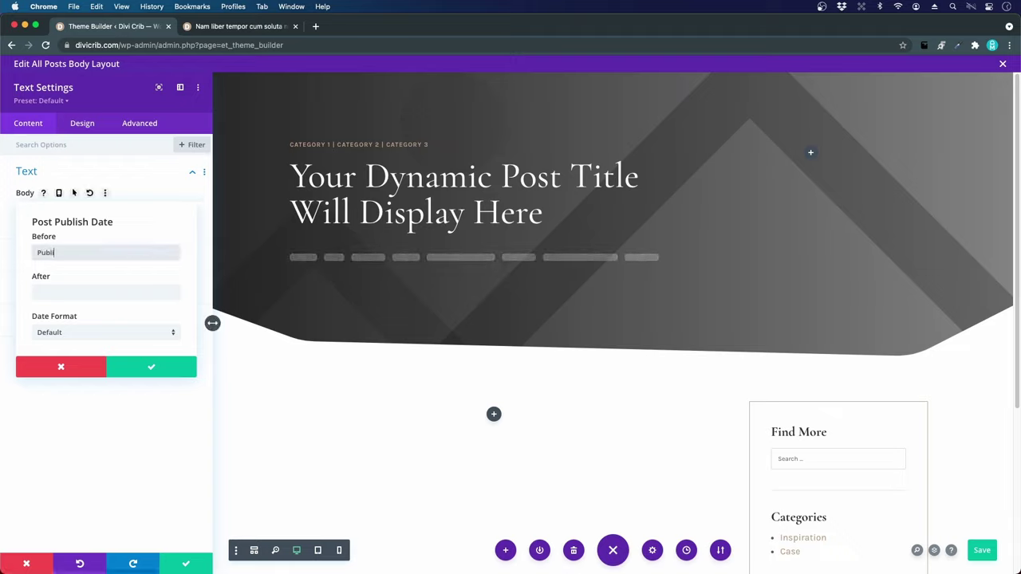
type("shed:")
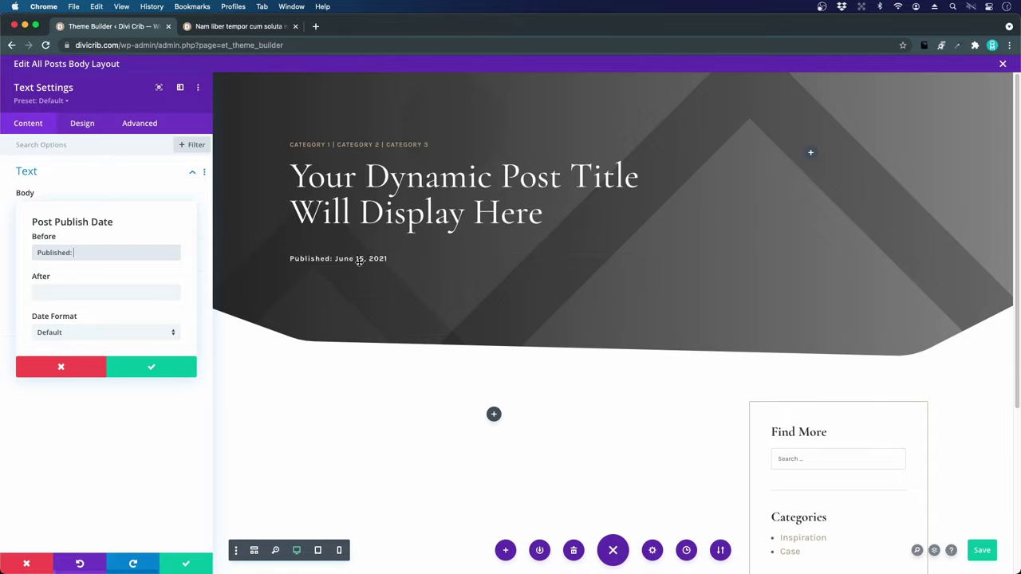
left_click(170, 367)
left_click(185, 564)
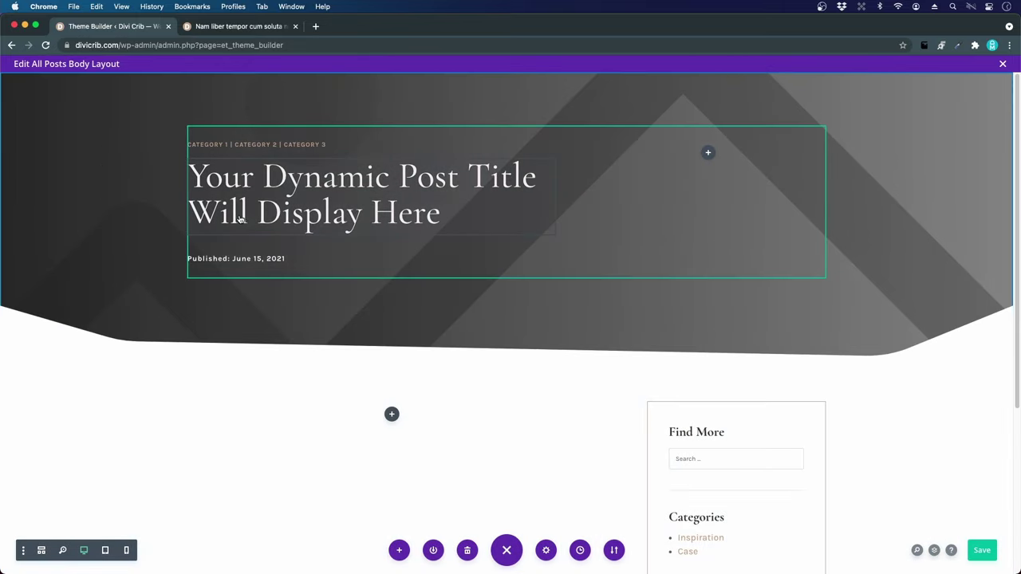
mouse_move(241, 224)
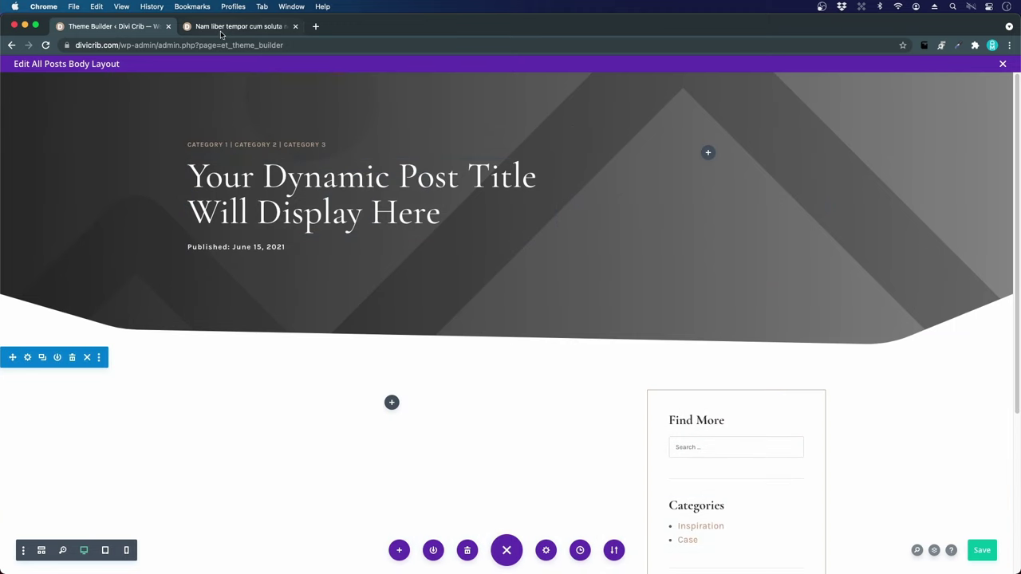
left_click(224, 29)
scroll(267, 275, "down", 5)
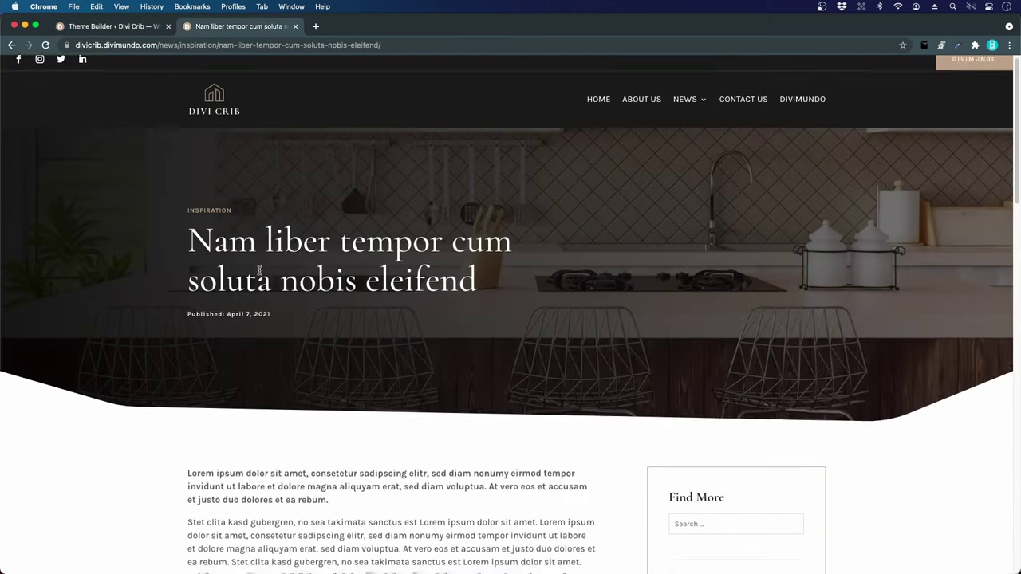
scroll(262, 274, "up", 3)
scroll(259, 274, "down", 5)
scroll(260, 274, "down", 2)
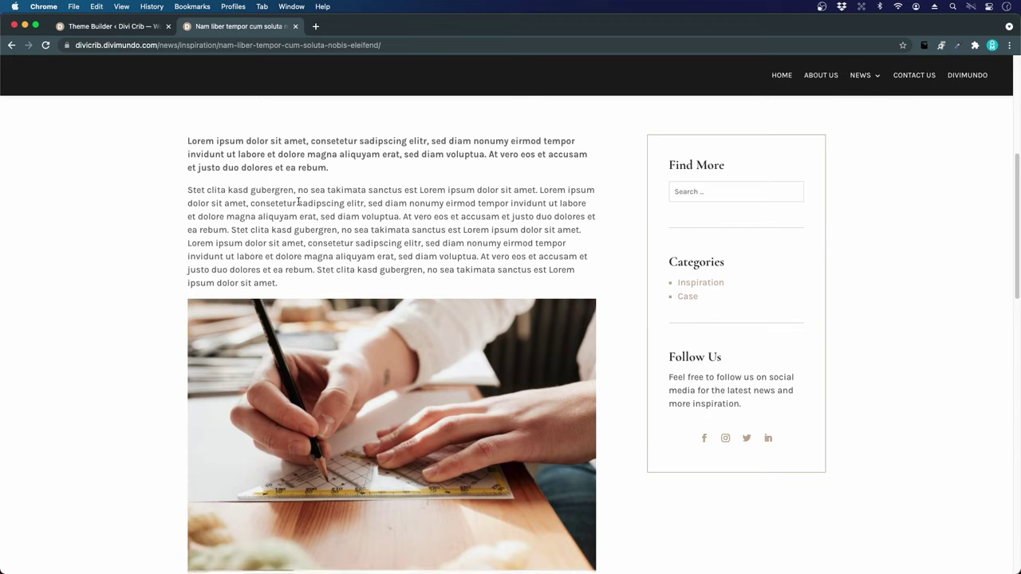
left_click(144, 32)
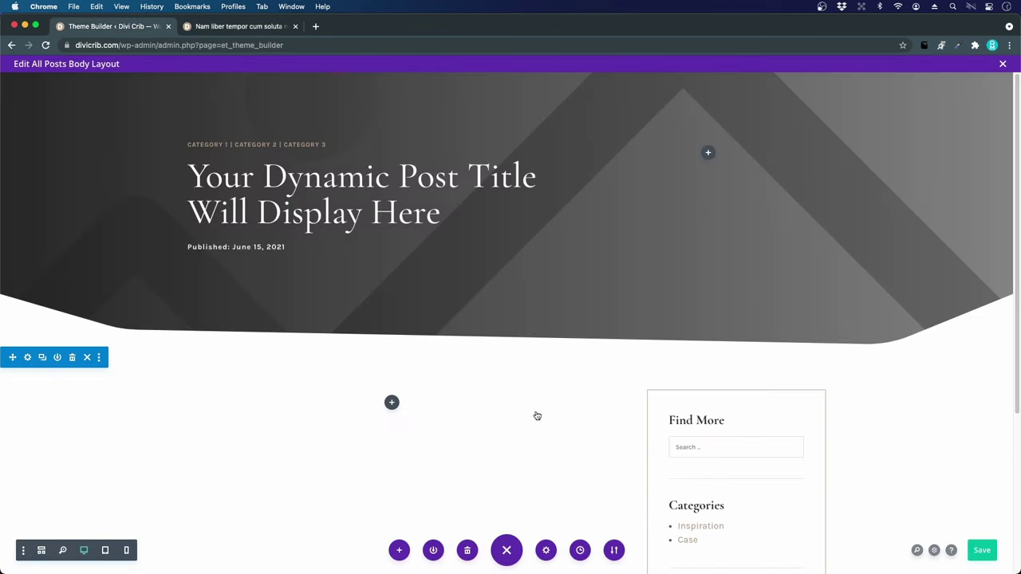
scroll(558, 399, "down", 4)
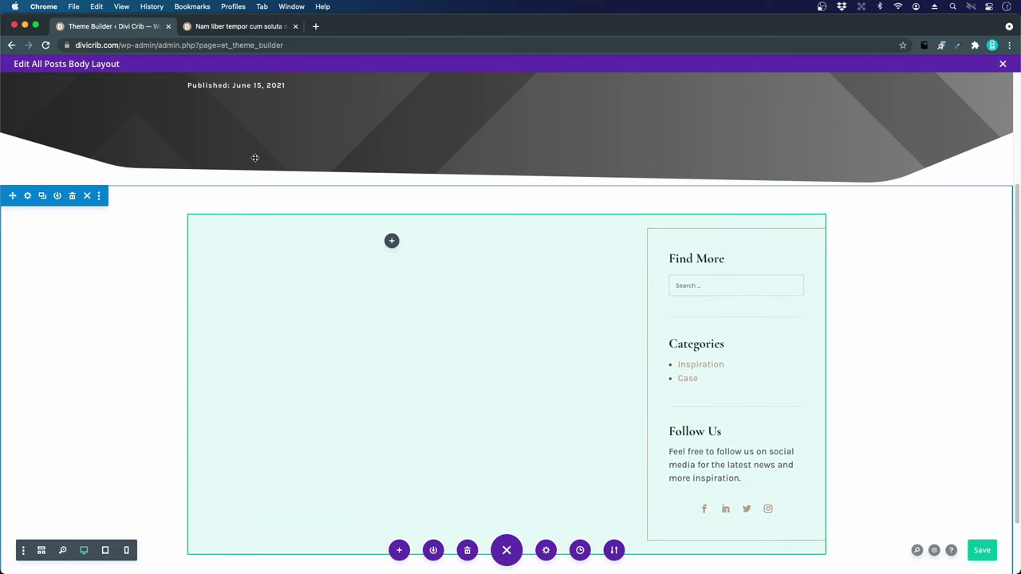
left_click(228, 28)
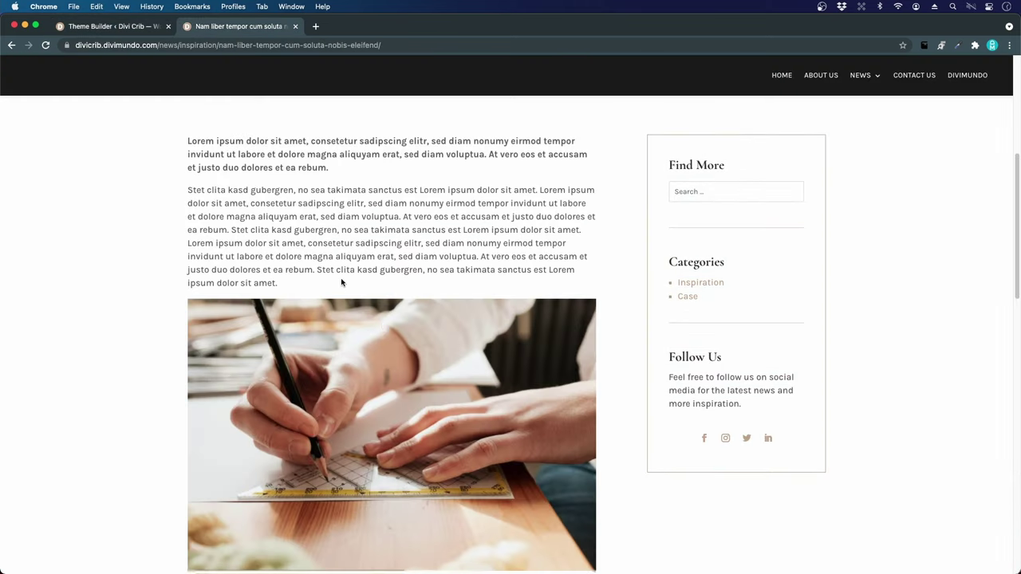
left_click(132, 30)
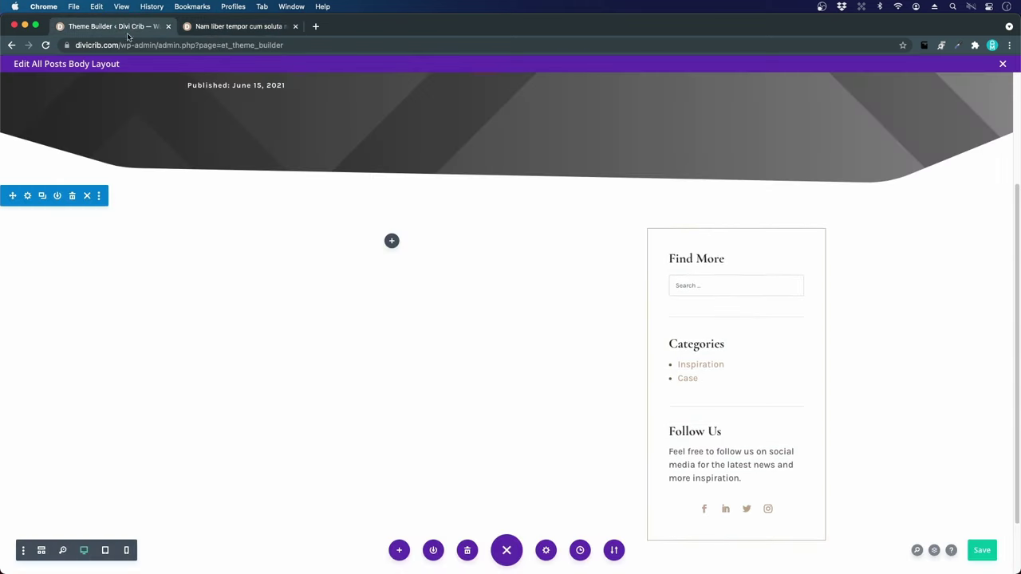
- Find Post Content by searching 'post con' and insert it into the empty left column
left_click(390, 241)
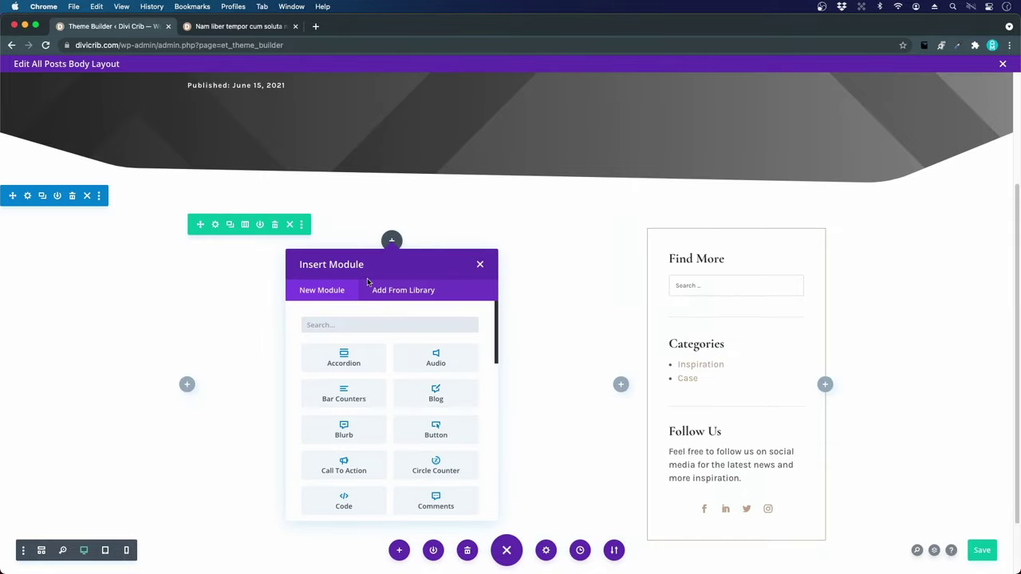
type("post con")
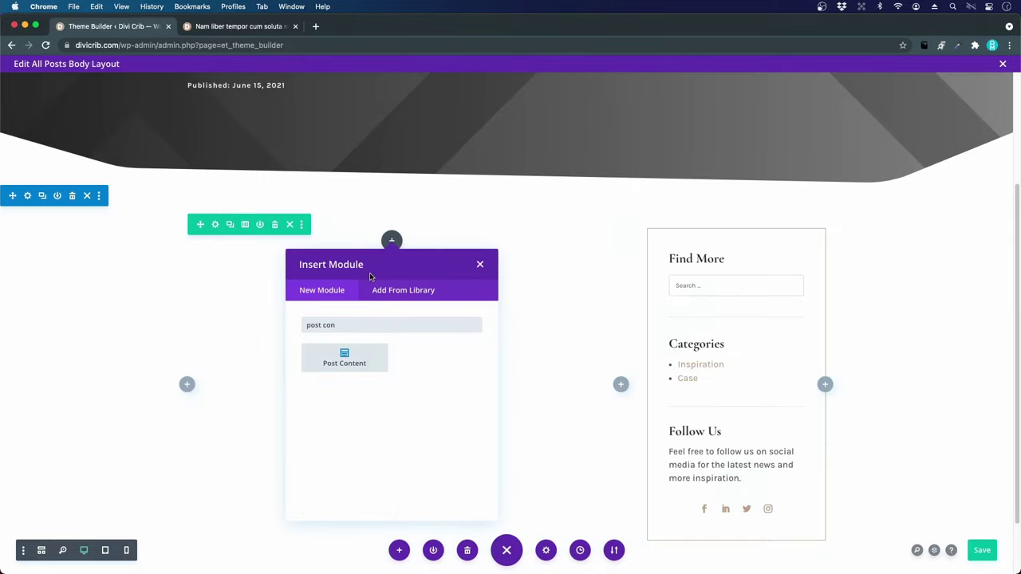
left_click(345, 359)
scroll(375, 370, "down", 3)
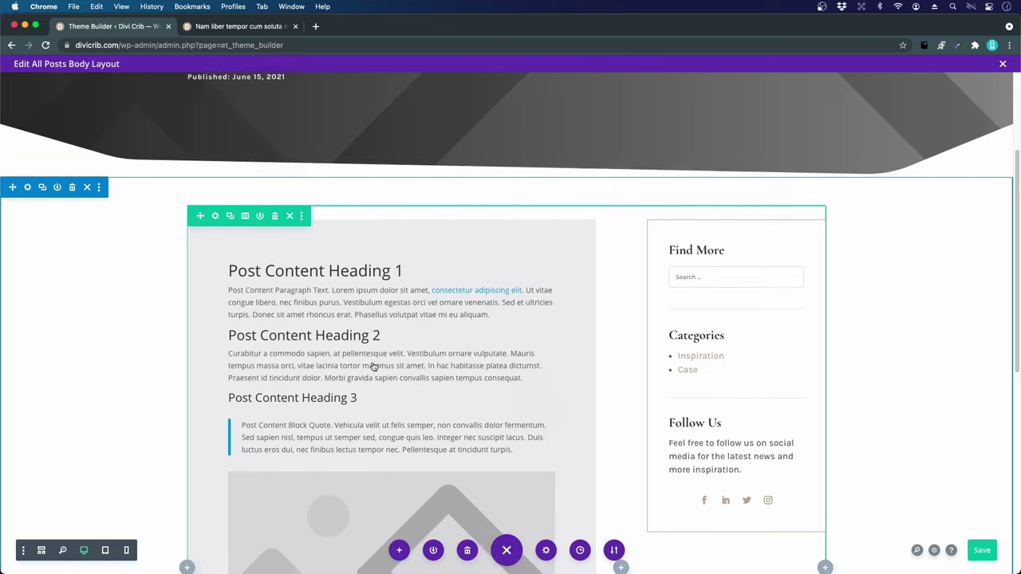
scroll(375, 370, "down", 3)
scroll(381, 376, "up", 3)
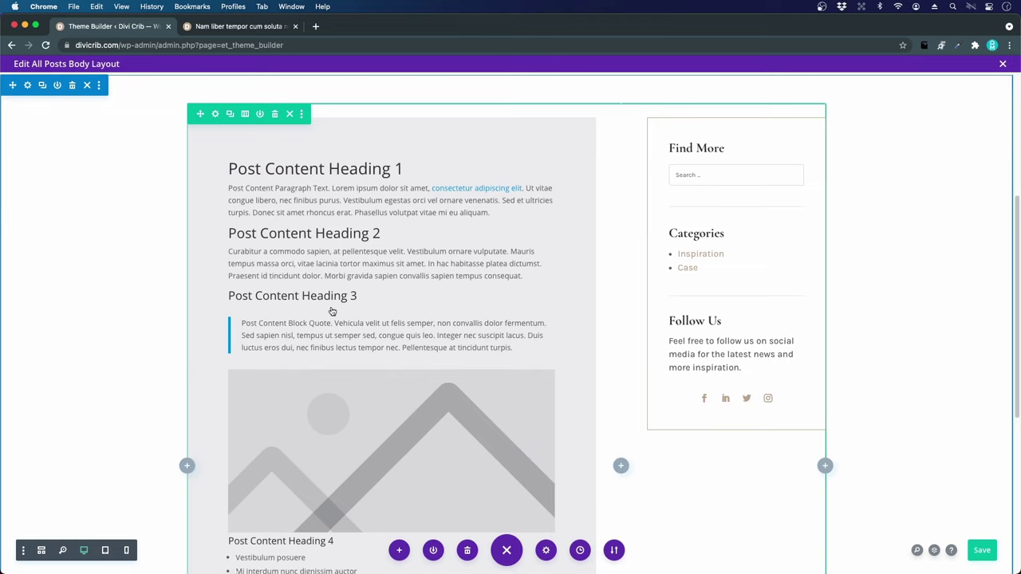
scroll(327, 309, "down", 4)
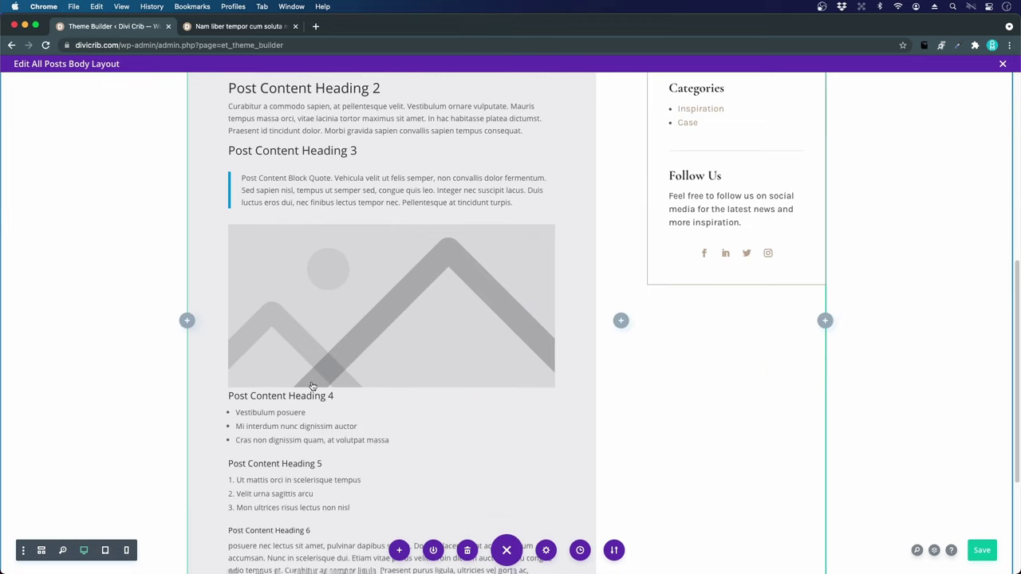
scroll(278, 375, "down", 5)
scroll(278, 372, "up", 10)
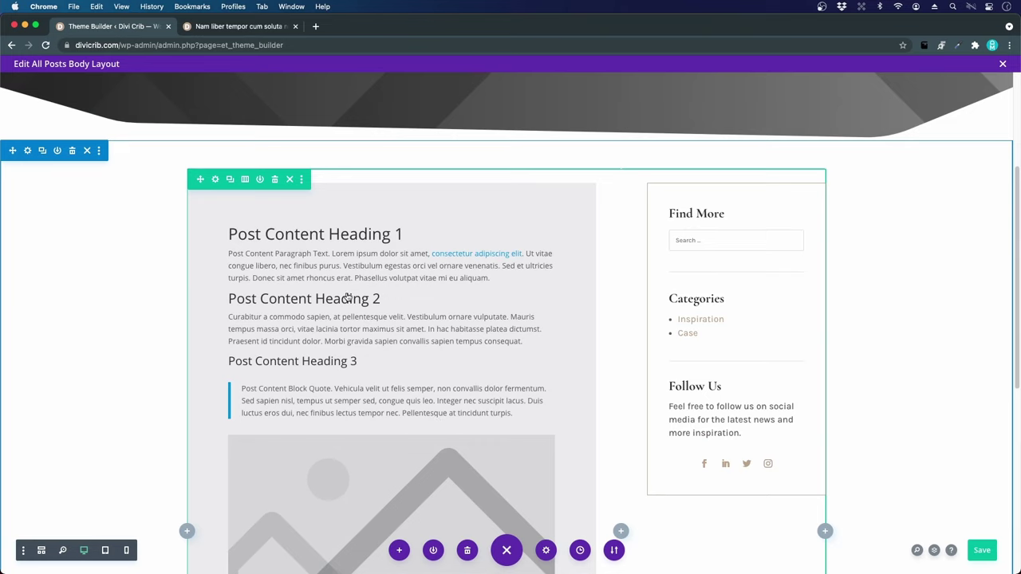
- Open the Post Content module's settings on the Design tab
left_click(379, 209)
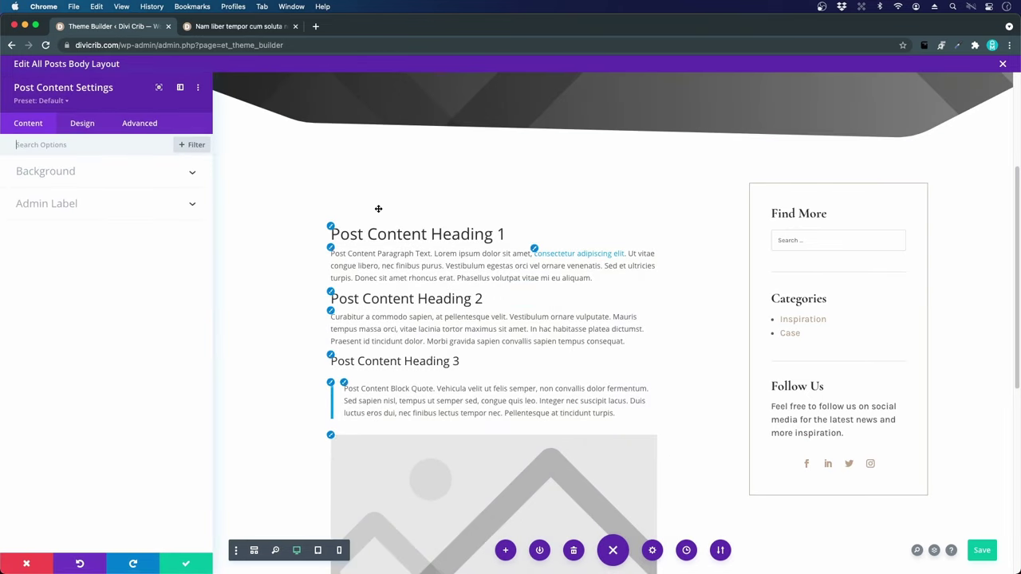
left_click(78, 124)
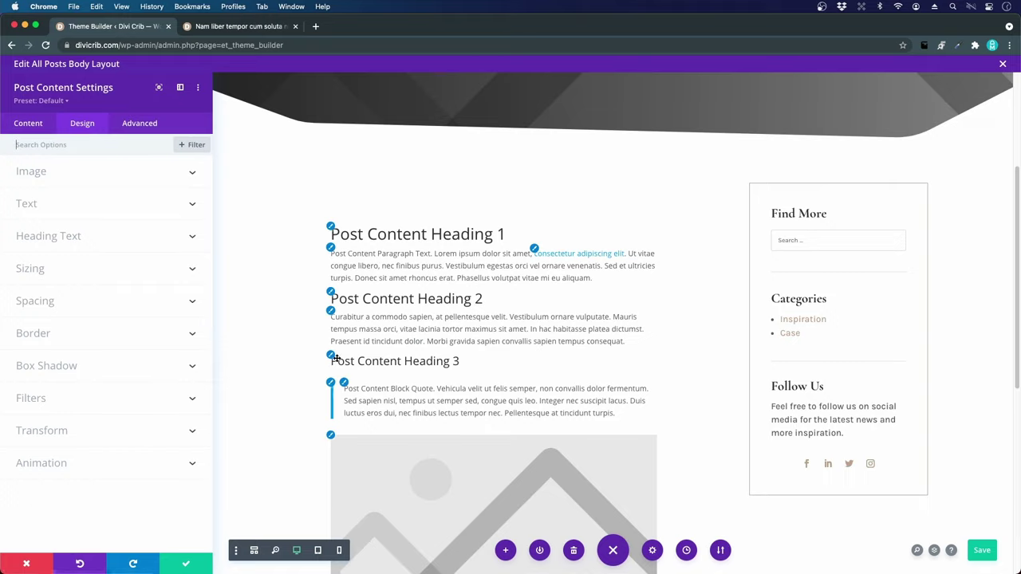
scroll(461, 237, "up", 5)
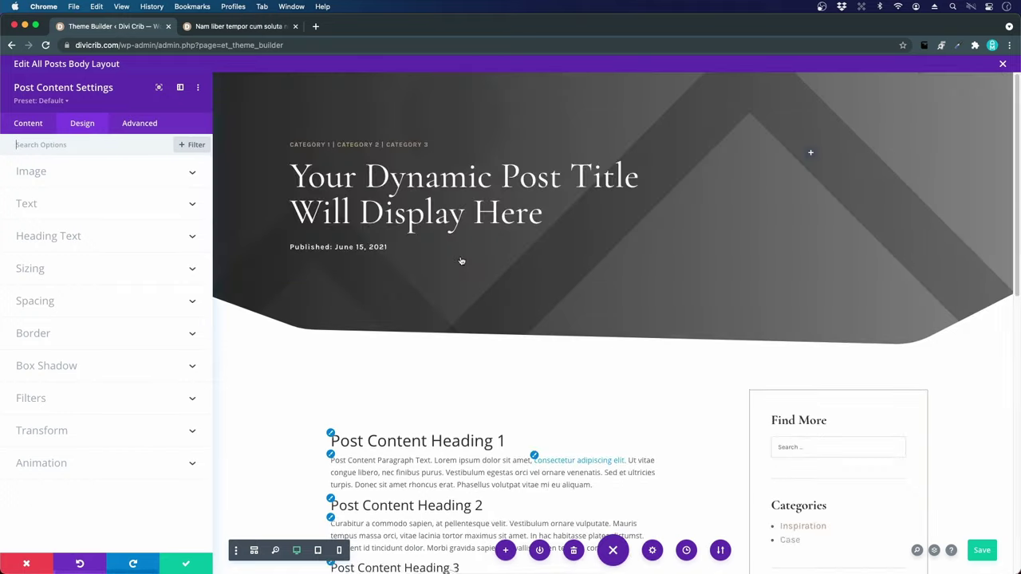
scroll(475, 317, "down", 3)
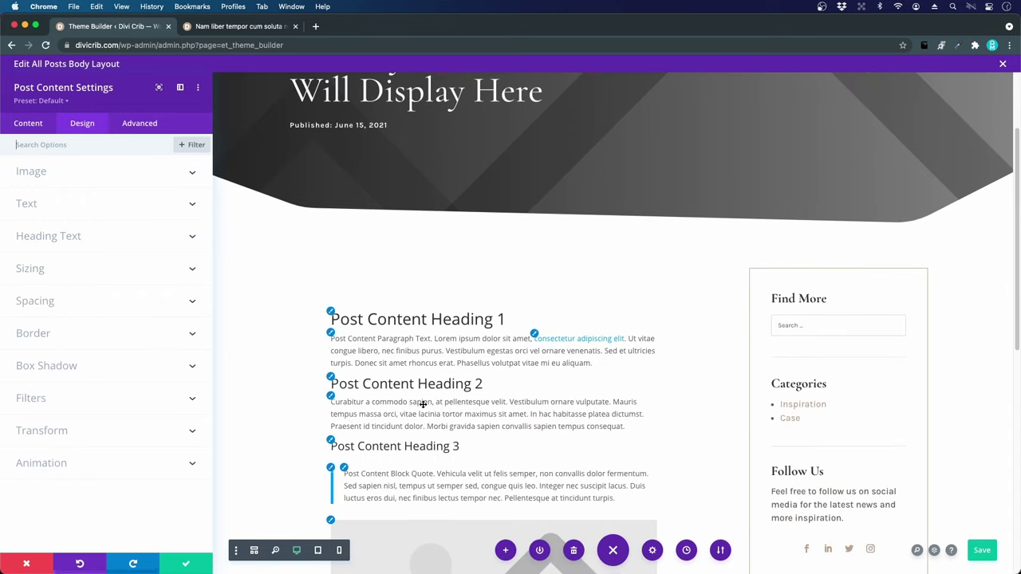
- Set Heading 2 to Cormorant Garamond at 42px on desktop
left_click(331, 377)
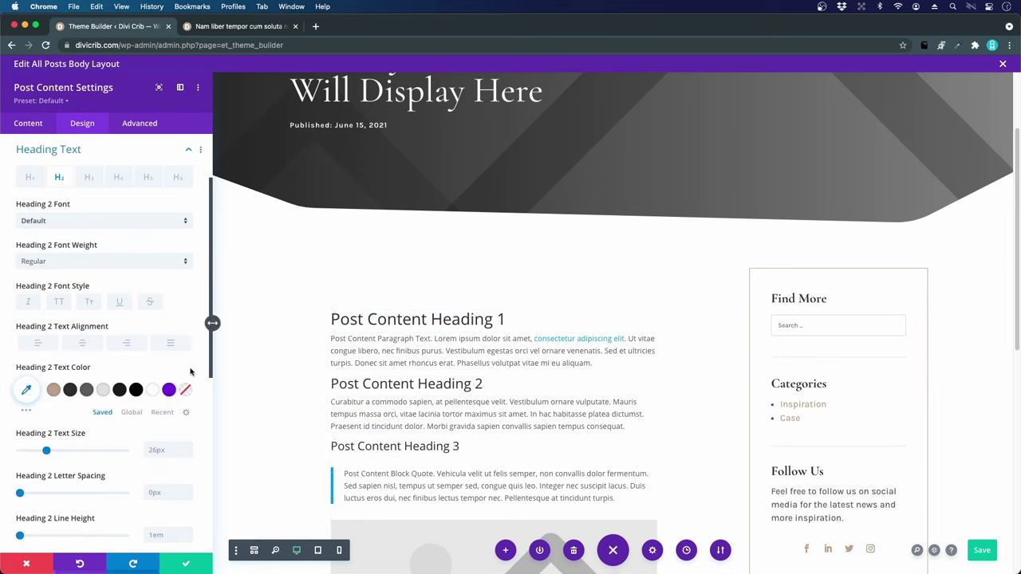
left_click(82, 221)
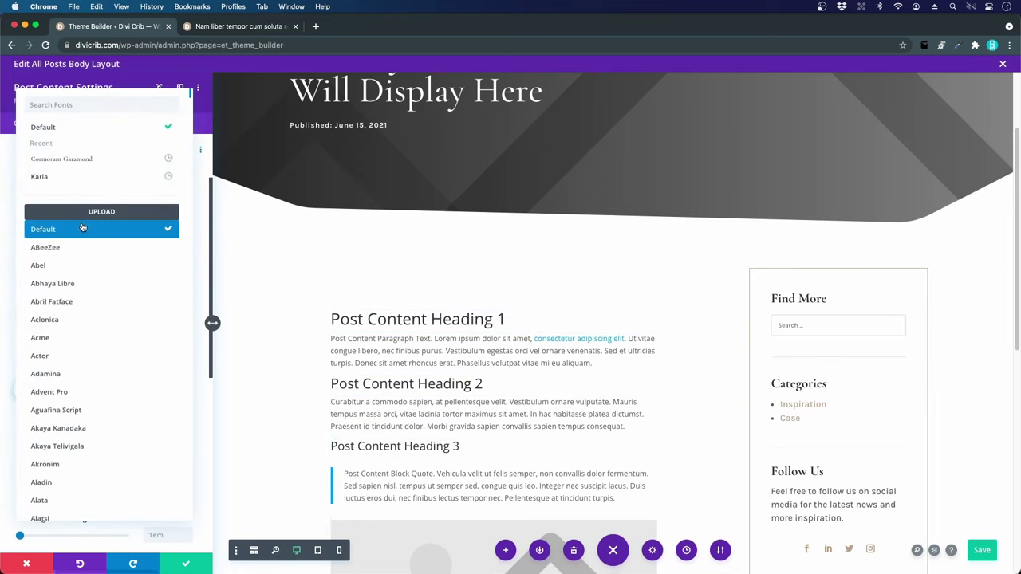
left_click(41, 162)
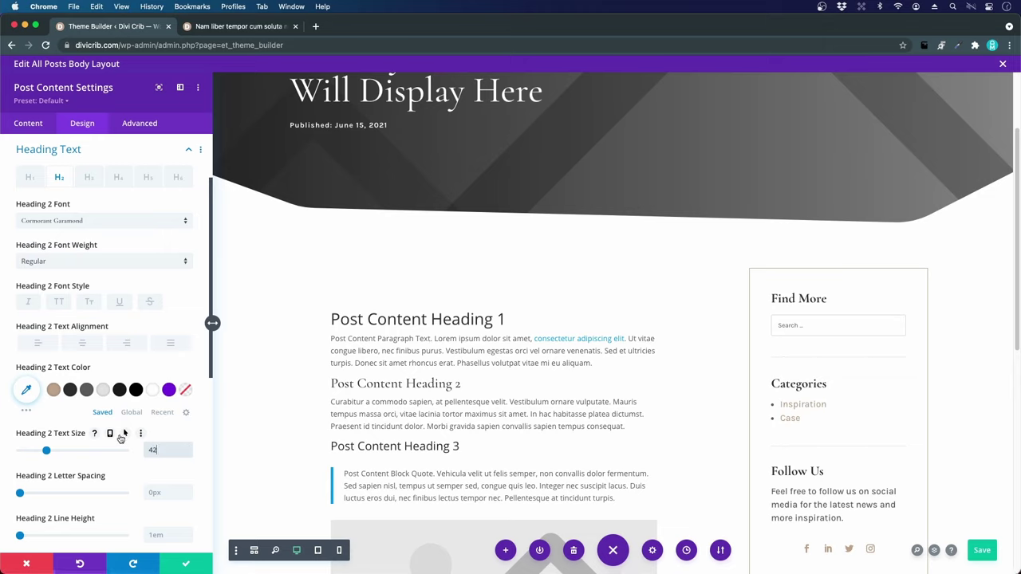
type("px")
- Give Heading 2 responsive sizes of 32px on tablet and 26px on phone
left_click(111, 434)
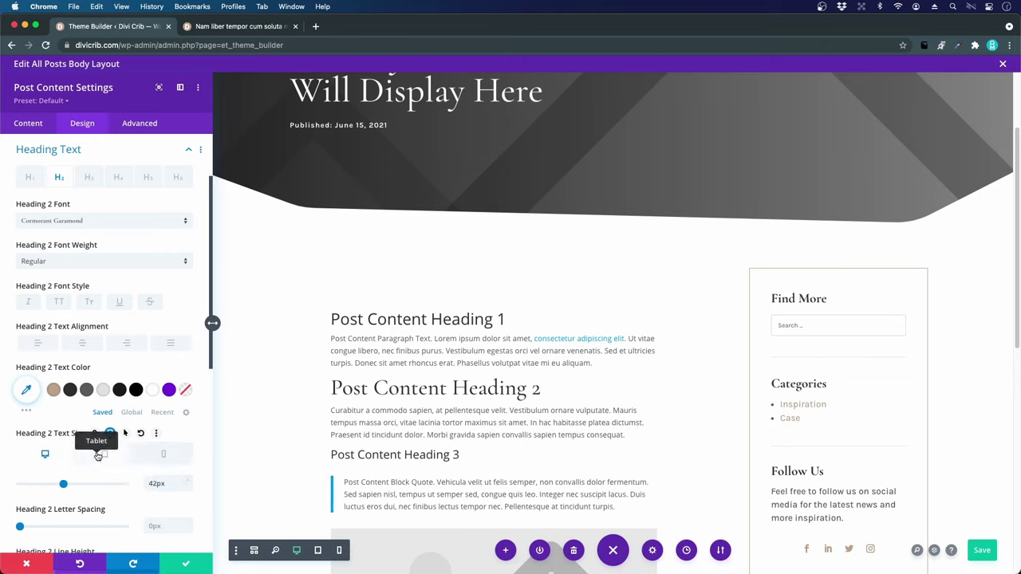
left_click(104, 453)
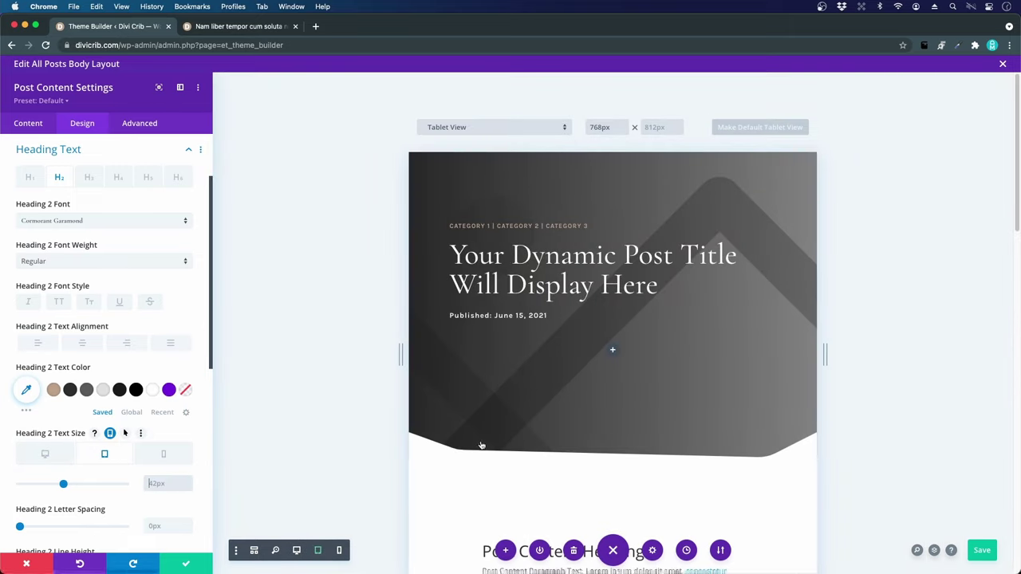
left_click(156, 484)
type("32")
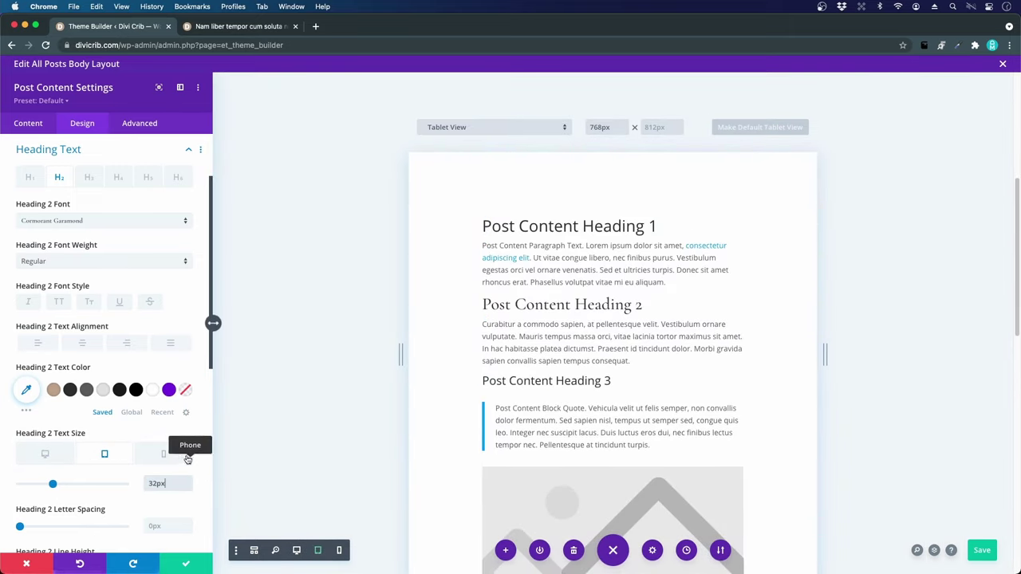
left_click(165, 455)
left_click(160, 481)
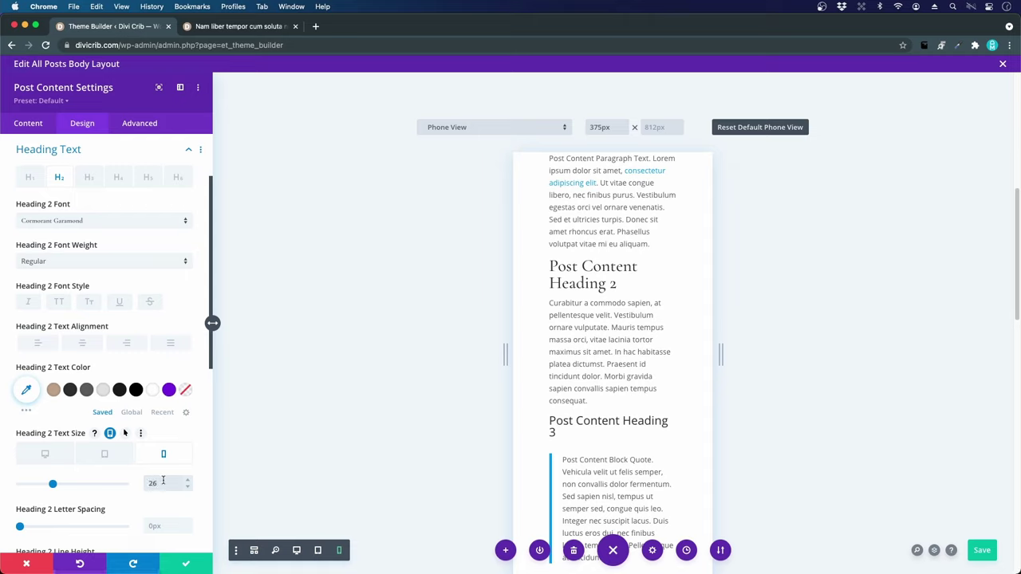
type("26")
- Set the Heading 2 line height to 1.1em
scroll(169, 476, "down", 2)
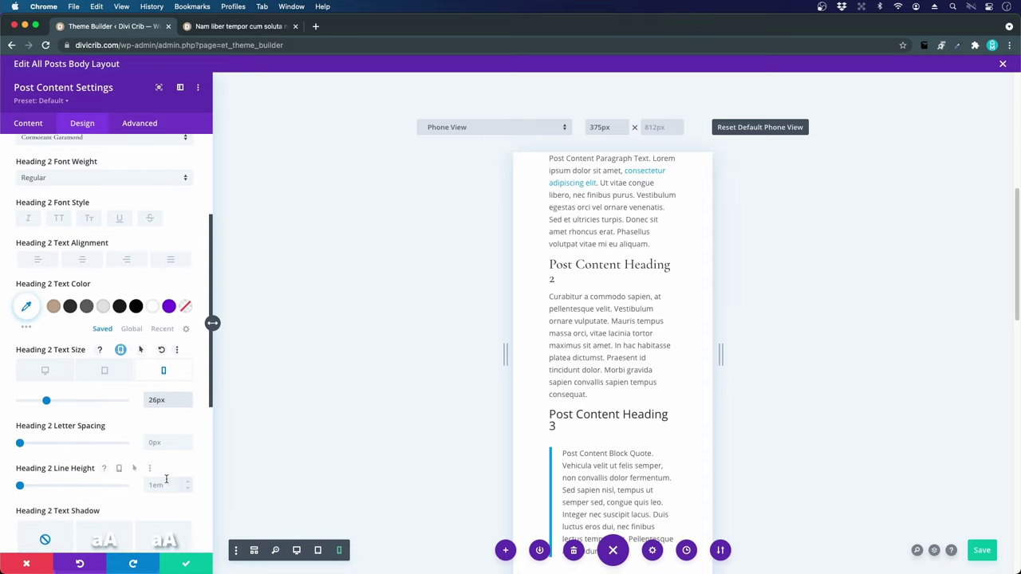
left_click(167, 480)
type("1.1em")
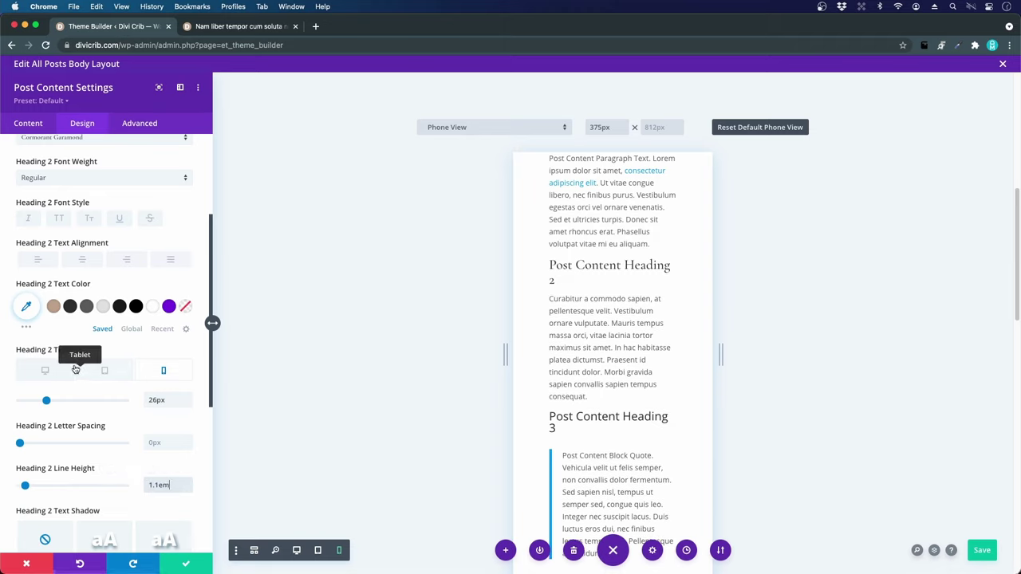
scroll(58, 374, "up", 1)
scroll(59, 367, "down", 3)
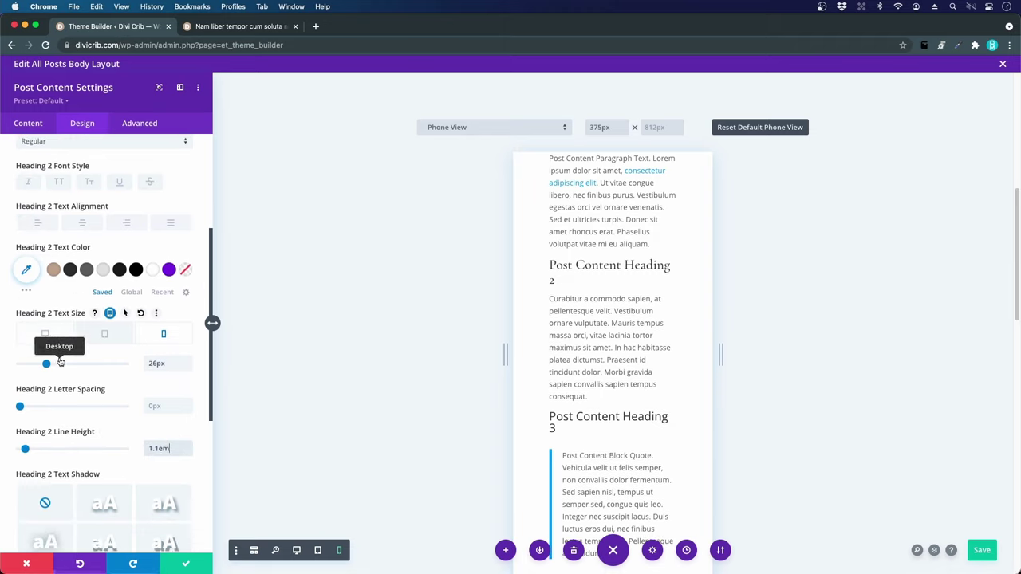
scroll(59, 361, "down", 5)
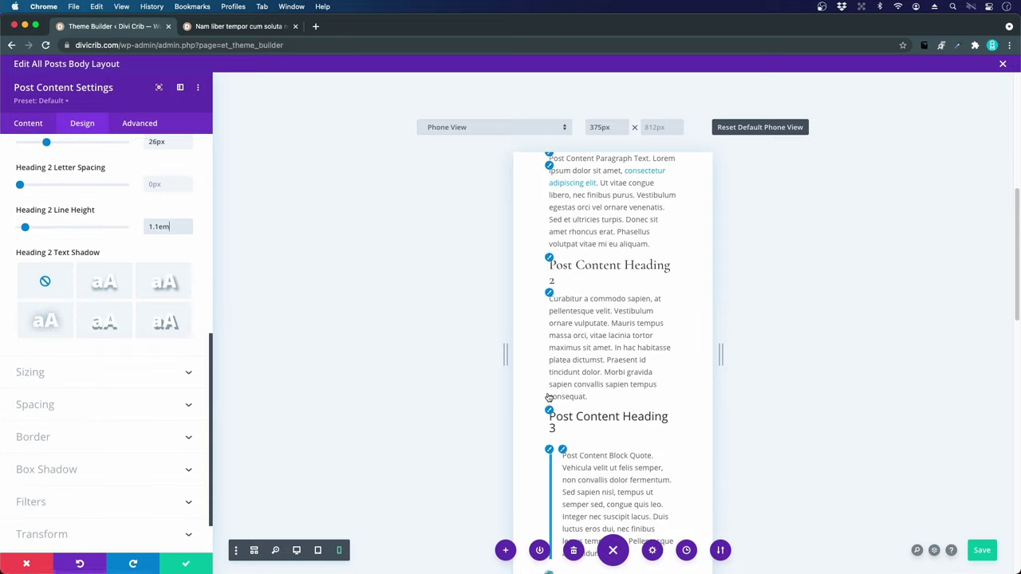
left_click(549, 410)
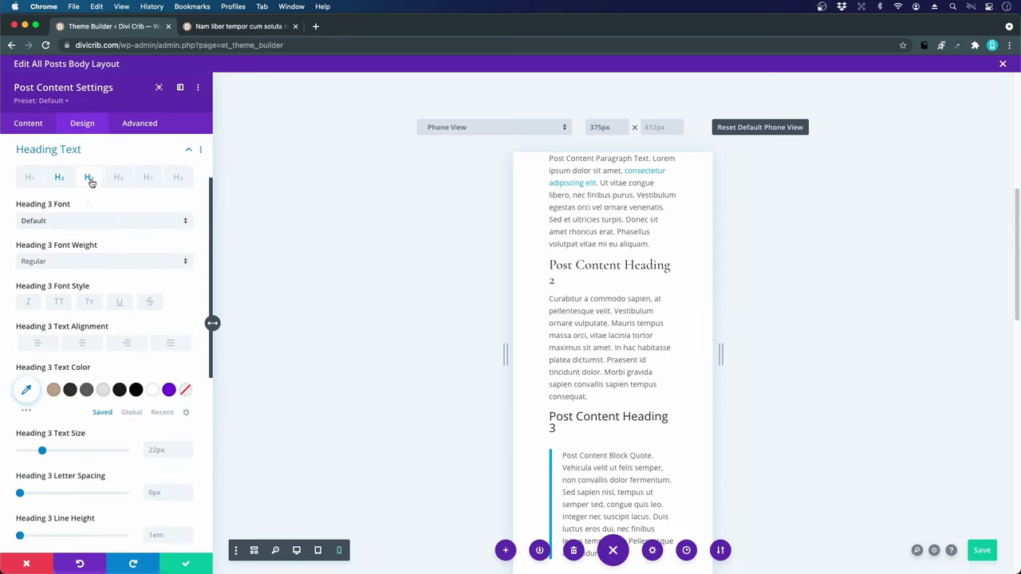
- Set Heading 3 to bold Cormorant Garamond
left_click(69, 224)
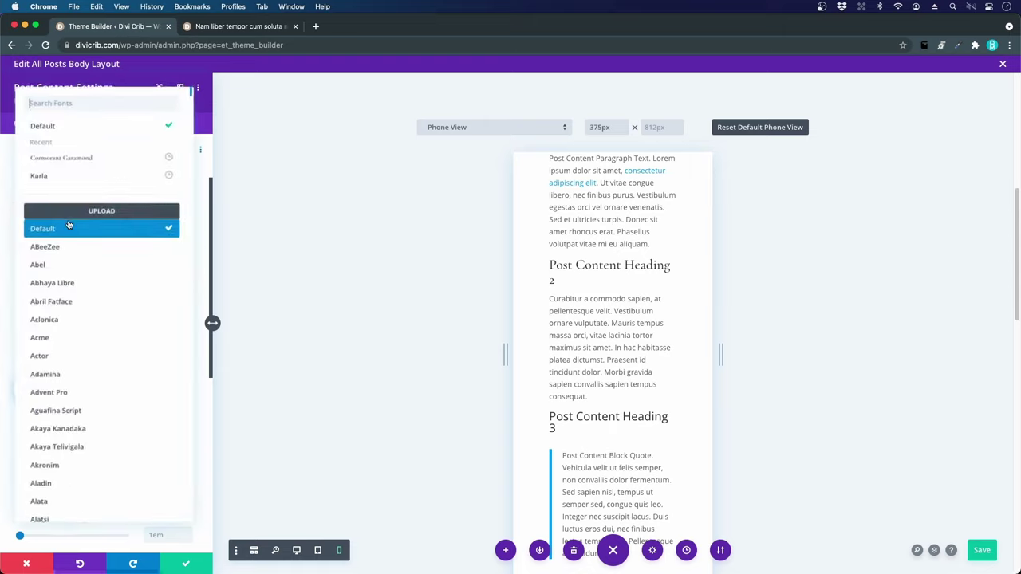
left_click(67, 162)
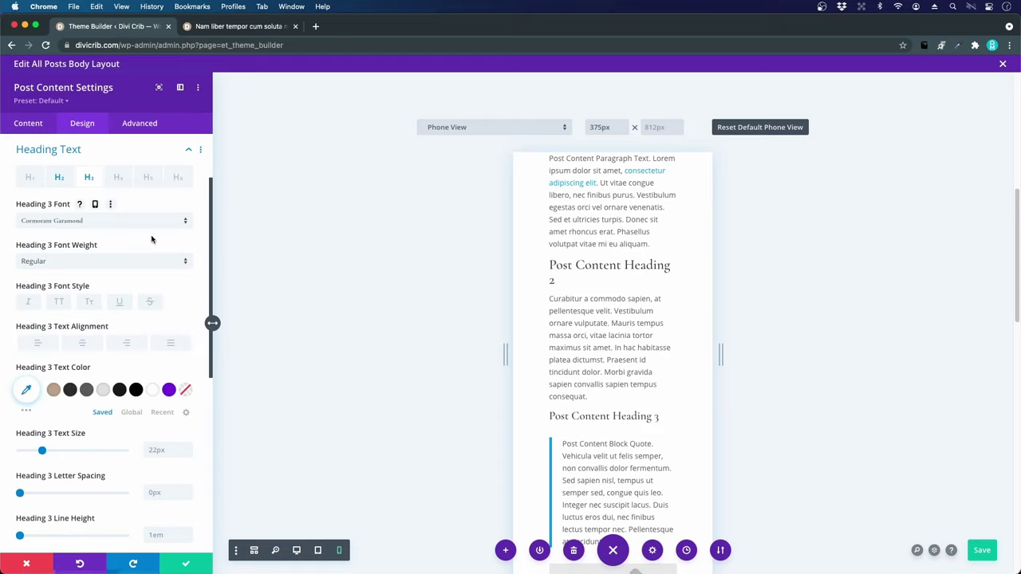
left_click(34, 260)
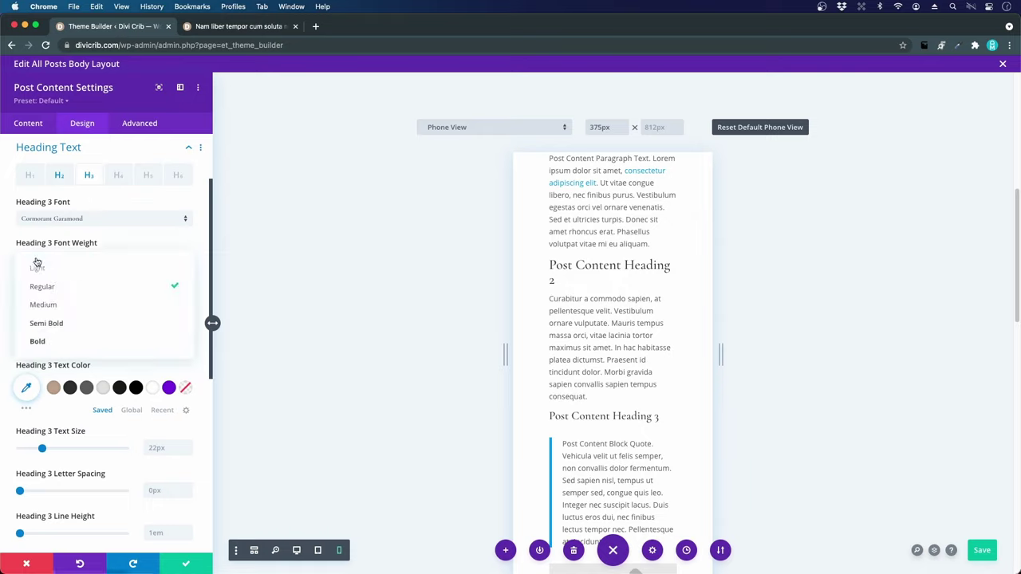
left_click(57, 340)
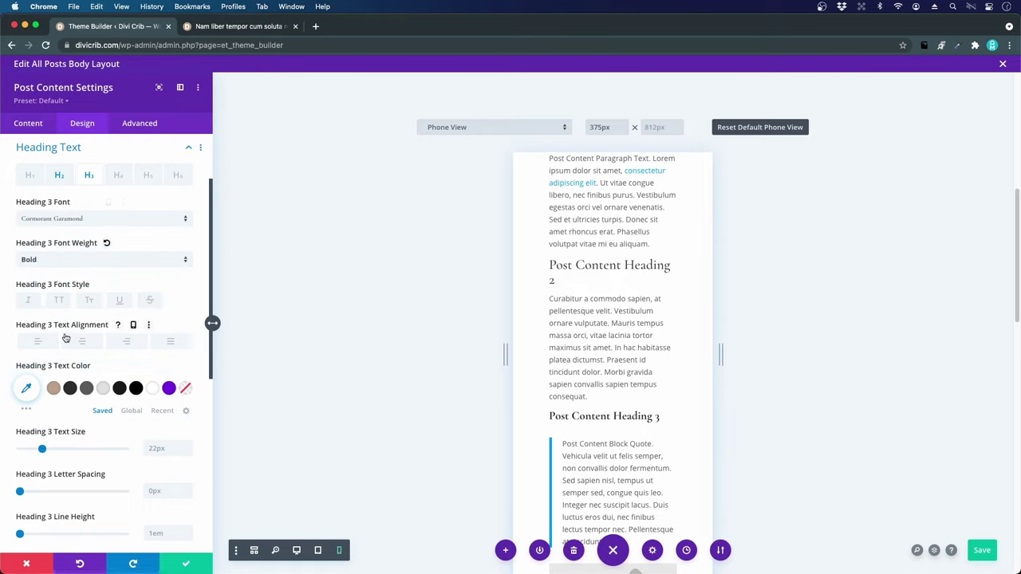
scroll(65, 337, "down", 1)
scroll(65, 337, "down", 2)
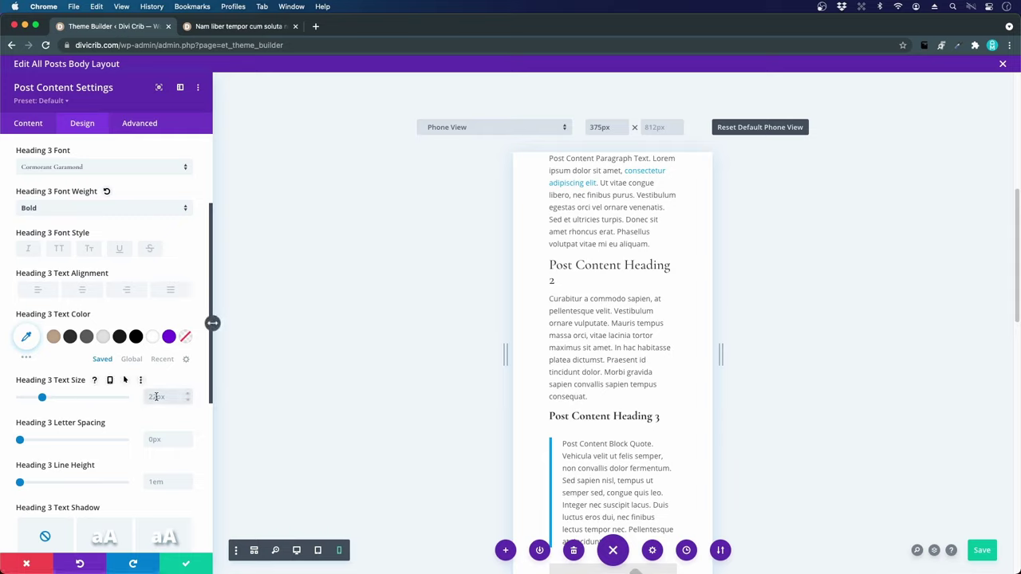
- Give Heading 3 responsive text sizes, with 21px on phone
left_click(109, 380)
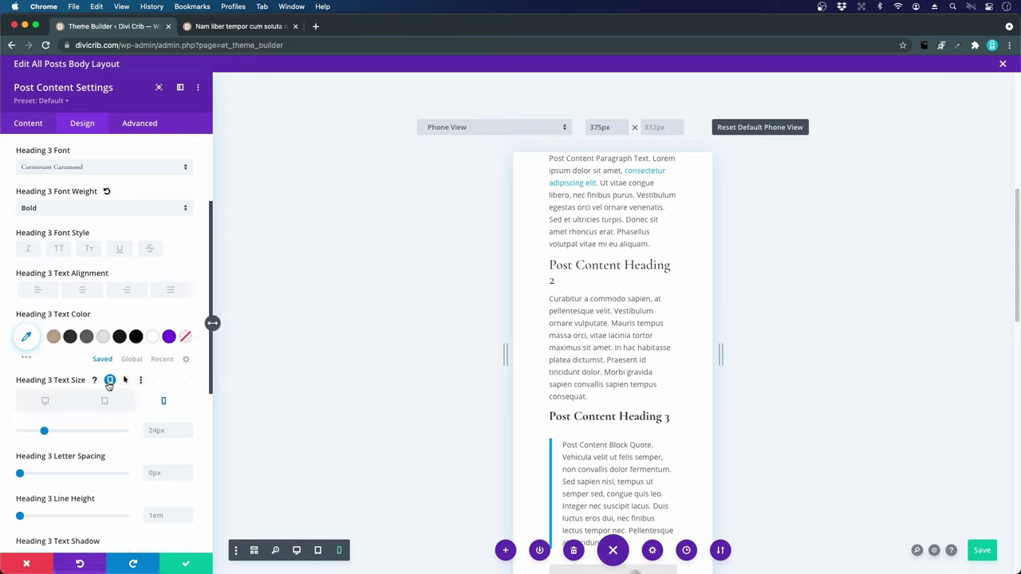
left_click(112, 405)
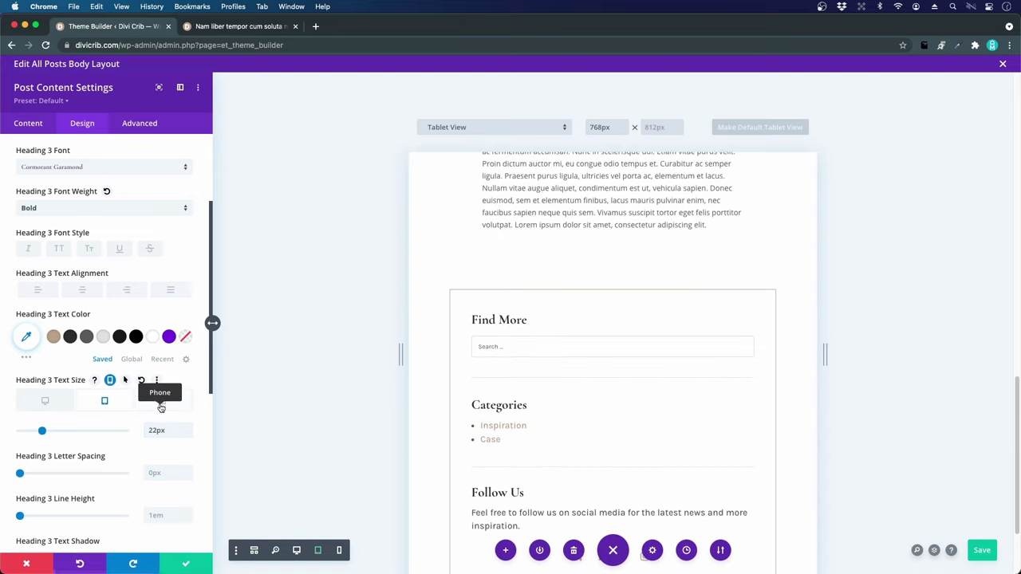
left_click(162, 403)
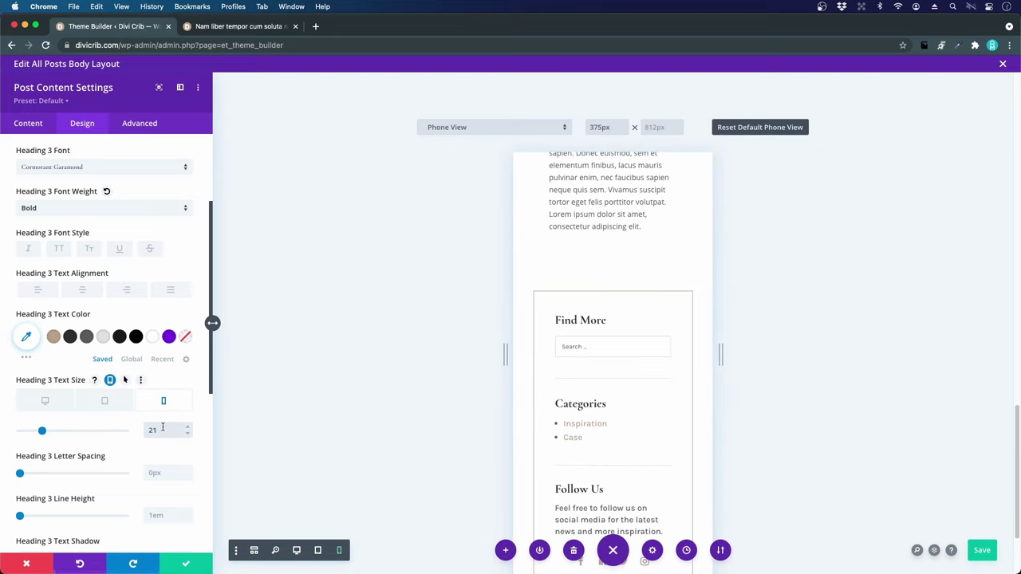
scroll(640, 329, "up", 10)
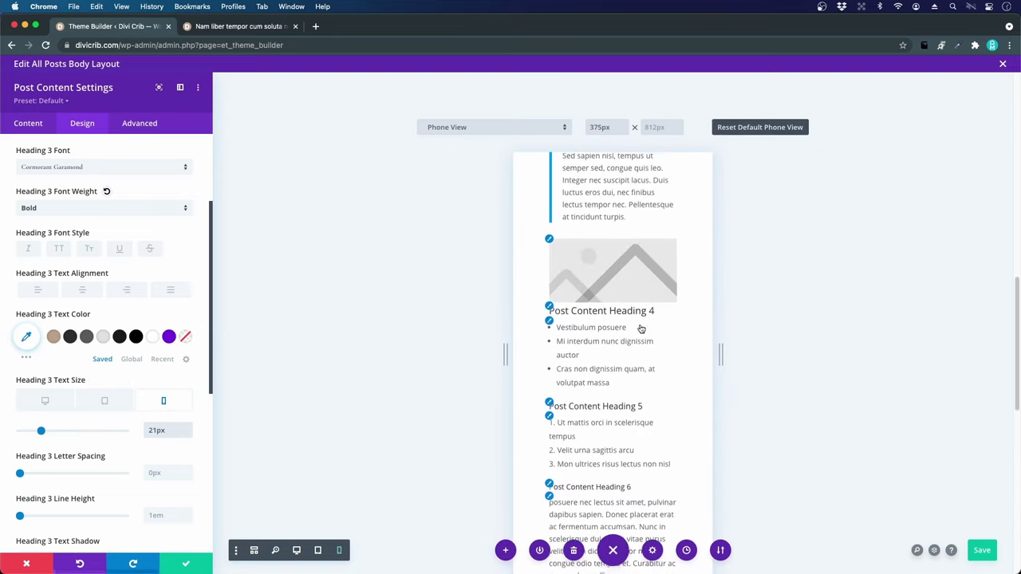
scroll(640, 329, "up", 5)
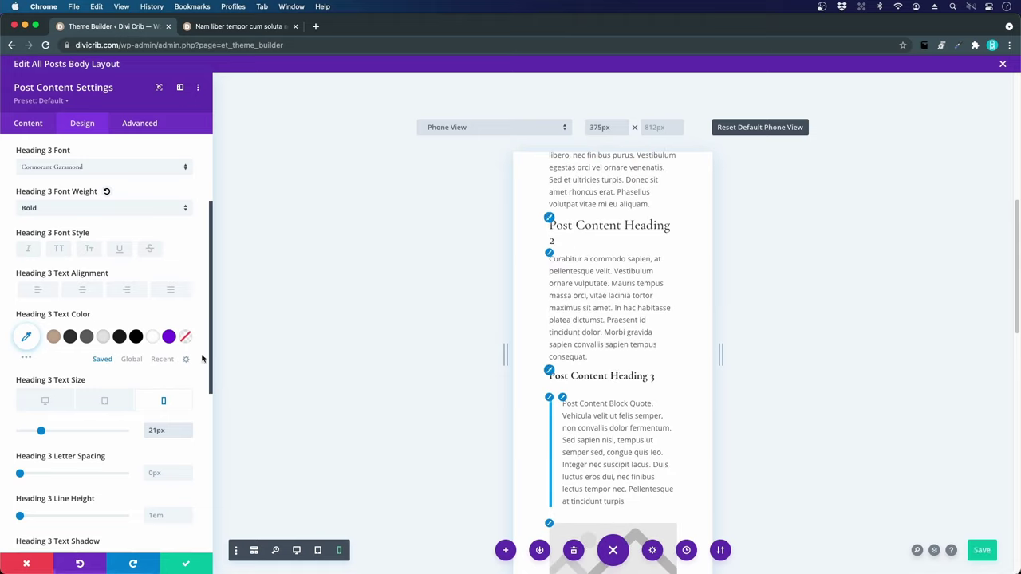
scroll(212, 322, "down", 1)
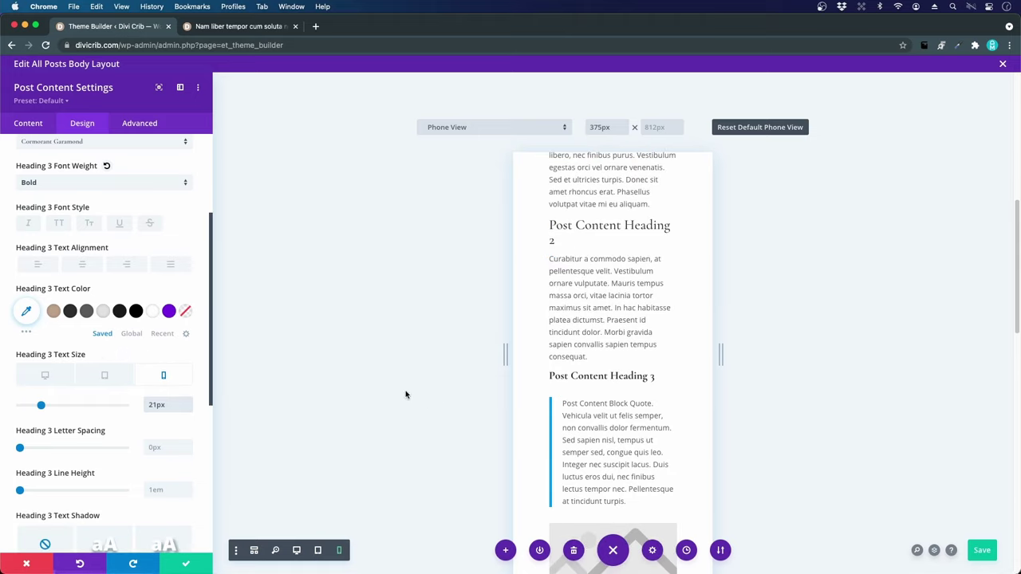
left_click(258, 476)
- Set the Heading 3 line height to 1.3em
left_click(172, 489)
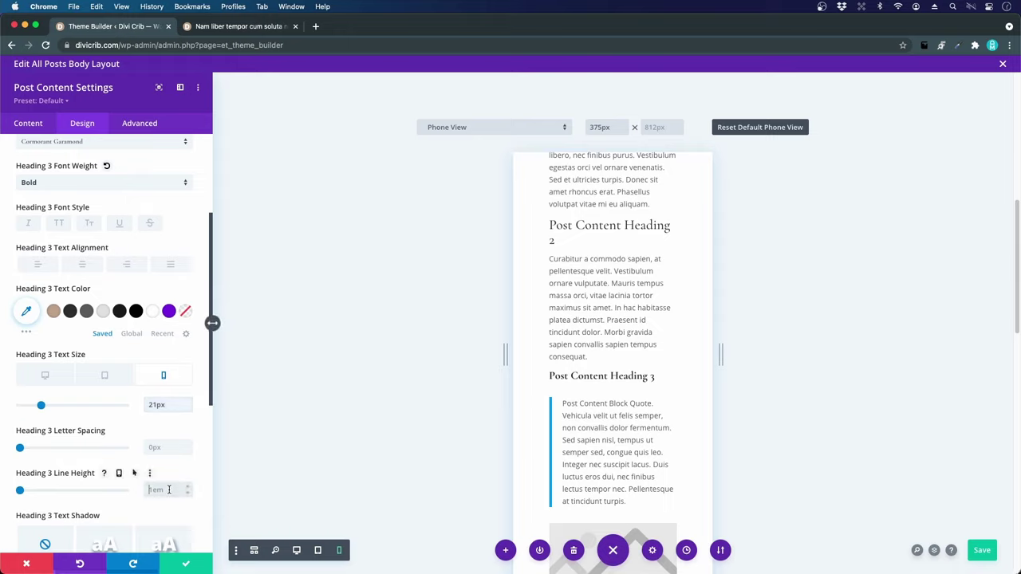
type("1.2em")
key("Up")
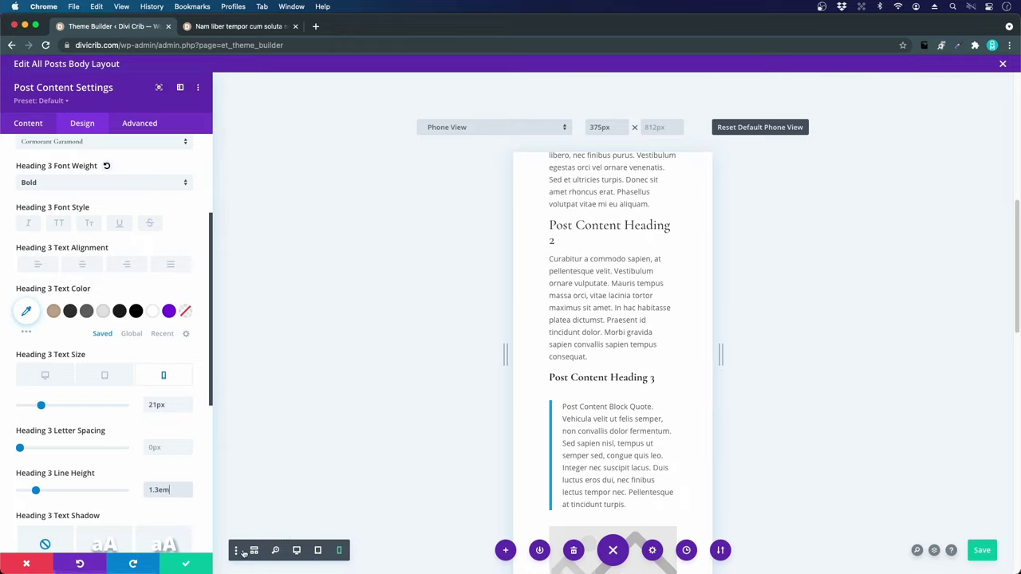
- Save the Post Content settings and scroll through the phone preview of H1, H2 and H3 headings
left_click(192, 563)
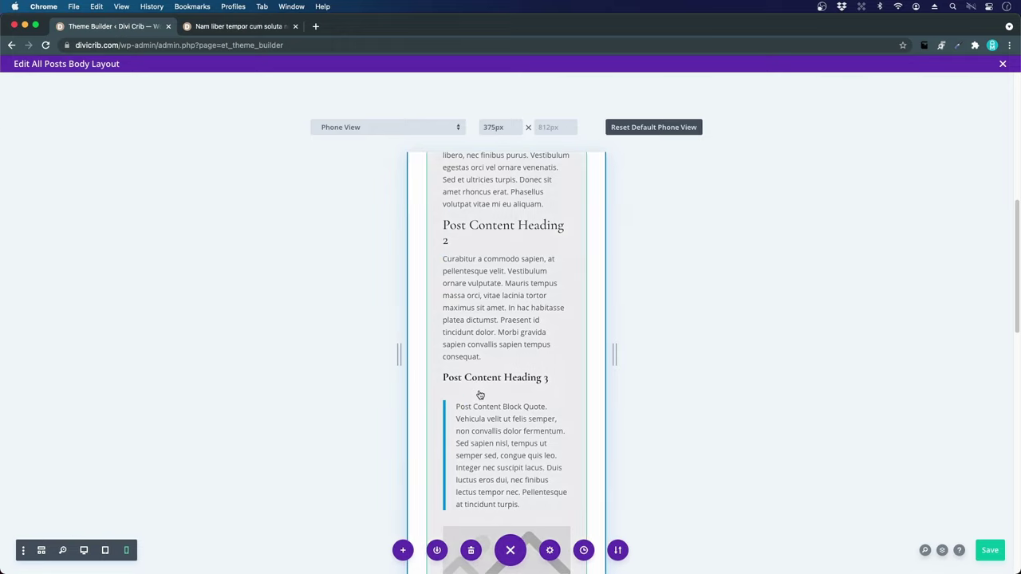
scroll(479, 396, "down", 1)
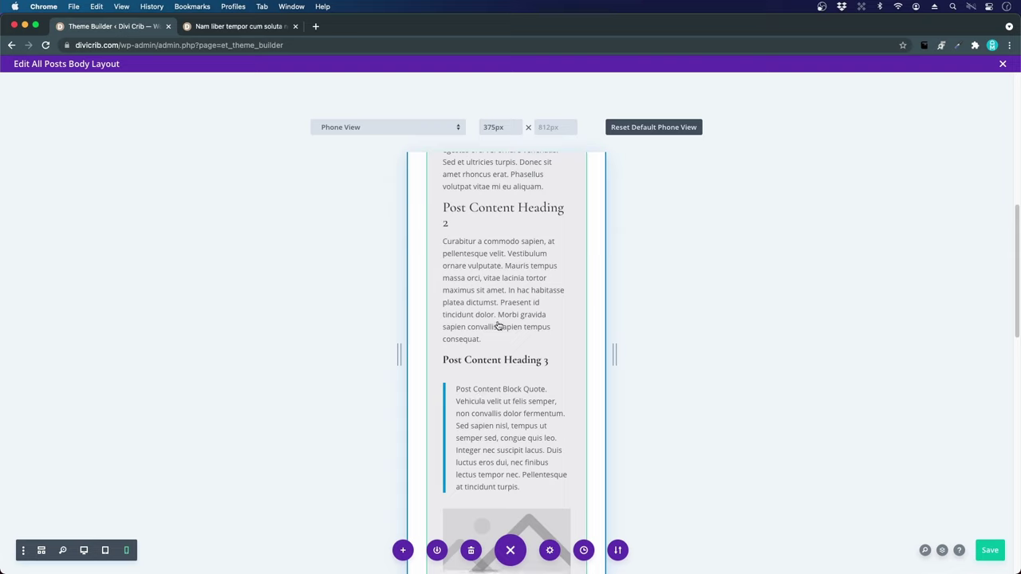
scroll(499, 325, "down", 5)
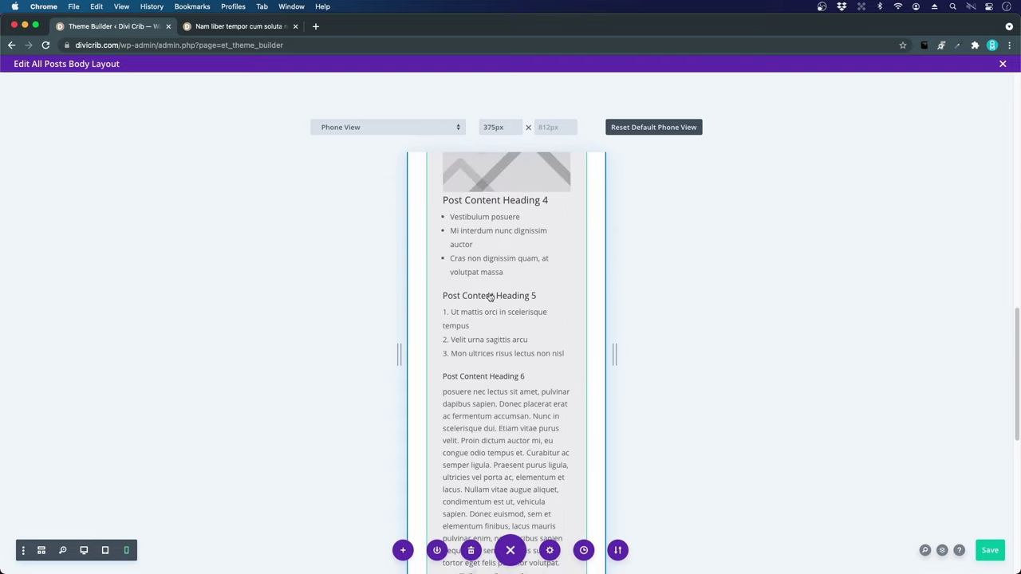
scroll(483, 381, "up", 10)
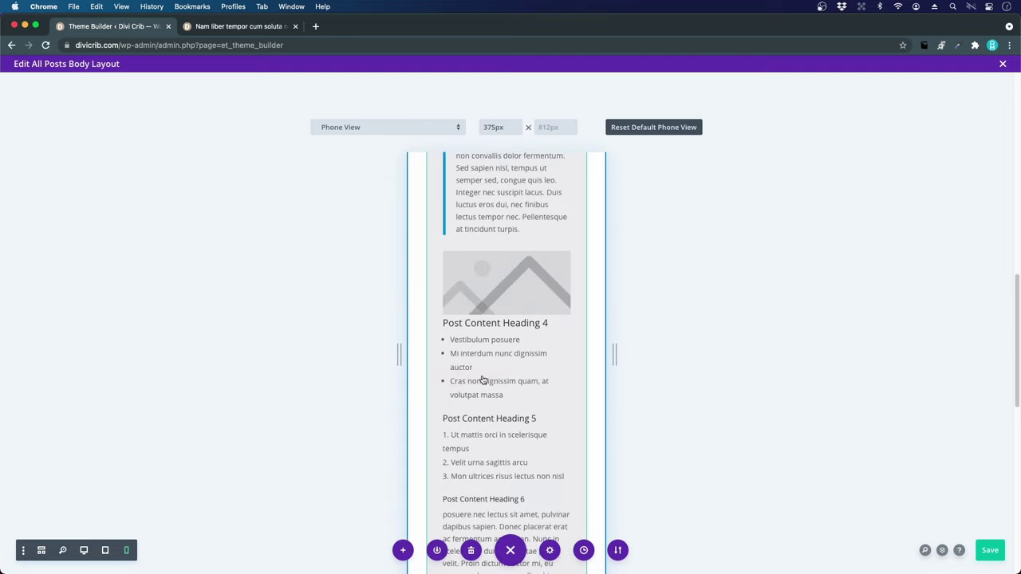
scroll(501, 408, "down", 1)
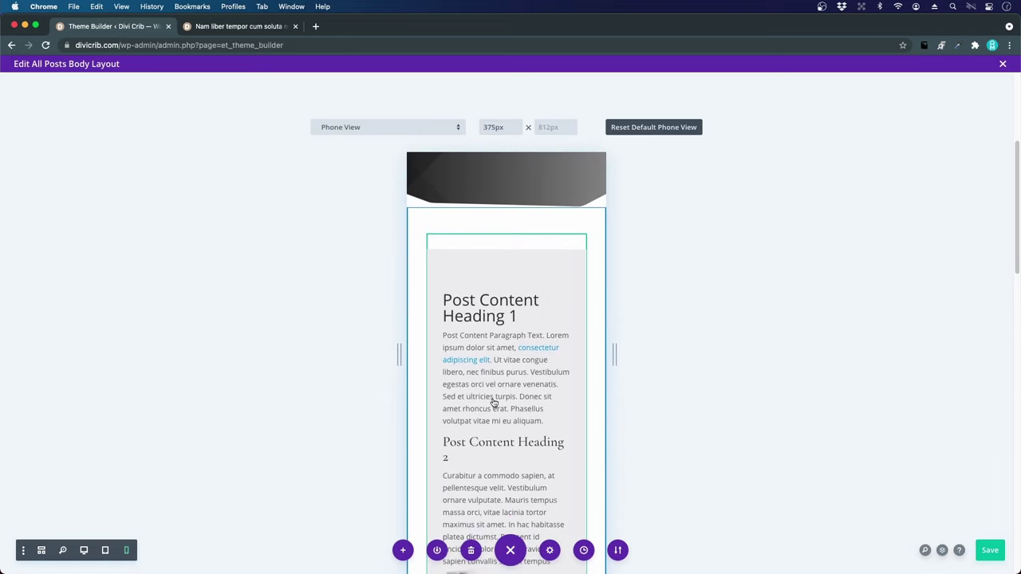
- Reopen the Post Content design settings and set the body text font to Karla
left_click(495, 276)
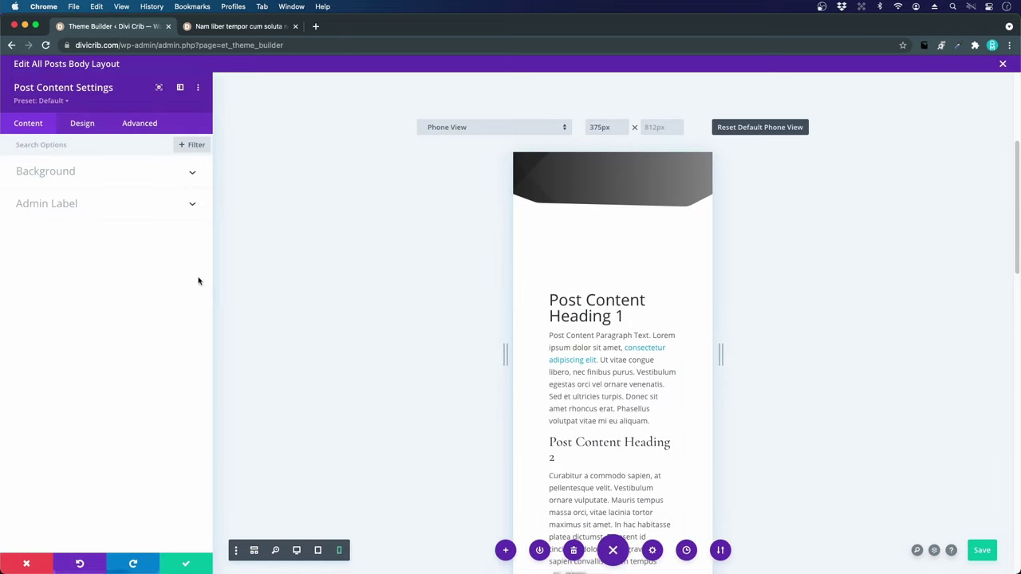
left_click(85, 125)
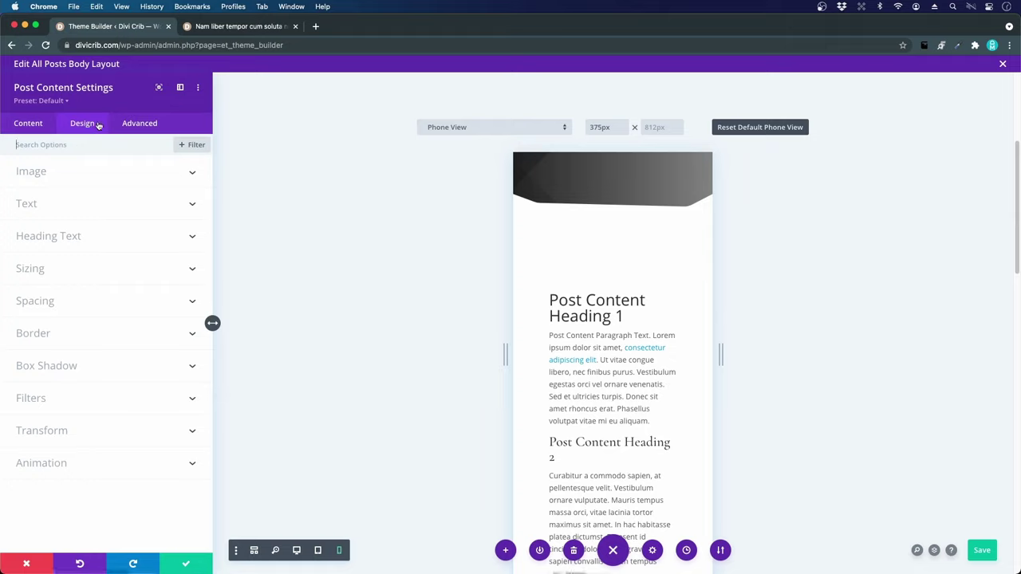
left_click(32, 206)
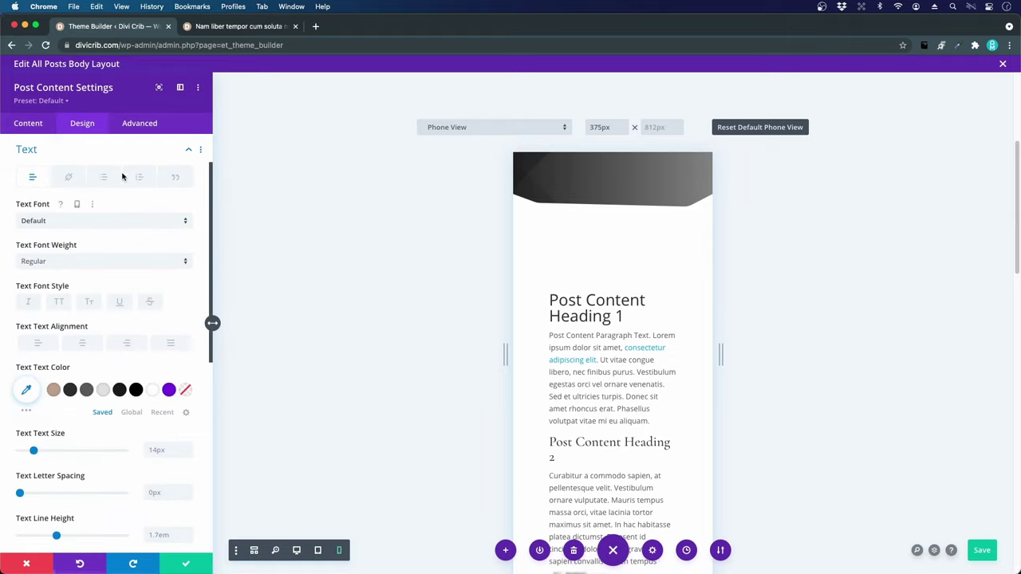
left_click(57, 220)
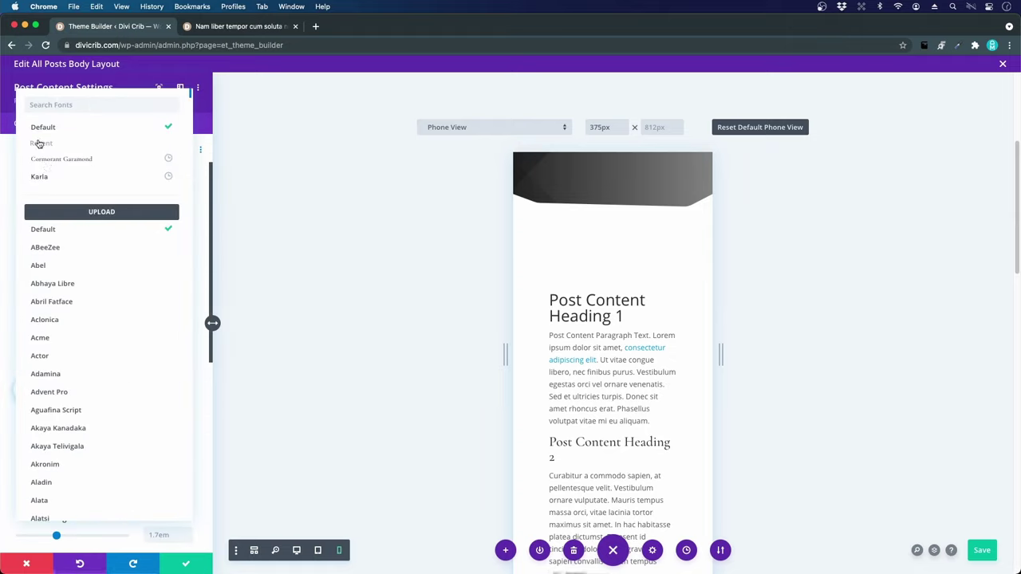
left_click(35, 176)
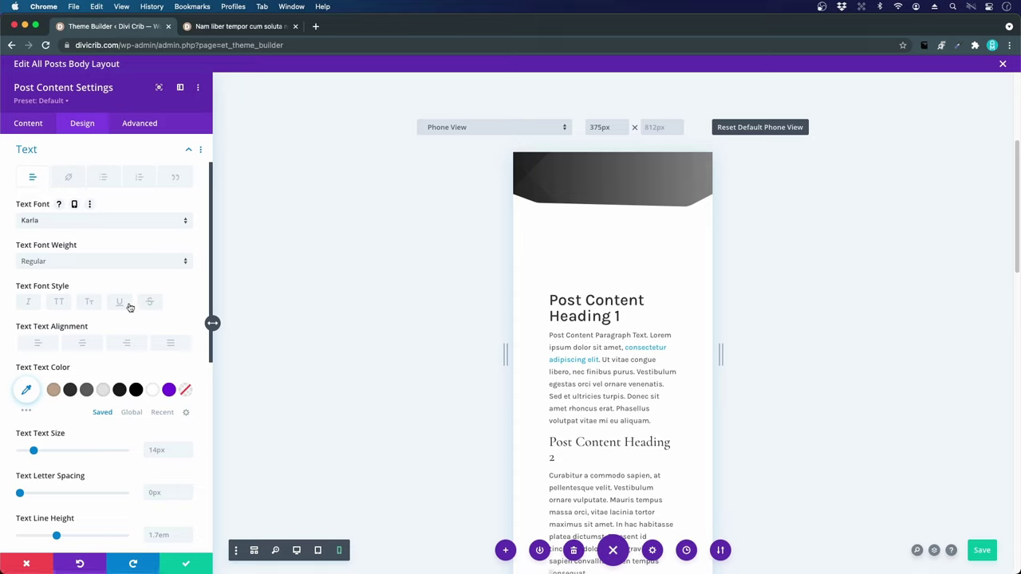
- Set the body text size to 17px, with 16px on phones
scroll(130, 307, "down", 2)
left_click(159, 383)
type("1")
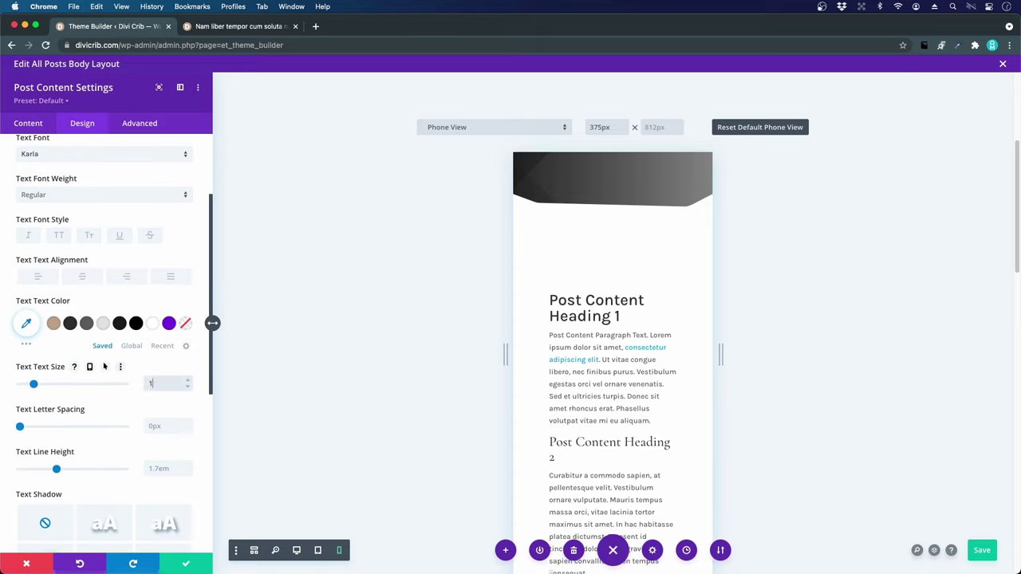
type("7px")
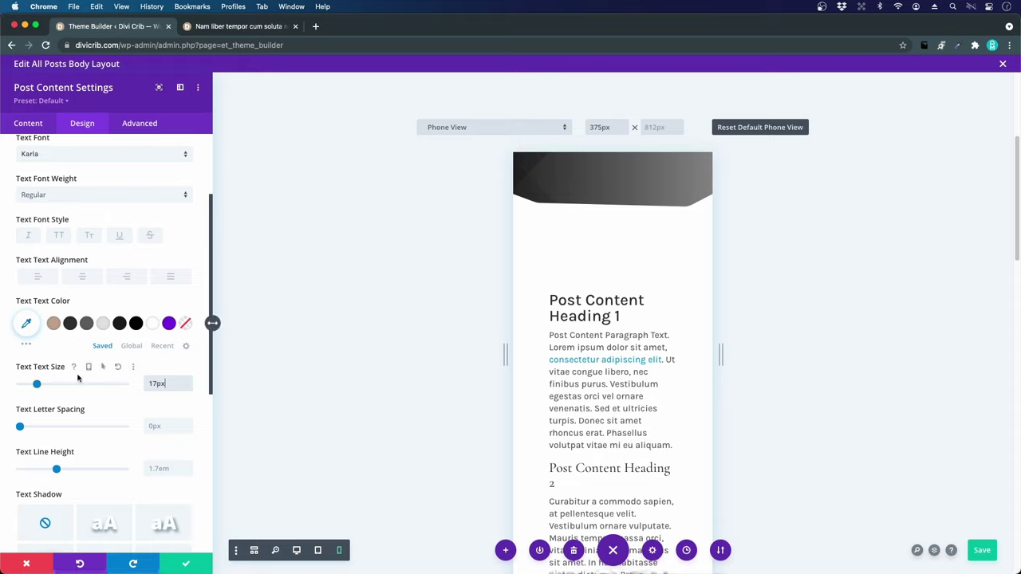
left_click(90, 366)
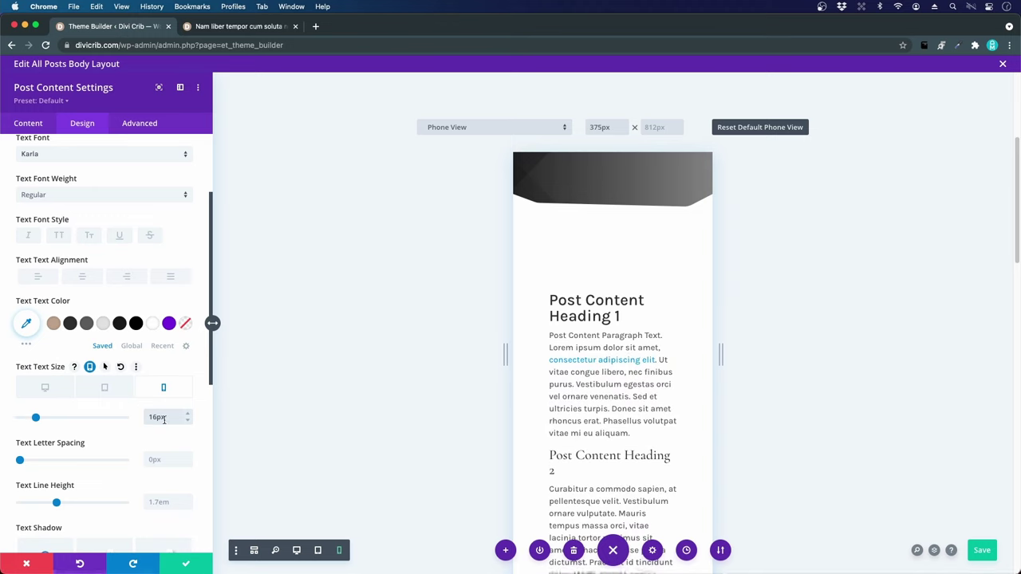
left_click(111, 383)
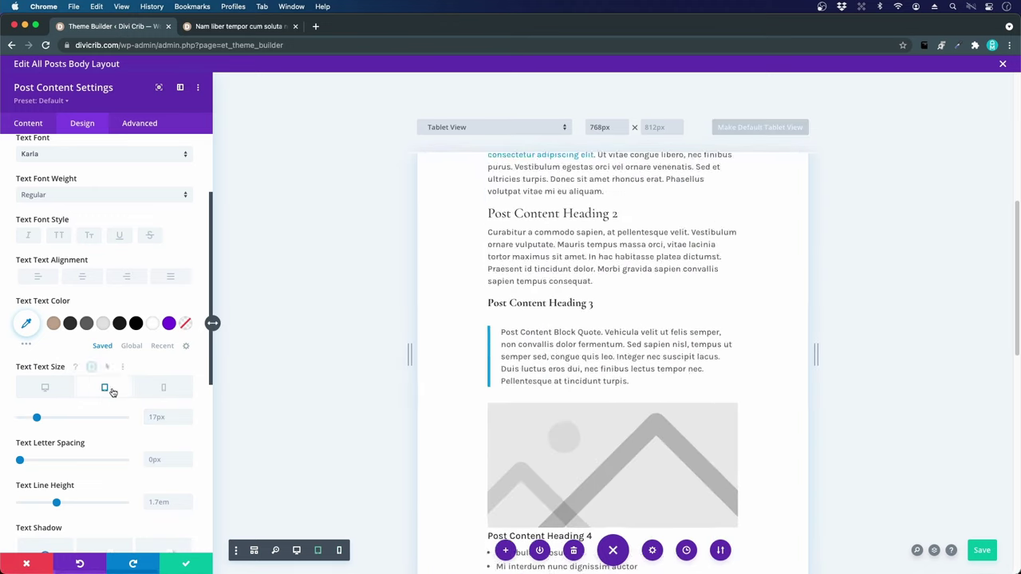
left_click(156, 388)
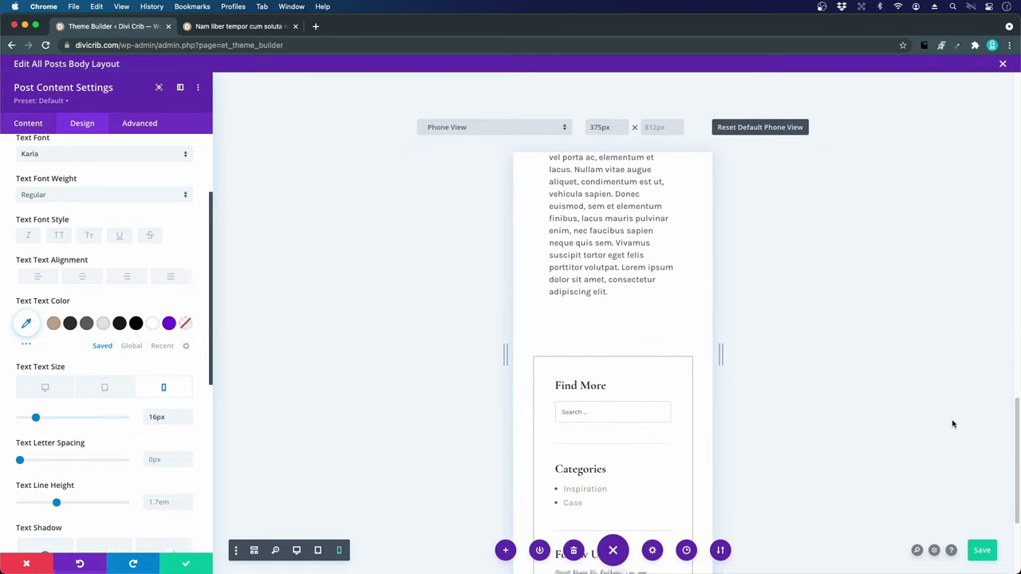
scroll(622, 354, "up", 5)
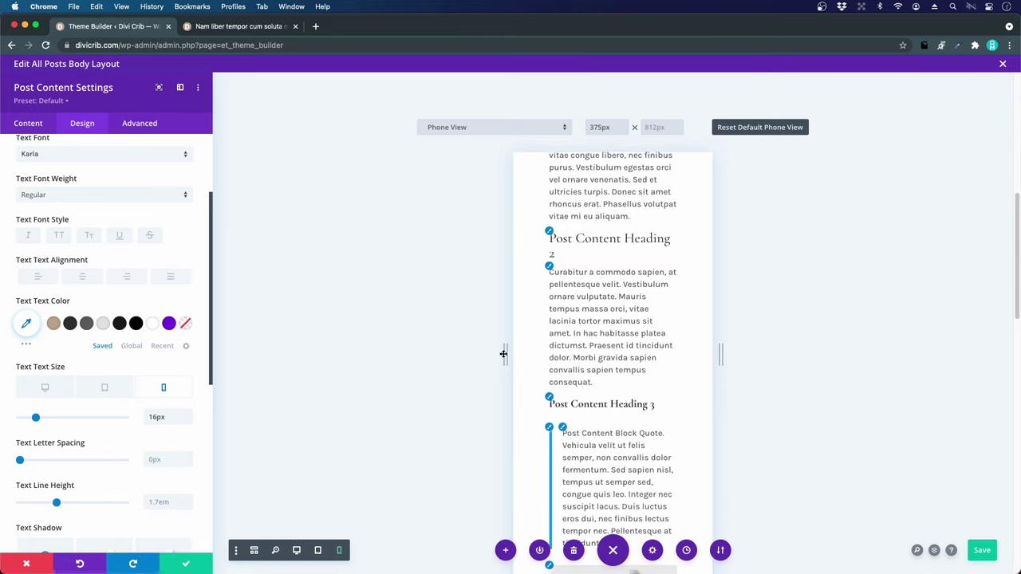
scroll(96, 172, "down", 5)
scroll(107, 193, "down", 2)
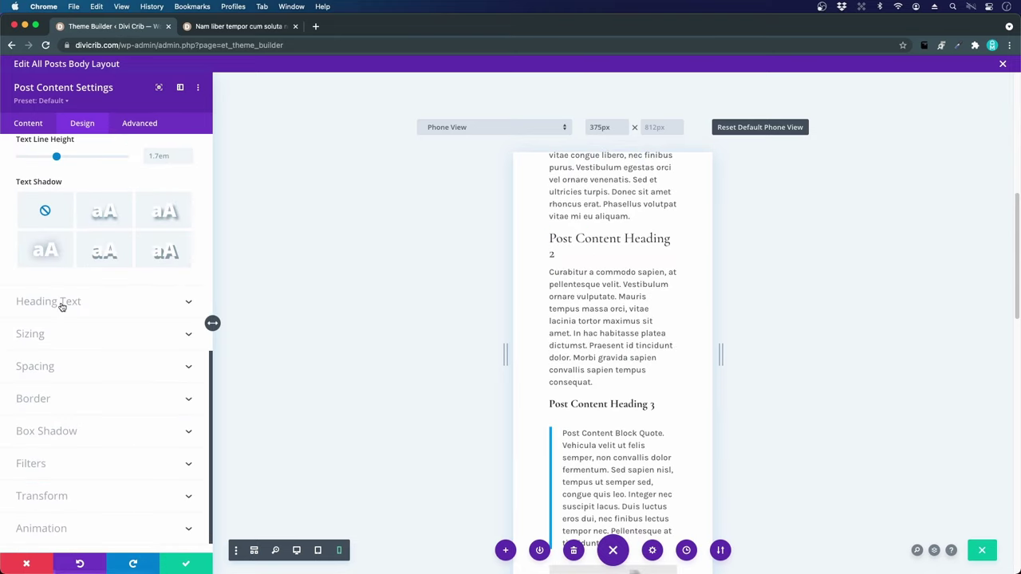
scroll(66, 448, "up", 10)
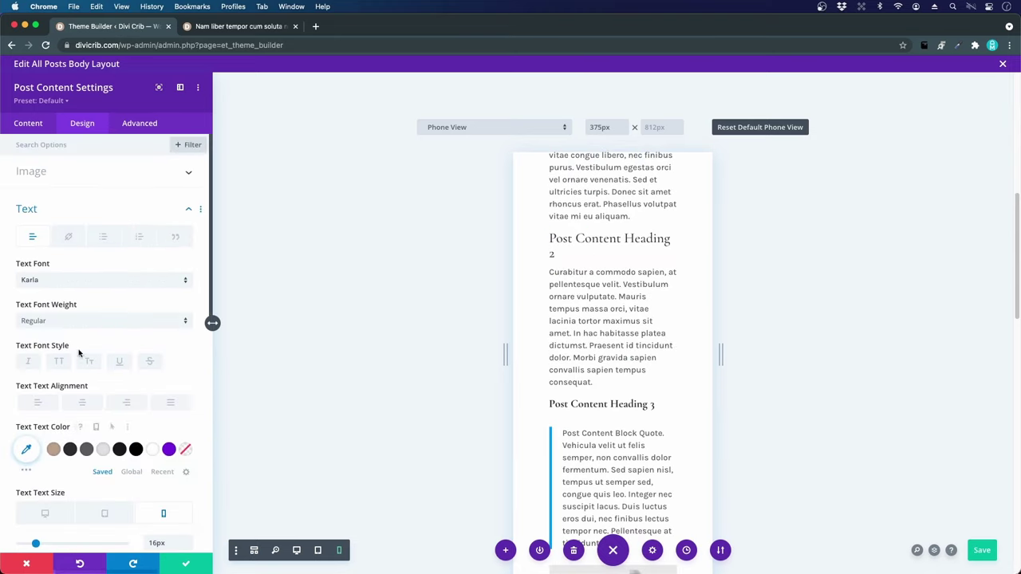
left_click(57, 181)
- Try a soft shadow on the post images, then leave them square-cornered with no shadow
scroll(622, 351, "down", 5)
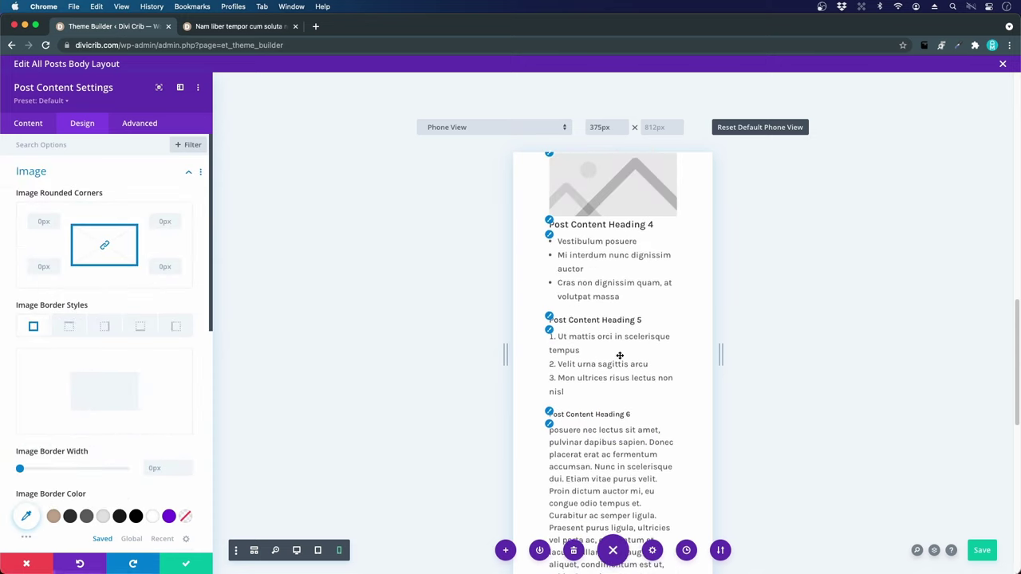
scroll(619, 355, "up", 3)
scroll(638, 415, "up", 2)
scroll(638, 447, "down", 3)
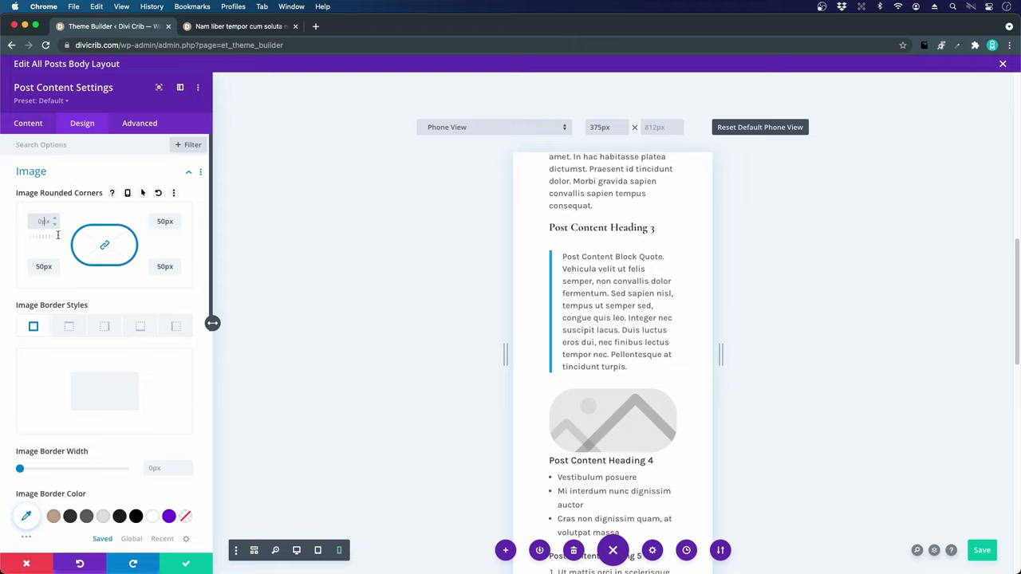
scroll(75, 295, "down", 4)
scroll(66, 324, "down", 2)
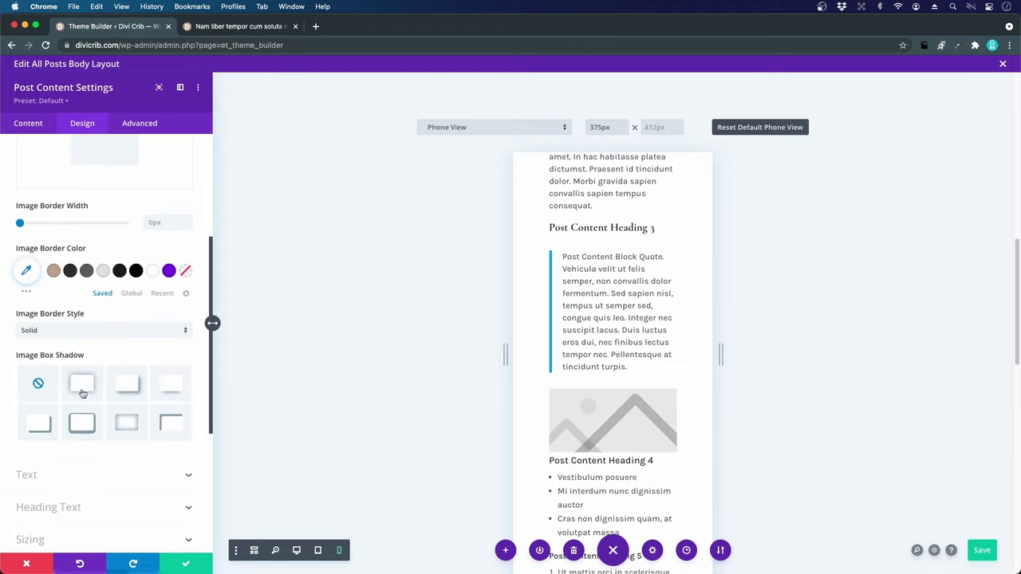
left_click(76, 391)
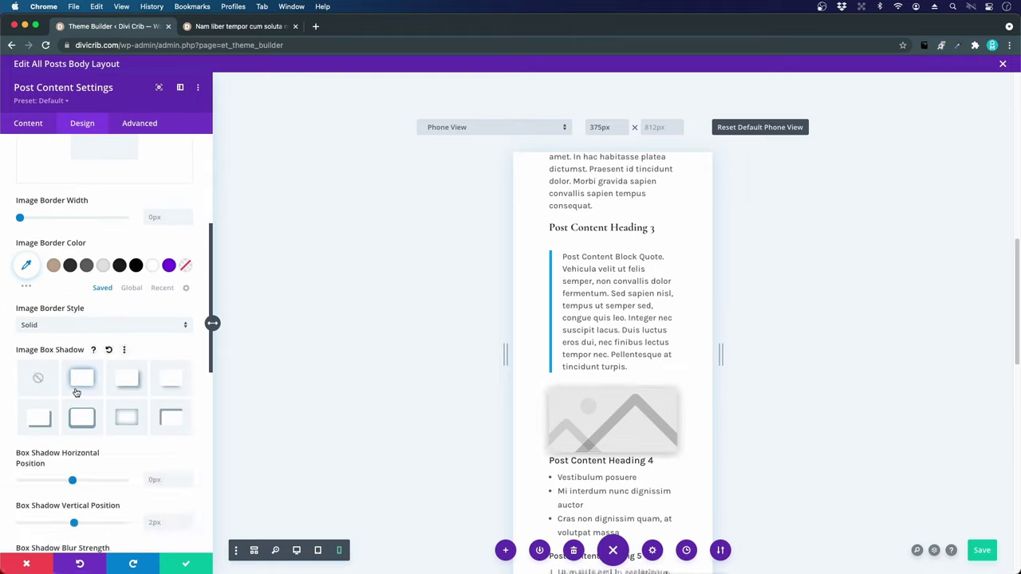
left_click(38, 378)
scroll(568, 286, "down", 5)
scroll(568, 286, "up", 7)
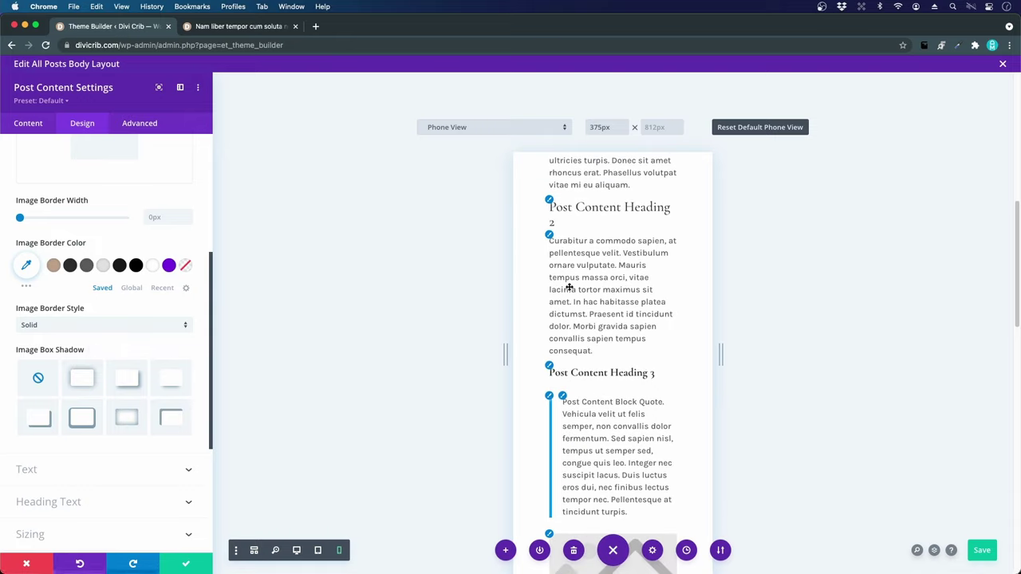
scroll(553, 393, "down", 1)
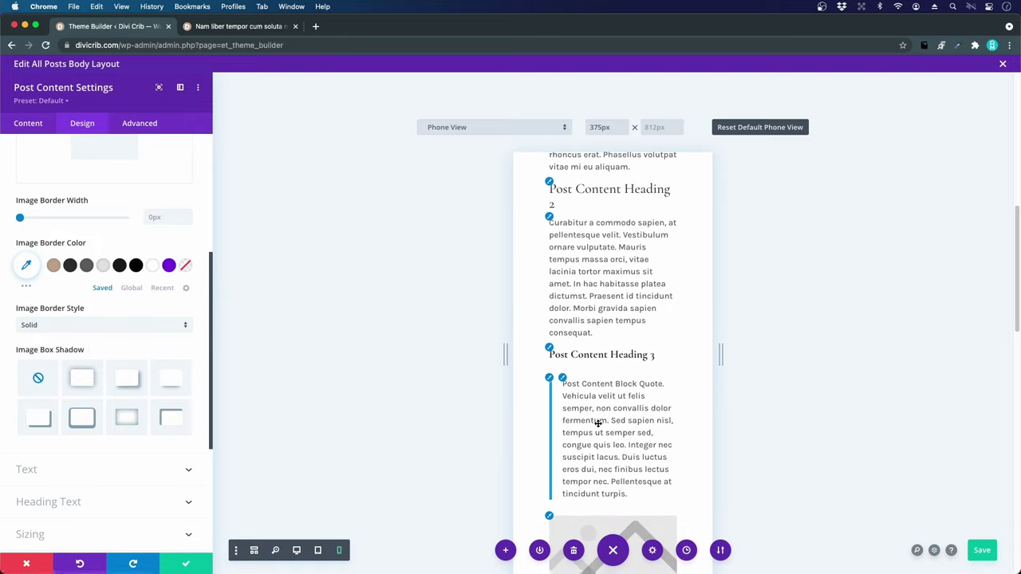
scroll(545, 317, "up", 10)
scroll(567, 324, "down", 5)
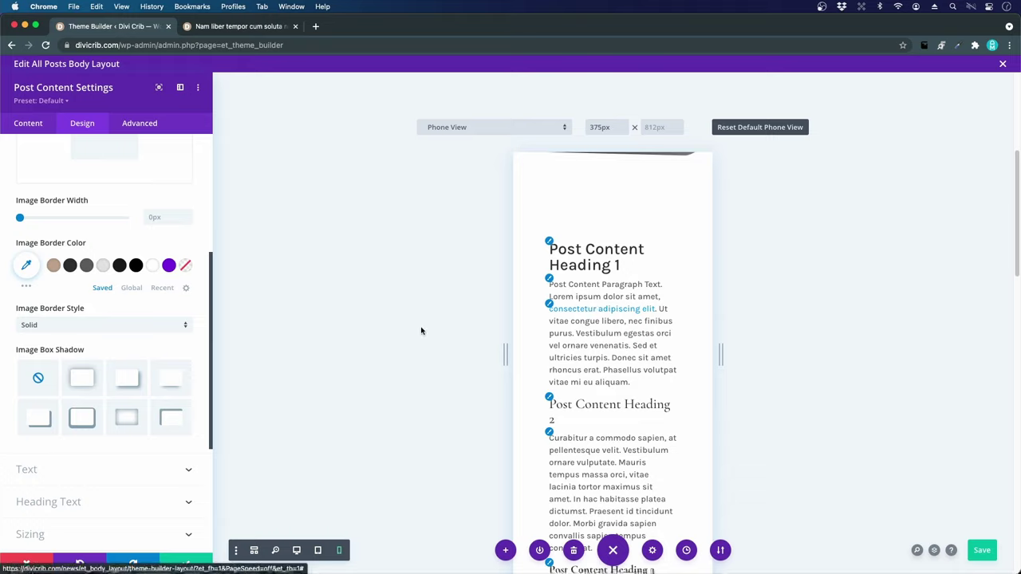
scroll(111, 267, "up", 5)
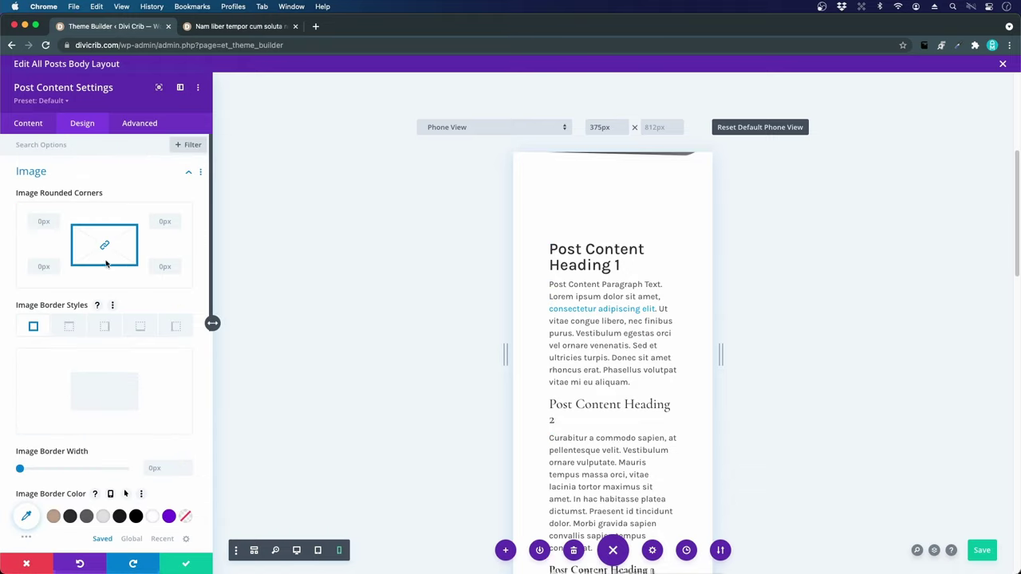
- Colour the Post Content module's link text tan
left_click(41, 173)
left_click(45, 204)
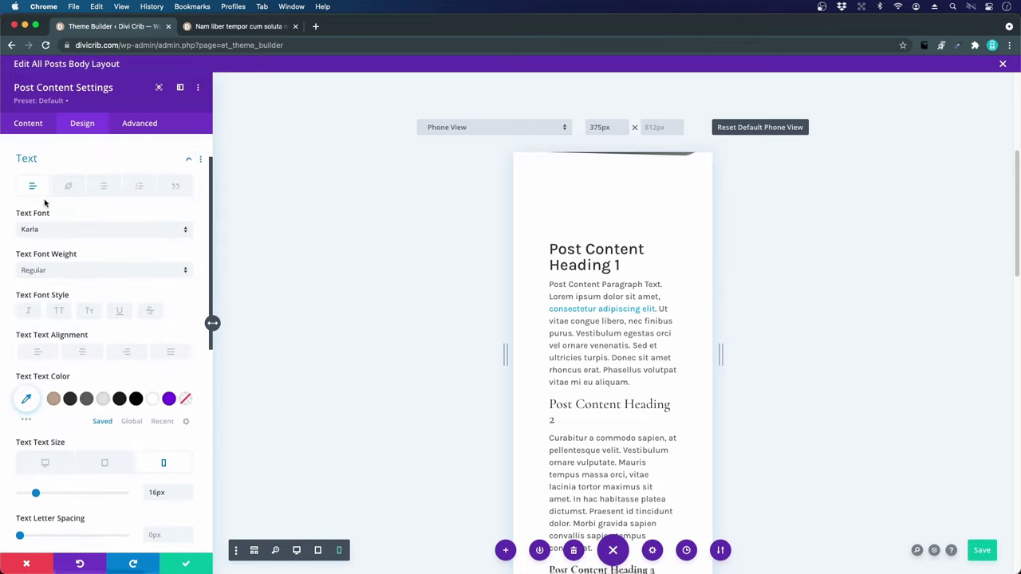
left_click(69, 178)
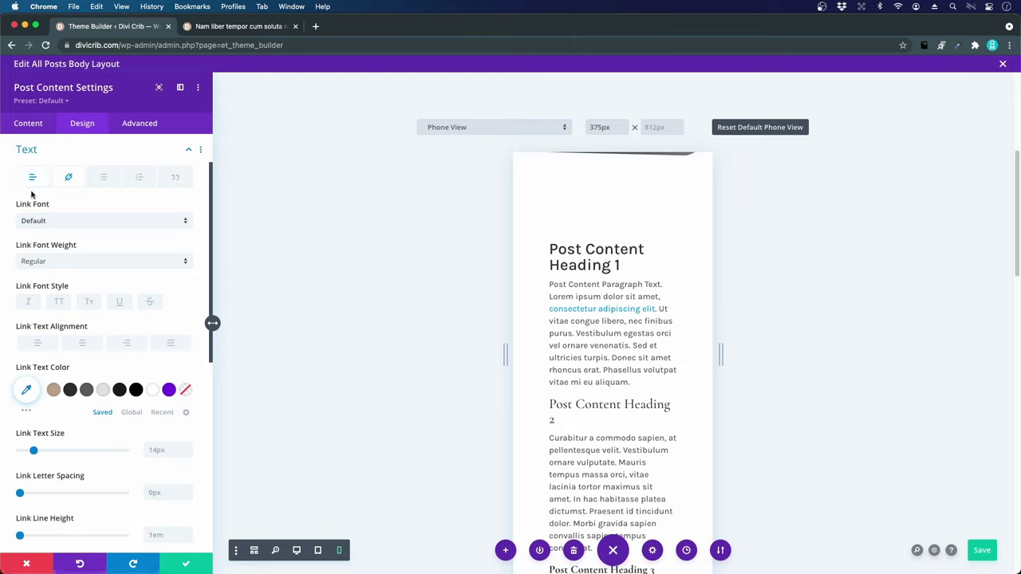
left_click(53, 389)
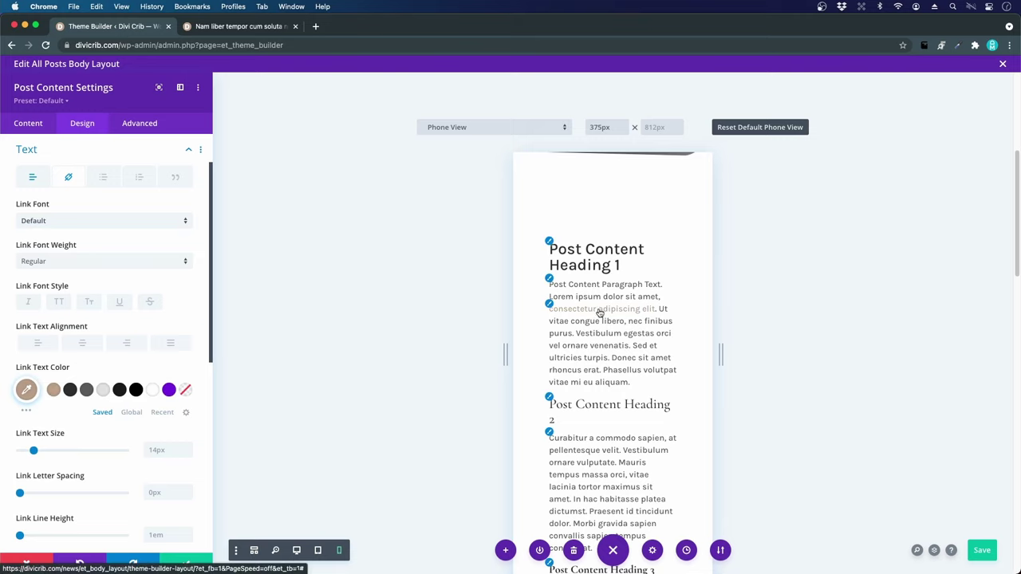
- Preview the post body at desktop width and bring up the Blockquote text settings
left_click(297, 550)
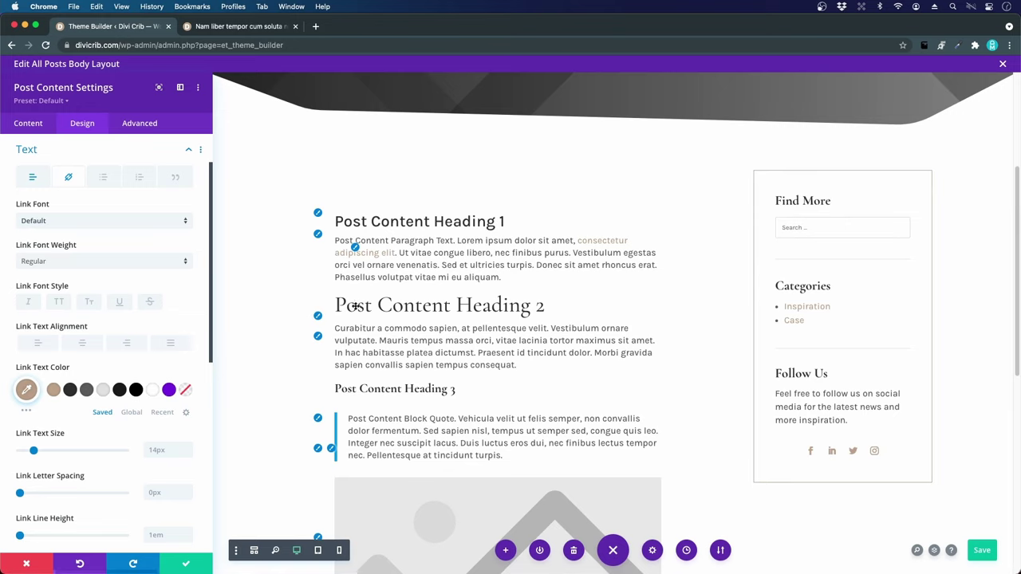
scroll(540, 364, "down", 3)
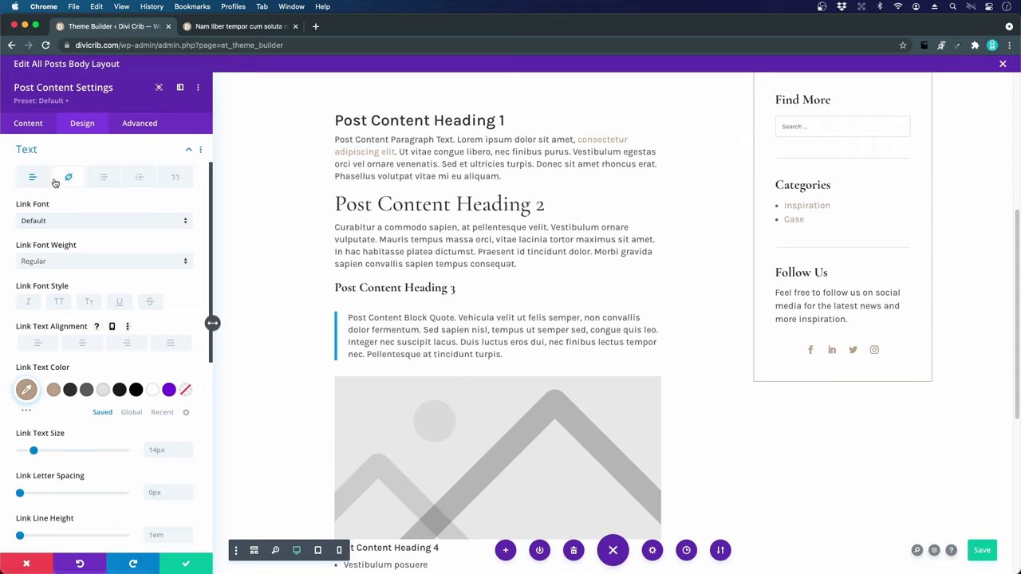
left_click(176, 180)
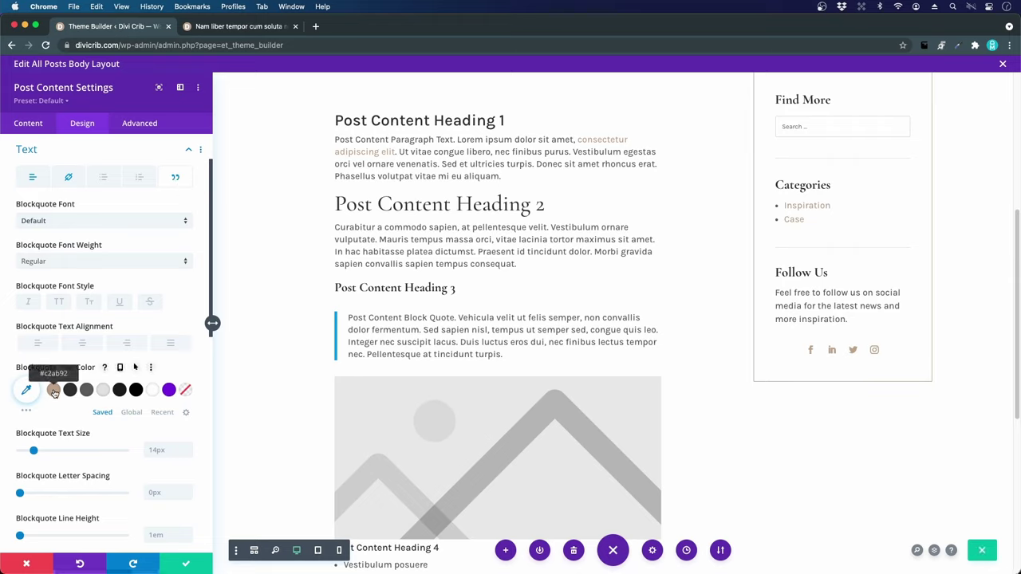
- Give the blockquotes a tan border colour
scroll(68, 385, "down", 3)
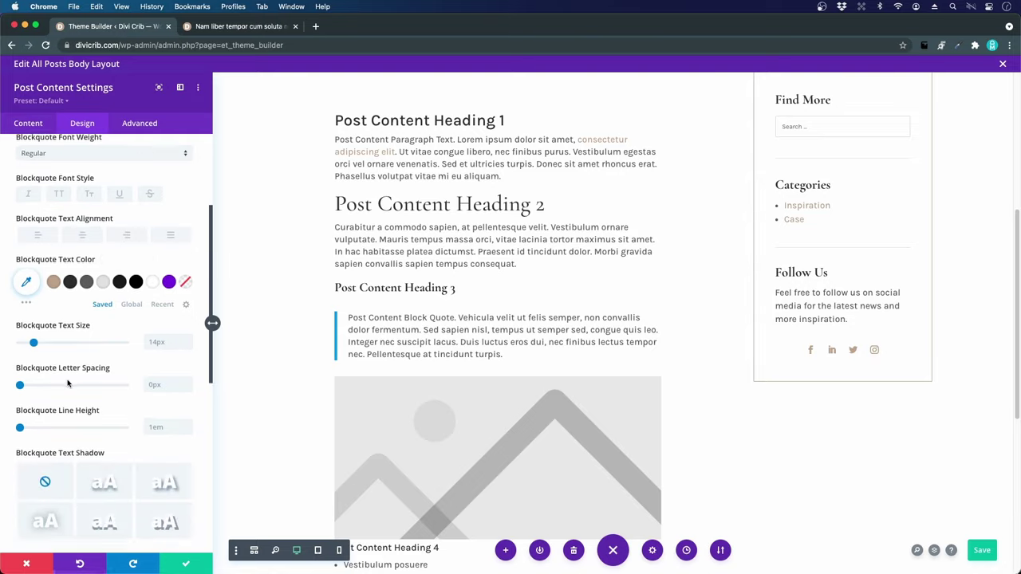
scroll(68, 383, "up", 2)
scroll(68, 383, "up", 3)
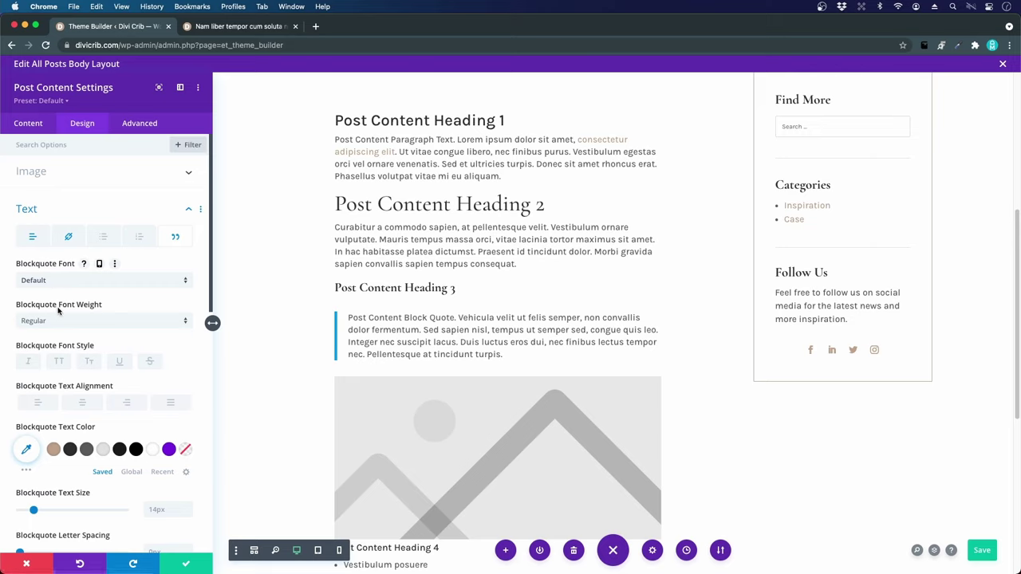
scroll(68, 383, "down", 1)
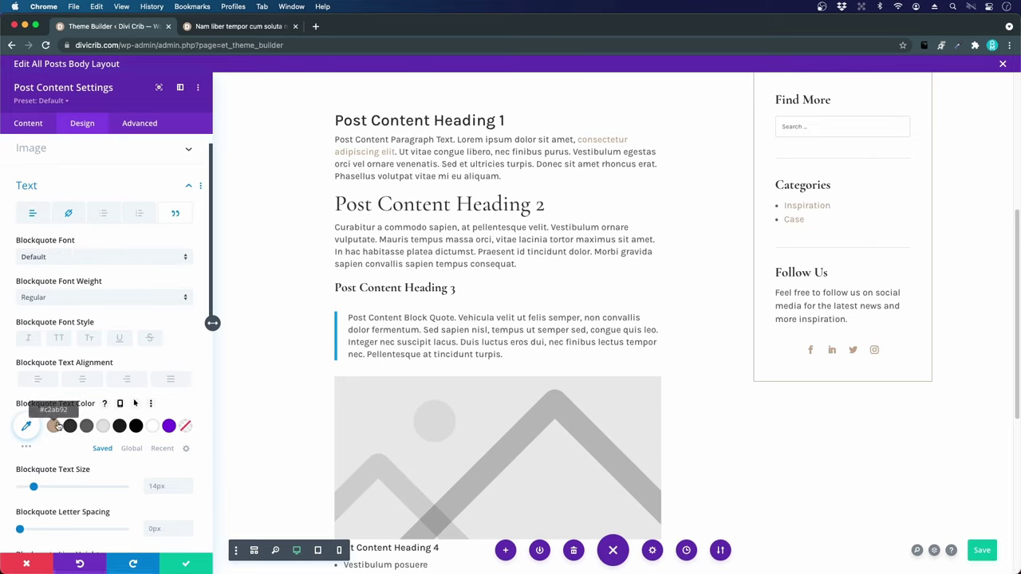
left_click(56, 426)
scroll(57, 426, "down", 6)
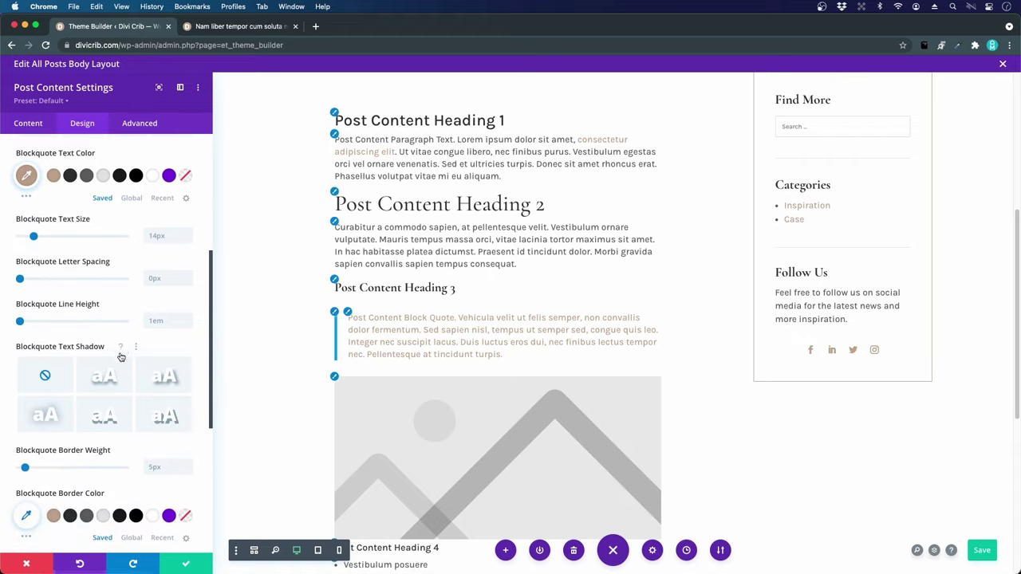
scroll(119, 372, "down", 1)
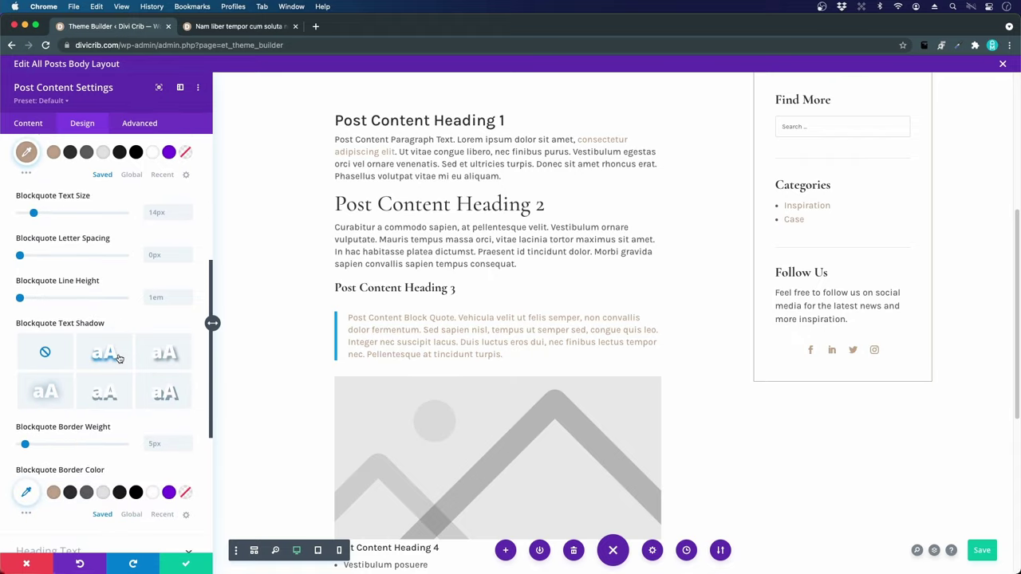
left_click(54, 490)
- Make blockquote text dark grey, italic and 18px
scroll(78, 378, "up", 3)
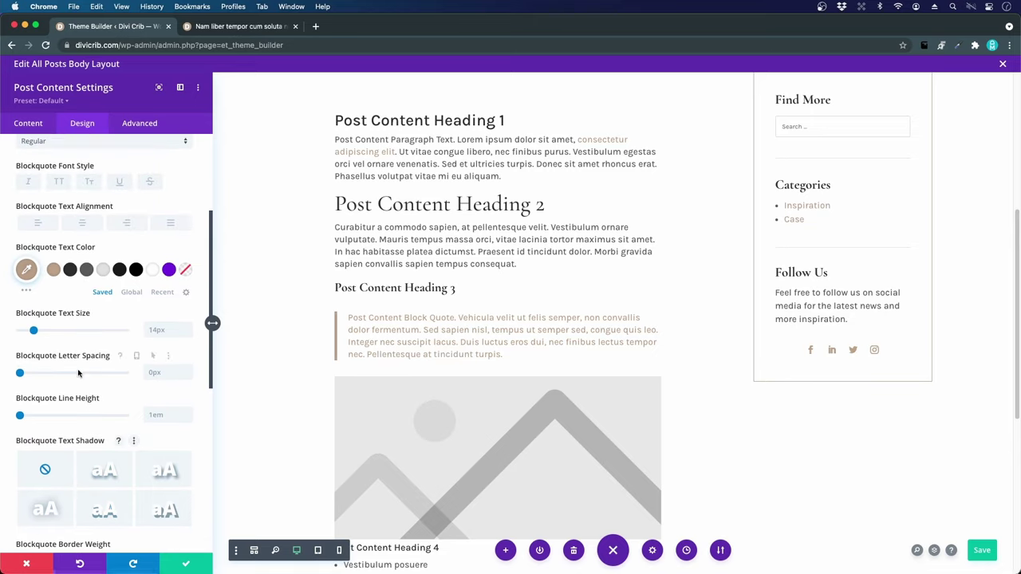
left_click(90, 271)
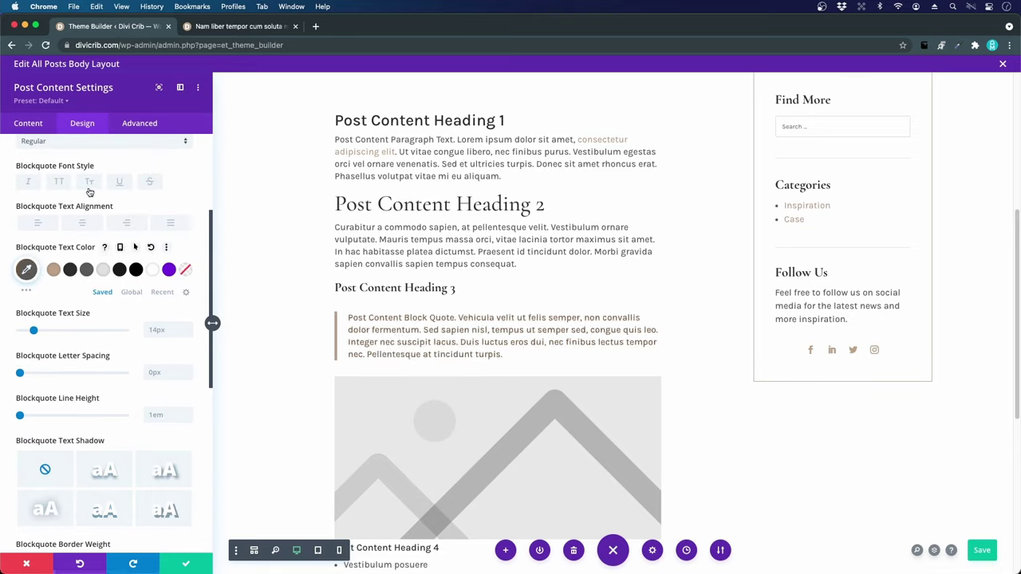
left_click(29, 183)
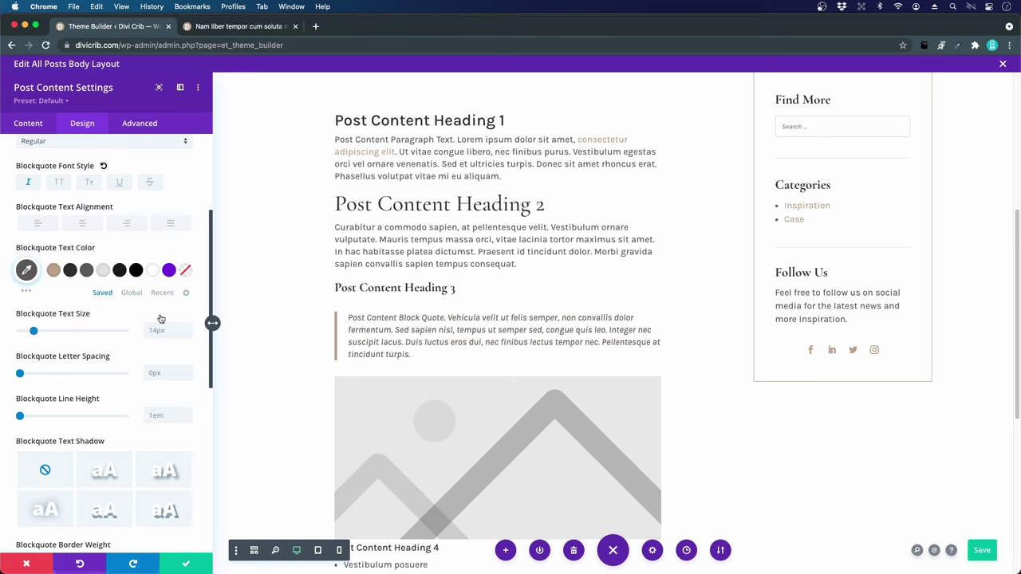
left_click(169, 333)
type("18")
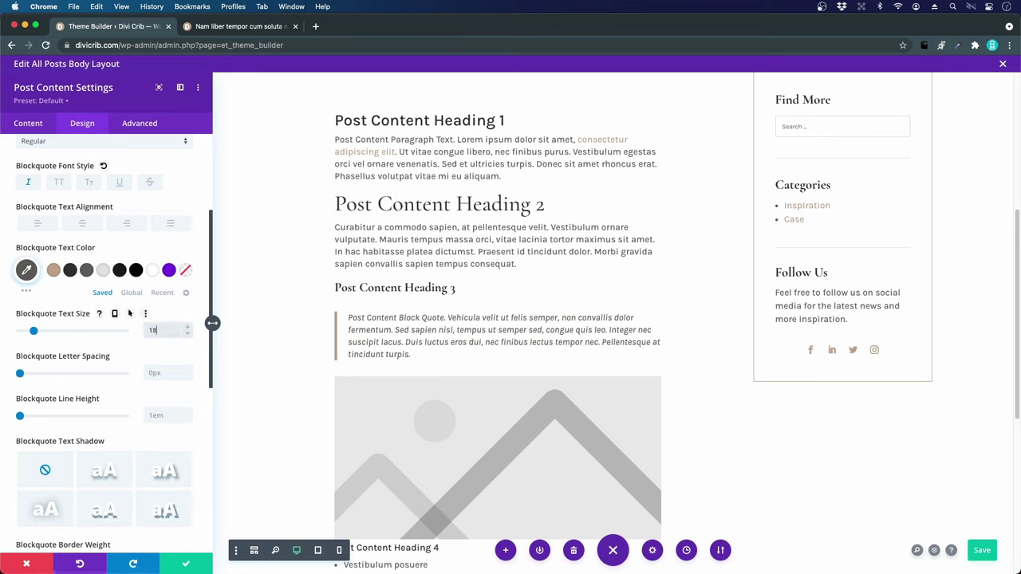
type("px")
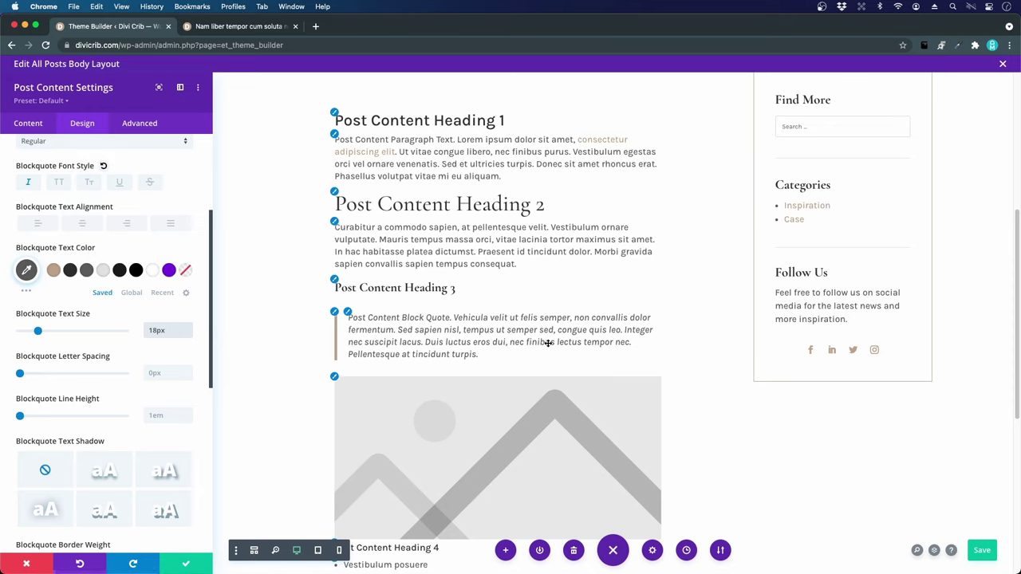
scroll(548, 343, "down", 7)
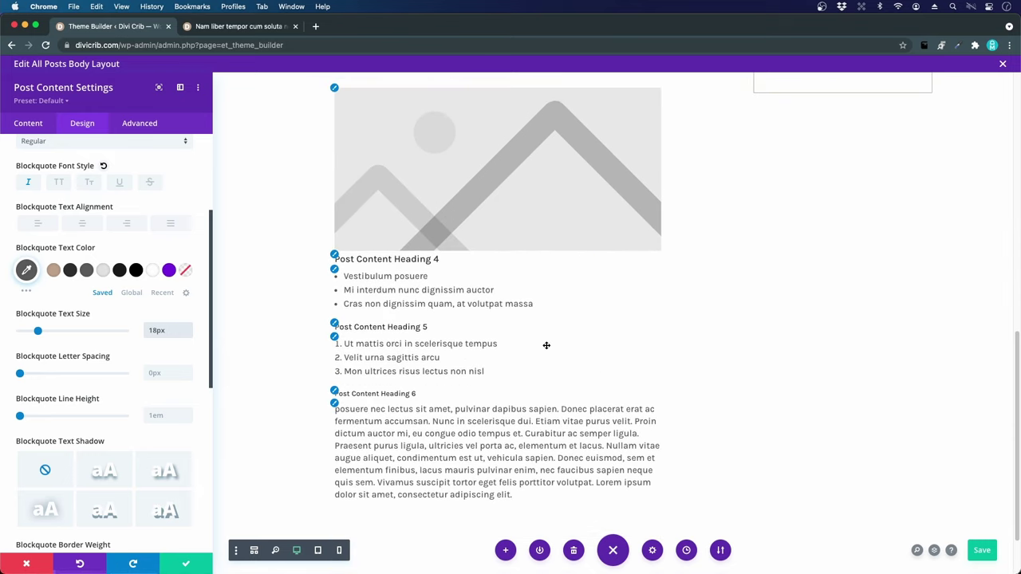
left_click(335, 272)
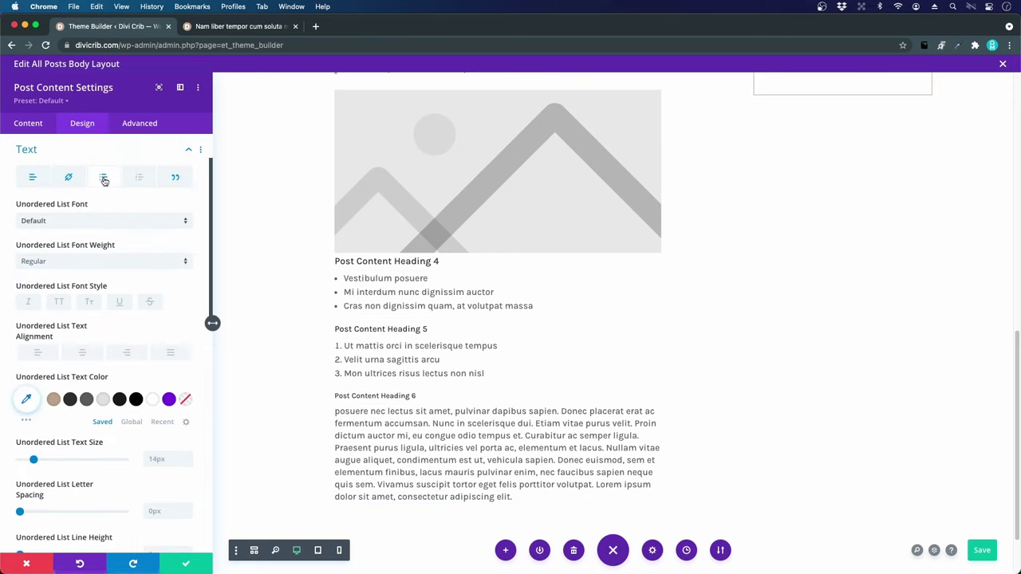
- Revert the tan unordered-list colour and set the list style type to Square
left_click(58, 400)
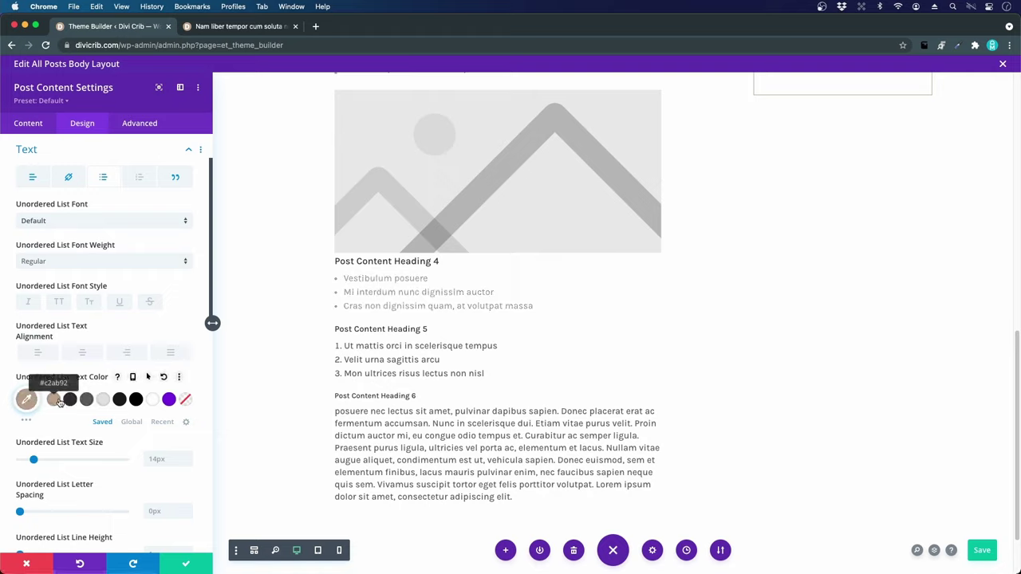
key("super+z")
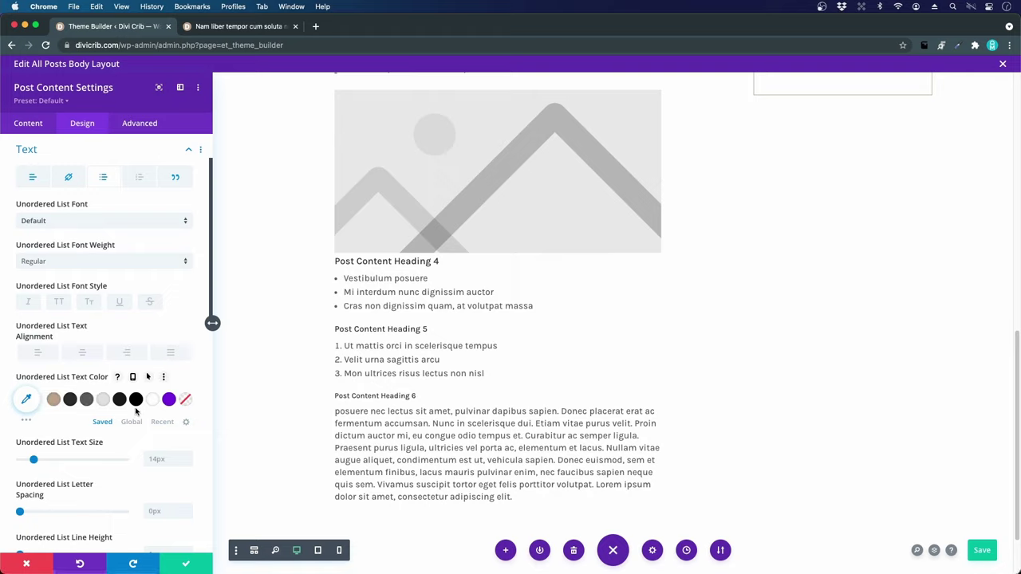
scroll(136, 411, "down", 8)
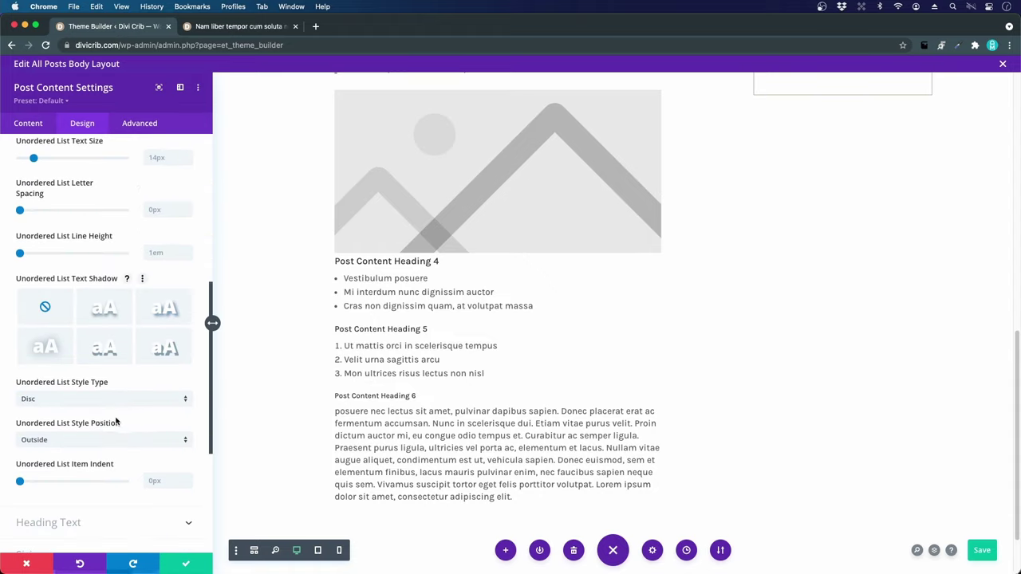
left_click(49, 399)
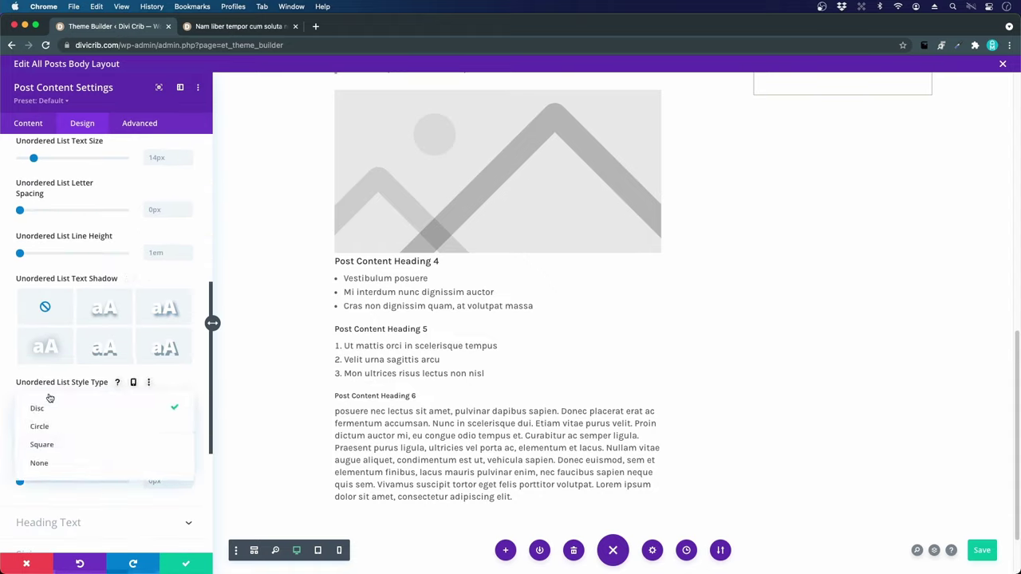
left_click(62, 444)
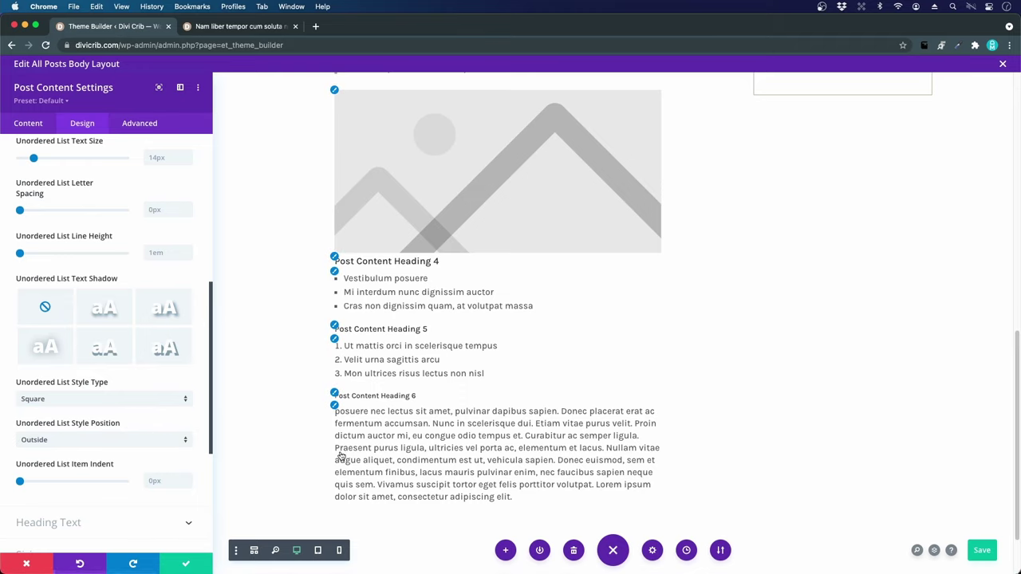
scroll(340, 456, "up", 10)
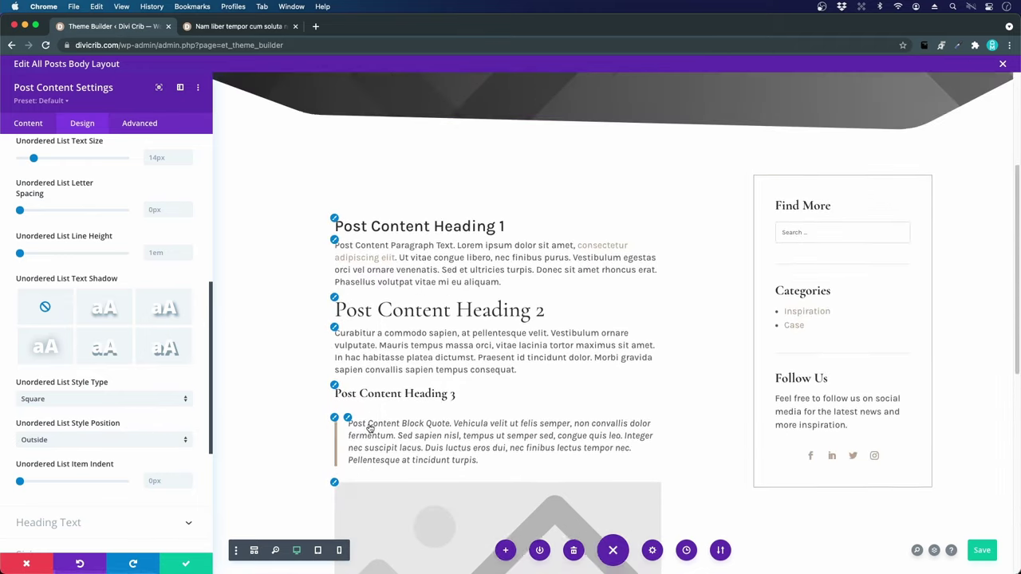
scroll(105, 303, "down", 5)
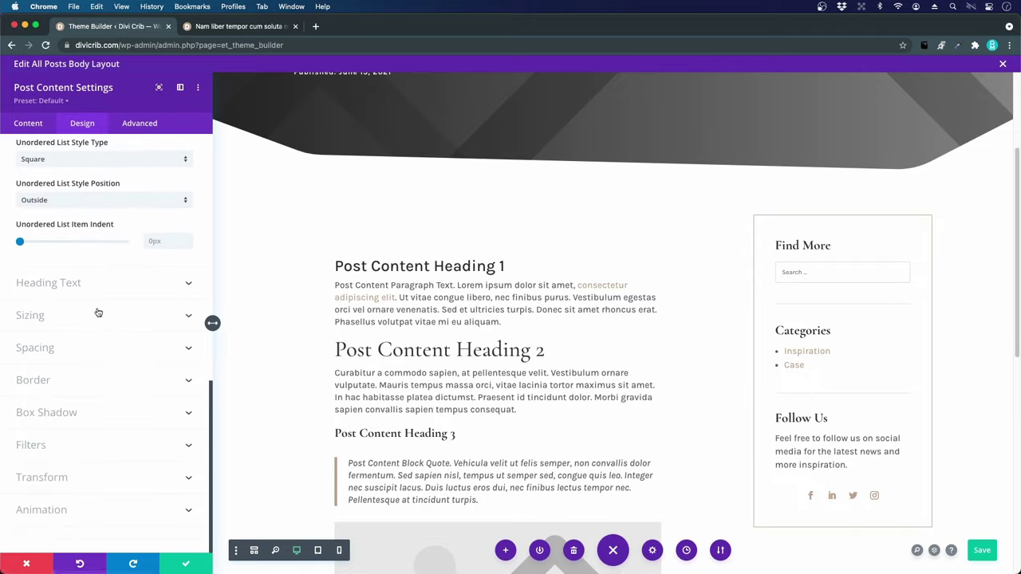
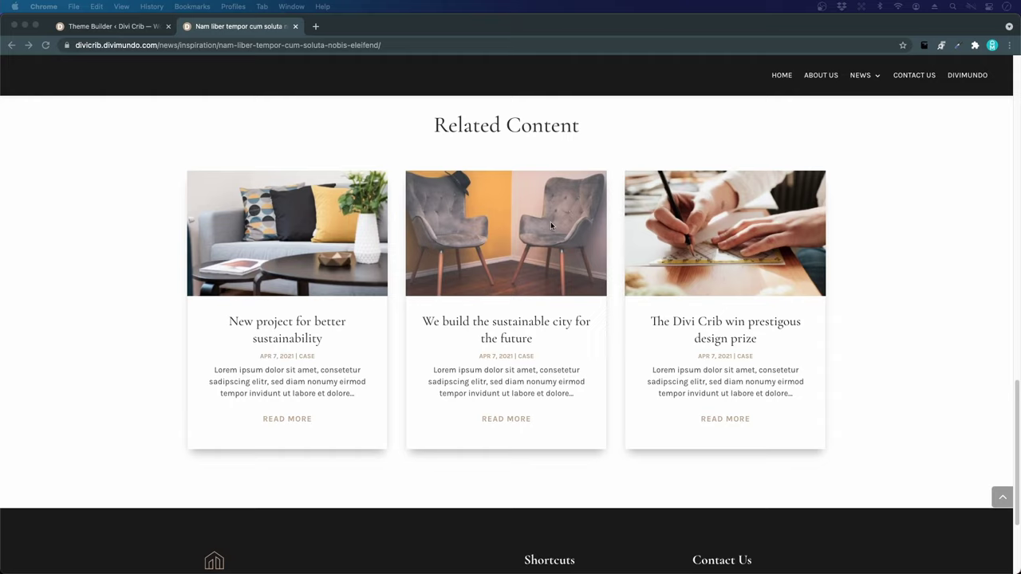
- Insert a one-column row below the post content and add a Blog module to it
left_click(285, 155)
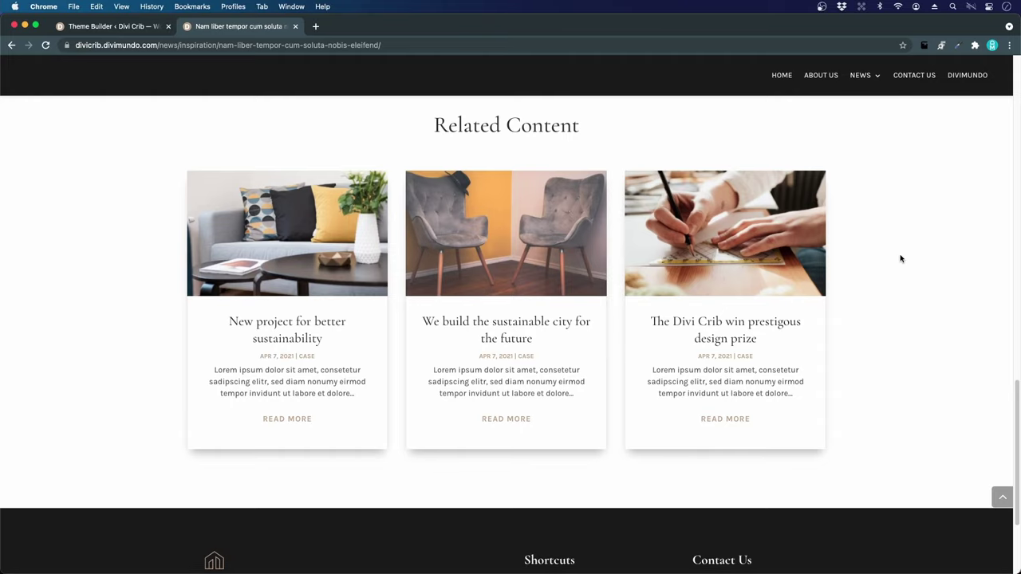
left_click(91, 29)
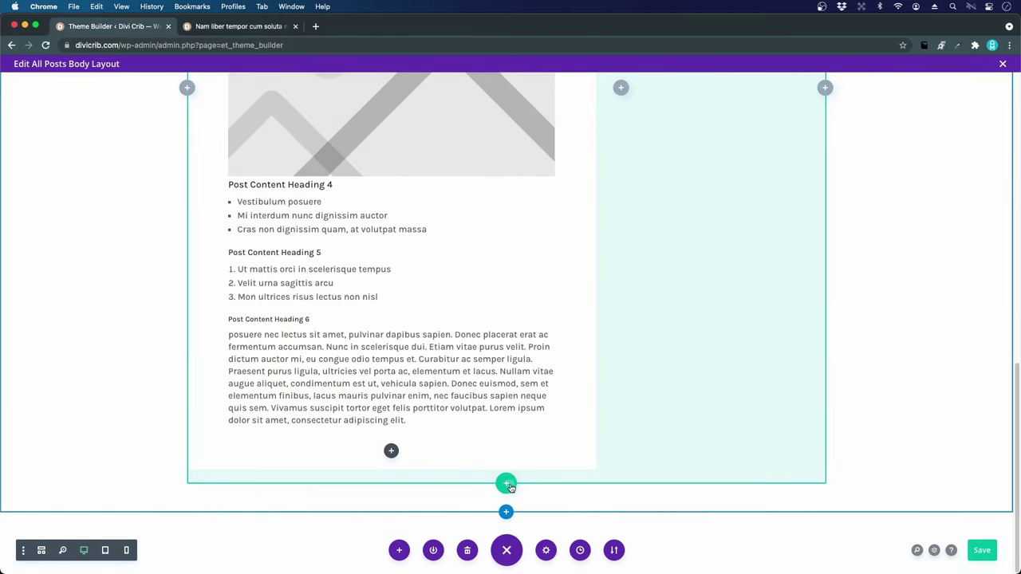
left_click(508, 486)
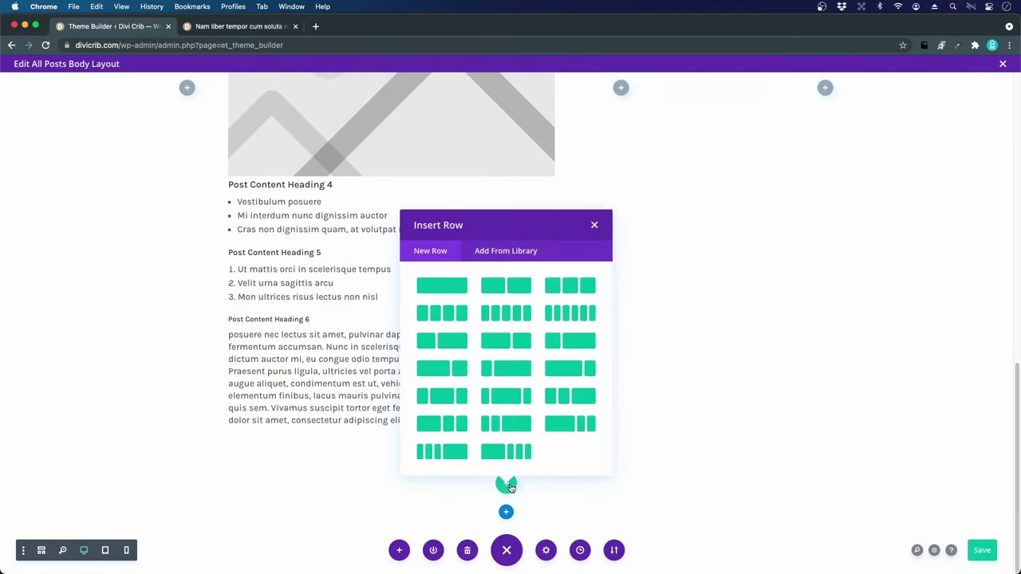
left_click(447, 290)
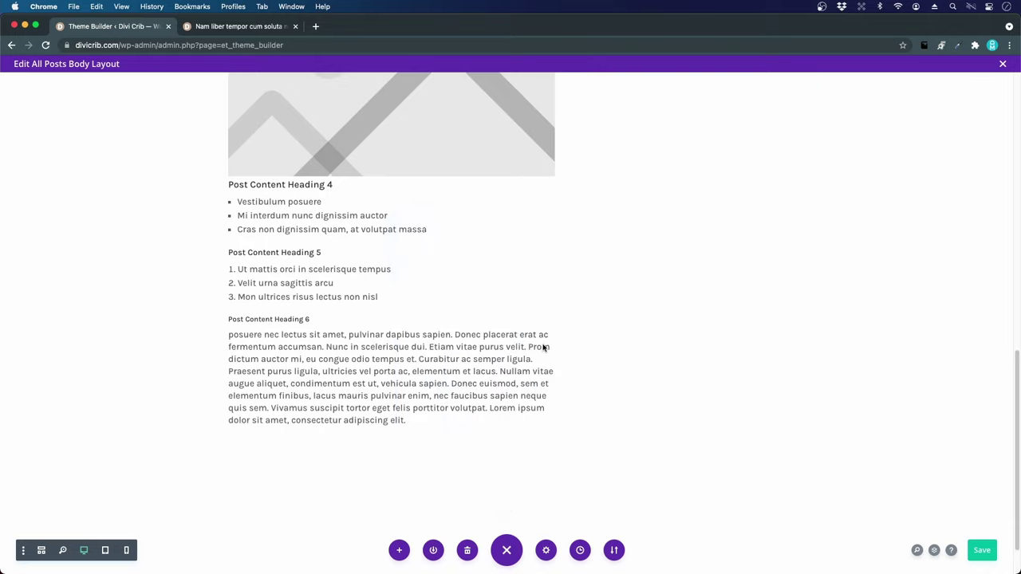
type("blog")
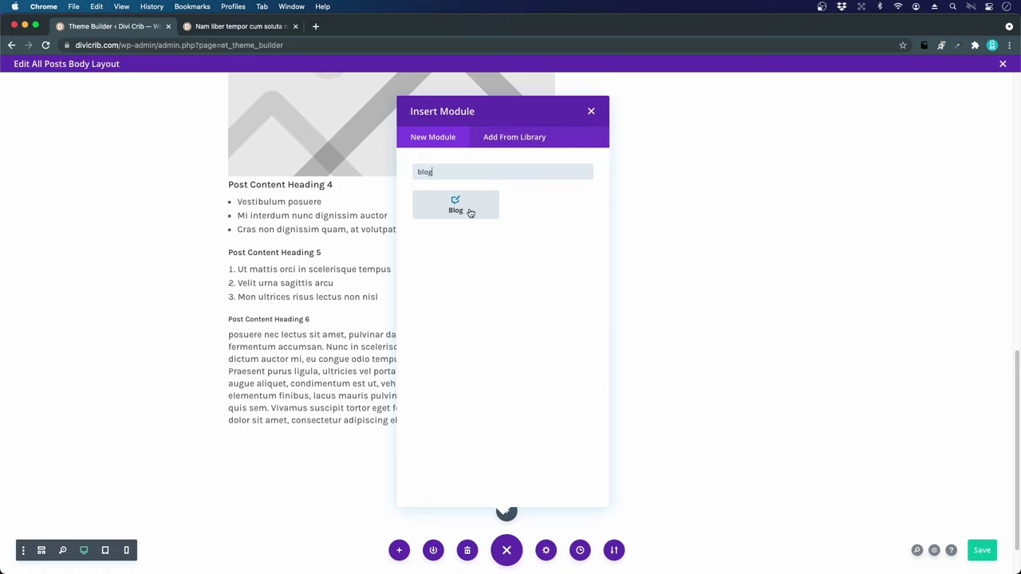
left_click(470, 211)
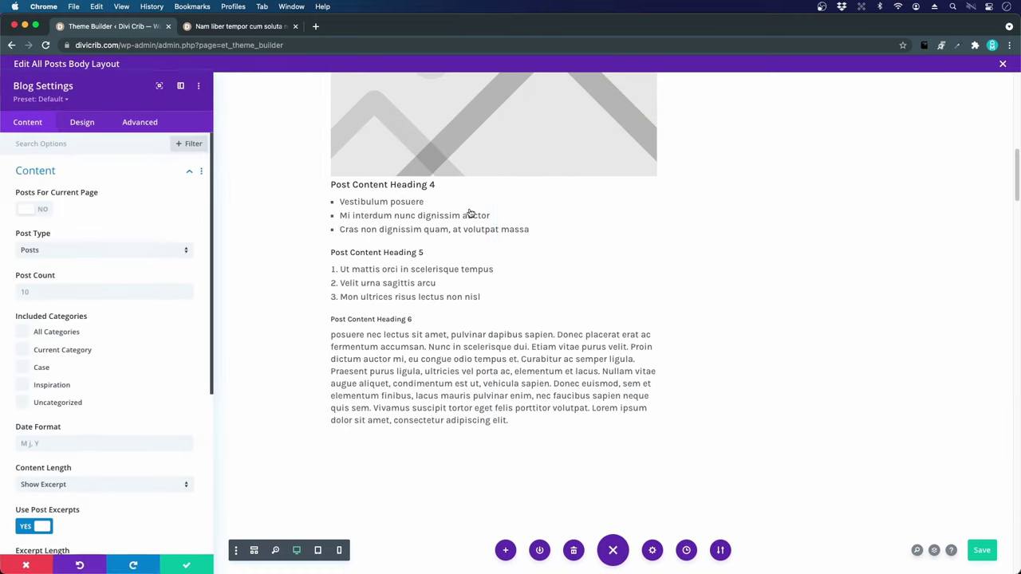
- Set the Blog module's Post Count to 3
left_click(26, 291)
type("3")
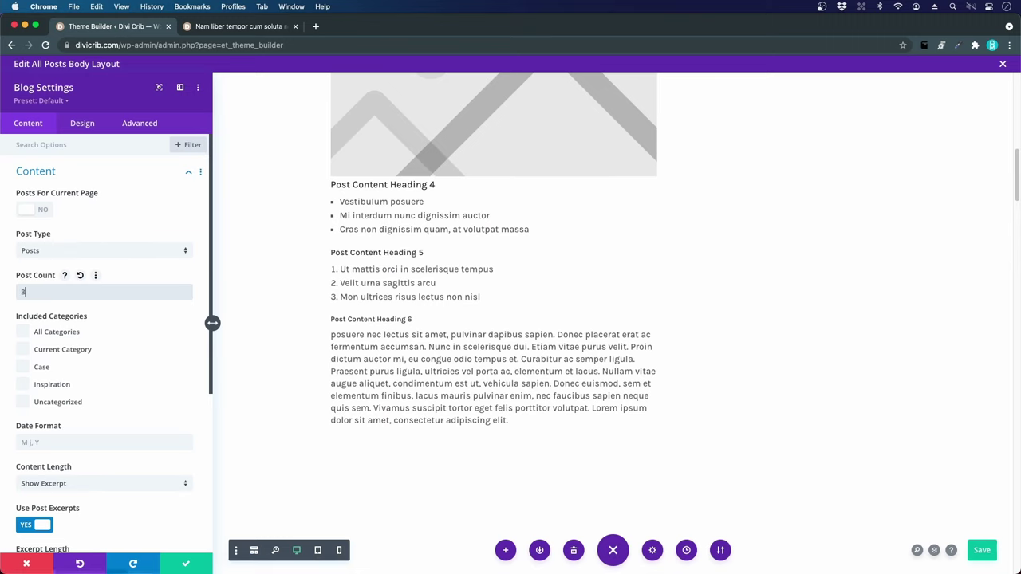
scroll(375, 335, "down", 8)
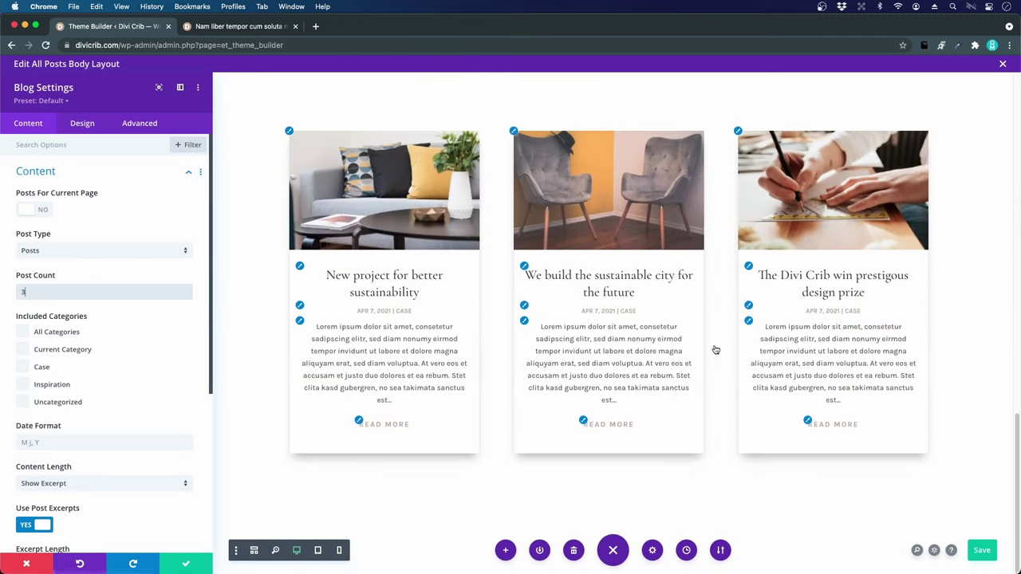
- Set the blog's Excerpt Length to 120 characters
left_click(89, 126)
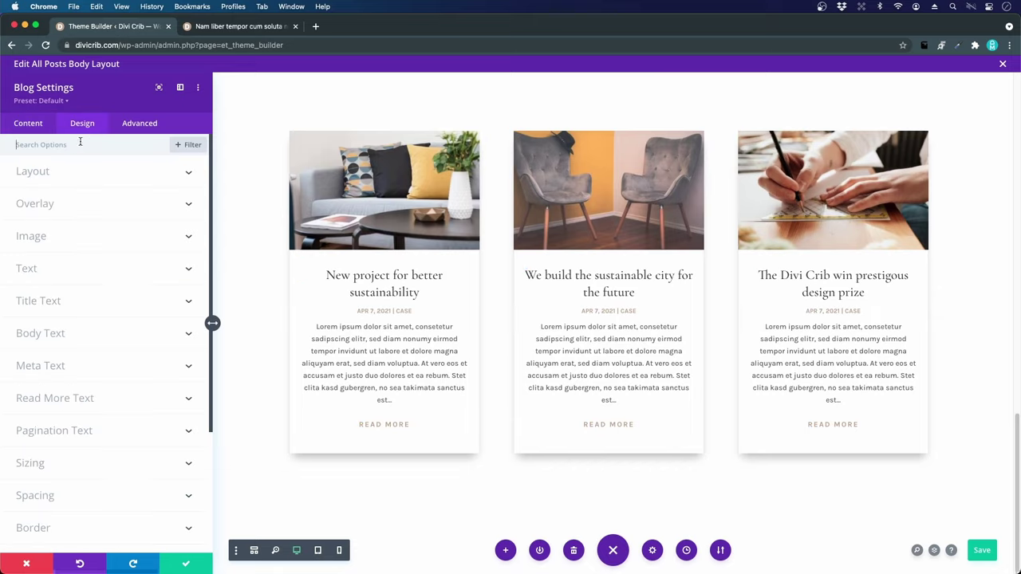
left_click(37, 175)
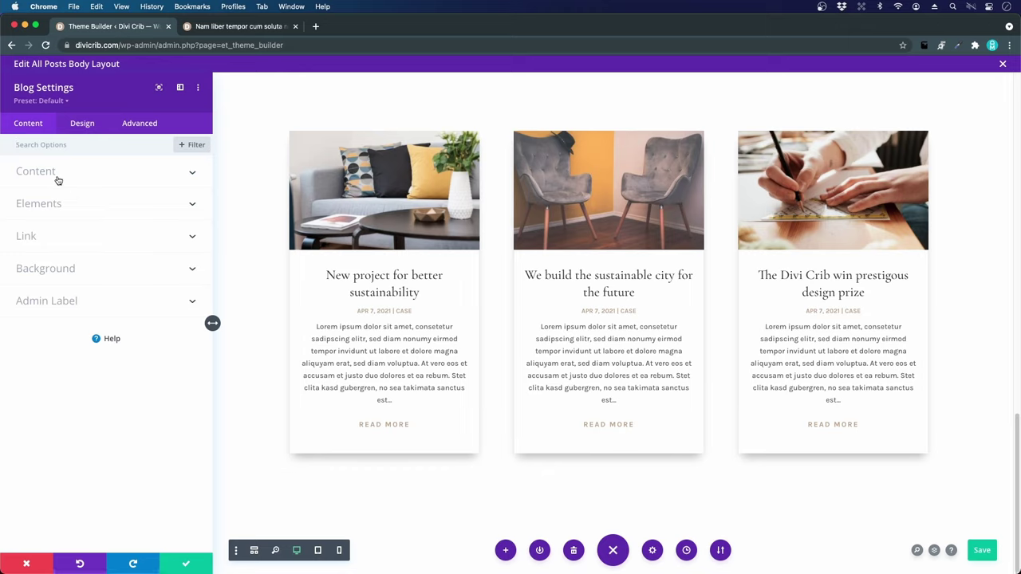
left_click(58, 180)
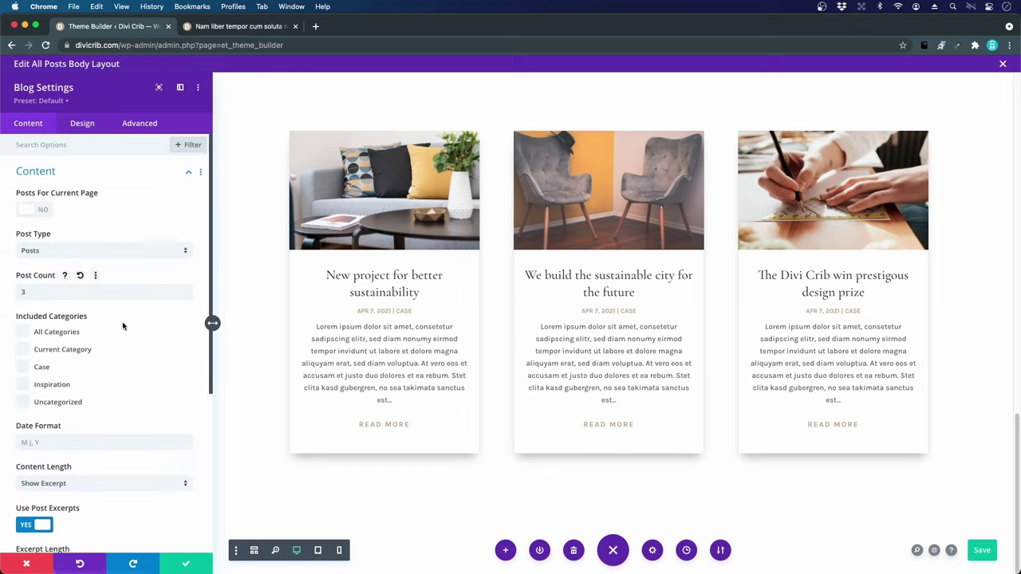
scroll(124, 327, "down", 1)
scroll(123, 326, "down", 5)
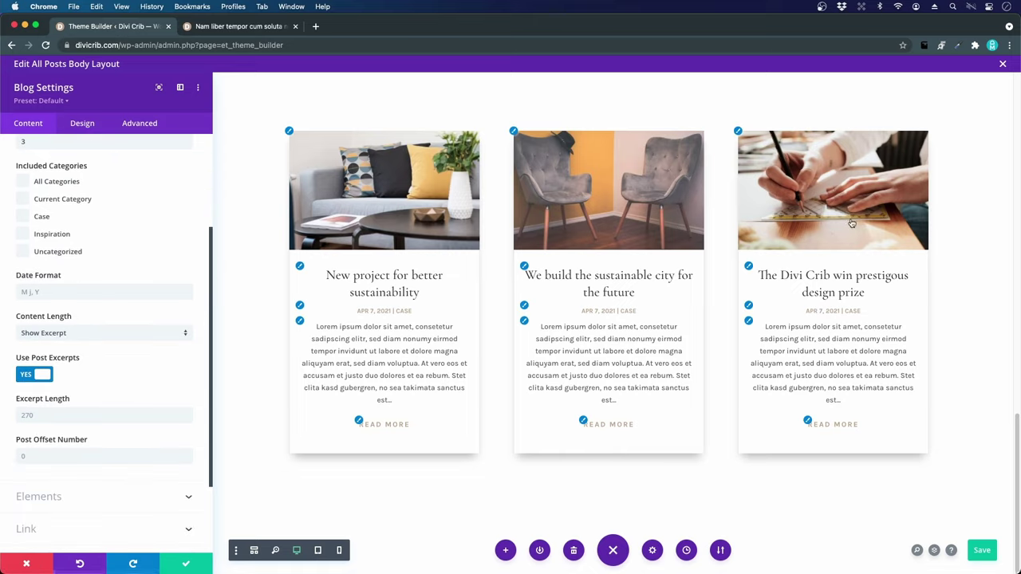
scroll(566, 351, "up", 3)
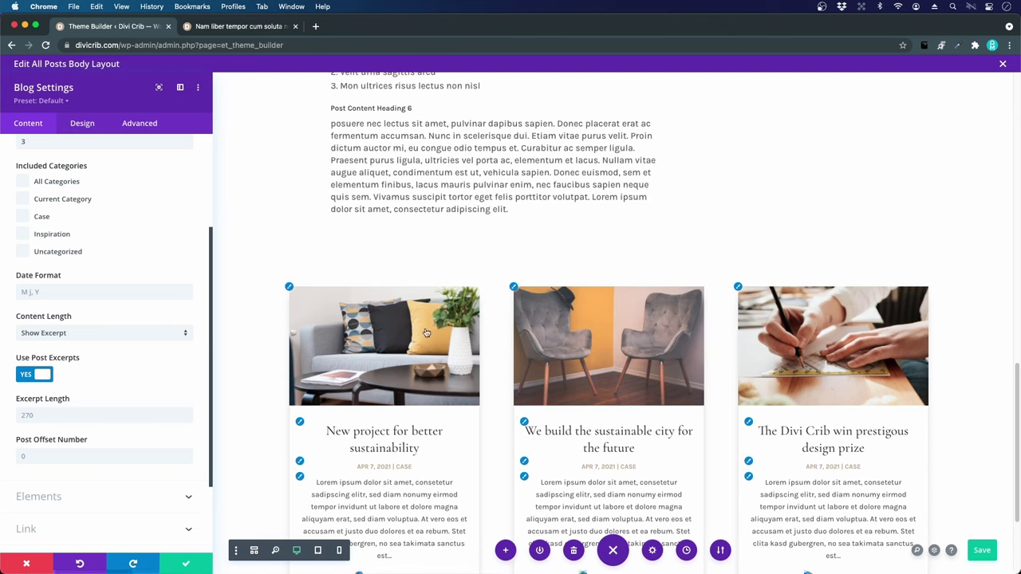
scroll(430, 327, "up", 15)
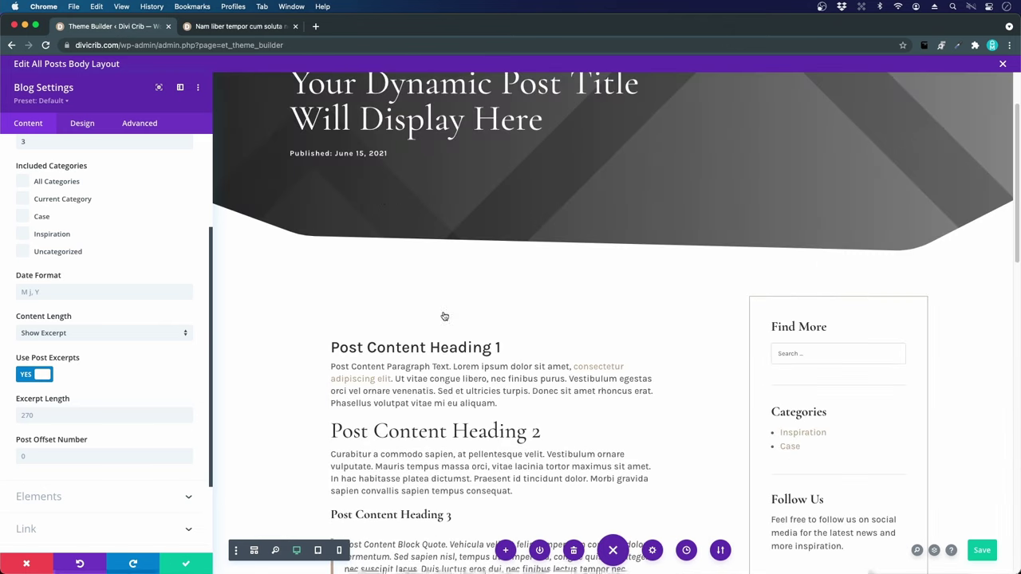
scroll(519, 292, "down", 10)
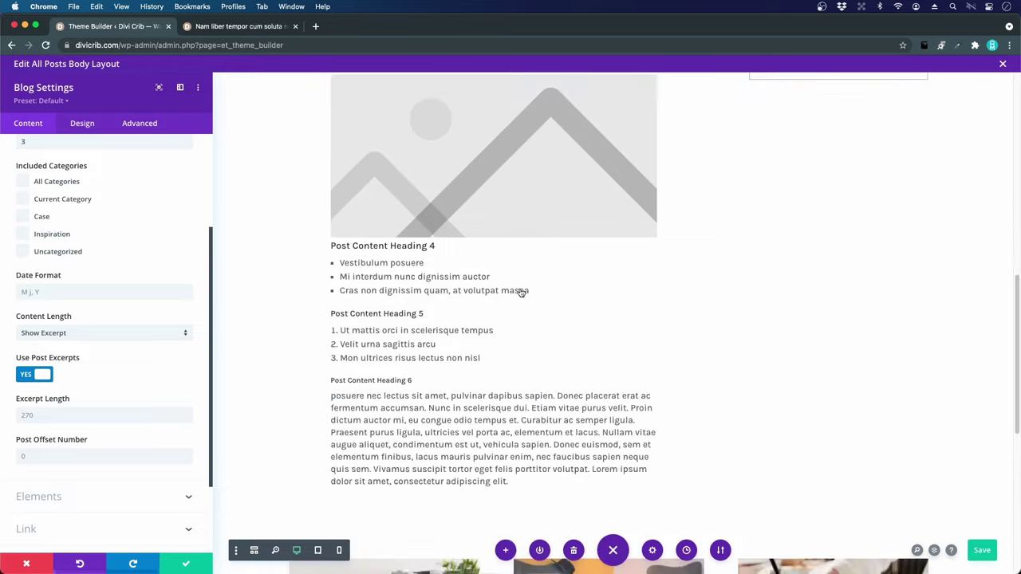
scroll(519, 292, "down", 5)
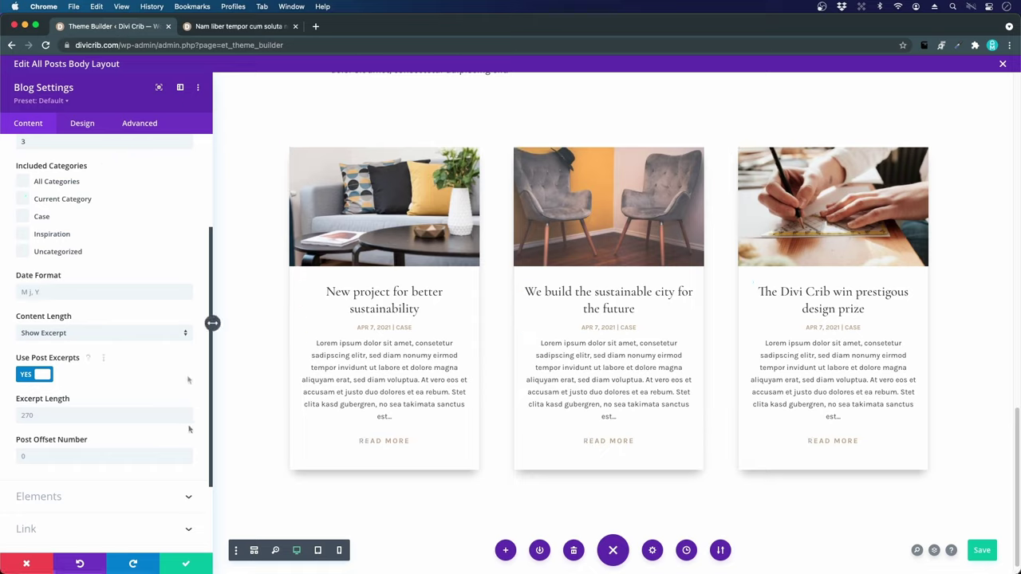
left_click(69, 420)
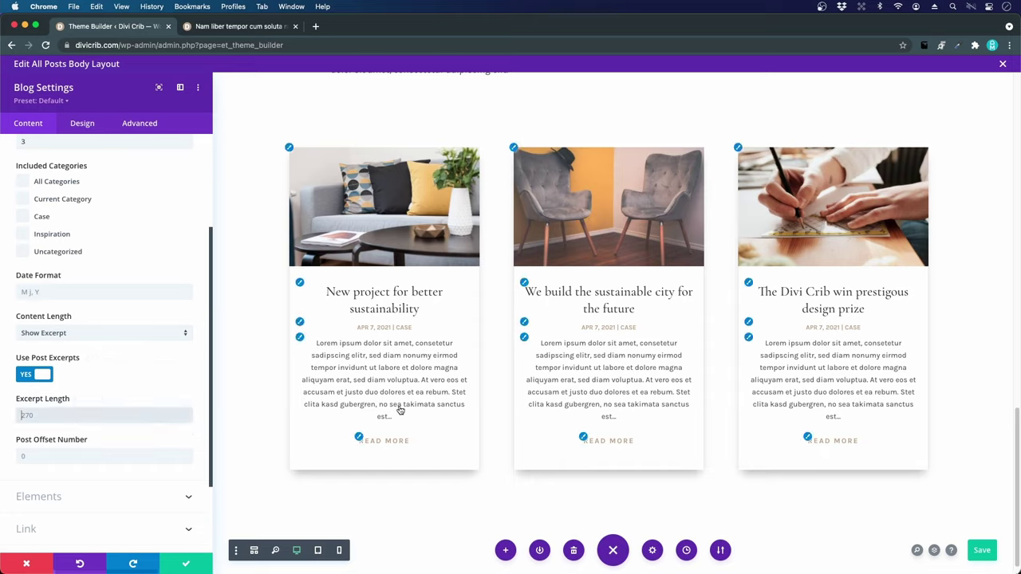
type("120")
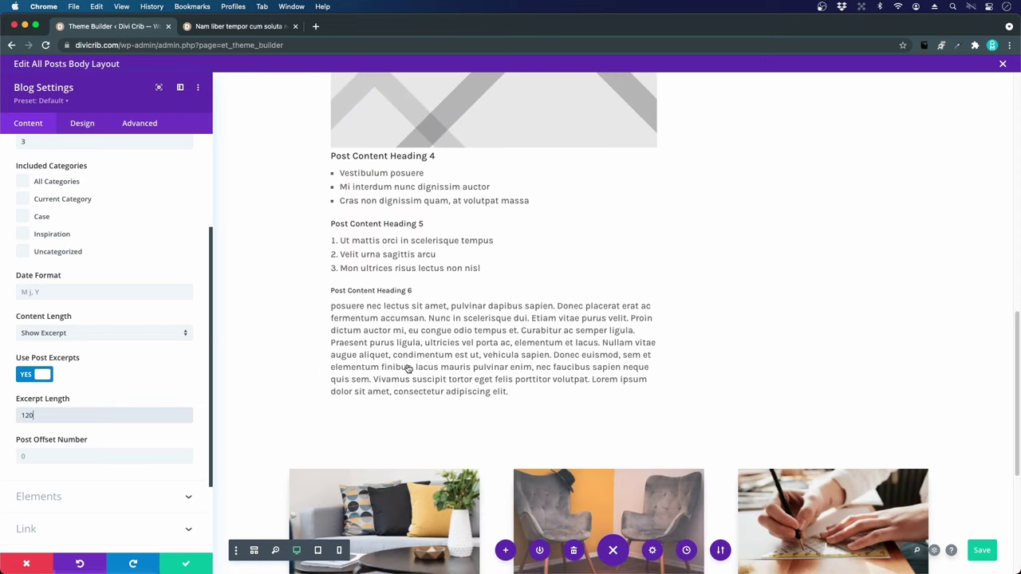
scroll(408, 368, "down", 5)
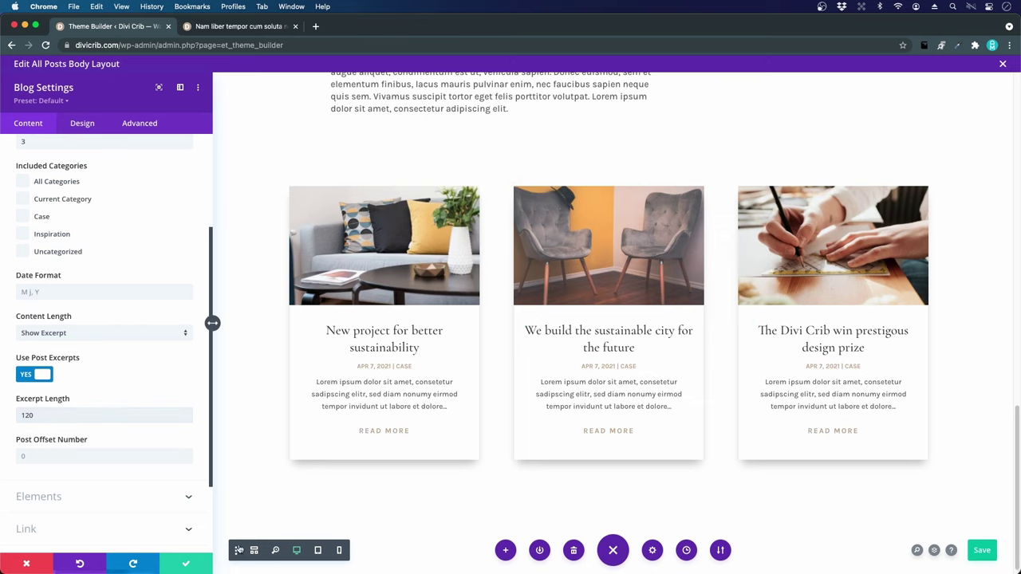
- Enable a custom gutter width of 2 on the row holding the blog
left_click(238, 550)
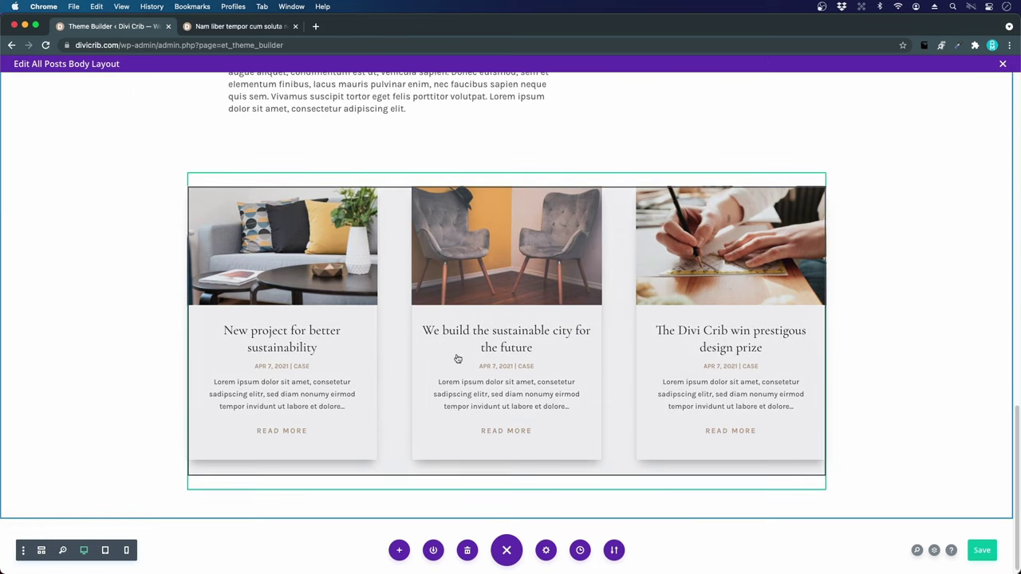
mouse_move(306, 316)
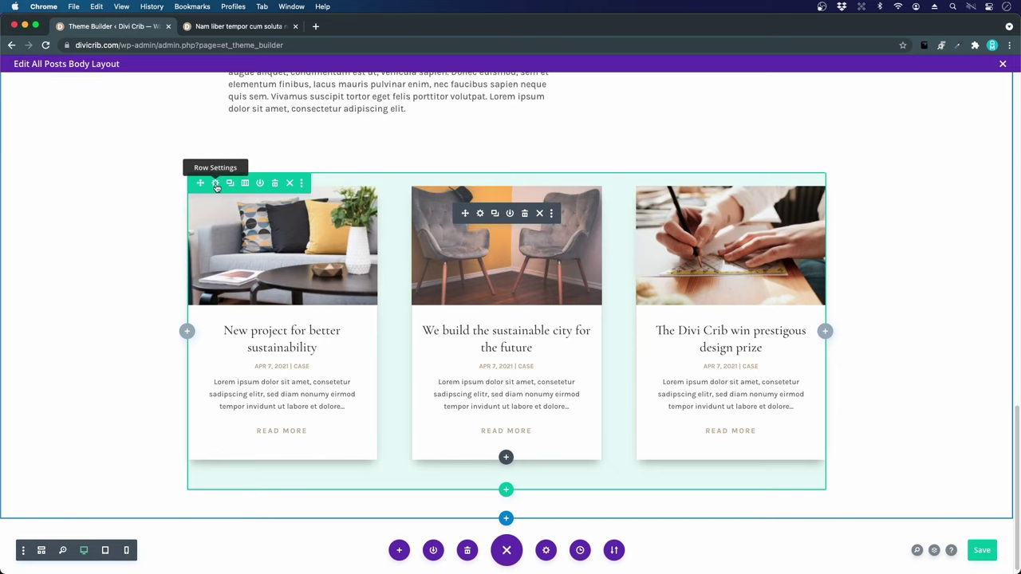
left_click(215, 183)
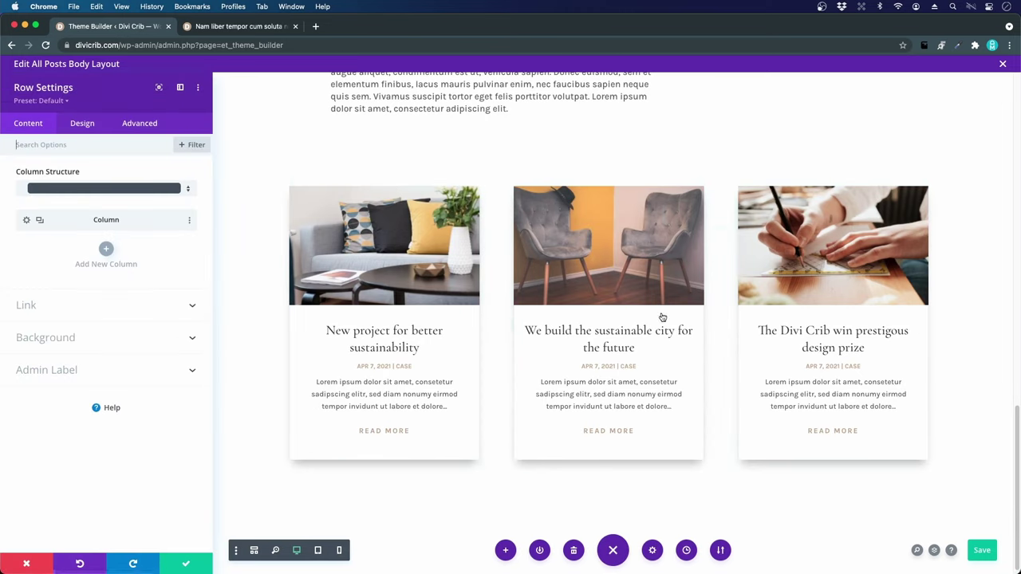
left_click(79, 128)
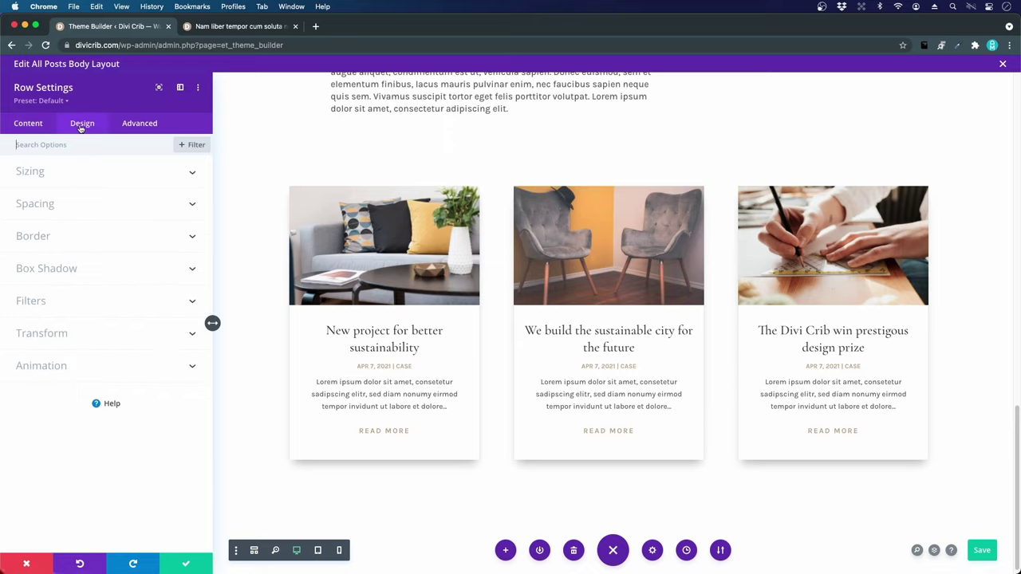
left_click(30, 173)
left_click(36, 211)
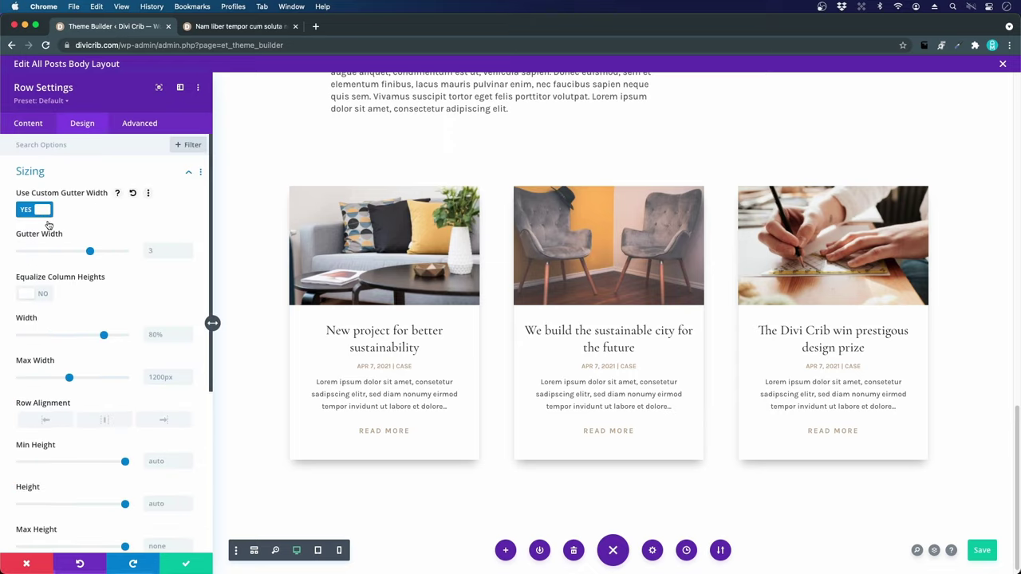
left_click_drag(83, 254, 61, 254)
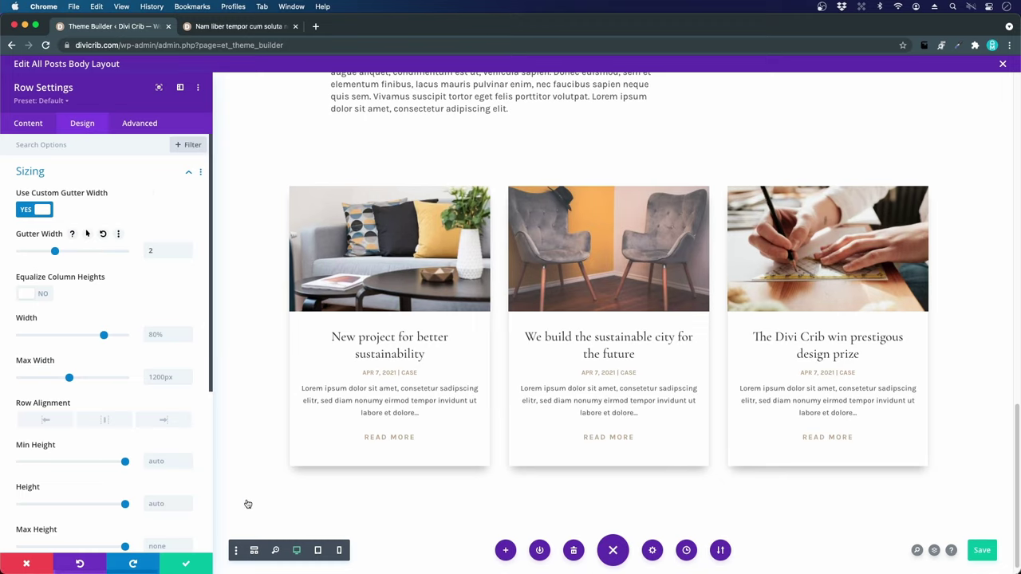
left_click(192, 564)
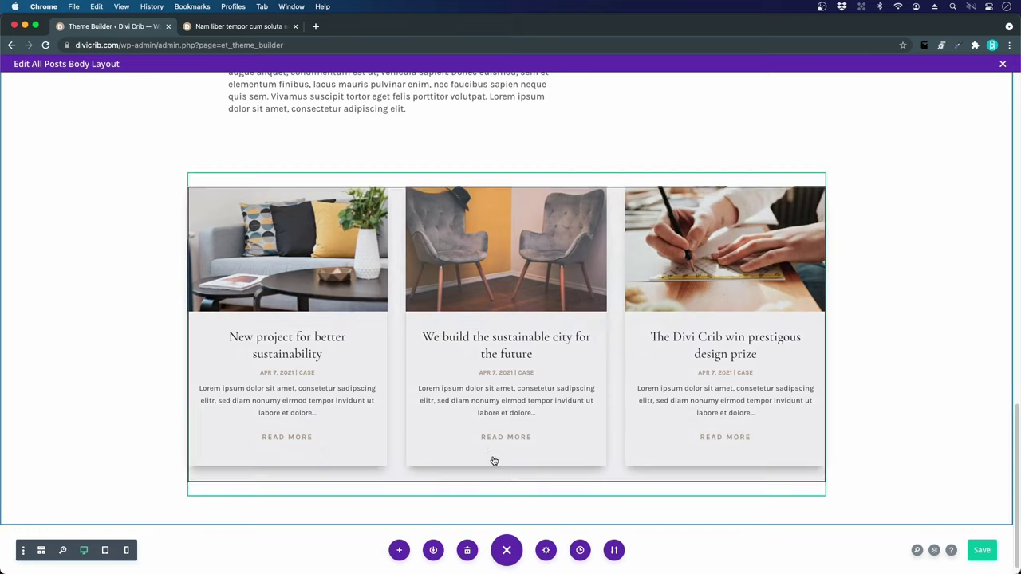
- Save the All Posts body layout
scroll(492, 458, "up", 10)
scroll(494, 461, "up", 3)
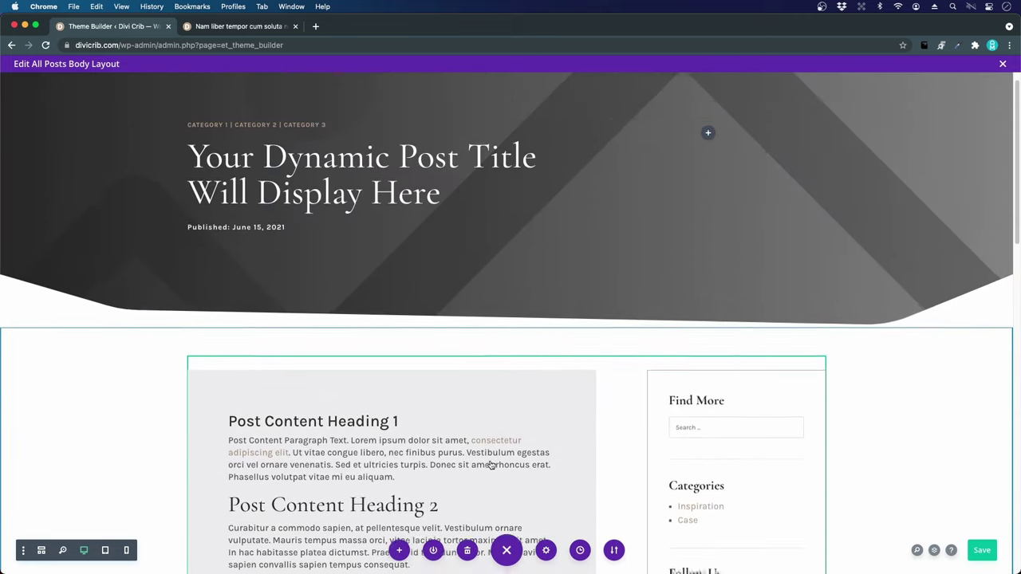
scroll(491, 465, "down", 15)
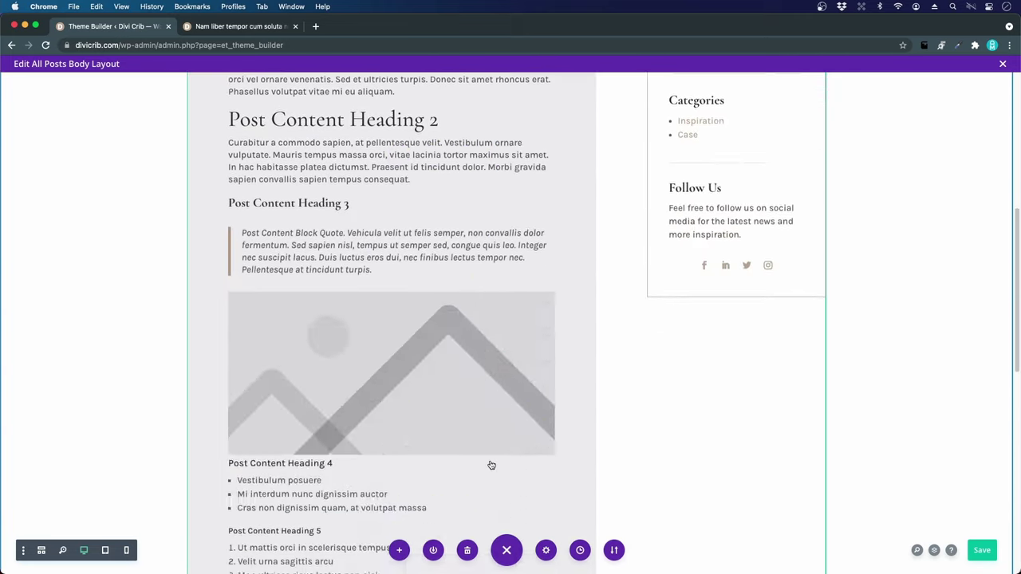
left_click(983, 551)
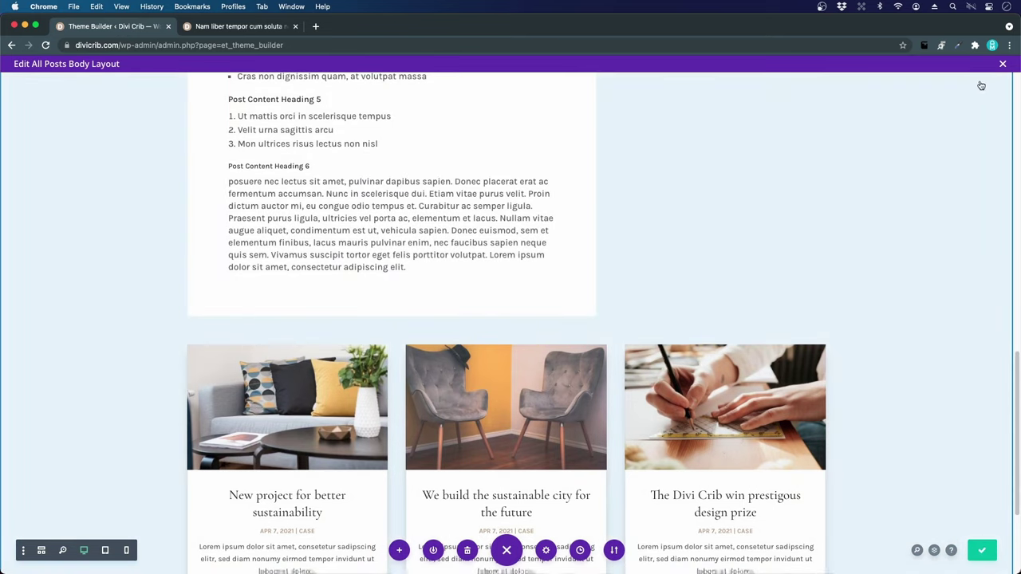
- Close the layout editor, save the Theme Builder changes, and open the live site in a new tab
left_click(1002, 64)
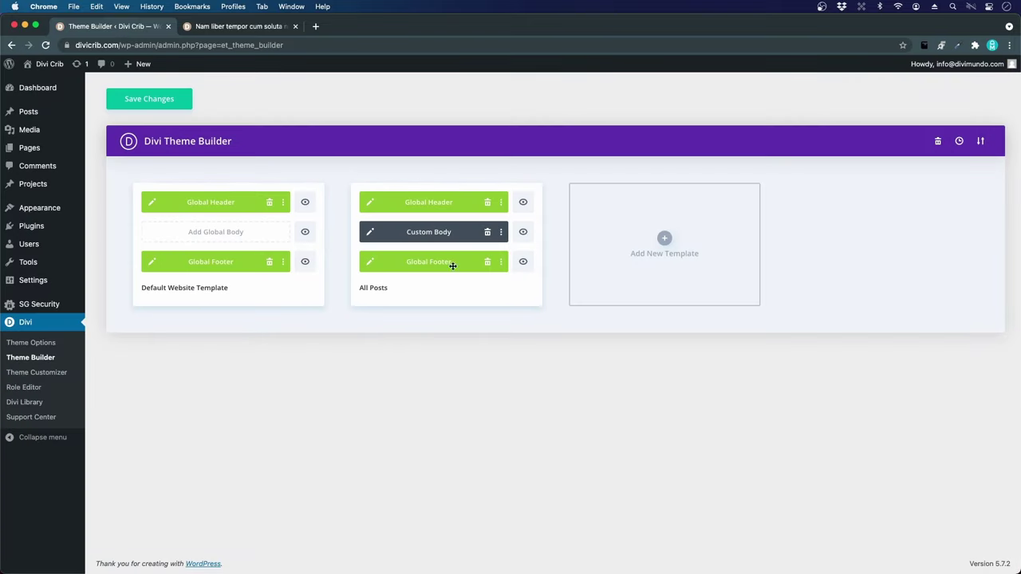
left_click(138, 102)
mouse_move(57, 67)
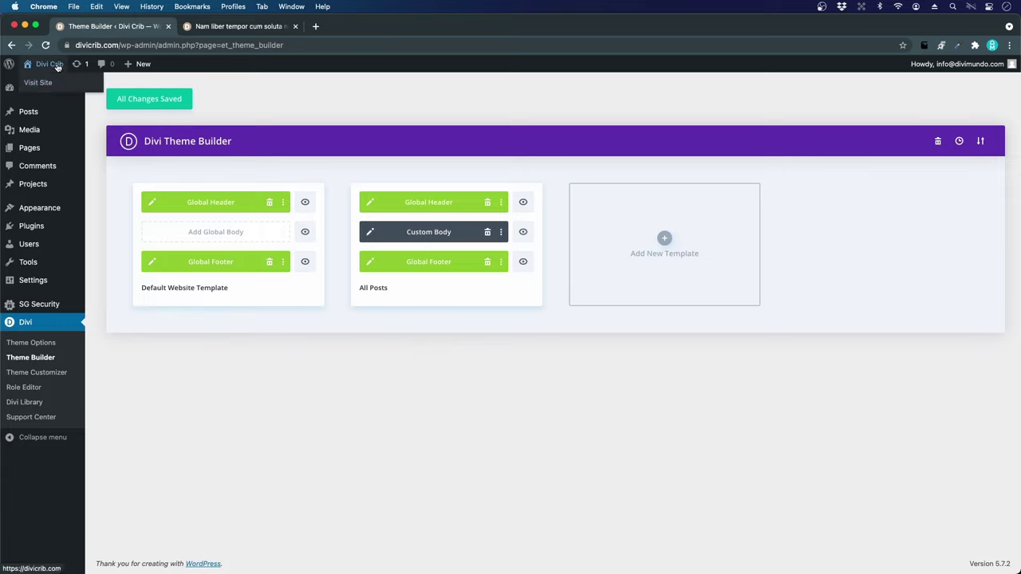
left_click(40, 83)
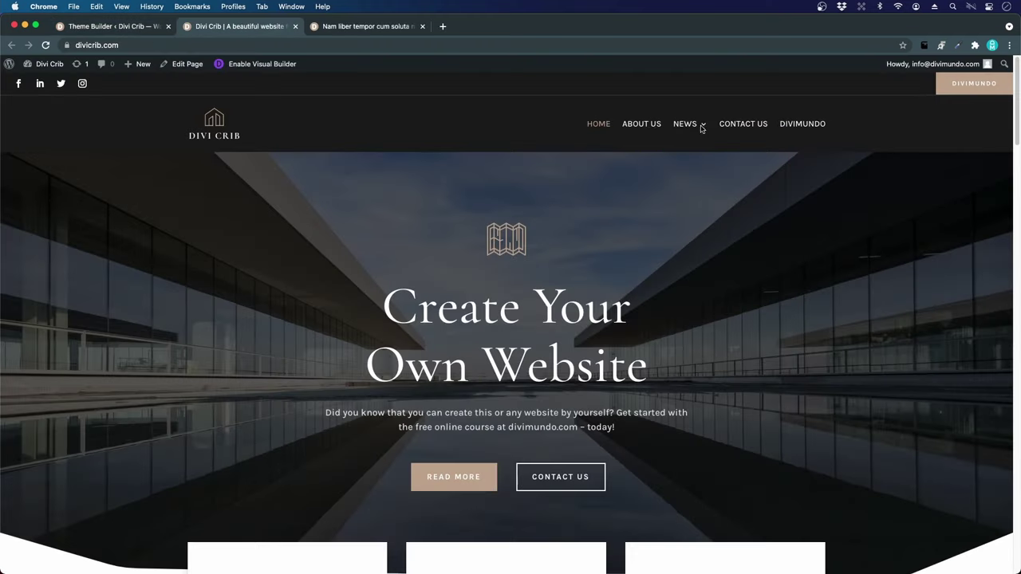
- Open the News page and the 'New project for better sustainability' post, then return to the listing
left_click(695, 129)
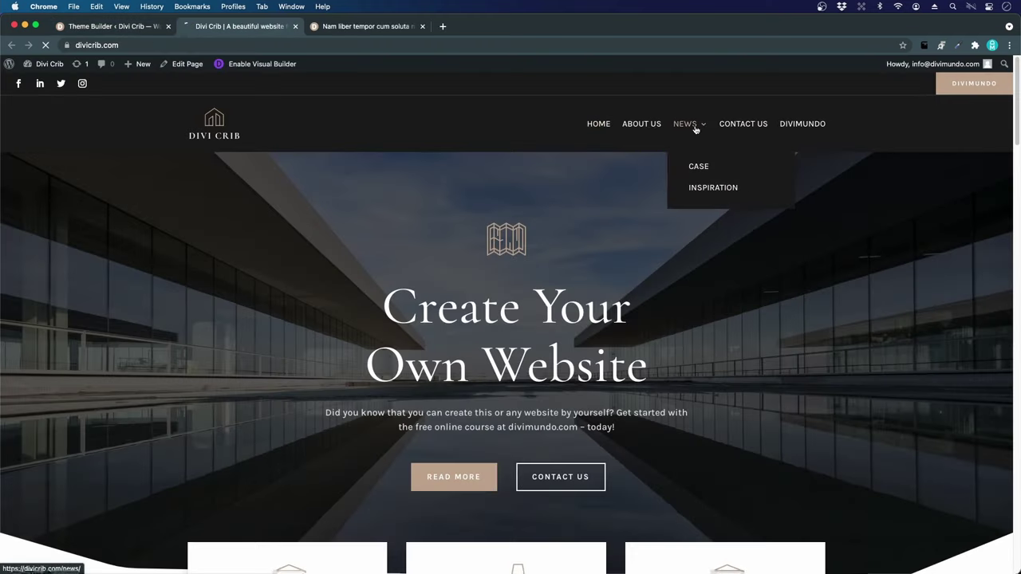
scroll(464, 286, "down", 5)
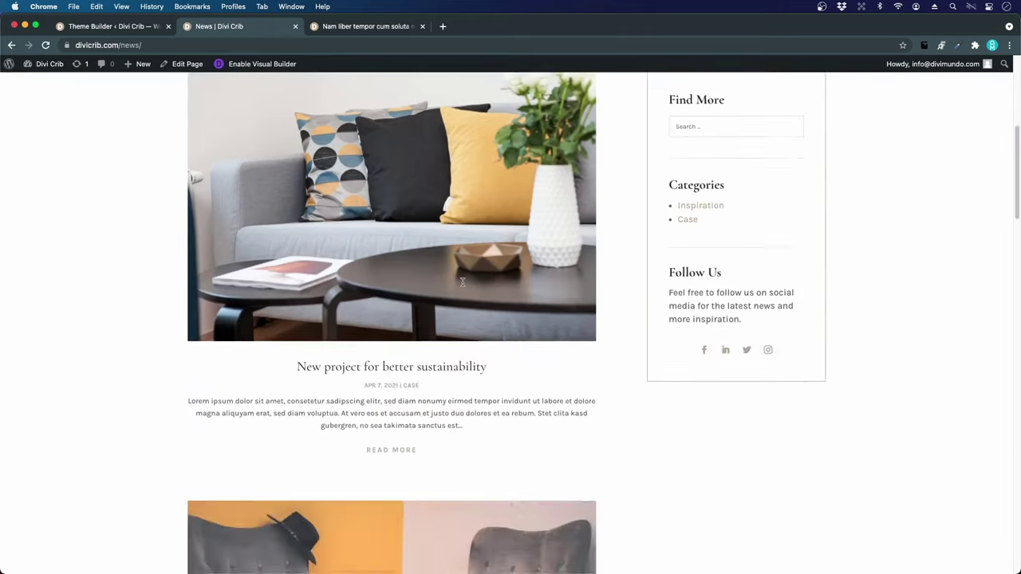
left_click(463, 286)
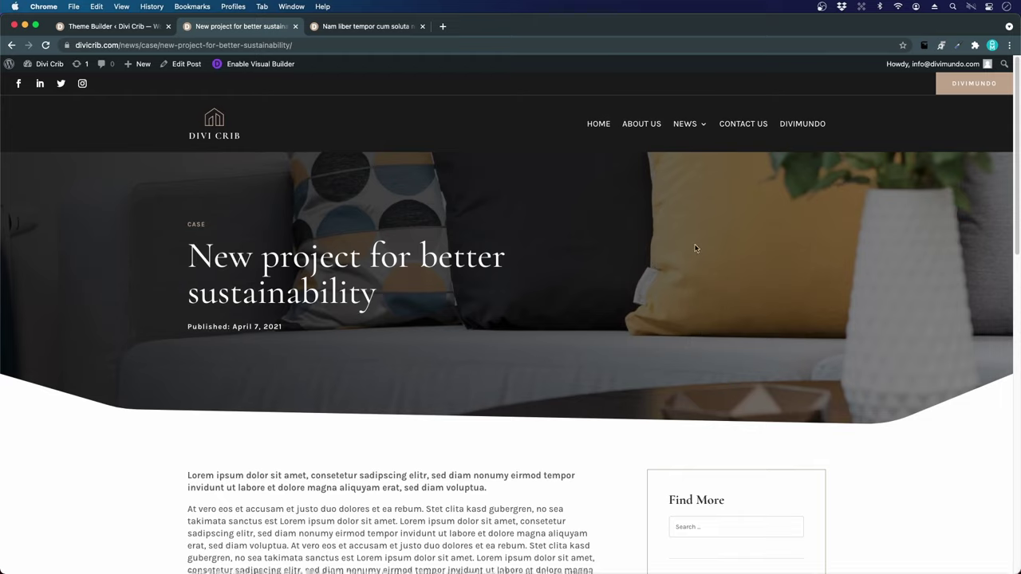
left_click(12, 45)
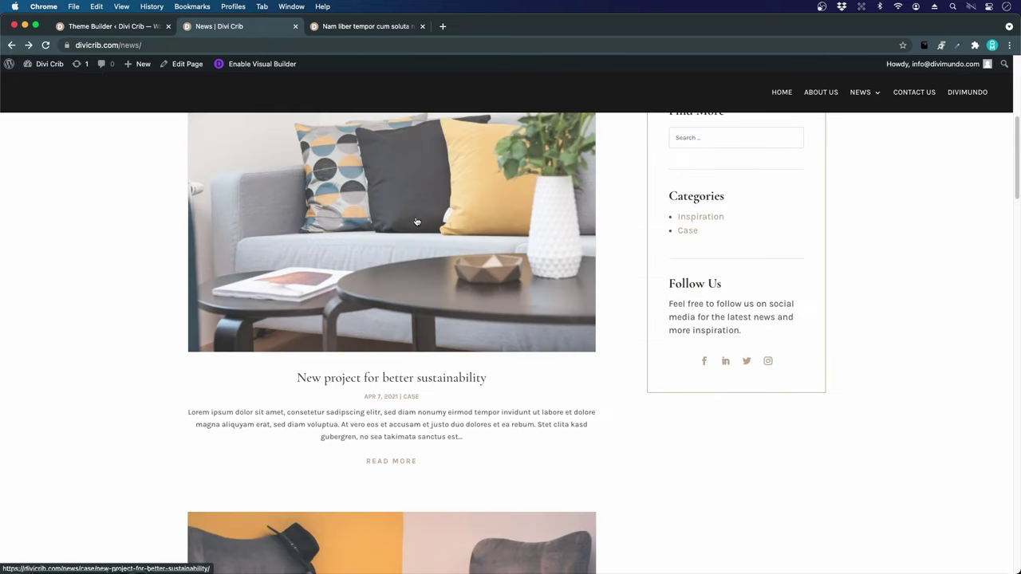
- Reopen the 'New project for better sustainability' post and scroll through it
left_click(388, 210)
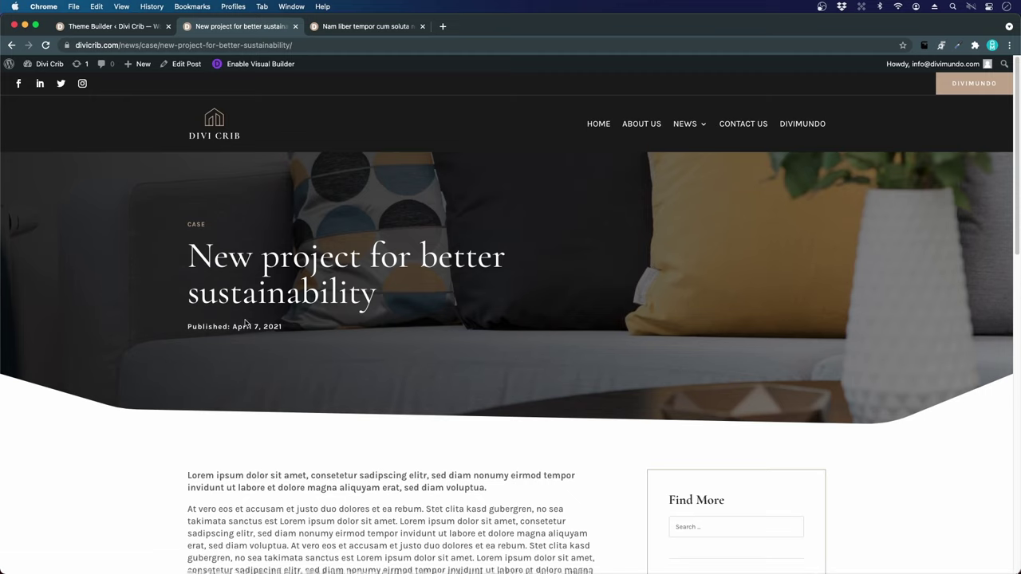
scroll(378, 375, "down", 2)
scroll(380, 378, "down", 6)
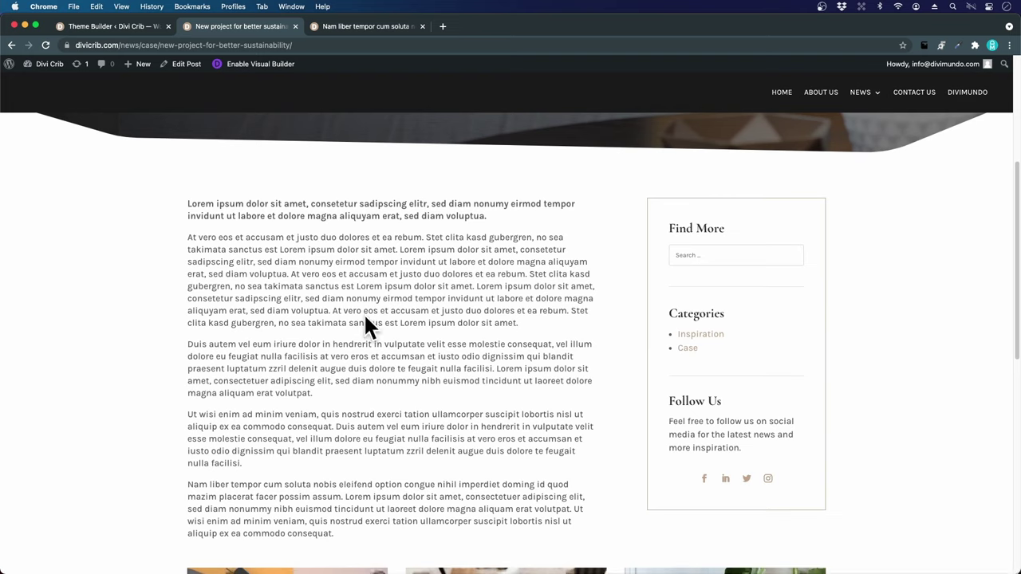
scroll(367, 319, "down", 1)
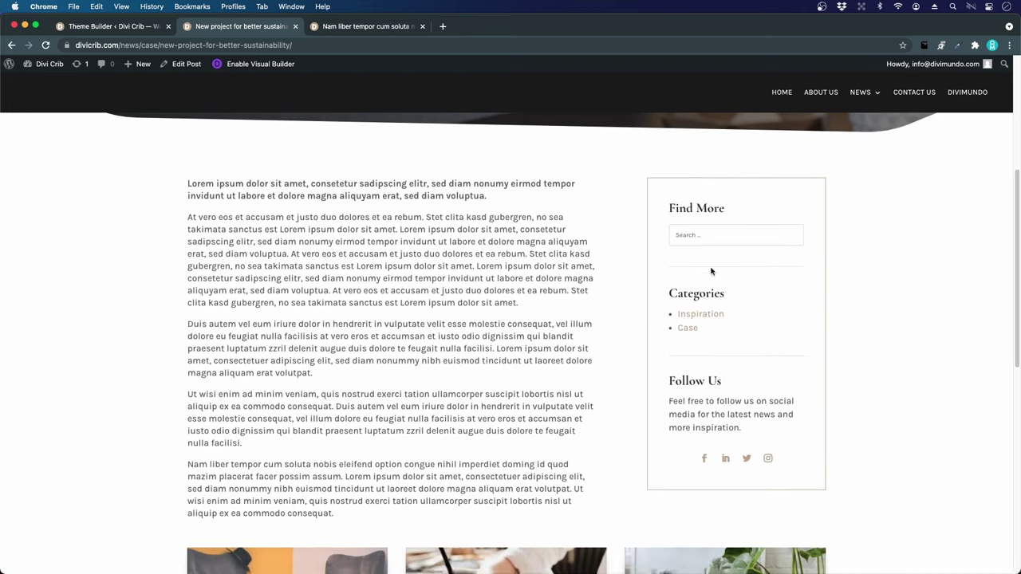
scroll(295, 274, "down", 7)
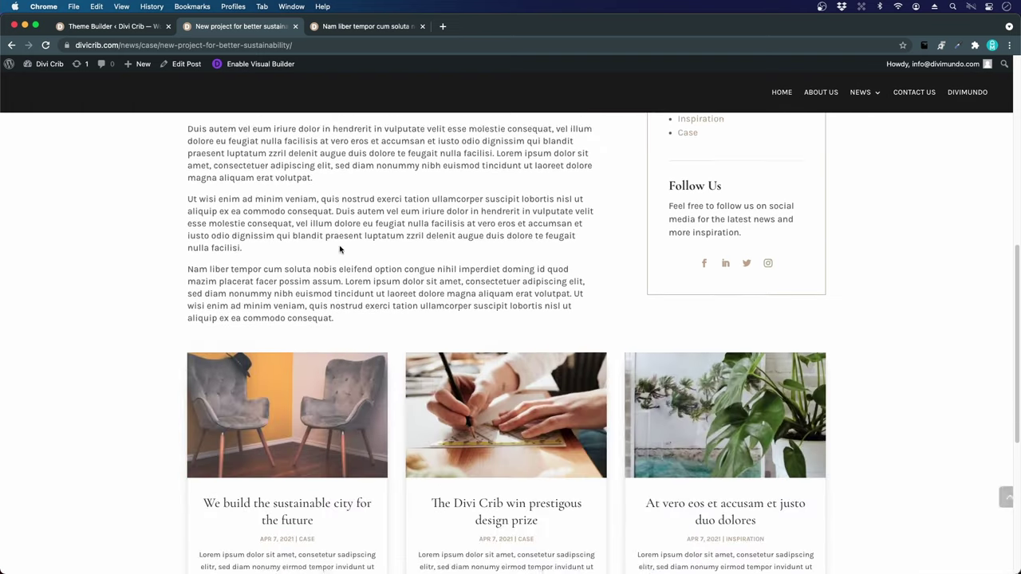
scroll(346, 263, "down", 1)
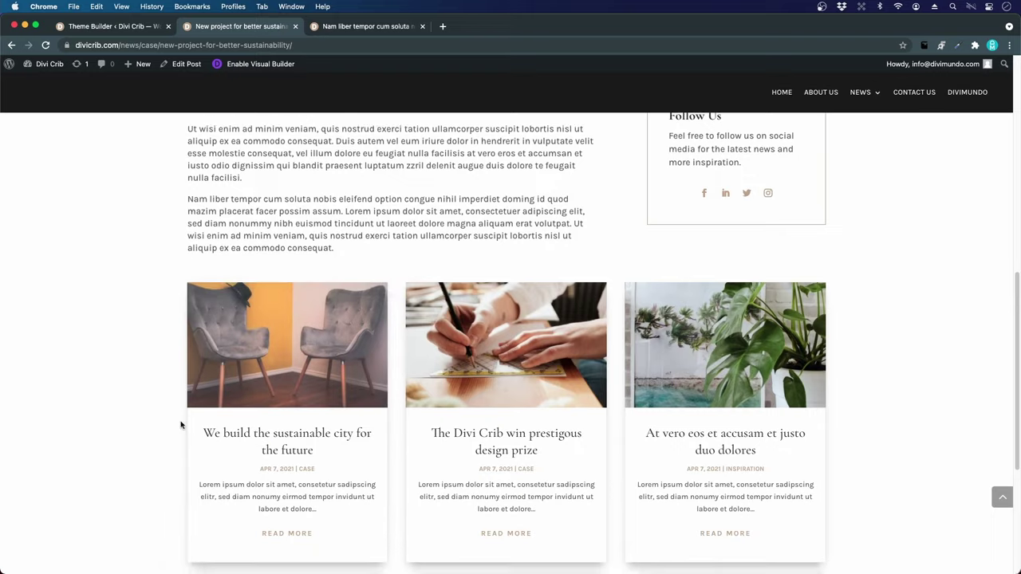
scroll(181, 425, "down", 5)
scroll(181, 425, "up", 6)
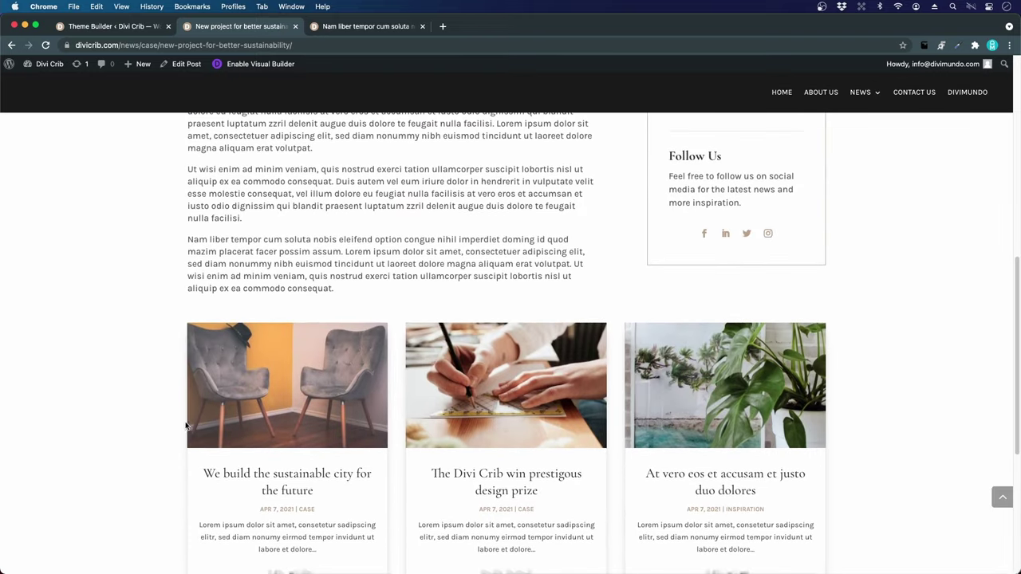
scroll(187, 426, "up", 20)
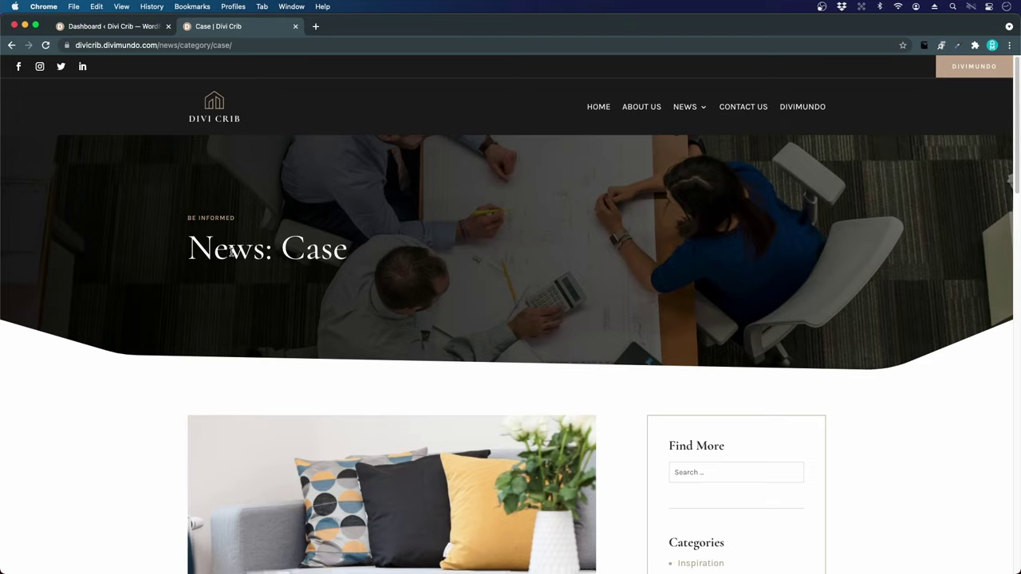
- Select 'Case' in the heading, scroll through the category's posts, and return to the Dashboard tab
double_click(323, 250)
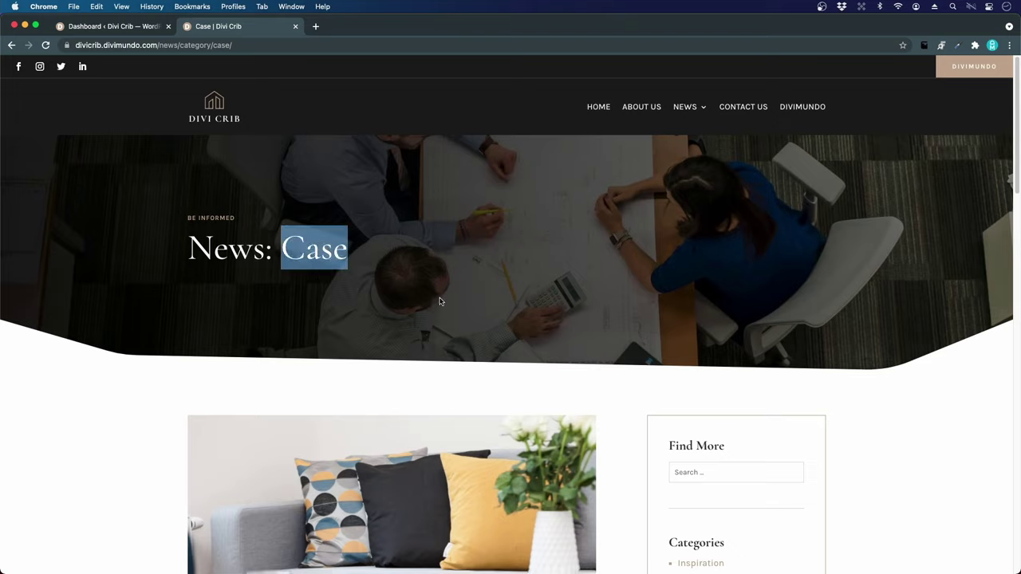
scroll(443, 297, "down", 5)
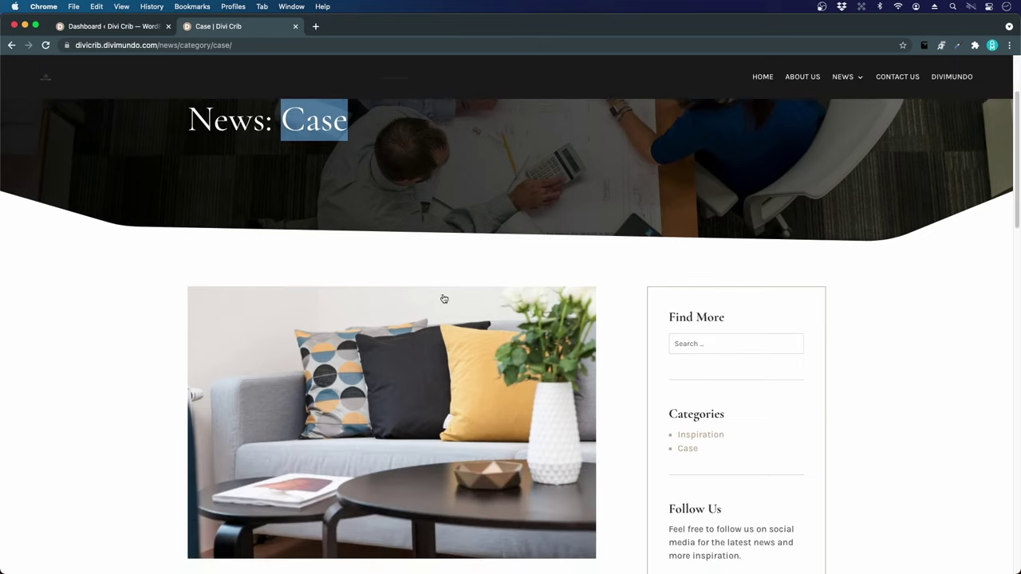
scroll(403, 311, "down", 2)
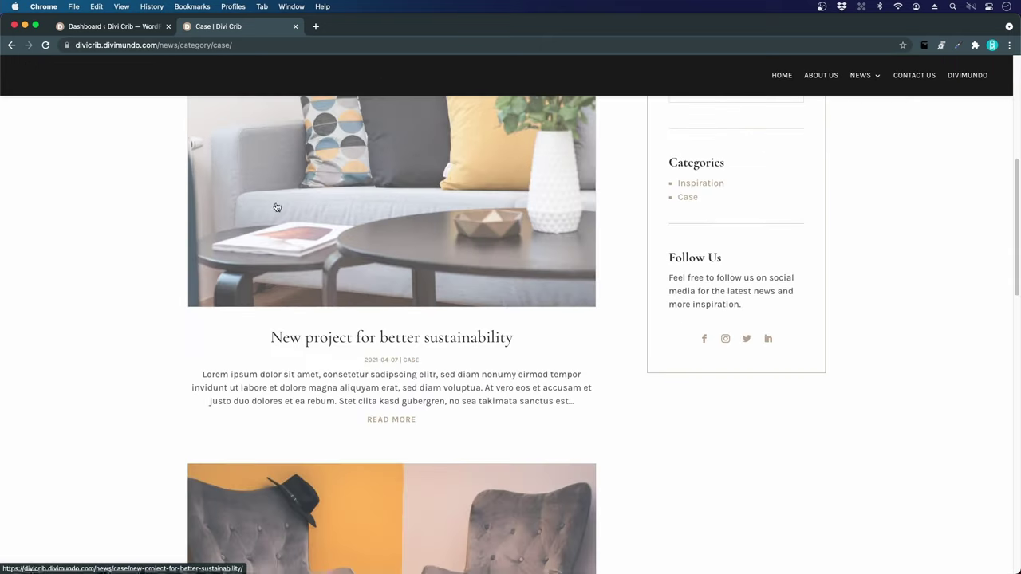
scroll(358, 219, "down", 9)
scroll(369, 299, "down", 2)
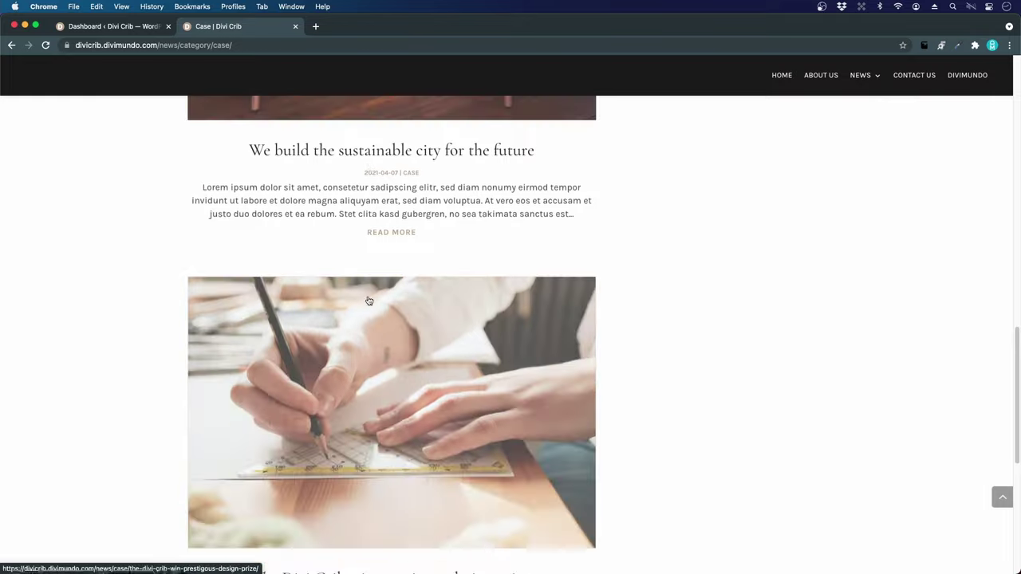
scroll(479, 294, "up", 15)
scroll(612, 289, "down", 5)
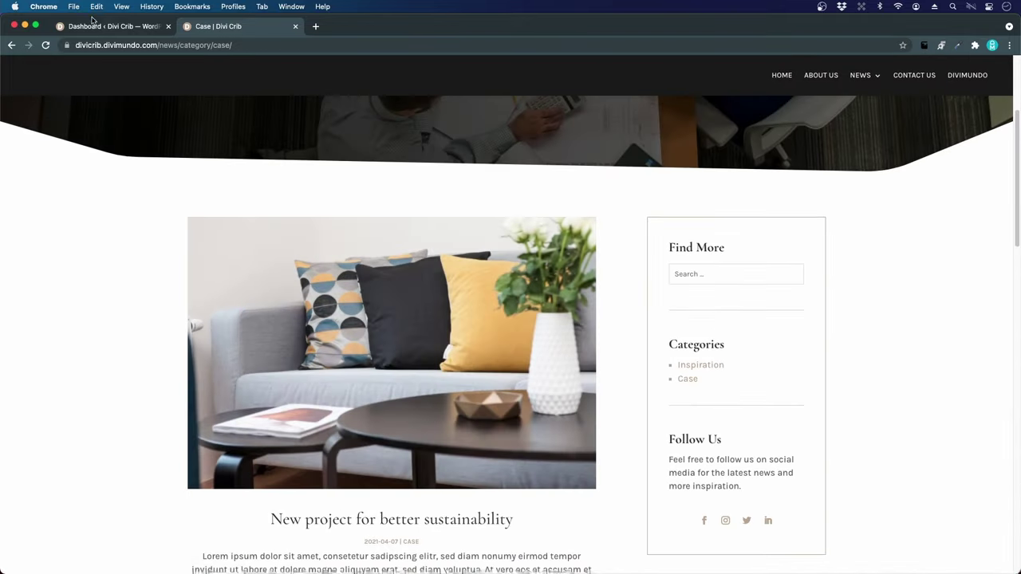
left_click(122, 28)
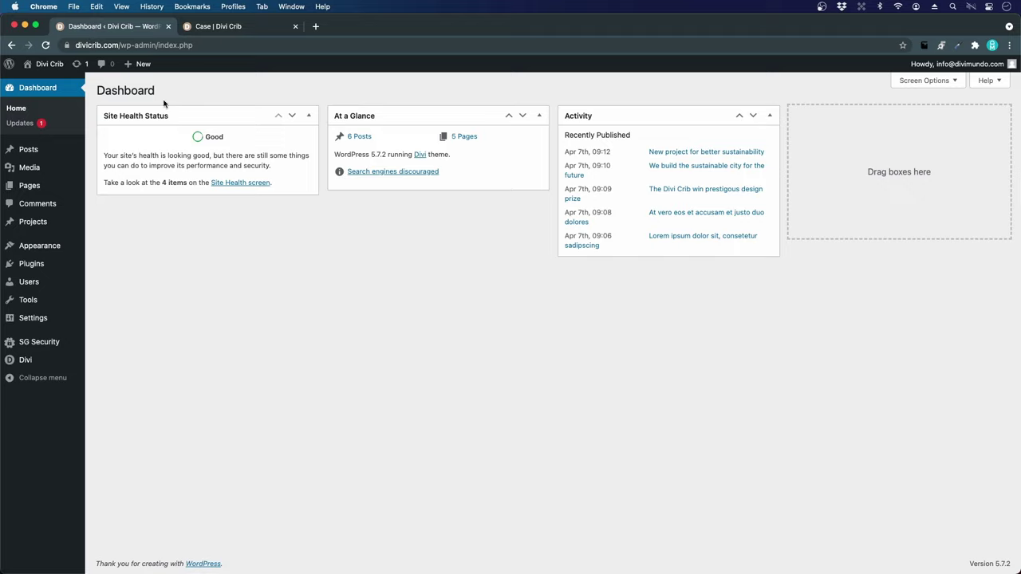
- Create a new Theme Builder template assigned to All Category Pages
mouse_move(45, 364)
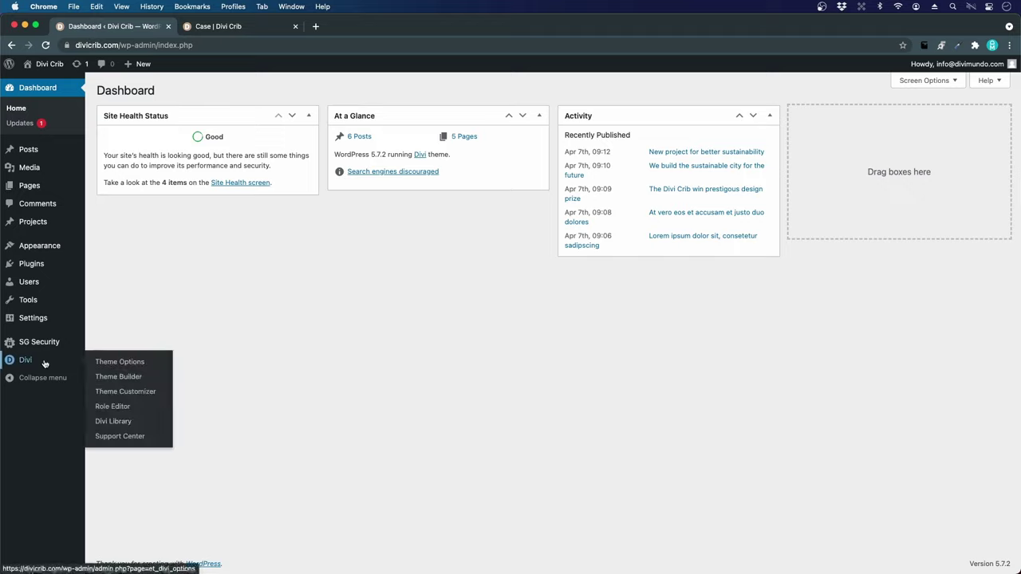
left_click(115, 376)
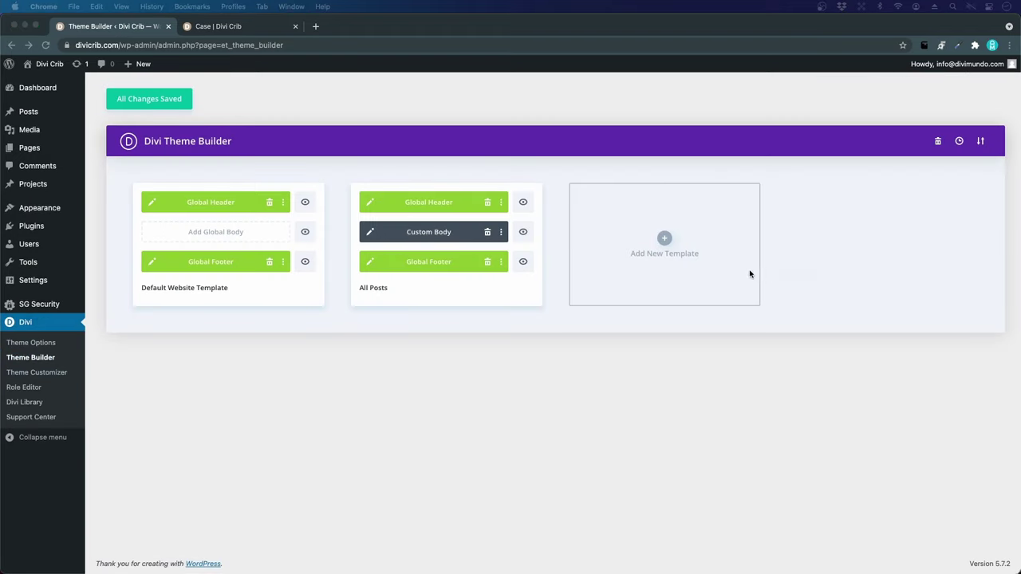
left_click(666, 241)
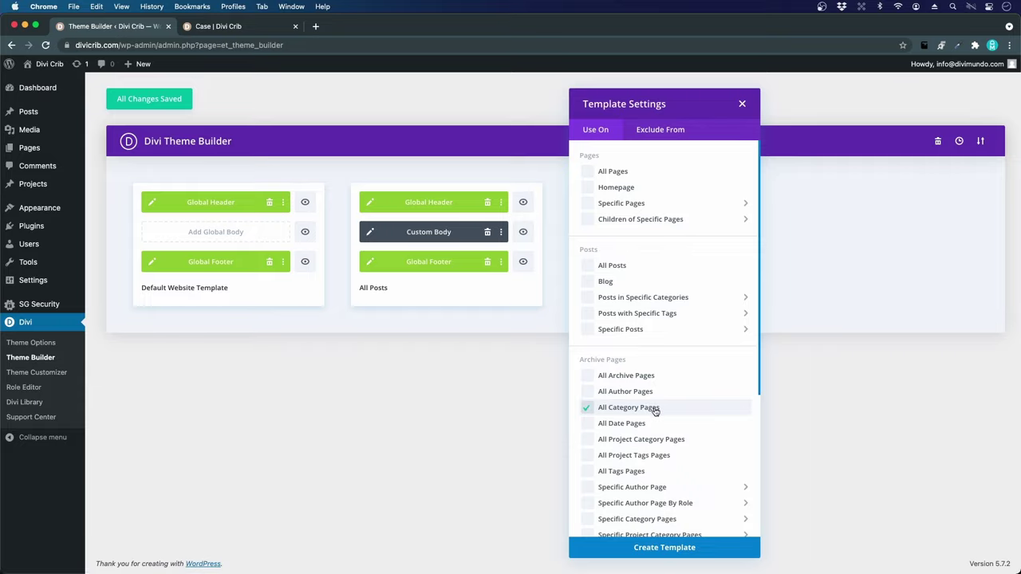
left_click(676, 550)
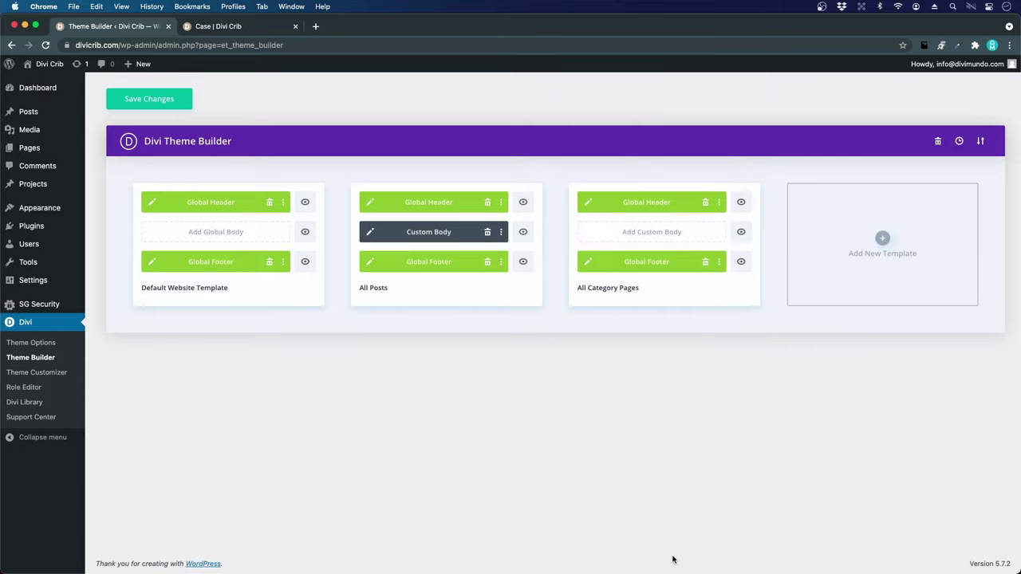
- Build the category template's custom body by cloning the News page layout
left_click(651, 232)
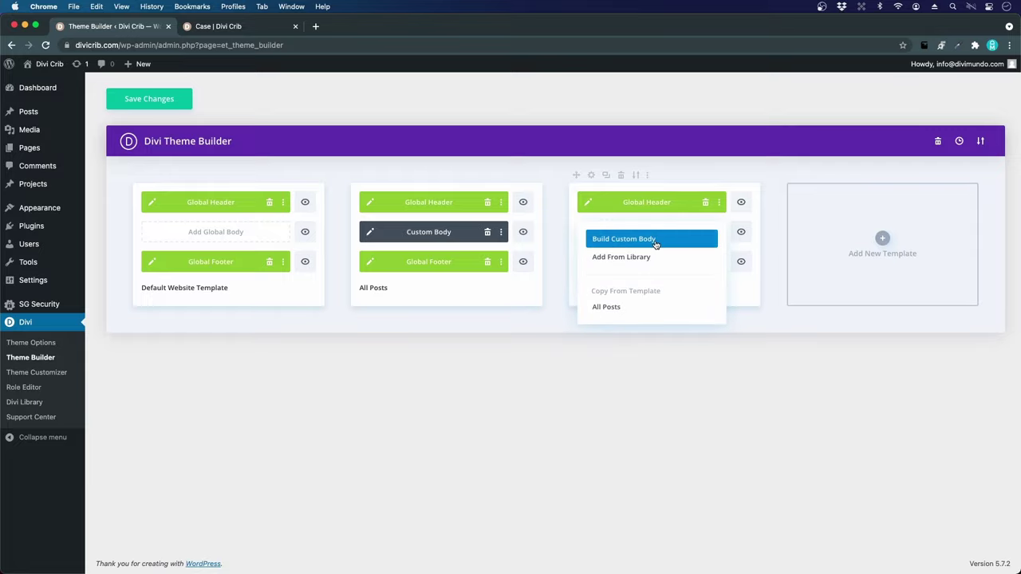
left_click(654, 239)
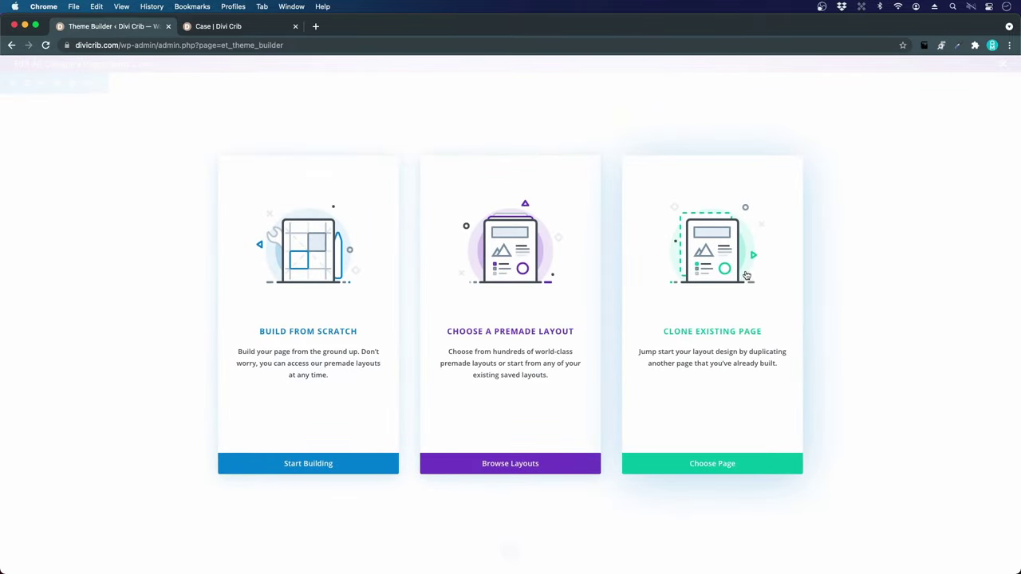
left_click(708, 466)
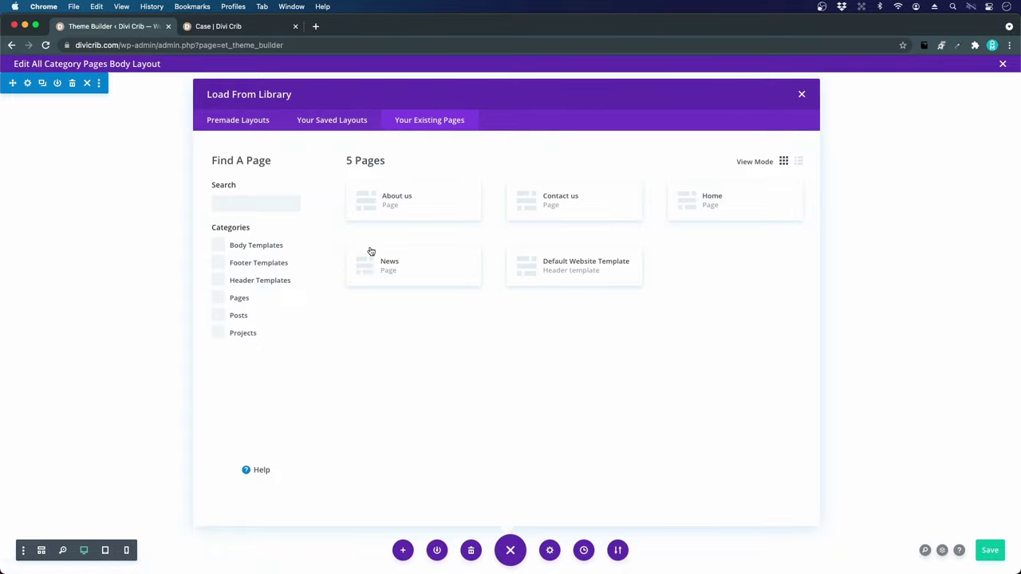
left_click(371, 266)
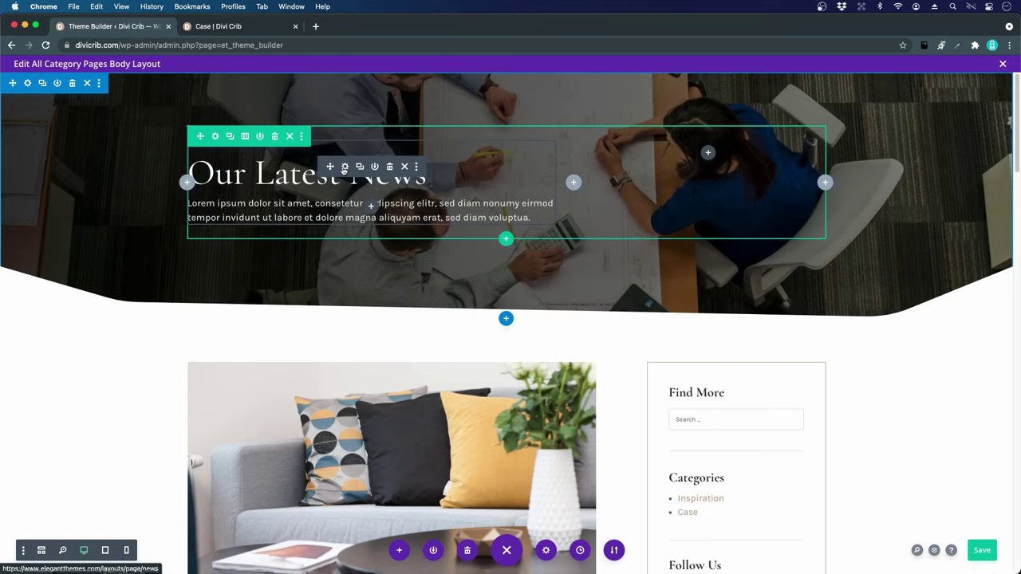
- Delete the 'Our Latest News' heading and paragraph from the hero Text module
left_click(344, 166)
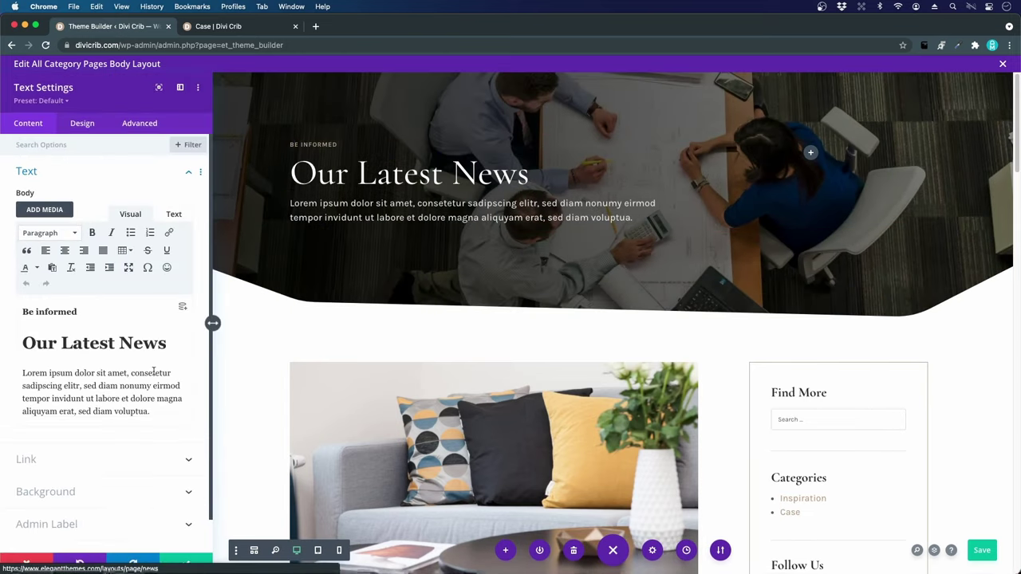
left_click_drag(151, 412, 24, 338)
key("BackSpace")
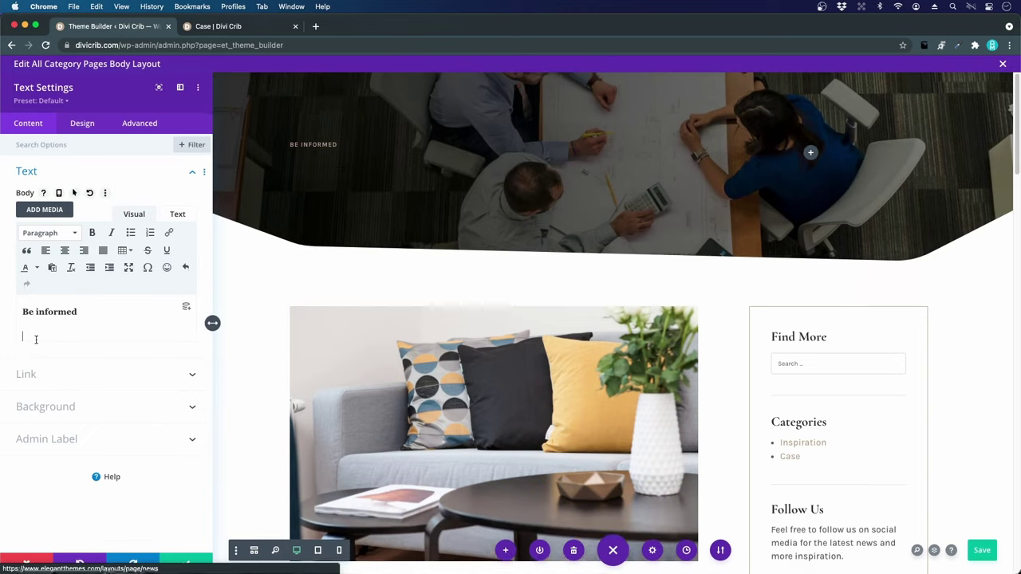
key("BackSpace")
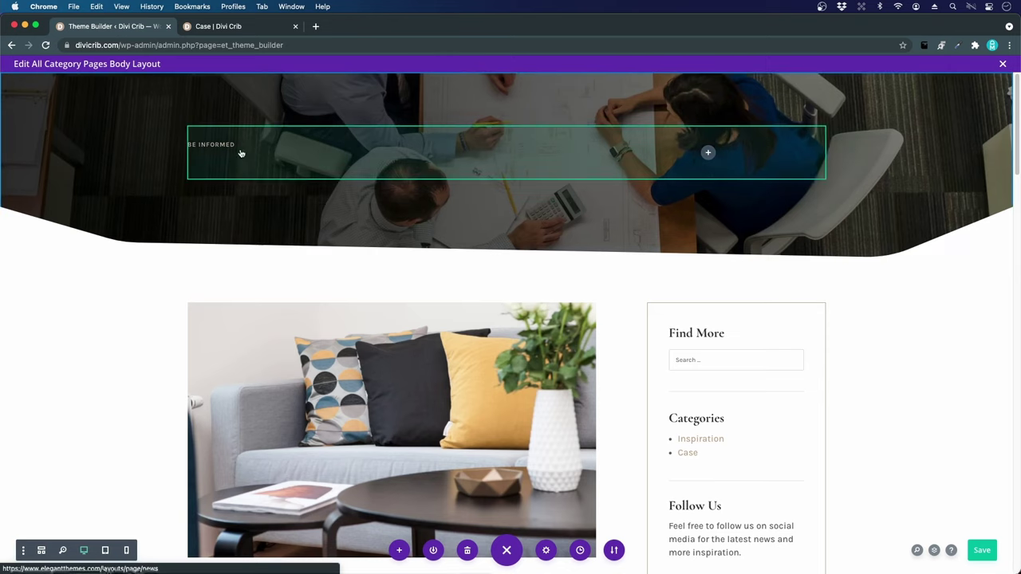
- Add a new Text module to the hero row and open its dynamic content sources
mouse_move(259, 156)
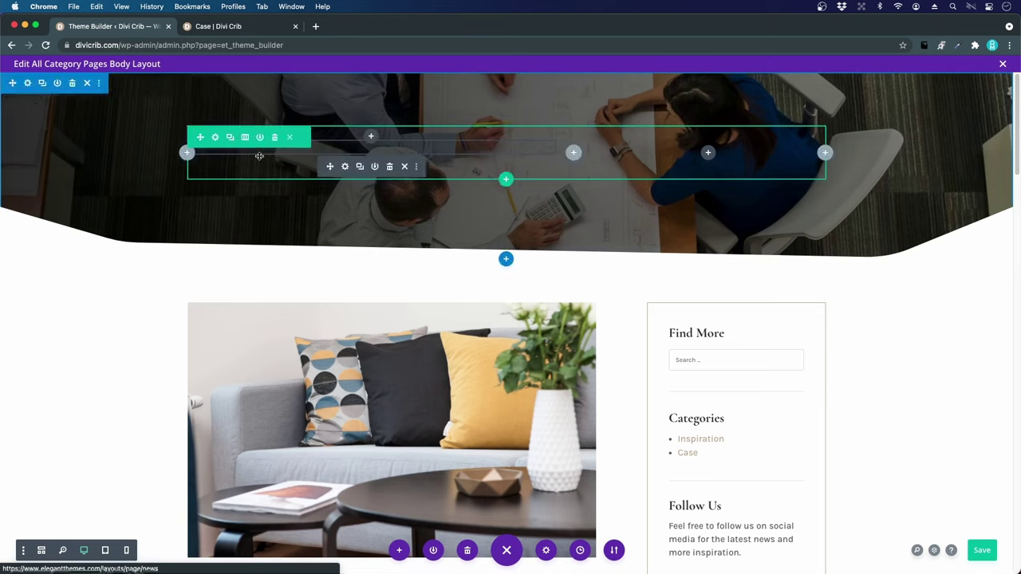
left_click(370, 138)
type("text")
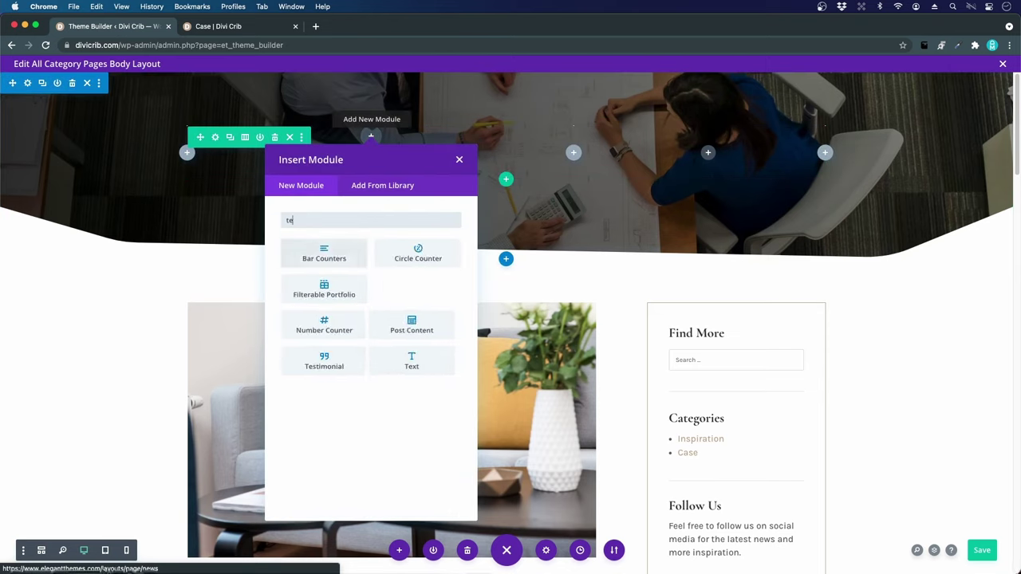
left_click(327, 253)
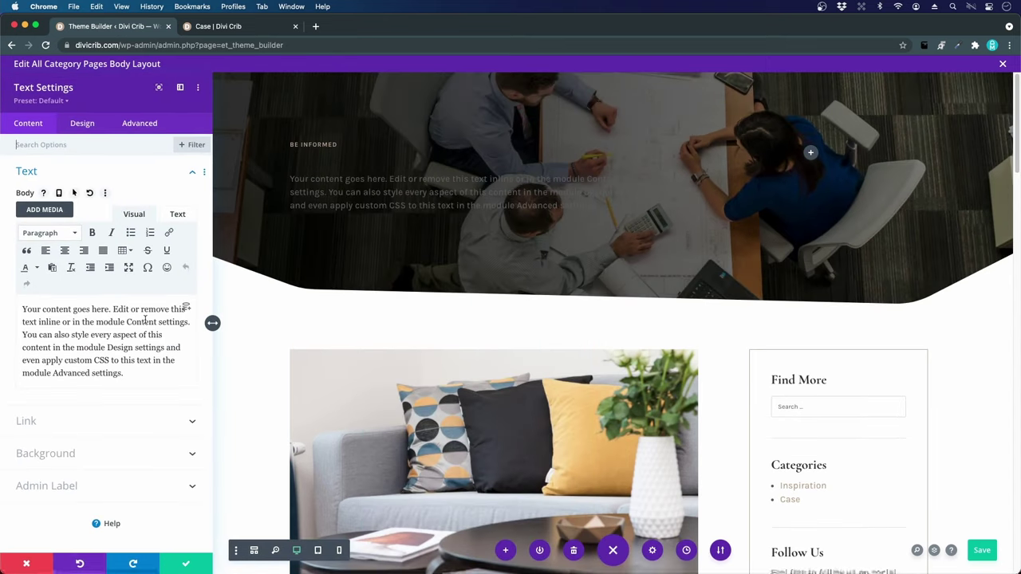
left_click(187, 309)
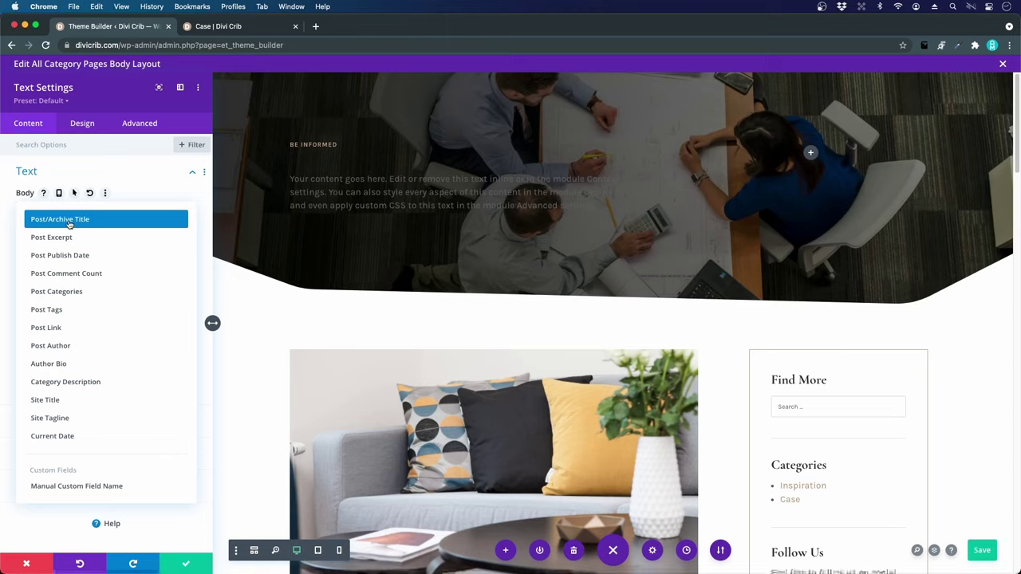
- Set the text to the dynamic Post/Archive Title with '<h1>News:' before and '</h1>' after
left_click(69, 223)
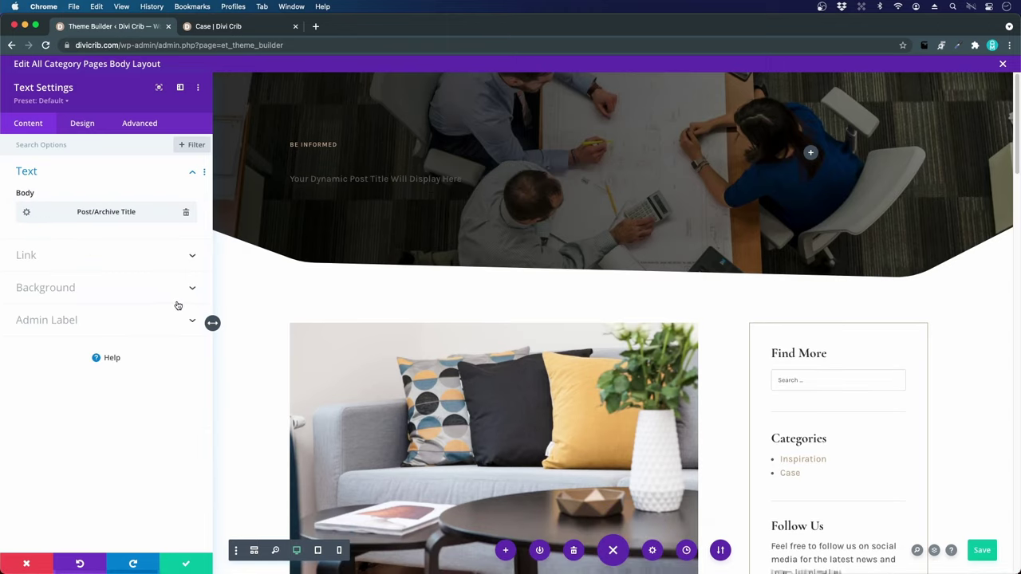
left_click(27, 214)
left_click(58, 254)
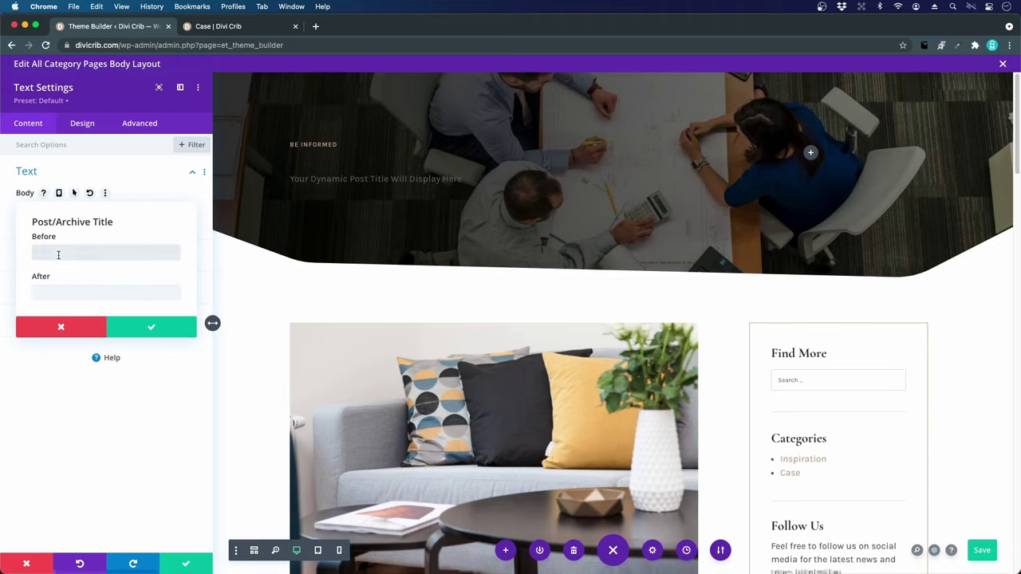
type("<h2>")
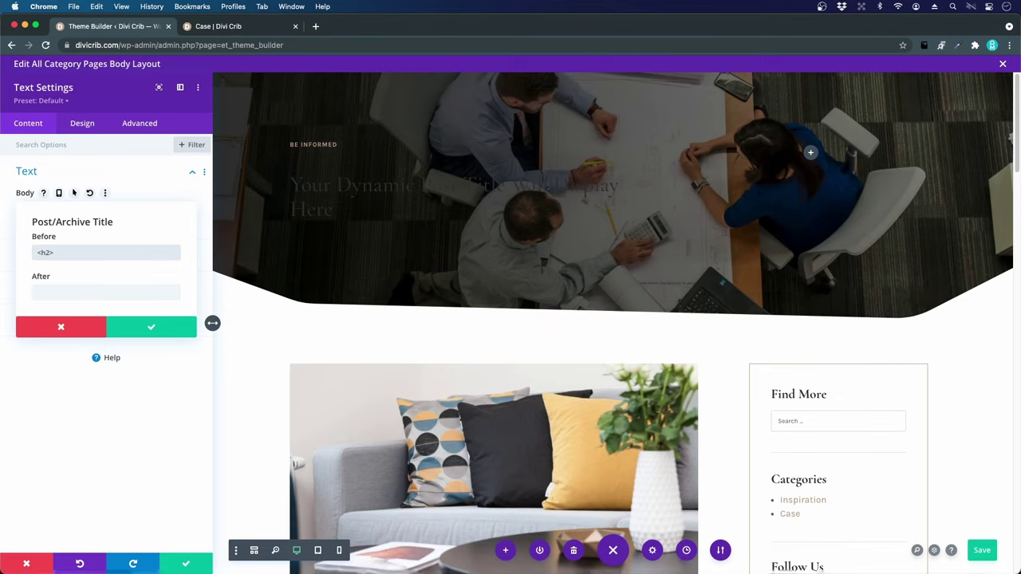
type("News:")
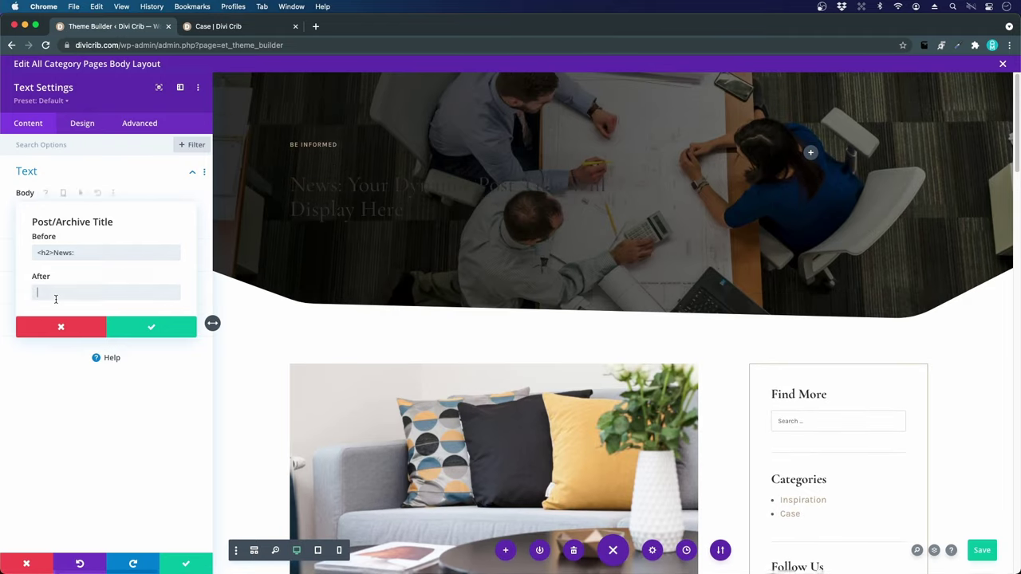
type("</h2")
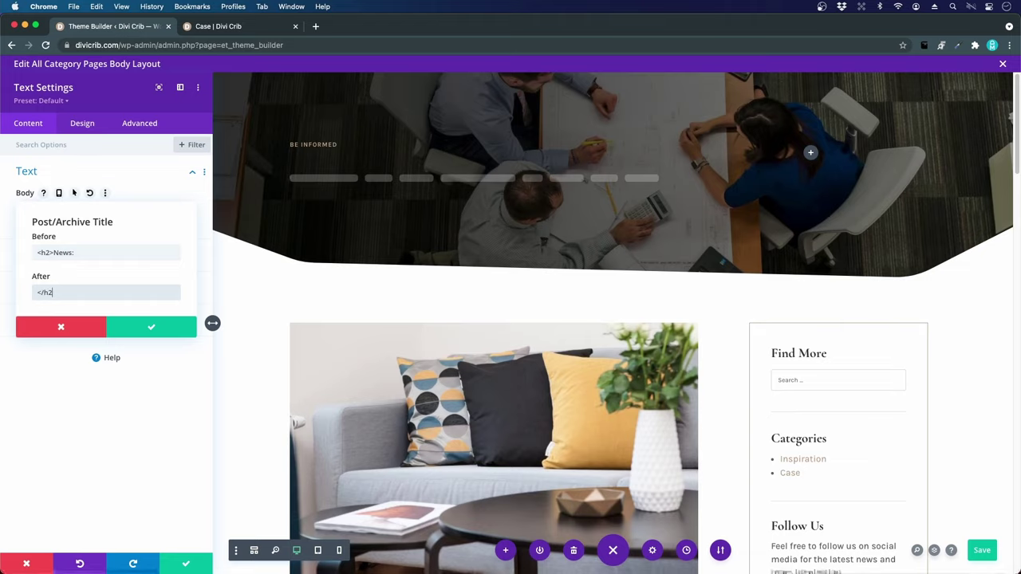
type(">")
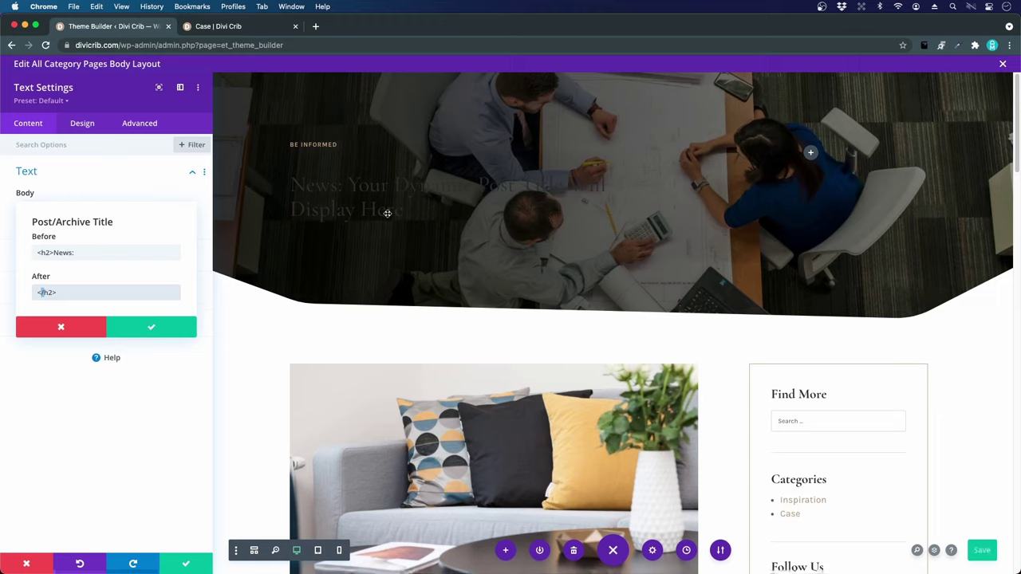
left_click(49, 253)
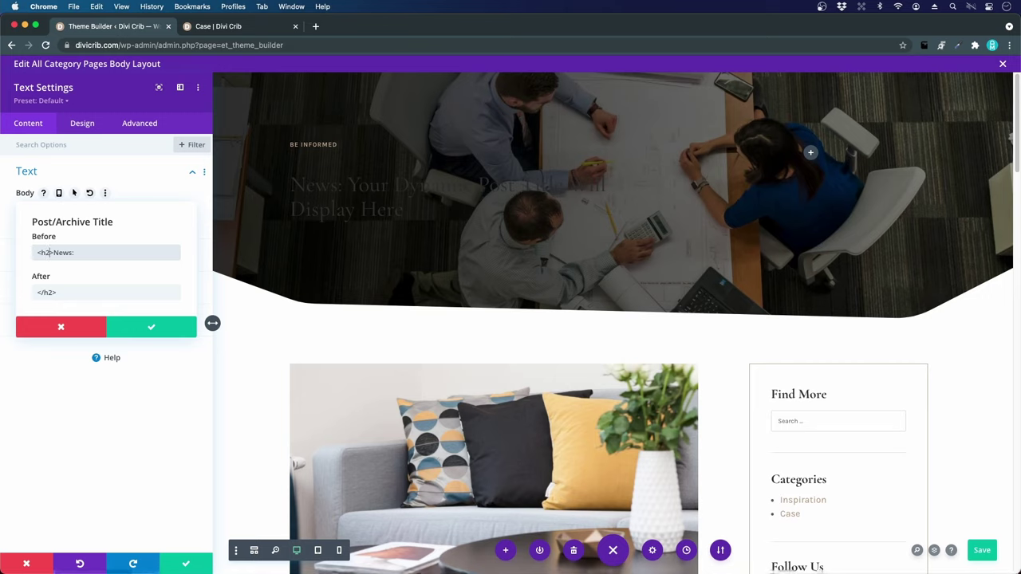
key("Delete")
type("1")
left_click(51, 293)
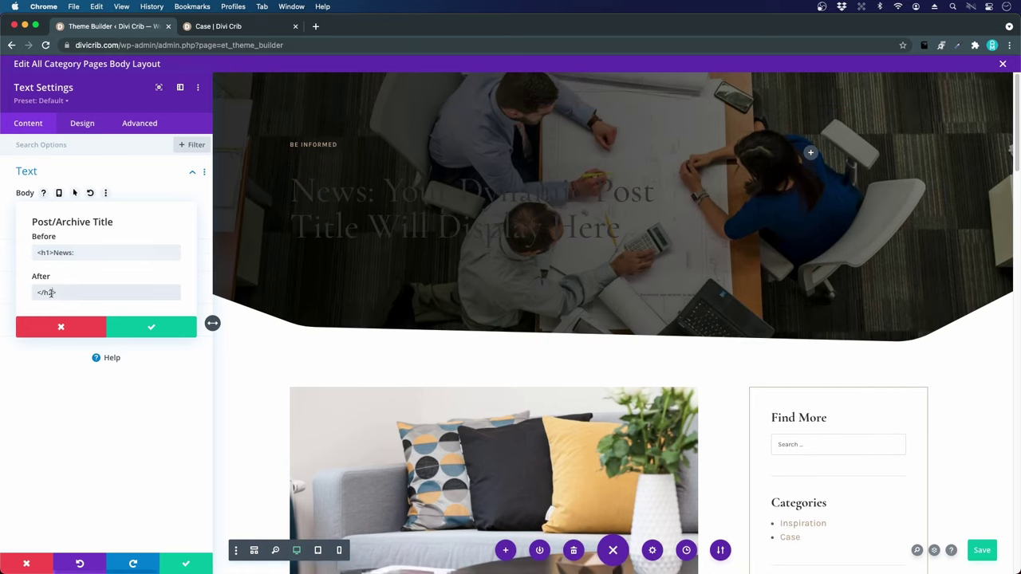
type("1>")
- Make the heading text white and save the Text module settings
left_click(93, 125)
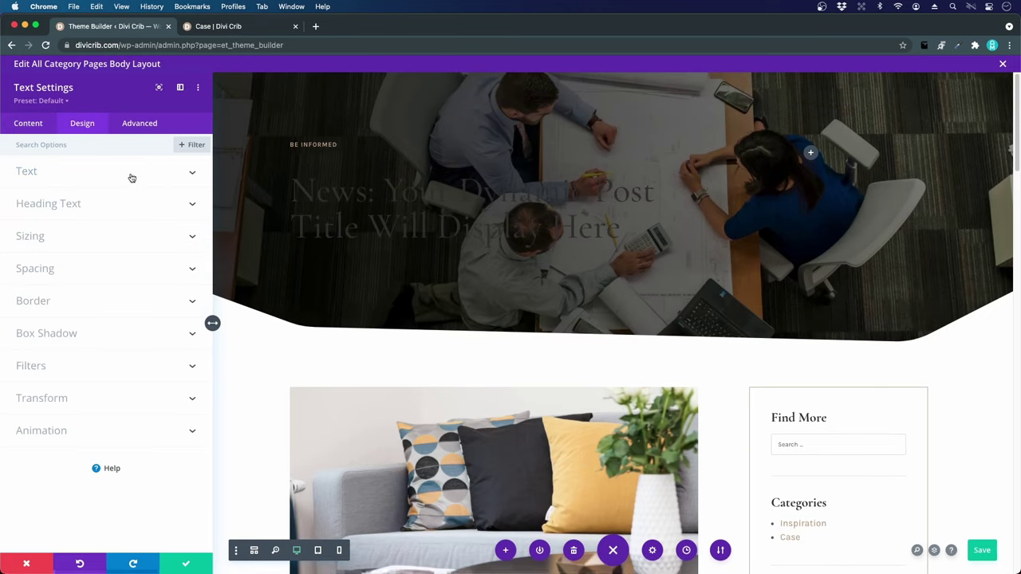
left_click(56, 197)
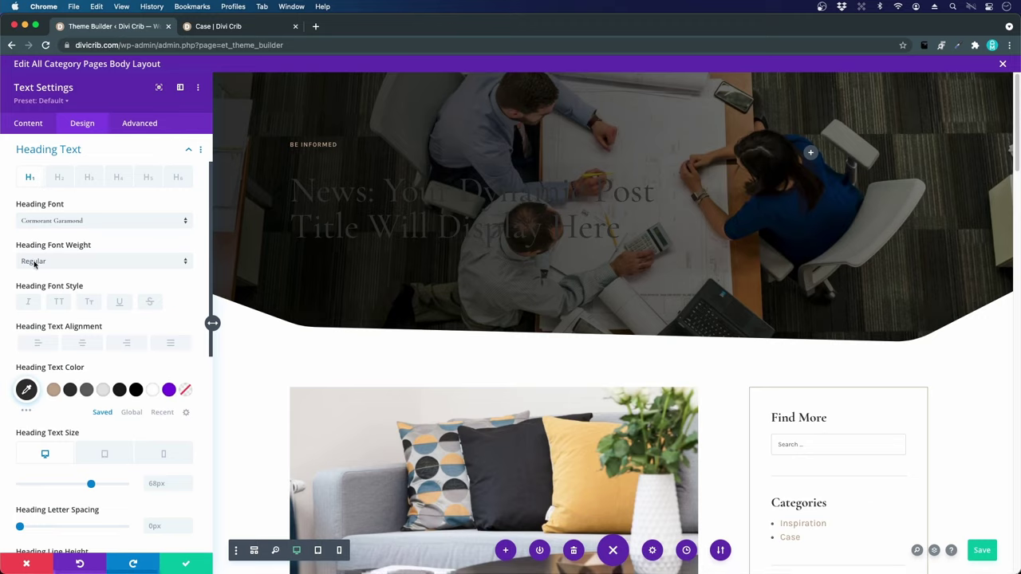
left_click(150, 391)
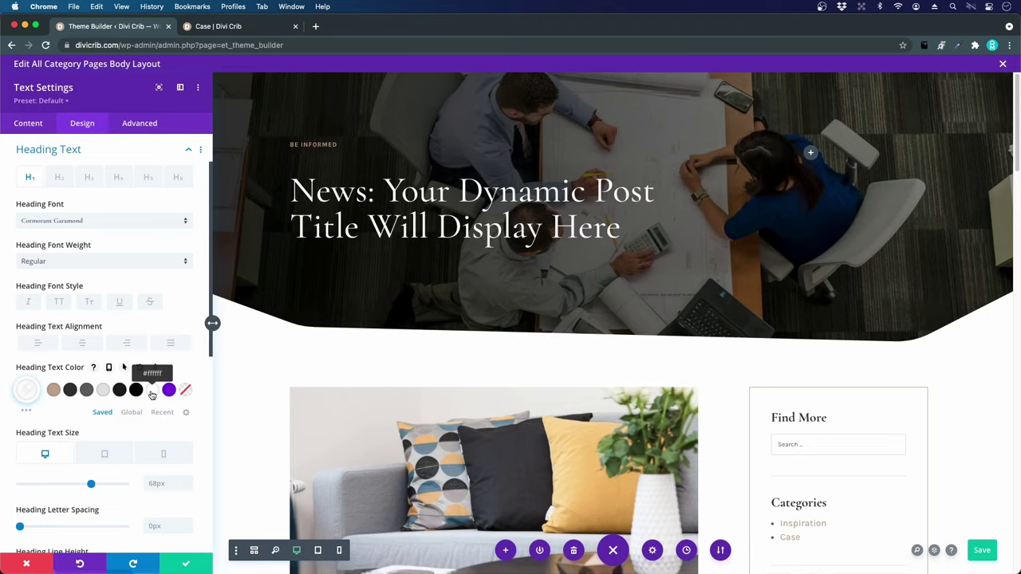
left_click(186, 563)
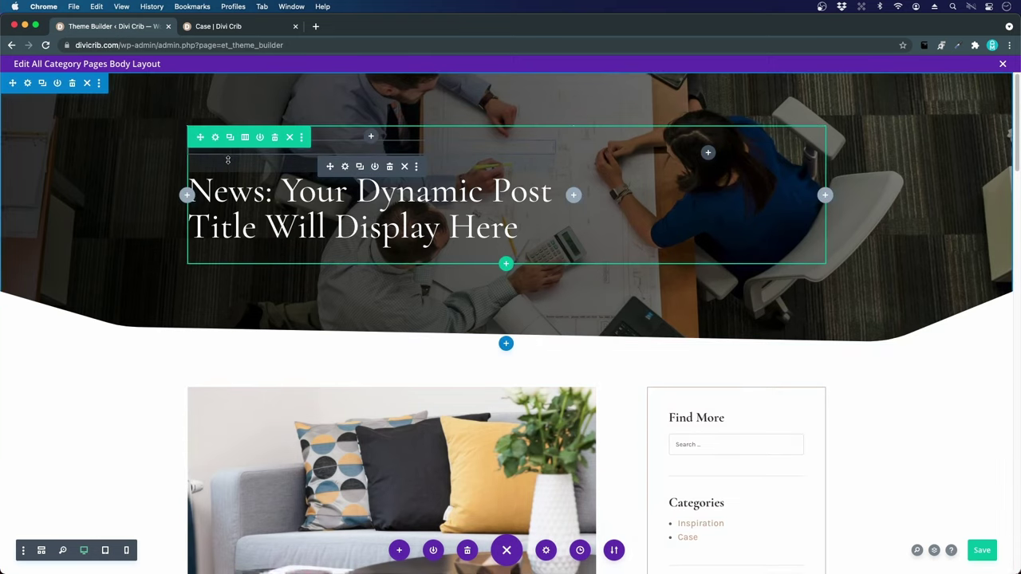
- Set the category body's Blog module to Posts For Current Page: YES and confirm
scroll(227, 154, "down", 1)
scroll(227, 154, "down", 1)
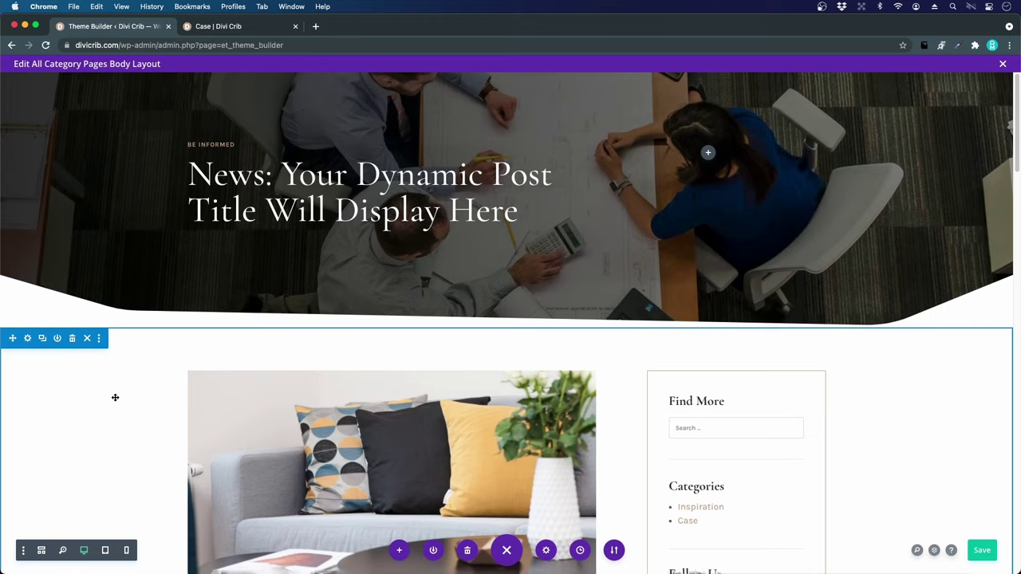
scroll(130, 381, "down", 8)
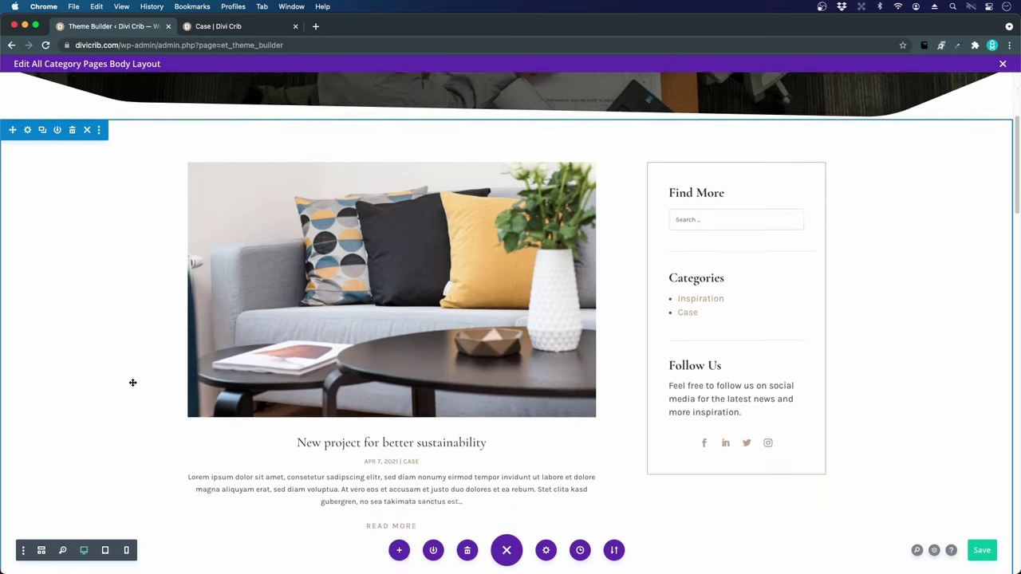
scroll(152, 388, "up", 2)
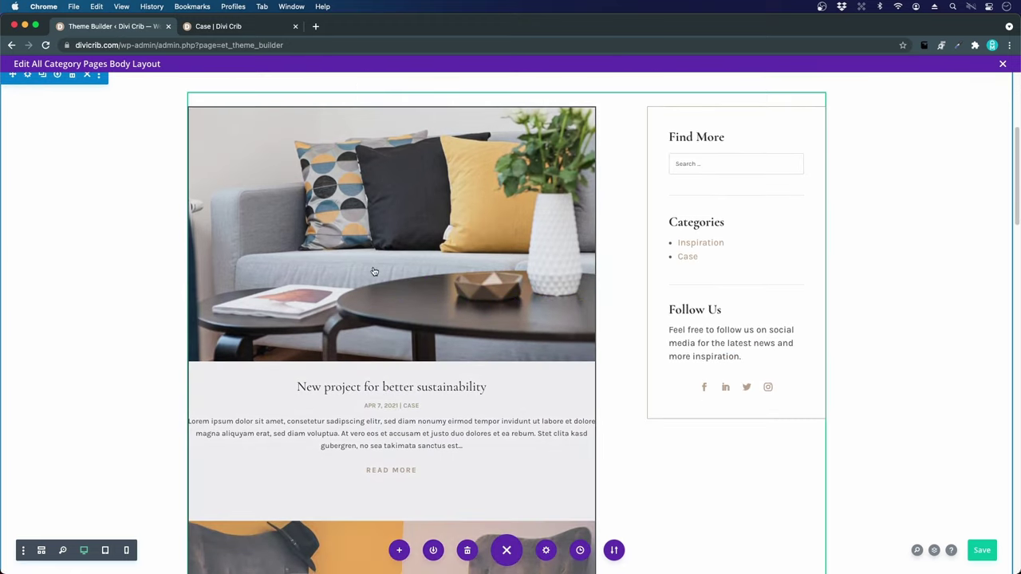
scroll(374, 273, "down", 5)
scroll(380, 279, "up", 6)
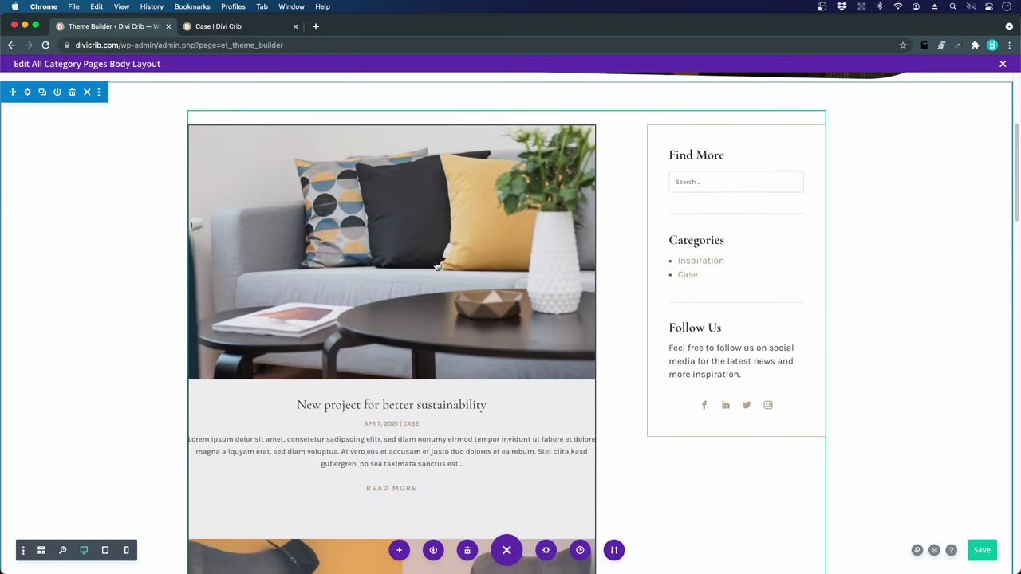
mouse_move(366, 153)
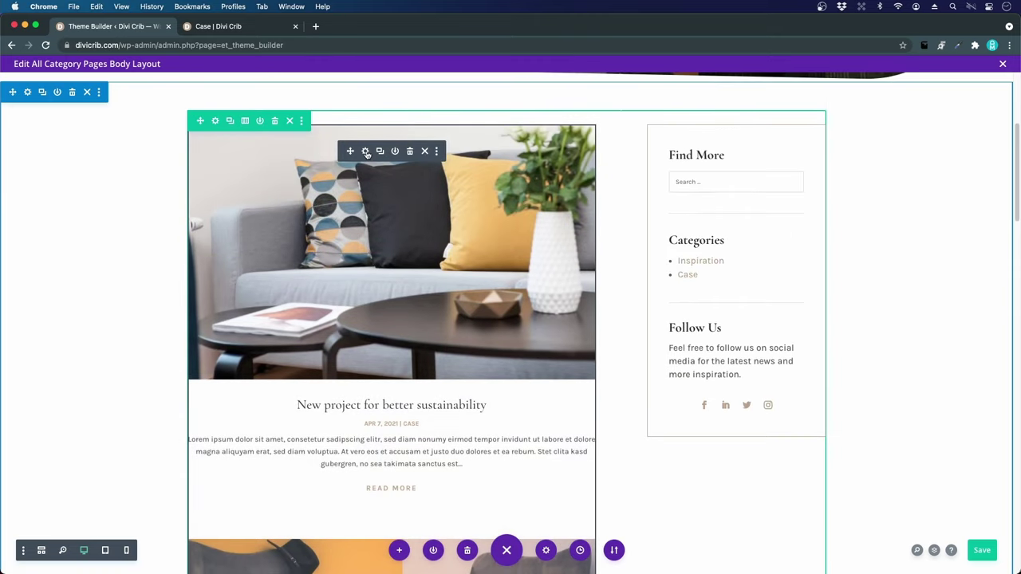
left_click(366, 153)
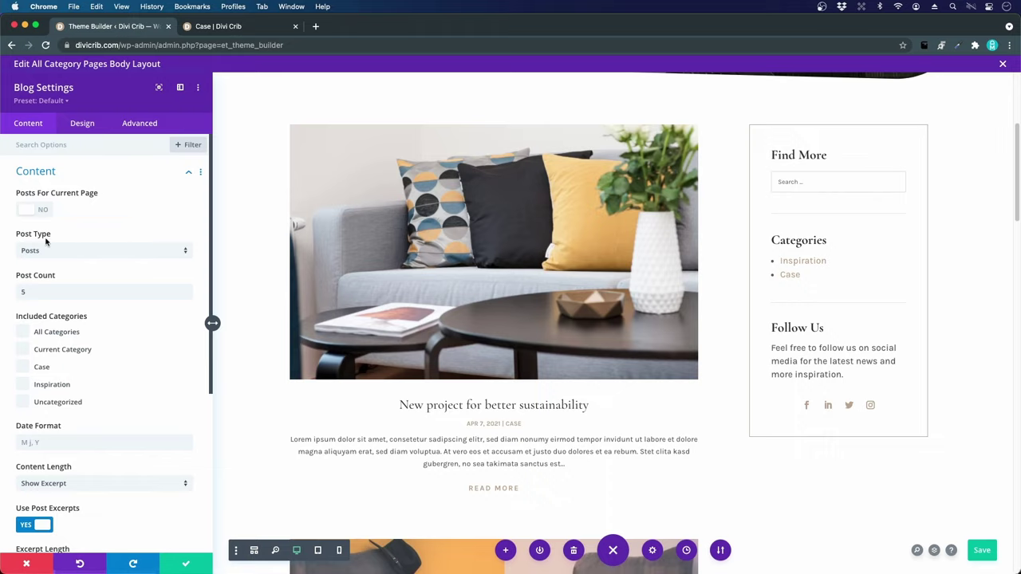
left_click(35, 211)
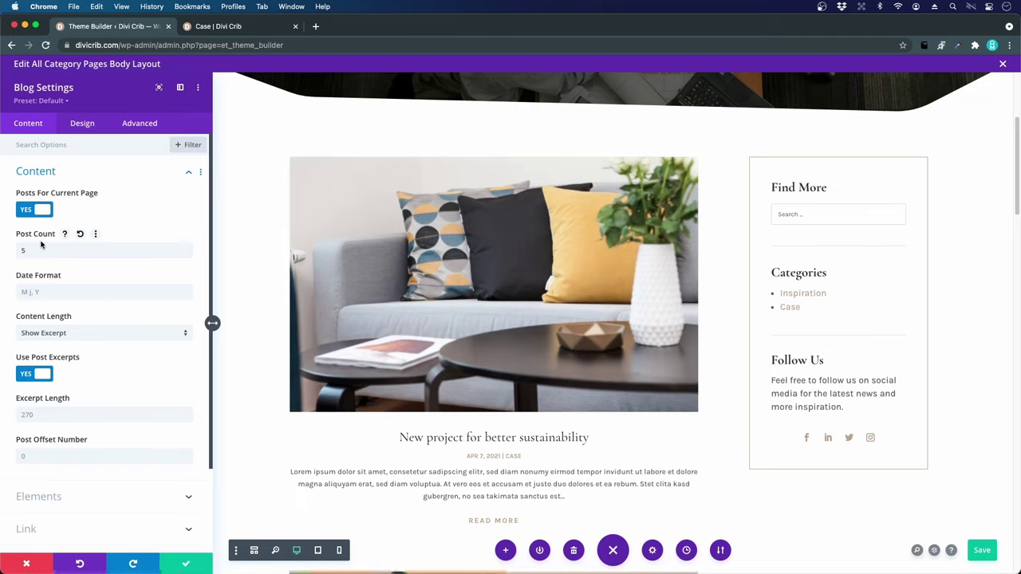
left_click(185, 563)
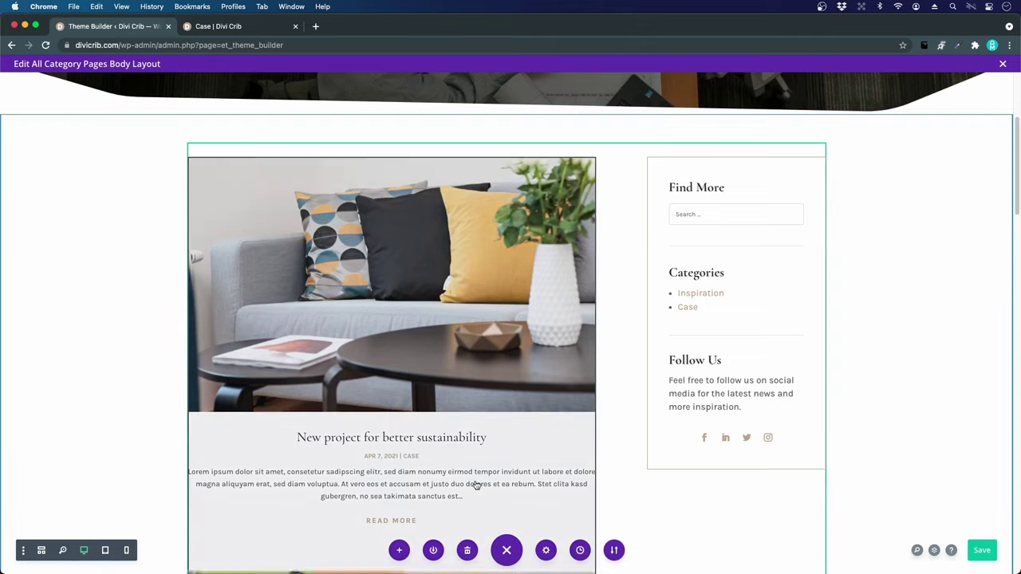
scroll(470, 486, "down", 5)
scroll(887, 540, "up", 10)
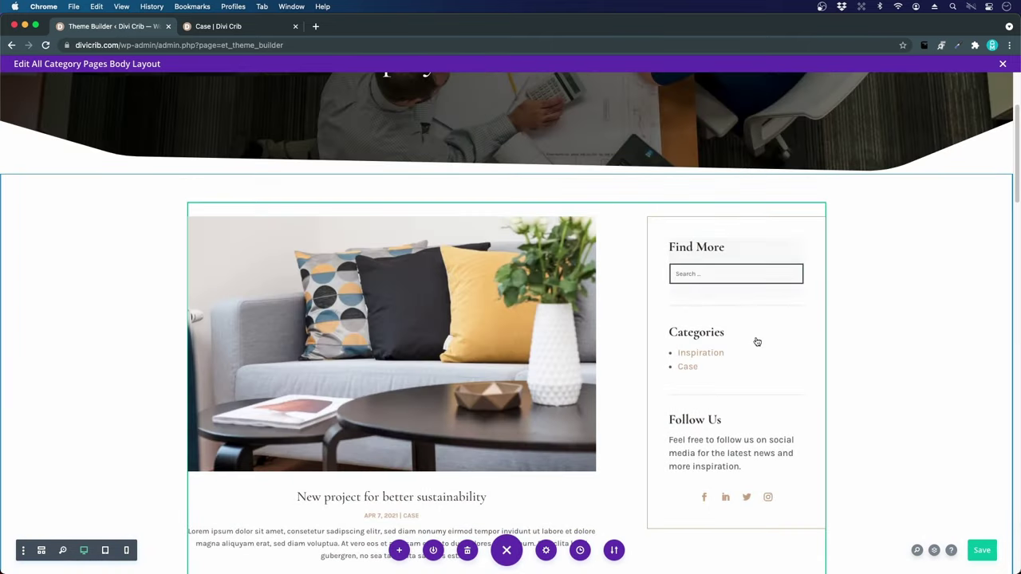
scroll(394, 401, "down", 7)
scroll(395, 400, "down", 10)
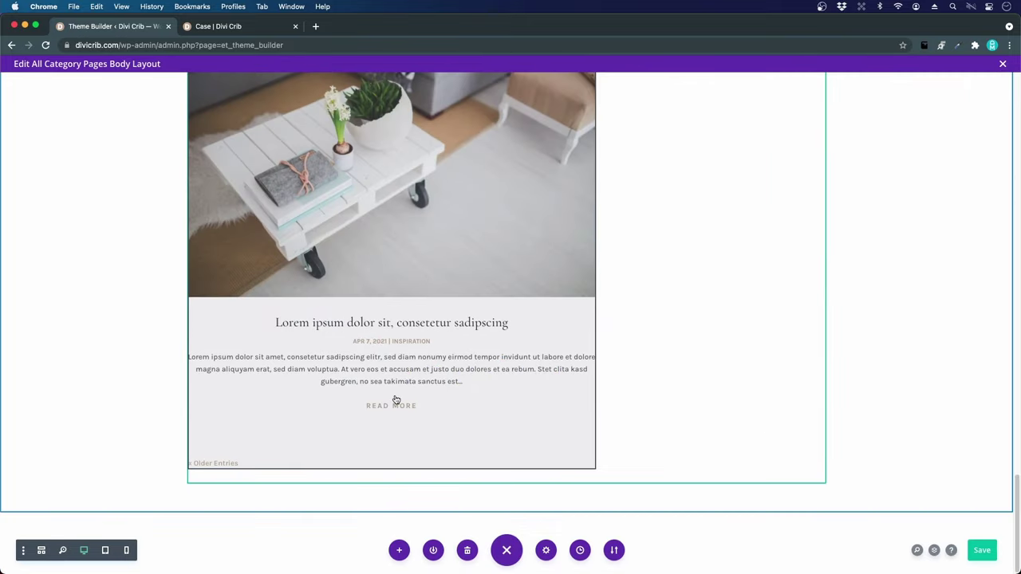
scroll(802, 511, "up", 20)
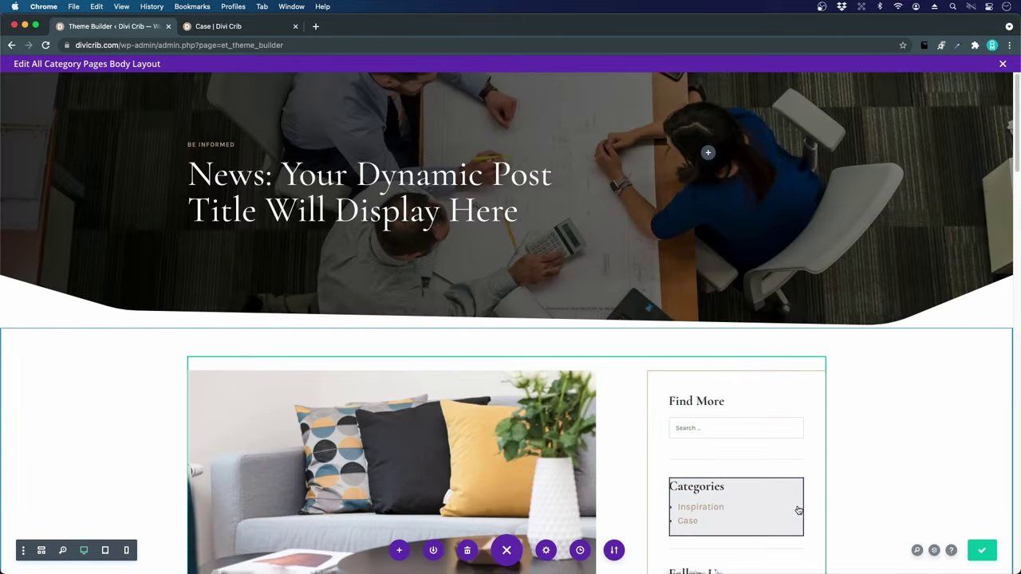
- Save the Theme Builder changes and view the live site in a new tab
left_click(1002, 65)
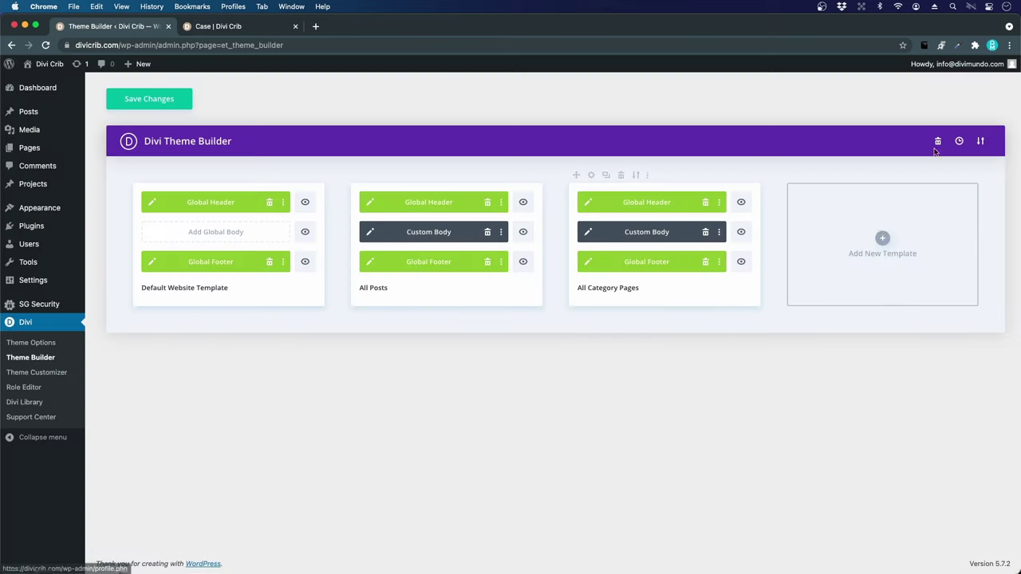
left_click(159, 100)
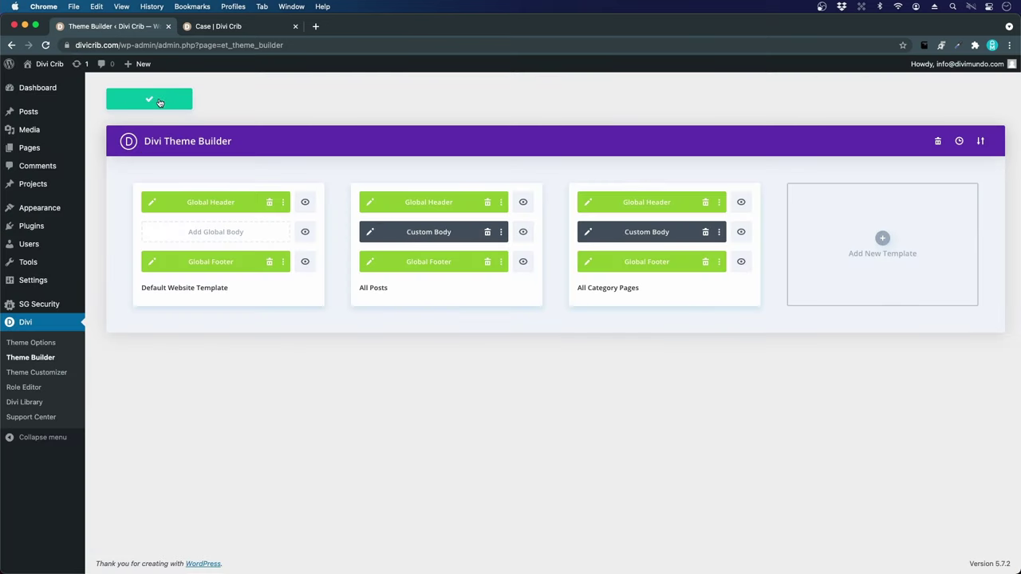
mouse_move(67, 64)
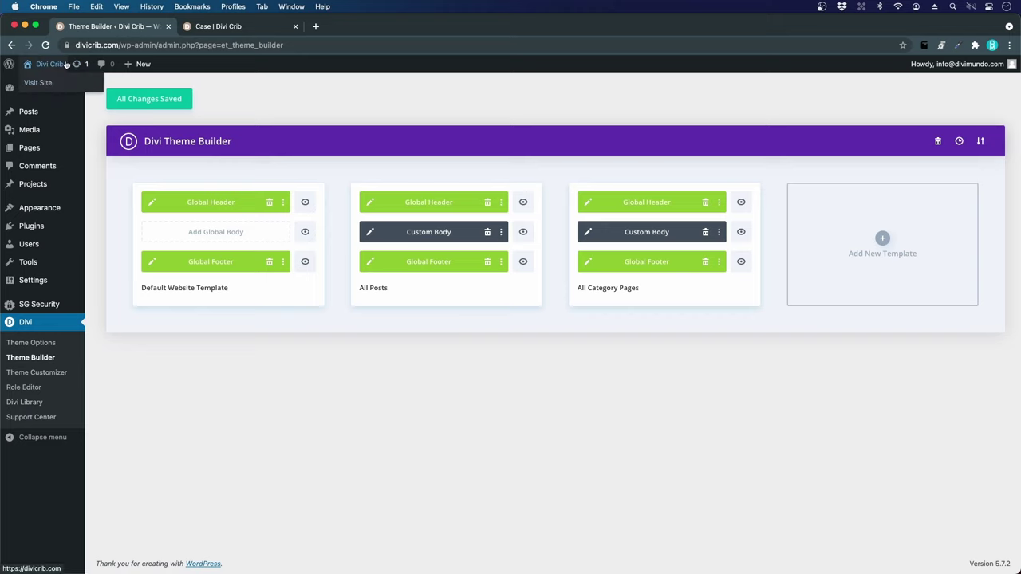
left_click(38, 83, "super")
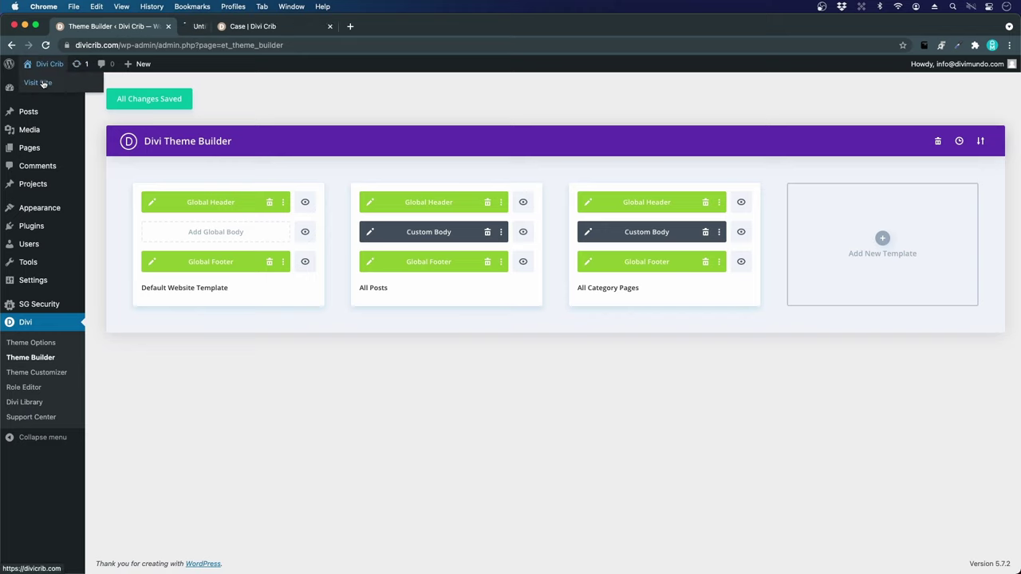
left_click(191, 27)
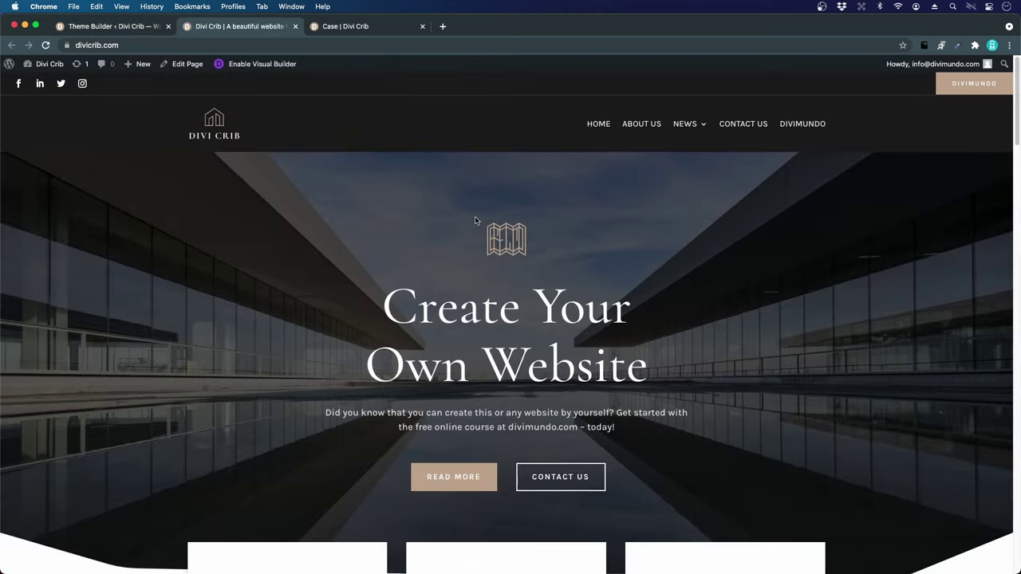
- Check the Case news category heading and scroll through its posts
mouse_move(684, 130)
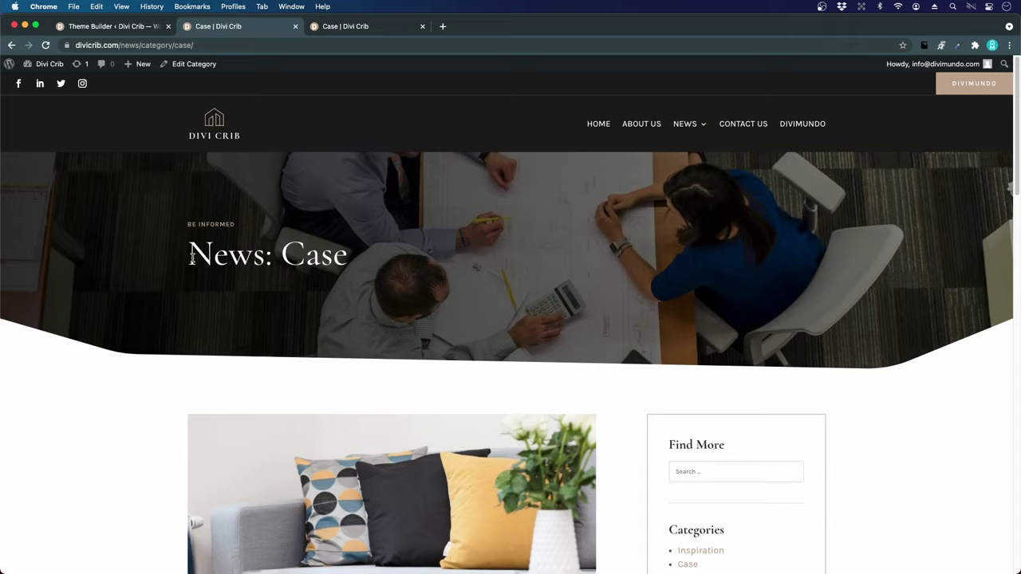
left_click_drag(189, 257, 254, 261)
left_click_drag(342, 259, 292, 257)
scroll(329, 272, "down", 5)
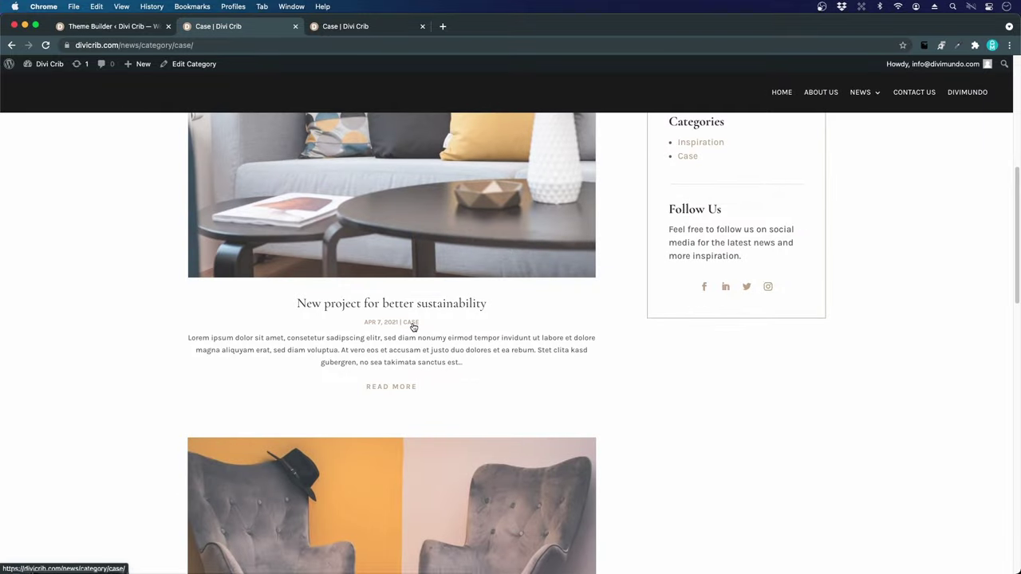
scroll(411, 331, "down", 3)
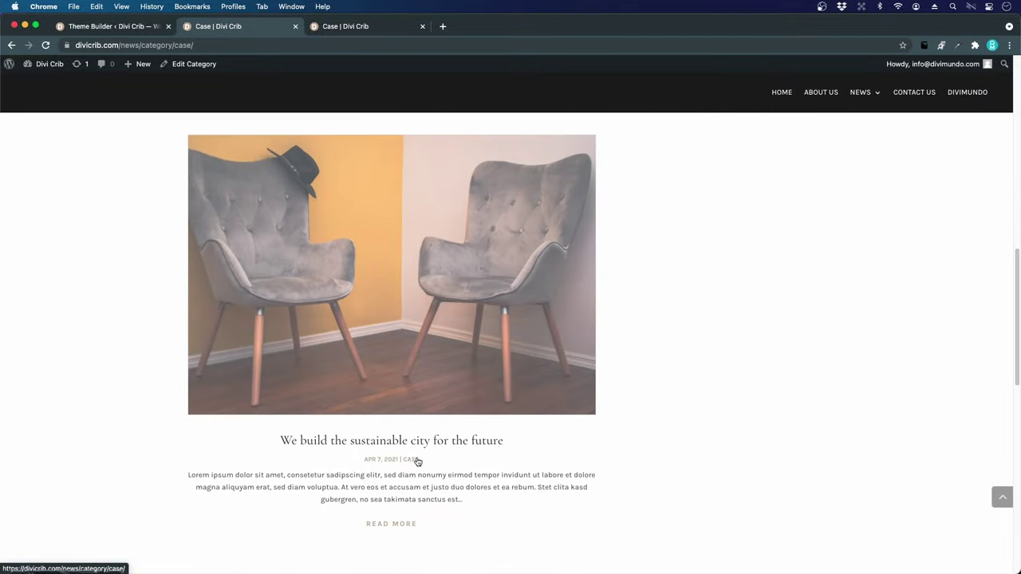
scroll(417, 461, "down", 5)
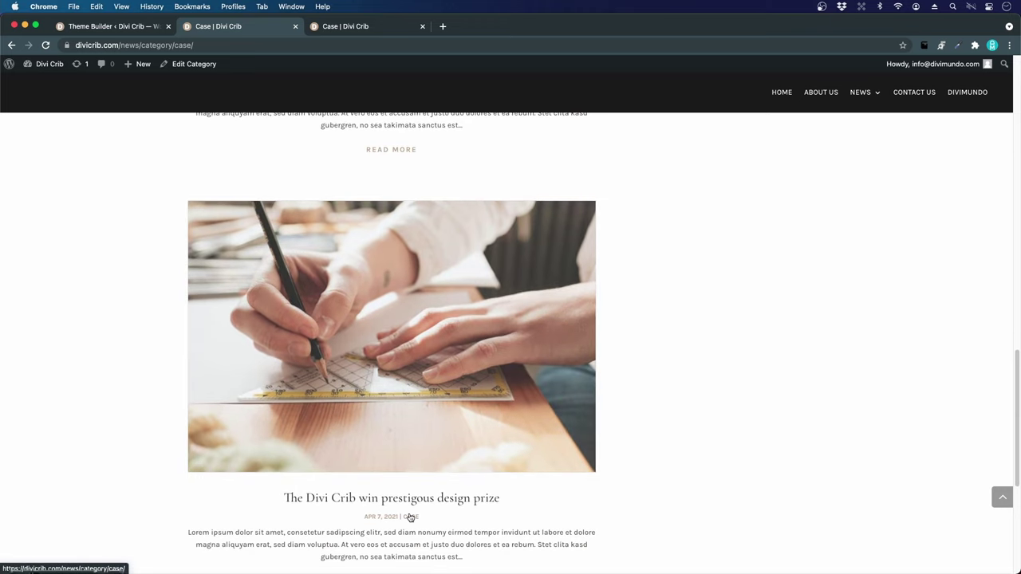
scroll(412, 509, "down", 2)
scroll(423, 508, "up", 1)
key("Home")
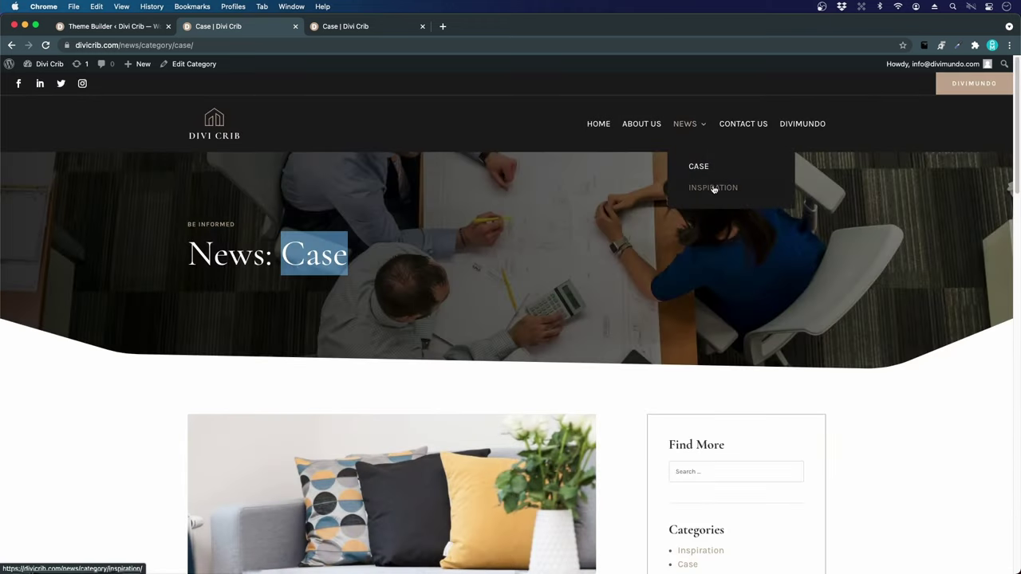
- Go to the Inspiration news category and check its 'Inspiration' heading and posts
left_click(713, 188)
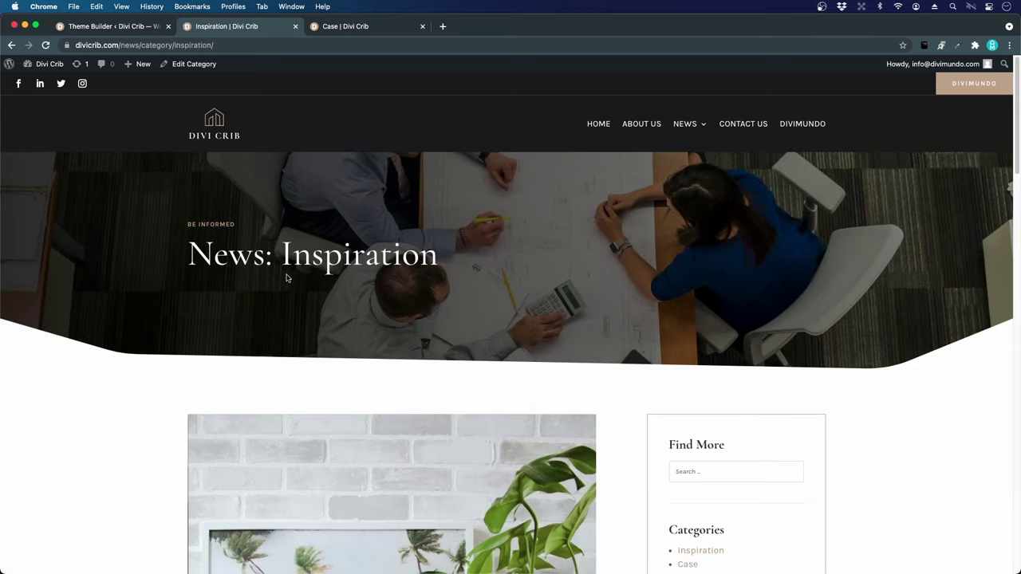
double_click(391, 257)
scroll(489, 352, "down", 5)
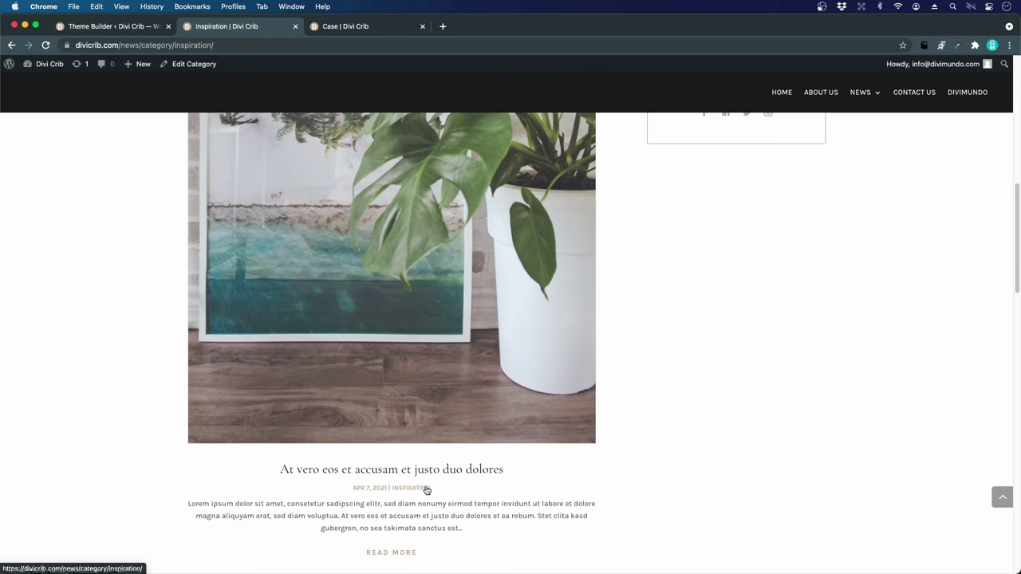
scroll(418, 491, "down", 5)
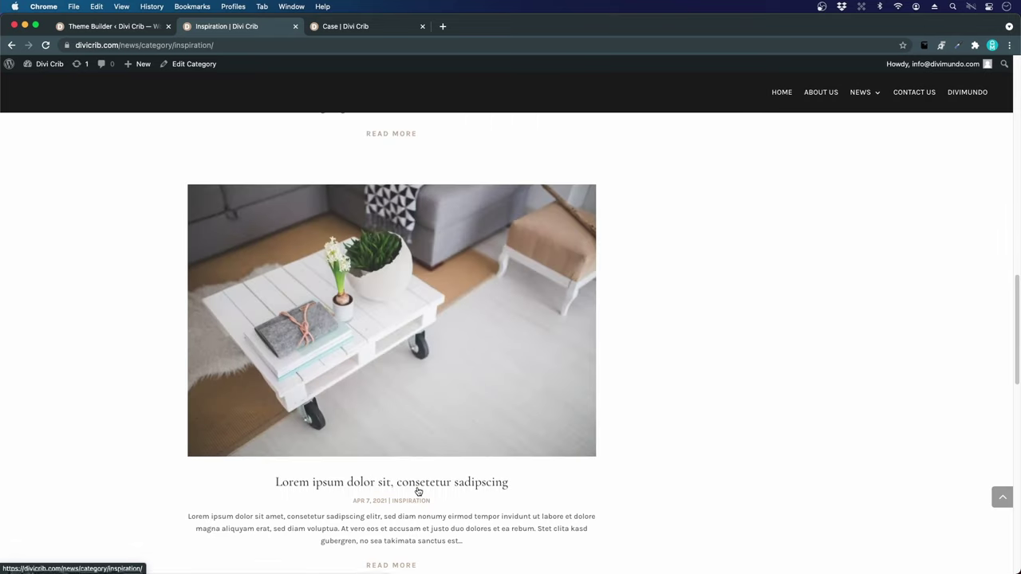
scroll(472, 494, "up", 15)
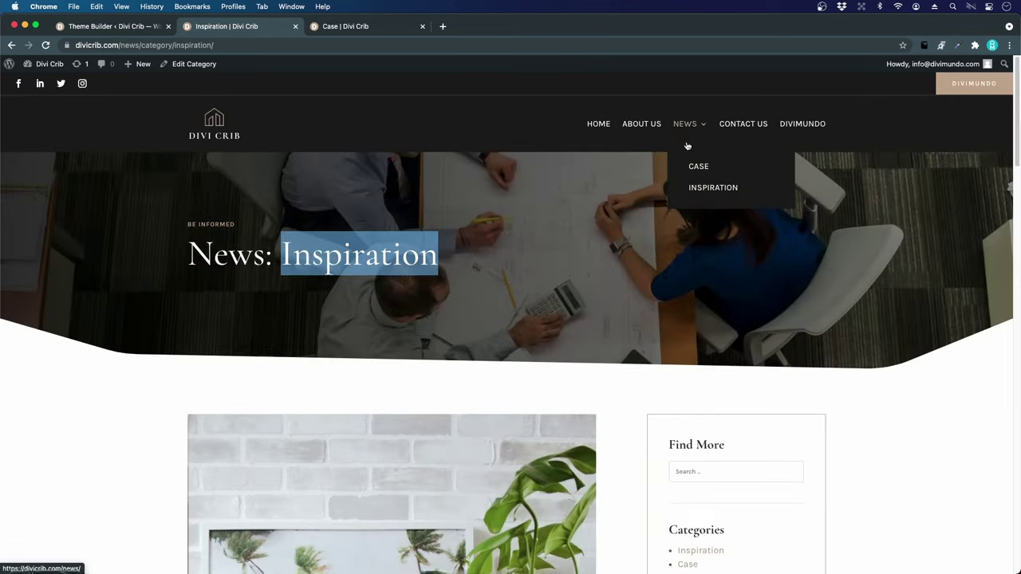
left_click(457, 302)
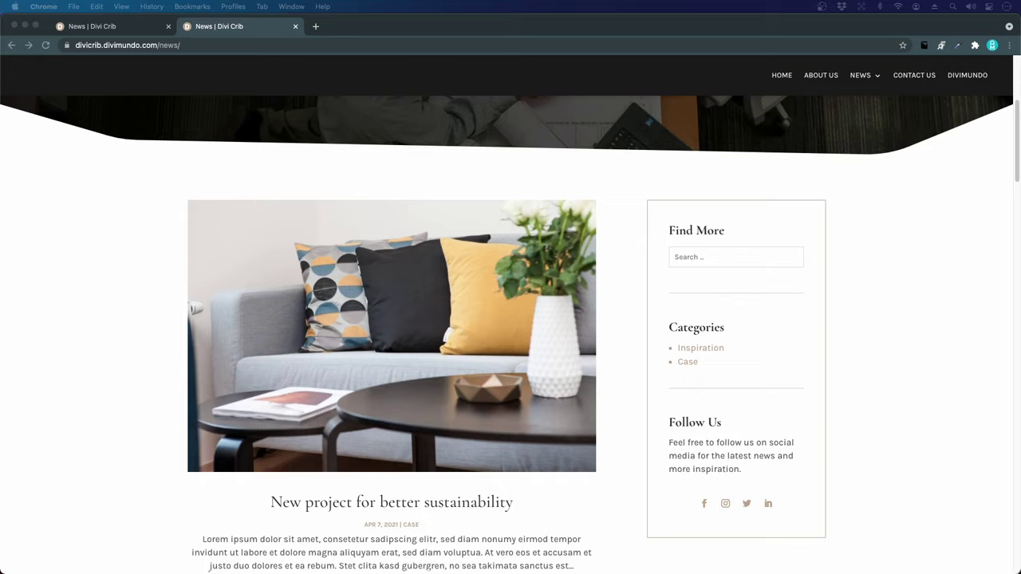
- Review the demo site's Results for "sustain" heading and posts, then return to the News tab
left_click(882, 283)
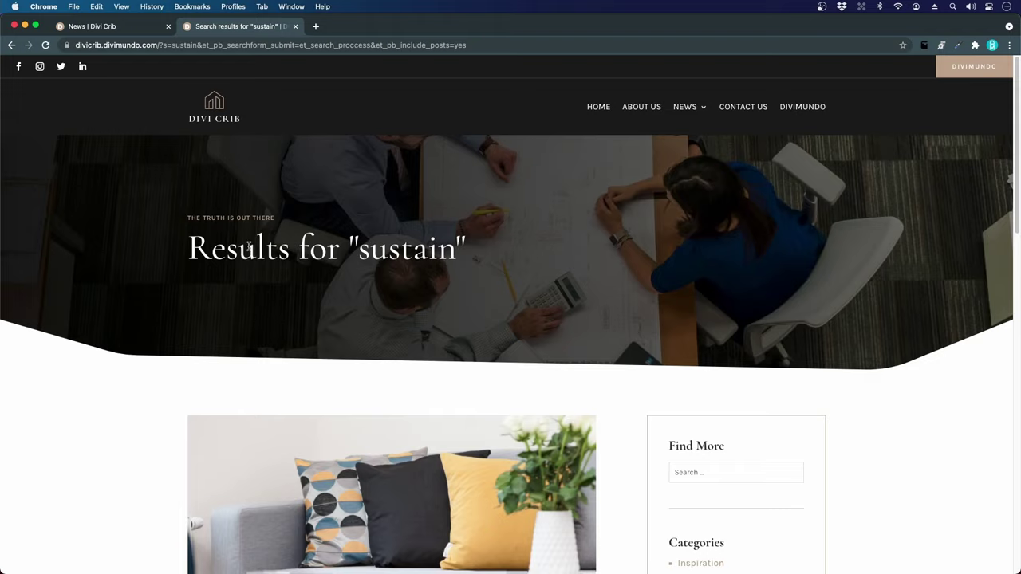
left_click_drag(189, 248, 531, 255)
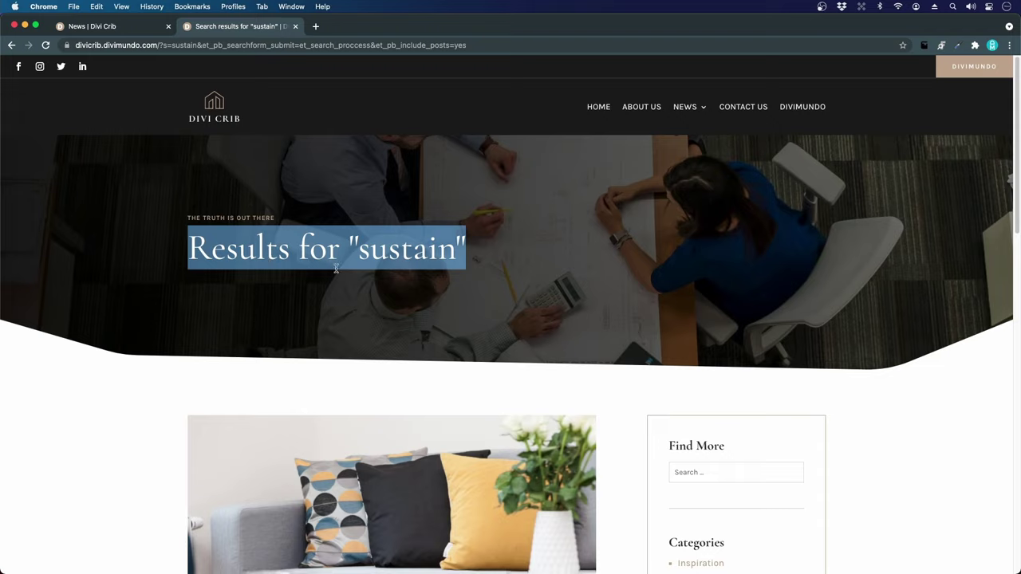
double_click(403, 240)
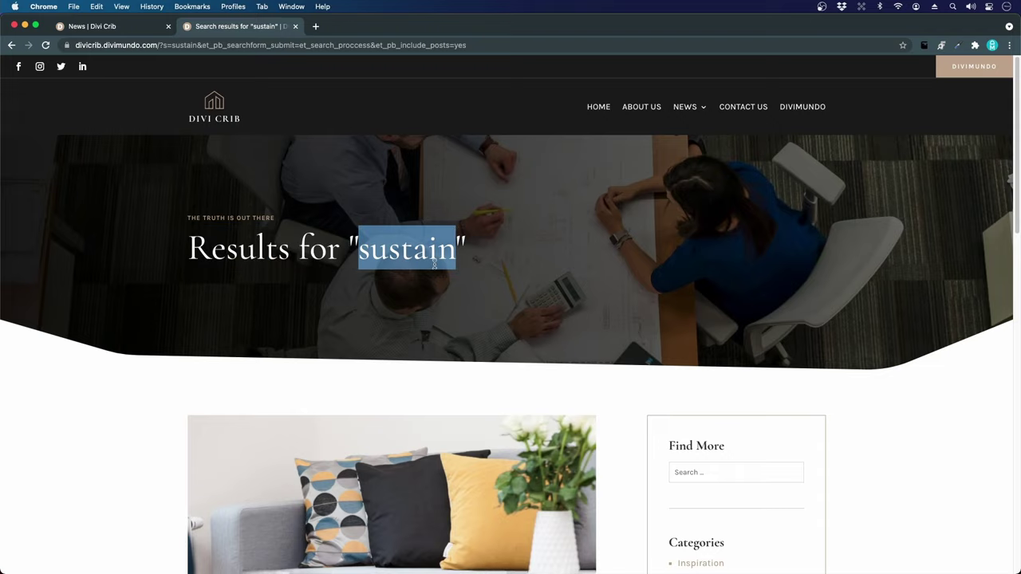
scroll(414, 265, "down", 5)
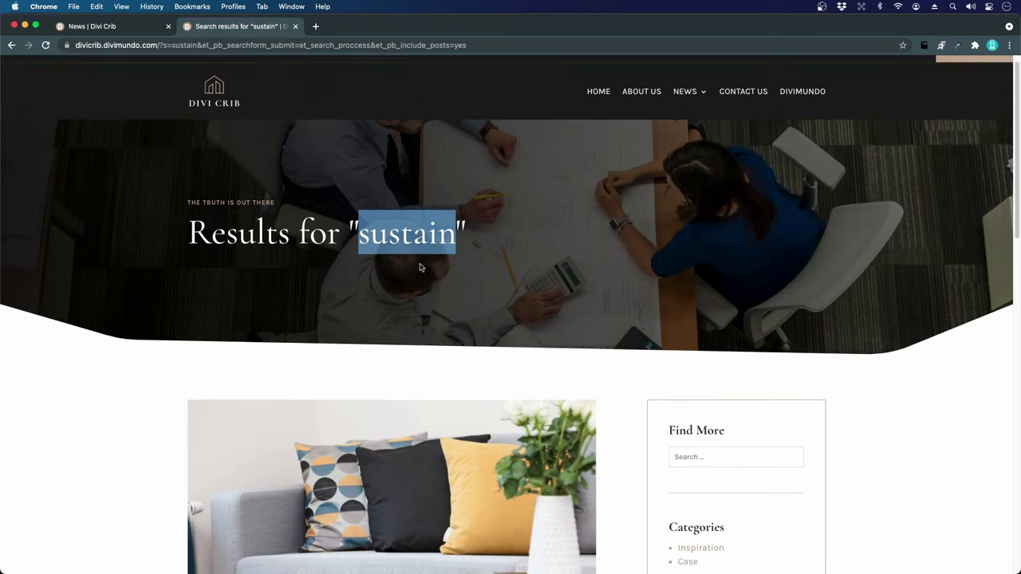
scroll(456, 311, "down", 10)
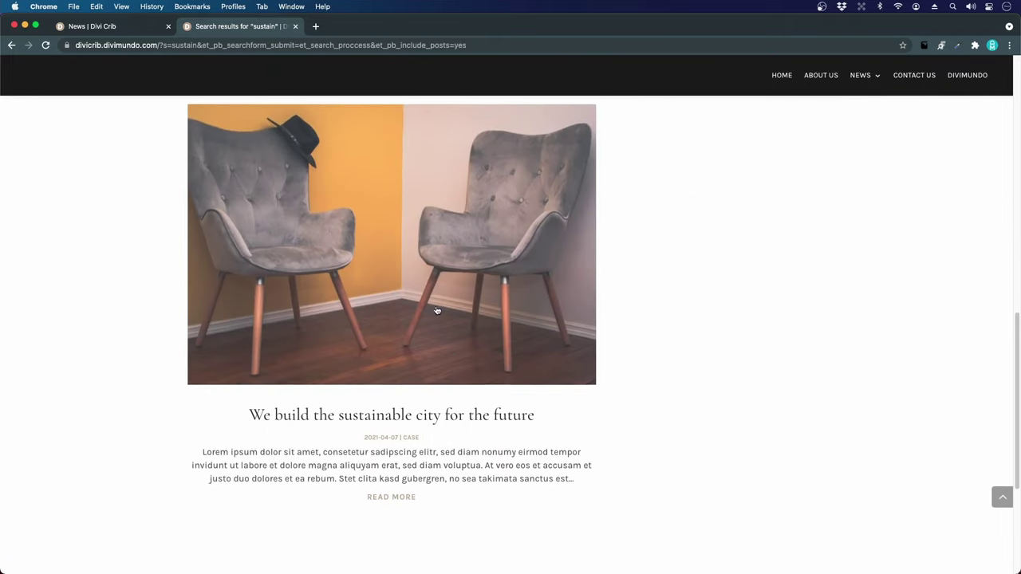
scroll(436, 311, "up", 8)
scroll(437, 310, "up", 10)
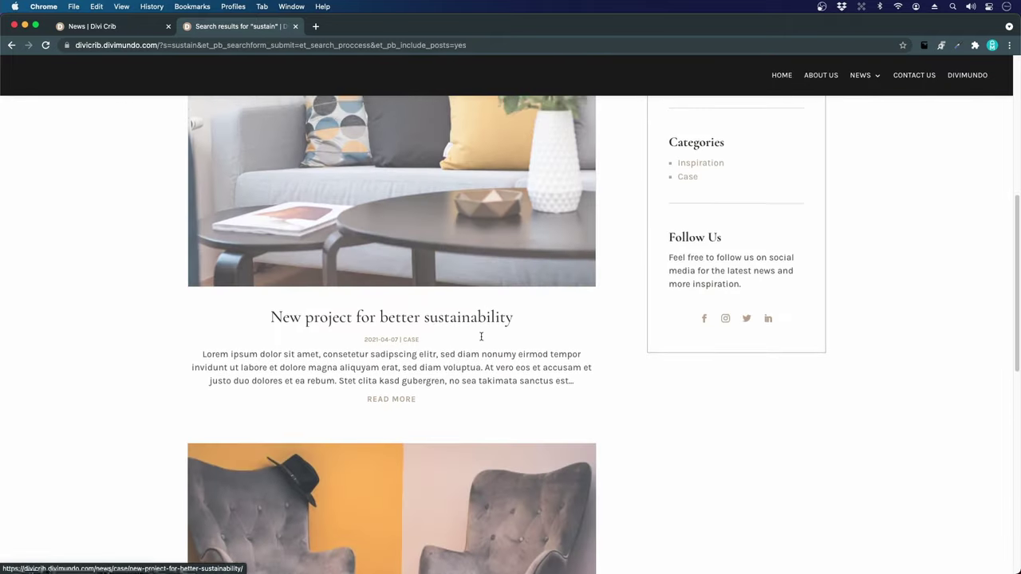
left_click(119, 26)
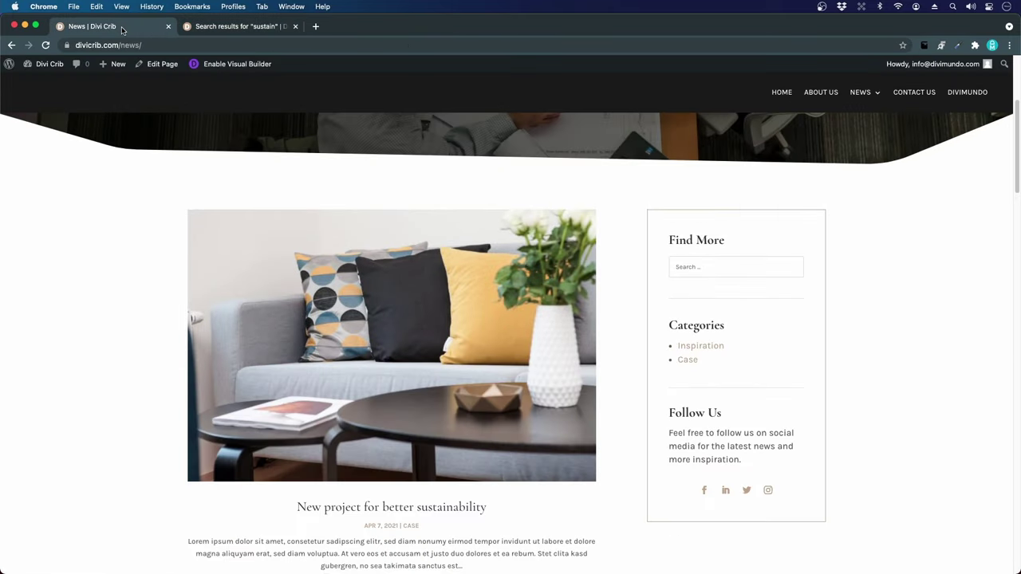
- Search the site's sidebar for 'sustain', then go to the WordPress Dashboard
left_click(749, 257)
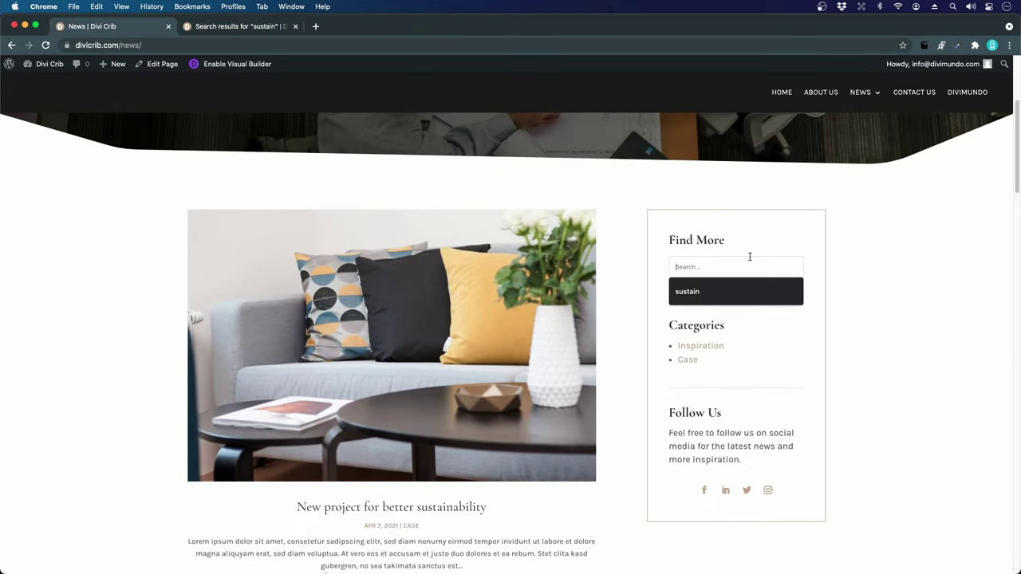
left_click(702, 293)
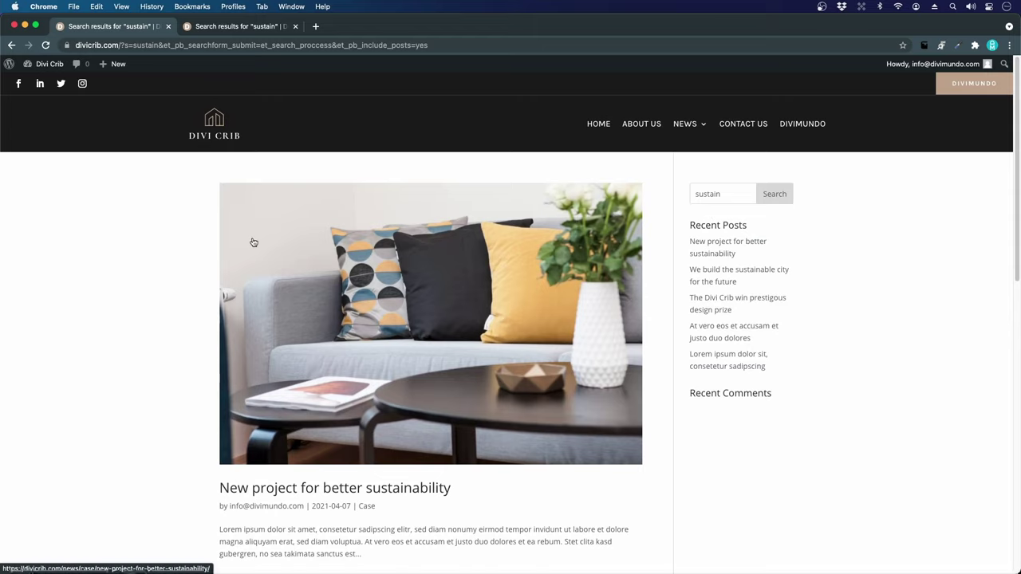
left_click(51, 64)
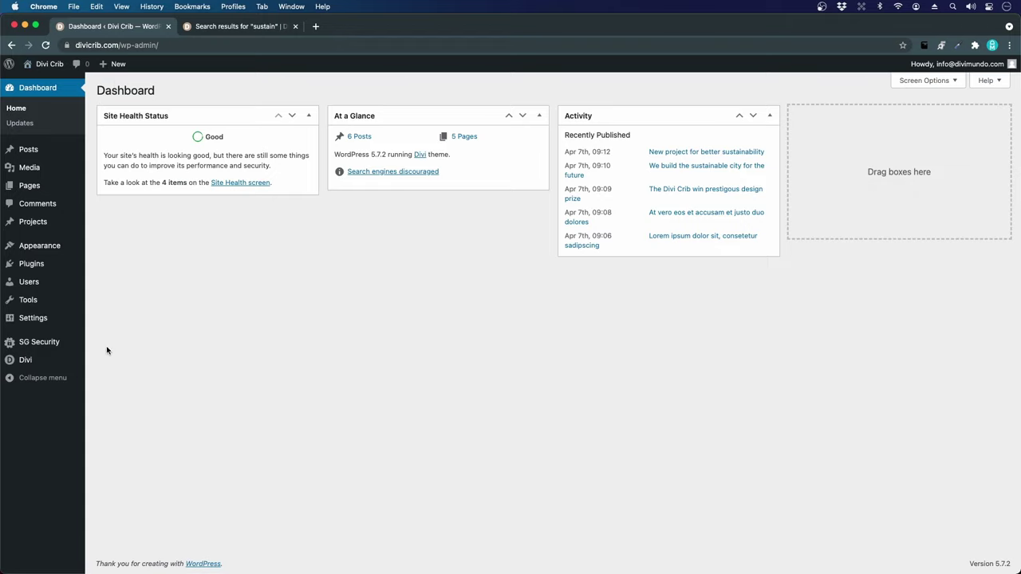
- Add a new Theme Builder template assigned to Search Results
mouse_move(36, 359)
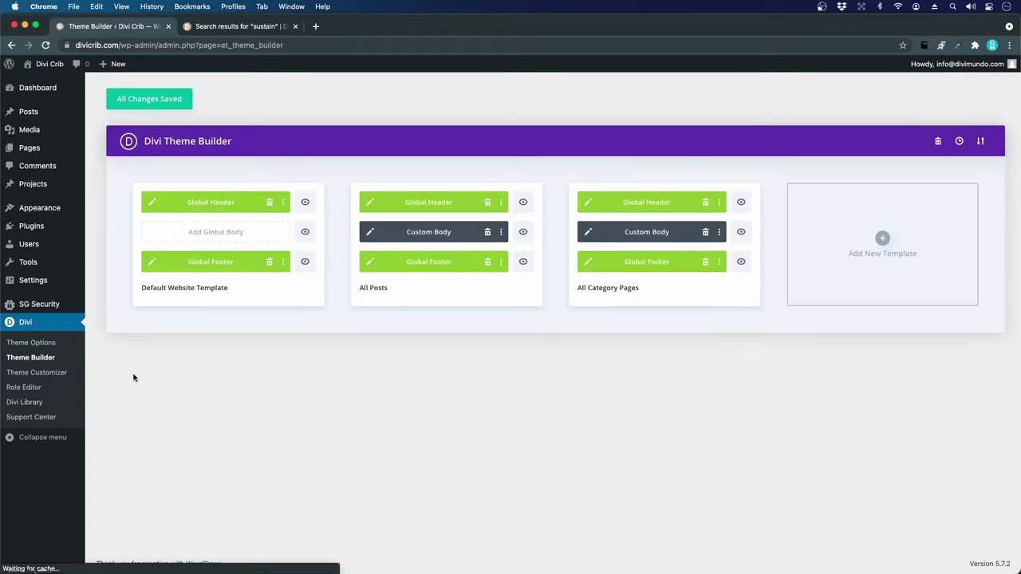
left_click(884, 239)
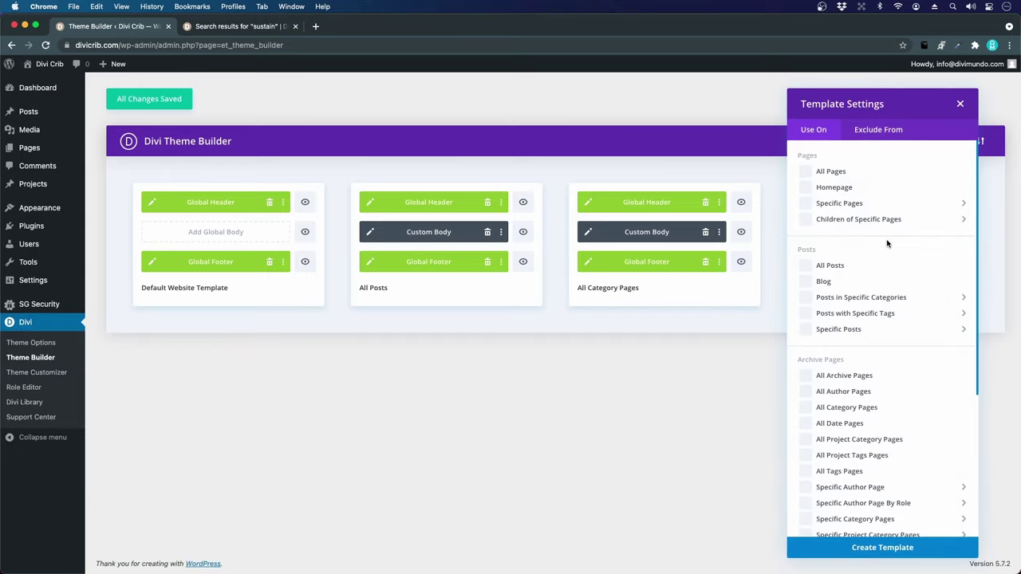
scroll(886, 239, "down", 5)
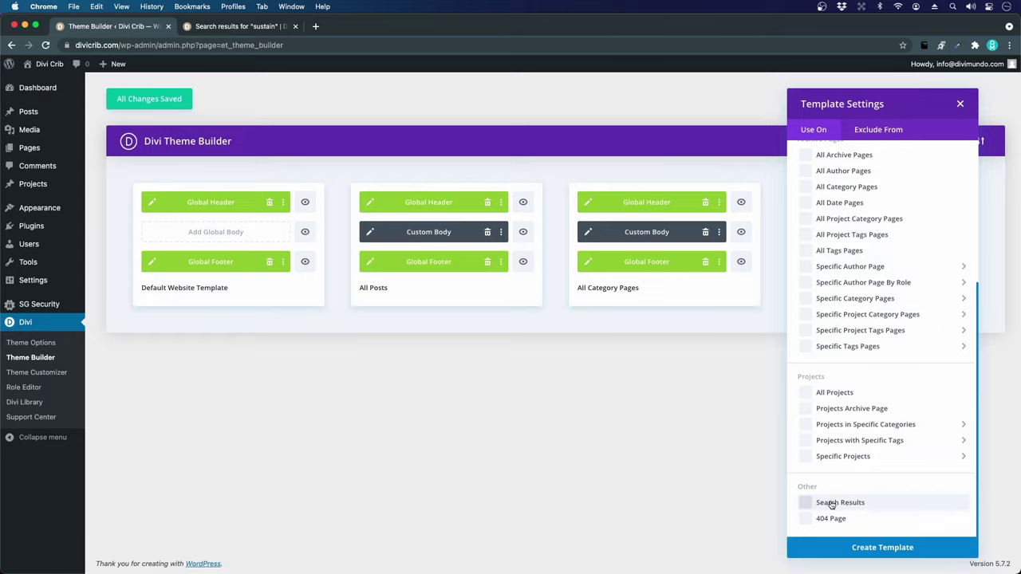
left_click(893, 548)
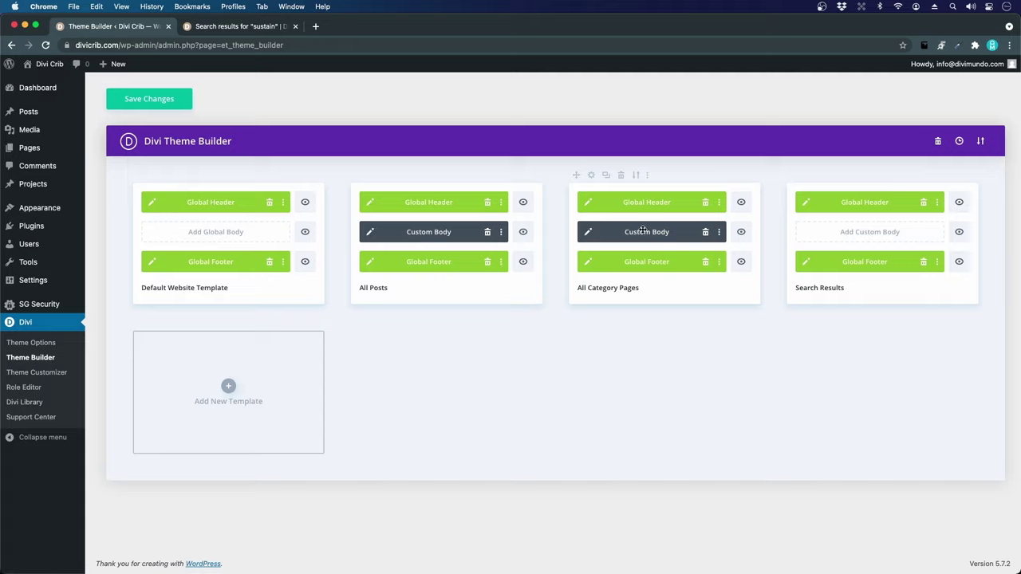
- Copy the All Category Pages custom body into Search Results and edit it
right_click(642, 230)
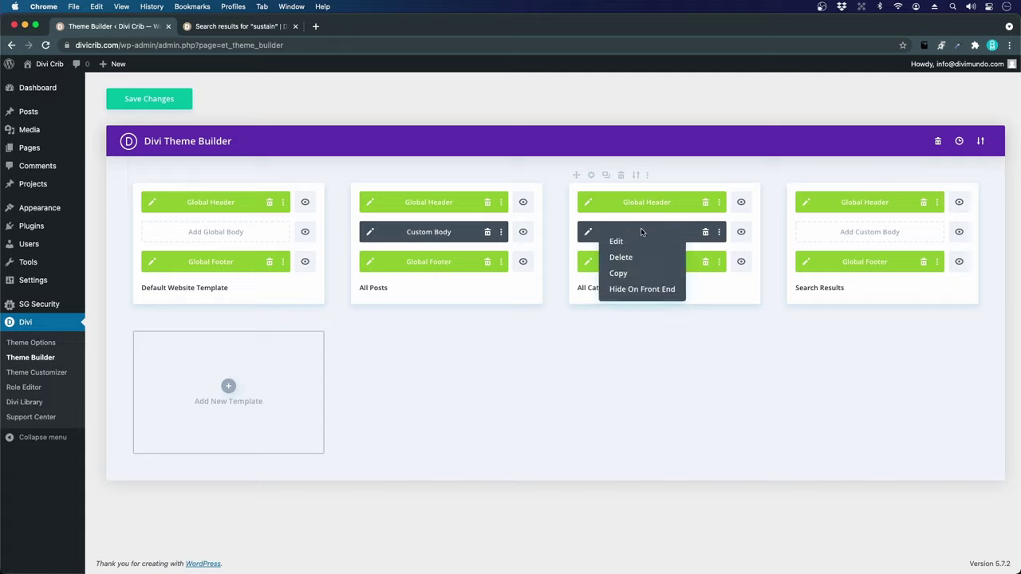
left_click(638, 273)
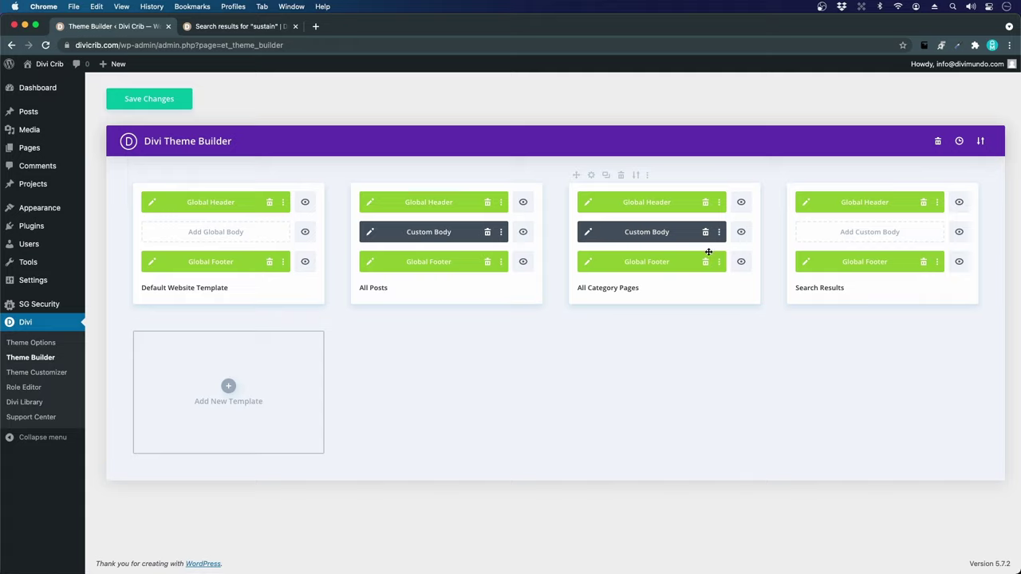
right_click(884, 232)
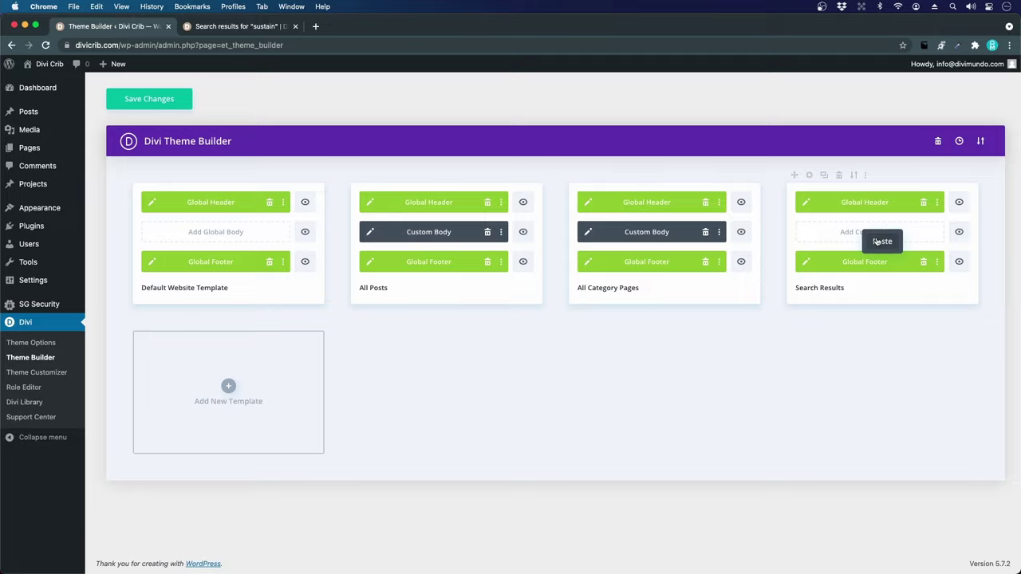
left_click(881, 240)
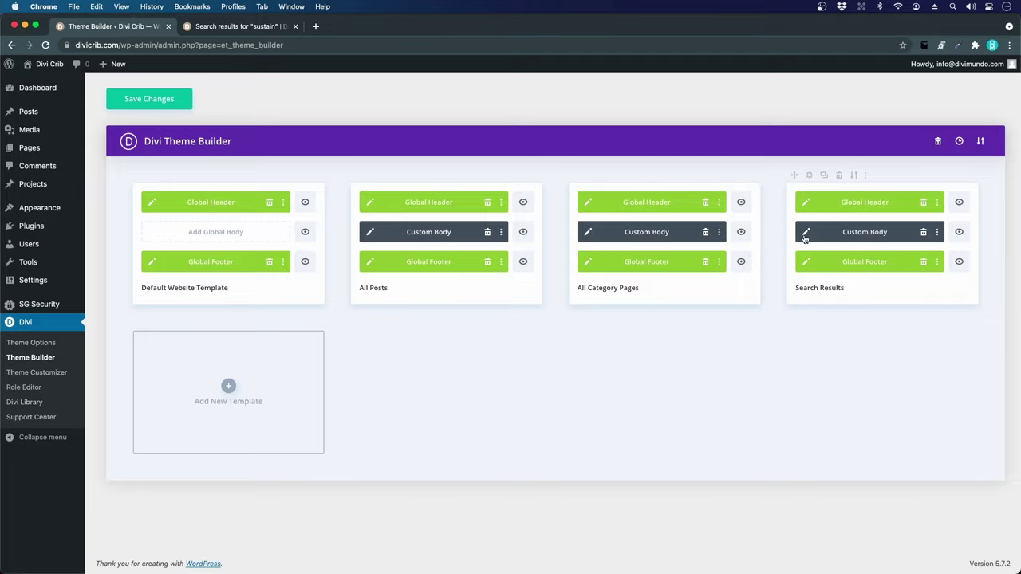
left_click(805, 233)
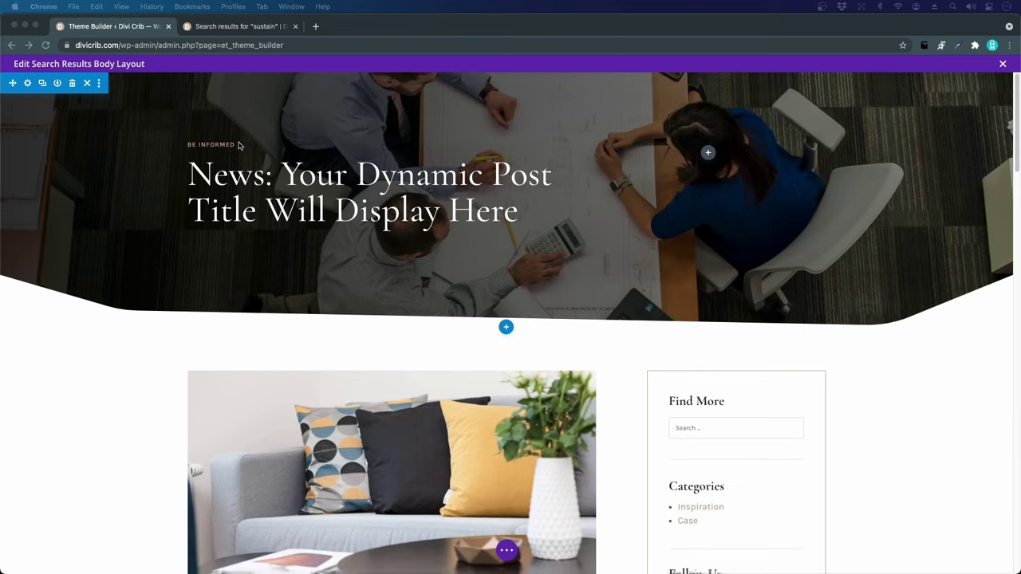
- Show the Layers panel with every layer of the Search Results body expanded
mouse_move(349, 165)
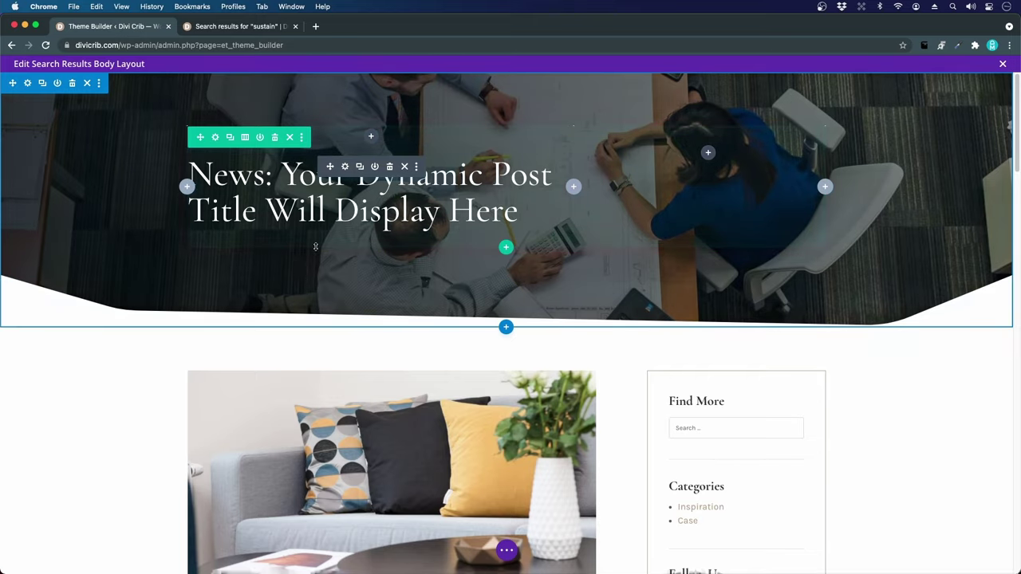
left_click(507, 551)
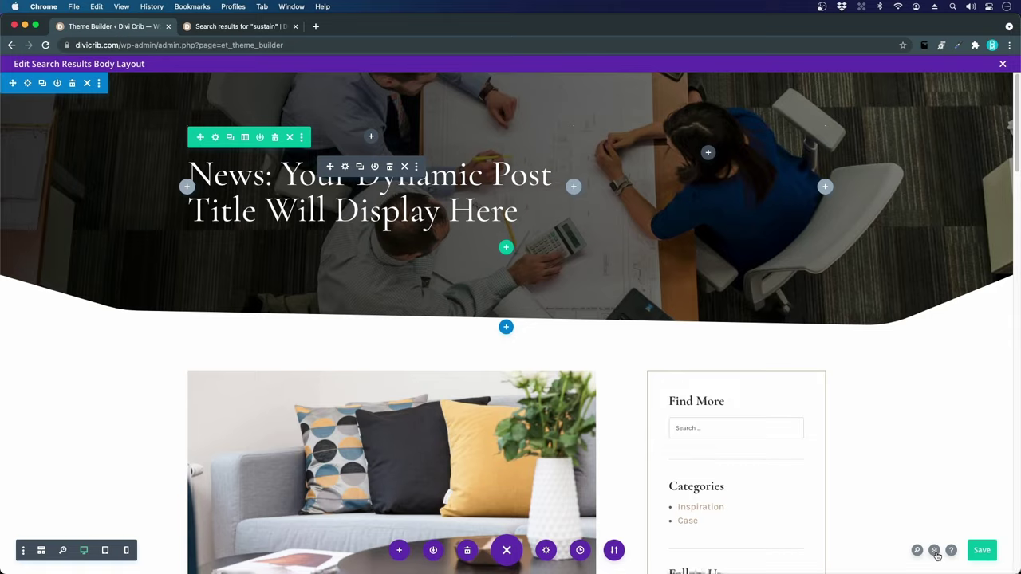
left_click(934, 551)
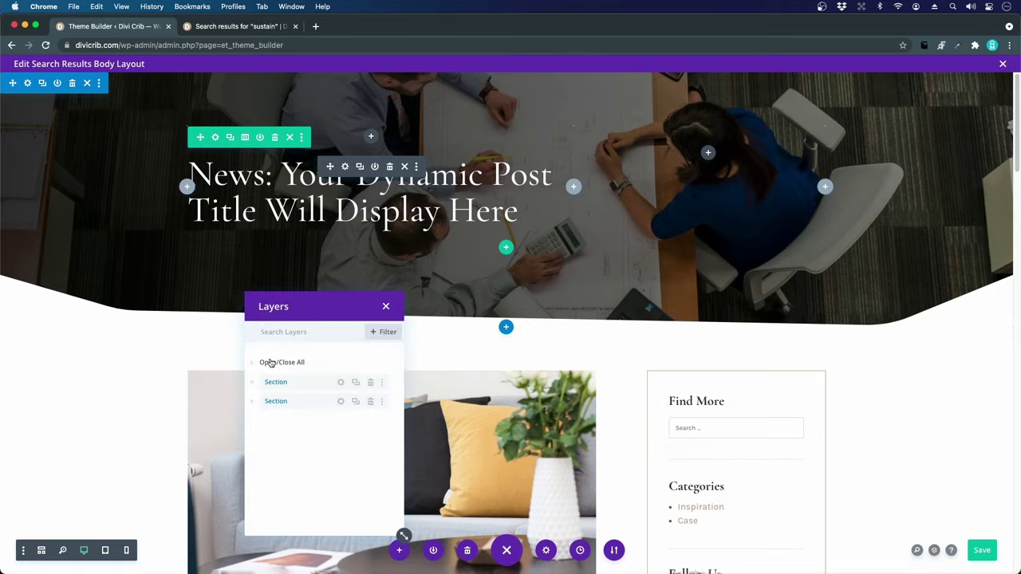
left_click(295, 364)
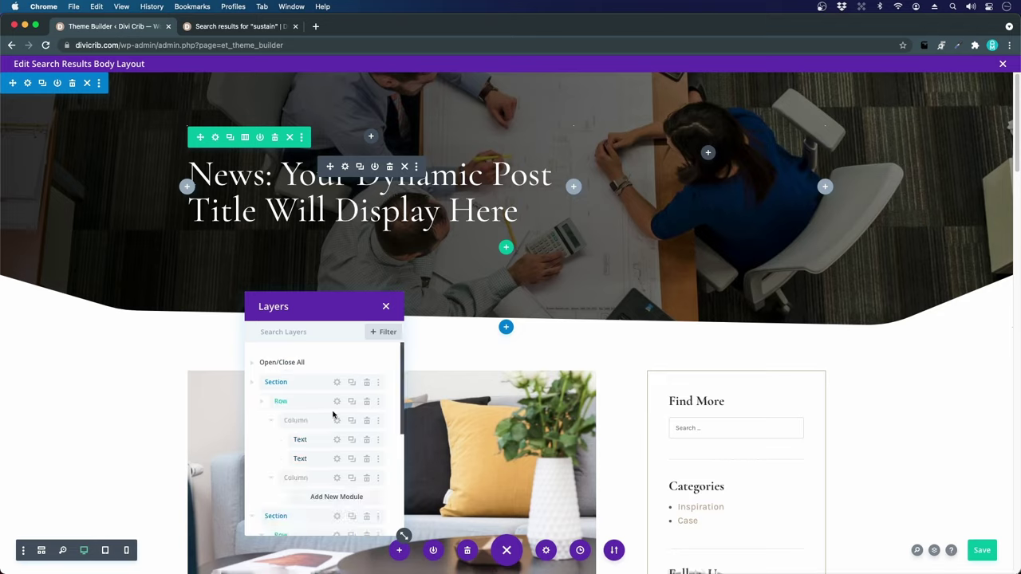
scroll(335, 416, "down", 5)
scroll(335, 416, "up", 5)
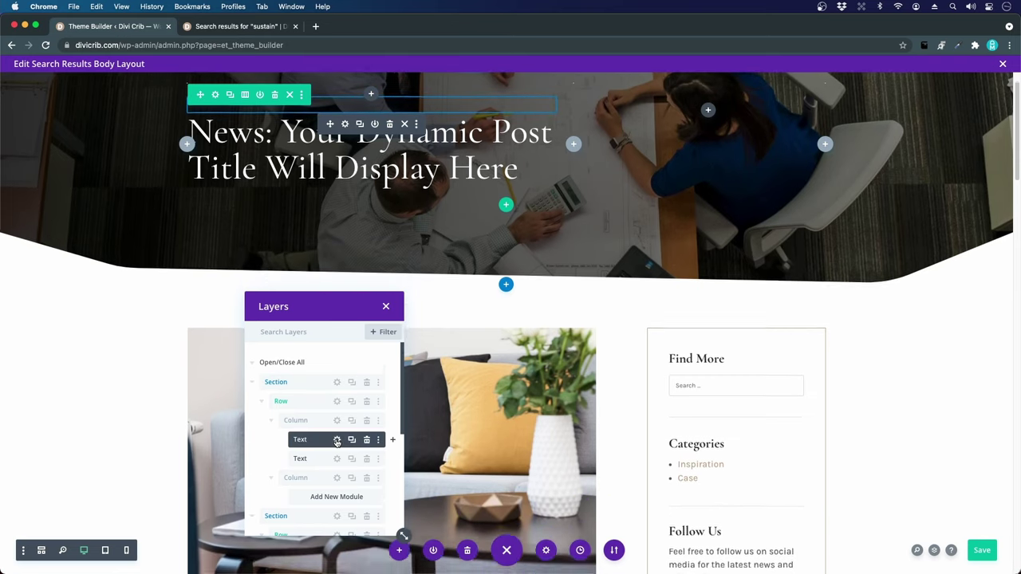
- Change the 'Be informed' label text to 'The truth is out there'
left_click(337, 440)
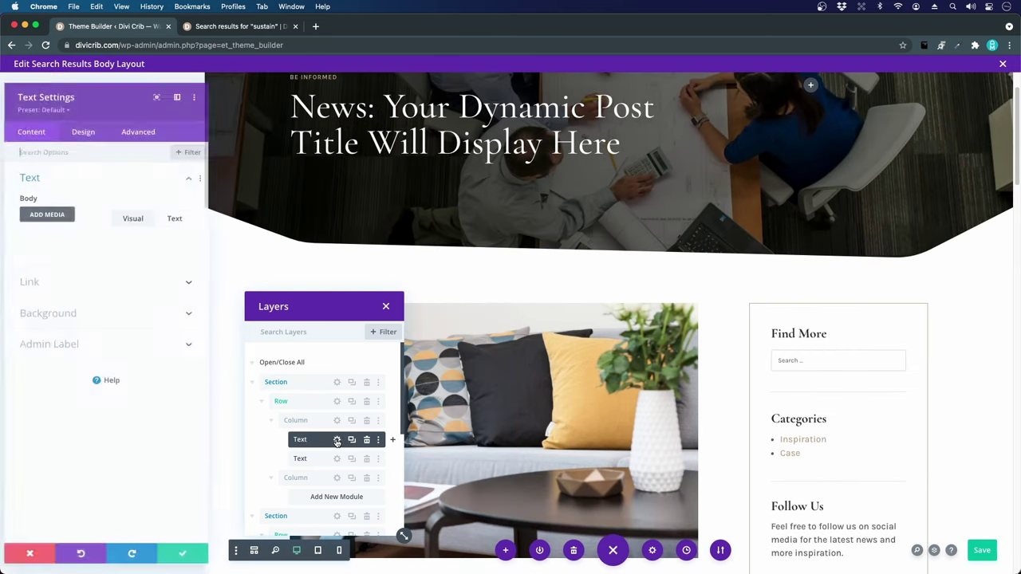
left_click_drag(67, 315, 23, 312)
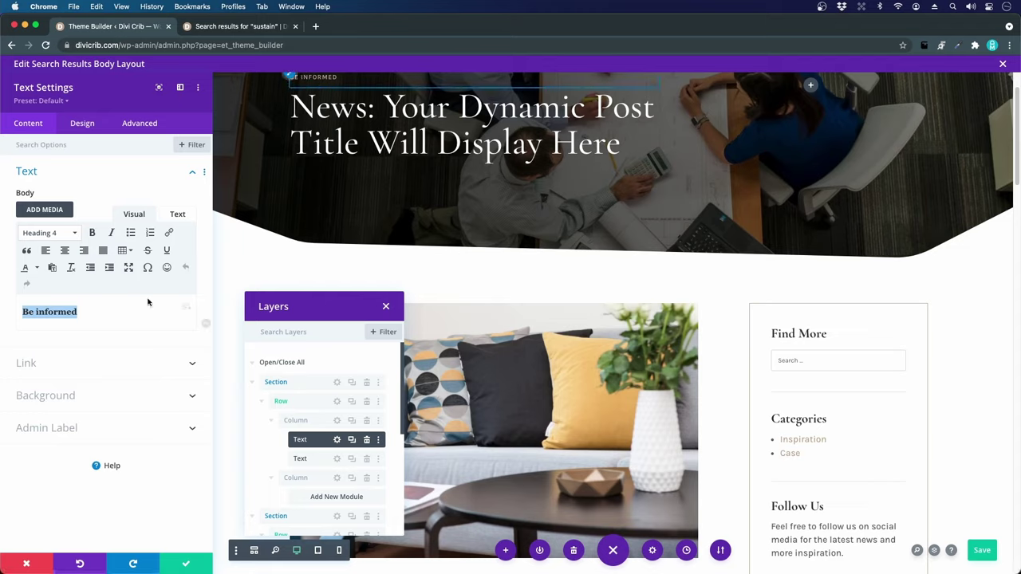
type("The truth is")
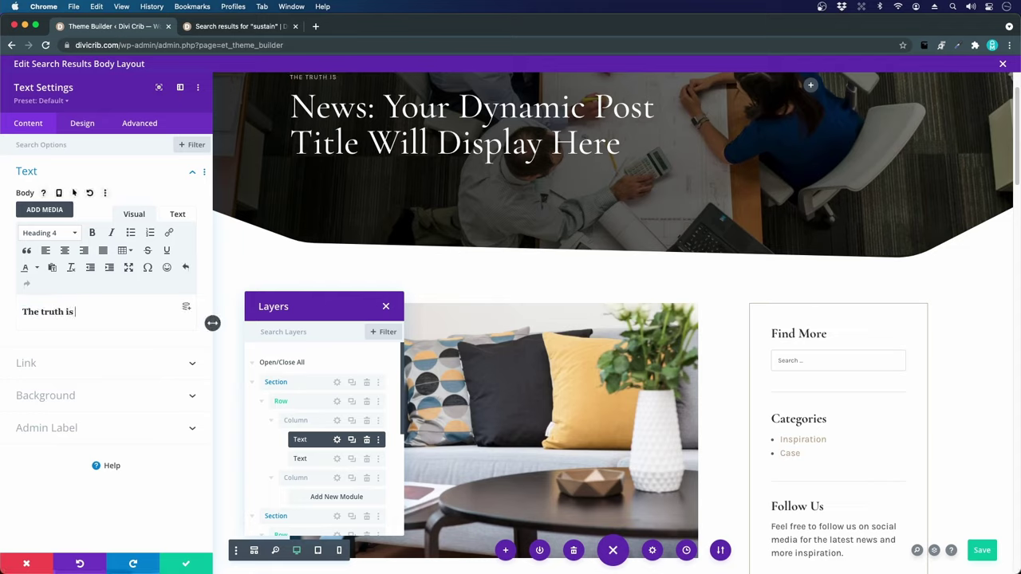
type(" out there")
left_click(205, 564)
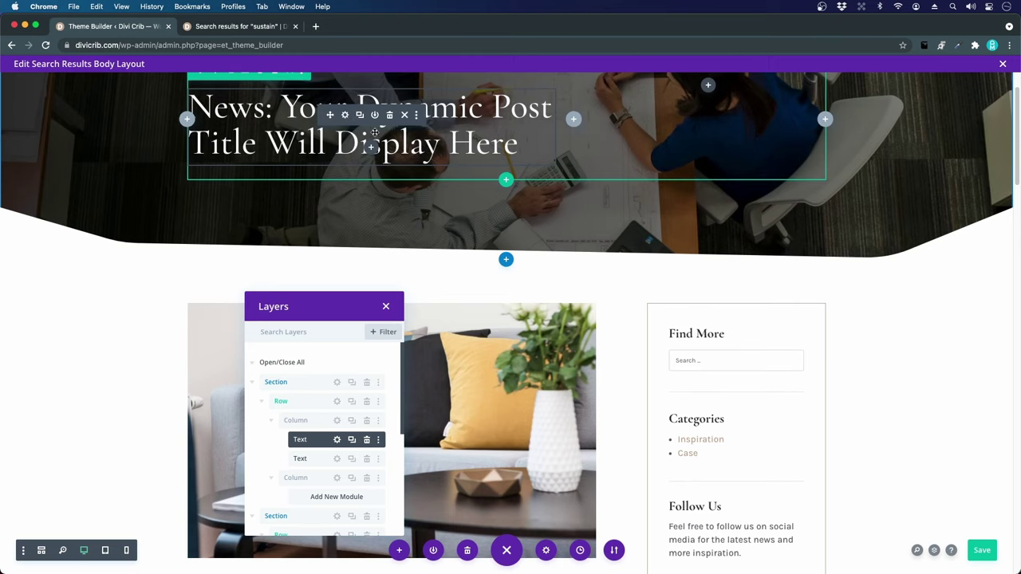
left_click(346, 117)
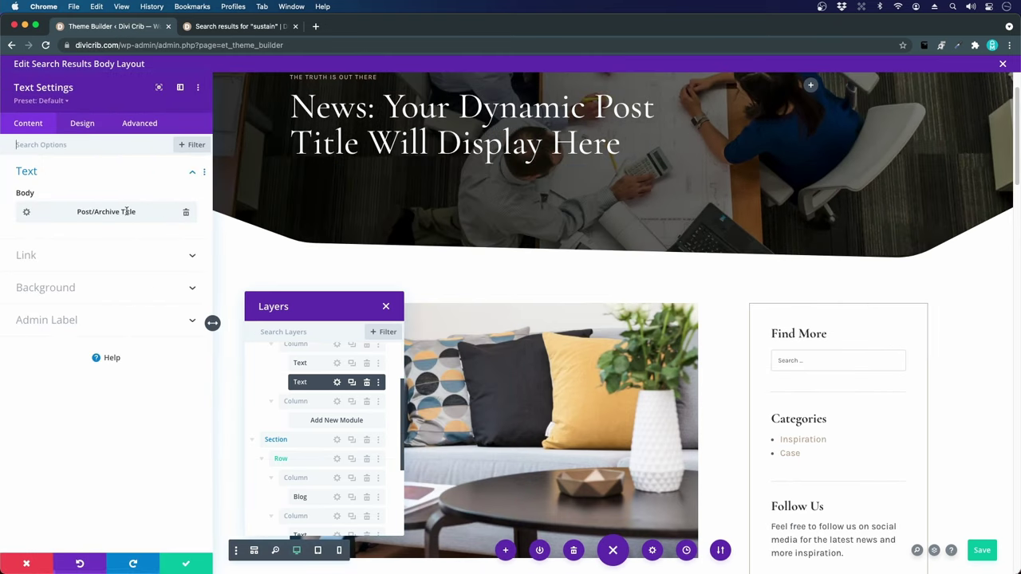
- Replace the title with dynamic Post/Archive Title wrapped in <h1> and </h1>
left_click(184, 213)
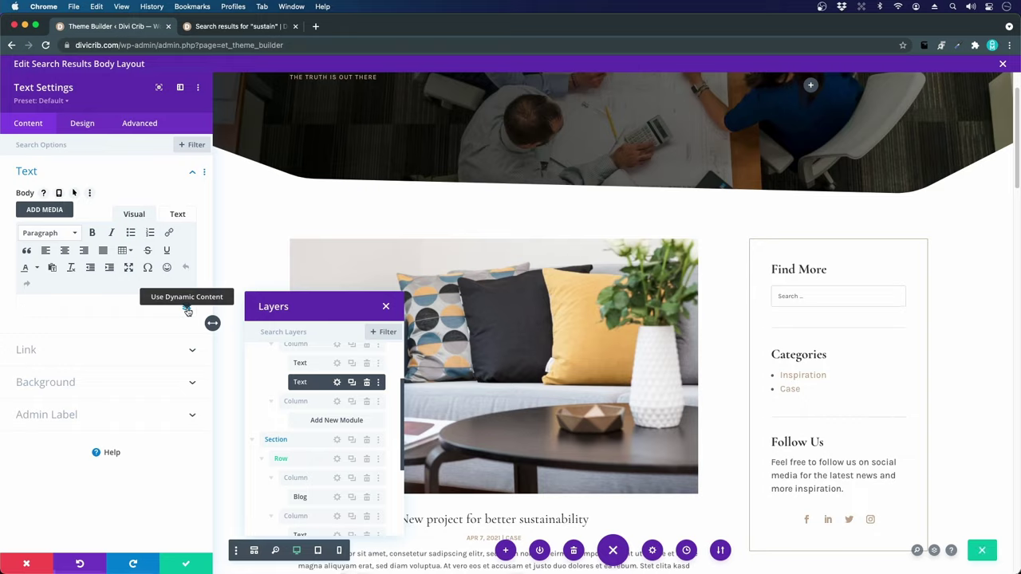
left_click(188, 310)
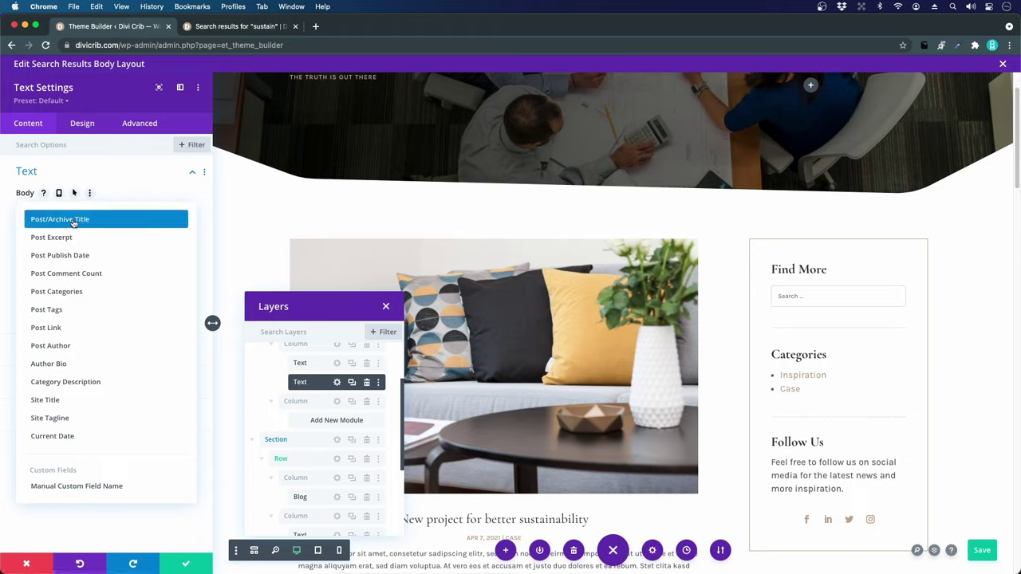
left_click(74, 222)
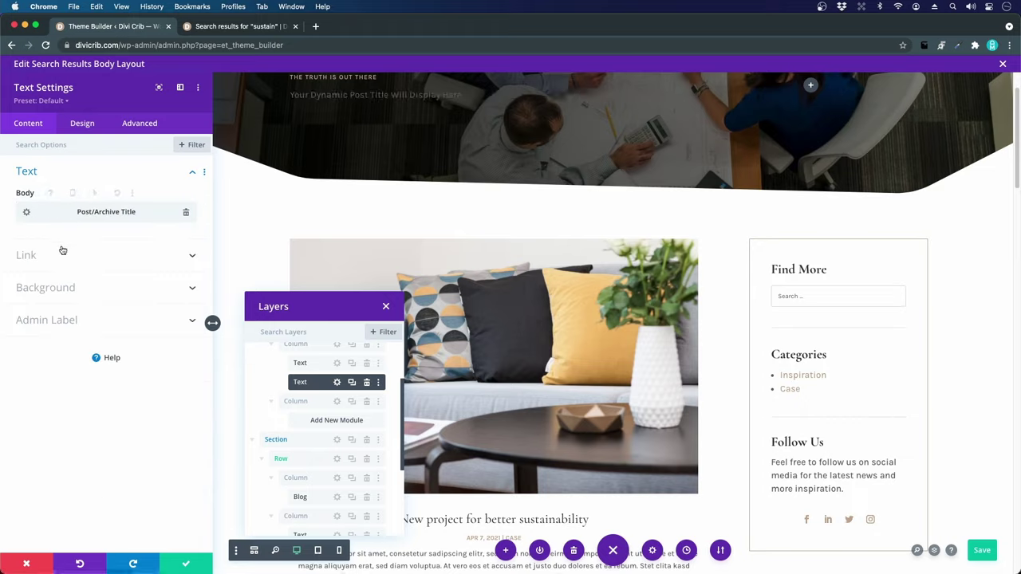
left_click(28, 214)
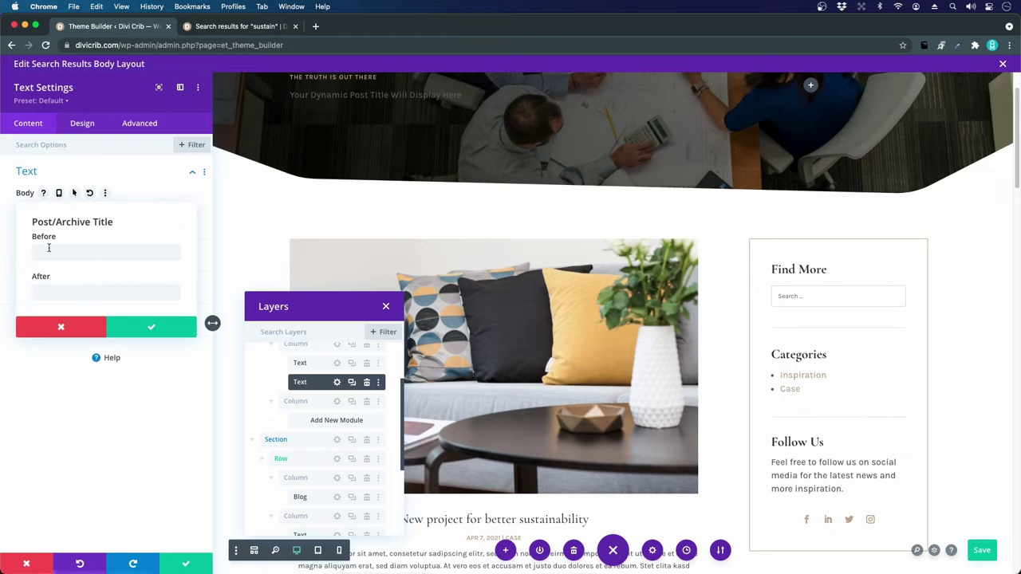
type("<h1>")
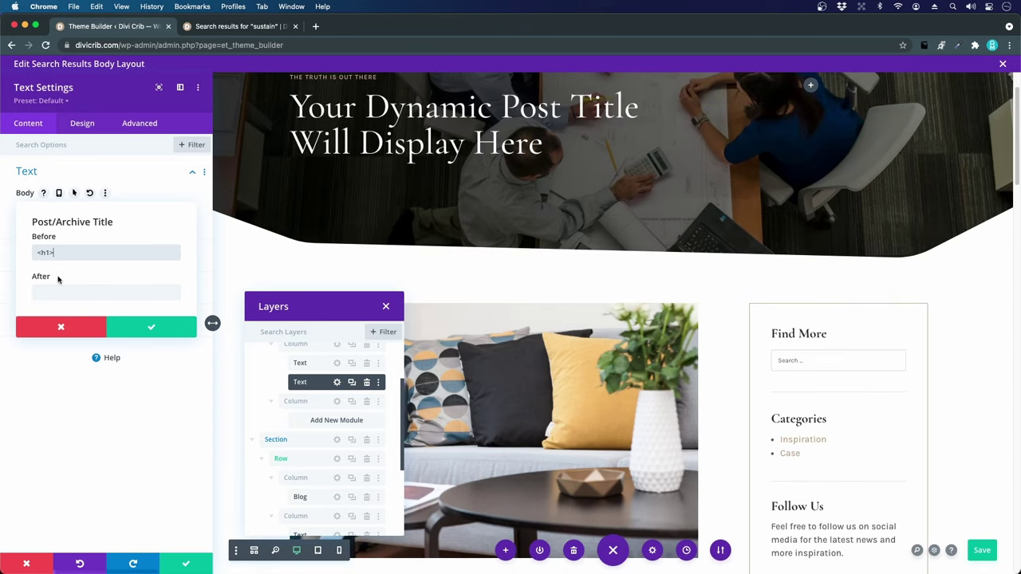
type("</h1")
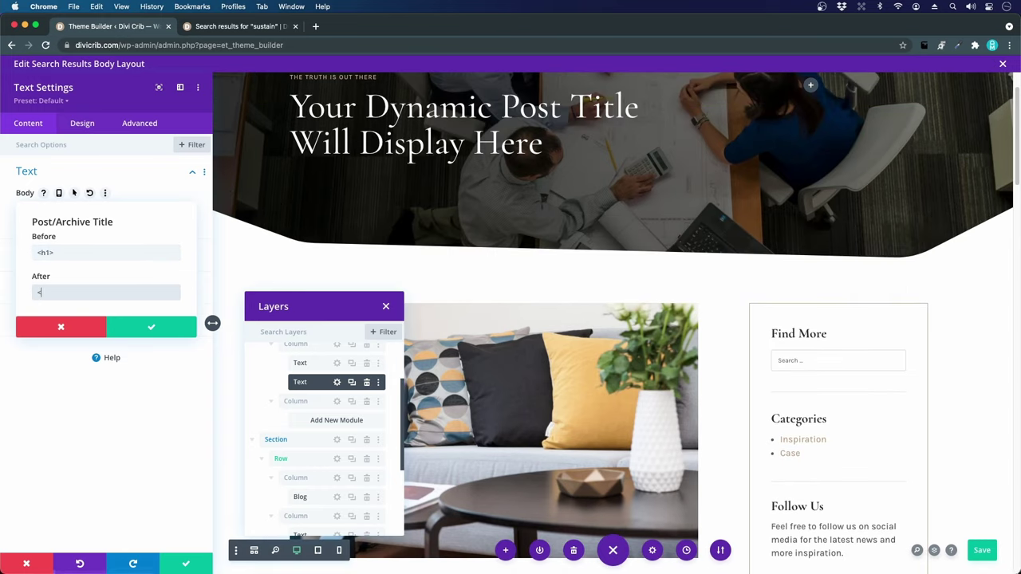
type(">")
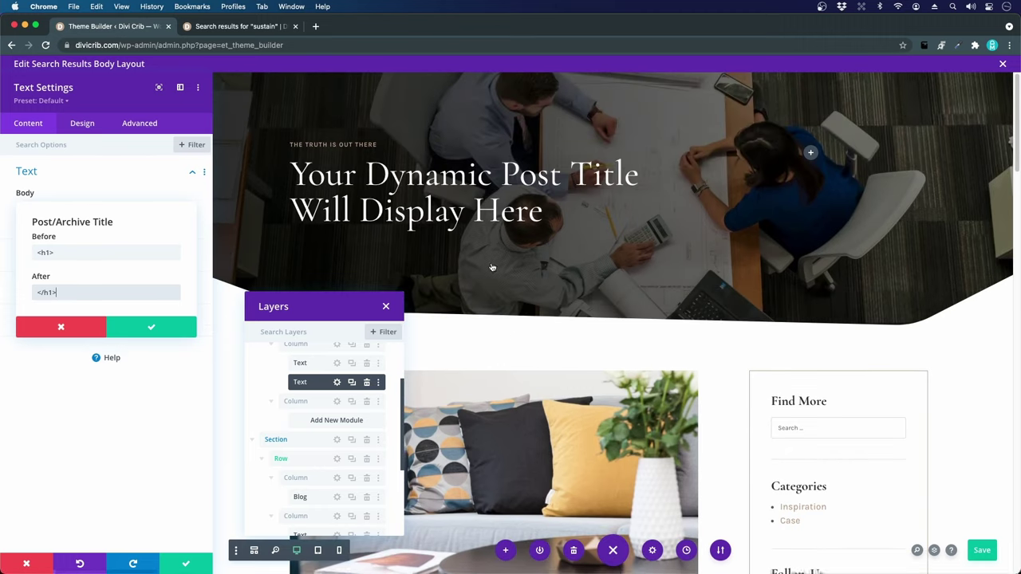
left_click(199, 568)
left_click(199, 568)
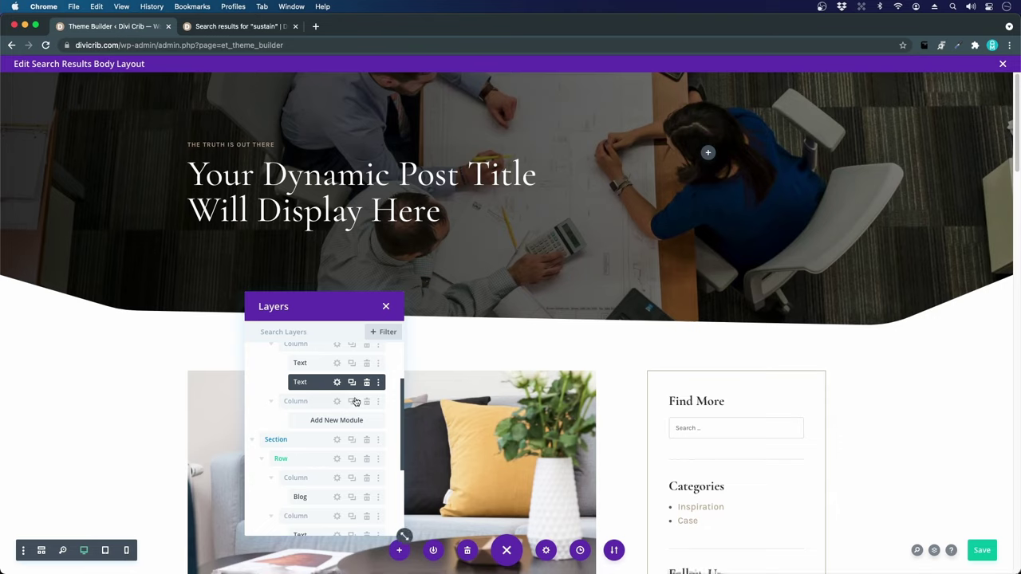
left_click(386, 306)
scroll(506, 377, "down", 20)
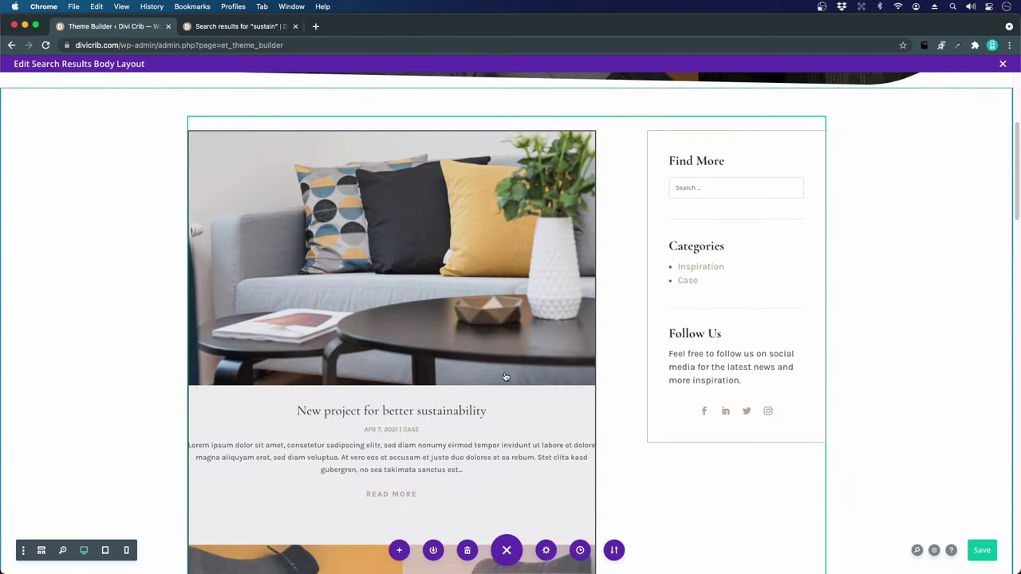
- Confirm the Blog module settings and save the Search Results layout
scroll(505, 377, "up", 20)
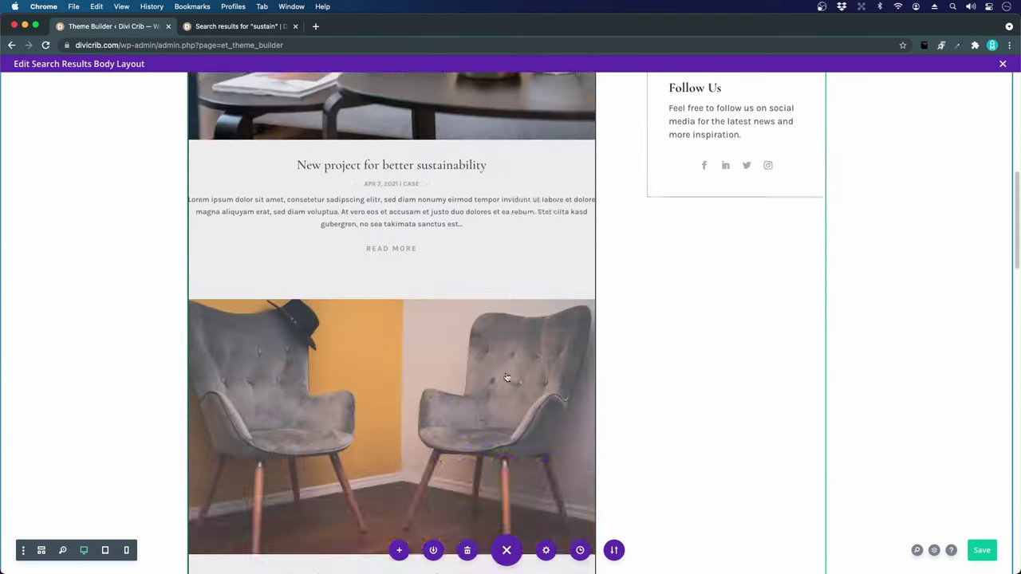
scroll(509, 381, "down", 3)
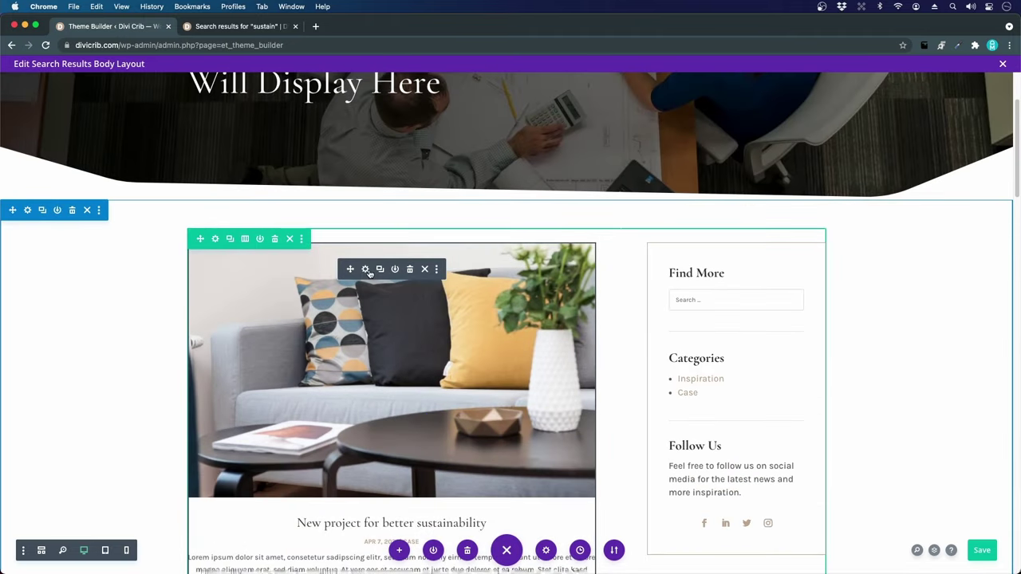
left_click(365, 269)
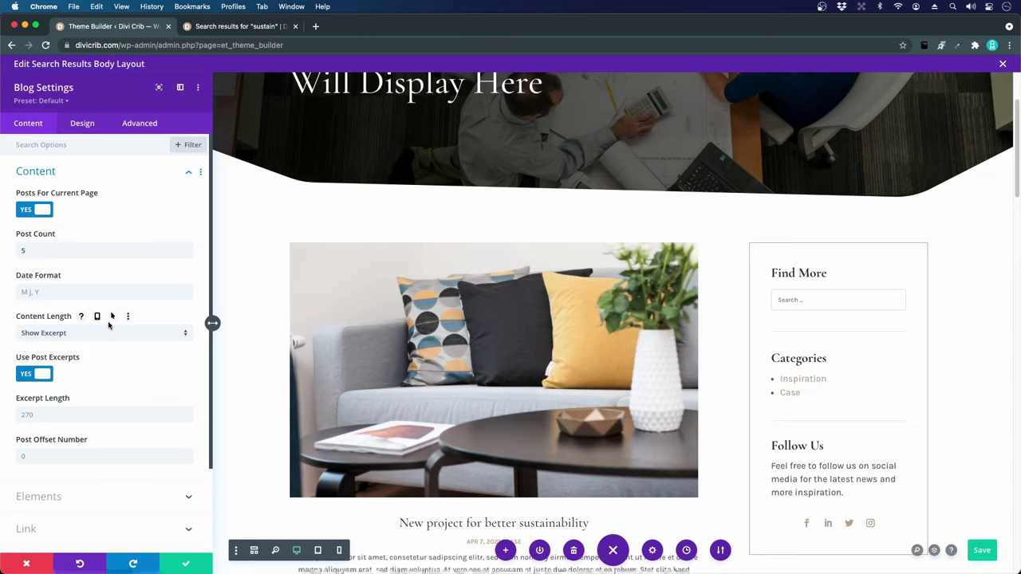
left_click(191, 560)
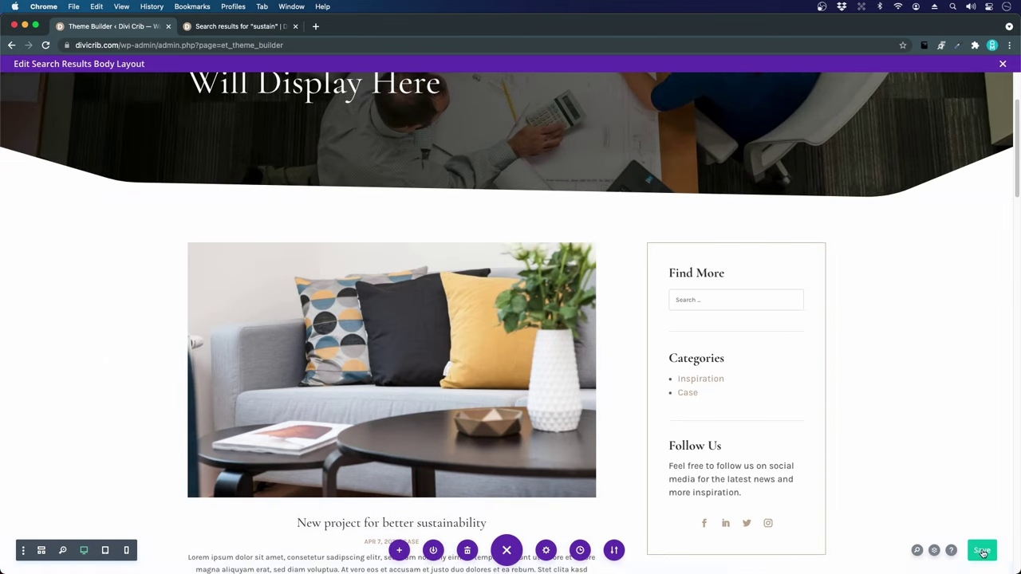
left_click(981, 552)
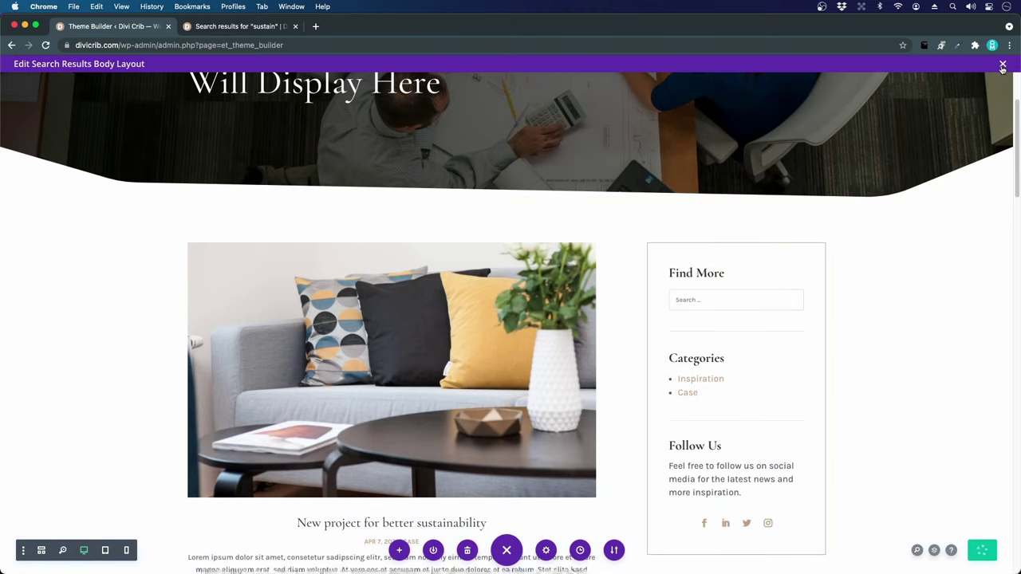
- Exit the builder and save all Theme Builder changes
left_click(1003, 67)
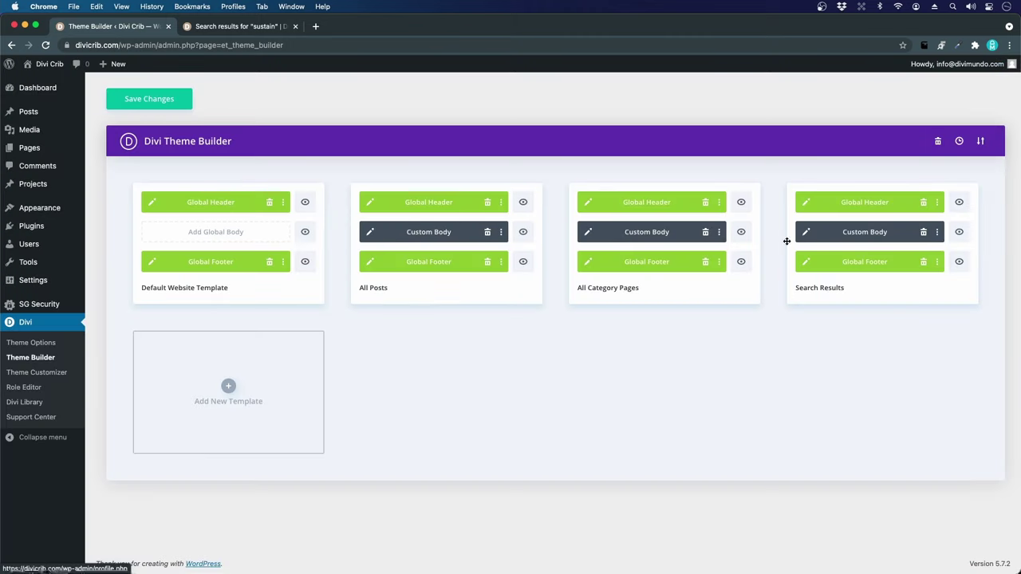
left_click(150, 101)
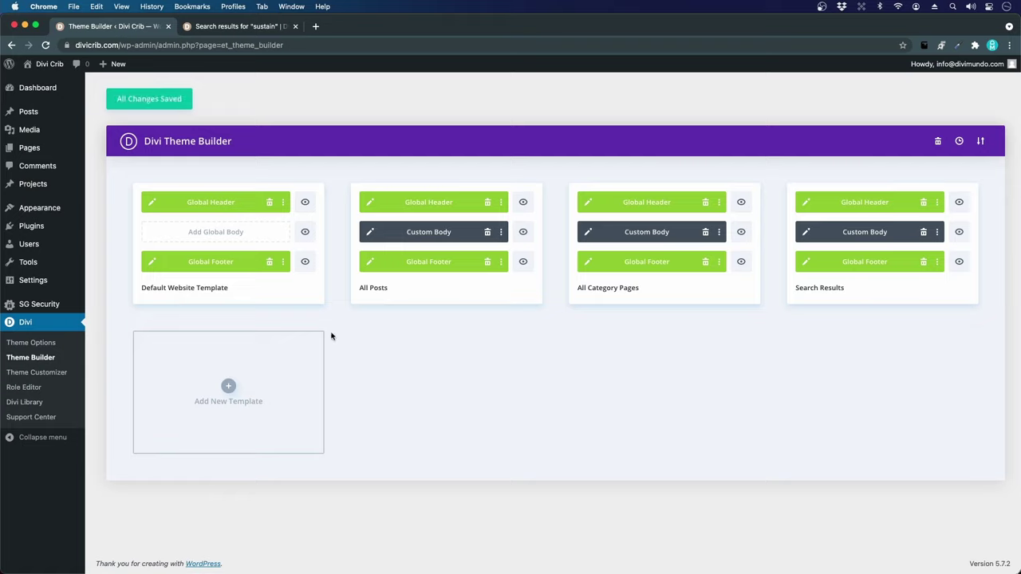
mouse_move(58, 68)
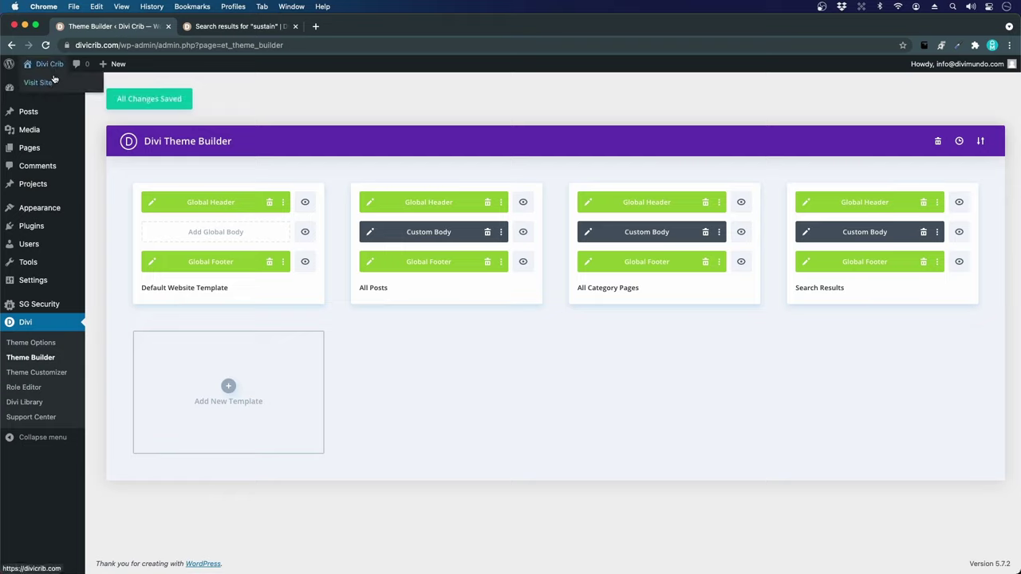
- Search the live News page for 'sustain' and scroll through the styled results
left_click(214, 27)
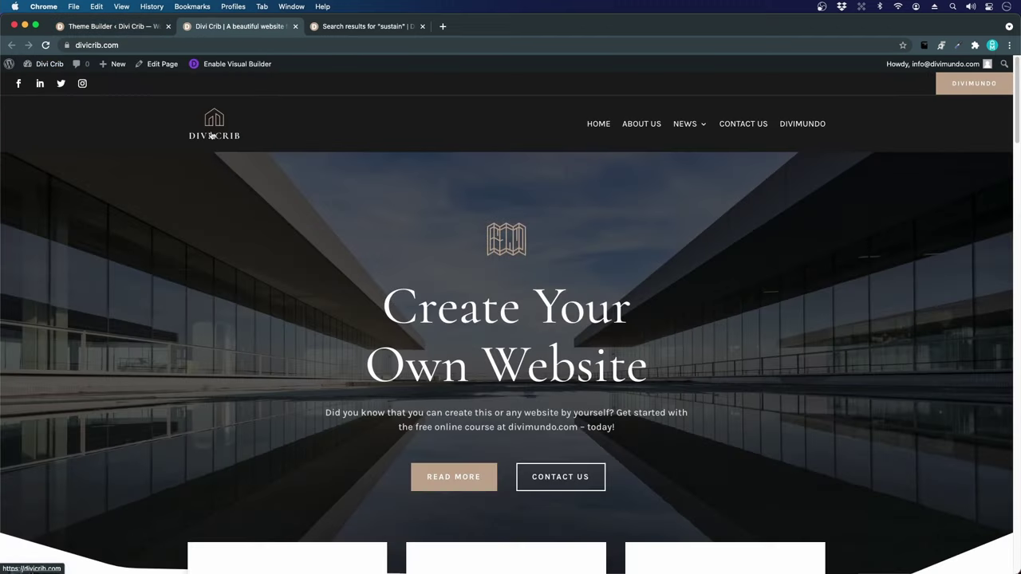
left_click(674, 131)
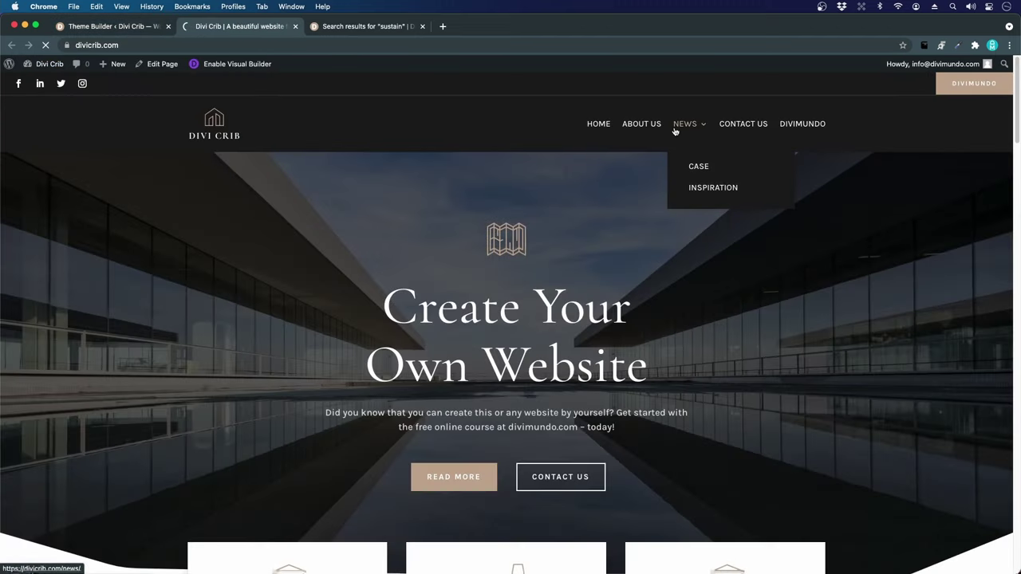
scroll(675, 130, "down", 2)
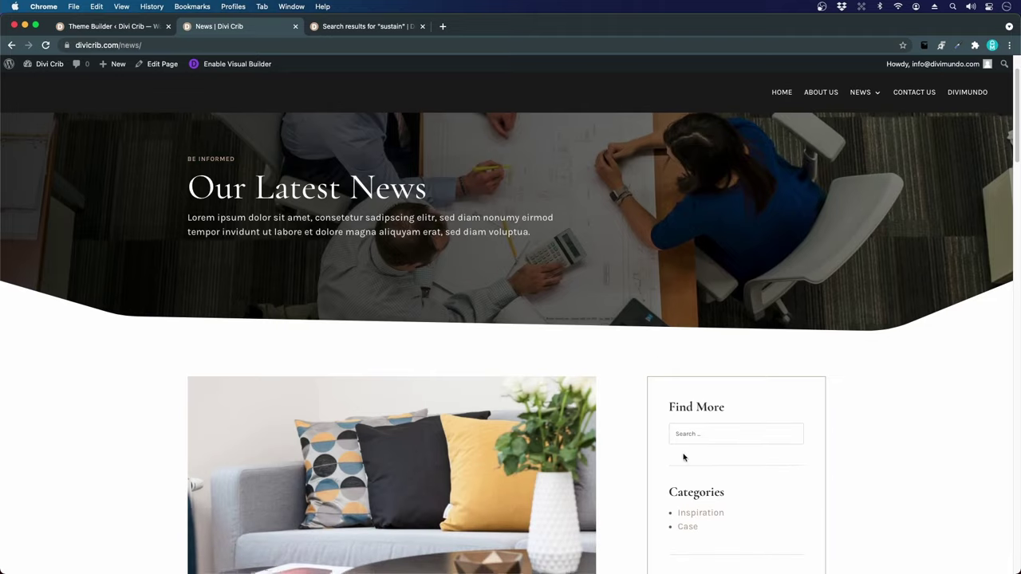
left_click(699, 434)
left_click(702, 463)
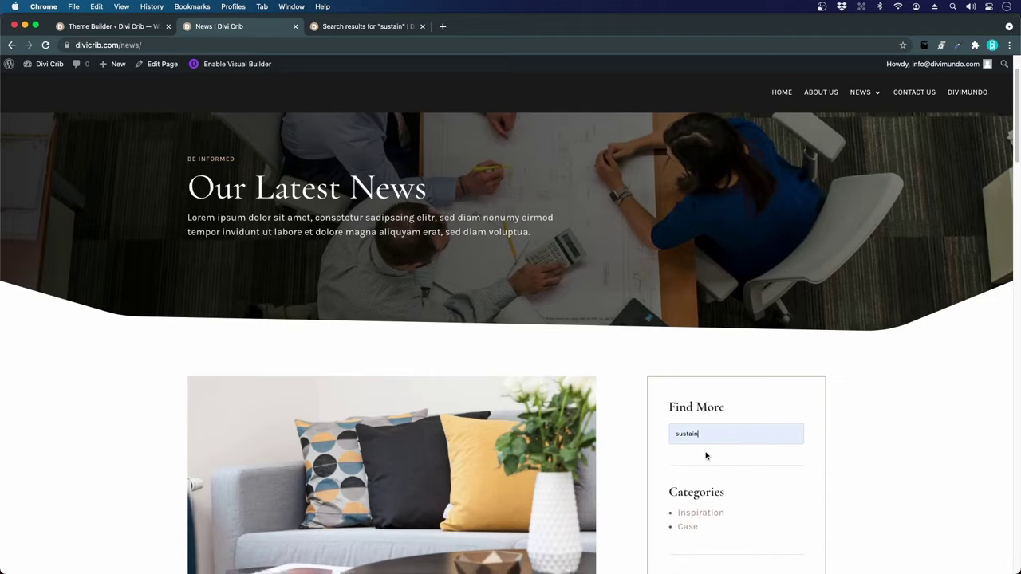
key("Return")
scroll(738, 439, "down", 3)
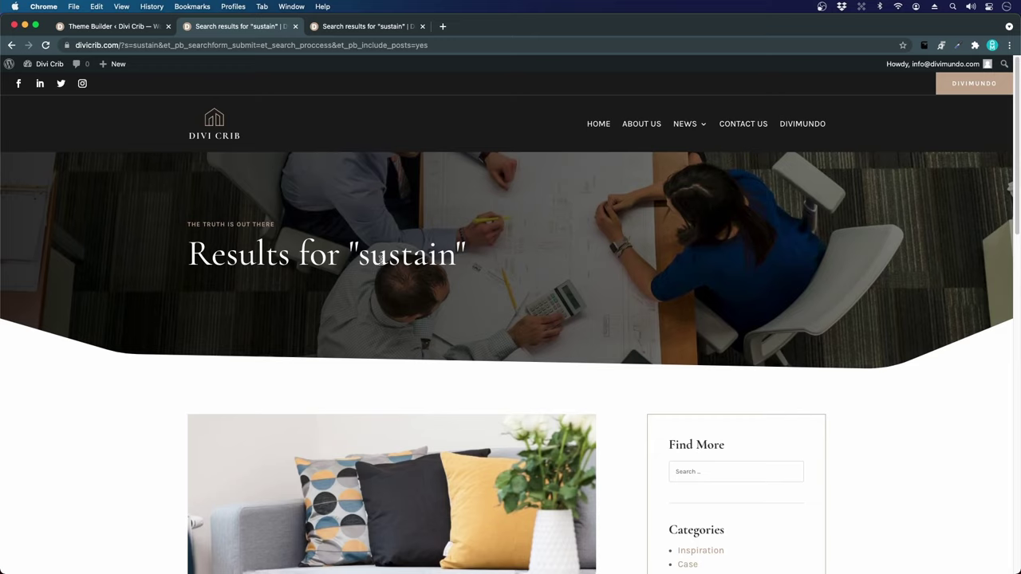
scroll(528, 270, "down", 10)
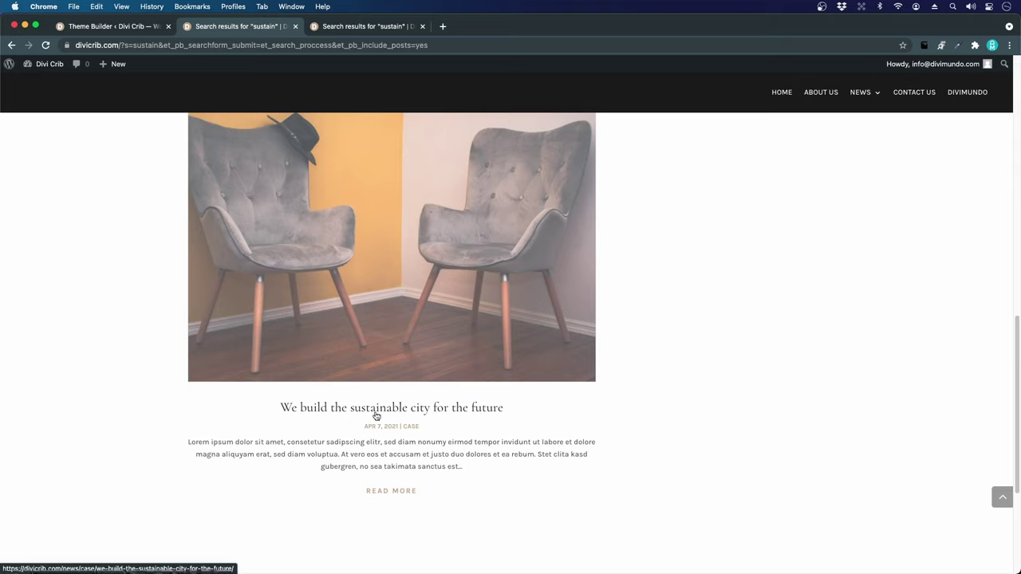
scroll(447, 428, "up", 10)
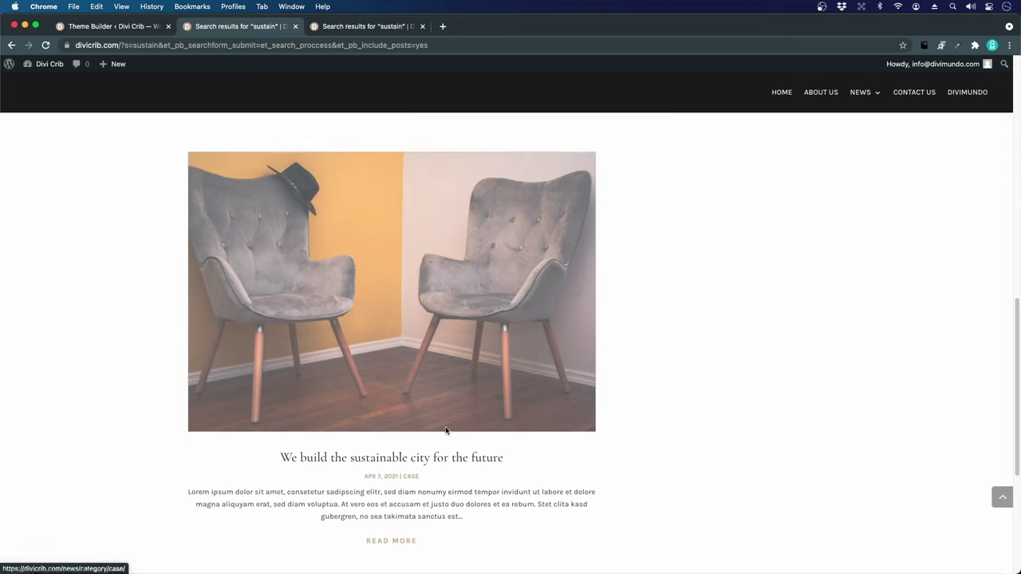
scroll(446, 432, "down", 5)
scroll(446, 432, "up", 5)
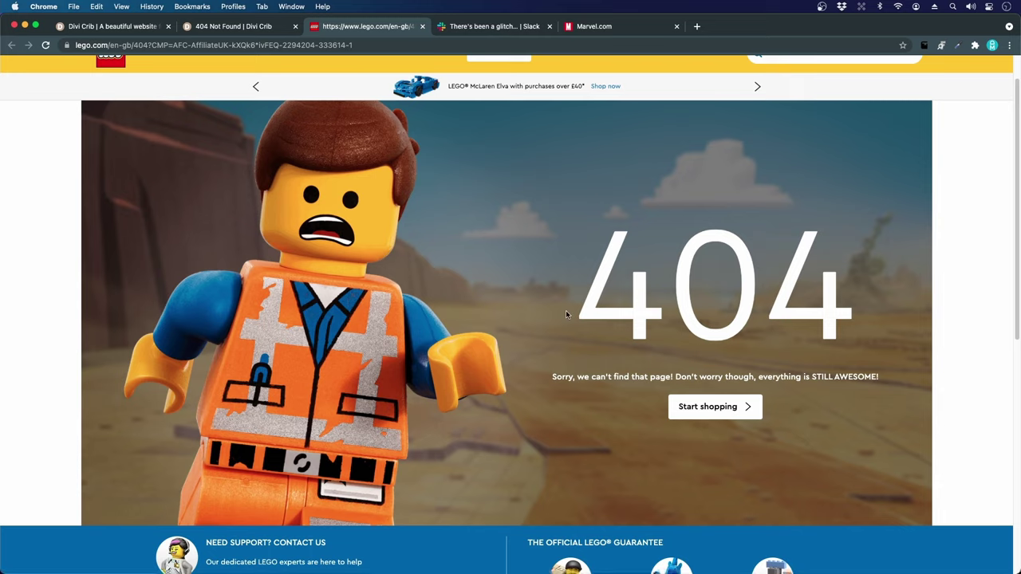
- Compare the Lego, Slack and Marvel 404 examples, then move to the Divi Crib 404 tab
left_click_drag(565, 310, 849, 288)
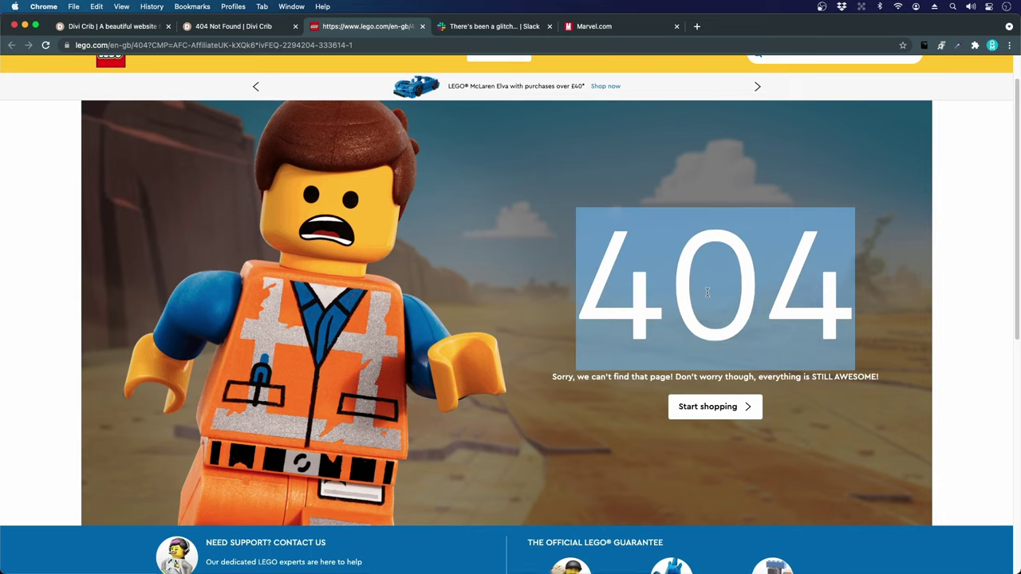
left_click(489, 28)
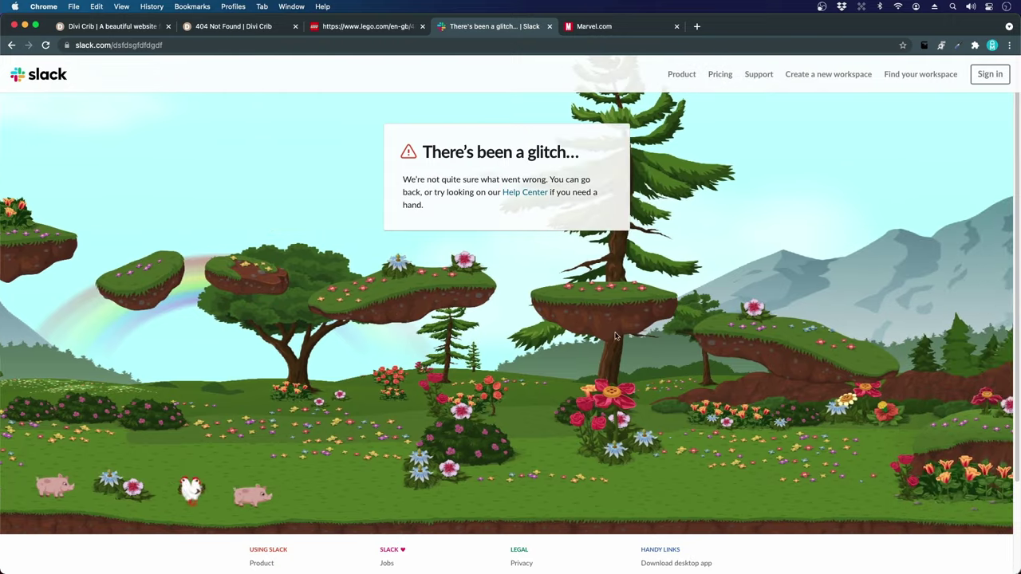
key("ctrl+Tab")
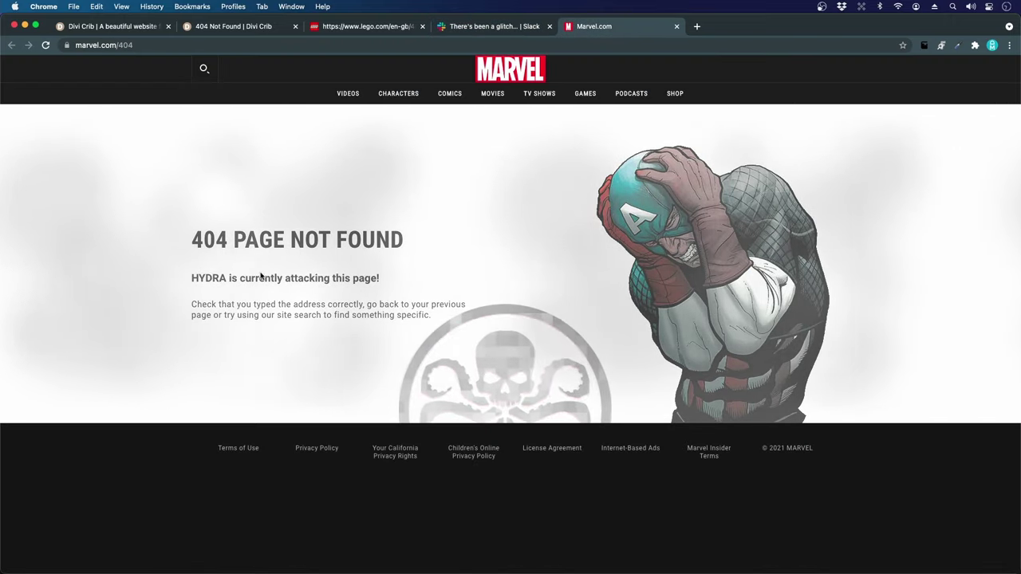
double_click(221, 239)
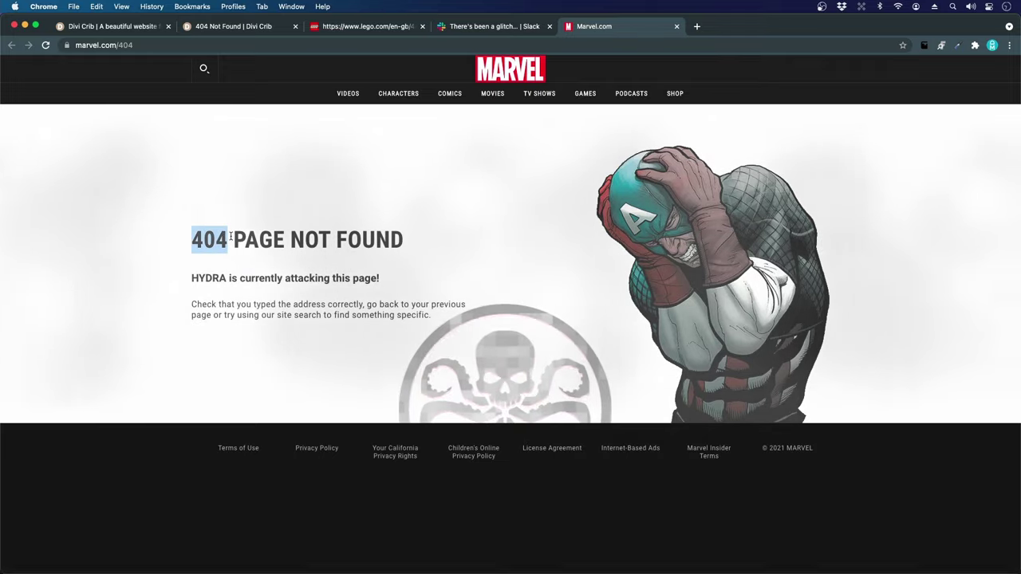
left_click(270, 292)
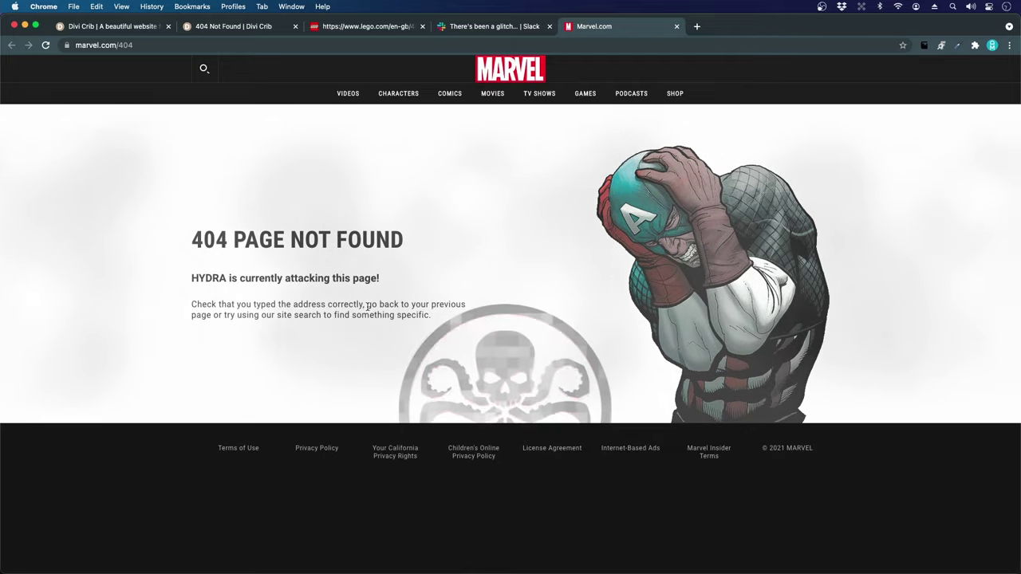
double_click(216, 234)
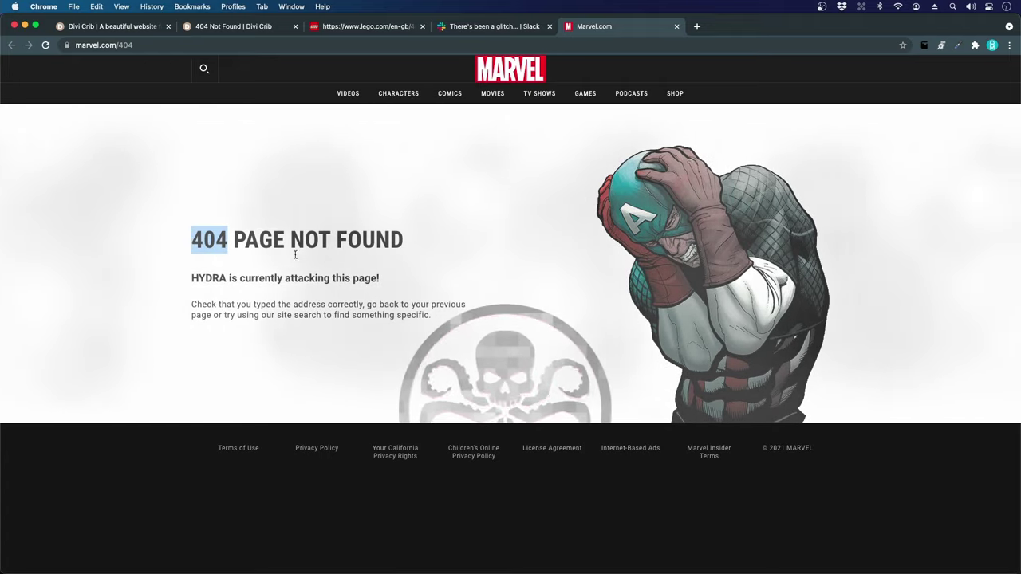
key("super+2")
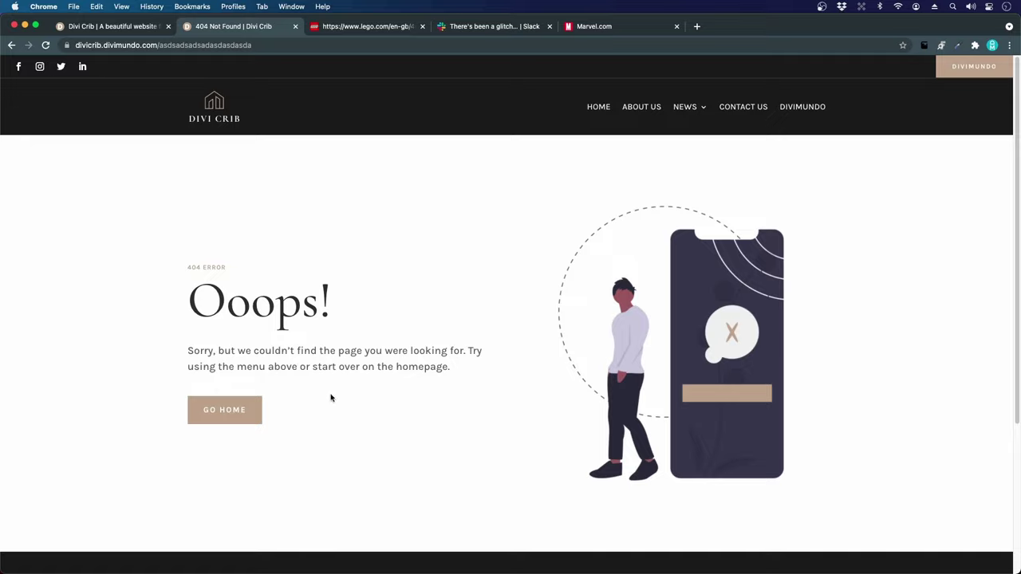
- Load divicrib.com/lkjsdklfsdfkldsfkljsdklfj to reveal the default unstyled 'No Results Found' page
mouse_move(1018, 15)
left_mouse_down()
mouse_move(893, 51)
mouse_move(571, 49)
mouse_move(763, 80)
mouse_move(816, 77)
mouse_move(1019, 32)
mouse_move(1019, 15)
left_mouse_up()
left_click(143, 29)
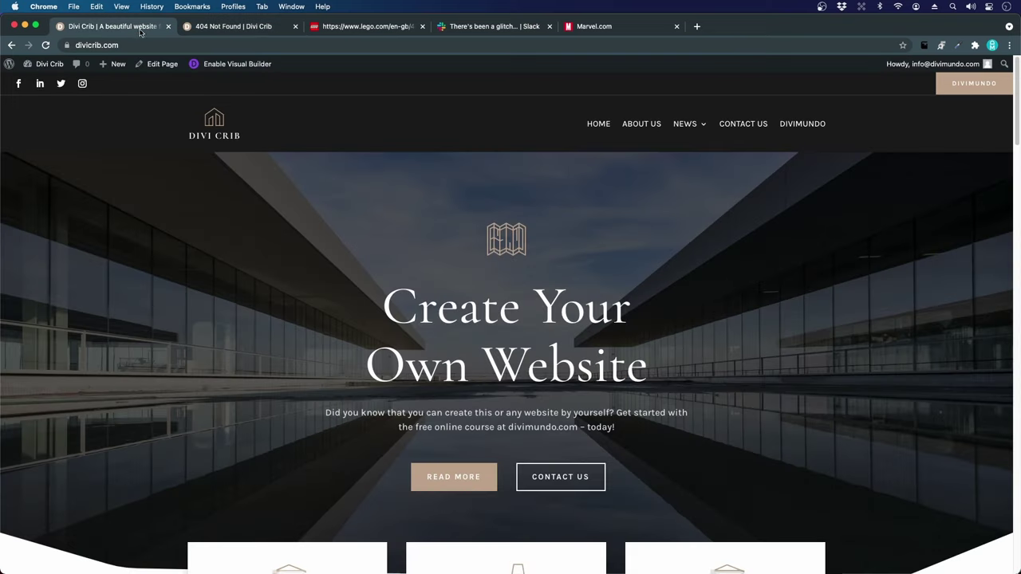
left_click(146, 45)
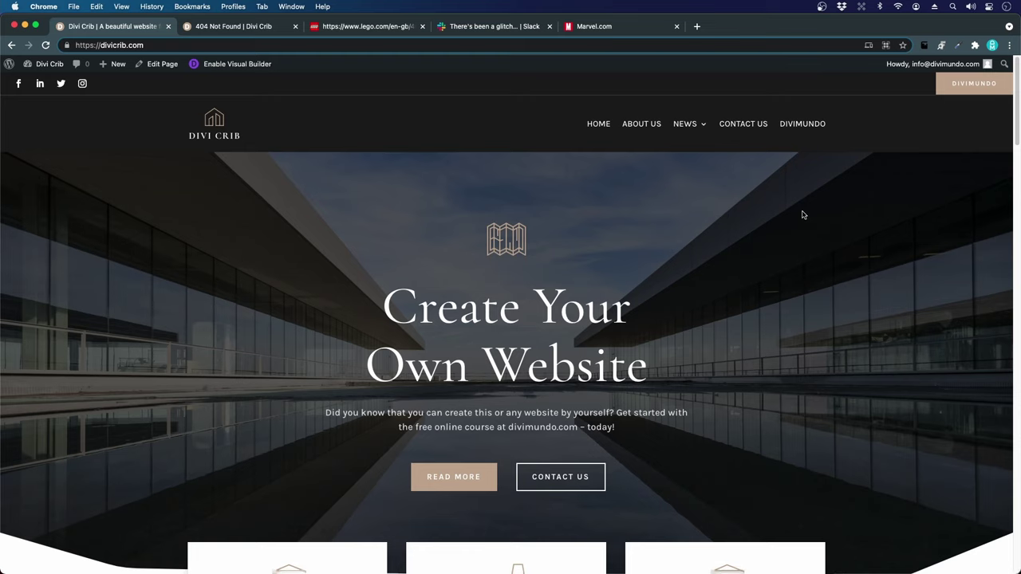
type("/")
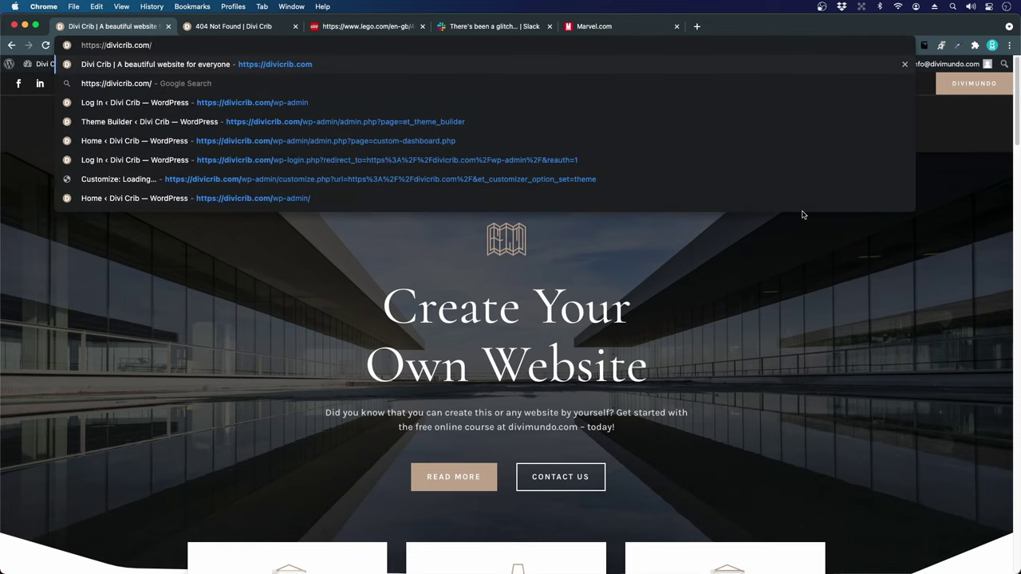
type("lkjsdklfsdfkldsfkljsdklfj")
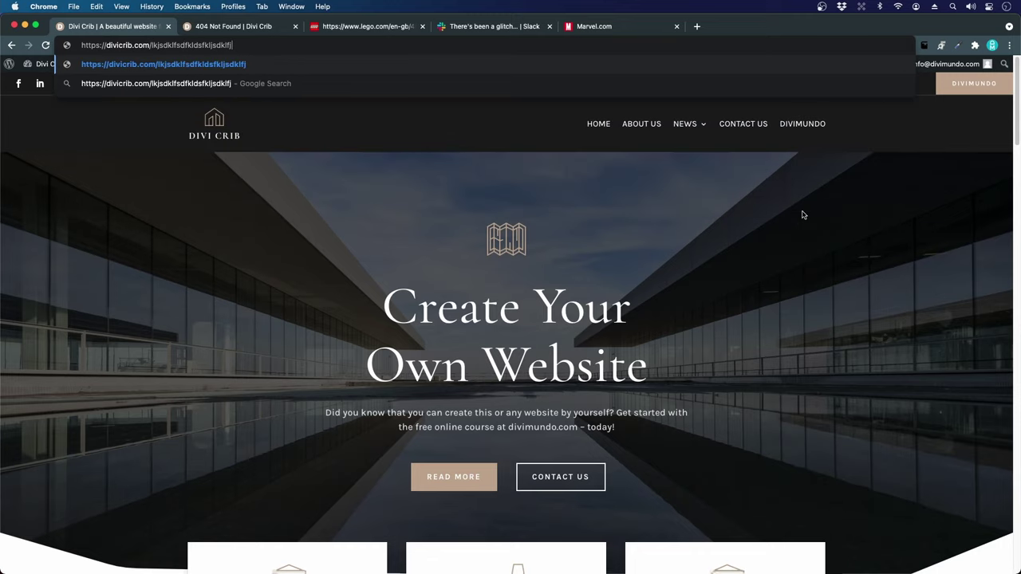
key("Return")
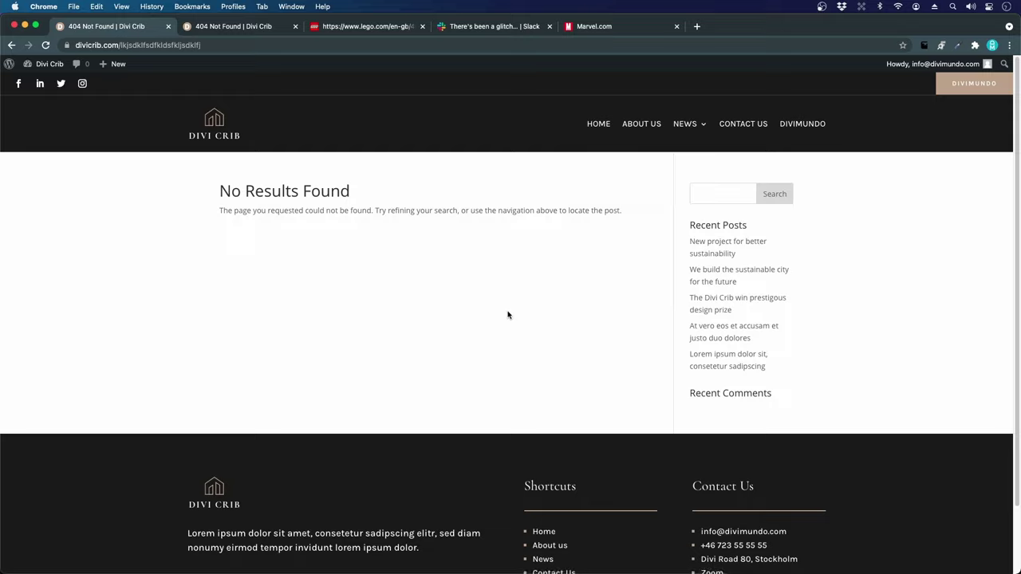
- Add a Theme Builder template assigned to 404 Page, keeping the global header and footer
left_click(43, 64)
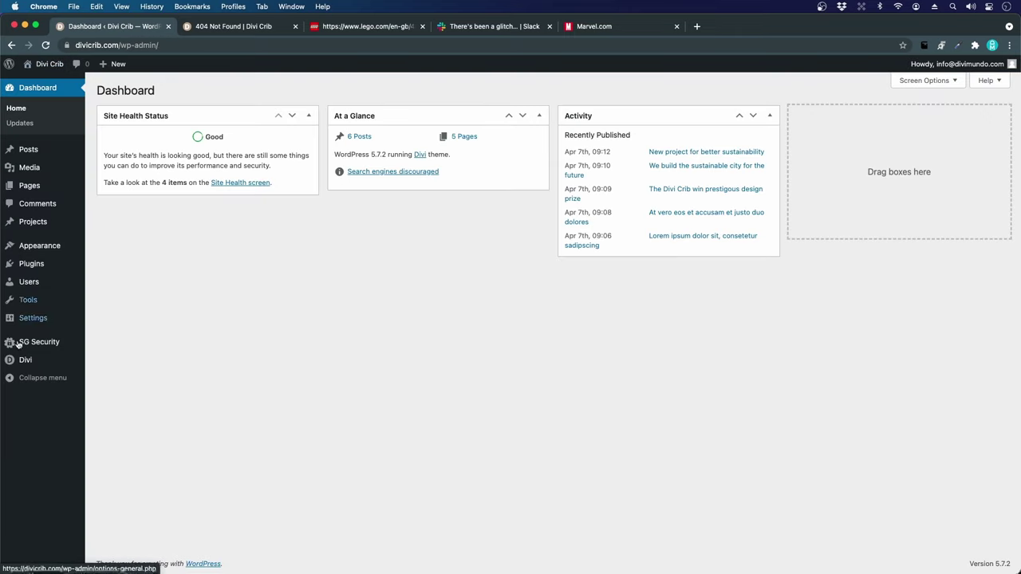
mouse_move(16, 354)
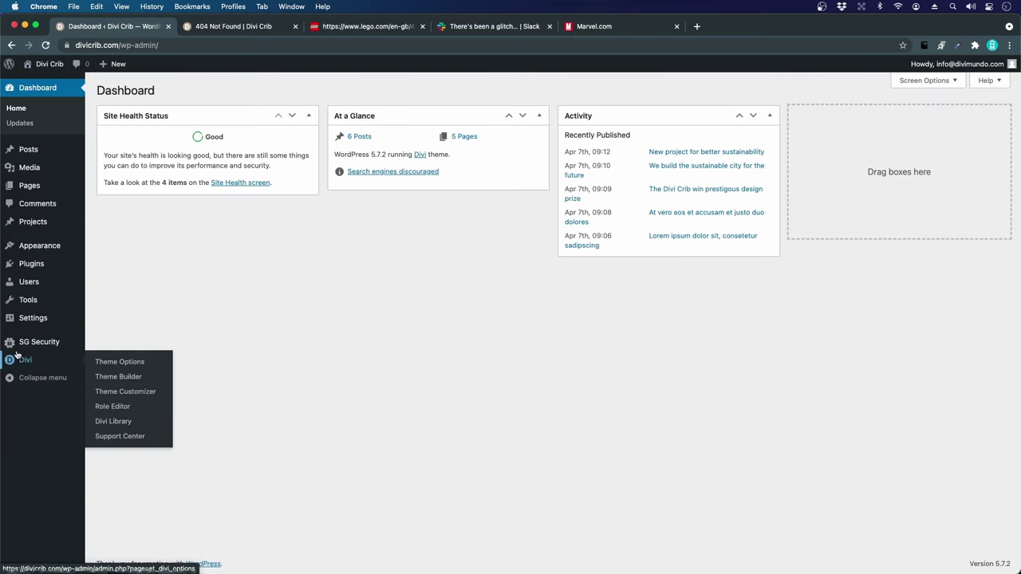
left_click(129, 379)
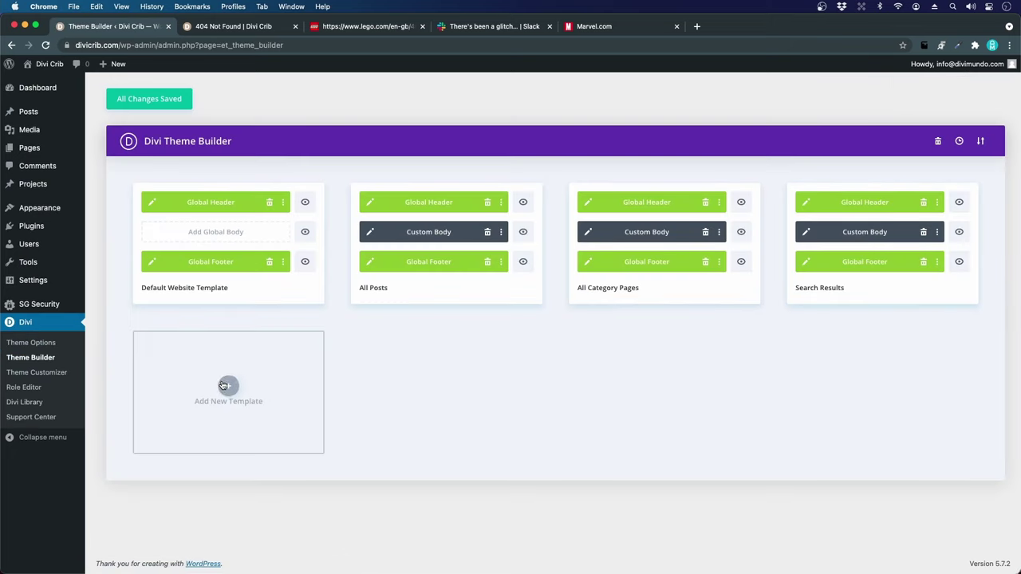
left_click(224, 386)
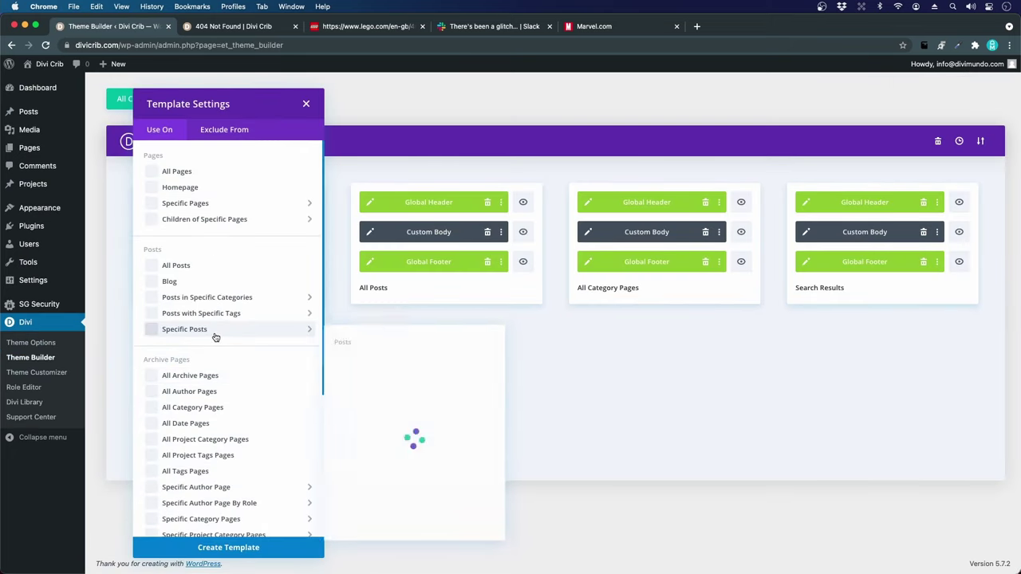
scroll(214, 335, "down", 5)
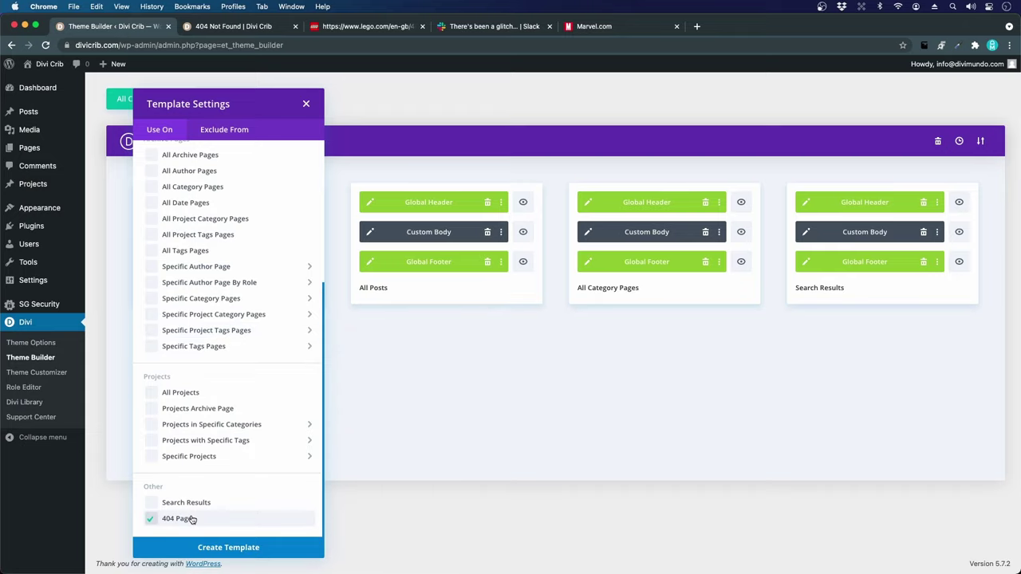
left_click(211, 547)
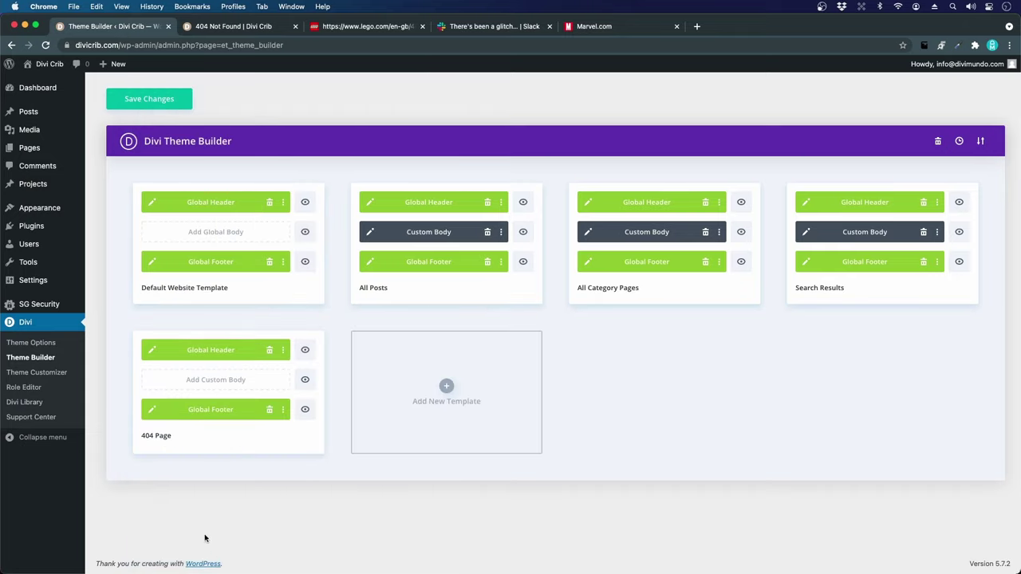
left_click(237, 383)
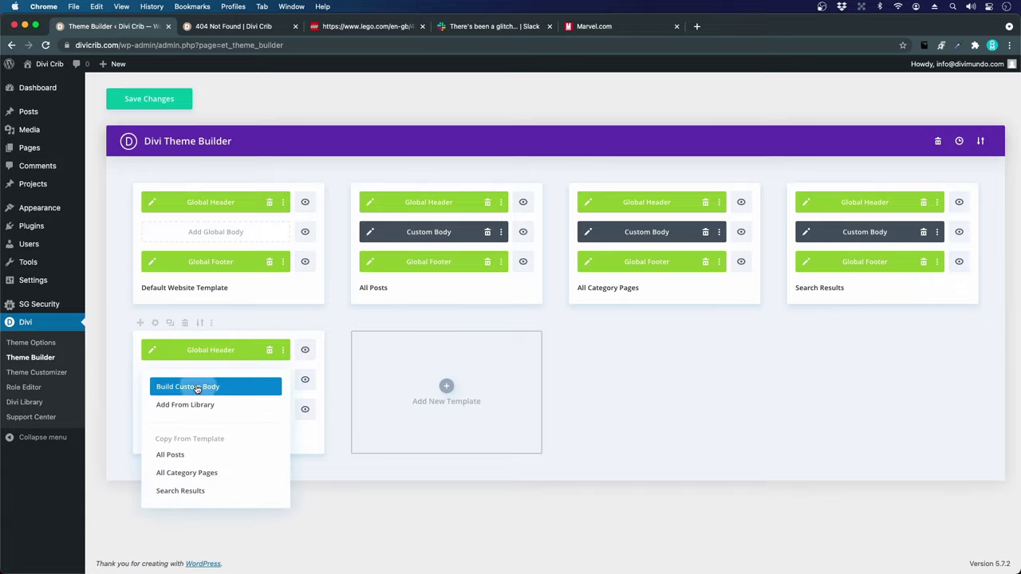
- Build the custom 404 body from scratch, starting with a two-column row
left_click(197, 388)
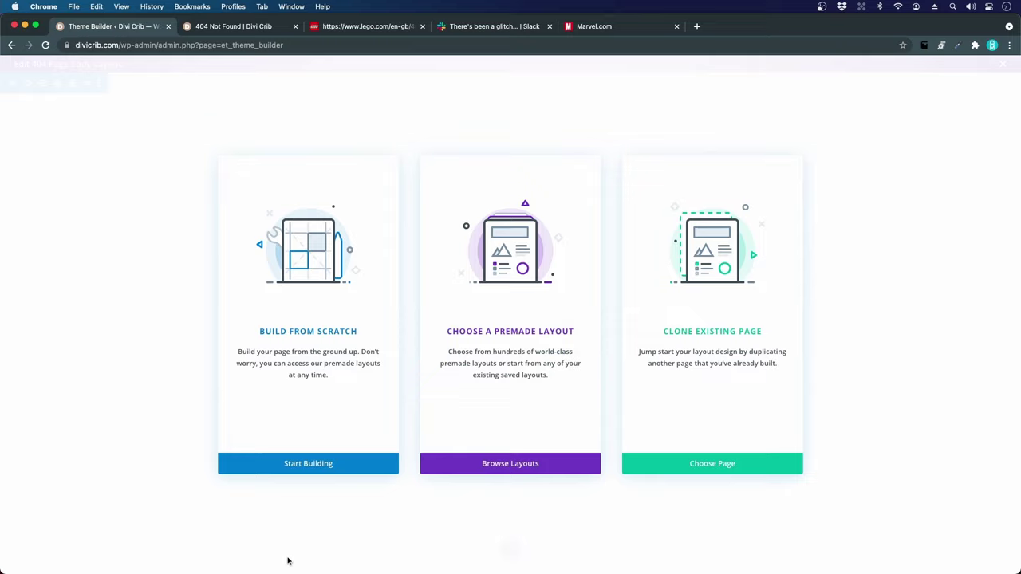
left_click(311, 464)
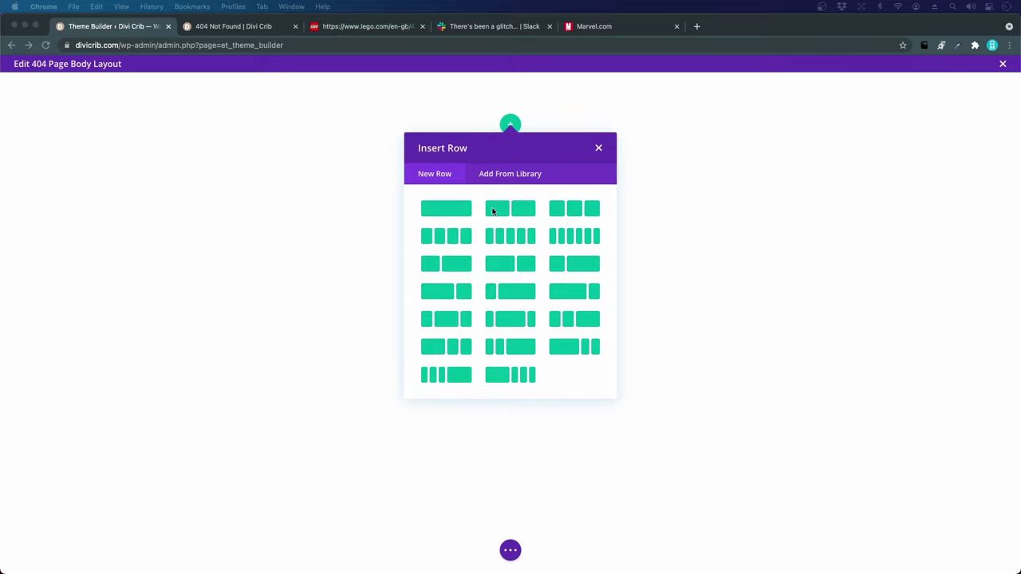
left_click(518, 212)
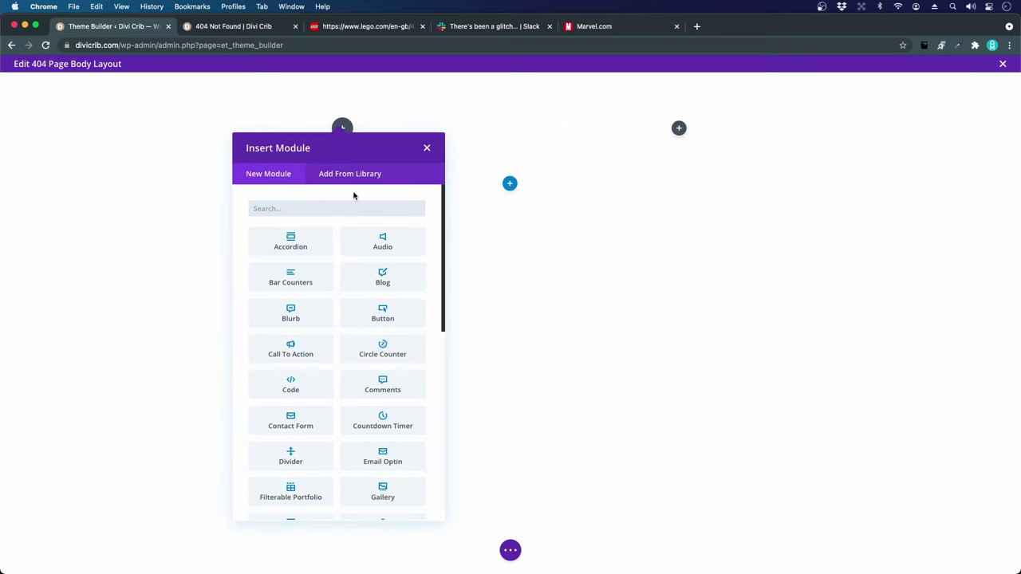
- Add a Text module reading '404 error' in the left column, formatted as Heading 4
type("text")
left_click(331, 242)
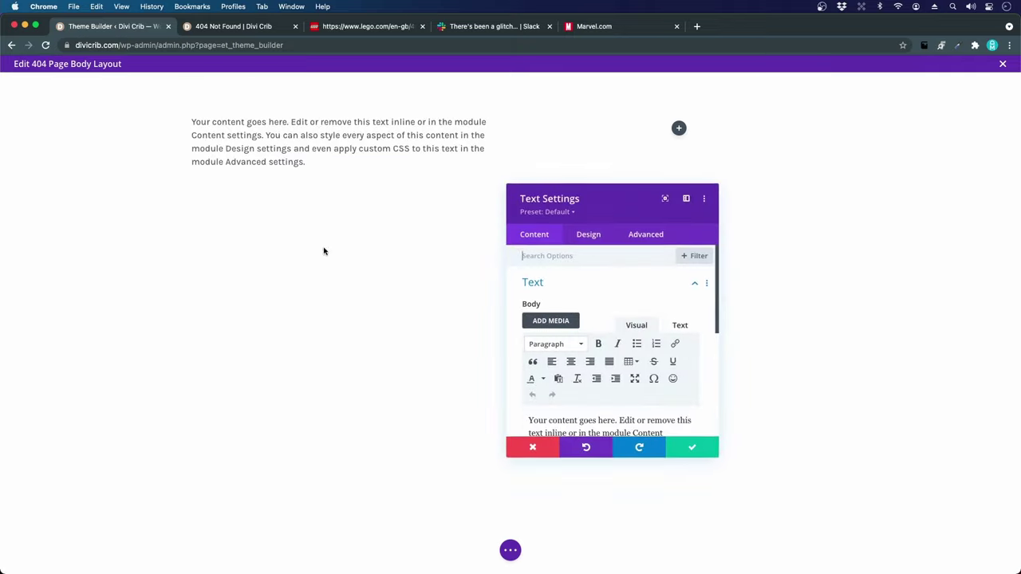
scroll(582, 362, "down", 3)
triple_click(585, 335)
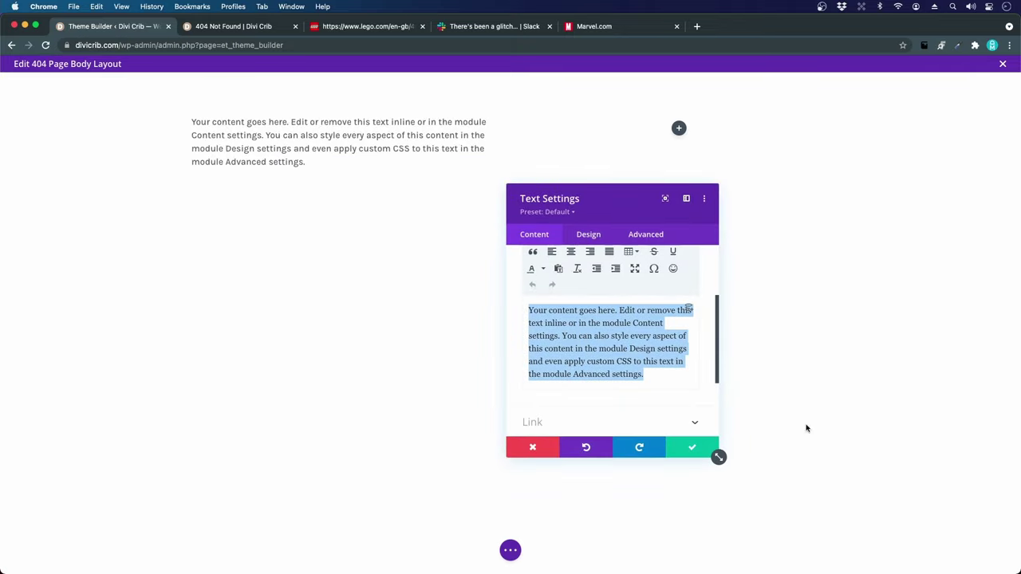
type("404 error")
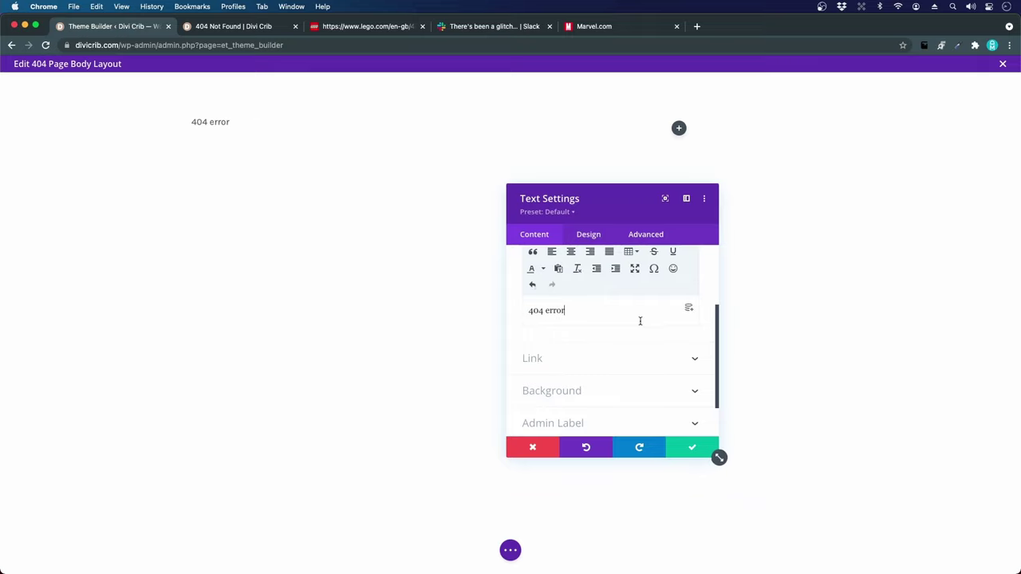
left_click(686, 199)
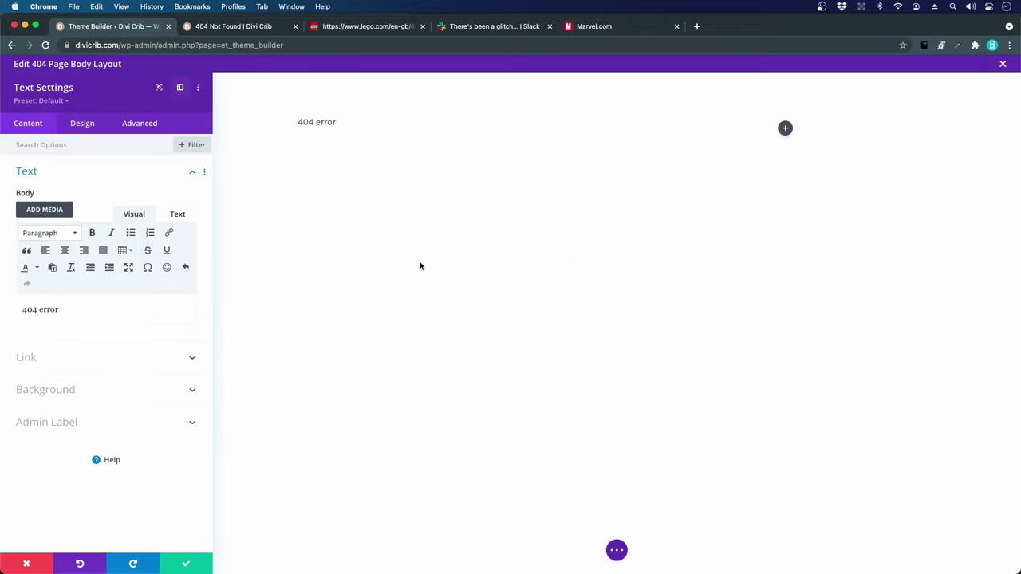
triple_click(57, 309)
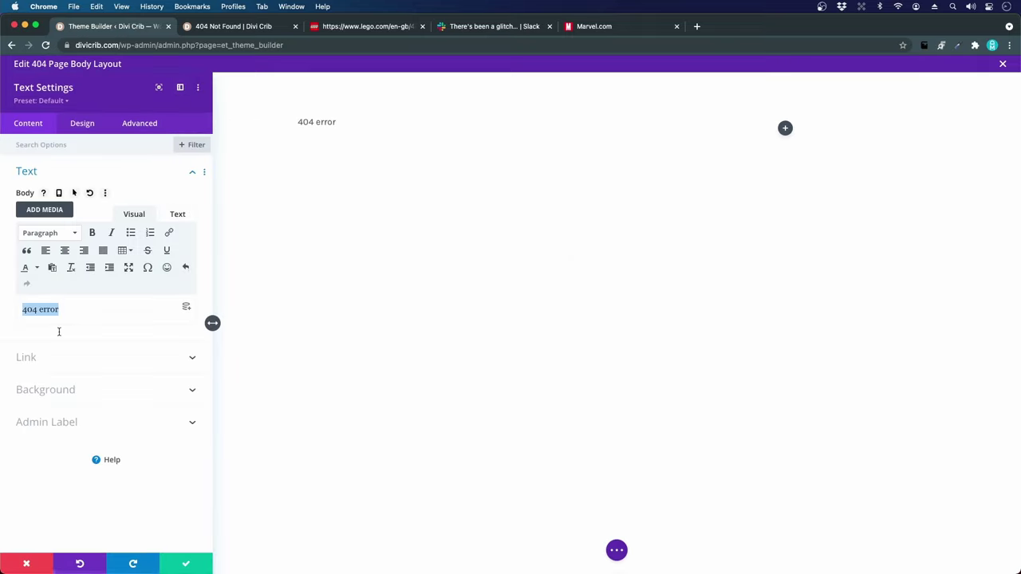
left_click(54, 232)
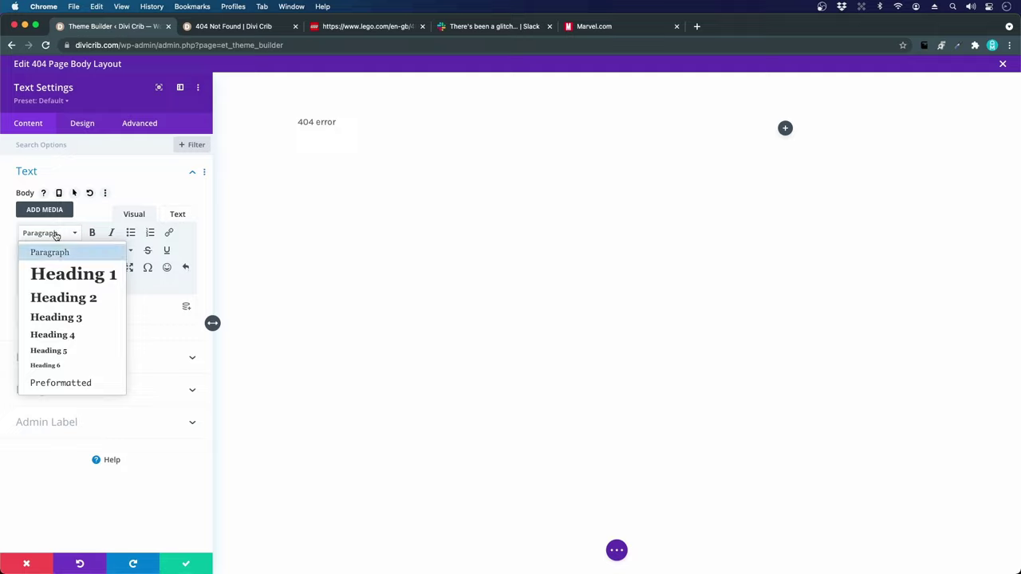
left_click(84, 336)
left_click(189, 561)
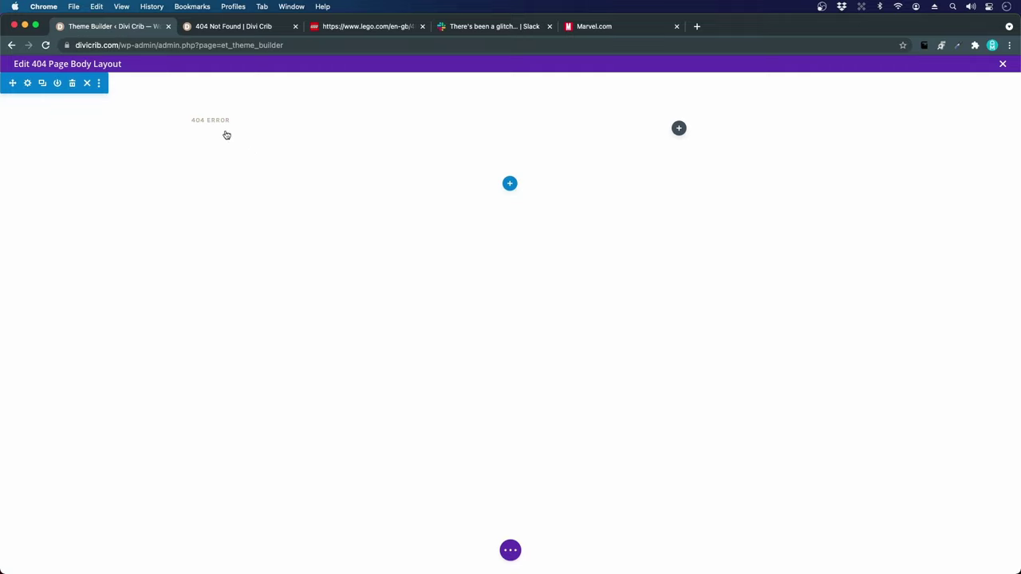
- Insert a second Text module below the 404 error label
mouse_move(226, 130)
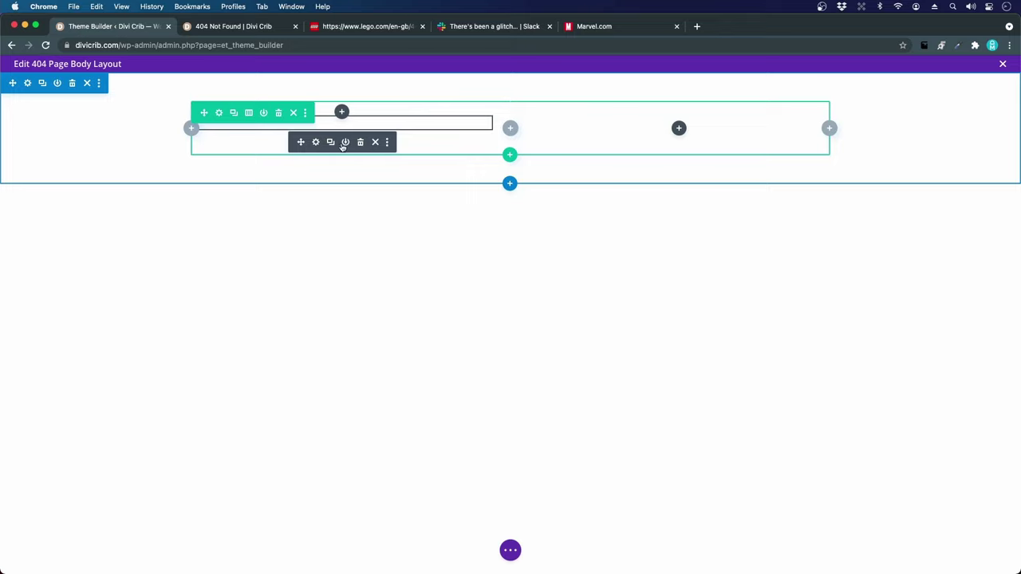
left_click(342, 111)
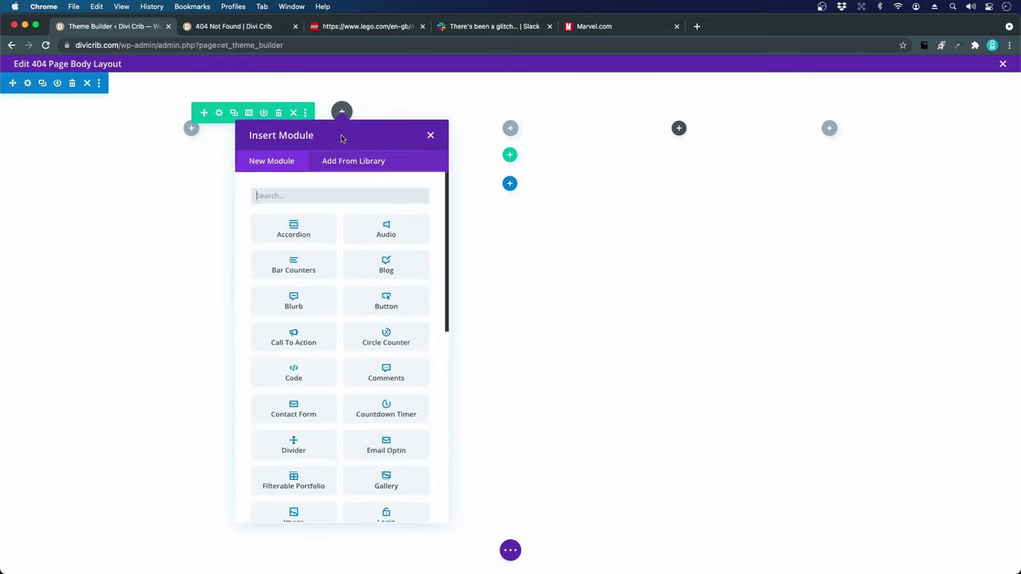
type("text")
left_click(298, 232)
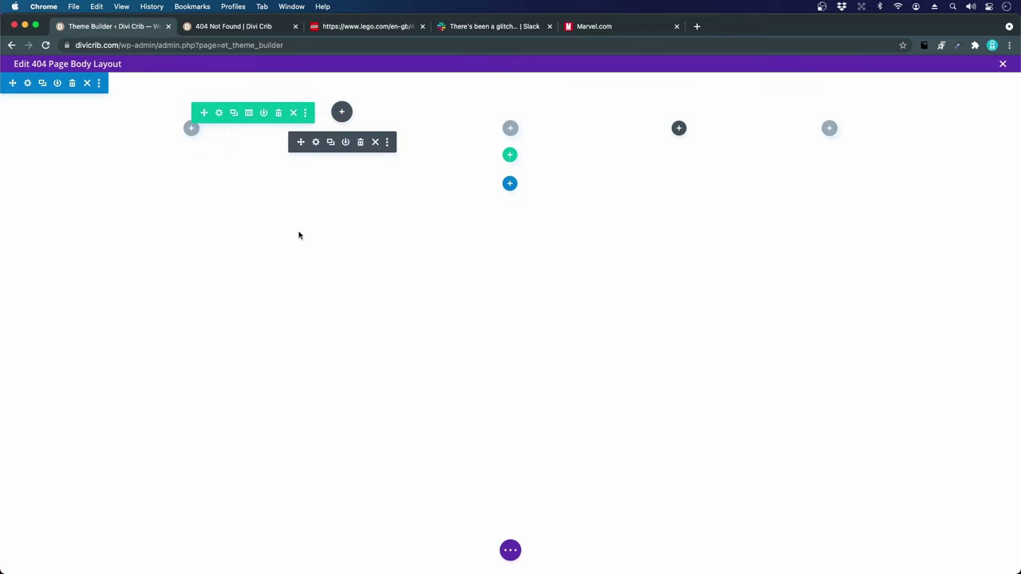
- Change the new Text module to 'Ooops!' formatted as Heading 1
triple_click(141, 338)
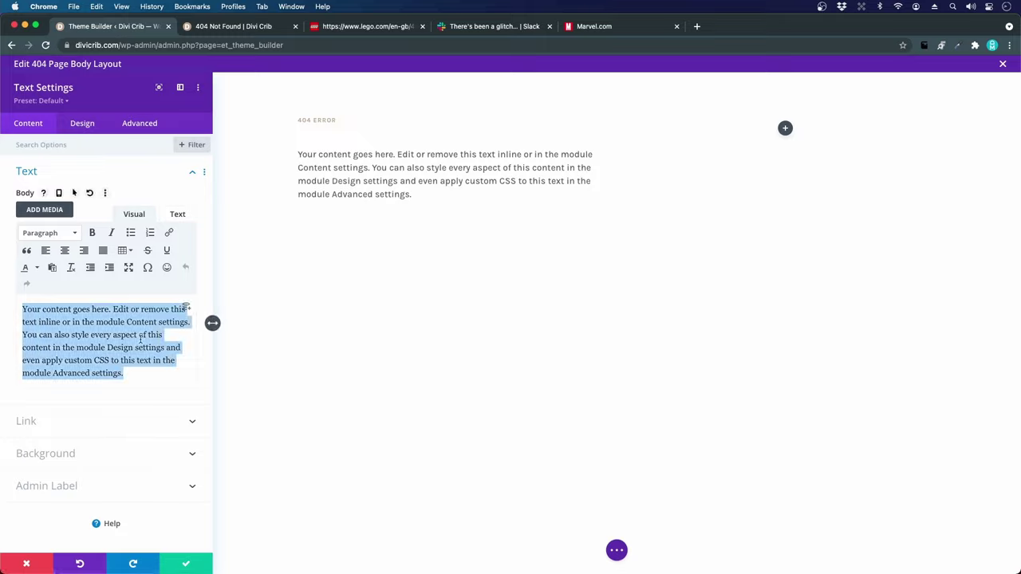
type("Ooops!")
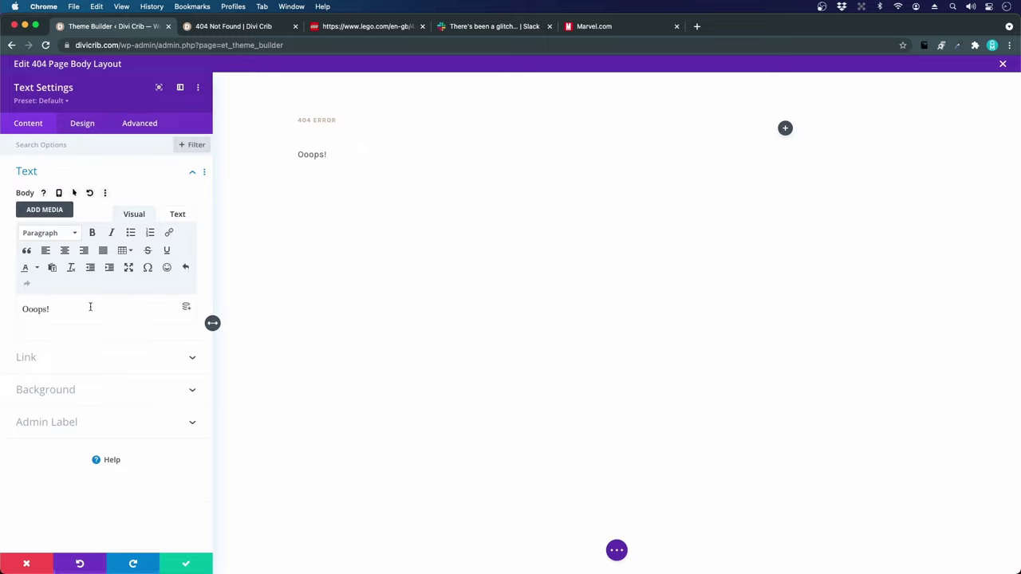
triple_click(24, 308)
left_click(38, 319)
left_click_drag(51, 311, 63, 287)
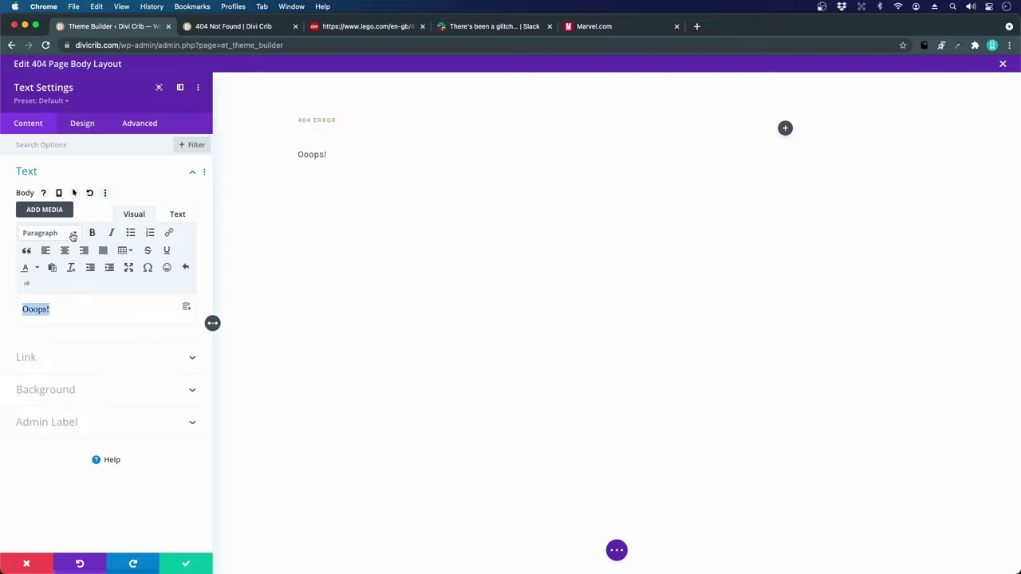
left_click(68, 234)
left_click(72, 274)
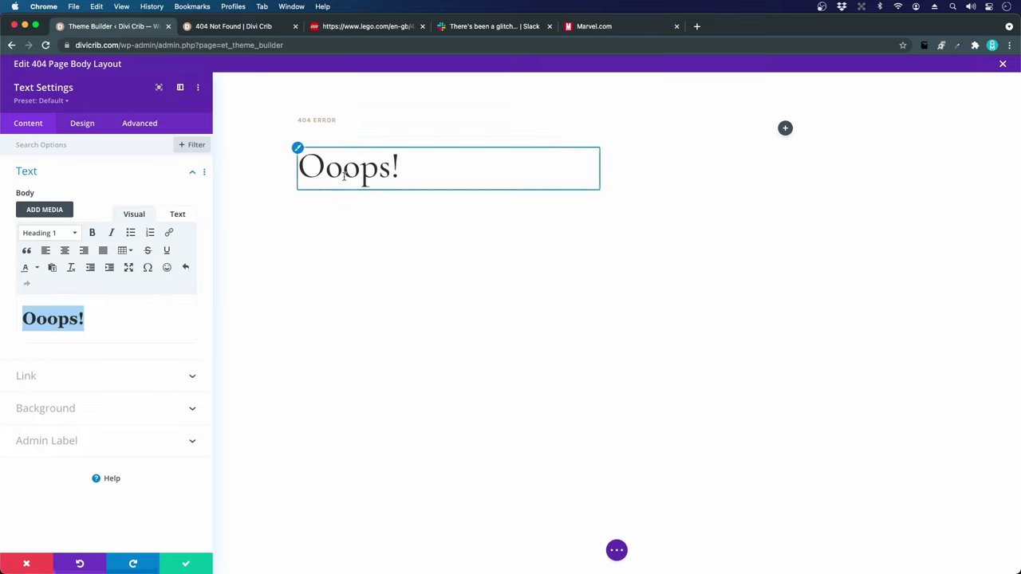
- Glance at the LEGO 404 page, then bring up the Ooops! heading's Design options
left_click(339, 31)
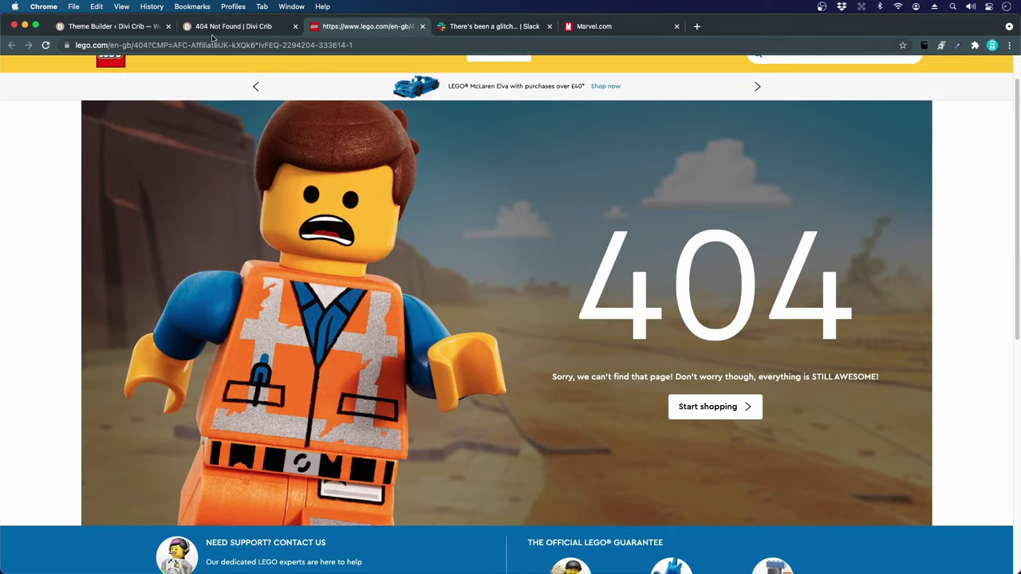
left_click(121, 30)
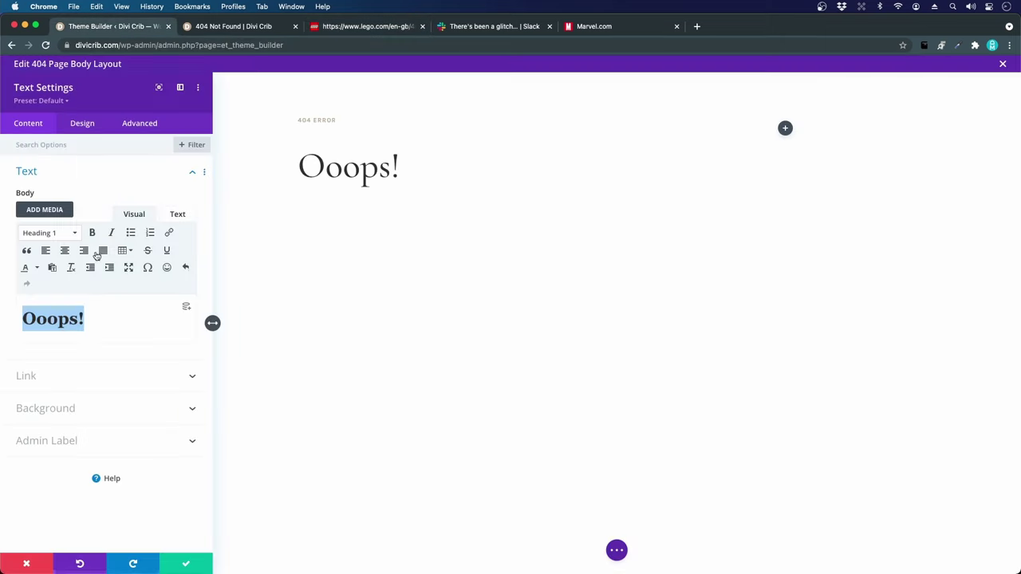
left_click(90, 132)
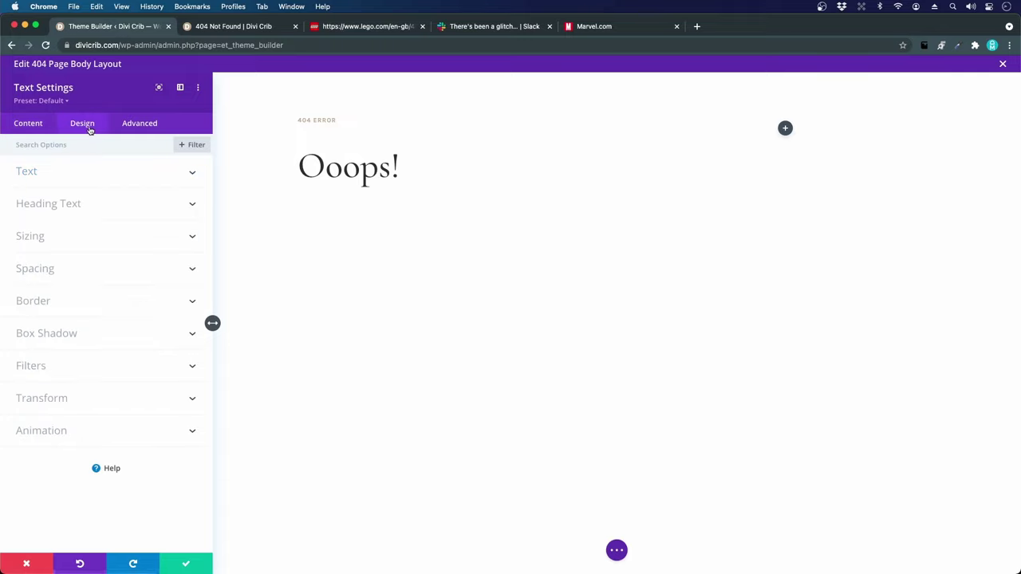
- Set the Ooops! heading text size to 5vw on desktop
left_click(44, 204)
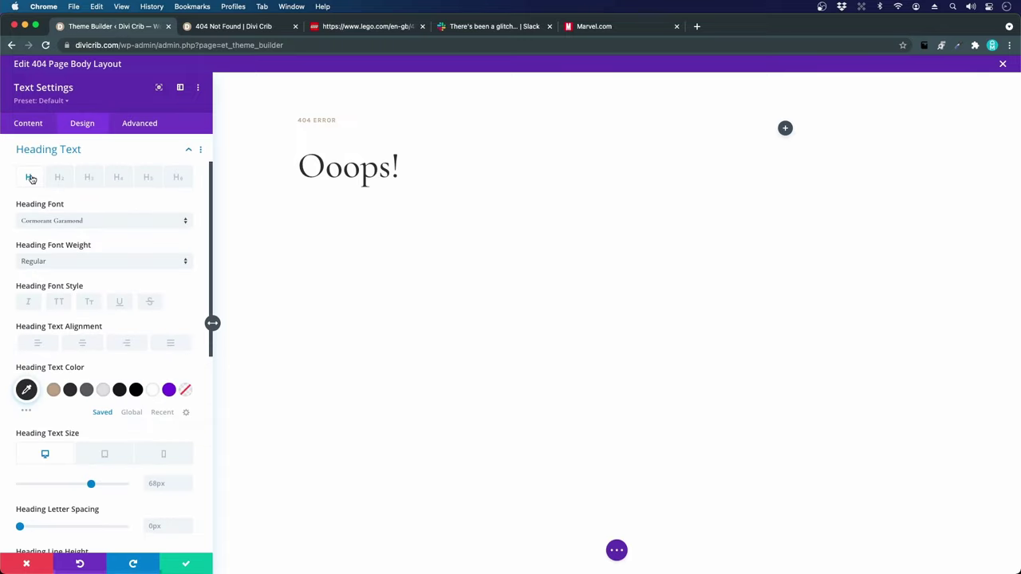
scroll(128, 346, "down", 3)
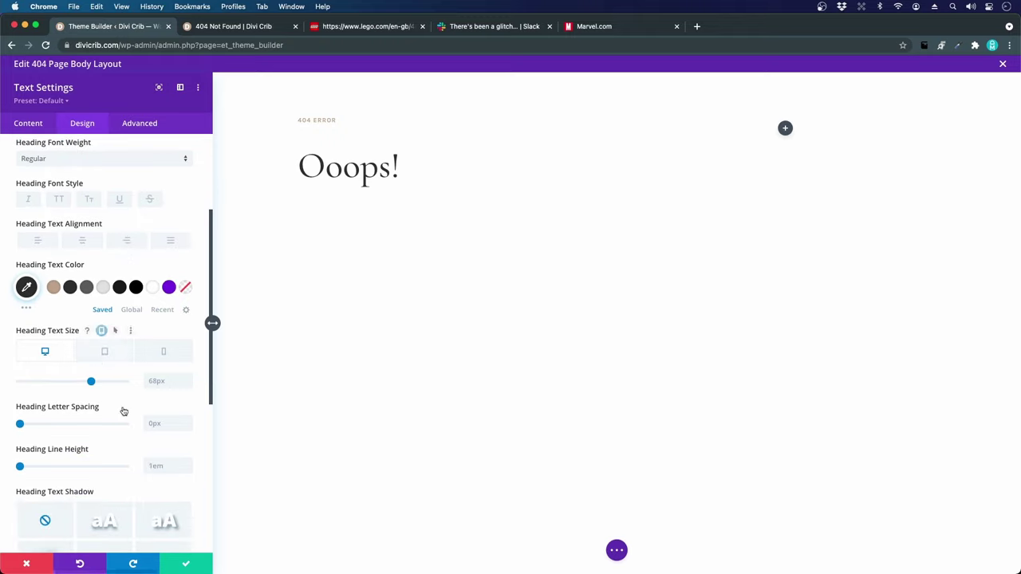
left_click(166, 384)
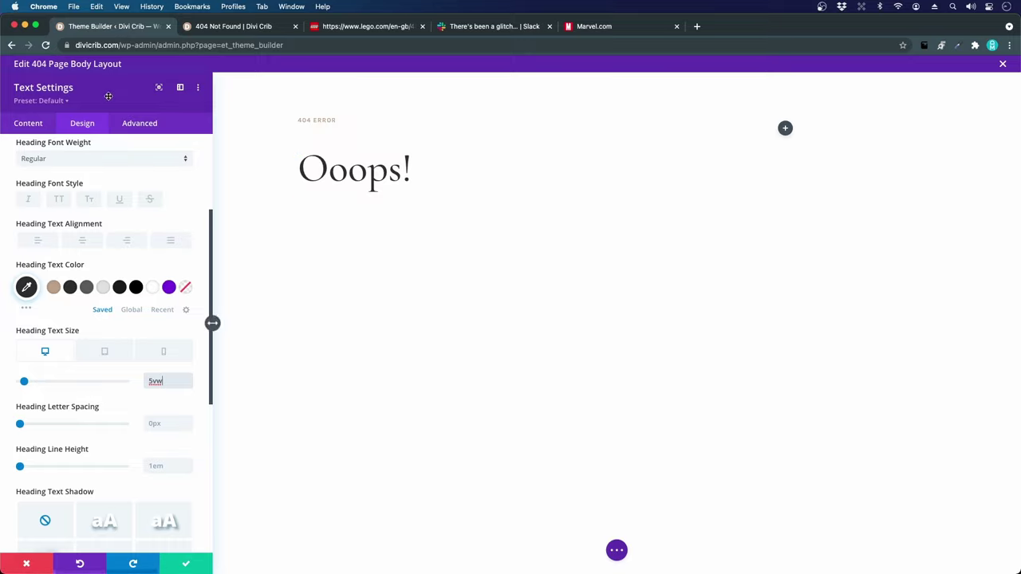
left_click_drag(107, 96, 289, 319)
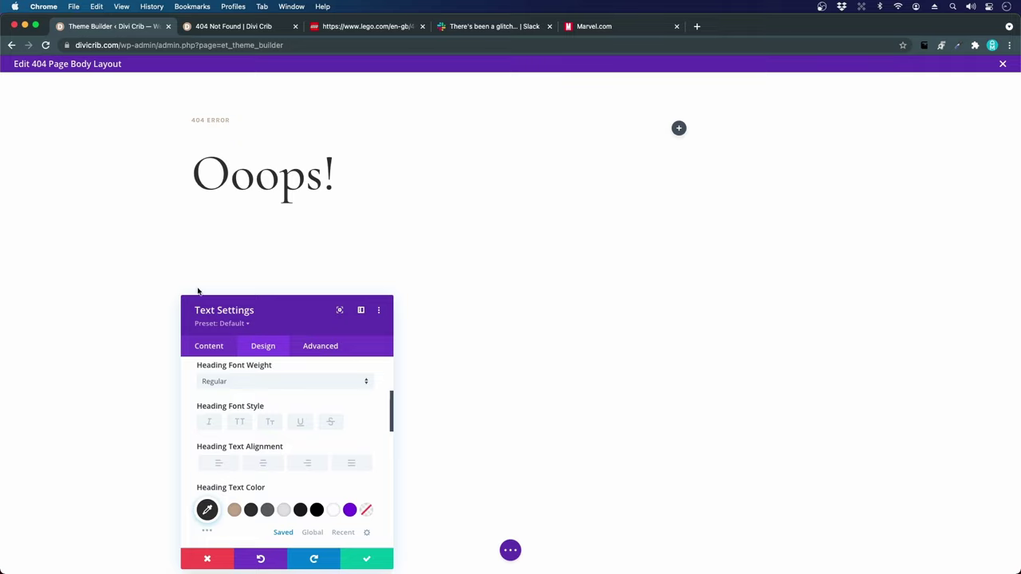
left_click_drag(315, 314, 238, 281)
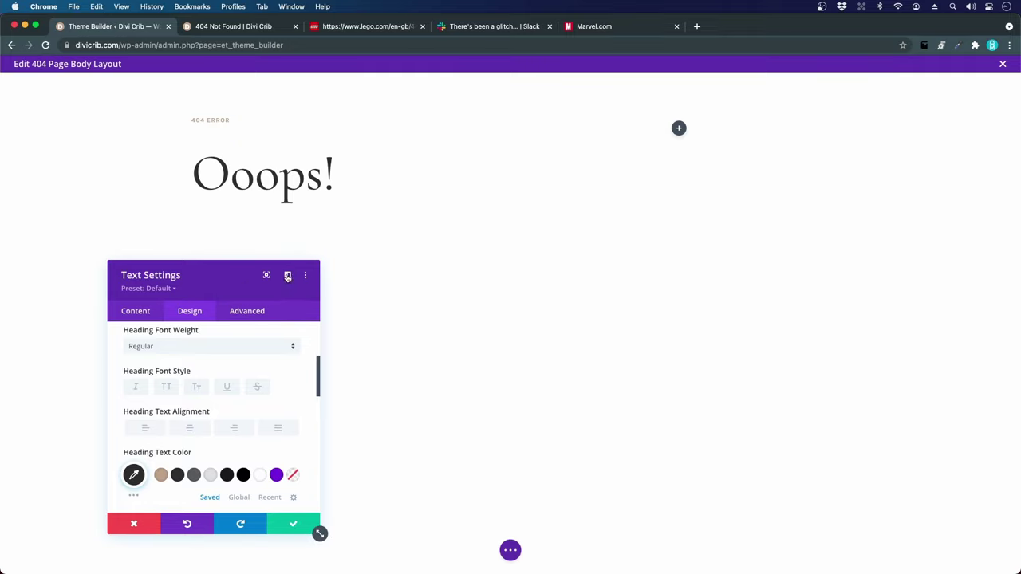
left_click(288, 275)
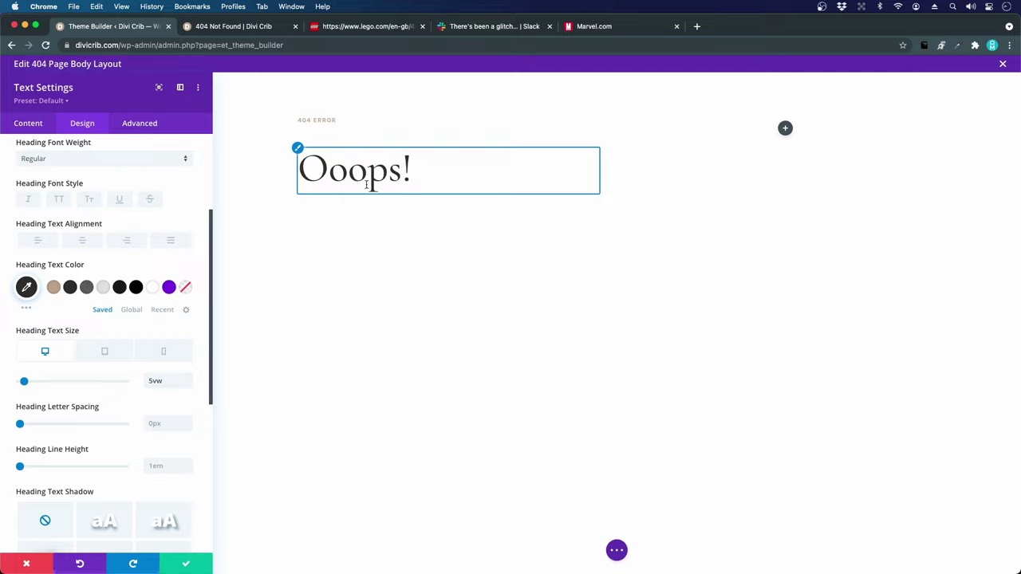
- Give the heading 100px on tablet and 60px on phone, save, and return to desktop view
left_click(110, 353)
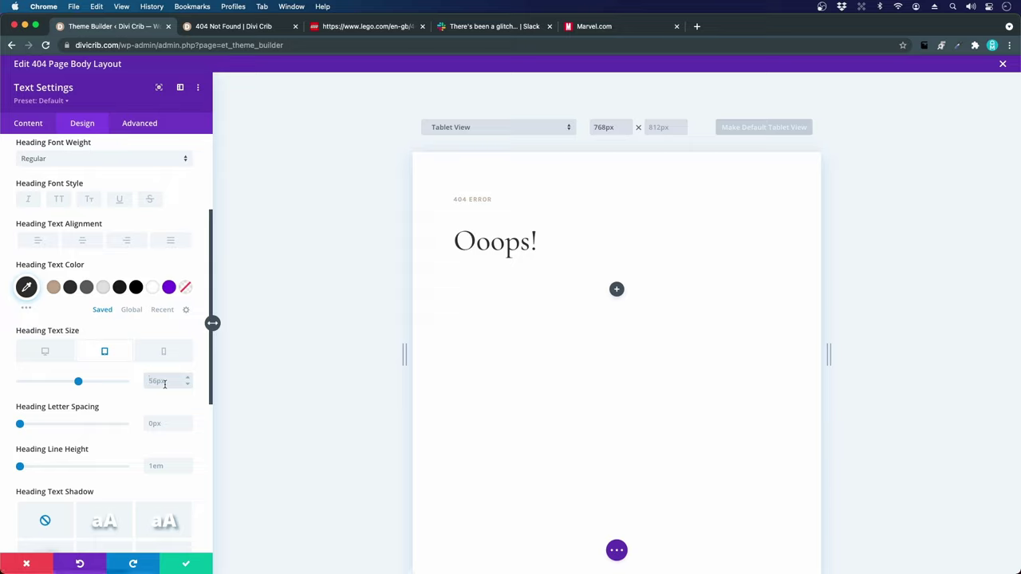
type("100px")
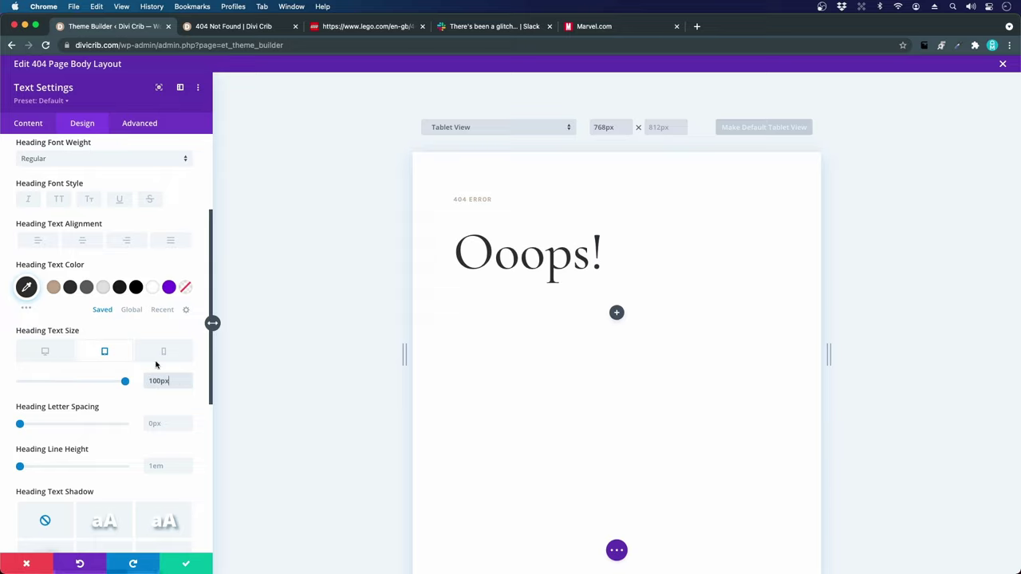
left_click(159, 358)
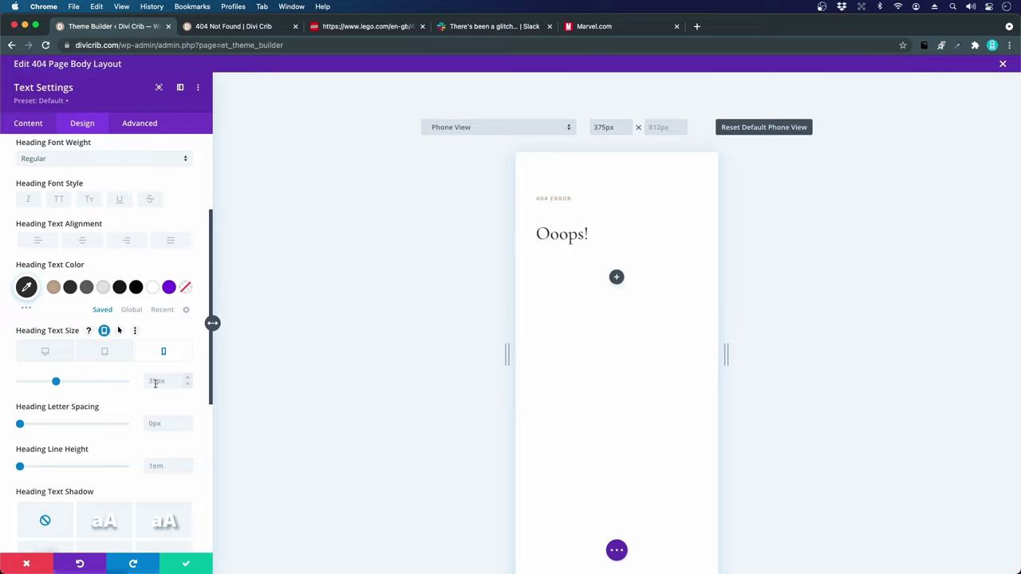
type("60px")
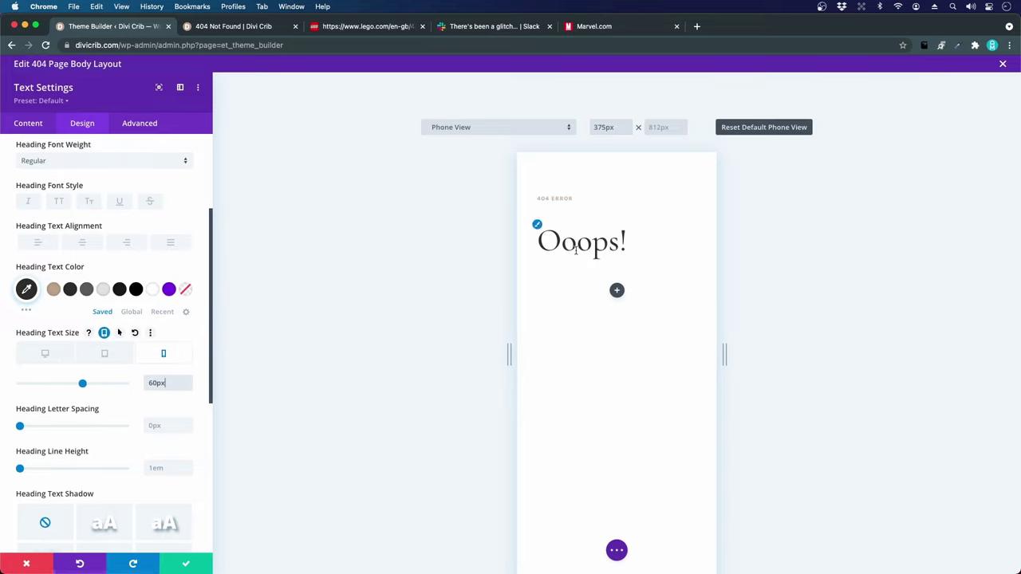
left_click(194, 564)
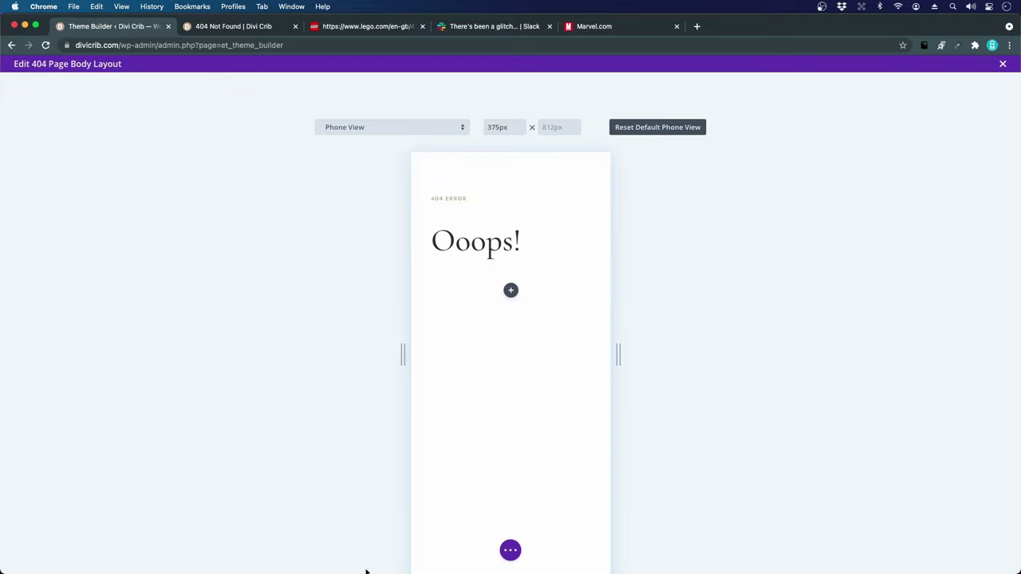
left_click(386, 128)
left_click(370, 120)
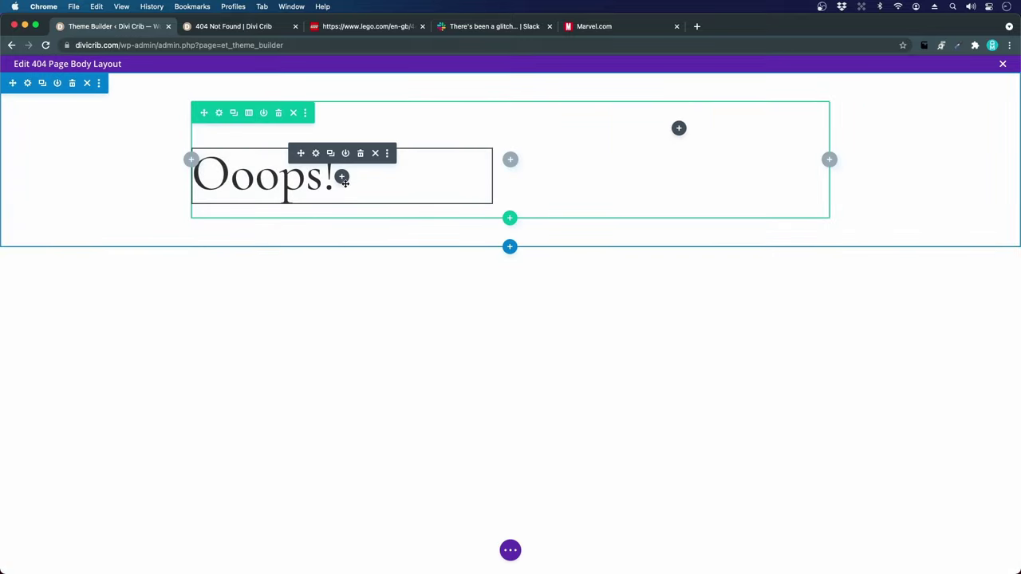
- Add a Text module below the heading with the pasted 'Sorry, but we couldn't find the page' message
left_click(341, 176)
type("te")
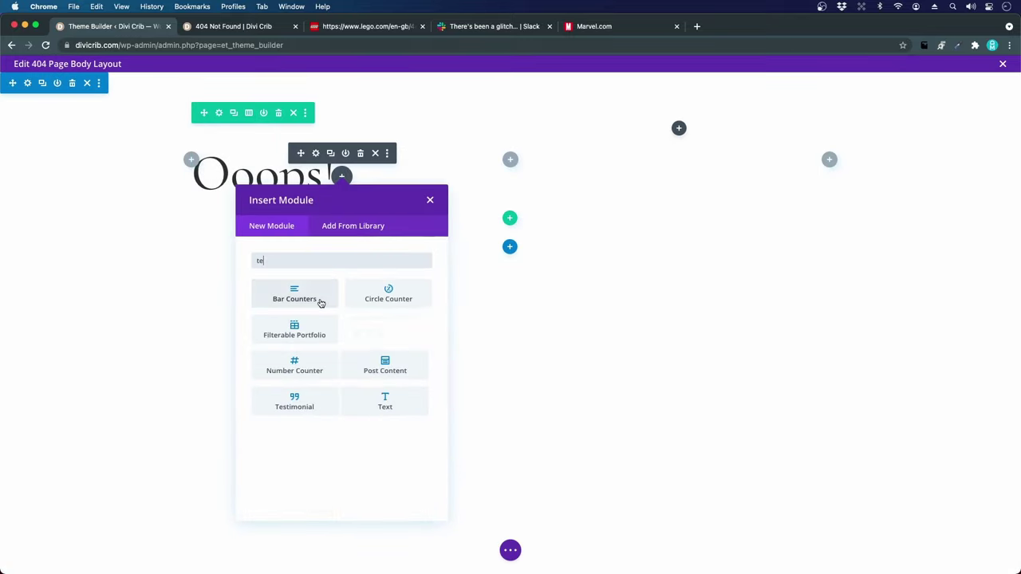
type("xt")
left_click(320, 302)
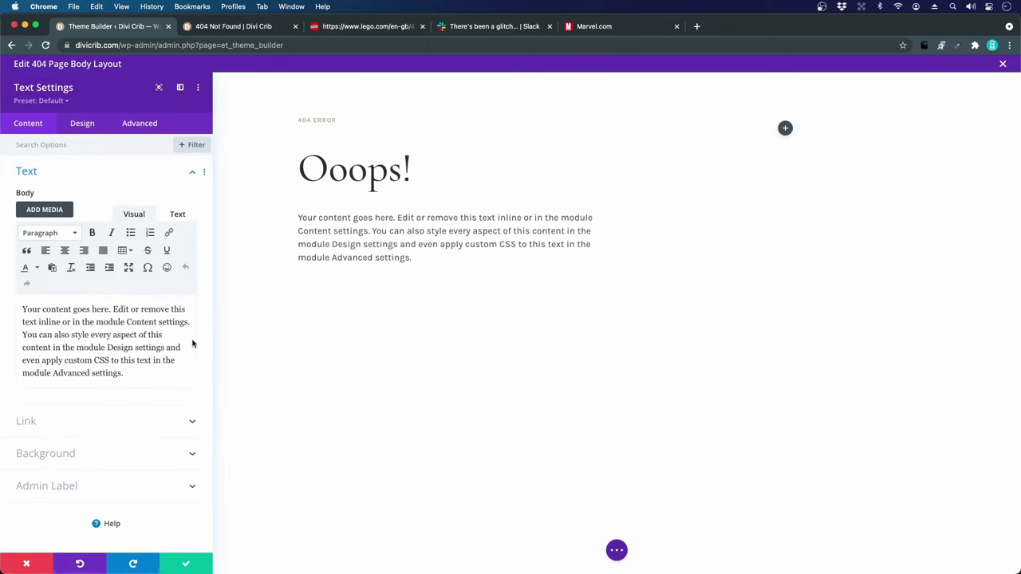
triple_click(106, 345)
type("Sorry, but we couldn't find the page you were looking for. Try using the menu above or start over on the homepage.")
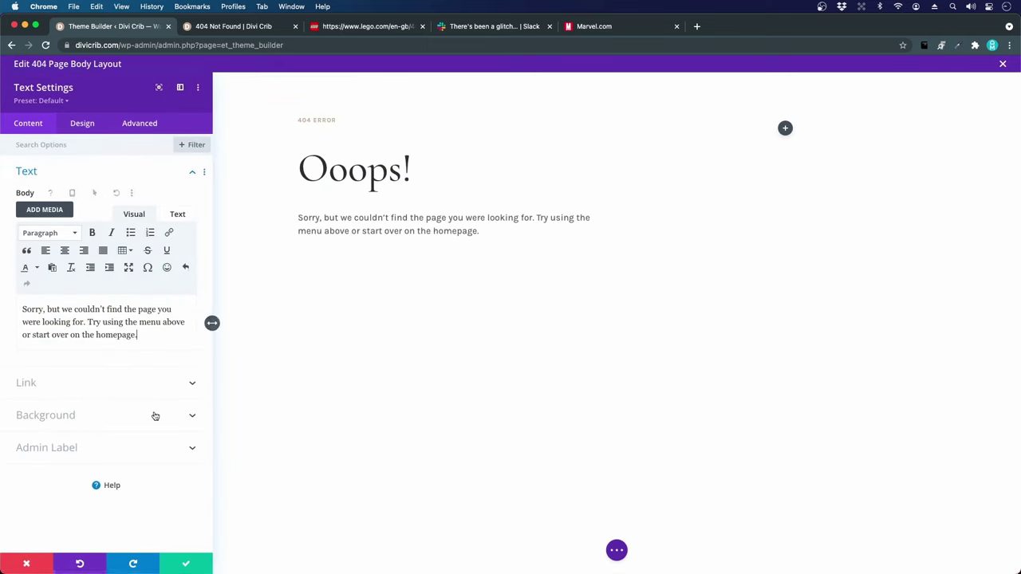
left_click(177, 568)
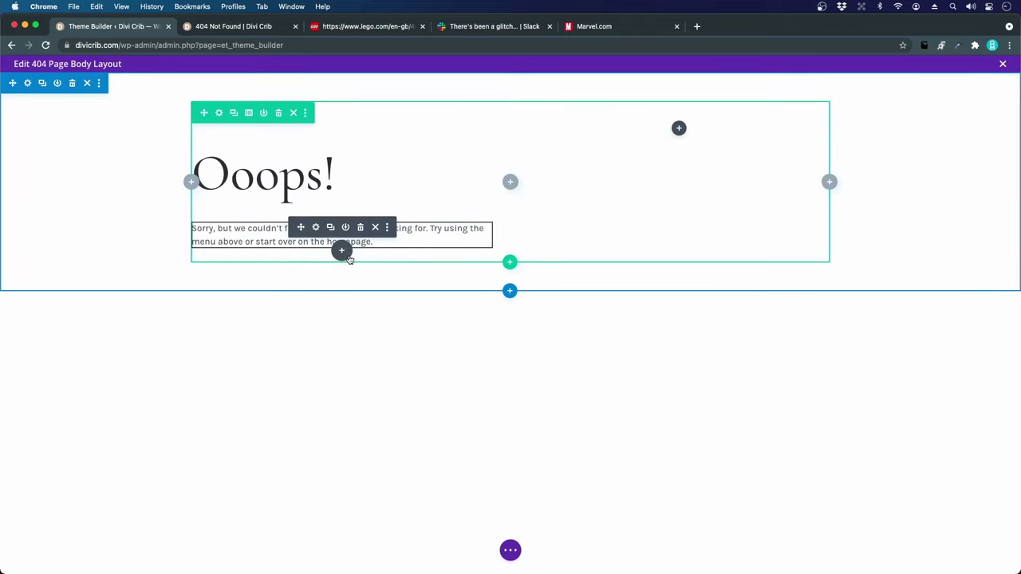
- Add a Button module labelled 'Go home' with its link set, below the paragraph
left_click(341, 250)
type("butt")
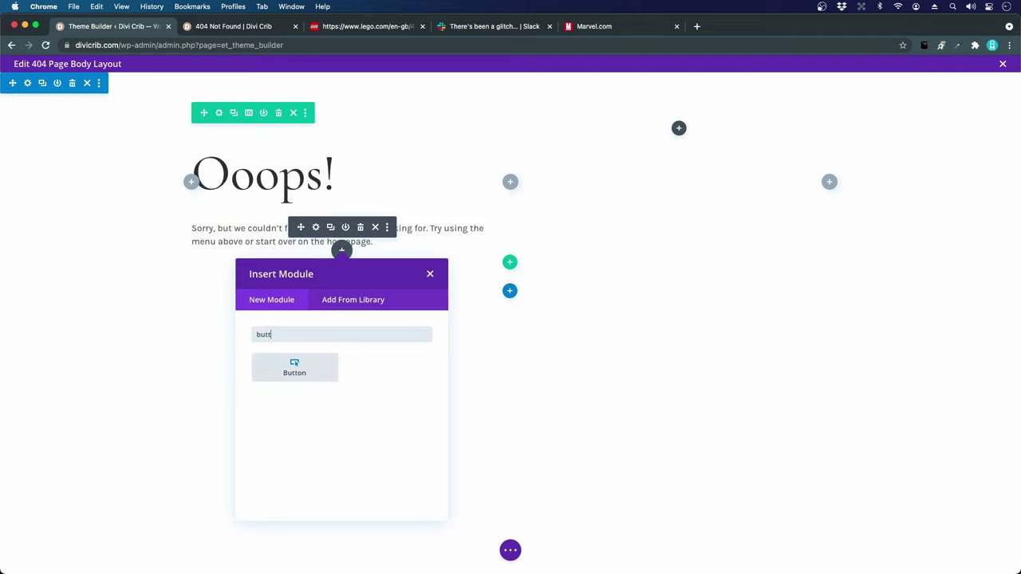
left_click(322, 373)
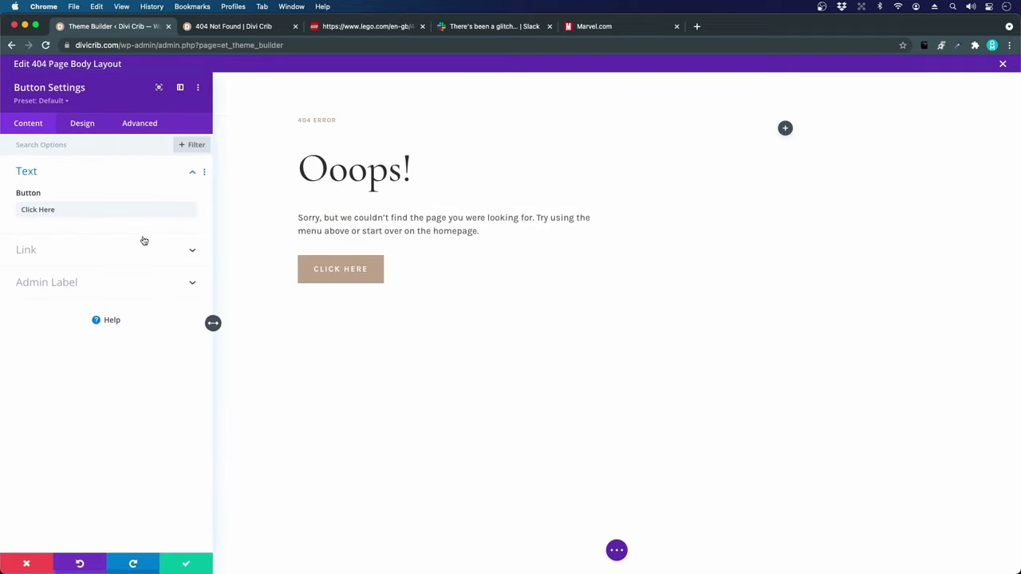
left_click(103, 208)
key("super+a")
type("Go home")
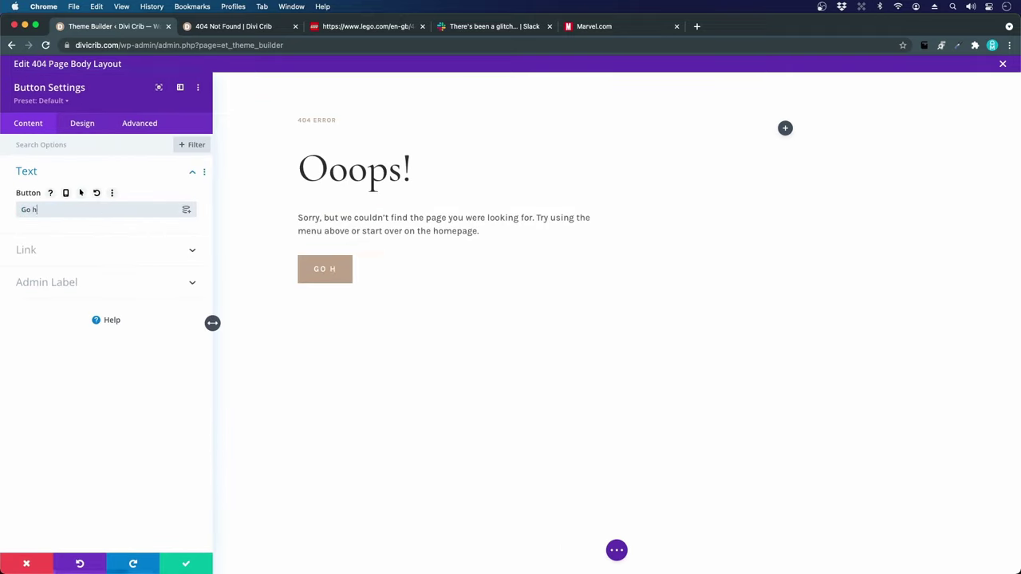
left_click(68, 248)
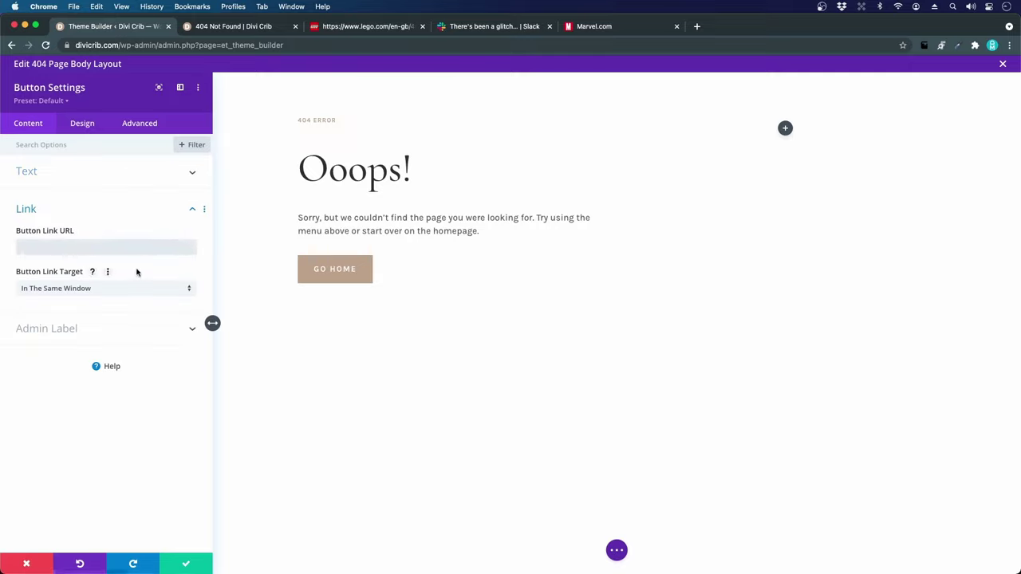
left_click(24, 247)
left_click(173, 566)
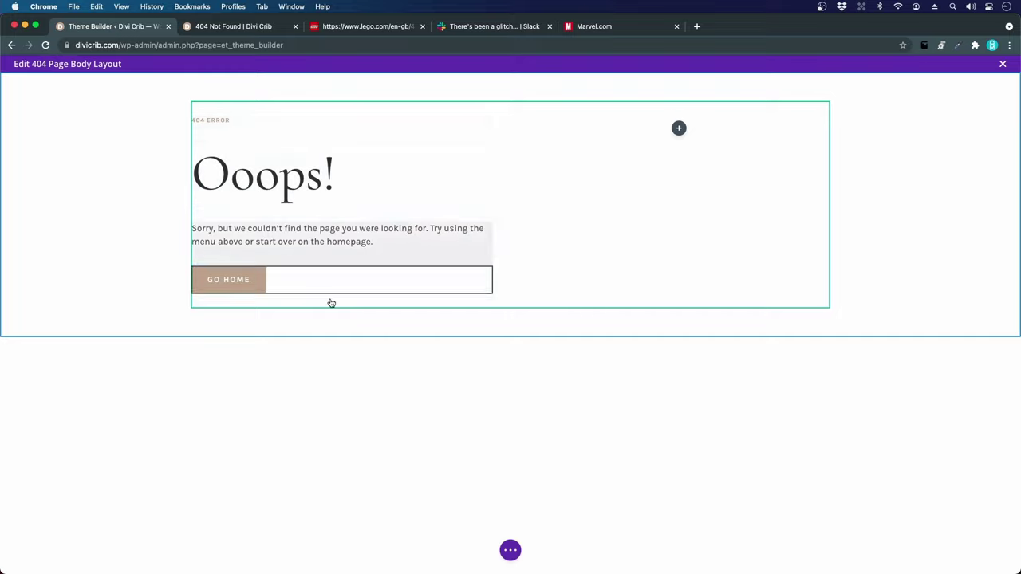
- Enable a custom gutter width of 2 for the two-column row
mouse_move(332, 304)
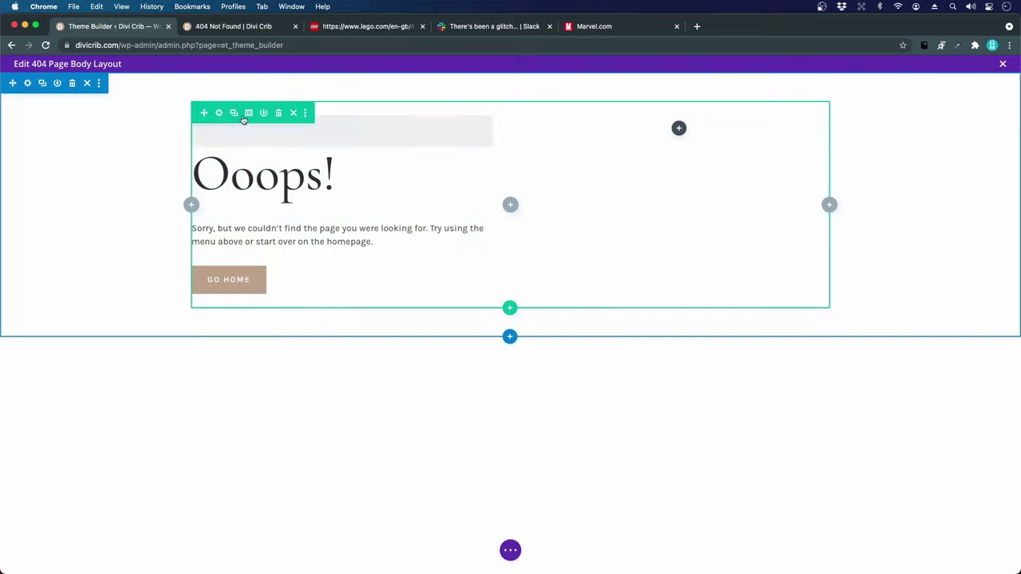
left_click(219, 114)
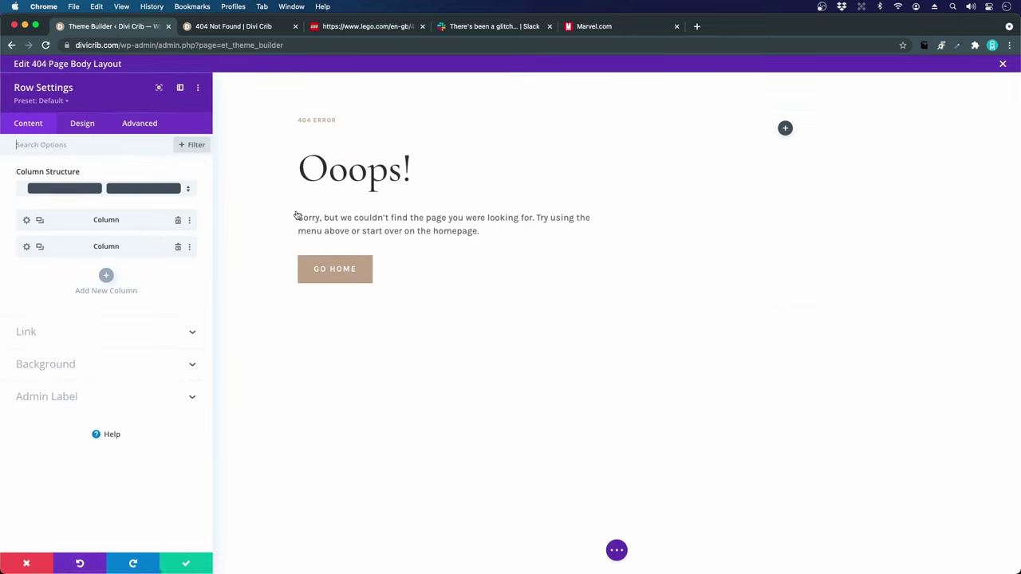
left_click(88, 129)
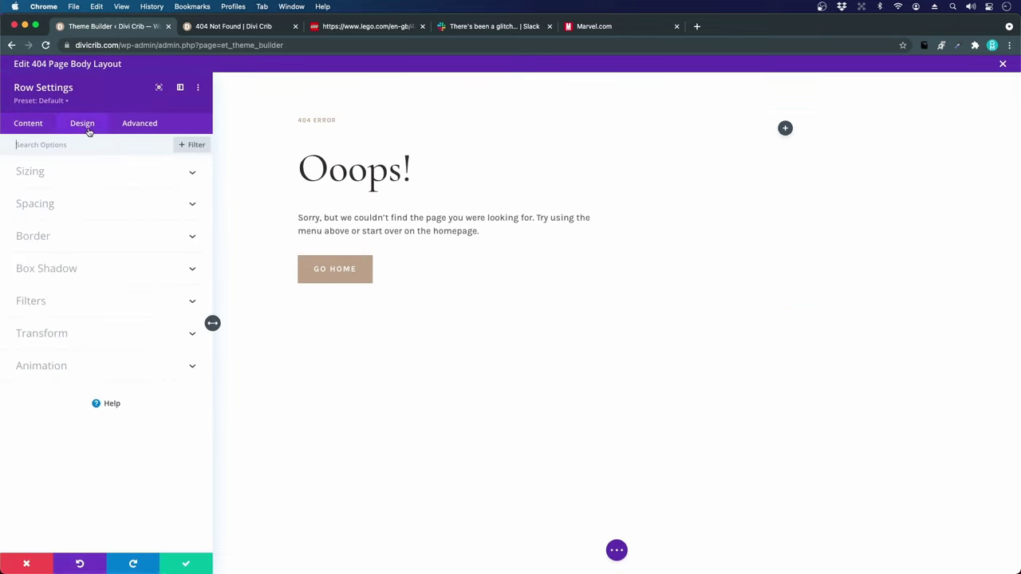
left_click(19, 174)
left_click(45, 210)
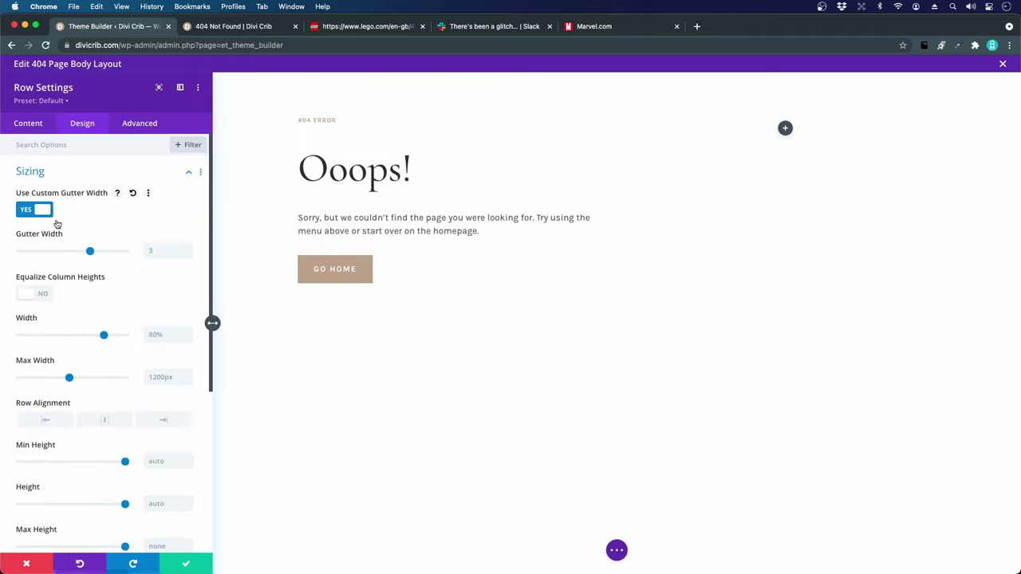
left_click_drag(80, 253, 72, 254)
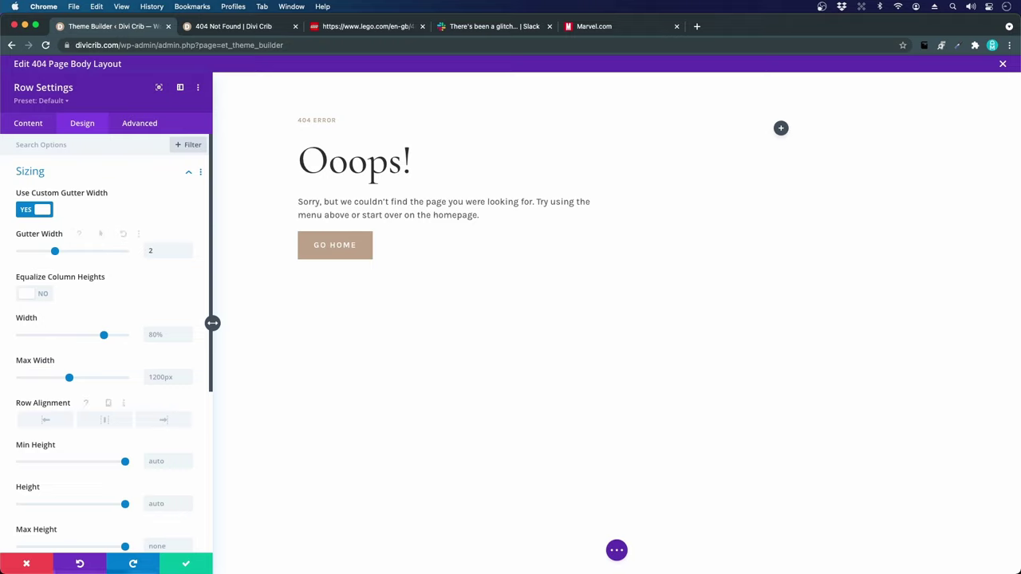
left_click(184, 564)
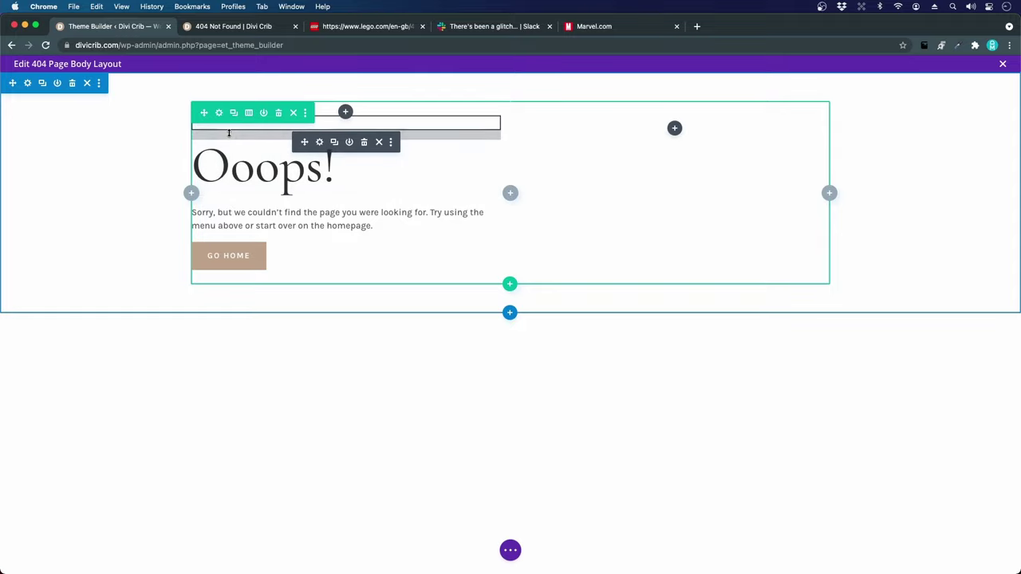
- Reduce space above the Ooops! heading and set 41px below the paragraph, checking the live page
left_click_drag(229, 131, 230, 122)
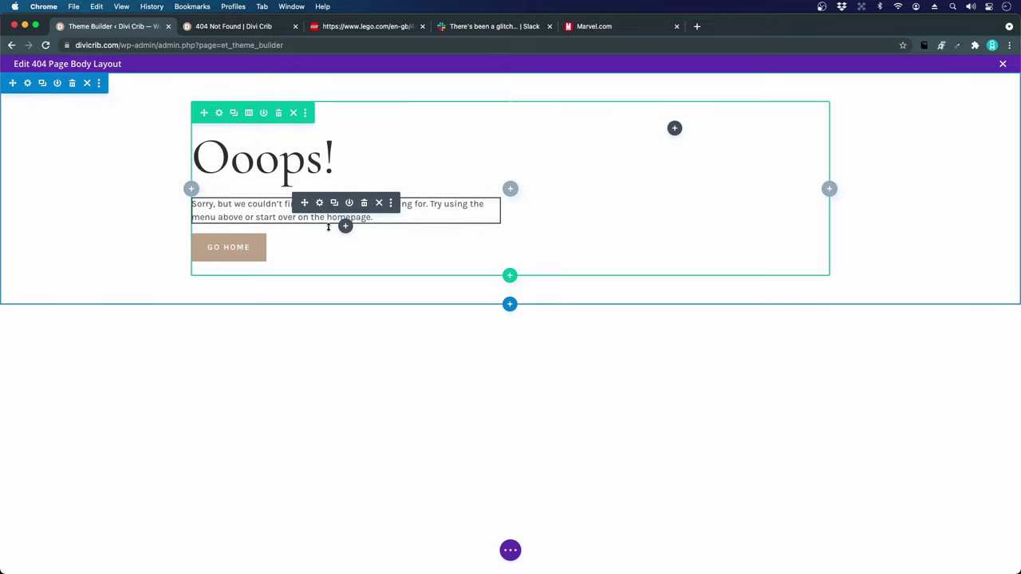
left_click_drag(328, 226, 331, 240)
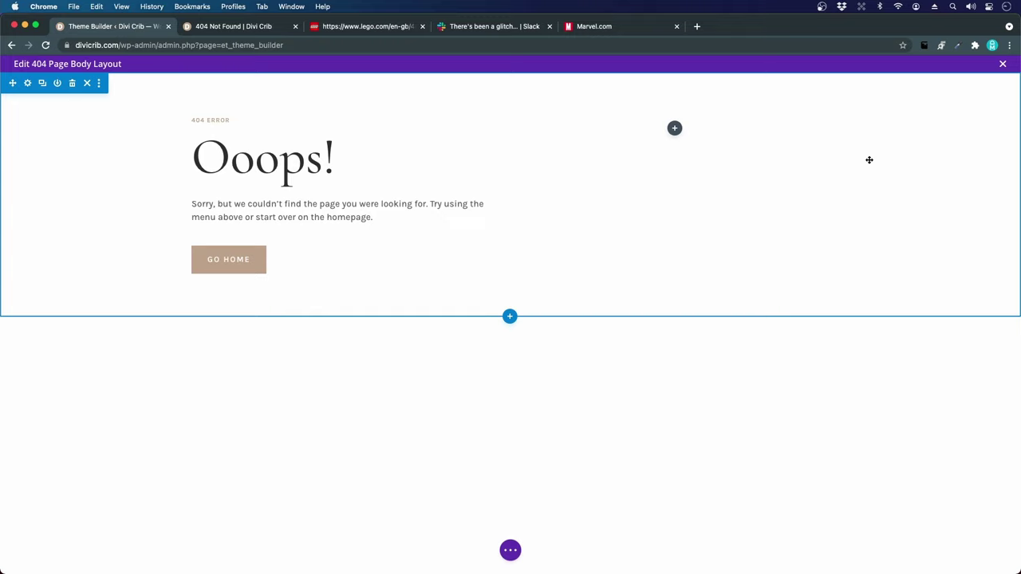
left_click(200, 26)
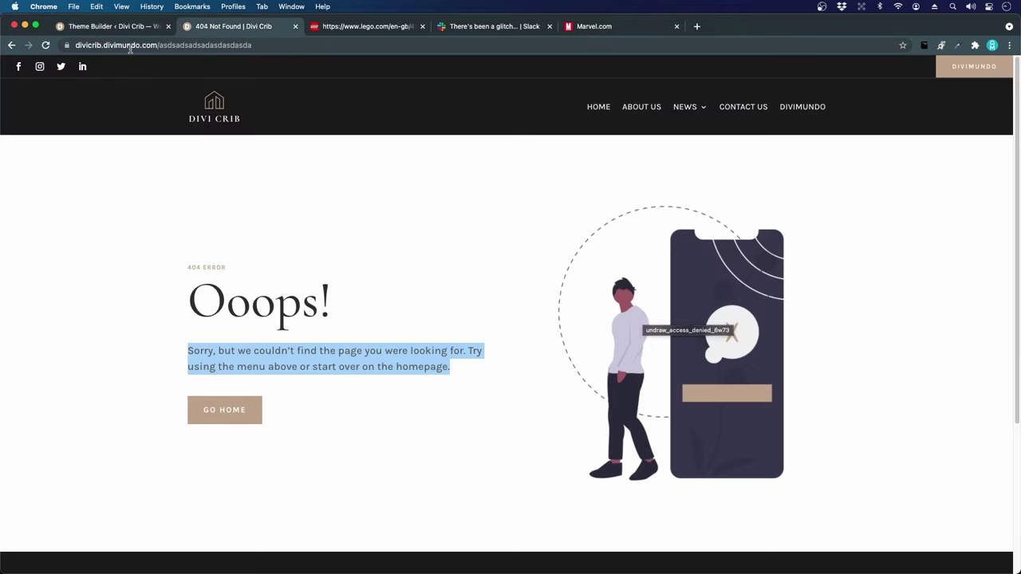
key("ctrl+shift+Tab")
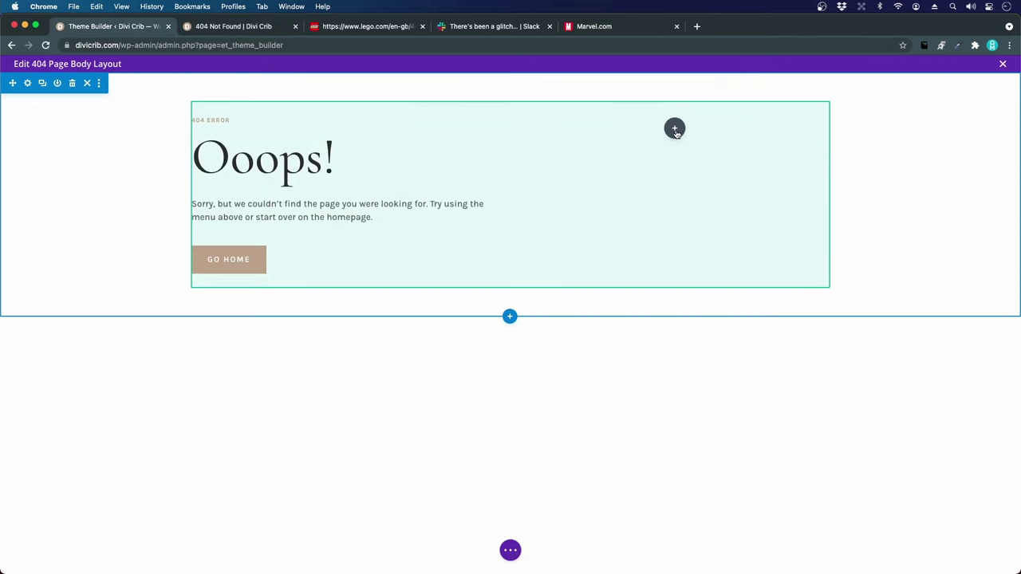
- Insert an Image module with the 404 illustration into the right column
left_click(675, 129)
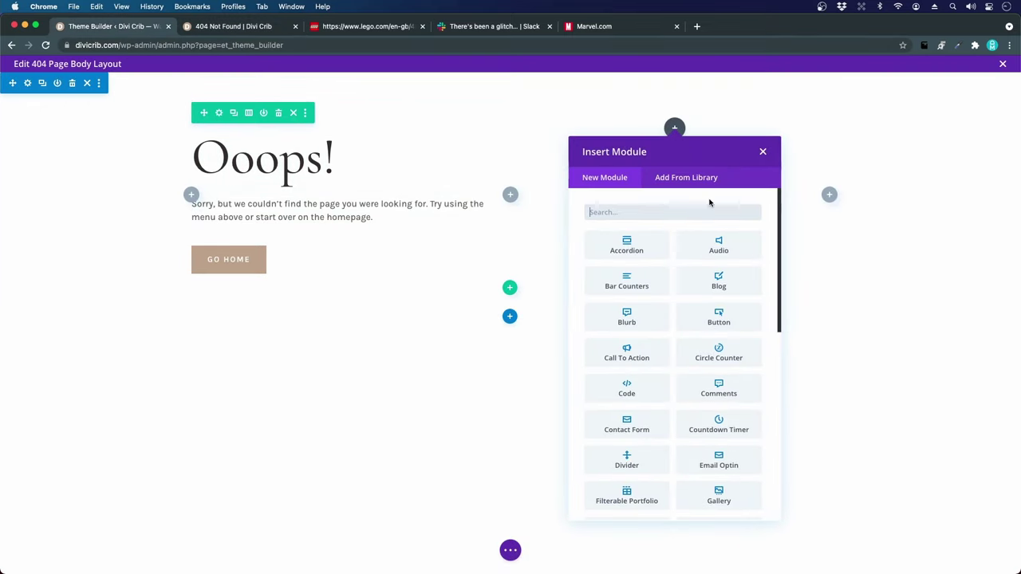
type("image")
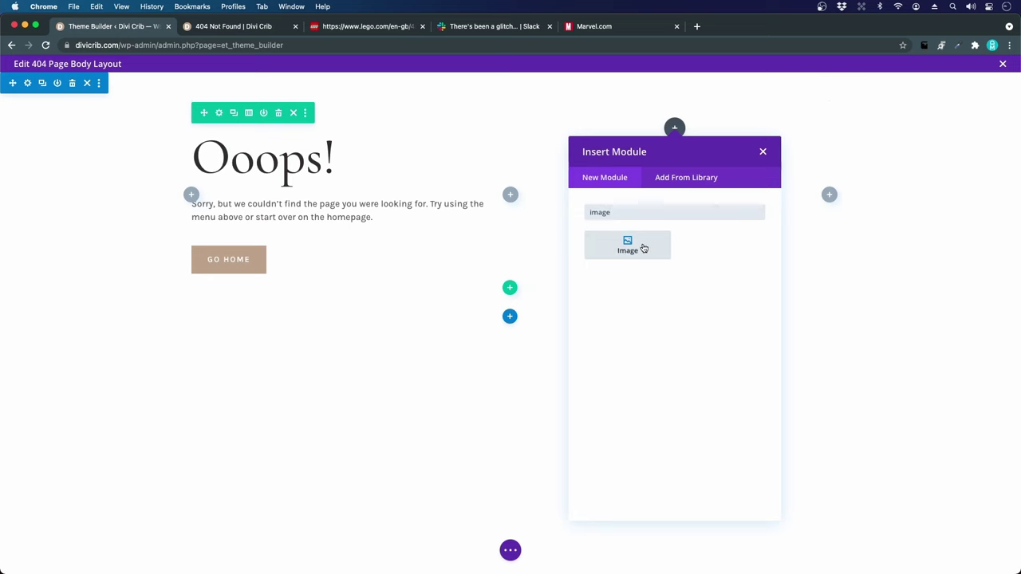
left_click(644, 247)
left_click(107, 251)
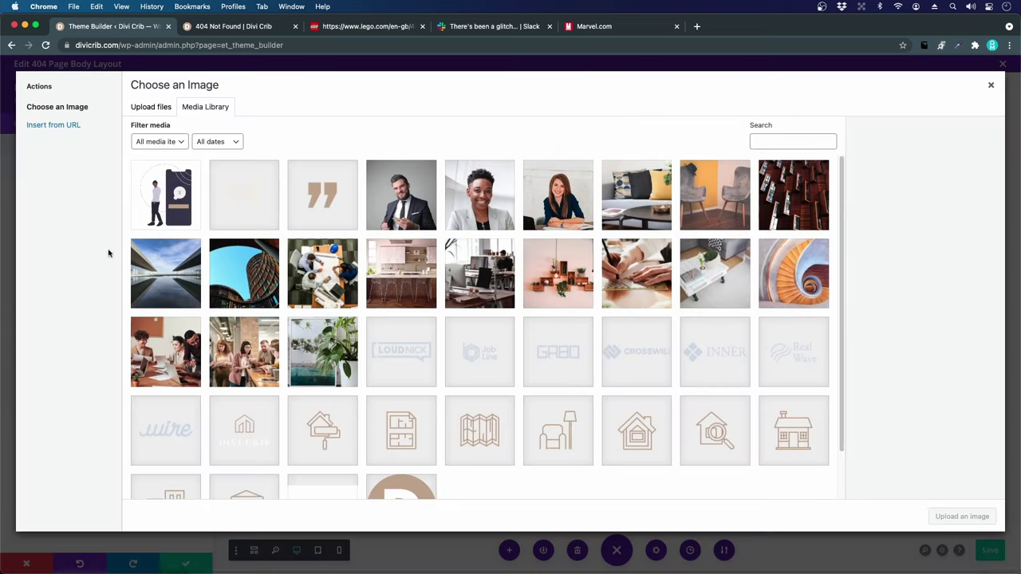
left_click(165, 204)
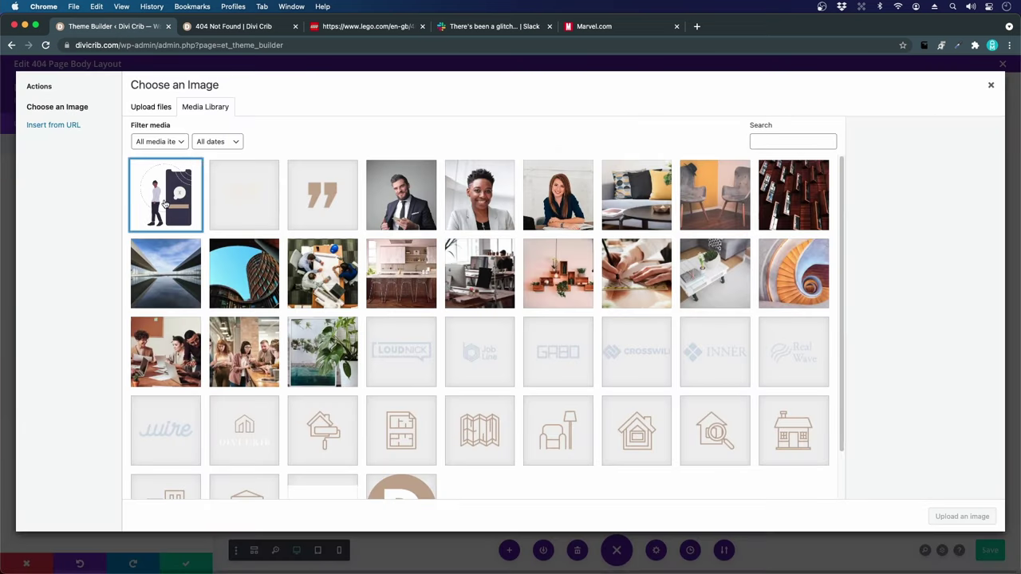
left_click(961, 517)
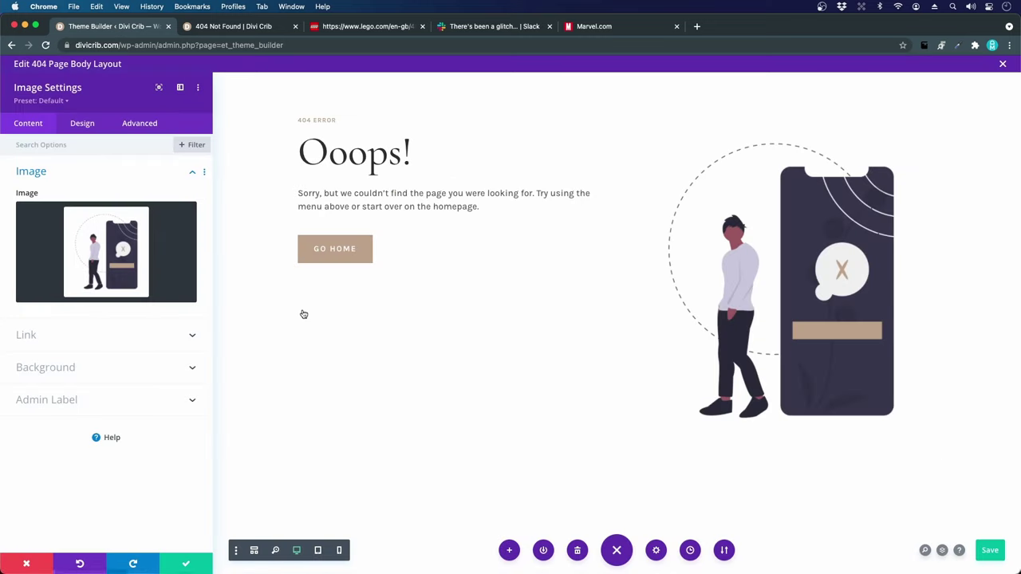
- Give the image a Slide animation from the Left at 25% intensity and save
left_click(81, 125)
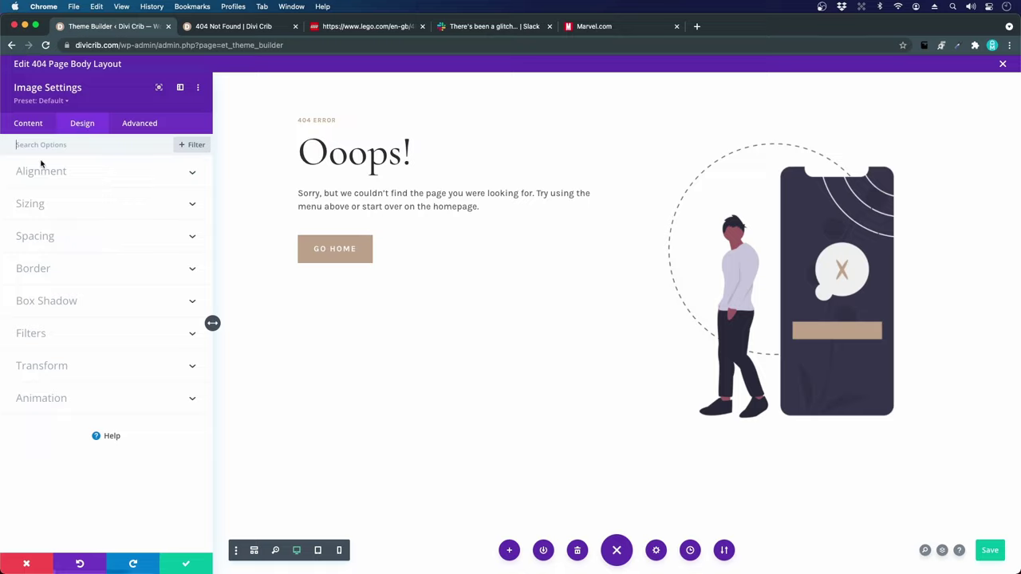
left_click(40, 398)
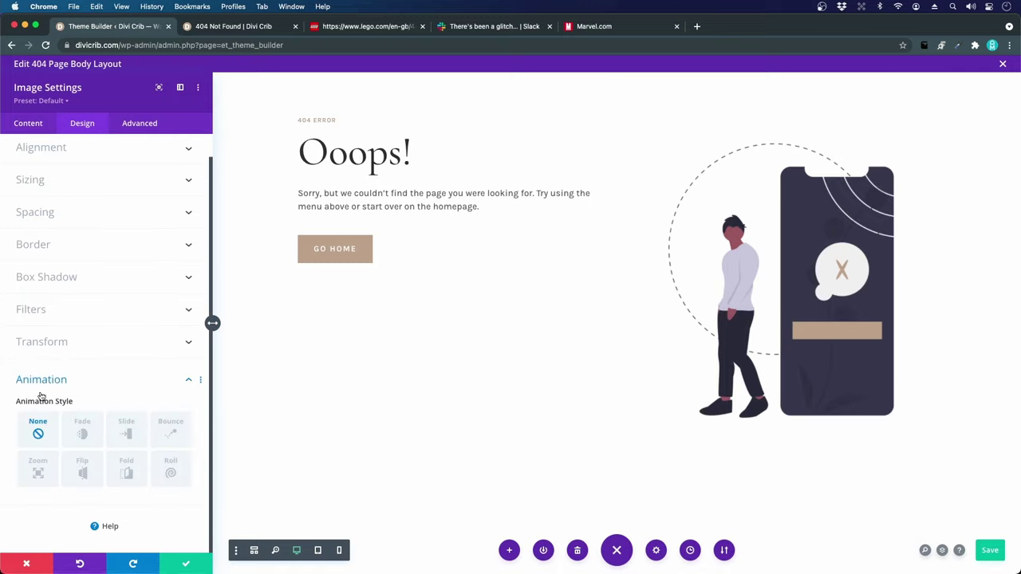
left_click(131, 435)
scroll(130, 494, "down", 5)
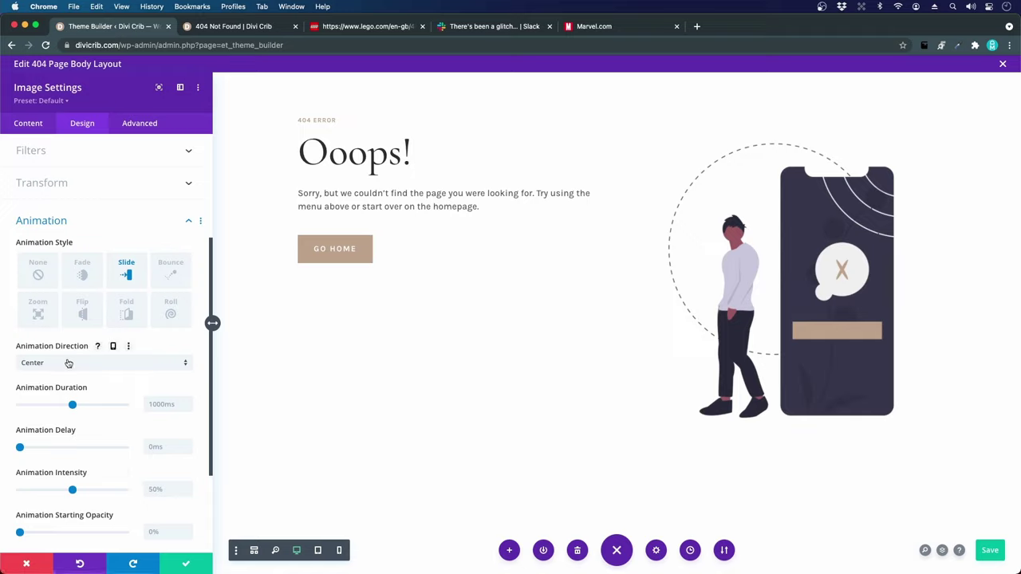
left_click(68, 363)
left_click(76, 408)
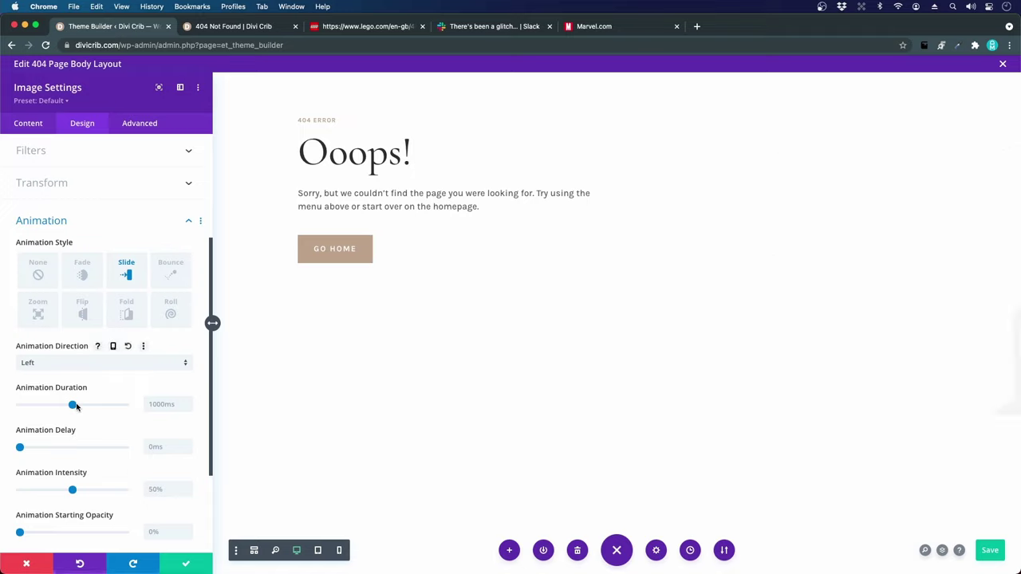
scroll(94, 399, "down", 2)
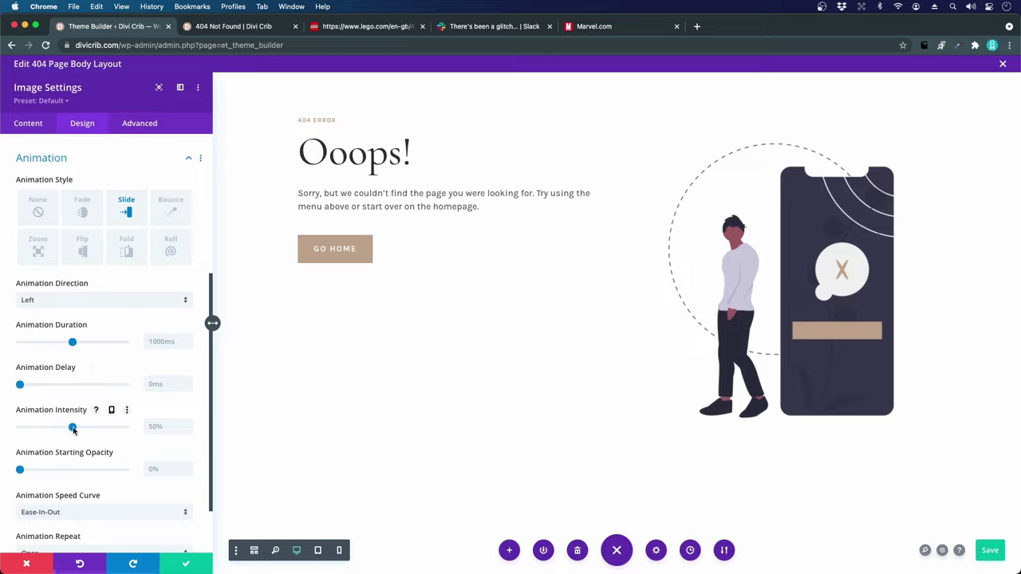
left_click_drag(73, 429, 38, 429)
left_click(196, 569)
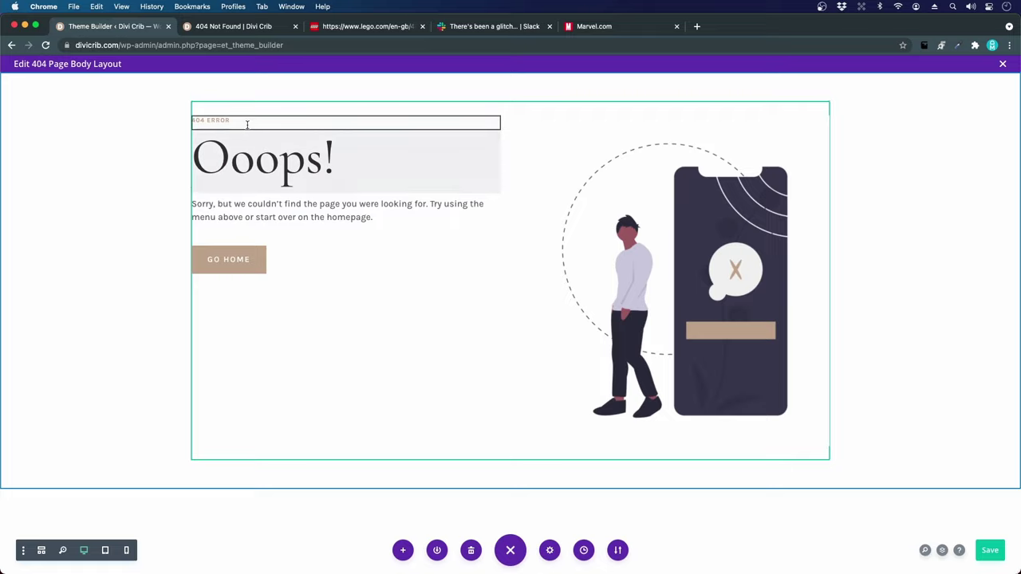
- Add 120px top padding to the 404 ERROR label, checking it in a narrower browser window
mouse_move(250, 119)
left_click(401, 125)
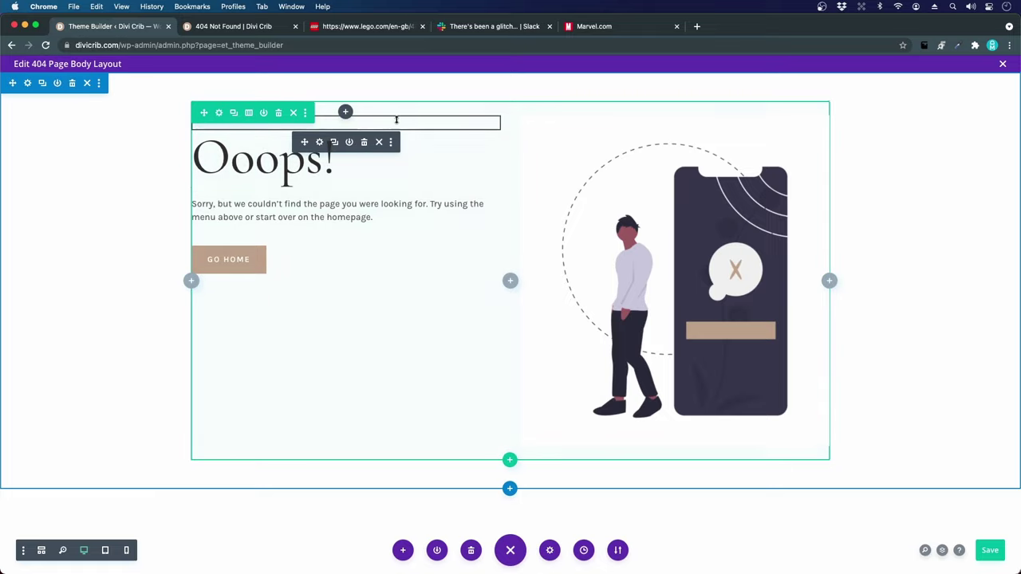
left_click_drag(403, 131, 406, 187)
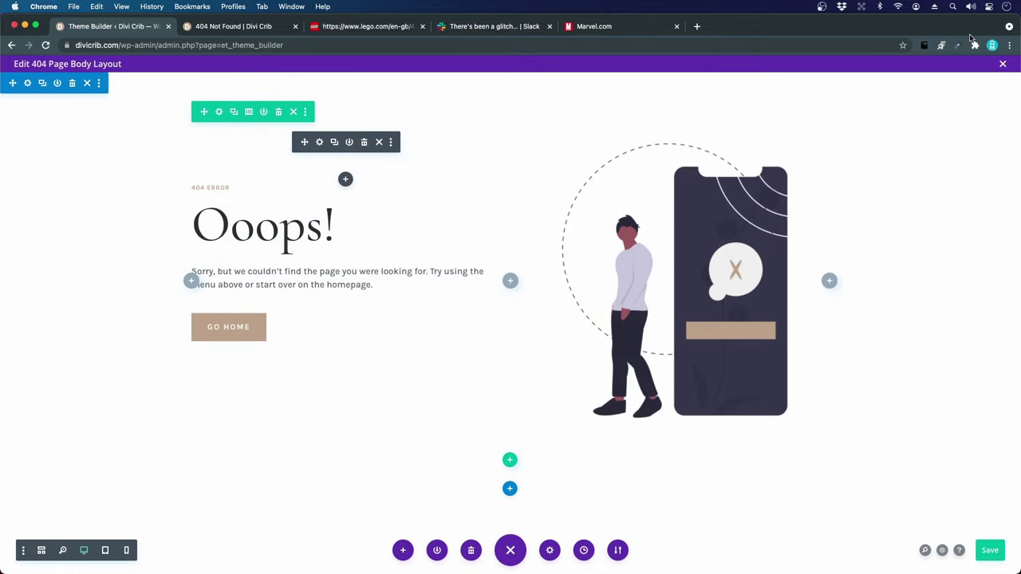
left_click_drag(1018, 17, 584, 80)
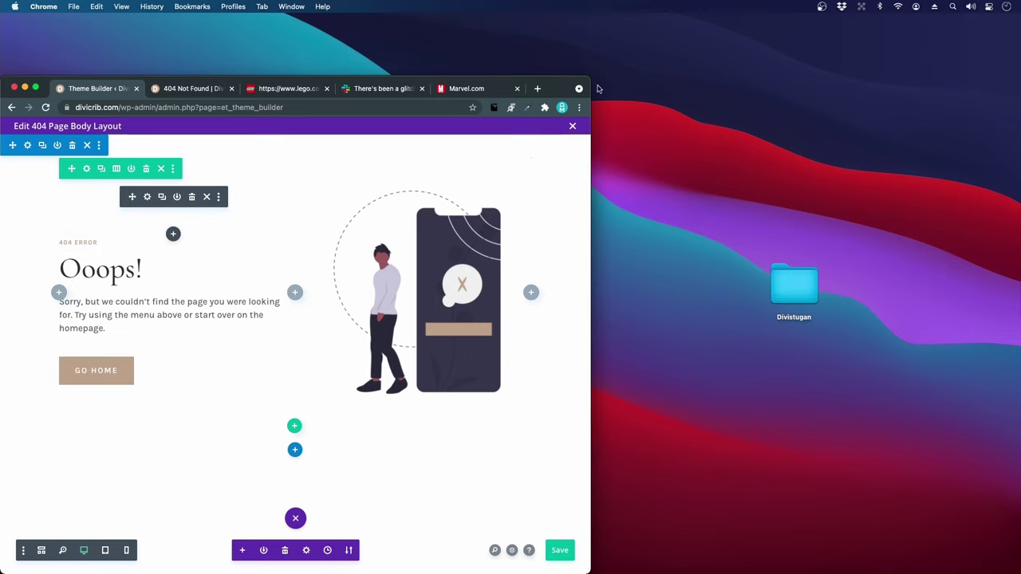
key("ctrl+alt+Return")
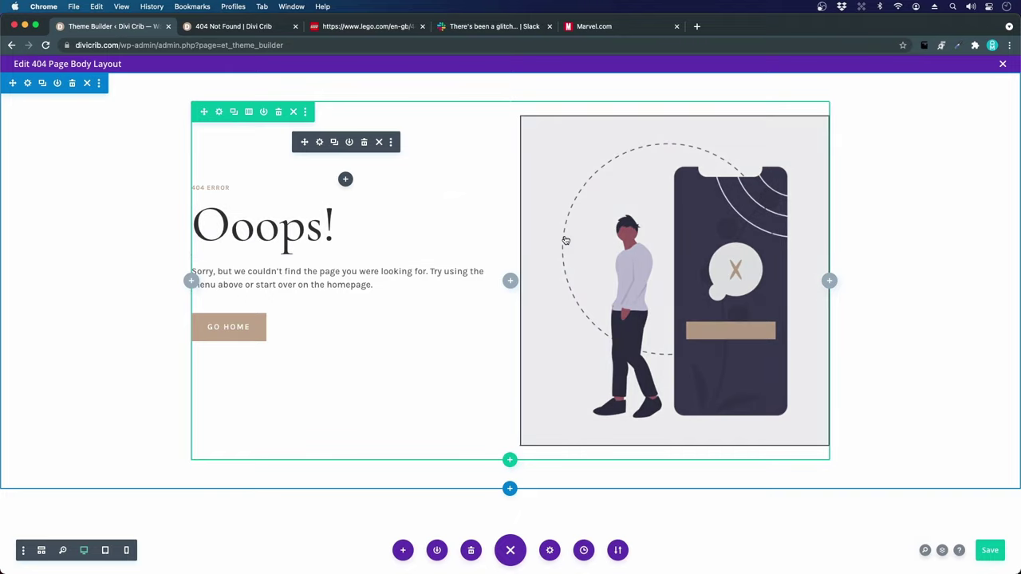
- Revert the padding change through the editing history
left_click(588, 556)
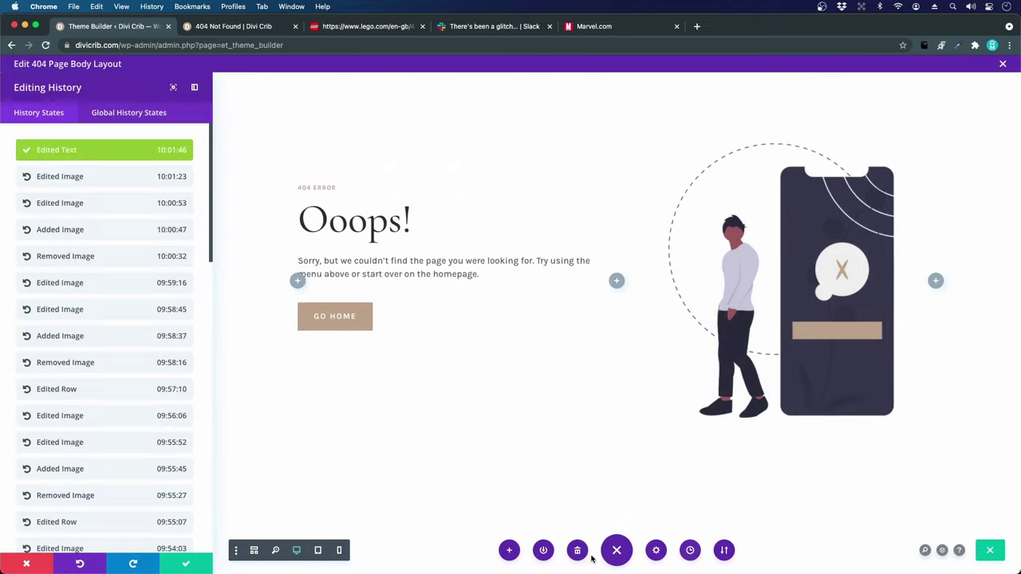
left_click(170, 177)
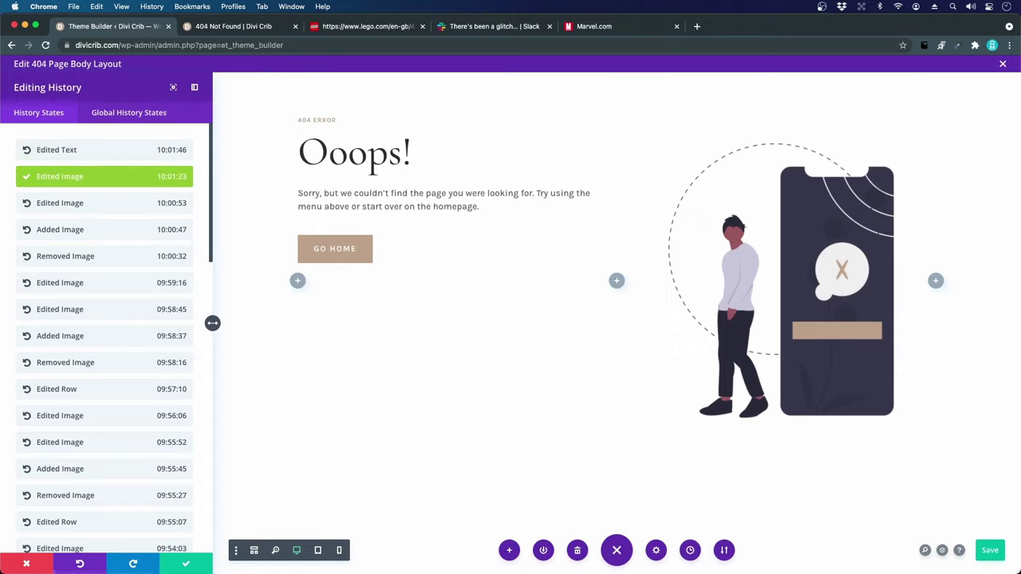
left_click(194, 558)
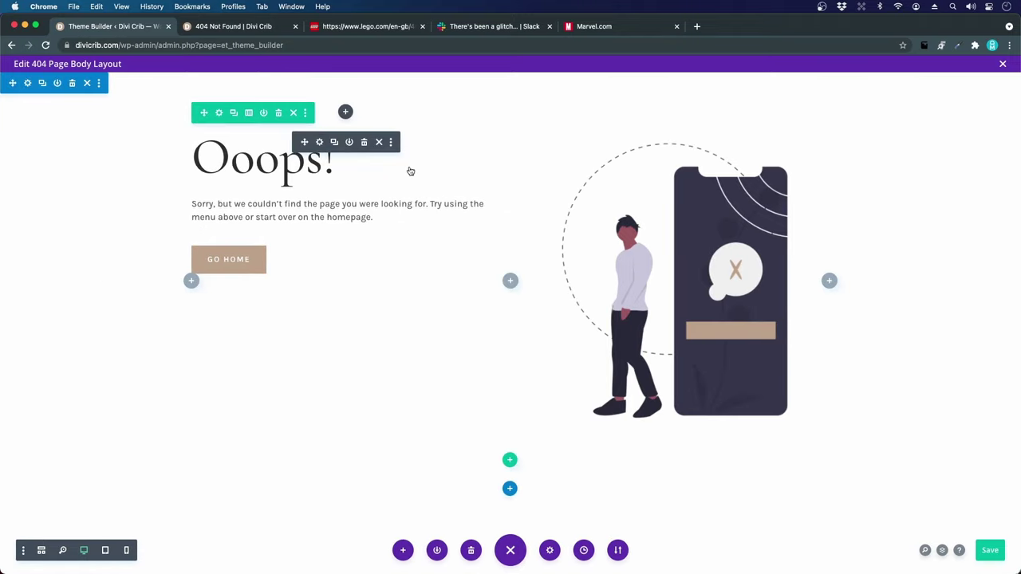
- Turn on Equalize Column Heights in the two-column row's Sizing settings
left_click(221, 114)
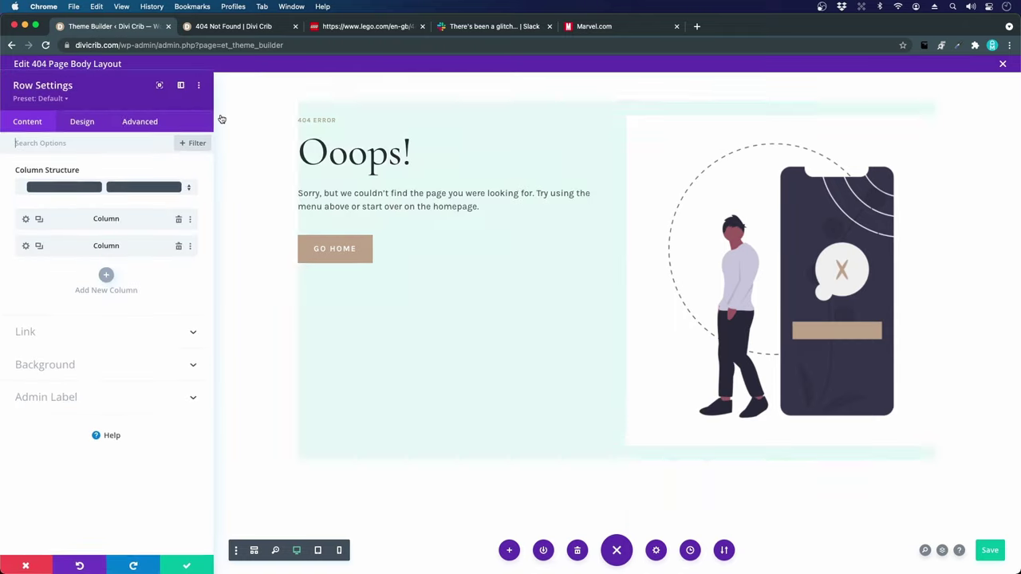
left_click(87, 123)
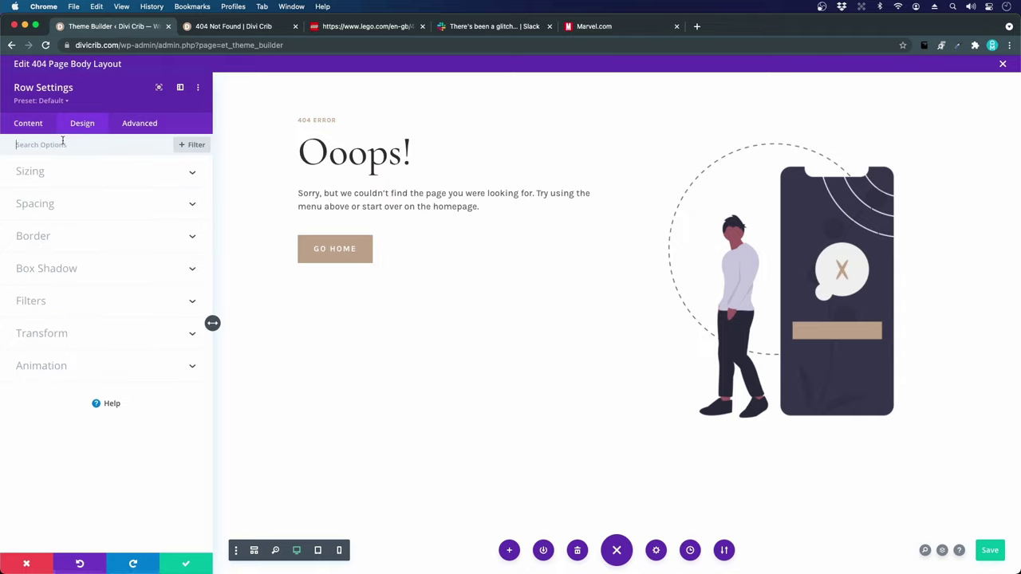
left_click(40, 169)
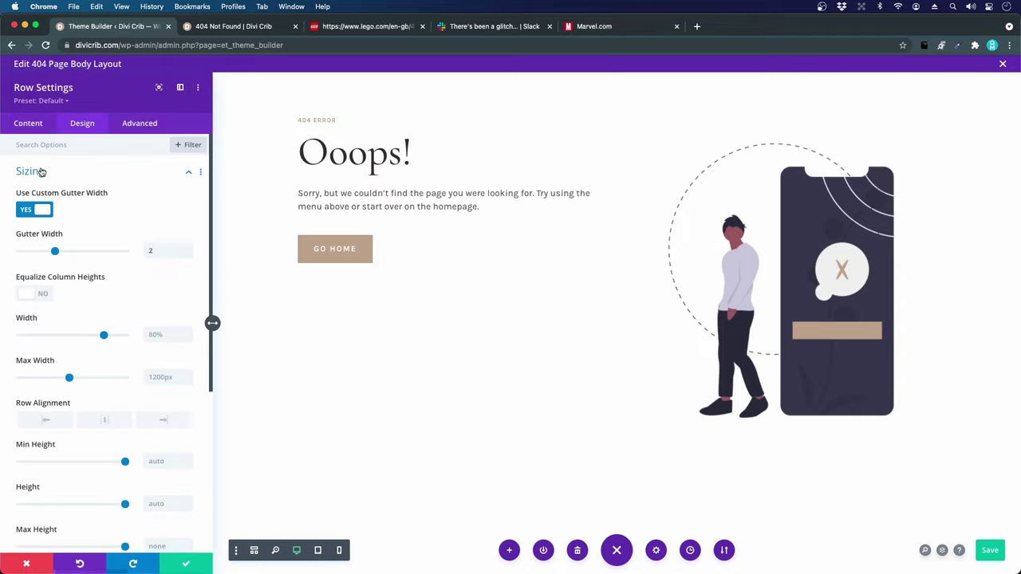
left_click(43, 295)
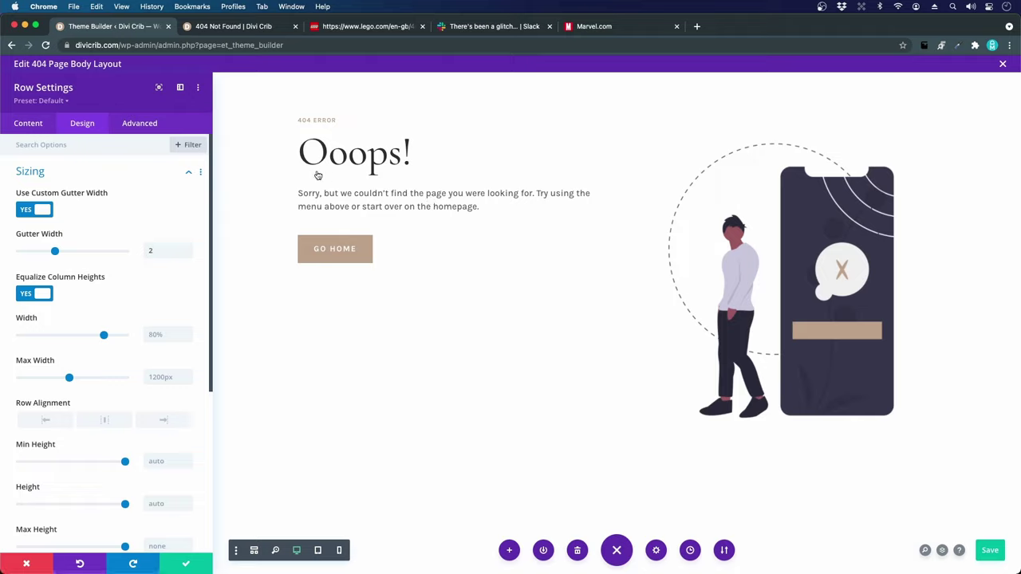
mouse_move(120, 195)
left_click(36, 126)
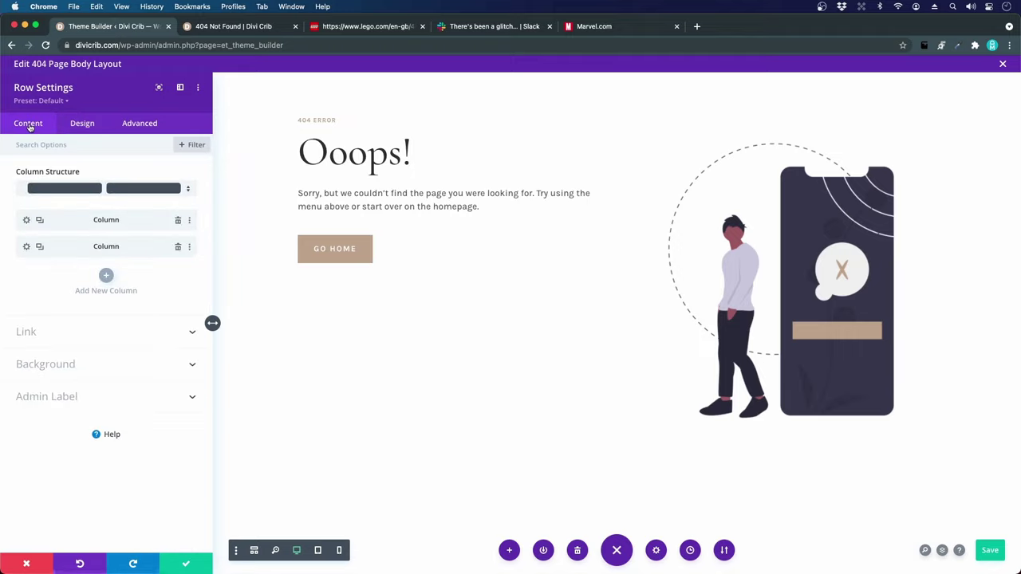
mouse_move(104, 219)
- Add margin:auto; to the left column's Main Element custom CSS and close the settings
left_click(26, 221)
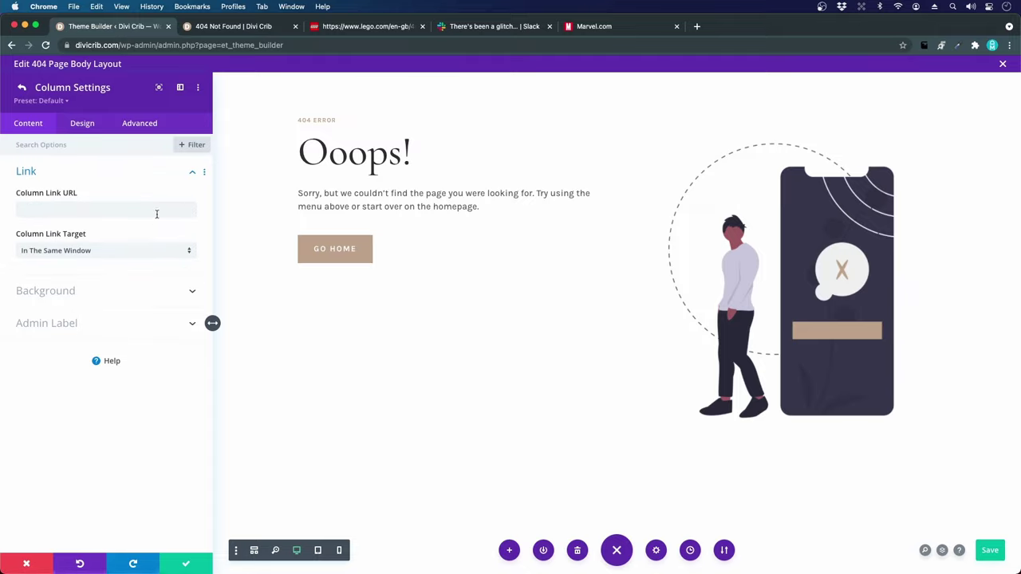
left_click(148, 125)
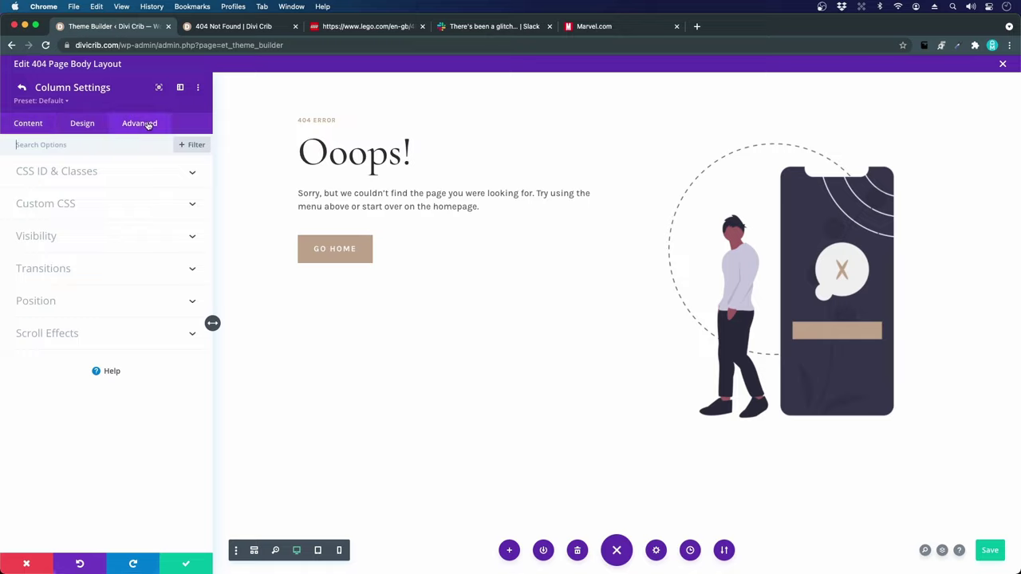
left_click(71, 205)
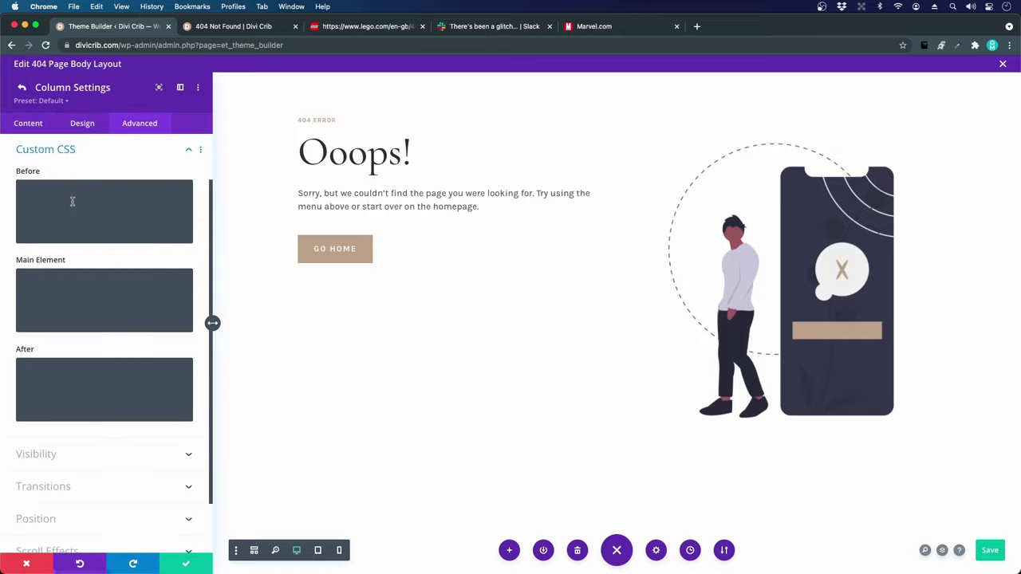
left_click(64, 287)
type("margin:")
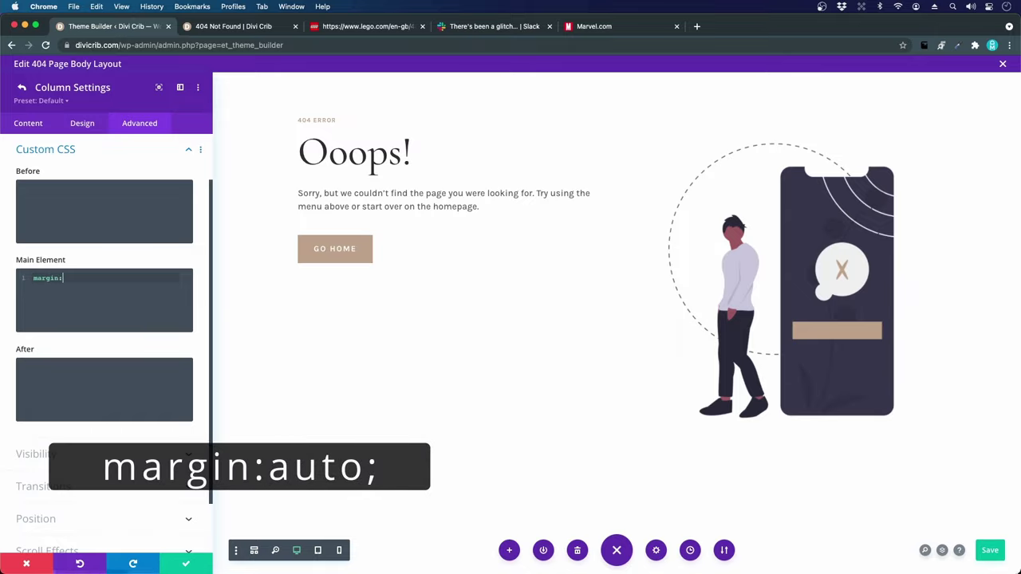
type("auto;")
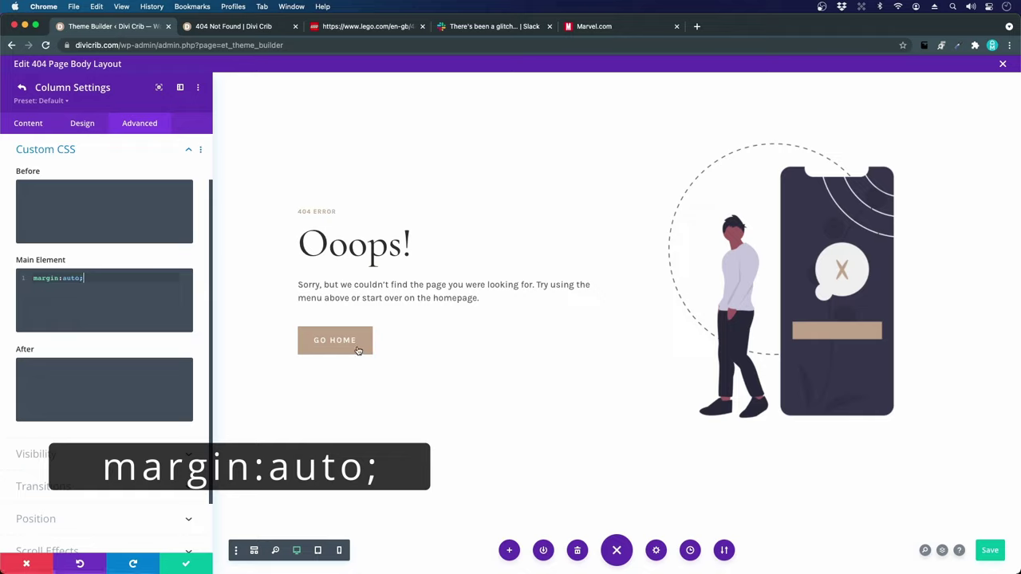
key("Escape")
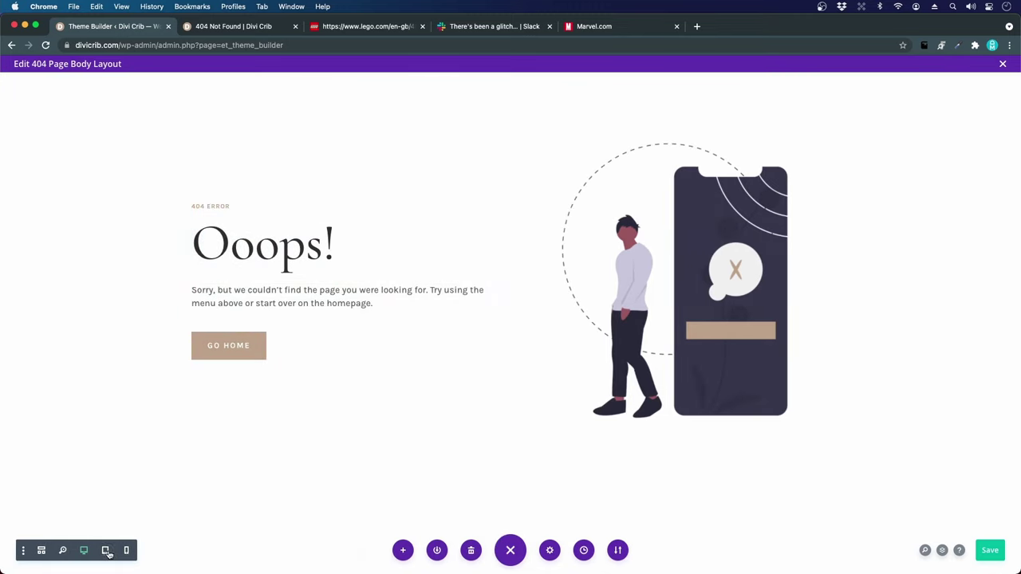
- Preview the 404 layout at tablet, phone and desktop widths
left_click(106, 550)
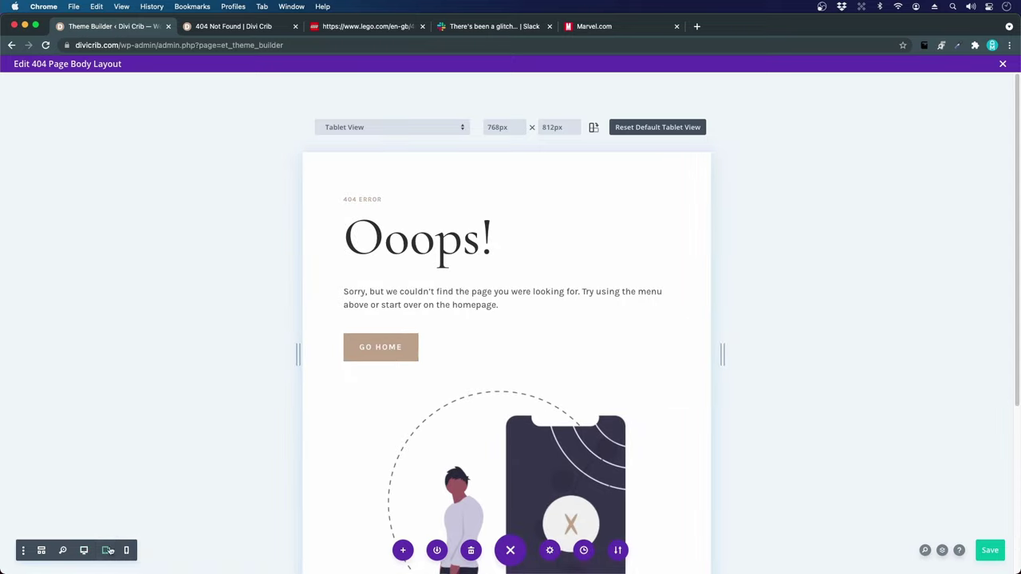
scroll(330, 349, "down", 3)
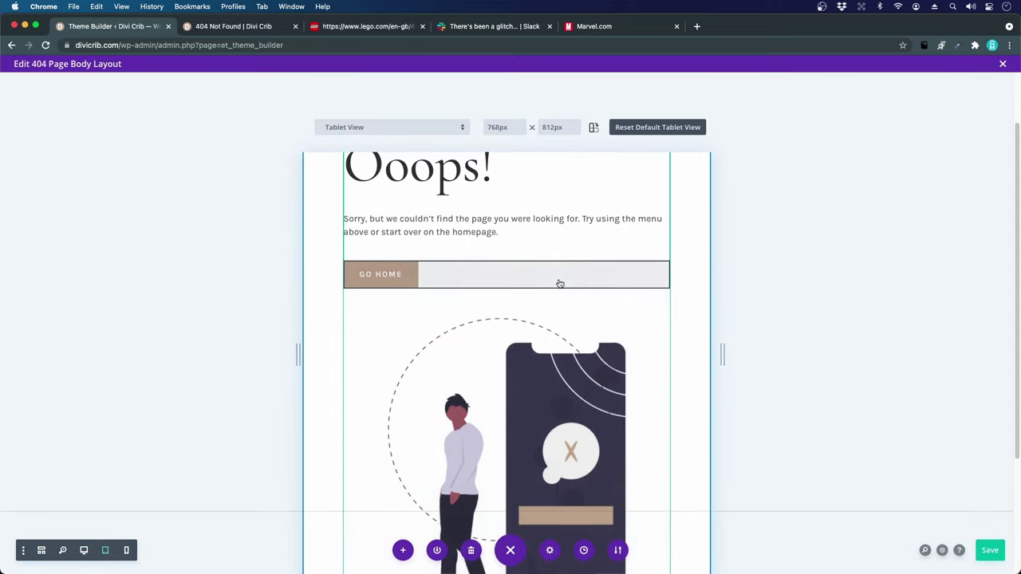
scroll(481, 411, "up", 2)
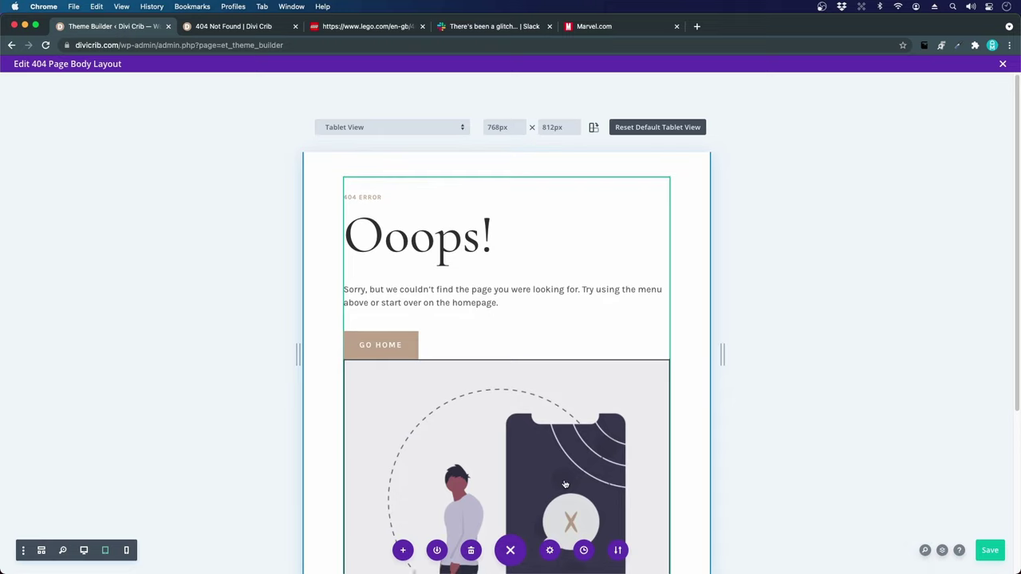
key("super+shift+p")
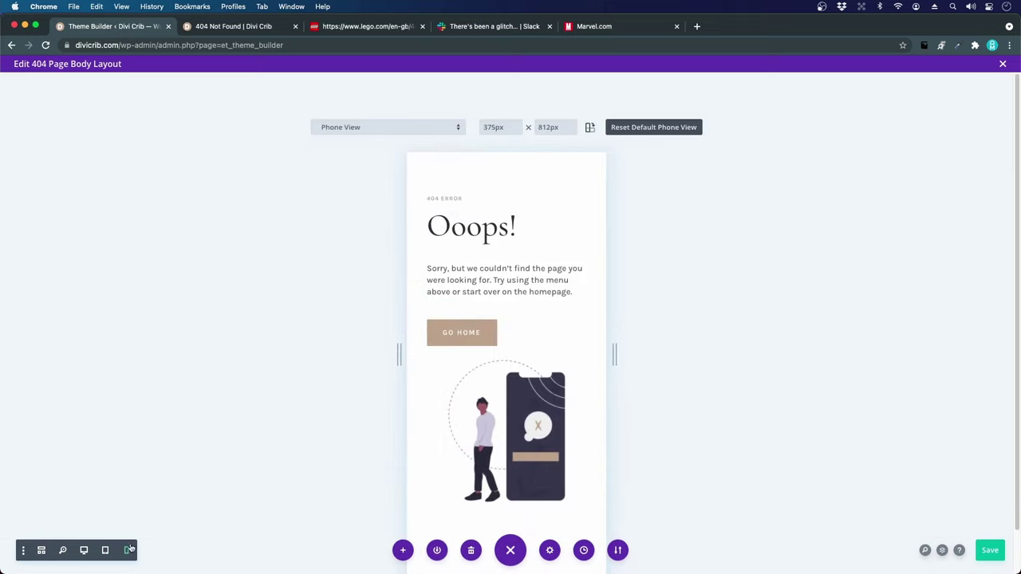
left_click(83, 550)
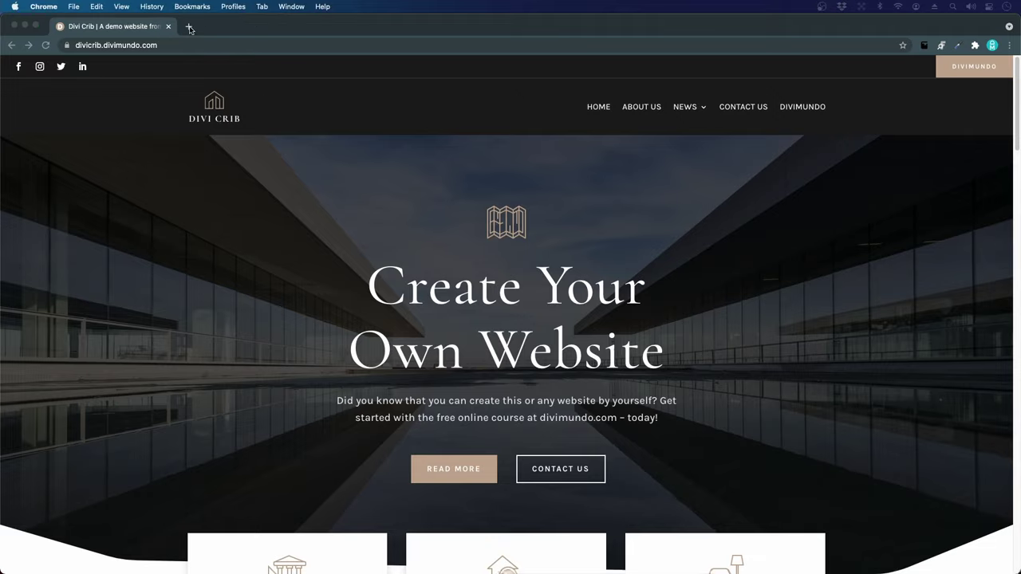
- Go to divimundo.com in English and open the free Divi layouts page
left_click(209, 26)
type("divimundo.com")
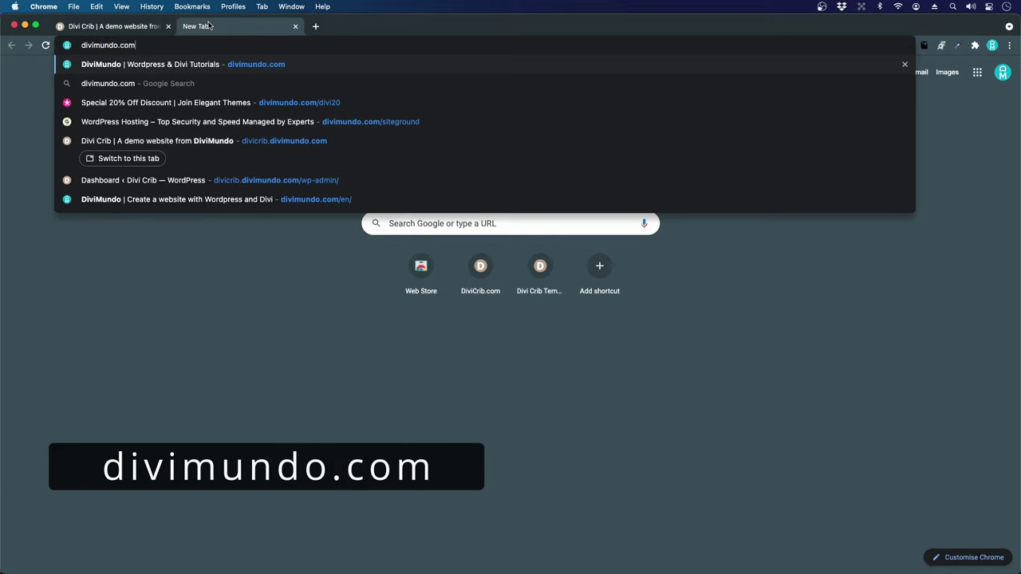
key("Return")
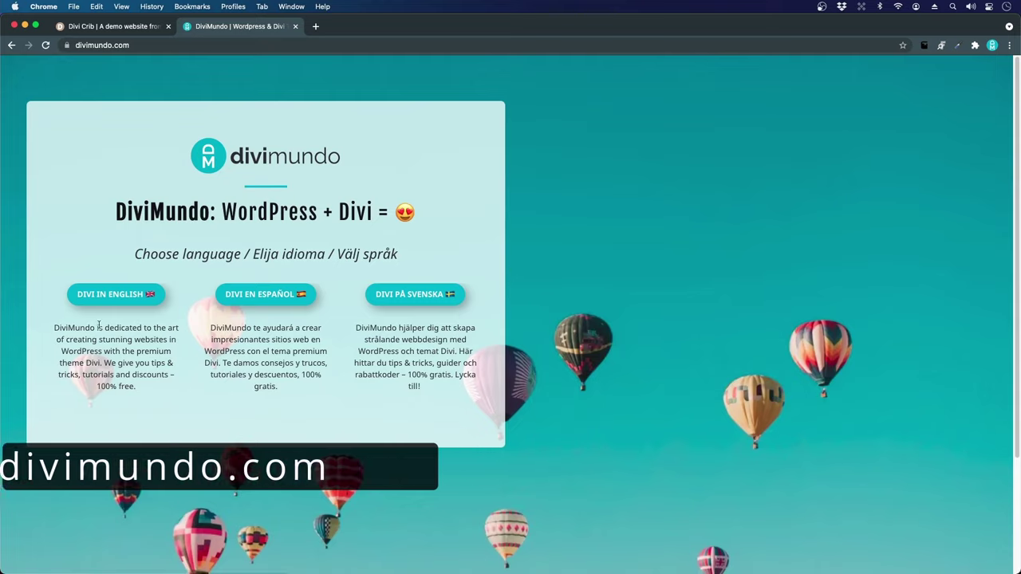
left_click(105, 301)
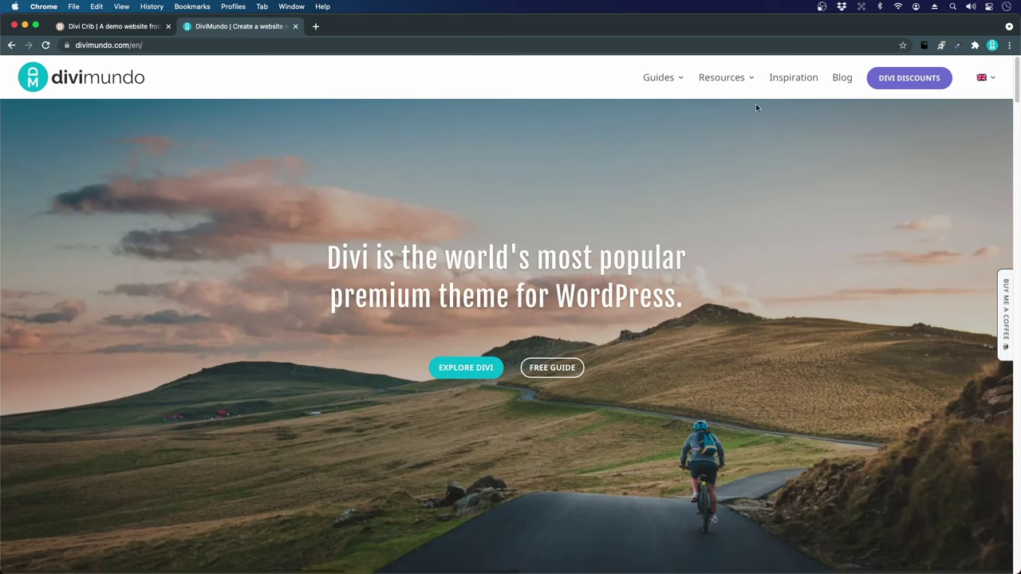
mouse_move(726, 76)
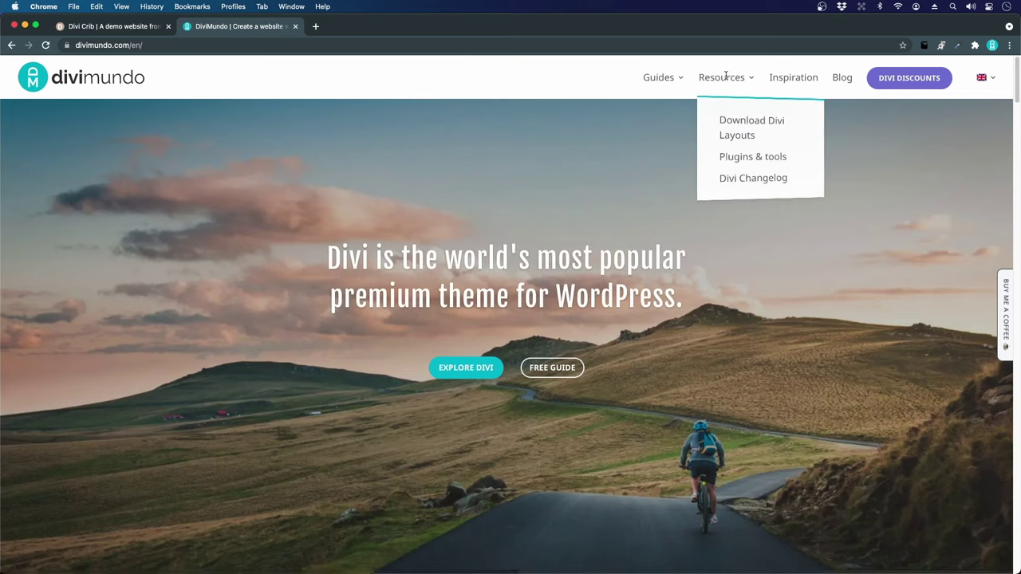
left_click(736, 122)
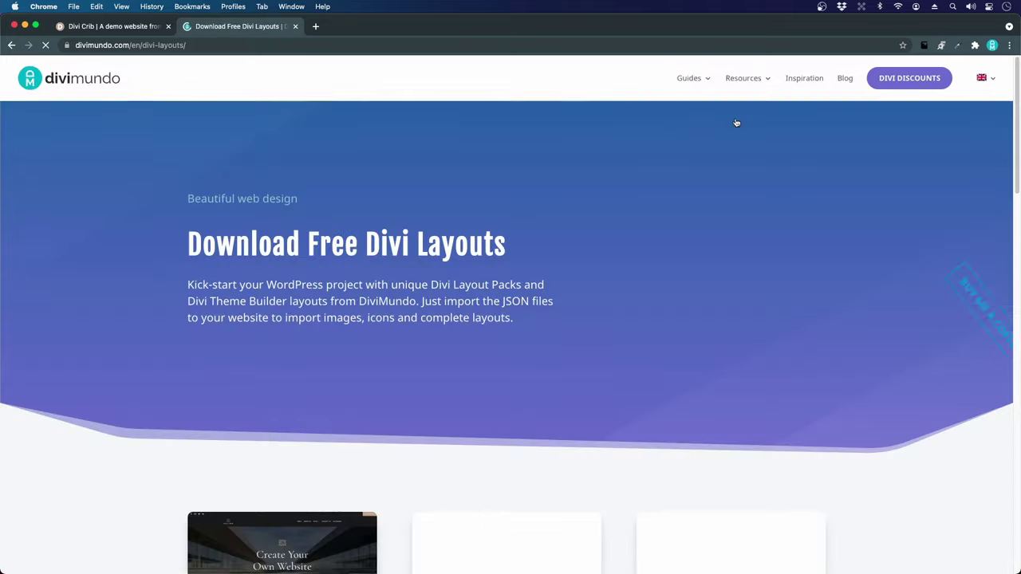
scroll(126, 287, "down", 4)
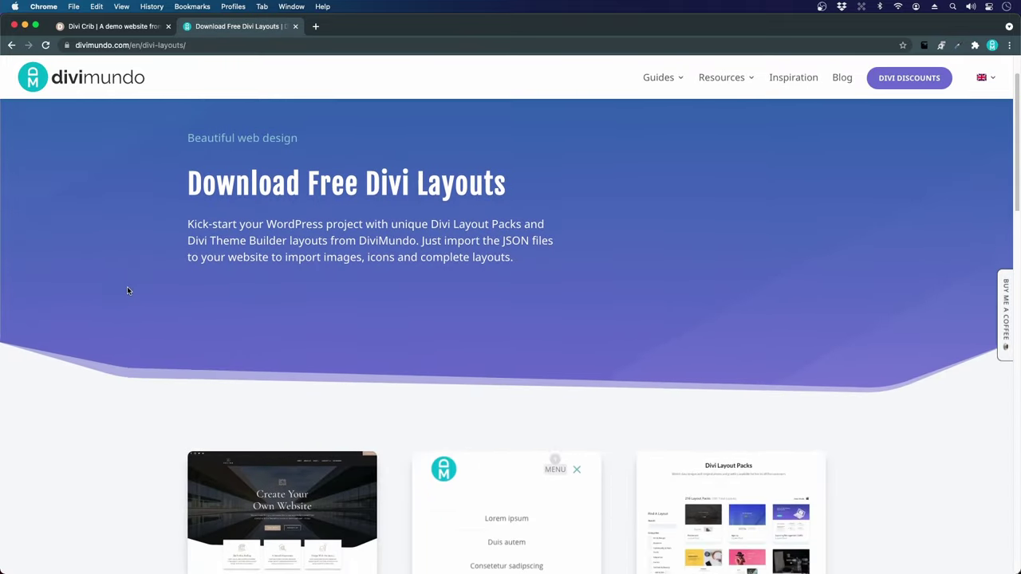
scroll(127, 290, "down", 4)
scroll(128, 289, "up", 2)
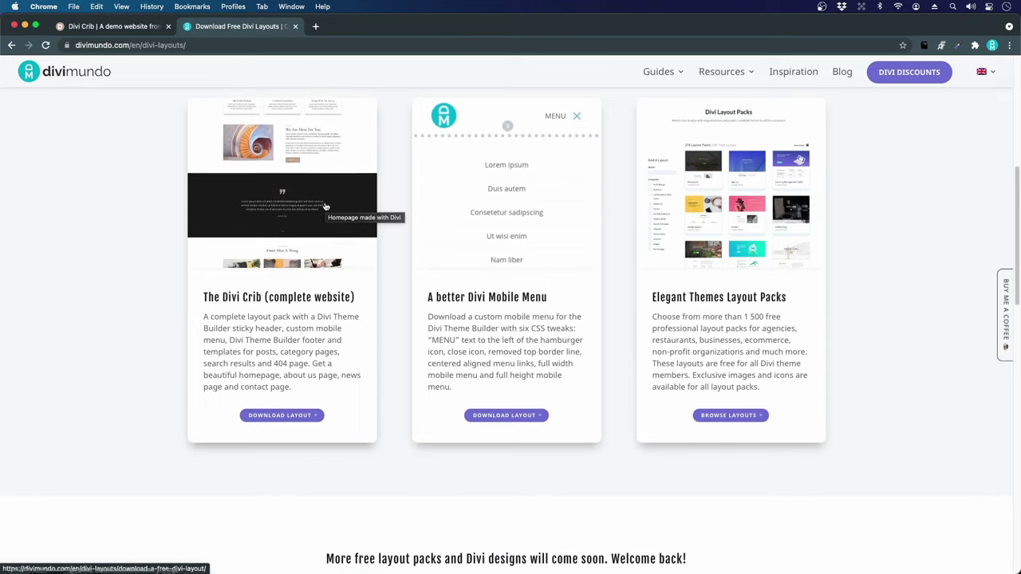
- On the Divi Crib layout pack page, submit an e-mail address to unlock the downloads
left_click(288, 416)
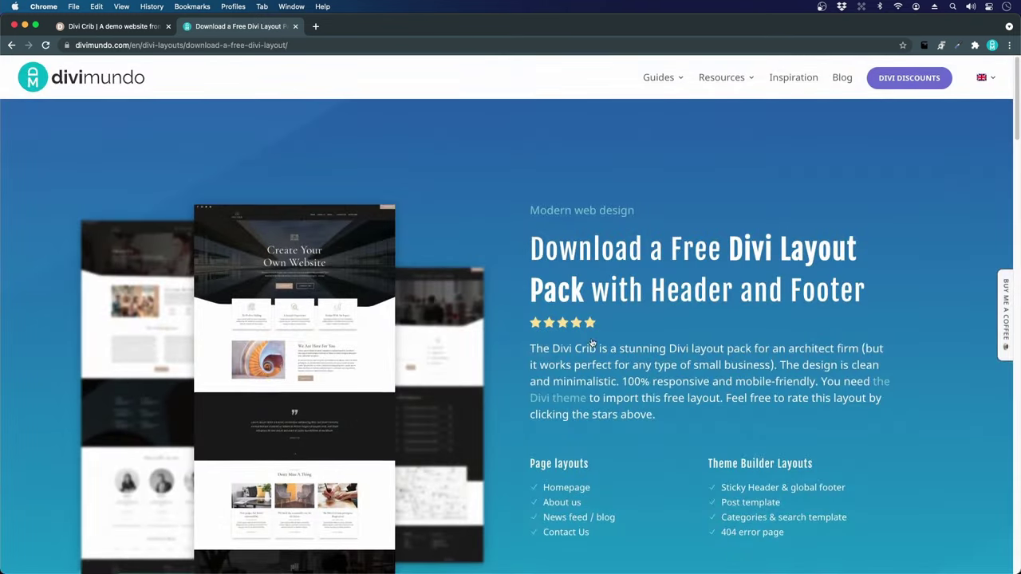
scroll(669, 322, "down", 3)
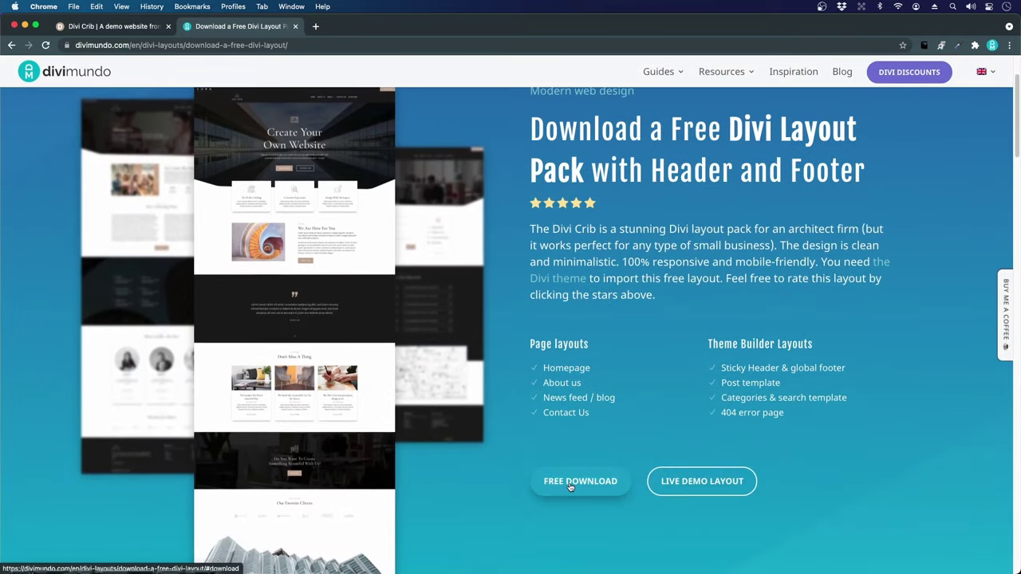
left_click(570, 483)
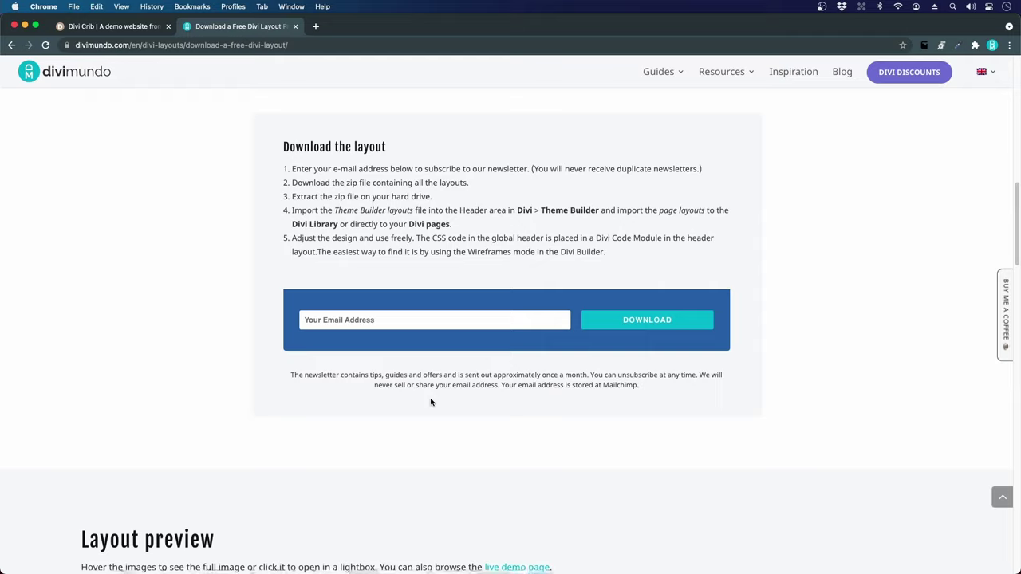
left_click(449, 322)
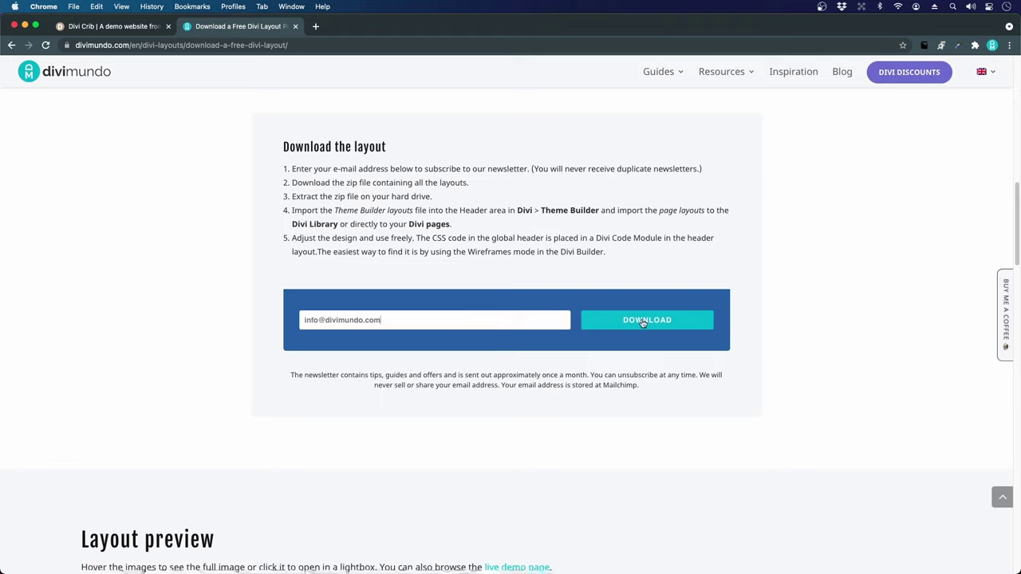
left_click(642, 321)
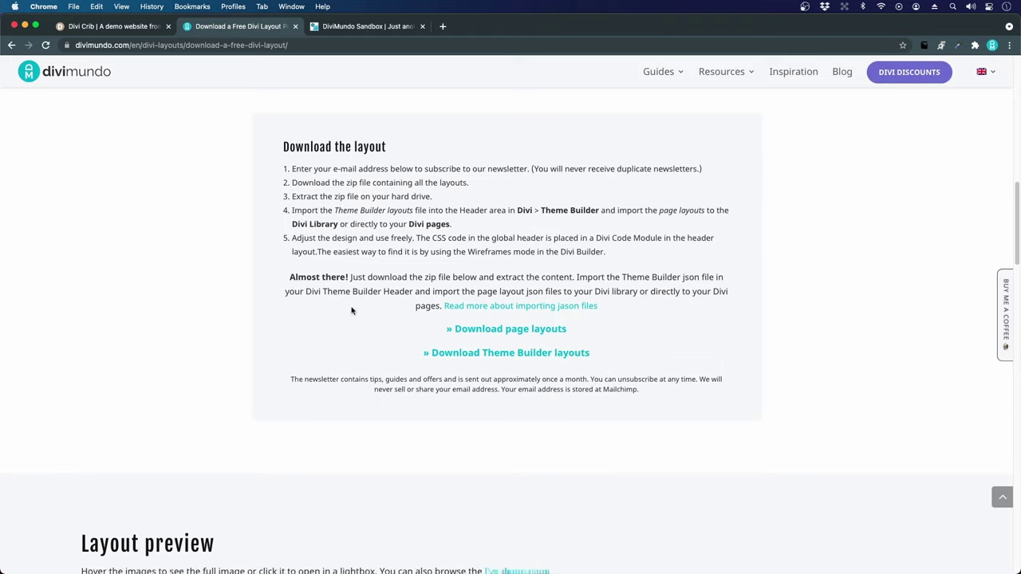
- Download the page layouts and Theme Builder layouts zip files, then return to the Sandbox tab
left_click(515, 333)
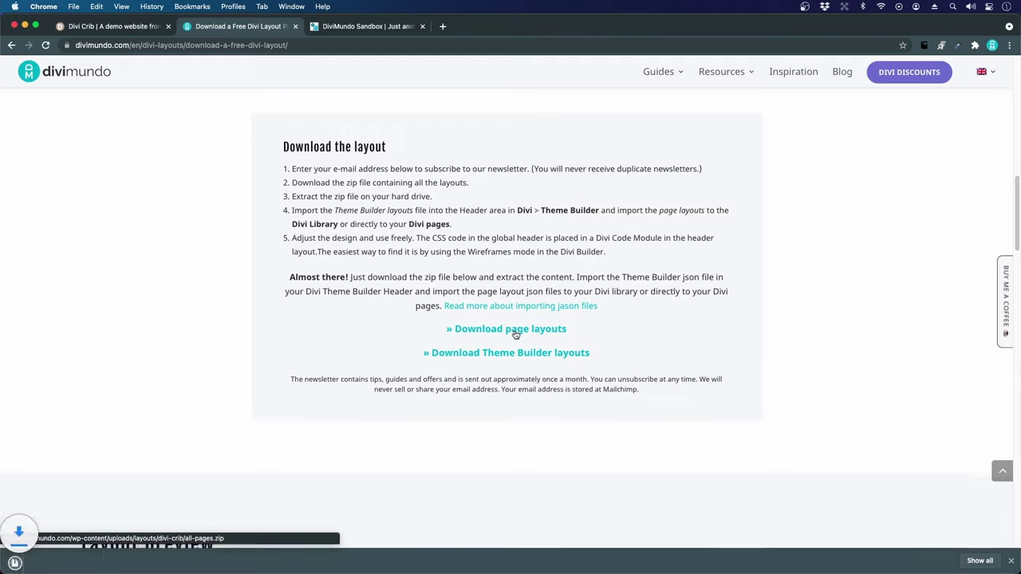
left_click(547, 357)
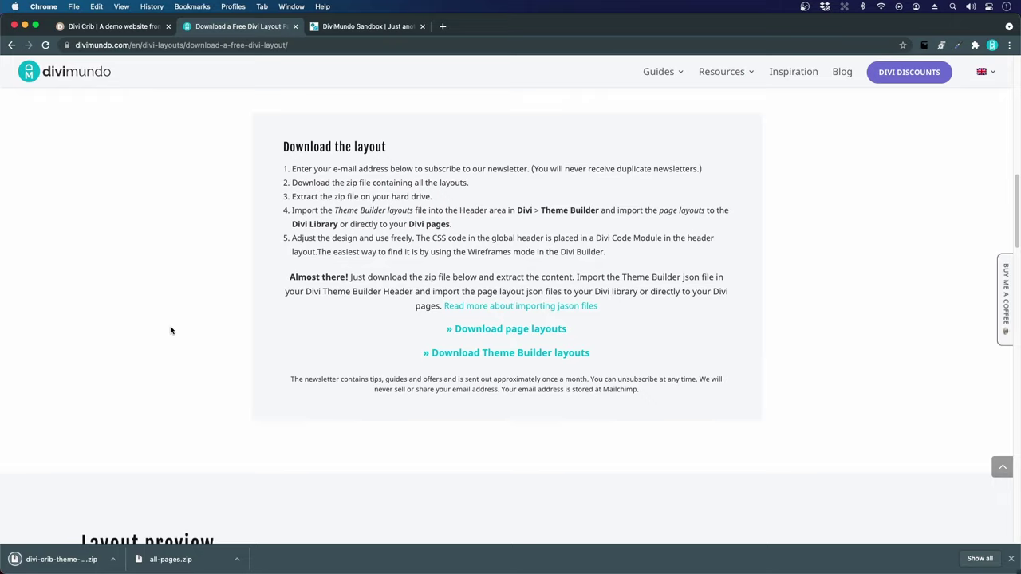
left_click(367, 28)
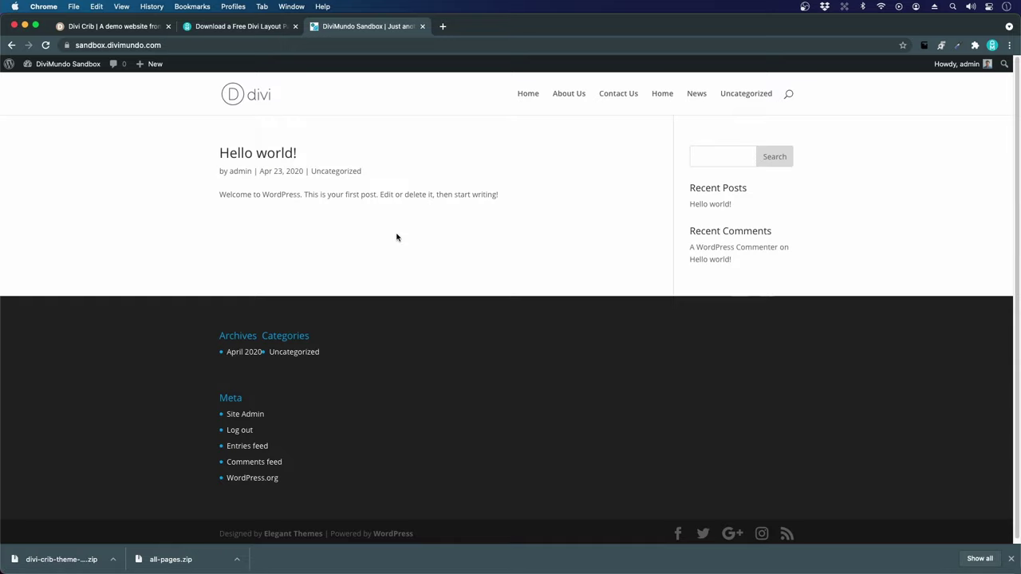
- From the sandbox dashboard, open Divi Theme Builder's Portability dialog on the Import tab
mouse_move(57, 64)
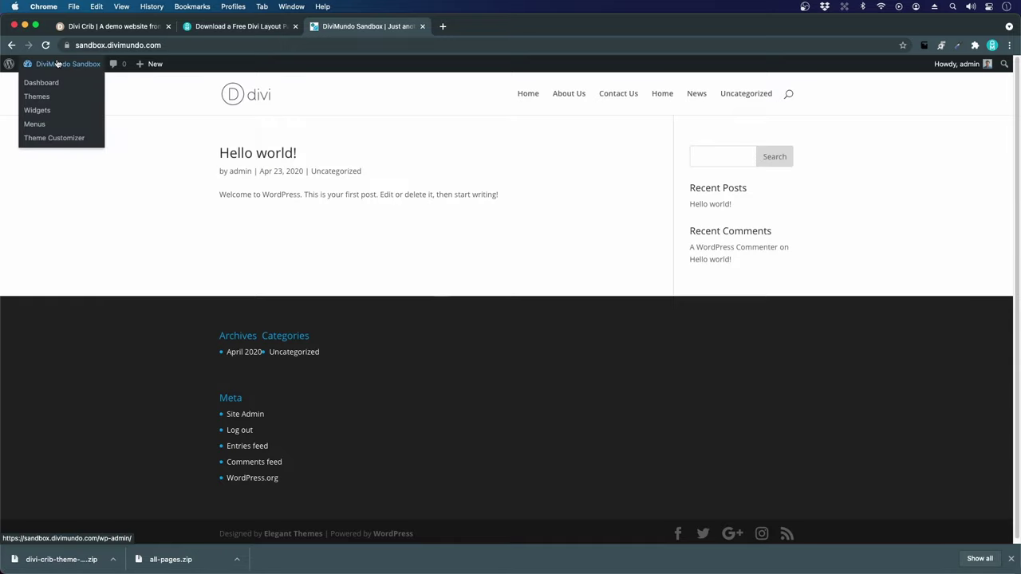
left_click(58, 64)
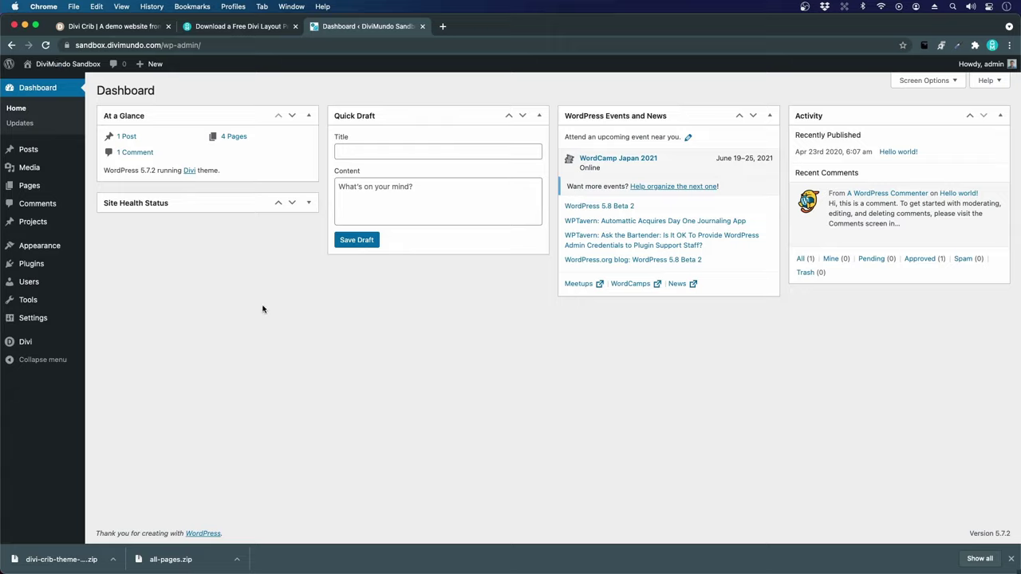
mouse_move(25, 341)
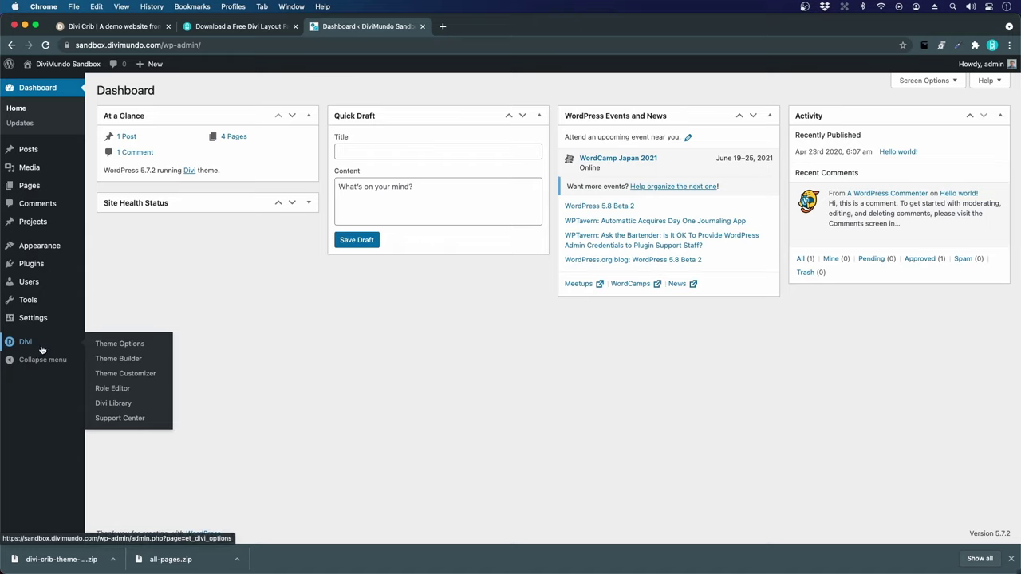
left_click(120, 358)
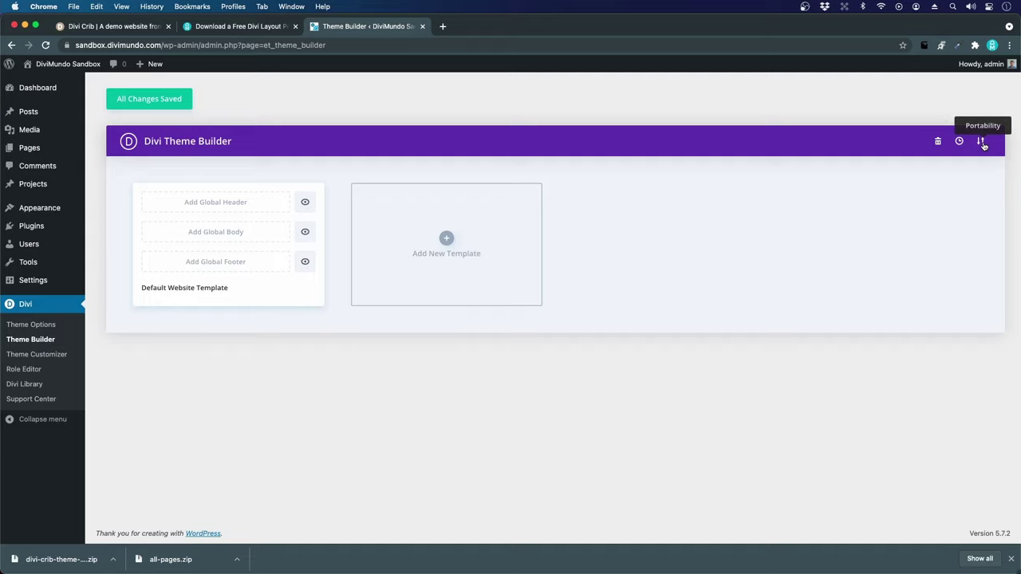
left_click(981, 142)
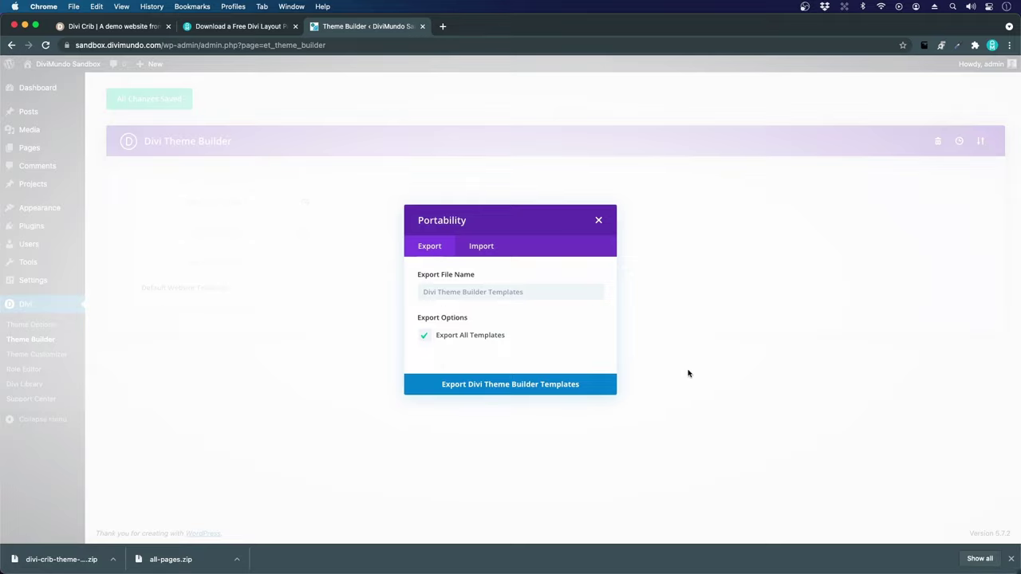
left_click(493, 248)
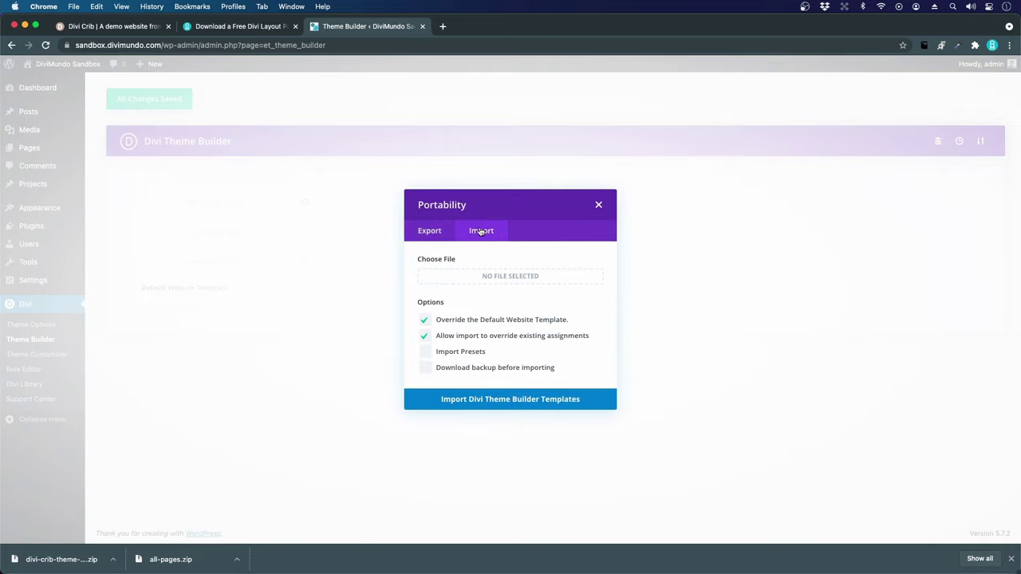
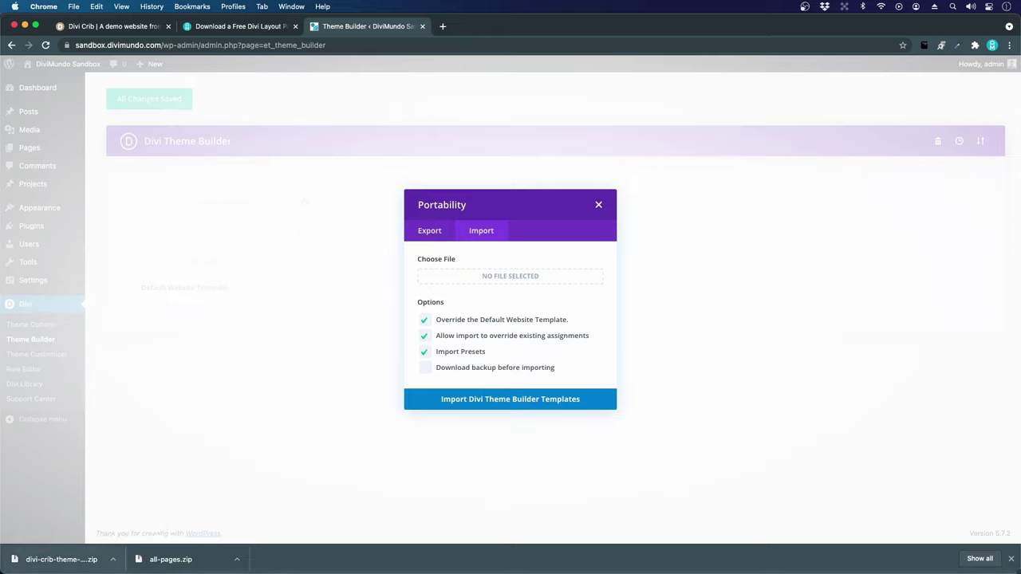
- Unzip the download and import divi-crib-theme-builder-all.json, adding the five Divi Crib templates
left_click(94, 560)
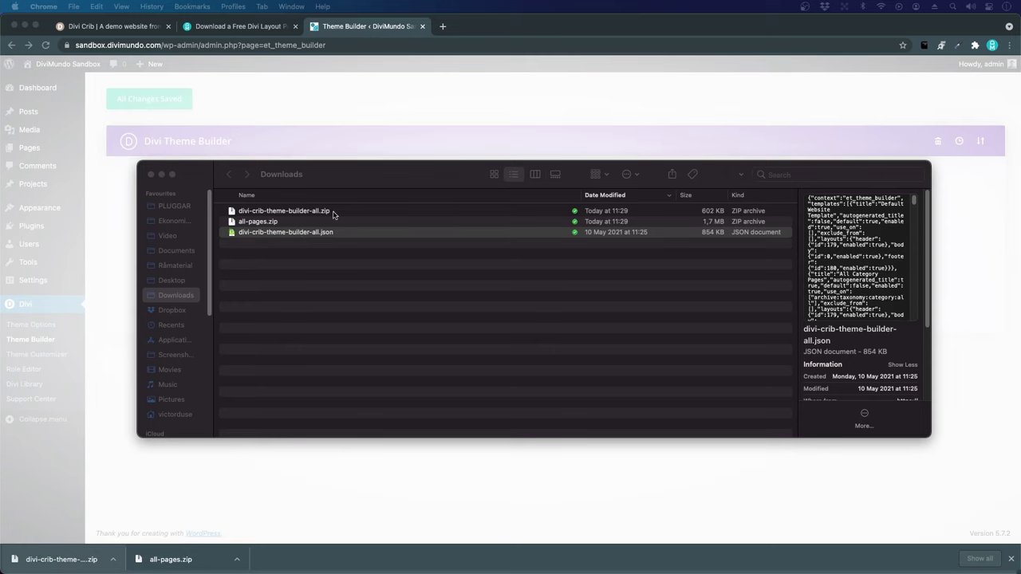
left_click_drag(319, 180, 330, 361)
left_click_drag(319, 411, 506, 280)
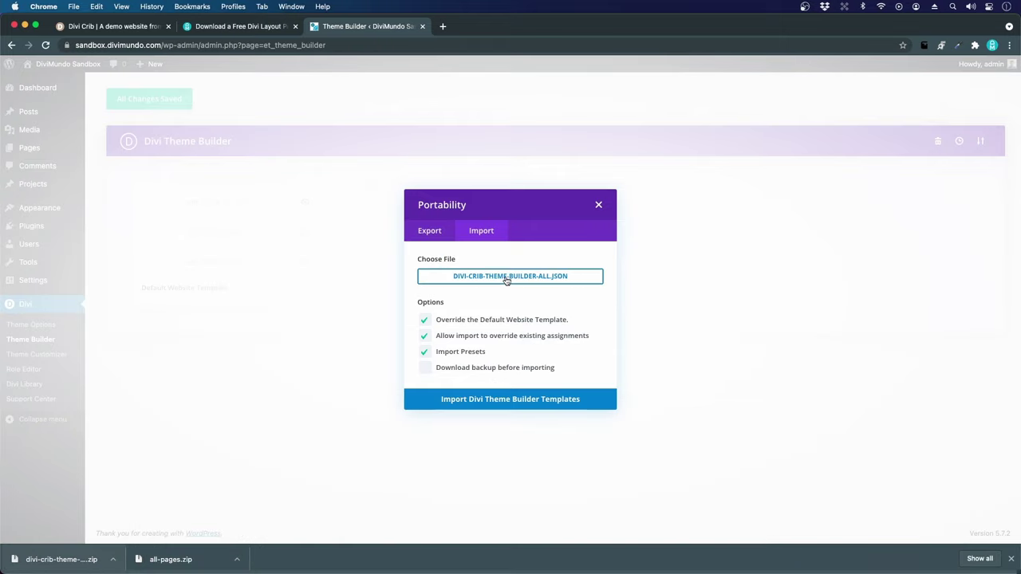
left_click(473, 400)
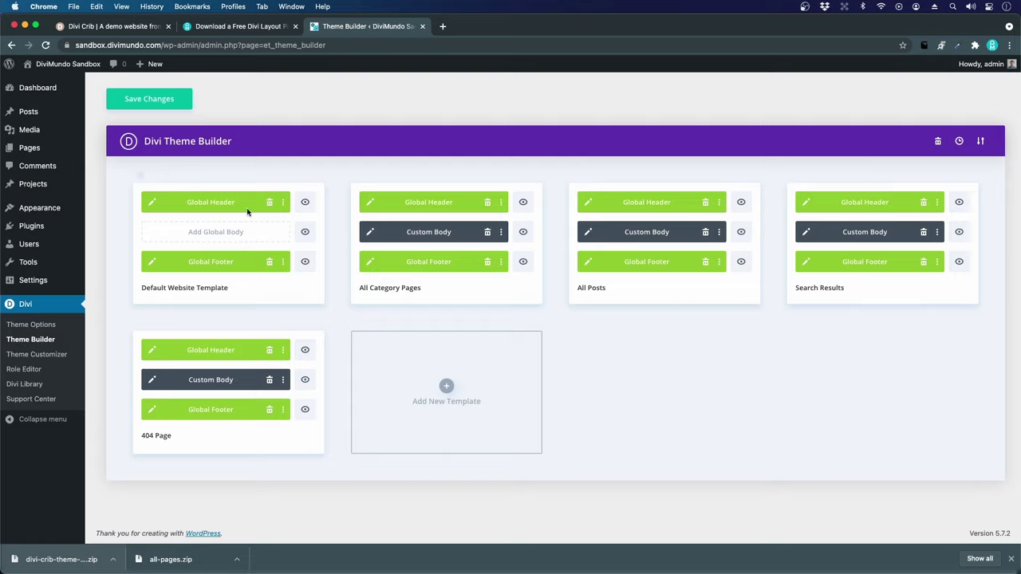
- Save the Theme Builder changes and preview the live site's Divi Crib header and footer in a new tab
key("super+s")
left_click(139, 96)
mouse_move(90, 64)
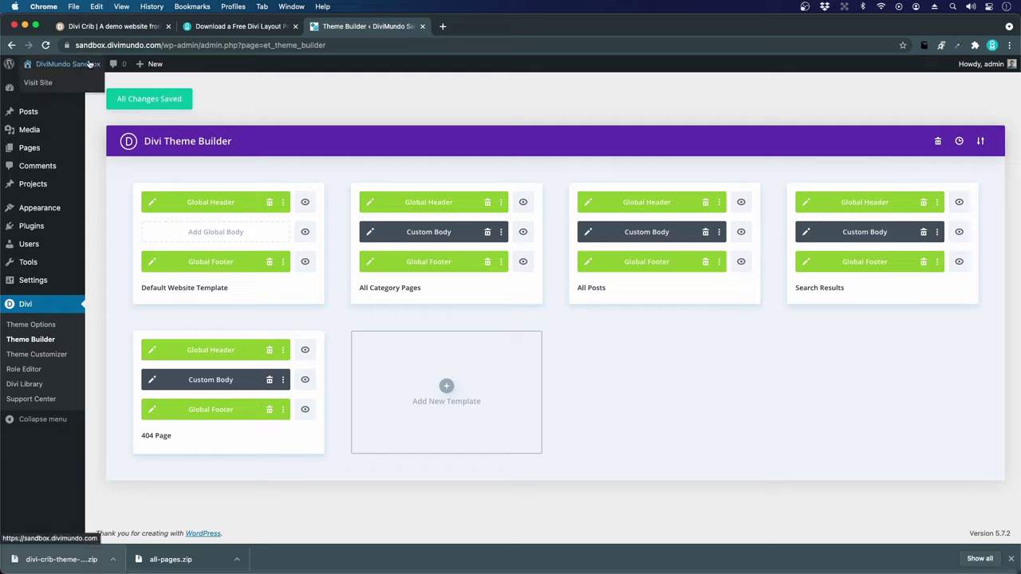
left_click(51, 84, "super")
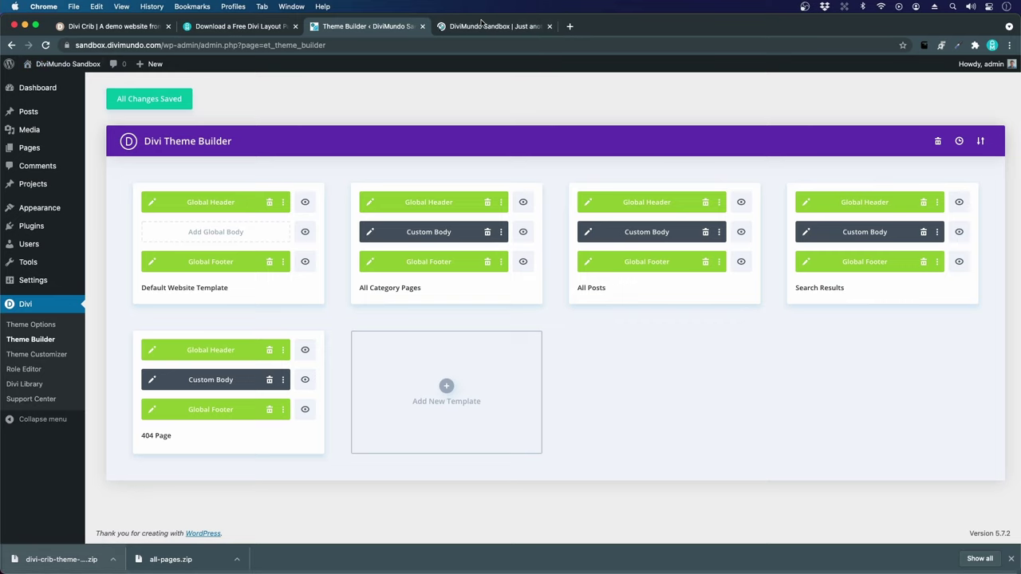
left_click(482, 27)
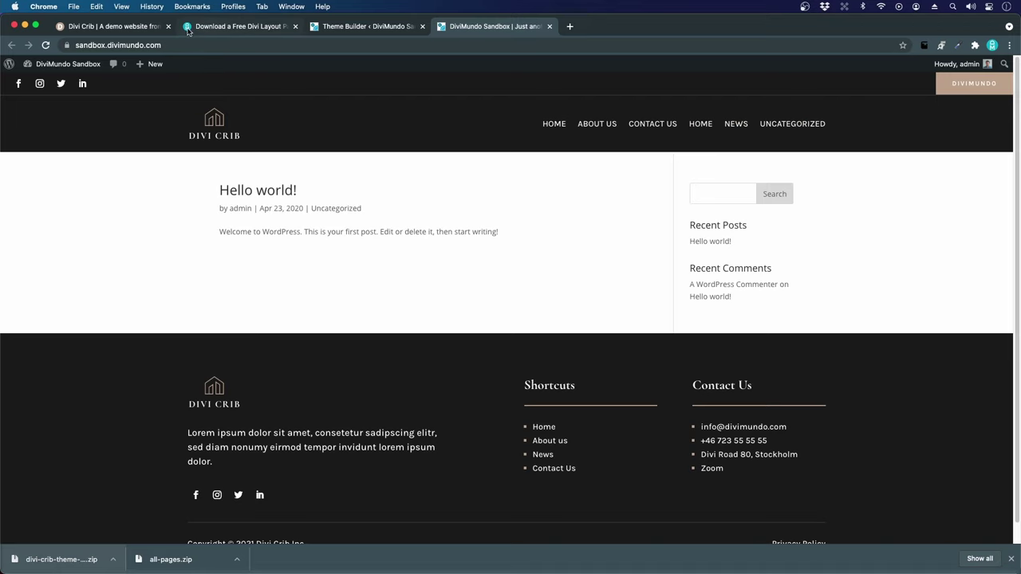
left_click(356, 26)
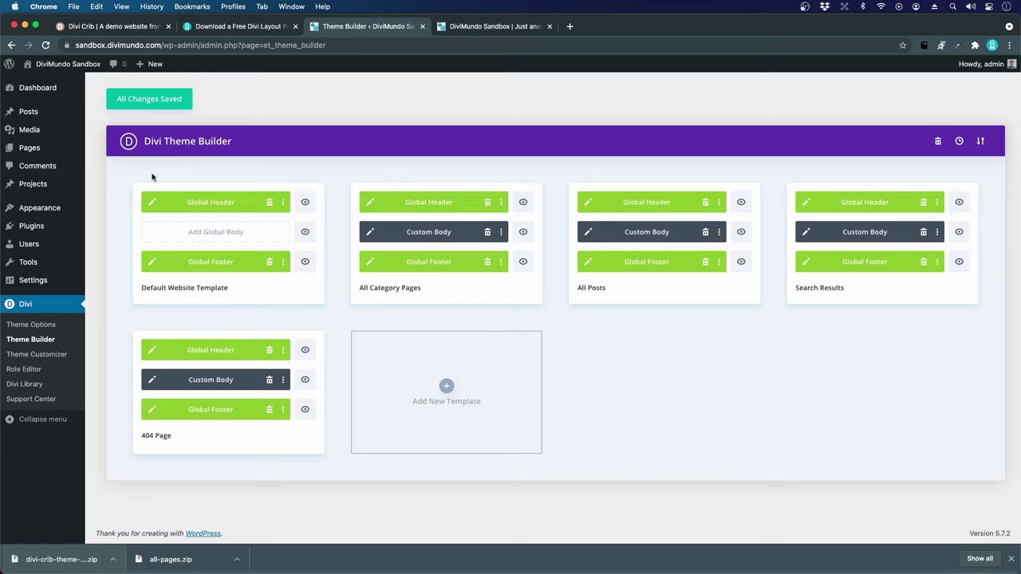
- Create a menu named 'Main menu' assigned to the Primary Menu location
left_click(63, 208)
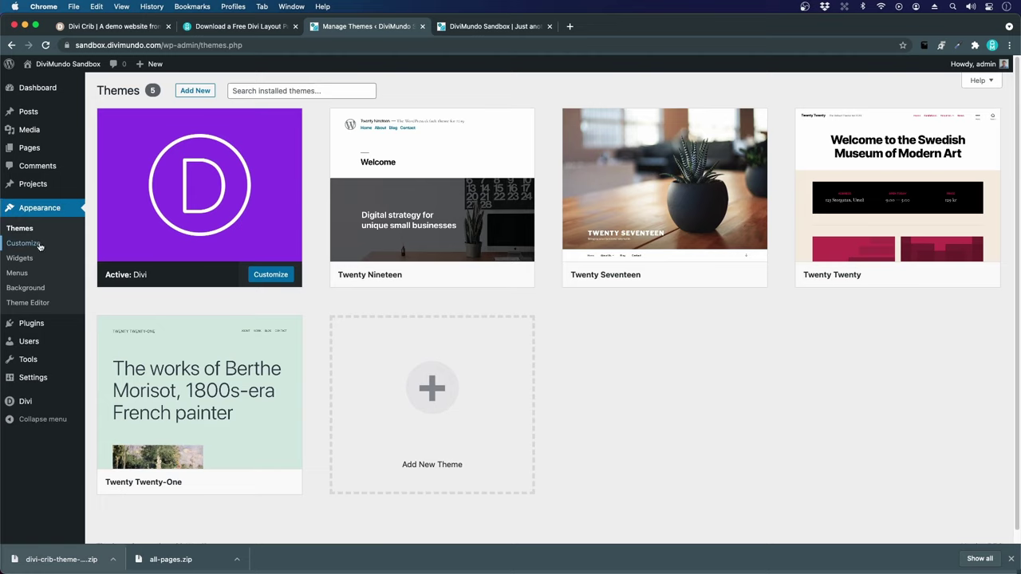
left_click(25, 276)
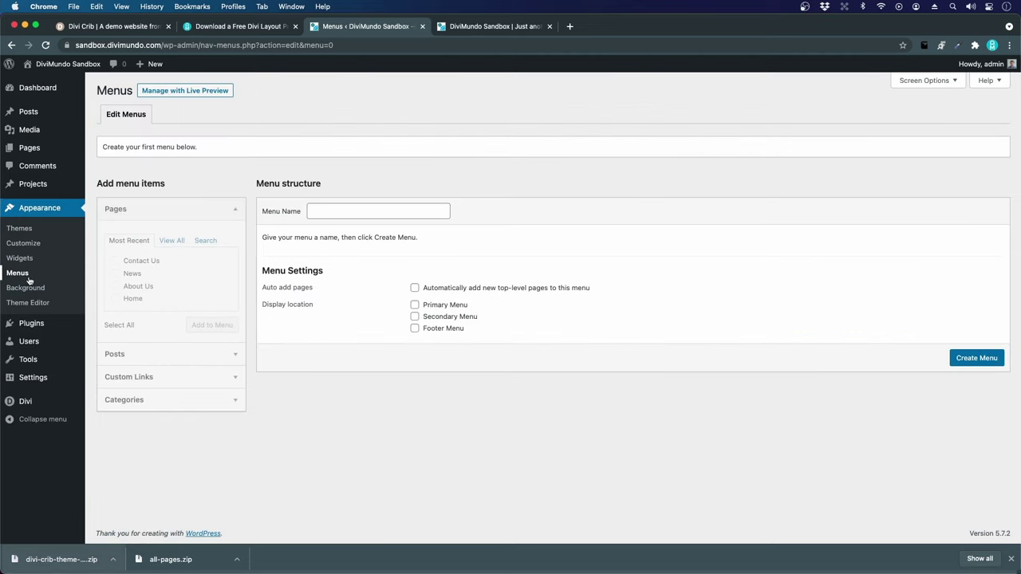
left_click(369, 211)
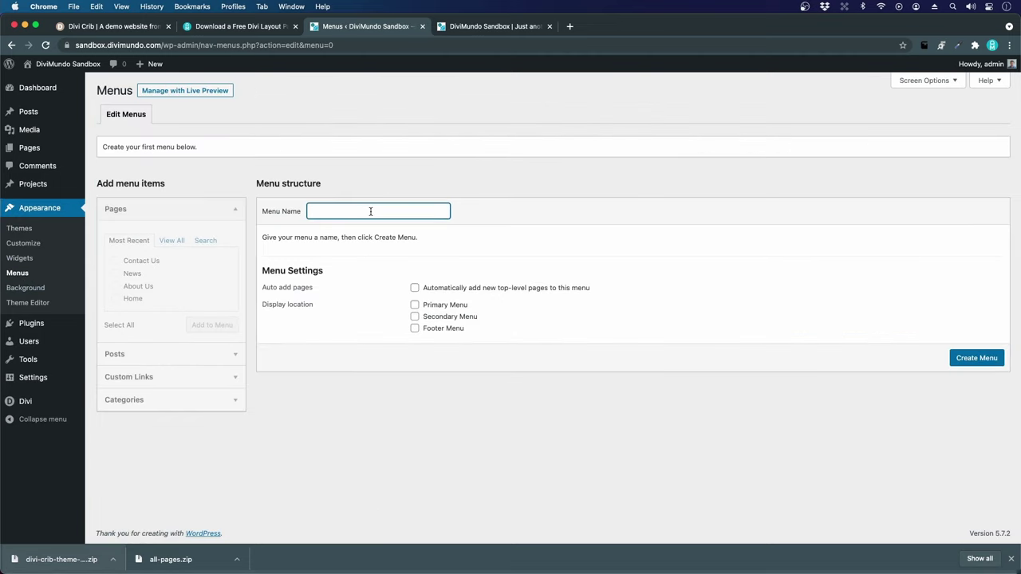
type("Main menu")
left_click(429, 306)
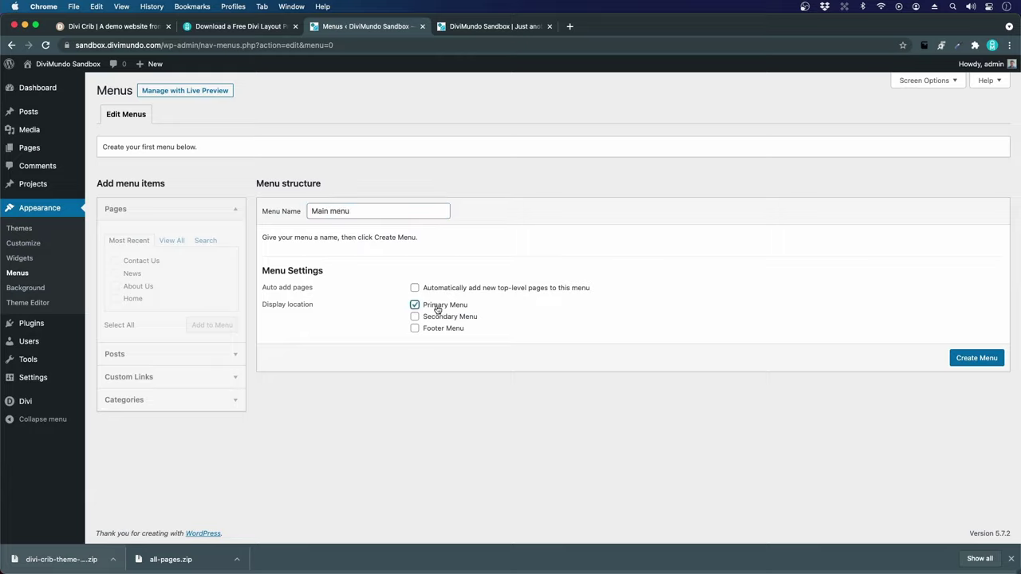
left_click(980, 360)
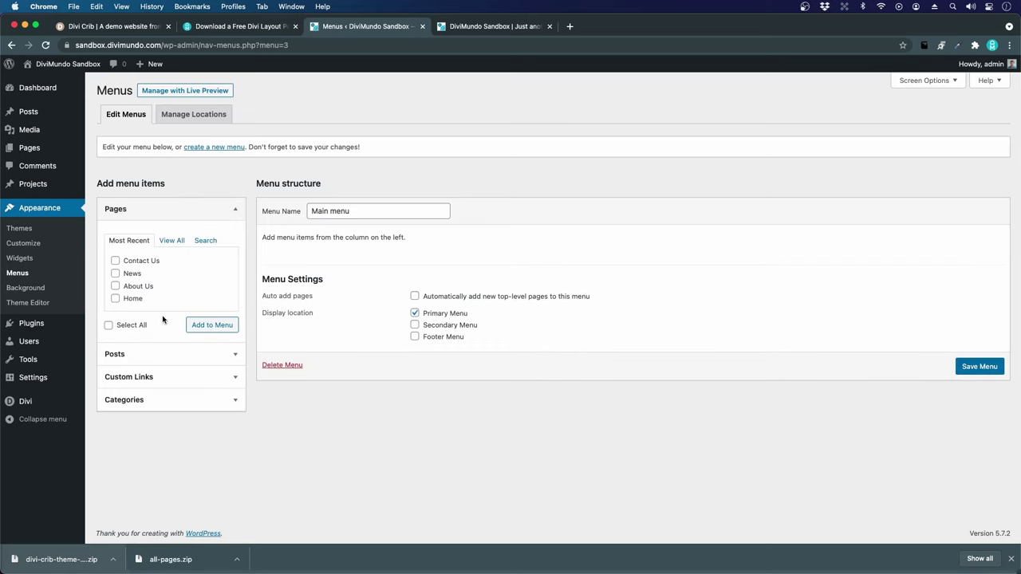
- Add all pages, move Home to the top, save the menu, and reload the live site
left_click(125, 325)
left_click(211, 325)
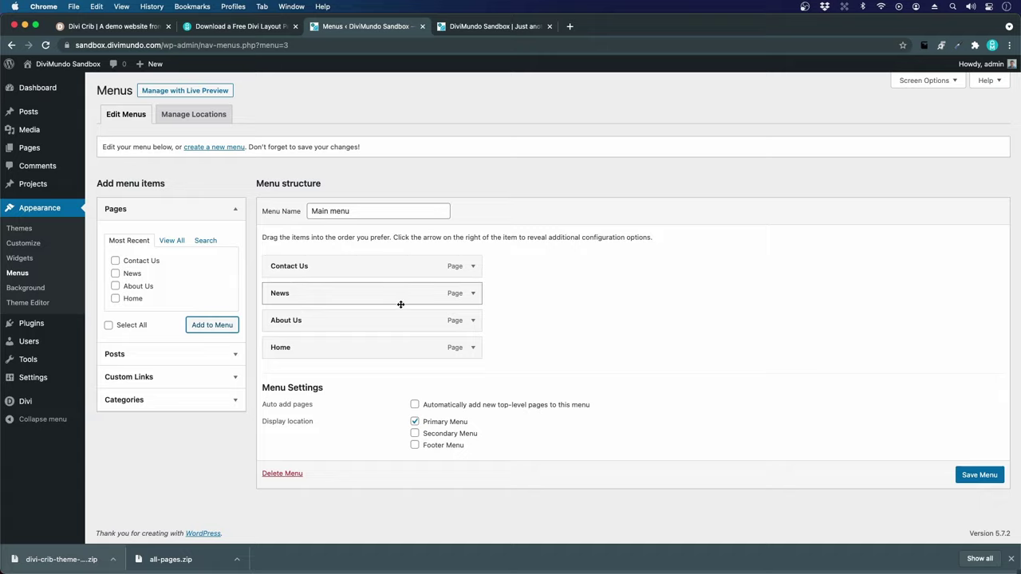
left_click_drag(351, 344, 344, 315)
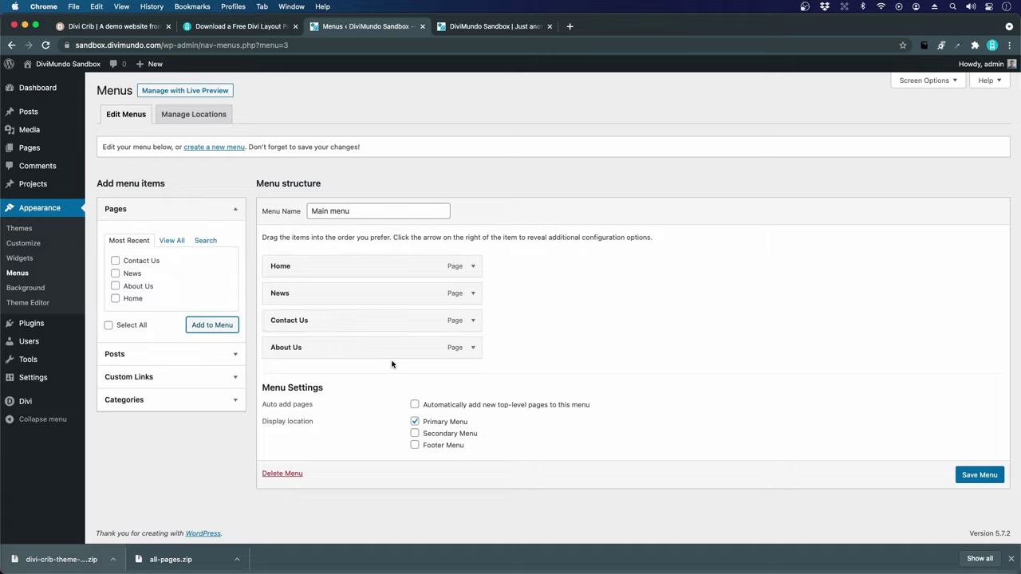
left_click(979, 475)
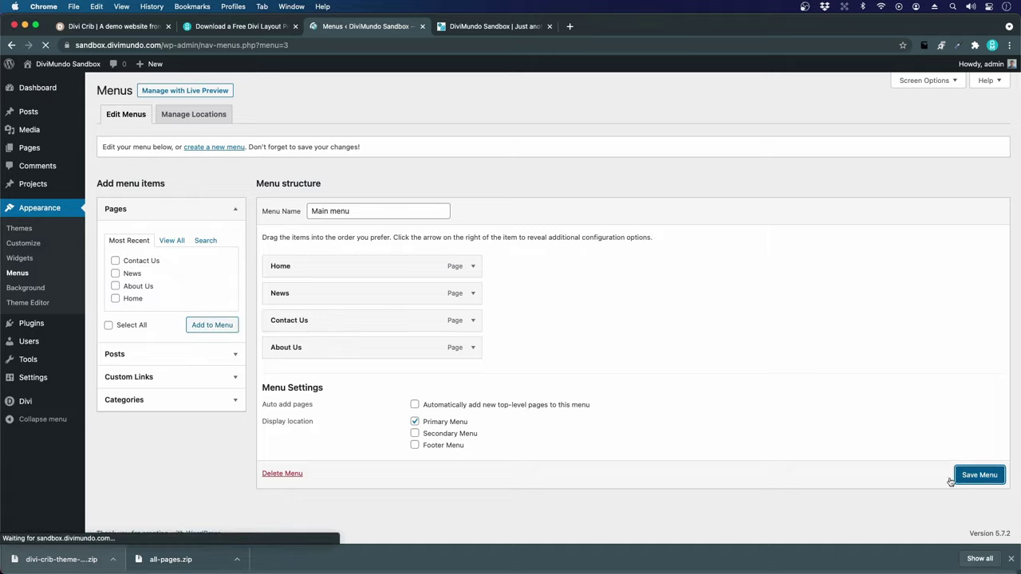
left_click(258, 43)
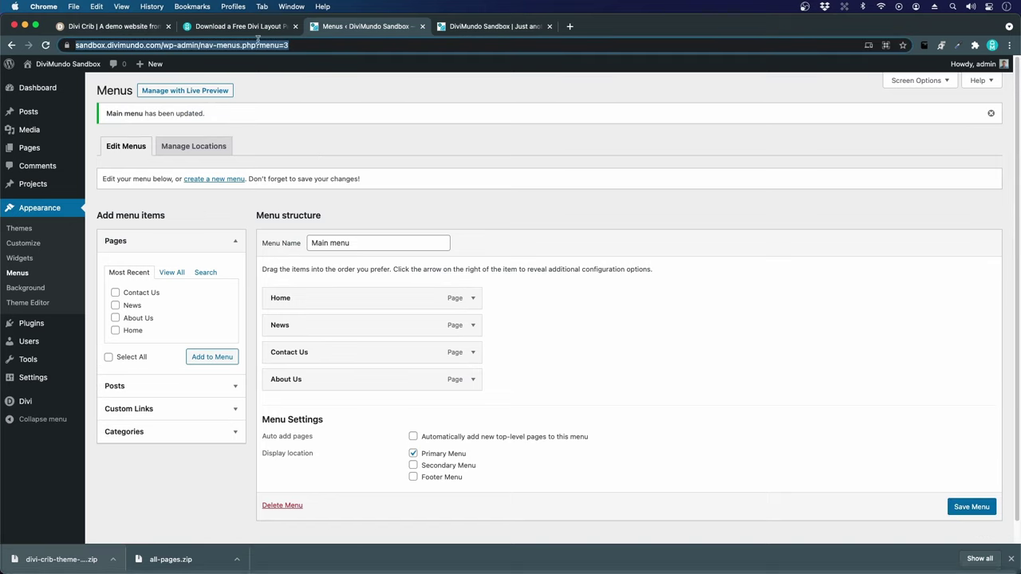
left_click(461, 32)
left_click(45, 44)
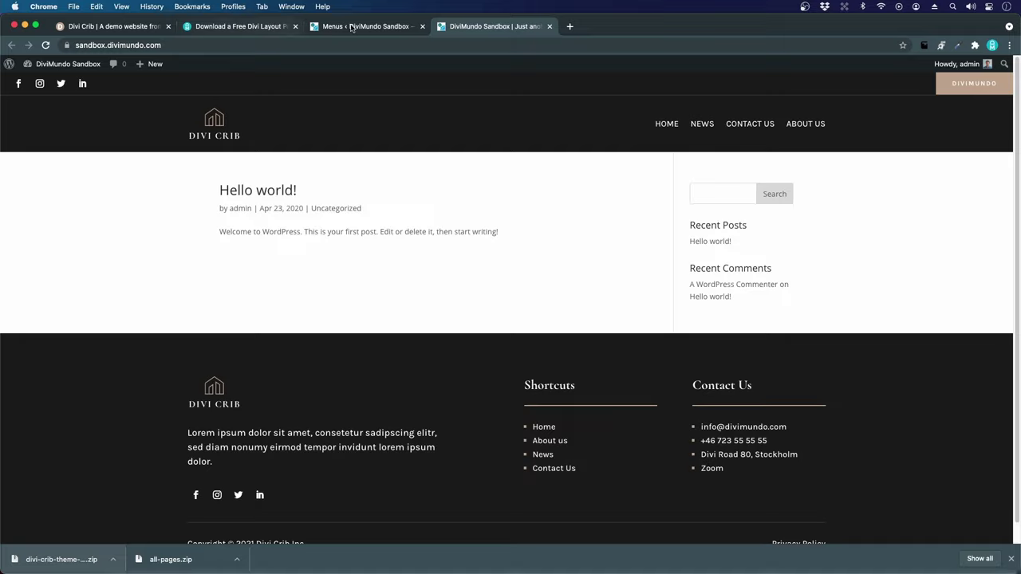
- Return to the admin tab and open Pages > All Pages
left_click(390, 28)
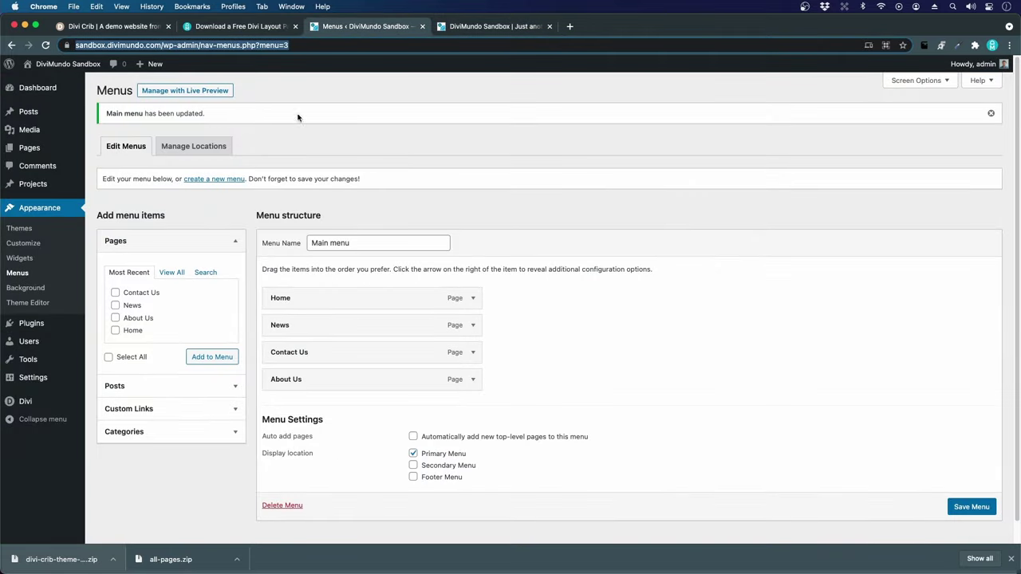
left_click(27, 150)
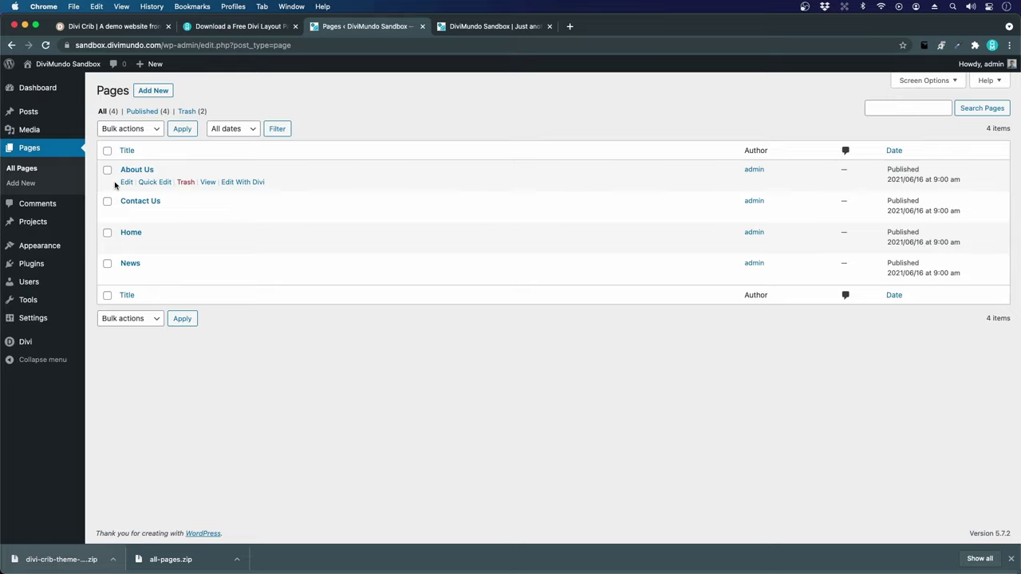
- Unzip all-pages.zip, then open Contact Us in the Divi Visual Builder
left_click(150, 203)
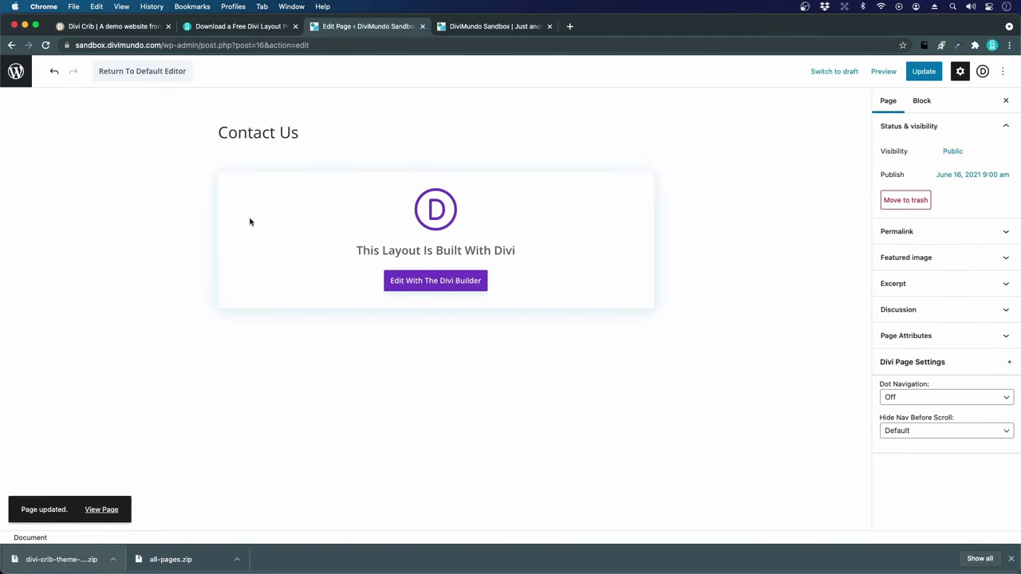
left_click(172, 565)
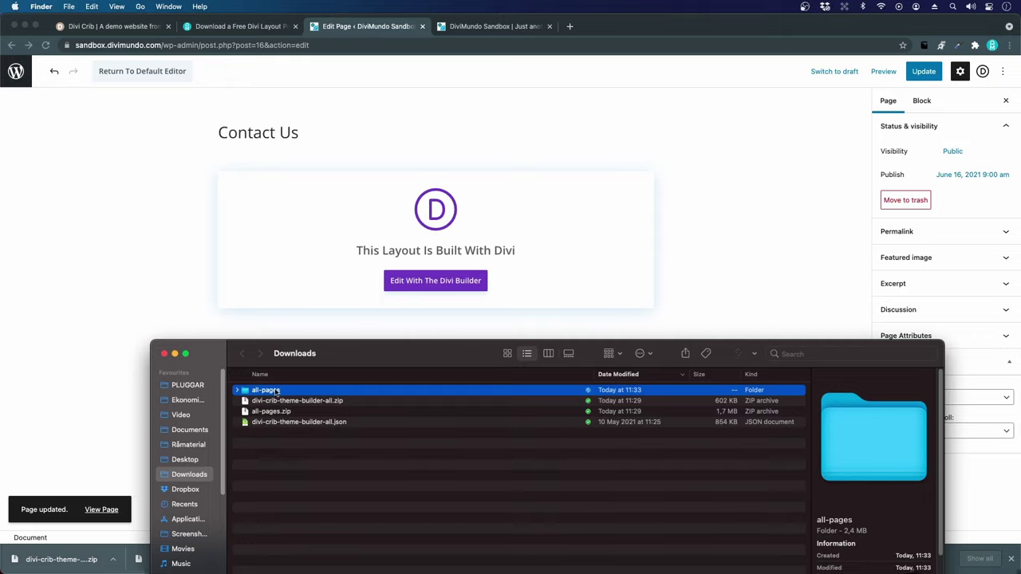
double_click(276, 391)
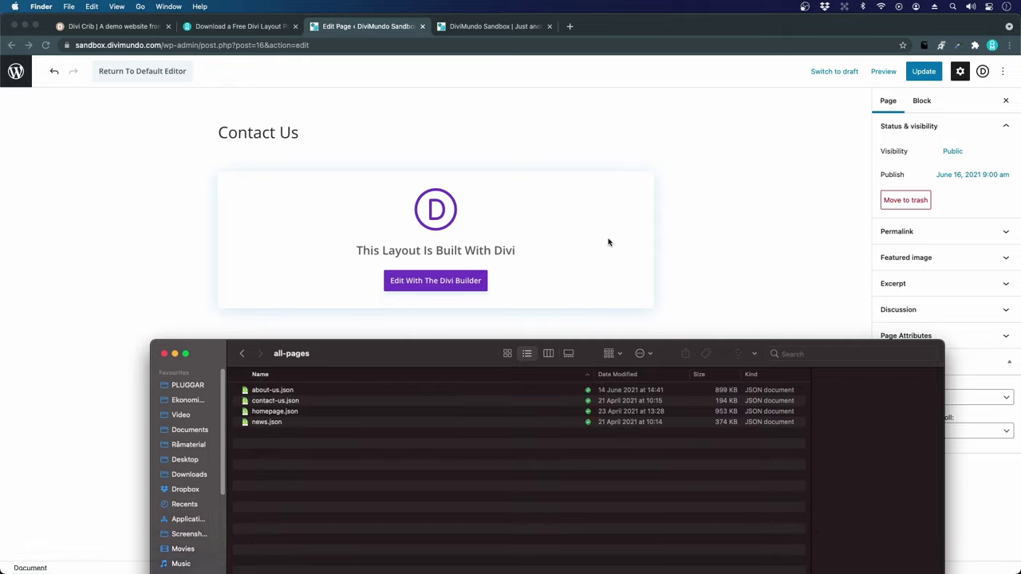
left_click(329, 272)
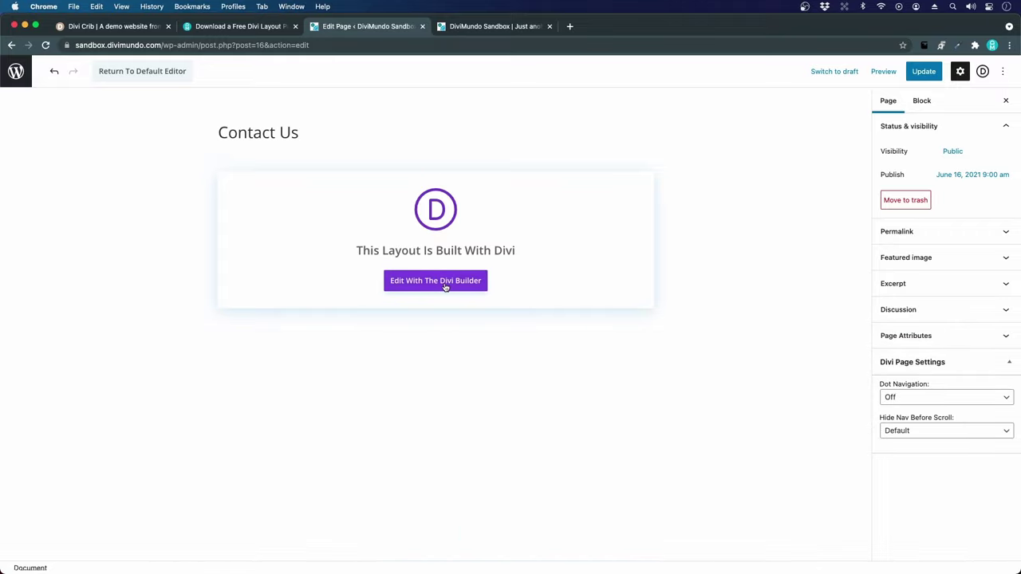
left_click(444, 283)
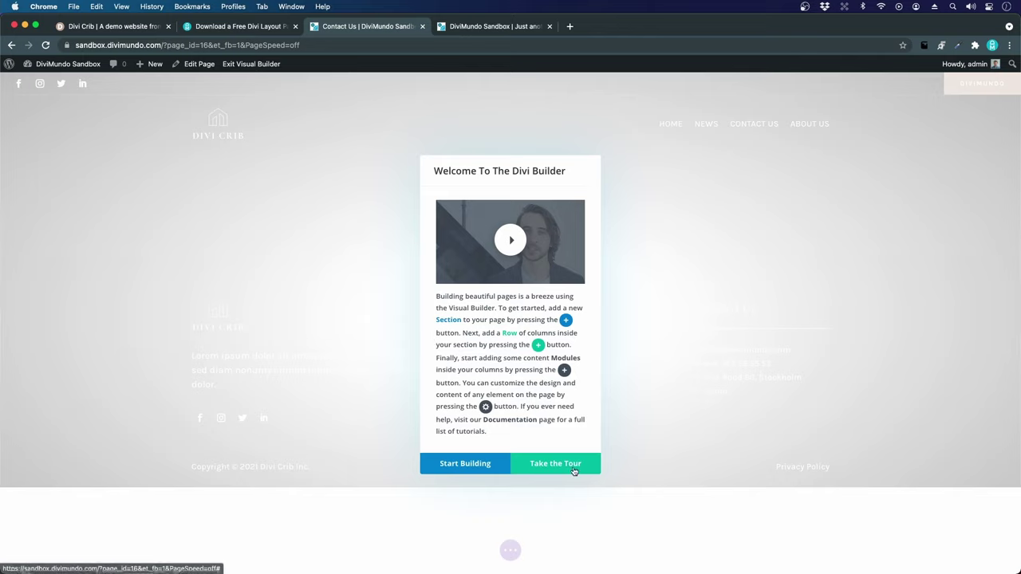
- Start the Contact Us page from scratch and bring up the page Portability import options
left_click(478, 473)
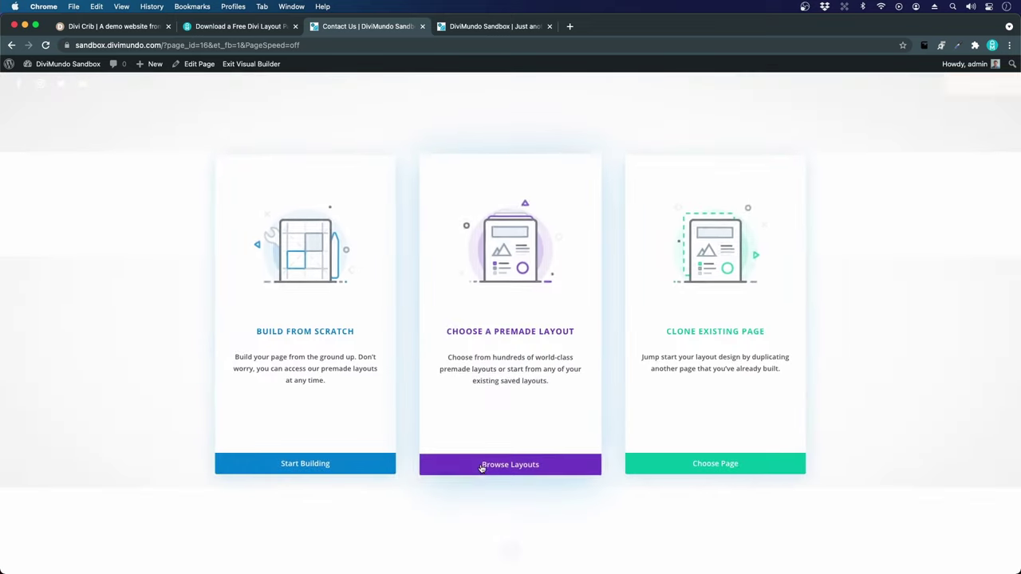
left_click(327, 463)
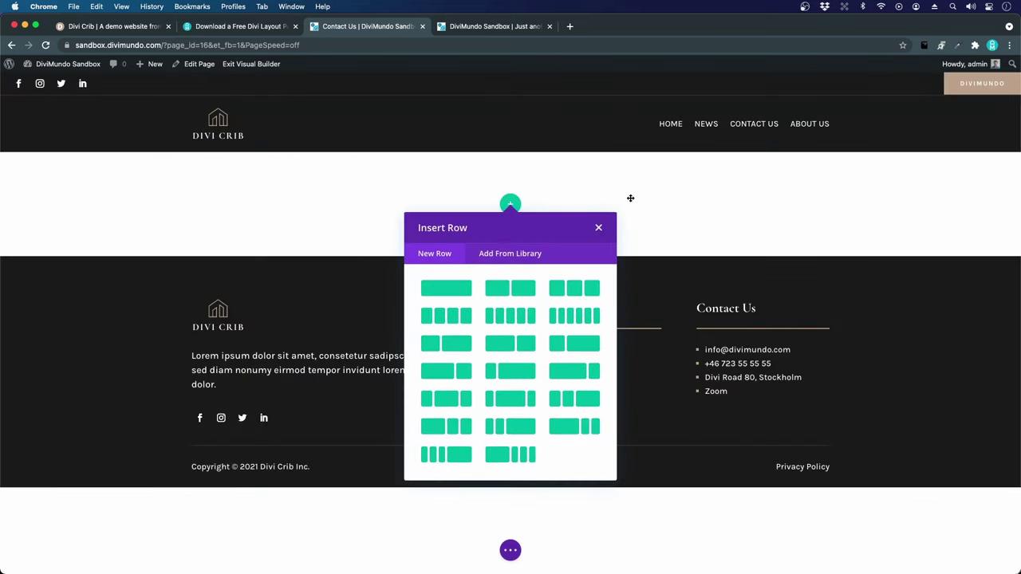
left_click(598, 228)
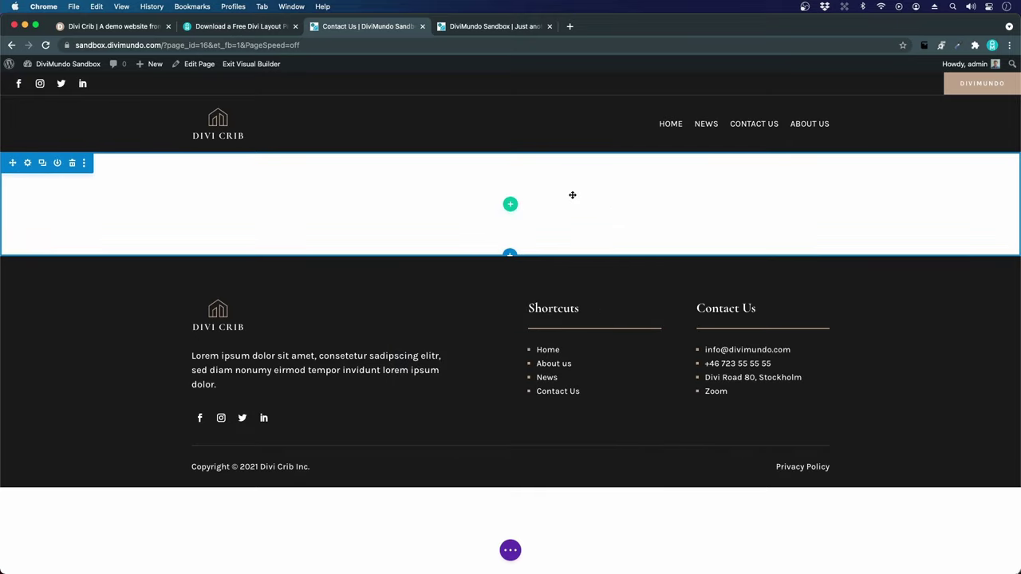
left_click(515, 551)
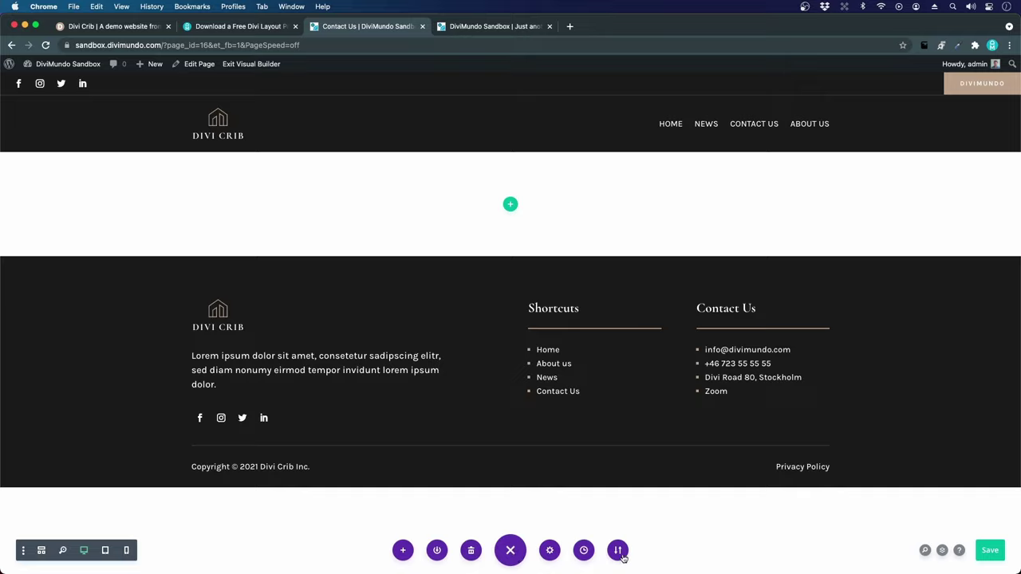
left_click(622, 557)
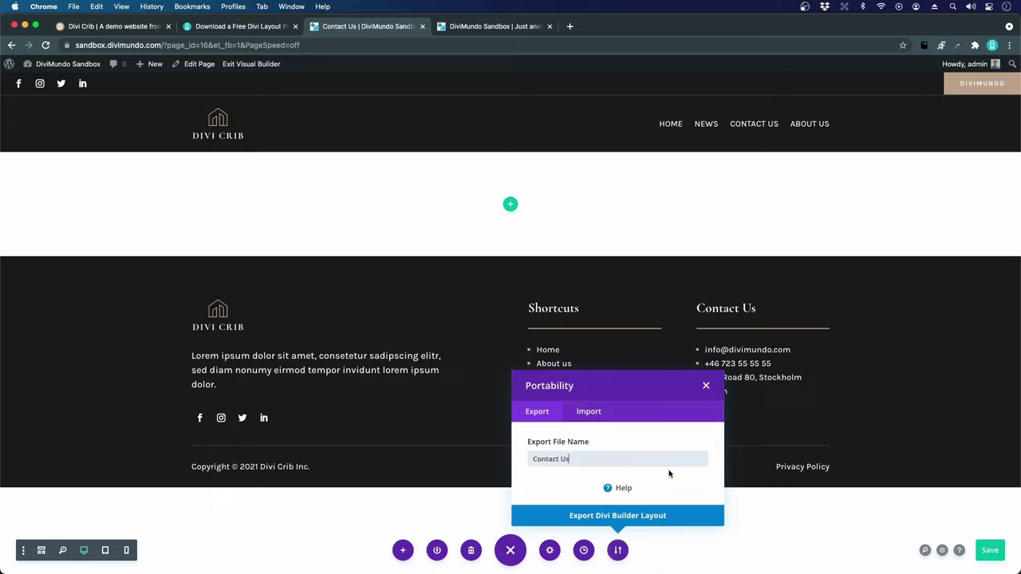
left_click(599, 410)
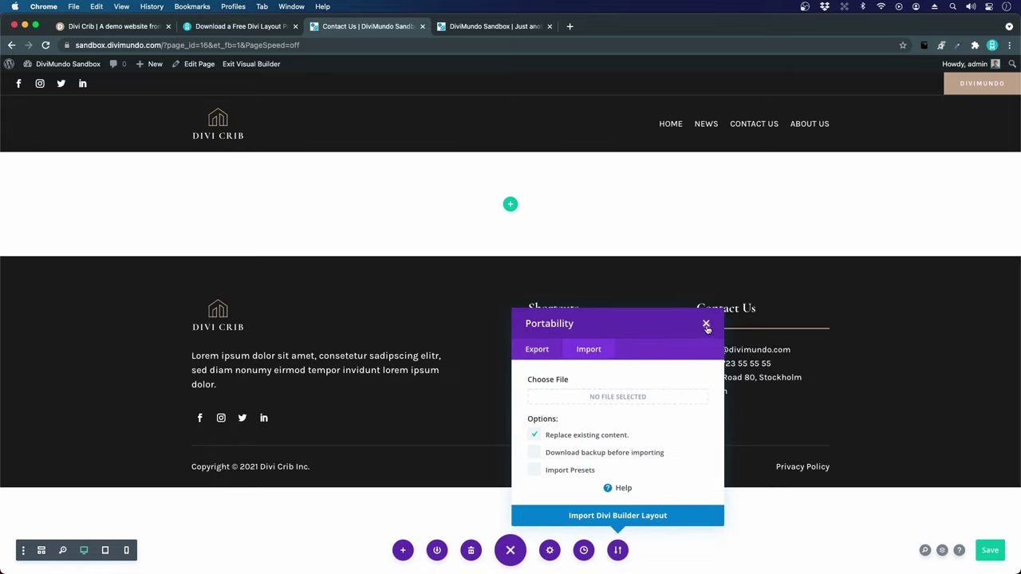
left_click(706, 324)
- Drag contact-us.json from the all-pages folder onto the import's Choose File area
mouse_move(263, 571)
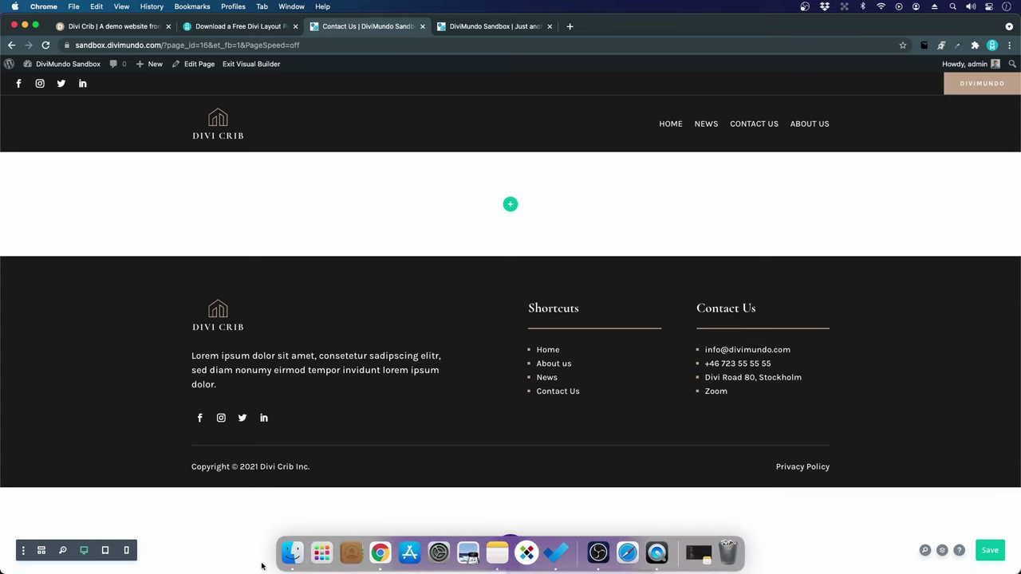
left_click(292, 553)
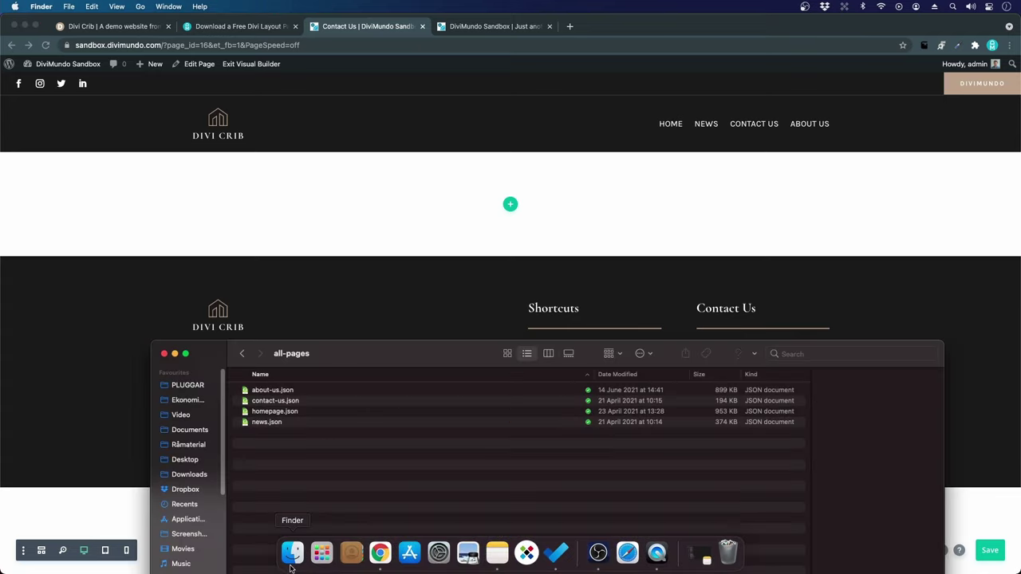
left_click_drag(348, 352, 317, 390)
left_click(259, 440)
left_click_drag(259, 442, 464, 217)
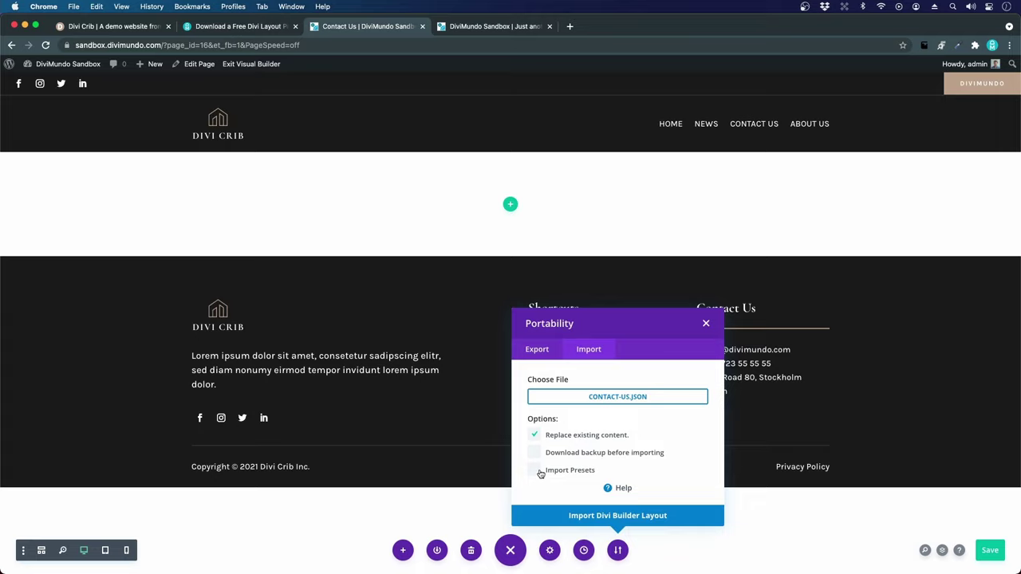
- Import the contact-us.json layout onto the Contact Us page
left_click(648, 518)
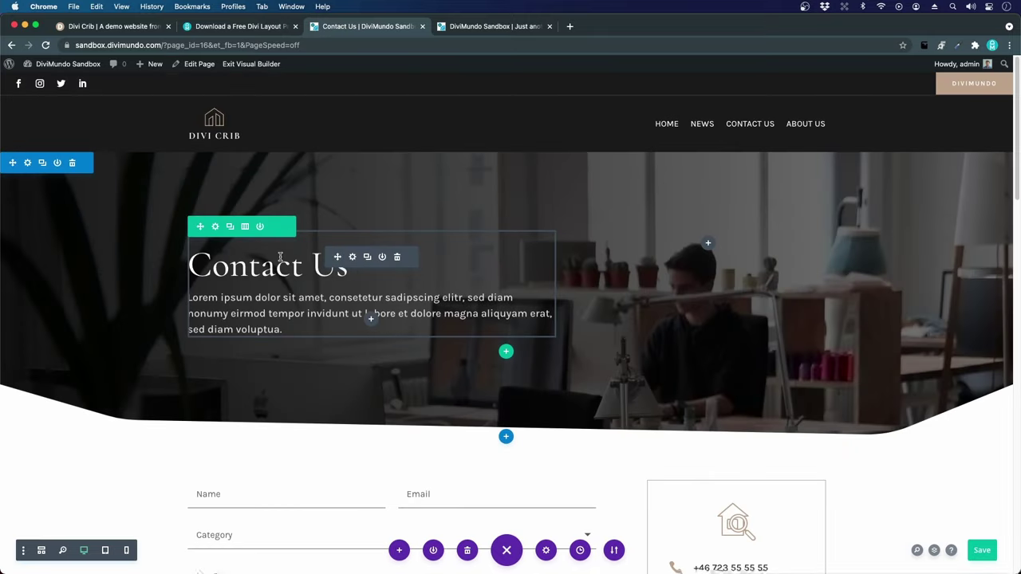
scroll(469, 350, "down", 2)
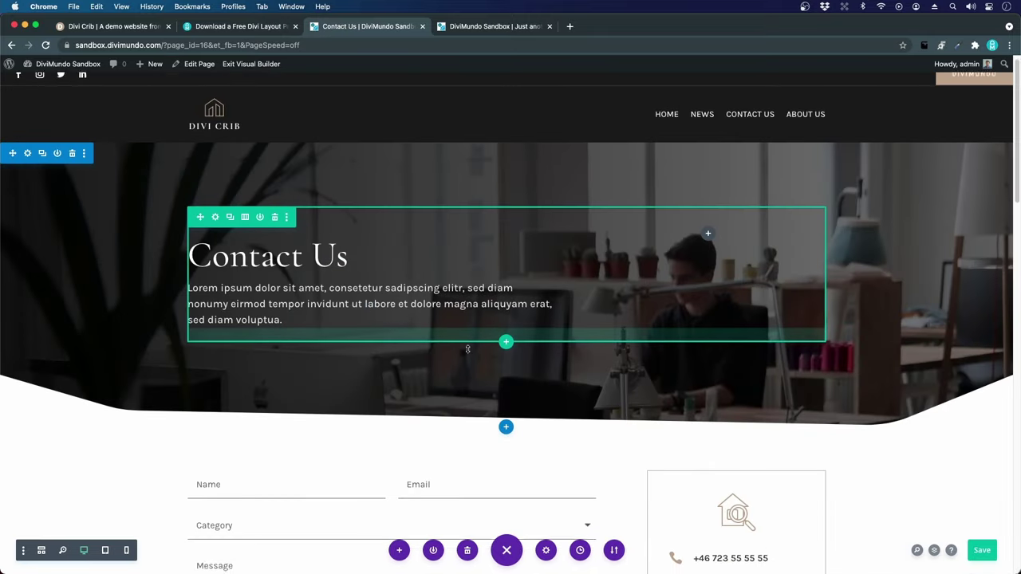
scroll(469, 349, "up", 3)
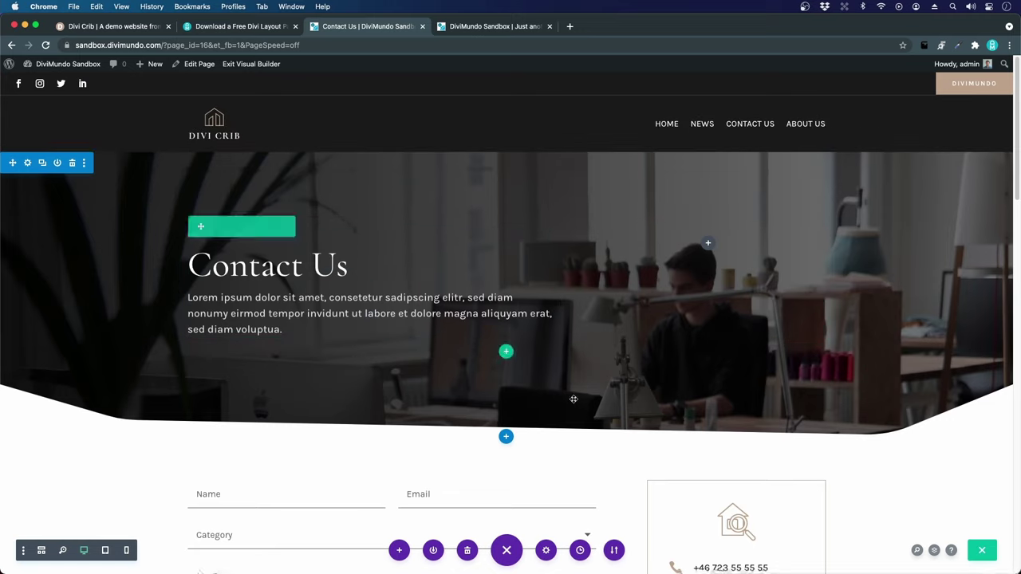
scroll(707, 396, "down", 10)
scroll(708, 396, "up", 10)
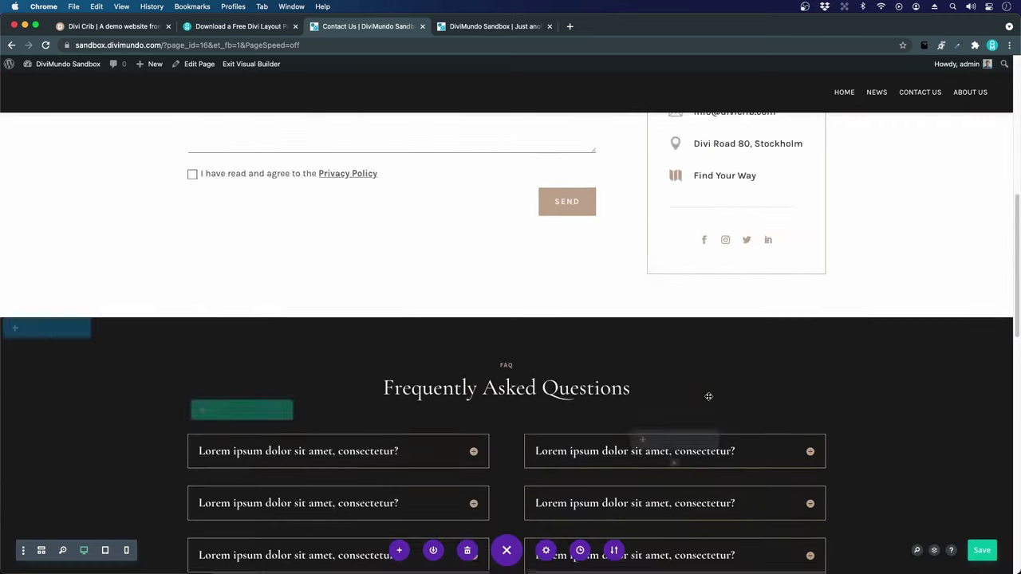
- Save the page, exit the Visual Builder, and scroll through the live Contact Us page
left_click(994, 561)
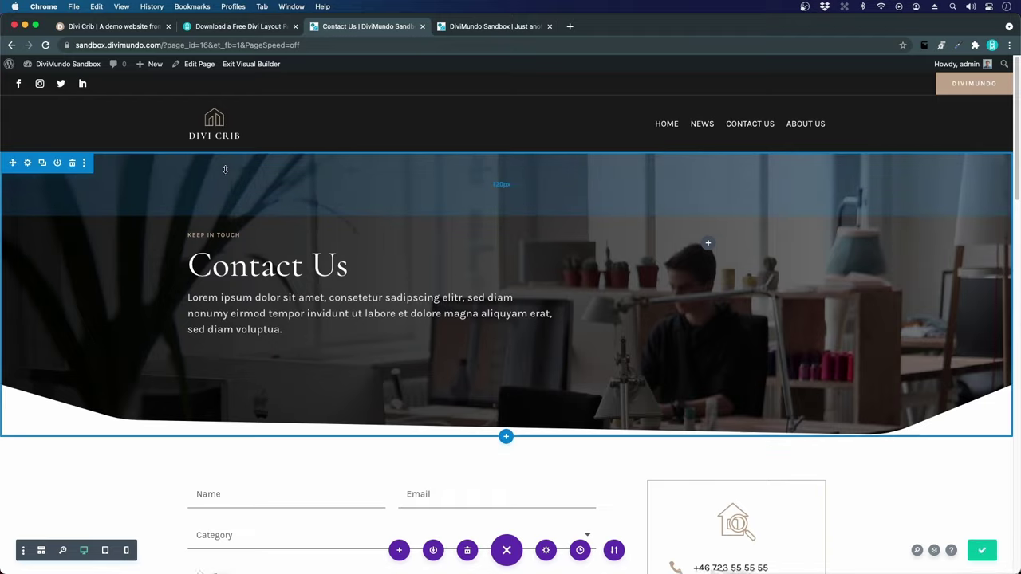
left_click(253, 64)
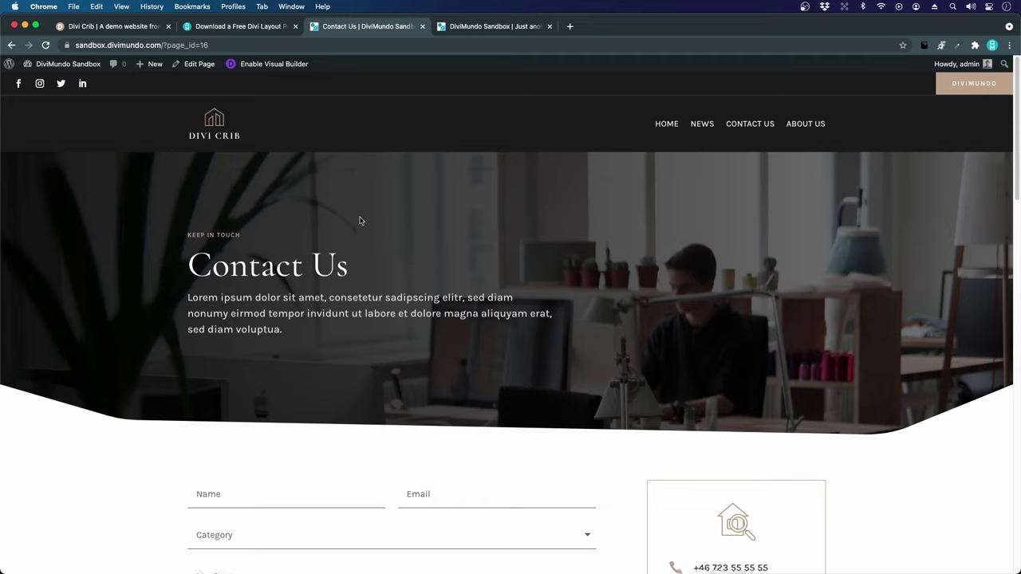
scroll(443, 324, "down", 3)
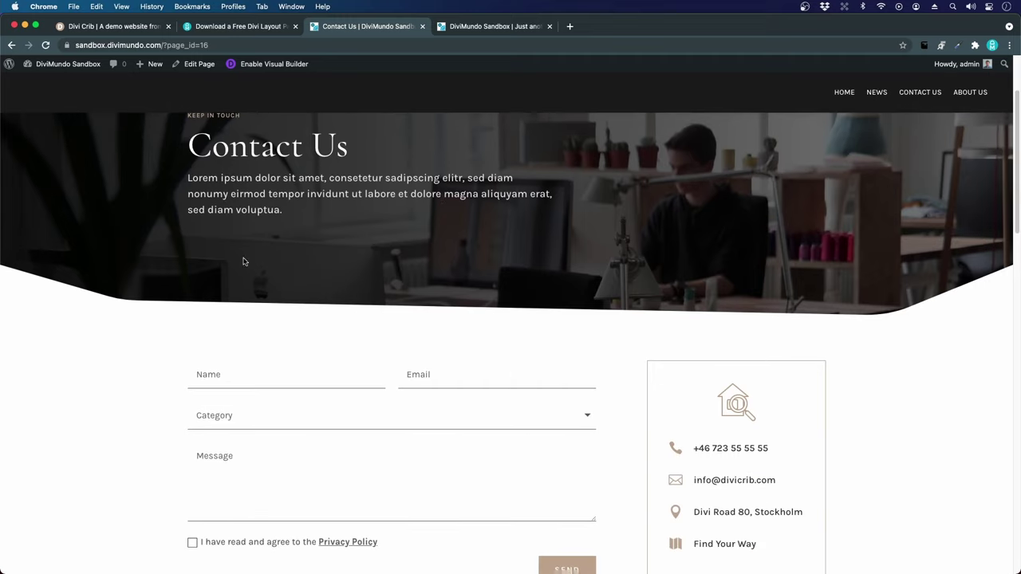
scroll(364, 284, "down", 5)
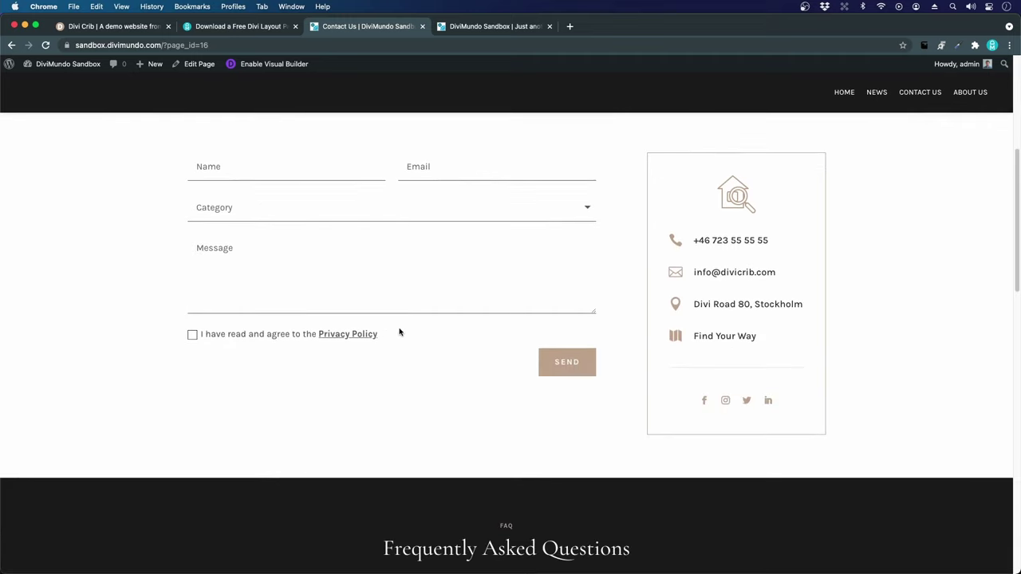
scroll(399, 333, "down", 5)
scroll(399, 332, "down", 10)
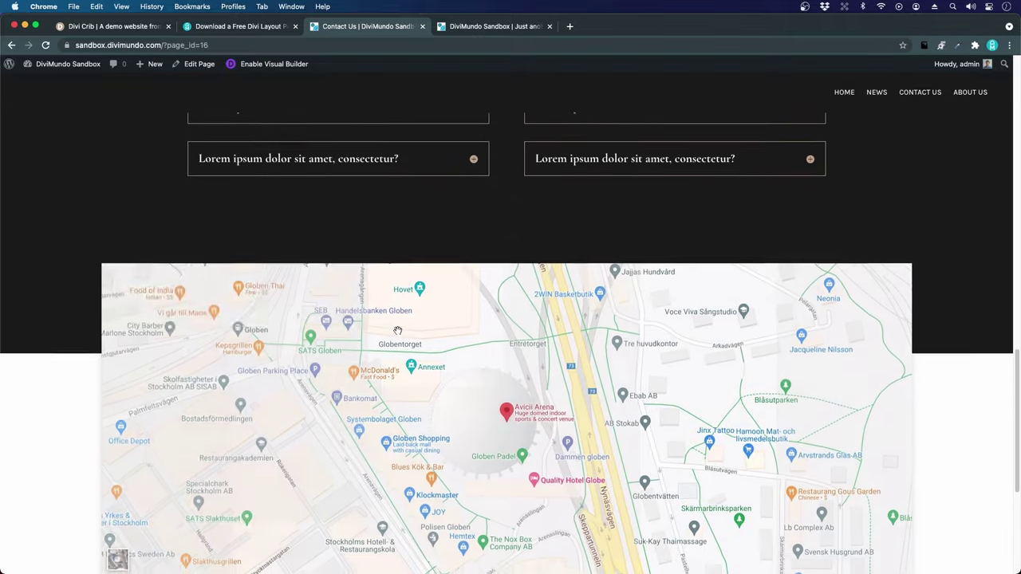
scroll(397, 330, "down", 3)
key("Home")
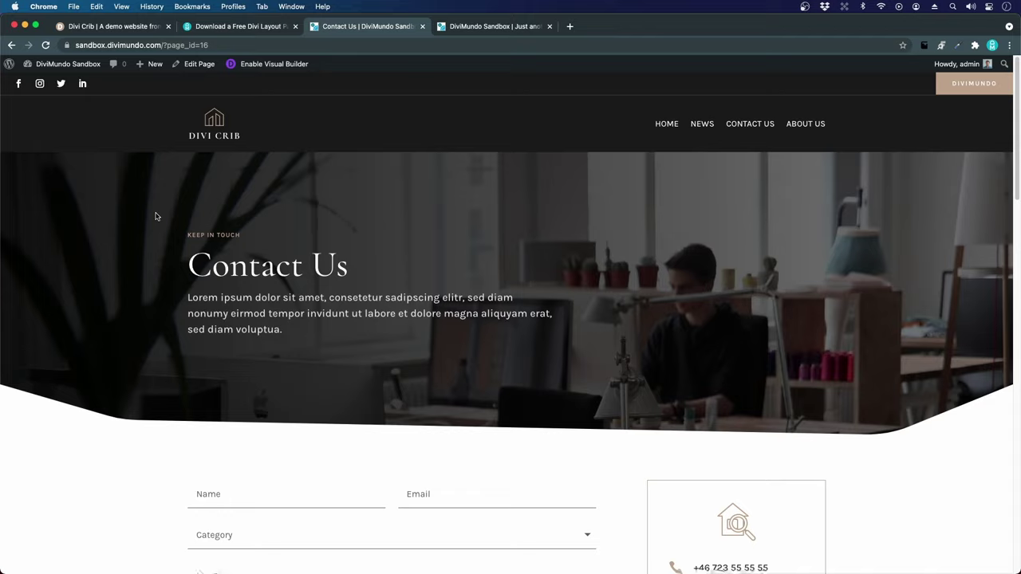
- Export all Theme Builder templates from Portability under the name 'My theme builder design'
left_click(55, 71)
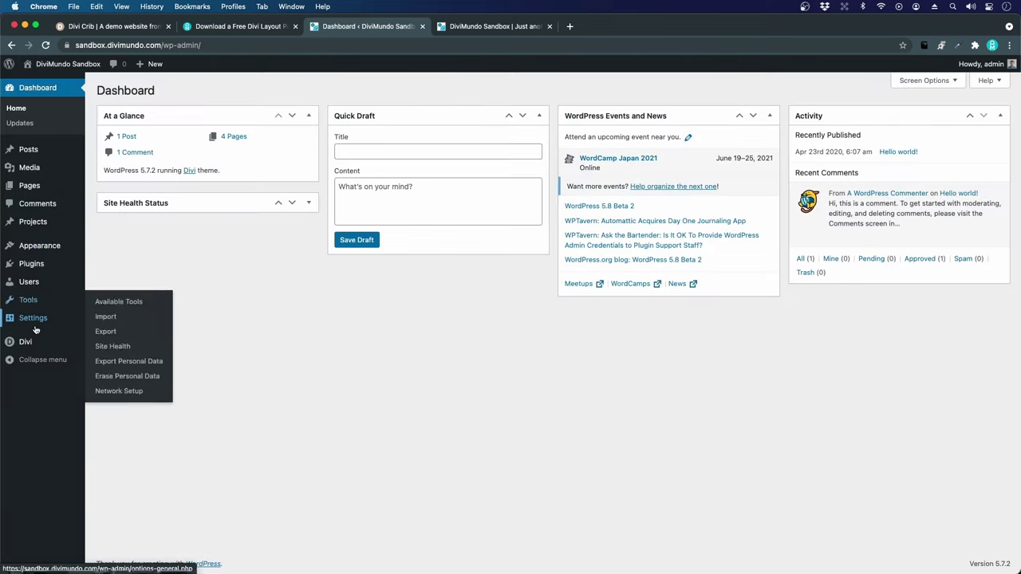
mouse_move(34, 342)
left_click(119, 358)
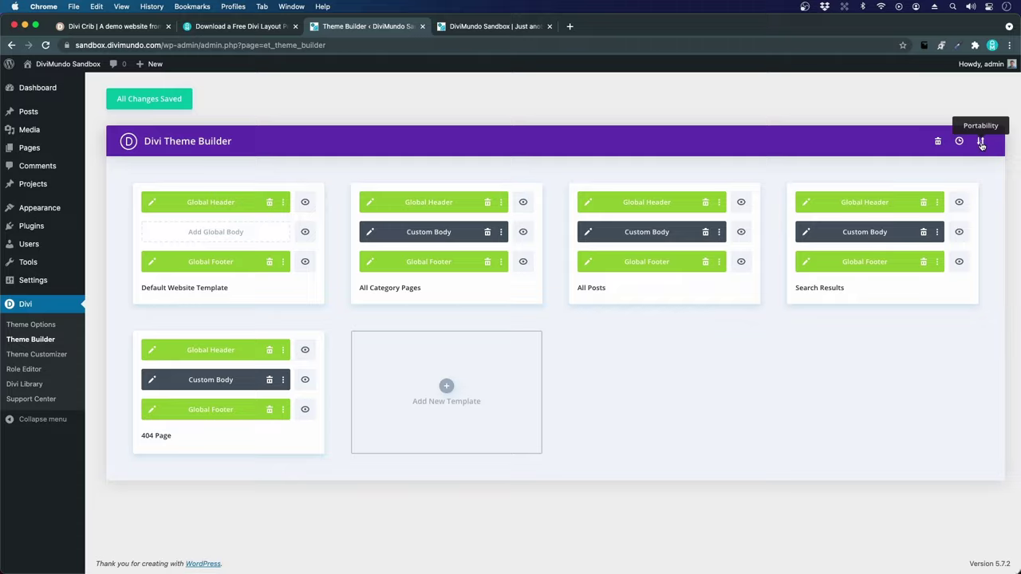
left_click(981, 142)
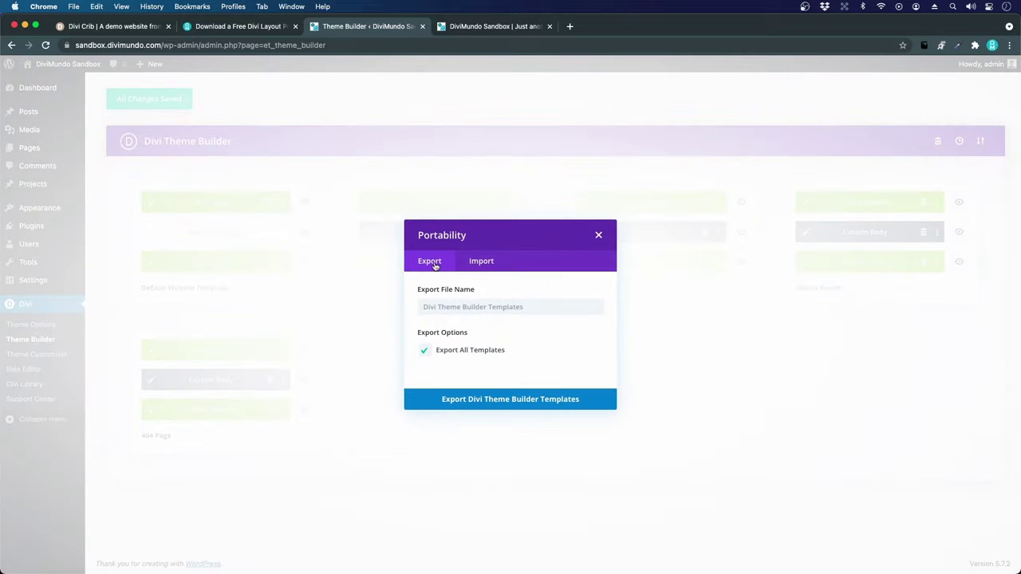
left_click(452, 307)
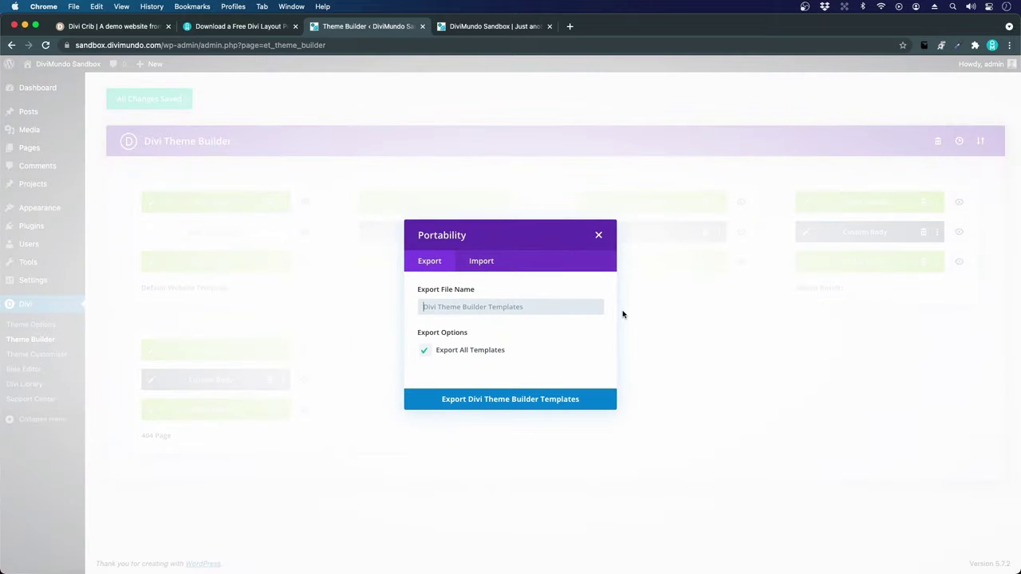
type("My theme builder design")
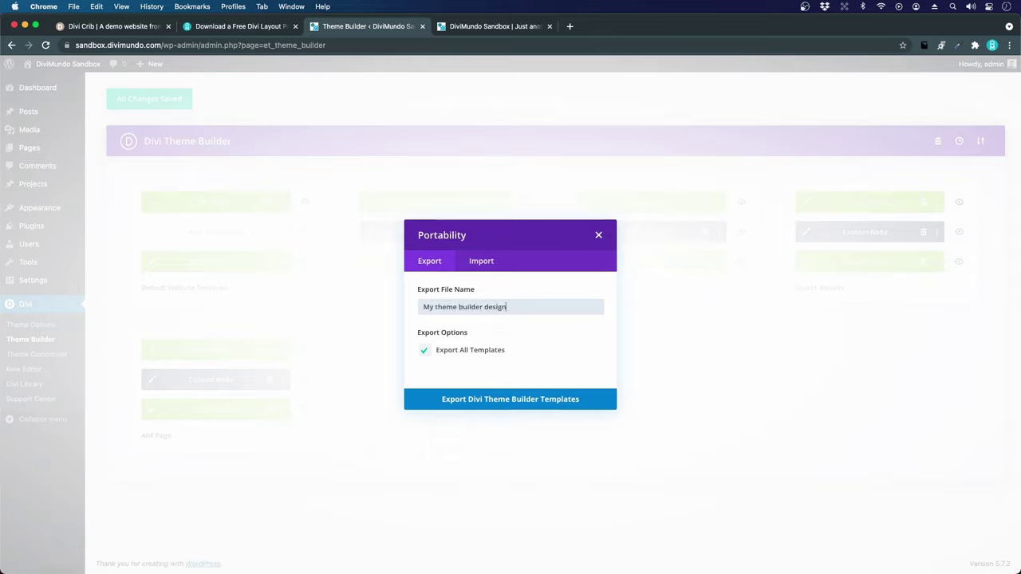
left_click(476, 352)
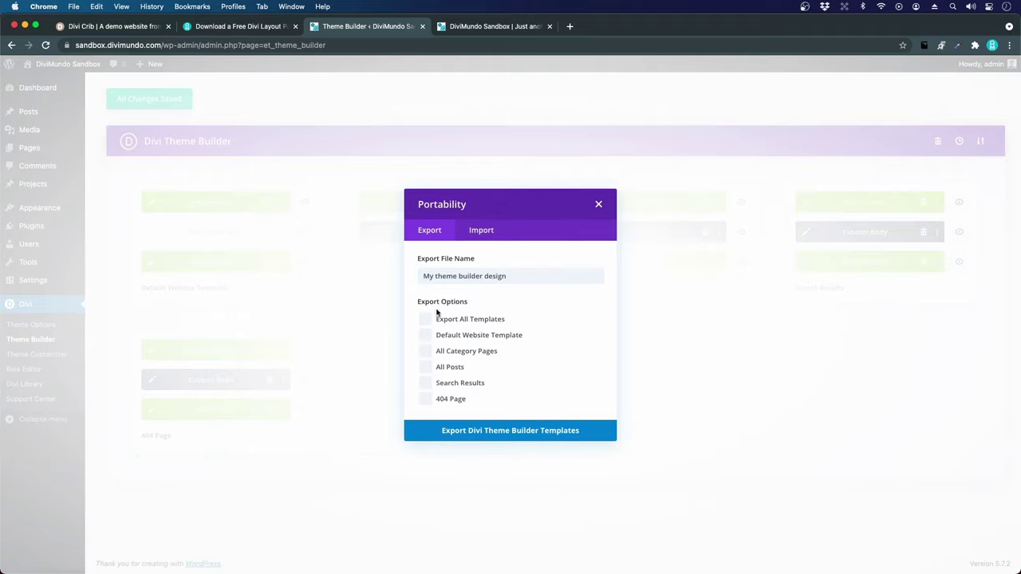
left_click(428, 324)
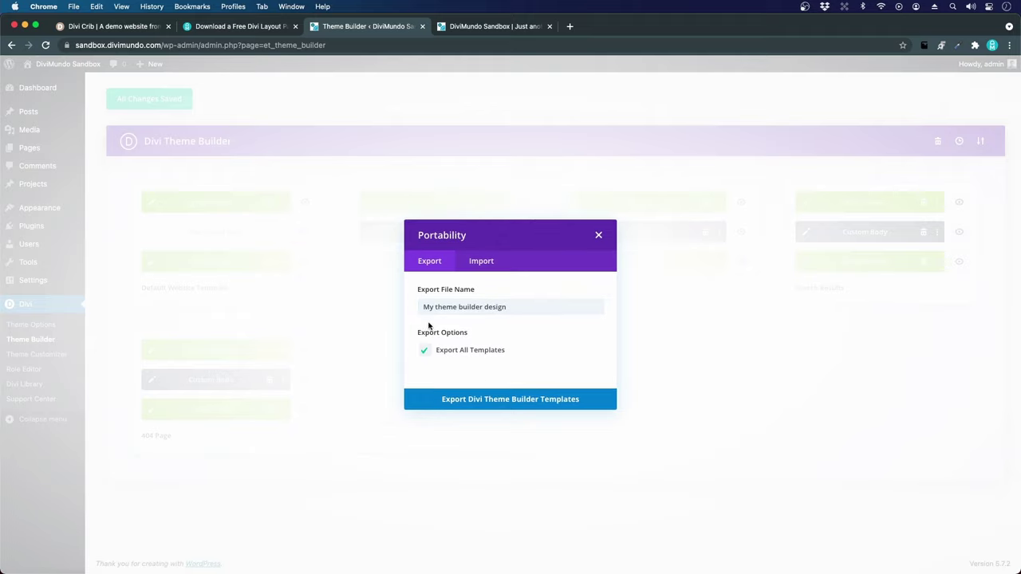
left_click(499, 401)
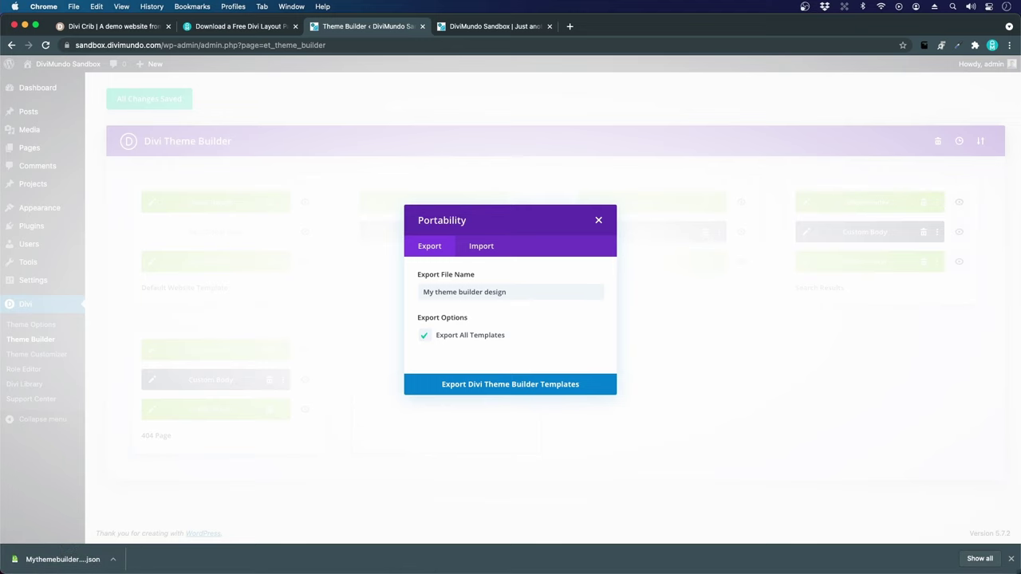
left_click(599, 221)
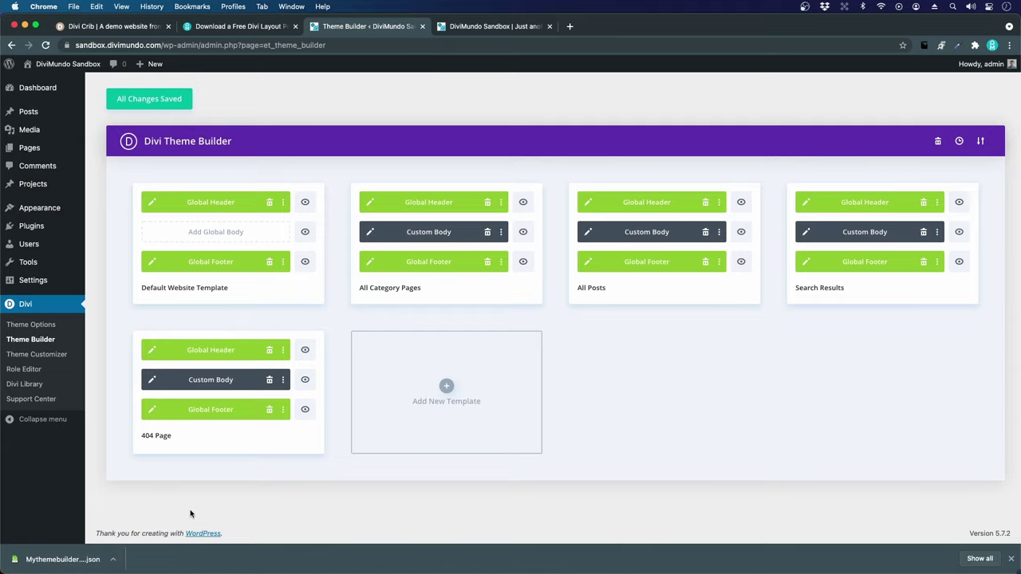
- Load the site's front page and open Contact Us in the Visual Builder
left_click(120, 46)
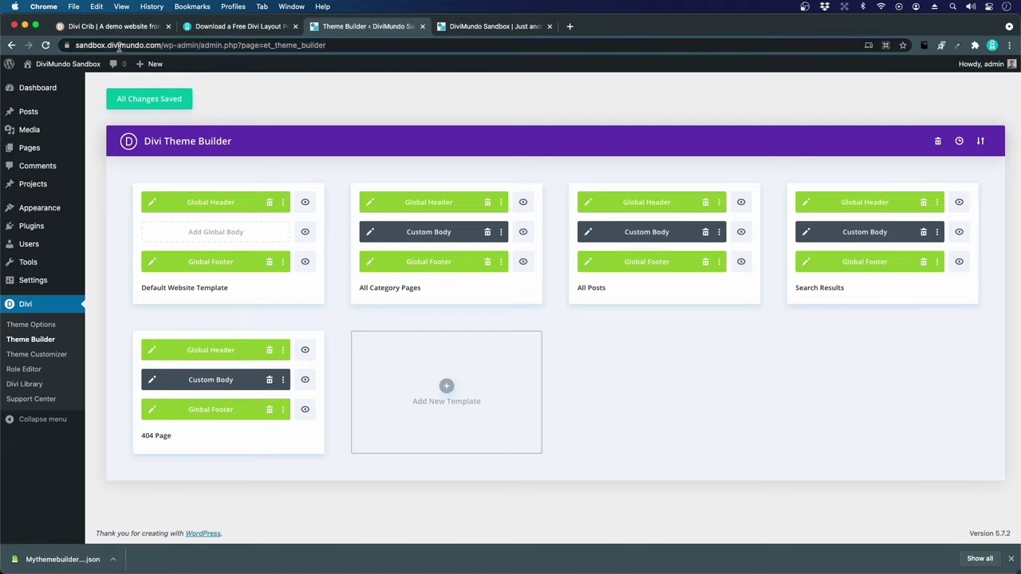
left_click_drag(189, 45, 596, 44)
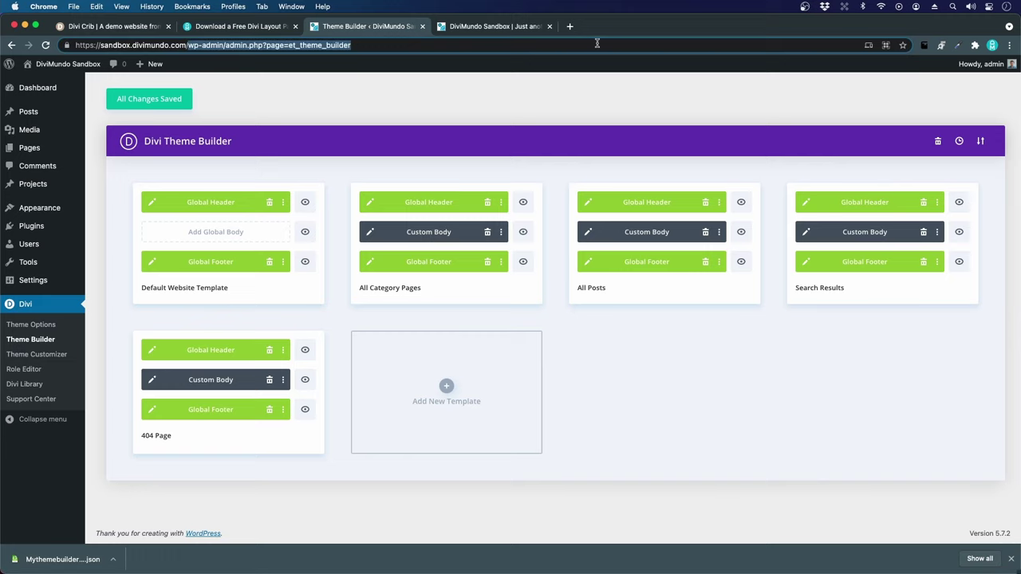
key("BackSpace")
key("Return")
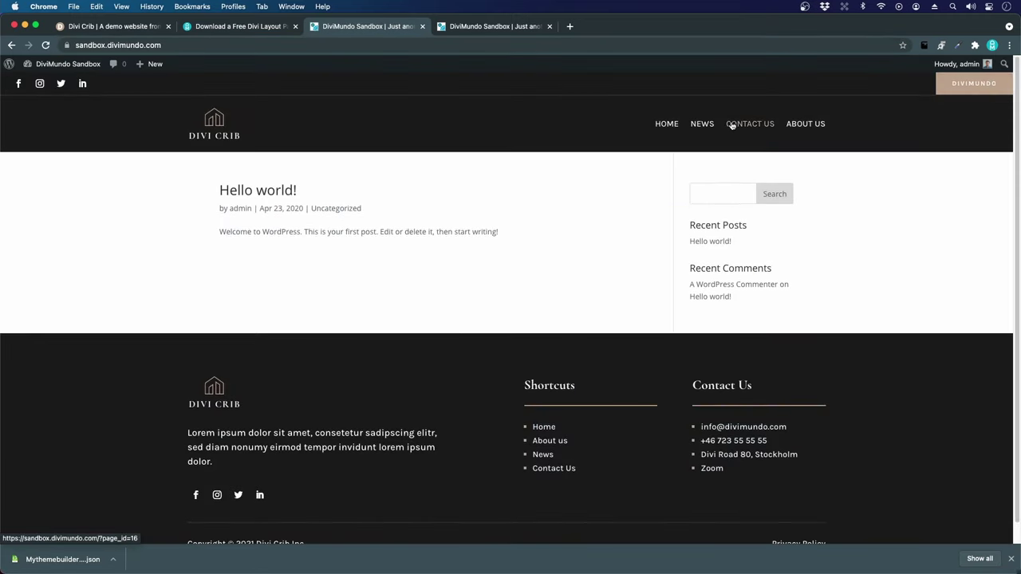
left_click(732, 125)
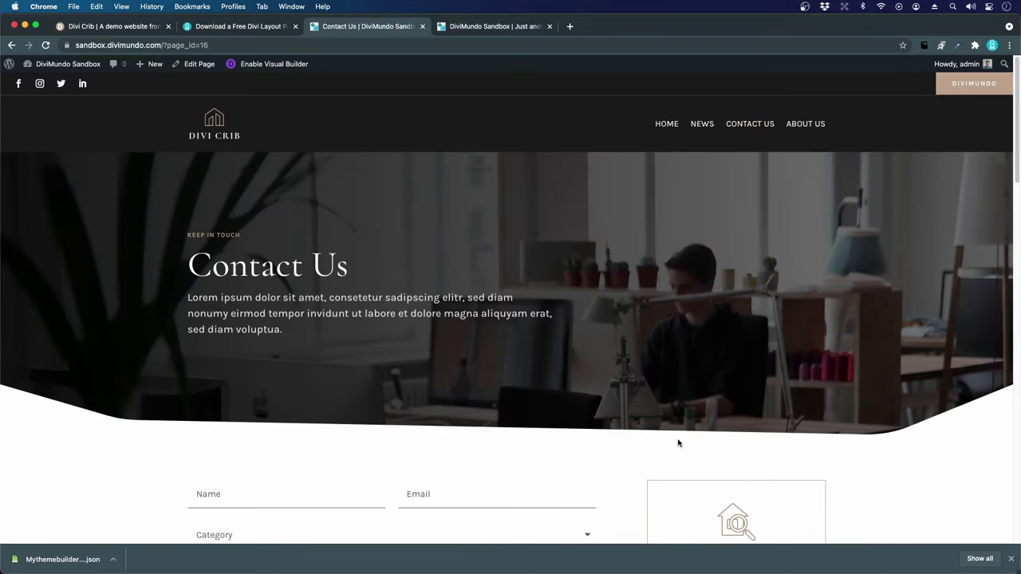
left_click(275, 65)
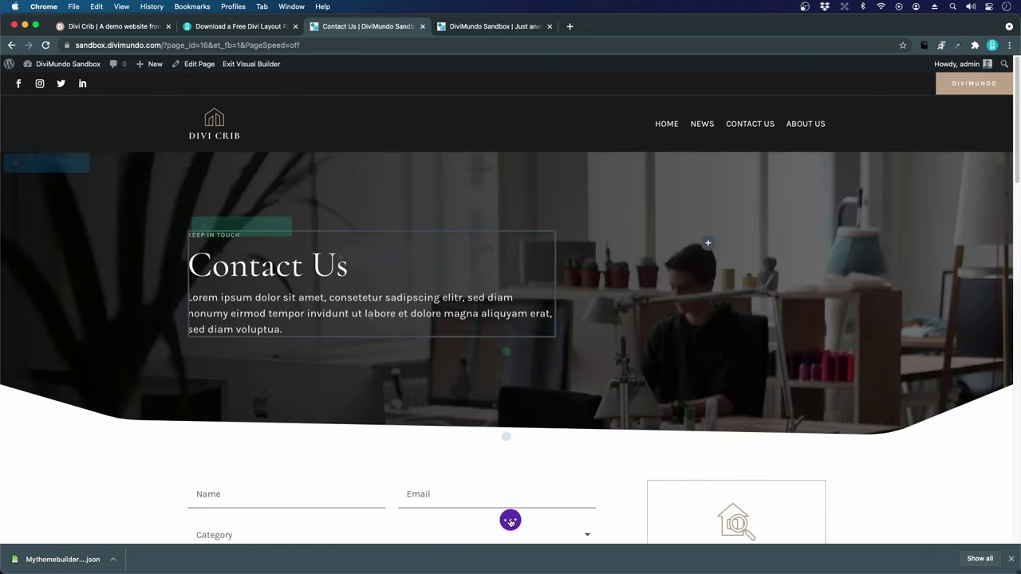
- Export the Contact Us layout from page Portability as Contact Us.json
left_click(508, 521)
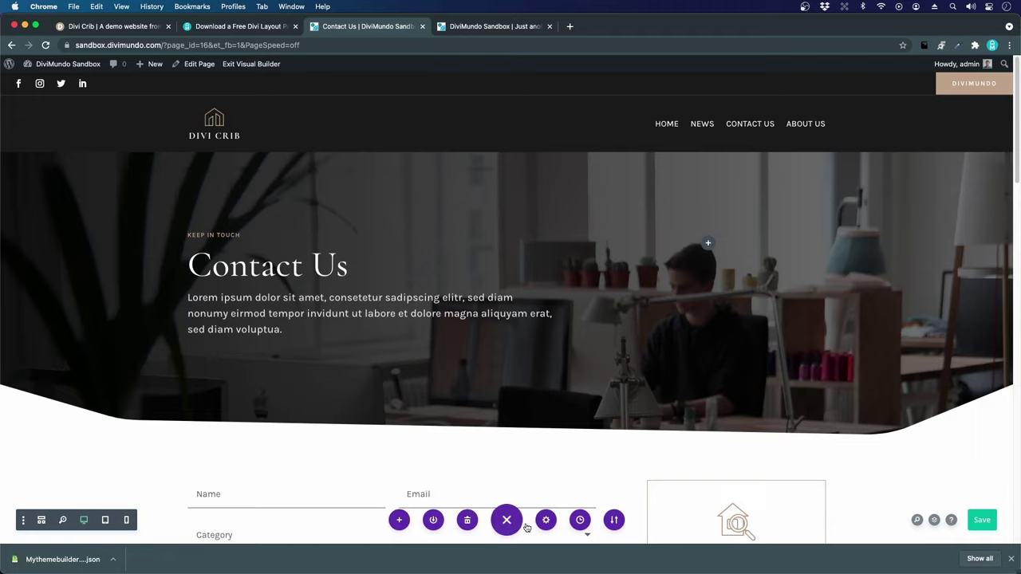
left_click(614, 520)
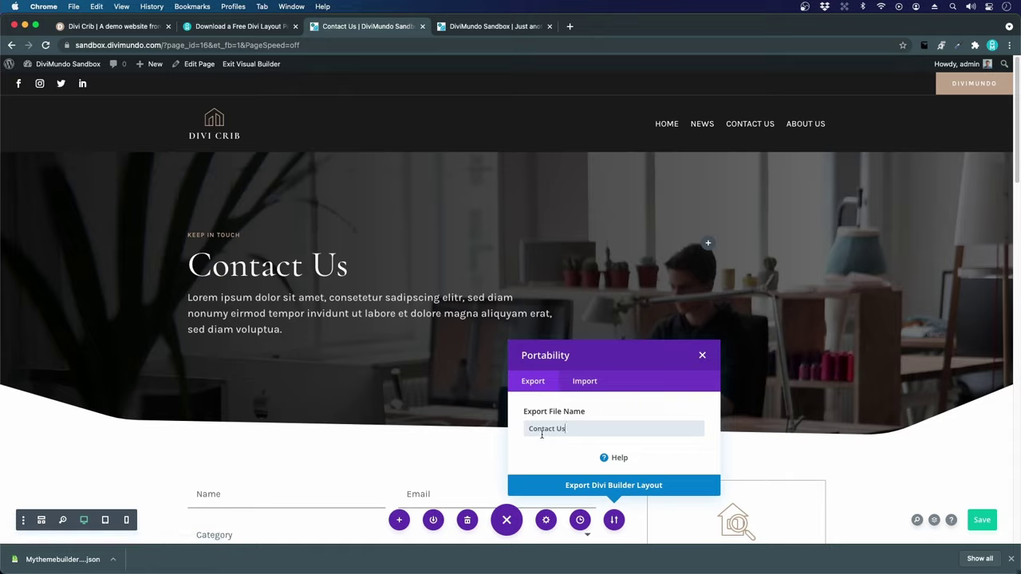
left_click(606, 487)
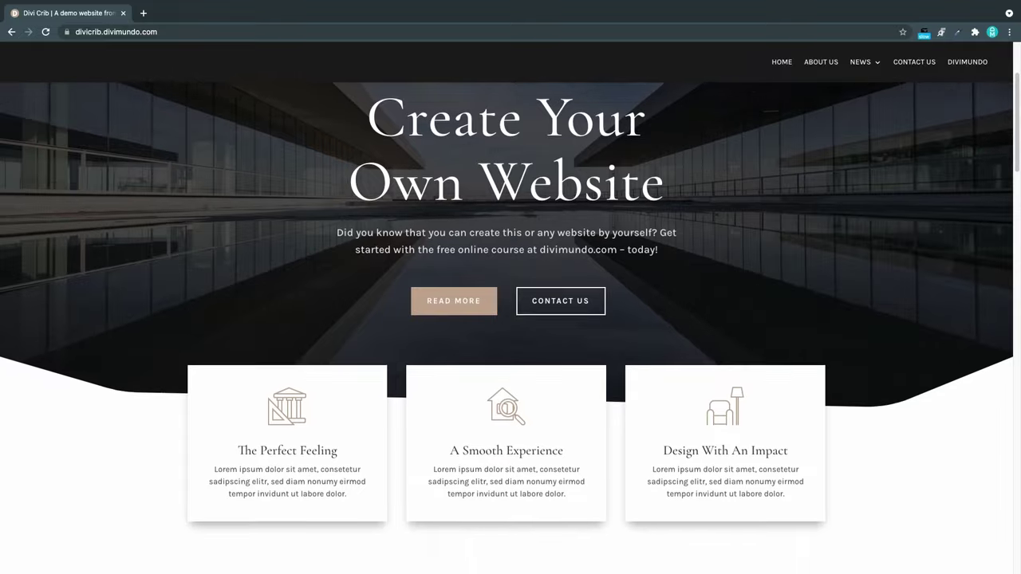
- Scroll the Divi Crib homepage from top to footer
scroll(510, 319, "down", 3)
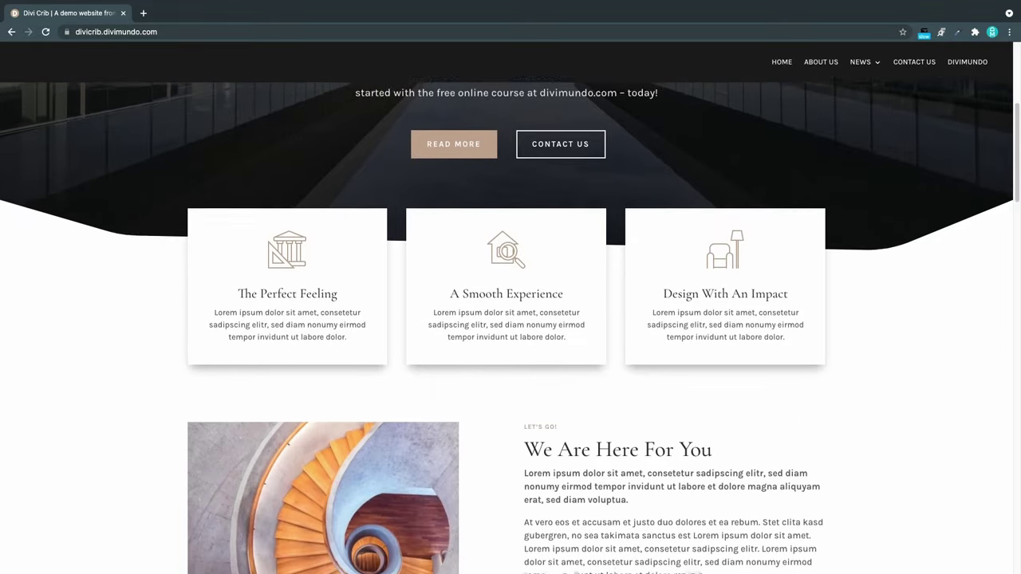
scroll(510, 319, "down", 3)
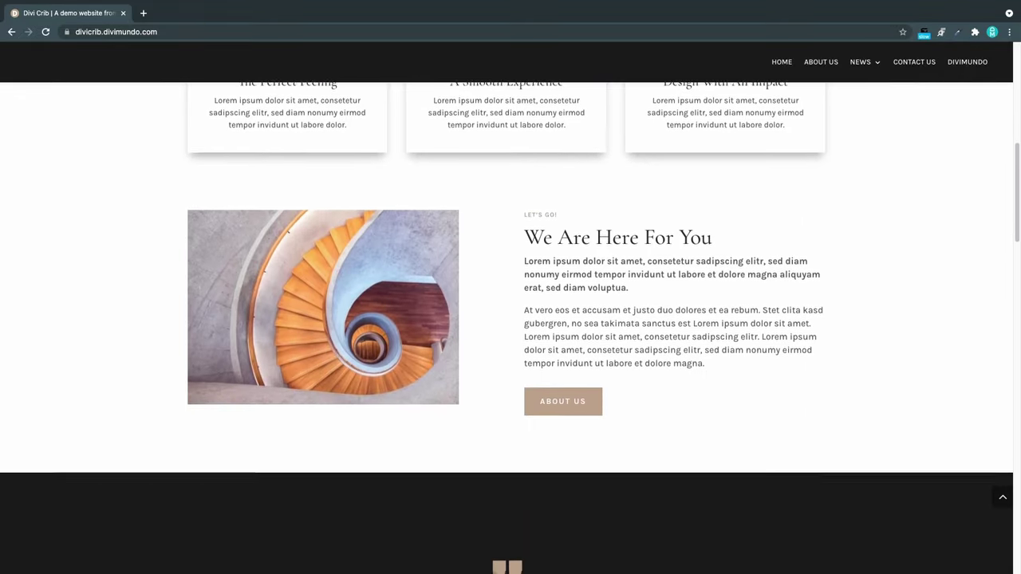
scroll(511, 319, "down", 3)
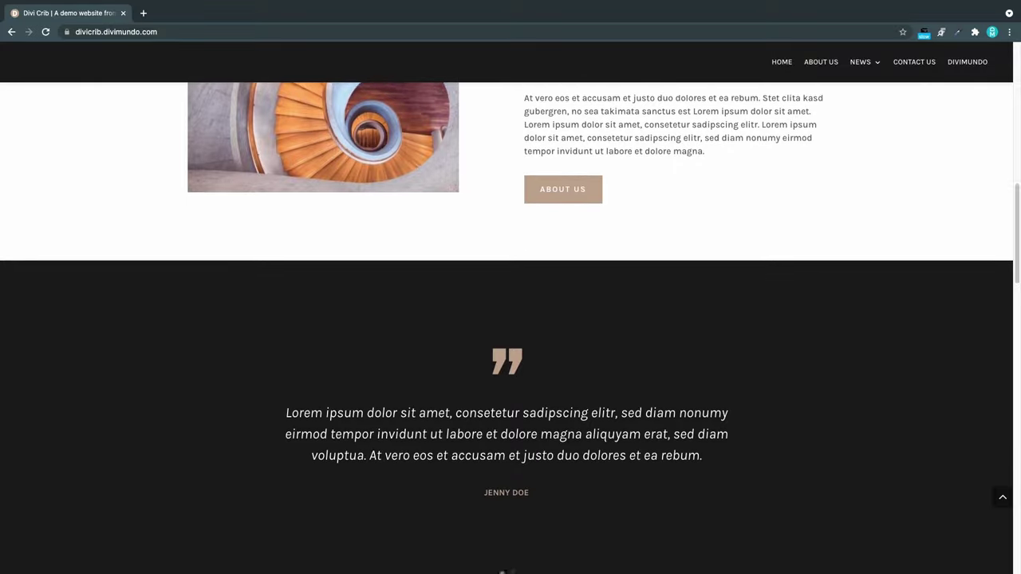
scroll(510, 319, "down", 3)
scroll(510, 319, "down", 3)
scroll(510, 319, "down", 3)
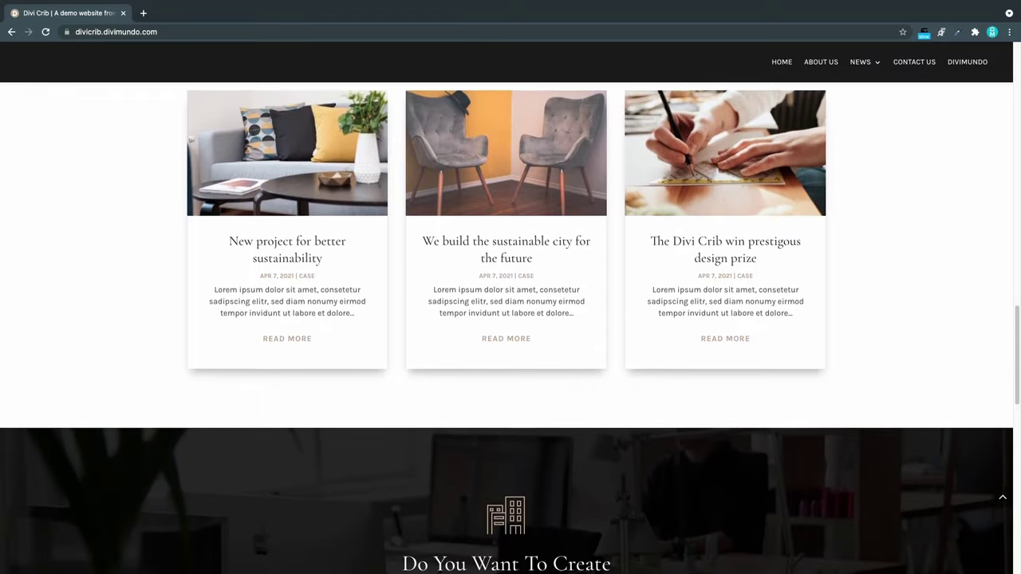
scroll(510, 319, "down", 3)
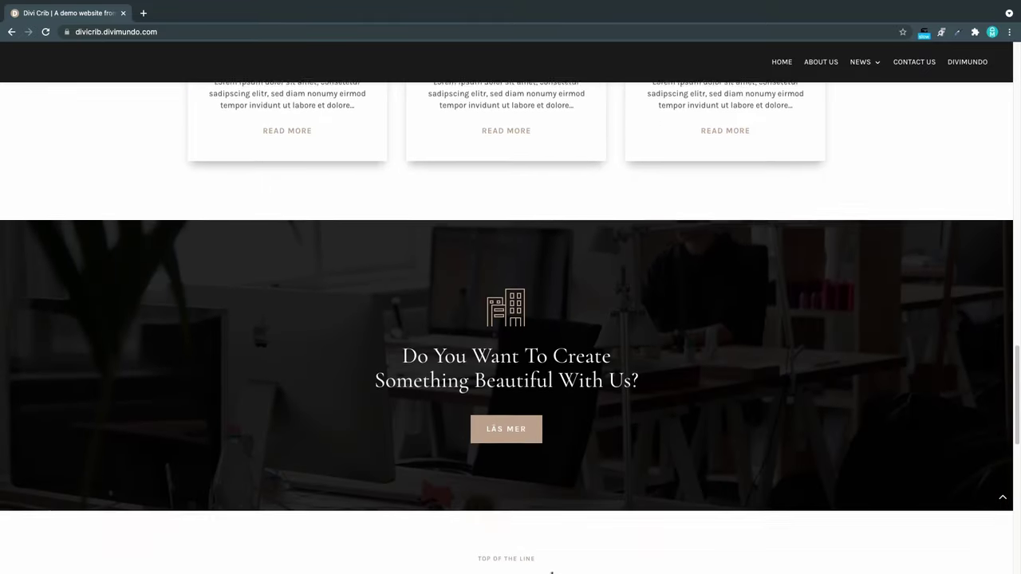
scroll(510, 319, "down", 3)
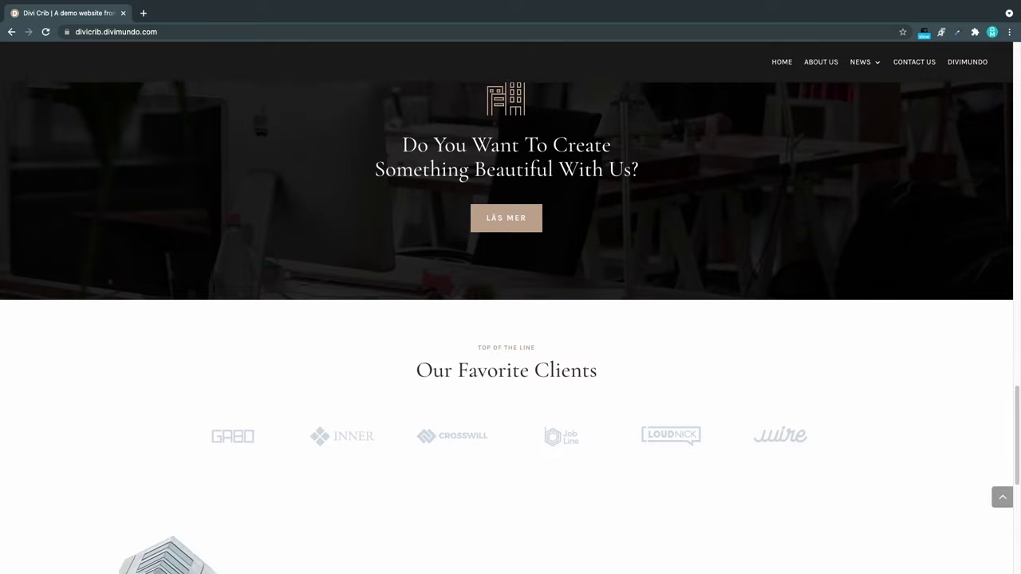
scroll(510, 319, "down", 3)
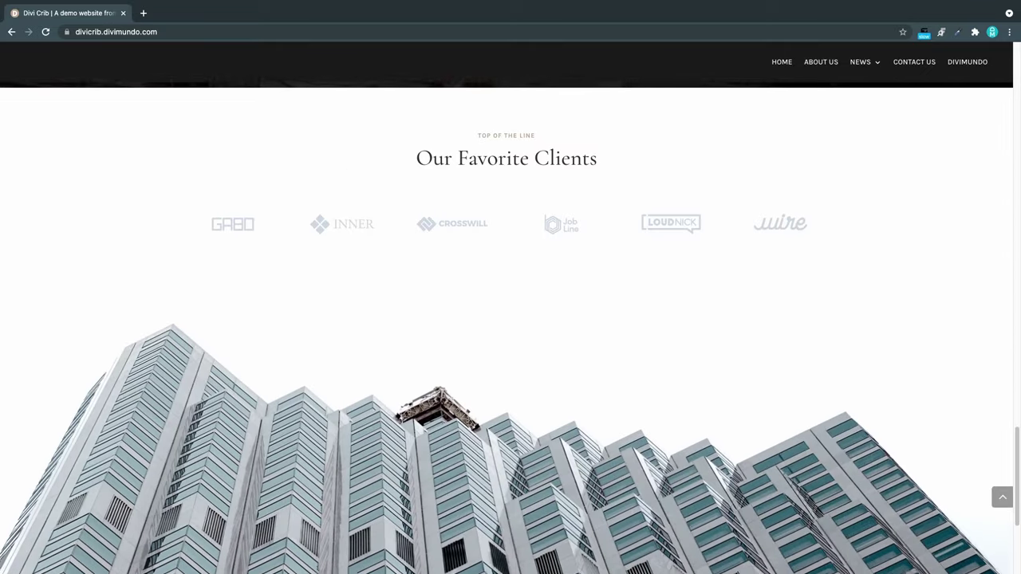
scroll(511, 319, "down", 3)
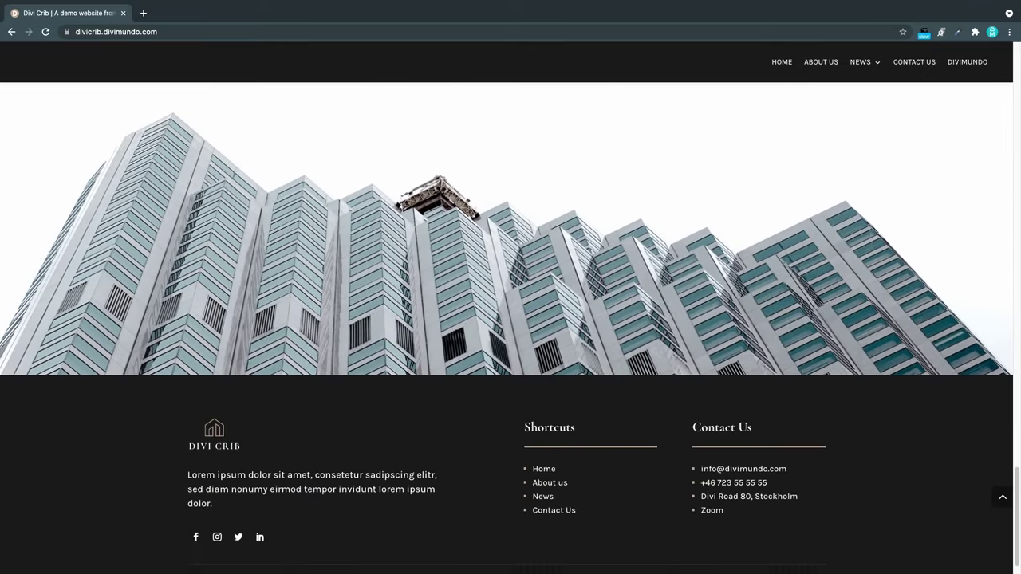
scroll(511, 319, "down", 1)
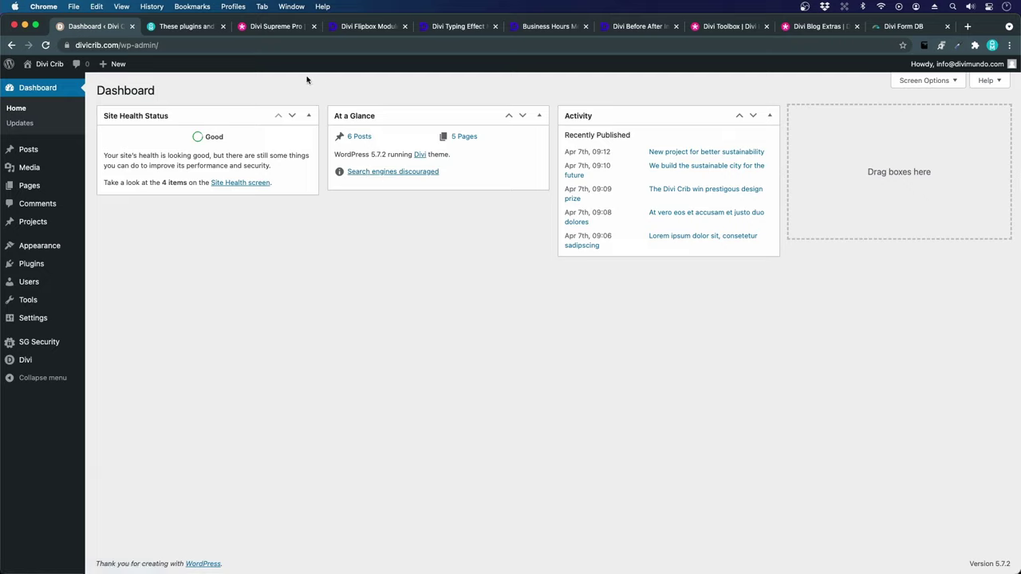
- Uncheck 'Discourage search engines from indexing this site' in Reading Settings, save, and return to divimundo plugins
mouse_move(64, 317)
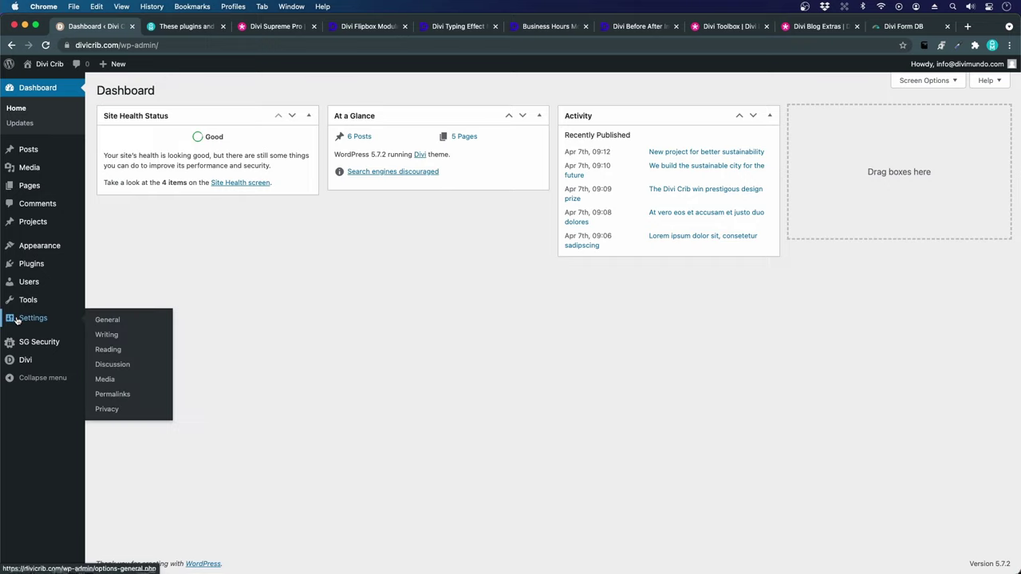
left_click(114, 349)
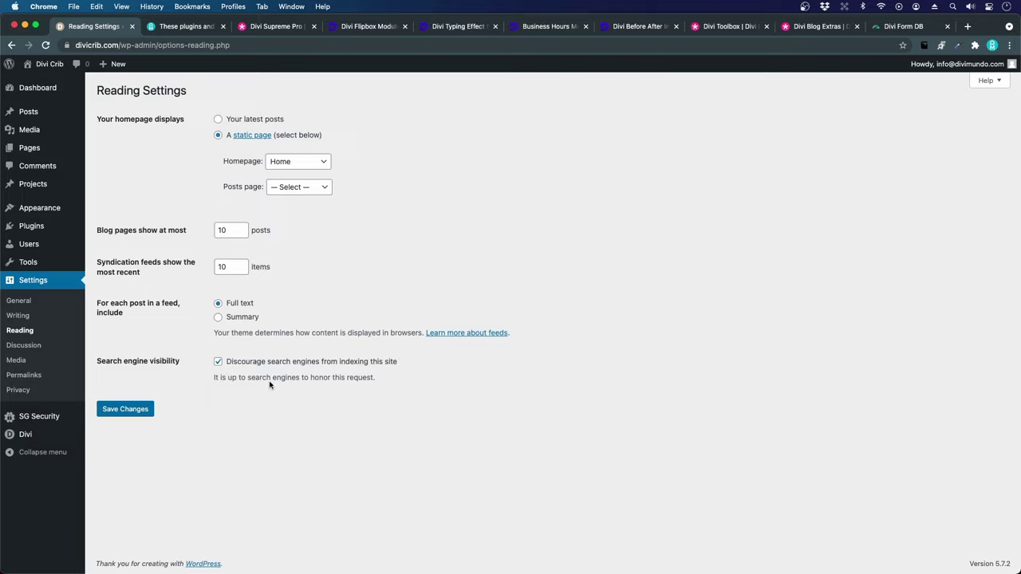
left_click(218, 363)
left_click(134, 410)
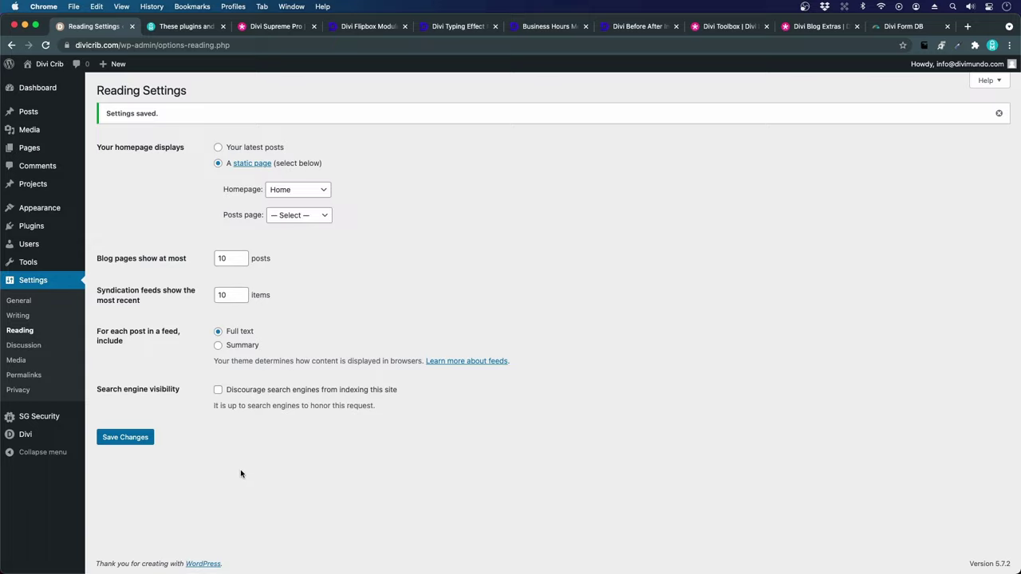
left_click(177, 27)
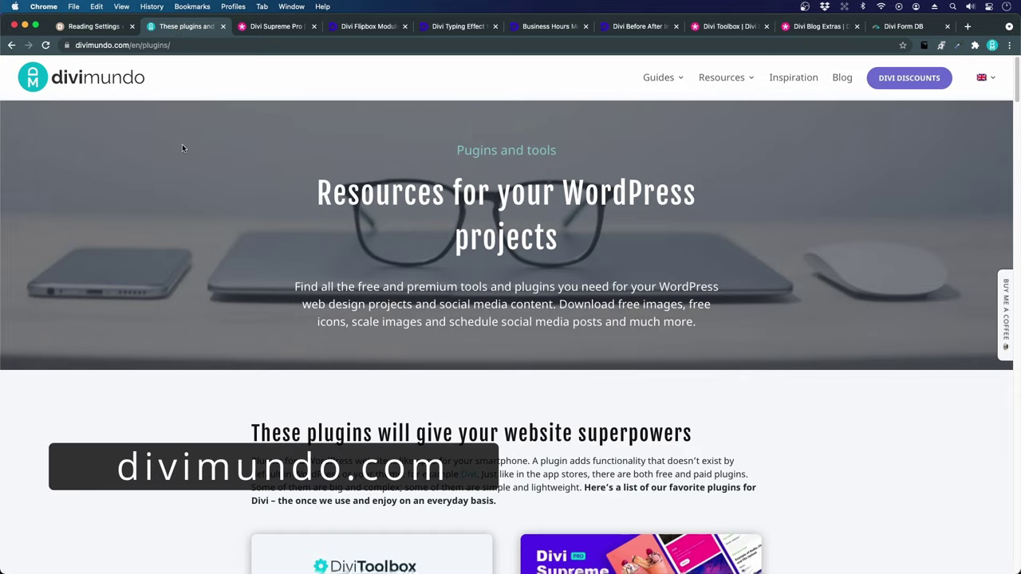
- Scroll to the Divi Toolbox and Divi Supreme Pro cards, then view the Divi Flipbox Module demo
mouse_move(744, 80)
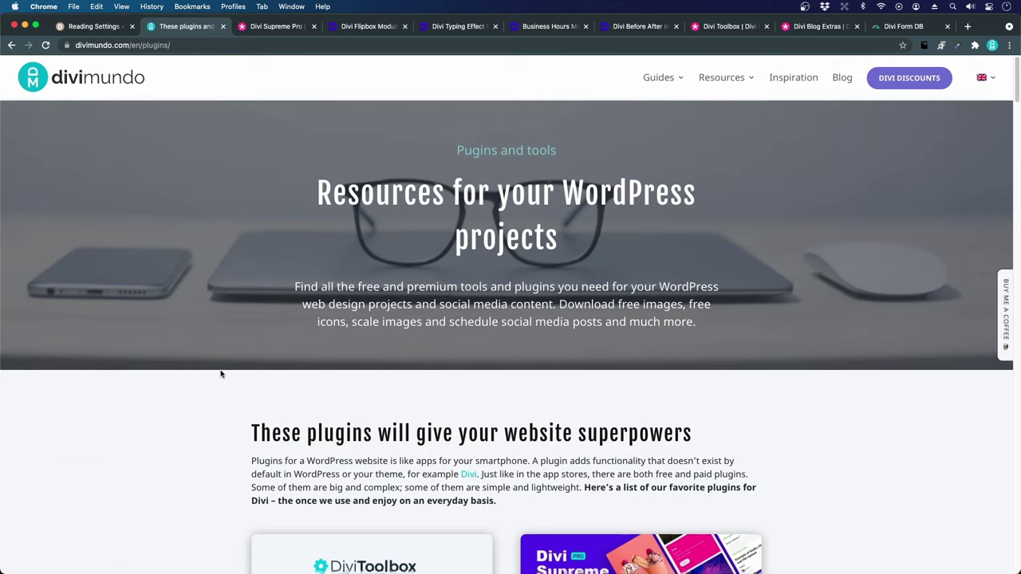
scroll(221, 373, "down", 8)
scroll(222, 374, "up", 5)
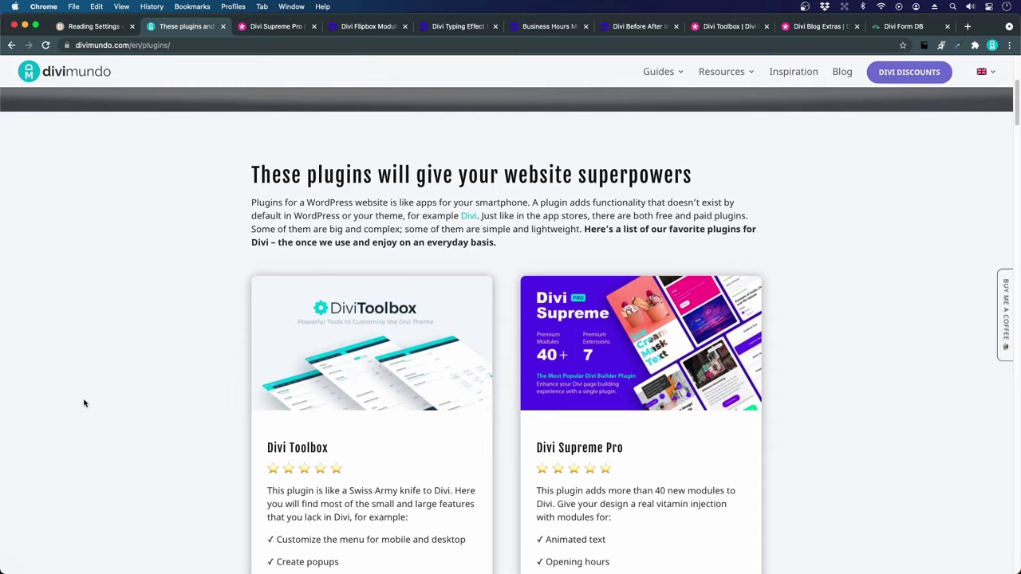
scroll(126, 361, "down", 2)
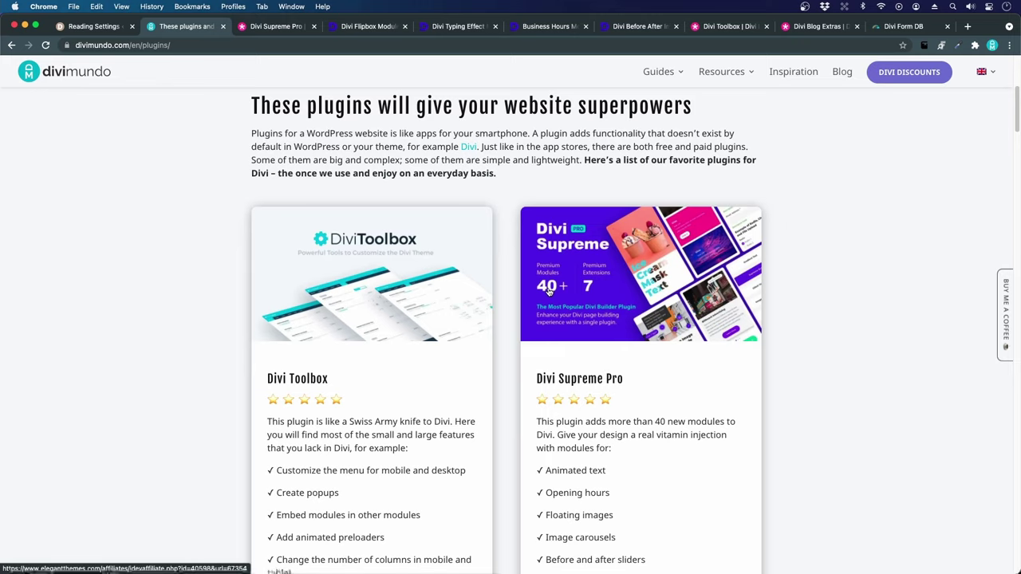
scroll(640, 372, "down", 1)
scroll(640, 372, "down", 1)
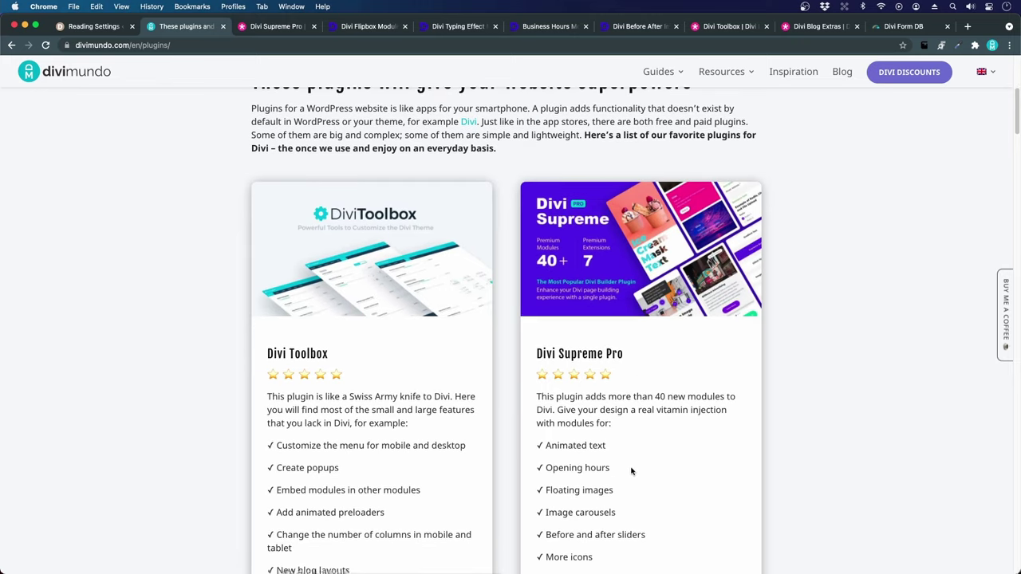
scroll(634, 470, "down", 1)
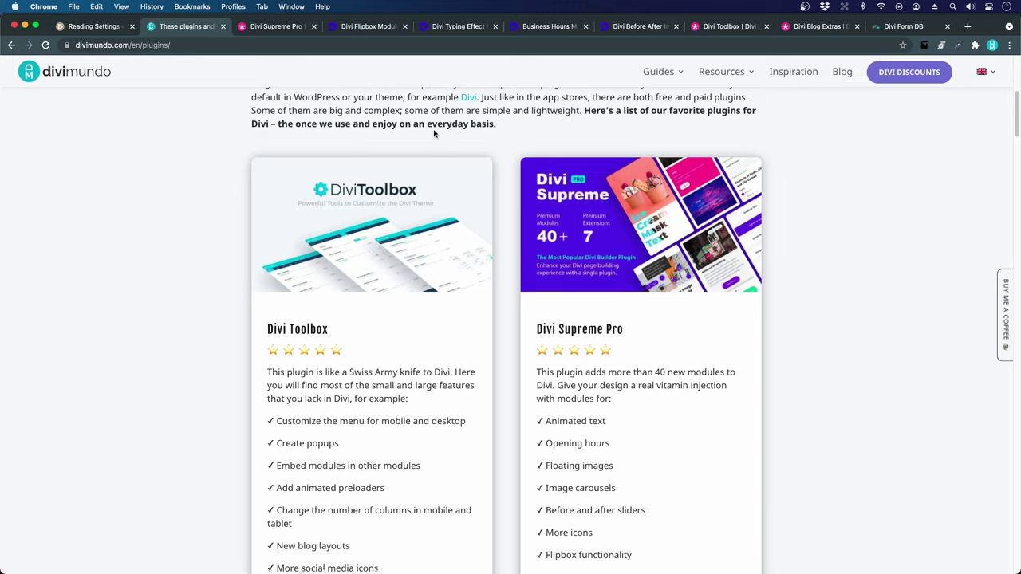
left_click(363, 27)
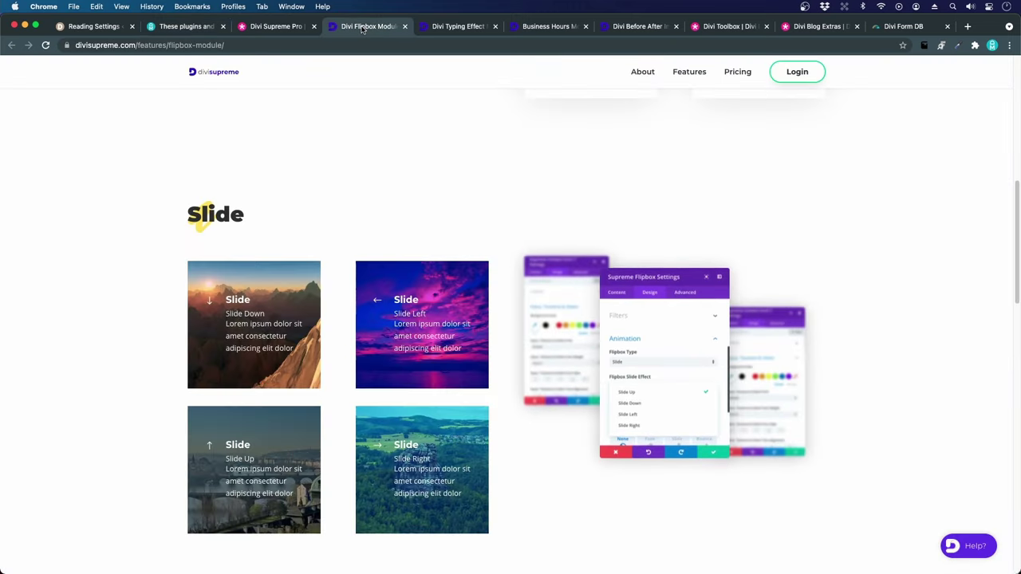
- View the Divi Supreme Typing Effect and Business Hours module demos
mouse_move(241, 343)
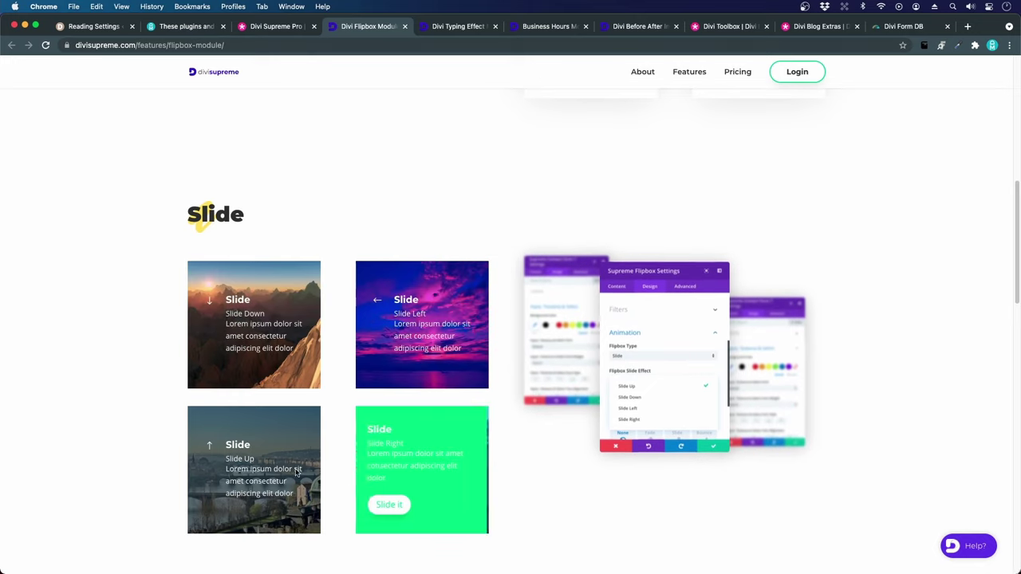
left_click(453, 25)
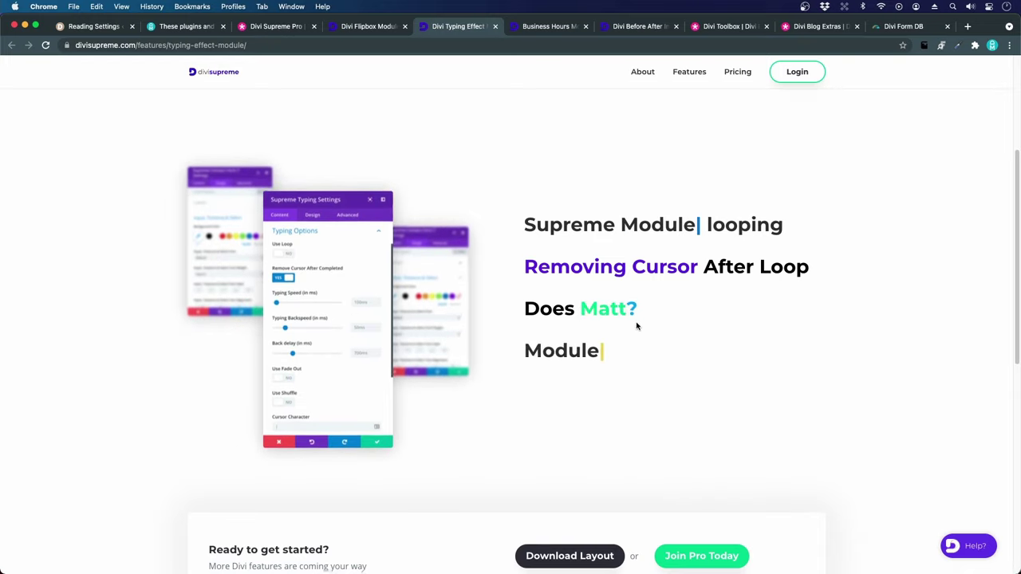
left_click(547, 28)
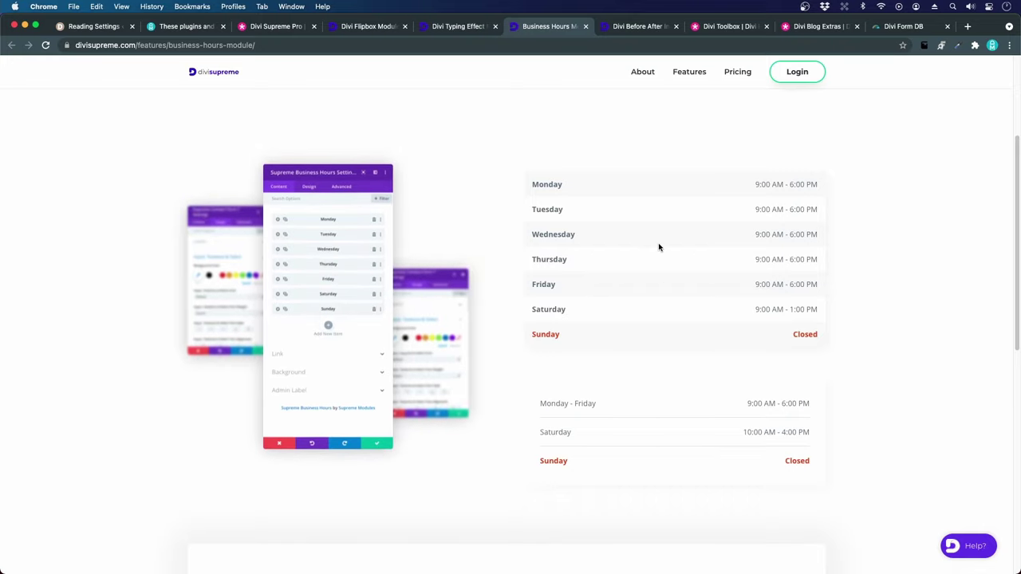
- Drag the Before After slider dividers, check the $79 Divi Supreme Pro page, then return to divimundo
left_click(630, 26)
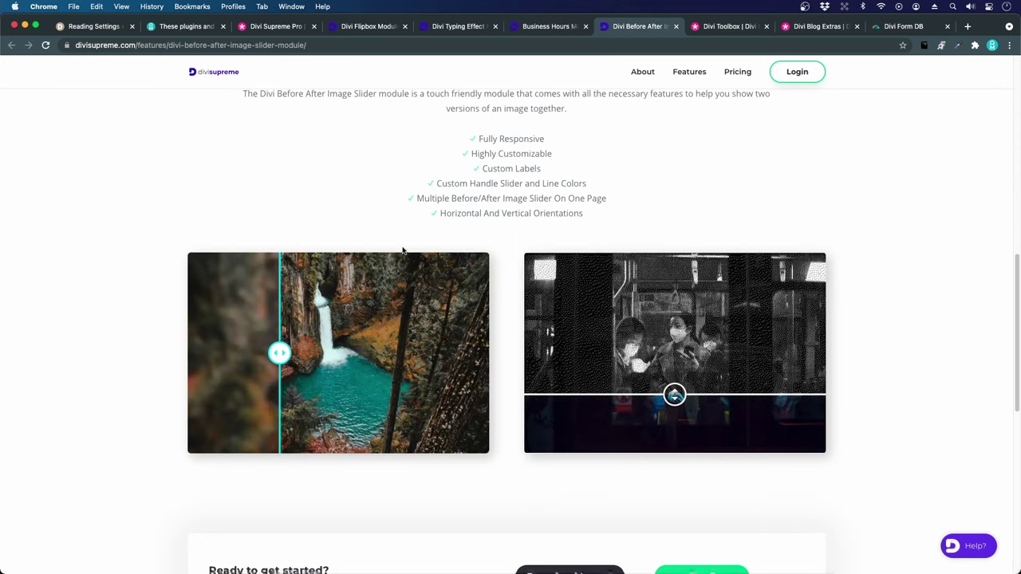
left_click_drag(279, 353, 196, 369)
left_click_drag(674, 394, 686, 324)
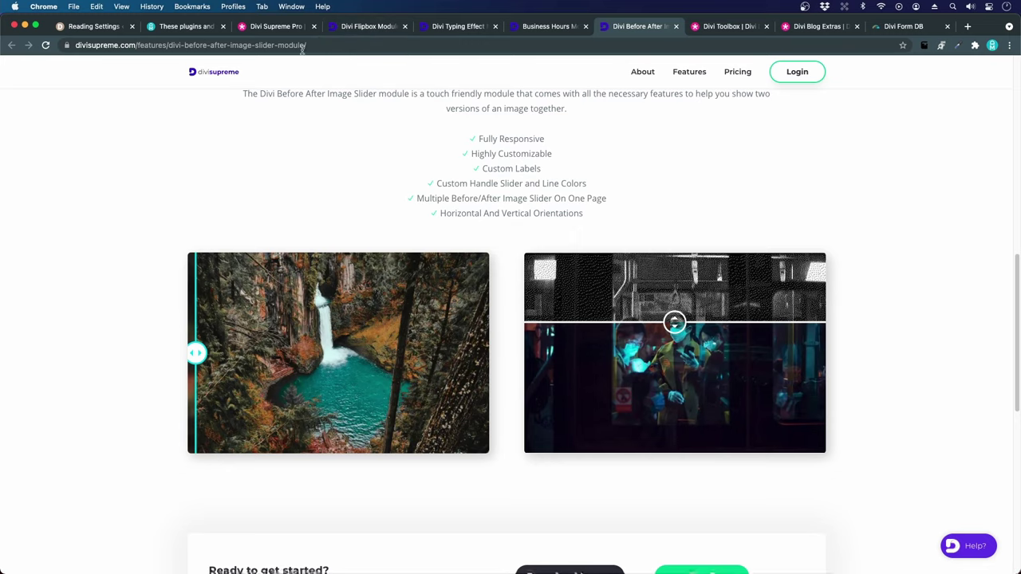
left_click(271, 28)
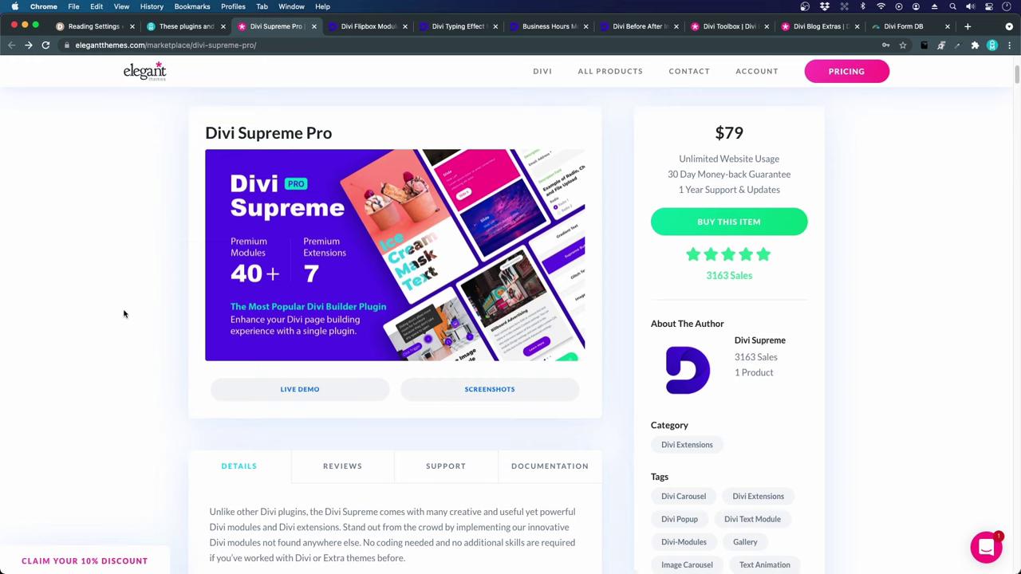
left_click(198, 25)
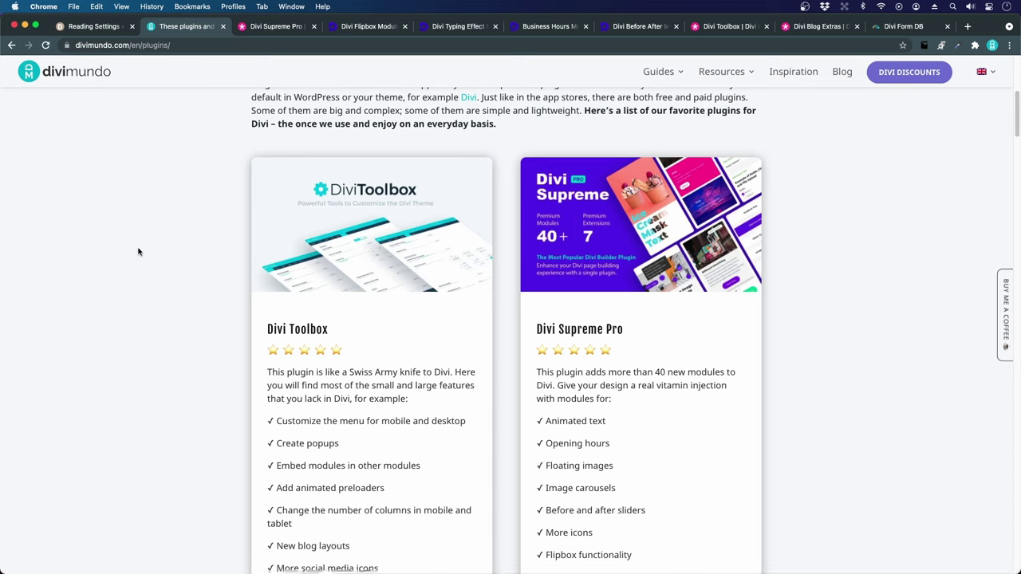
- Scroll down to the Divi Blog Extras and Divi Form DB cards and their feature lists
scroll(156, 256, "down", 2)
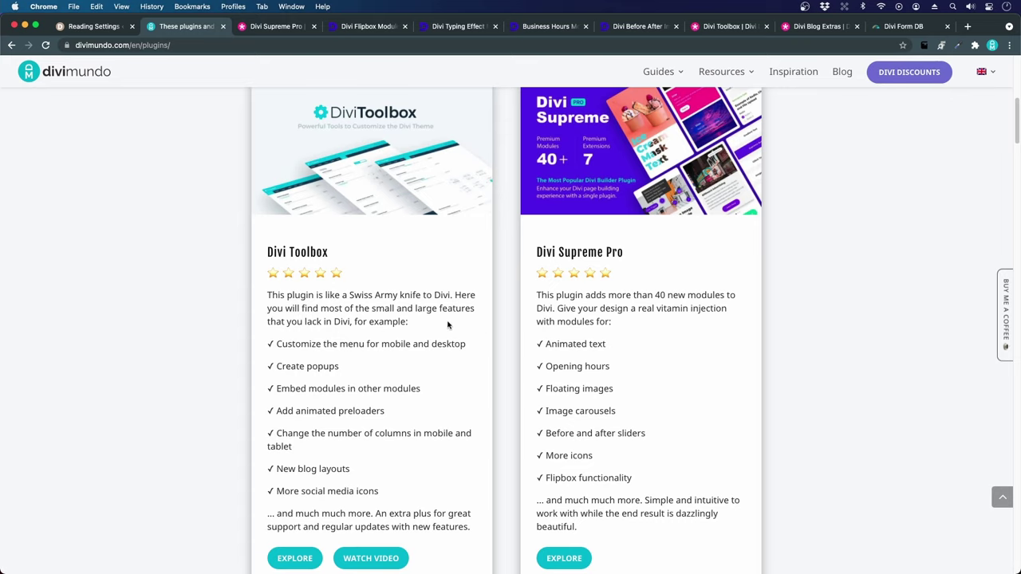
scroll(427, 377, "down", 10)
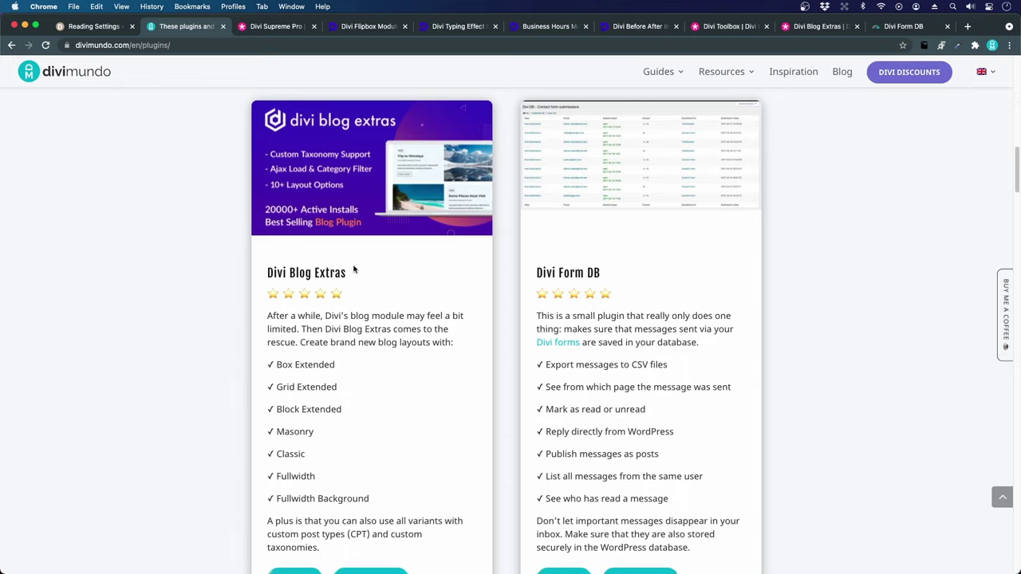
scroll(434, 406, "down", 1)
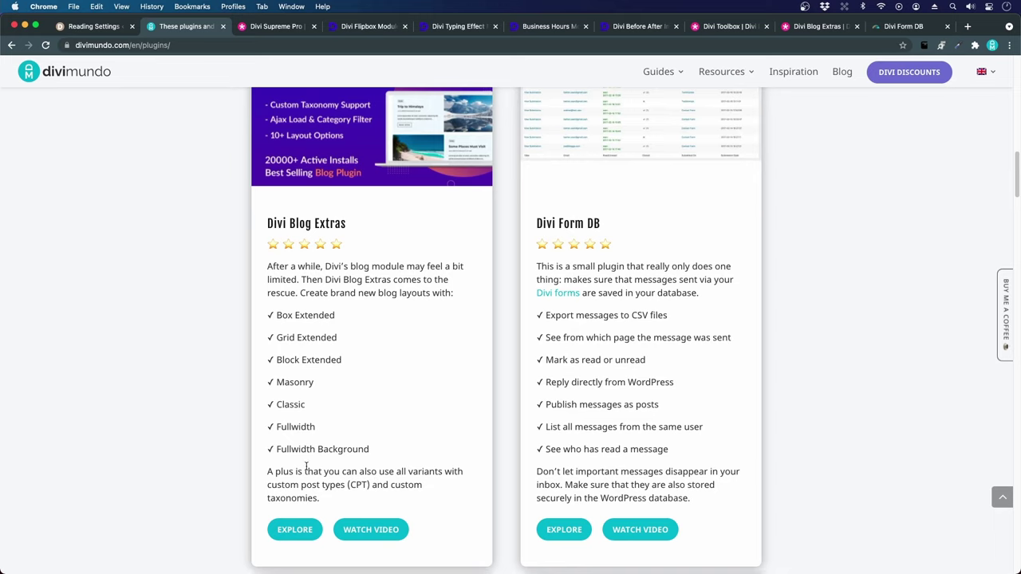
scroll(468, 416, "up", 1)
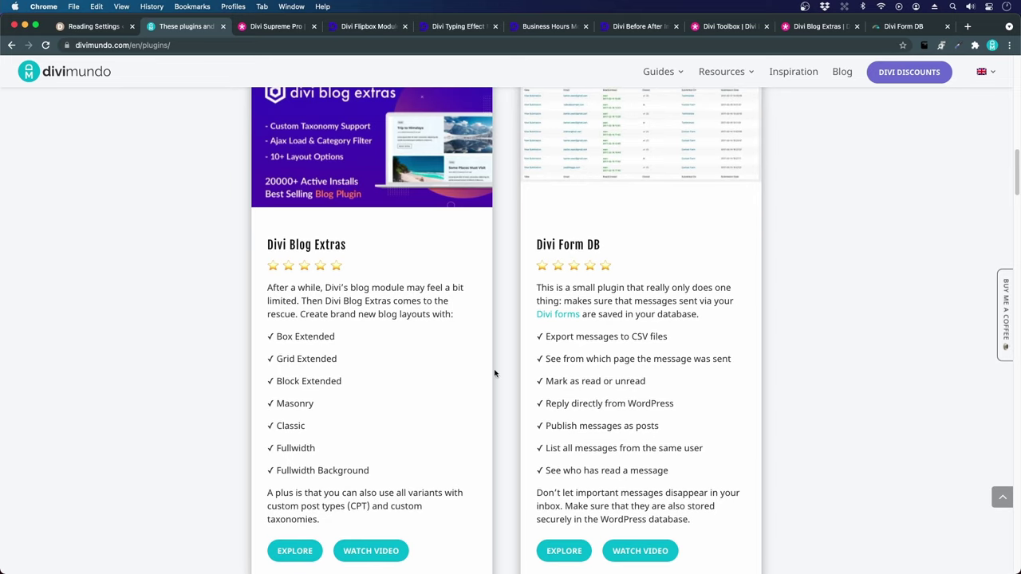
scroll(352, 413, "up", 1)
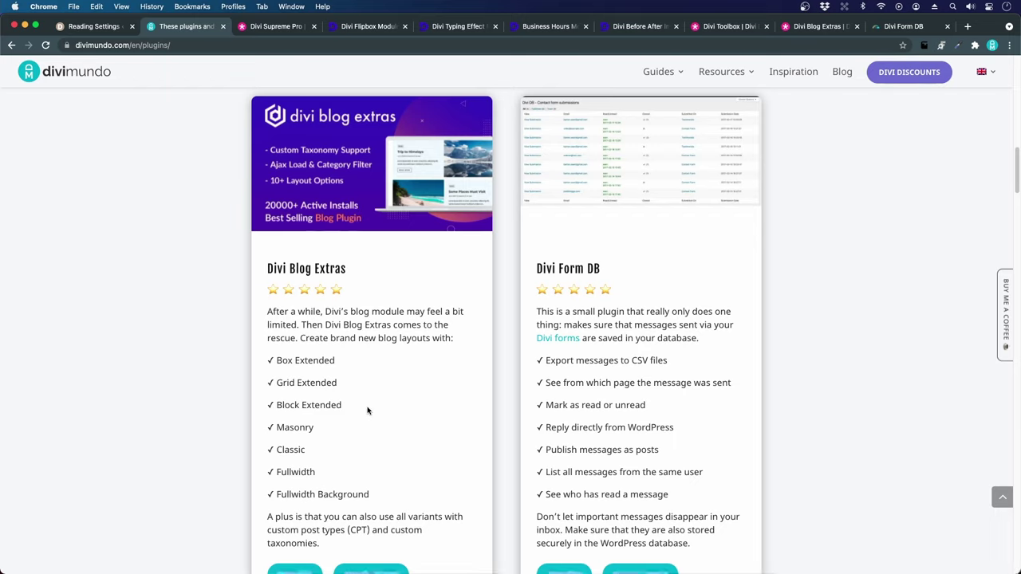
scroll(369, 409, "down", 1)
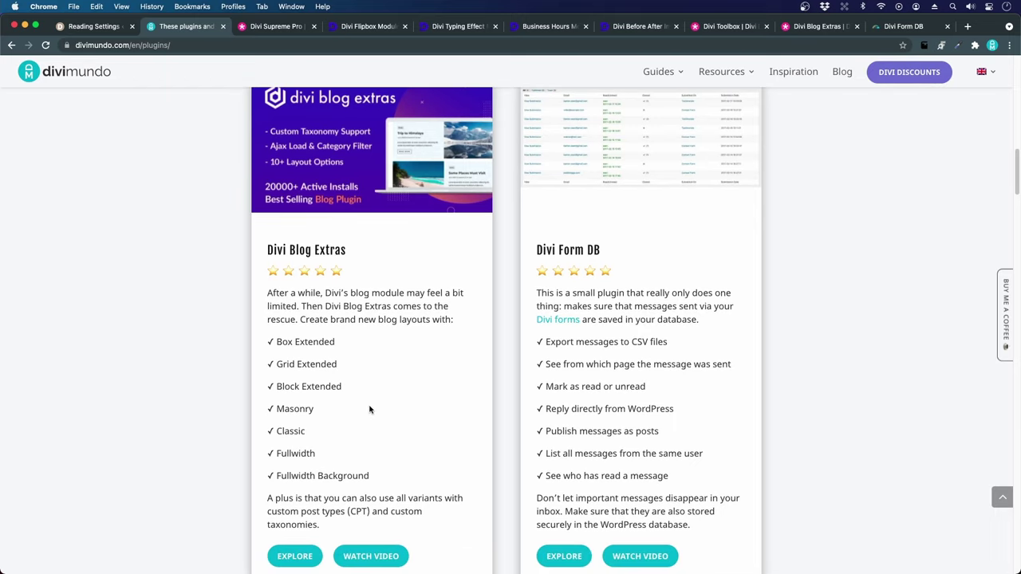
left_click(791, 29)
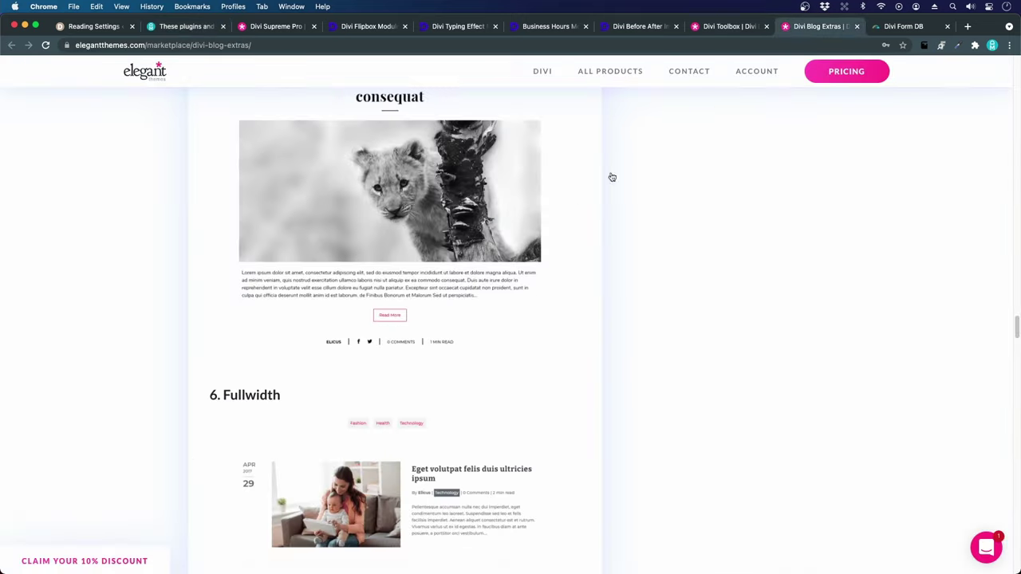
scroll(542, 239, "up", 15)
scroll(540, 239, "down", 8)
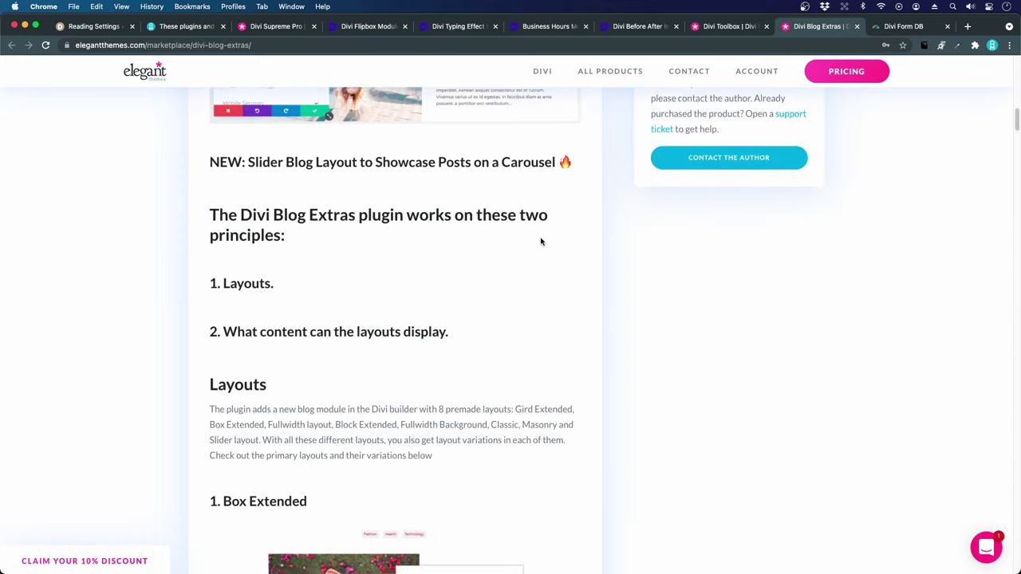
scroll(540, 240, "up", 5)
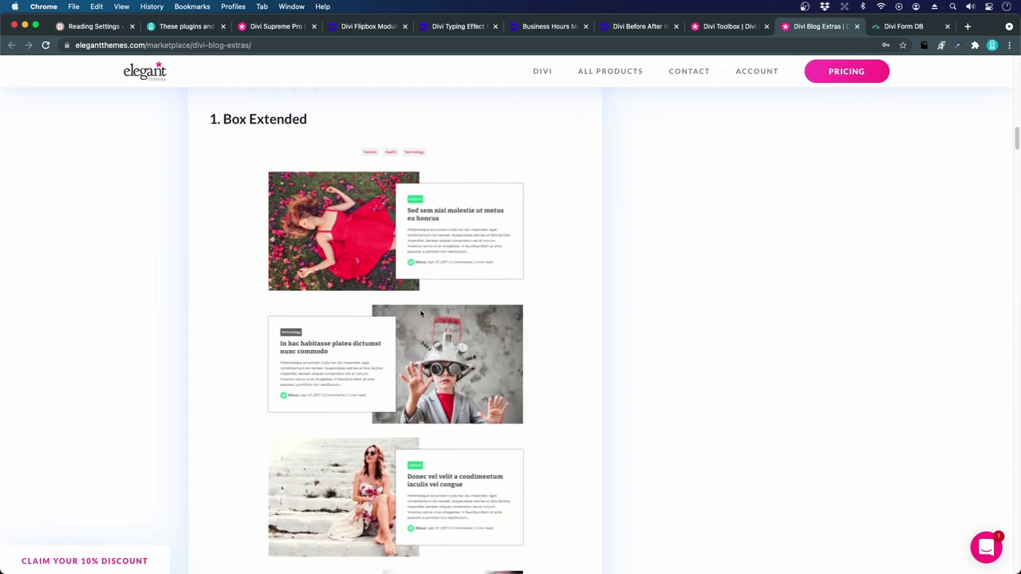
scroll(427, 311, "down", 5)
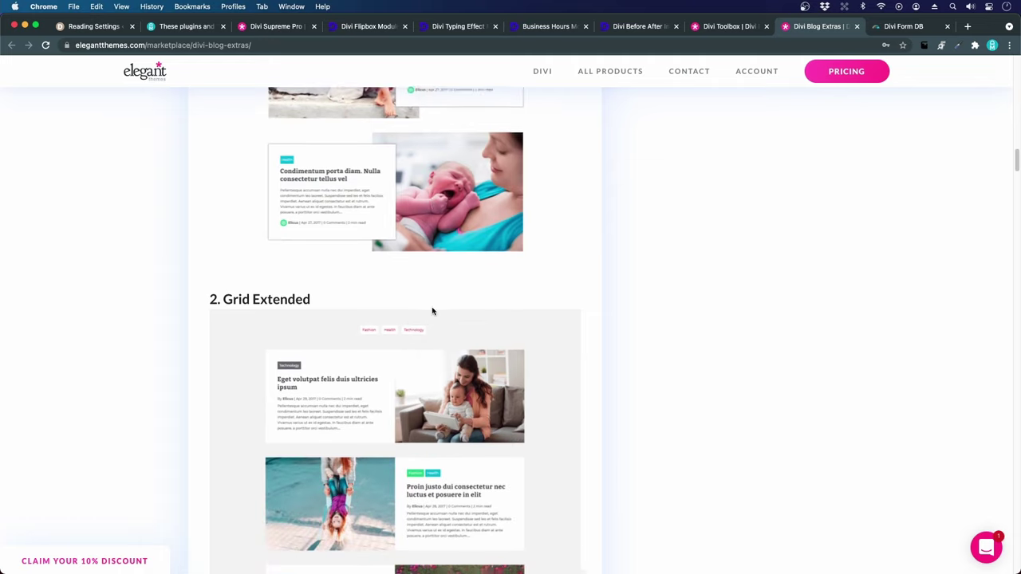
scroll(432, 311, "down", 1)
scroll(442, 394, "down", 7)
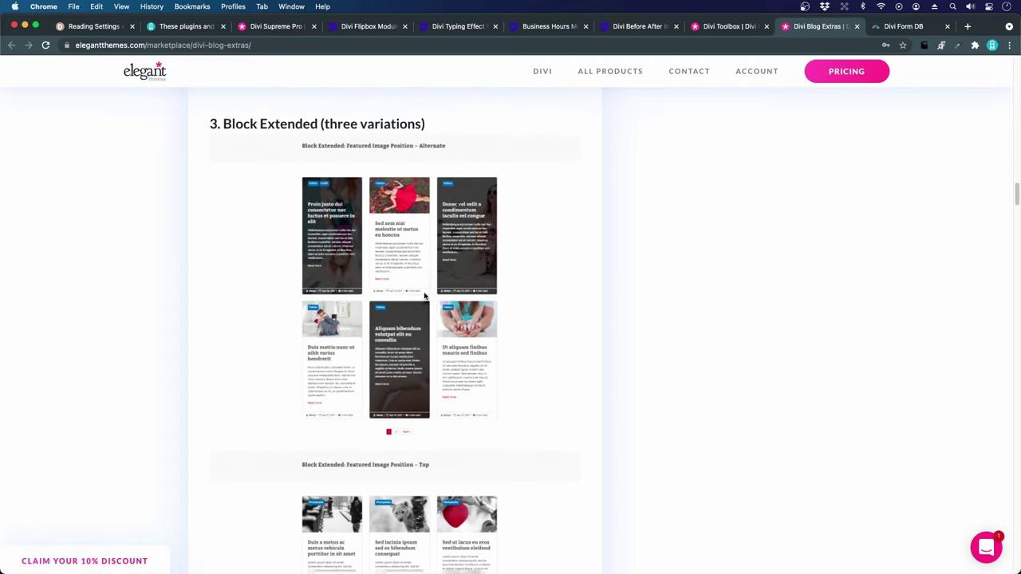
scroll(427, 299, "down", 3)
scroll(433, 301, "up", 2)
scroll(453, 259, "up", 3)
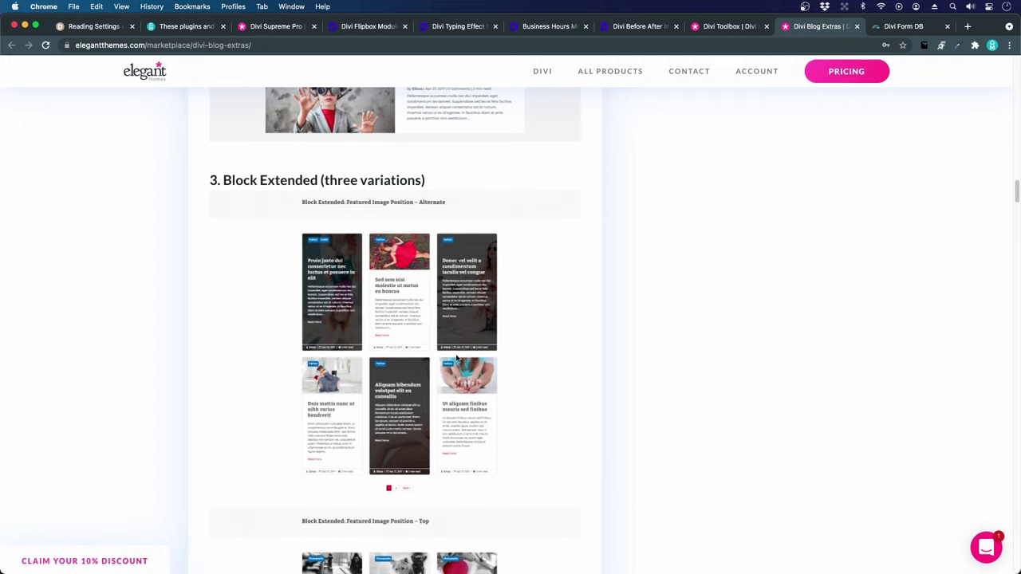
scroll(407, 468, "down", 3)
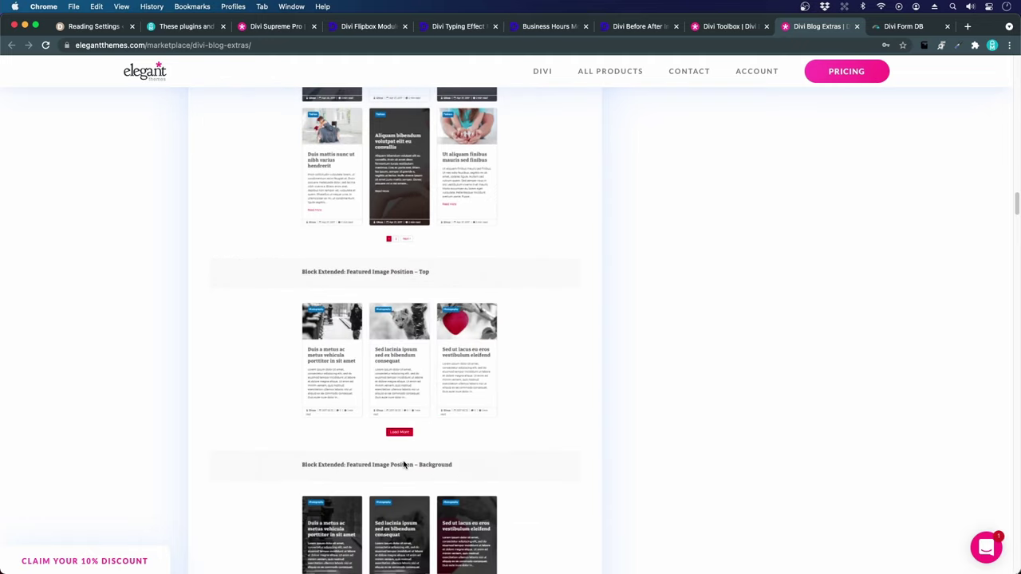
scroll(404, 465, "down", 1)
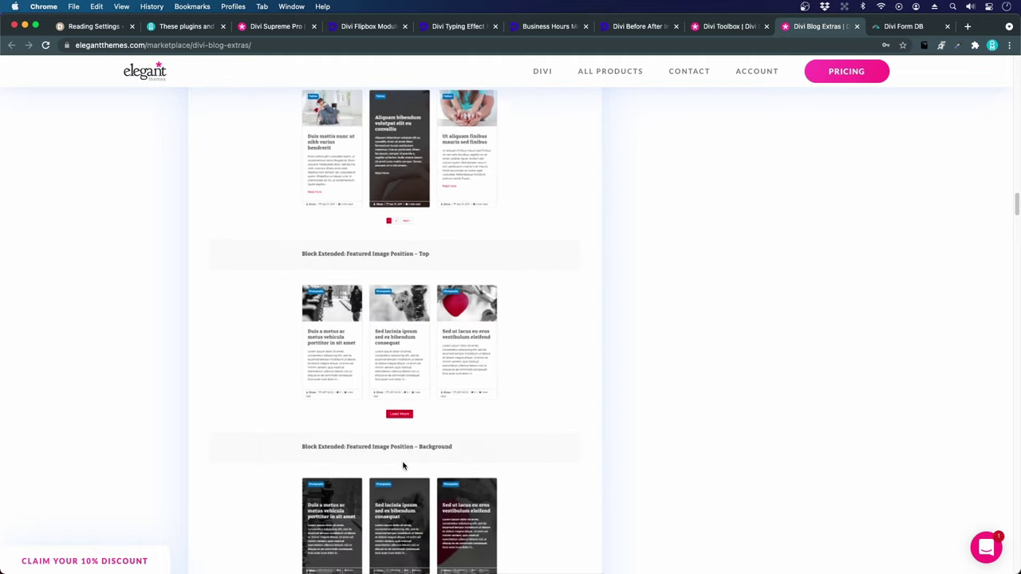
scroll(450, 430, "down", 1)
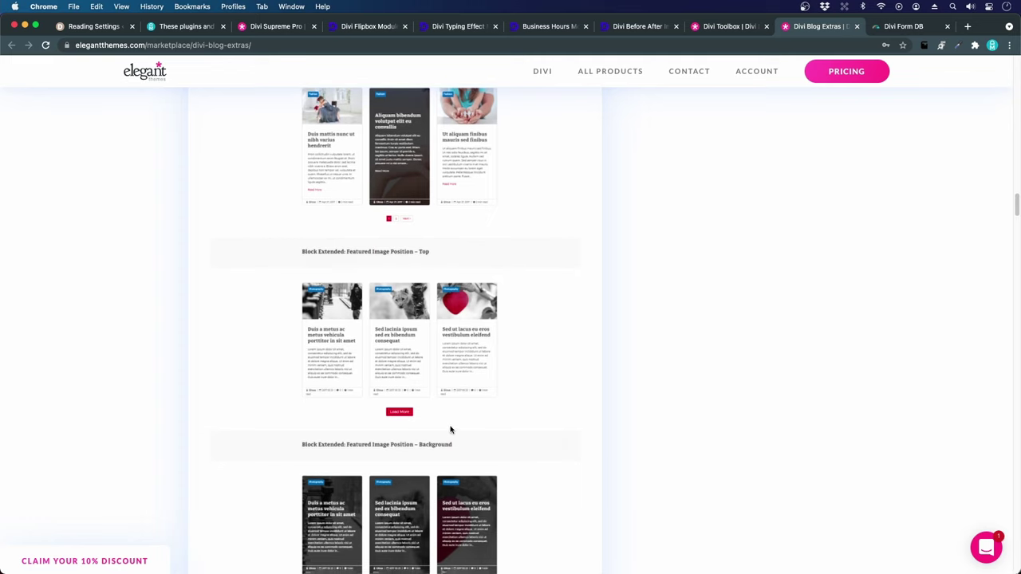
scroll(392, 385, "down", 4)
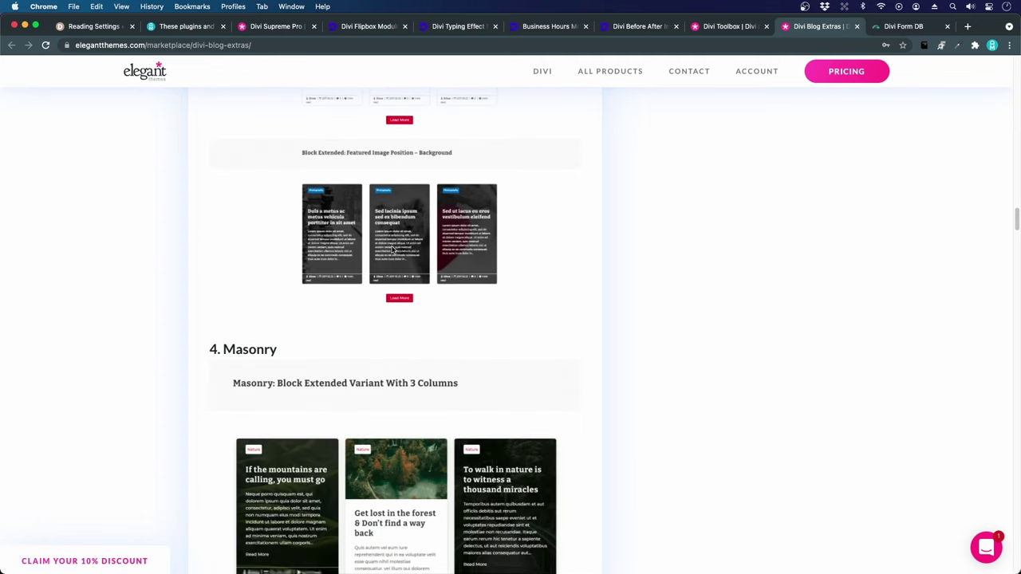
scroll(392, 249, "down", 2)
scroll(428, 463, "down", 15)
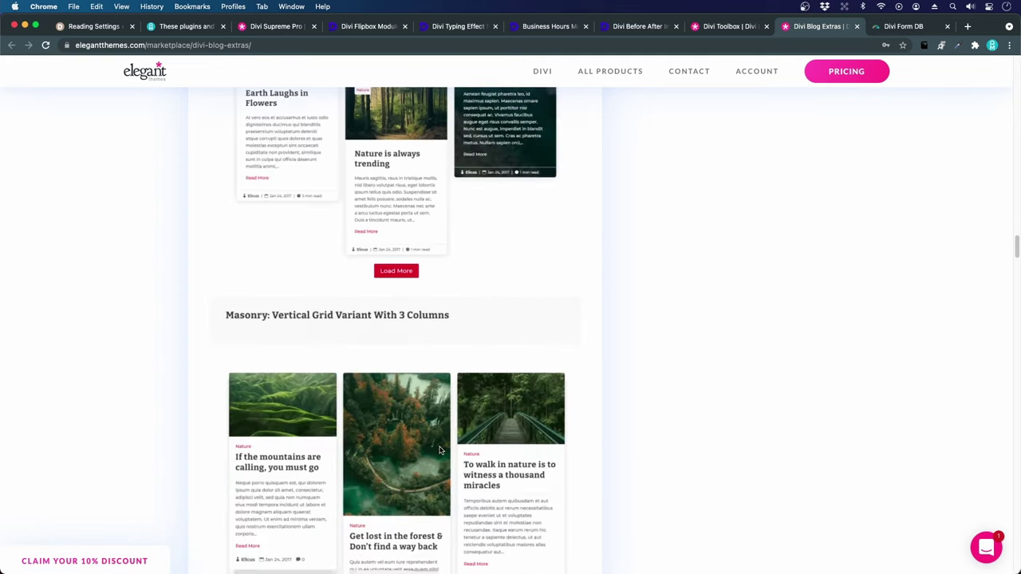
scroll(439, 449, "down", 9)
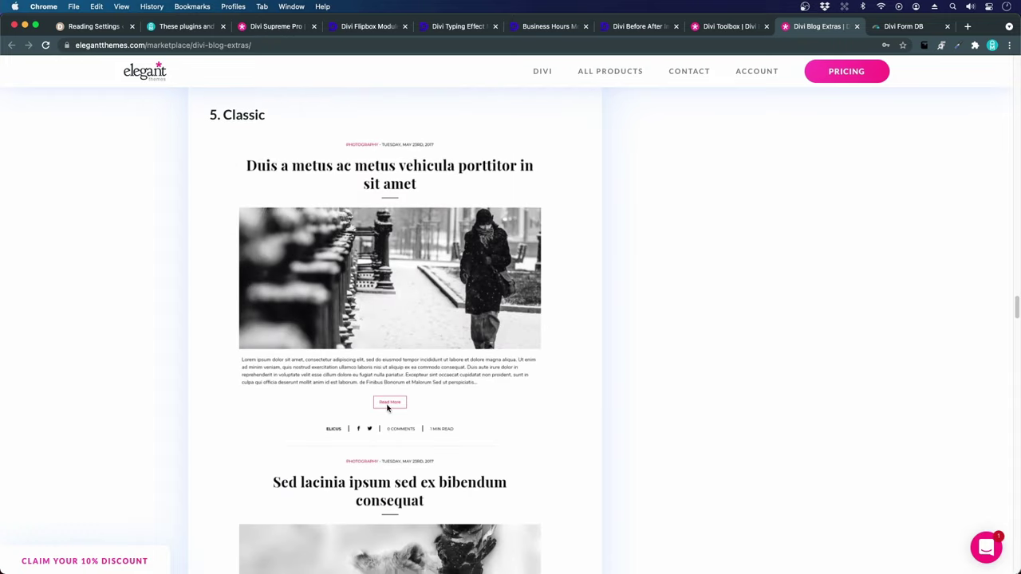
scroll(397, 407, "down", 10)
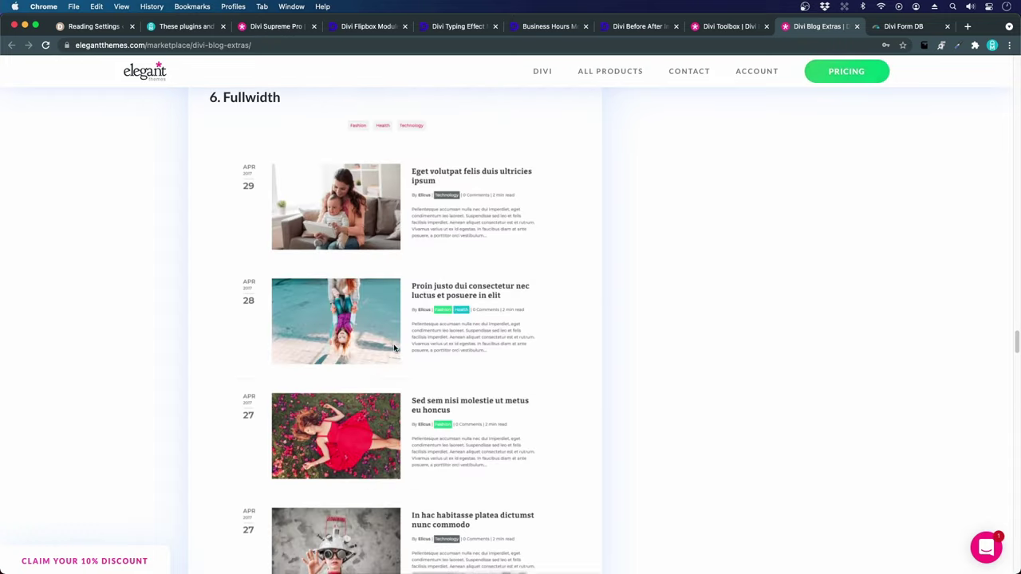
scroll(399, 351, "down", 8)
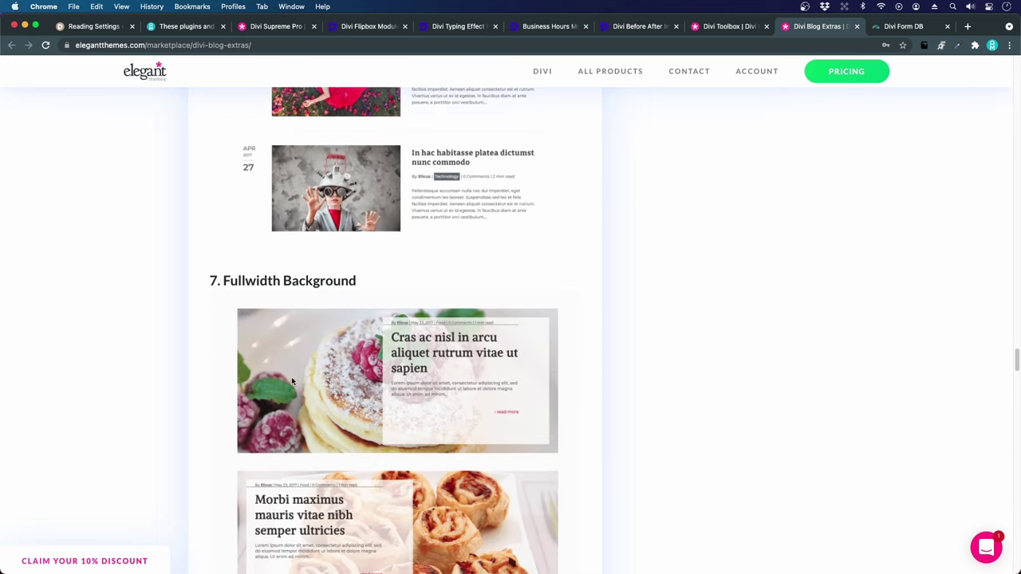
scroll(397, 423, "down", 9)
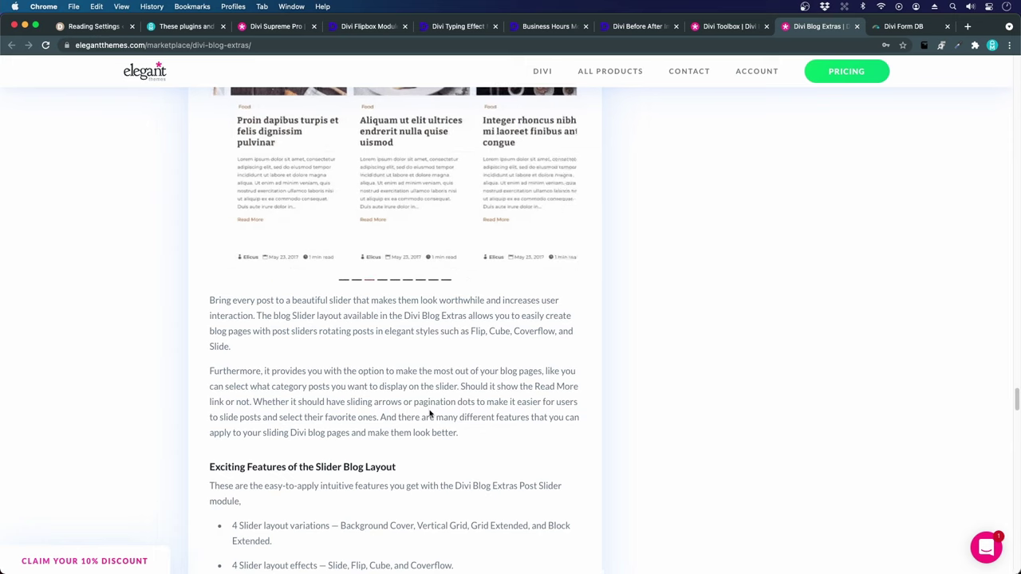
scroll(431, 415, "up", 20)
scroll(510, 445, "up", 20)
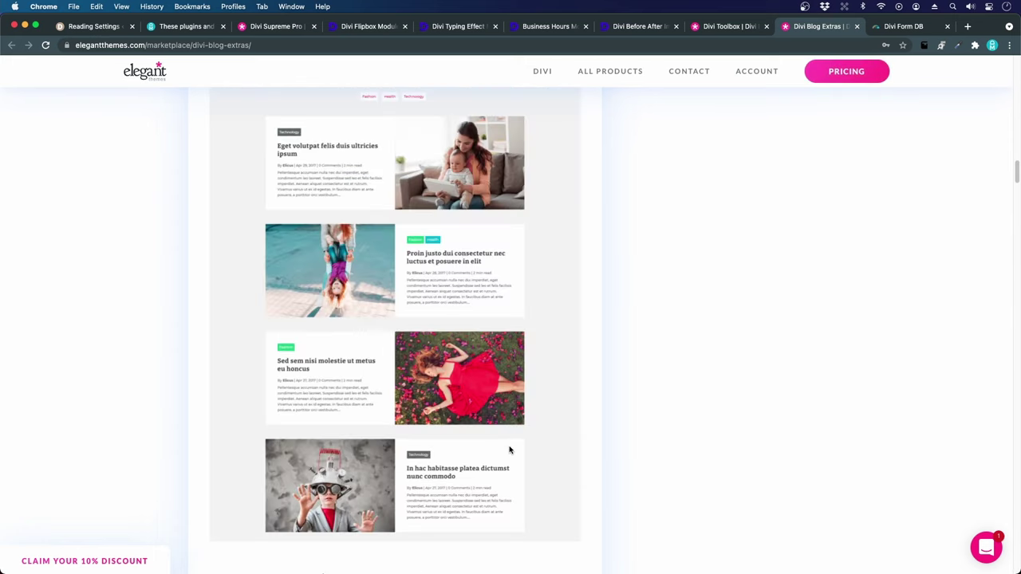
scroll(511, 457, "up", 1)
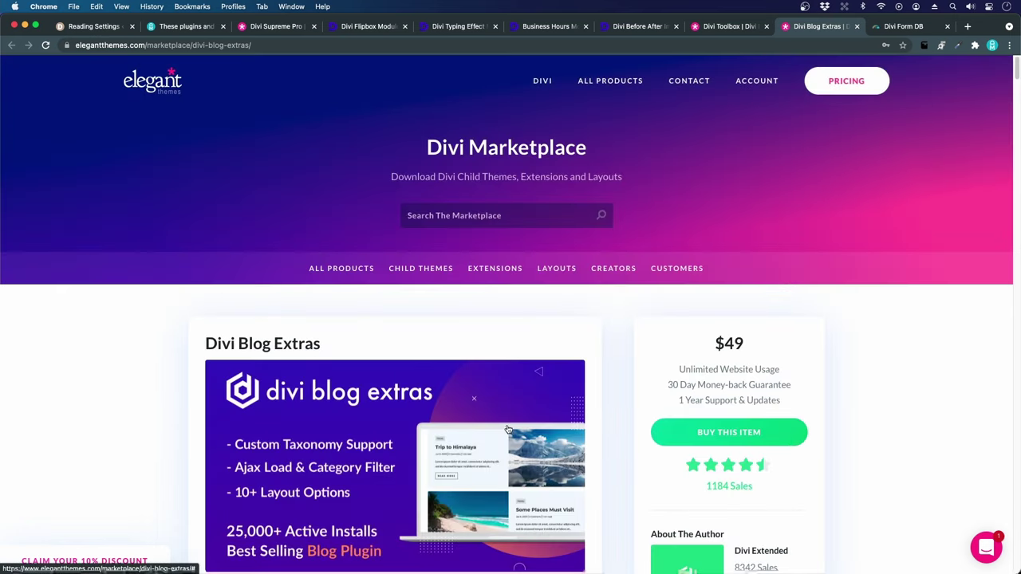
left_click(184, 27)
scroll(575, 296, "up", 2)
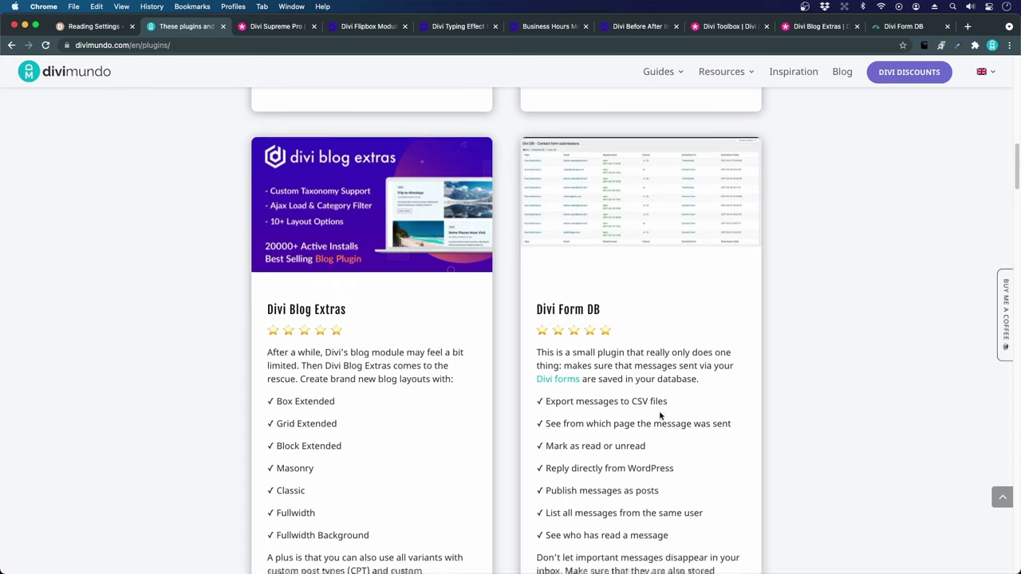
- Show the Divi Form DB Elegant Marketplace page with its enlarged submissions screenshot
scroll(658, 414, "down", 1)
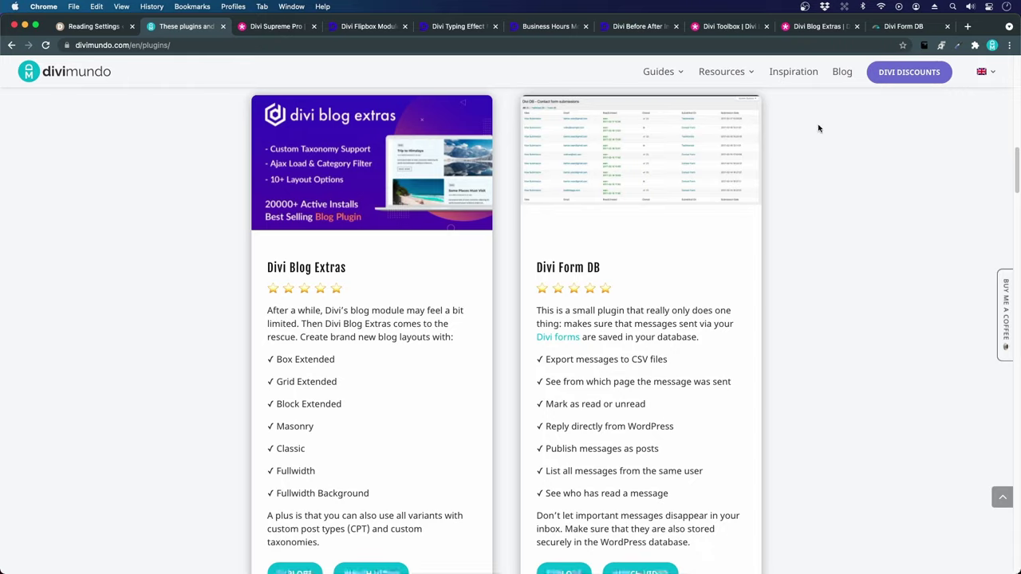
left_click(882, 29)
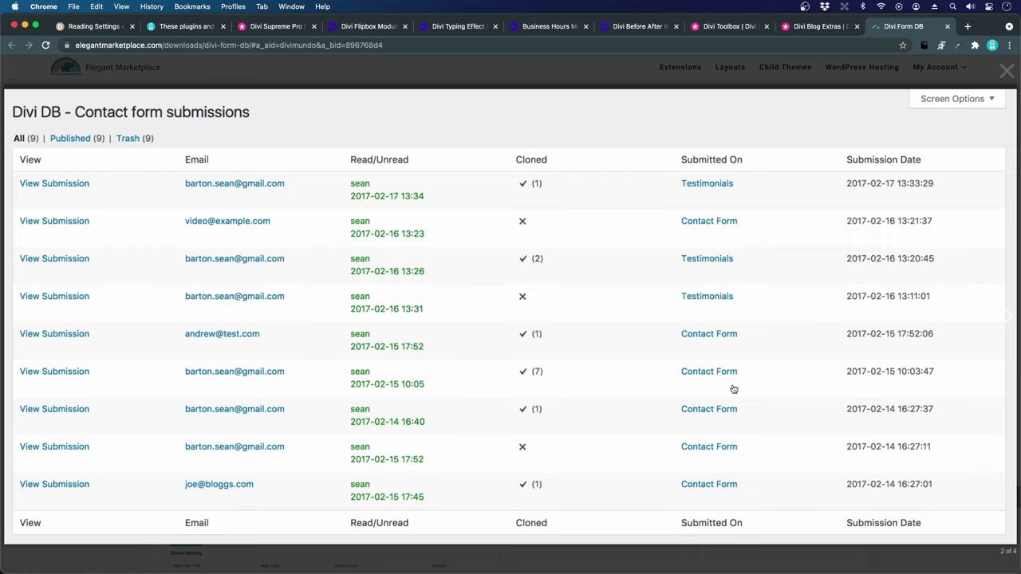
- Close the submissions screenshot, view and close the CSV export screenshot, then return to the plugins page
left_click(1006, 70)
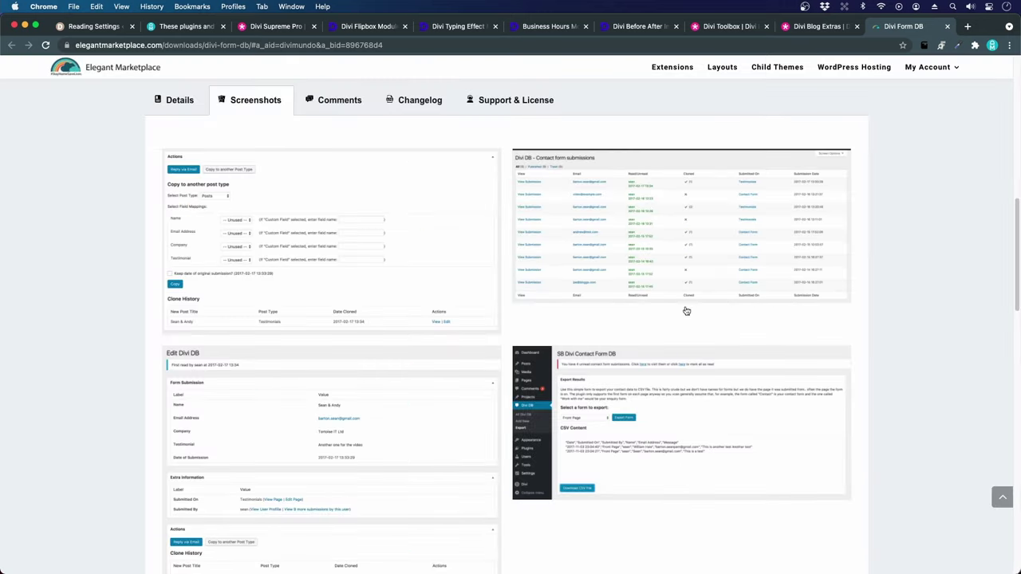
left_click(628, 430)
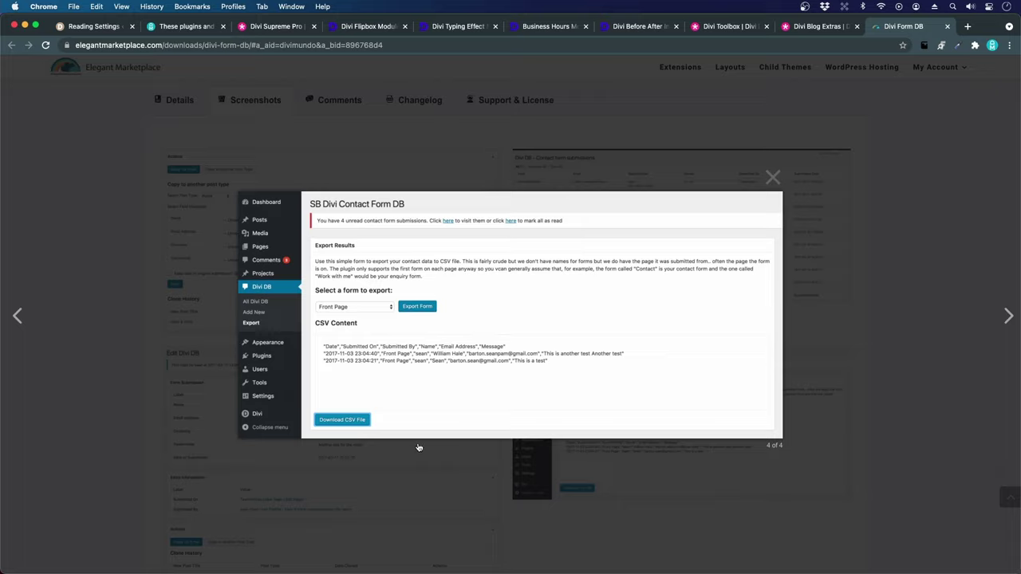
left_click(773, 177)
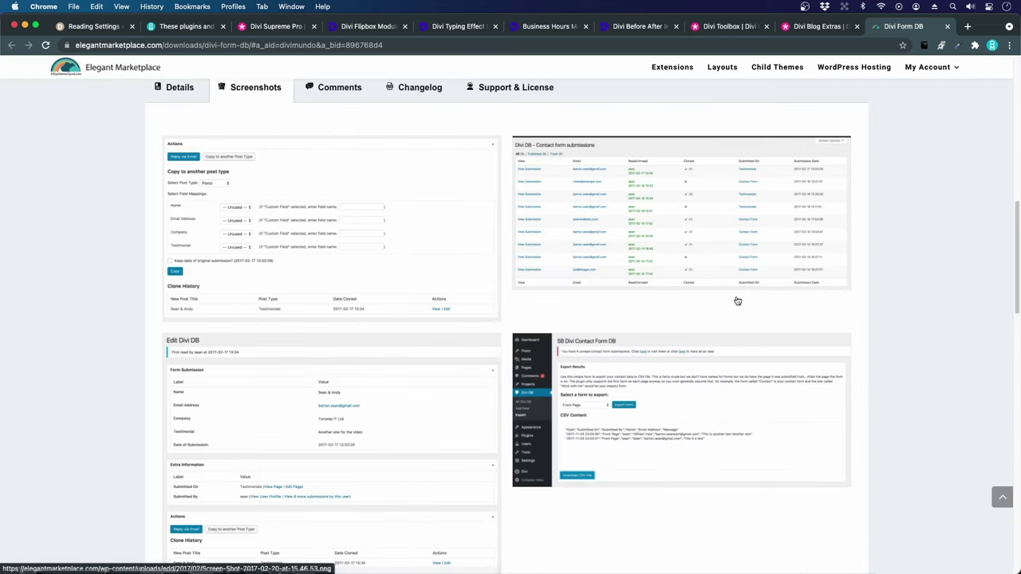
scroll(736, 296, "down", 2)
scroll(739, 302, "up", 3)
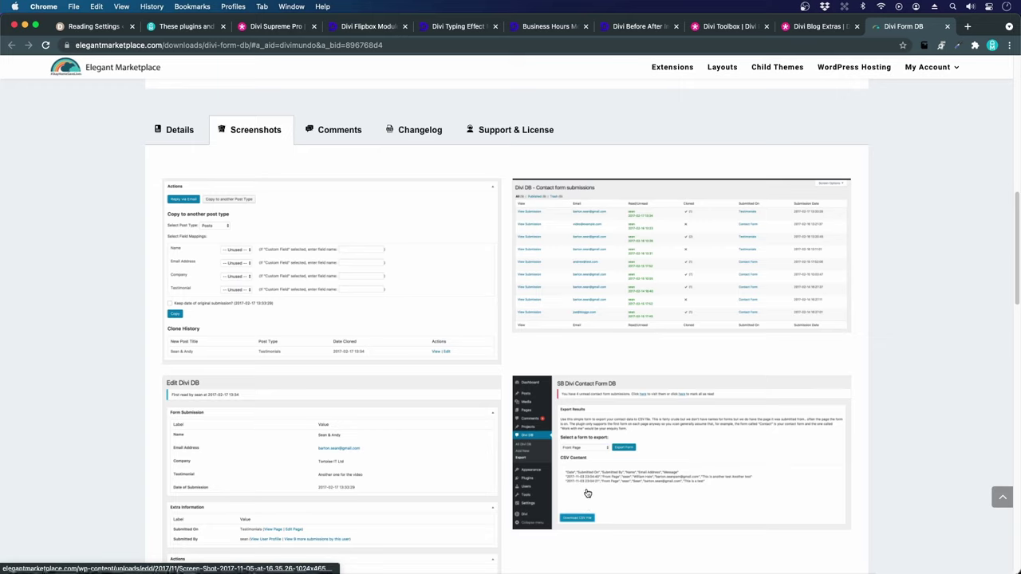
left_click(172, 27)
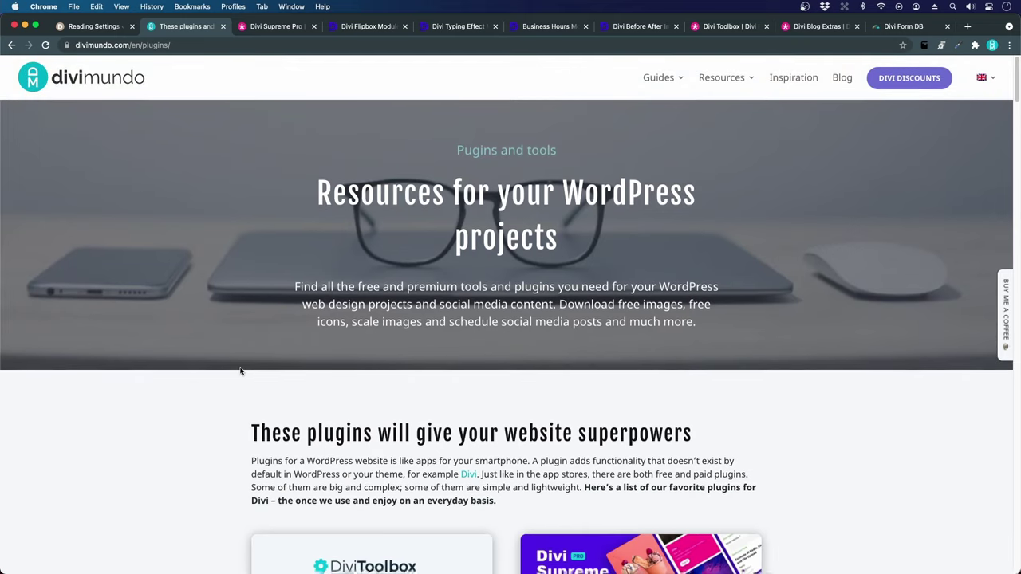
- Open the DiviMundo Blog and scroll through its Divi tutorial posts to the footer
left_click(843, 78)
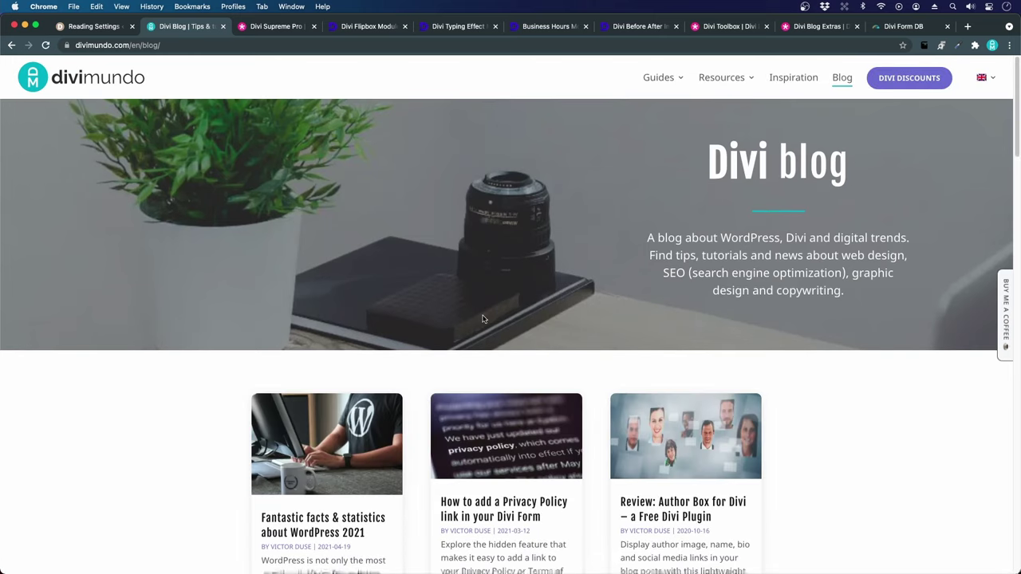
scroll(482, 319, "down", 5)
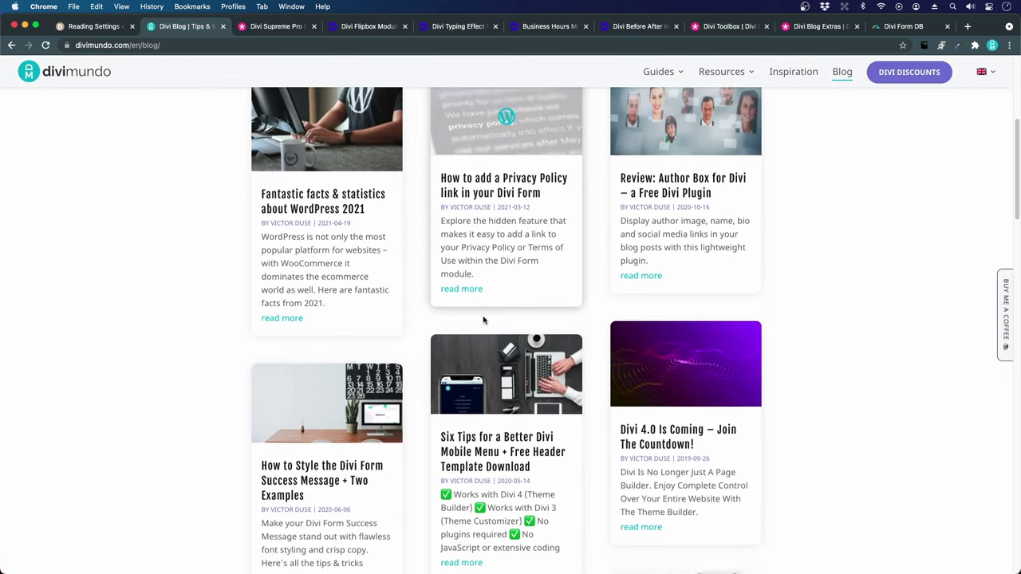
scroll(494, 343, "down", 1)
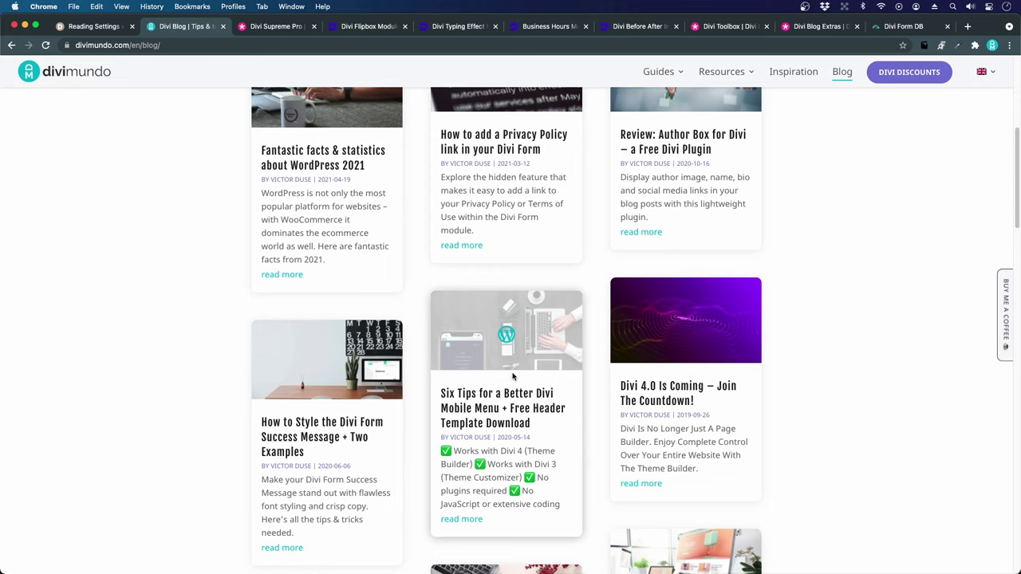
scroll(551, 407, "down", 5)
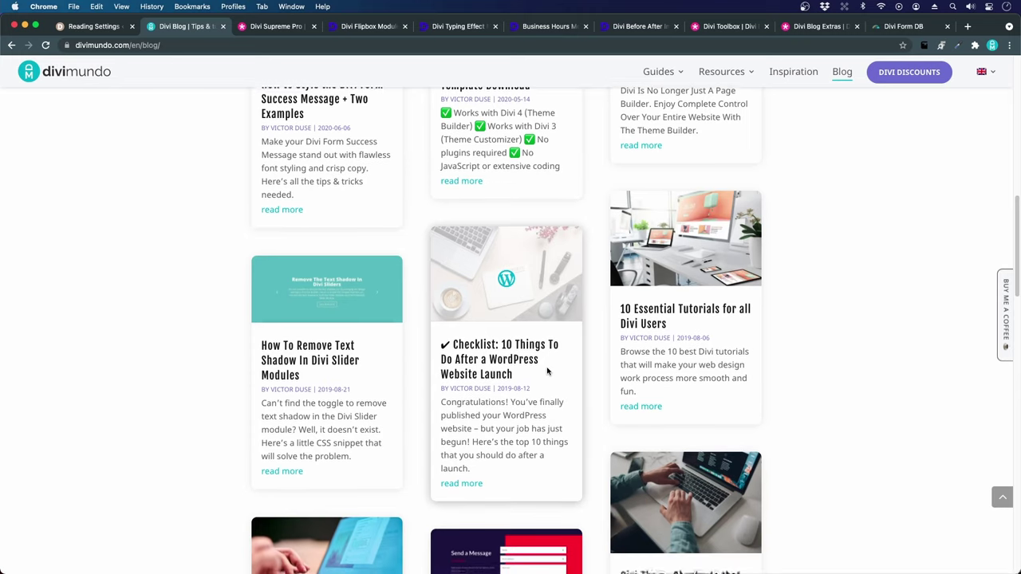
scroll(547, 372, "down", 4)
scroll(547, 372, "down", 10)
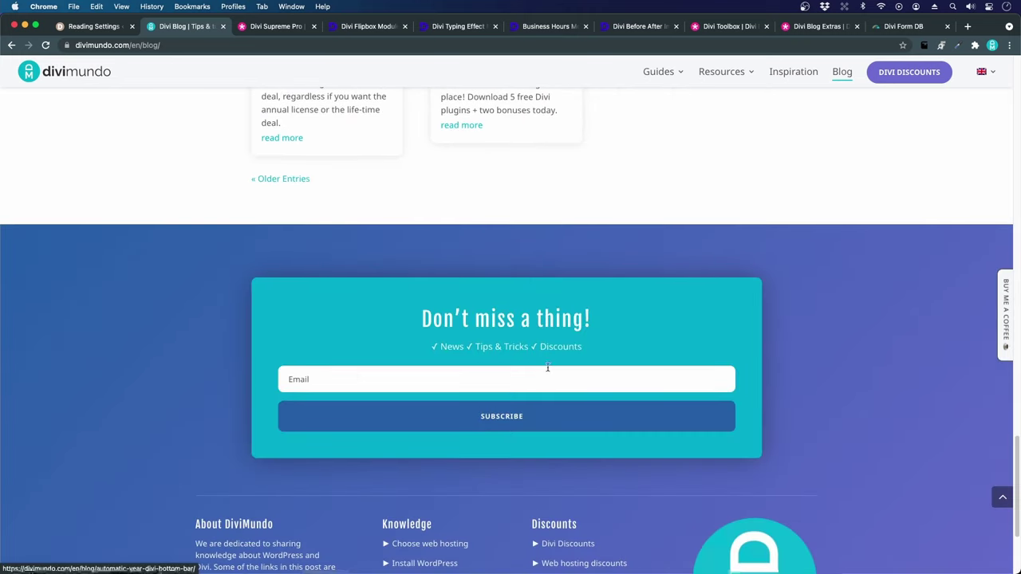
scroll(670, 450, "down", 3)
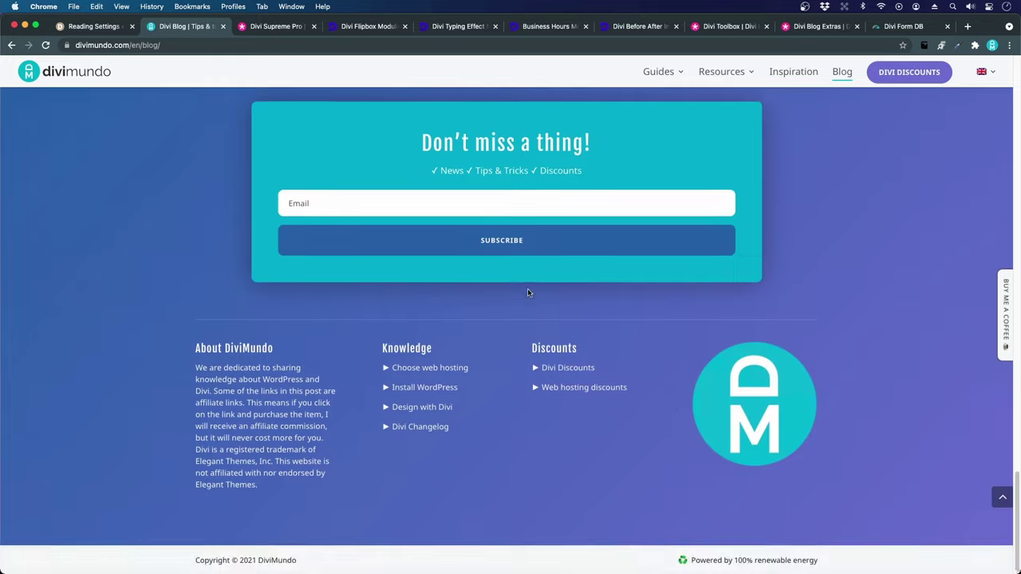